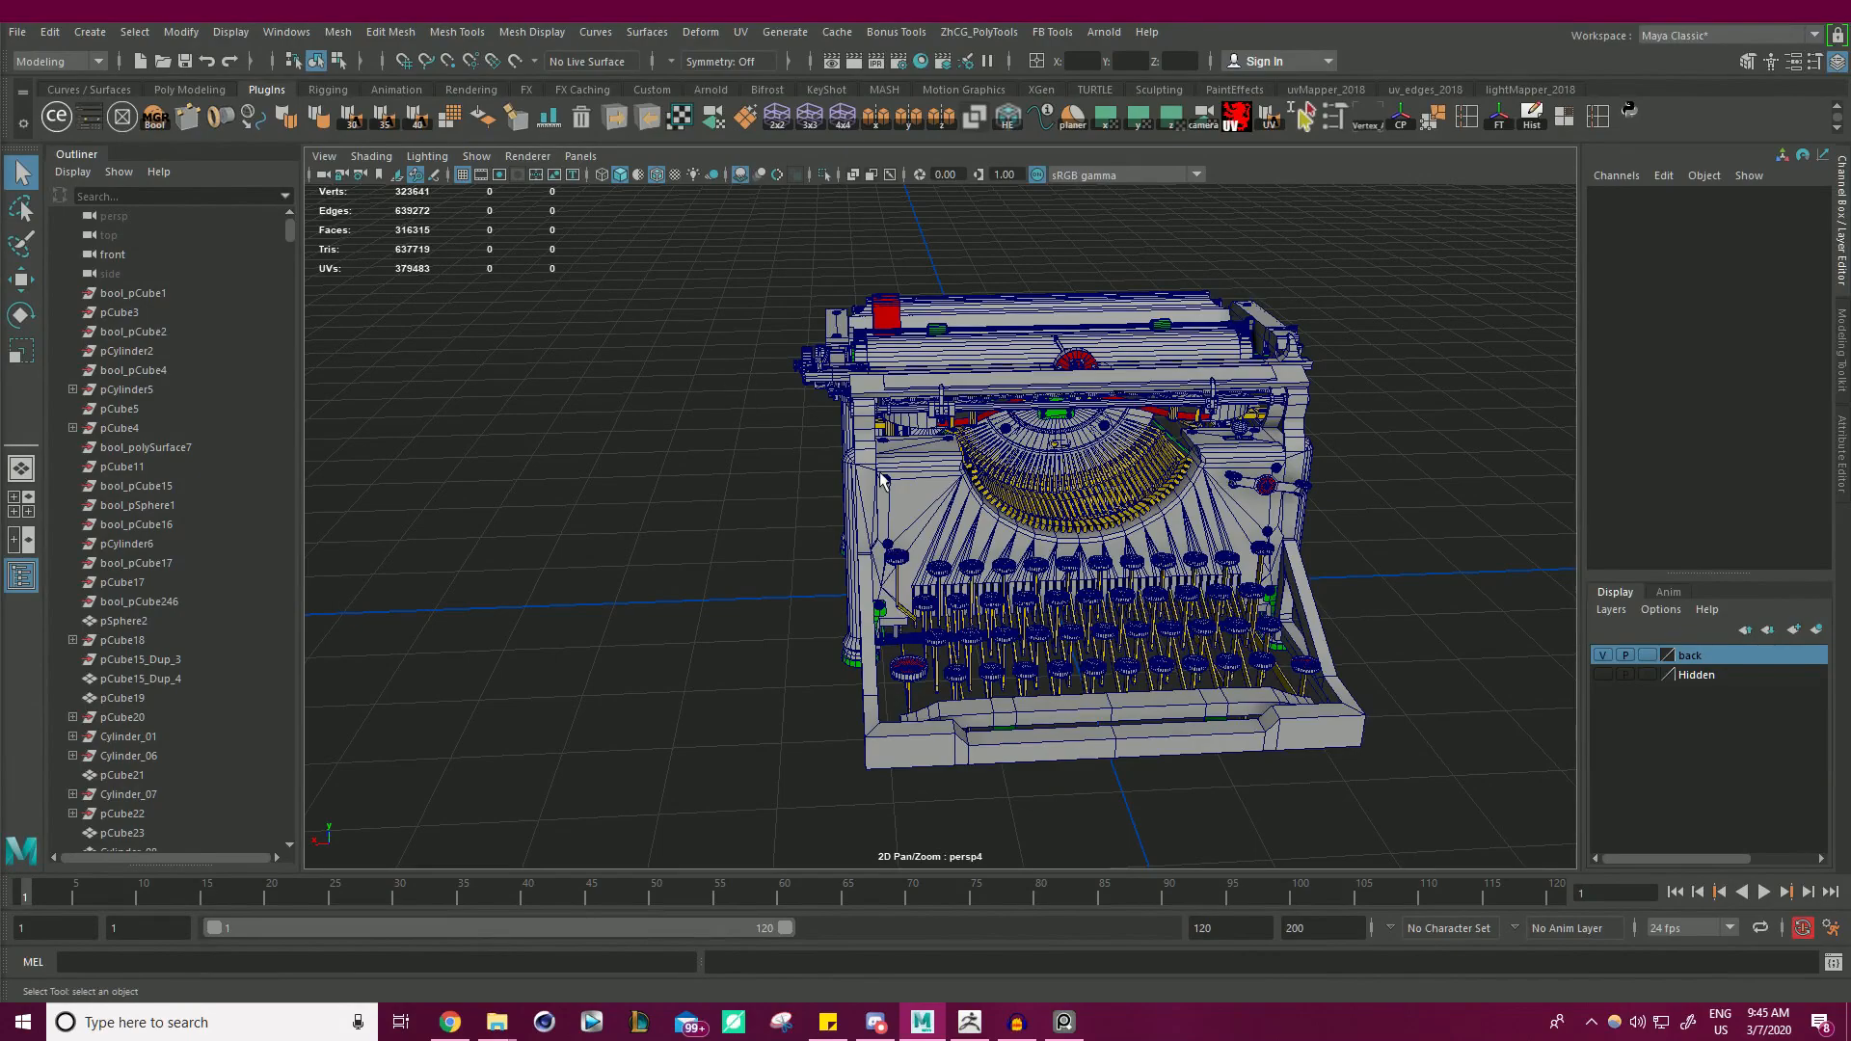
- Select the typewriter's main frame mesh with the Move tool active and focus the view on it
alt+drag(879, 477, 942, 462)
click(967, 399)
key(w)
key(f)
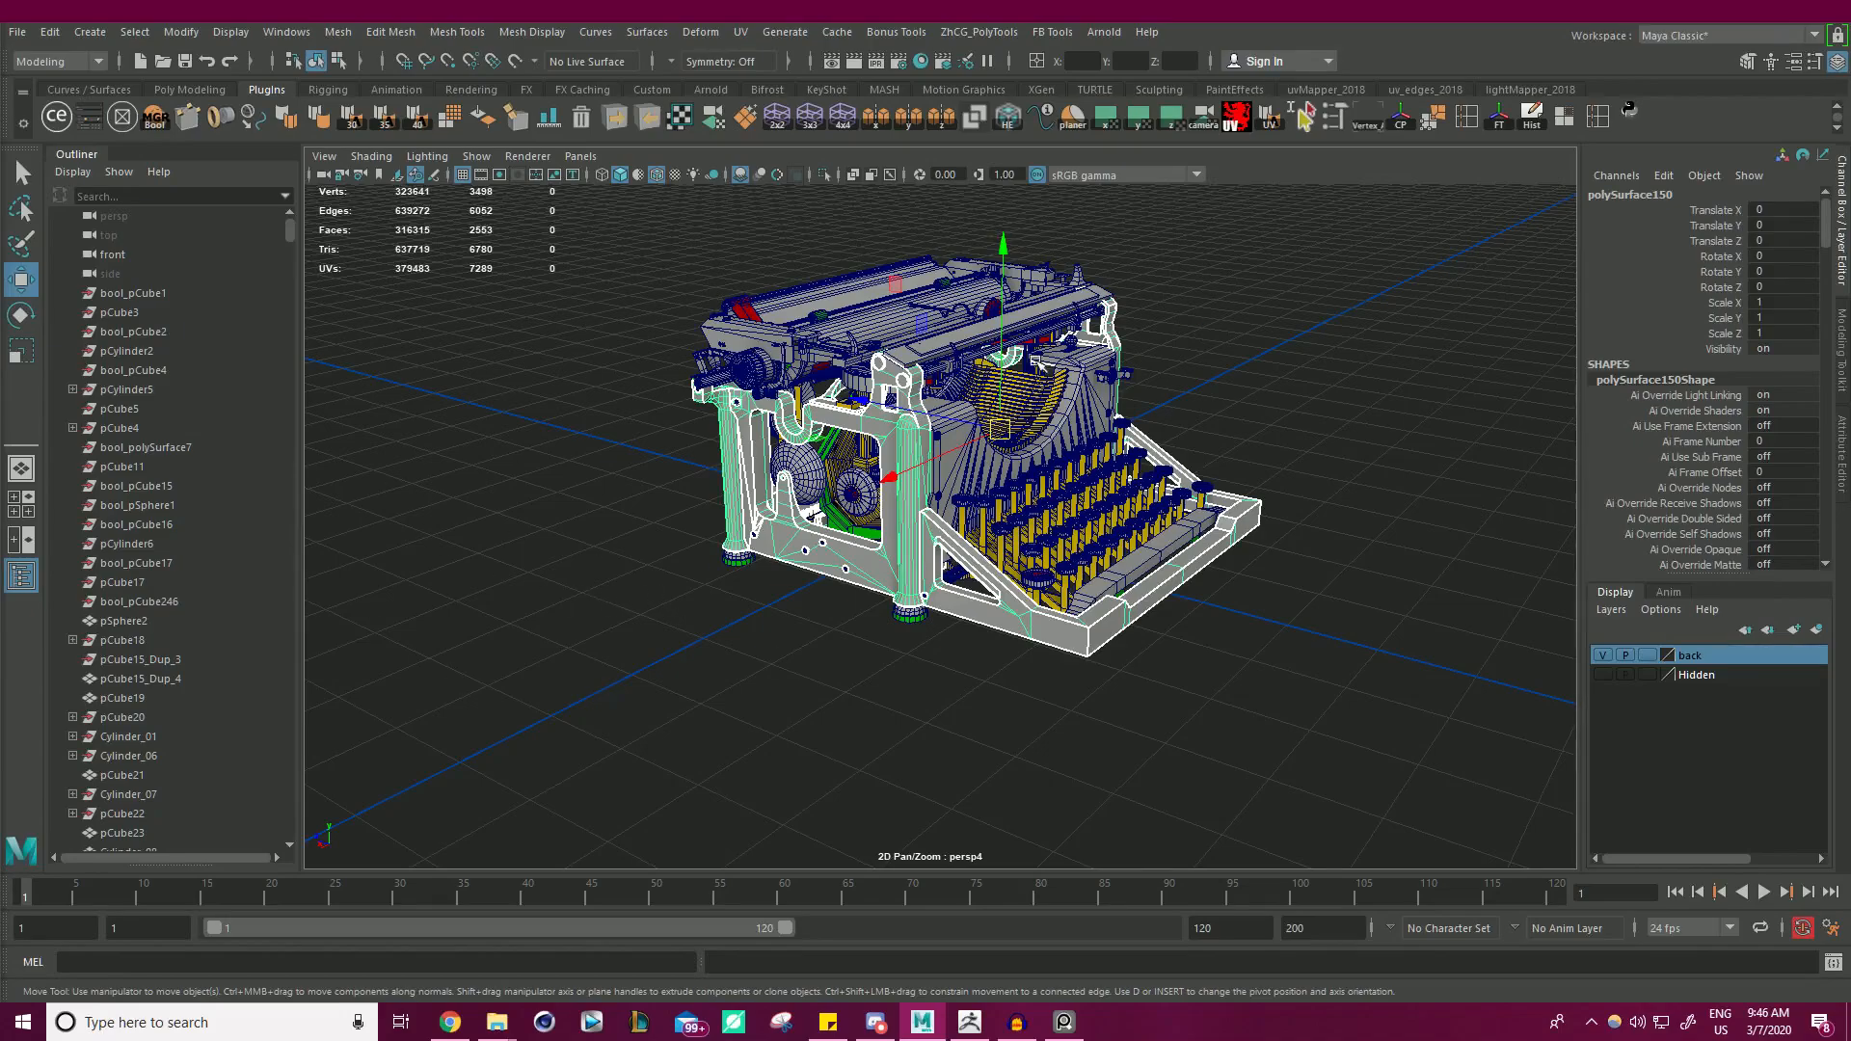
- Examine the selected frame's overall shape around the keyboard from the front and the side
alt+right_drag(1037, 360, 1147, 371)
alt+drag(1147, 371, 926, 410)
alt+right_drag(926, 410, 855, 414)
alt+drag(857, 414, 965, 436)
alt+middle_drag(965, 436, 768, 470)
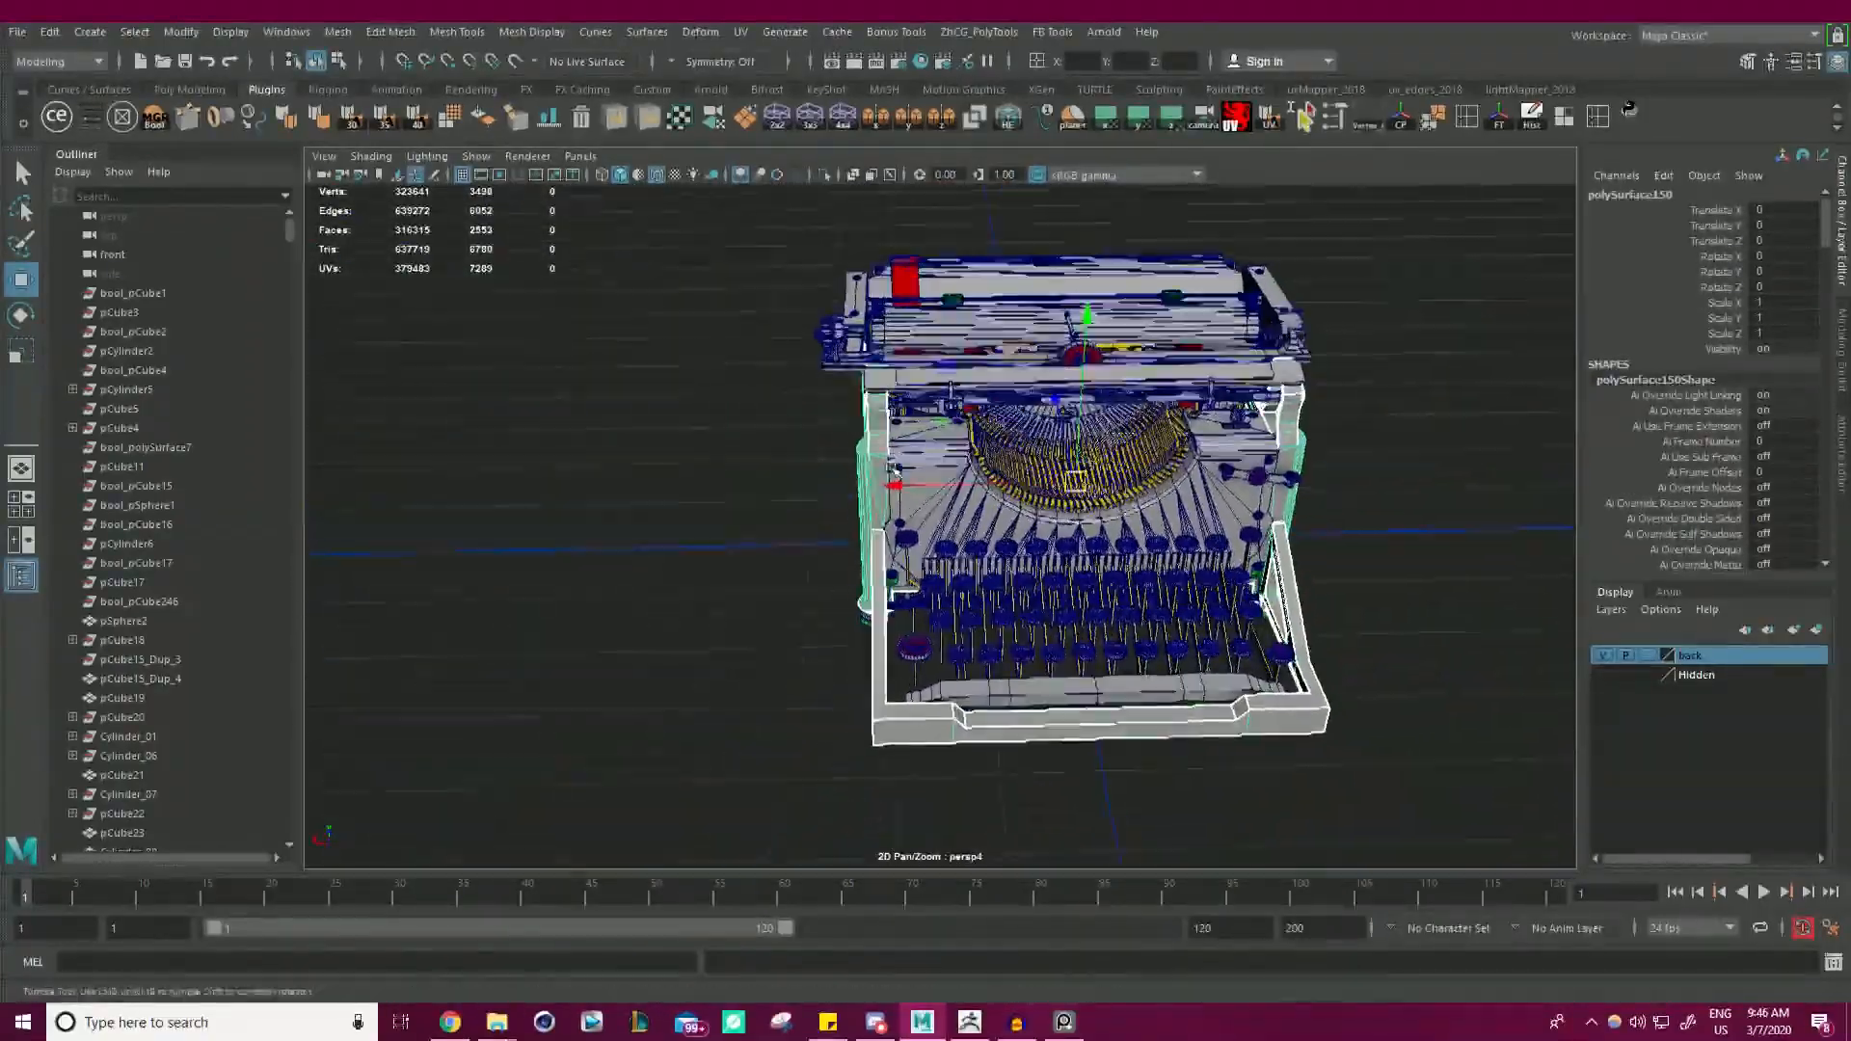
alt+drag(768, 471, 873, 463)
alt+middle_drag(873, 463, 732, 482)
alt+right_drag(733, 482, 973, 492)
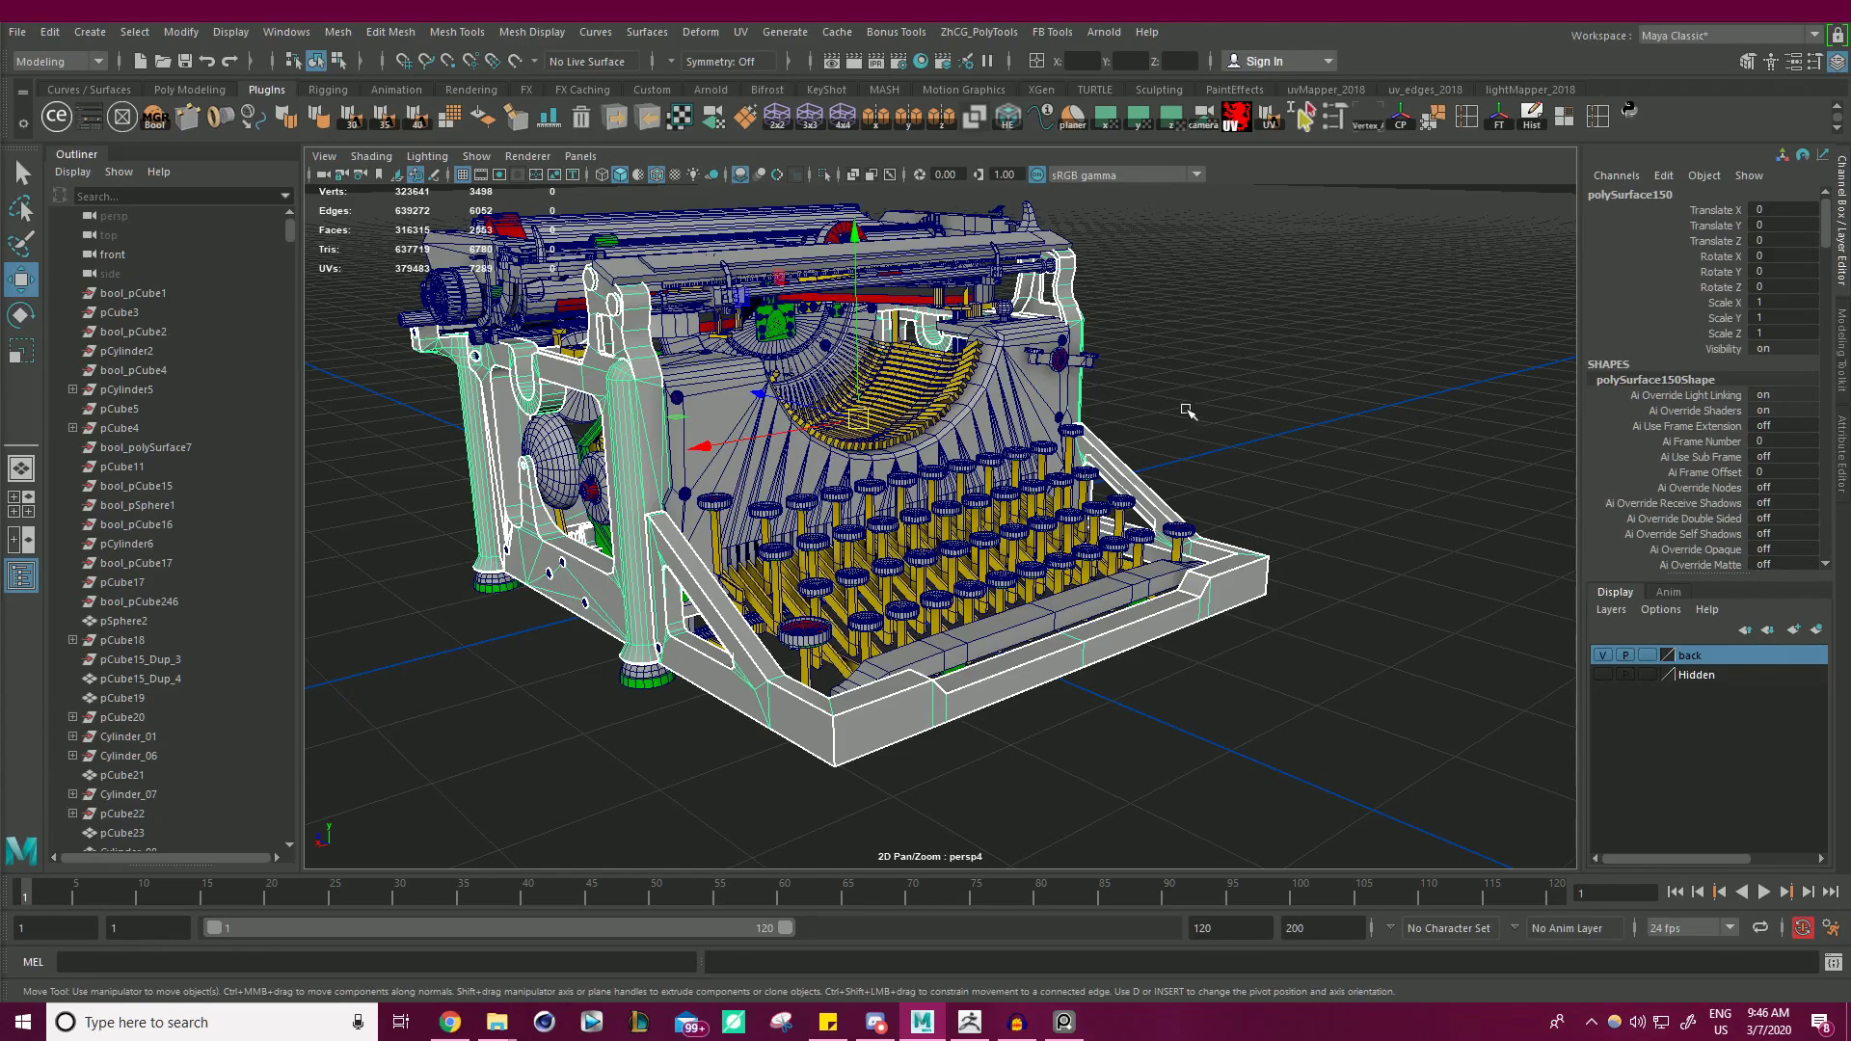
alt+drag(572, 600, 528, 593)
alt+drag(1089, 385, 1060, 424)
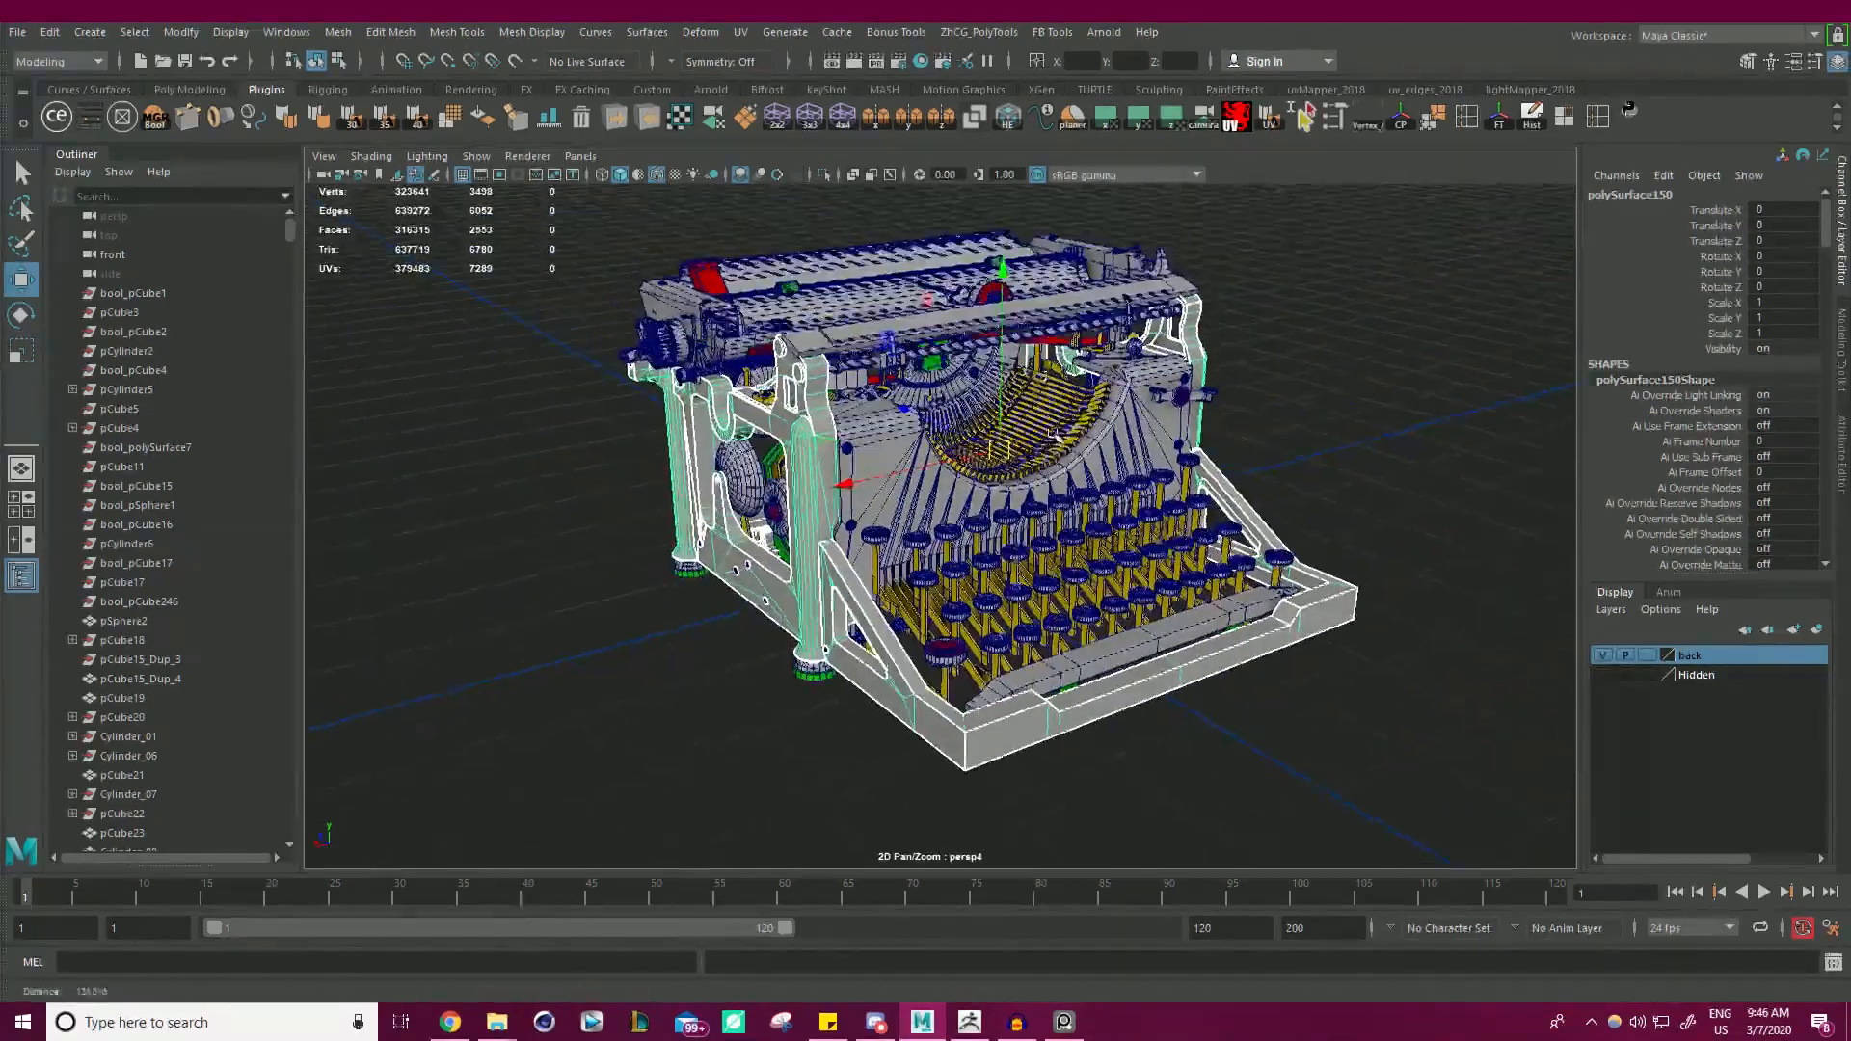
alt+right_drag(1060, 424, 1020, 414)
alt+middle_drag(1020, 415, 1133, 414)
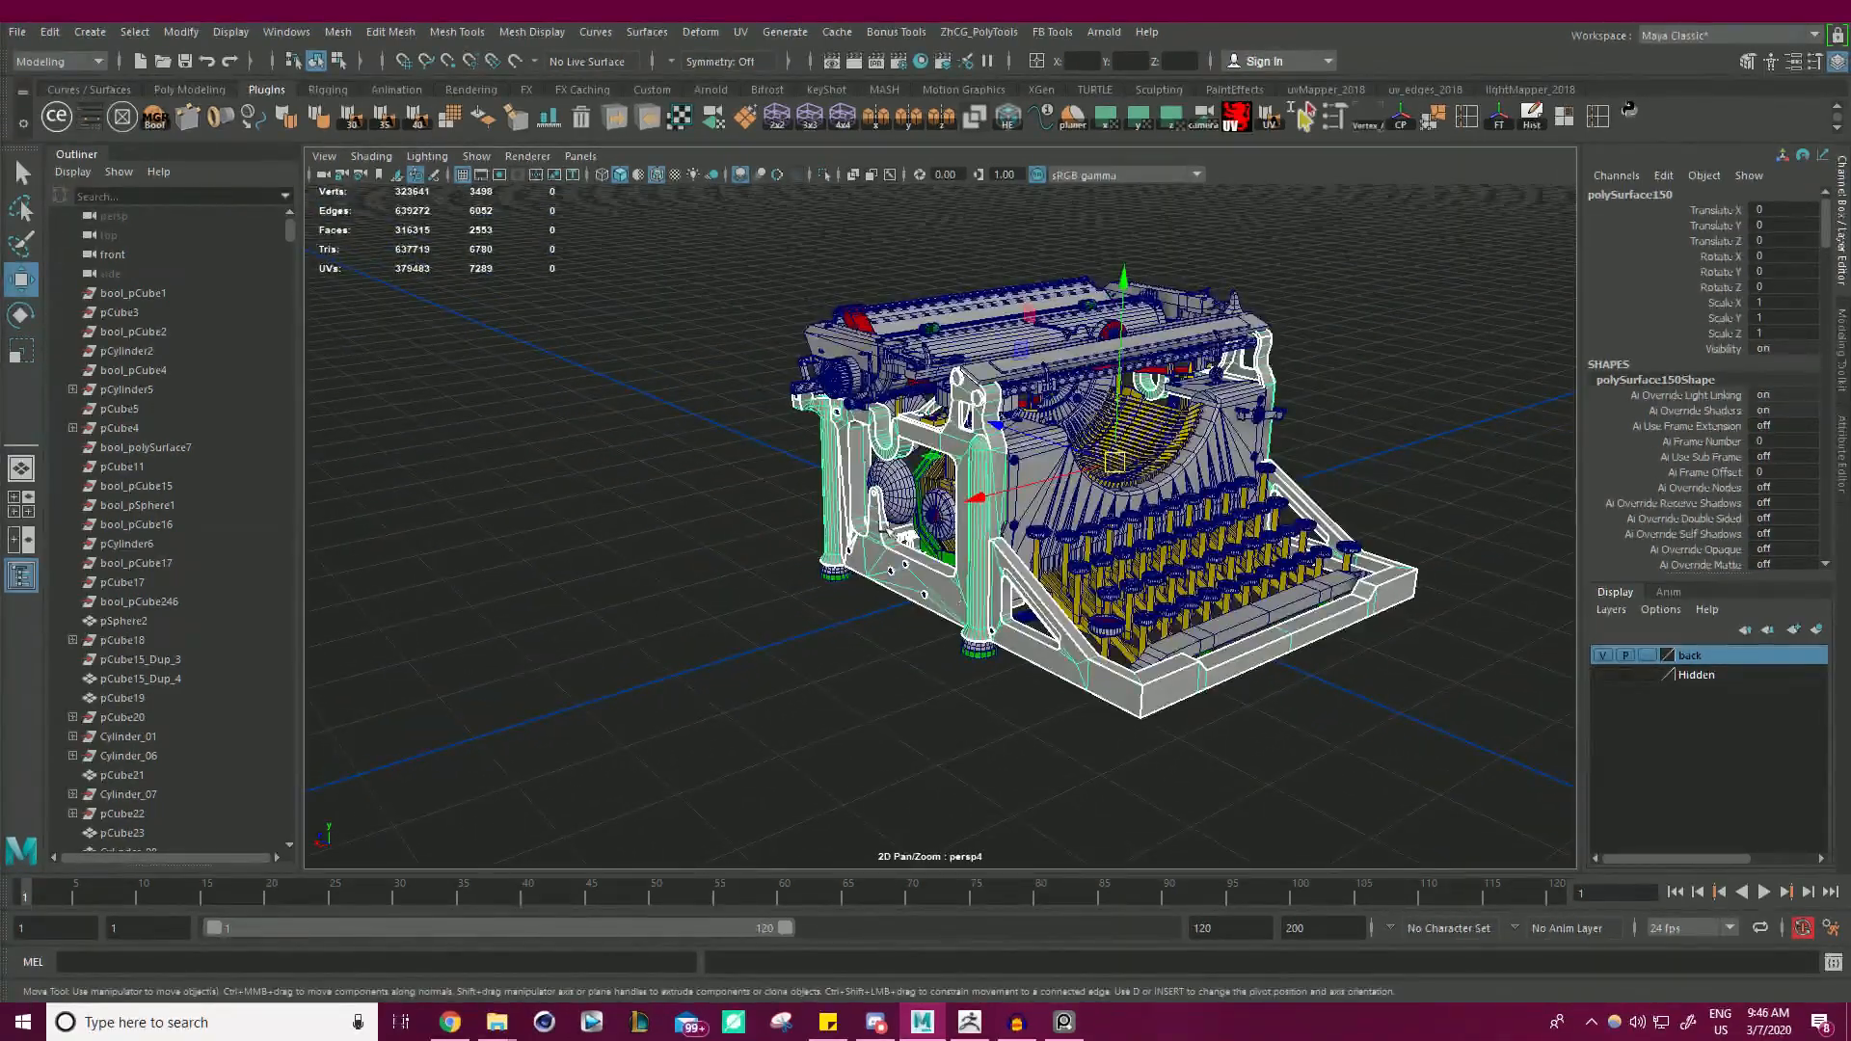
- Examine the frame's legs, side opening and upper bracket at close range
alt+right_drag(837, 475, 885, 571)
right_drag(0, 482, 0, 487)
alt+right_drag(756, 479, 844, 494)
alt+middle_drag(844, 494, 758, 484)
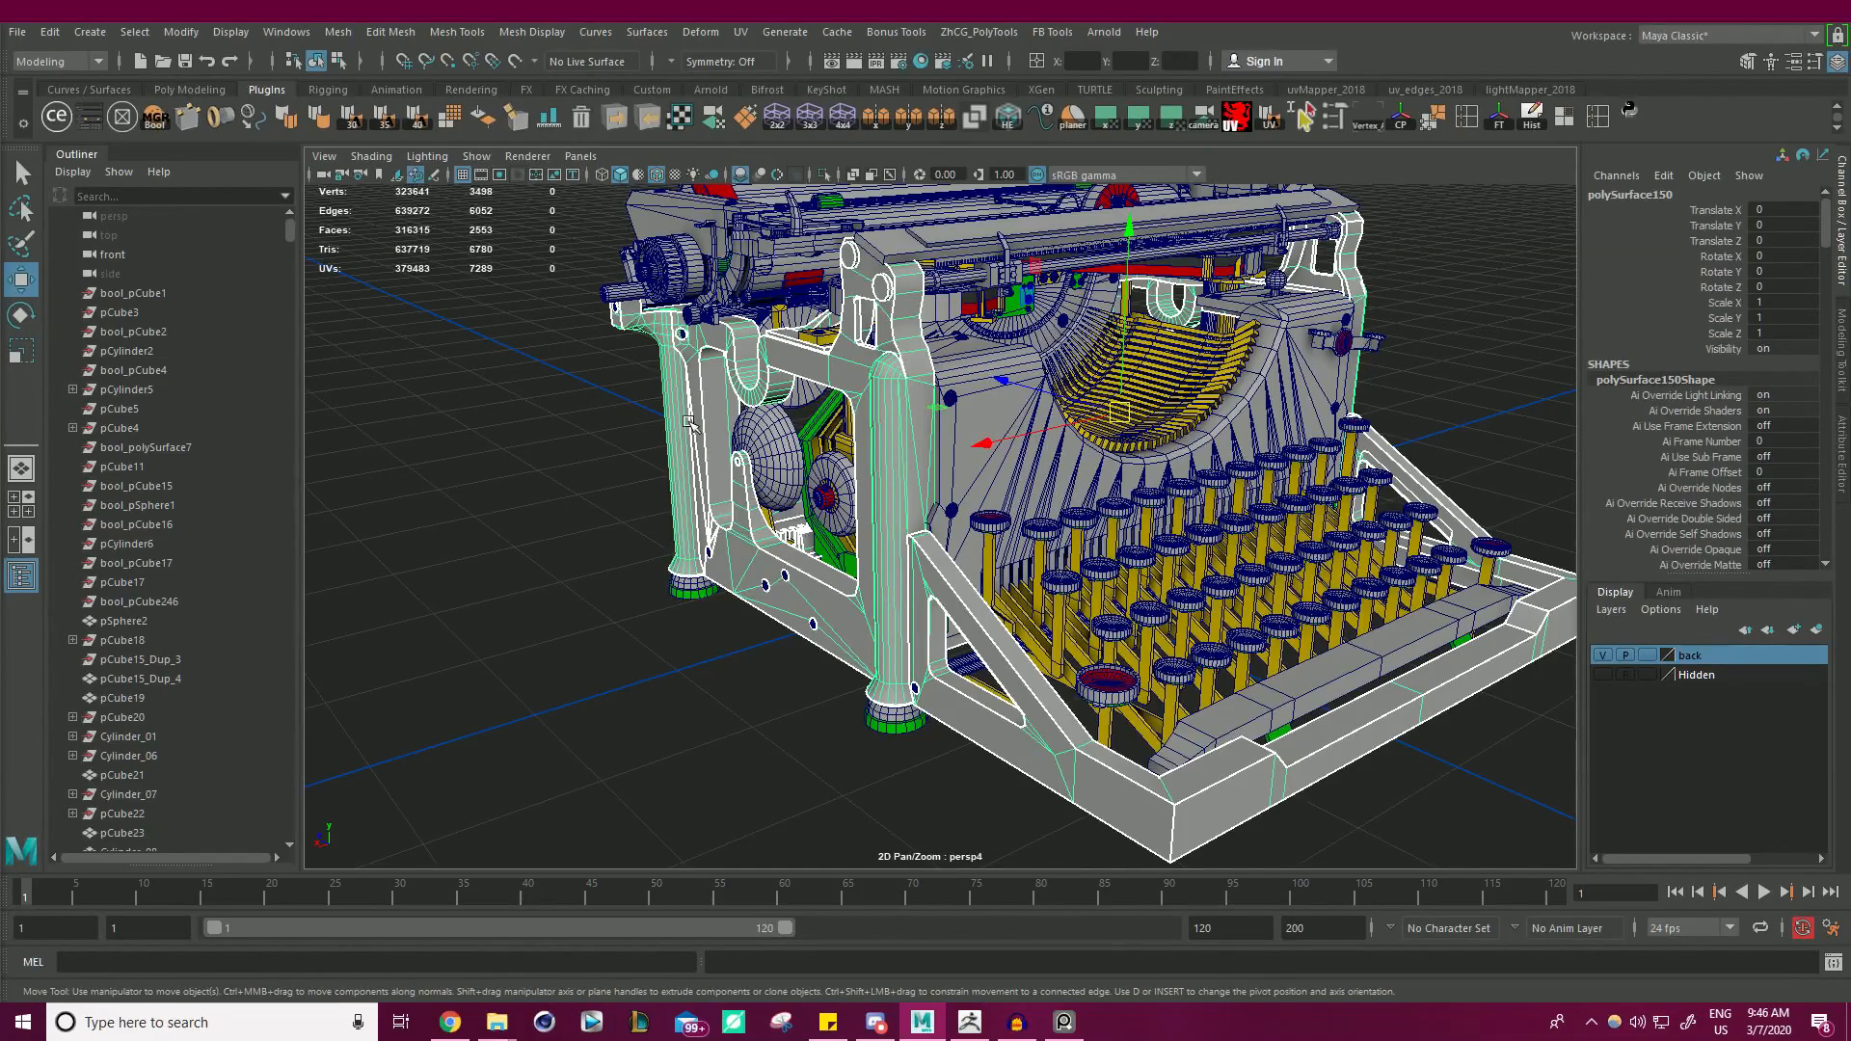
alt+right_drag(1034, 470, 1159, 238)
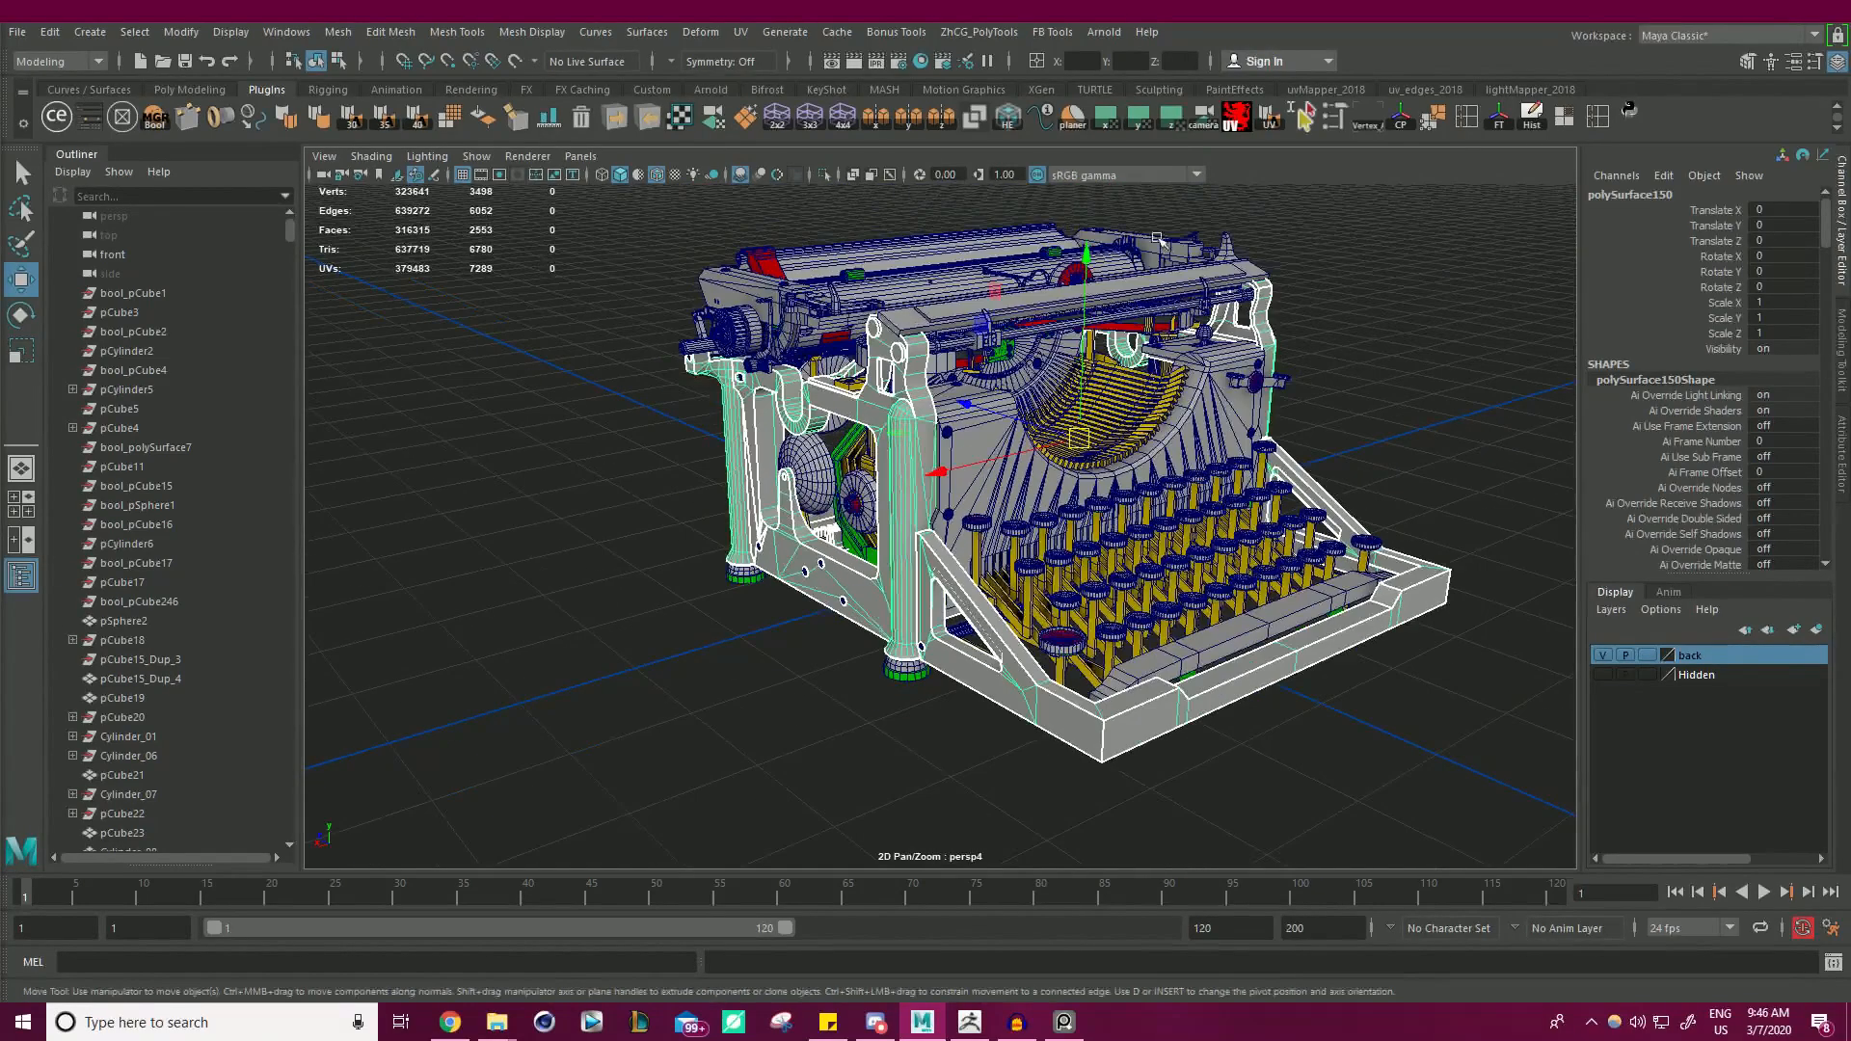
alt+right_drag(950, 461, 993, 333)
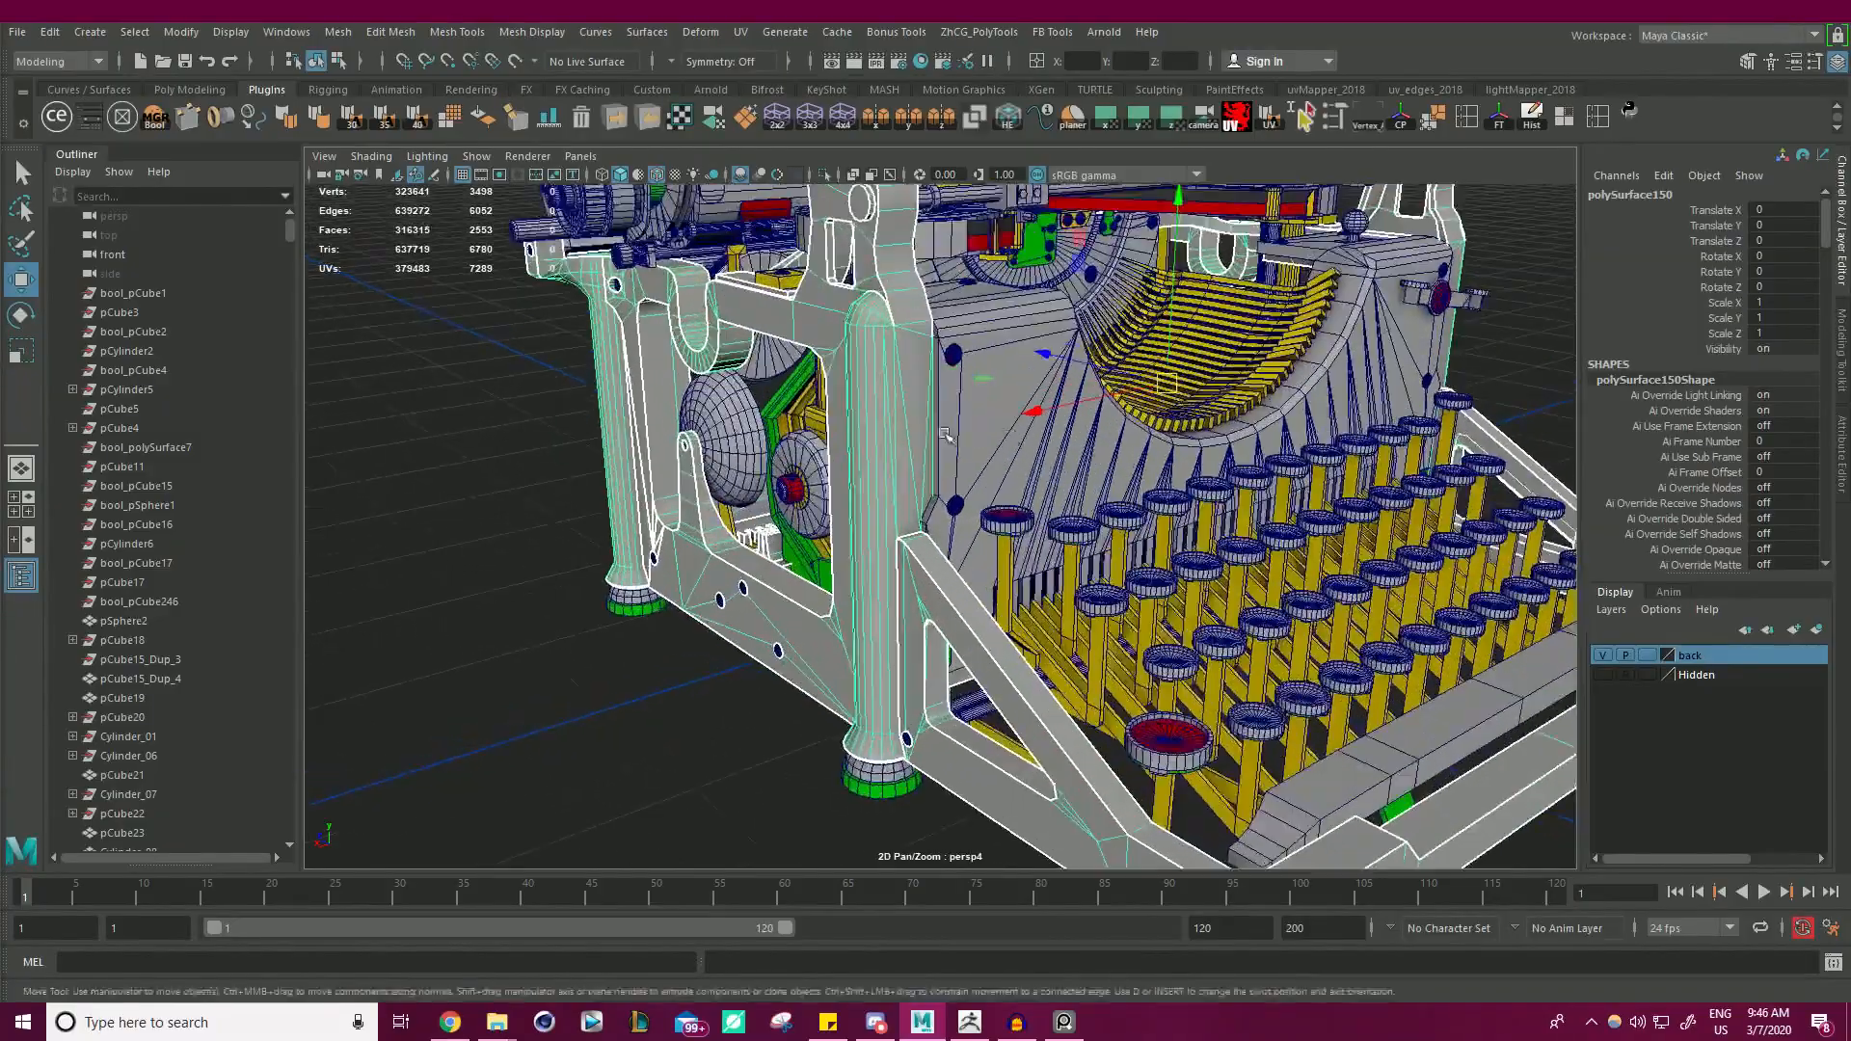
alt+middle_drag(992, 333, 762, 380)
alt+drag(762, 380, 703, 341)
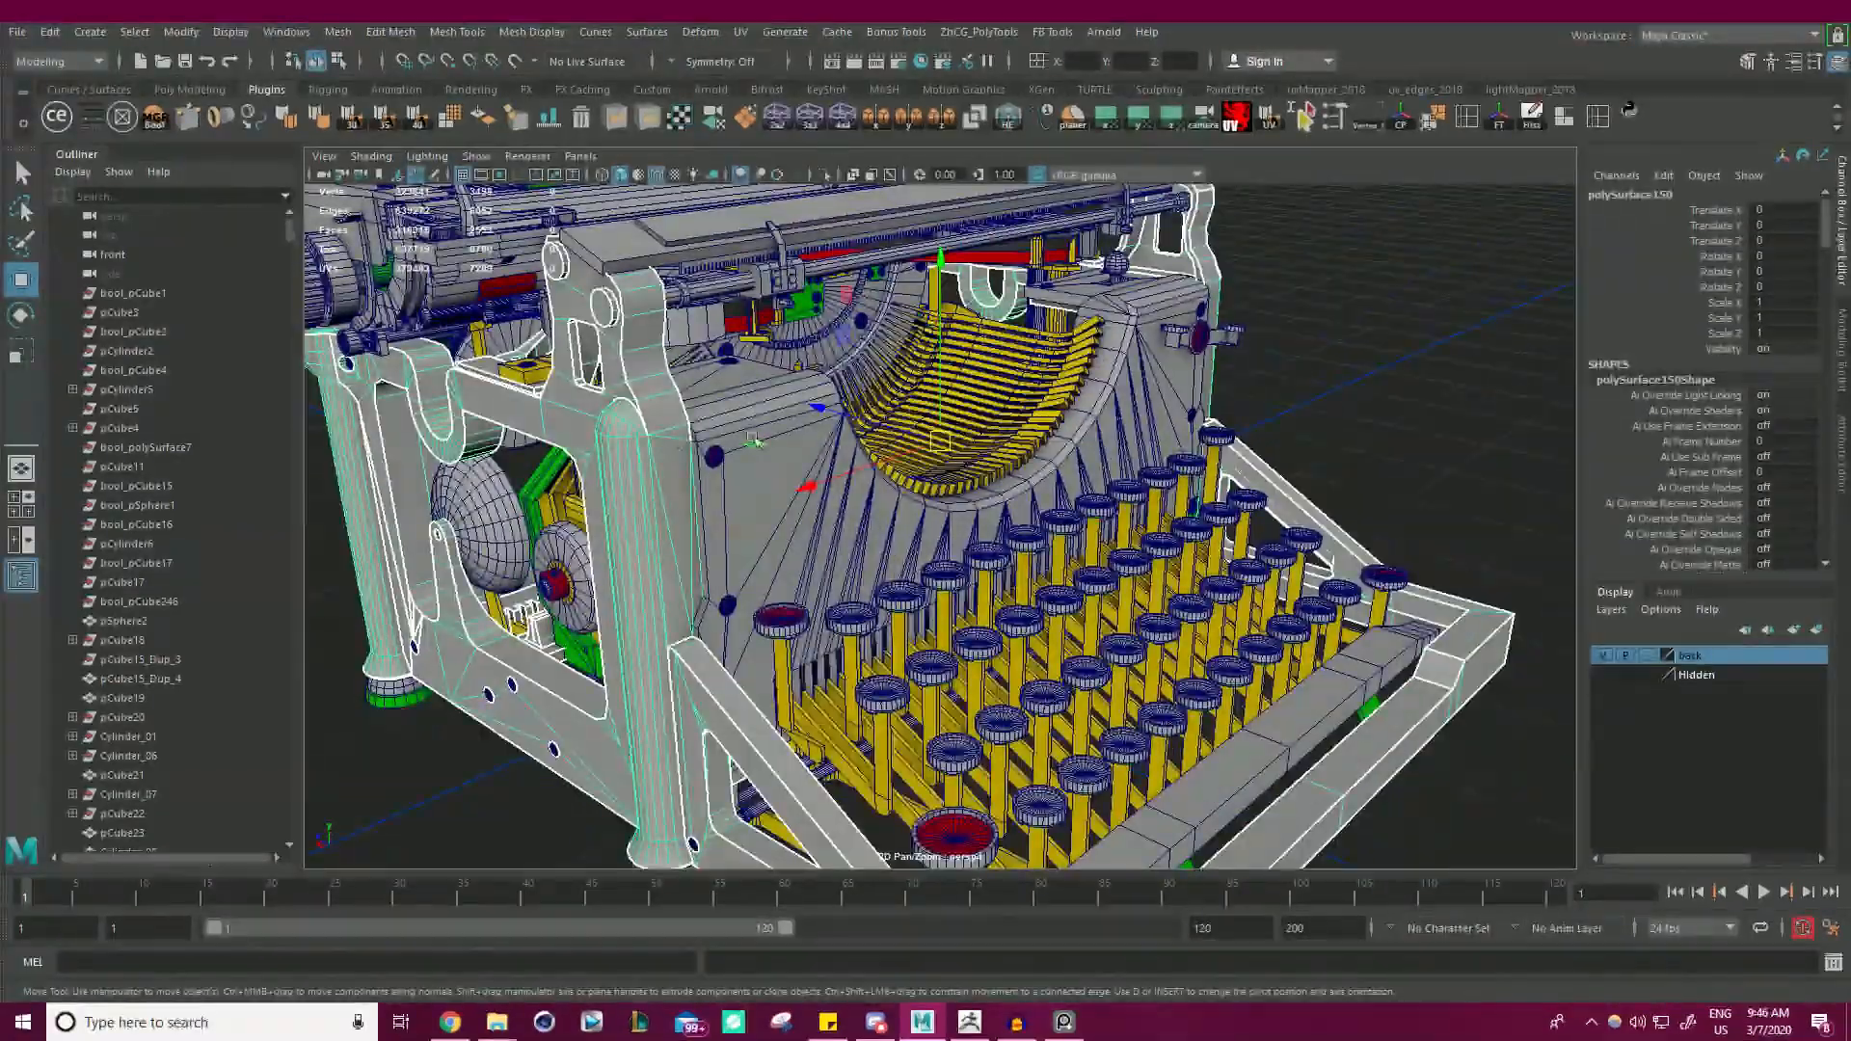
- Select the faces of the front round screw head on the frame's upper side bracket
alt+right_drag(872, 434, 786, 453)
alt+middle_drag(786, 453, 916, 463)
alt+right_drag(915, 463, 1024, 464)
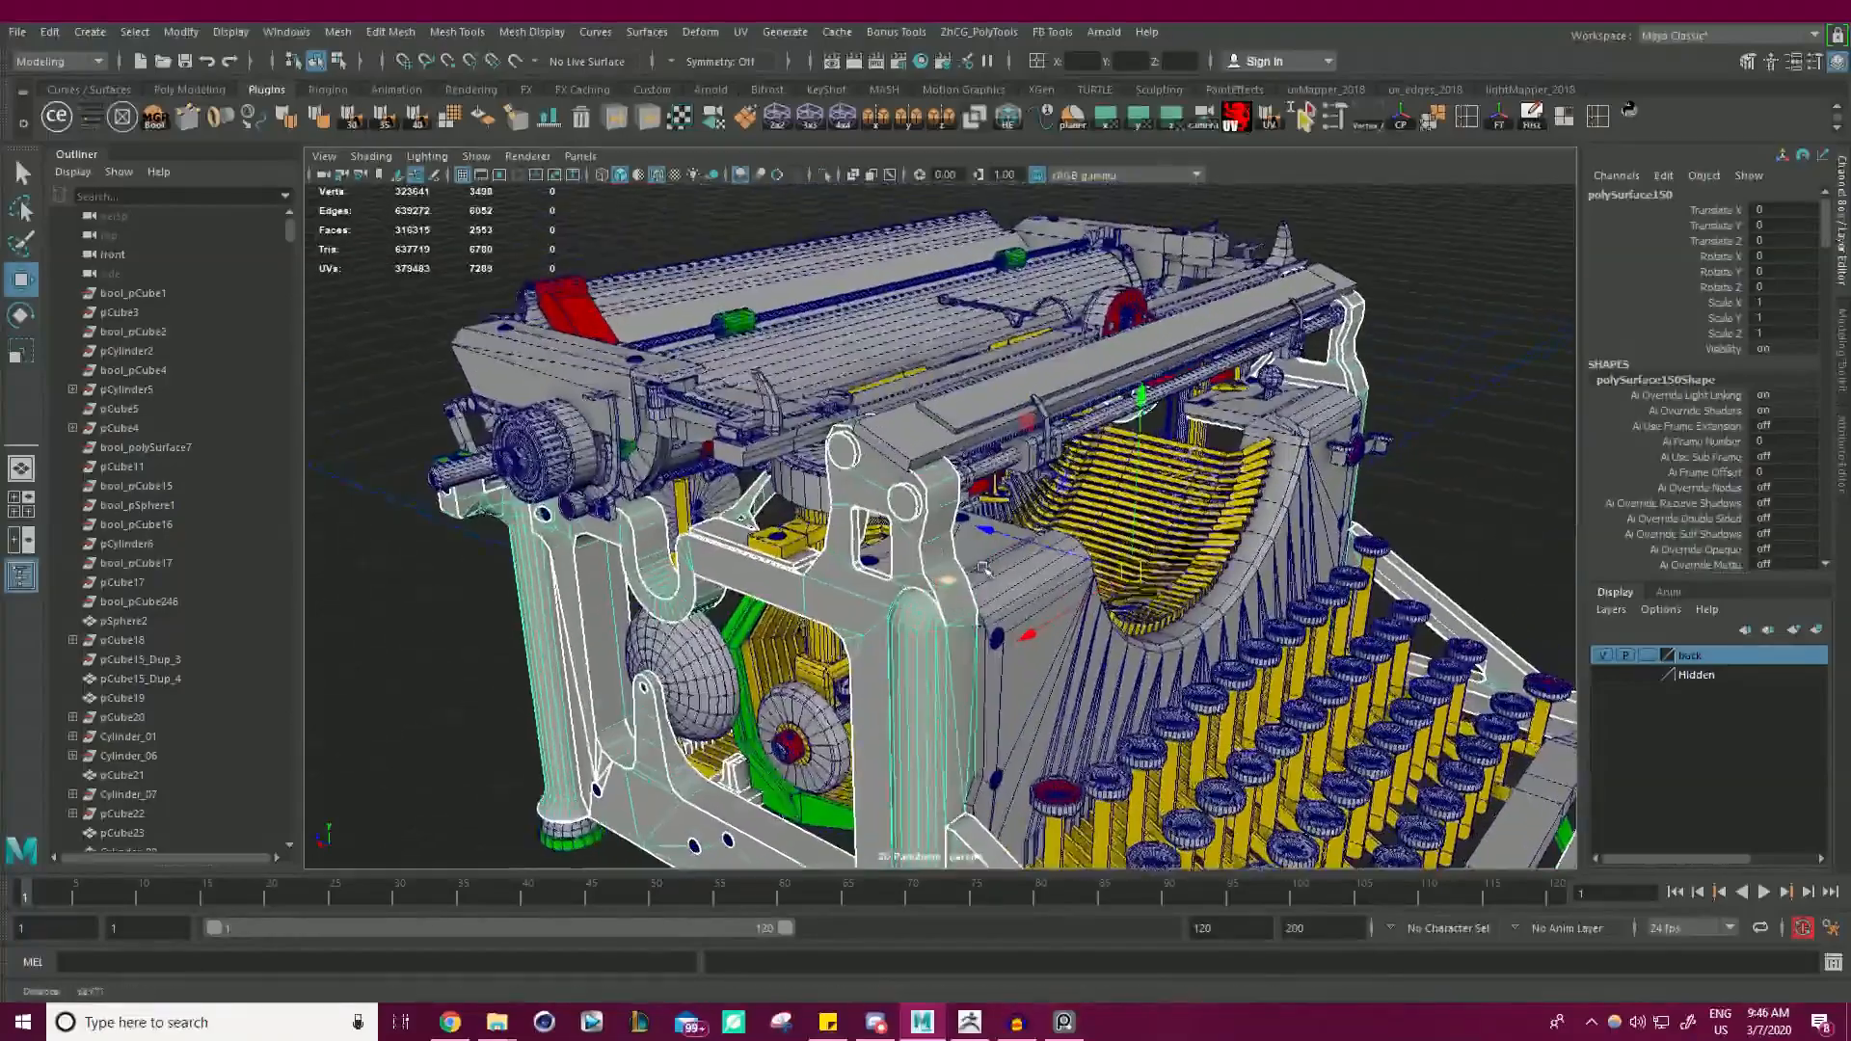
alt+middle_drag(1024, 464, 949, 540)
alt+right_drag(949, 540, 1022, 530)
alt+drag(872, 424, 835, 458)
right_drag(832, 452, 835, 480)
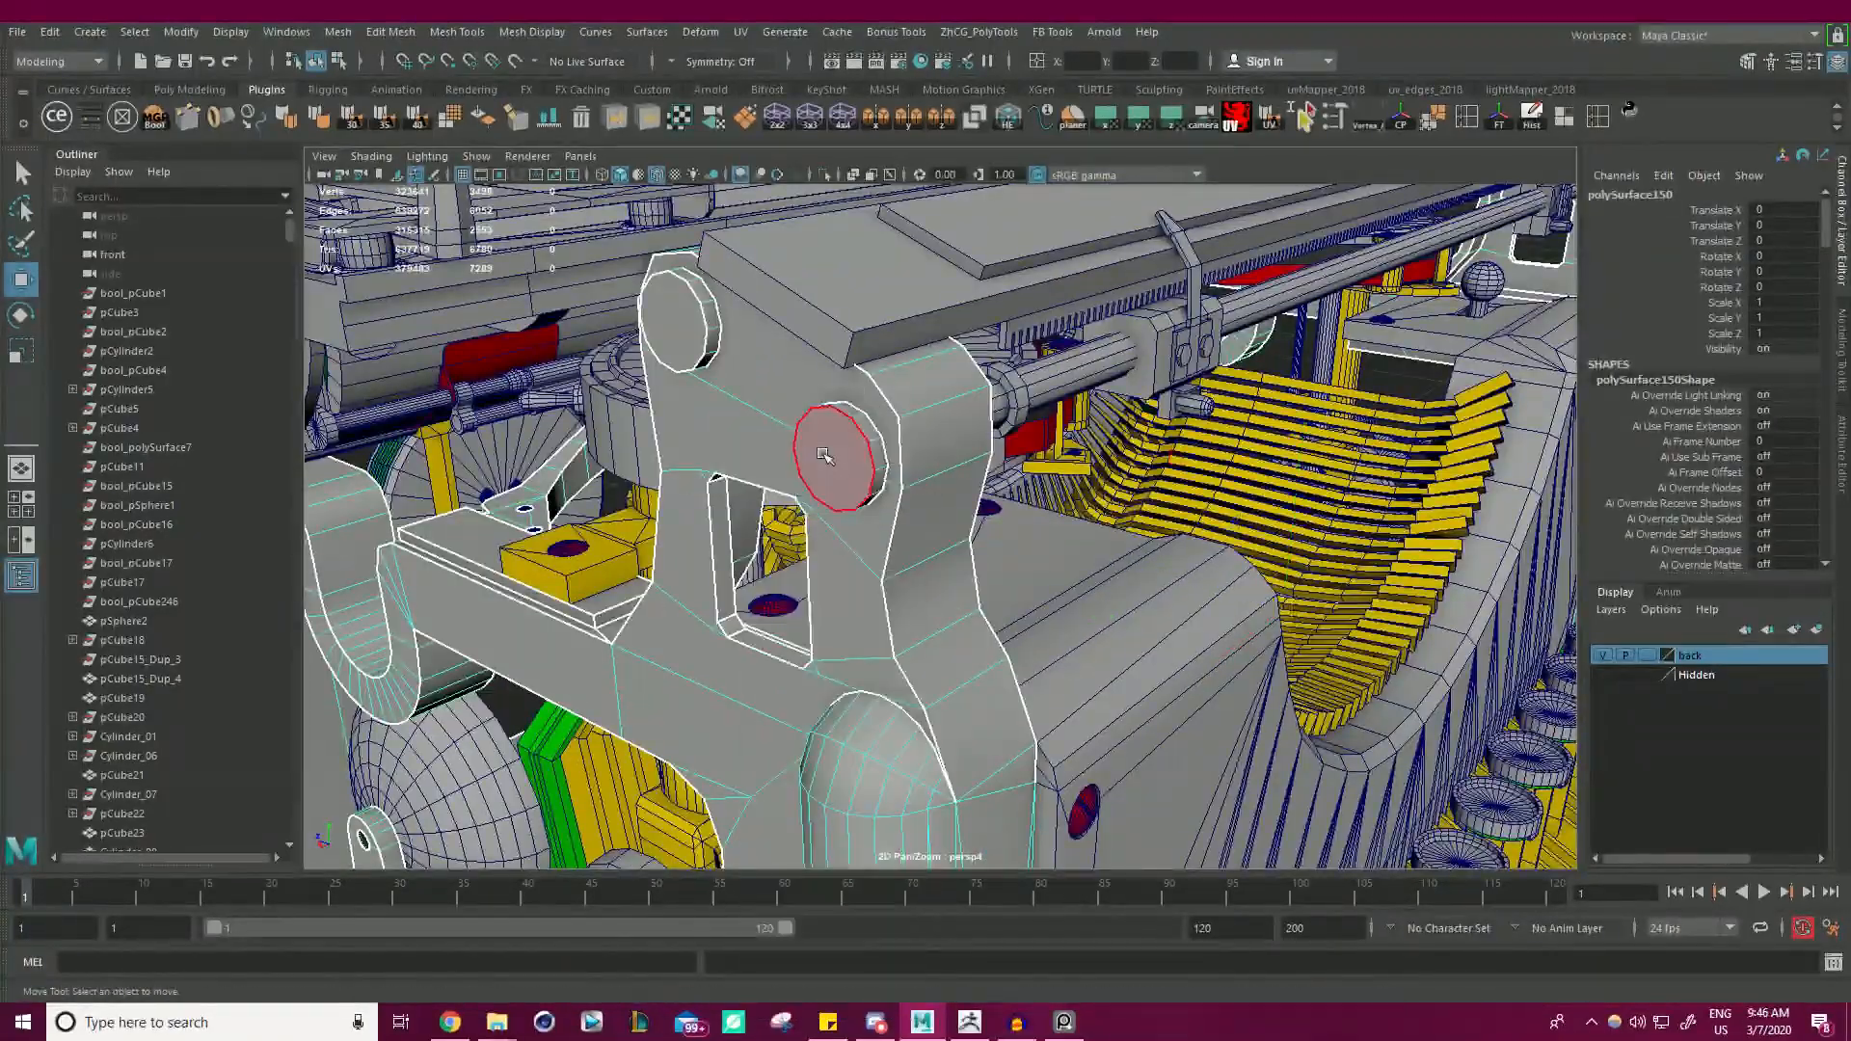
click(830, 457)
- Switch to the reference image board and examine the side-view photos of the typewriter frame
right_drag(0, 665, 921, 591)
scroll(920, 590, up, 6)
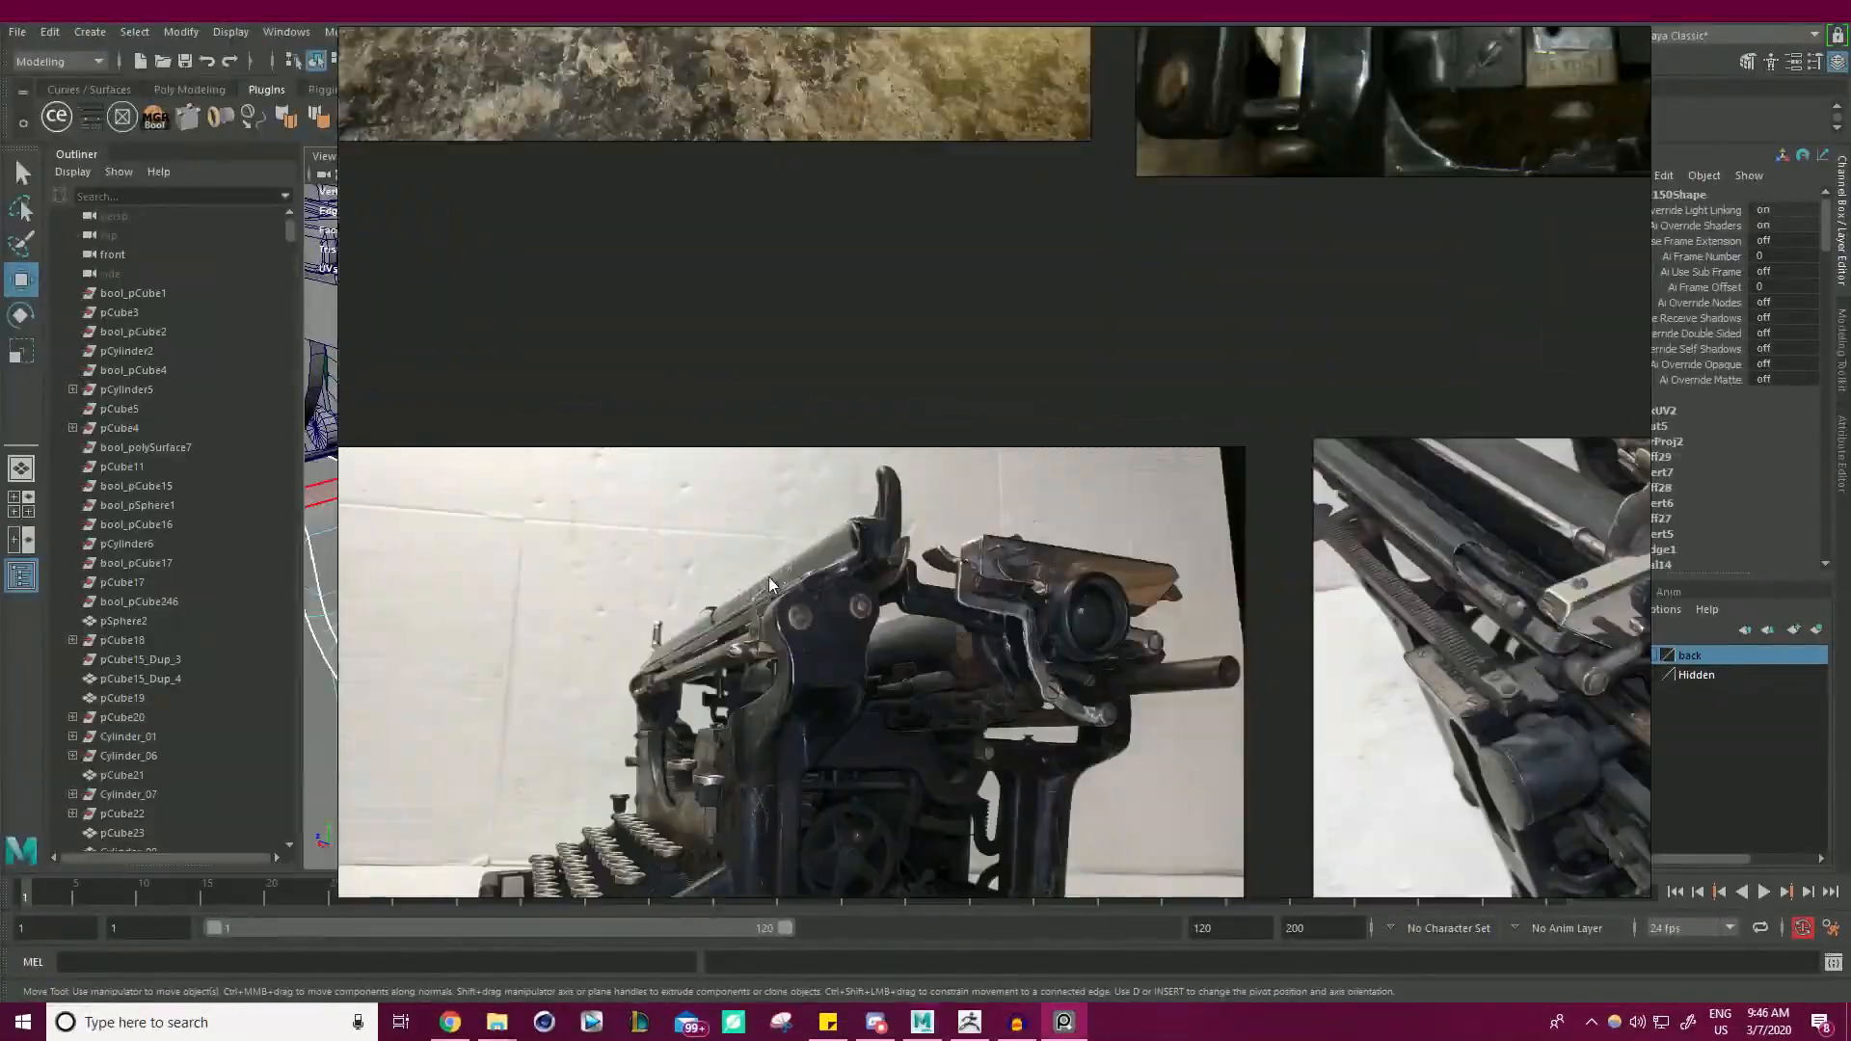
scroll(970, 530, down, 8)
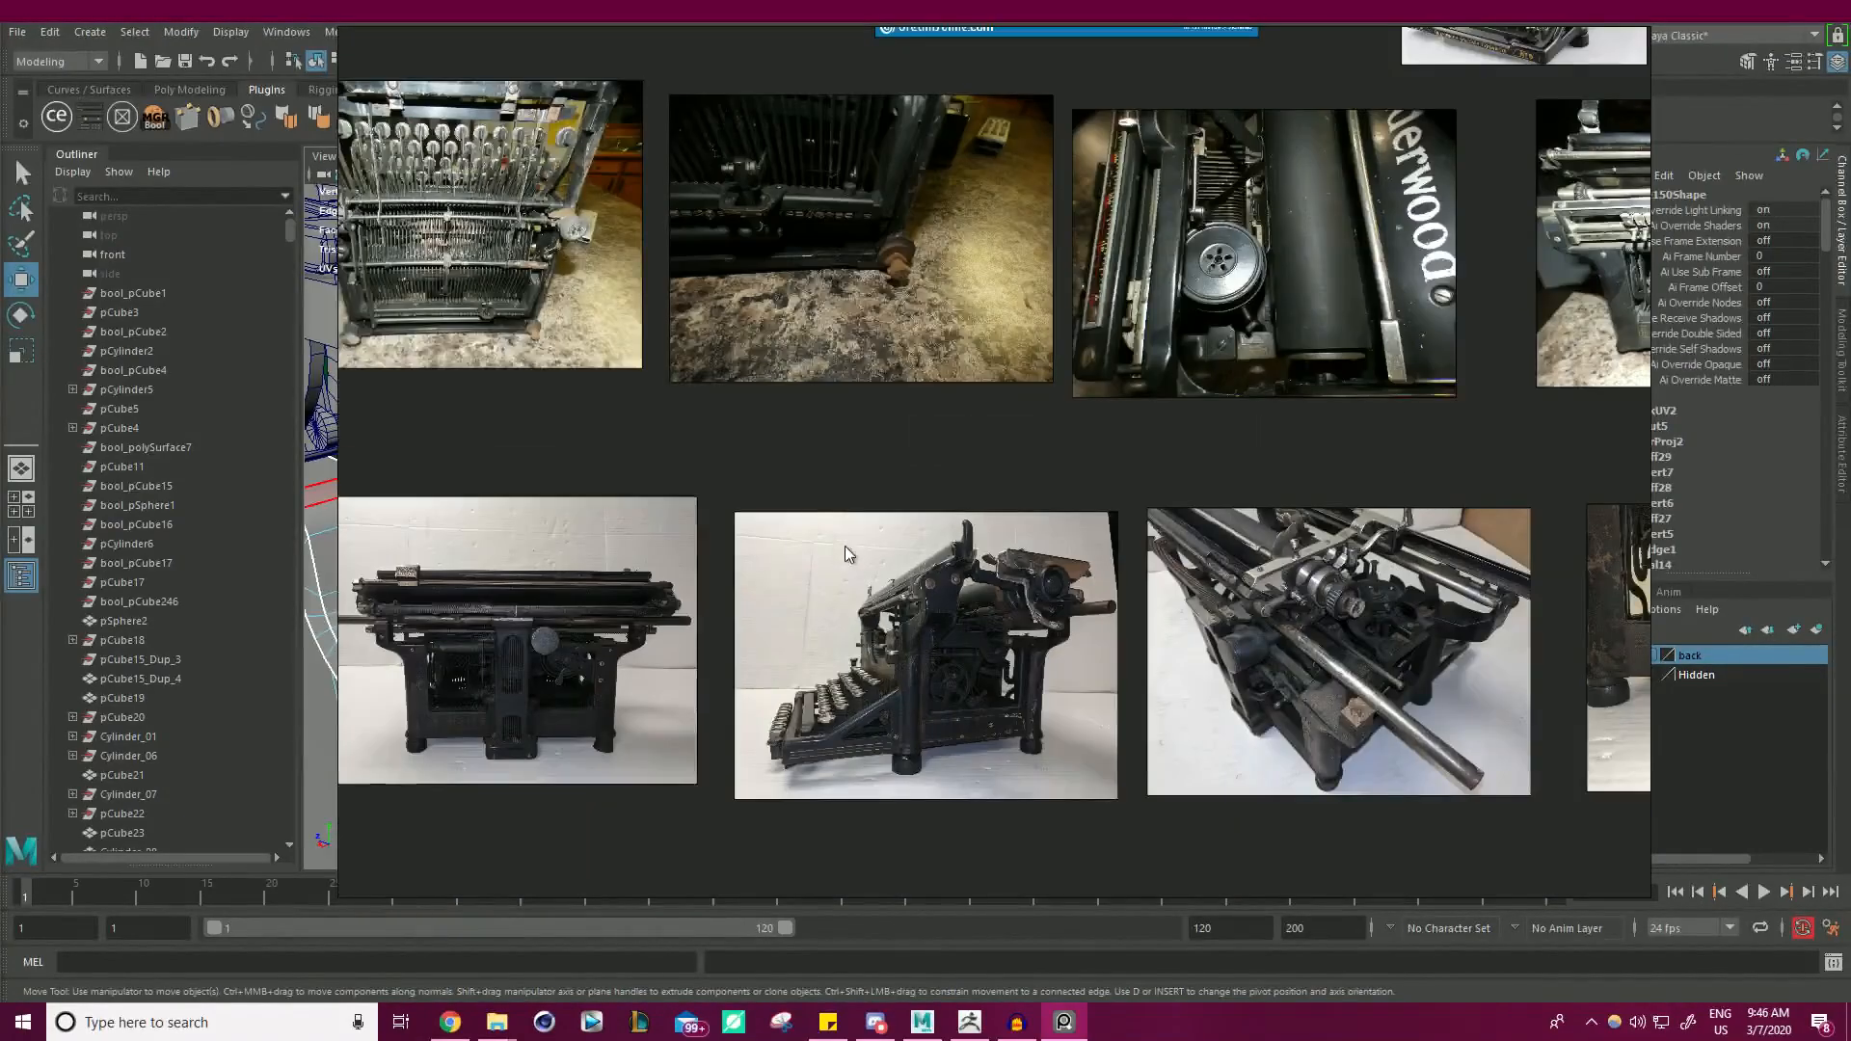
right_drag(846, 549, 916, 488)
scroll(780, 514, up, 3)
scroll(781, 514, up, 2)
scroll(964, 627, down, 7)
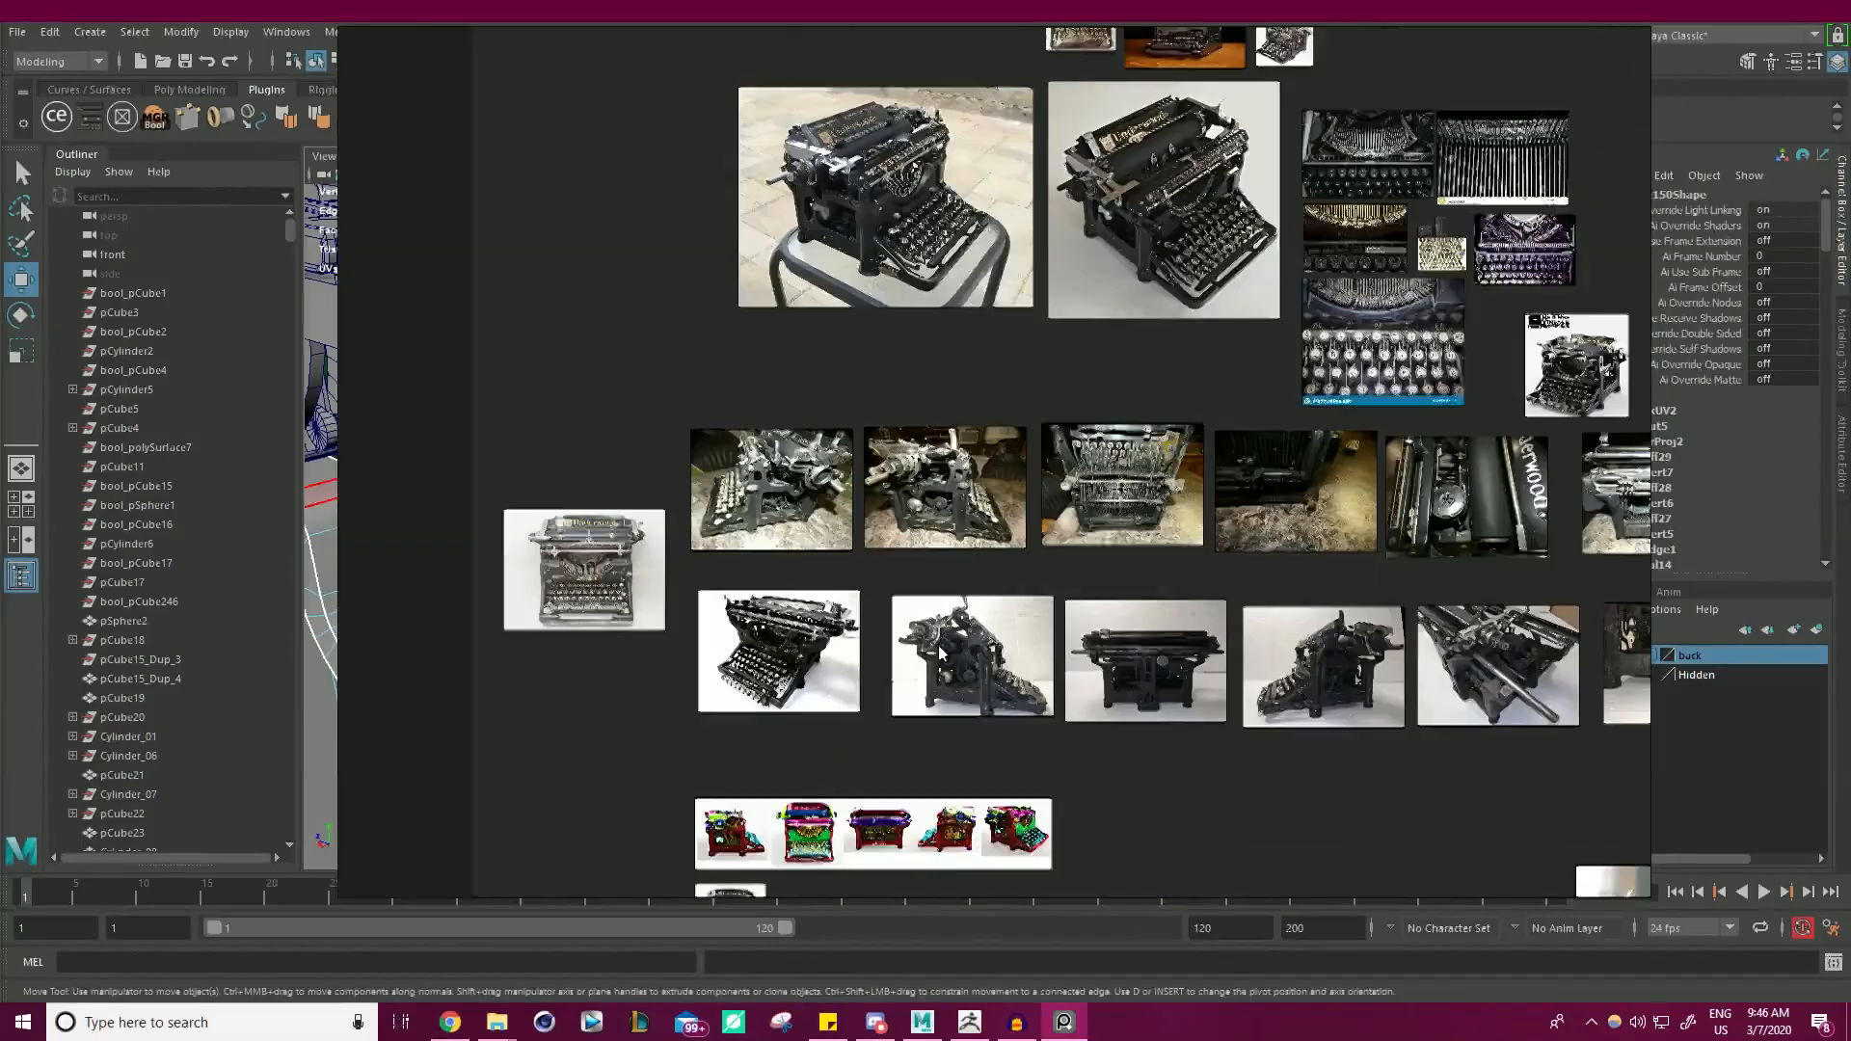
- Examine the two large Underwood typewriter photos, focusing on the screws of the upper side bracket
scroll(968, 459, up, 4)
scroll(968, 460, down, 4)
scroll(948, 188, up, 4)
middle_drag(949, 188, 943, 327)
scroll(940, 330, up, 6)
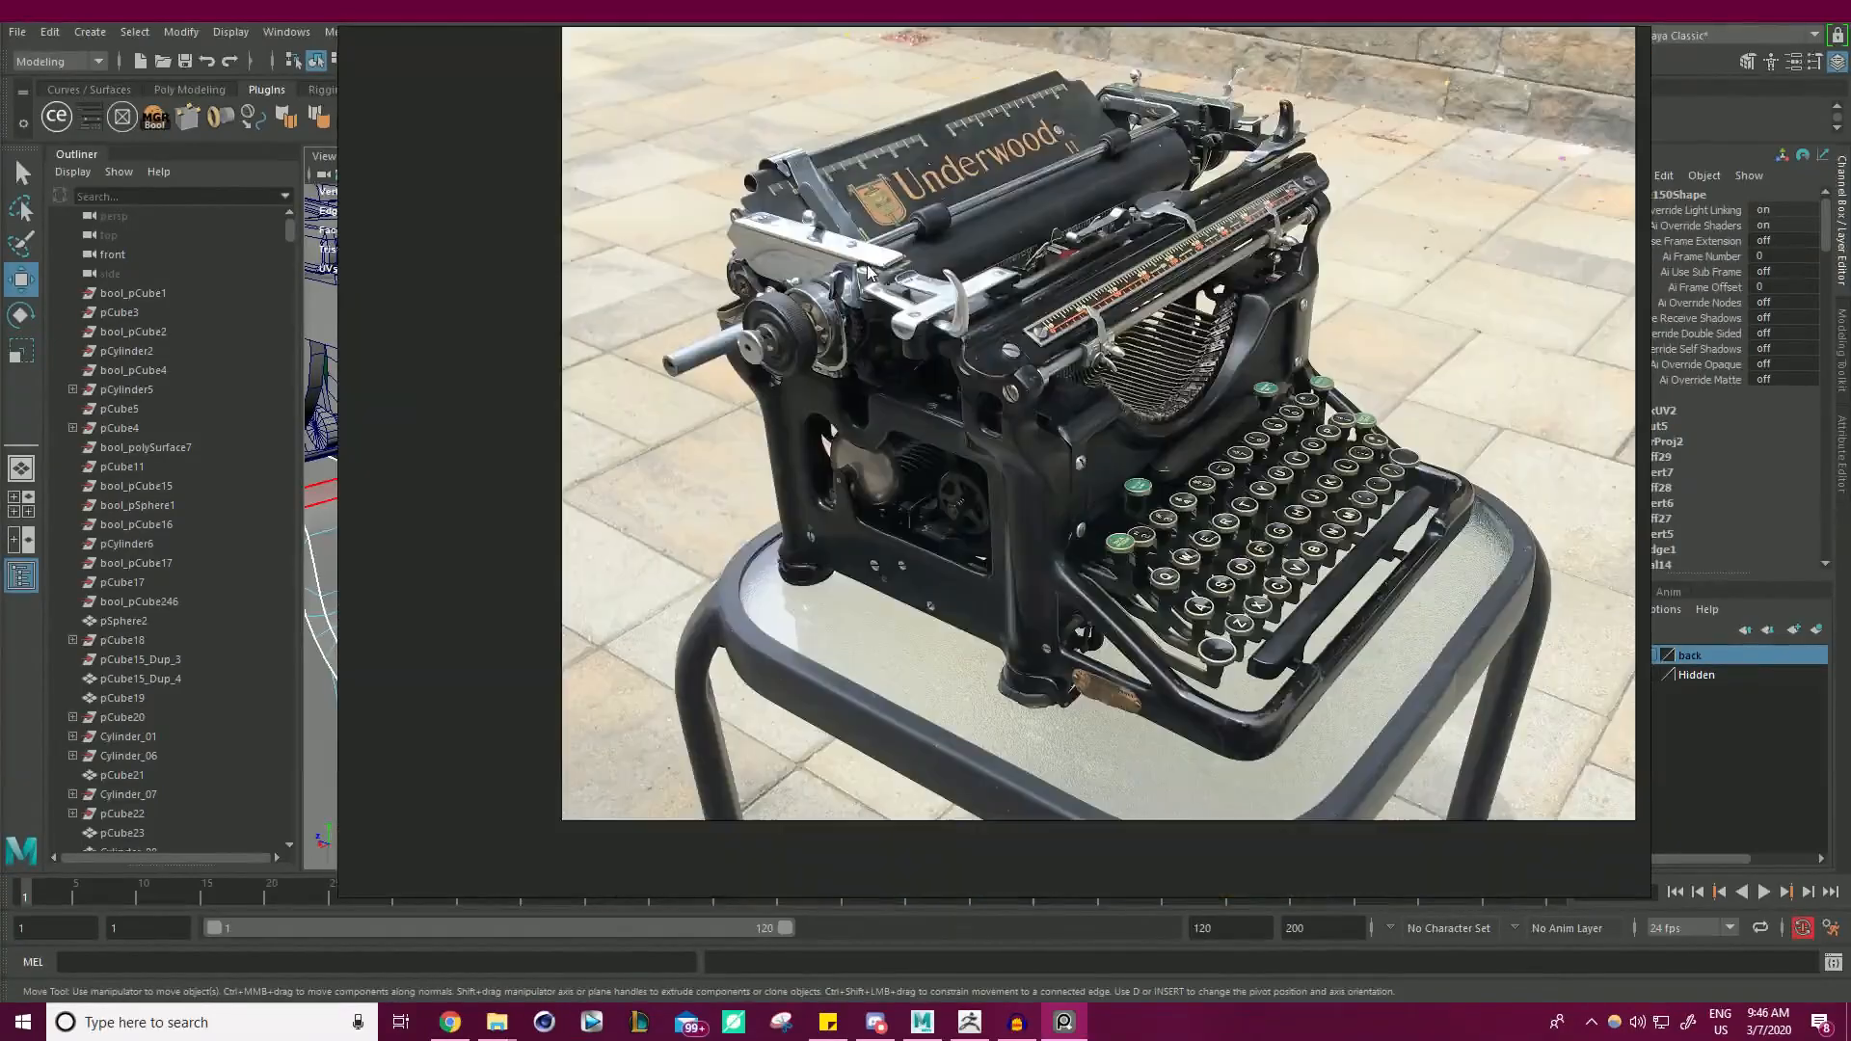
scroll(952, 453, down, 9)
scroll(1033, 467, up, 4)
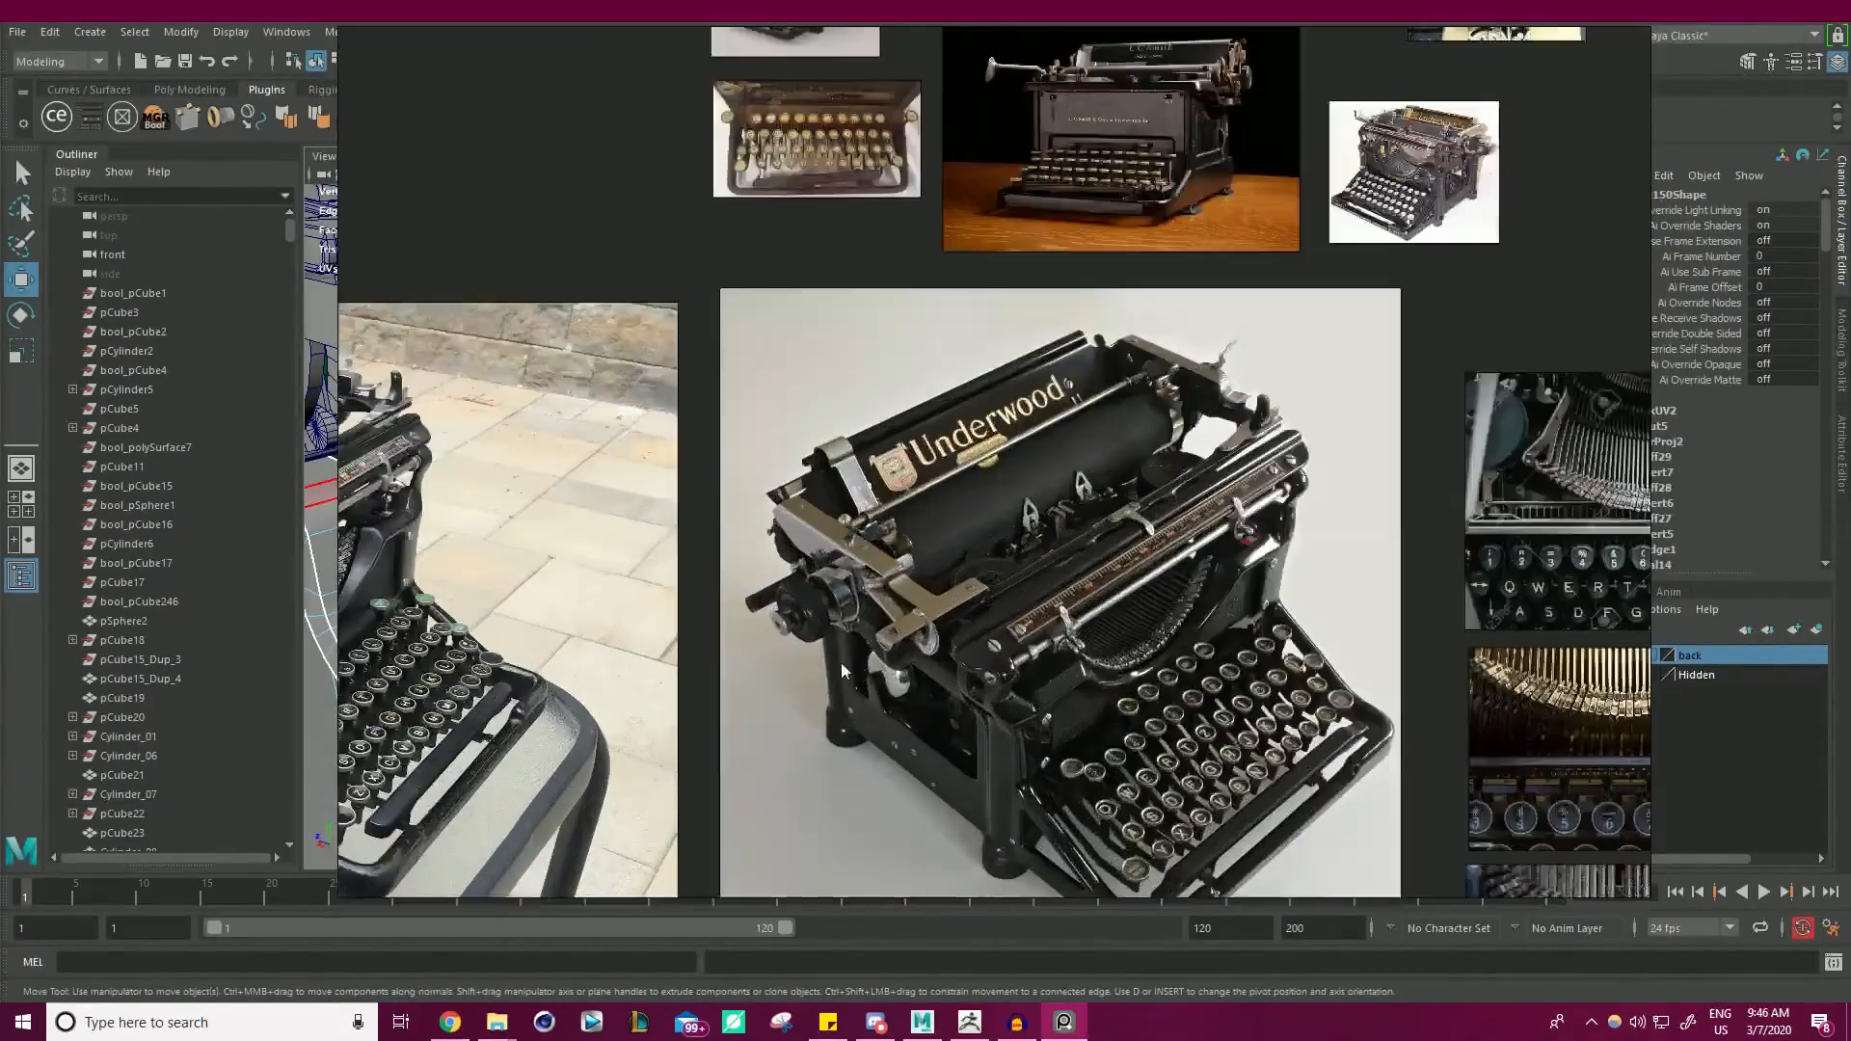
scroll(1020, 690, up, 5)
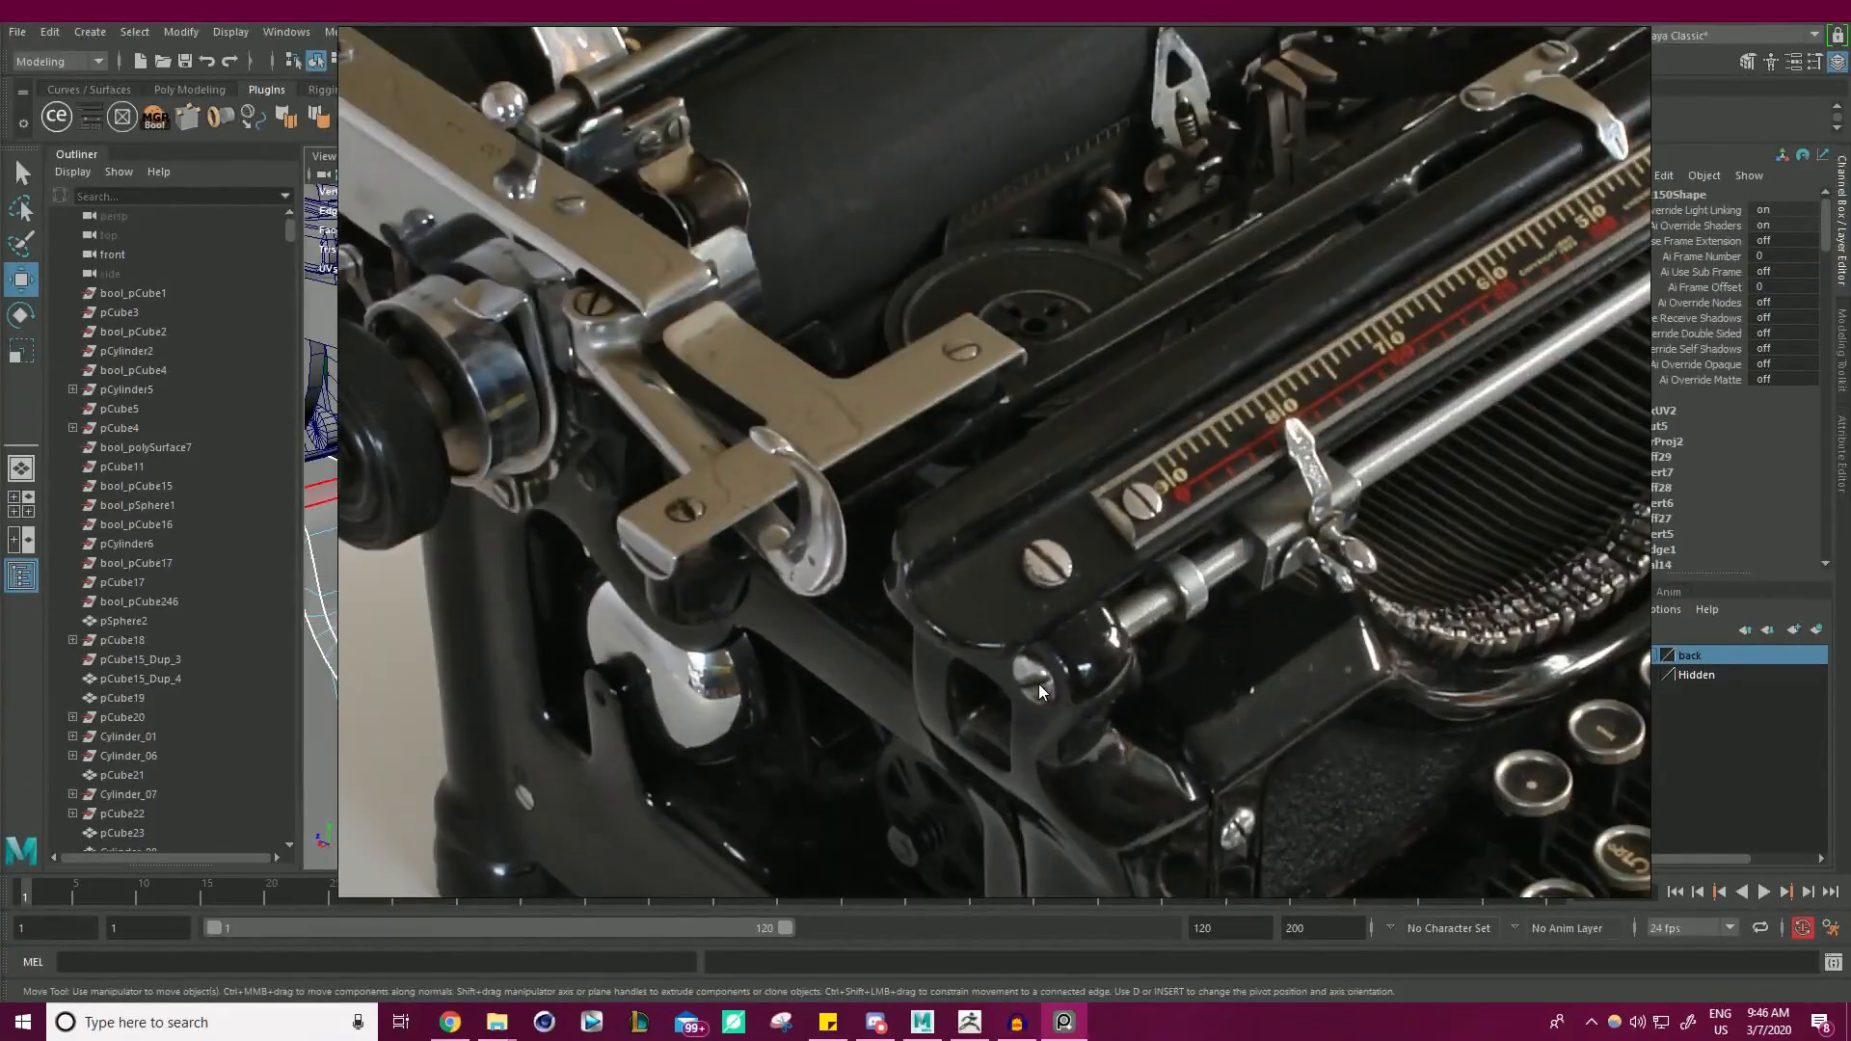
- Find a side-view photo showing the bracket screws on the reference board, examine it, and return to Maya
scroll(1038, 685, down, 9)
middle_drag(1147, 667, 883, 354)
middle_drag(1219, 684, 1176, 300)
right_drag(1098, 470, 872, 346)
middle_drag(990, 678, 1099, 396)
scroll(1099, 396, up, 2)
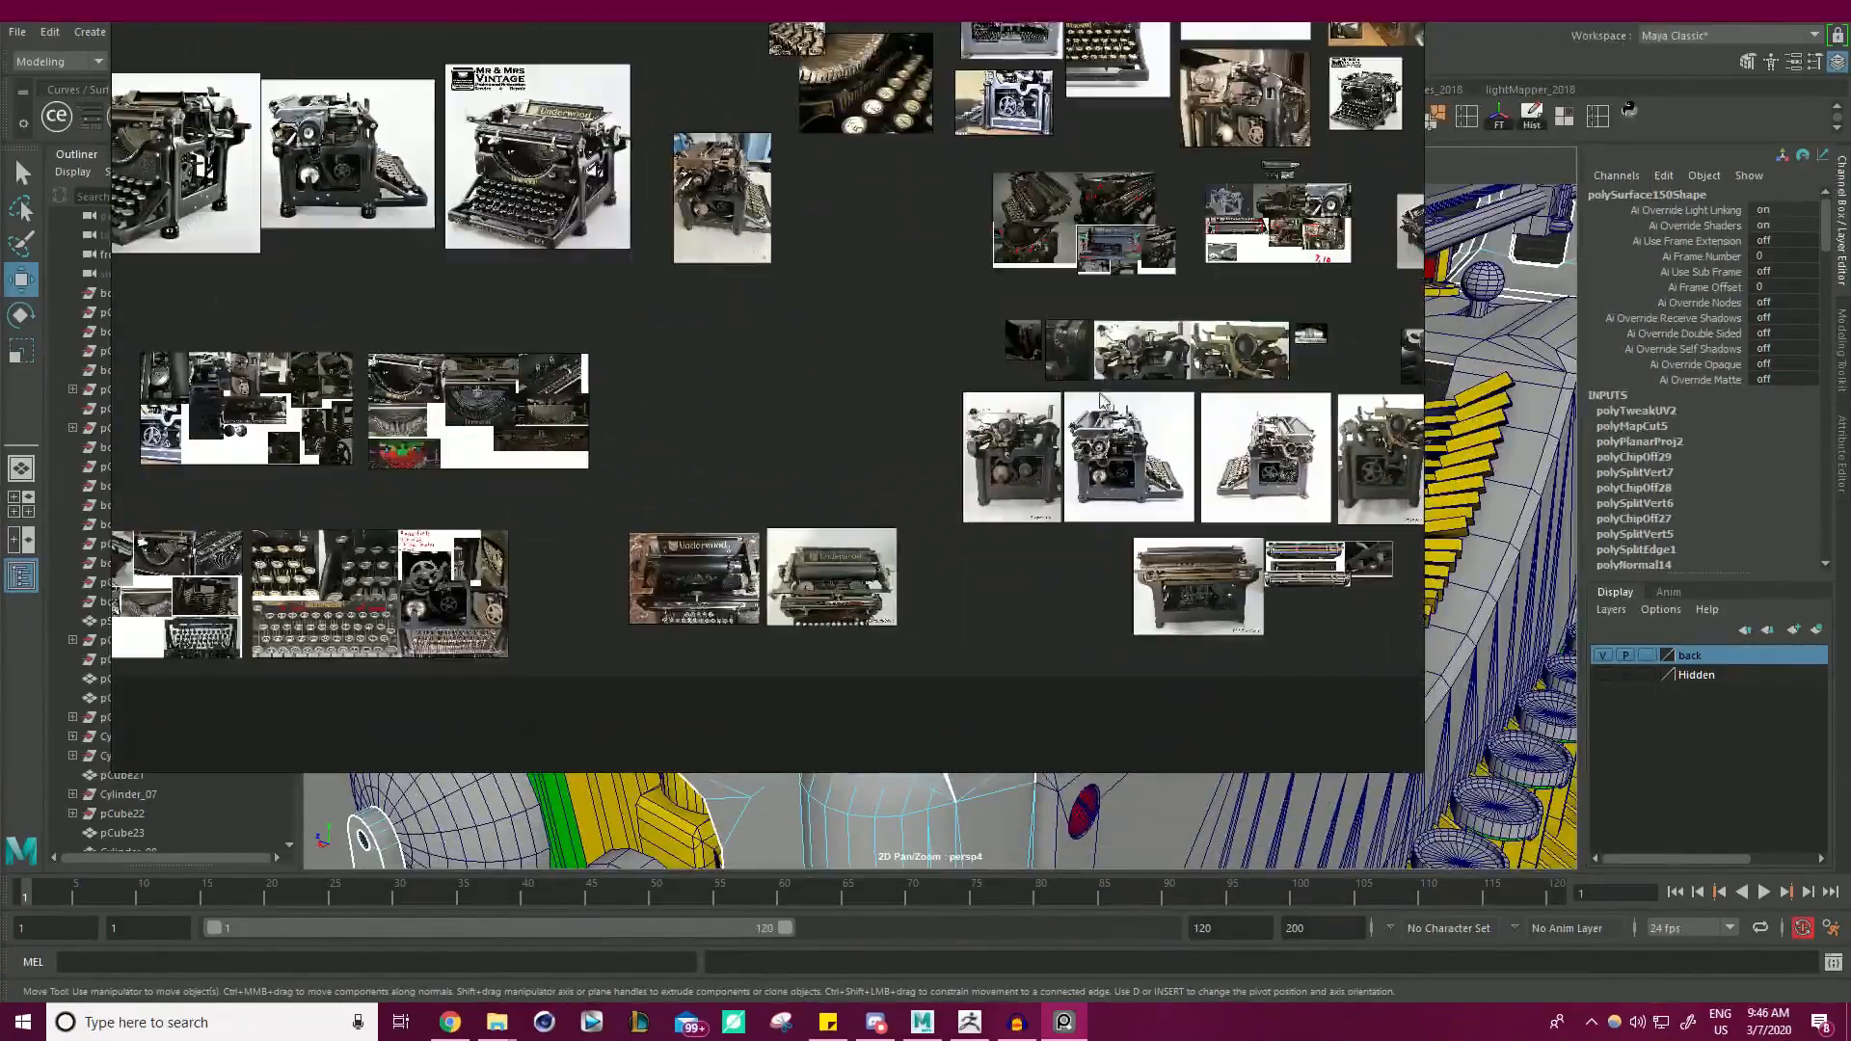
scroll(1109, 453, up, 10)
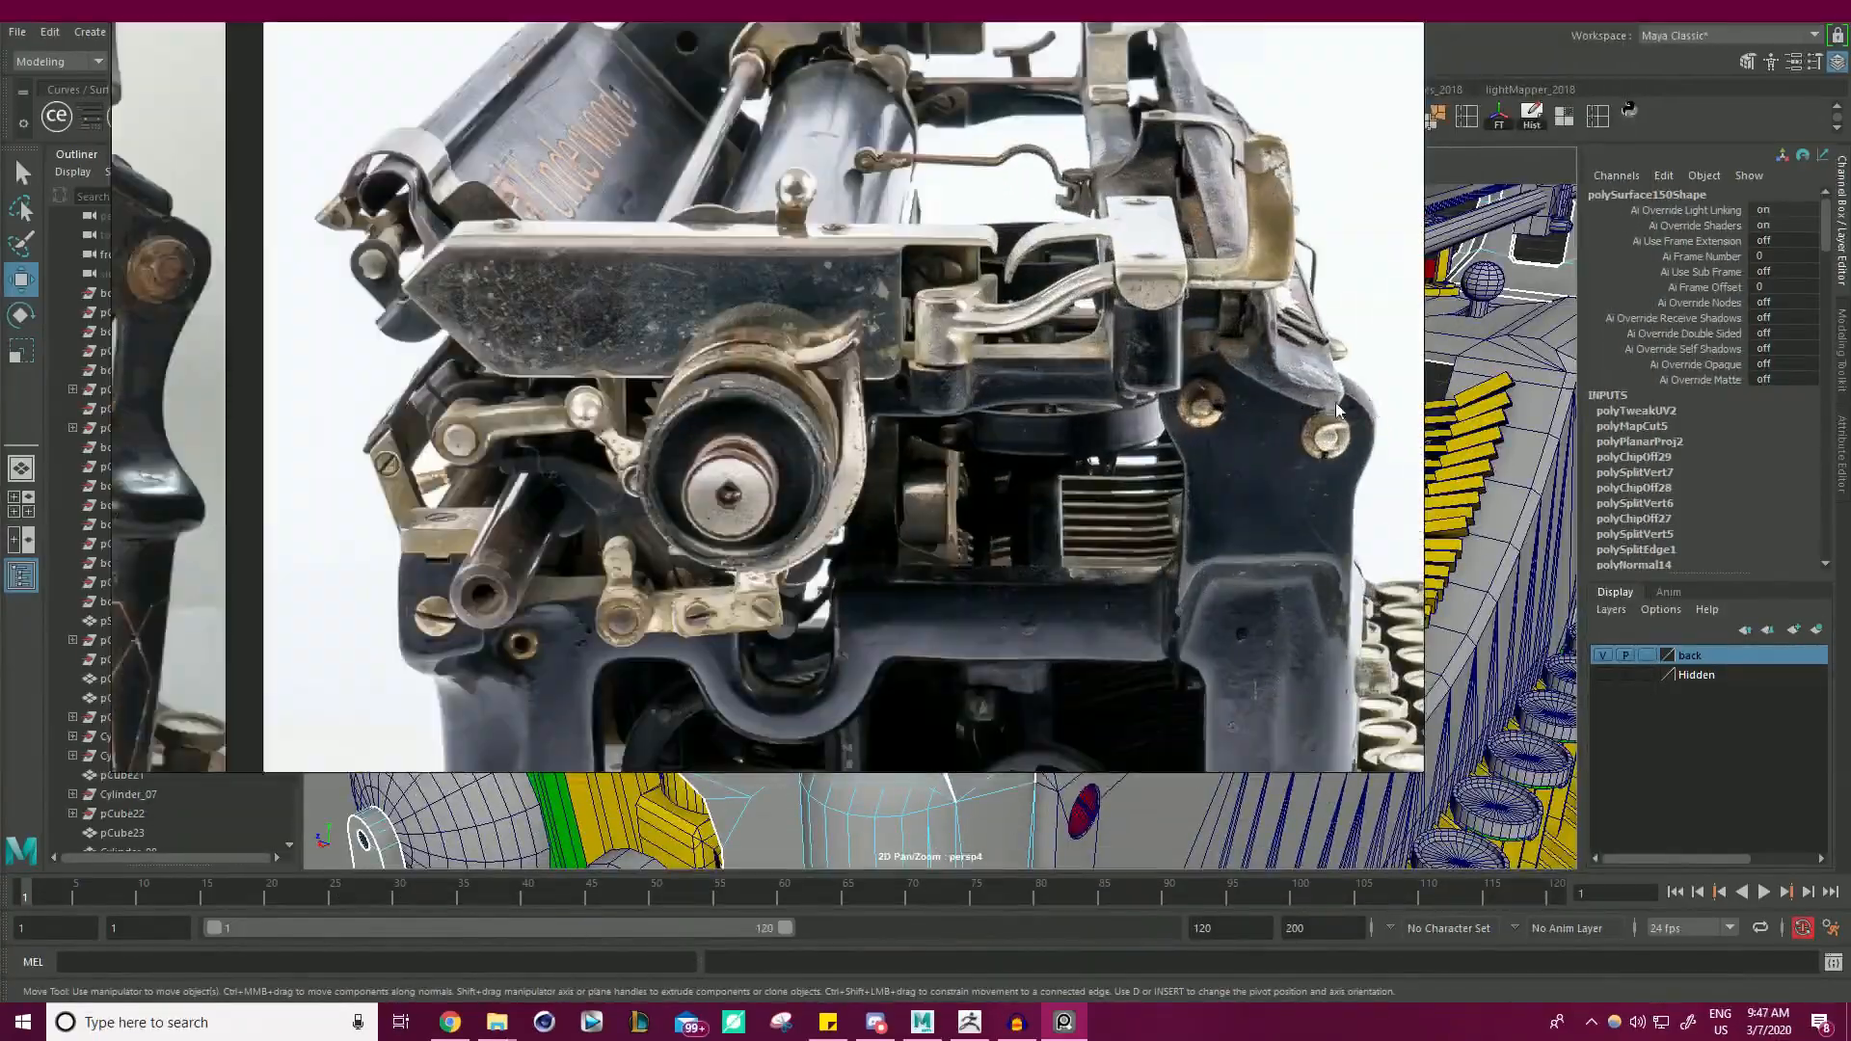
click(1063, 1022)
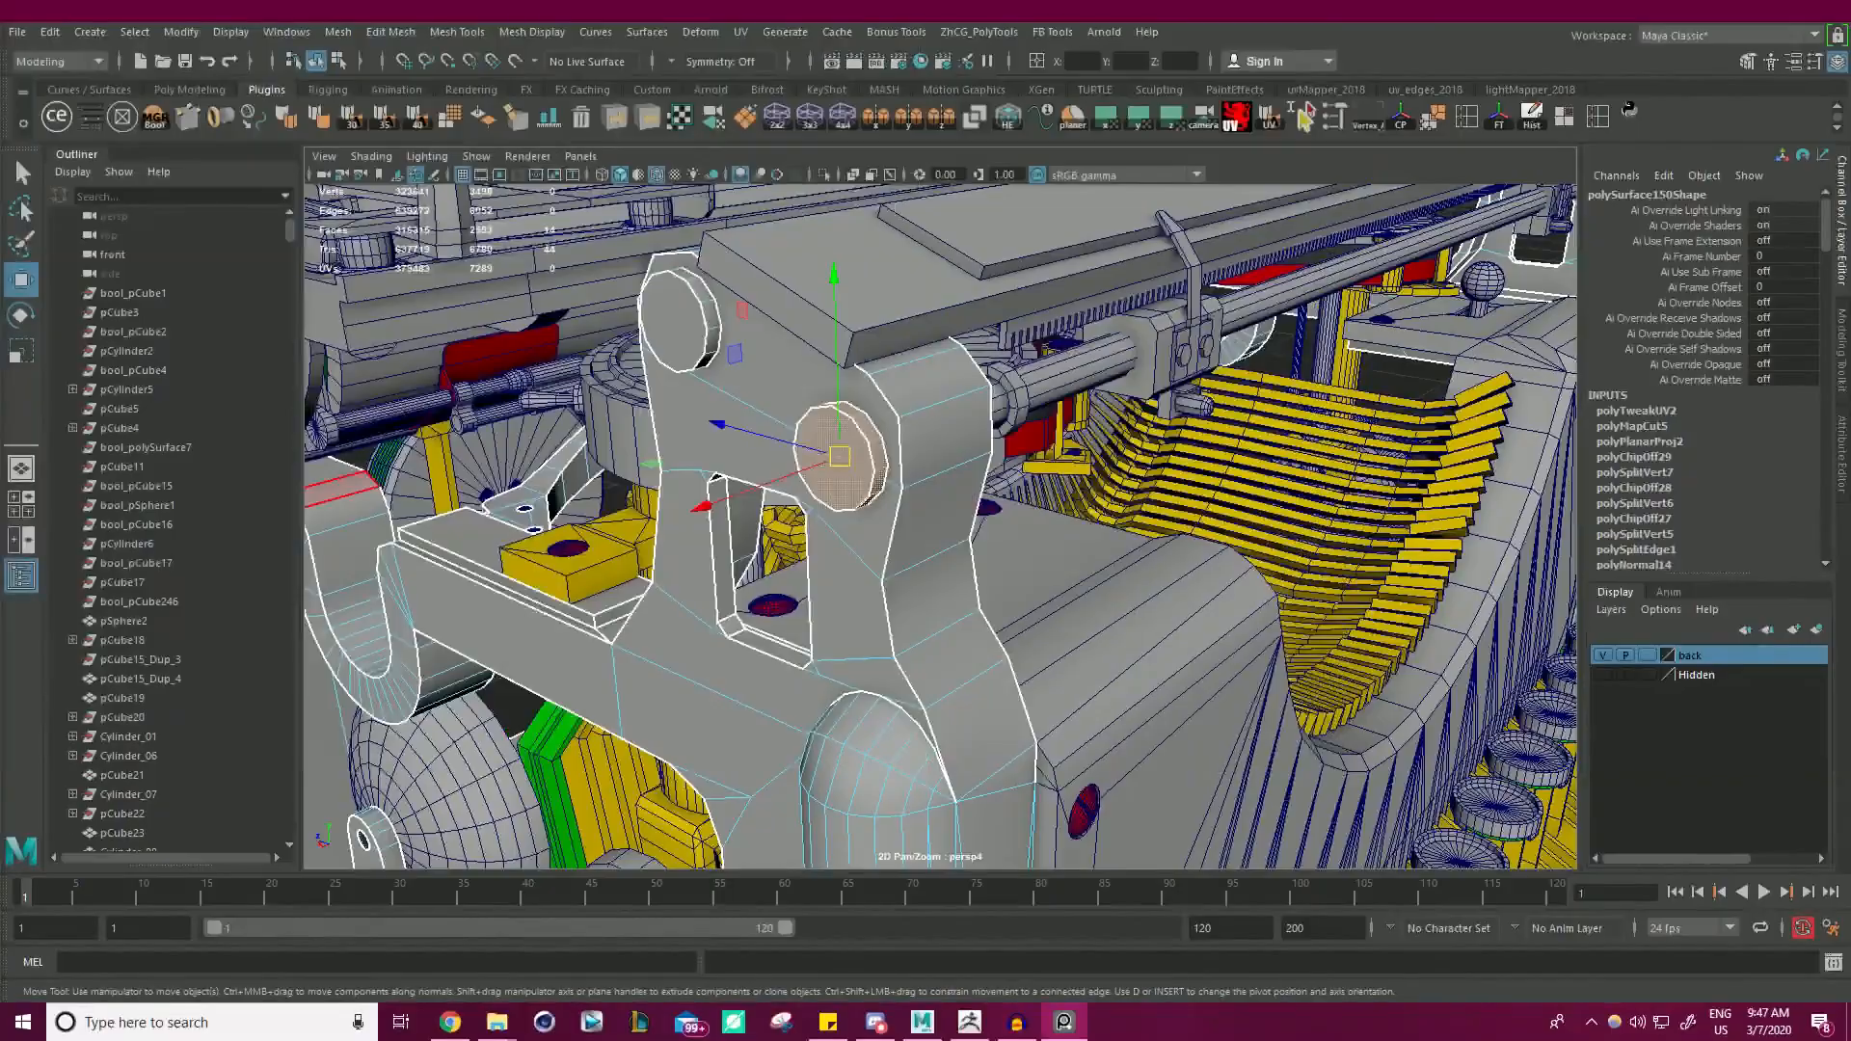
- Examine the upper side bracket and its screw area from the front and the inner side
alt+right_drag(973, 406, 901, 409)
alt+drag(901, 410, 752, 404)
alt+right_drag(733, 414, 810, 449)
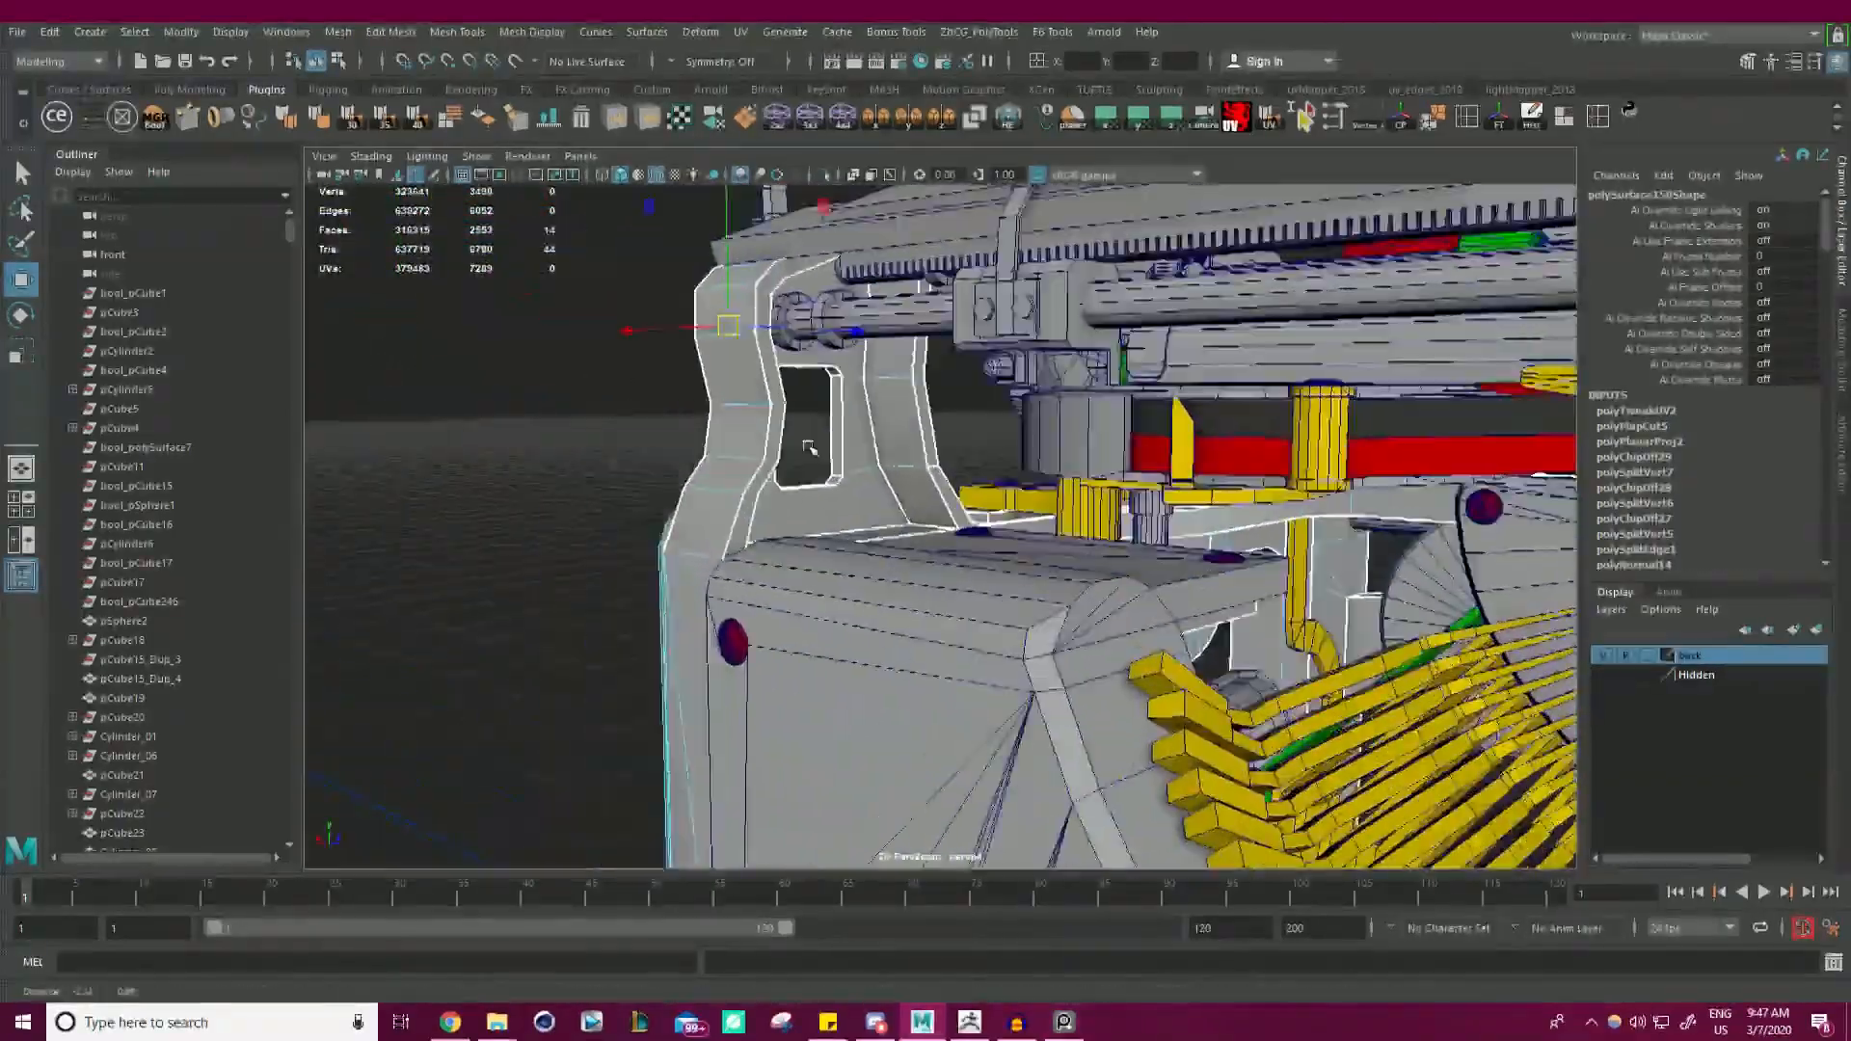
alt+drag(808, 447, 847, 479)
alt+right_drag(847, 479, 1002, 493)
alt+drag(1002, 493, 1065, 525)
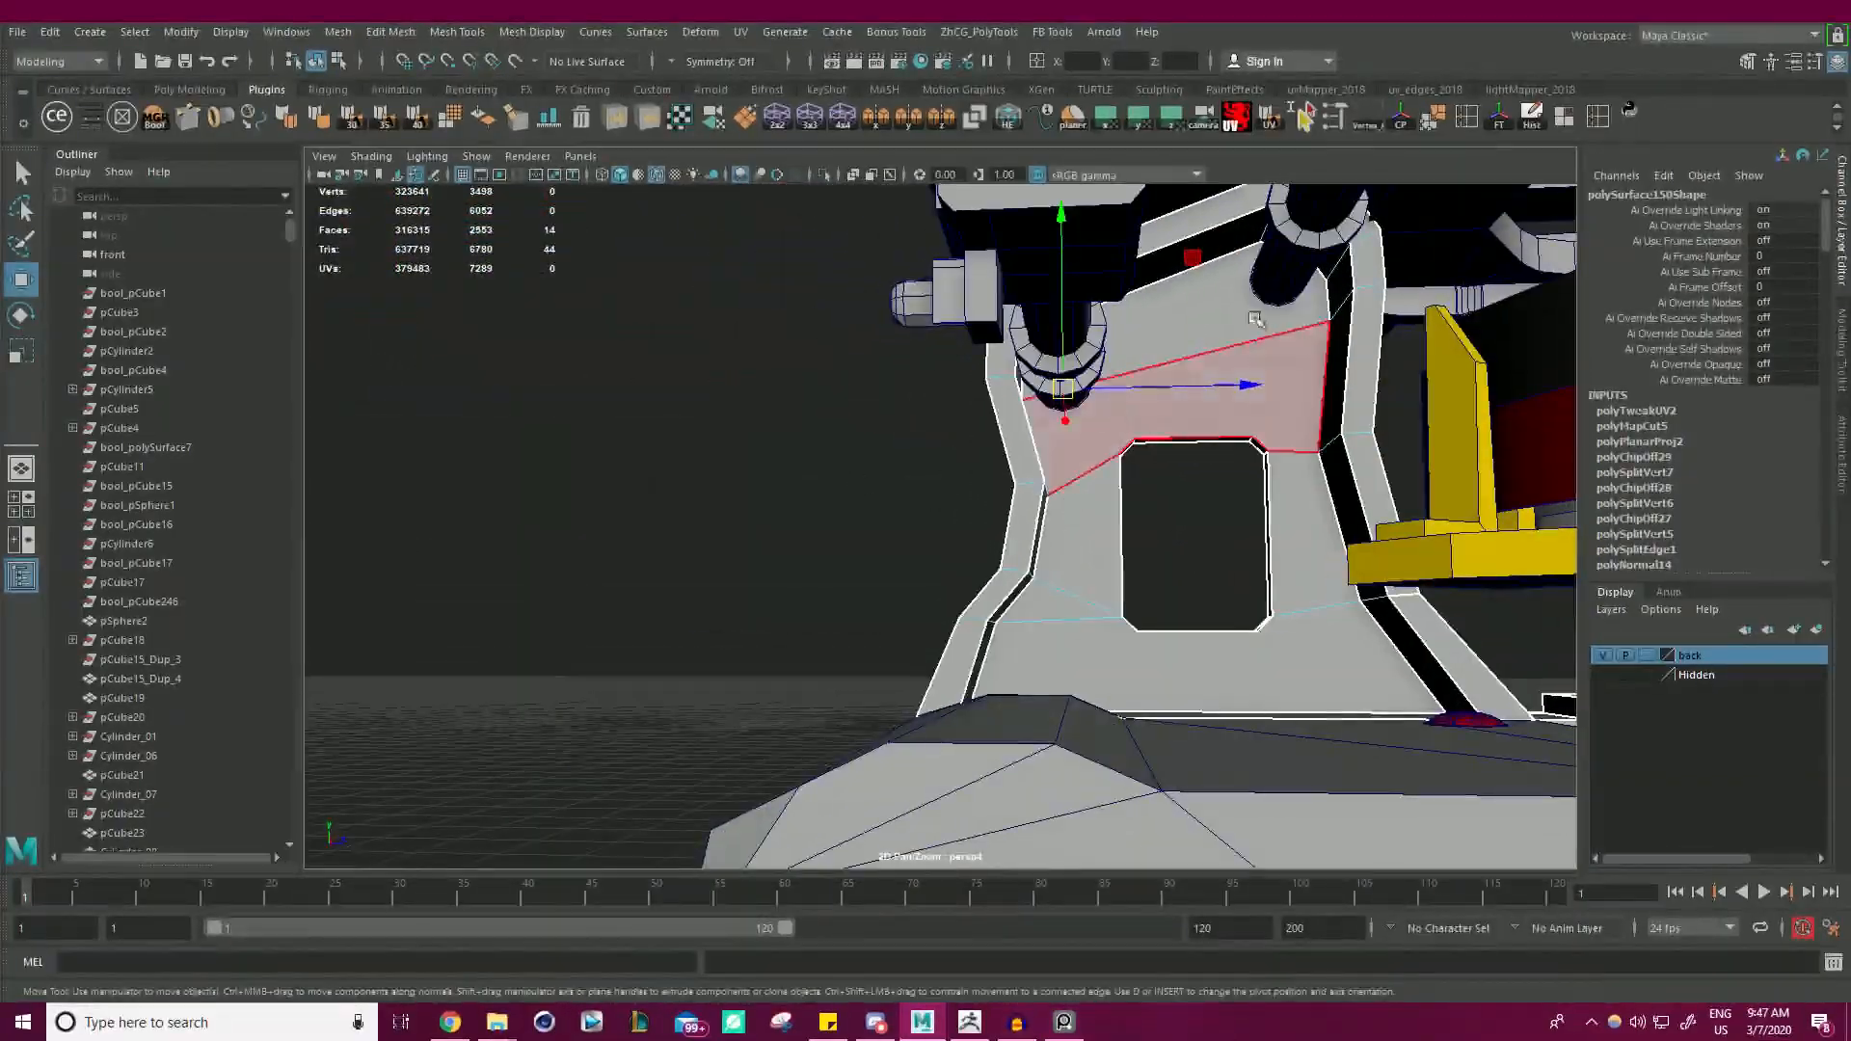
alt+drag(1255, 318, 1350, 479)
- Check the bracket and side panel again in the side-view reference photo
key(alt+Tab)
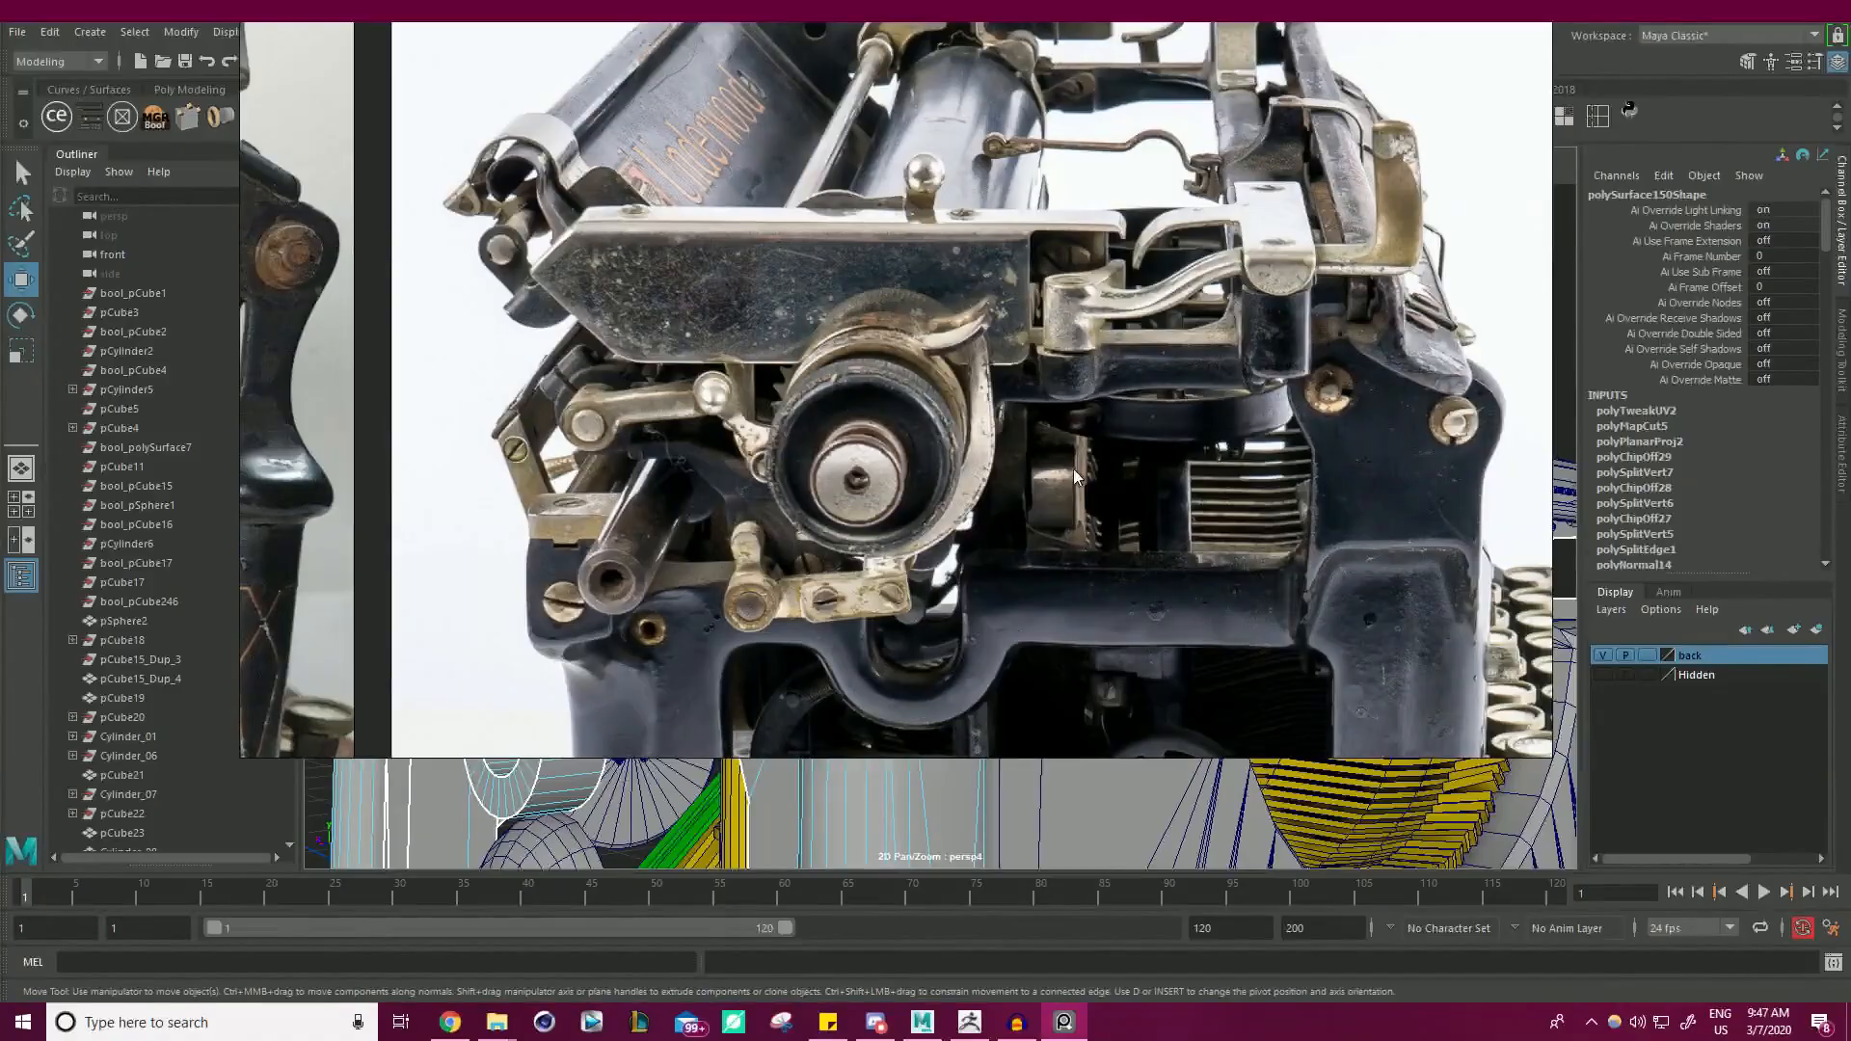
right_drag(1211, 449, 0, 540)
scroll(983, 513, down, 8)
- Examine the front corner of the base frame beside the space bar from above
alt+drag(974, 472, 998, 559)
alt+middle_drag(998, 559, 898, 362)
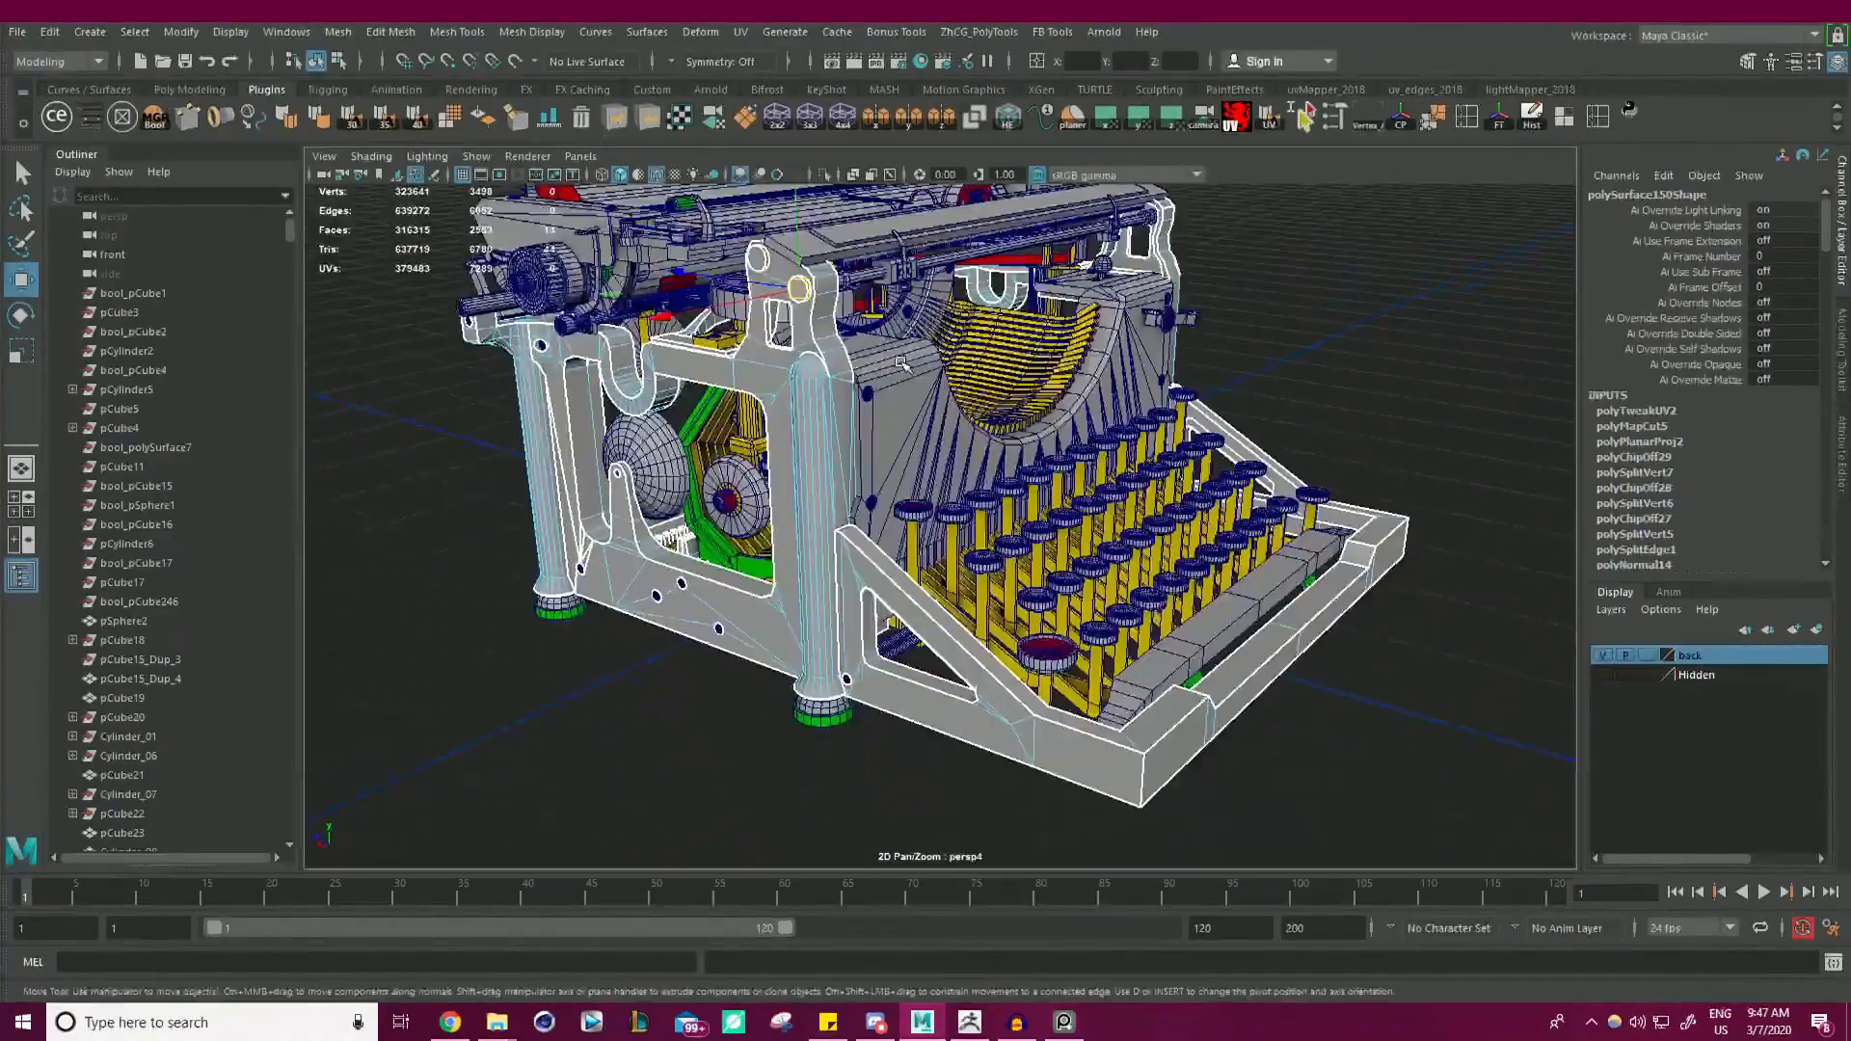
alt+drag(900, 363, 926, 511)
scroll(1051, 511, up, 6)
alt+middle_drag(1099, 520, 1013, 421)
alt+drag(1012, 421, 958, 537)
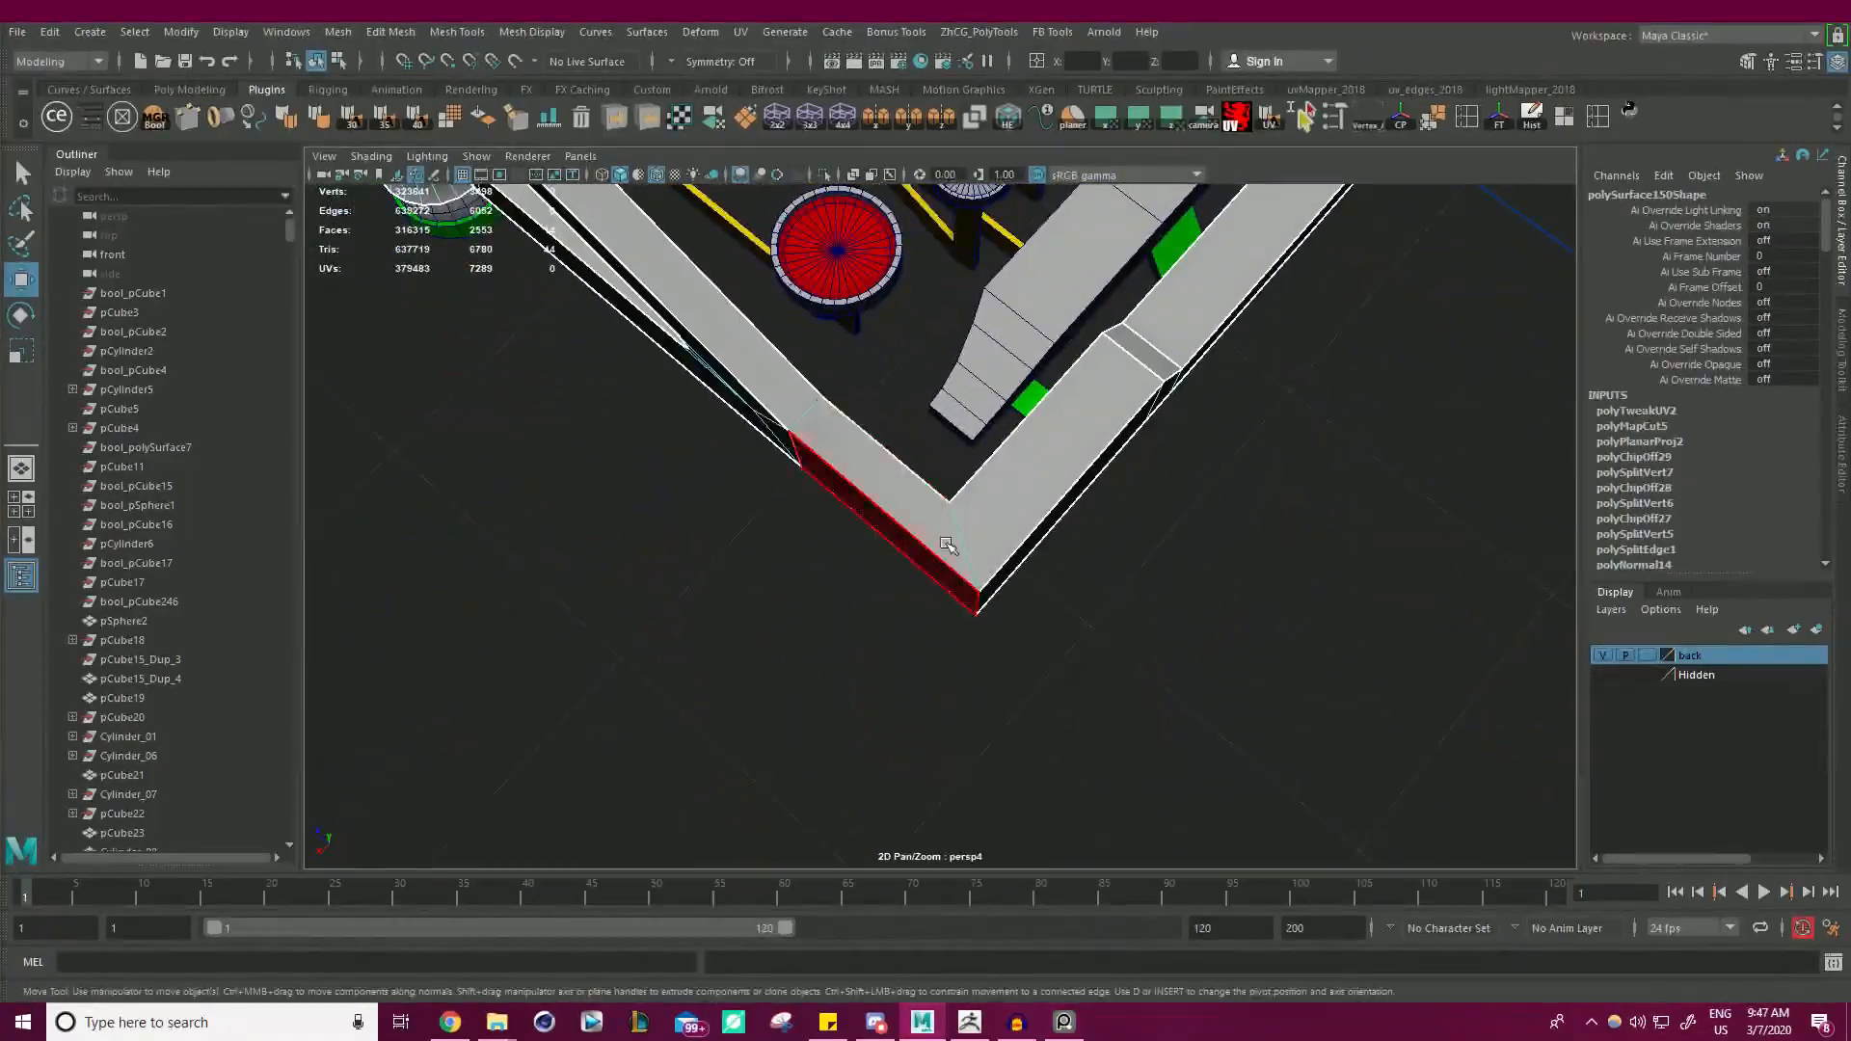
- Compare the base frame with the typewriter side-view reference photos and return to the model
key(alt+Tab)
scroll(1072, 463, down, 5)
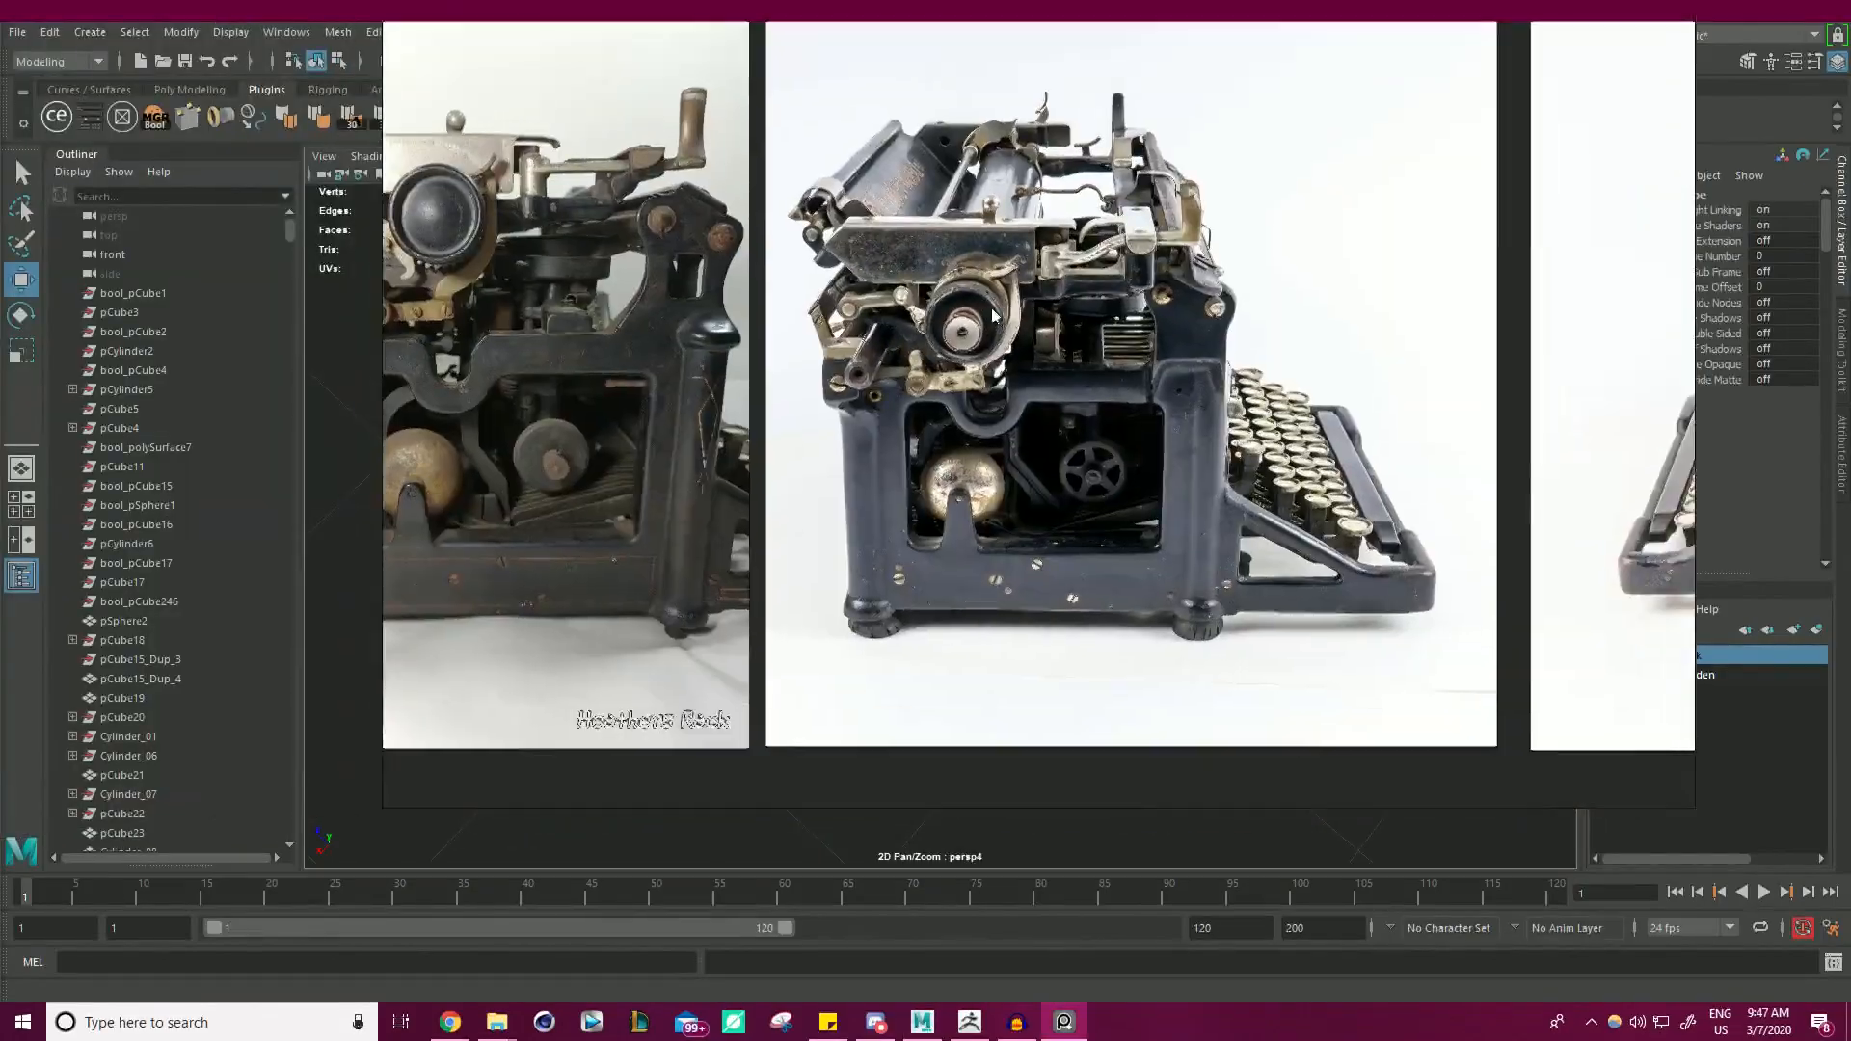
scroll(848, 493, up, 5)
scroll(787, 506, down, 2)
key(alt+Tab)
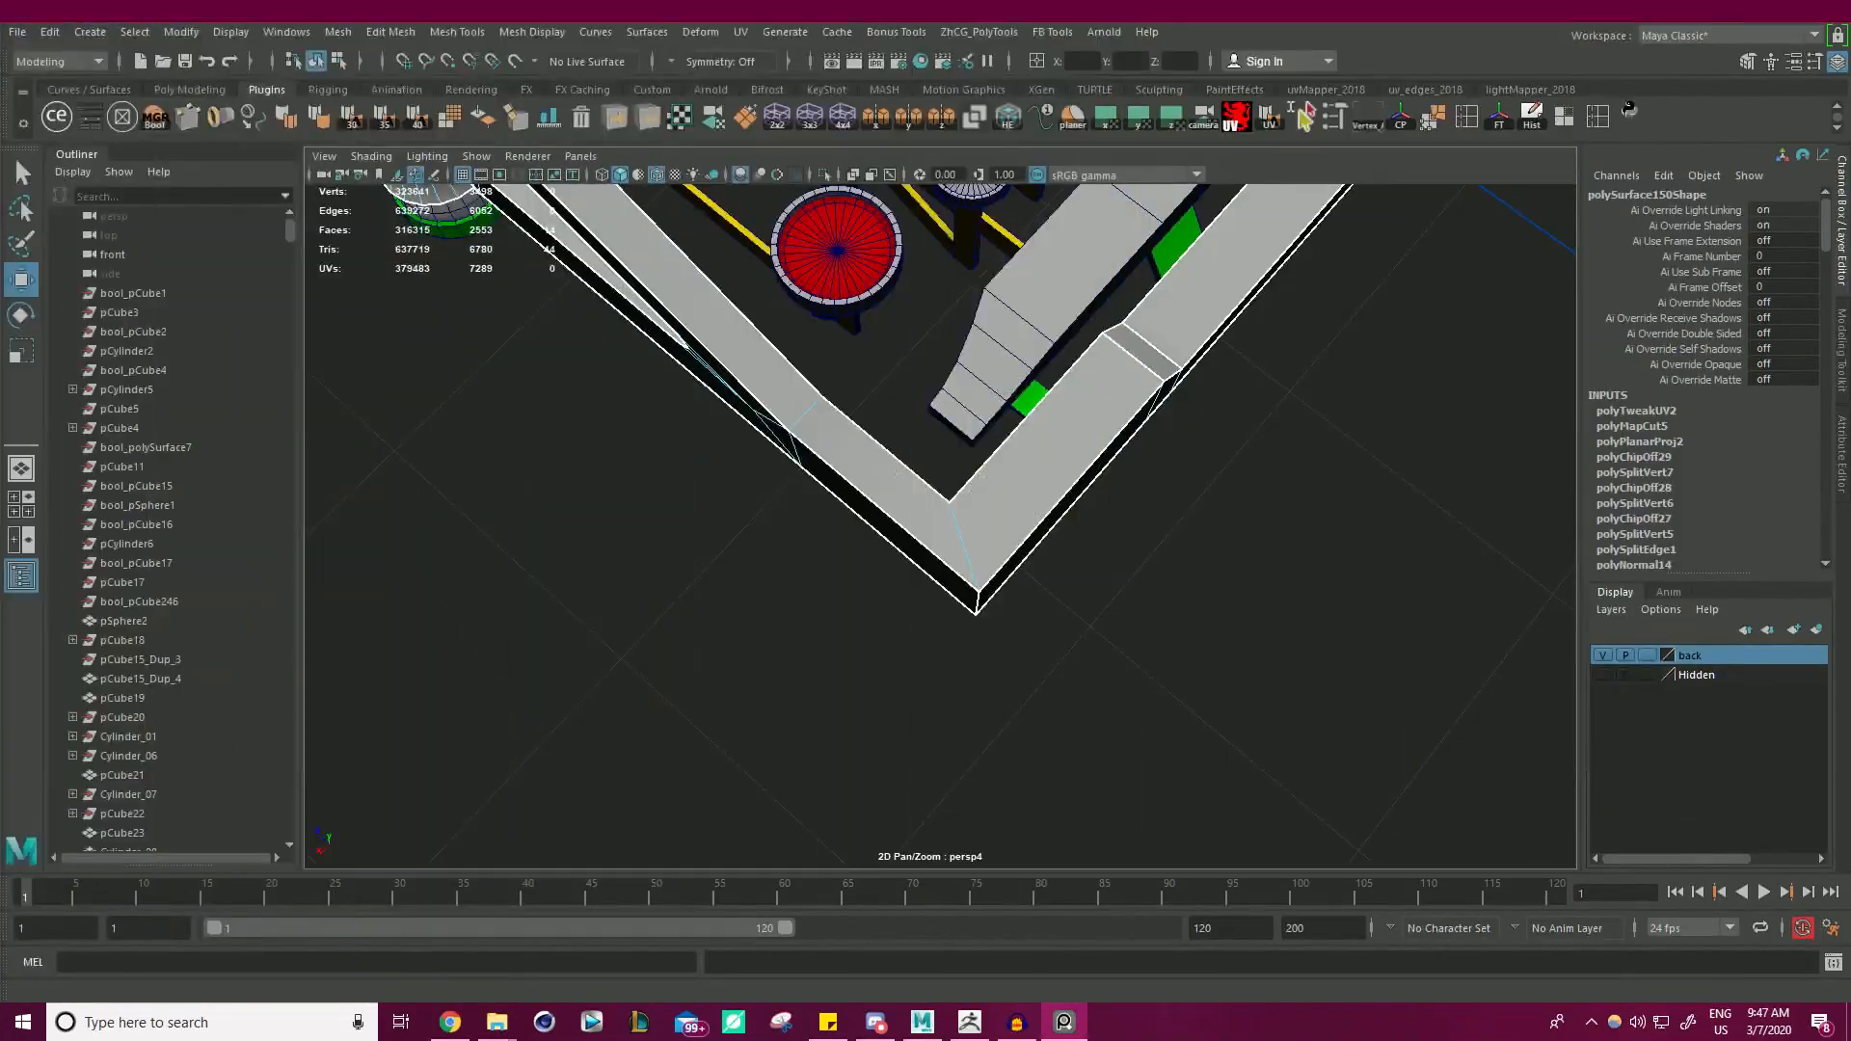
- Examine the inner faces of the frame's side opening and the U-shaped notch above it
alt+drag(862, 520, 1081, 381)
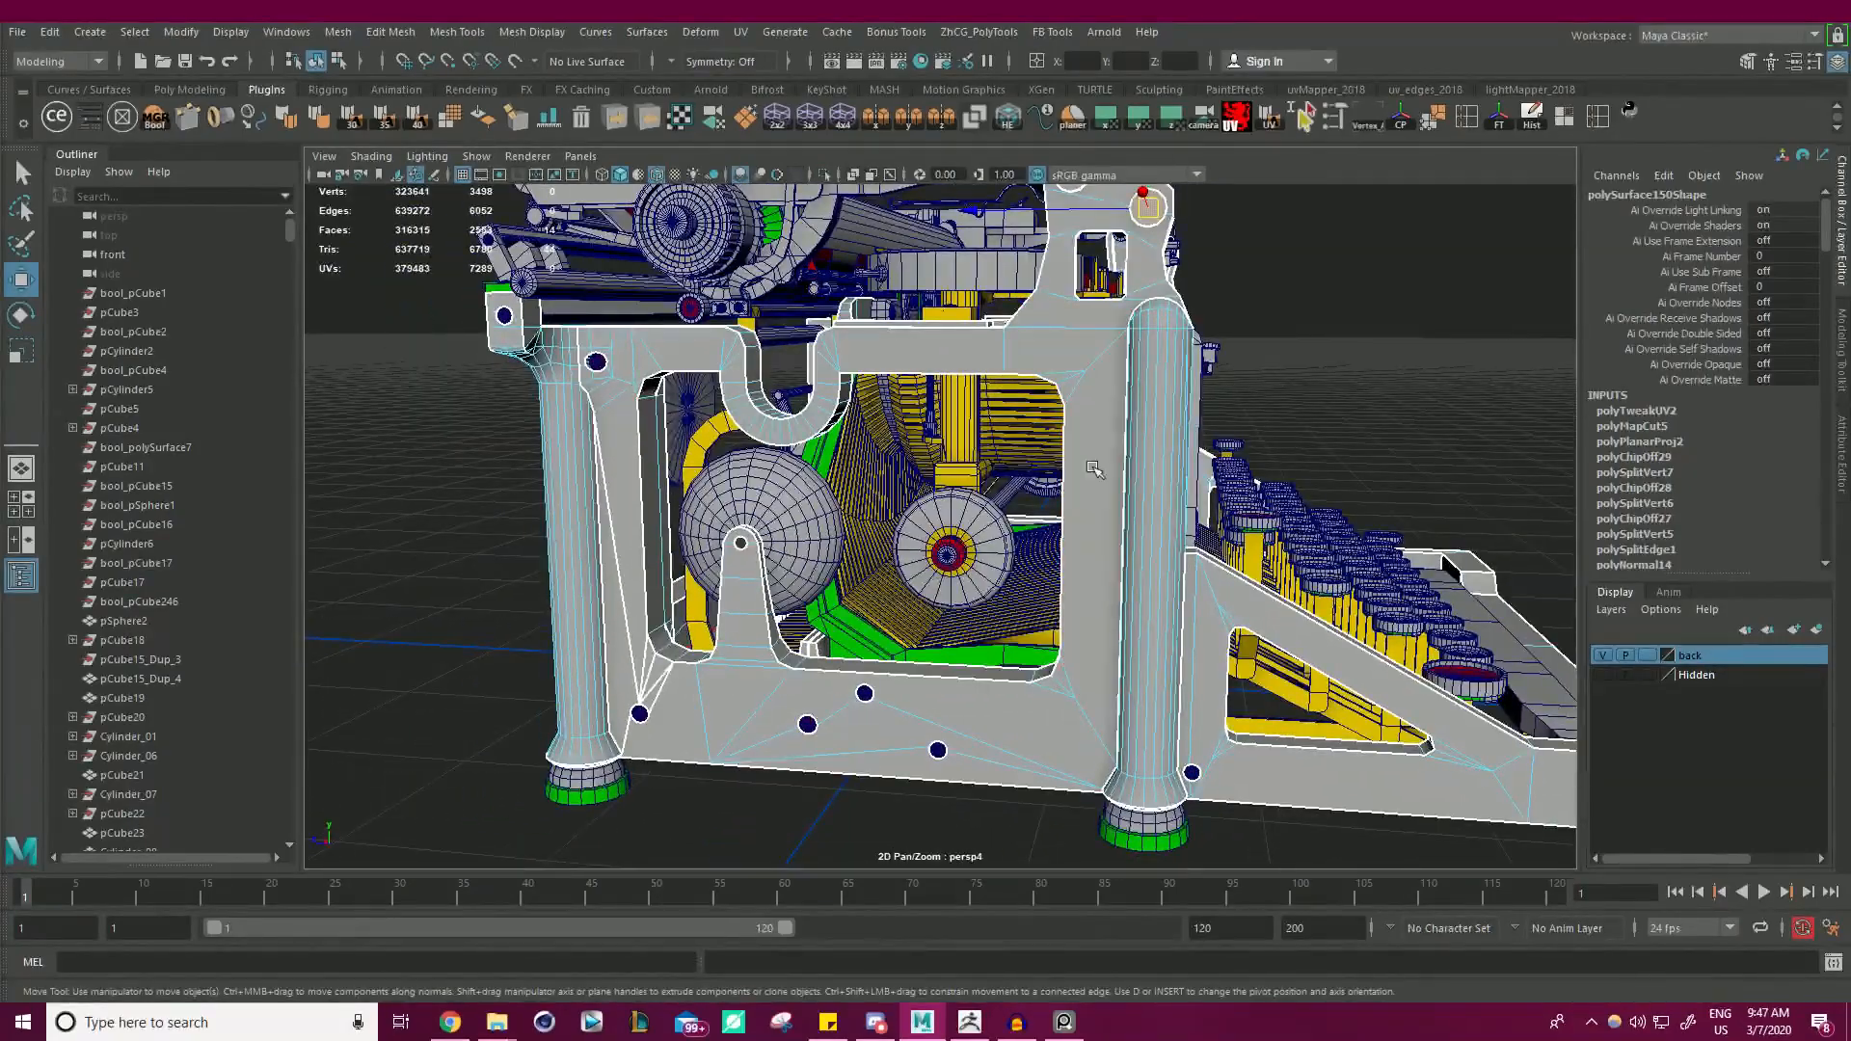
alt+right_drag(617, 531, 679, 540)
alt+middle_drag(679, 540, 892, 617)
alt+drag(892, 617, 906, 329)
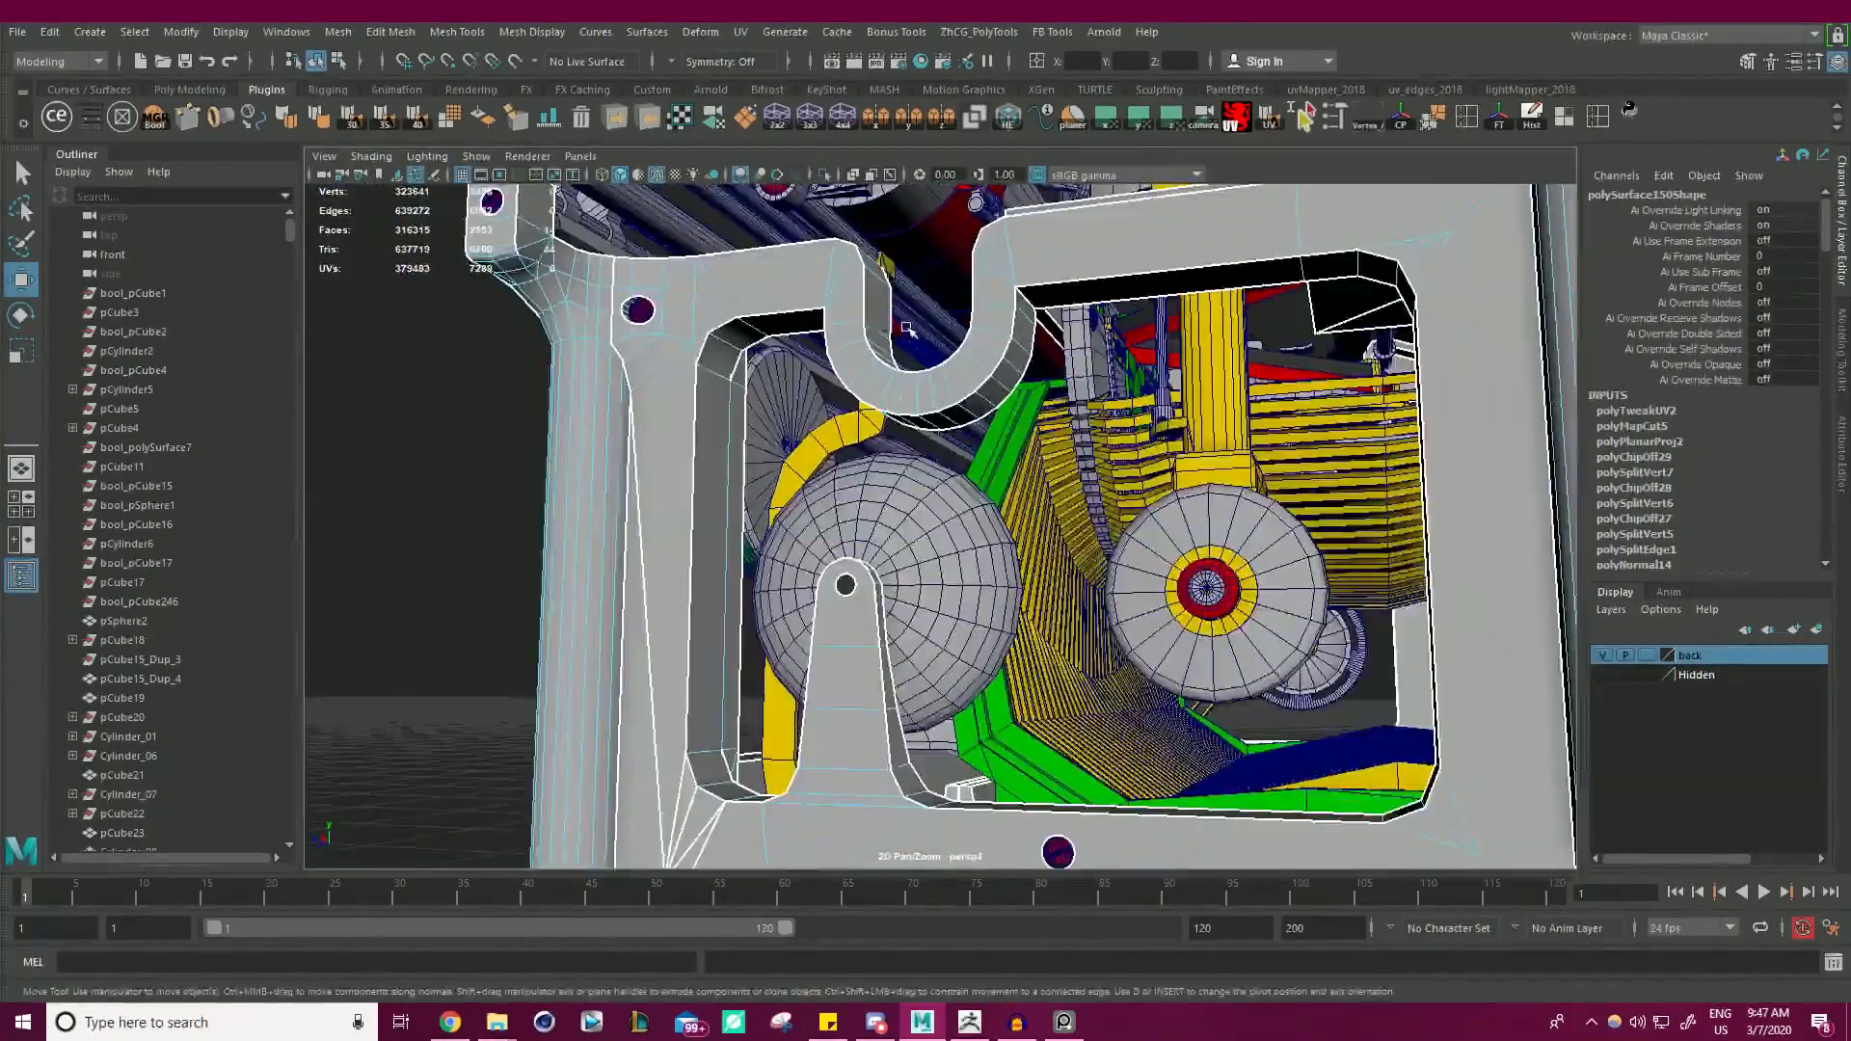
alt+right_drag(906, 330, 974, 366)
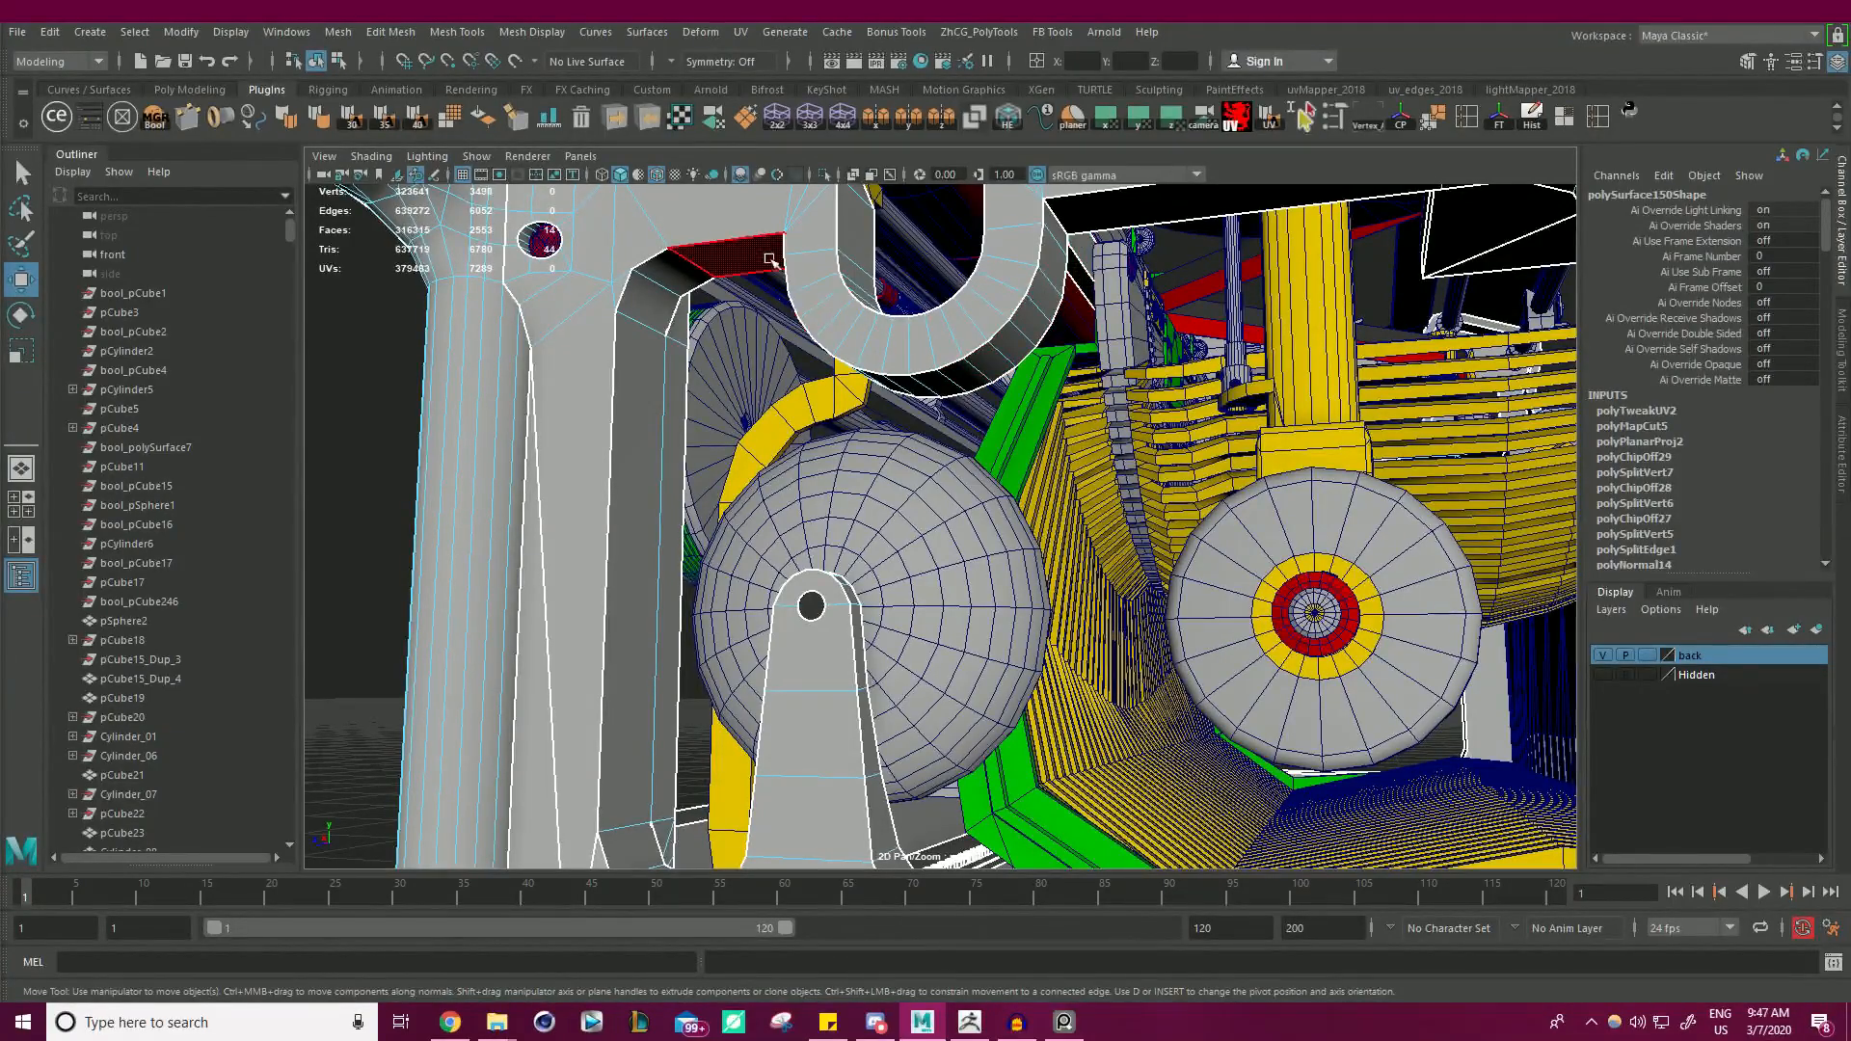
alt+right_drag(939, 371, 872, 357)
alt+drag(873, 356, 772, 294)
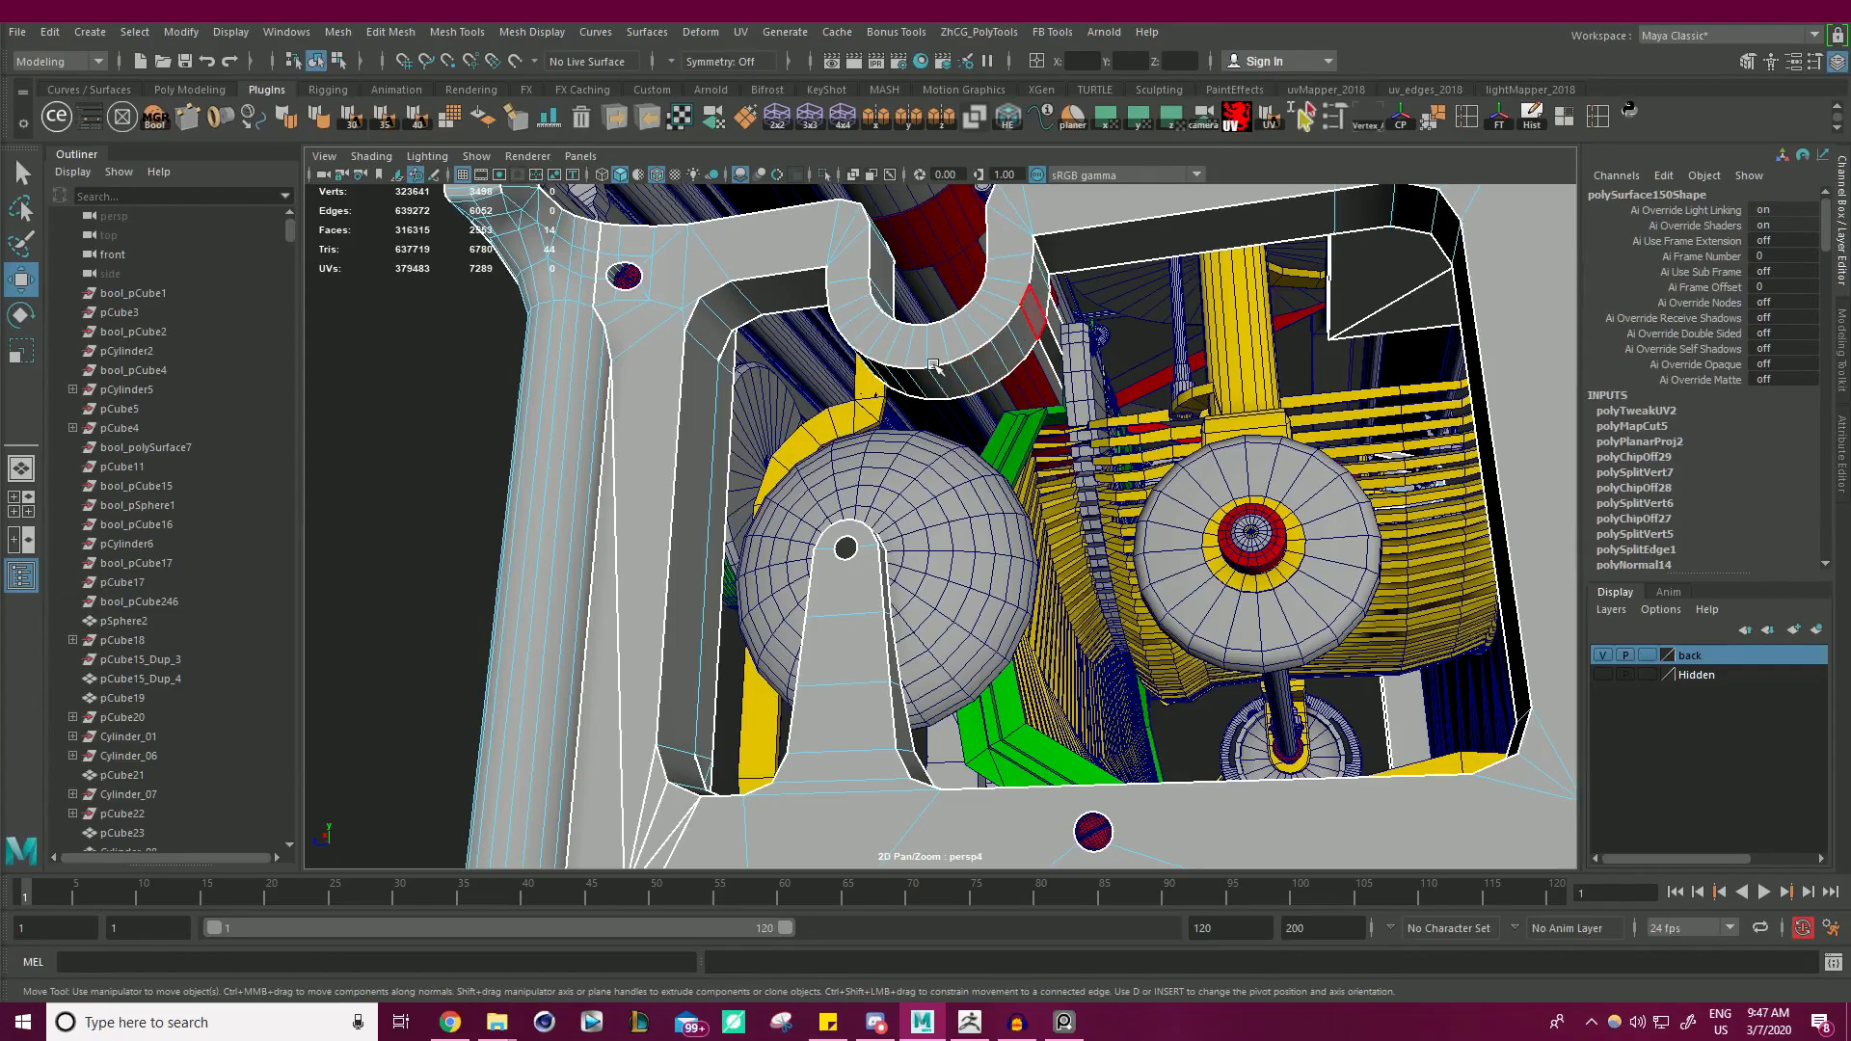
- Leave face selection, clear the selection, and select the whole typewriter frame as an object
alt+right_drag(711, 326, 588, 289)
alt+drag(588, 290, 638, 353)
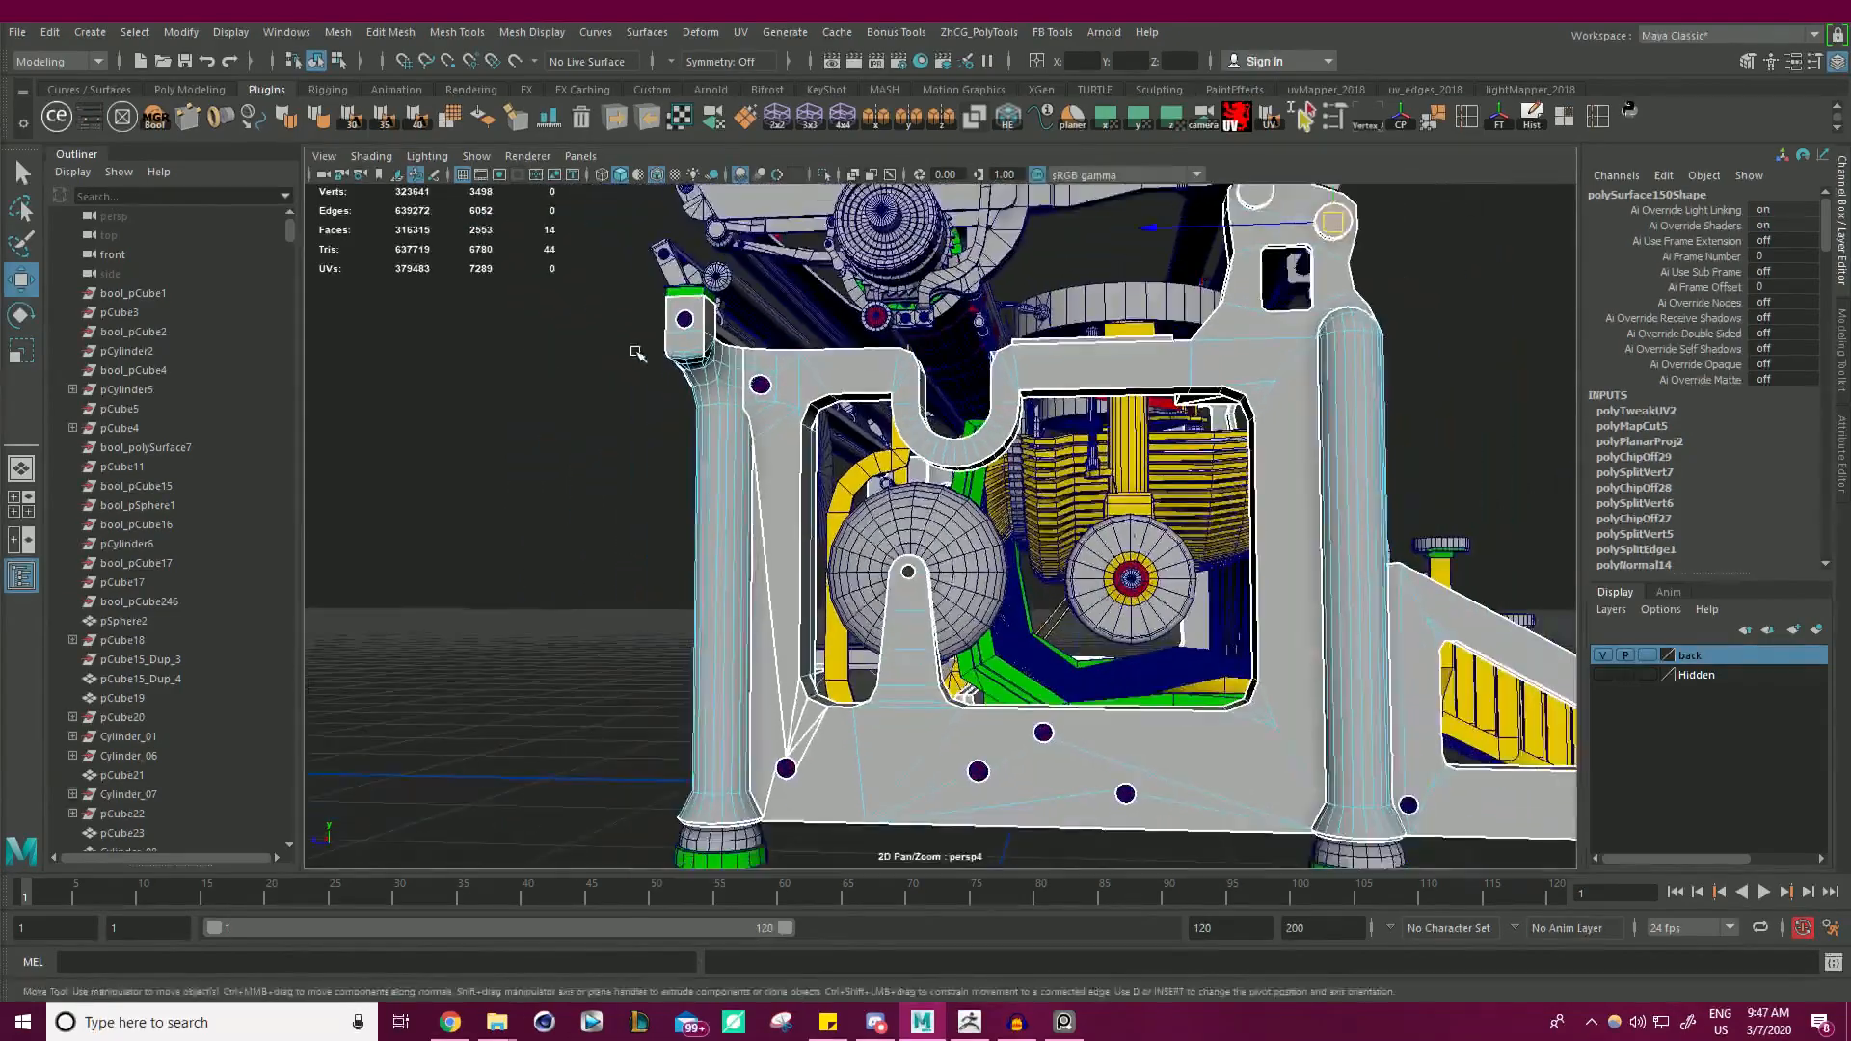
alt+right_drag(638, 353, 741, 417)
alt+drag(741, 417, 713, 429)
alt+right_drag(713, 429, 641, 347)
alt+drag(641, 347, 587, 362)
right_drag(1147, 326, 1196, 281)
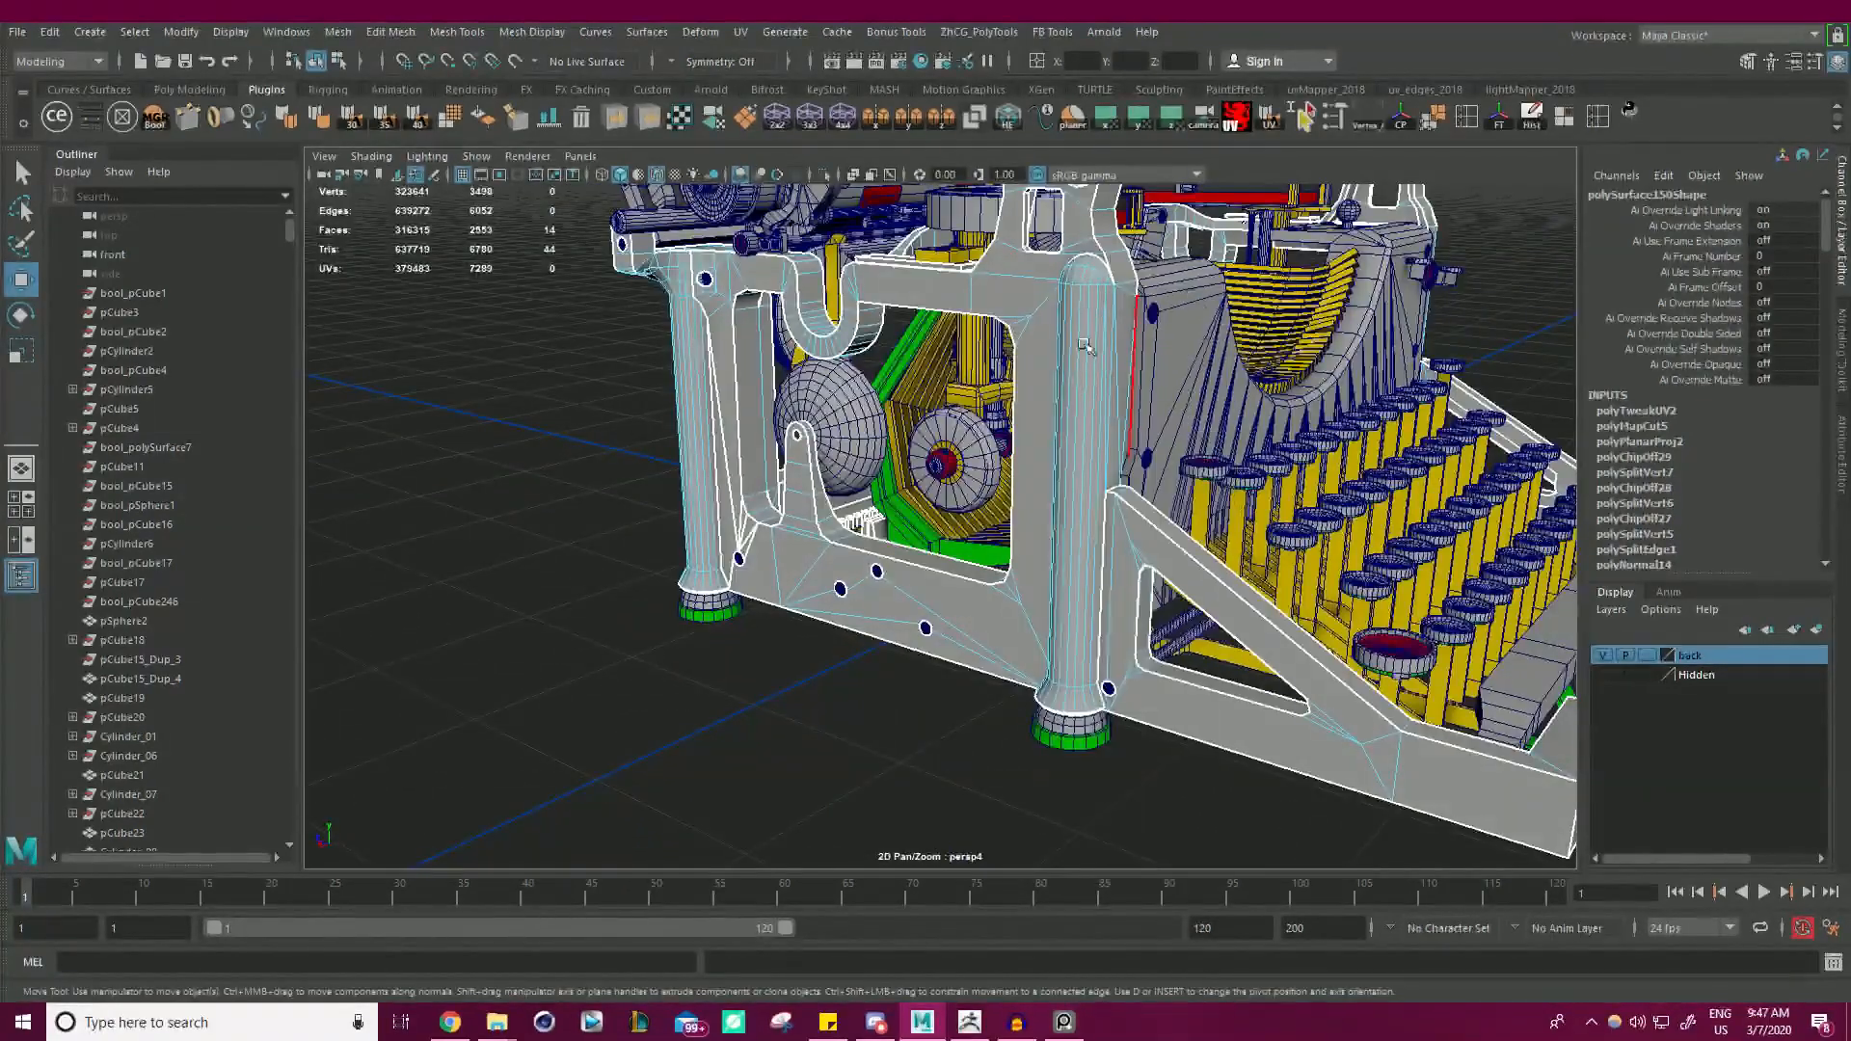
click(458, 421)
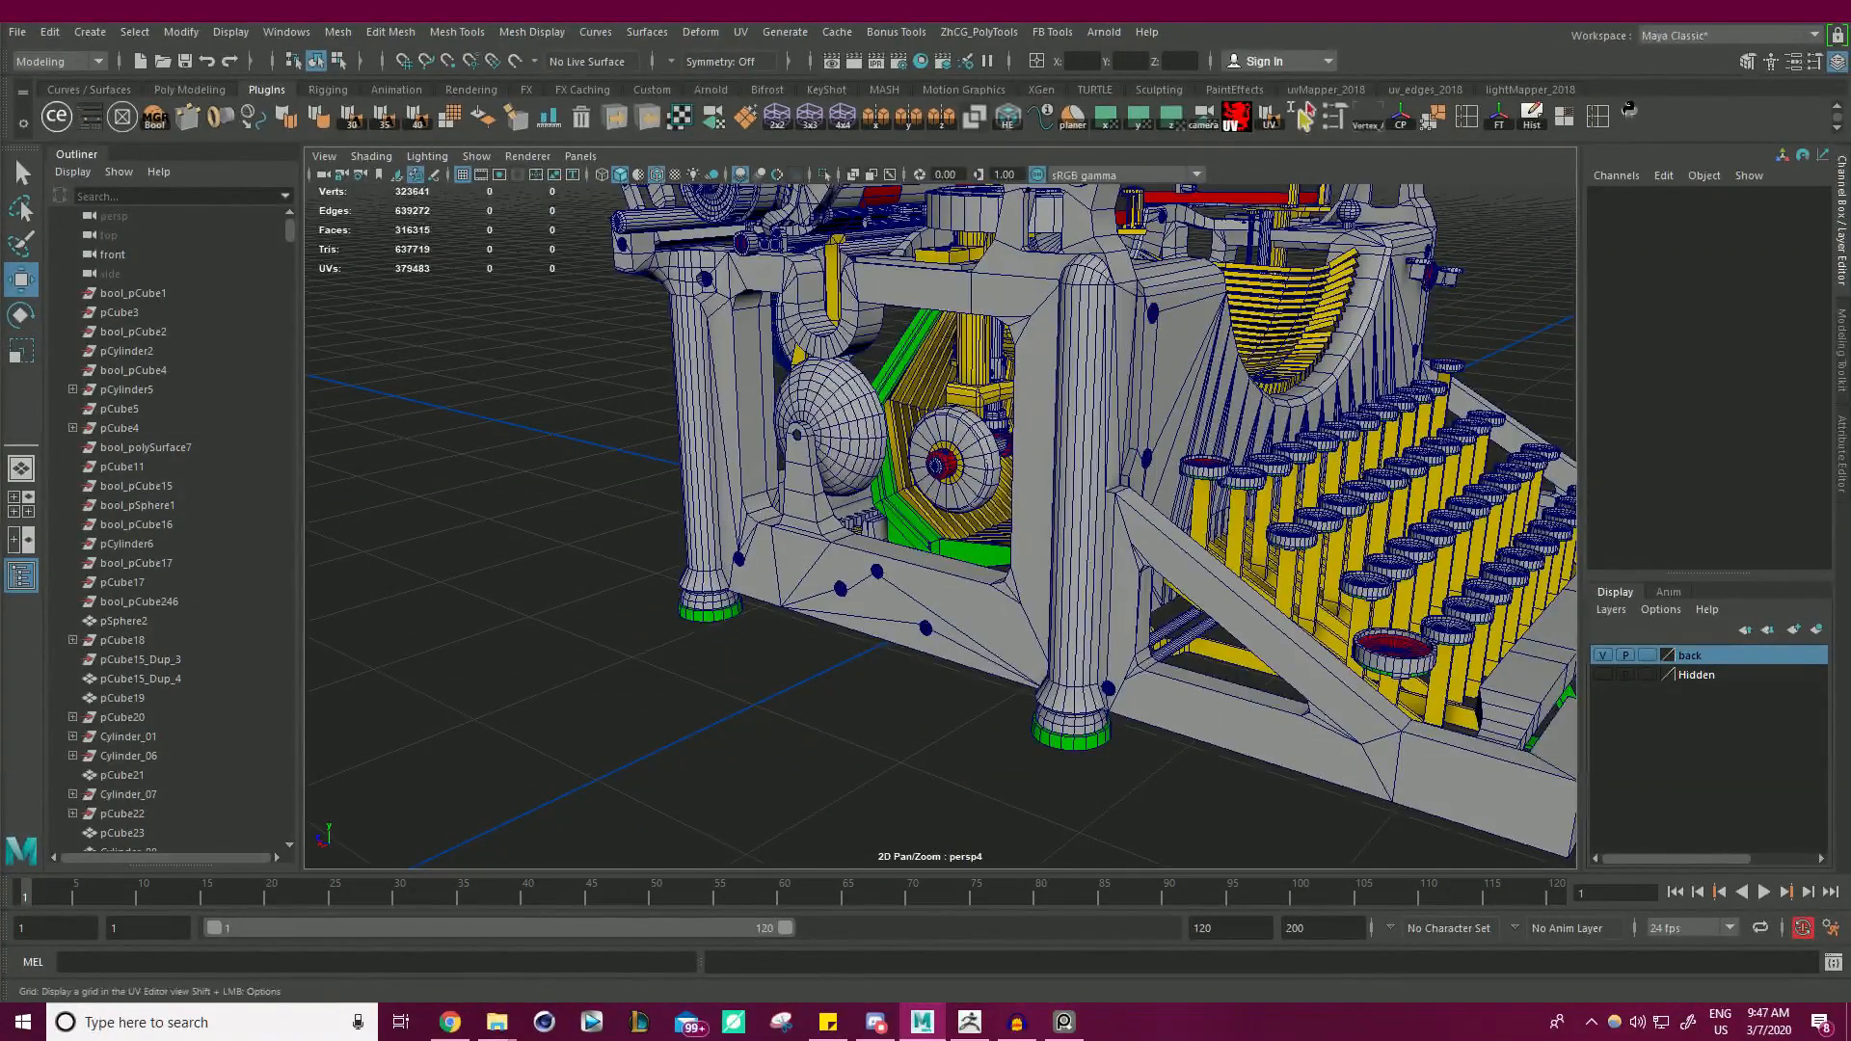
click(711, 540)
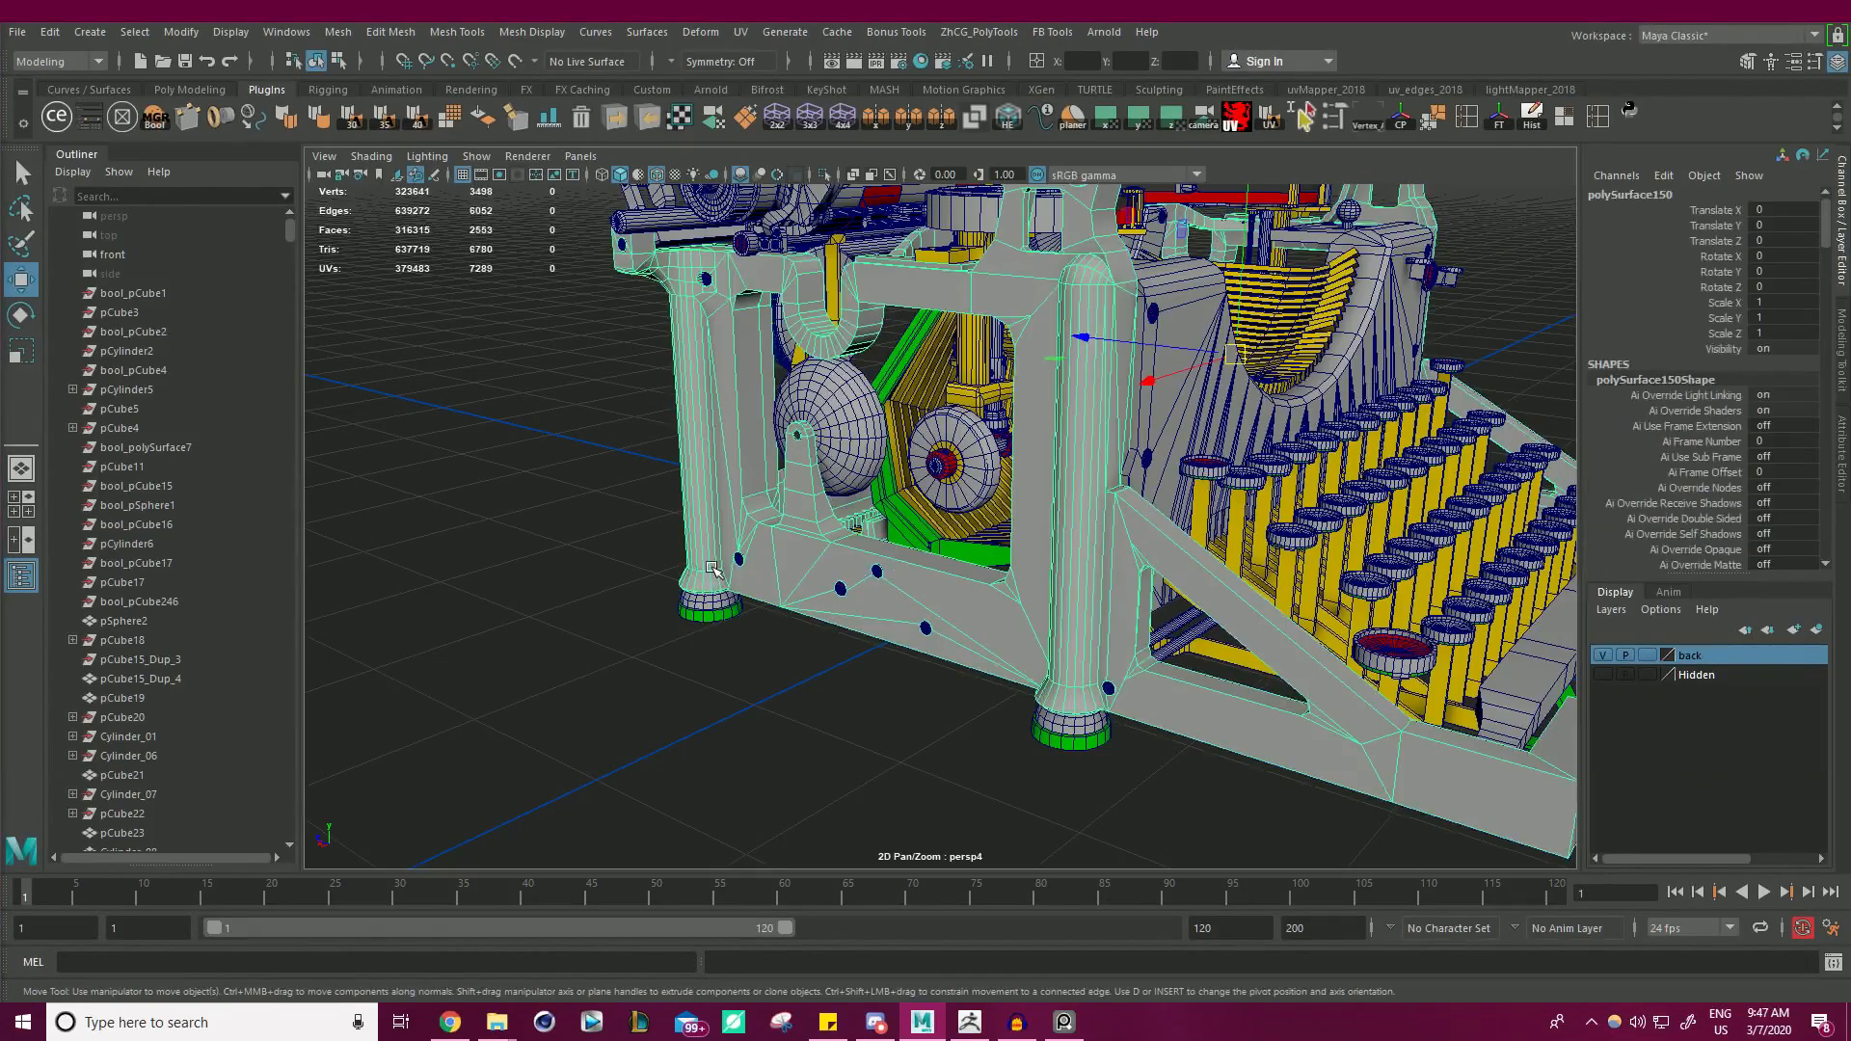
- Examine the typewriter's side frame, front base bars and keyboard area from the side and front, clearing the selection
alt+right_drag(674, 525, 525, 425)
click(525, 425)
alt+right_drag(752, 453, 689, 400)
alt+drag(690, 400, 544, 410)
alt+right_drag(544, 410, 632, 468)
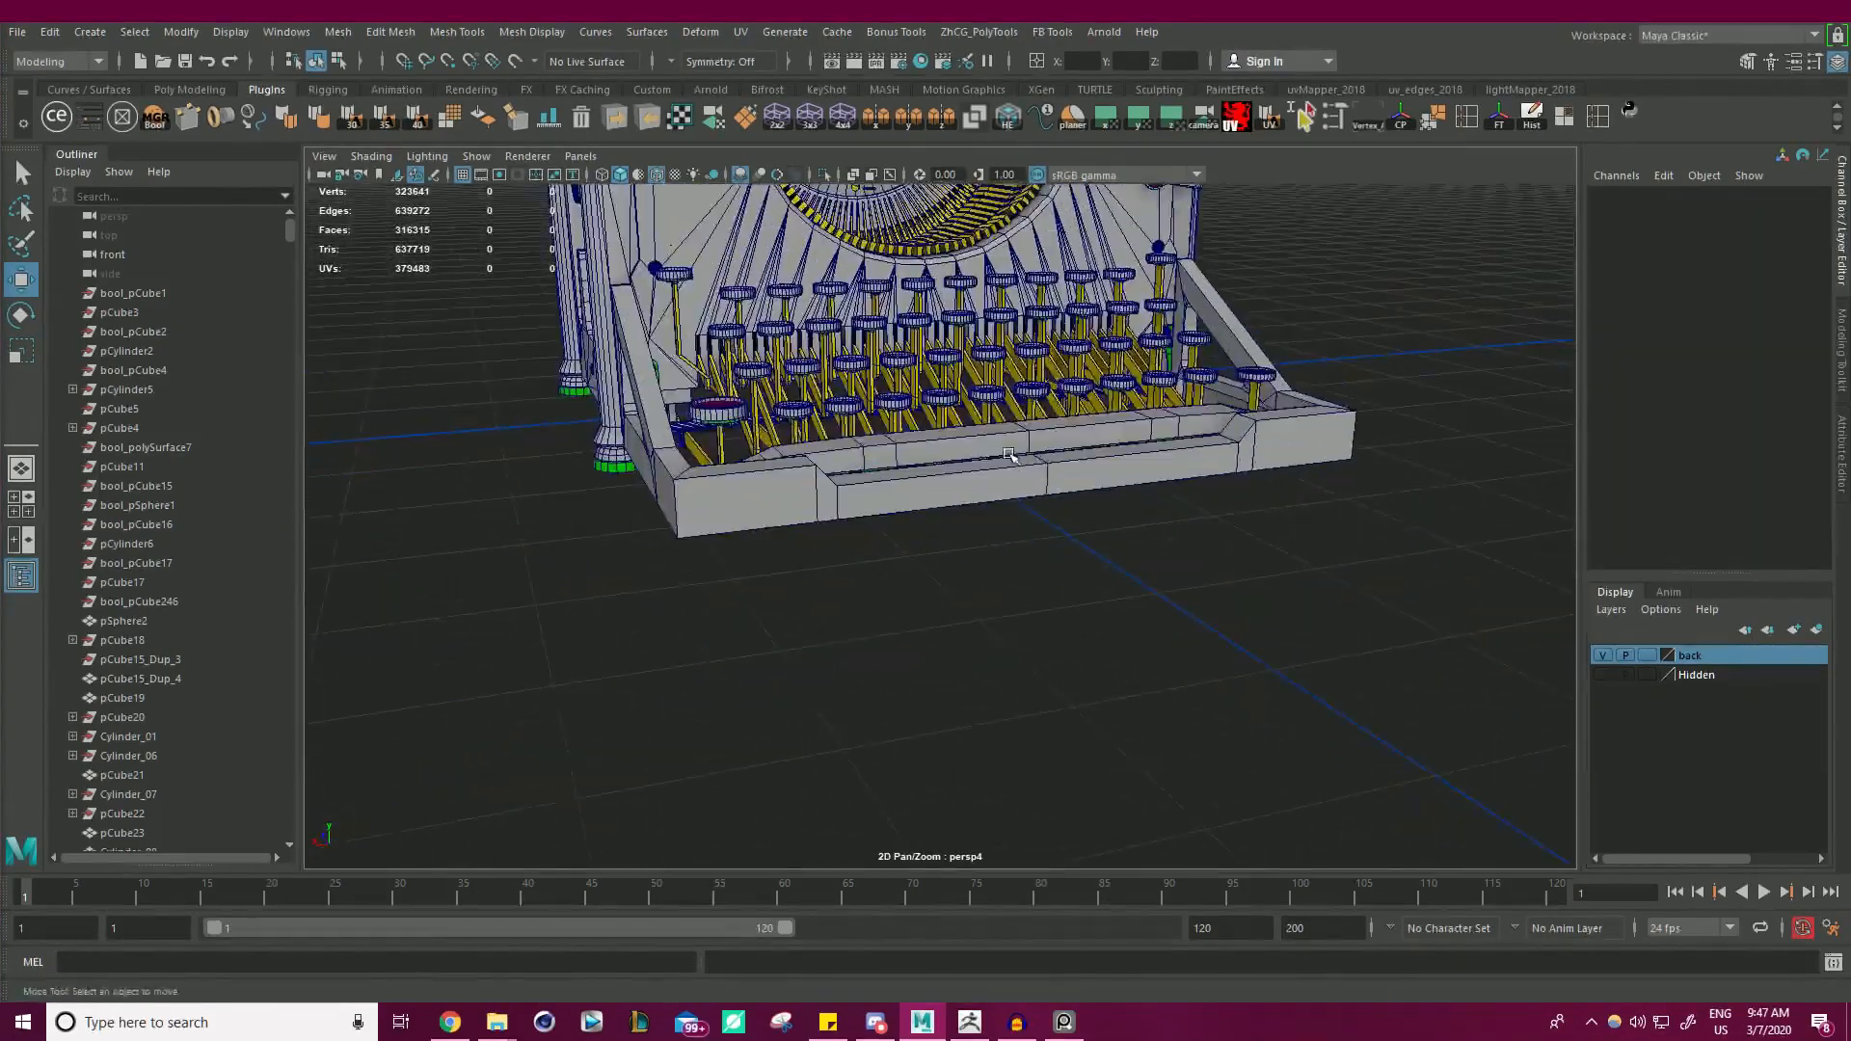
alt+drag(631, 467, 778, 487)
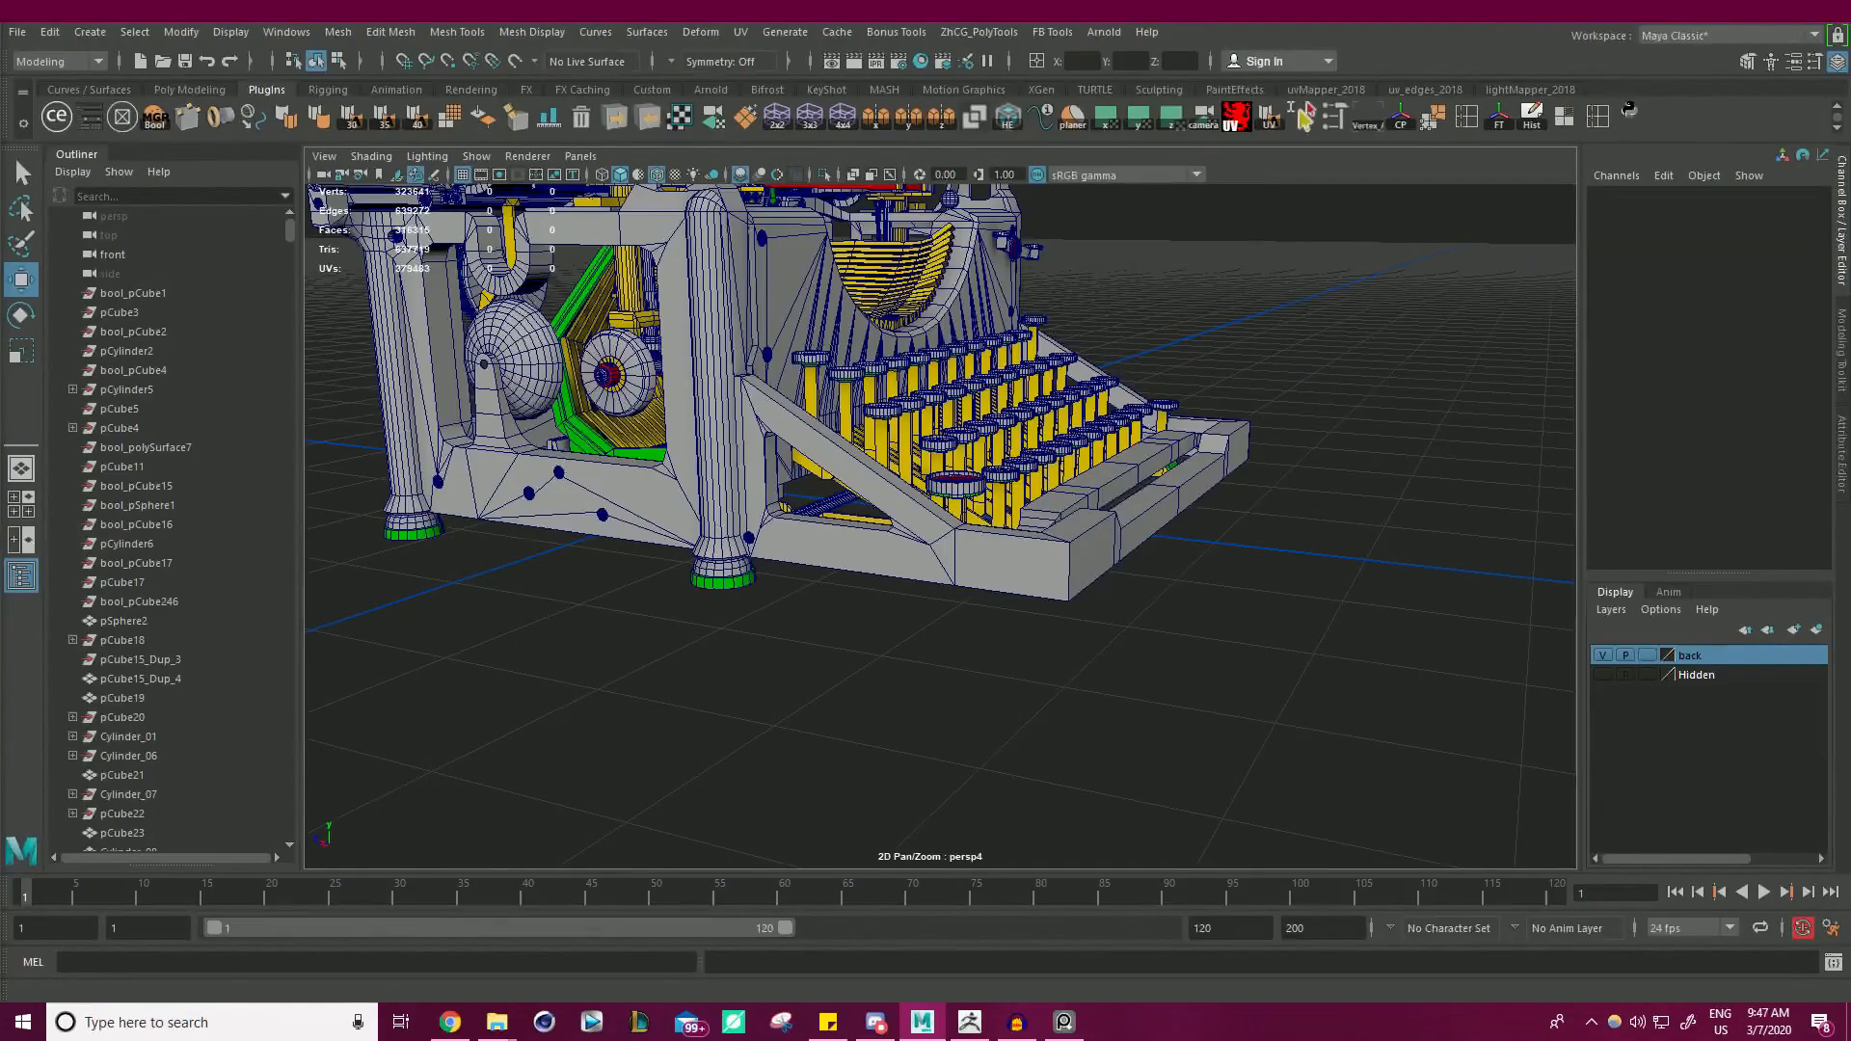
drag(0, 415, 0, 415)
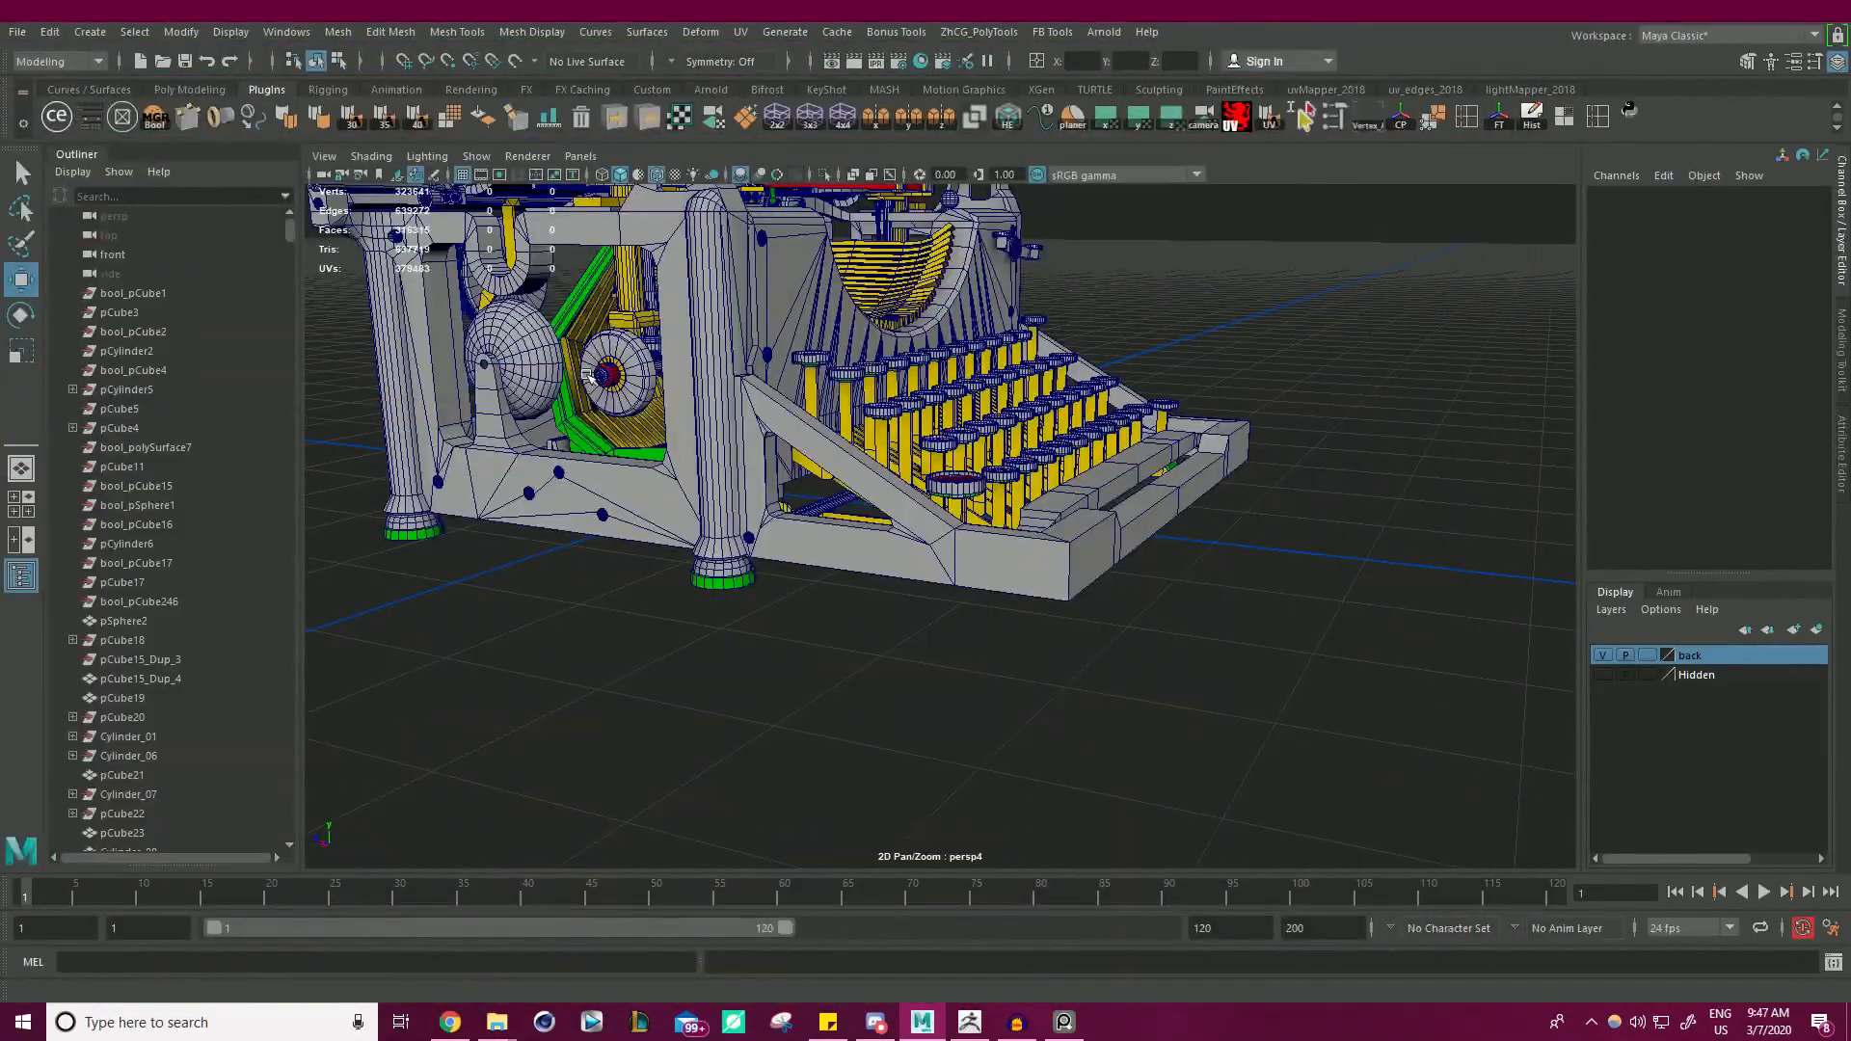
alt+right_drag(587, 376, 520, 357)
alt+middle_drag(520, 357, 733, 453)
alt+drag(732, 453, 607, 472)
alt+right_drag(607, 472, 667, 485)
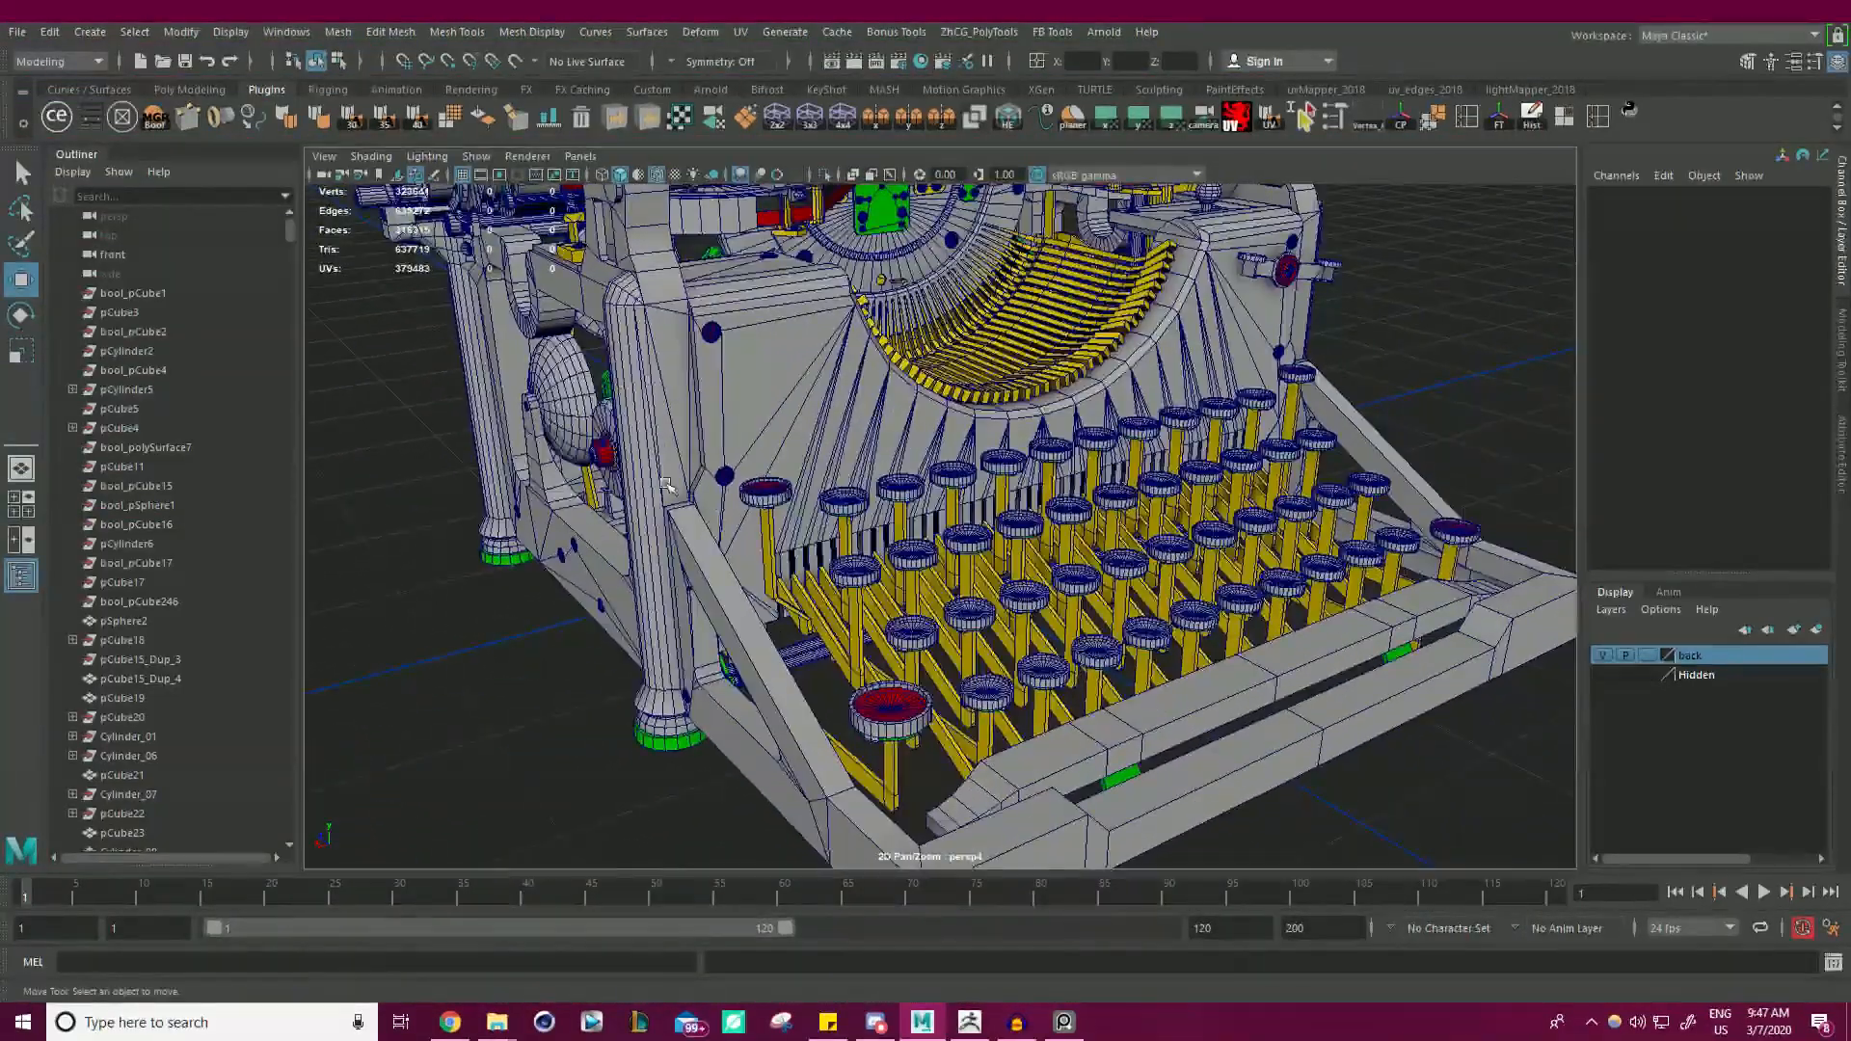
- Select the typewriter's main frame at the front corner post and isolate it in the viewport
click(641, 469)
alt+right_drag(885, 403, 723, 391)
alt+drag(723, 390, 935, 376)
alt+right_drag(935, 376, 1205, 337)
alt+middle_drag(1205, 337, 1188, 406)
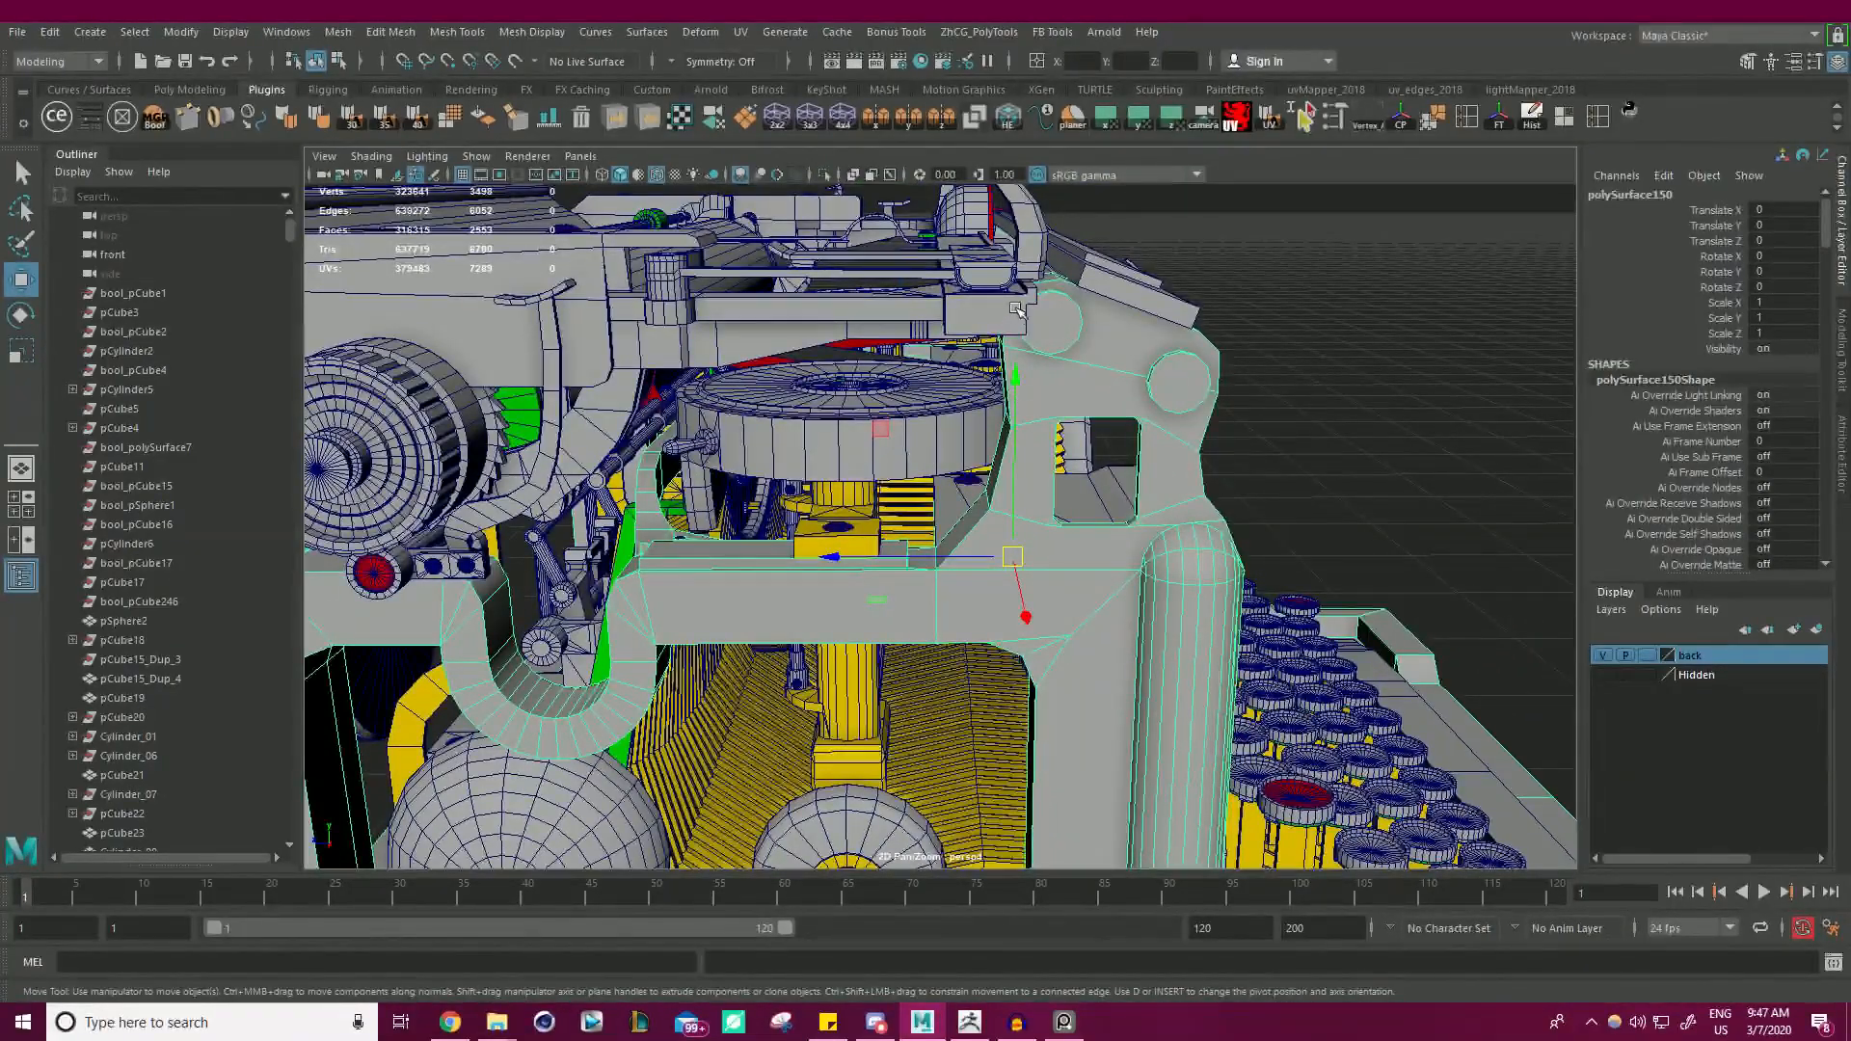
alt+right_drag(1180, 535, 1077, 448)
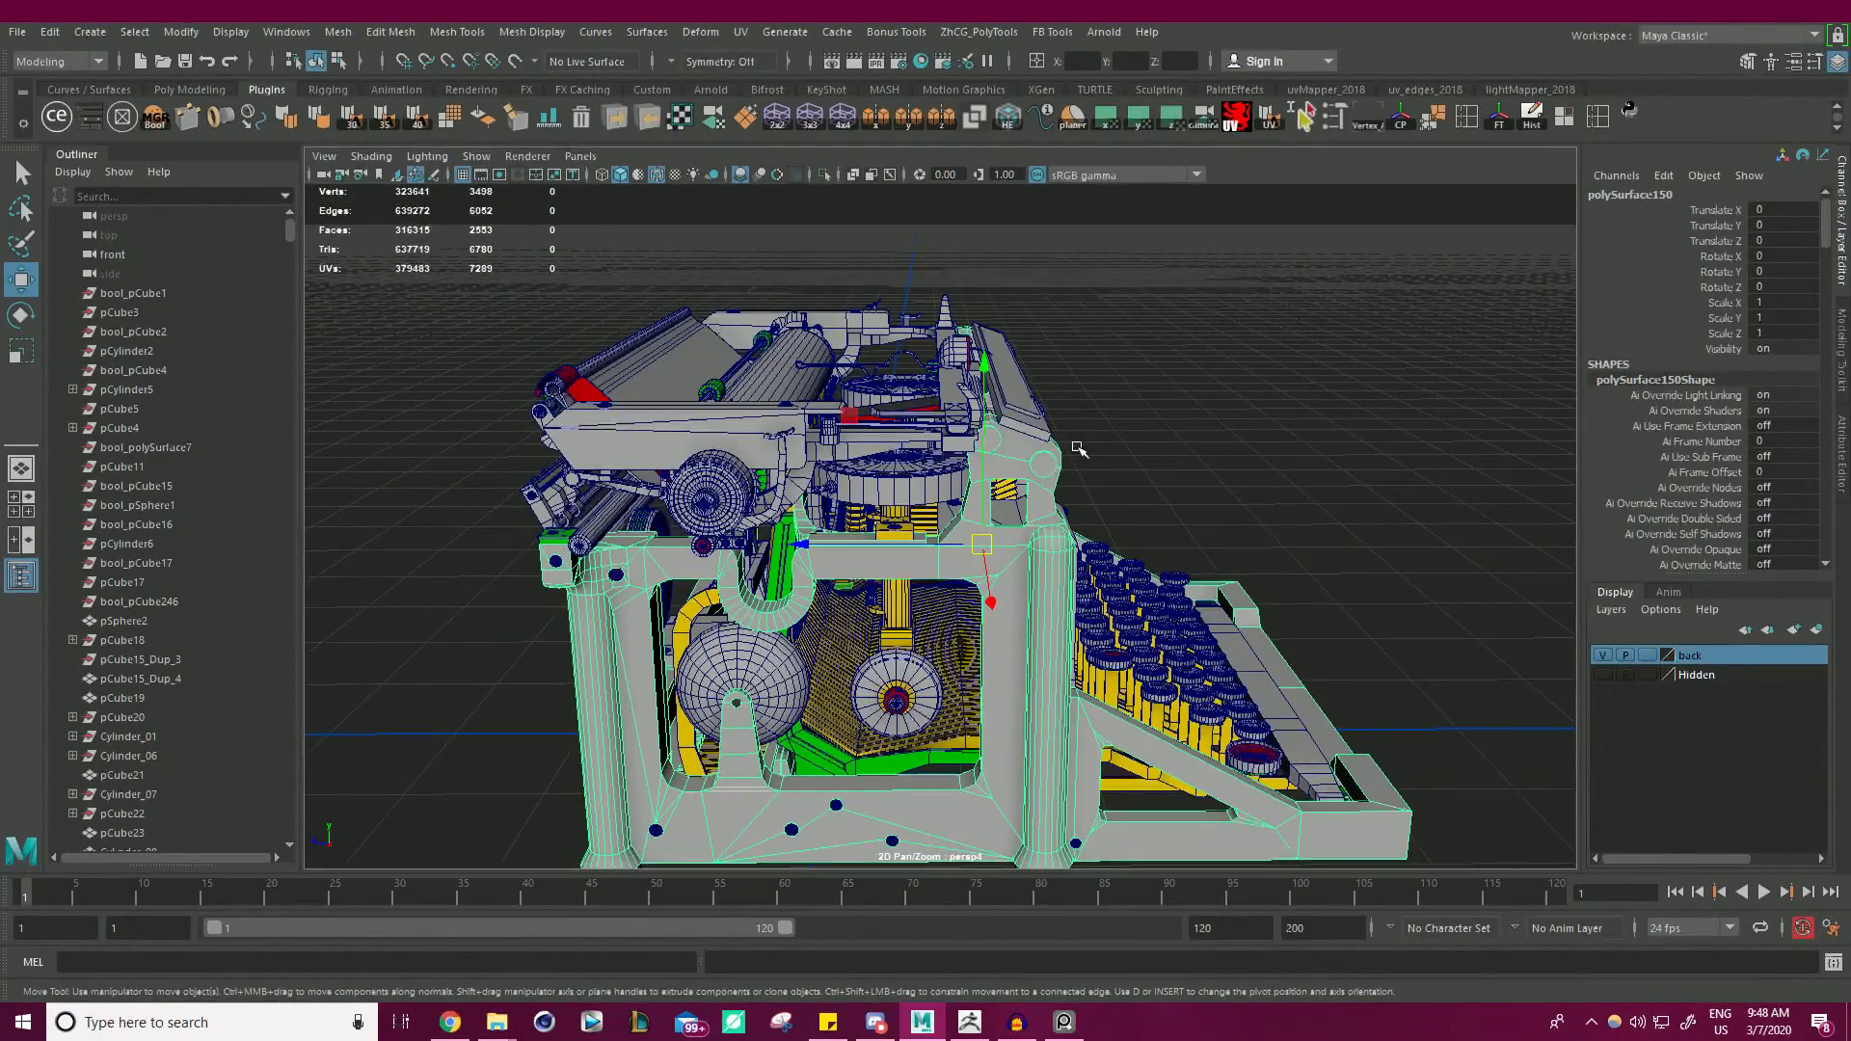
alt+drag(1028, 429, 935, 477)
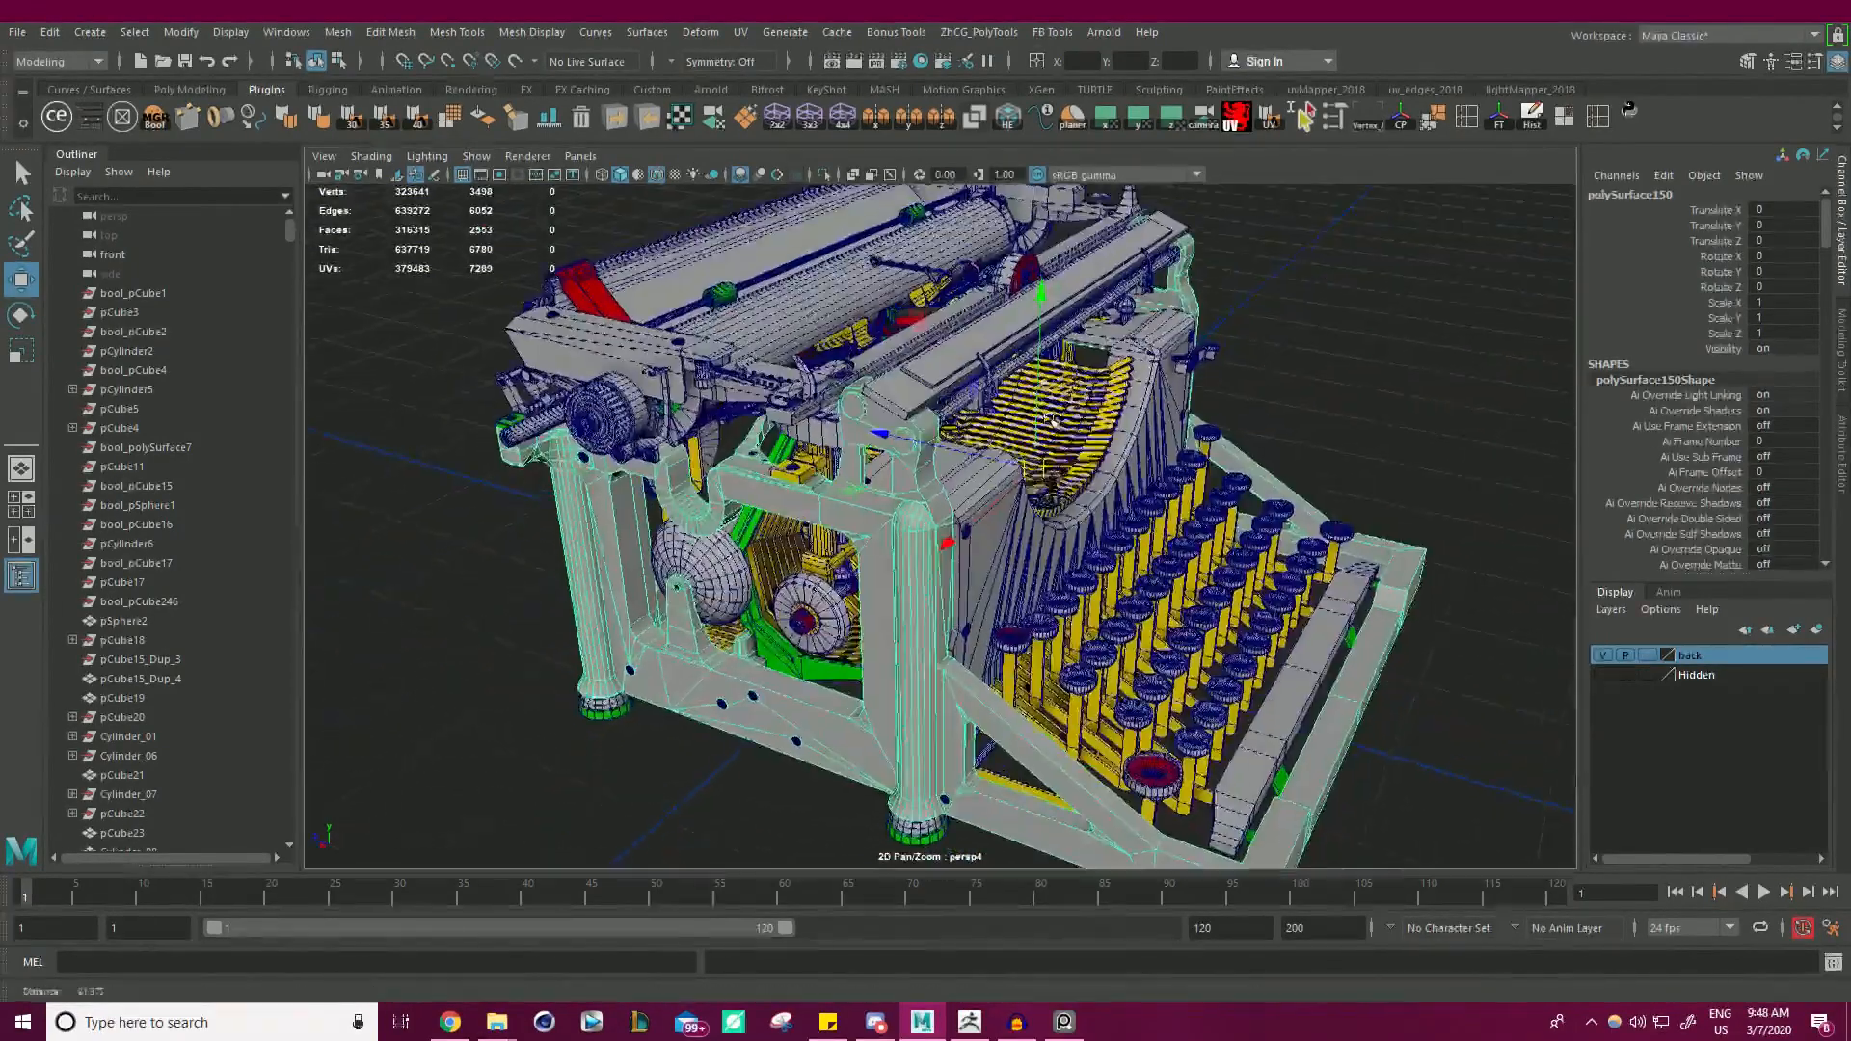
alt+right_drag(964, 472, 1099, 422)
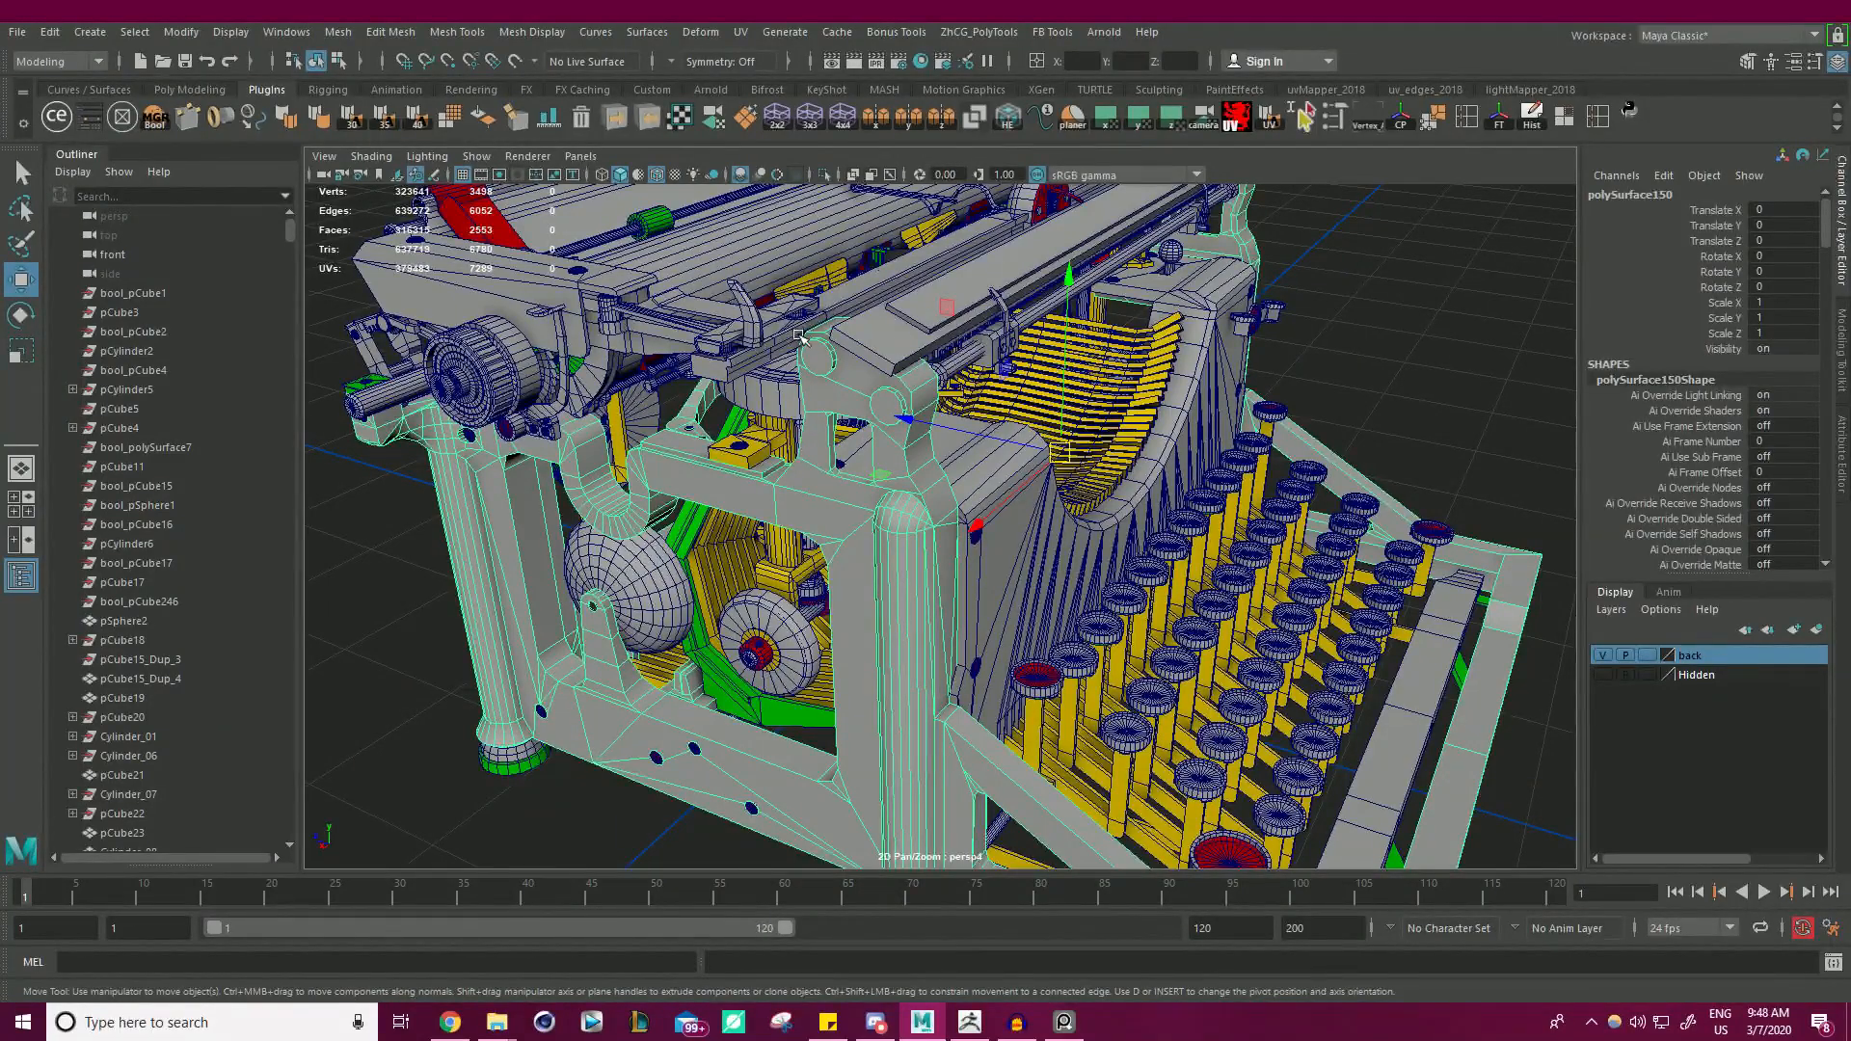
alt+drag(800, 335, 675, 323)
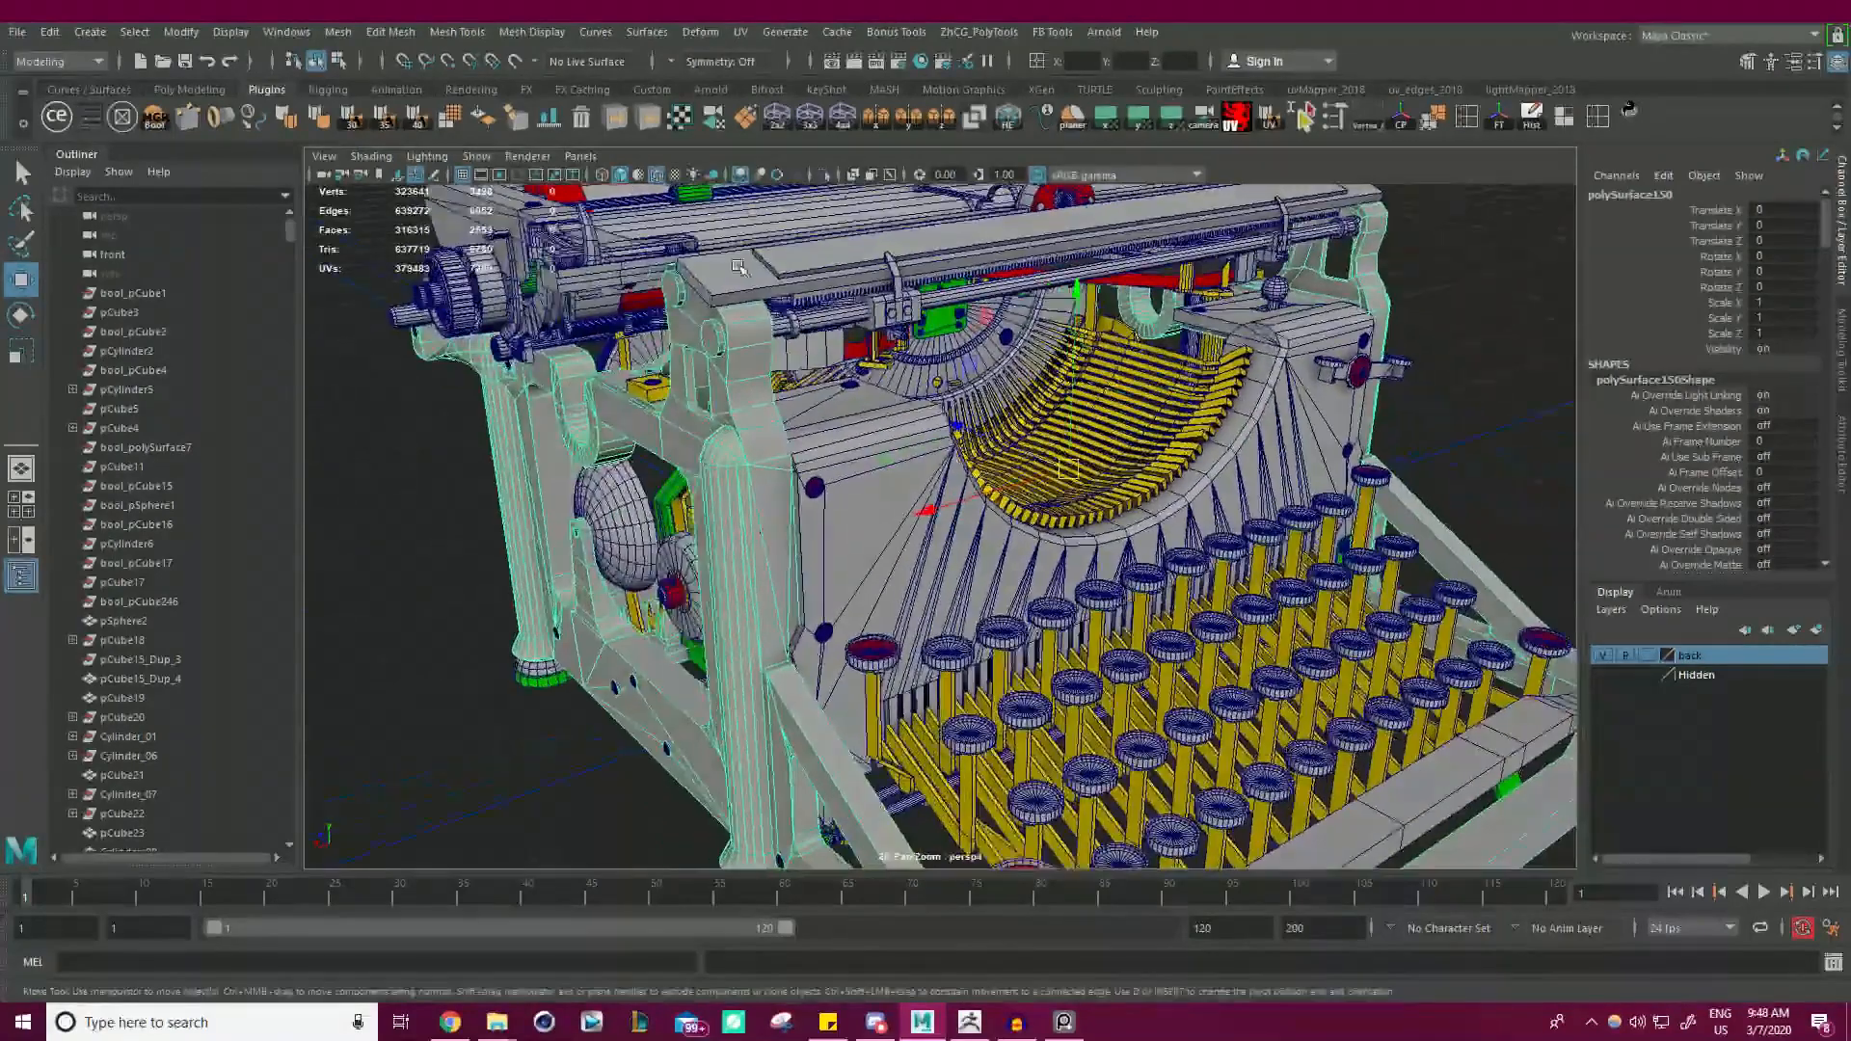
key(ctrl+1)
- Select all faces of the lower round cap on the frame's upper side bracket
alt+right_drag(687, 306, 1105, 480)
right_drag(1028, 343, 652, 369)
double_click(1034, 362)
key(f)
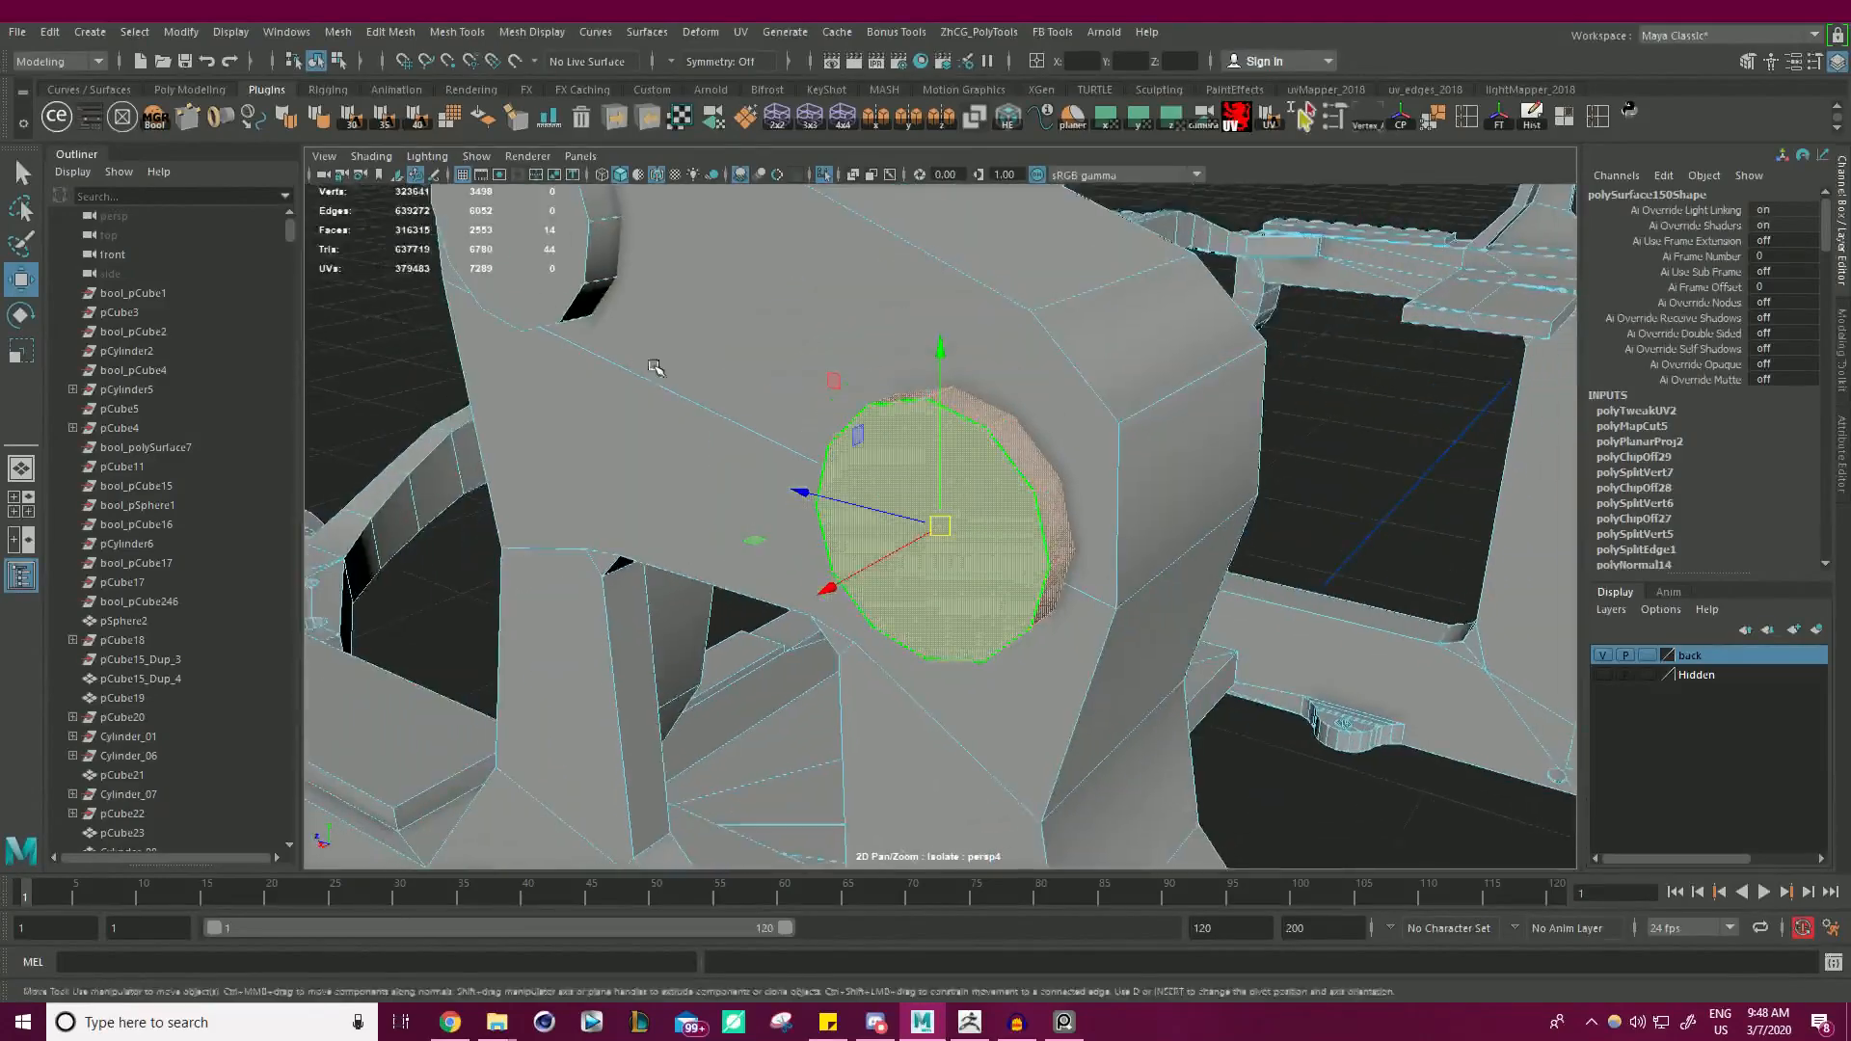
alt+drag(653, 369, 772, 342)
alt+right_drag(771, 342, 665, 274)
alt+middle_drag(665, 275, 864, 322)
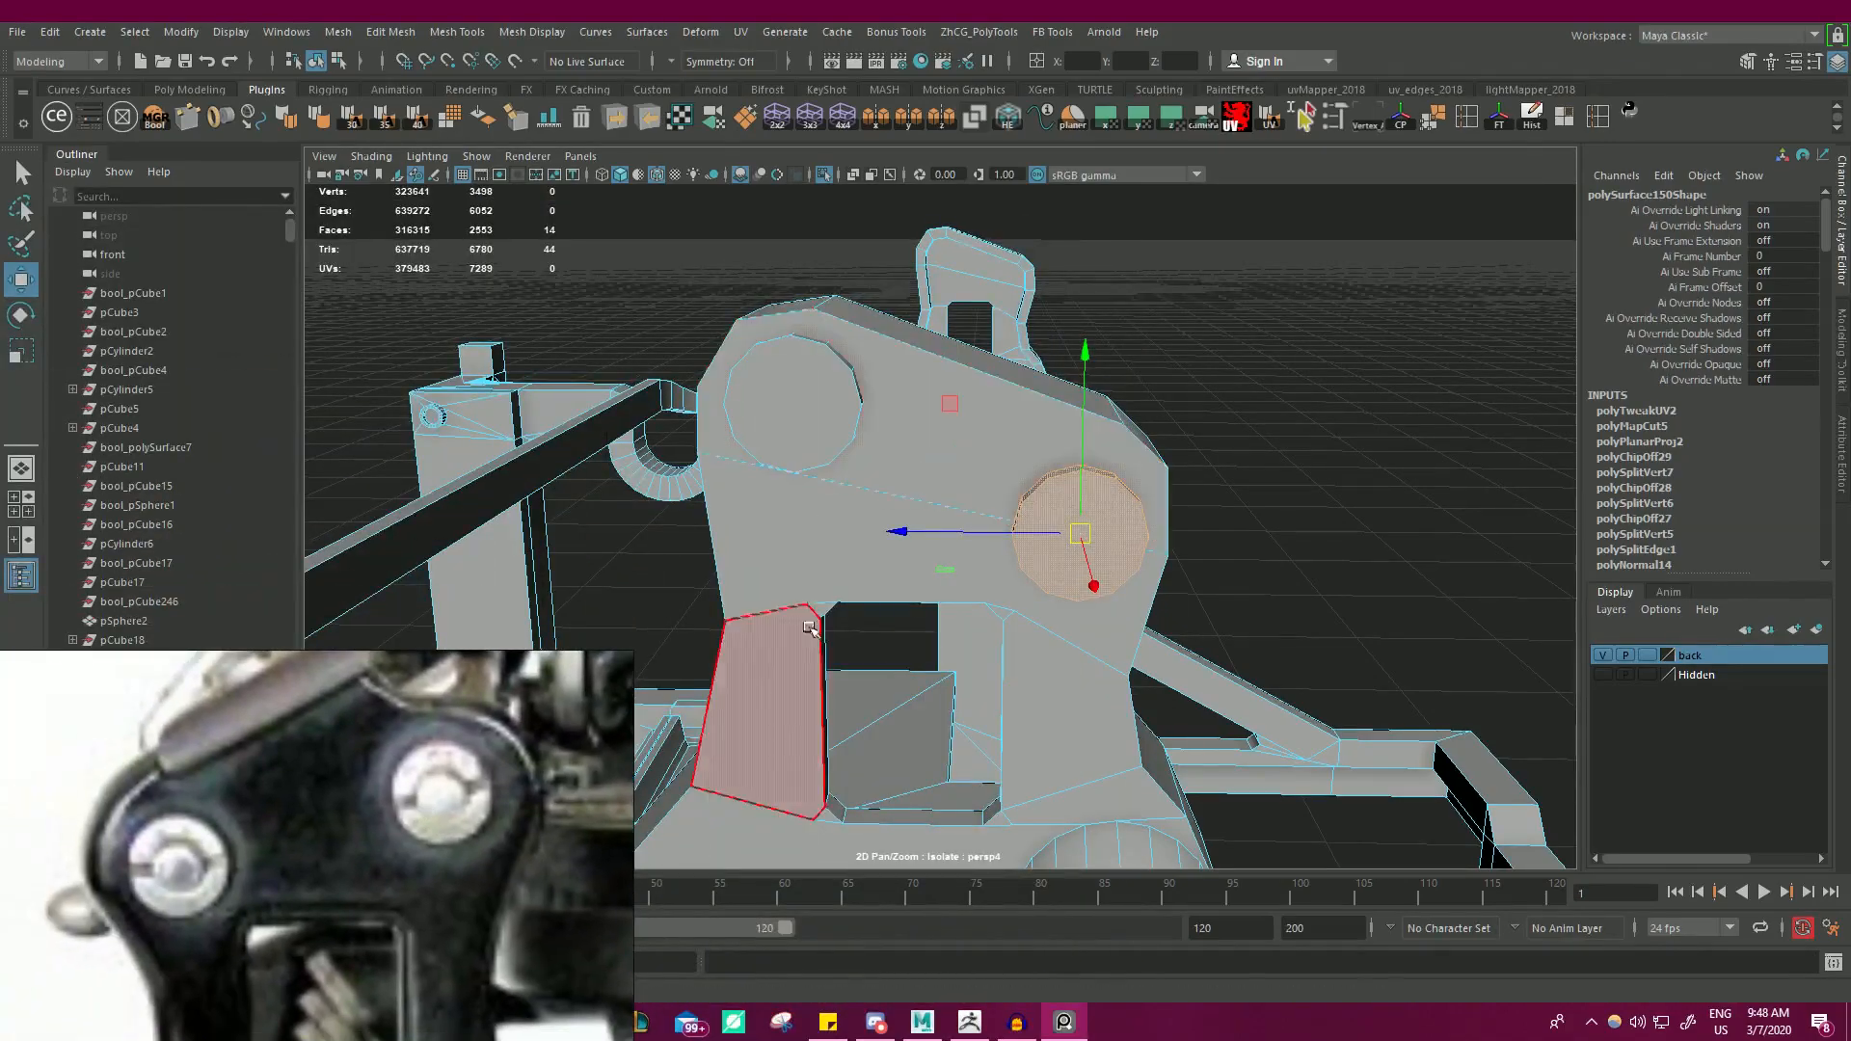
alt+right_drag(978, 406, 867, 396)
alt+drag(868, 395, 987, 301)
alt+right_drag(987, 301, 1211, 359)
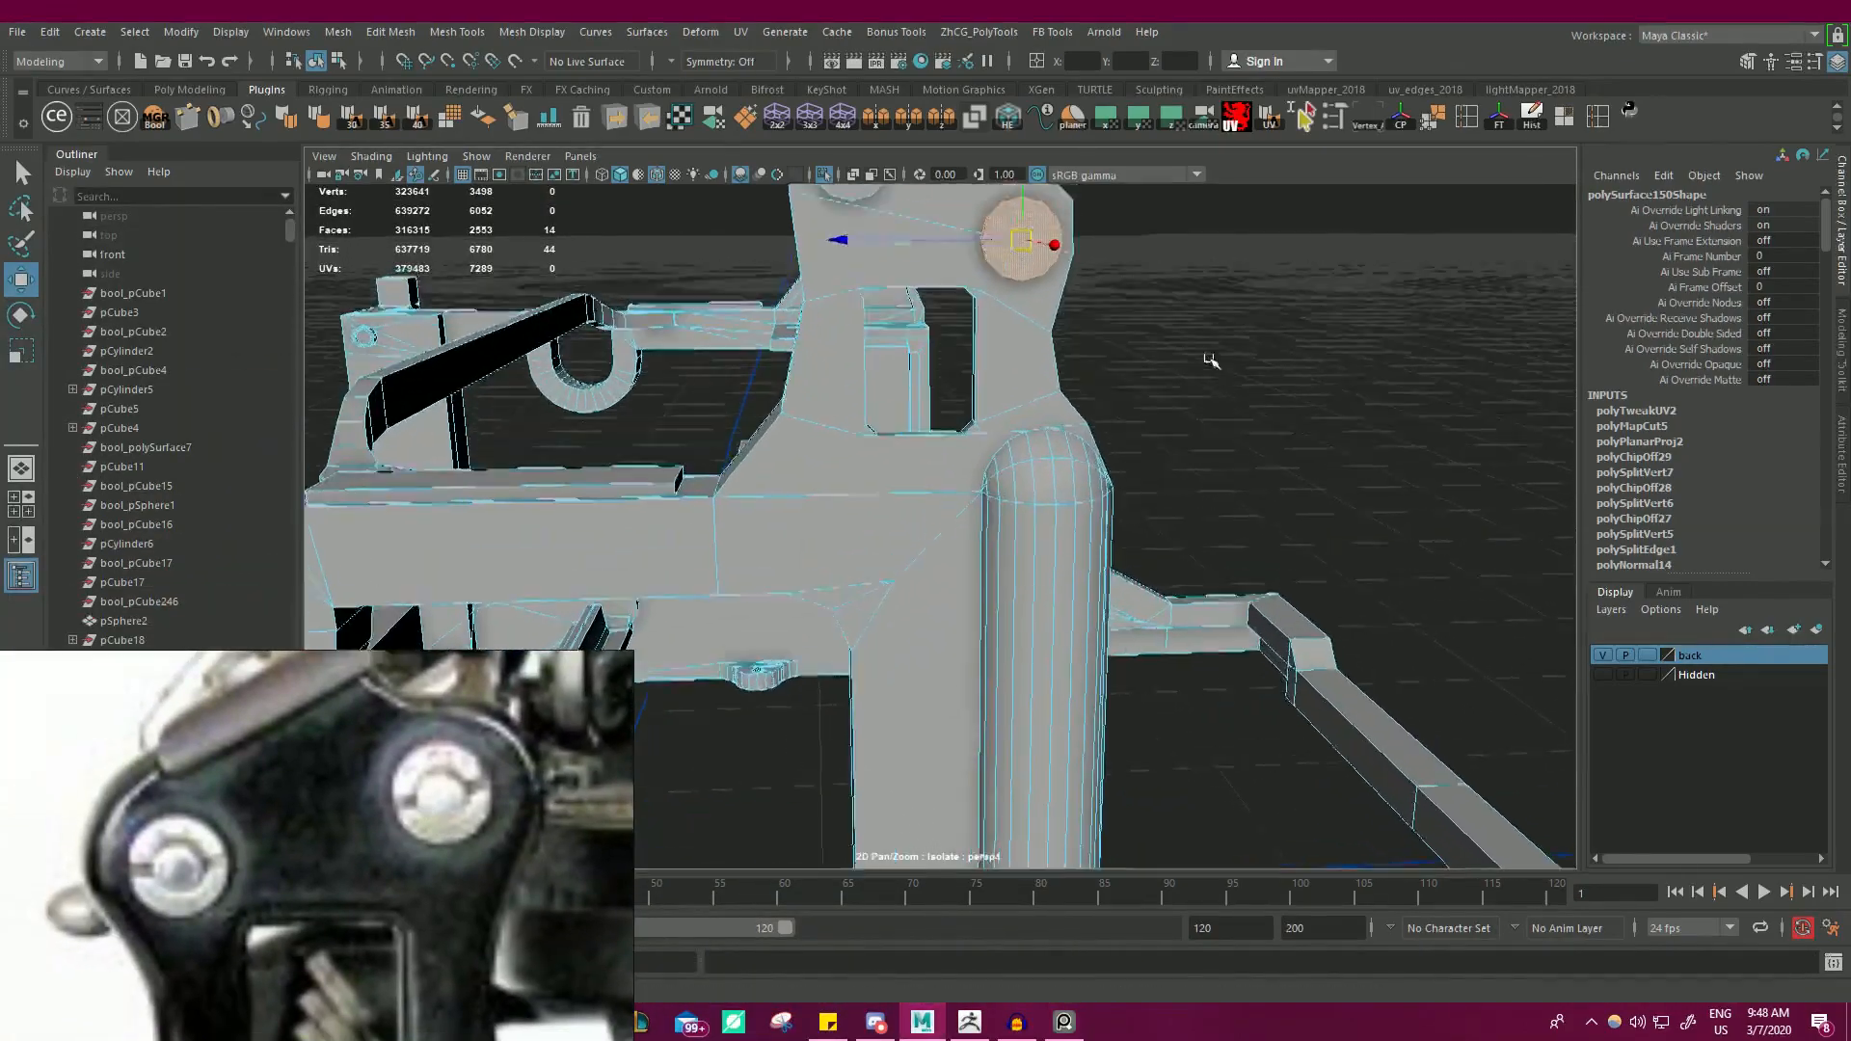
alt+drag(1211, 359, 1209, 408)
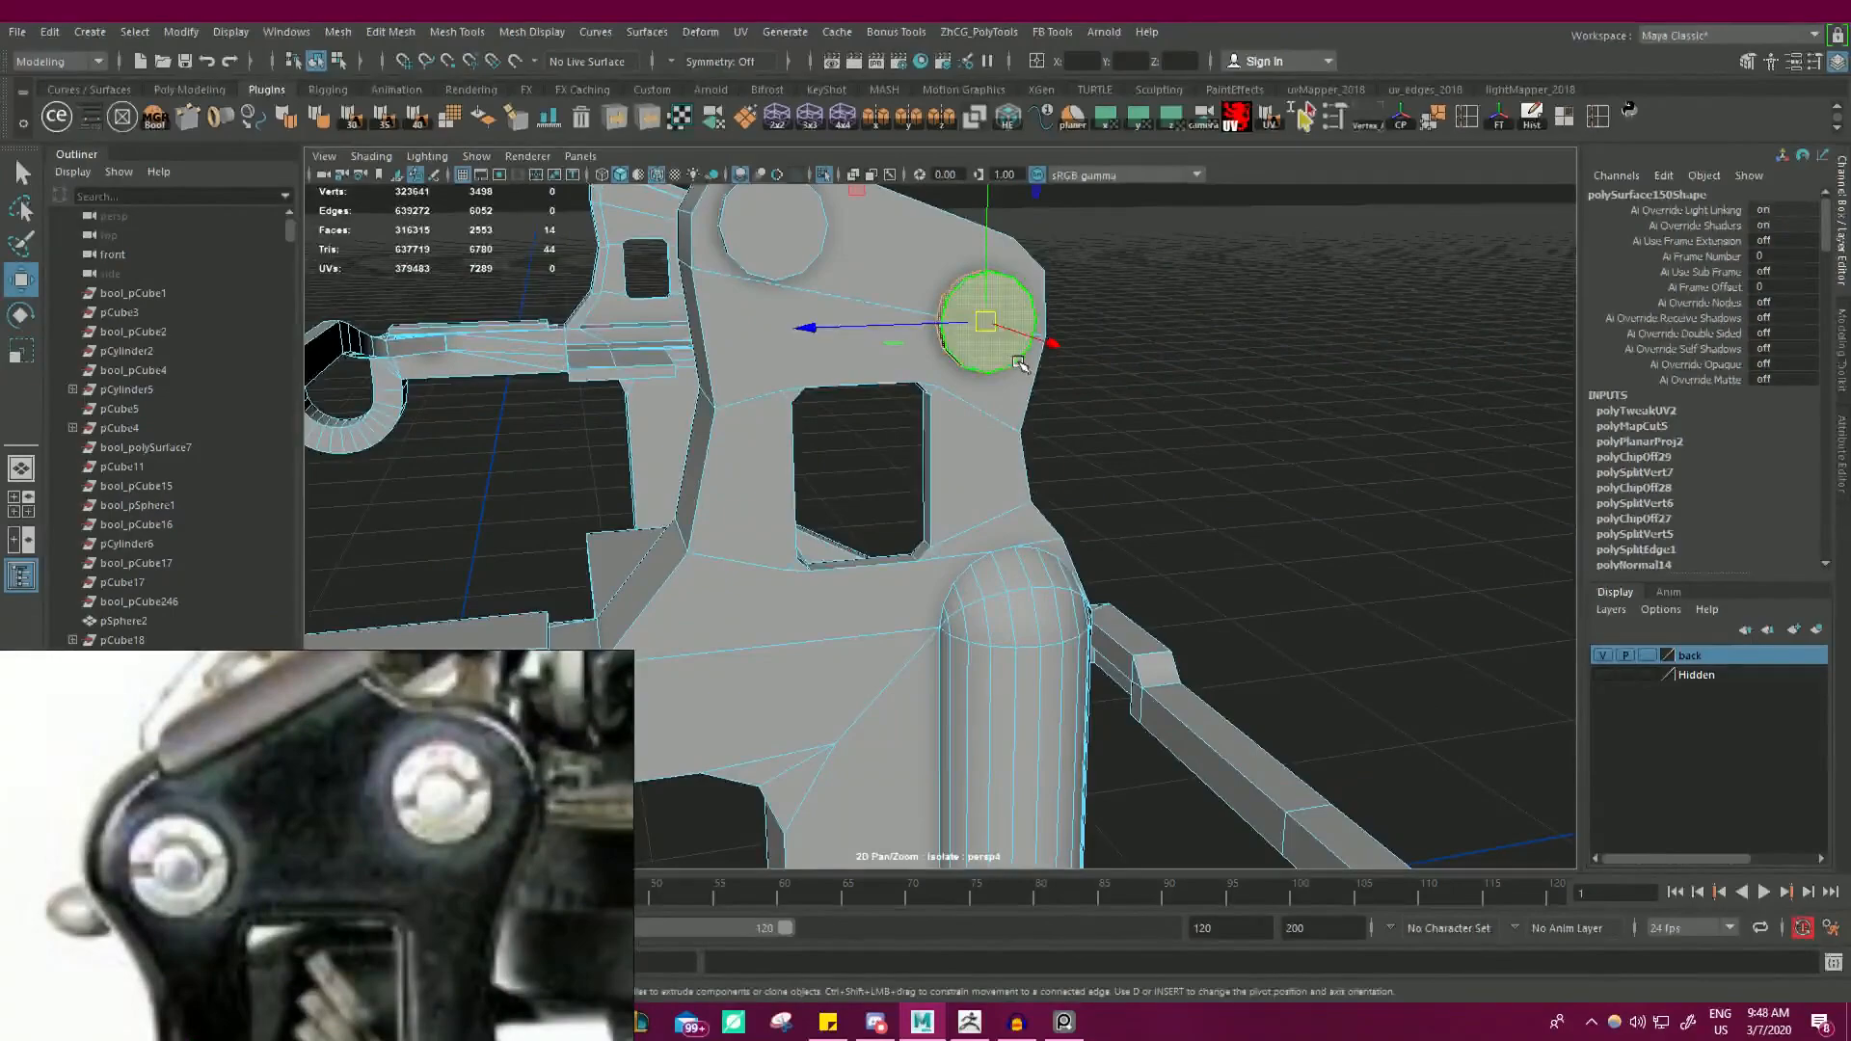
mouse_move(1091, 391)
alt+mouse_down()
mouse_move(1140, 399)
mouse_move(1061, 402)
mouse_move(1101, 409)
alt+mouse_up()
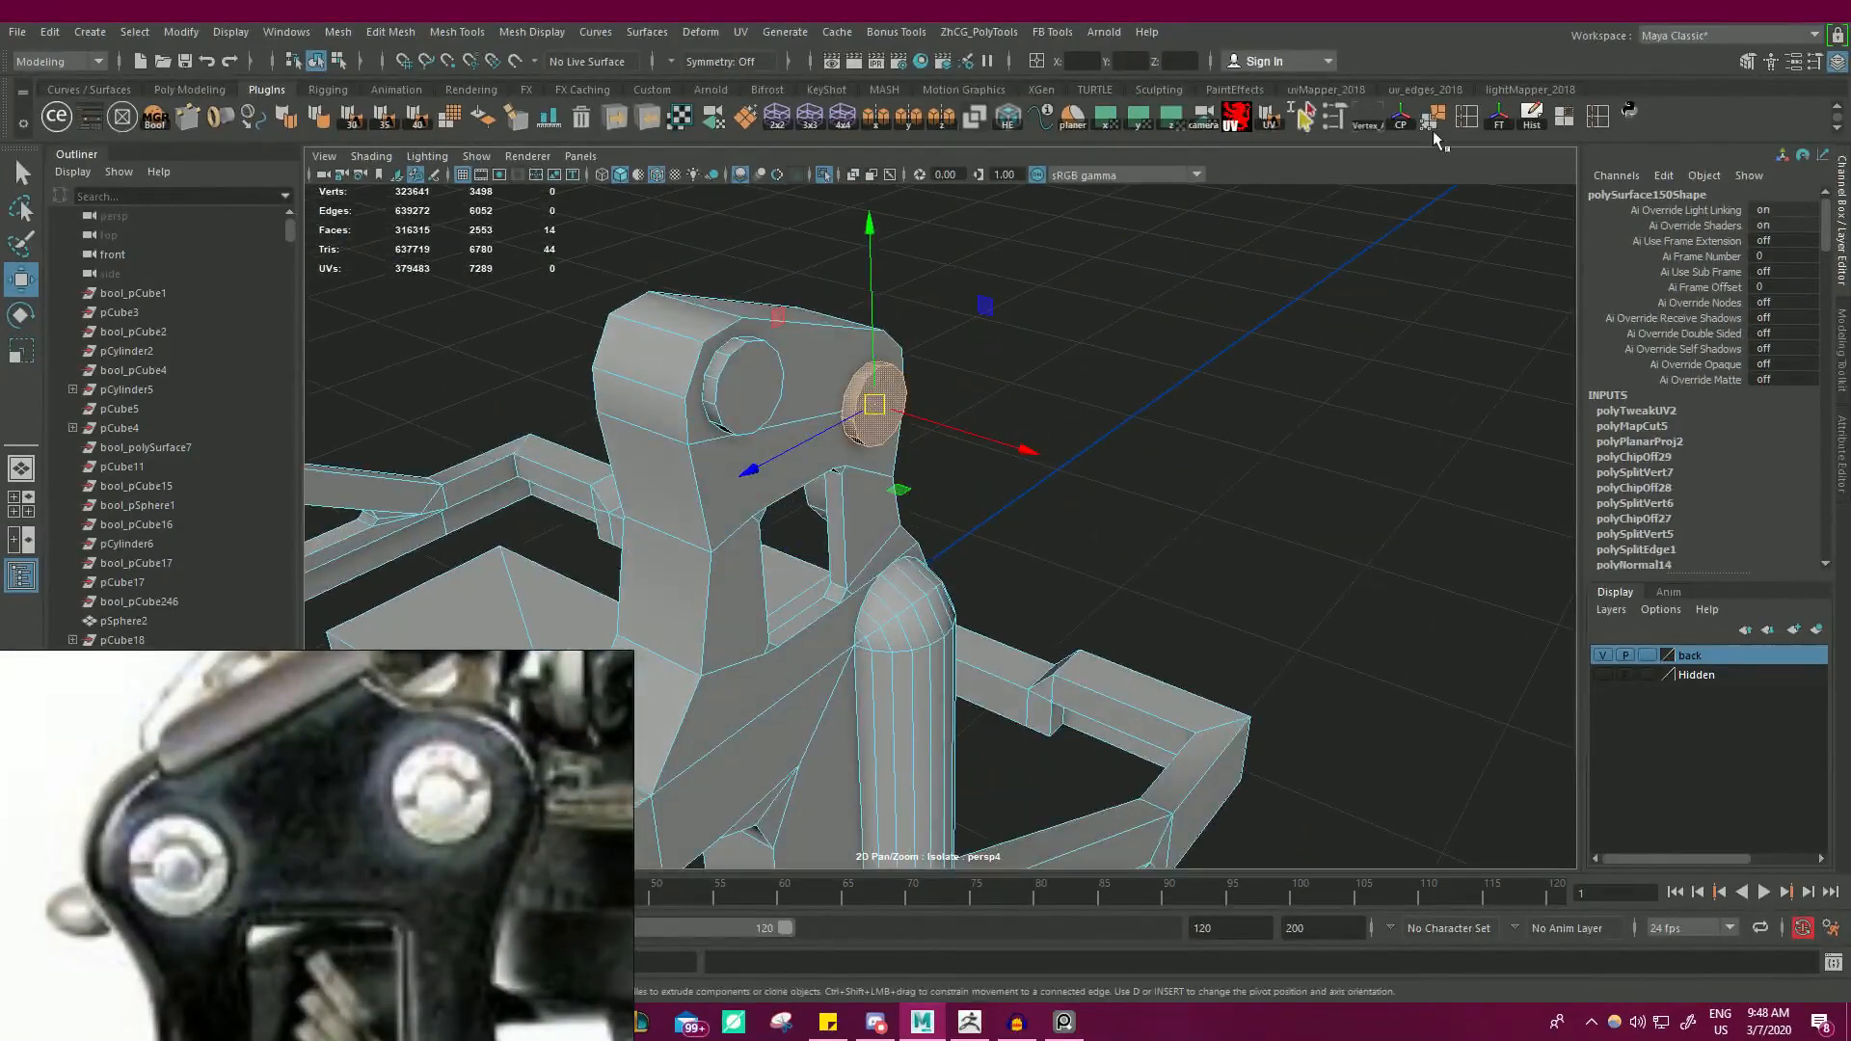
- Duplicate the cap's faces as a separate object with Smart Duplicate Face, center its pivot, and move it out to Translate X 5.62
click(1384, 131)
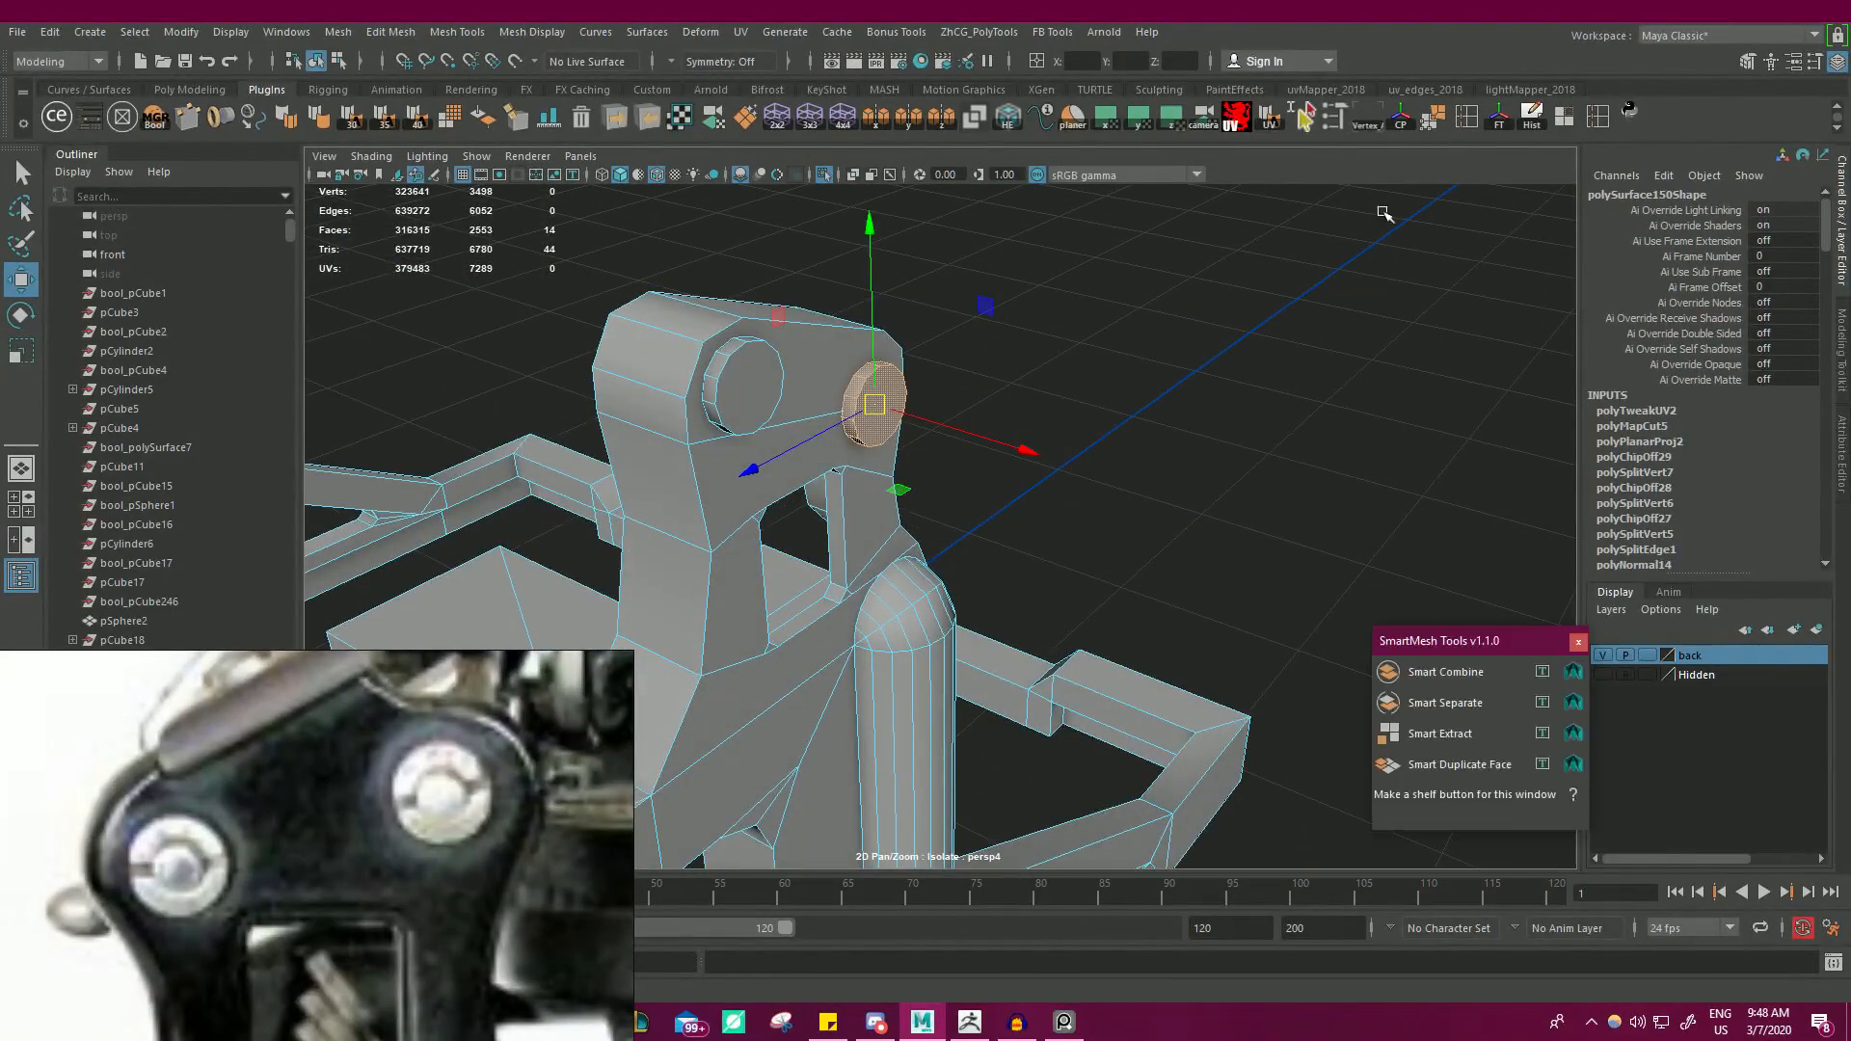
click(1460, 765)
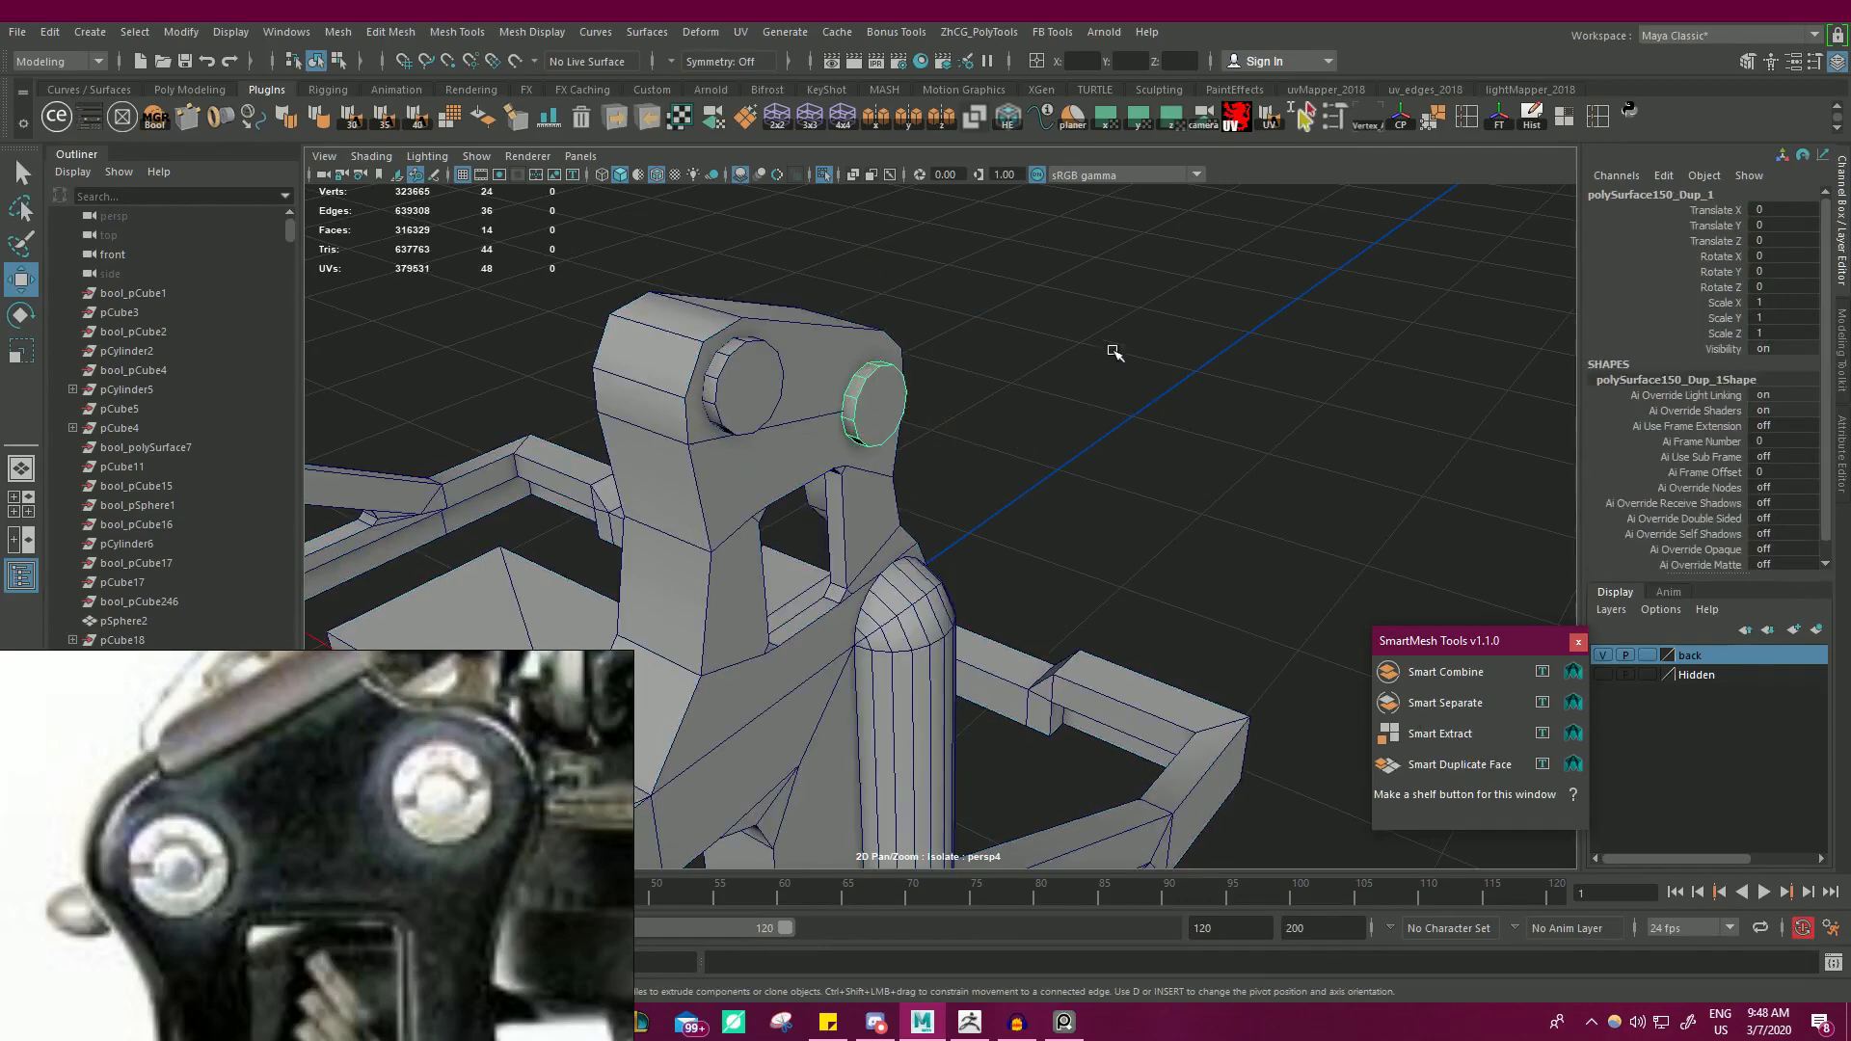
click(1398, 123)
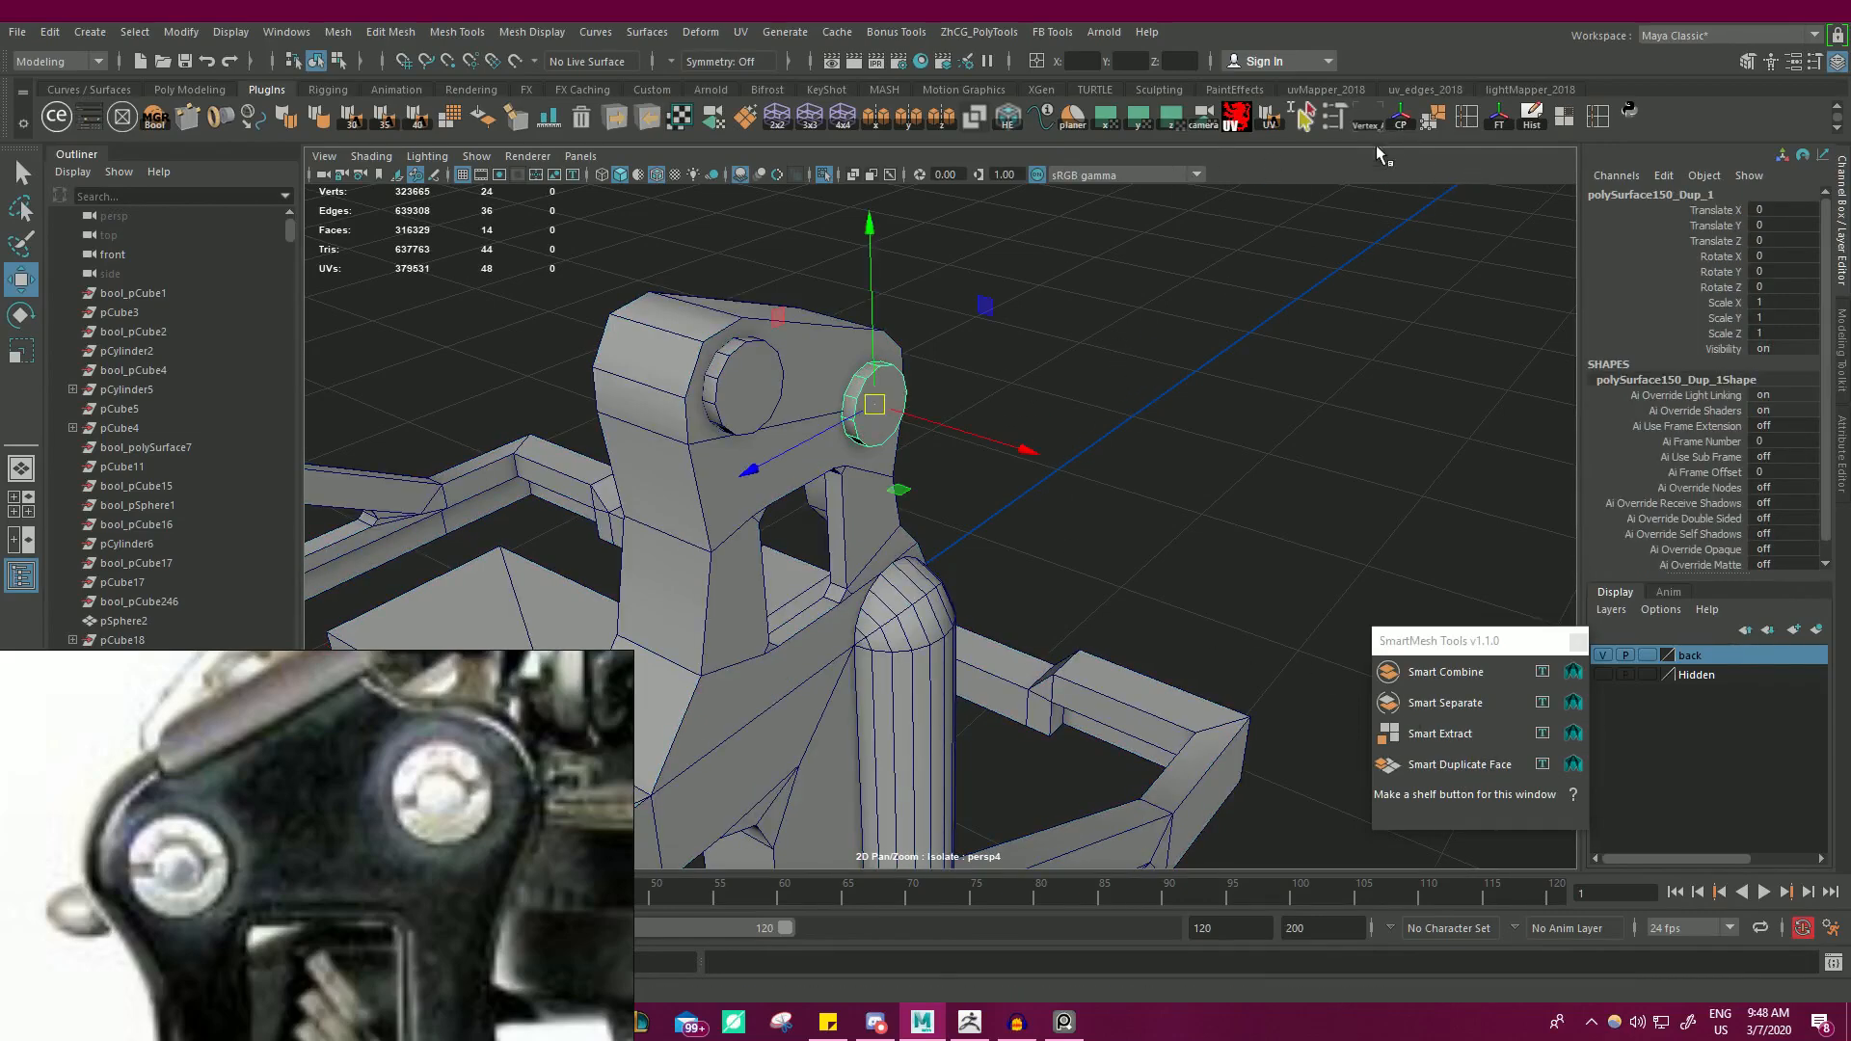
scroll(1279, 511, up, 10)
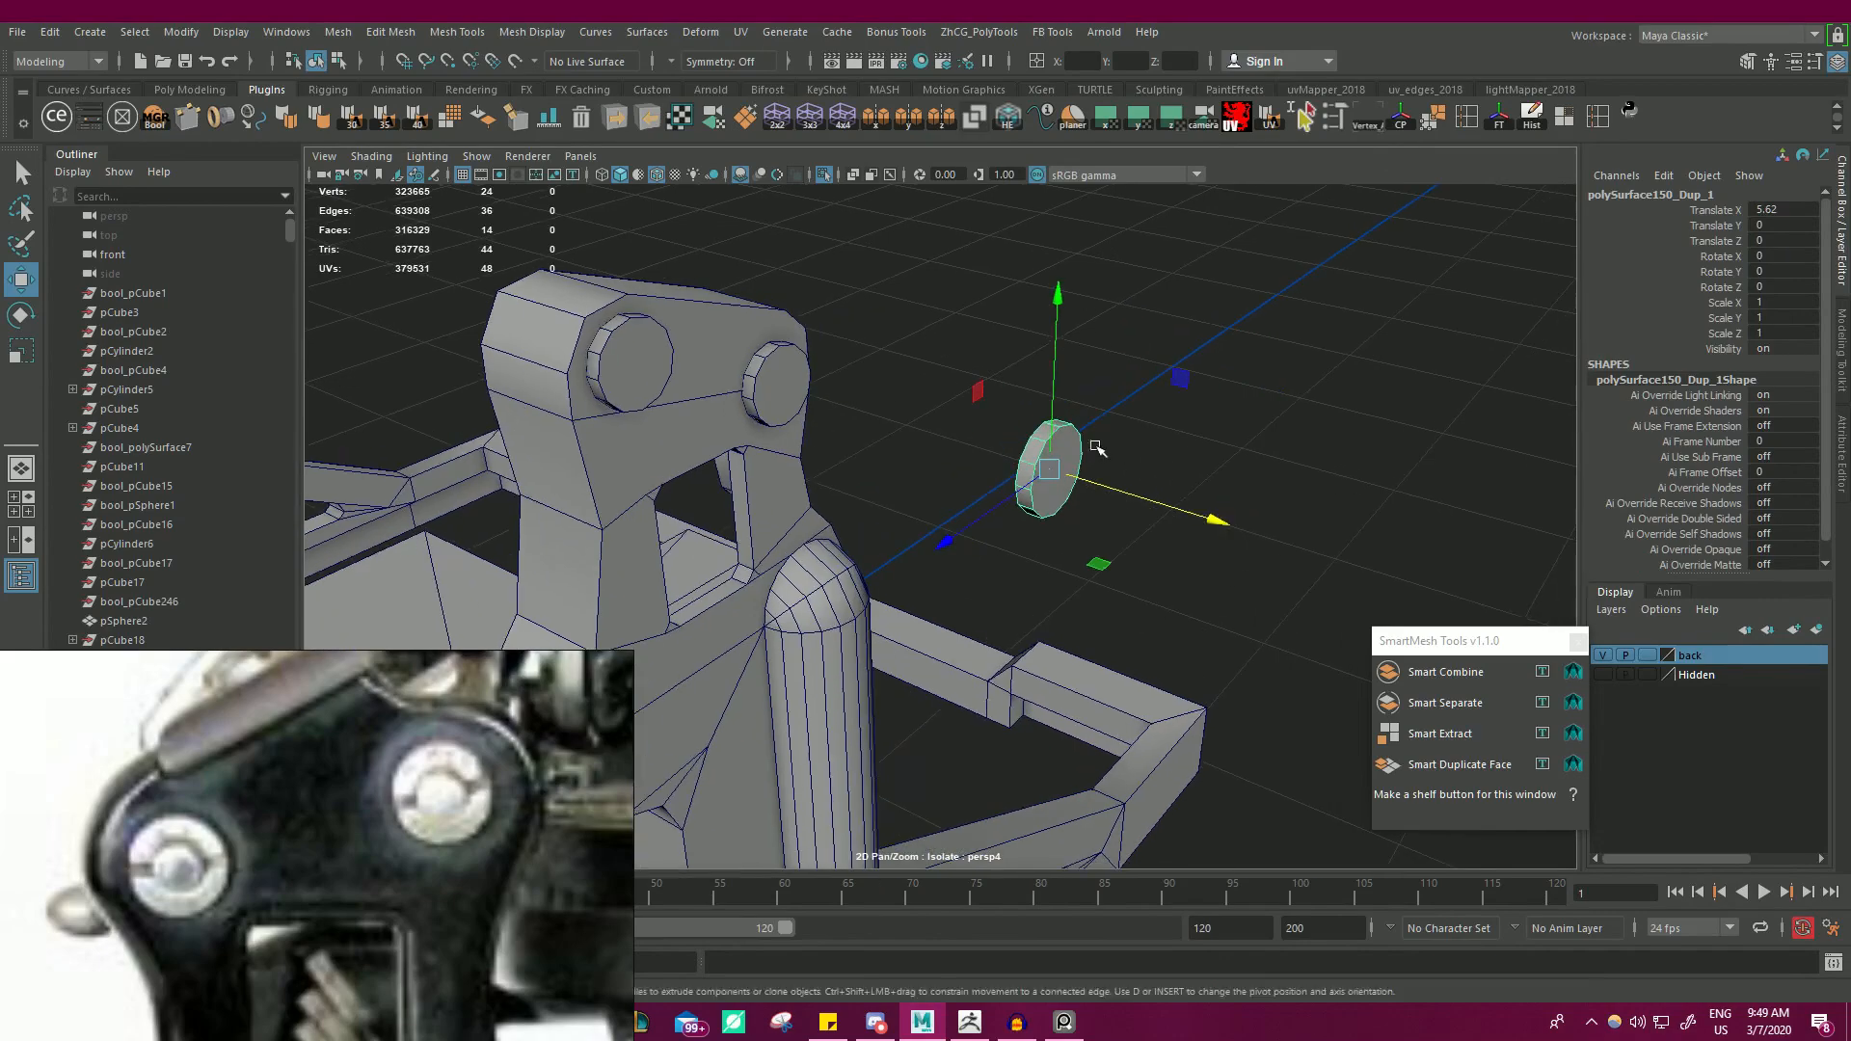
alt+middle_drag(1113, 377, 975, 355)
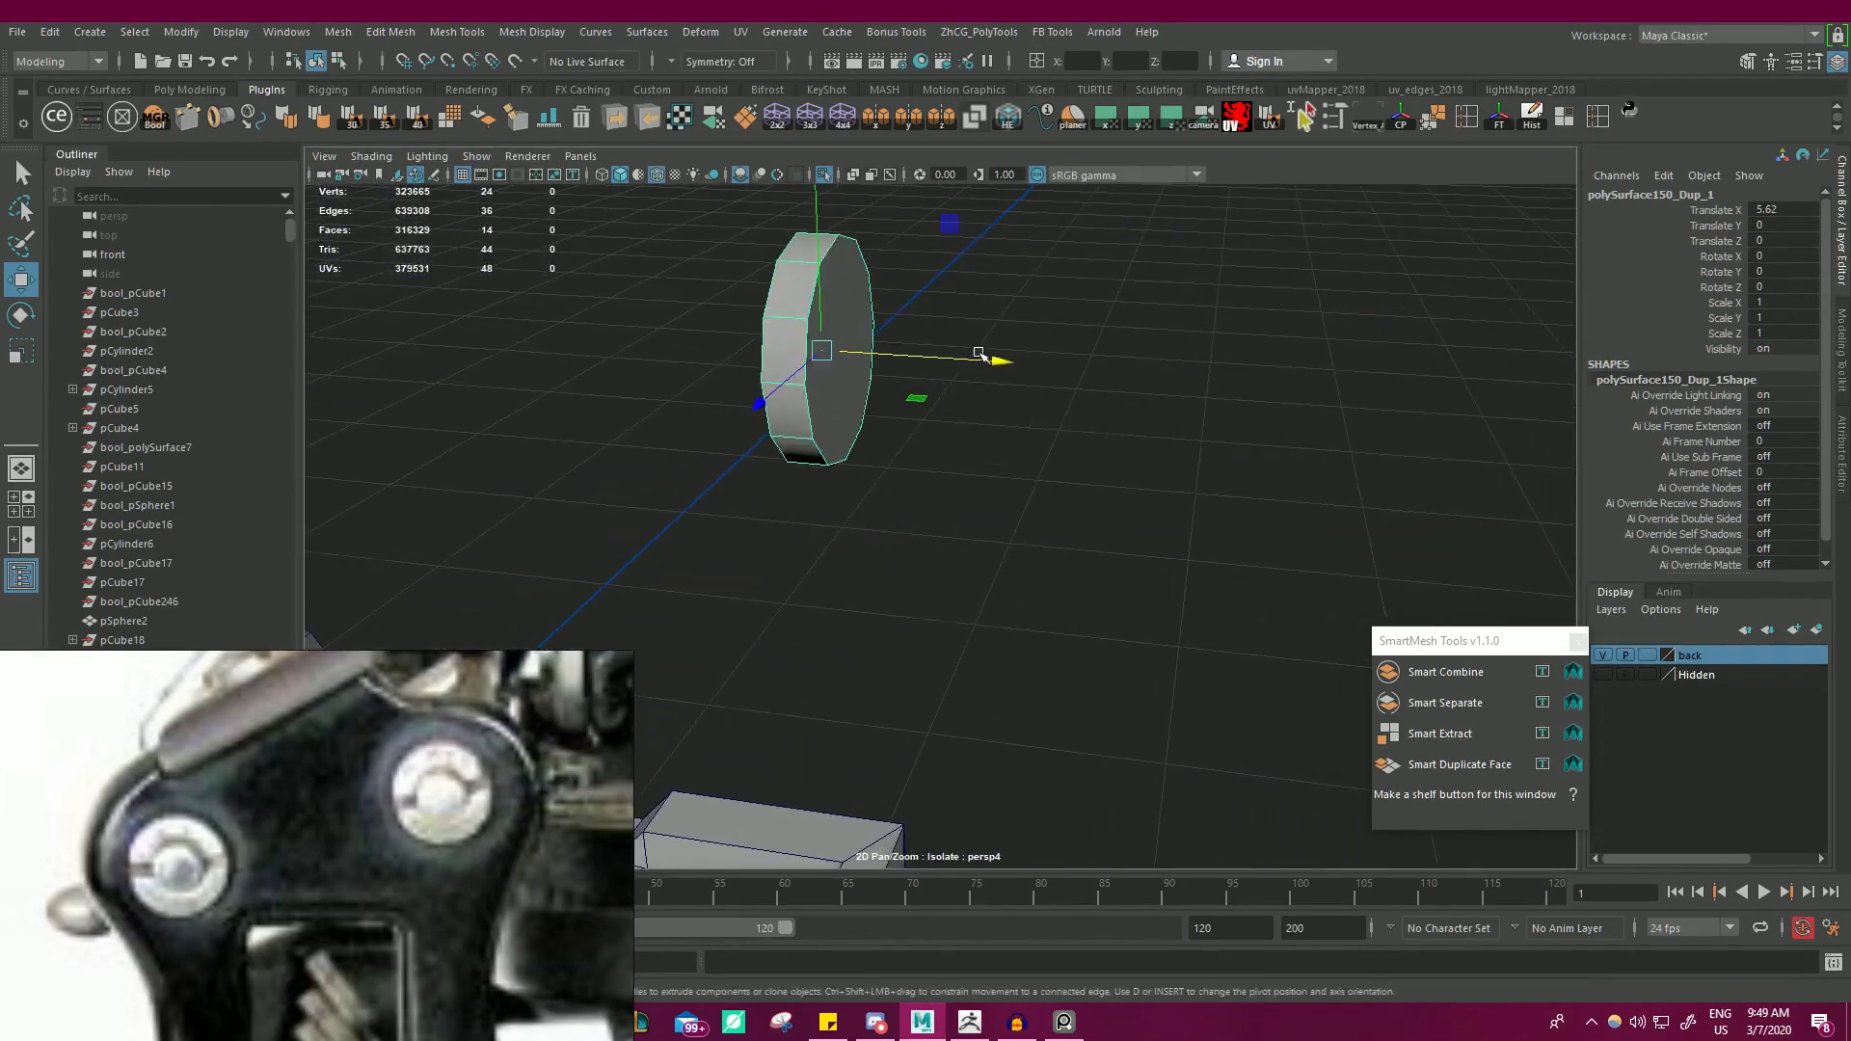
- Bevel all the crosswise edges around the duplicated disc's rim to make it rounder
alt+drag(975, 355, 902, 280)
right_drag(898, 280, 896, 233)
click(907, 291)
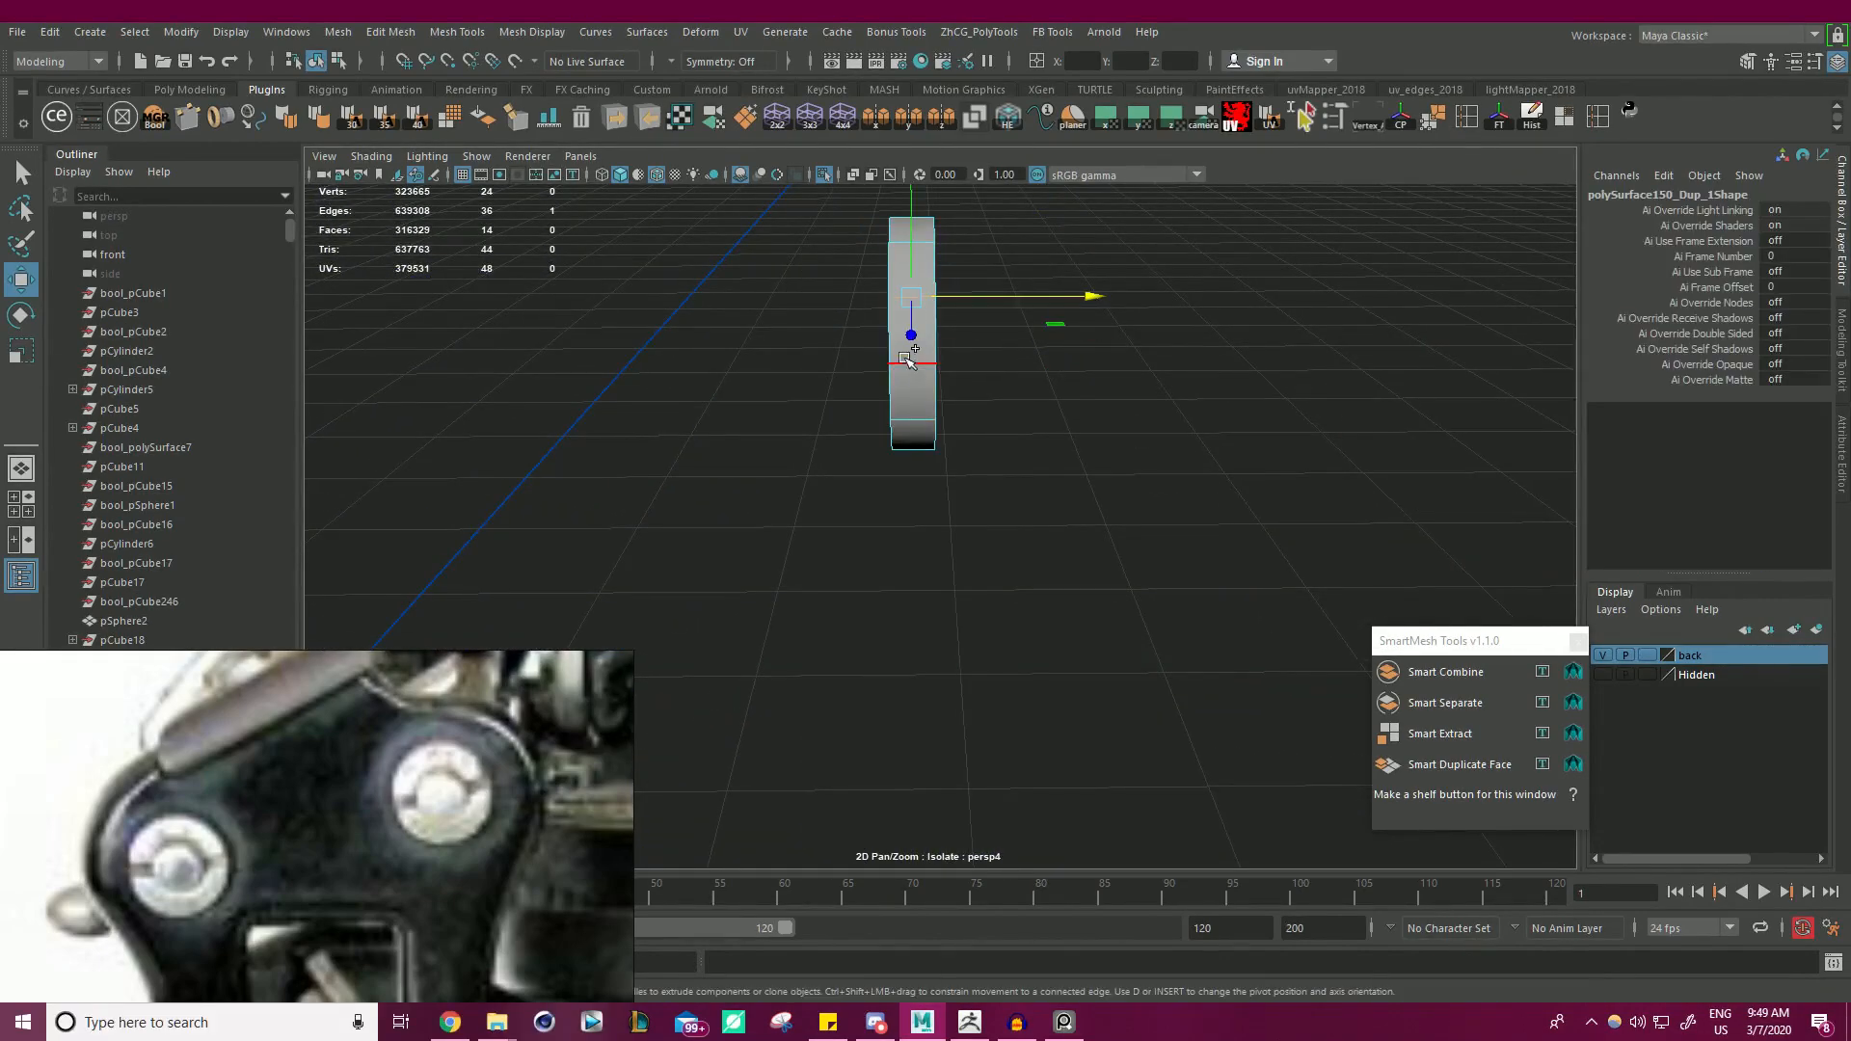
alt+drag(925, 369, 694, 339)
alt+middle_drag(694, 339, 1026, 448)
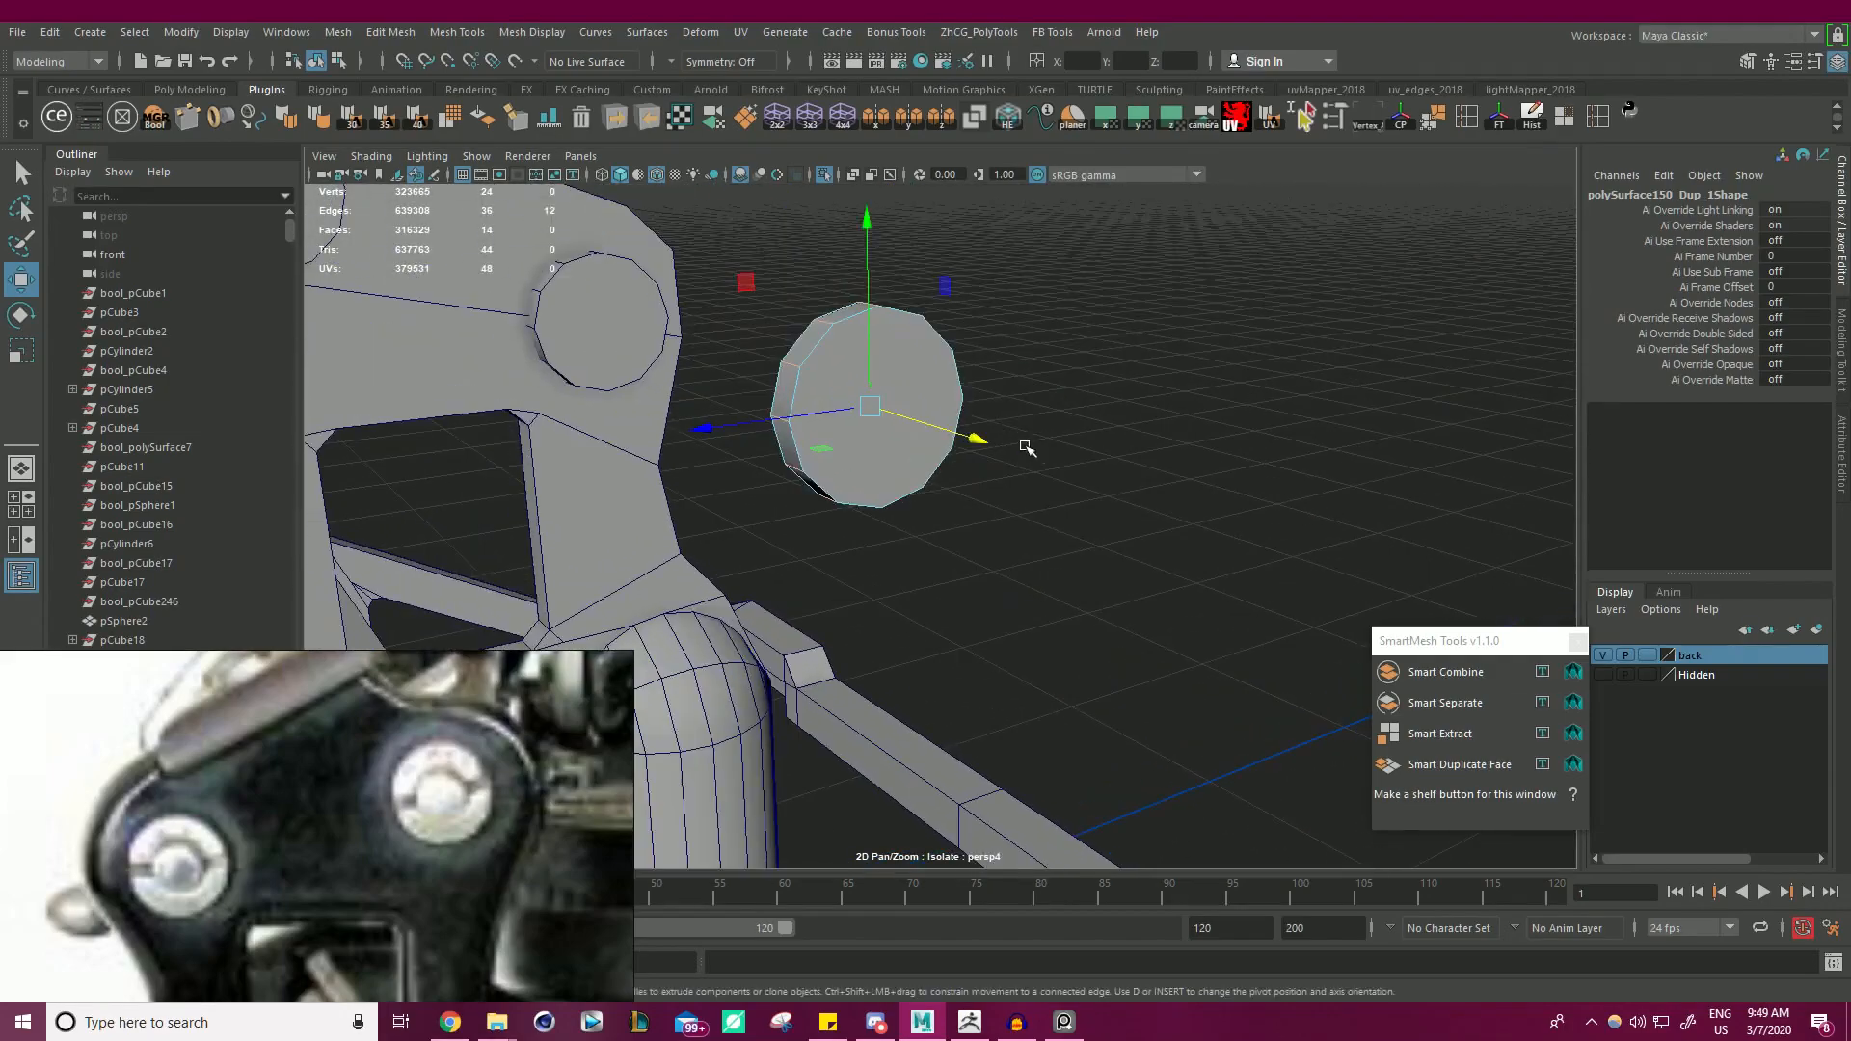
key(ctrl+b)
mouse_move(925, 380)
alt+mouse_down()
mouse_move(682, 368)
mouse_move(688, 438)
mouse_move(859, 372)
mouse_move(923, 397)
alt+mouse_up()
right_click(883, 321)
key(q)
click(987, 313)
right_drag(883, 321, 933, 442)
click(933, 442)
key(f)
- Connect two opposite mid-height vertices with an edge straight across the disc's front face
alt+drag(949, 419, 718, 388)
alt+drag(978, 468, 1068, 478)
right_drag(871, 466, 791, 489)
click(791, 507)
key(w)
alt+drag(1022, 516, 834, 528)
shift+click(1080, 509)
shift+right_drag(1196, 586, 1185, 615)
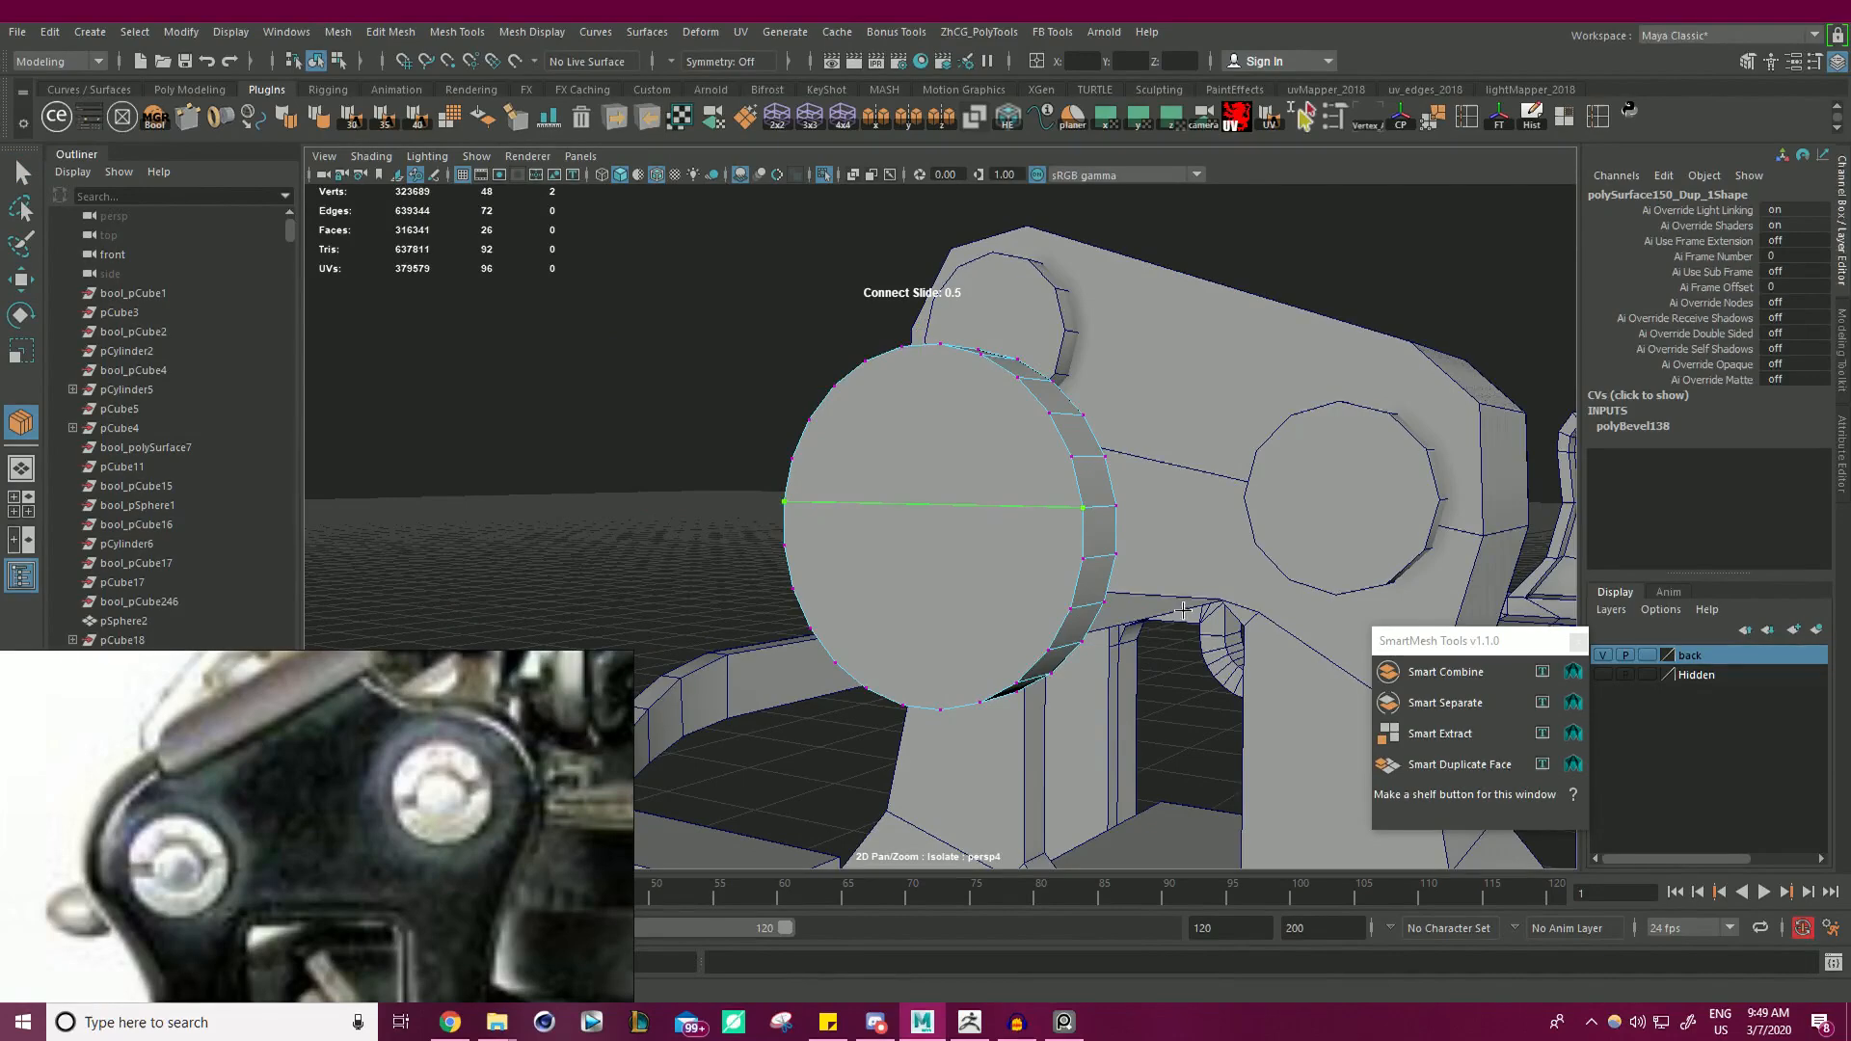
- Connect the neighbouring pair of opposite vertices with a second edge, bounding a narrow strip across the disc's face
key(w)
alt+drag(931, 540, 895, 569)
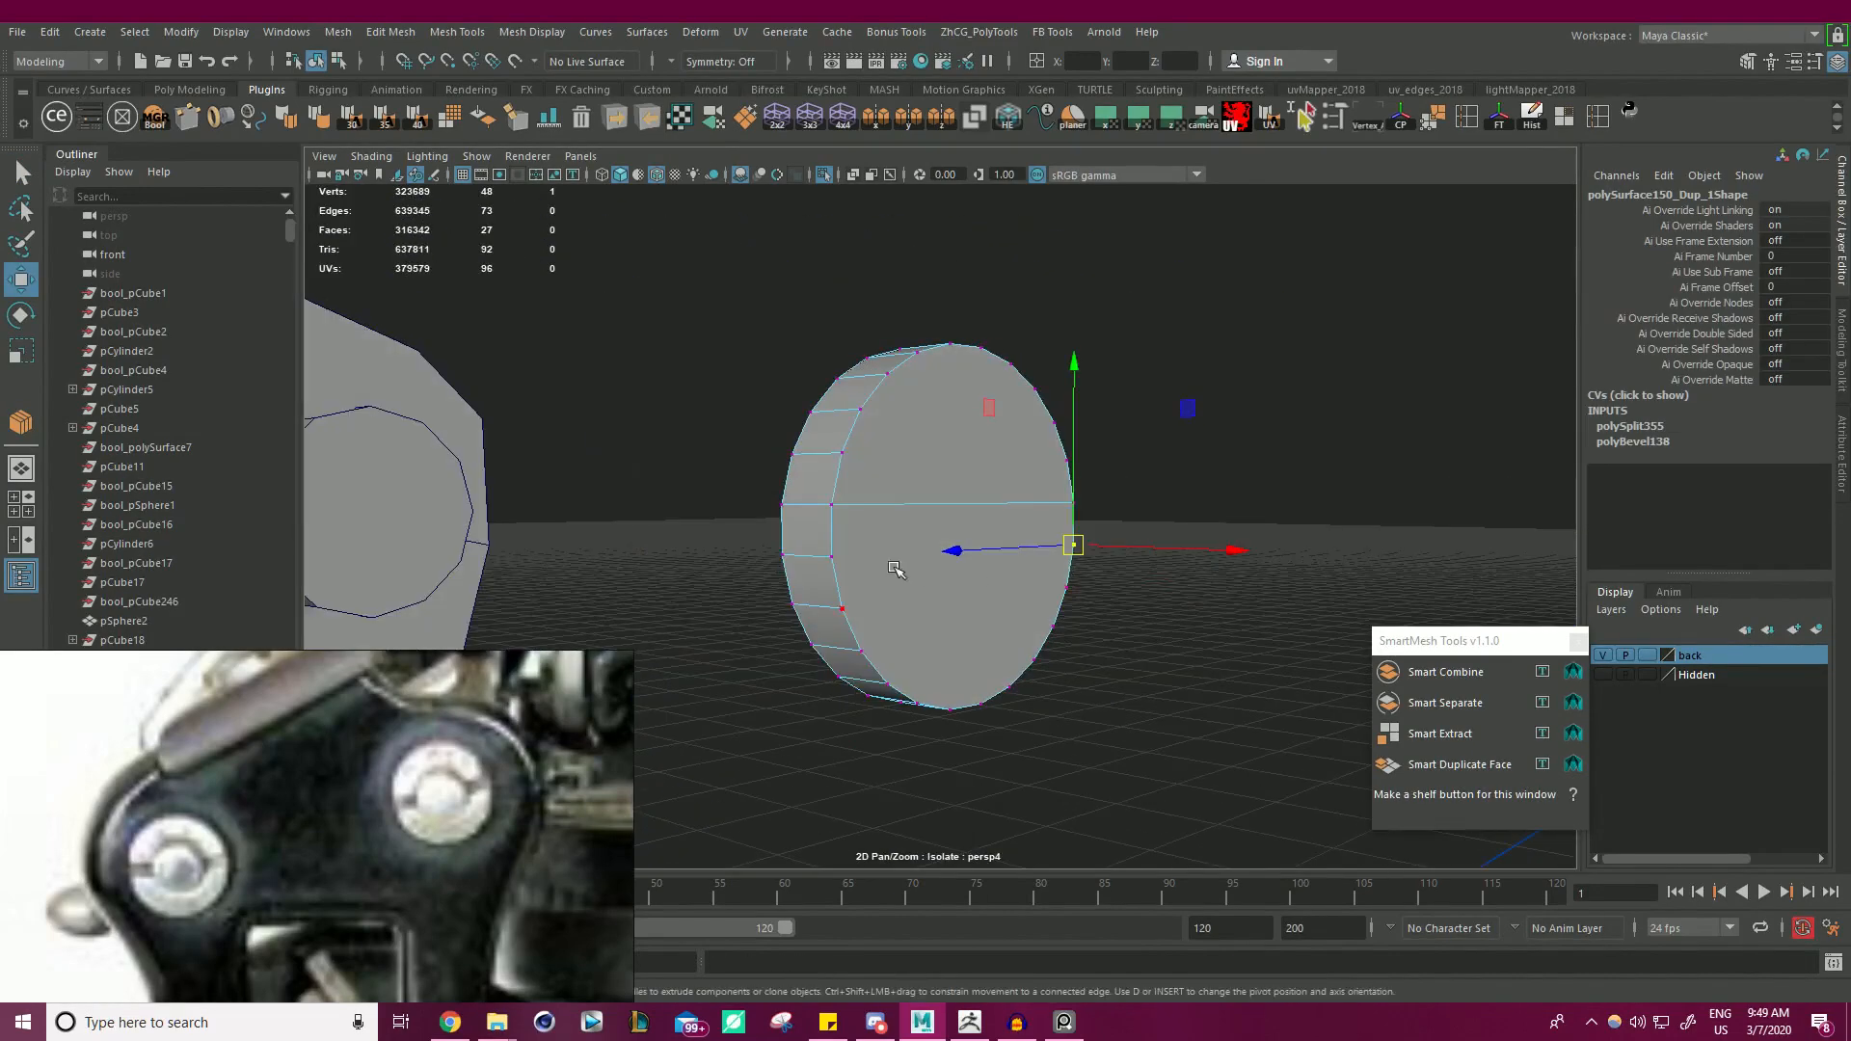
shift+click(836, 557)
shift+right_drag(1200, 630, 1327, 672)
key(w)
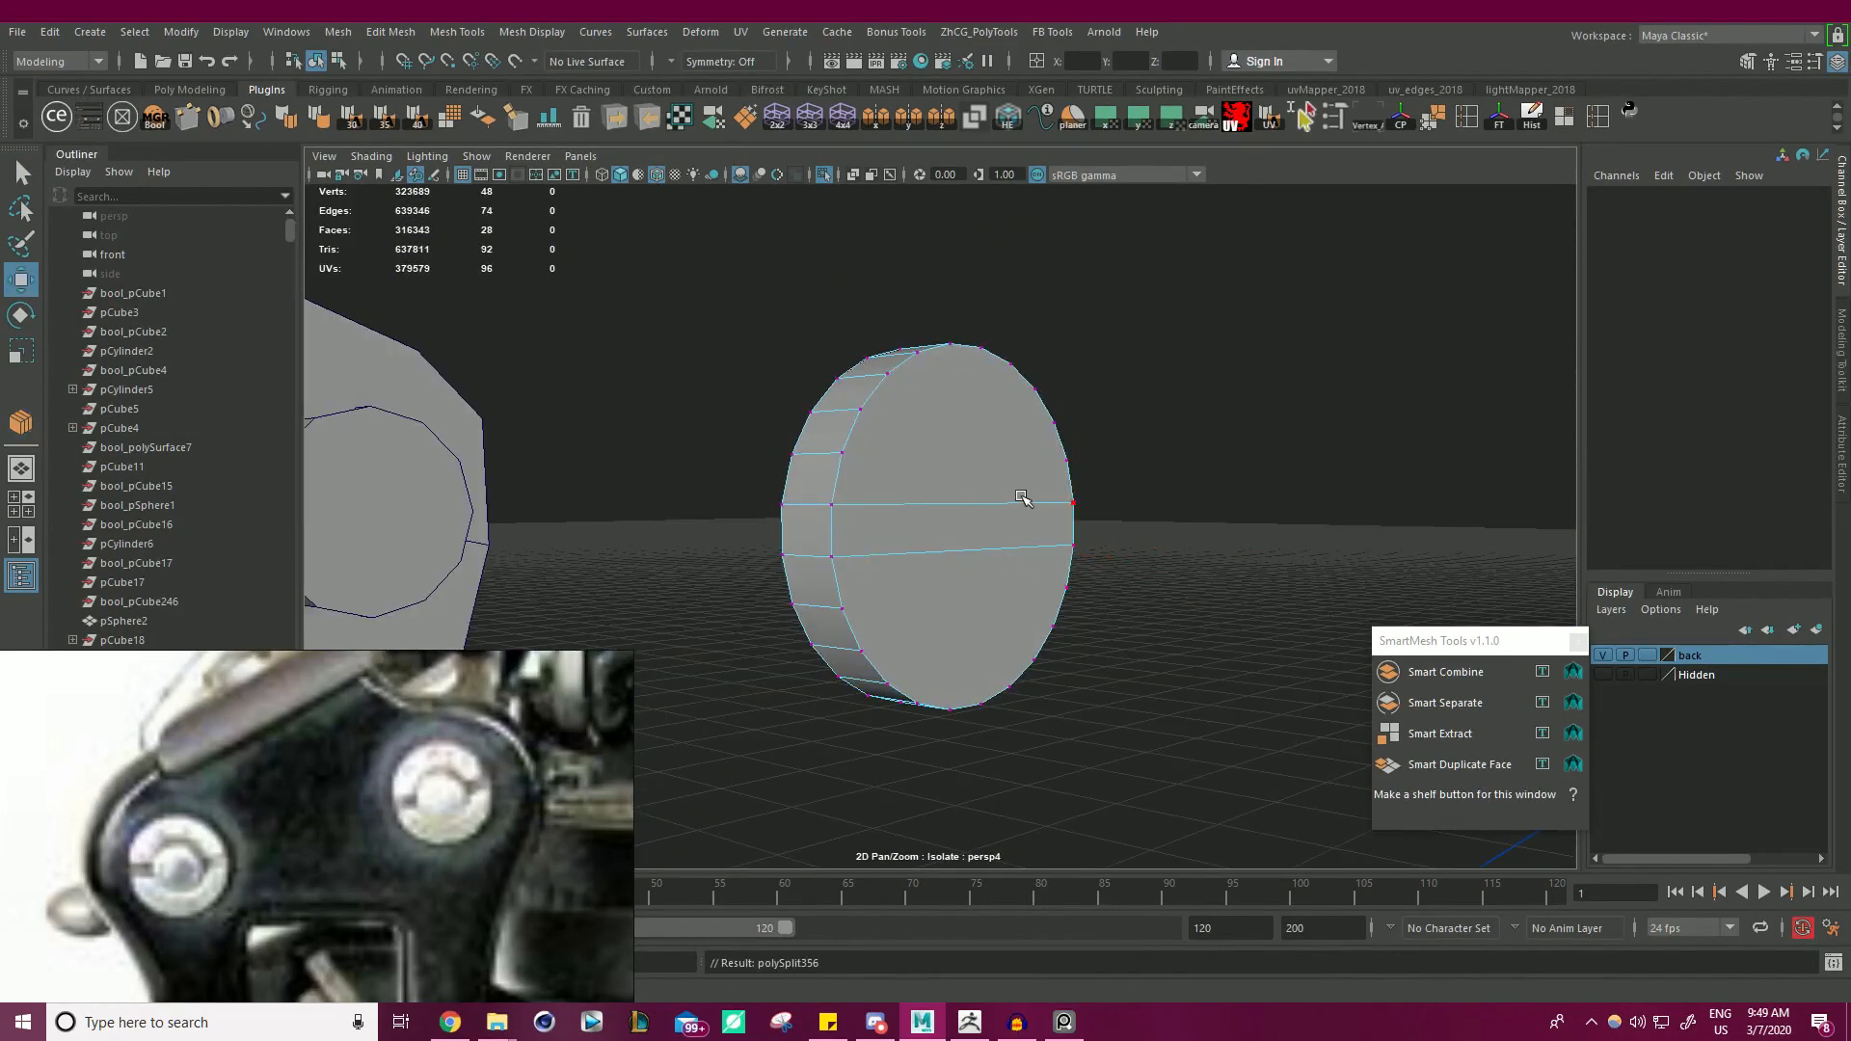
- Insert an edge loop around the disc's rim, slightly behind the front face
alt+drag(1022, 498, 1061, 566)
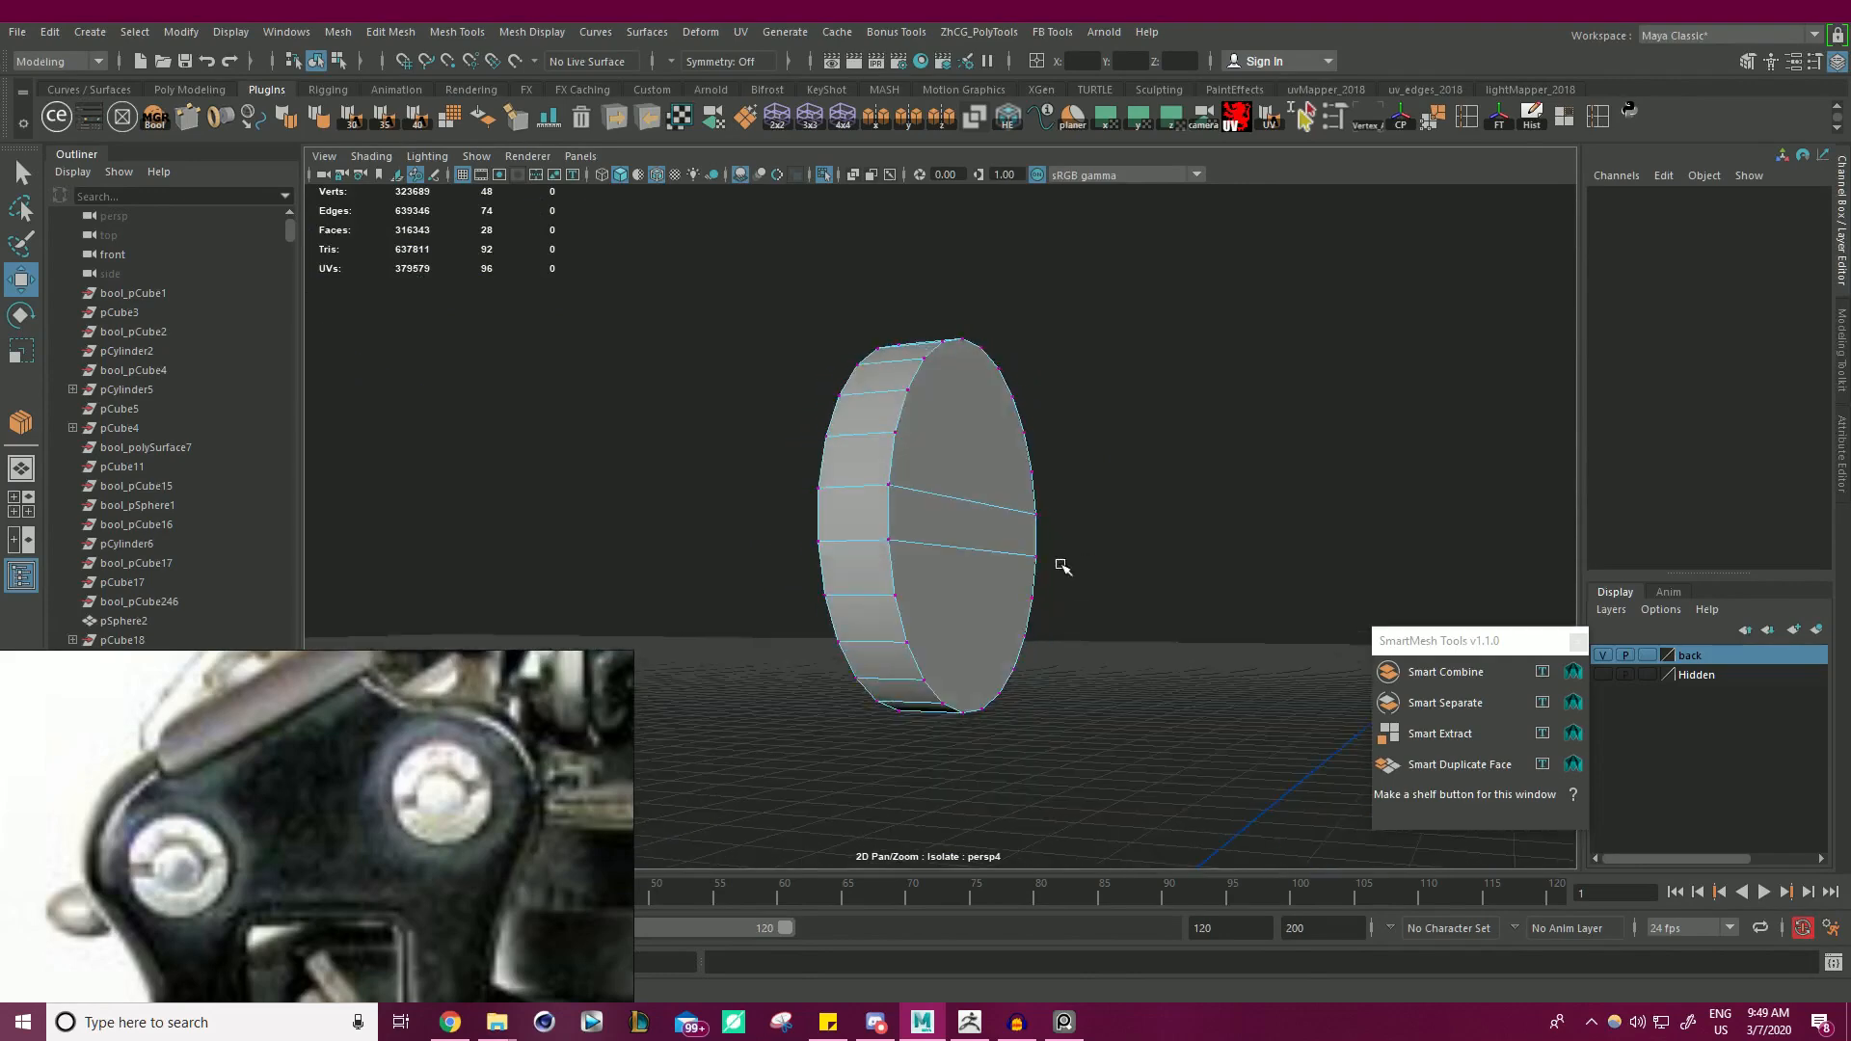
alt+drag(942, 532, 946, 542)
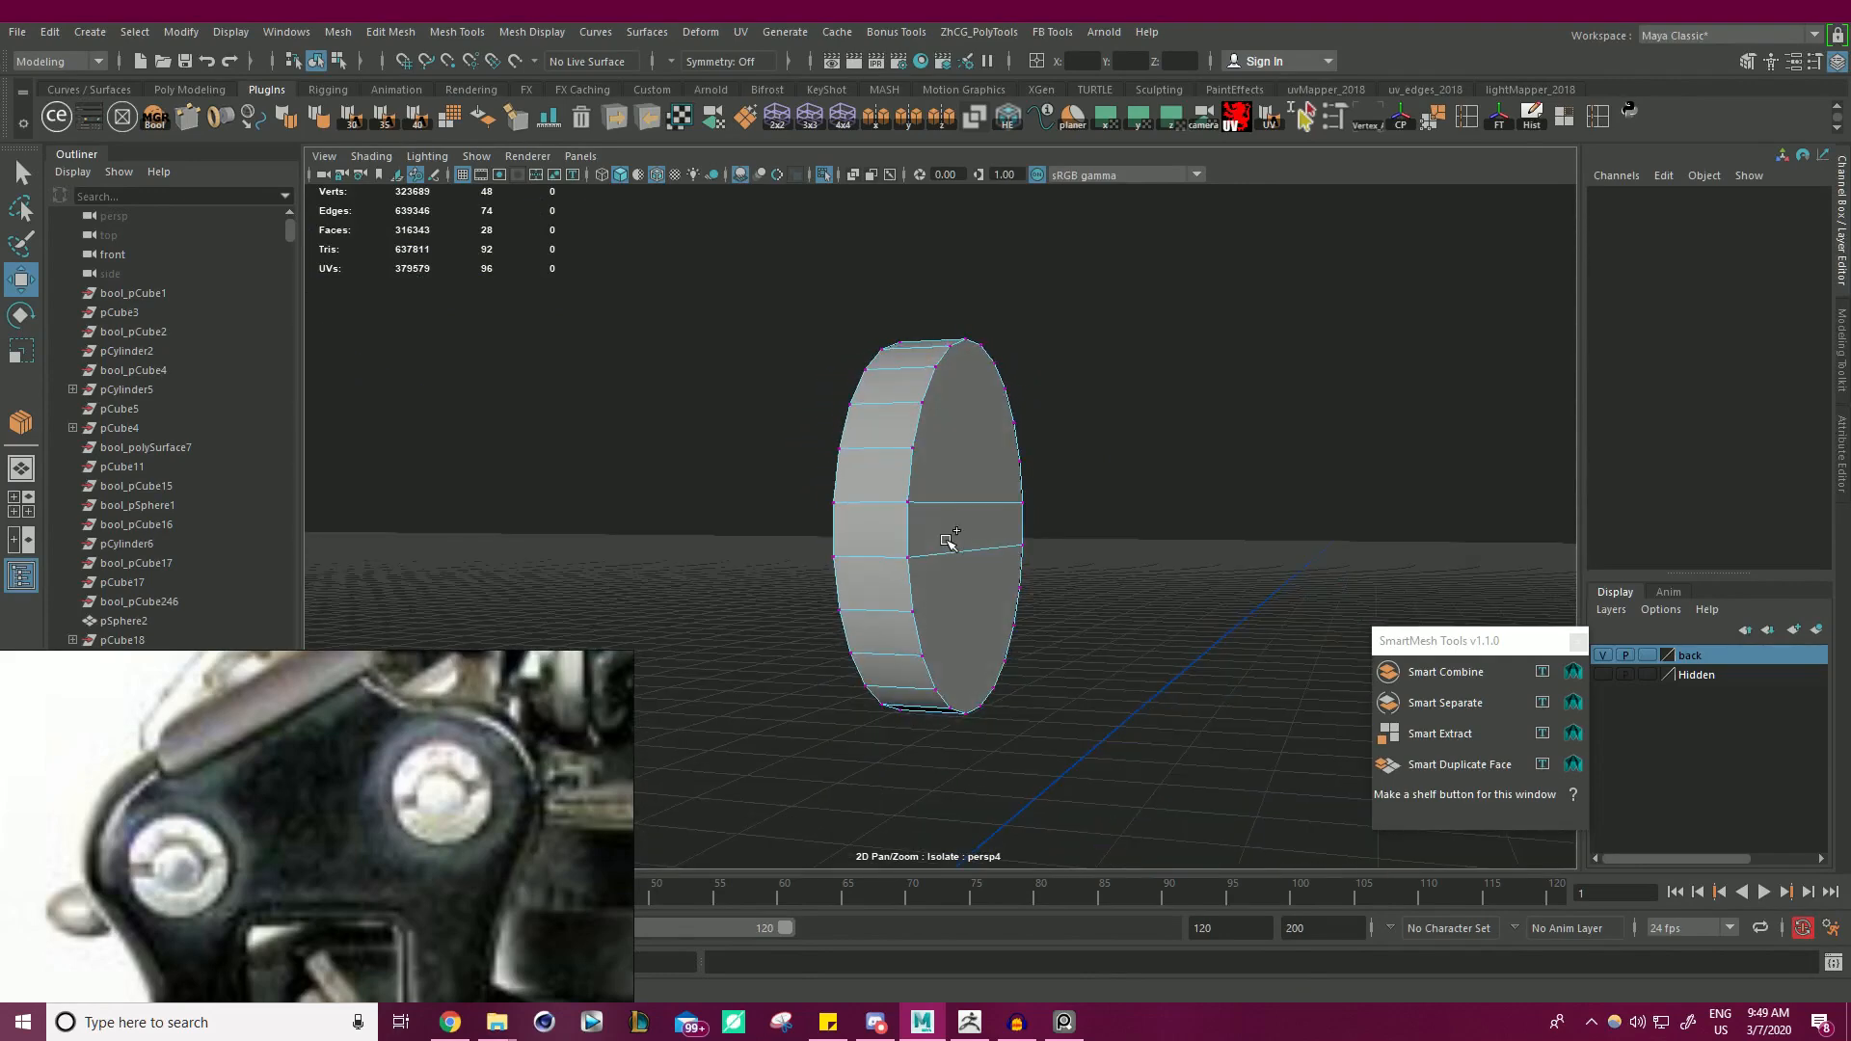
key(ctrl+shift+x)
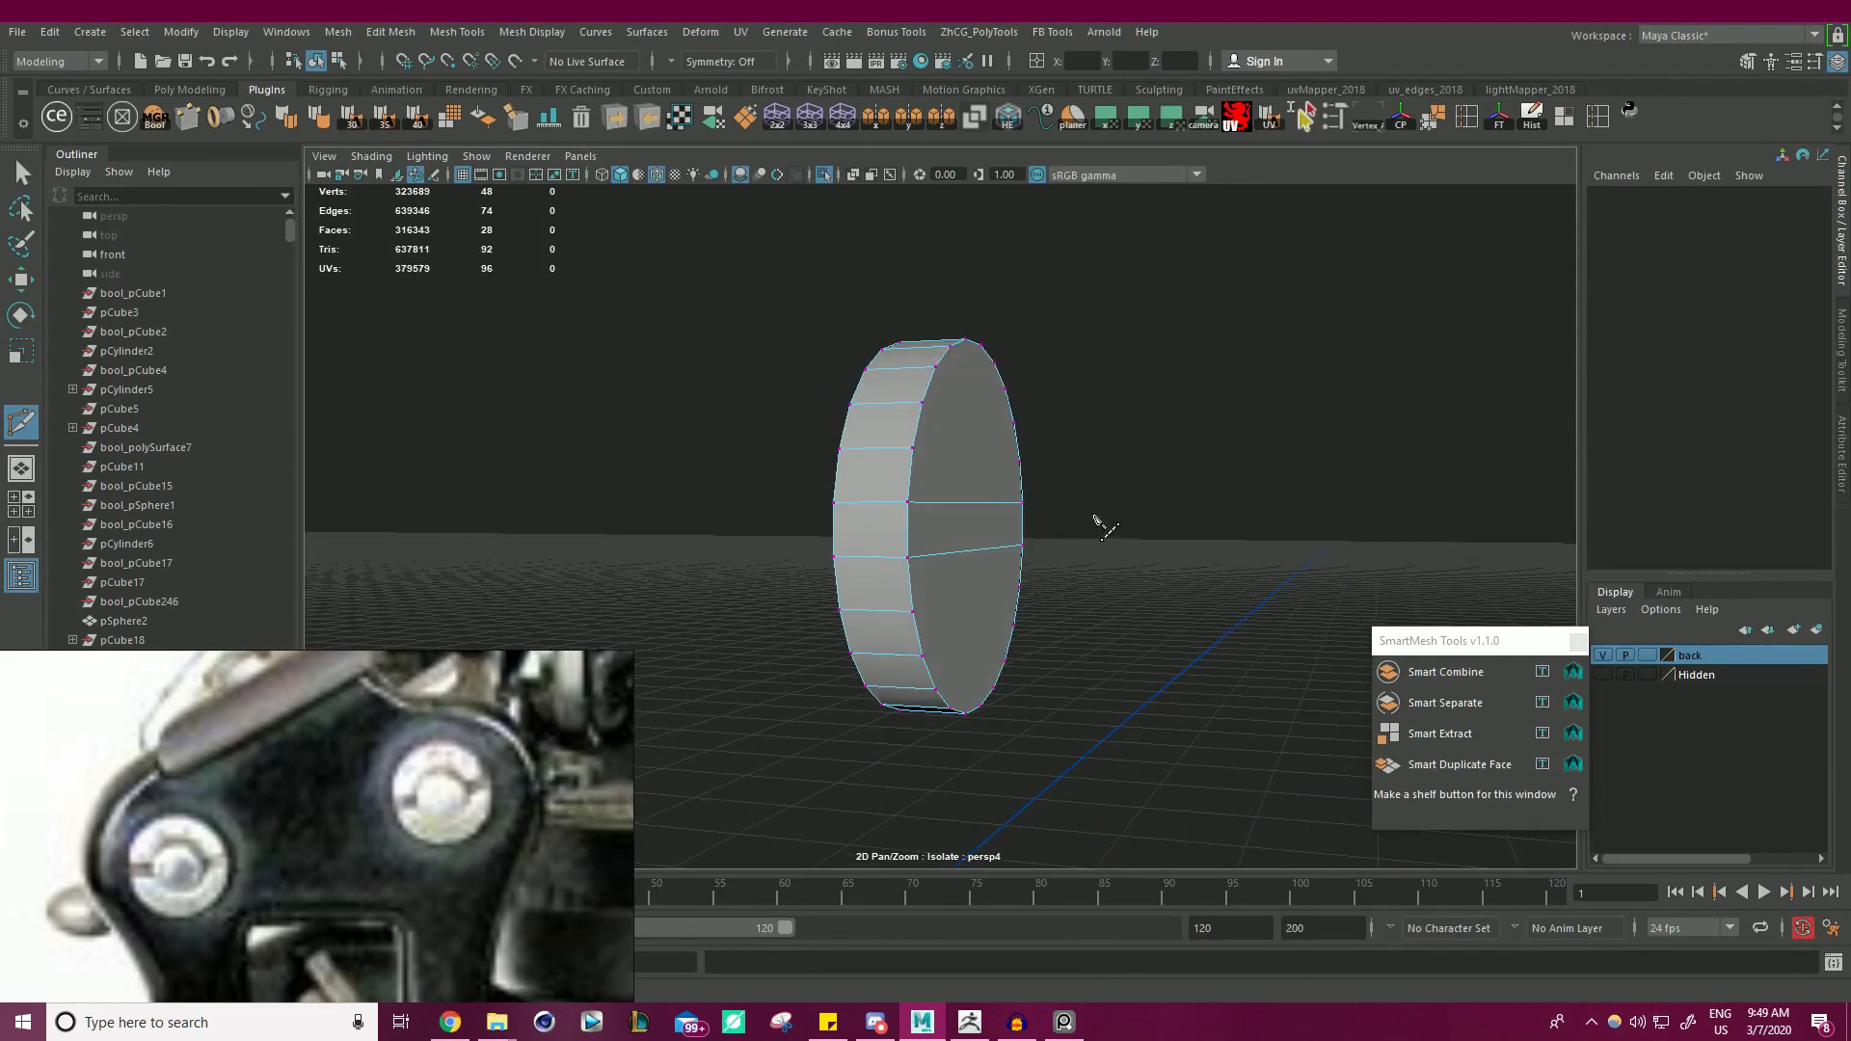
ctrl+click(848, 503)
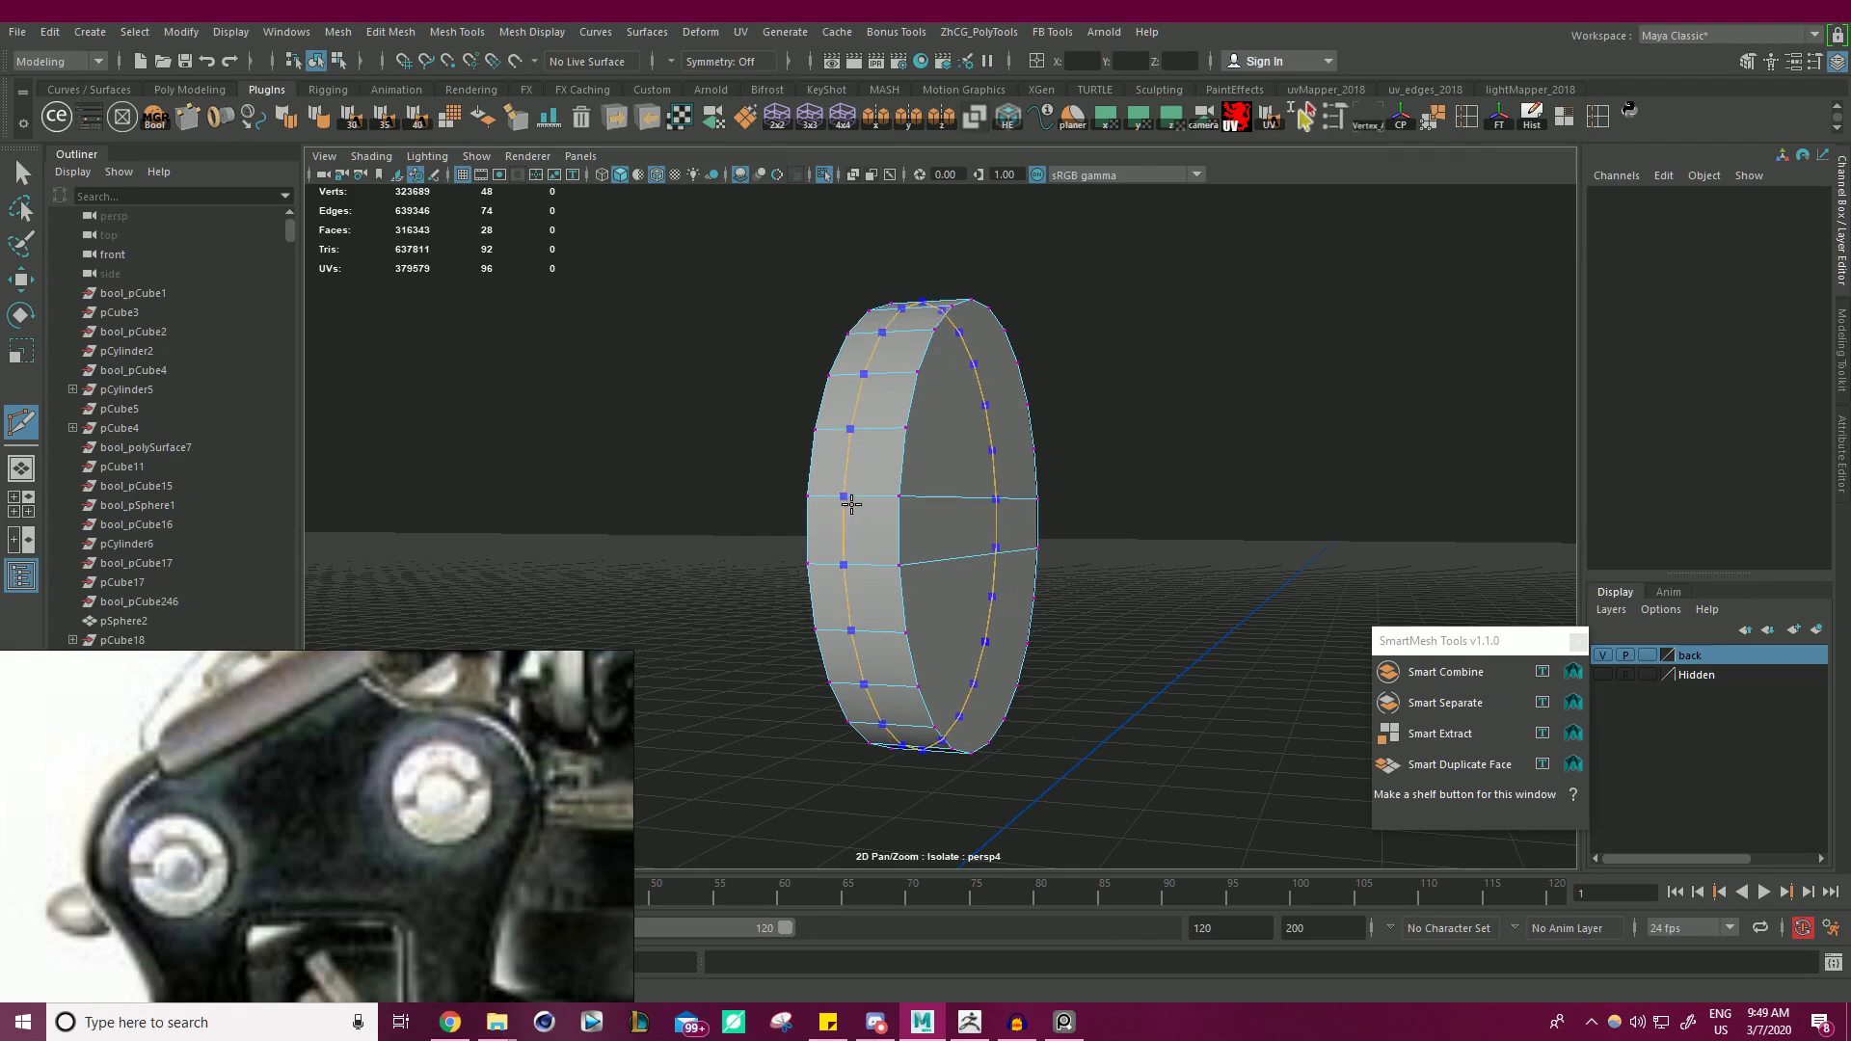
ctrl+click(863, 500)
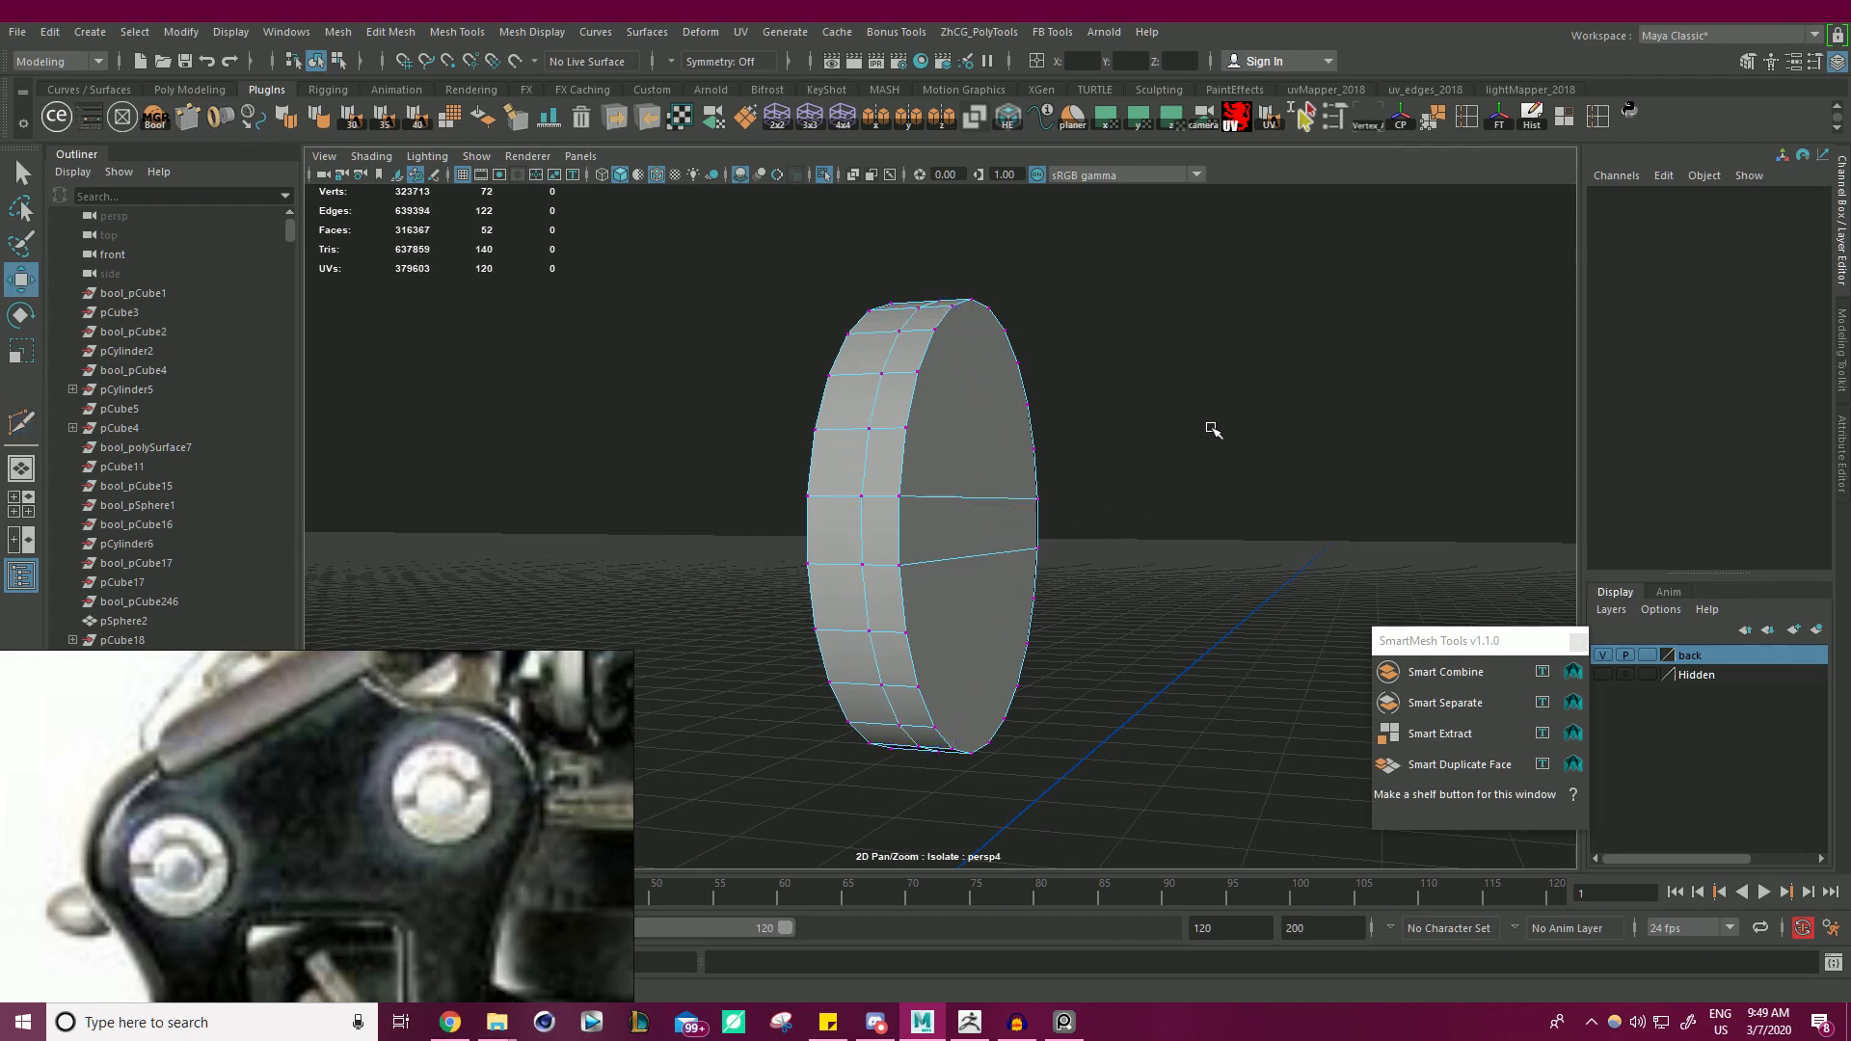
- Delete the central front strip and the front rim face at each end to open a screw slot
right_drag(1212, 430, 1253, 430)
click(880, 529)
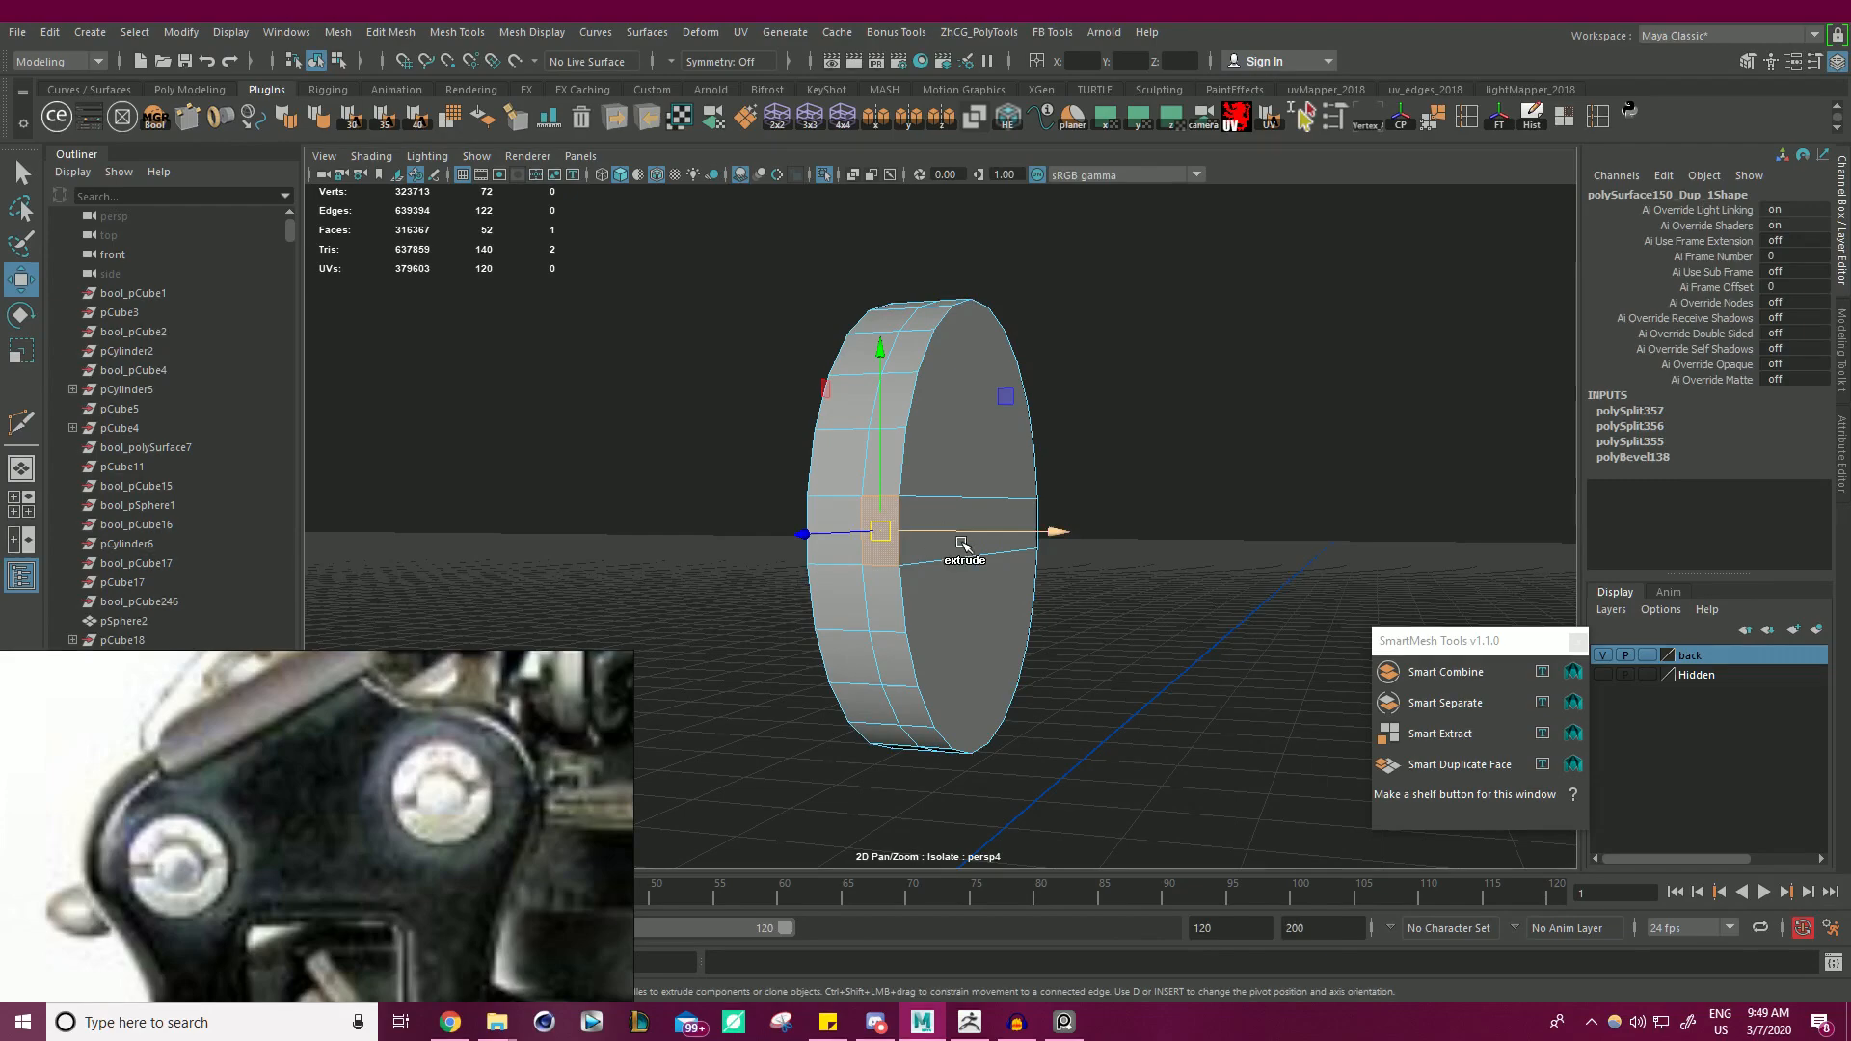
shift+click(961, 544)
mouse_move(1082, 549)
alt+mouse_down()
mouse_move(946, 541)
mouse_move(1082, 550)
alt+mouse_up()
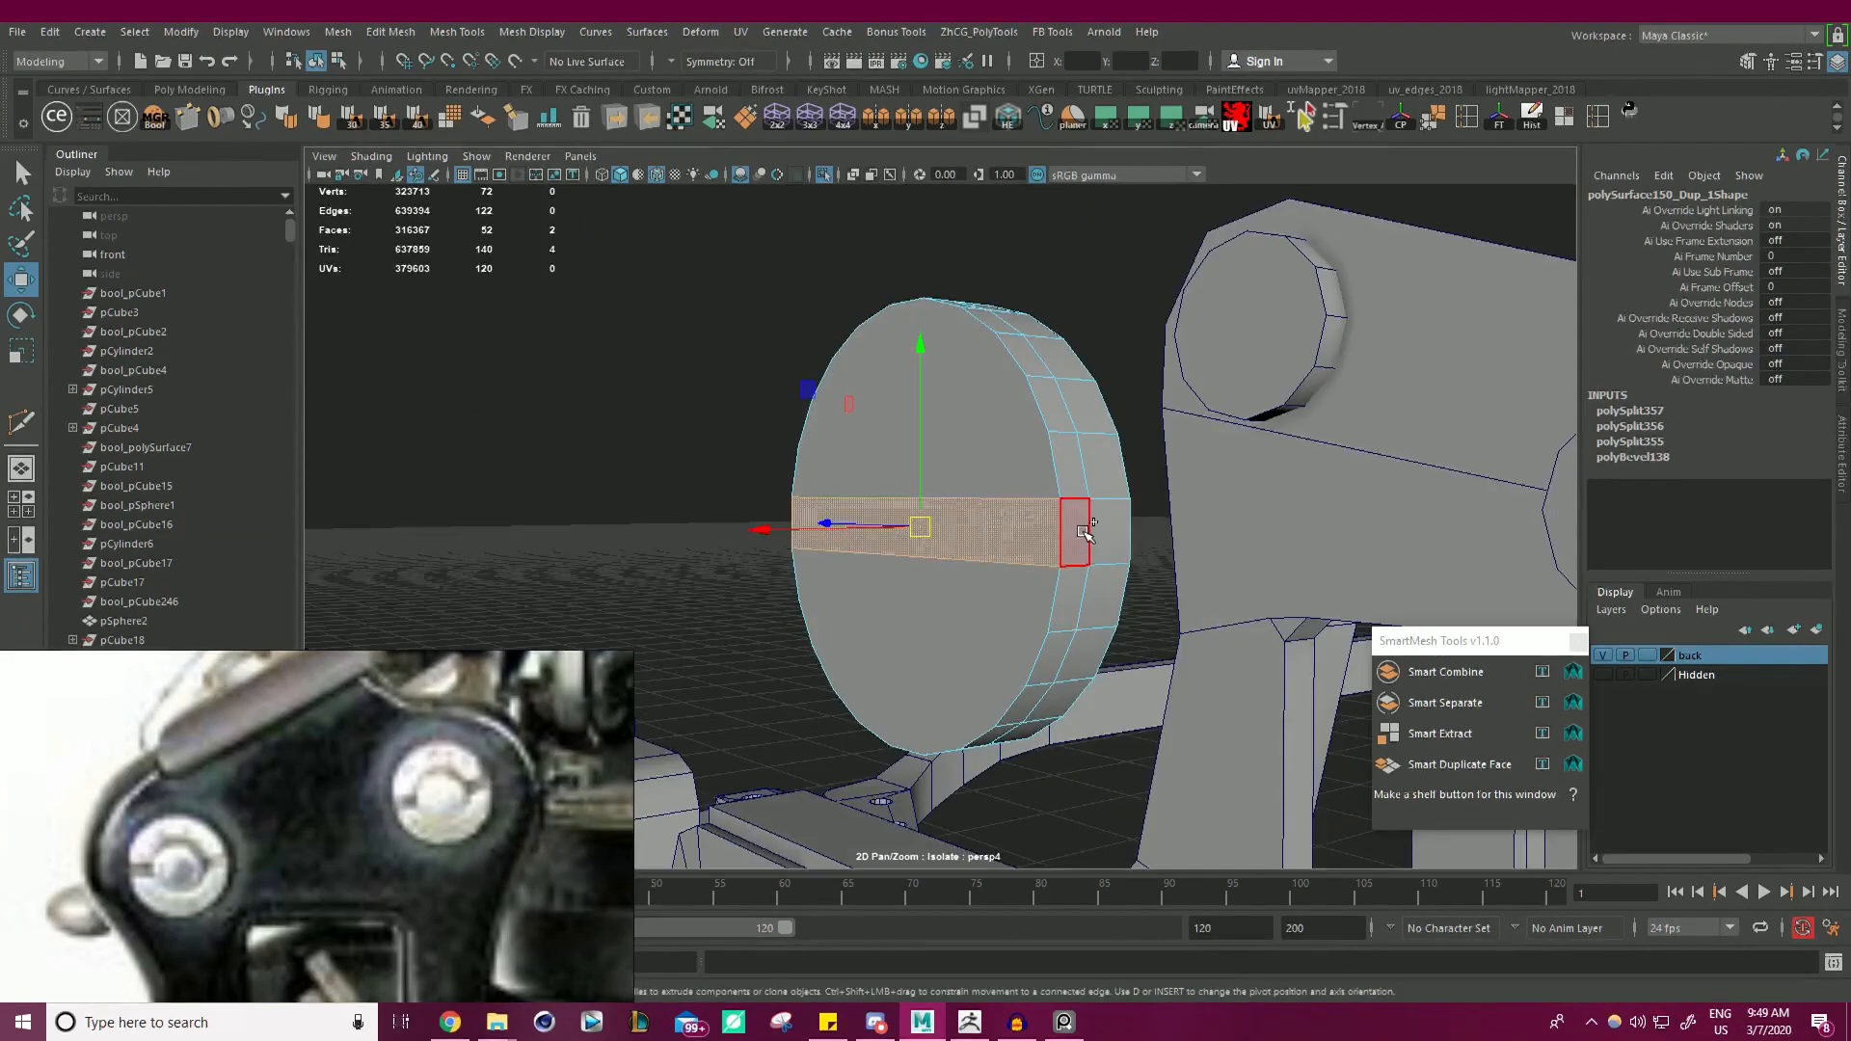
key(Delete)
- Extrude the slot's two long front edges inward, snapping them to the rim's edge loop to form the slot walls
right_drag(966, 466, 965, 417)
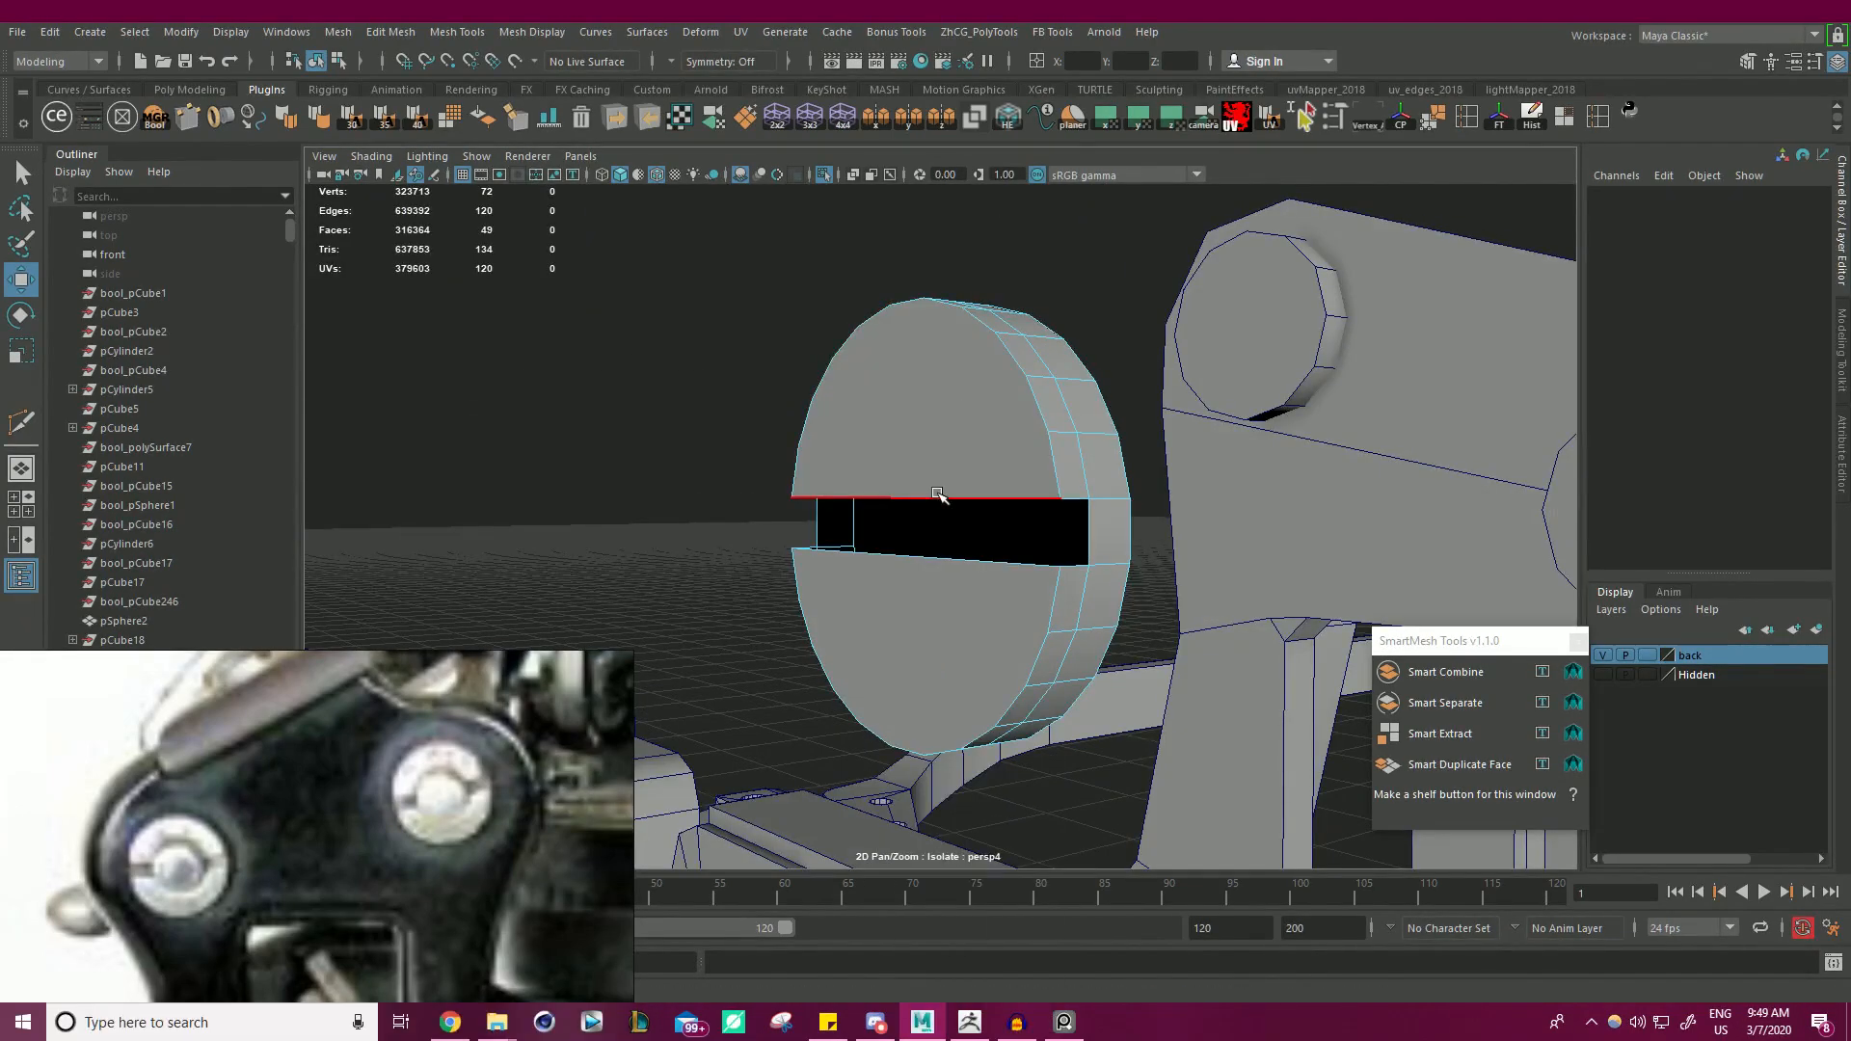
click(942, 498)
alt+drag(942, 511, 974, 615)
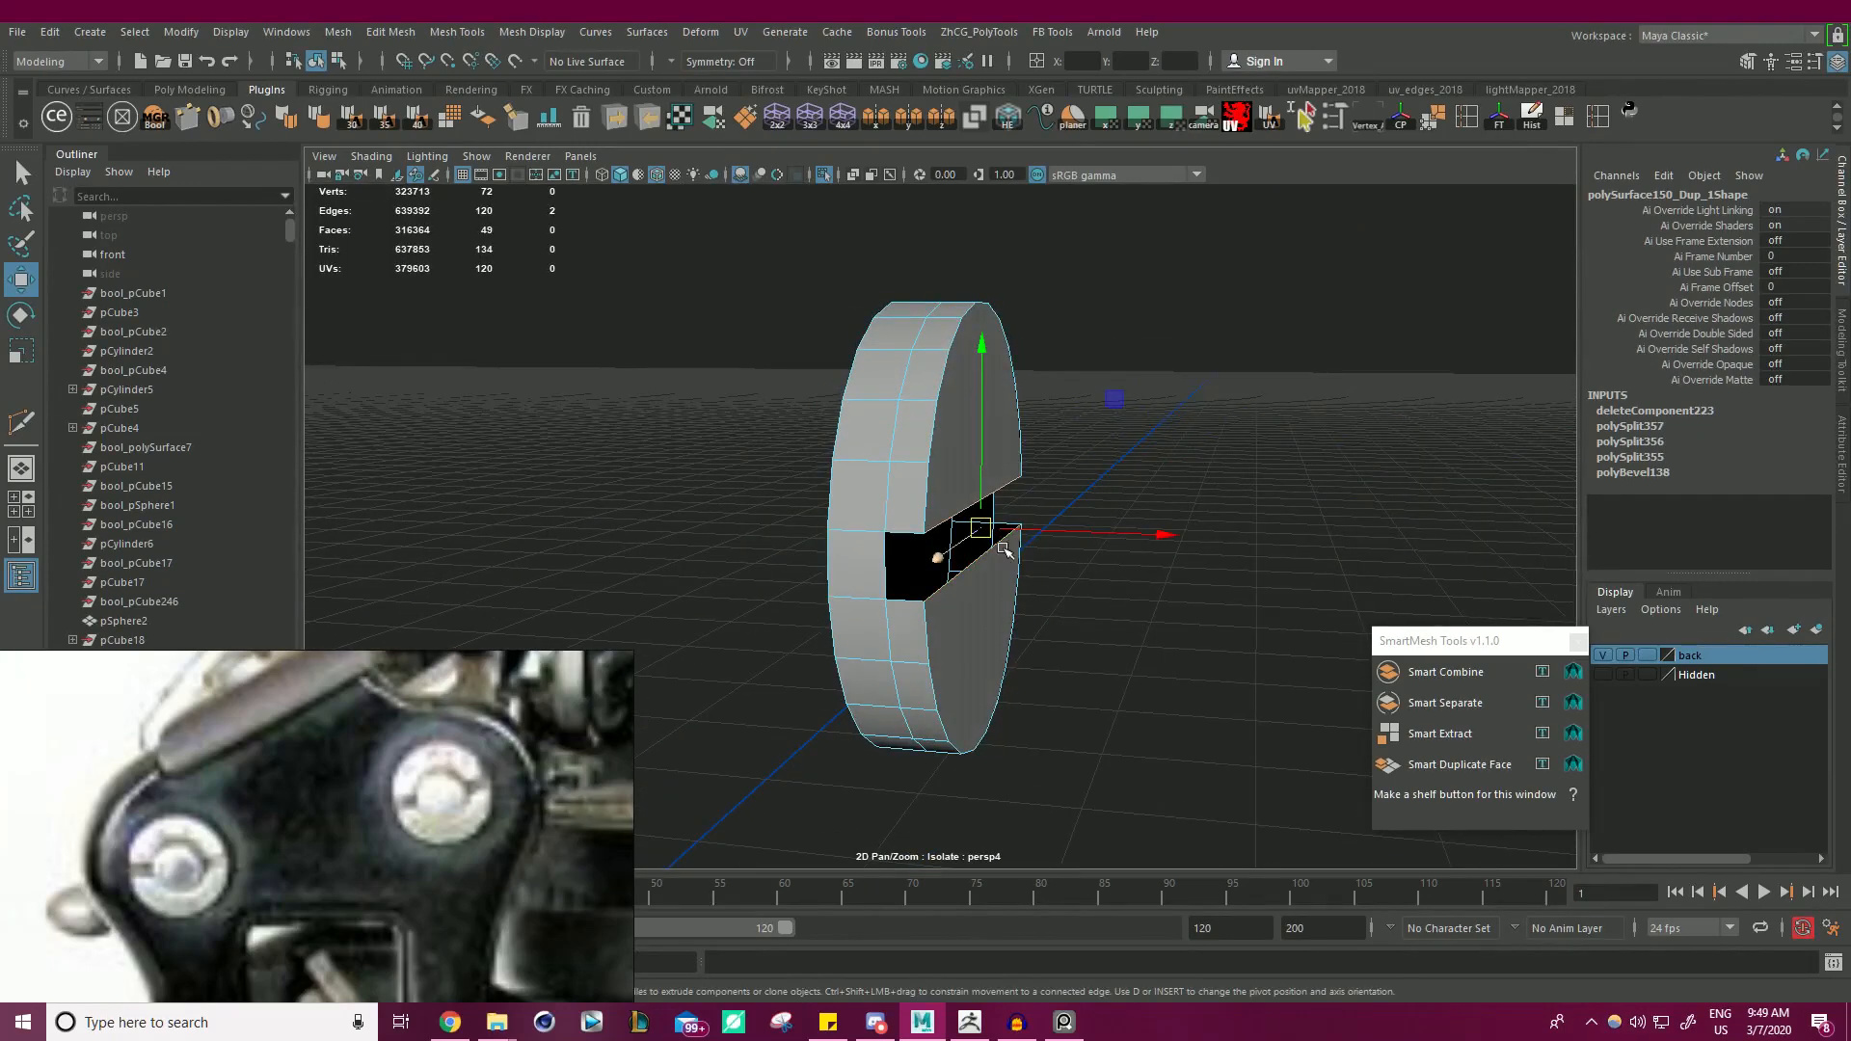
shift+drag(1150, 542, 891, 604)
key(v)
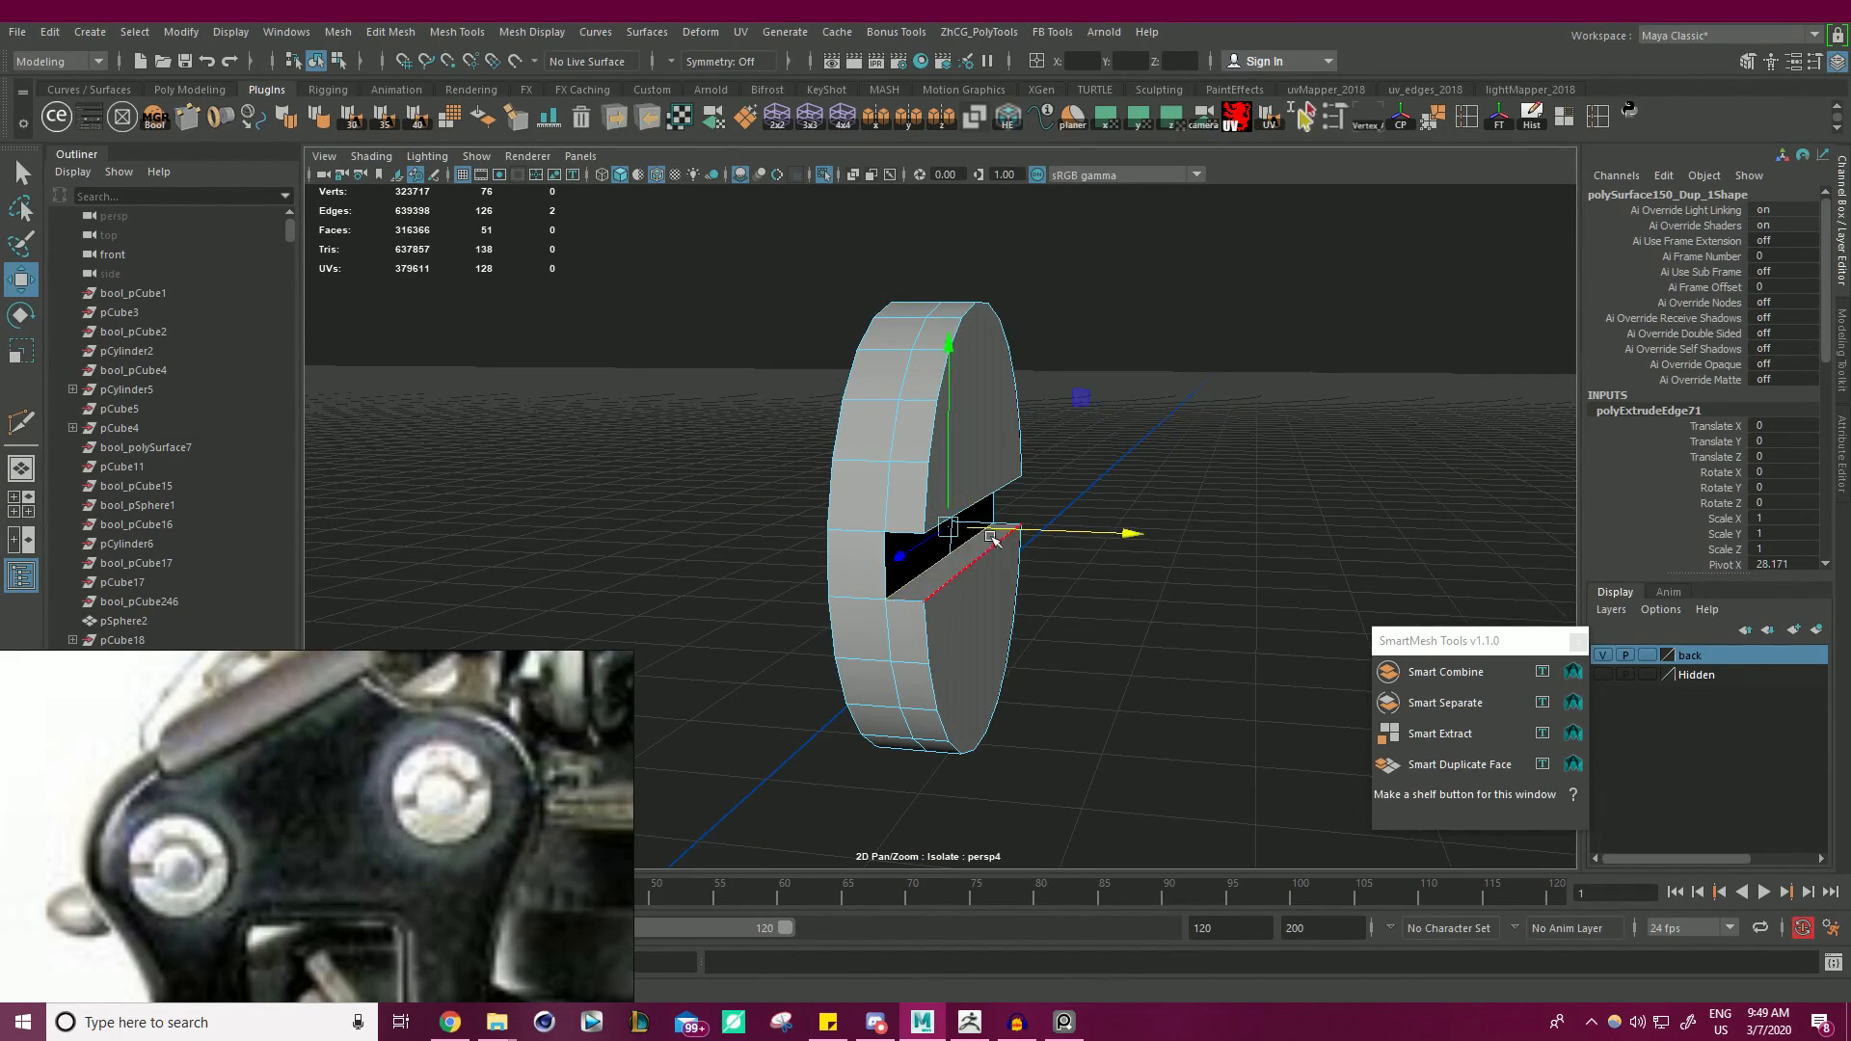
- Bridge the inner edges of the slot's upper and lower walls to form the slot floor
alt+drag(993, 538, 909, 607)
click(909, 479)
shift+click(905, 601)
alt+drag(1144, 595, 1147, 546)
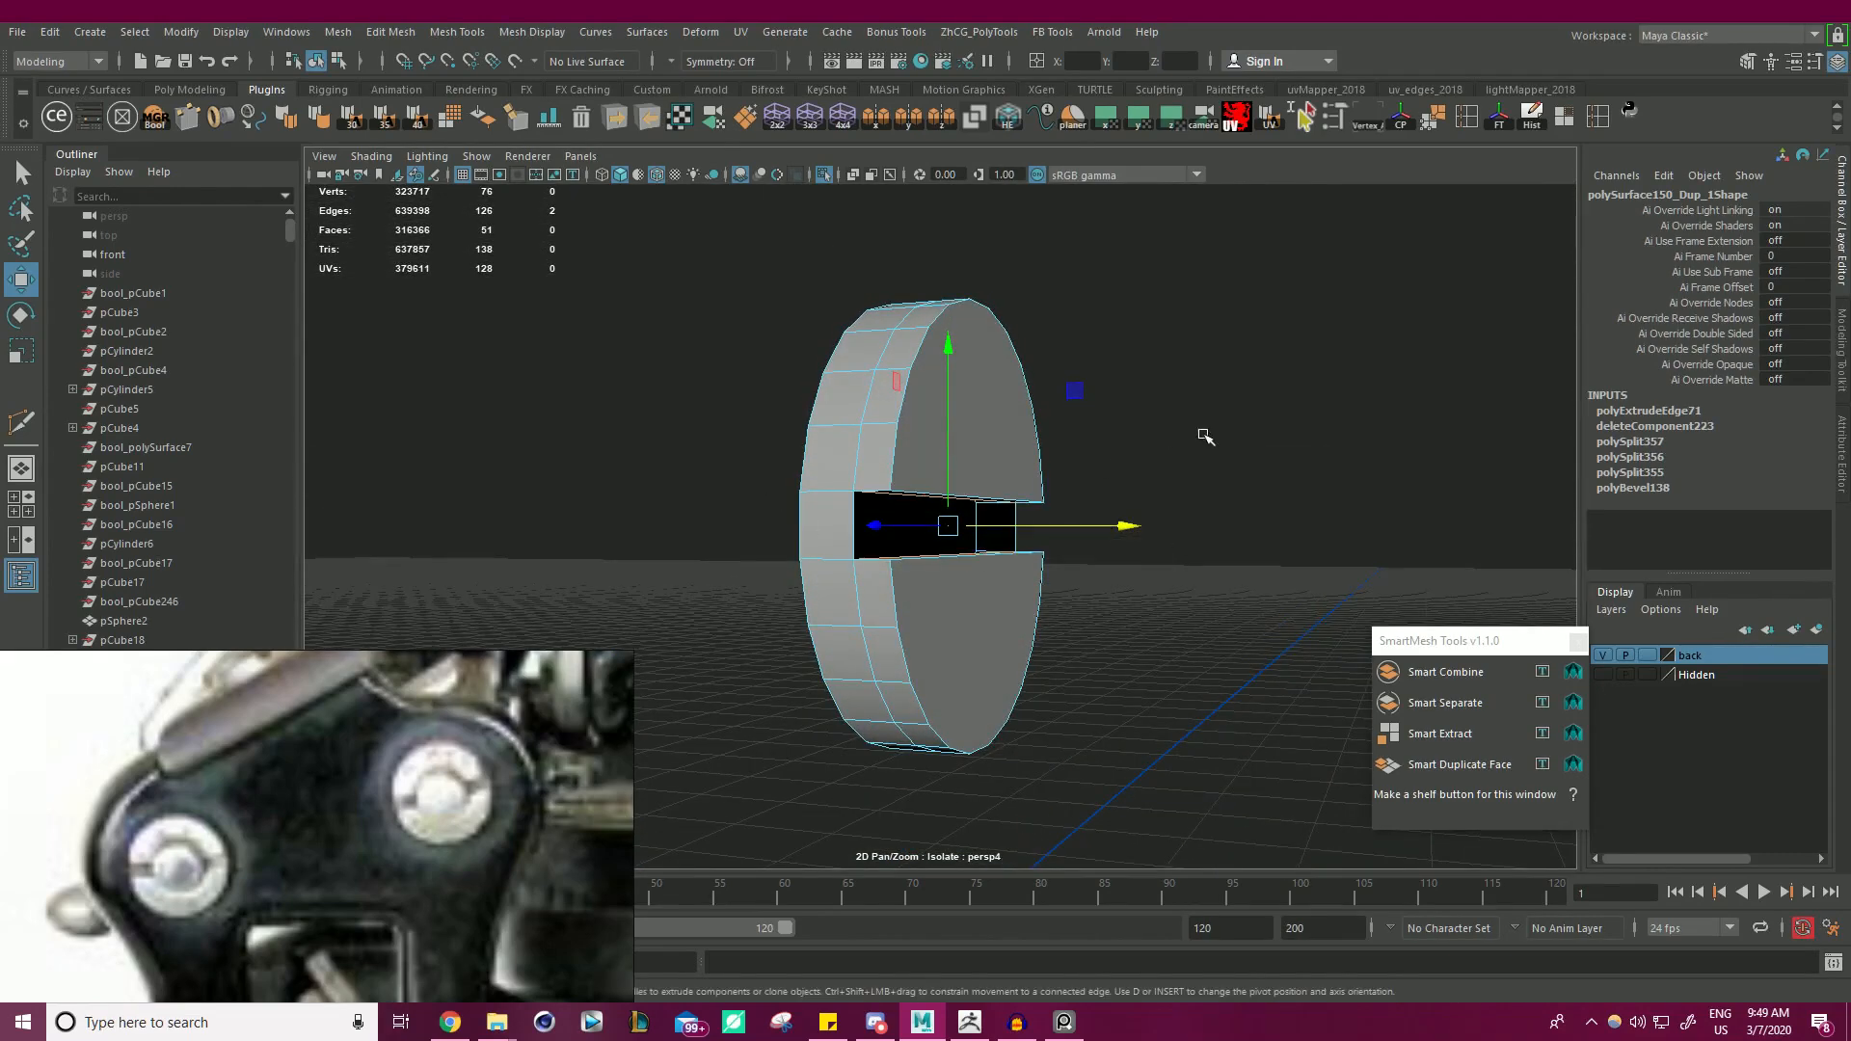
shift+right_drag(1231, 416, 1228, 647)
key(f)
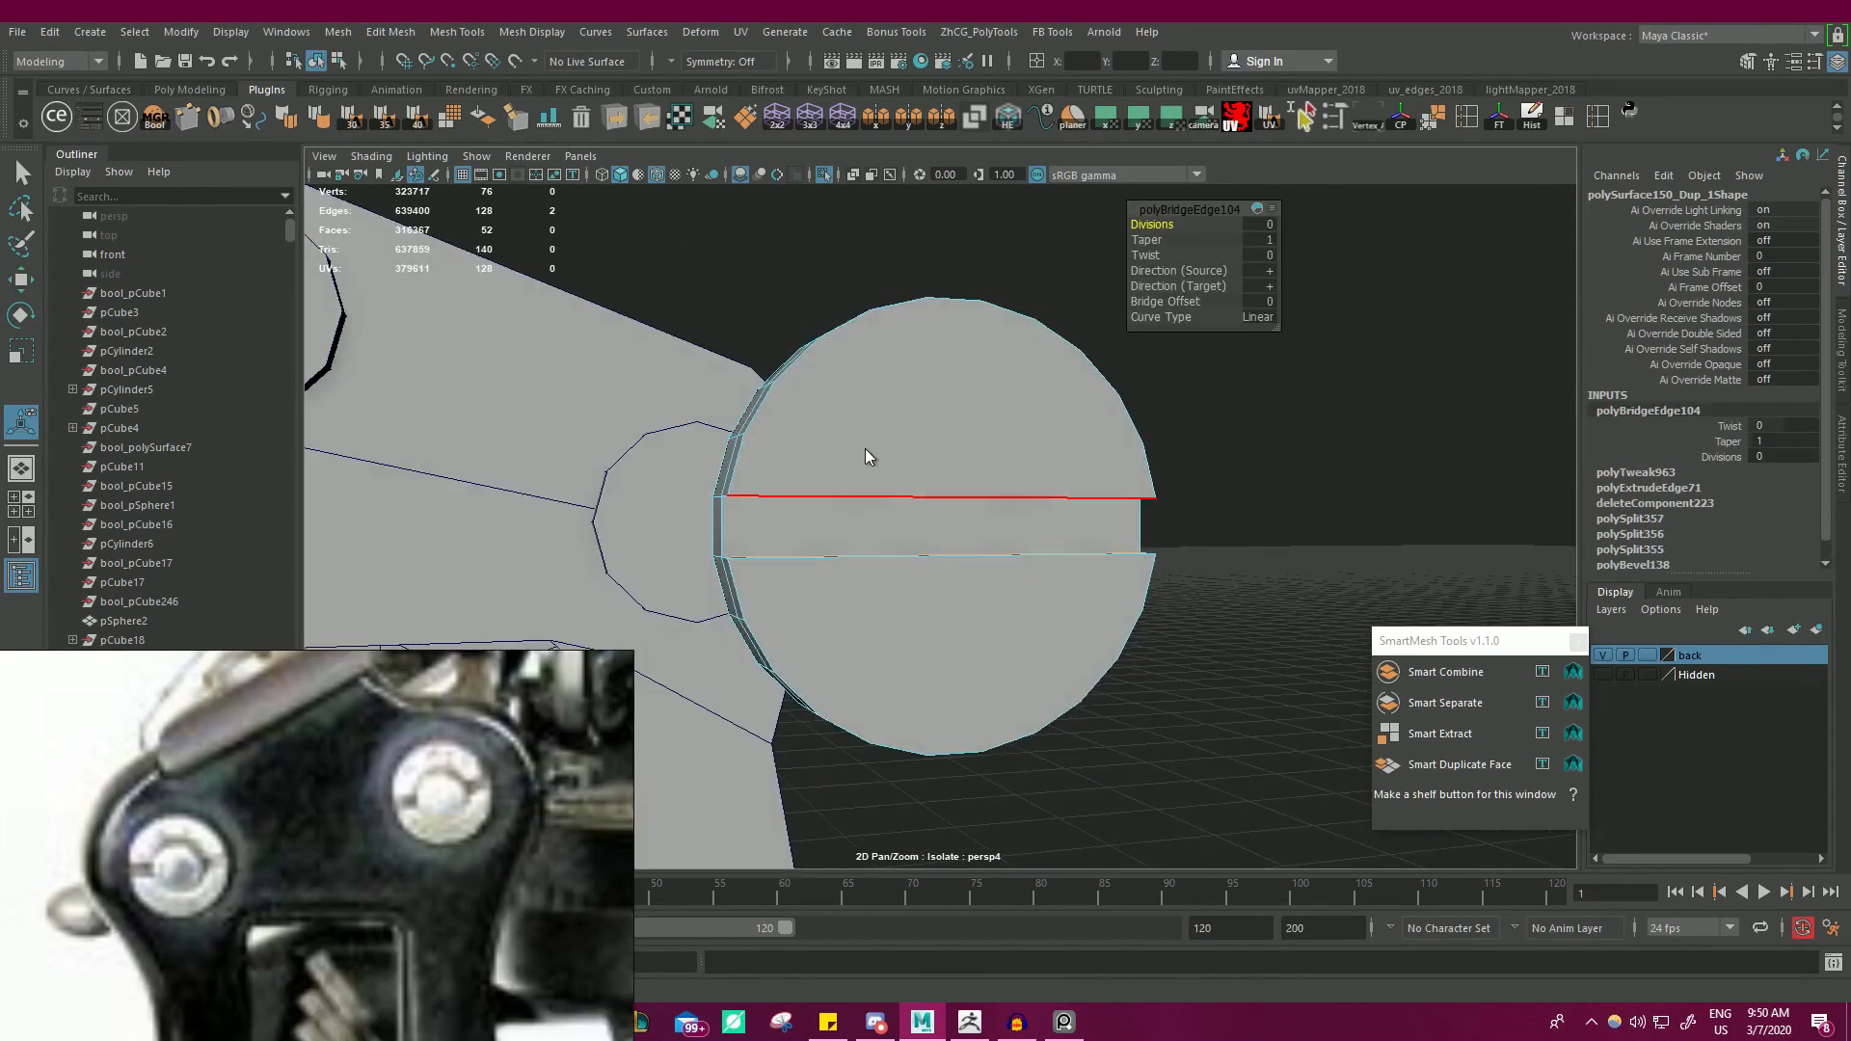
- Select all of the slotted disc's vertices and merge the overlapping ones
alt+right_drag(952, 442, 665, 472)
alt+drag(665, 472, 727, 447)
drag(709, 364, 1434, 804)
shift+right_drag(1124, 457, 1182, 368)
- Collapse the rim's middle edge loop on both halves of the slotted disc by snapping it along the disc's axis onto the neighbouring rim vertices
alt+drag(1051, 457, 1007, 564)
right_drag(922, 465, 920, 414)
double_click(915, 424)
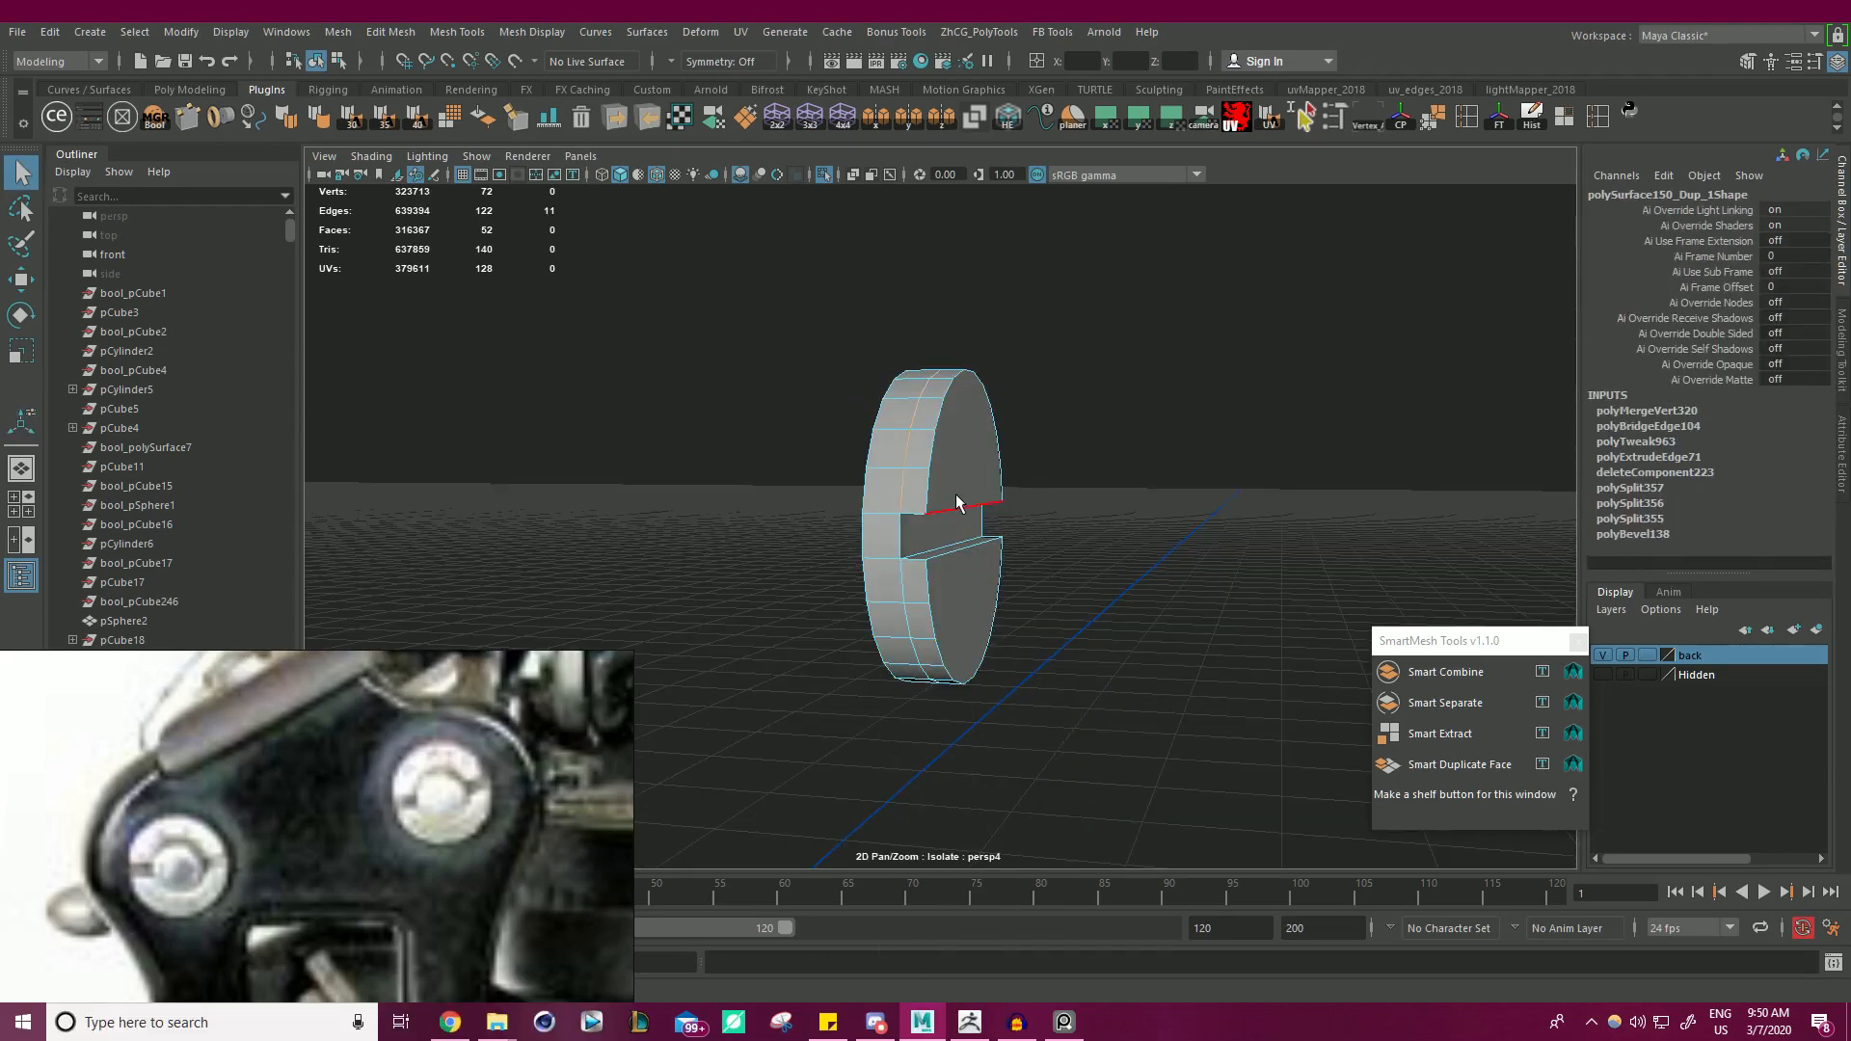
alt+drag(957, 502, 803, 542)
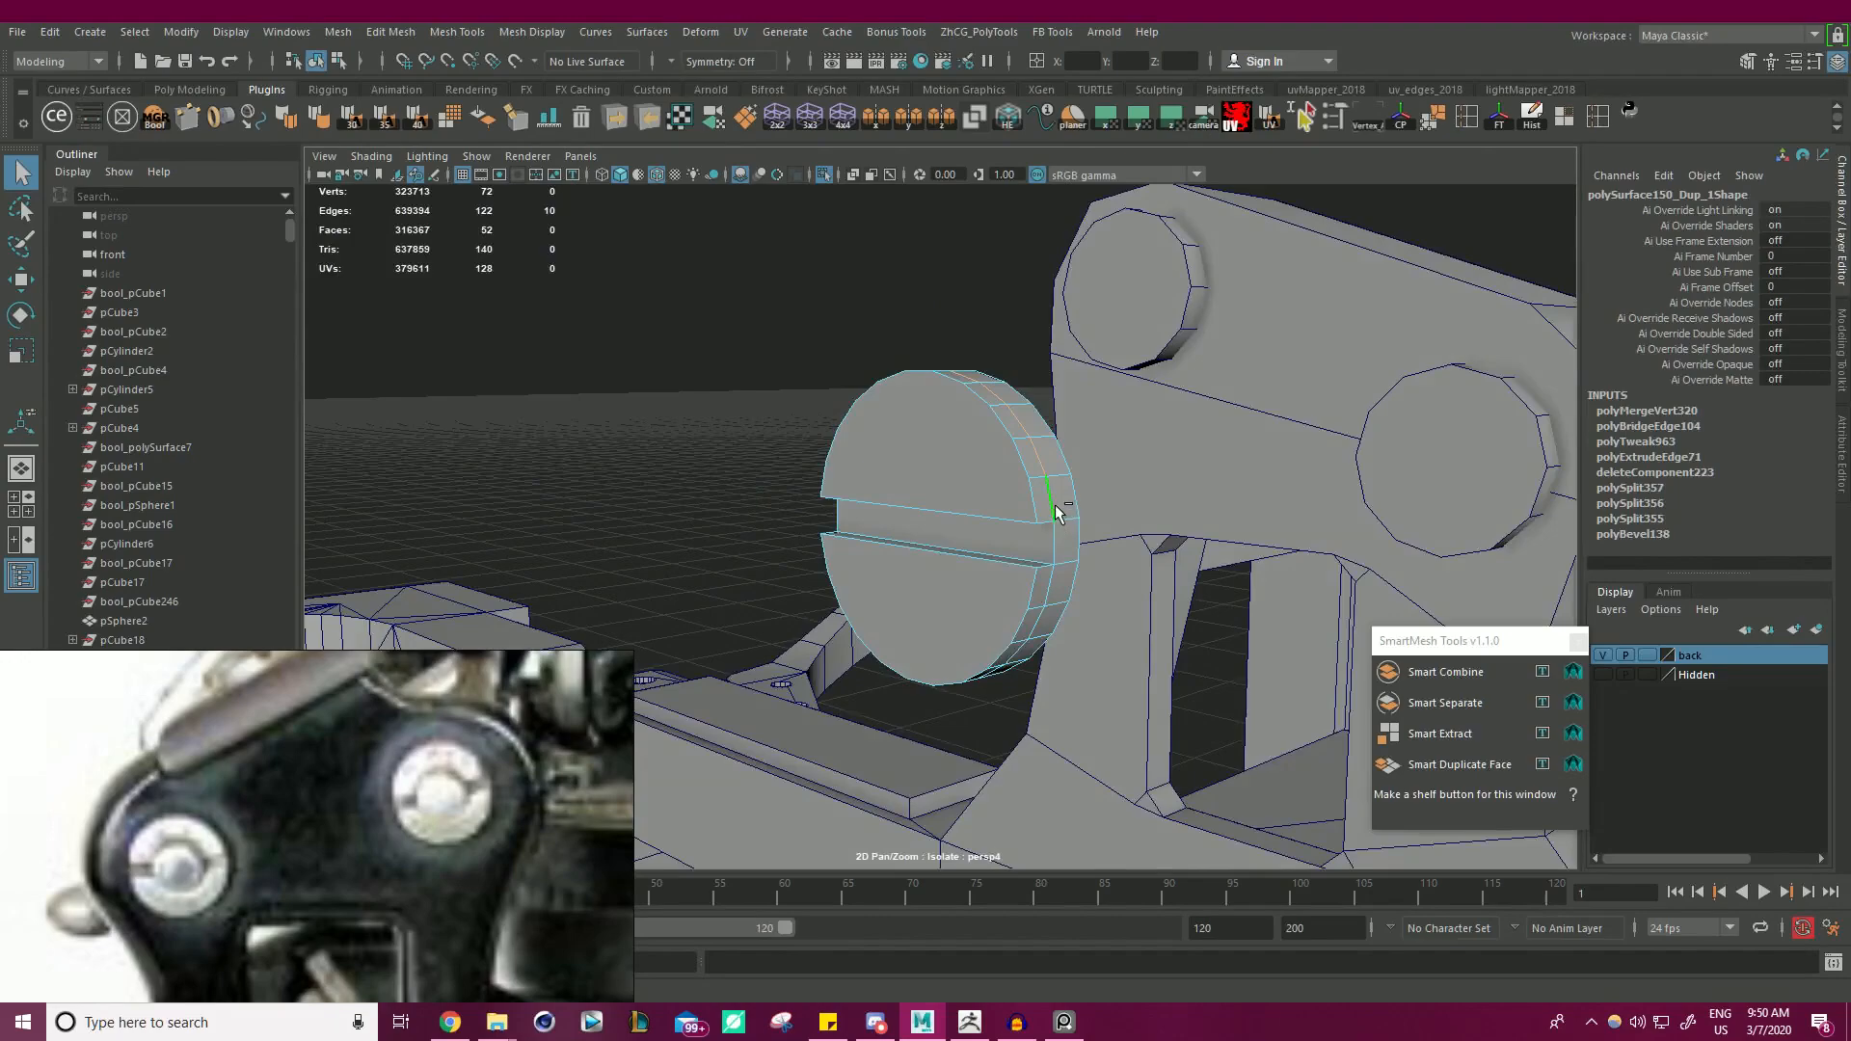
key(w)
alt+drag(1109, 520, 1002, 400)
alt+drag(1076, 477, 1190, 501)
double_click(905, 558)
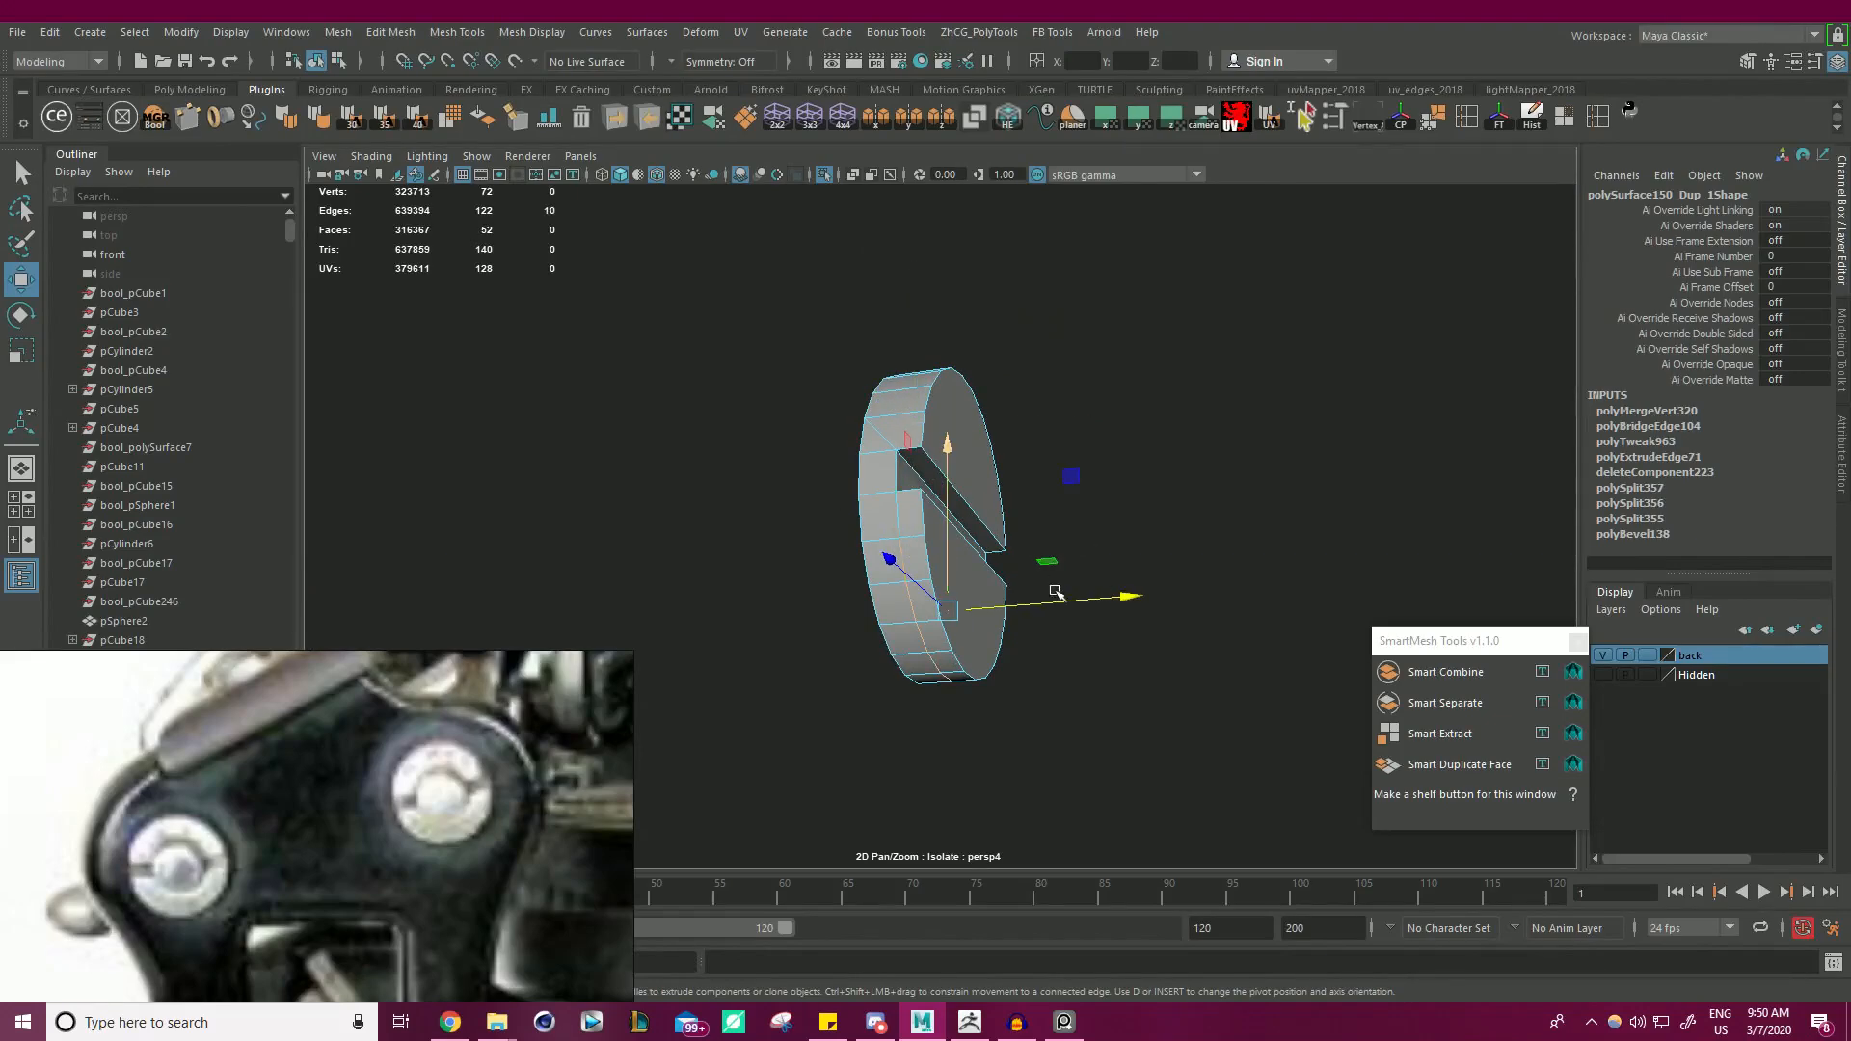
alt+drag(1055, 592, 906, 637)
ctrl+click(1038, 523)
key(v)
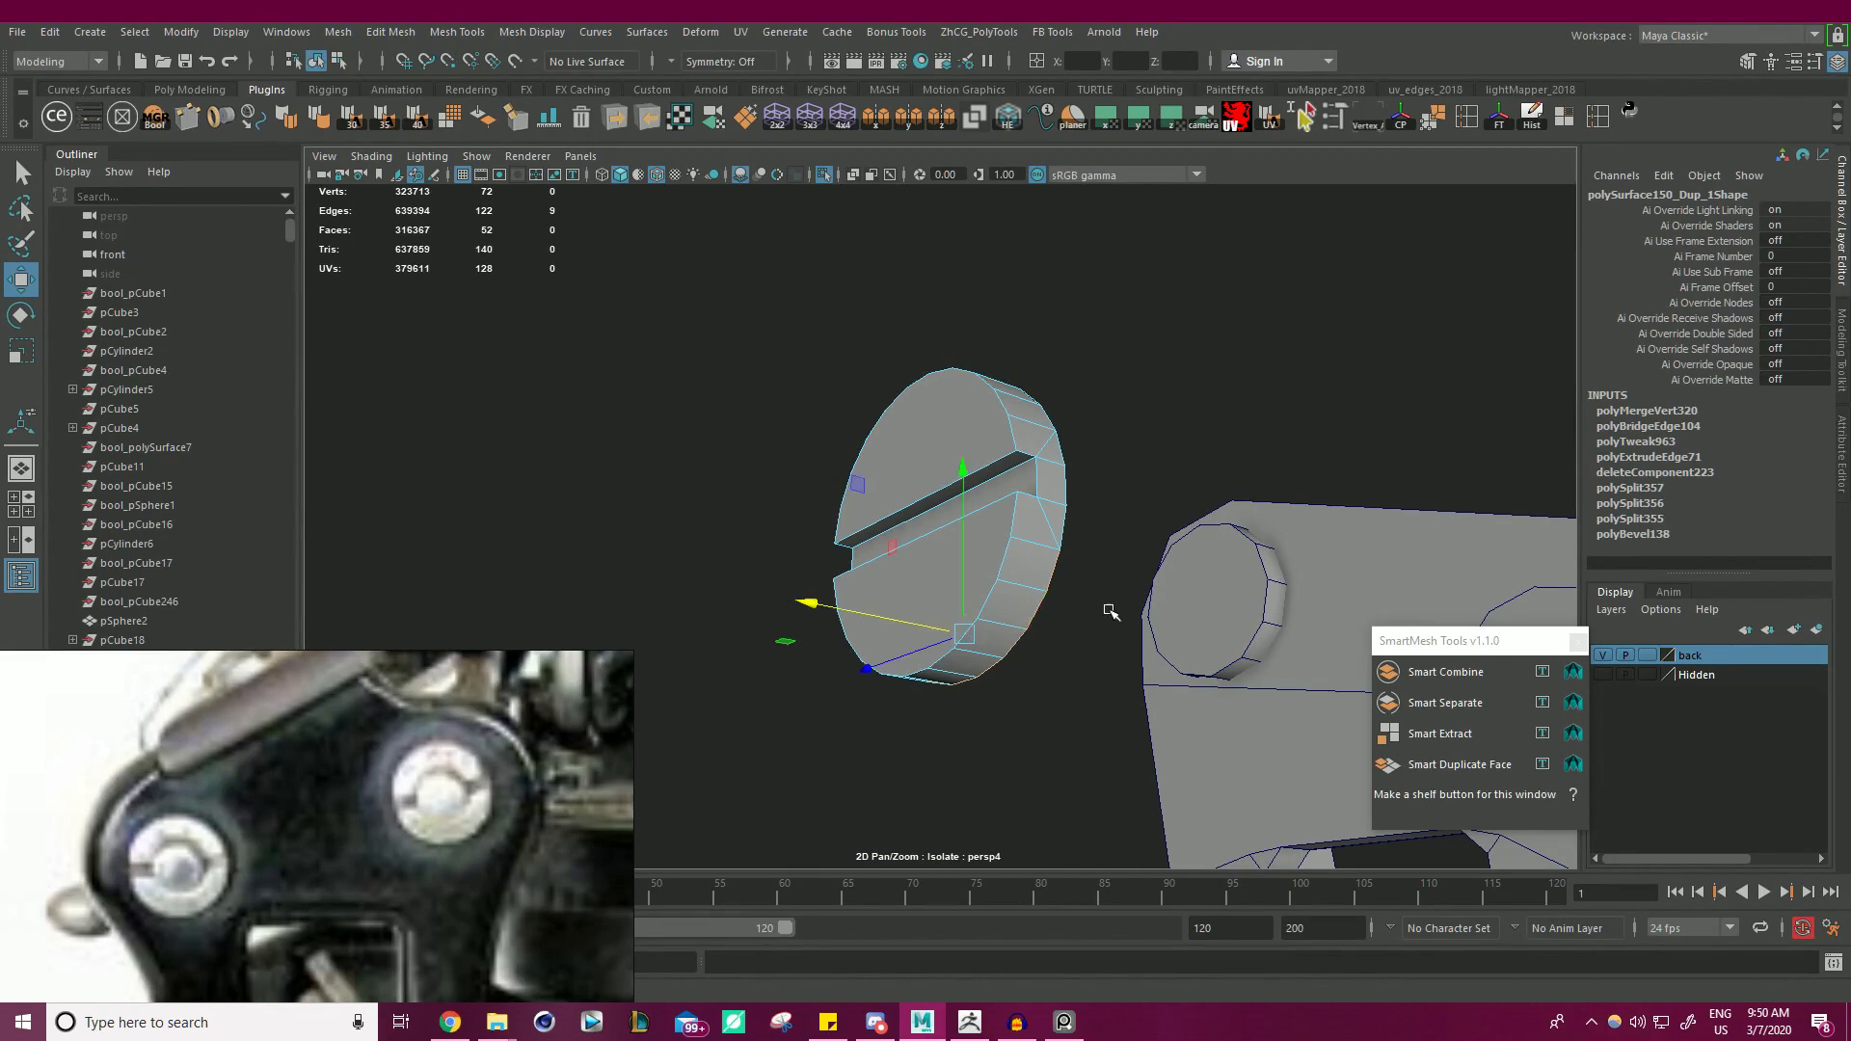
- Merge all overlapping vertices of the slotted disc and return to object mode with nothing selected
alt+drag(1110, 613, 1131, 437)
right_drag(1127, 429, 1036, 427)
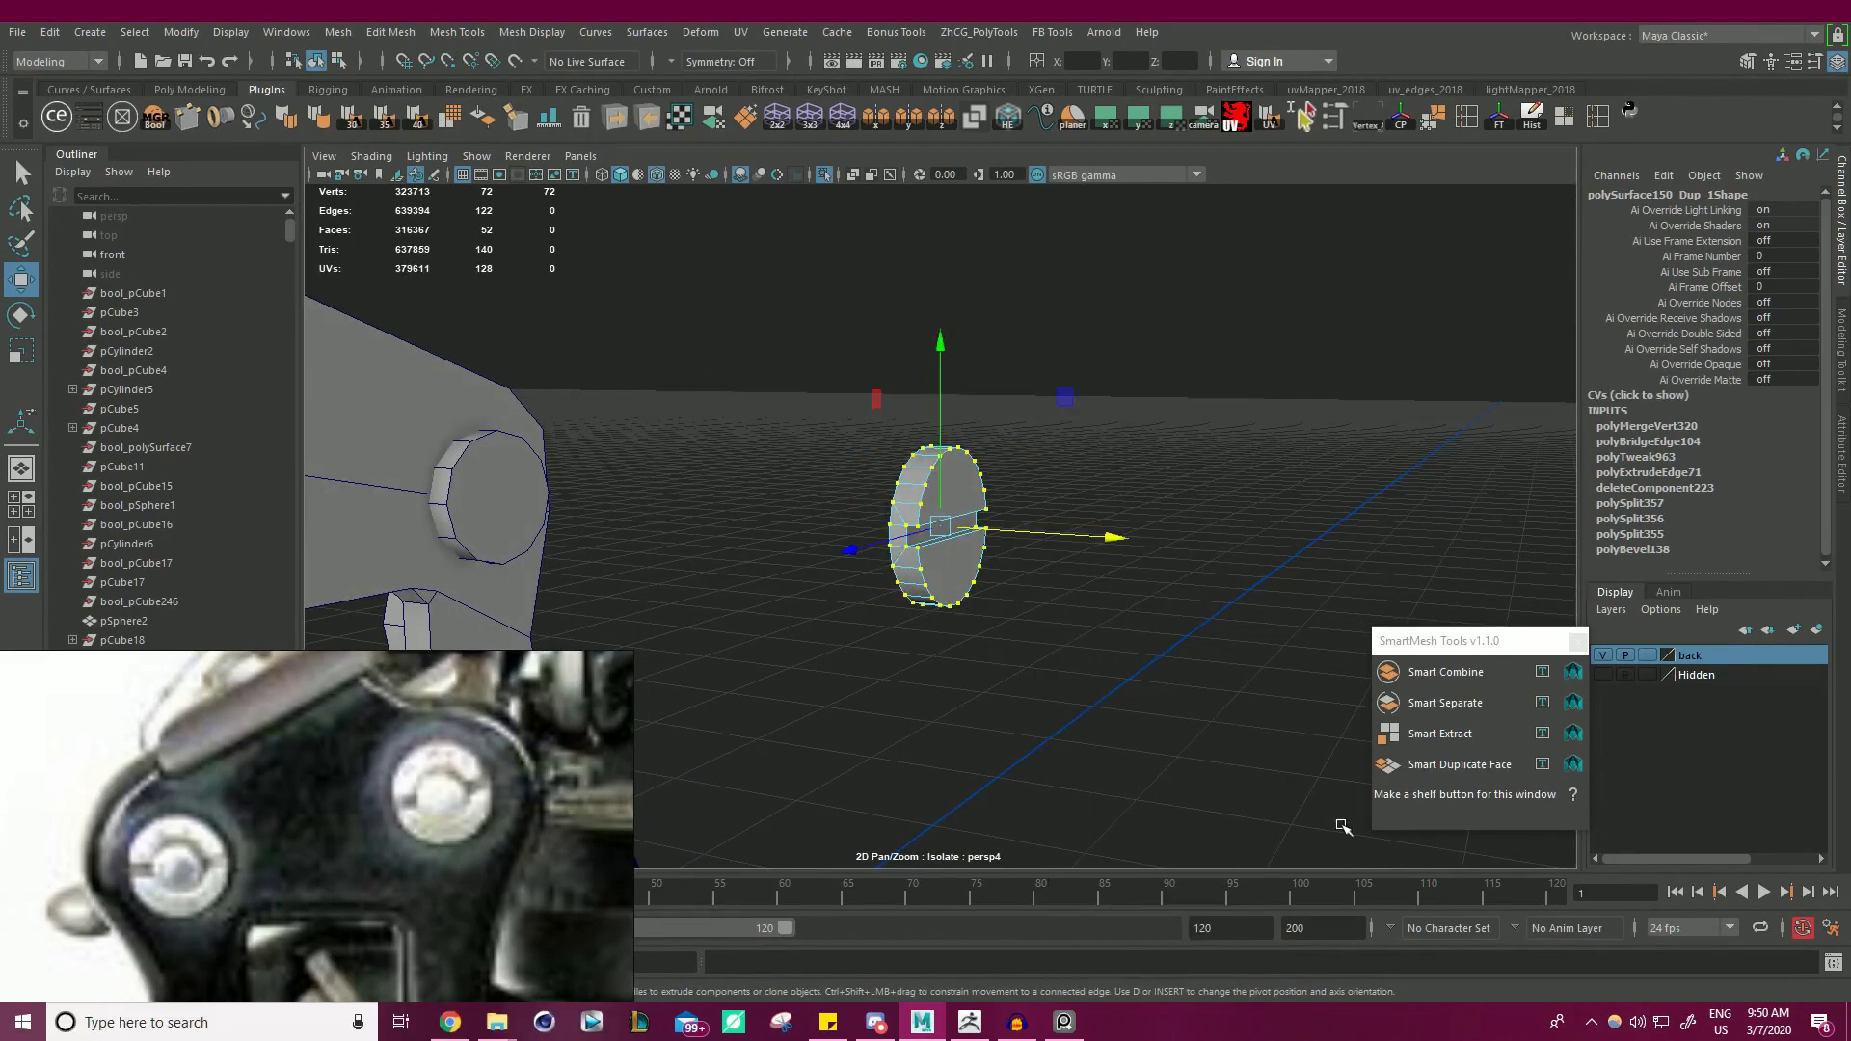
shift+right_drag(1170, 395, 1198, 227)
right_click(933, 477)
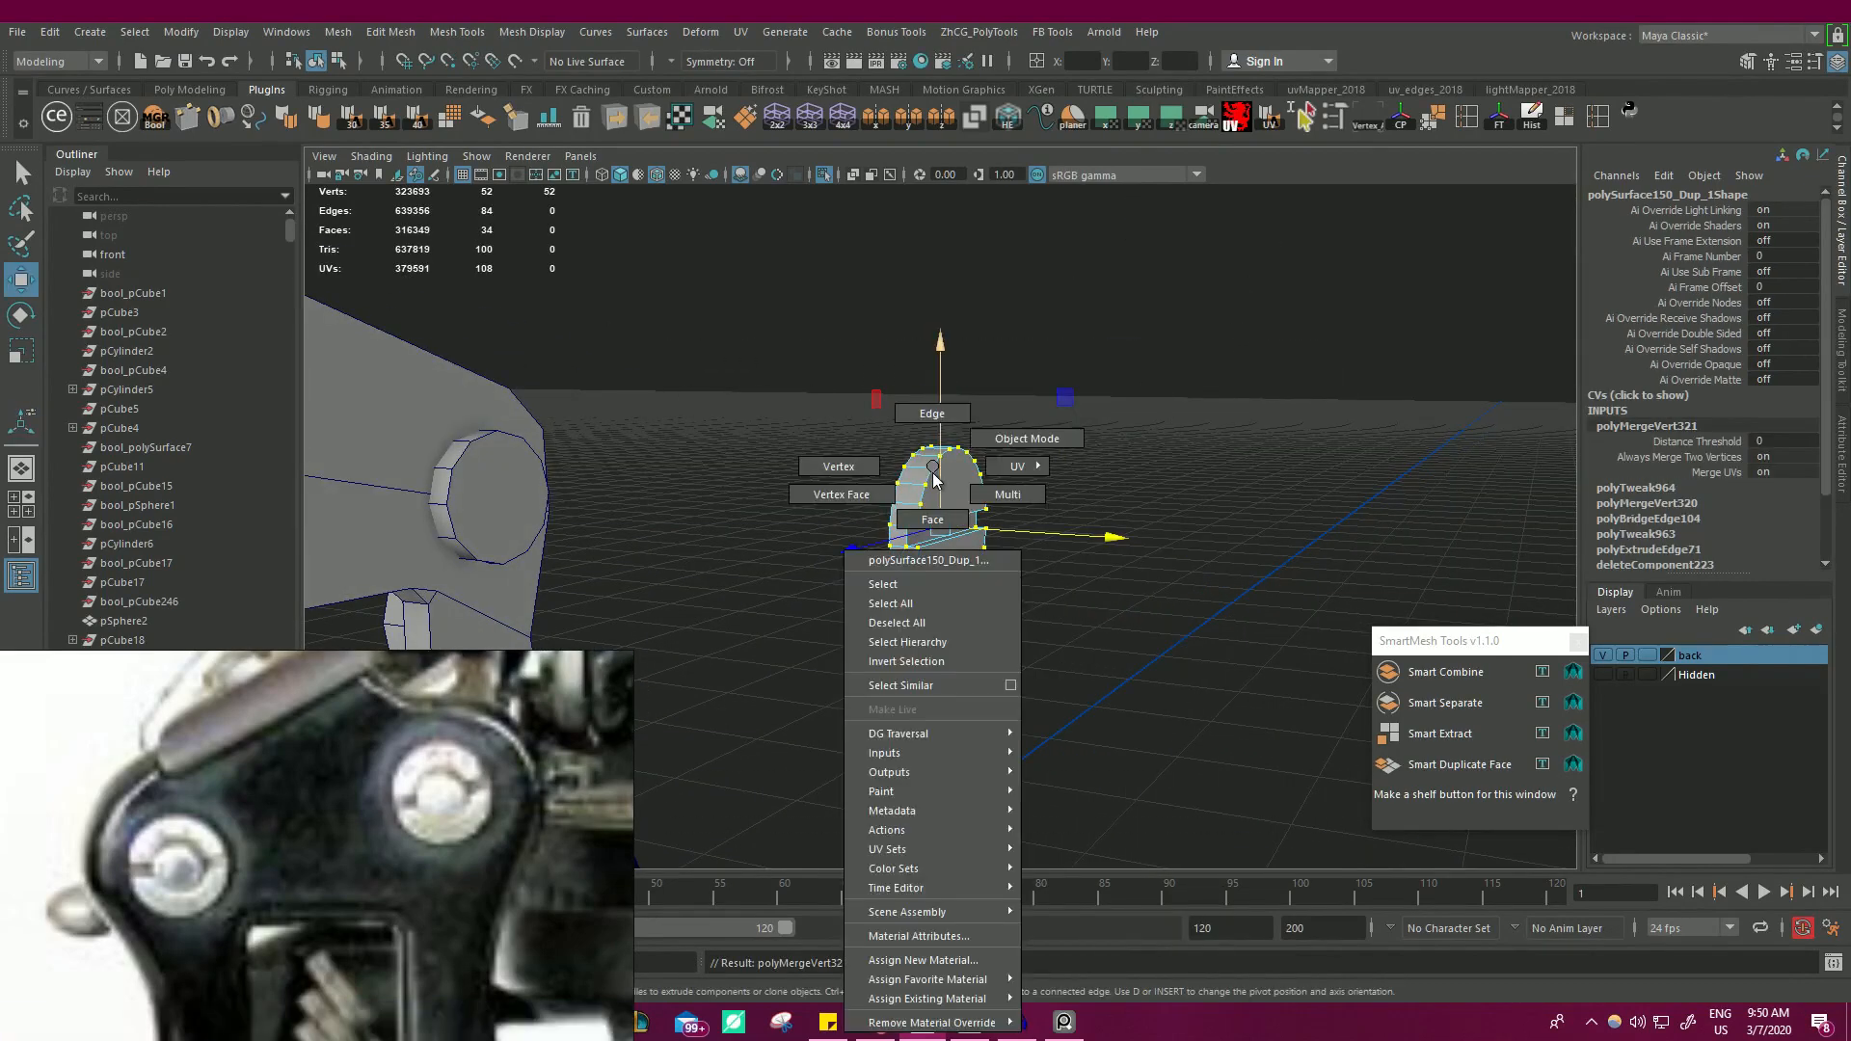
right_drag(933, 477, 1027, 438)
click(1223, 537)
- Duplicate the faces of the frame's lower round cap as a separate object with Smart Duplicate Face
alt+drag(1223, 537, 1089, 501)
scroll(1089, 501, up, 5)
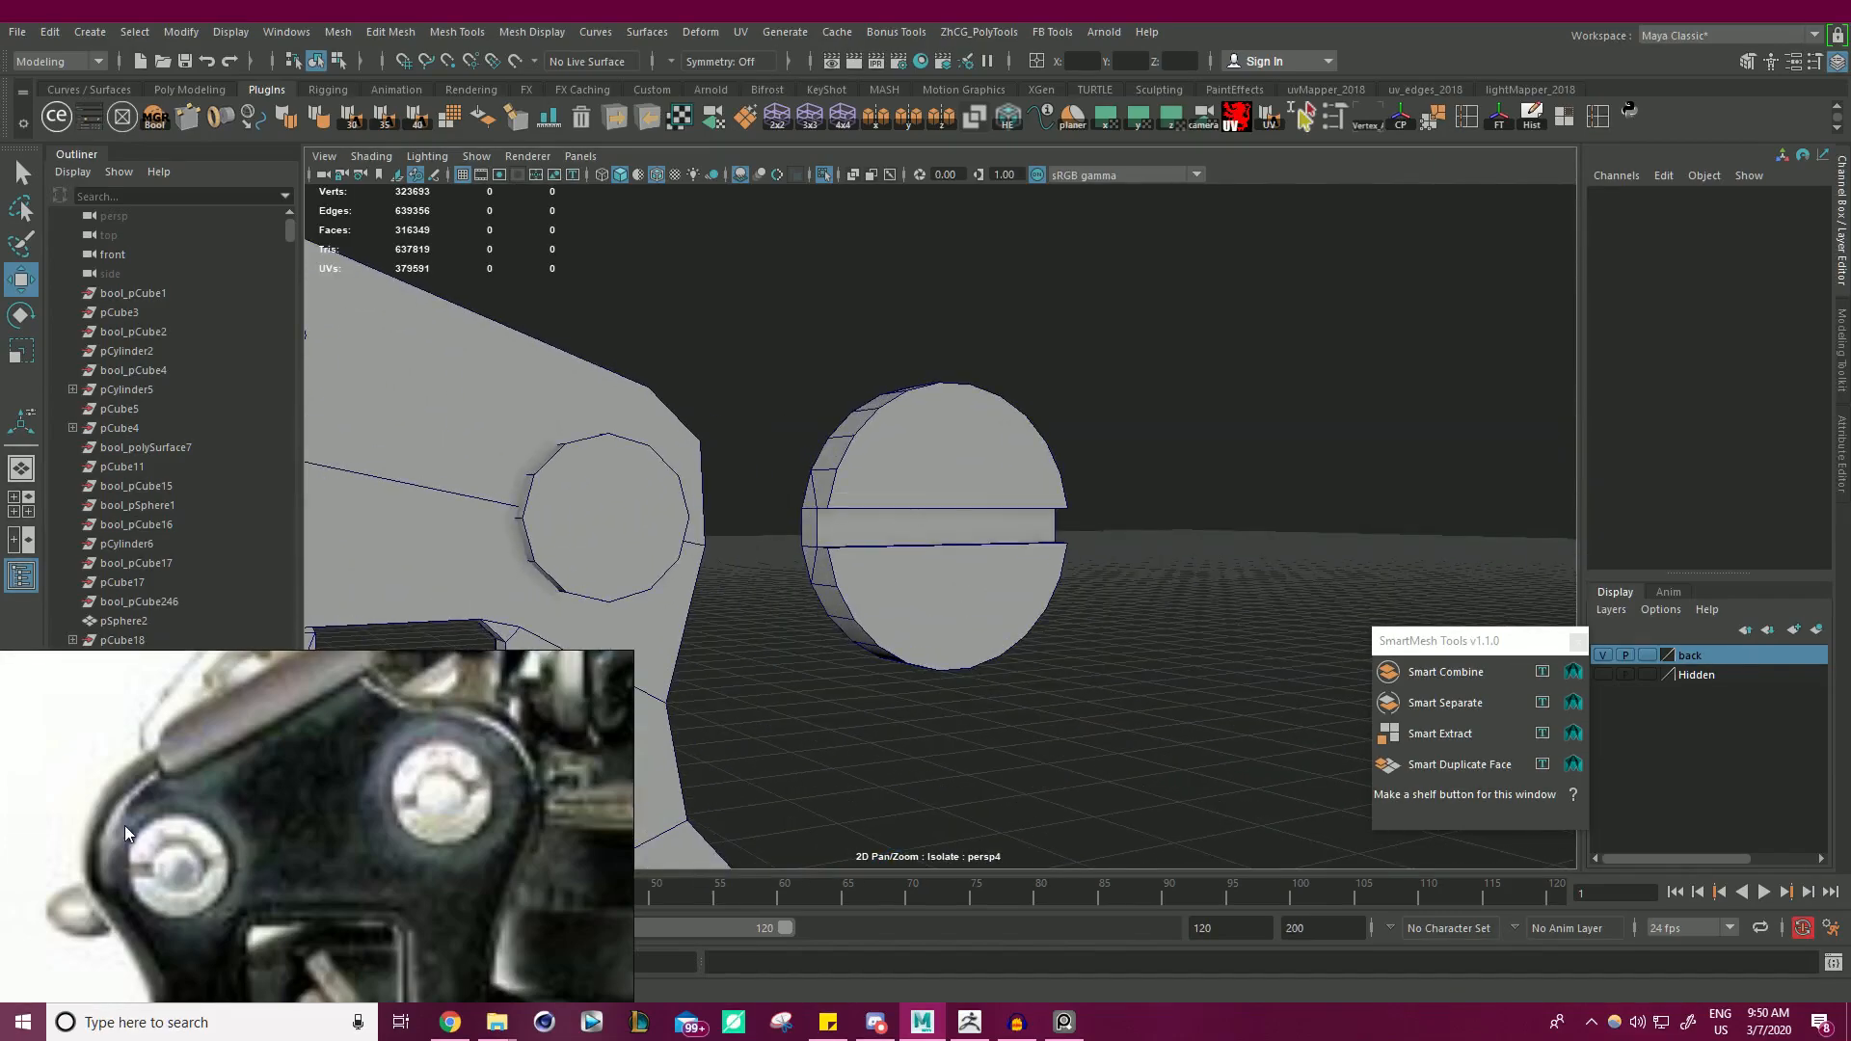
scroll(692, 616, down, 3)
alt+drag(693, 617, 761, 607)
scroll(732, 579, down, 2)
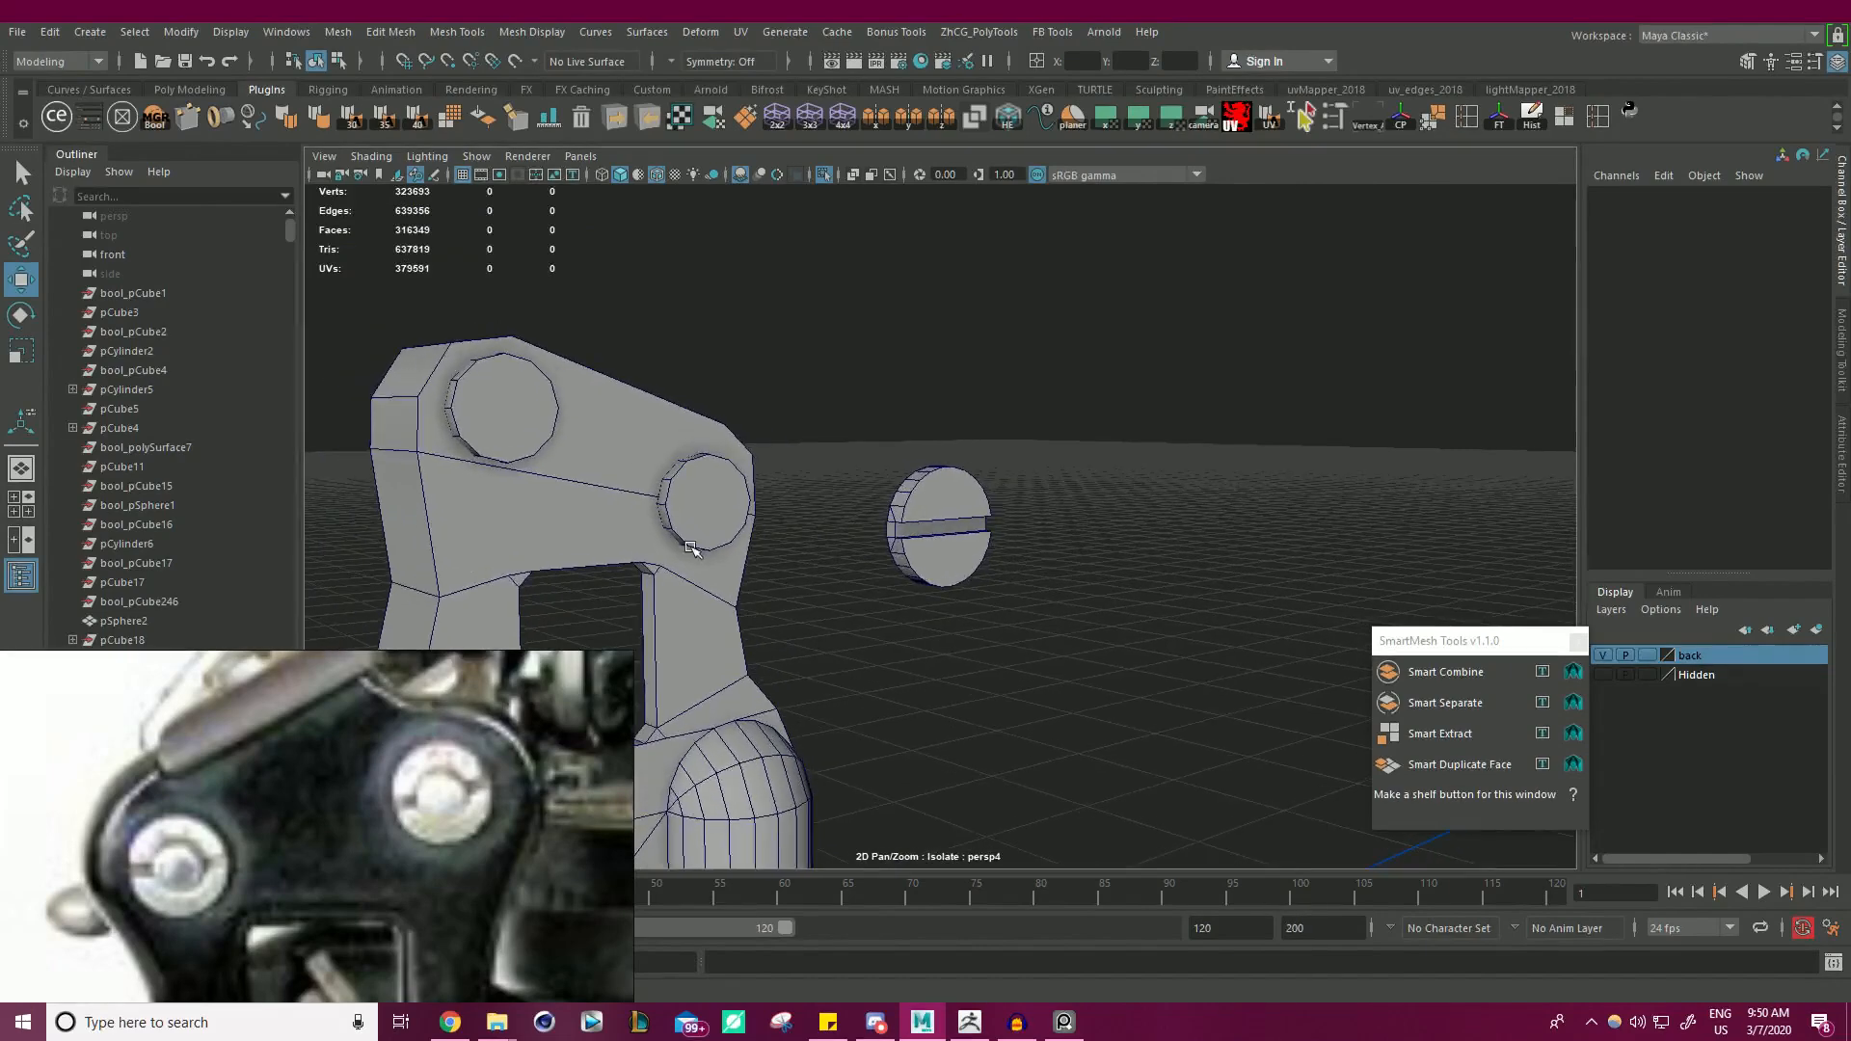
alt+drag(702, 545, 787, 533)
click(808, 409)
right_drag(802, 384, 798, 429)
double_click(785, 419)
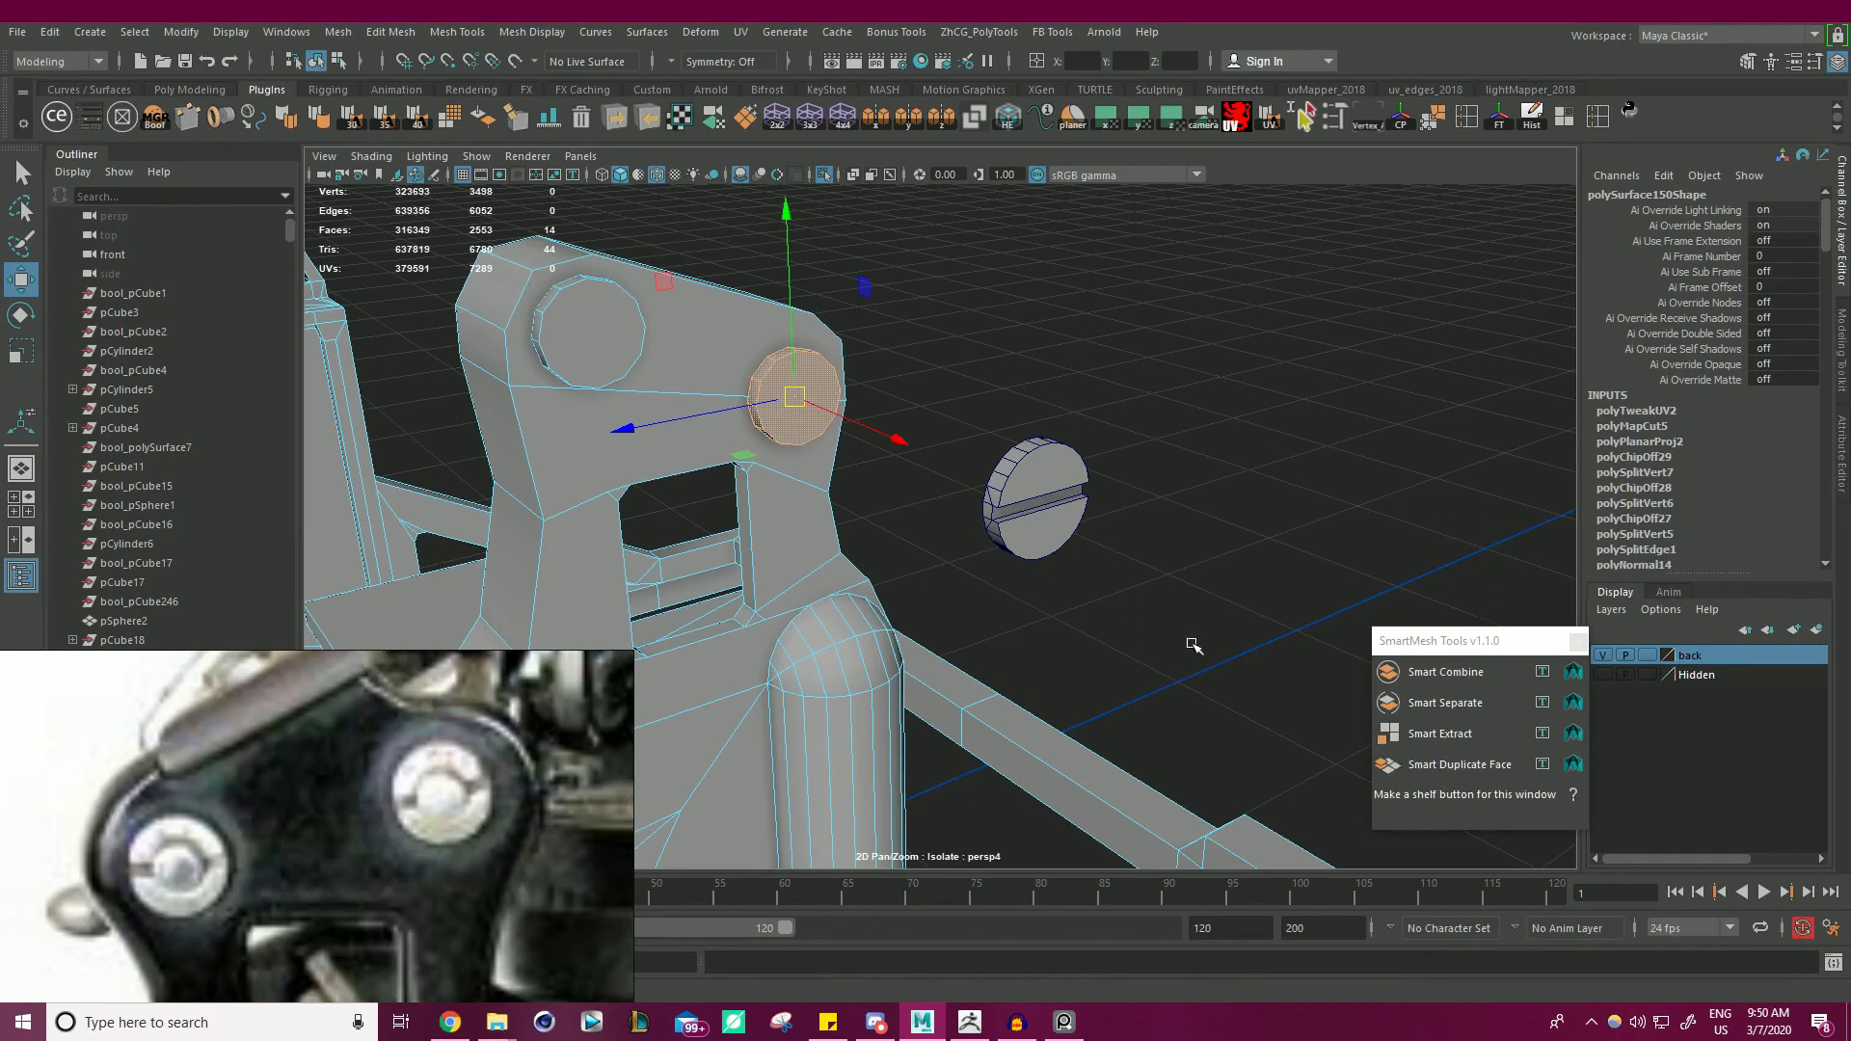
click(1485, 767)
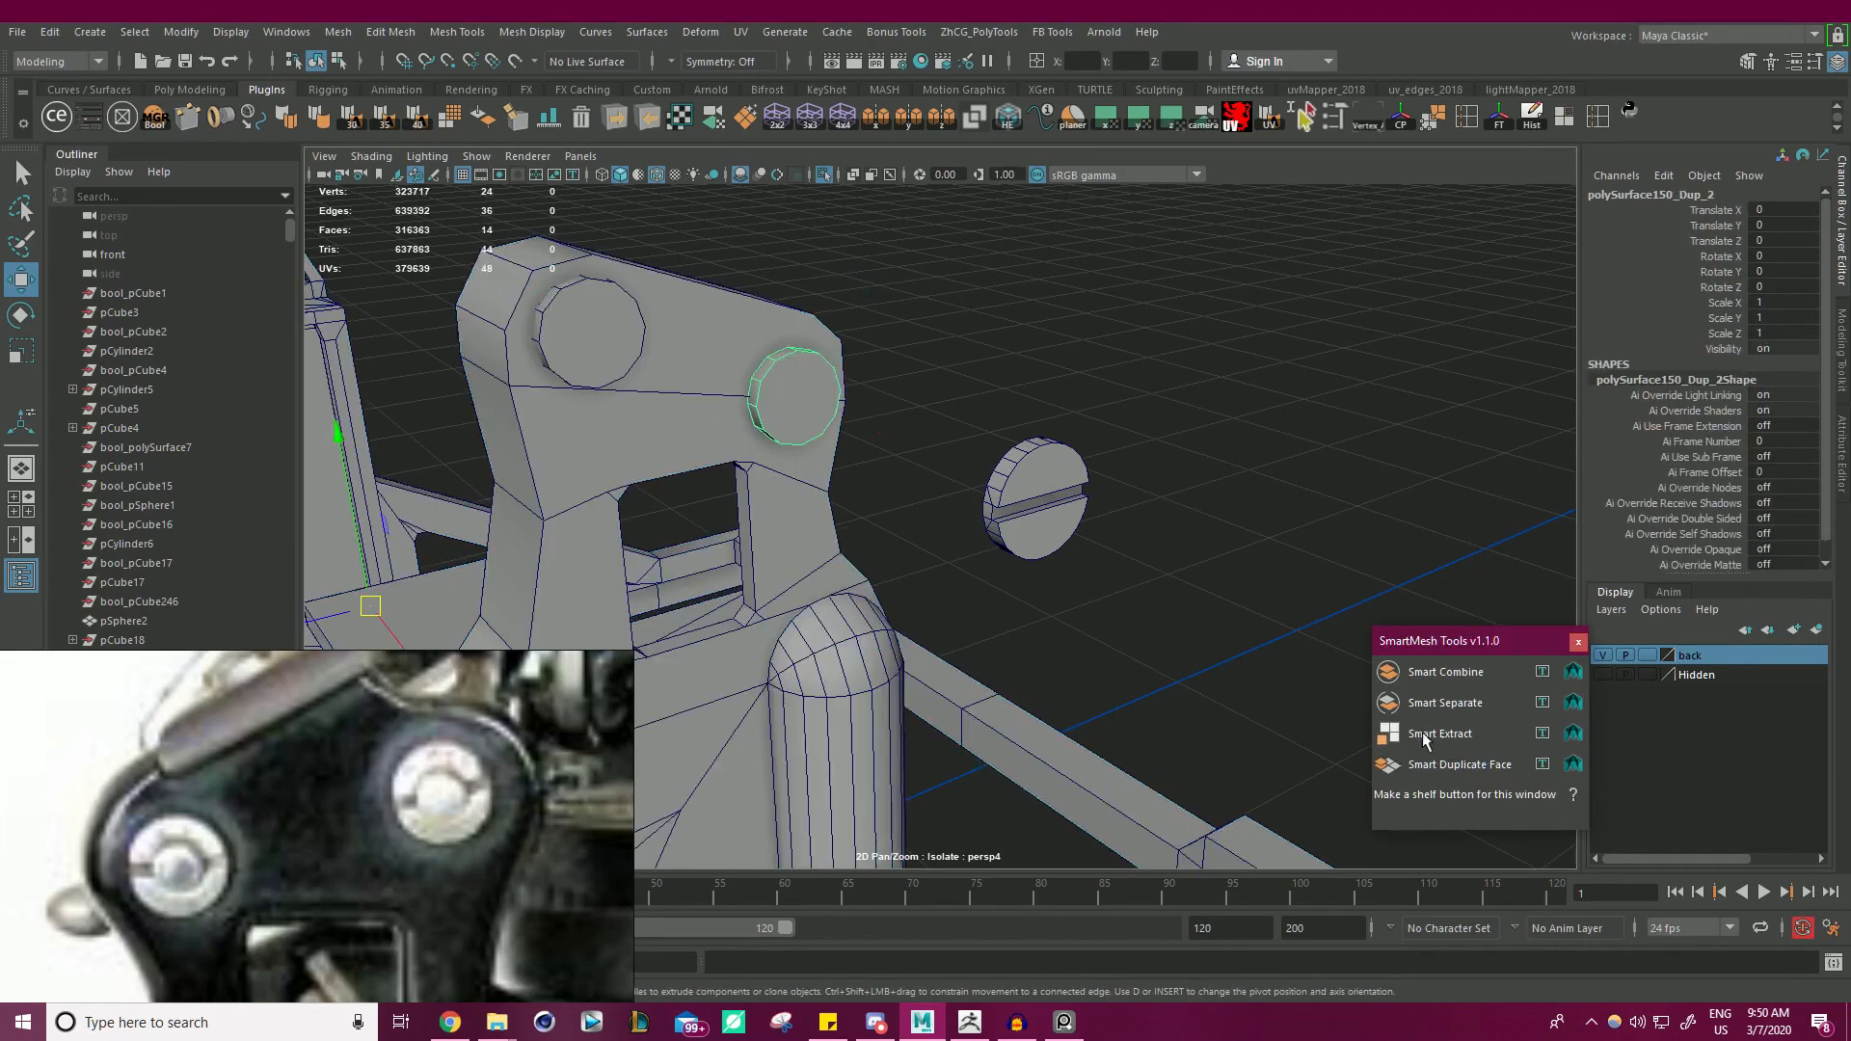
- Centre the duplicated cap's pivot and move it out past the slotted disc to Translate X 6.666
right_drag(963, 358, 1037, 299)
click(1401, 116)
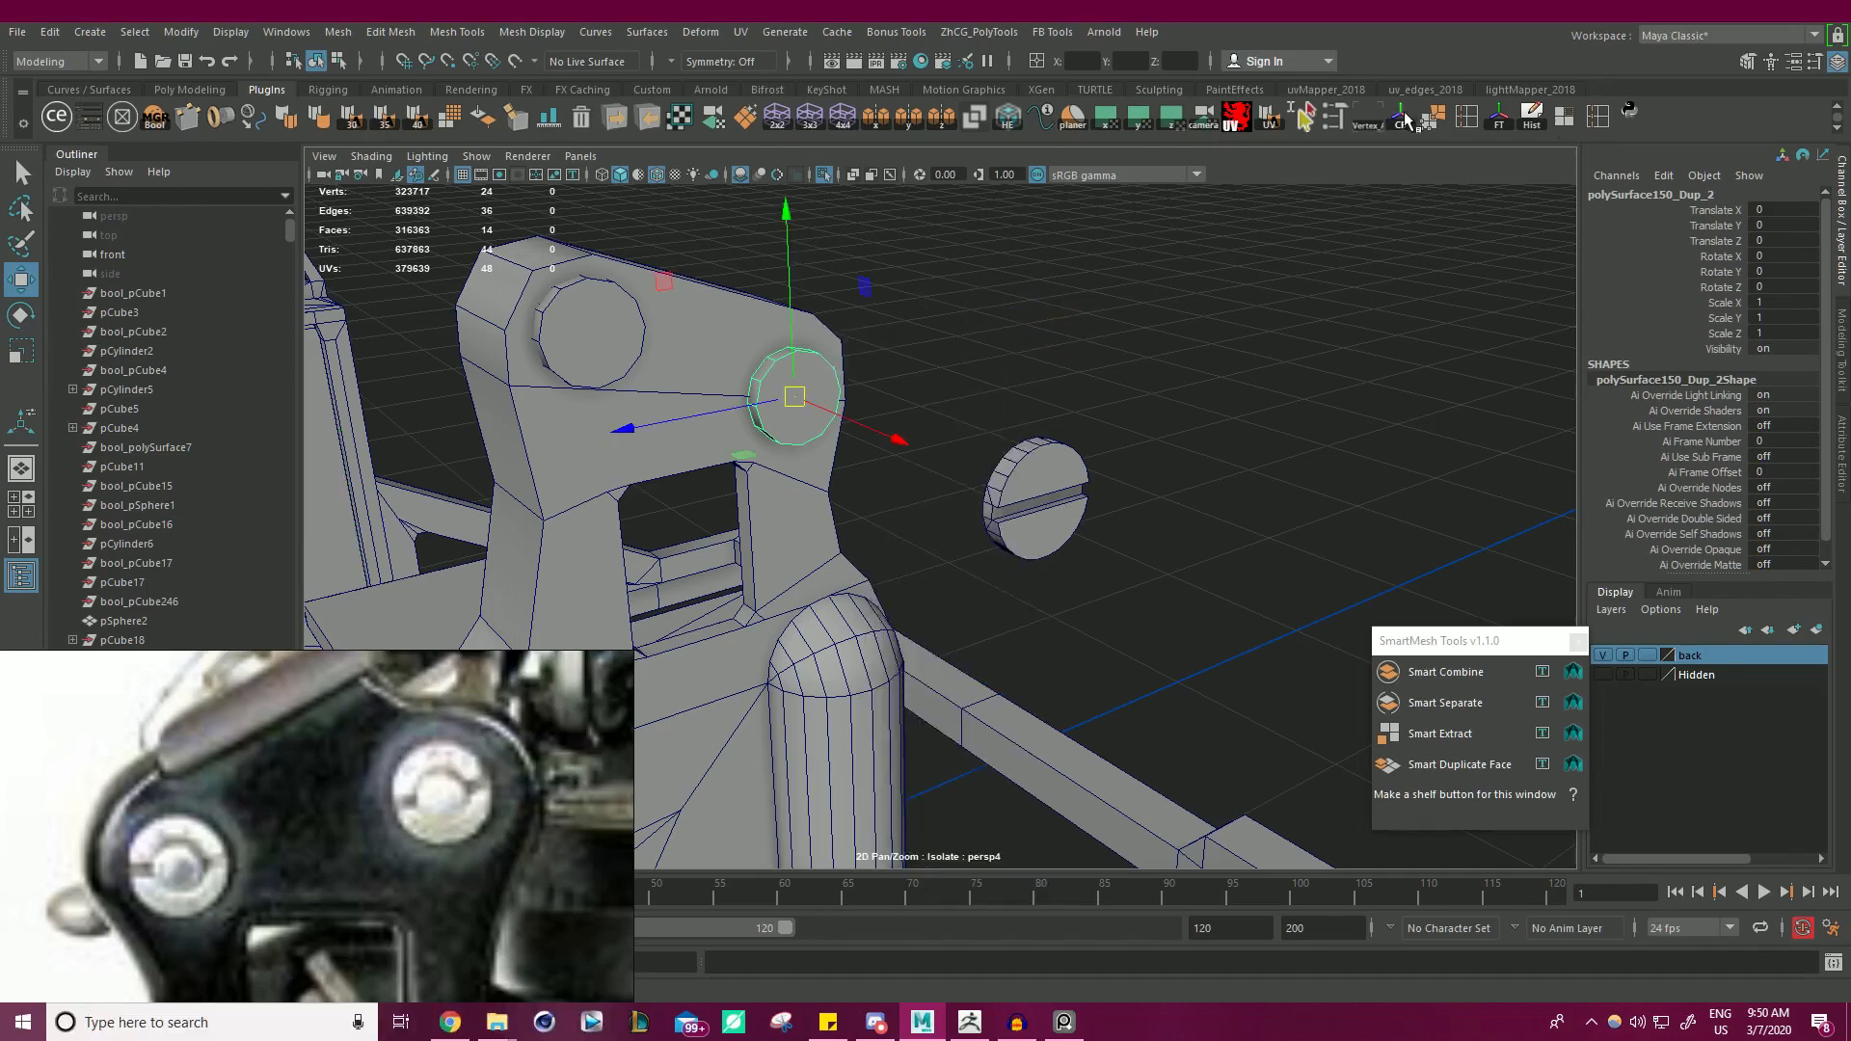
drag(903, 429, 1198, 549)
key(f)
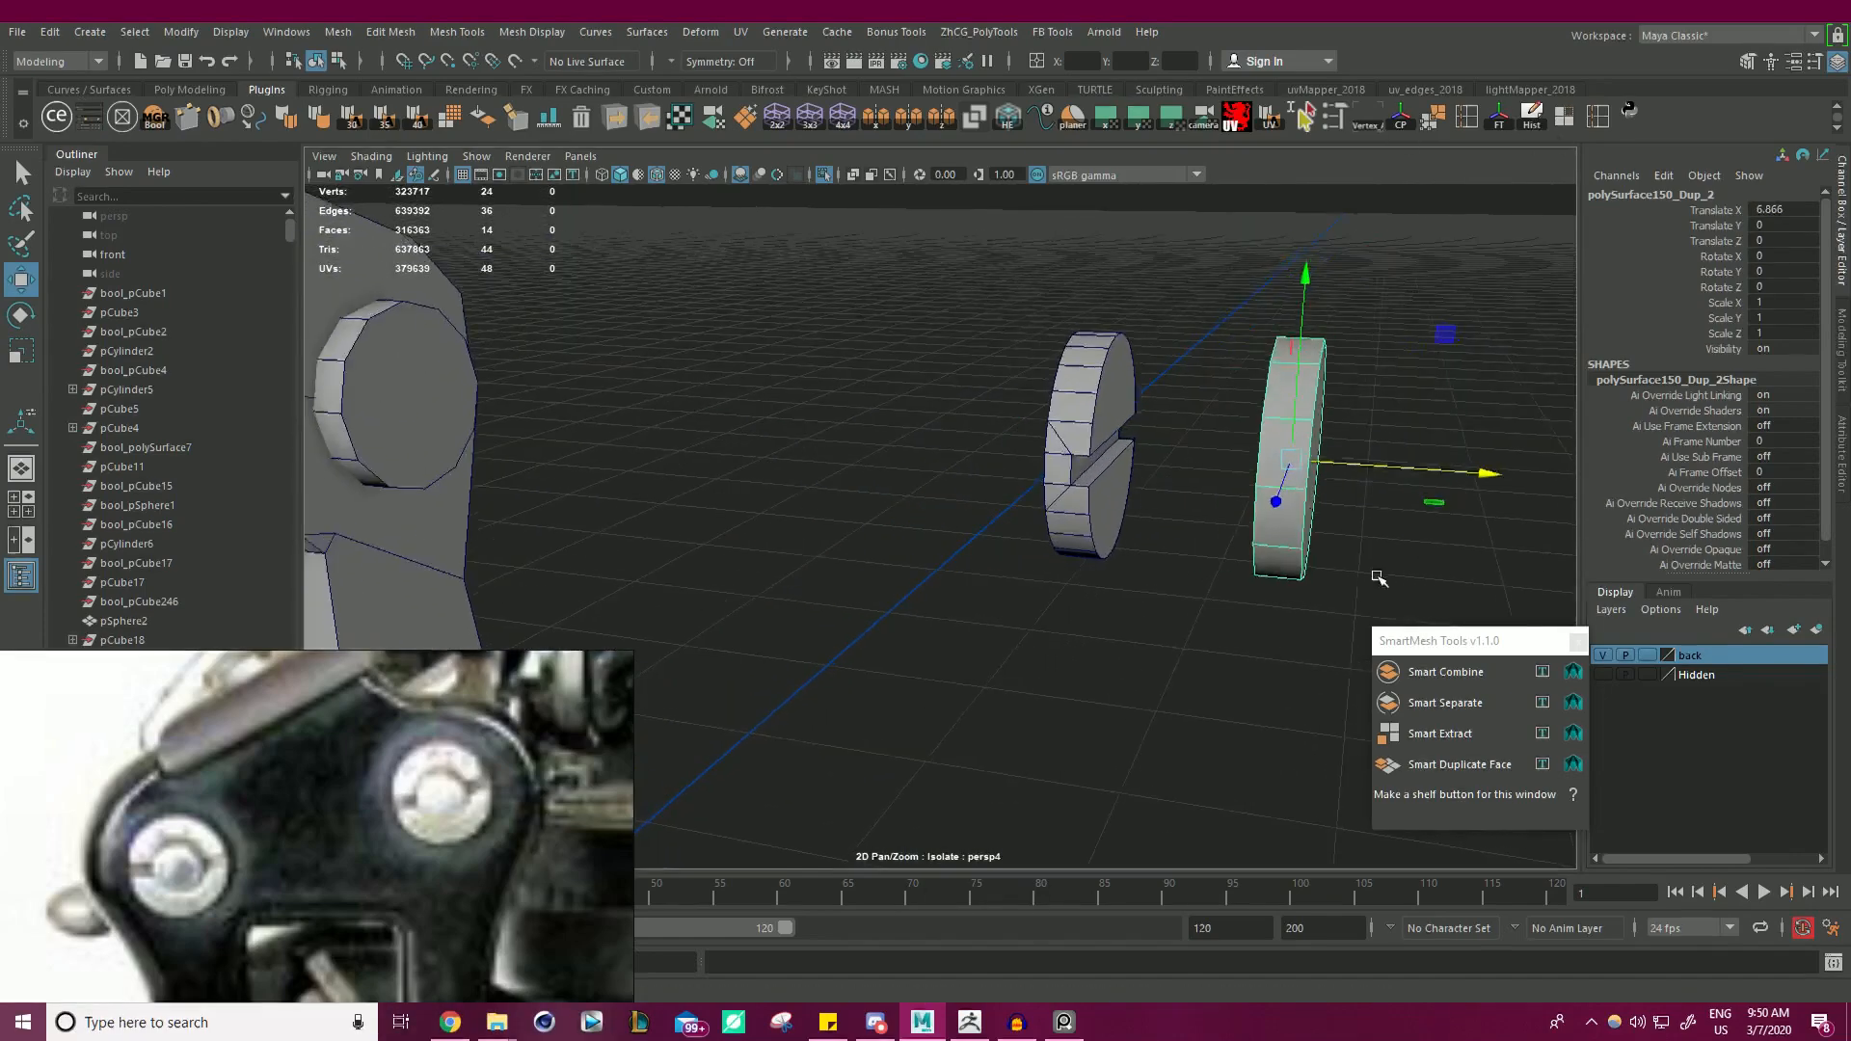
- Bevel the cross edges around the duplicated cap's rim with a fraction of 0.5 and return to object mode
right_drag(992, 394, 930, 408)
double_click(930, 409)
key(ctrl+b)
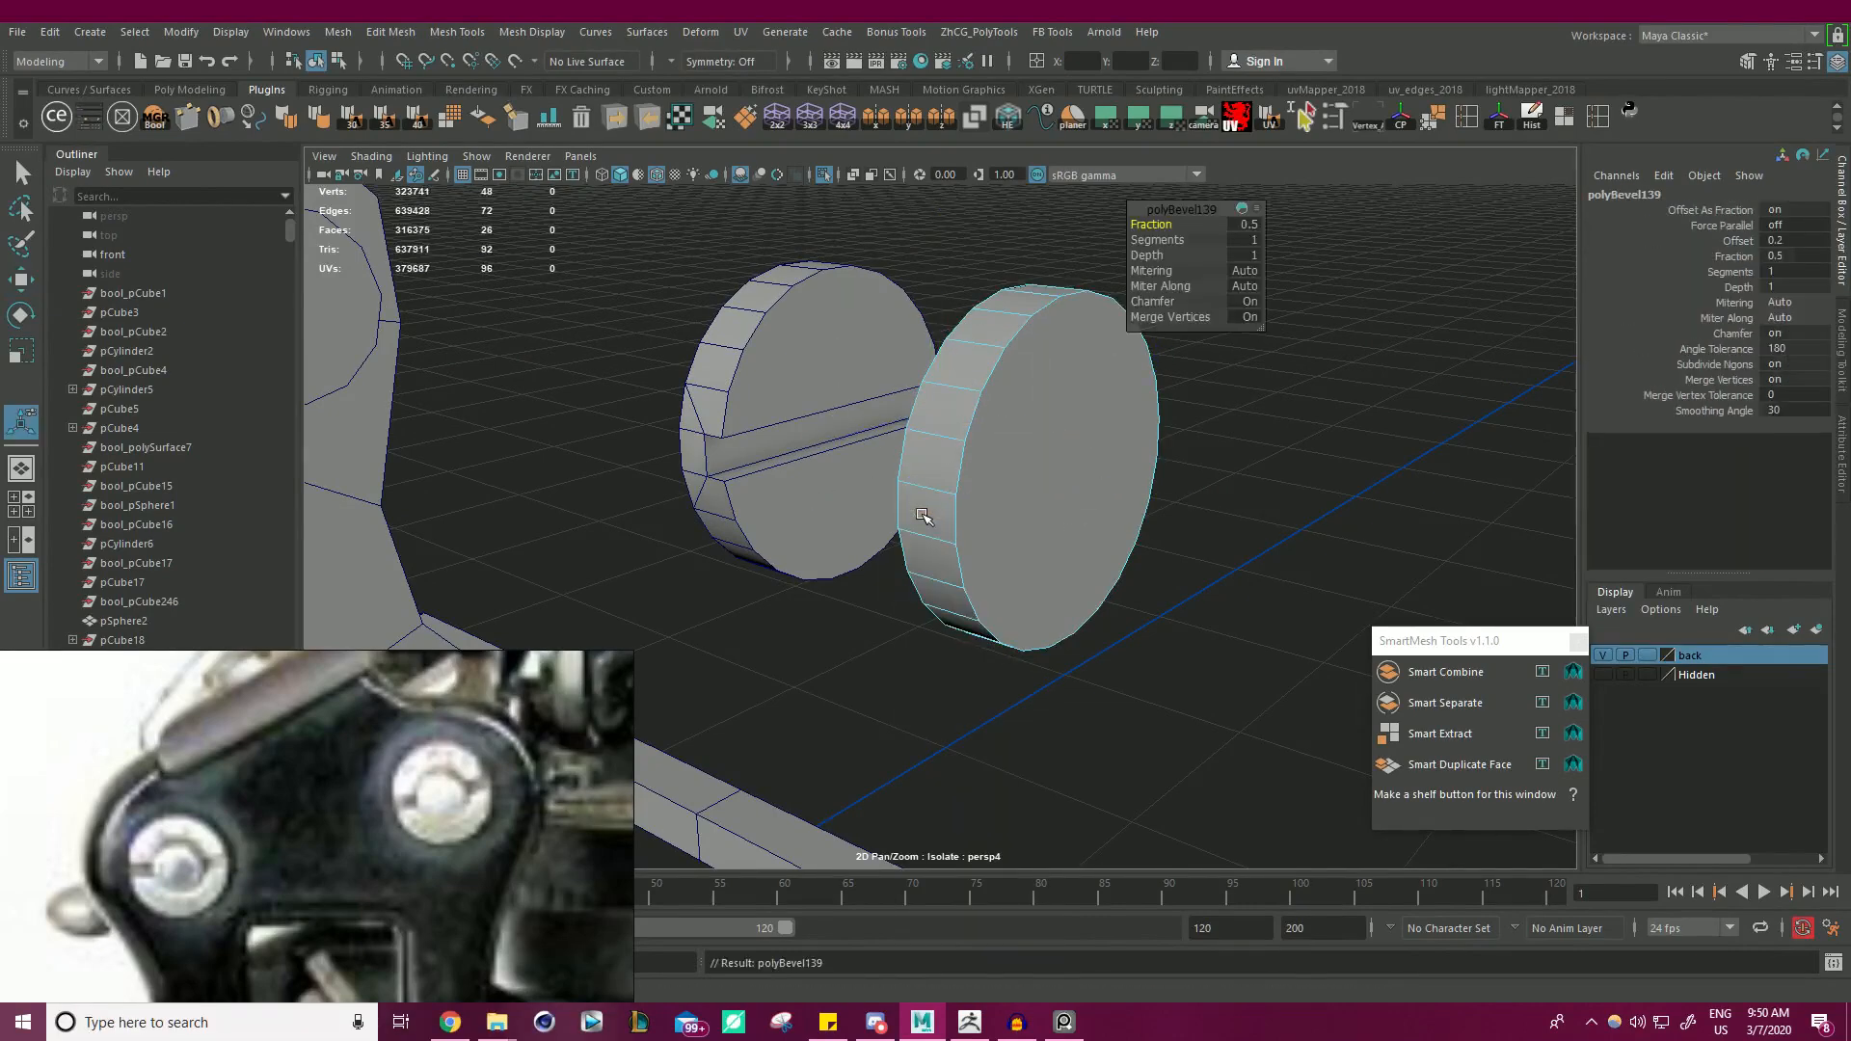
right_drag(1045, 327, 1169, 413)
- Place the duplicated cap through the slotted disc at Translate X 5.523, scaled to 3.765 in X and 0.592 in Y and Z
key(w)
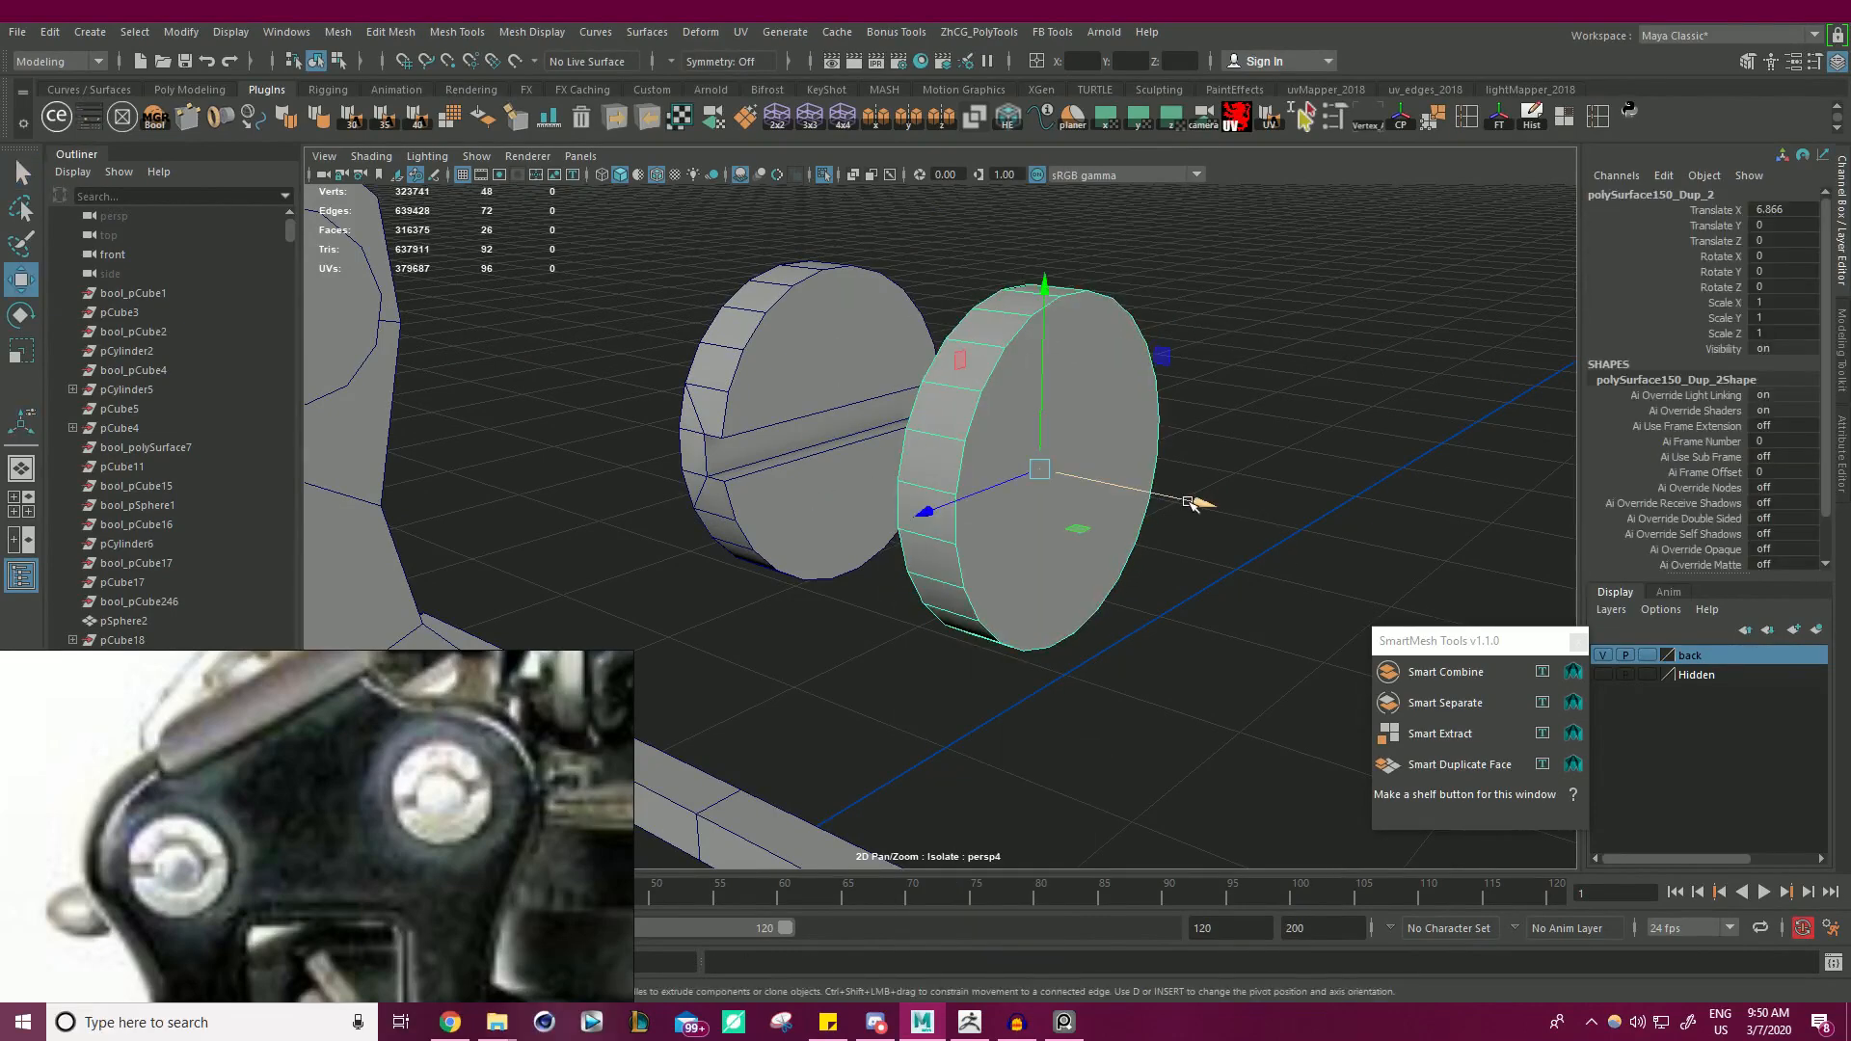
drag(1195, 501, 1440, 540)
key(r)
alt+drag(906, 492, 791, 339)
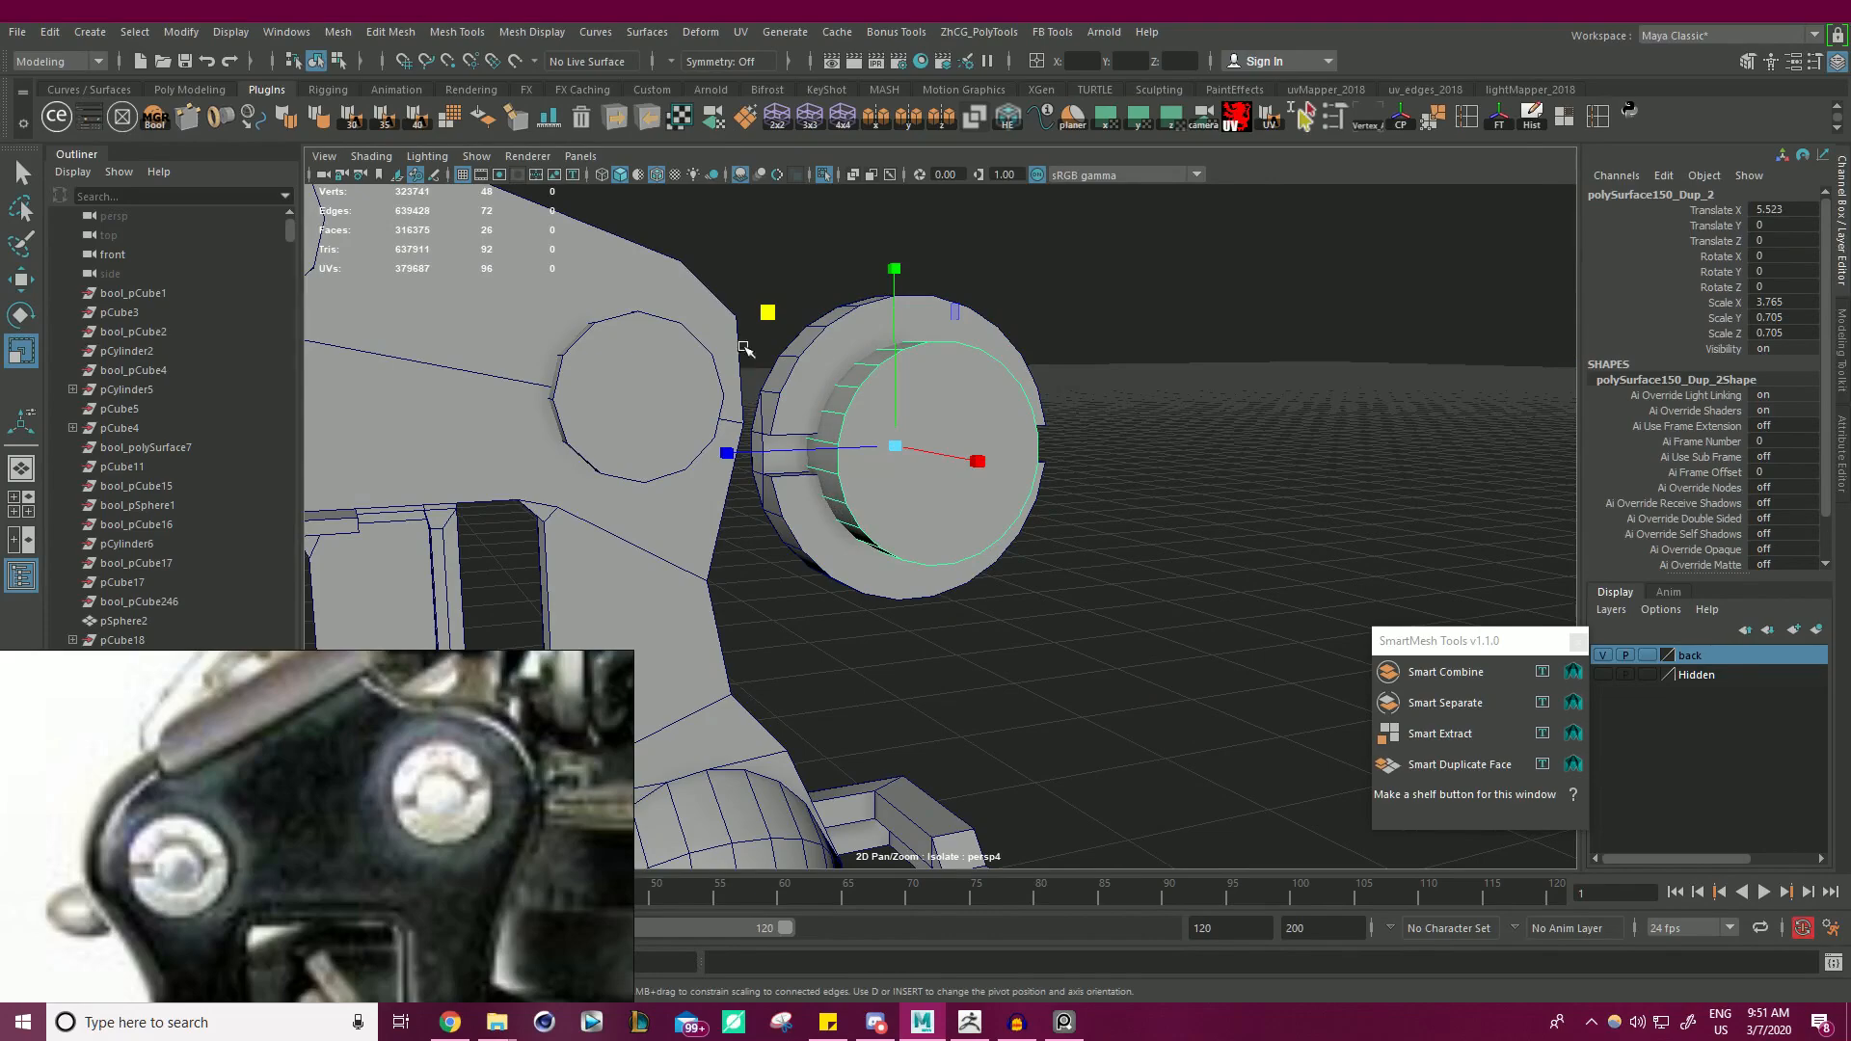
mouse_move(767, 318)
mouse_down()
mouse_move(786, 336)
mouse_move(768, 321)
mouse_up()
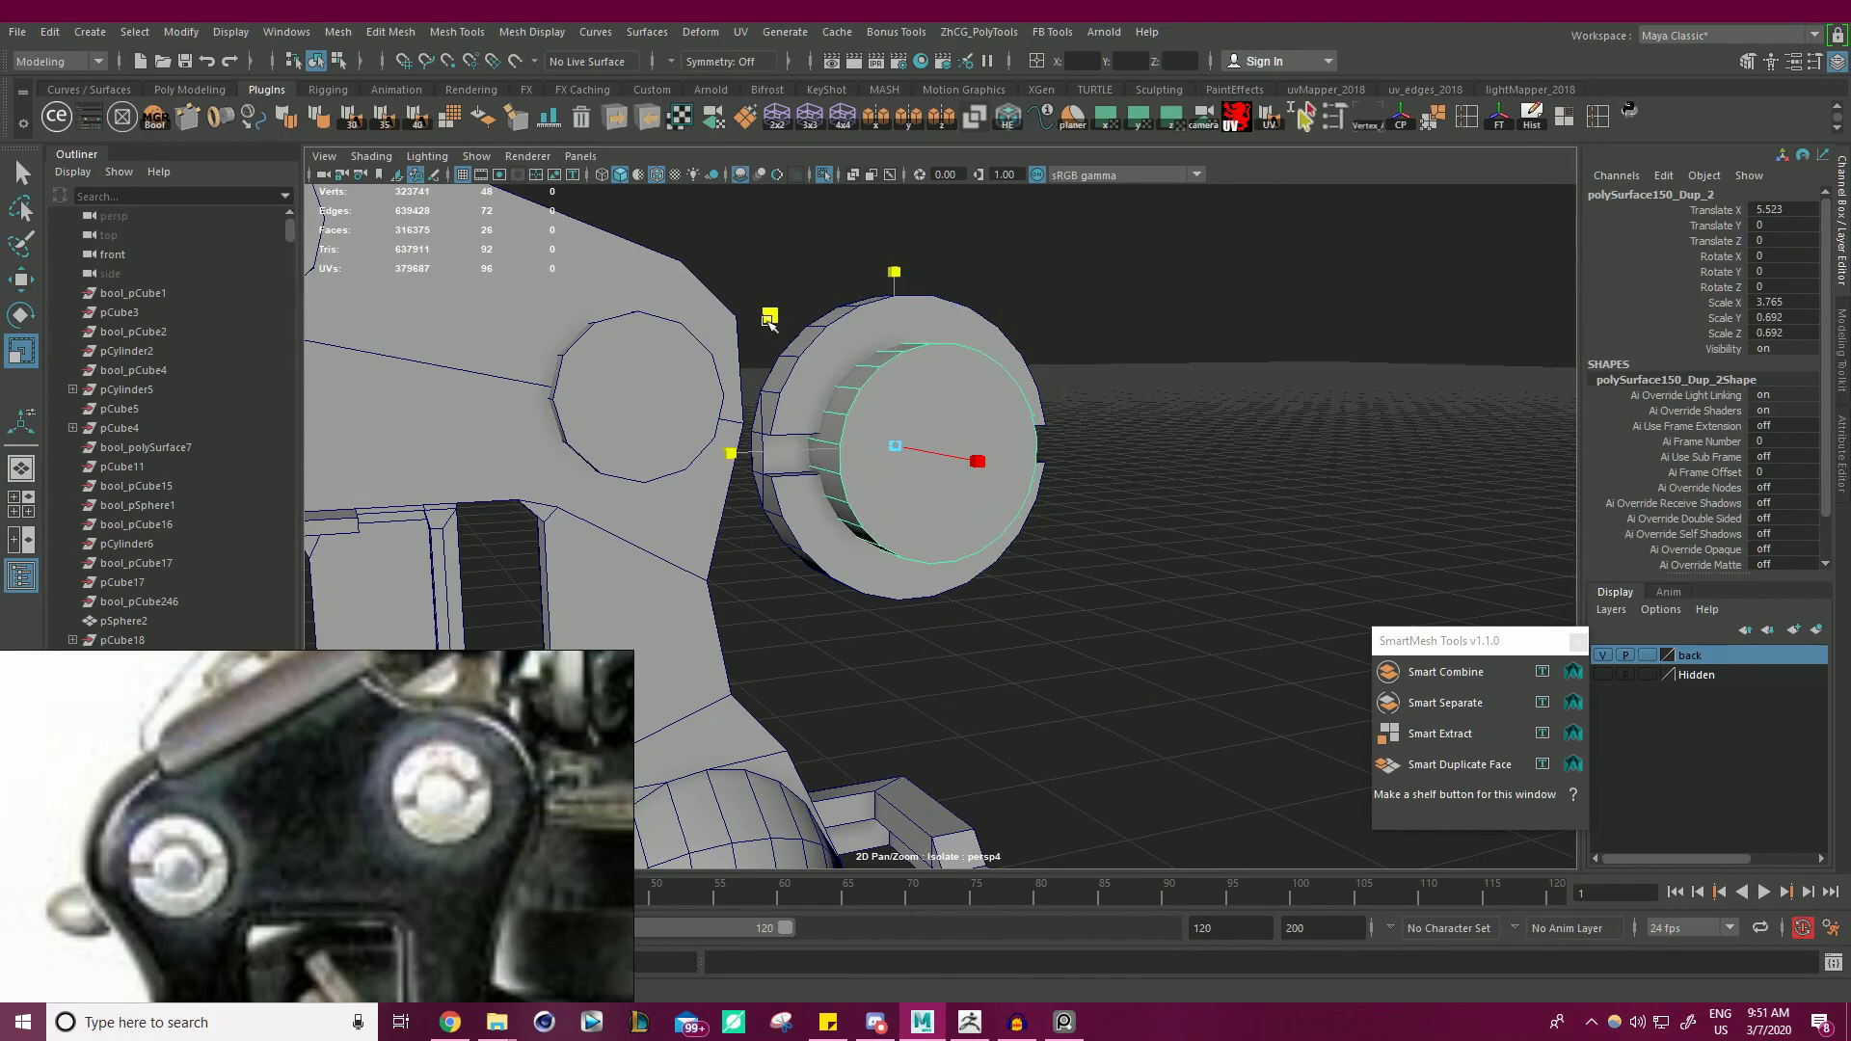
alt+drag(983, 426, 931, 390)
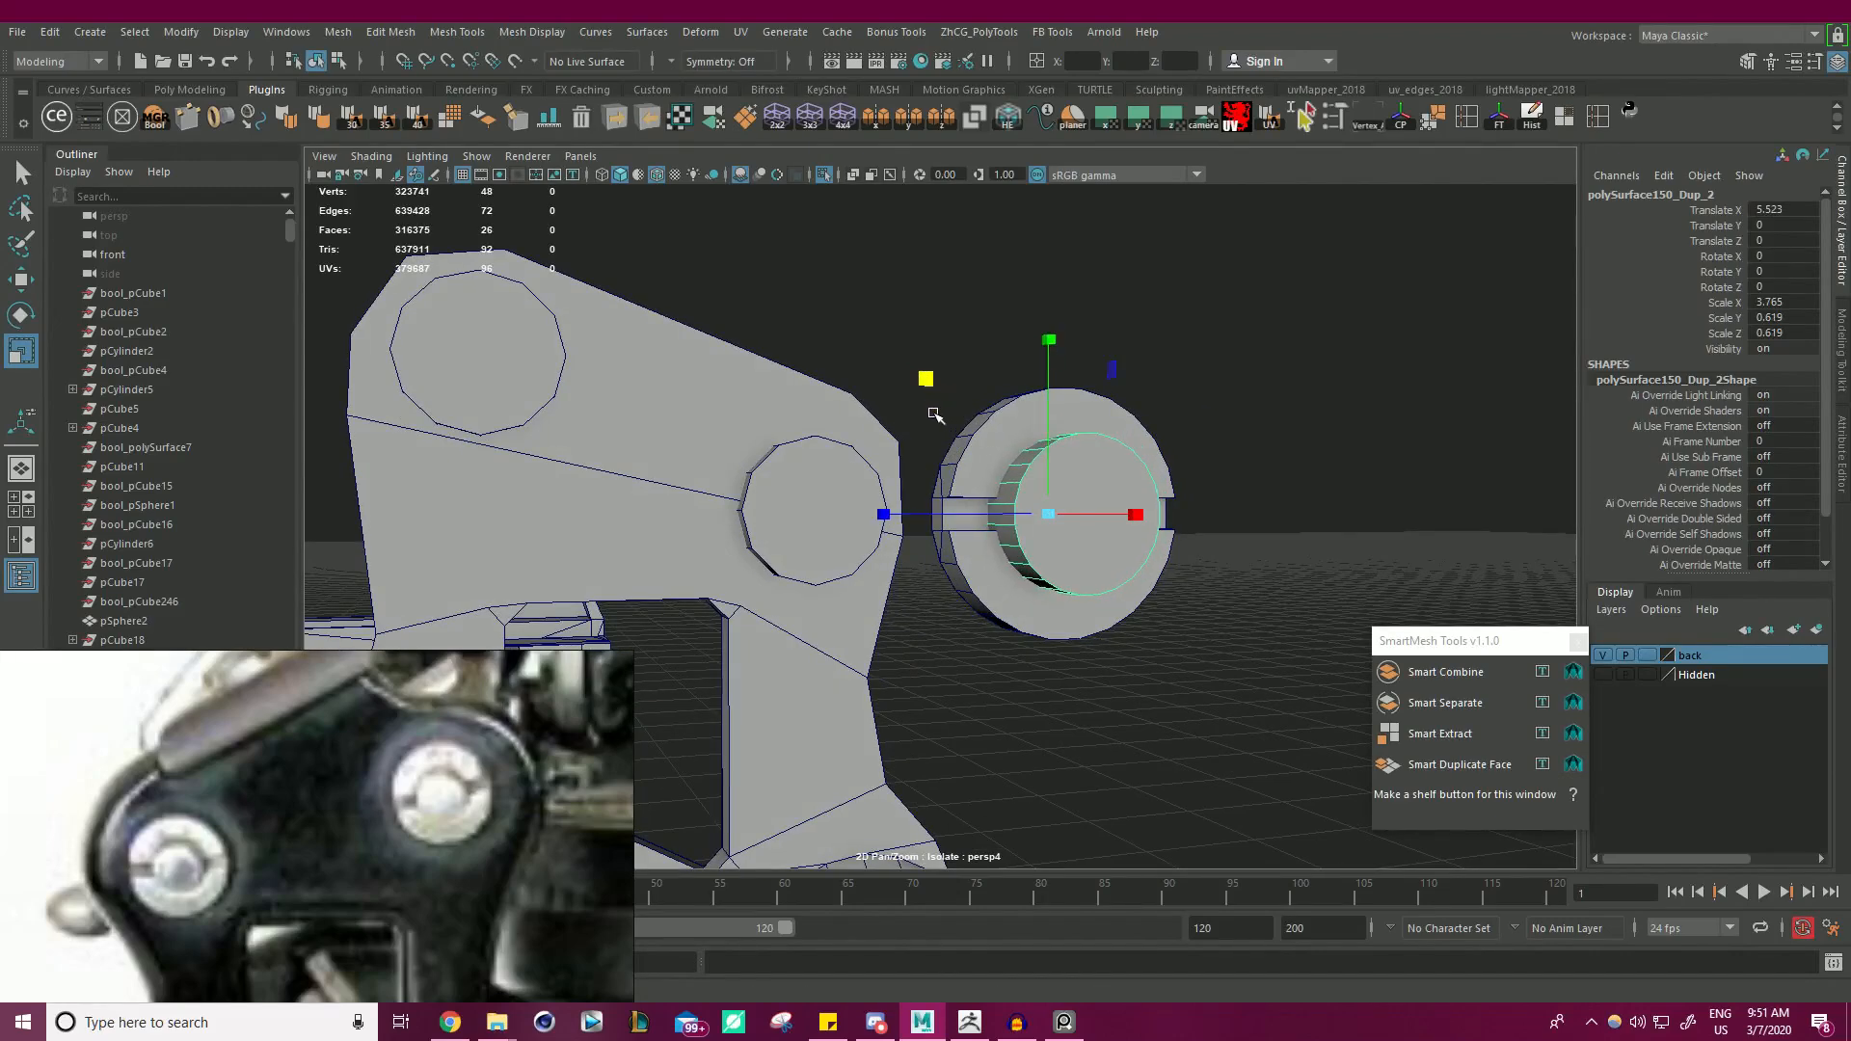
alt+drag(934, 414, 1171, 397)
- Freeze the transformations of the slotted disc and the inner cylinder together
right_drag(1169, 396, 1254, 358)
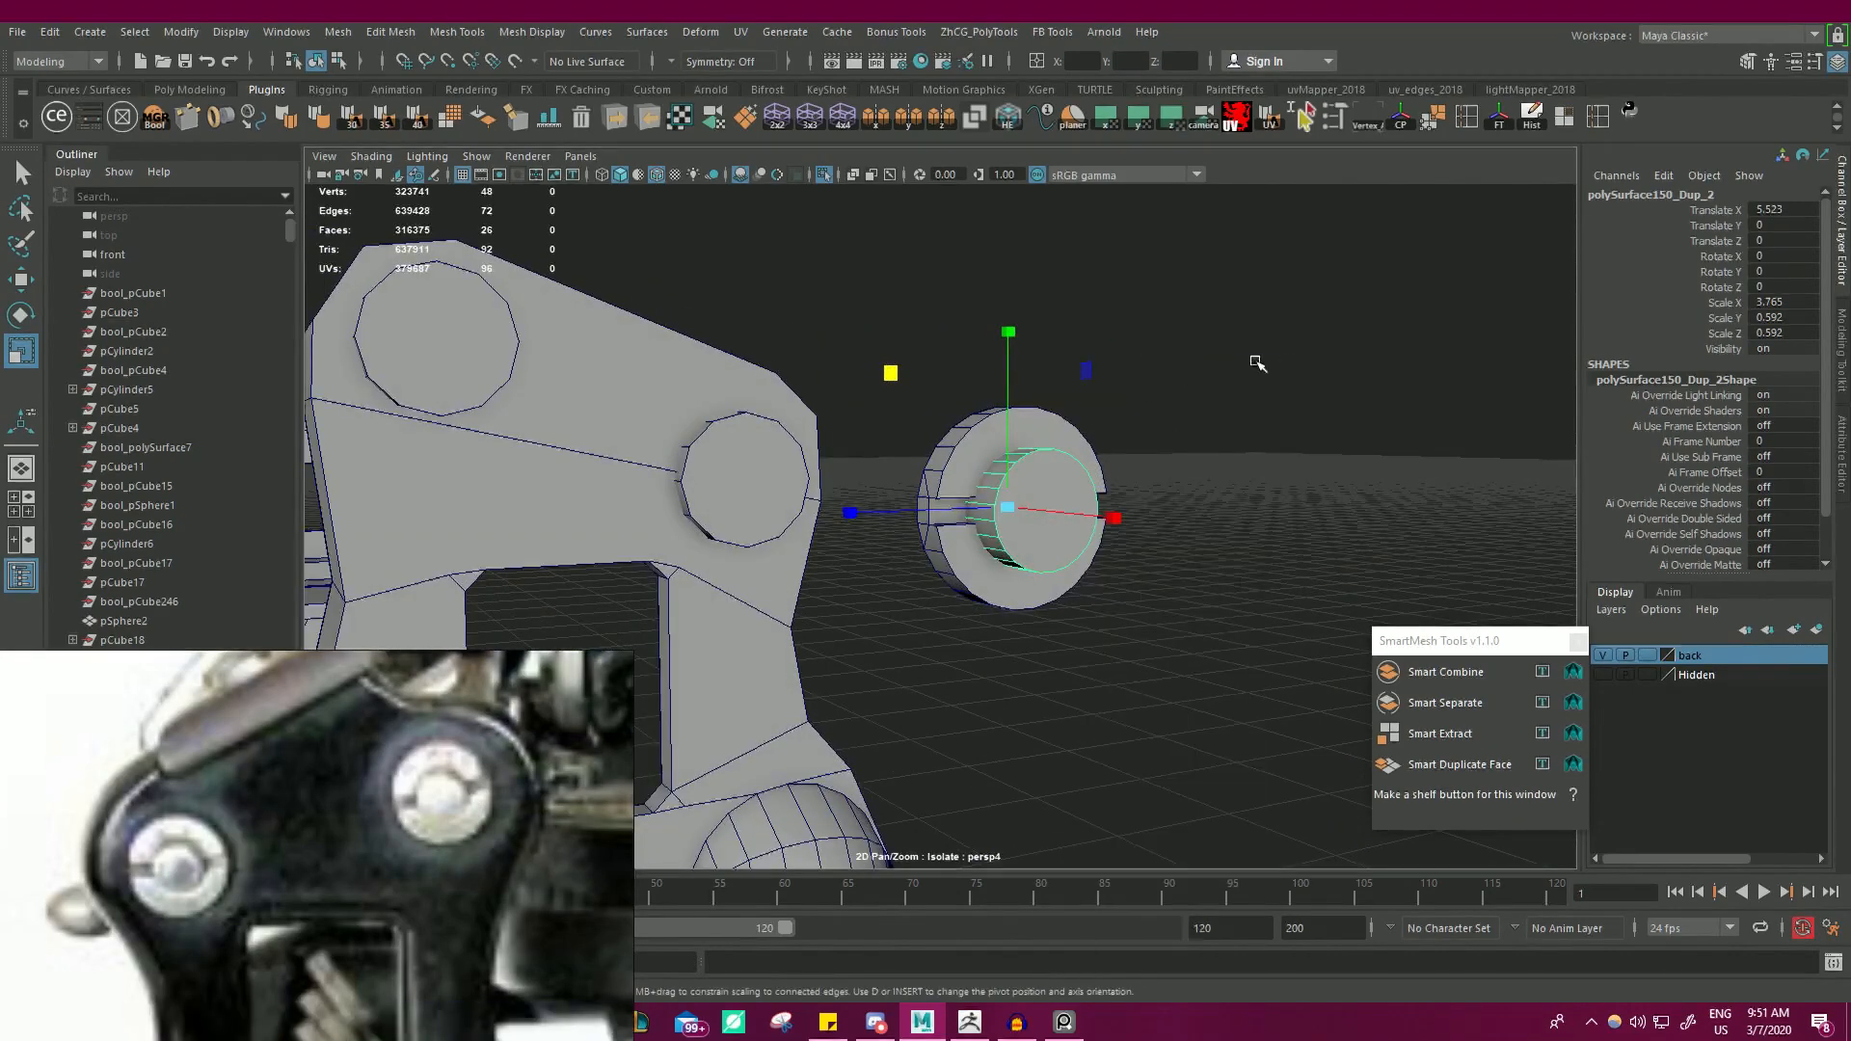
click(1254, 357)
click(997, 460)
shift+click(1052, 558)
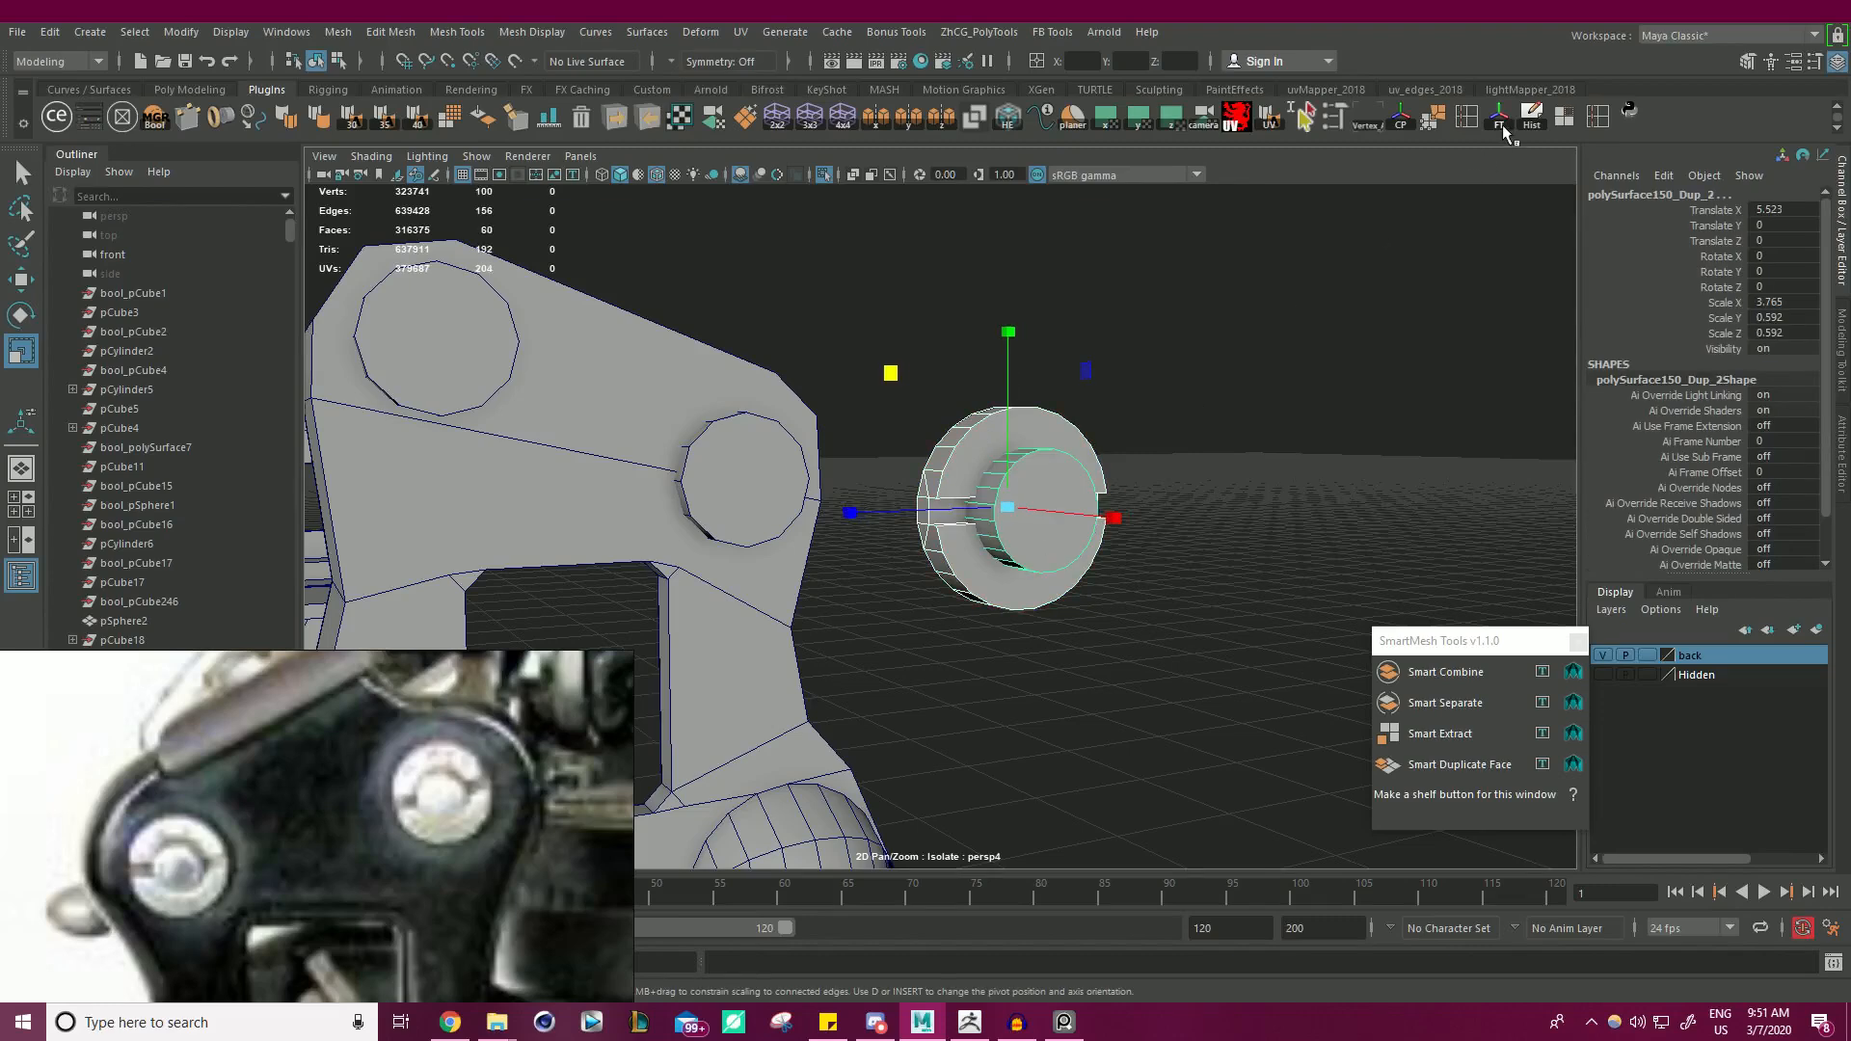
click(1289, 409)
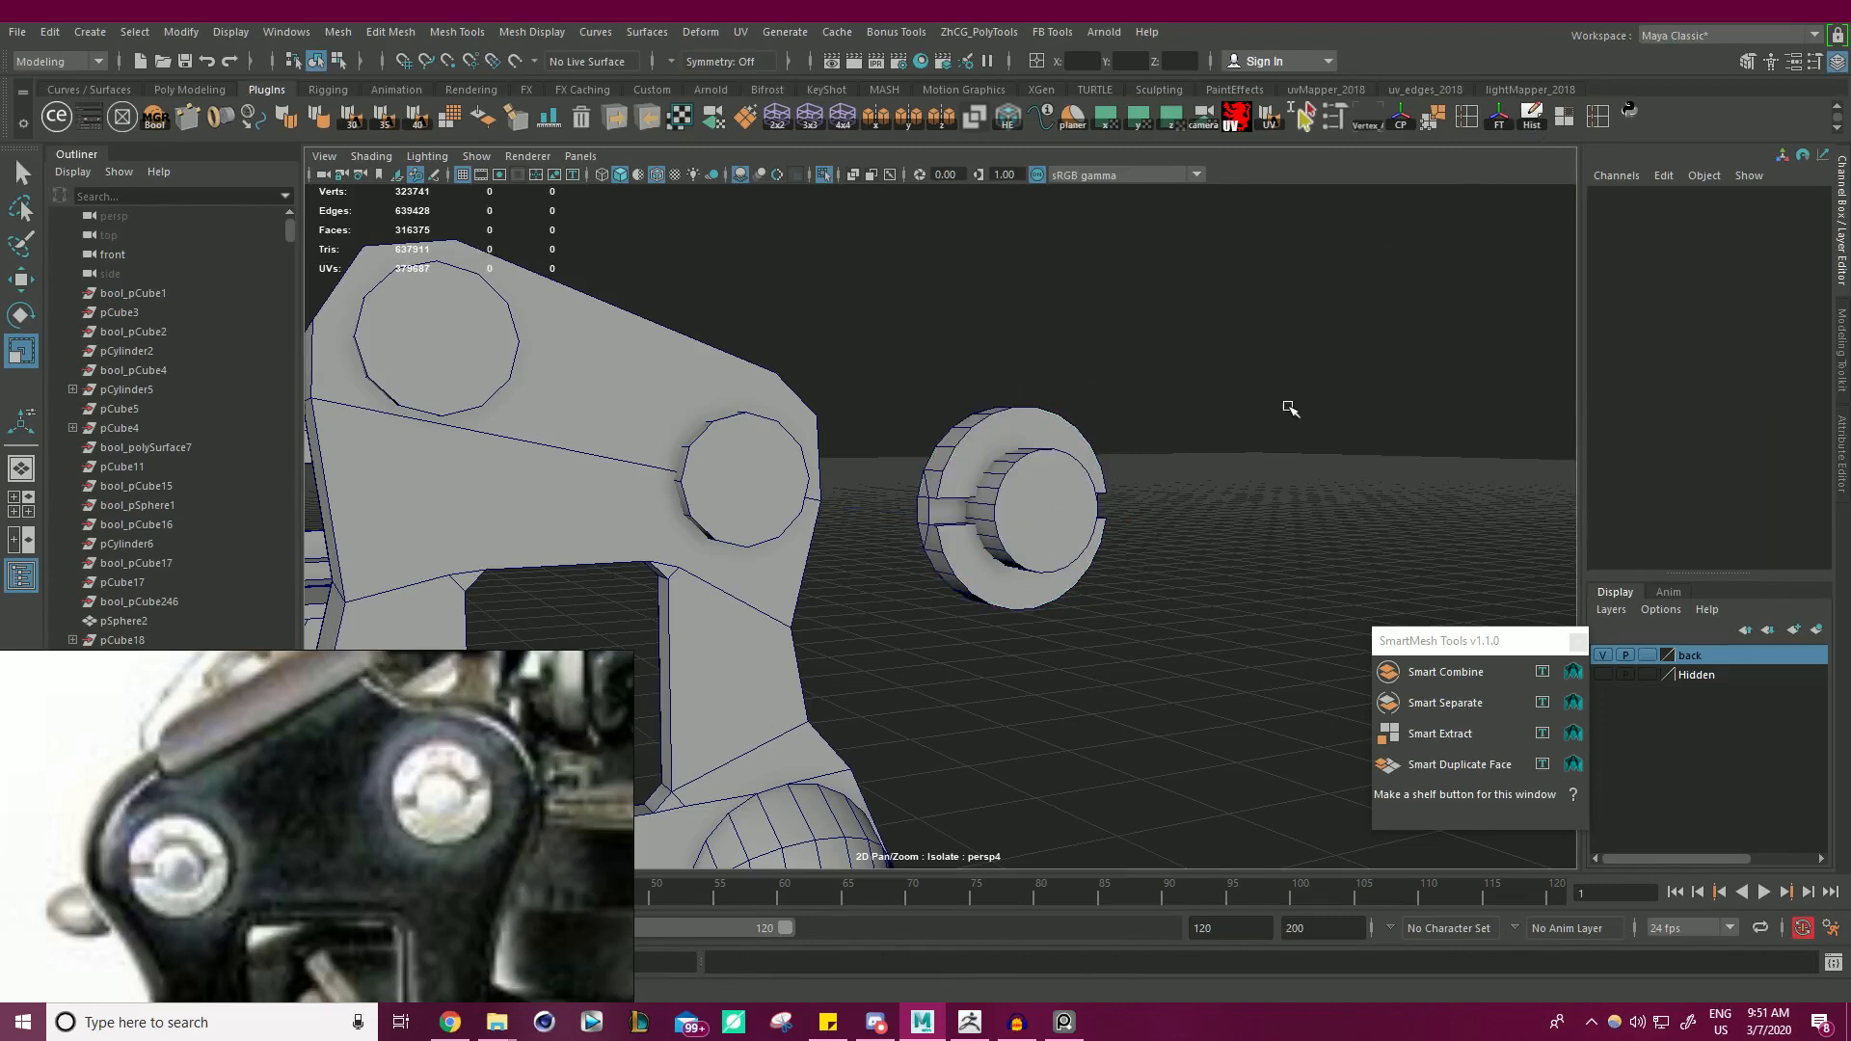
- Subtract the inner cylinder from the slotted disc with a new Difference operation in DcBoolManager
click(154, 121)
drag(1406, 395, 1378, 247)
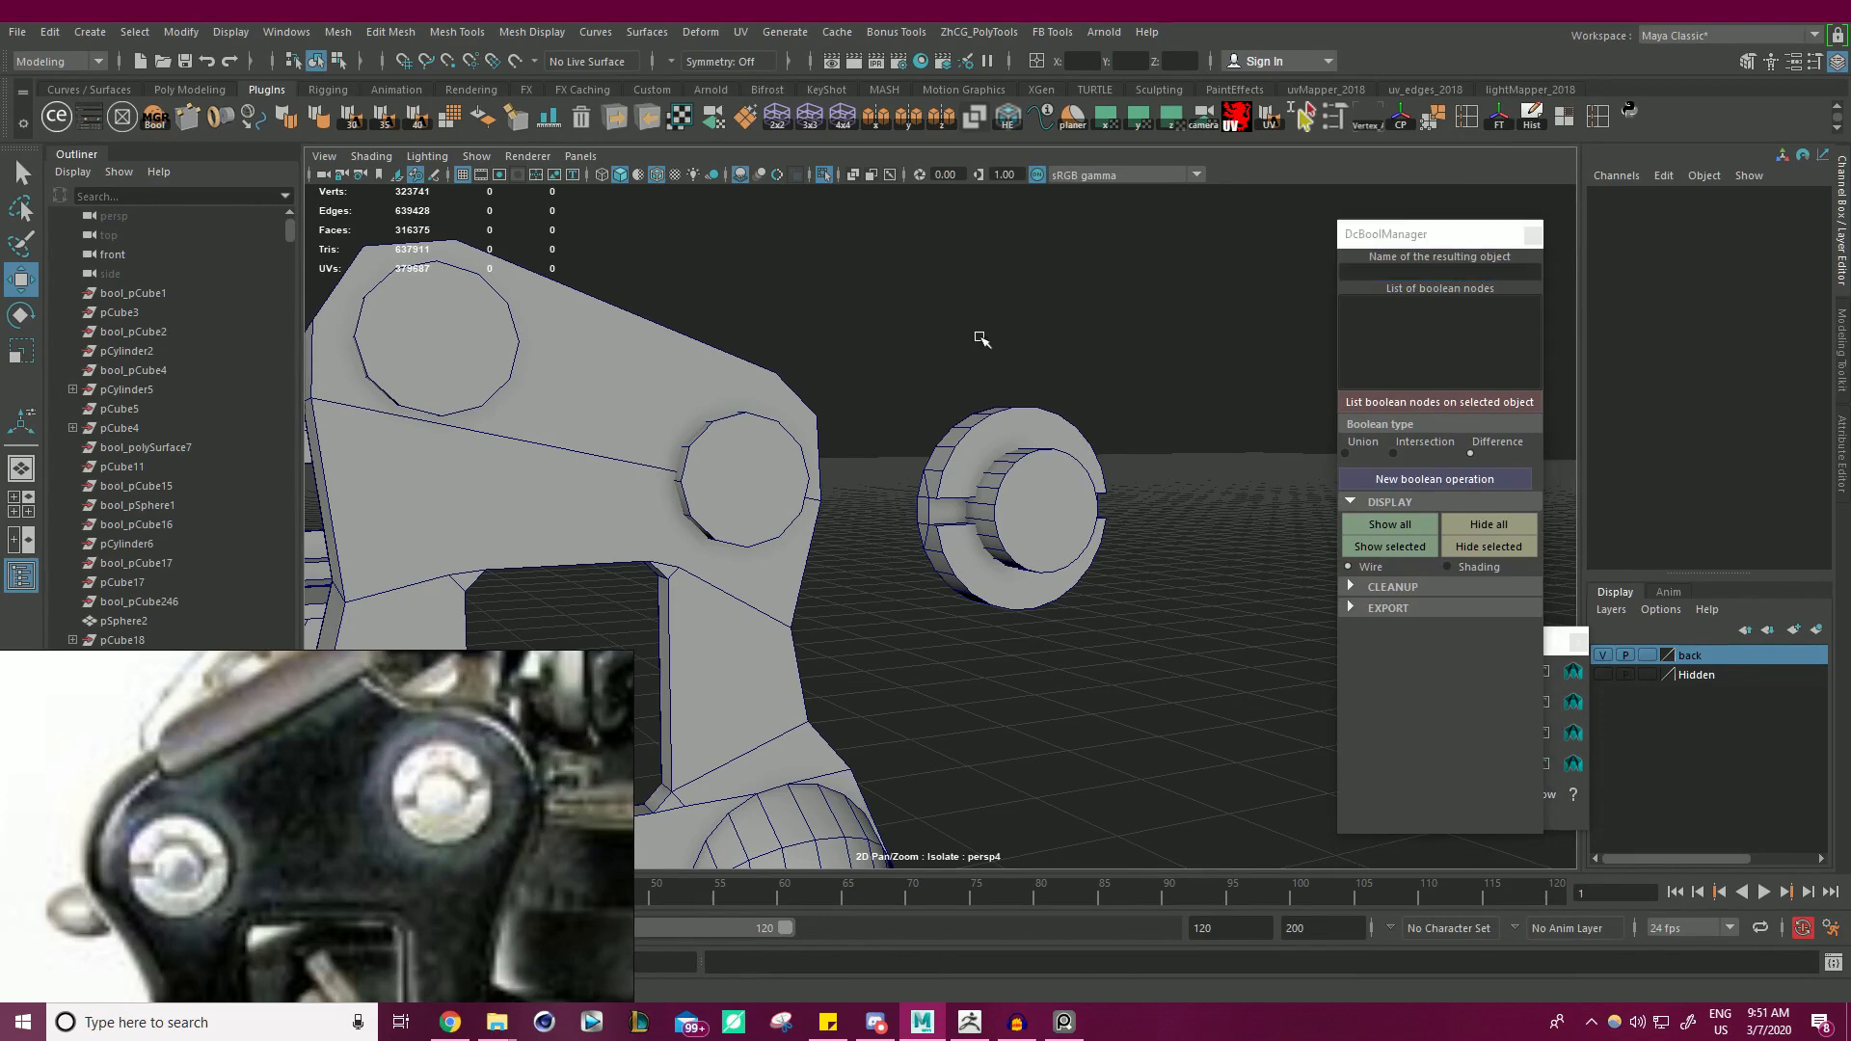
click(996, 453)
shift+click(1036, 550)
click(891, 309)
click(945, 538)
shift+click(1021, 553)
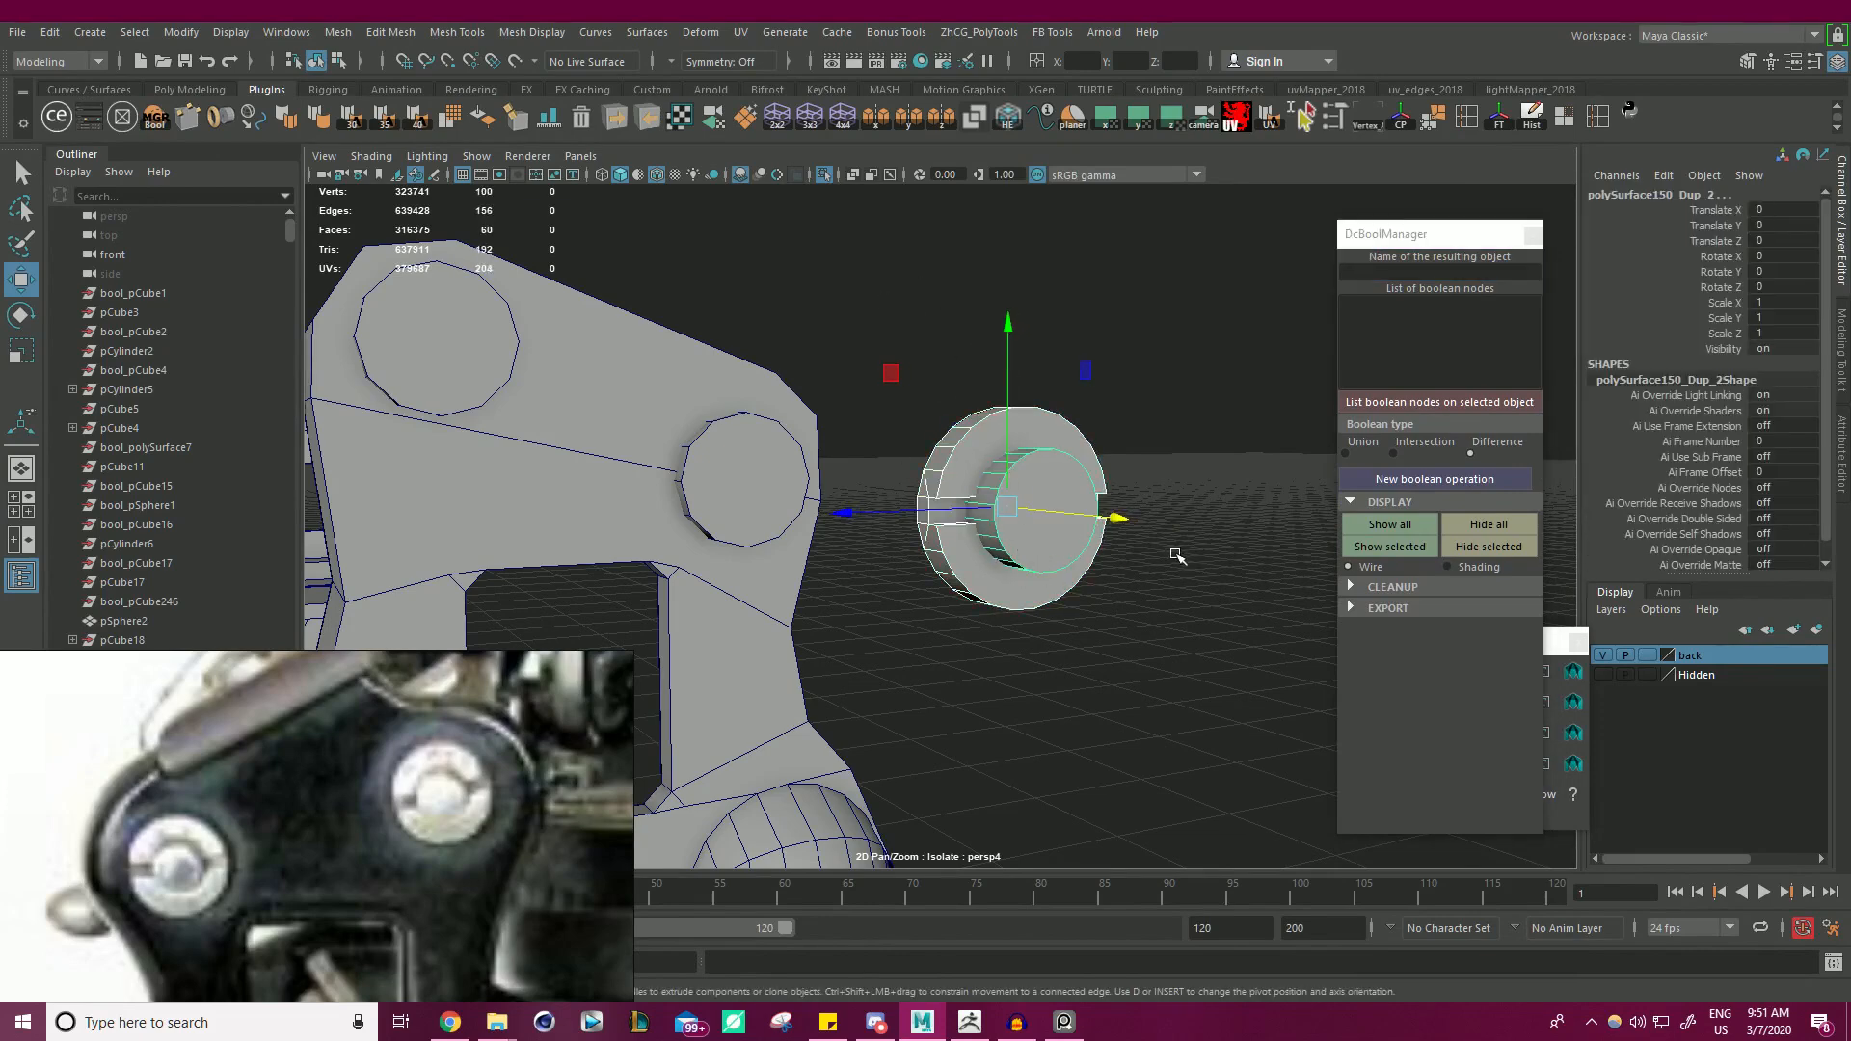
click(1400, 476)
click(1351, 587)
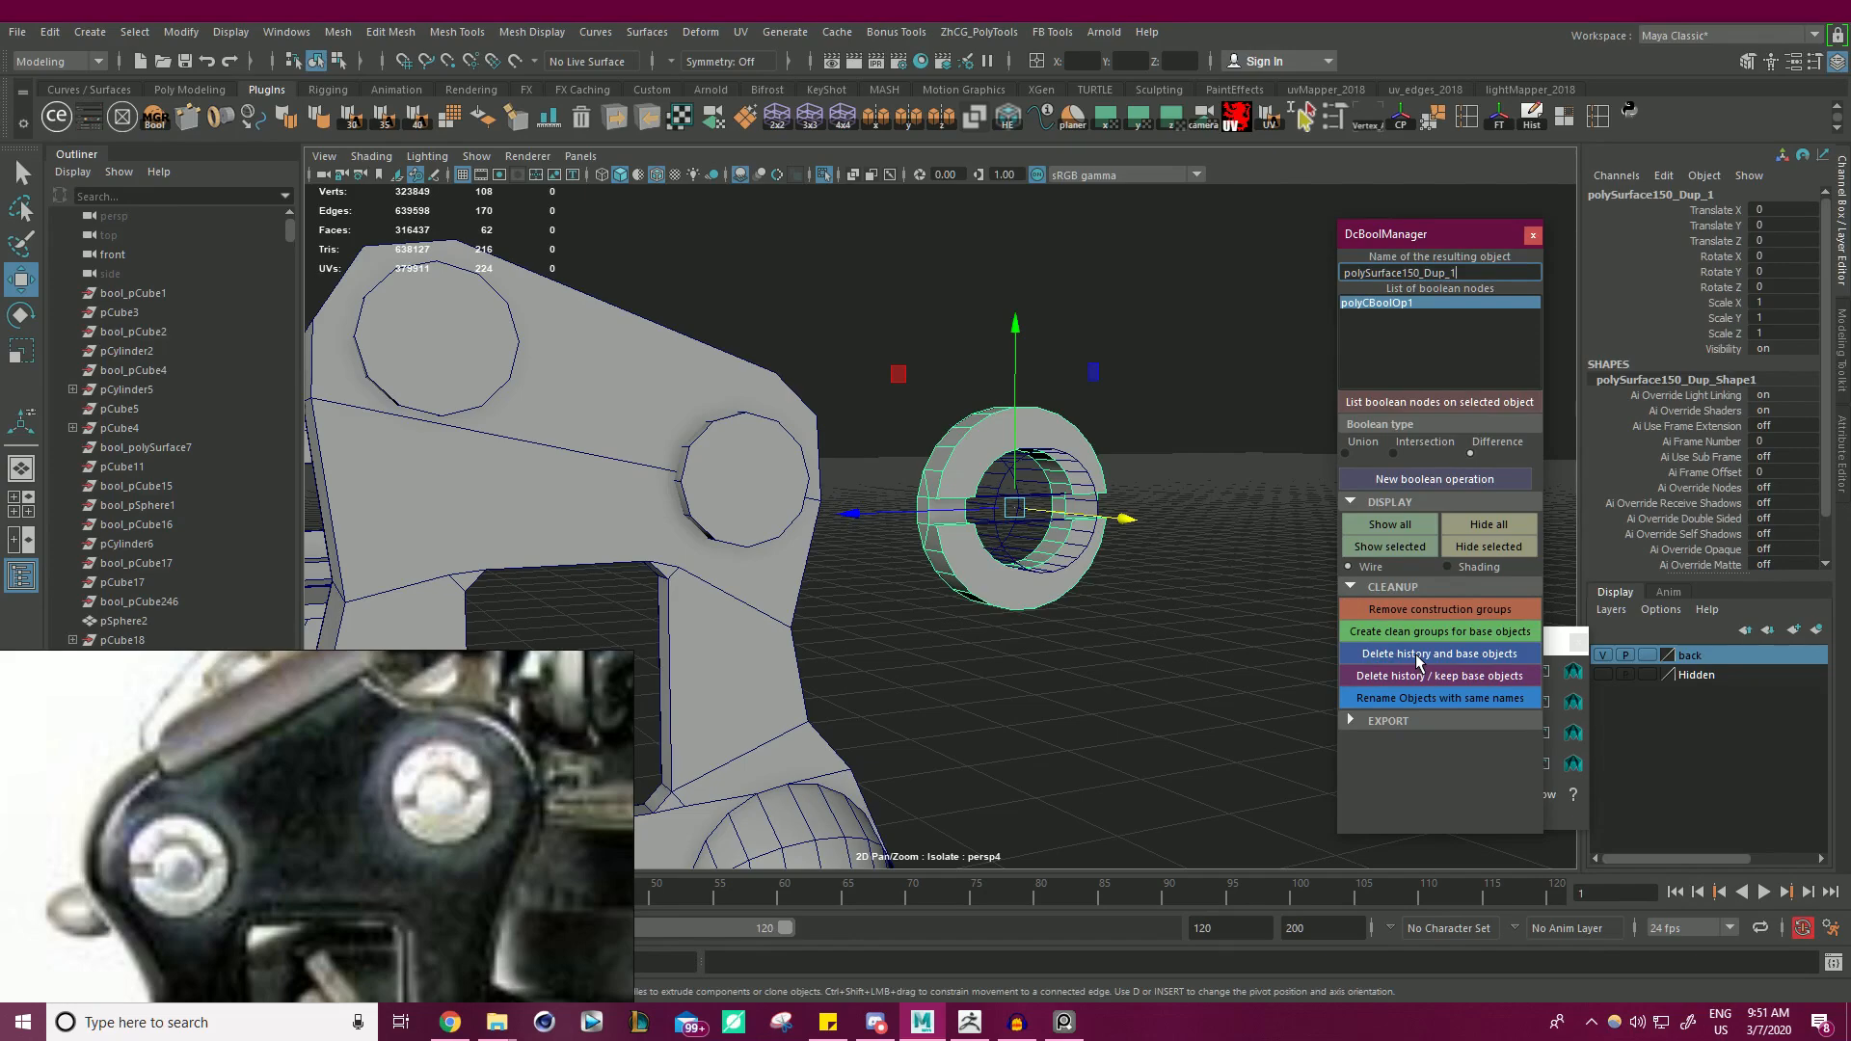
- Scale the boolean's cutting cylinder down in Y and Z to narrow the hole in the slotted ring
alt+drag(1149, 588, 1173, 548)
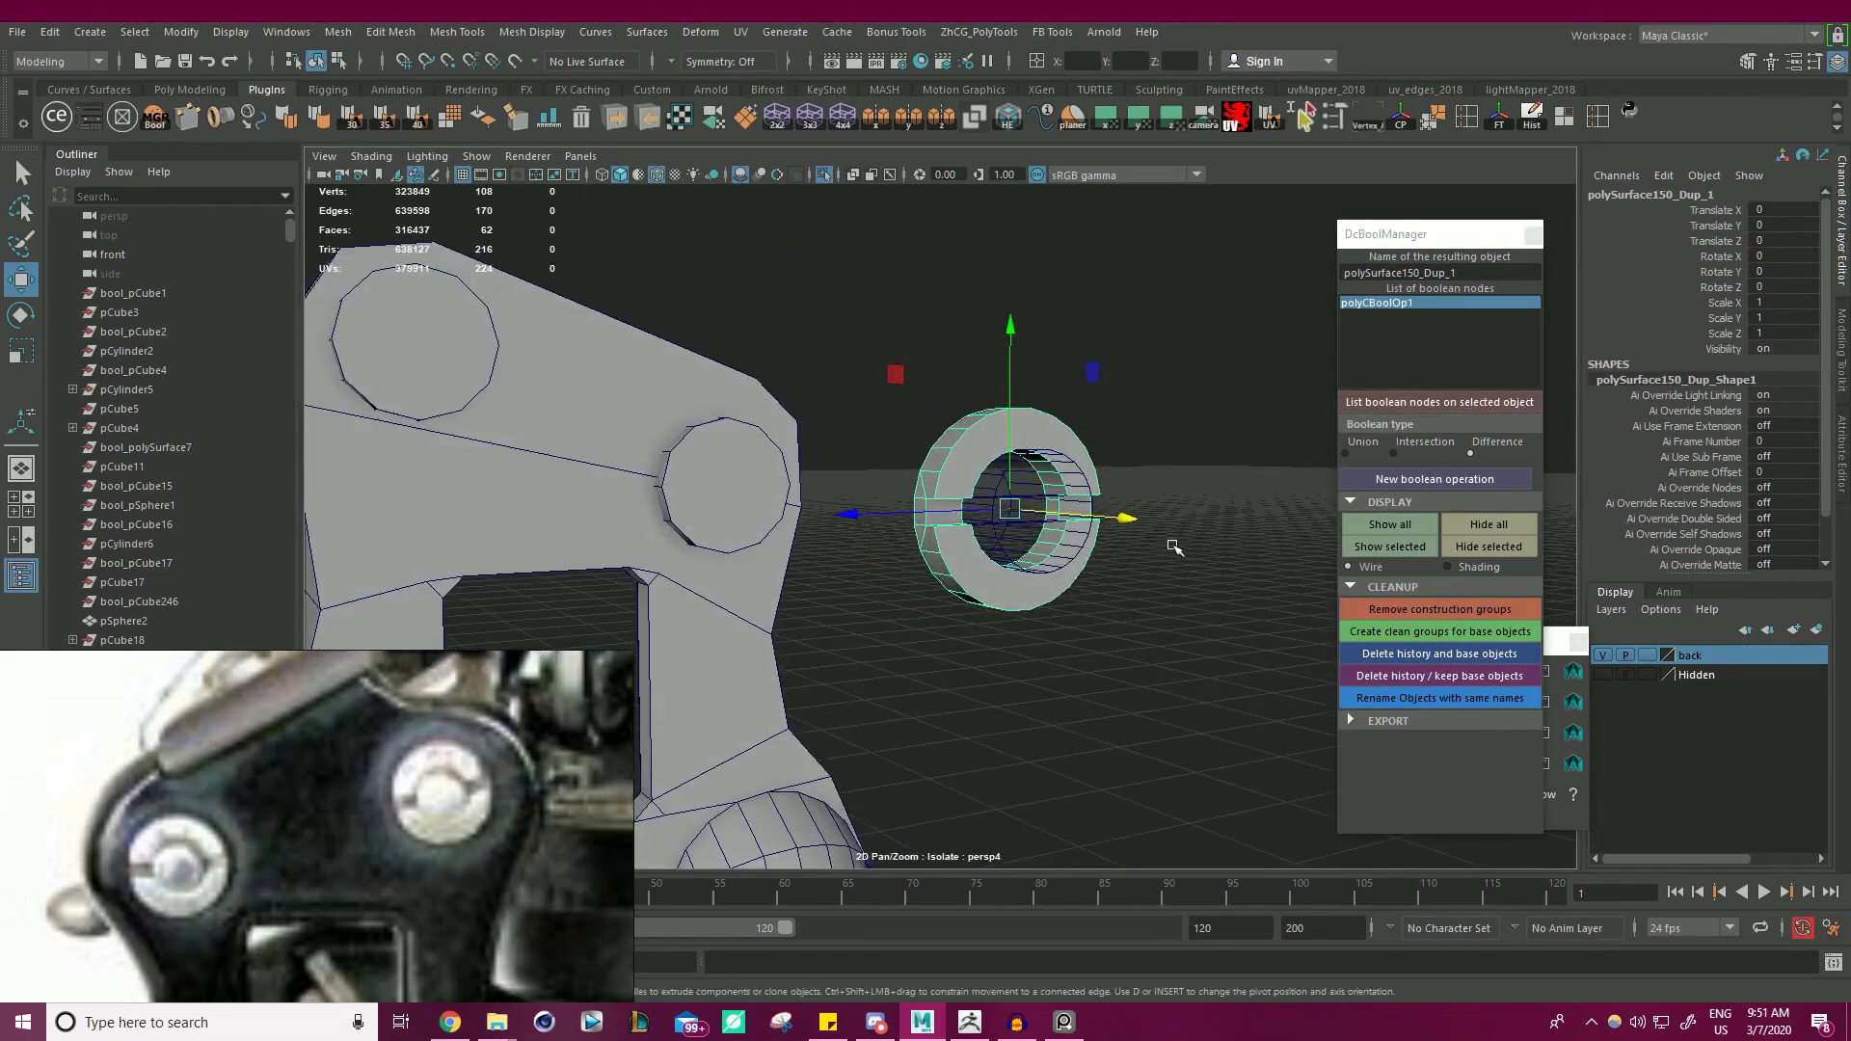
click(1173, 548)
click(1084, 484)
key(r)
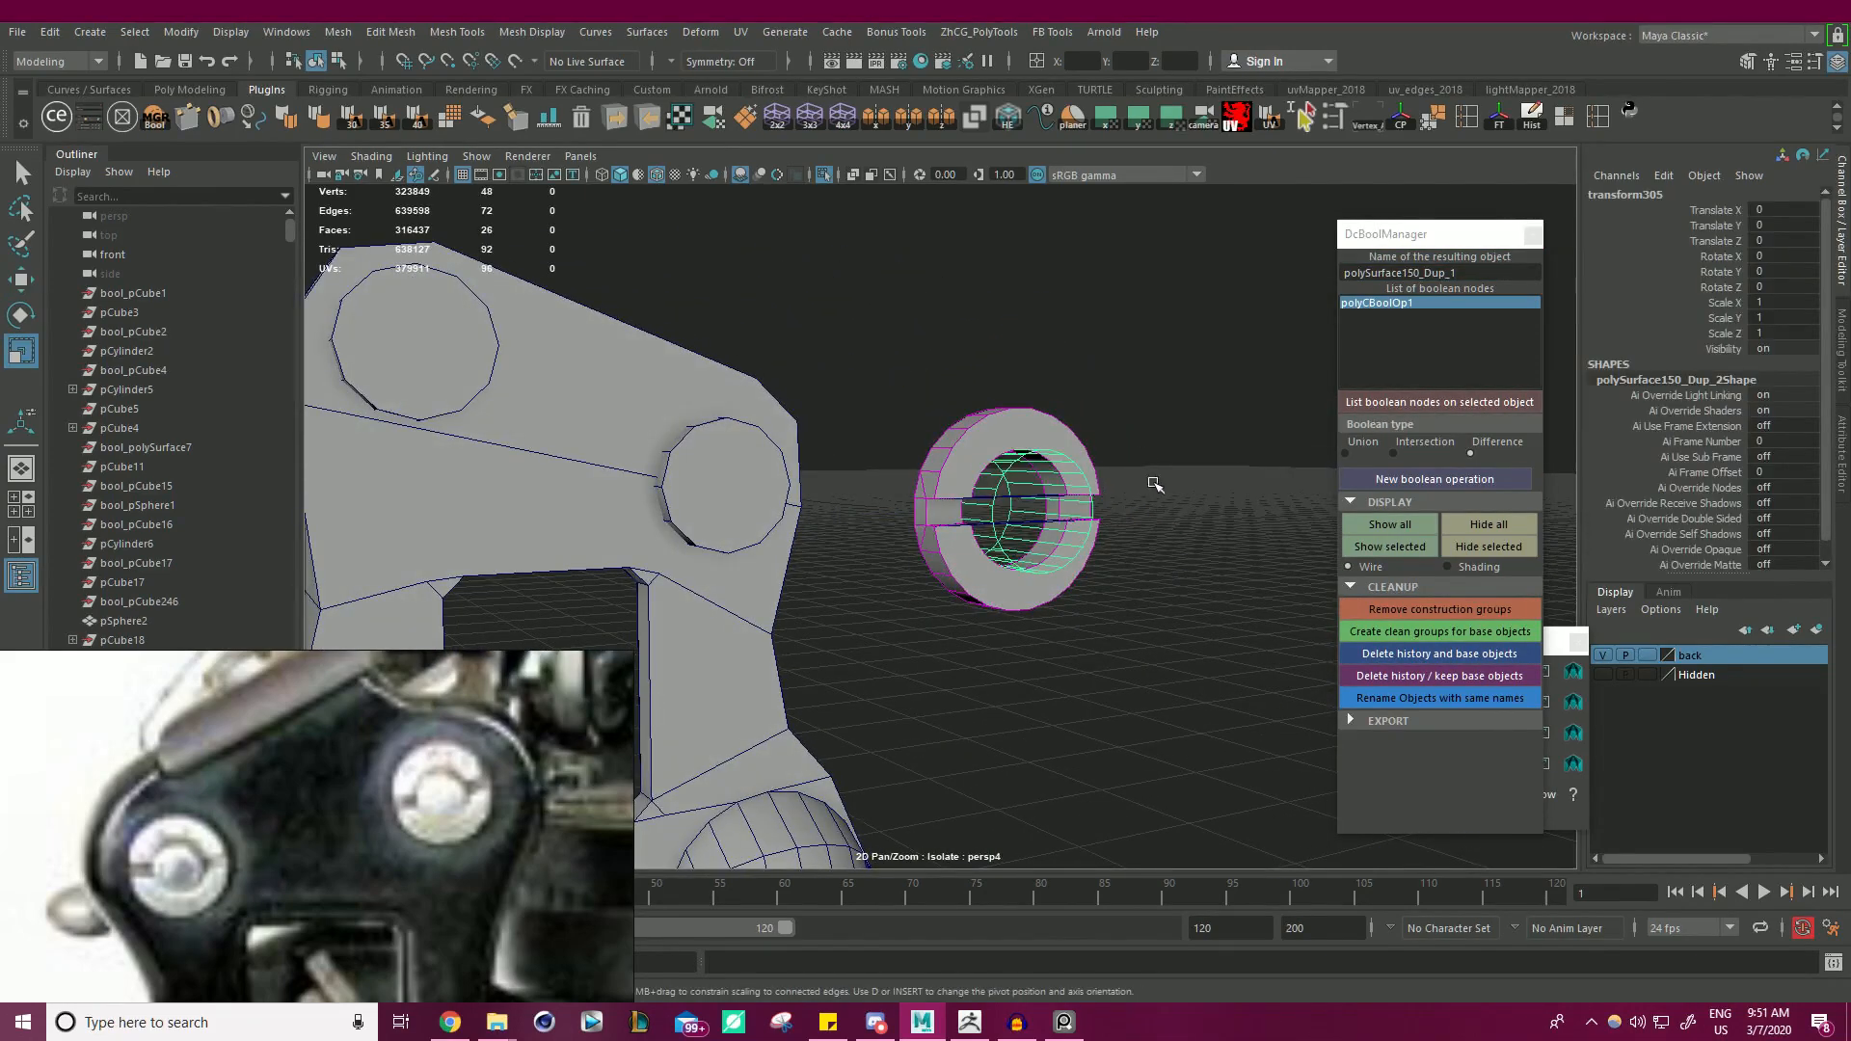
key(f)
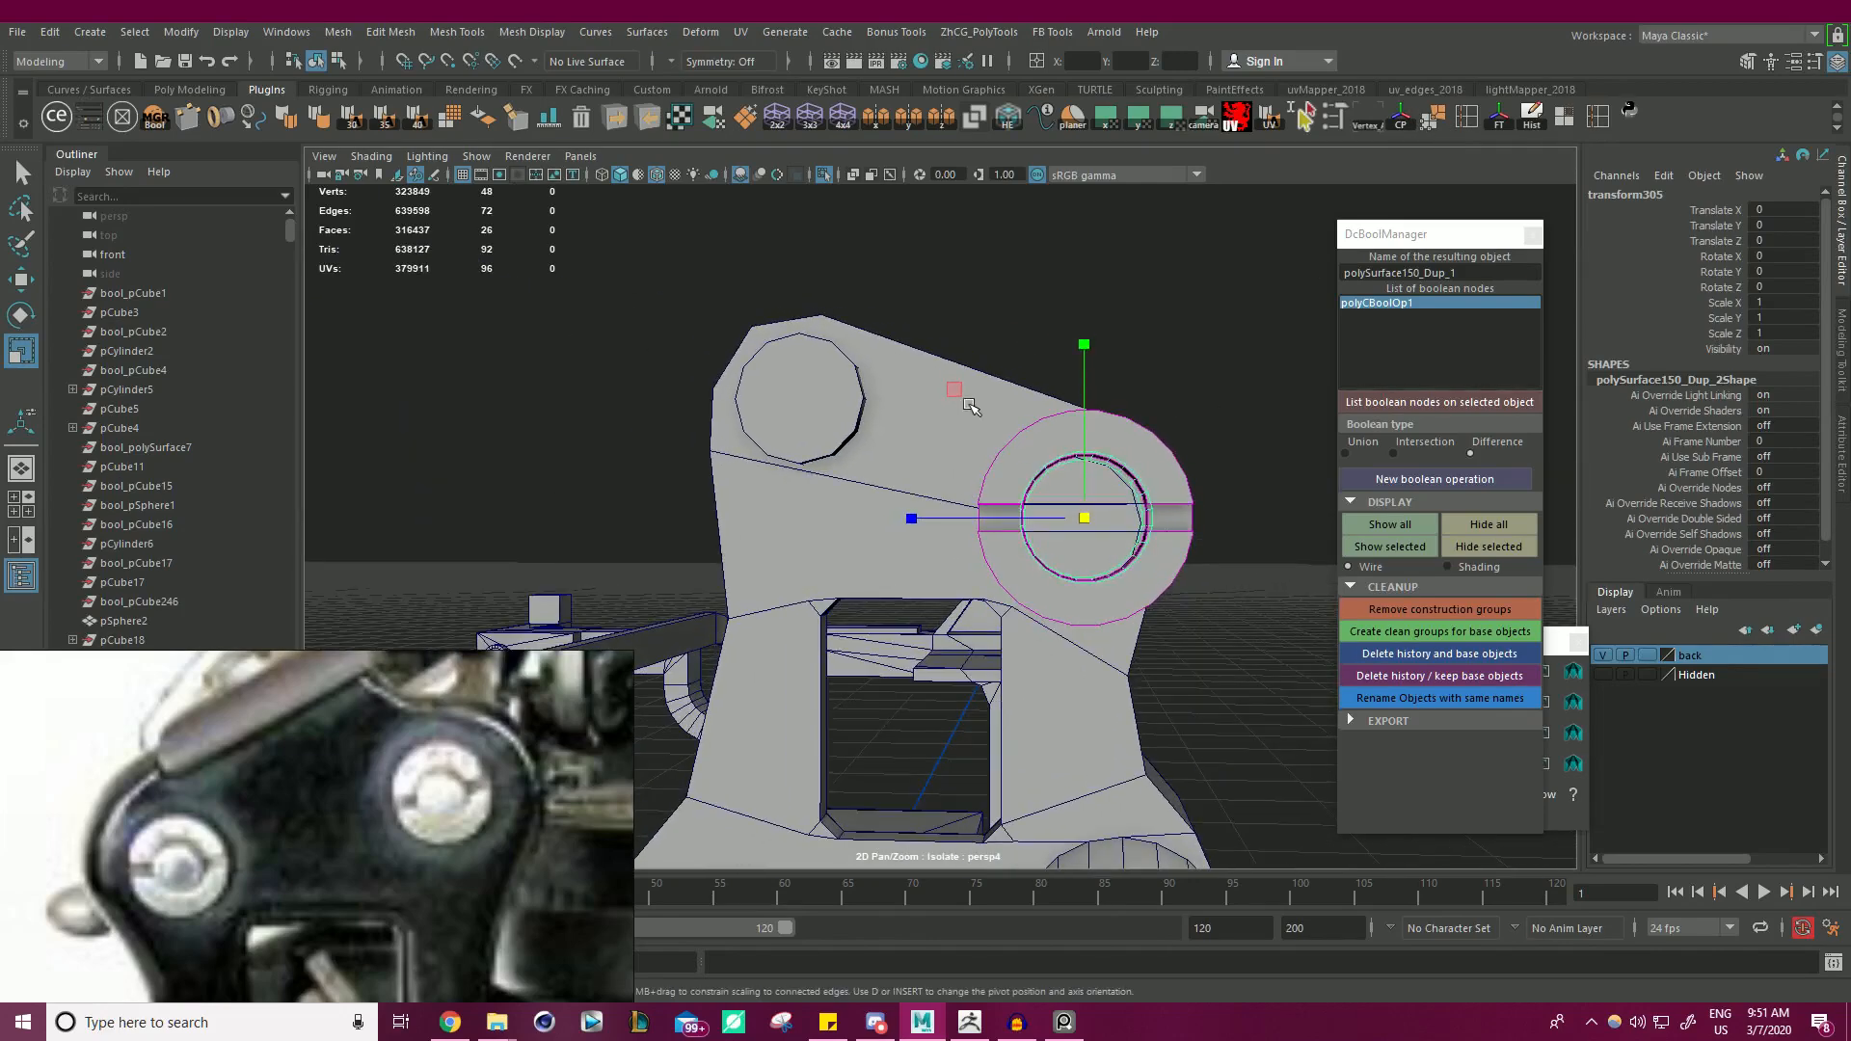
ctrl+drag(955, 390, 962, 398)
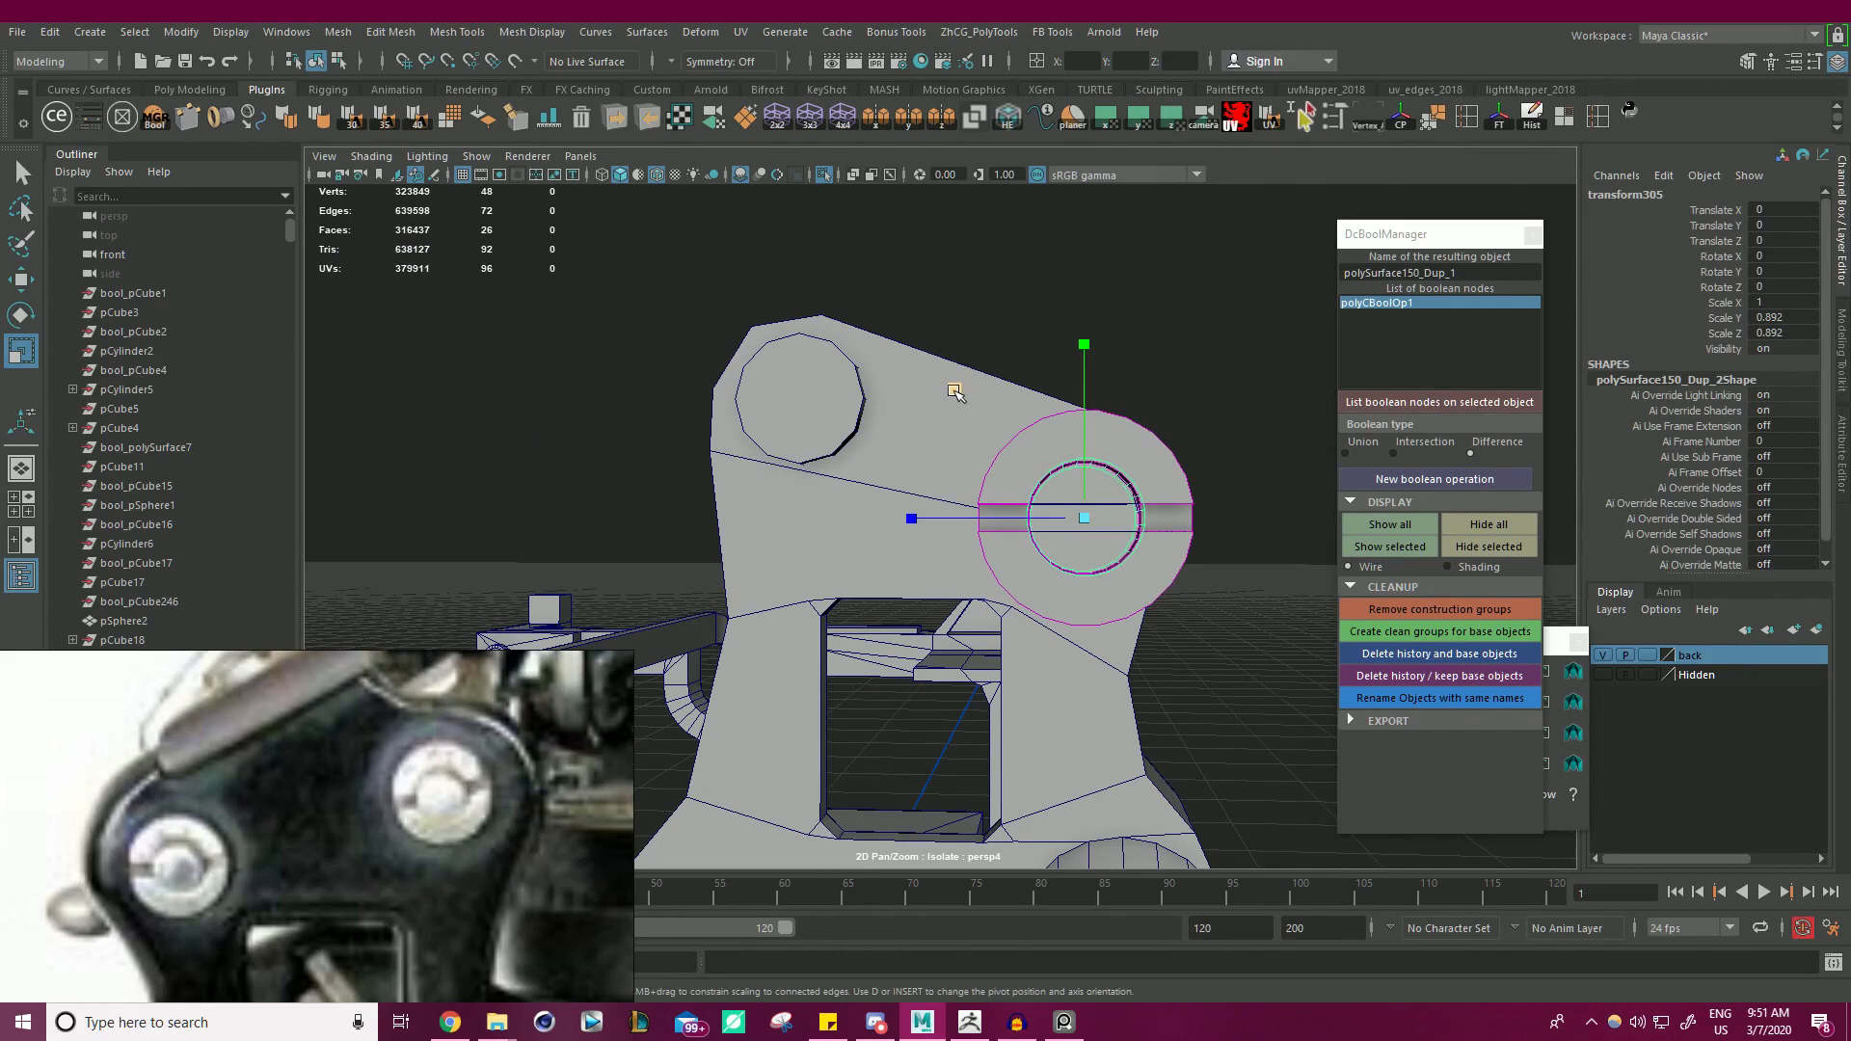
drag(954, 389, 1200, 472)
drag(896, 377, 898, 377)
- Delete the boolean's history and base objects, keeping only the slotted ring
click(1378, 656)
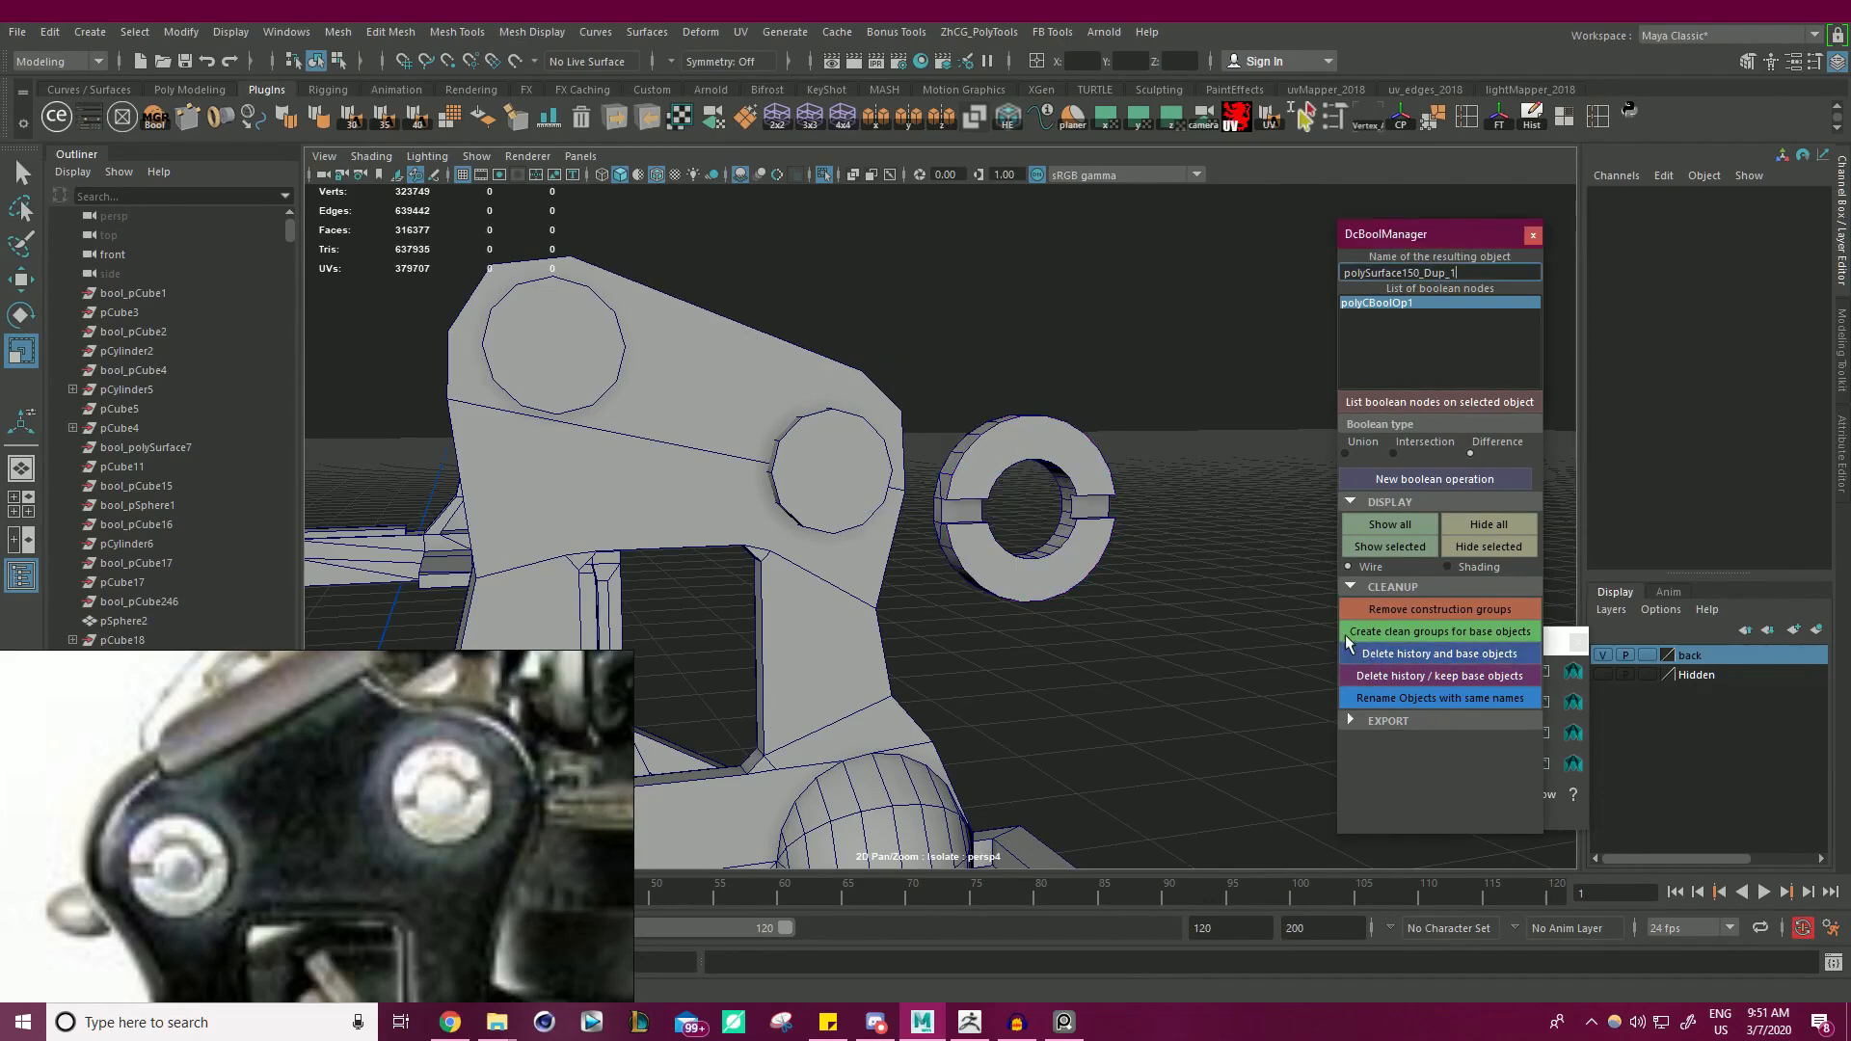
text(w)
alt+drag(1078, 444, 1063, 460)
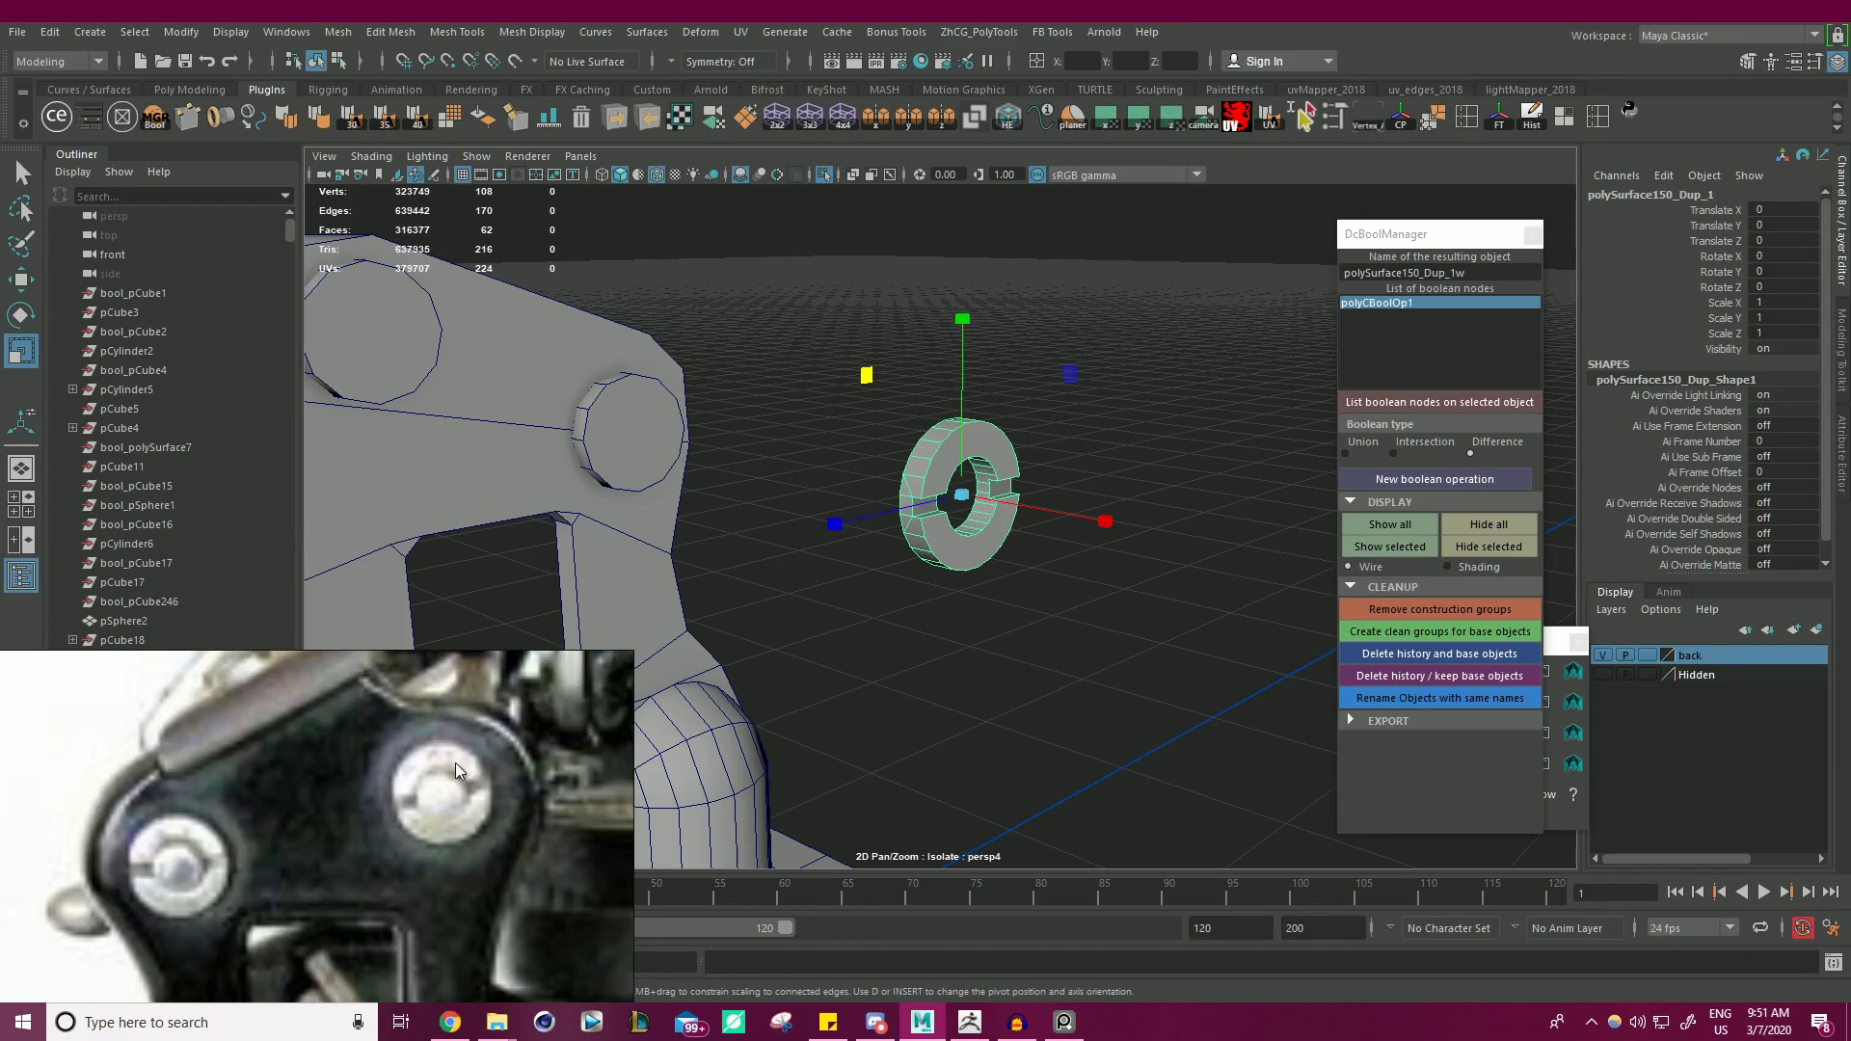
- Duplicate the faces of the frame's lower round cap again and move the centred copy in front of the slotted ring to Translate X 5.961
click(627, 426)
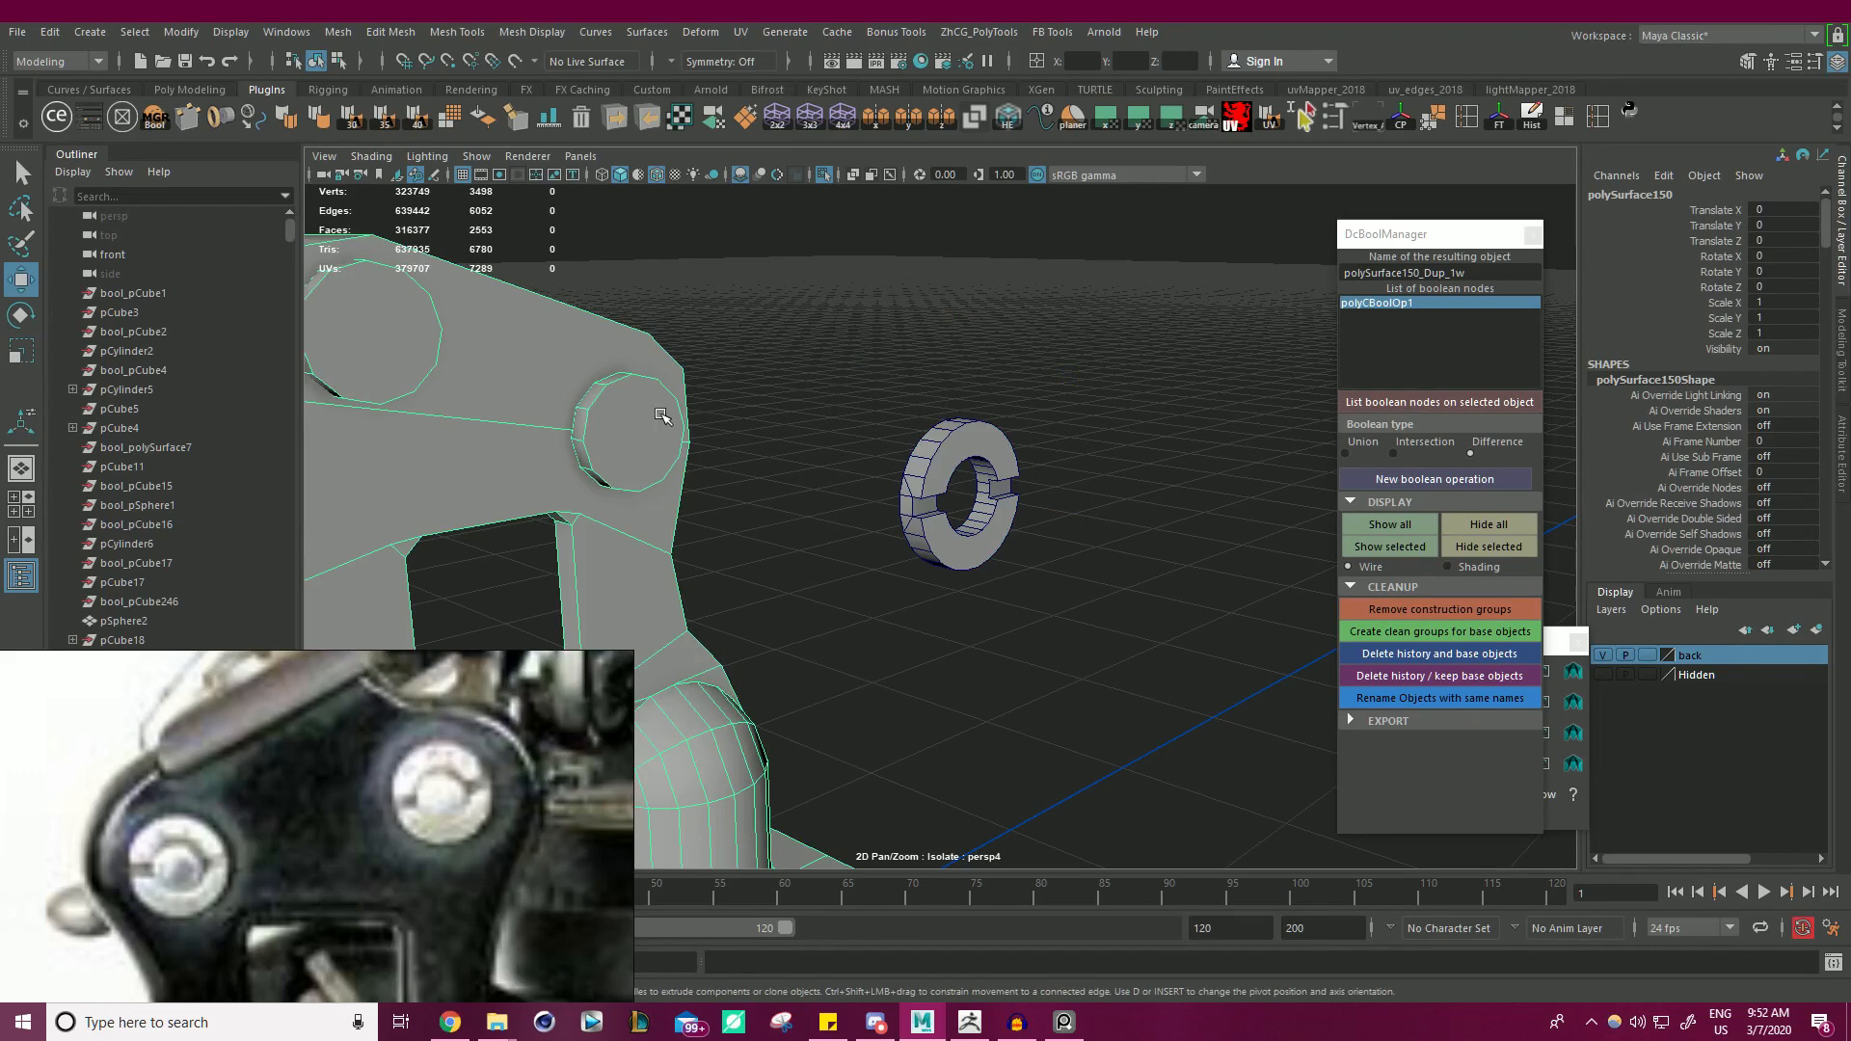
right_click(654, 411)
click(658, 446)
drag(1403, 253, 1211, 272)
click(1393, 764)
alt+drag(839, 493, 926, 501)
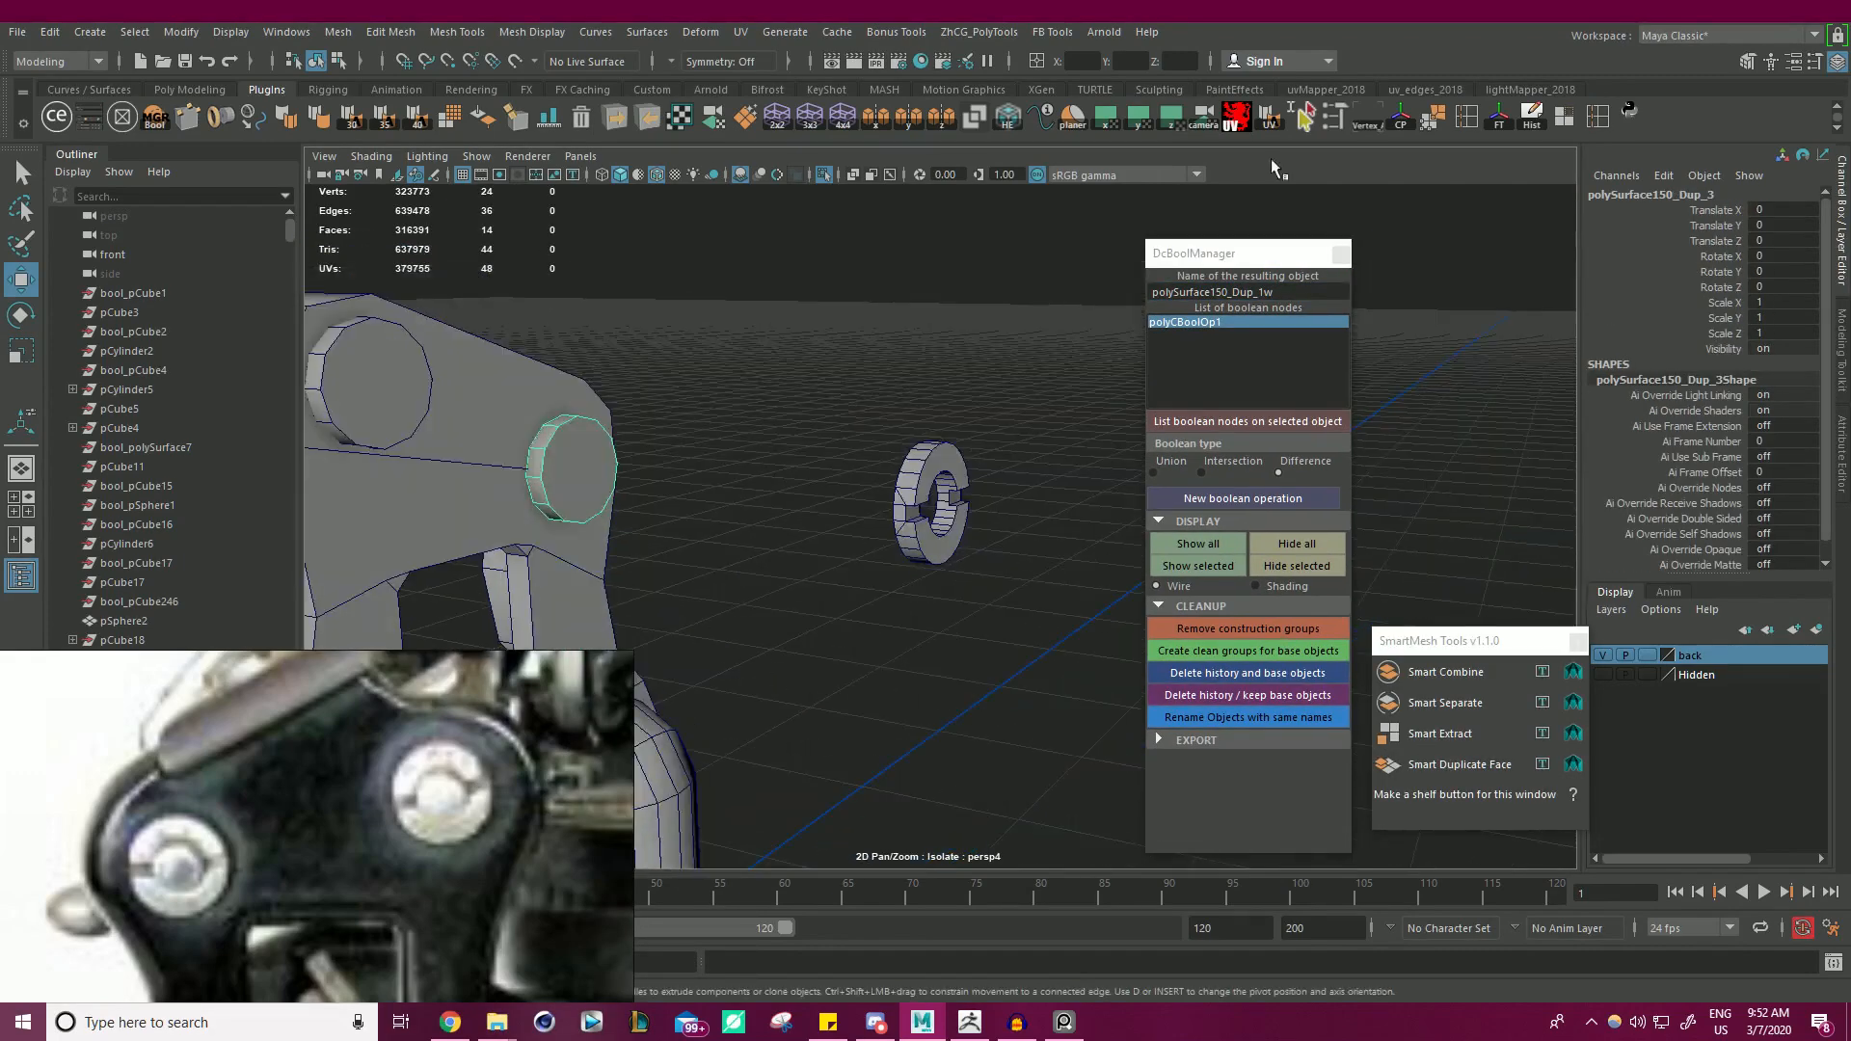
drag(714, 482, 1126, 555)
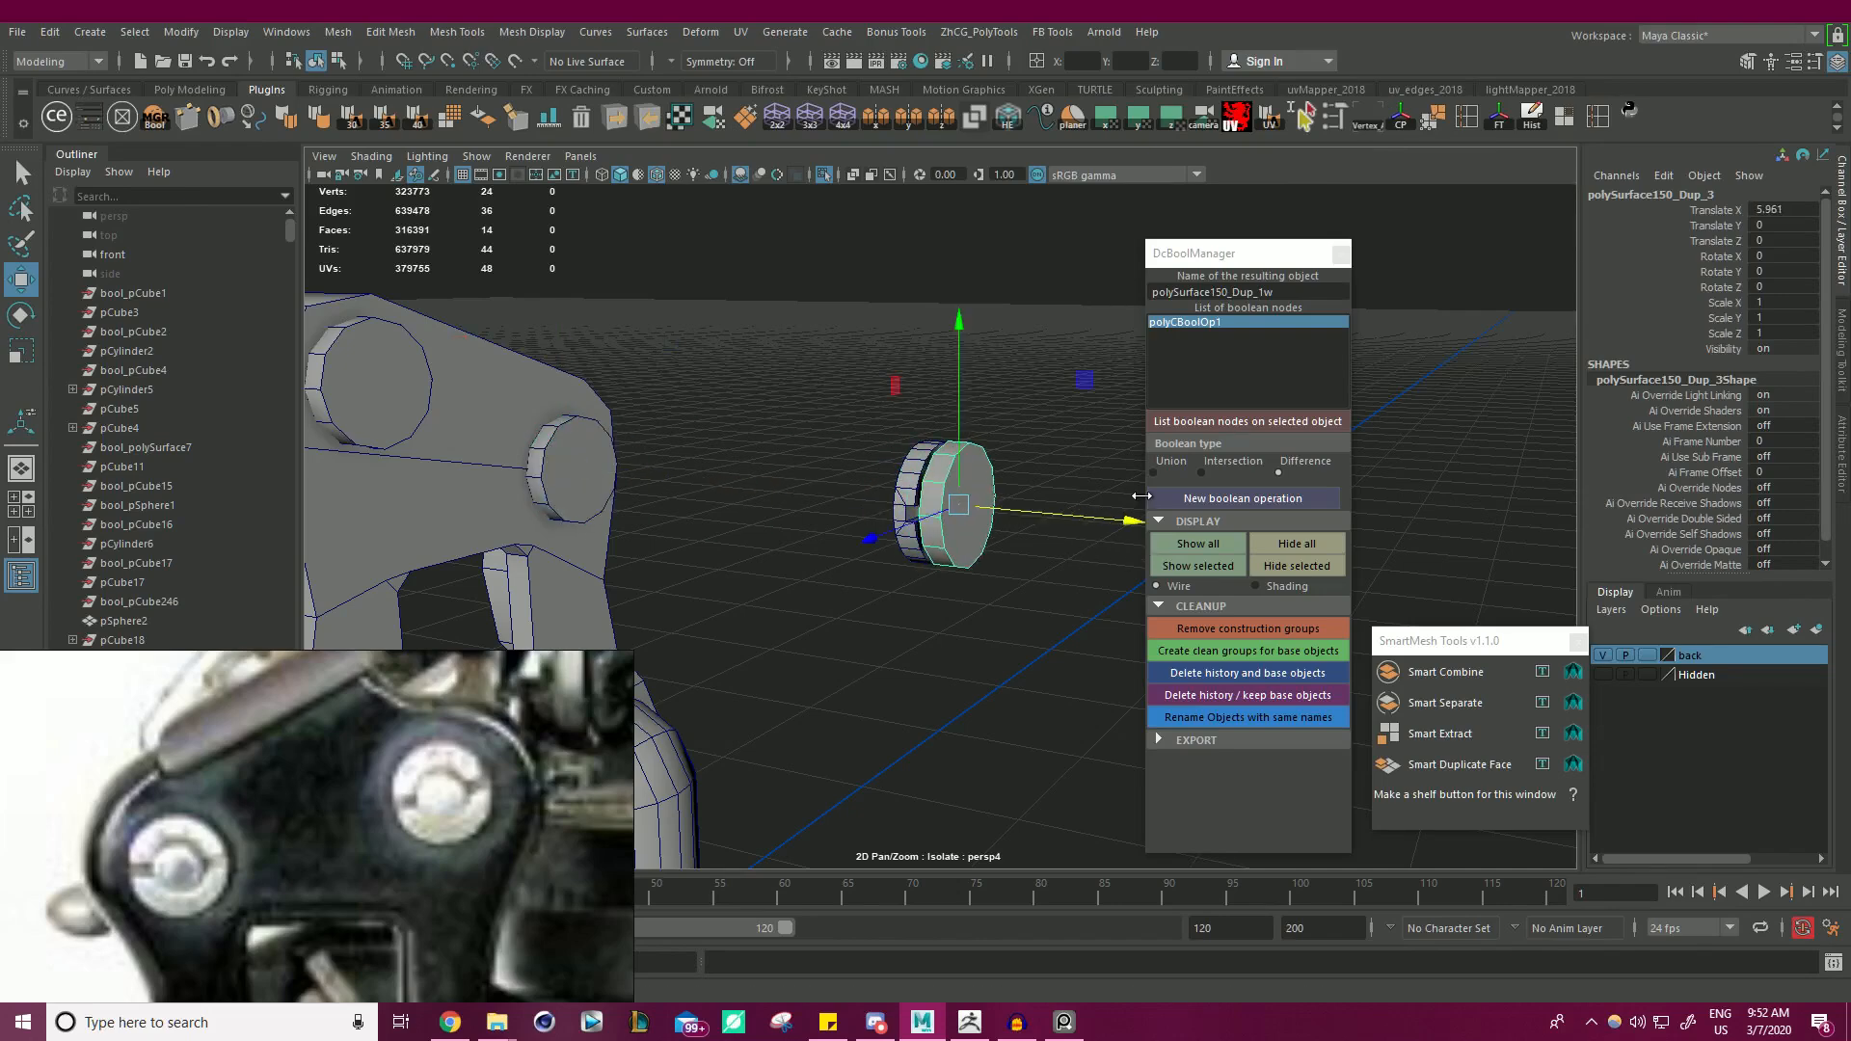
- Bevel all the side edges of the copied disc in front of the slotted ring to double its side segments
key(f)
scroll(816, 453, down, 3)
right_drag(916, 441, 1087, 333)
click(967, 557)
click(900, 391)
shift+double_click(857, 465)
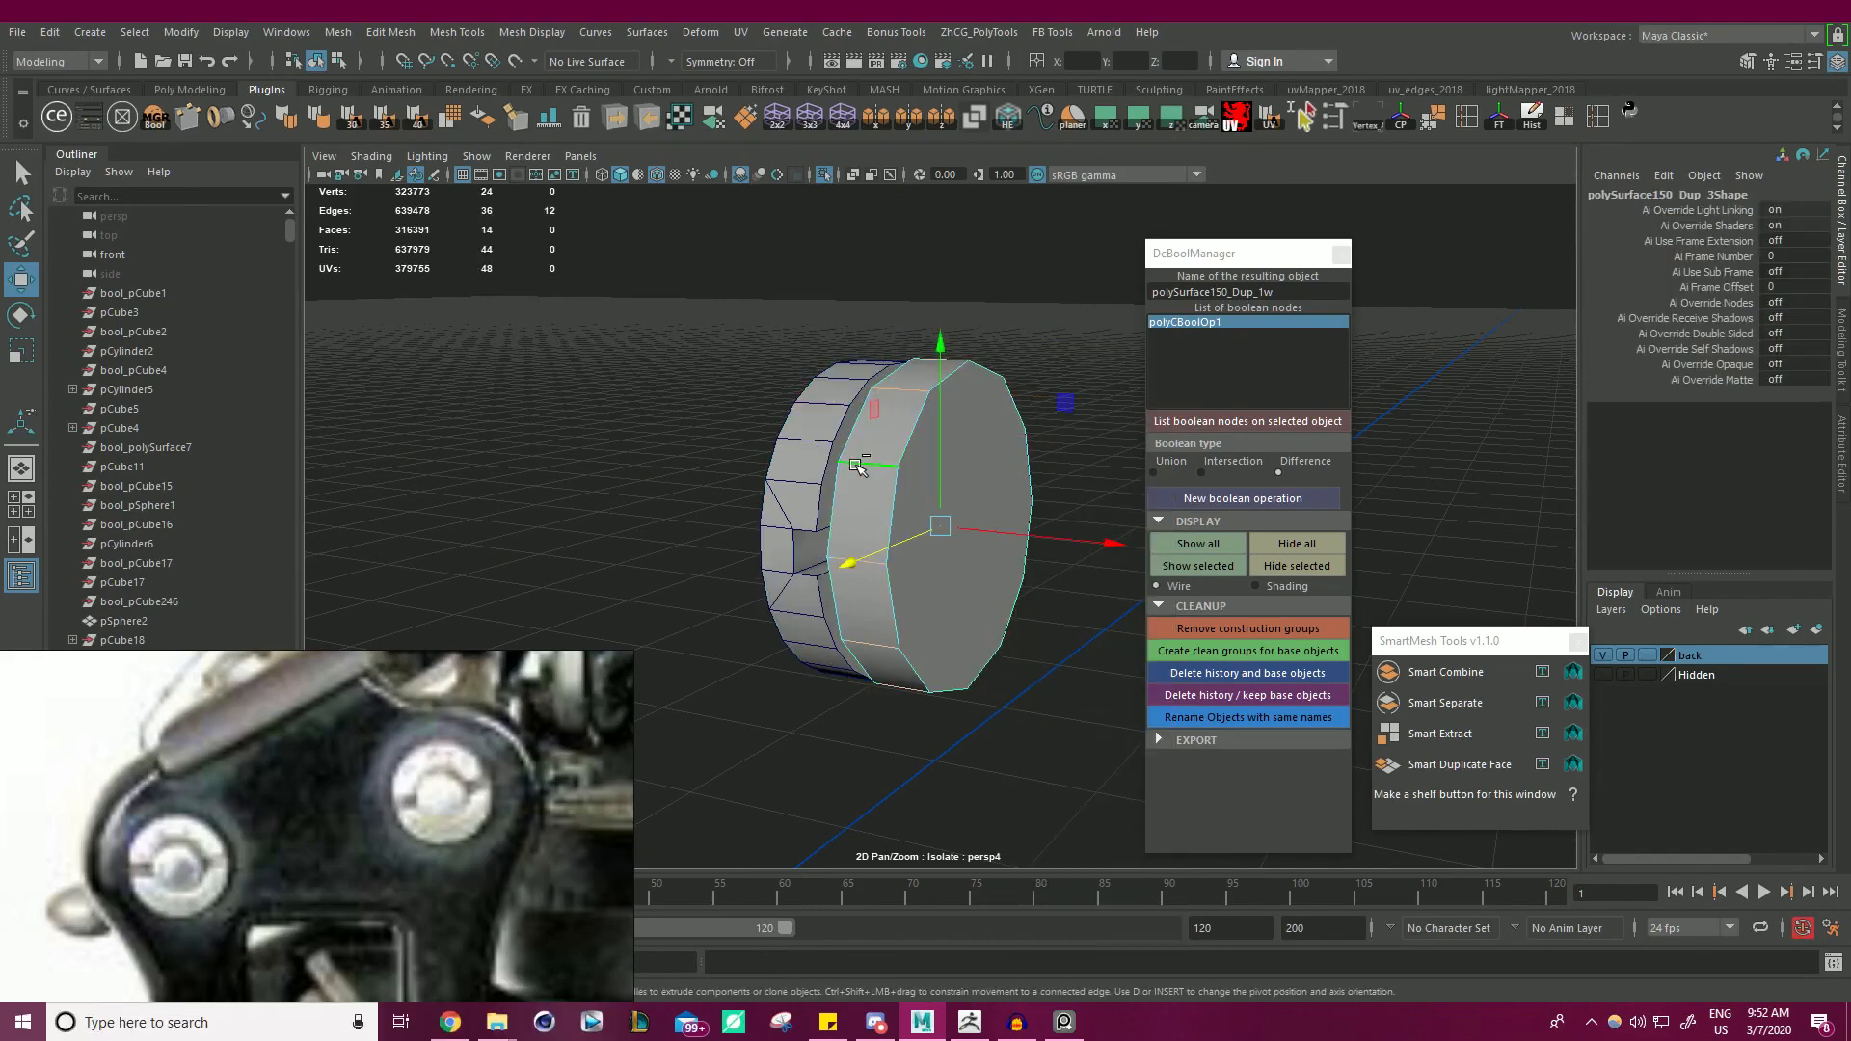
key(ctrl+b)
right_drag(925, 431, 1012, 401)
- Scale the disc uniformly to 0.52 and move it back into the slotted ring's hole at Translate X 5.678
key(q)
click(946, 463)
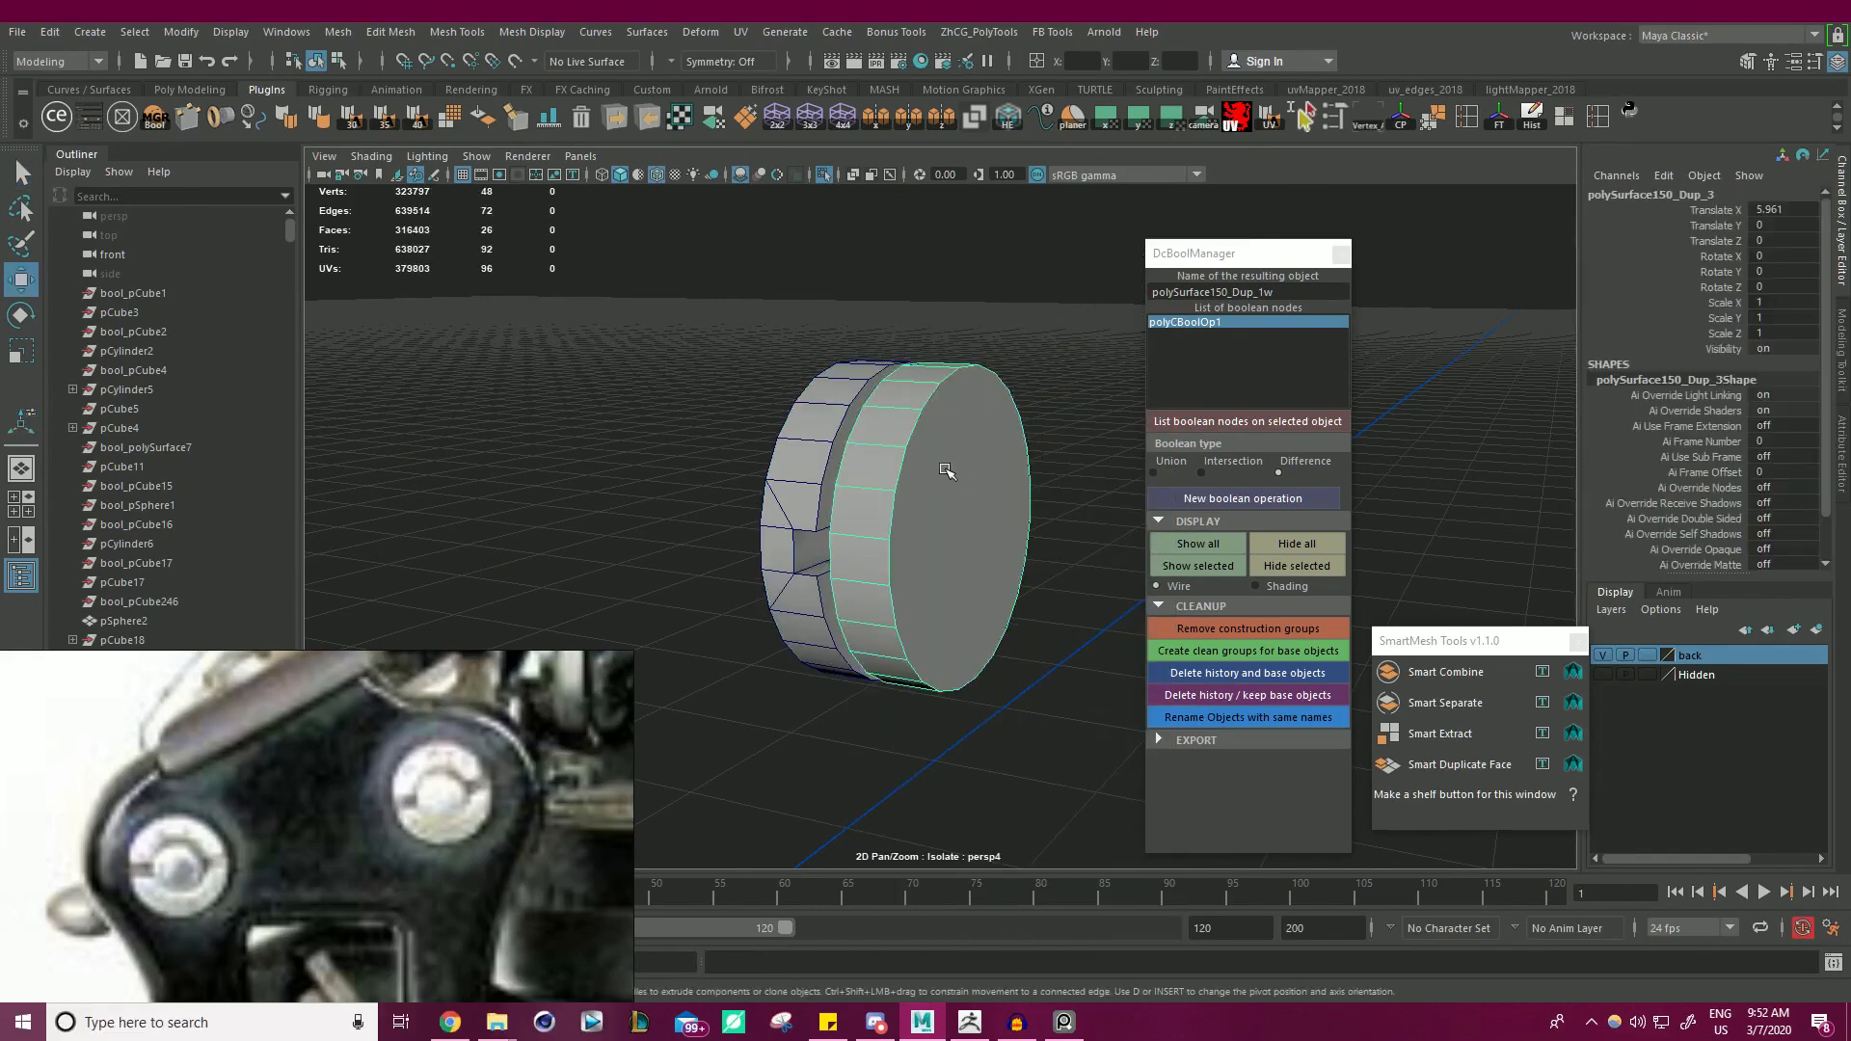
key(r)
drag(961, 525, 833, 585)
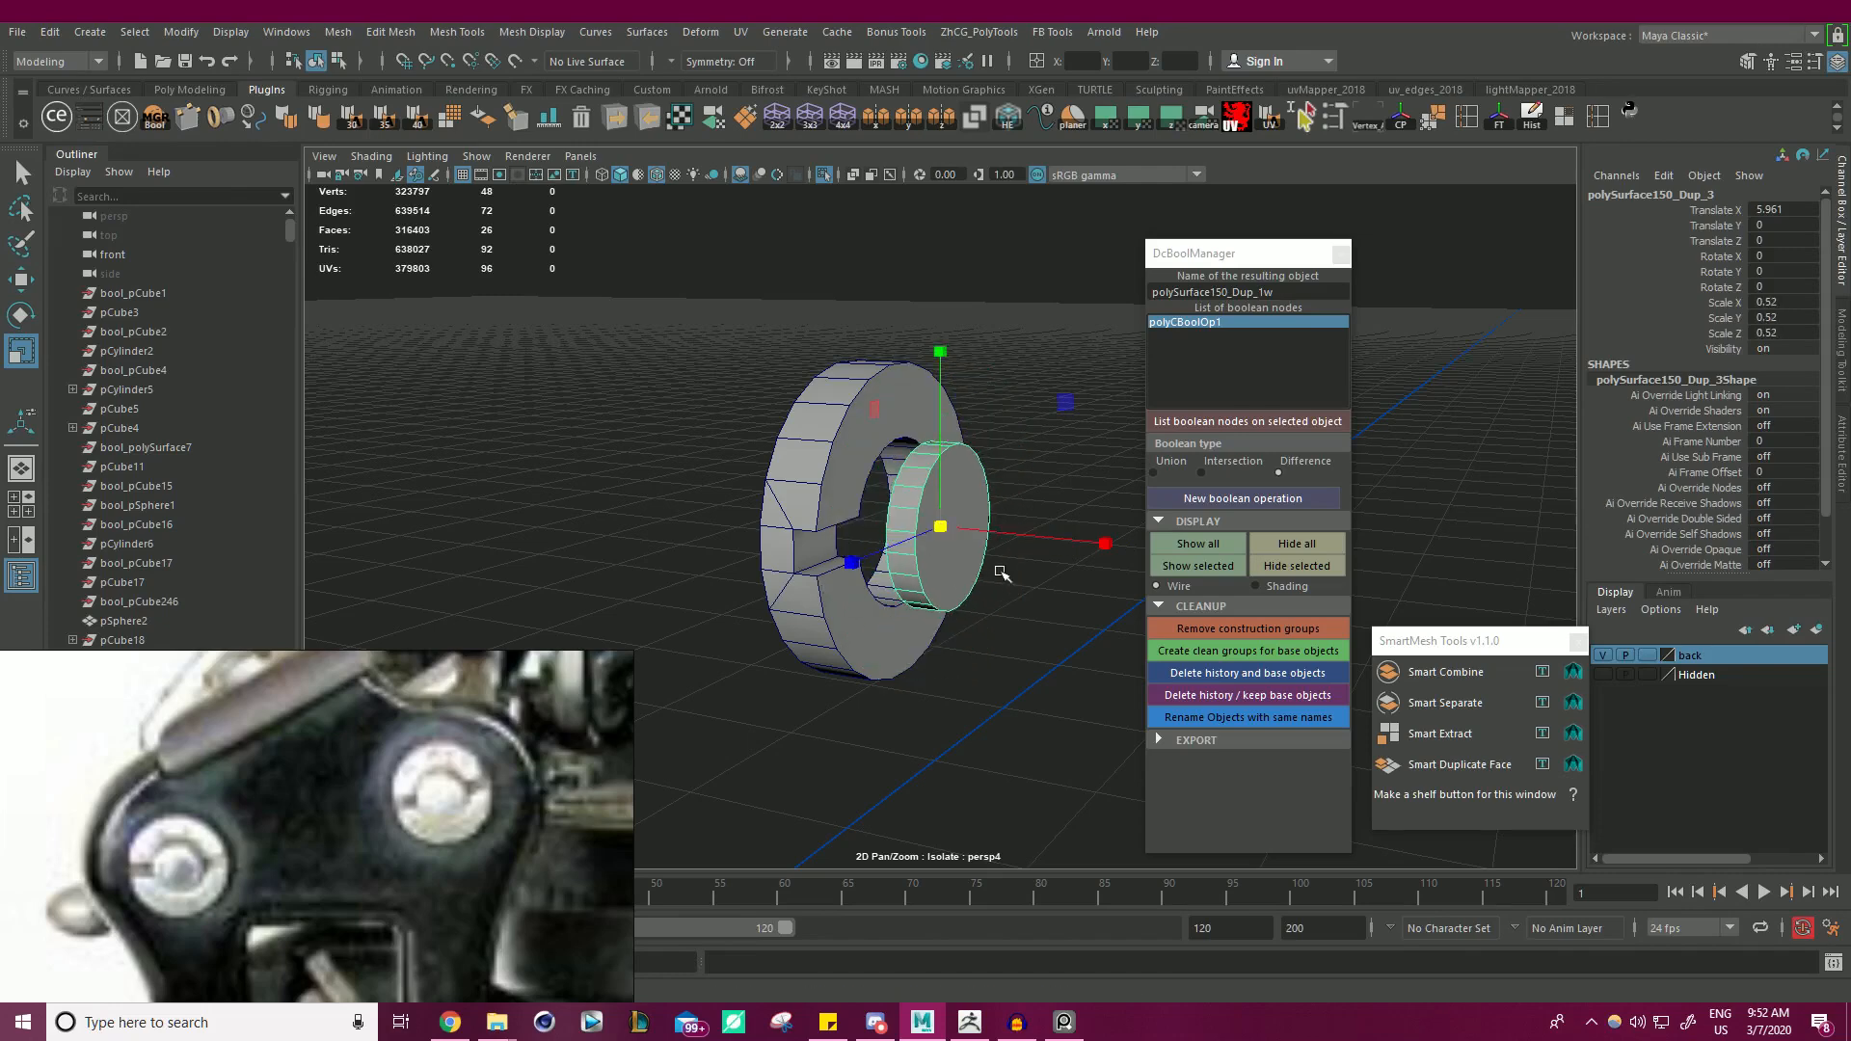
key(w)
drag(1104, 541, 1048, 553)
key(f)
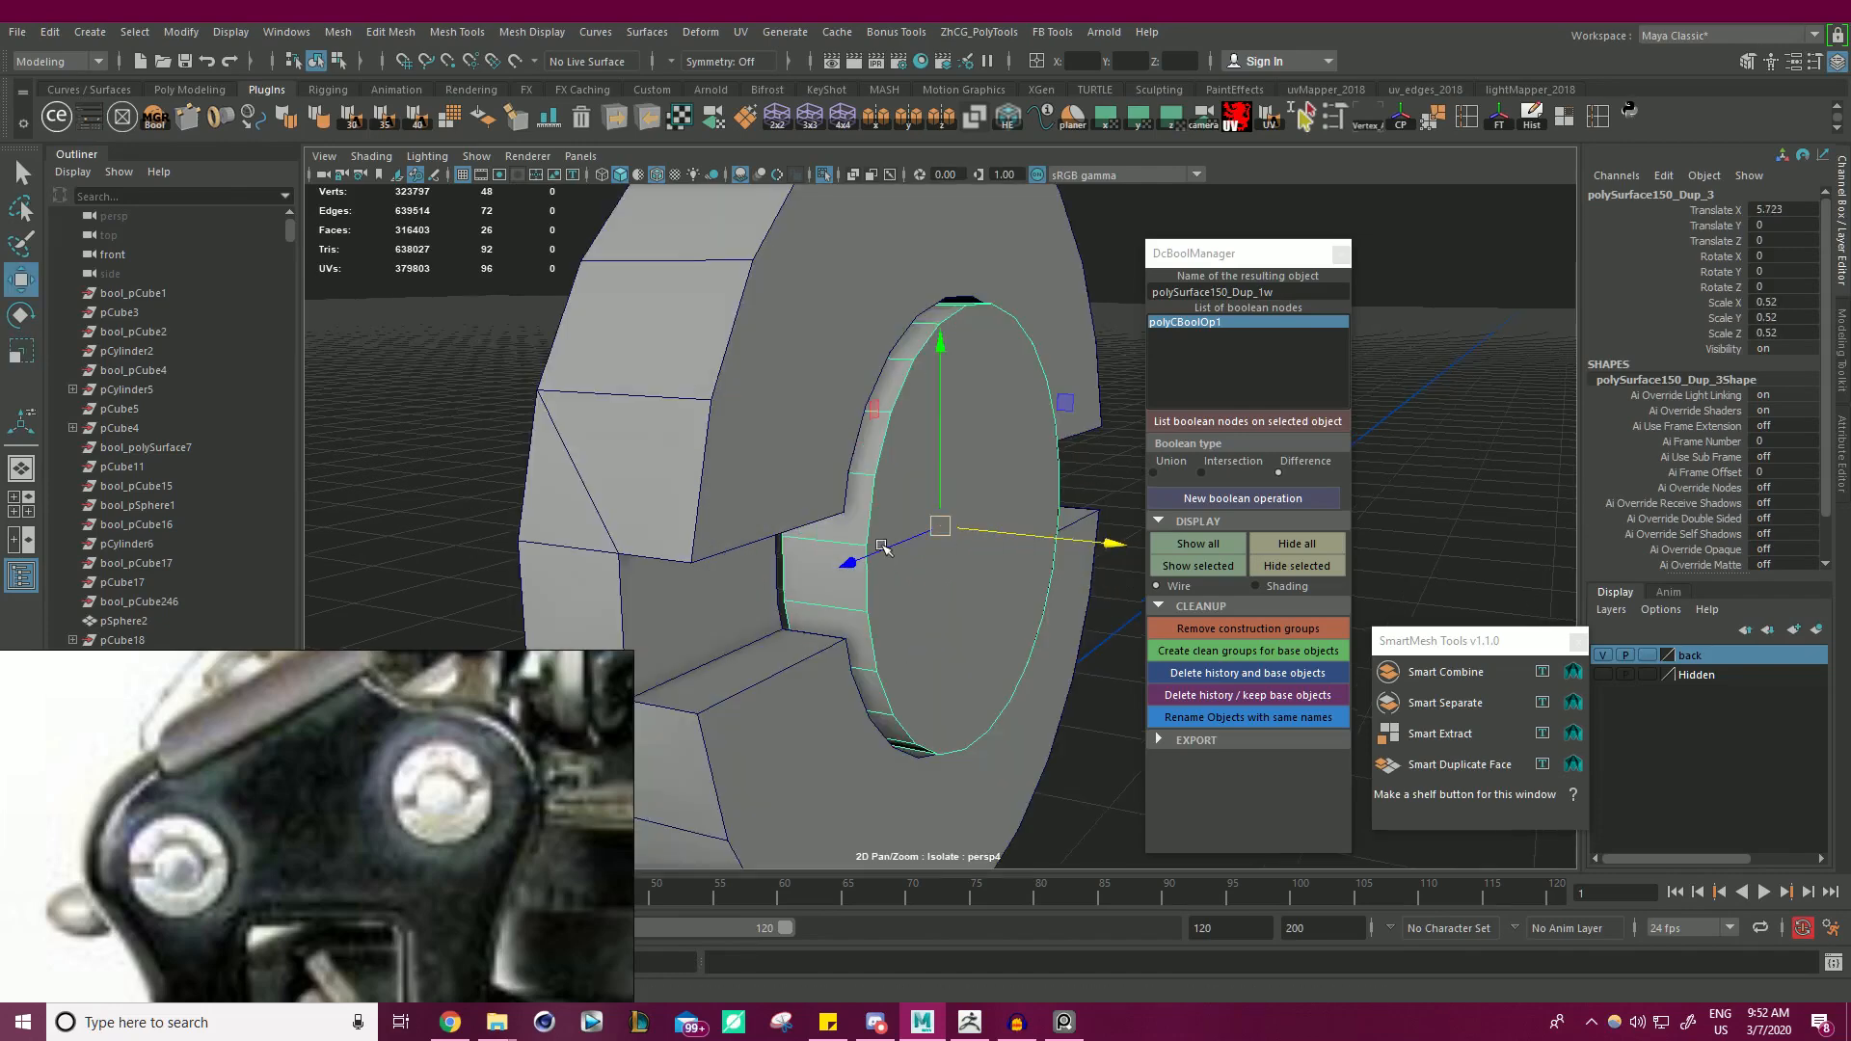
scroll(972, 557, up, 2)
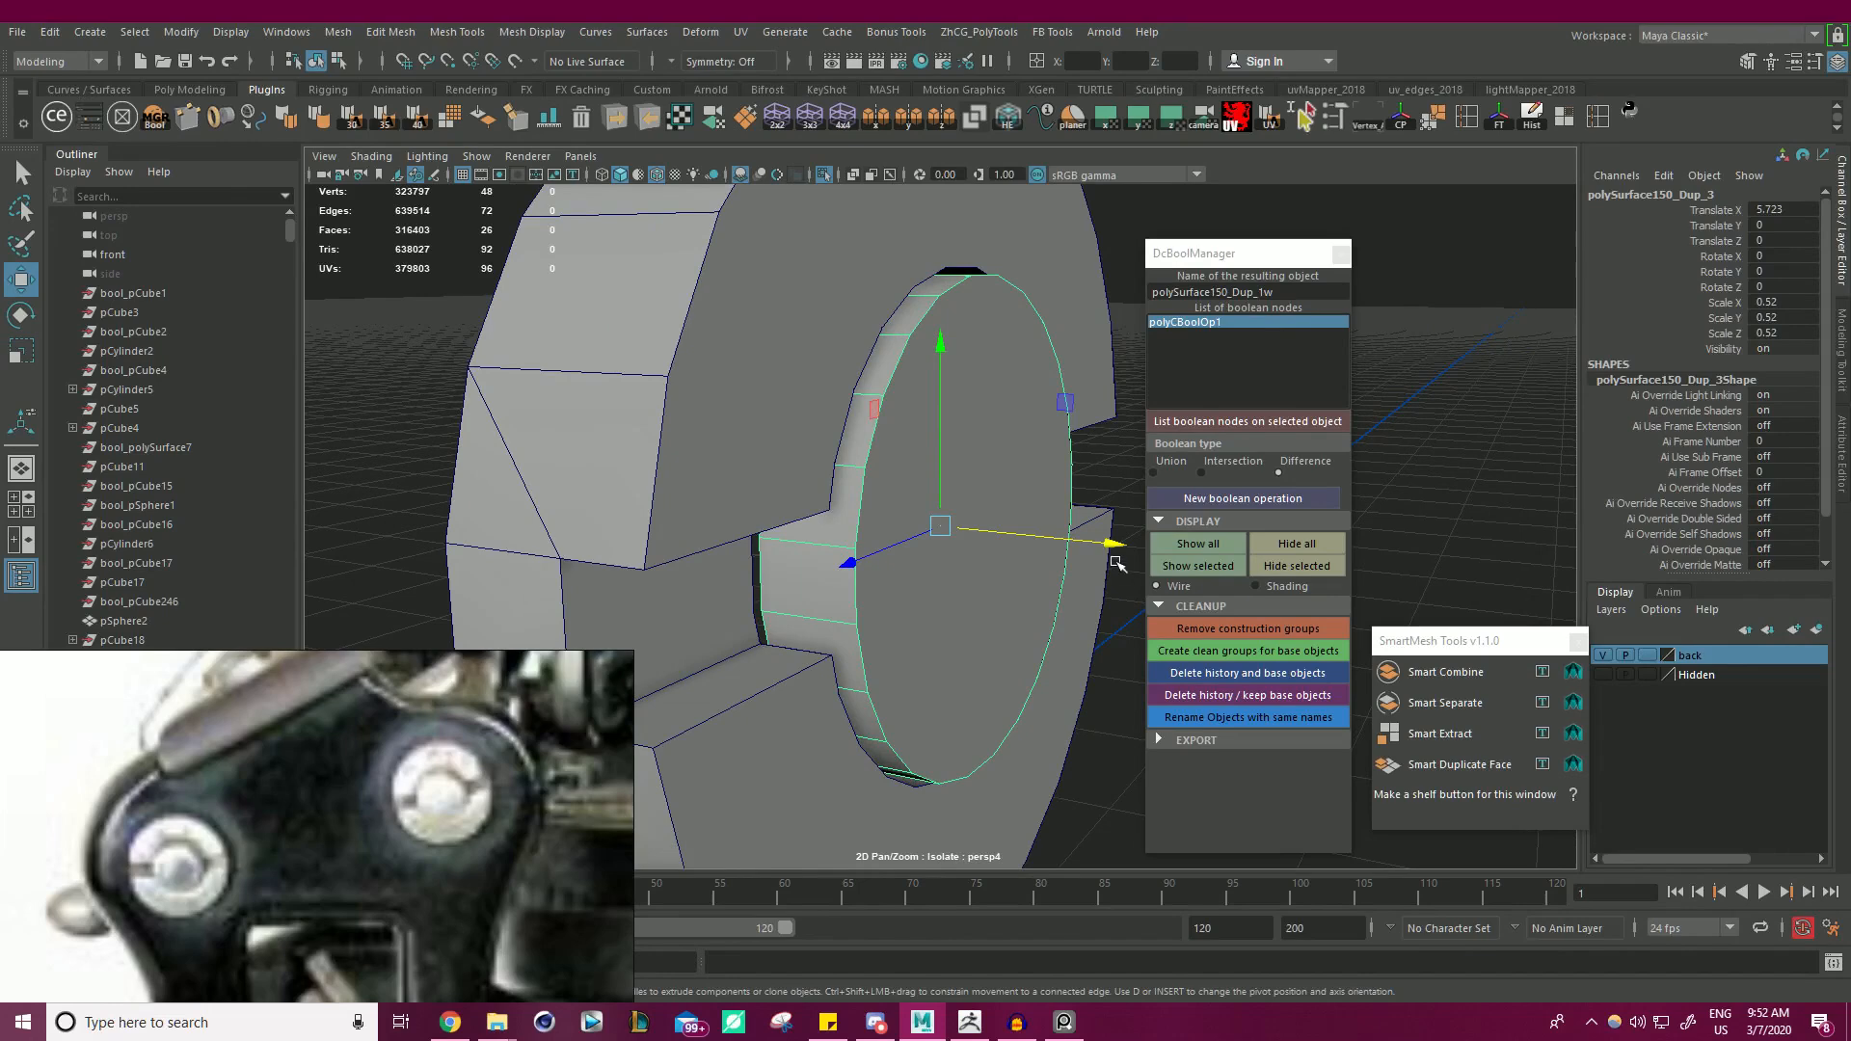
drag(1109, 543, 1081, 545)
- Move the centre disc's front face outward so it protrudes slightly from the slotted ring
alt+drag(991, 530, 928, 532)
alt+middle_drag(927, 532, 814, 446)
right_drag(814, 446, 822, 521)
click(853, 559)
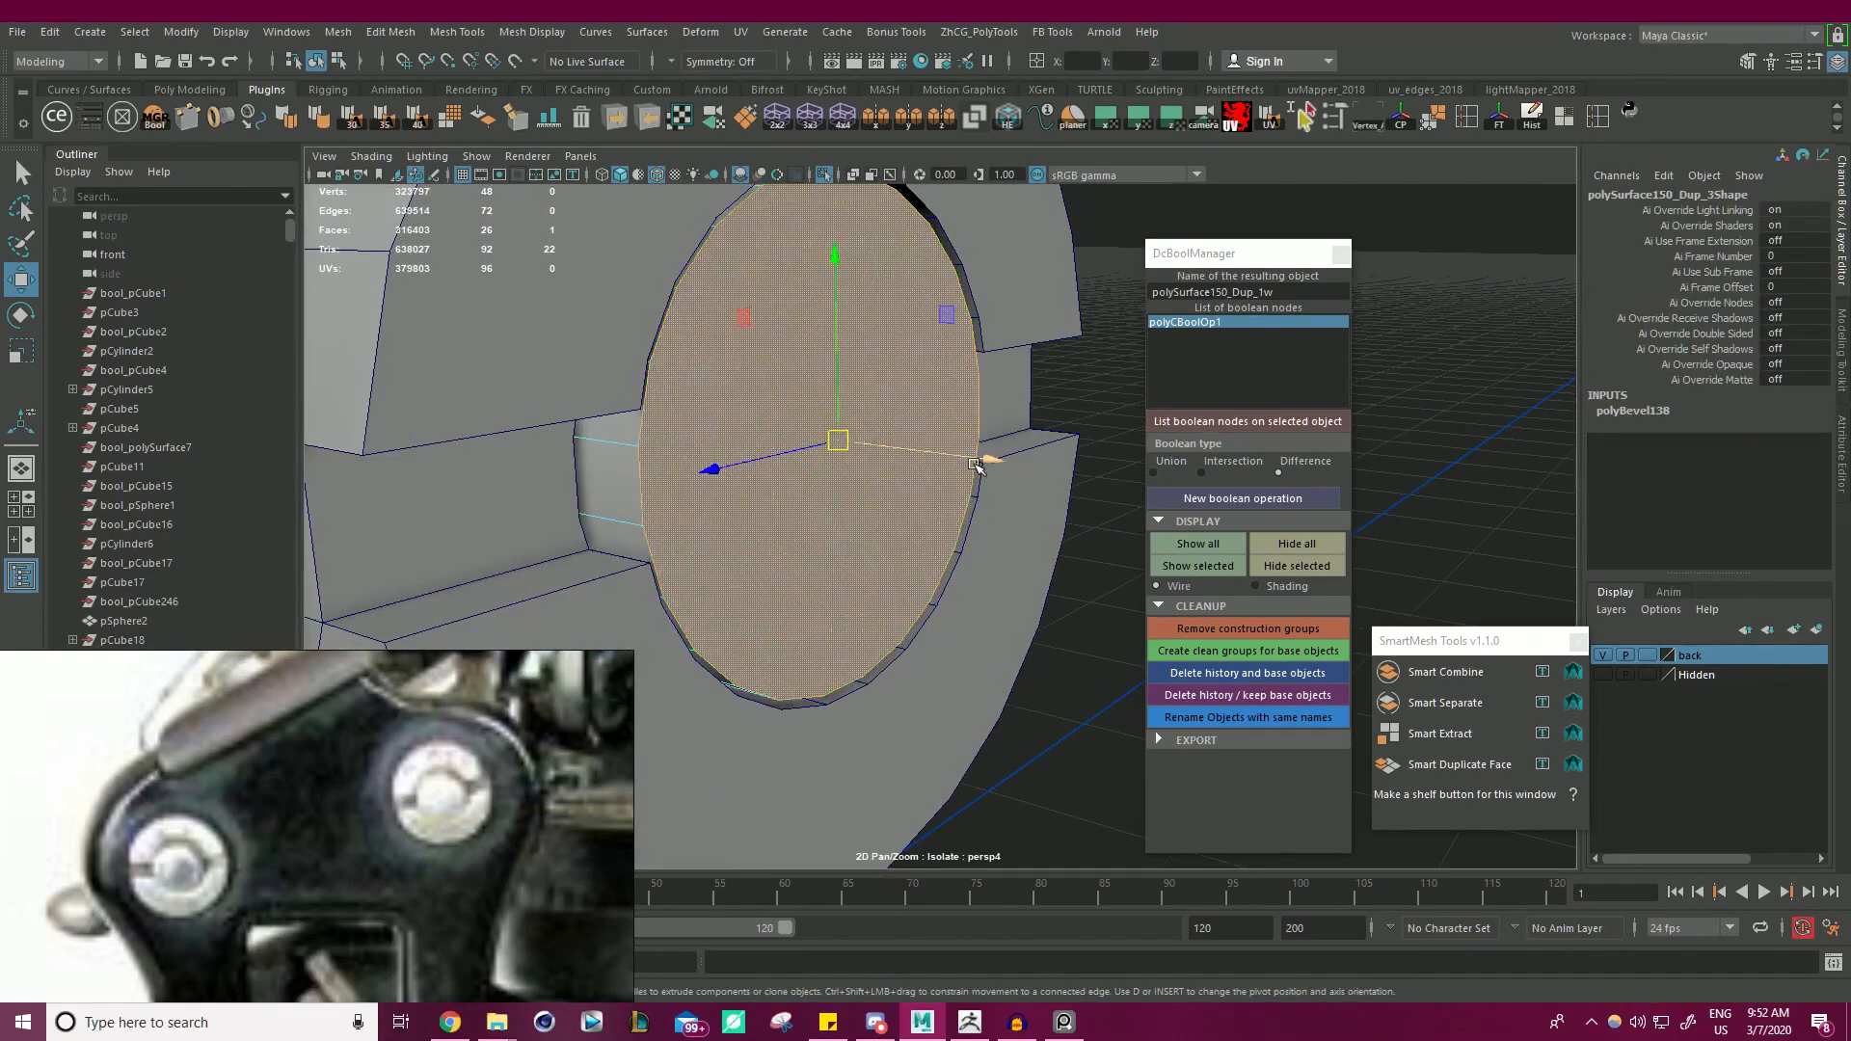
alt+drag(976, 465, 501, 482)
key(v)
alt+drag(730, 503, 598, 501)
click(819, 517)
alt+drag(818, 516, 1072, 628)
mouse_move(971, 475)
mouse_down()
mouse_move(942, 471)
mouse_move(974, 476)
mouse_up()
- Bevel the border edges of the centre disc's front face with a Fraction of 0.15
right_drag(752, 409, 752, 354)
click(748, 391)
ctrl+right_drag(793, 441, 794, 525)
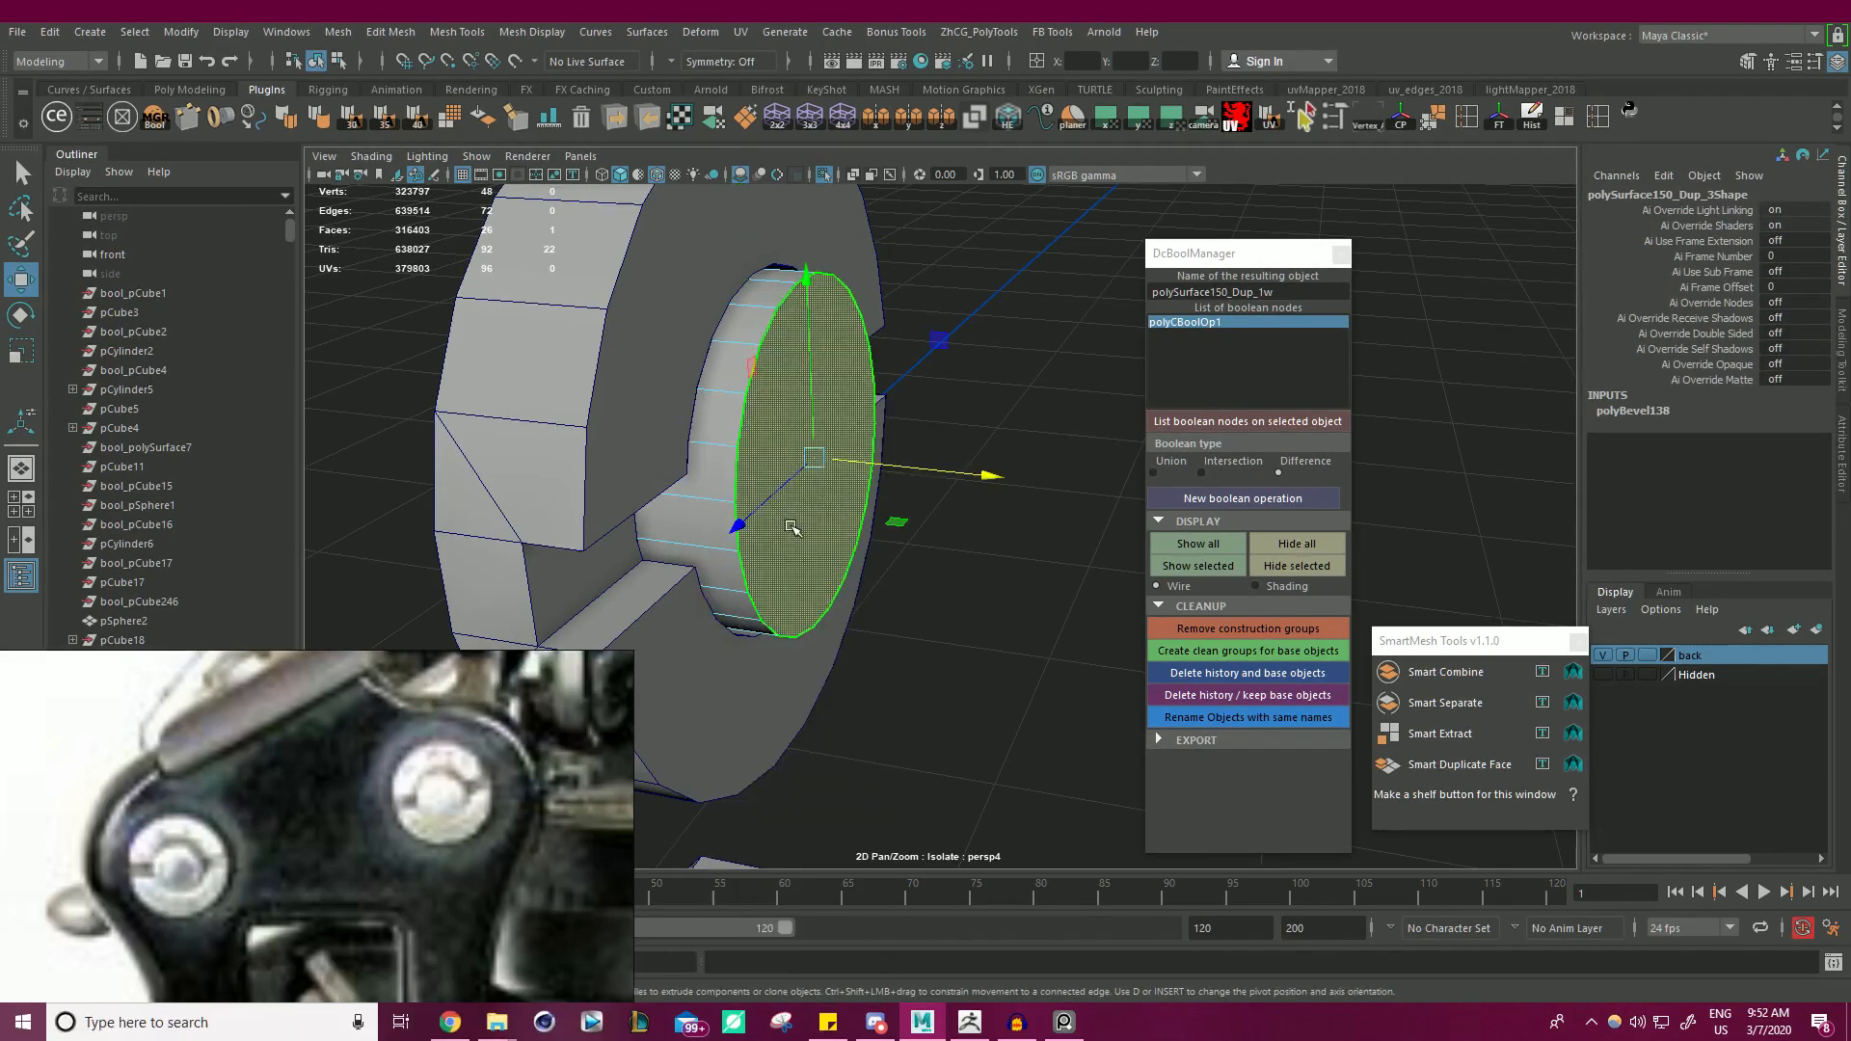
key(ctrl+b)
drag(1163, 227, 1349, 265)
click(1257, 226)
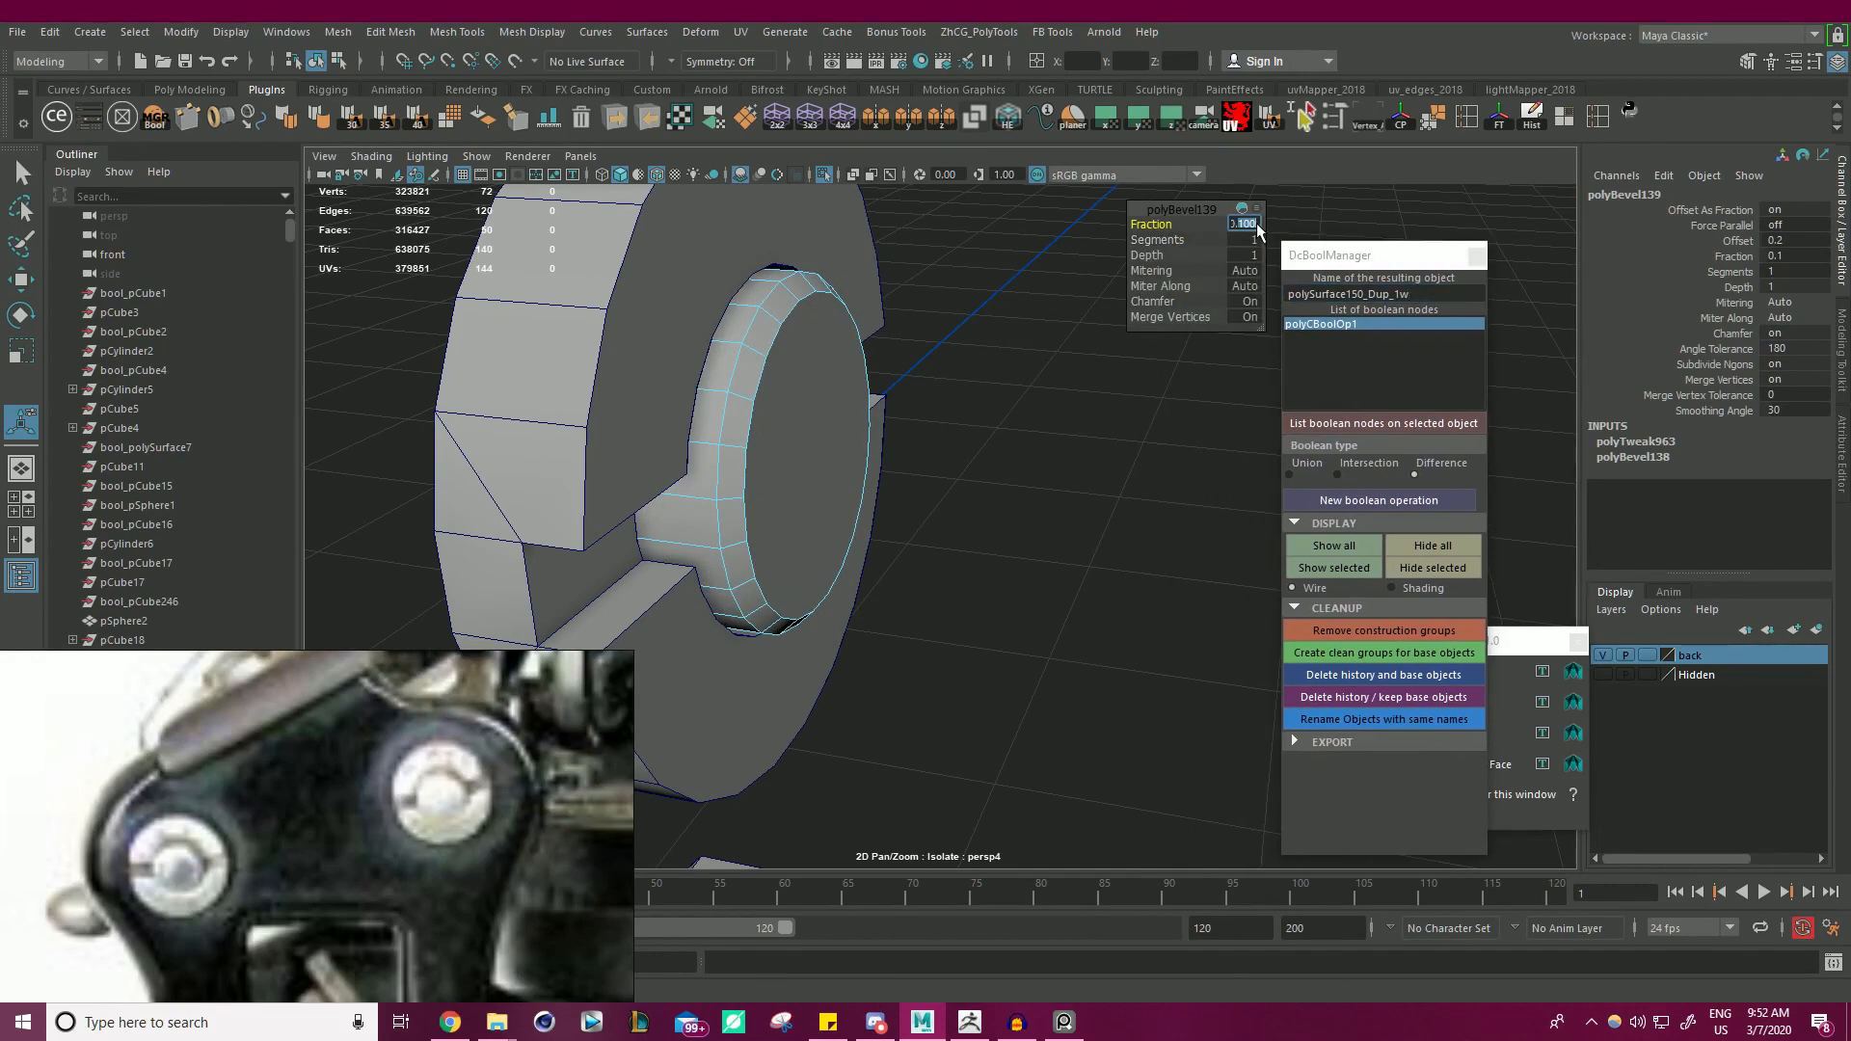
text(0.15)
key(Return)
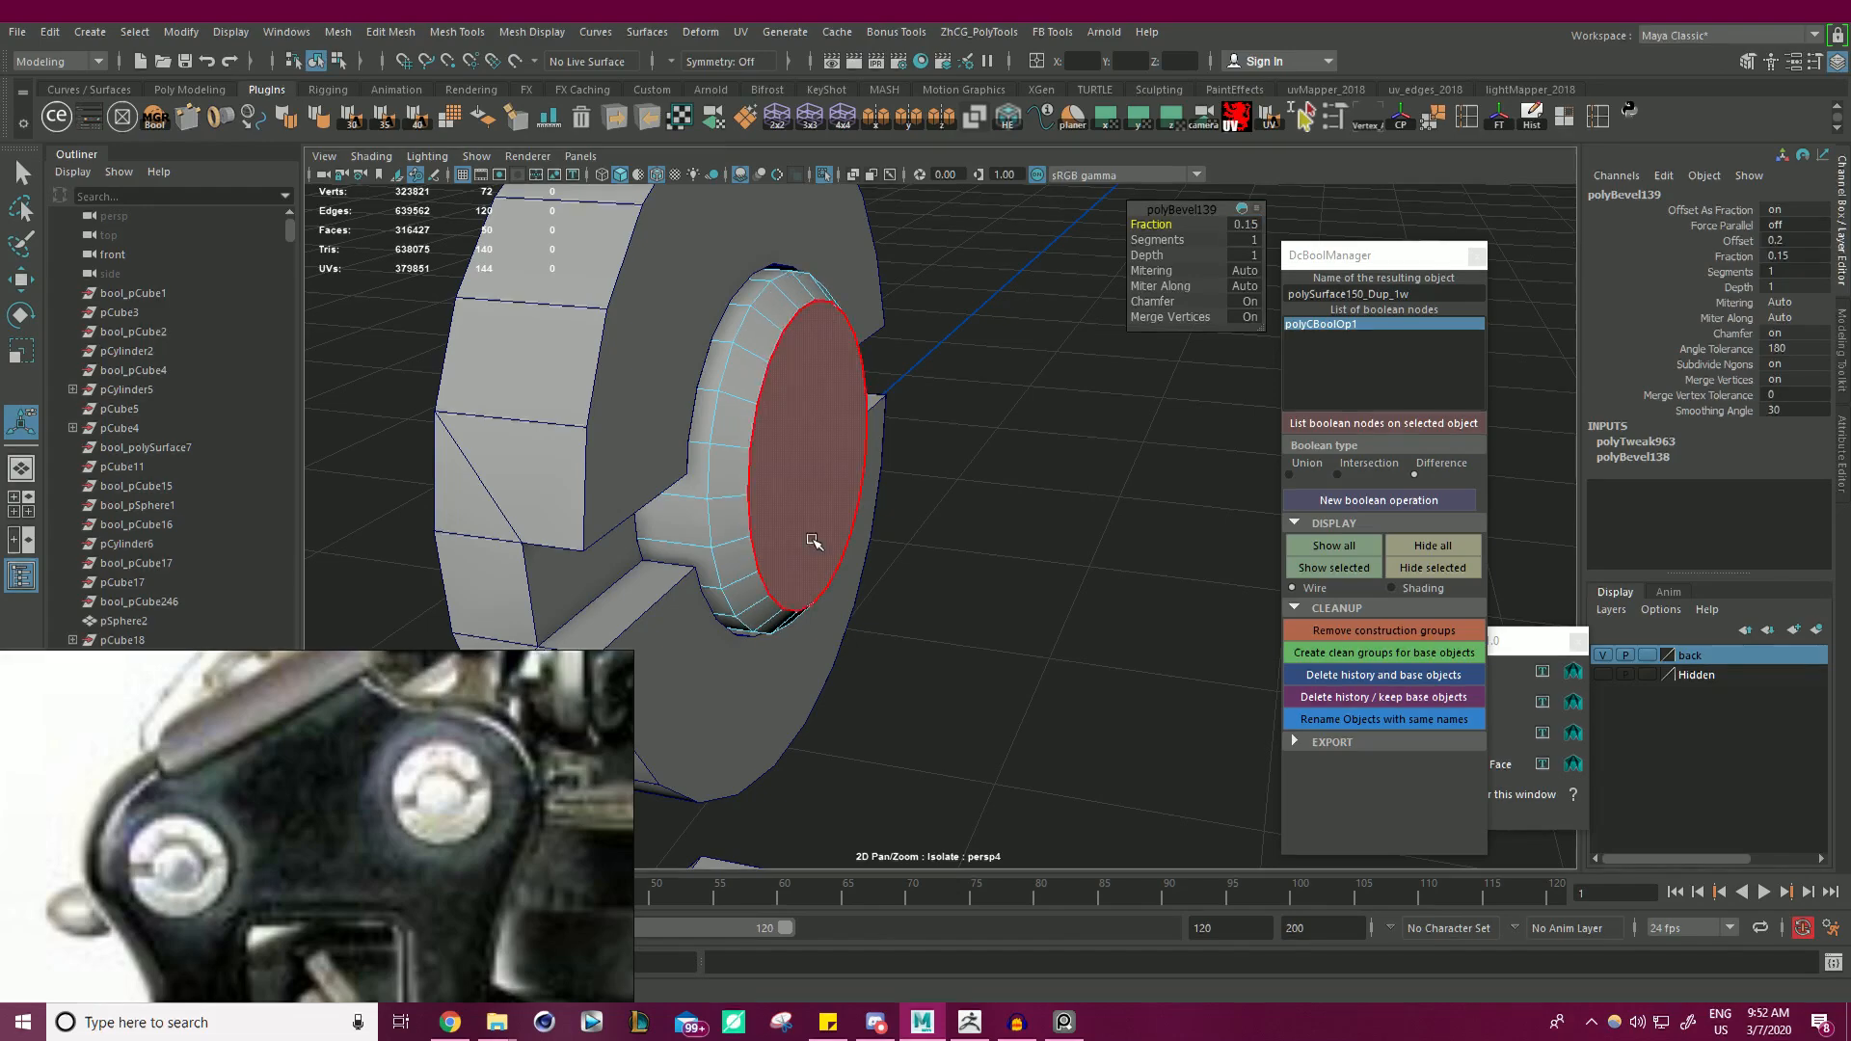
alt+drag(901, 461, 562, 430)
alt+right_drag(562, 430, 424, 453)
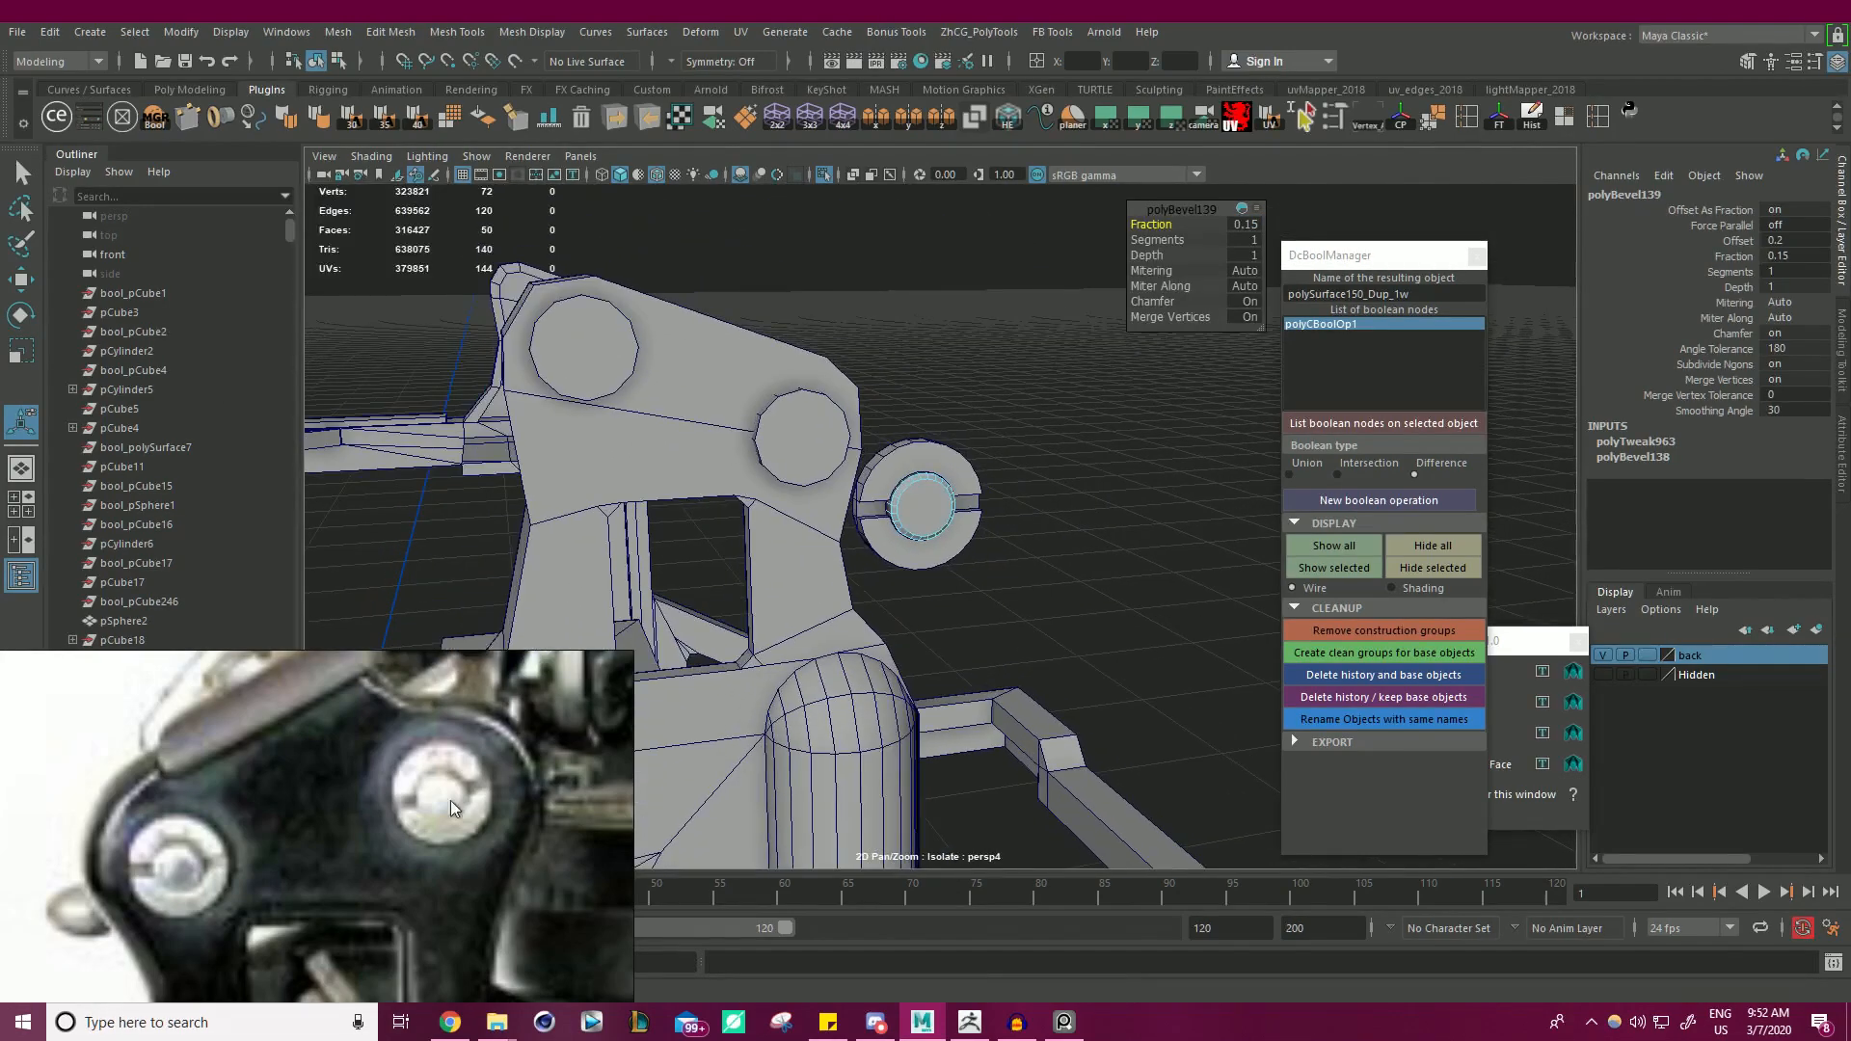
- Assign ModIt's red colour material to the centre disc and close the ModIt window
right_drag(934, 319, 968, 299)
key(q)
click(963, 399)
alt+drag(742, 413, 848, 424)
alt+right_drag(848, 424, 1228, 352)
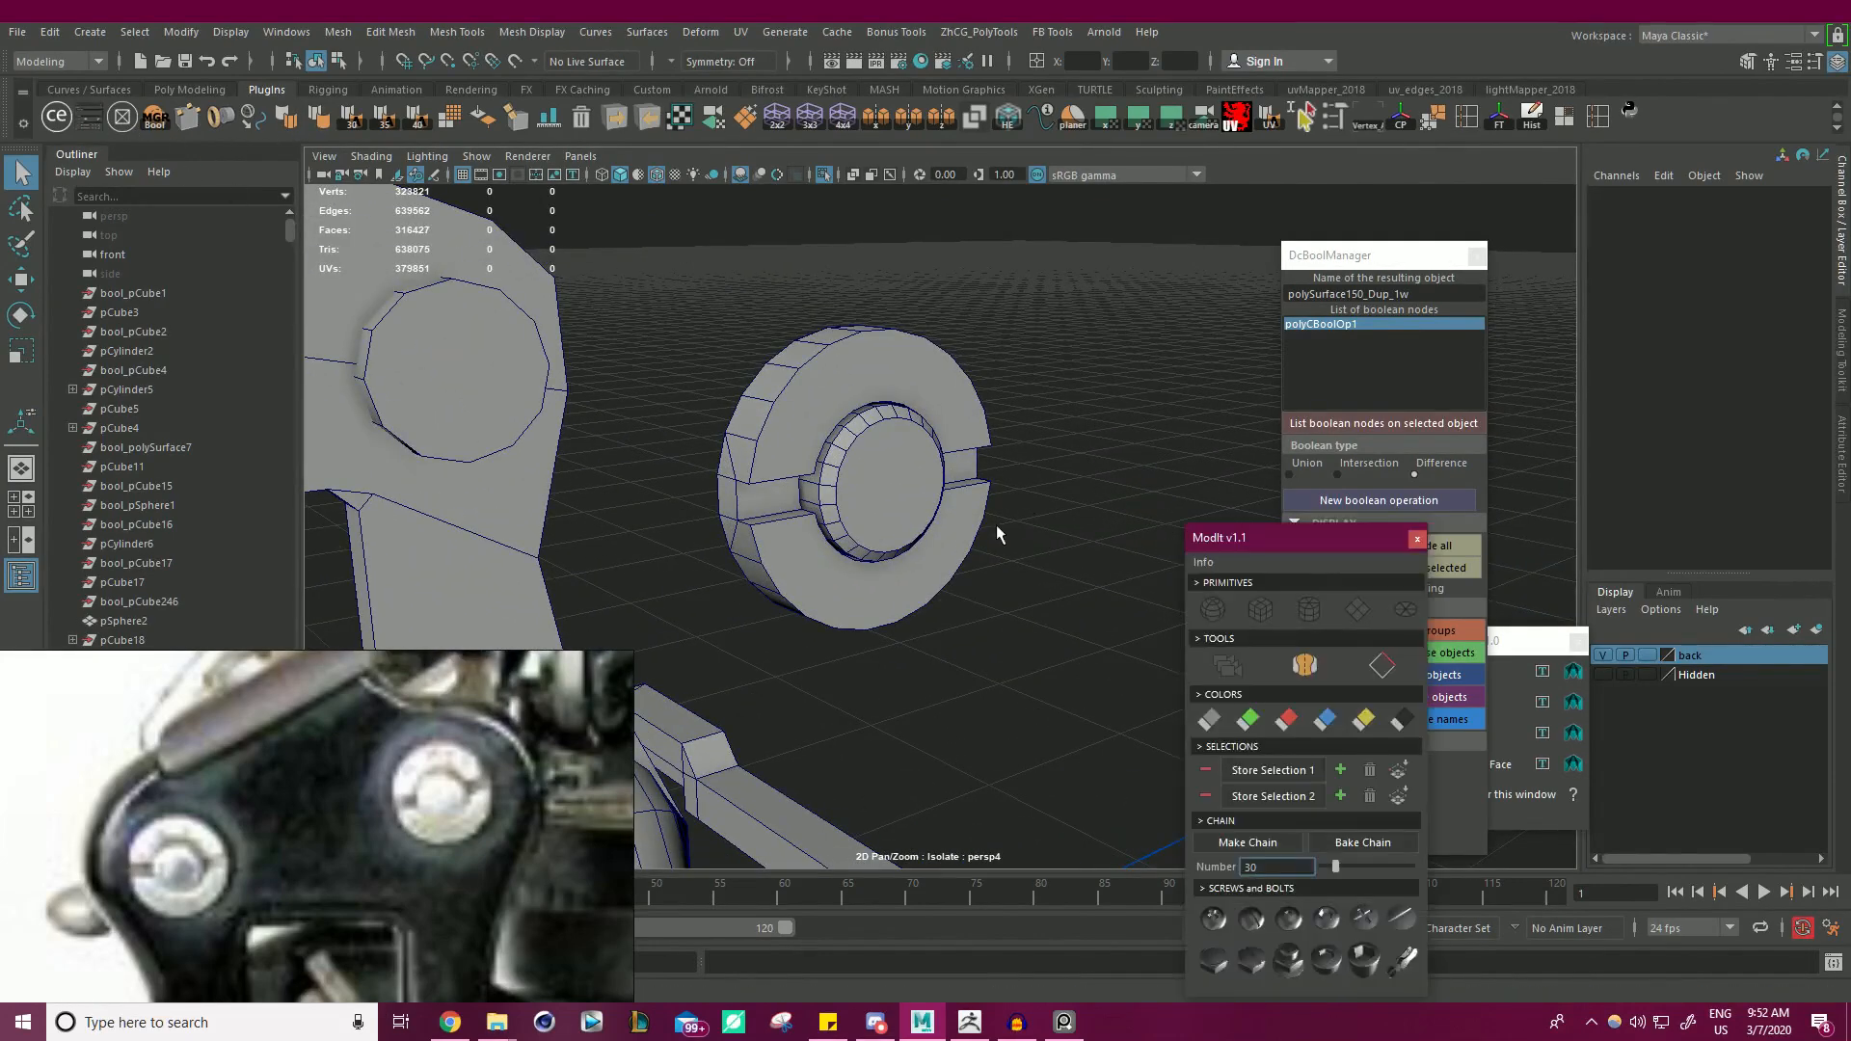
click(883, 474)
key(w)
click(1286, 719)
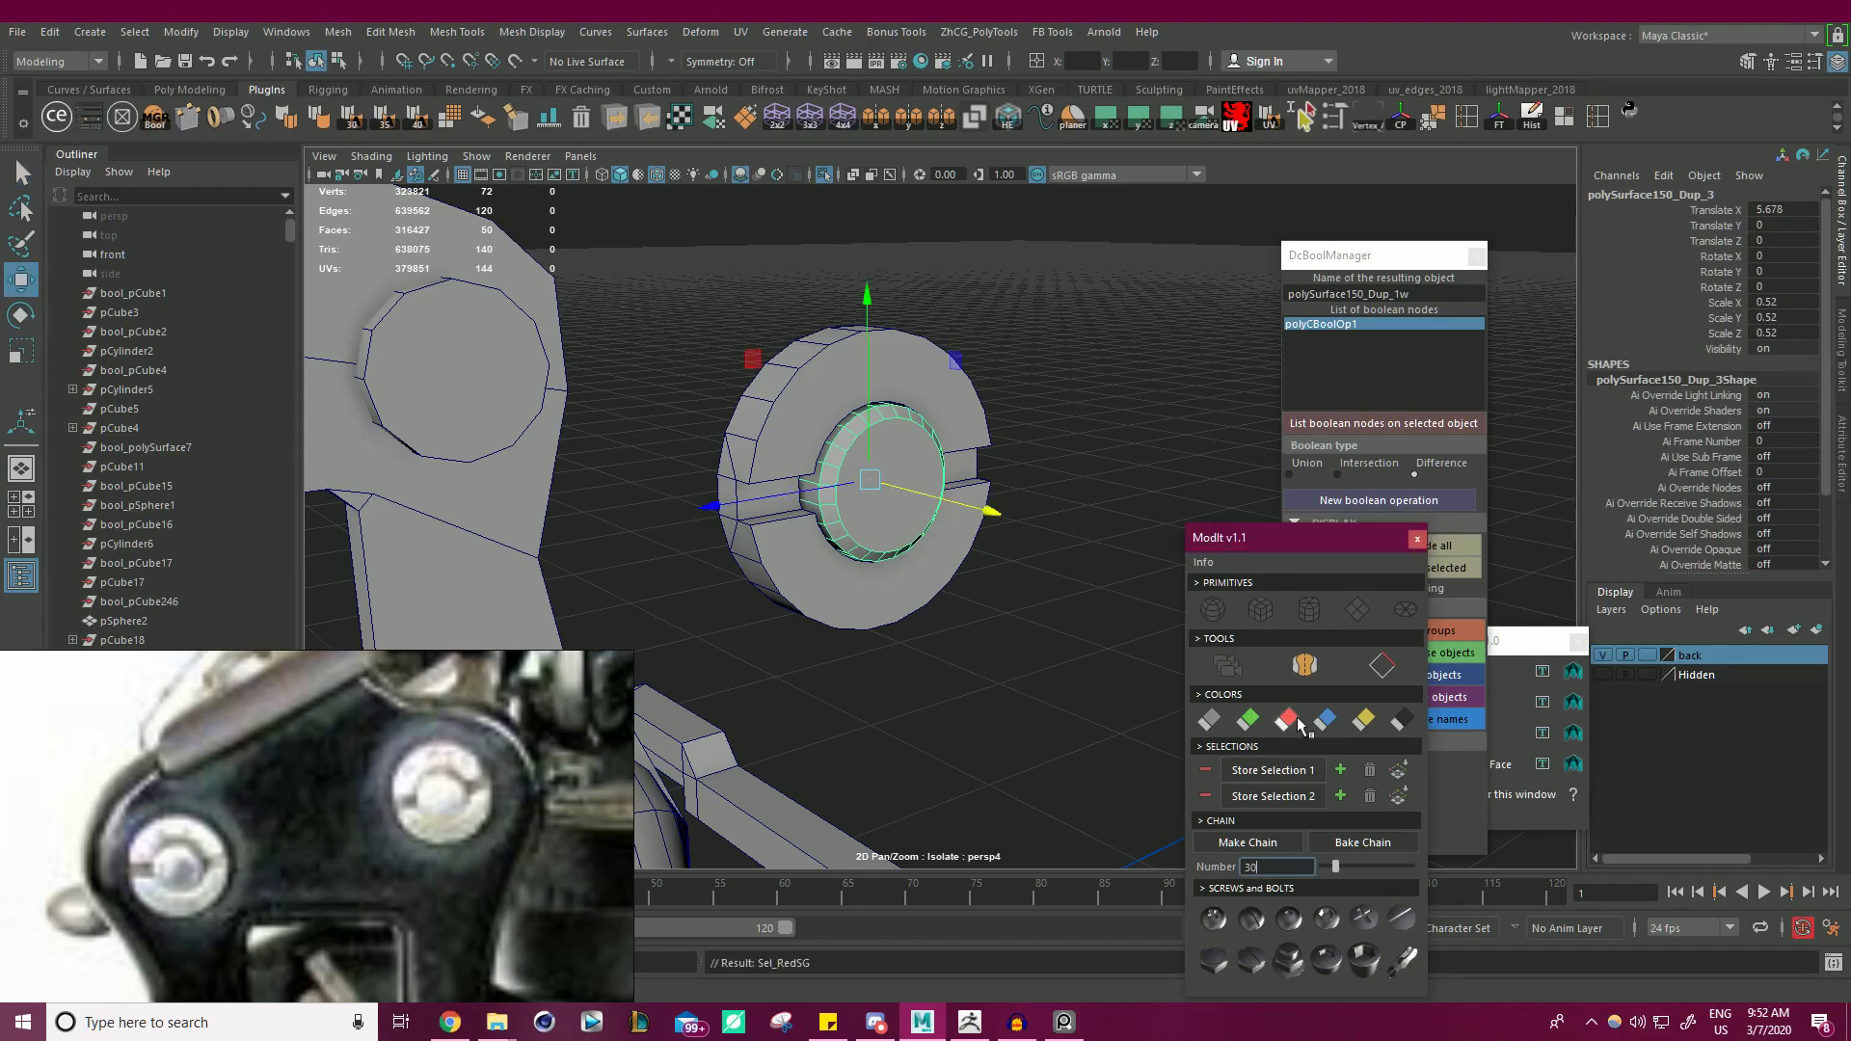
click(1417, 540)
click(698, 454)
scroll(698, 454, down, 5)
alt+drag(698, 454, 870, 500)
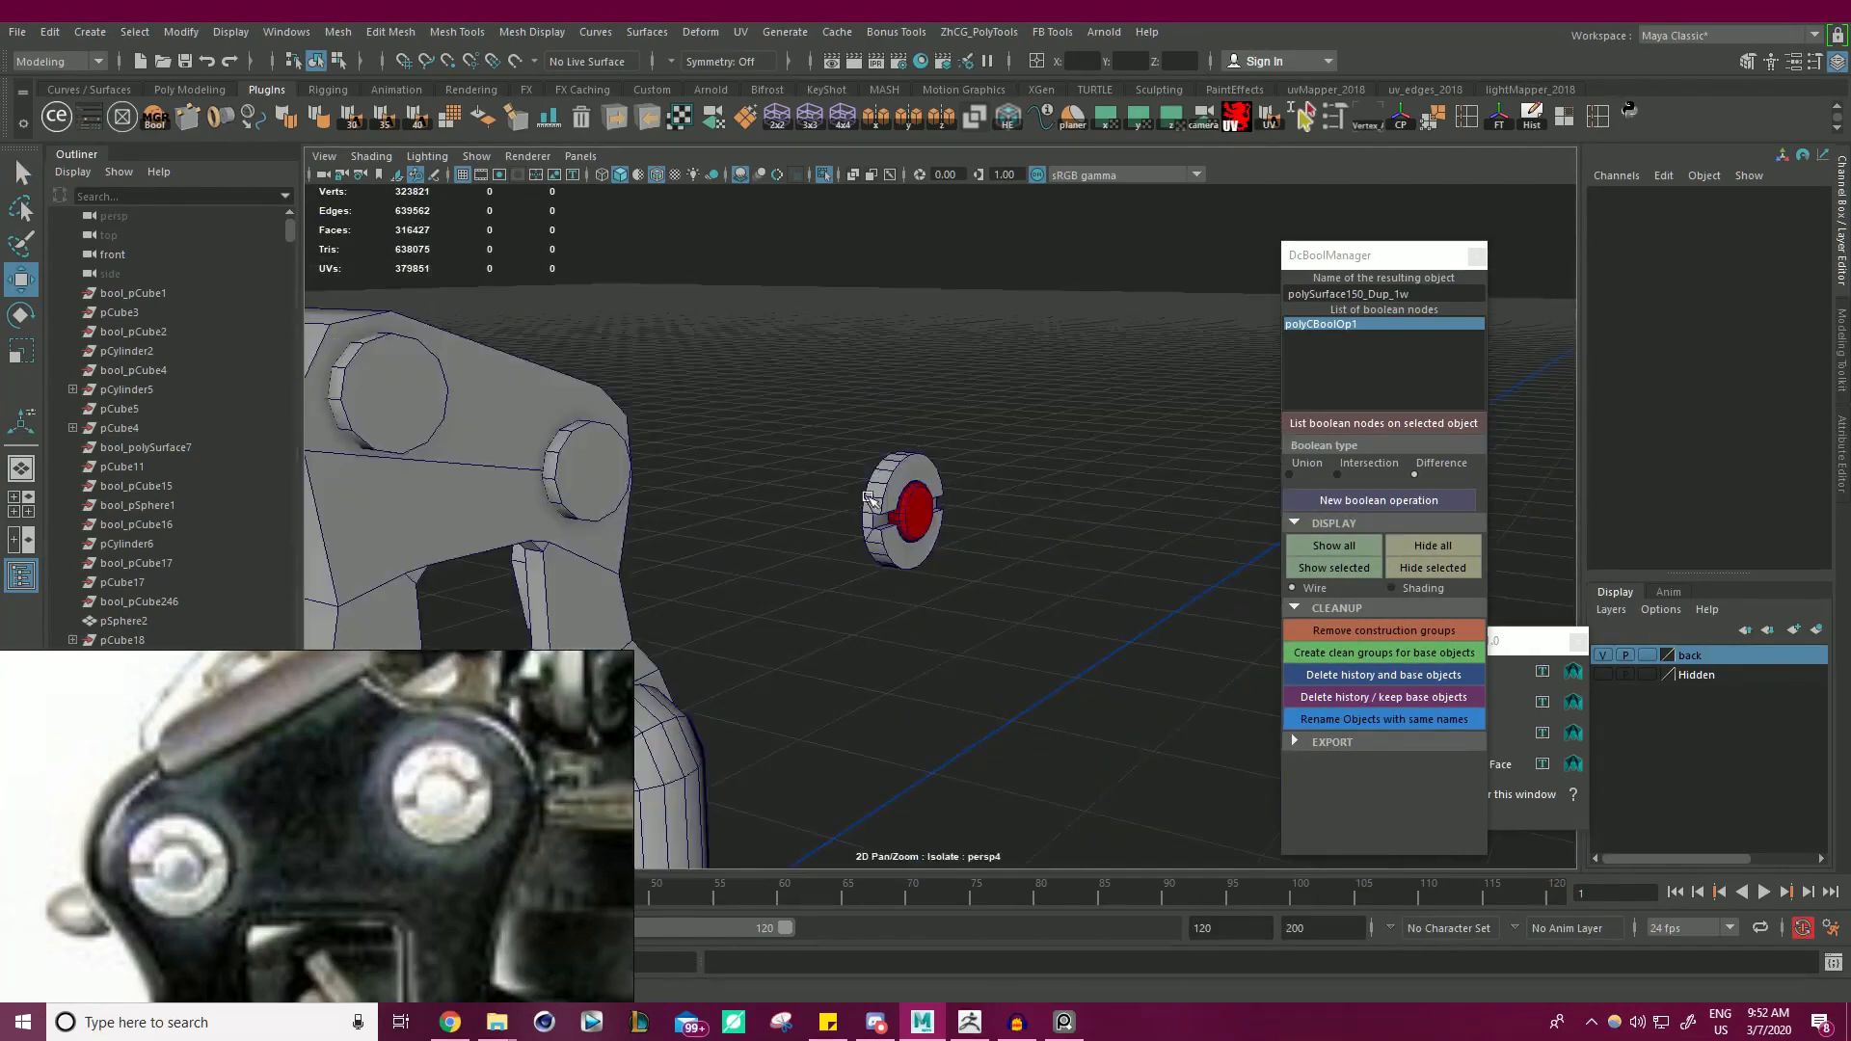
- Poke the front faces of the two round caps on the frame support beside the screw
click(877, 501)
click(1087, 412)
scroll(714, 446, down, 6)
alt+drag(715, 446, 772, 345)
click(792, 296)
right_drag(766, 286, 768, 331)
click(778, 299)
shift+right_drag(1139, 291, 1239, 253)
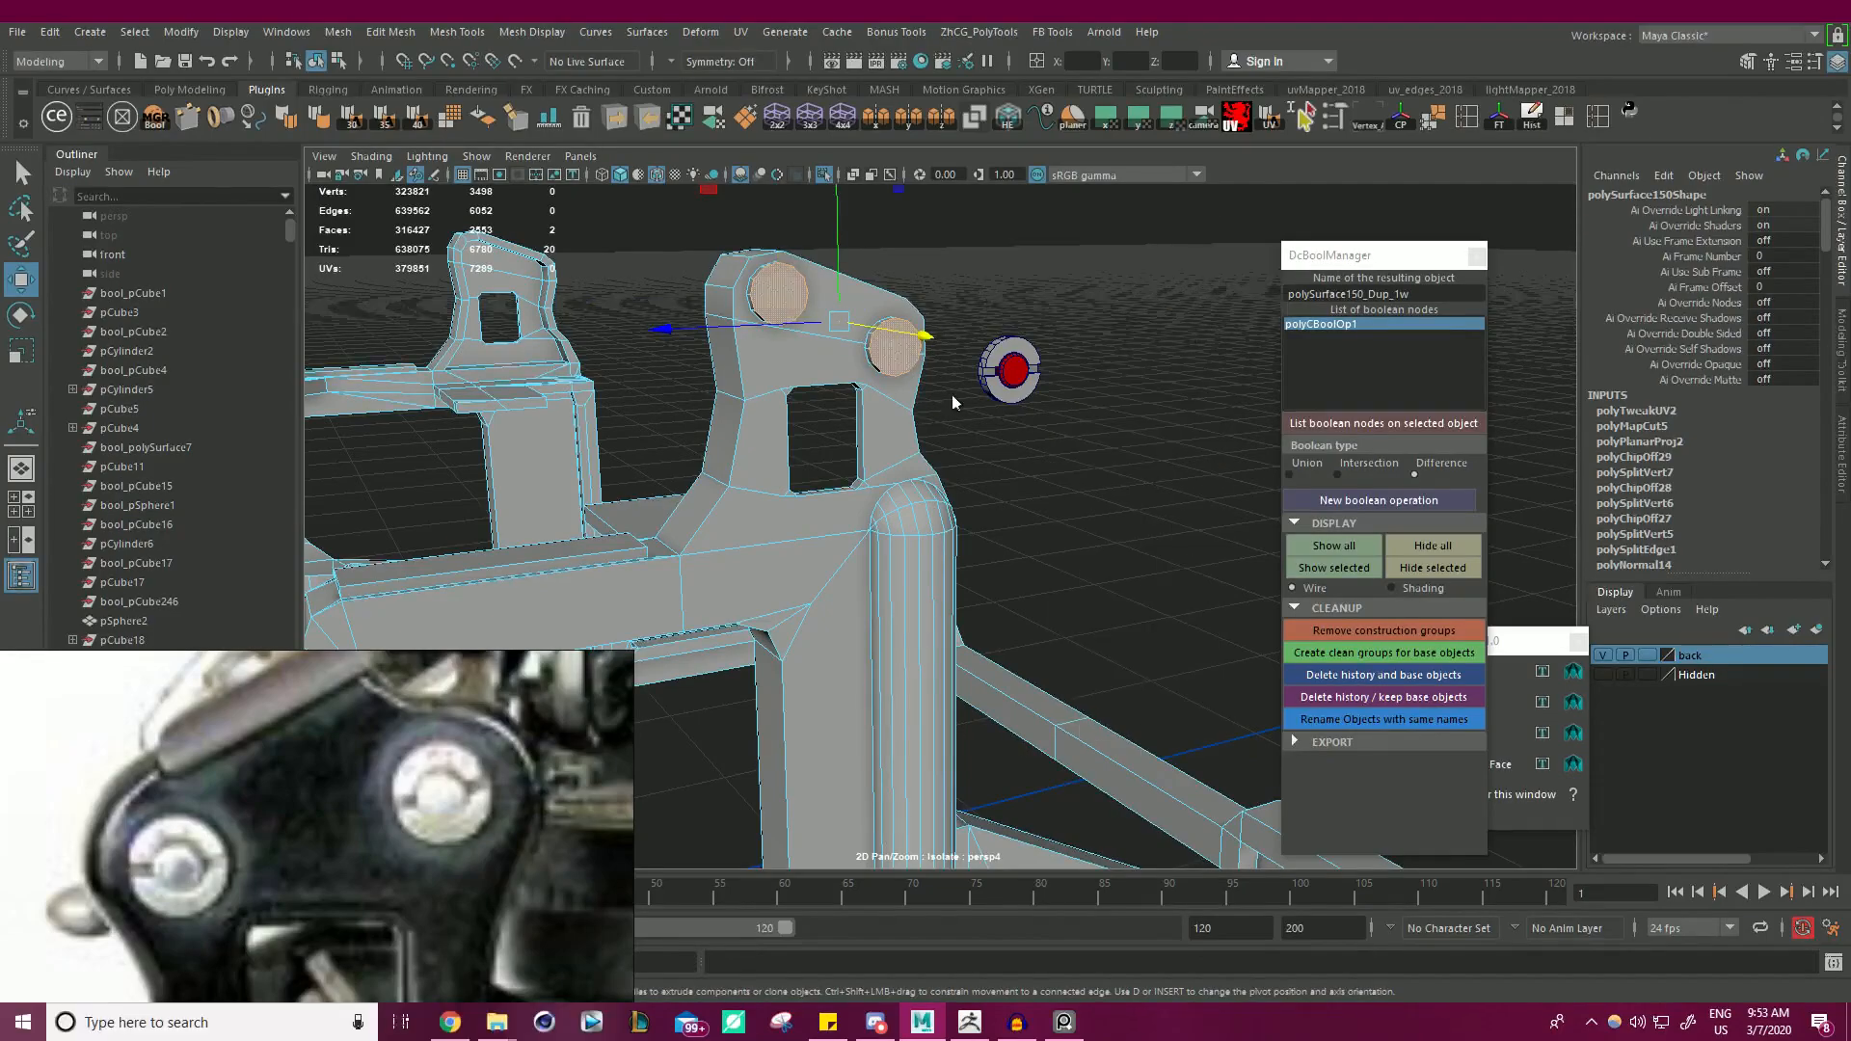
- Poke the front face of the lower round cap on the opposite frame support
scroll(819, 371, down, 4)
alt+drag(761, 371, 446, 306)
scroll(975, 454, up, 8)
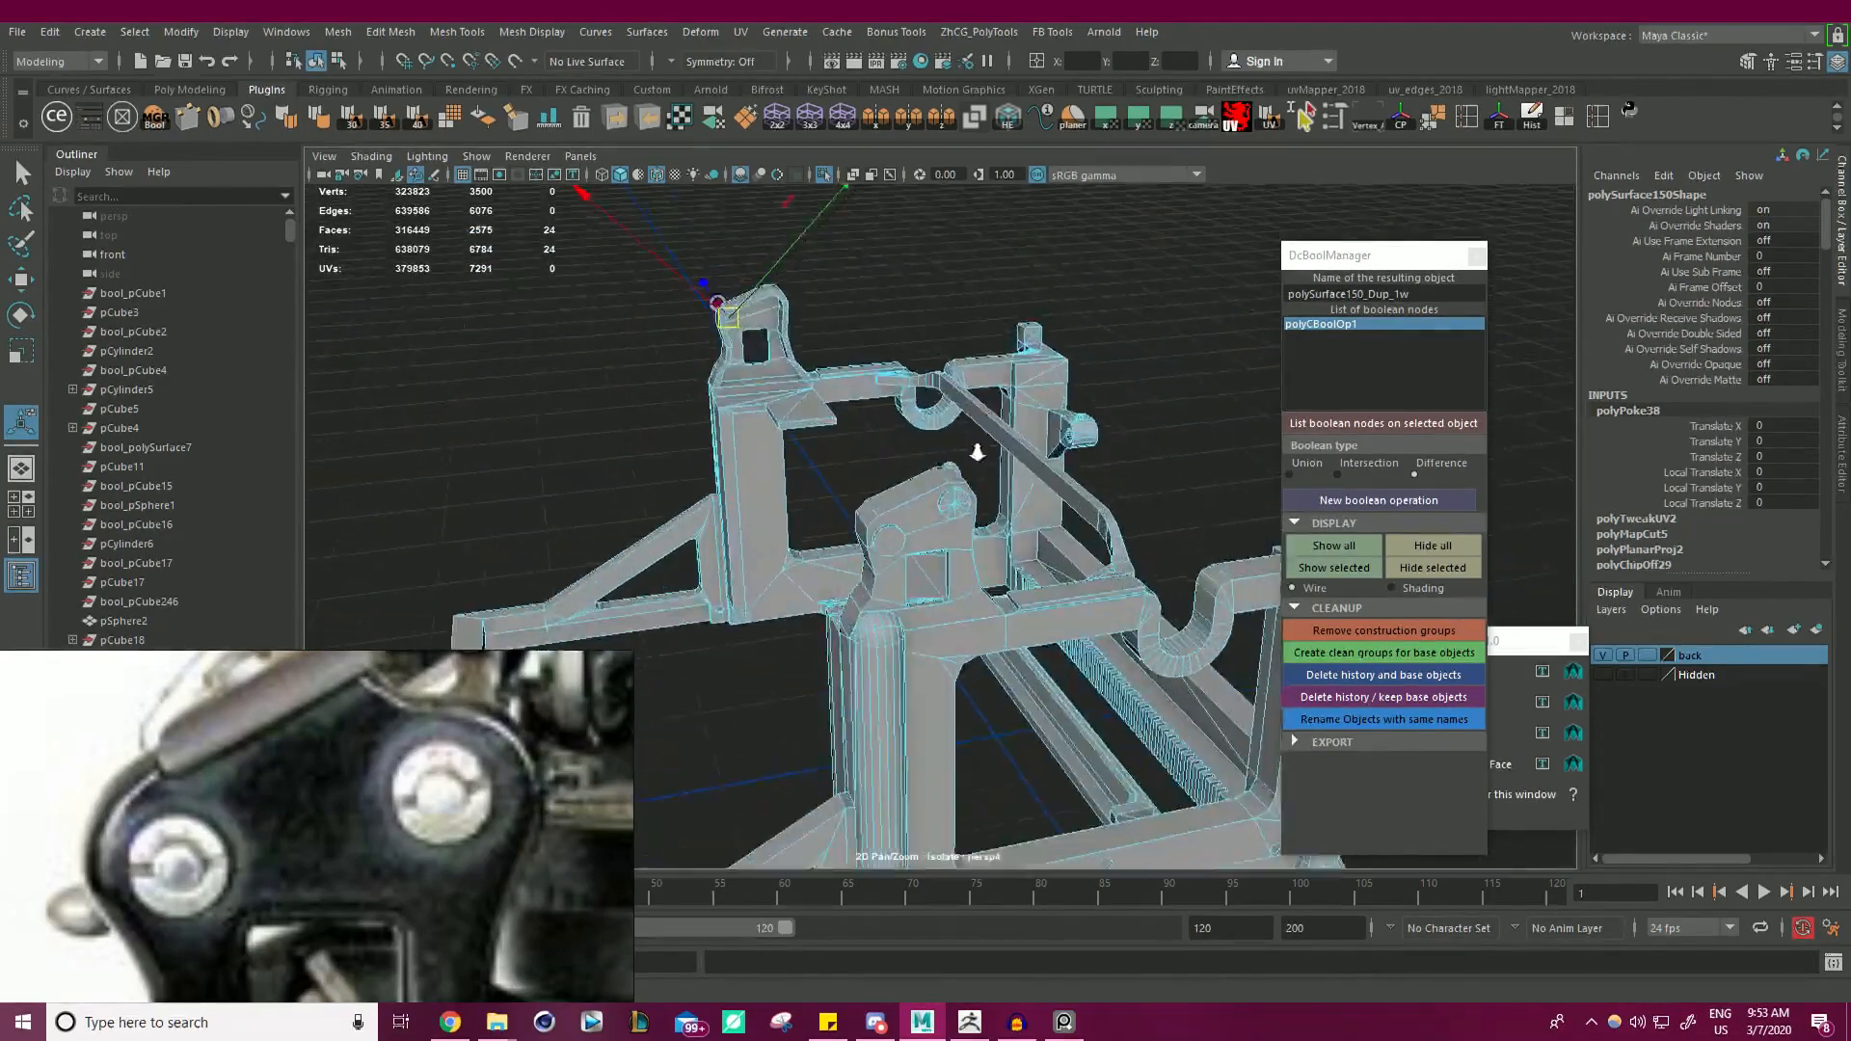
click(661, 606)
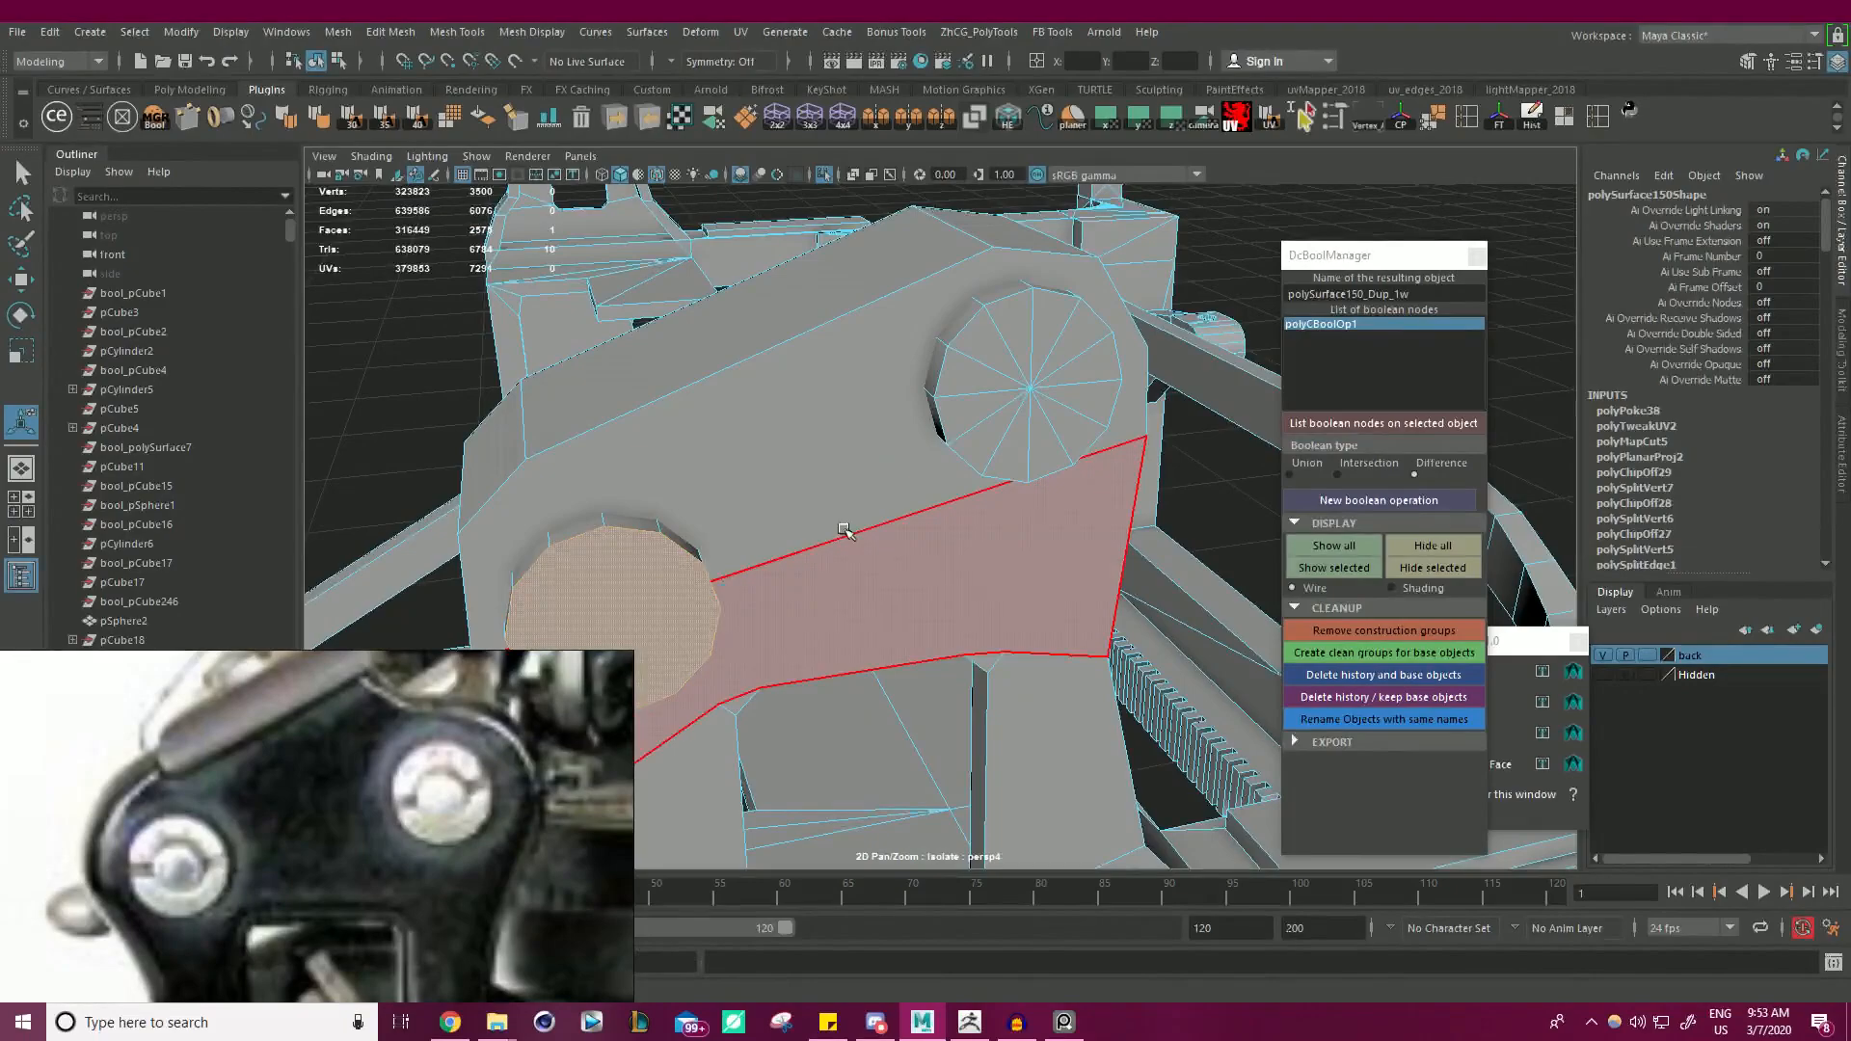
key(g)
scroll(876, 467, down, 8)
alt+drag(868, 462, 821, 317)
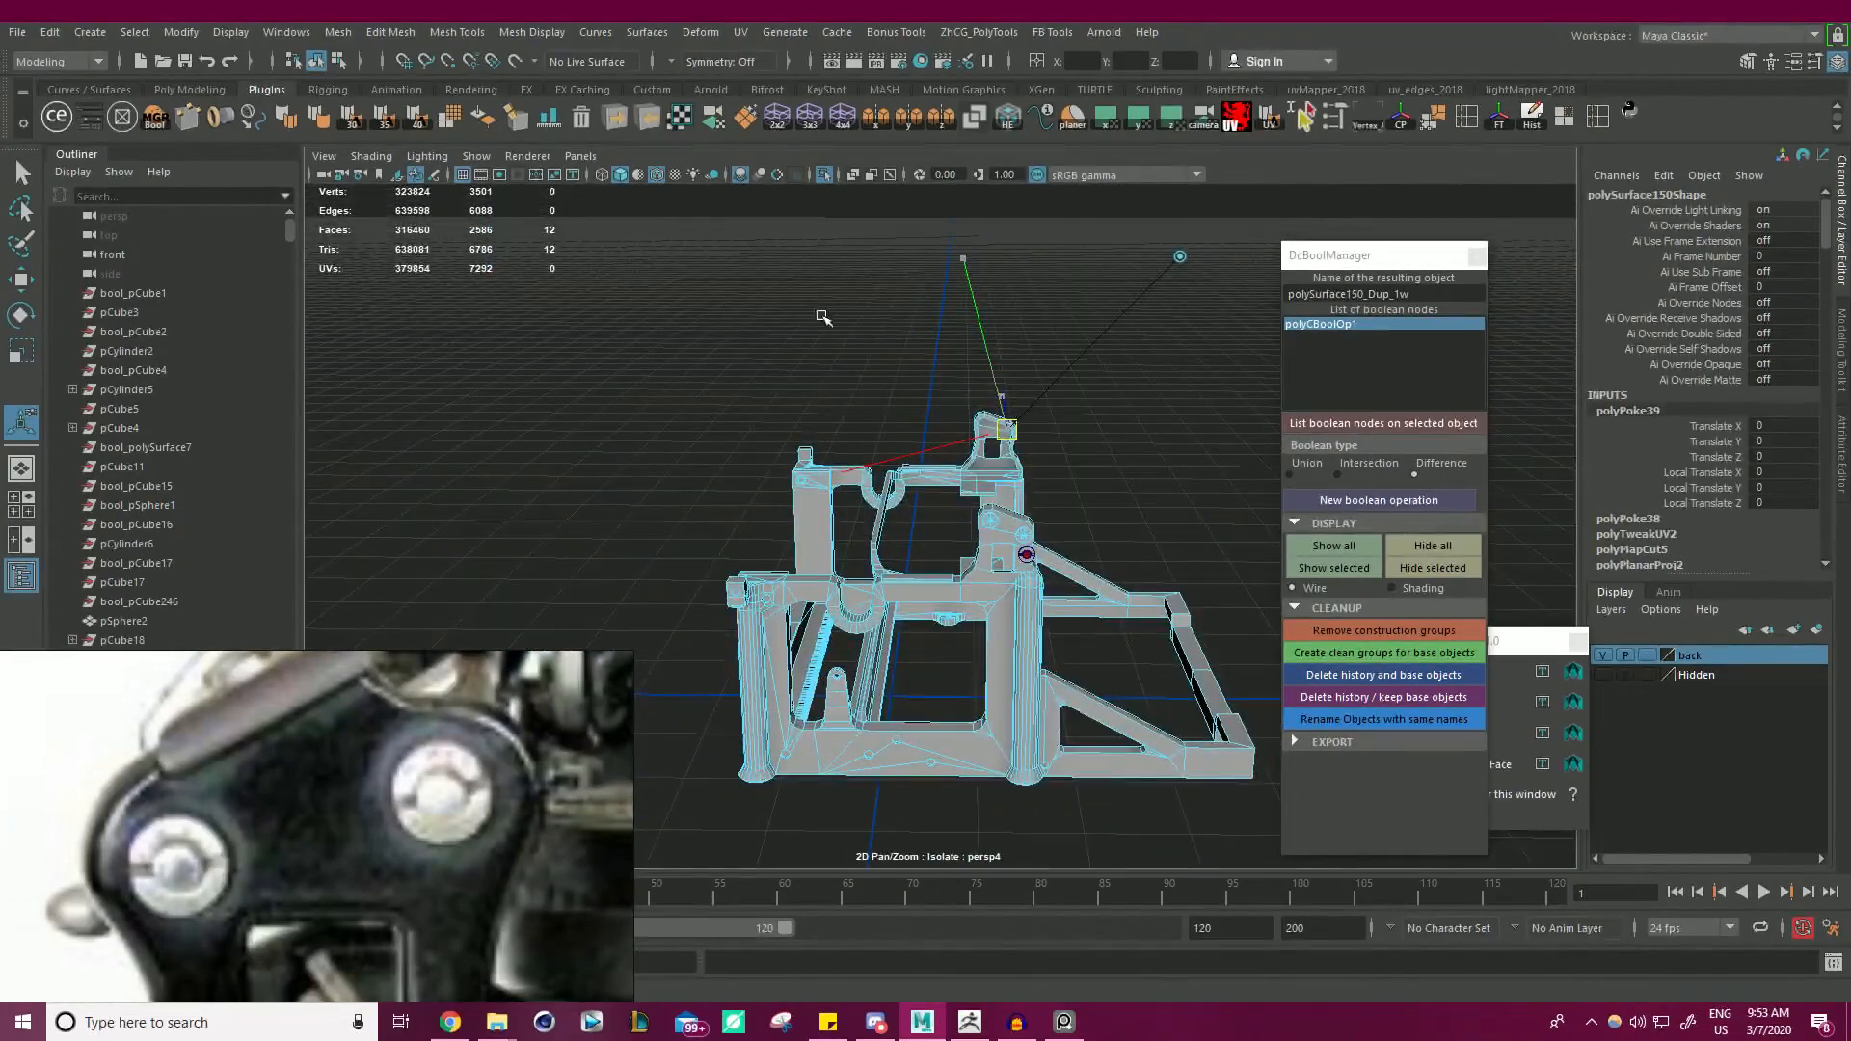
- Group the slotted ring with its red centre, and close the DcBoolManager and SmartMesh Tools windows
right_drag(1199, 405, 1255, 384)
key(q)
click(1157, 400)
alt+drag(1108, 414, 647, 414)
scroll(646, 413, up, 6)
scroll(645, 413, up, 4)
drag(935, 303, 1008, 395)
key(ctrl+g)
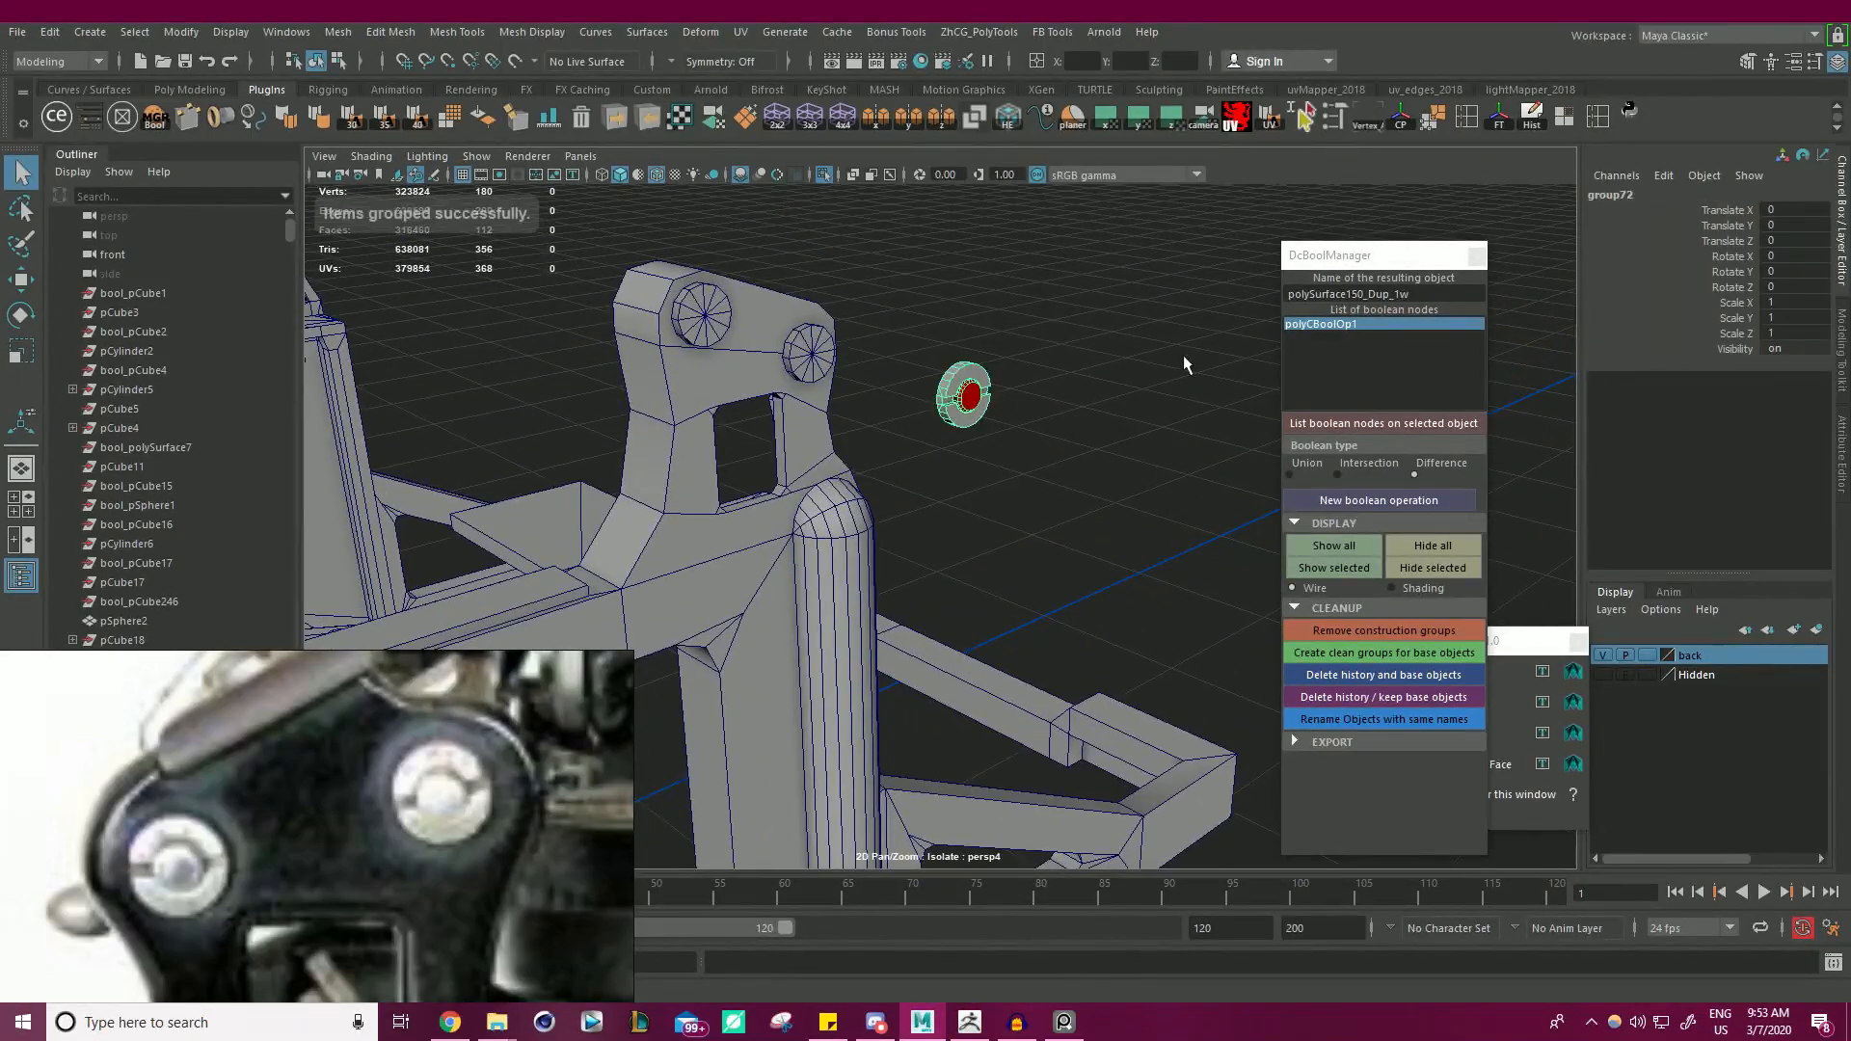
click(1479, 257)
click(1578, 642)
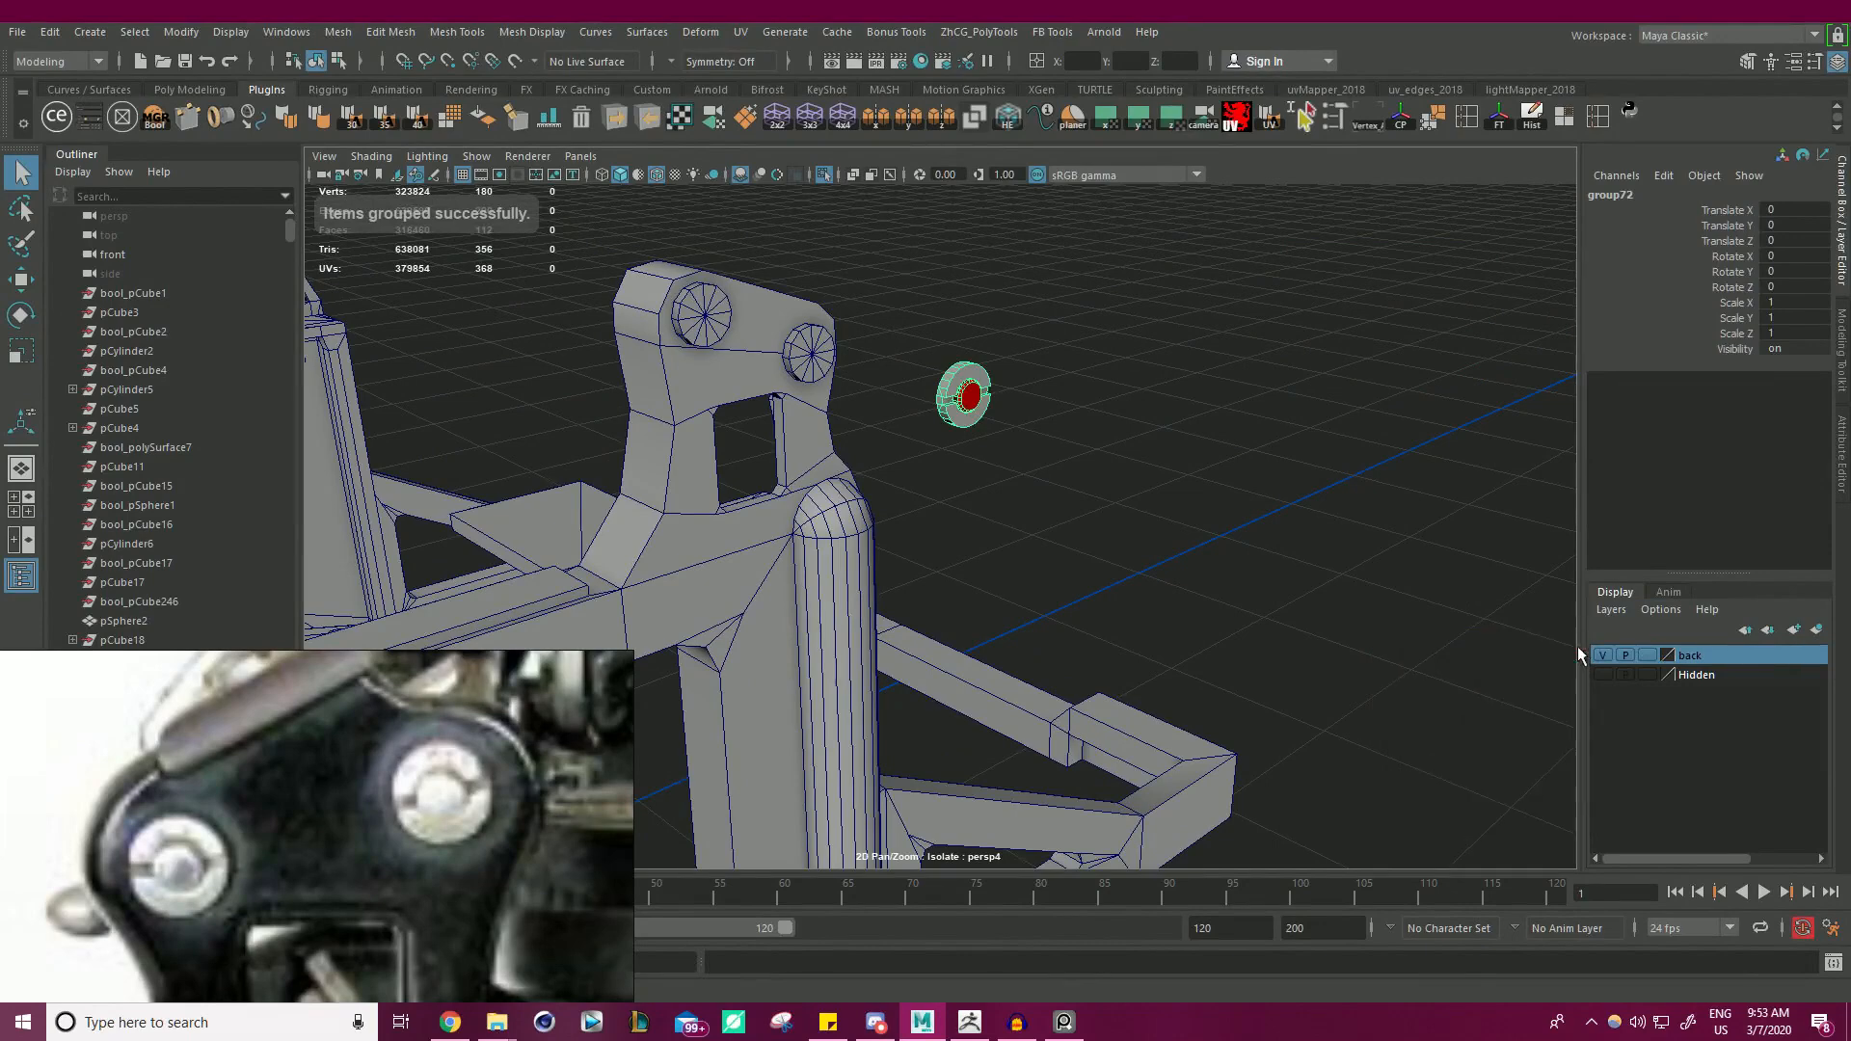
- Set the screw group's pivot at its back centre and snap the group along X onto the lower round cap, to Translate X -5.603
scroll(1057, 379, up, 5)
alt+middle_drag(1058, 380, 1068, 617)
alt+drag(1068, 617, 944, 403)
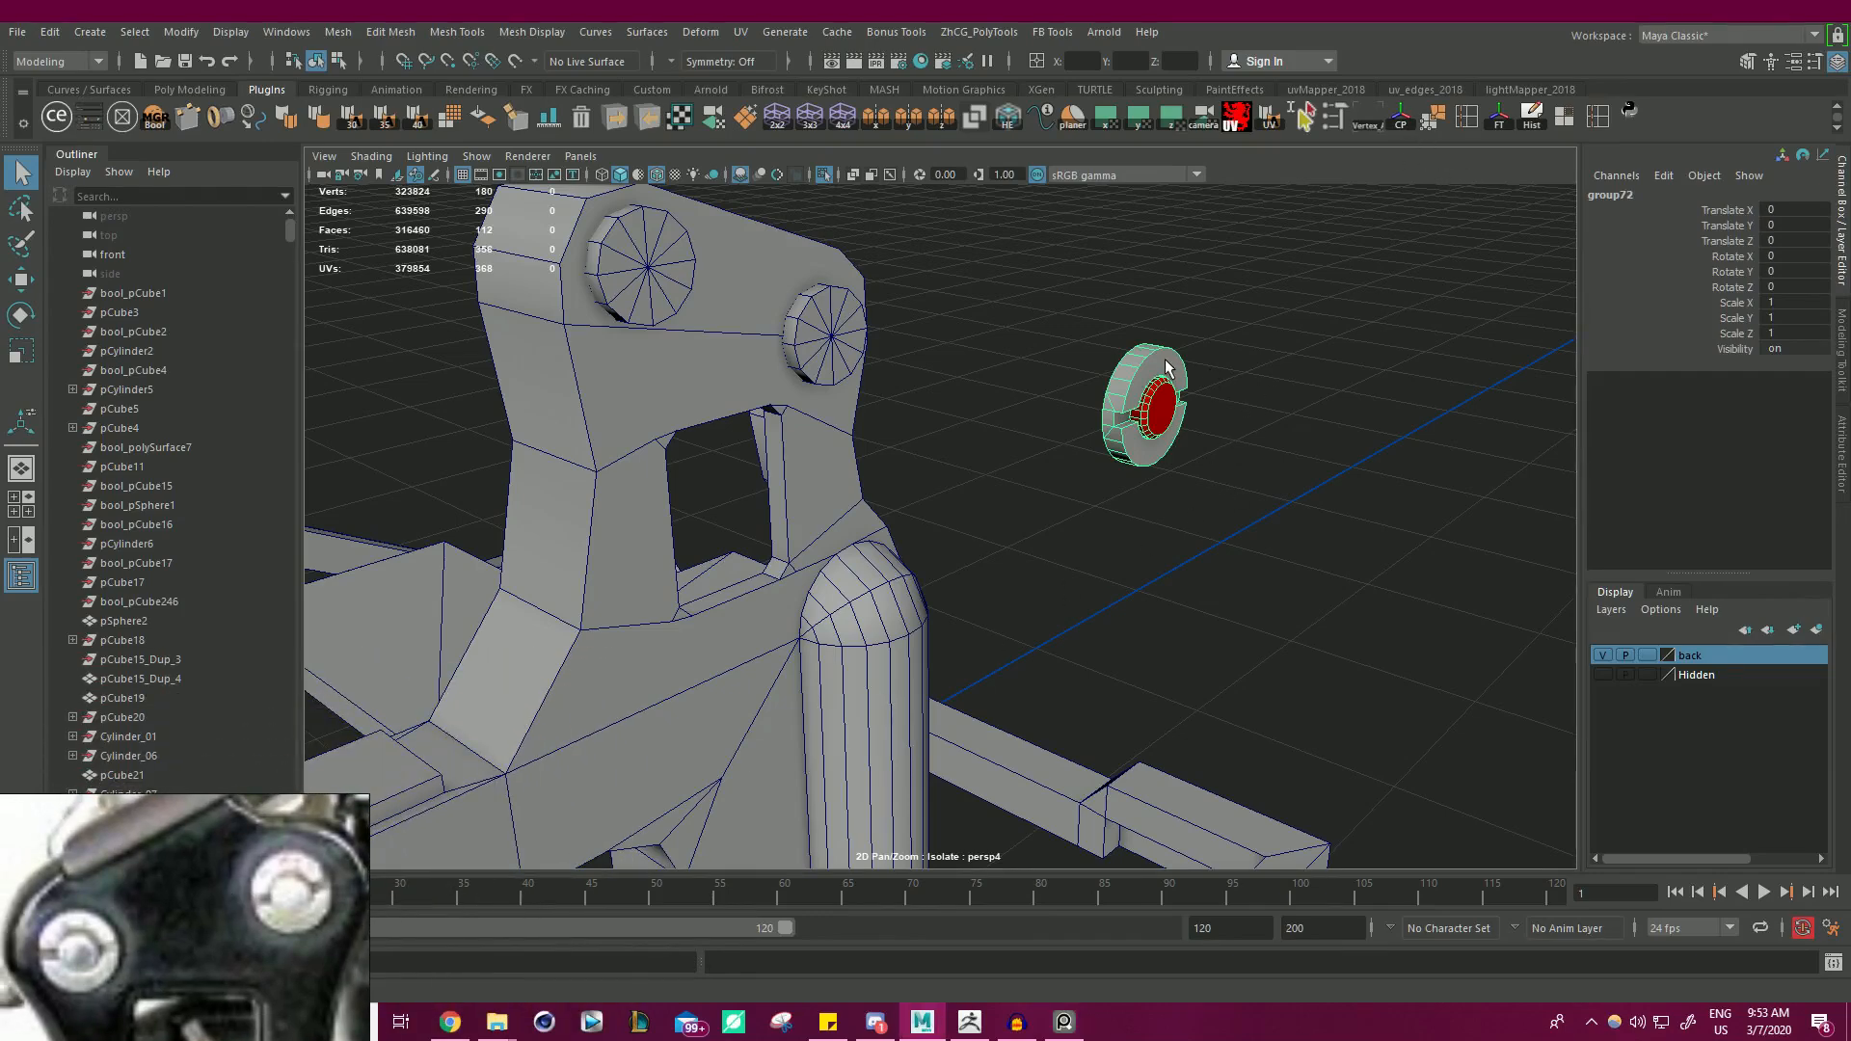
key(w)
alt+drag(1111, 594, 1230, 556)
key(d)
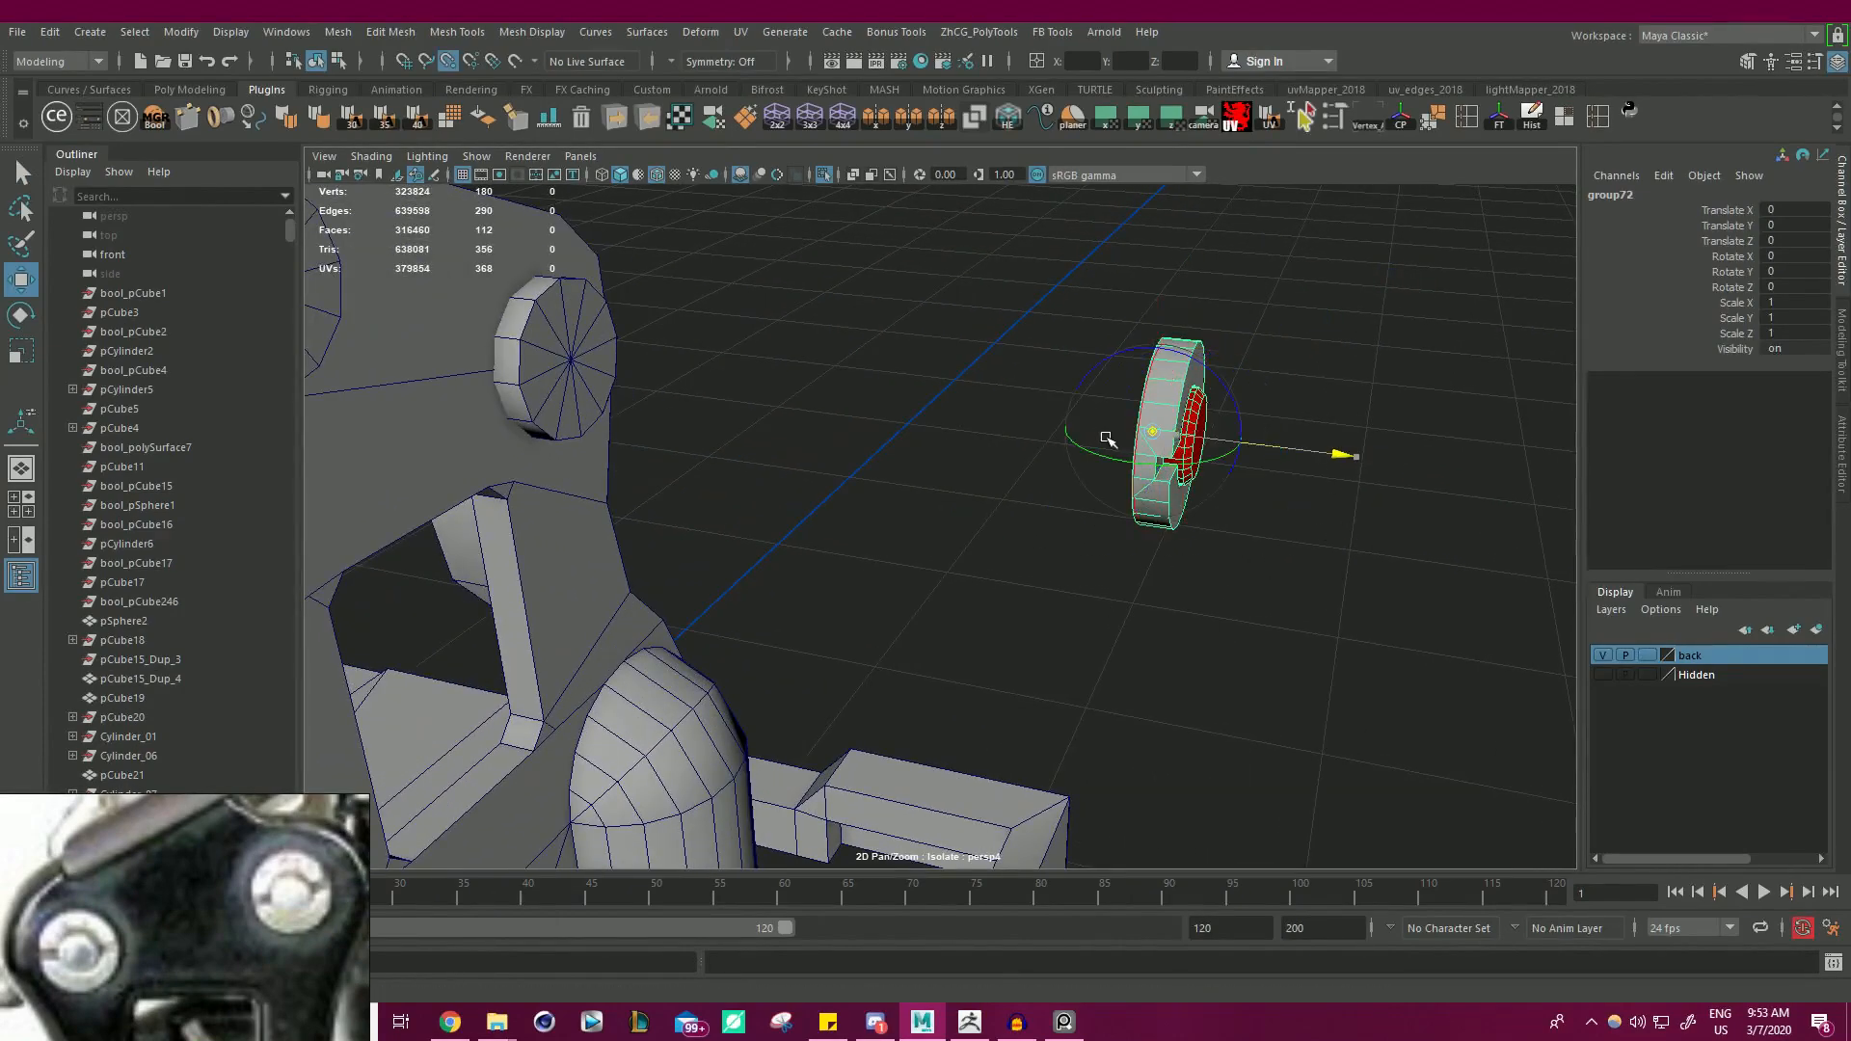
key(d)
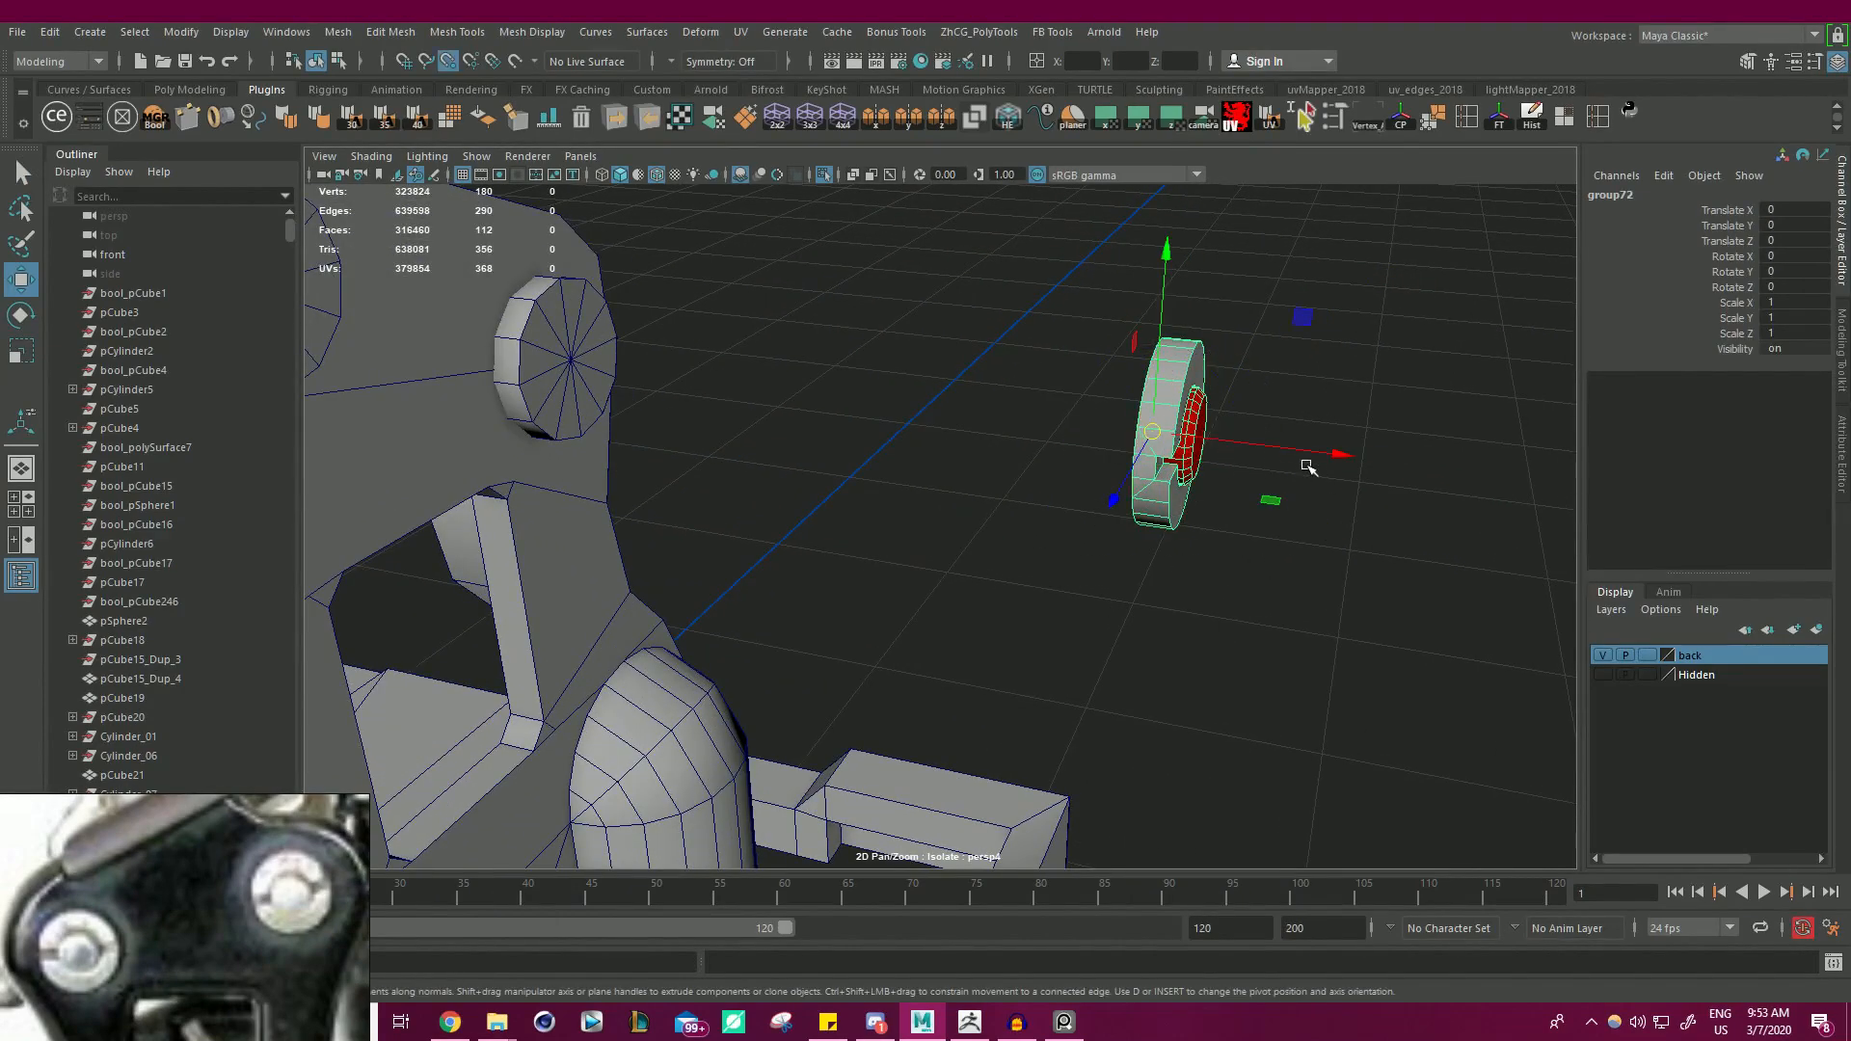
drag(1312, 460, 560, 214)
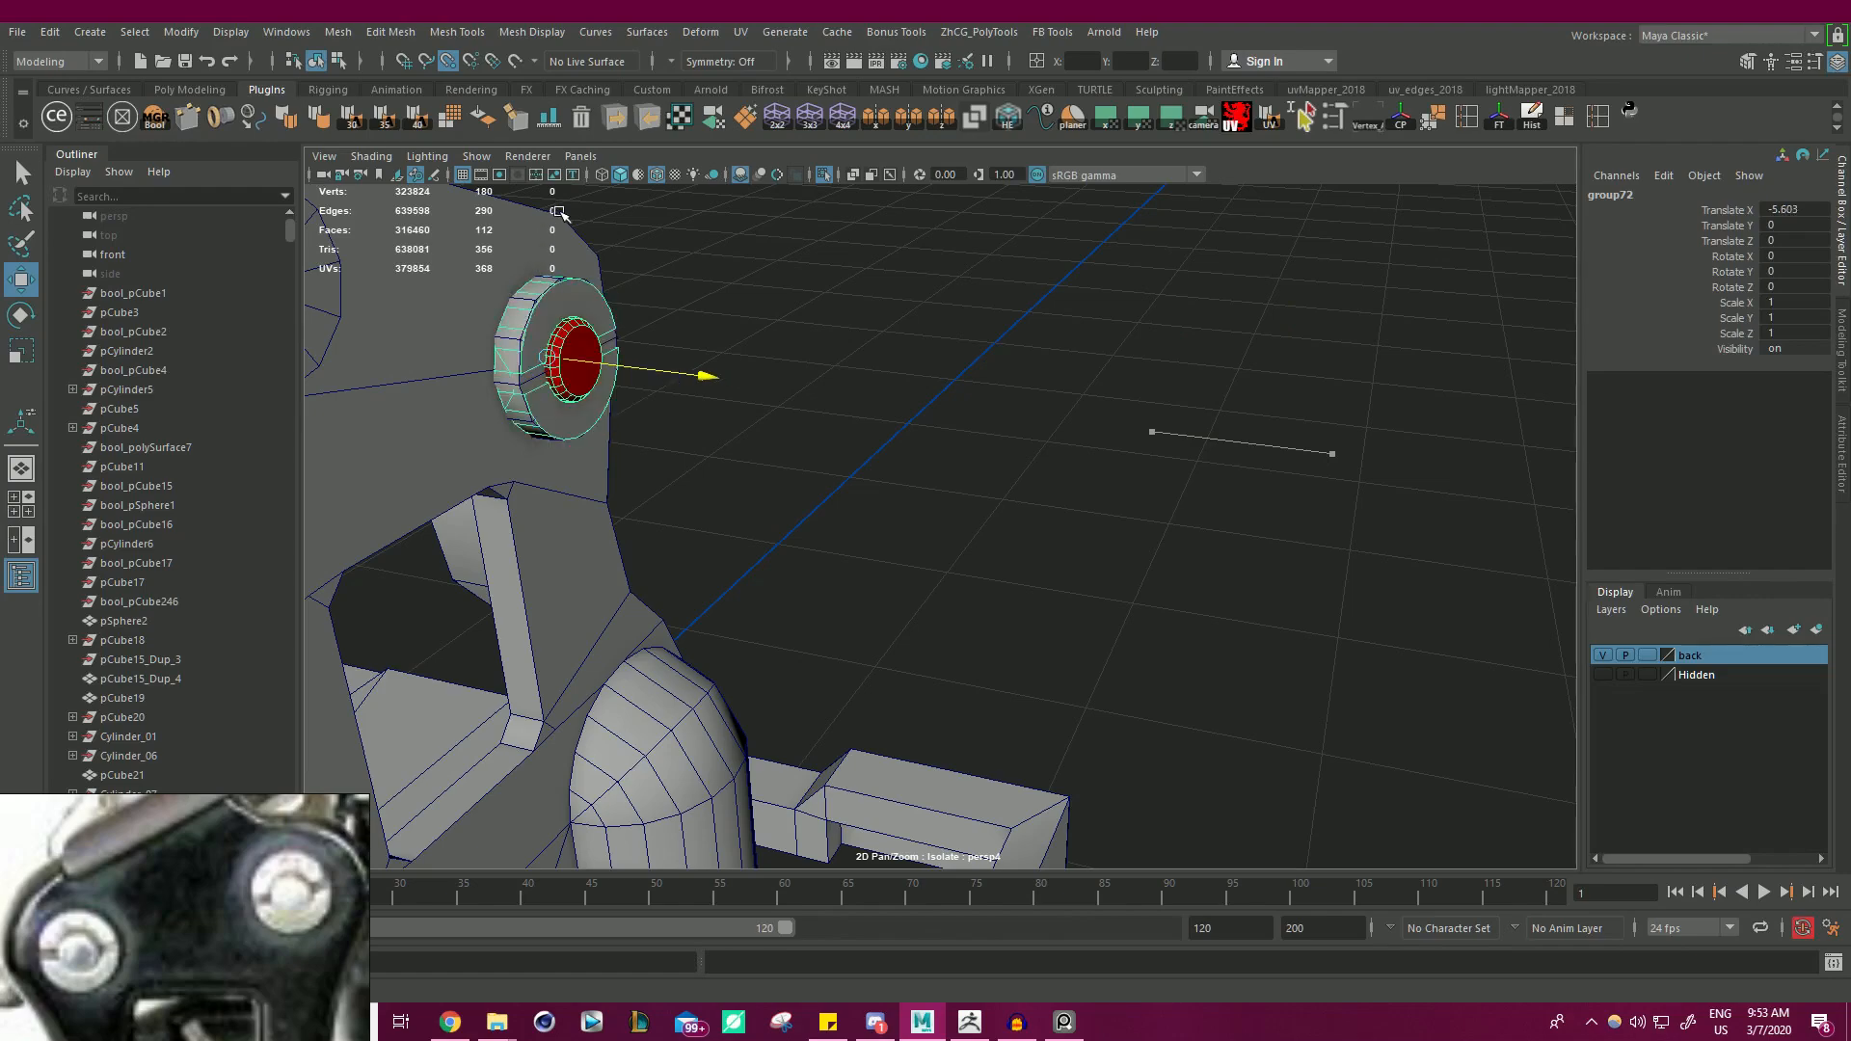
- Duplicate the screw group and snap the copy onto the upper round cap at Translate X -5.603, Y 1.446 and Z 3.154
alt+right_drag(927, 400, 768, 360)
alt+drag(1022, 386, 1293, 499)
scroll(1014, 441, up, 4)
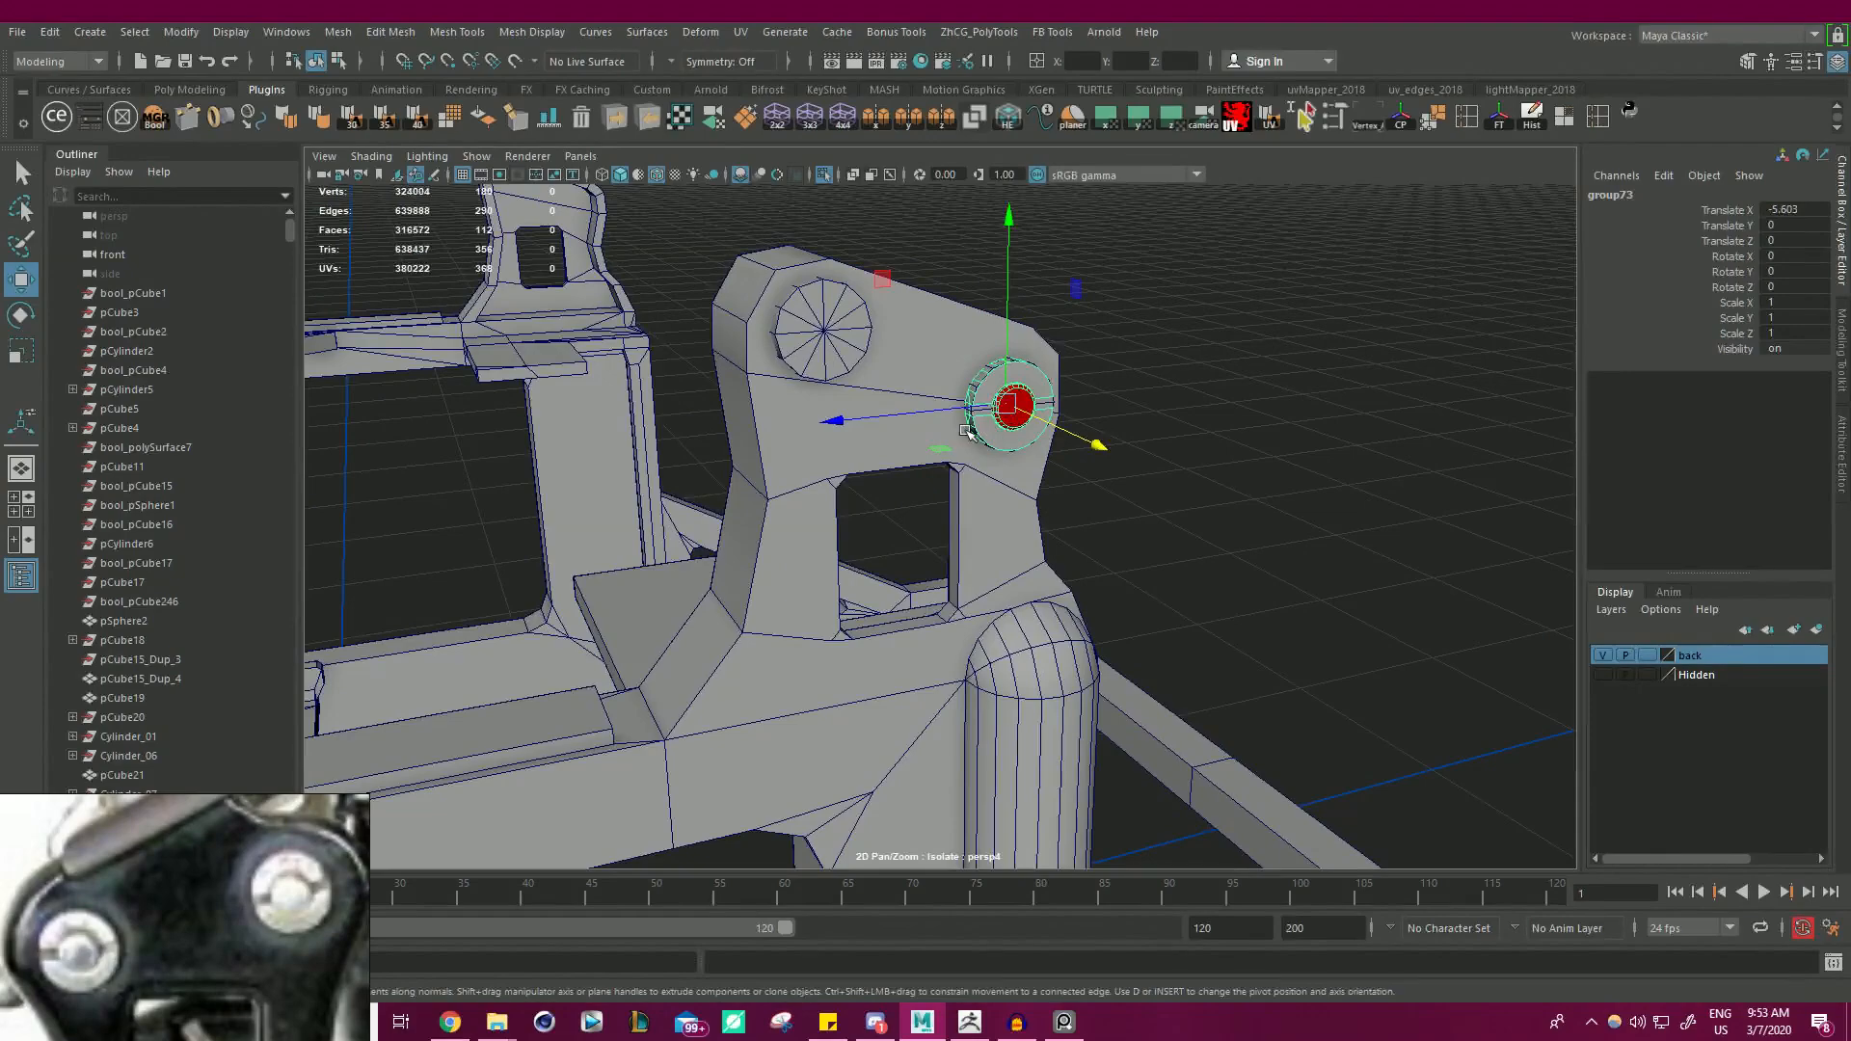
drag(1007, 407, 827, 334)
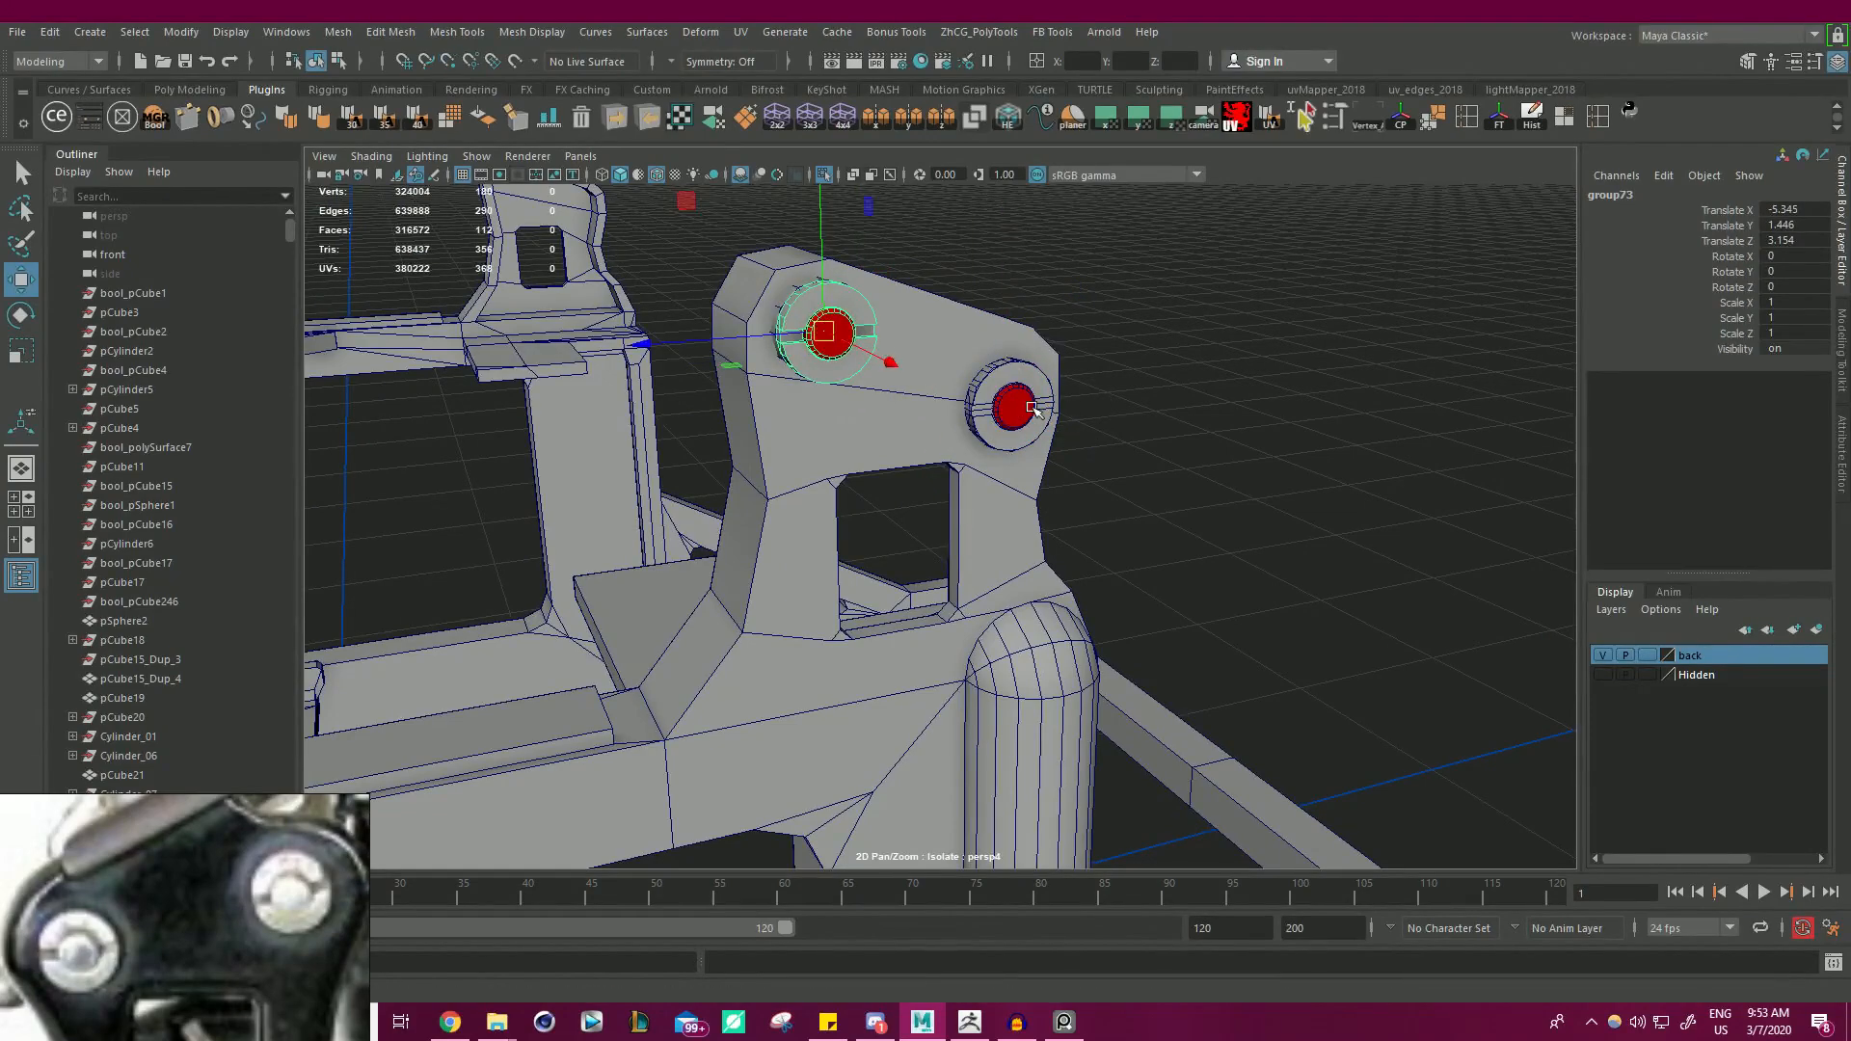
alt+drag(1031, 408, 1127, 373)
- Duplicate the upper screw, move the copy to Translate X -51.335 beside the opposite support, and rotate it 180 degrees in Y
alt+right_drag(1138, 370, 829, 409)
alt+drag(829, 410, 702, 421)
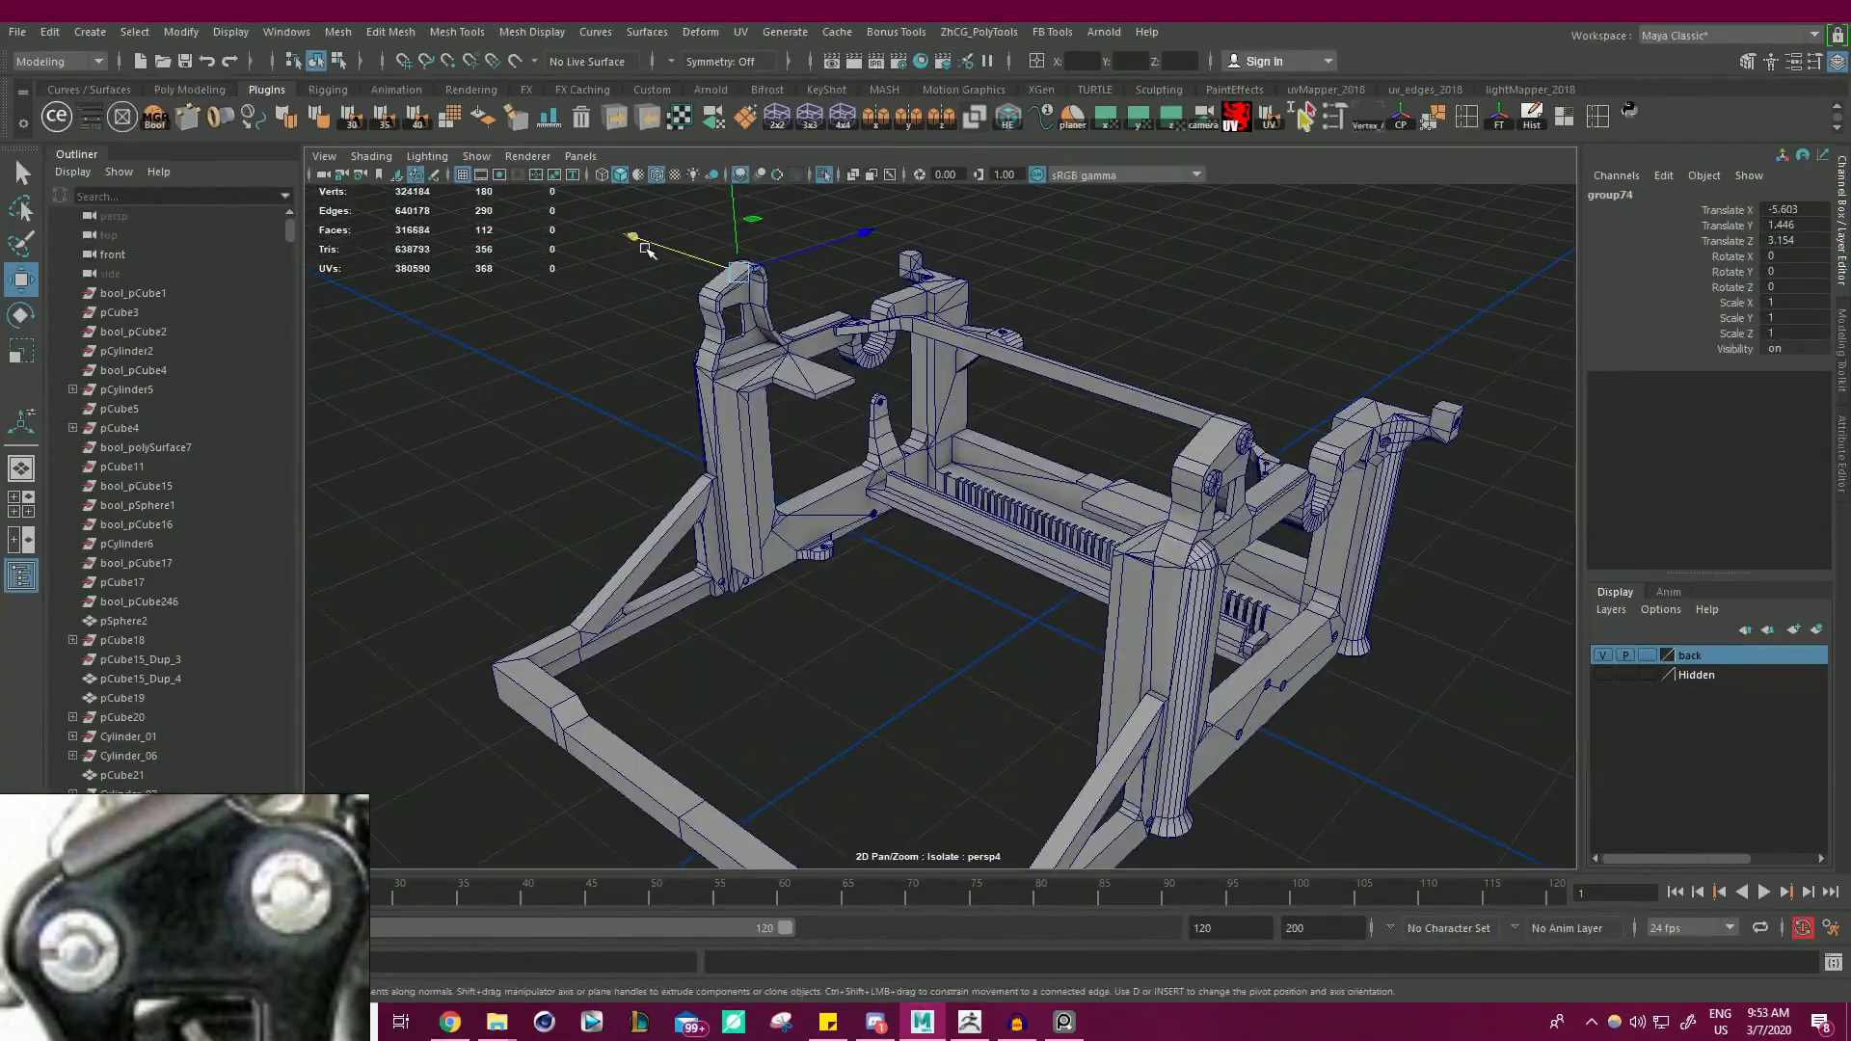
drag(646, 249, 1135, 450)
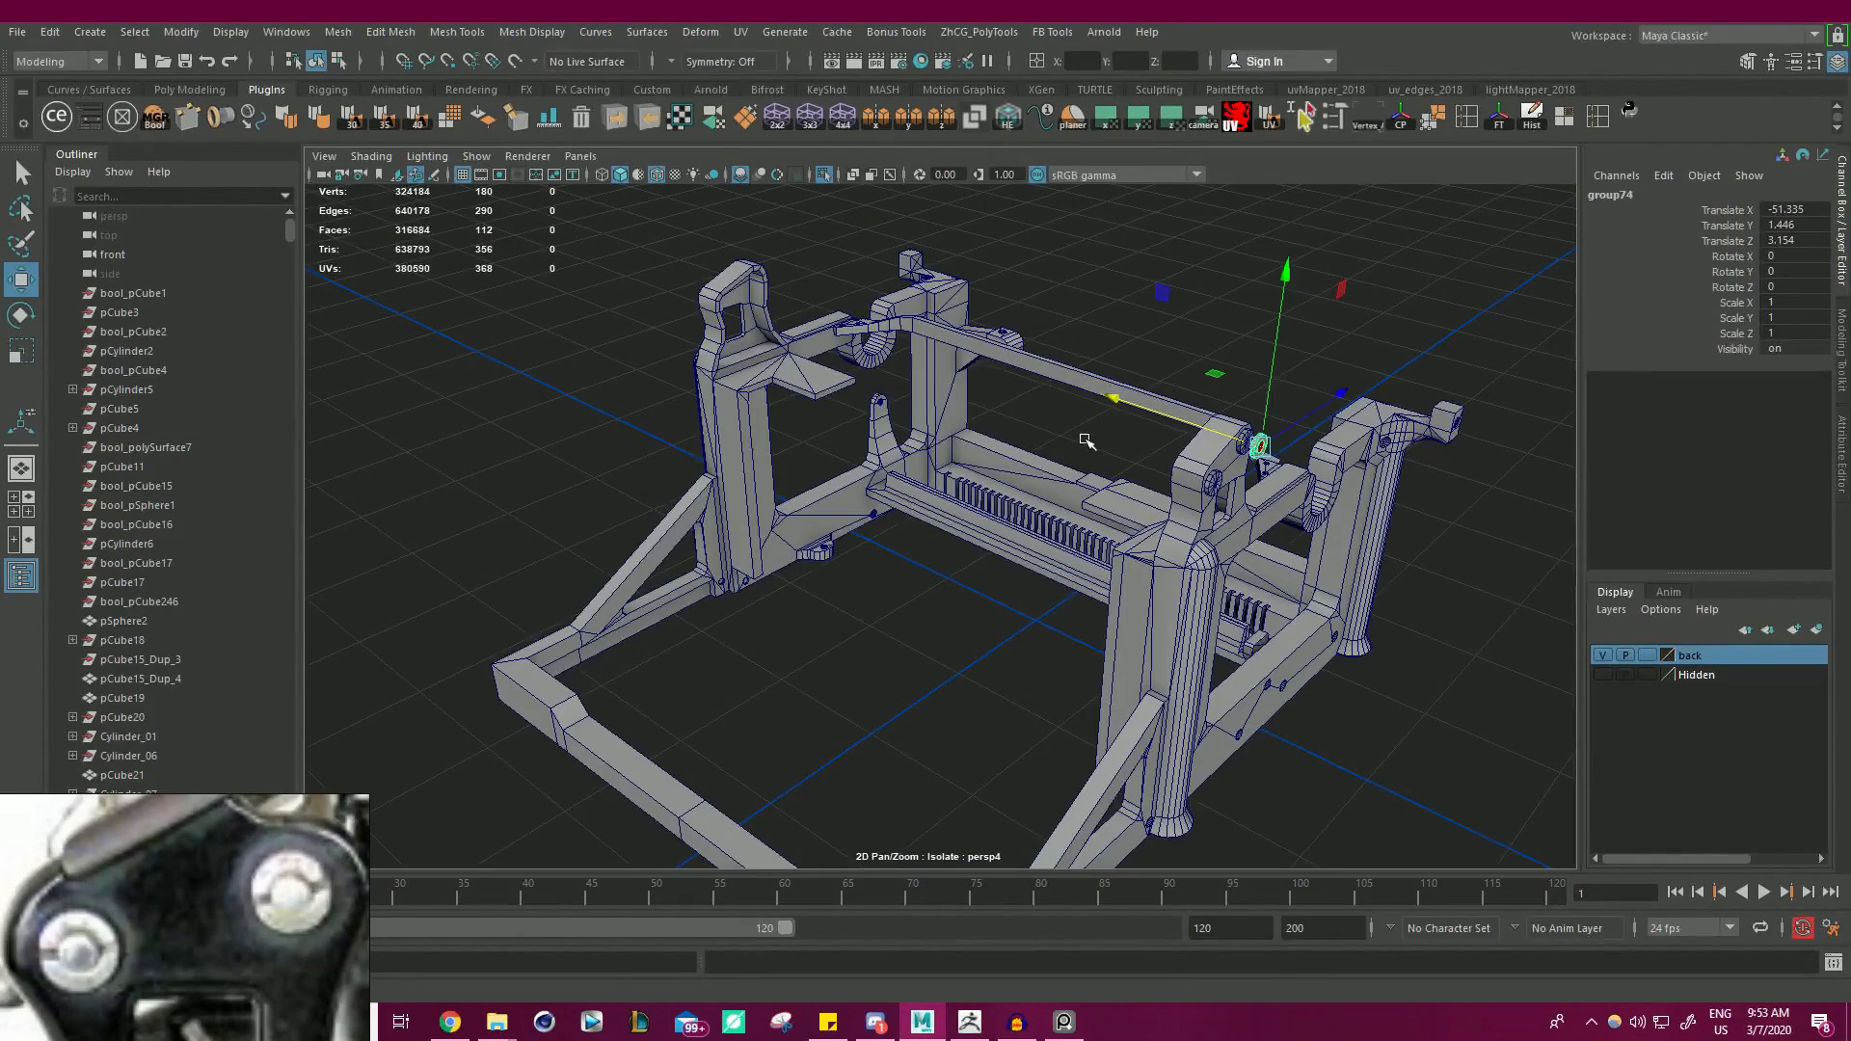
key(f)
alt+drag(964, 442, 933, 467)
key(e)
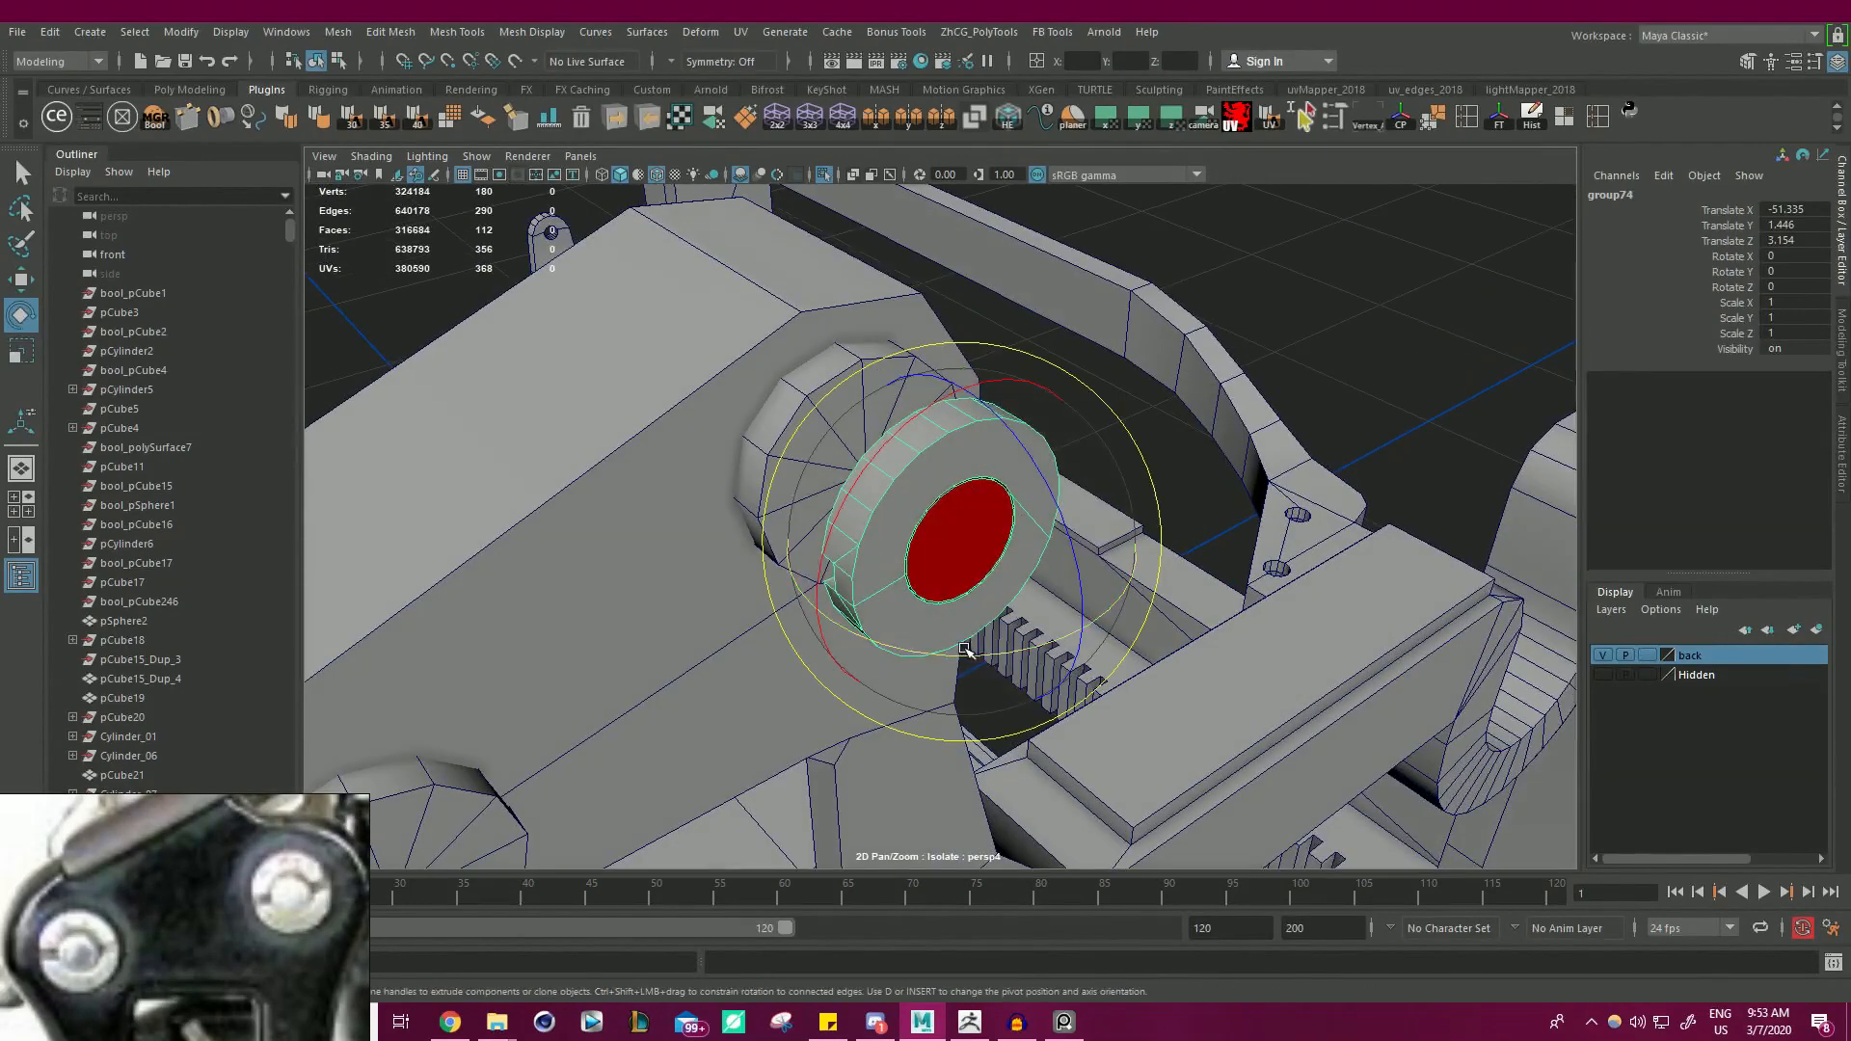
drag(964, 648, 1210, 631)
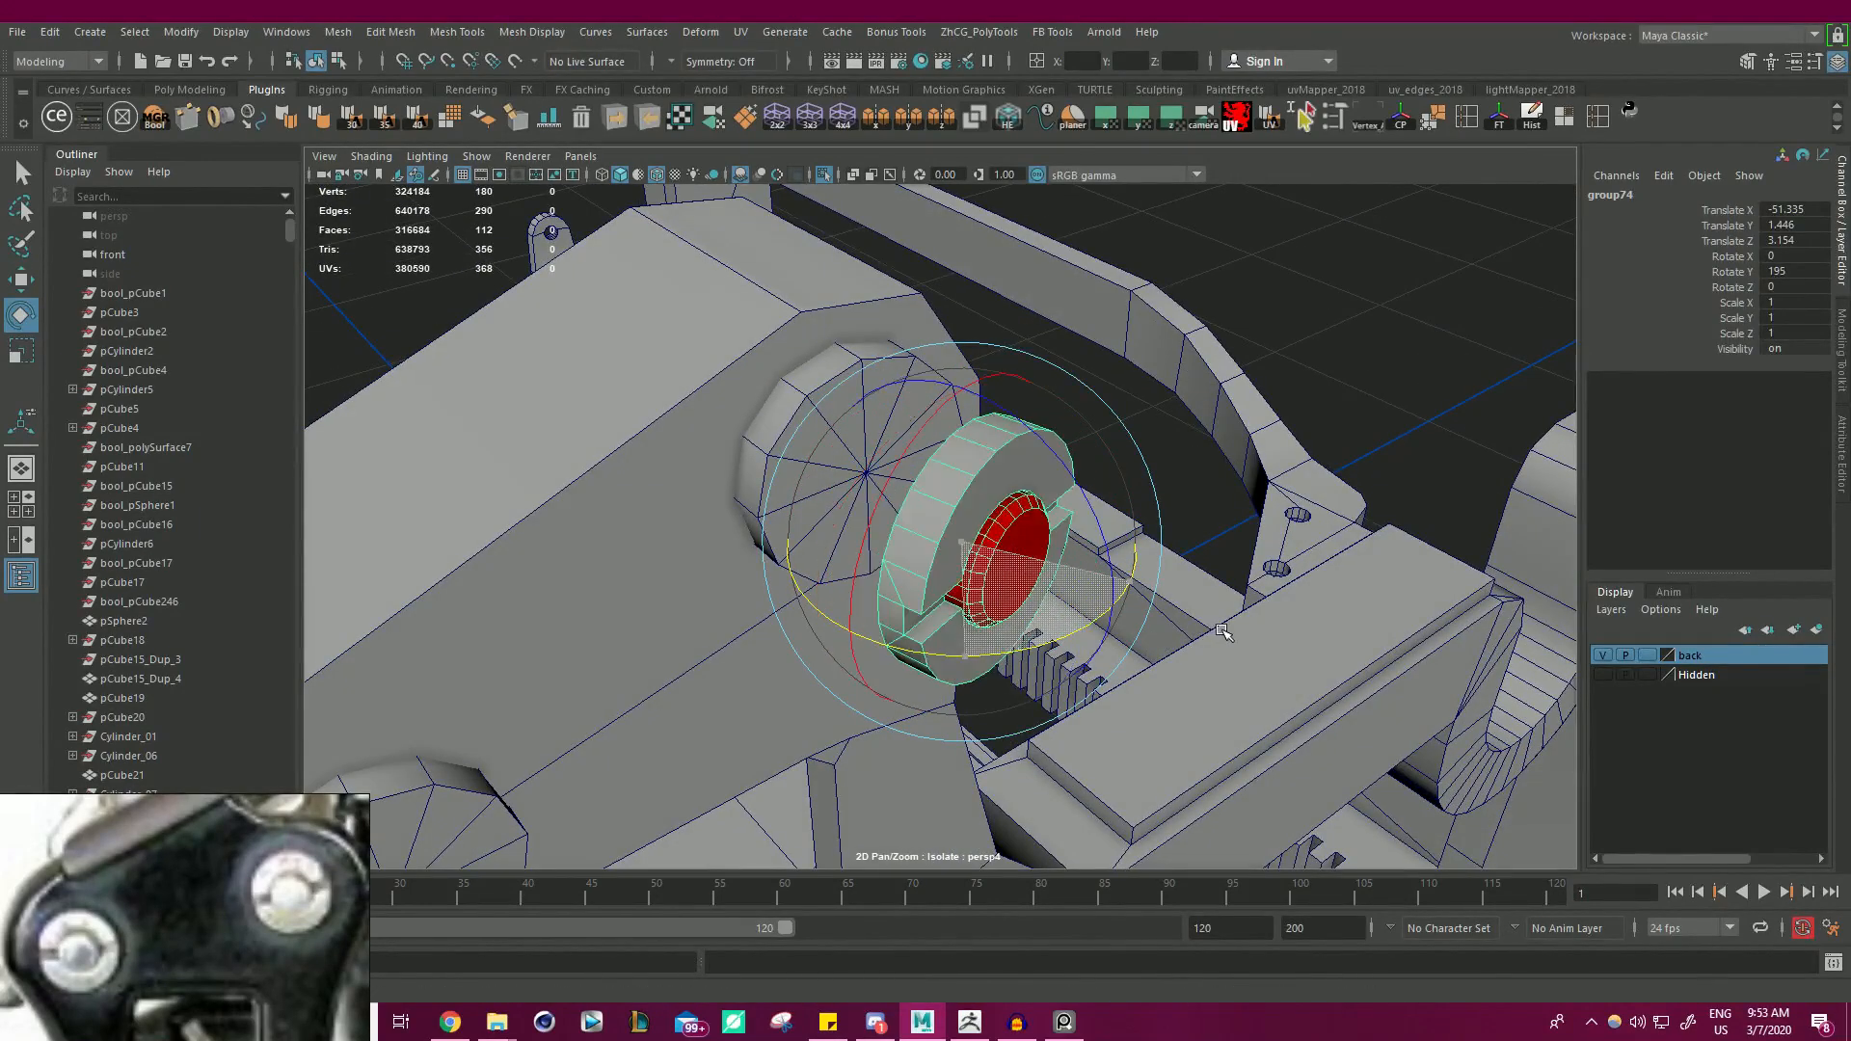
- Snap the rotated screw along X onto the opposite support's upper round cap, to Translate X -50.19
key(w)
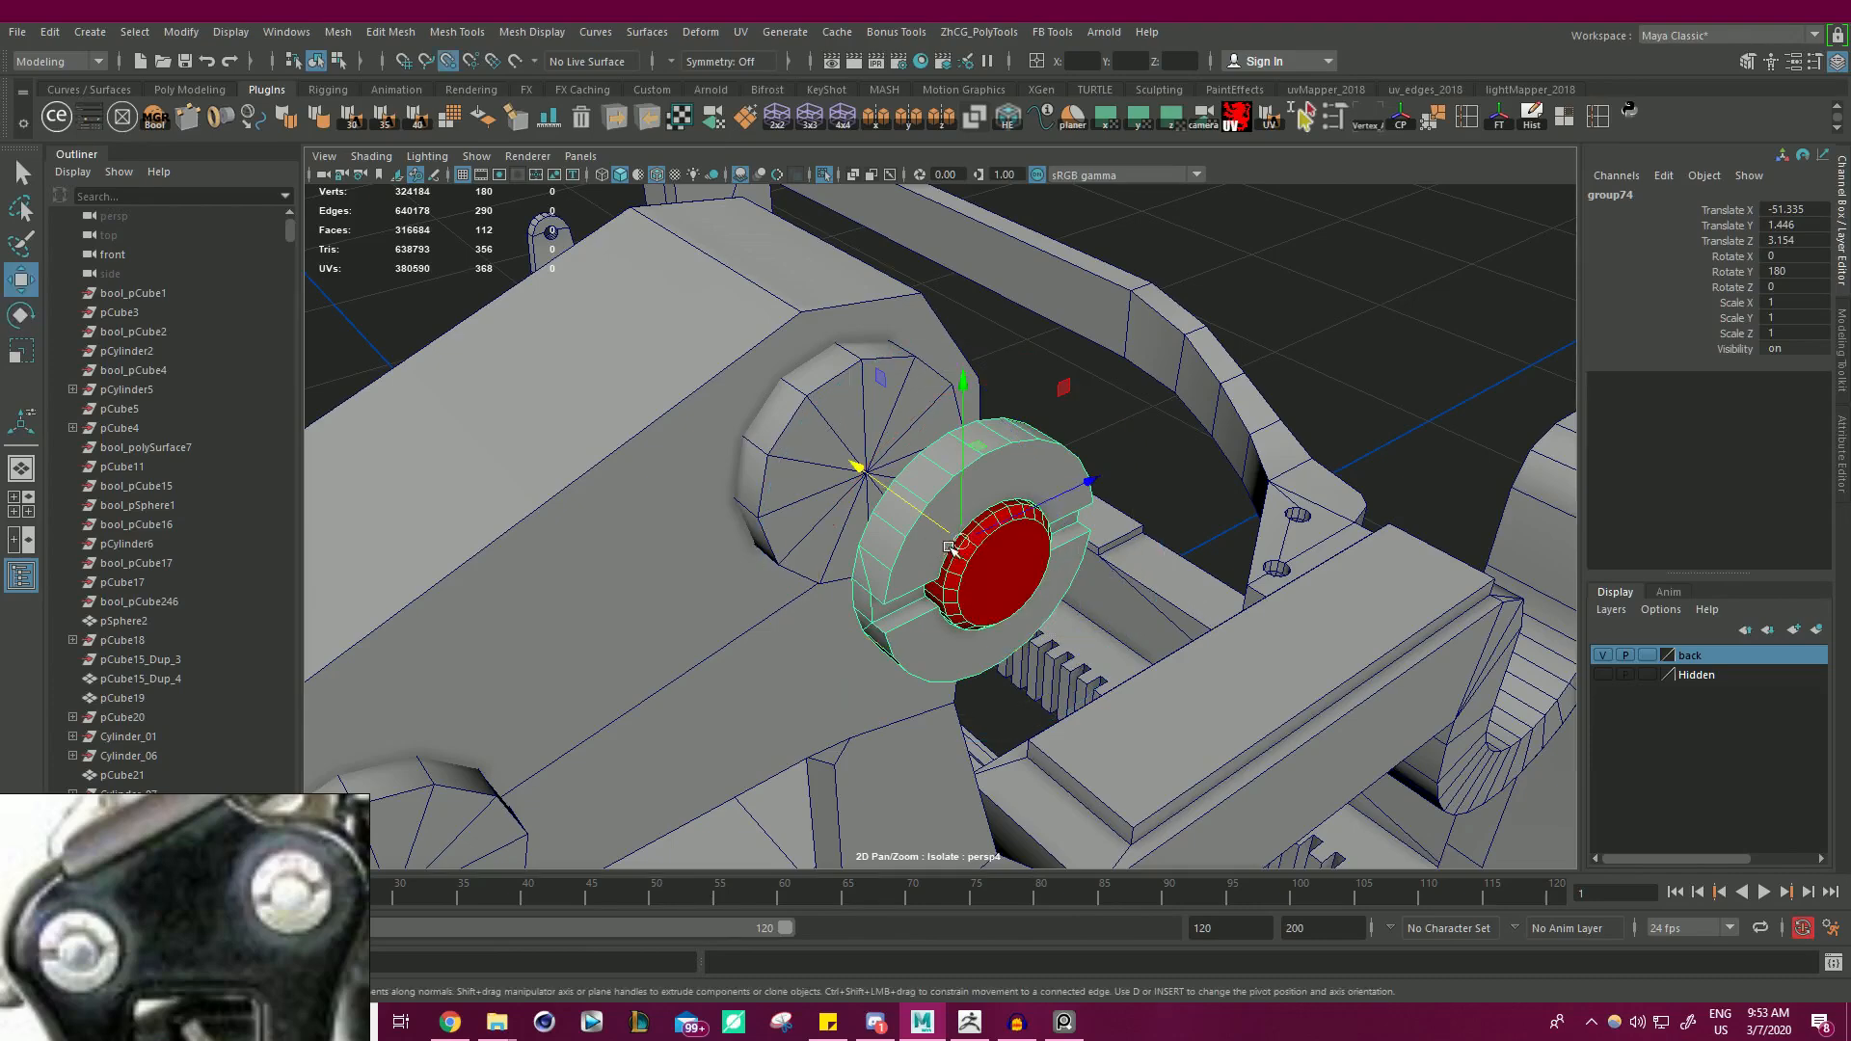
drag(948, 547, 879, 475)
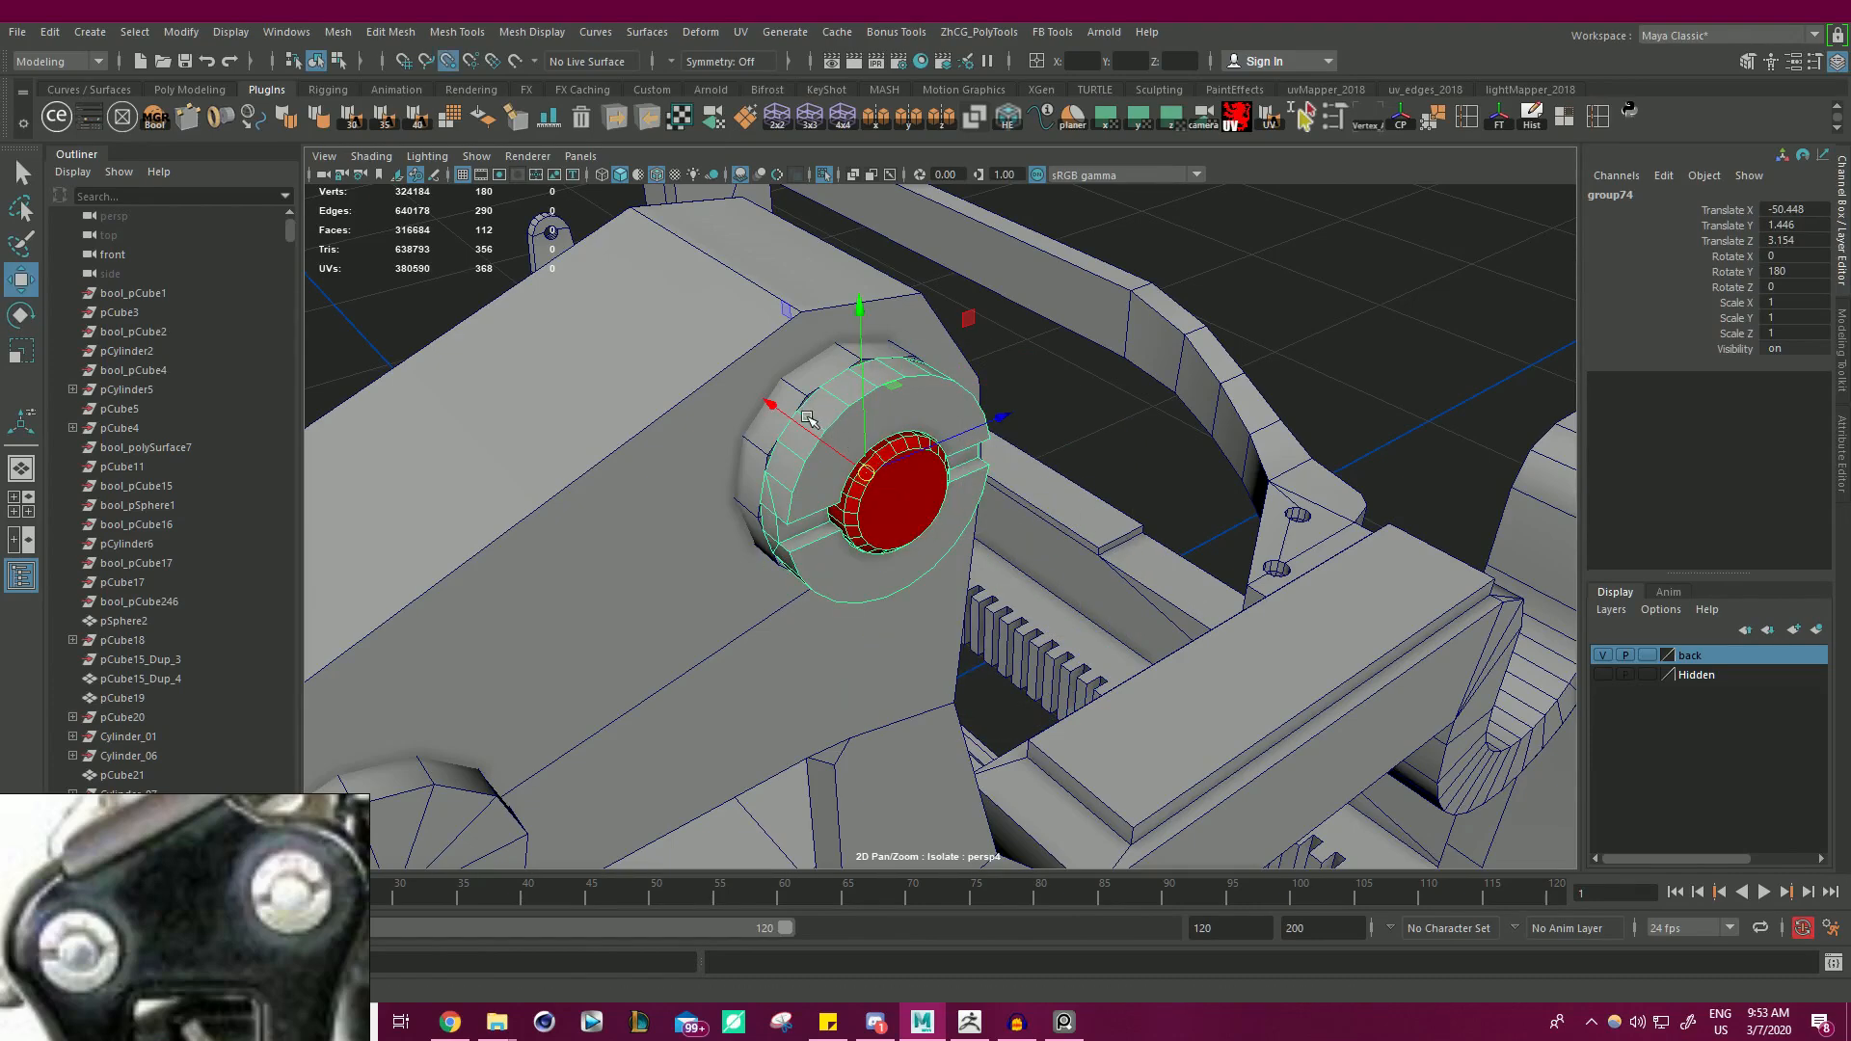
drag(808, 418, 799, 321)
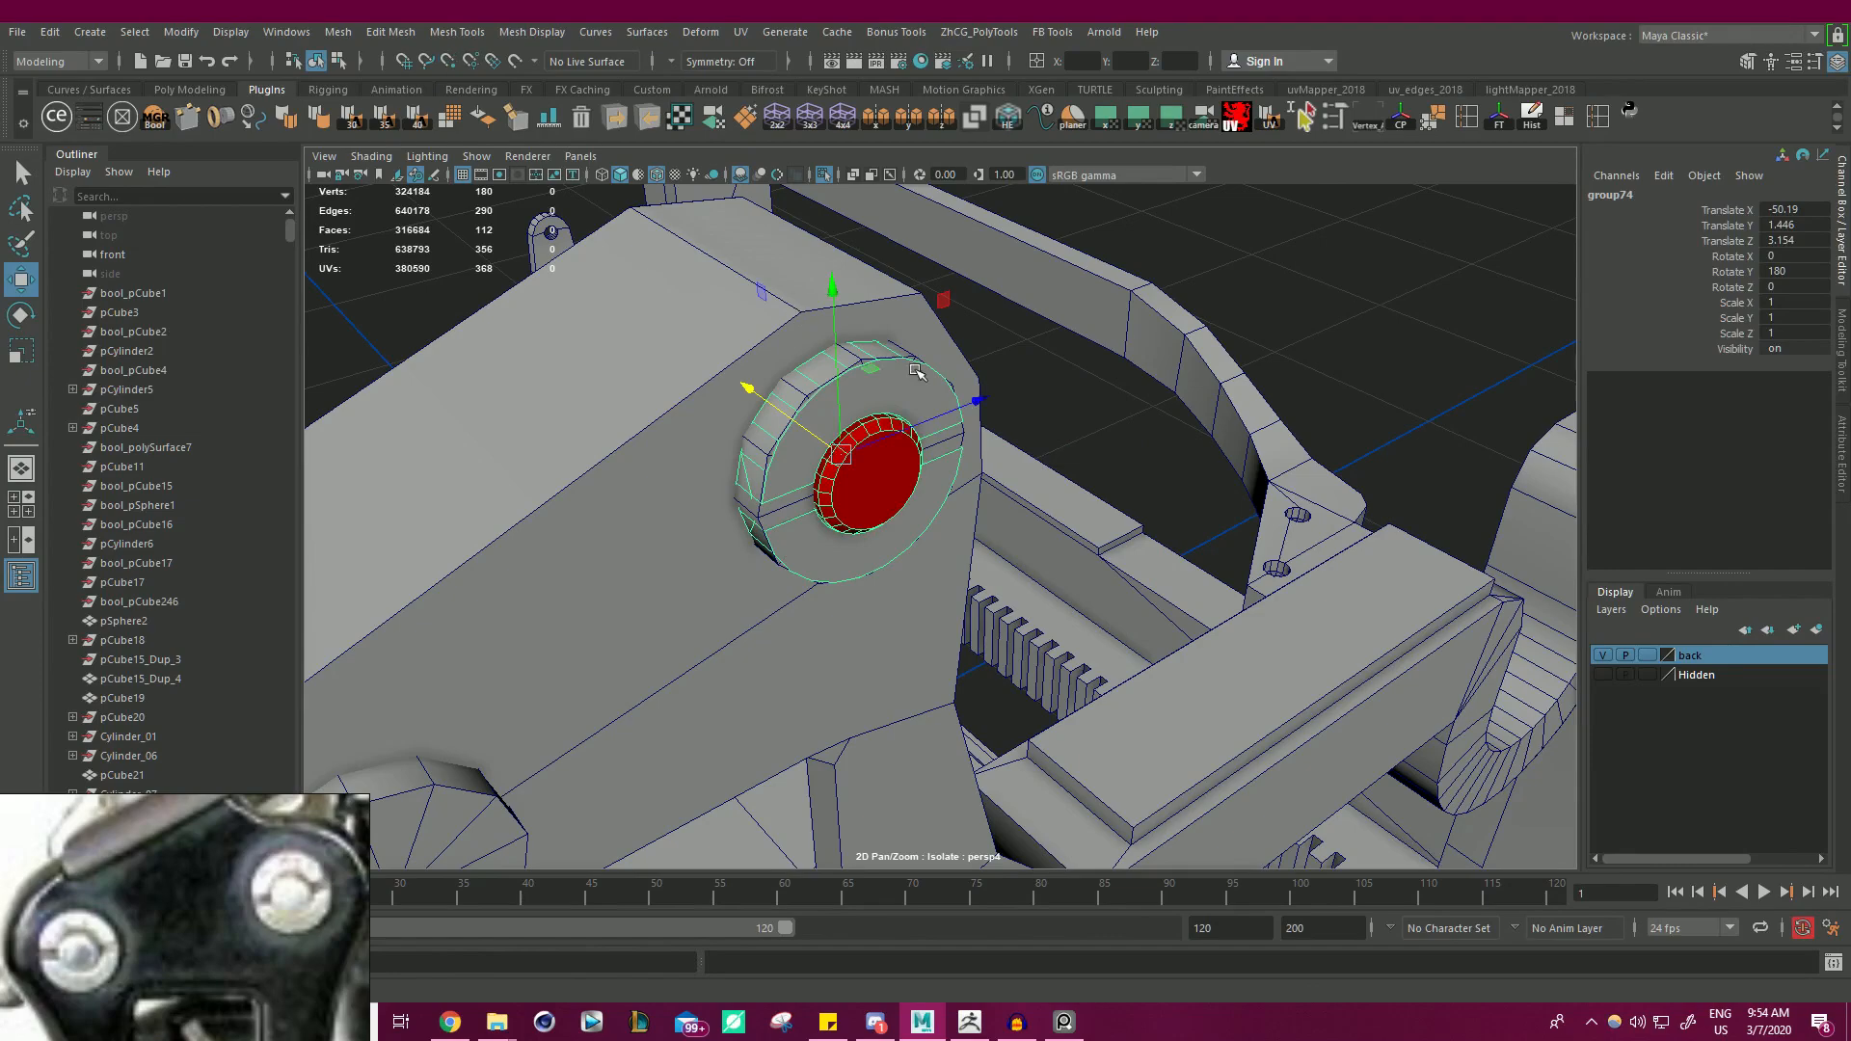
- Duplicate the rotated screw and snap the copy onto the same support's lower round cap, with Translate Y and Z at 0
alt+drag(916, 371, 1030, 316)
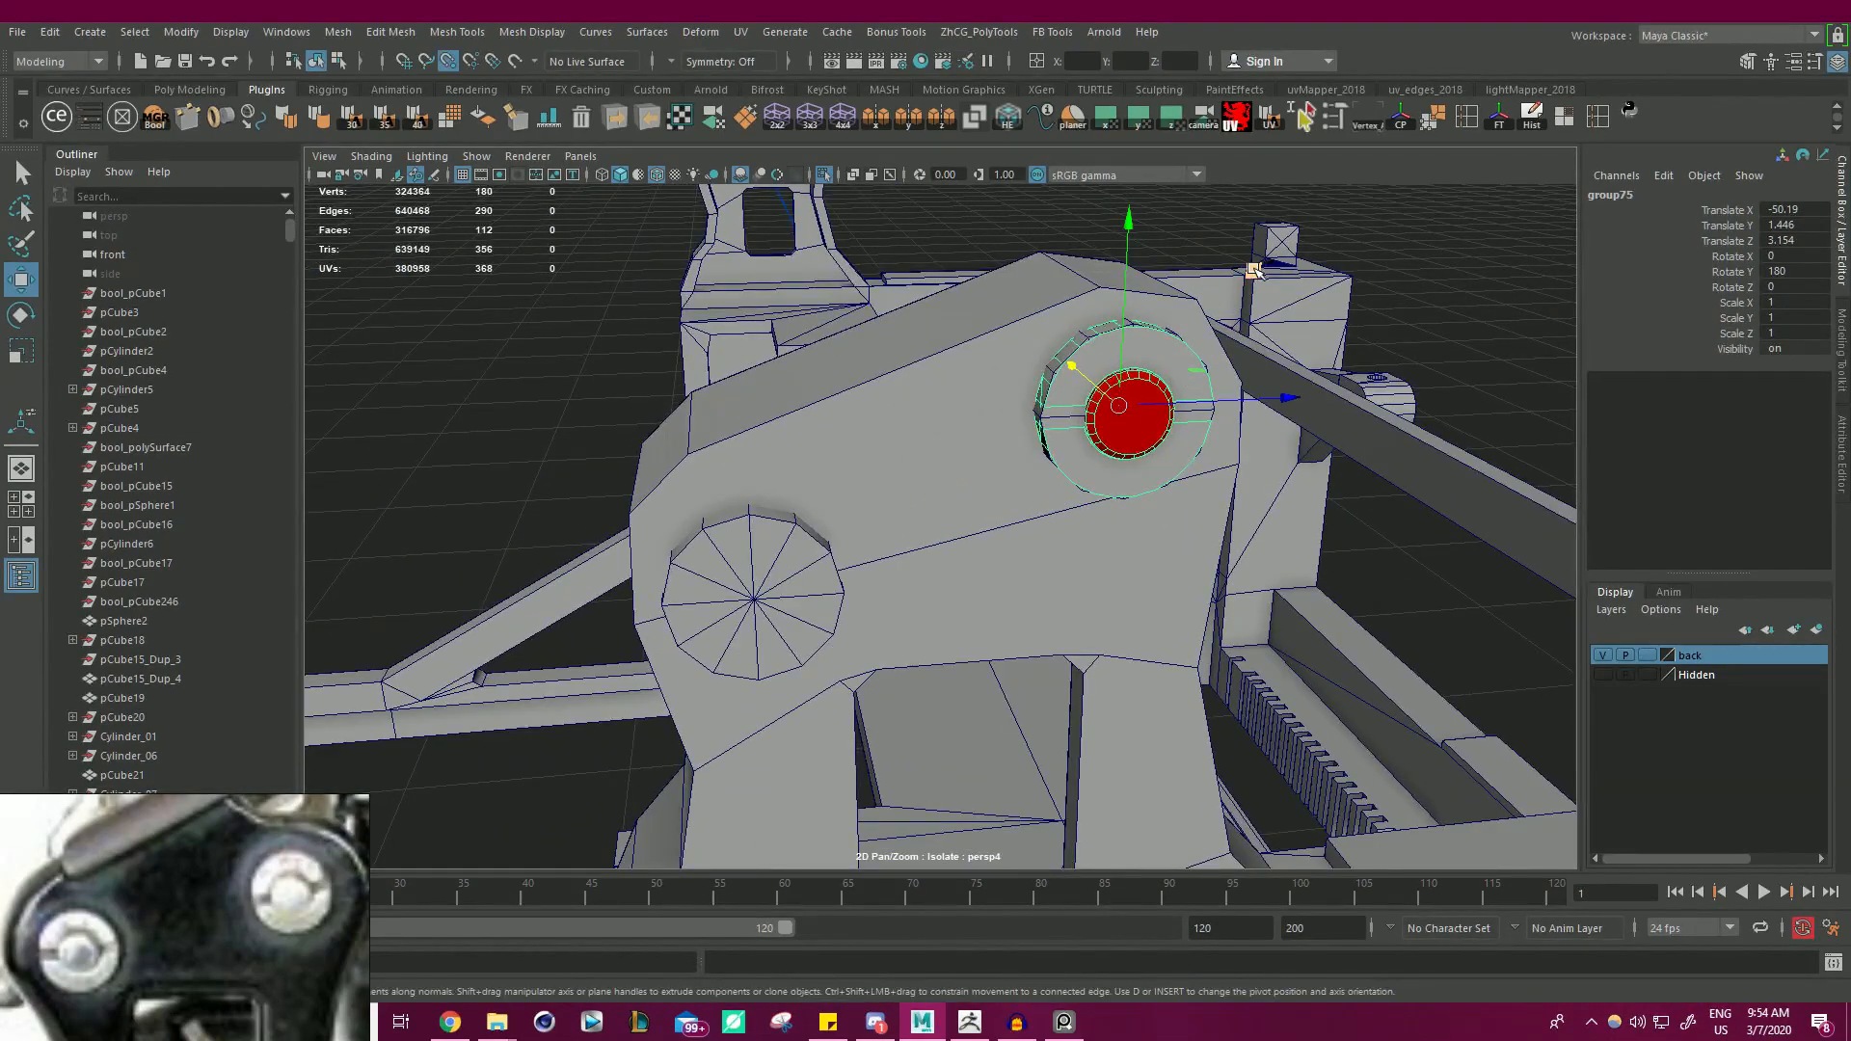
drag(1253, 271, 768, 595)
alt+drag(890, 529, 723, 483)
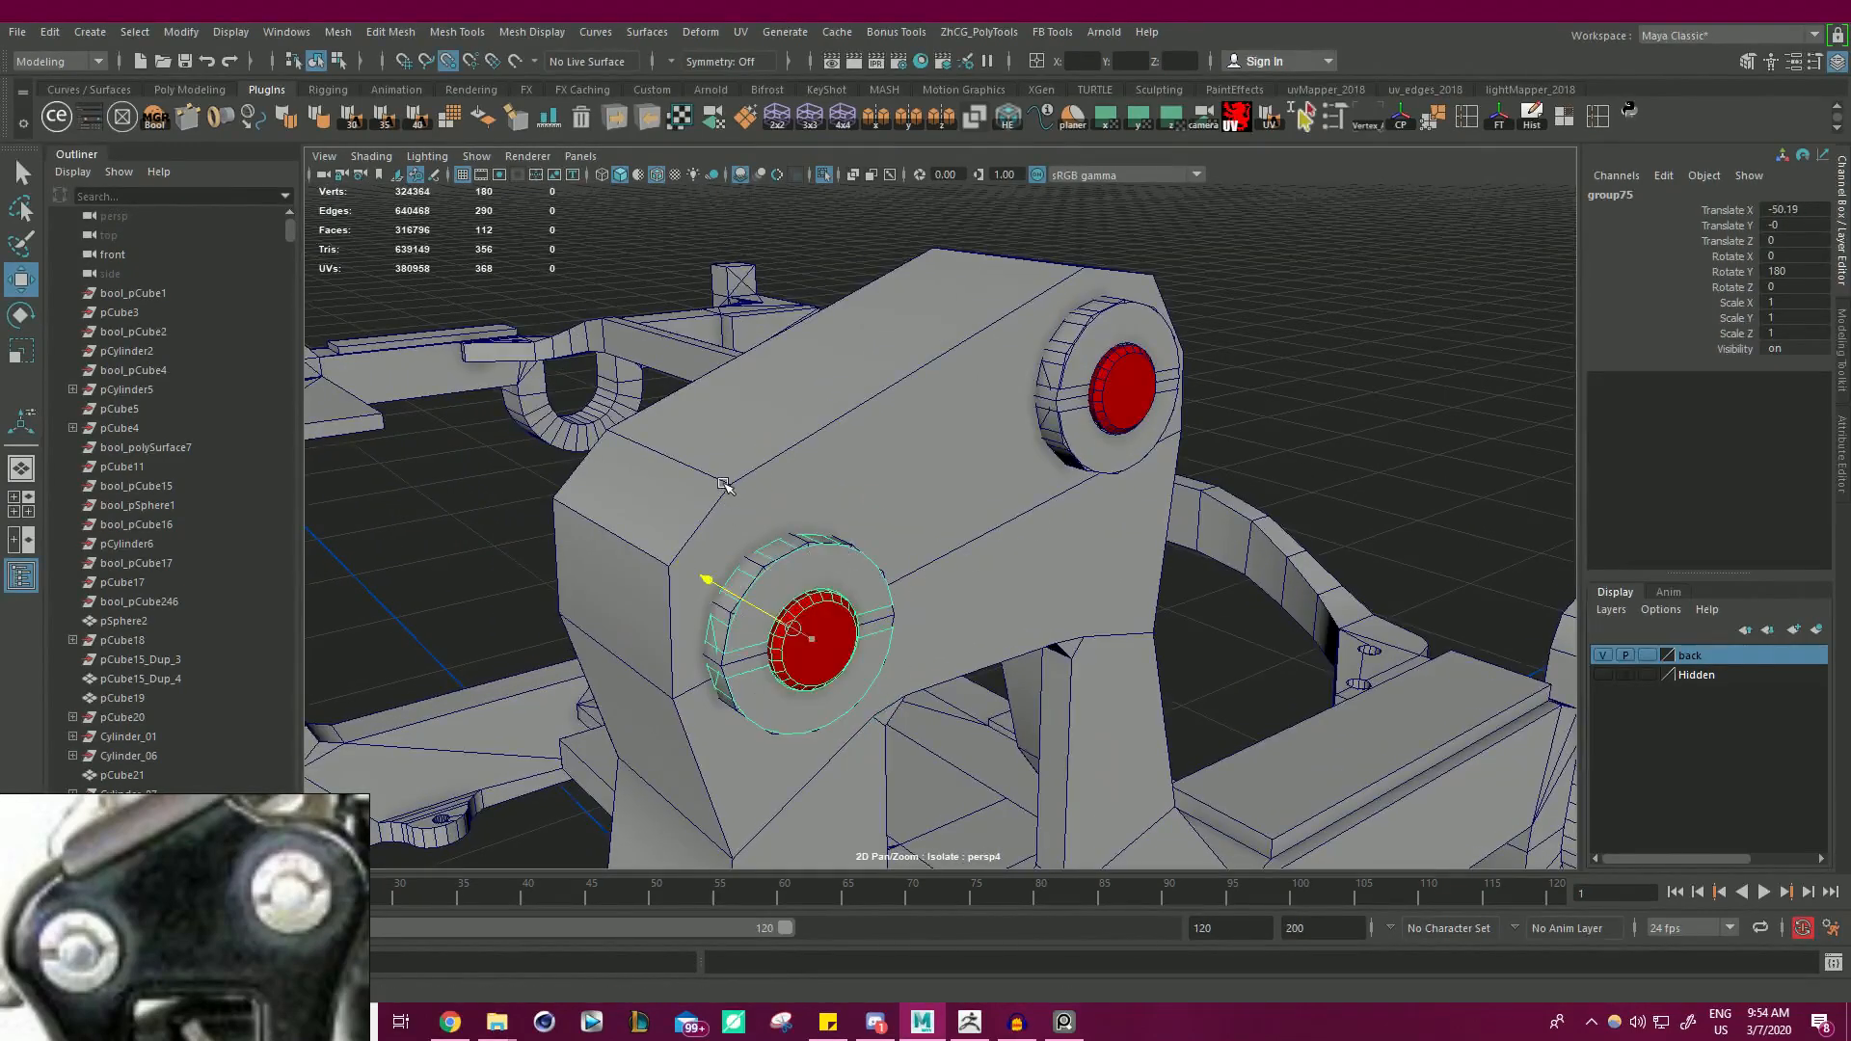
- Delete the frame's original round cap faces beneath the two new screws on this support
click(923, 470)
right_drag(1366, 305, 1364, 360)
double_click(1086, 369)
shift+double_click(826, 563)
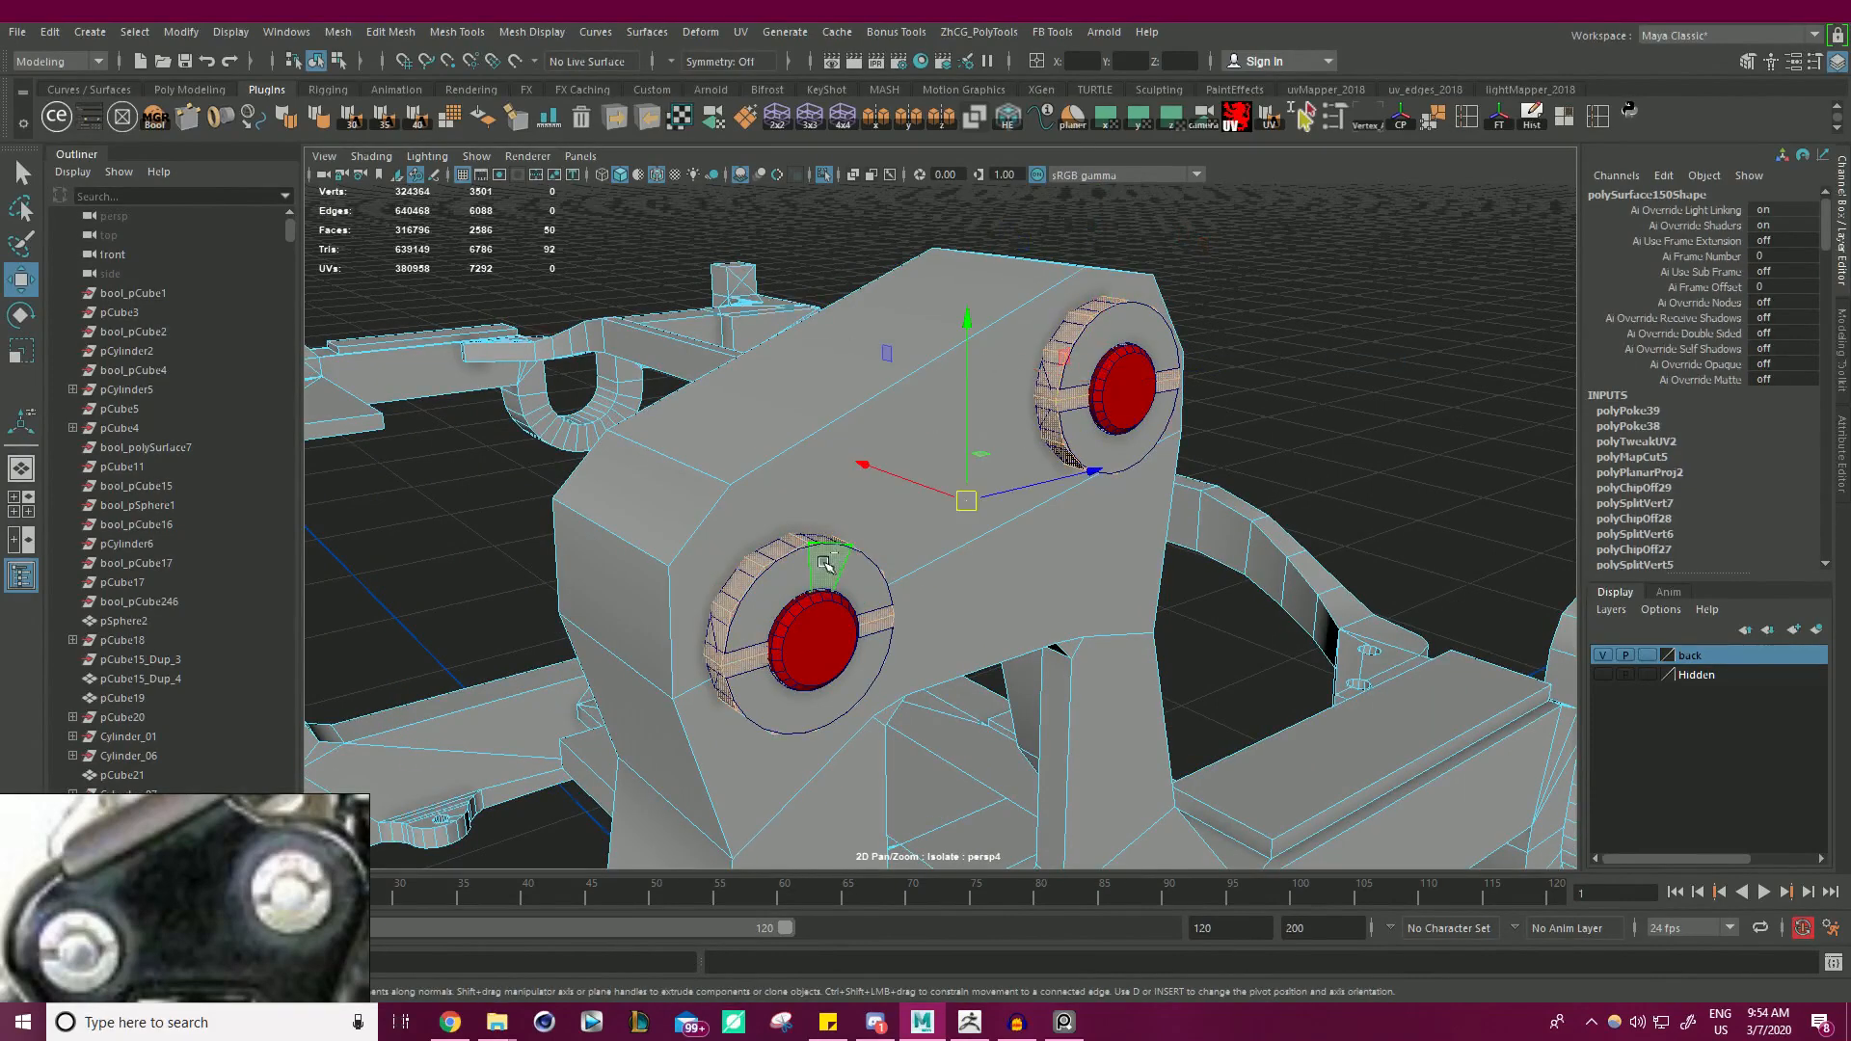
key(Delete)
alt+right_drag(1041, 482, 887, 429)
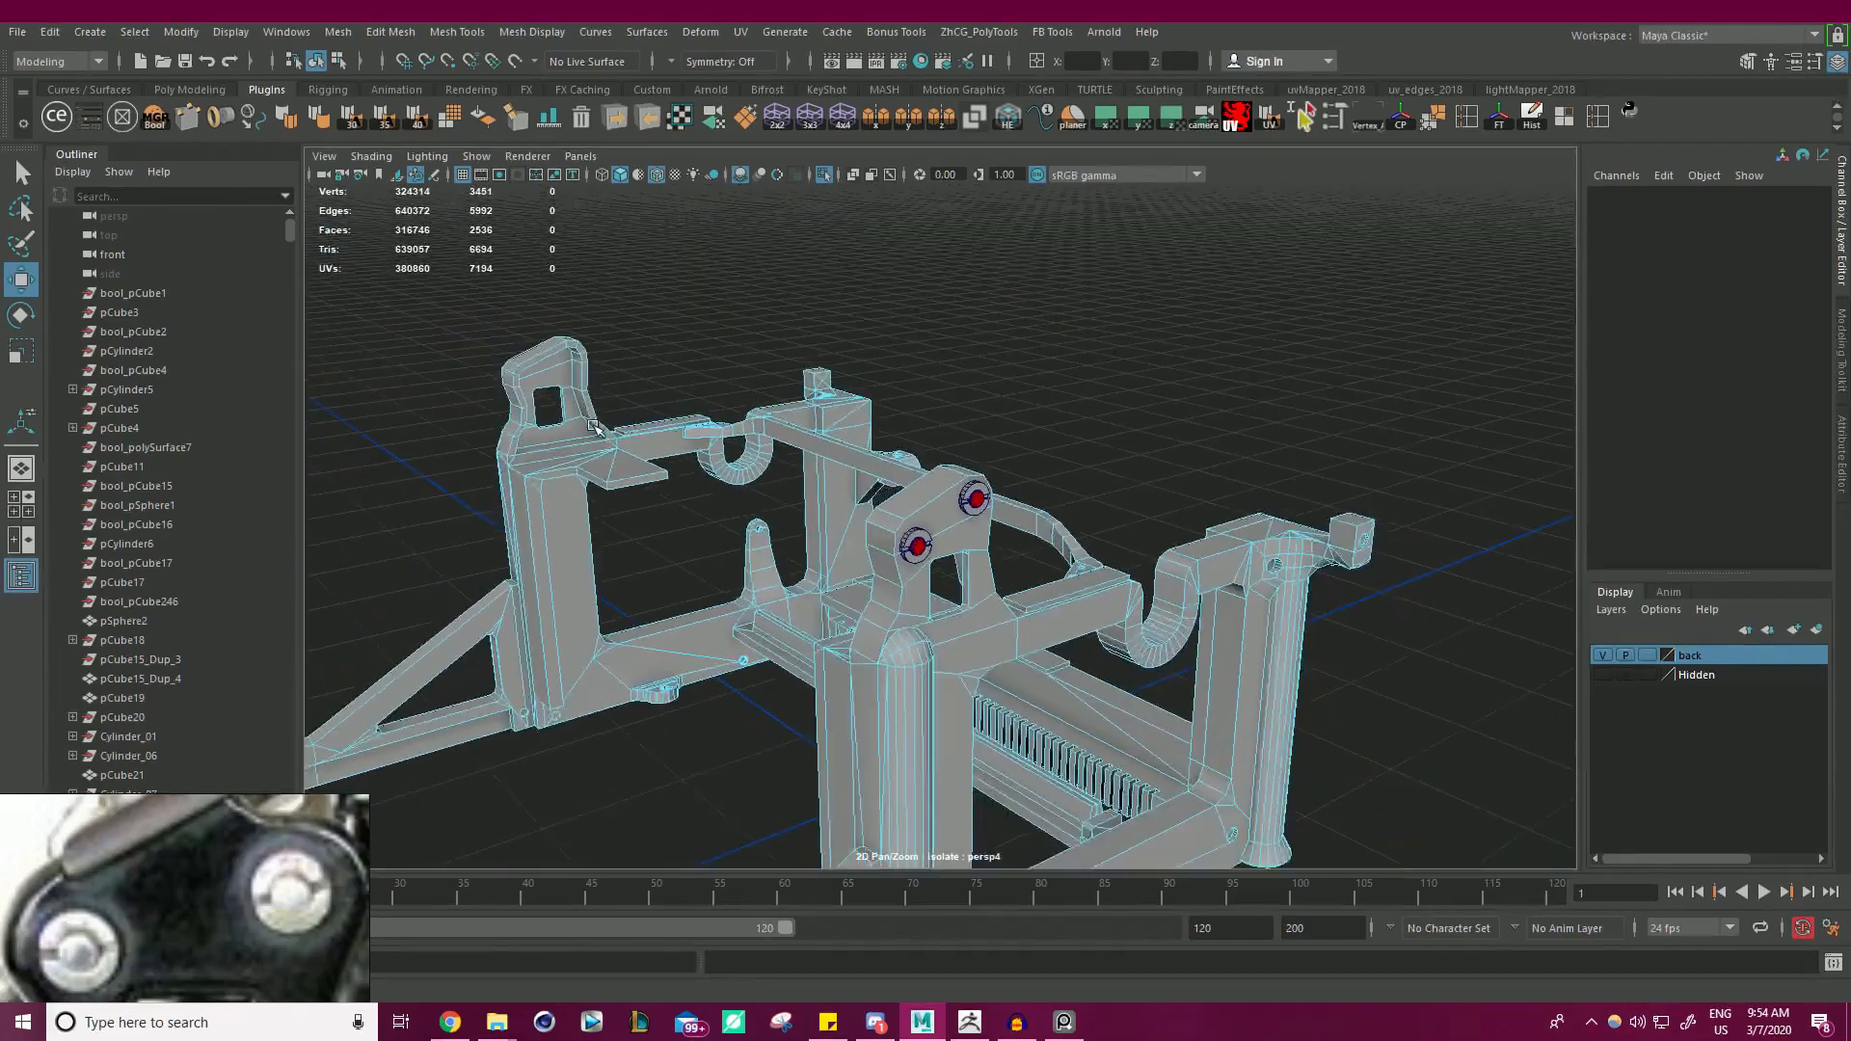
- Delete the original lower round cap faces beneath the screw on the opposite frame support
alt+drag(887, 429, 795, 467)
alt+right_drag(794, 467, 731, 462)
alt+middle_drag(730, 463, 855, 314)
alt+drag(855, 314, 1132, 433)
alt+right_drag(1132, 434, 1119, 553)
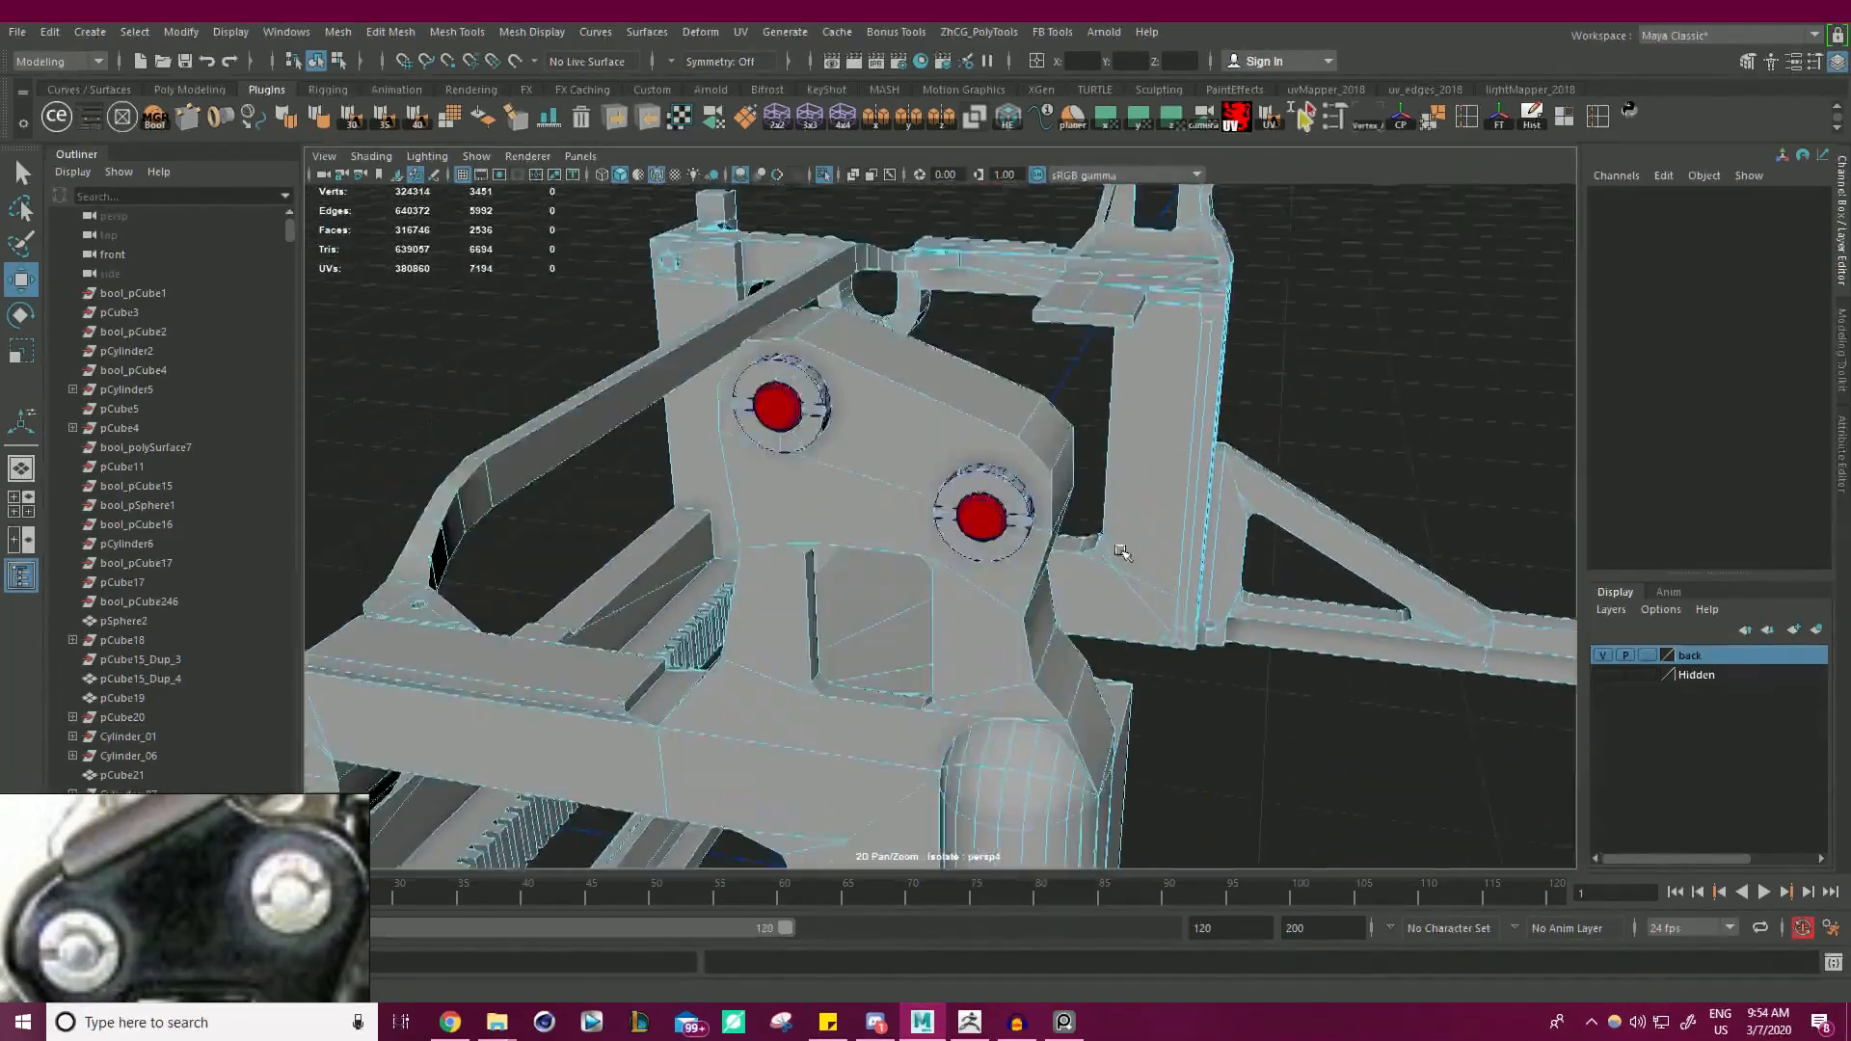
alt+middle_drag(1119, 553, 1065, 449)
double_click(1029, 663)
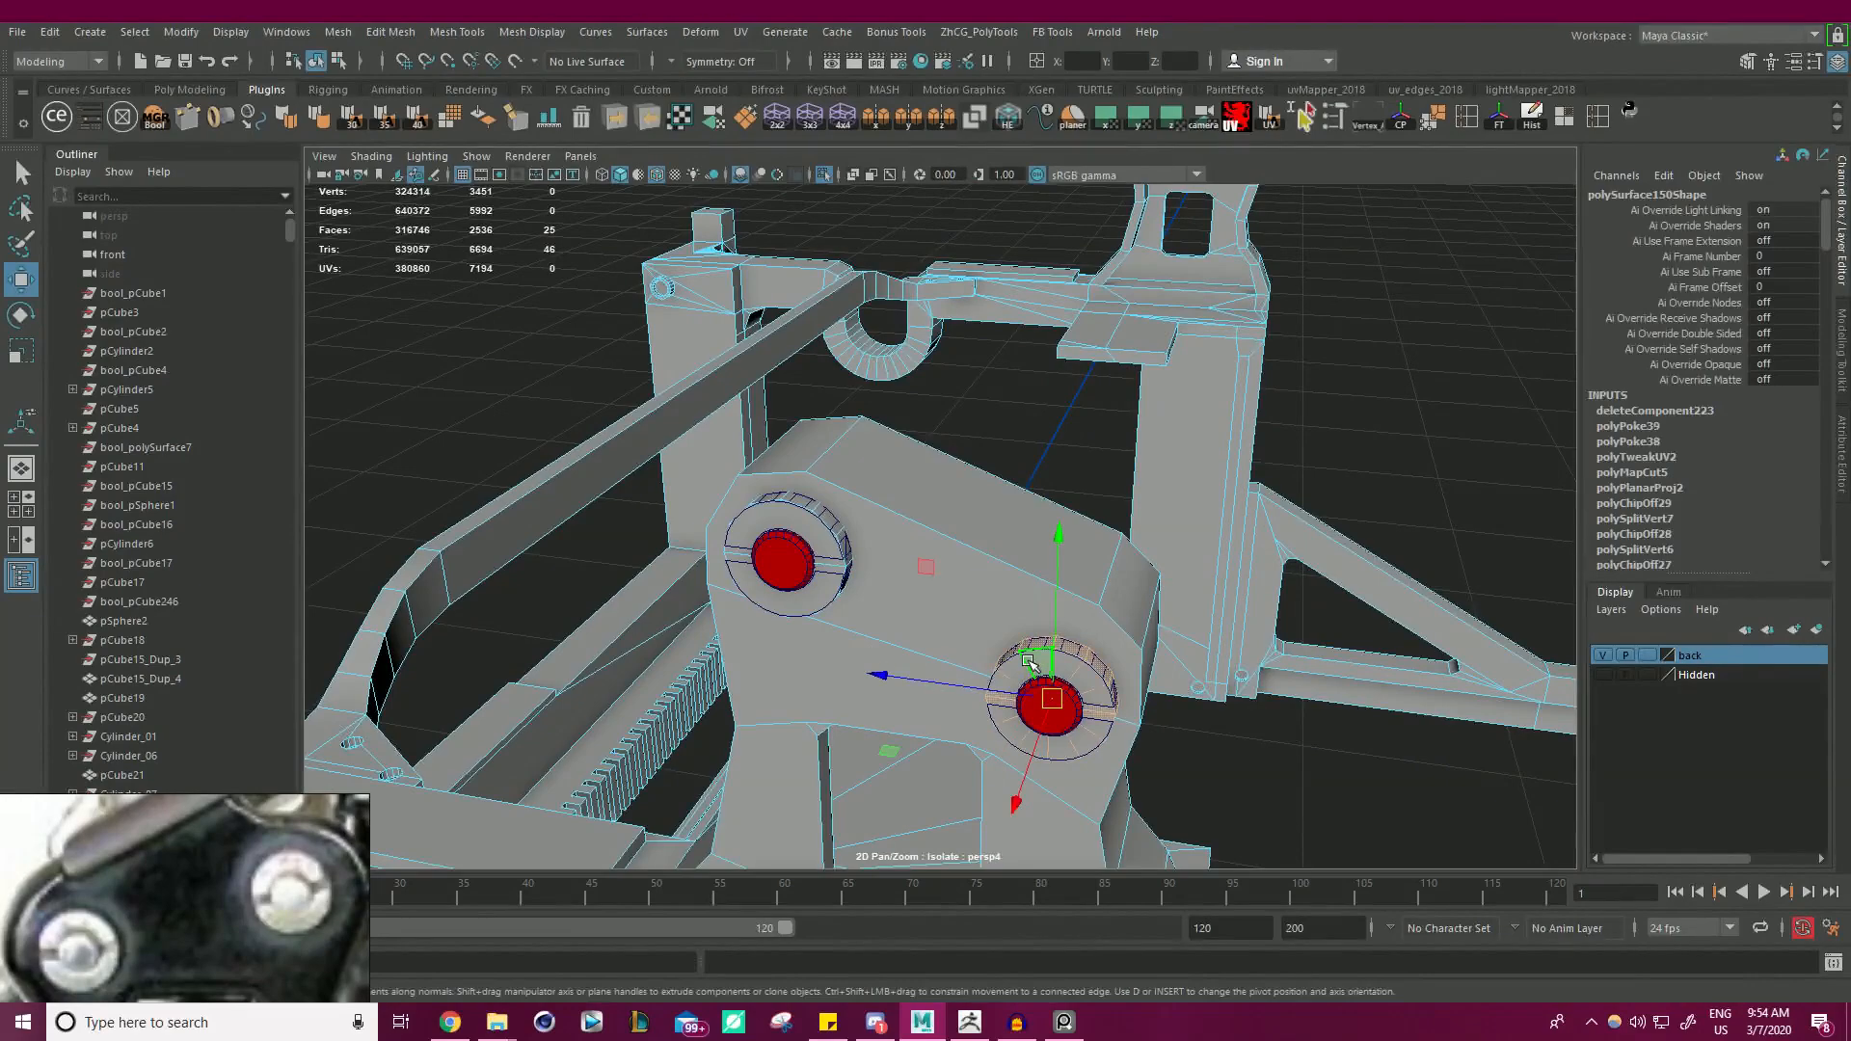
key(Delete)
- Move the remaining original upper cap out of the support along Z, clear of the frame, and return to object selection
click(816, 536)
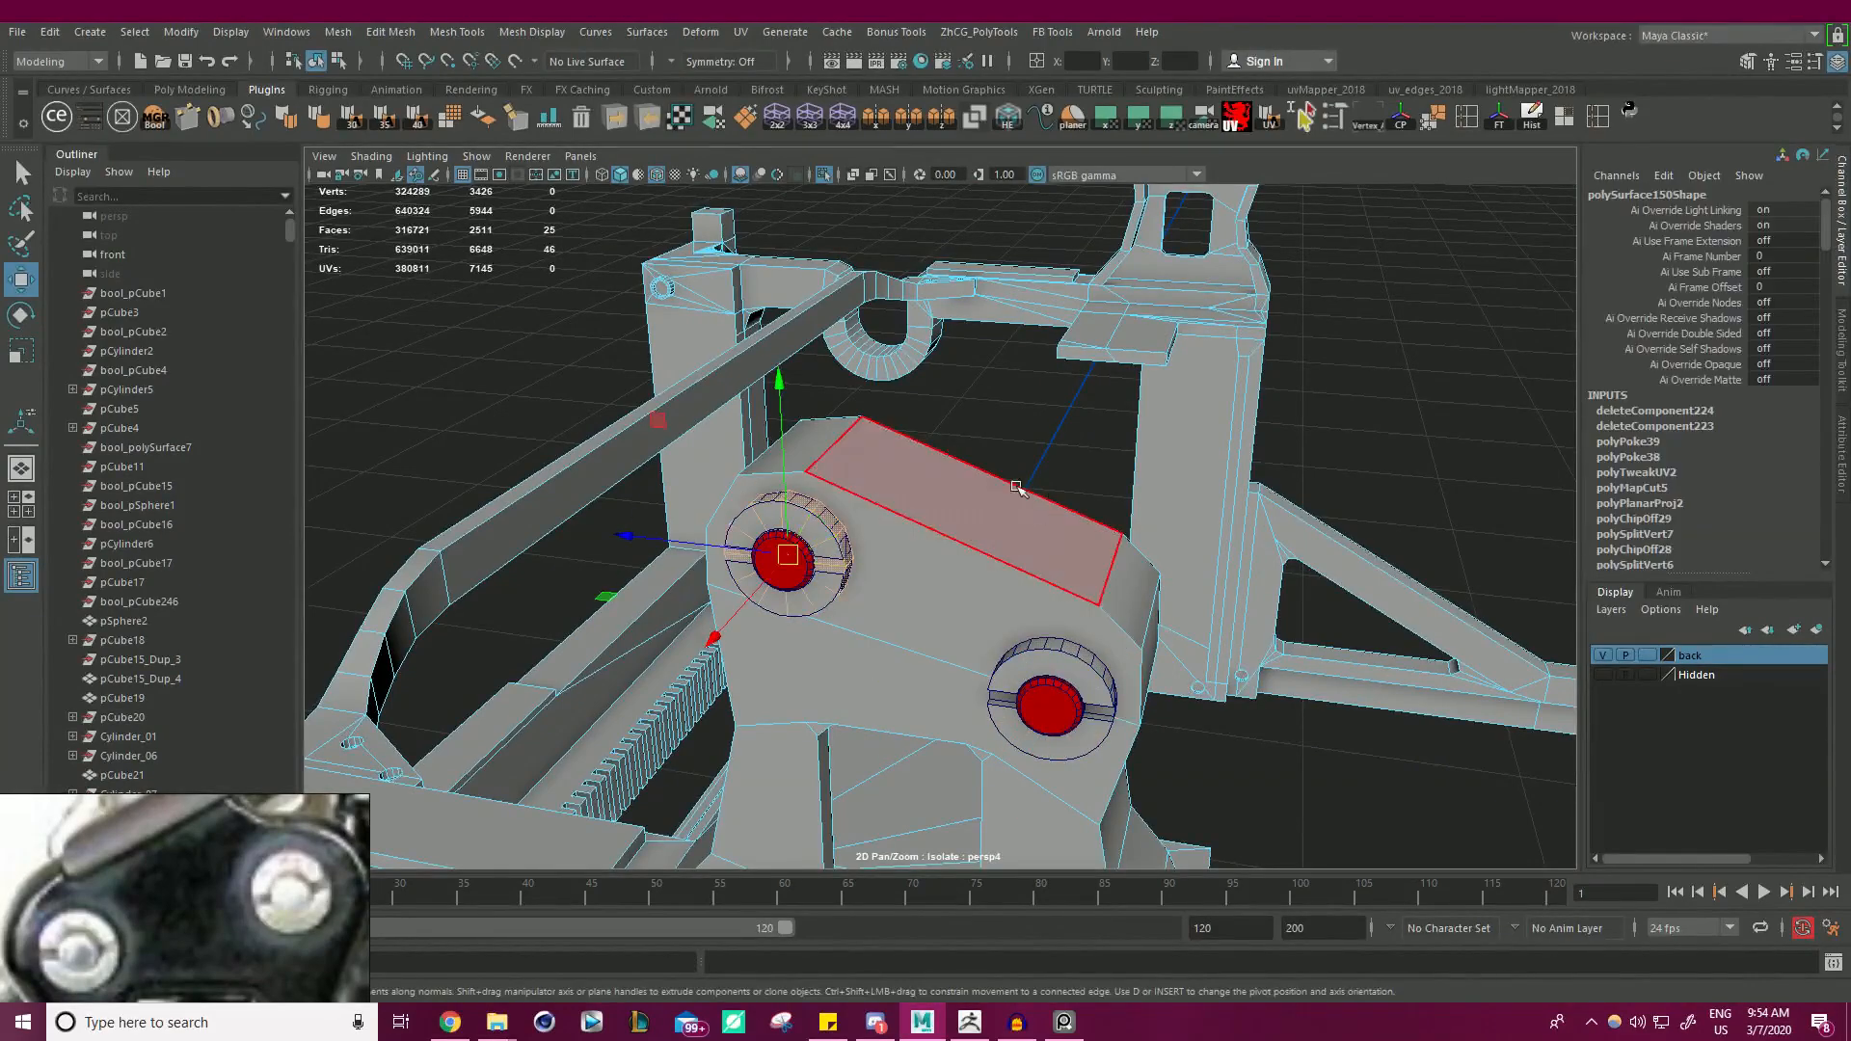
scroll(1017, 489, down, 5)
mouse_move(1017, 488)
alt+mouse_down()
mouse_move(1118, 482)
mouse_move(1022, 477)
alt+mouse_up()
drag(769, 482, 1305, 495)
alt+middle_drag(1305, 496, 1227, 498)
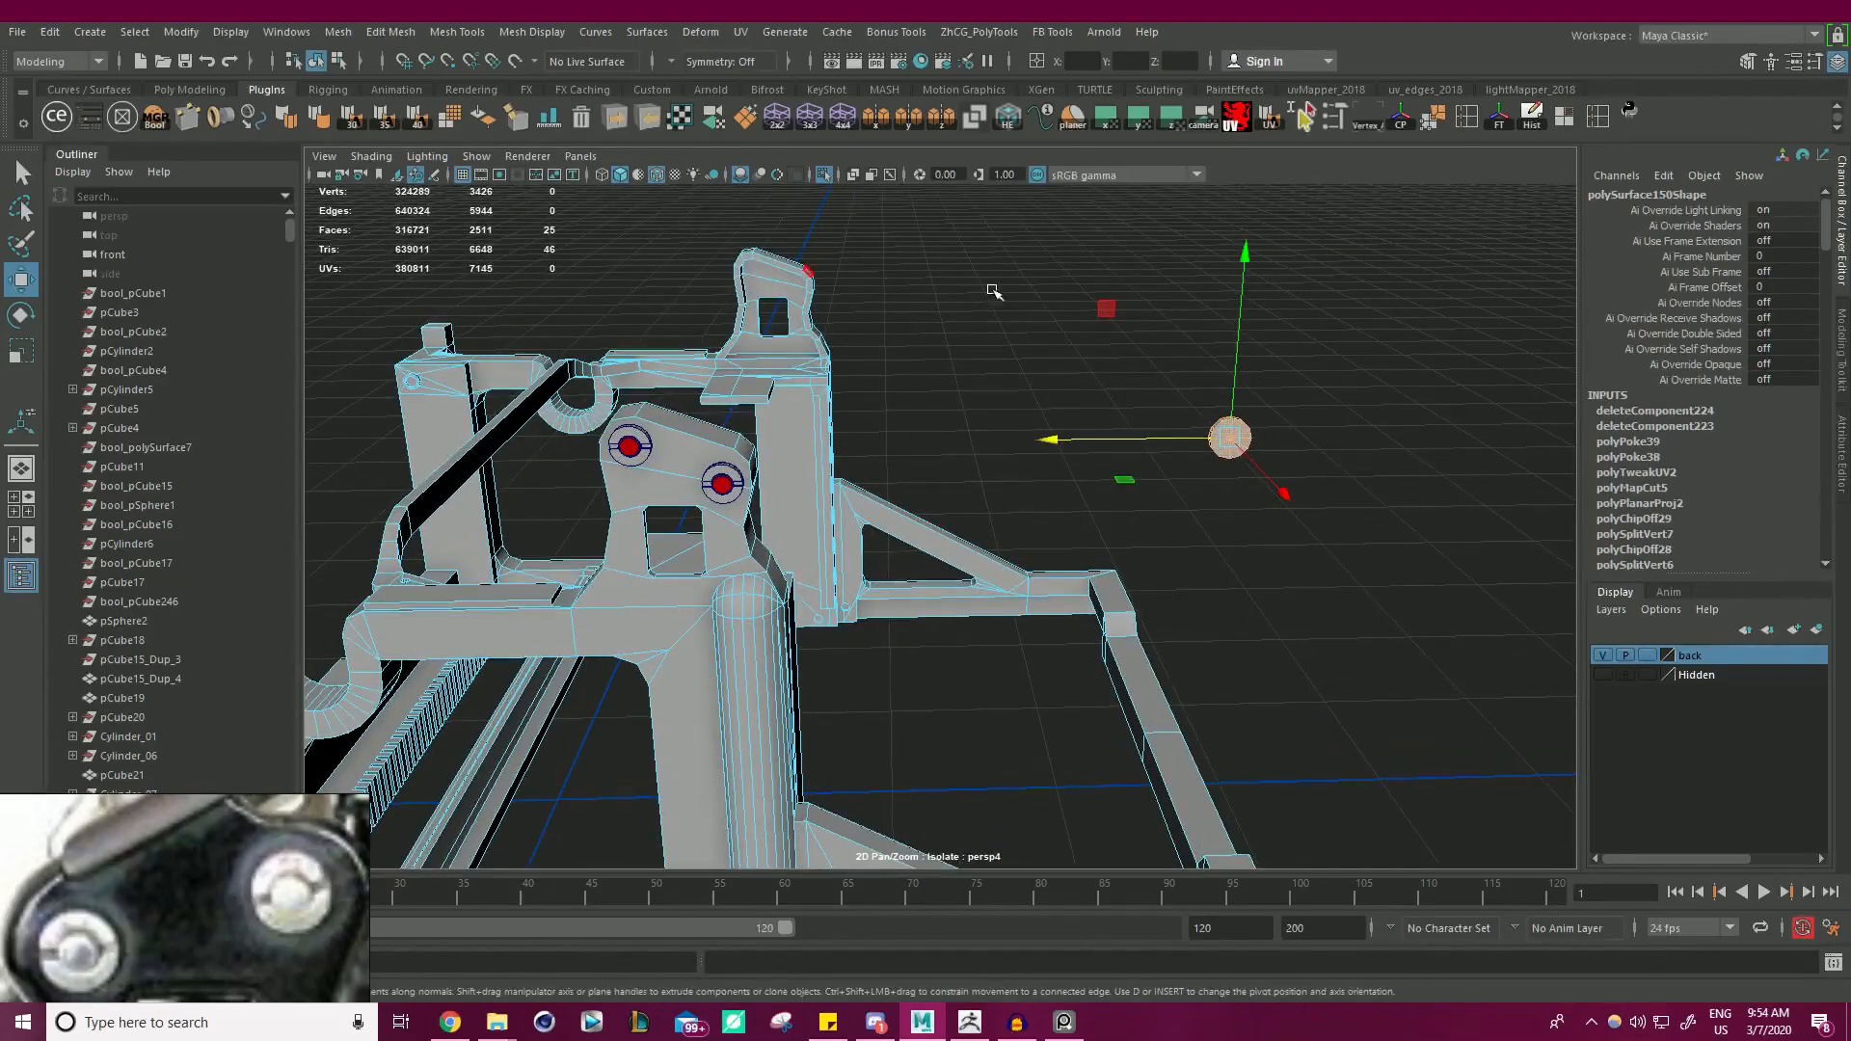
scroll(1034, 468, down, 4)
alt+drag(1033, 468, 953, 503)
scroll(902, 508, up, 5)
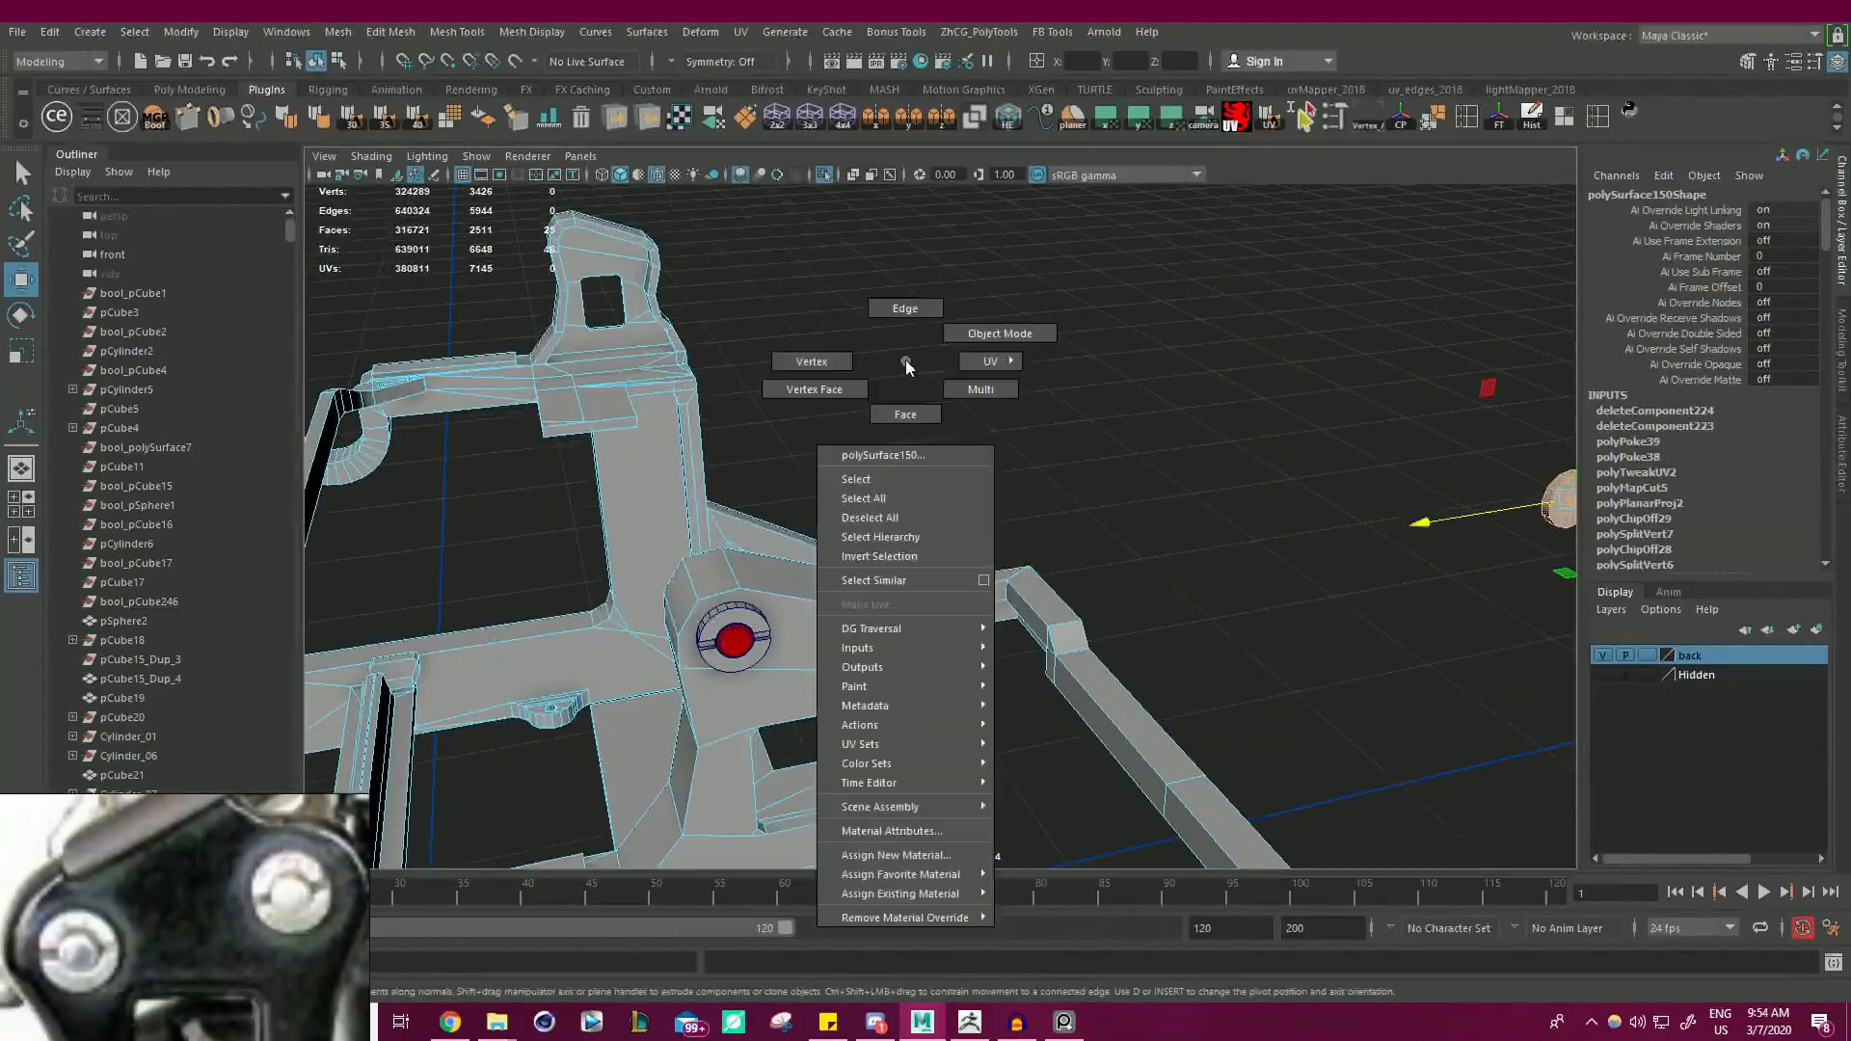
right_drag(905, 360, 999, 335)
click(998, 349)
- Rotate the slotted heads of both screws on this support about X so their slots have different slight tilts
alt+drag(983, 405, 872, 386)
alt+middle_drag(872, 386, 901, 491)
scroll(901, 463, up, 5)
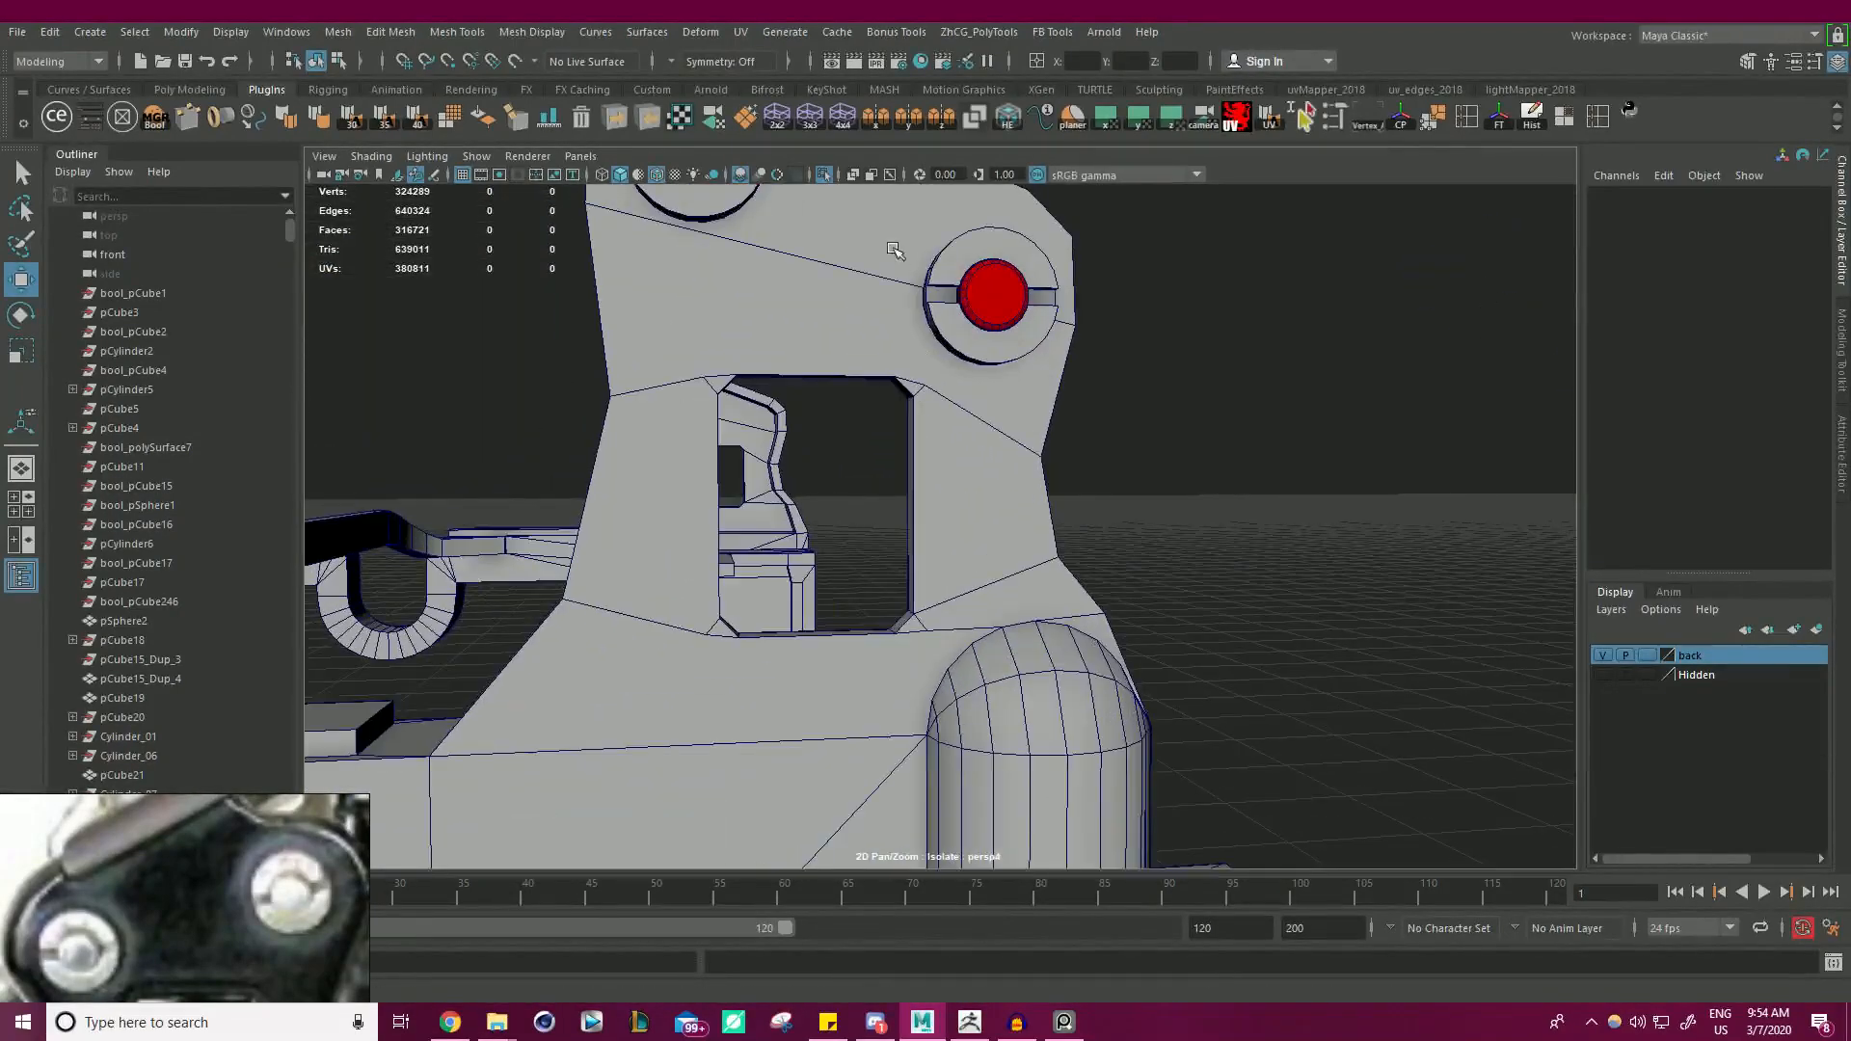
scroll(1008, 293, down, 3)
alt+middle_drag(1008, 293, 1020, 415)
scroll(1020, 414, up, 3)
click(964, 443)
key(e)
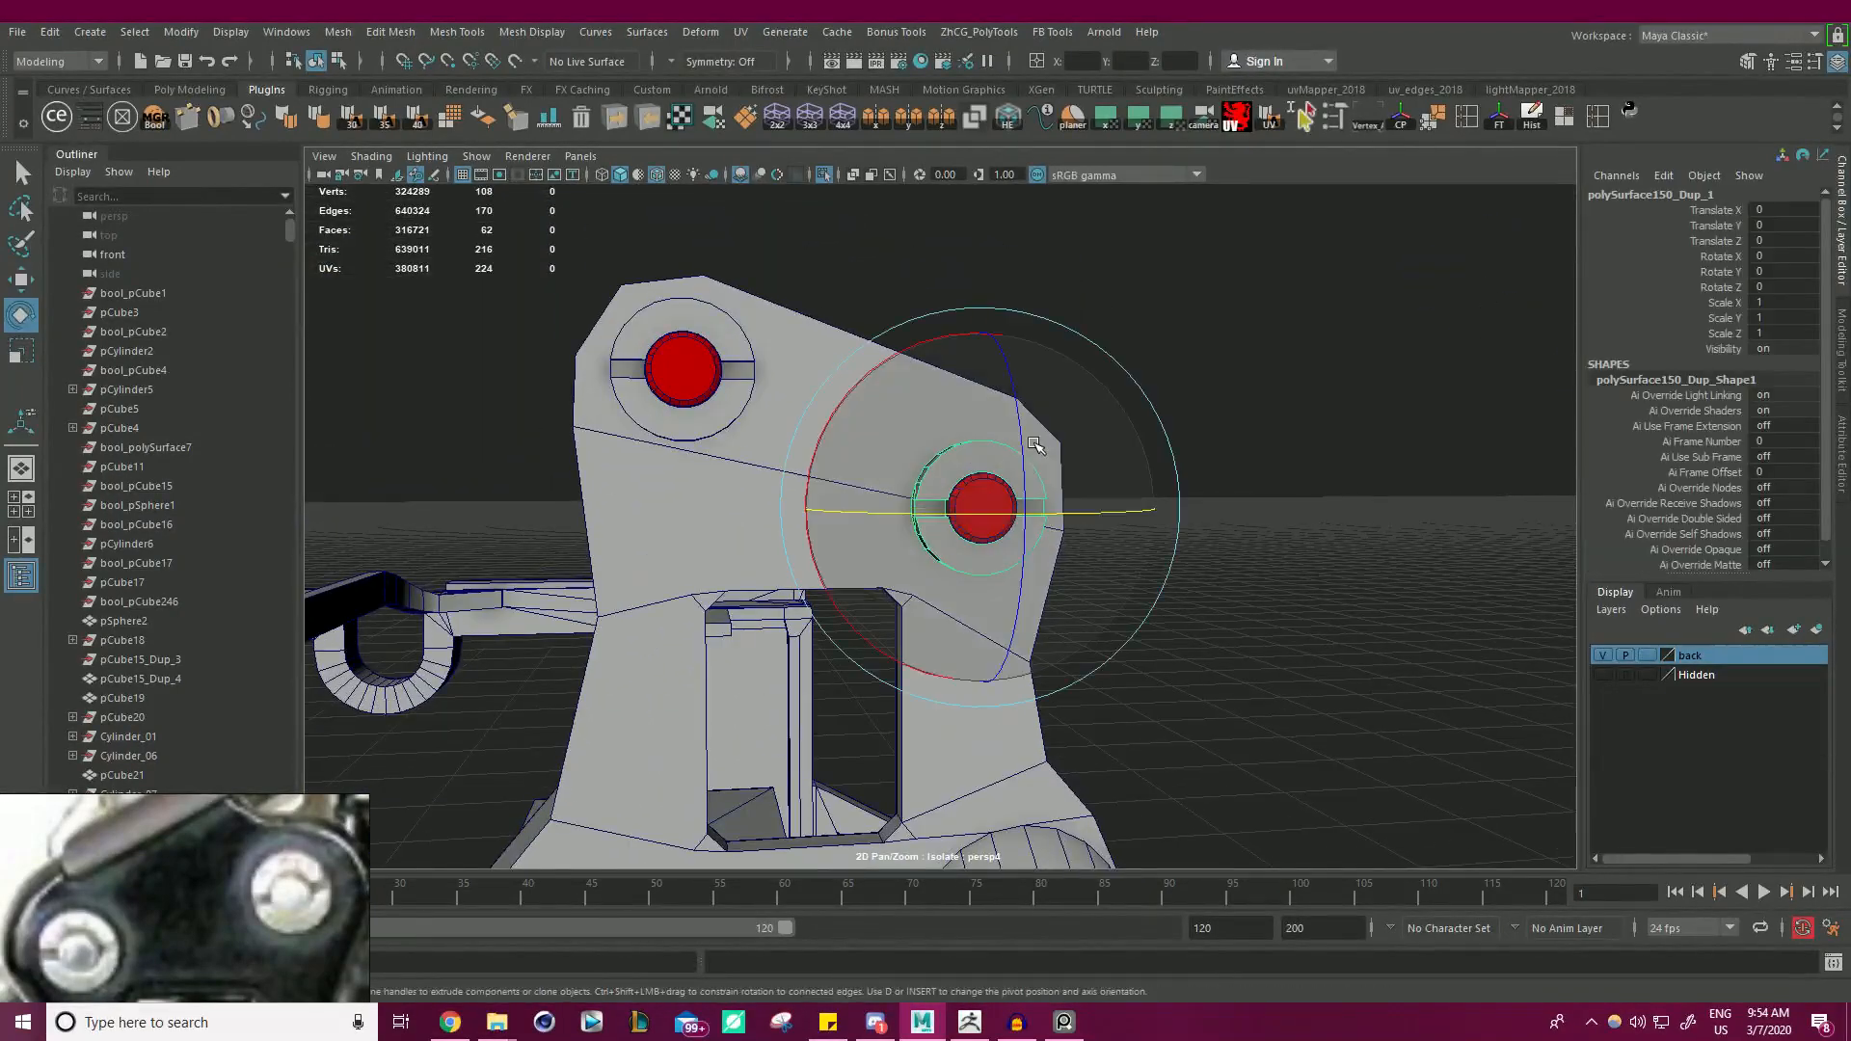
mouse_move(861, 381)
mouse_down()
mouse_move(897, 356)
mouse_move(833, 425)
mouse_move(870, 389)
mouse_up()
click(729, 399)
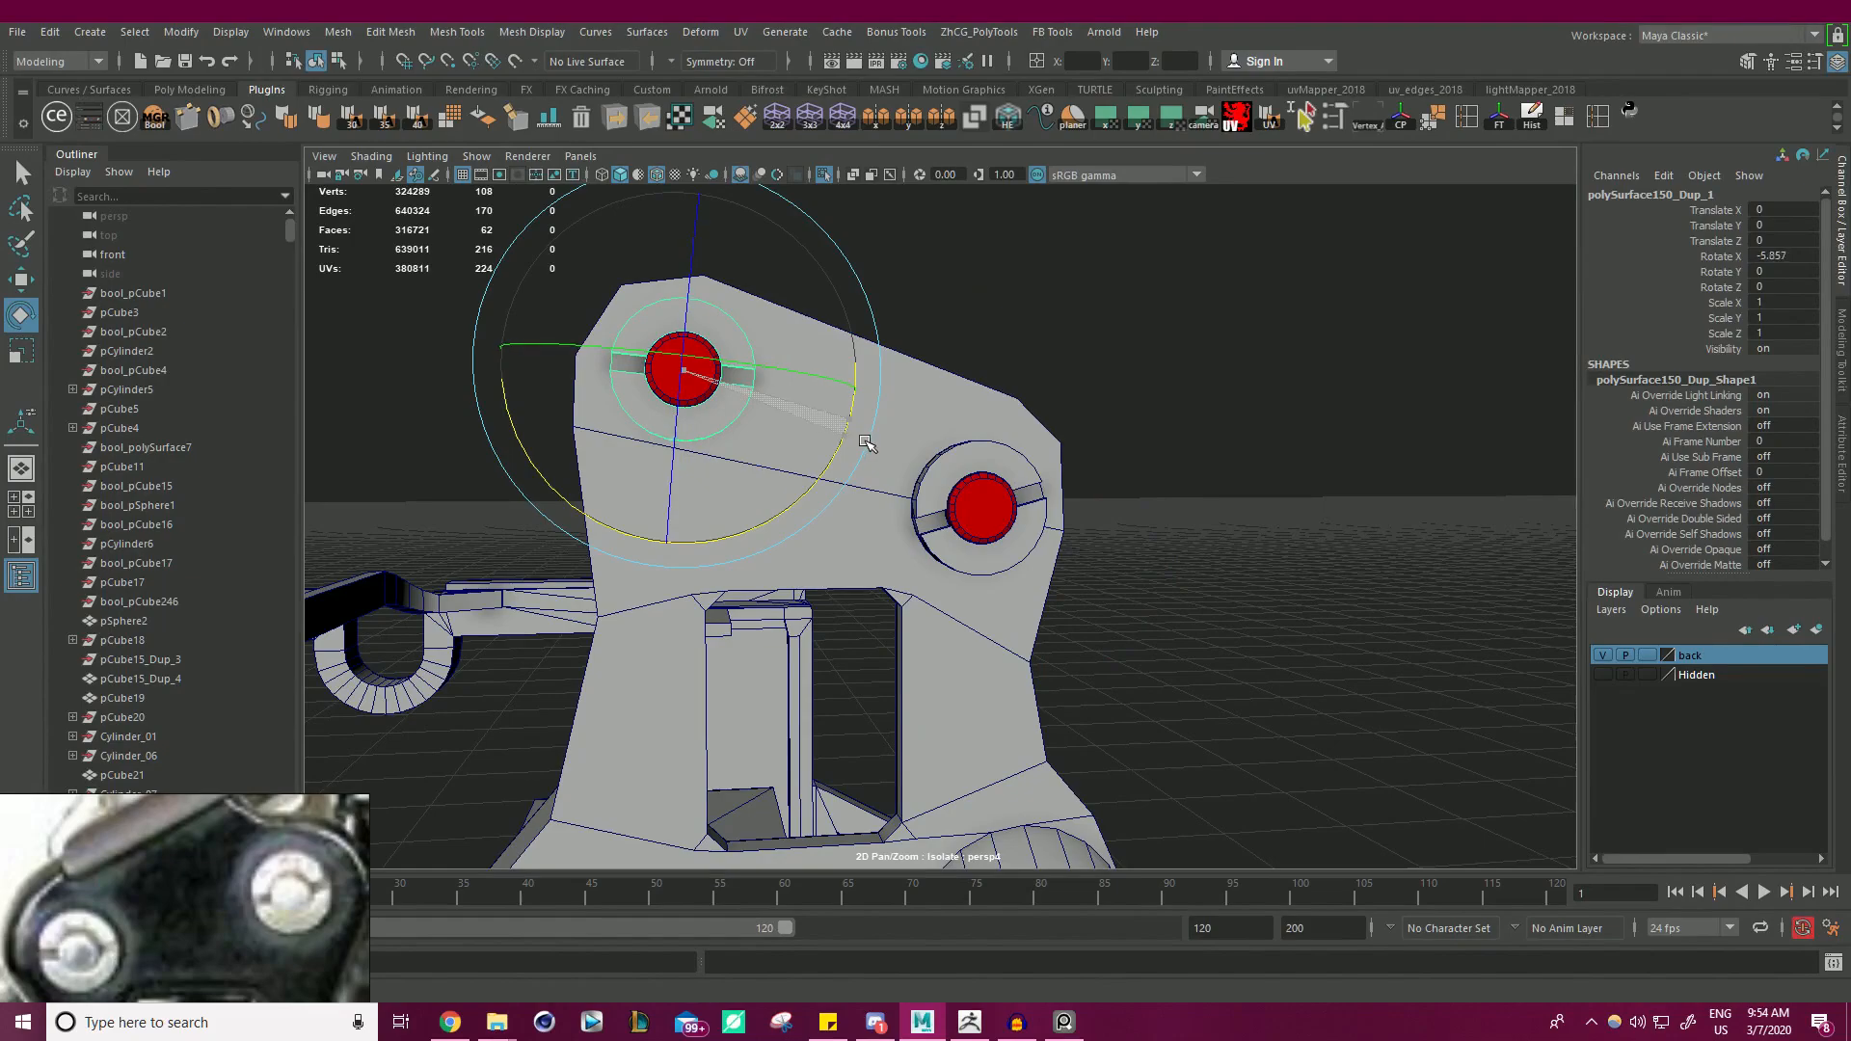
- Rotate the other support's slotted heads about X, tilting the upper slot slightly and turning the lower one to about -120 degrees
mouse_move(994, 405)
alt+mouse_down()
mouse_move(673, 430)
mouse_move(773, 446)
mouse_move(566, 331)
mouse_move(944, 482)
mouse_move(1006, 438)
alt+mouse_up()
click(994, 366)
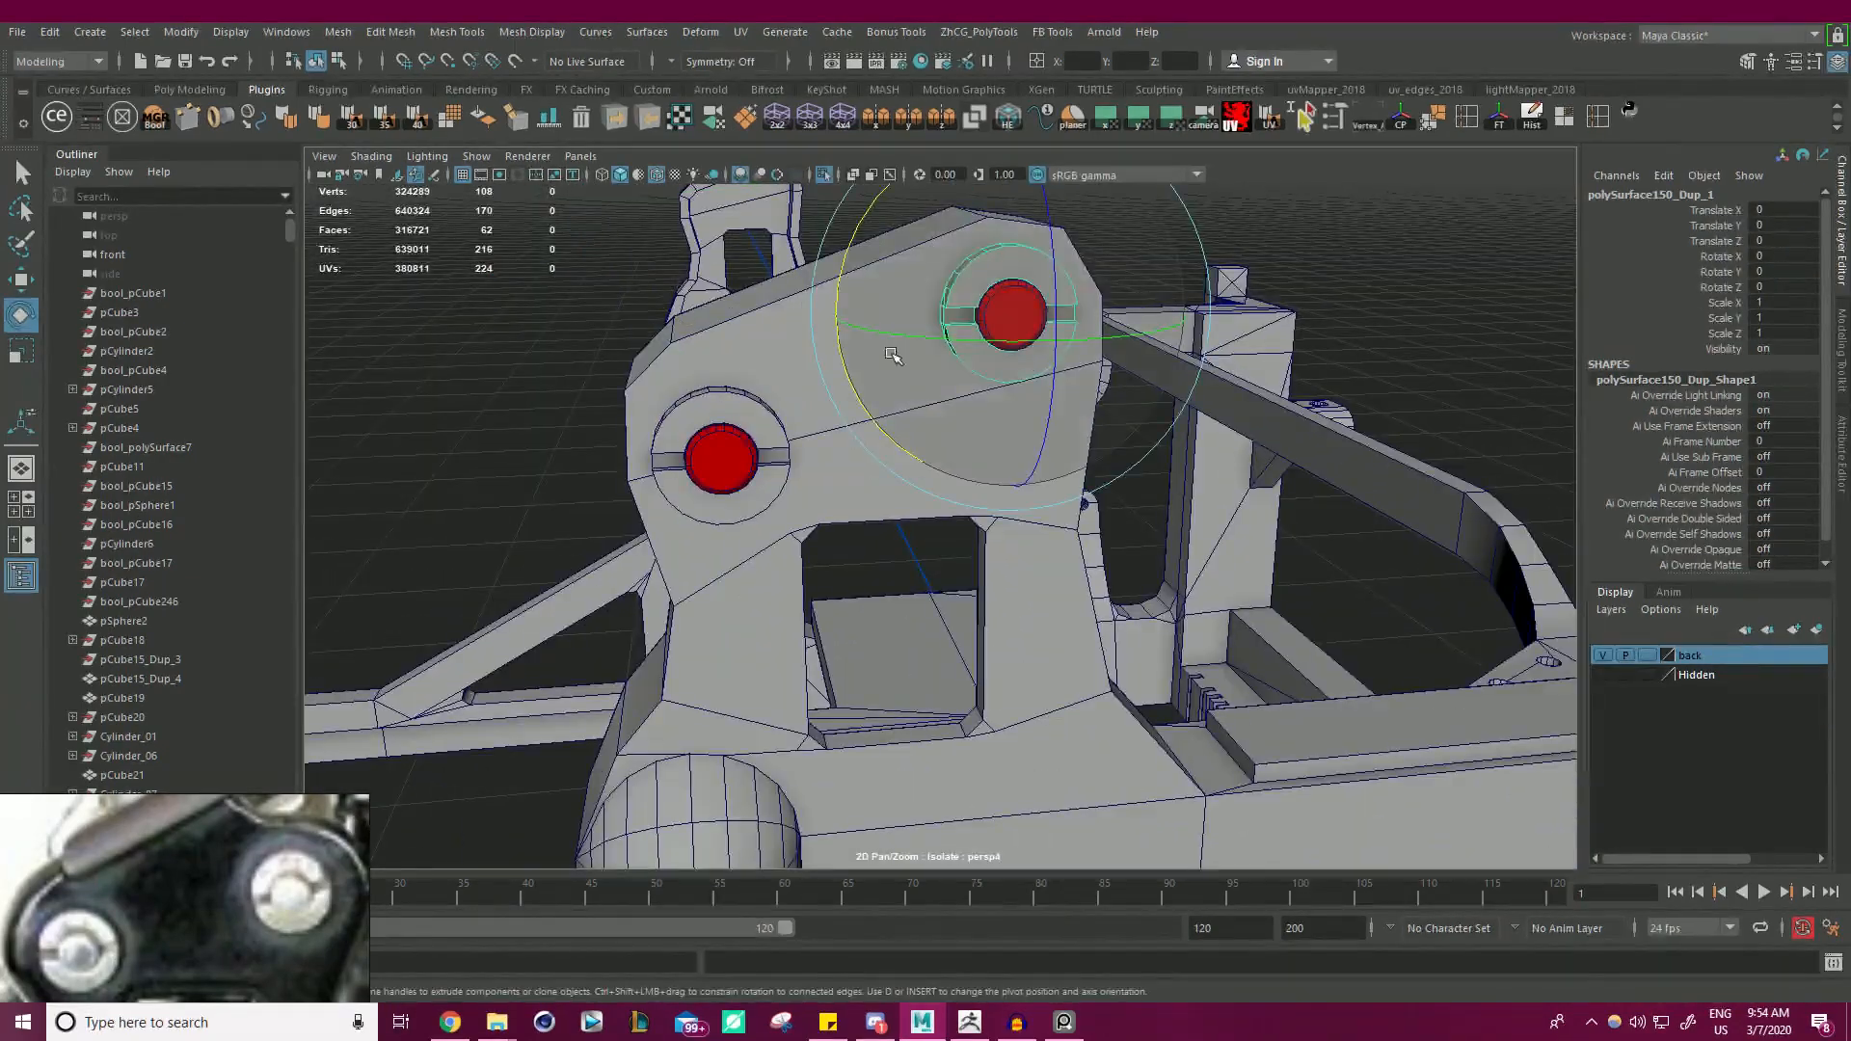
click(706, 402)
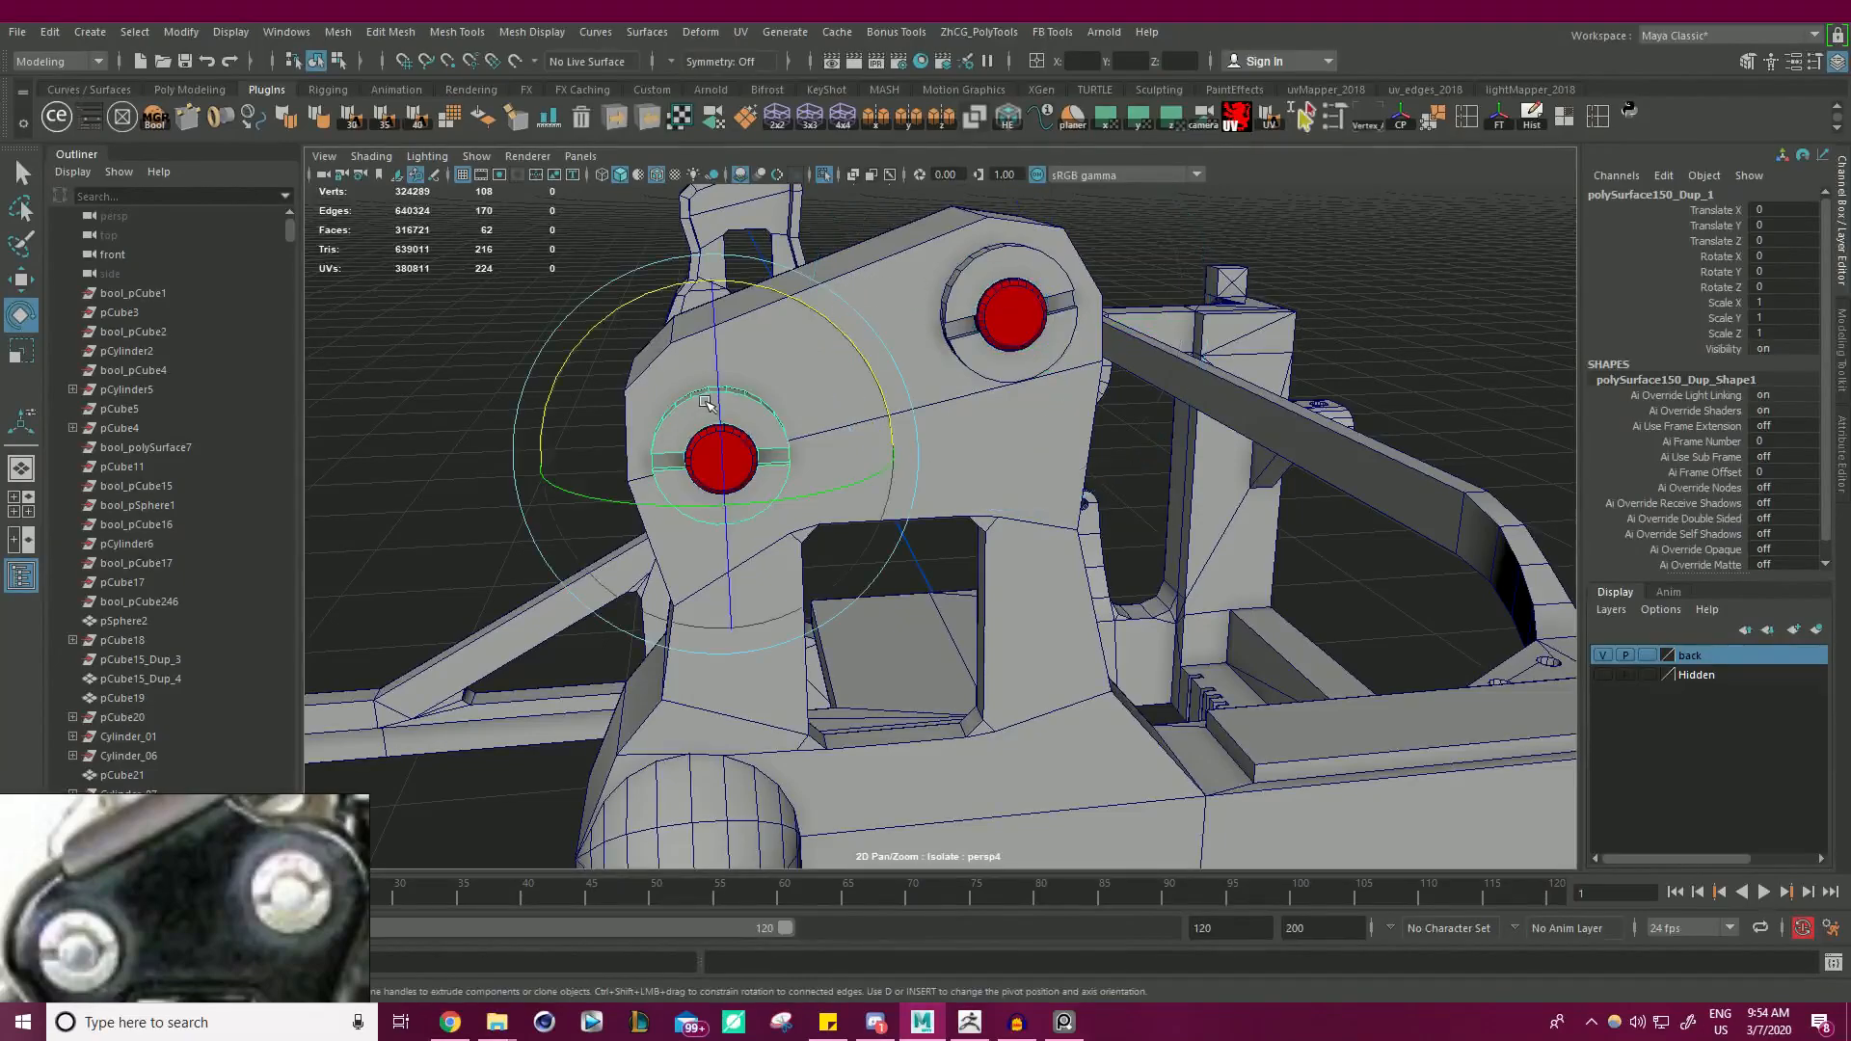
drag(800, 300, 923, 551)
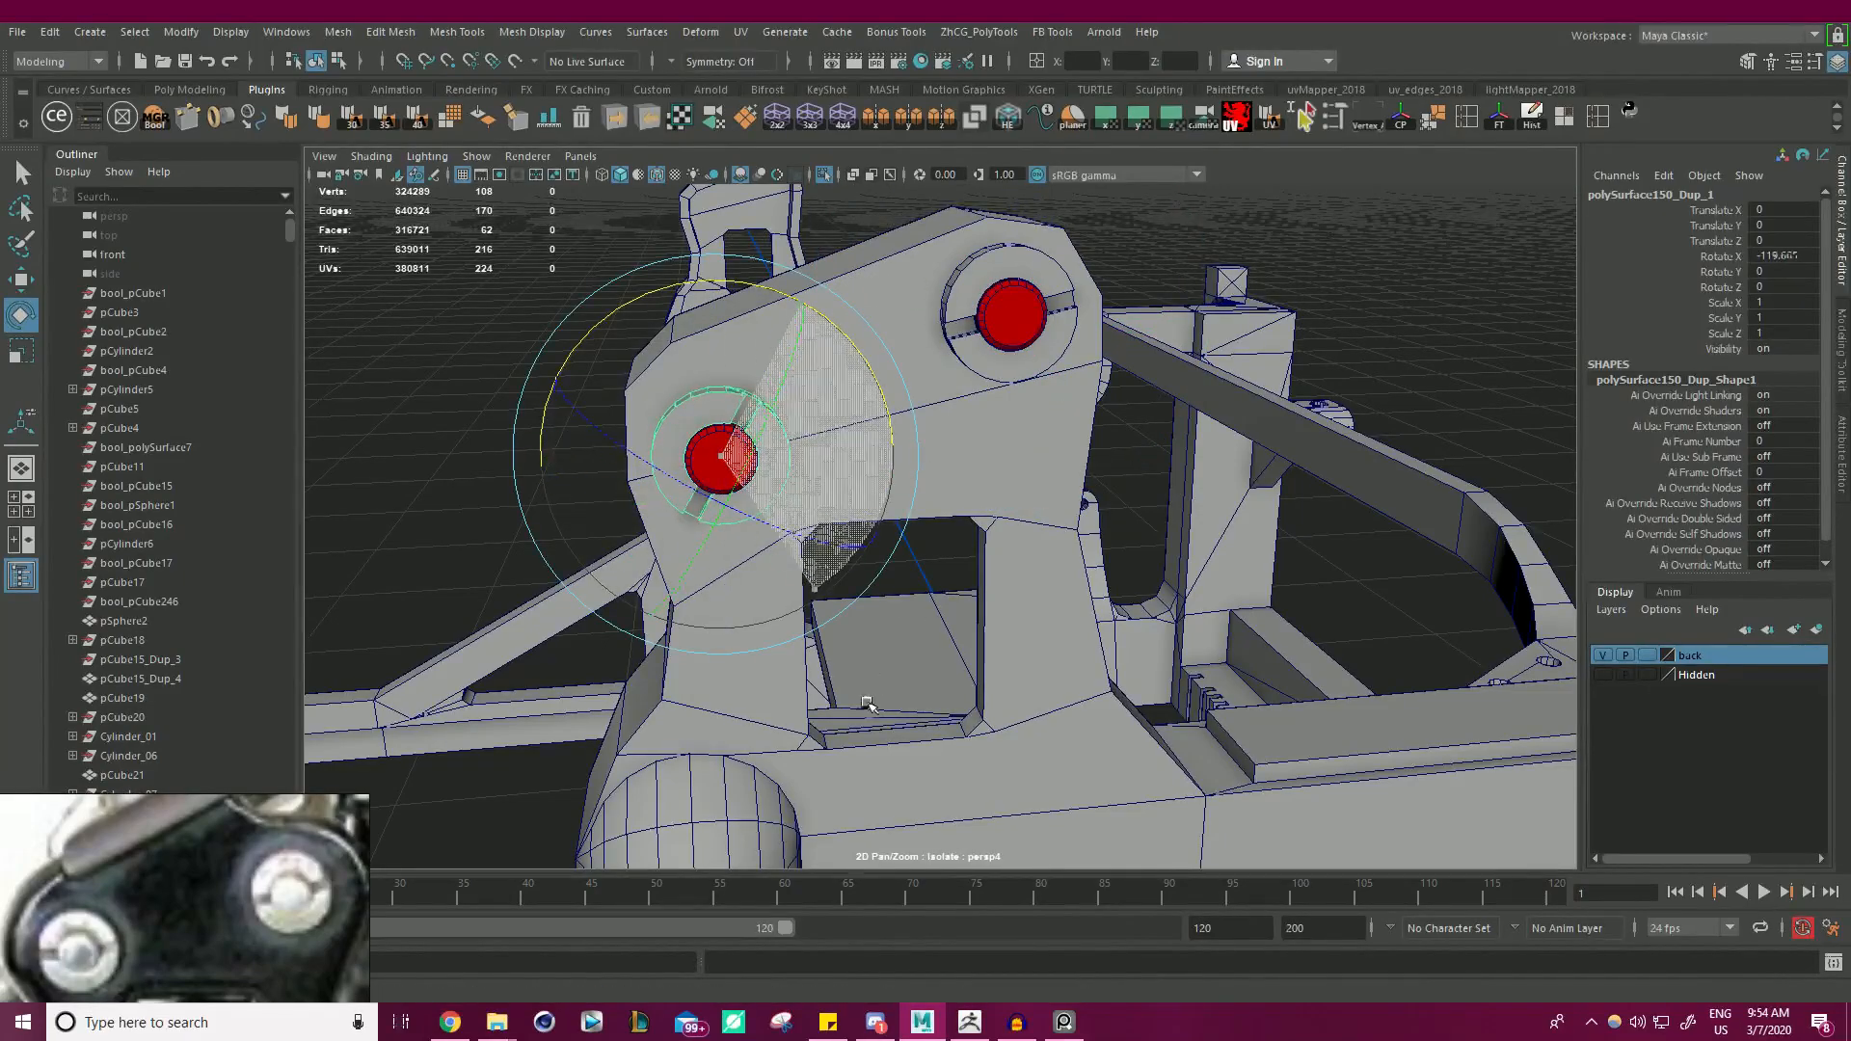
drag(870, 703, 872, 700)
- Clear the selection and end the isolated view to show the whole typewriter model
alt+right_drag(872, 700, 599, 450)
alt+drag(599, 450, 1211, 435)
right_drag(1325, 352, 1231, 413)
scroll(954, 395, up, 3)
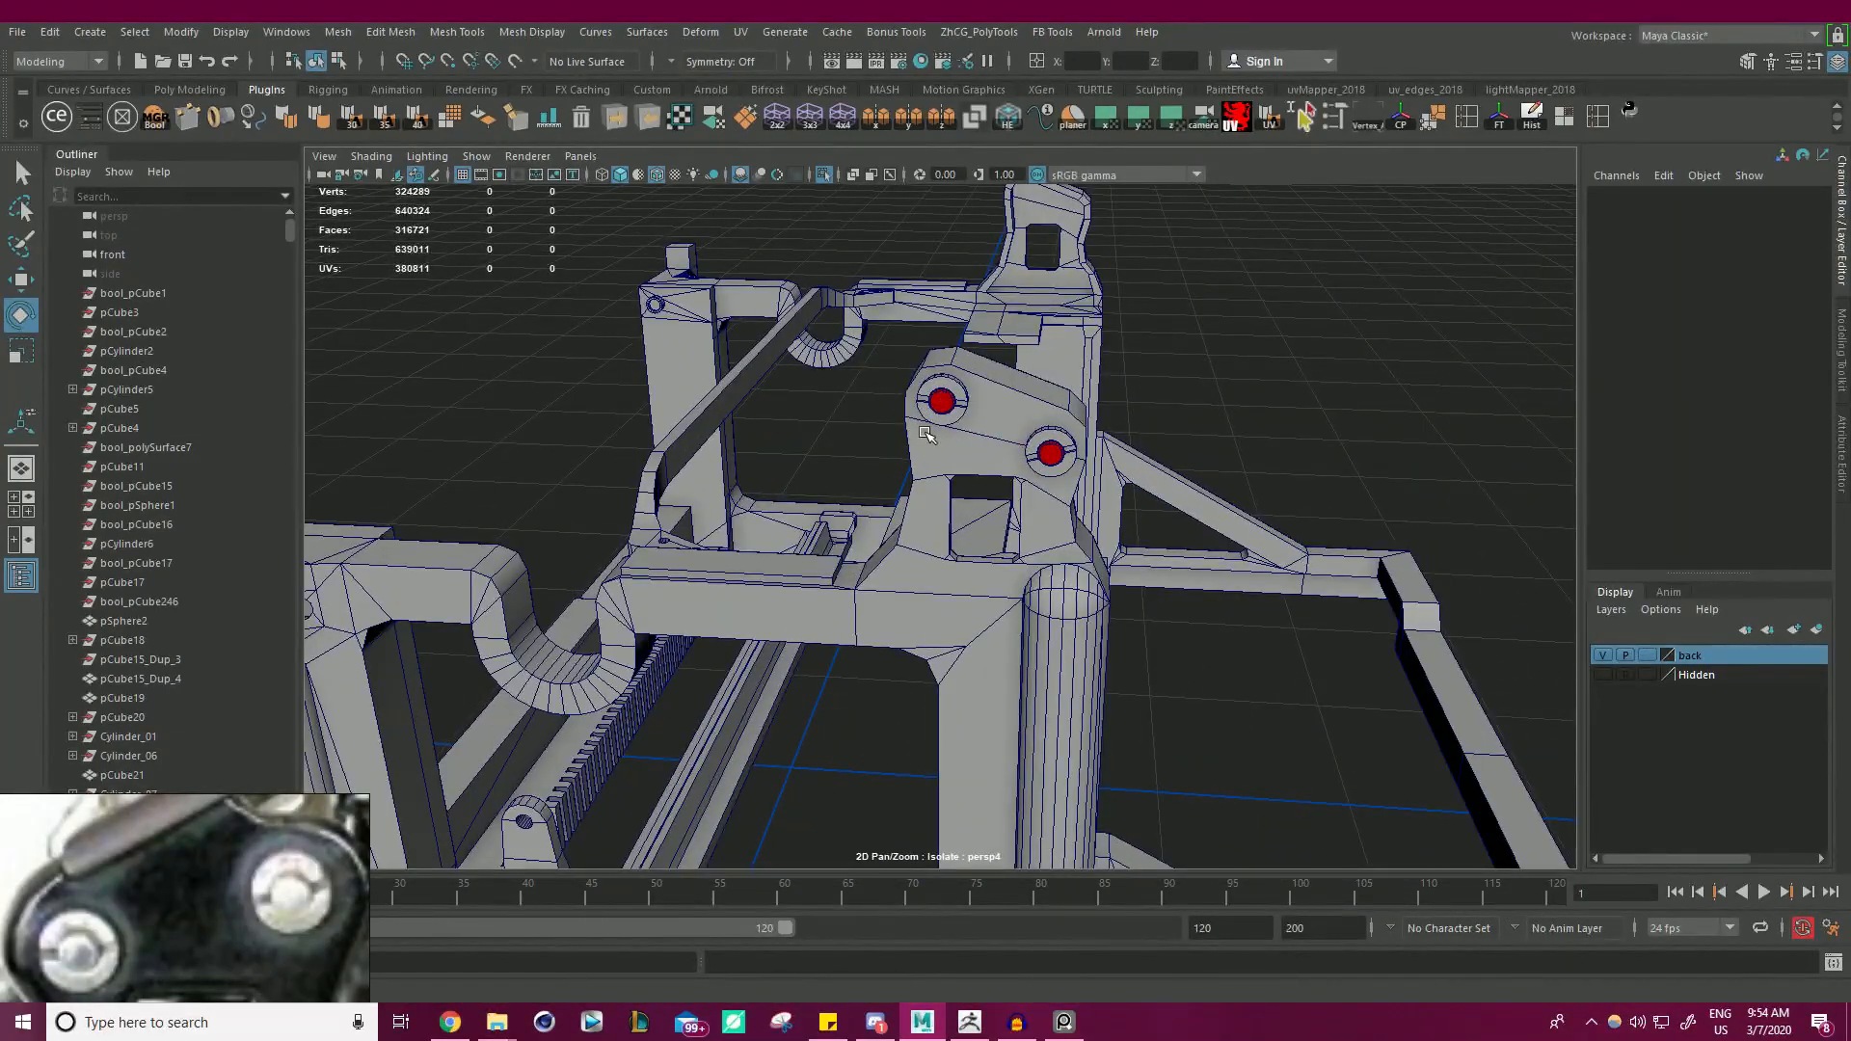
click(824, 175)
- Examine how the two long horizontal rods and their collars meet the inner faces of the frame supports
alt+right_drag(867, 386, 713, 405)
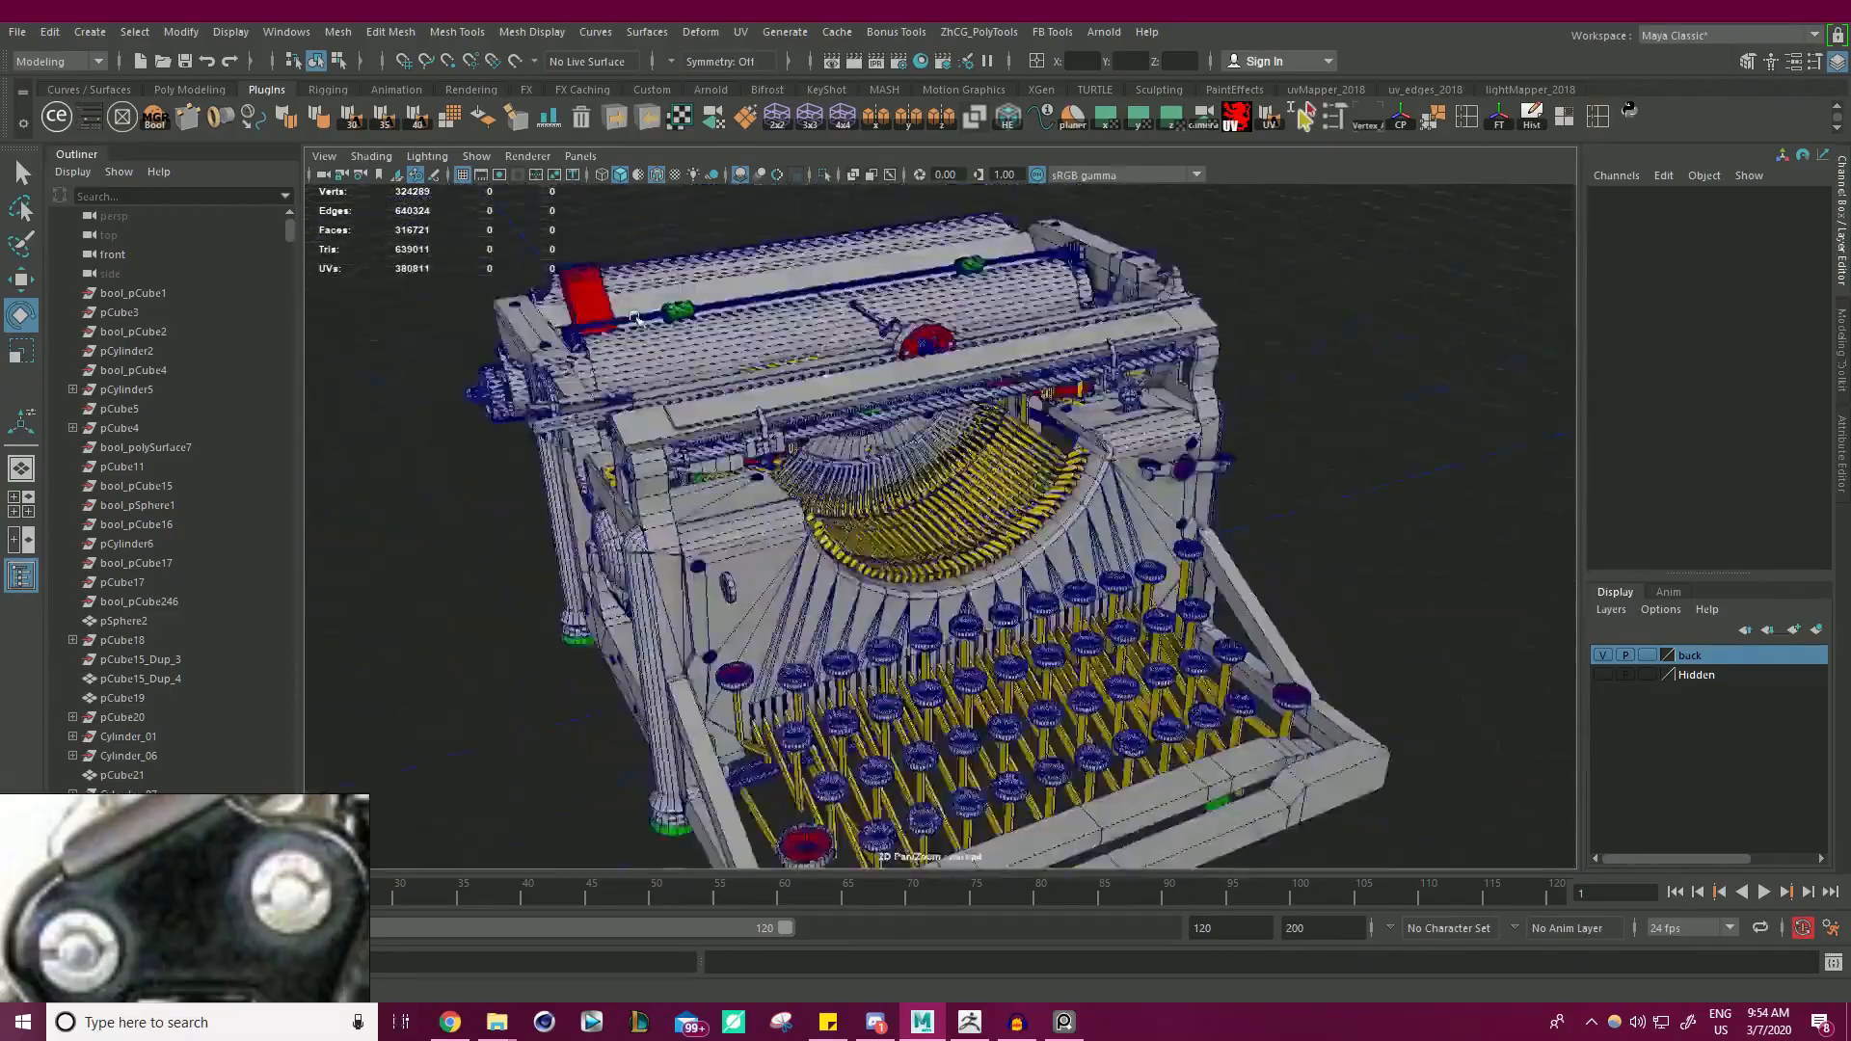
alt+drag(867, 405, 733, 405)
alt+middle_drag(539, 309, 895, 386)
alt+drag(895, 386, 1041, 405)
alt+right_drag(1041, 405, 1138, 424)
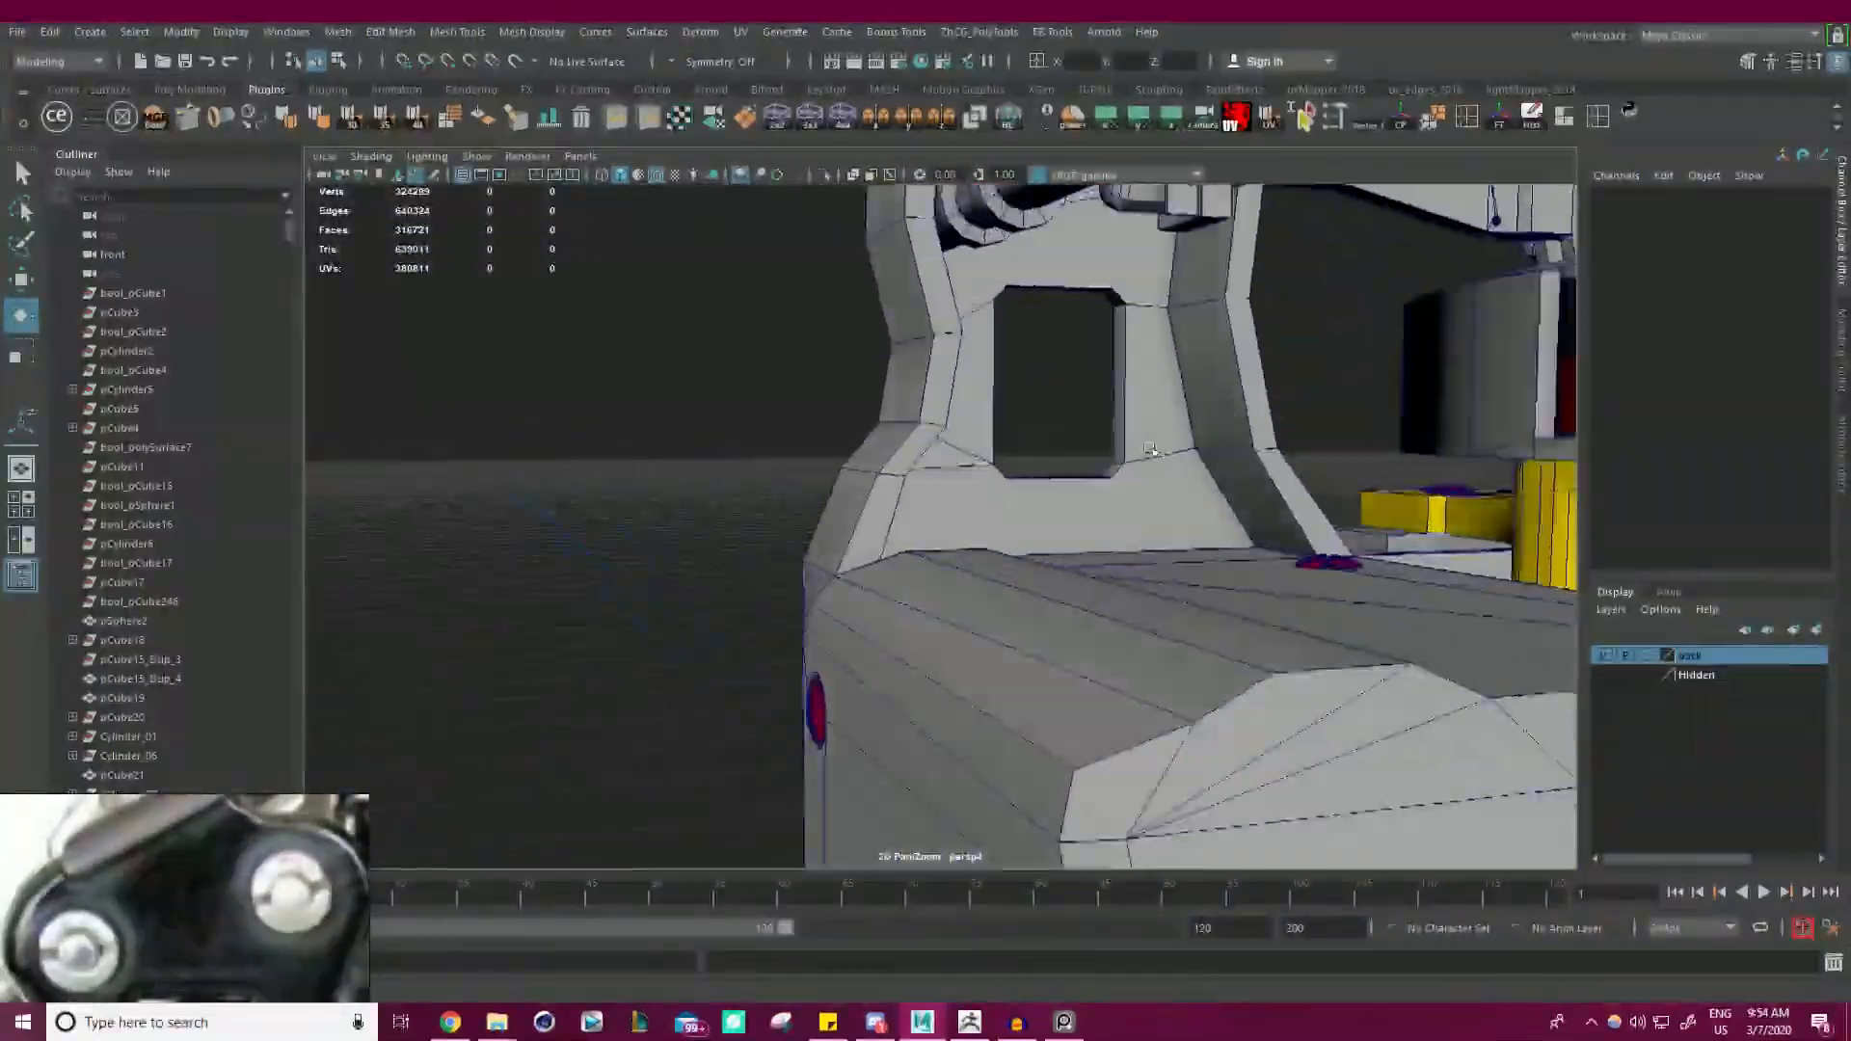
alt+drag(1138, 424, 1049, 377)
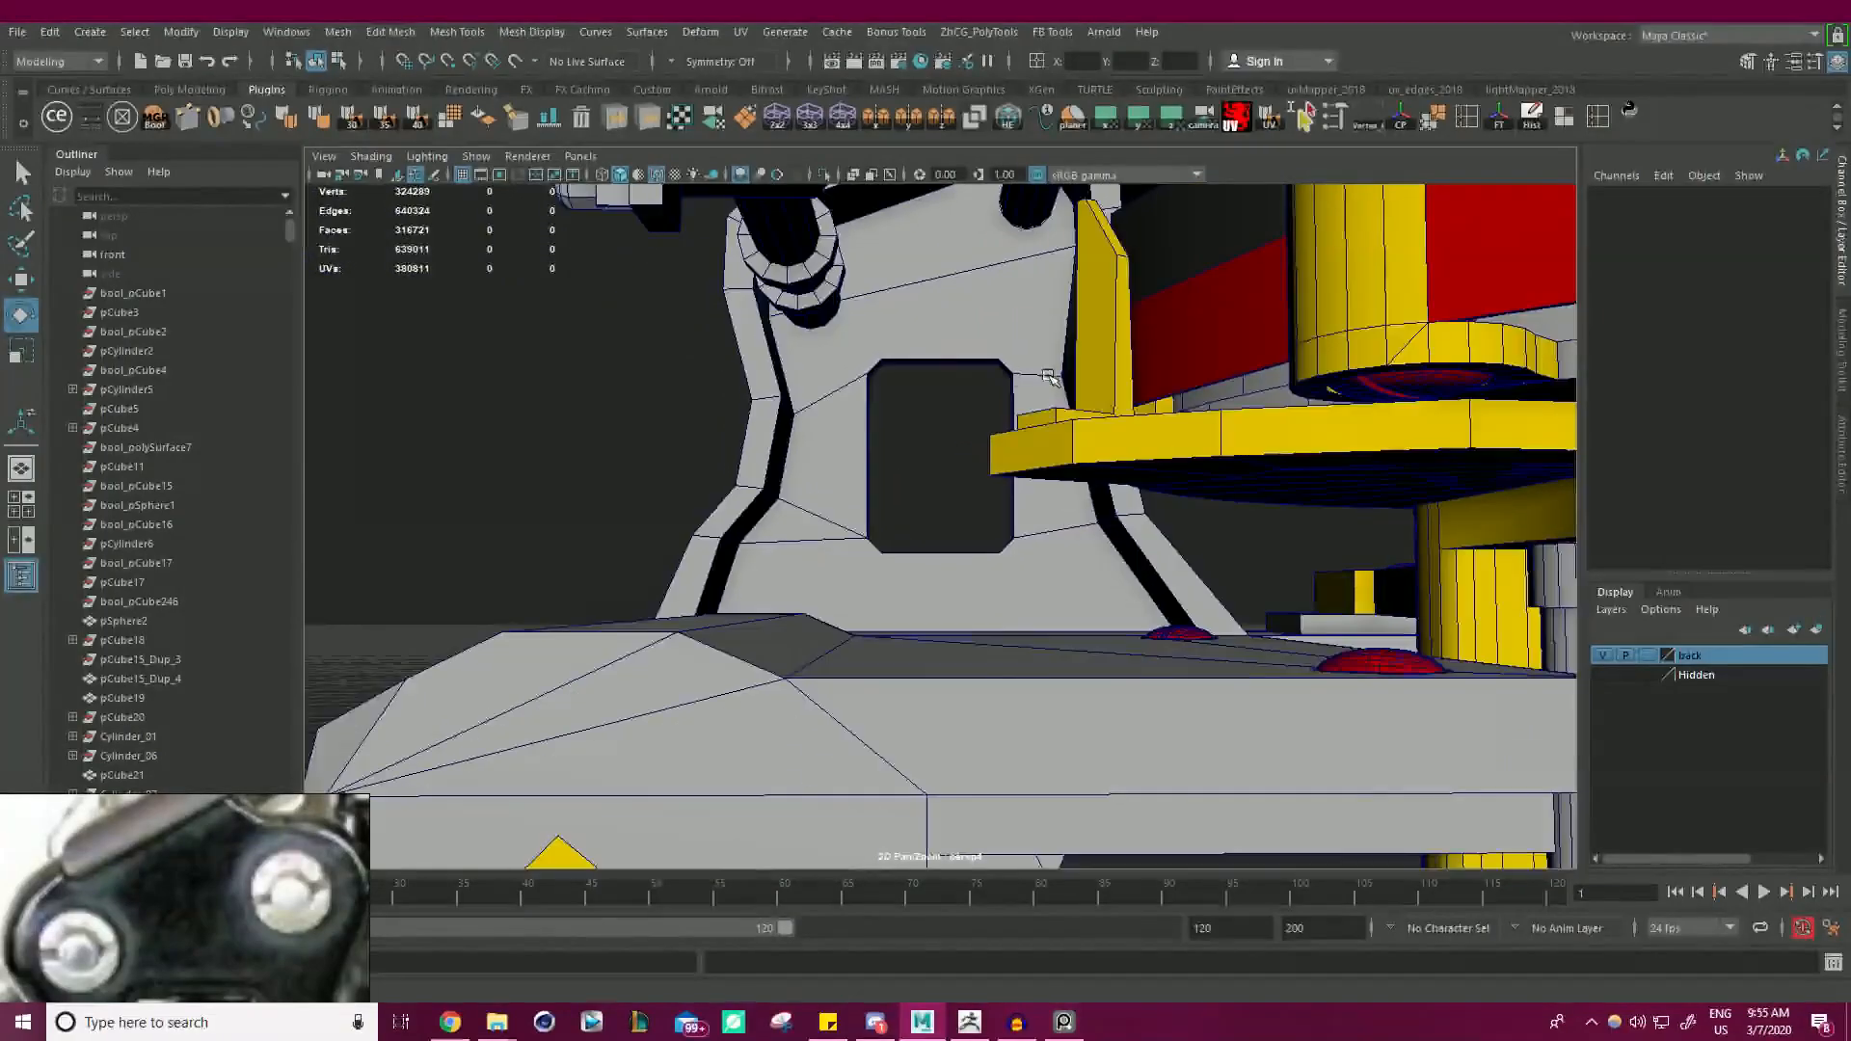
alt+right_drag(830, 305, 752, 328)
alt+drag(751, 328, 886, 347)
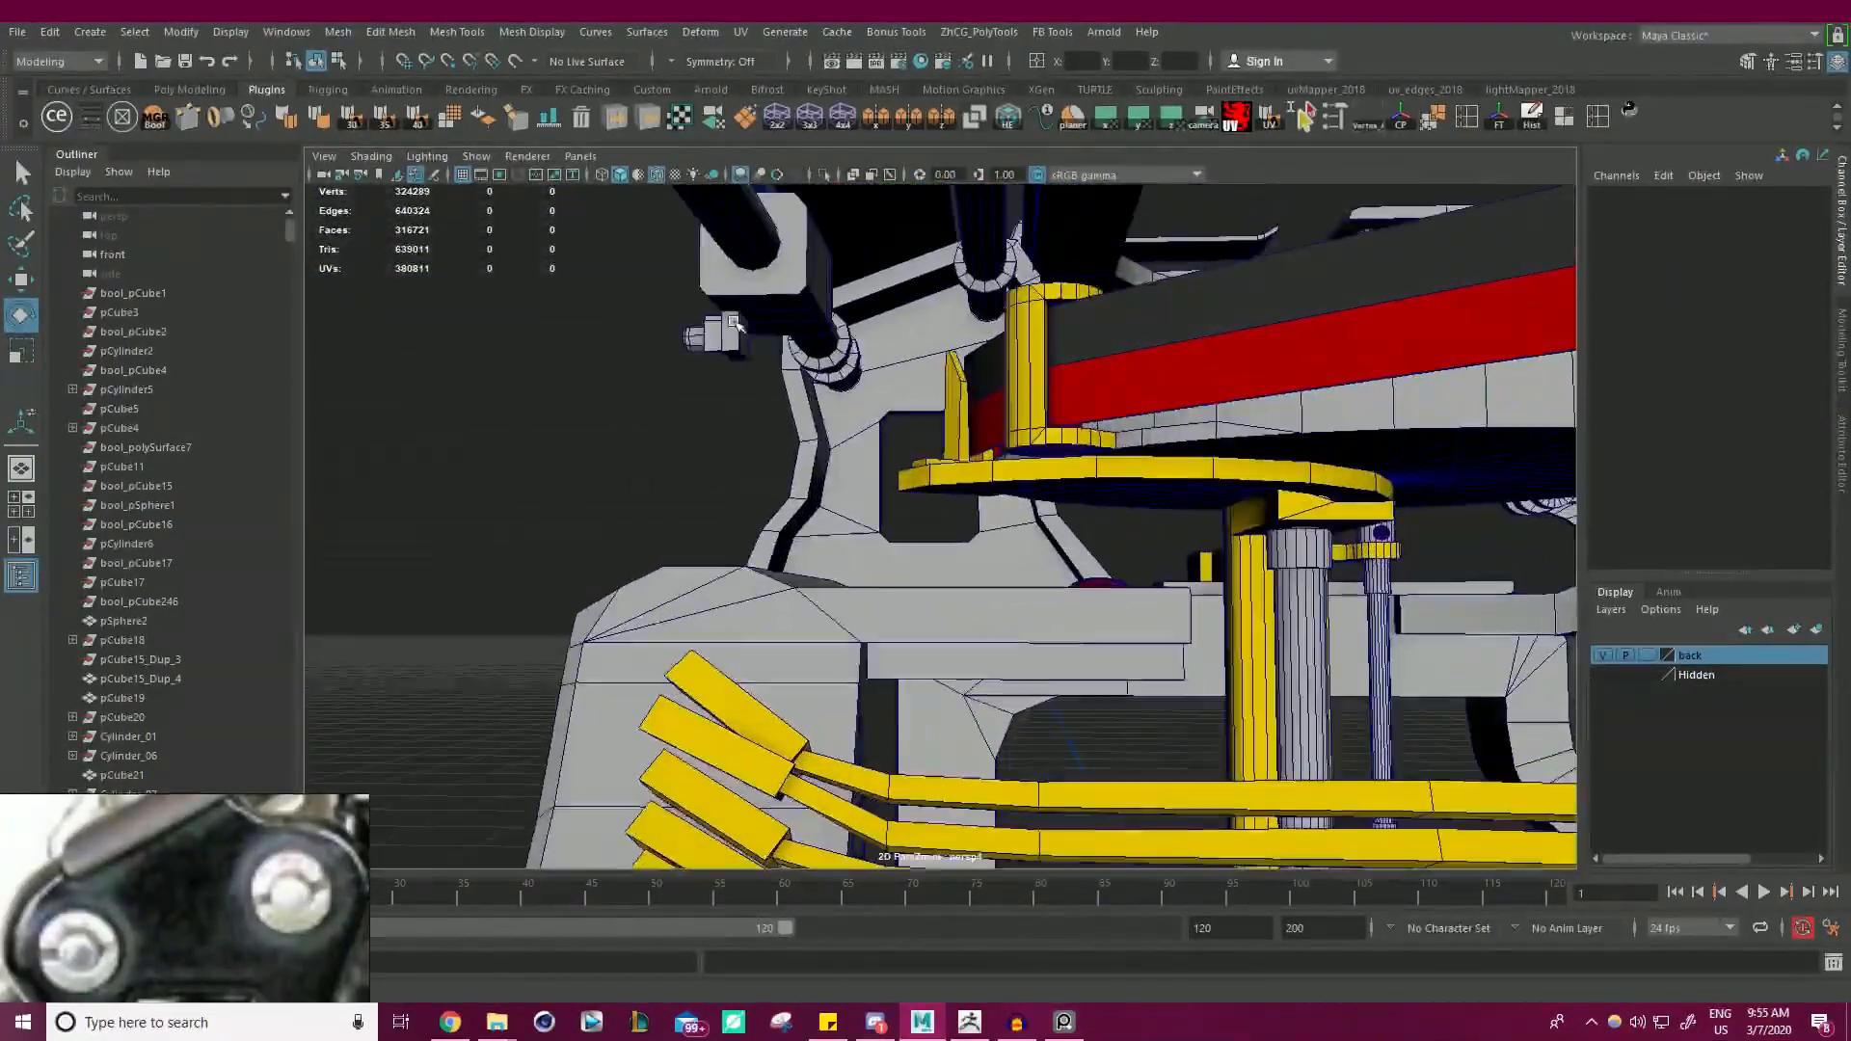
alt+right_drag(886, 347, 1090, 347)
alt+drag(1090, 347, 1154, 324)
click(1105, 400)
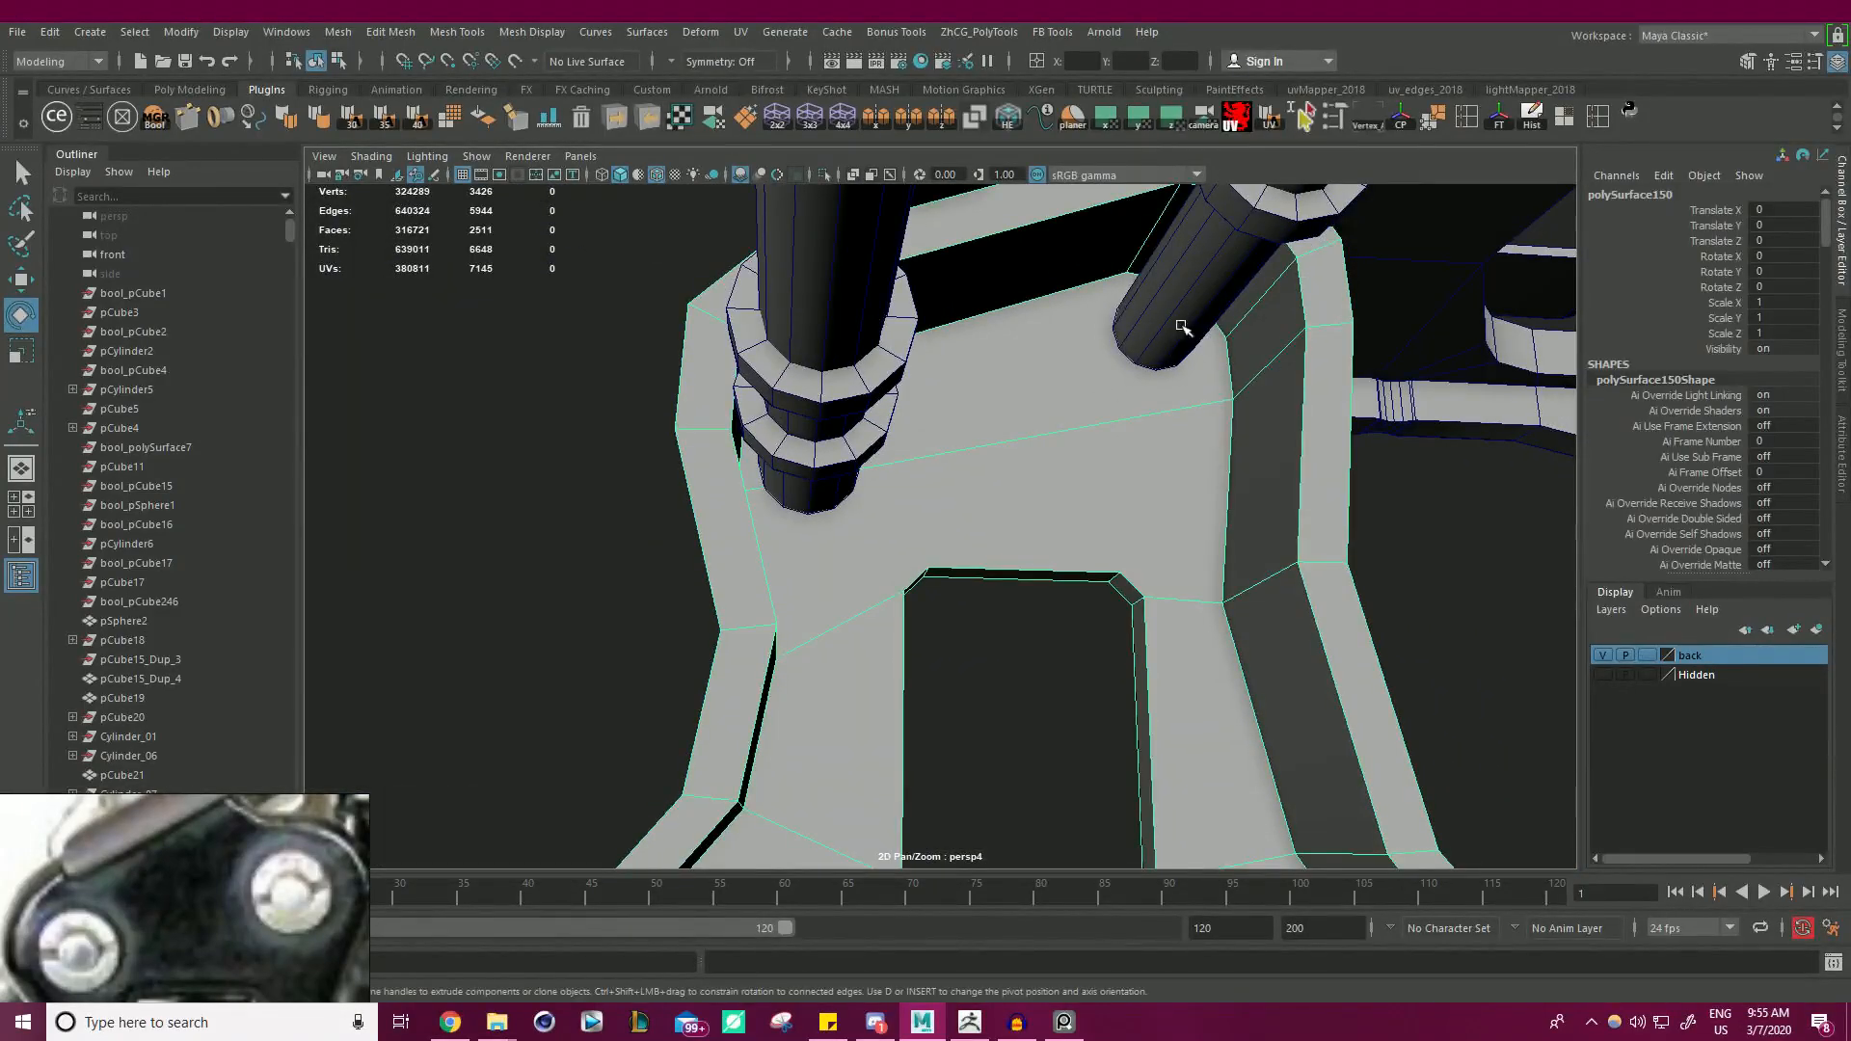
alt+right_drag(1181, 336, 961, 419)
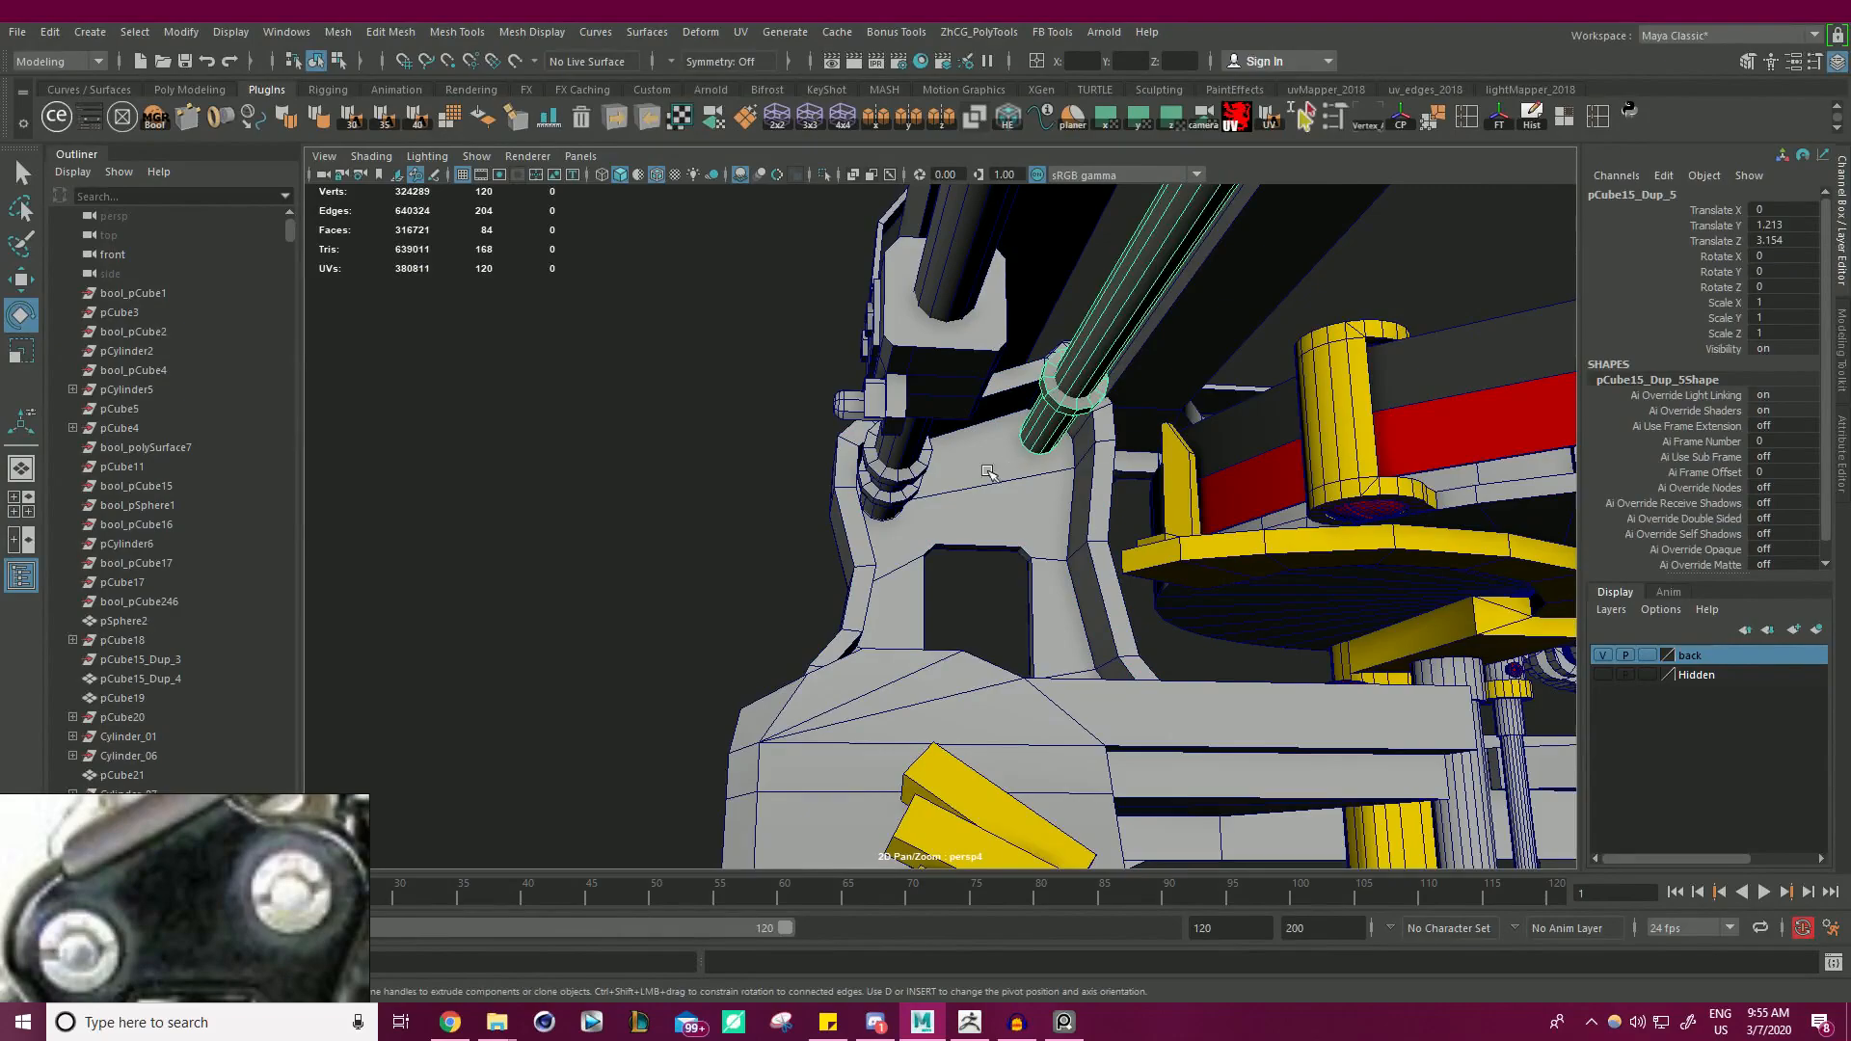
alt+drag(965, 466, 1426, 566)
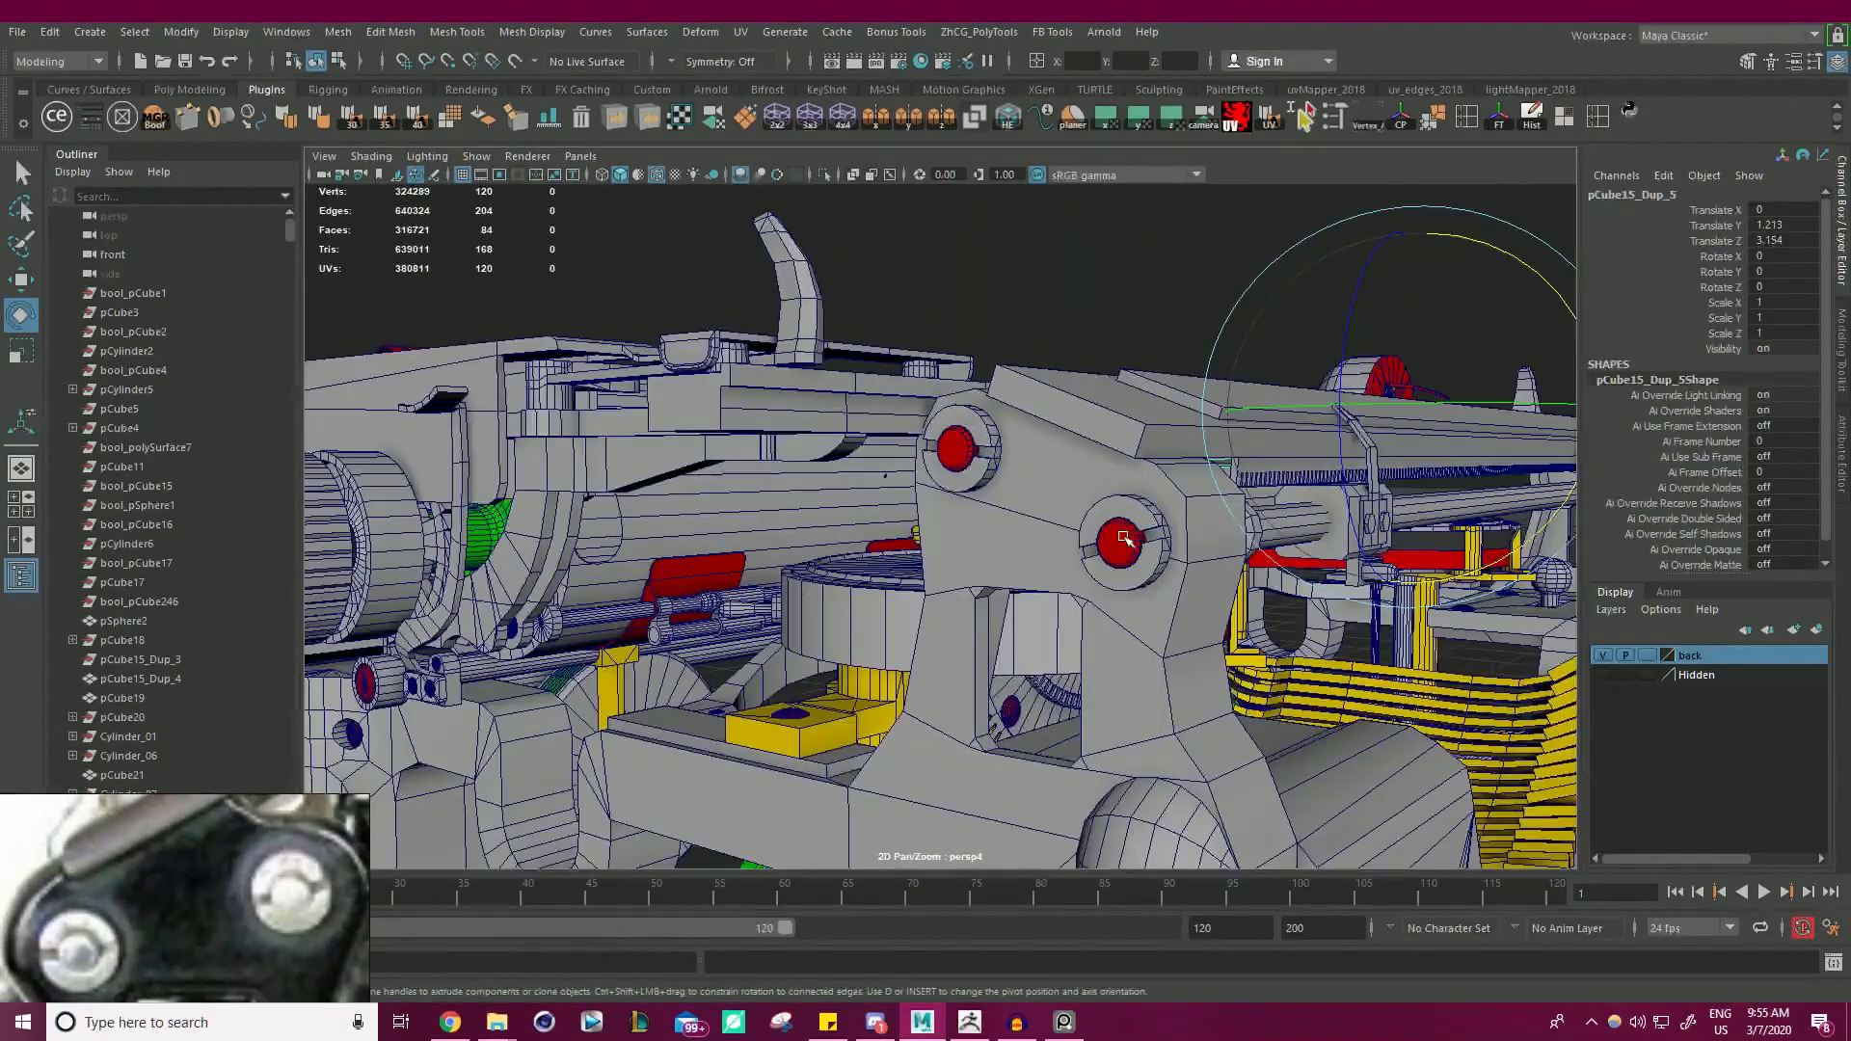
alt+drag(1009, 506, 1111, 557)
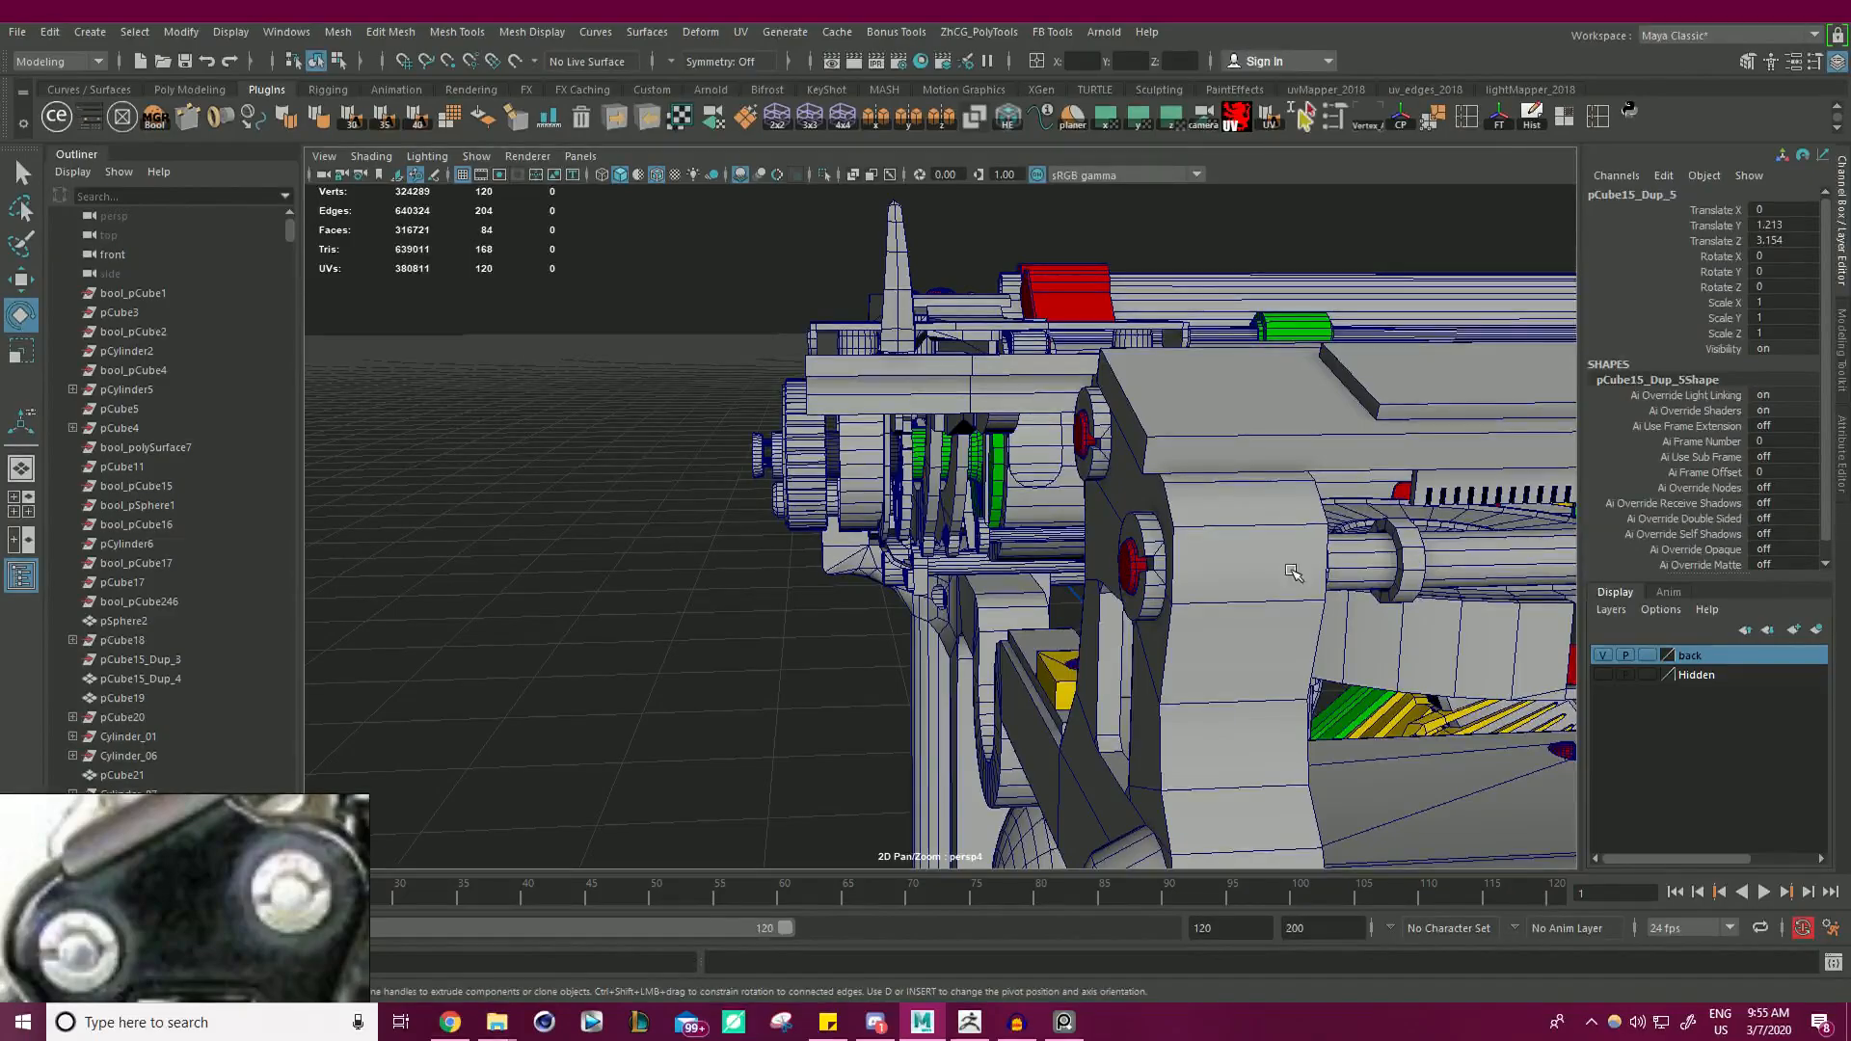
alt+drag(1289, 536, 761, 442)
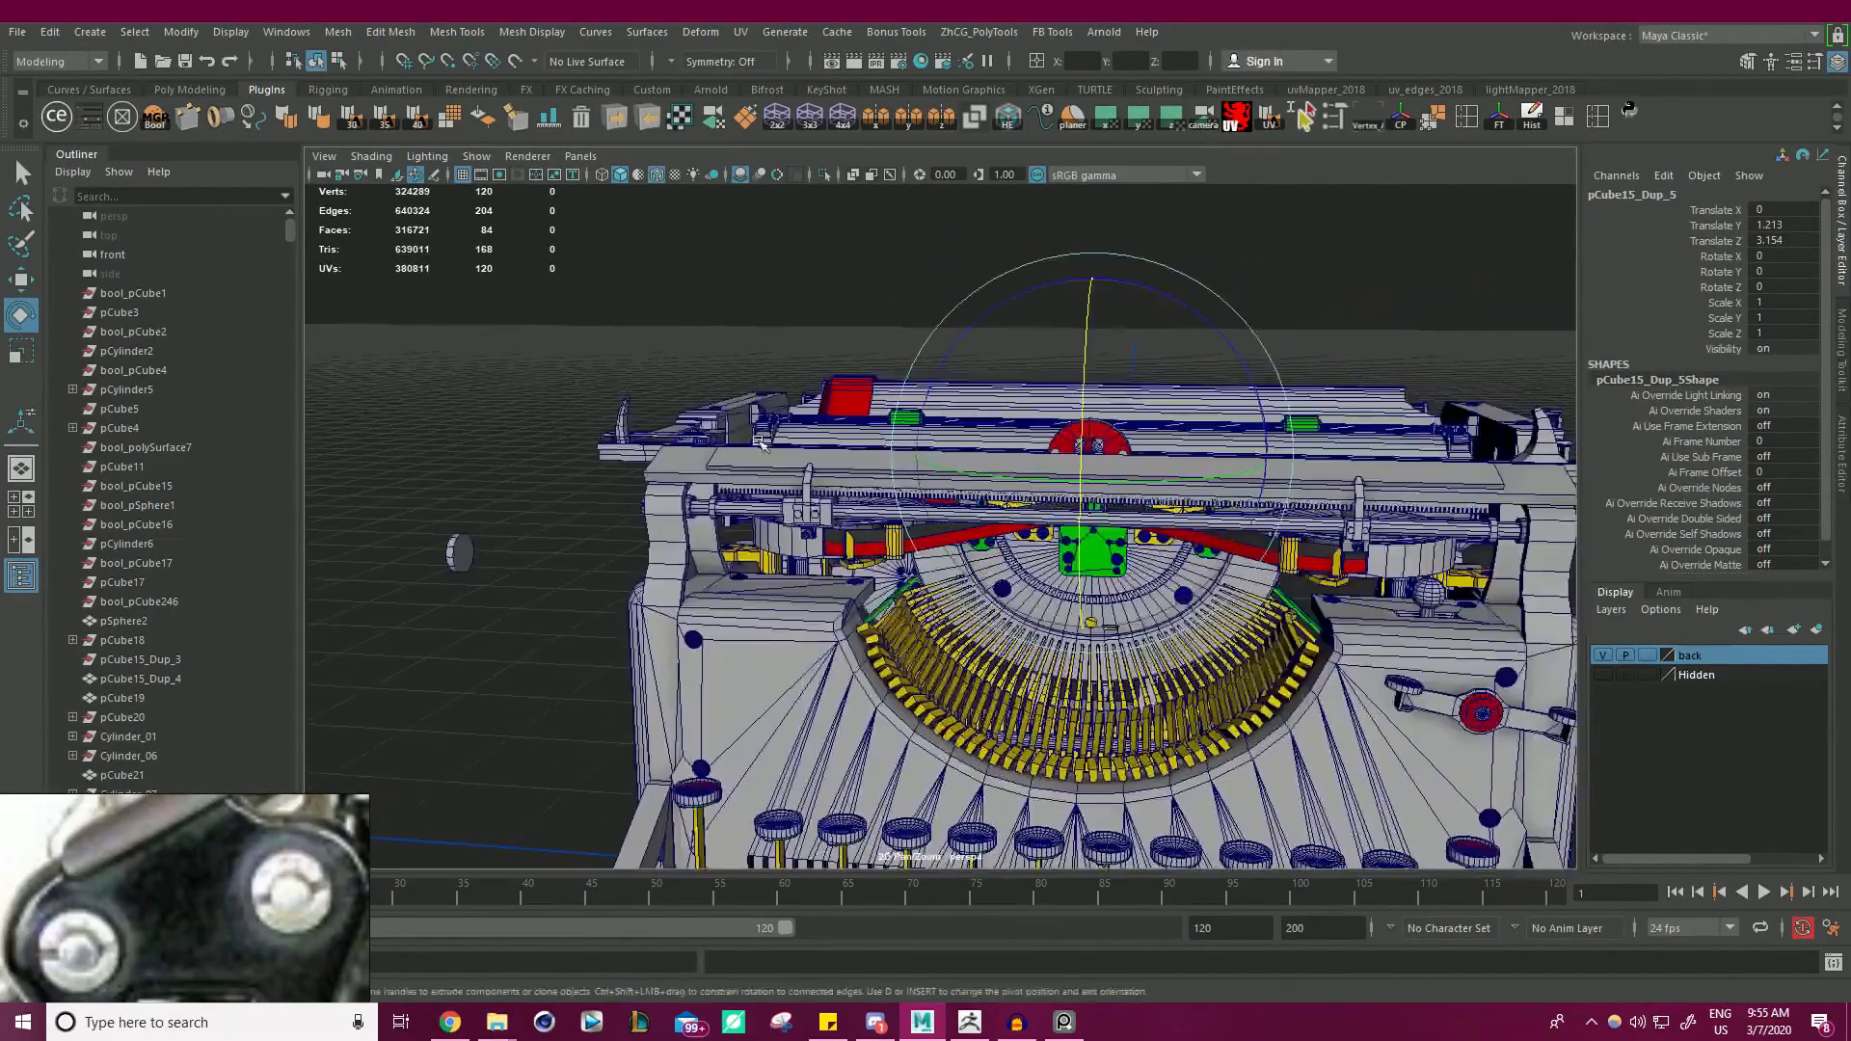
alt+right_drag(925, 501, 1108, 510)
alt+drag(1108, 511, 969, 439)
click(988, 484)
key(w)
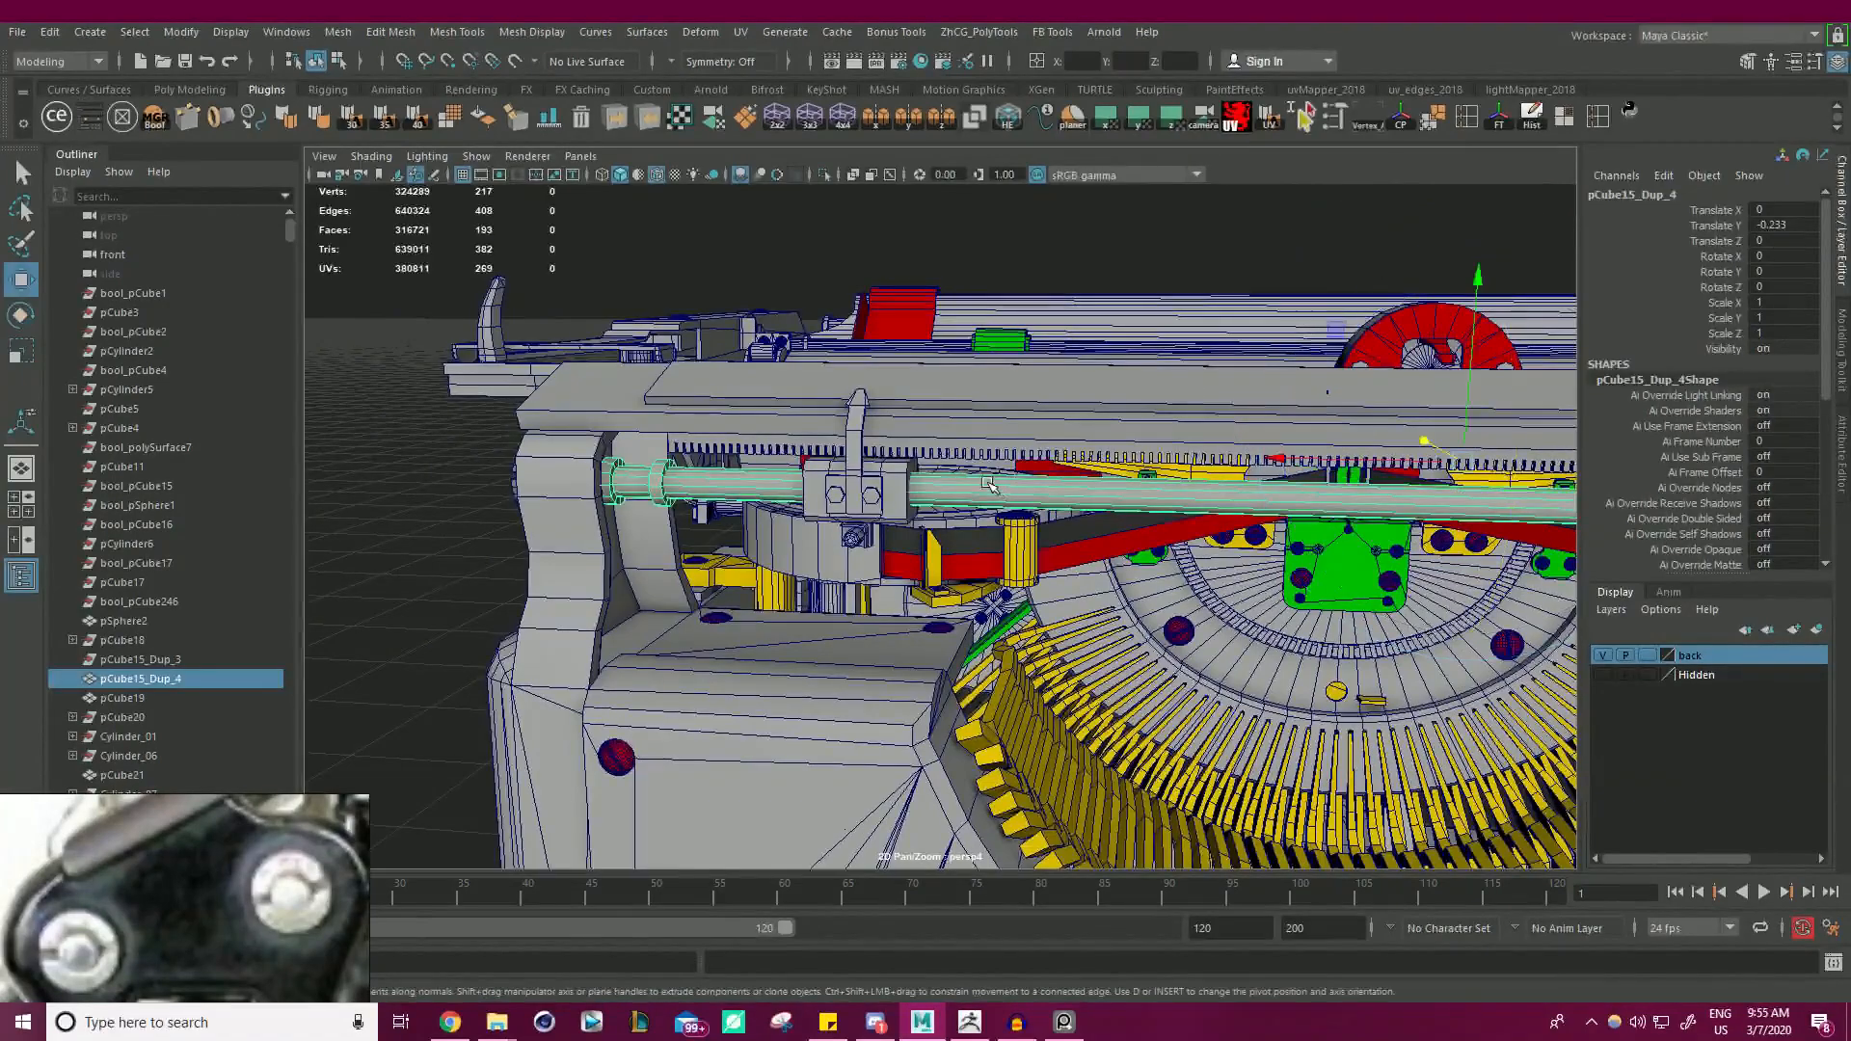
- Delete the stray round cap floating beside the typewriter frame
alt+right_drag(969, 439, 631, 483)
alt+drag(632, 482, 638, 660)
right_drag(412, 439, 412, 492)
drag(499, 519, 618, 677)
key(Delete)
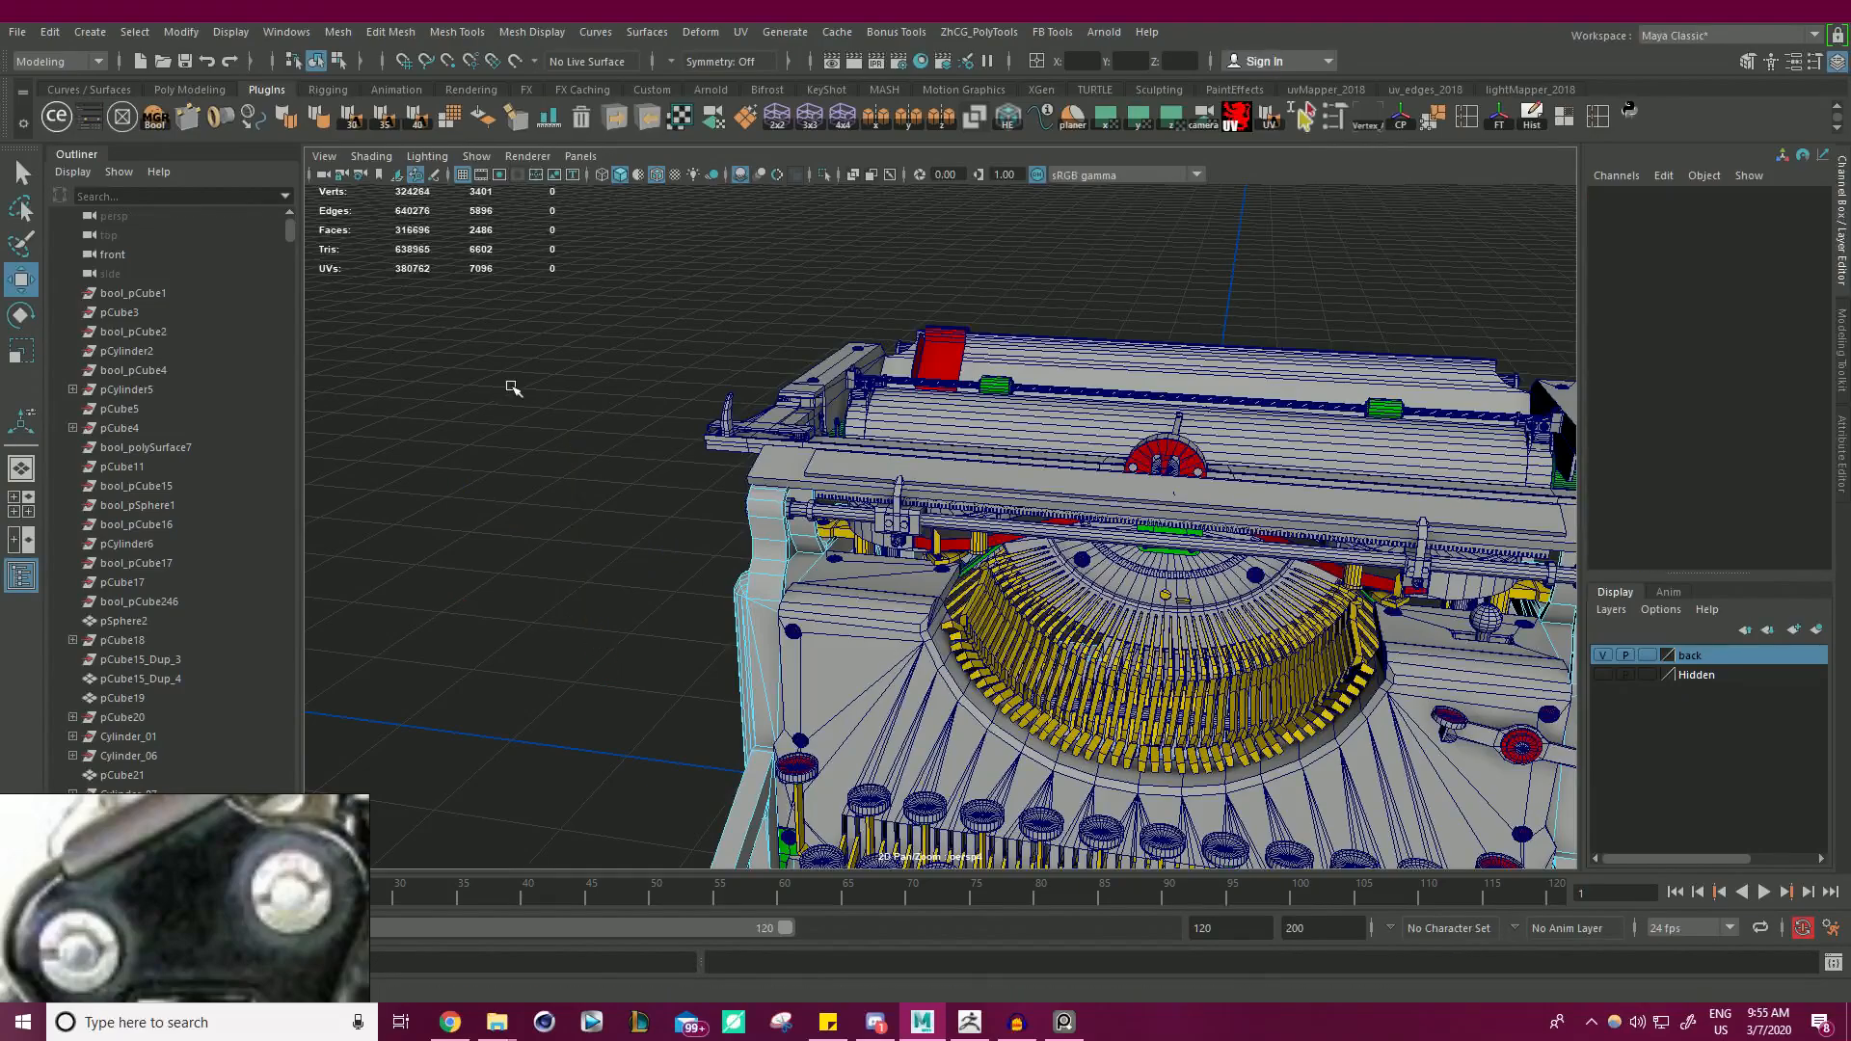
- Duplicate the two long horizontal rods between the frame supports together and isolate the copies
right_drag(520, 385, 1043, 557)
click(923, 573)
alt+drag(924, 574, 1058, 559)
shift+click(885, 509)
alt+drag(885, 509, 835, 516)
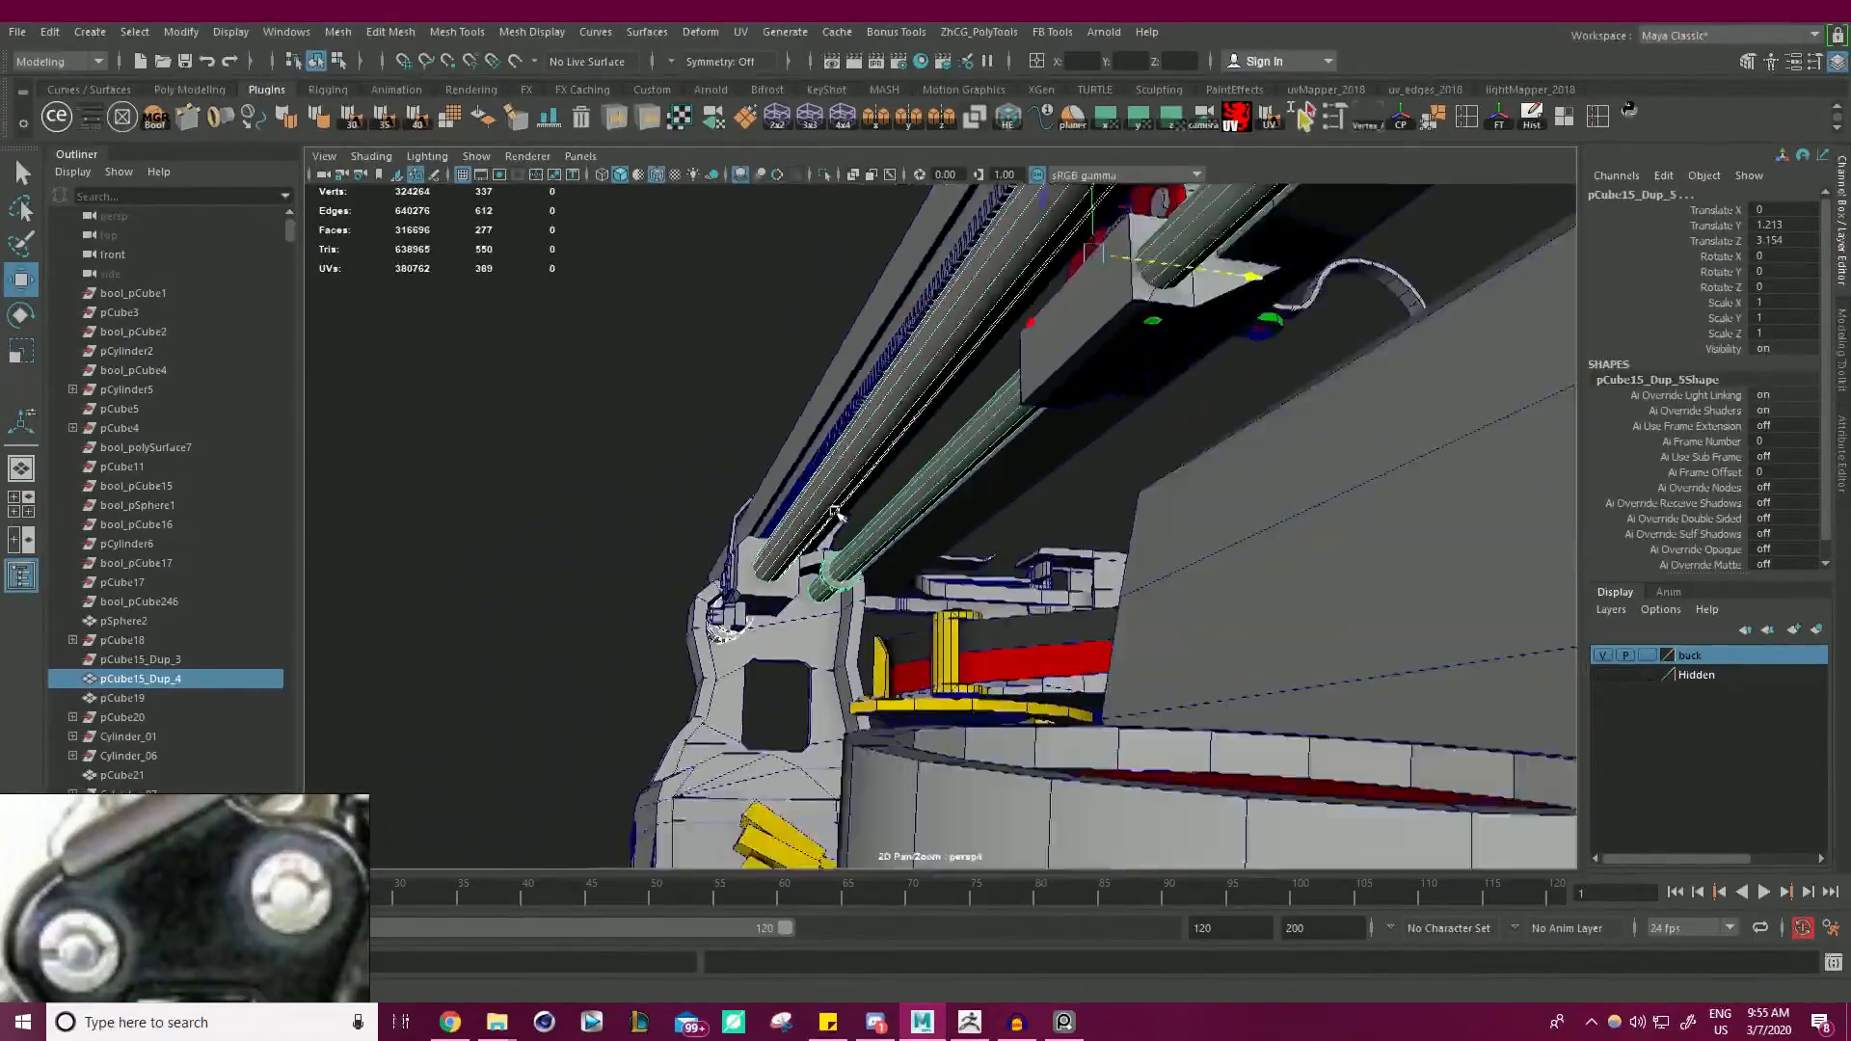
alt+right_drag(835, 517, 777, 541)
alt+drag(777, 541, 1046, 357)
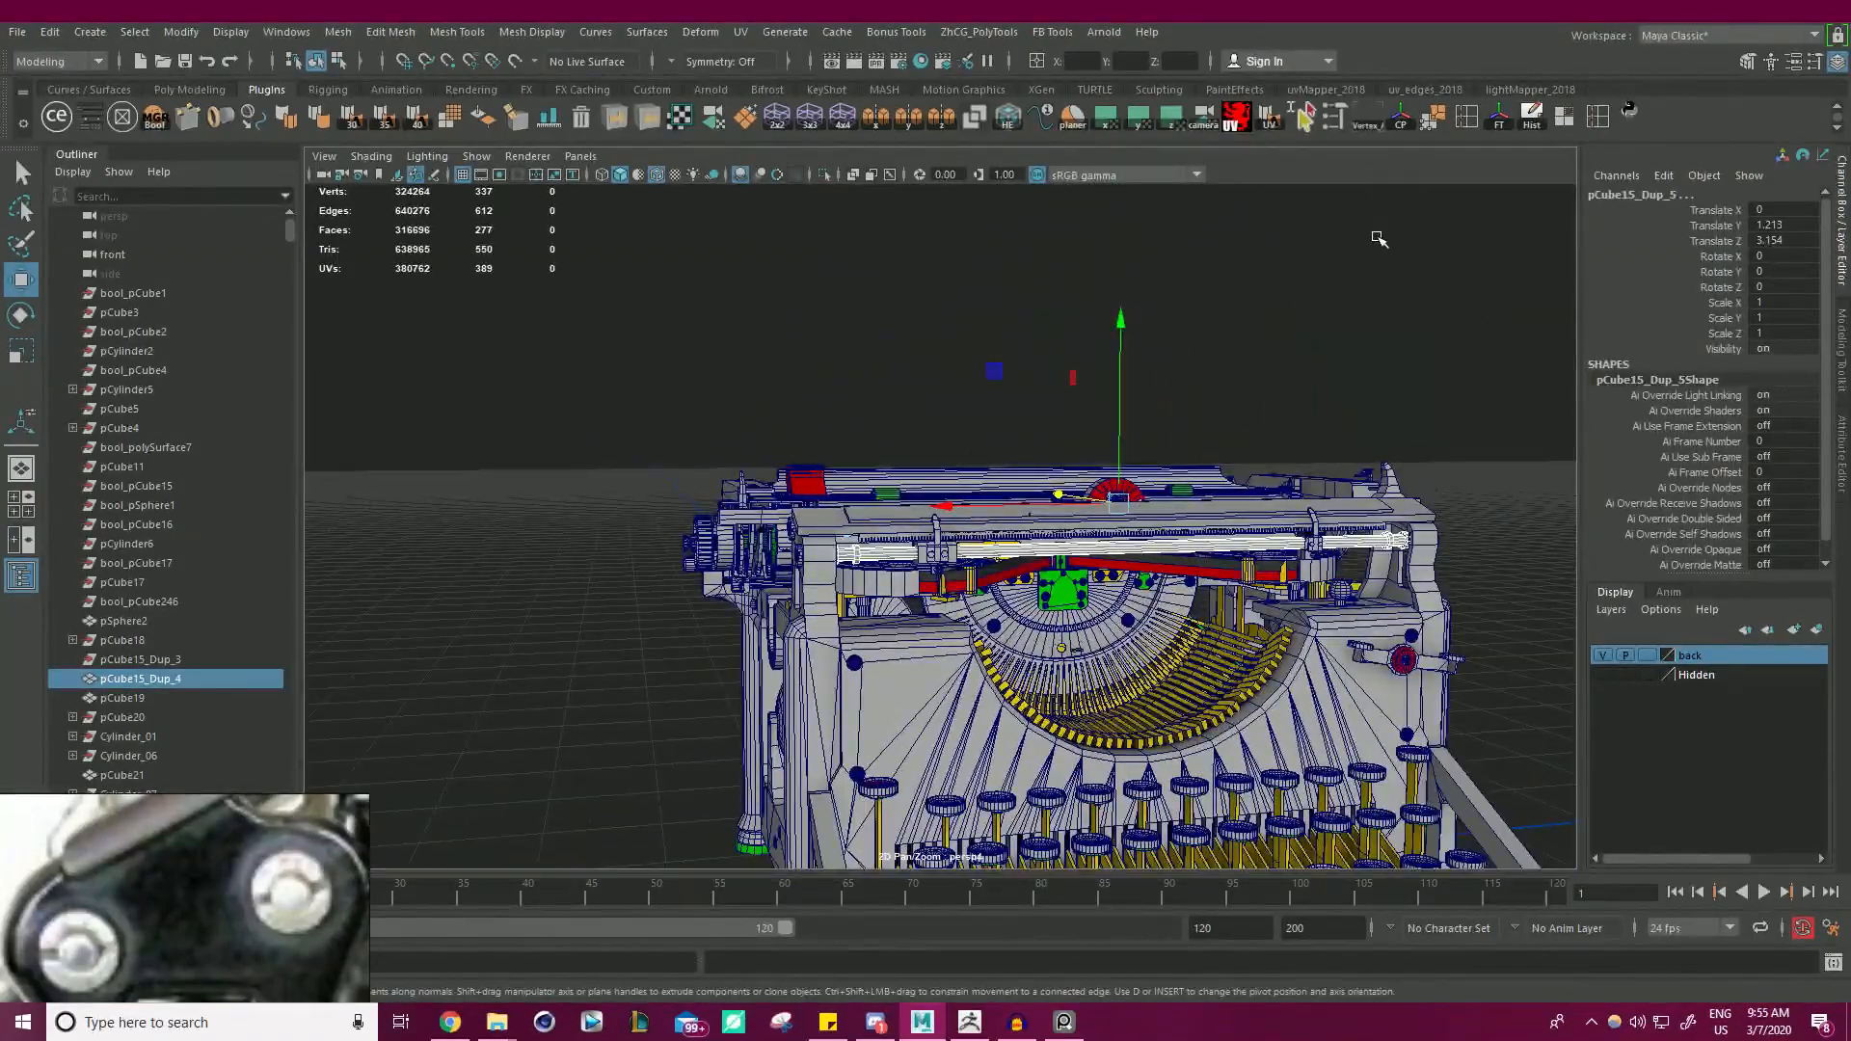
alt+drag(1189, 322, 1208, 333)
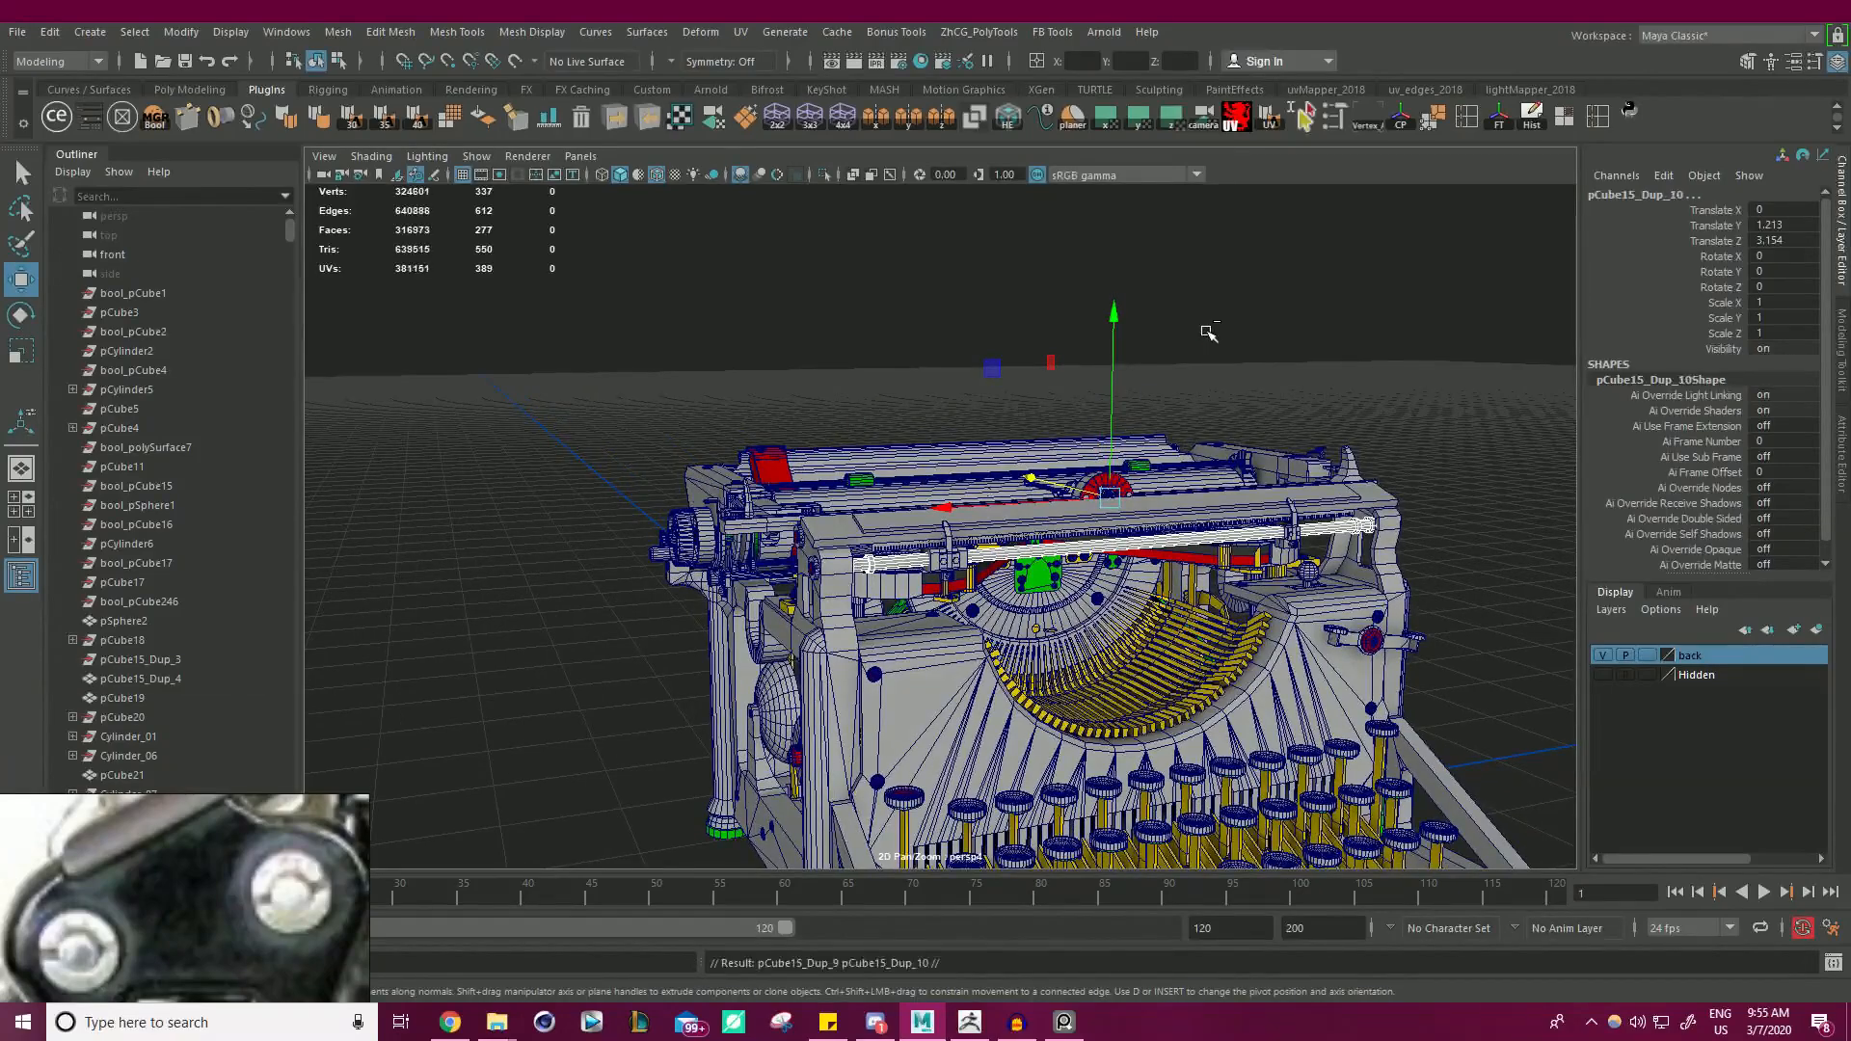
click(822, 174)
- Select the faces of the outermost collar at one end of the duplicated two-collar rod
alt+drag(979, 297, 892, 347)
alt+drag(750, 386, 734, 394)
alt+right_drag(747, 395, 872, 459)
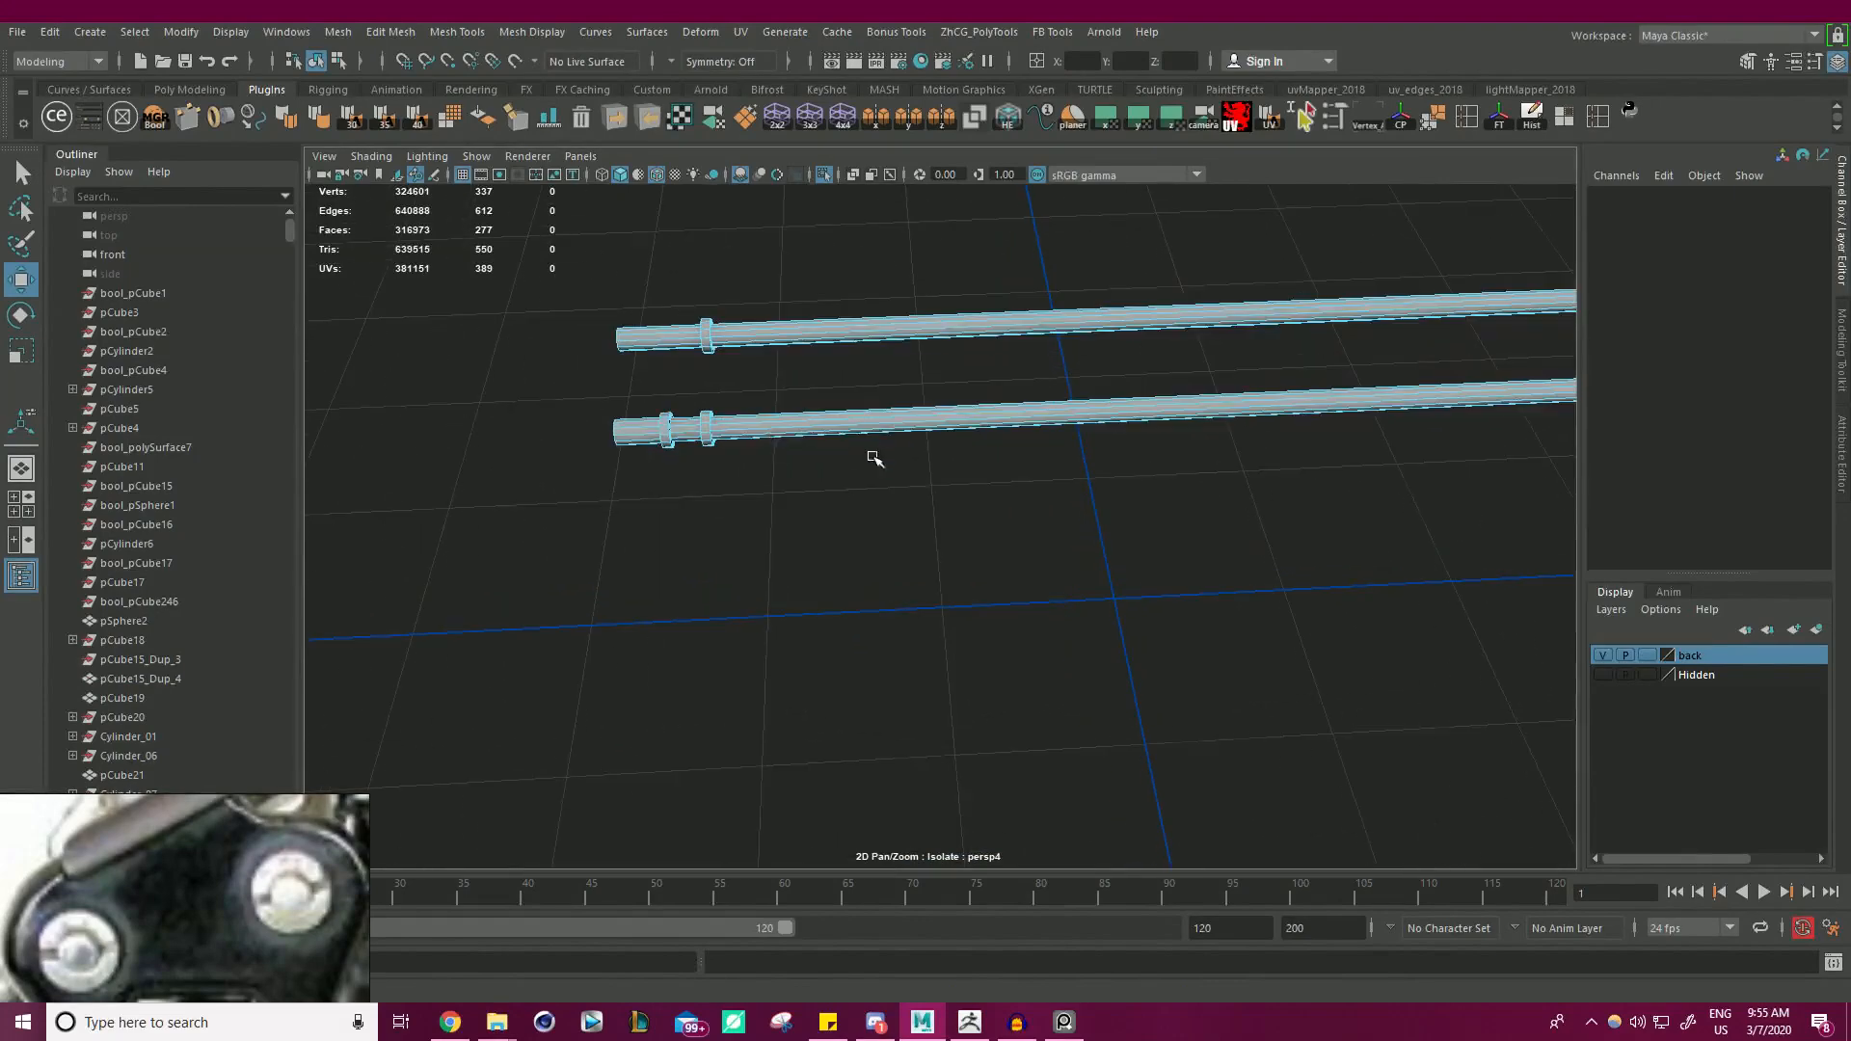
alt+middle_drag(785, 417, 909, 442)
alt+right_drag(909, 443, 1086, 504)
alt+middle_drag(762, 397, 846, 477)
alt+drag(847, 479, 748, 445)
click(748, 449)
shift+double_click(745, 470)
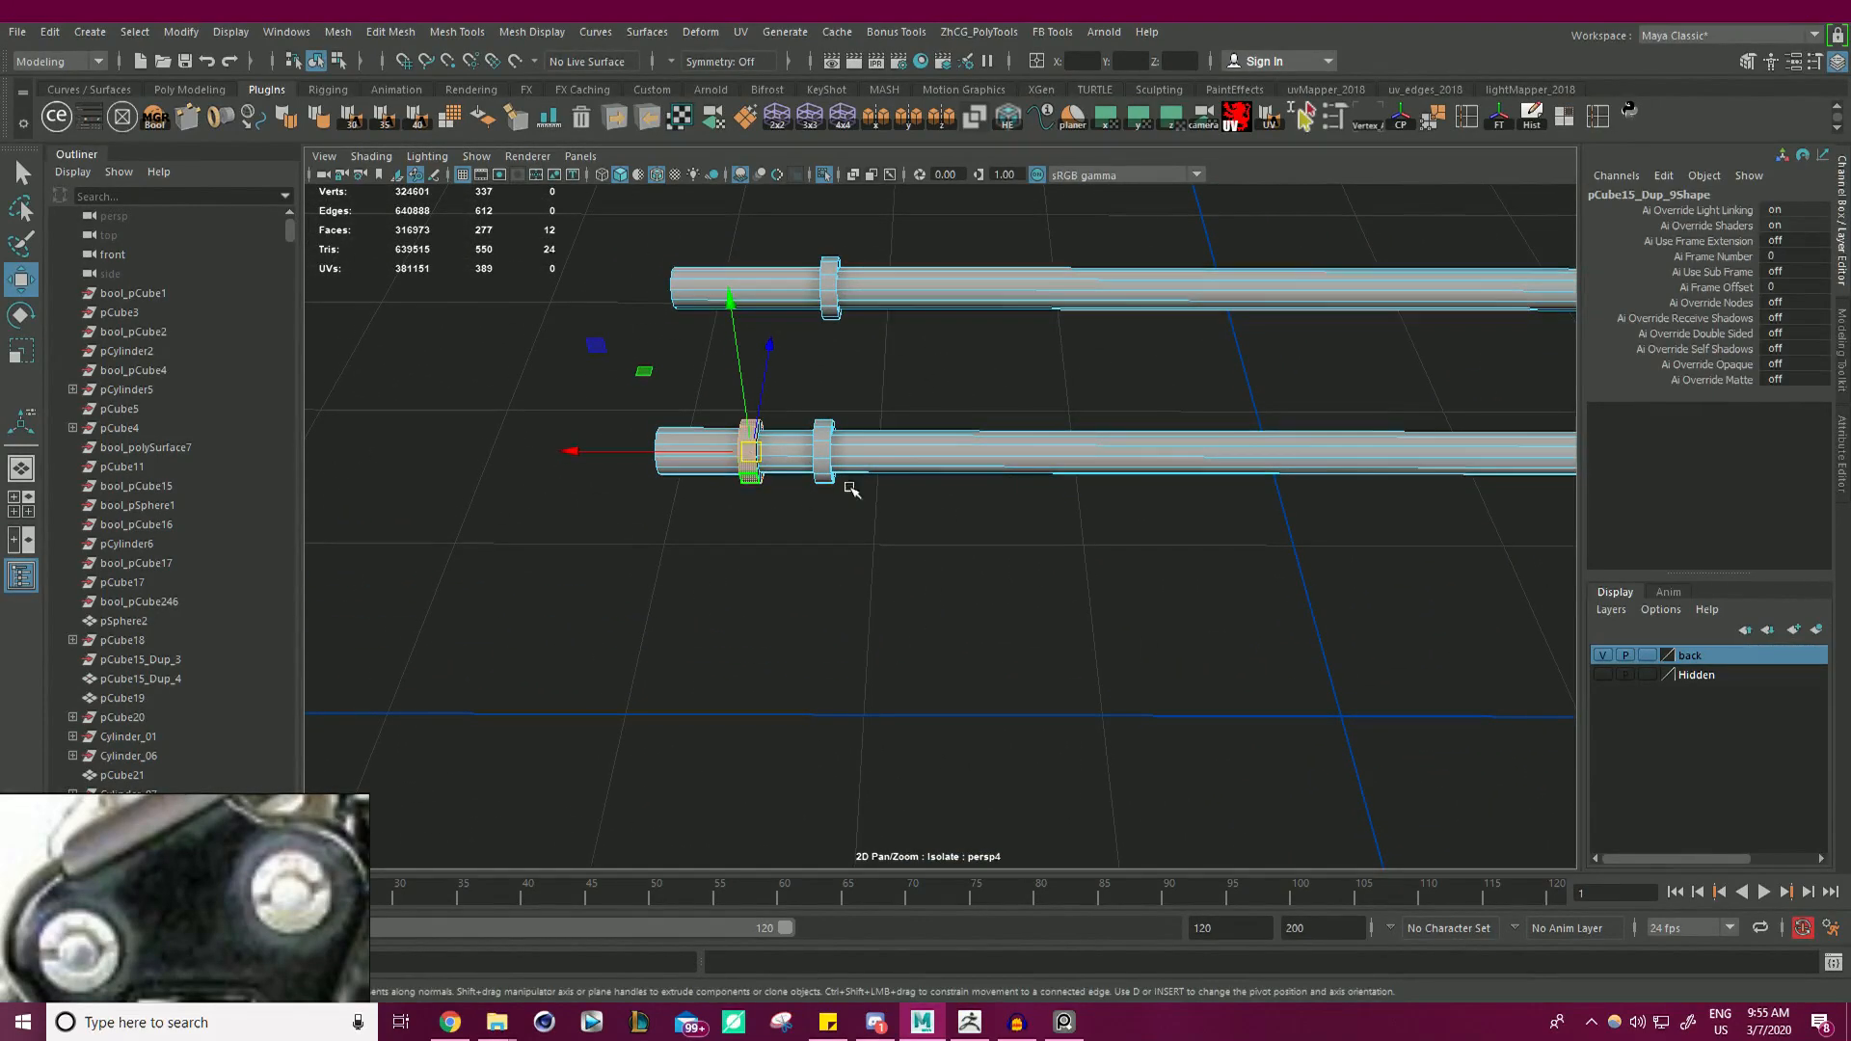
- Select all faces of both duplicated rods and try deselecting the long shafts to keep only the collars and rod ends
alt+right_drag(847, 488, 717, 428)
alt+middle_drag(920, 413, 706, 386)
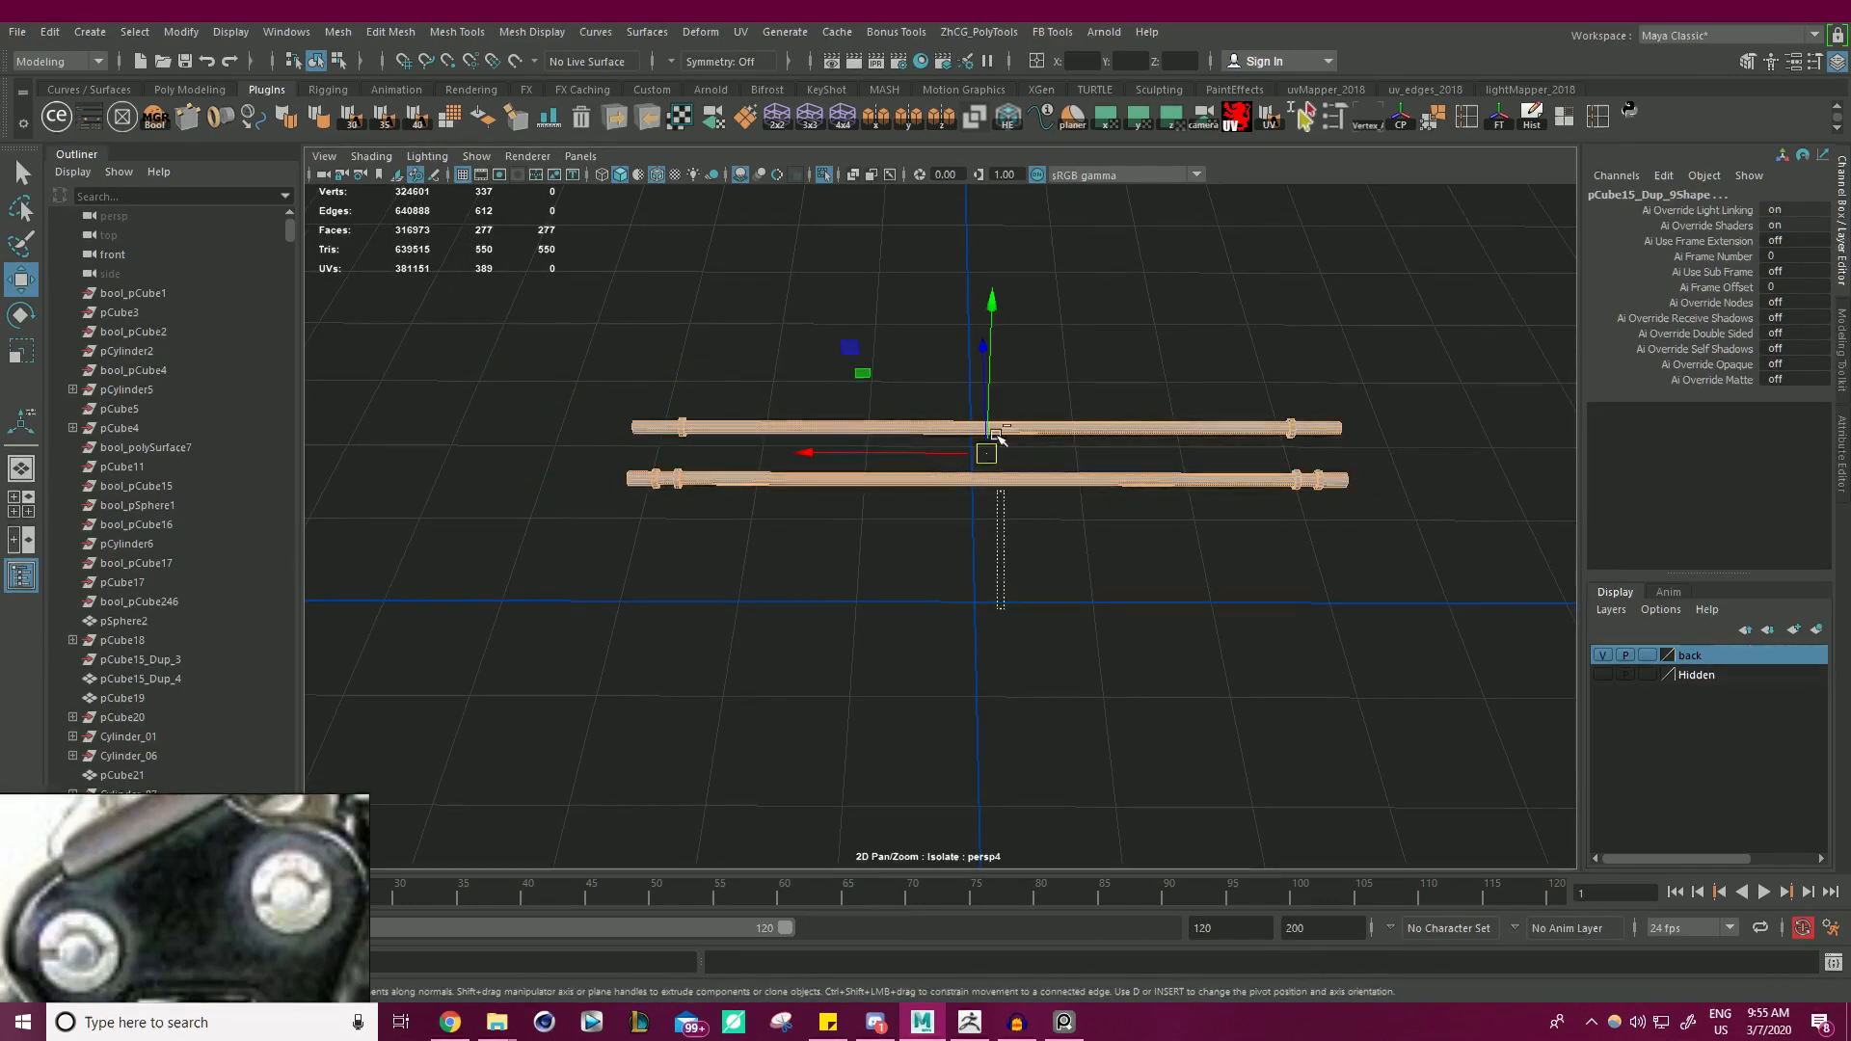
alt+right_drag(883, 448, 1083, 493)
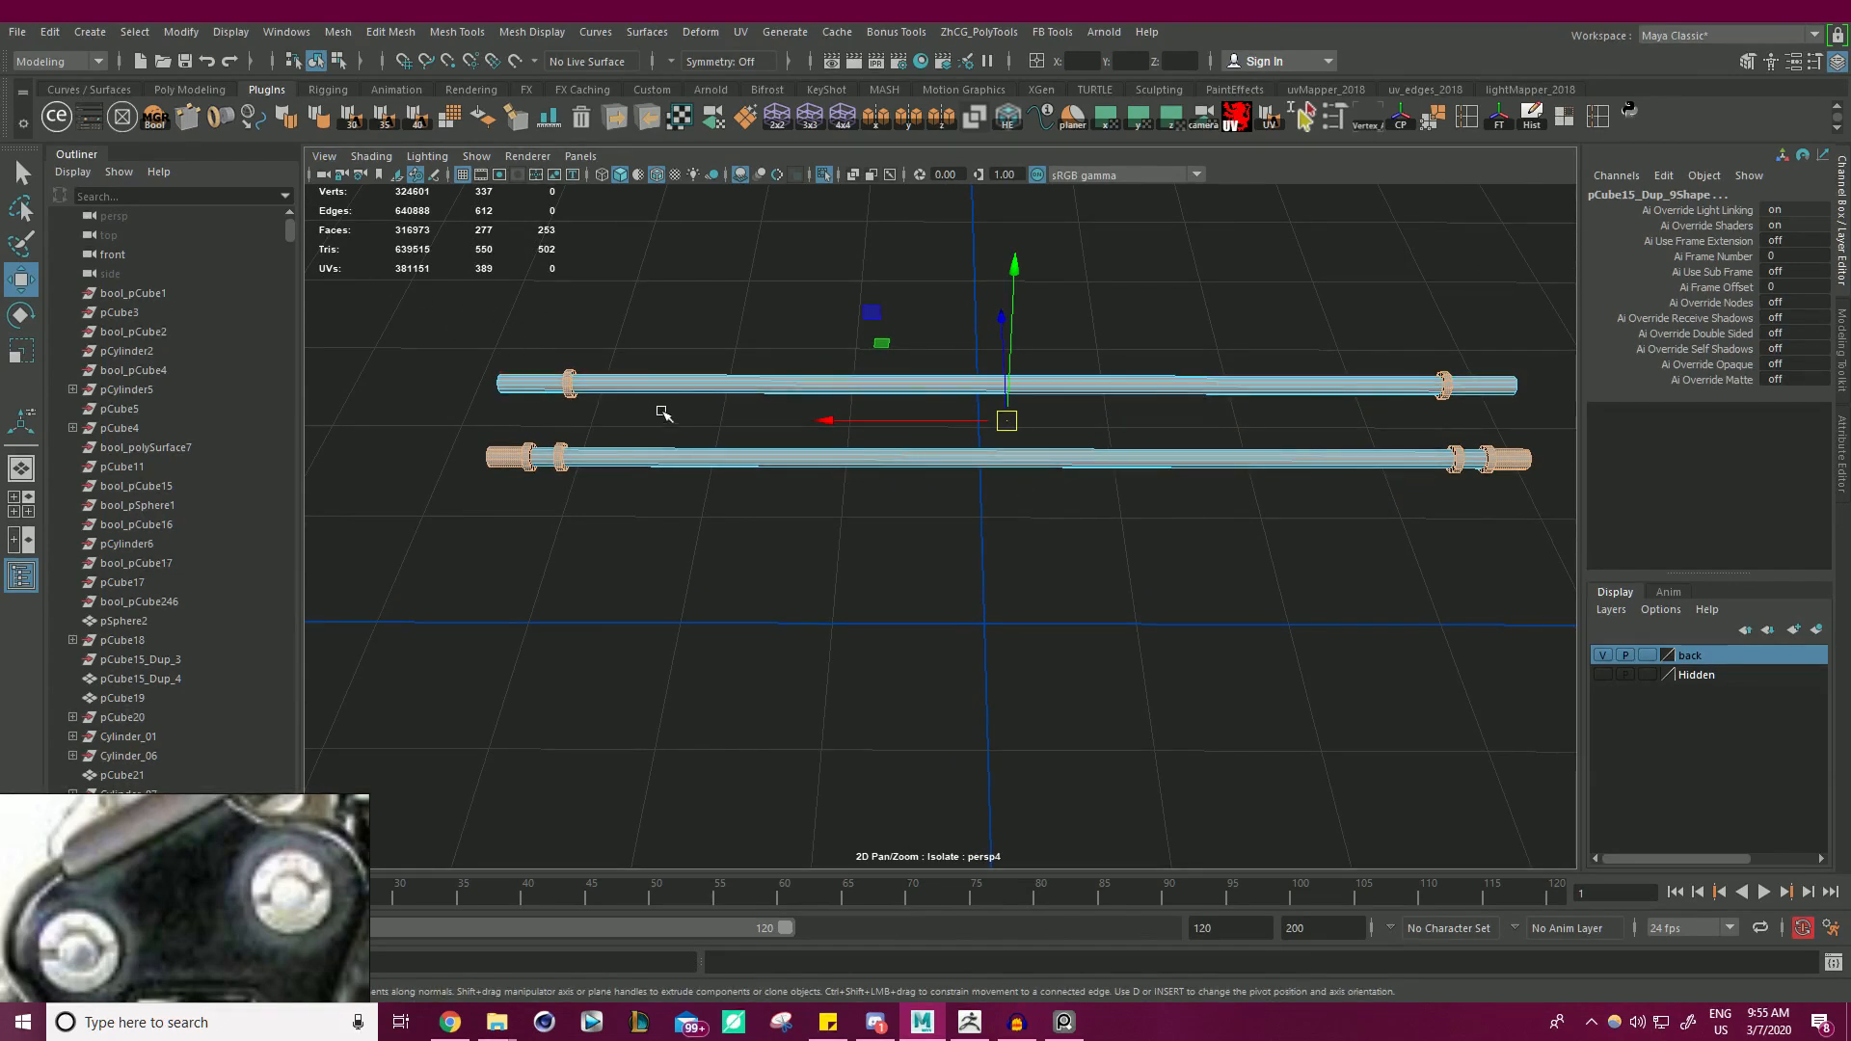
drag(413, 289, 1137, 506)
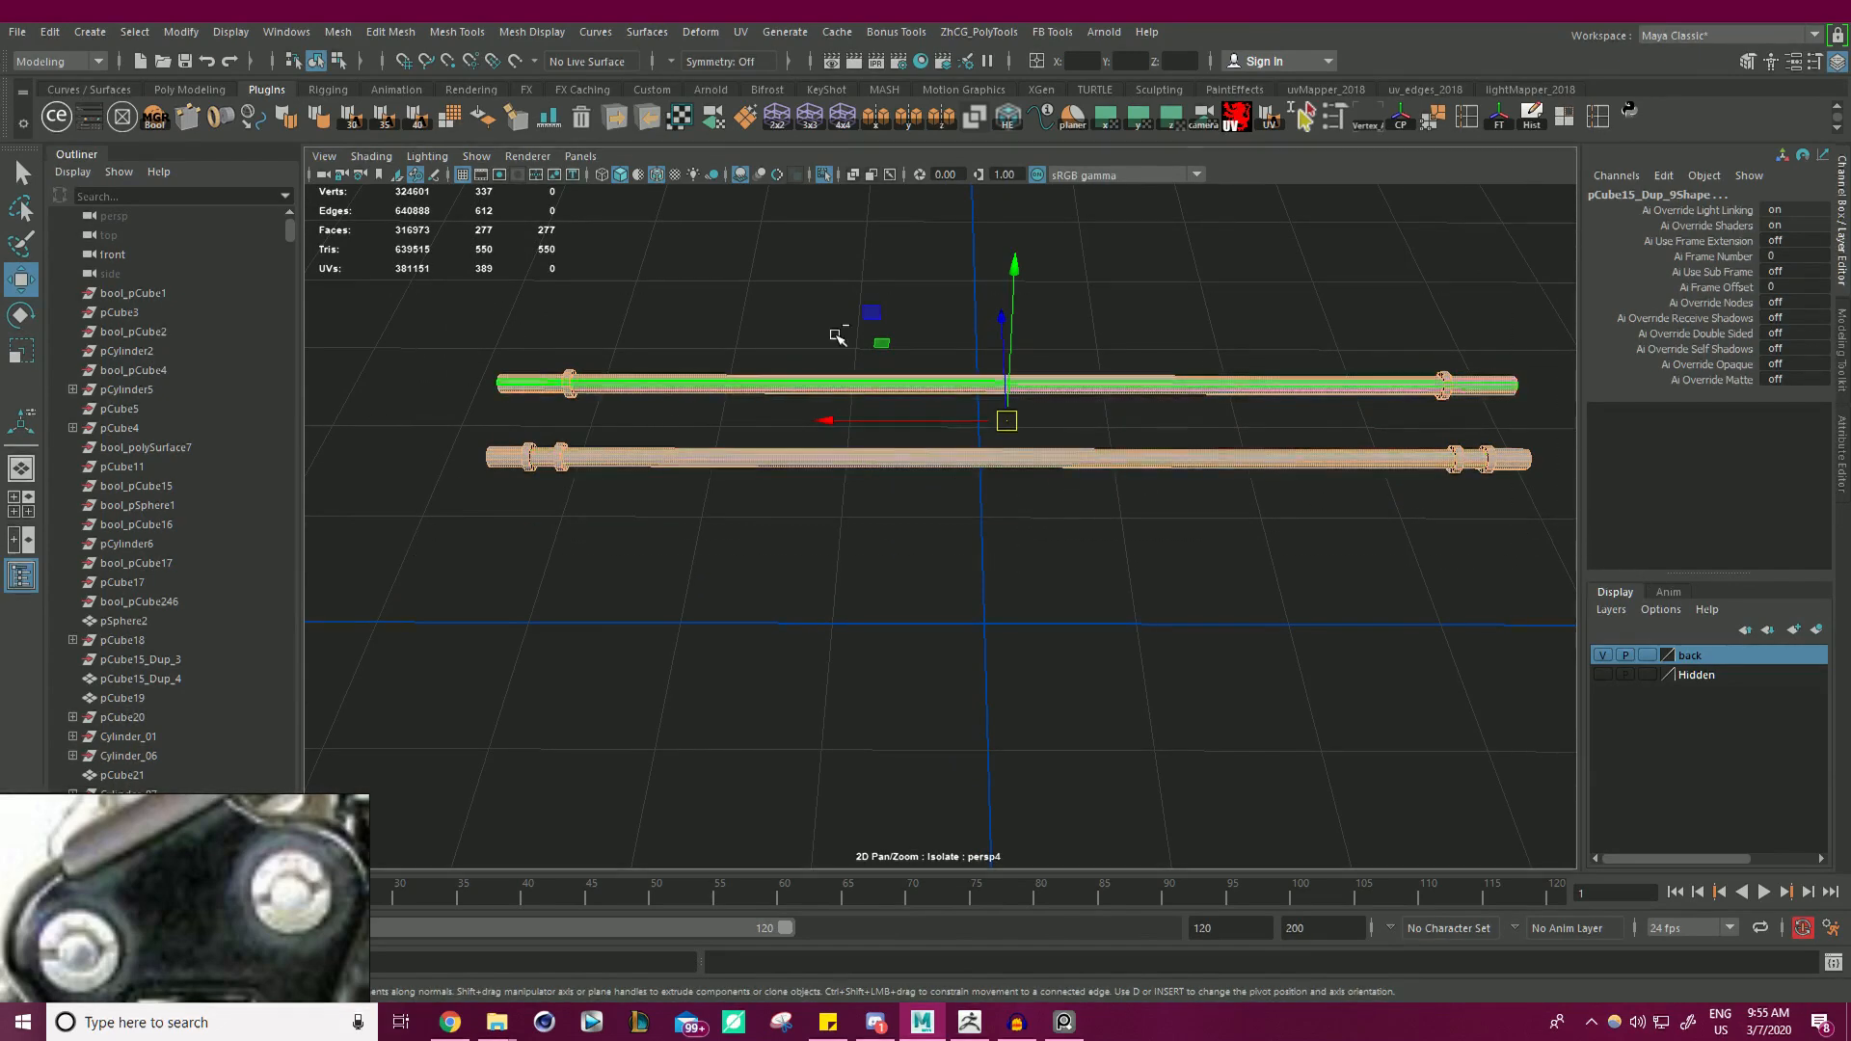
drag(835, 330, 897, 429)
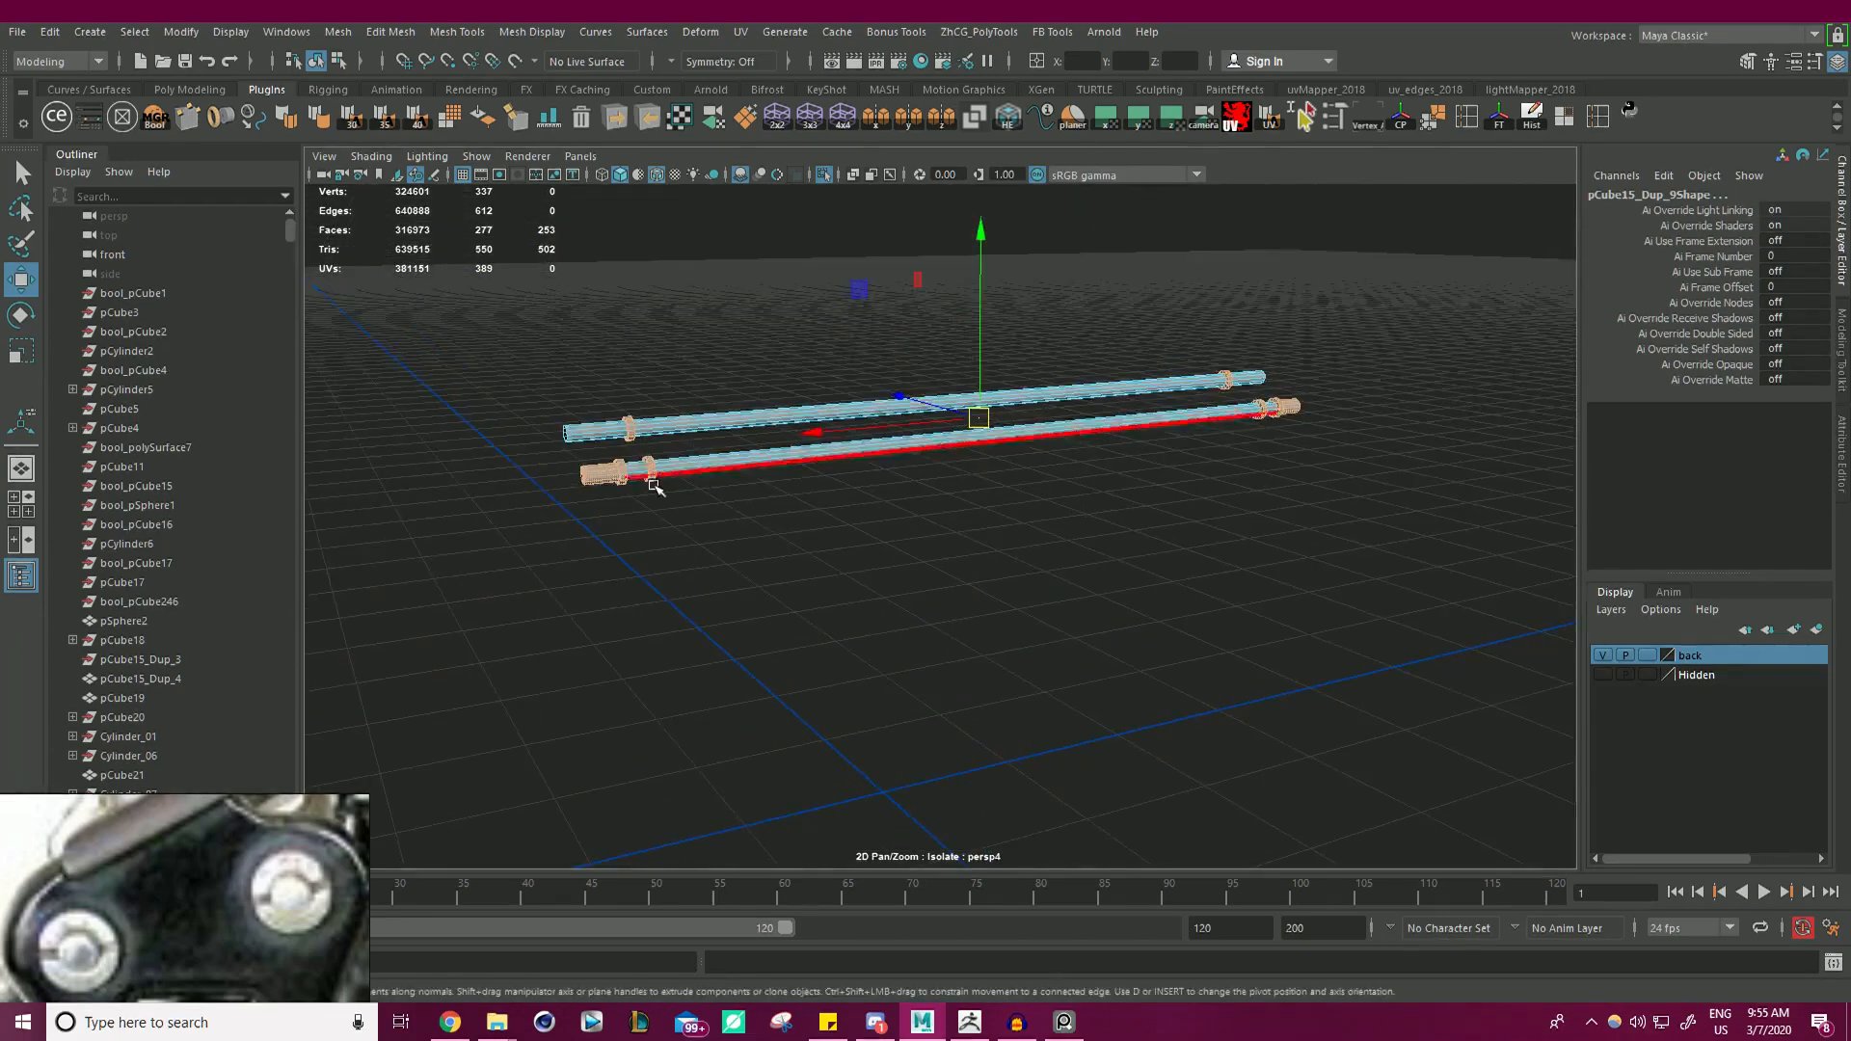
- Delete the inner collar of the duplicated two-collar rod and the collar of the other rod at one end
alt+right_drag(648, 479, 819, 462)
alt+middle_drag(819, 462, 1205, 539)
alt+right_drag(1021, 511, 1138, 516)
double_click(703, 502)
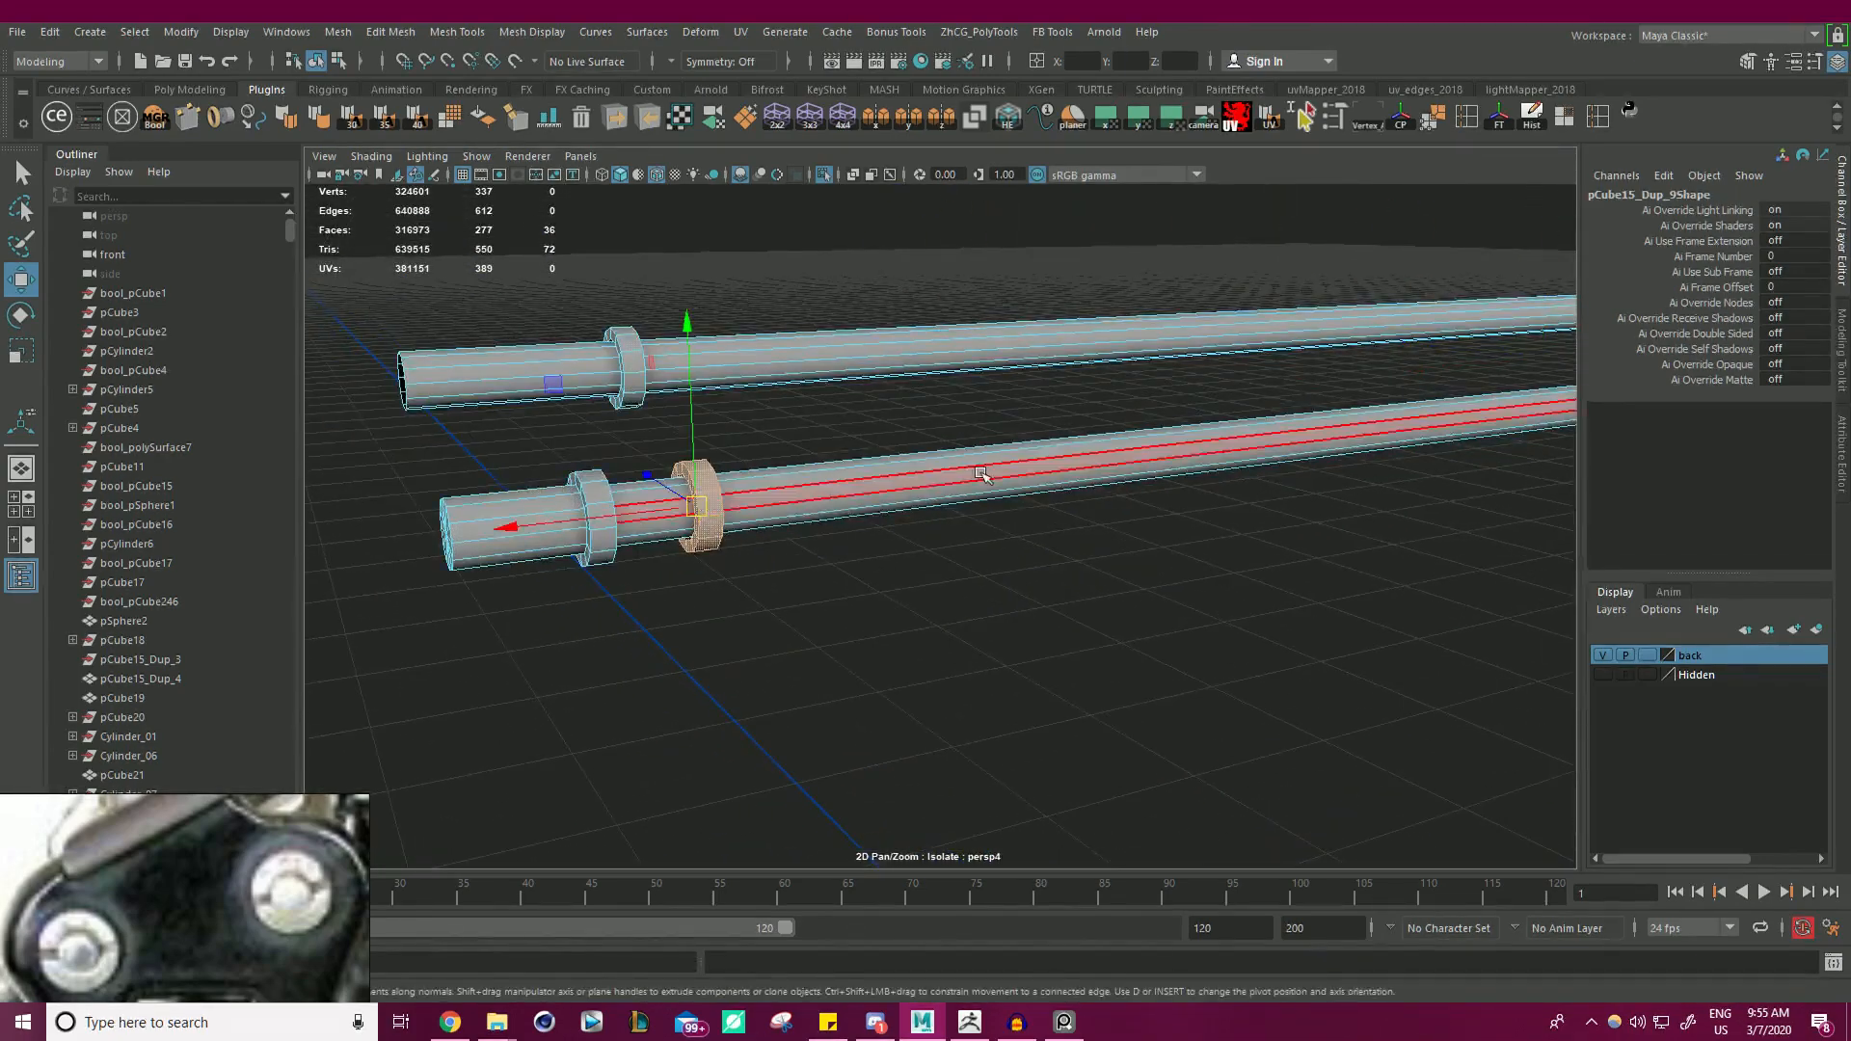
alt+right_drag(983, 468, 808, 517)
double_click(782, 524)
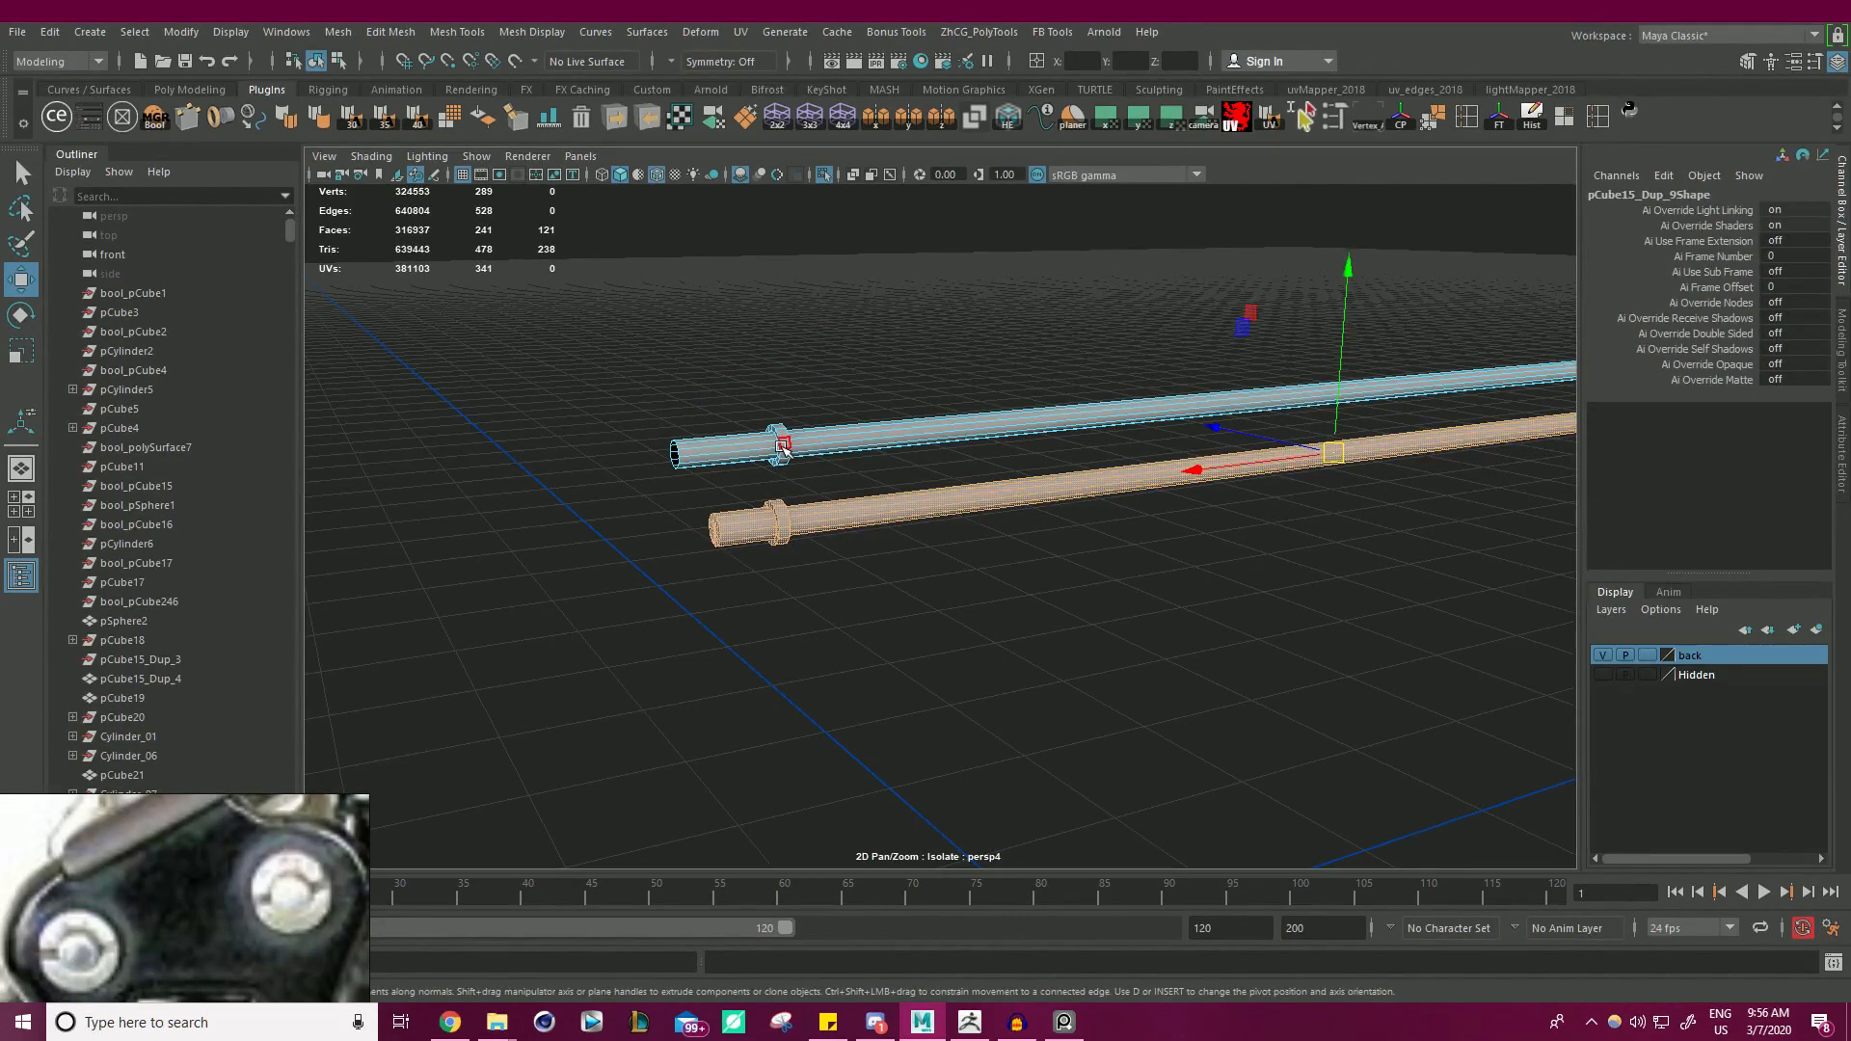
key(Delete)
- At the opposite end, delete the single-collar rod's collar and the inner collar of the two-collar rod
alt+drag(1094, 431, 797, 450)
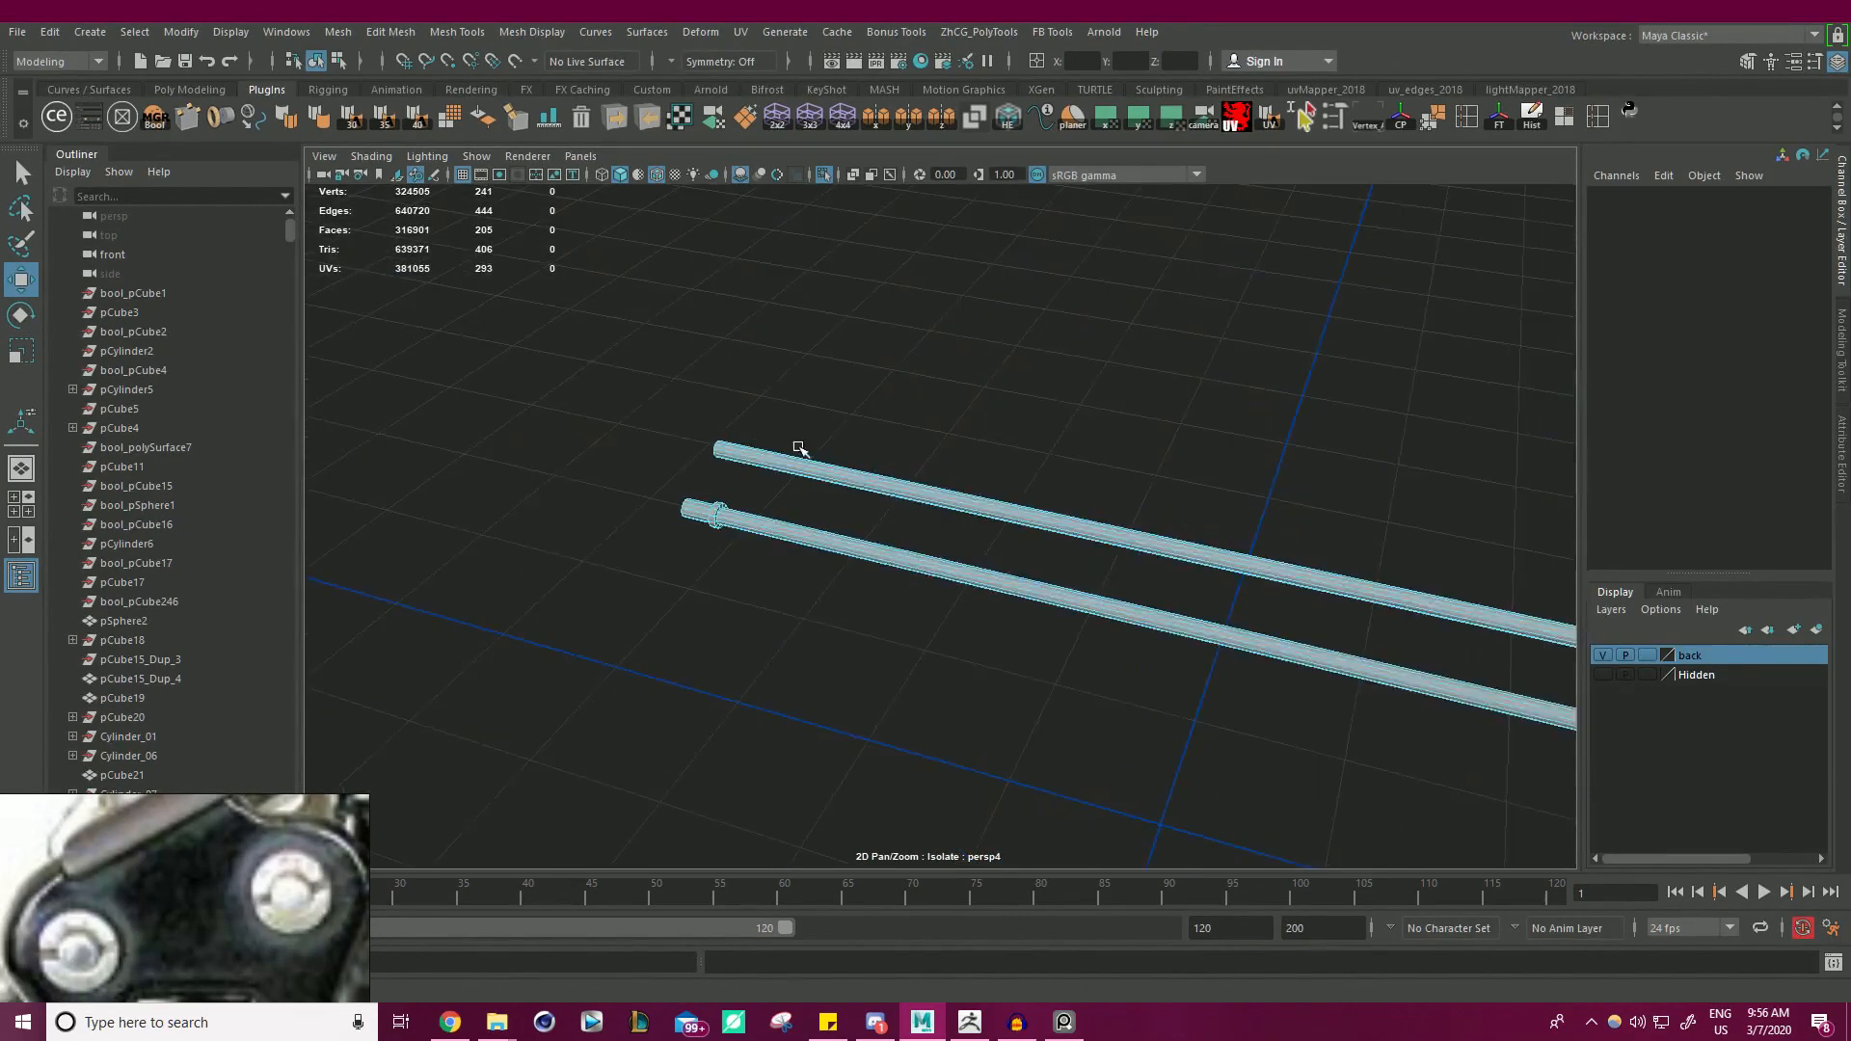
alt+middle_drag(1205, 424, 843, 338)
alt+right_drag(843, 338, 950, 384)
double_click(706, 364)
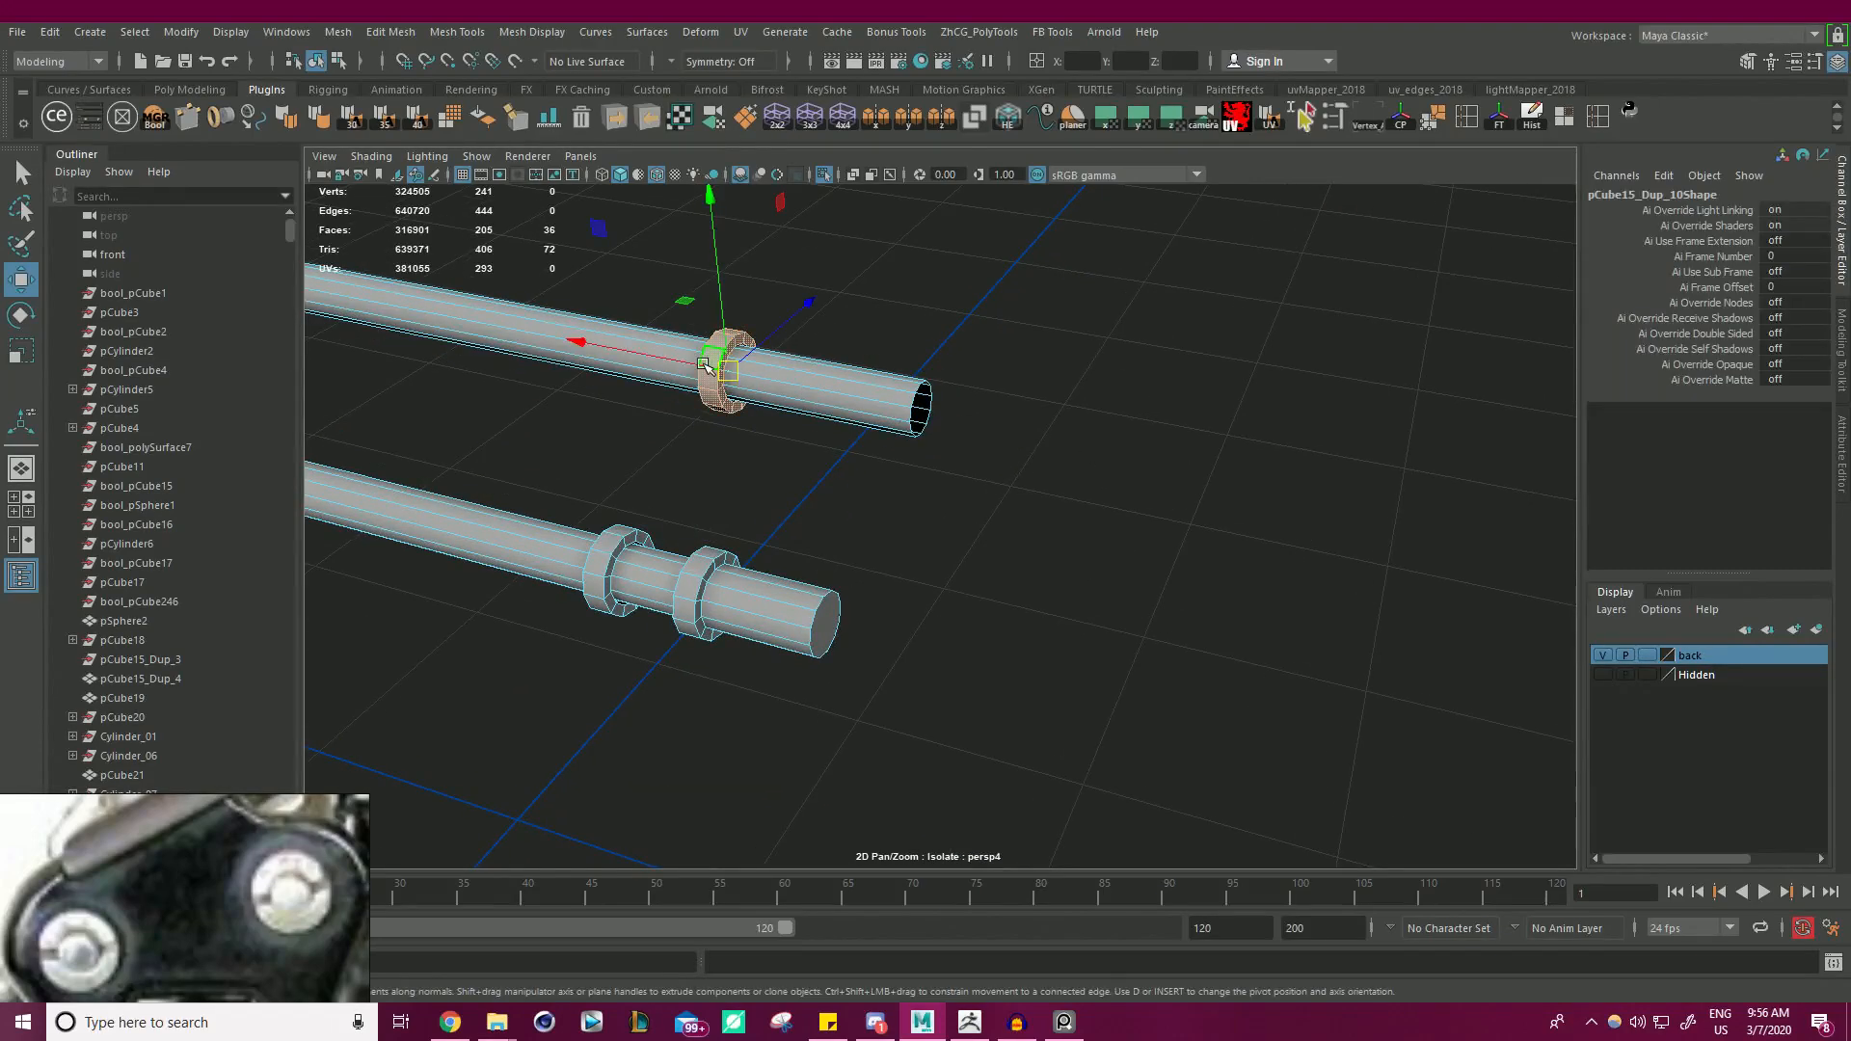
key(Delete)
double_click(602, 559)
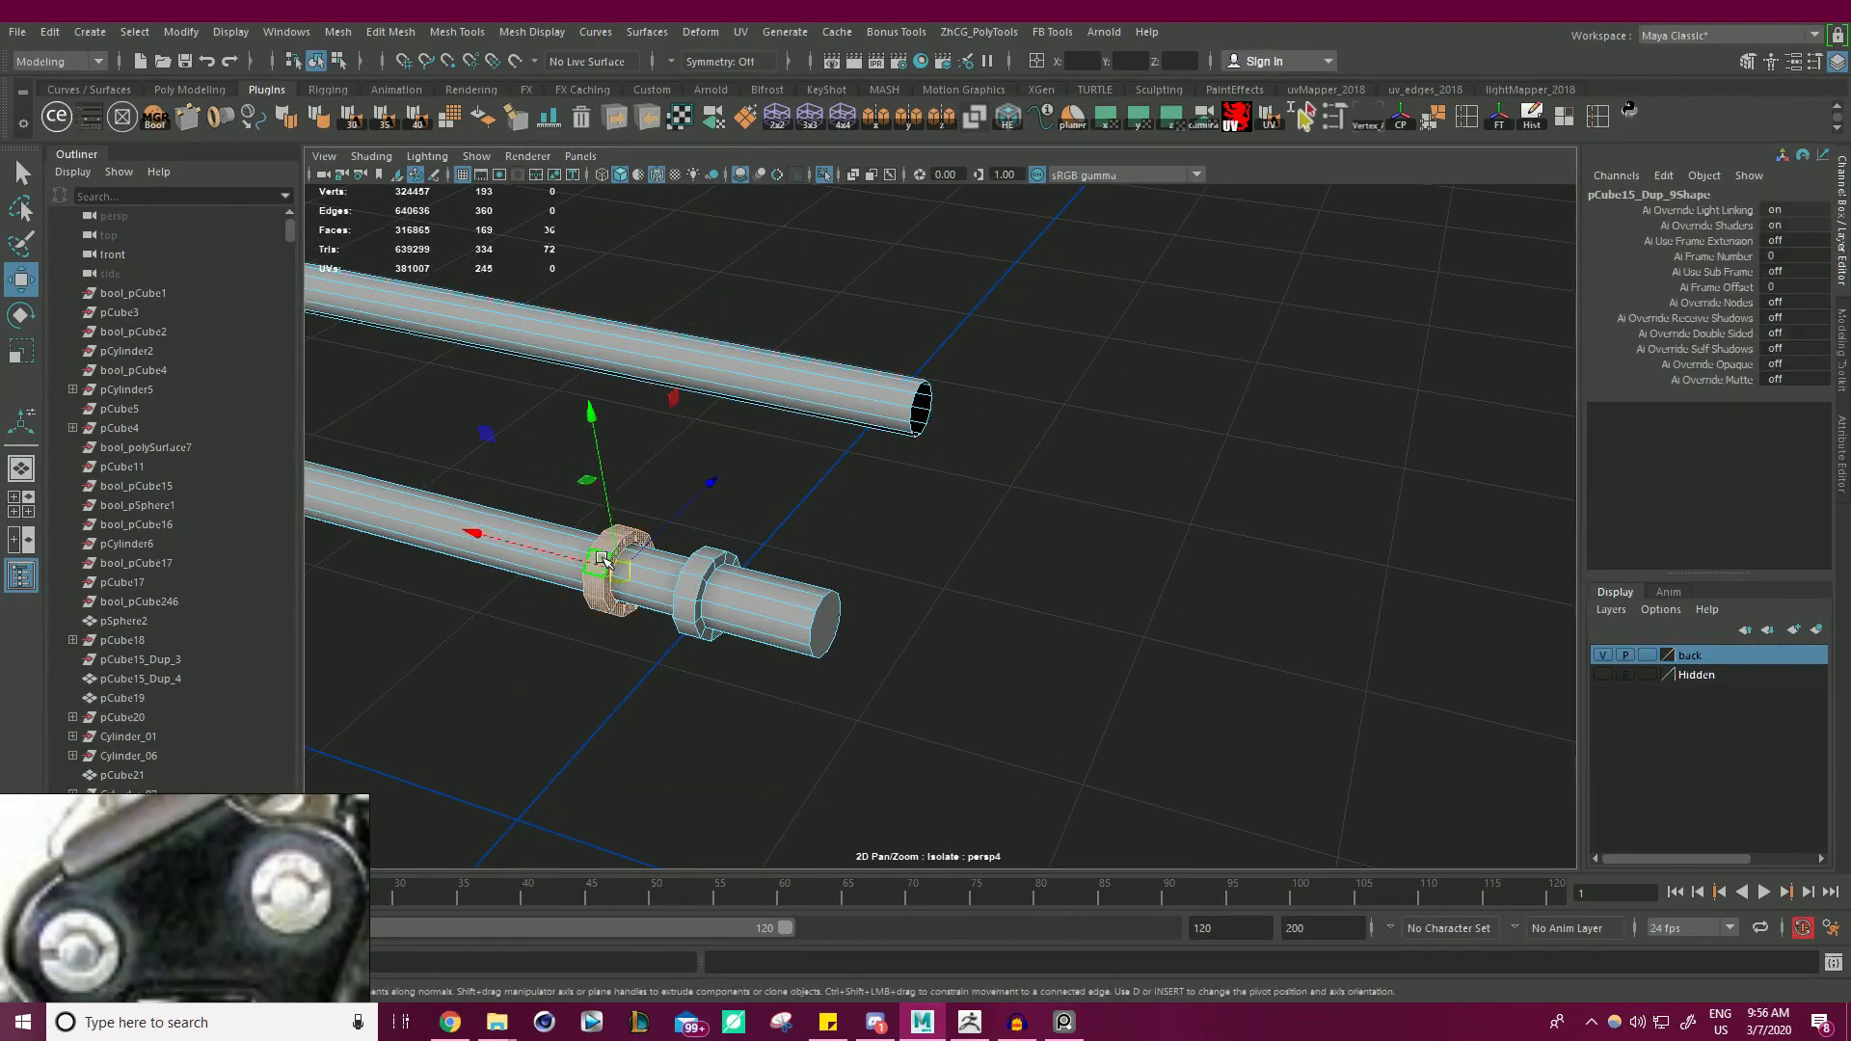
key(Delete)
- Select only the remaining collar faces at both ends of the capped rod and delete them
double_click(686, 587)
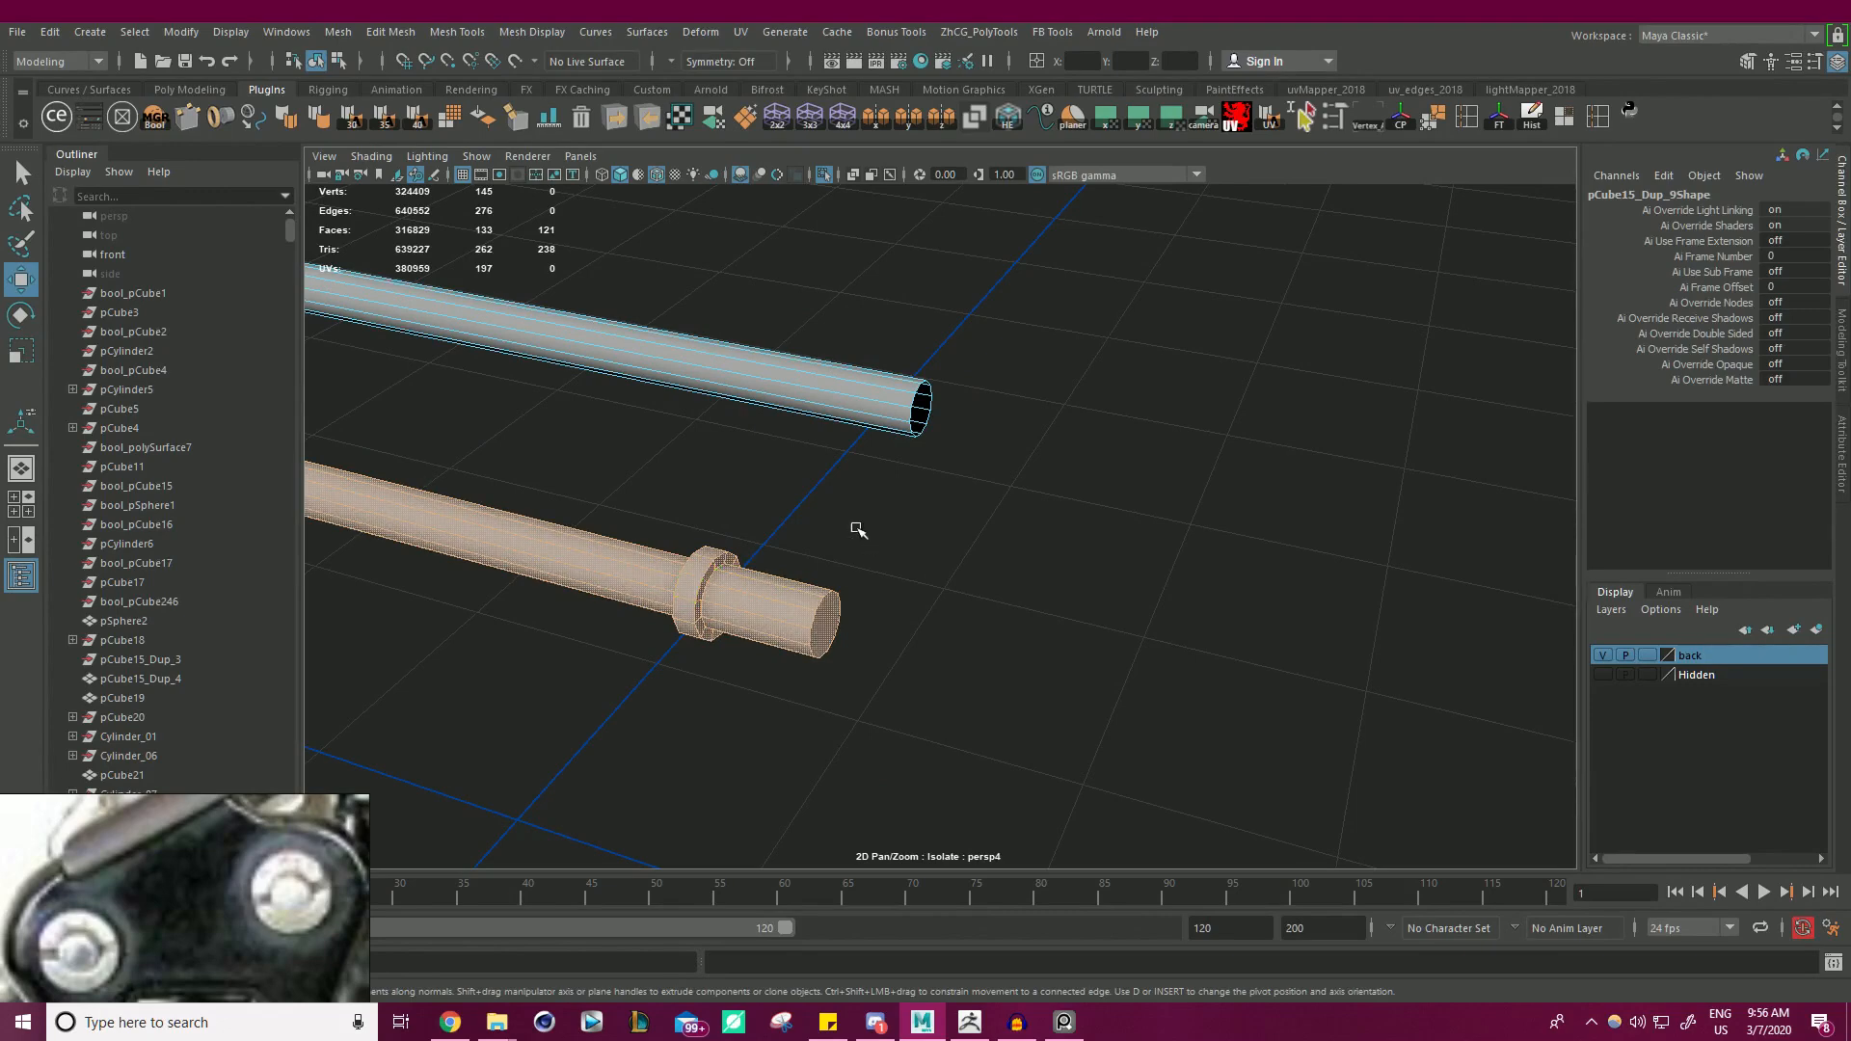
alt+drag(987, 524, 1052, 555)
ctrl+drag(970, 682, 1148, 479)
ctrl+drag(1169, 655, 1178, 533)
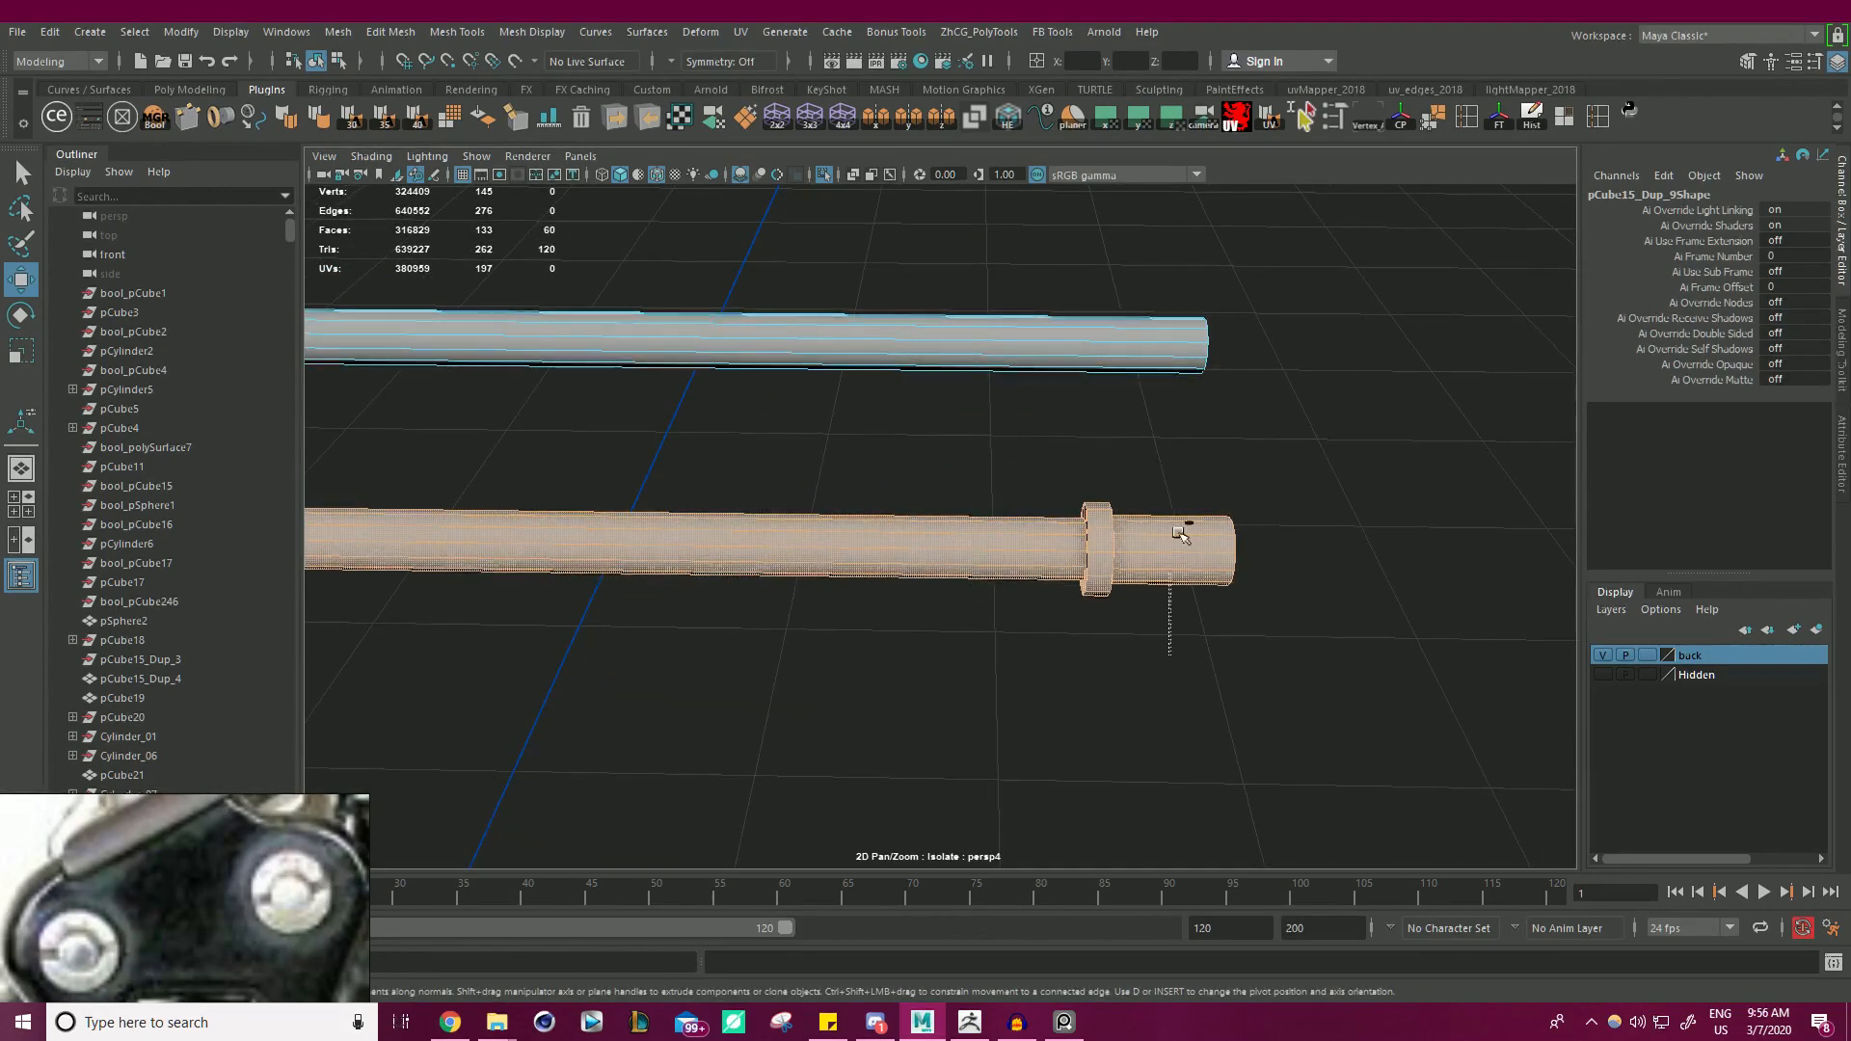
ctrl+drag(942, 674, 756, 458)
scroll(755, 459, down, 6)
alt+middle_drag(756, 459, 1025, 463)
scroll(755, 466, up, 4)
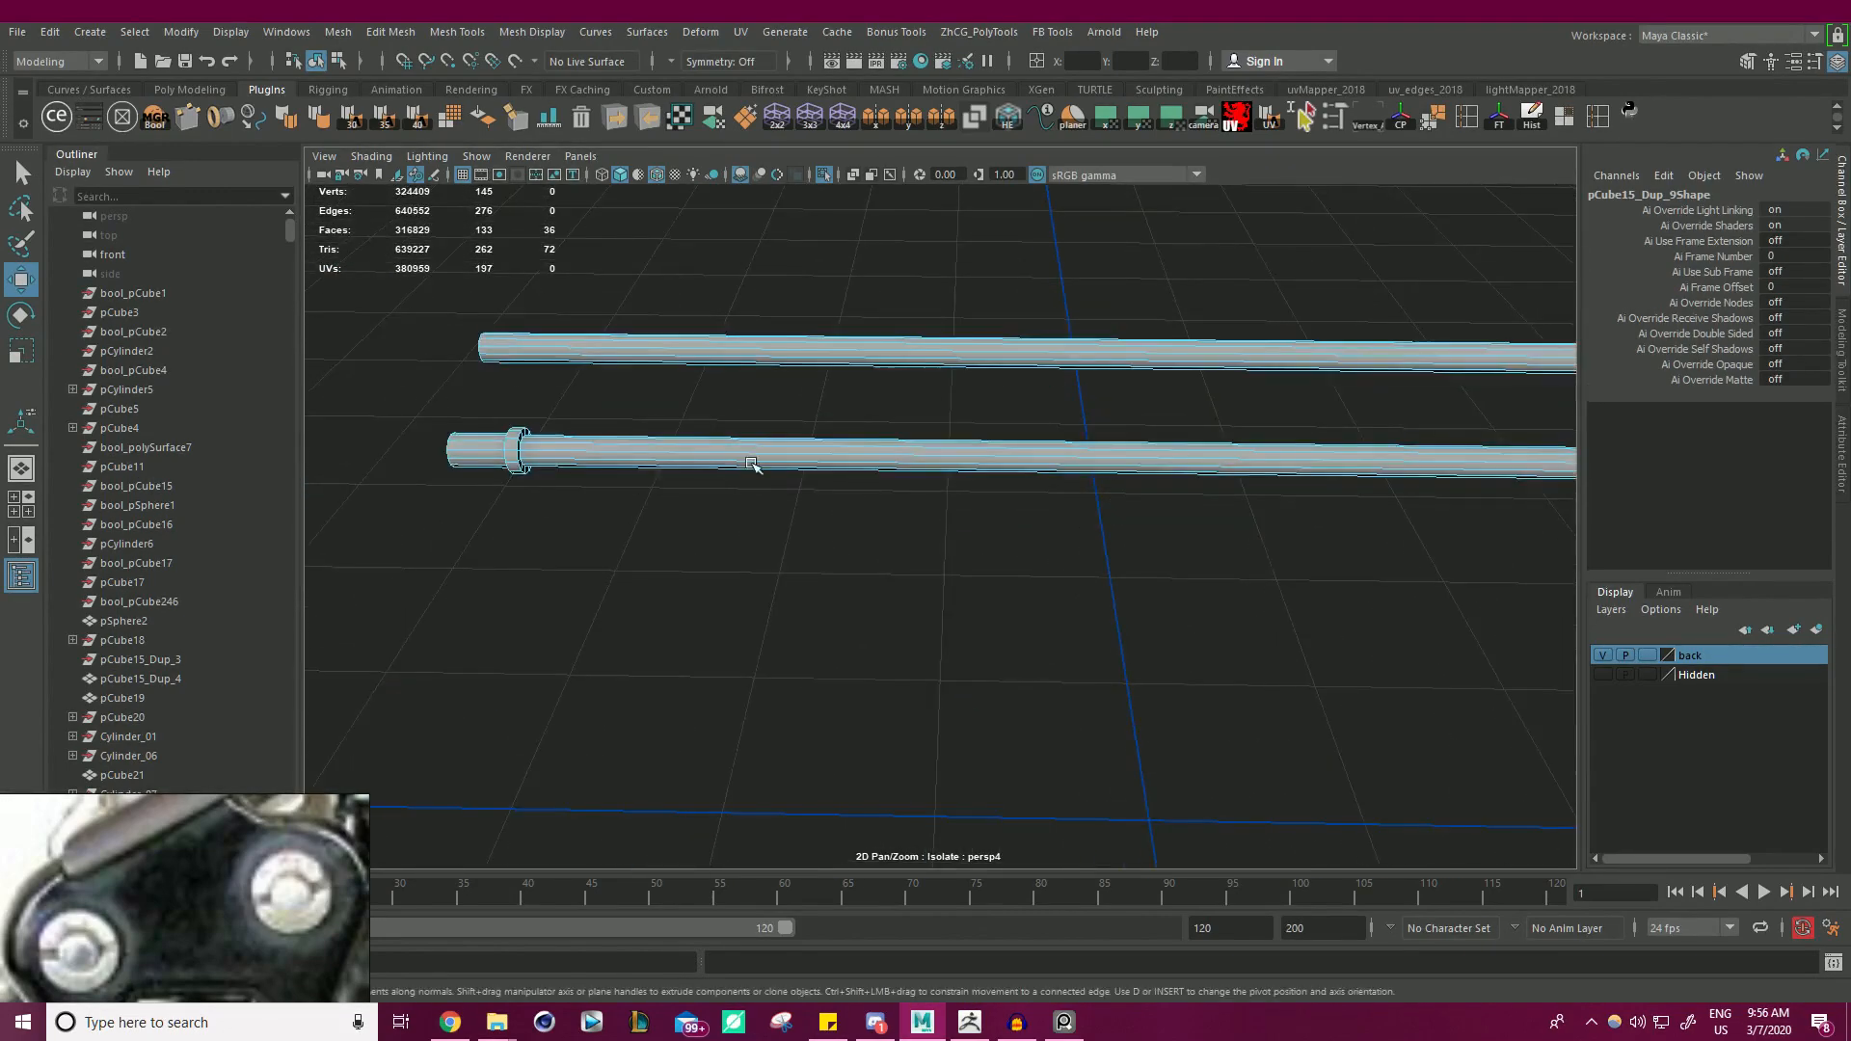
alt+middle_drag(756, 467, 934, 570)
scroll(934, 569, up, 3)
drag(884, 427, 919, 371)
ctrl+drag(999, 578, 1005, 364)
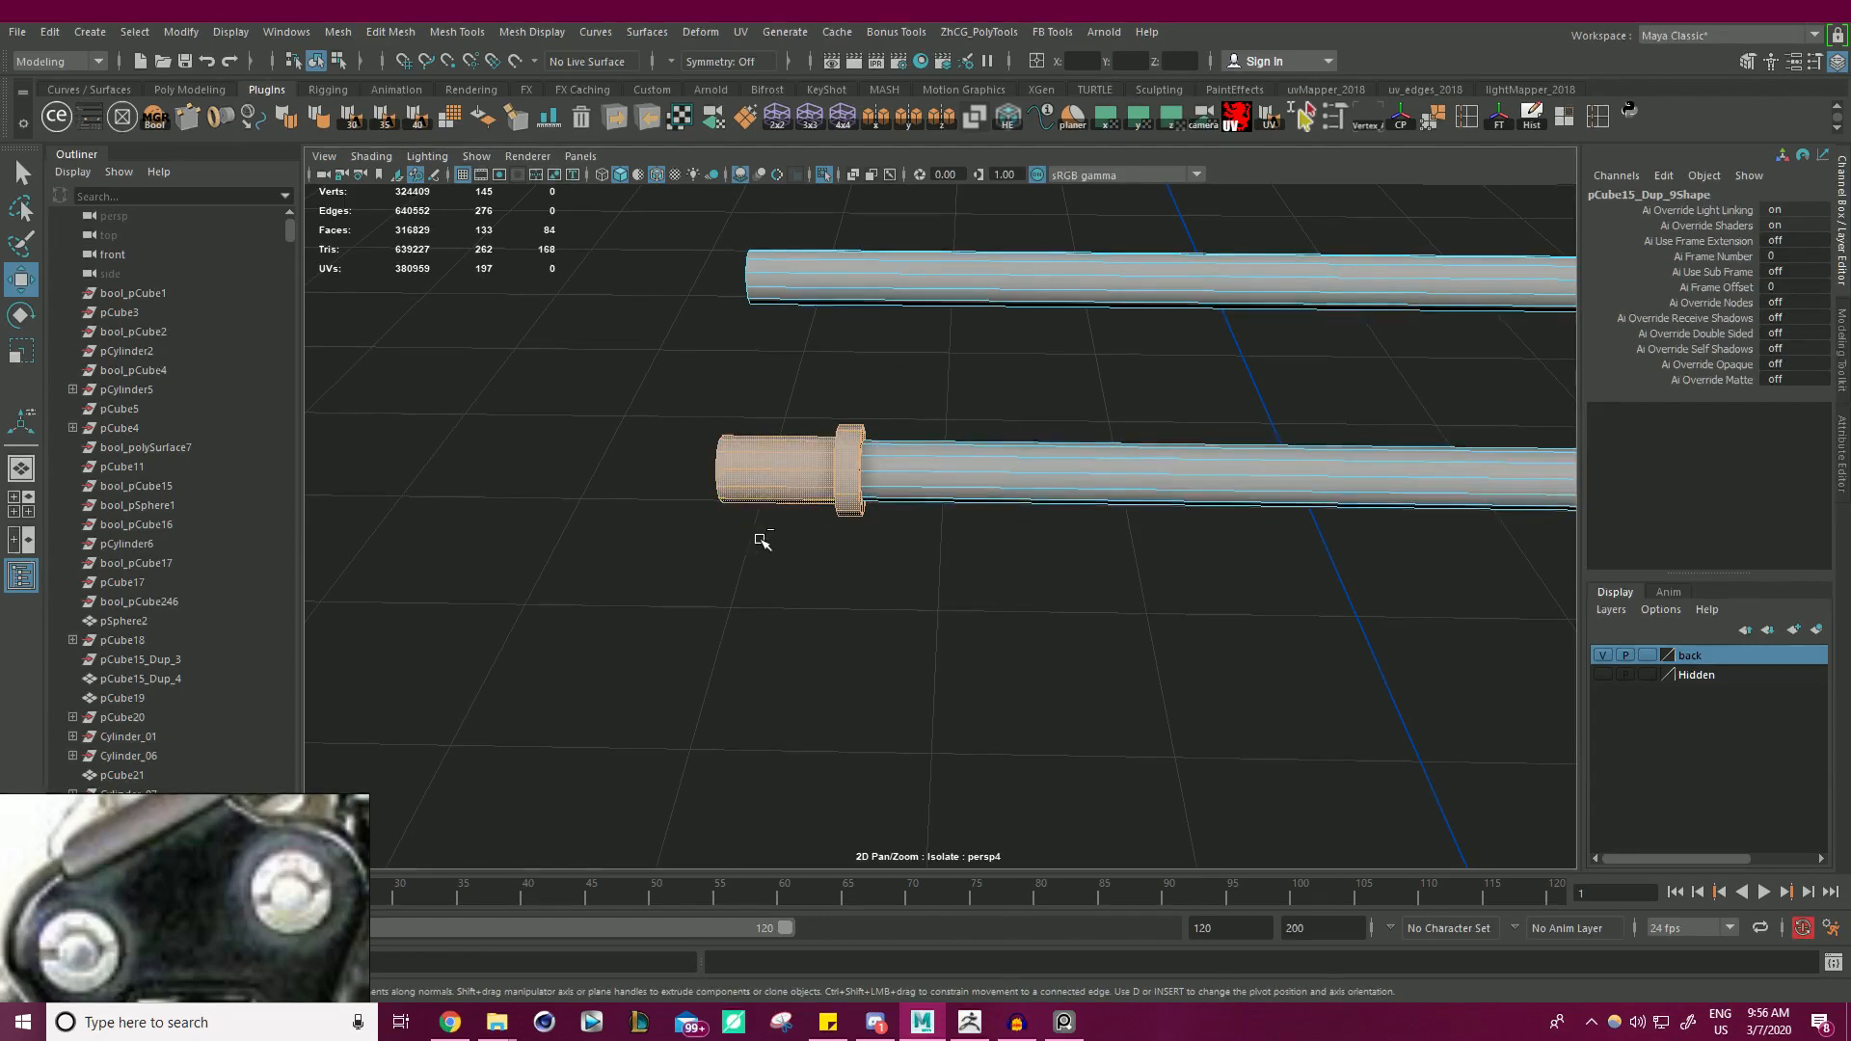
key(Delete)
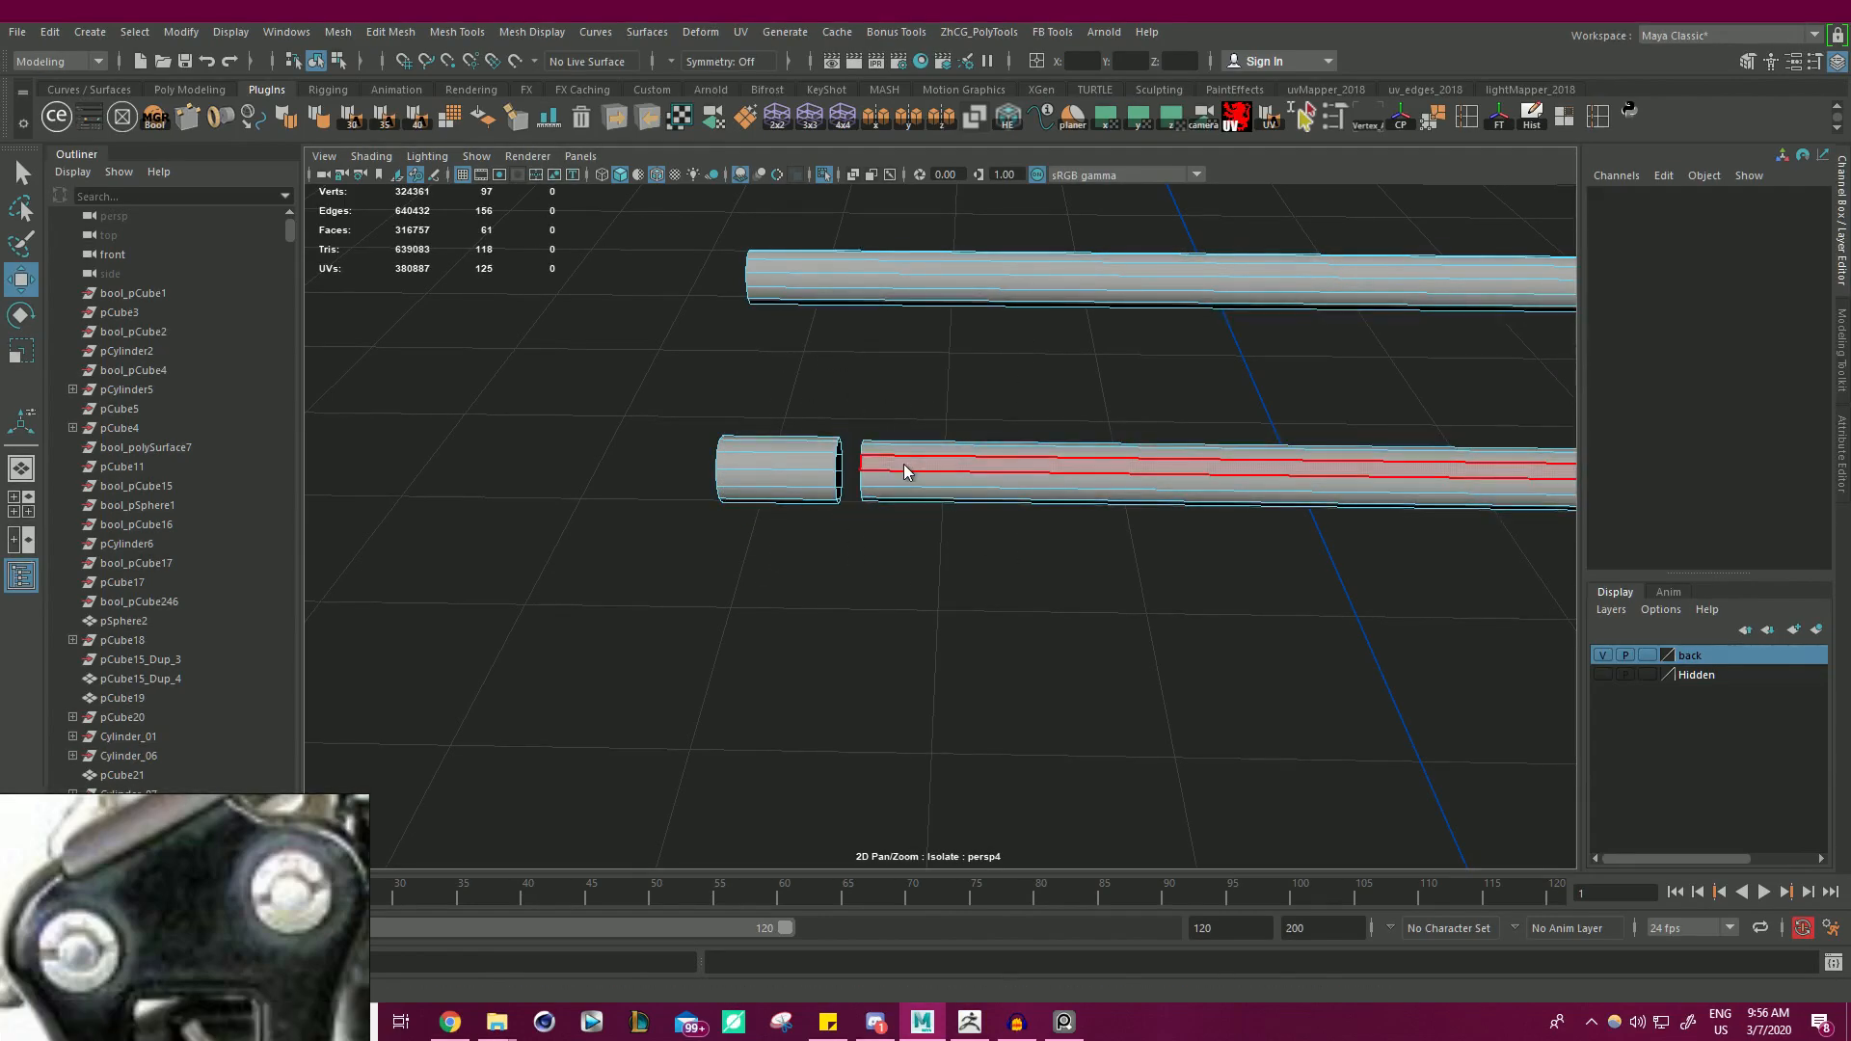
- Close the gap between one end piece and the long shaft by scaling the facing vertex rings together lengthwise
drag(740, 397, 974, 616)
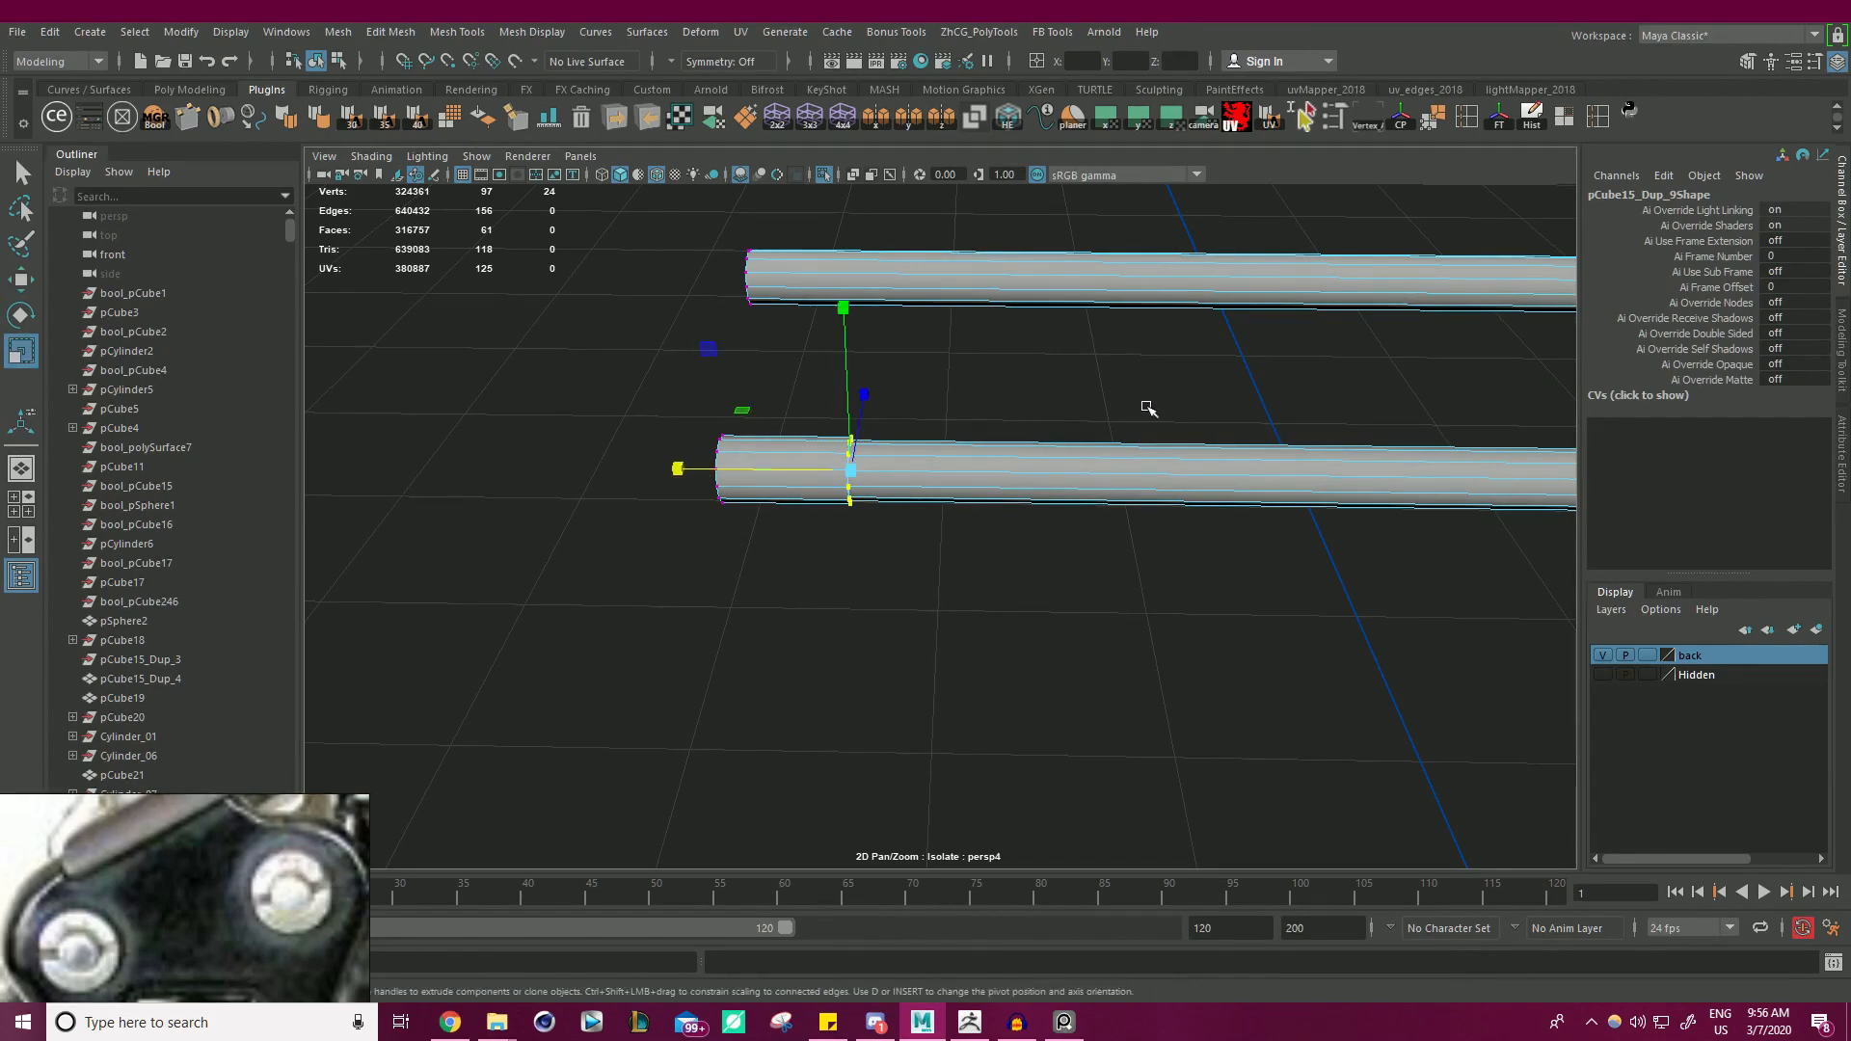
scroll(1148, 408, up, 8)
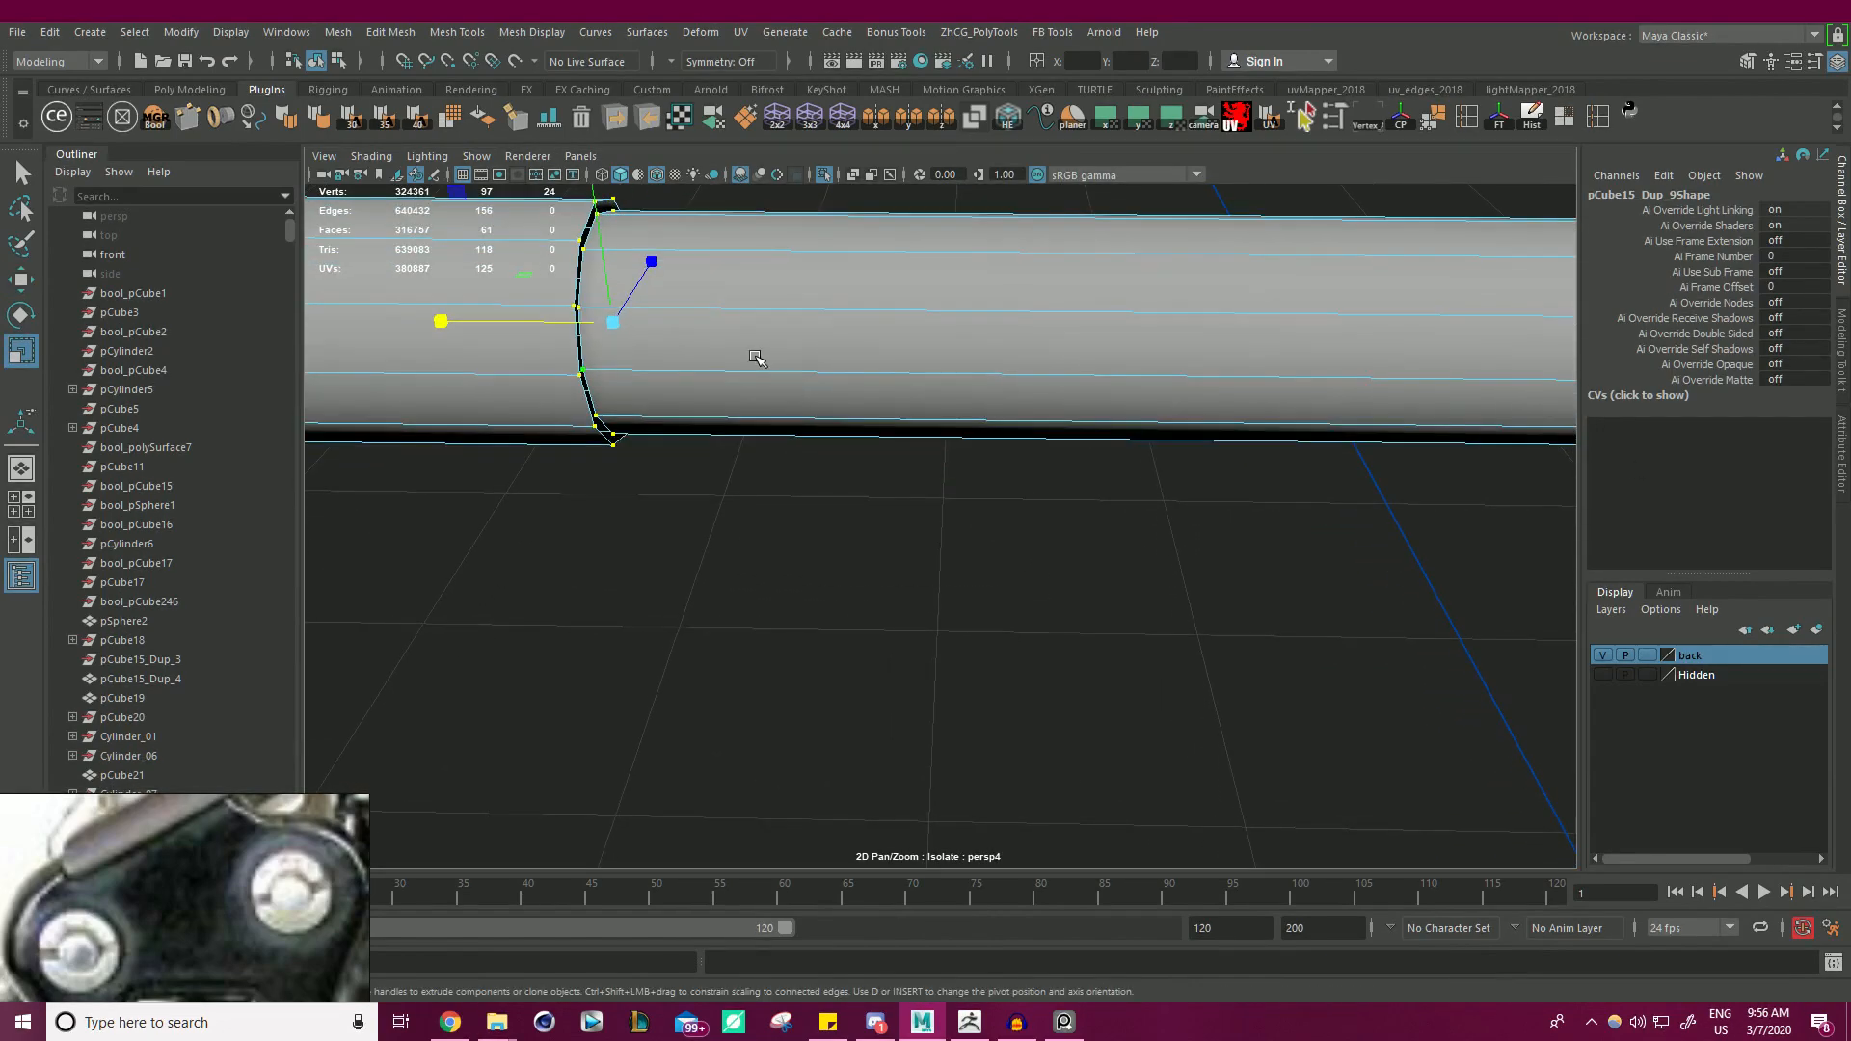
scroll(967, 305, down, 7)
scroll(1207, 437, down, 3)
alt+middle_drag(1207, 438, 813, 356)
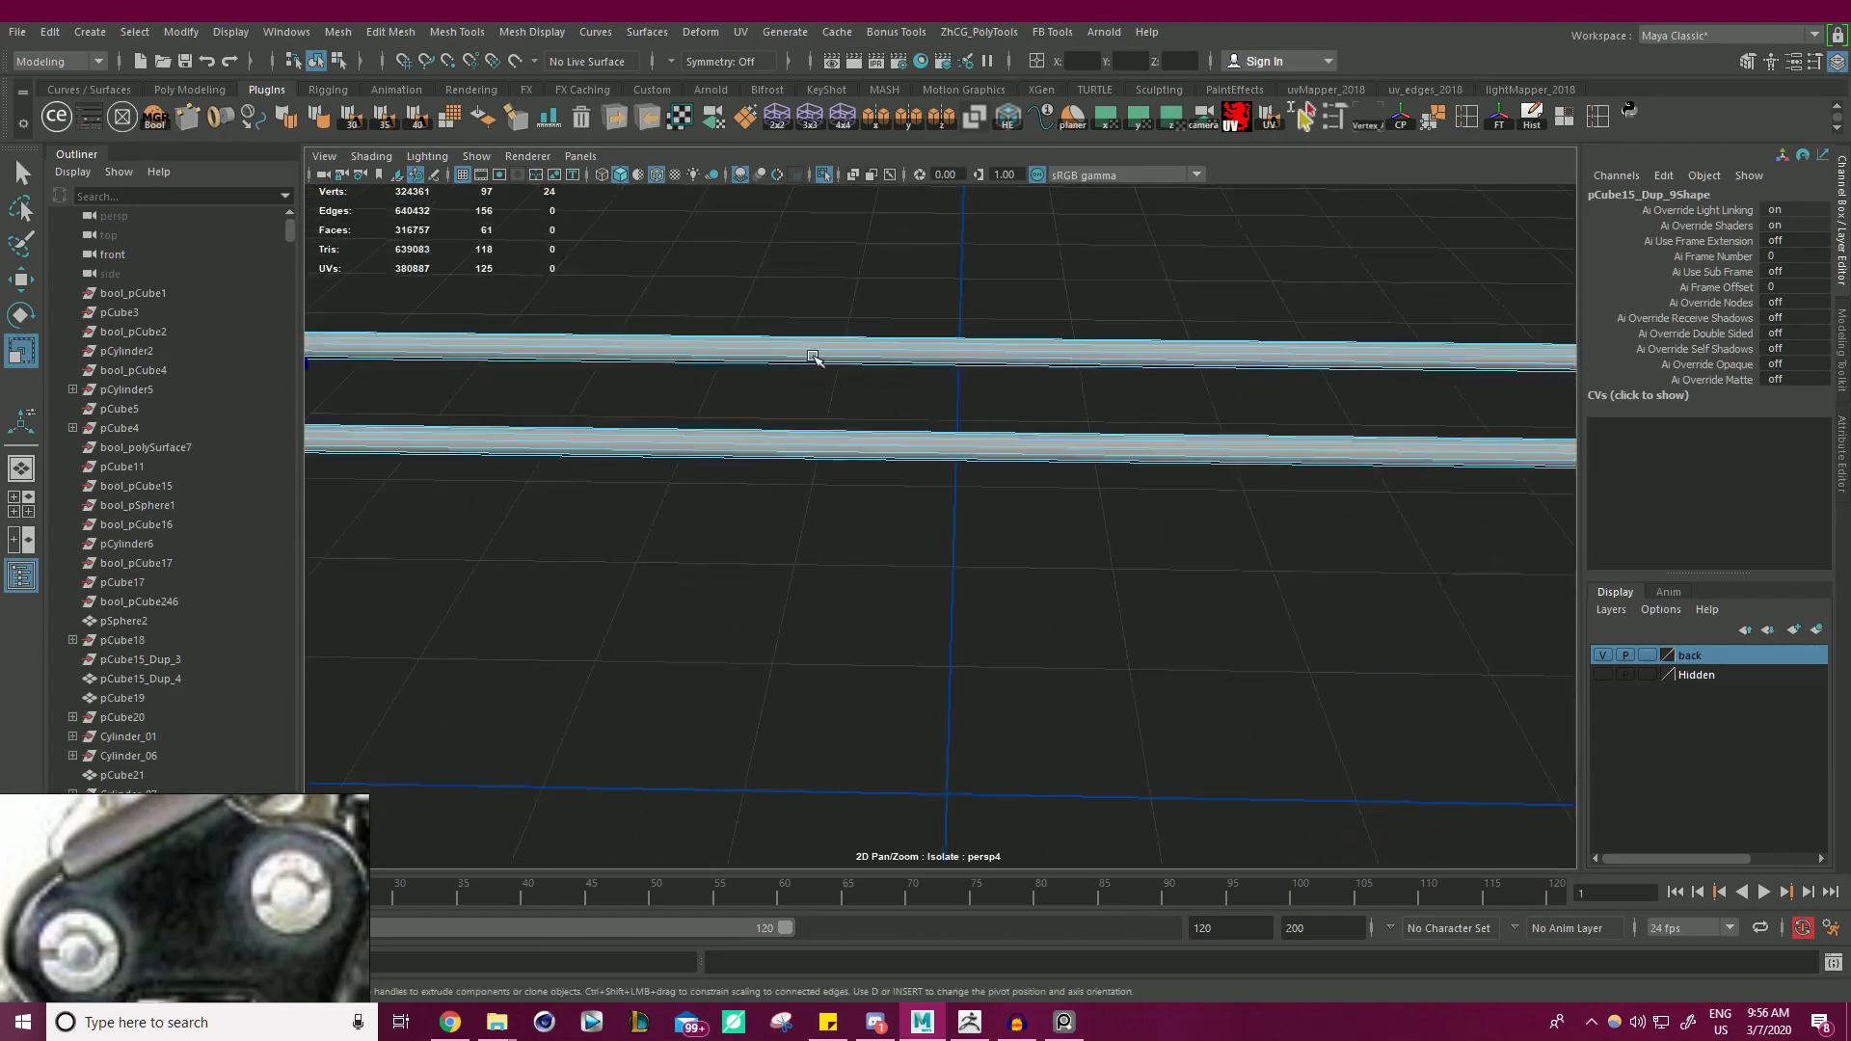
- Delete the faces of the capped rod's long shaft, keeping its two short end pieces
alt+middle_drag(1349, 427, 971, 393)
right_drag(963, 395, 959, 437)
click(922, 417)
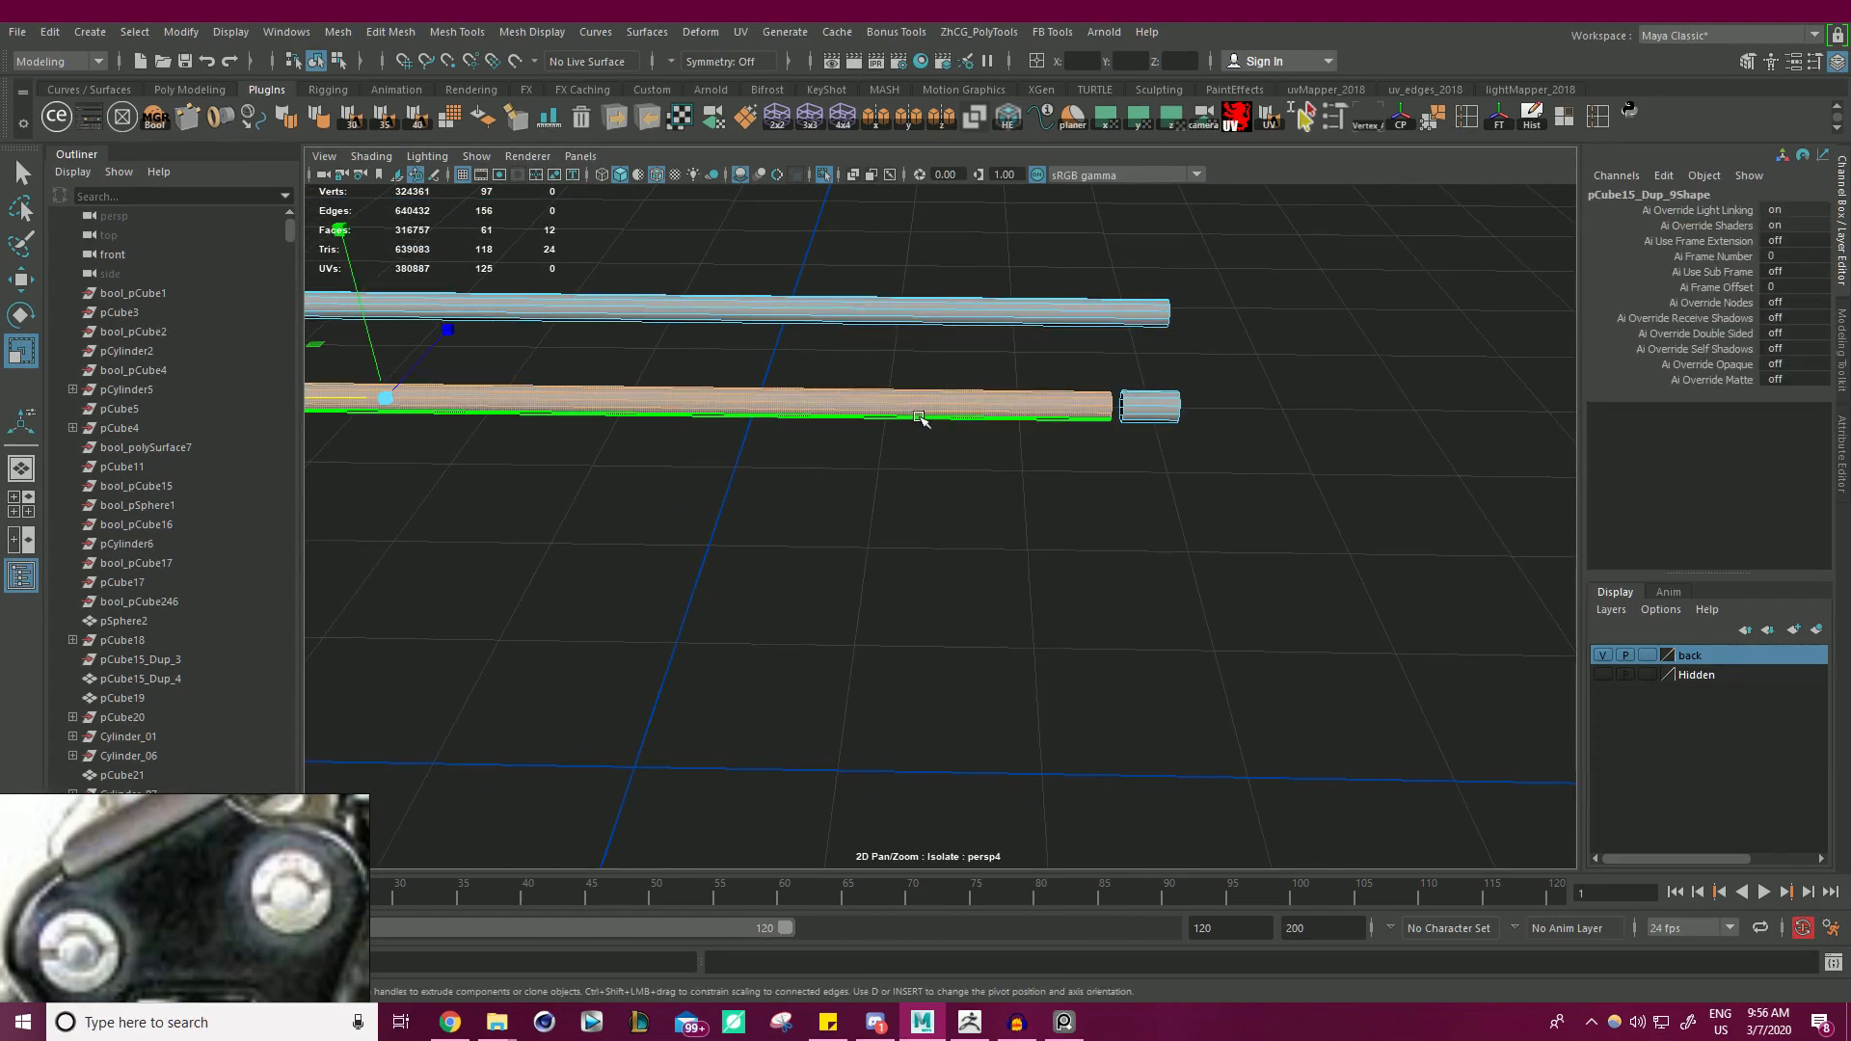
key(Delete)
- Extend both short end pieces to meet mid-rod by scaling their inner open-edge vertices together lengthwise
right_drag(1121, 377, 1068, 493)
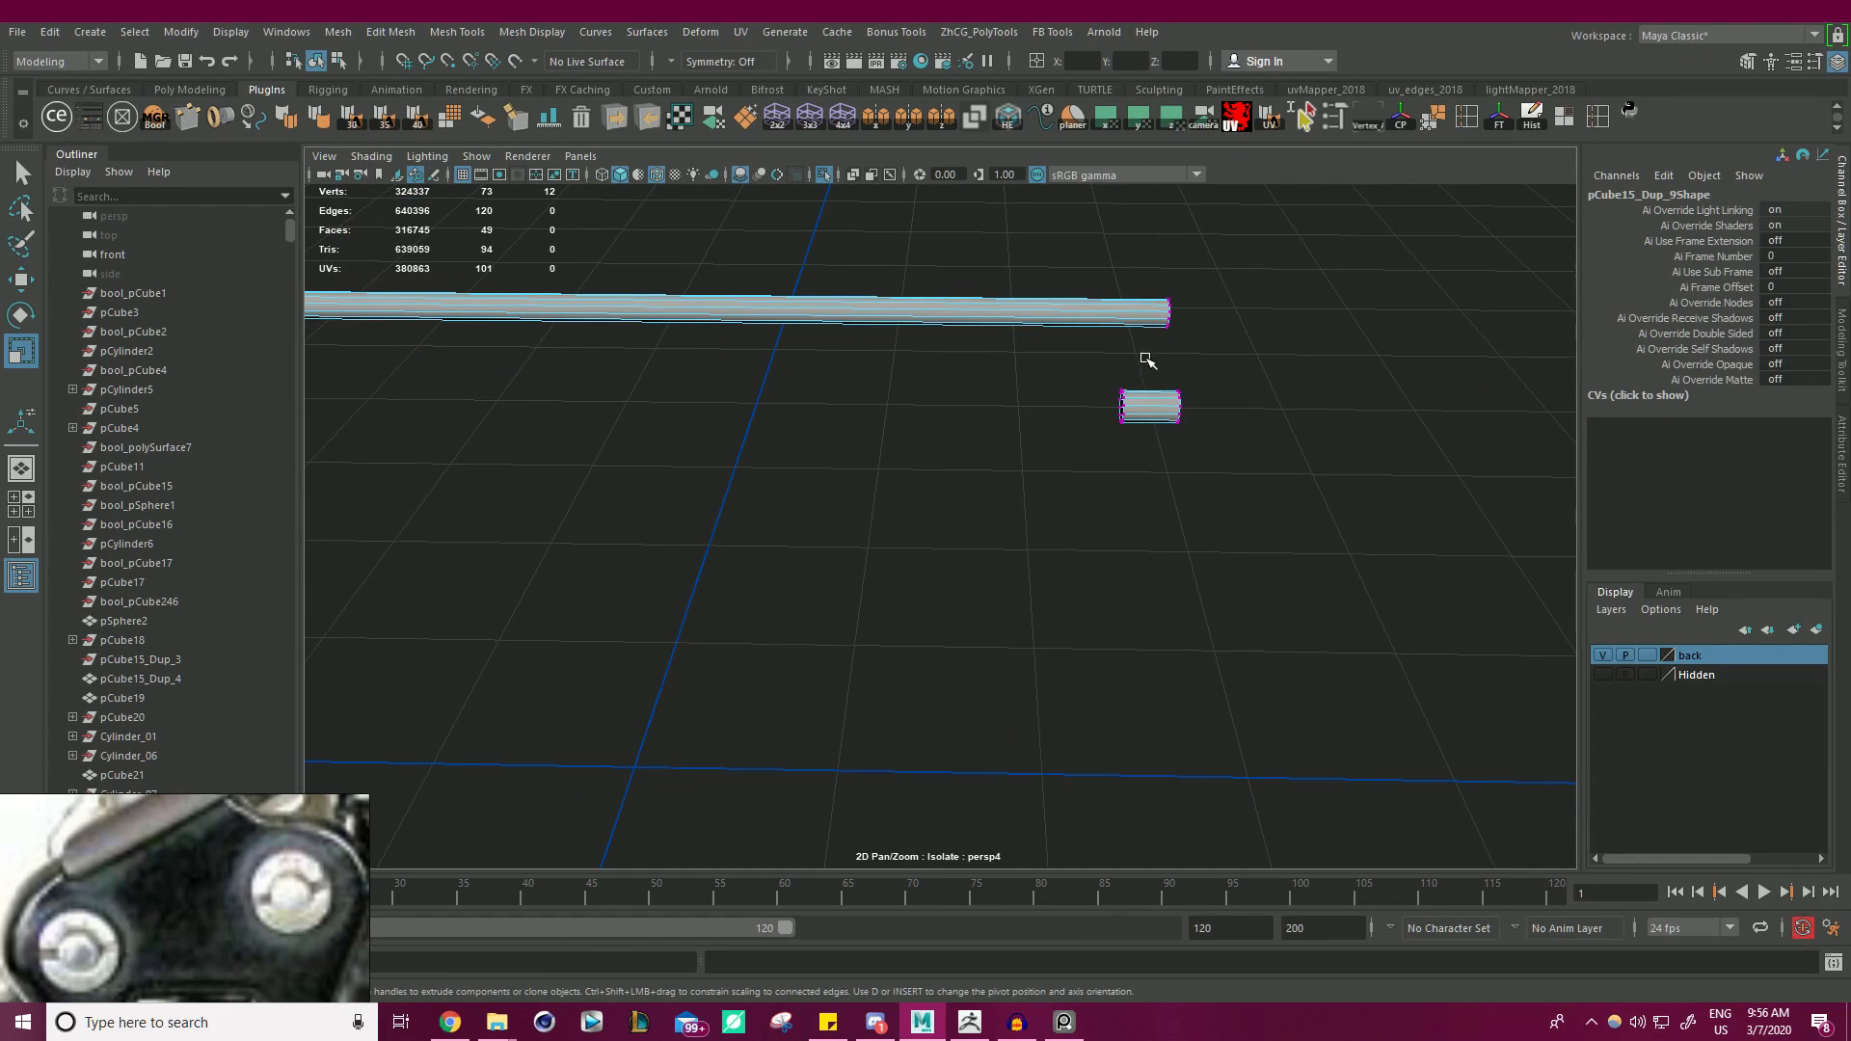
alt+drag(1147, 360, 1174, 497)
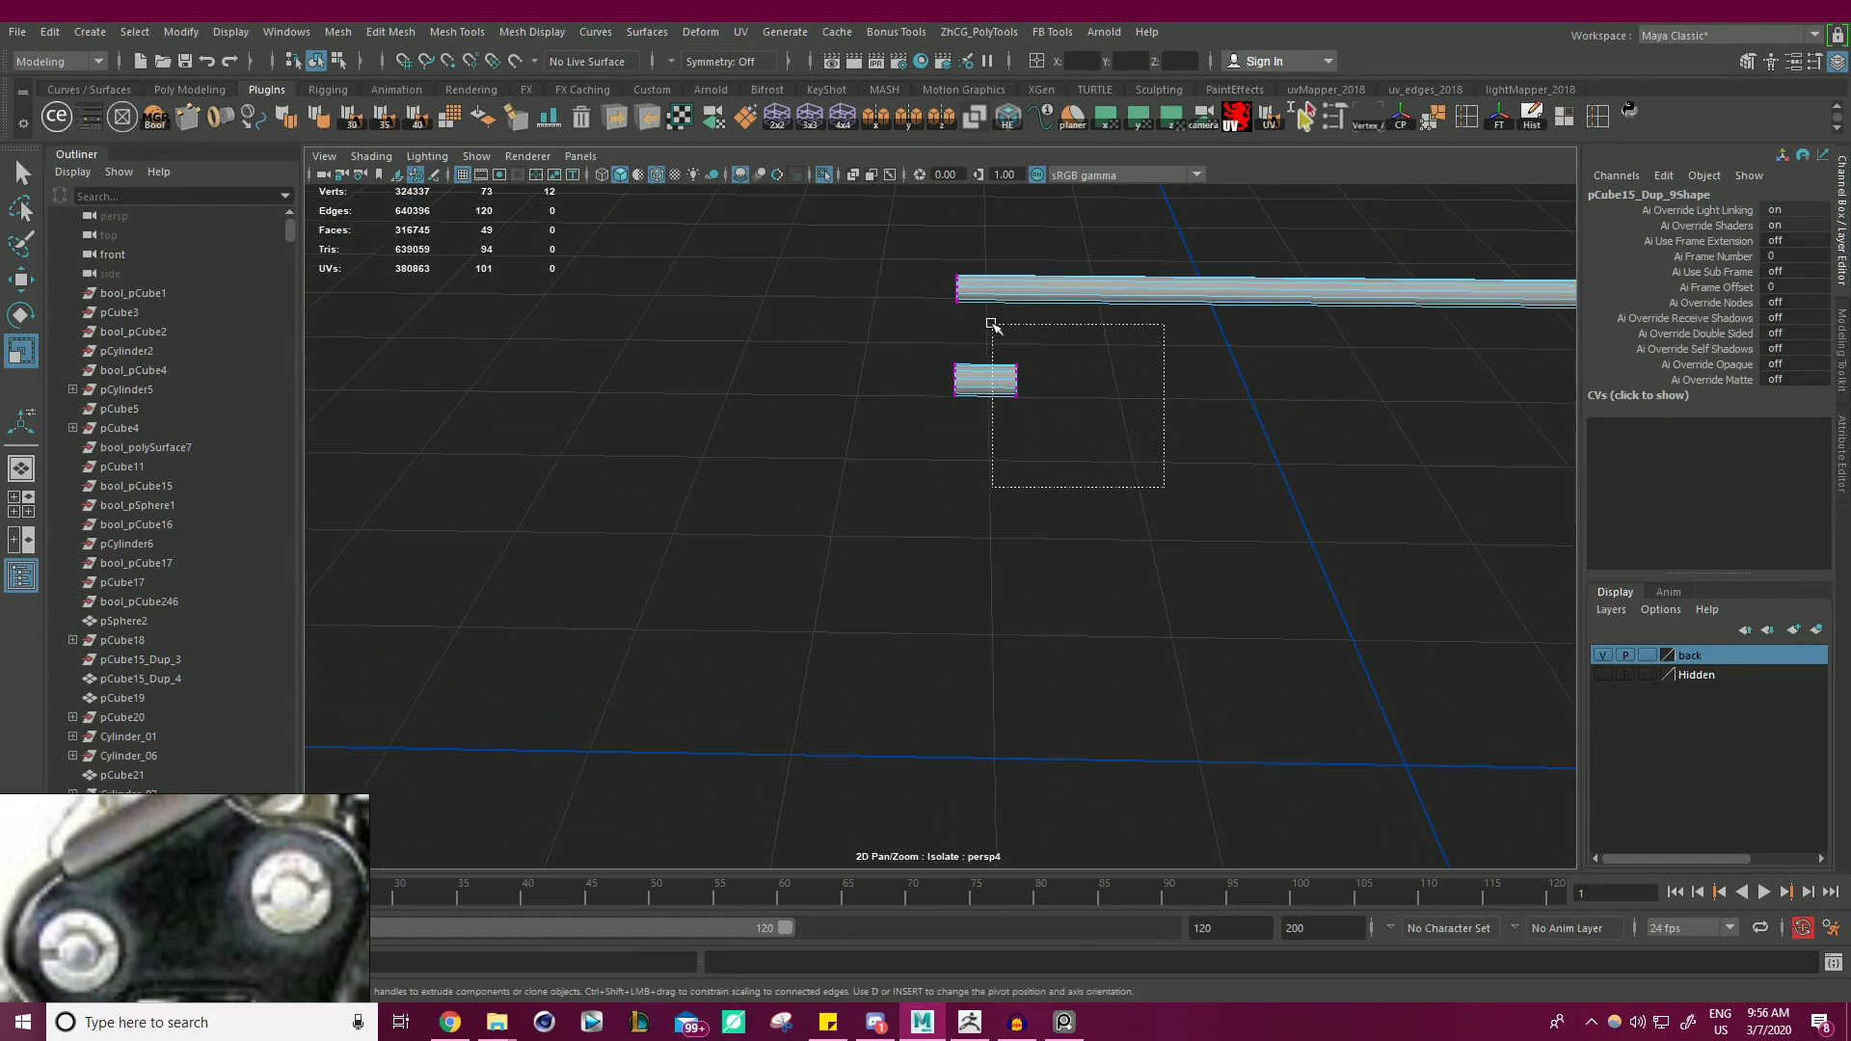
alt+right_drag(1154, 363, 974, 359)
alt+middle_drag(975, 359, 718, 364)
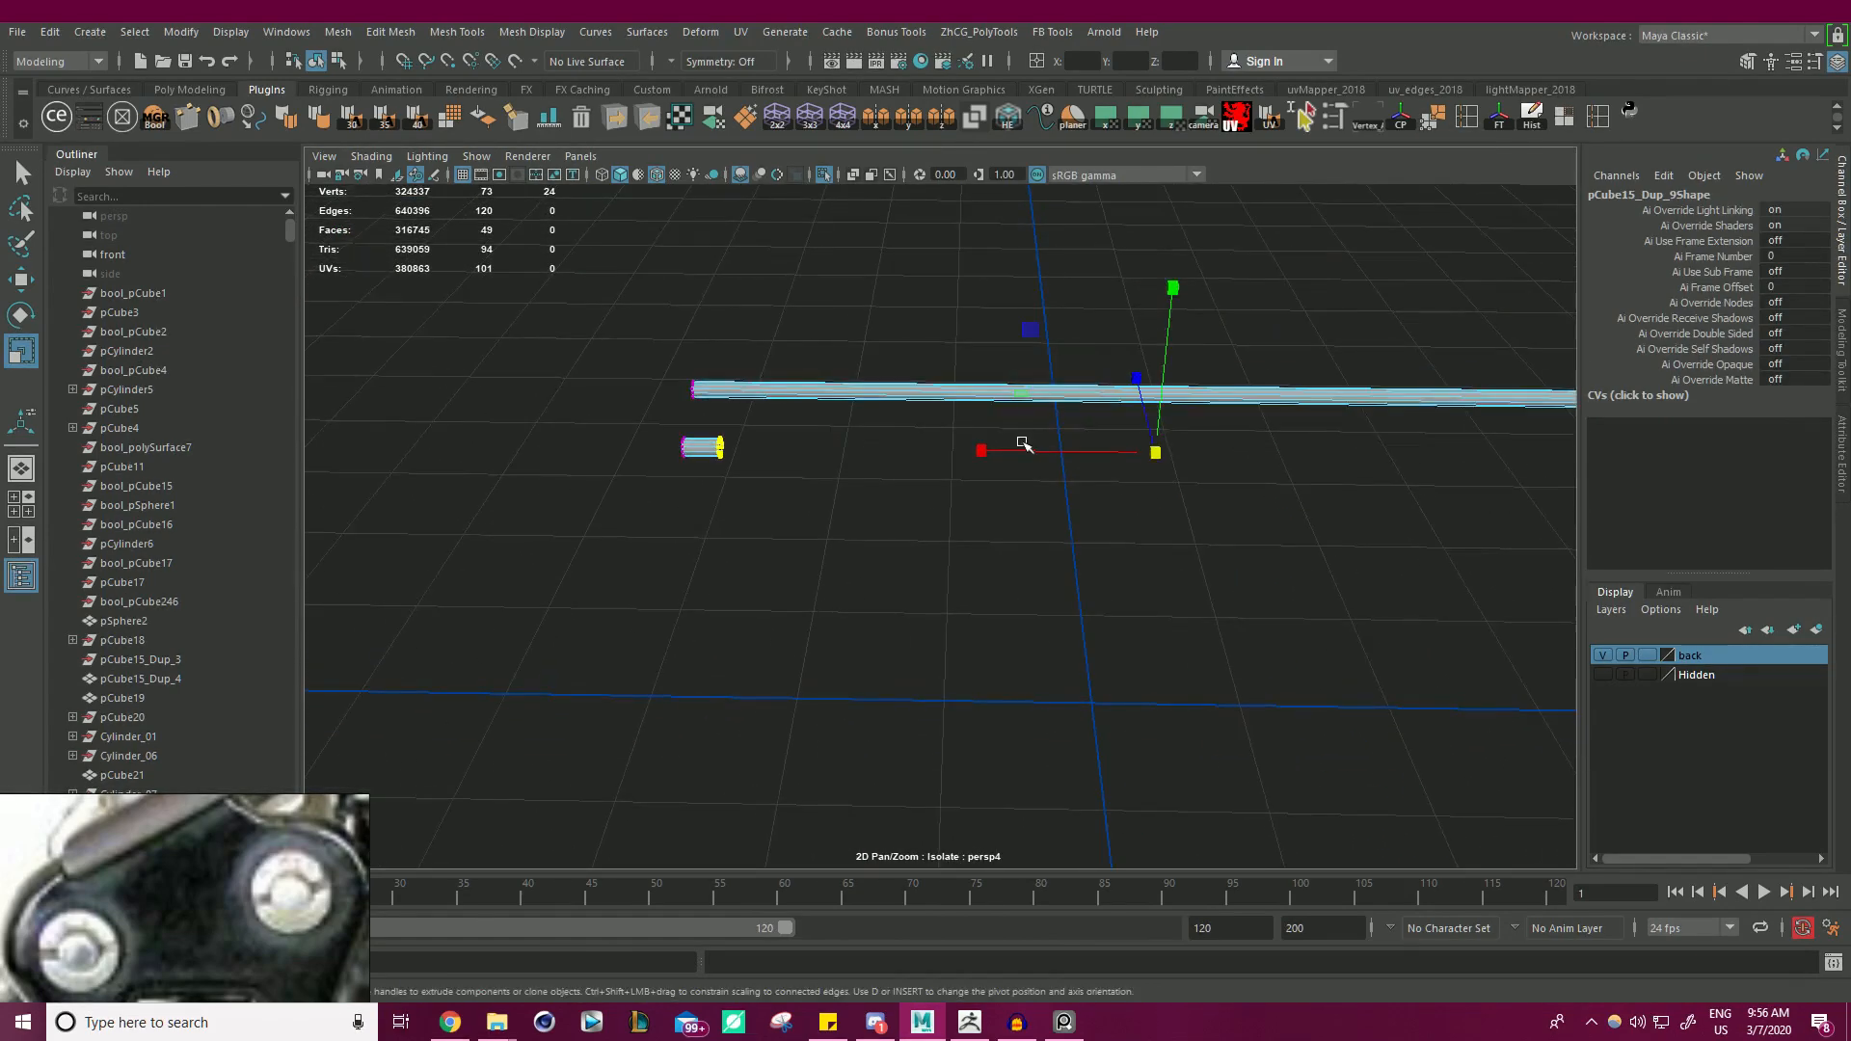
drag(981, 450, 1680, 436)
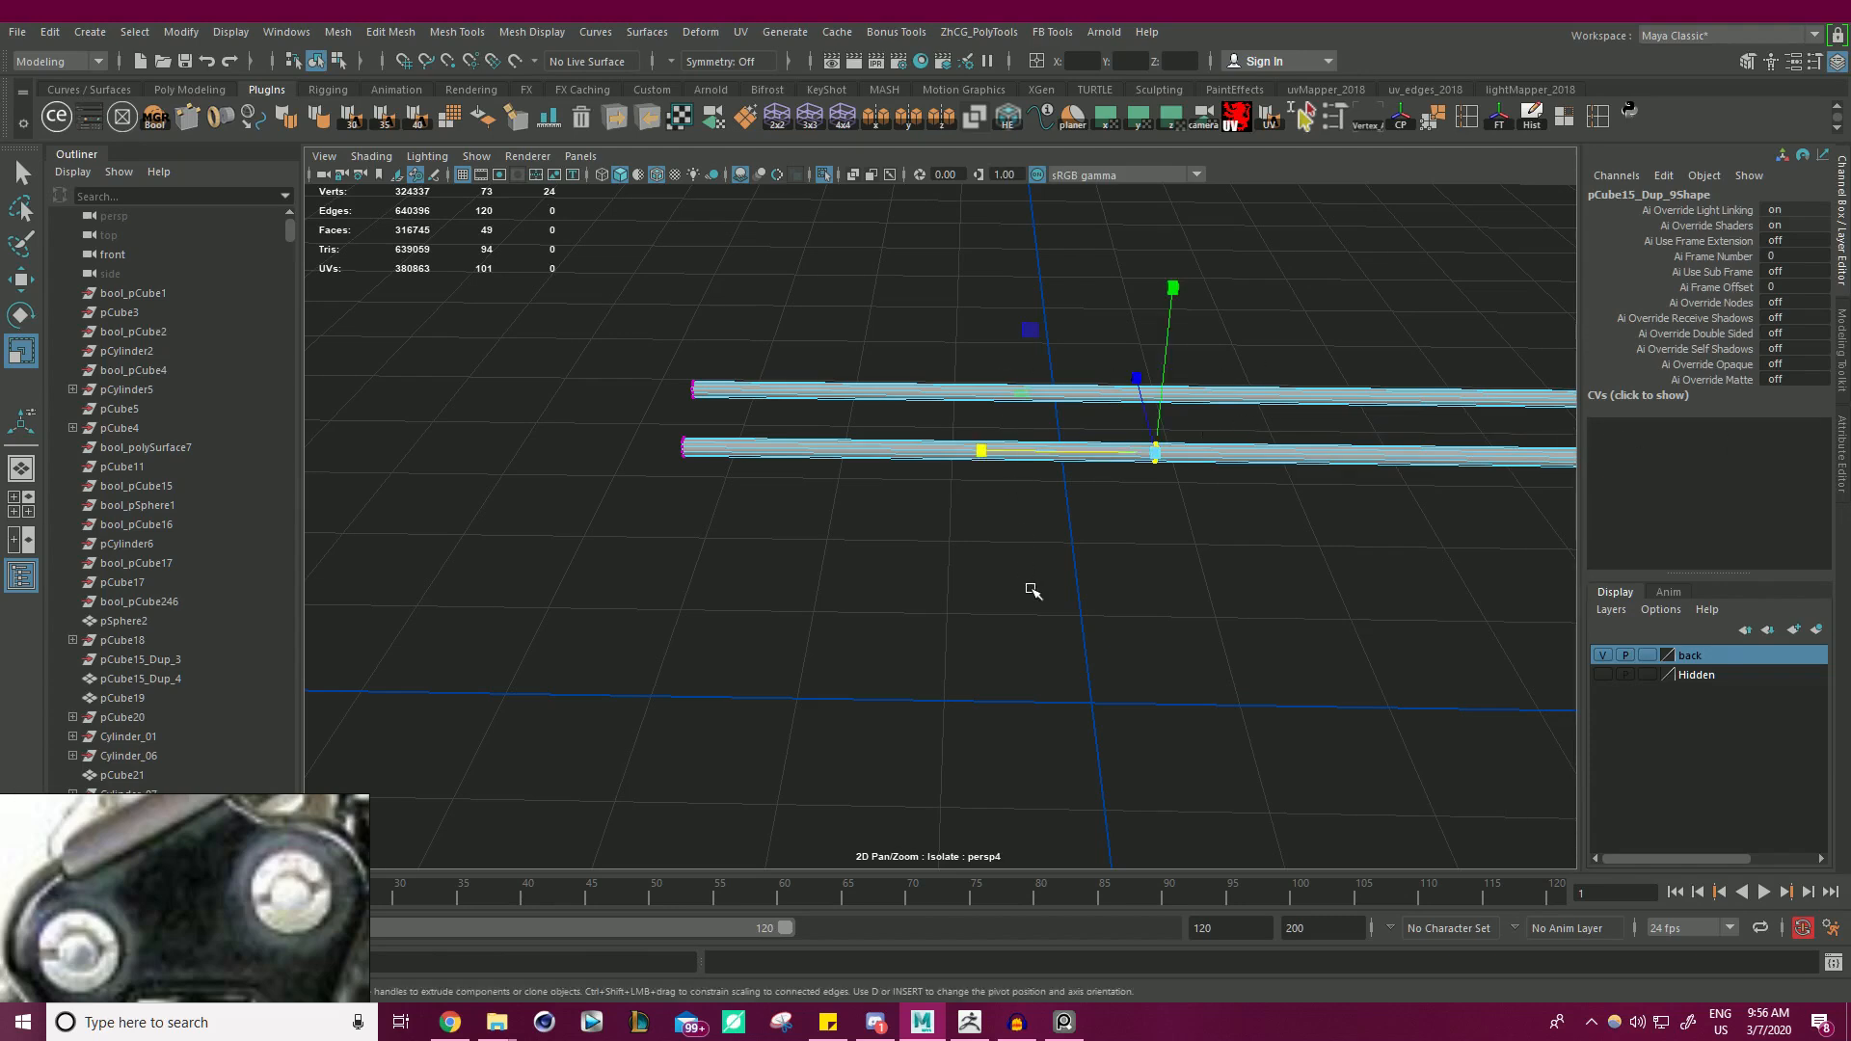
- Try merging the mid-rod seam vertices with a 0.0001 distance threshold and removing the seam's edge loop
shift+right_drag(892, 344, 999, 247)
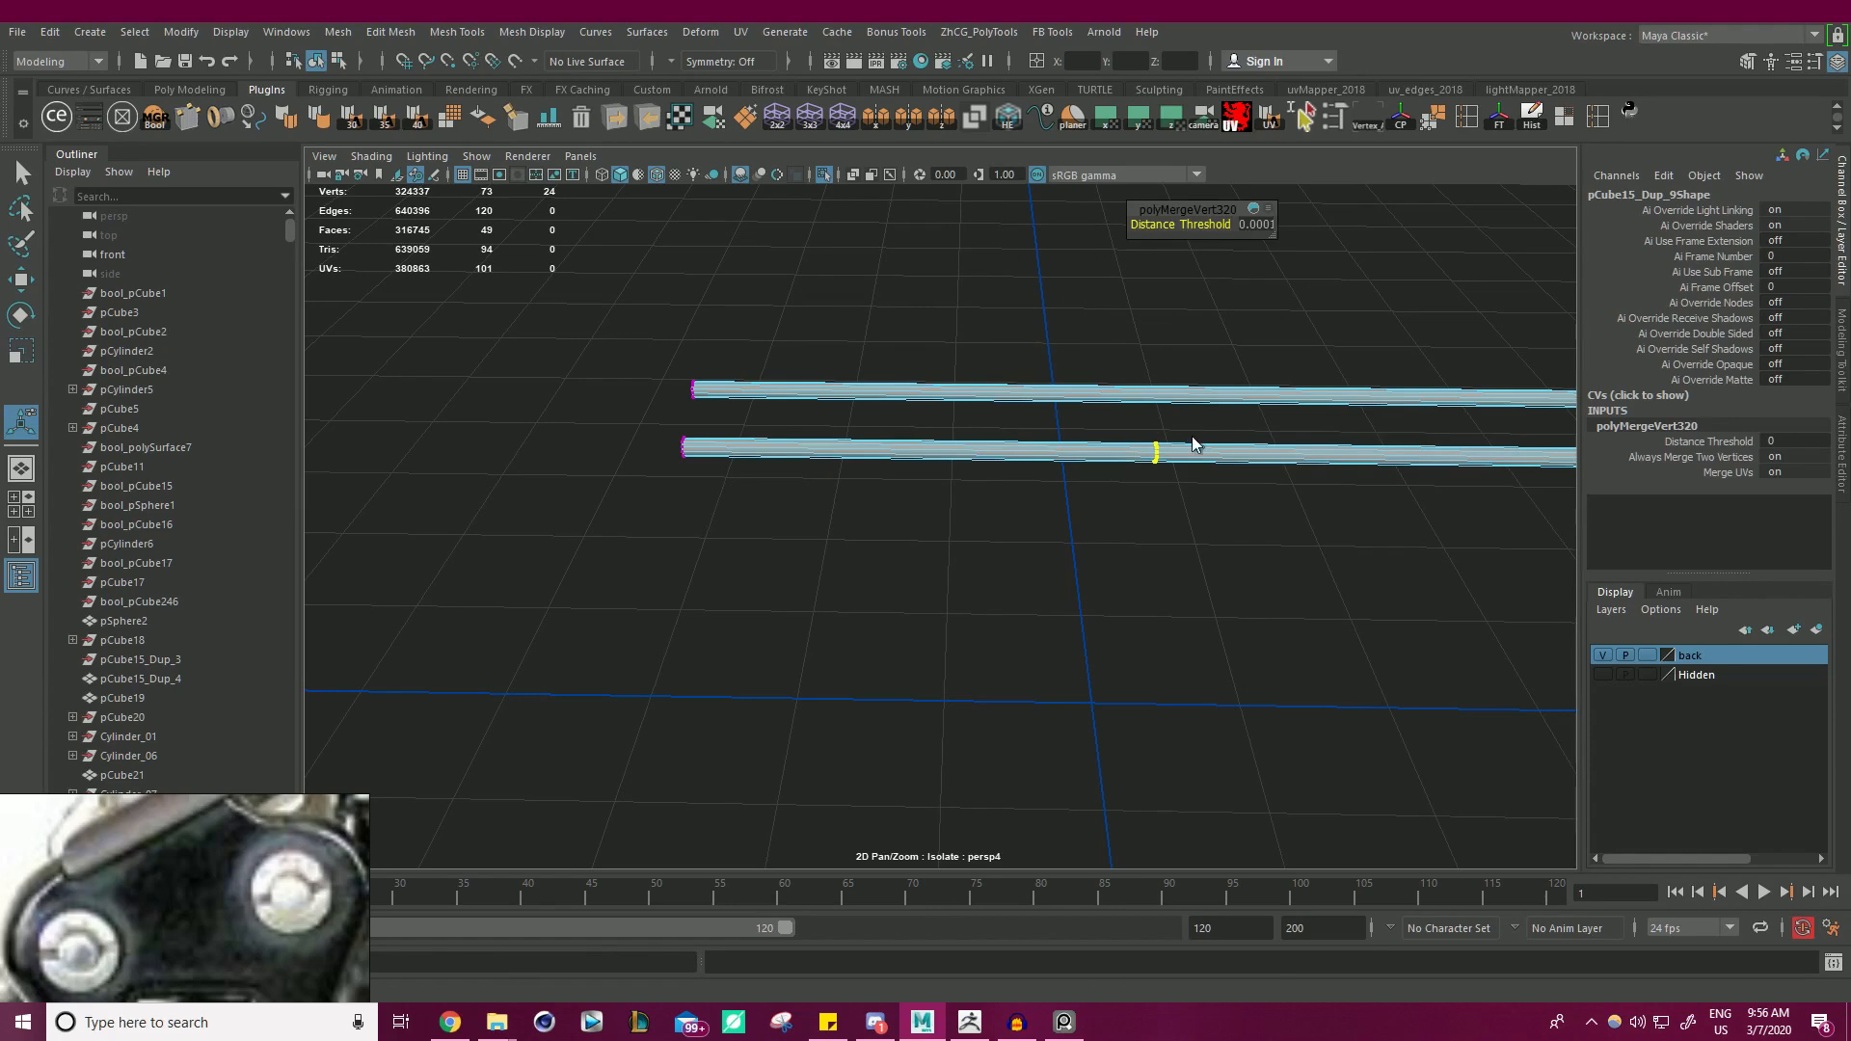
right_drag(1191, 436, 1253, 507)
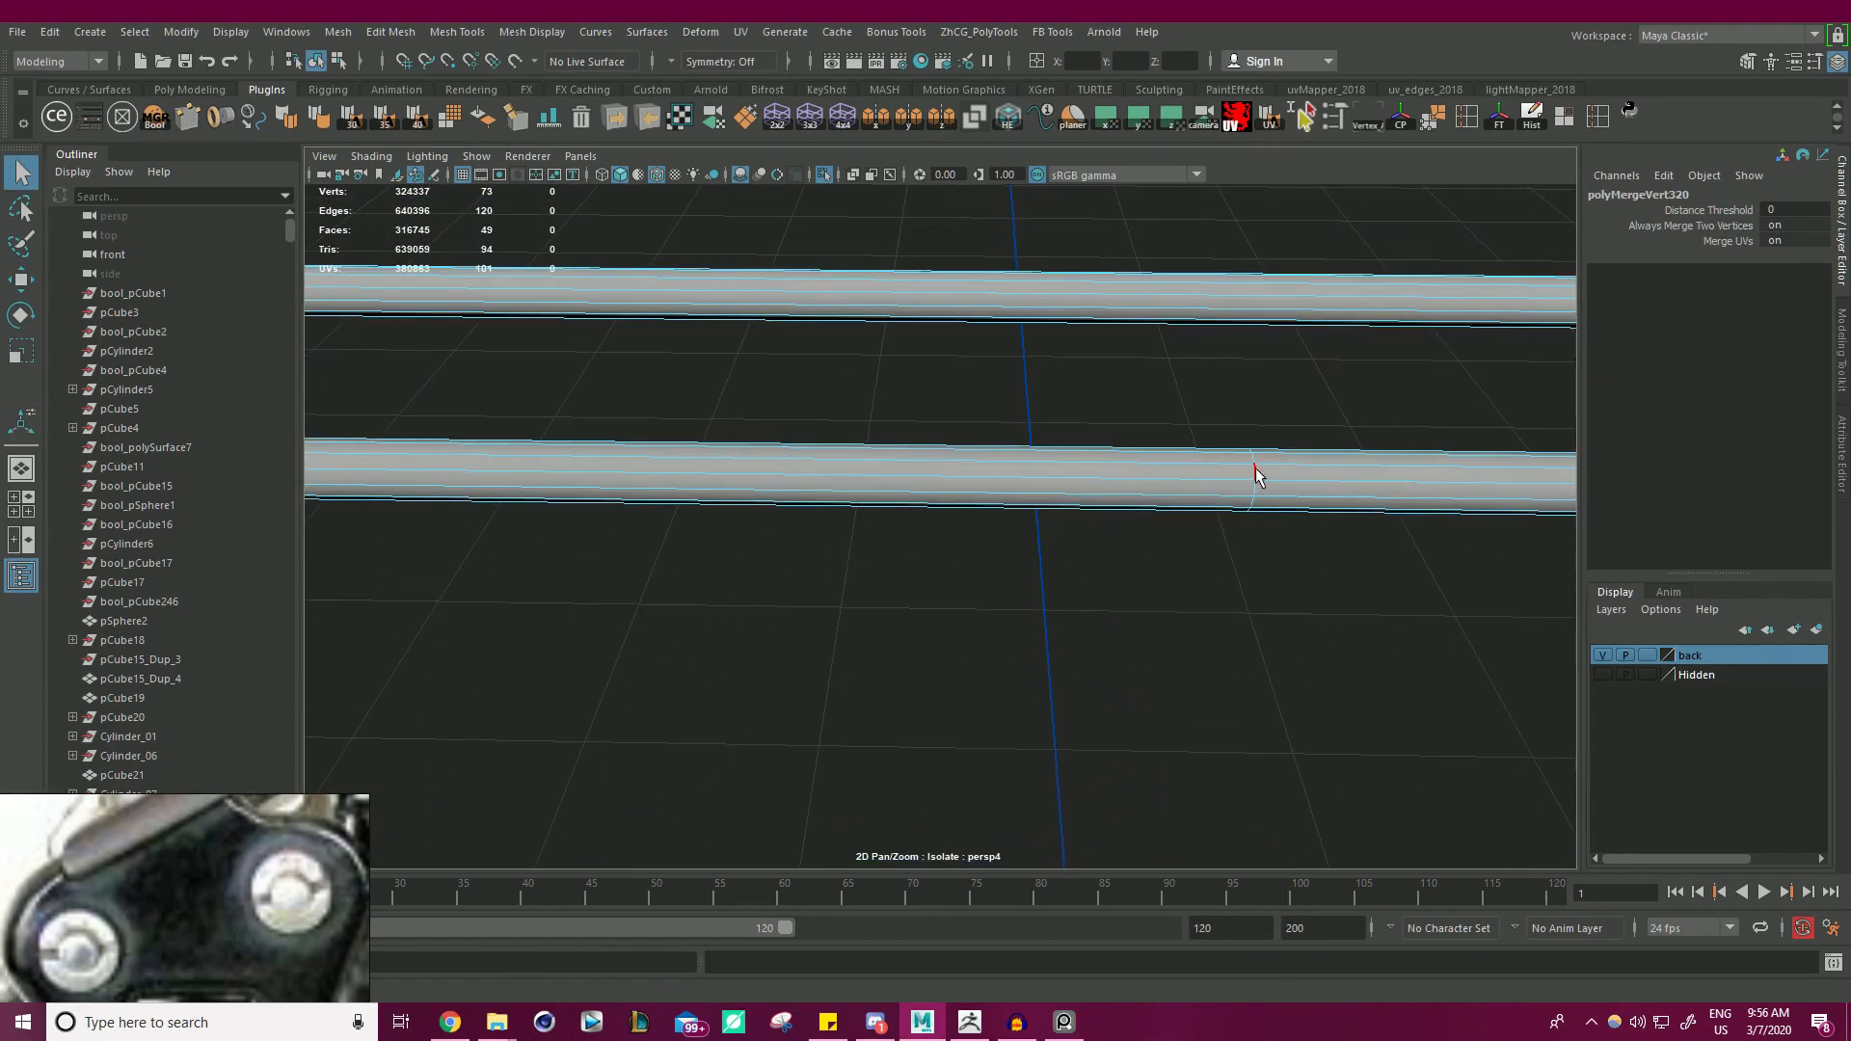
double_click(1254, 473)
key(w)
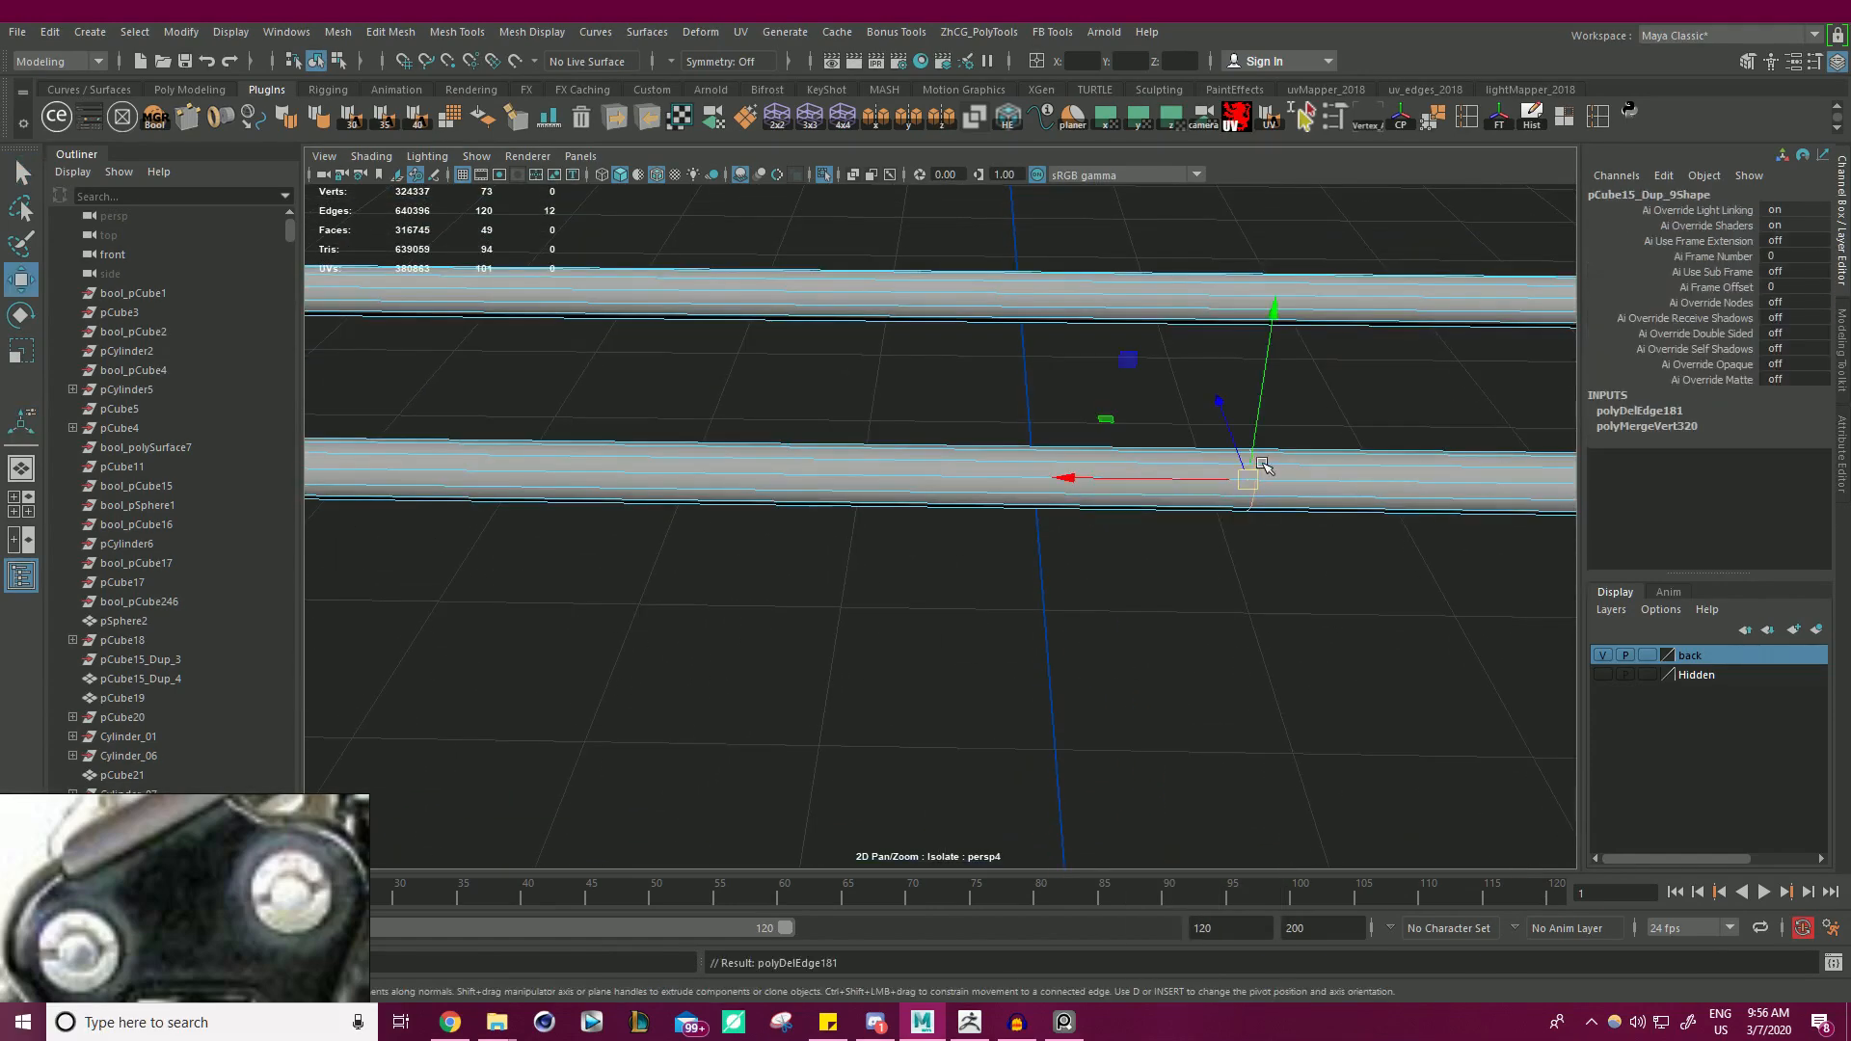
click(1260, 471)
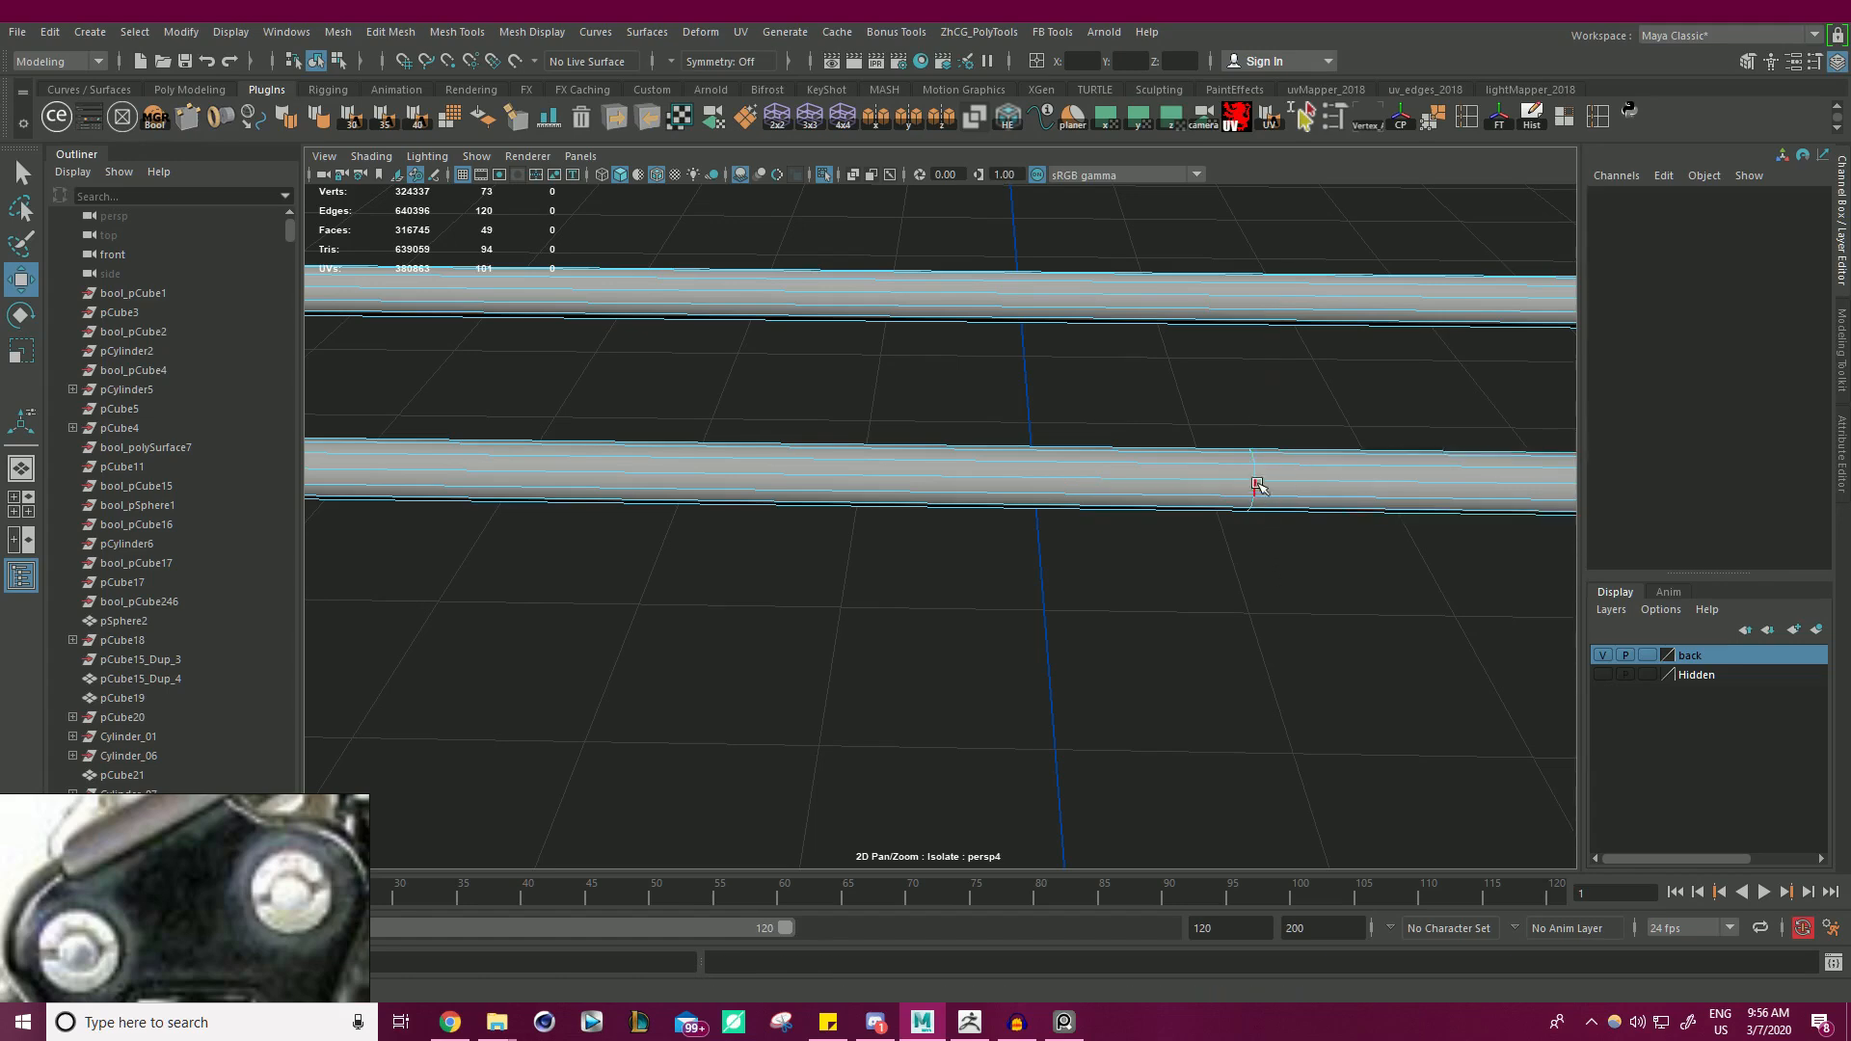
drag(1106, 469, 1034, 465)
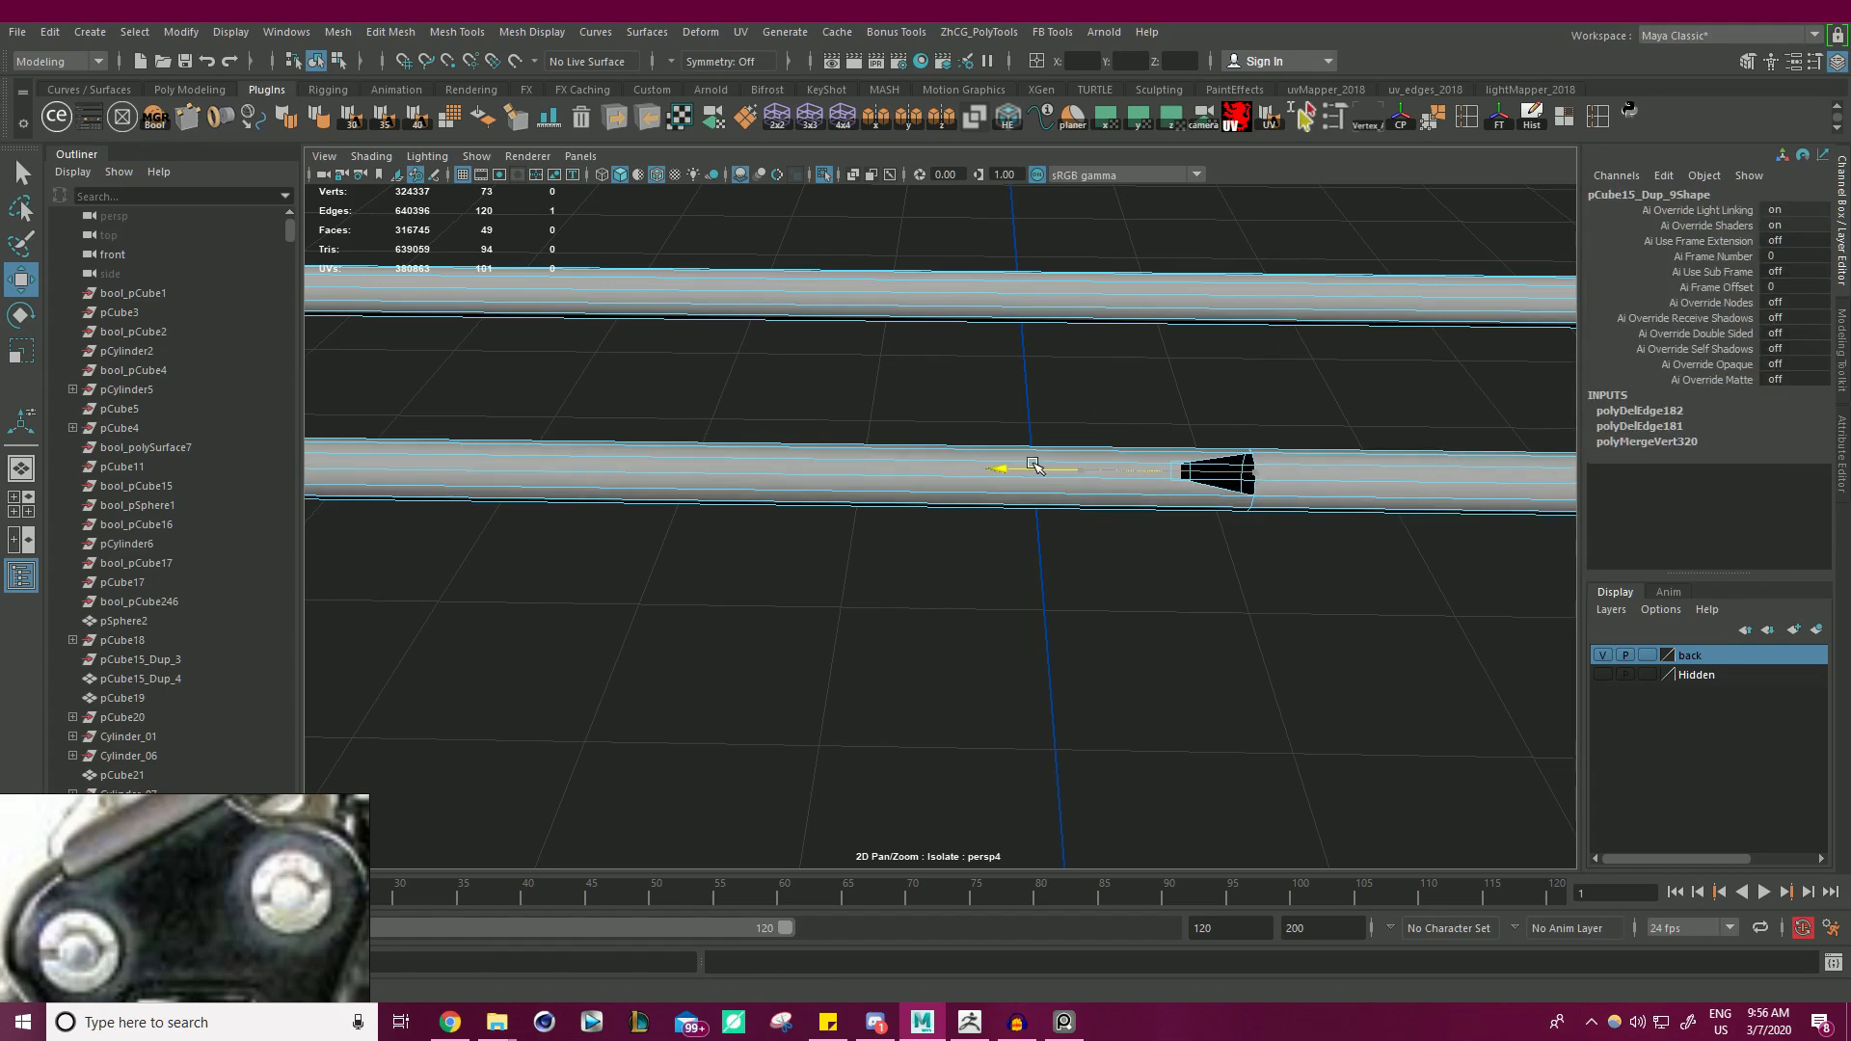
key(ctrl+z)
- Select the overlapping vertices at the mid-rod seam and merge them with a distance threshold of 0.1
alt+right_drag(1227, 461, 1392, 499)
alt+middle_drag(1392, 499, 1189, 496)
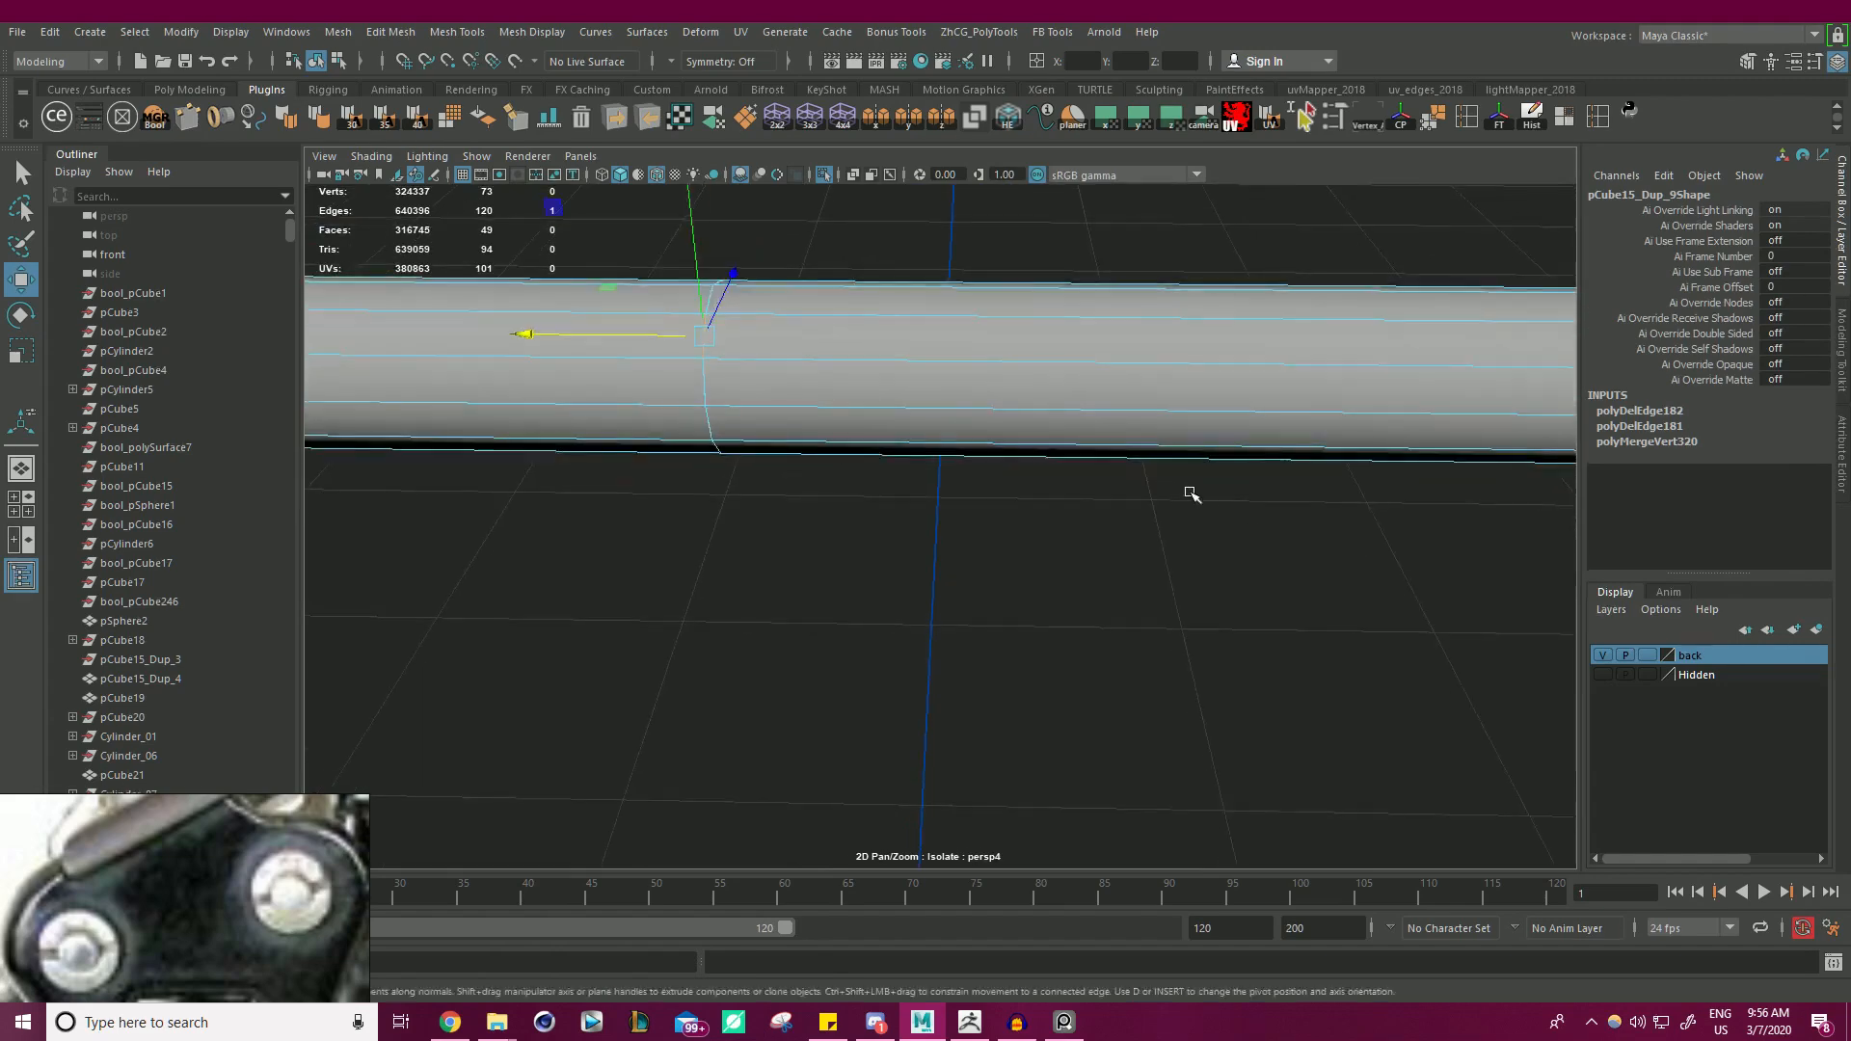
alt+right_drag(1189, 495, 1107, 497)
right_drag(958, 438, 916, 446)
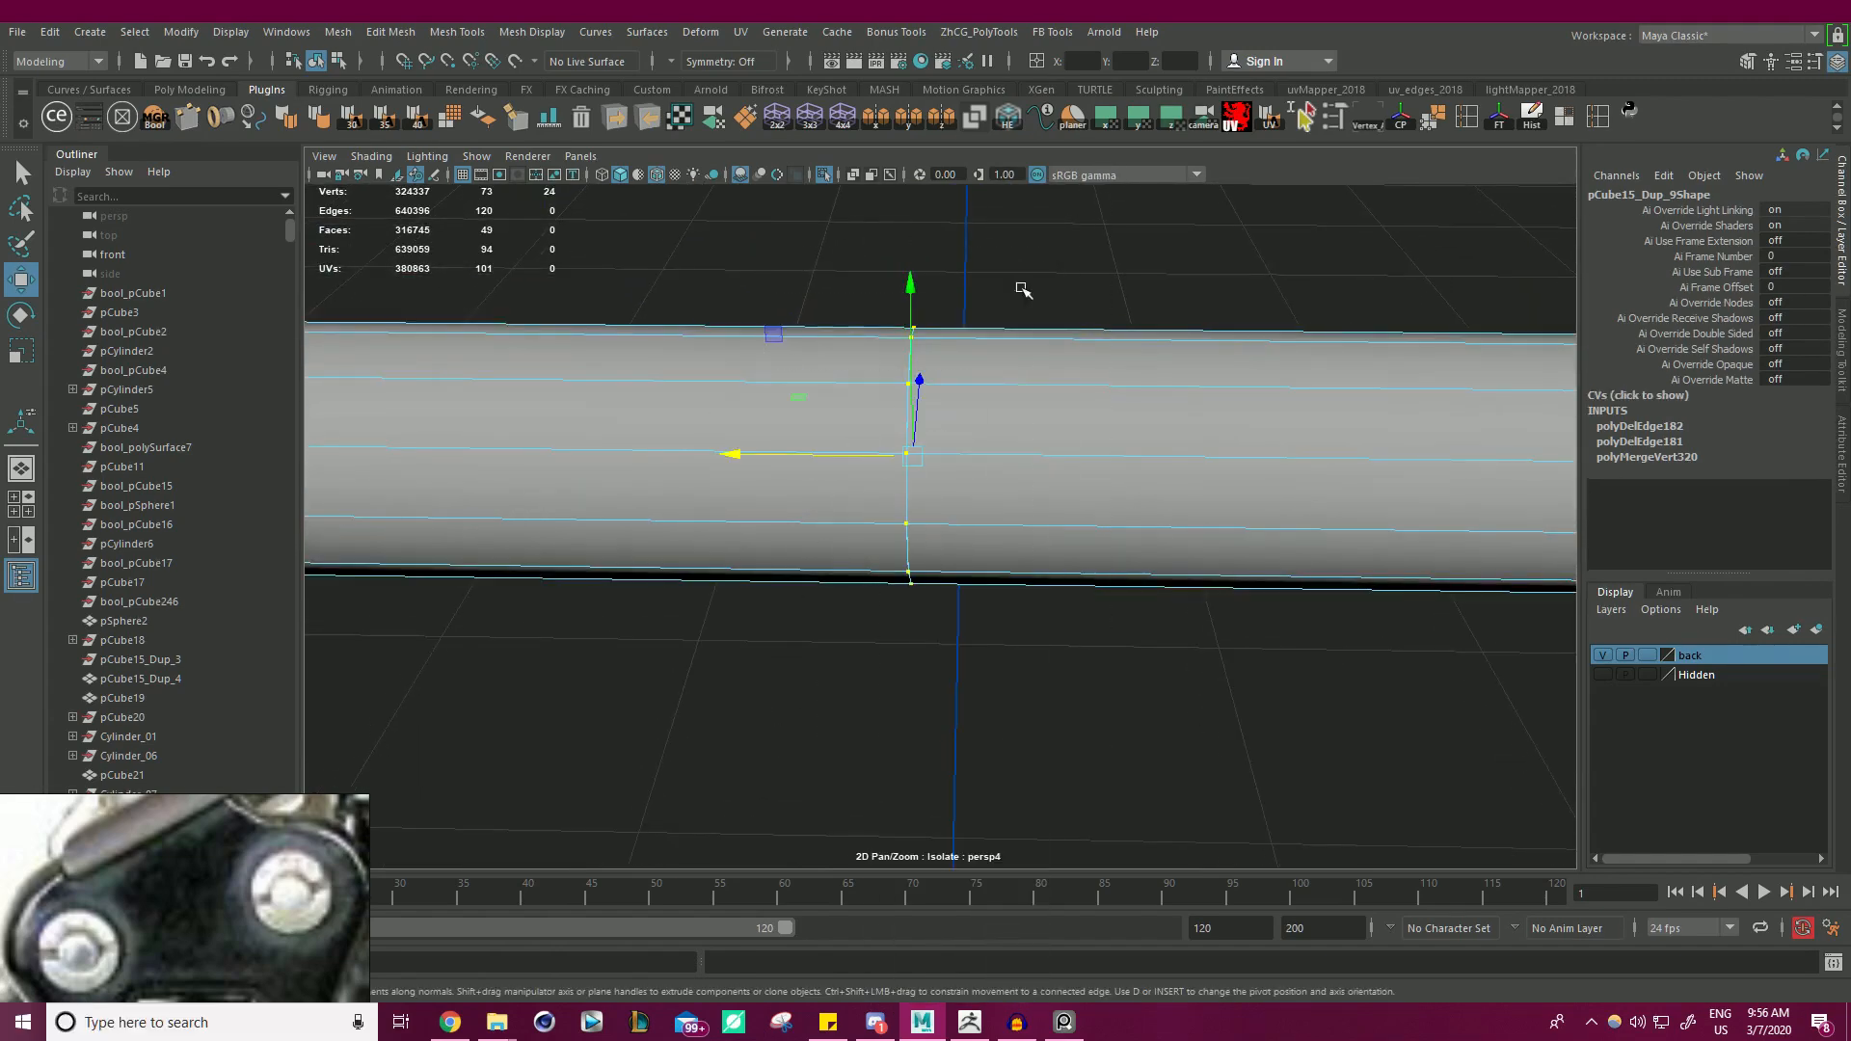
alt+drag(886, 385, 872, 367)
key(f)
alt+drag(1062, 413, 1281, 417)
shift+right_click(1280, 332)
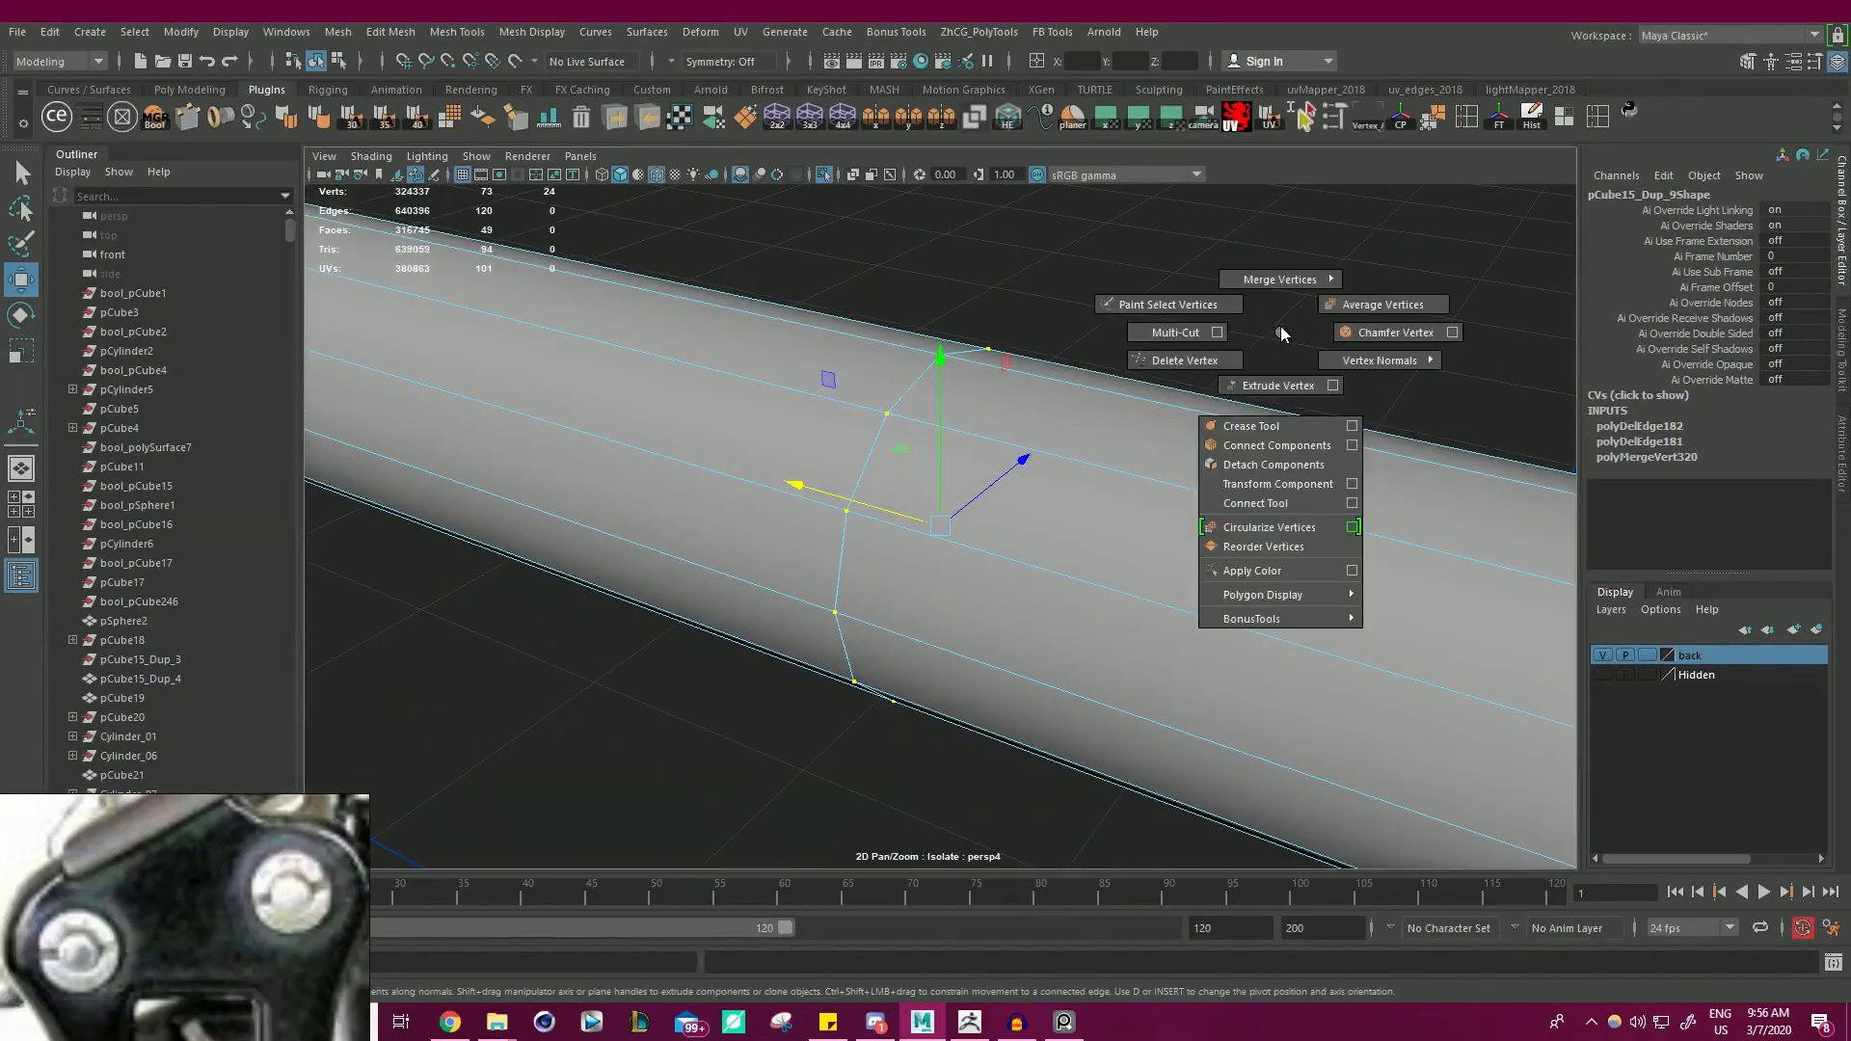
click(1315, 253)
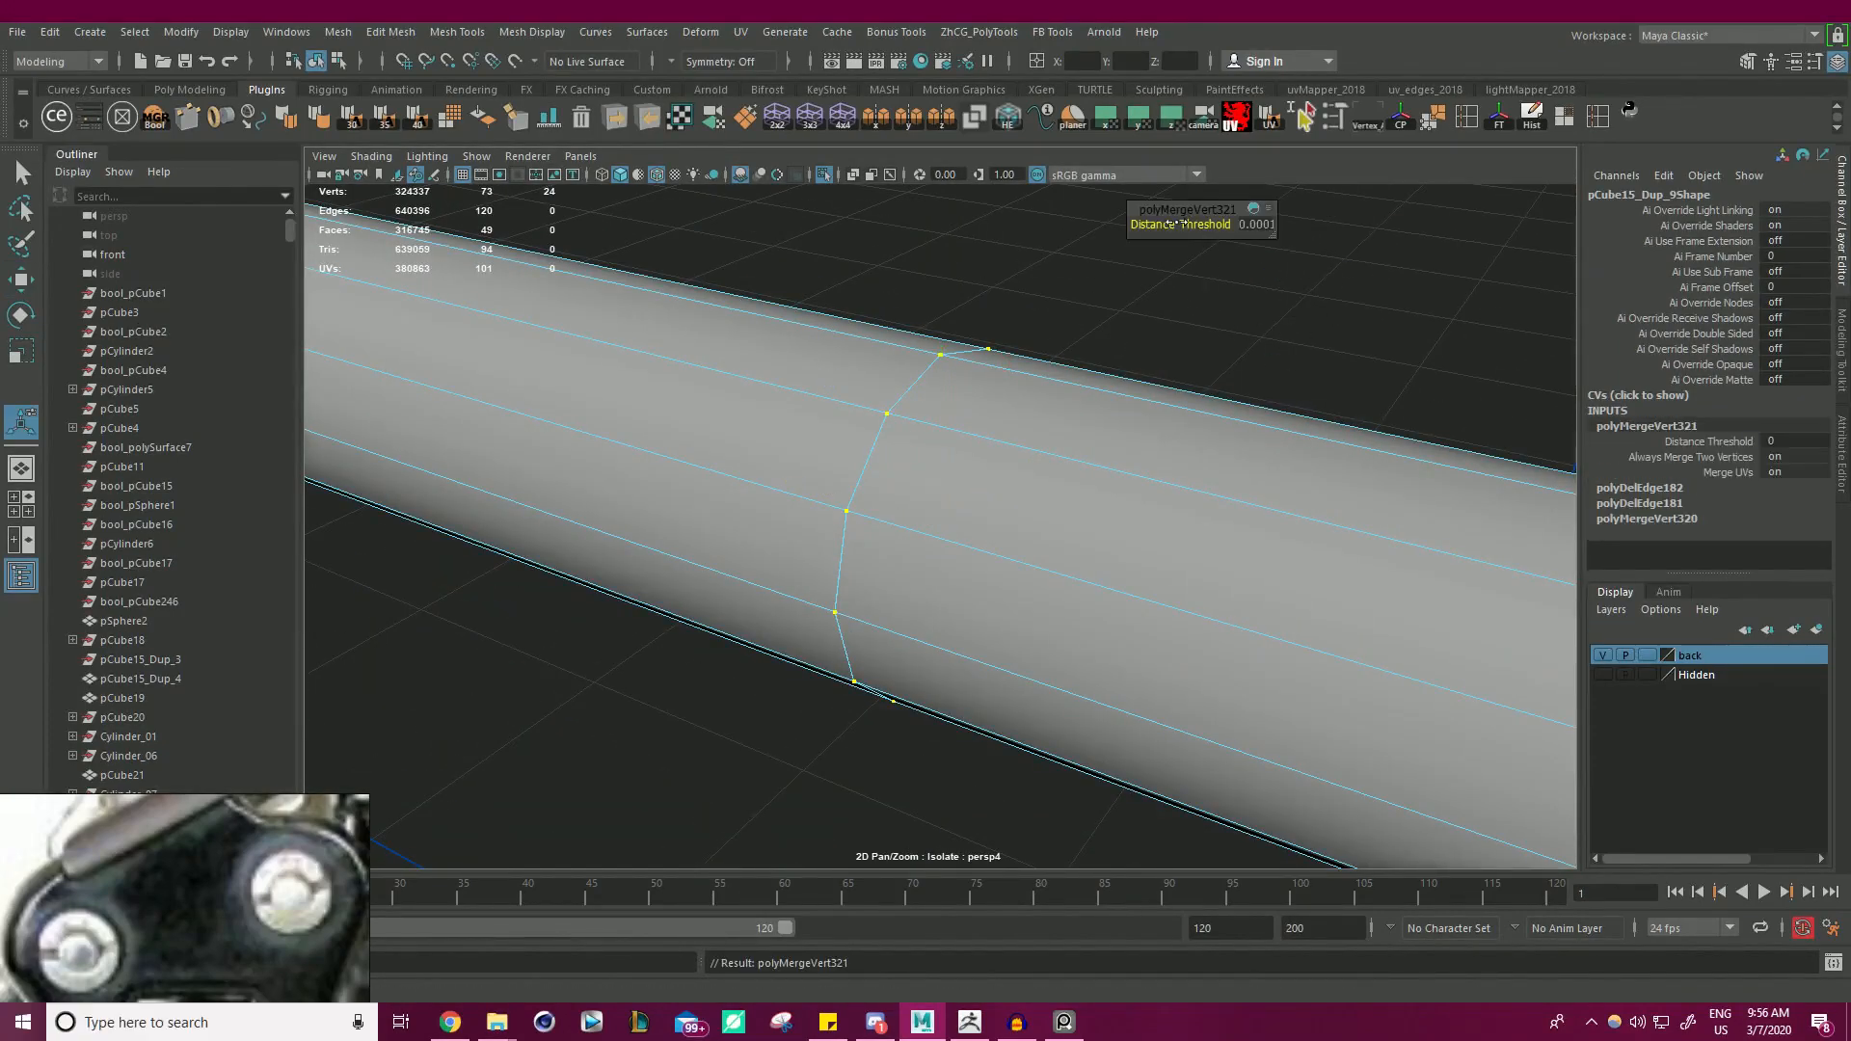
drag(1178, 224, 1178, 223)
alt+drag(1151, 355, 1018, 468)
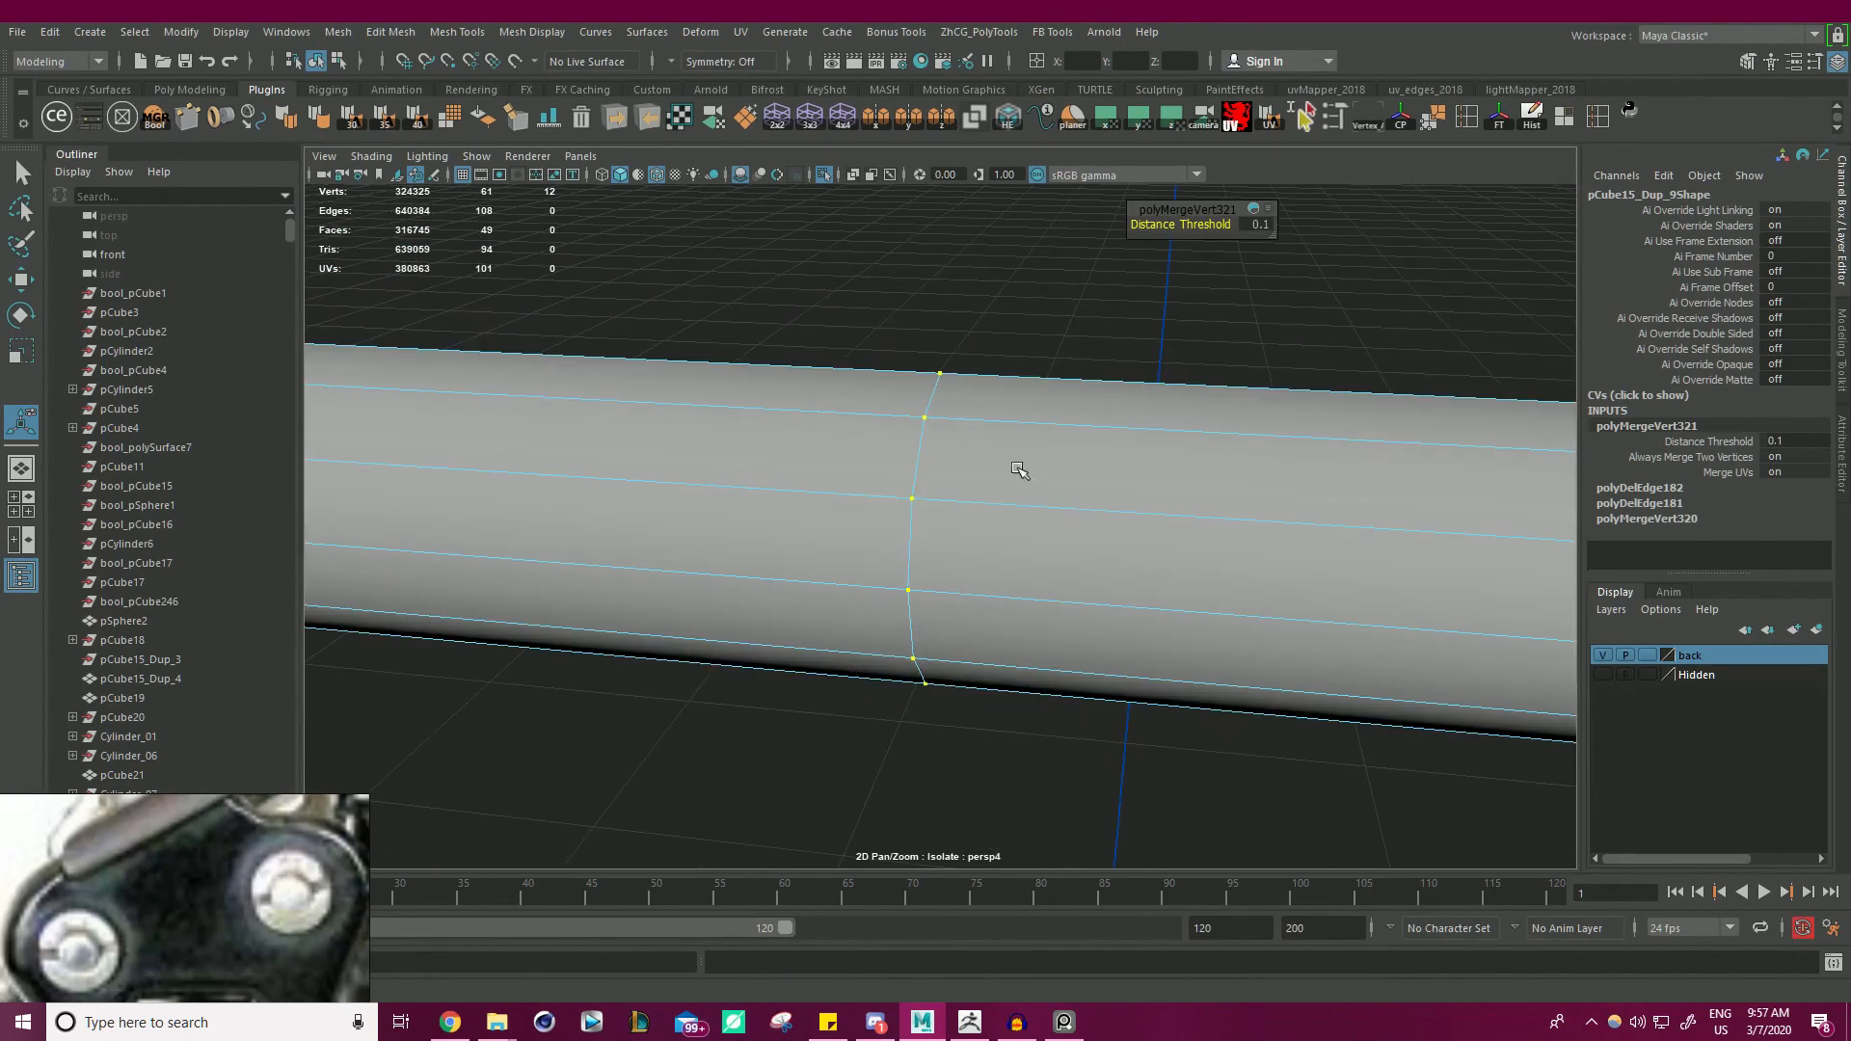
- Delete the edge loop and its vertices at the merged seam in the middle of the rod
key(q)
double_click(923, 465)
key(w)
key(ctrl+Delete)
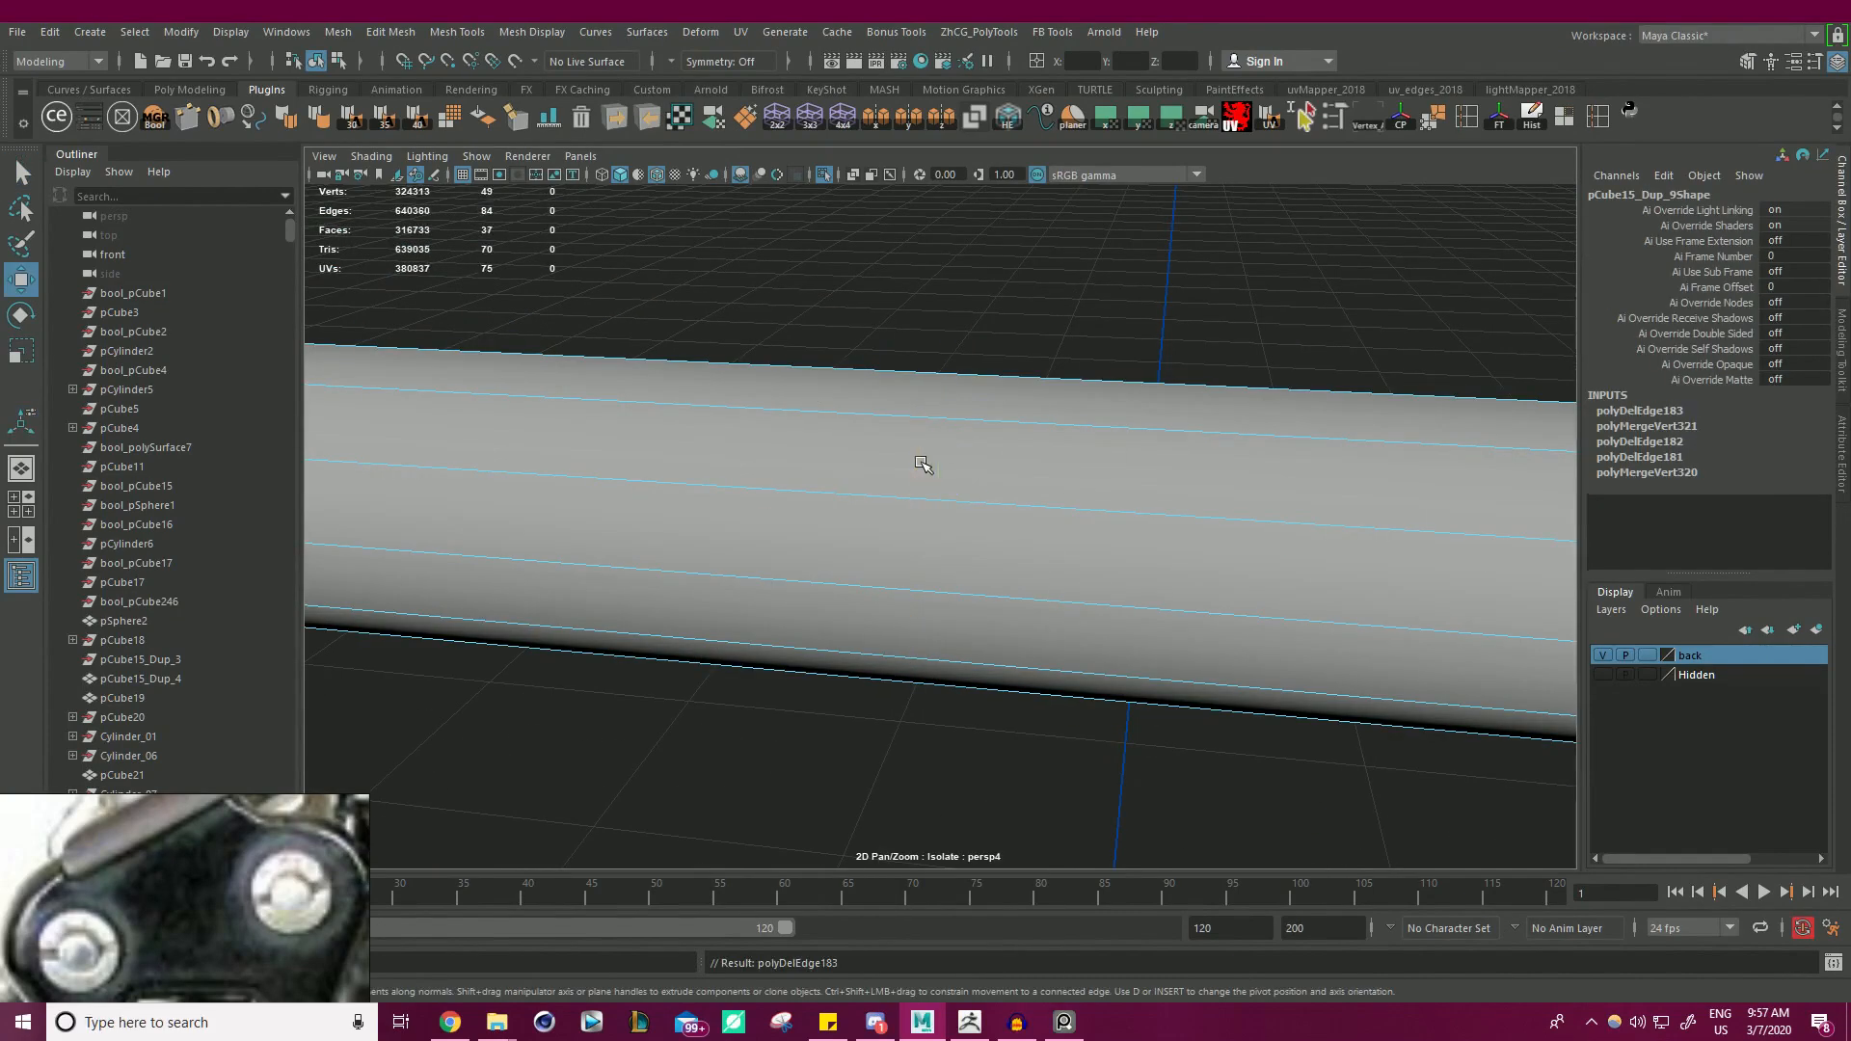
- Select both collarless rods as objects and combine them into one mesh
alt+right_drag(949, 442, 193, 313)
right_click(878, 426)
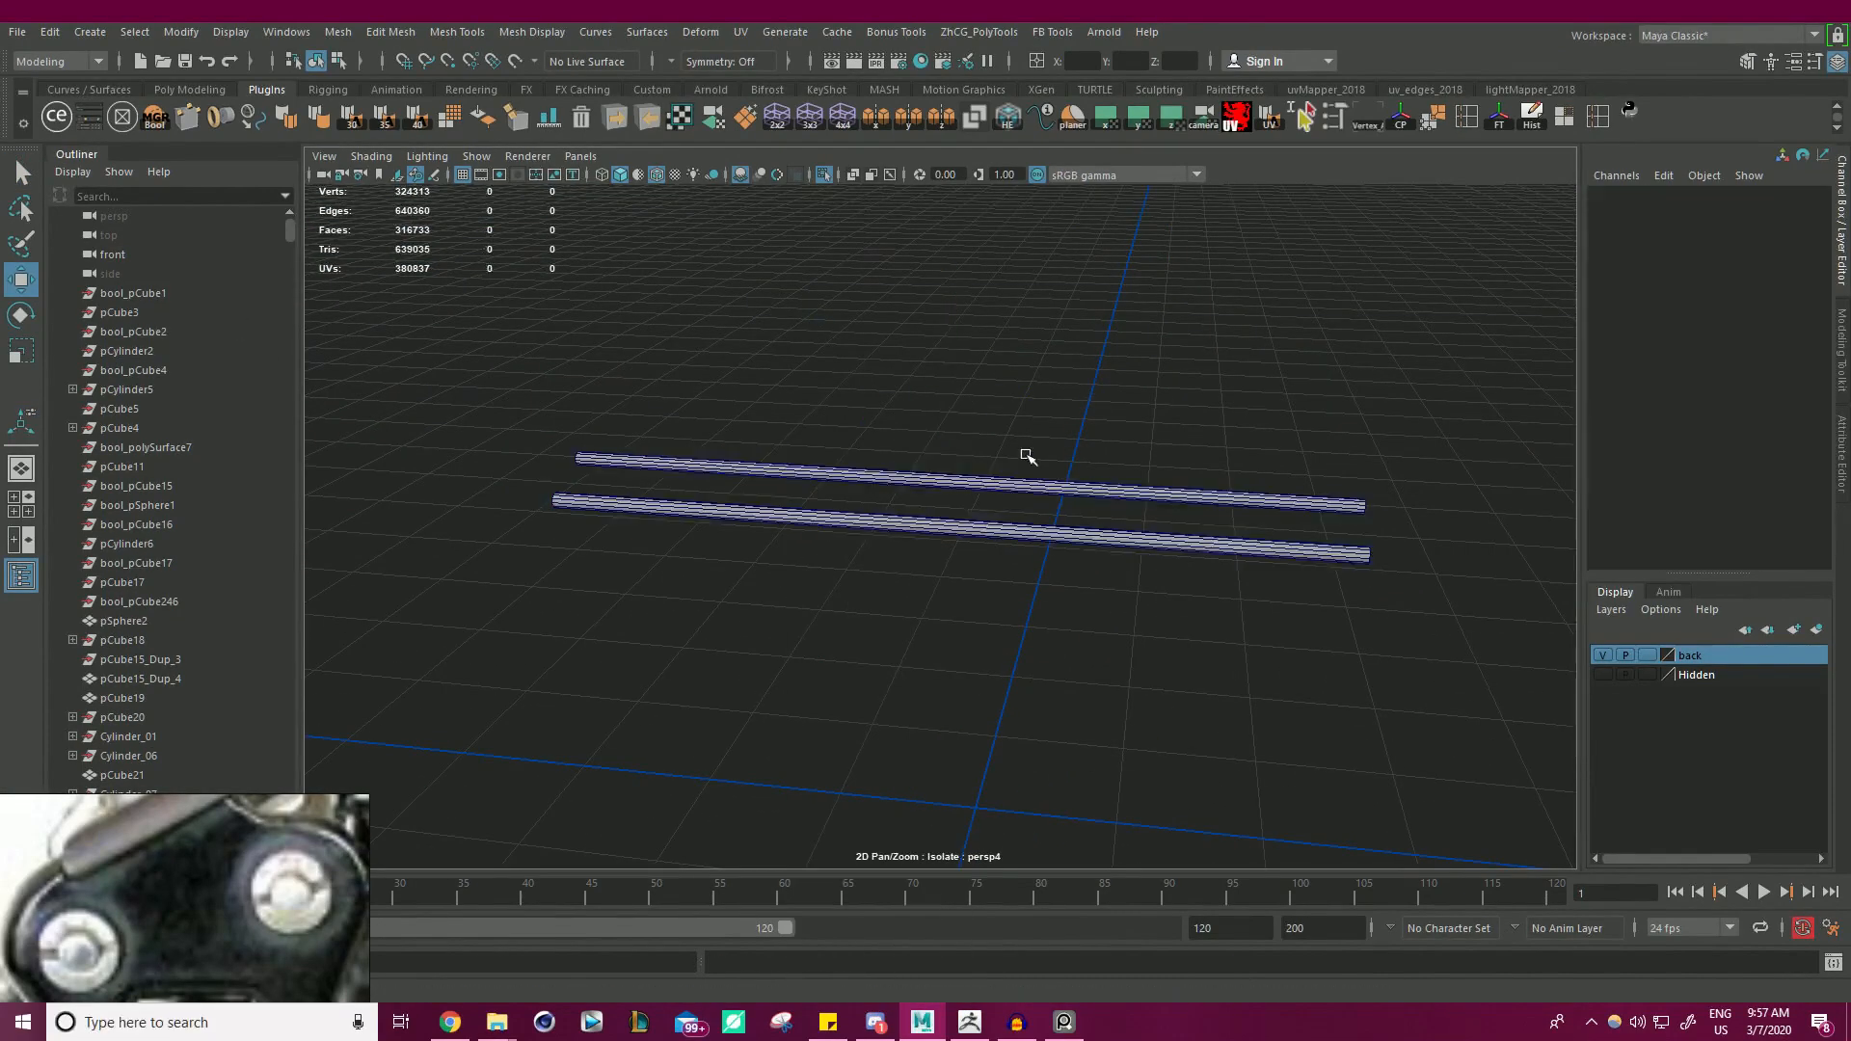
click(992, 485)
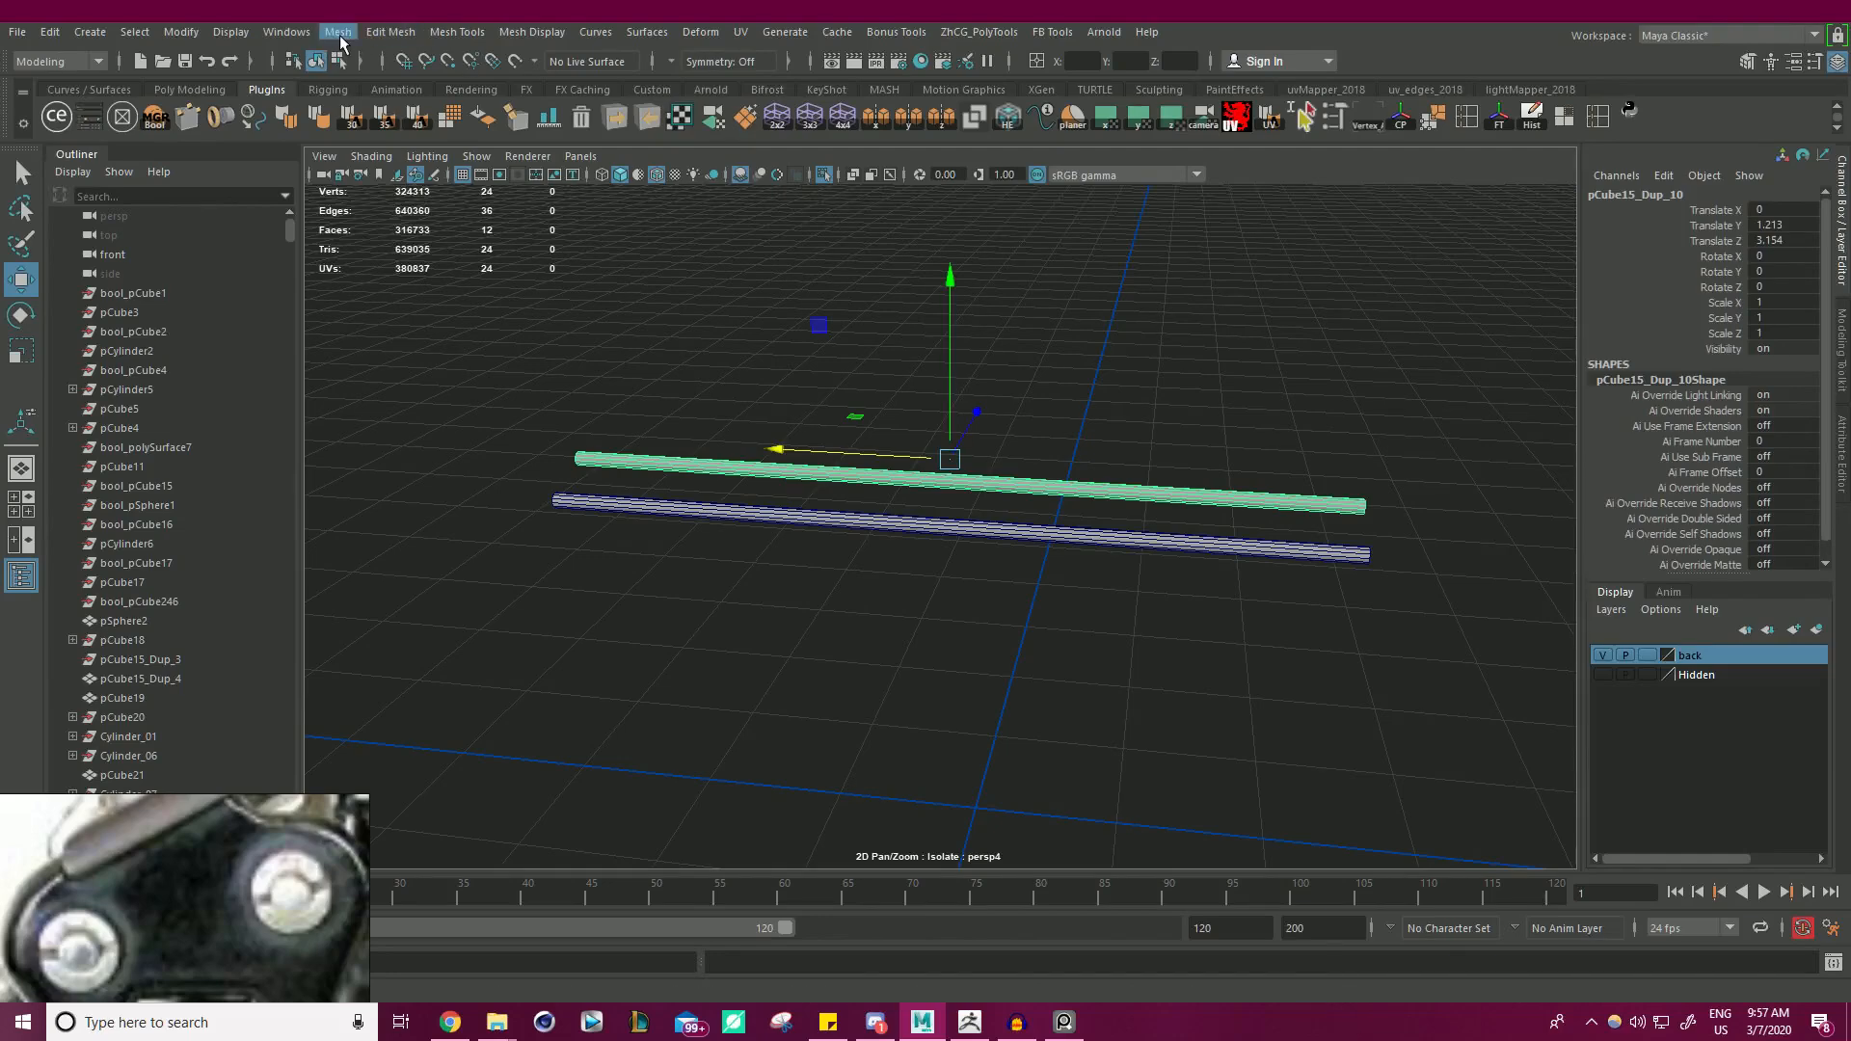
click(738, 521)
shift+drag(1094, 382, 1099, 384)
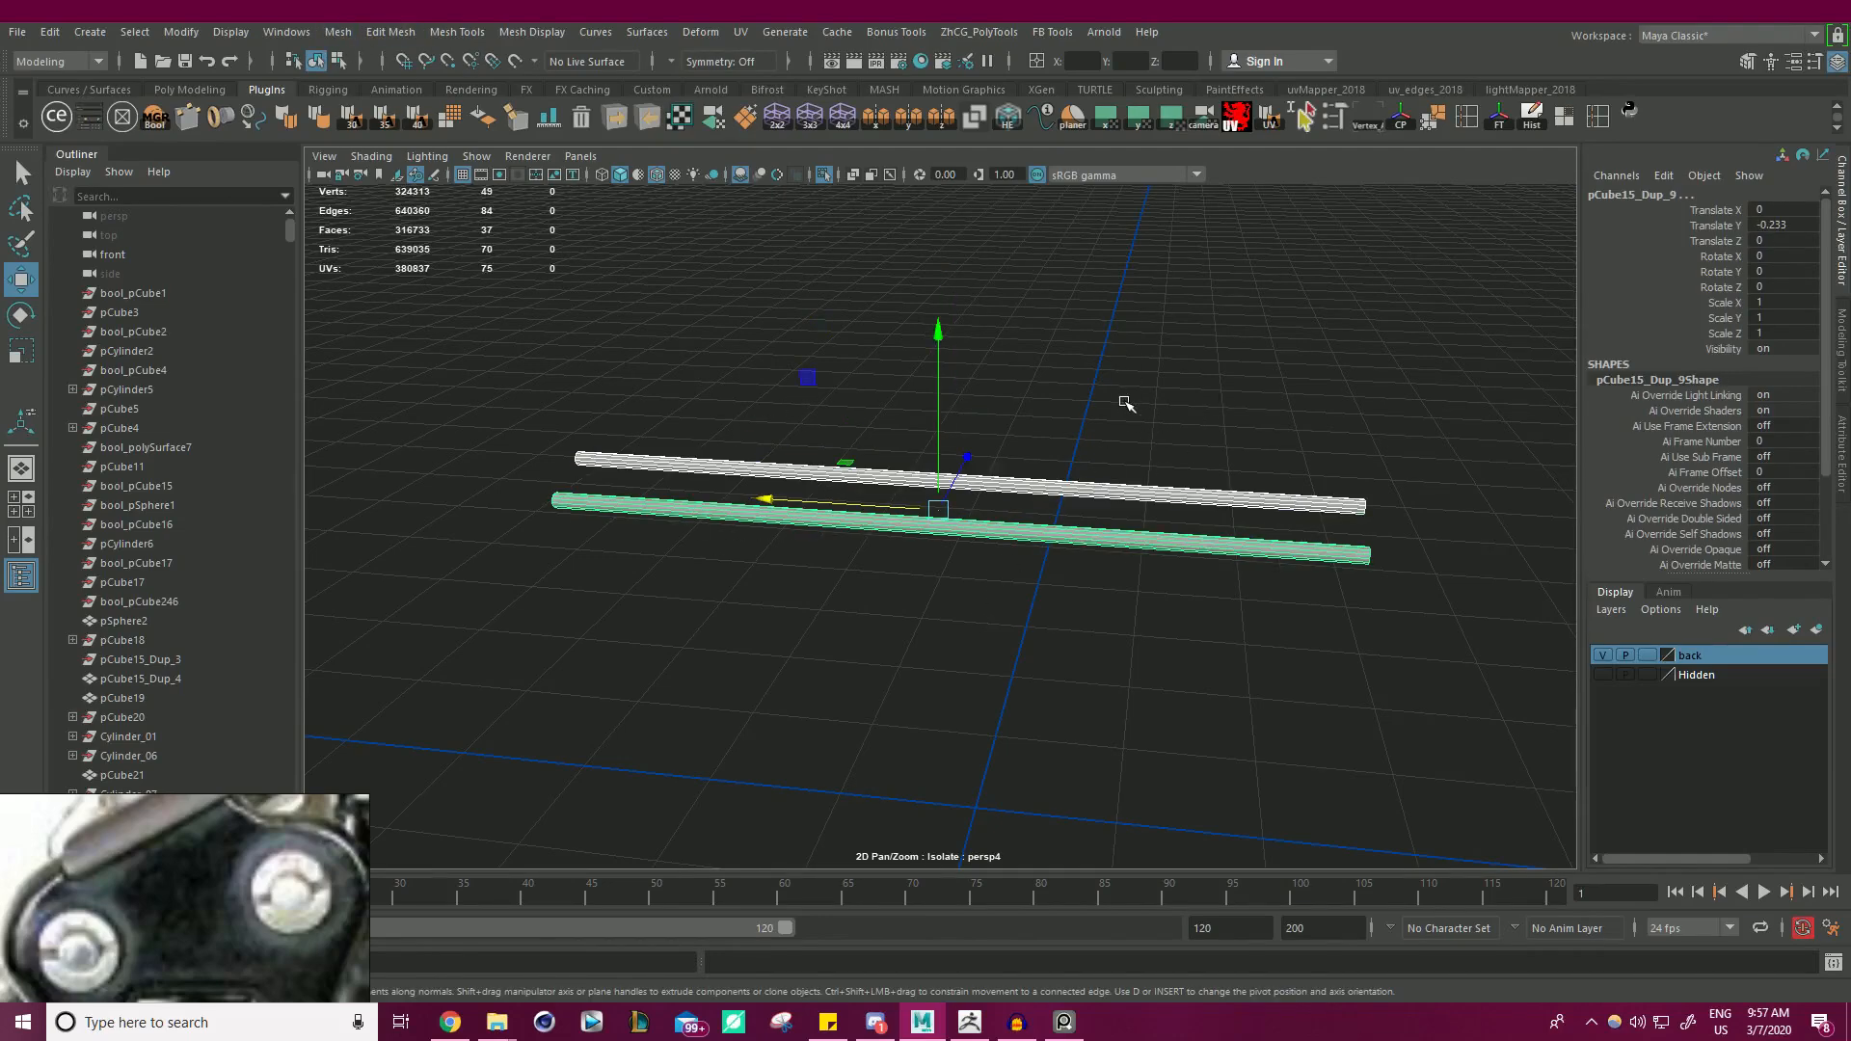
shift+right_drag(1109, 327, 1086, 679)
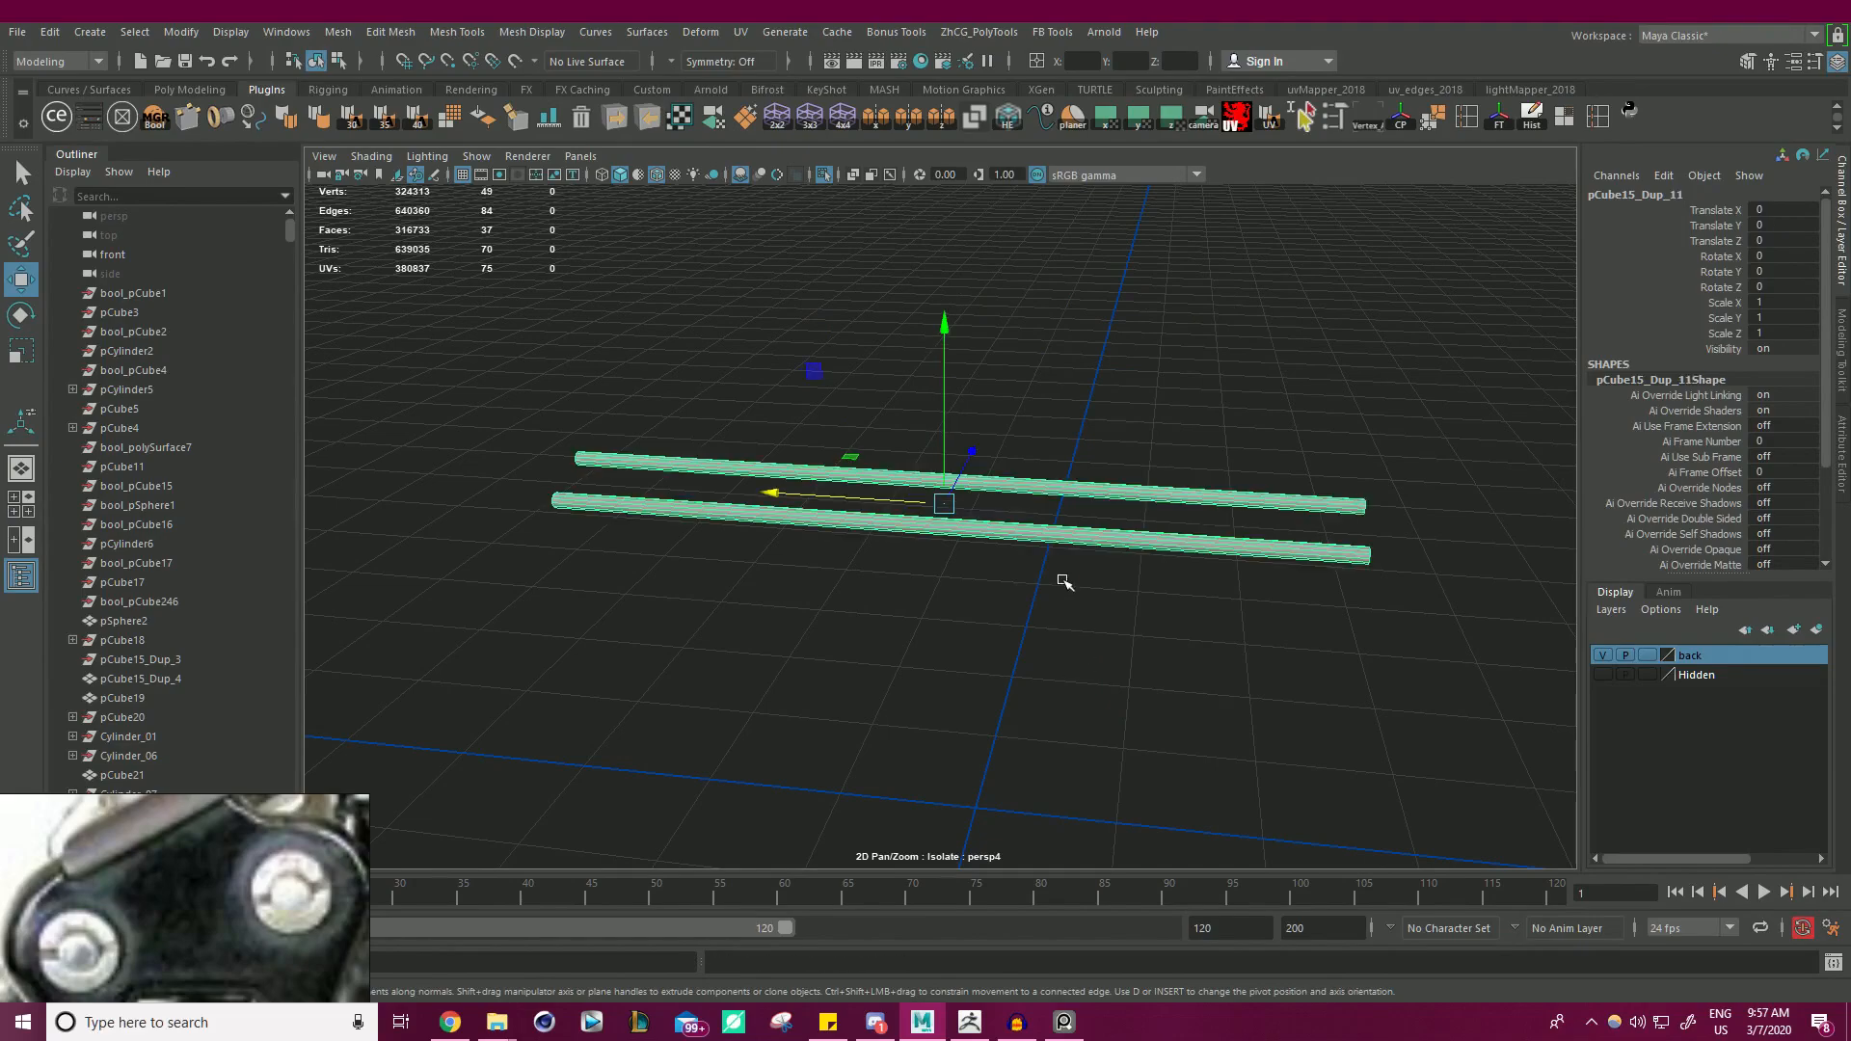
- Turn off isolation of the combined rods to bring back the whole typewriter
right_drag(1037, 467, 1132, 438)
click(1173, 425)
drag(1173, 425, 1095, 540)
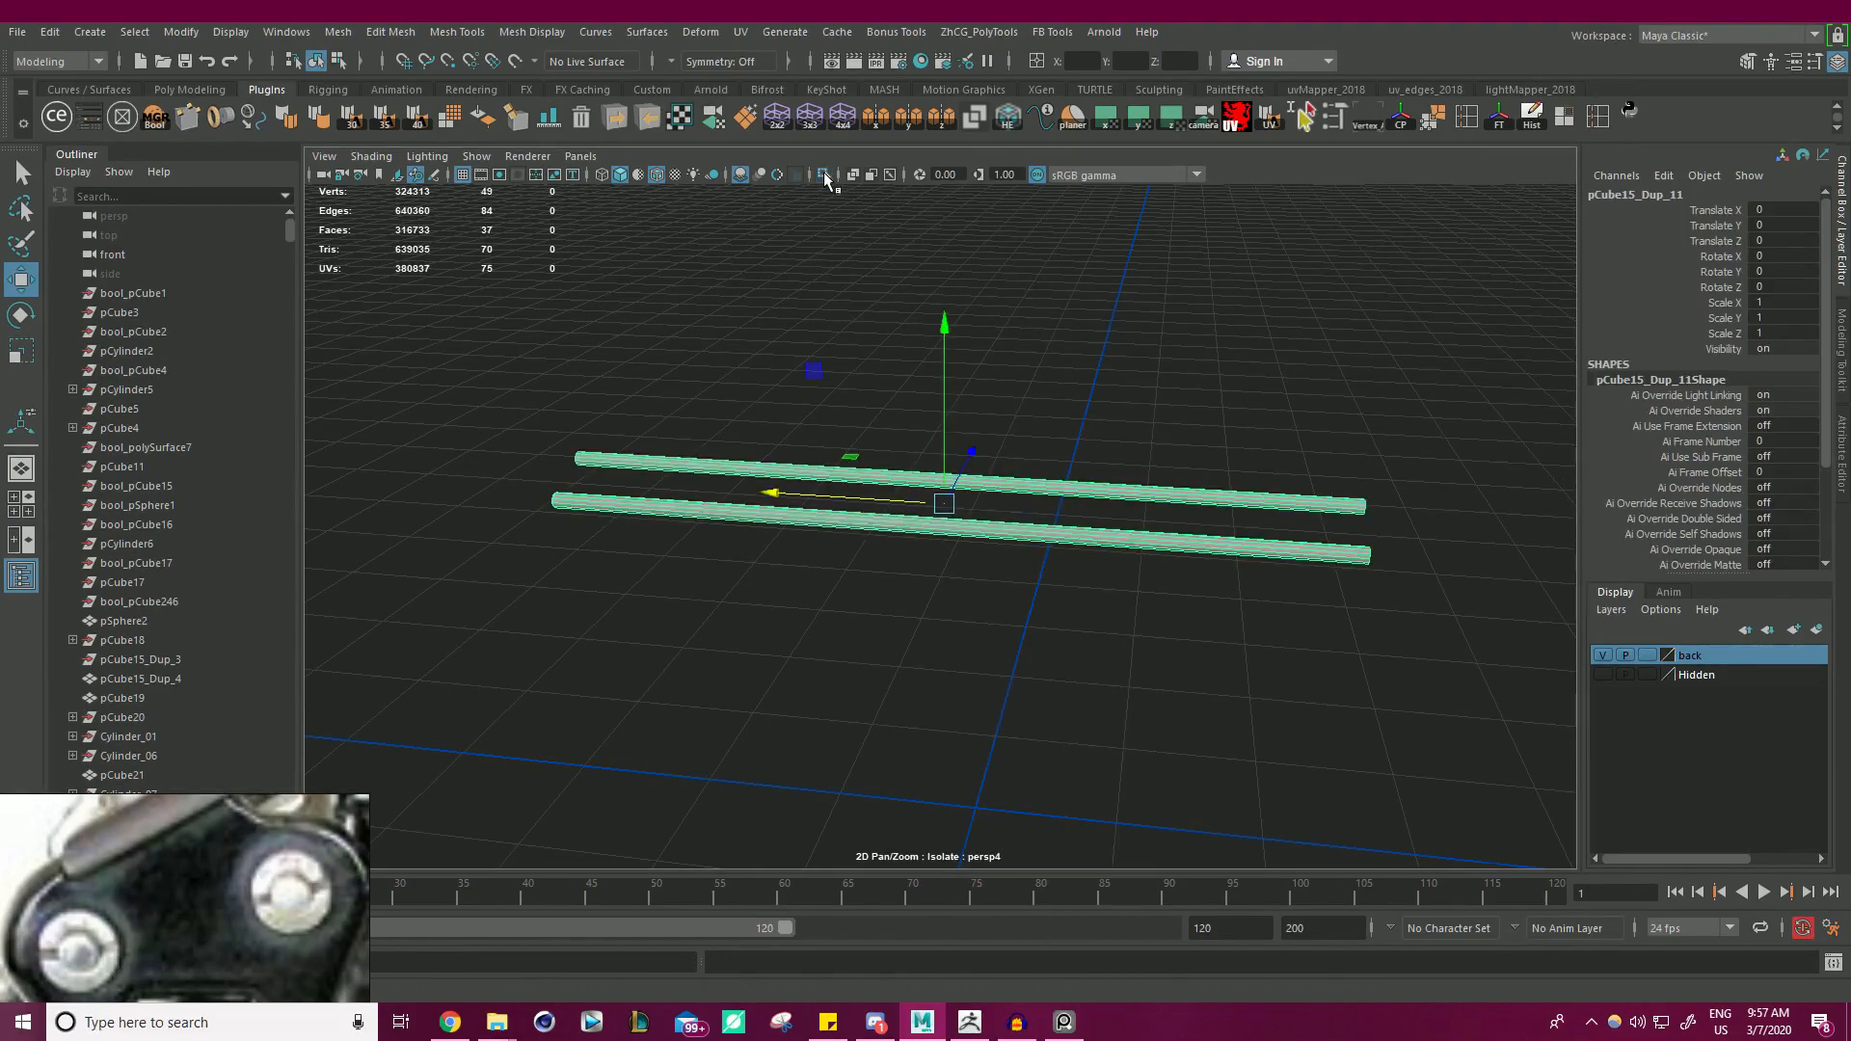
click(826, 176)
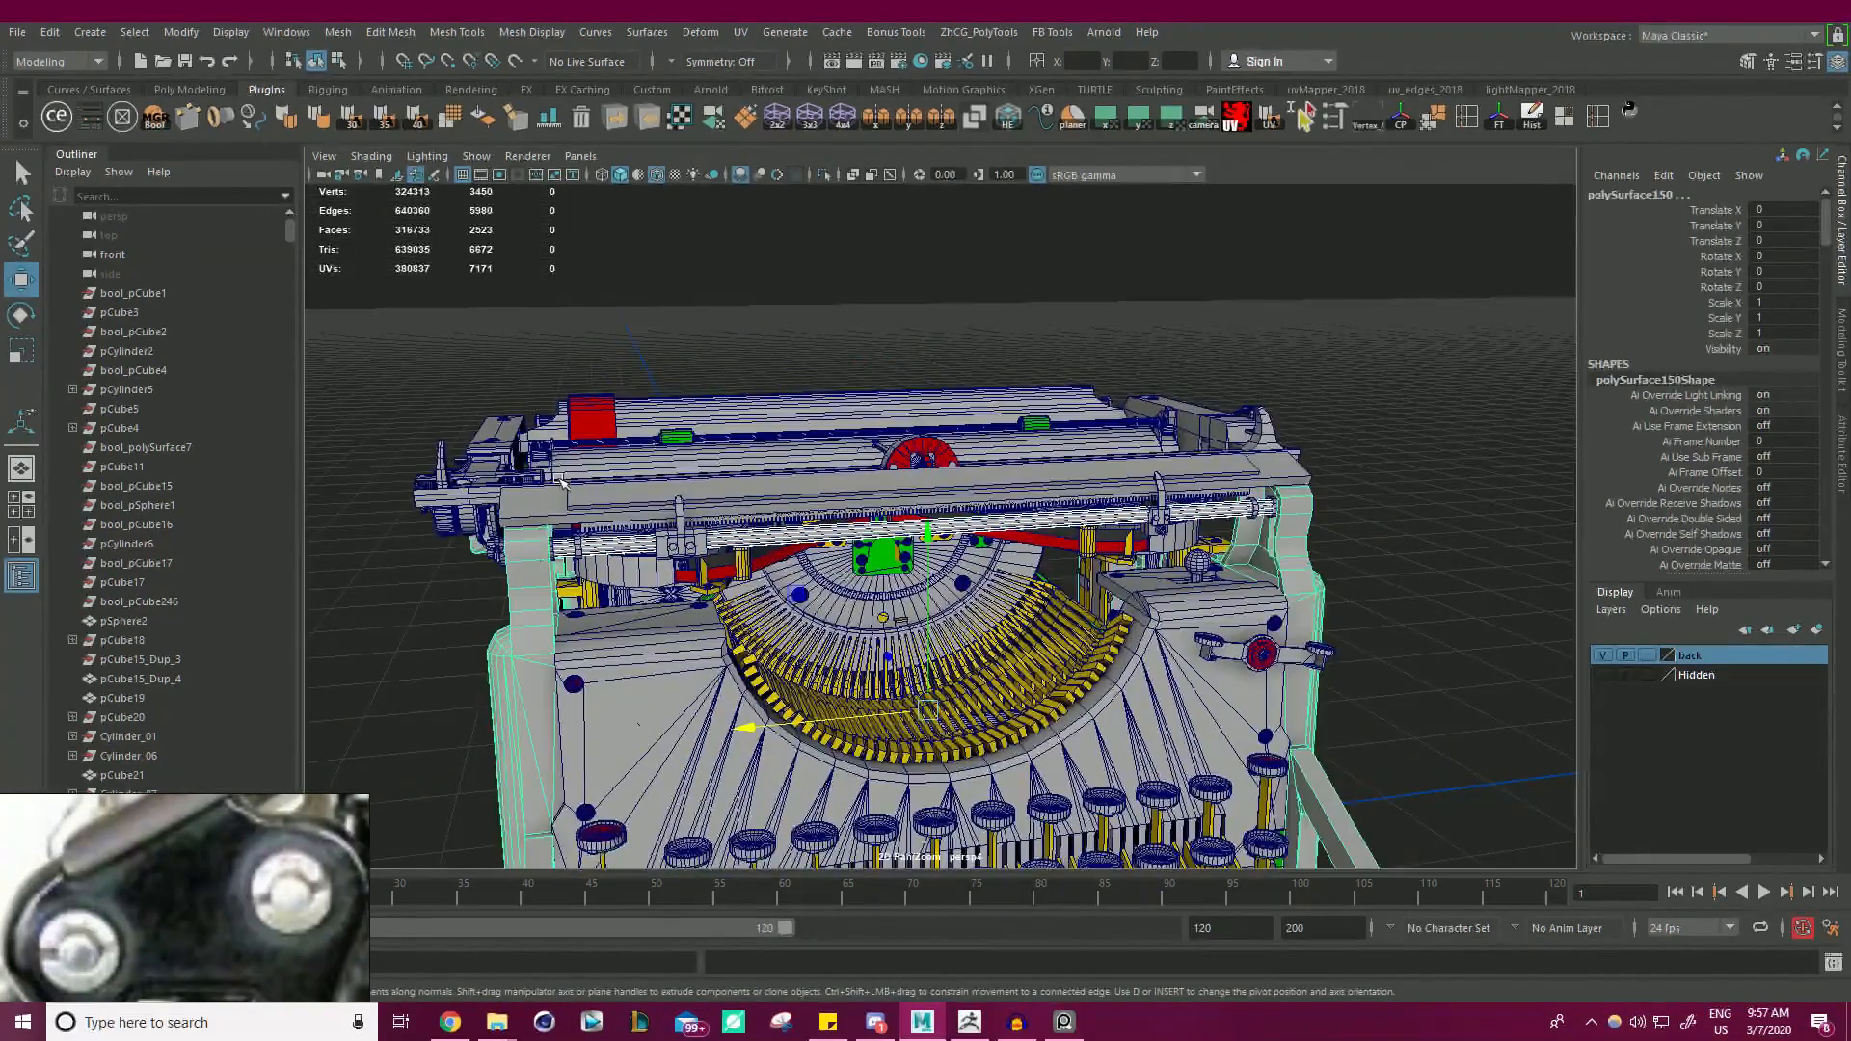
- Isolate the frame and combined rods, and stretch the rods along X to a scale of 1.124 through both supports
click(824, 176)
alt+drag(825, 258, 968, 282)
click(983, 413)
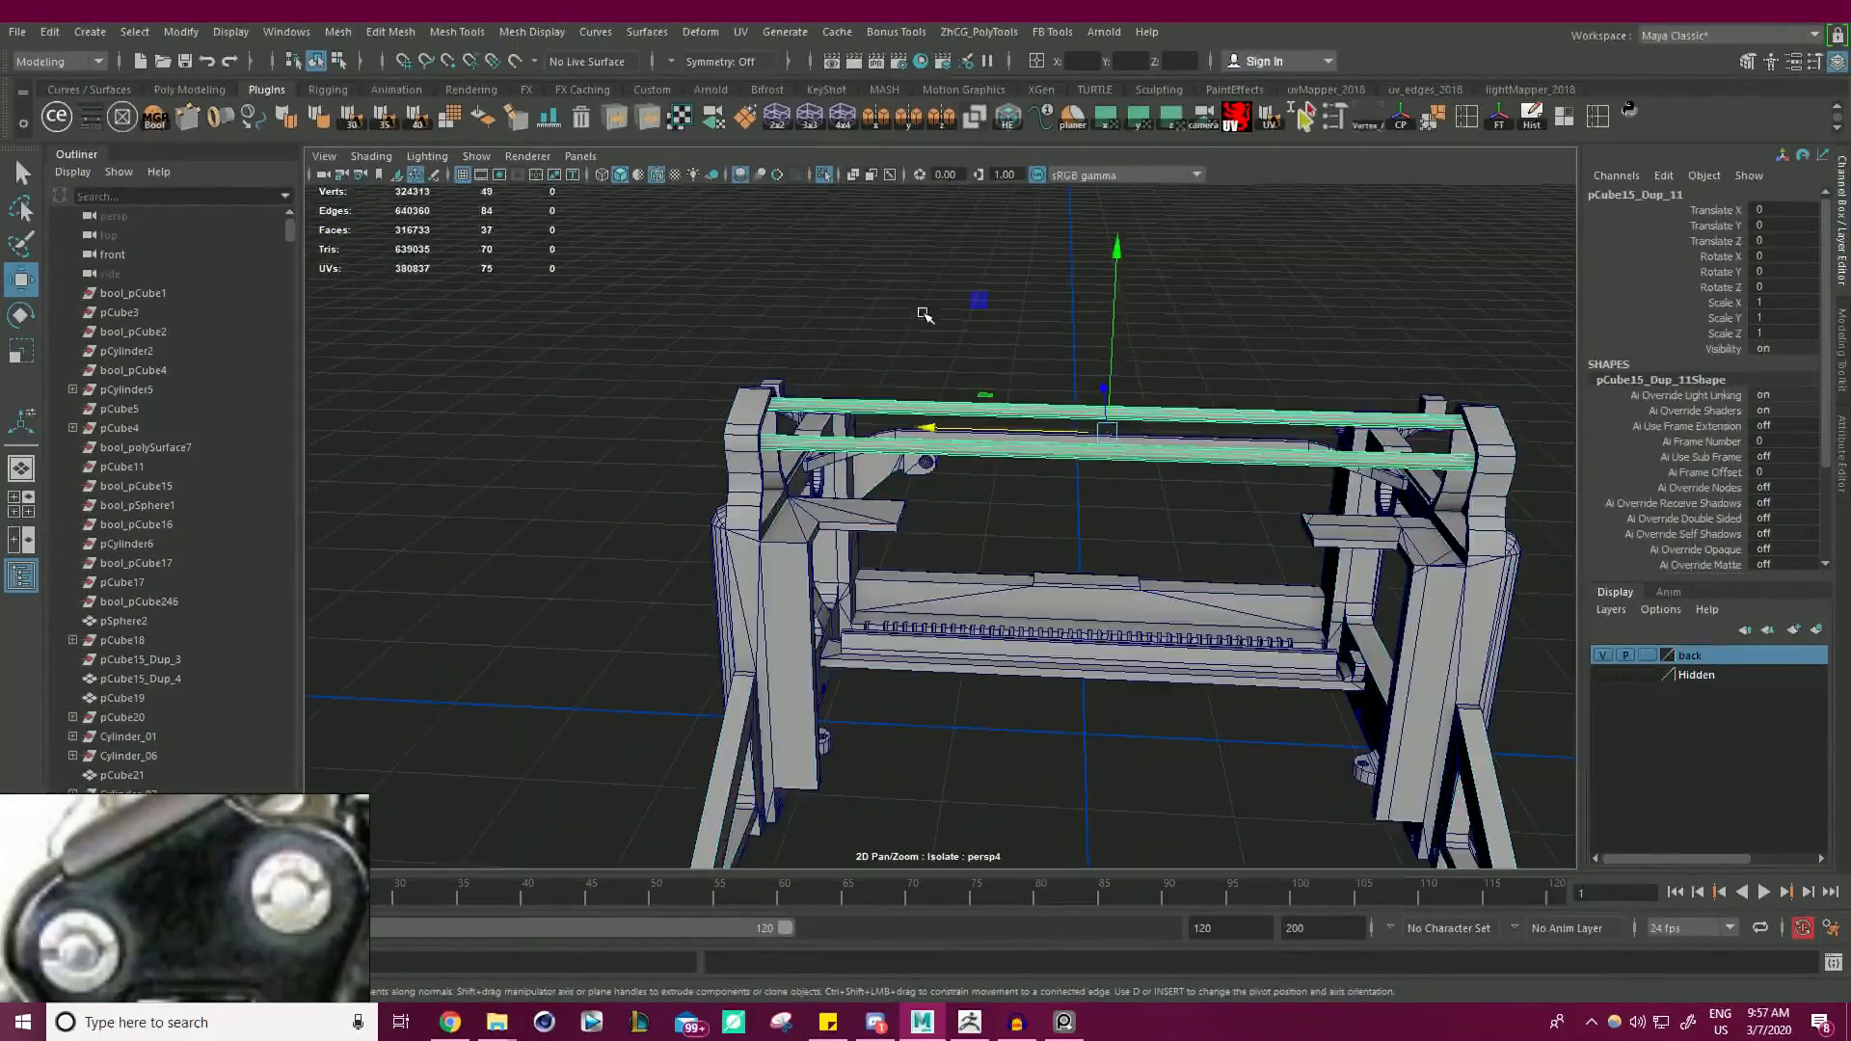
key(r)
scroll(1051, 344, up, 4)
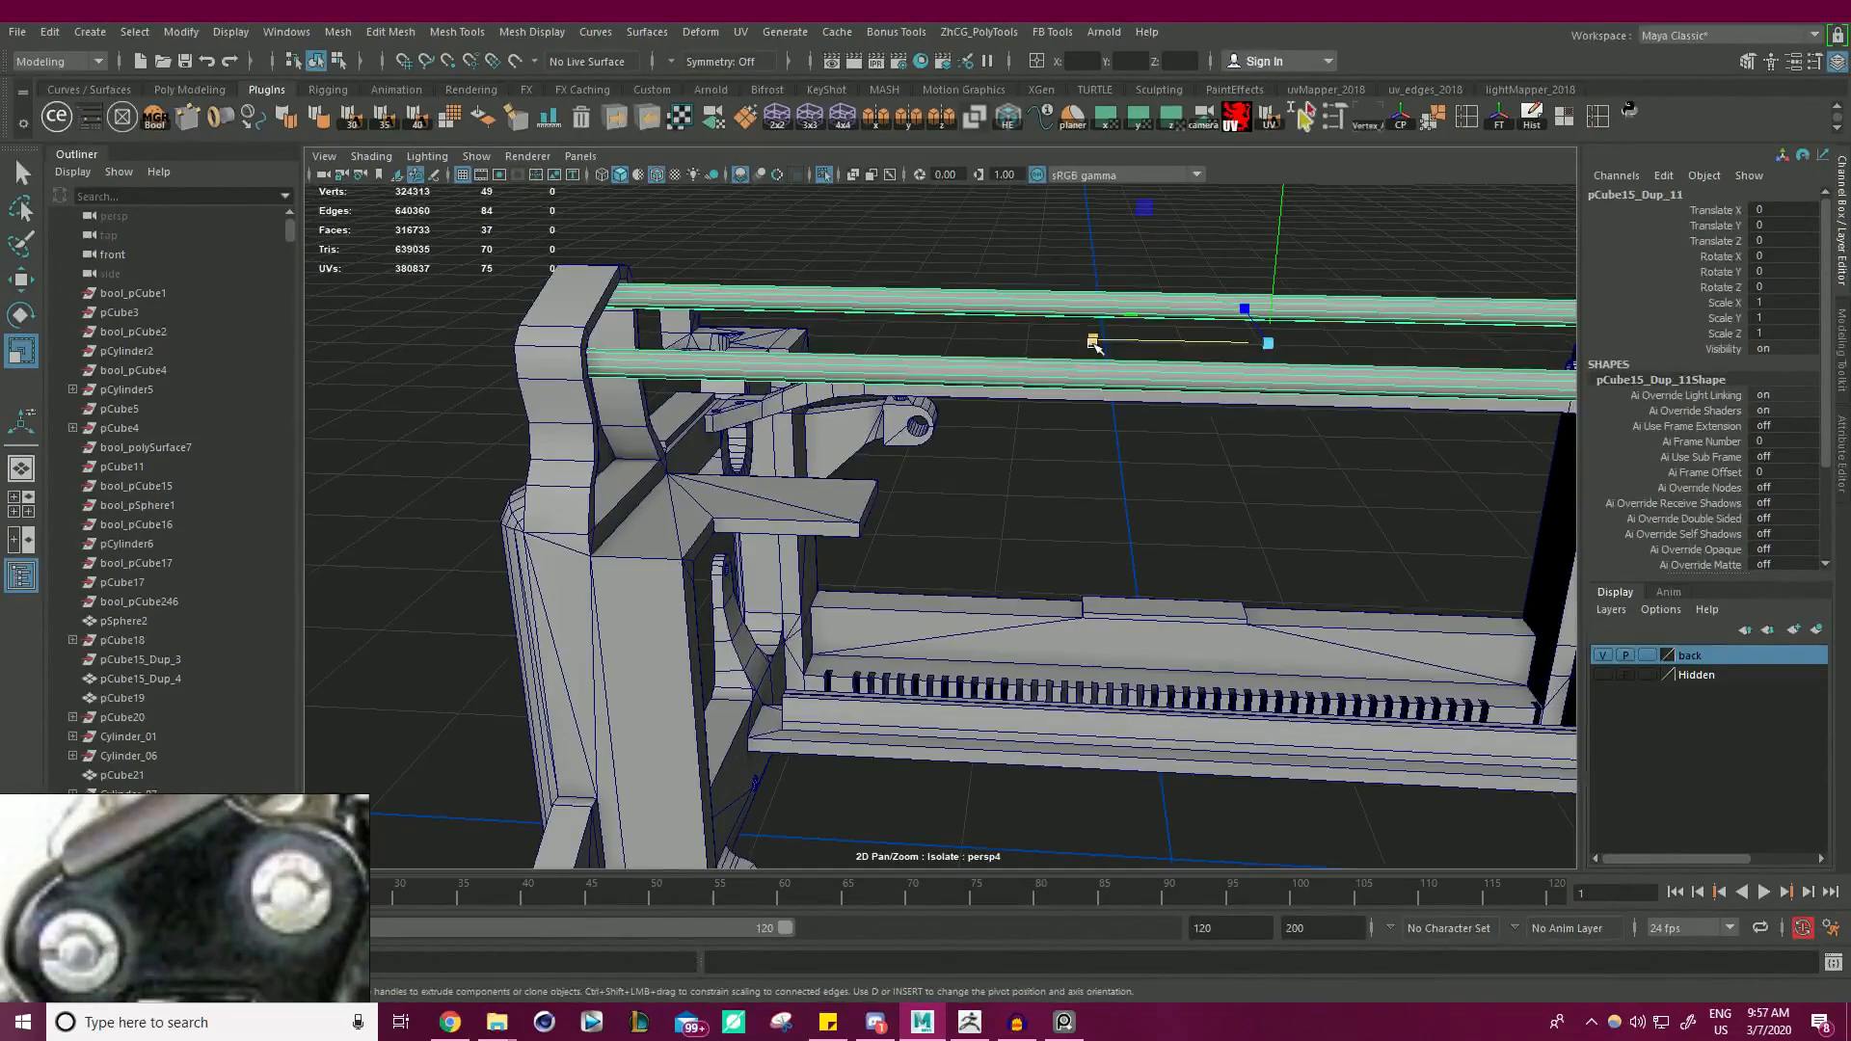
drag(1076, 344, 1071, 343)
- Select the open border edges at both ends of the upper rod and close them with Fill Hole
scroll(1072, 343, down, 3)
alt+drag(1072, 343, 730, 343)
scroll(1044, 359, up, 2)
scroll(1044, 360, down, 3)
scroll(1375, 422, up, 4)
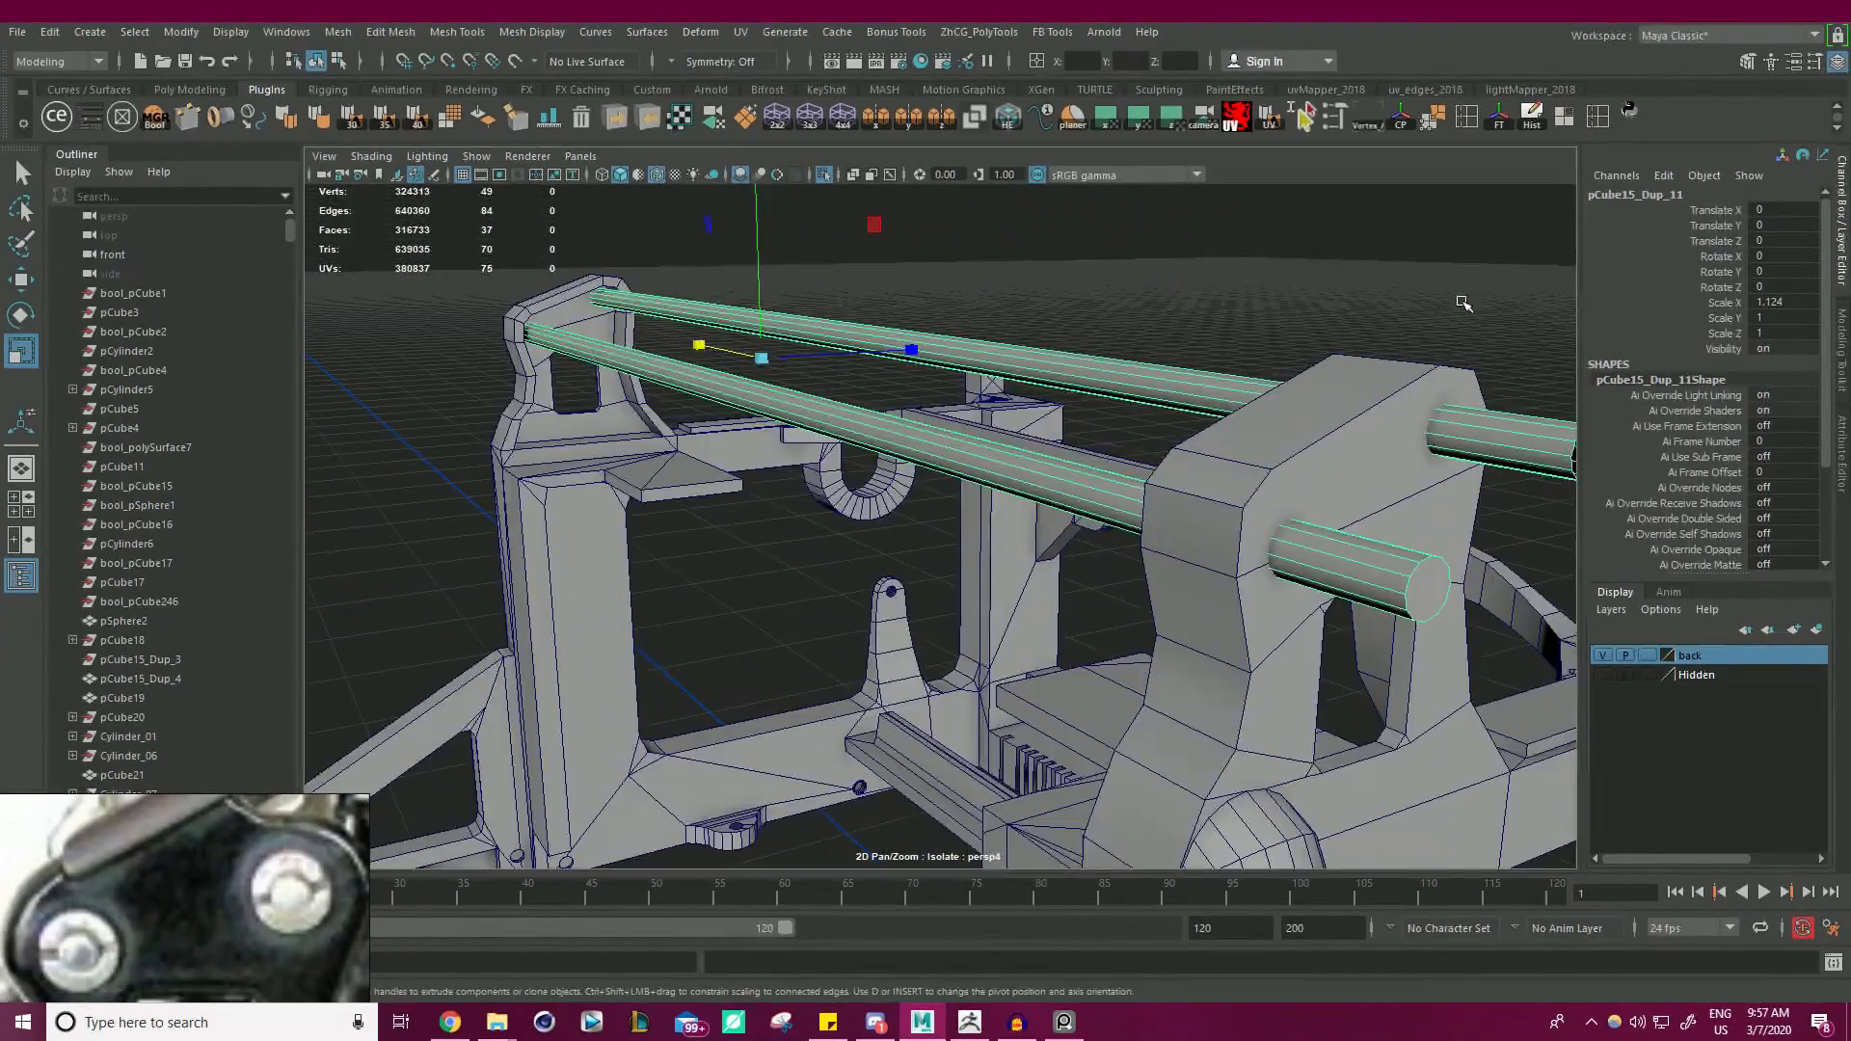
alt+drag(1464, 302, 1435, 300)
mouse_move(1447, 334)
alt+right_down()
mouse_move(1384, 327)
mouse_move(1445, 331)
alt+right_up()
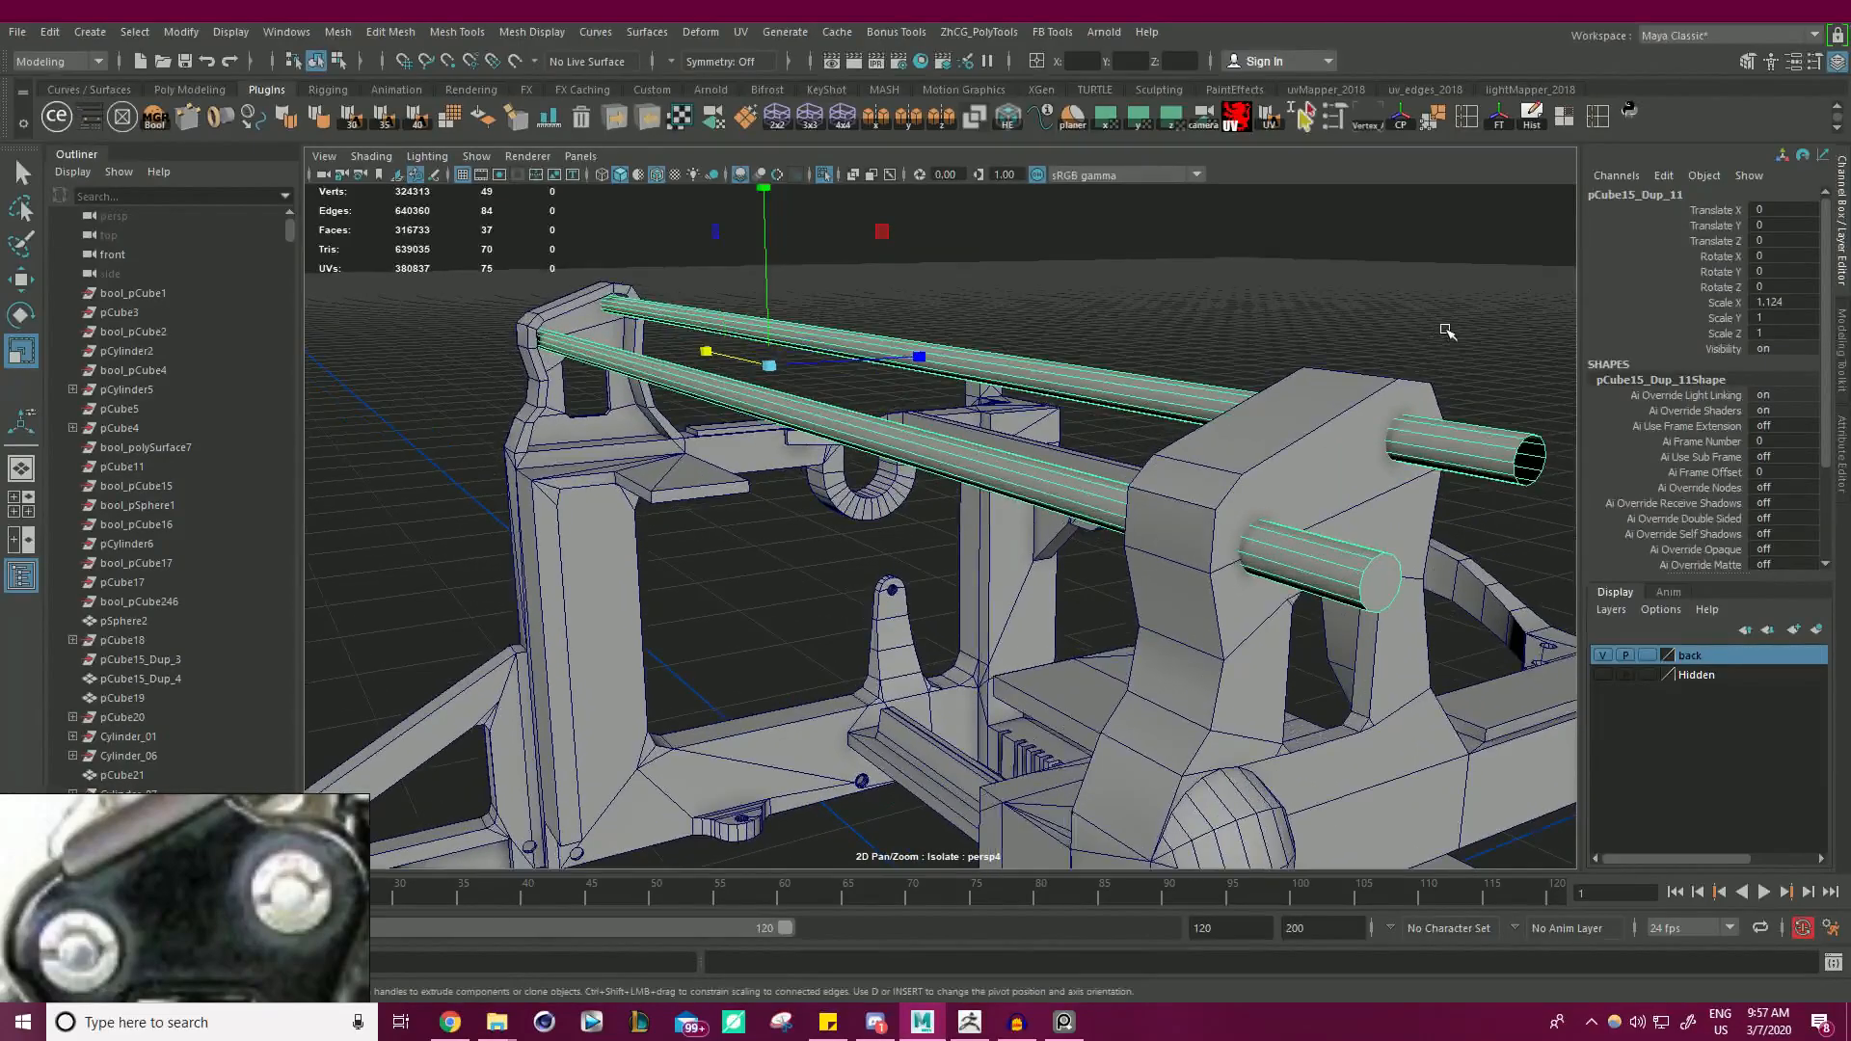
alt+middle_drag(1446, 332, 1282, 339)
alt+drag(1282, 339, 1328, 333)
right_drag(1348, 305, 1337, 246)
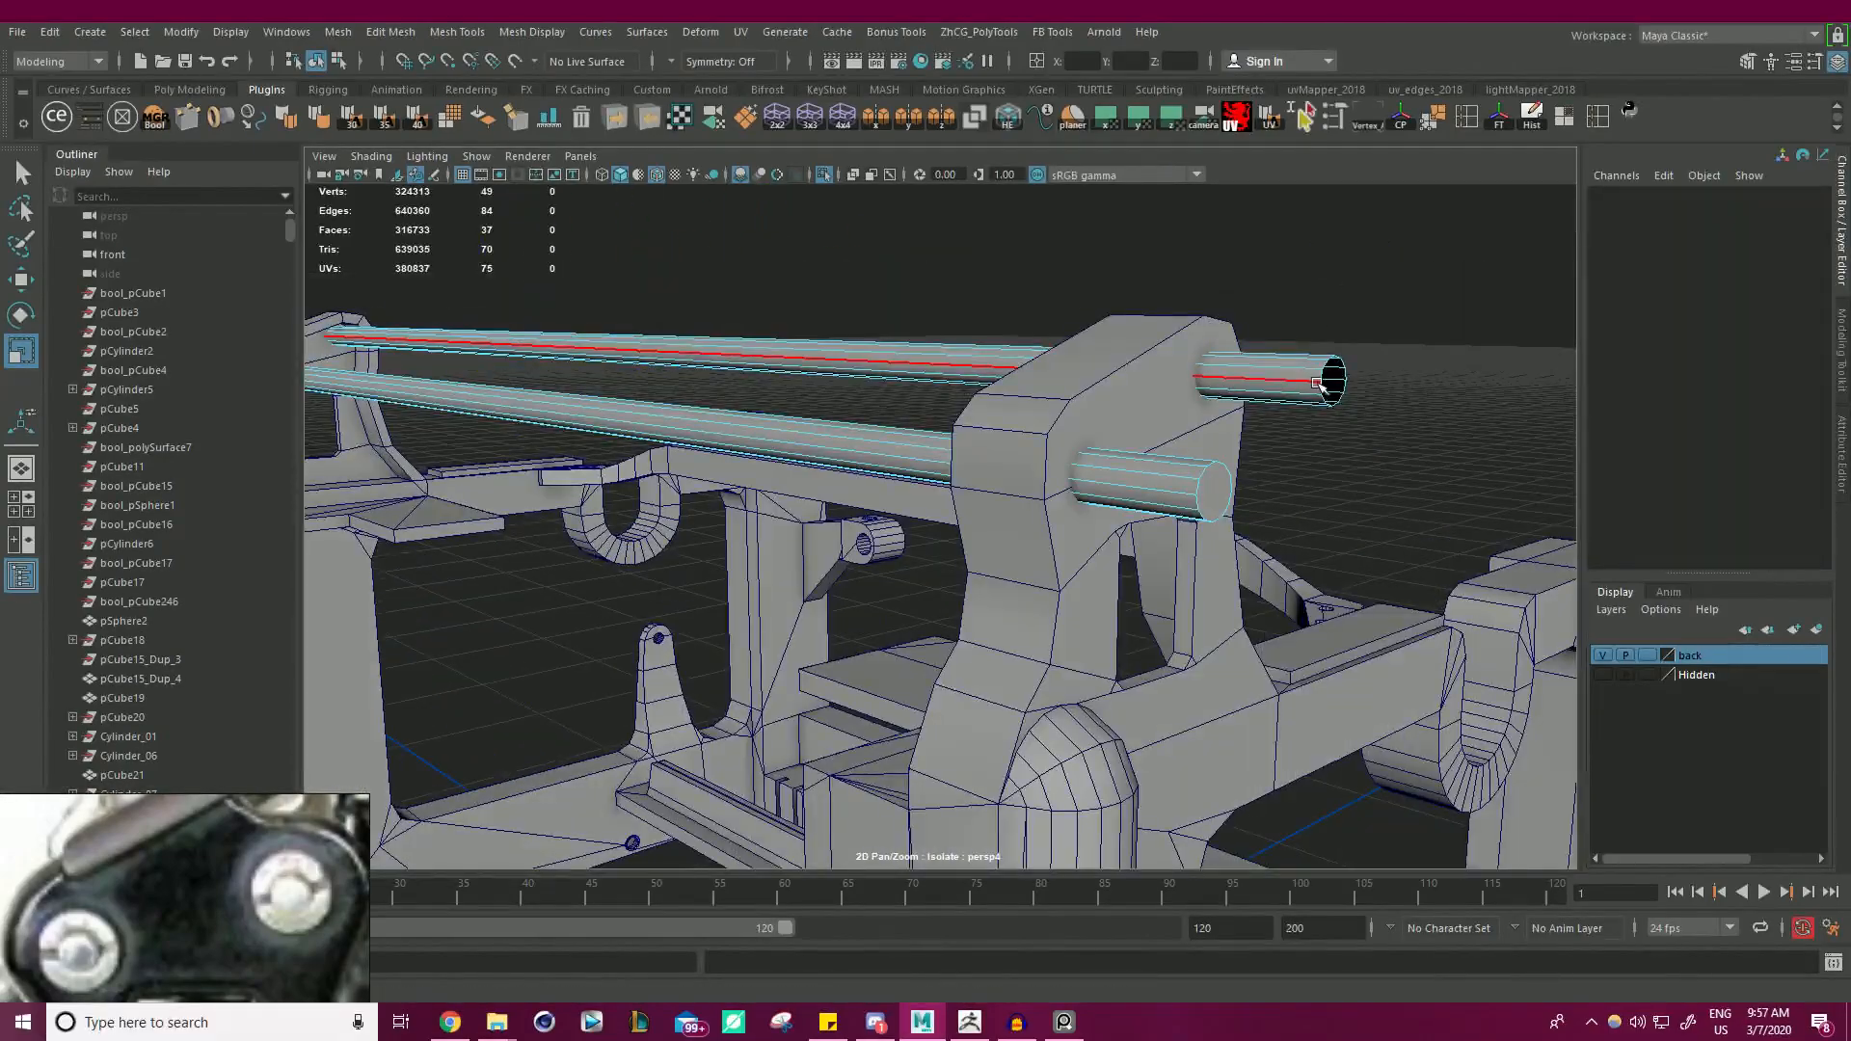
double_click(1332, 374)
alt+right_drag(1332, 374, 1036, 379)
alt+drag(1036, 379, 1128, 381)
alt+right_drag(1128, 381, 877, 367)
alt+drag(876, 367, 1293, 384)
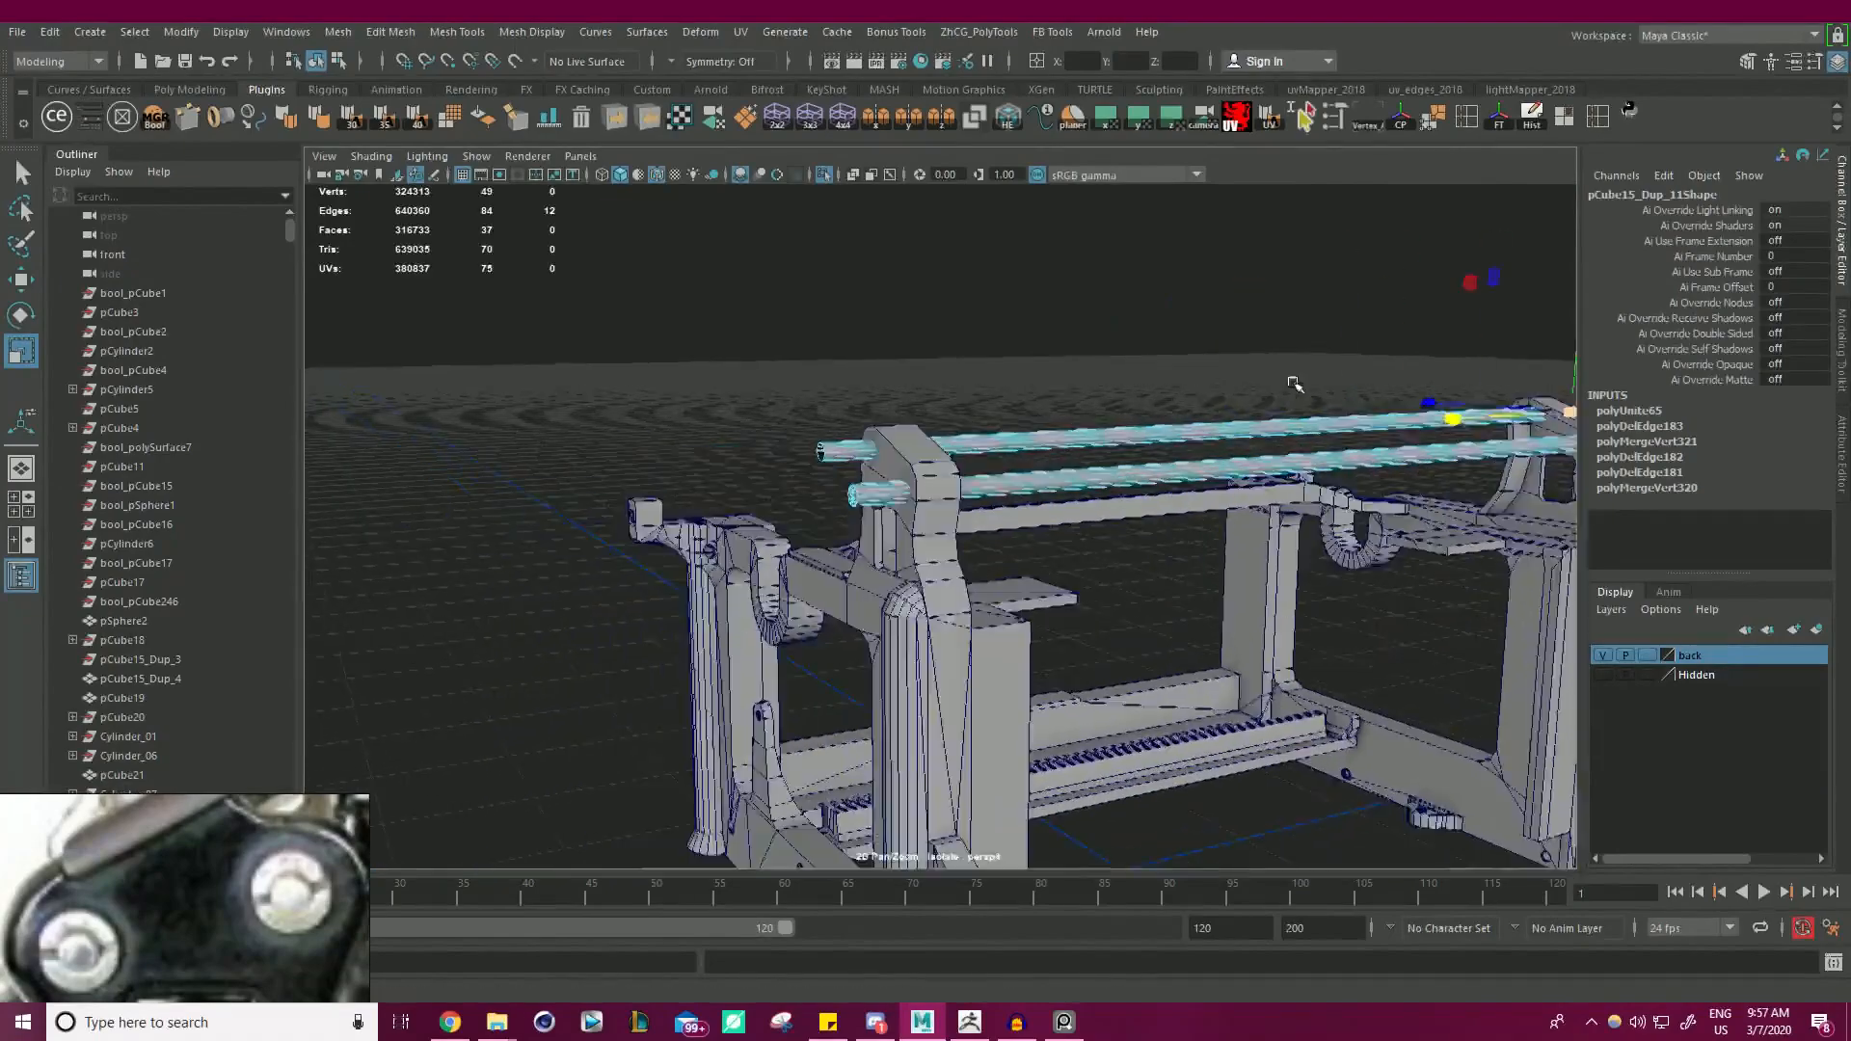
alt+right_drag(1293, 385, 1340, 281)
alt+middle_drag(1340, 281, 1111, 424)
alt+right_drag(1110, 424, 1178, 428)
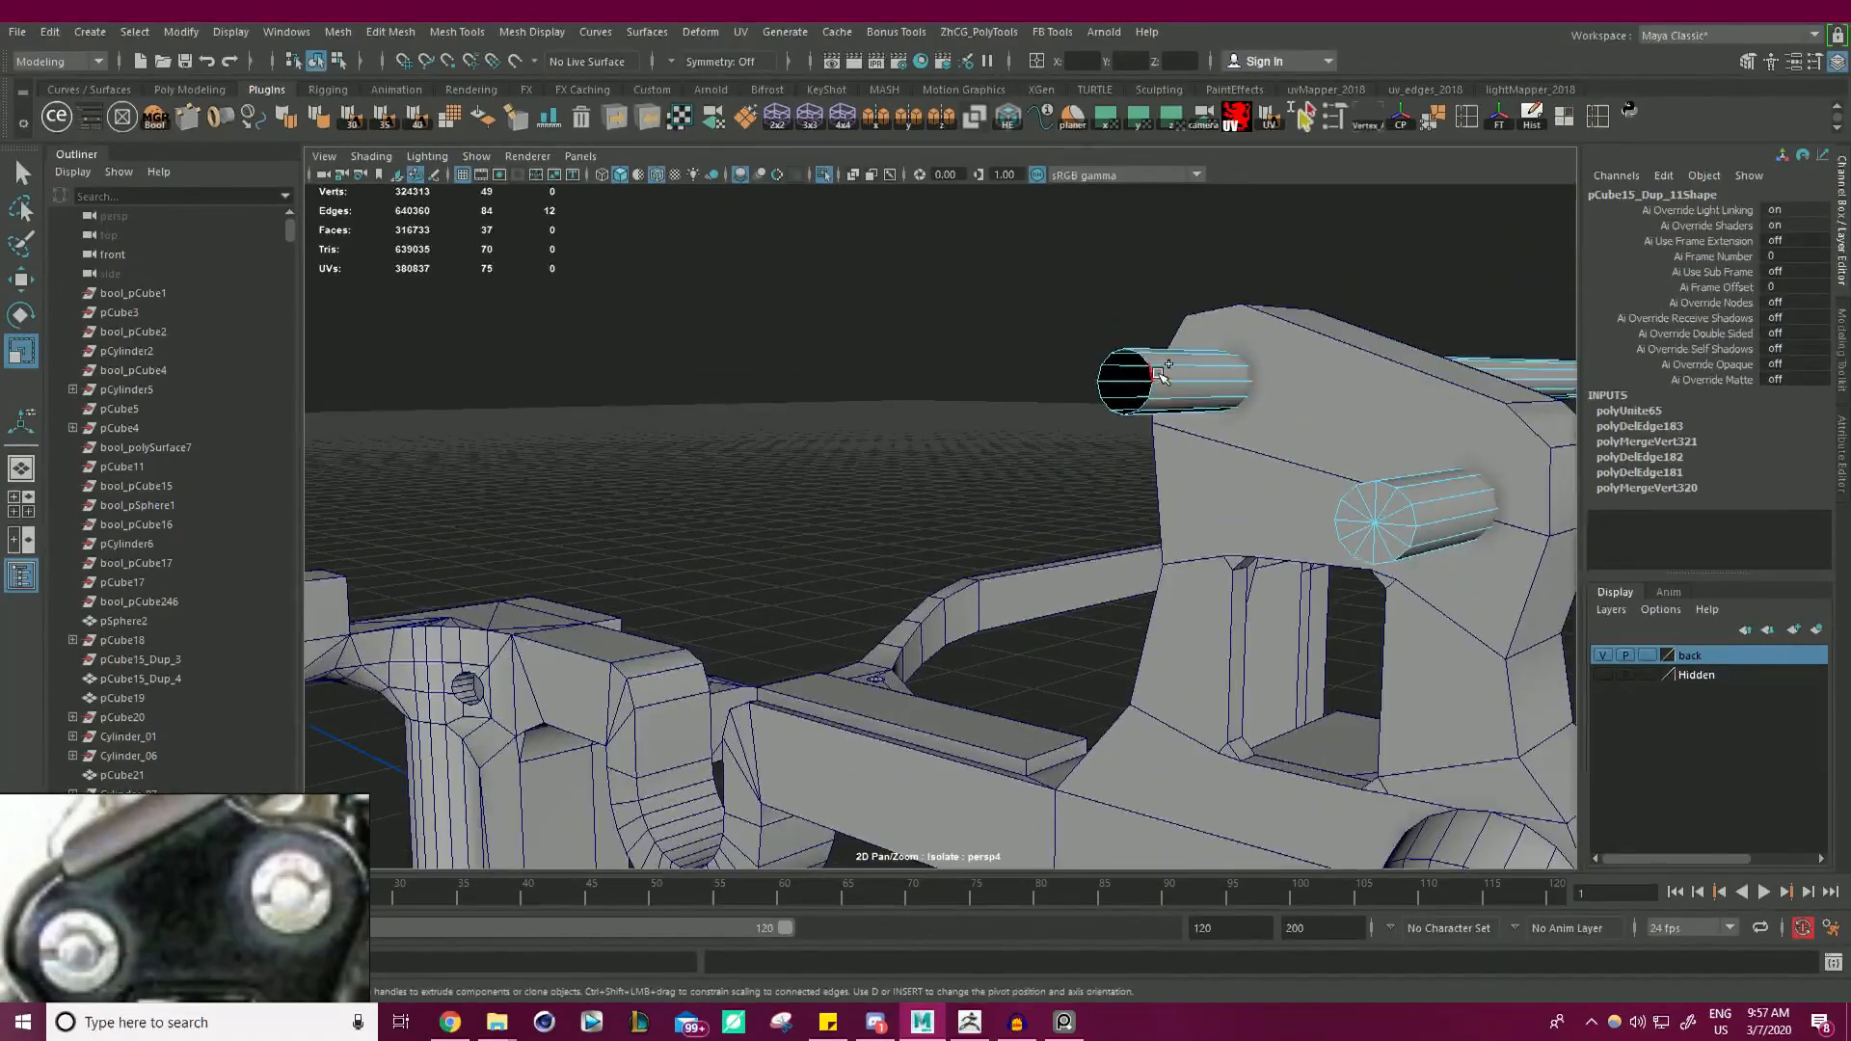
shift+right_click(870, 333)
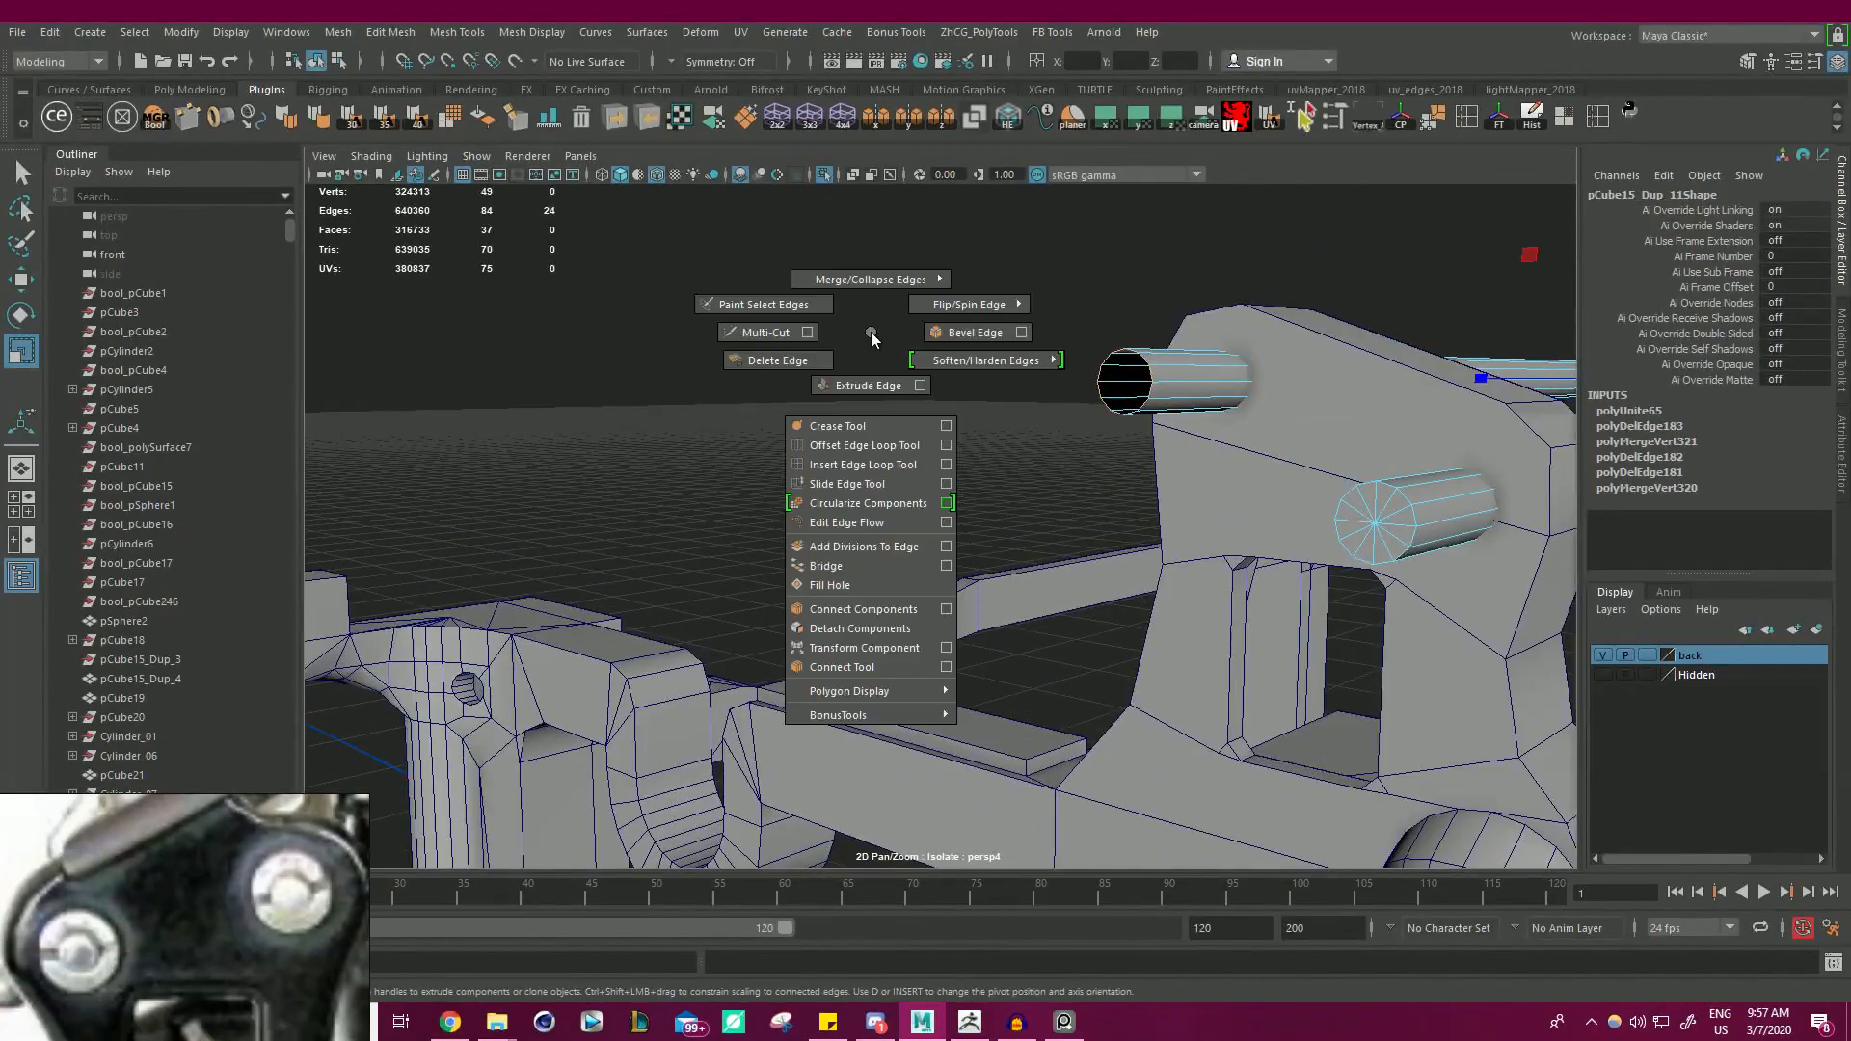
click(871, 583)
- Subtract the combined rods from the frame with a new Difference boolean in DcBoolManager
alt+right_drag(1041, 496, 939, 443)
alt+drag(940, 444, 1049, 504)
alt+right_drag(1049, 504, 925, 371)
alt+middle_drag(925, 371, 876, 303)
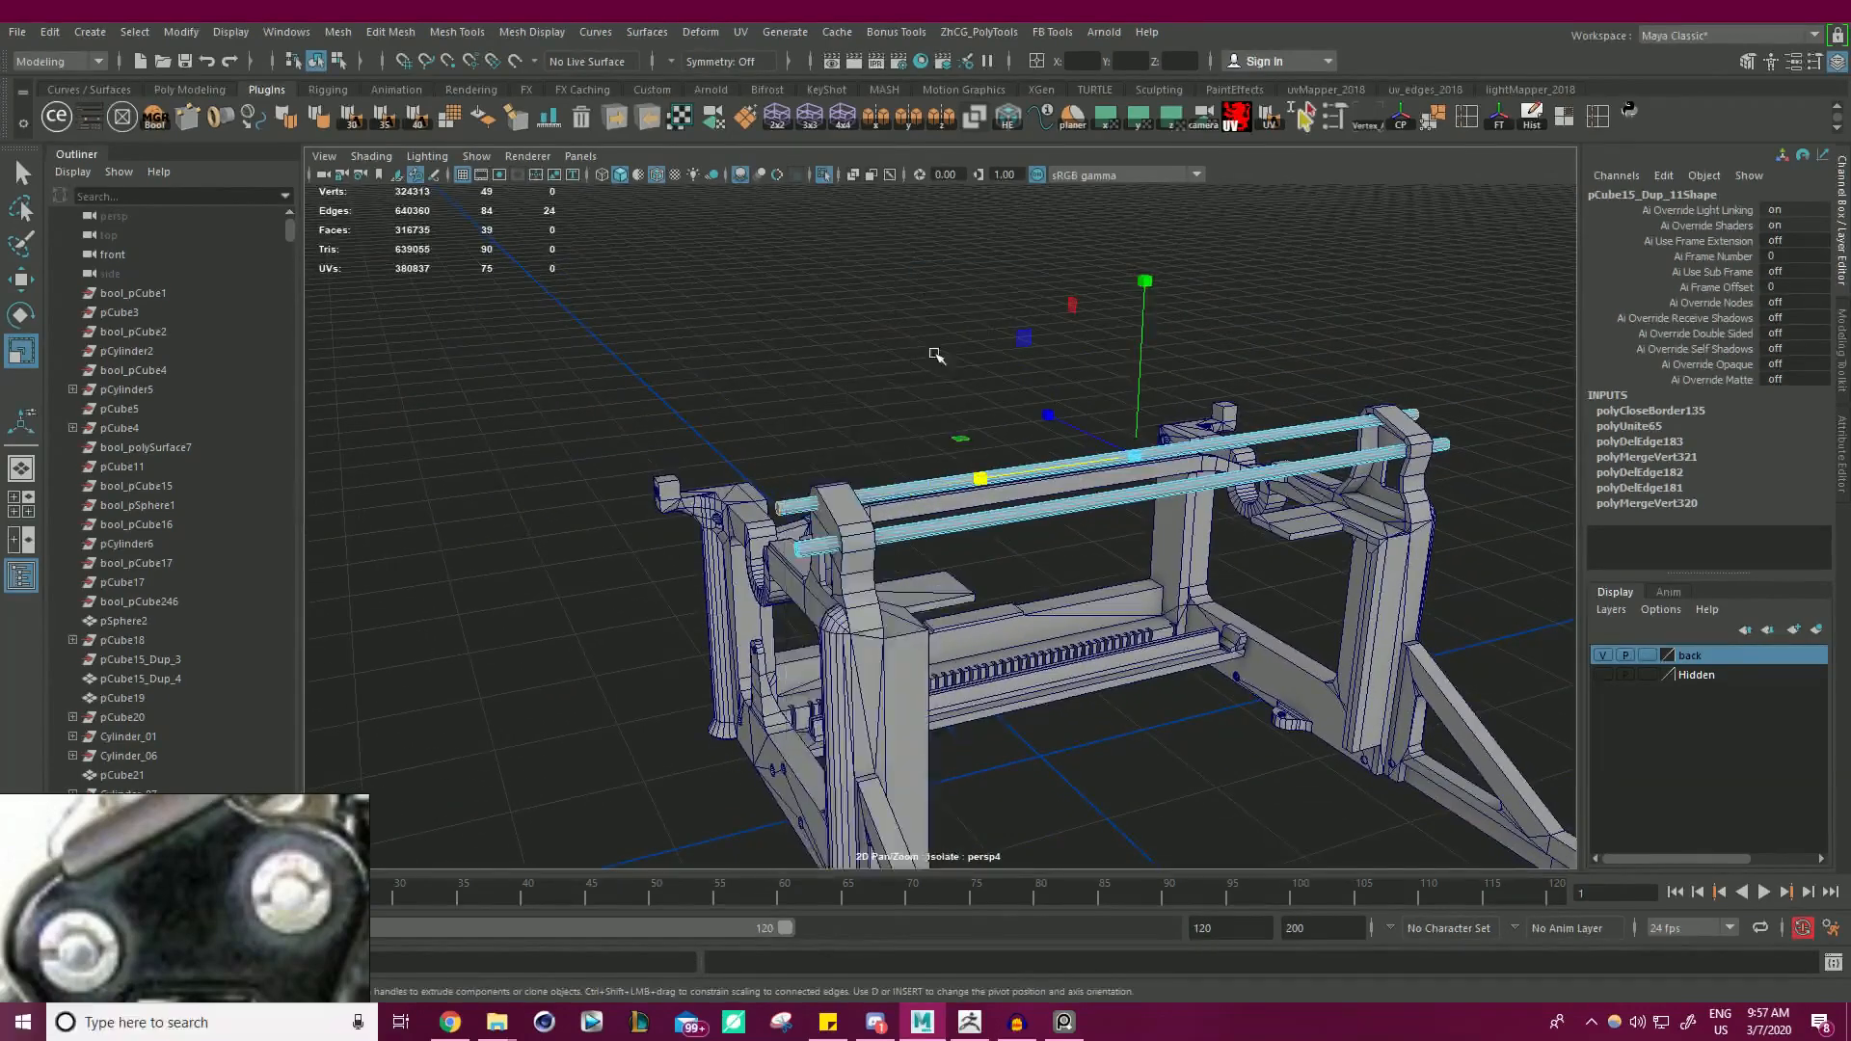
click(1006, 531)
click(1006, 521)
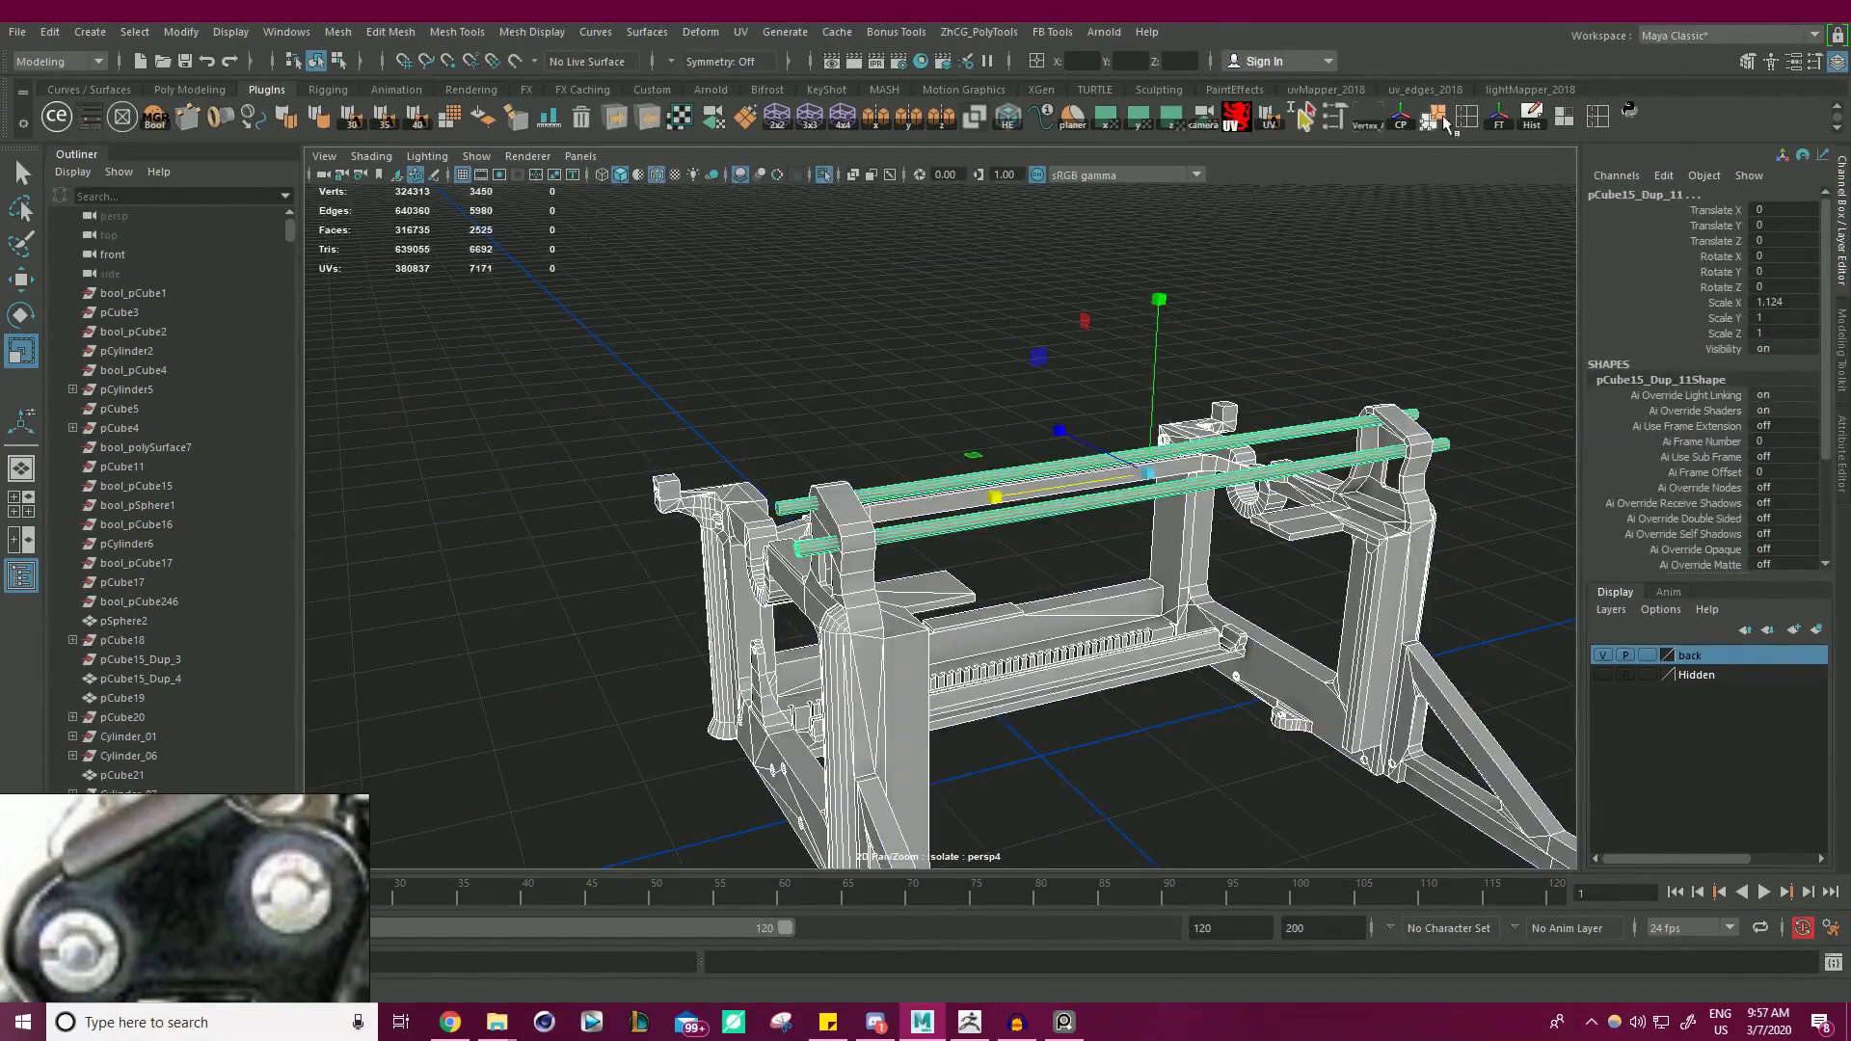
click(1021, 296)
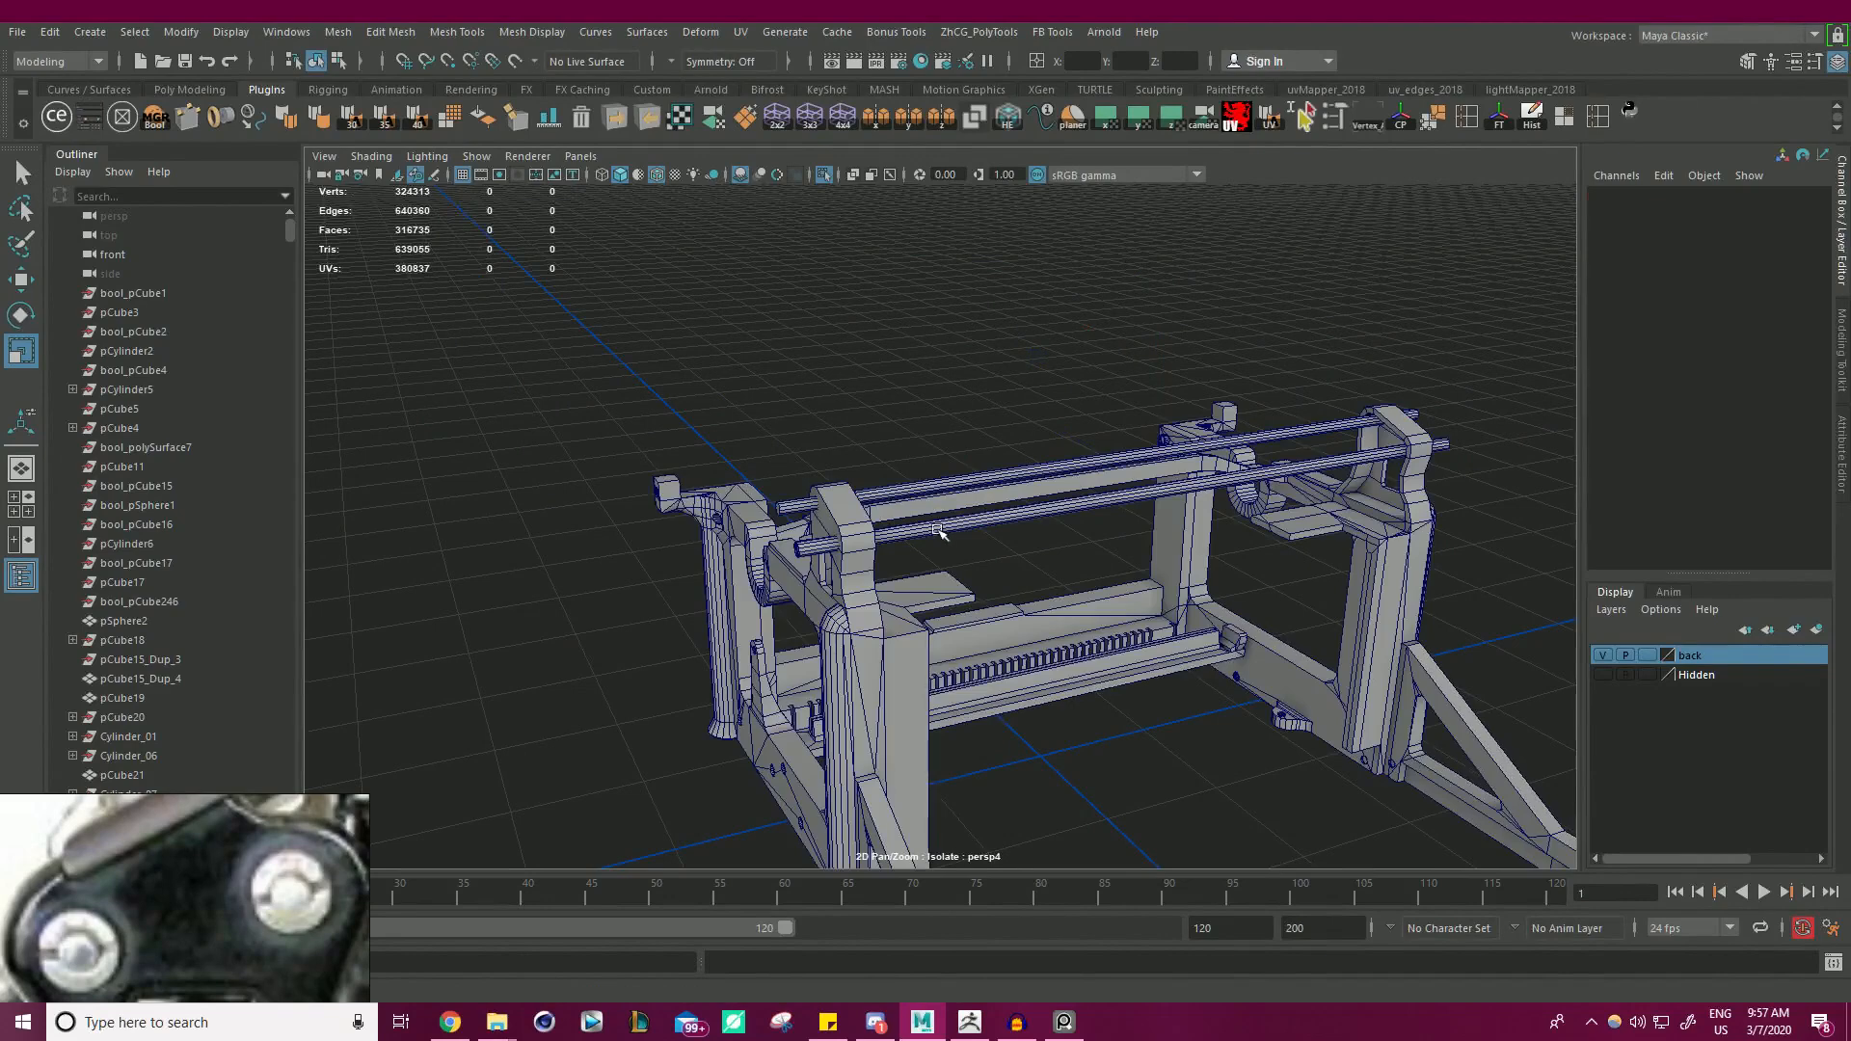
click(844, 636)
click(154, 117)
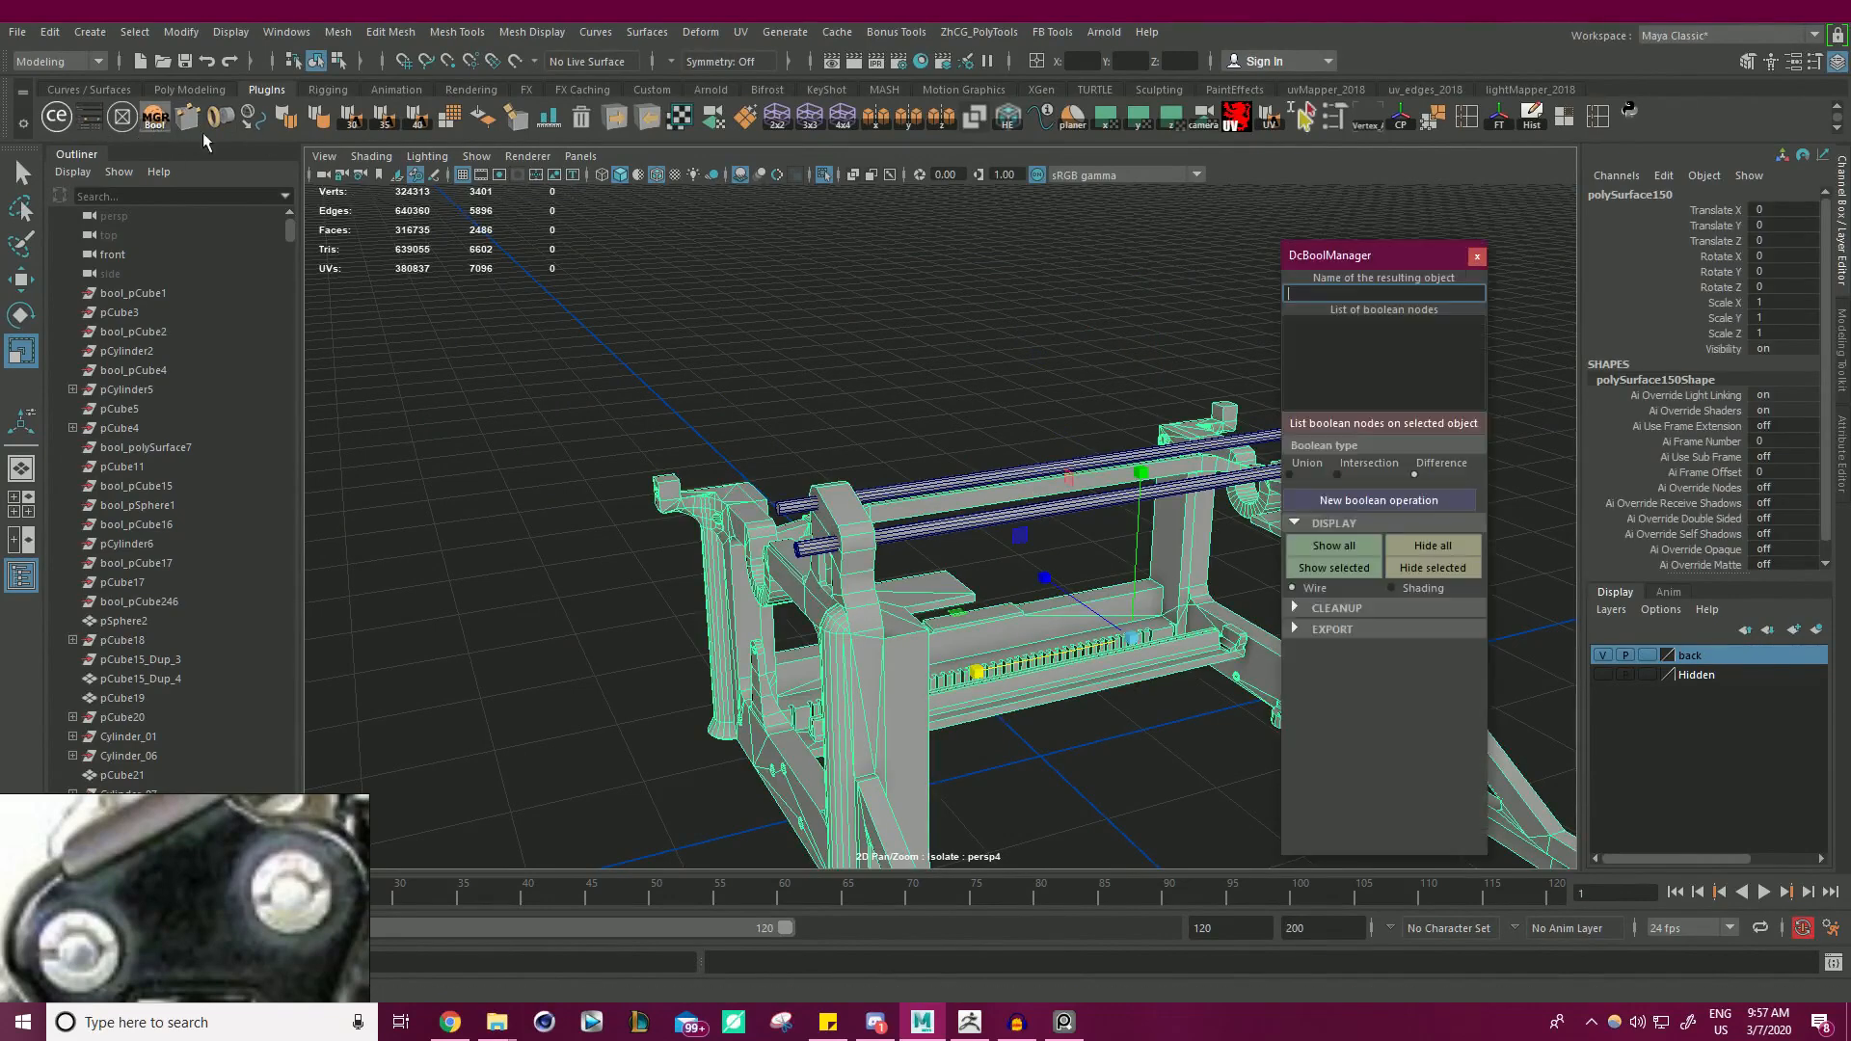
click(1153, 330)
click(856, 587)
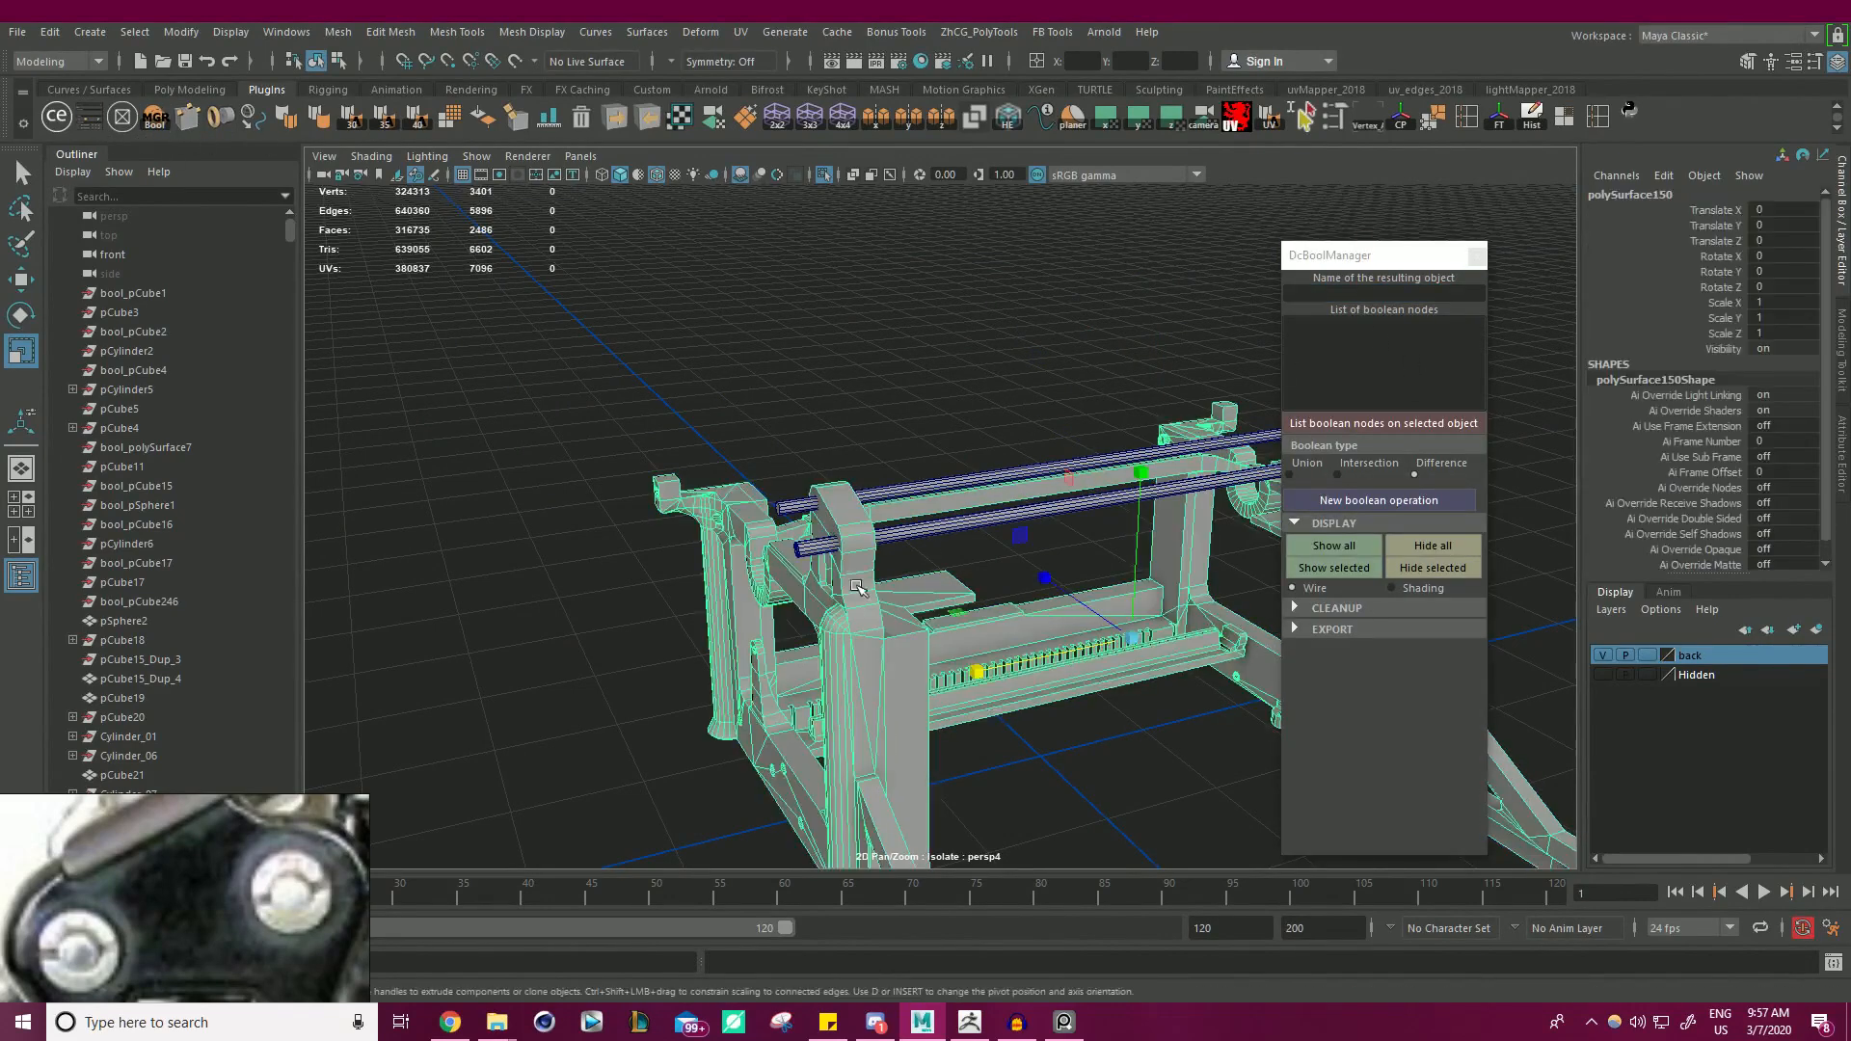
click(941, 526)
click(1382, 509)
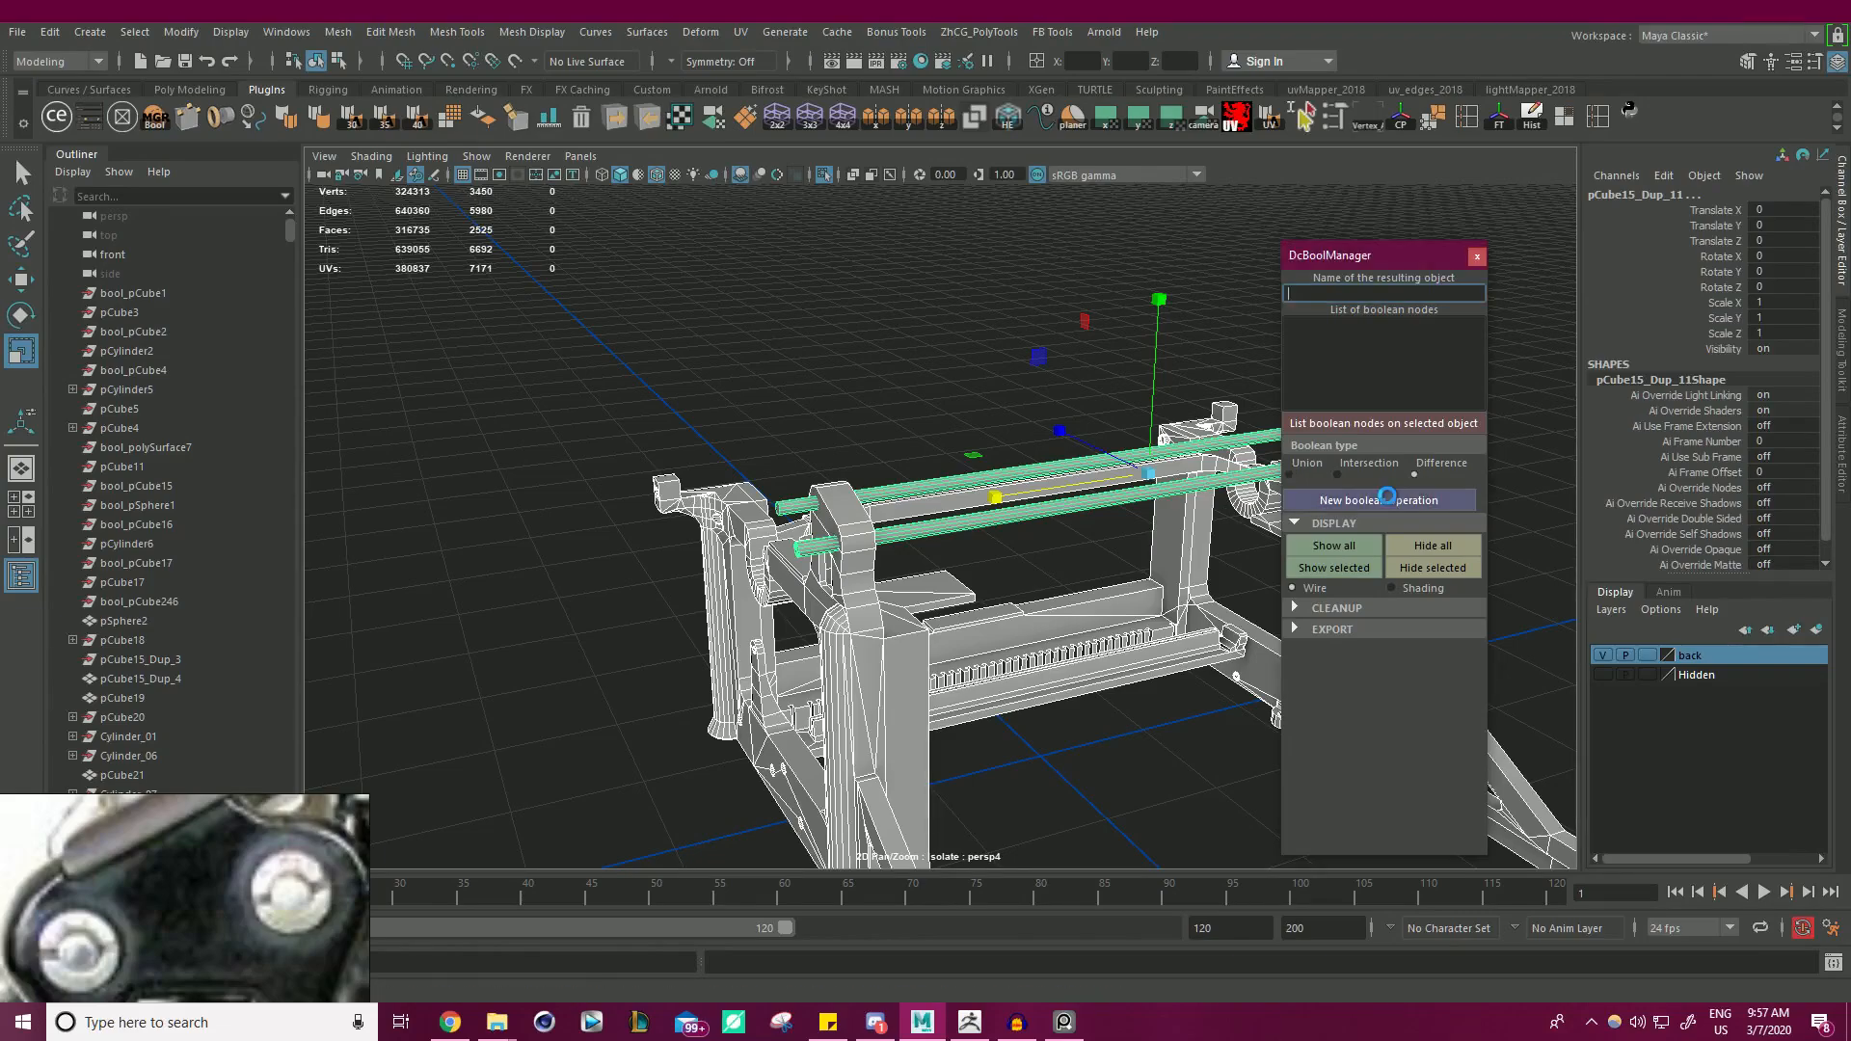
- Delete the boolean's history and base objects, and close the boolean manager
alt+drag(950, 491, 962, 422)
scroll(1151, 417, up, 5)
click(1300, 608)
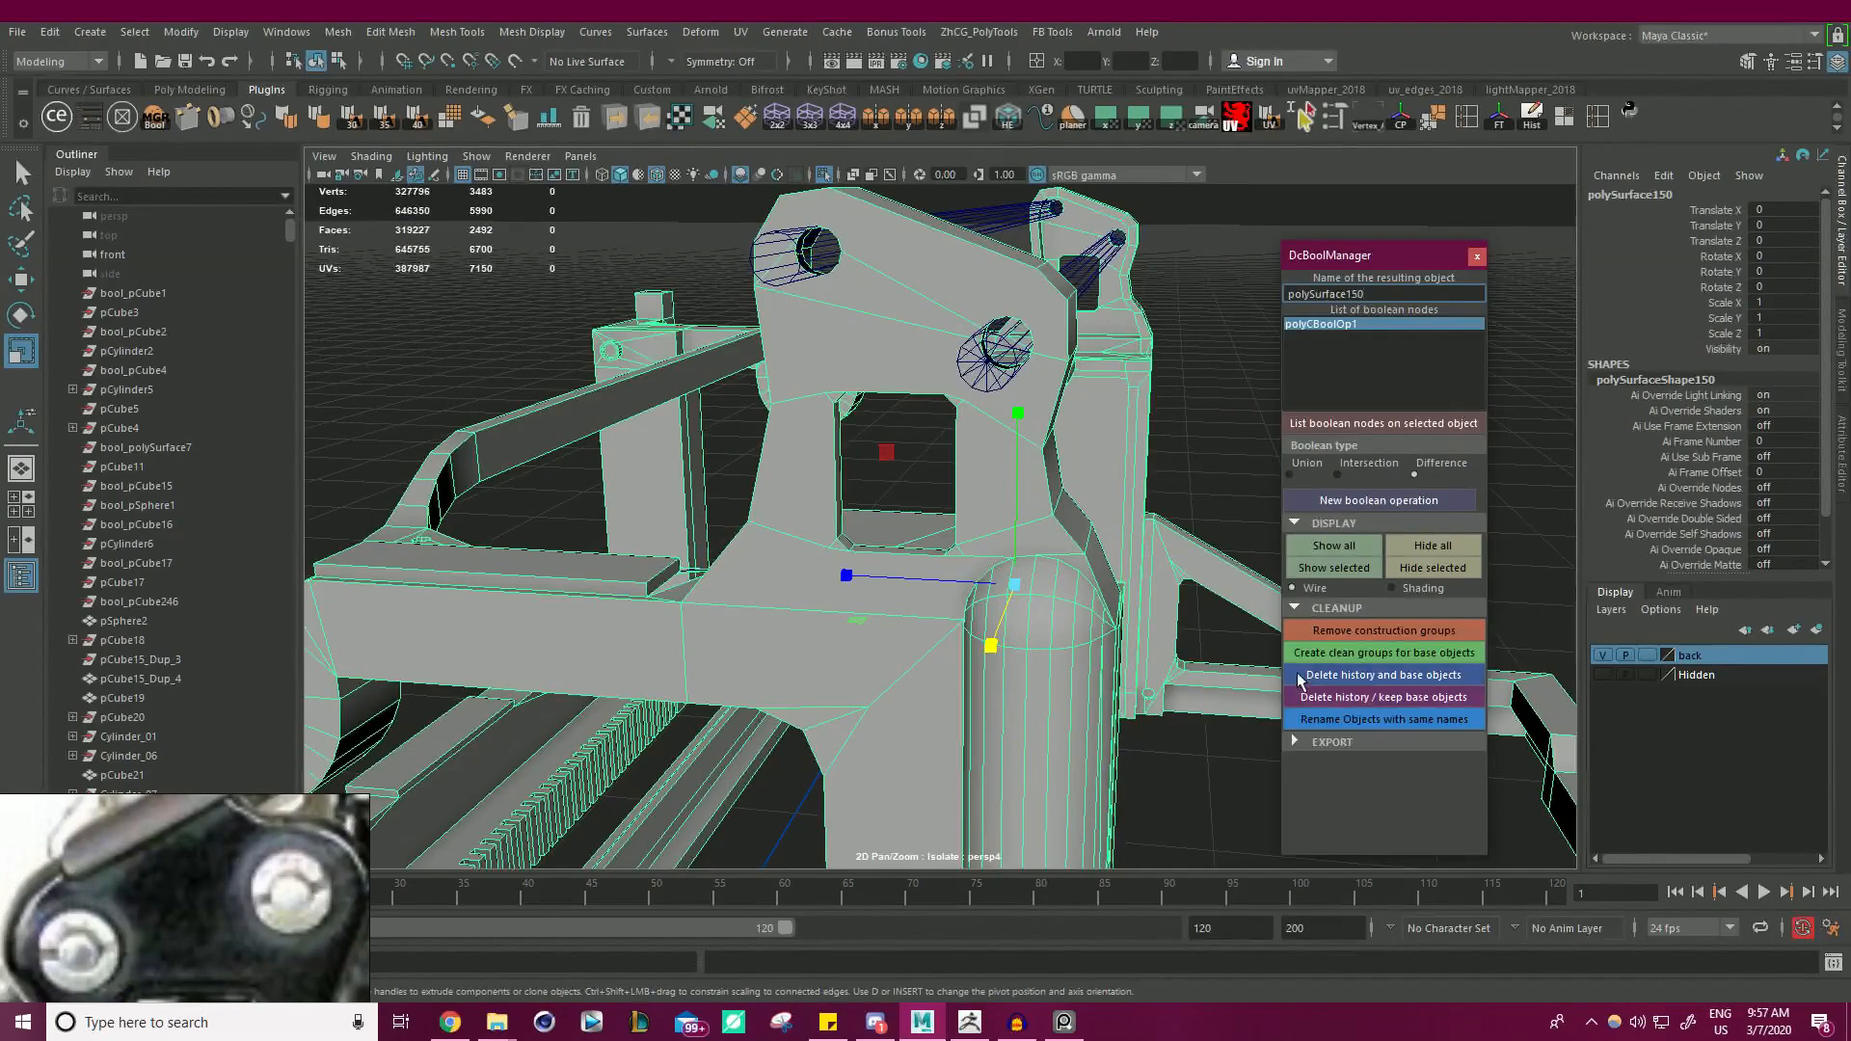
click(1401, 653)
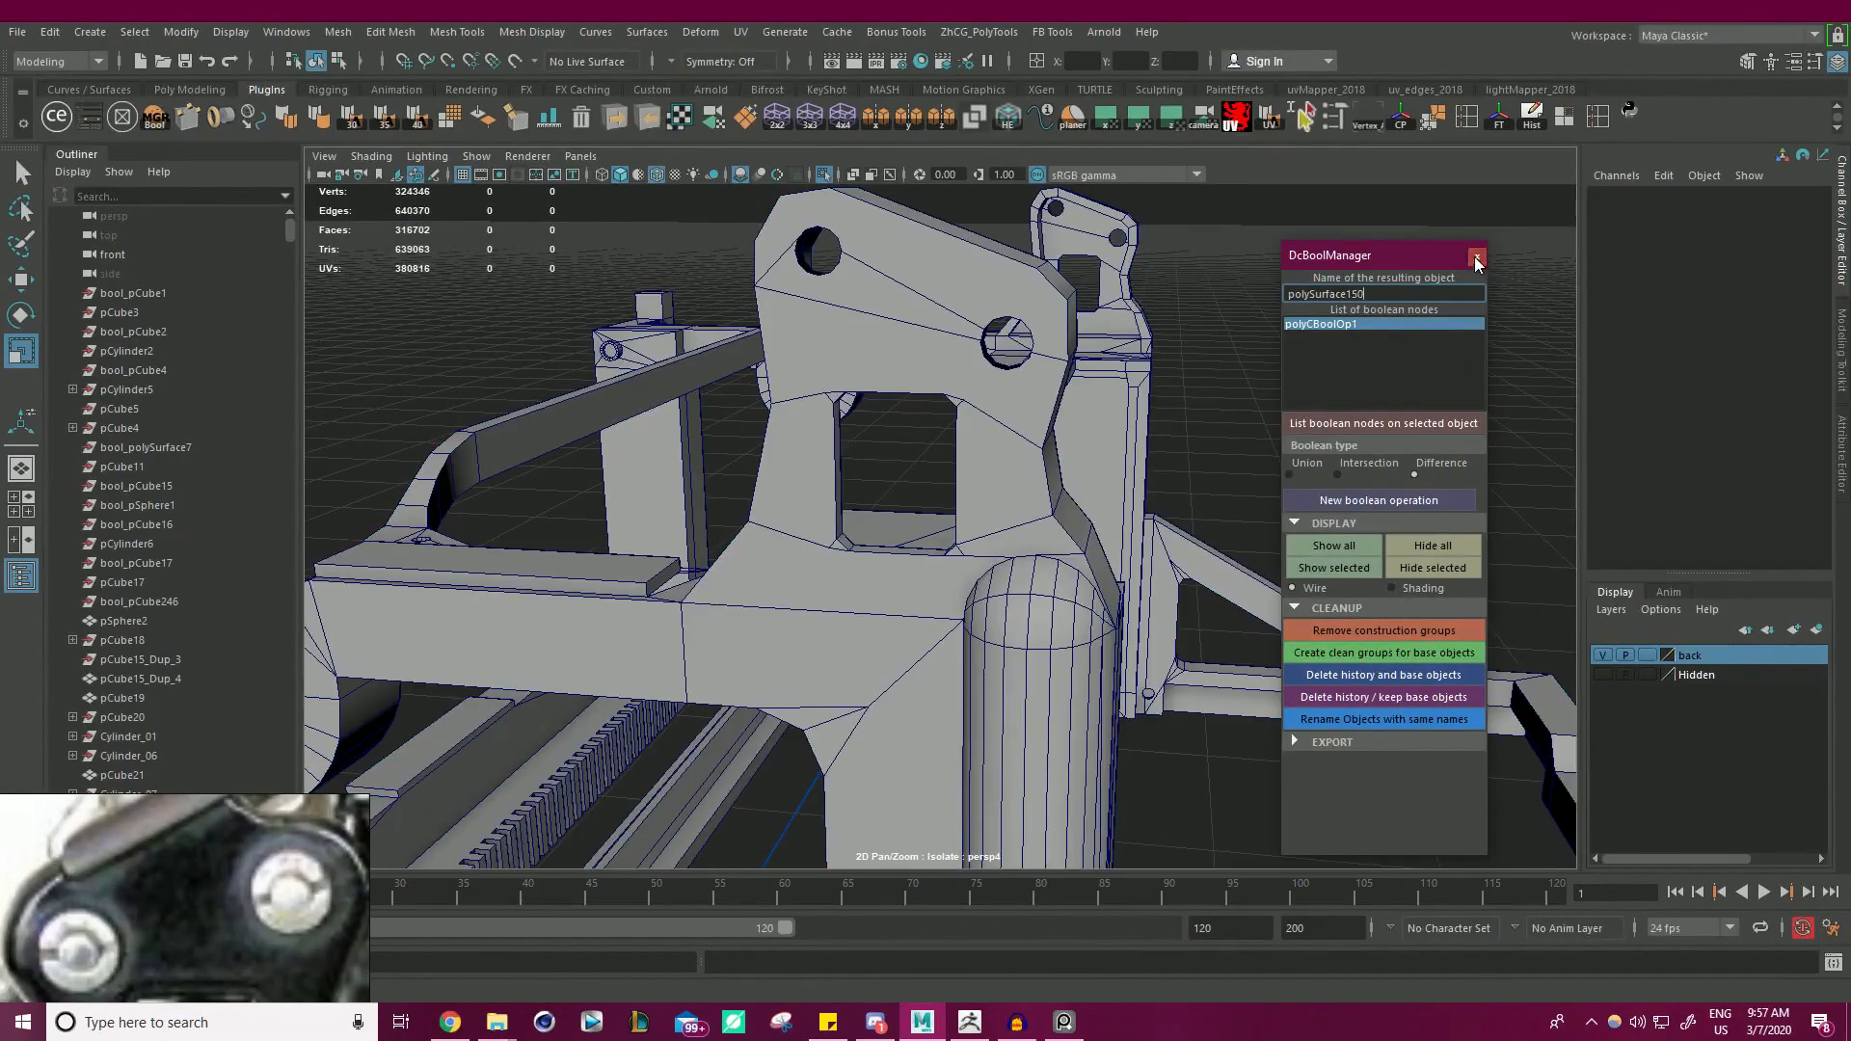
click(1477, 259)
- Select both border edge rings of the support's lower rod hole and bridge them to form the inner wall
alt+drag(1137, 366, 1054, 425)
scroll(964, 432, up, 8)
click(904, 436)
right_drag(821, 382, 827, 339)
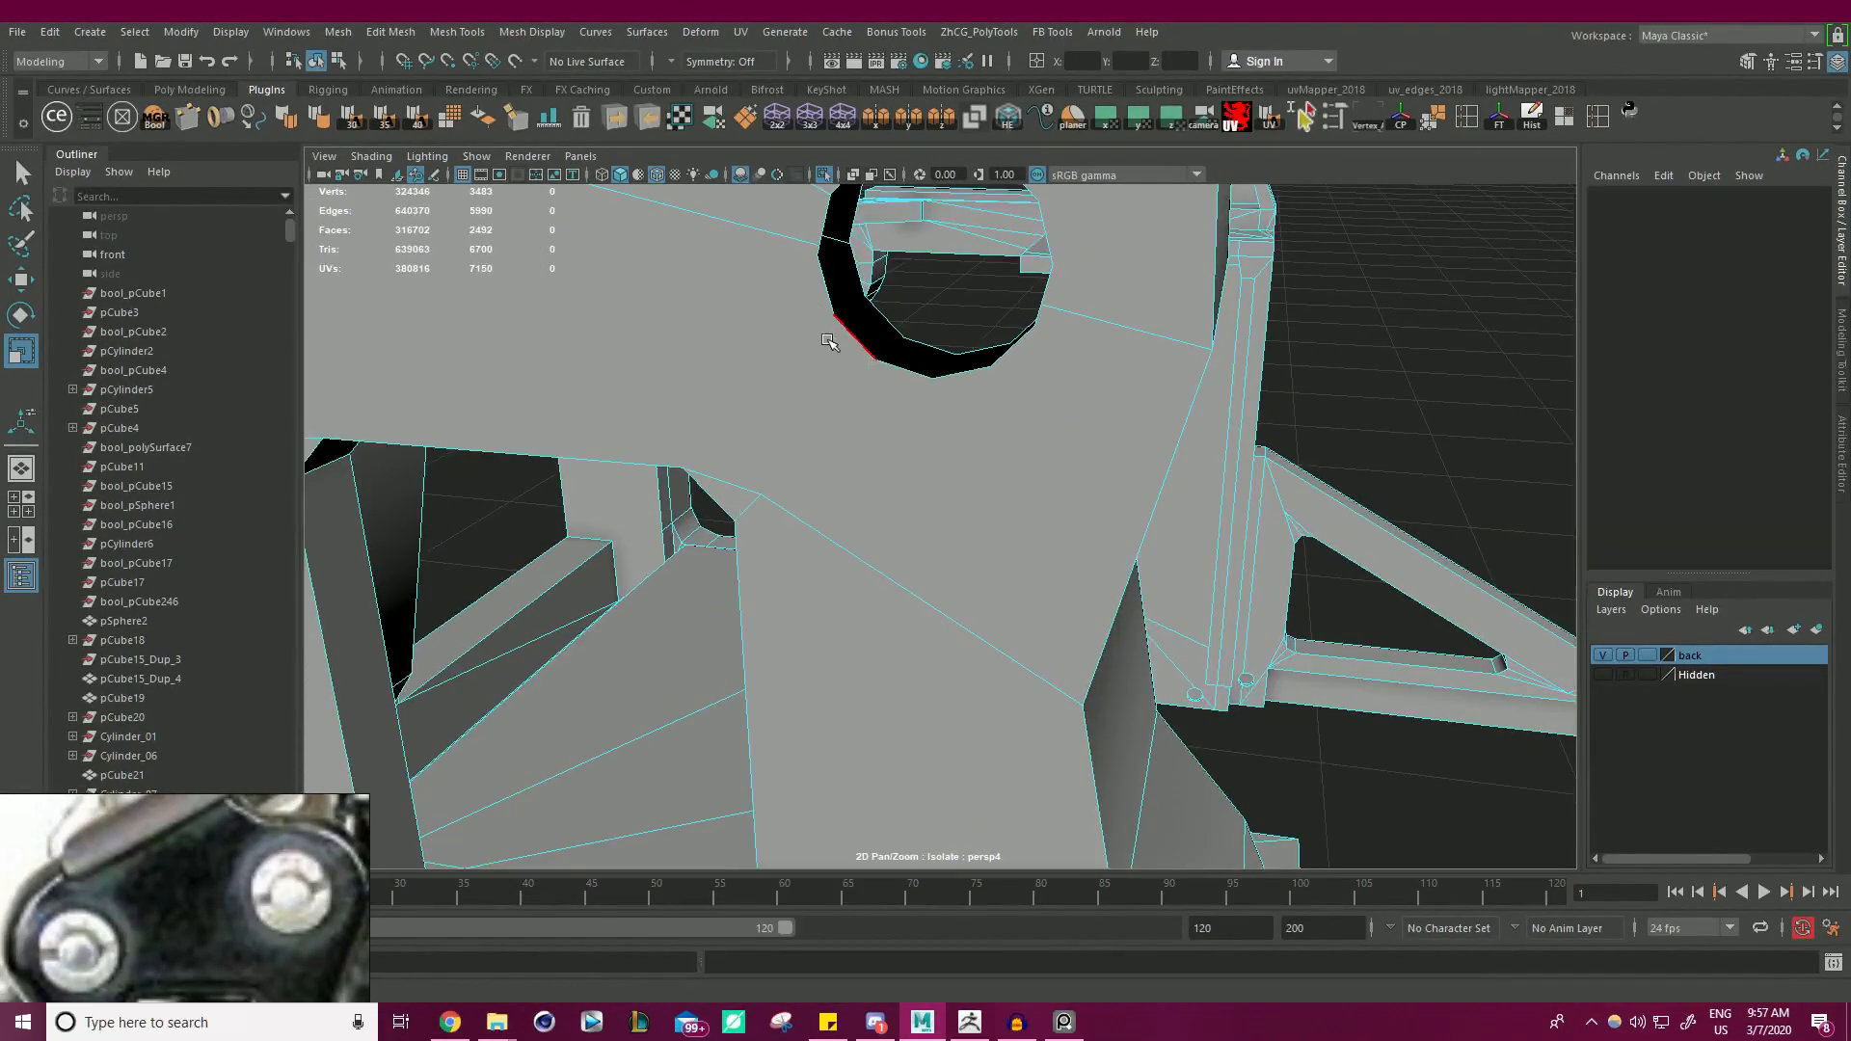
click(852, 334)
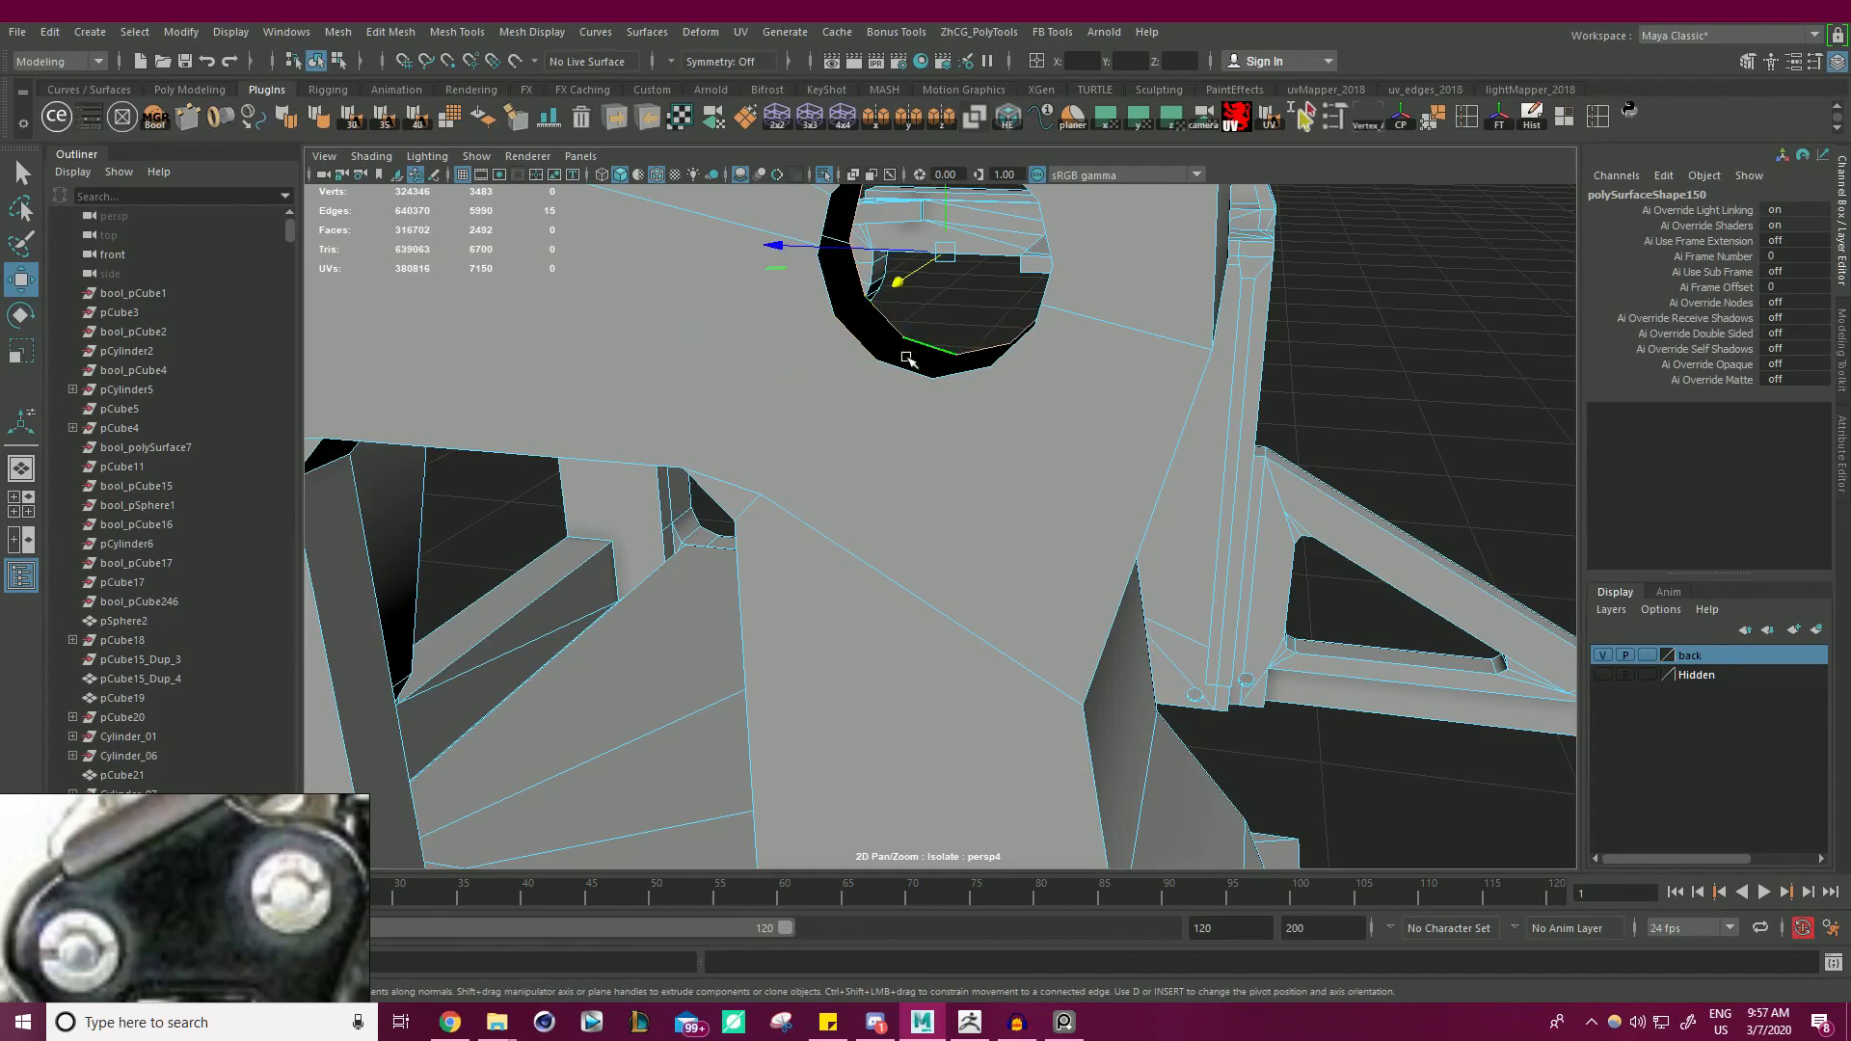
scroll(922, 394, down, 3)
scroll(926, 393, up, 4)
alt+drag(928, 395, 939, 440)
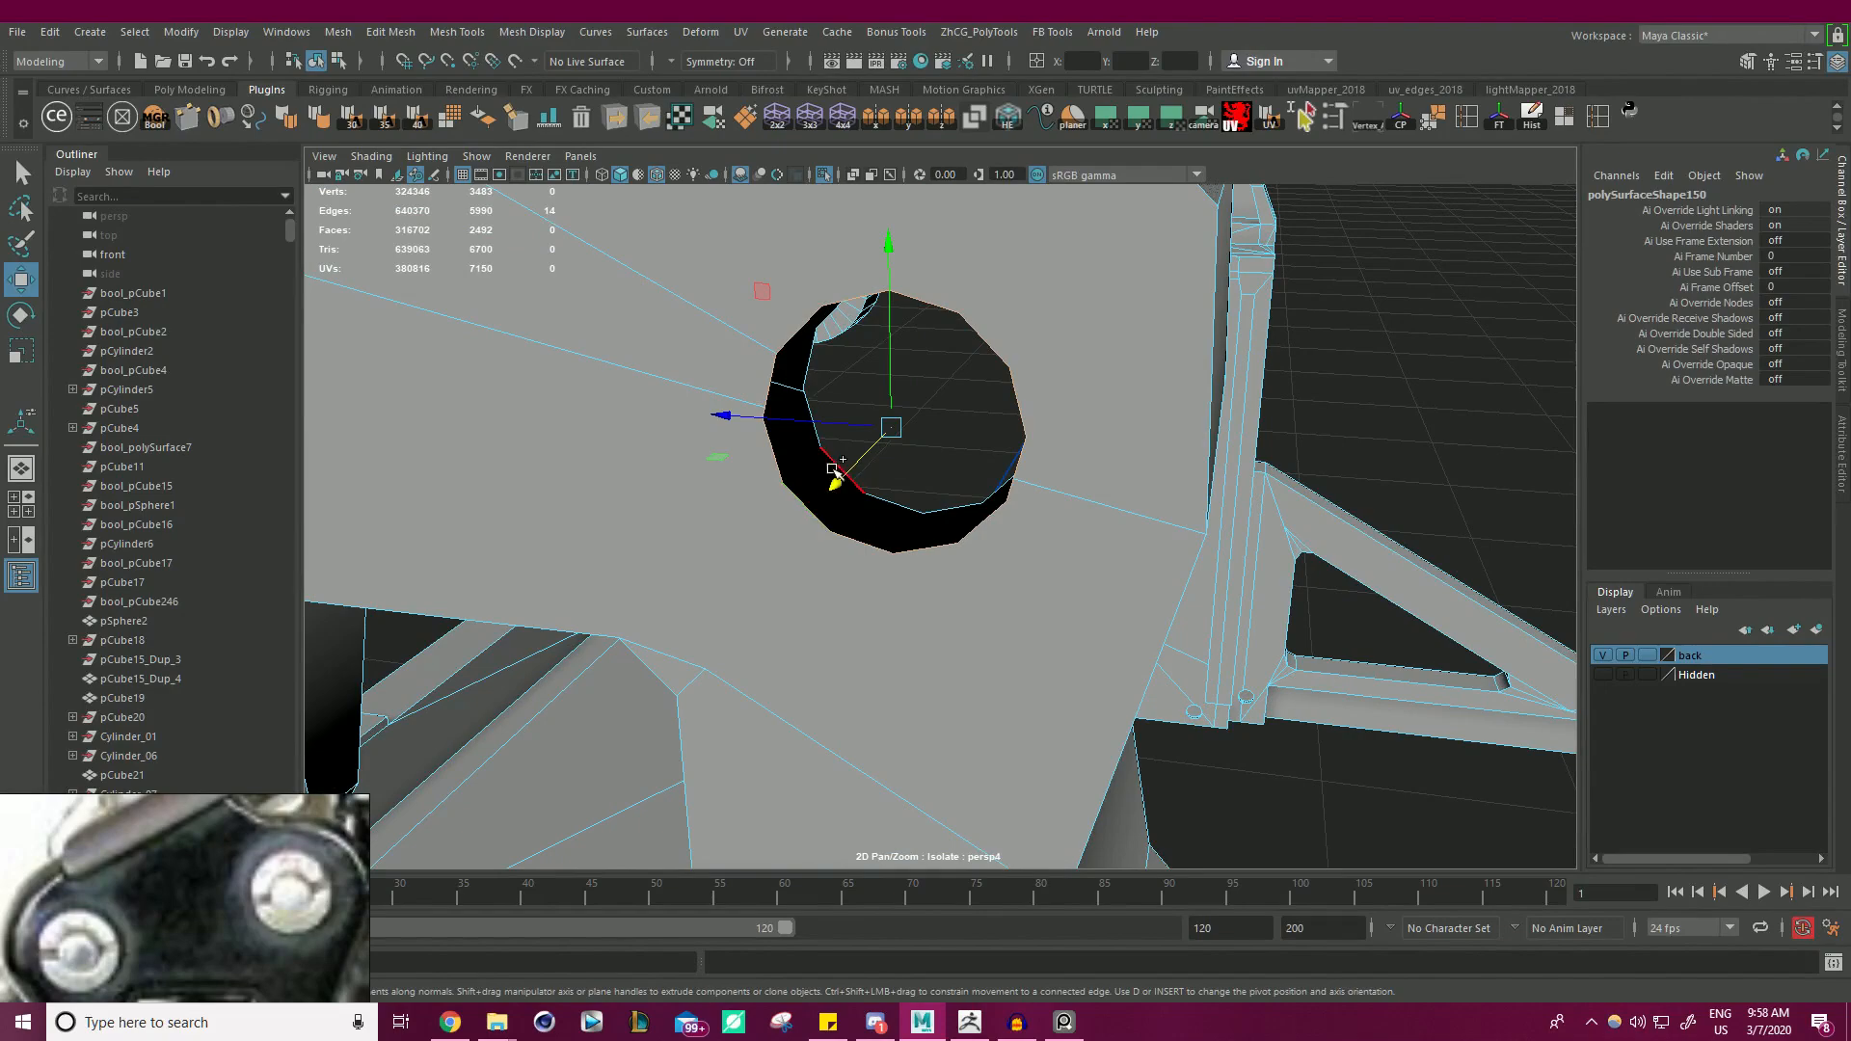
shift+right_drag(1436, 343, 1438, 577)
- Try to bridge the border edges of the upper rod hole on the same support
scroll(922, 490, down, 6)
alt+drag(923, 491, 987, 475)
scroll(987, 476, up, 4)
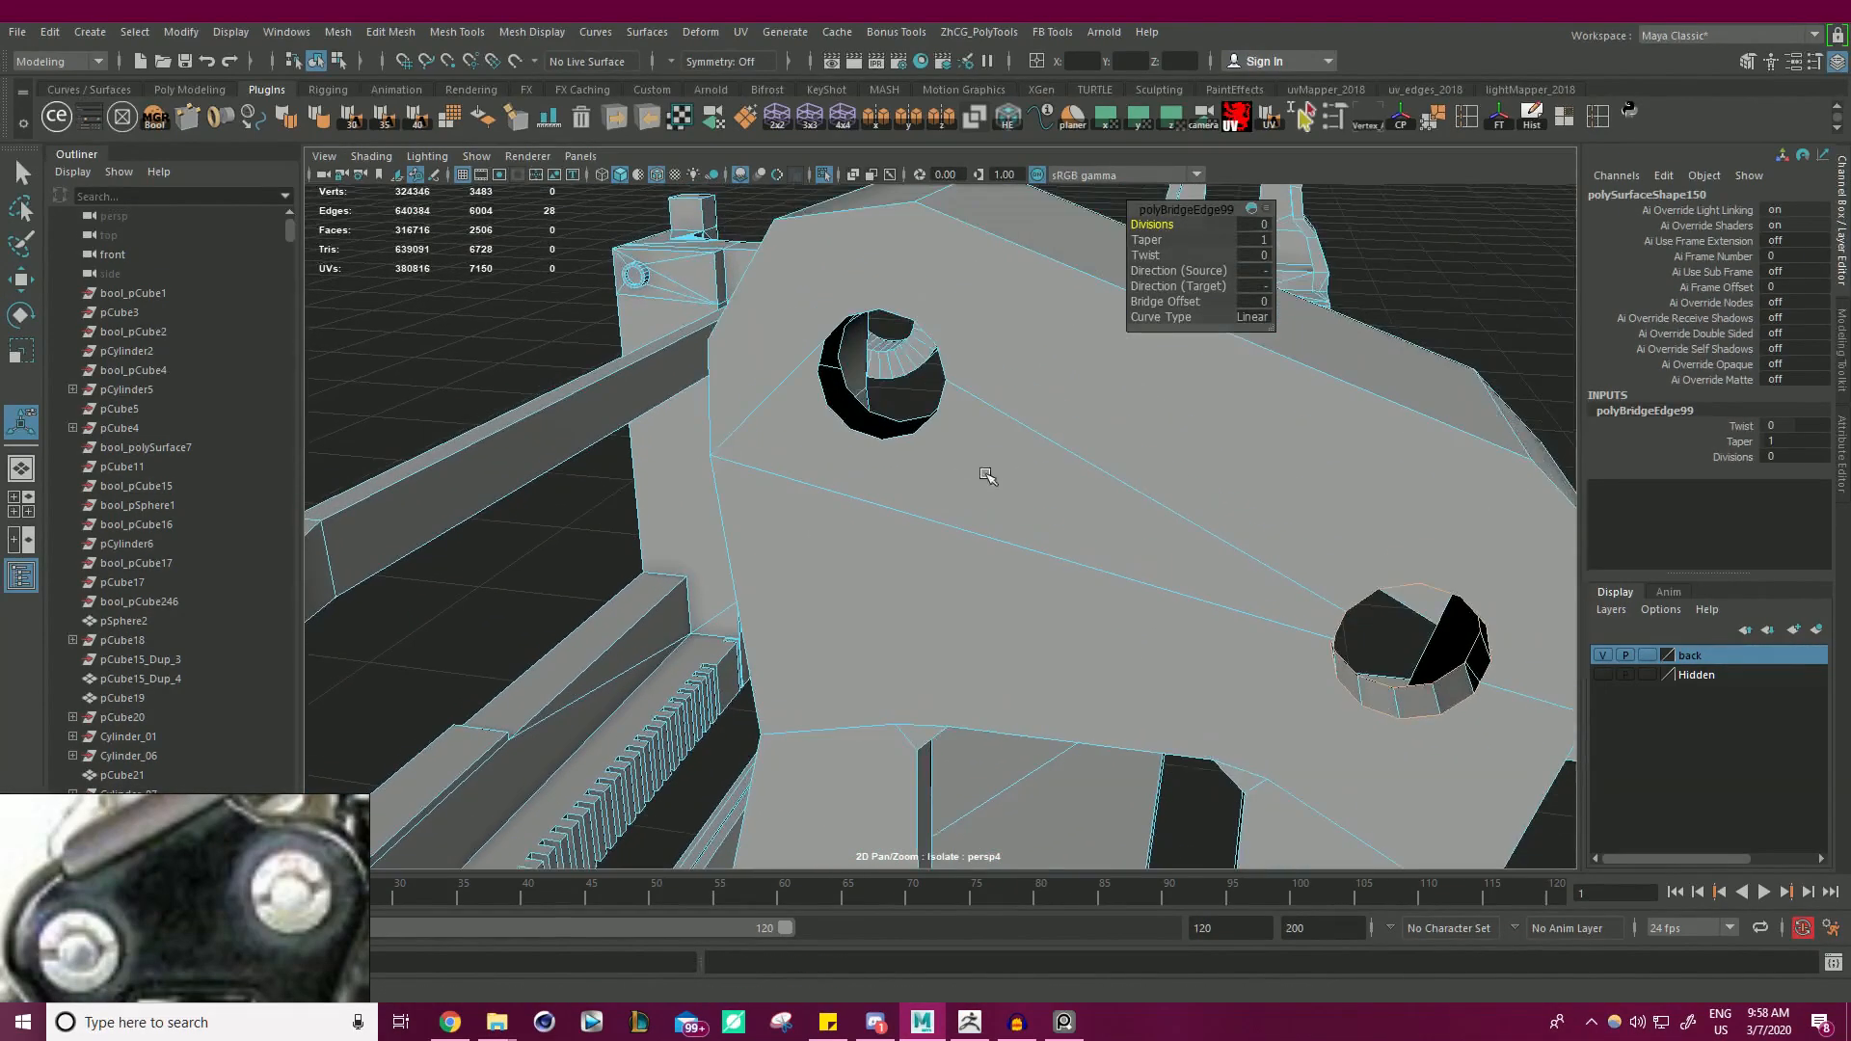
click(839, 390)
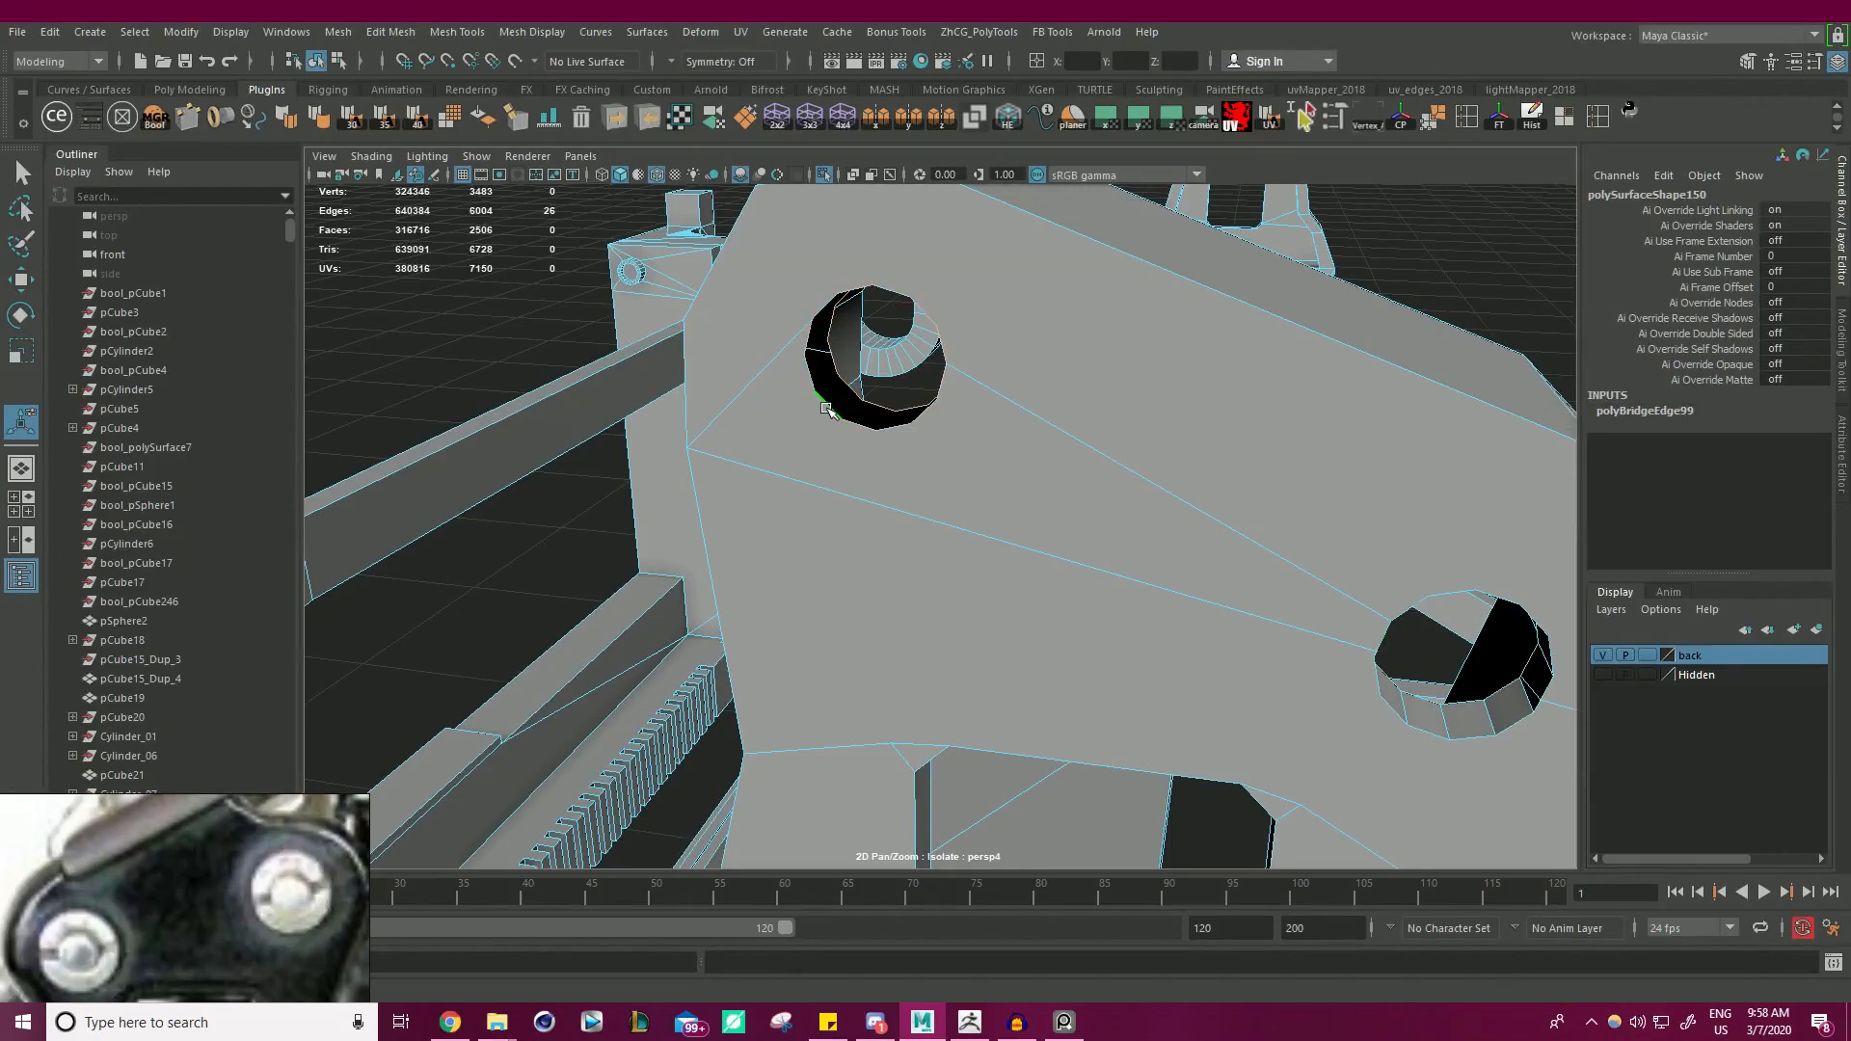
key(g)
scroll(913, 405, up, 3)
scroll(913, 406, down, 5)
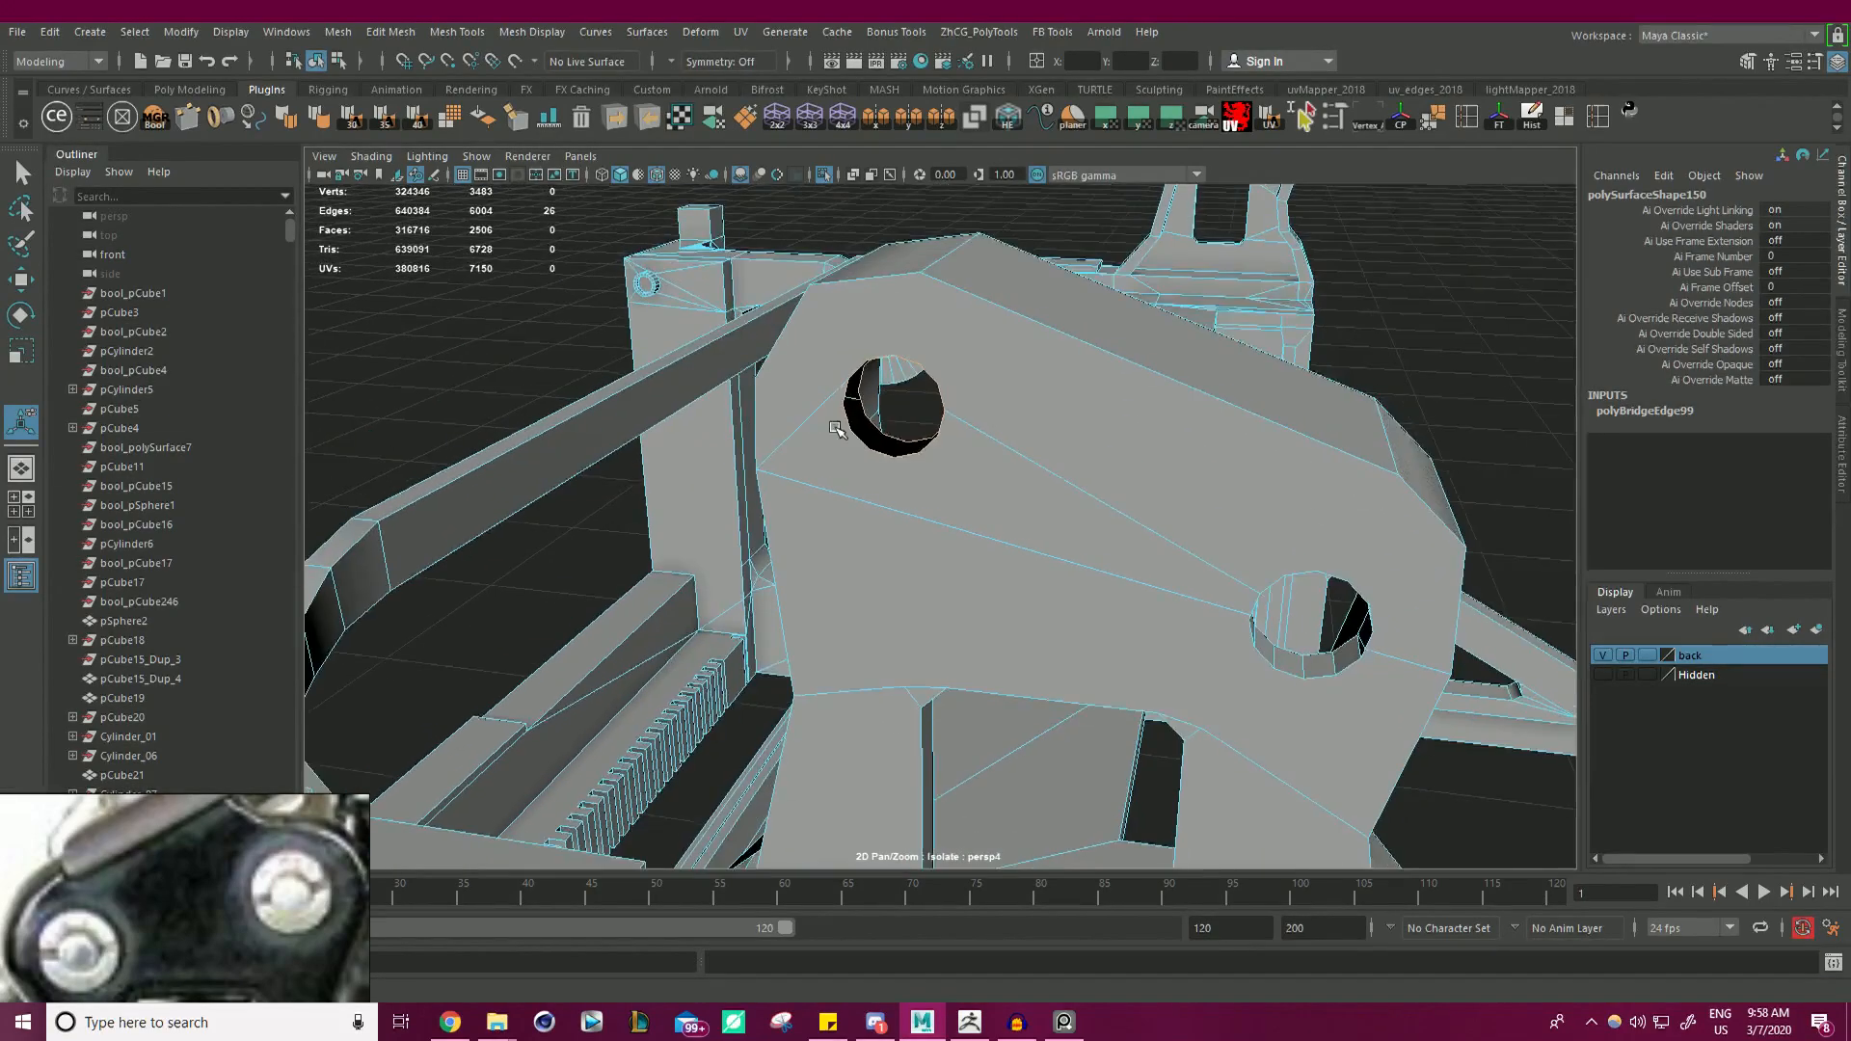
- Snap the stray vertices on the rims of the bridged lower hole onto their neighbouring vertices
alt+drag(839, 421, 830, 339)
scroll(801, 464, up, 6)
right_drag(568, 367, 501, 351)
scroll(498, 340, down, 7)
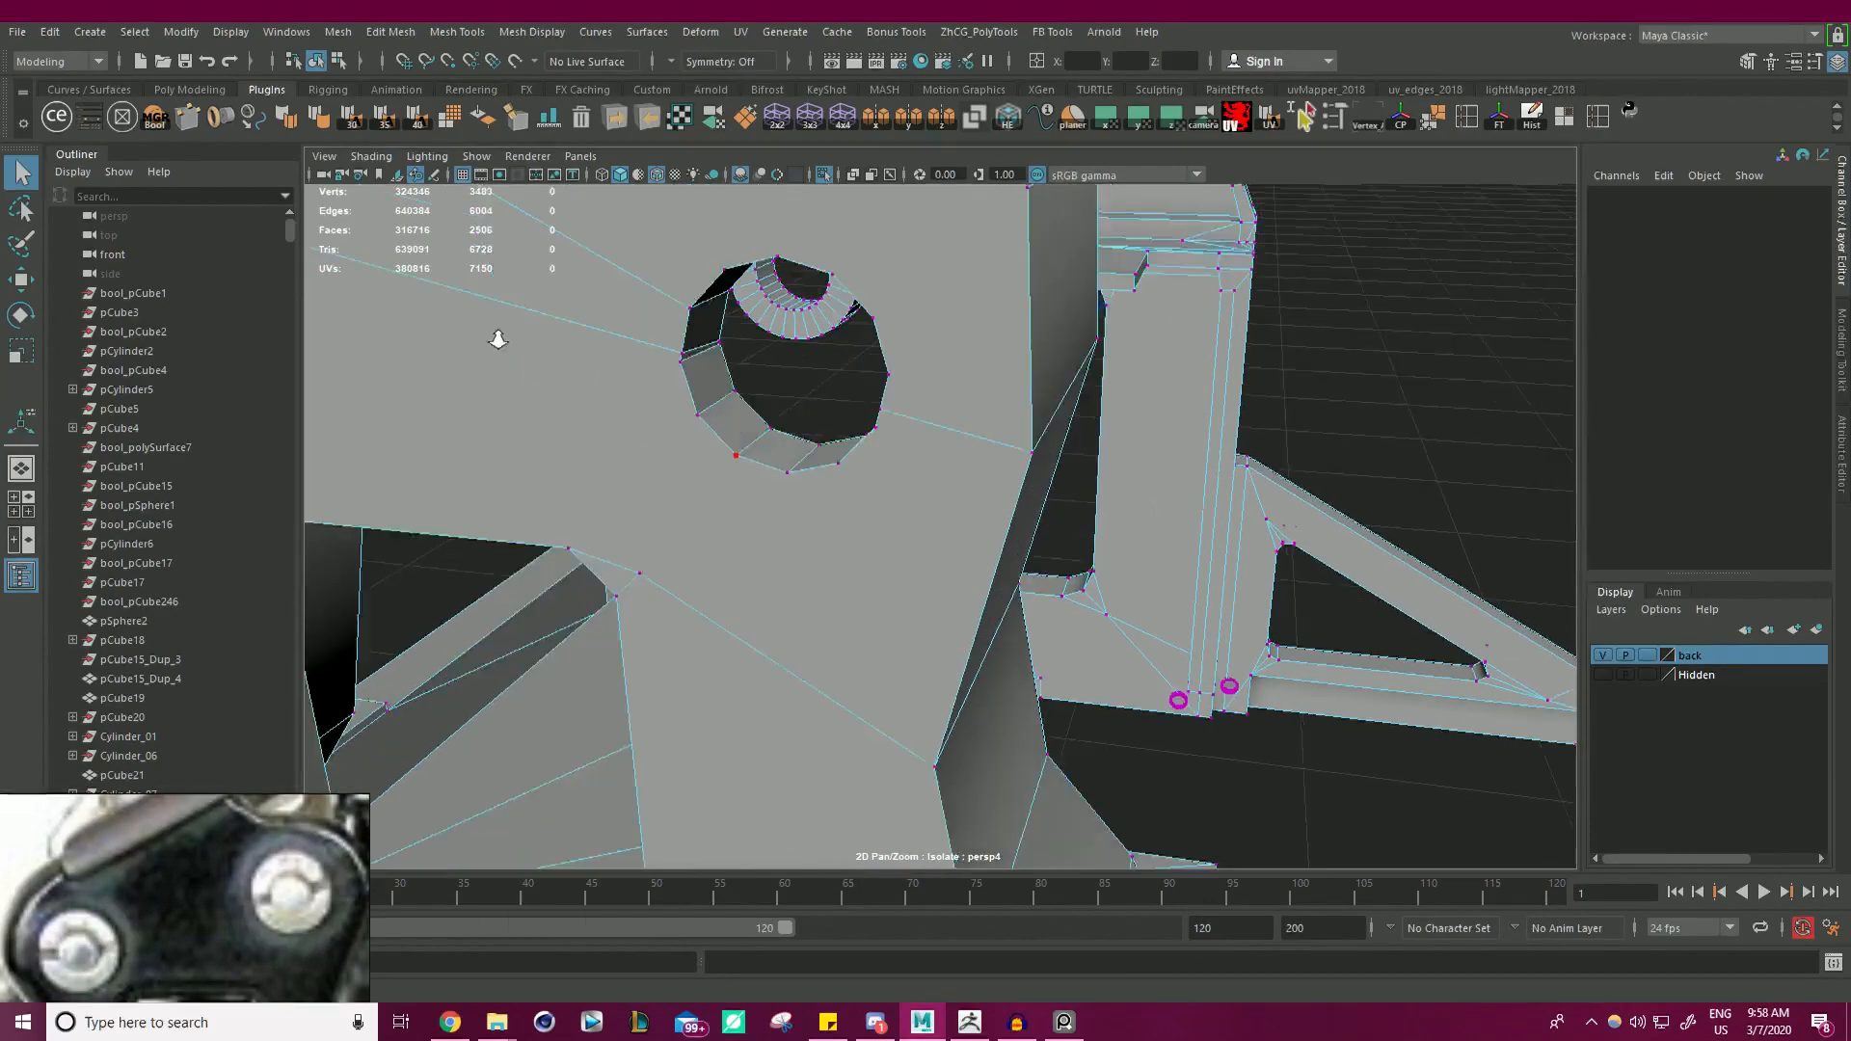
scroll(859, 448, up, 1)
scroll(861, 449, up, 3)
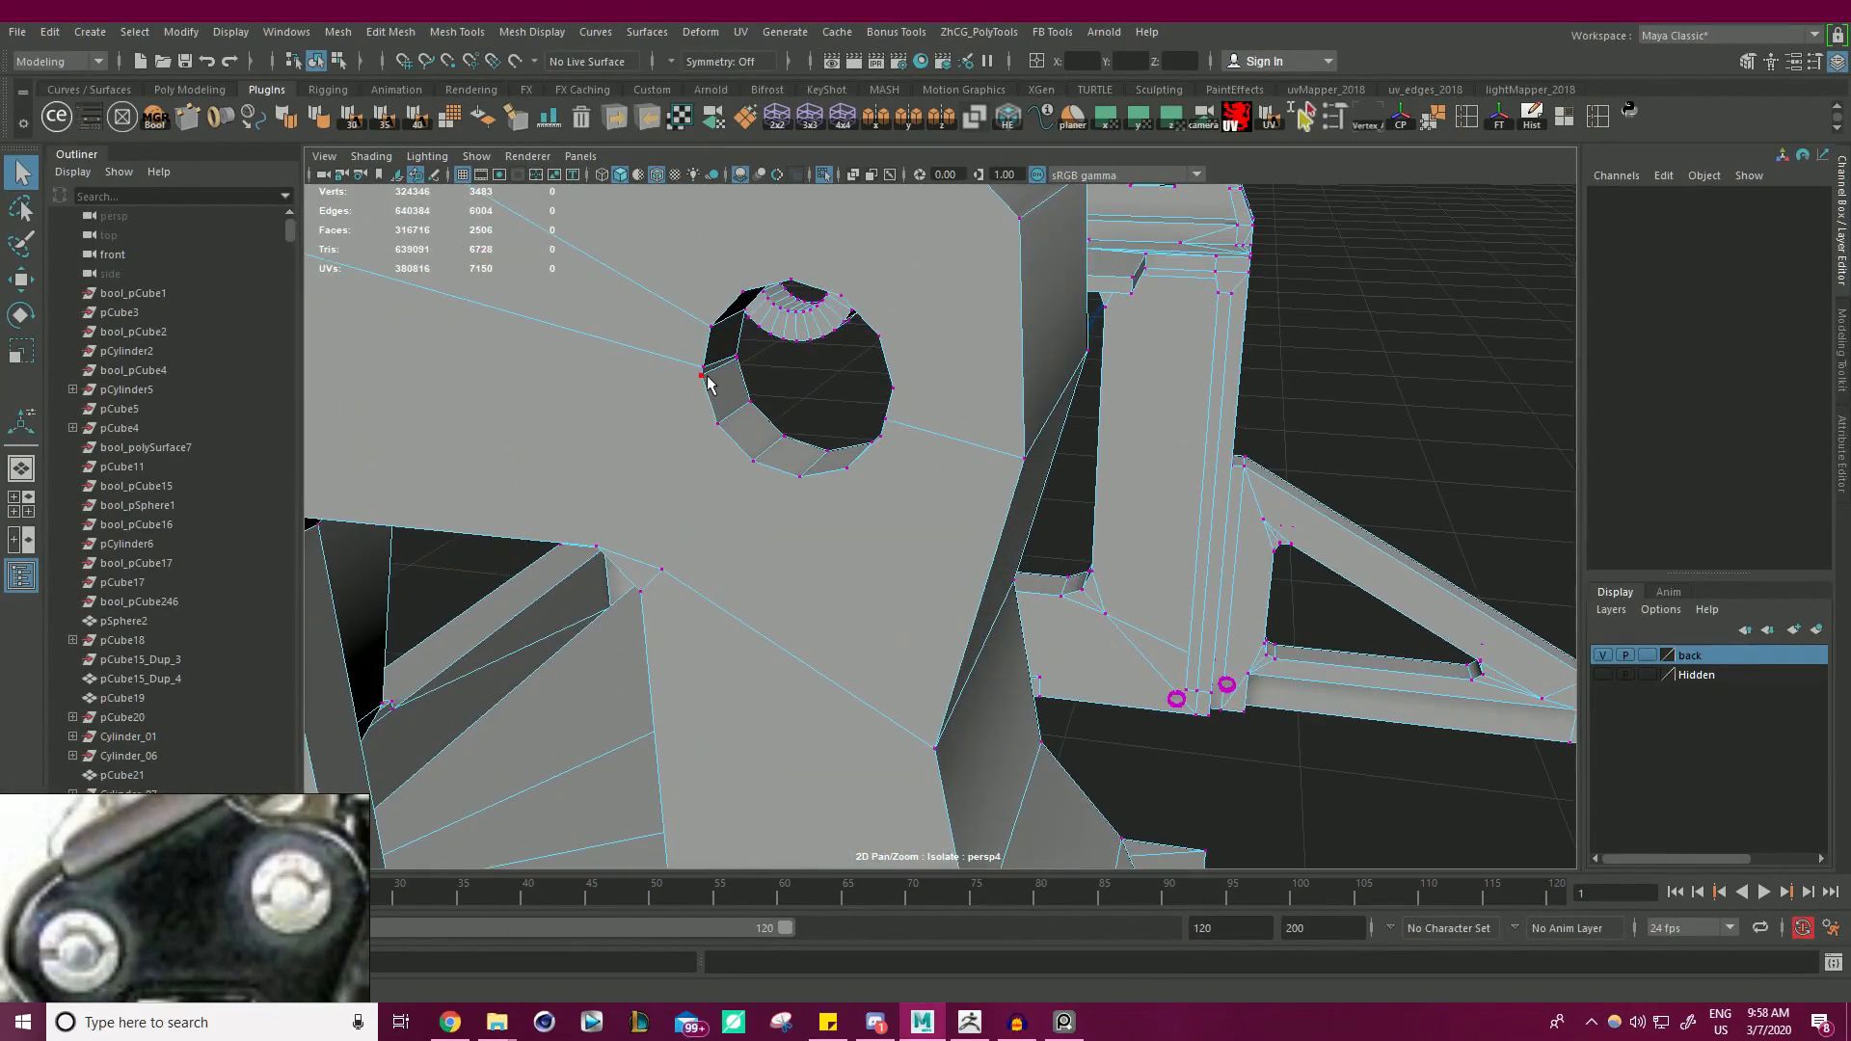
click(708, 384)
key(f)
scroll(769, 401, down, 2)
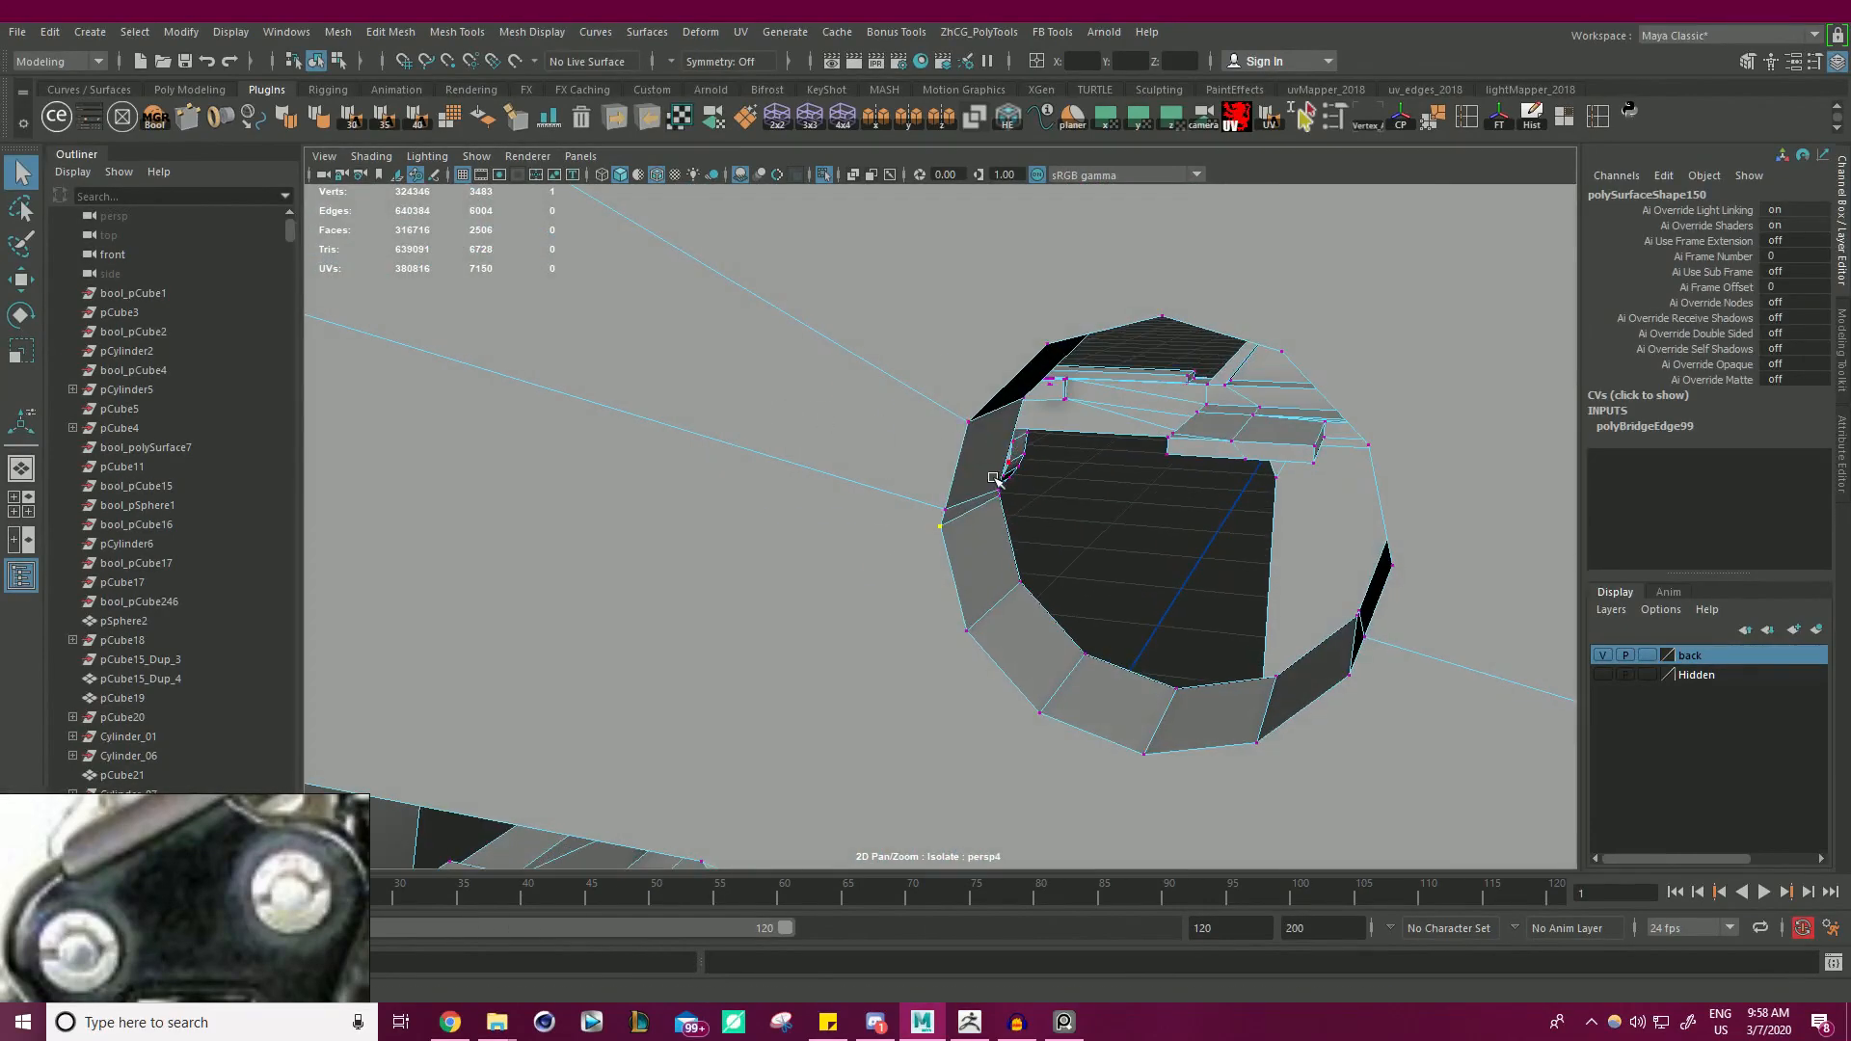
key(w)
alt+drag(993, 478, 1041, 542)
scroll(956, 482, up, 2)
scroll(983, 516, down, 2)
alt+drag(1099, 536, 846, 570)
alt+middle_drag(592, 550, 739, 442)
scroll(738, 442, up, 6)
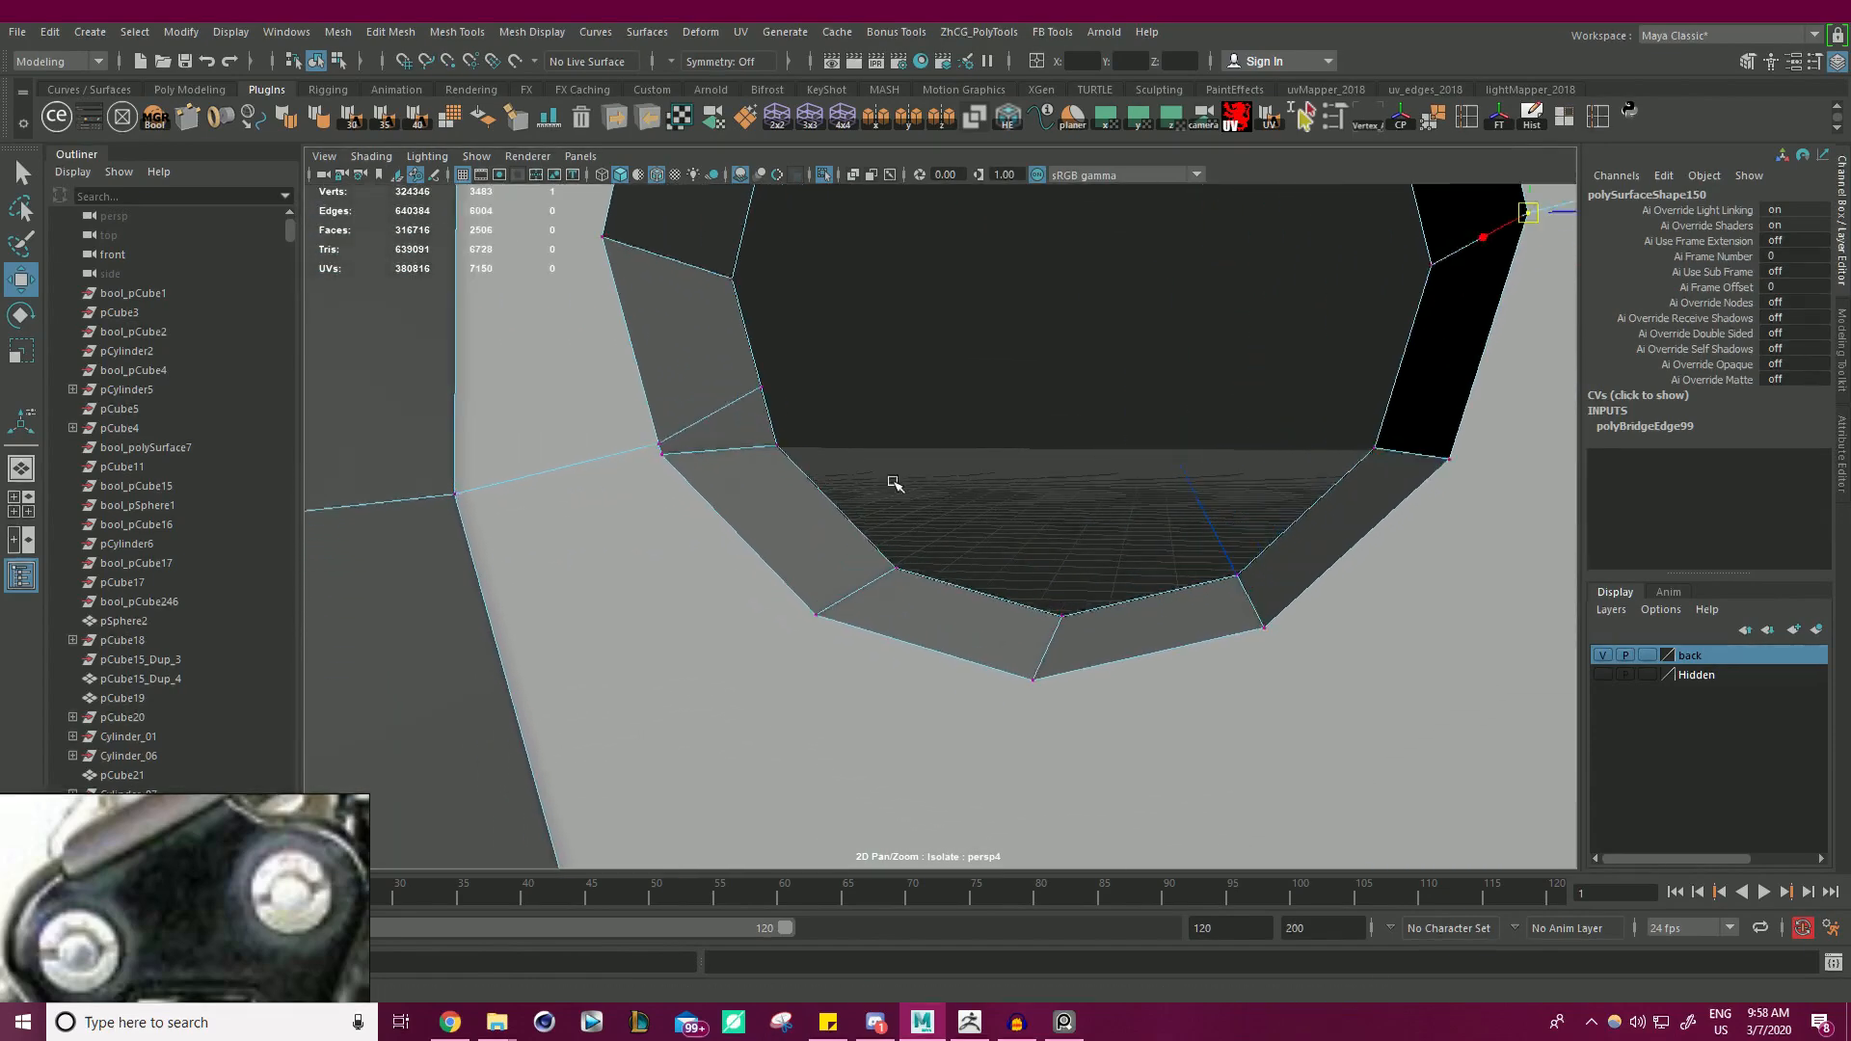
alt+drag(646, 448, 1060, 362)
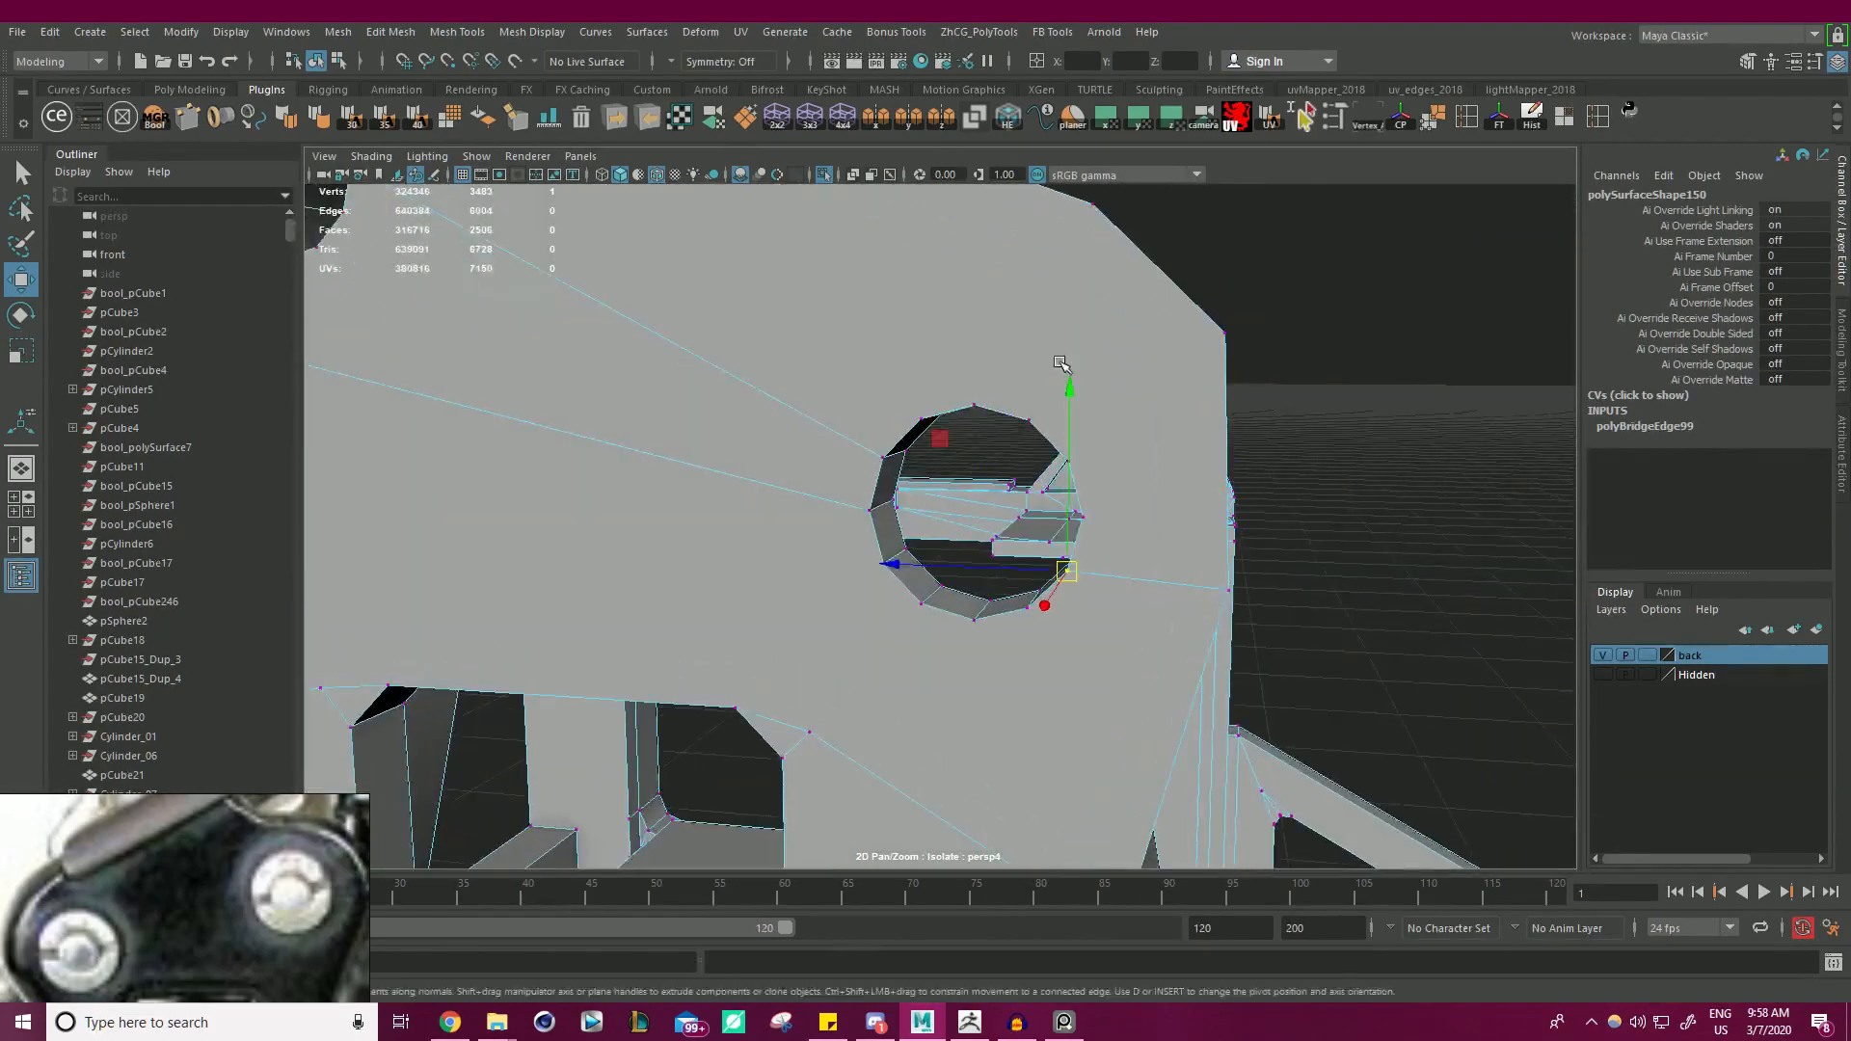
- Select the vertices of the supports around the rod holes and merge them with a distance threshold of 0.0001
alt+middle_drag(1060, 363, 1524, 582)
alt+drag(930, 415, 1020, 512)
alt+right_drag(1020, 511, 598, 520)
drag(694, 310, 1597, 768)
shift+right_drag(1377, 381, 1446, 287)
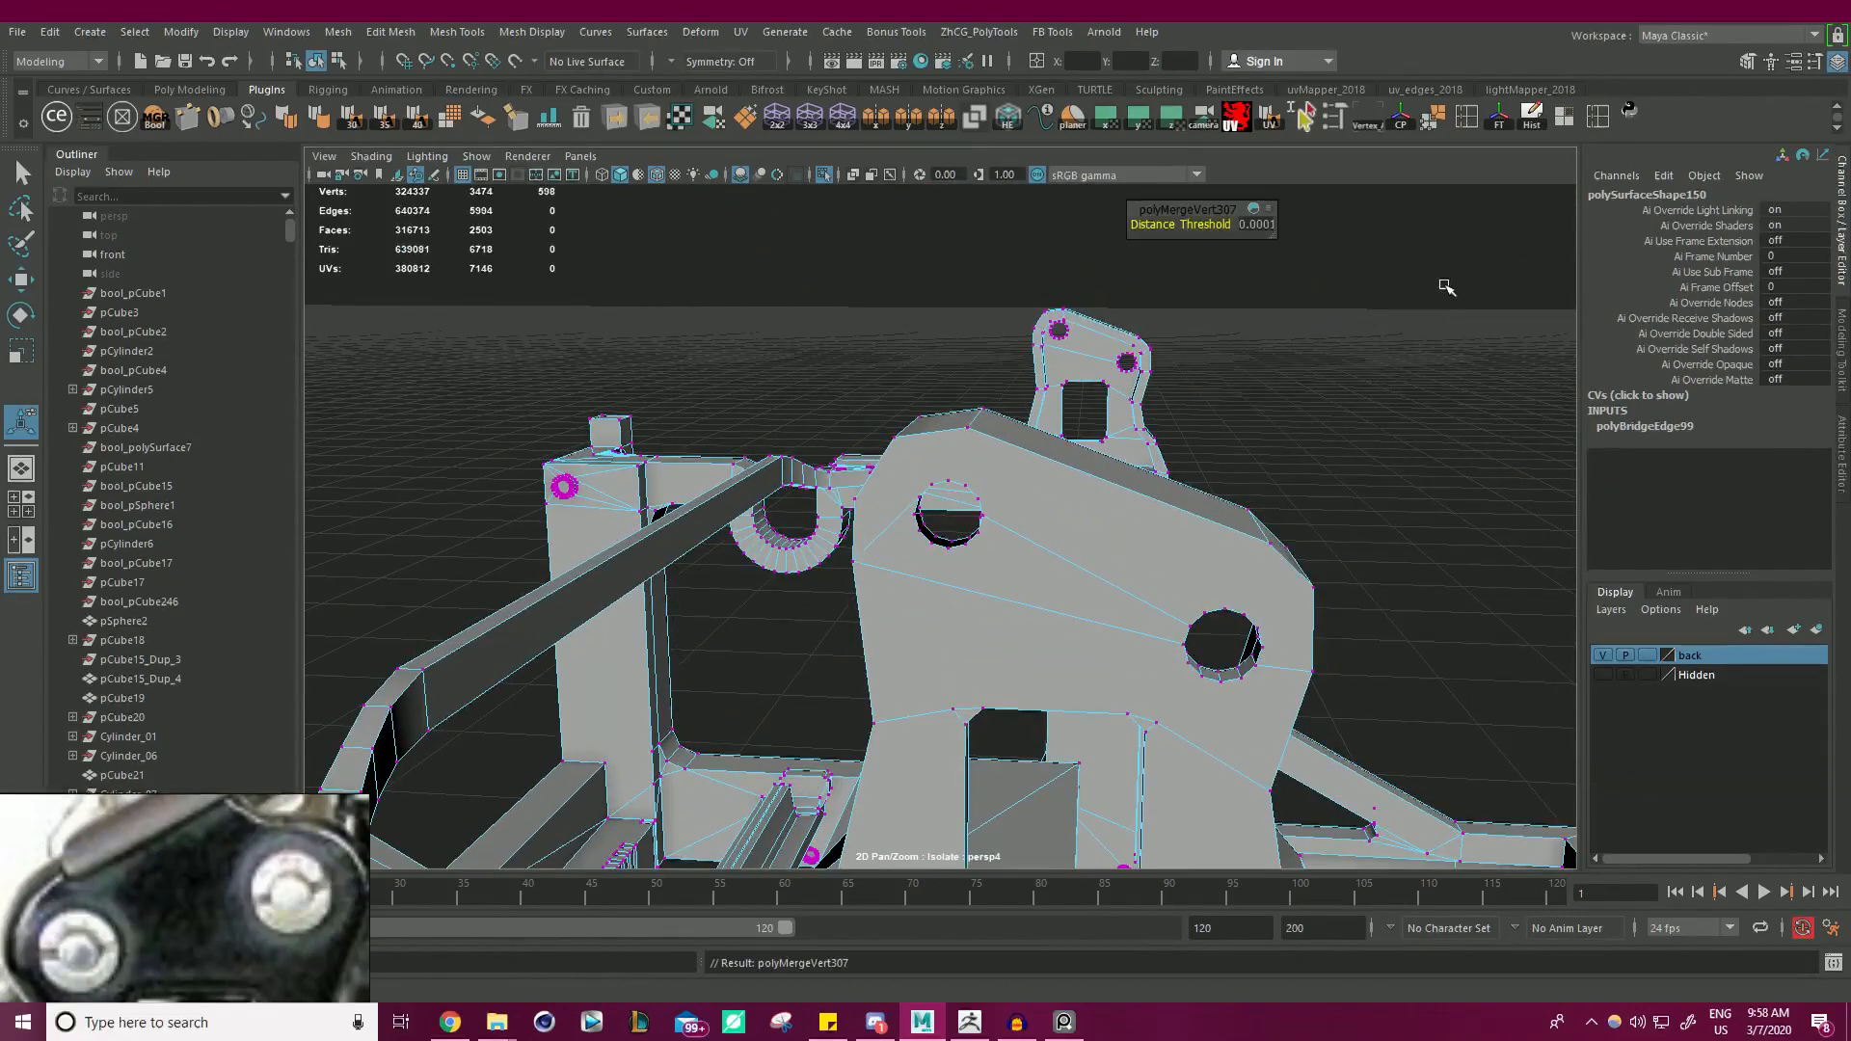
- Snap the stray vertices on the upper rod hole's rim onto the adjacent rim vertices
alt+right_drag(1010, 466, 1289, 617)
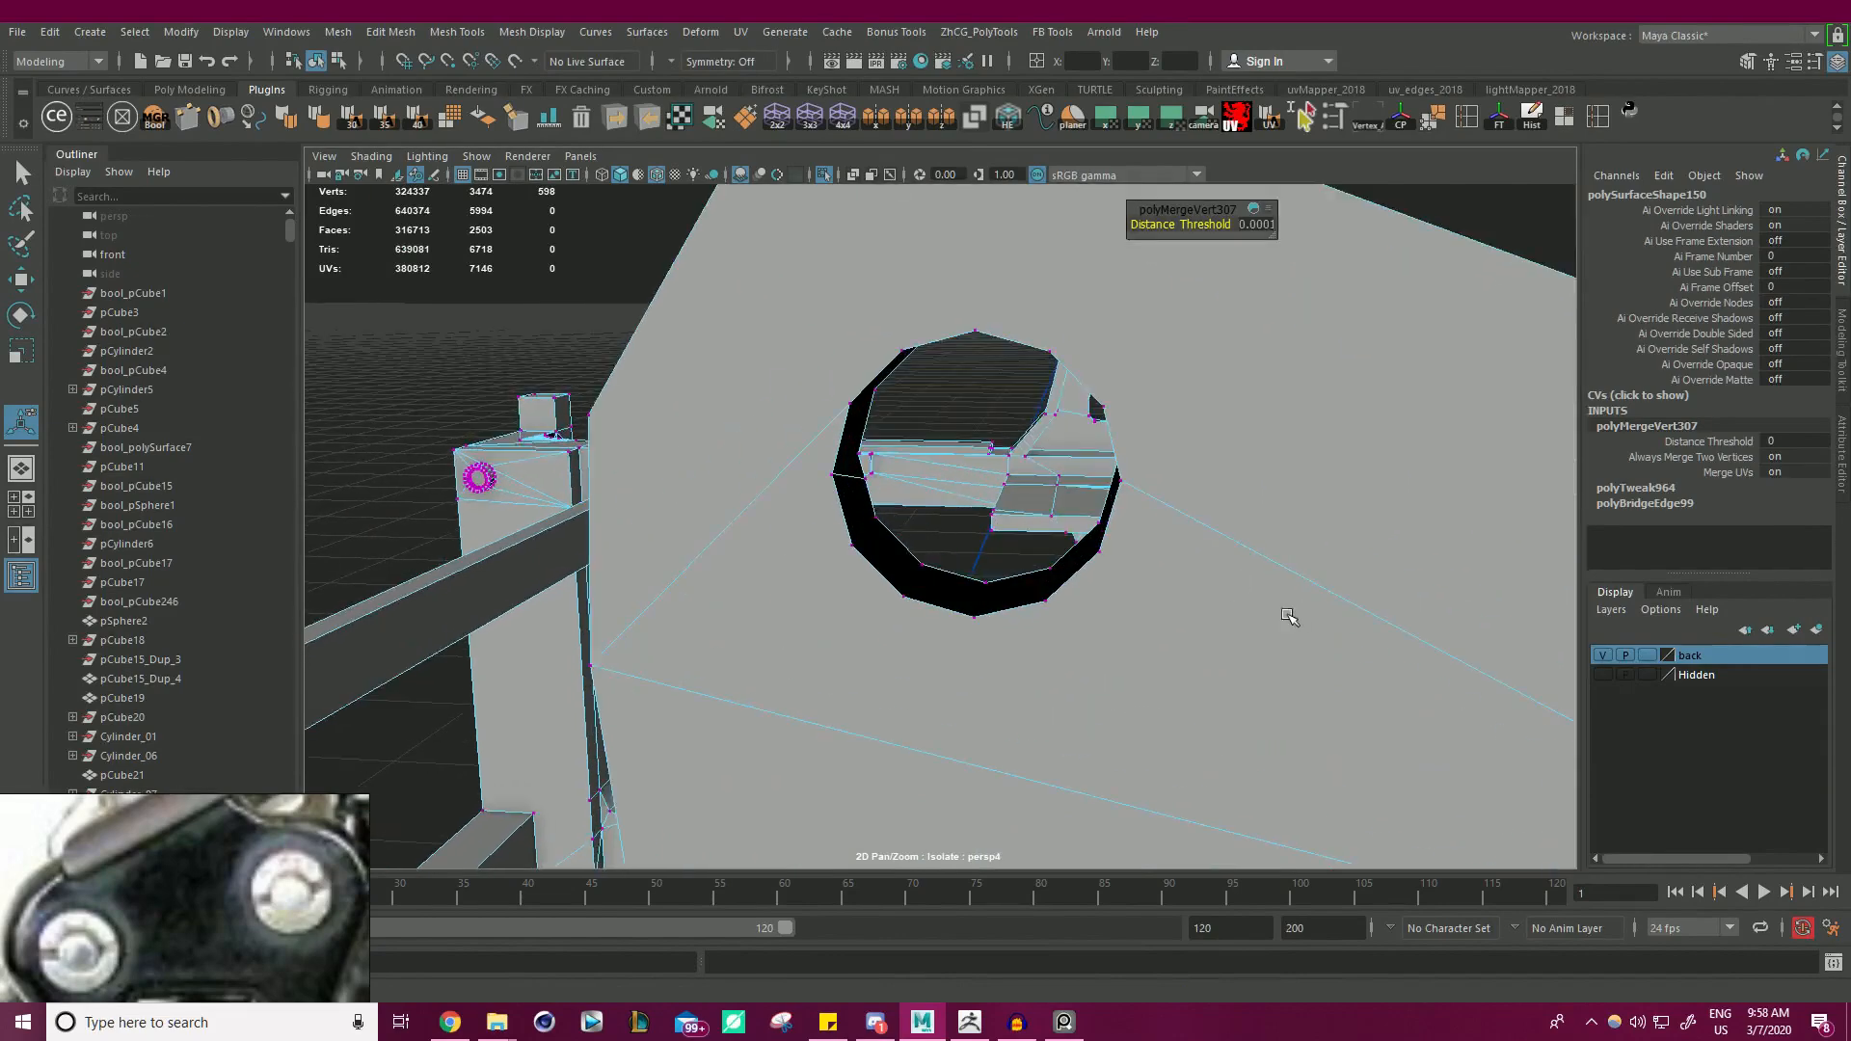
click(827, 478)
mouse_move(858, 484)
alt+mouse_down()
mouse_move(897, 499)
mouse_move(855, 496)
alt+mouse_up()
key(w)
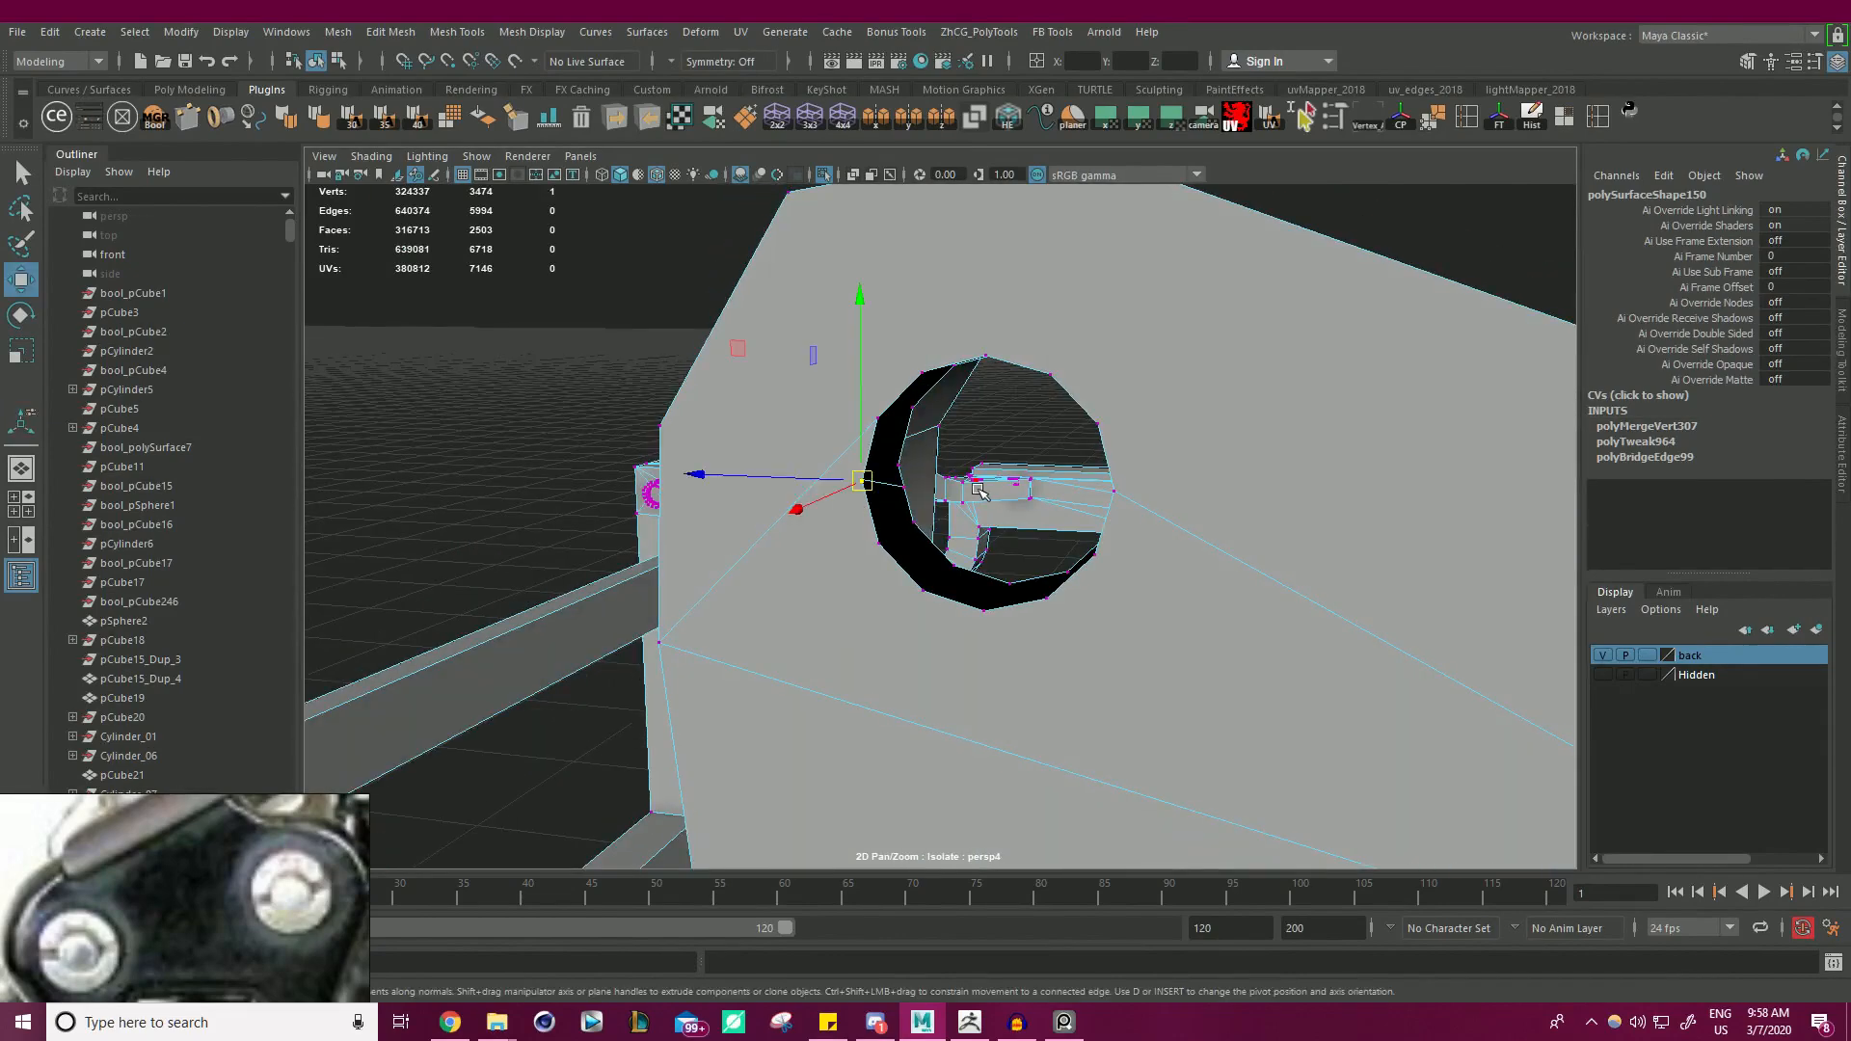
key(f)
alt+drag(973, 503, 916, 239)
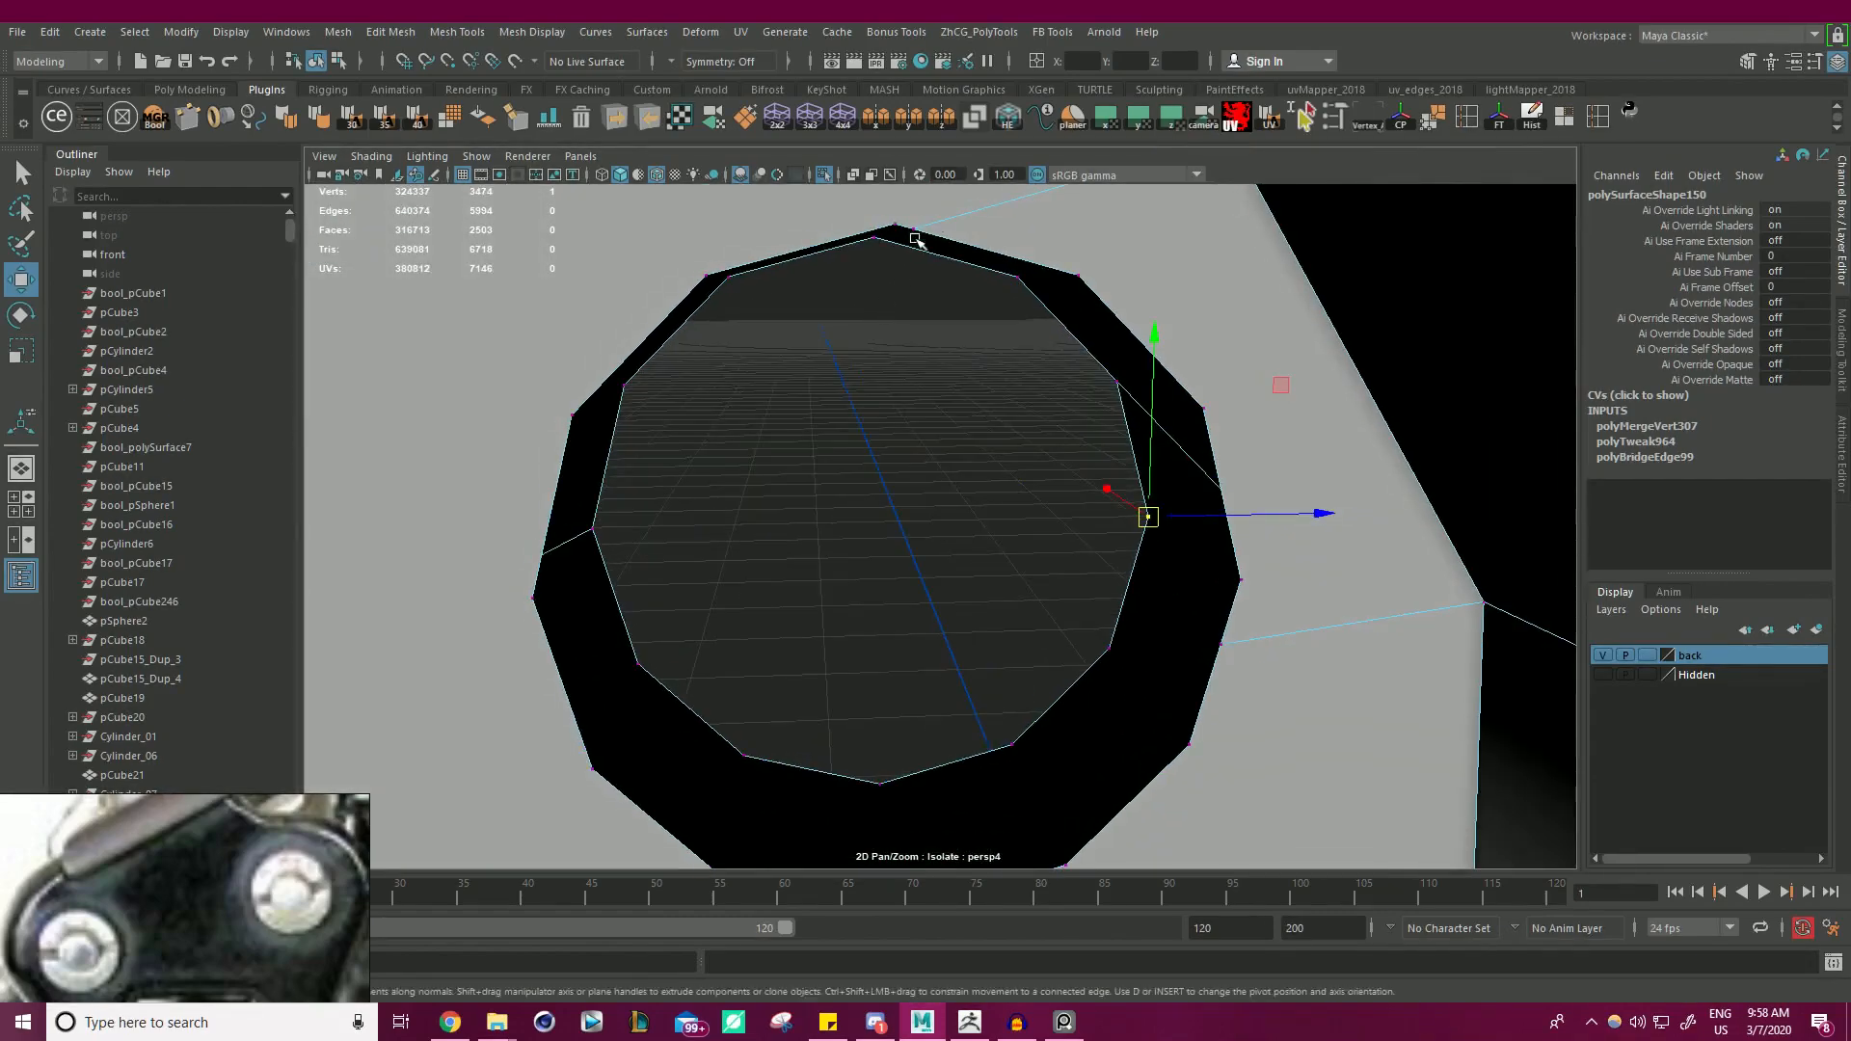
alt+drag(908, 325, 899, 315)
key(v)
drag(927, 239, 925, 237)
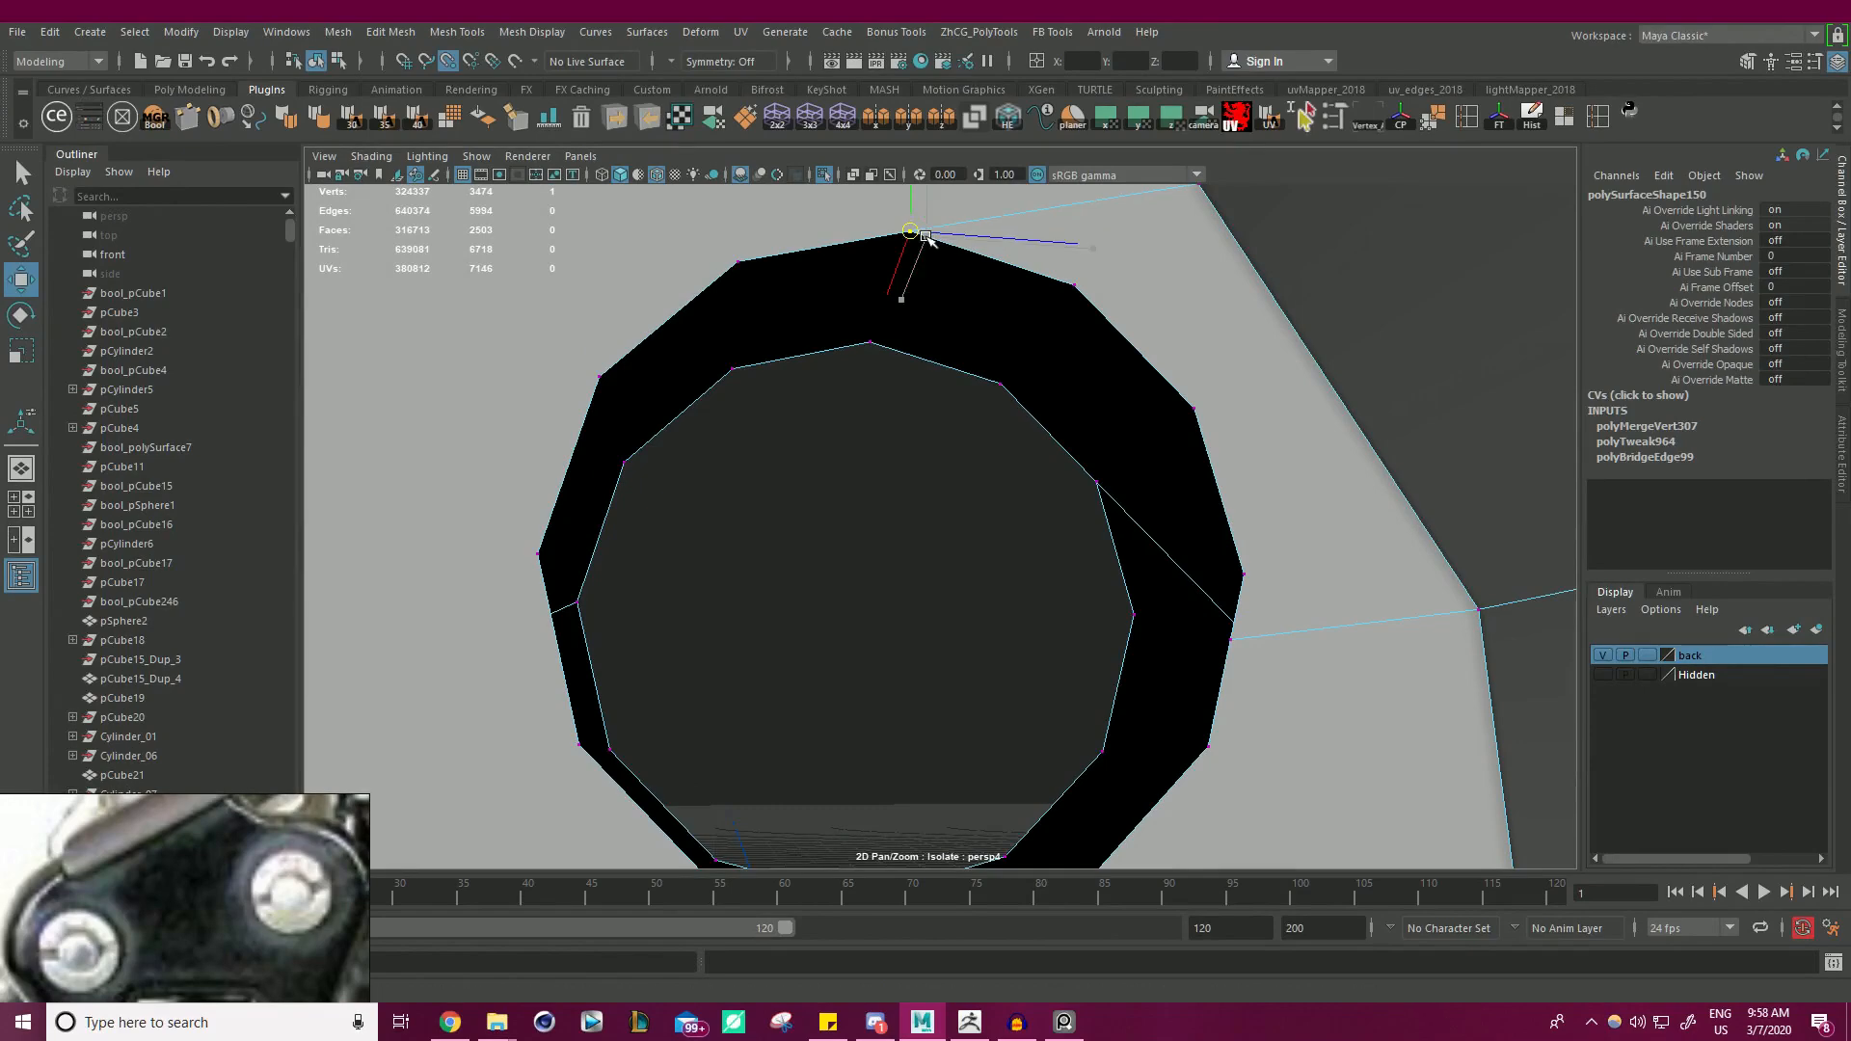
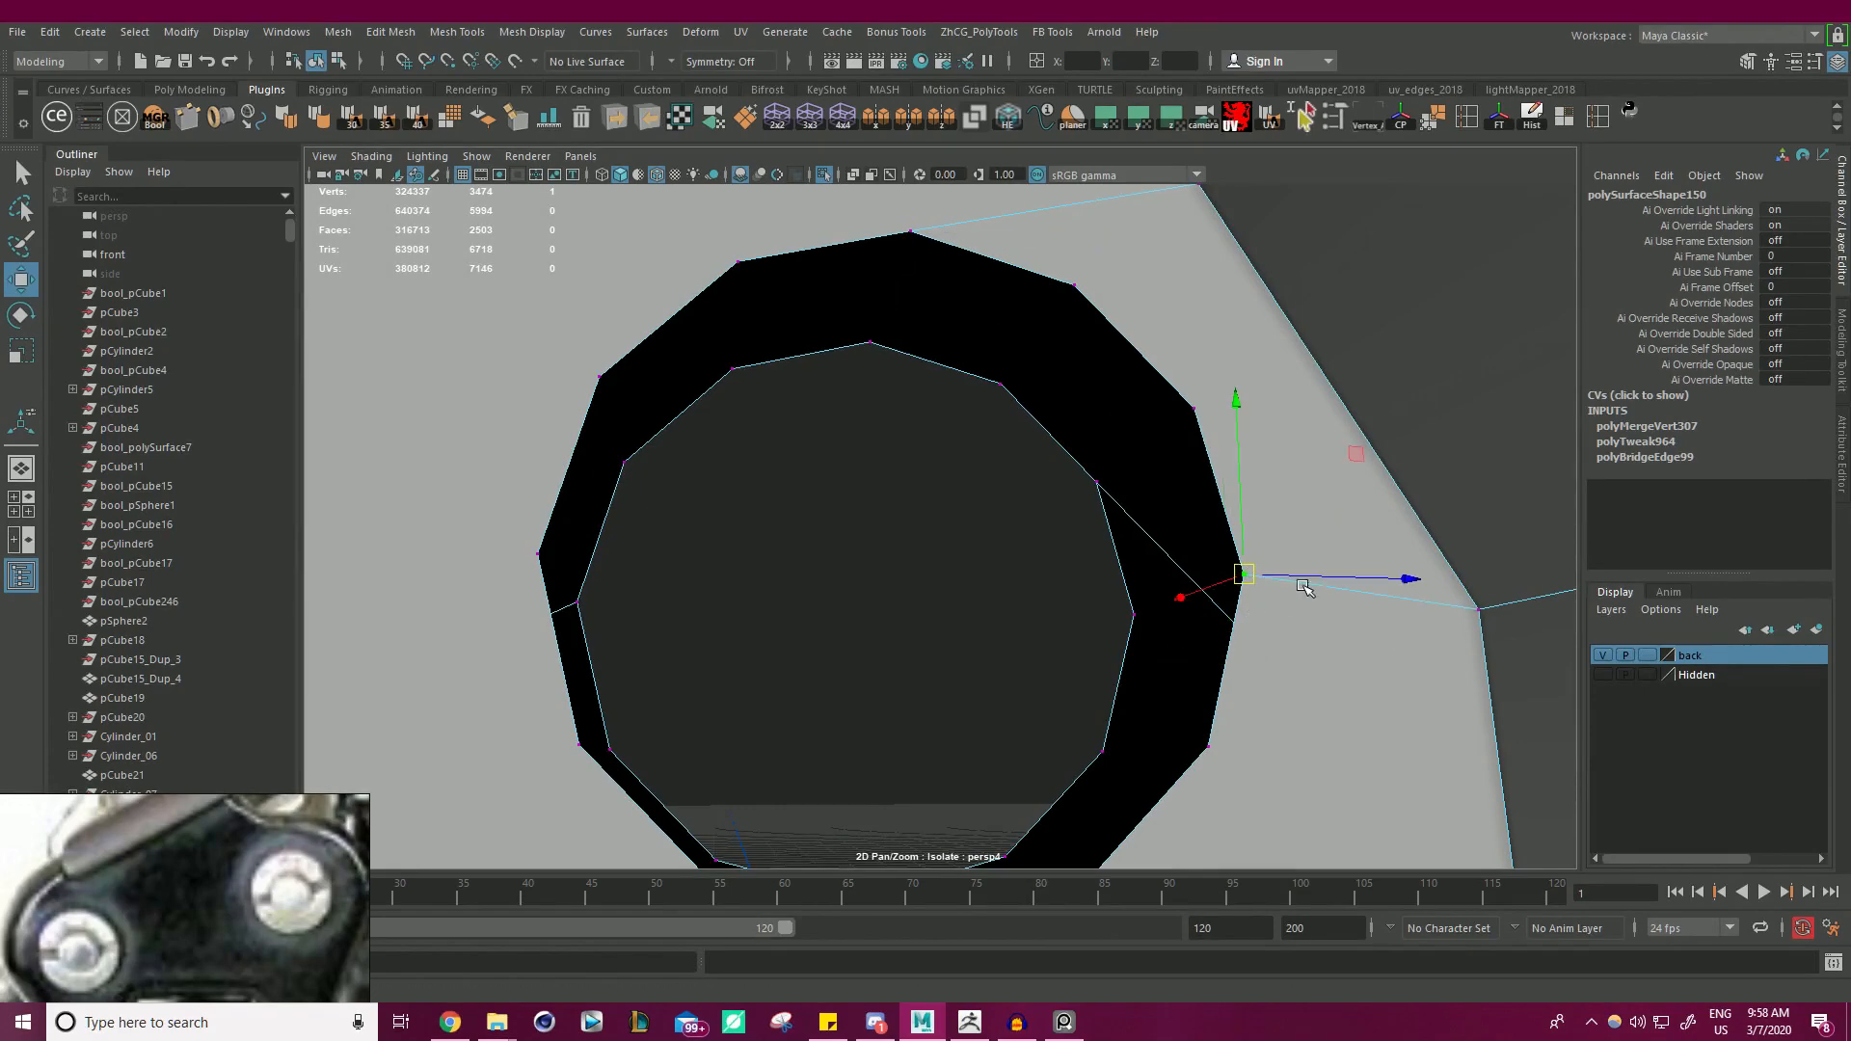
- Select the vertices around the upper rod hole on this support and merge them
alt+drag(1303, 587, 1037, 570)
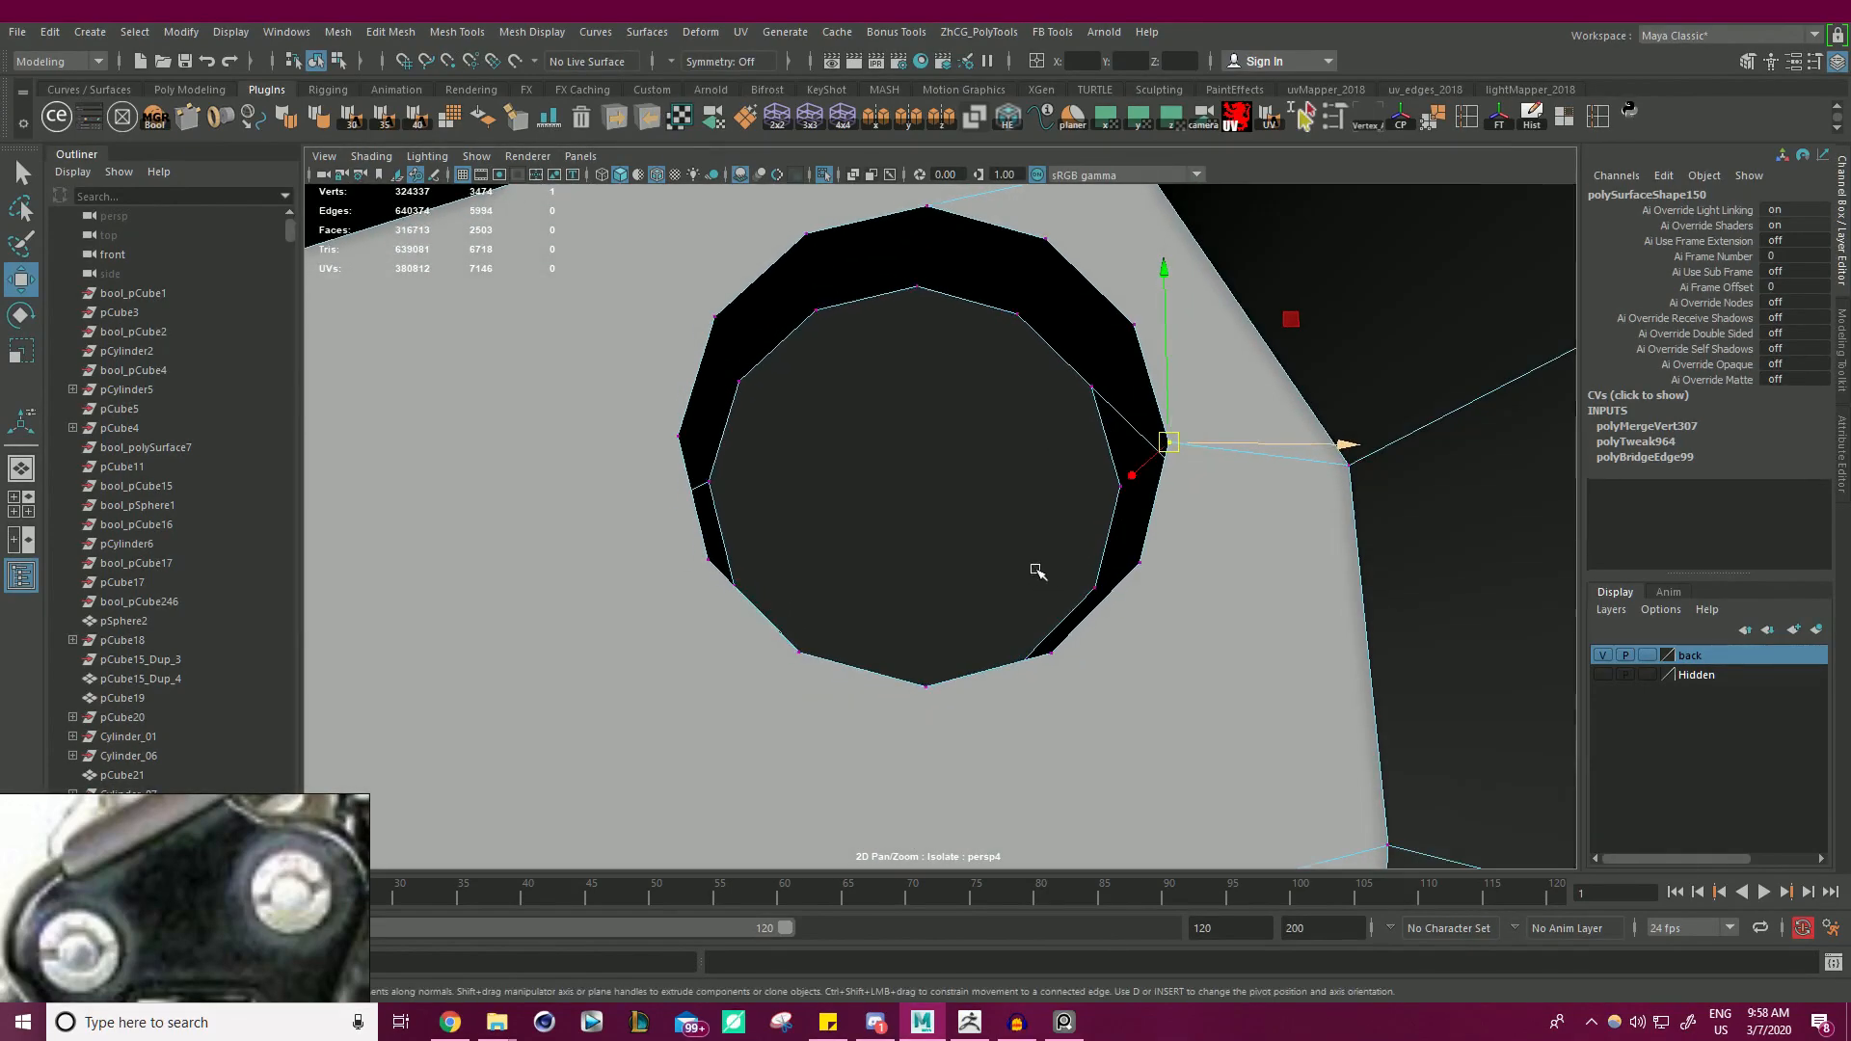
scroll(1036, 570, down, 2)
drag(580, 785, 1349, 178)
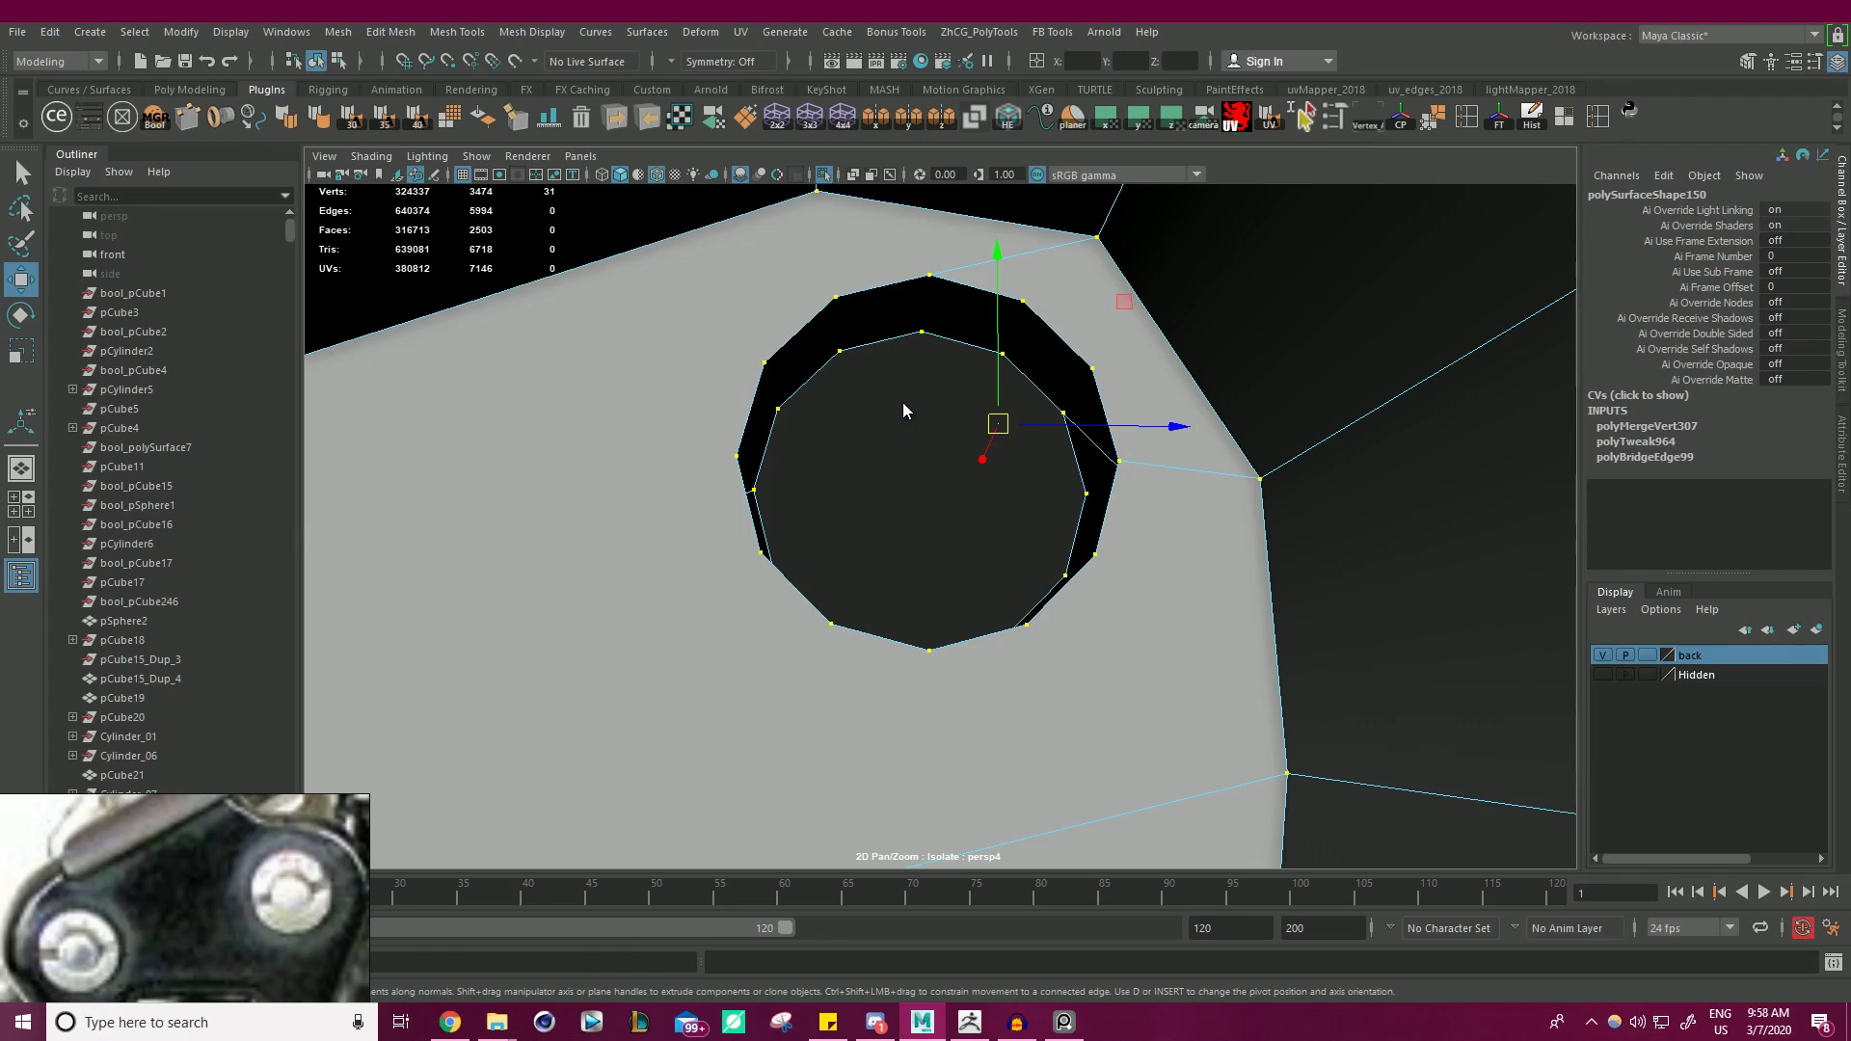
shift+right_drag(892, 441, 994, 347)
- Bridge the border edges of the upper rod hole to wall it through the support
right_drag(921, 391, 923, 337)
key(q)
double_click(991, 281)
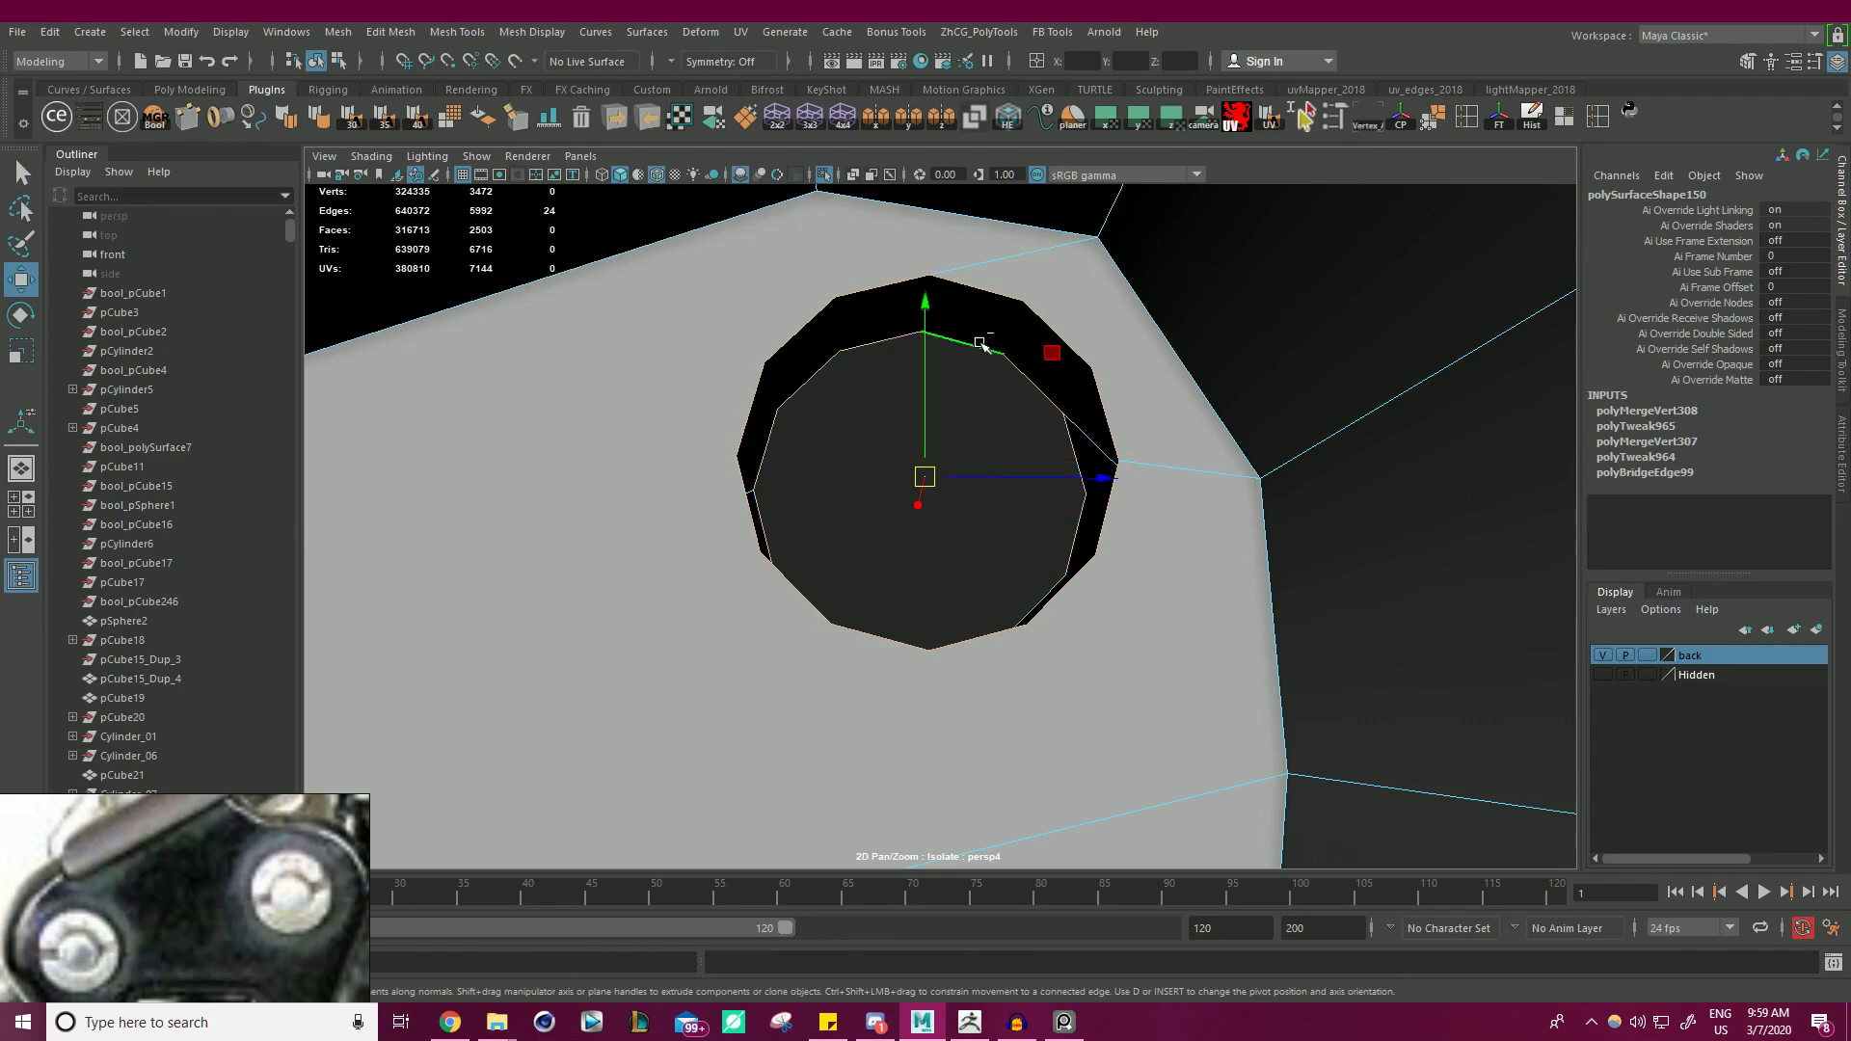
shift+right_click(908, 414)
shift+right_drag(880, 669, 880, 649)
- Bridge the border edges of the lower rod hole on the opposite support
alt+drag(916, 551, 973, 590)
alt+right_drag(974, 590, 858, 566)
alt+drag(859, 566, 852, 582)
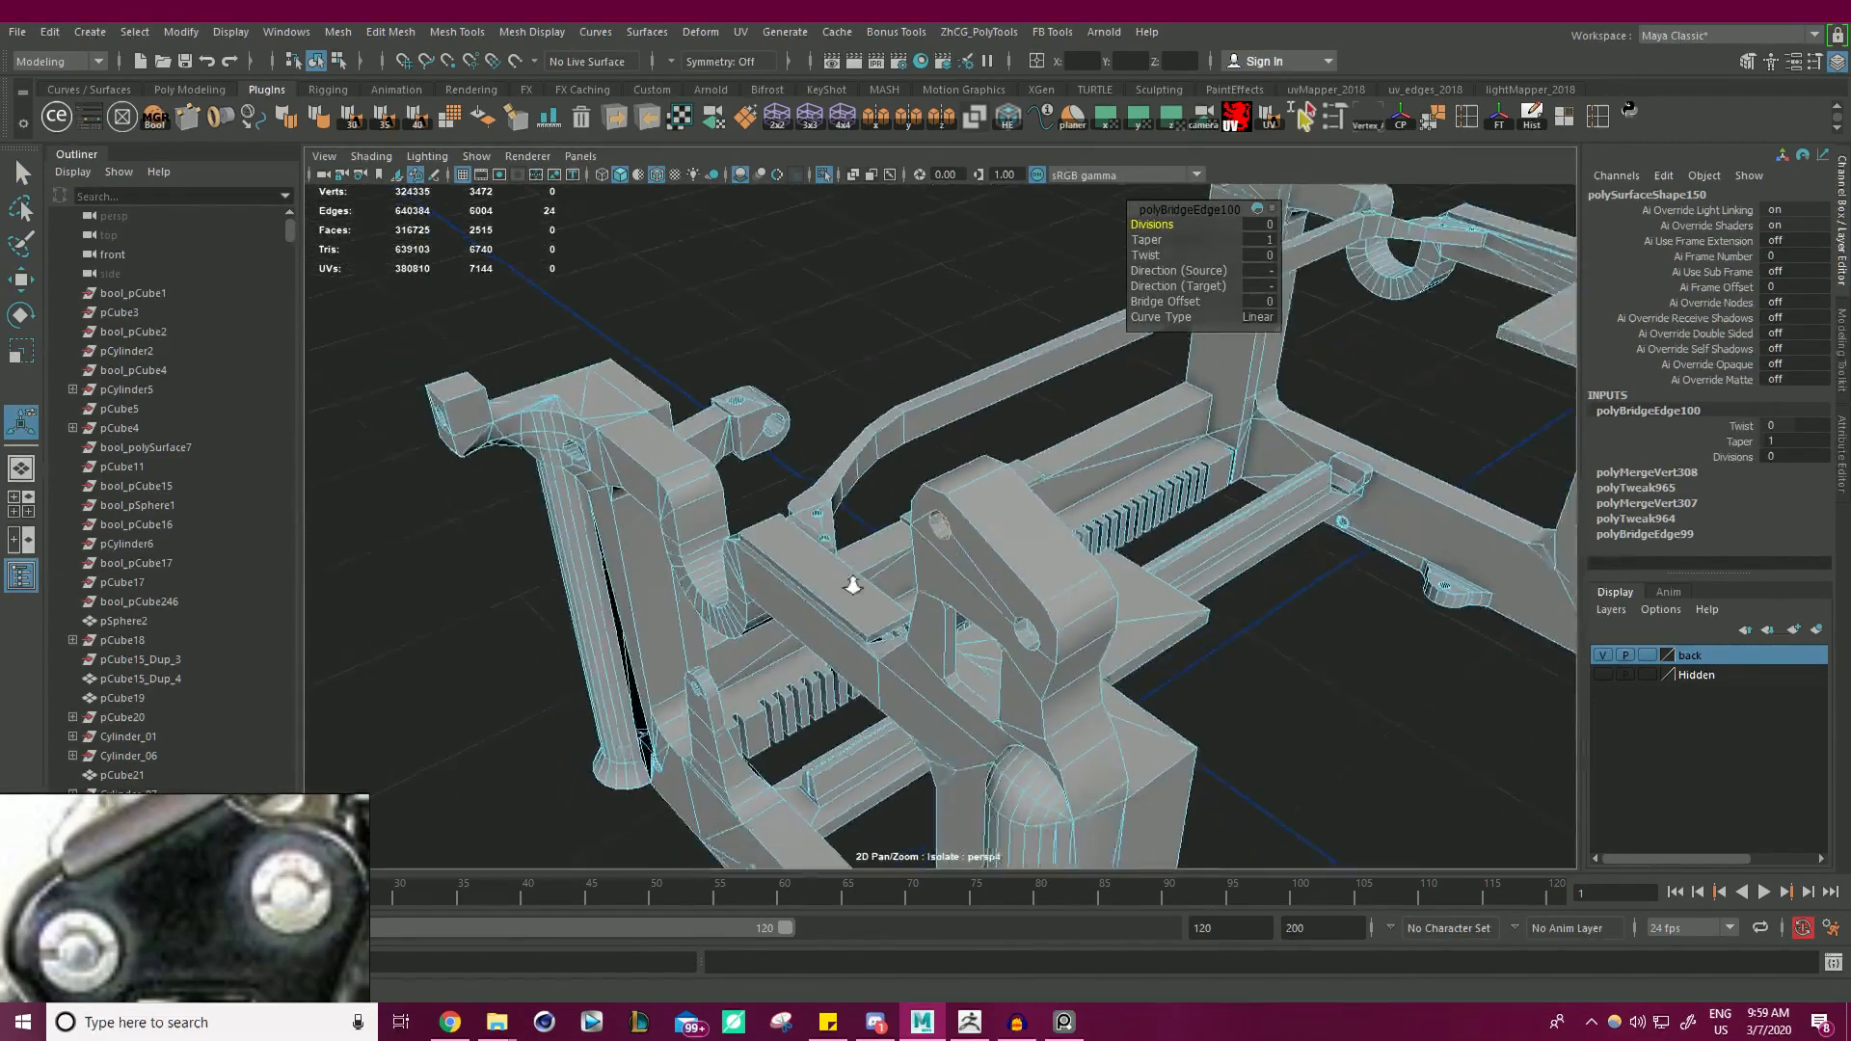
alt+right_drag(851, 582, 752, 579)
alt+drag(751, 579, 901, 569)
alt+middle_drag(901, 569, 867, 517)
alt+drag(868, 517, 1037, 541)
alt+right_drag(1037, 541, 1181, 670)
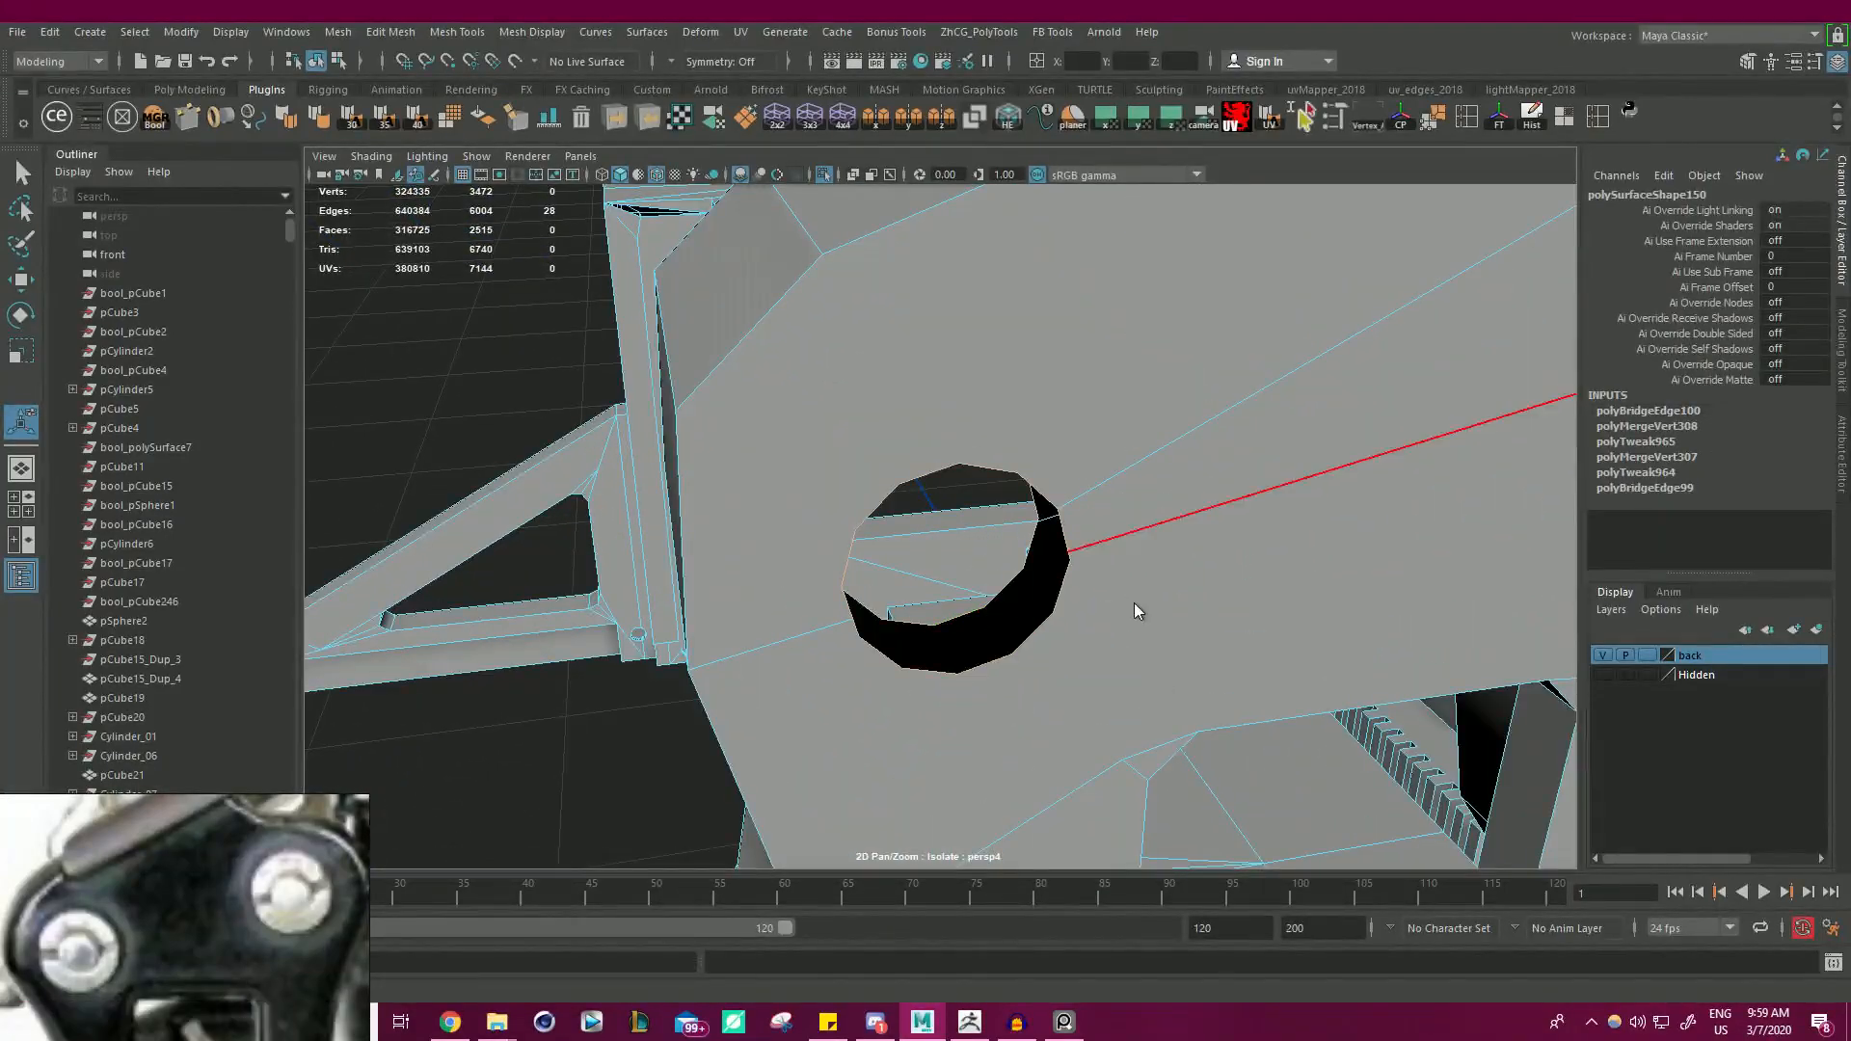
shift+right_drag(1134, 603, 1107, 831)
- Snap the stray vertices on both rims of the opposite support's lower rod hole onto their neighbouring rim vertices
alt+middle_drag(1107, 831, 1135, 650)
right_drag(1135, 653, 1045, 469)
click(1132, 651)
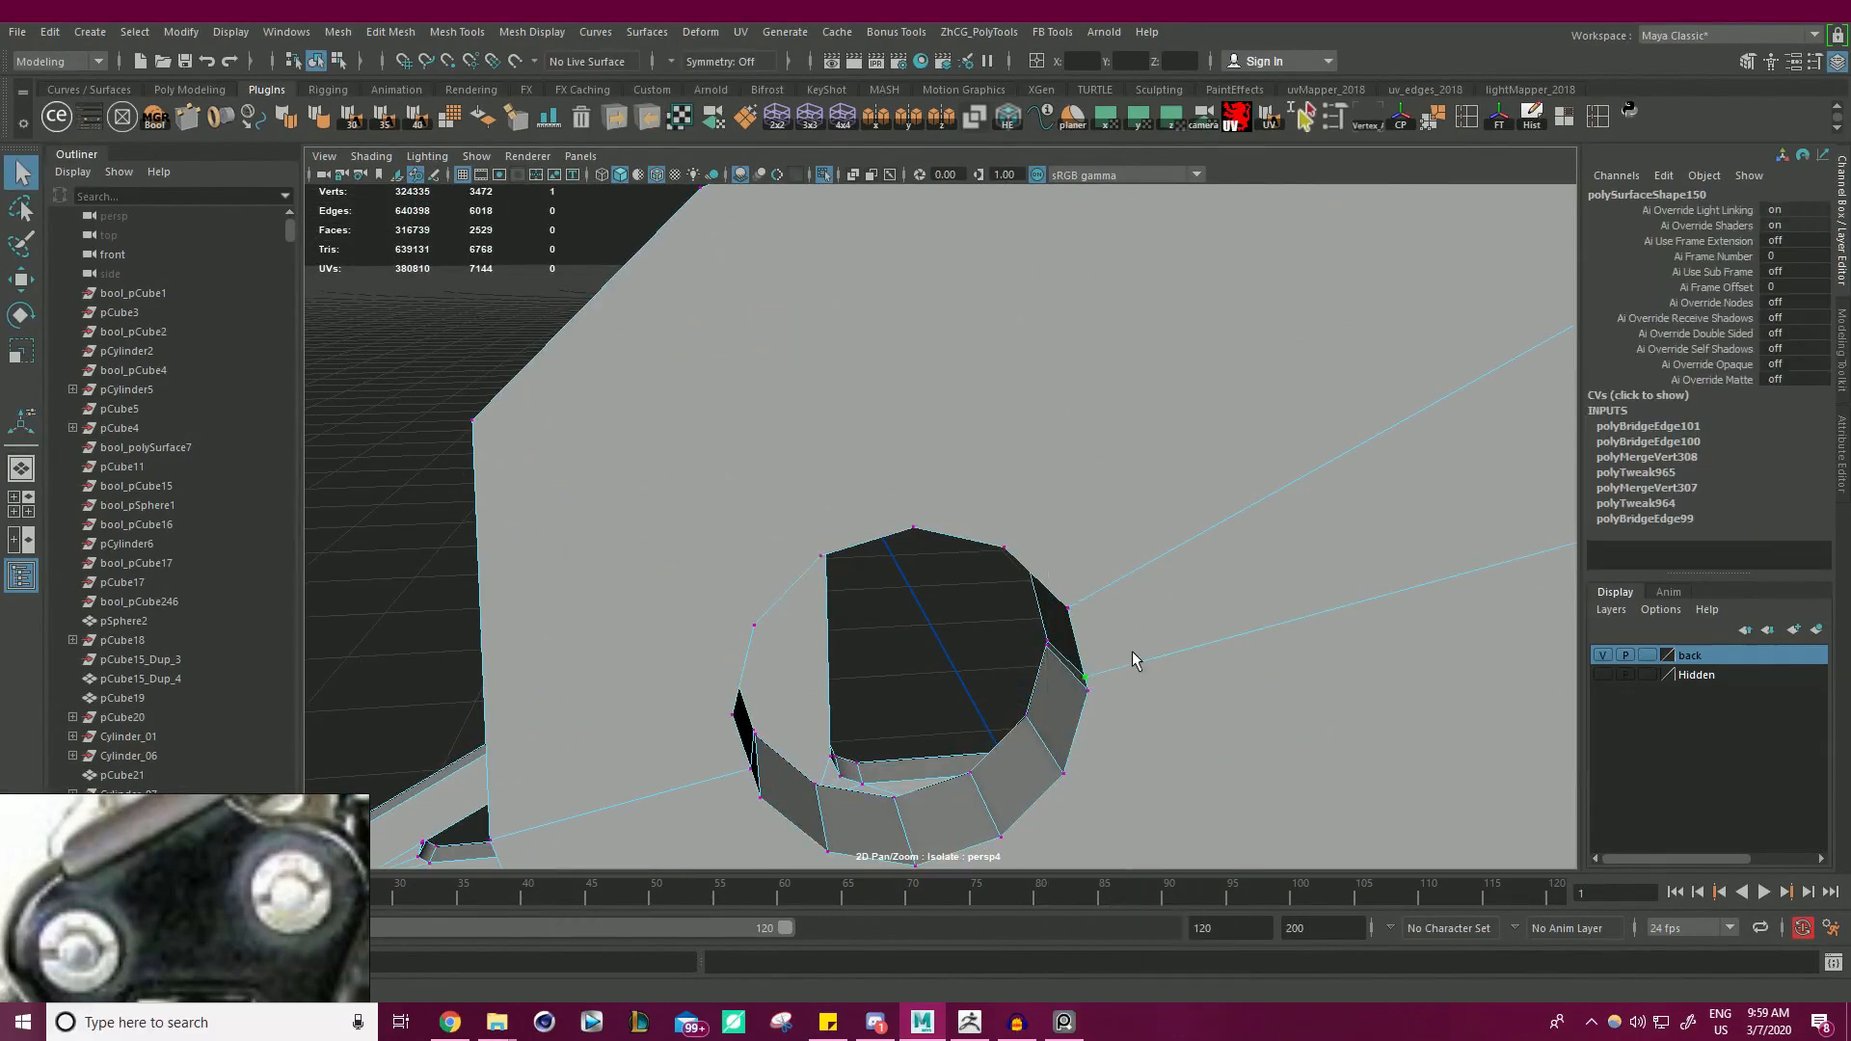
key(f)
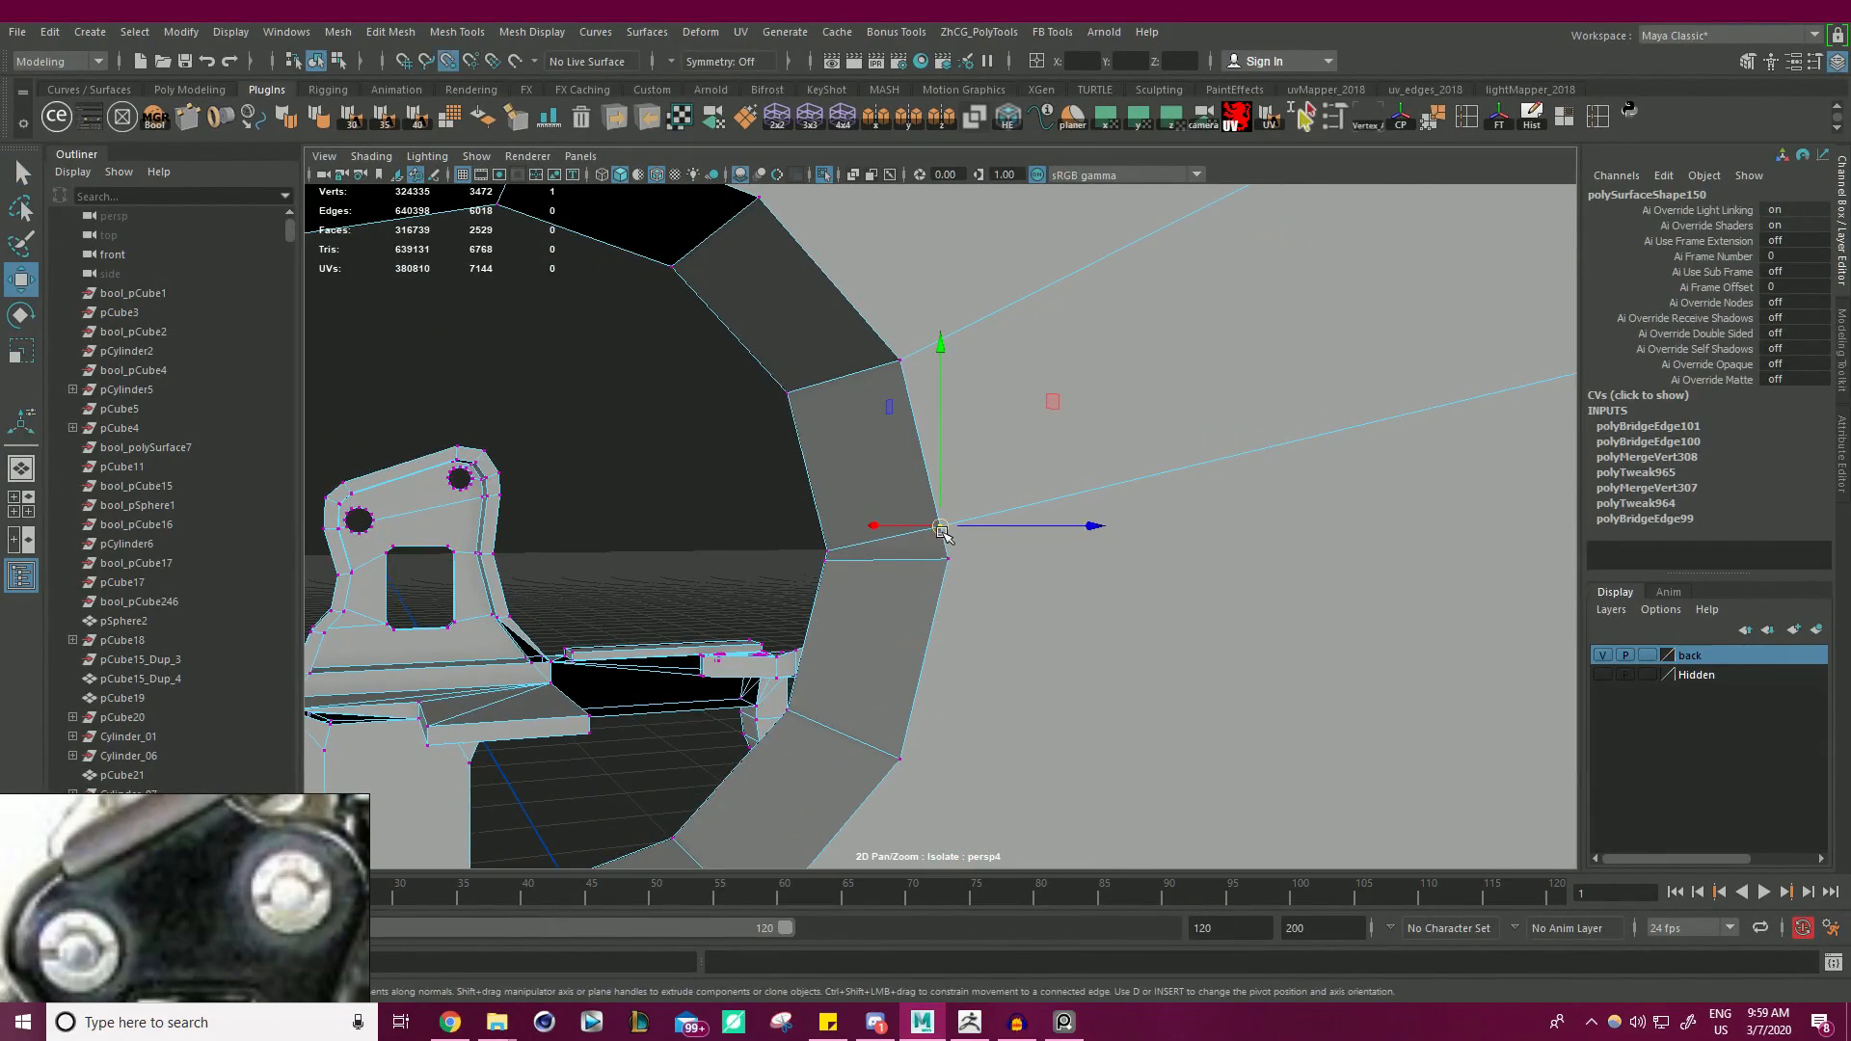
alt+drag(1046, 555, 945, 584)
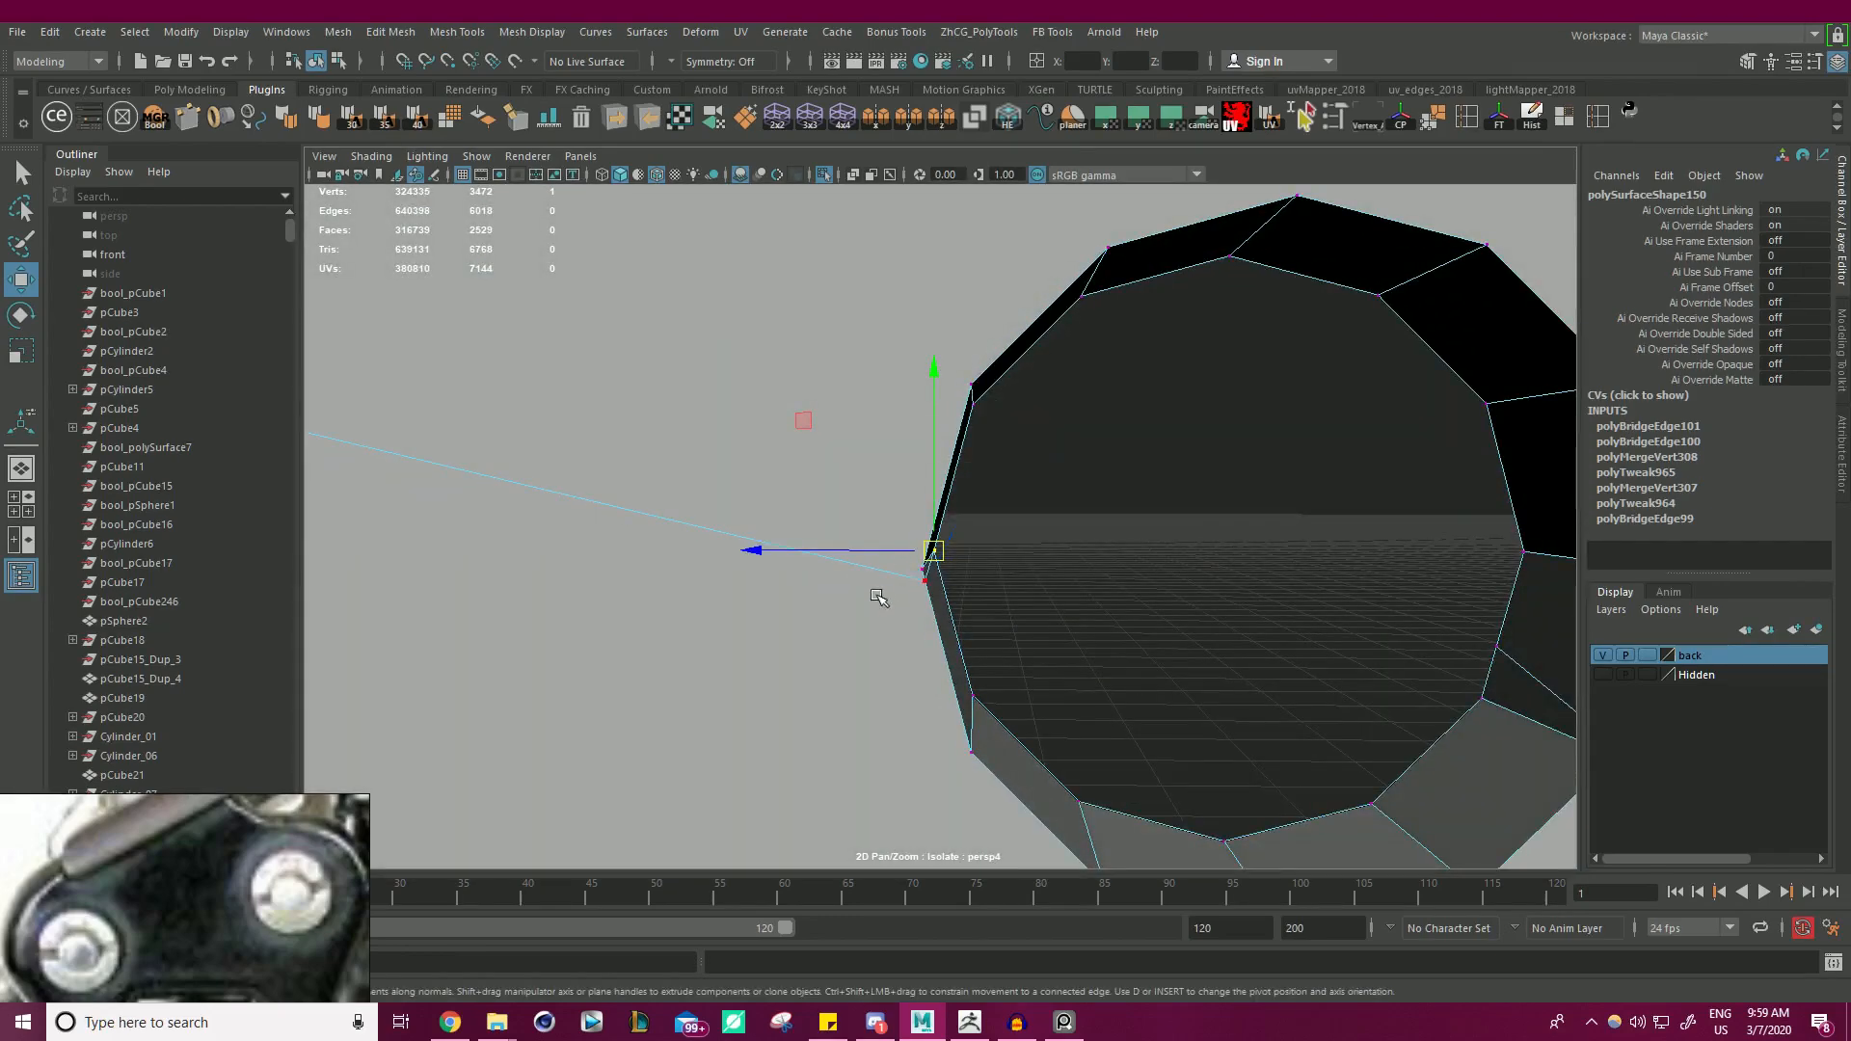
alt+right_drag(928, 579, 949, 480)
alt+middle_drag(950, 480, 830, 454)
alt+drag(830, 454, 880, 432)
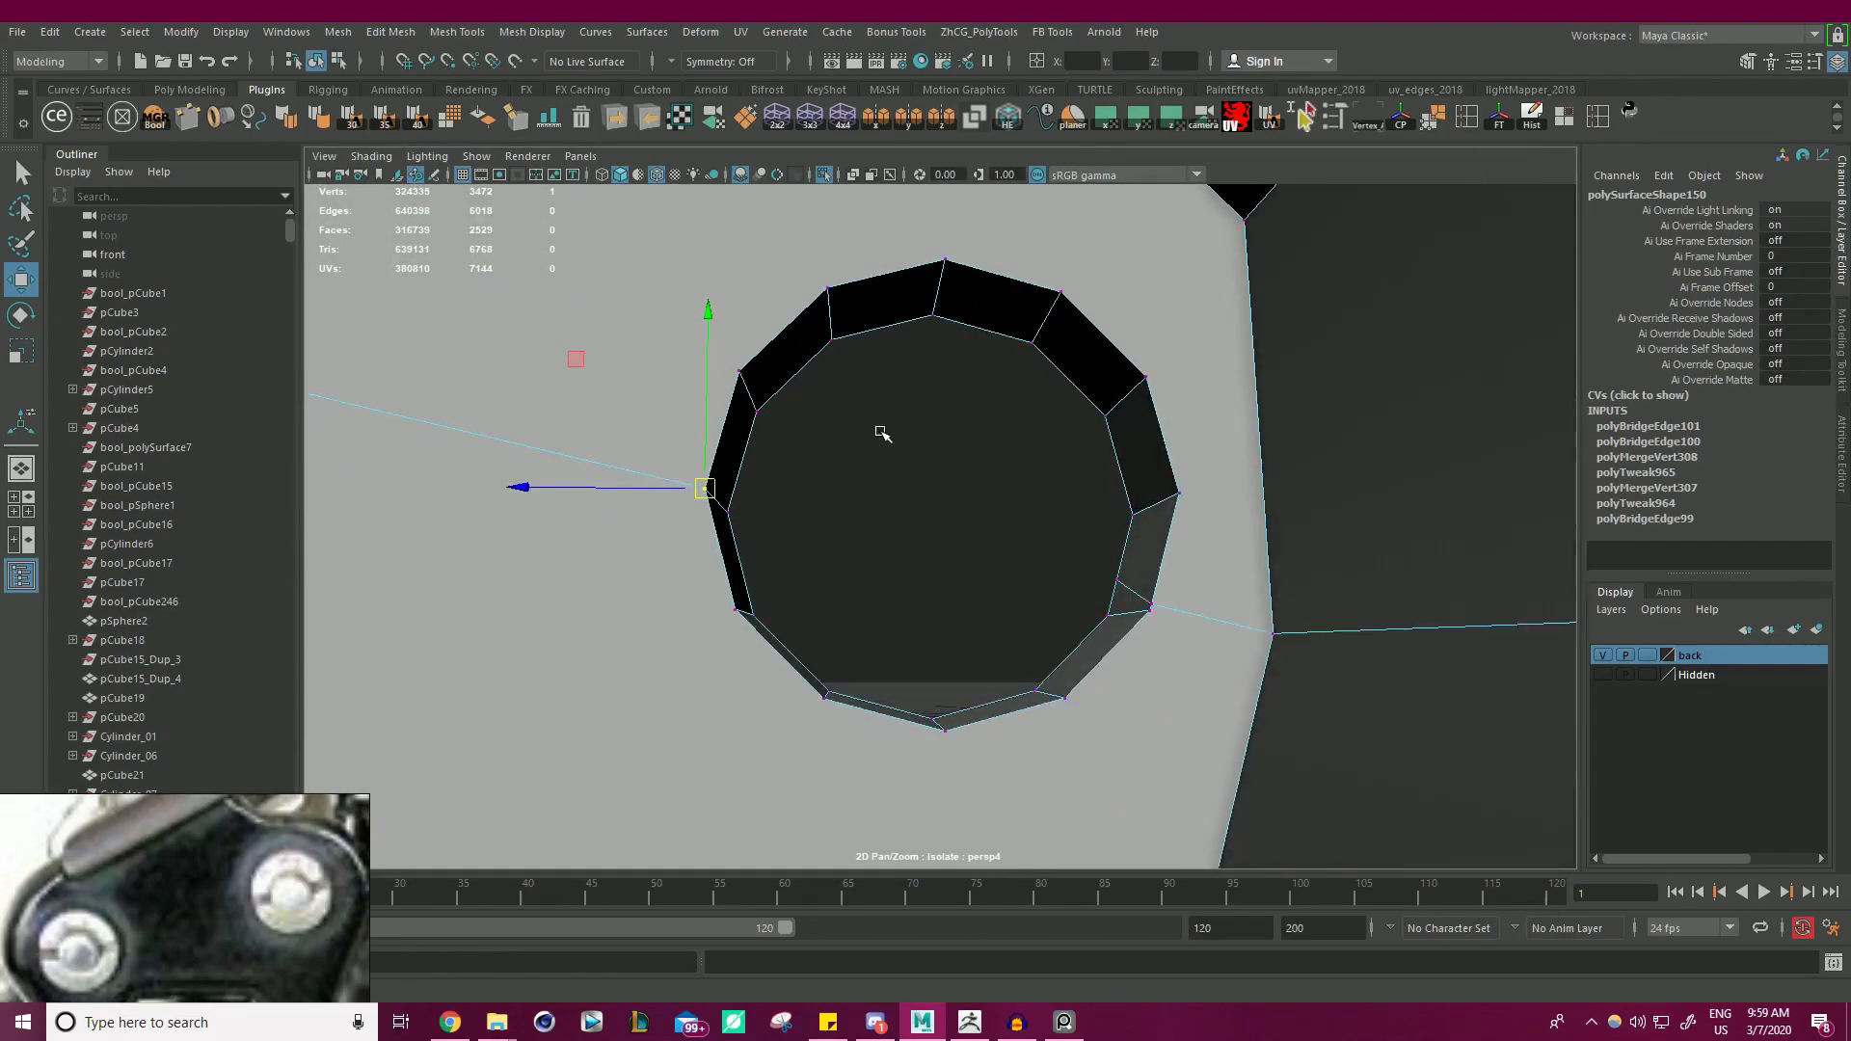
alt+drag(1239, 583, 821, 607)
click(704, 570)
key(v)
click(741, 590)
- Select the vertices around the lower rod hole and merge them with a distance threshold of 0.0001
scroll(768, 613, down, 5)
drag(533, 774, 1194, 413)
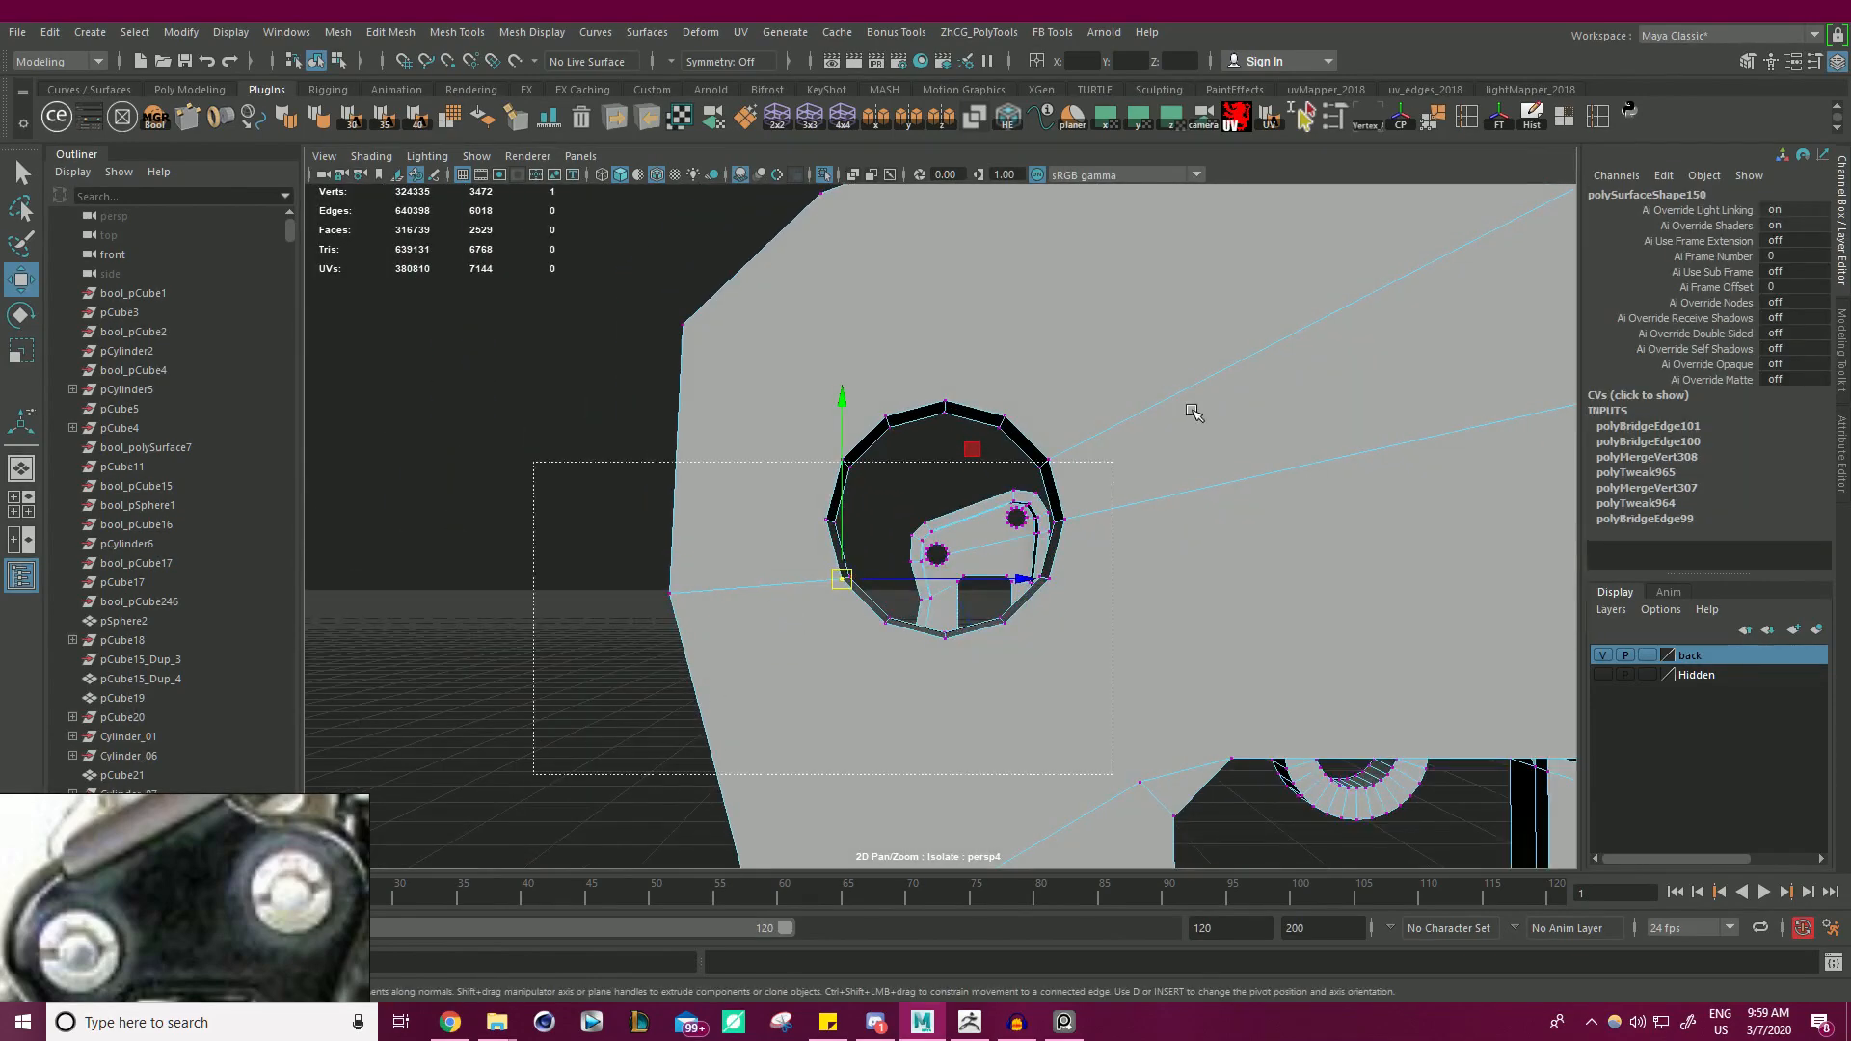
shift+right_drag(1161, 367, 1164, 295)
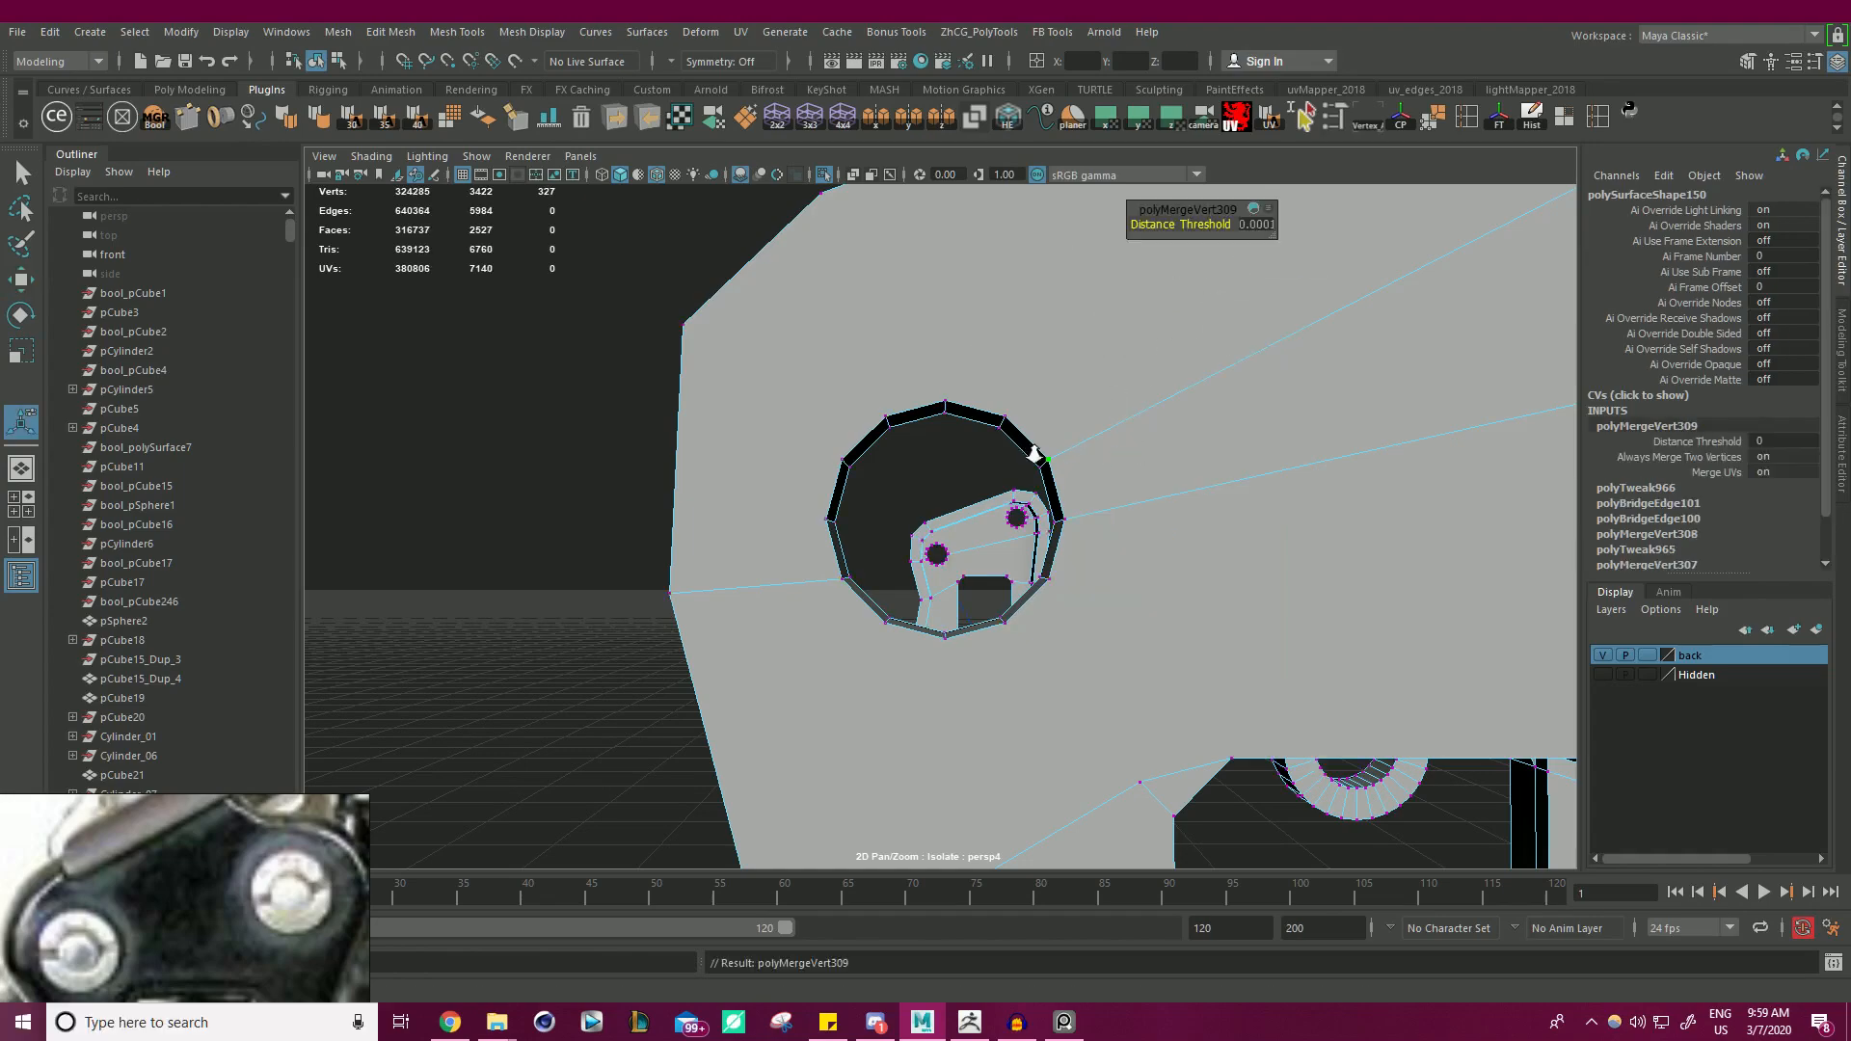
- Snap the stray vertices on the same support's upper rod hole rims onto adjacent vertices and merge them
scroll(1033, 453, down, 6)
alt+middle_drag(1033, 453, 704, 482)
alt+drag(704, 482, 857, 366)
scroll(867, 357, up, 5)
alt+middle_drag(848, 342, 934, 540)
alt+drag(934, 541, 1058, 567)
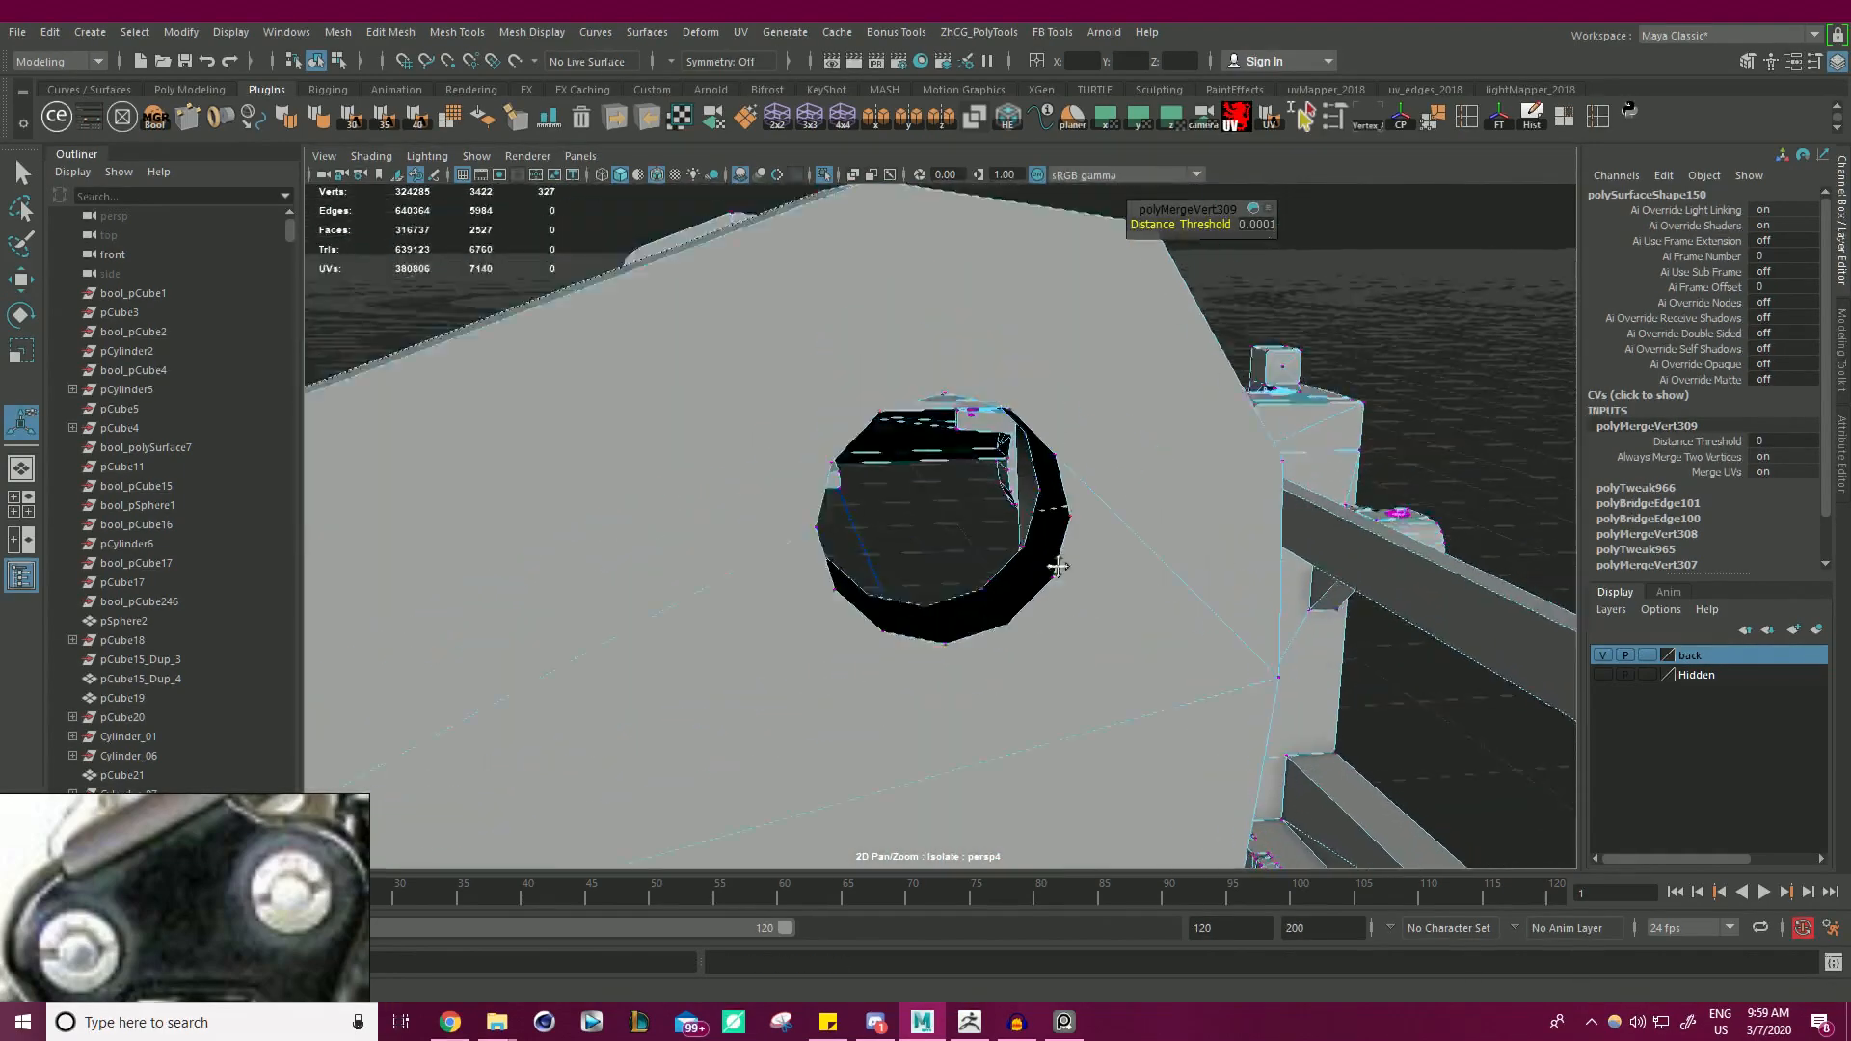
alt+middle_drag(1058, 567, 1079, 617)
scroll(1079, 617, up, 4)
alt+drag(1089, 617, 1256, 610)
alt+drag(685, 573, 1043, 575)
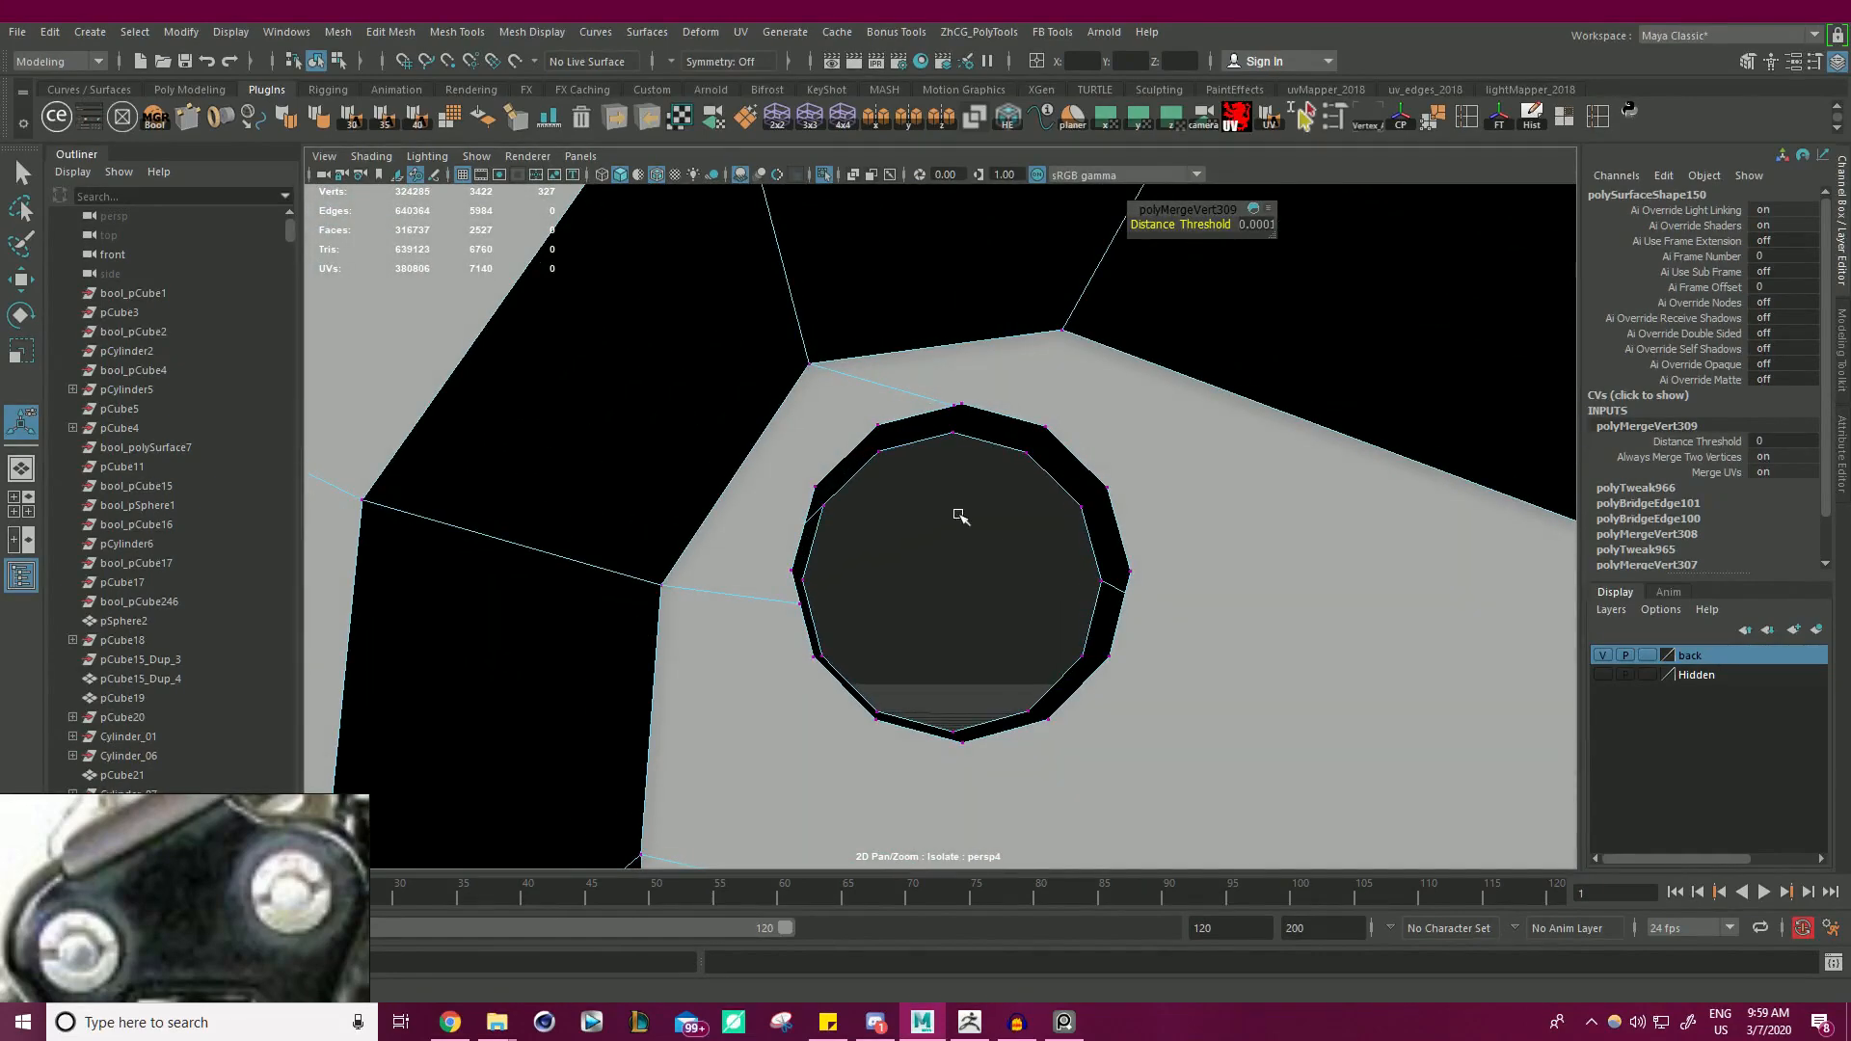
scroll(961, 516, up, 2)
key(w)
key(v)
middle_drag(759, 636, 754, 583)
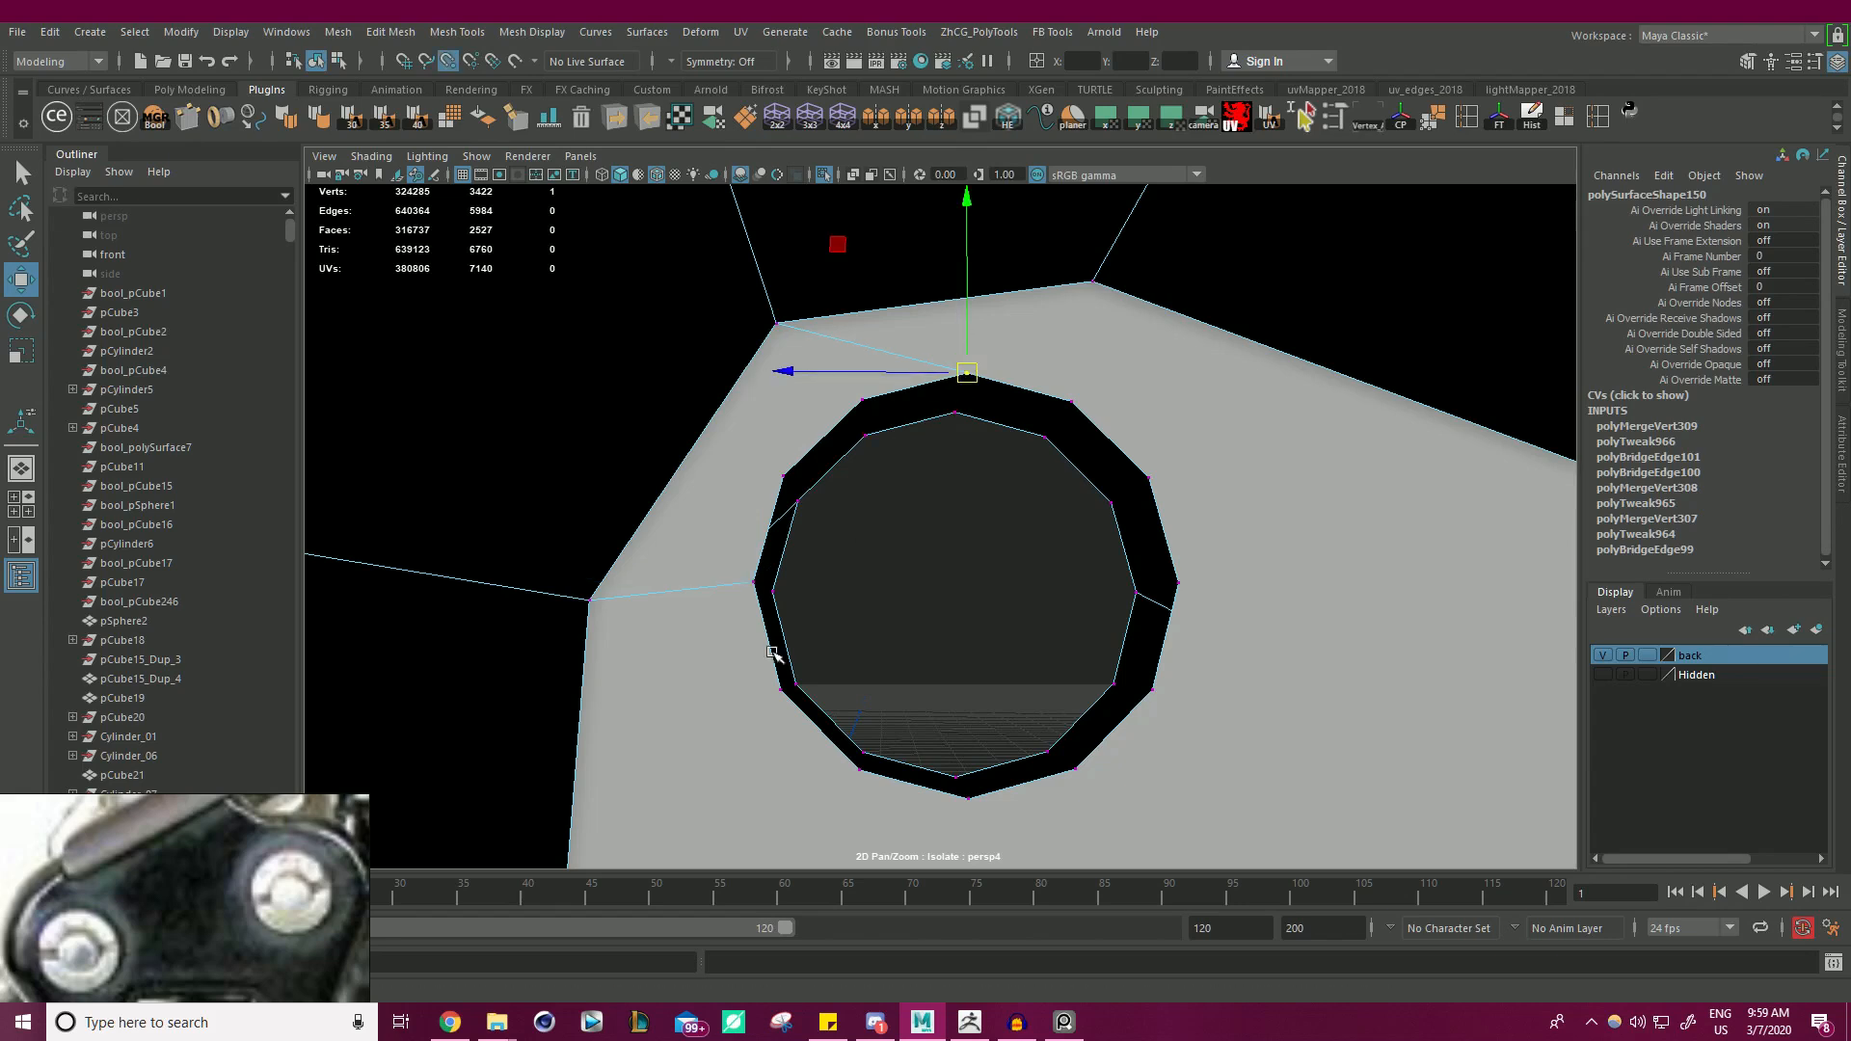
shift+right_drag(1248, 427, 1335, 339)
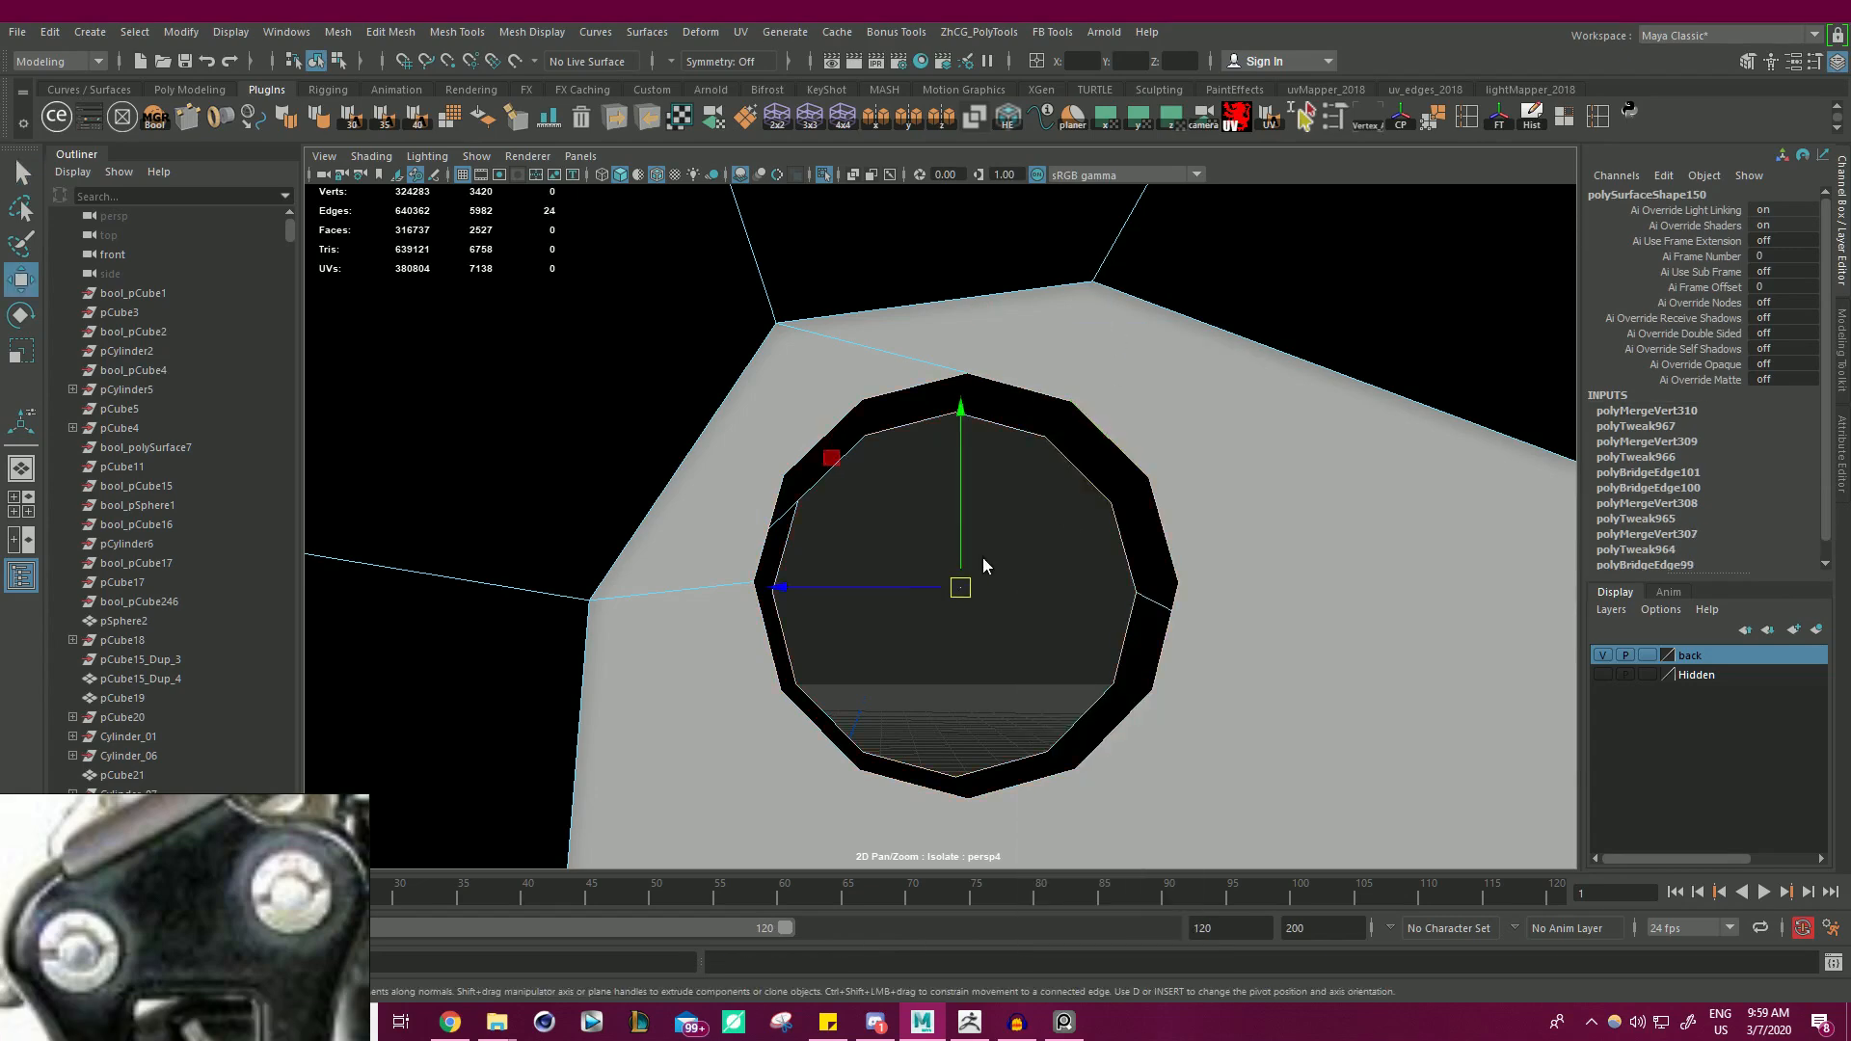
- Bridge the border edges of the opposite support's upper rod hole, then return to object selection and clear it
shift+right_drag(982, 558, 994, 790)
alt+right_drag(1060, 669, 926, 593)
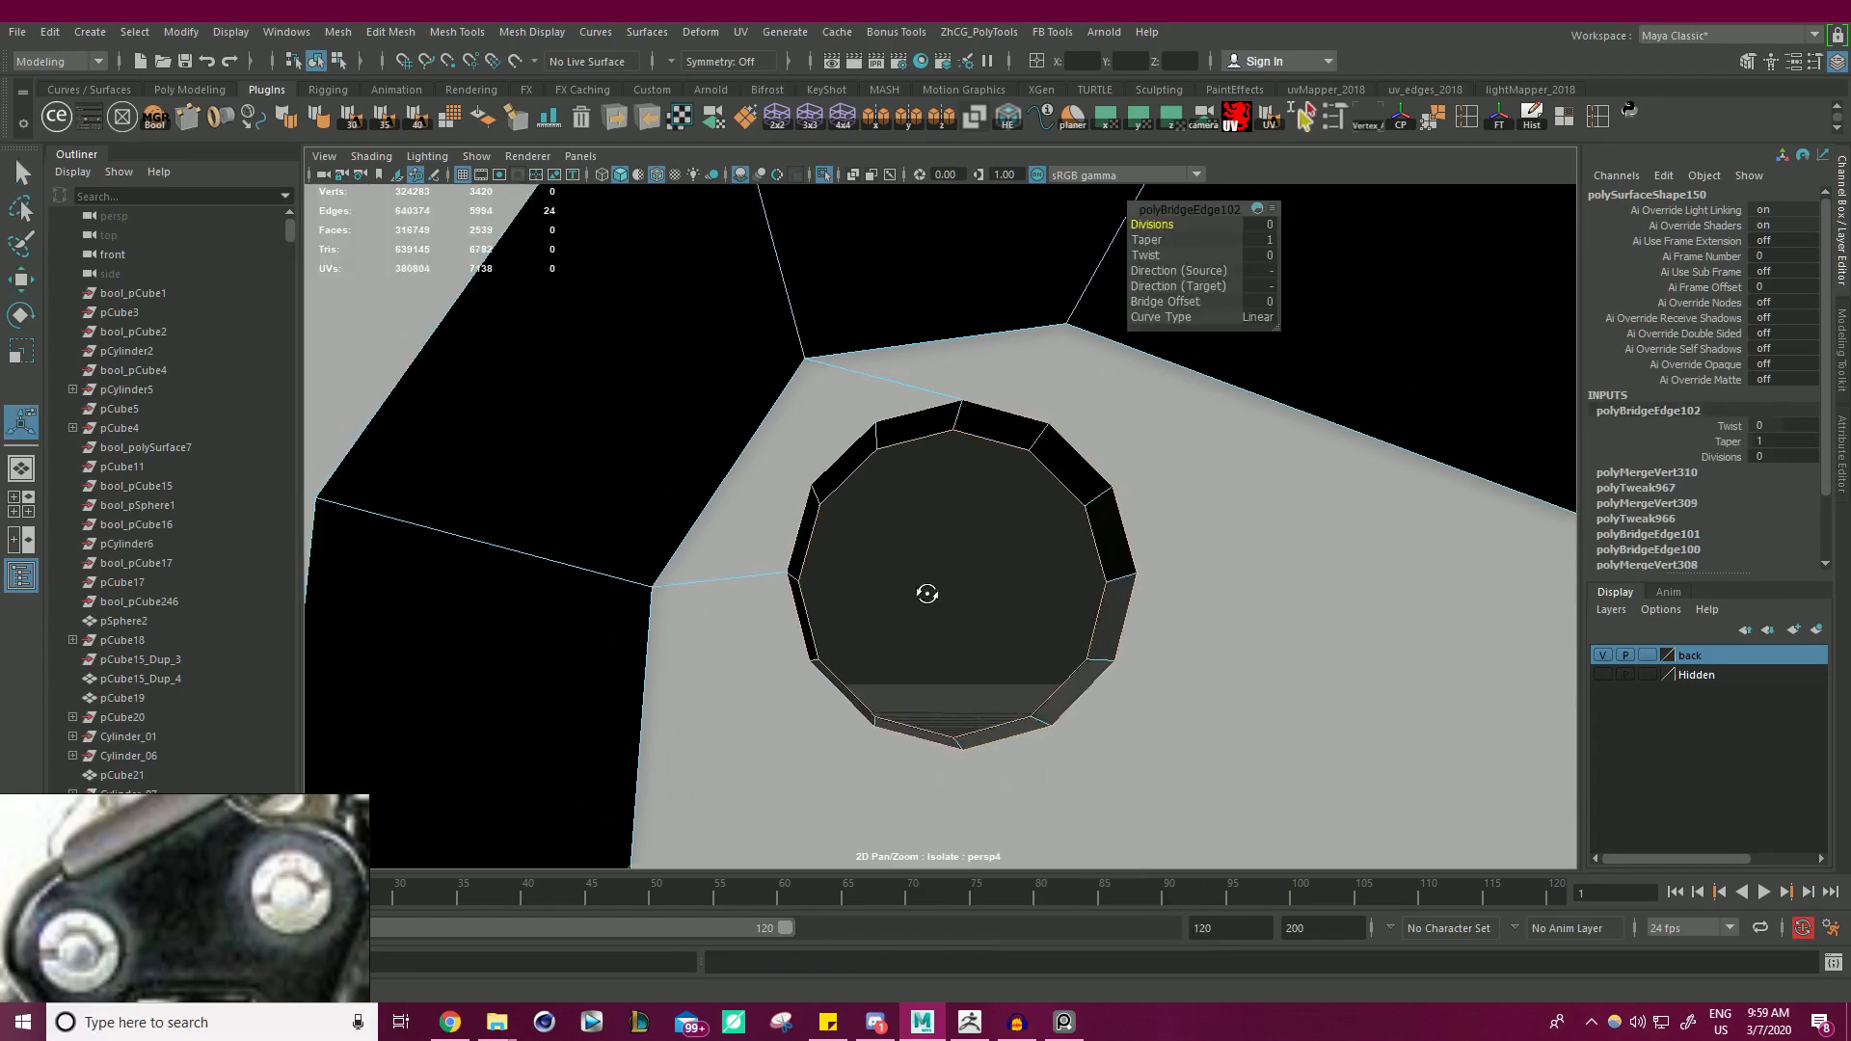
alt+drag(926, 594, 1016, 628)
alt+right_drag(1016, 627, 812, 592)
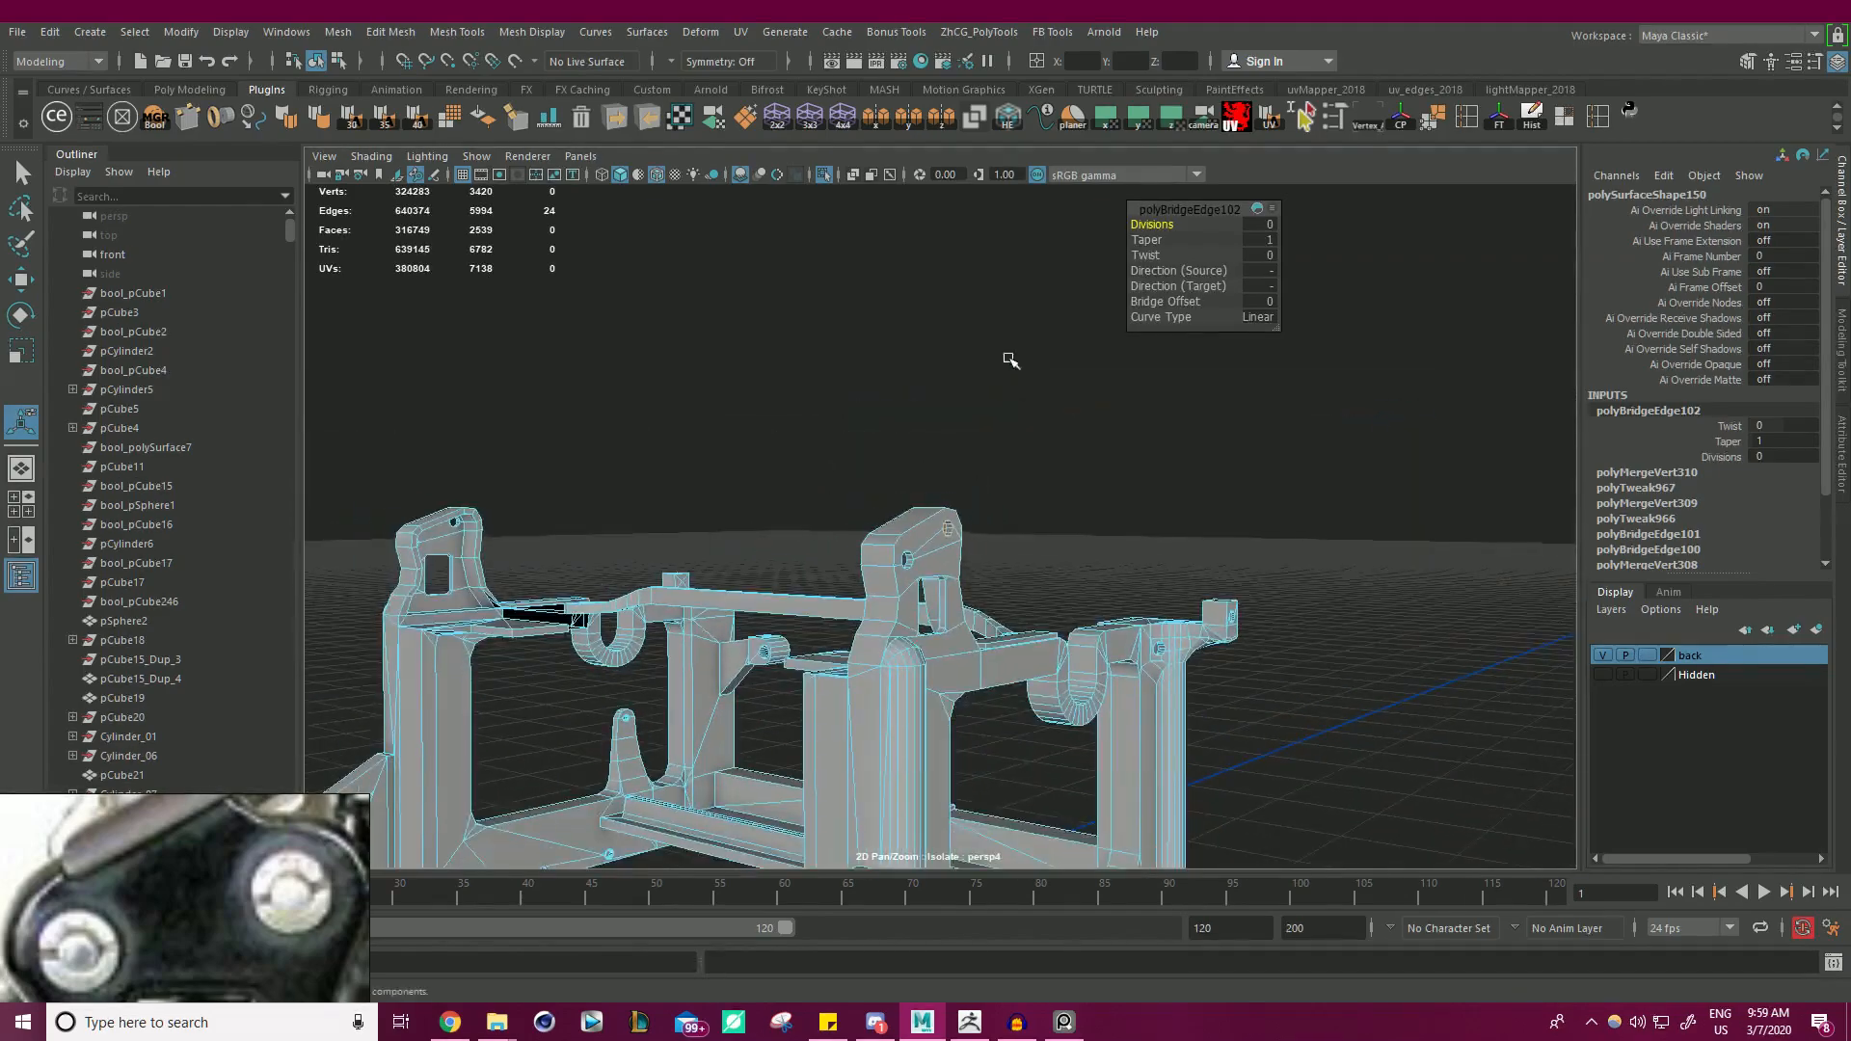
right_drag(1010, 360, 1058, 353)
key(q)
click(1058, 355)
- Select the frame and examine the border edge of the open gap between the support base and the hooked bracket
alt+right_drag(771, 424, 649, 458)
alt+drag(648, 459, 745, 435)
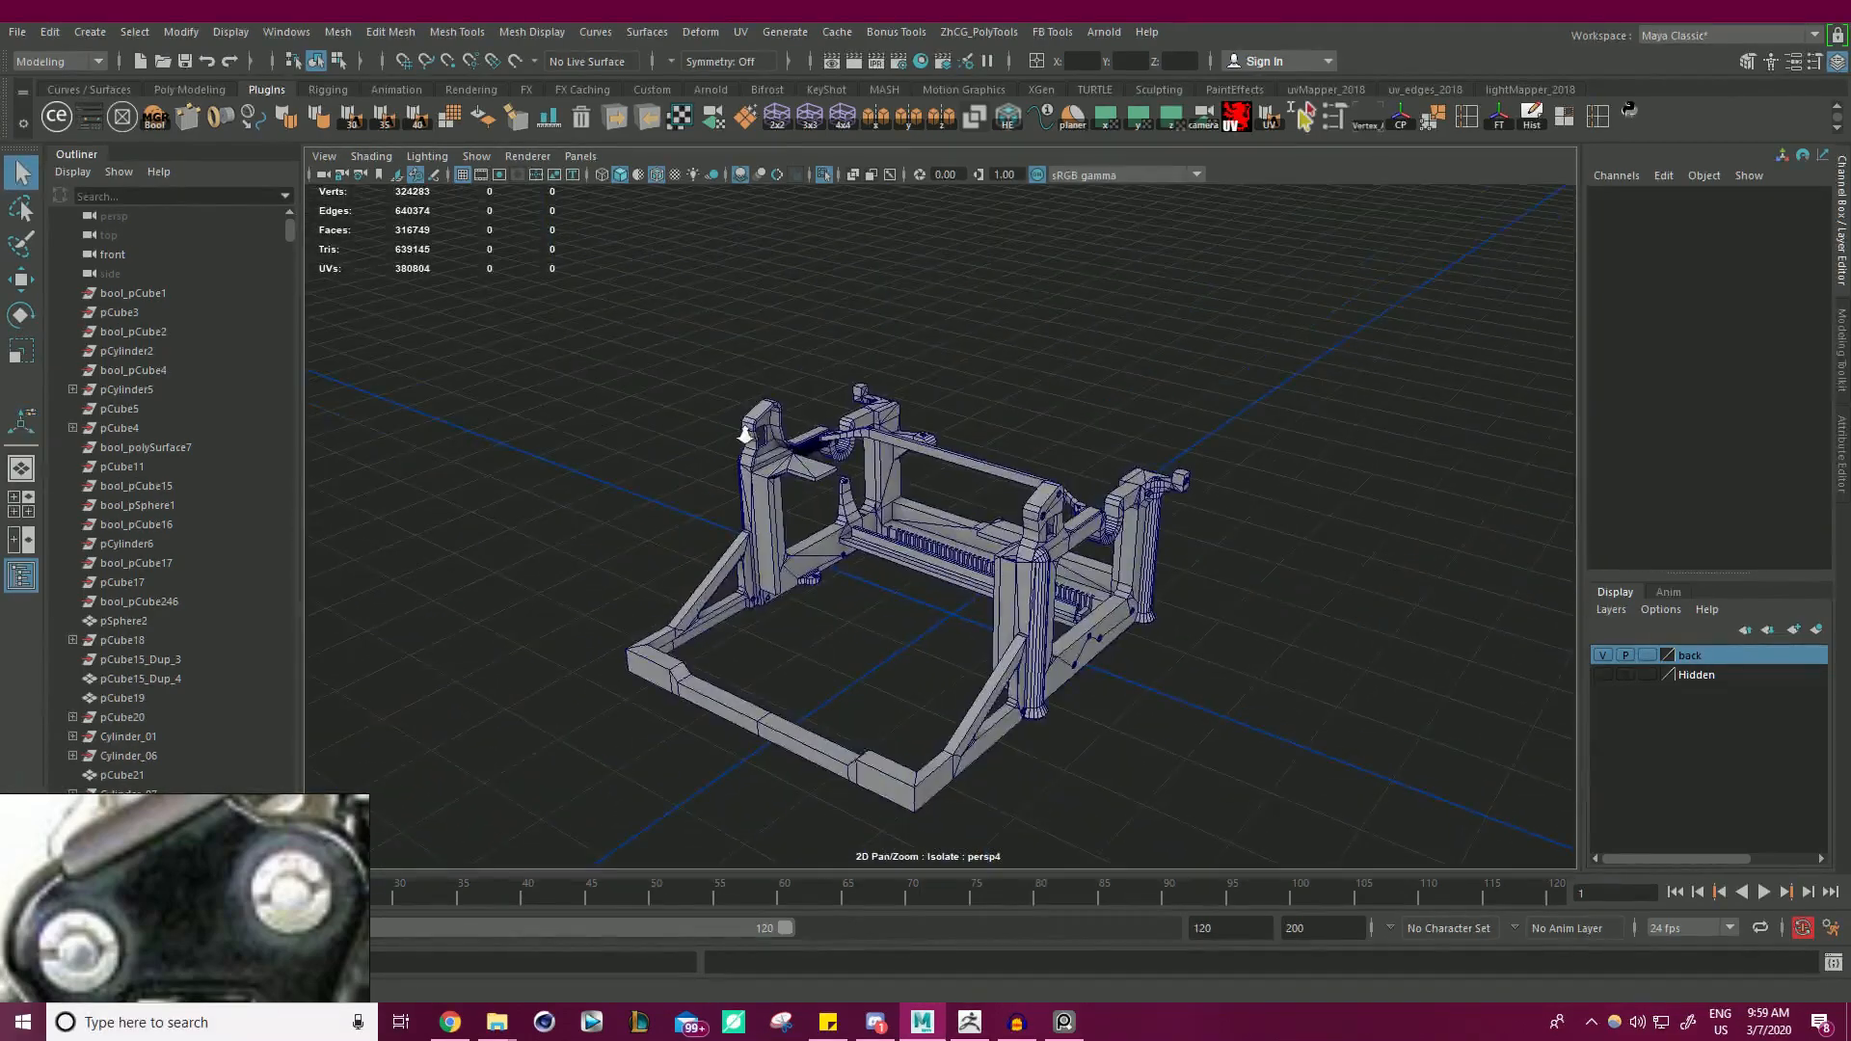
alt+right_drag(745, 435, 913, 497)
alt+middle_drag(913, 498, 1173, 566)
alt+right_drag(1012, 521, 1189, 579)
alt+drag(1189, 578, 1103, 448)
alt+middle_drag(1104, 448, 1064, 472)
click(1114, 650)
key(w)
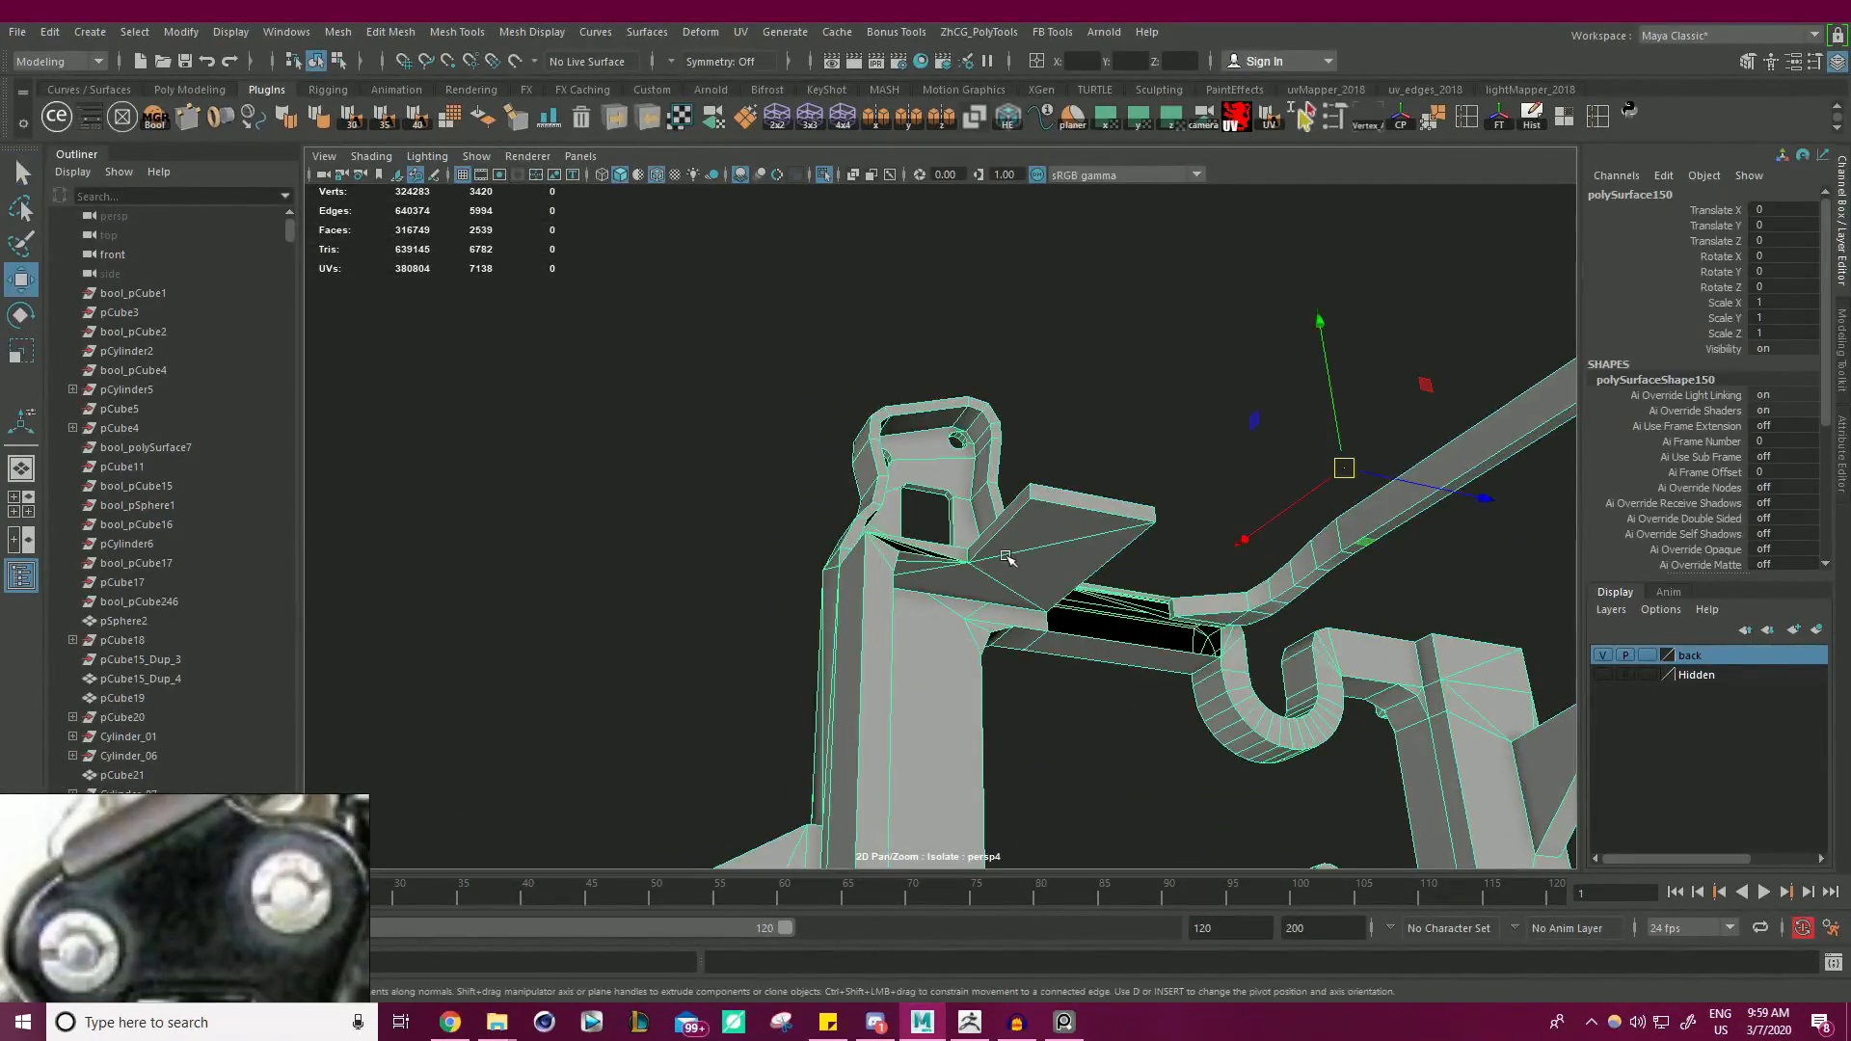
click(1106, 639)
key(f)
alt+right_drag(1141, 509, 813, 479)
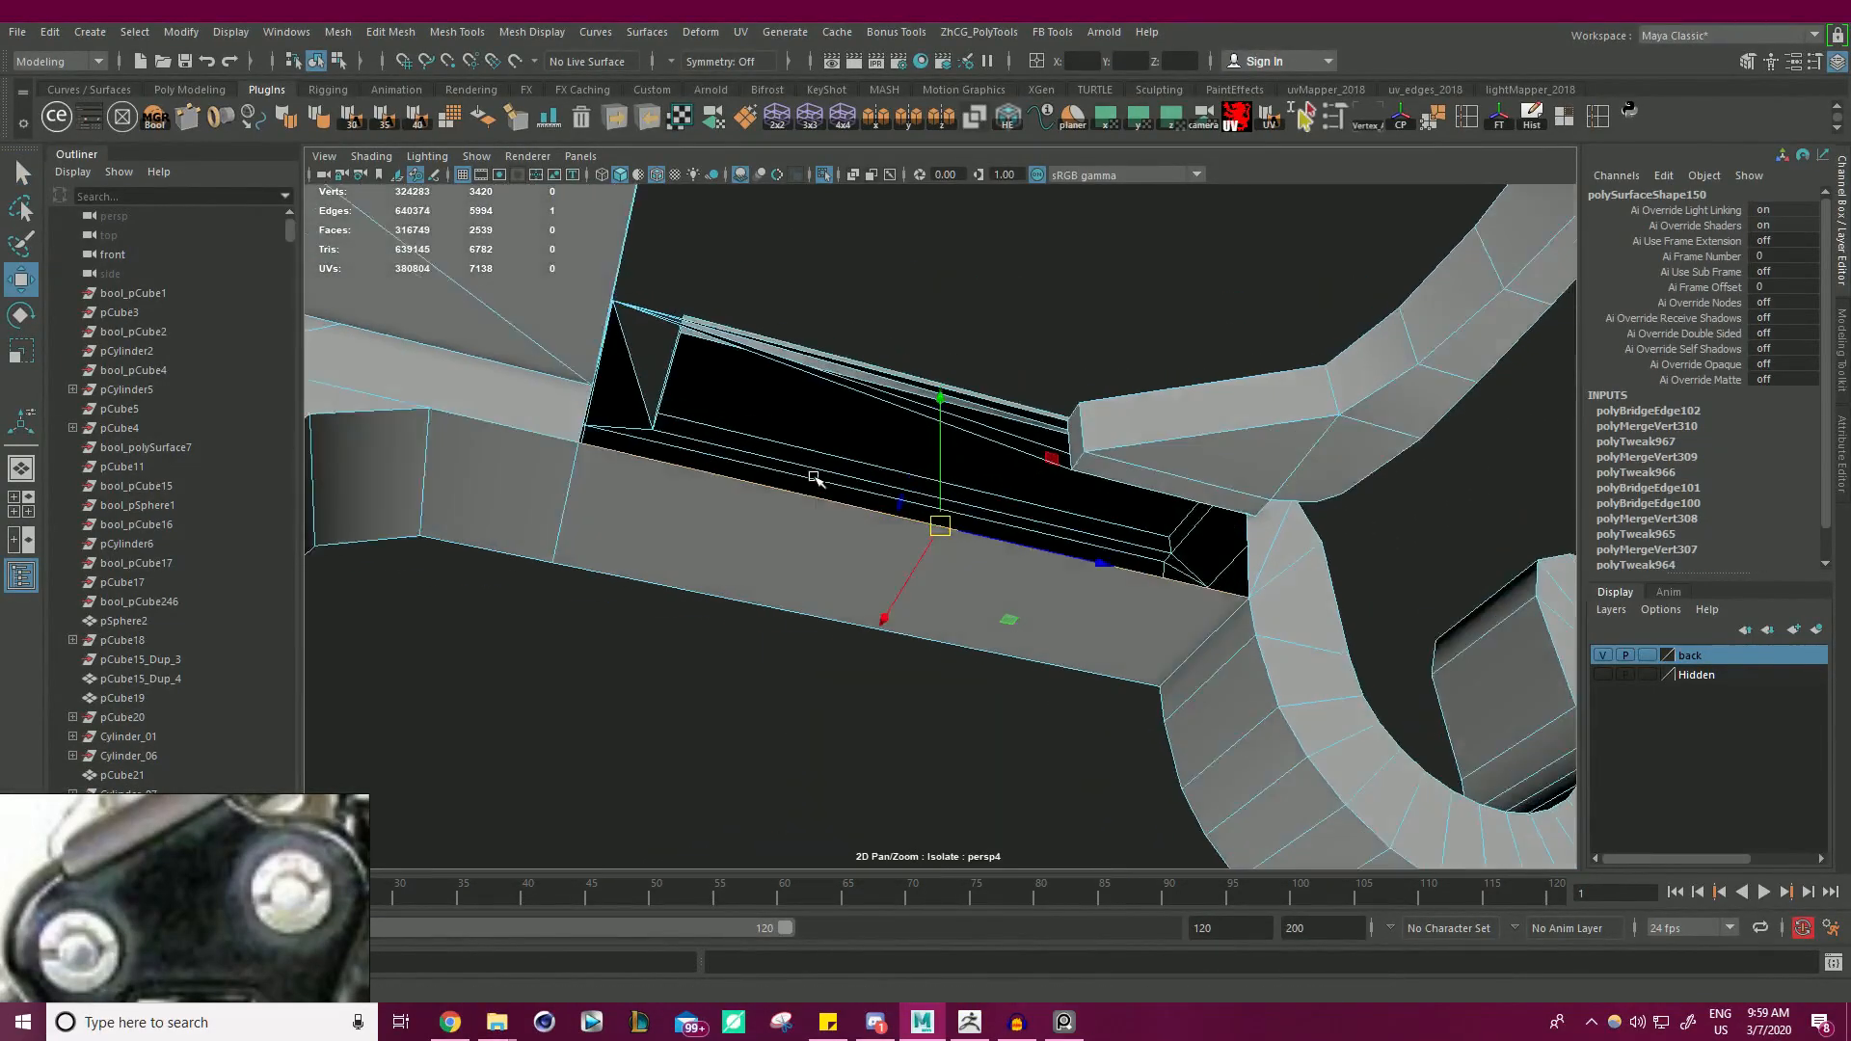
alt+drag(814, 479, 835, 549)
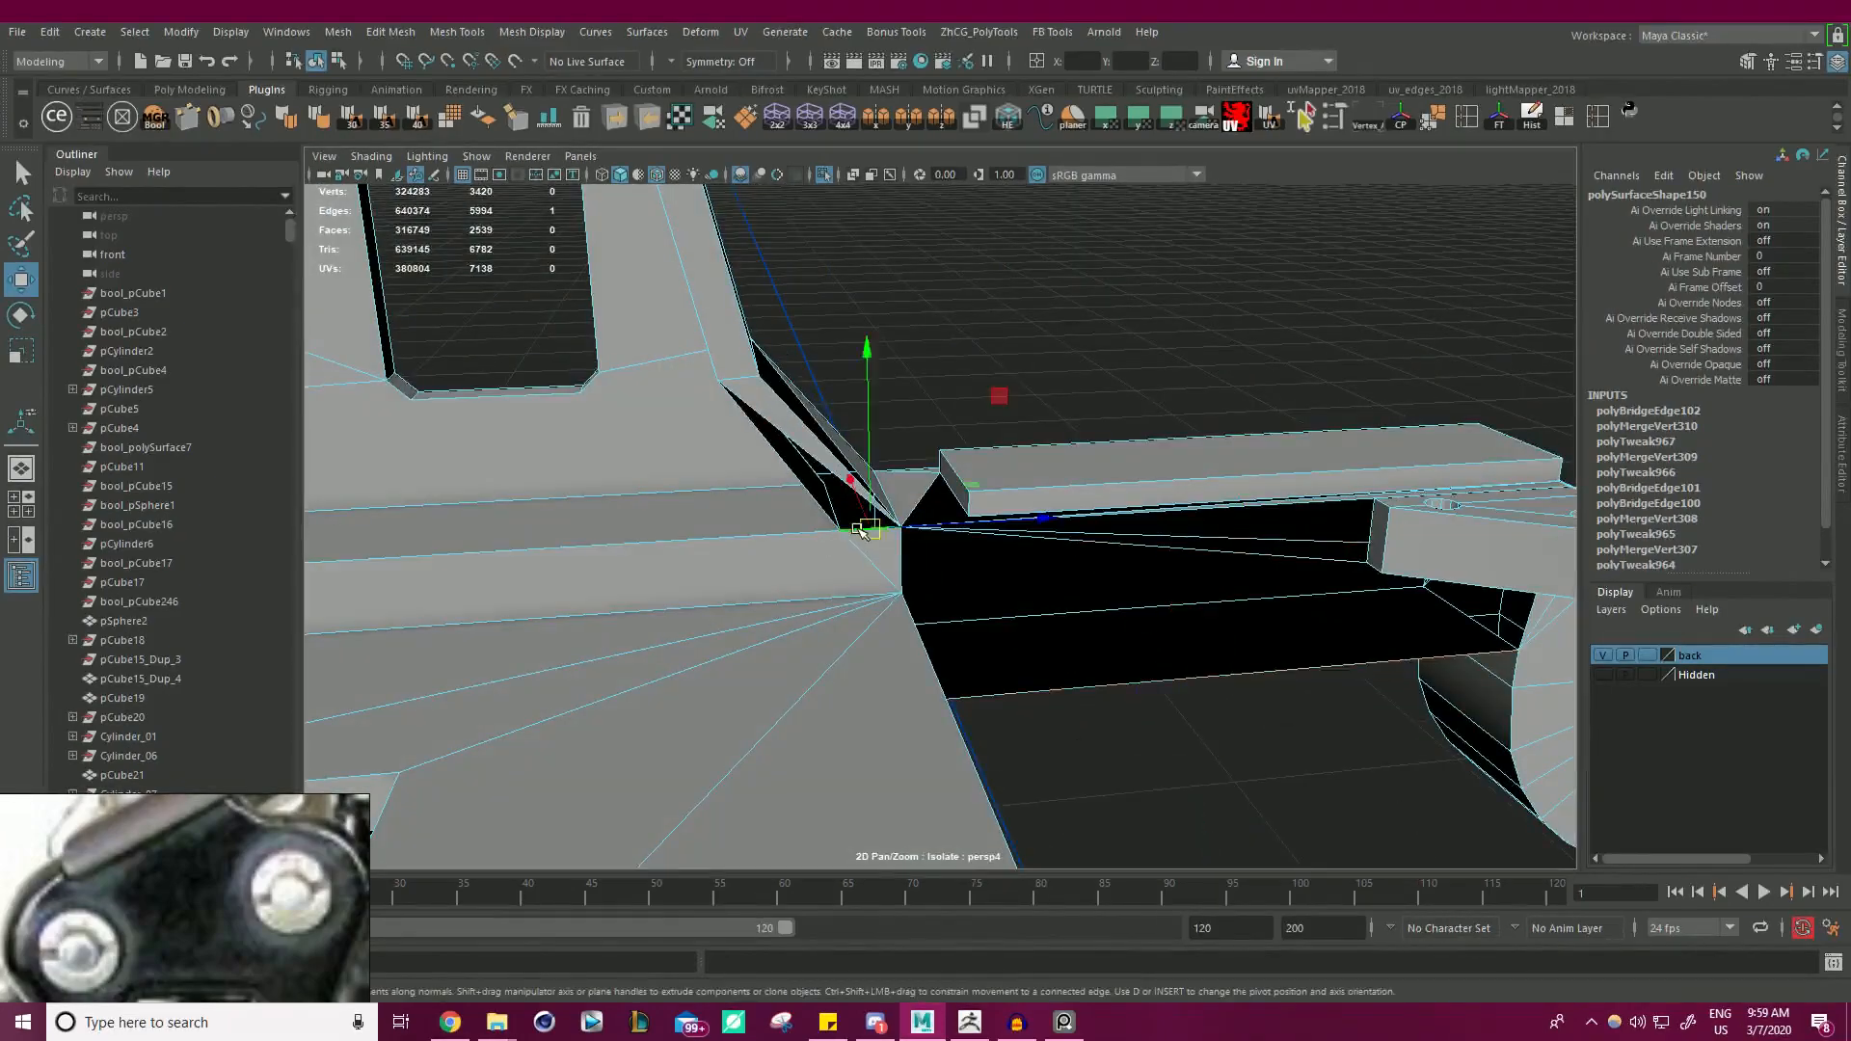
- Delete the stray sliver face between the raised plate and the bracket in the open gap
alt+drag(947, 512, 1262, 550)
right_drag(1371, 409, 1371, 466)
click(1337, 582)
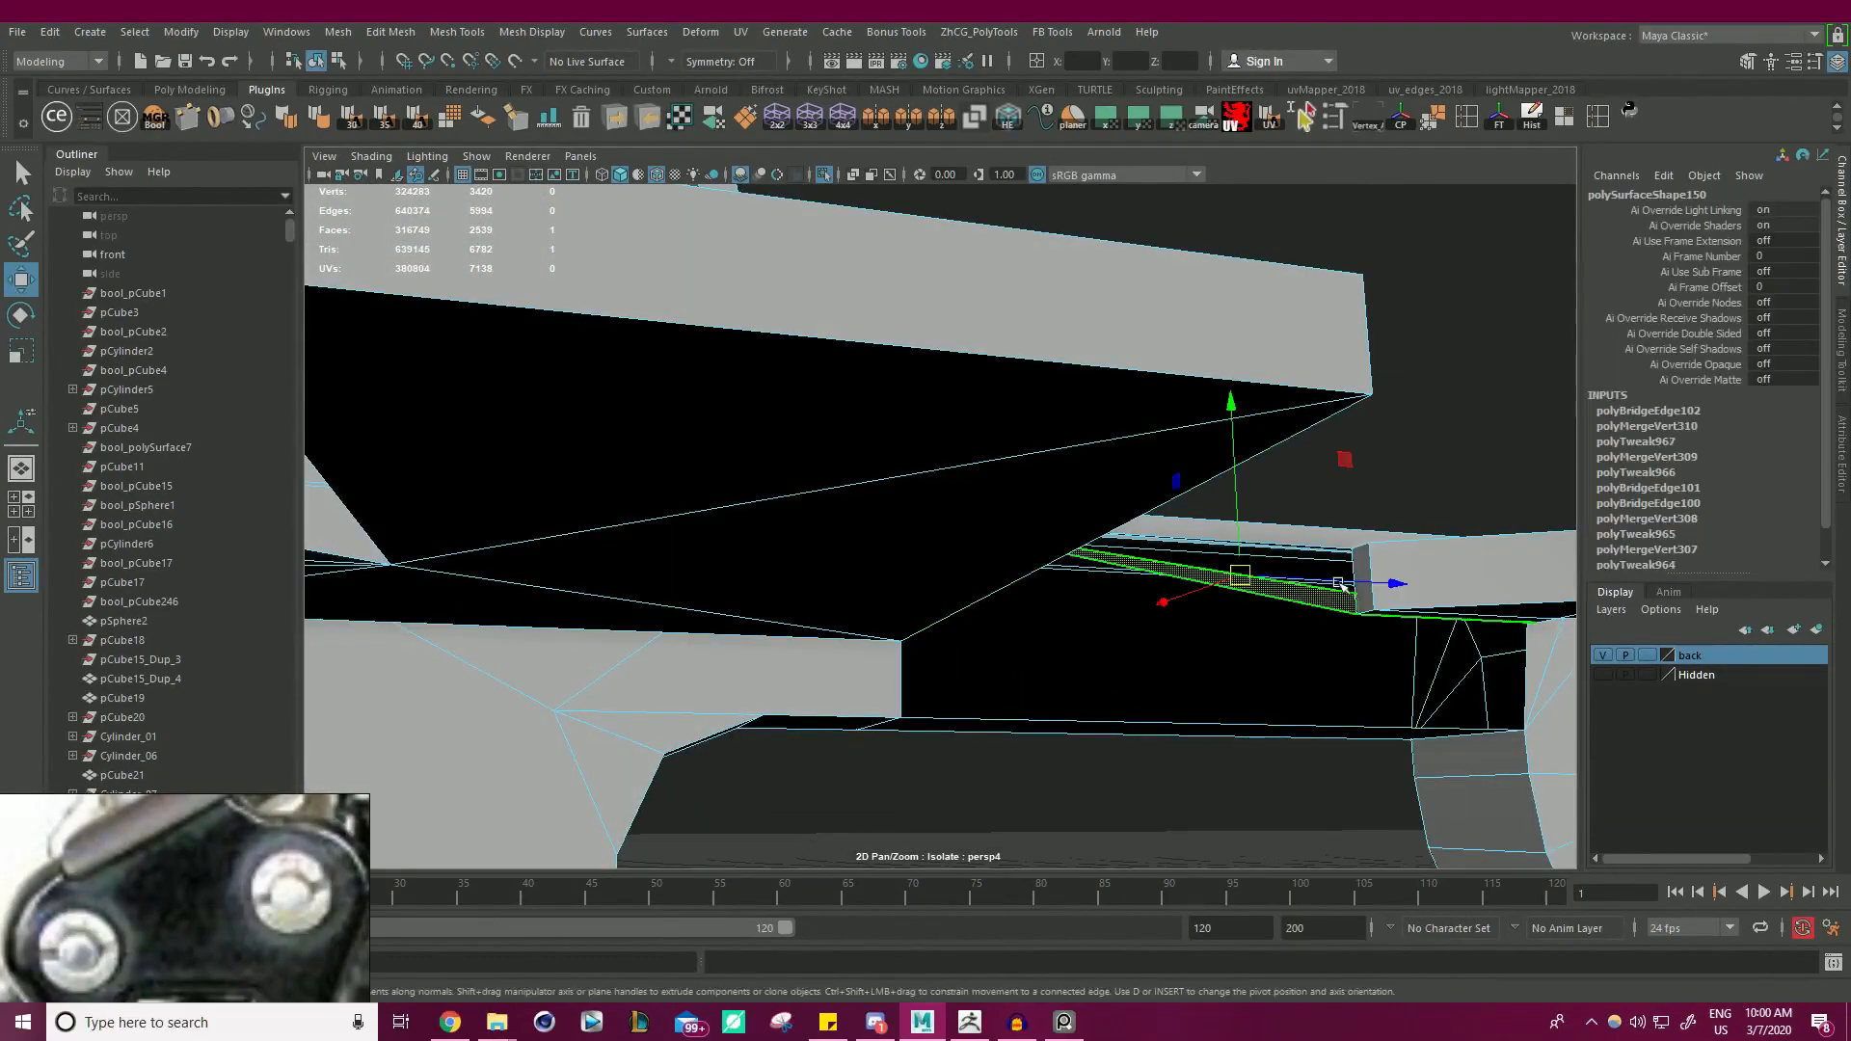
alt+drag(1339, 582, 1342, 492)
key(Delete)
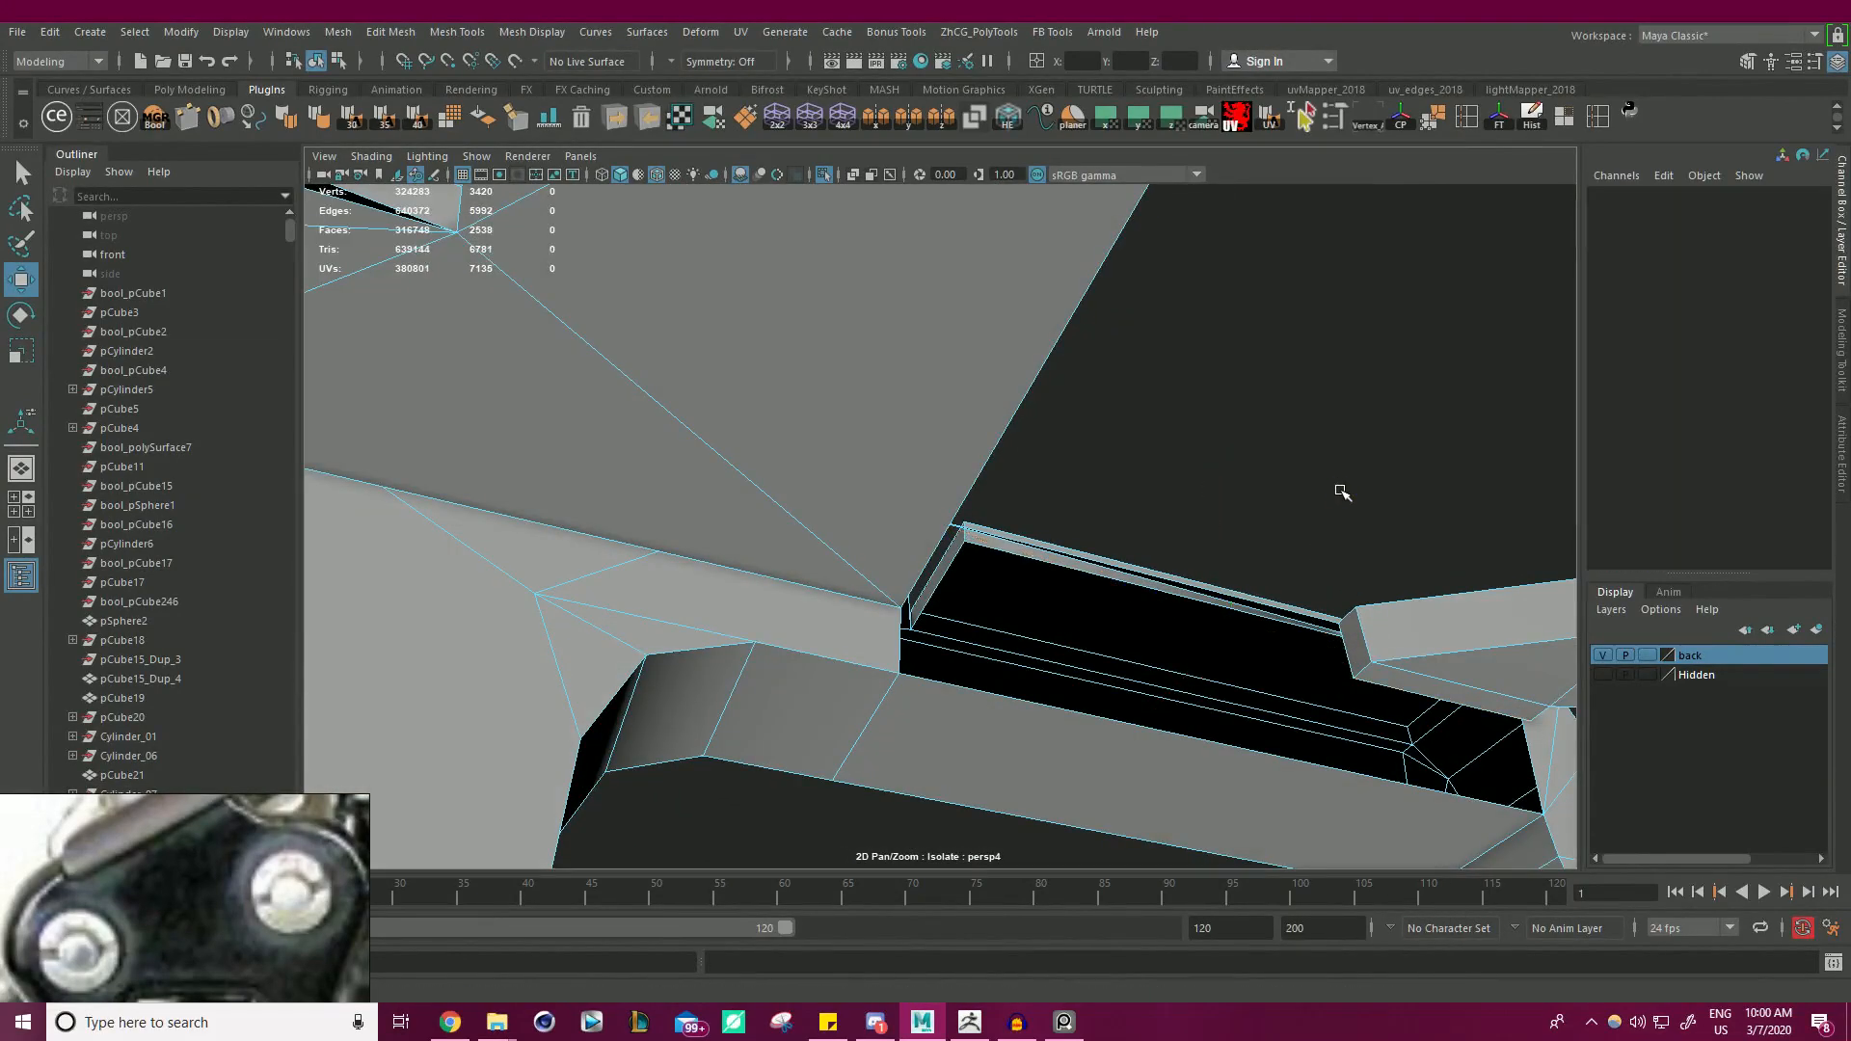
- Delete the thin strip face running between the raised plate and the bracket with the two holes
click(1241, 605)
alt+drag(1218, 541, 1174, 537)
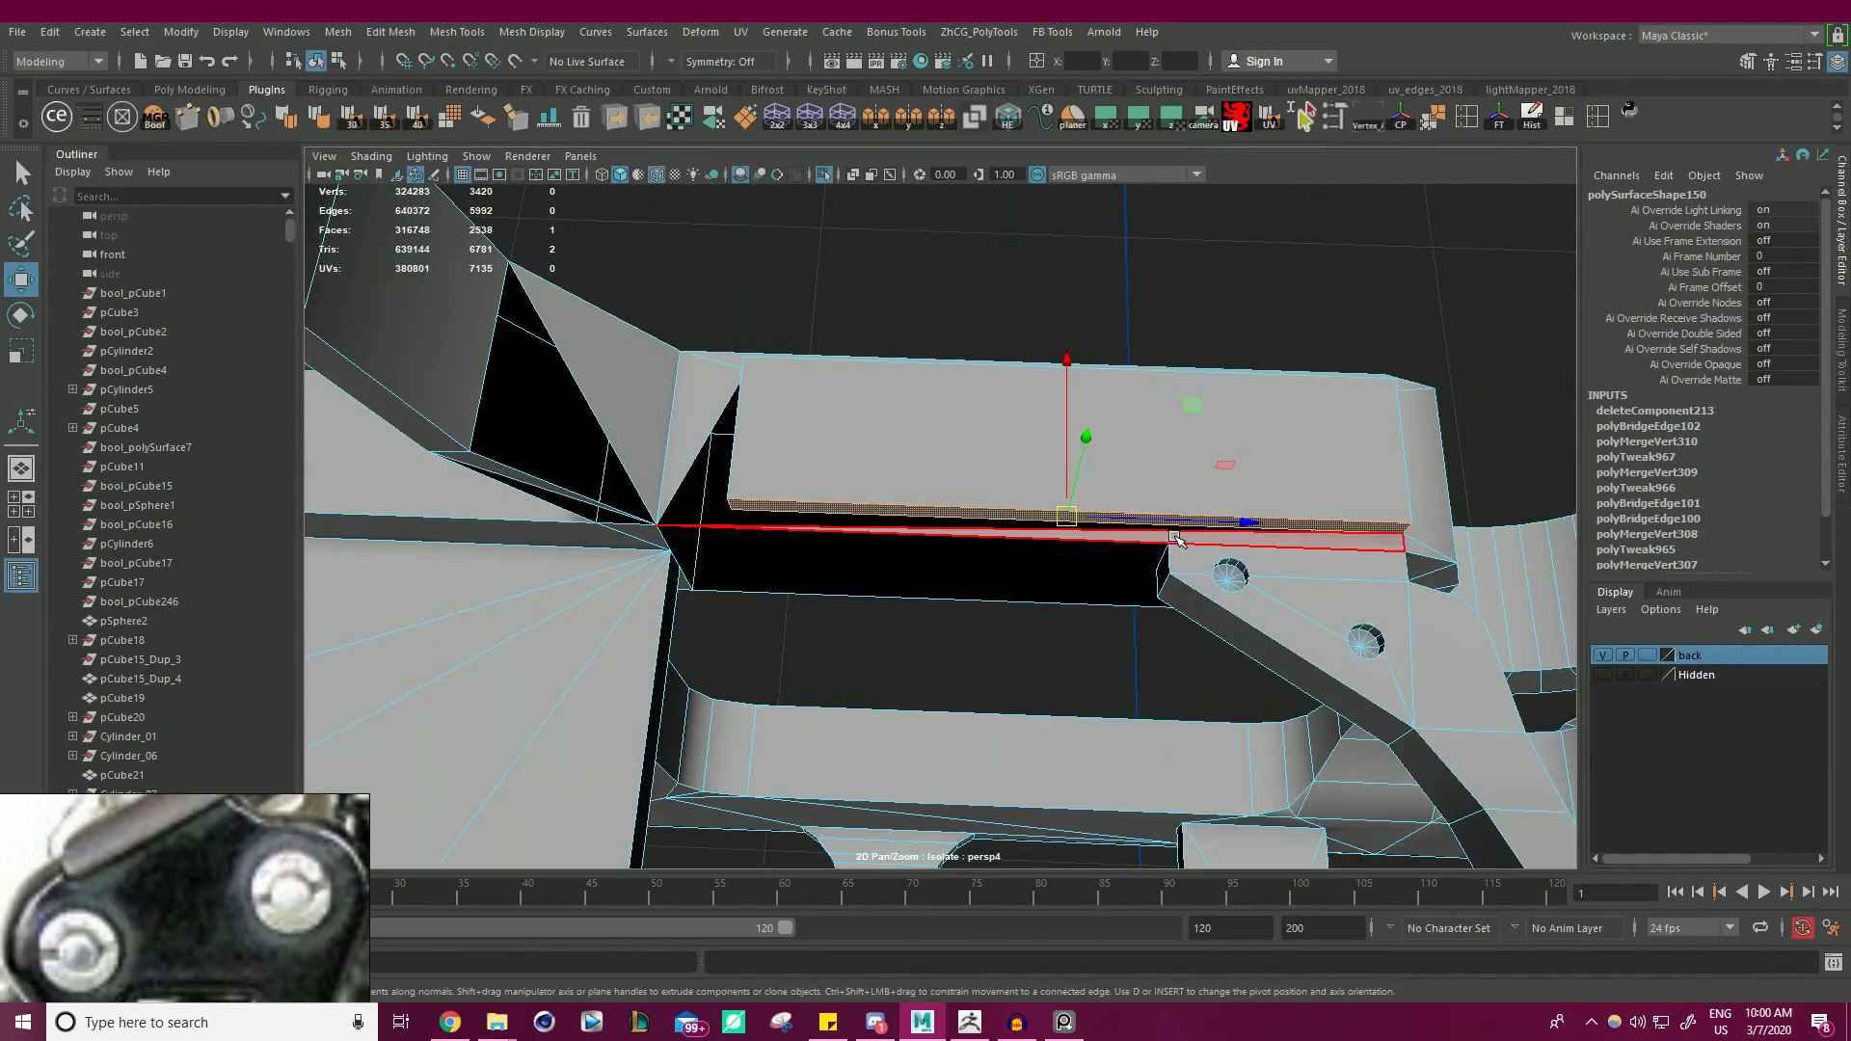
right_drag(910, 505, 642, 432)
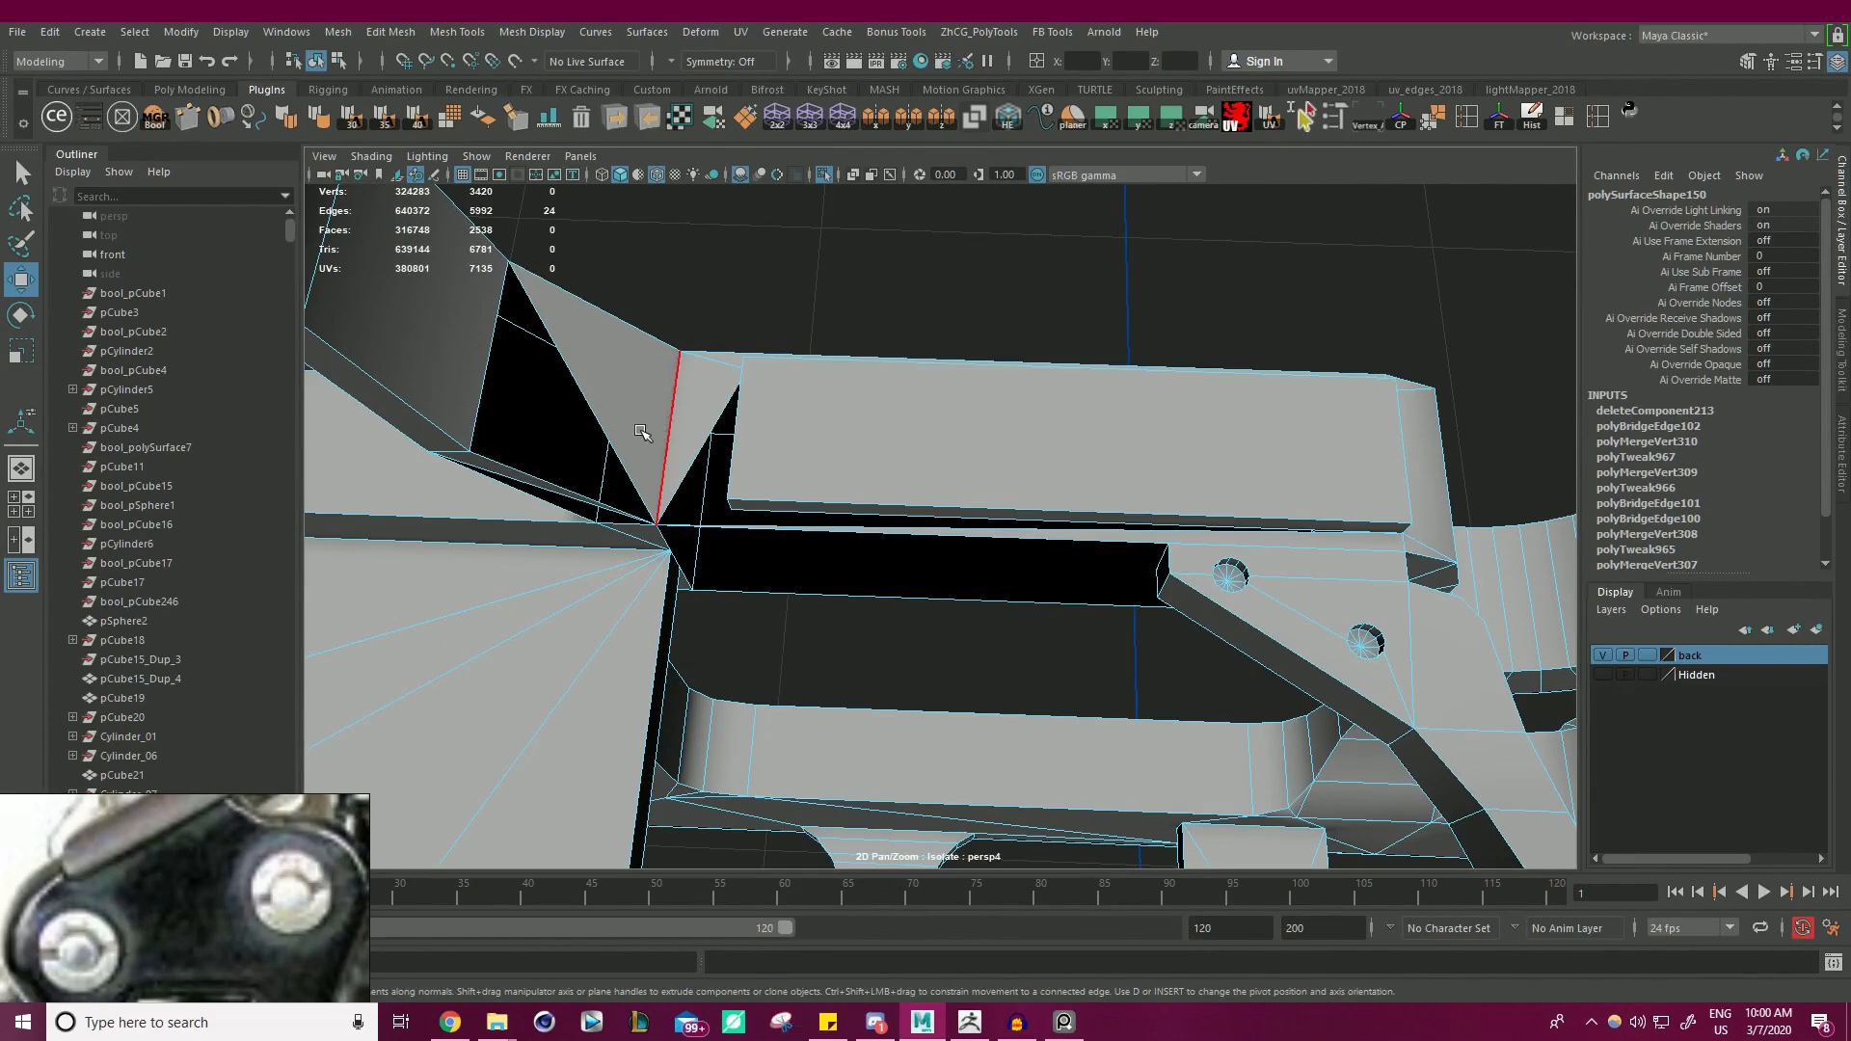
right_drag(921, 413, 888, 537)
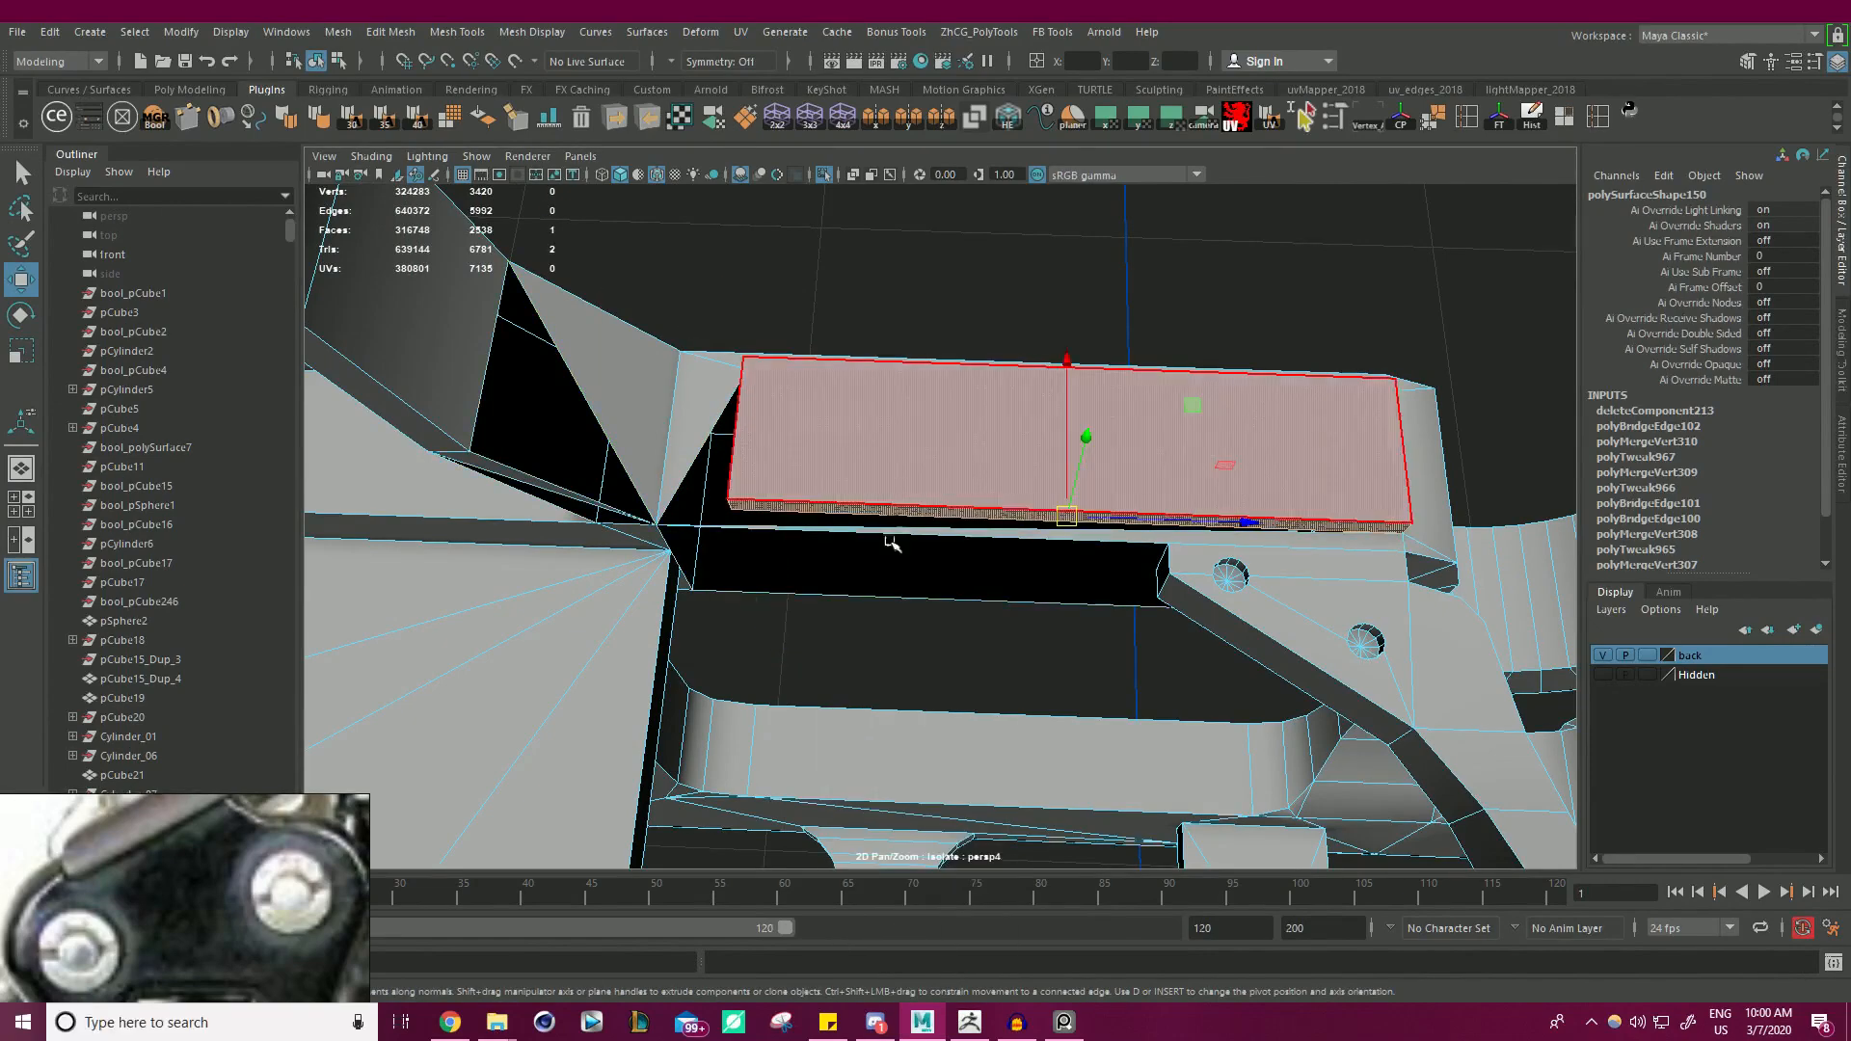
click(976, 533)
key(Delete)
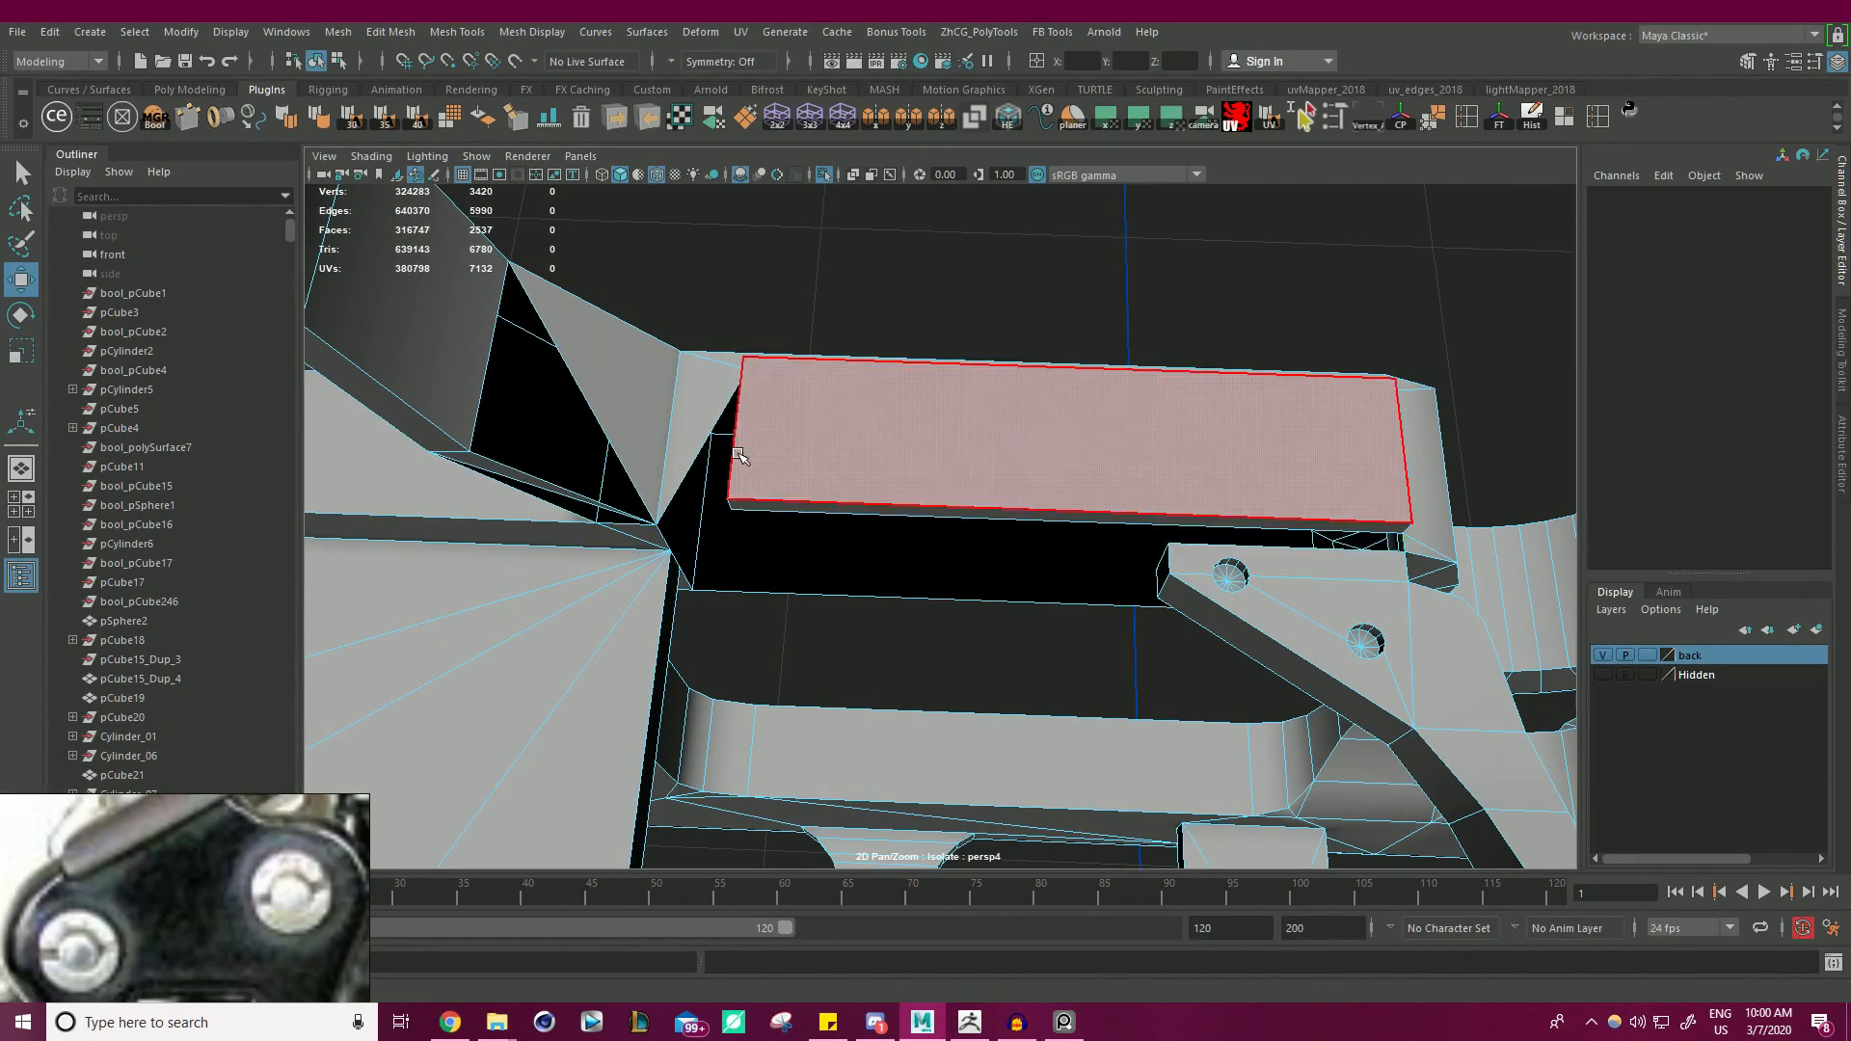
- Delete the narrow sliver face on the sloped corner at the support's base
alt+drag(738, 454, 605, 427)
click(557, 430)
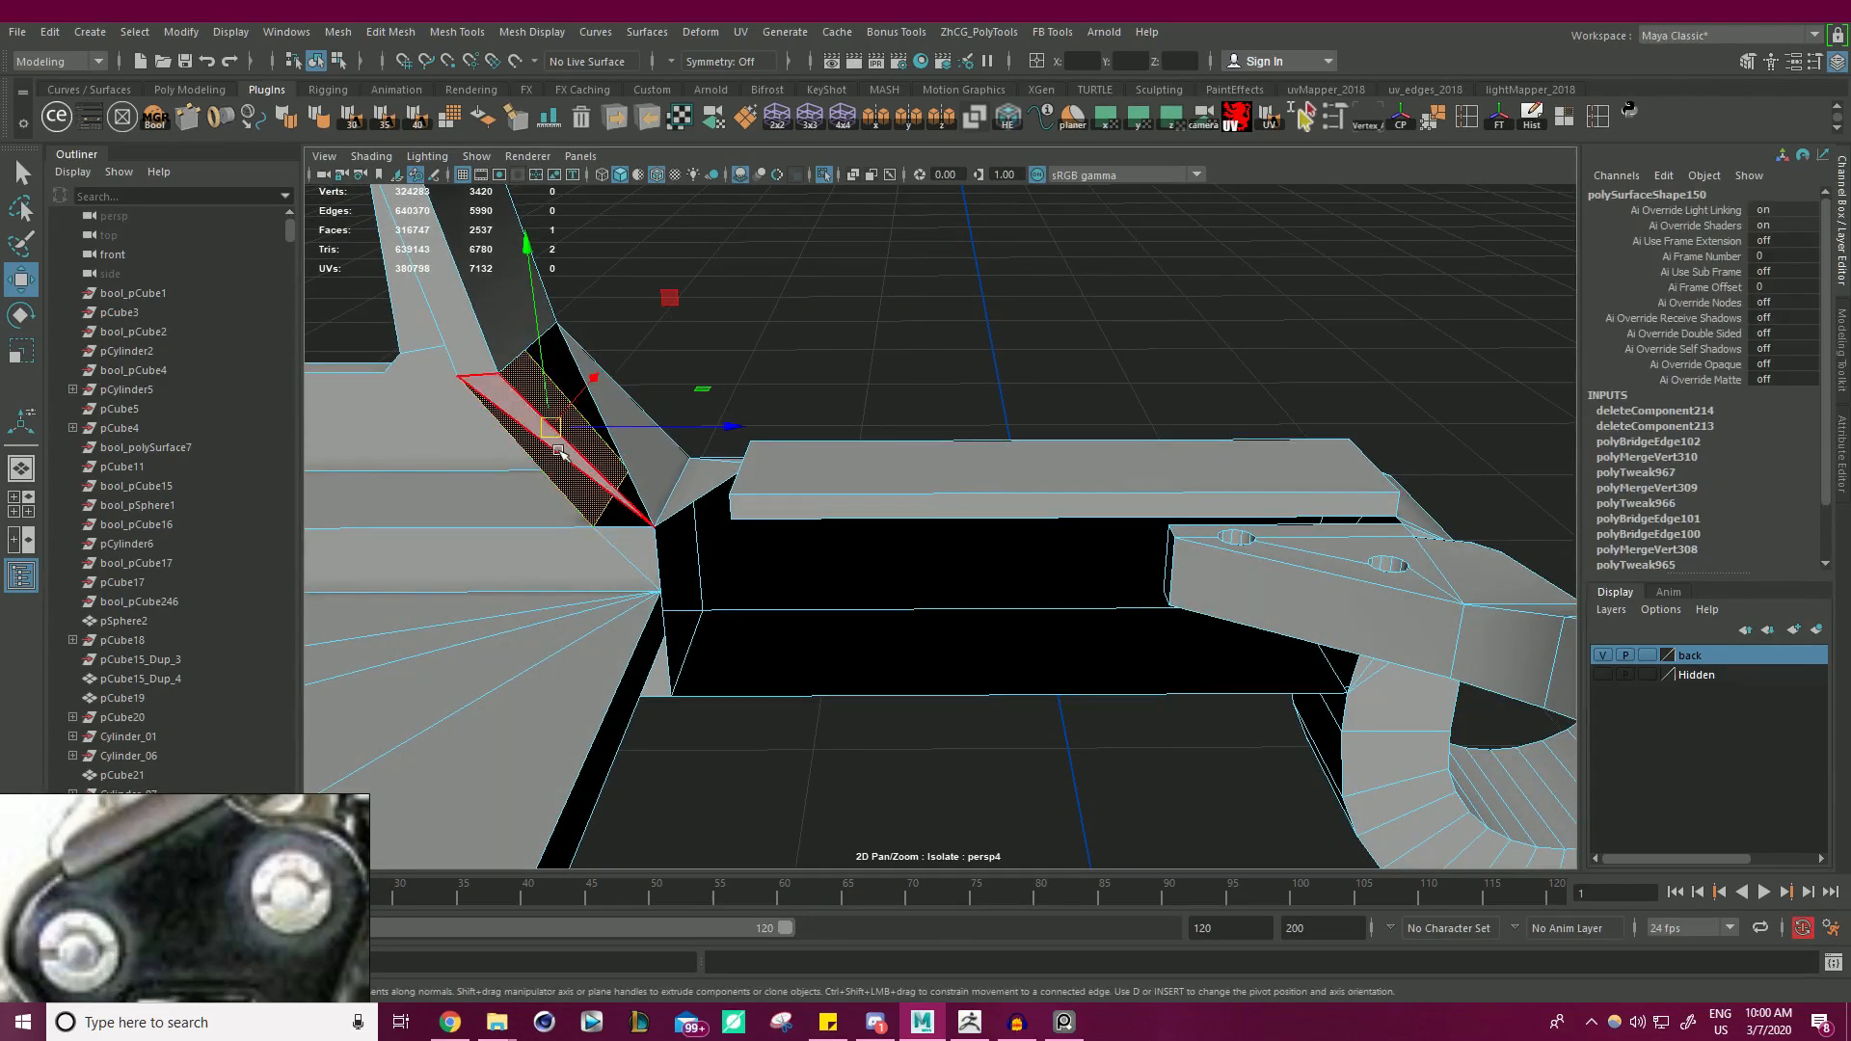
alt+drag(786, 386, 1078, 421)
key(Delete)
- Bridge the upper and lower border edges of the opening on the support's sloped base corner
right_drag(999, 386, 995, 337)
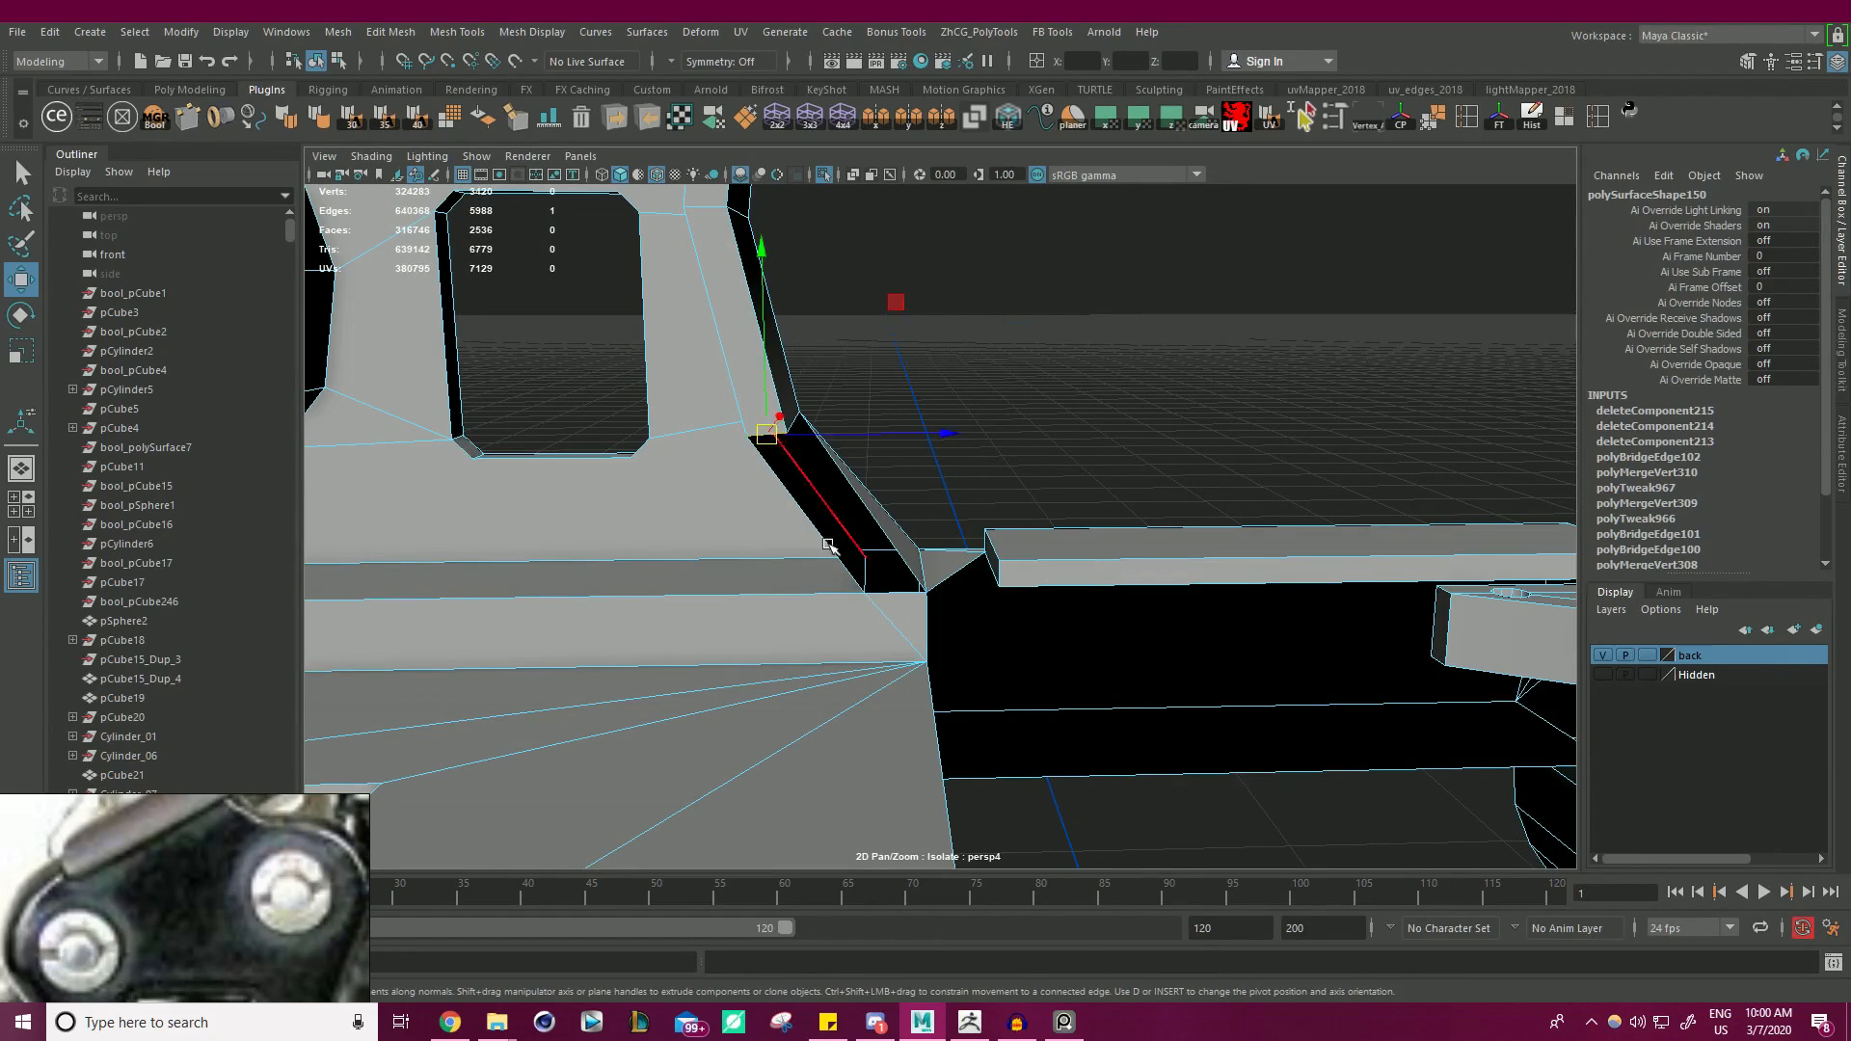
shift+click(884, 594)
alt+drag(1108, 515, 1050, 537)
shift+right_click(1185, 418)
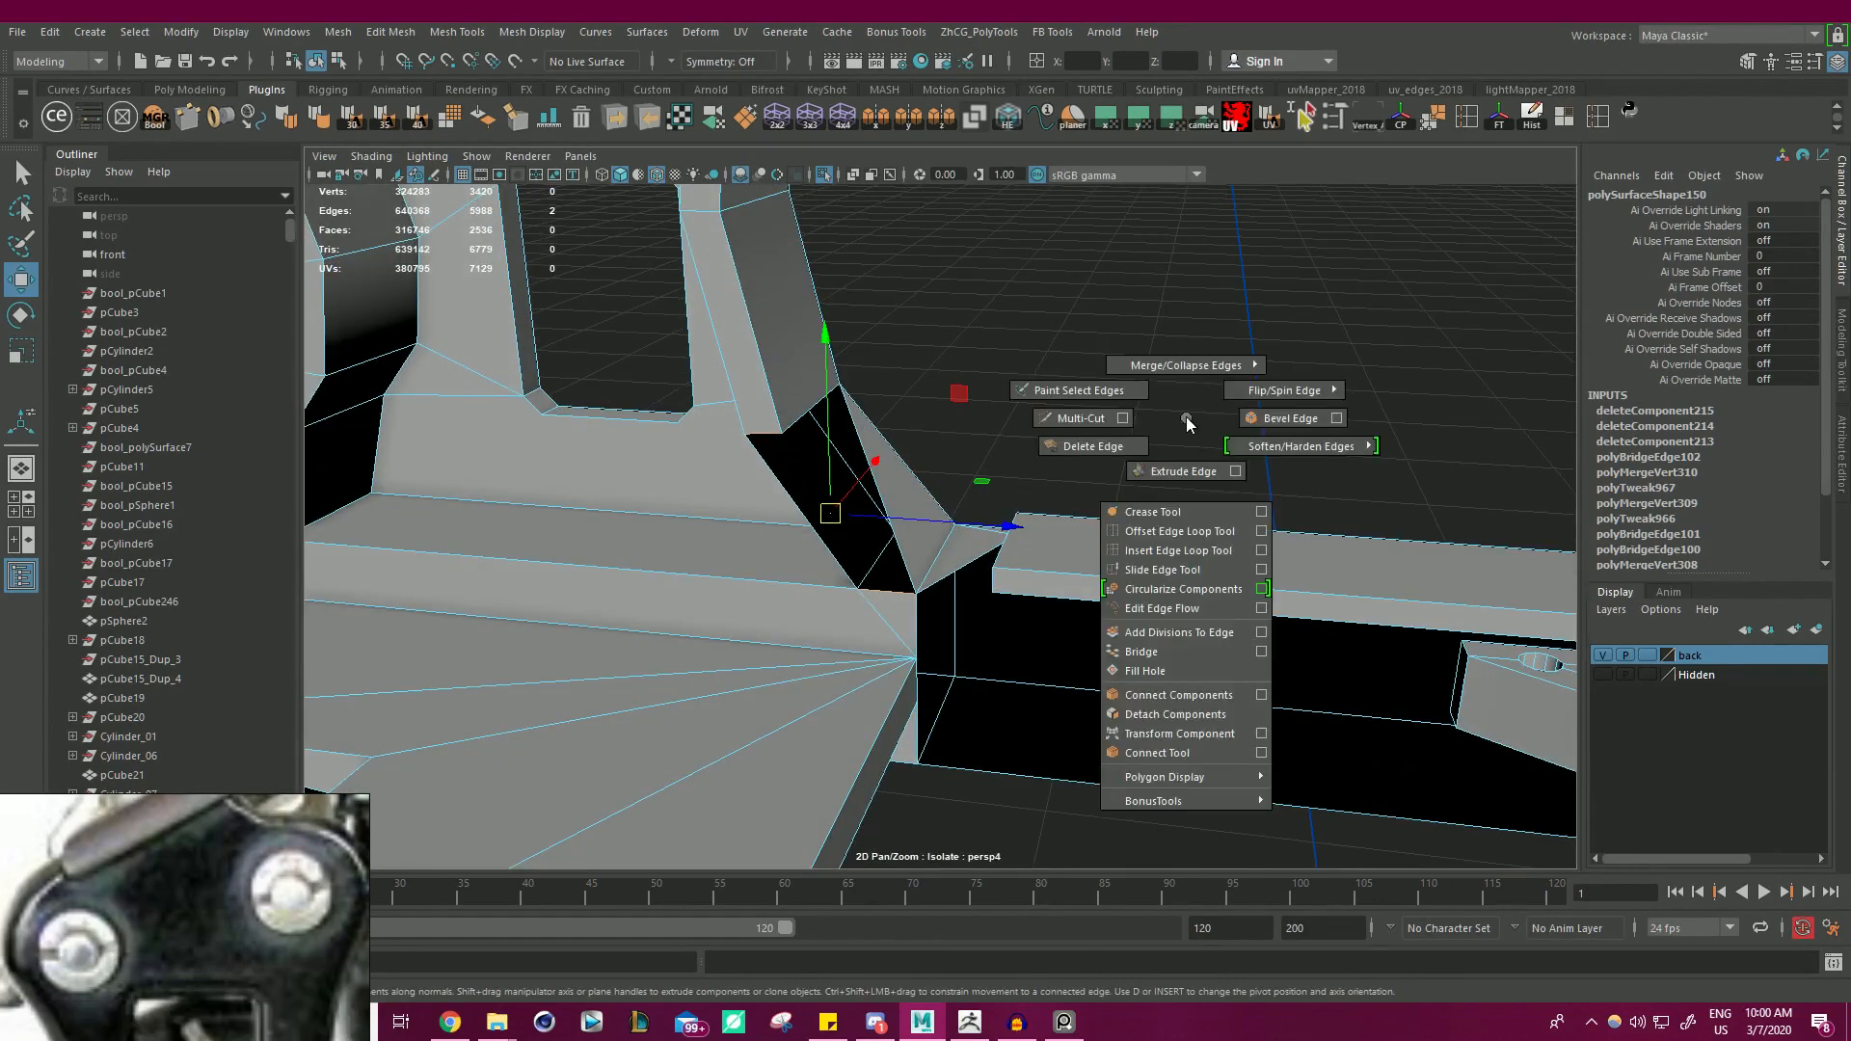
click(1174, 652)
- Delete the small triangular face below the support's sloped base corner
alt+drag(1165, 627, 1024, 595)
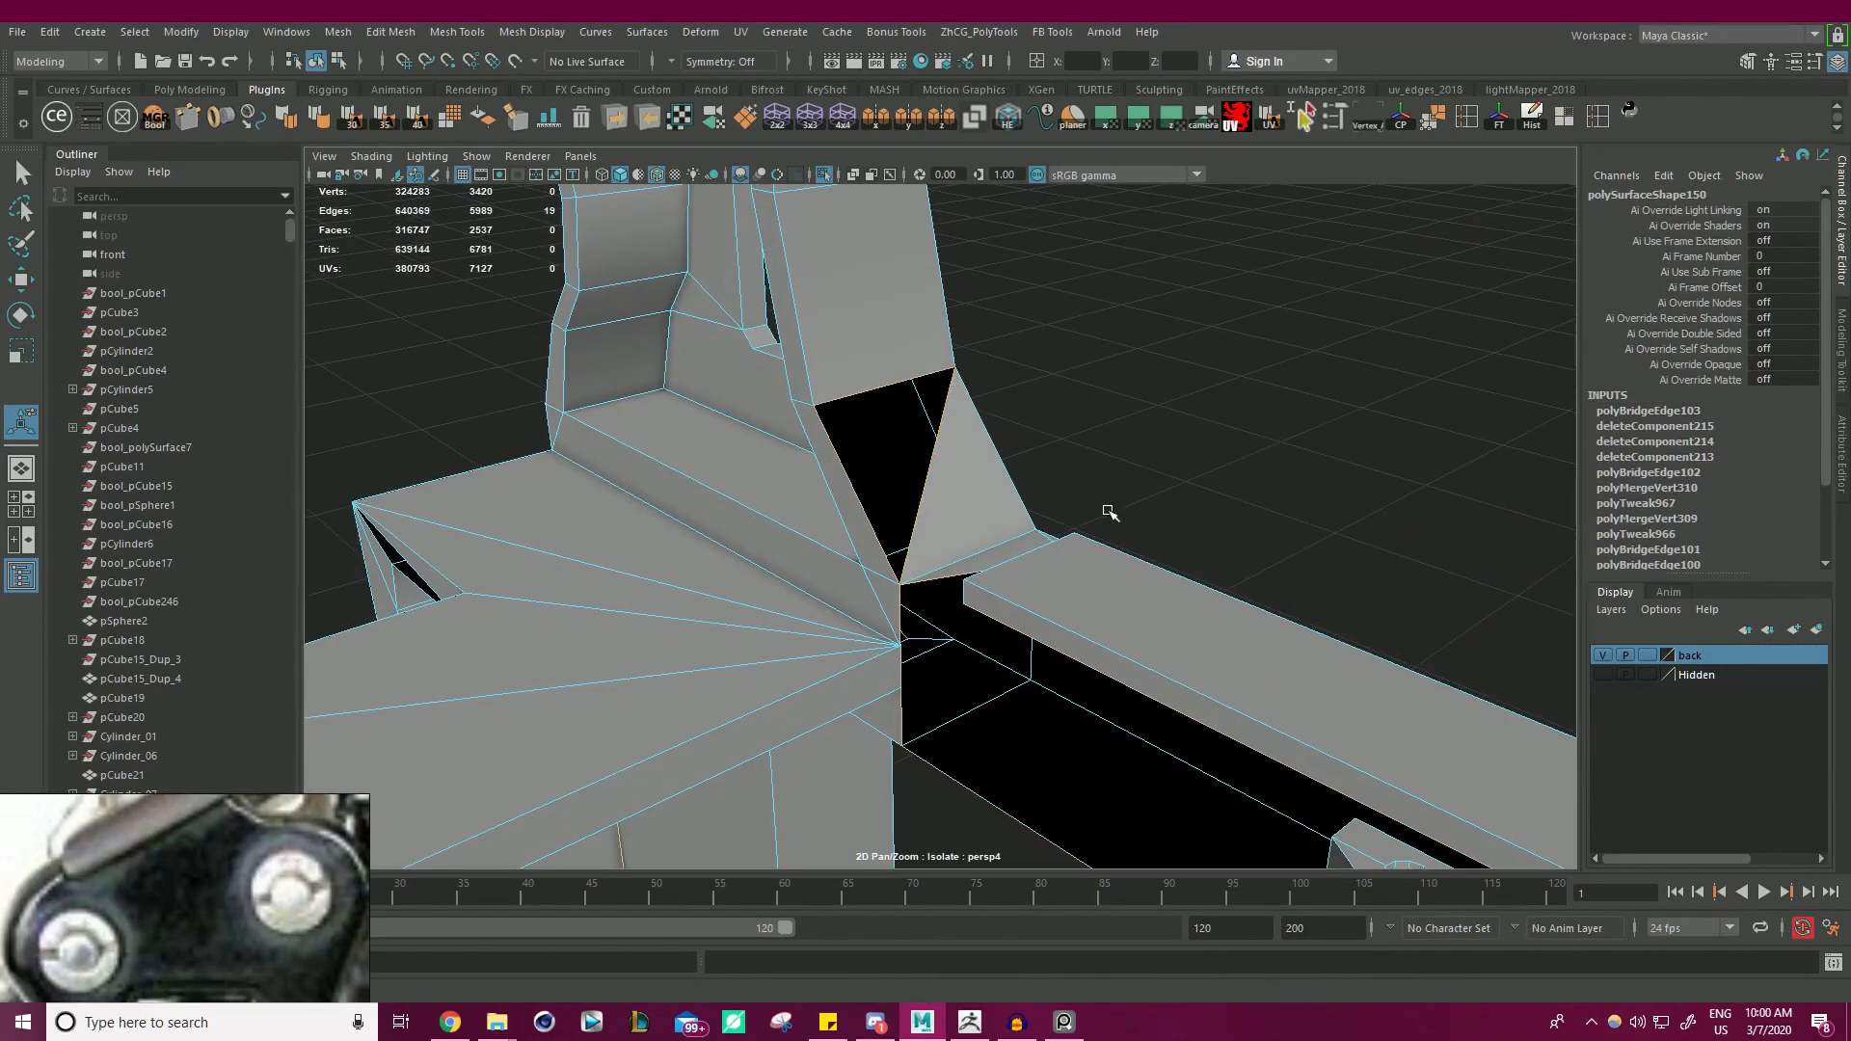
alt+drag(1109, 511, 979, 529)
scroll(979, 529, up, 4)
alt+middle_drag(979, 529, 1045, 401)
alt+drag(1045, 401, 933, 465)
right_drag(932, 465, 933, 517)
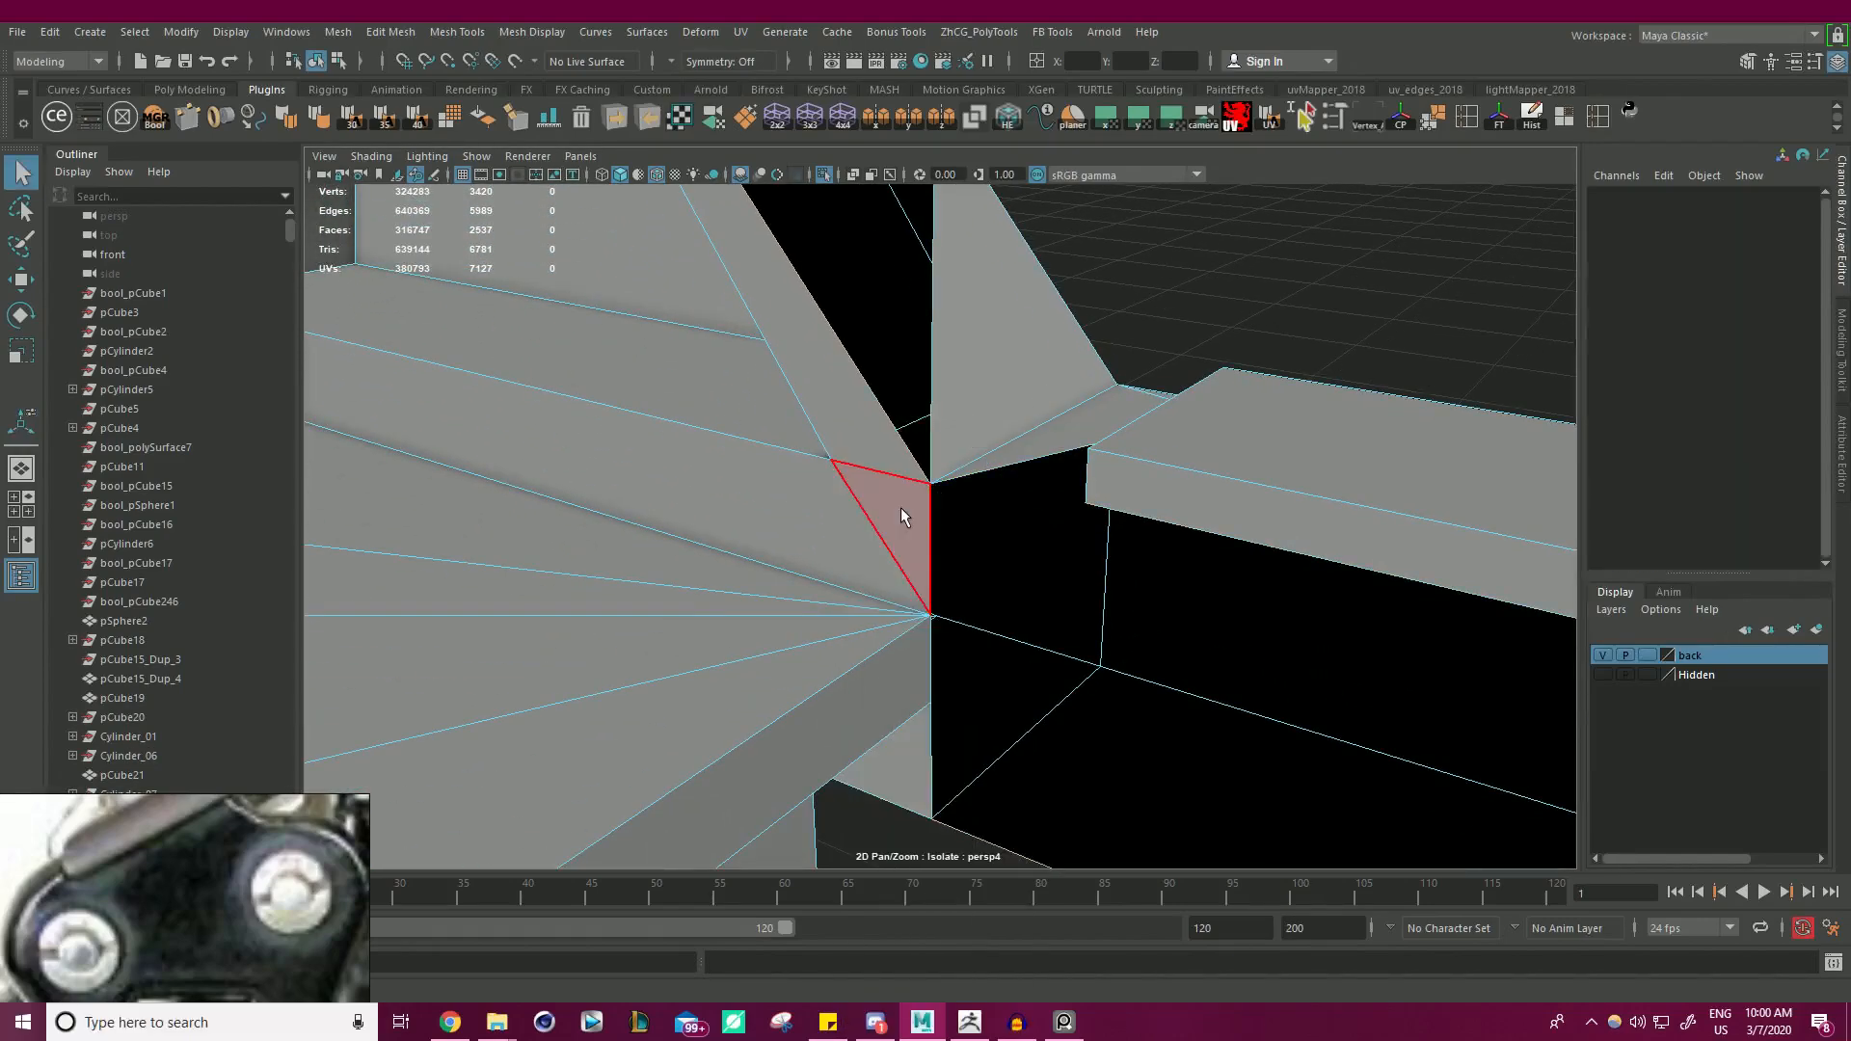
click(901, 517)
key(Delete)
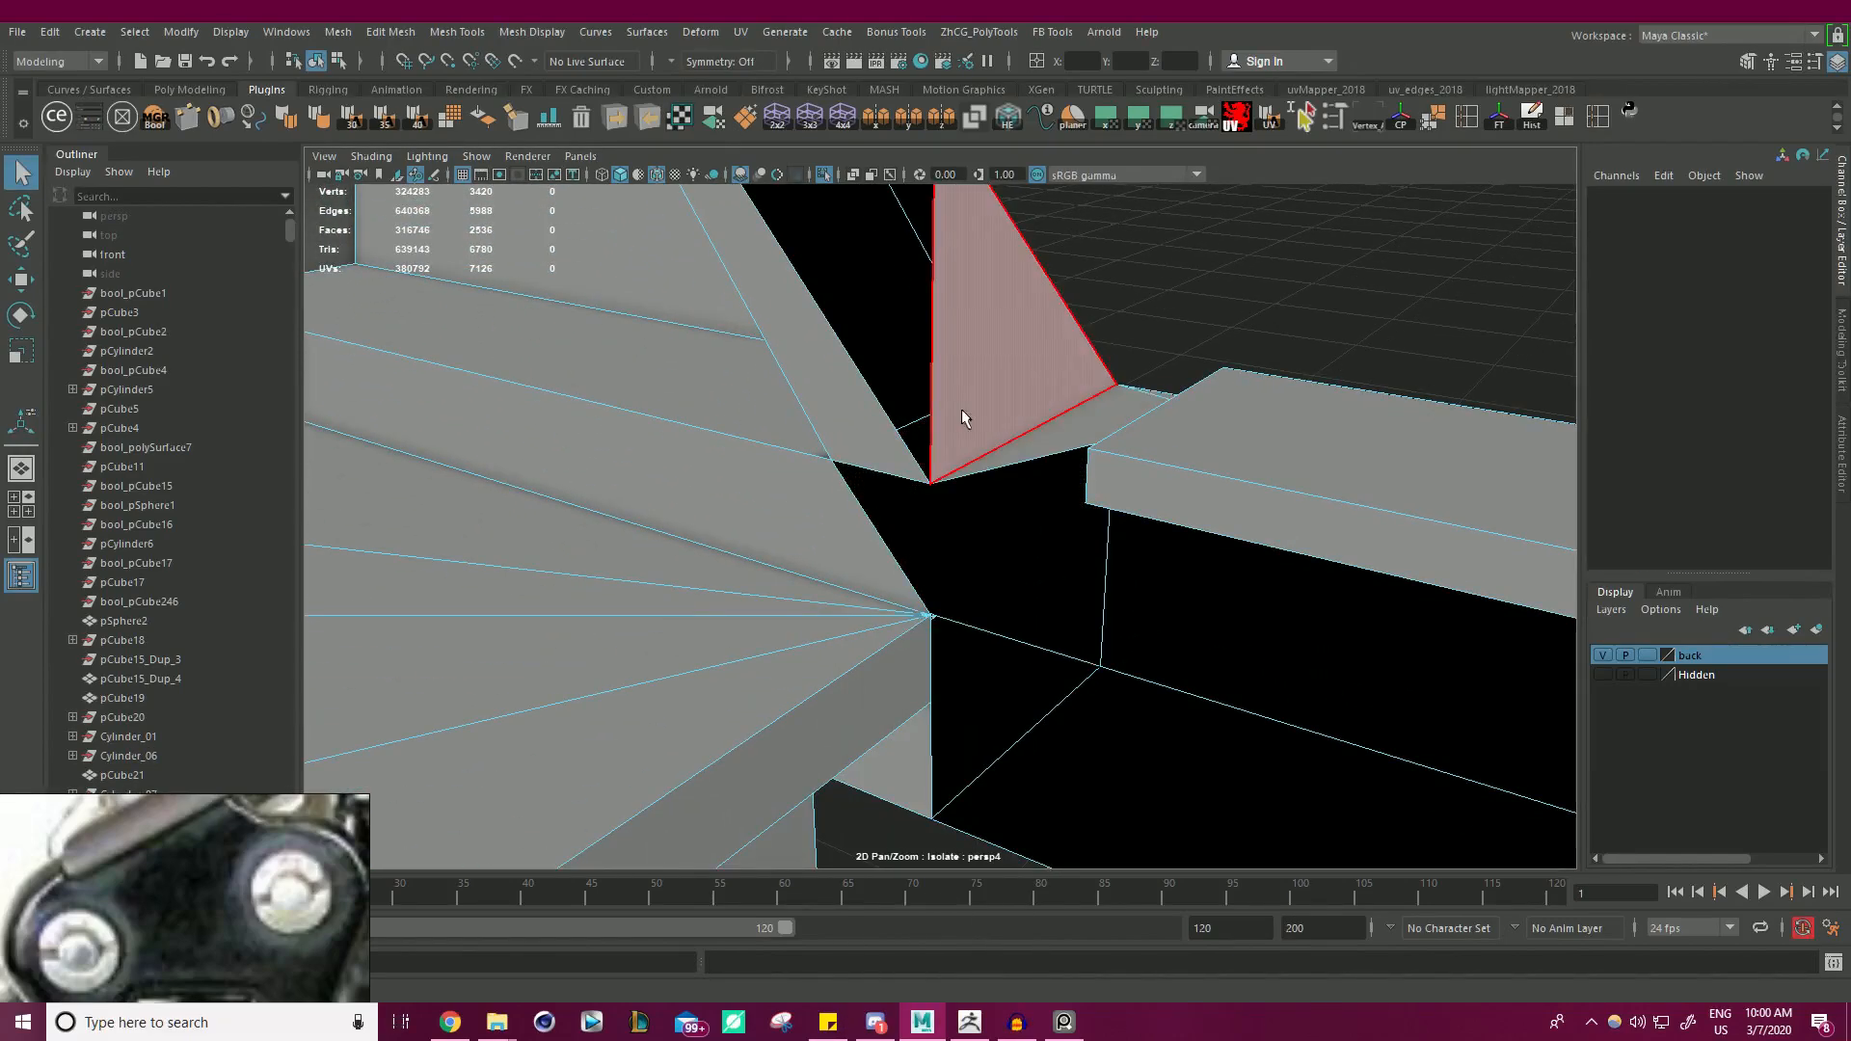
- Delete the triangular face inside the gap between the support base and the raised plate
right_drag(957, 307, 956, 286)
alt+drag(1033, 370, 1027, 259)
right_drag(1044, 415, 1044, 471)
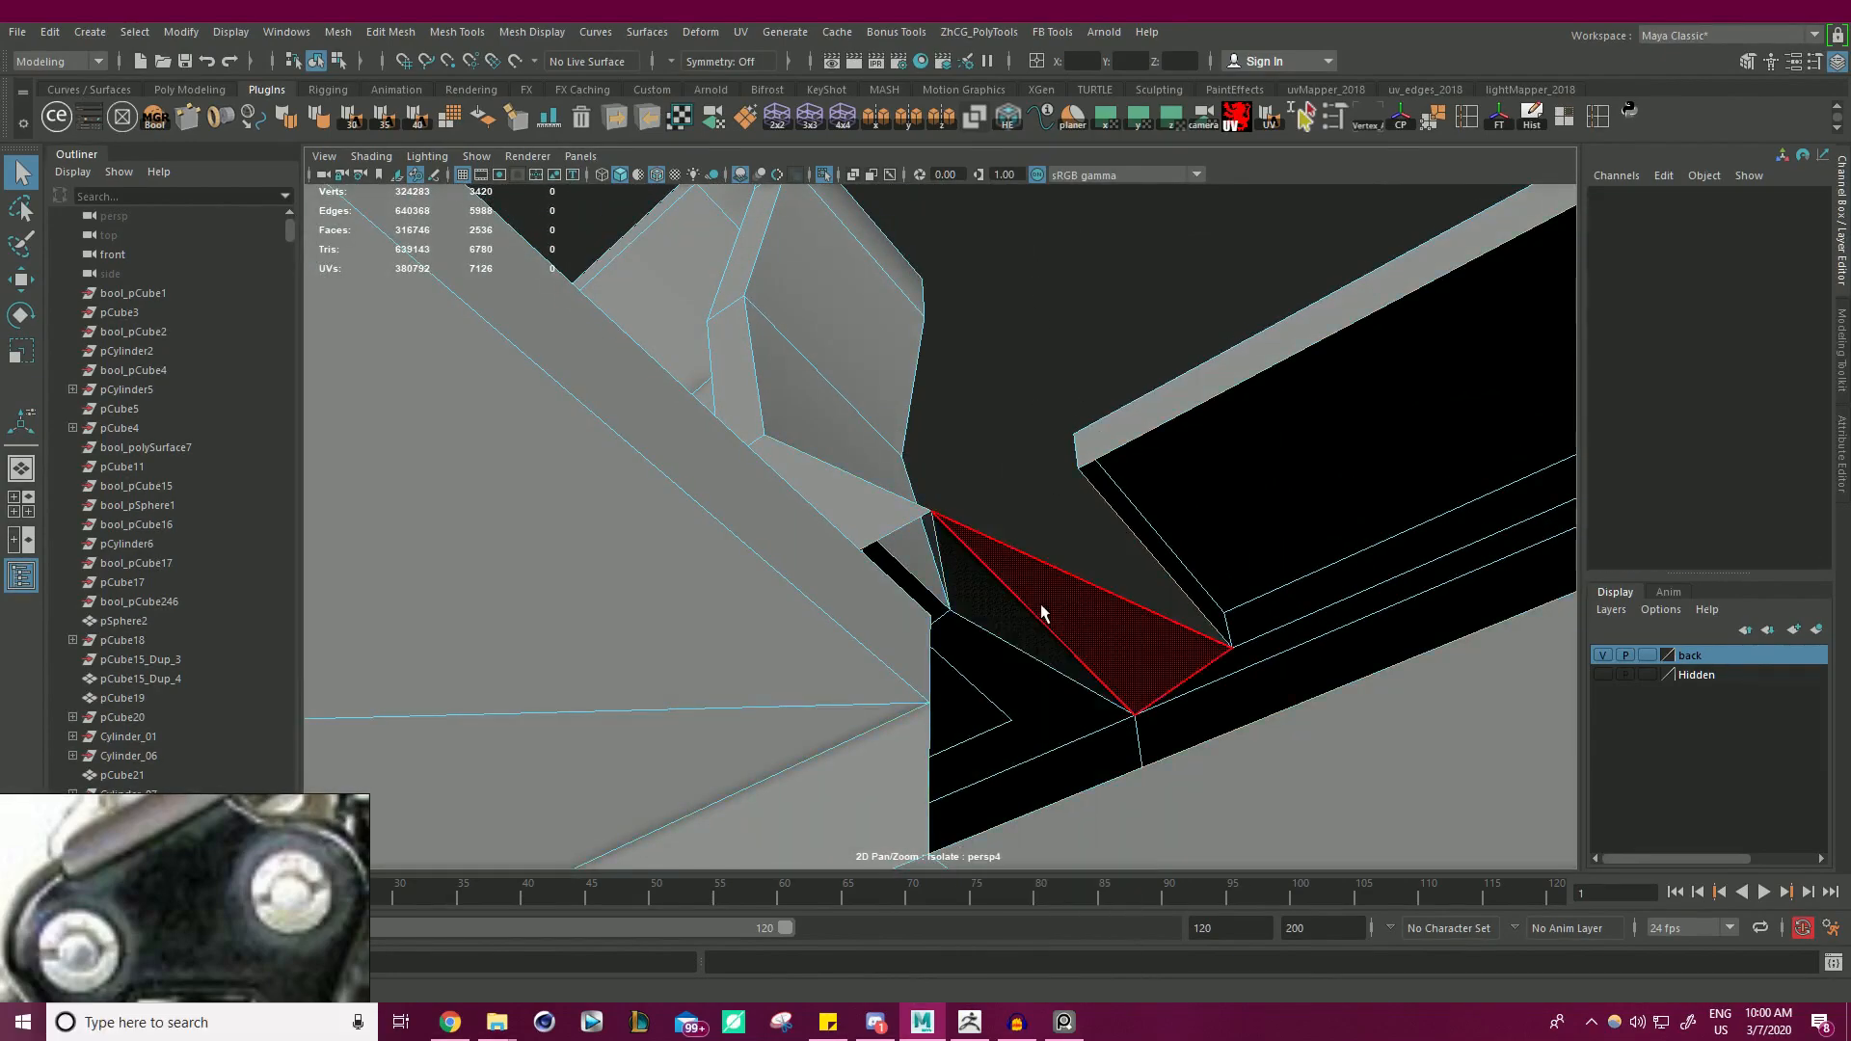
click(1041, 608)
alt+drag(1108, 550, 1170, 627)
key(Delete)
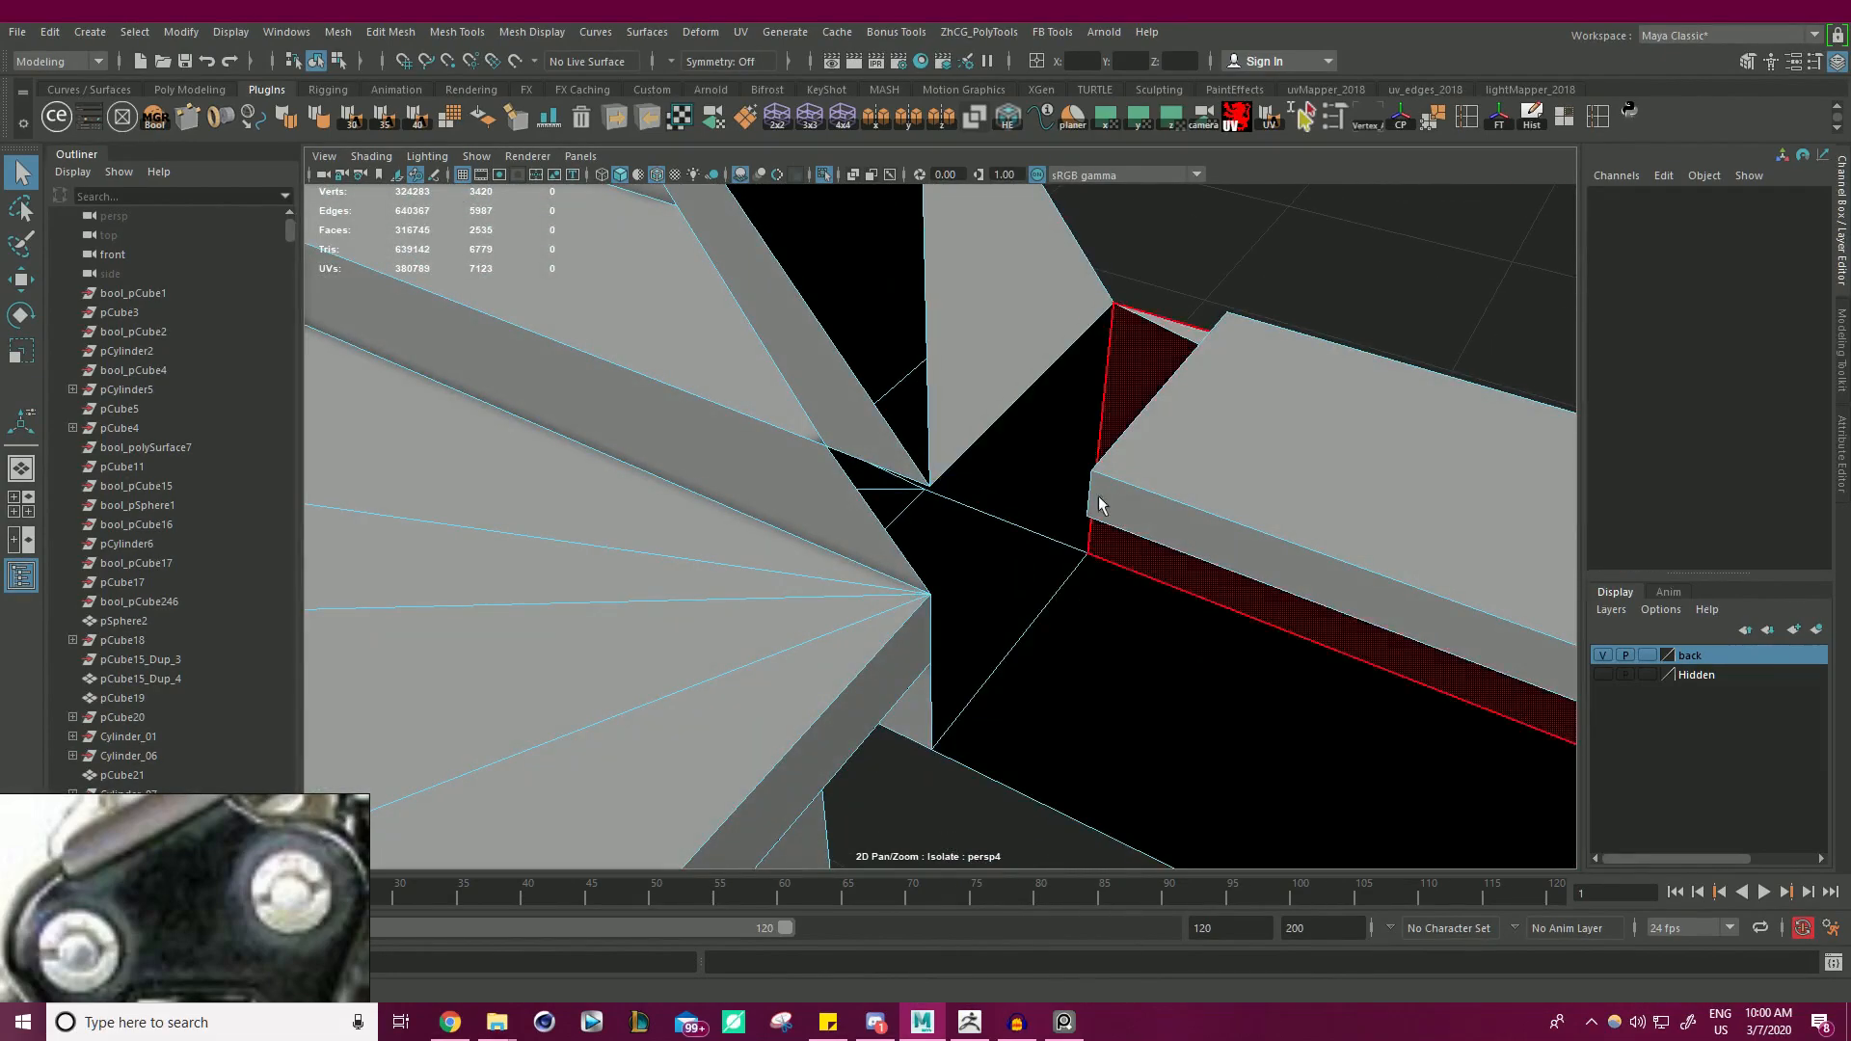
- Merge the overlapping vertices at the support's sloped base corner, where the open gap comes to a point
right_drag(1013, 370, 1012, 326)
alt+right_drag(899, 413, 869, 357)
drag(952, 463, 906, 440)
alt+drag(915, 436, 985, 441)
shift+right_drag(985, 441, 977, 395)
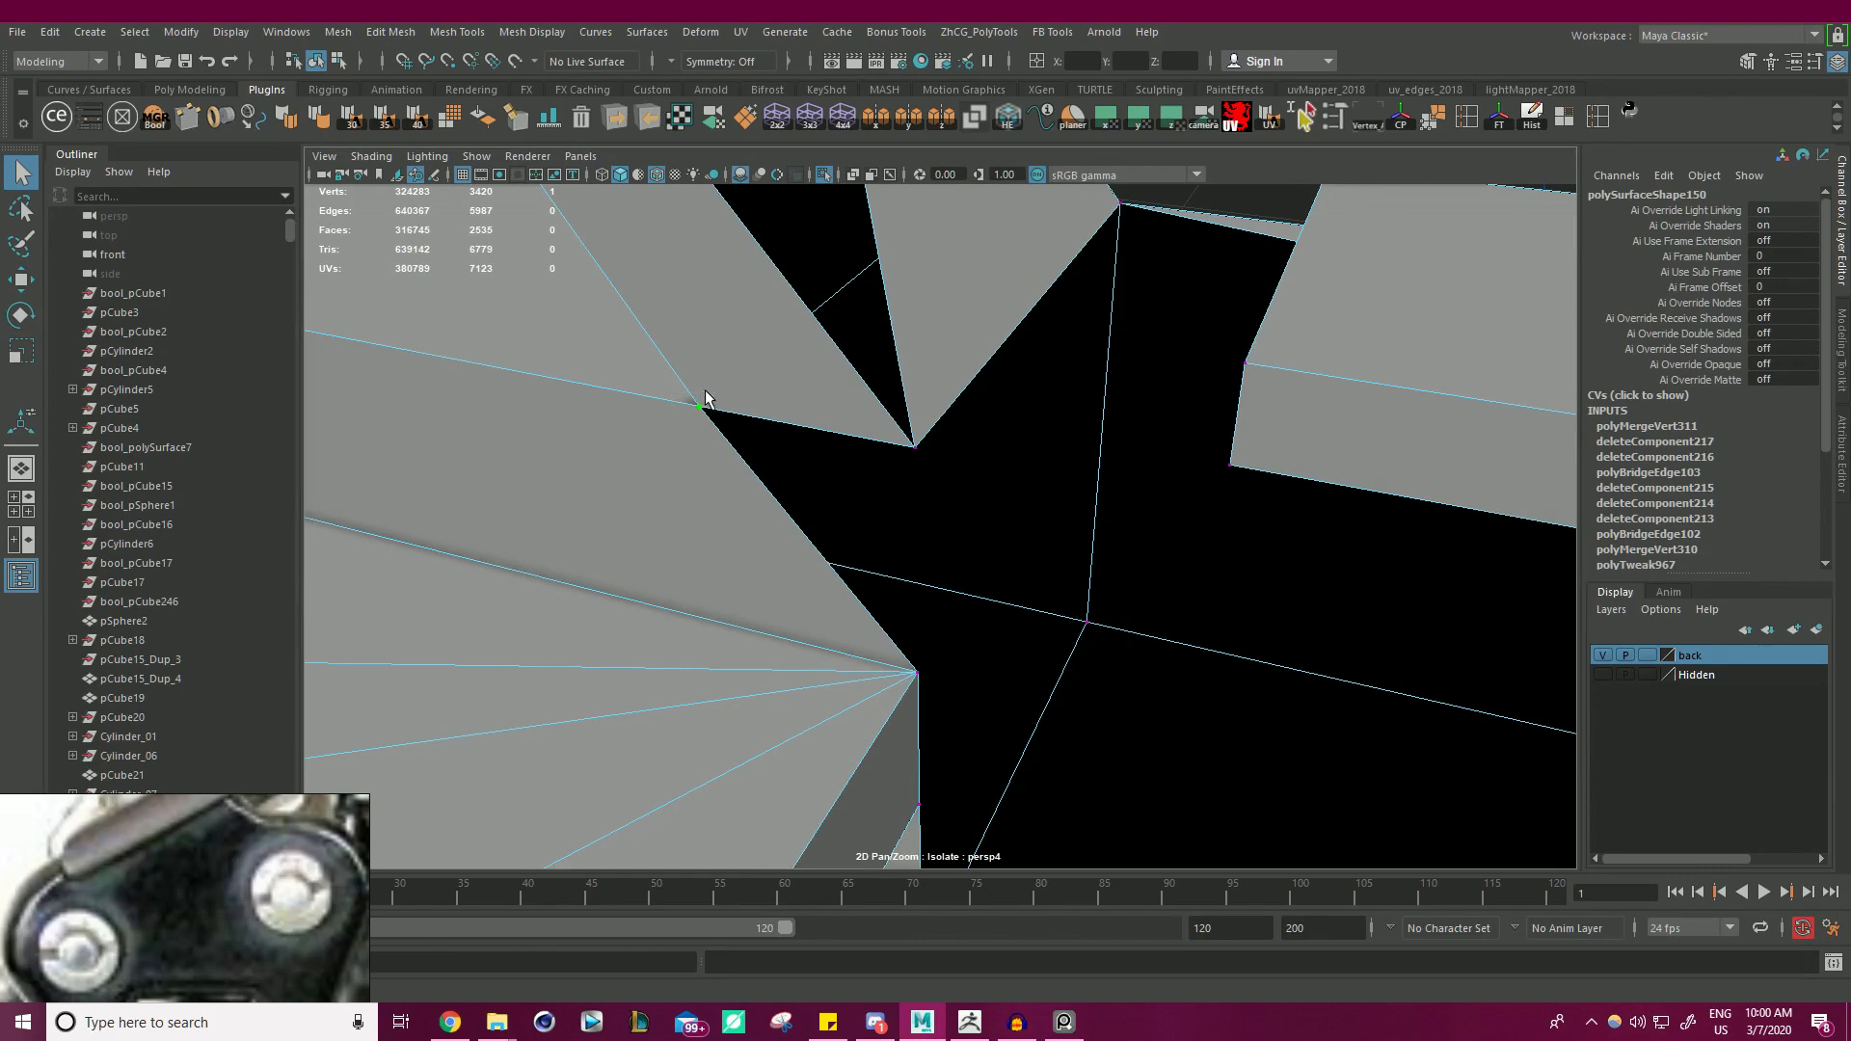
- Merge the remaining coincident vertices around the support's base corner and select the vertex where its sloped edge meets the base
alt+drag(705, 396, 728, 407)
right_drag(992, 371, 998, 324)
double_click(926, 322)
alt+drag(942, 332, 935, 527)
scroll(1003, 480, down, 4)
right_drag(911, 533, 806, 495)
click(885, 549)
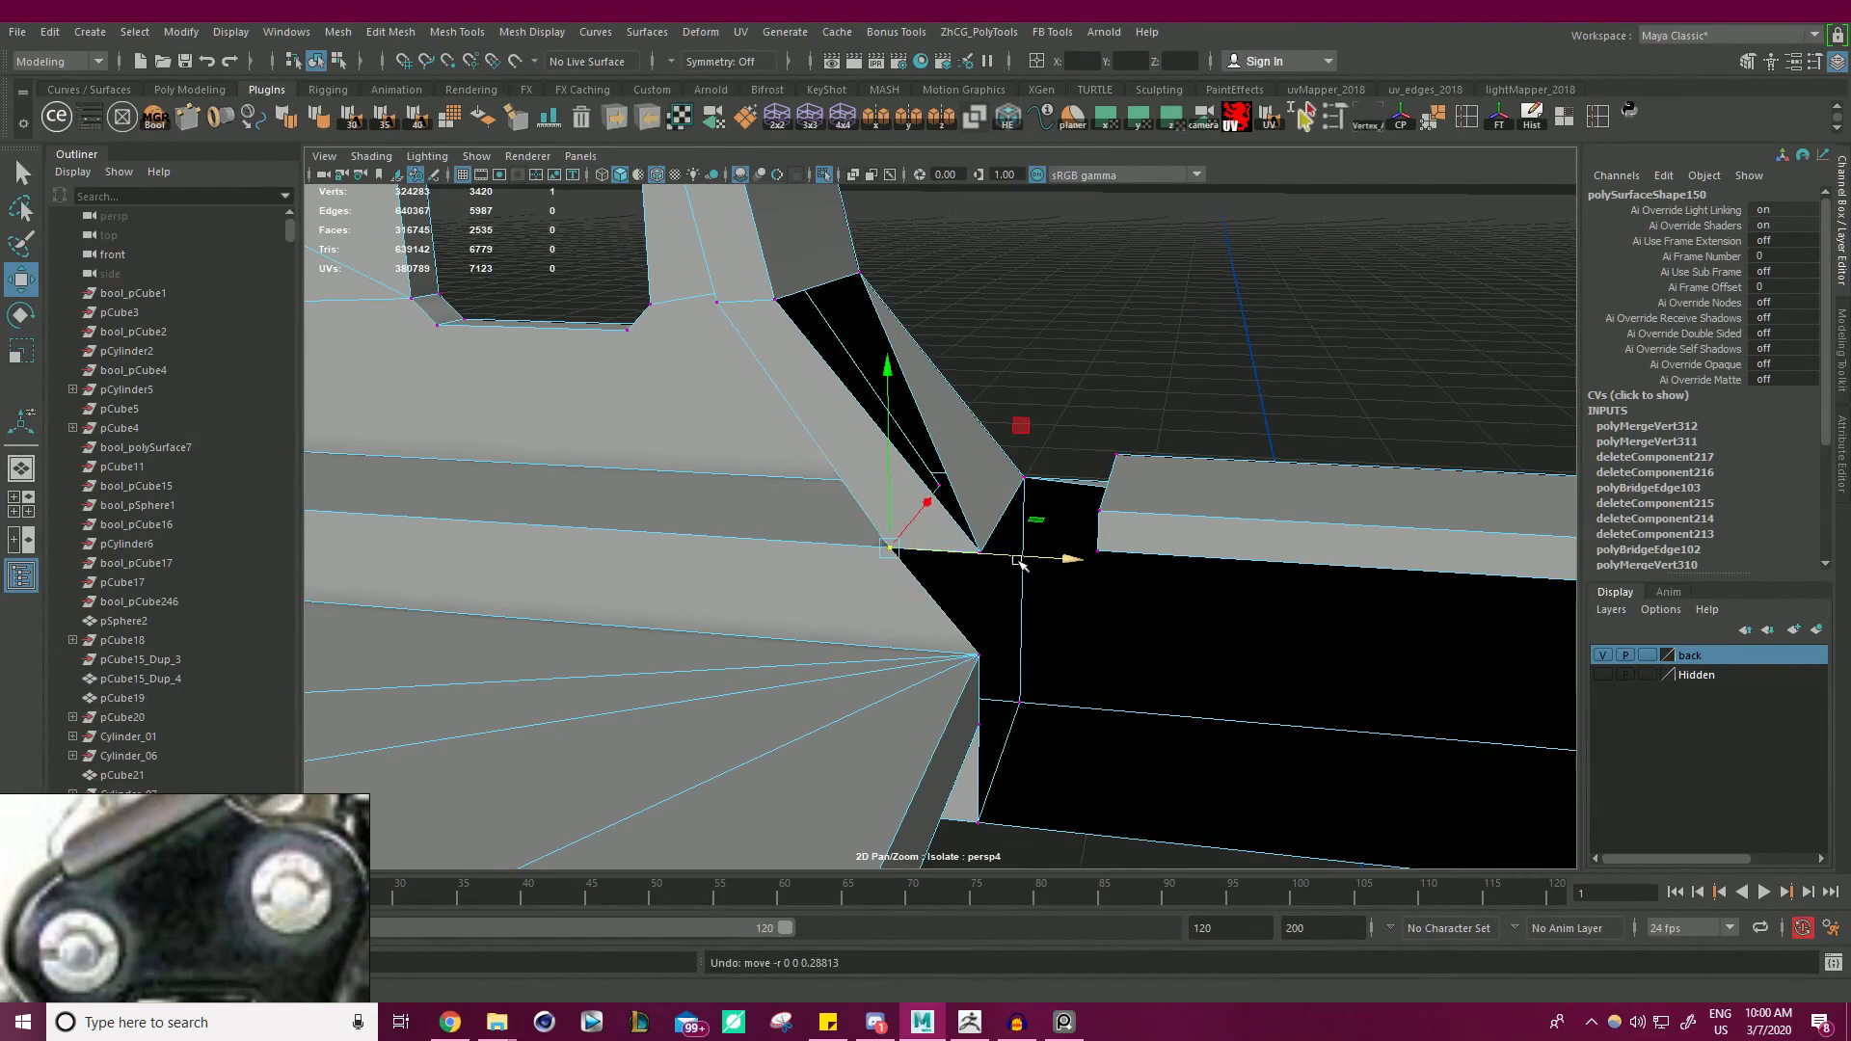
- Bridge the lower end edge of the raised plate to the support's facing border edge across the gap
alt+drag(1017, 561, 1068, 580)
right_drag(979, 376, 981, 326)
click(992, 362)
alt+drag(1037, 376, 1196, 397)
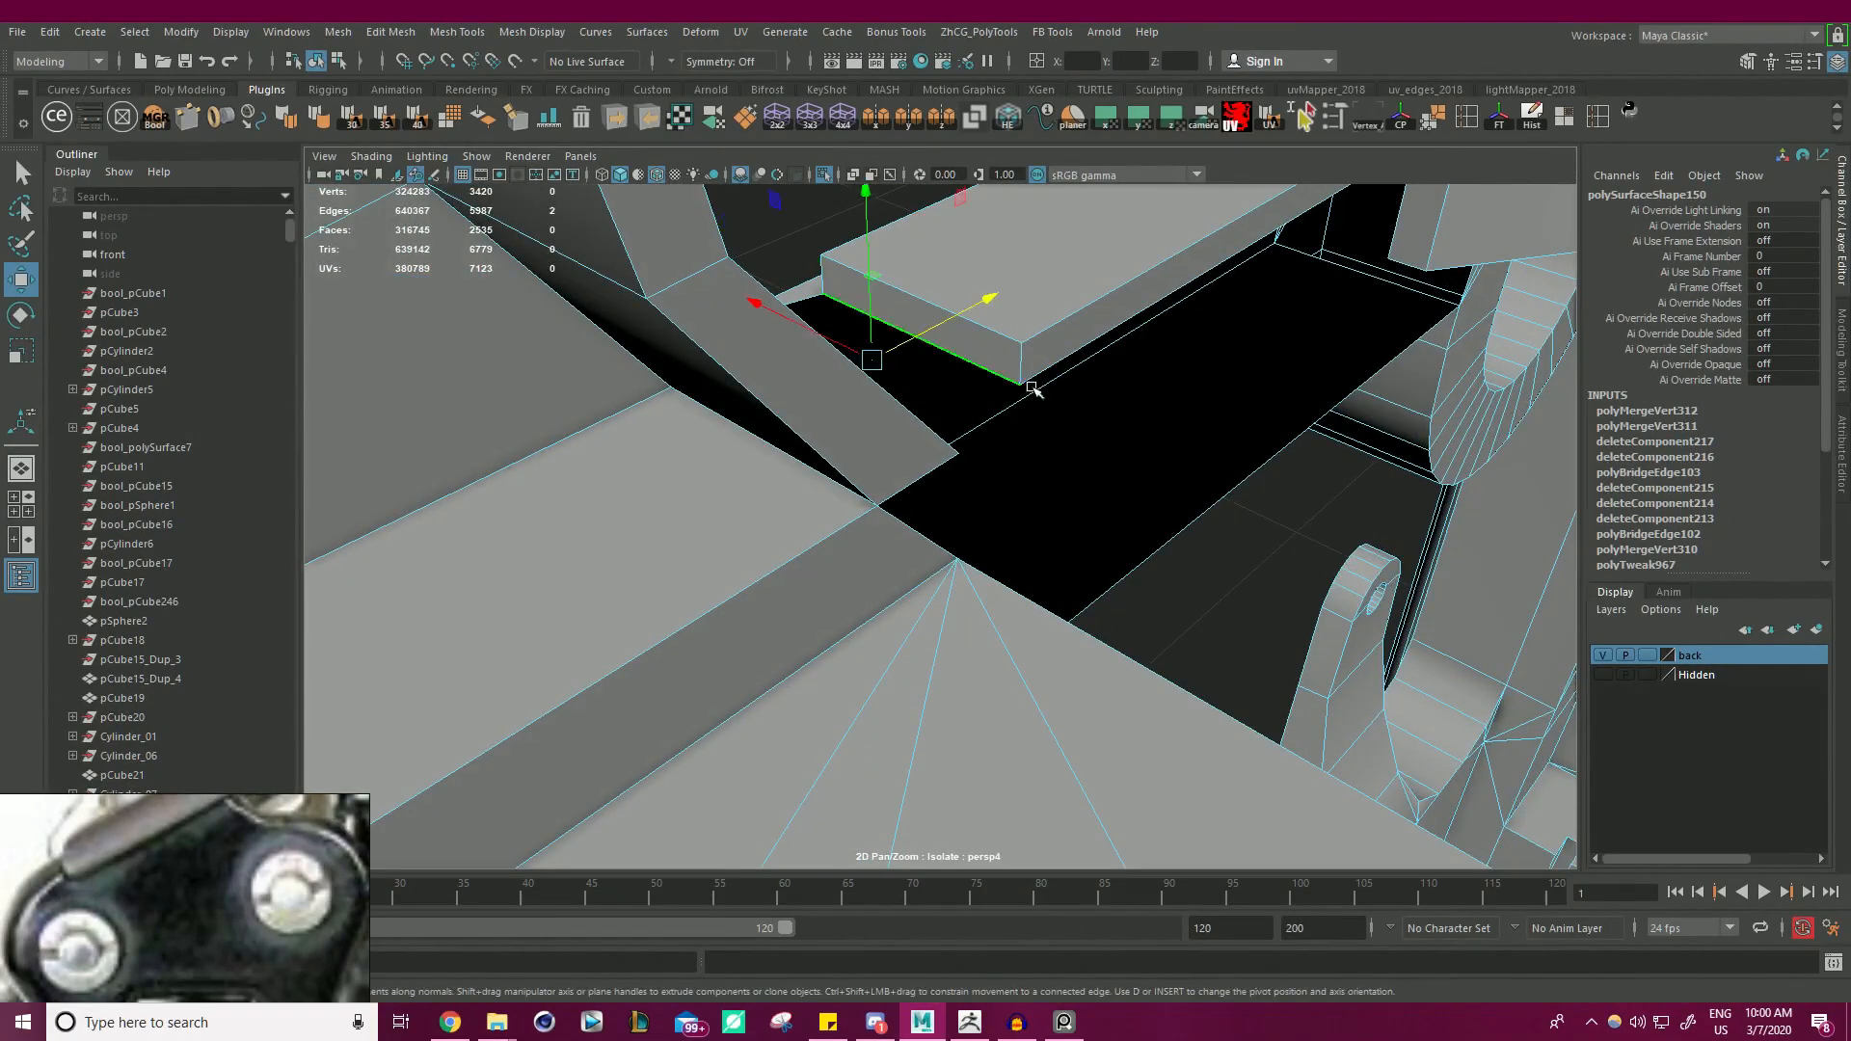
click(964, 407)
click(991, 367)
alt+drag(993, 374, 860, 400)
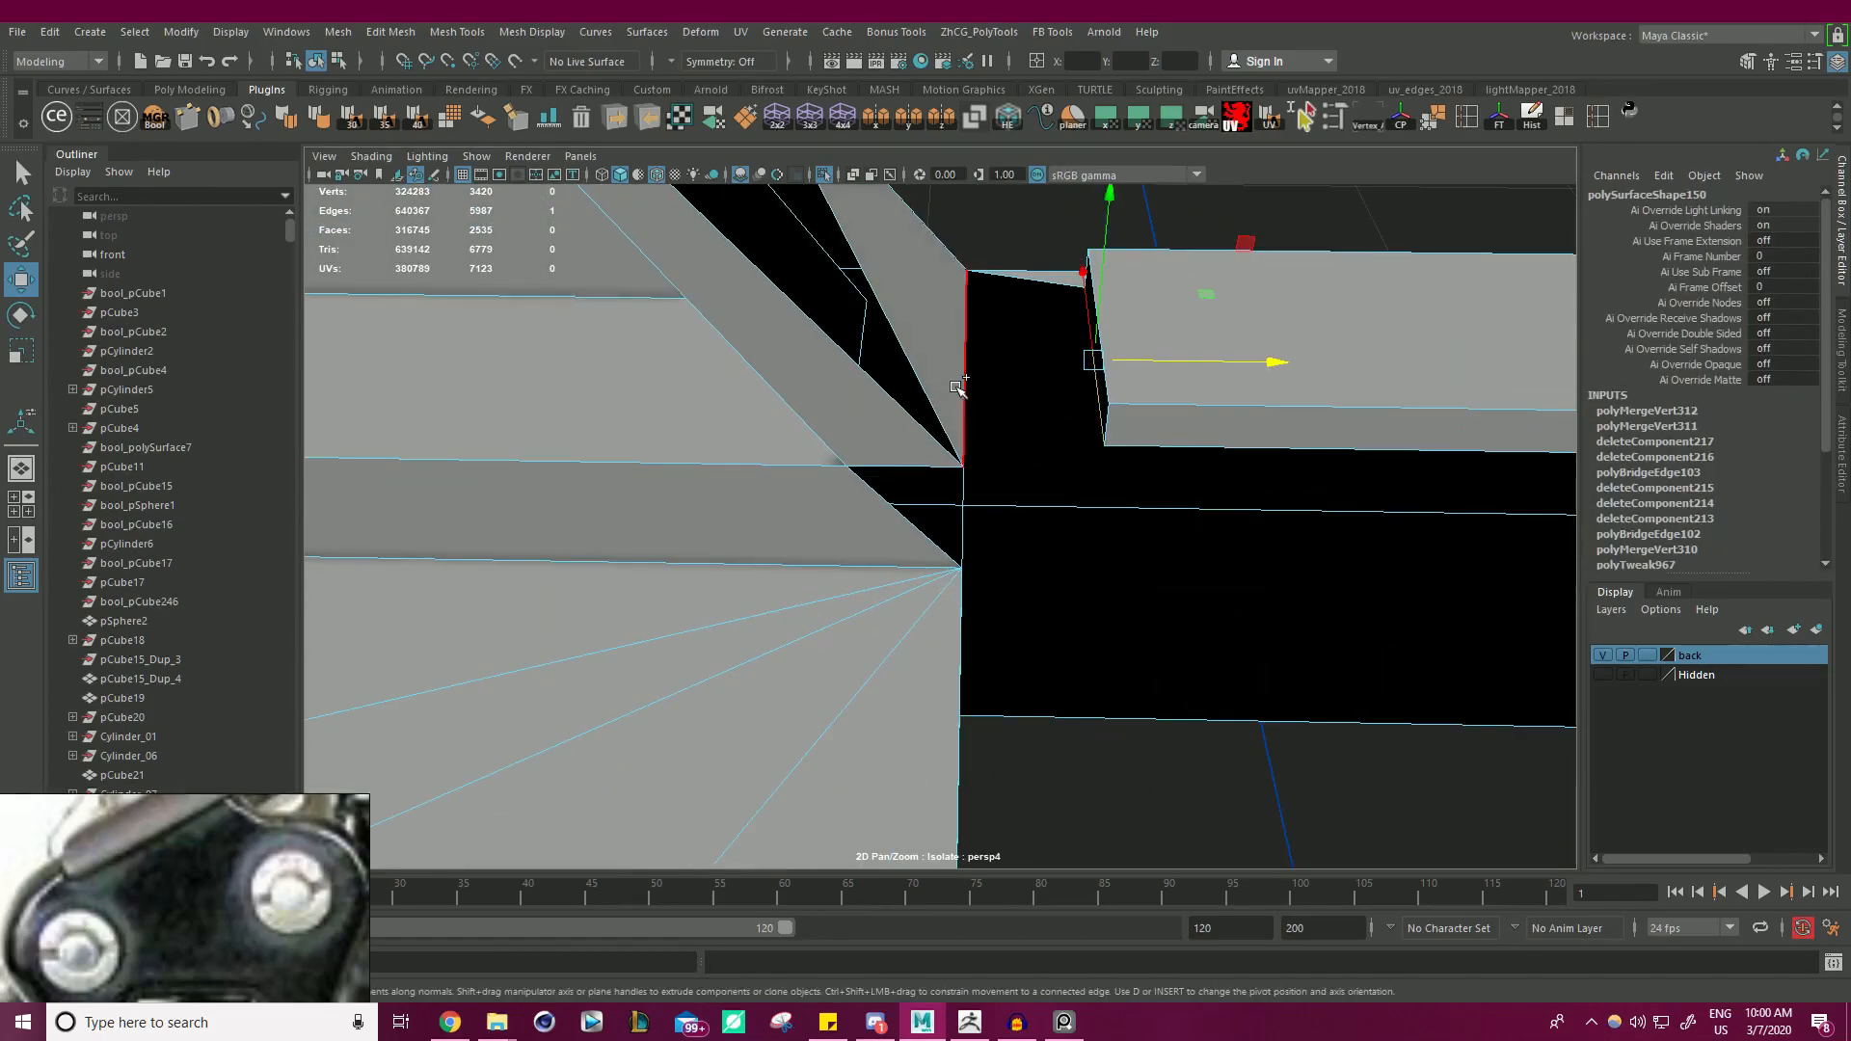
shift+click(933, 353)
shift+right_click(933, 353)
shift+right_drag(931, 569, 918, 580)
- Try to bridge the raised plate's long lower edge to the facing edge of the two-hole bracket
mouse_move(927, 539)
alt+mouse_down()
mouse_move(974, 429)
mouse_move(909, 516)
mouse_move(735, 430)
mouse_move(760, 363)
mouse_move(996, 401)
mouse_move(926, 520)
mouse_move(948, 538)
alt+mouse_up()
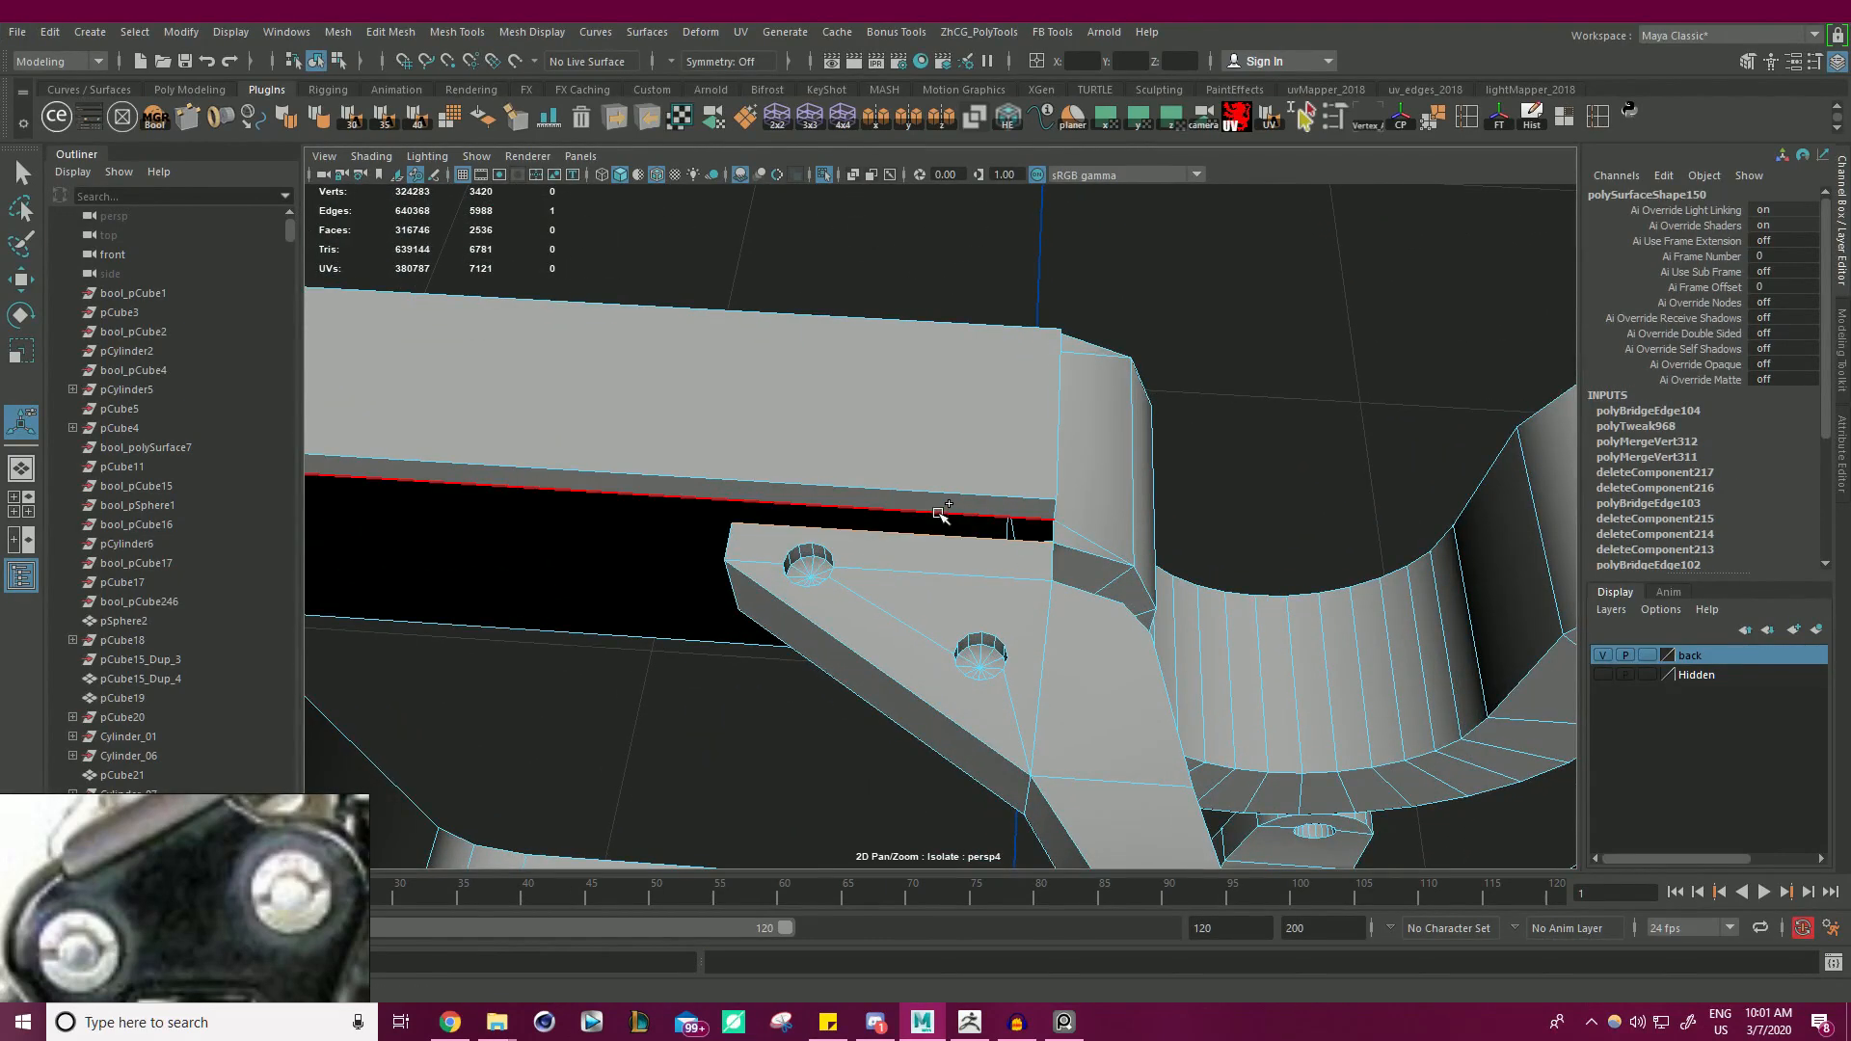
shift+right_drag(1316, 395, 1305, 638)
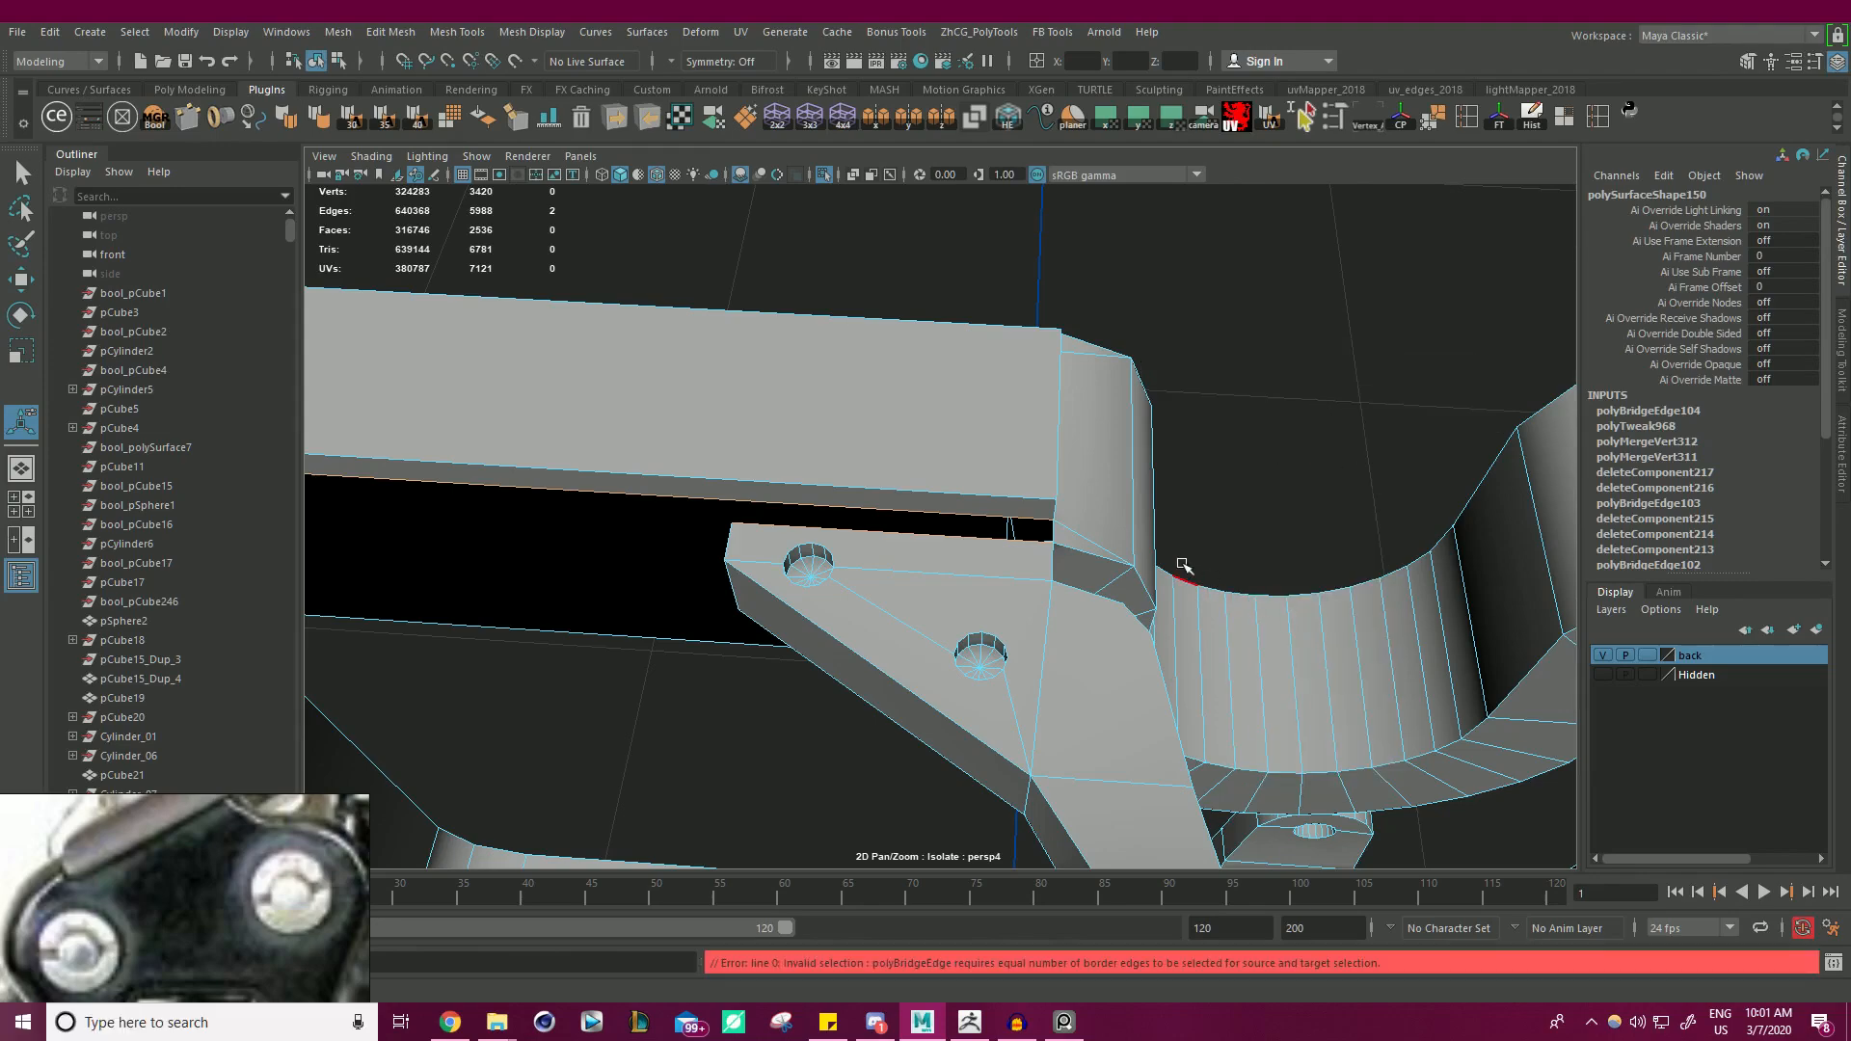
- Delete the two-hole bracket's inner side face that lies against the gap beside the raised plate
alt+drag(1132, 775, 1270, 459)
right_drag(1165, 466, 1139, 581)
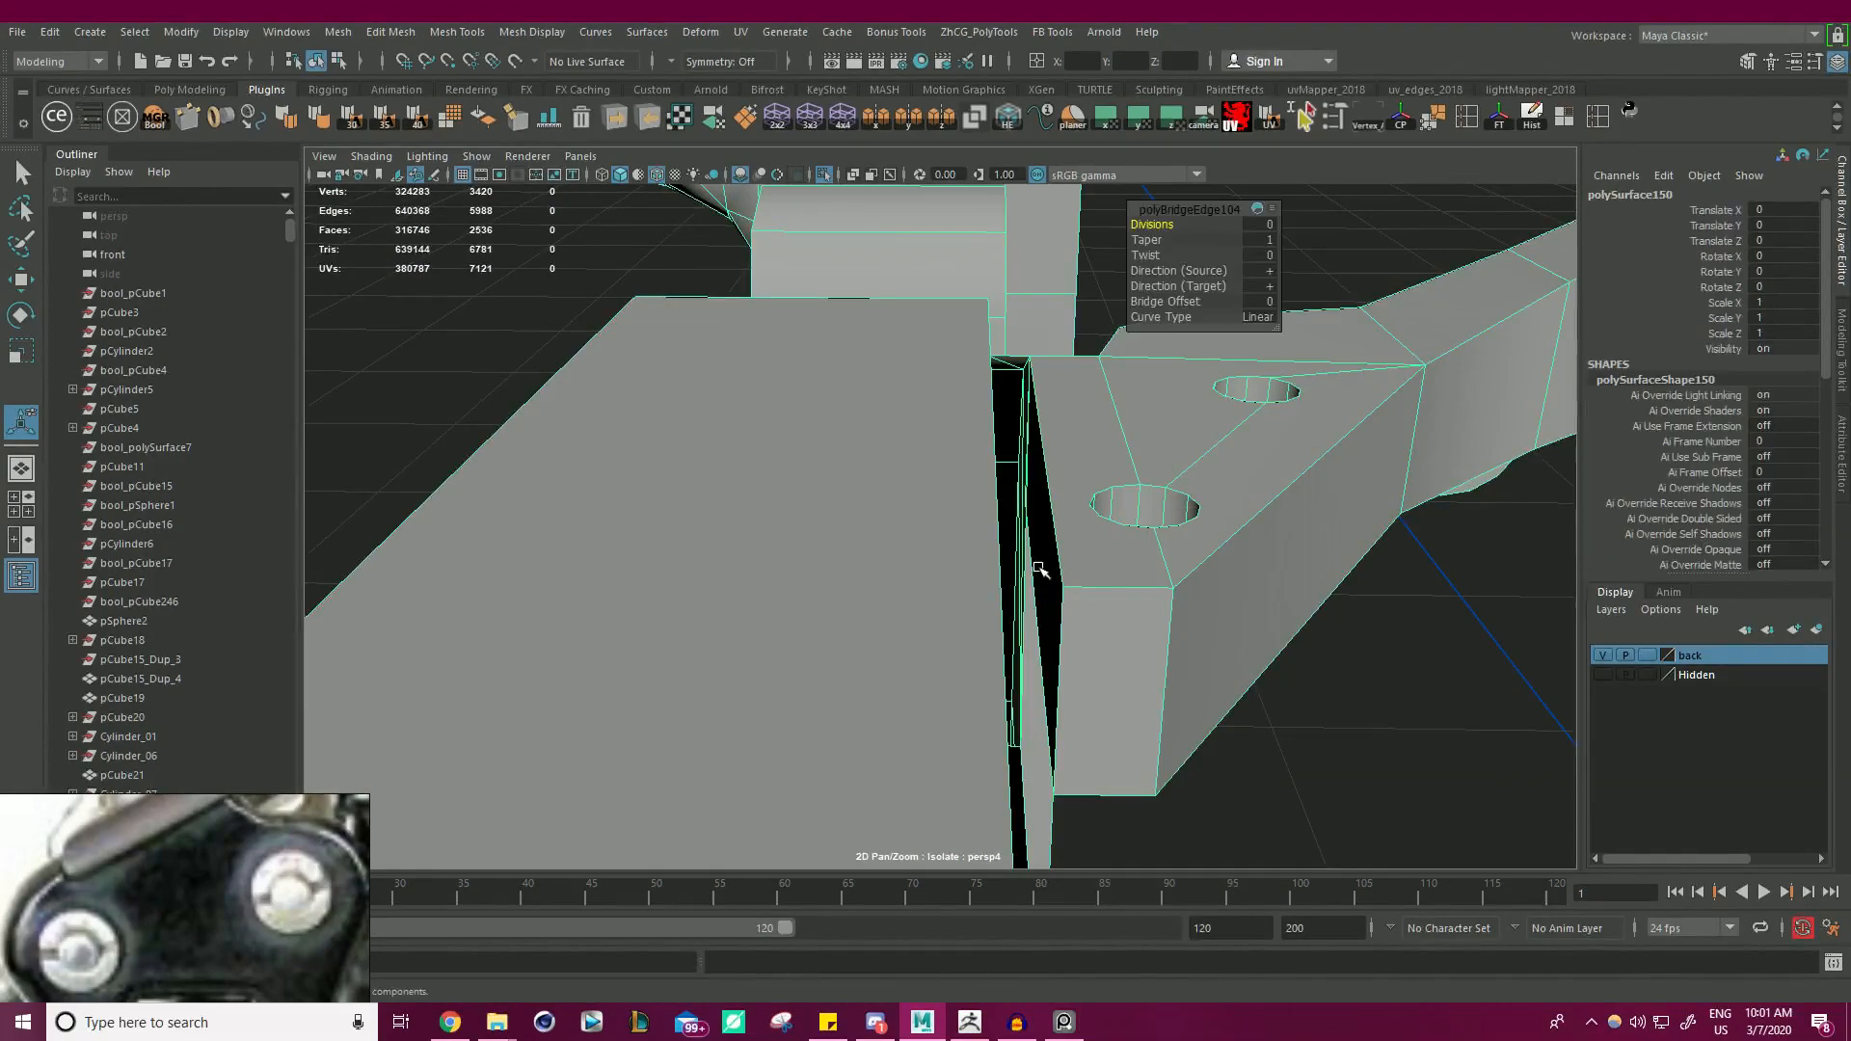
alt+drag(1099, 538, 1240, 501)
alt+right_drag(1239, 501, 1524, 516)
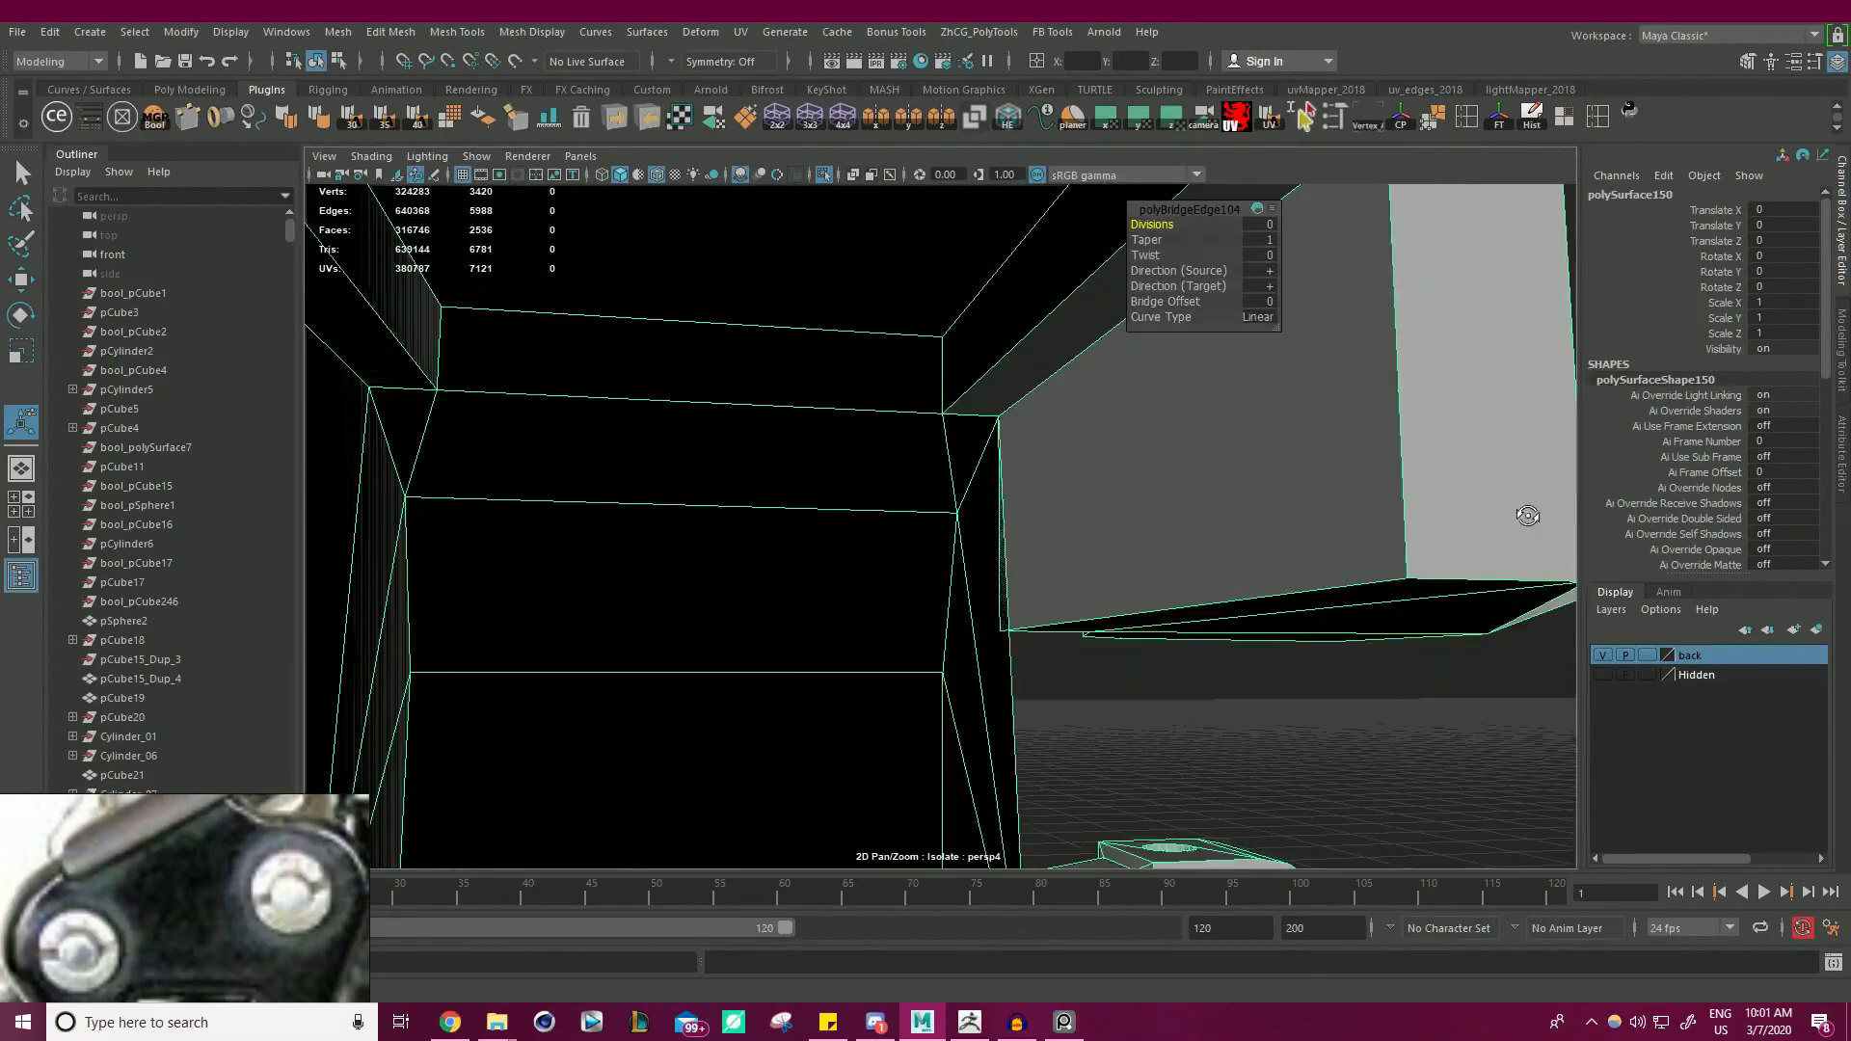
right_drag(1201, 466, 1203, 513)
click(1008, 562)
alt+drag(1008, 562, 989, 430)
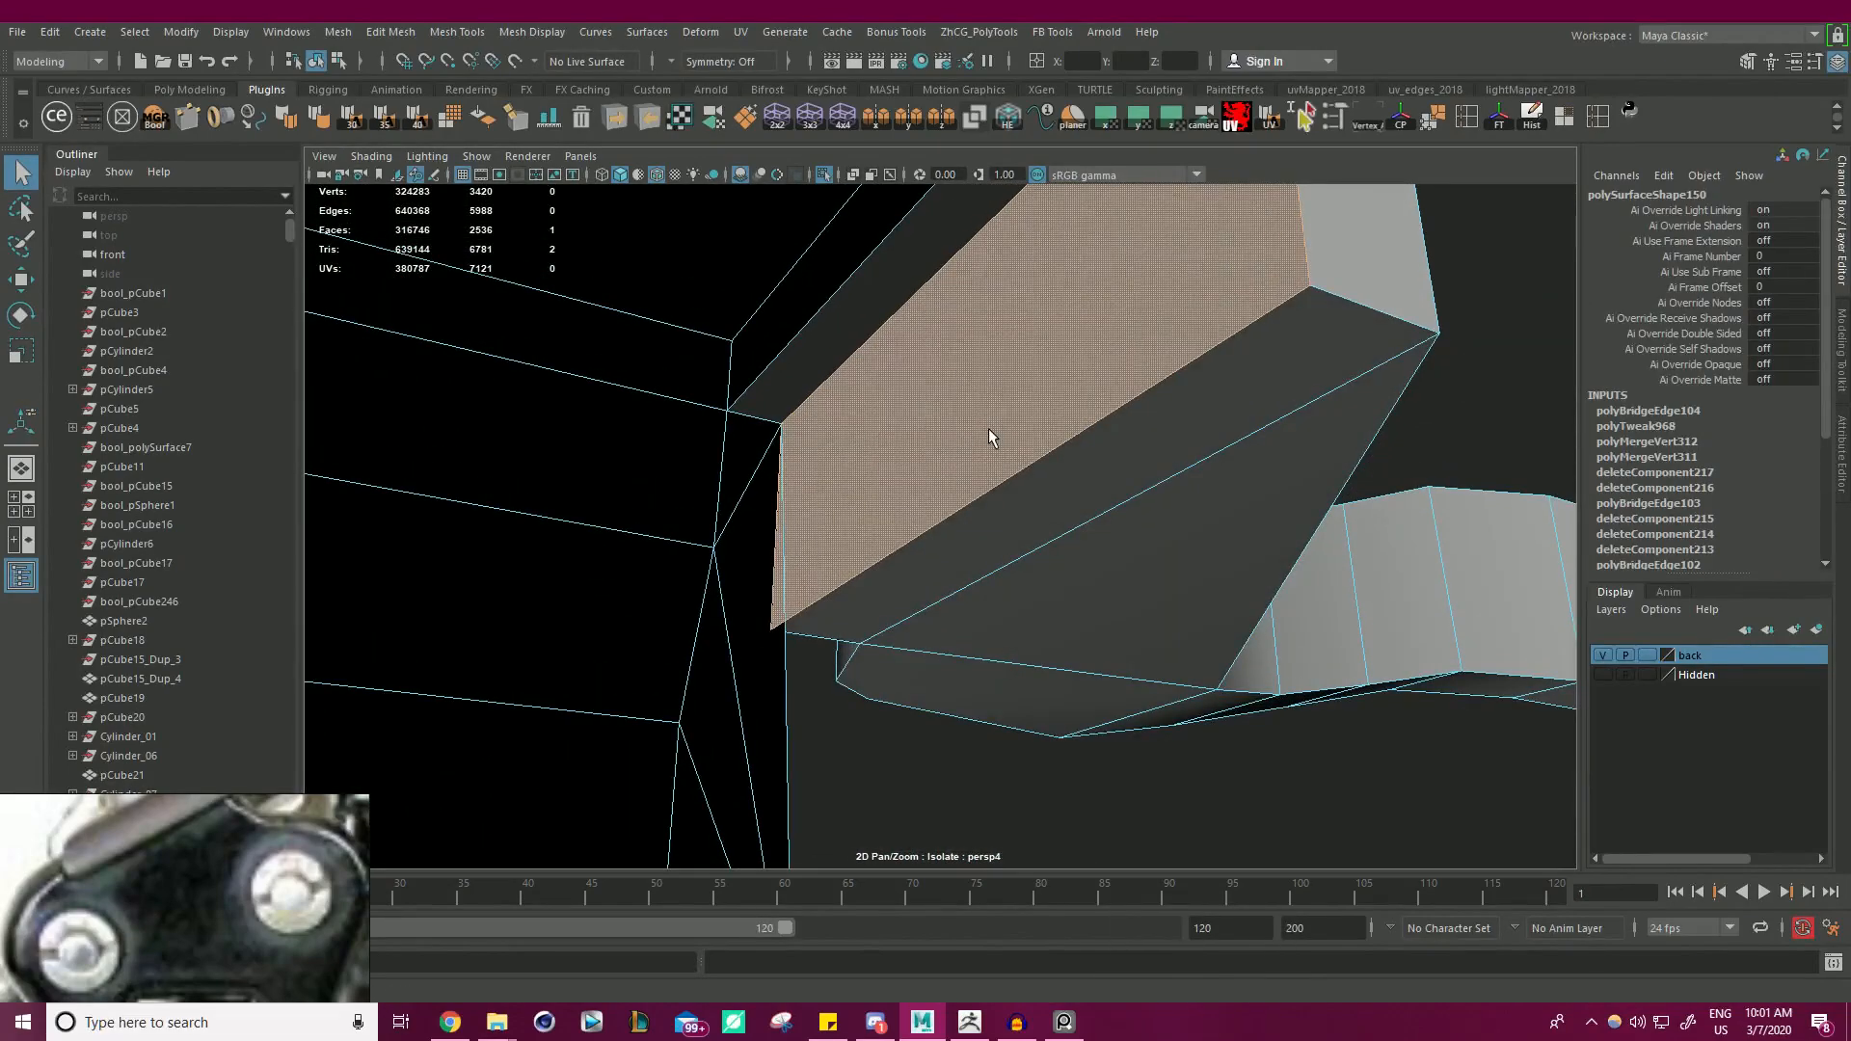
key(Delete)
- Move the bracket's overhanging lower corner vertex onto the border edge of the adjoining curved frame piece
alt+drag(928, 558, 1190, 502)
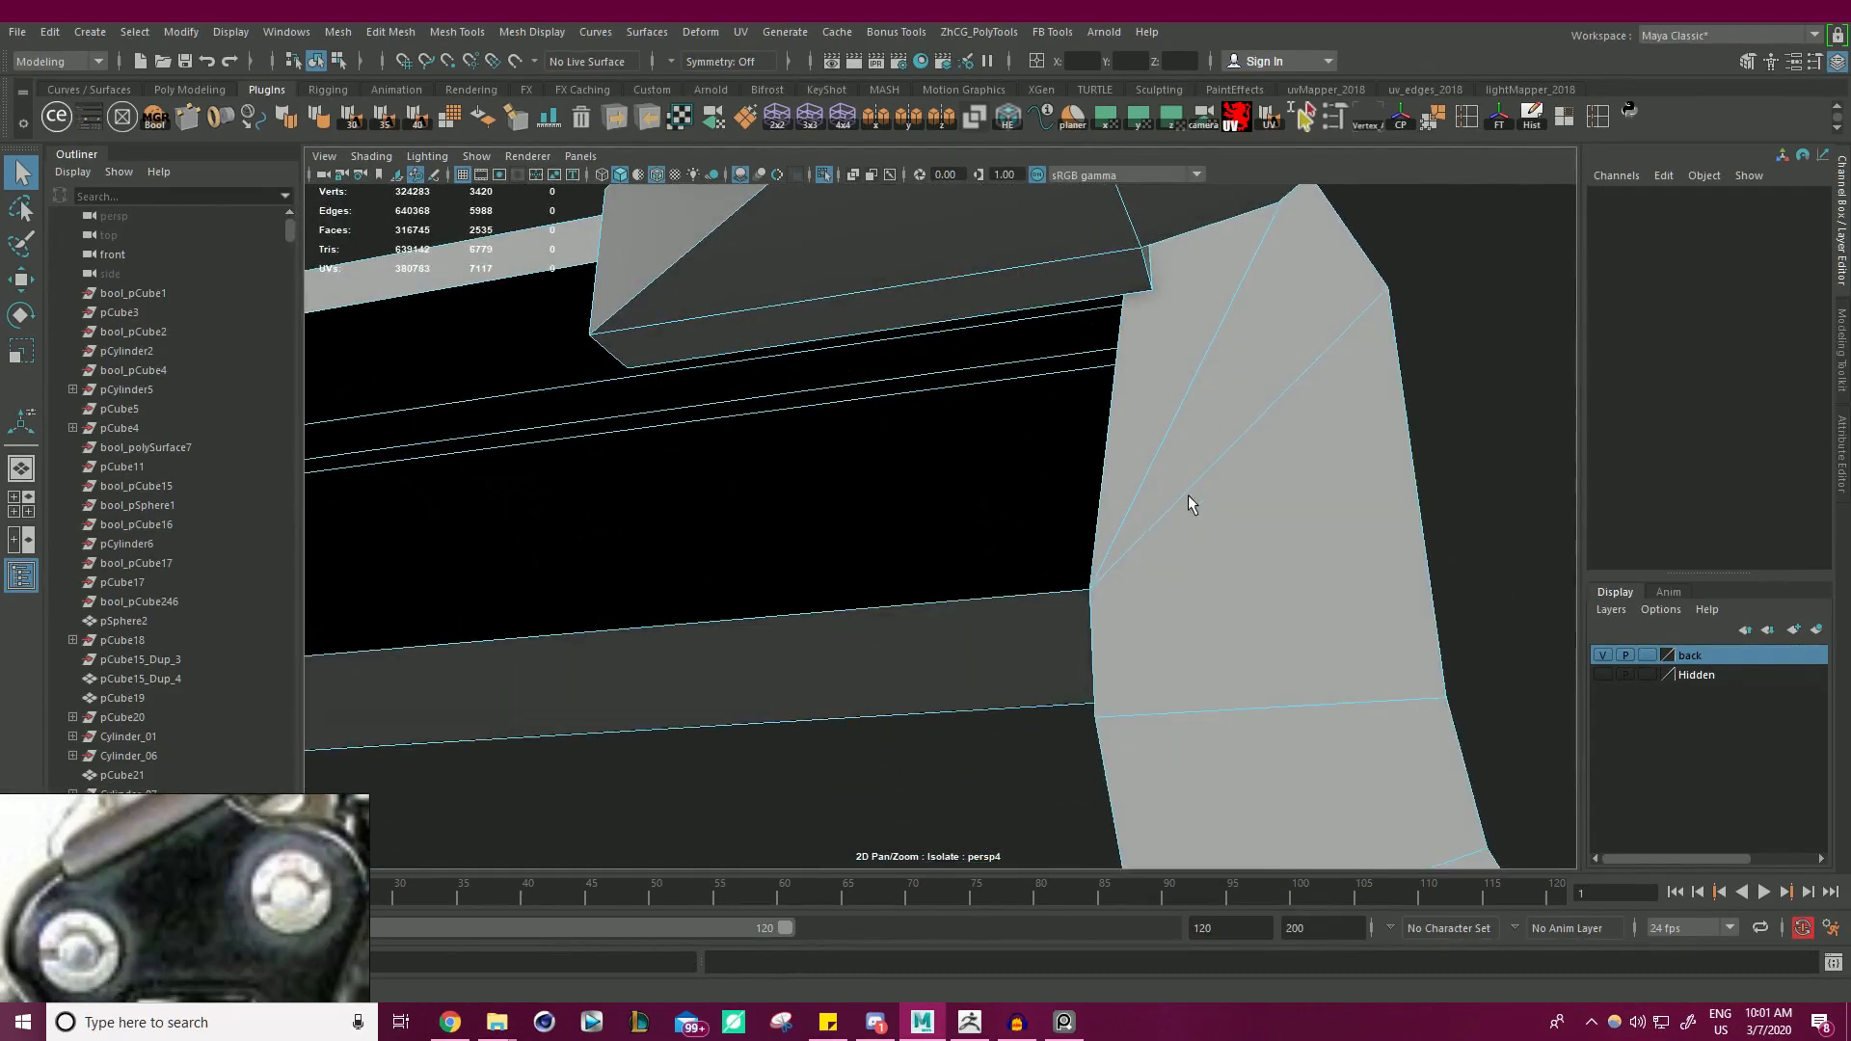
right_drag(1162, 508, 1101, 466)
click(1157, 288)
key(w)
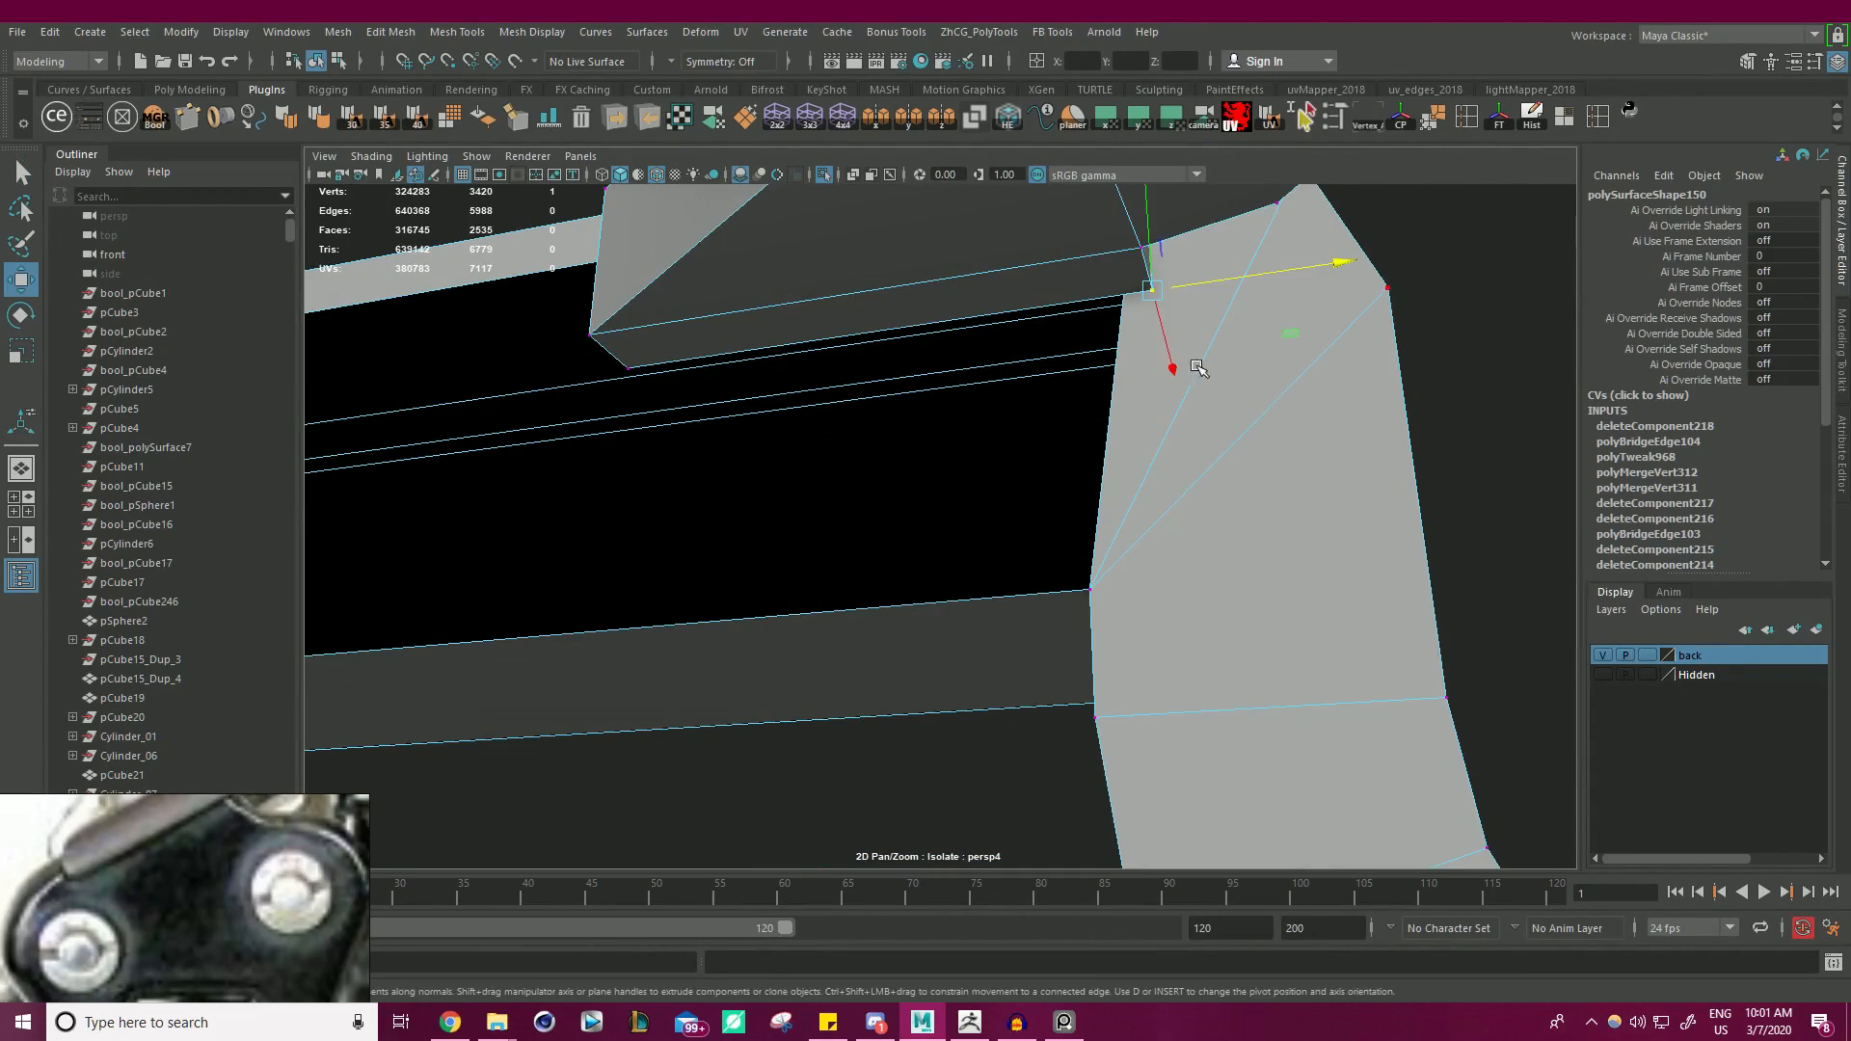
alt+drag(1195, 366, 1176, 414)
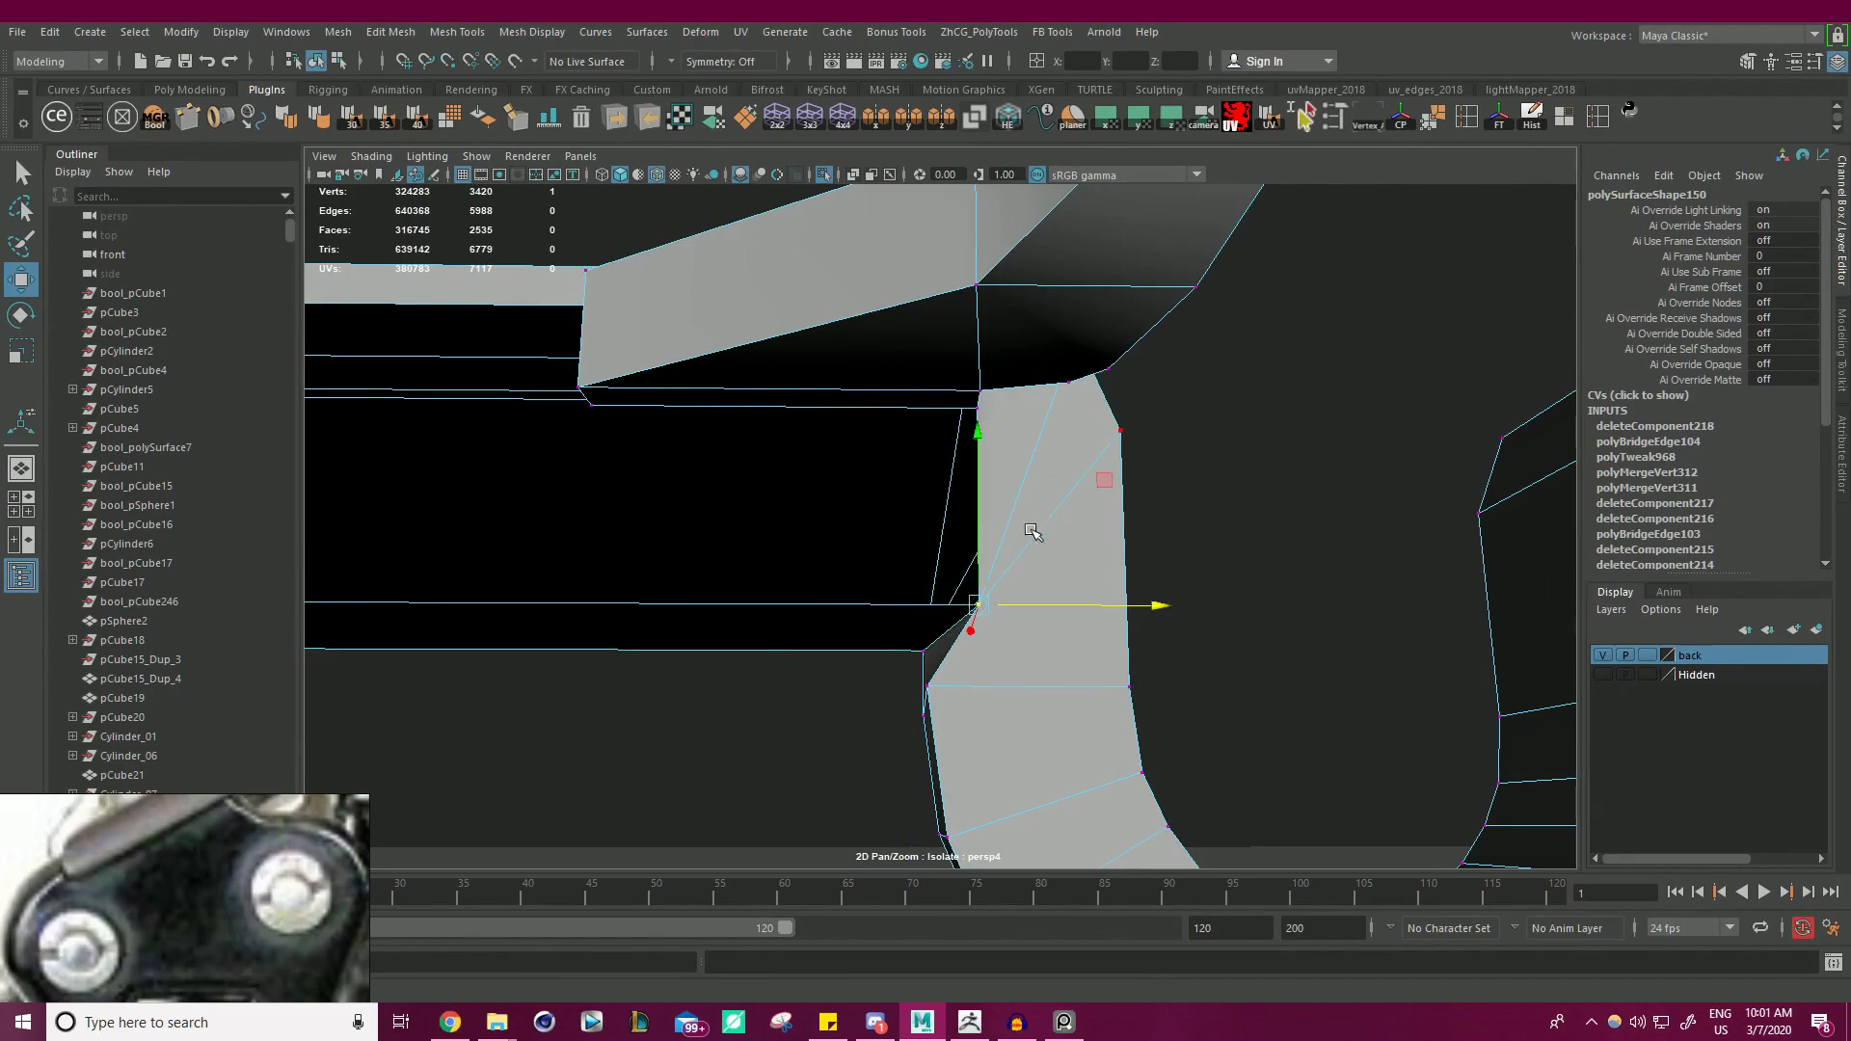
alt+drag(1031, 532, 1092, 563)
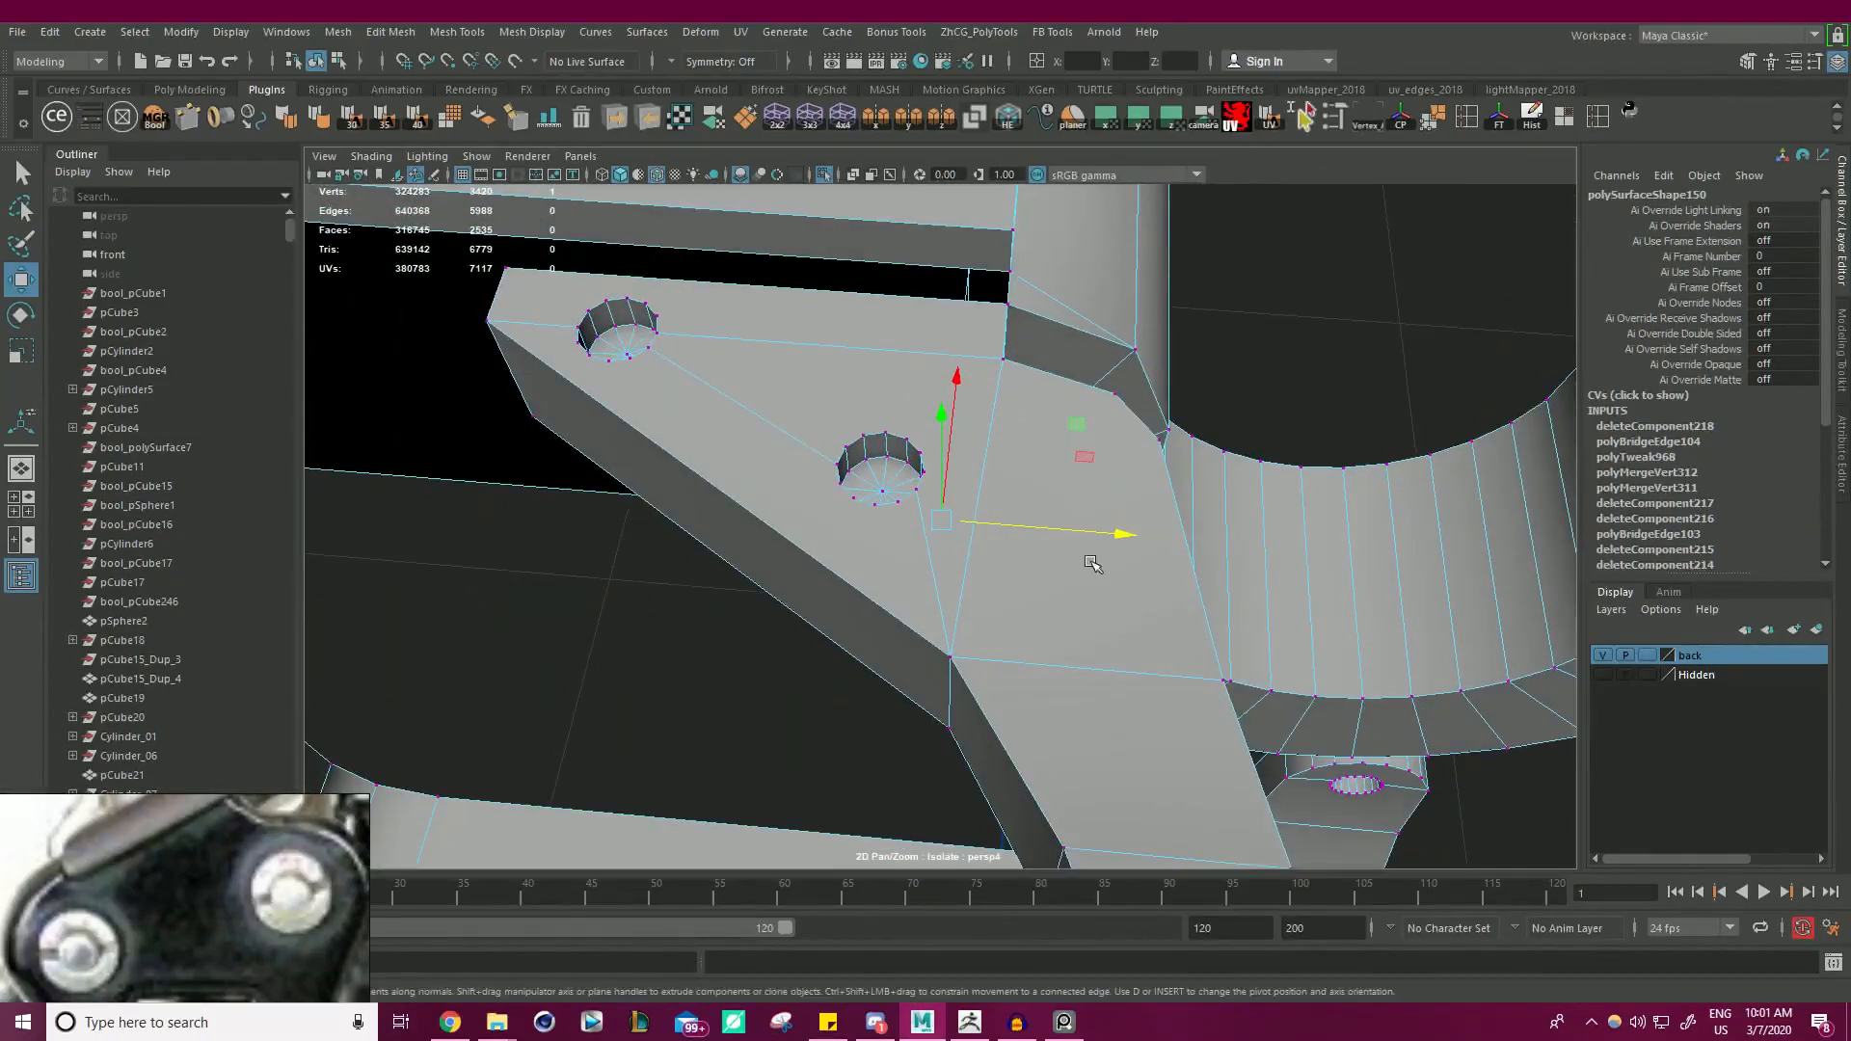
alt+drag(1070, 404, 1006, 467)
right_drag(1007, 466, 1007, 525)
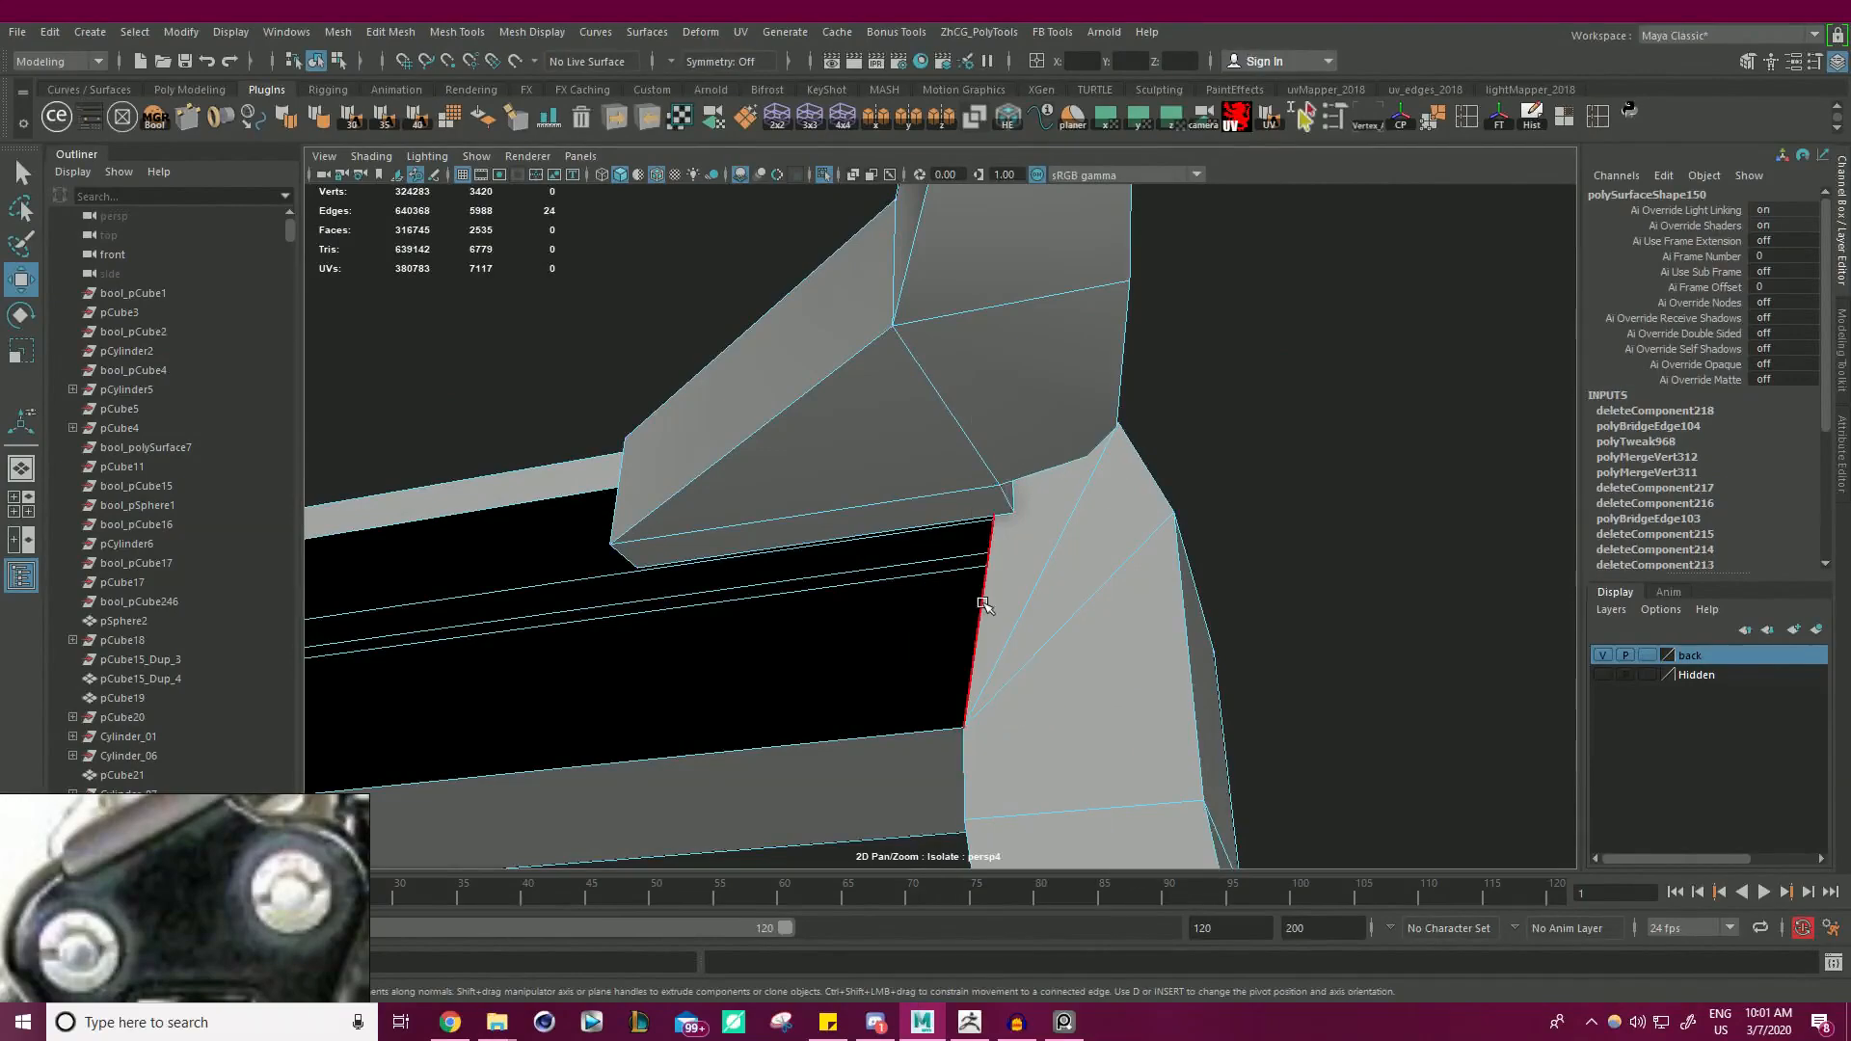
click(983, 604)
alt+drag(984, 604, 944, 559)
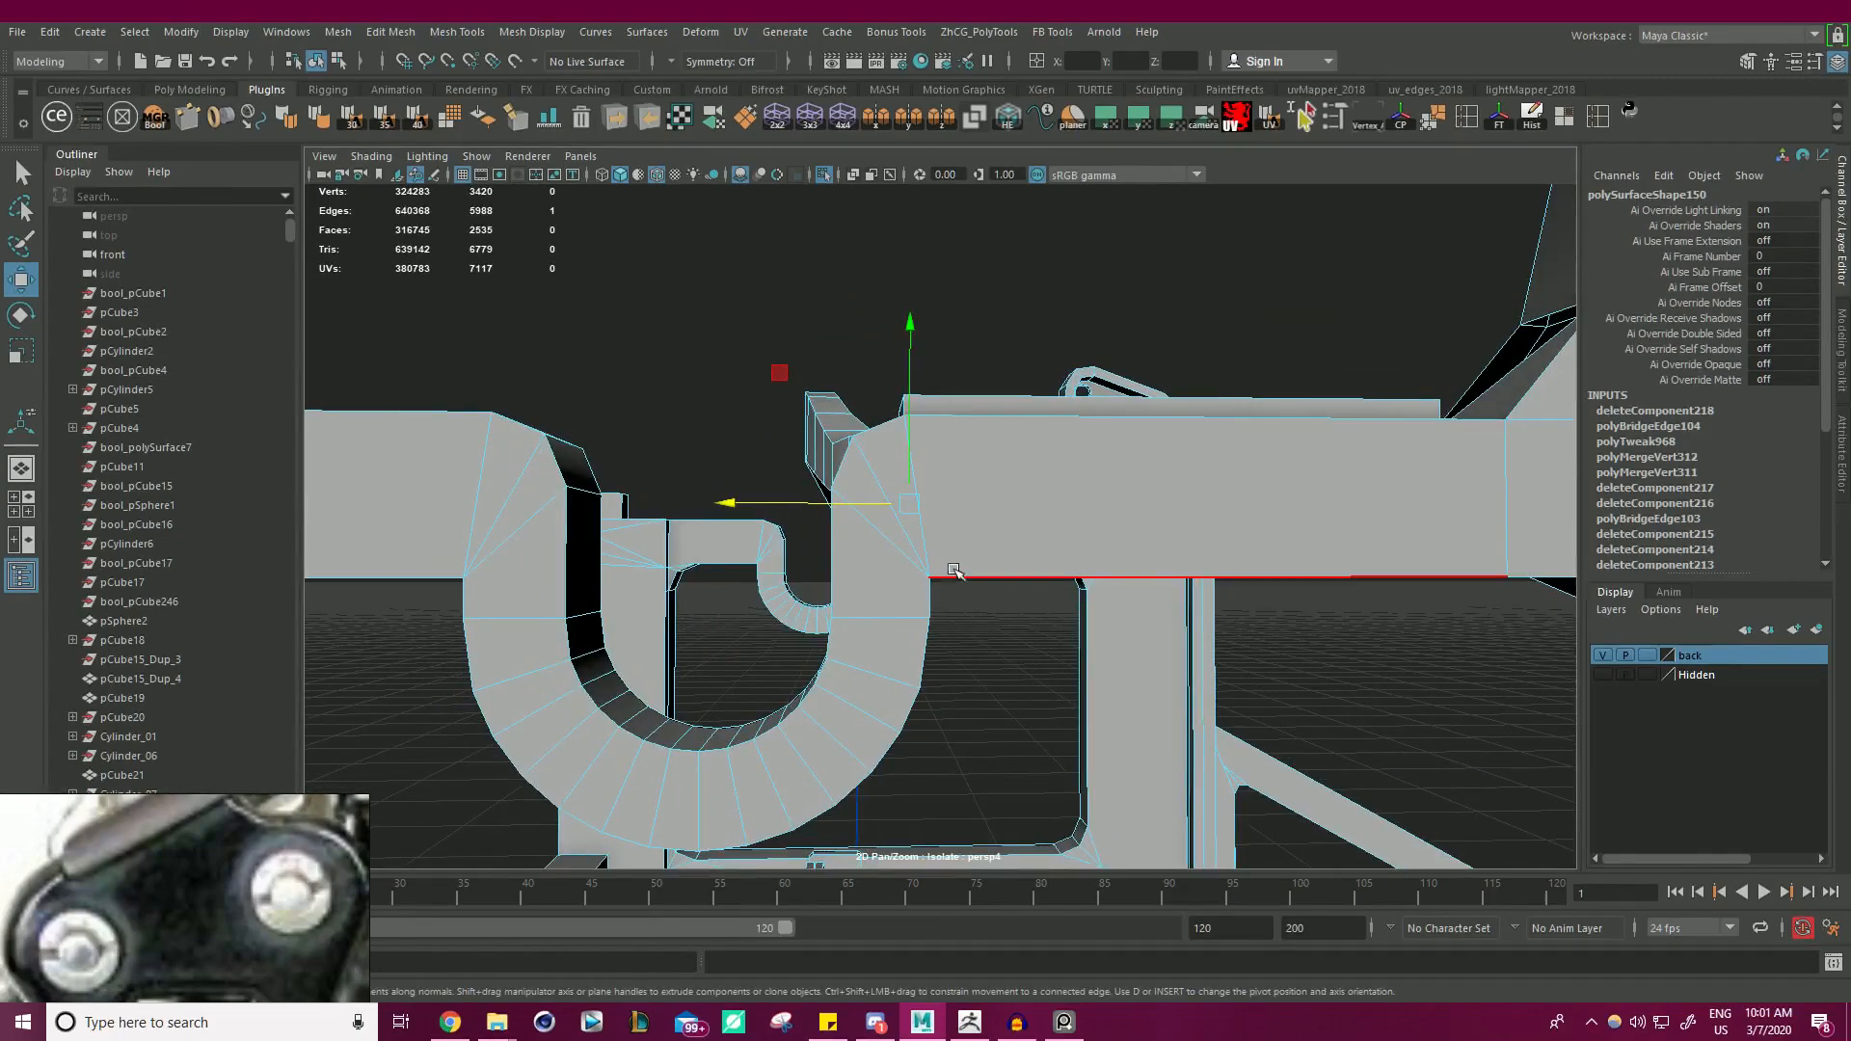
alt+drag(909, 443, 1088, 363)
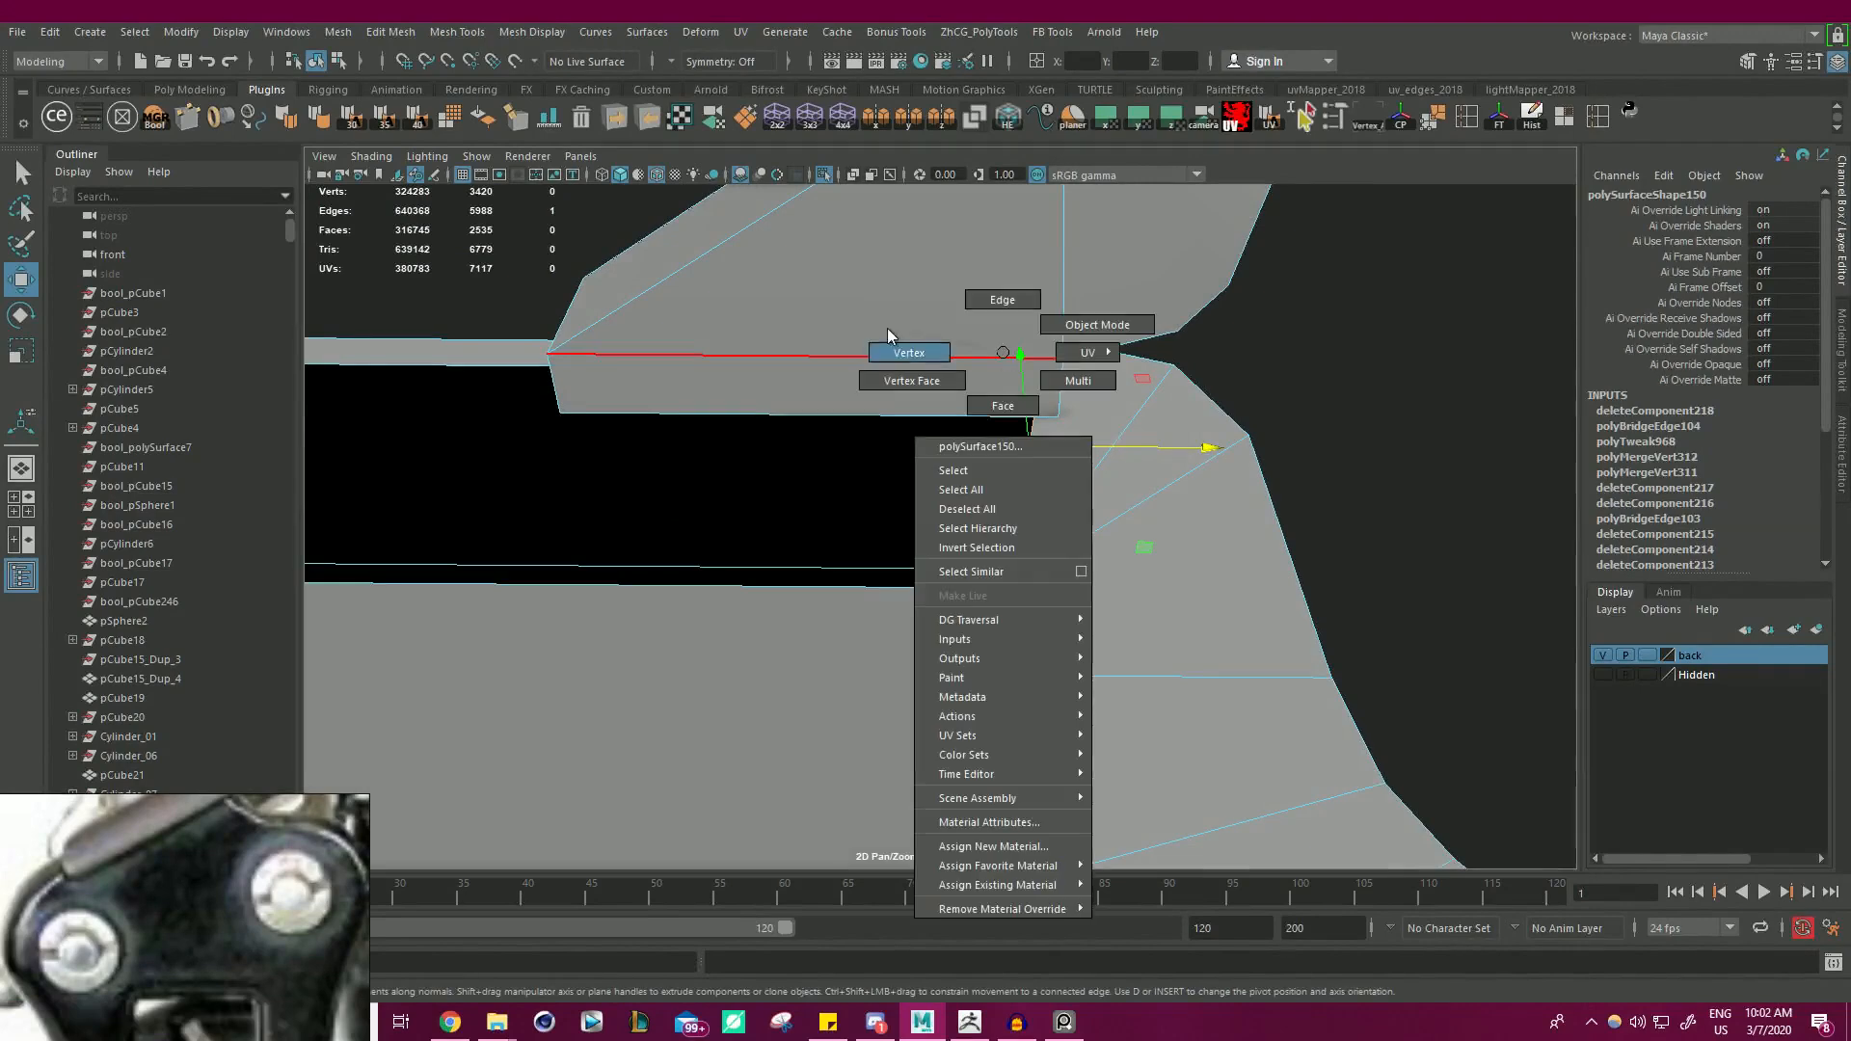
right_drag(888, 335, 887, 335)
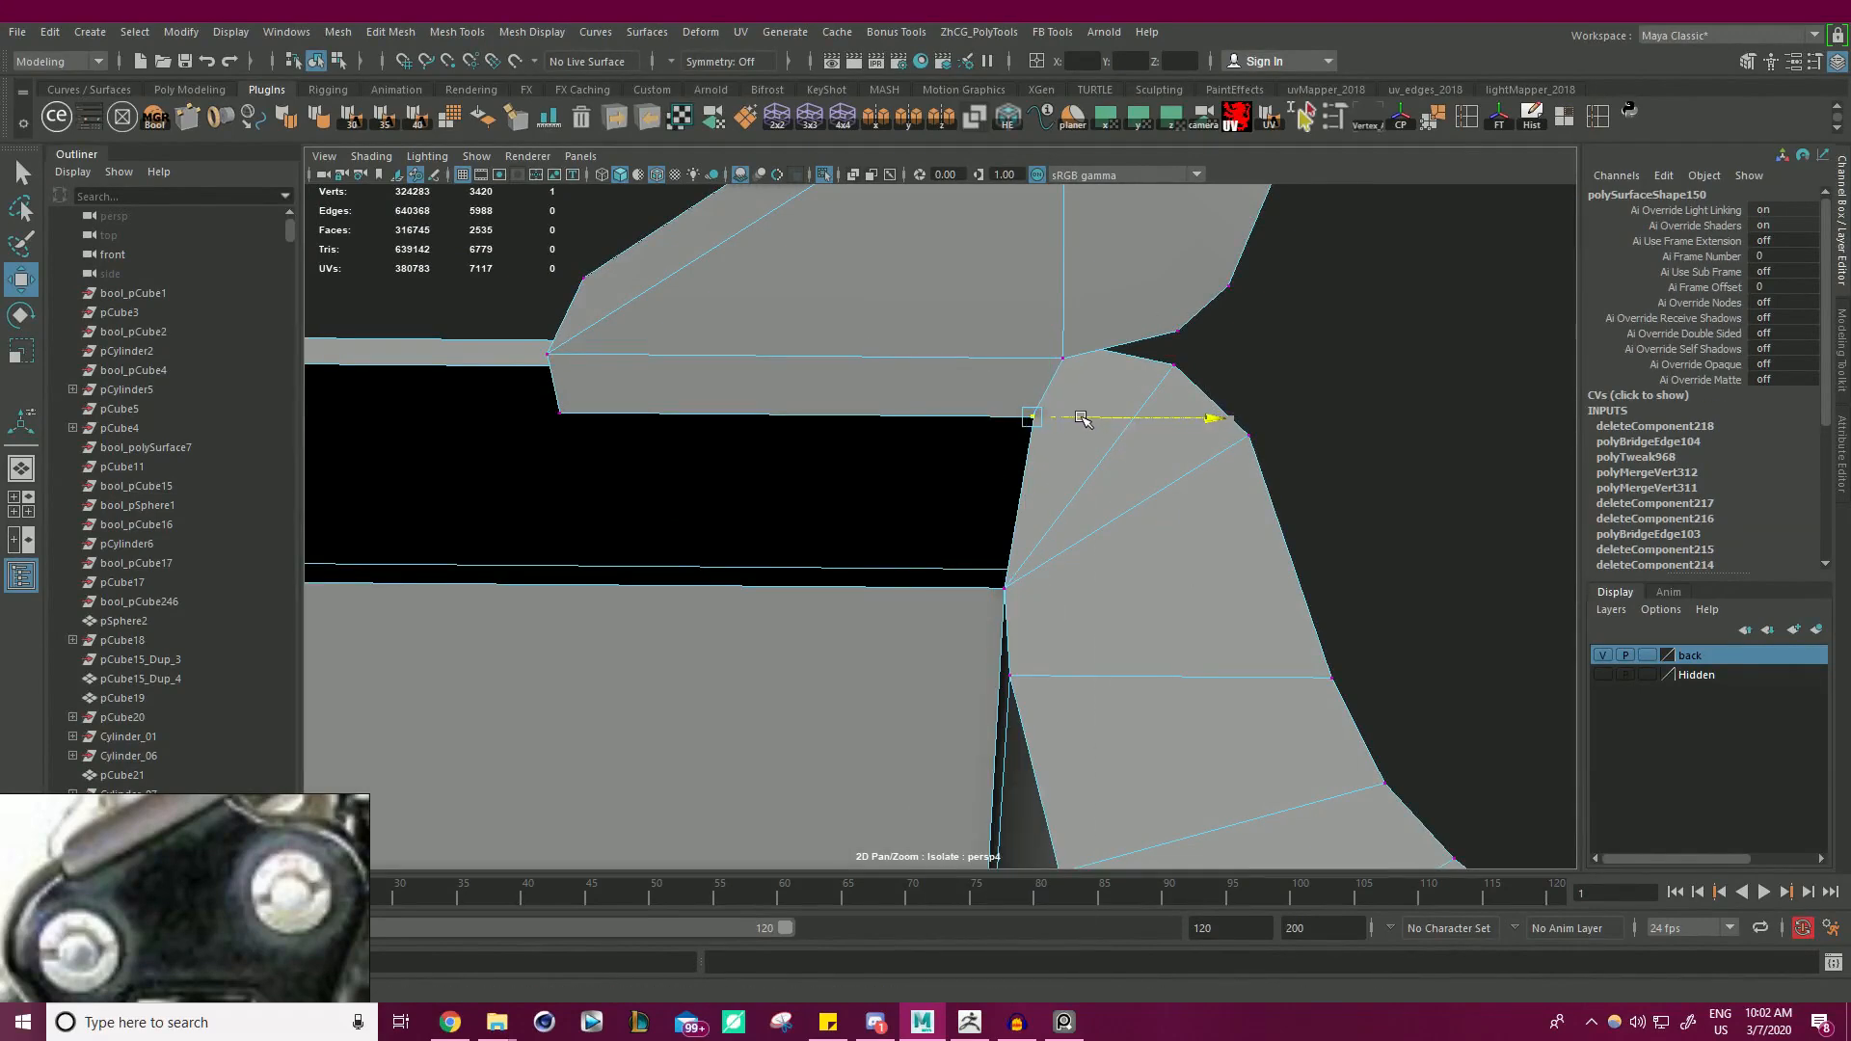
- Cut an edge across the curved frame piece's end from beside the bracket's lower corner, and merge the corner vertex into the new point
alt+drag(1078, 417, 1113, 490)
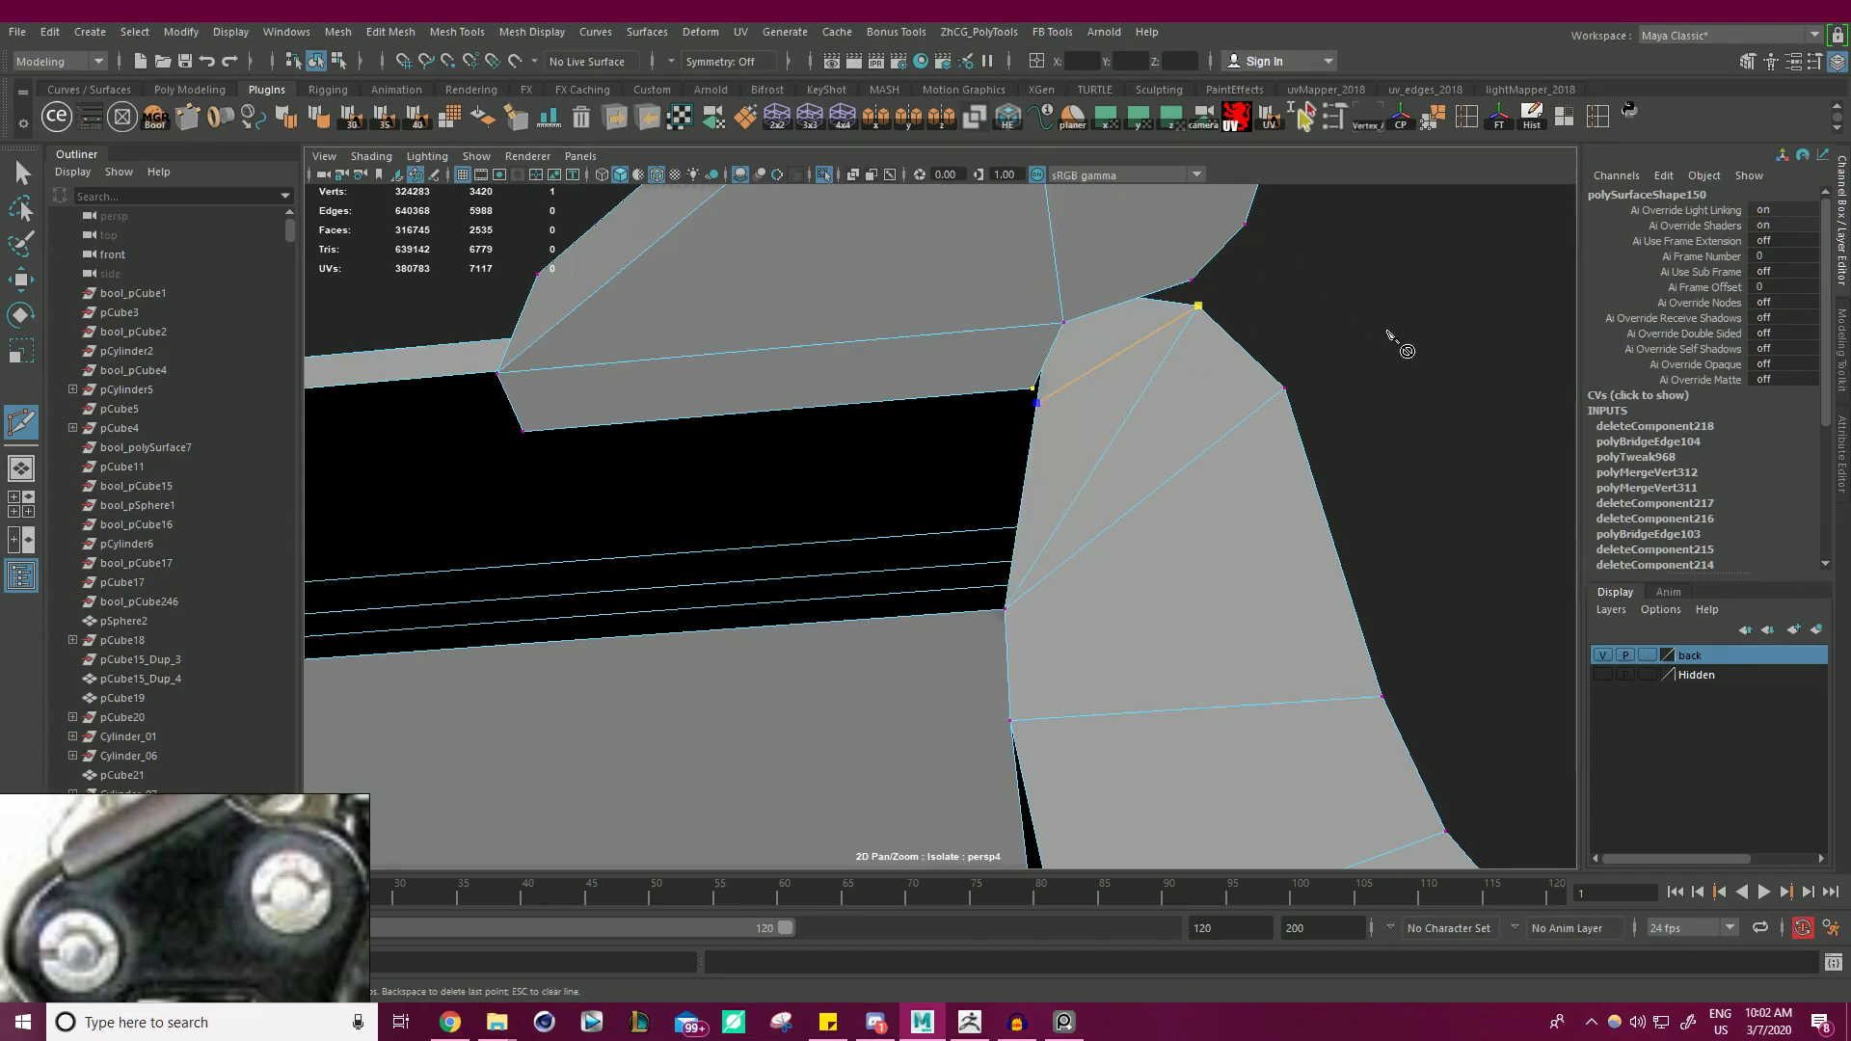
key(w)
right_drag(1074, 389, 1010, 391)
click(1039, 384)
alt+drag(1043, 383, 1029, 528)
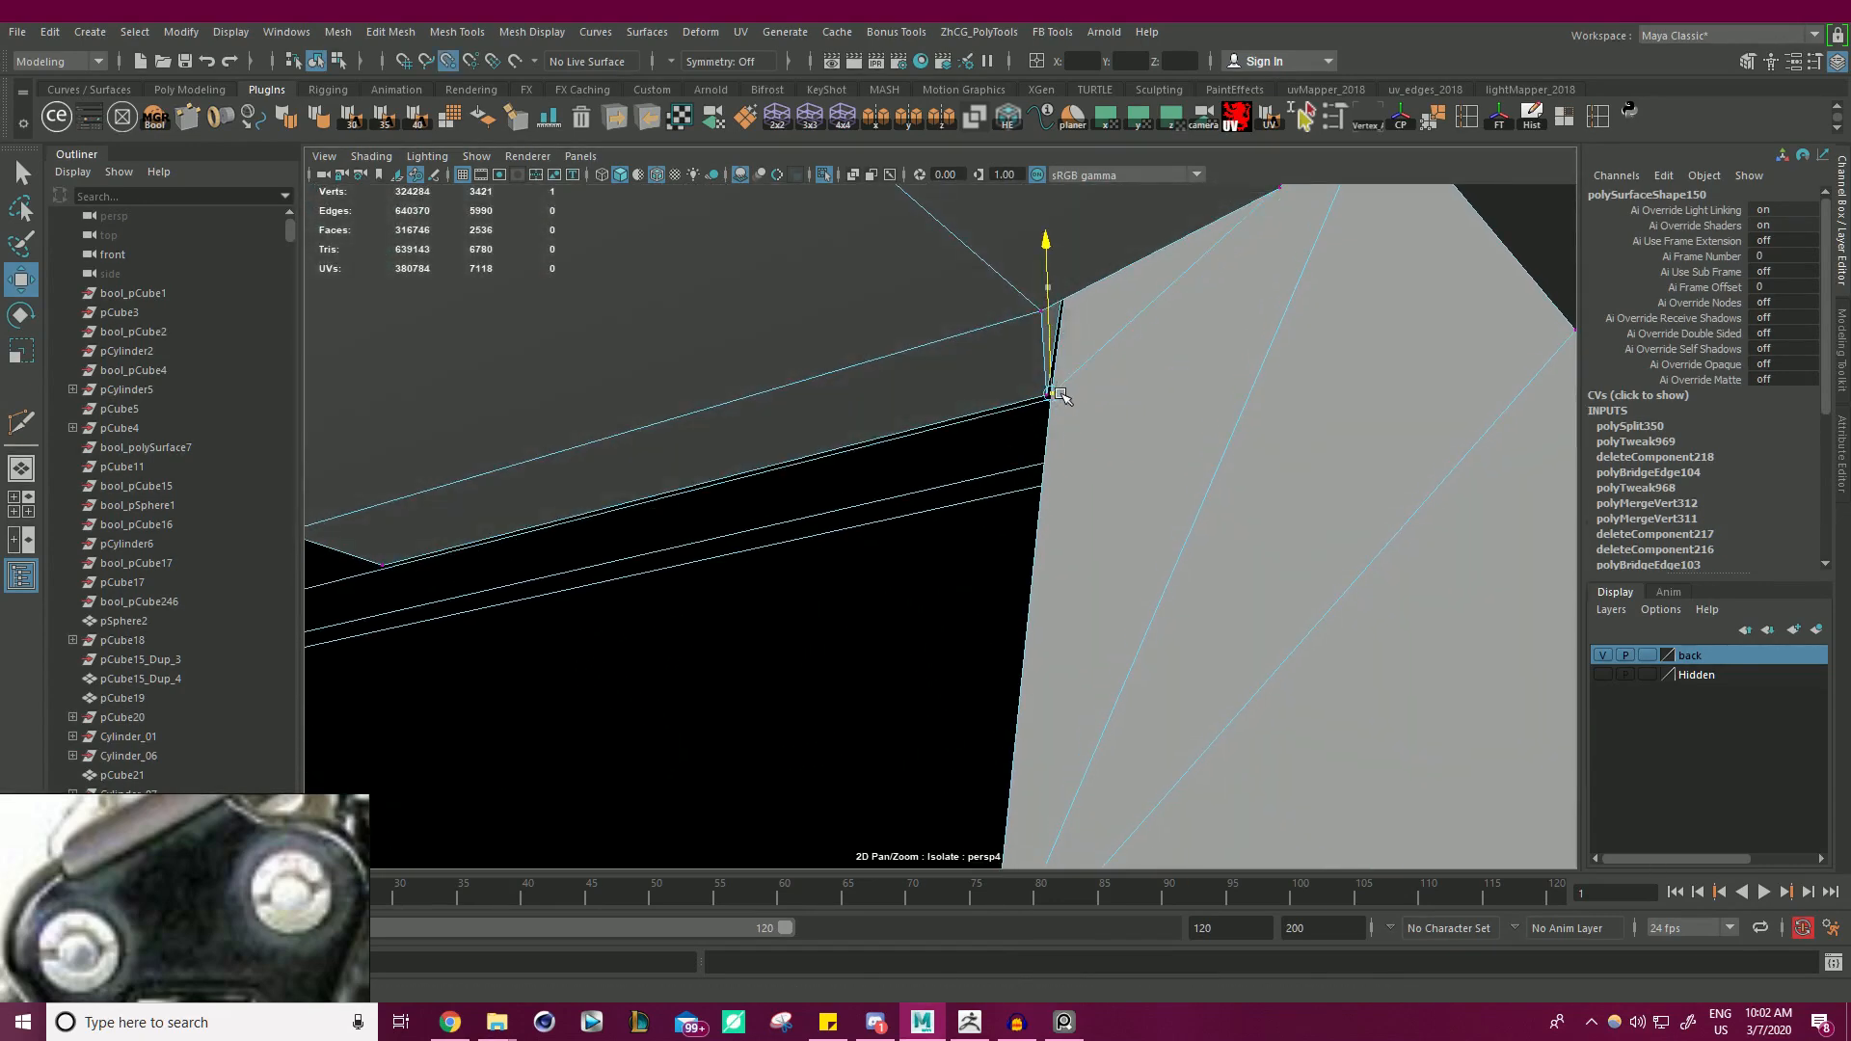
alt+drag(1205, 433, 856, 410)
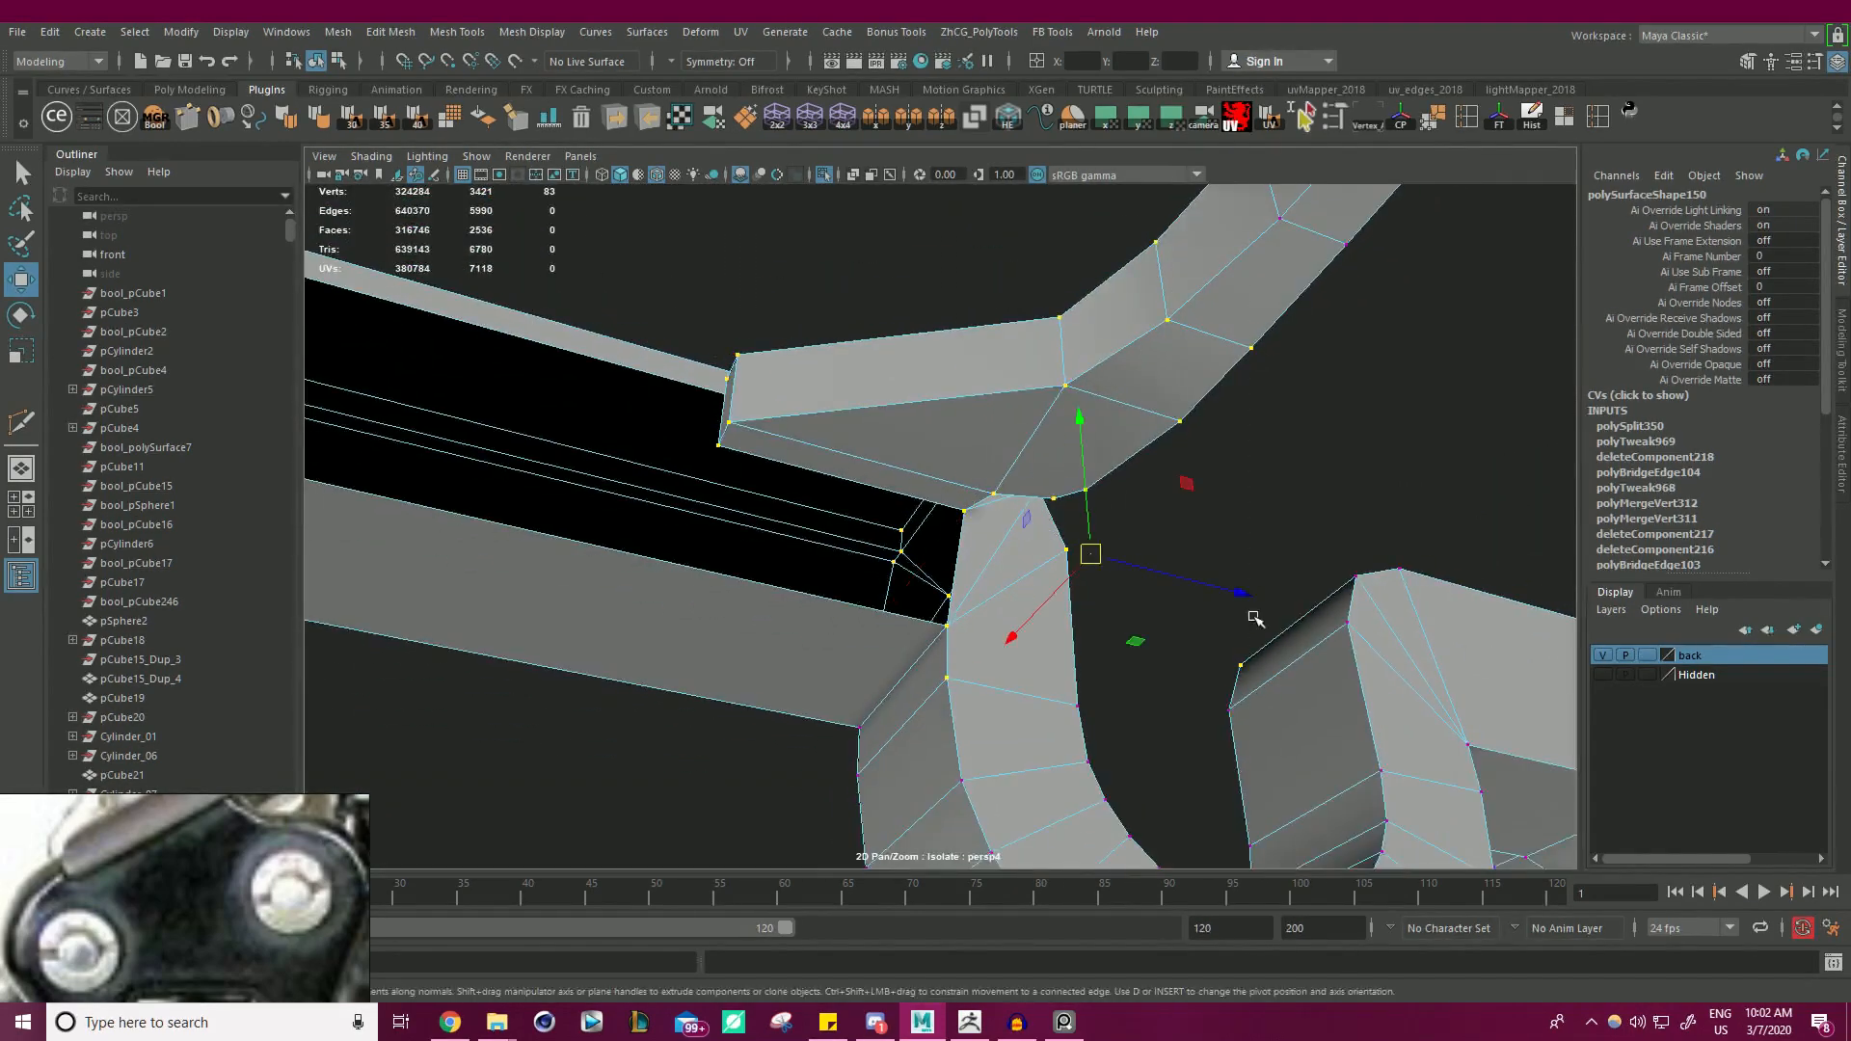
shift+right_drag(1254, 618, 1346, 363)
- Bridge the raised plate's long lower edge to the two-hole bracket's facing upper edge
alt+drag(1113, 440, 828, 477)
right_drag(829, 478, 833, 419)
click(899, 442)
shift+click(900, 424)
key(w)
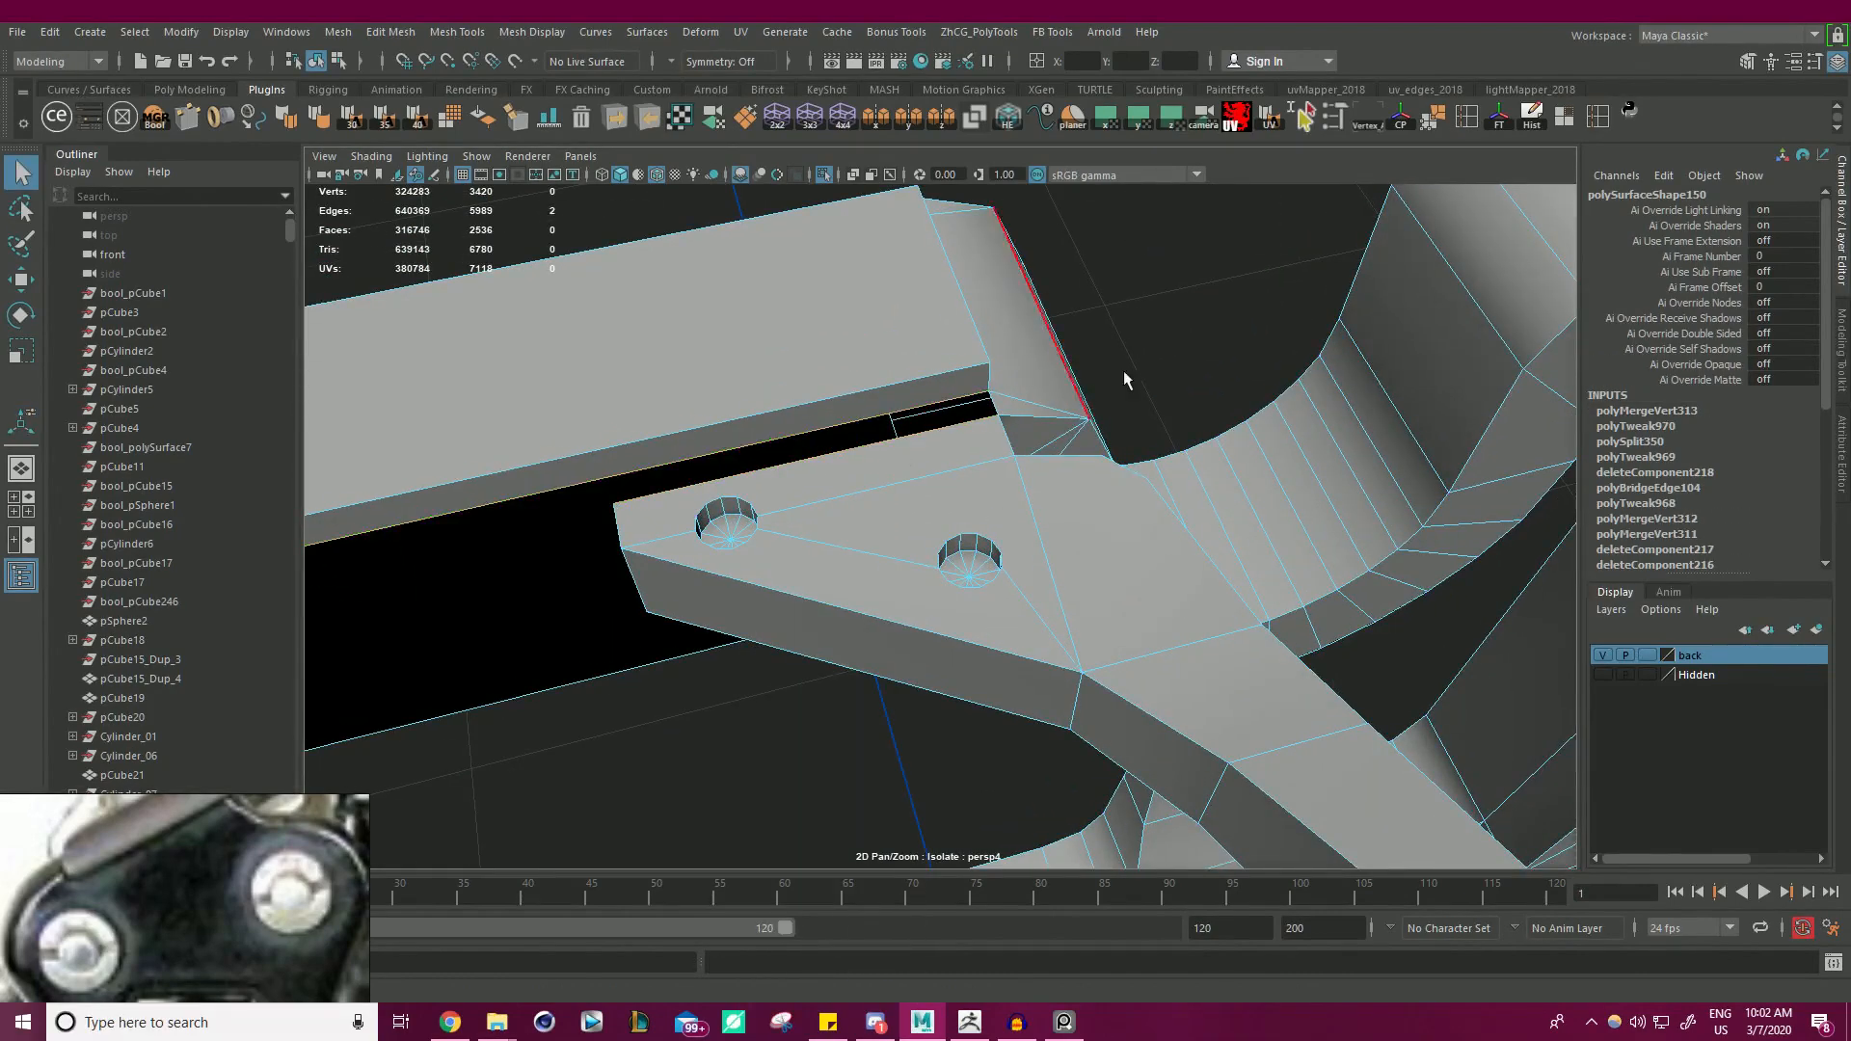
shift+right_click(1210, 289)
click(1201, 518)
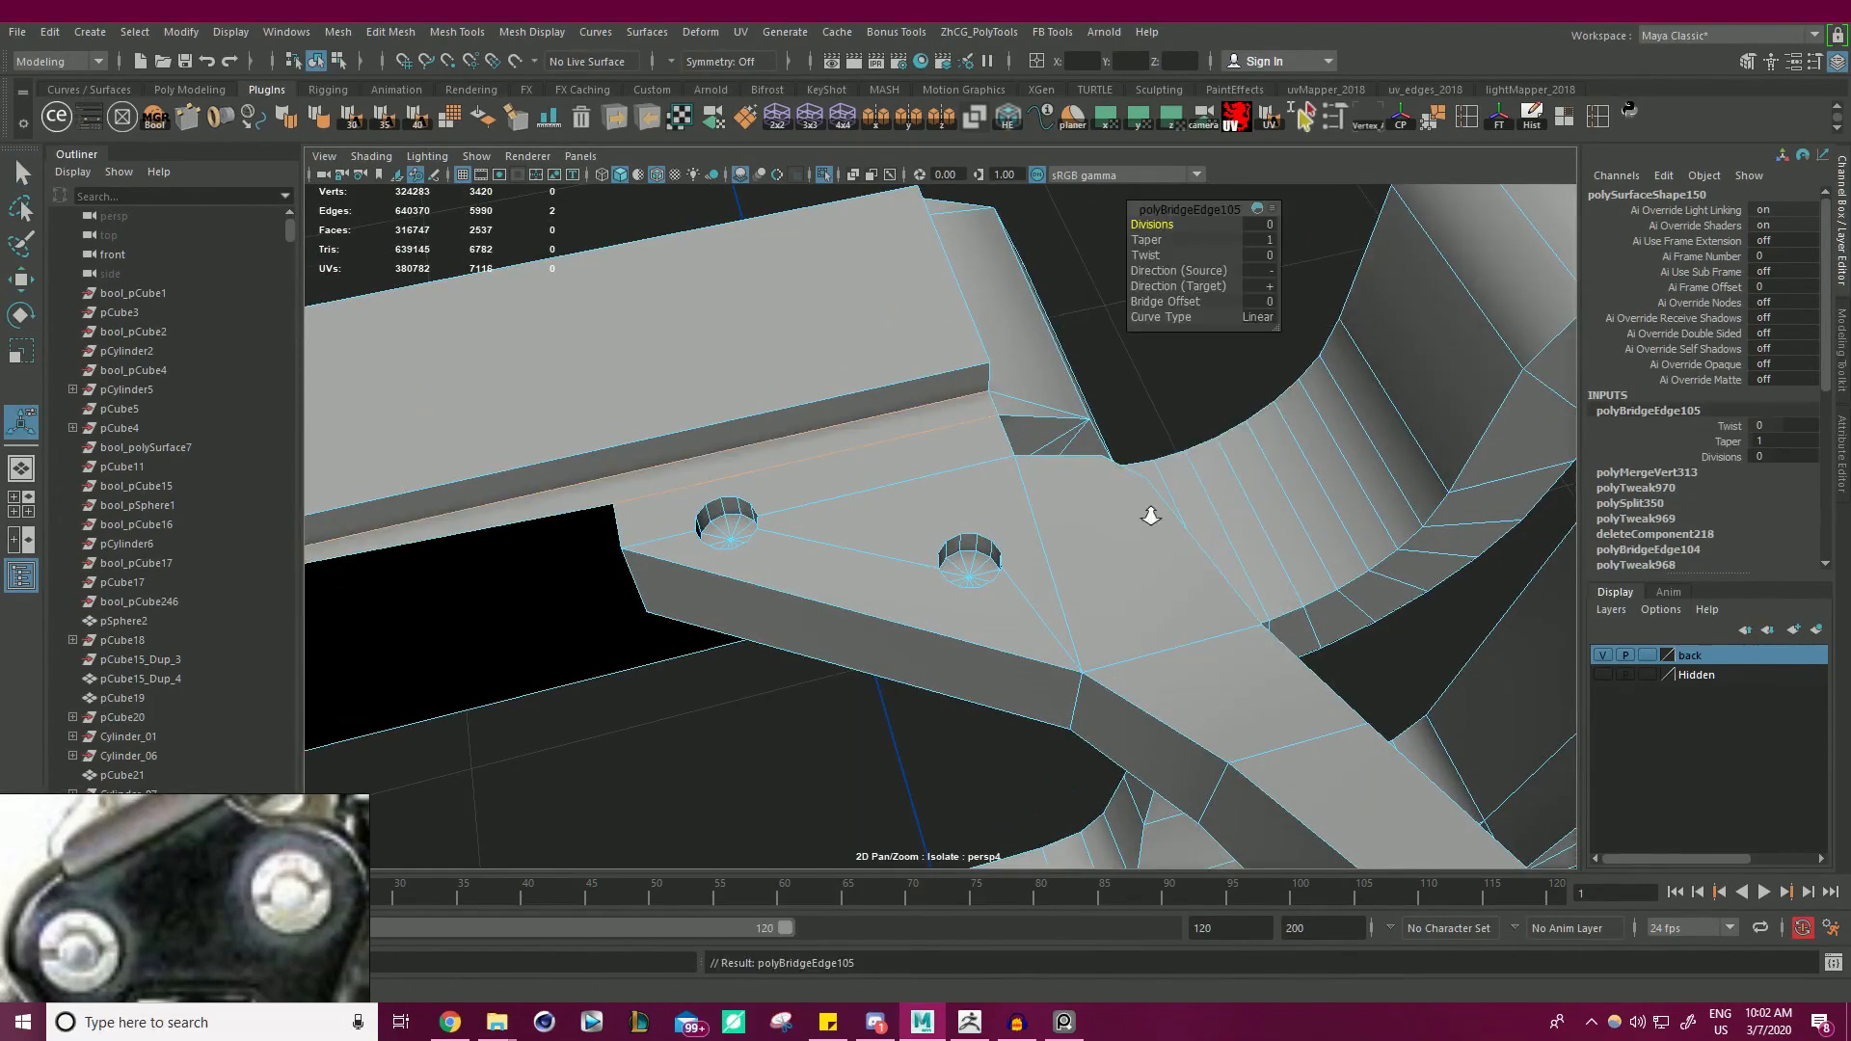
- Bridge the bracket's lower border edge to the long edge of the frame bar beneath the opening
alt+drag(1146, 510, 1166, 445)
click(1181, 464)
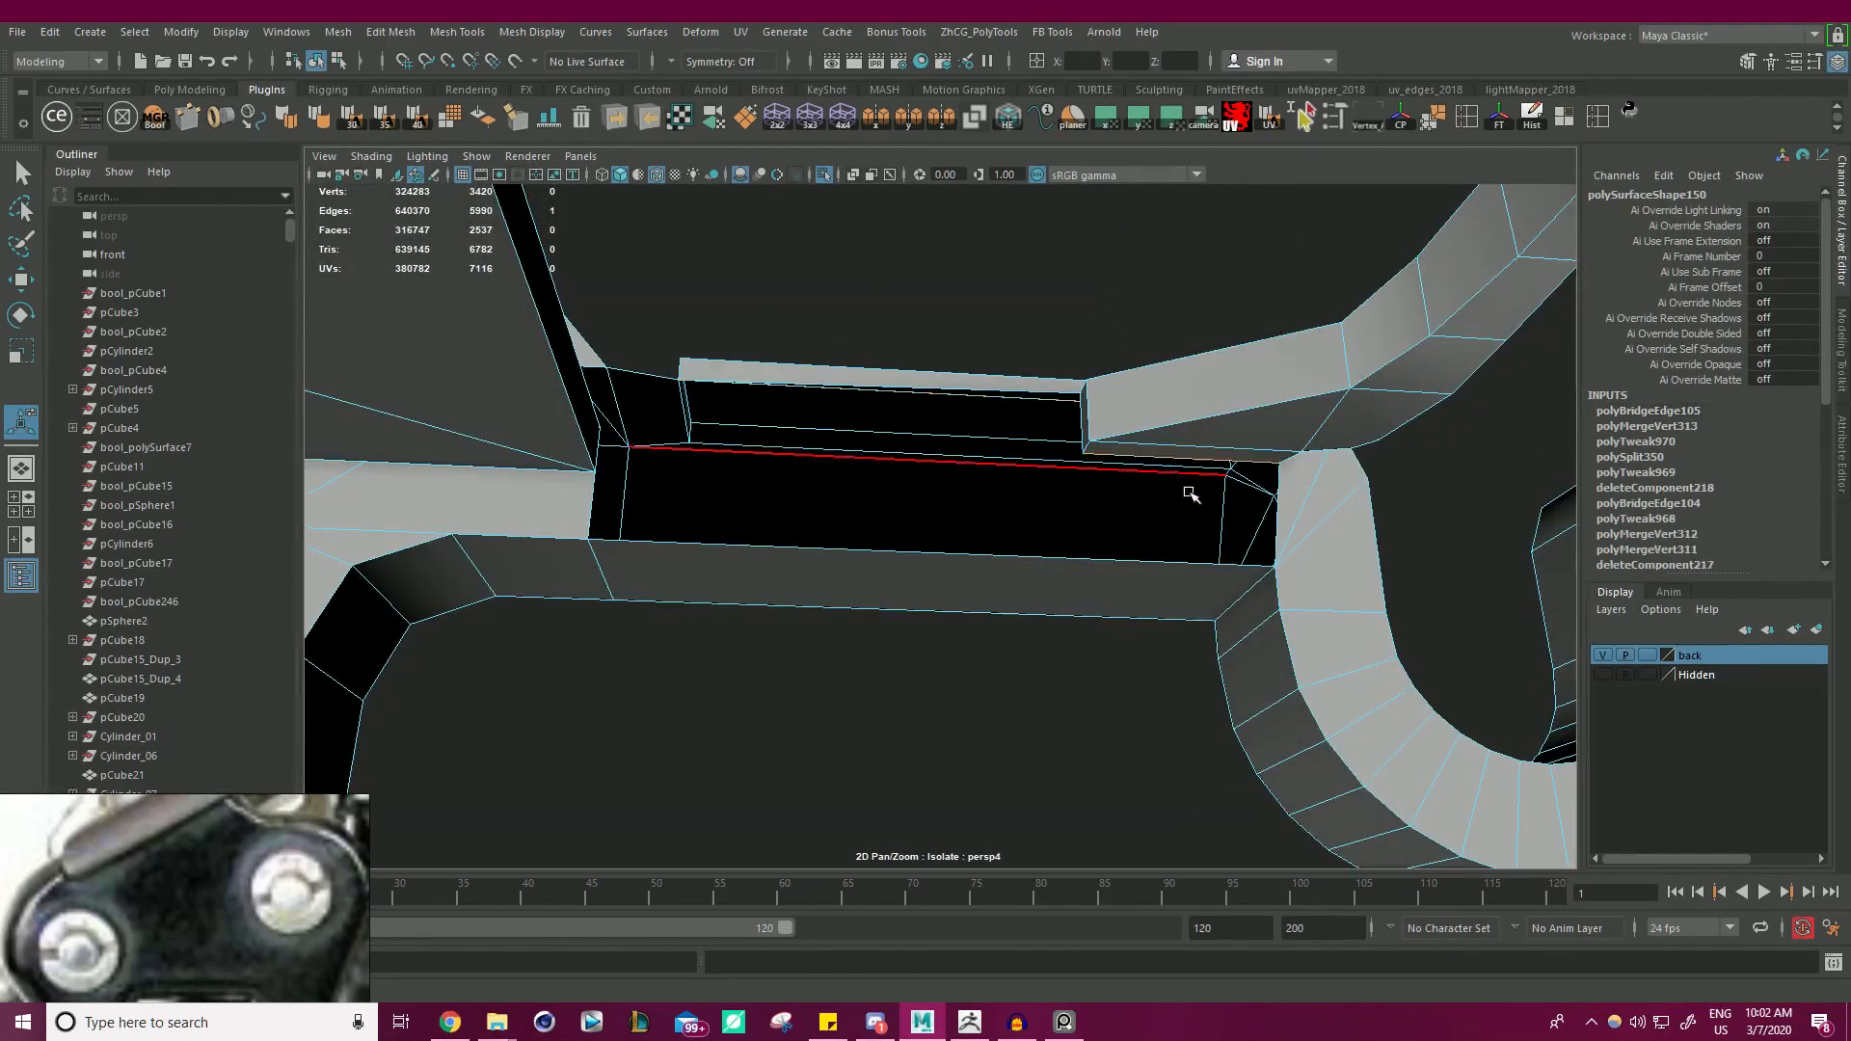
key(g)
alt+drag(1172, 492, 1074, 400)
alt+drag(1347, 460, 1186, 490)
- Bridge the bracket's short end edge to the short vertical edge at the support's base corner
mouse_move(1407, 447)
alt+mouse_down()
mouse_move(1478, 396)
mouse_move(1392, 417)
mouse_move(1412, 413)
mouse_move(1426, 462)
alt+mouse_up()
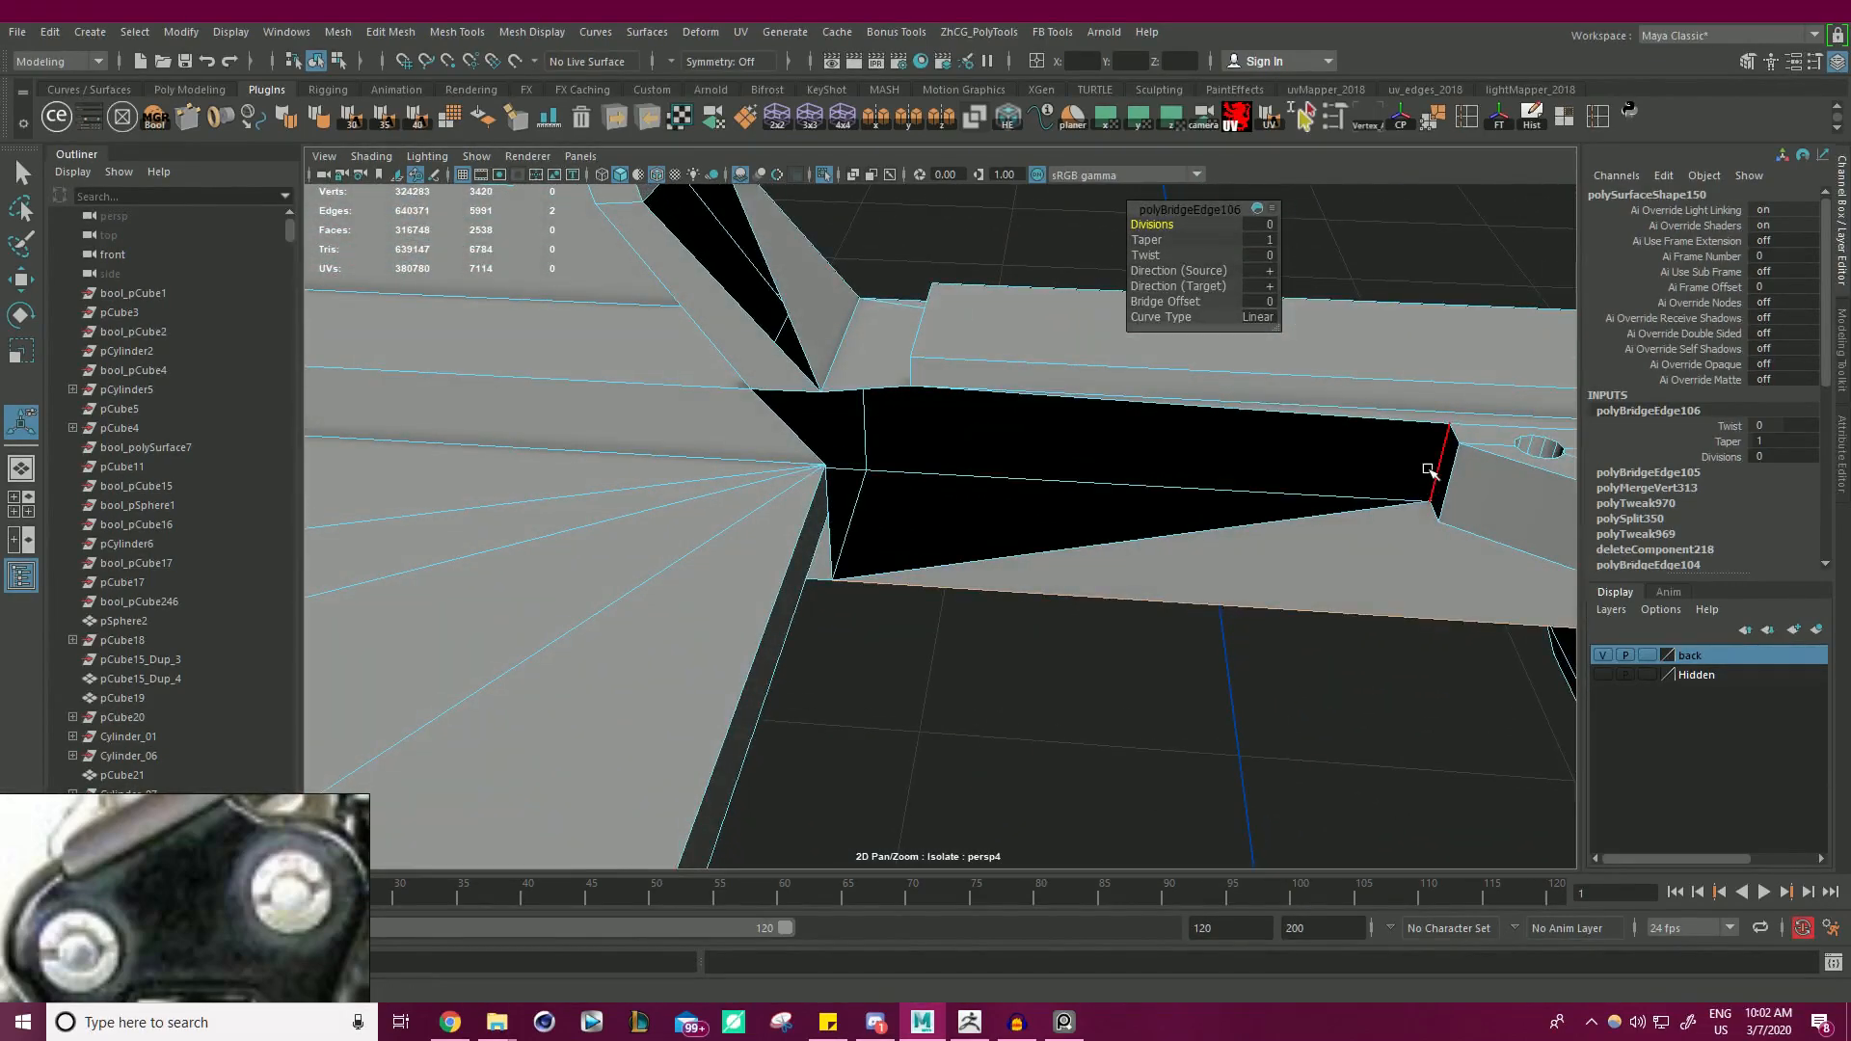
click(838, 535)
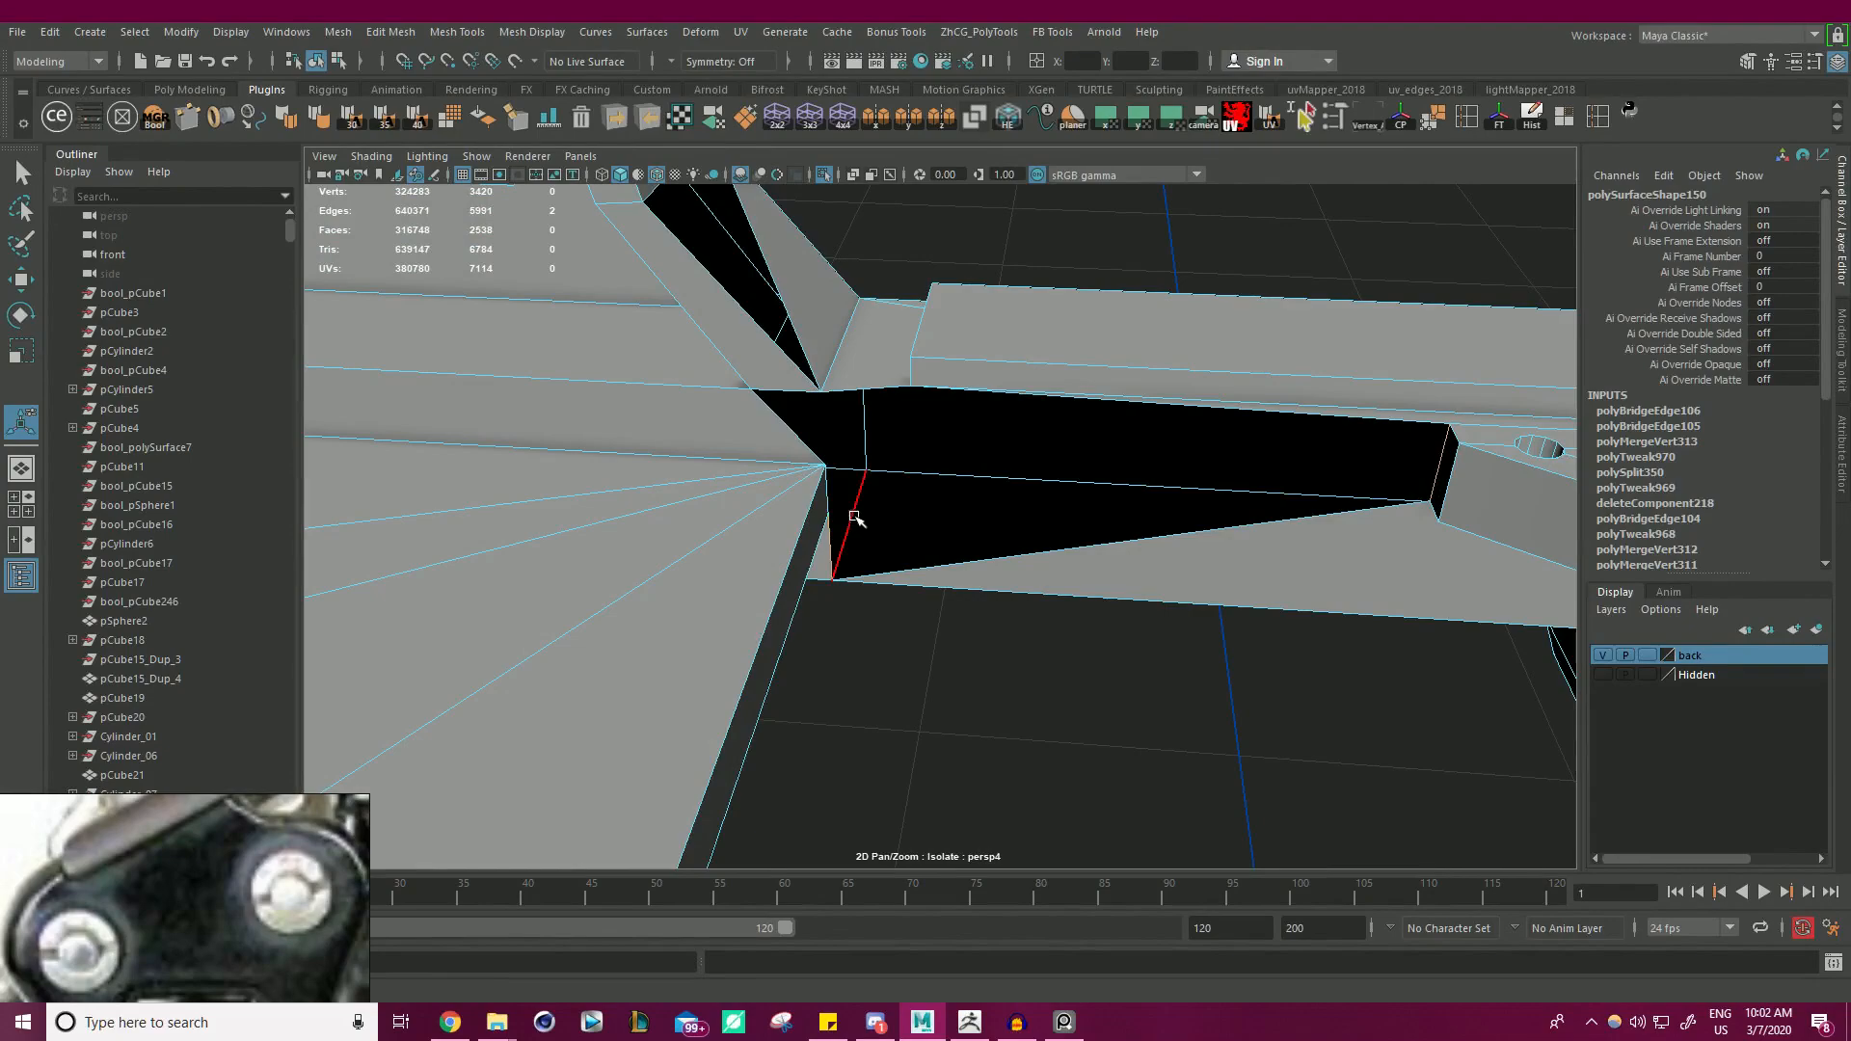
alt+drag(854, 516, 833, 435)
key(g)
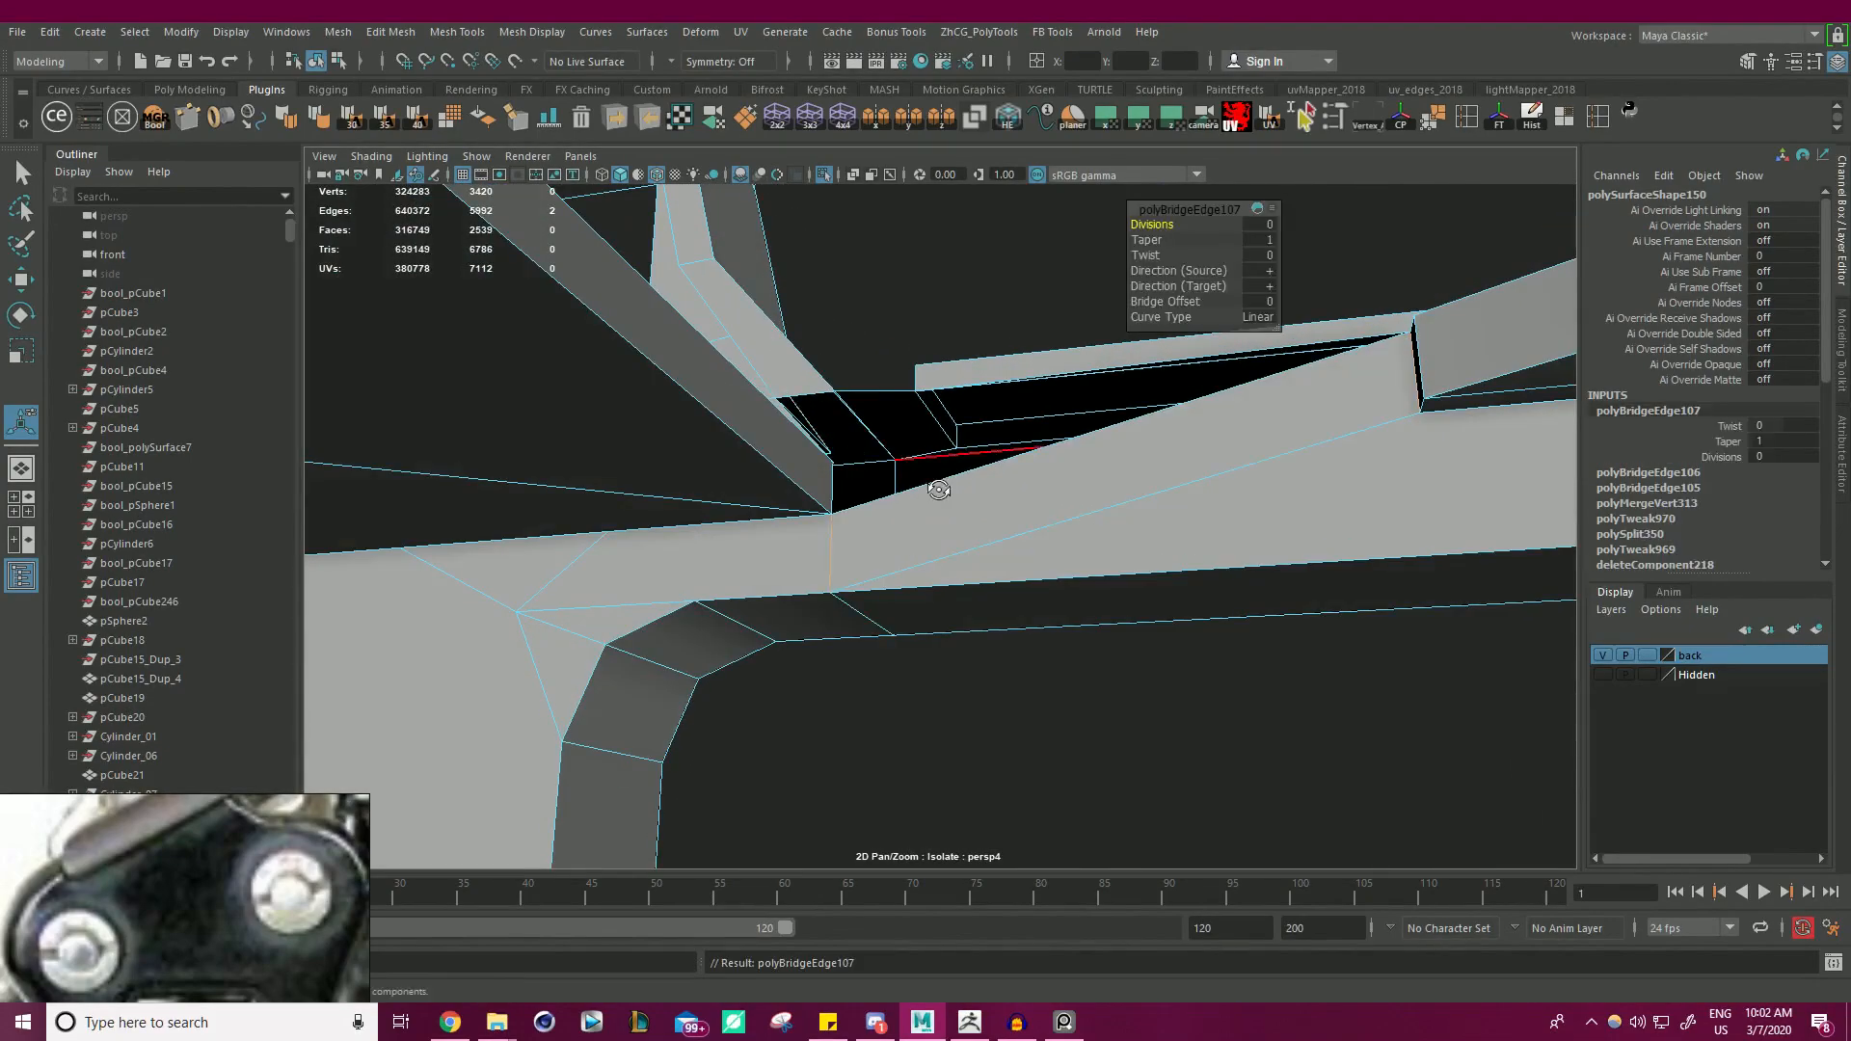
- Try to bridge the new side wall's upper edge to the border edge below the plate's end, and undo it
alt+drag(938, 490, 847, 422)
click(861, 550)
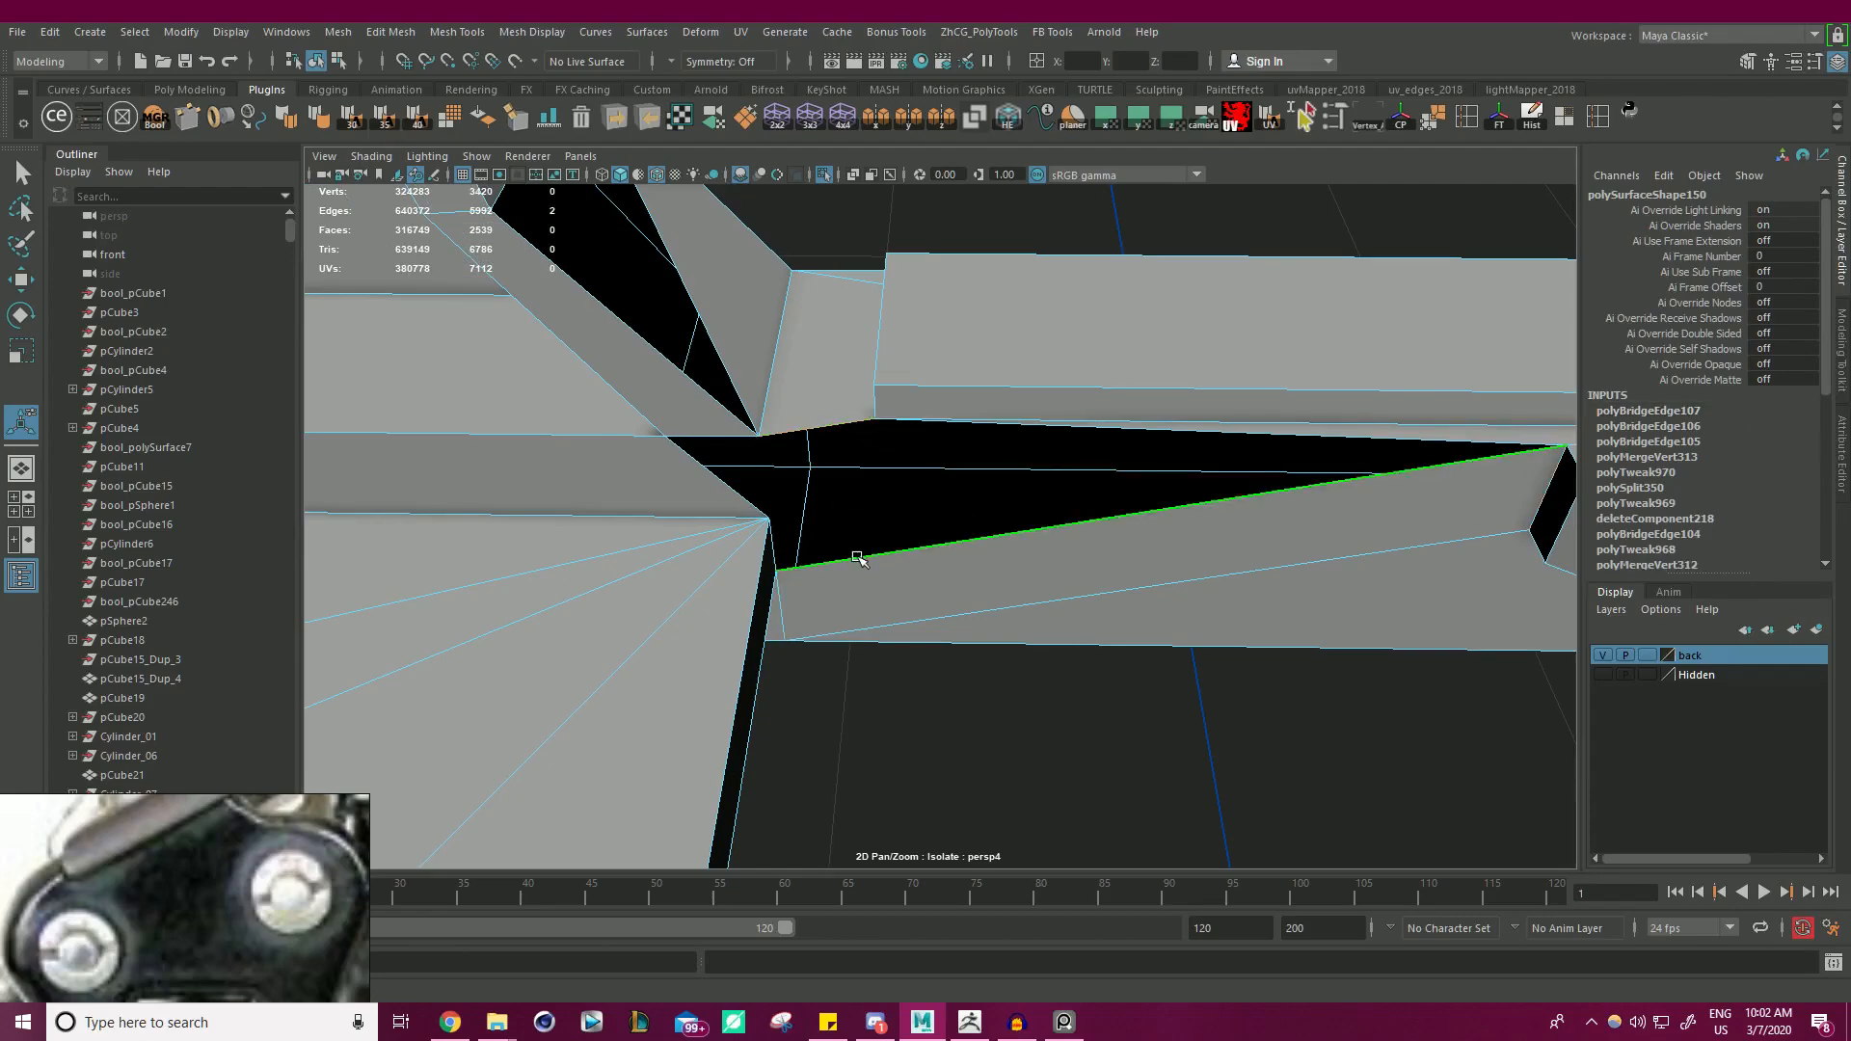
key(g)
alt+drag(872, 546, 1032, 508)
key(ctrl+z)
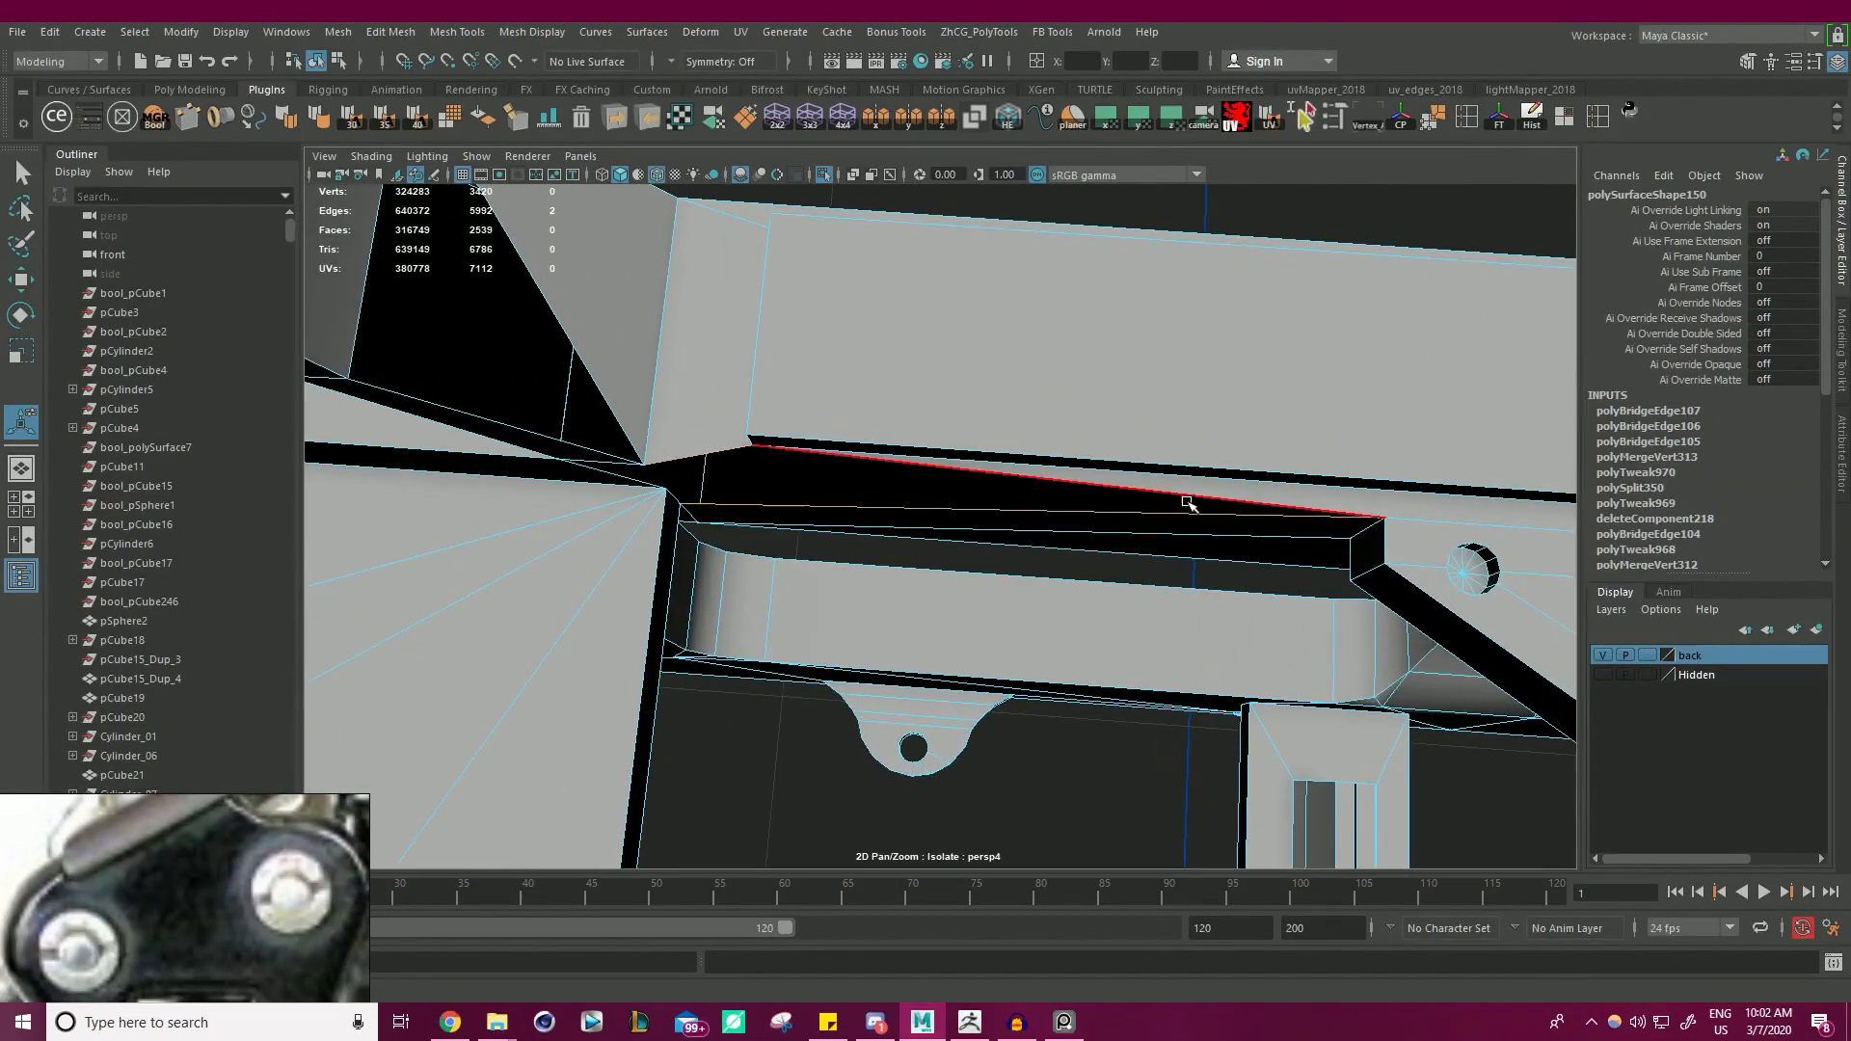
- Extrude the long border edge beneath the raised plate toward the support's base corner
key(w)
shift+drag(1218, 492, 987, 493)
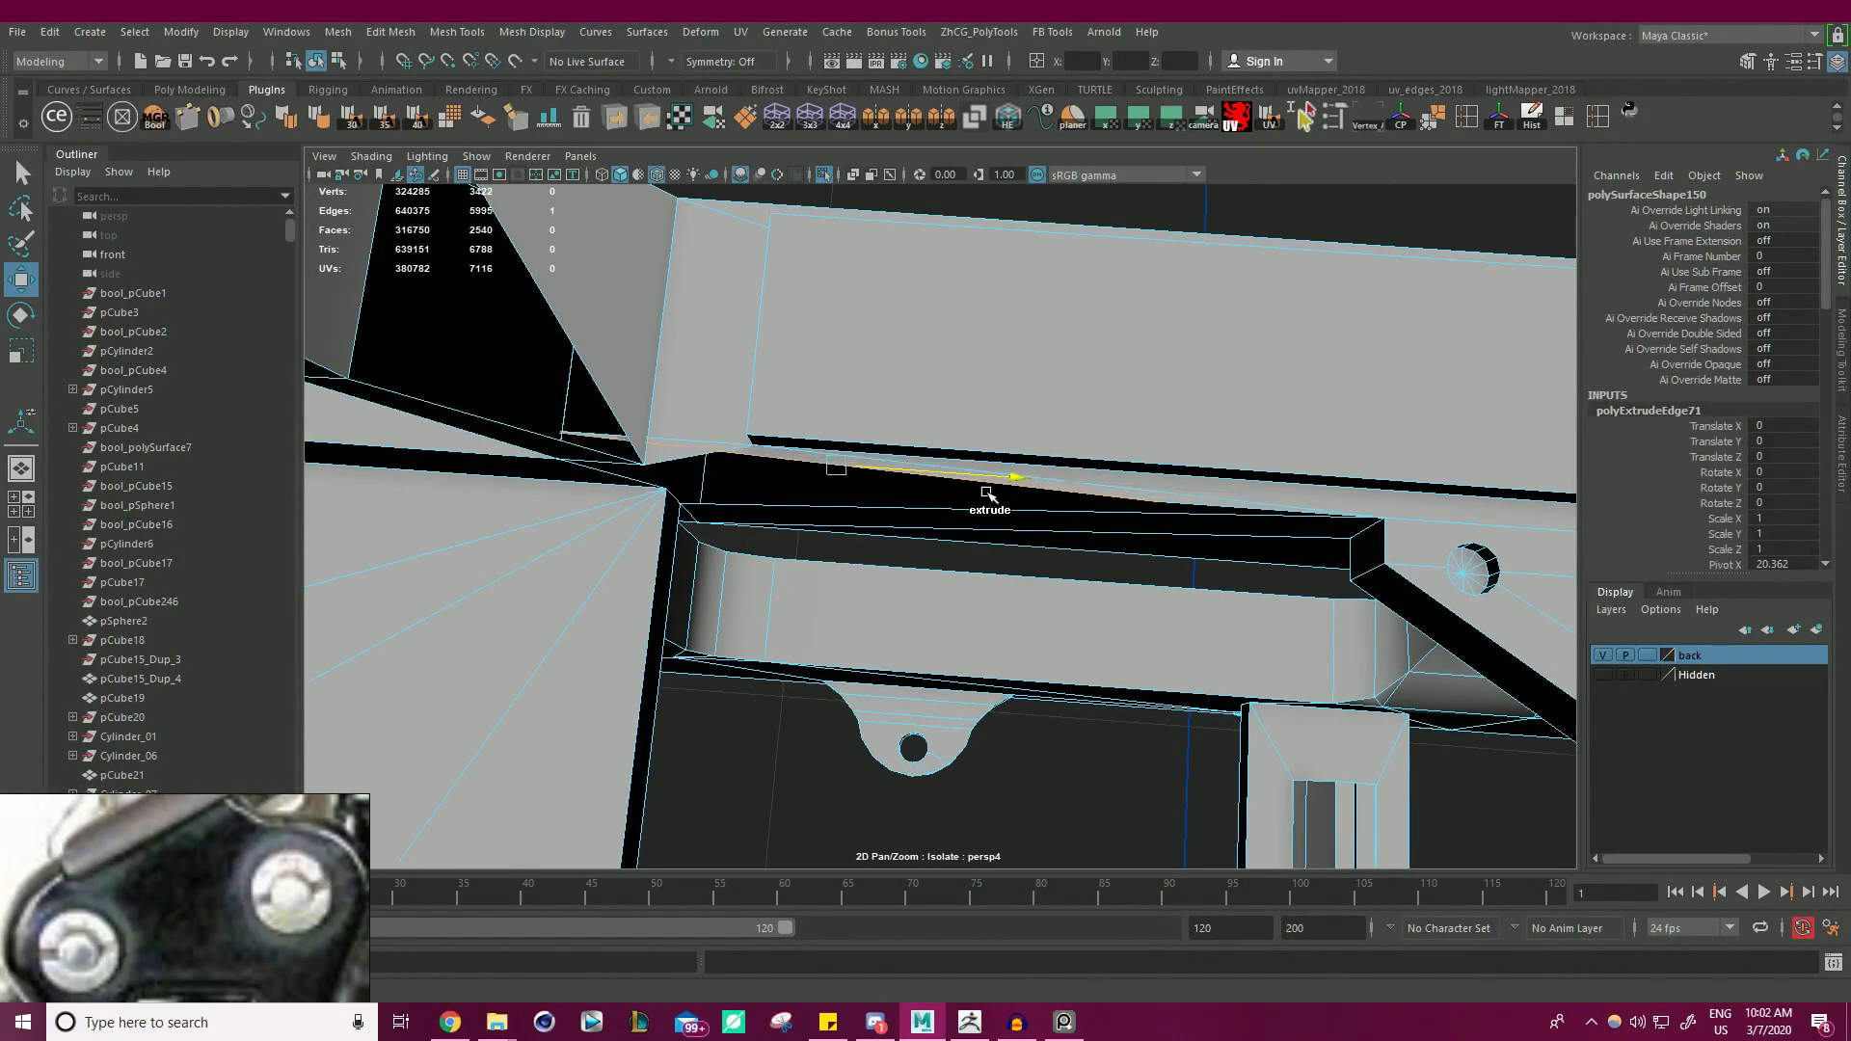
- Reposition the extruded strip's end vertices in line with the plate's end and merge the overlapping vertices
alt+drag(656, 454, 1161, 459)
right_click(1165, 424)
click(1069, 418)
click(1124, 445)
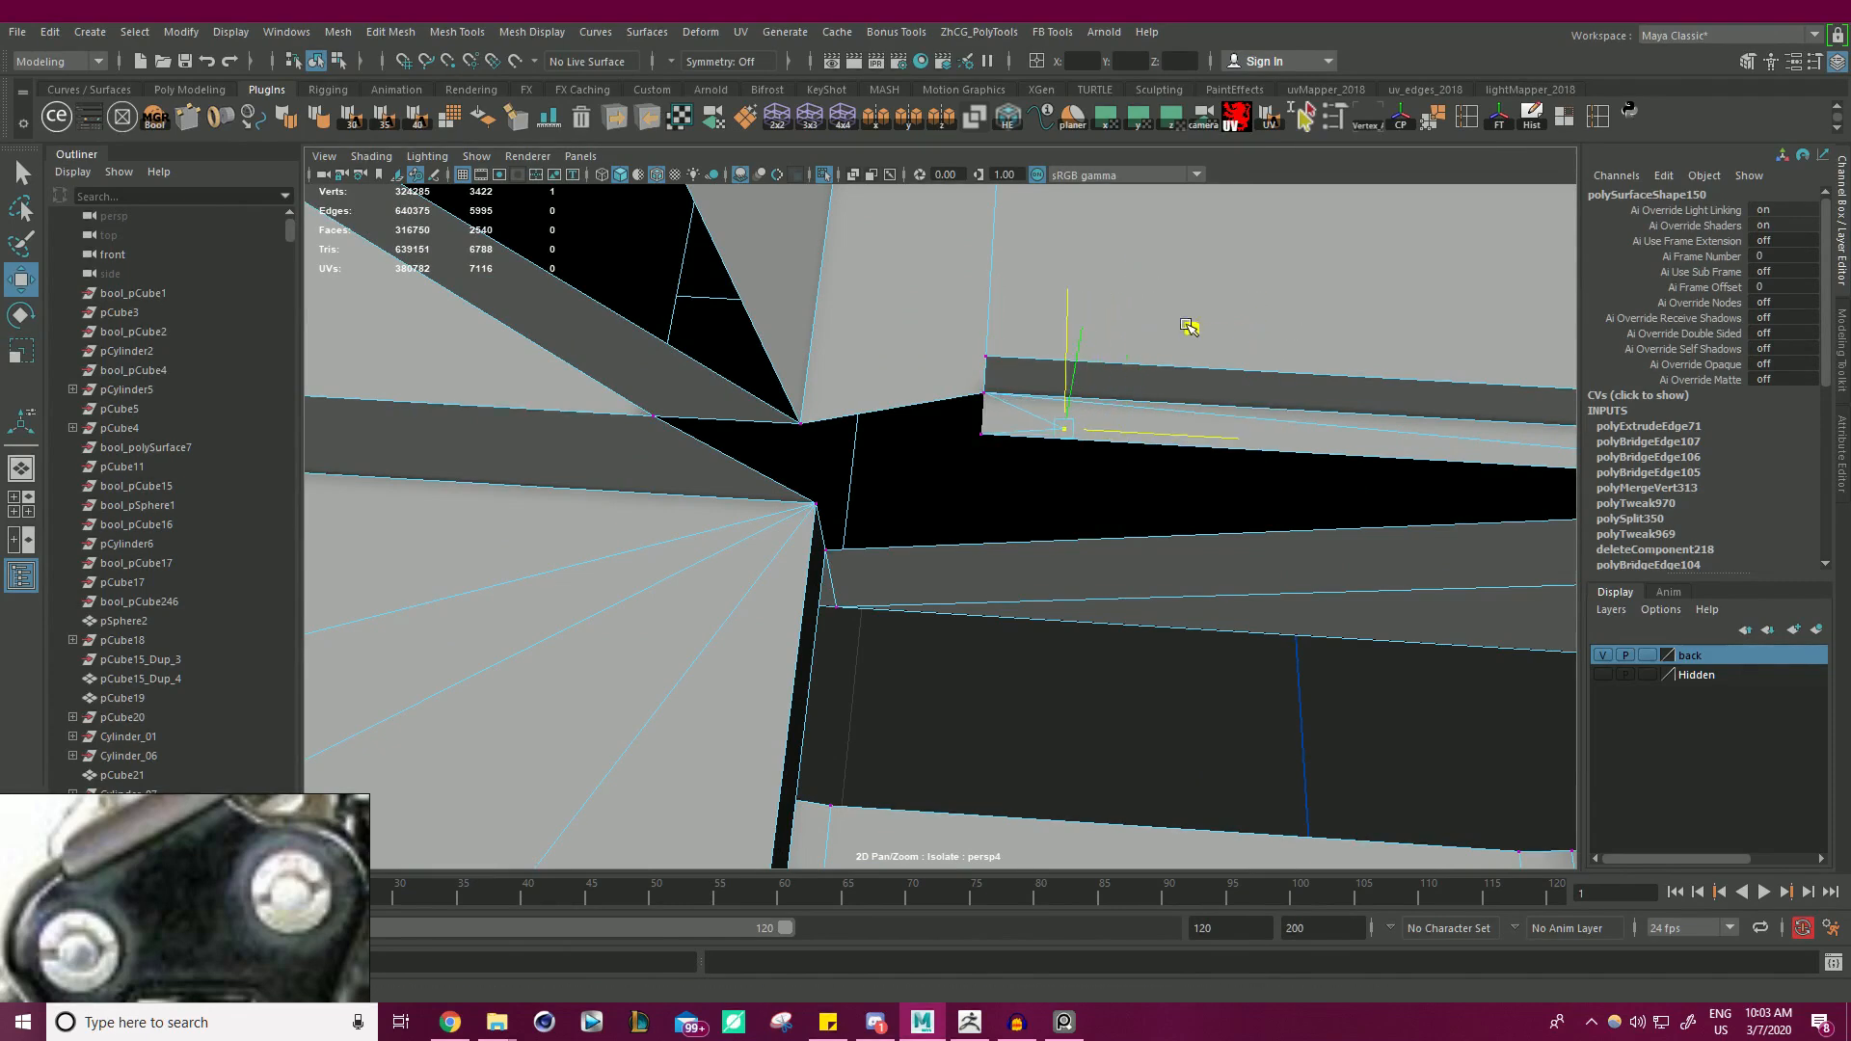
alt+drag(1144, 431, 721, 539)
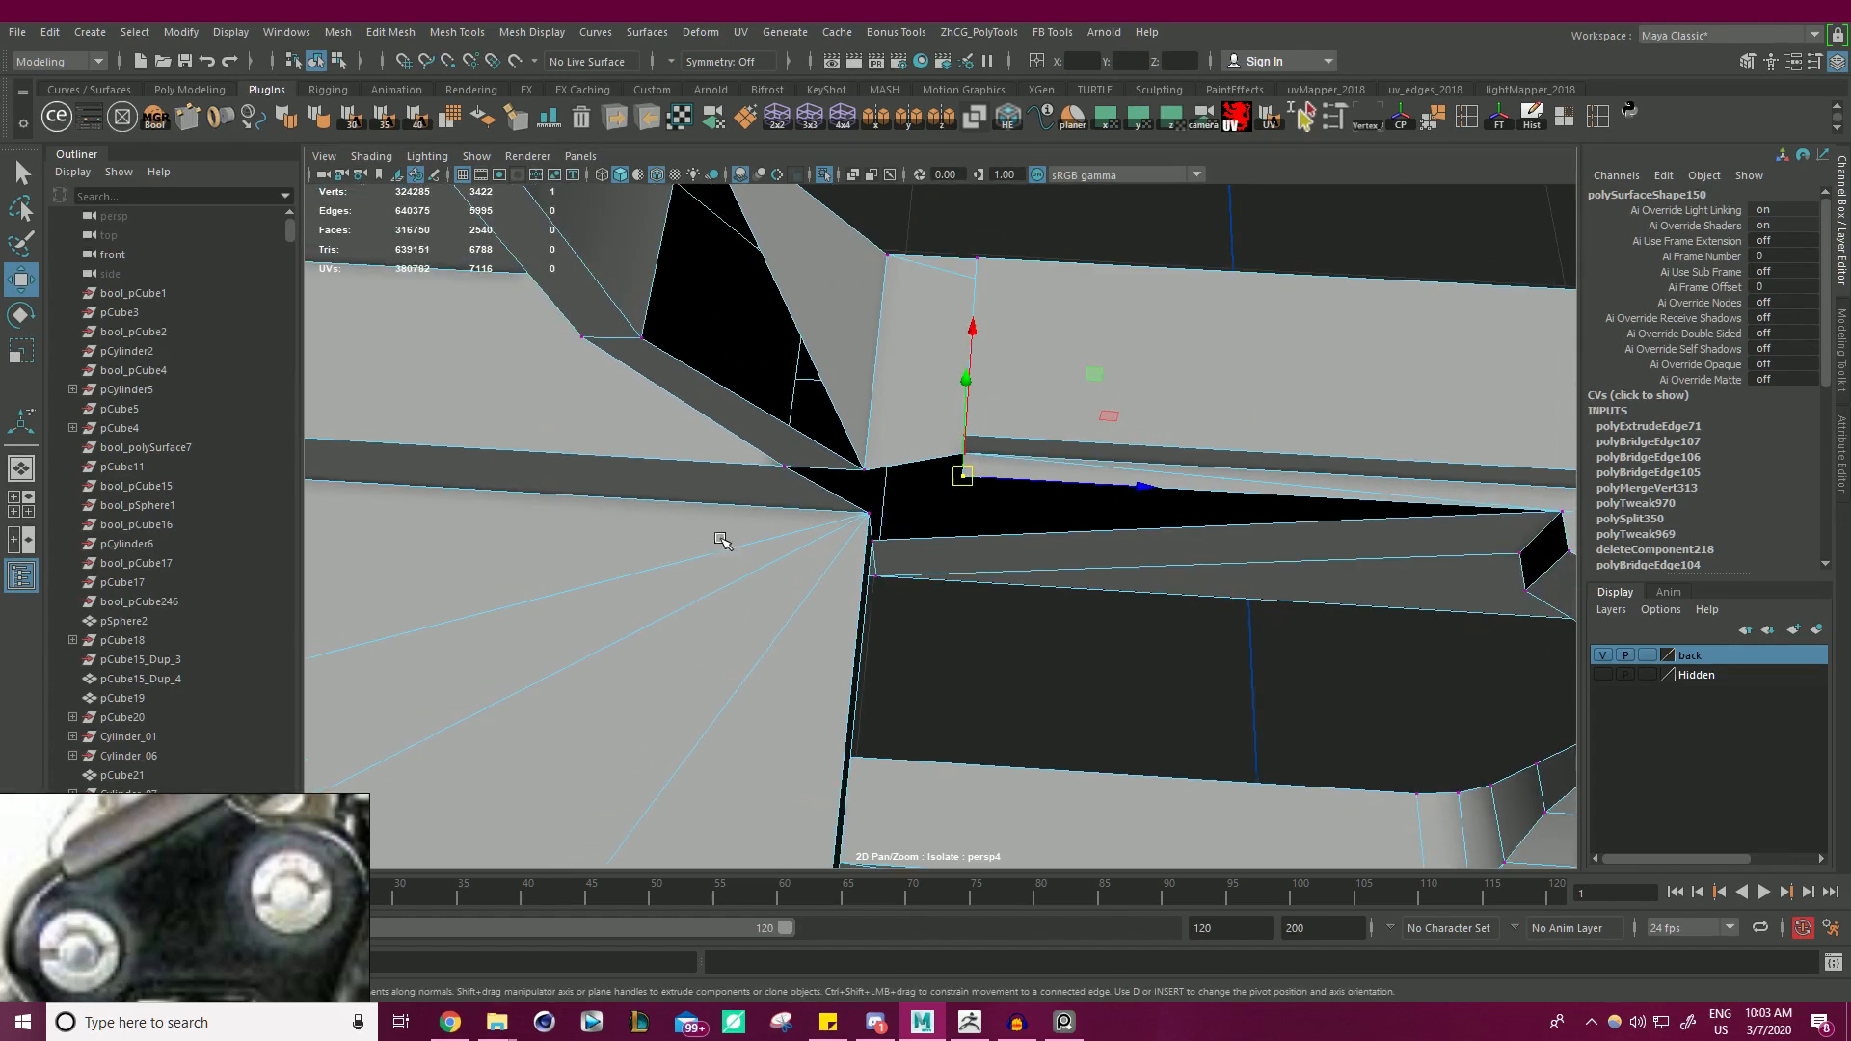
shift+right_drag(1117, 380, 1214, 288)
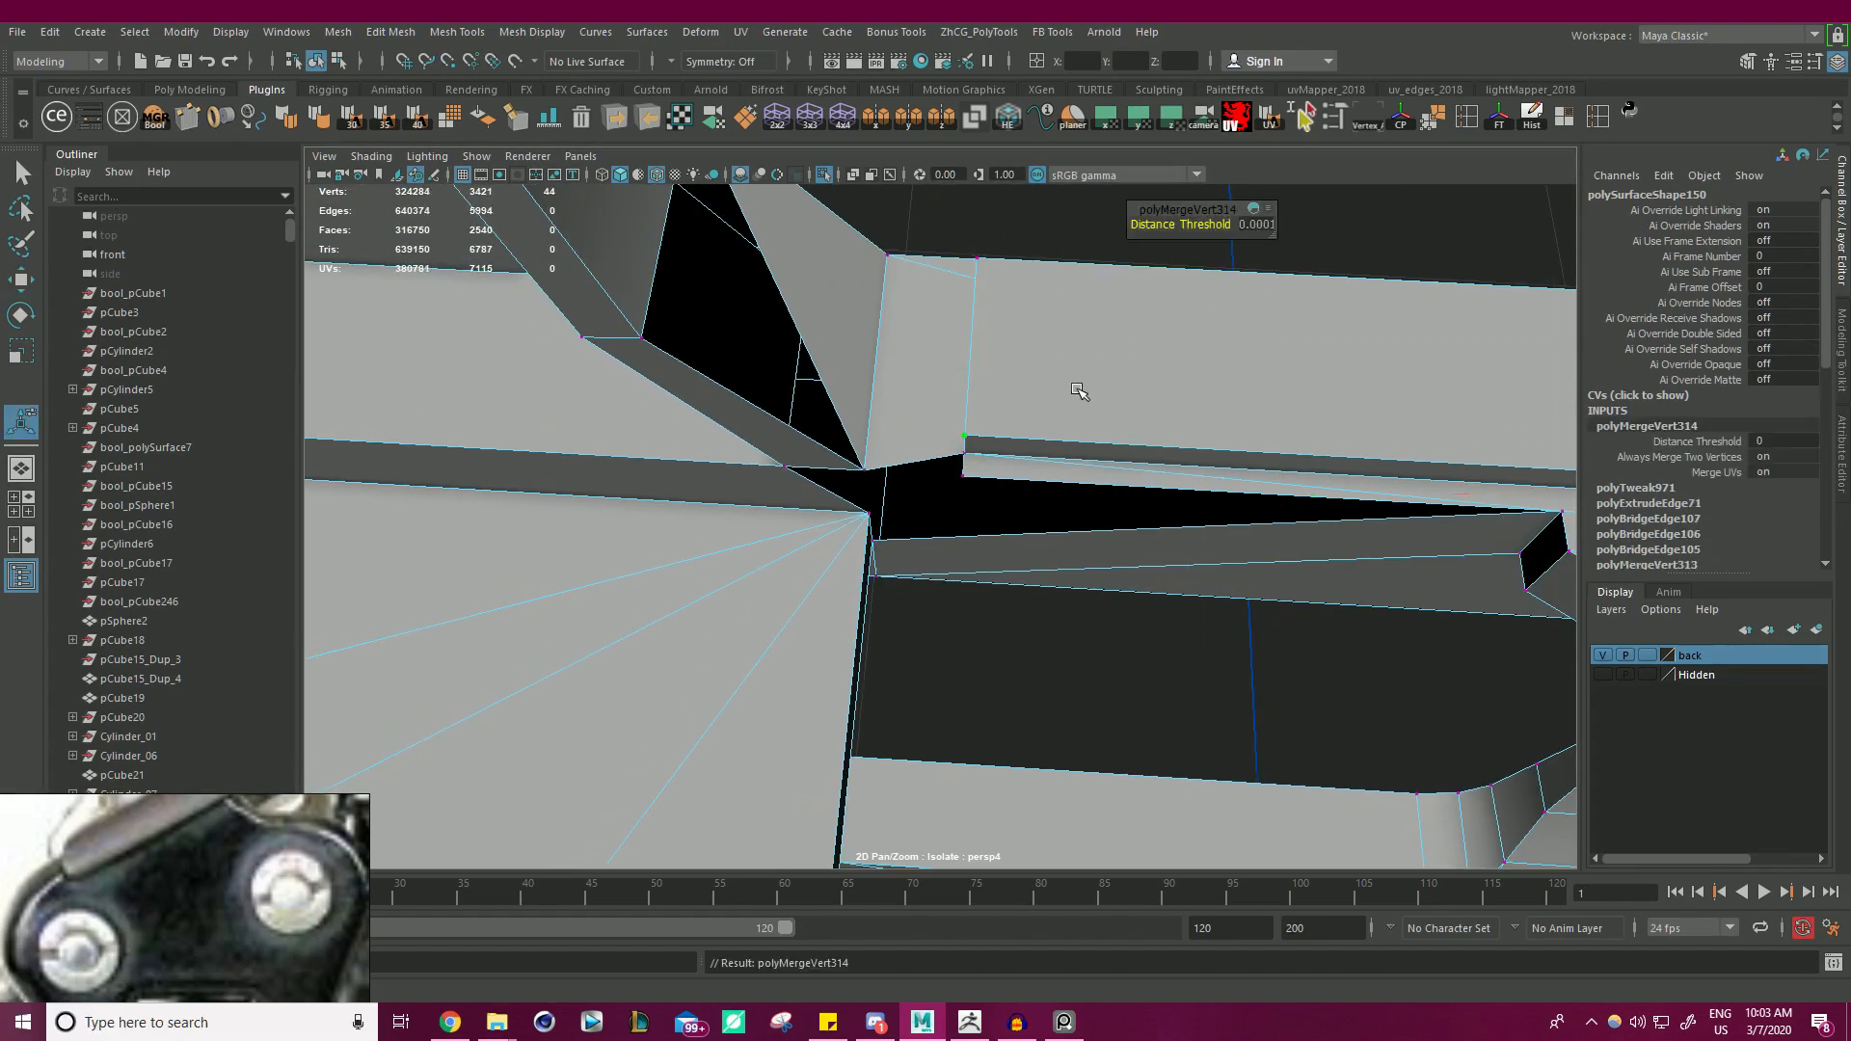
- Select the free corner vertex of the extruded strip below the plate's end for repositioning
scroll(1082, 420, up, 4)
mouse_move(1069, 424)
alt+mouse_down()
mouse_move(1082, 303)
mouse_move(1071, 407)
alt+mouse_up()
click(976, 429)
key(w)
click(924, 450)
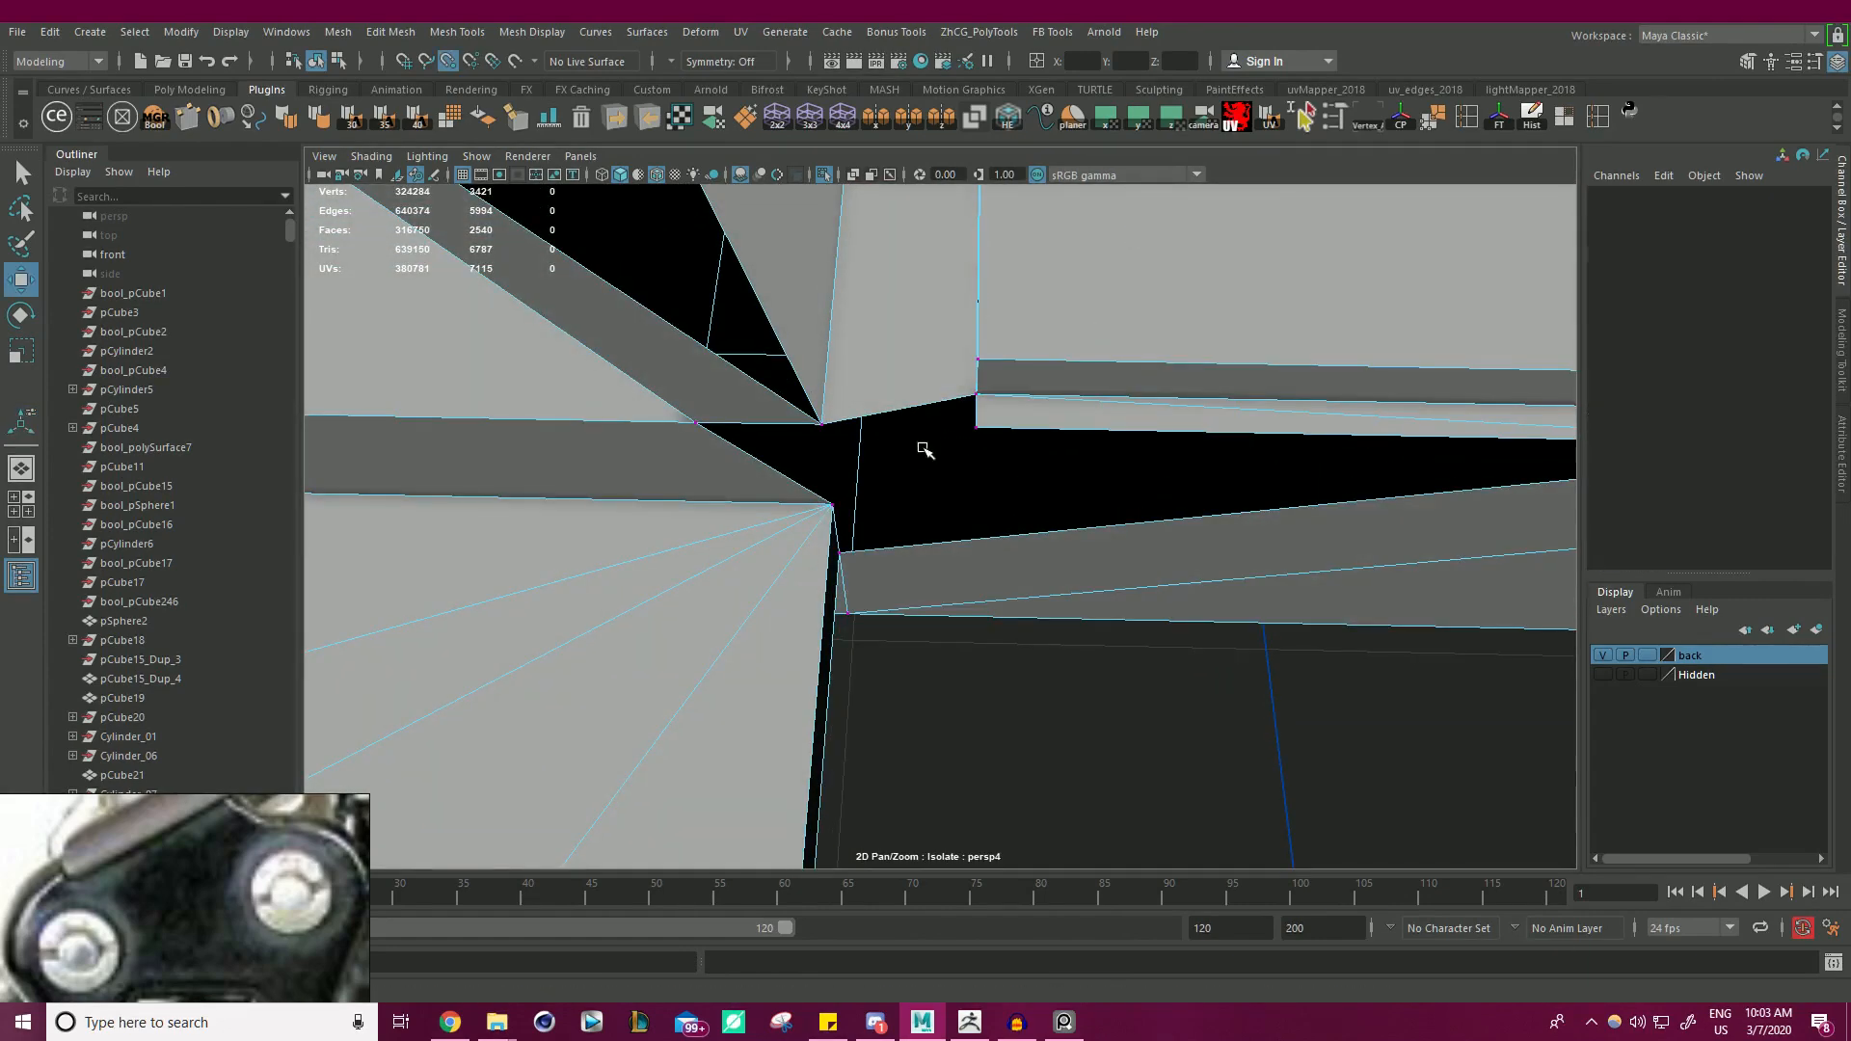
- Merge the overlapping vertices around the open corner gap between the plate and the beam
click(991, 426)
alt+drag(825, 426, 827, 283)
shift+right_drag(1135, 405, 1220, 298)
- Extrude the short vertical border edge at the plate corner into the open gap along the beam
alt+drag(1217, 303, 1077, 389)
alt+drag(927, 341, 937, 362)
right_drag(936, 361, 938, 313)
click(972, 379)
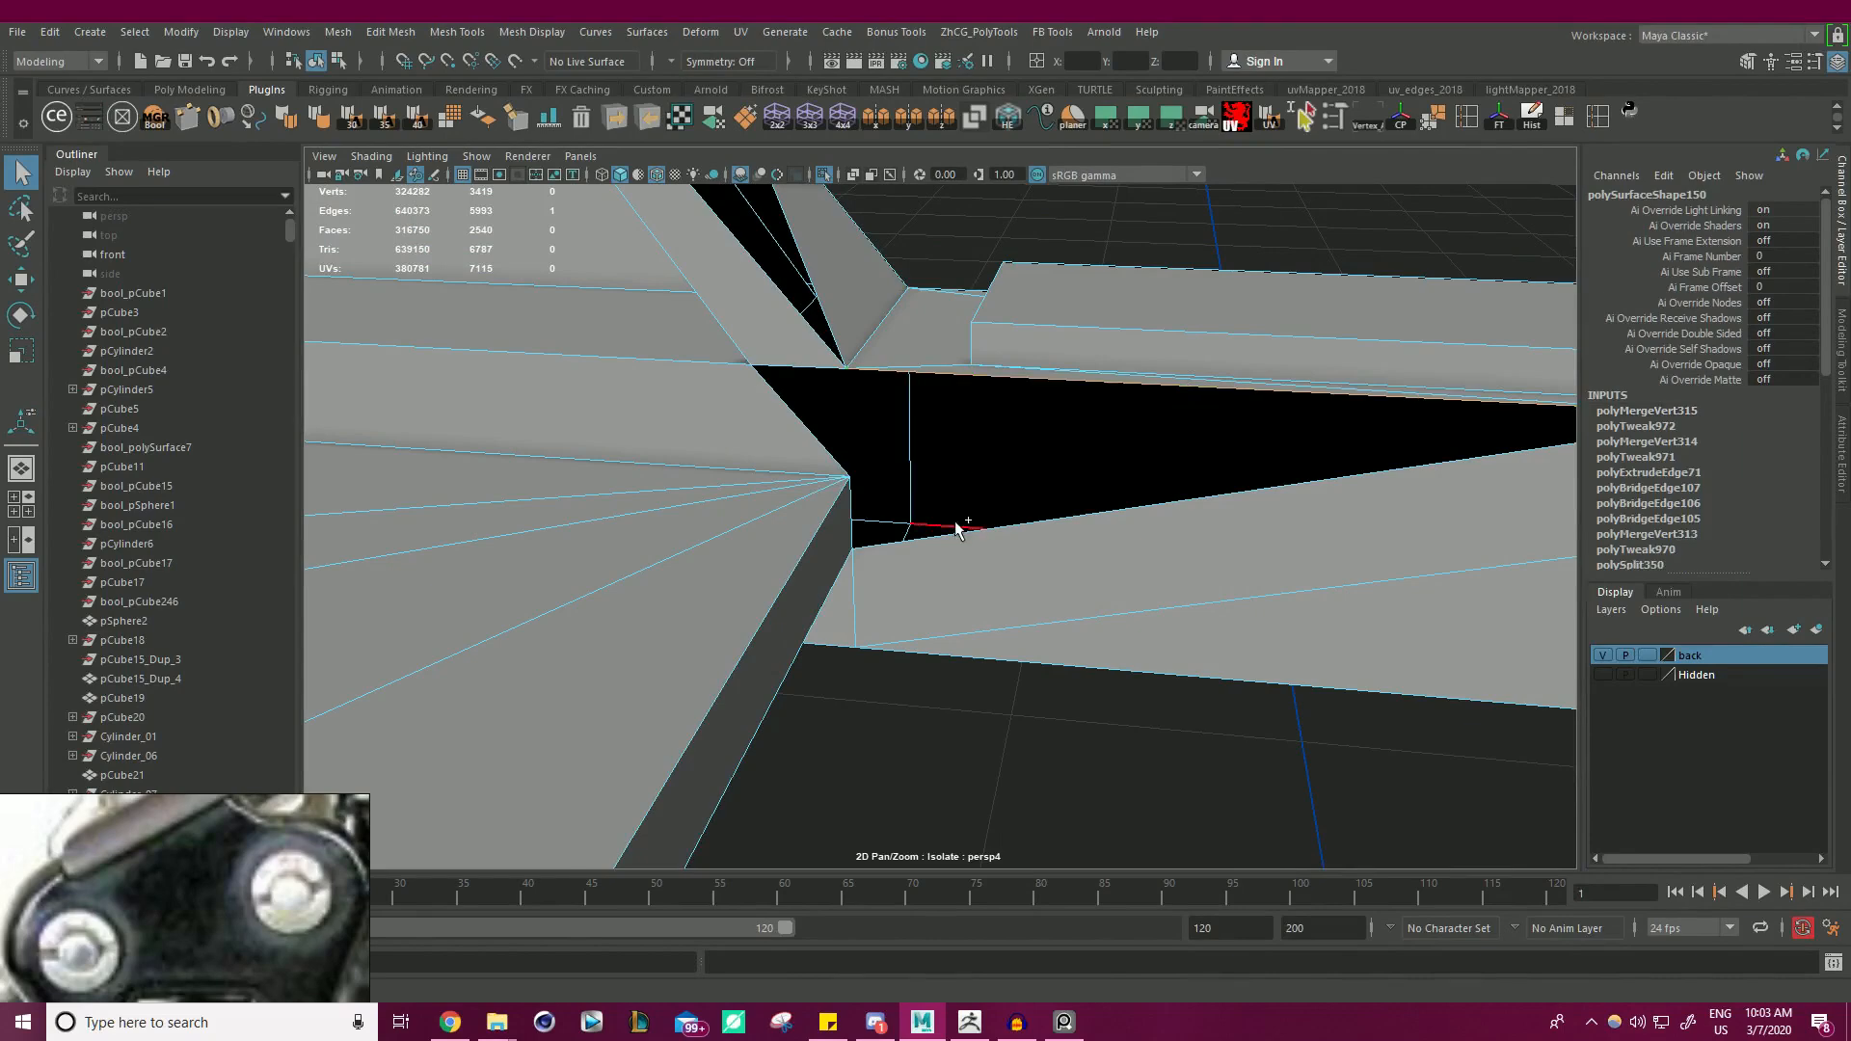
click(852, 539)
alt+drag(876, 530, 953, 472)
shift+drag(985, 382, 1049, 371)
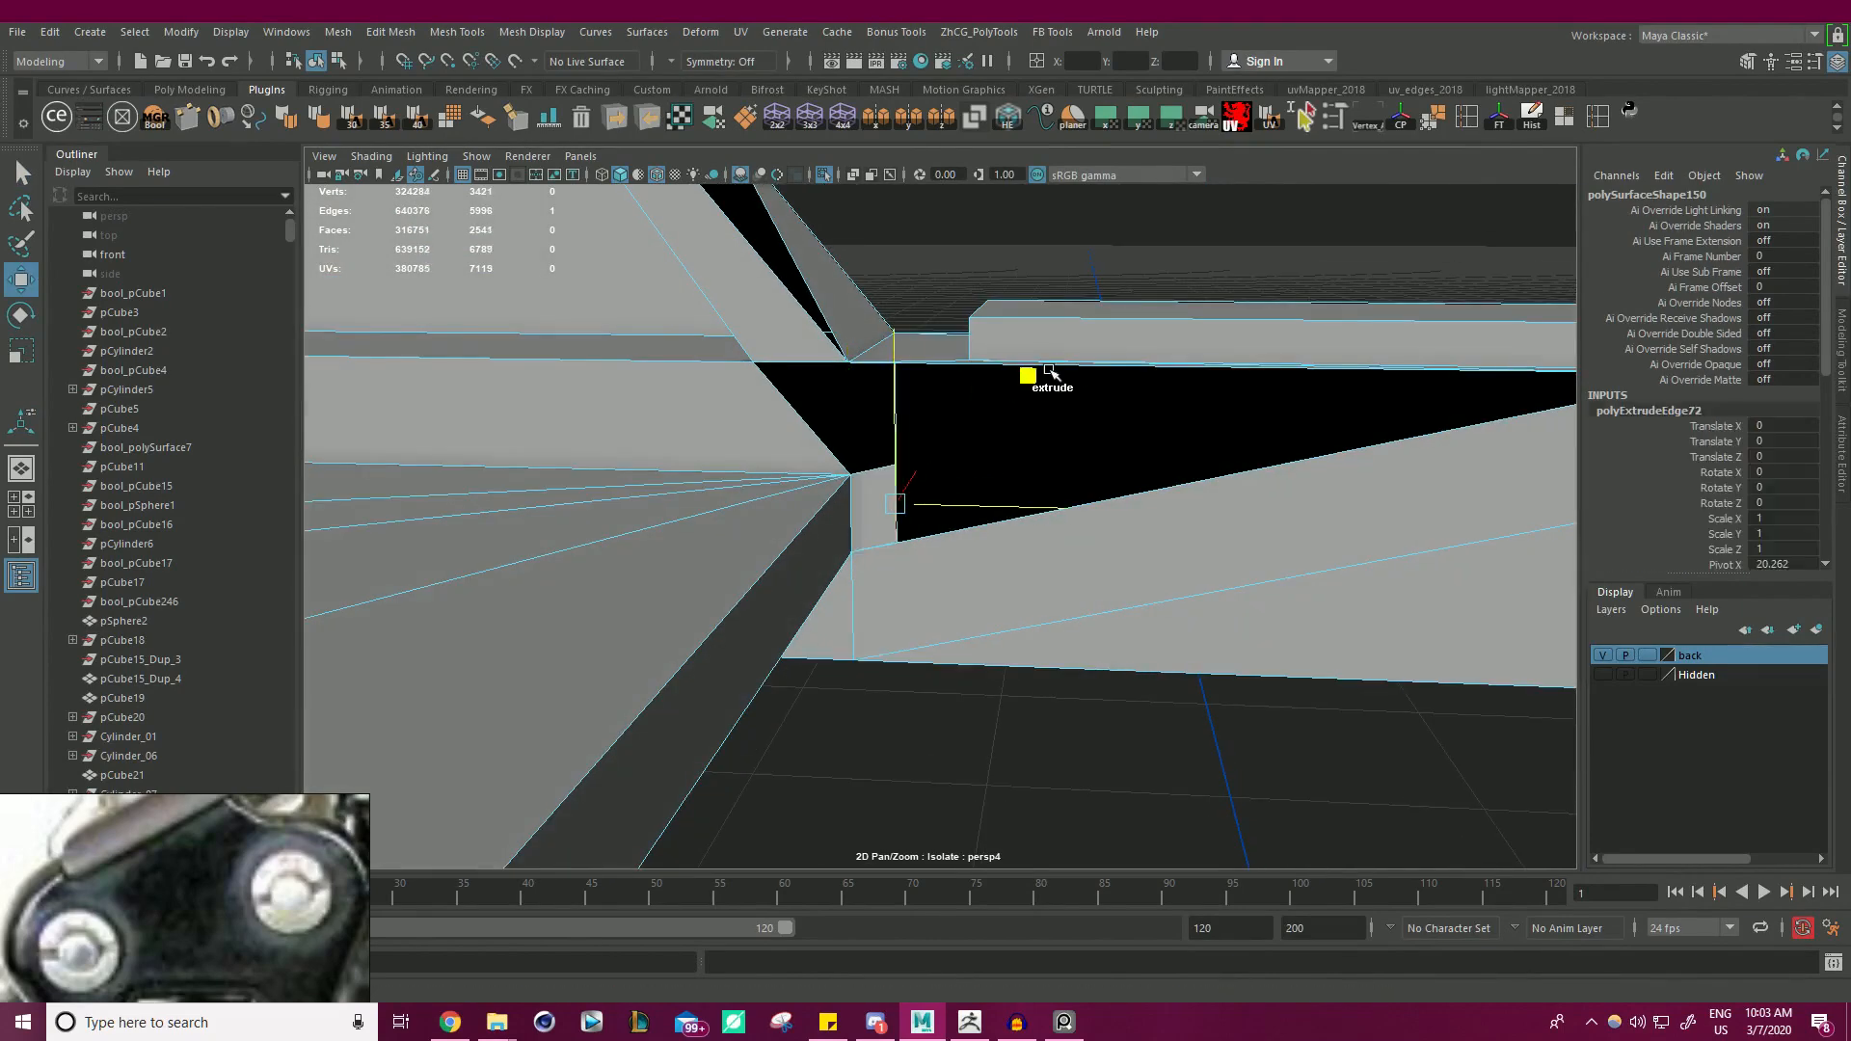
- Snap the extruded edge's two vertices to the gap's far end and upper near corner, then merge the overlapping vertices
alt+drag(1204, 428, 1108, 424)
right_drag(872, 472, 798, 466)
click(918, 500)
alt+drag(843, 406, 869, 439)
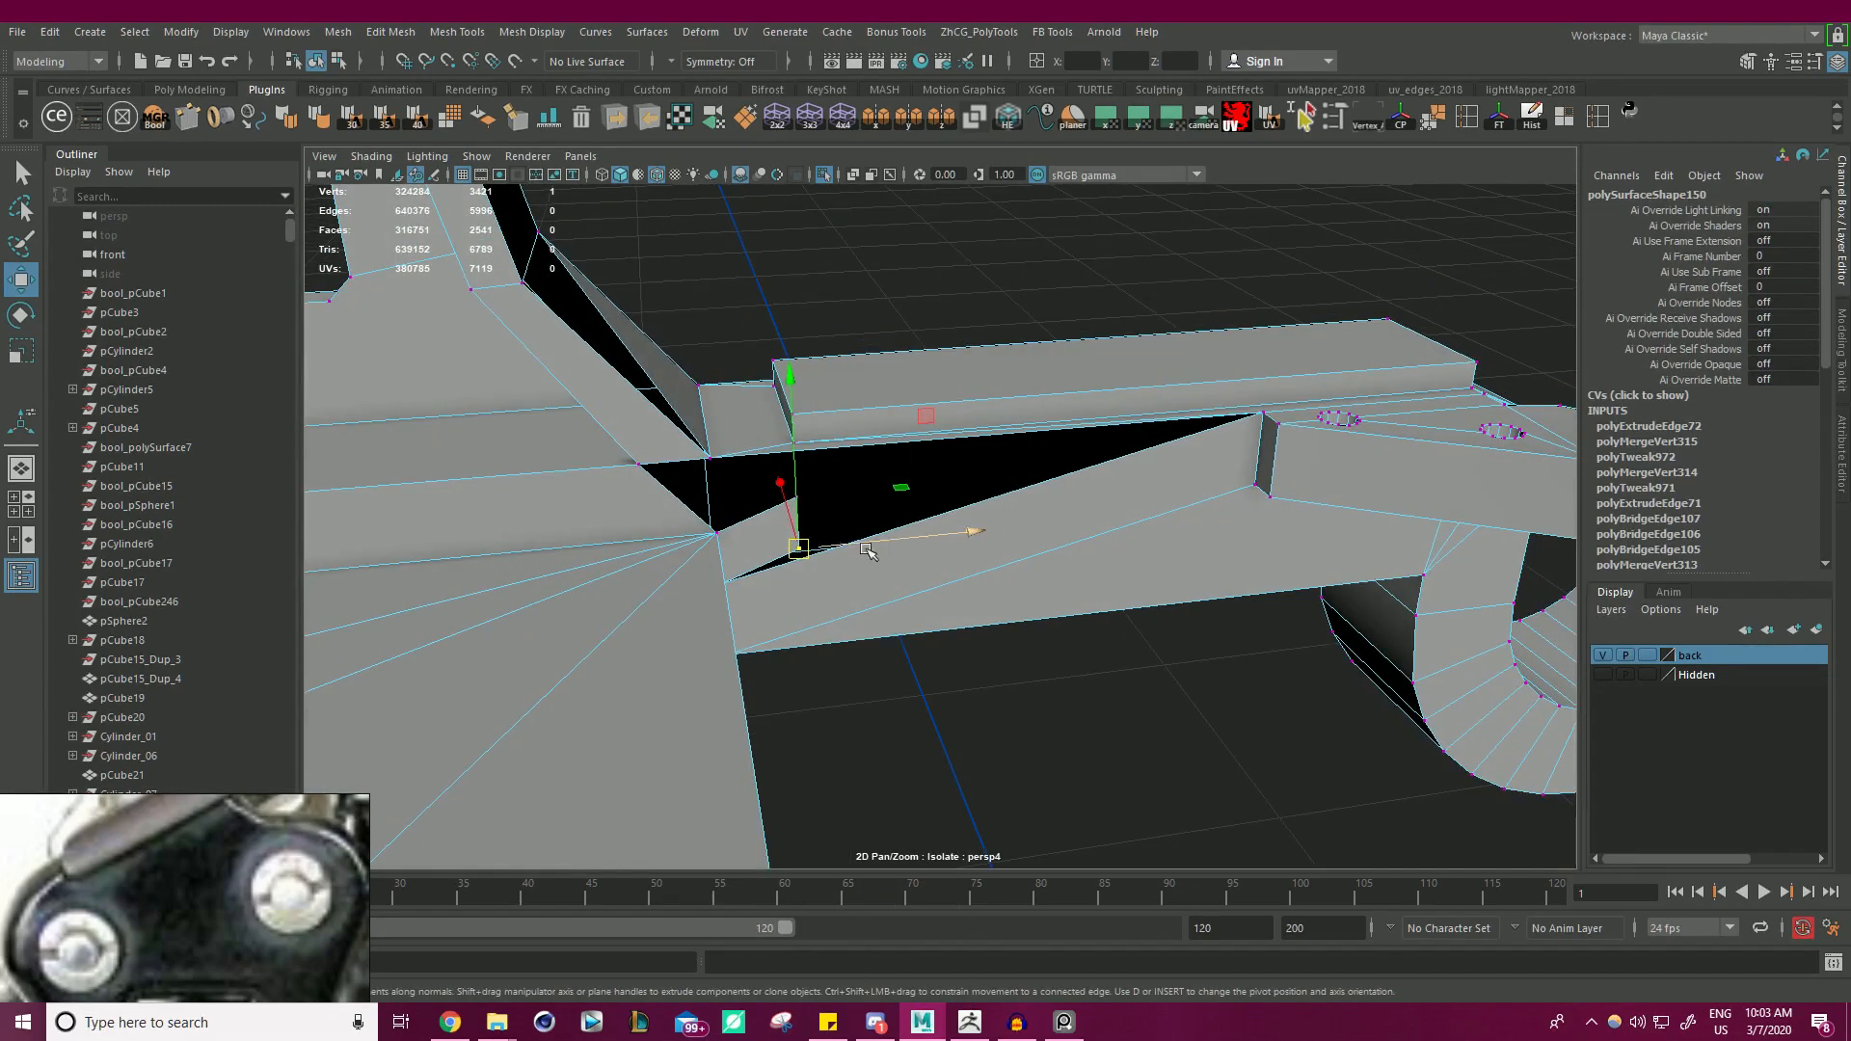
drag(798, 549, 1248, 416)
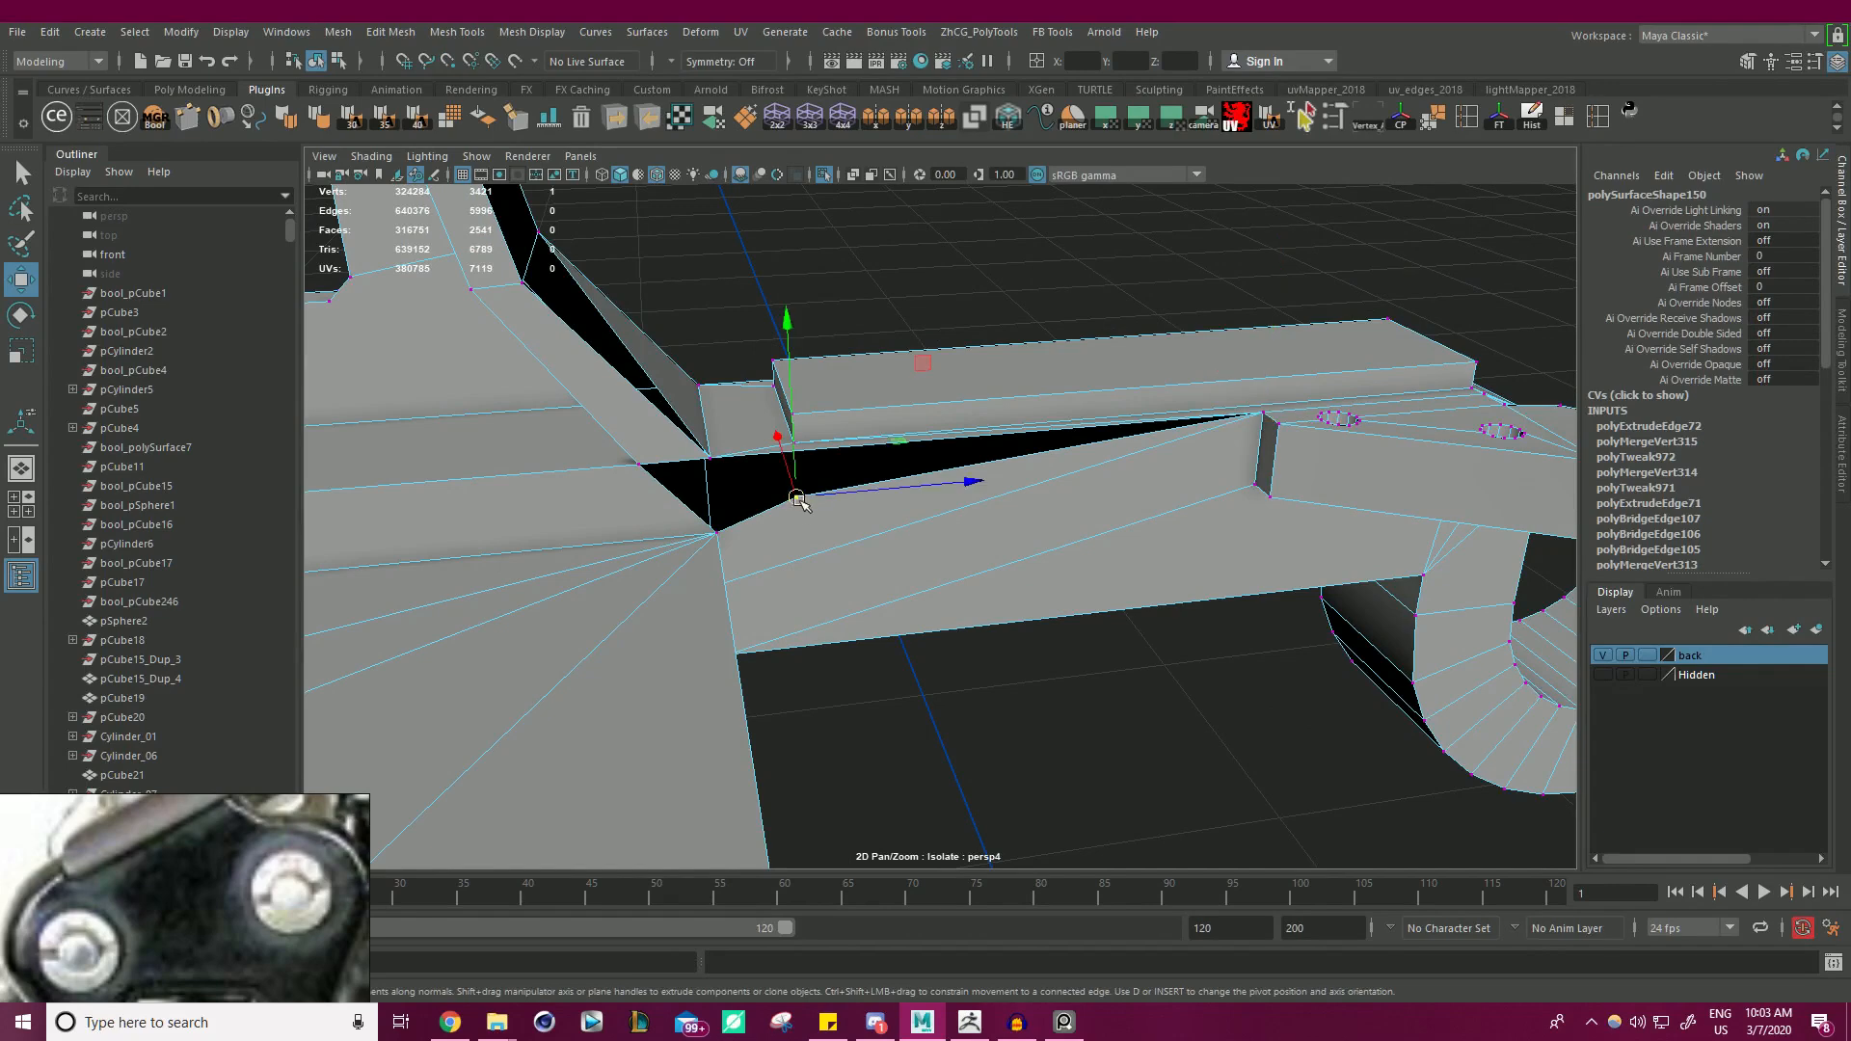
drag(799, 503, 760, 474)
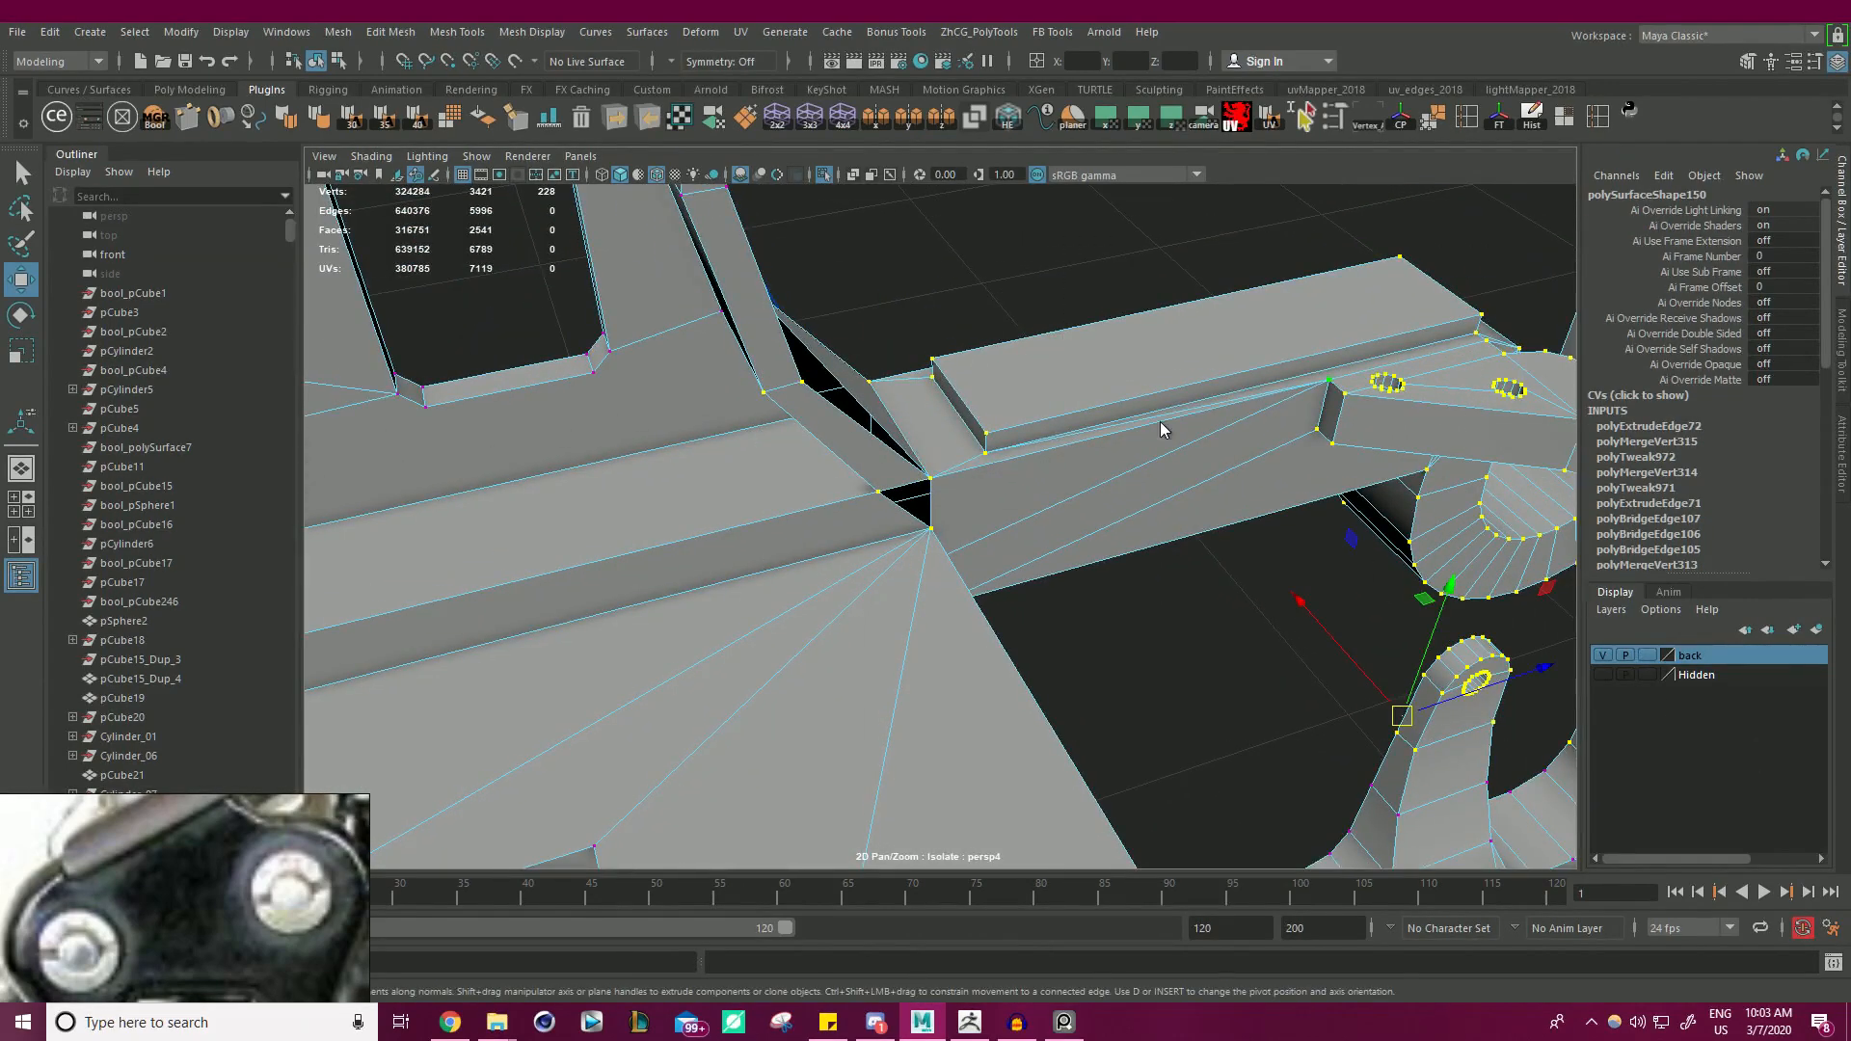
shift+right_drag(1151, 361, 1145, 302)
shift+right_click(1144, 303)
shift+right_drag(1121, 475, 1214, 393)
- Cut an edge across the beam's side from the plate corner to the far upper notch vertex with Multi-Cut
alt+drag(1105, 449, 931, 515)
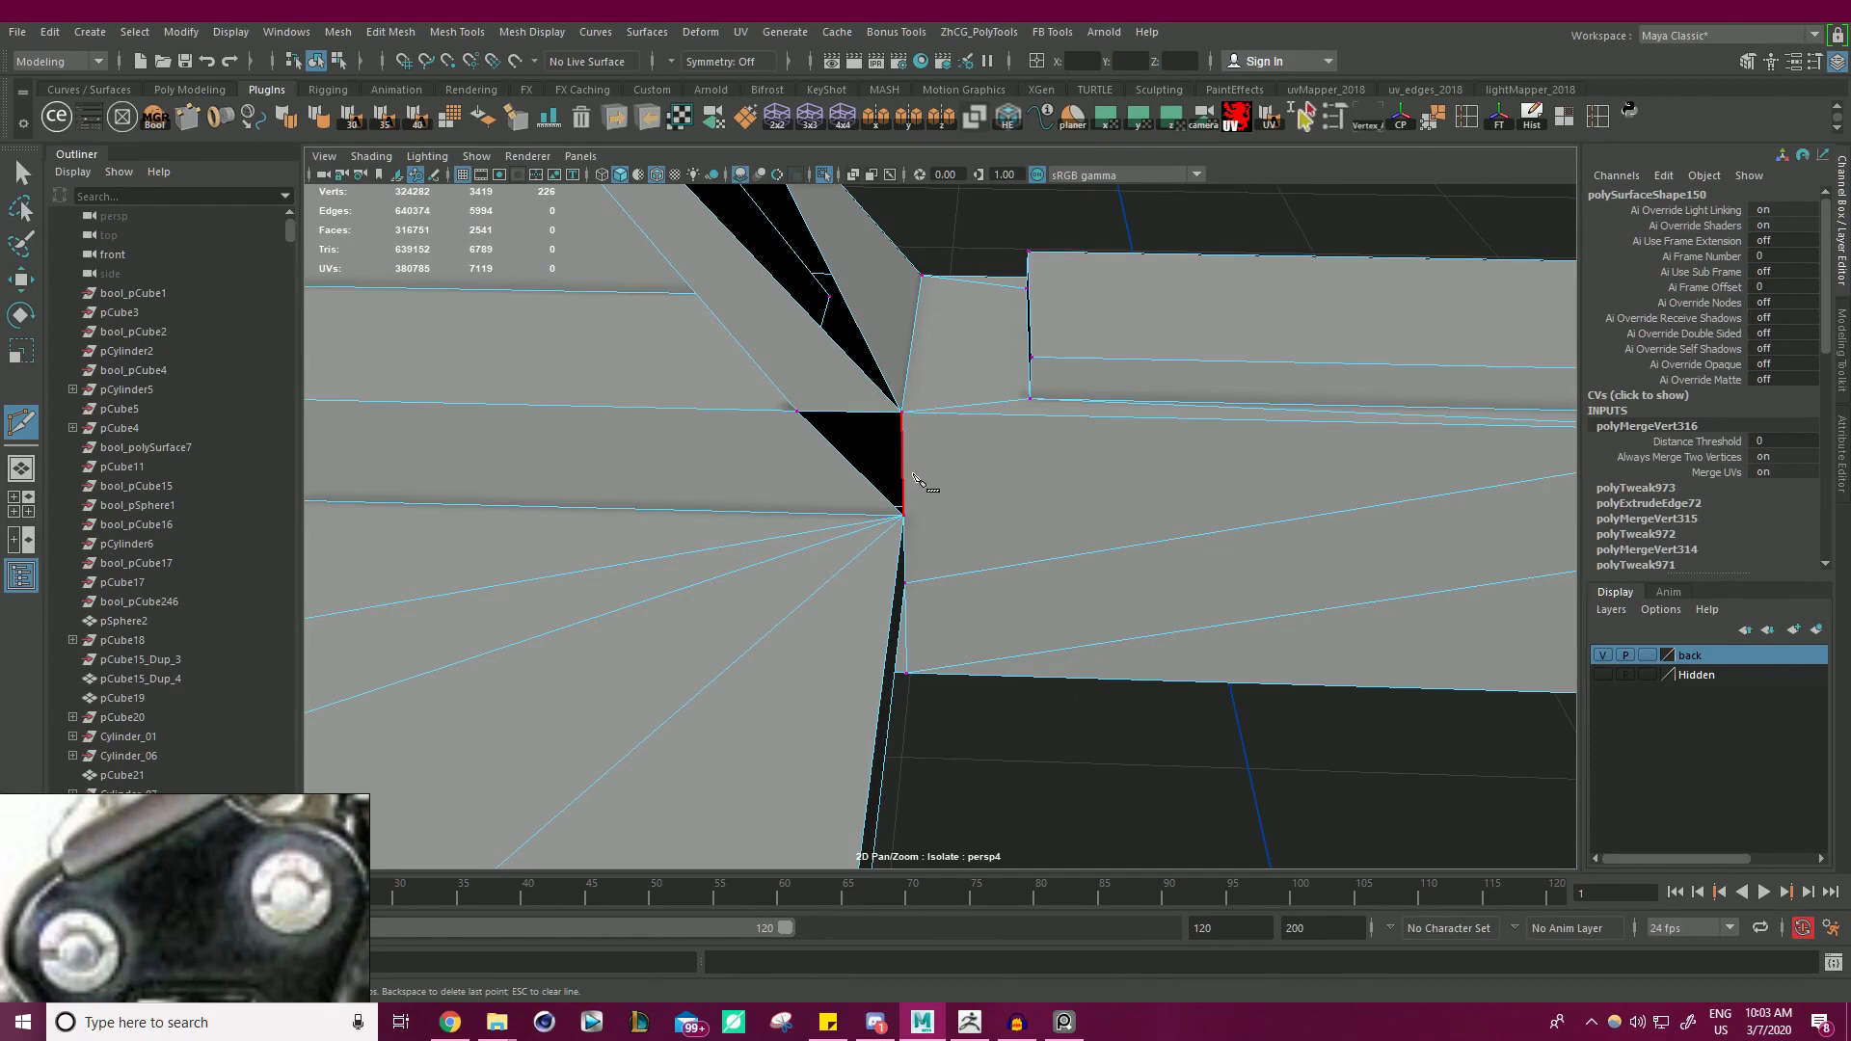
scroll(1020, 496, down, 5)
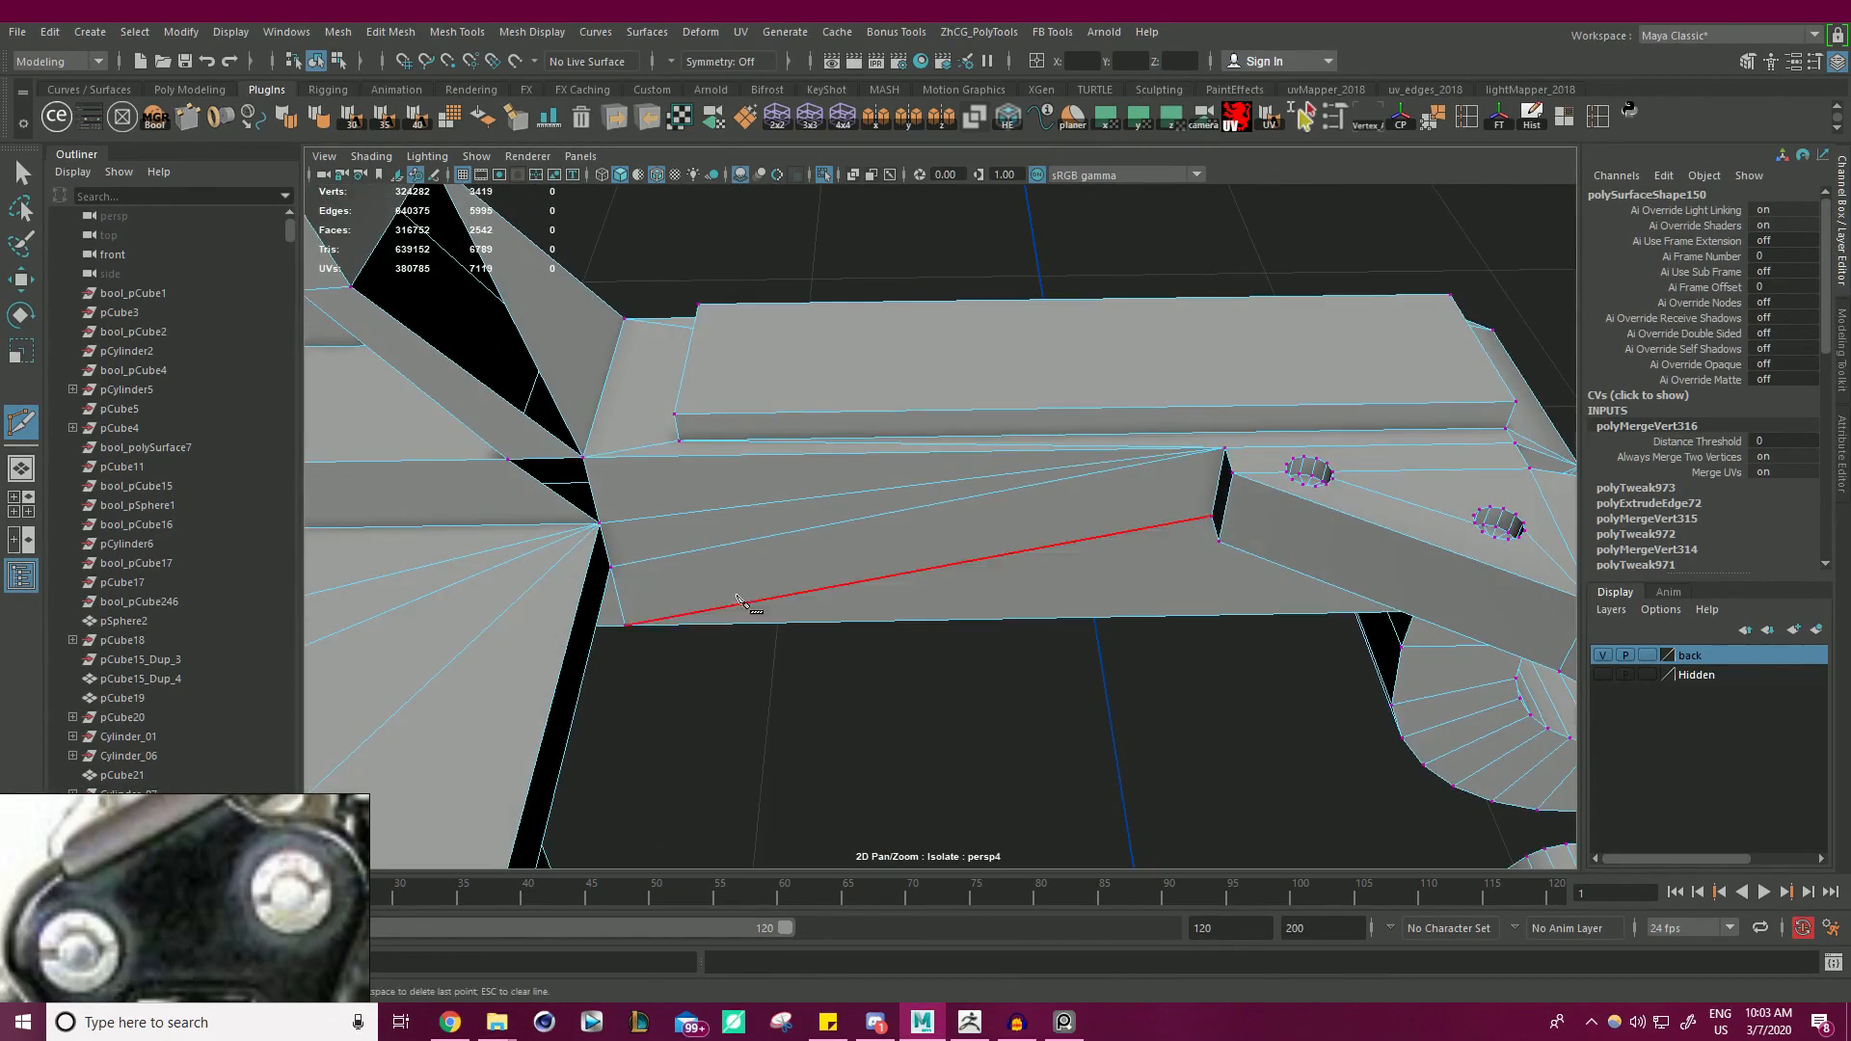
key(w)
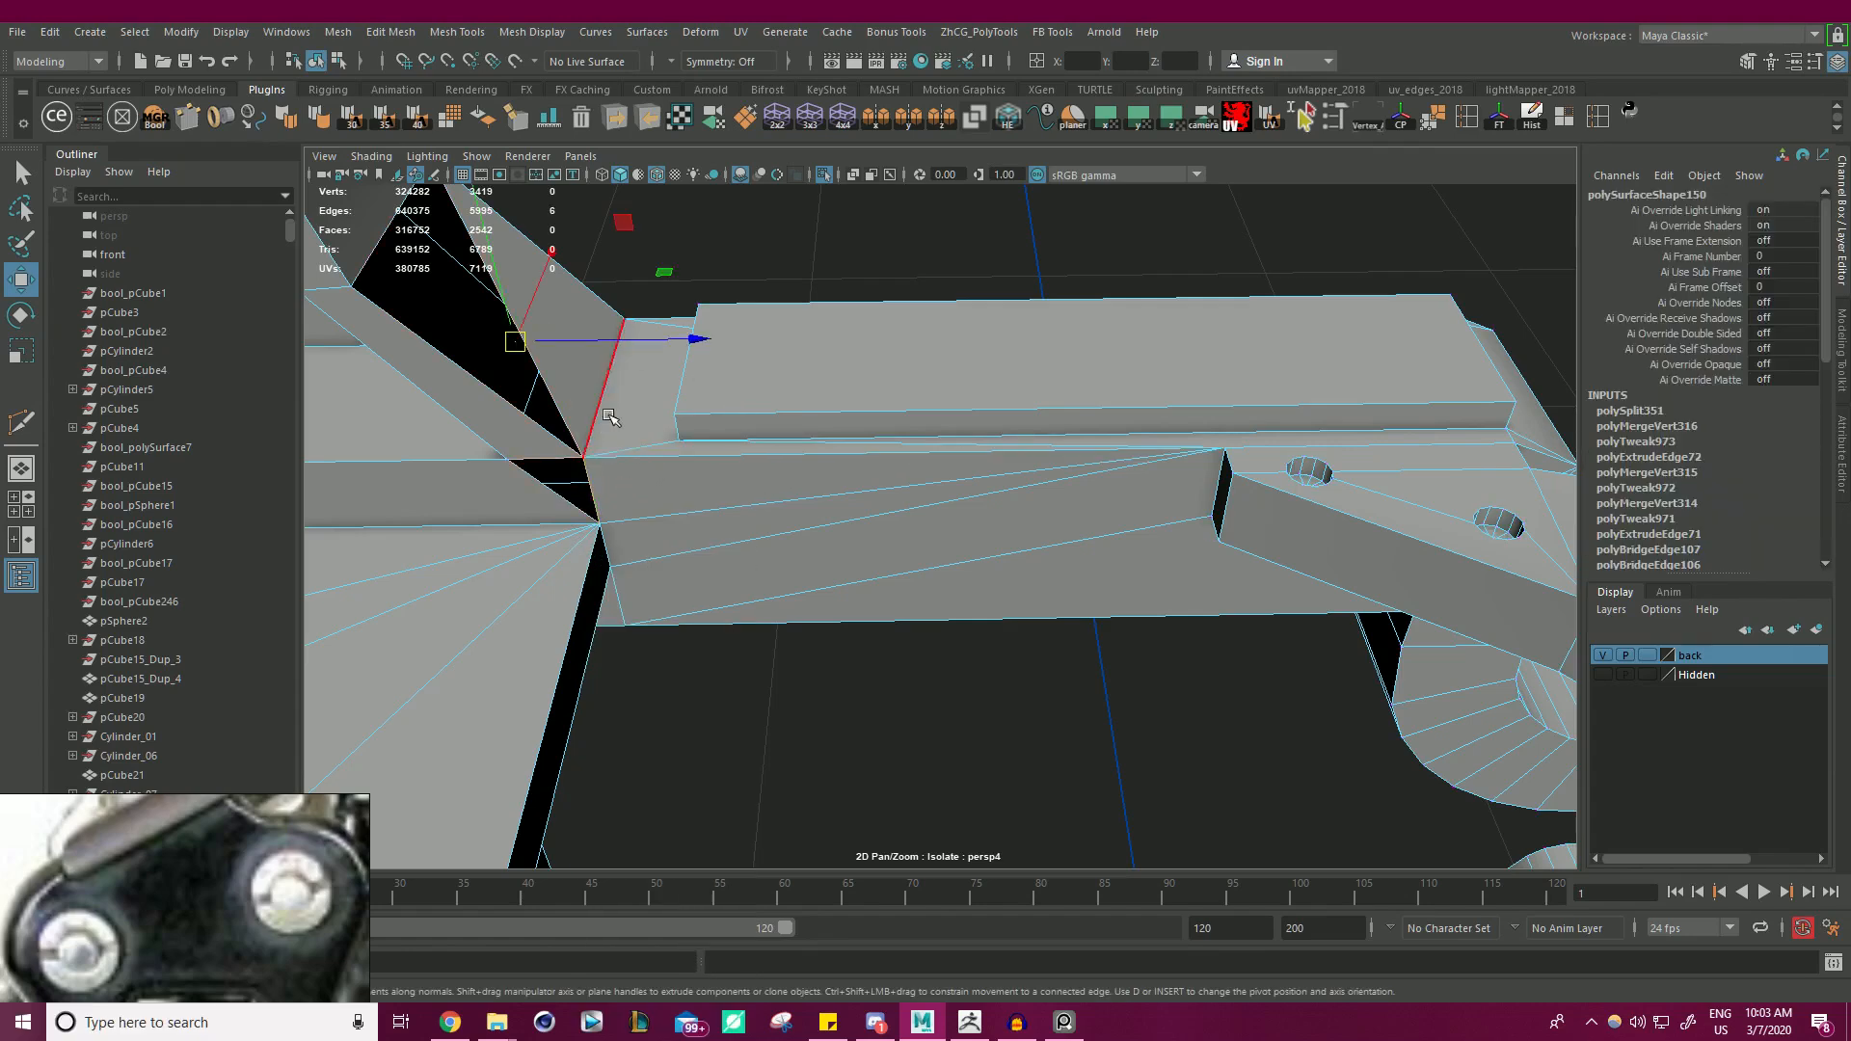
- Select the vertices across the upper part of the bracket frame and merge the overlapping ones
alt+drag(609, 417, 862, 450)
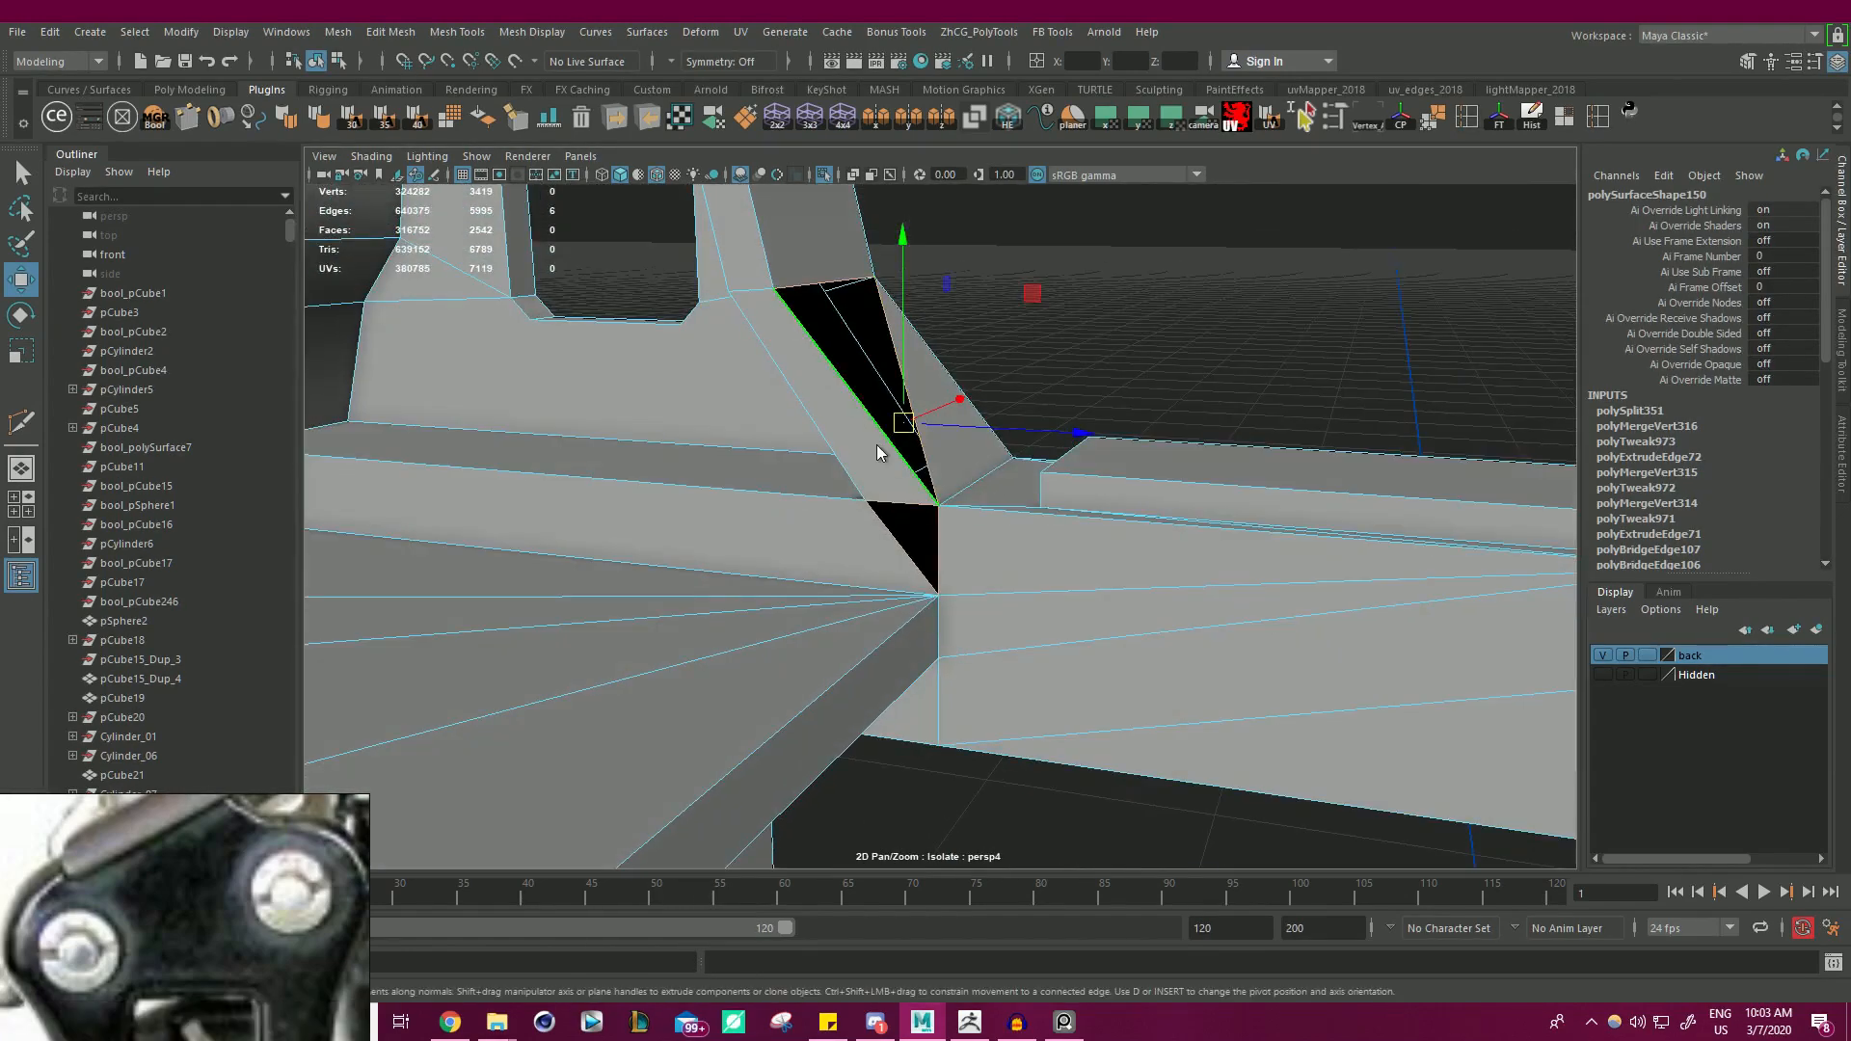
right_drag(876, 445, 877, 407)
right_drag(971, 447, 972, 487)
click(951, 435)
alt+drag(951, 436, 1239, 318)
right_drag(1244, 310, 1156, 312)
scroll(1236, 299, down, 8)
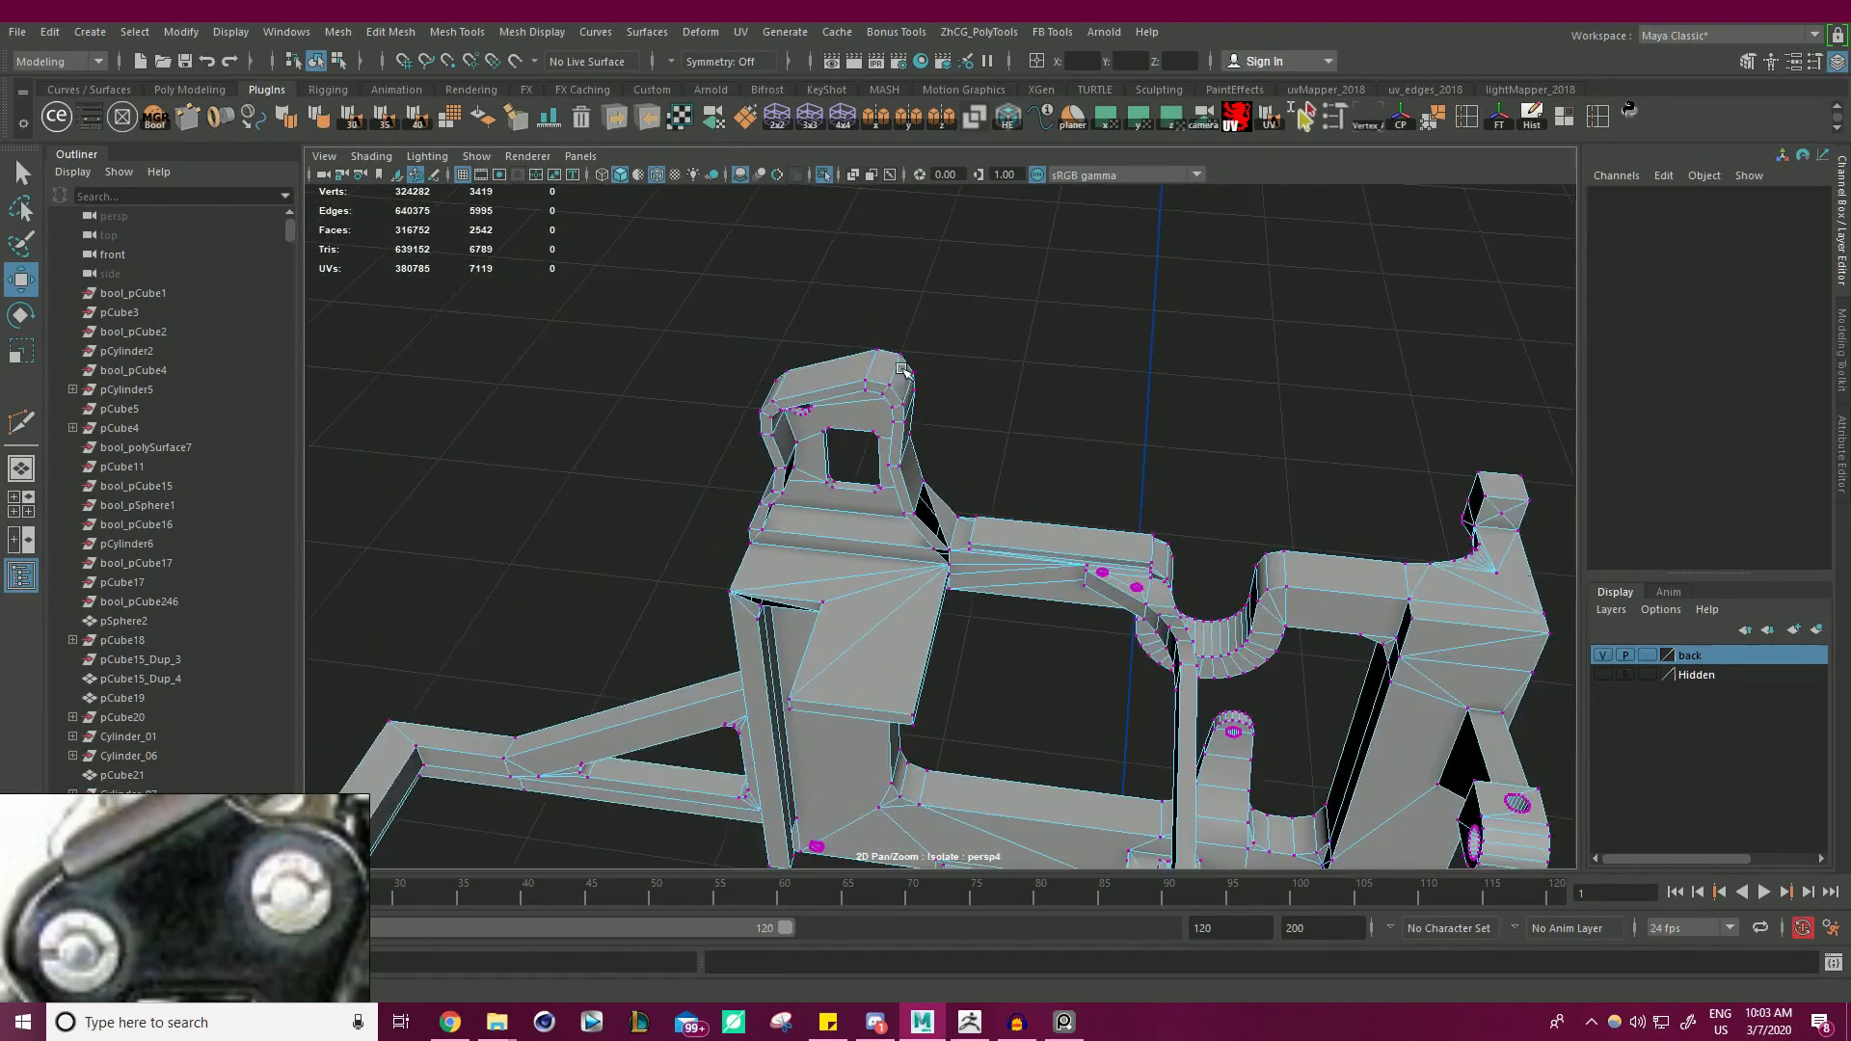
drag(595, 289, 1519, 817)
shift+right_drag(1015, 390, 1107, 284)
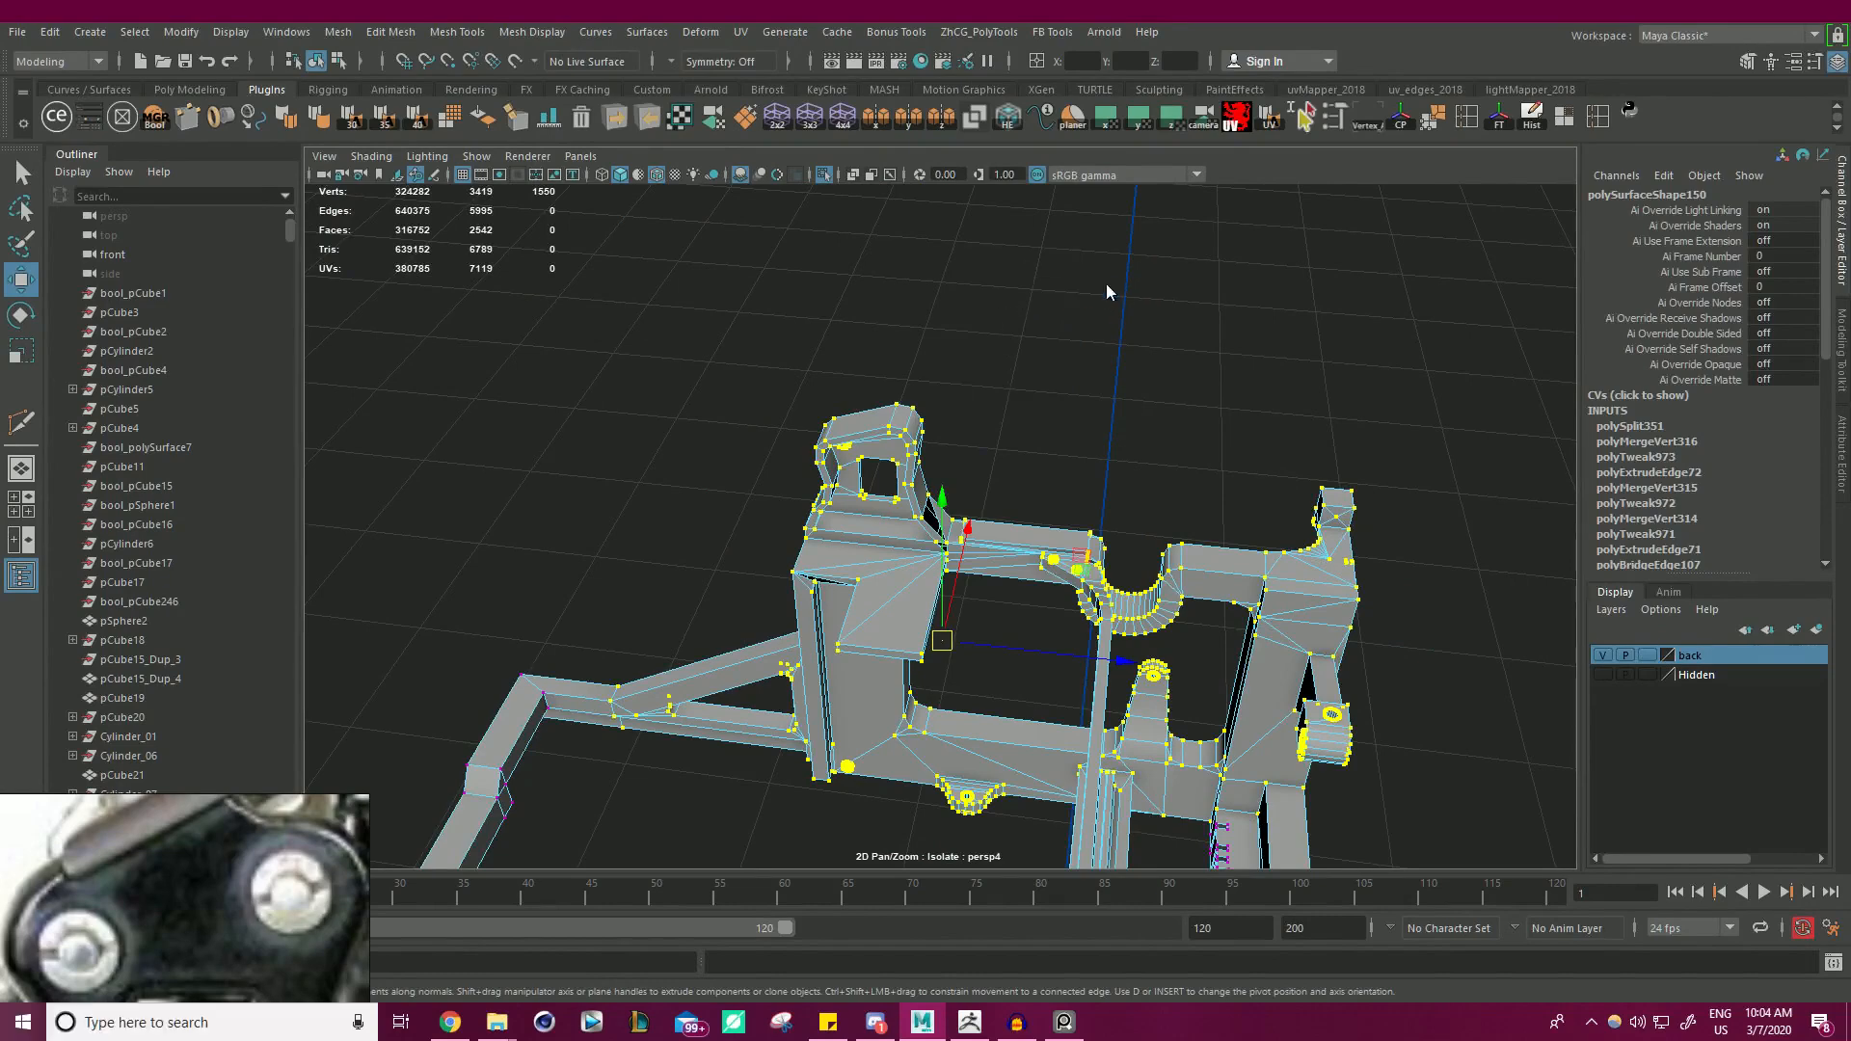
- Delete the two narrow faces on either side of the slanted gap beneath the upright
scroll(1141, 506, up, 6)
right_drag(1002, 418, 1000, 369)
key(q)
click(949, 603)
alt+drag(949, 602, 1107, 499)
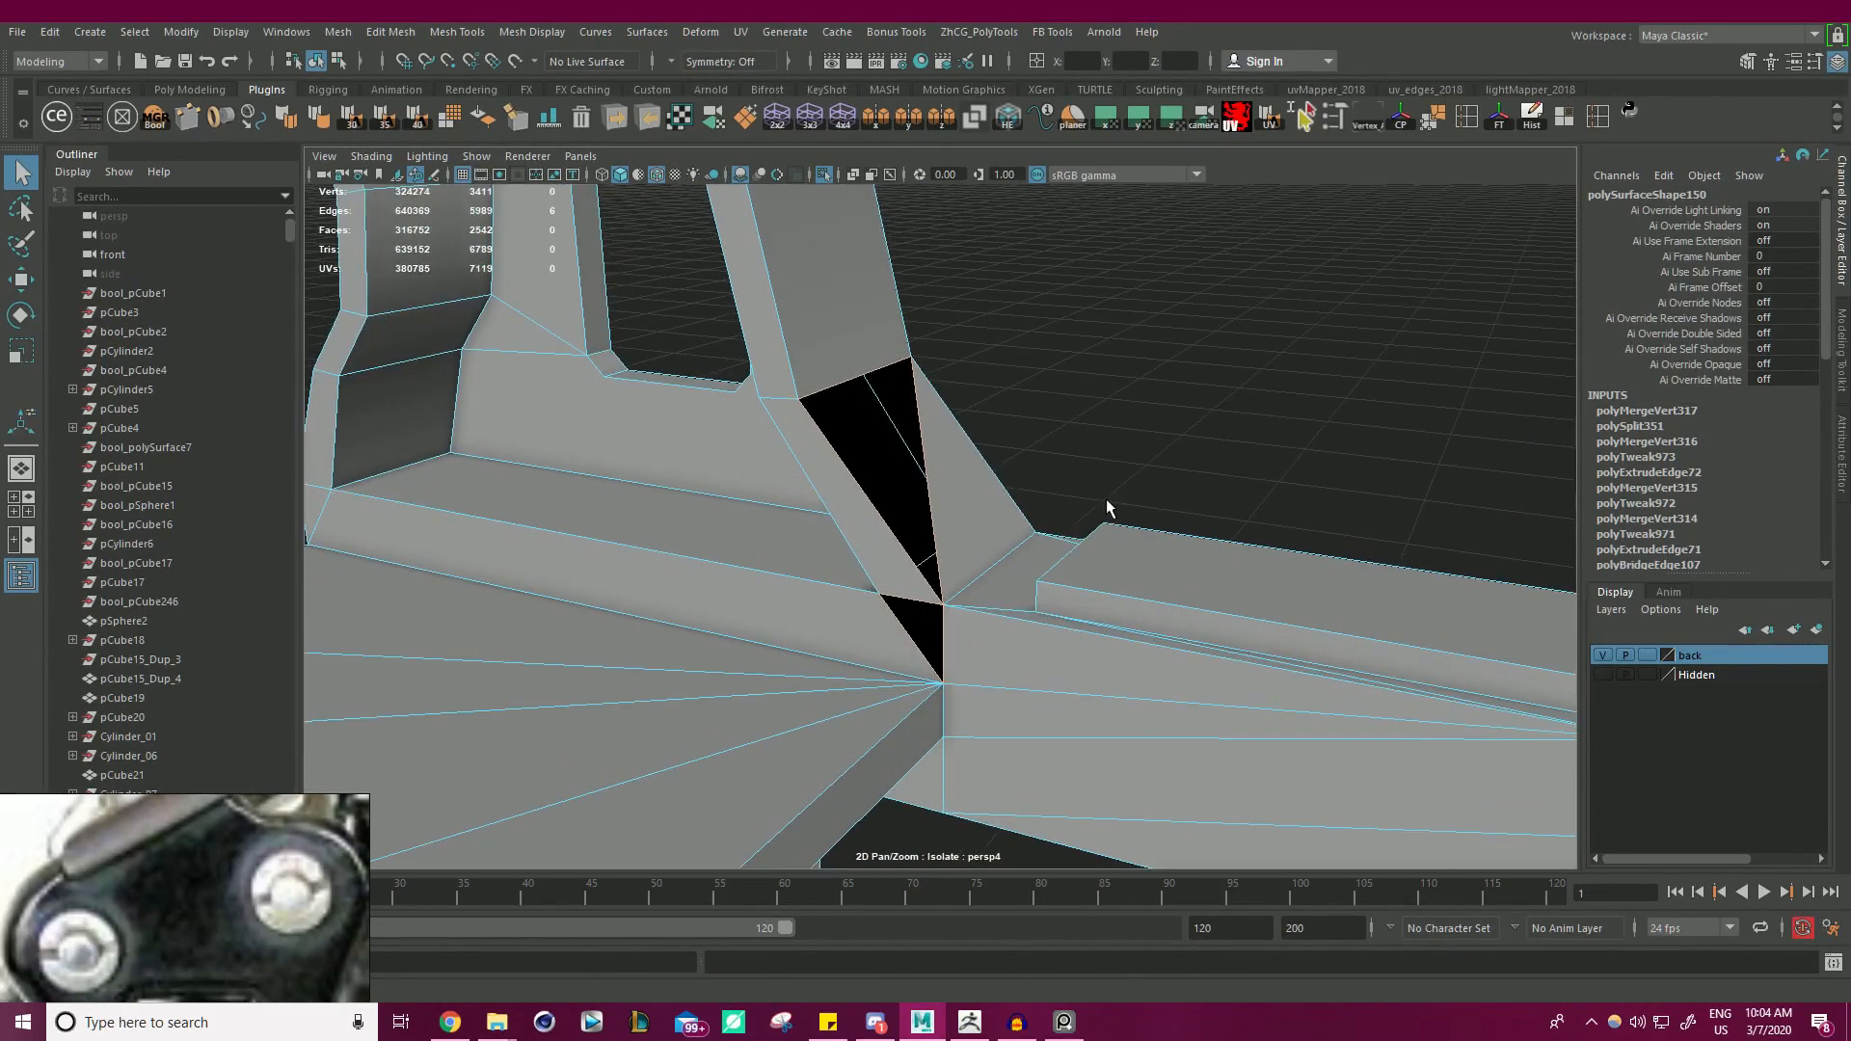
key(w)
right_drag(862, 395, 949, 403)
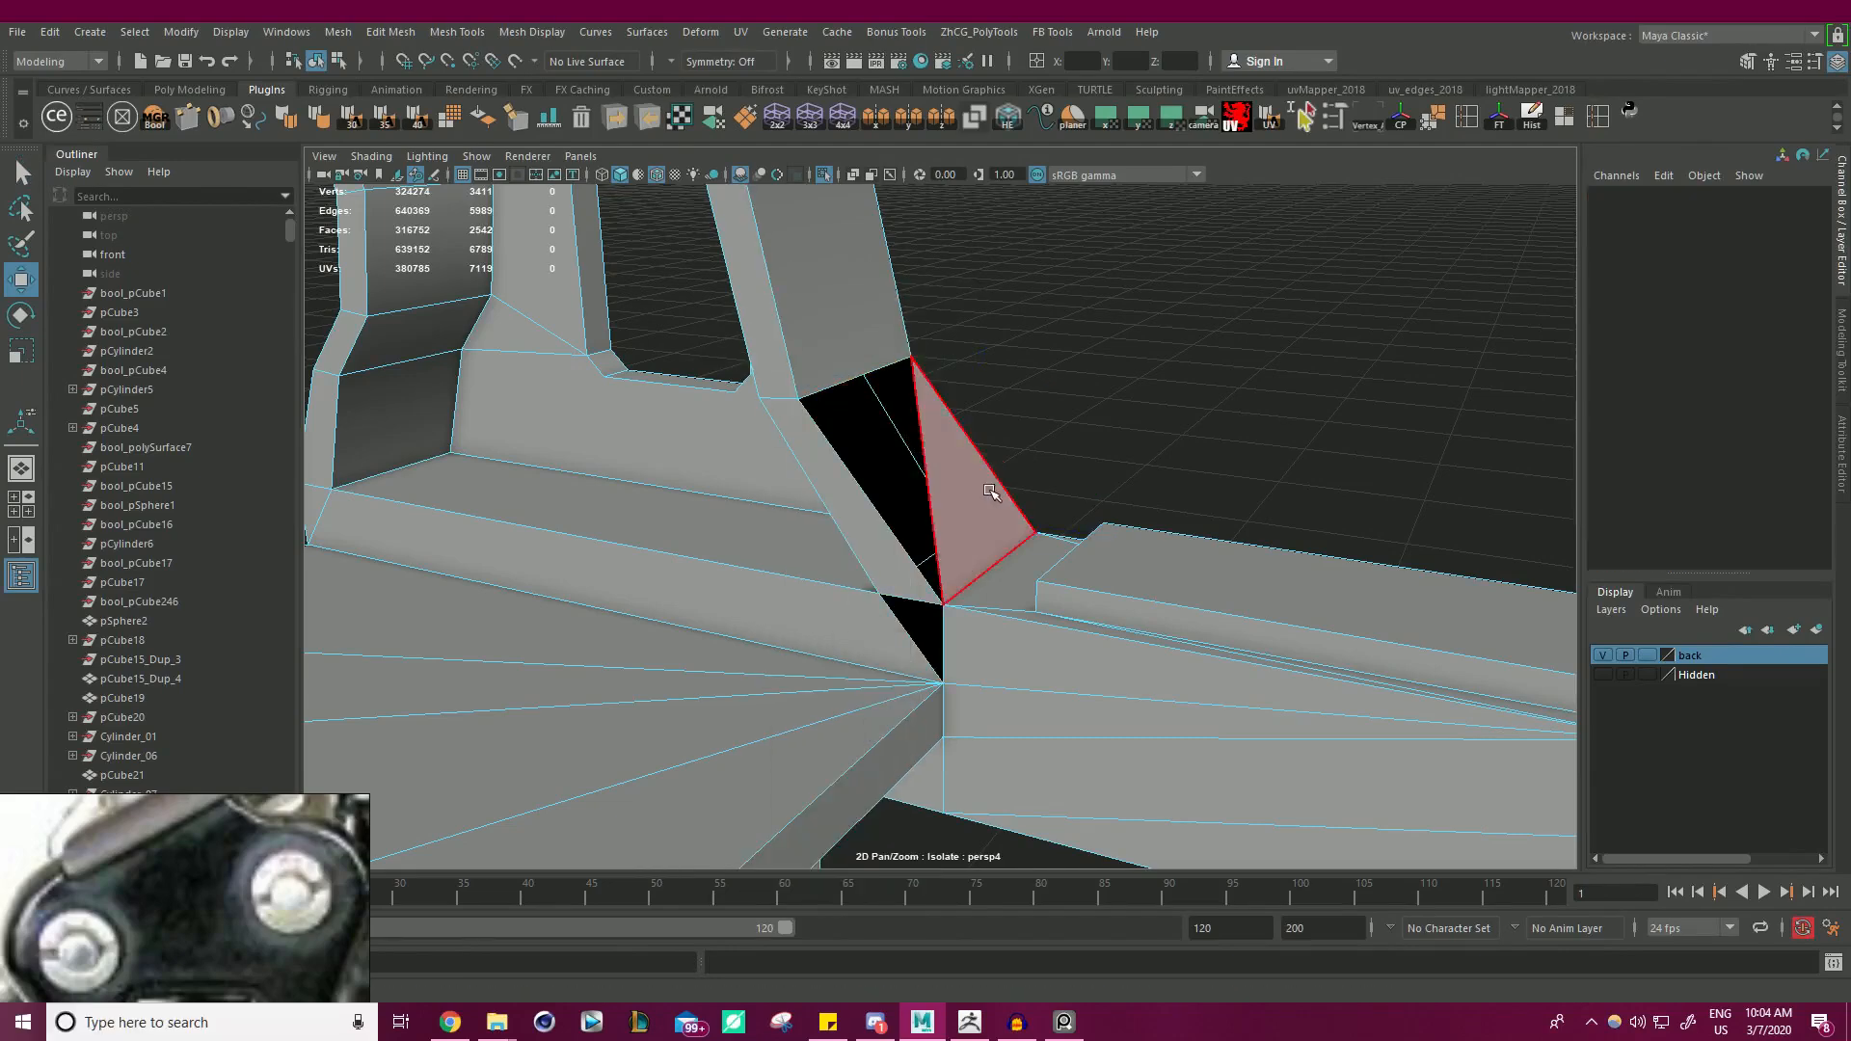
alt+drag(954, 482, 962, 499)
click(962, 500)
shift+click(871, 546)
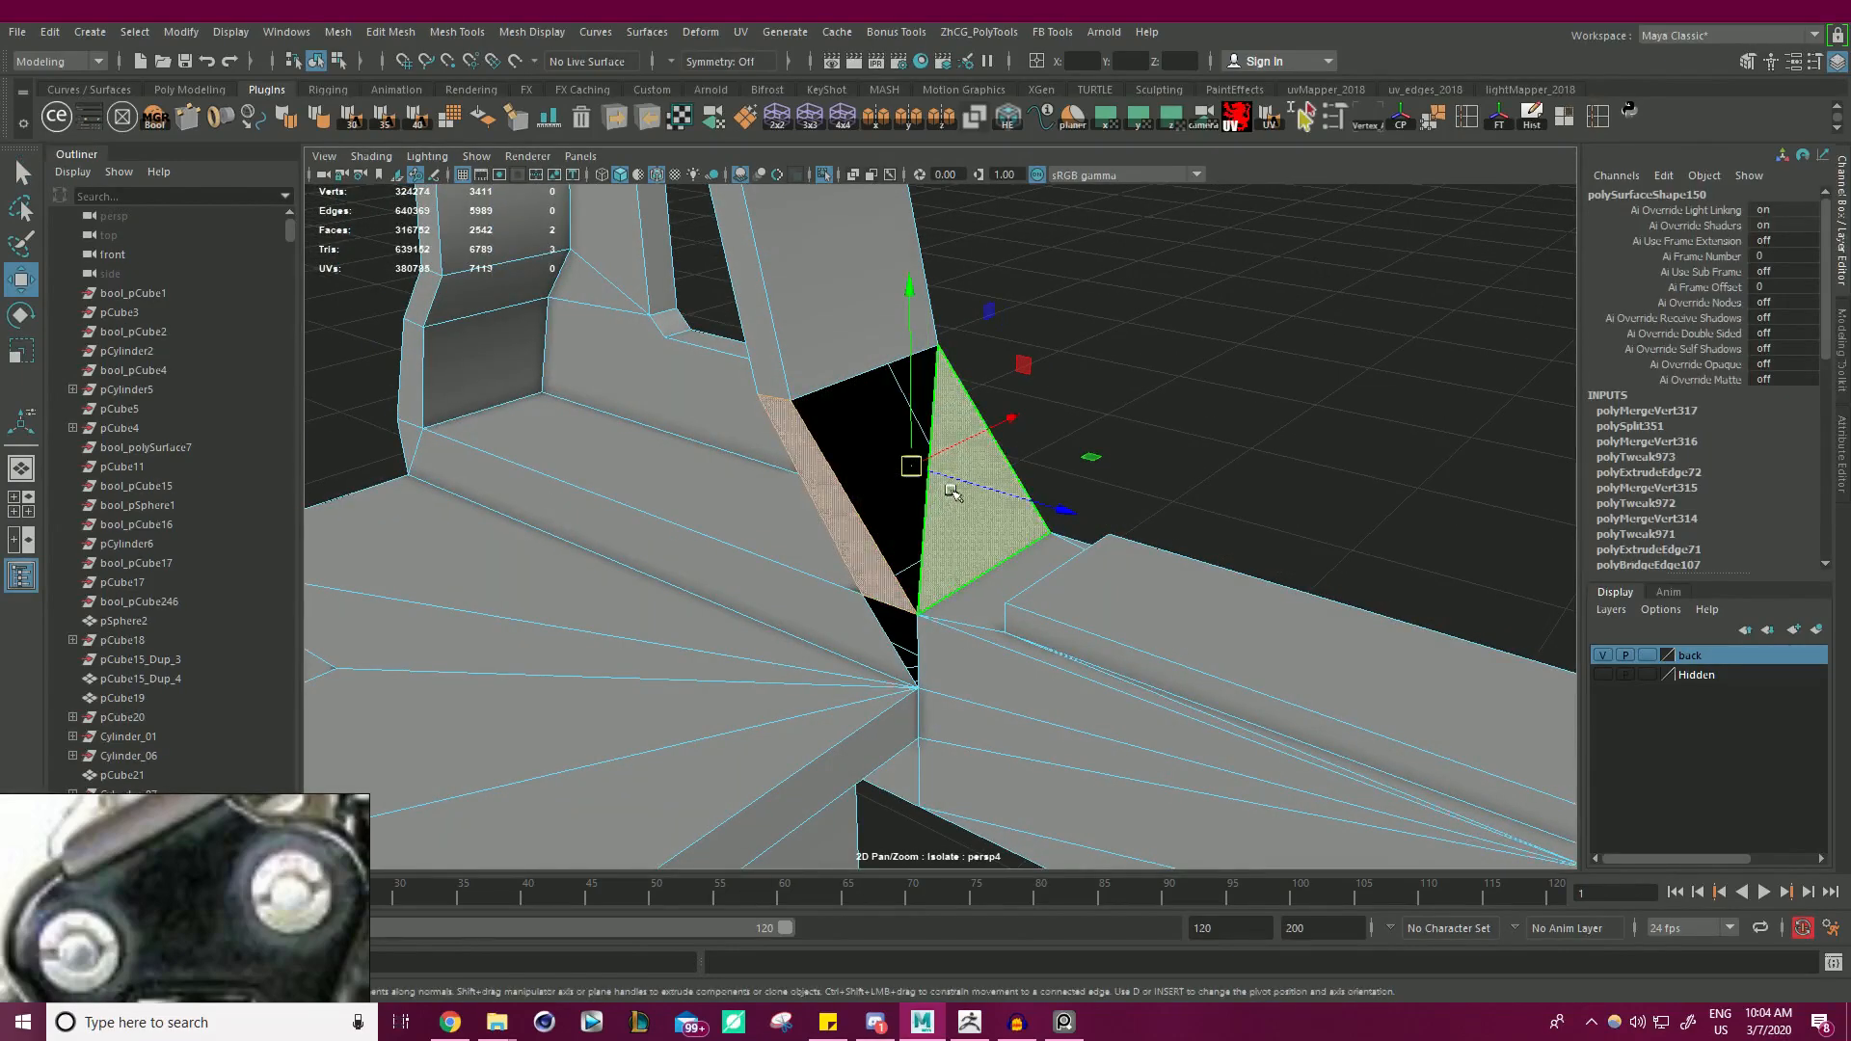
key(Delete)
- Extrude the short vertical edge at the beam's near end into the gap and merge the overlapping vertices
mouse_move(1075, 484)
alt+mouse_down()
mouse_move(1095, 492)
mouse_move(1066, 432)
mouse_move(1062, 476)
alt+mouse_up()
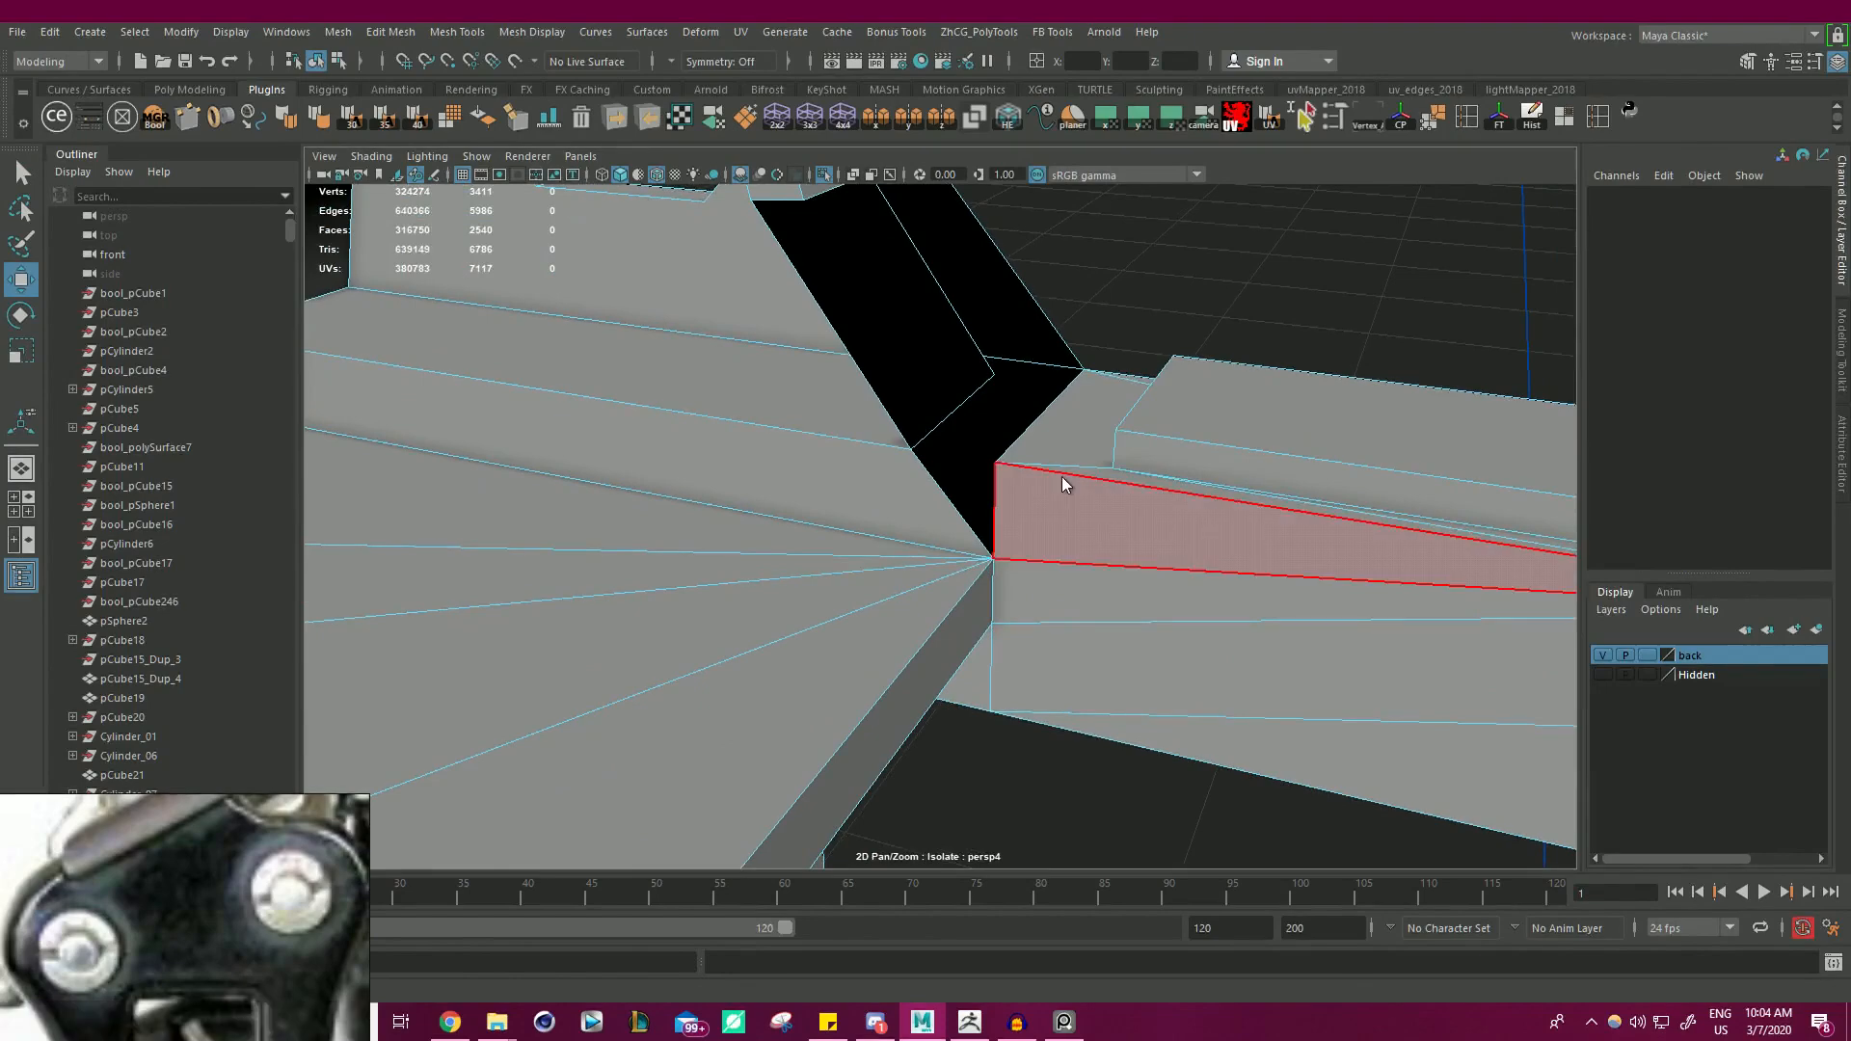
right_drag(1061, 482, 1055, 441)
double_click(1030, 436)
alt+drag(1029, 437, 1121, 451)
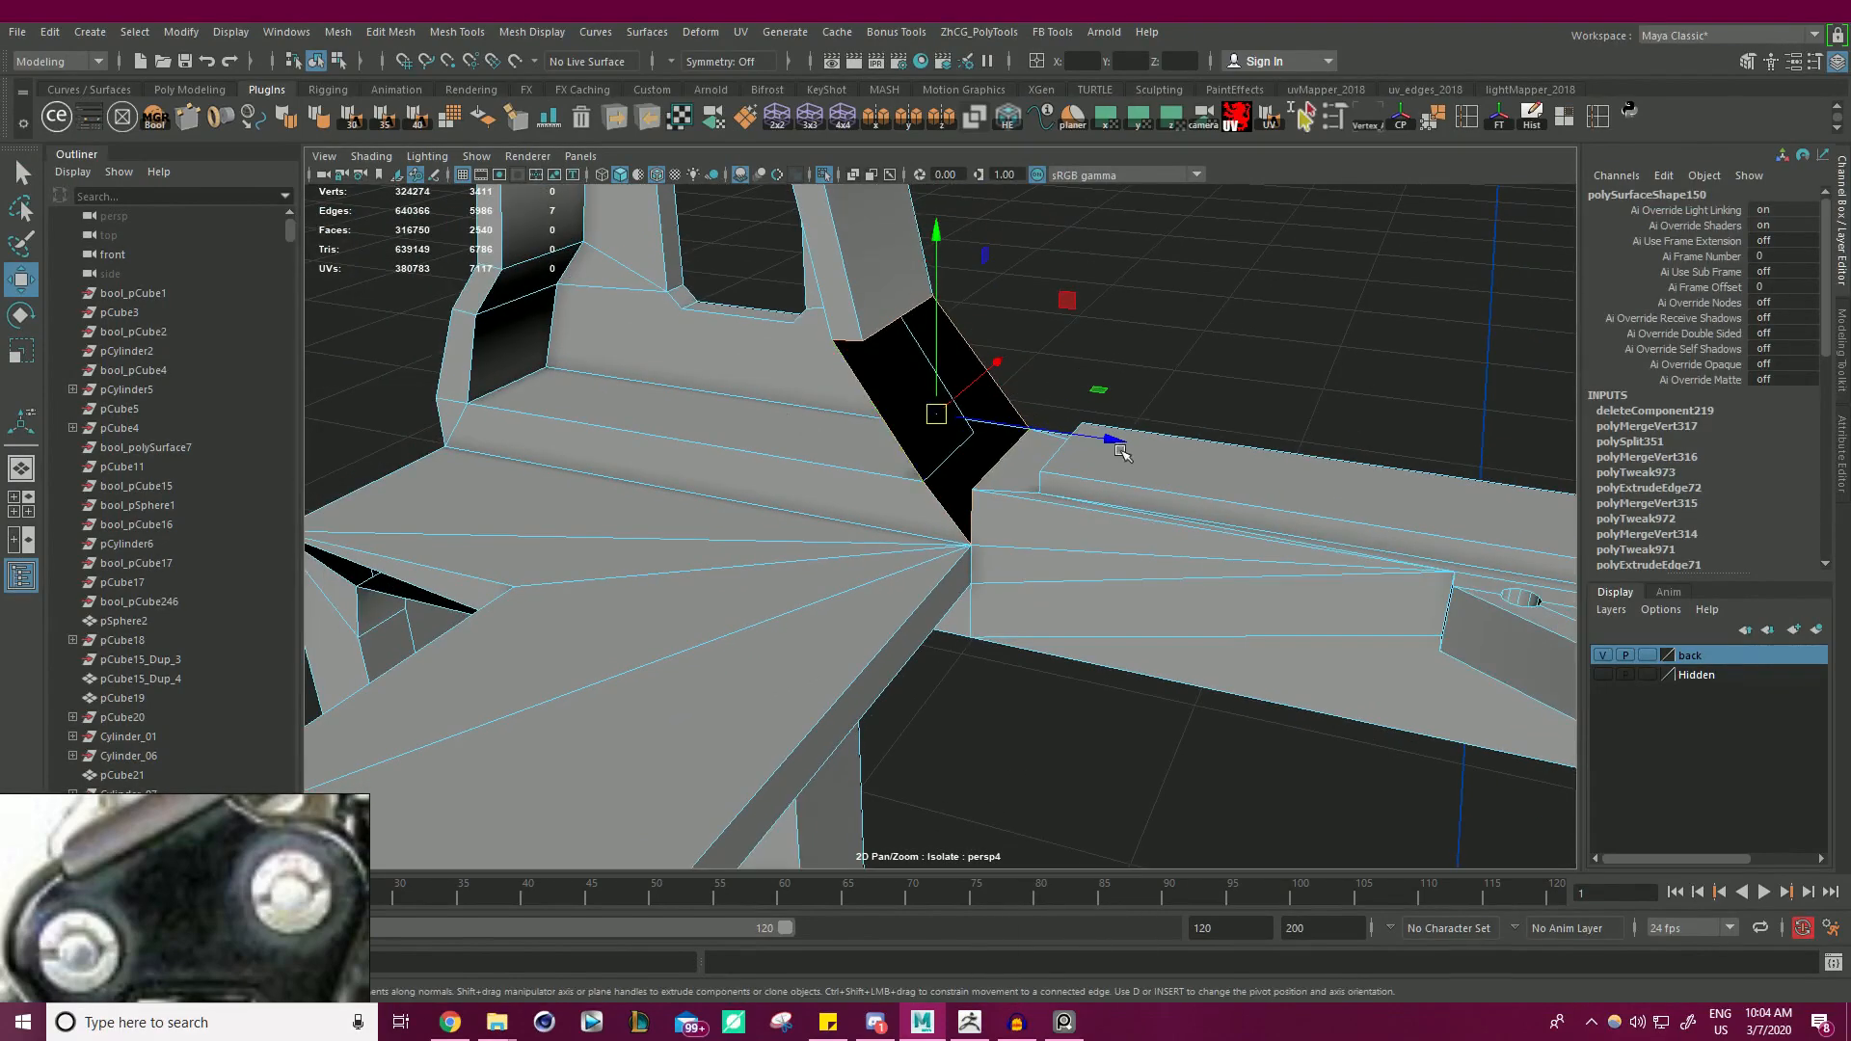
alt+drag(1063, 565, 1175, 665)
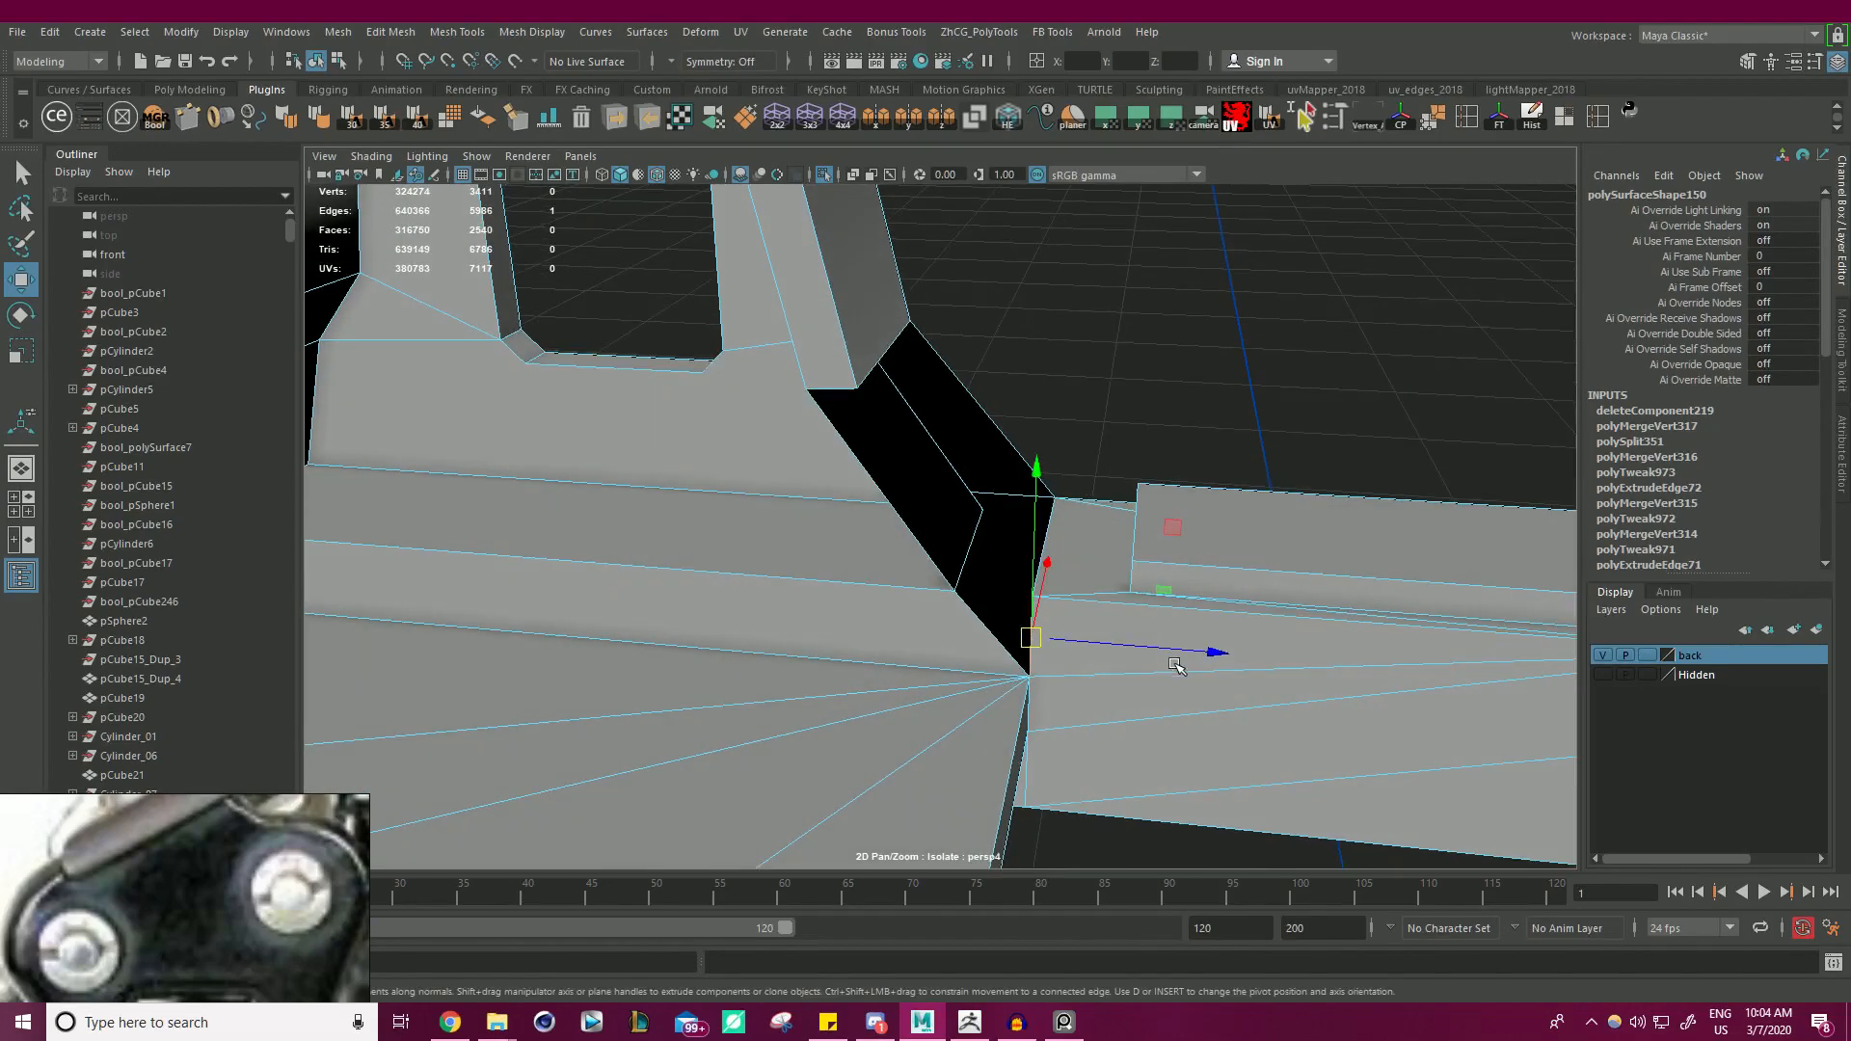
shift+right_drag(1178, 651, 1171, 617)
shift+right_drag(1184, 386, 1178, 289)
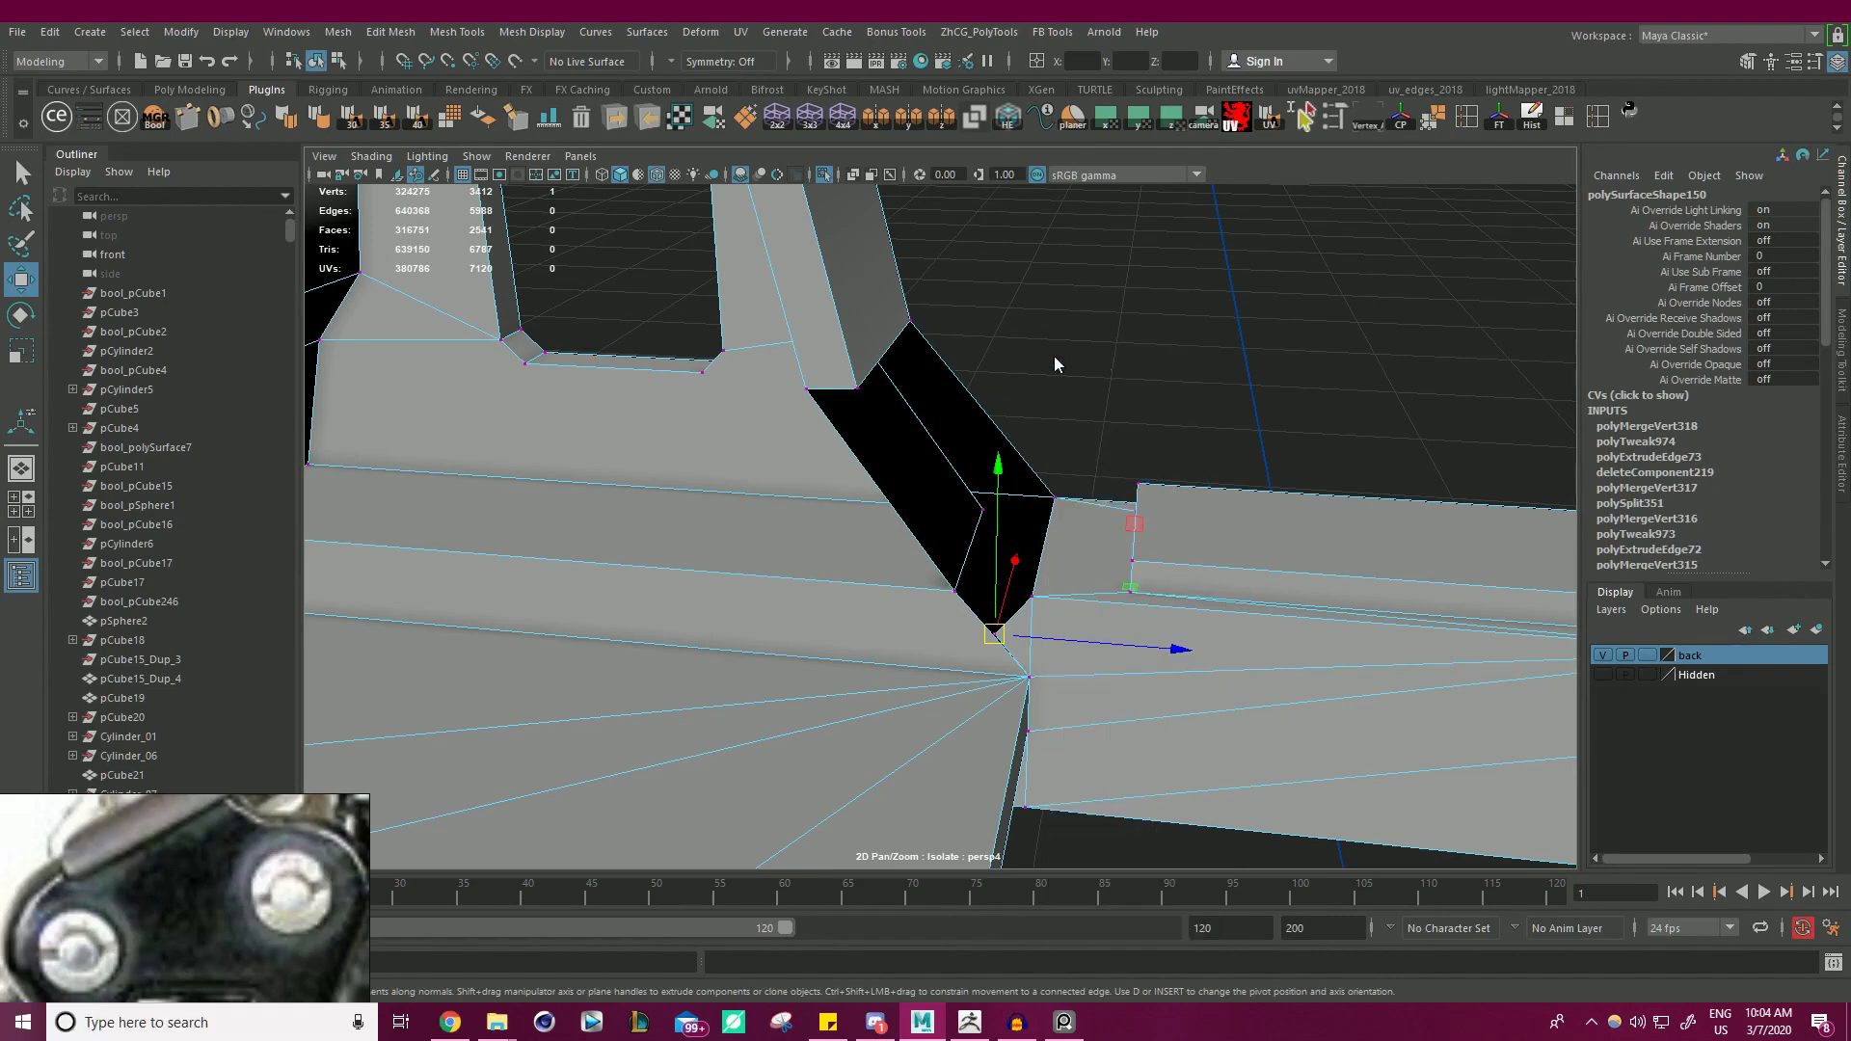
- Snap the loose vertex of the extruded face onto the neighbouring border corner and merge the two vertices
alt+right_drag(1054, 364, 1059, 711)
drag(1051, 746, 969, 660)
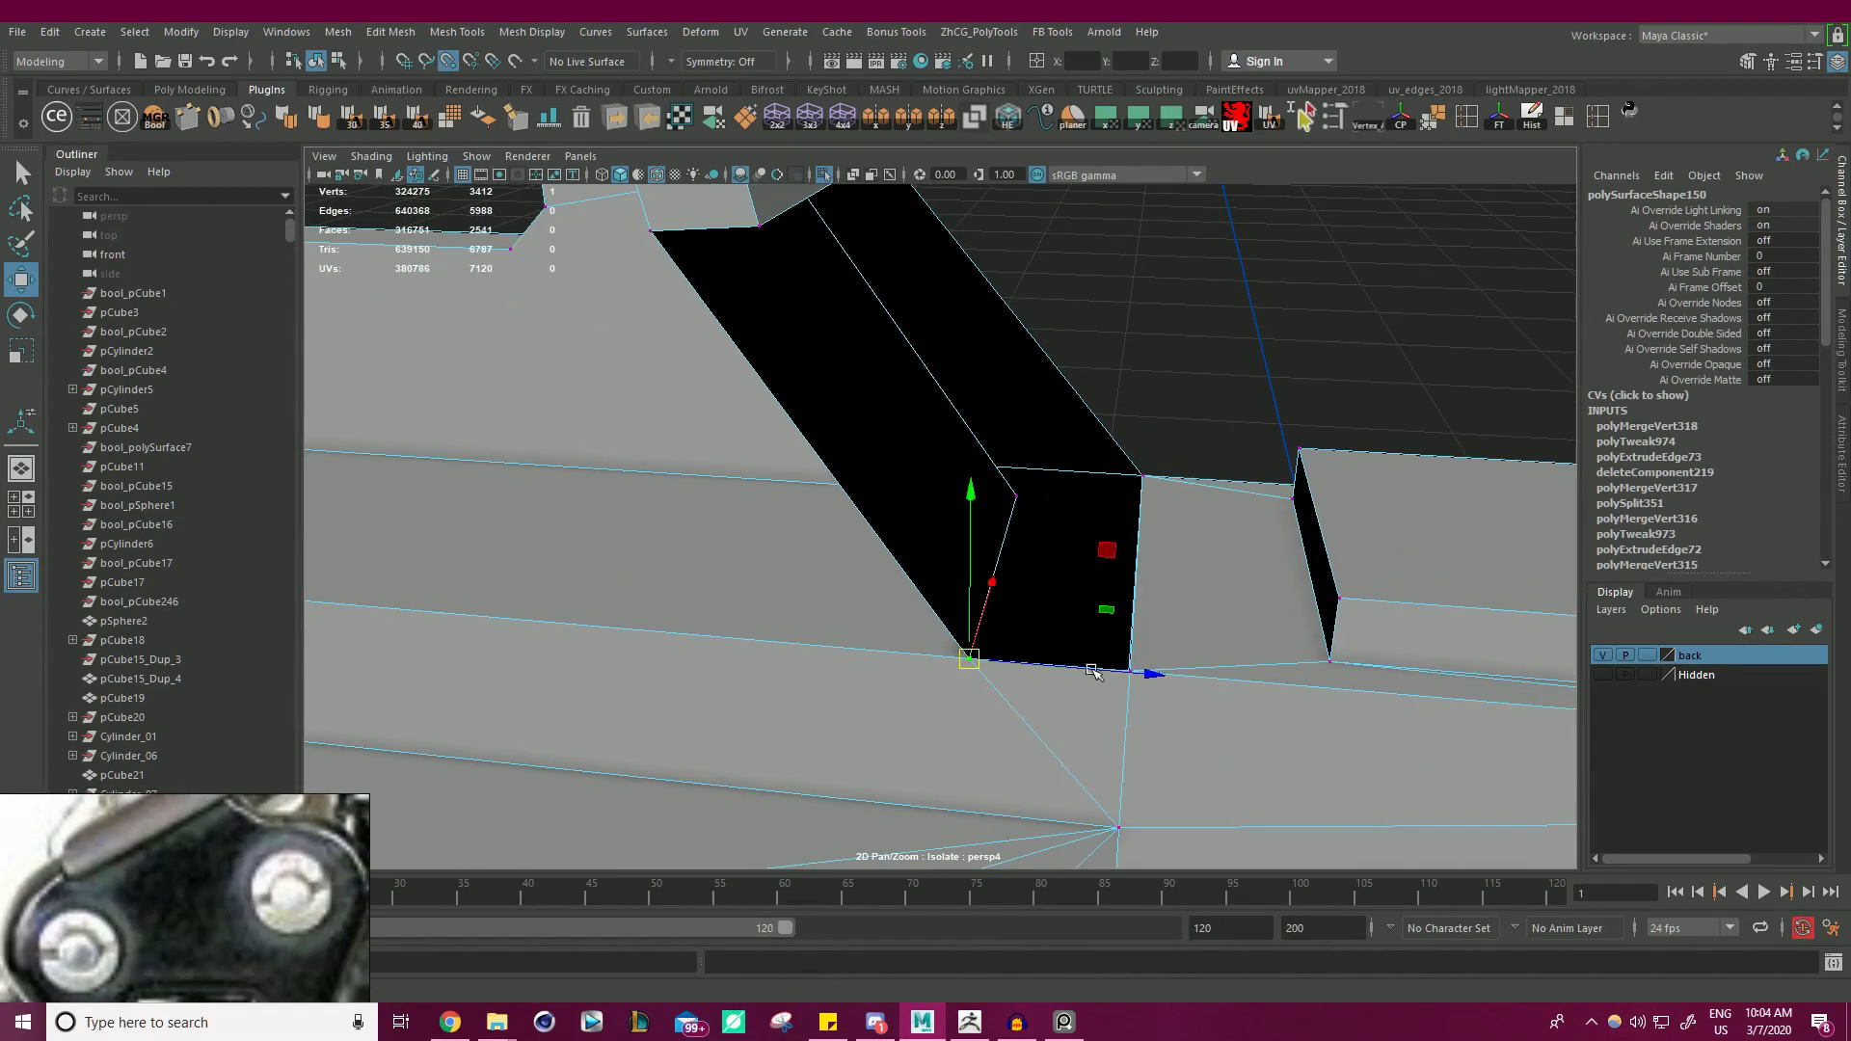
alt+right_drag(1107, 617, 773, 477)
shift+right_drag(1162, 372, 1230, 282)
- Bridge the upright's lower border edge to the beam's end edge across the slanted gap
key(F10)
double_click(889, 487)
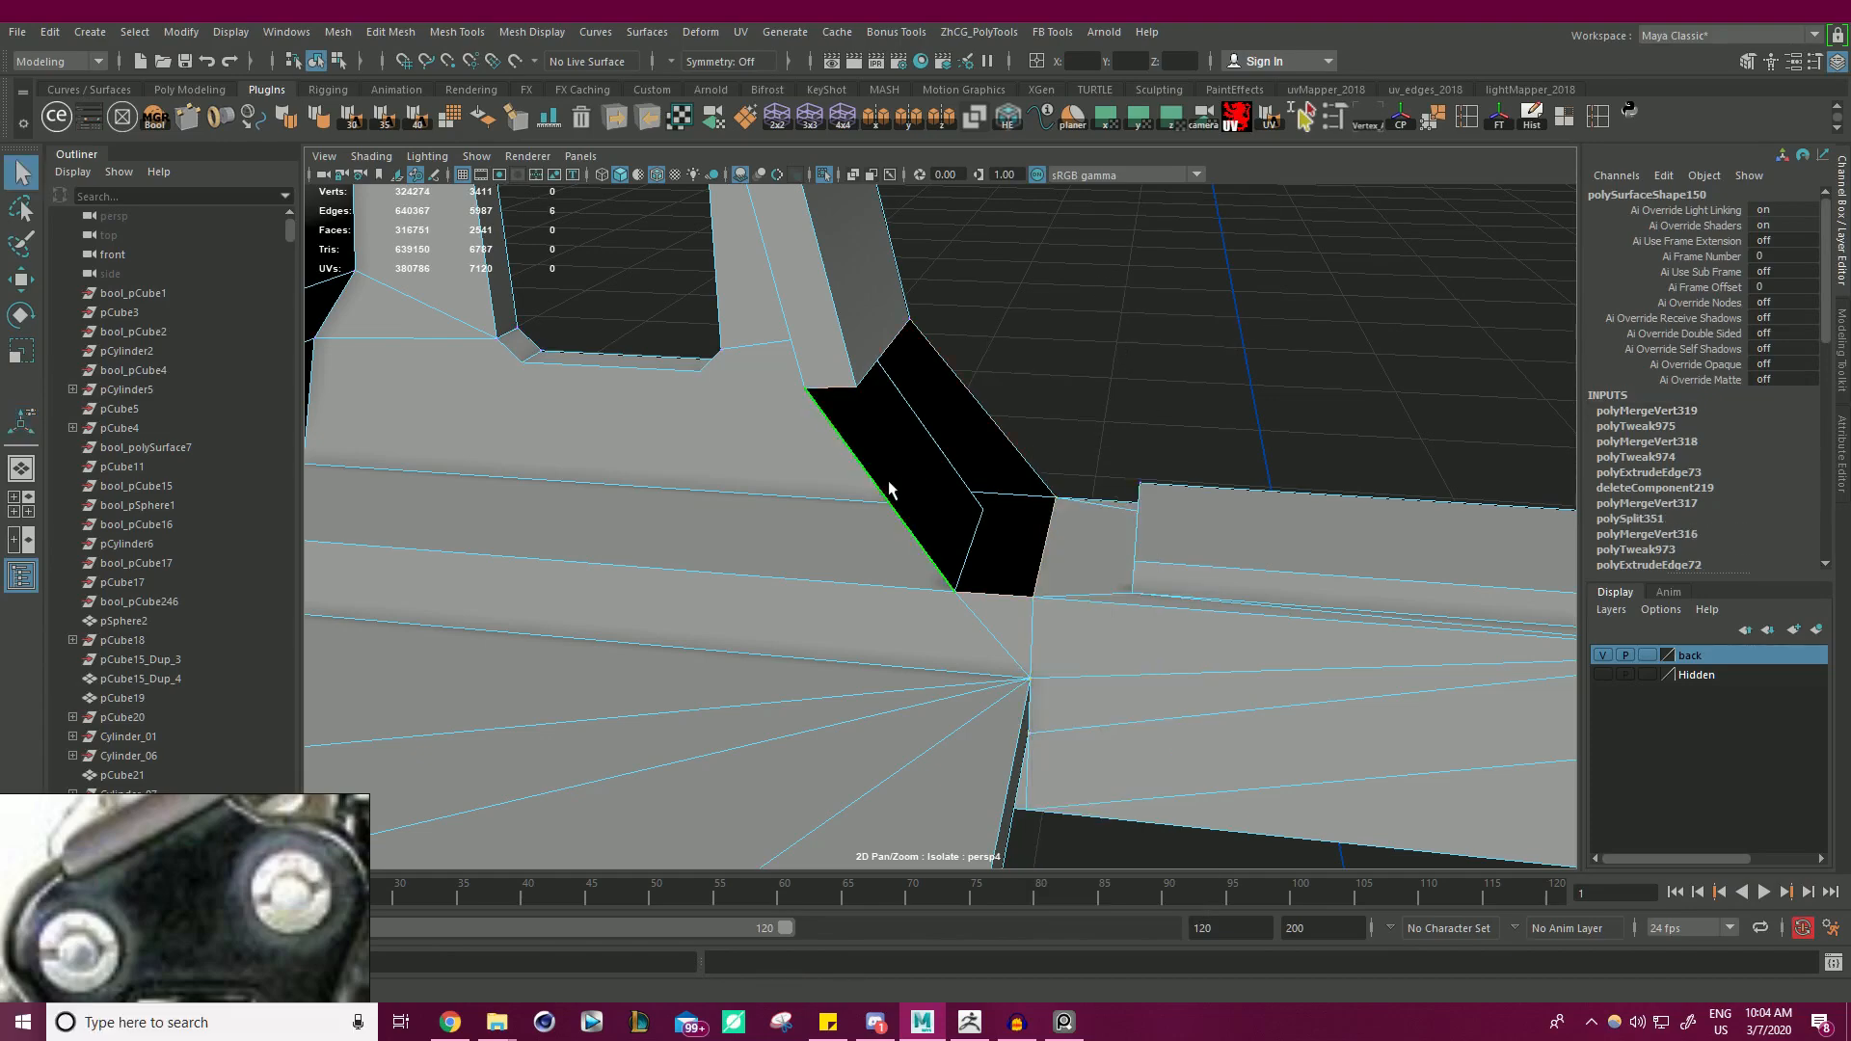
alt+drag(1007, 490, 1004, 579)
shift+right_drag(1212, 367, 1213, 374)
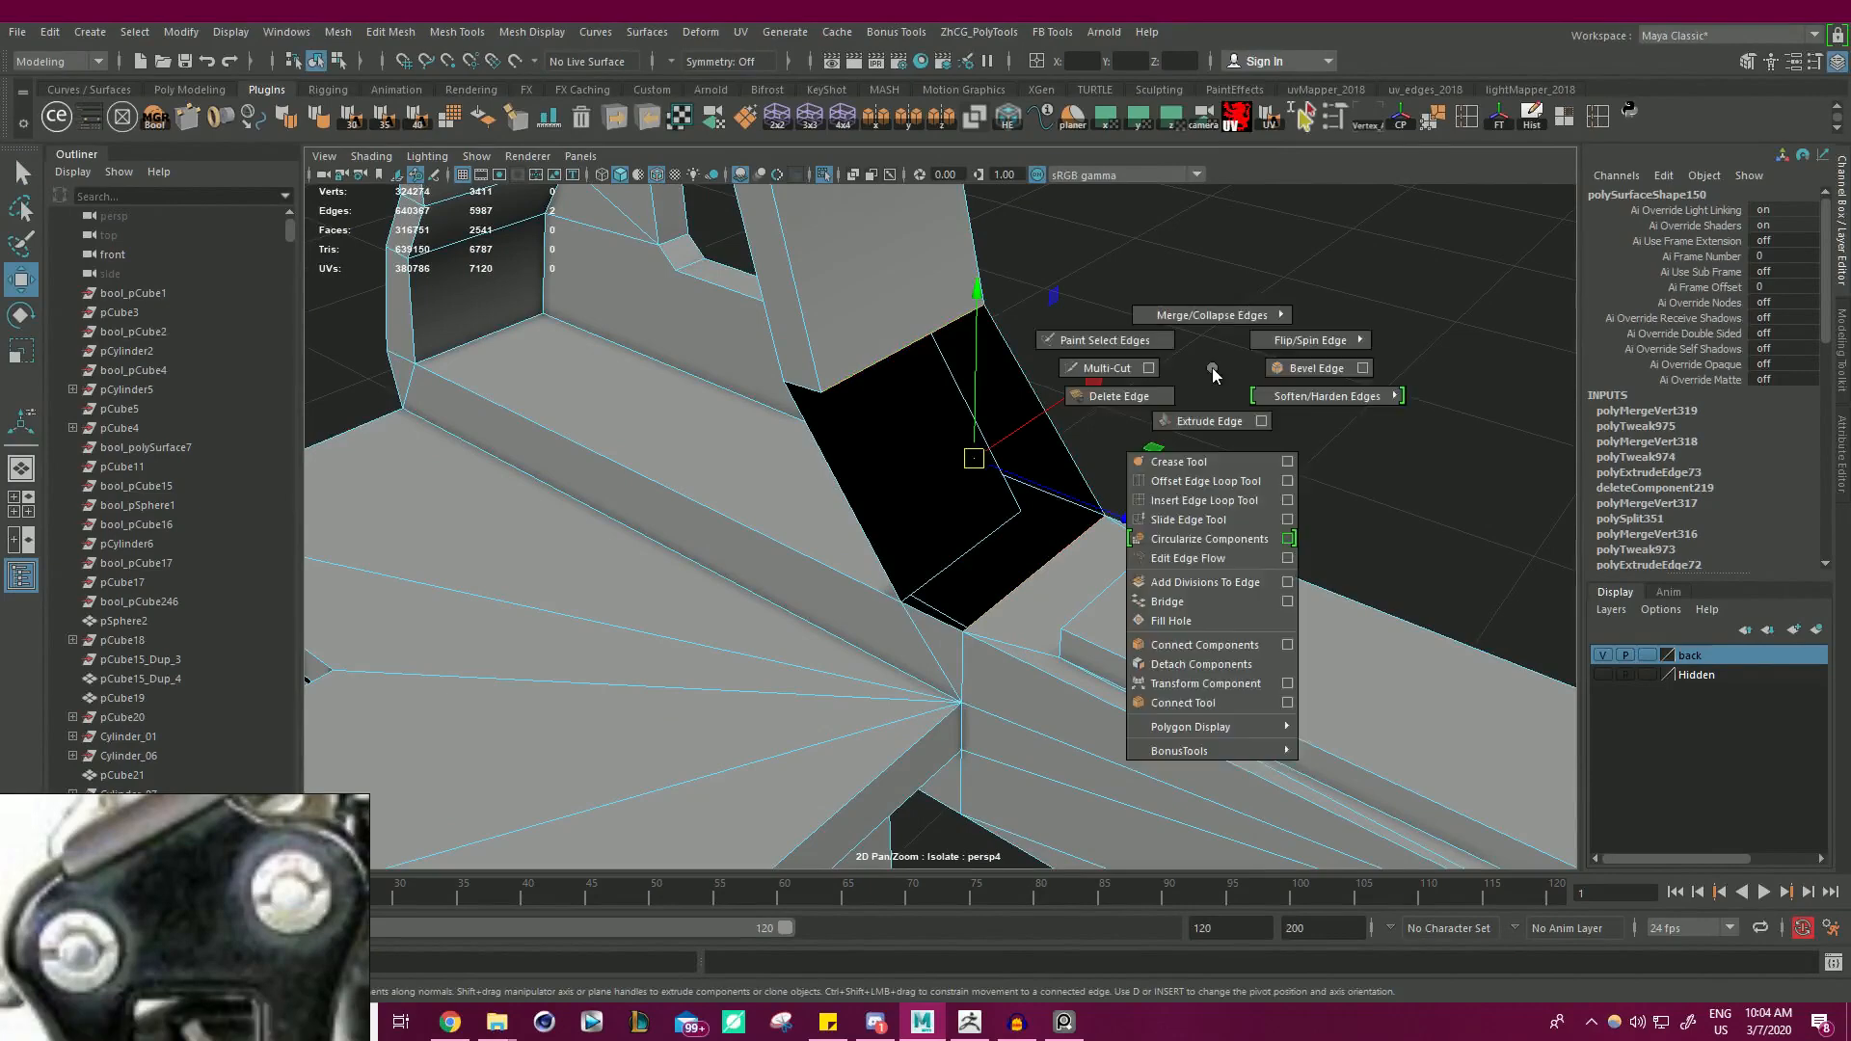
shift+right_drag(1192, 578, 1189, 600)
- Fill the remaining narrow hole beside the bridged face
alt+drag(1232, 538, 1055, 494)
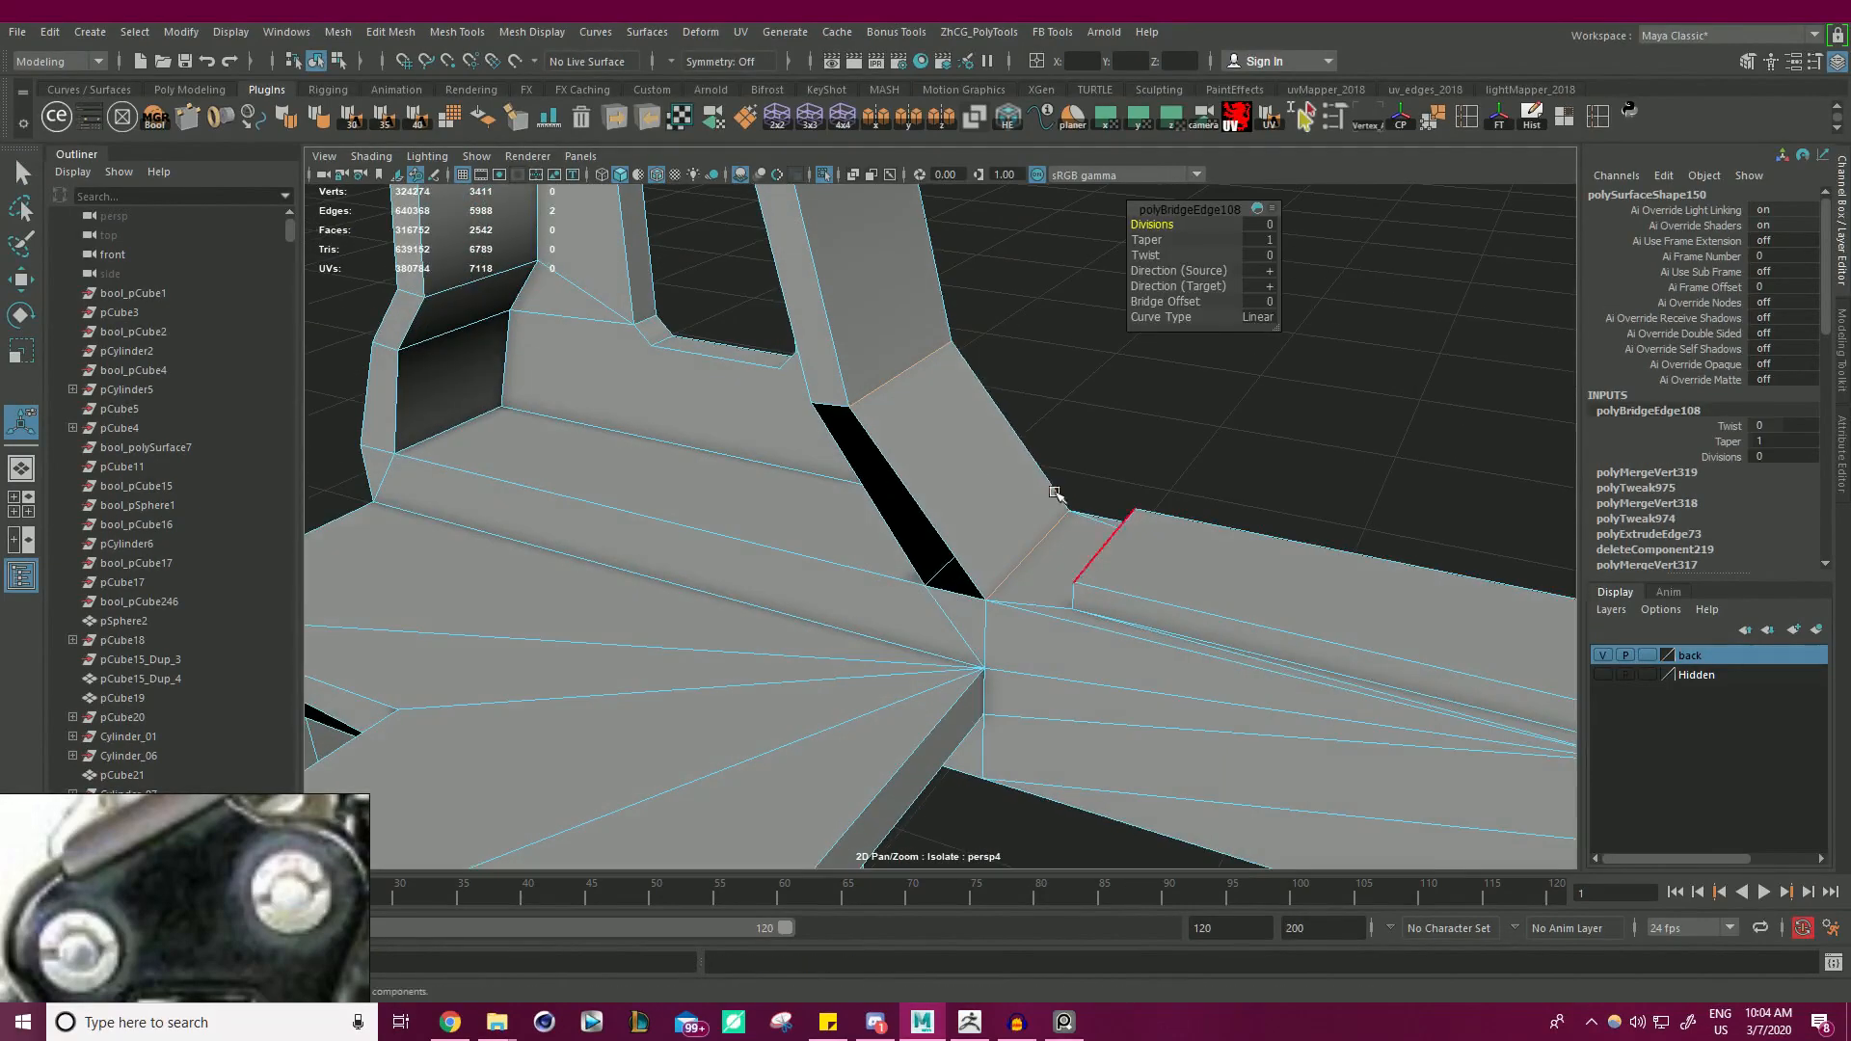
click(1034, 482)
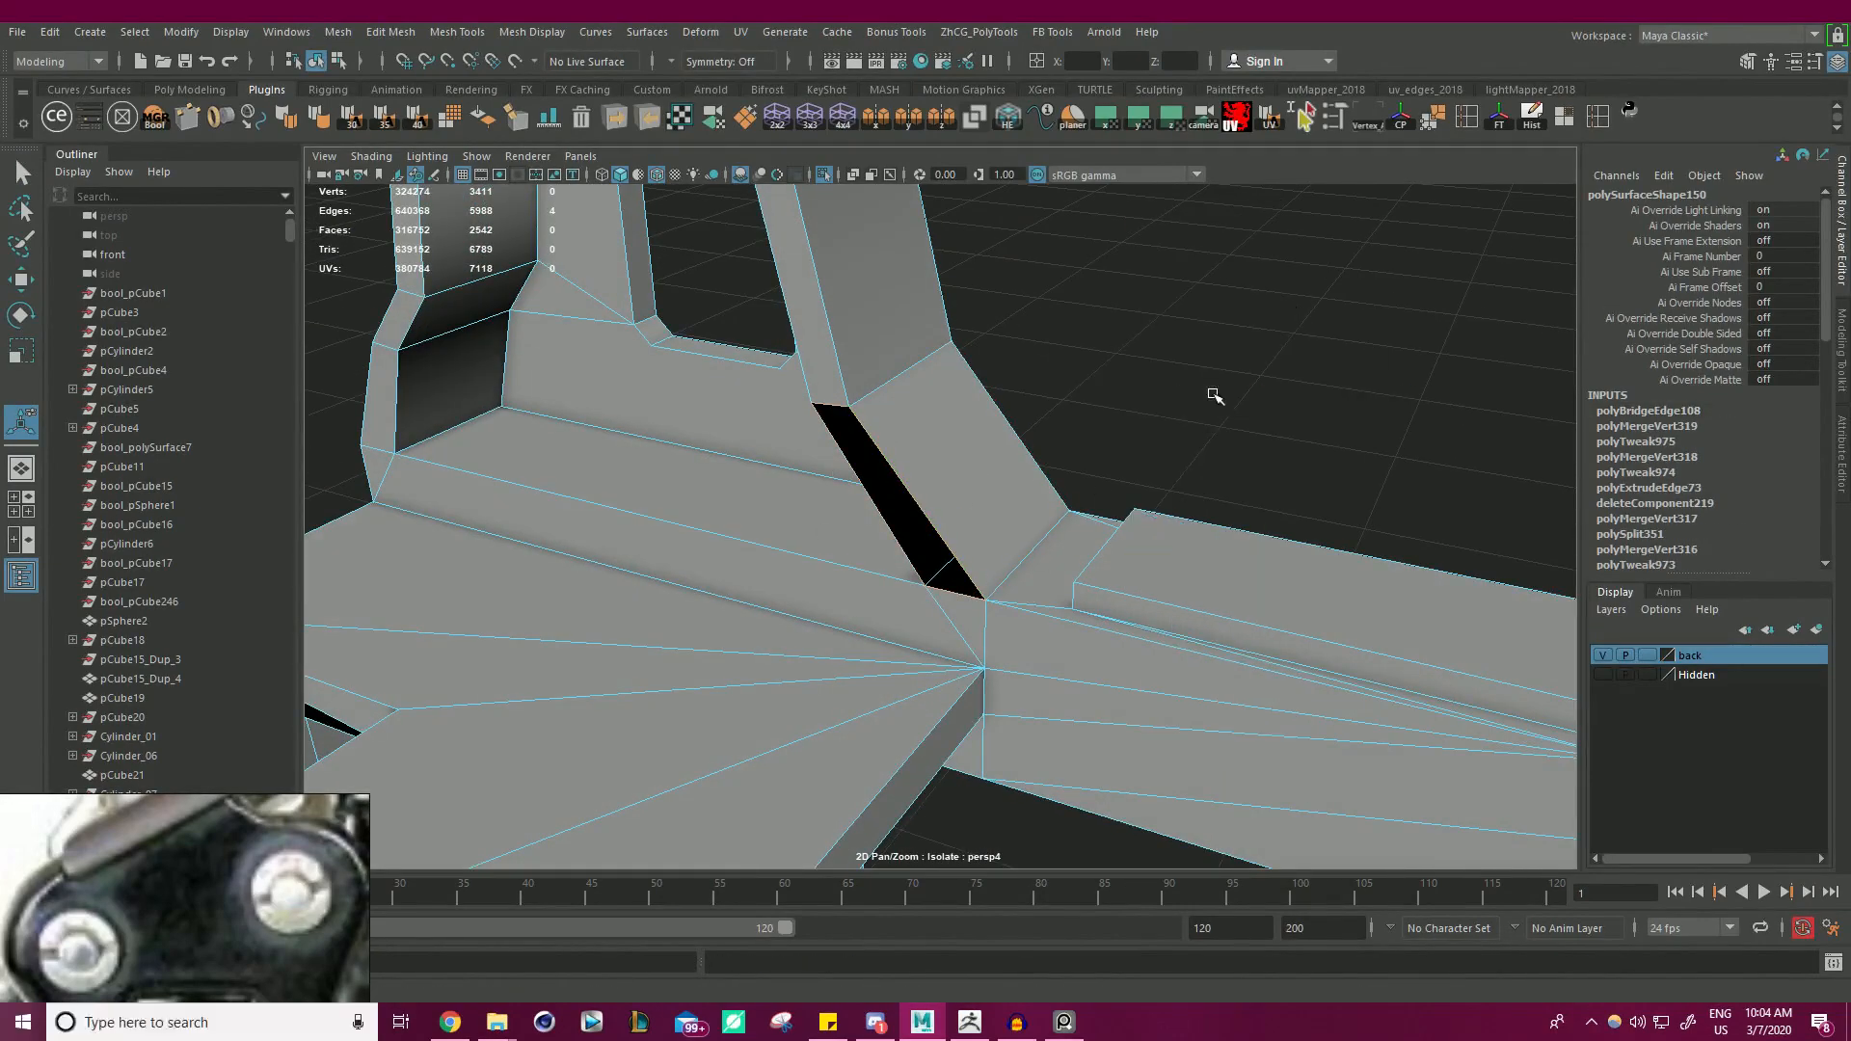
shift+right_drag(1210, 376, 1184, 628)
- Select the vertices around the repaired frame section and merge the overlapping ones
alt+drag(987, 530, 1090, 358)
right_drag(1102, 354, 636, 308)
drag(616, 298, 1427, 763)
shift+right_drag(1034, 353, 1101, 254)
- Select the border of the thin triangular gap at the plate's other corner and fill the hole
alt+drag(1023, 530, 998, 393)
scroll(1051, 463, up, 8)
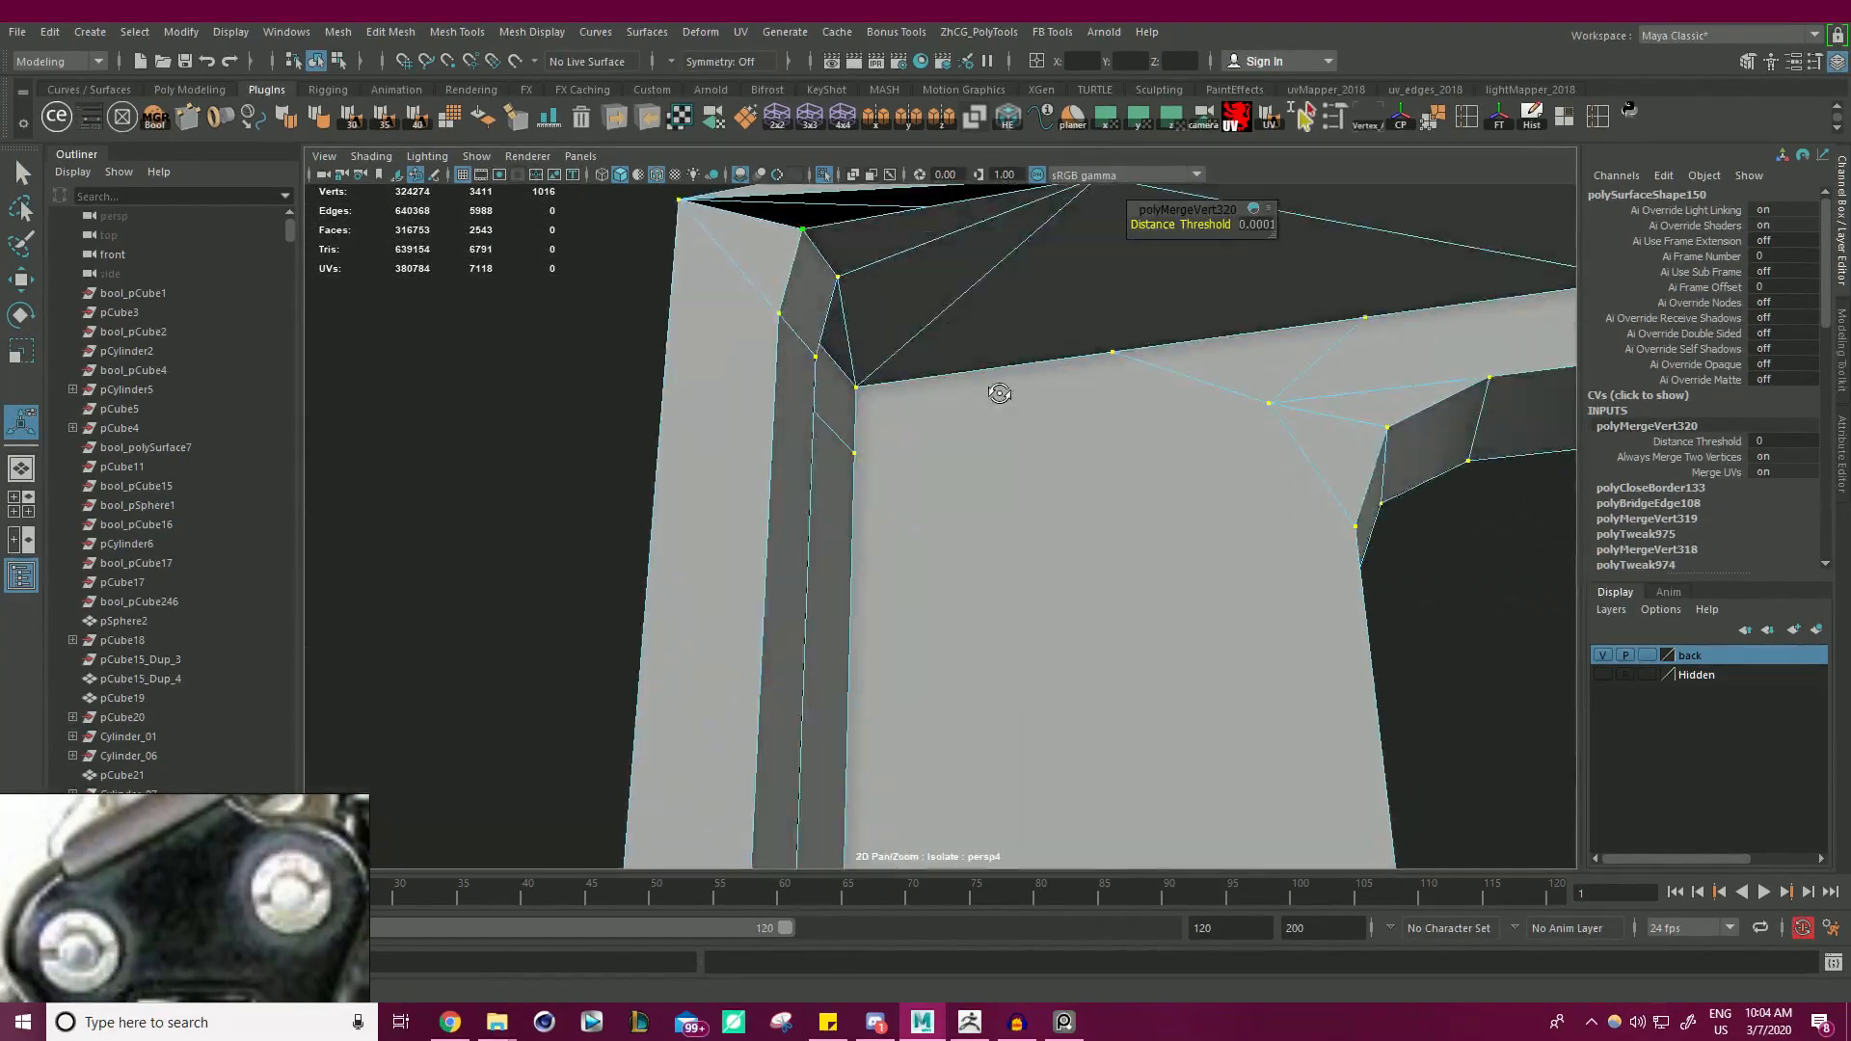
alt+drag(863, 319, 920, 404)
right_click(918, 402)
right_drag(915, 395, 918, 350)
key(q)
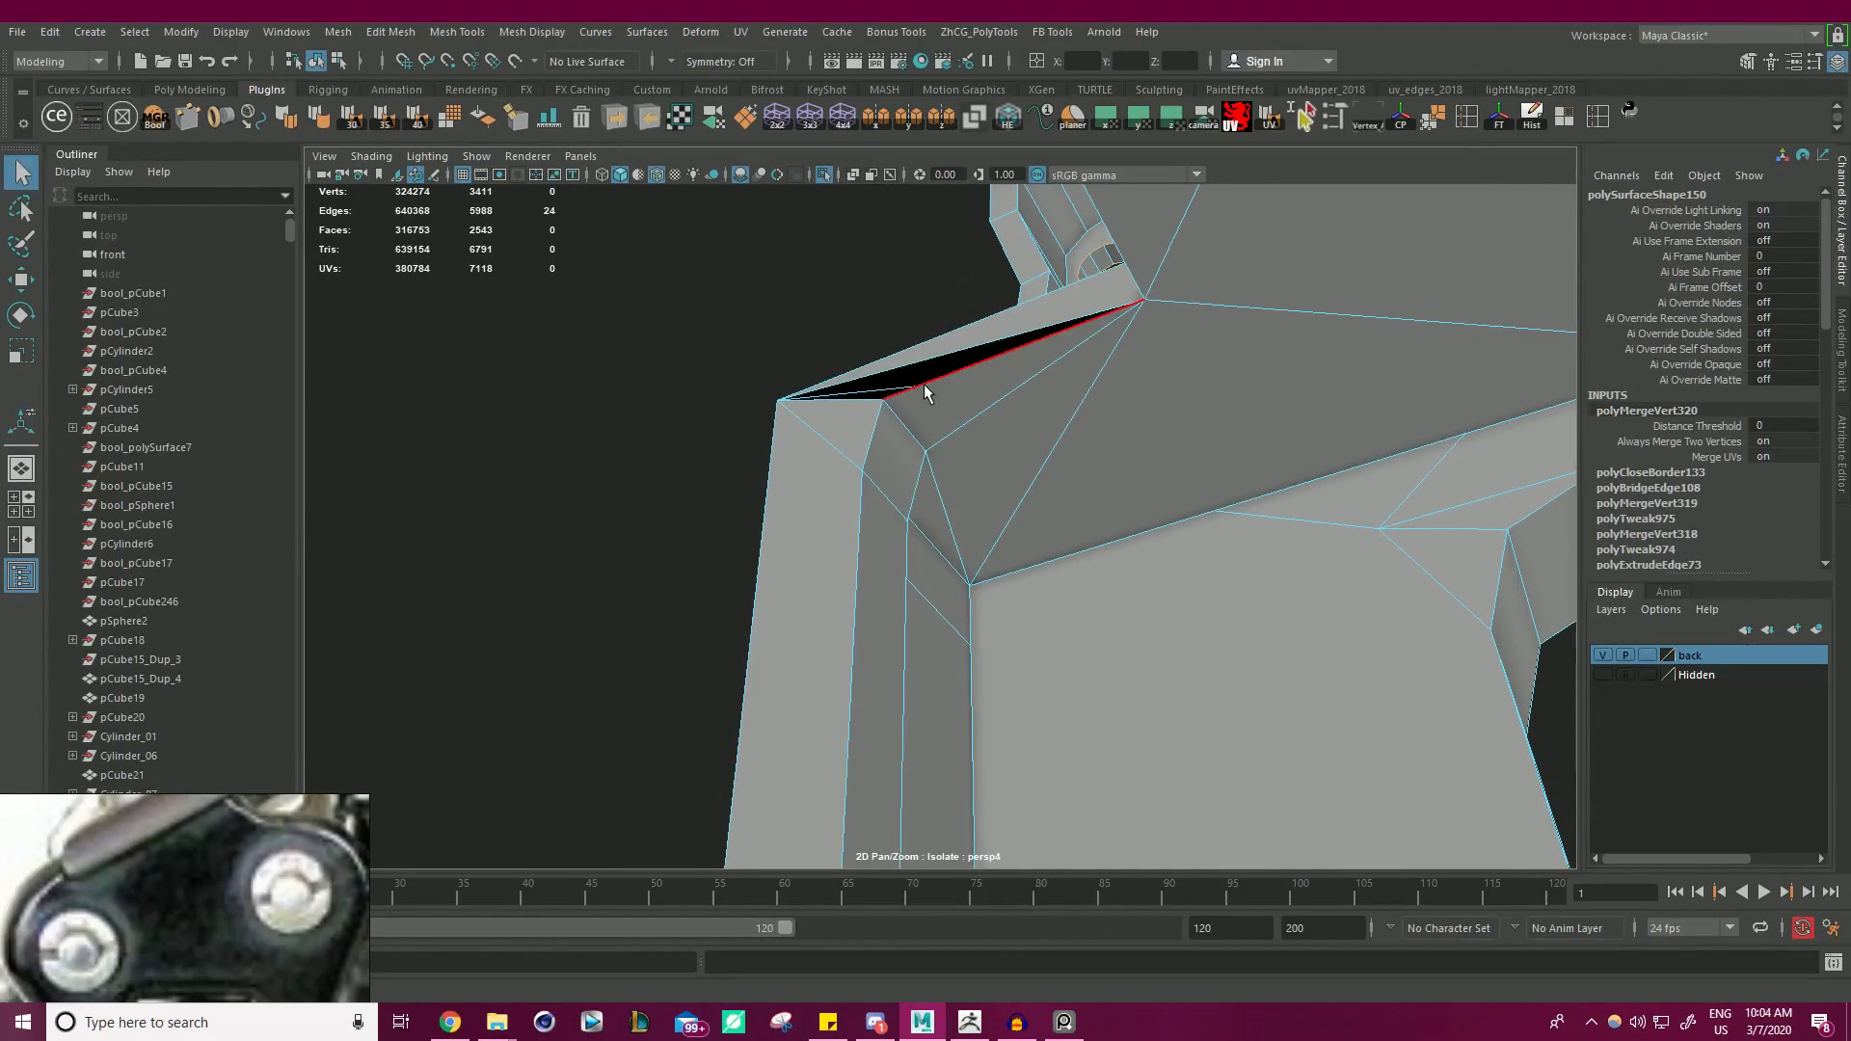
double_click(923, 386)
key(w)
shift+right_drag(652, 291, 652, 543)
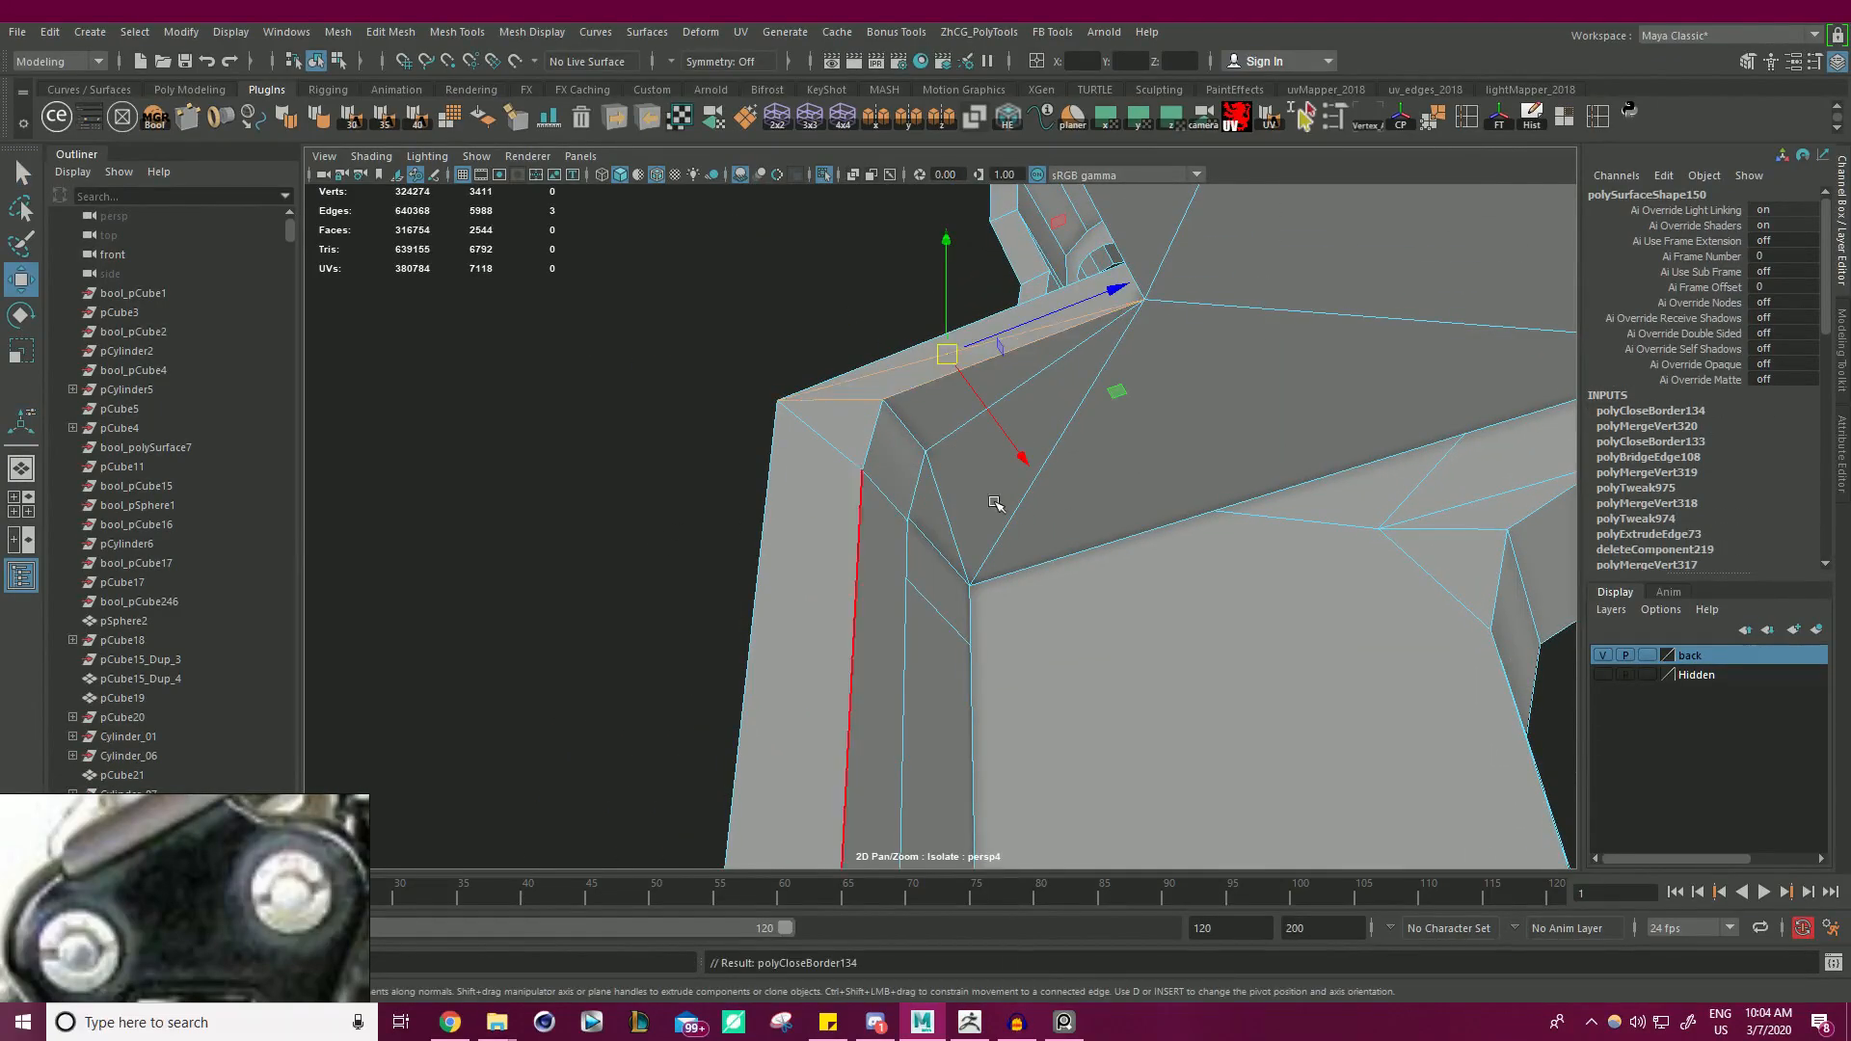
- Connect the beam's upper notch vertex to the vertex at the raised pad's far base corner with an edge
alt+right_drag(992, 504, 694, 448)
alt+drag(694, 448, 745, 470)
scroll(752, 472, up, 5)
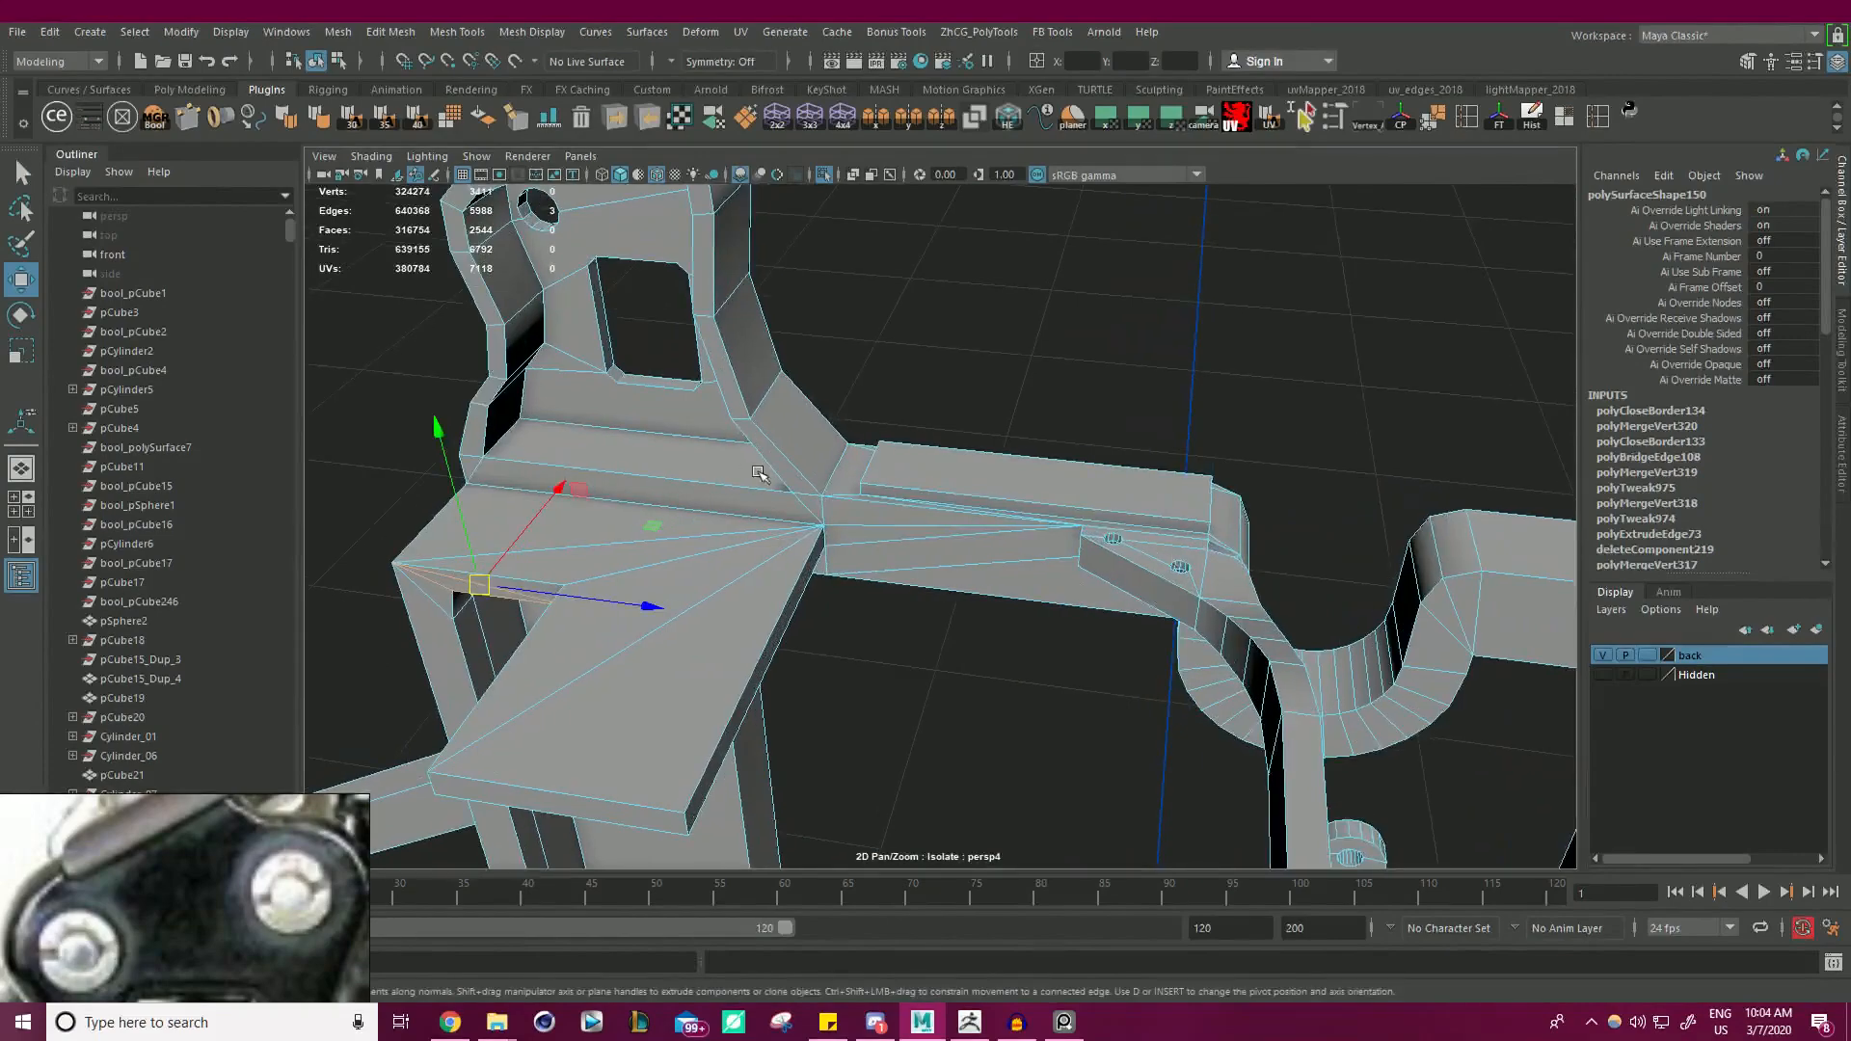
scroll(1049, 495, up, 10)
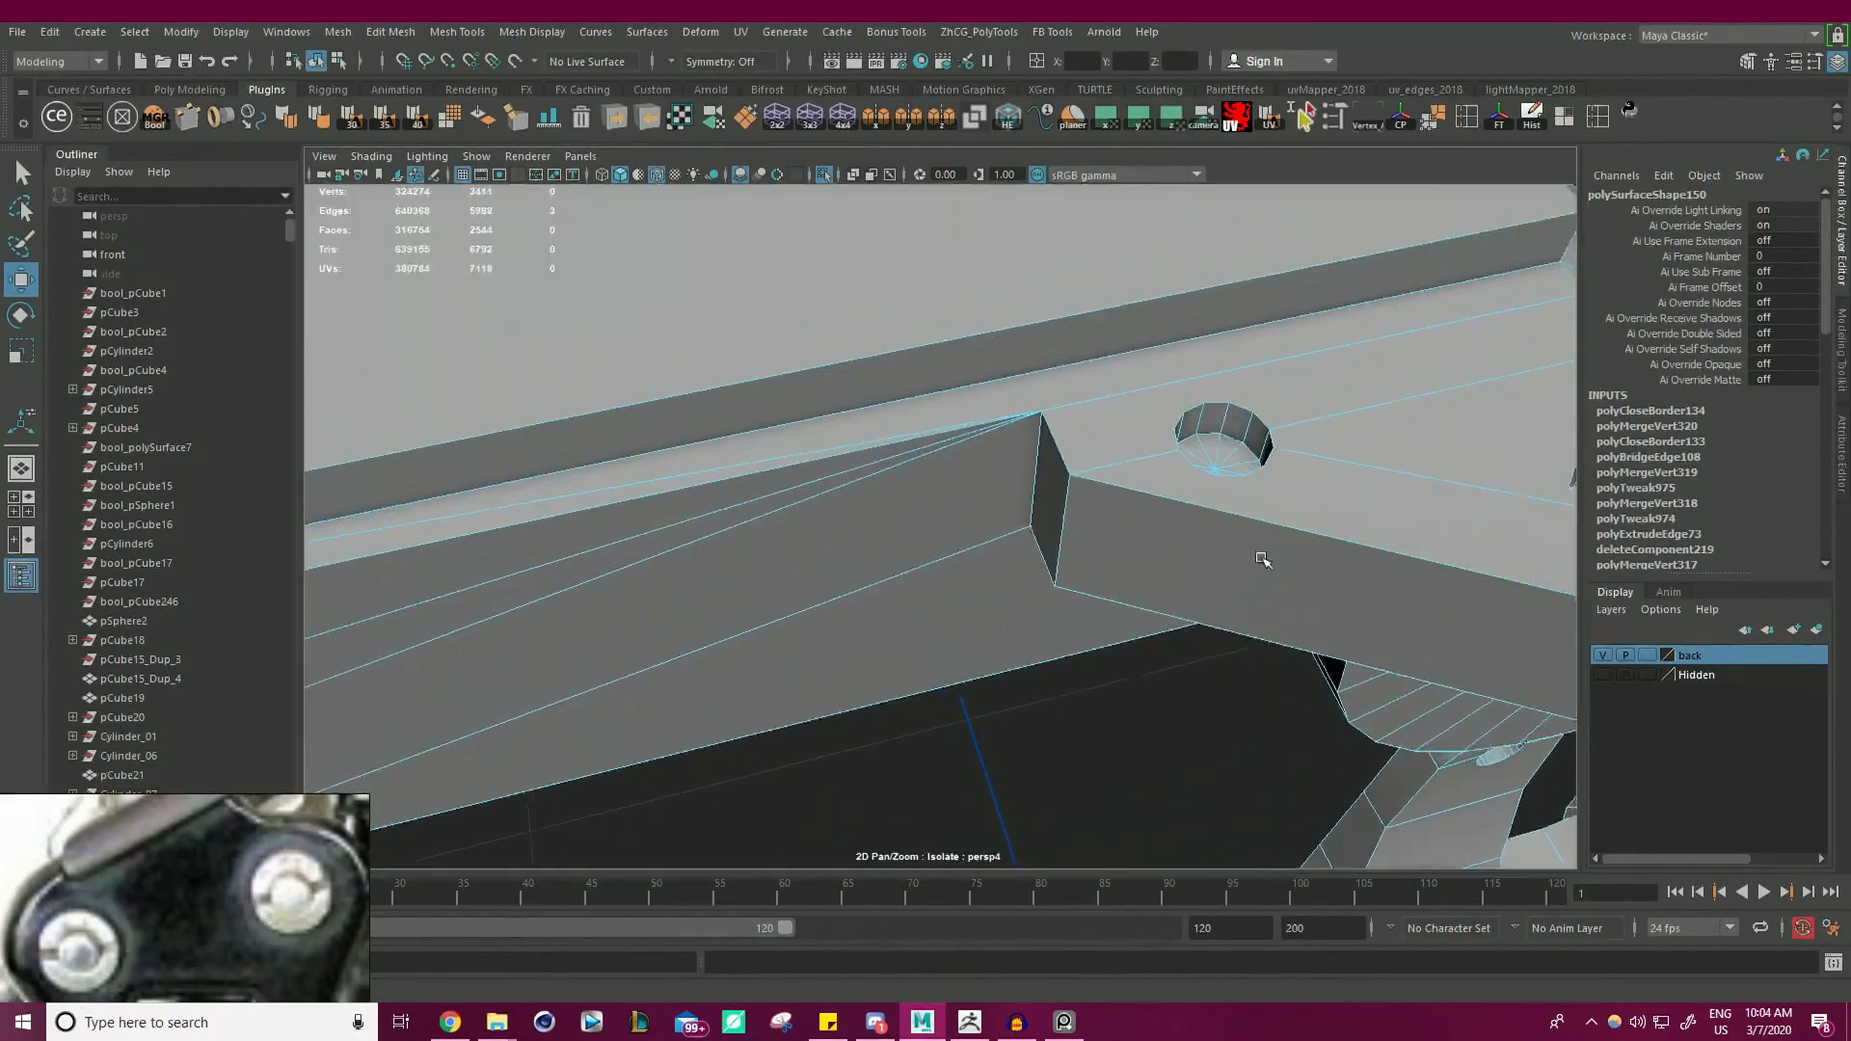
right_drag(993, 436, 921, 436)
scroll(1003, 421, down, 4)
alt+drag(1022, 426, 888, 479)
scroll(888, 479, down, 2)
alt+middle_drag(975, 458, 839, 443)
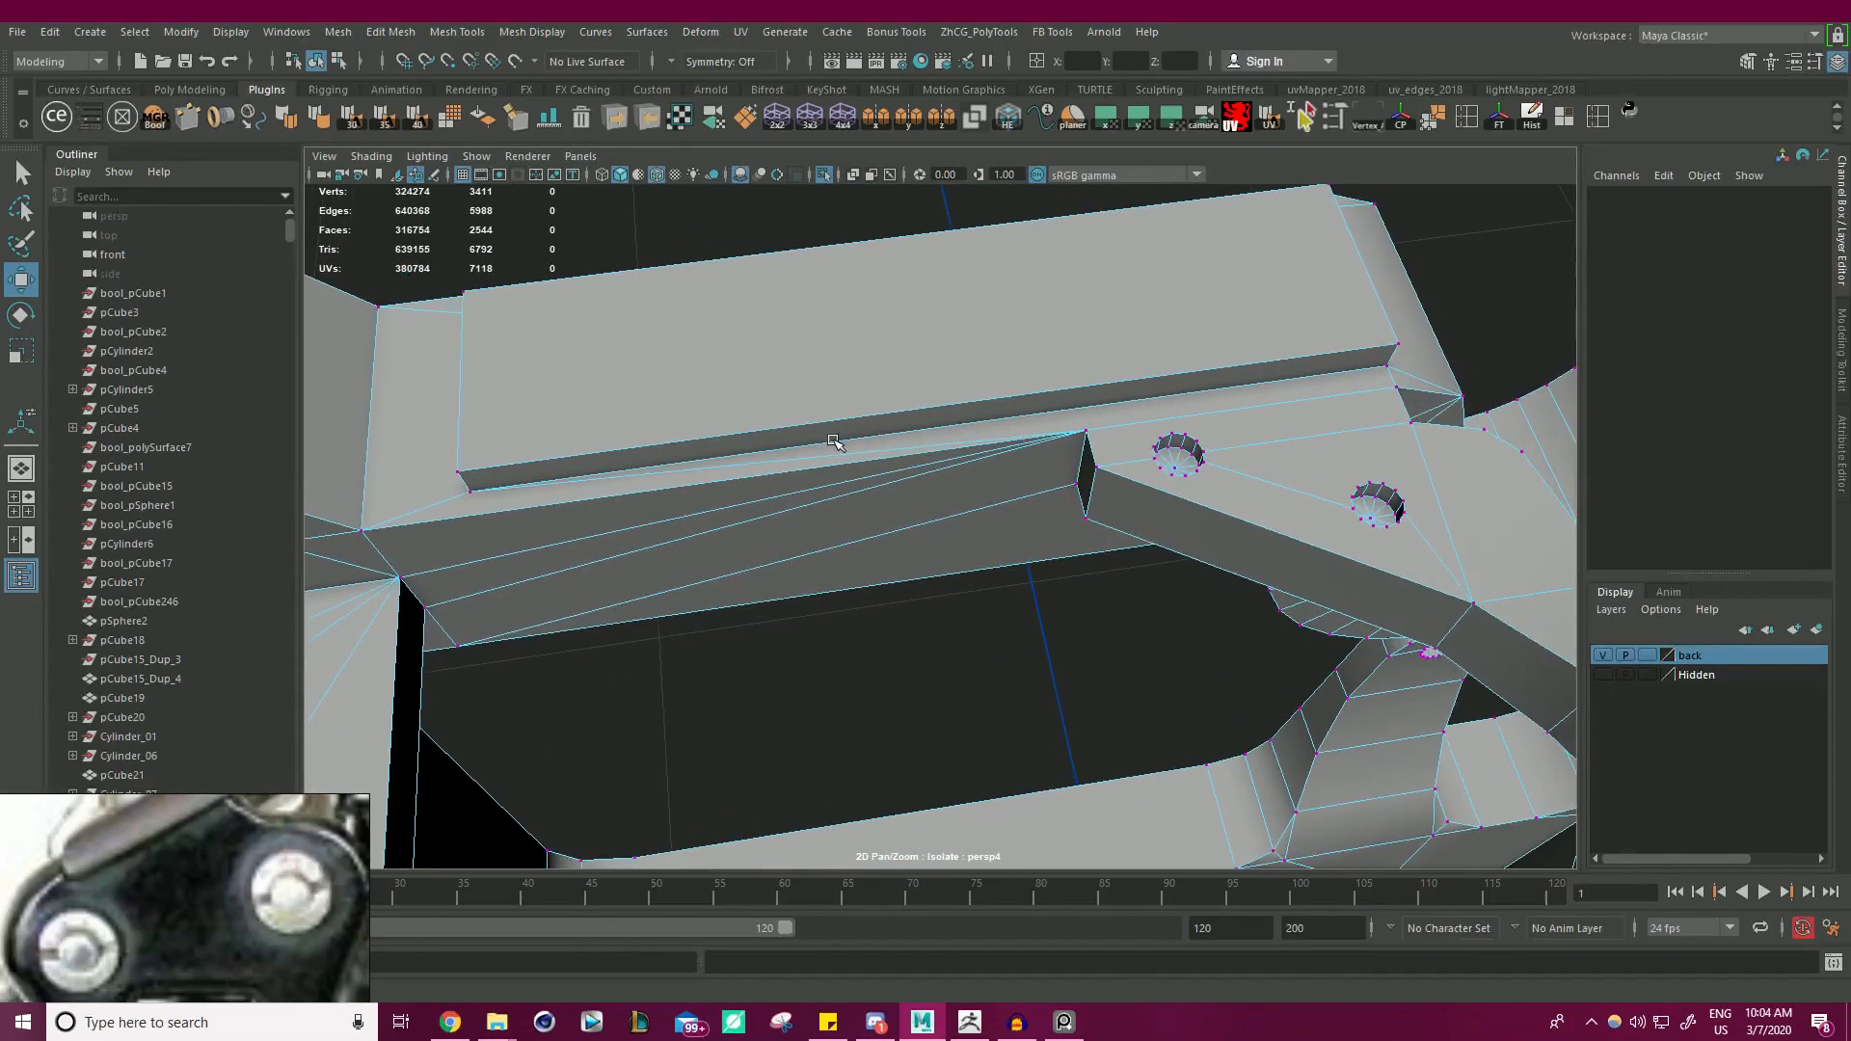
alt+drag(838, 442, 853, 500)
click(1106, 476)
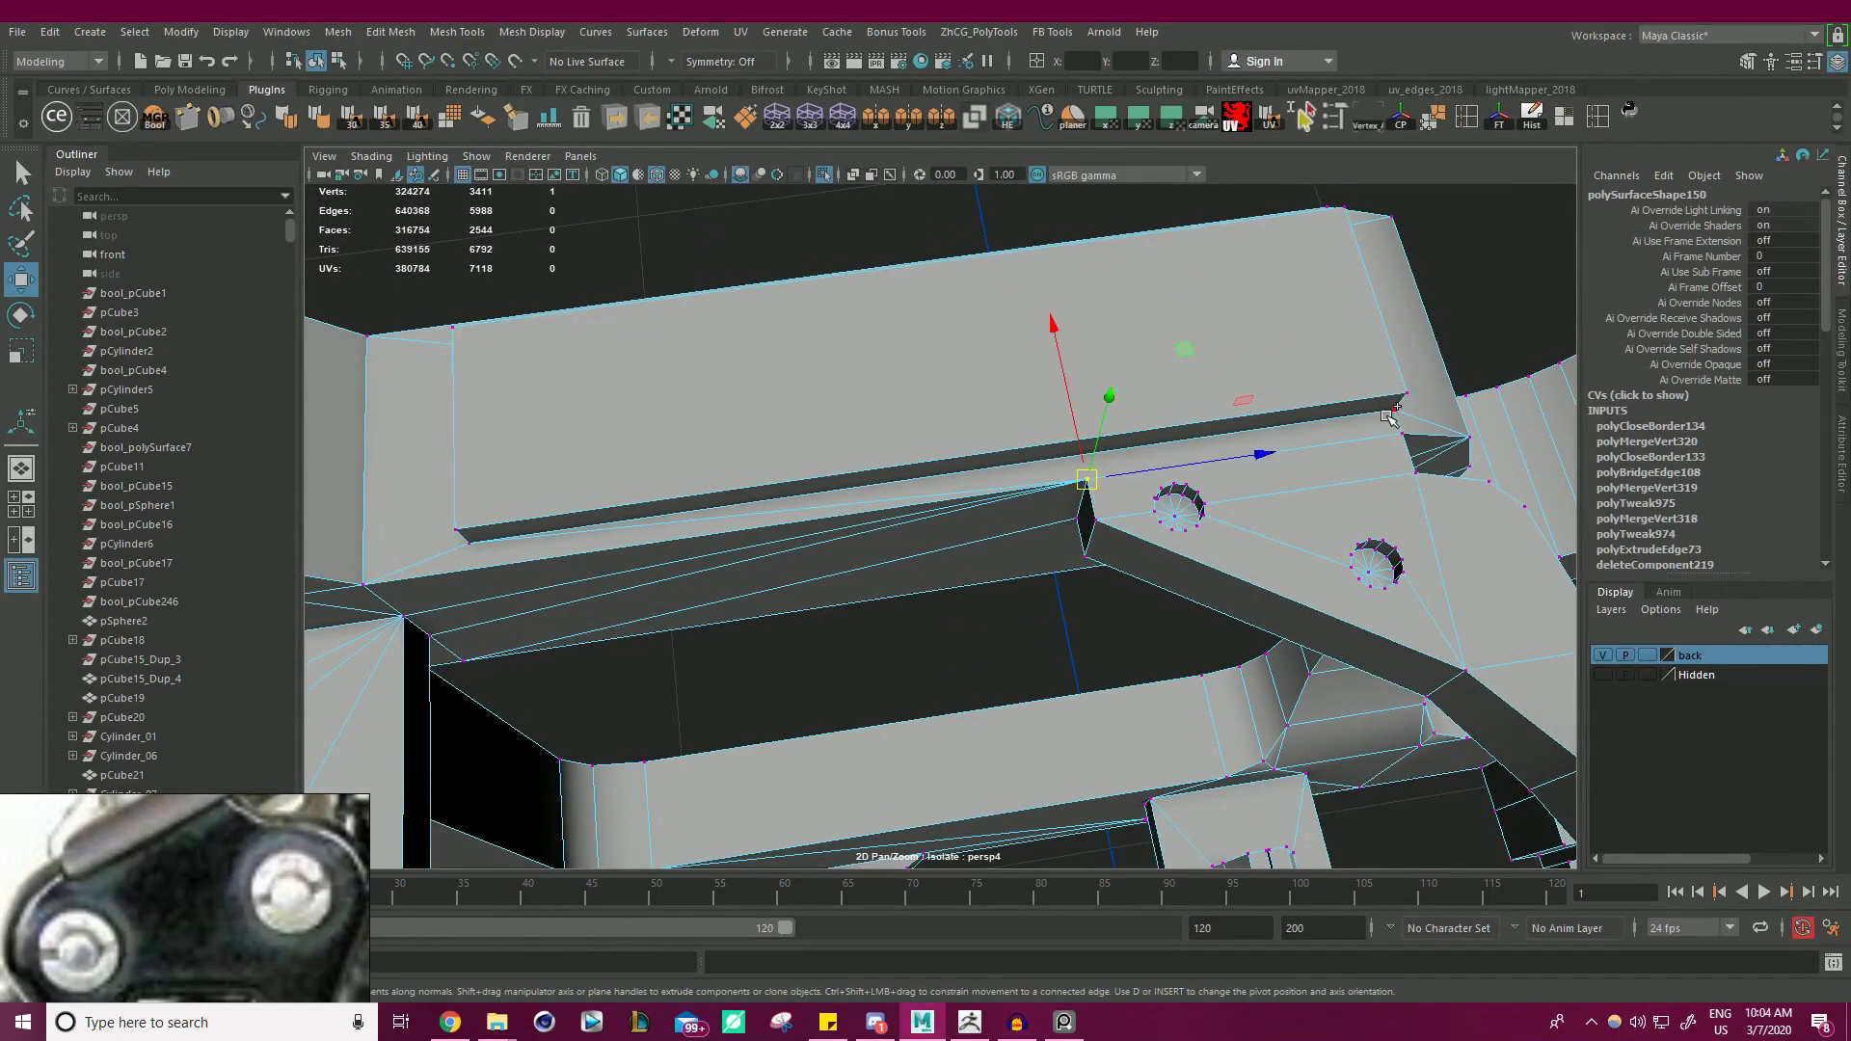
key(Return)
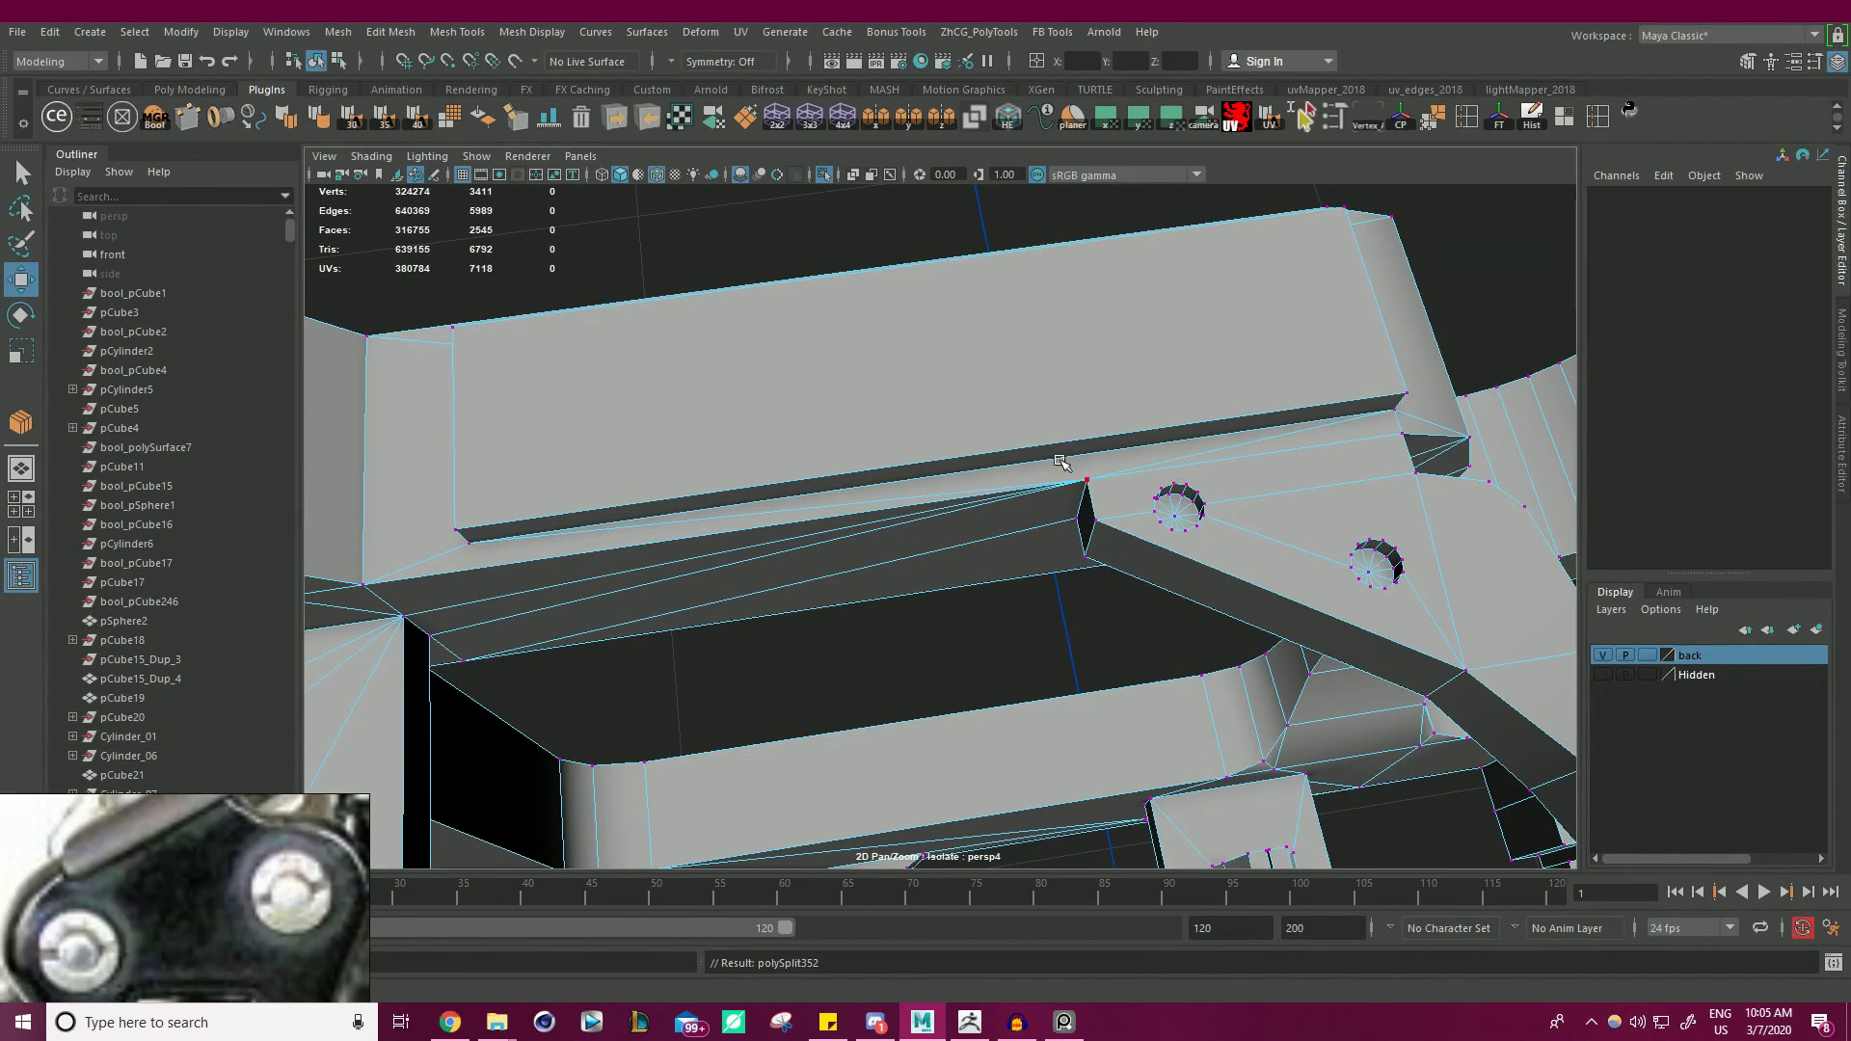
- Select the raised pad's two long side faces and scale them inward to narrow the pad
alt+drag(831, 435, 747, 357)
right_drag(537, 351, 541, 397)
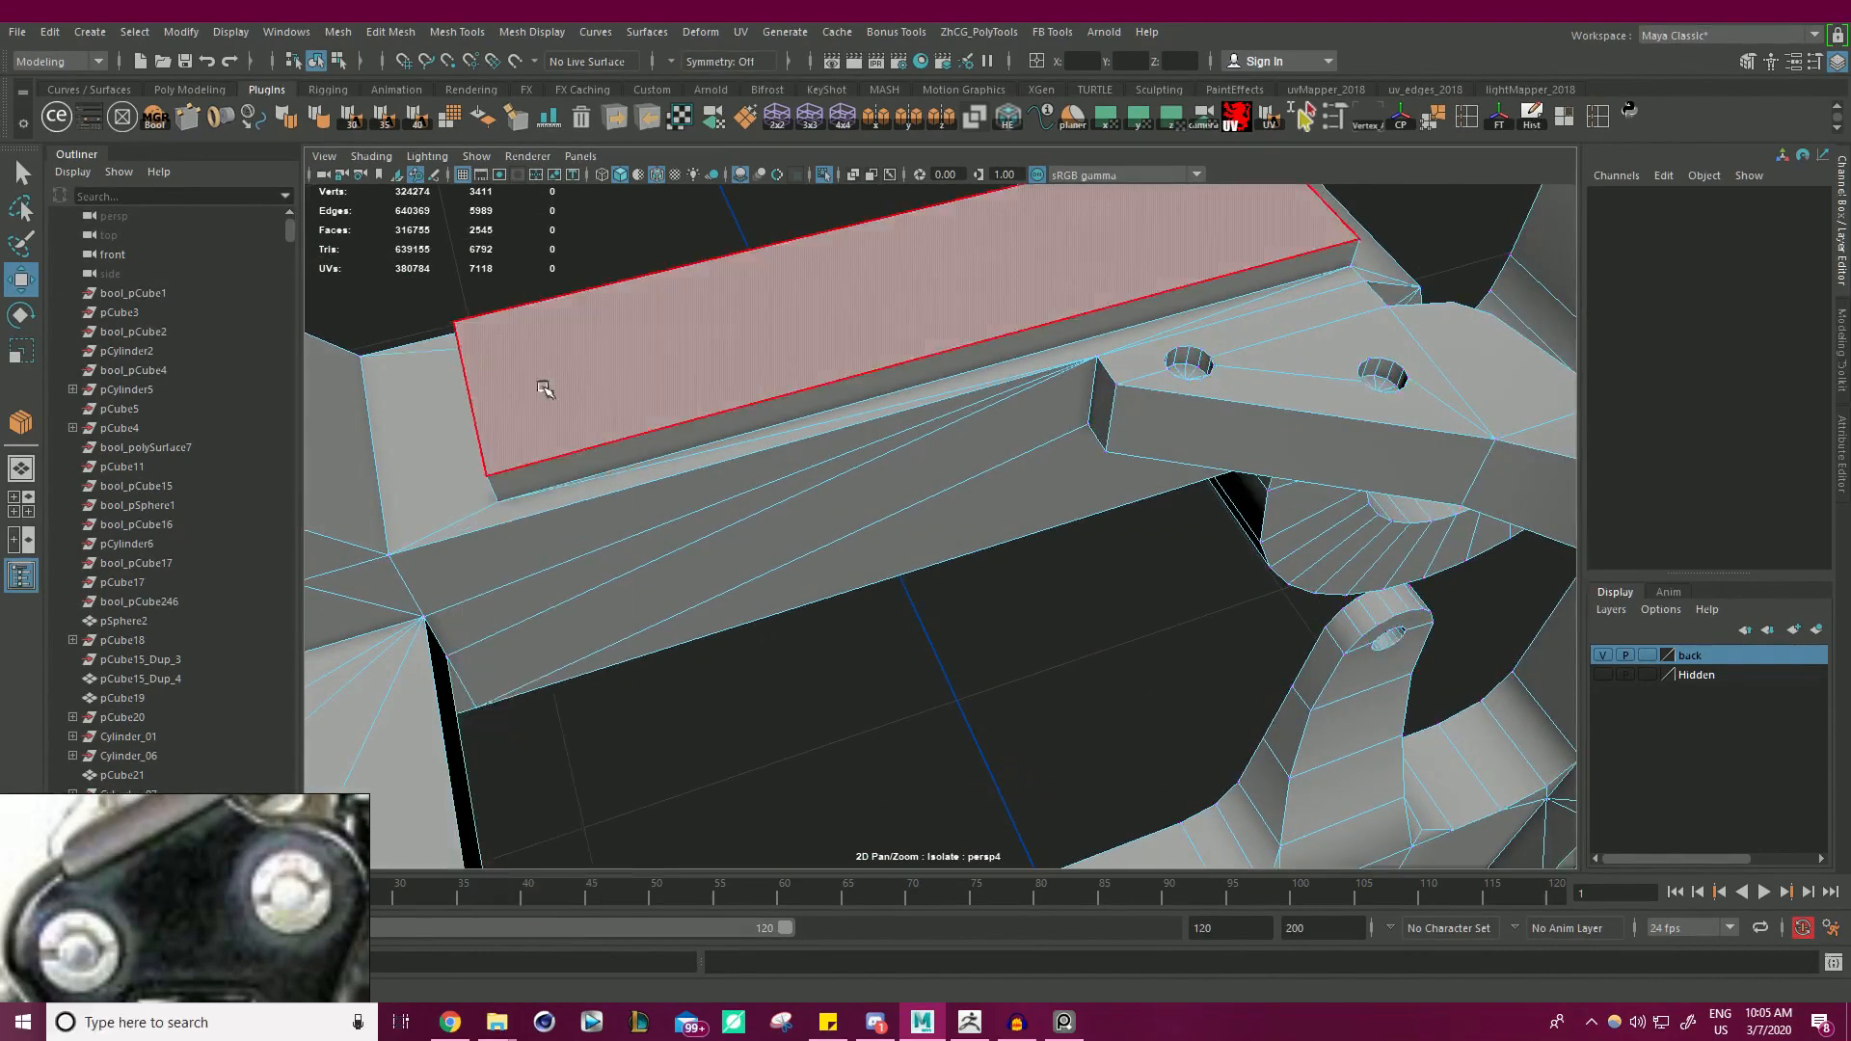
alt+drag(545, 389, 557, 430)
click(544, 435)
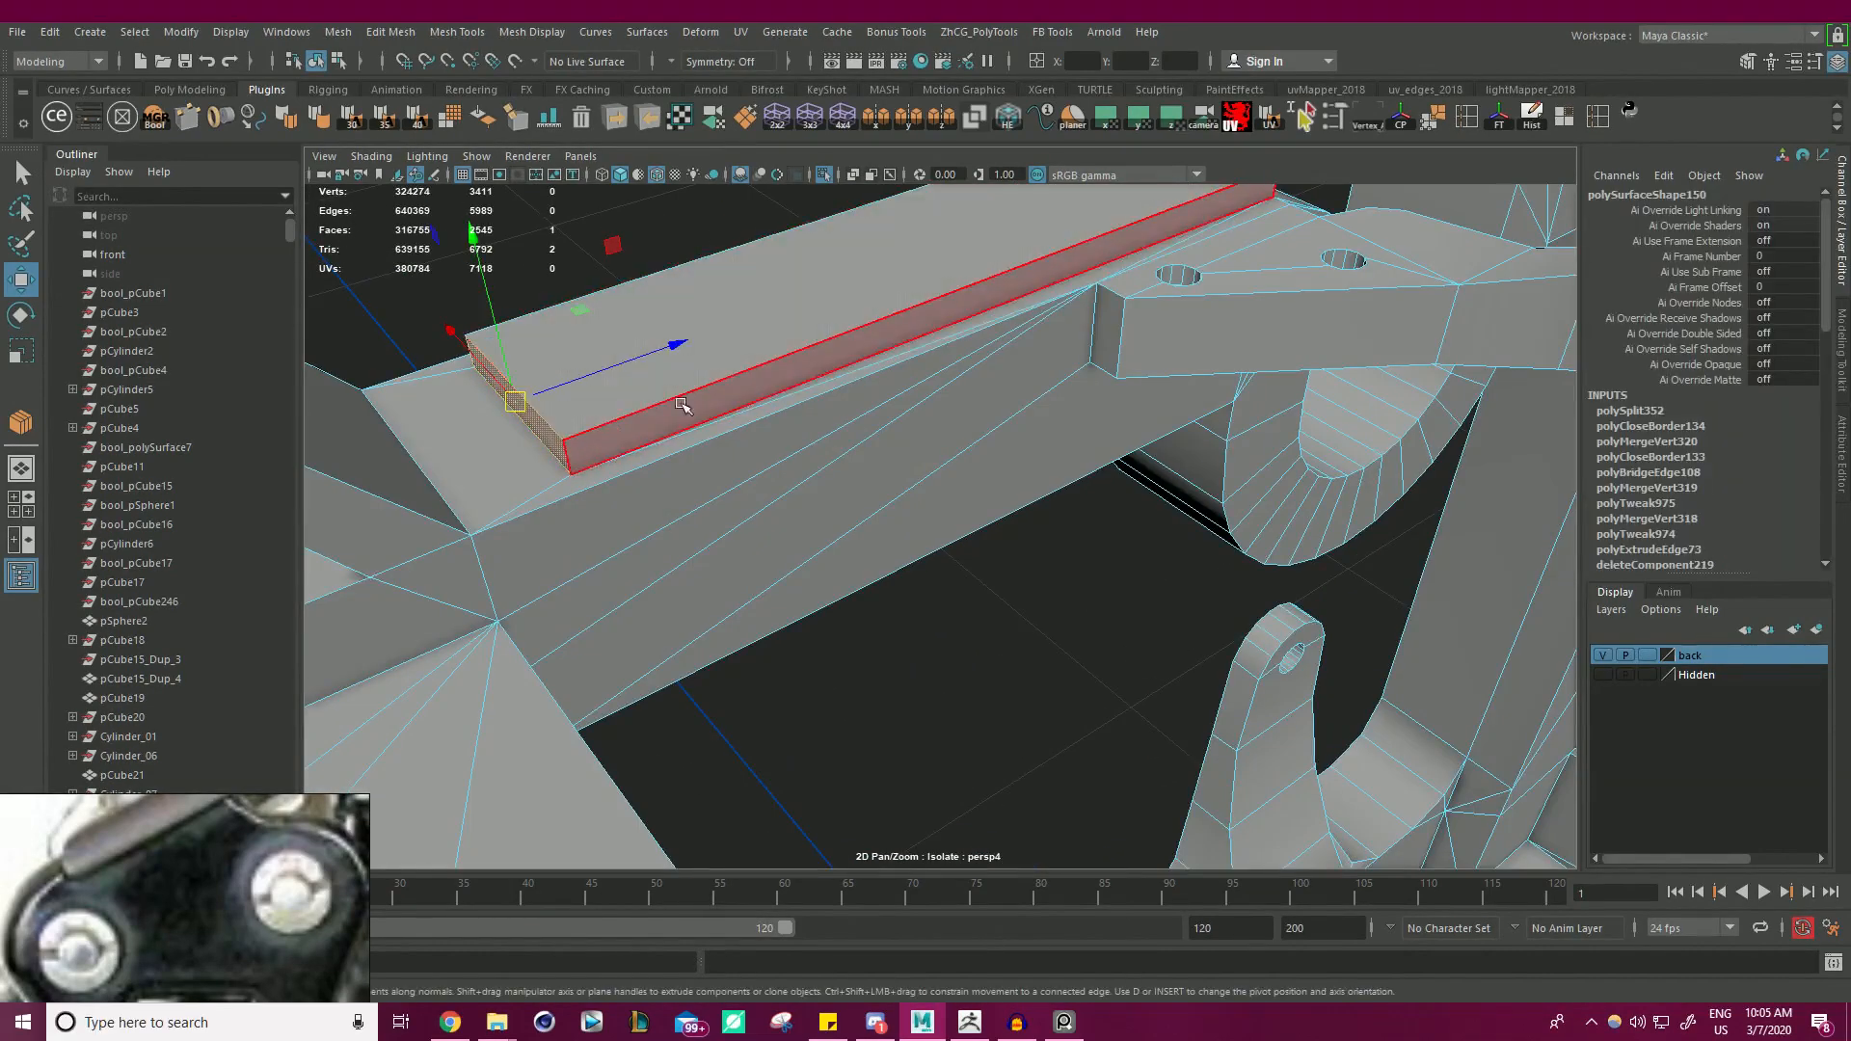
alt+drag(681, 404, 636, 430)
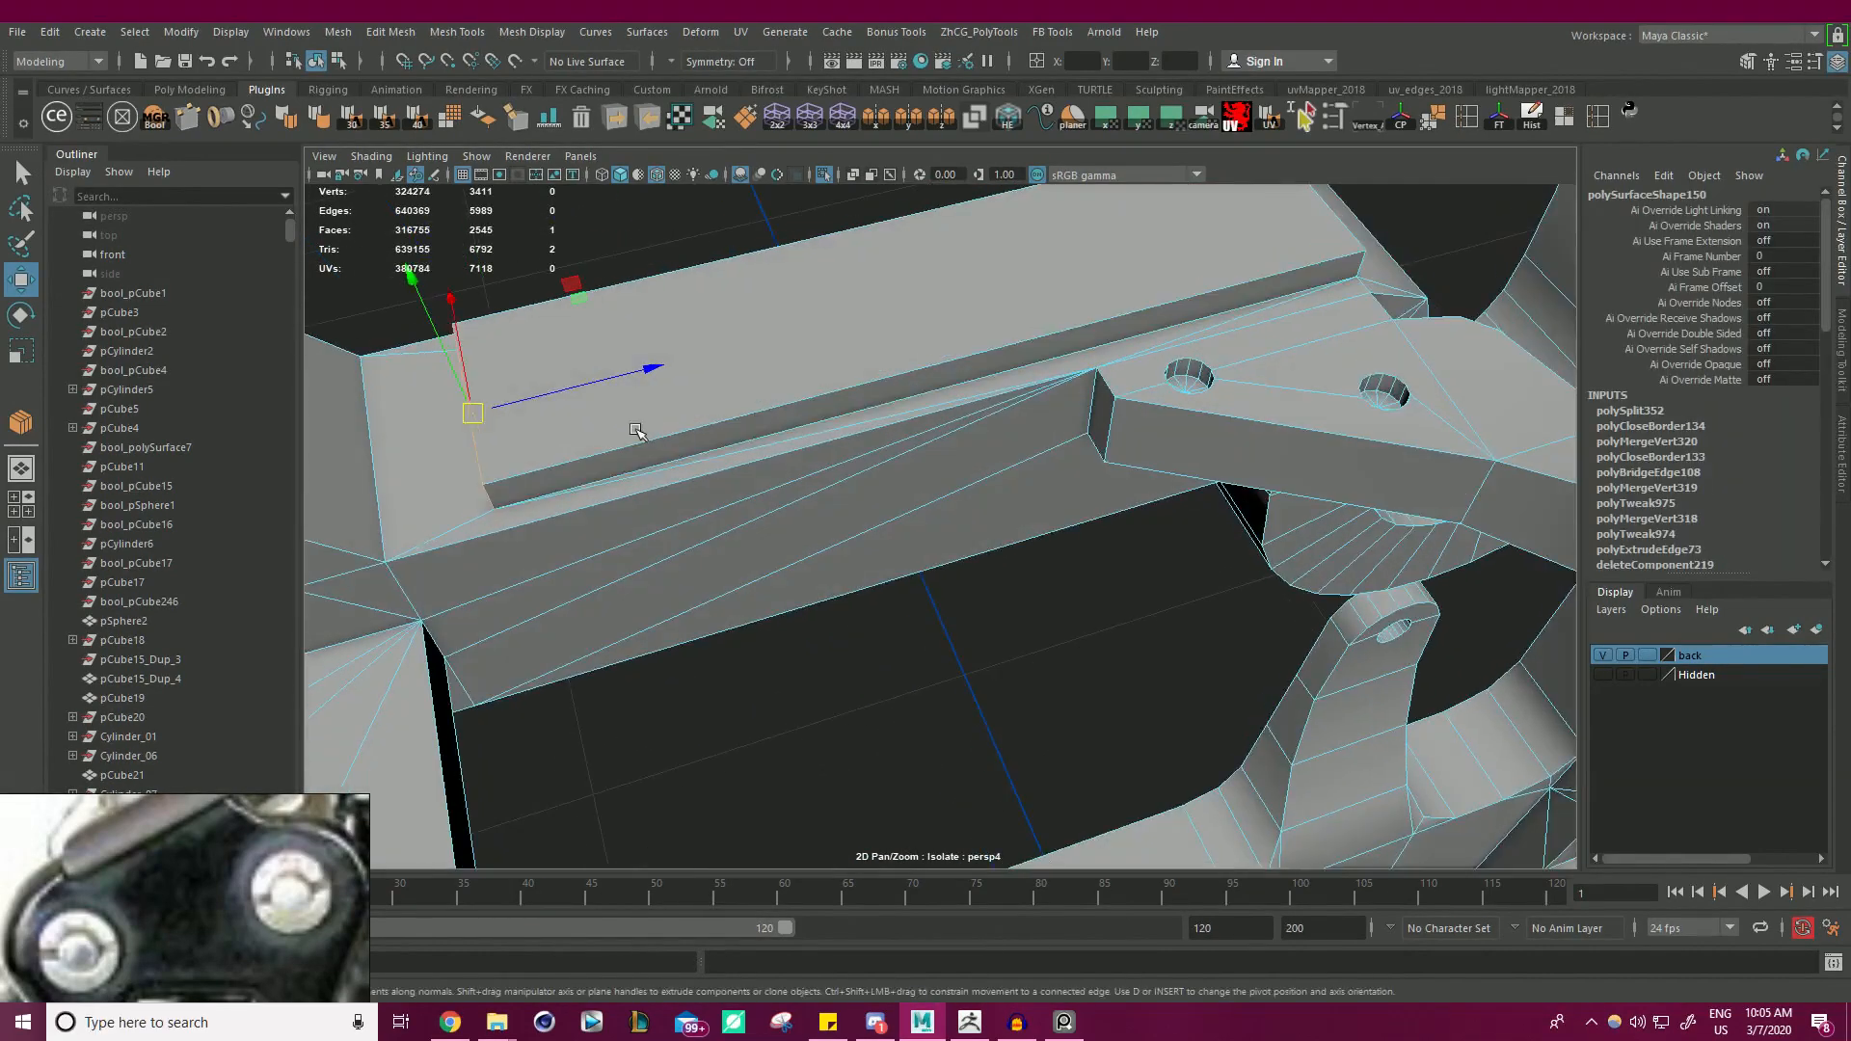
click(793, 417)
alt+drag(819, 403, 876, 454)
alt+drag(913, 385, 872, 356)
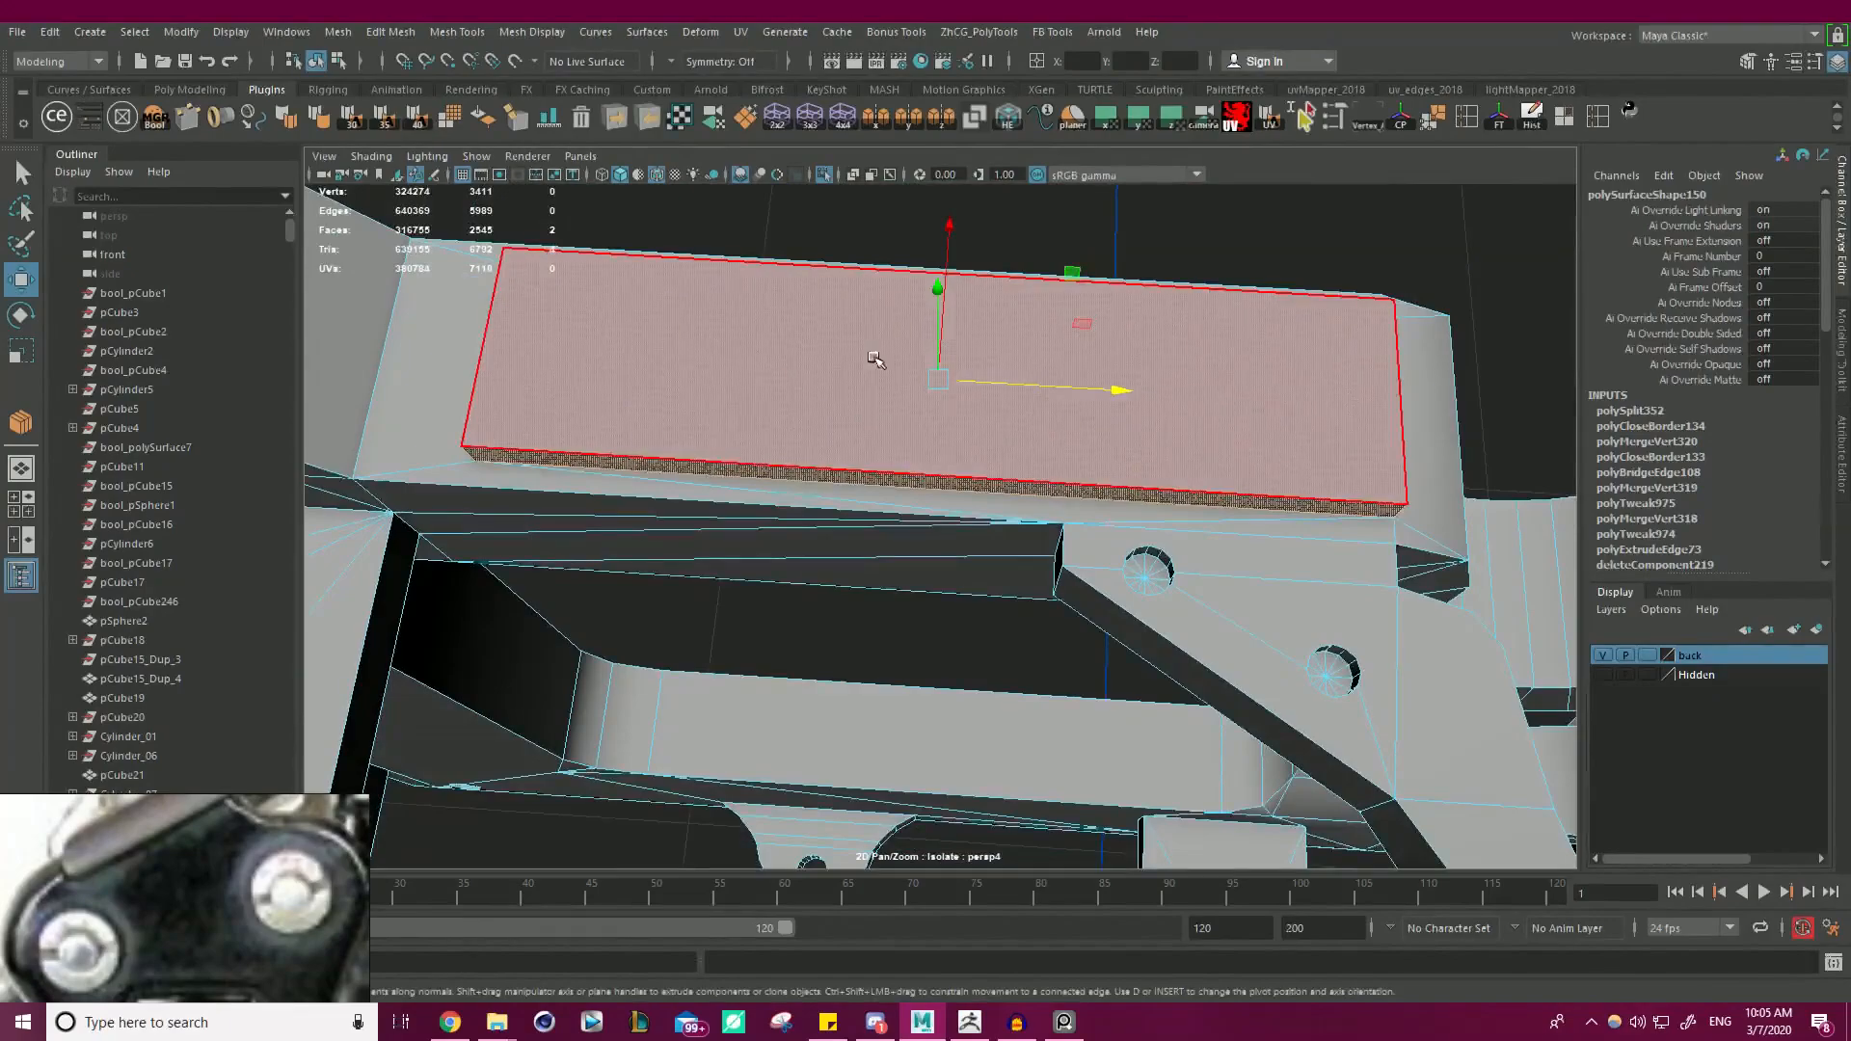
key(r)
drag(957, 240, 962, 253)
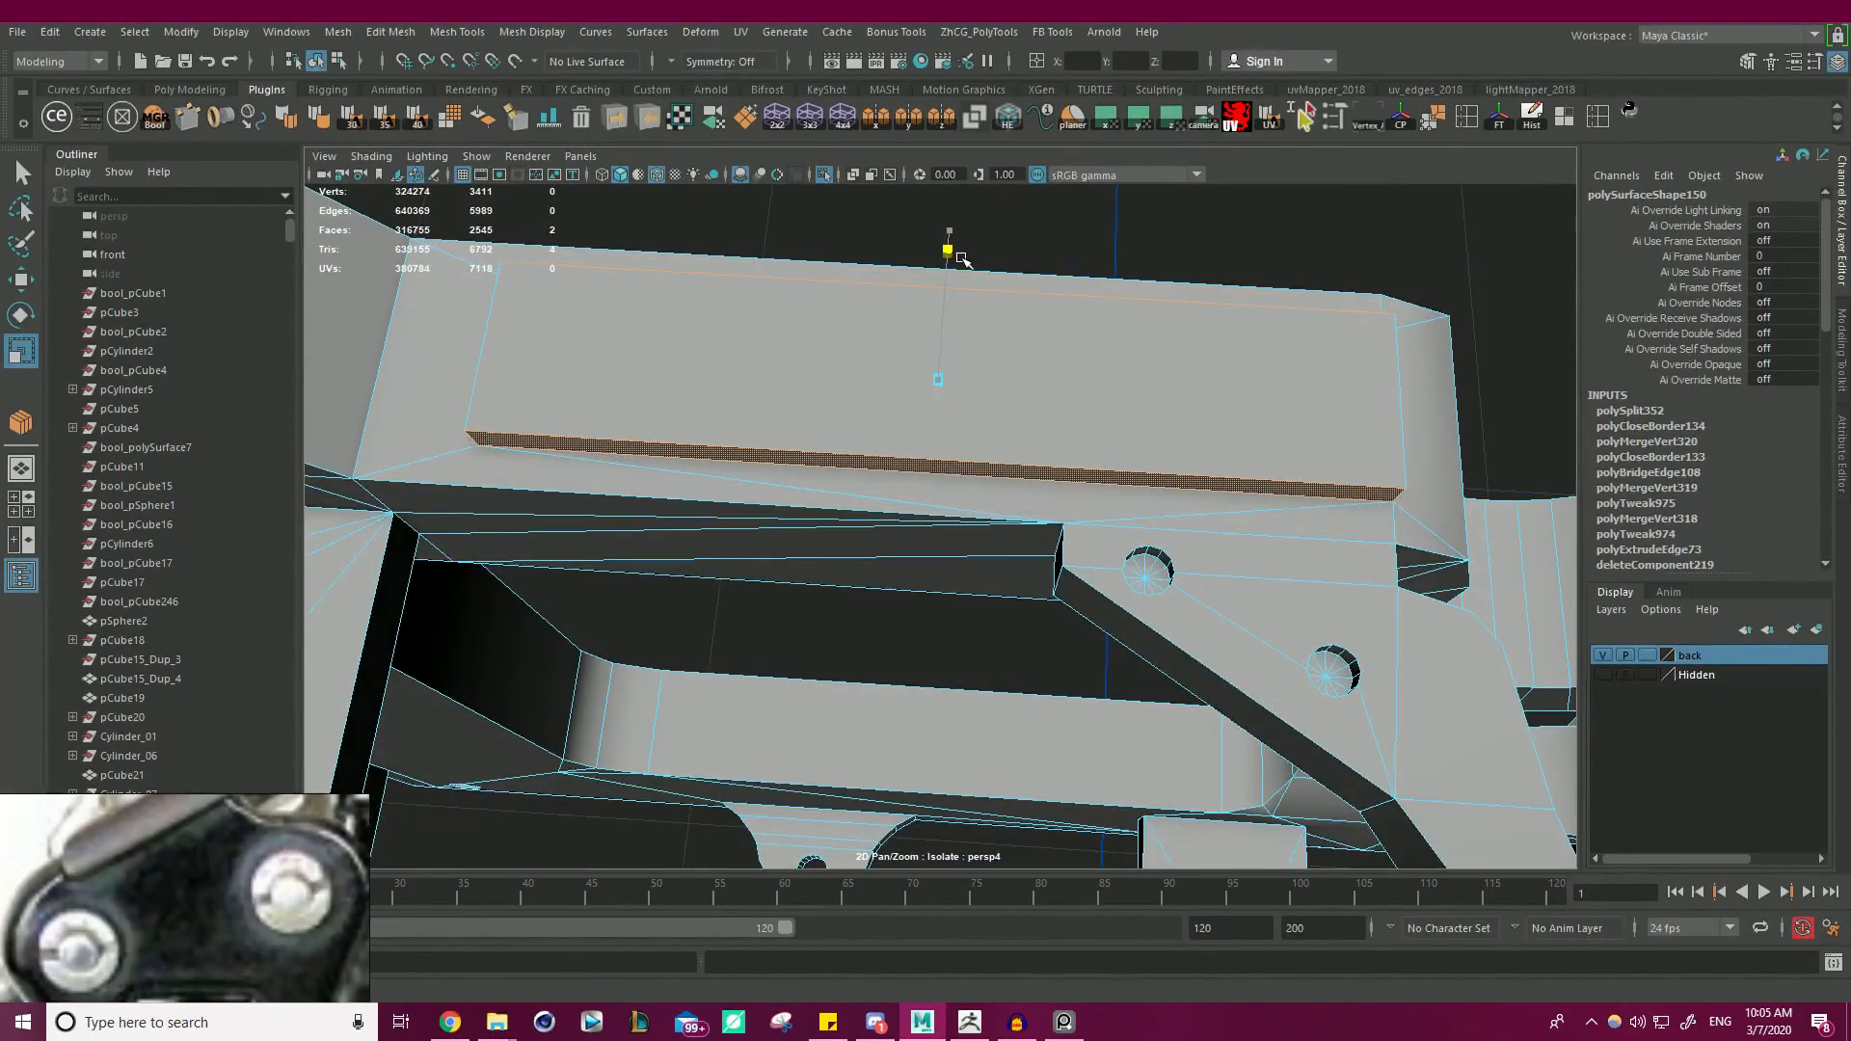
- Snap the stray vertex at the end of the narrow strip beneath the beam onto the adjoining corner point
alt+drag(1156, 309, 818, 305)
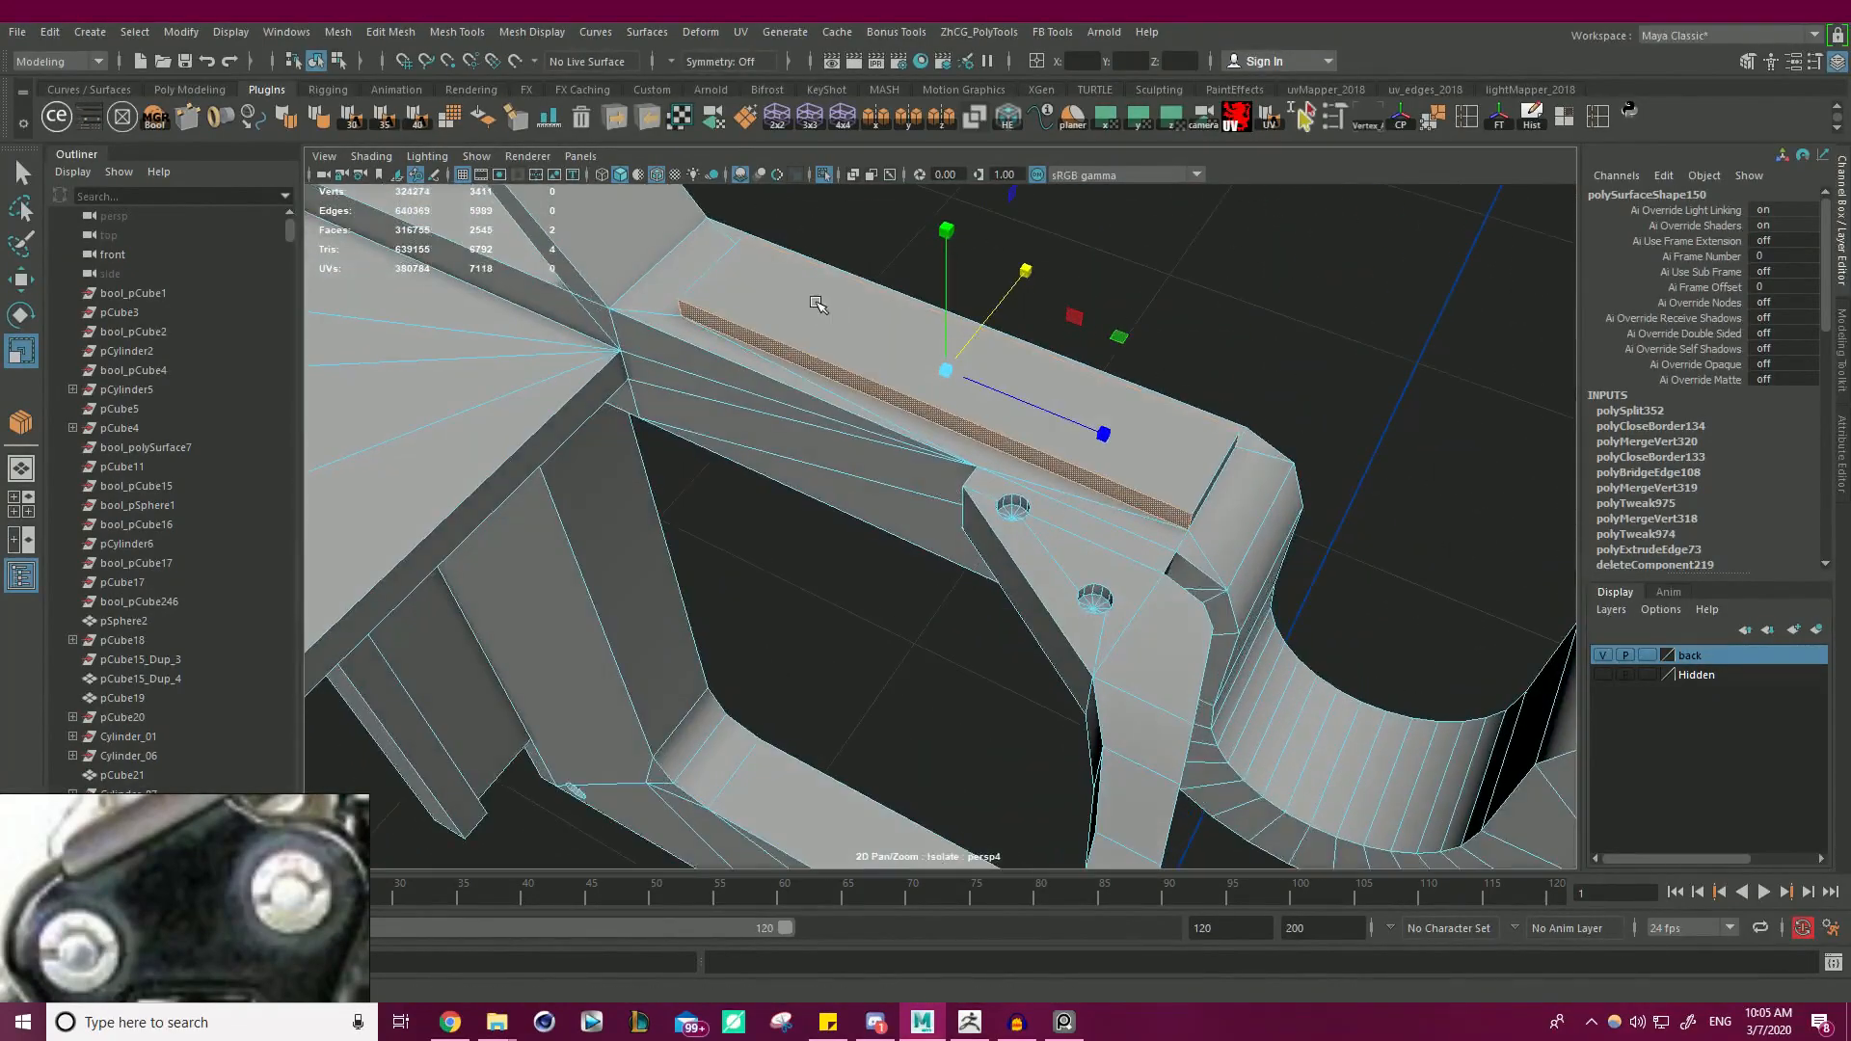
alt+drag(848, 424, 1234, 313)
alt+middle_drag(1335, 340, 1134, 349)
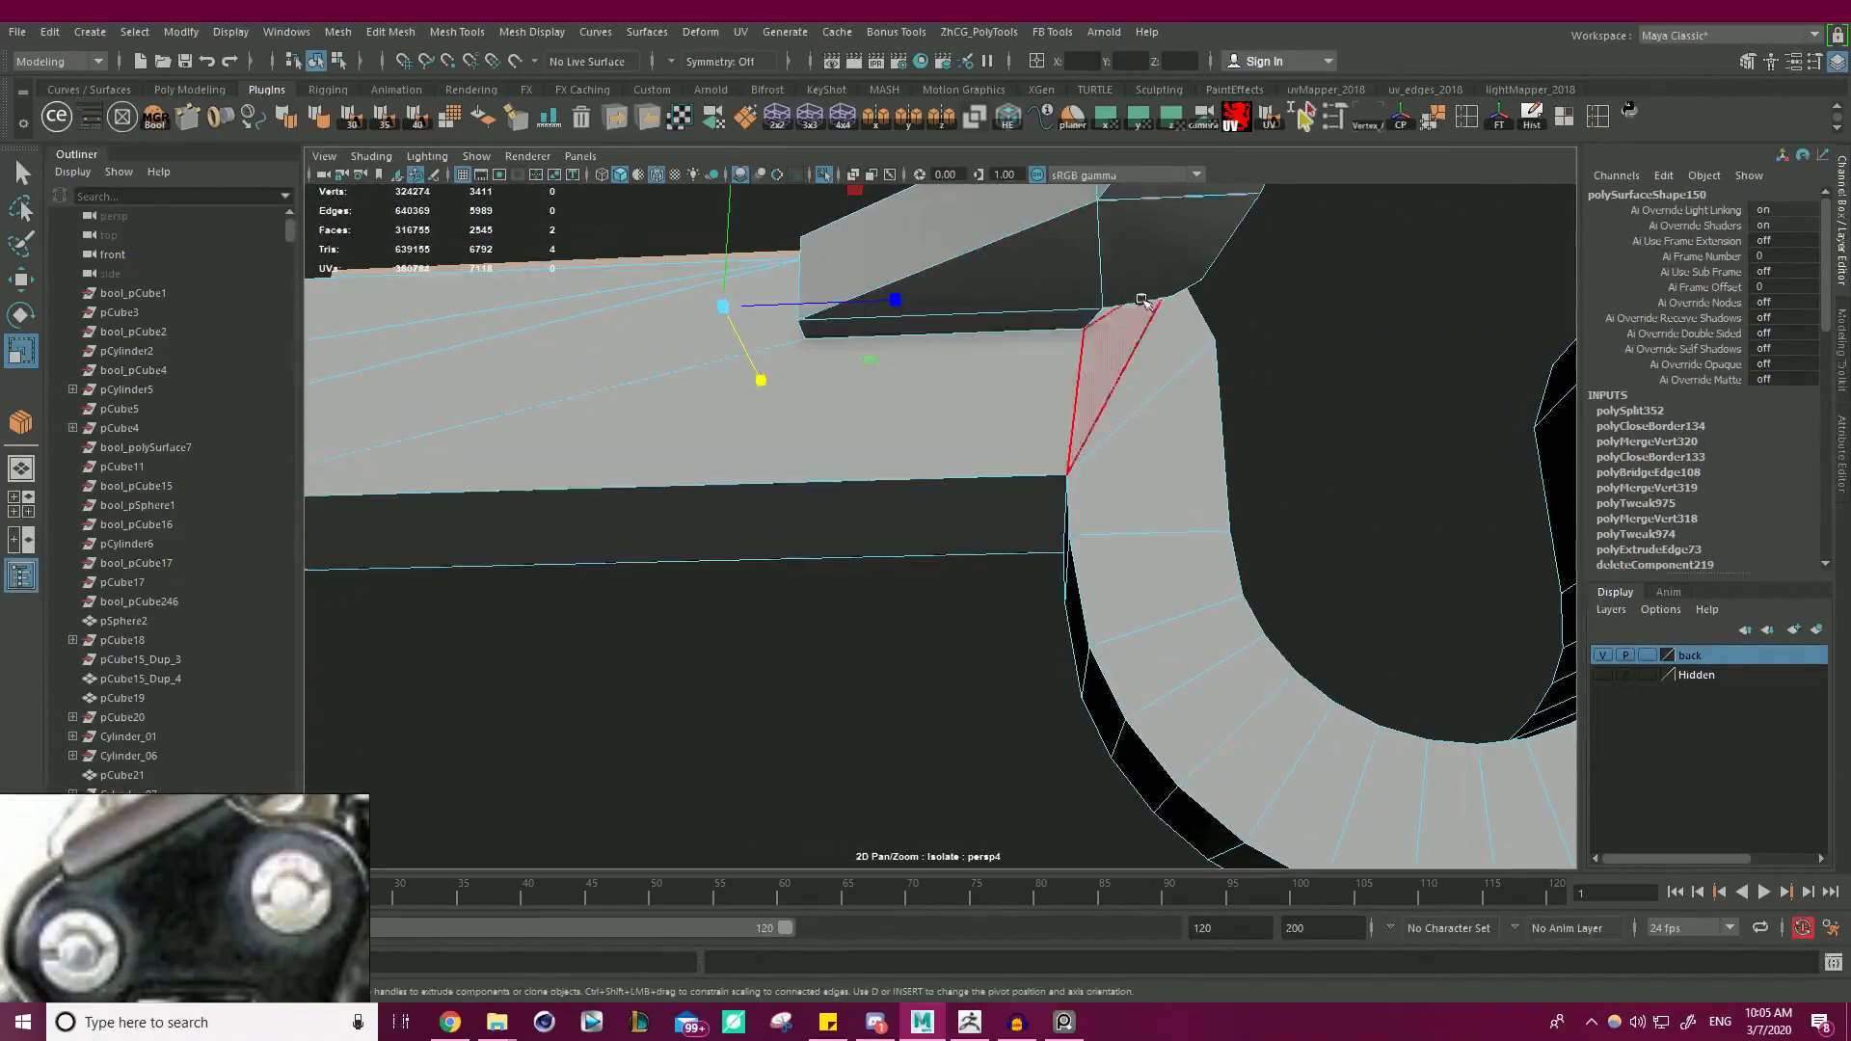
alt+drag(1143, 302, 1108, 405)
right_click(993, 381)
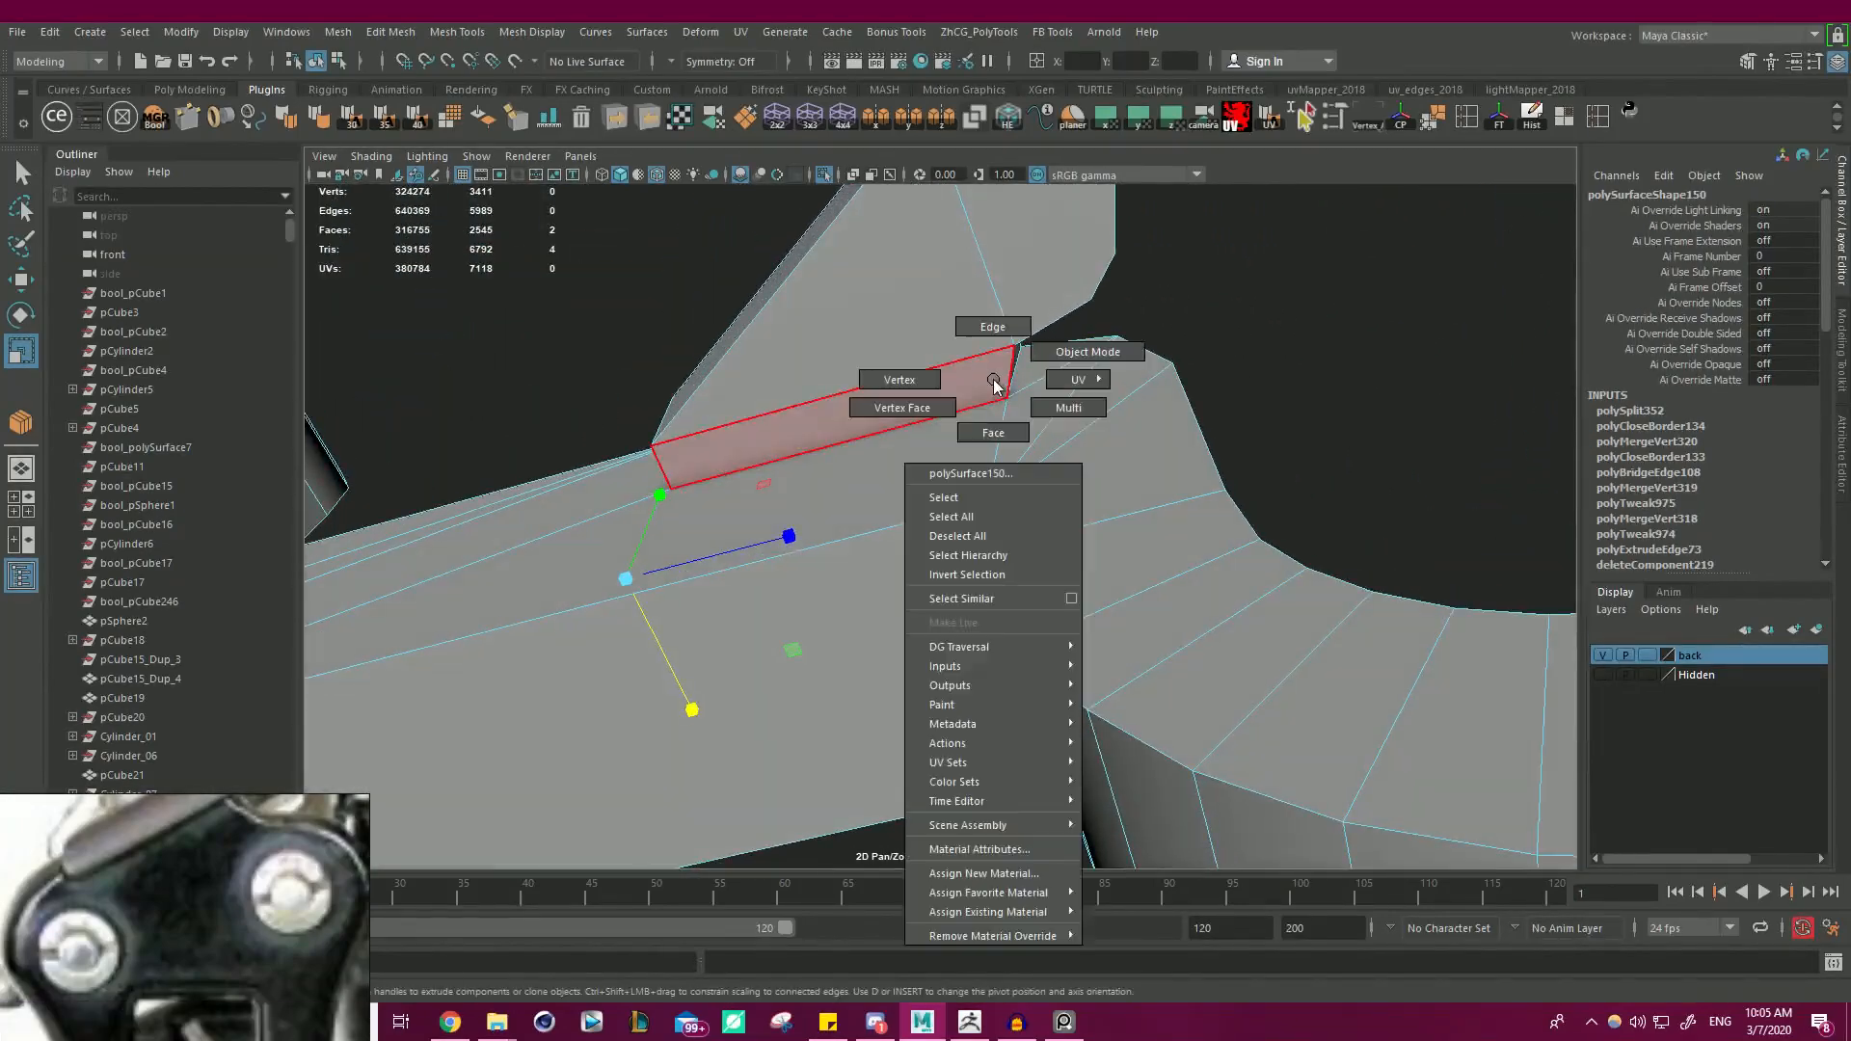
right_drag(993, 382, 915, 381)
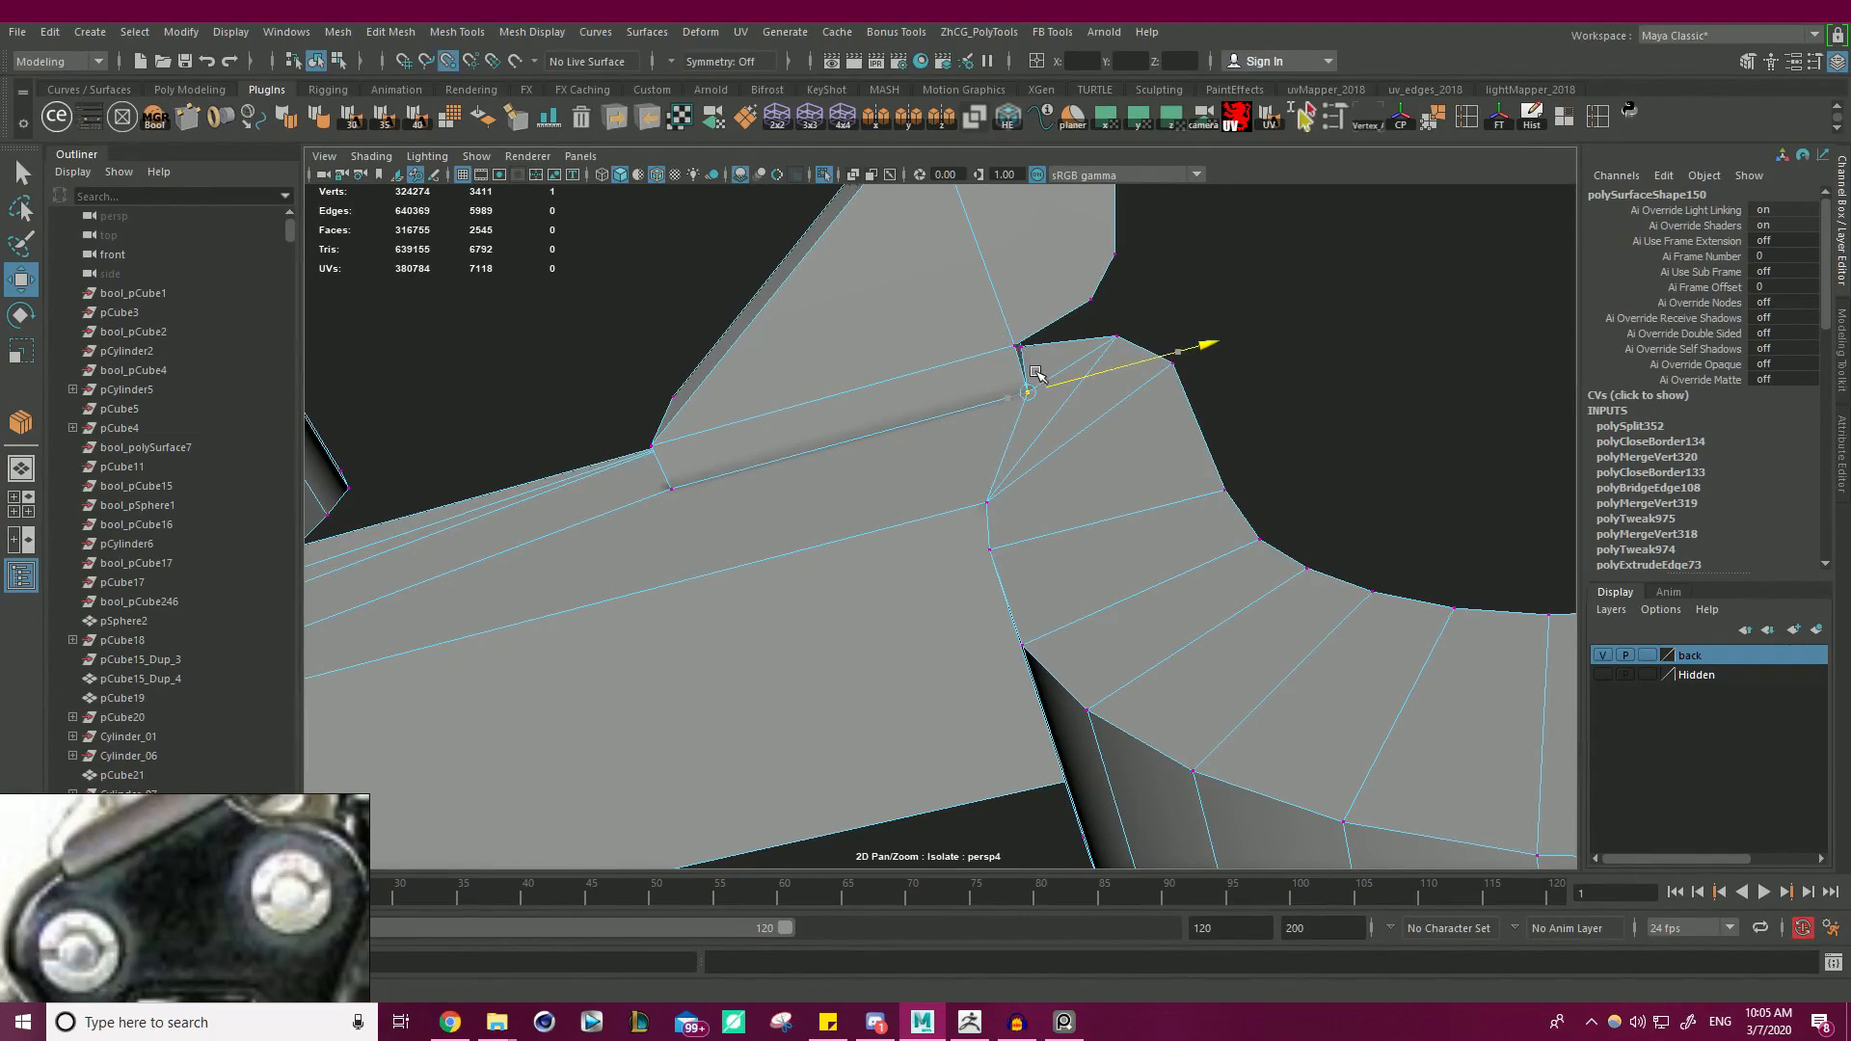
- Select all vertices of the frame, merge the overlapping ones with a 0.0001 distance threshold, and return to object mode
alt+drag(1027, 362, 999, 497)
alt+right_drag(999, 496, 733, 415)
alt+drag(733, 415, 897, 395)
alt+right_drag(896, 395, 639, 336)
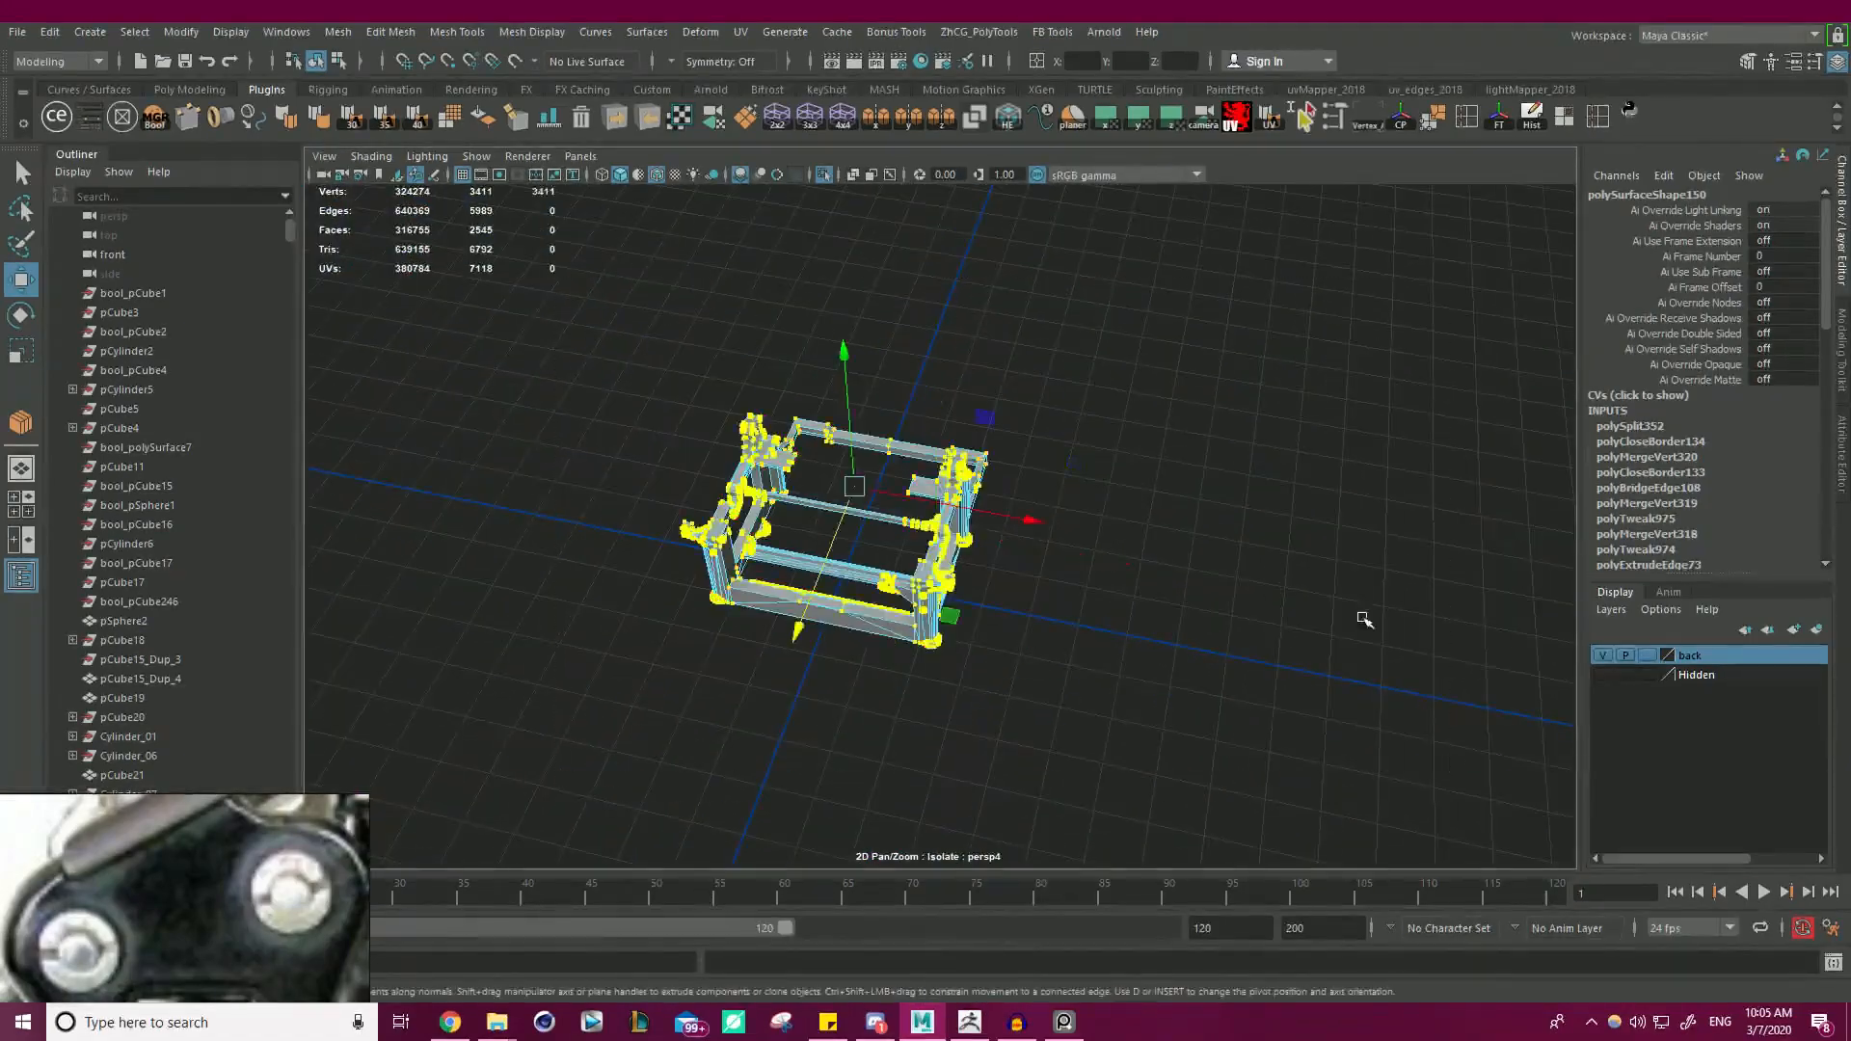
shift+right_drag(1171, 424, 1255, 292)
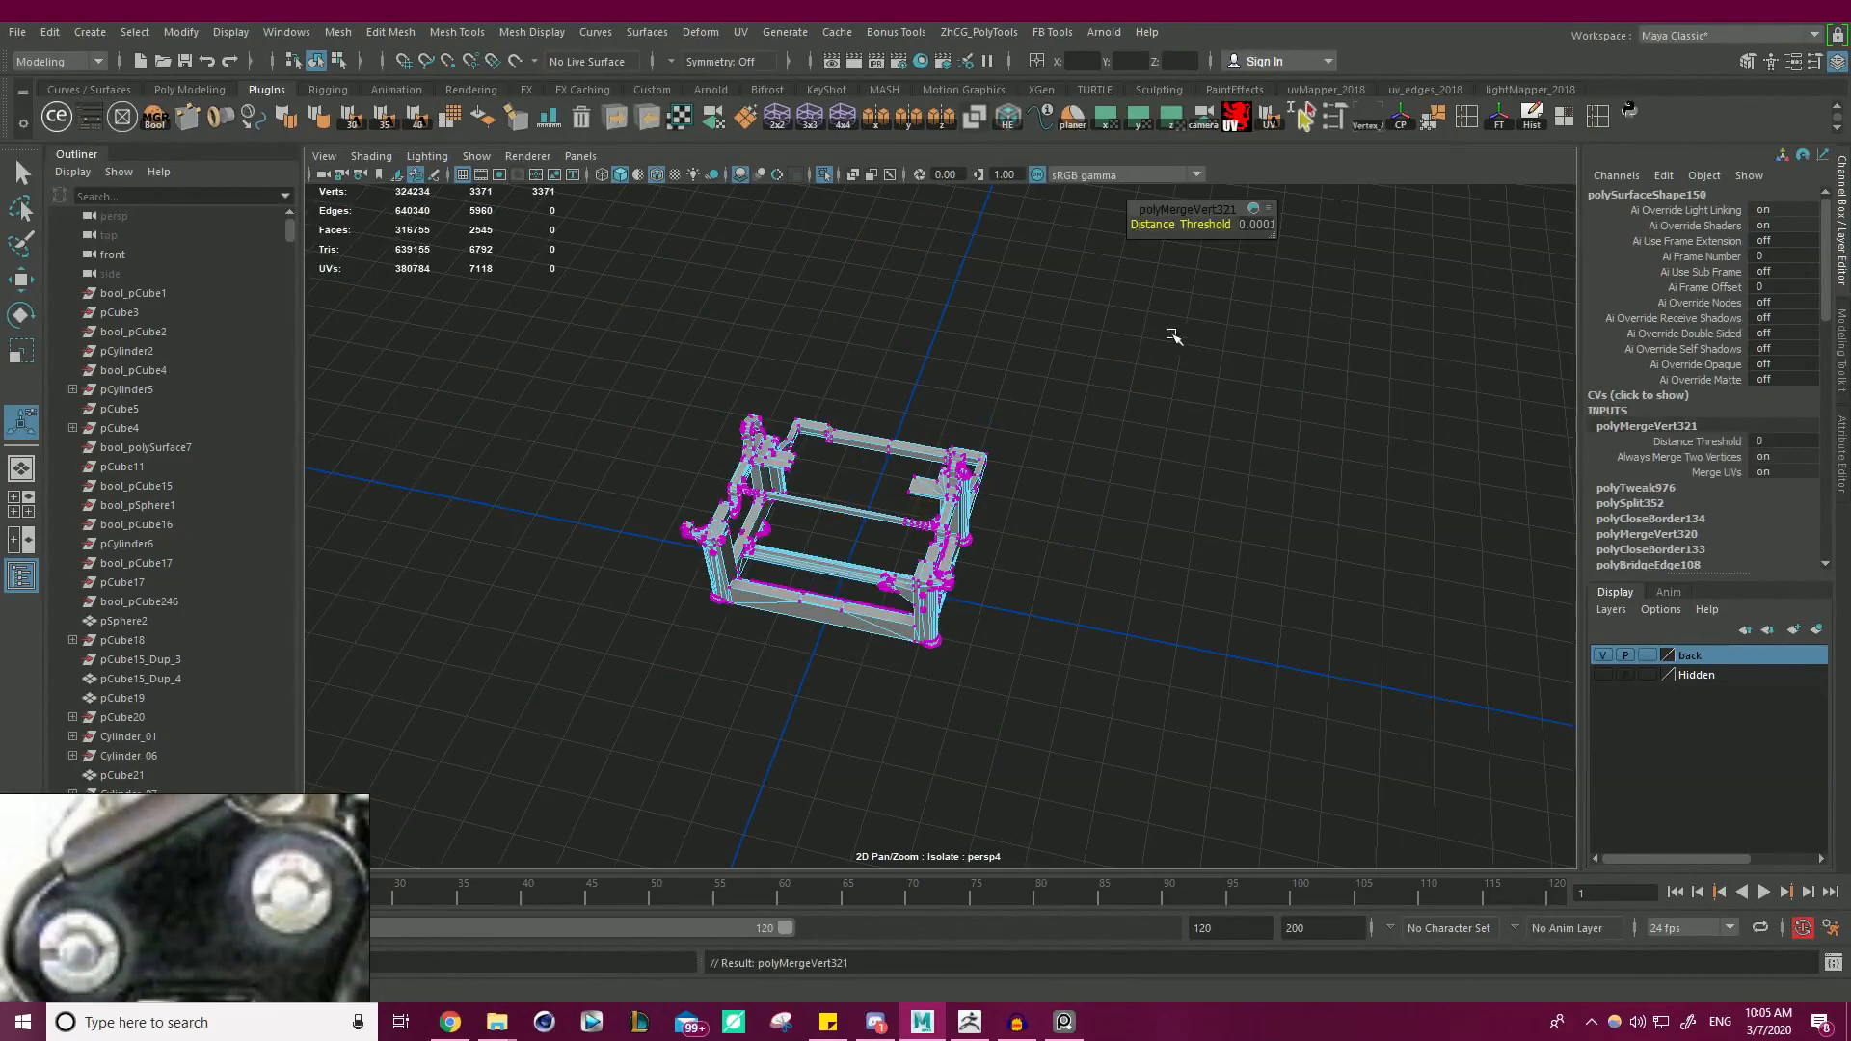
right_drag(1024, 360, 1110, 330)
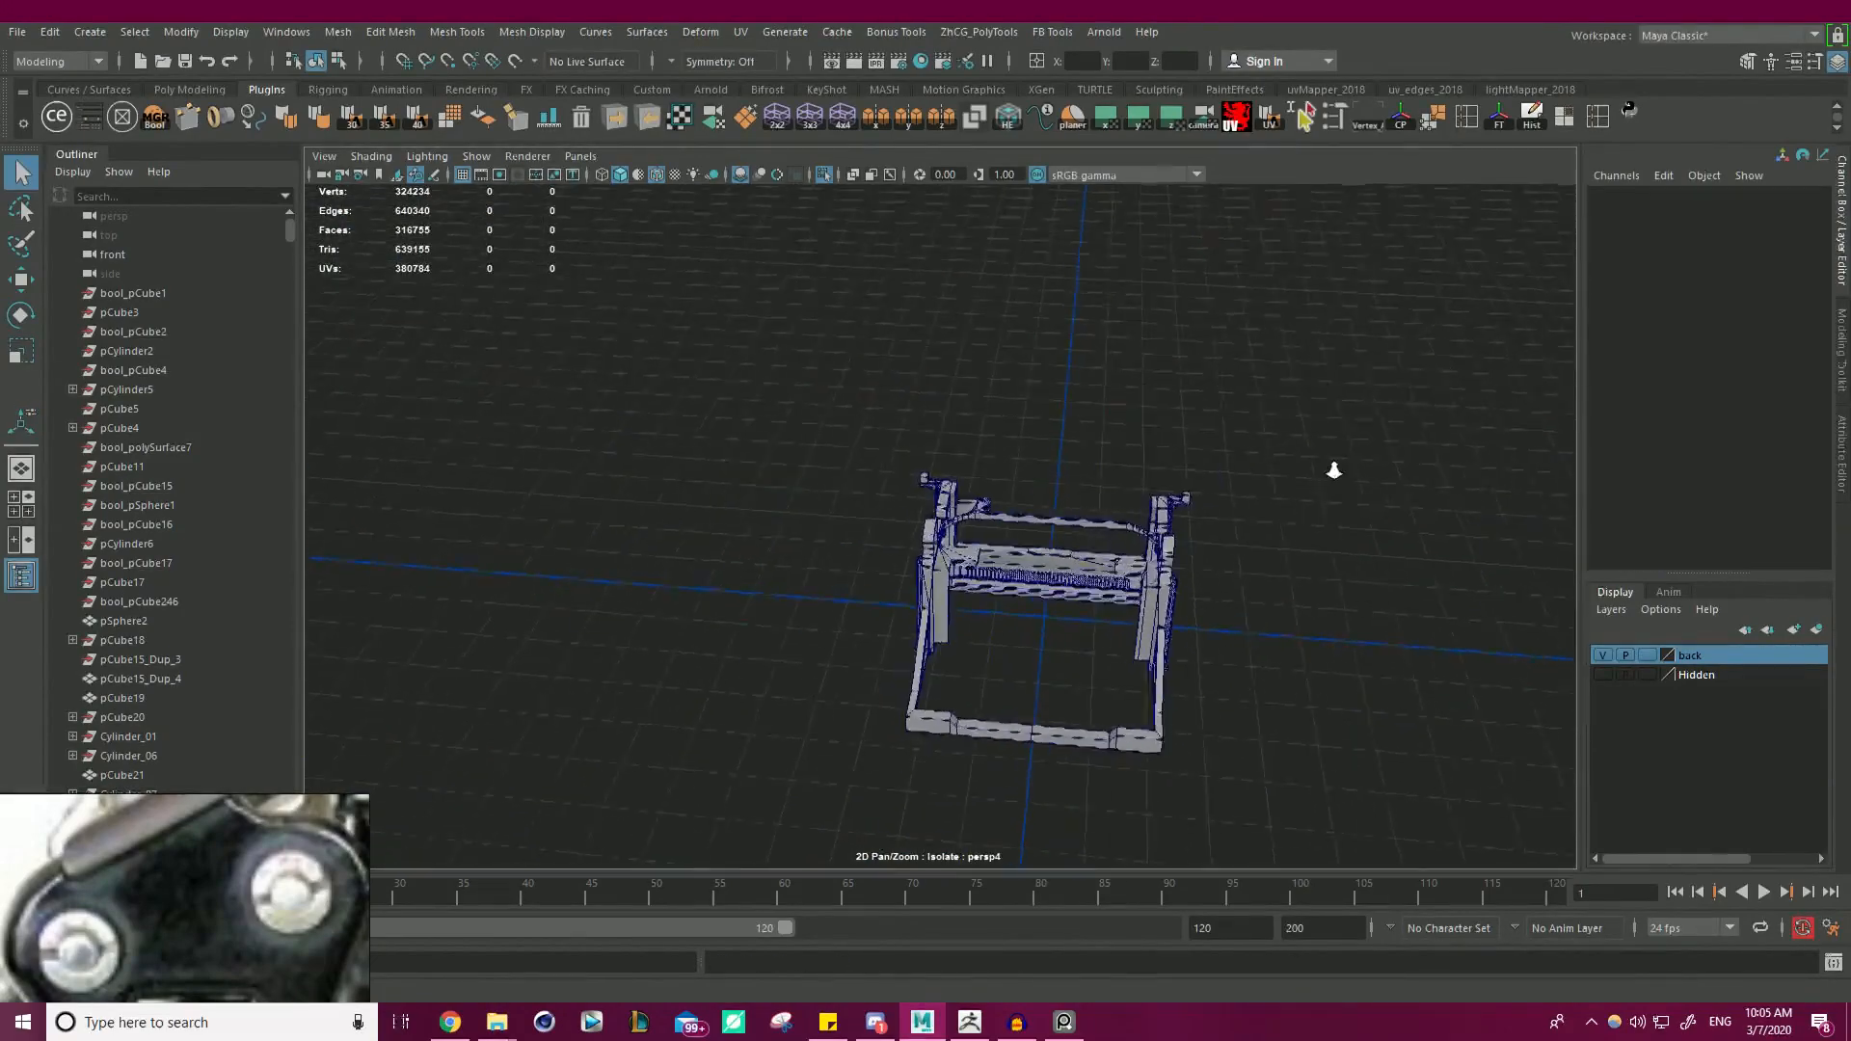
- Examine the frame's uprights, beams and base plate from several sides for remaining gaps and bad faces
alt+drag(1333, 470, 1194, 305)
alt+right_drag(1194, 306, 1347, 405)
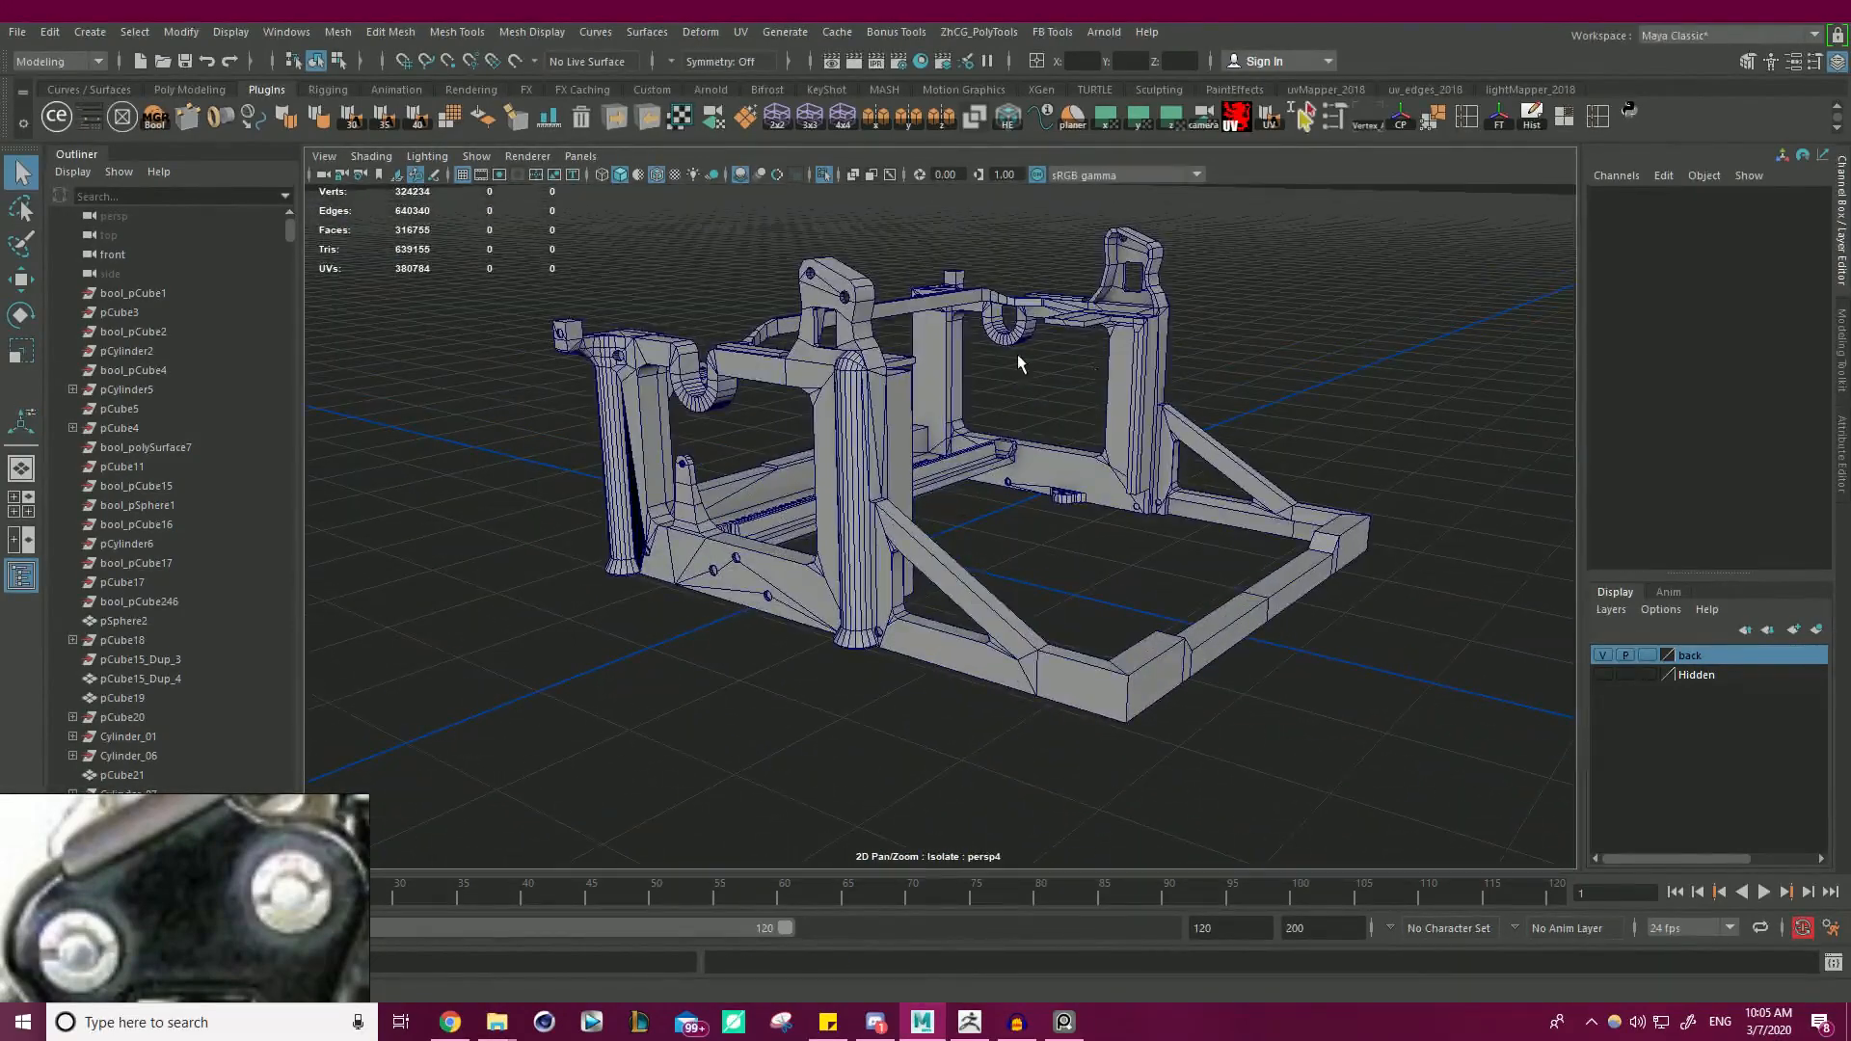
click(865, 341)
alt+drag(865, 342, 911, 337)
alt+right_drag(911, 337, 1305, 376)
alt+drag(1050, 482, 1219, 508)
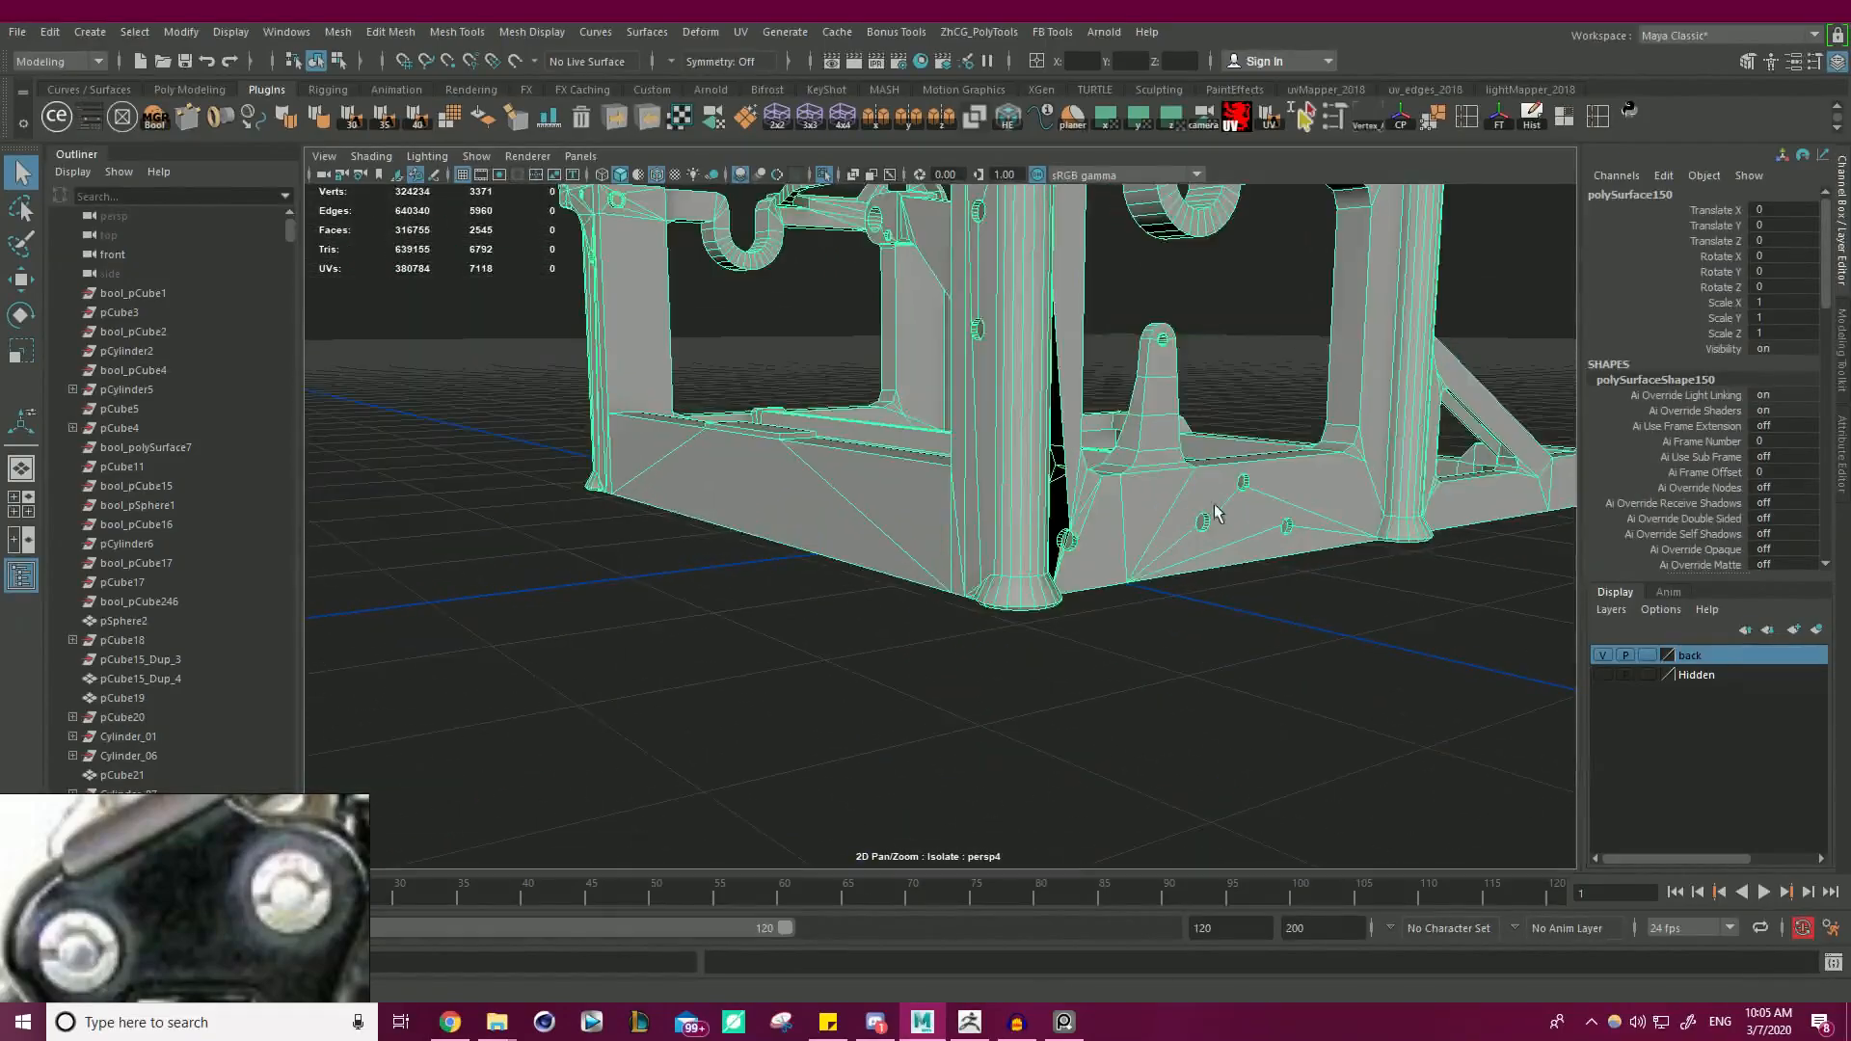
alt+right_drag(1218, 508, 1272, 521)
alt+drag(1099, 516, 1211, 443)
alt+right_drag(1211, 443, 942, 430)
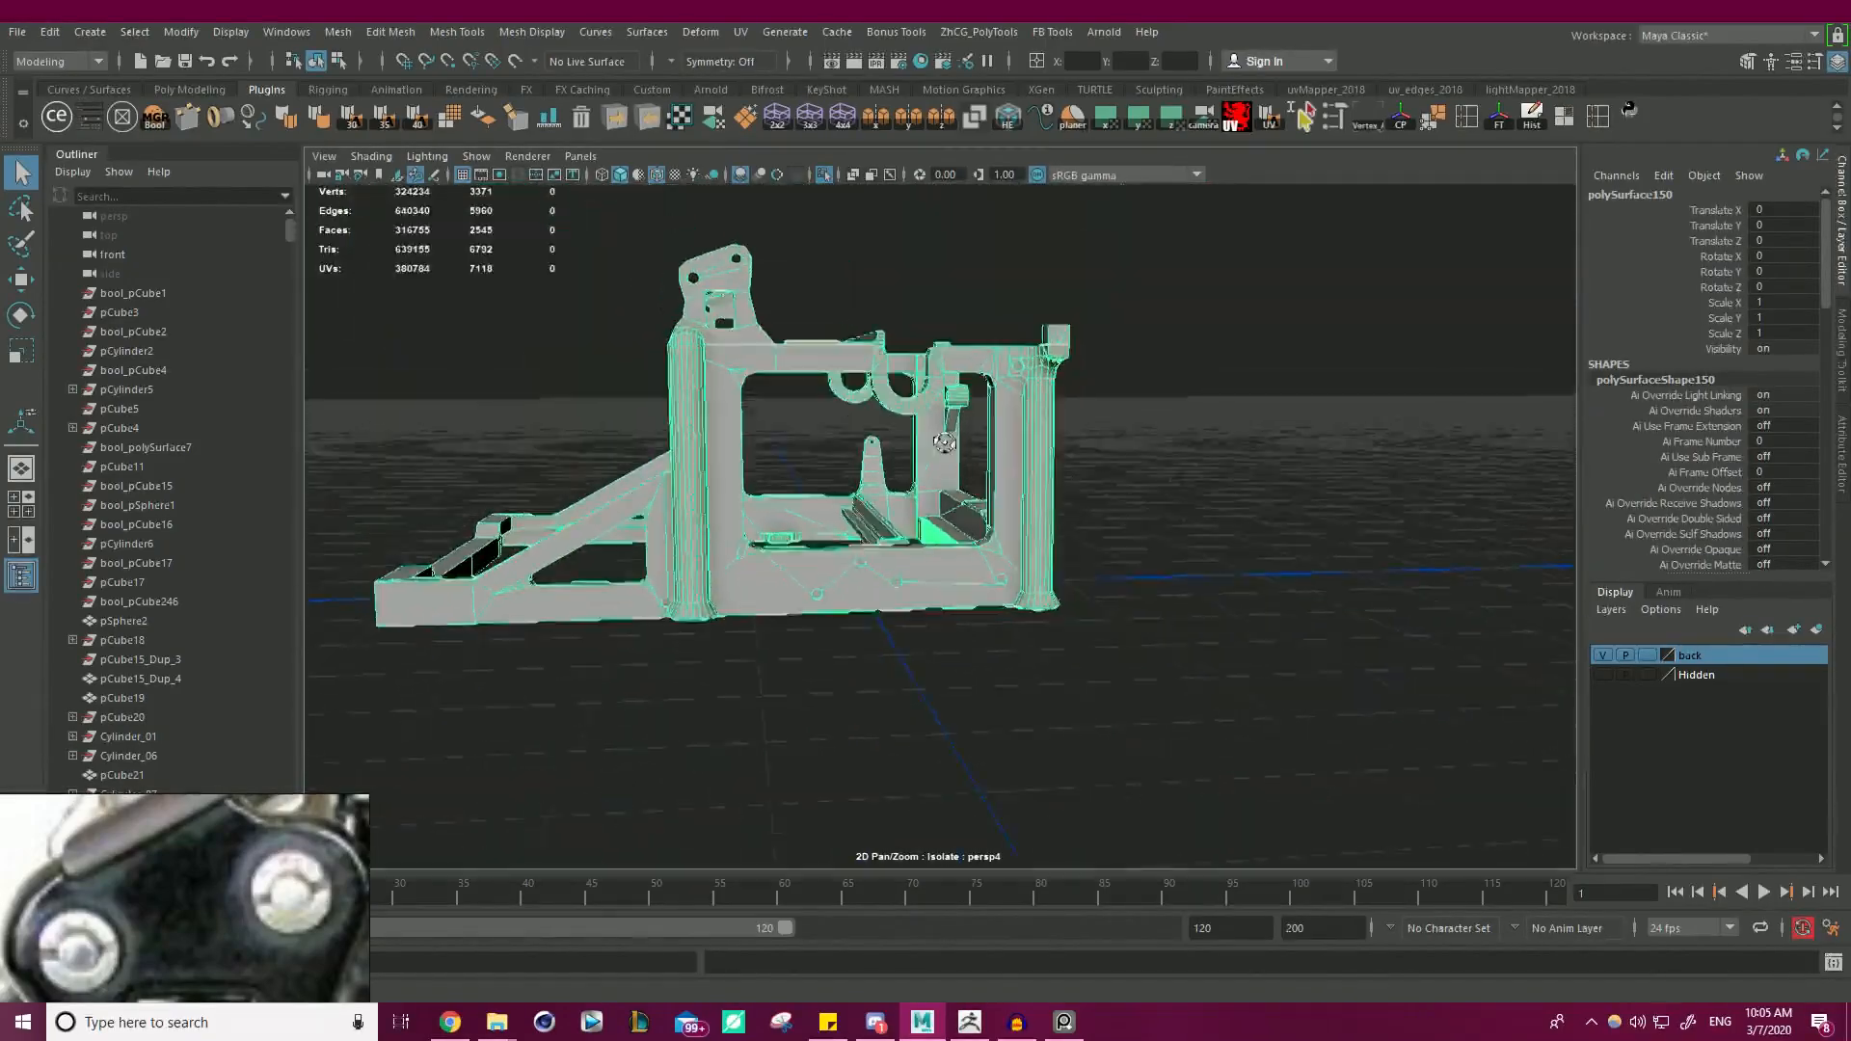
alt+drag(942, 430, 1303, 490)
- Delete the sliver face running from the base plate's corner hole down to the column's flared foot
alt+right_drag(1302, 490, 1456, 565)
scroll(1130, 504, up, 5)
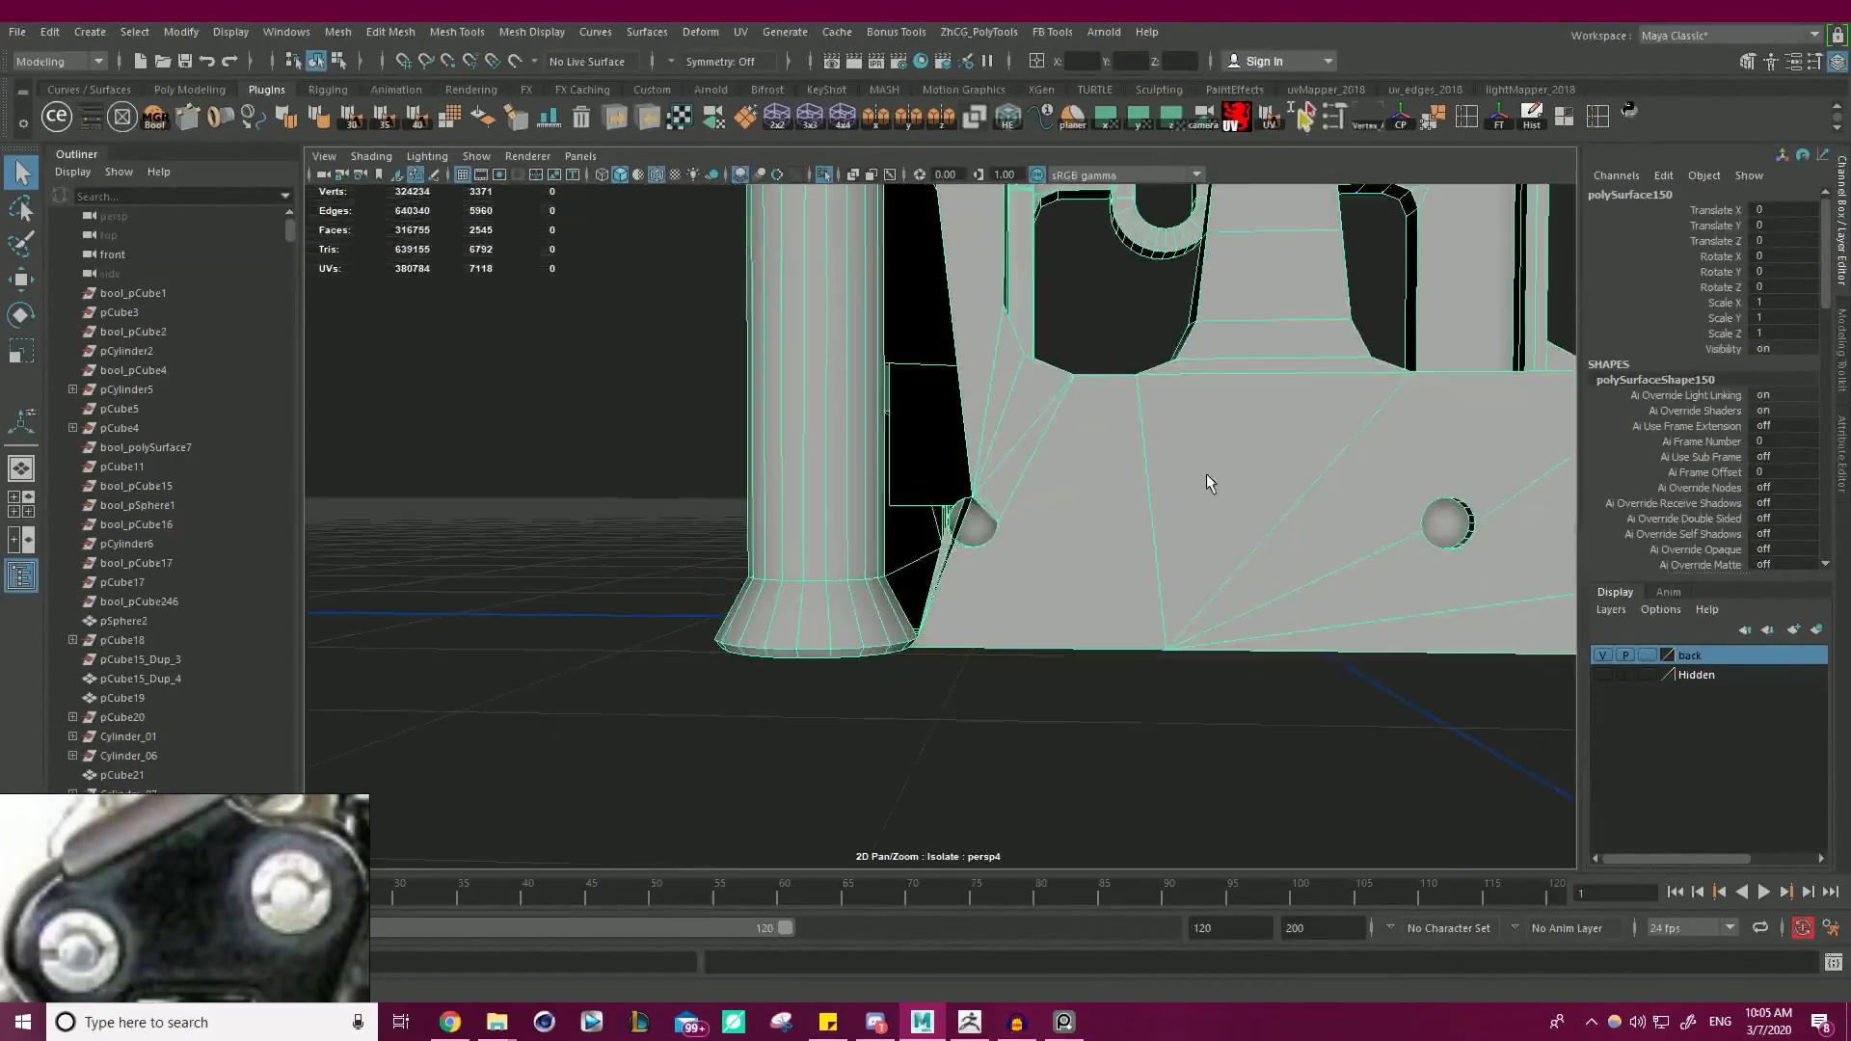
right_drag(1015, 495, 1004, 513)
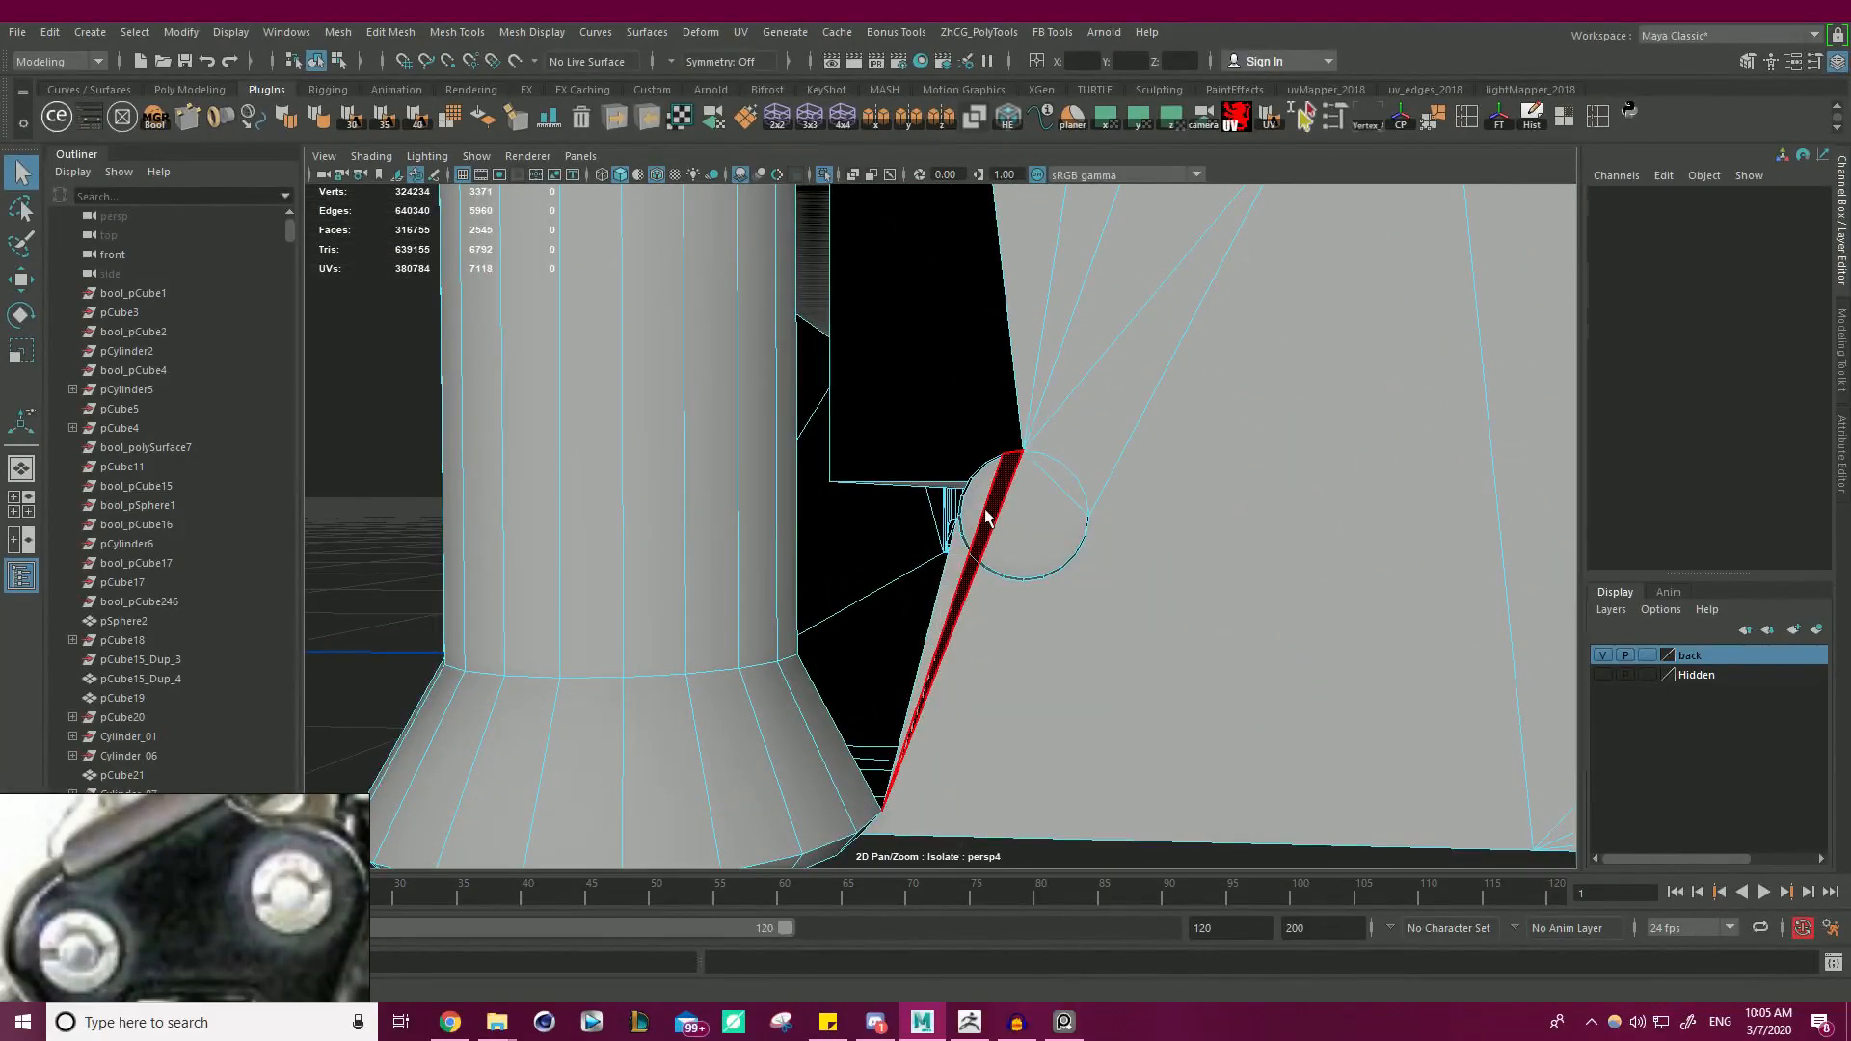
click(987, 513)
key(f)
alt+right_drag(1000, 434, 823, 397)
alt+drag(823, 396, 735, 429)
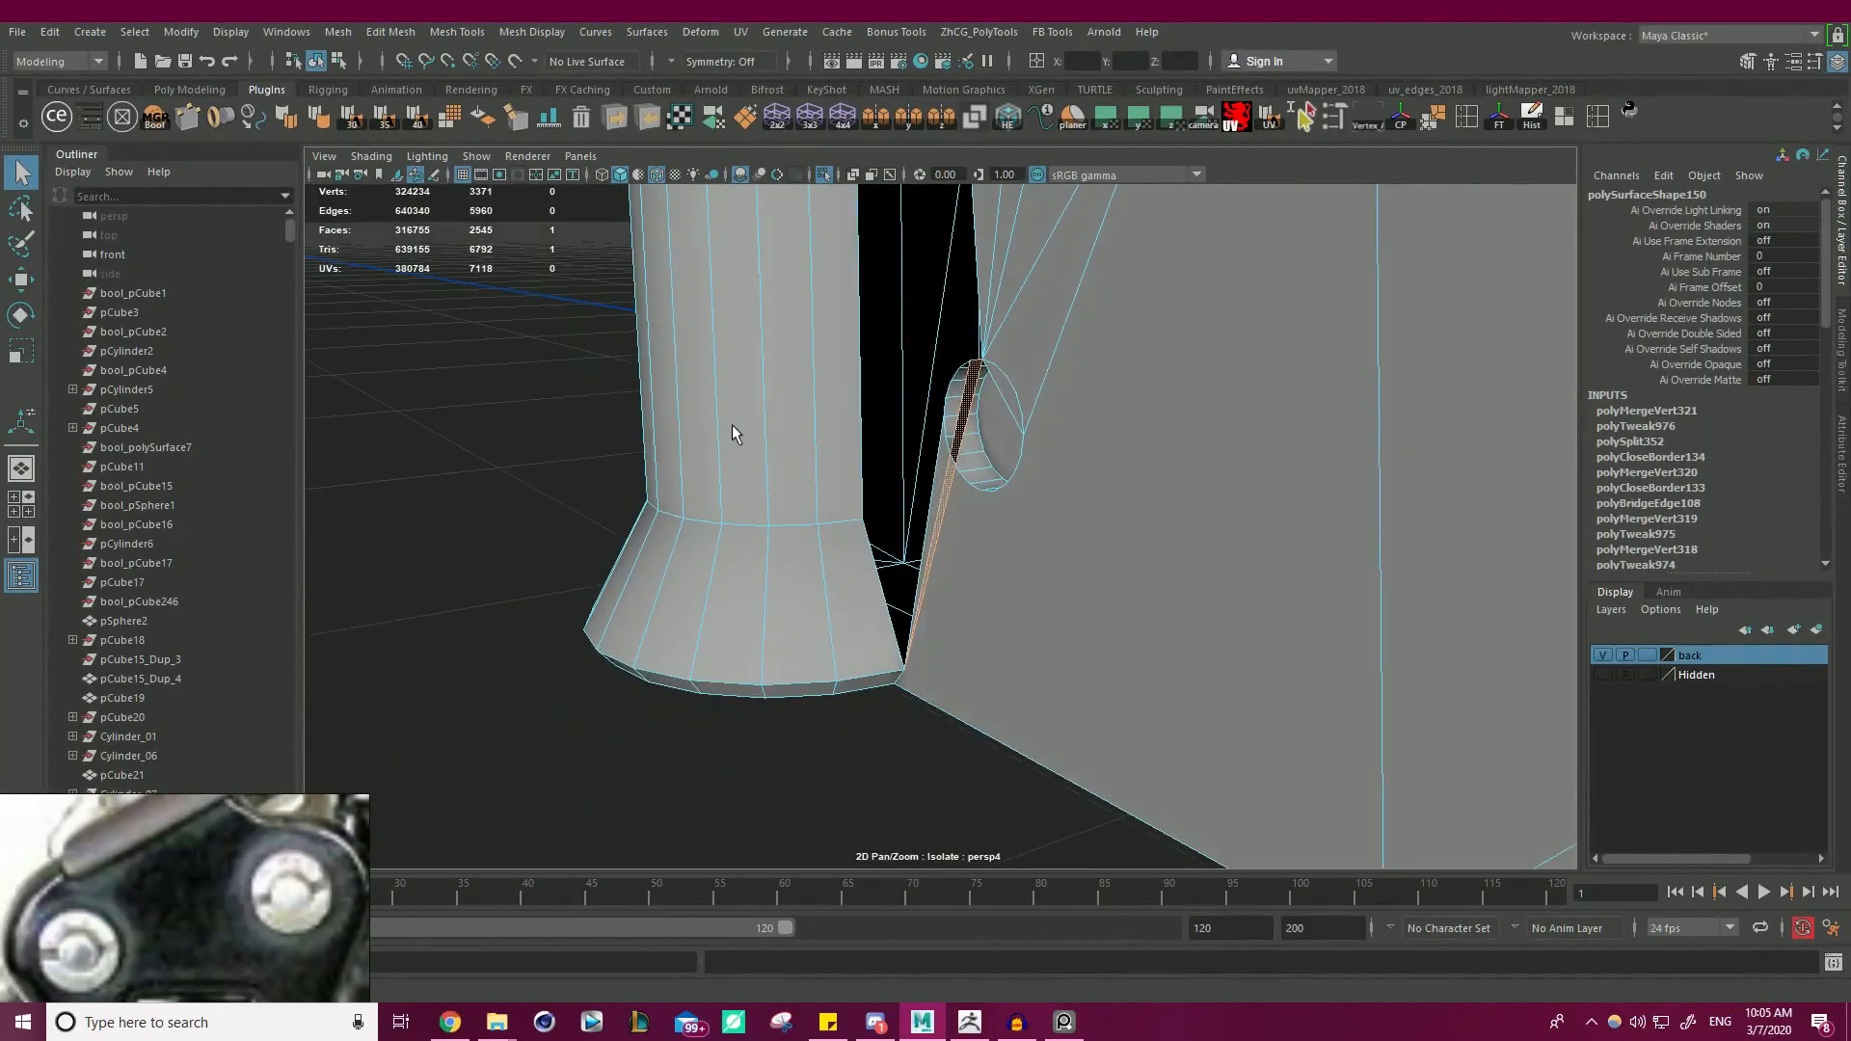
alt+right_drag(736, 430, 1007, 444)
key(Delete)
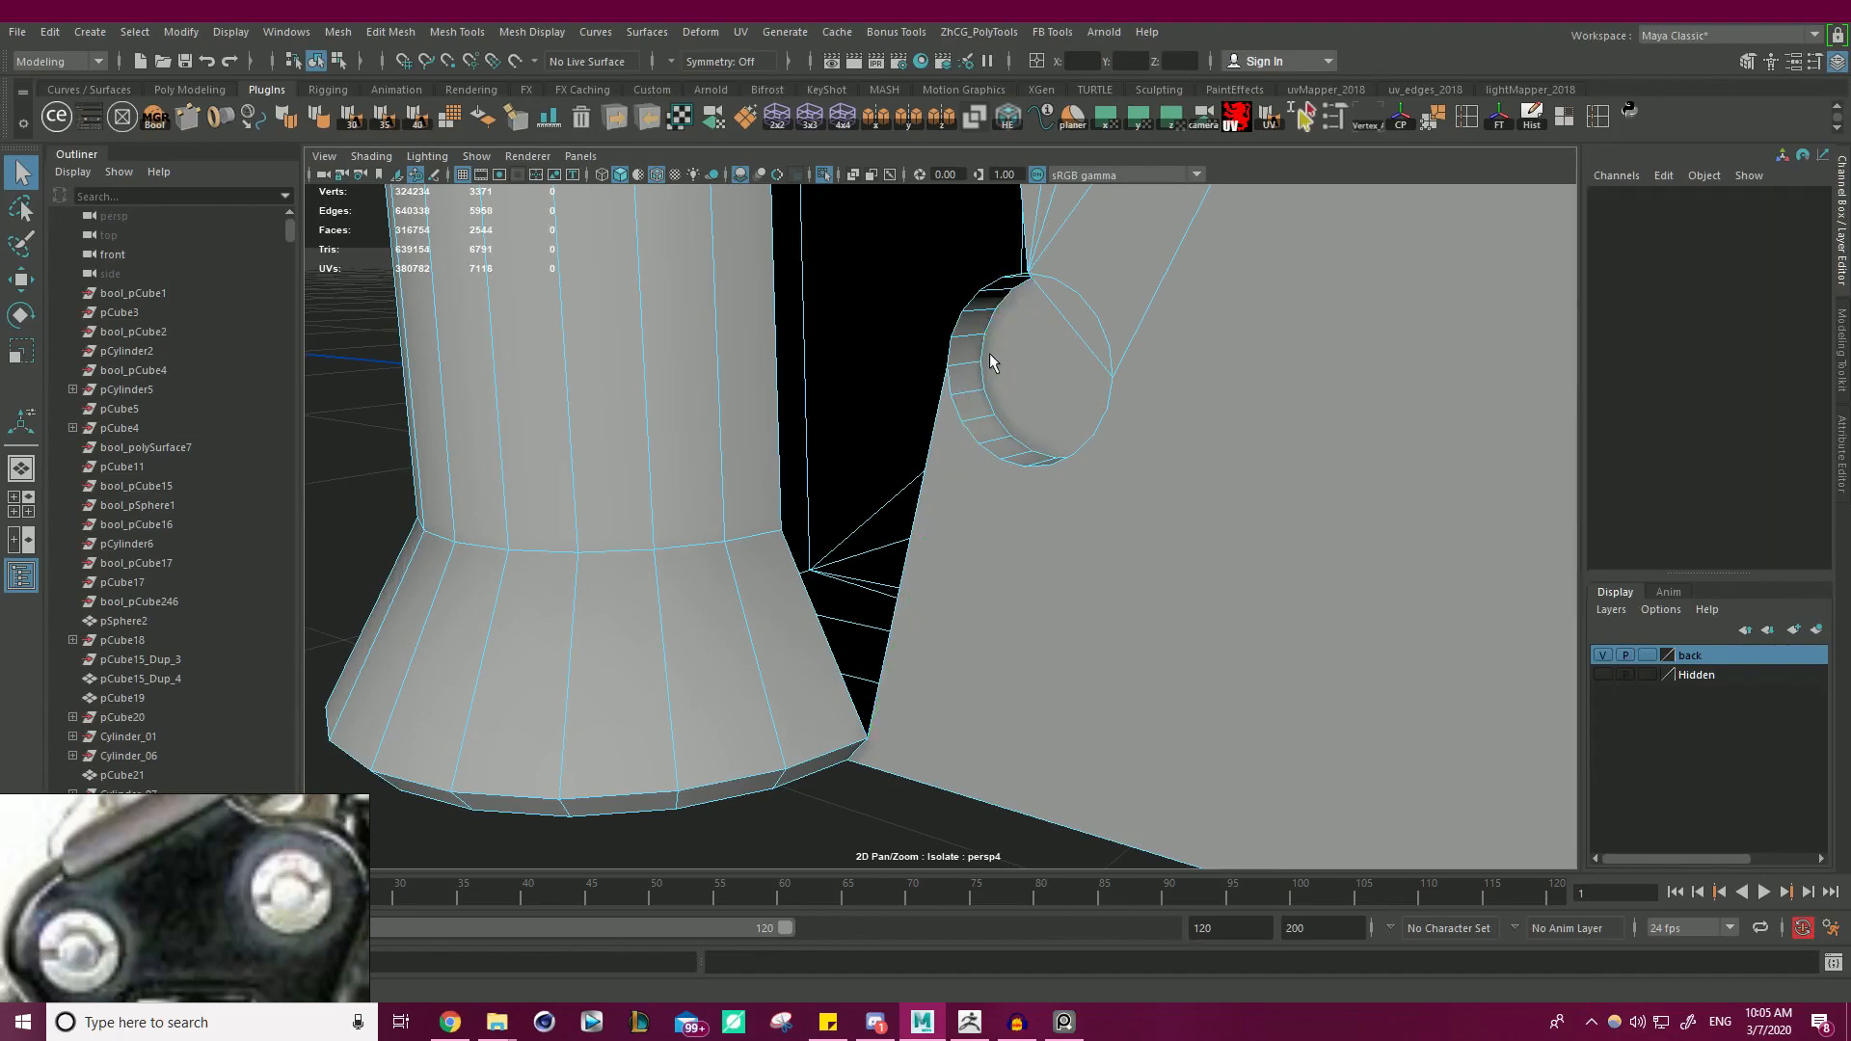
- Extrude the plate's slanted border edge toward the column and merge its two new vertices to form a triangle
alt+drag(1202, 381, 1007, 395)
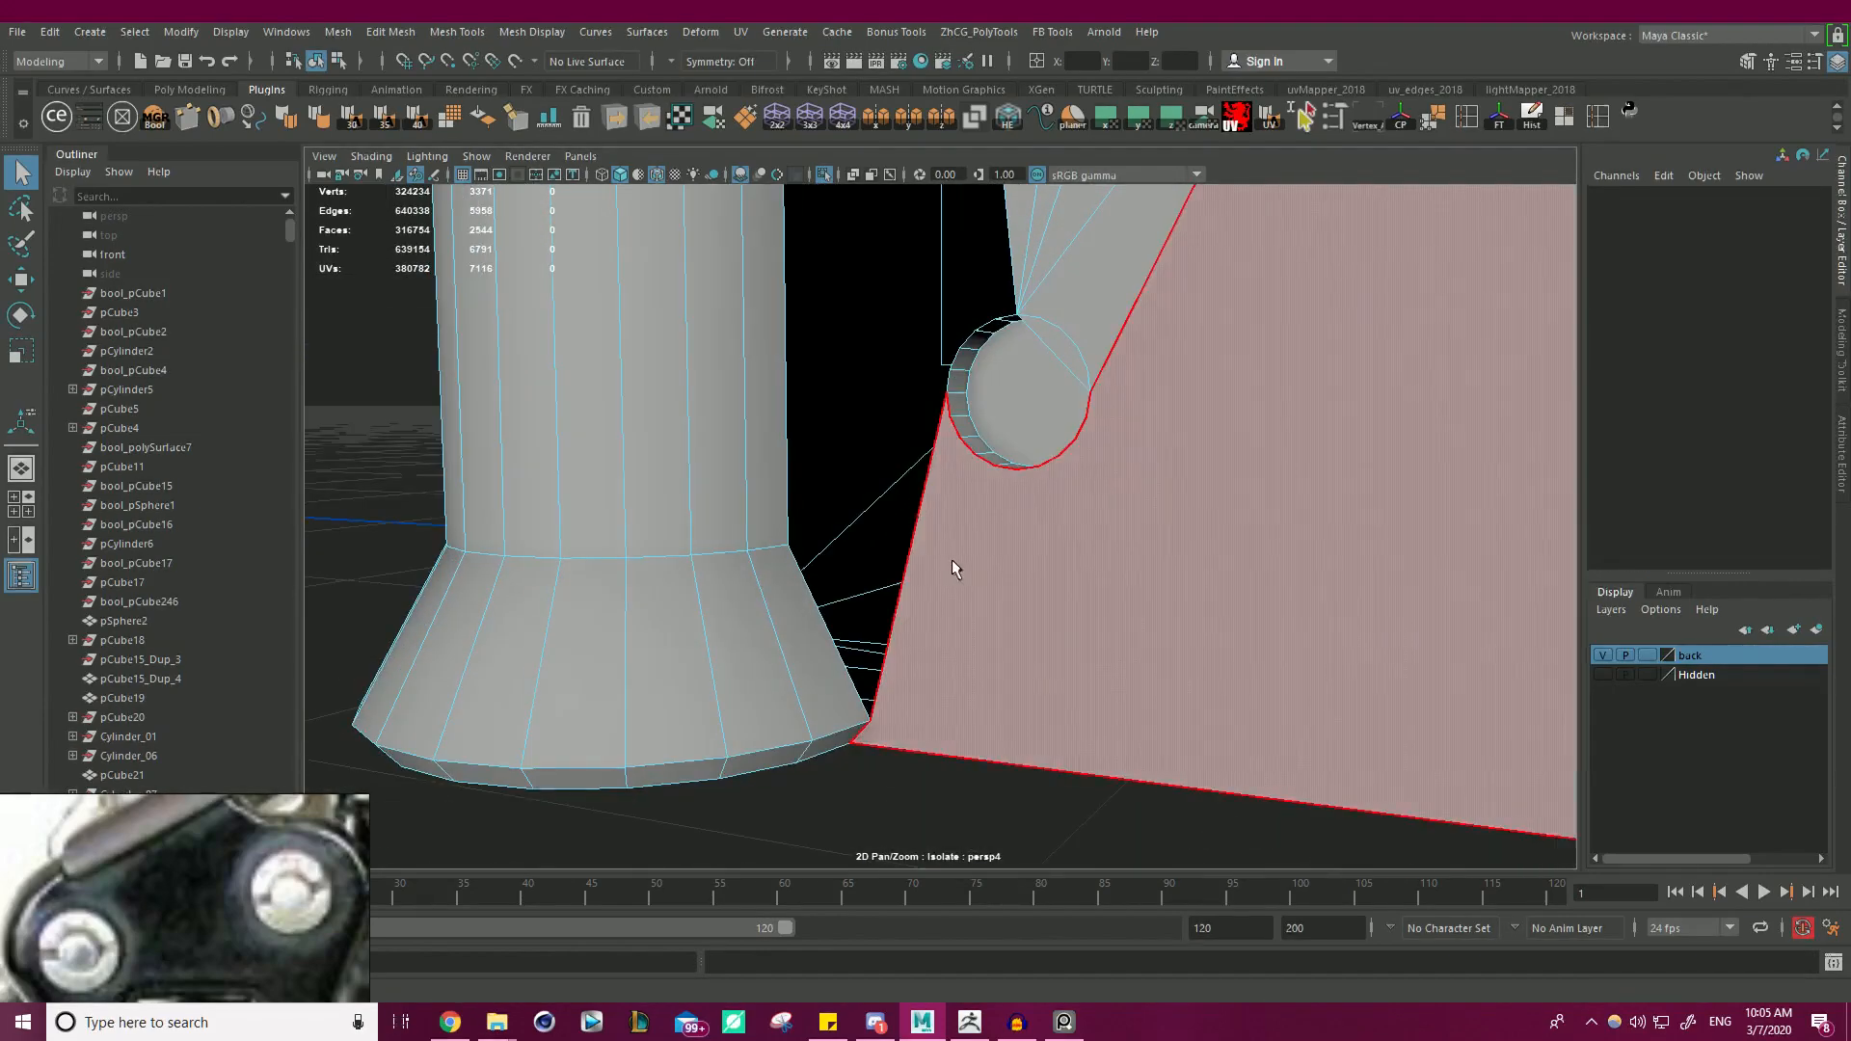
right_drag(952, 561, 943, 416)
double_click(915, 551)
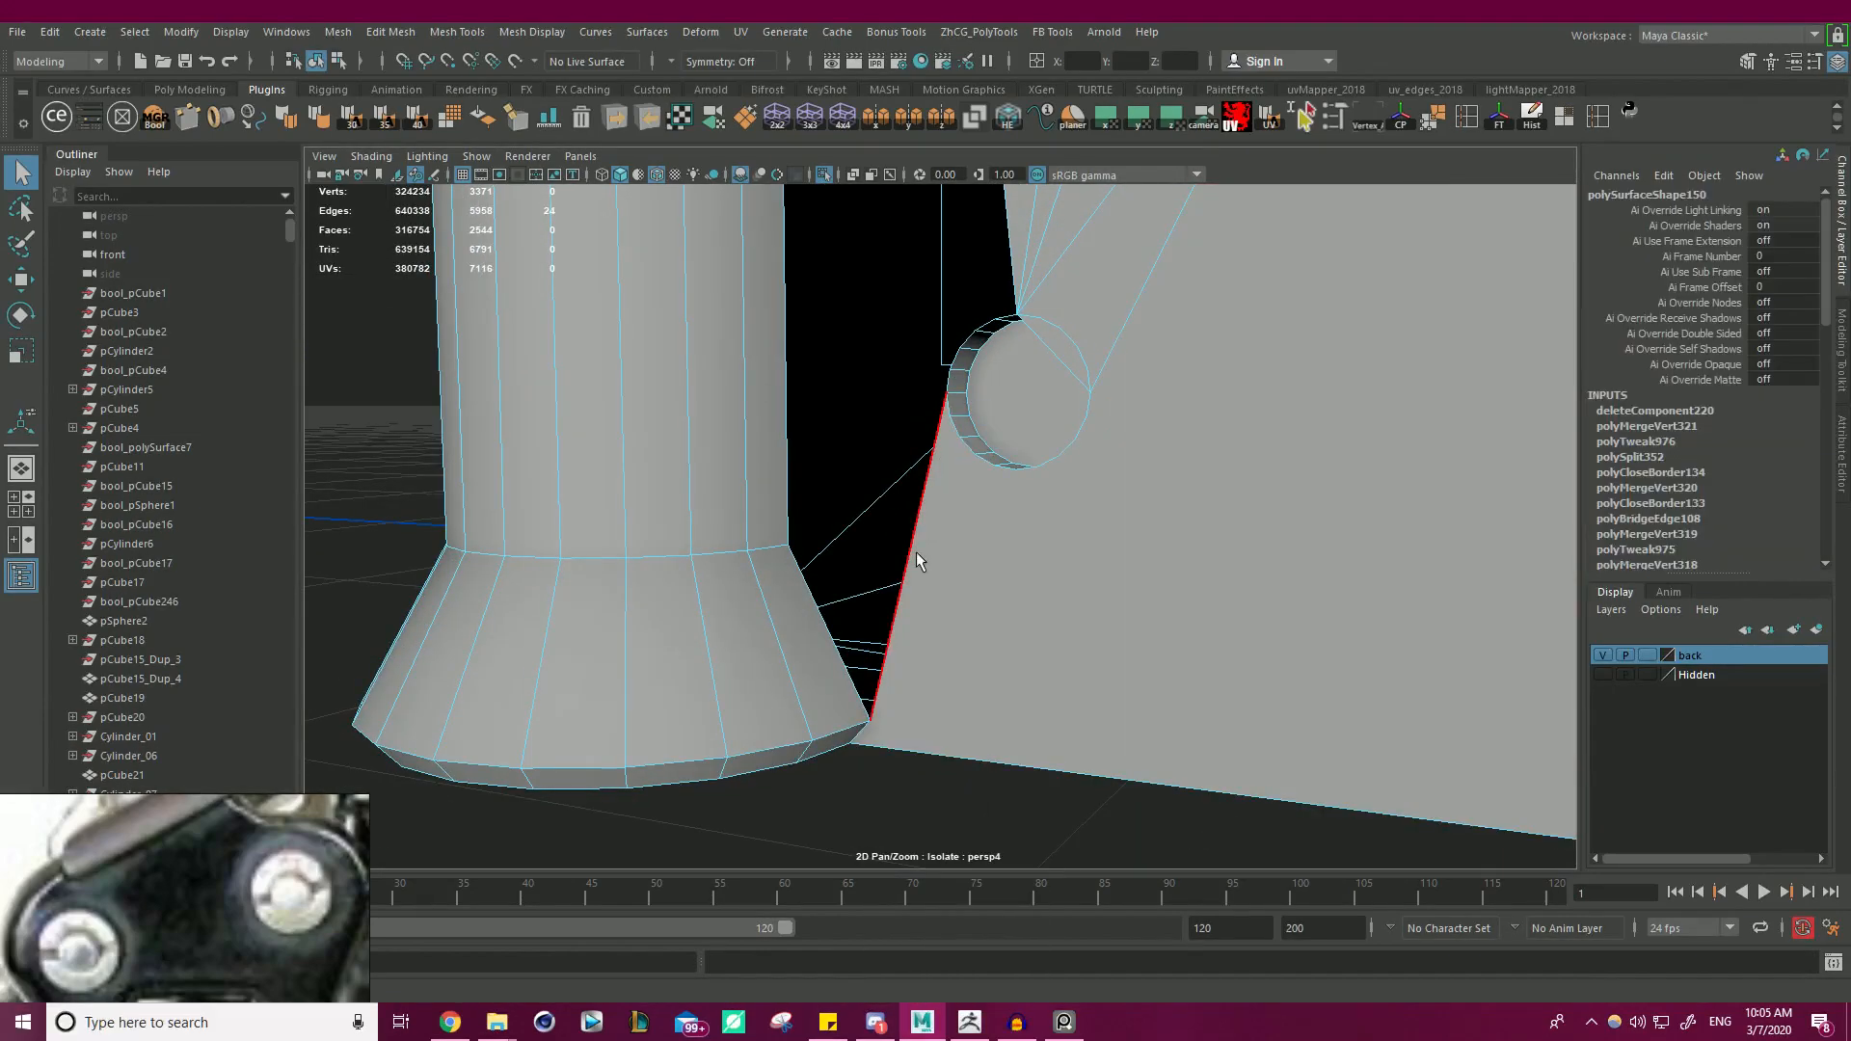
alt+drag(906, 606, 880, 644)
shift+right_drag(654, 483, 623, 718)
click(900, 605)
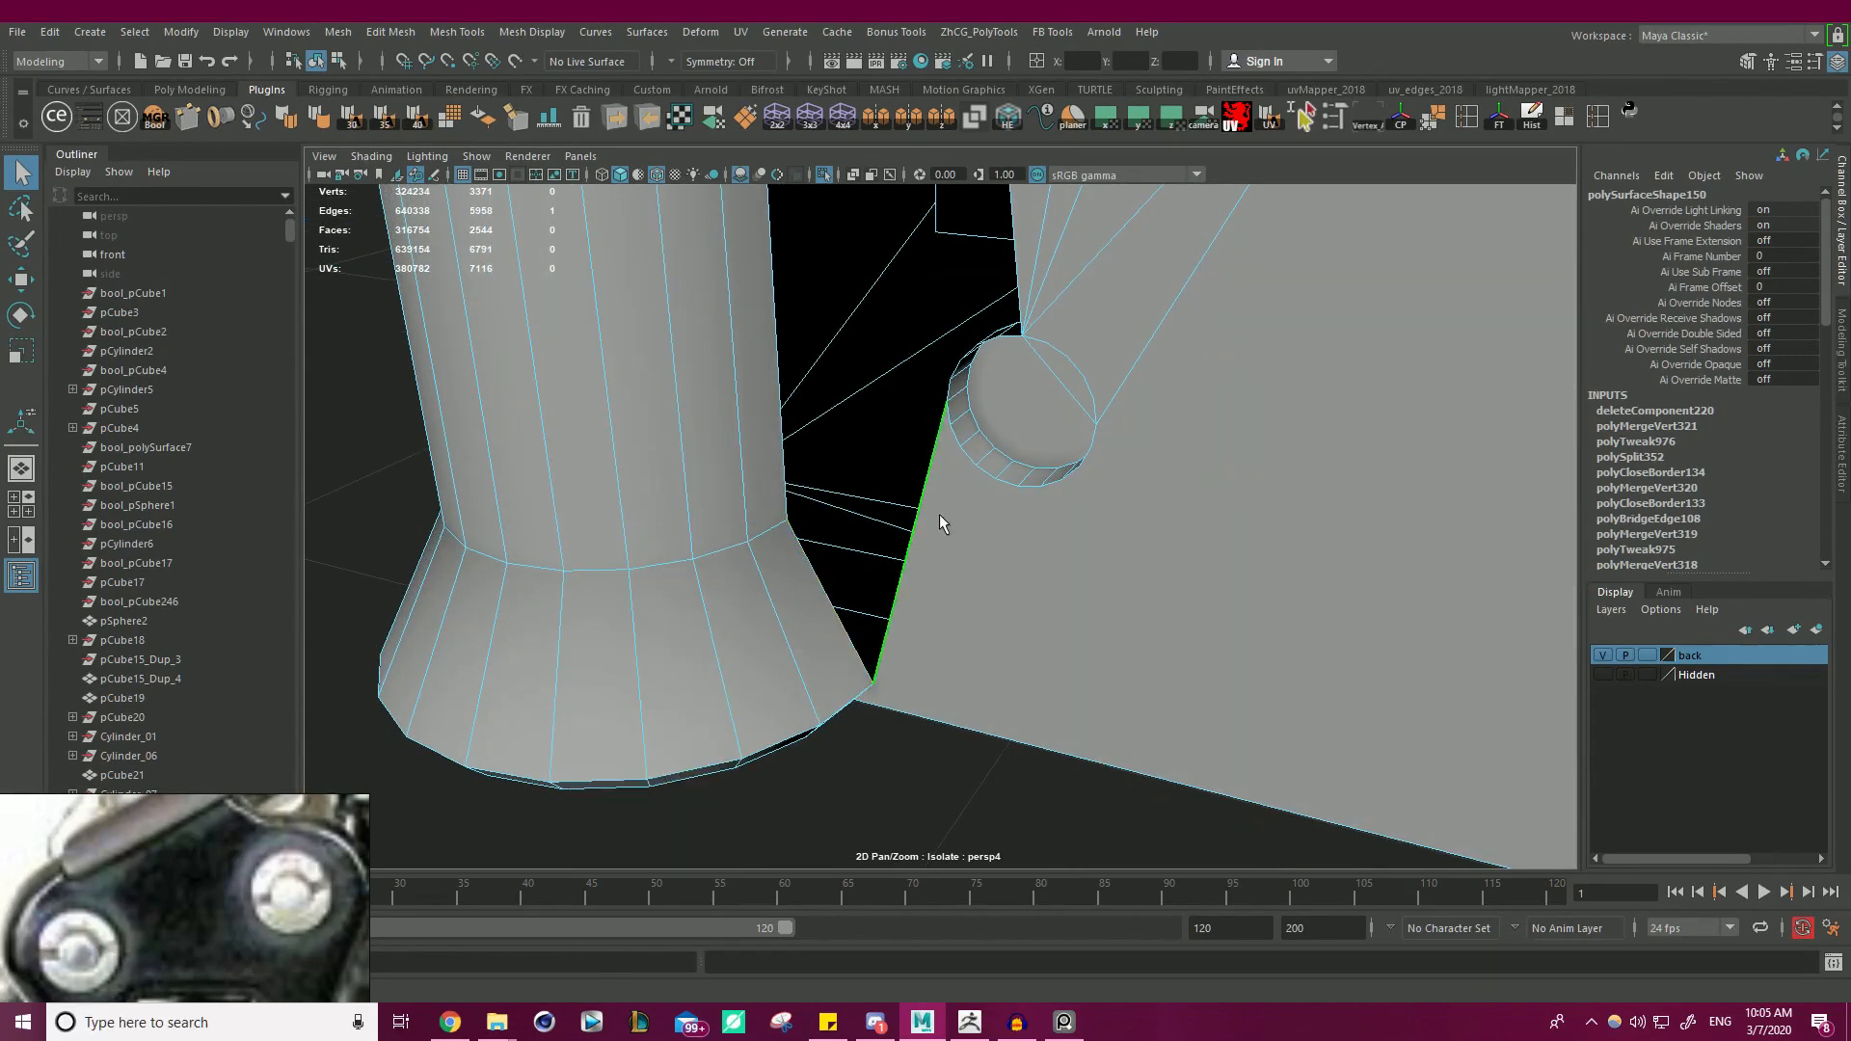
key(w)
shift+drag(817, 533, 774, 444)
shift+right_drag(907, 588, 911, 533)
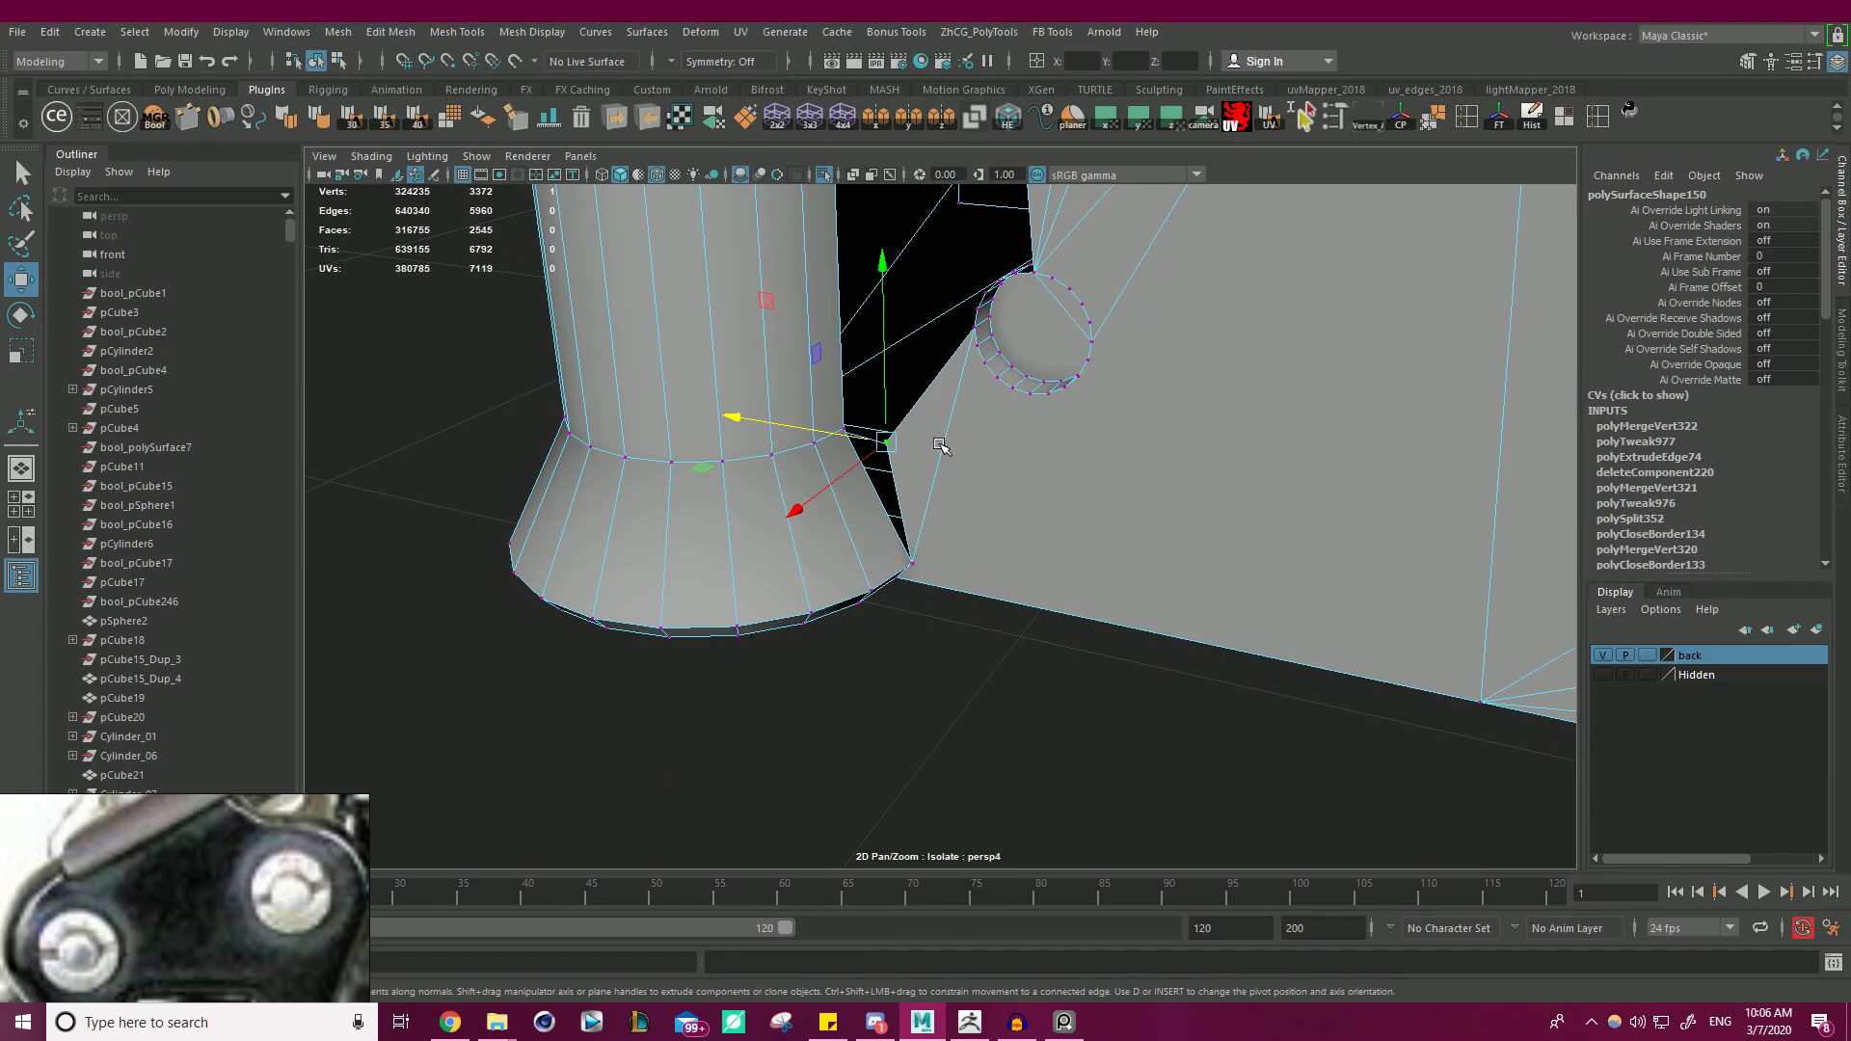
- Snap the triangle's free vertex to the top of the column's flared foot and merge the frame's overlapping vertices
right_drag(938, 443, 900, 444)
key(v)
drag(885, 443, 931, 395)
alt+right_drag(906, 414, 661, 500)
drag(582, 748, 1219, 255)
shift+right_drag(502, 392, 585, 281)
- Delete the narrow face running from the base plate's corner hole up to the rounded opening
alt+drag(968, 349, 953, 426)
alt+right_drag(952, 426, 1031, 424)
right_drag(1049, 327, 1049, 367)
key(q)
click(1051, 357)
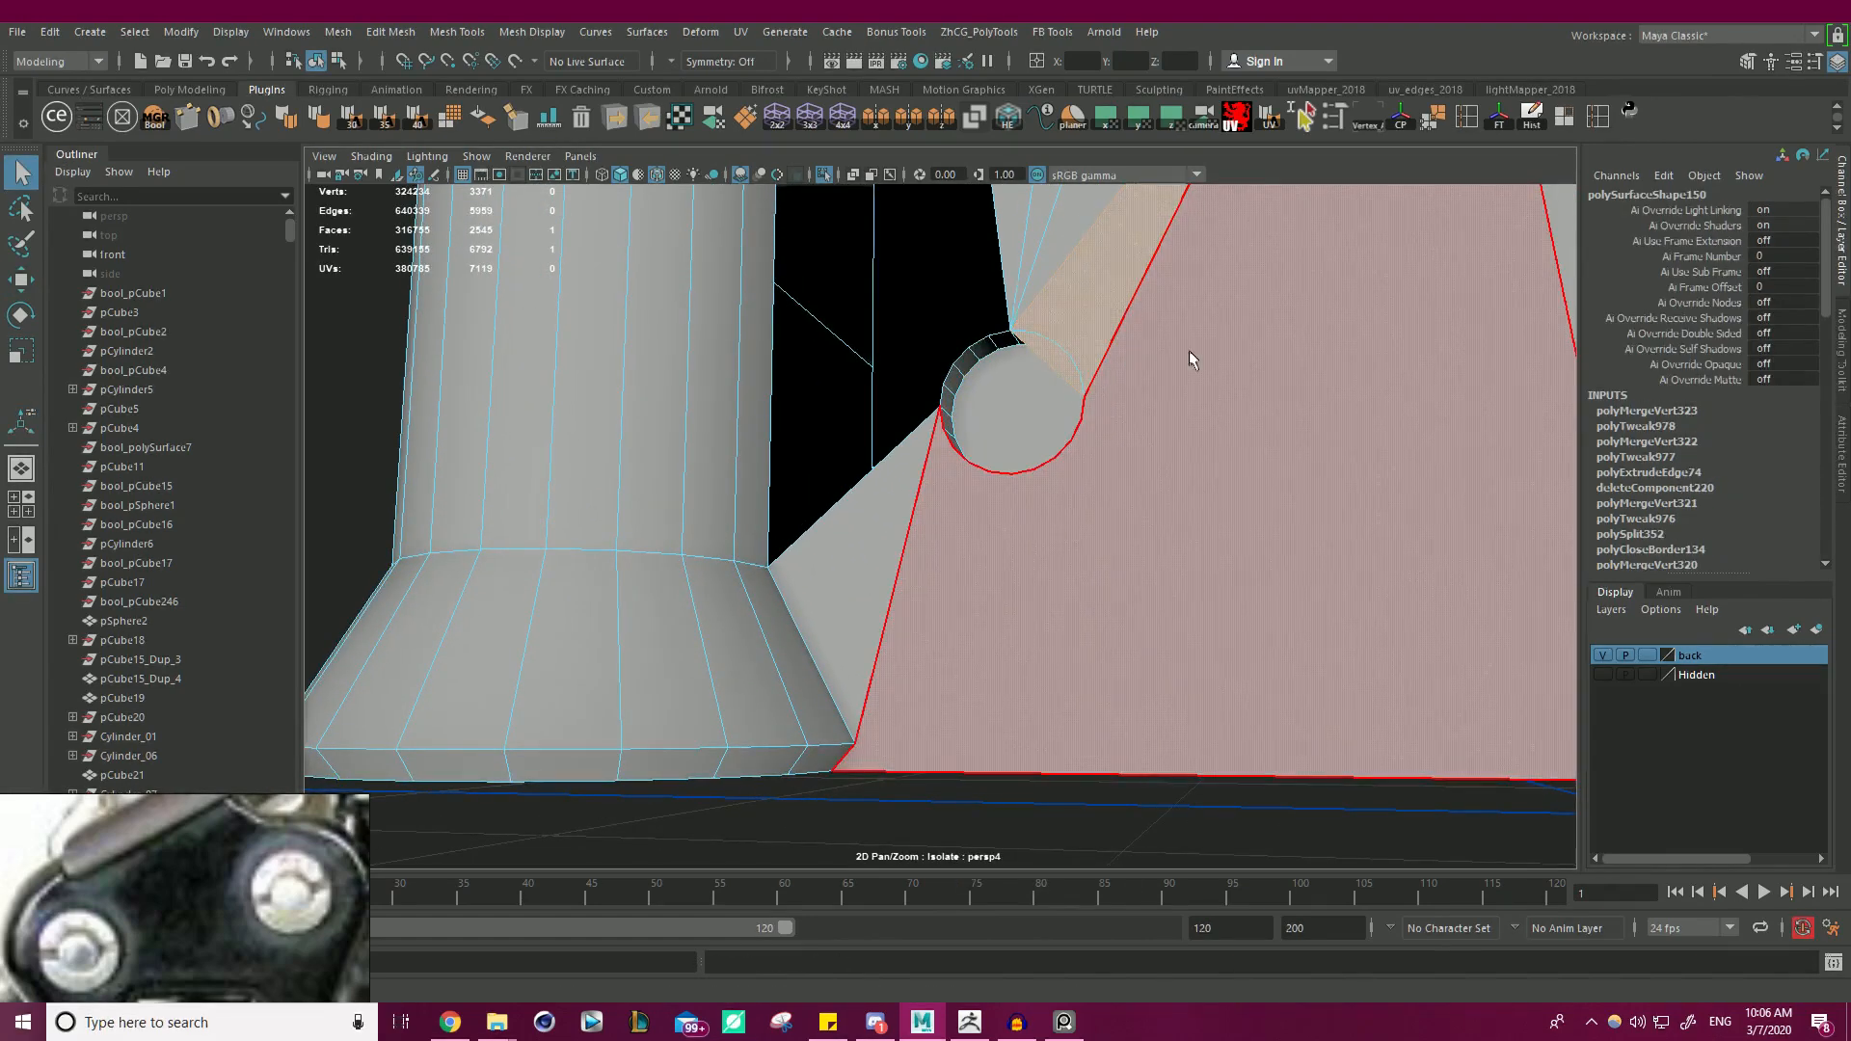
key(Delete)
- Examine the gap between the column and upright and the edges around the base plate's holes
alt+right_drag(1157, 333, 996, 380)
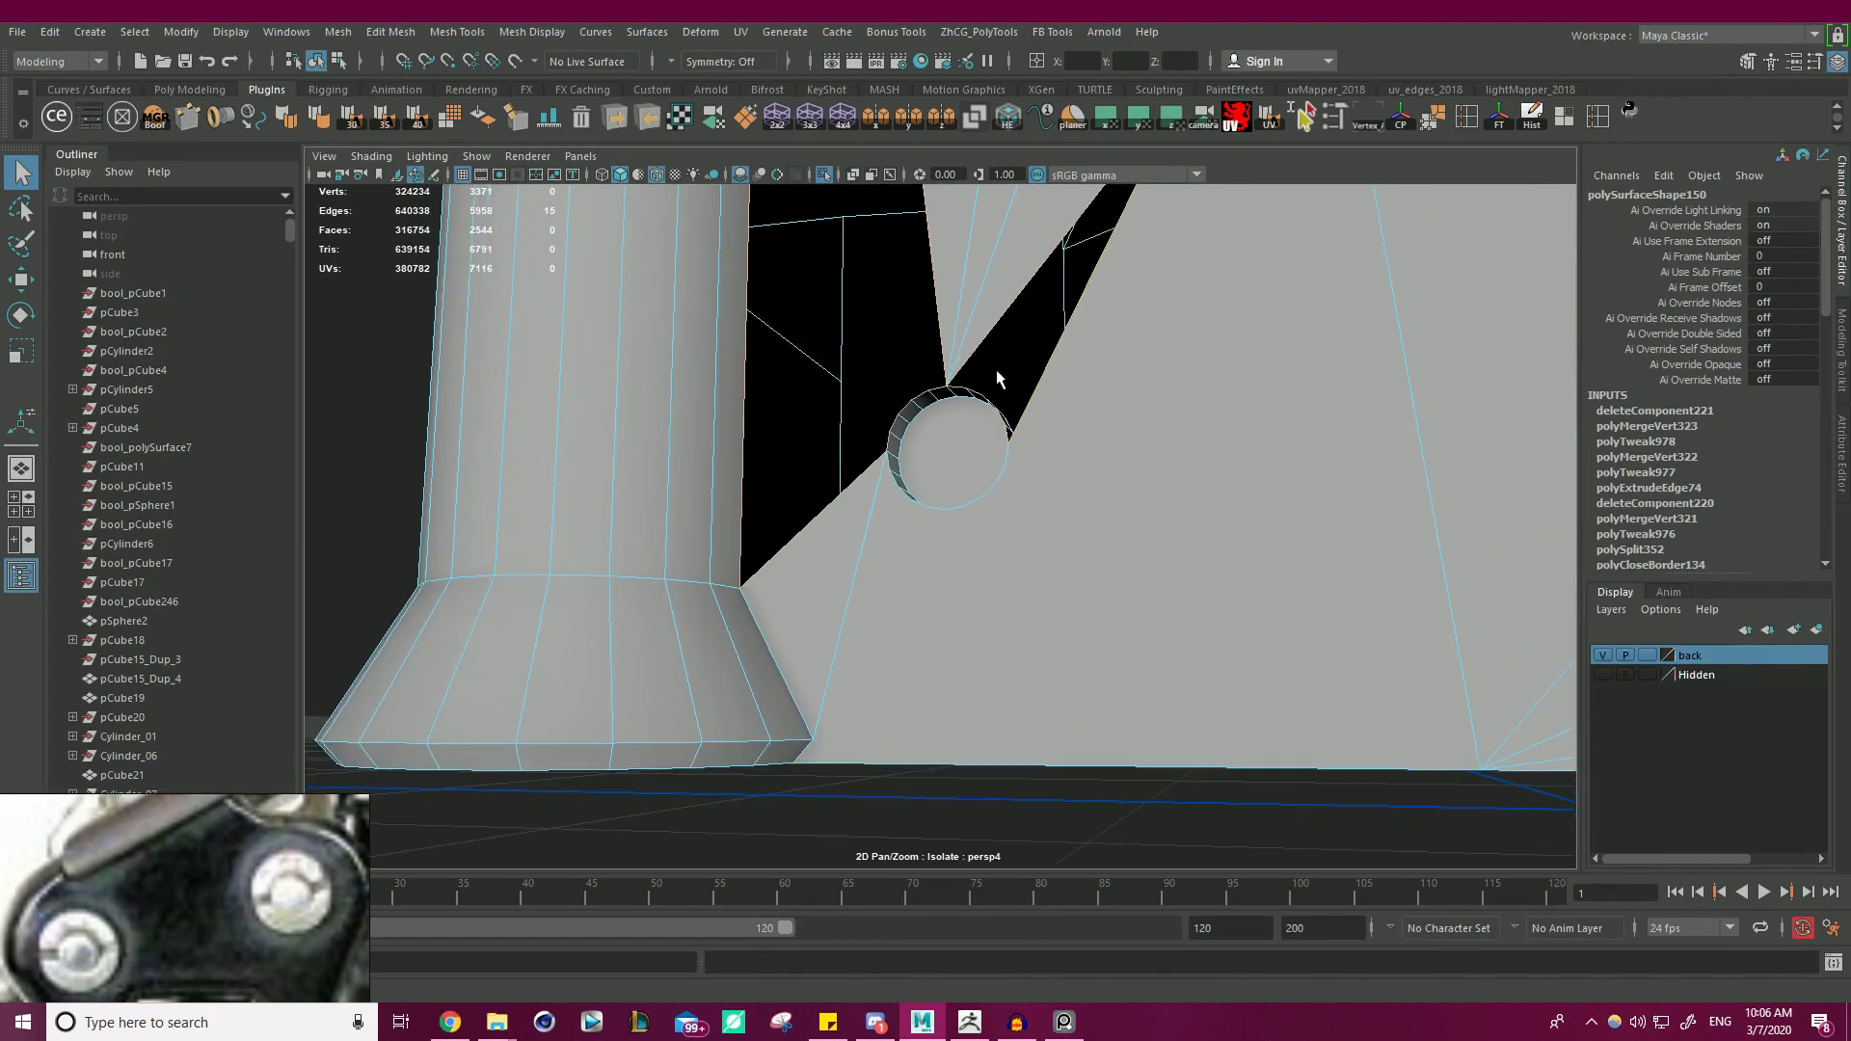
alt+drag(996, 379, 1049, 424)
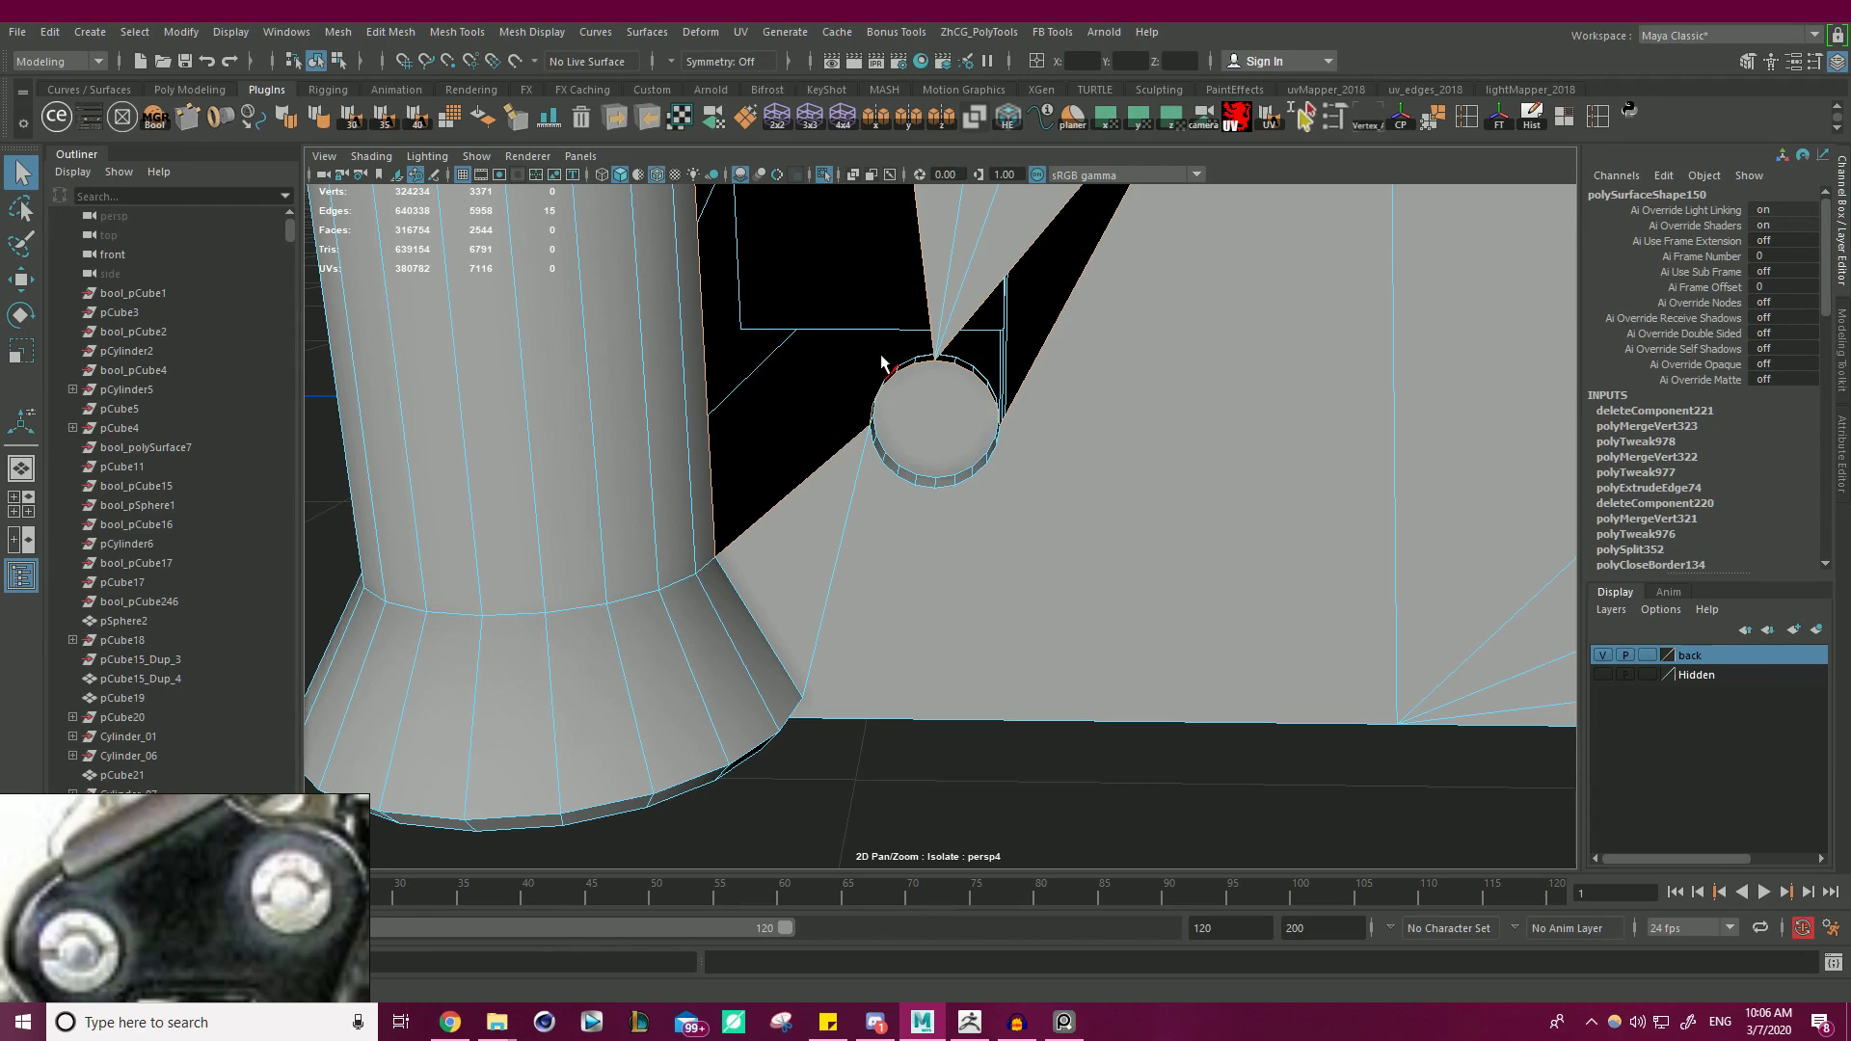
alt+right_drag(1126, 368, 978, 307)
alt+middle_drag(977, 307, 948, 474)
alt+drag(1349, 515, 1309, 533)
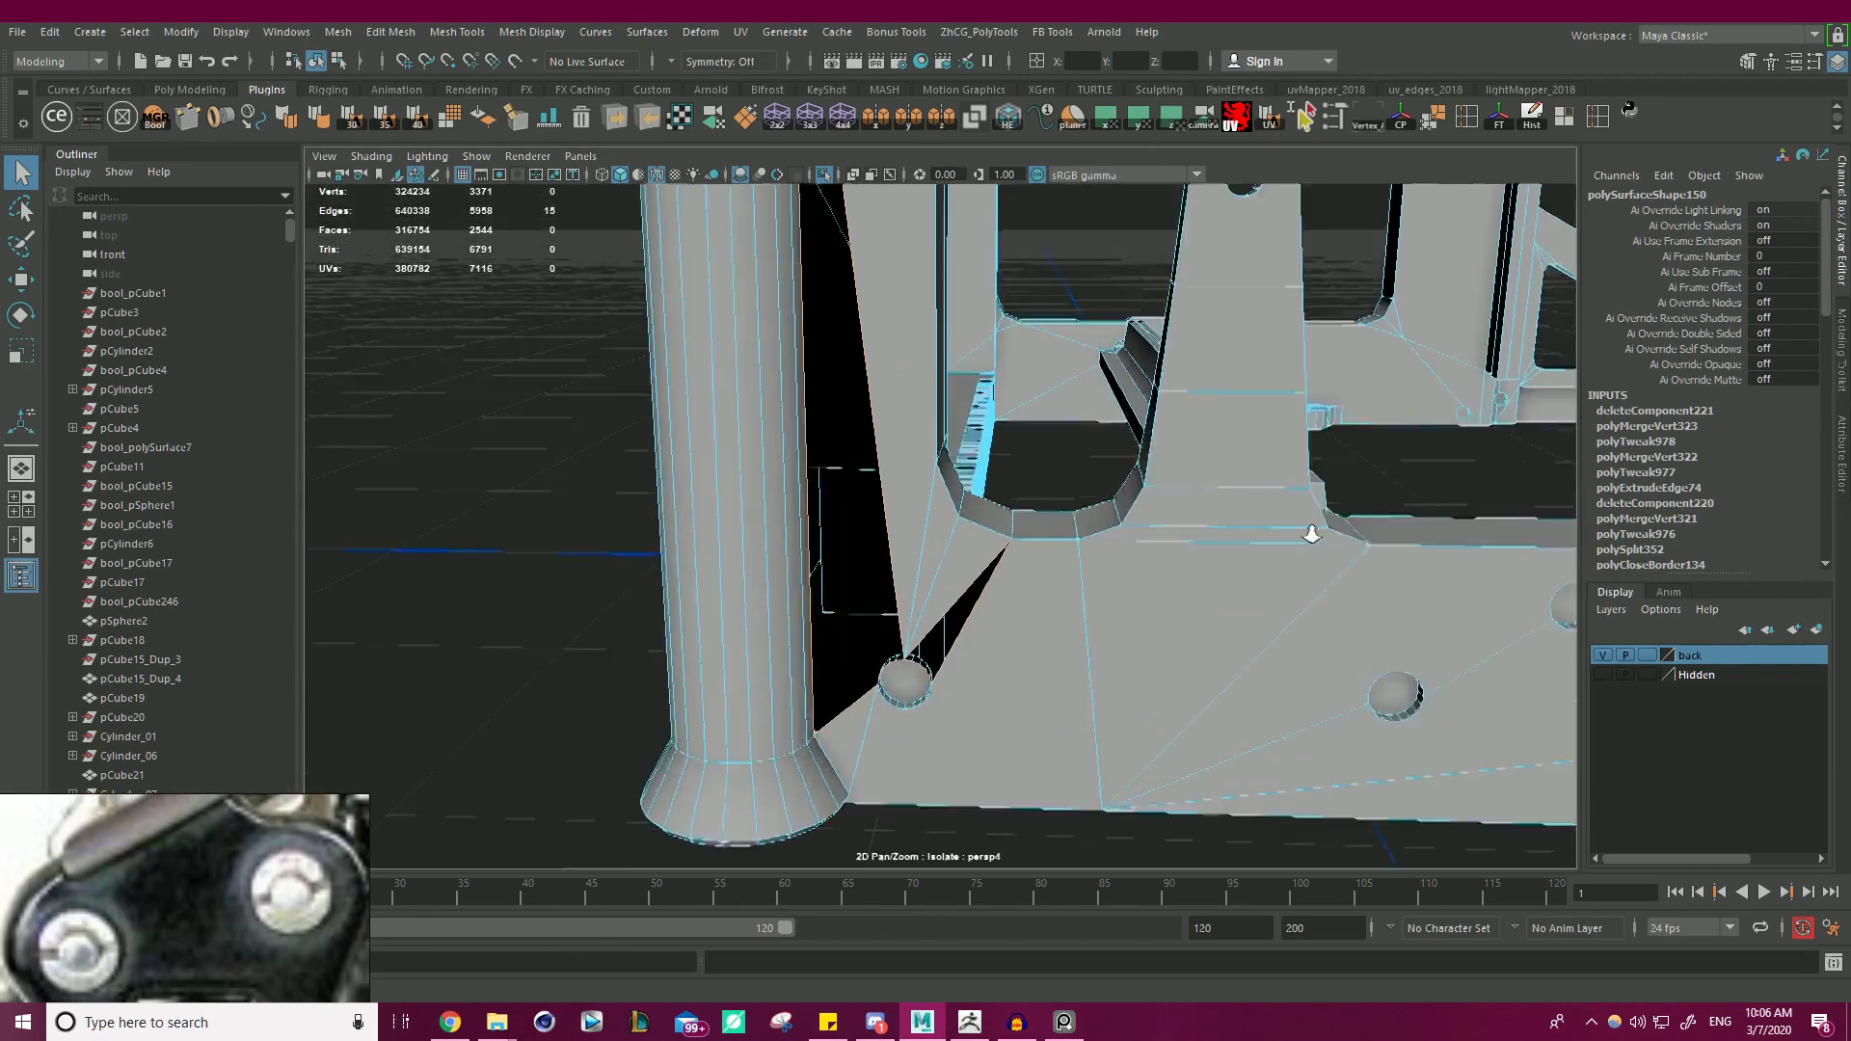
alt+right_drag(1309, 533, 1335, 545)
alt+middle_drag(1282, 550, 865, 352)
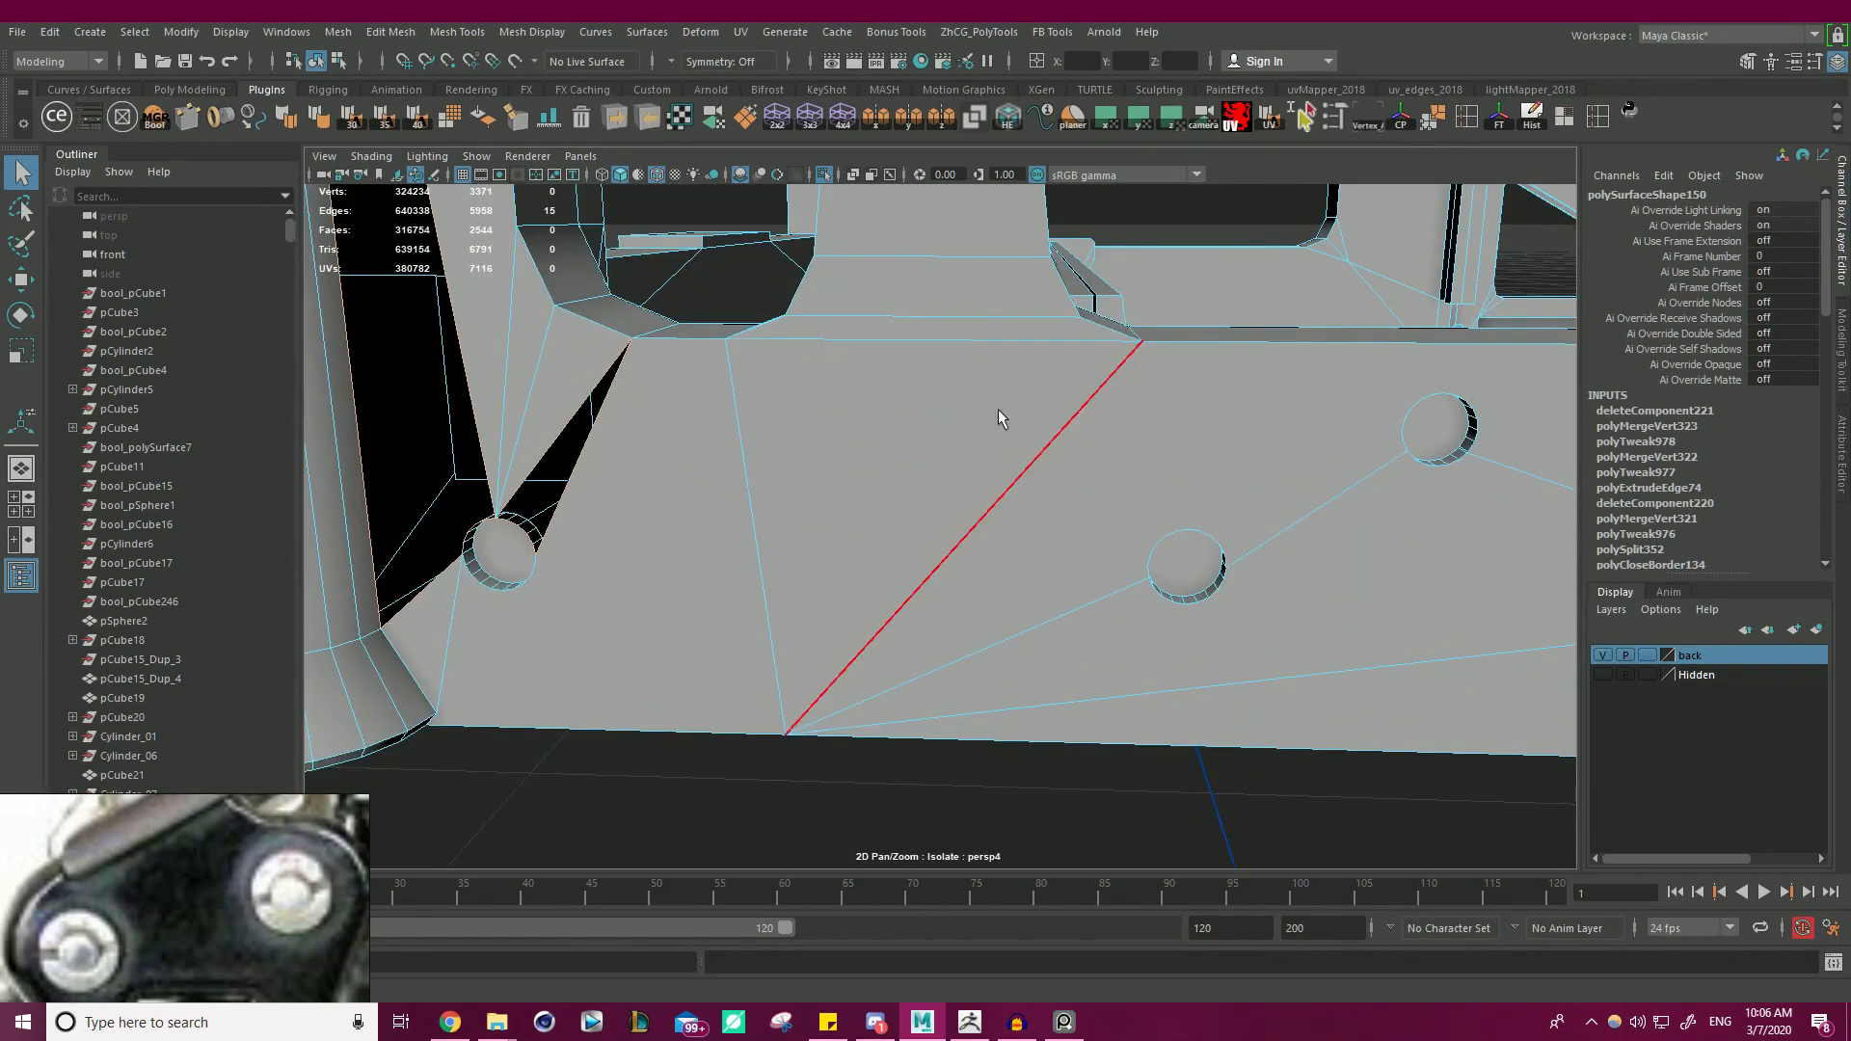
alt+right_drag(993, 408, 1072, 430)
alt+middle_drag(1041, 430, 1545, 409)
alt+drag(1012, 390, 1045, 372)
alt+right_drag(1045, 372, 935, 359)
alt+middle_drag(868, 357, 975, 343)
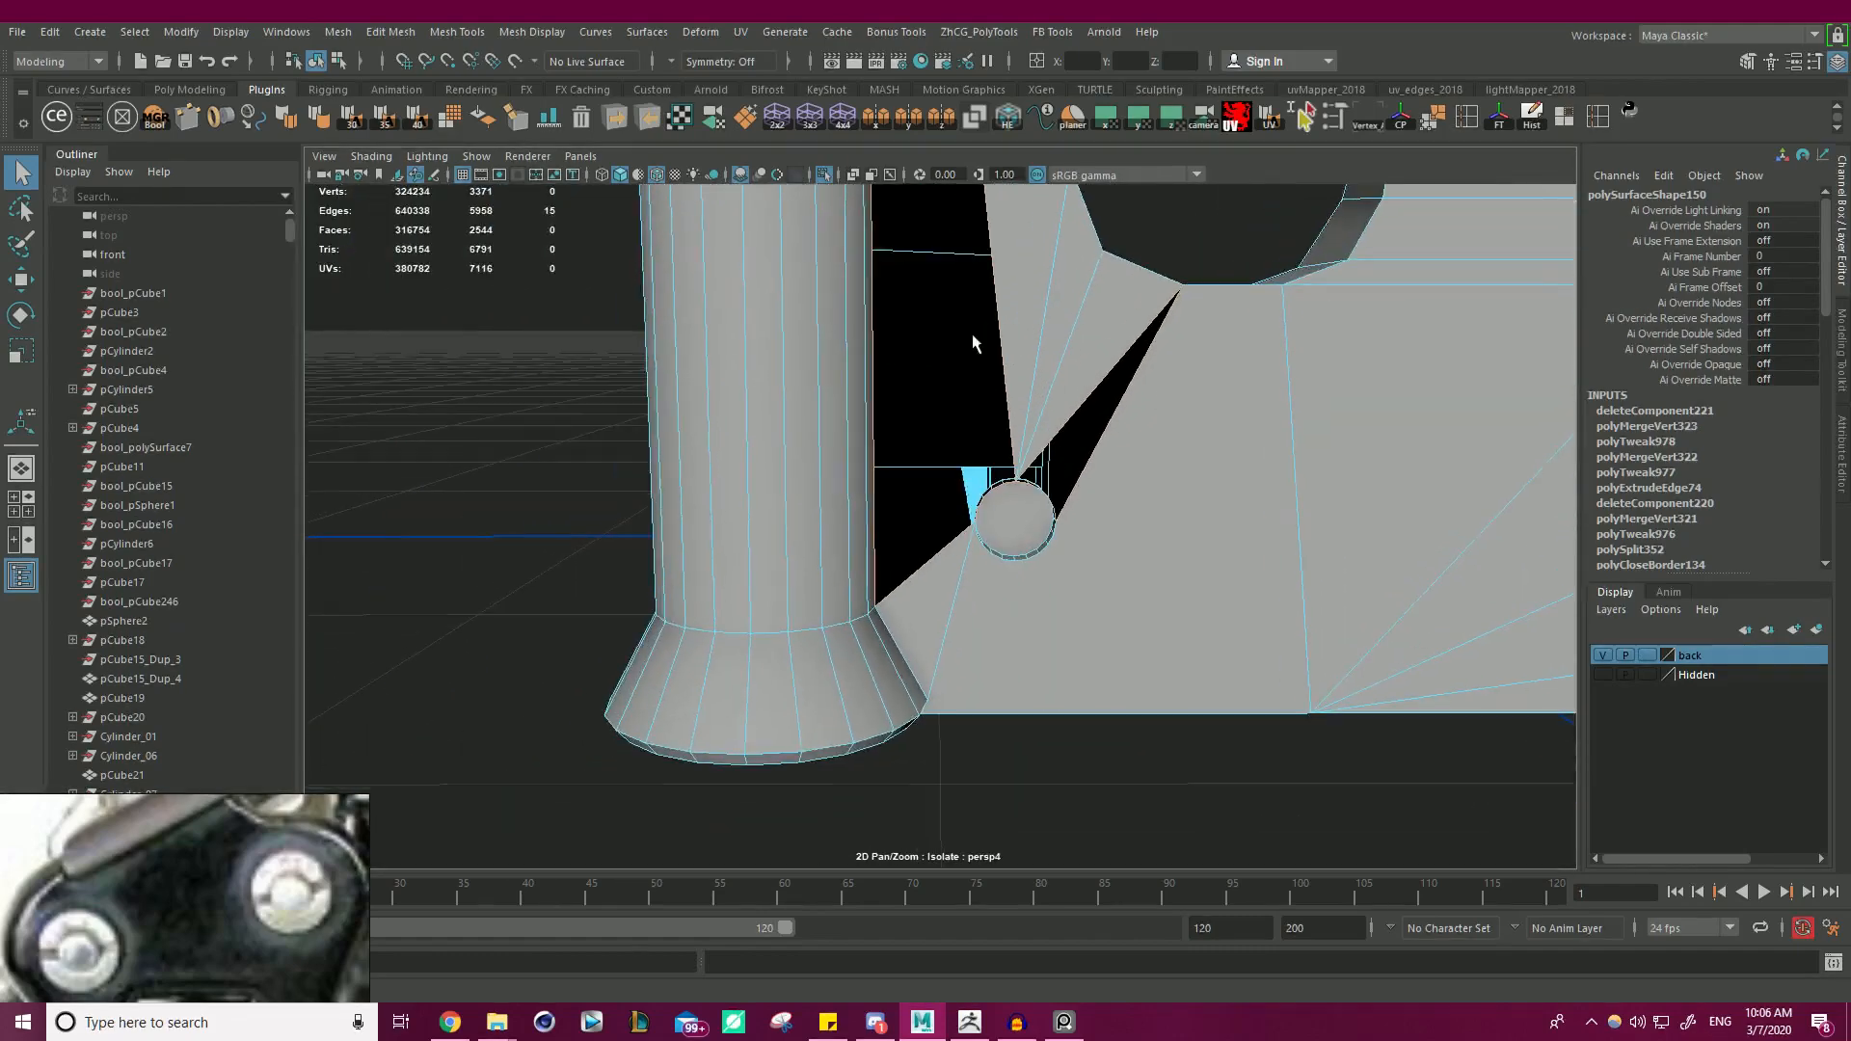
- Select the three faces along the upright's outer side above the corner hole and delete them
alt+drag(1090, 405, 1027, 526)
alt+middle_drag(1082, 424, 1062, 526)
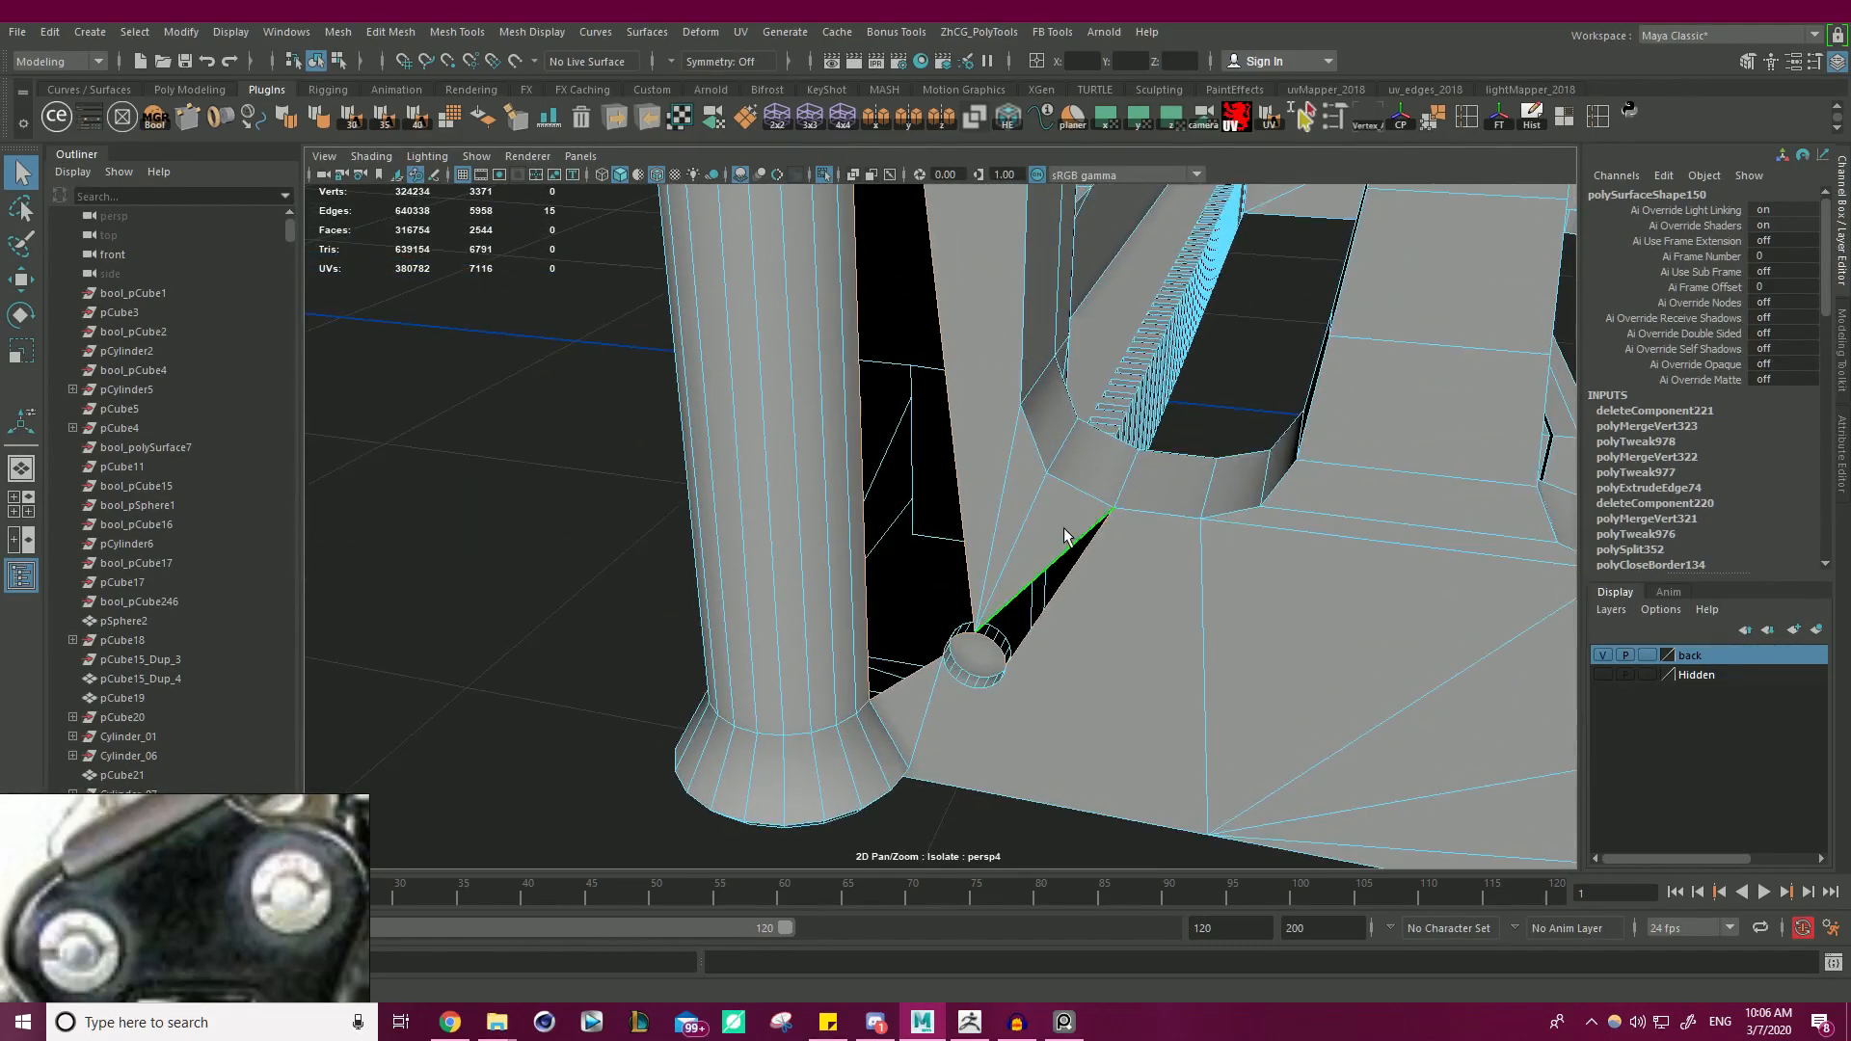
right_drag(1062, 468, 1065, 523)
click(1058, 523)
shift+click(1013, 515)
shift+click(986, 471)
alt+right_drag(986, 470, 930, 386)
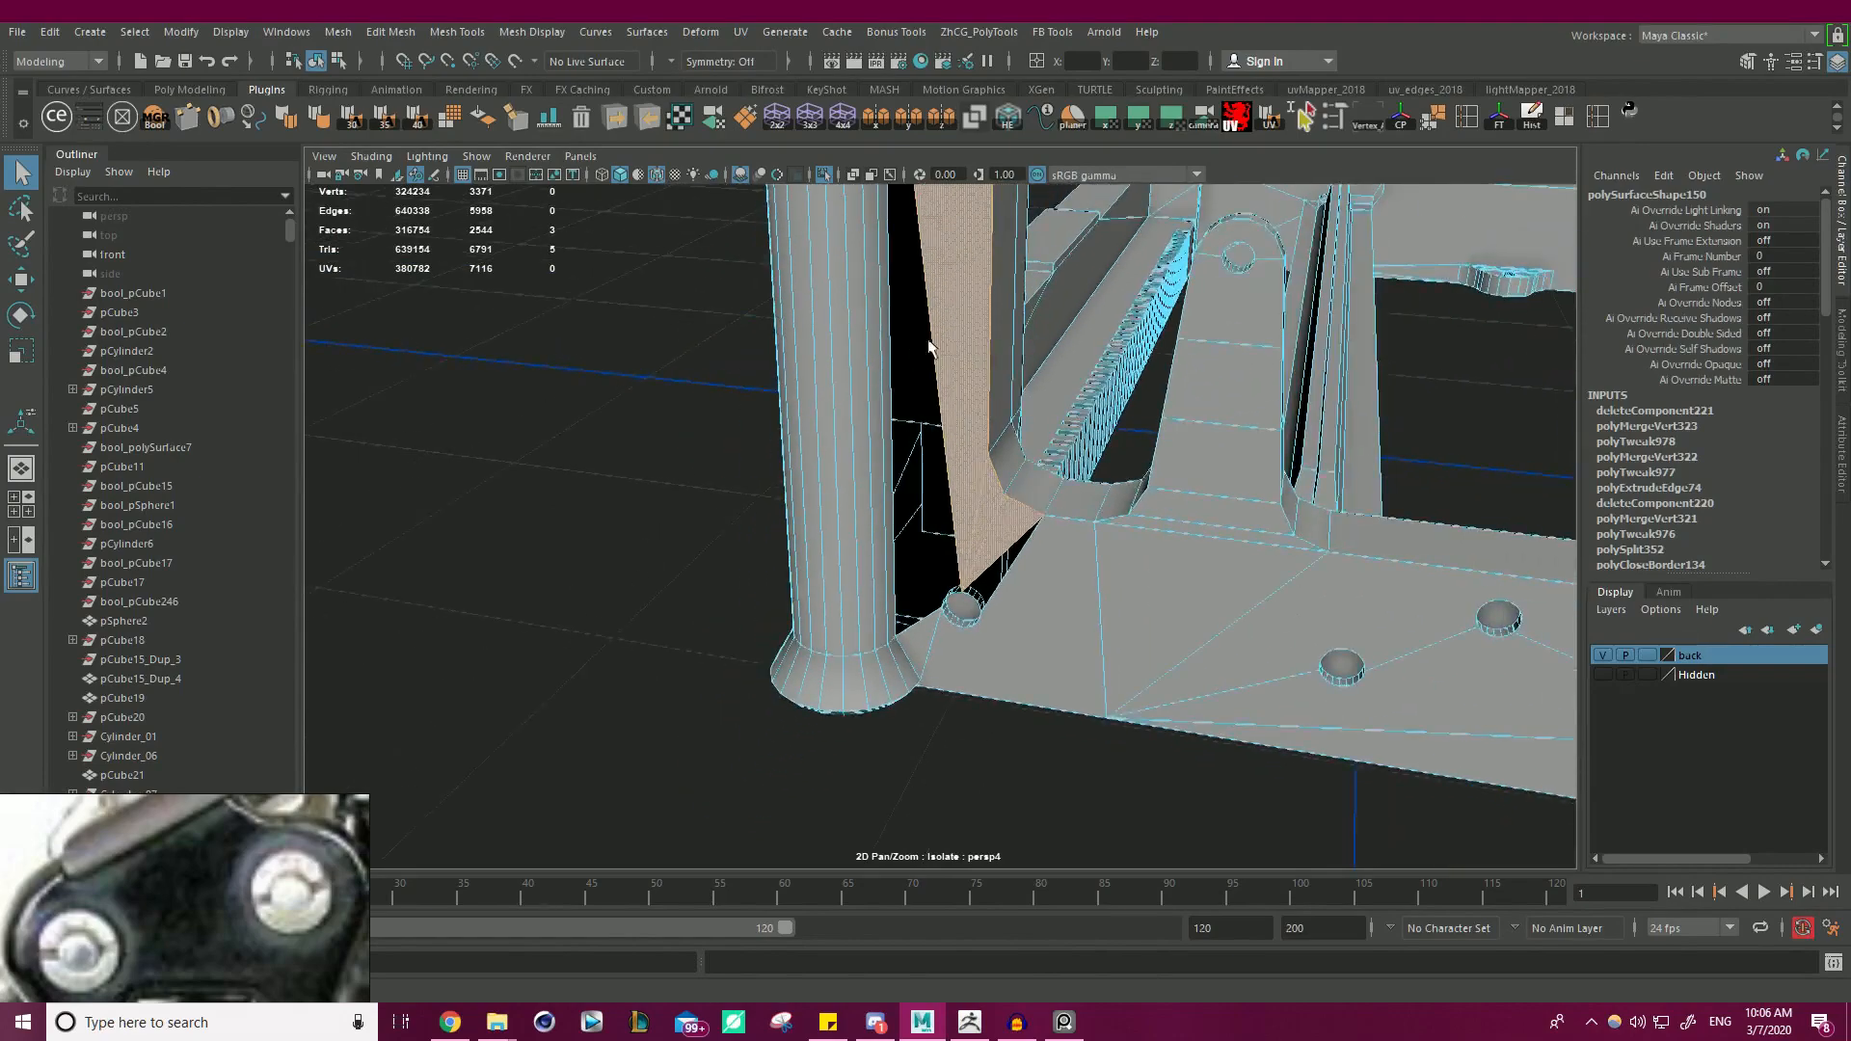
alt+middle_drag(955, 289, 1046, 280)
key(Delete)
- Bridge the upright's vertical border edge to the column's facing vertical edge with a new face
alt+right_drag(949, 578, 1029, 411)
double_click(929, 551)
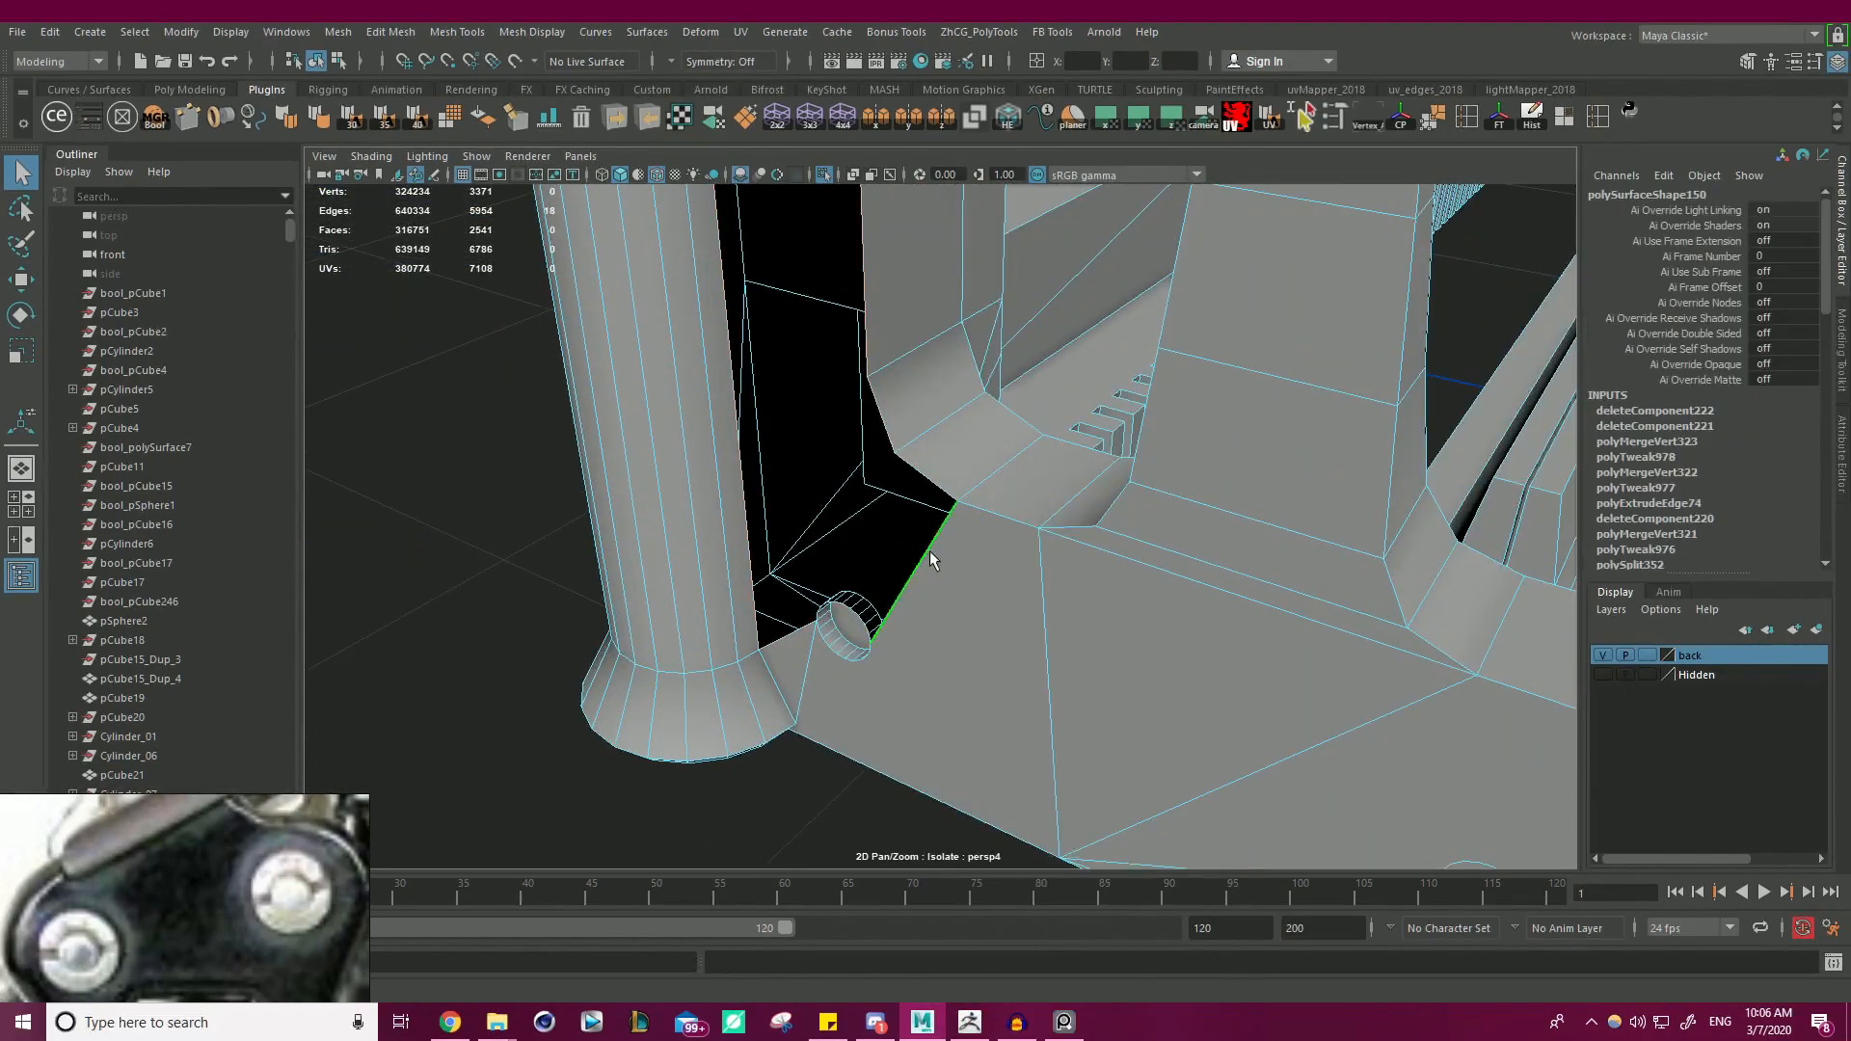
key(w)
alt+right_drag(916, 496, 761, 396)
alt+middle_drag(762, 397, 790, 449)
alt+right_drag(791, 449, 766, 391)
alt+middle_drag(766, 390, 872, 549)
alt+right_drag(872, 549, 1108, 640)
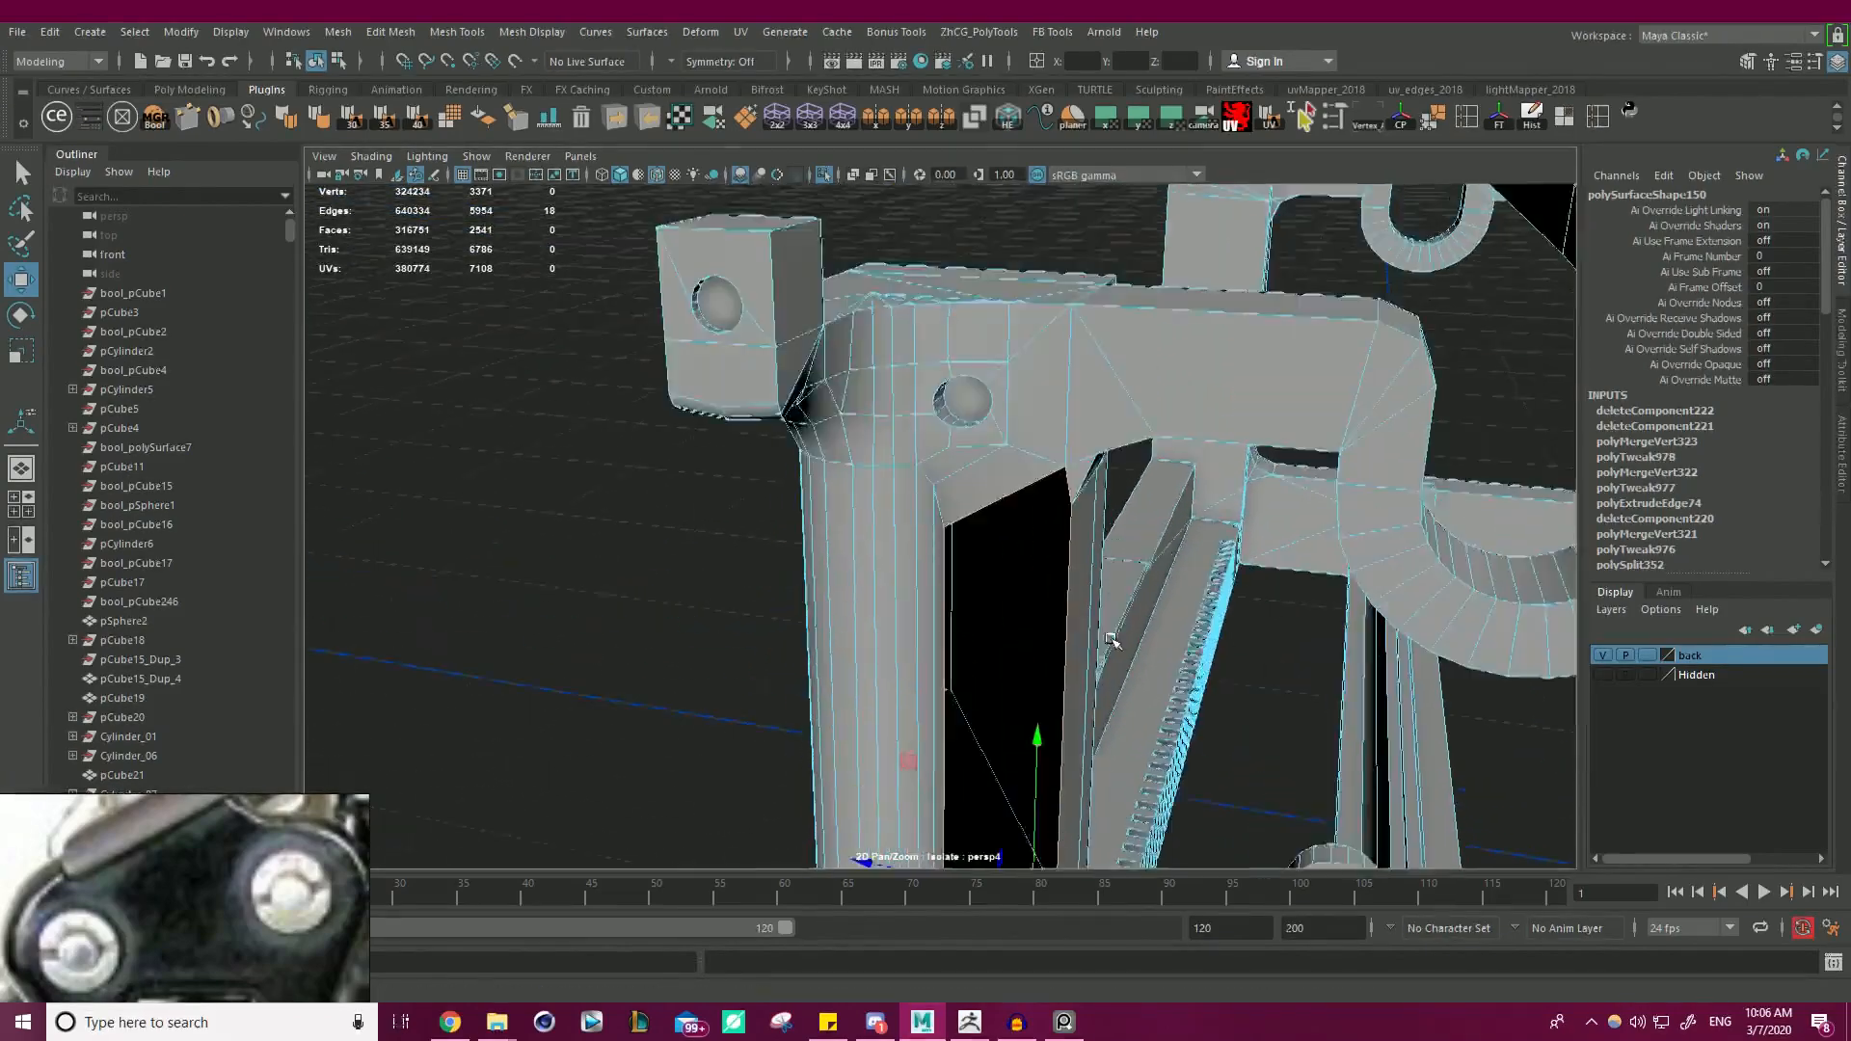
alt+drag(1107, 640, 1140, 565)
right_drag(1030, 466, 1030, 414)
click(1021, 524)
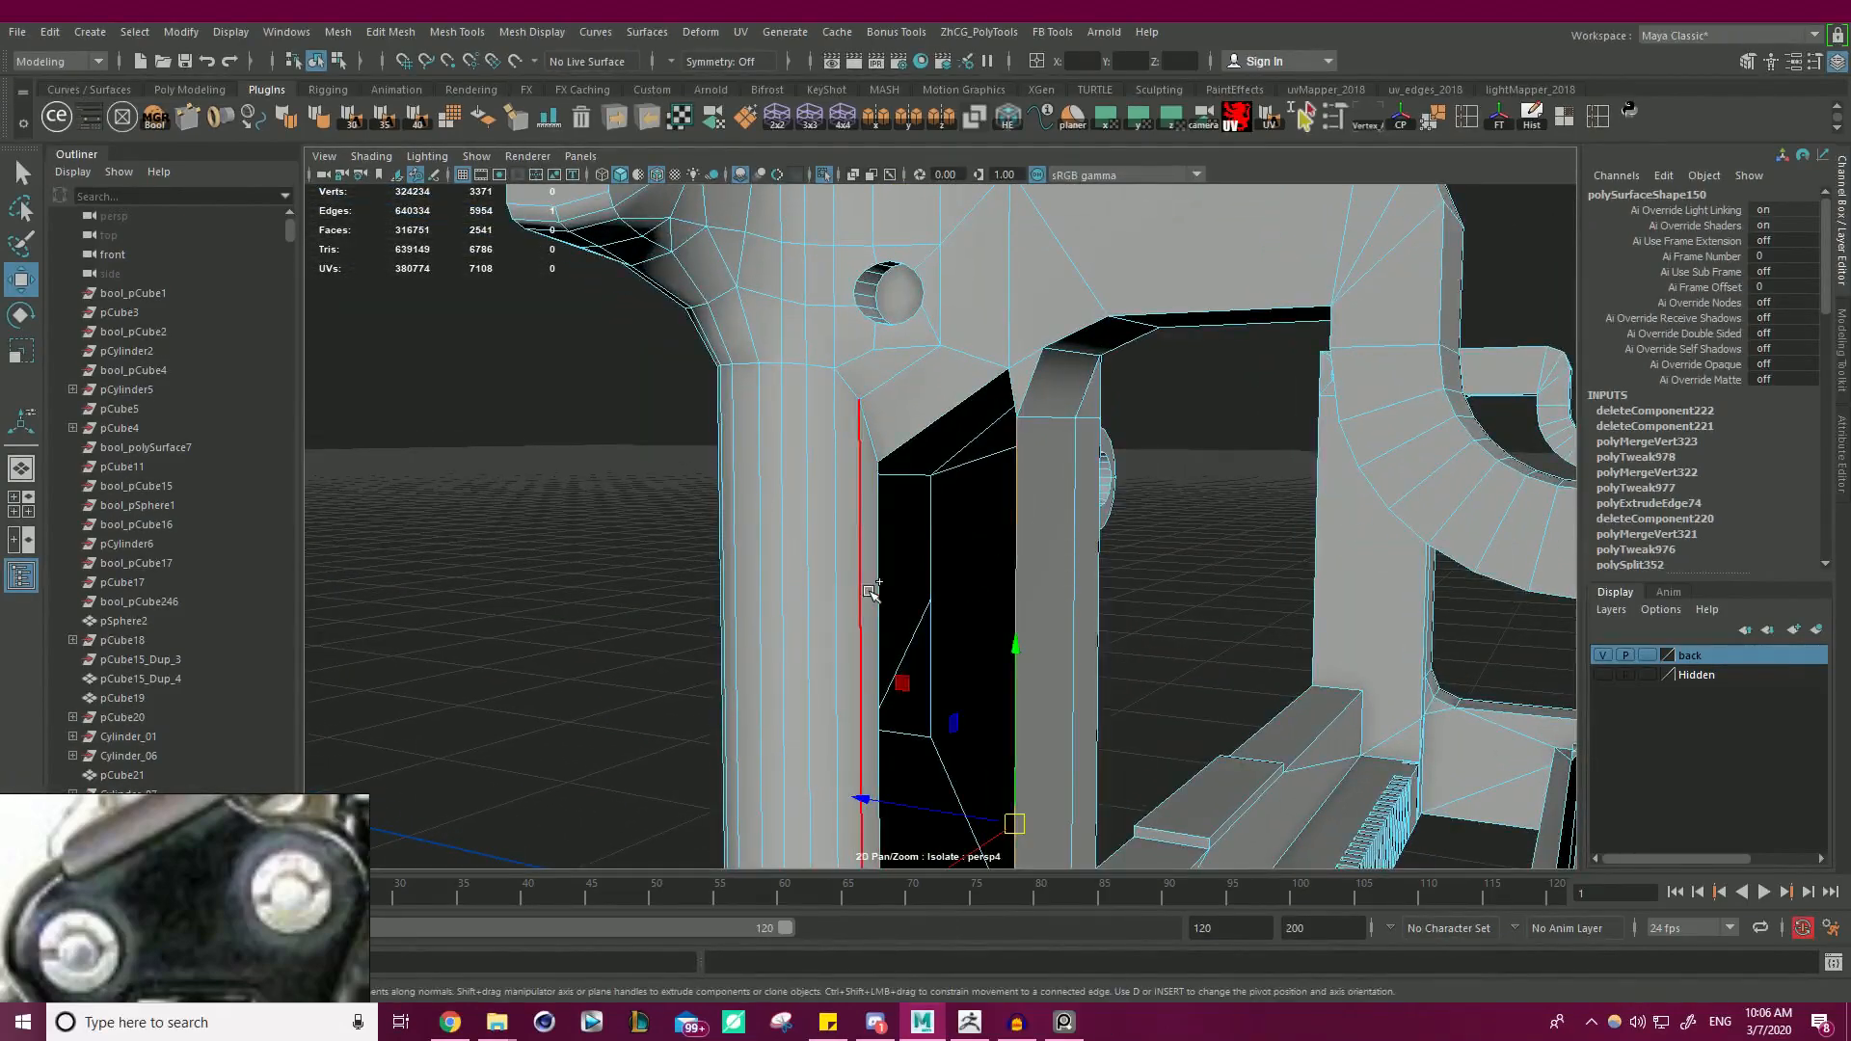
shift+click(864, 584)
shift+right_drag(505, 514, 505, 746)
- Fill the triangular gap above the new face between the column and the upright
double_click(953, 441)
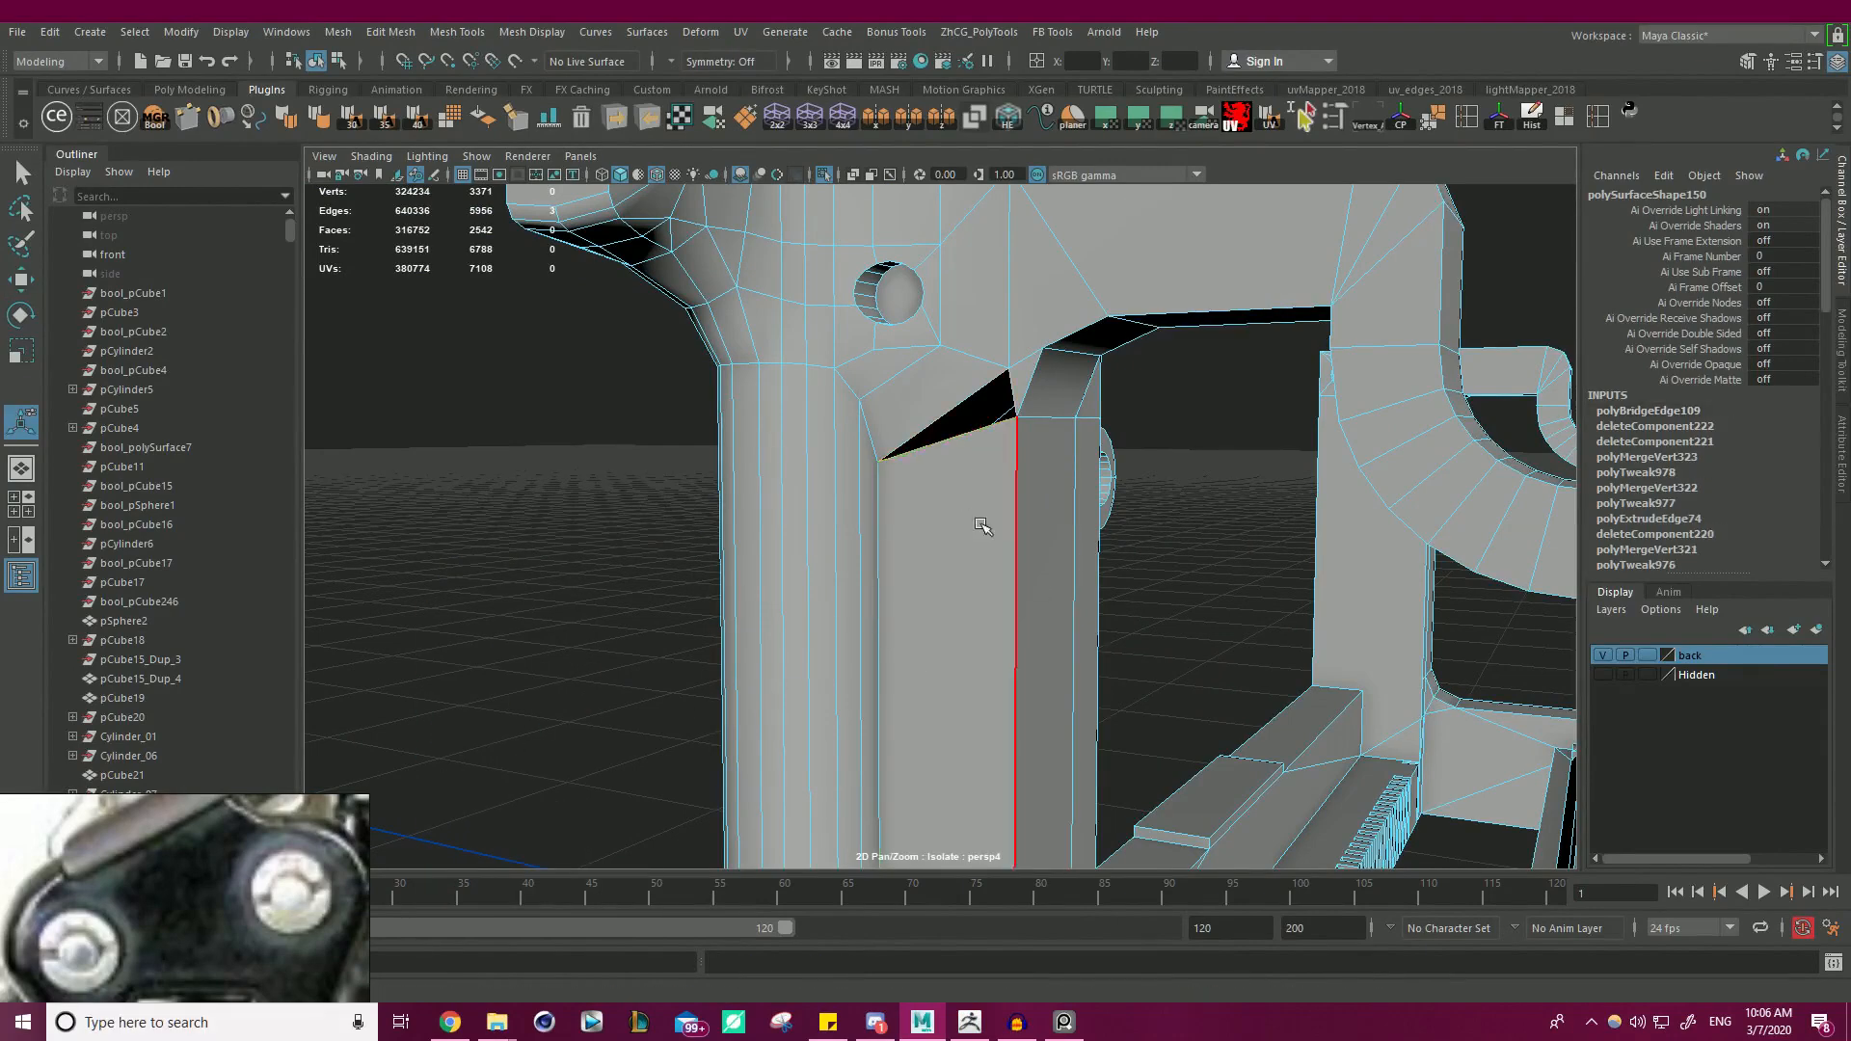
alt+right_drag(1066, 521, 1022, 540)
alt+drag(1022, 539, 1054, 504)
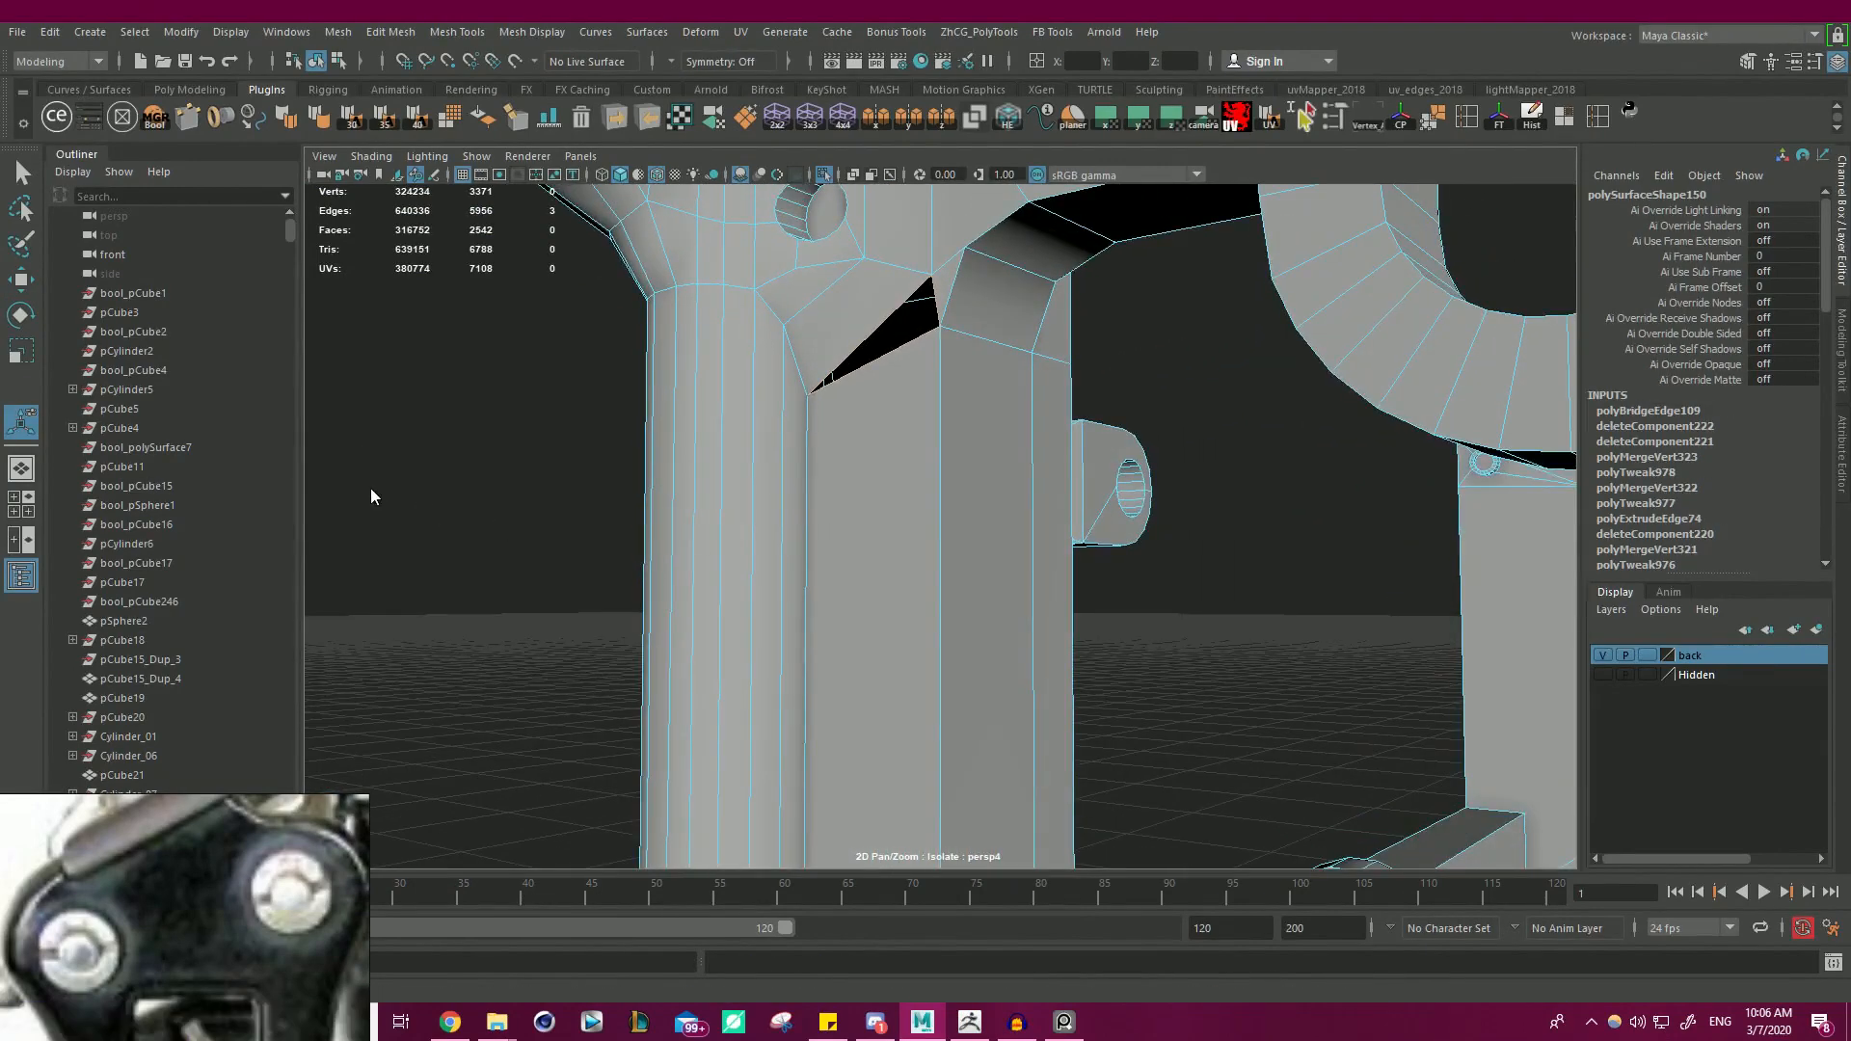
shift+right_drag(370, 488, 349, 741)
- Bridge the lower corner edge of the side opening to the top rim edge of the base plate's corner hole
alt+right_drag(1050, 483, 706, 681)
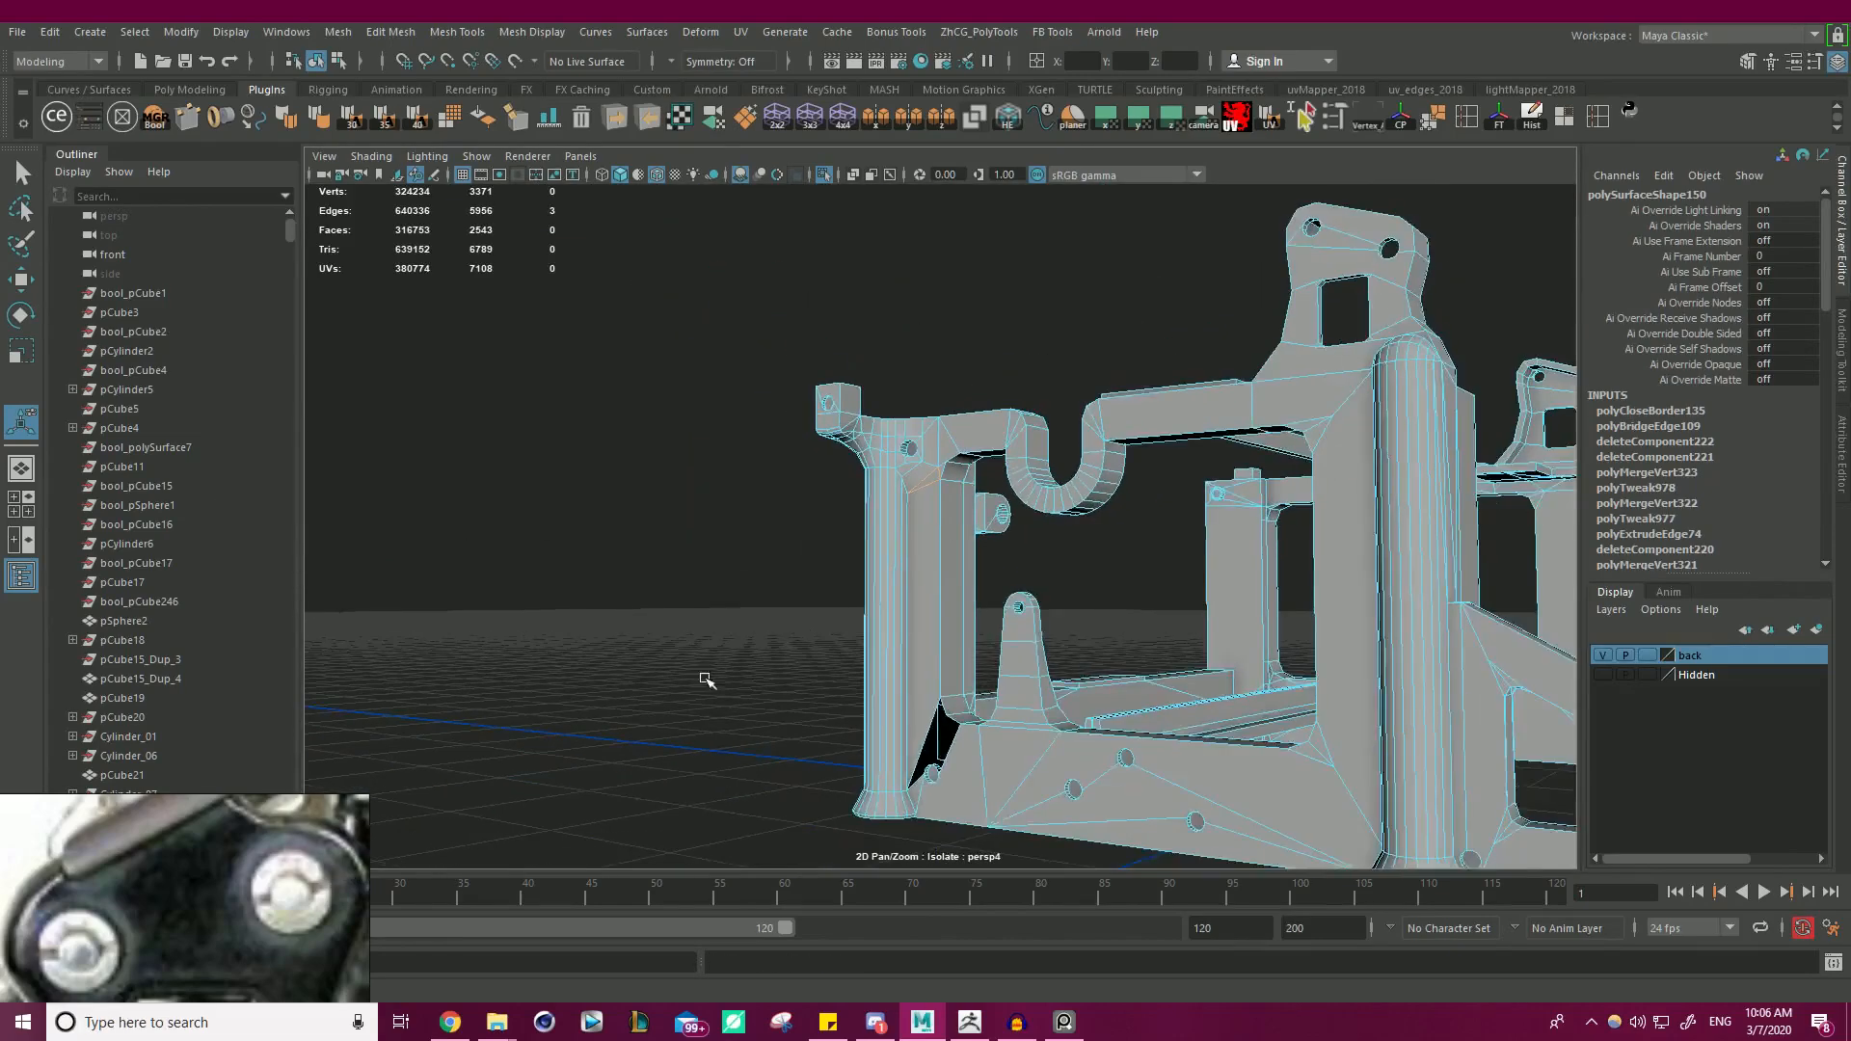
alt+drag(706, 682, 829, 733)
alt+right_drag(829, 732, 1465, 636)
alt+middle_drag(1157, 602, 993, 504)
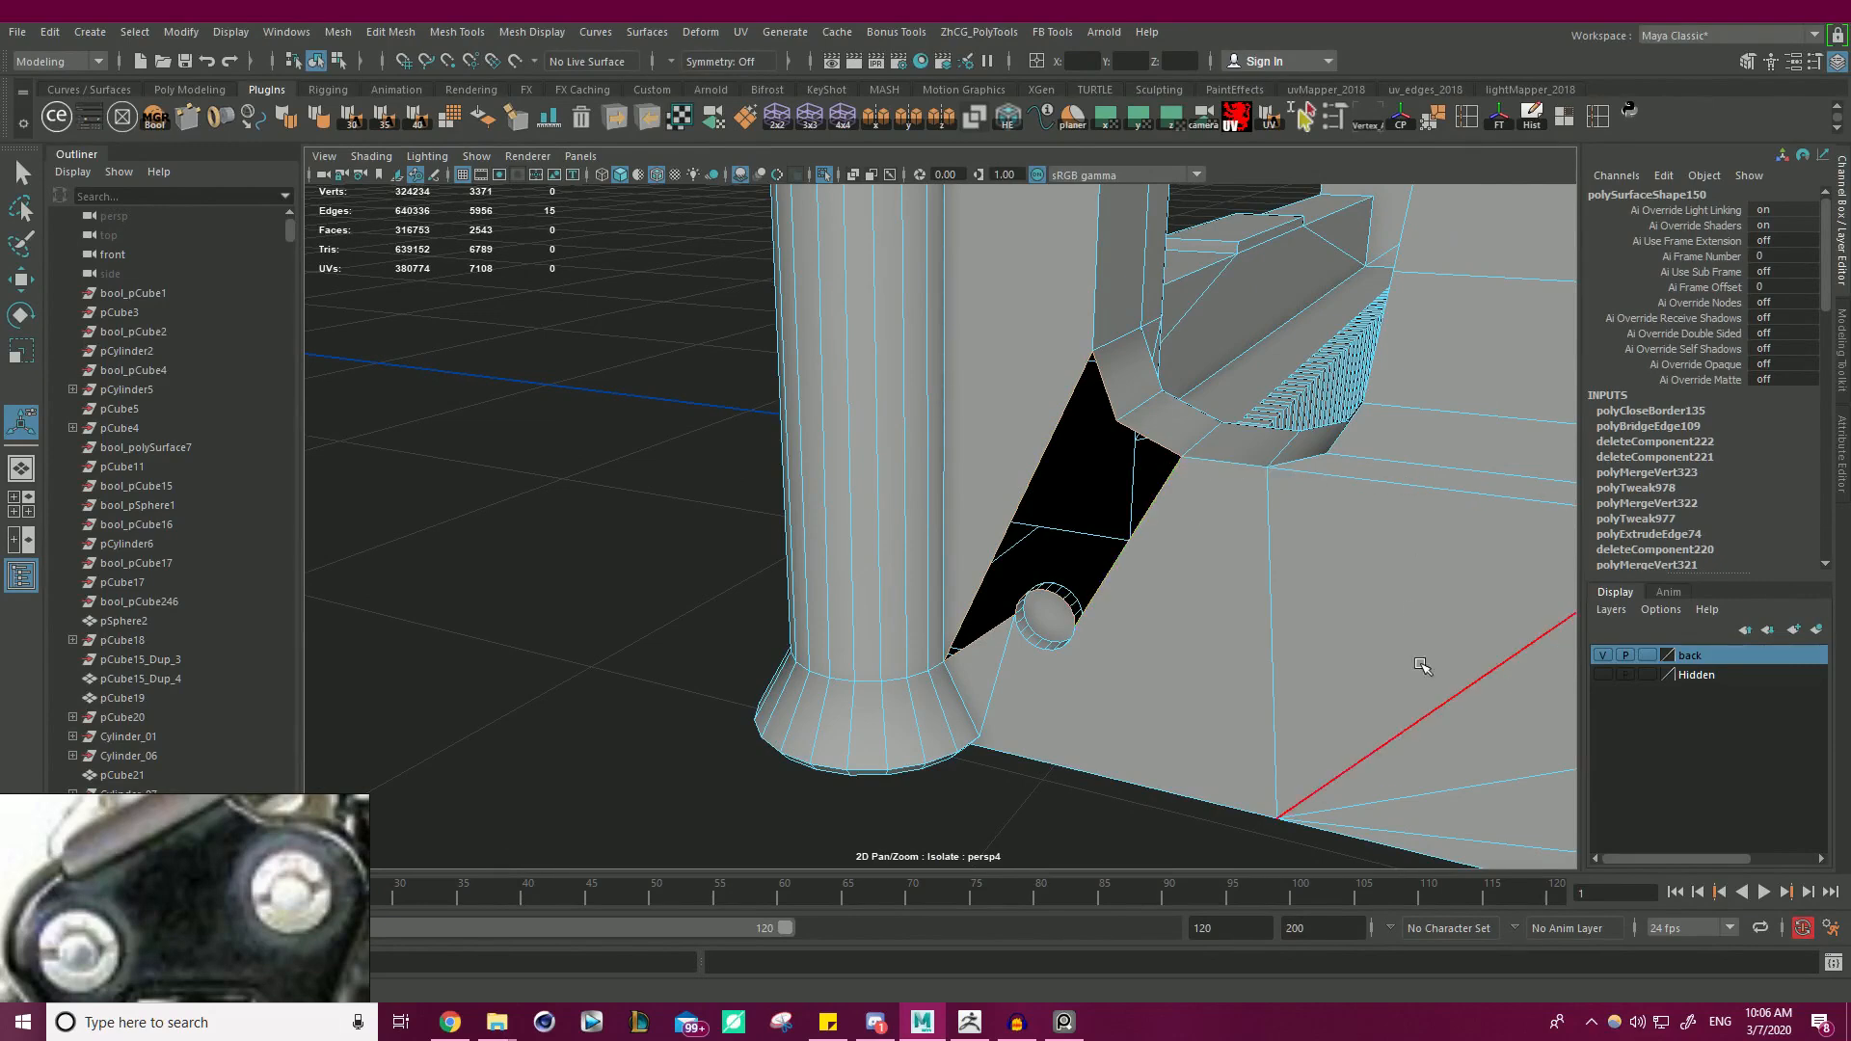
alt+drag(1157, 672, 1182, 645)
alt+right_drag(1181, 645, 1306, 604)
alt+middle_drag(1306, 604, 1207, 655)
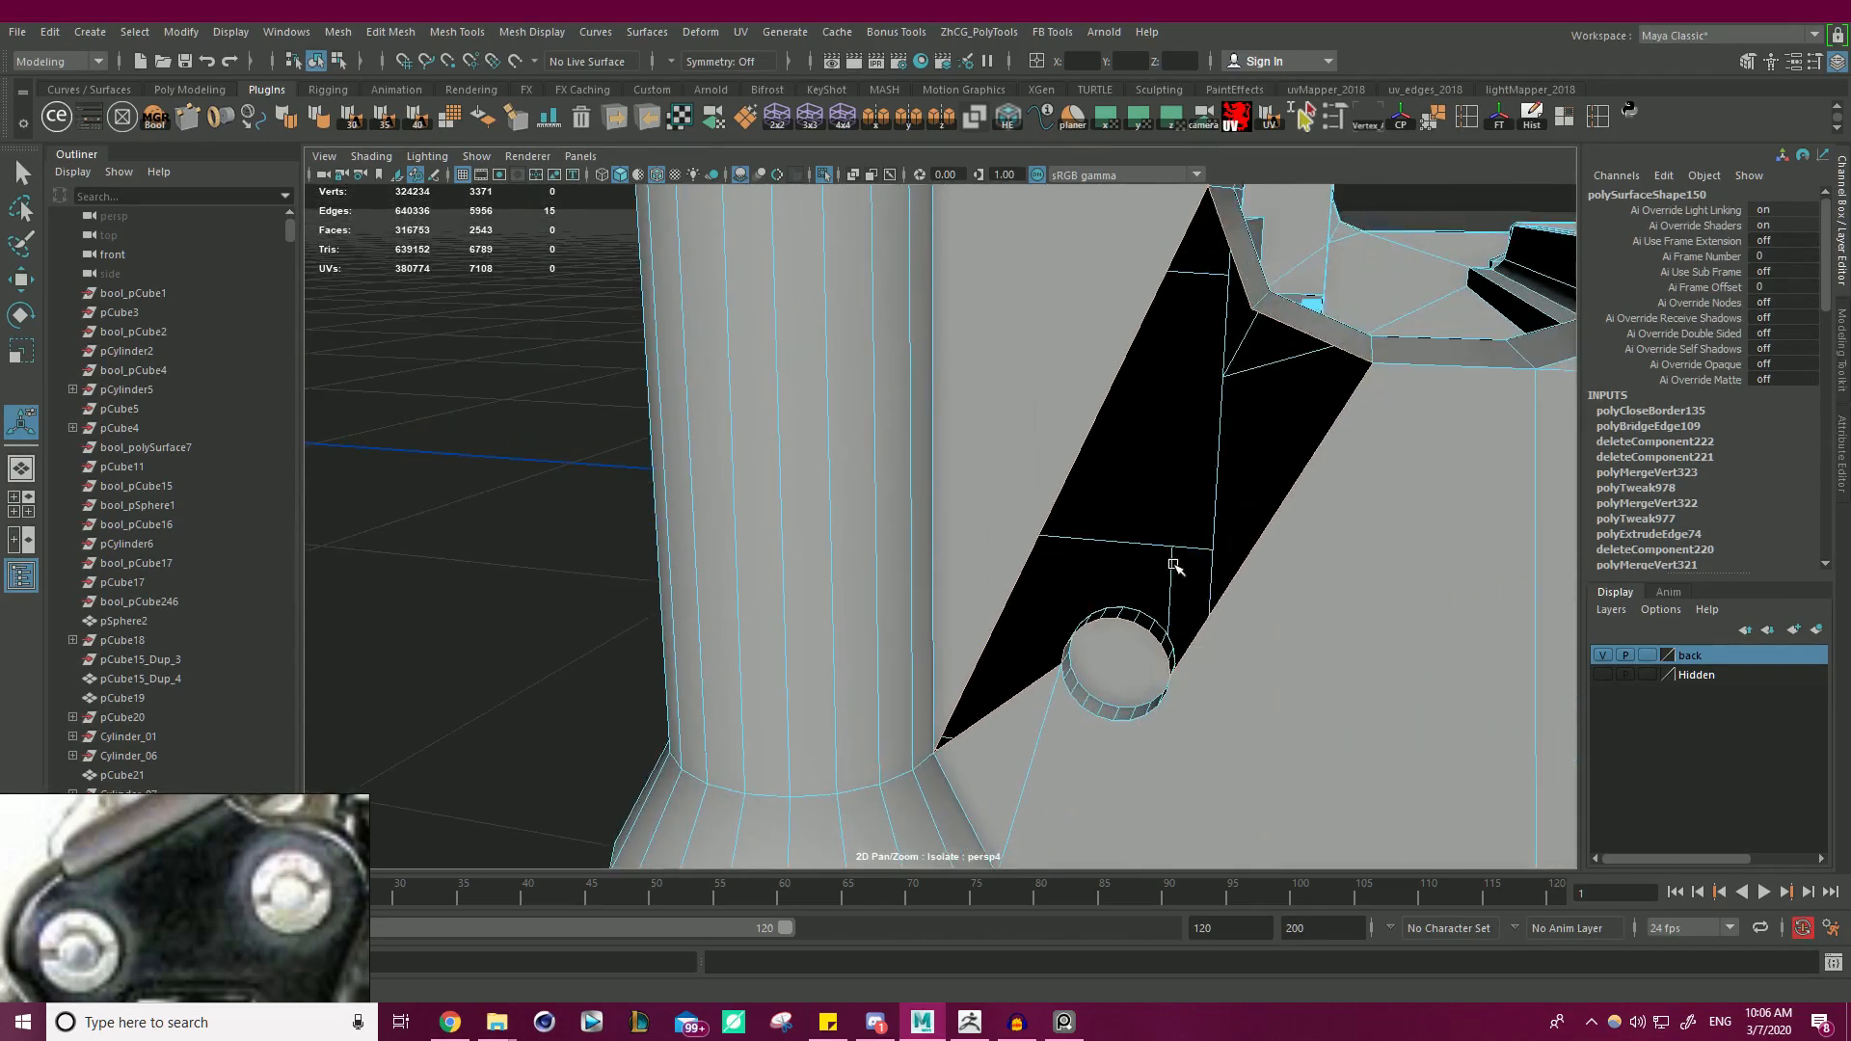
alt+drag(1173, 566, 1149, 506)
alt+middle_drag(1149, 507, 1068, 456)
alt+right_drag(1073, 420, 1012, 367)
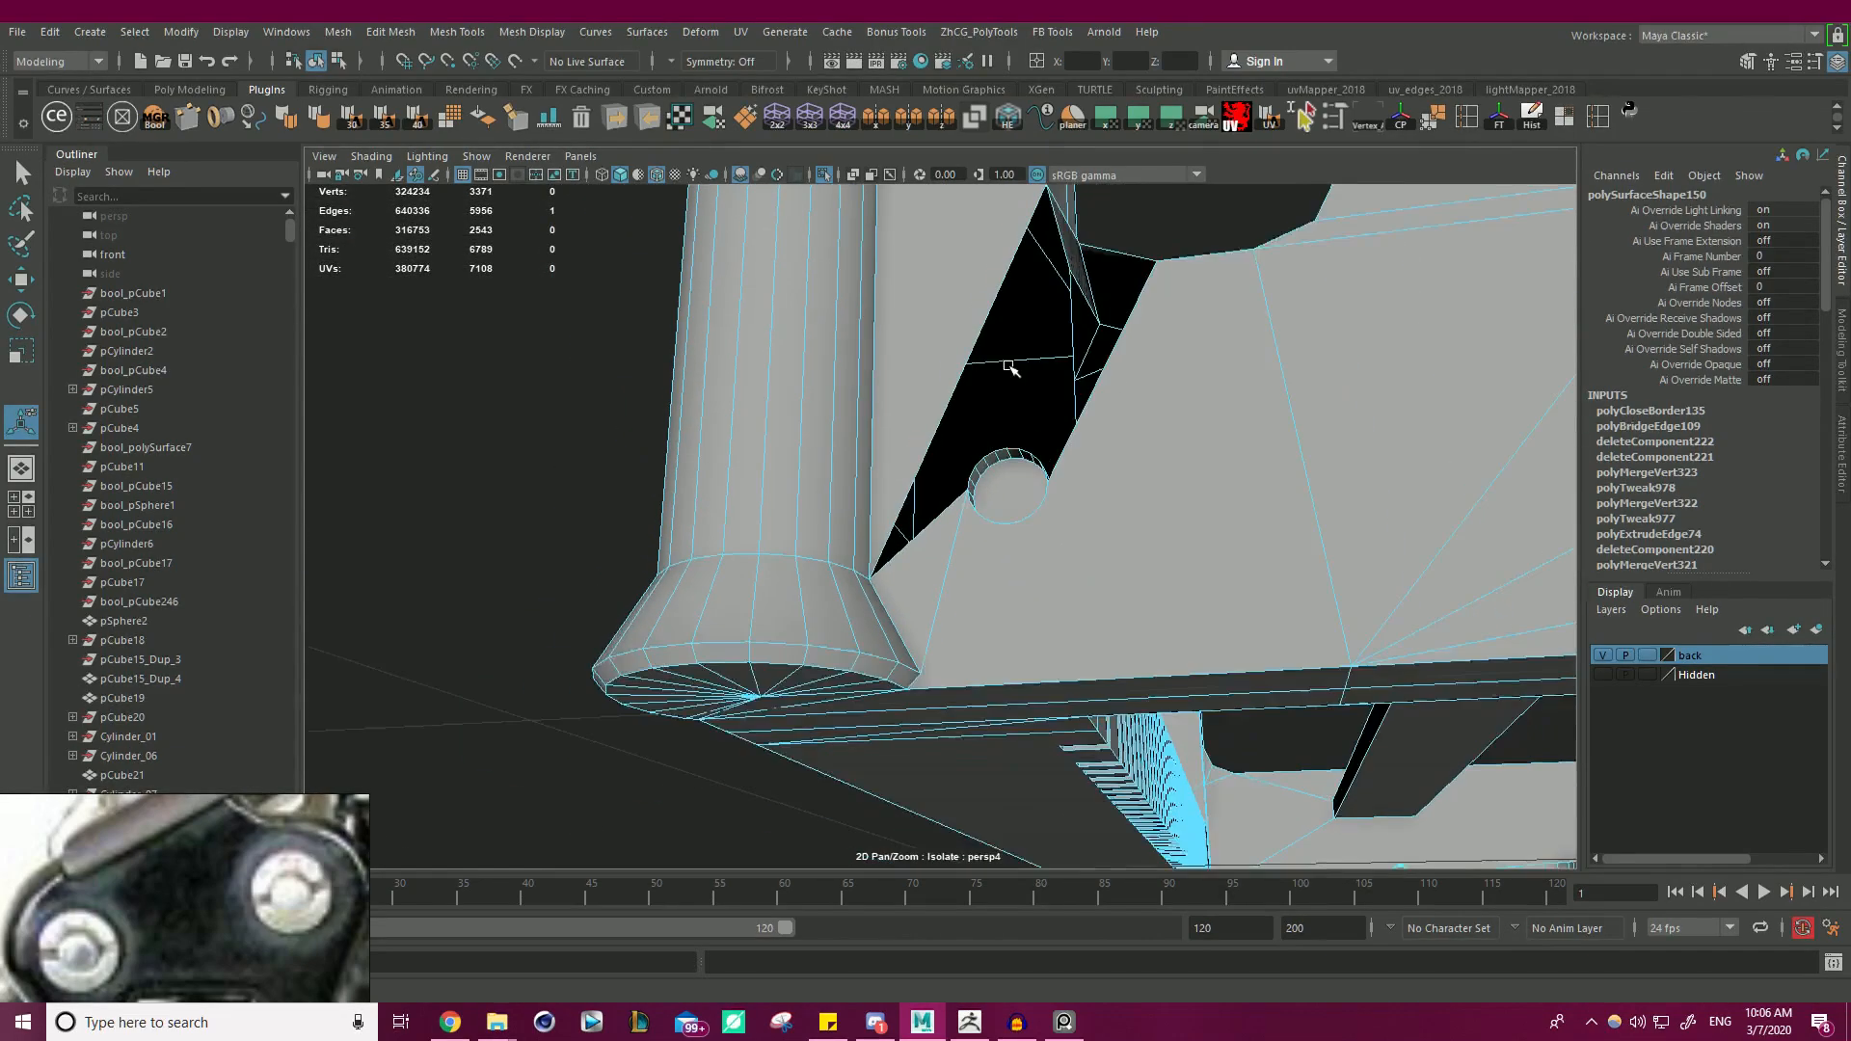
alt+drag(1012, 367, 1004, 489)
click(1012, 533)
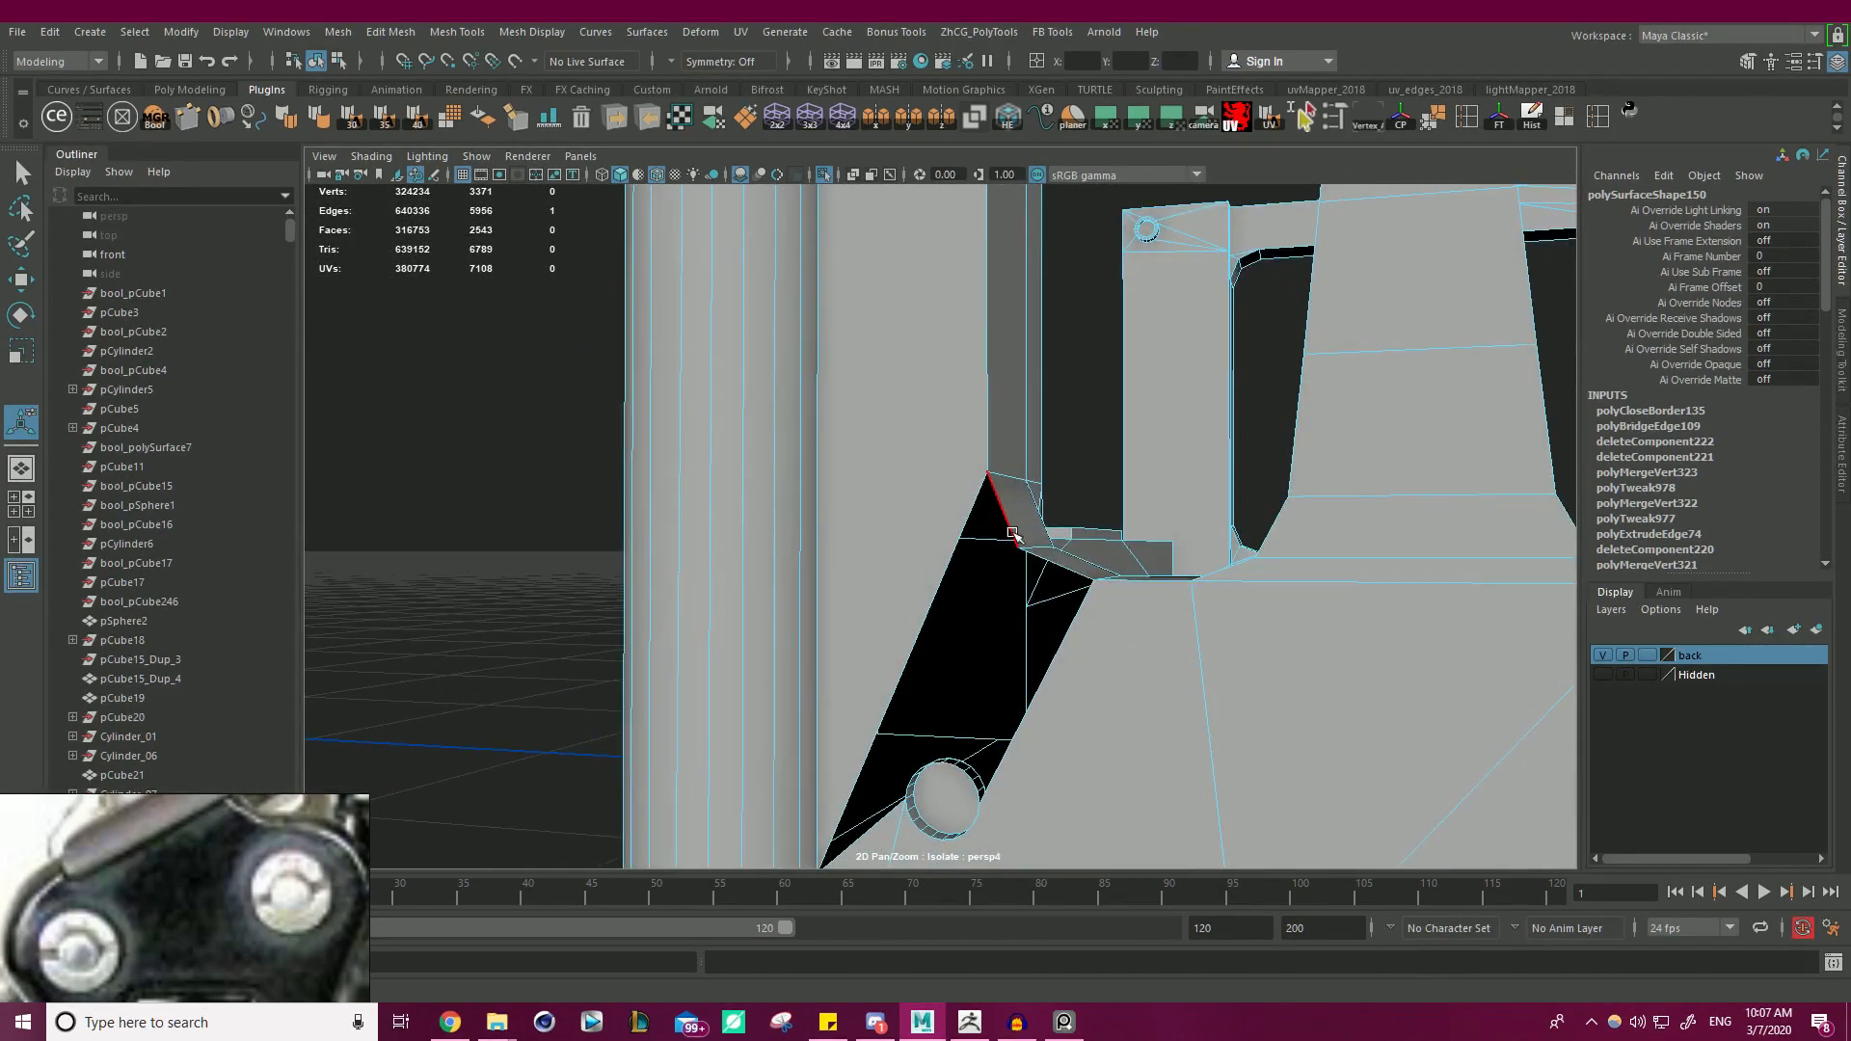
shift+click(1058, 567)
shift+right_drag(421, 521, 383, 749)
- Fill the two remaining gaps on either side of the new bridge face above the corner hole
alt+middle_drag(1111, 627, 1092, 489)
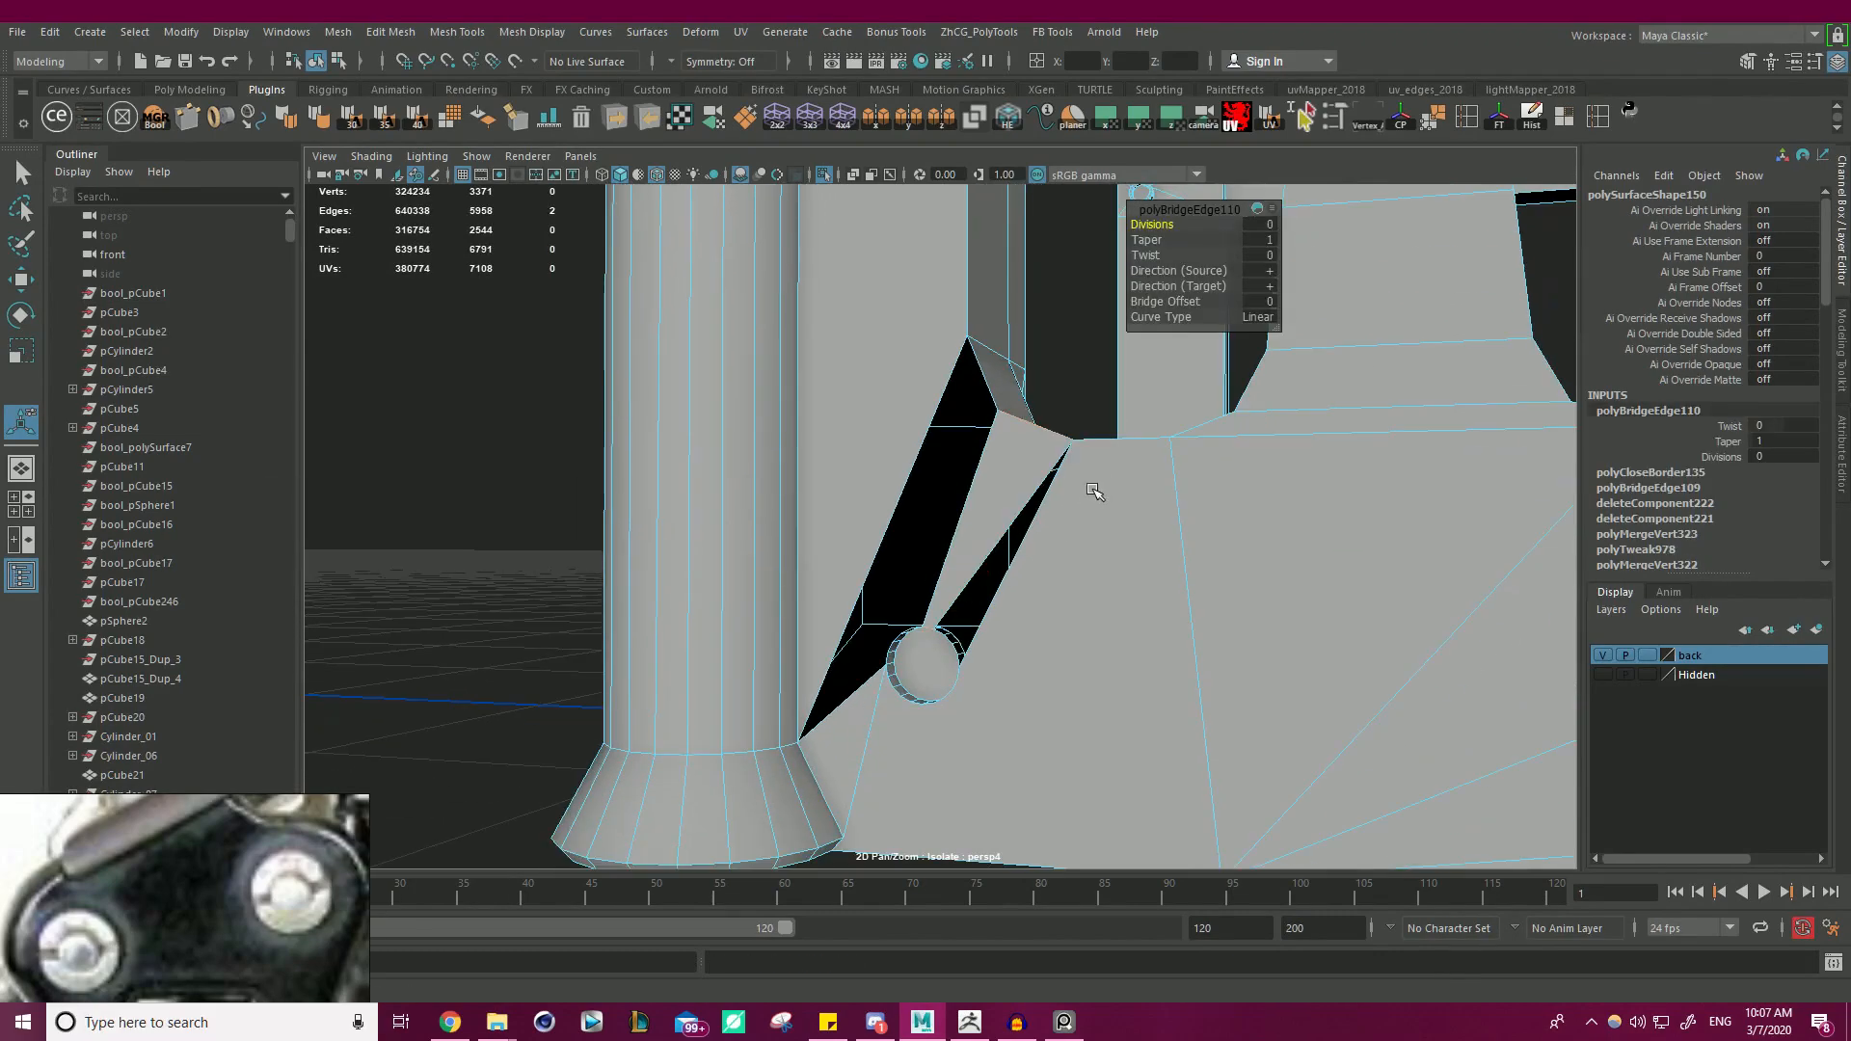
click(998, 545)
alt+drag(979, 546, 1028, 674)
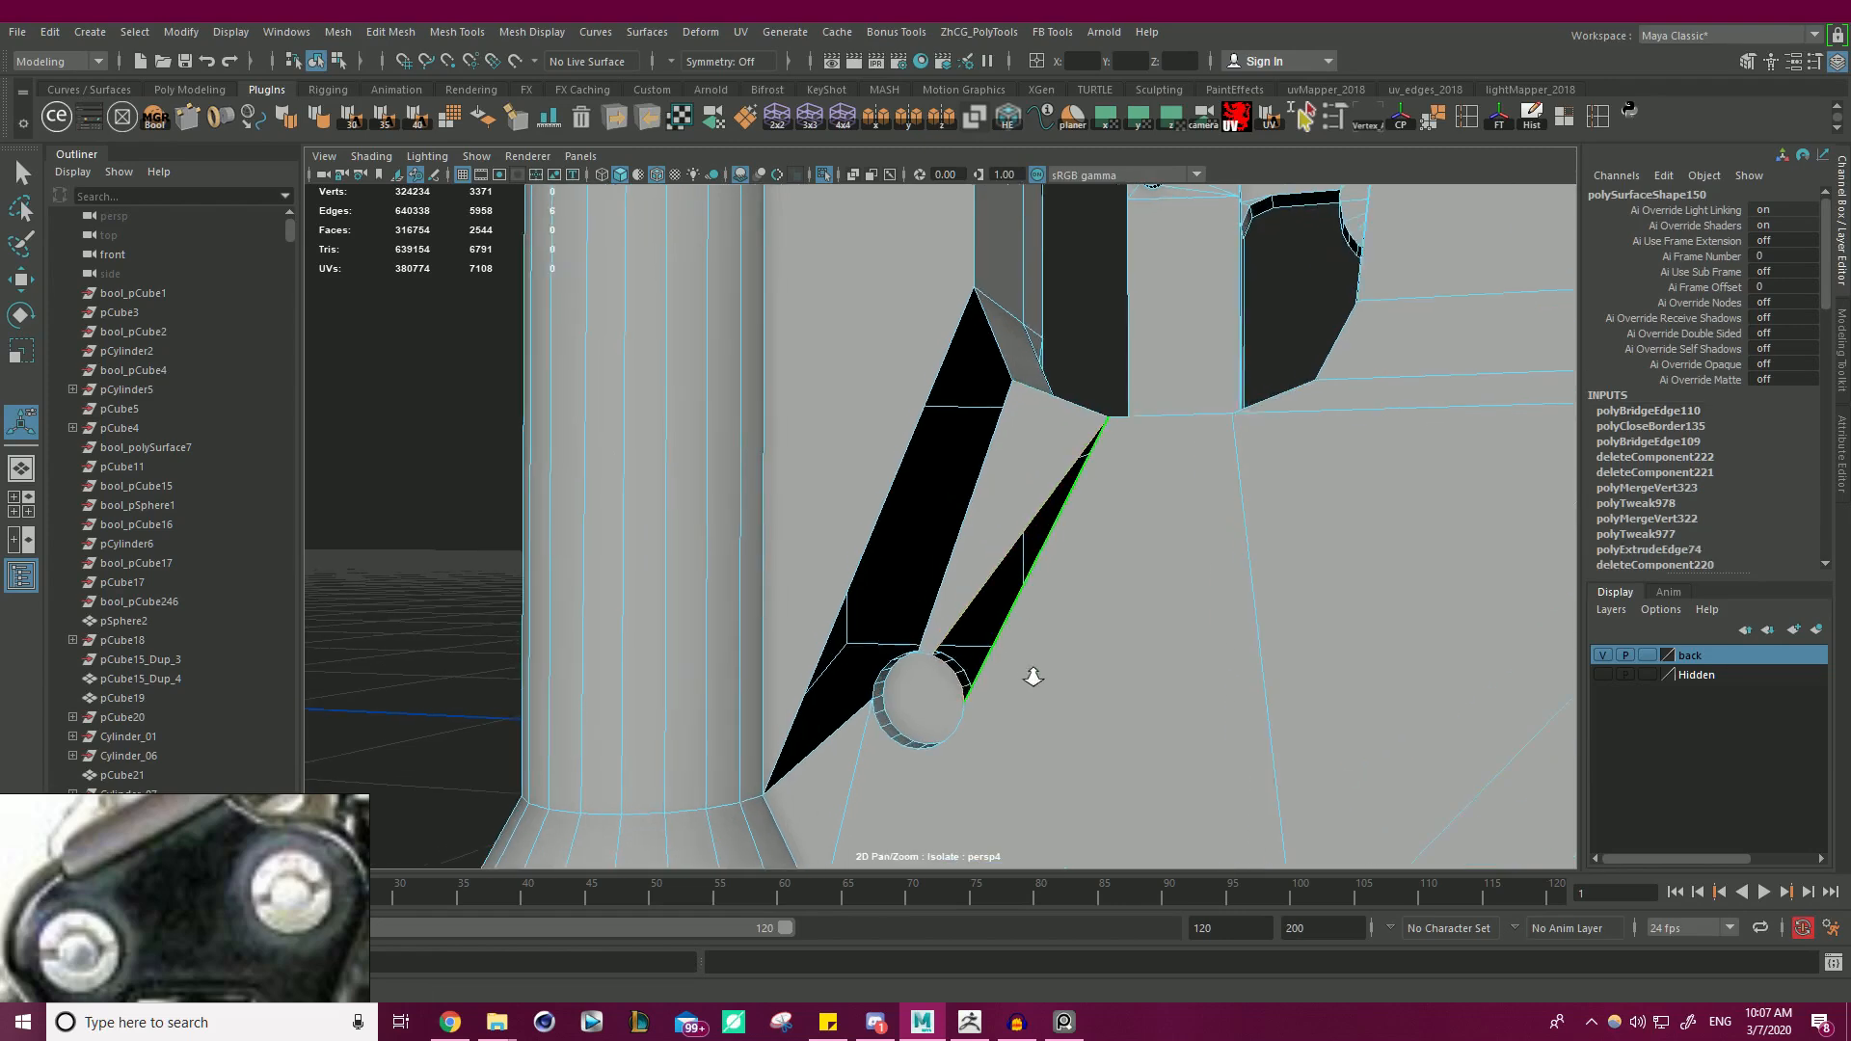
shift+right_drag(459, 529, 434, 784)
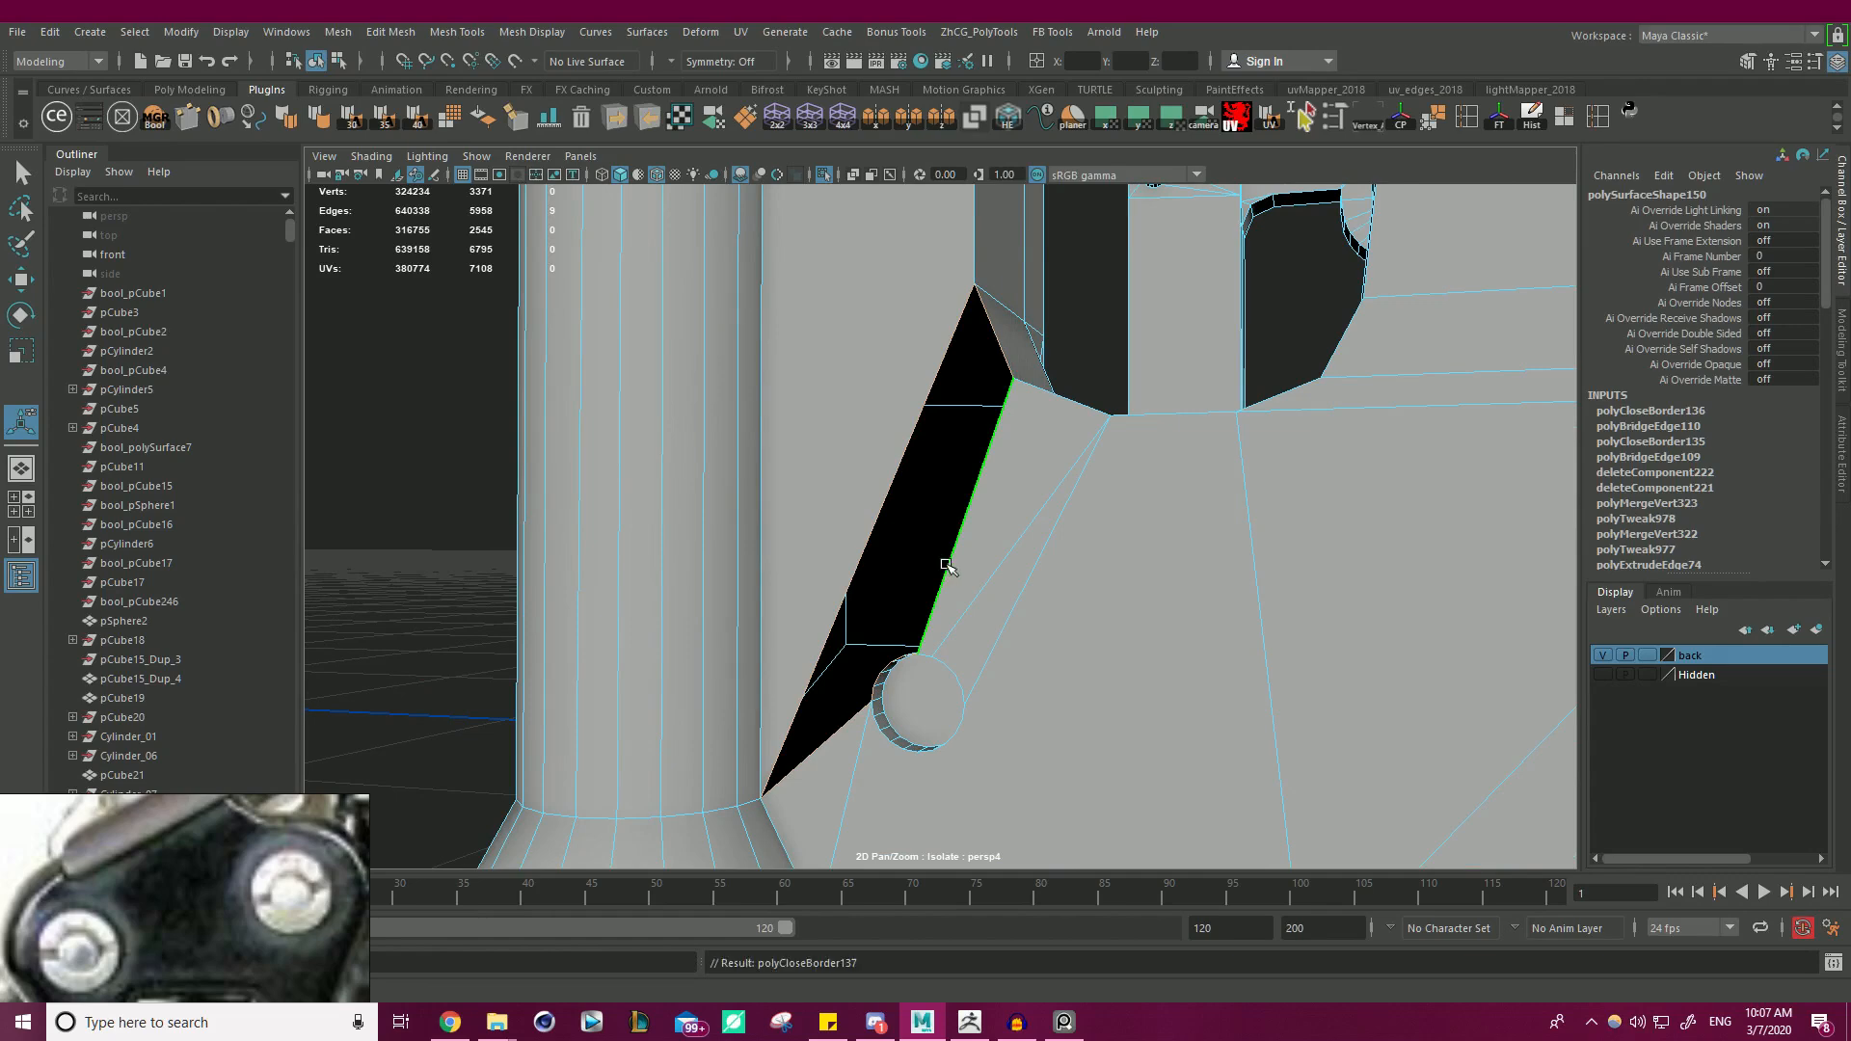
- Connect the vertex at the corner hole's upper rim to the upright's bottom corner vertex with an edge
alt+right_drag(1020, 585, 900, 568)
alt+middle_drag(901, 568, 881, 417)
right_drag(884, 417, 837, 421)
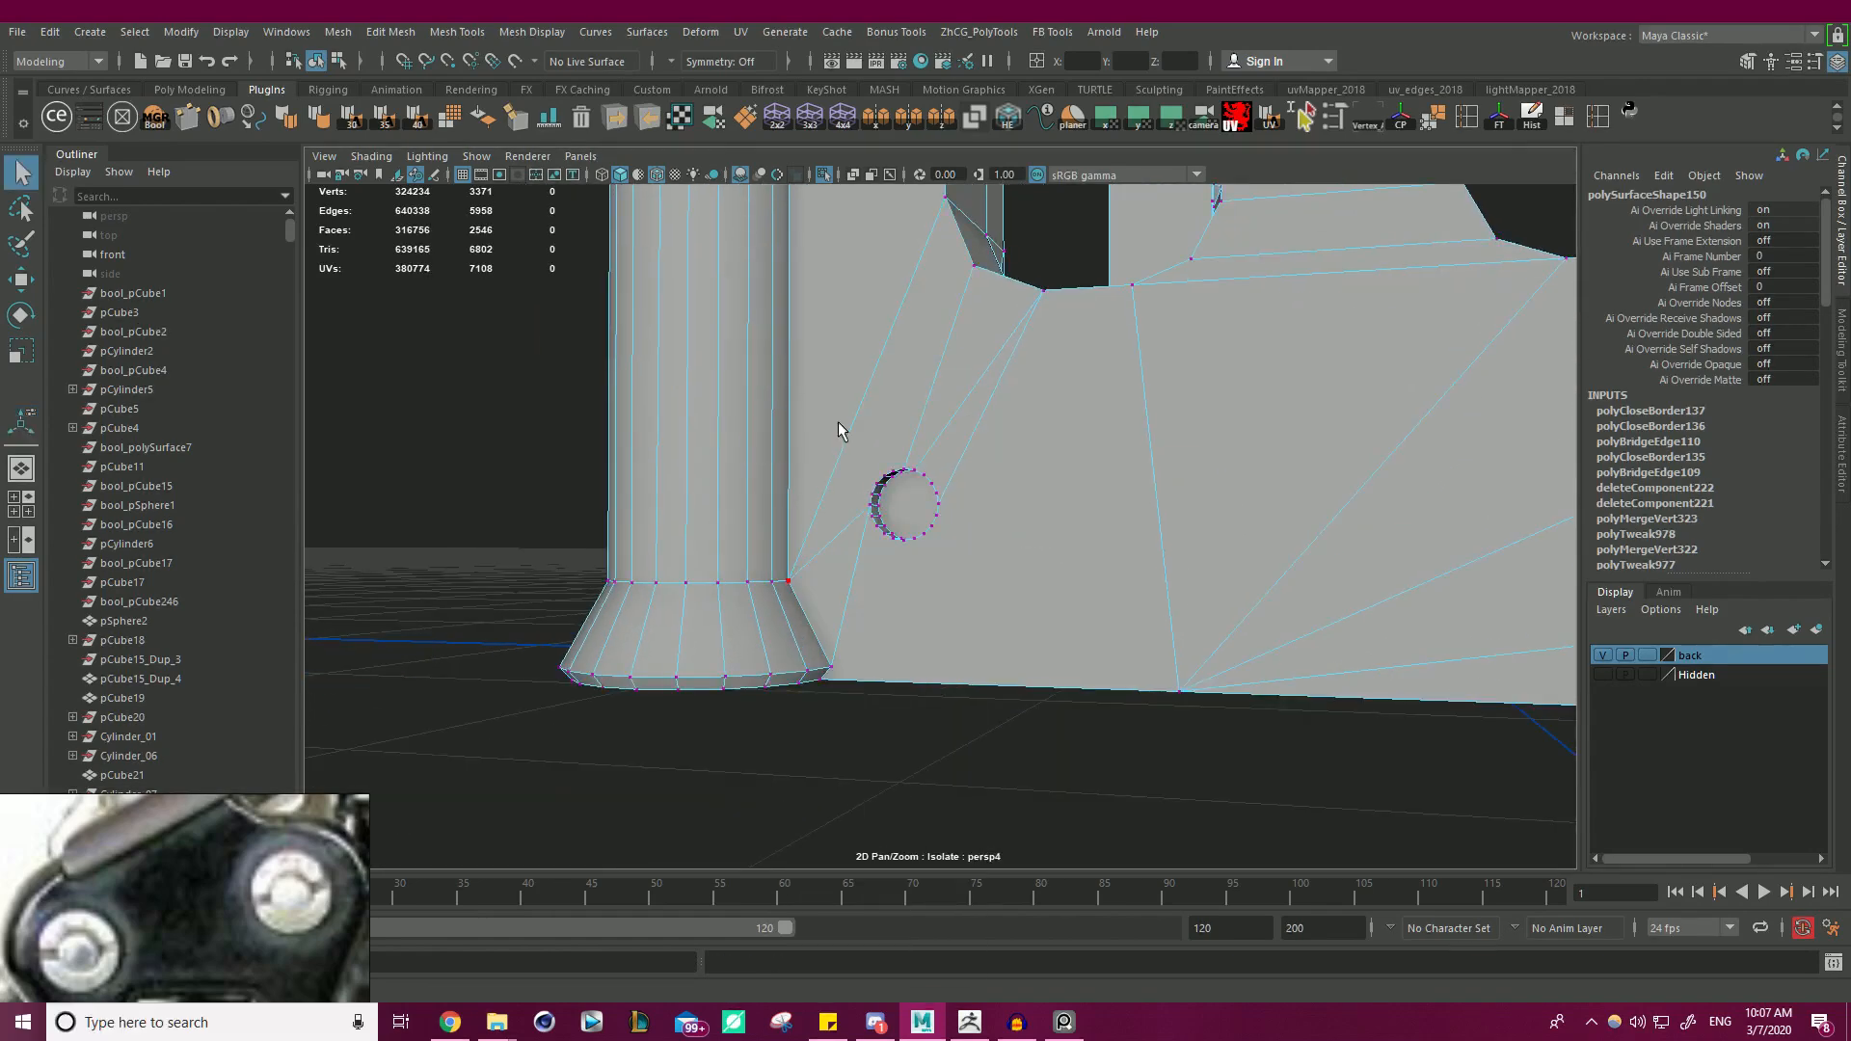
click(881, 469)
key(w)
shift+click(946, 206)
shift+right_drag(948, 210, 1276, 554)
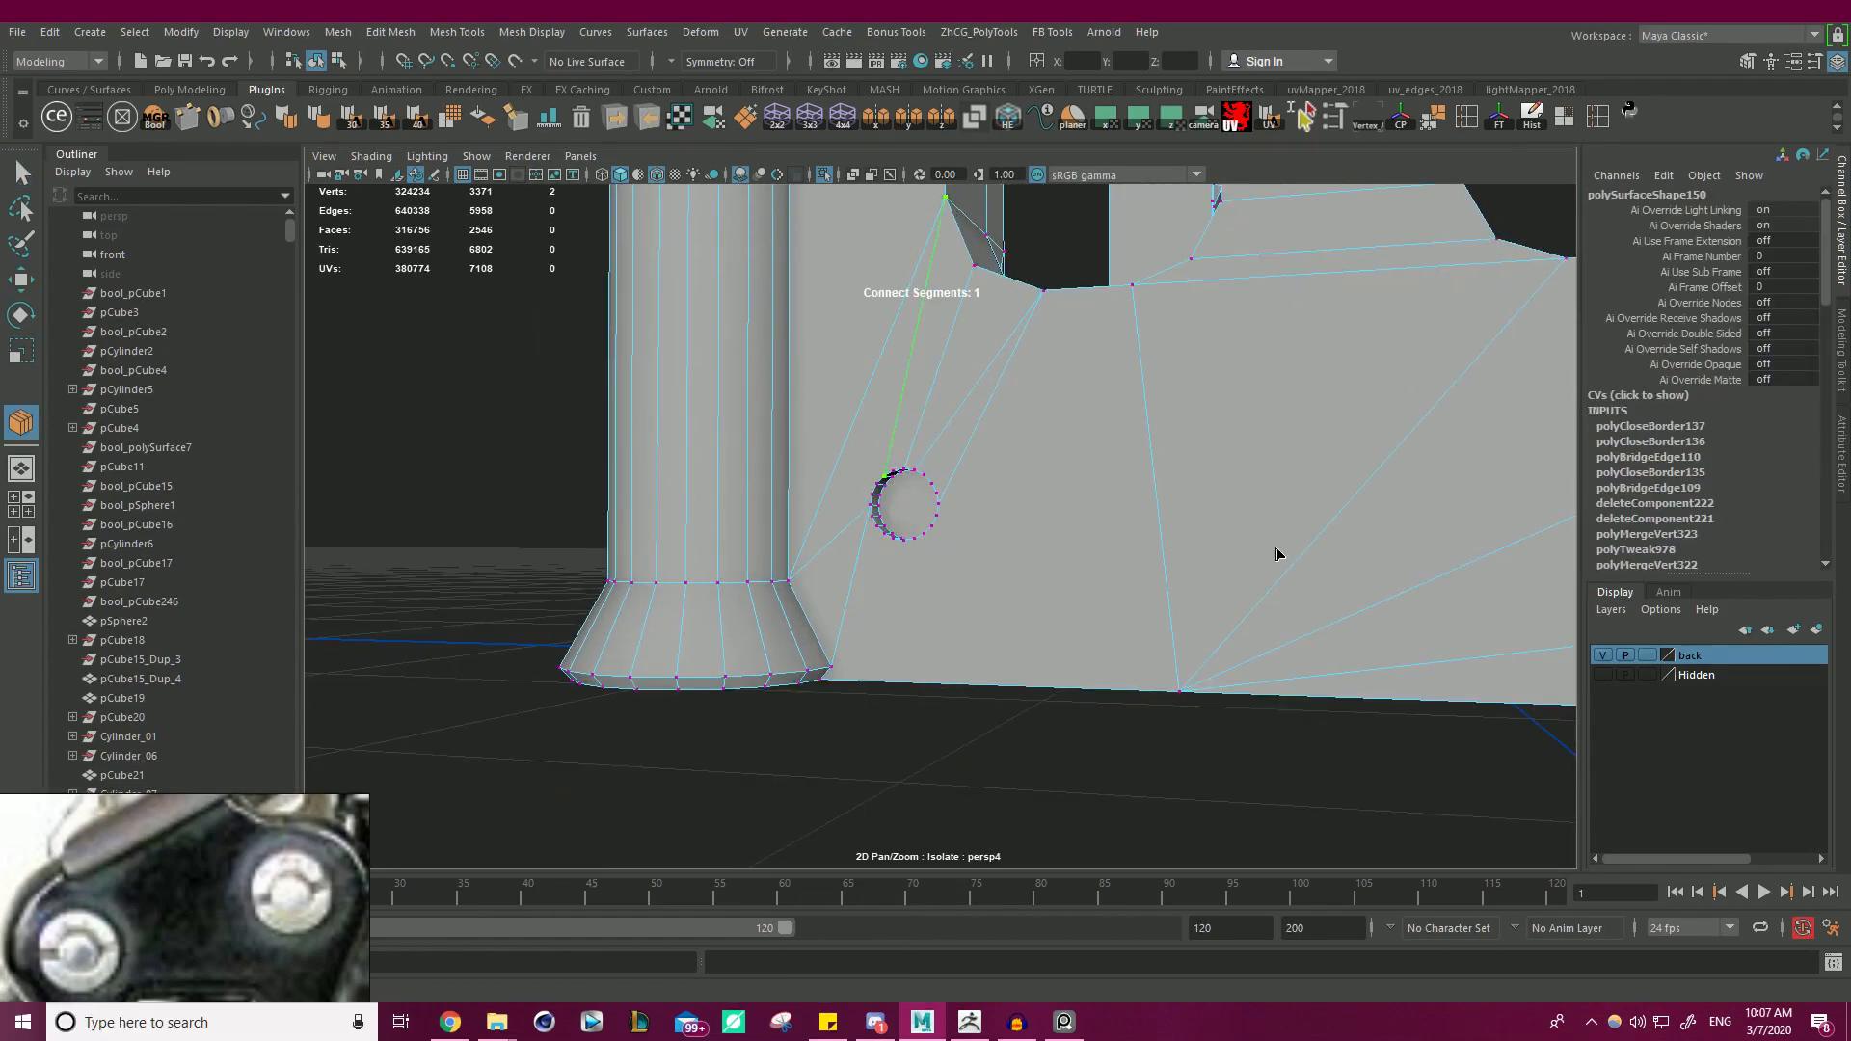
key(w)
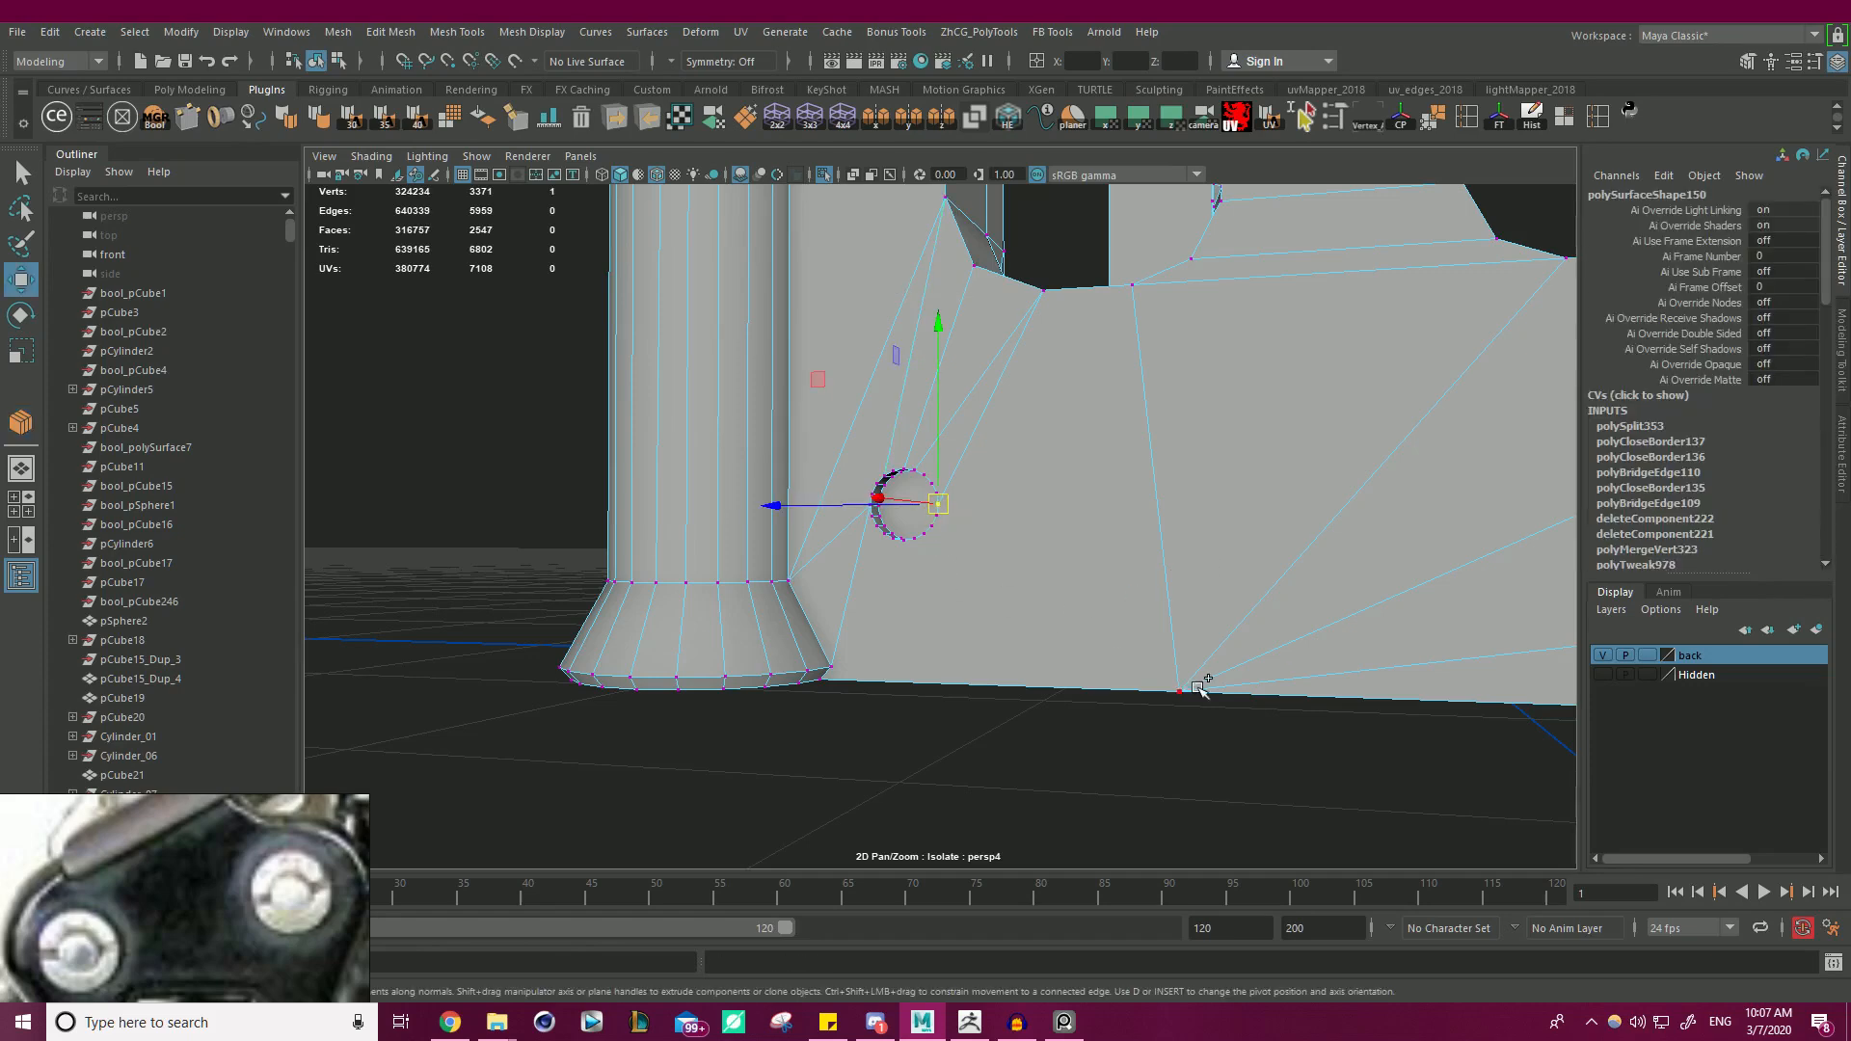
- Connect the corner hole's outer side and bottom rim vertices to the vertex on the base plate's lower edge
shift+click(1196, 687)
shift+right_drag(1195, 686, 1272, 711)
key(w)
click(904, 546)
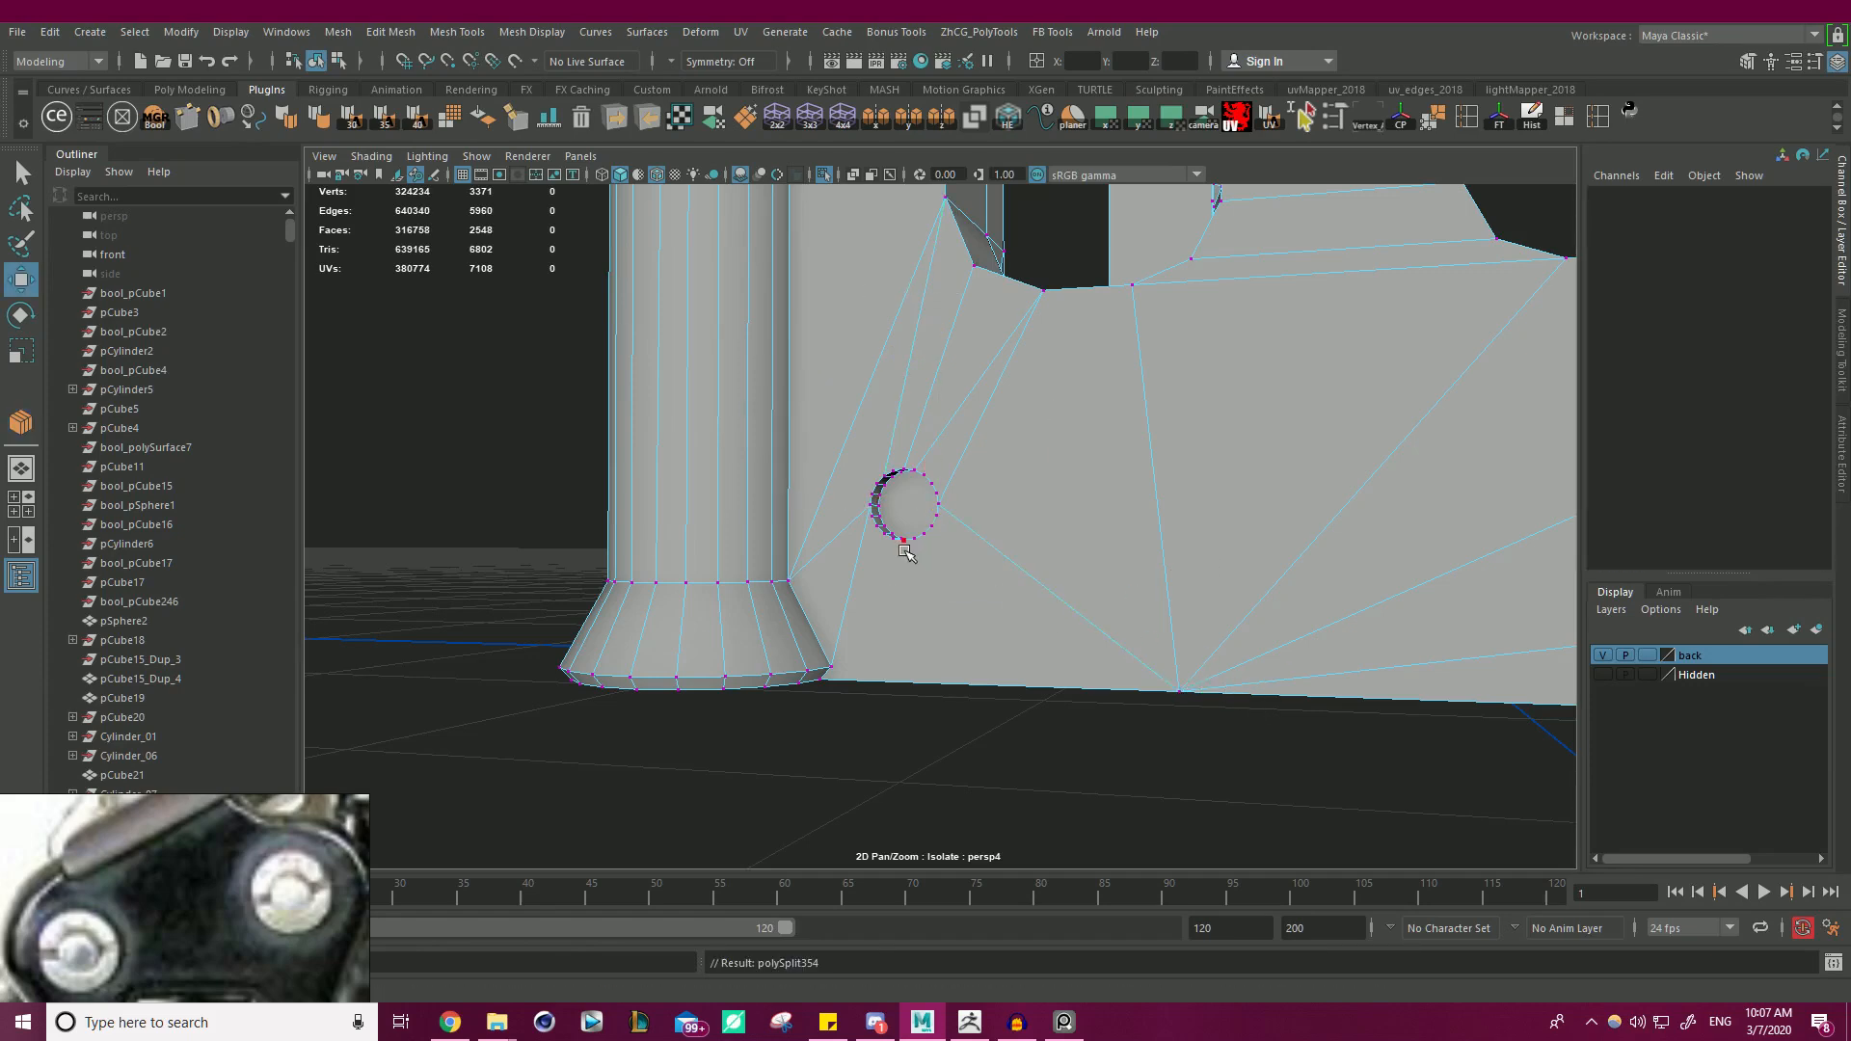
shift+click(1178, 682)
shift+right_drag(1198, 693, 1217, 697)
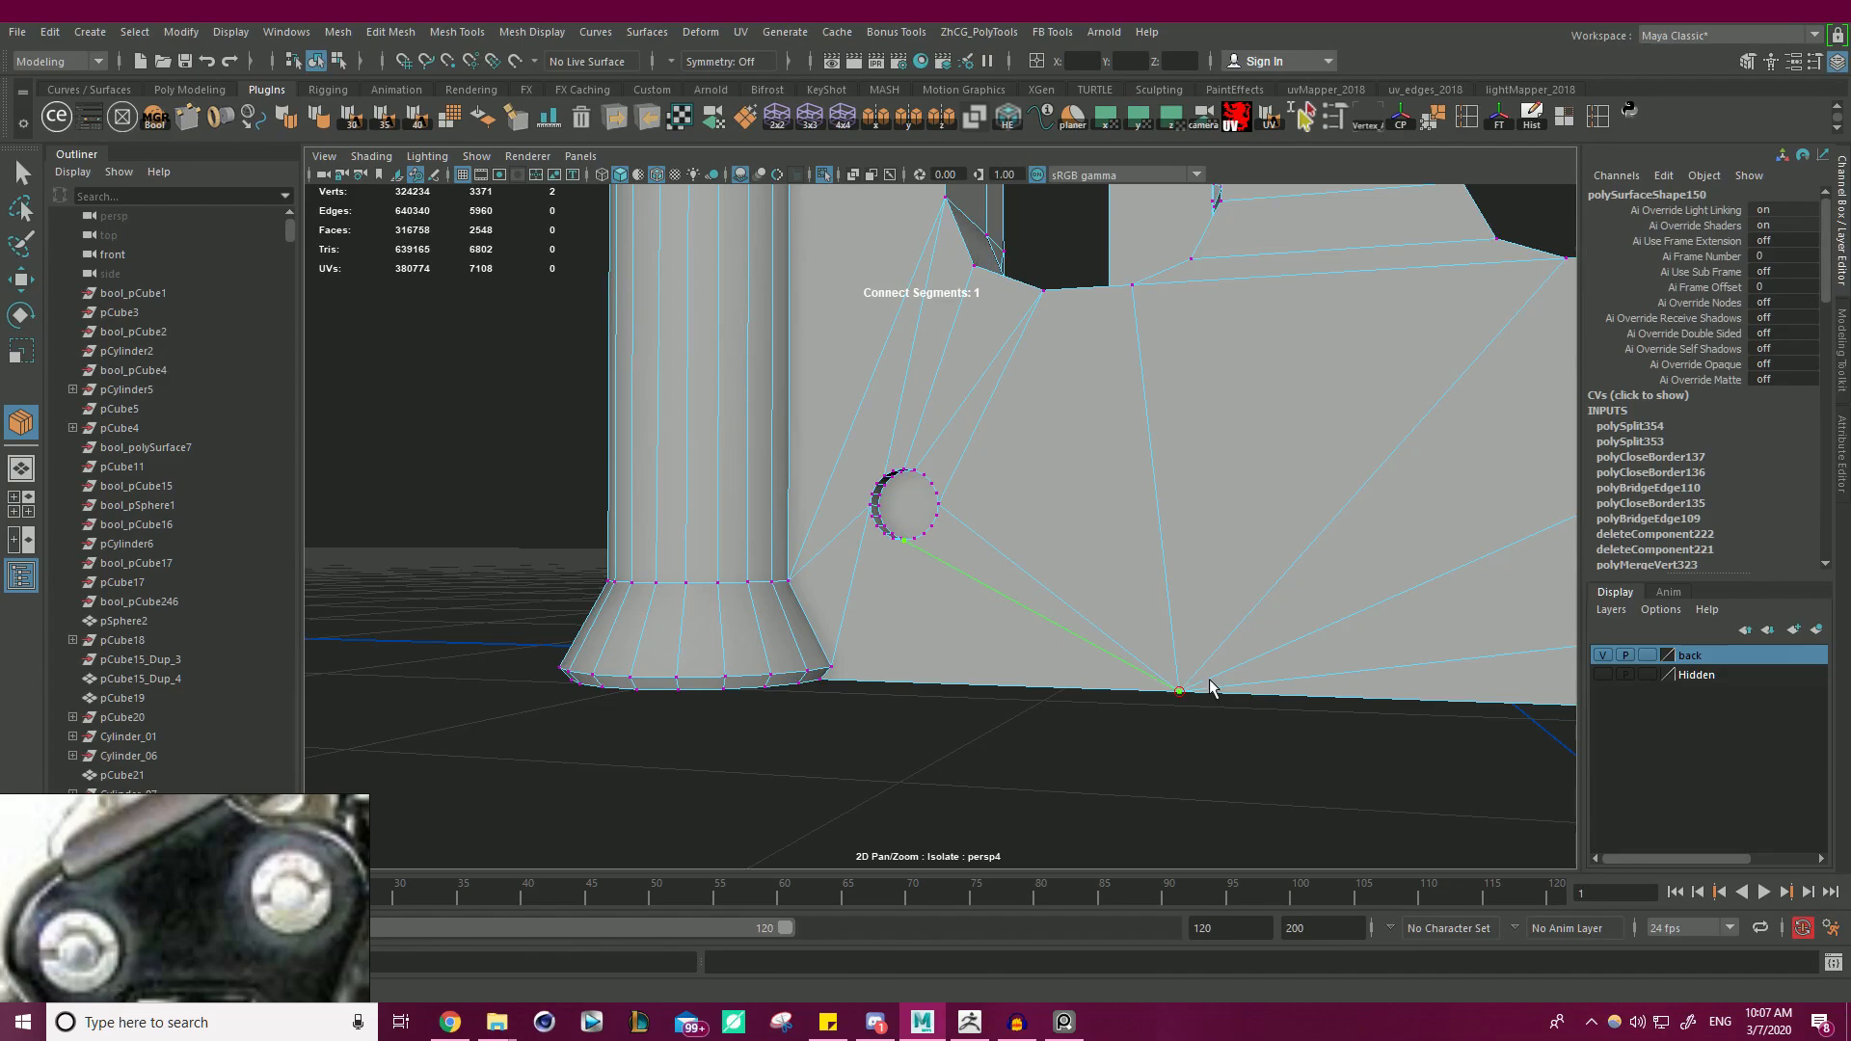
key(w)
- Examine the whole frame mesh from its far side and from above
alt+right_drag(1260, 587, 1123, 587)
mouse_move(1123, 587)
alt+mouse_down()
mouse_move(1066, 512)
mouse_move(1145, 595)
alt+mouse_up()
alt+right_drag(1144, 594, 793, 529)
alt+drag(793, 529, 401, 512)
alt+middle_drag(1011, 461, 1019, 449)
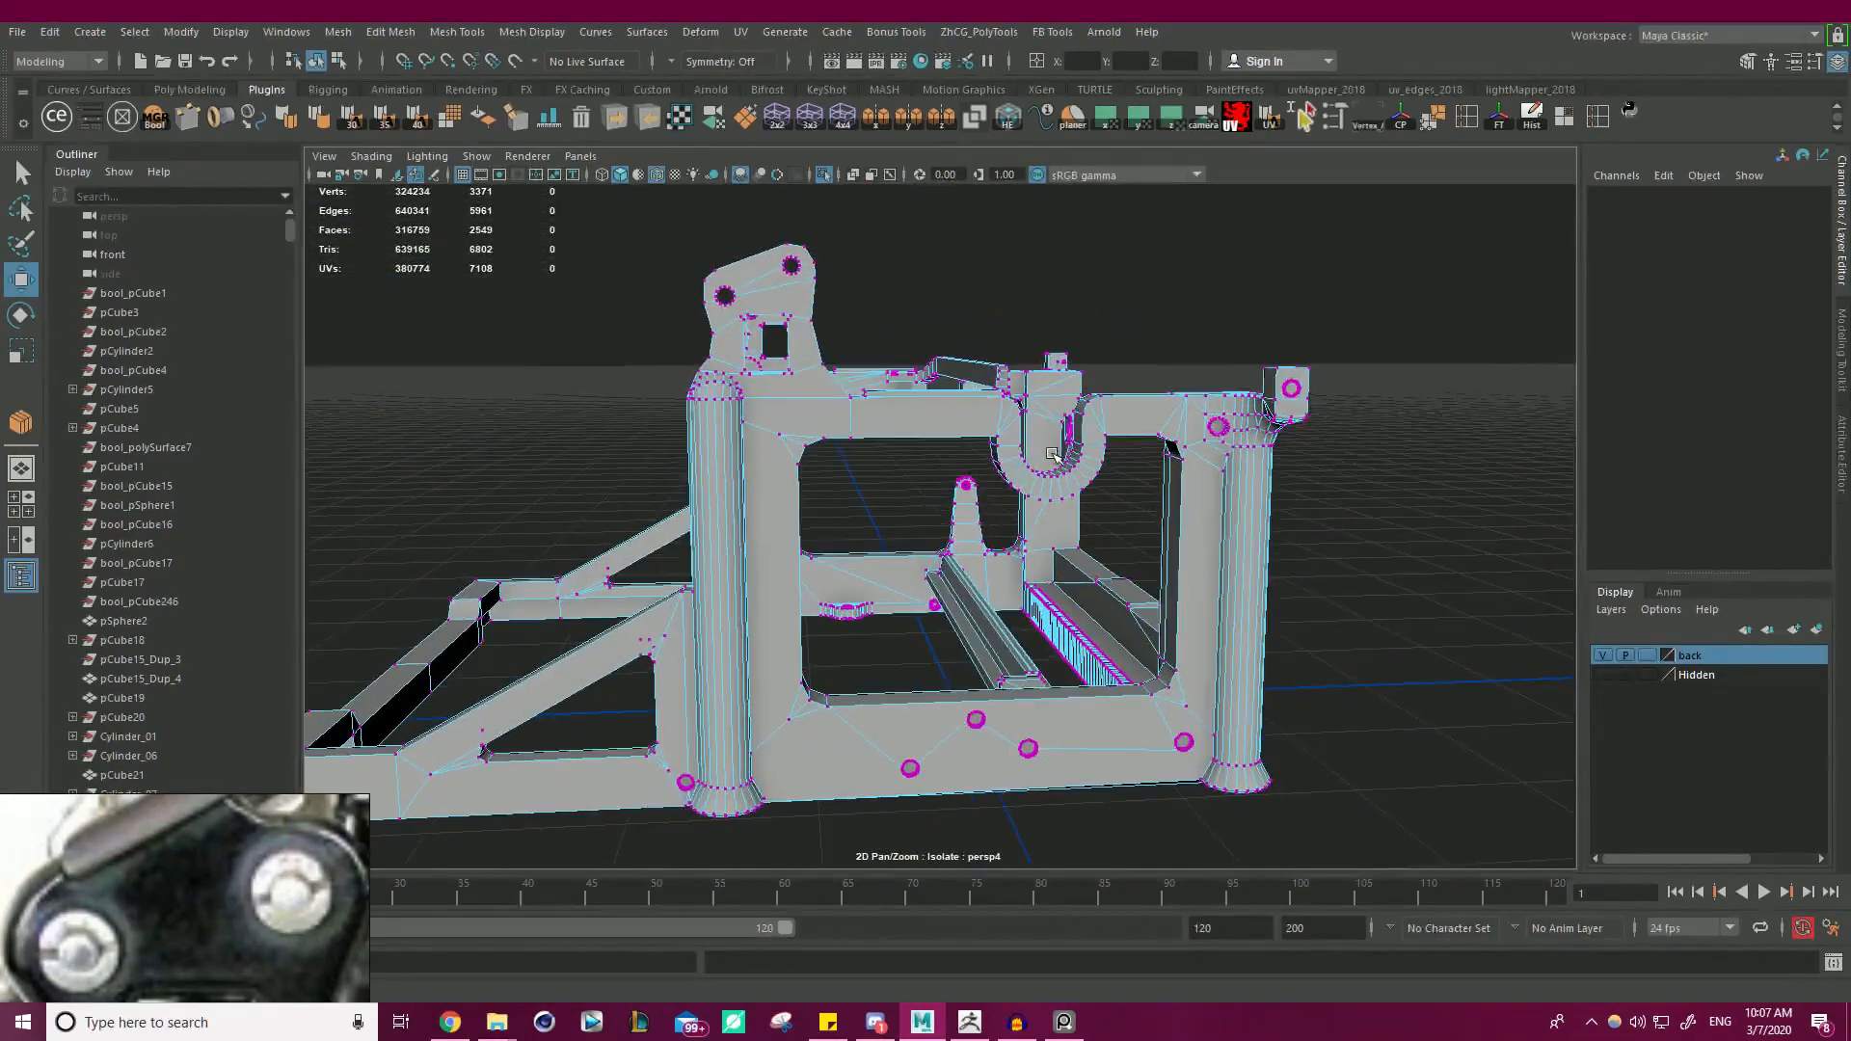
alt+drag(1050, 391, 1024, 446)
alt+right_drag(1025, 446, 938, 380)
alt+drag(938, 380, 1240, 386)
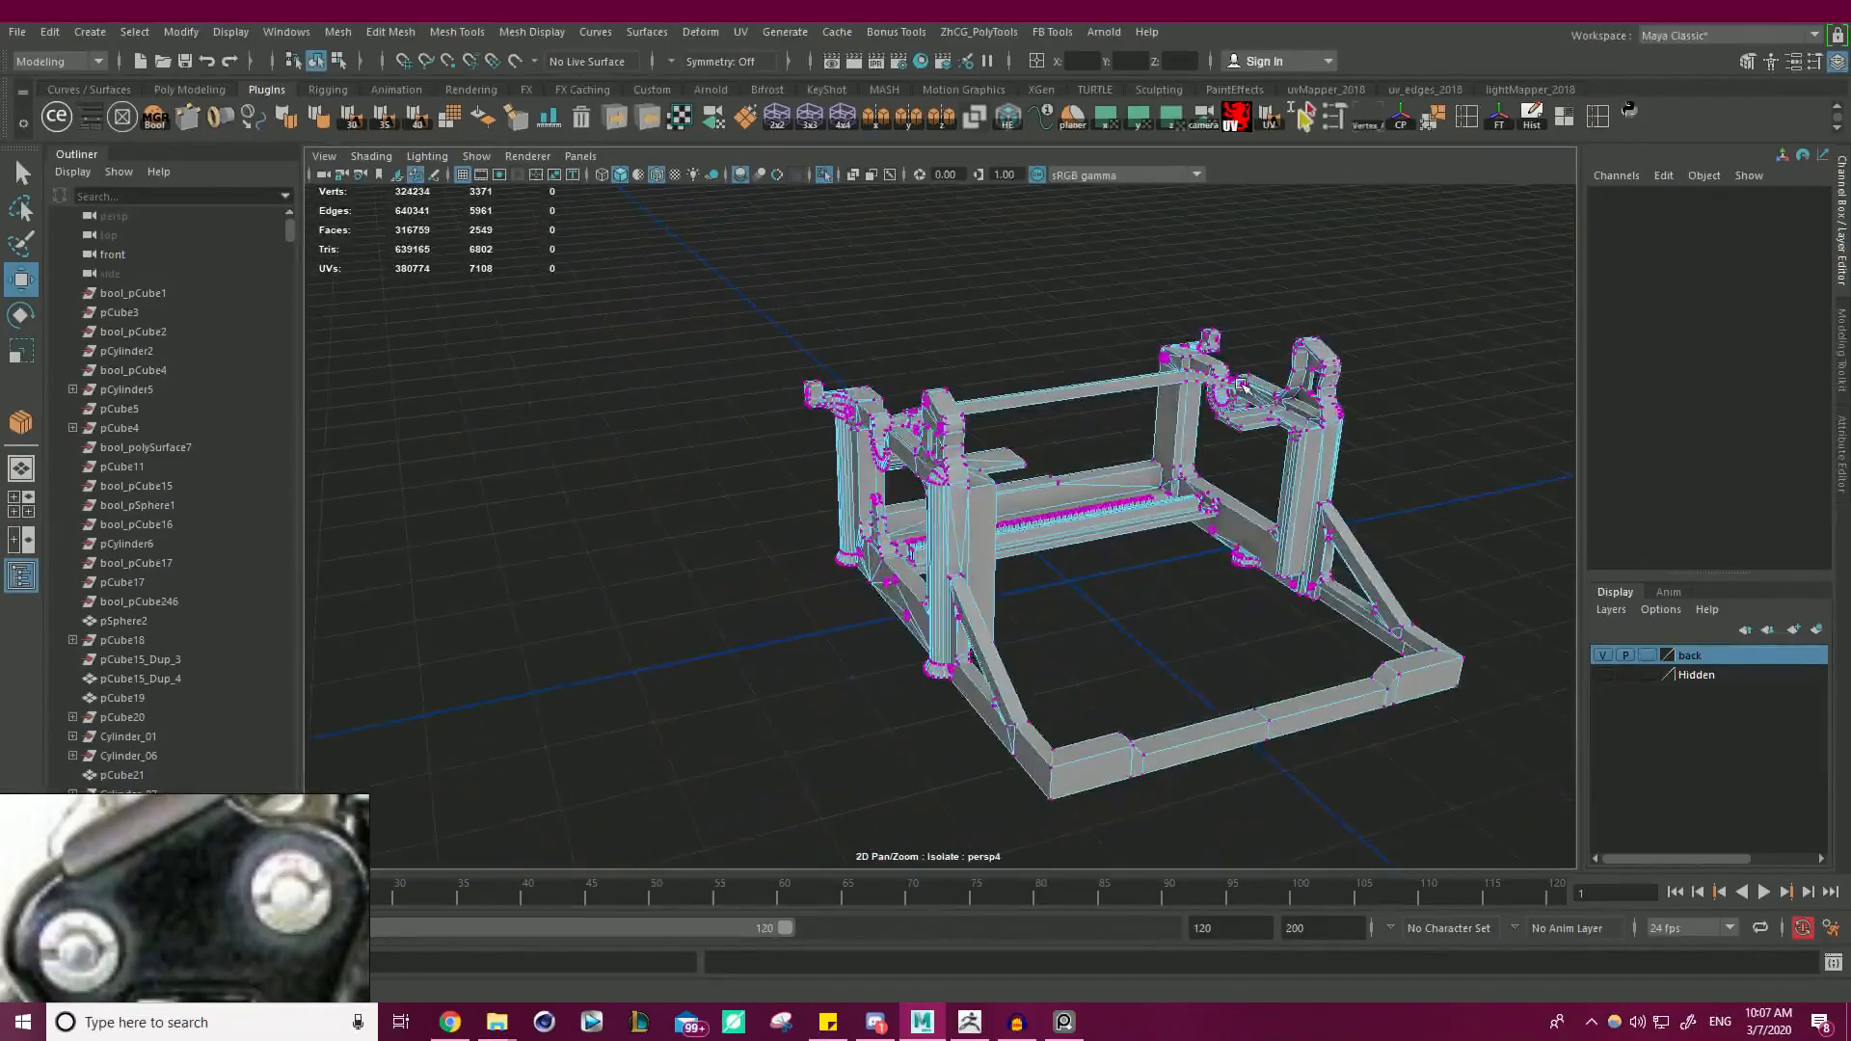
- Return to object mode, select the whole frame and turn off isolation to show the full typewriter
right_drag(1066, 364, 1190, 333)
click(1256, 281)
alt+drag(1256, 280, 1057, 244)
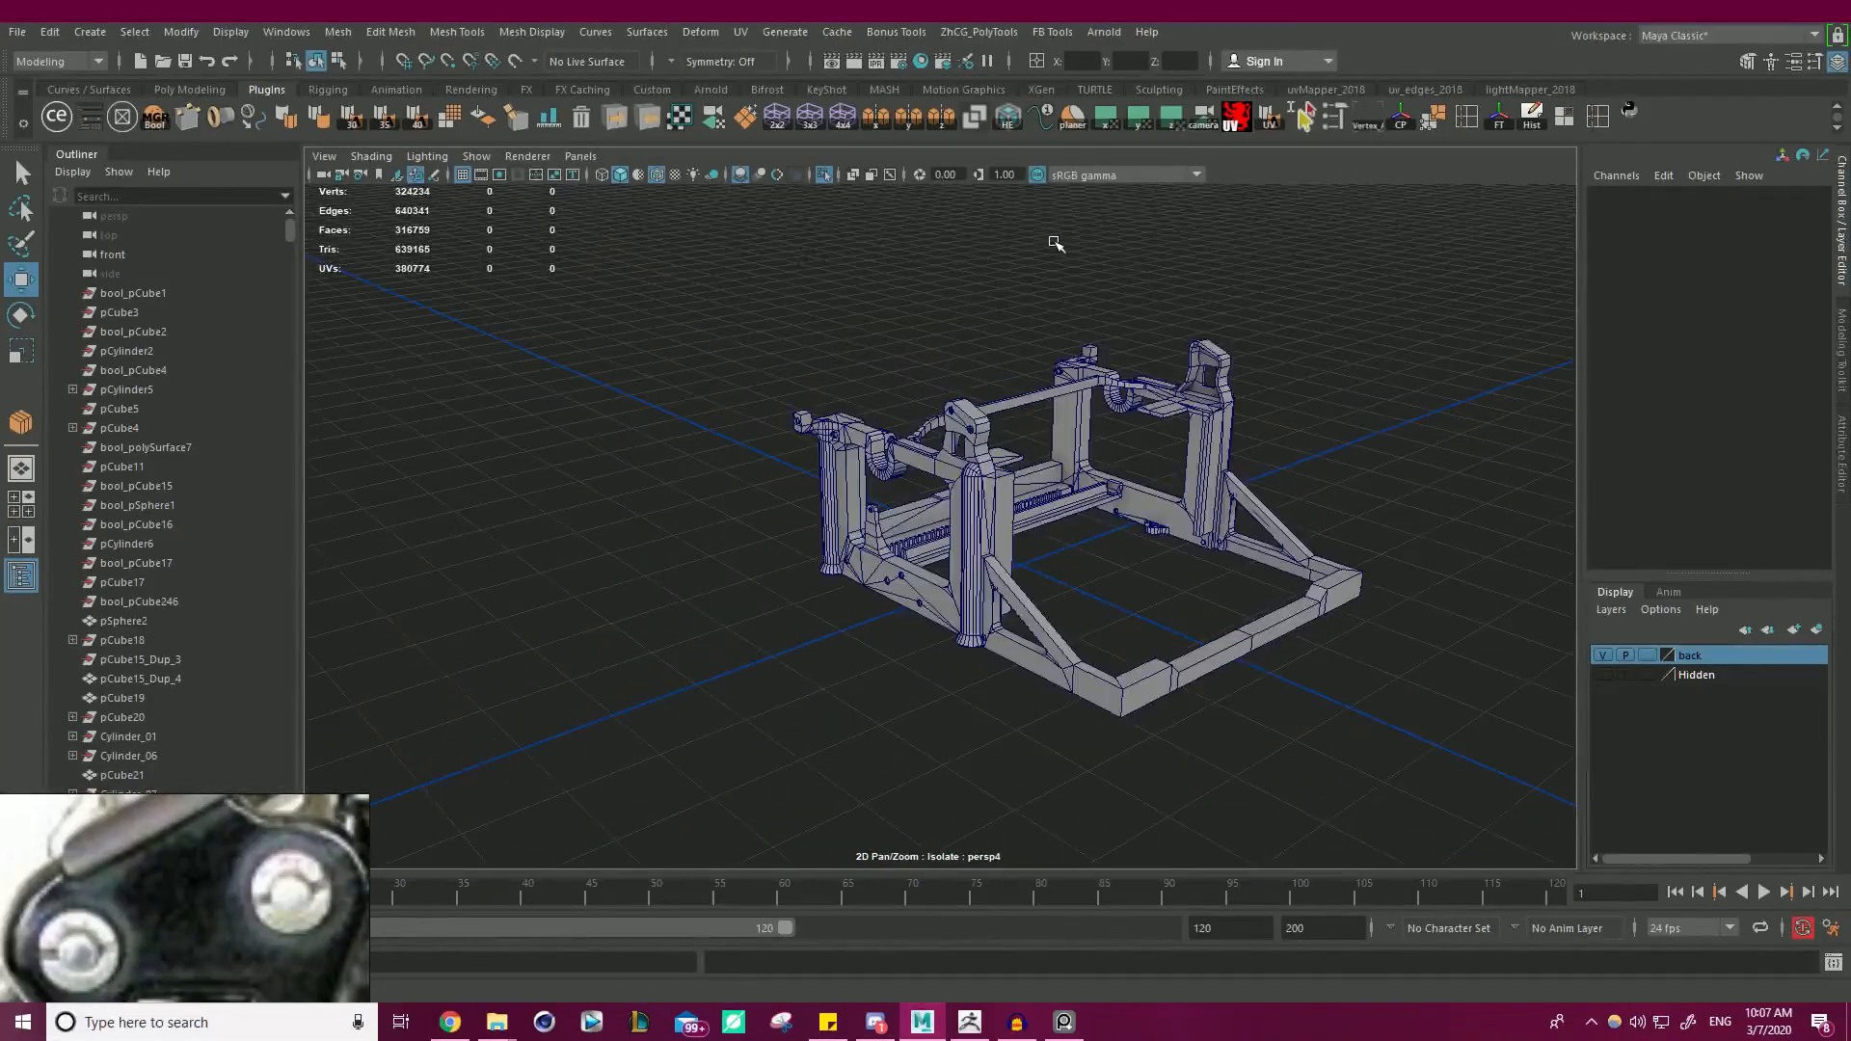
click(974, 470)
key(f)
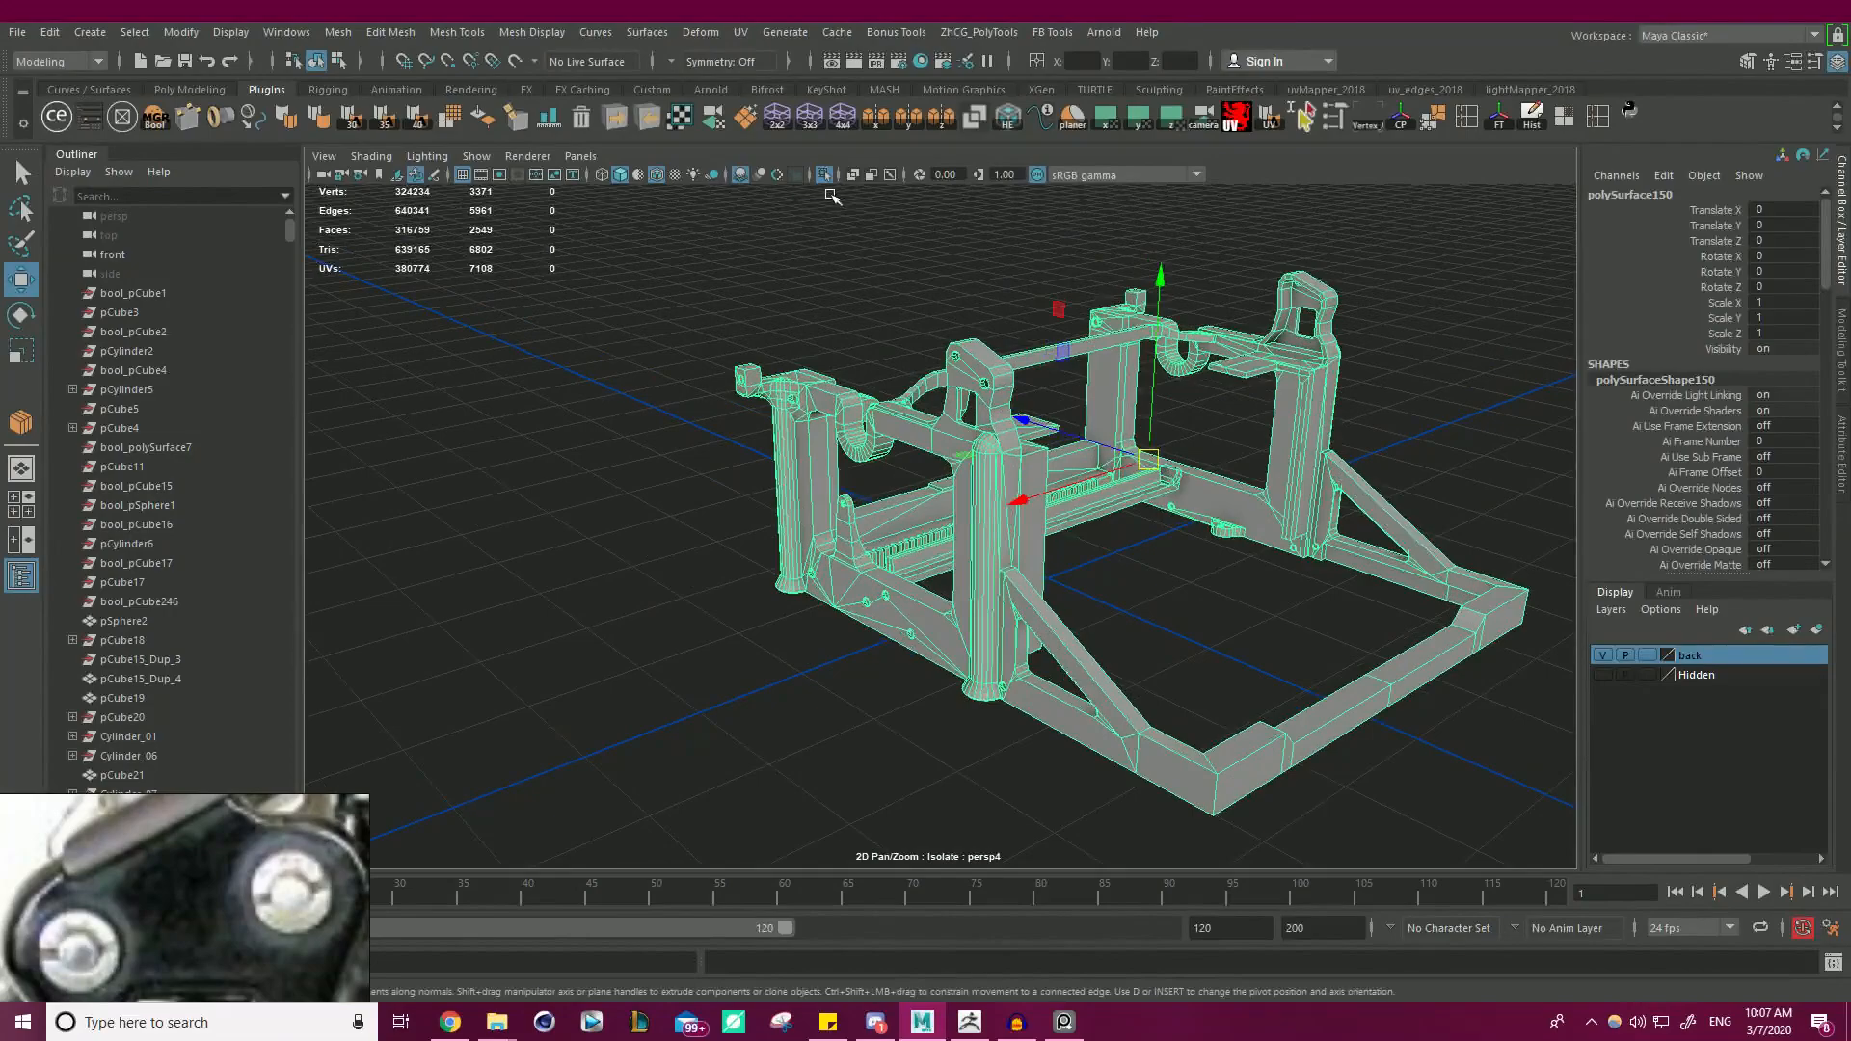
click(824, 174)
- Examine the frame together with the full typewriter model from the front and side
alt+right_drag(963, 294, 1000, 309)
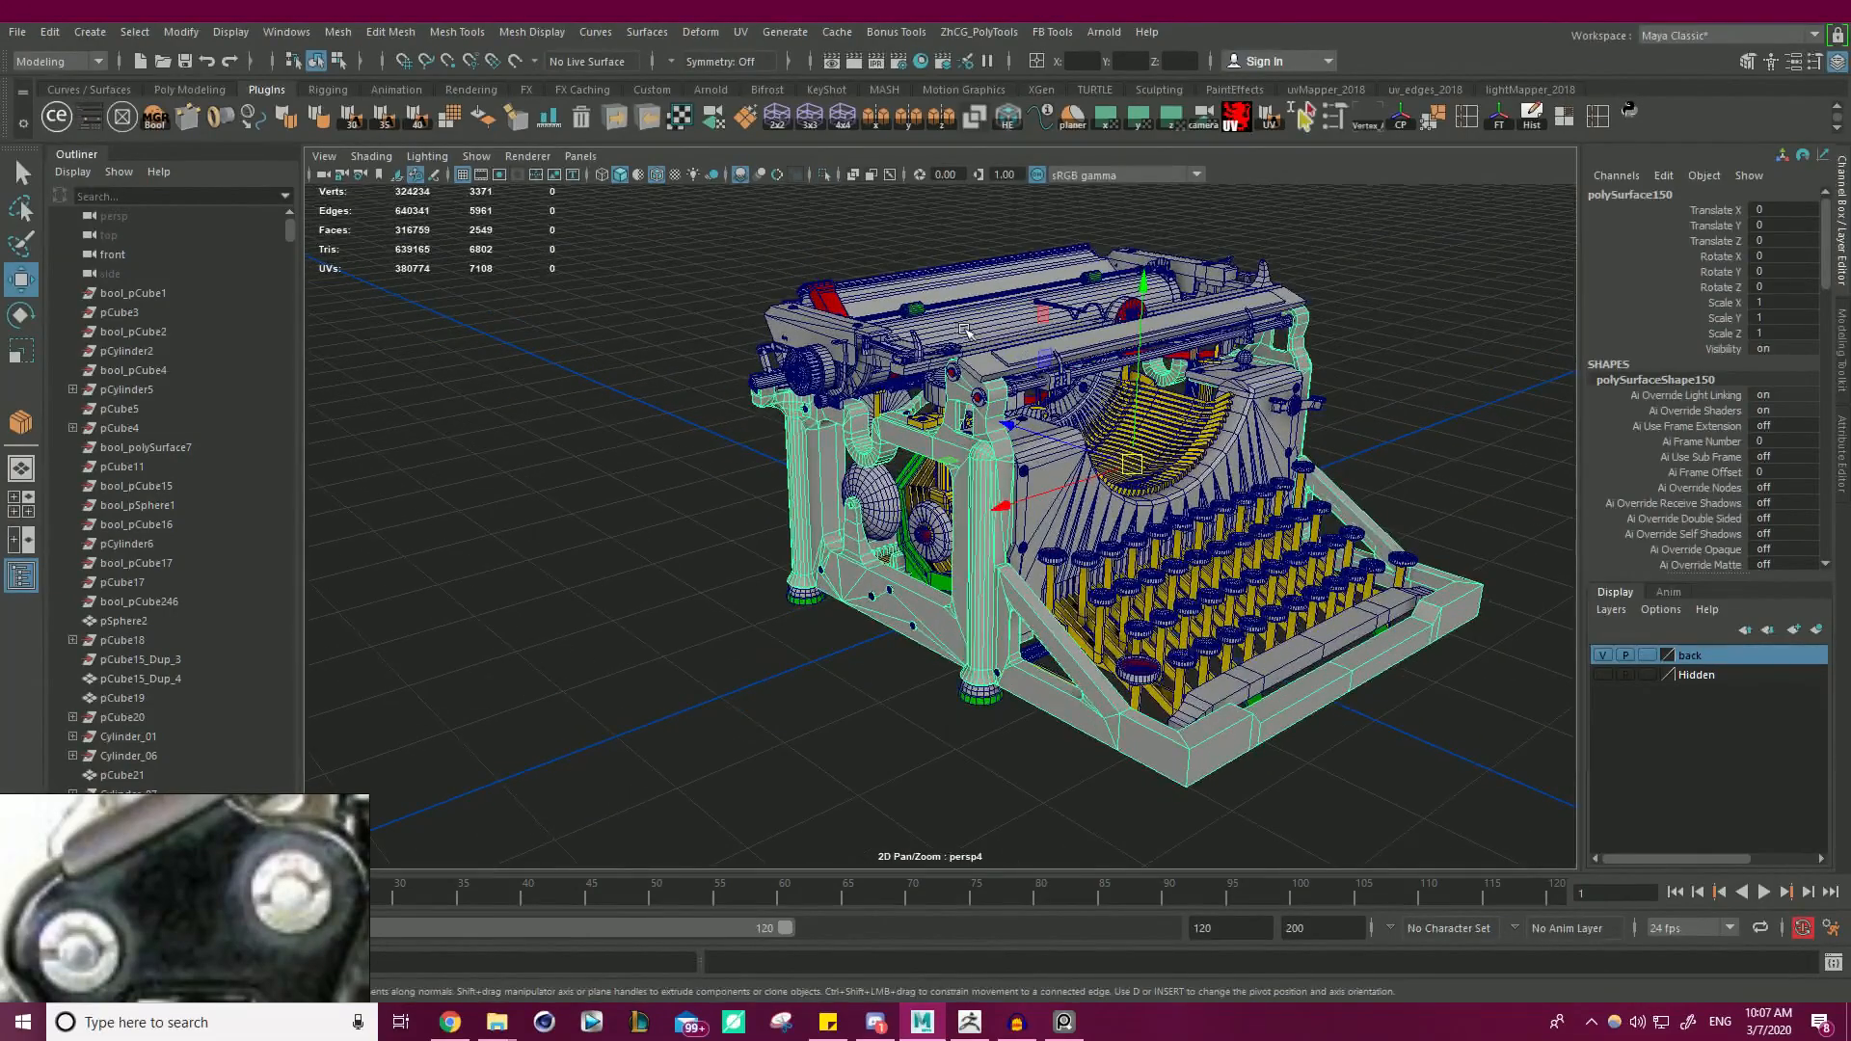
alt+drag(964, 331, 1030, 393)
alt+middle_drag(1044, 360, 863, 356)
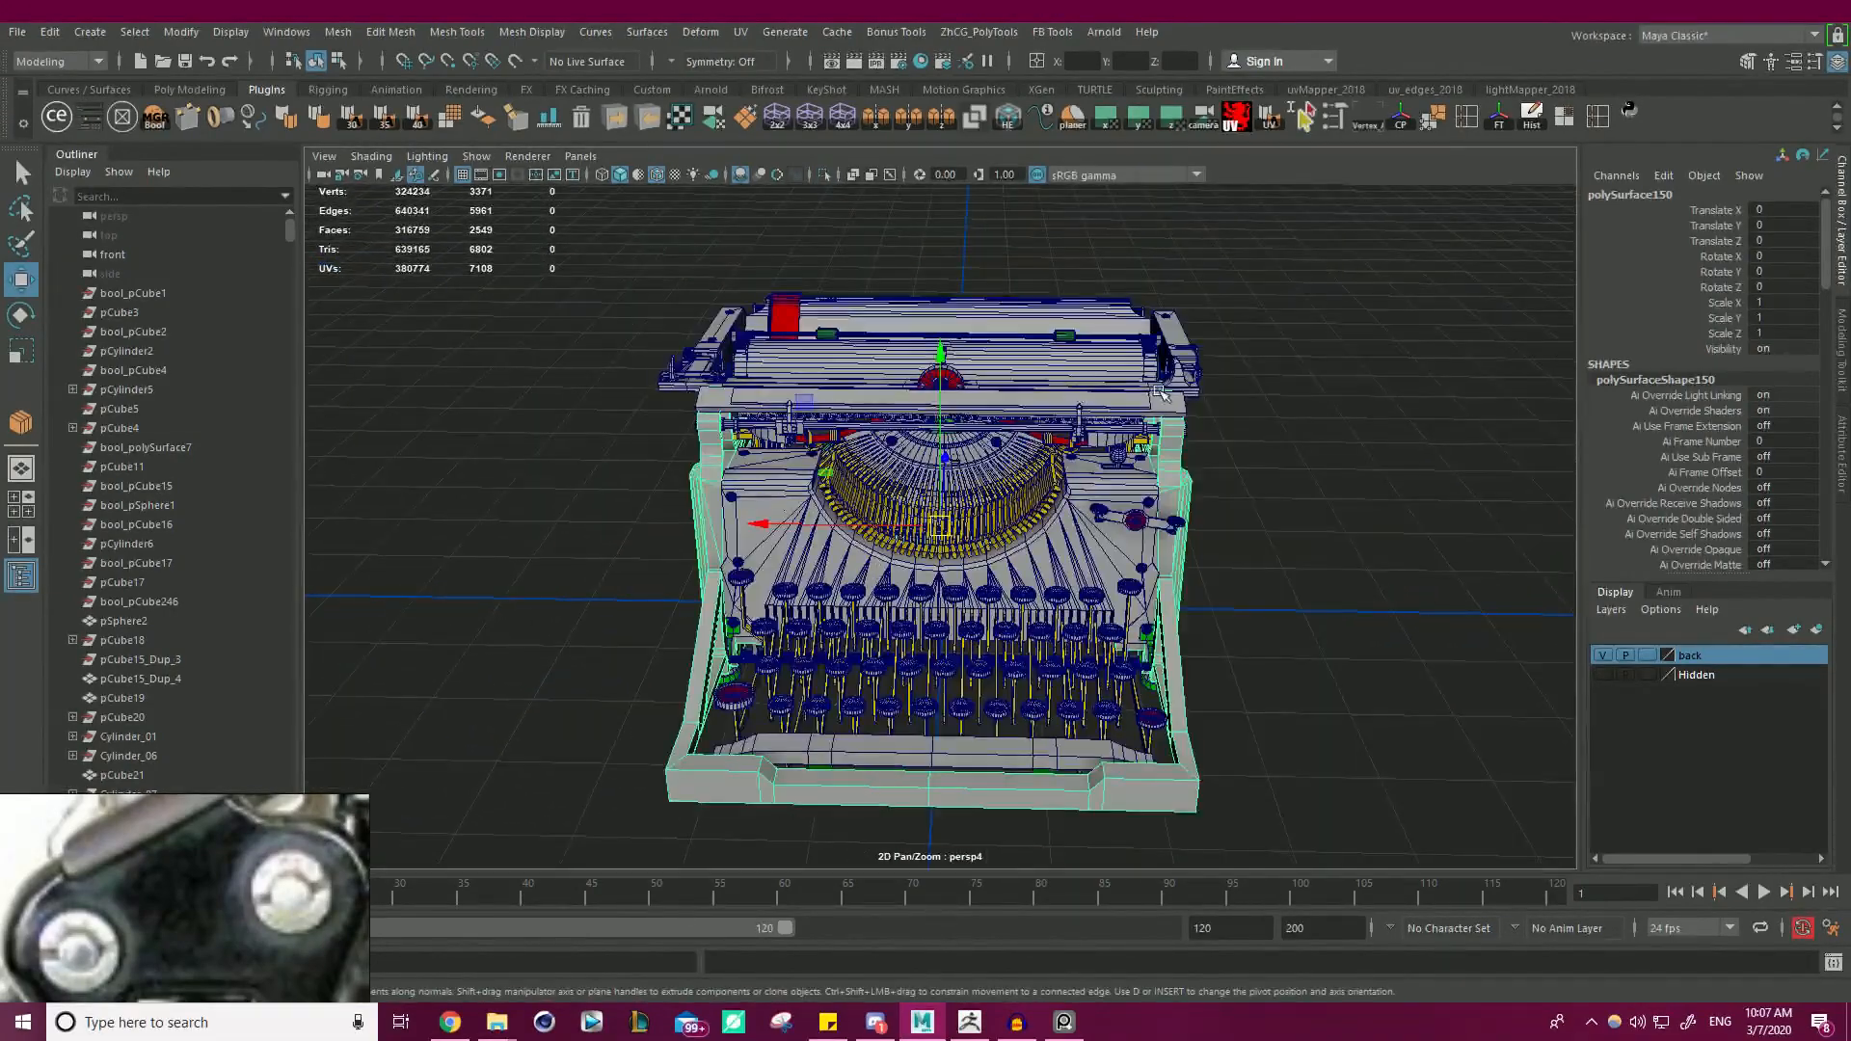
alt+right_drag(1205, 333, 1119, 318)
alt+middle_drag(1119, 318, 1050, 285)
alt+drag(1049, 286, 1216, 340)
alt+right_drag(1215, 339, 1305, 355)
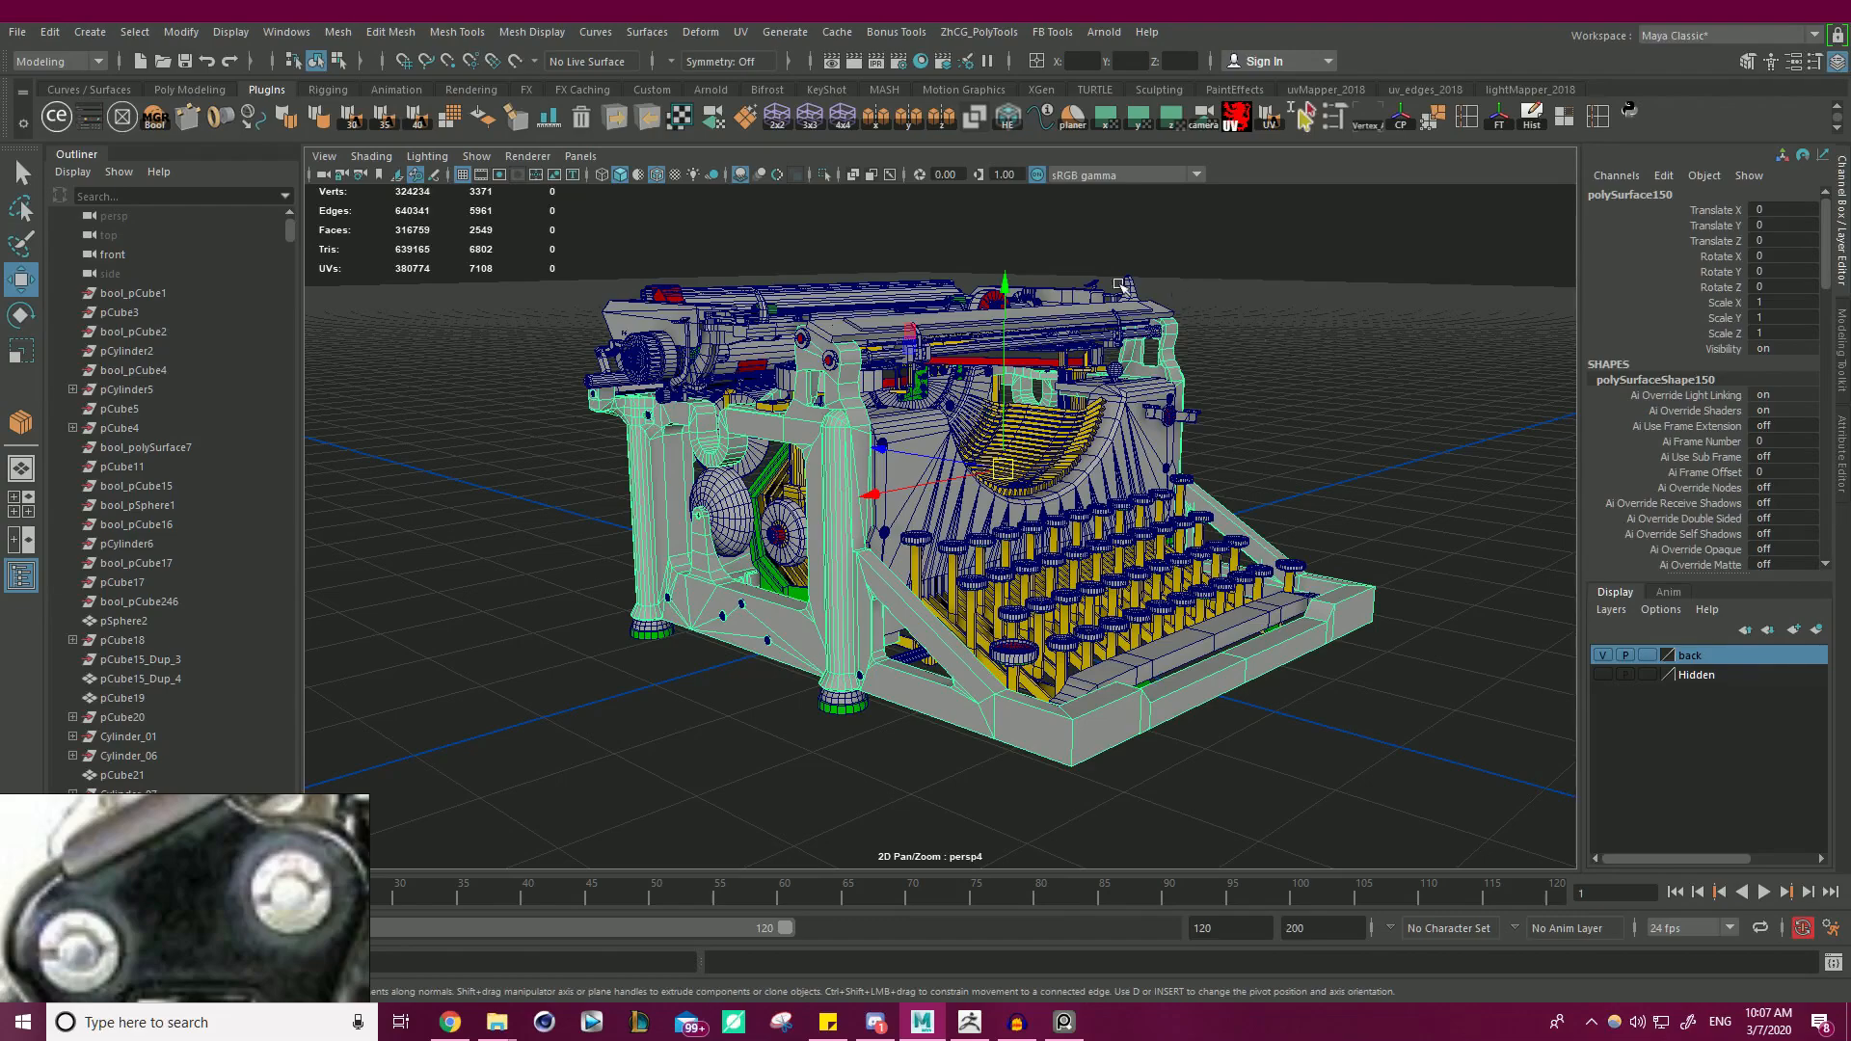
mouse_move(1137, 310)
alt+mouse_down()
mouse_move(1066, 310)
mouse_move(1103, 298)
alt+mouse_up()
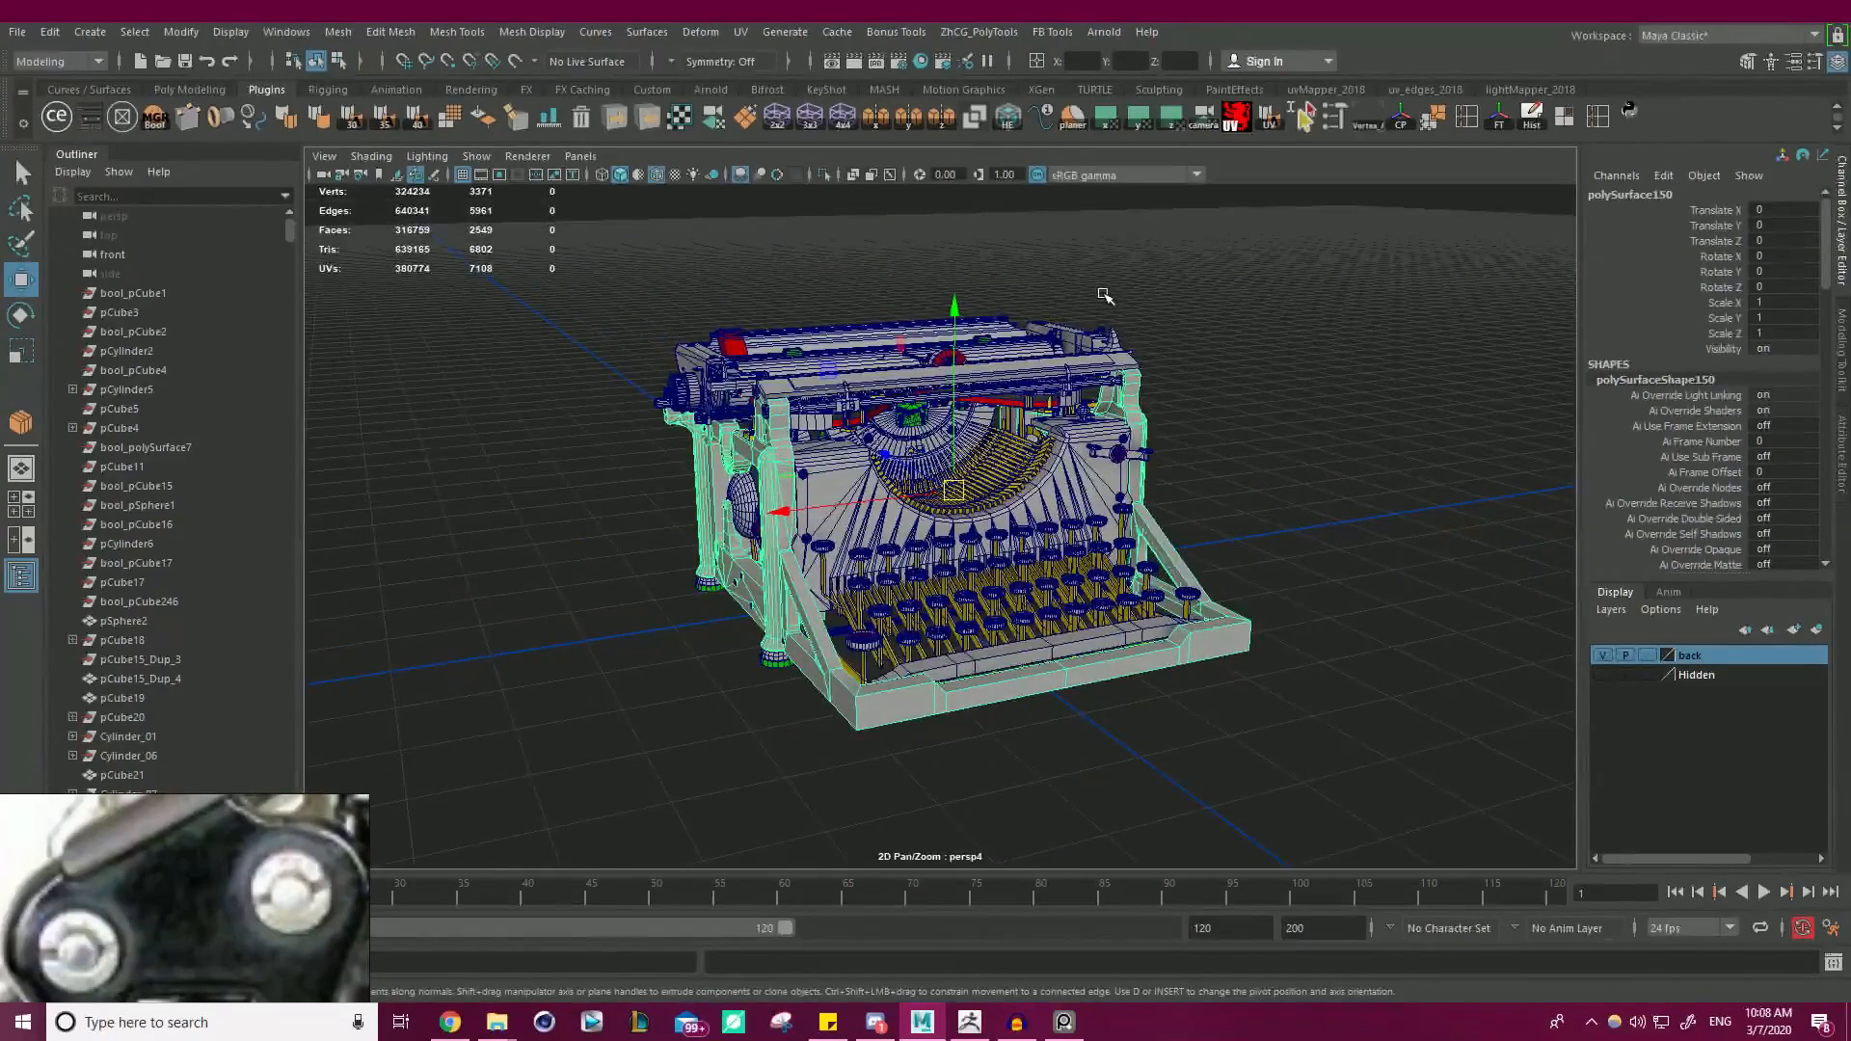
- Save the scene and isolate the selected frame in the viewport
key(ctrl+s)
scroll(1082, 431, up, 3)
alt+middle_drag(978, 337, 984, 232)
alt+drag(983, 231, 1049, 262)
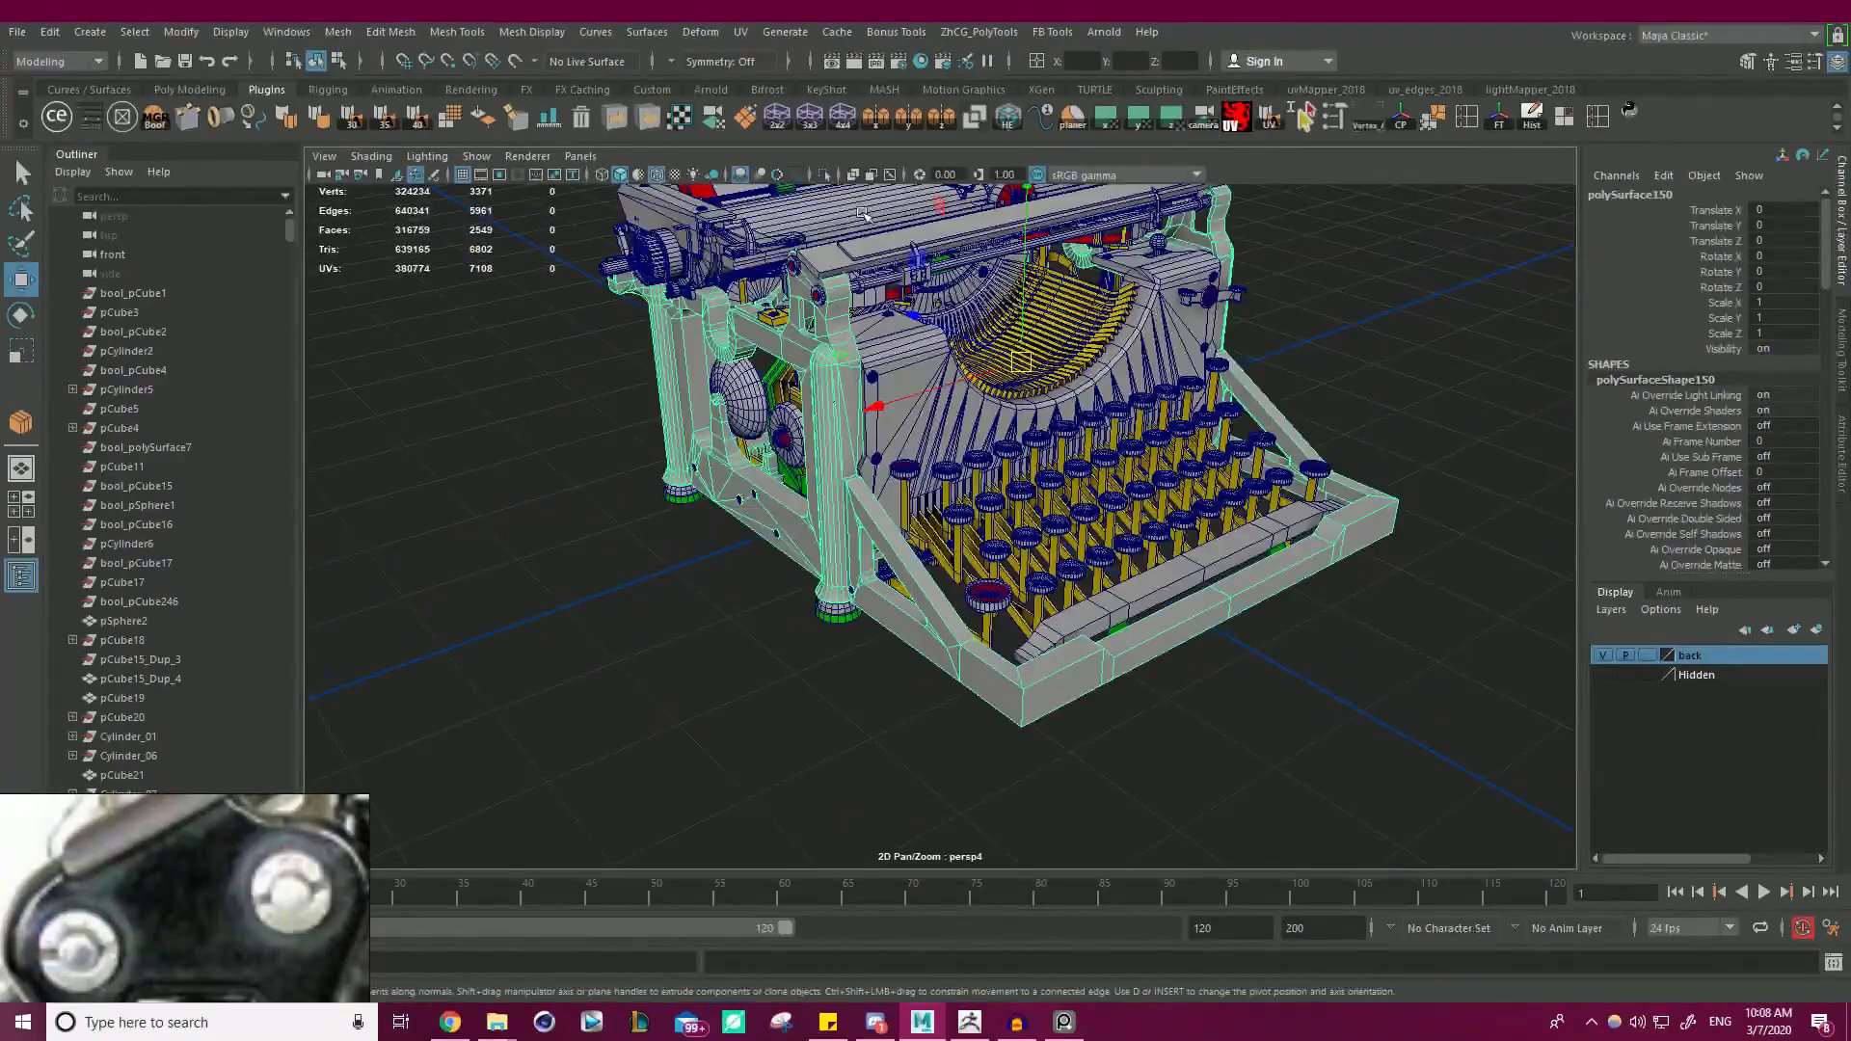
click(822, 174)
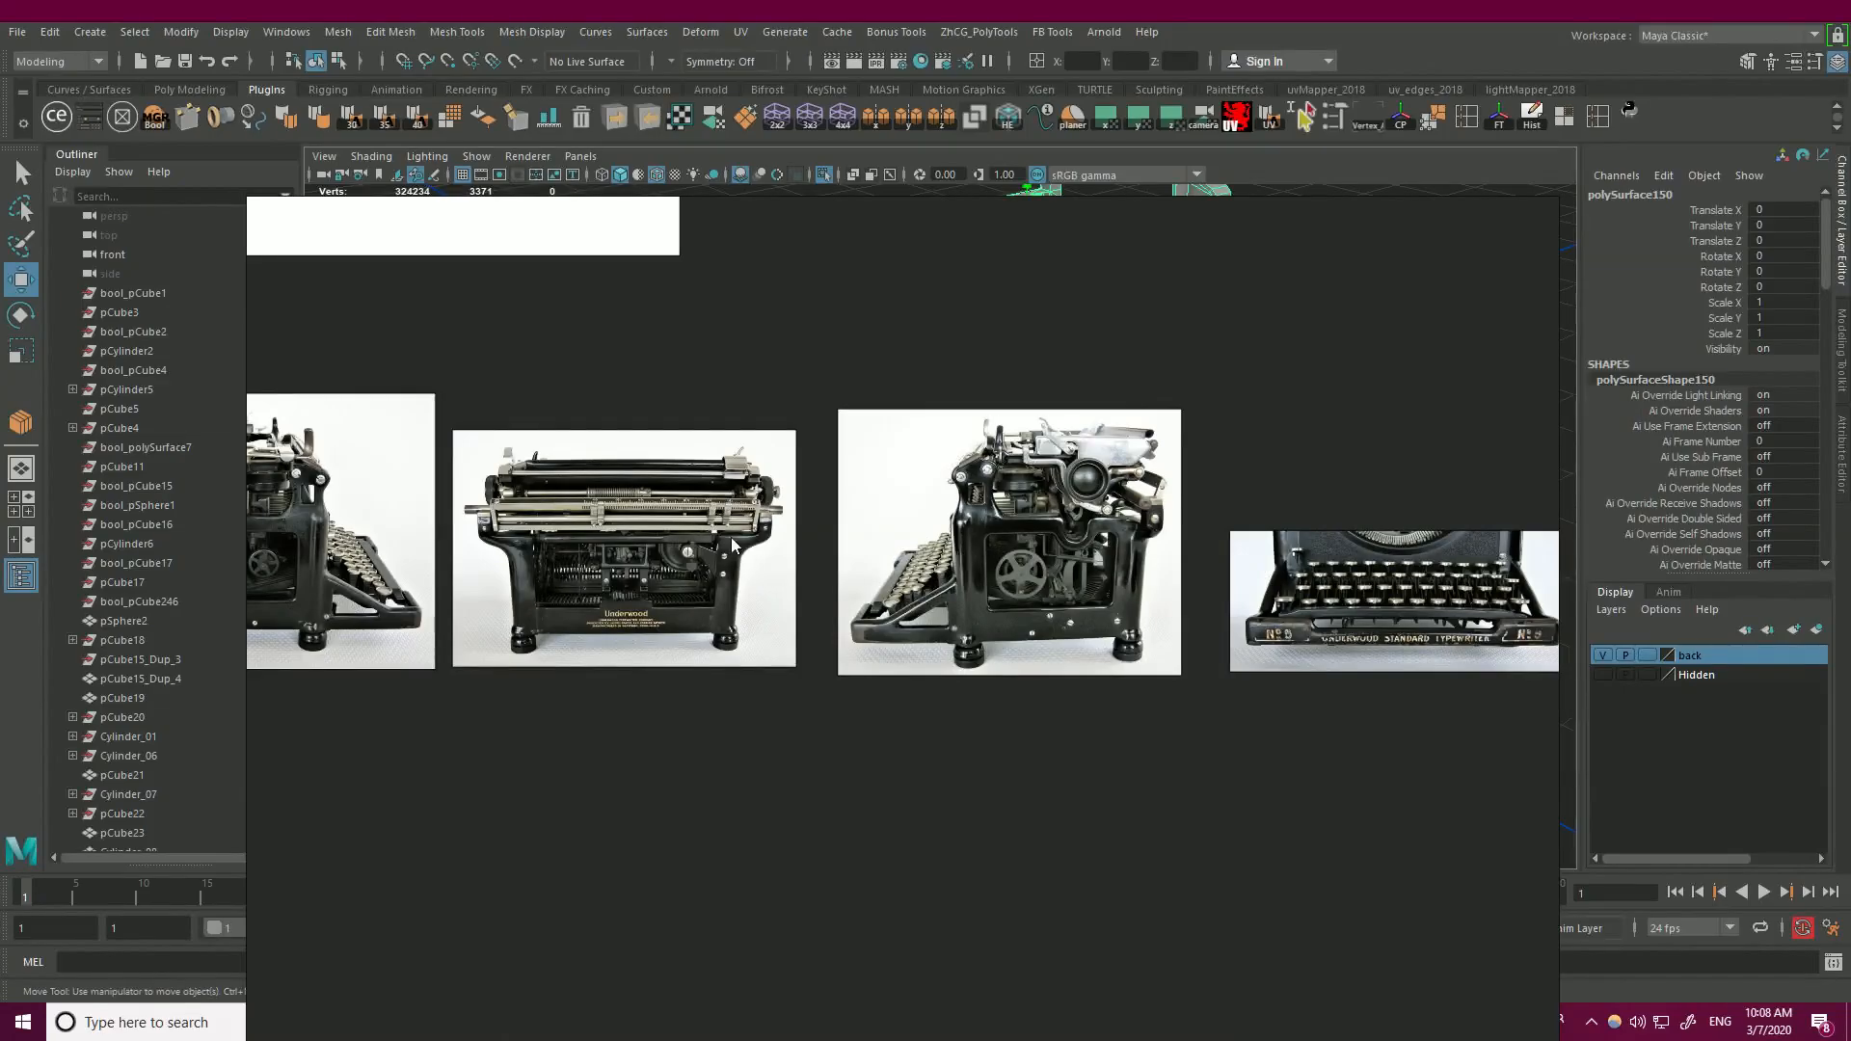
- Browse the reference image board for typewriter photos showing the frame from the front, side and back
scroll(732, 546, down, 5)
scroll(829, 443, up, 8)
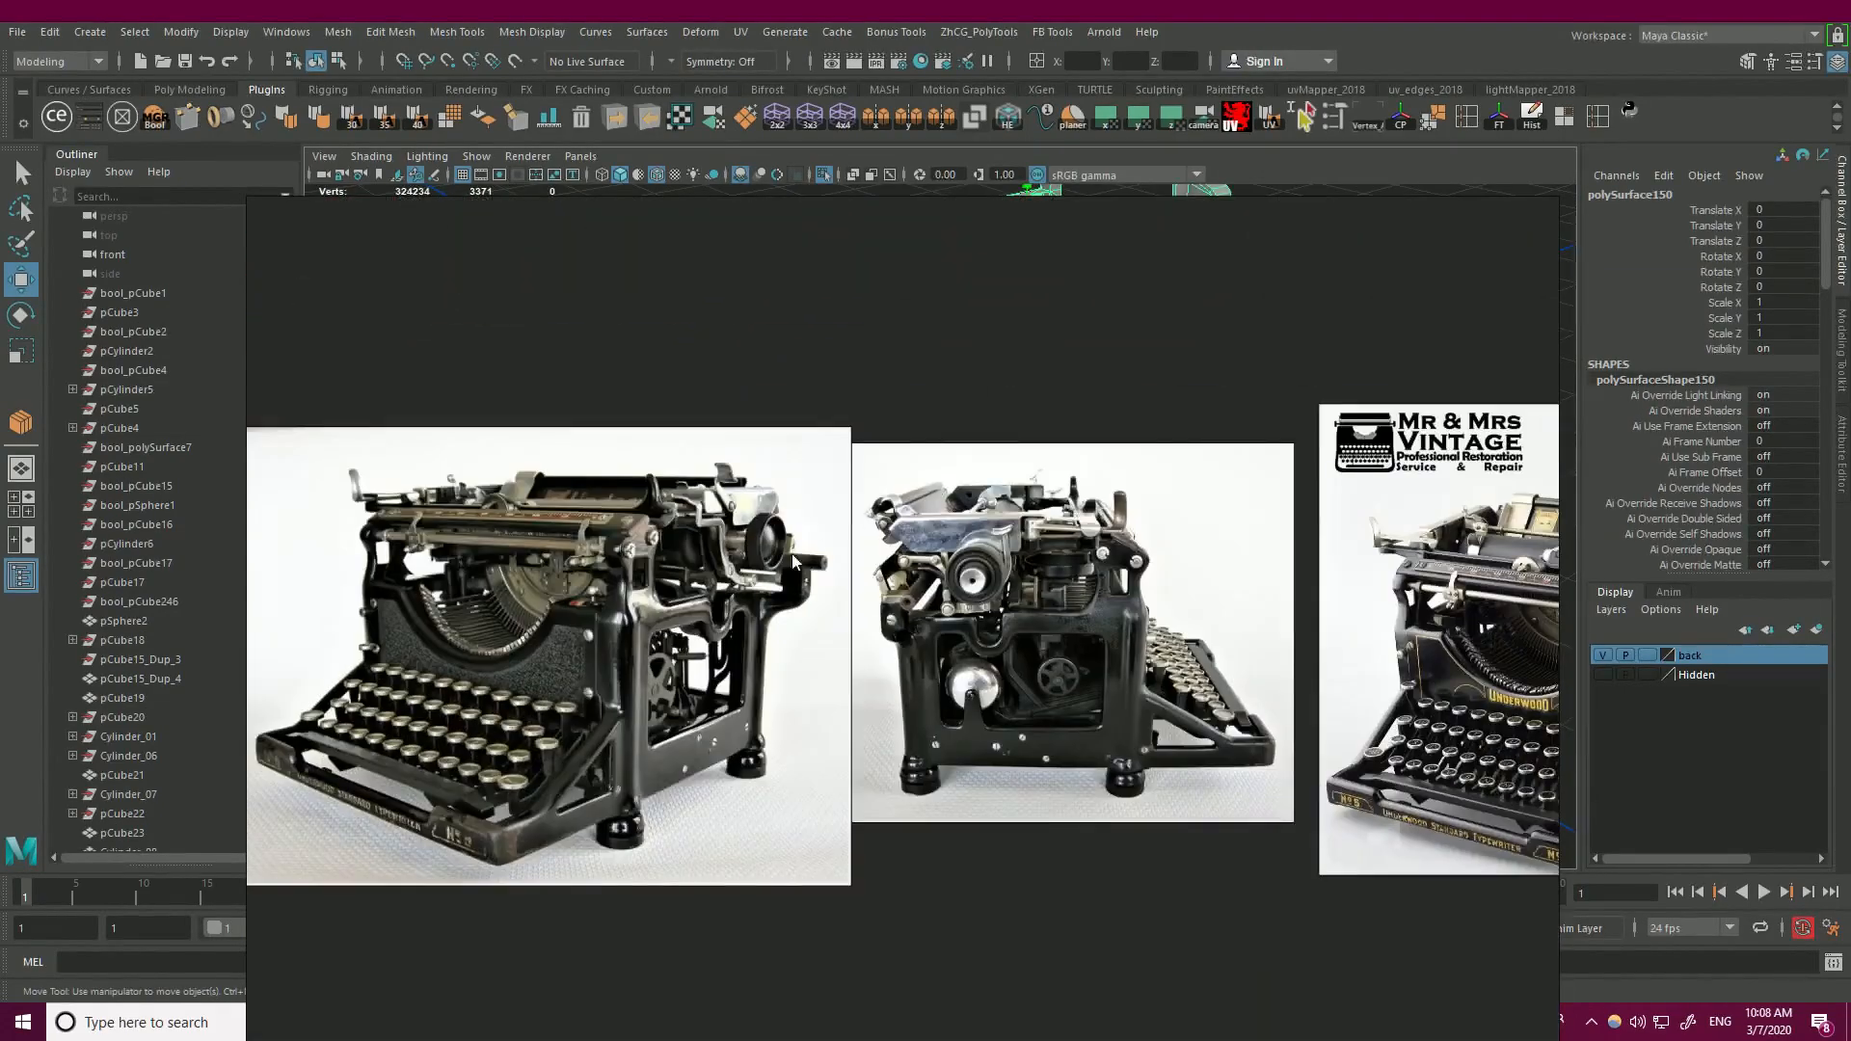
scroll(790, 554, down, 4)
scroll(1044, 432, up, 6)
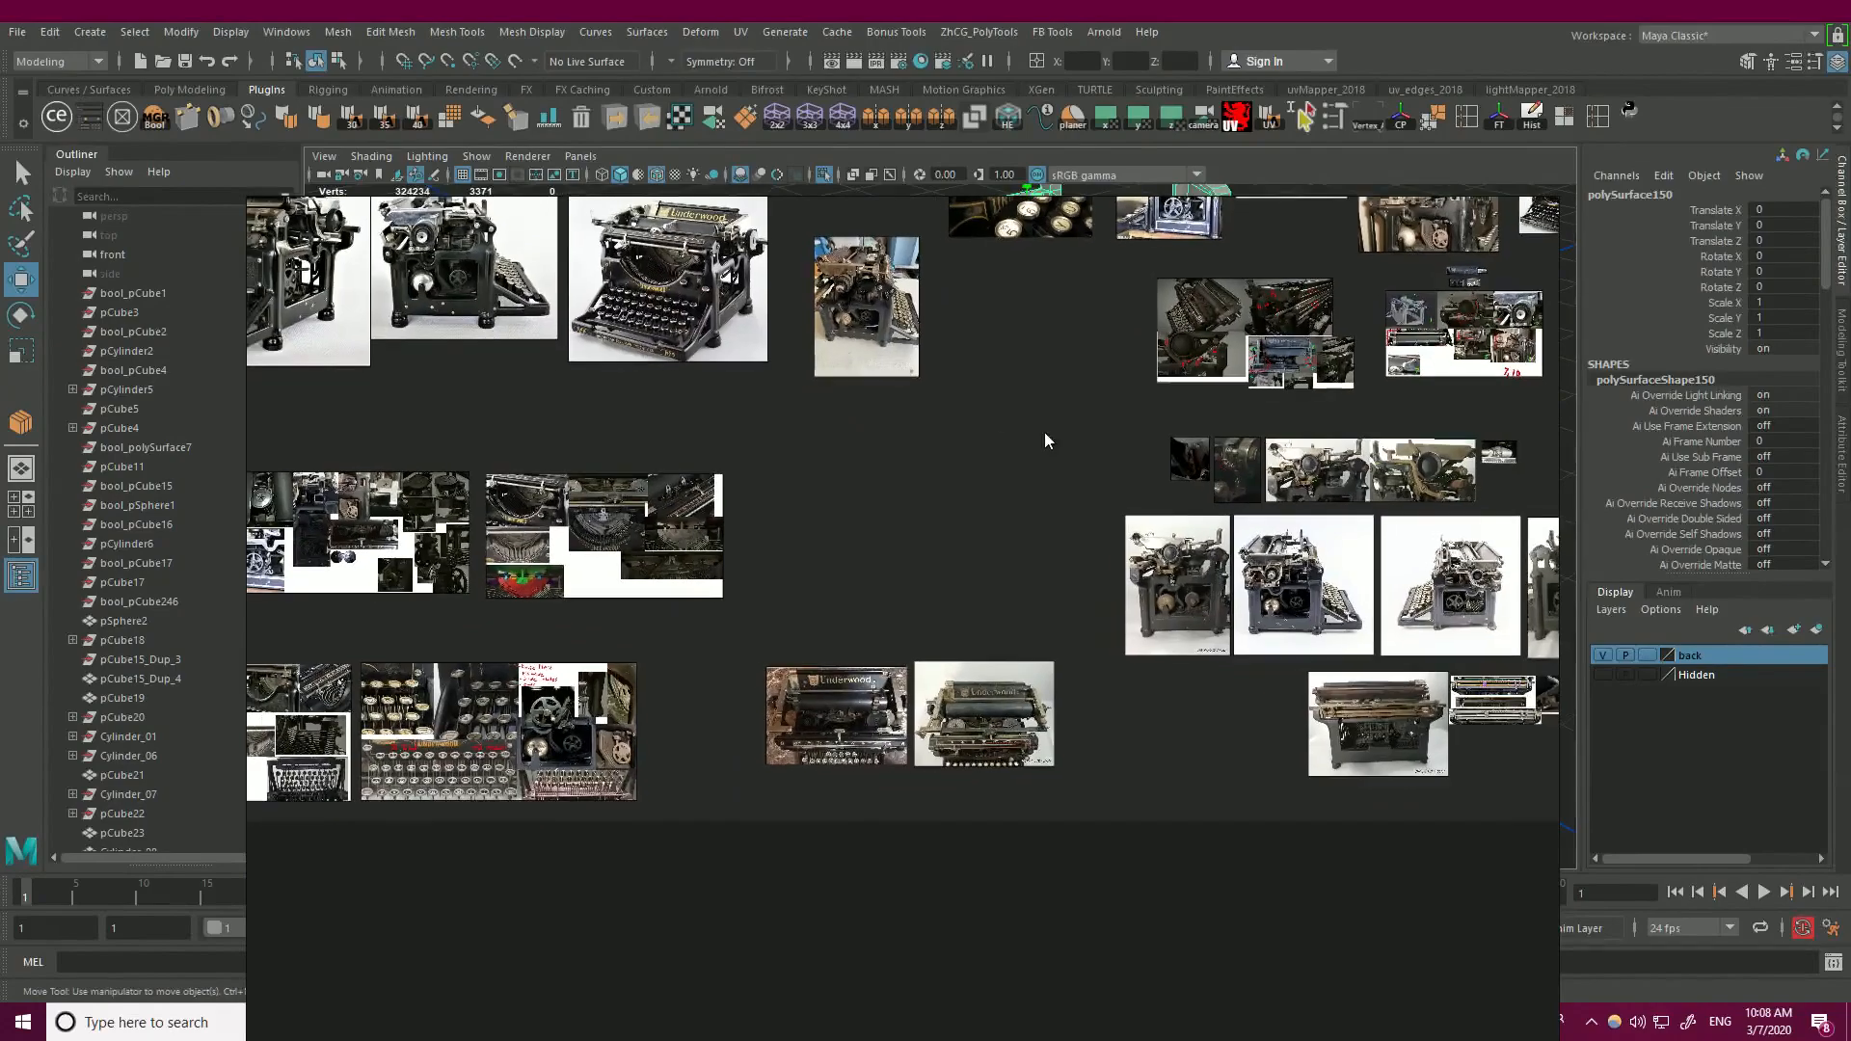
scroll(876, 355, up, 6)
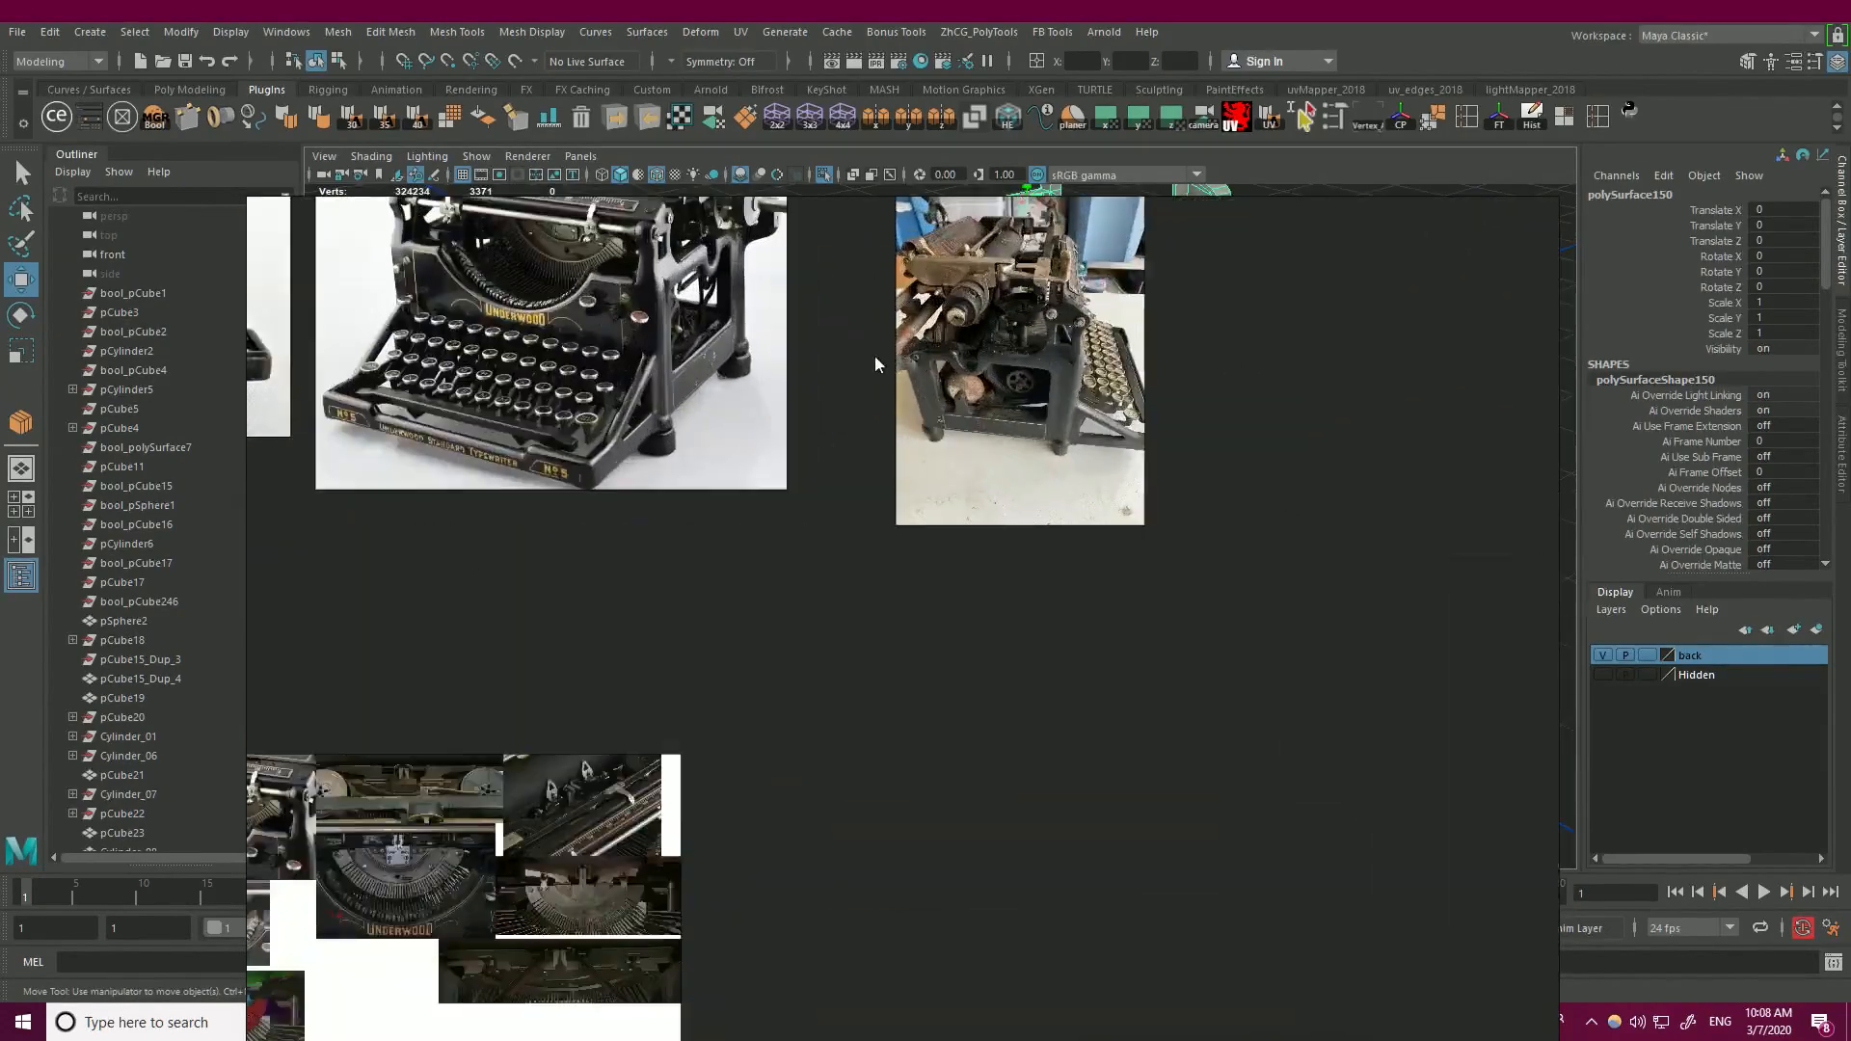
scroll(884, 490, up, 3)
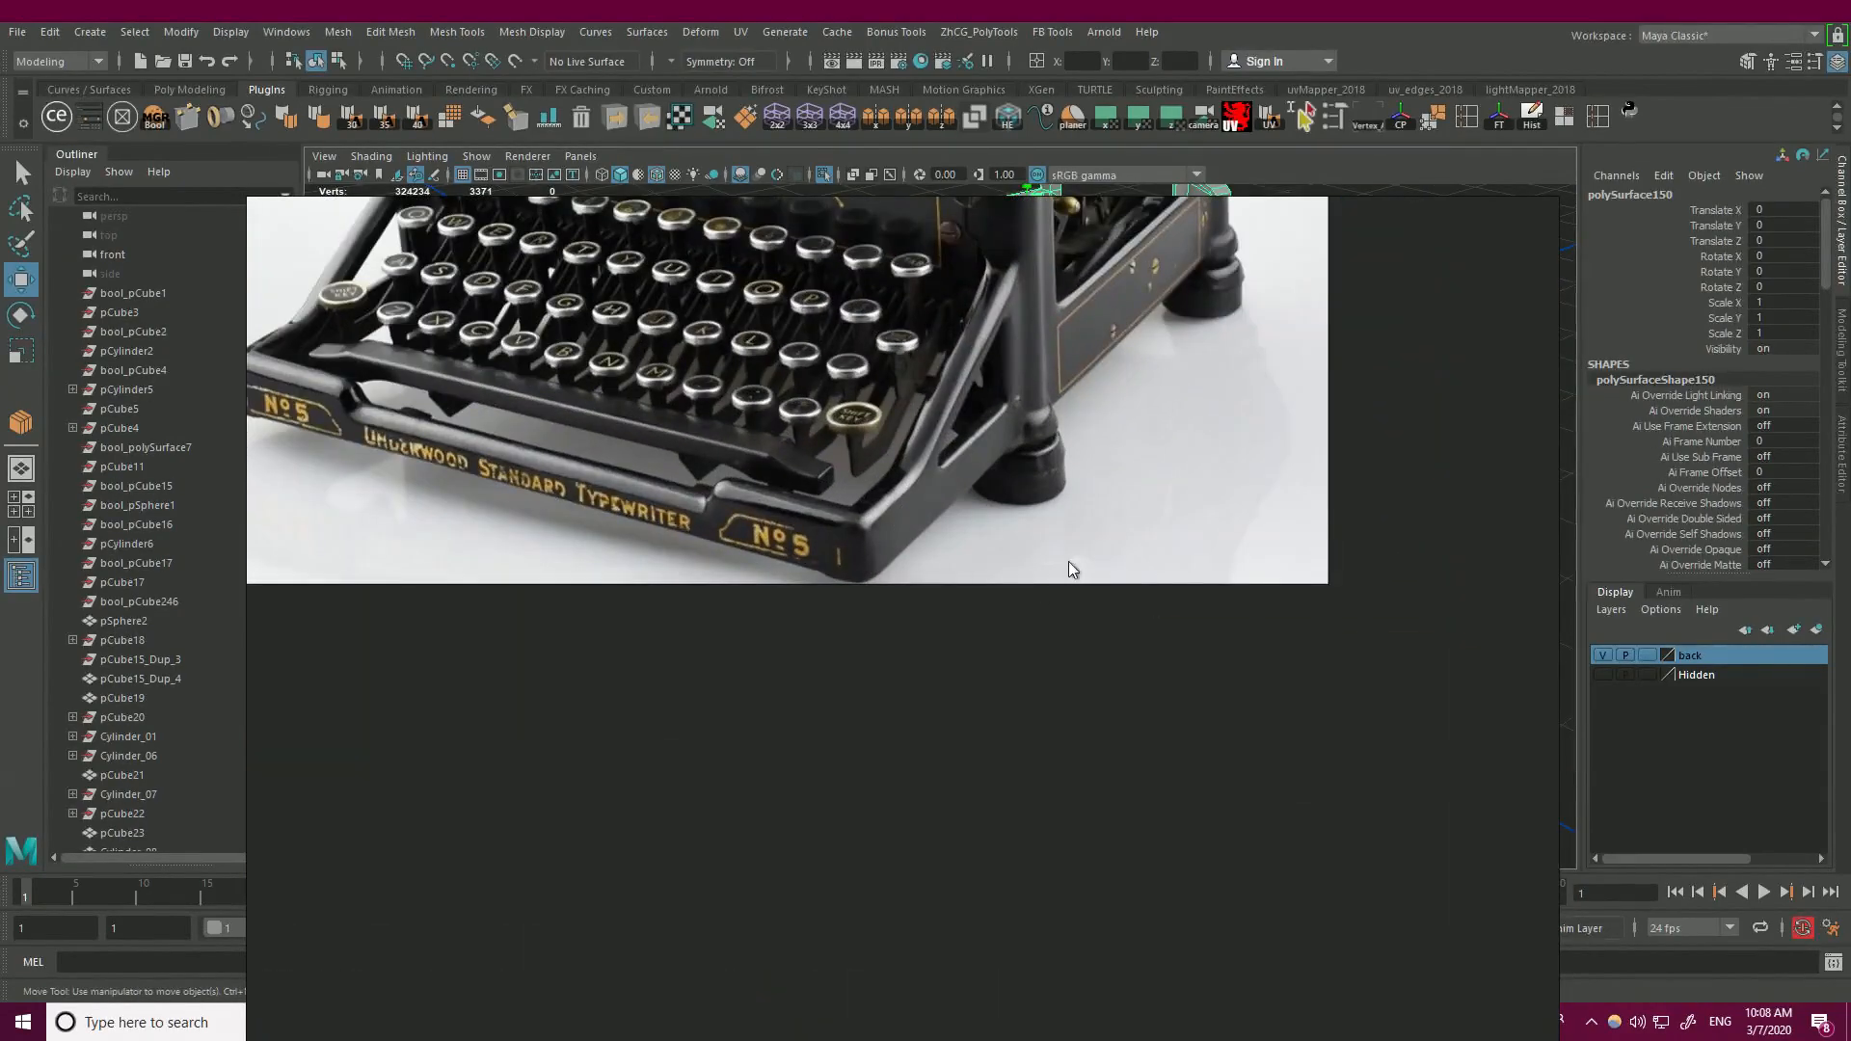
drag(1068, 568, 1253, 593)
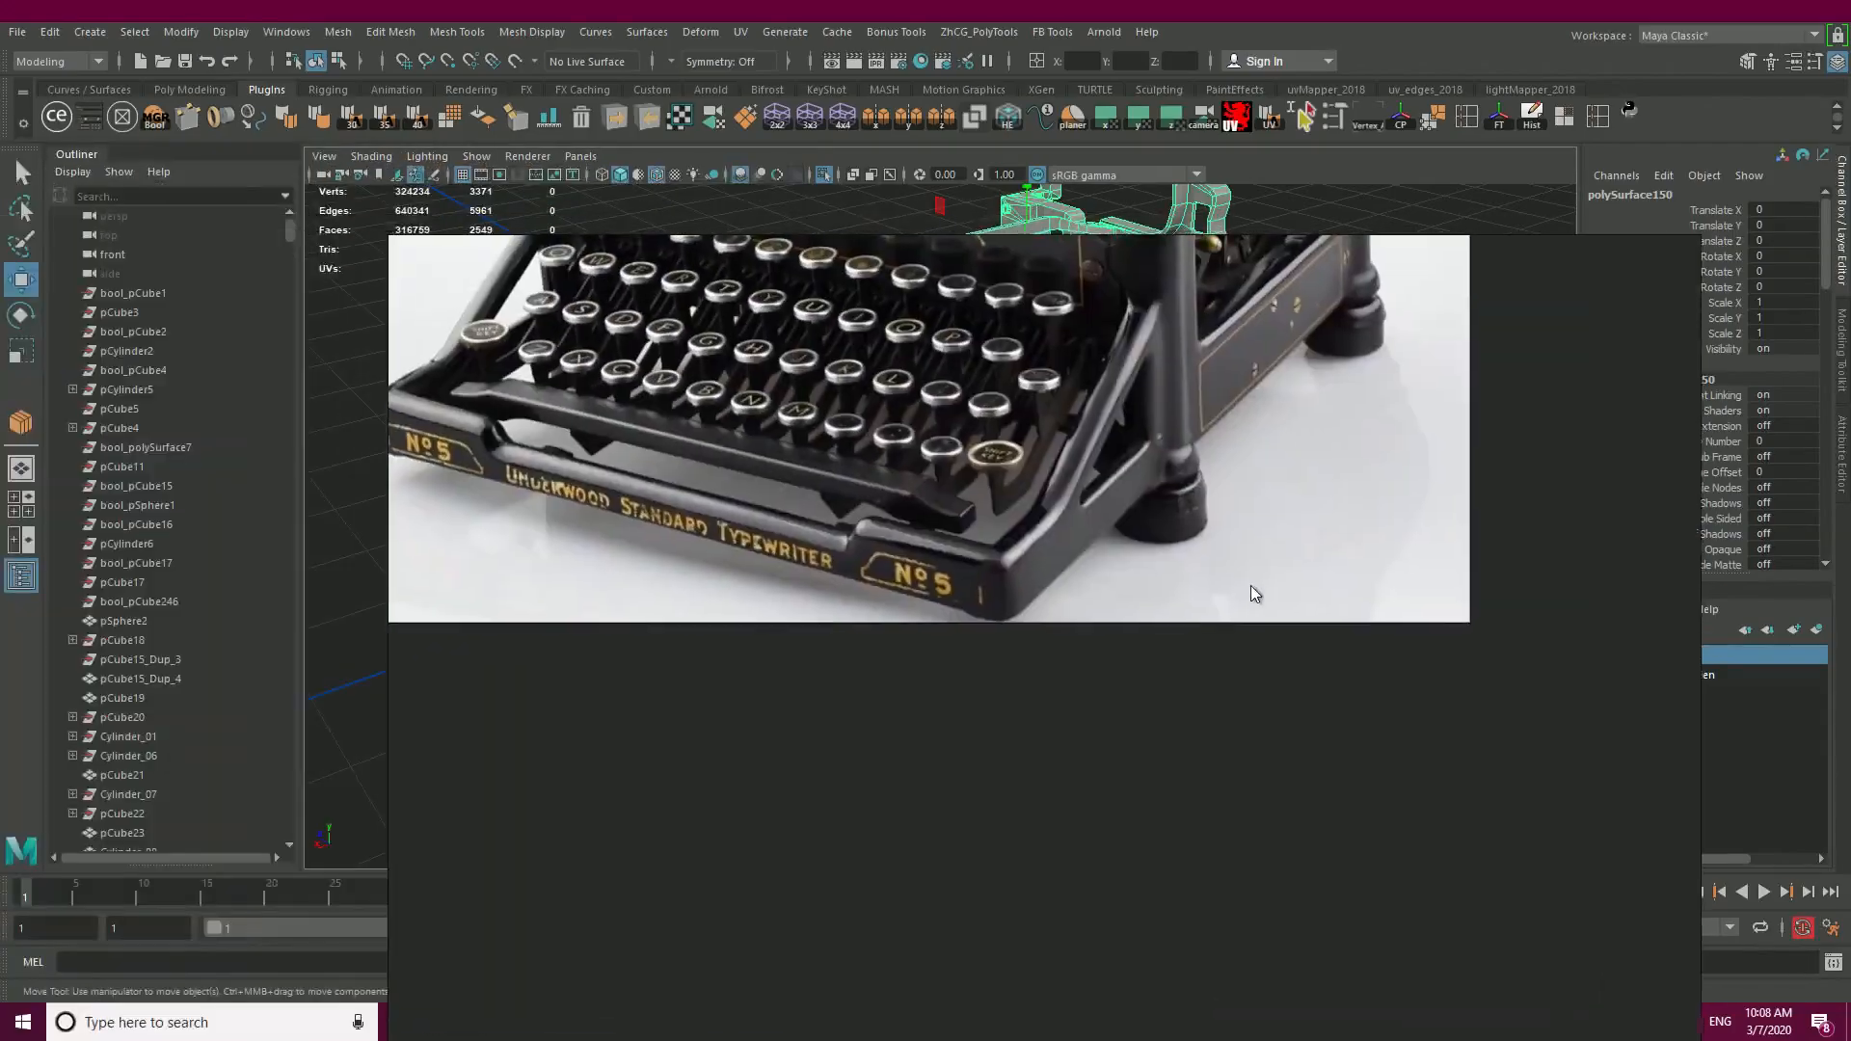
scroll(959, 530, down, 7)
scroll(1460, 304, up, 4)
scroll(971, 835, up, 2)
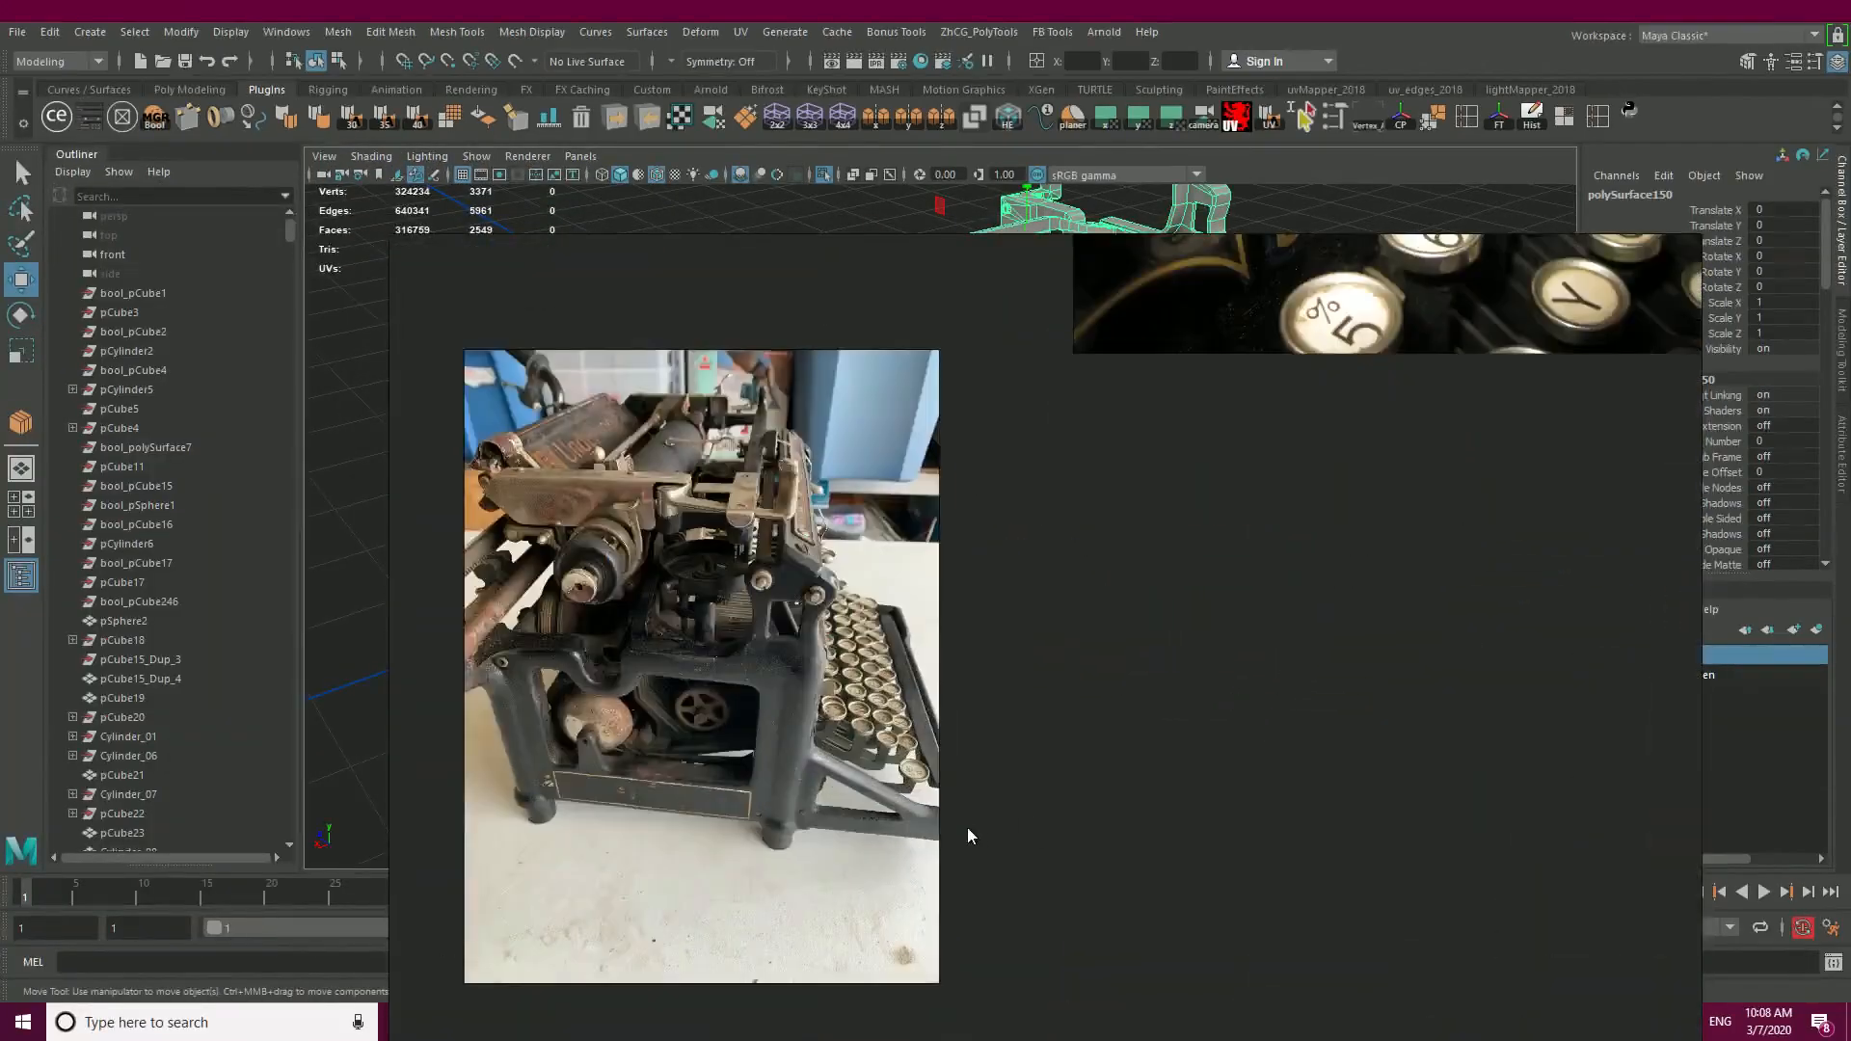
scroll(972, 835, down, 5)
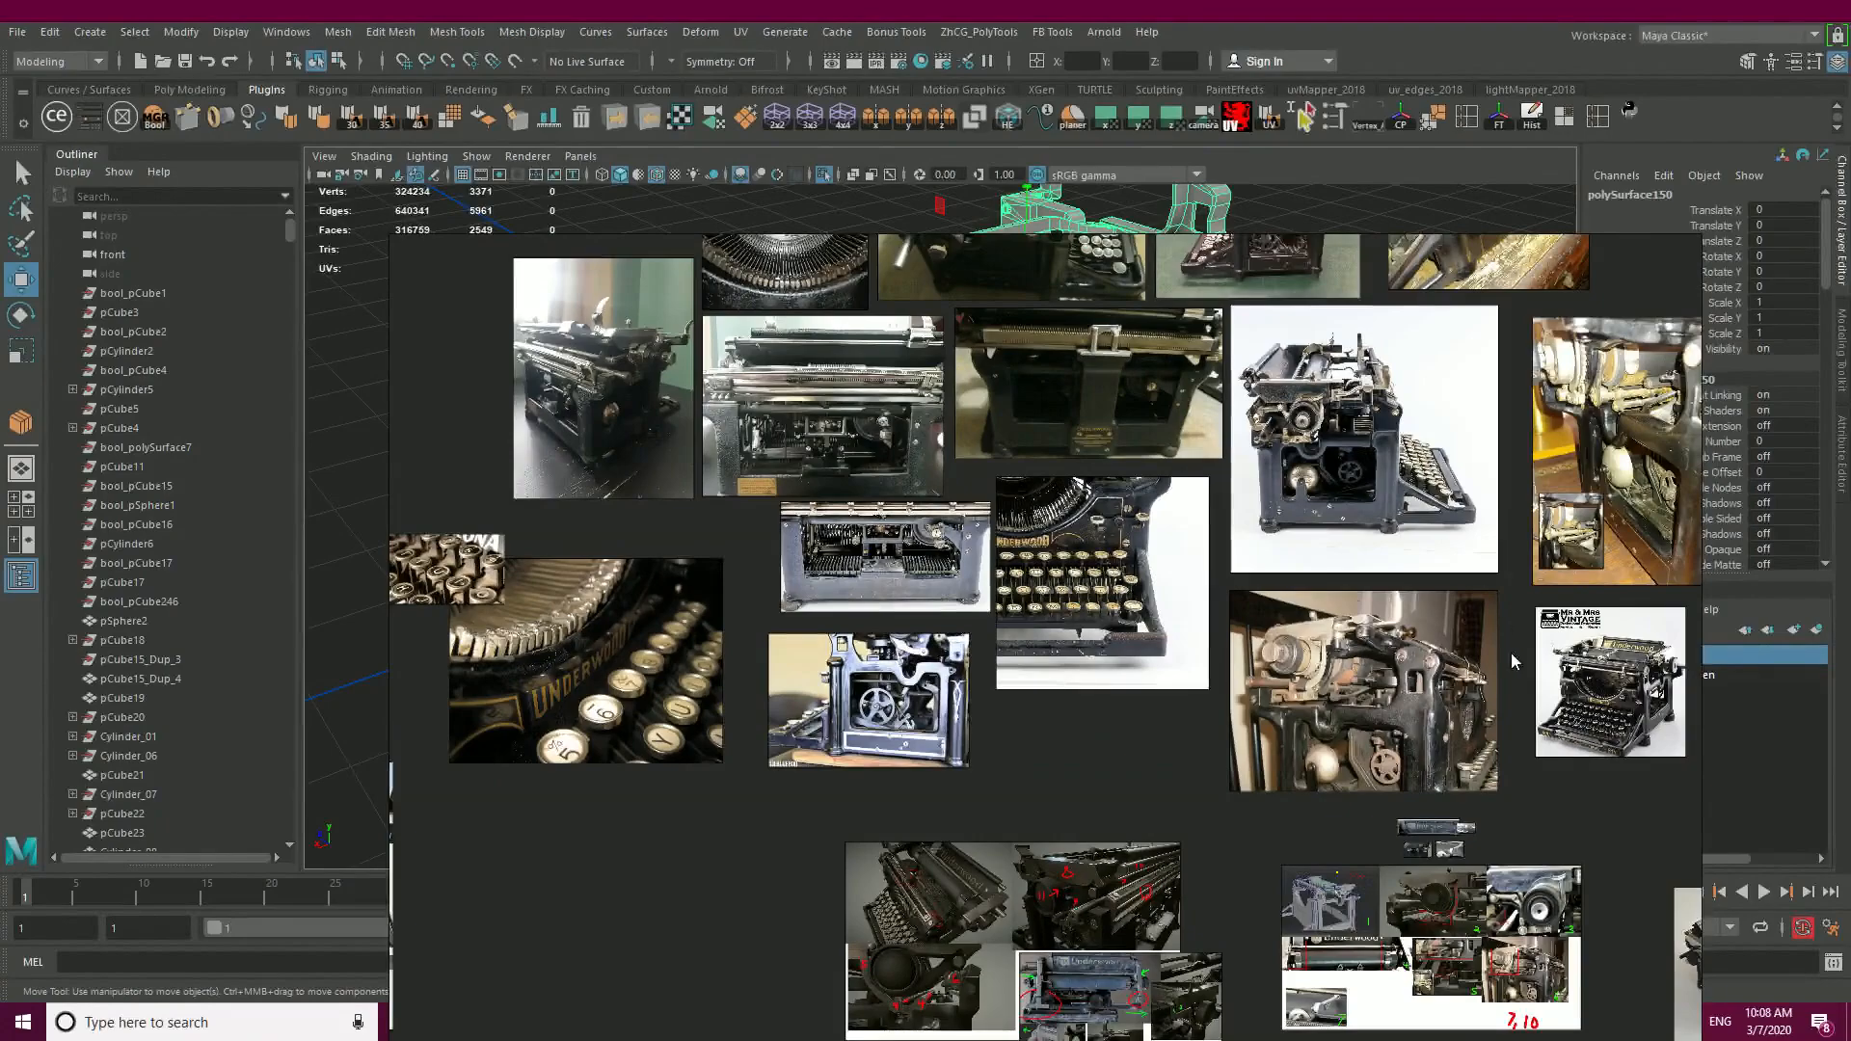
- Examine the front bar, corner columns and side opening in the close-up Underwood typewriter photo
scroll(1511, 662, up, 8)
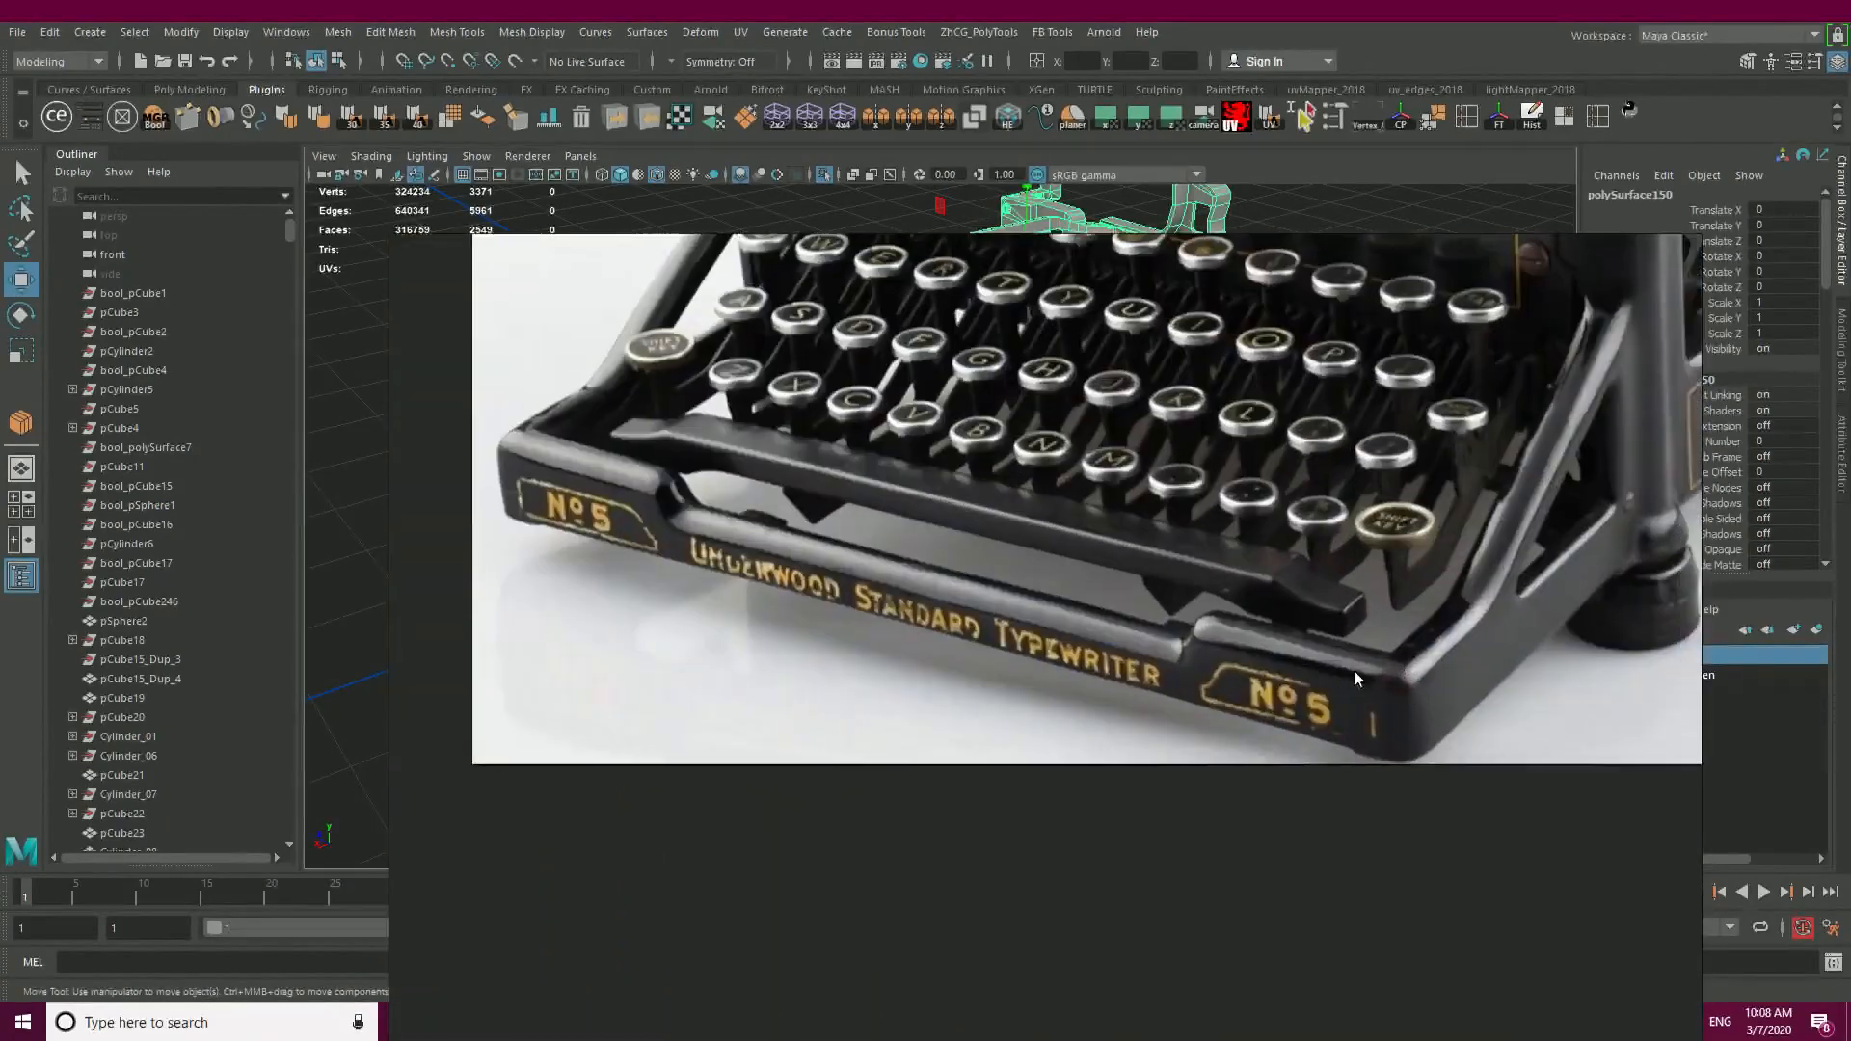
middle_drag(1353, 669, 1240, 703)
middle_drag(1518, 400, 1216, 744)
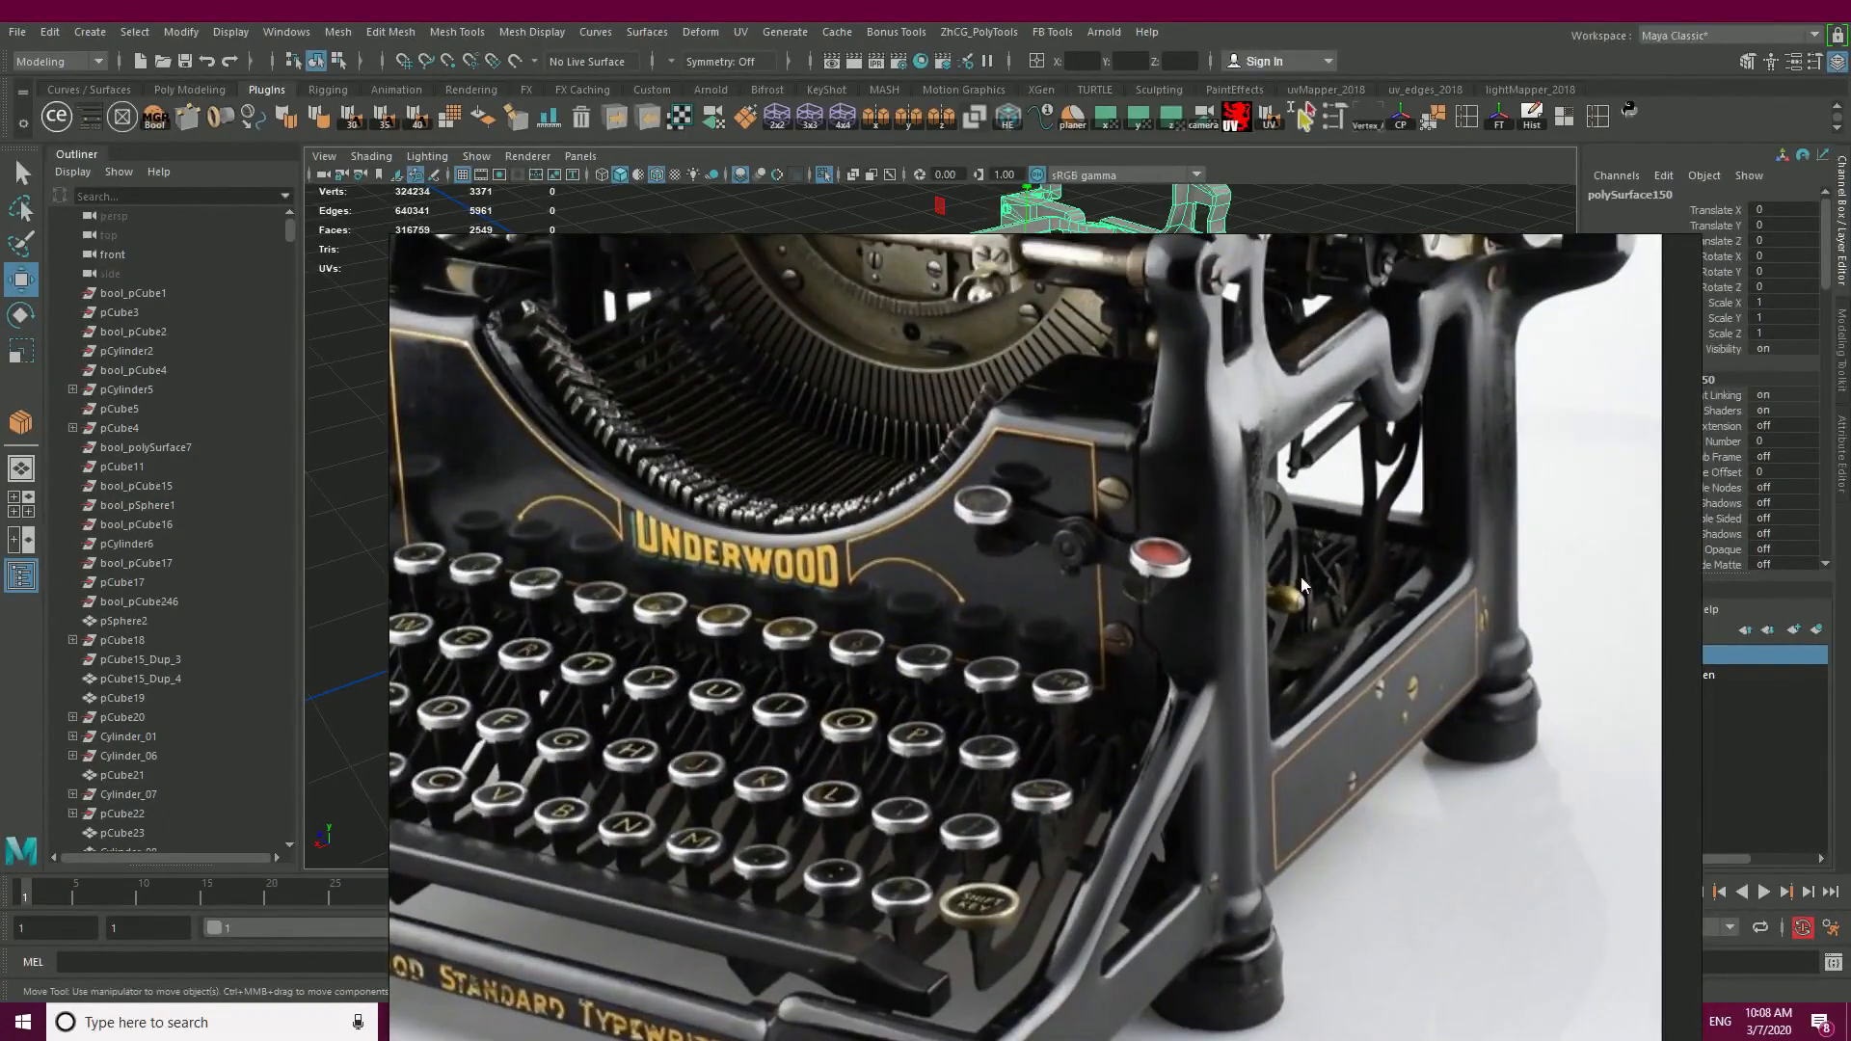
scroll(1203, 706, up, 5)
scroll(1084, 600, down, 5)
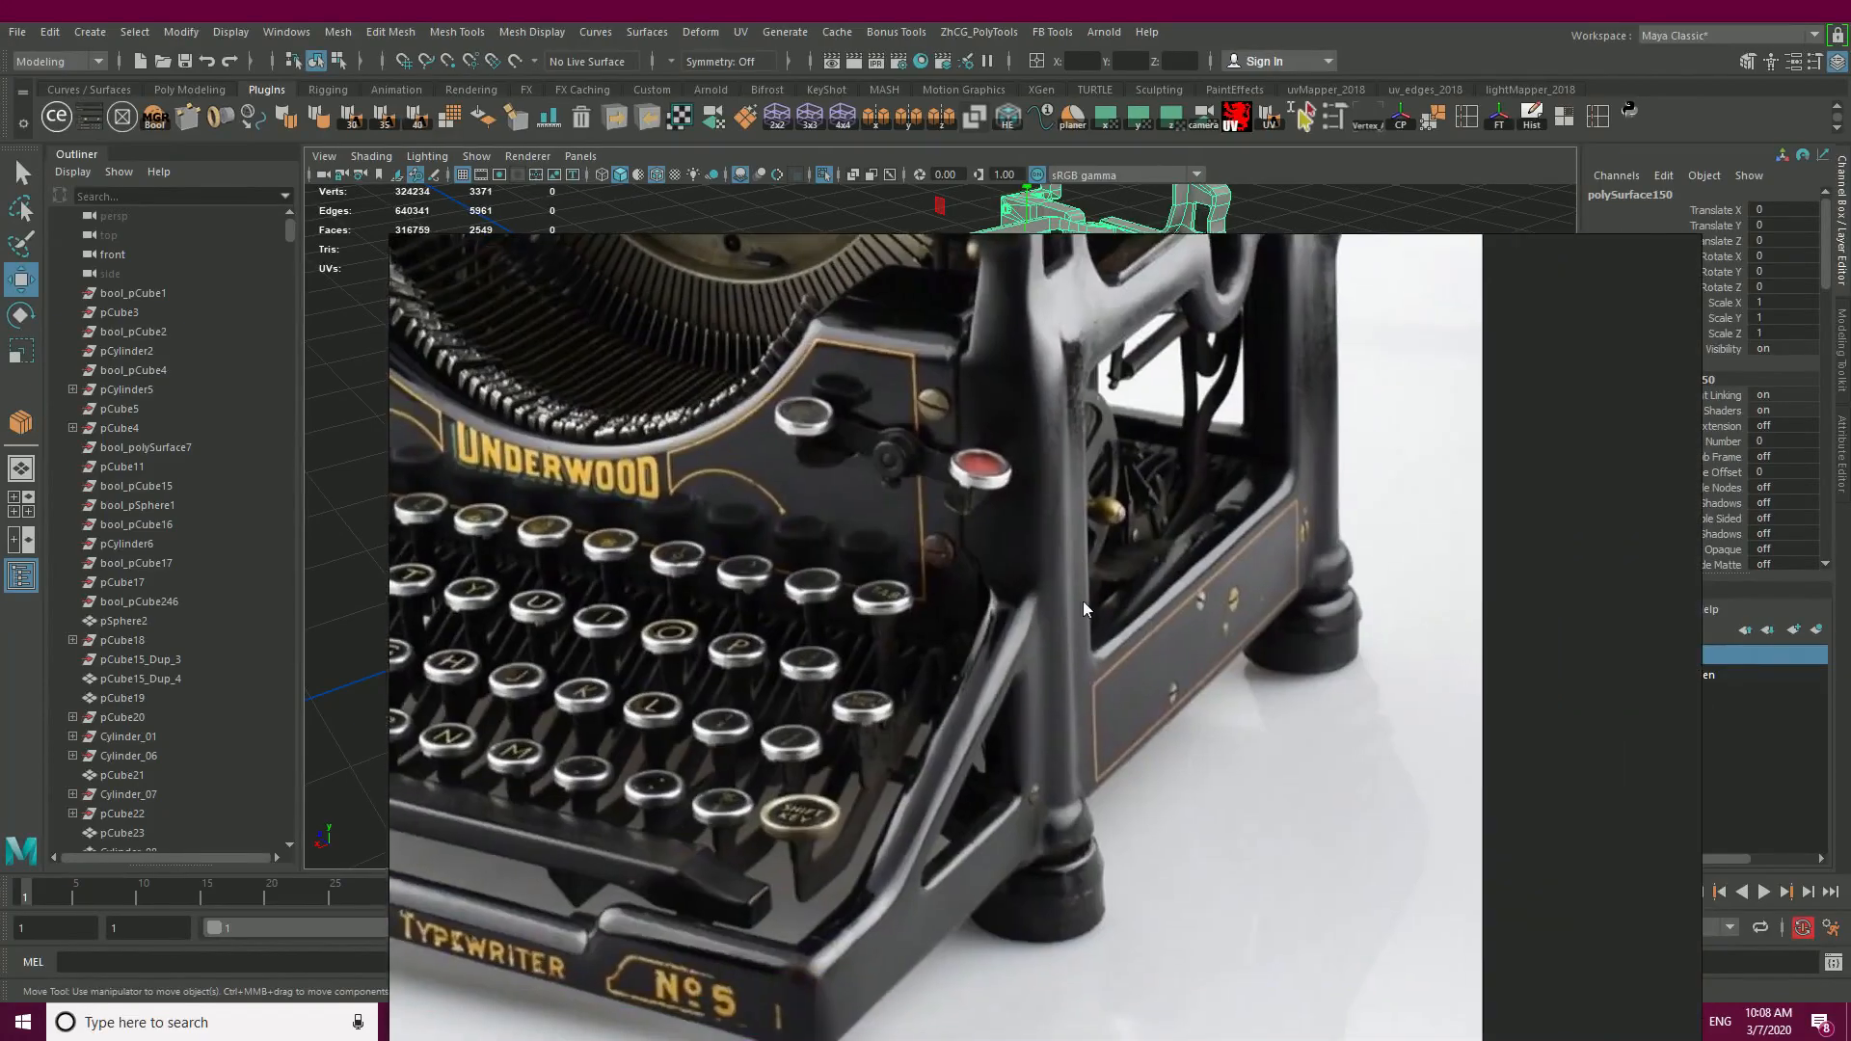
- Examine the upper side bracket, side arm and front corner in the close-up Underwood typewriter photo
scroll(1288, 530, up, 4)
scroll(1226, 264, up, 2)
scroll(1043, 668, down, 5)
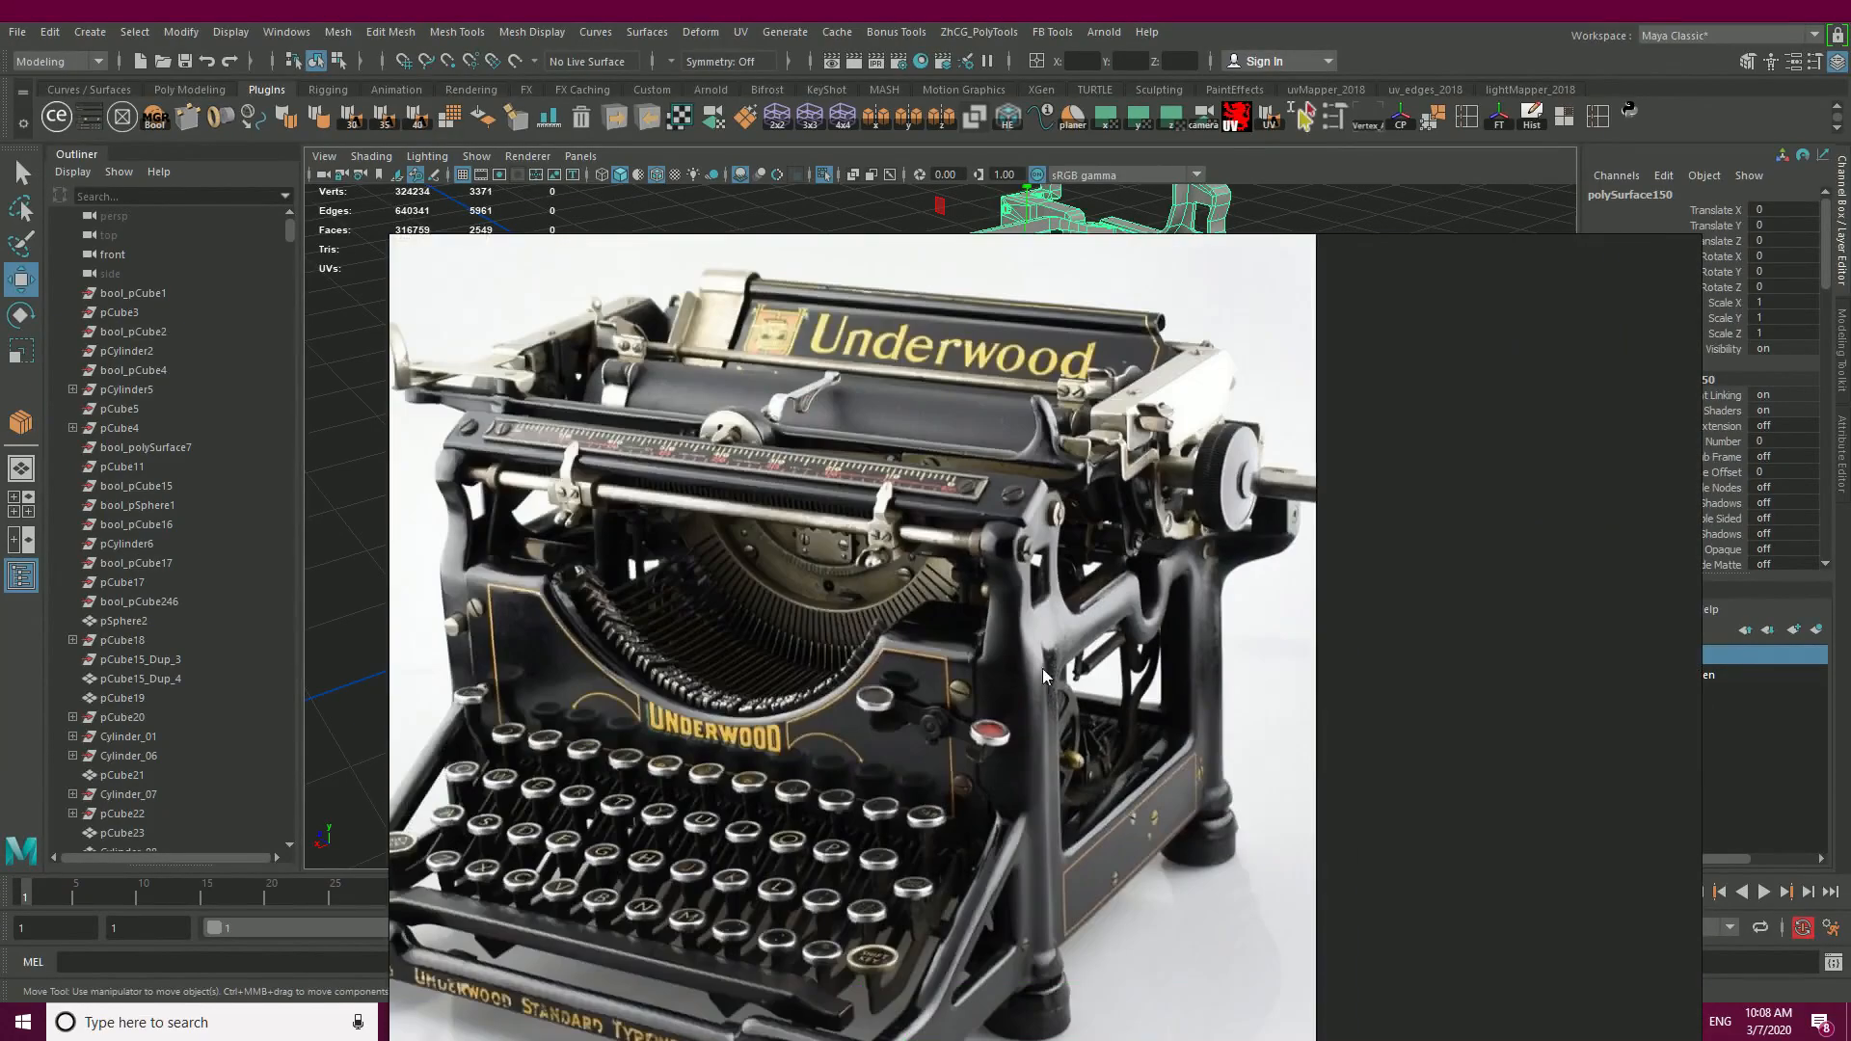
scroll(1236, 613, up, 4)
scroll(1051, 795, up, 2)
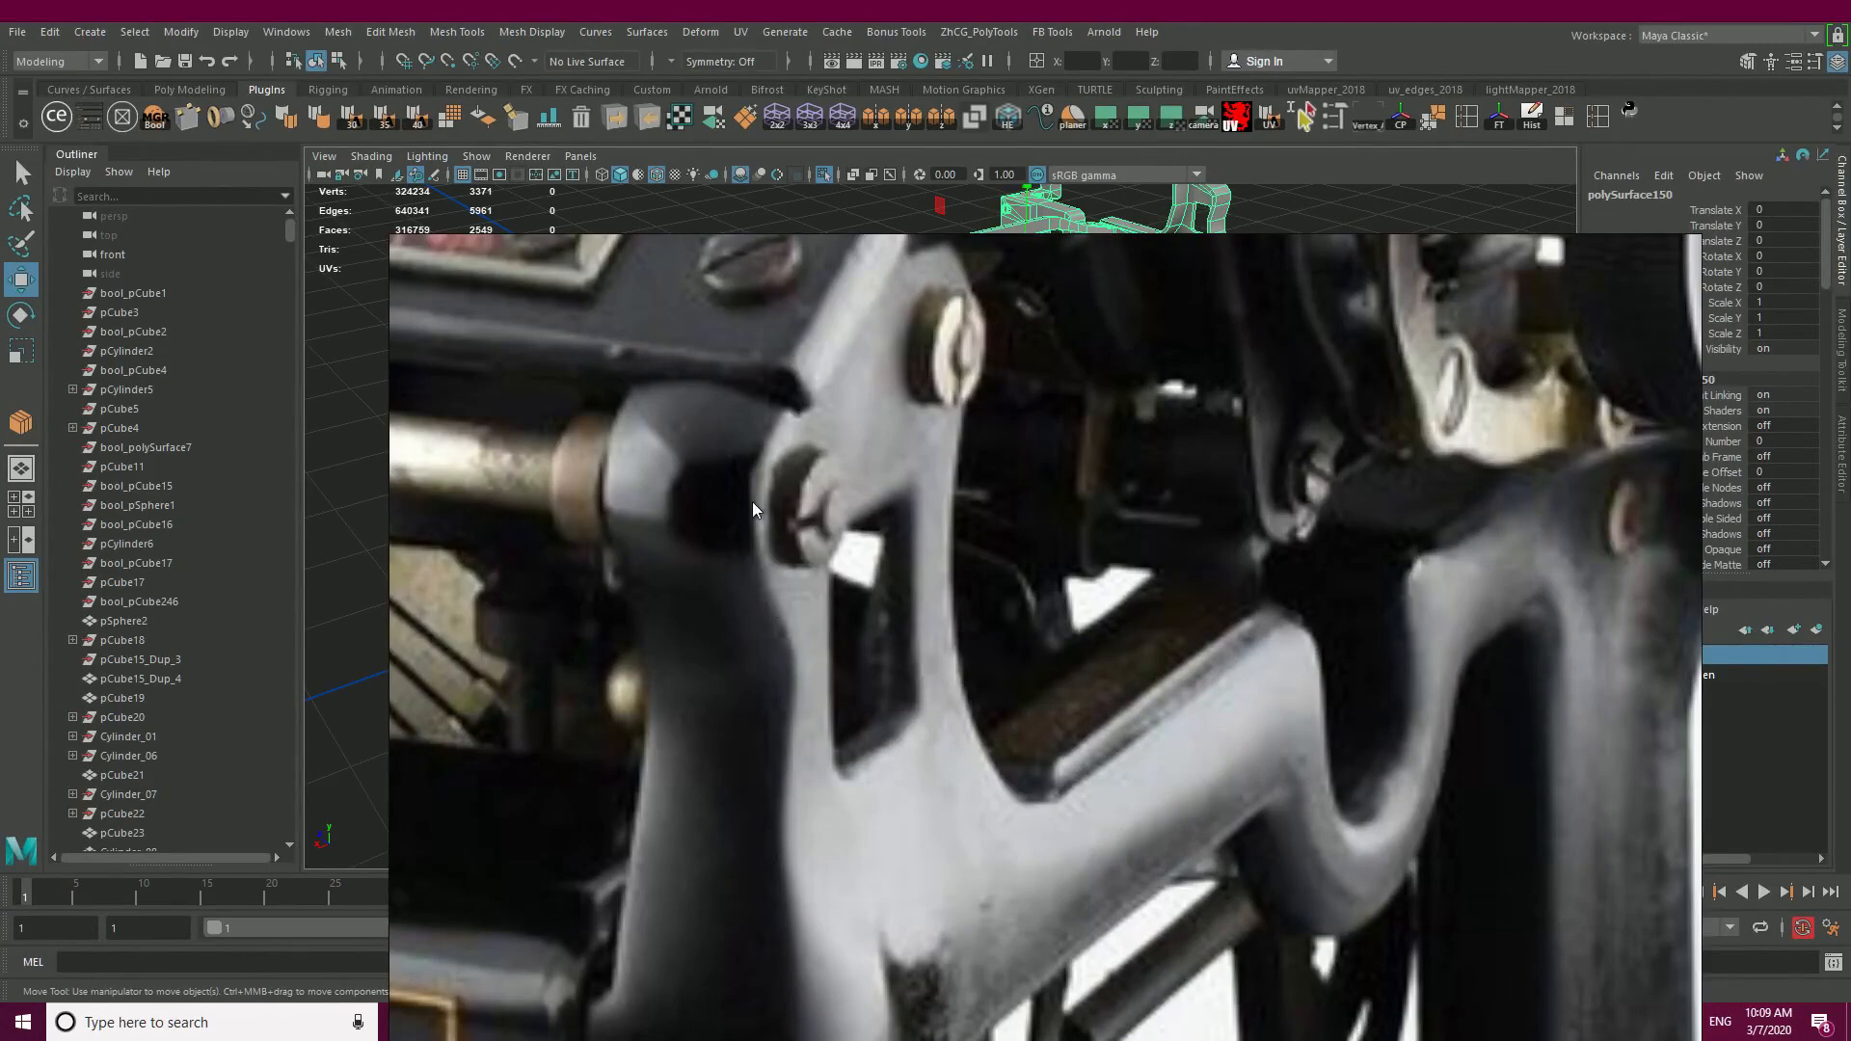
scroll(752, 502, down, 5)
scroll(778, 660, up, 5)
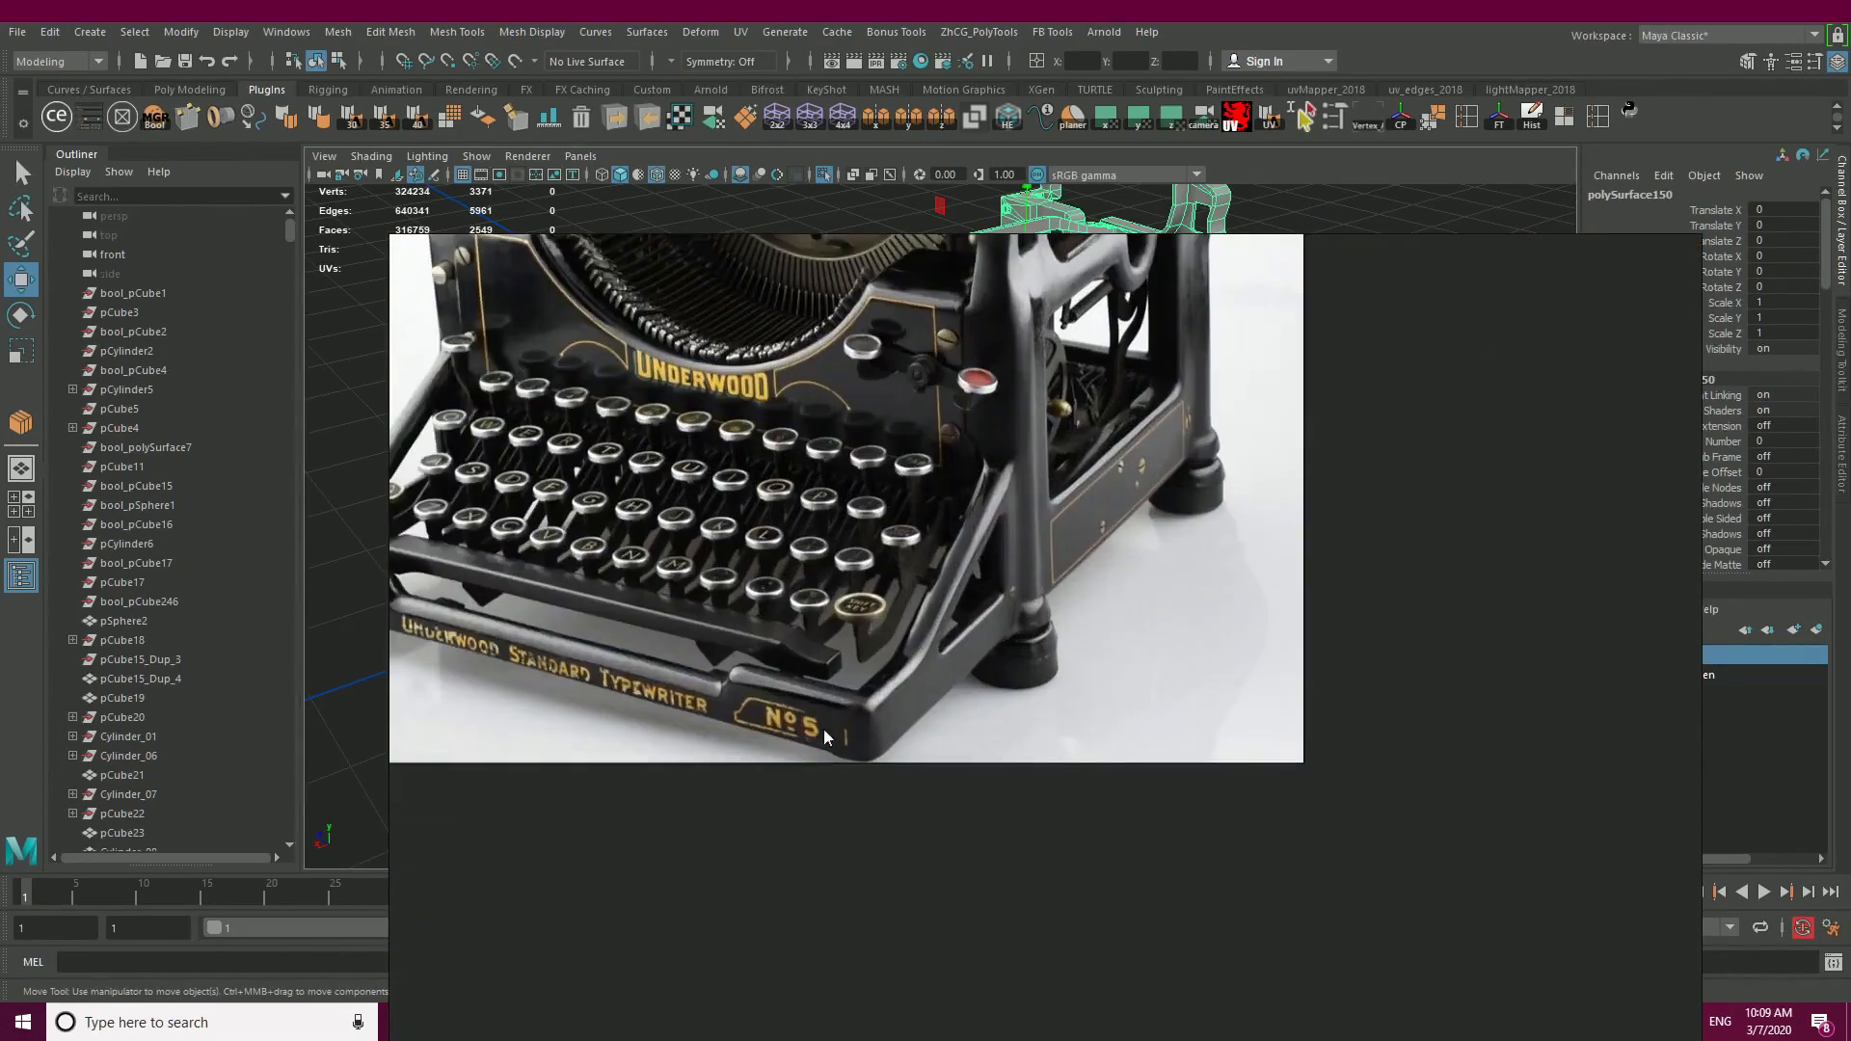
scroll(800, 728, down, 5)
scroll(998, 563, up, 5)
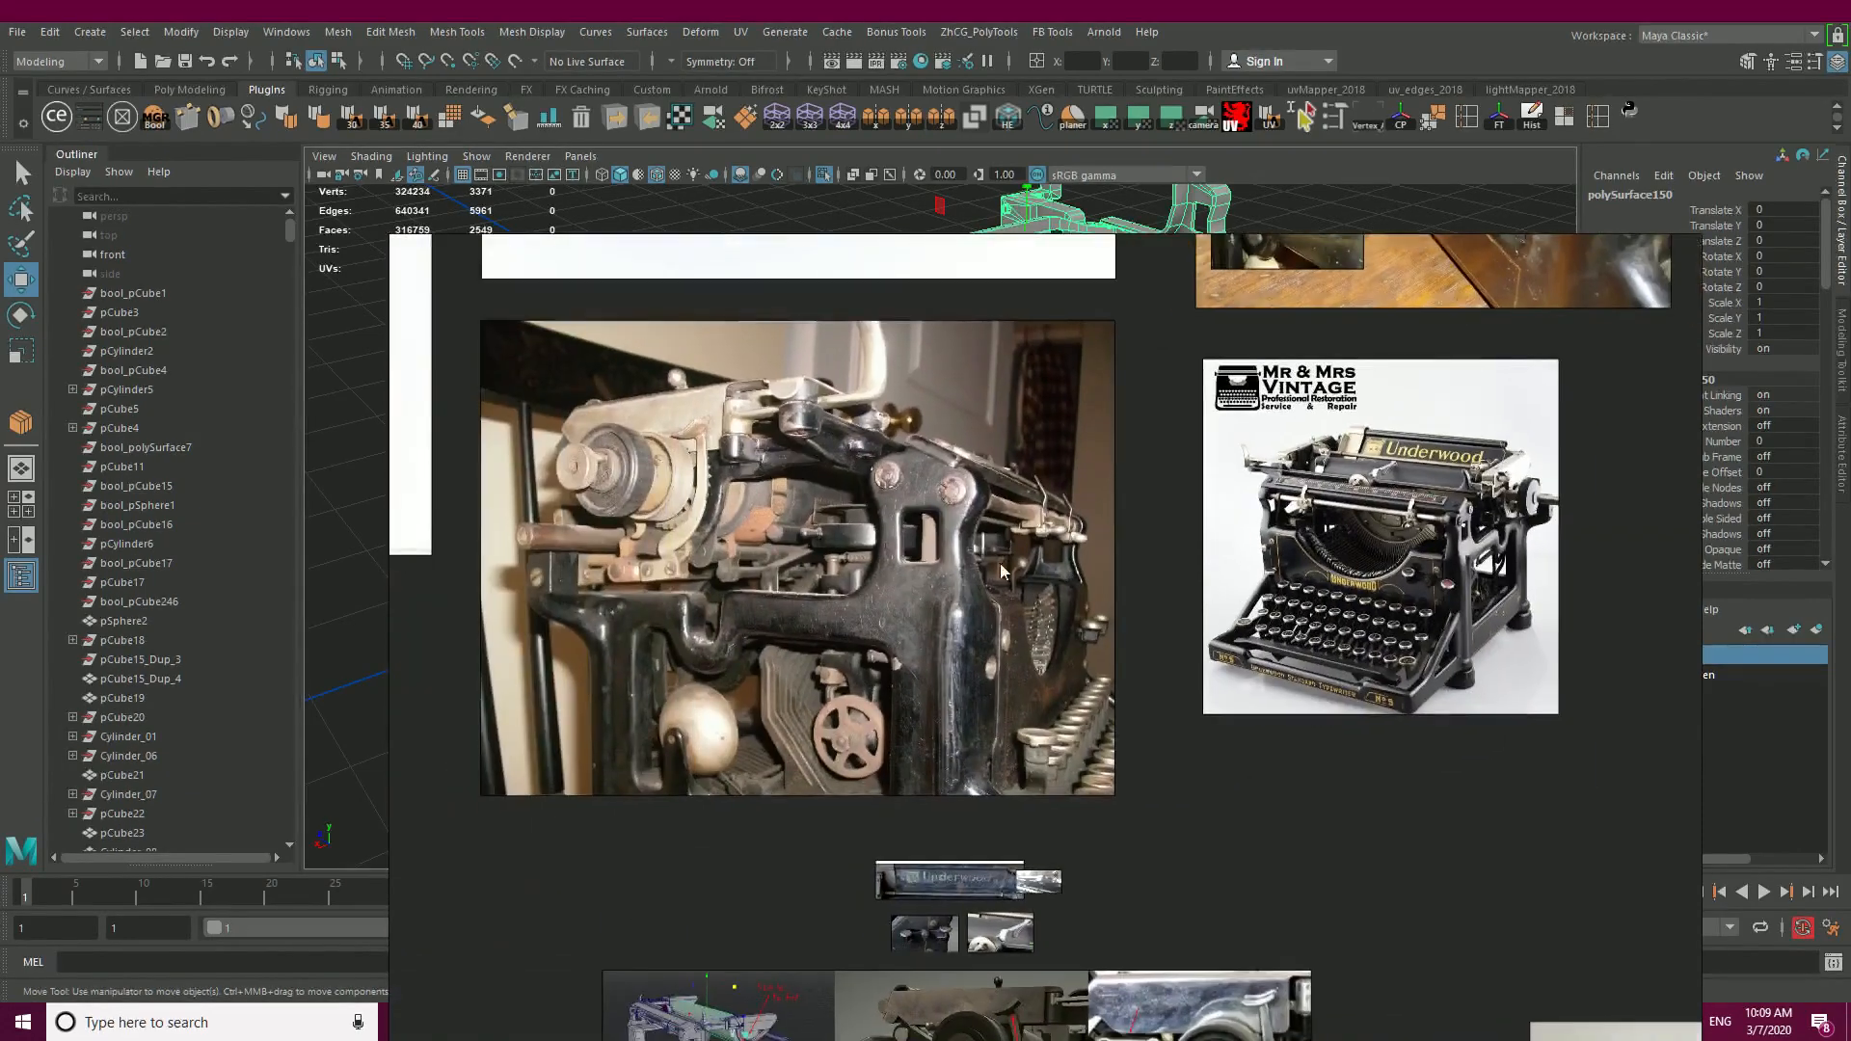
- Examine the bracket's window opening and the curved notch of the side arm in the side-view photo
scroll(966, 557, up, 3)
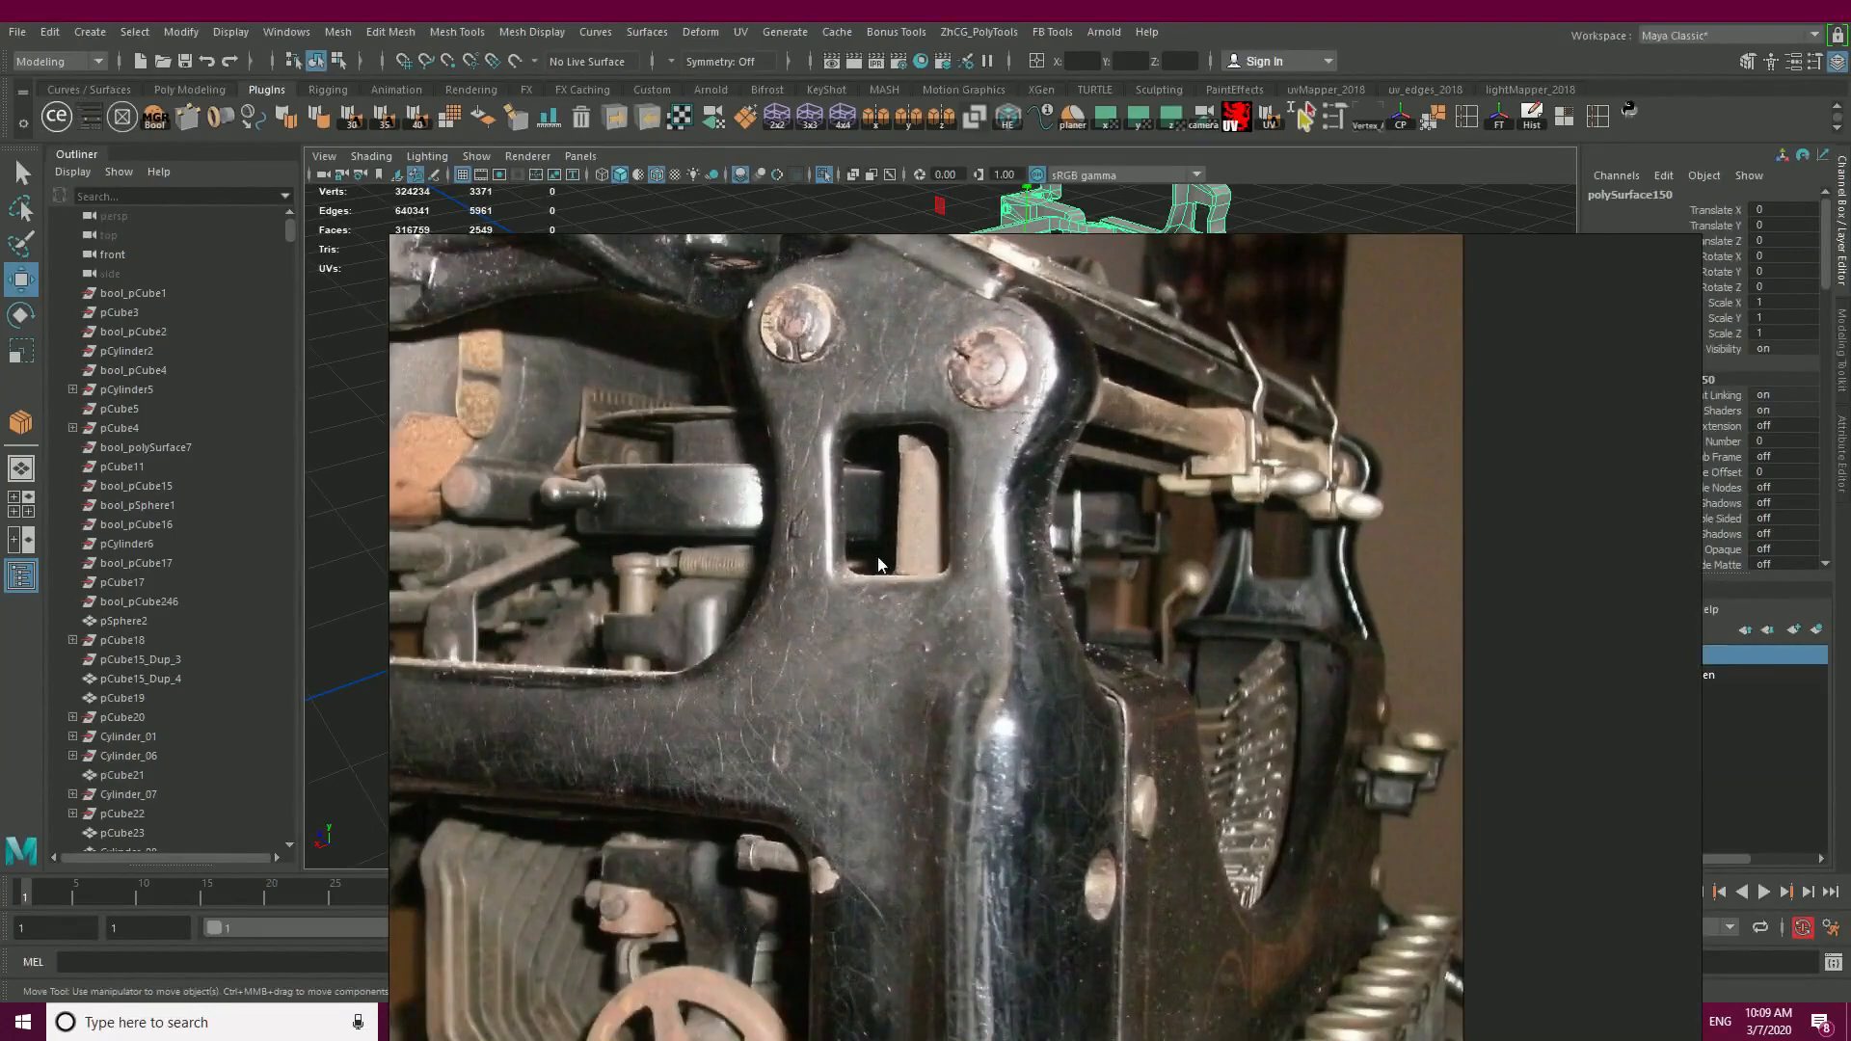
scroll(869, 547, up, 1)
scroll(968, 495, down, 4)
scroll(1007, 576, up, 4)
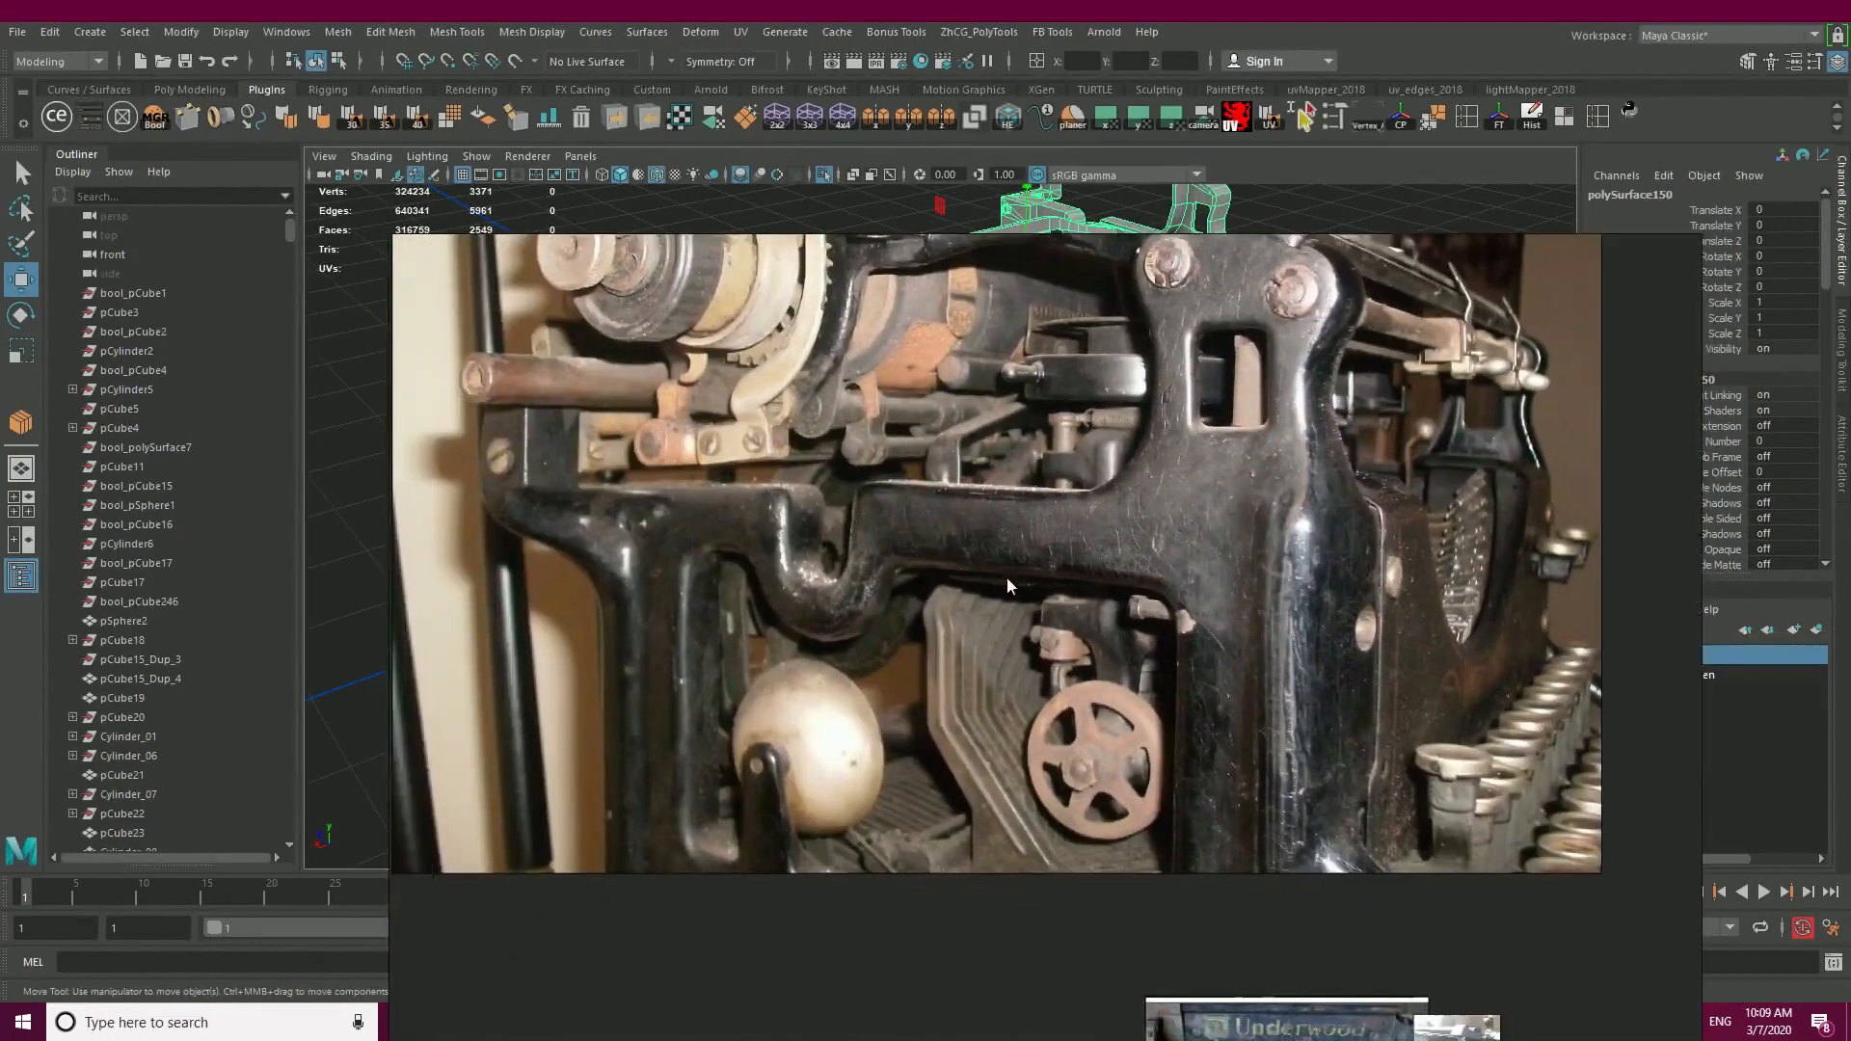
scroll(925, 585, up, 2)
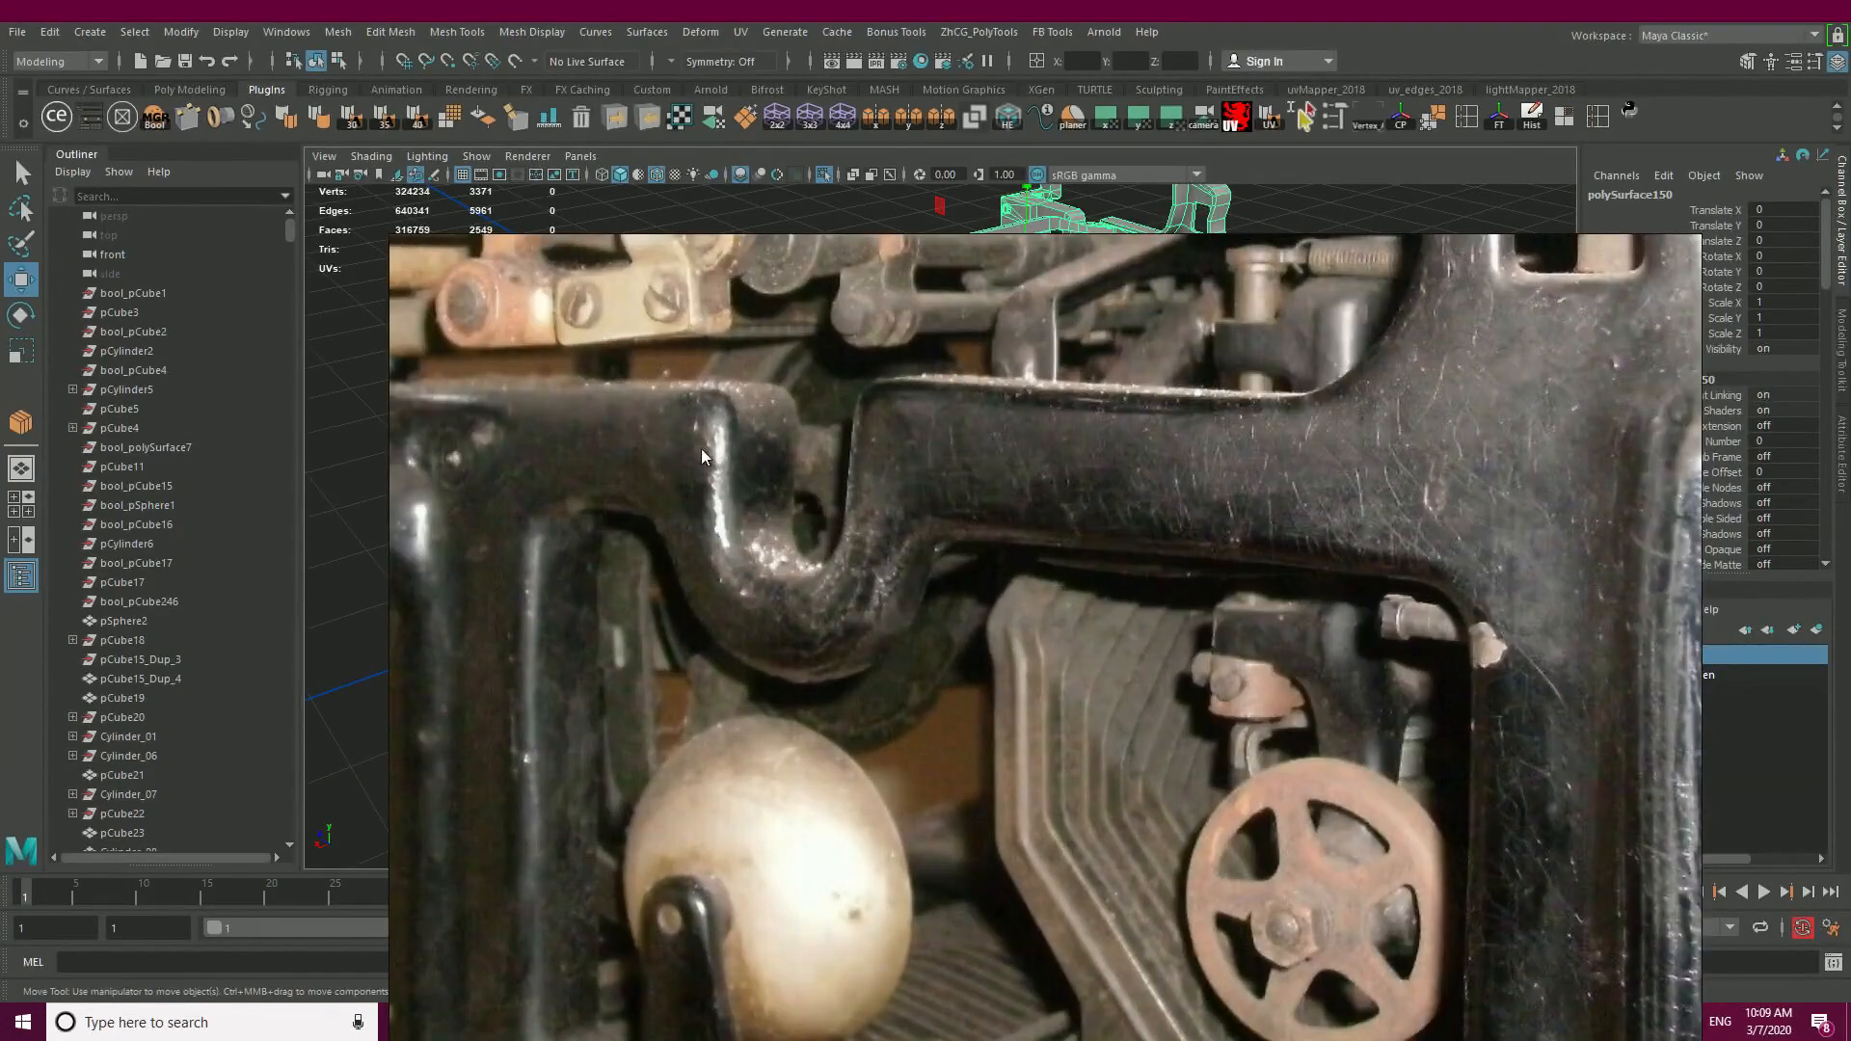
scroll(718, 501, down, 5)
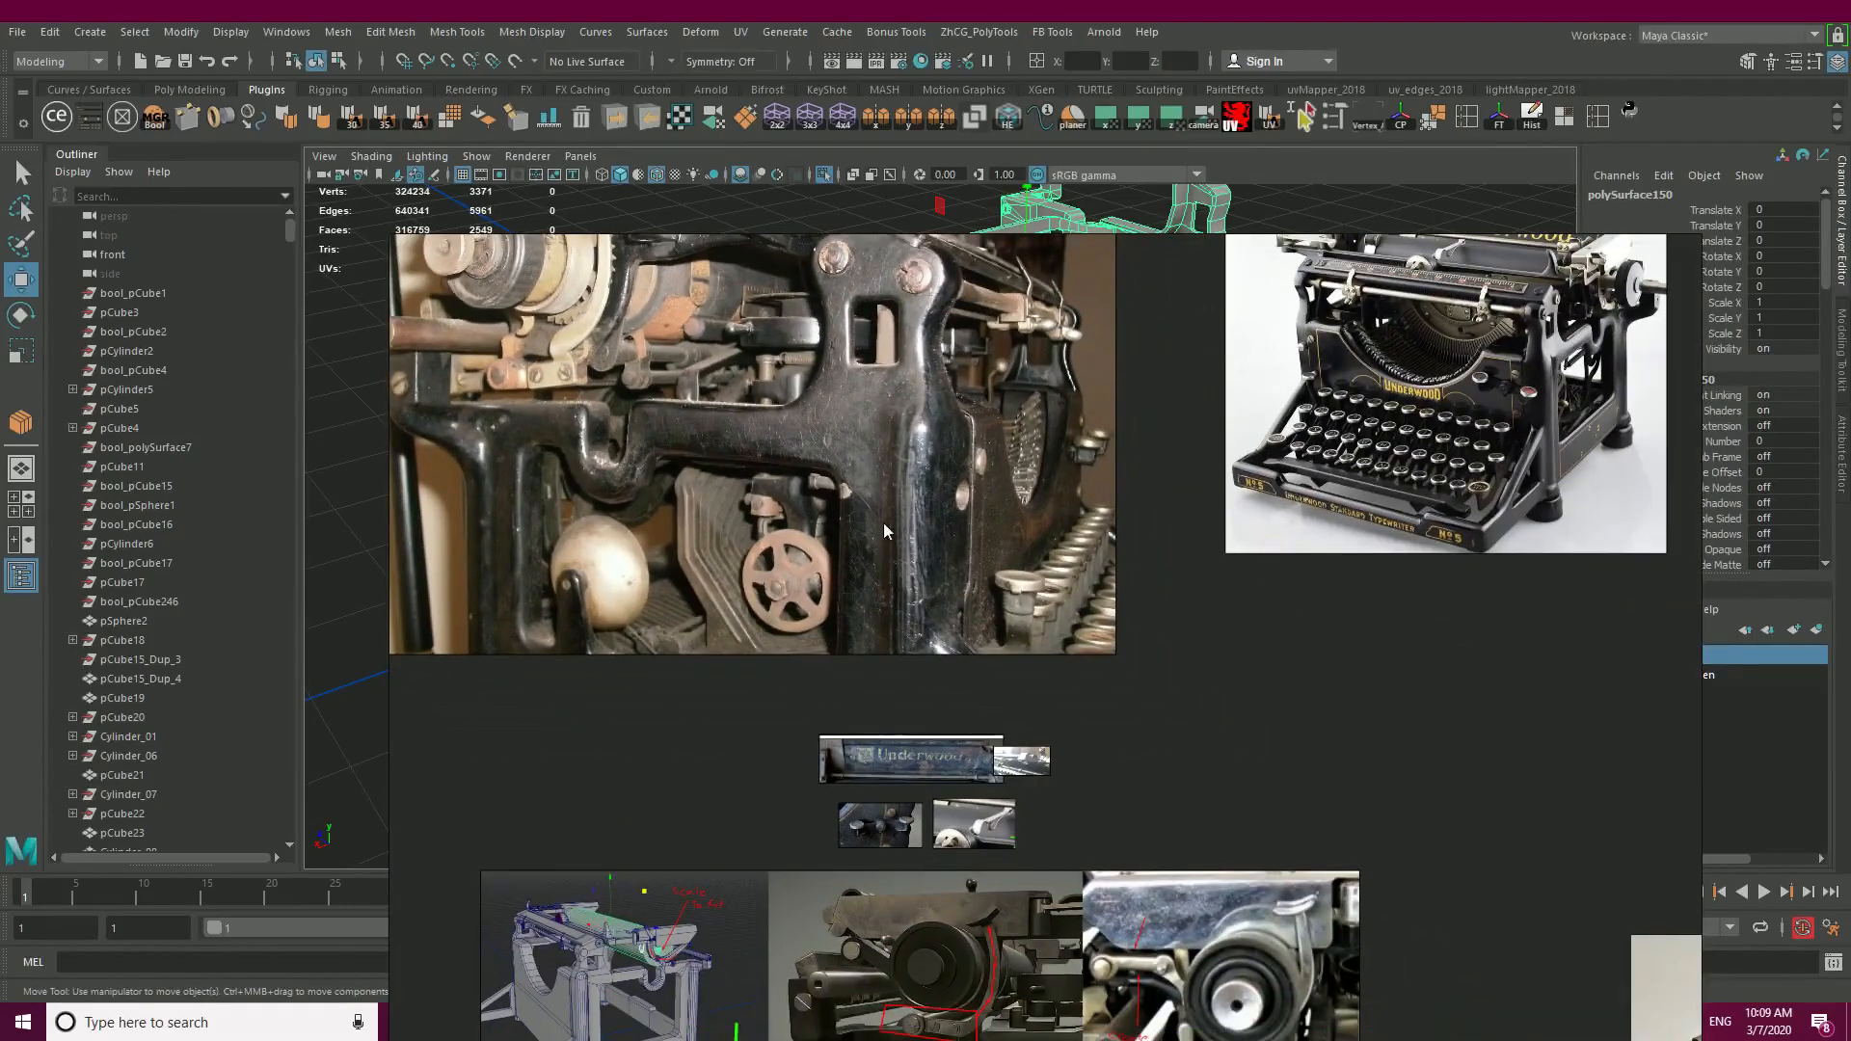
- Zoom the reference board on the front bar's No 5 corner and place it beside the Maya viewport
middle_drag(1321, 499, 991, 503)
scroll(1012, 509, up, 5)
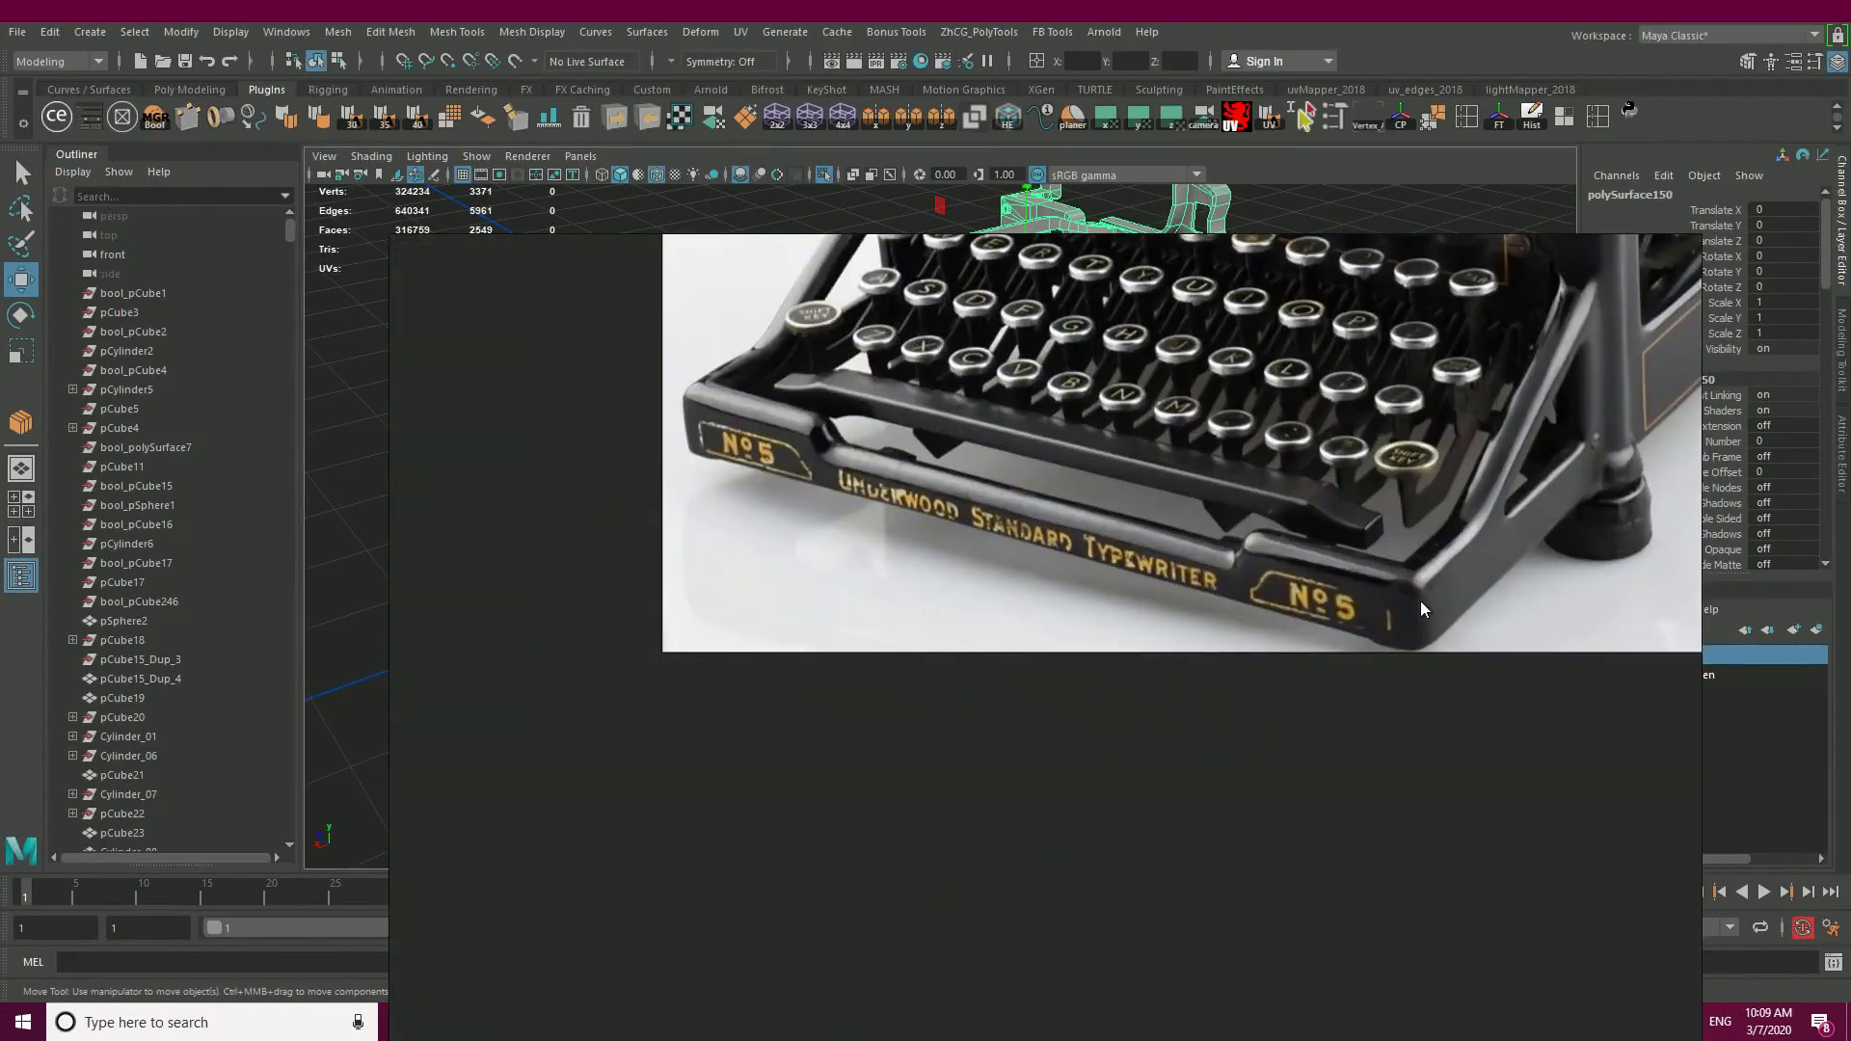
right_drag(1438, 621, 206, 810)
click(950, 718)
- Bevel the edges at both front corners of the frame's front bar with a fraction of 0.3
alt+drag(931, 463, 995, 537)
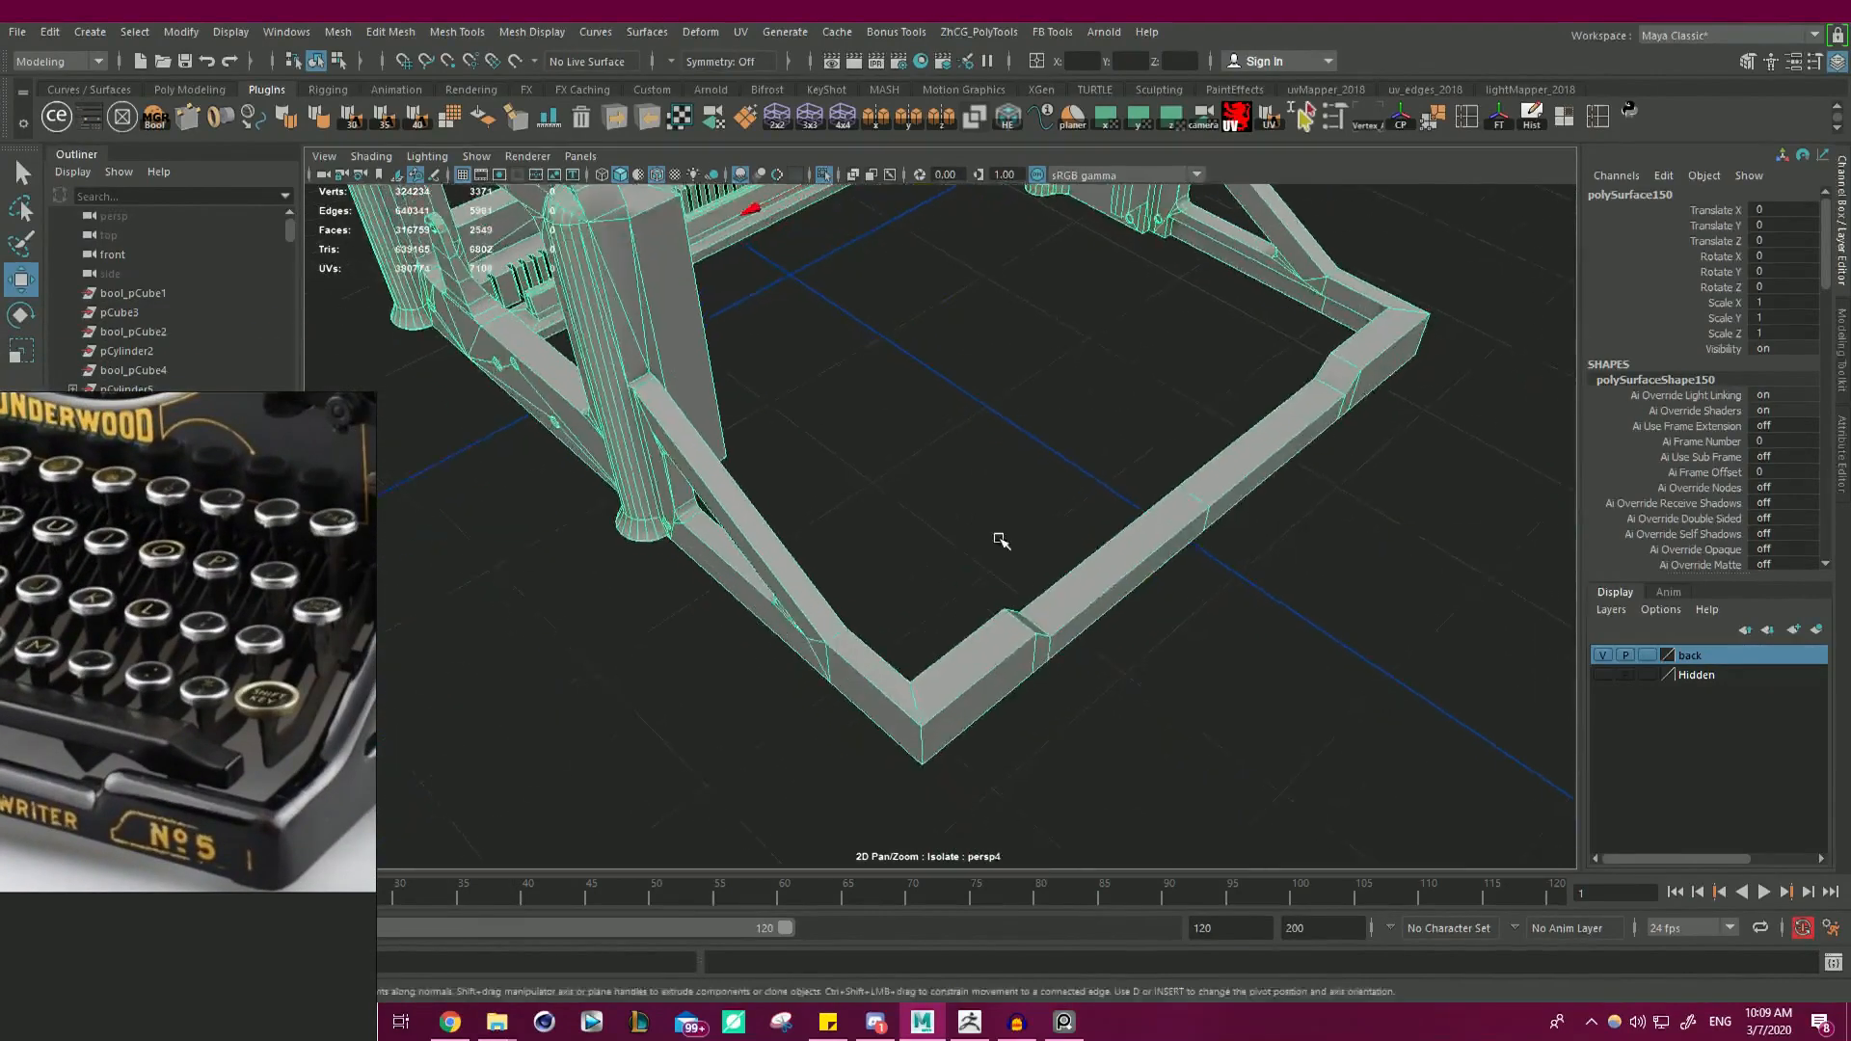
alt+right_drag(996, 537, 992, 704)
alt+middle_drag(964, 704, 933, 553)
right_drag(897, 527, 897, 417)
double_click(885, 569)
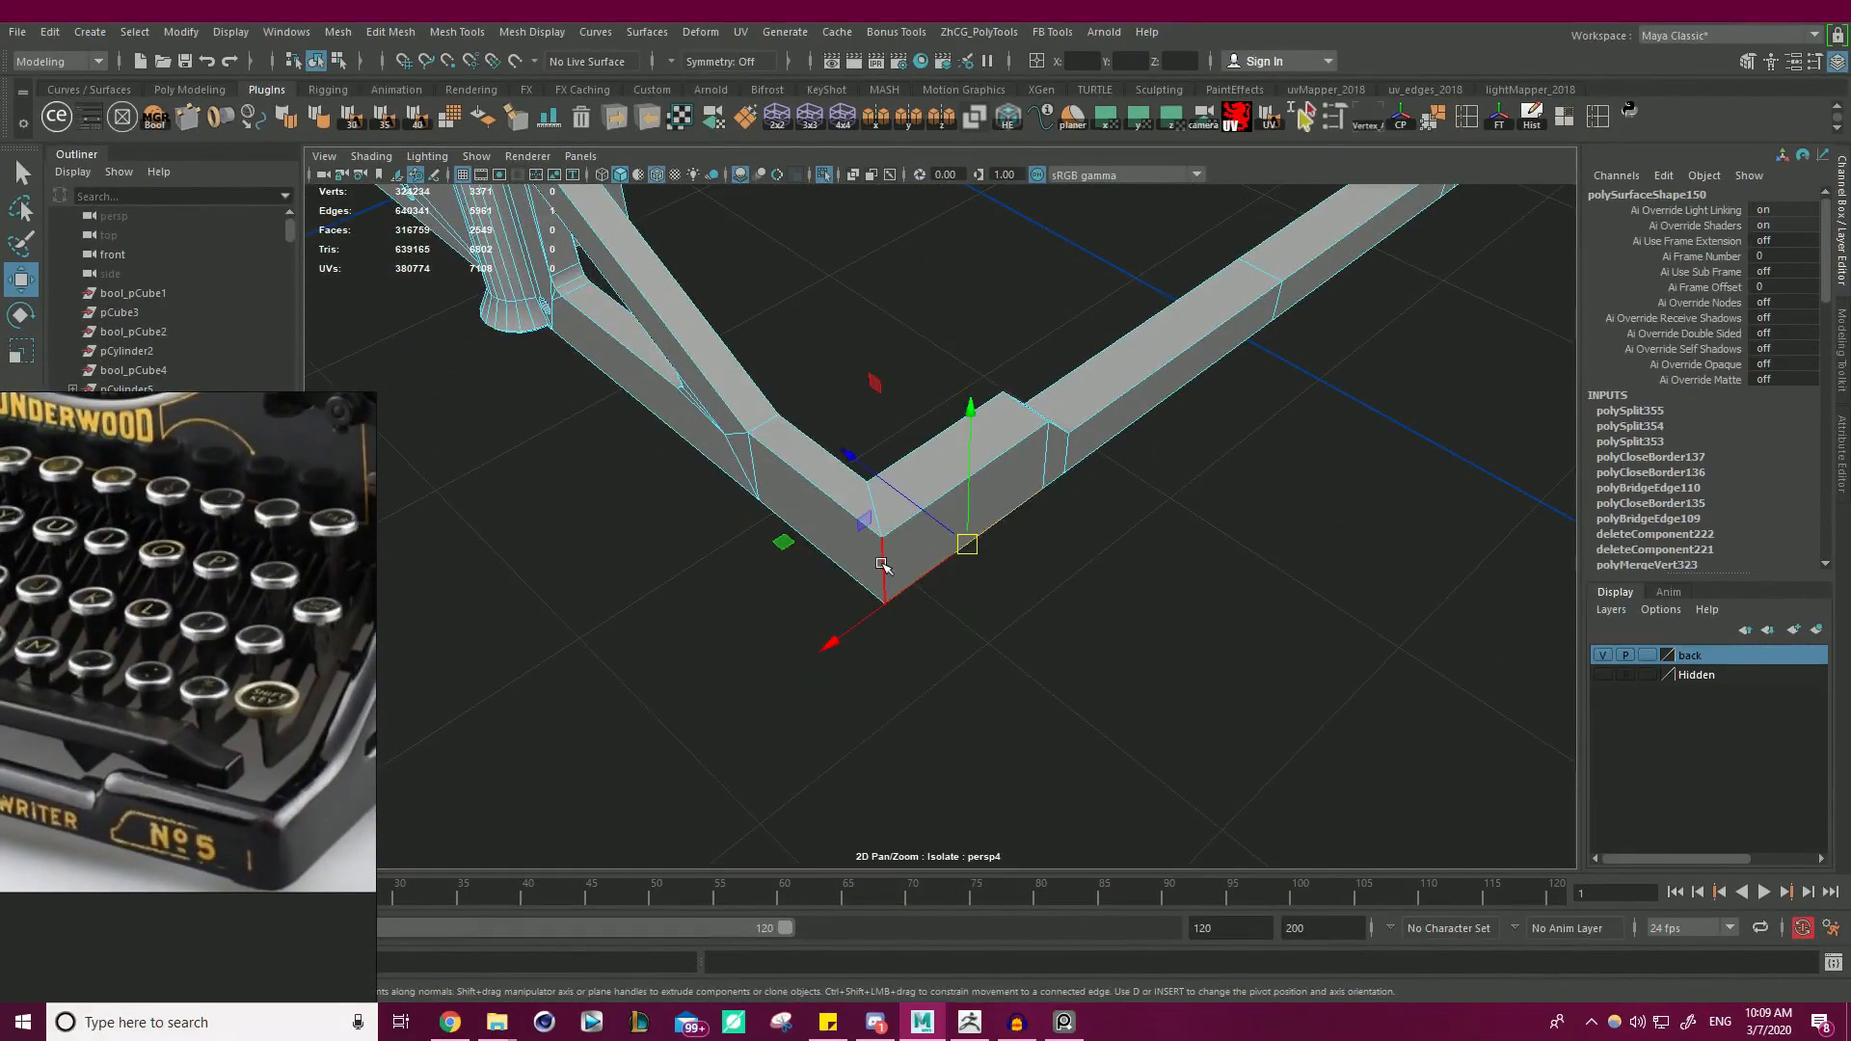
key(f)
alt+drag(803, 506, 1080, 405)
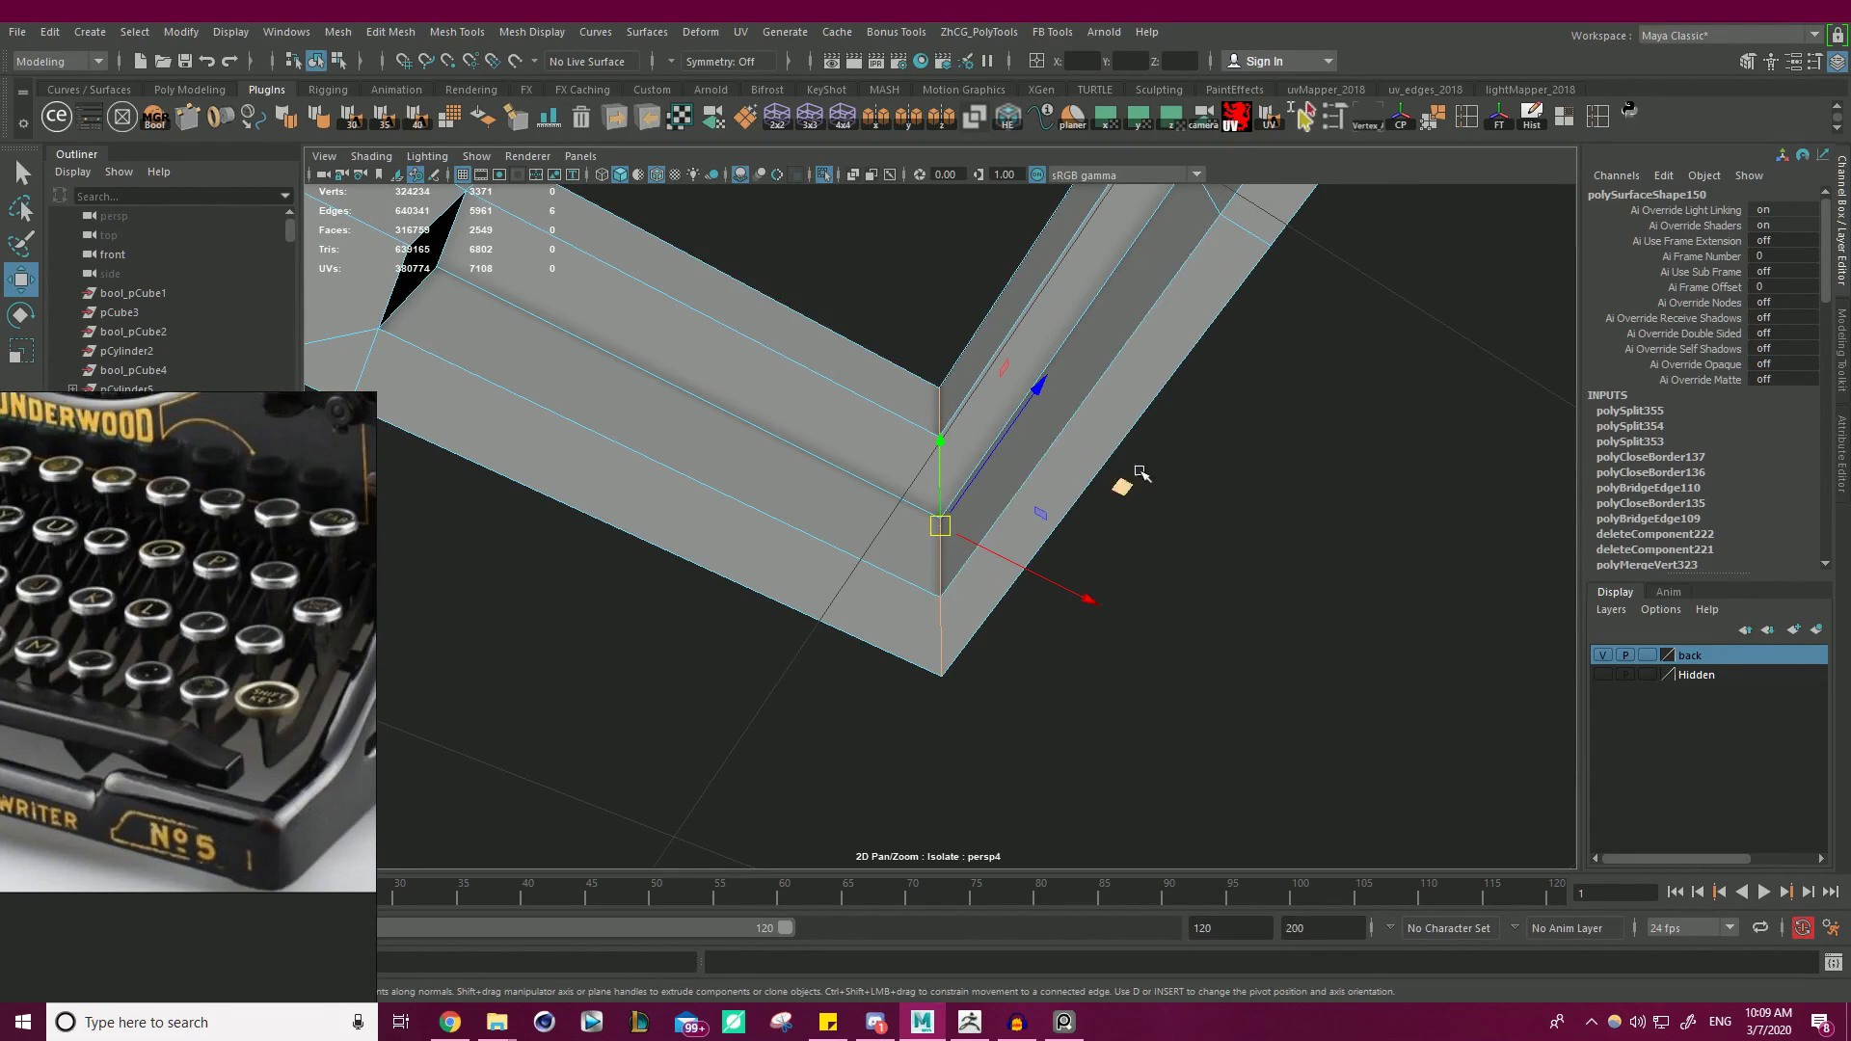
alt+drag(1122, 487, 1145, 446)
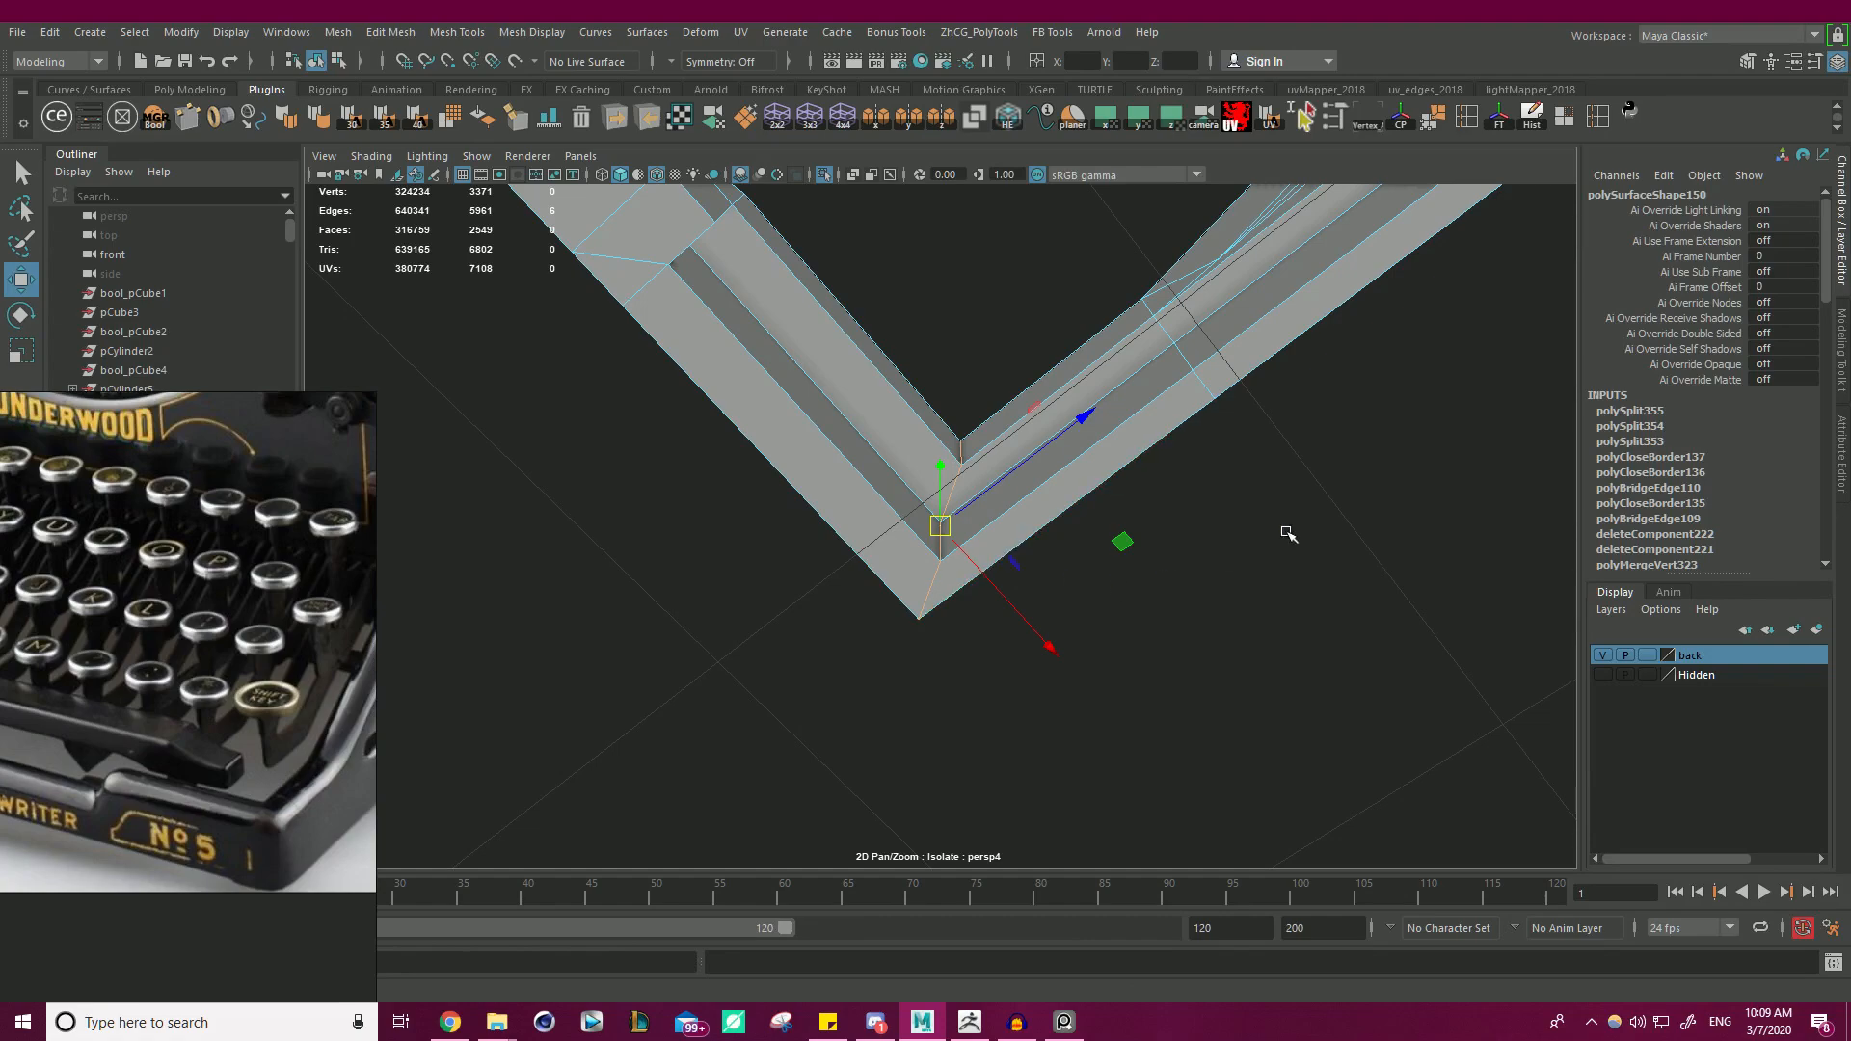
alt+drag(1287, 533, 1182, 471)
shift+double_click(1034, 568)
click(825, 175)
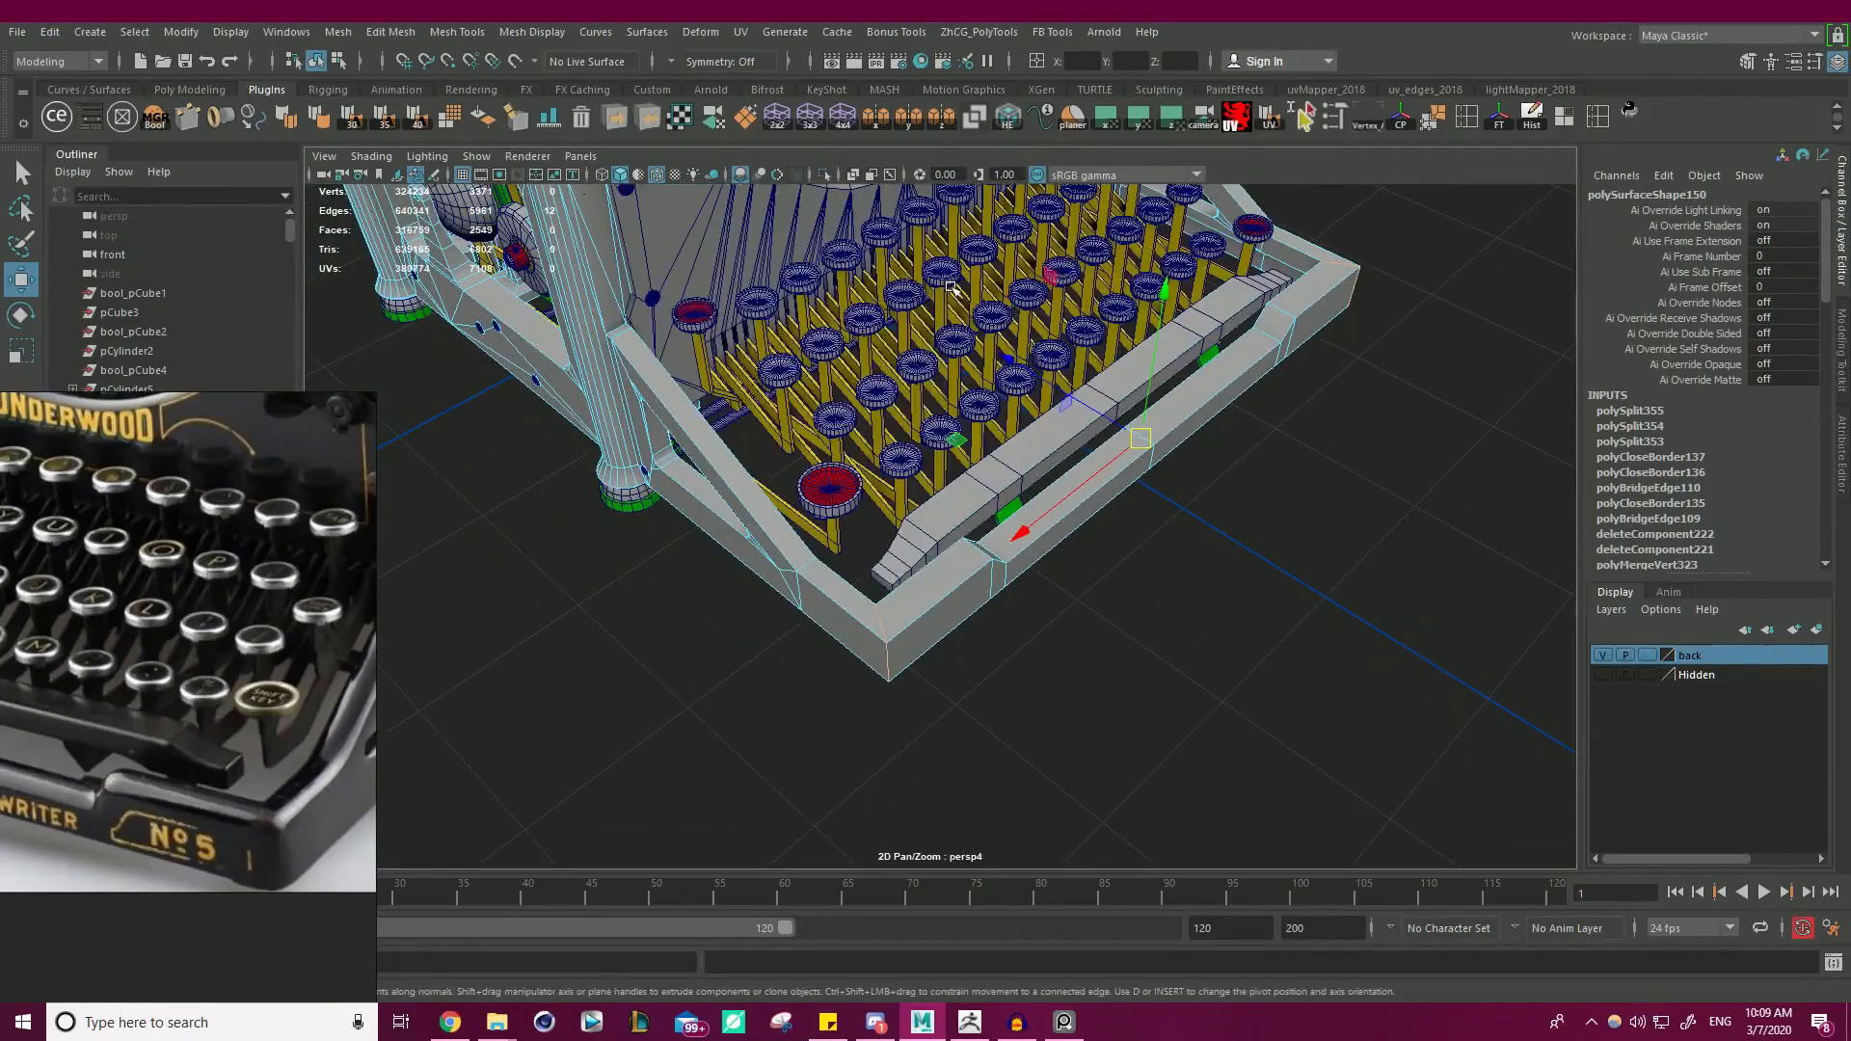
alt+drag(1008, 358, 1250, 407)
key(ctrl+b)
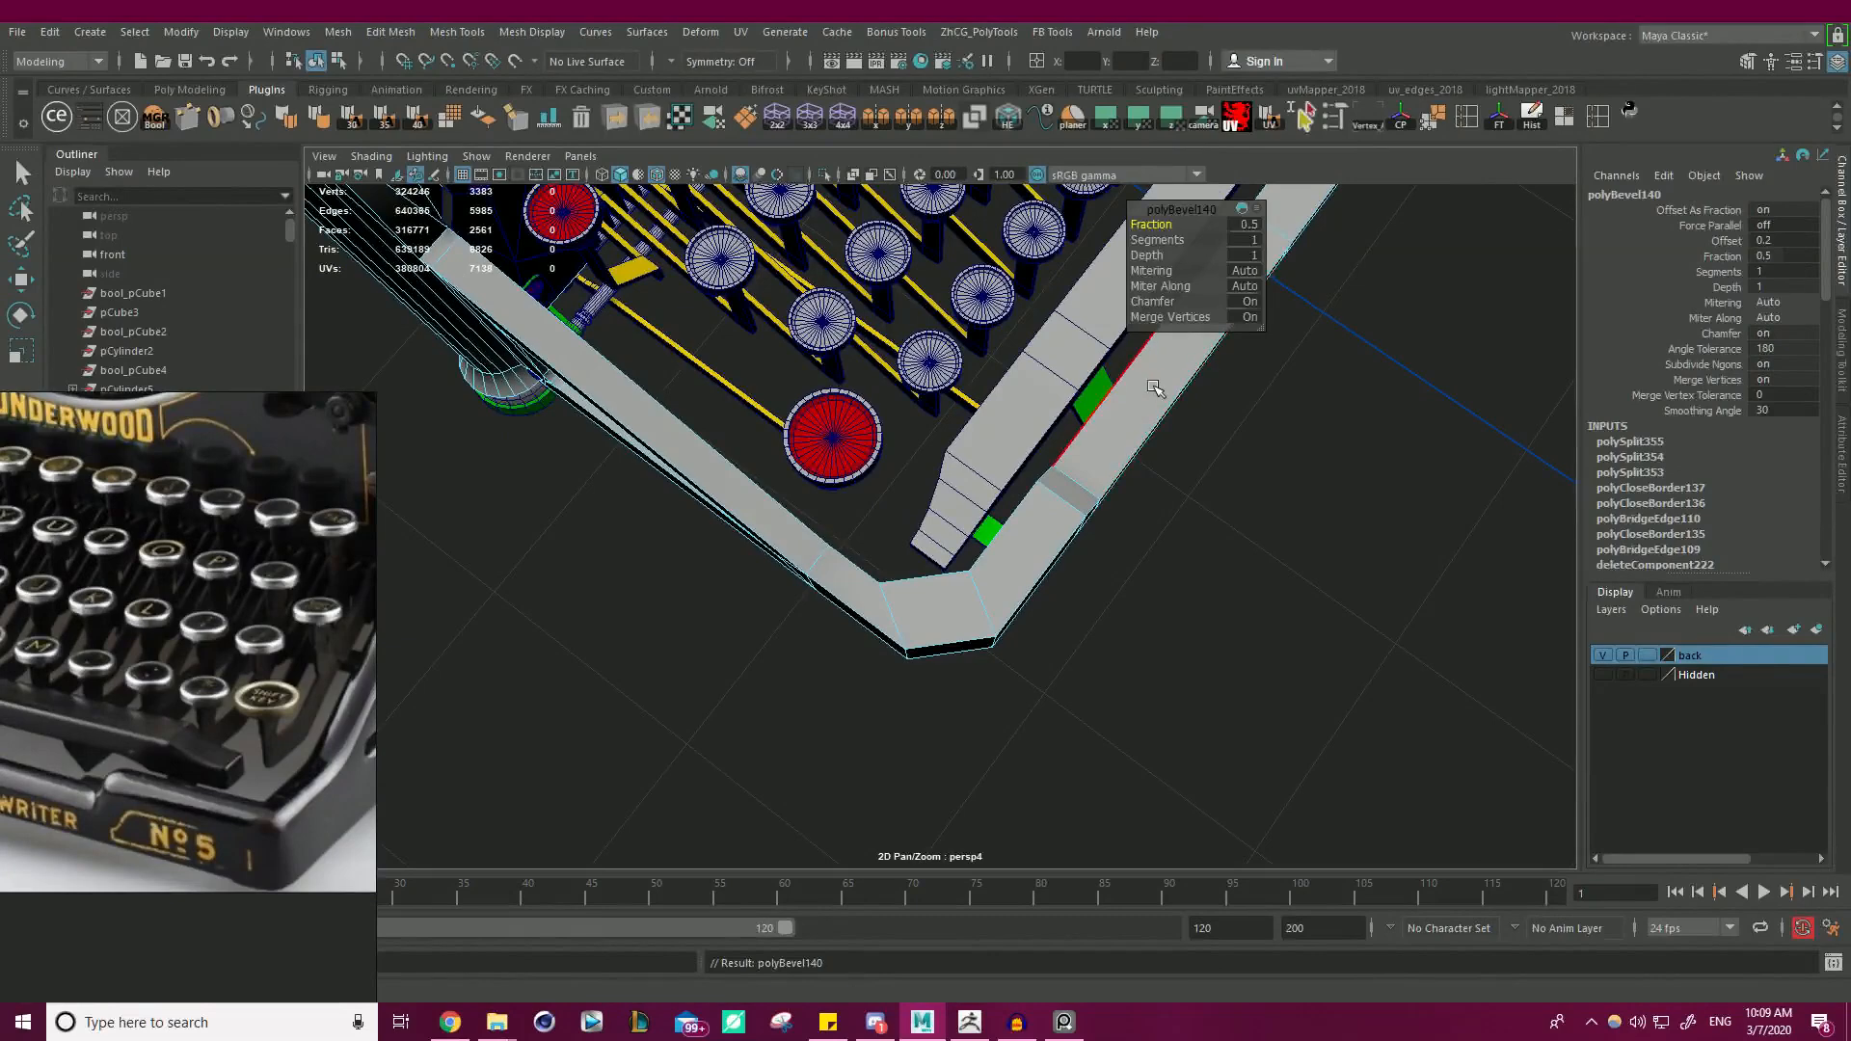
drag(1174, 223, 1174, 223)
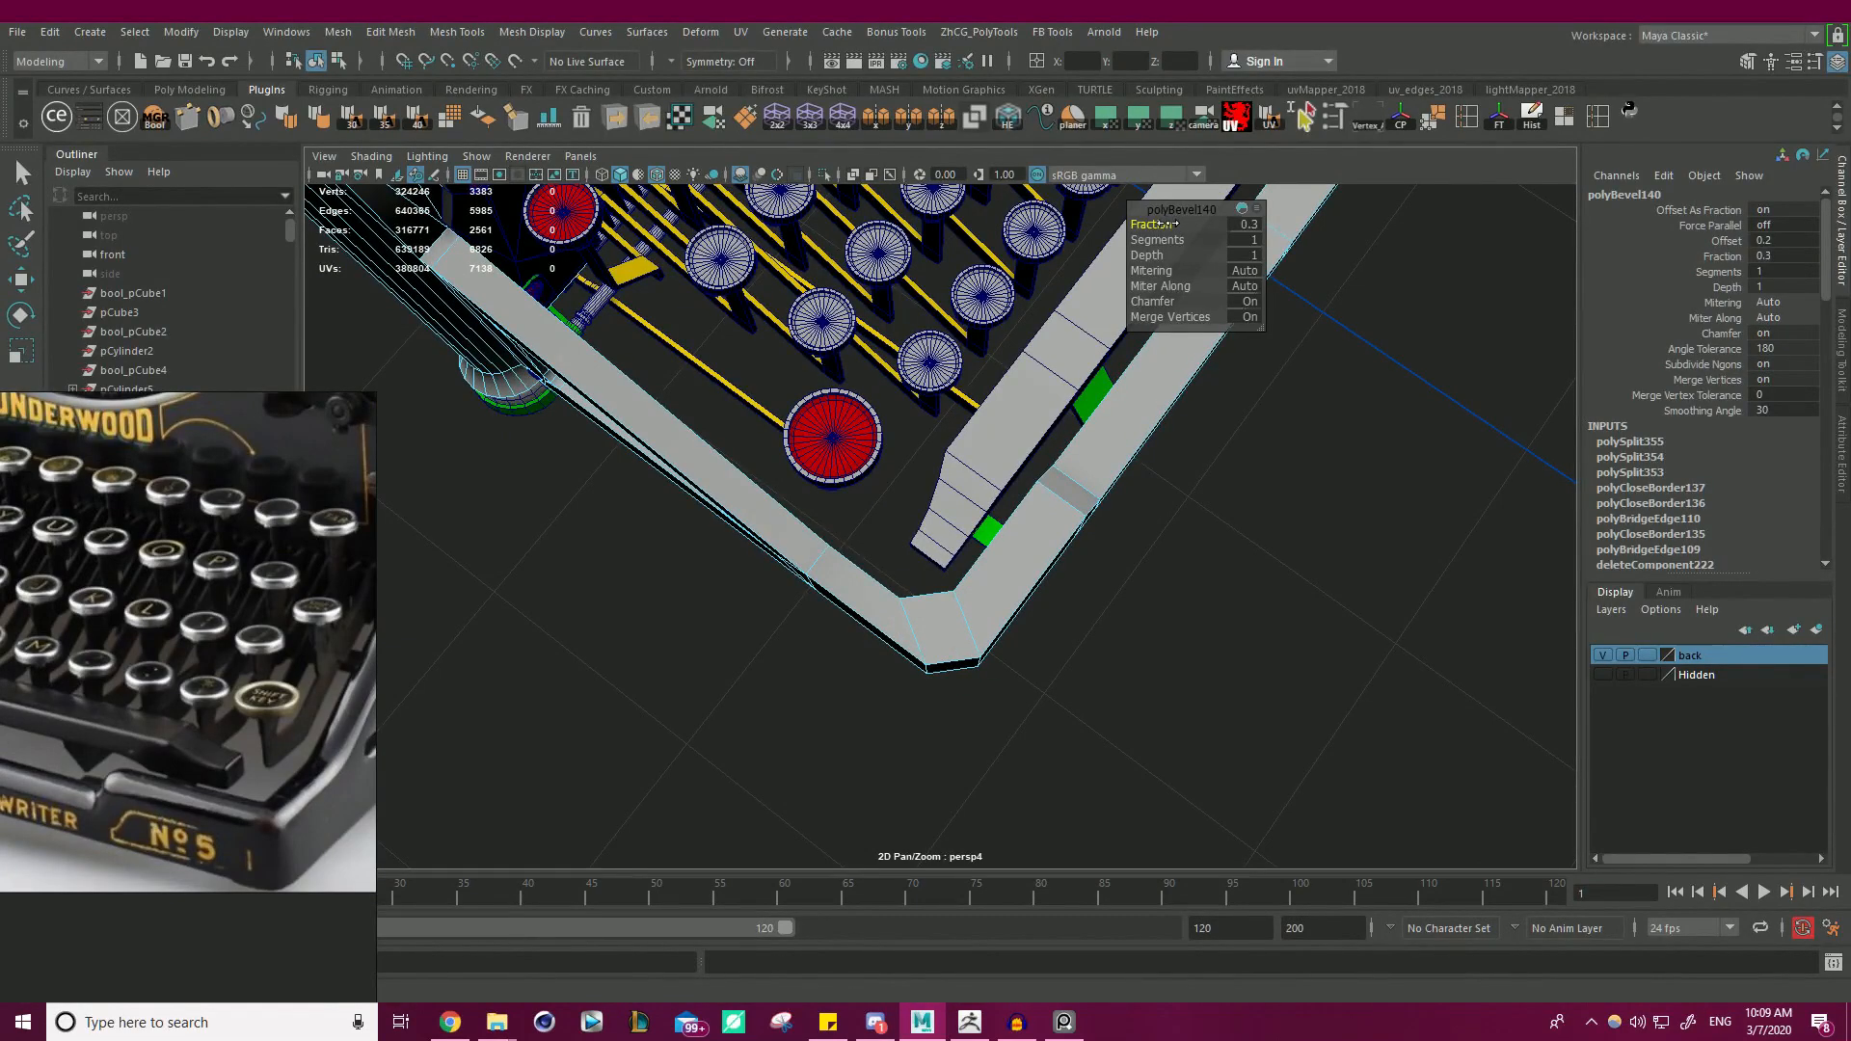
- Set the front corner bevel to 4 segments
scroll(1173, 240, down, 4)
alt+drag(1173, 240, 997, 253)
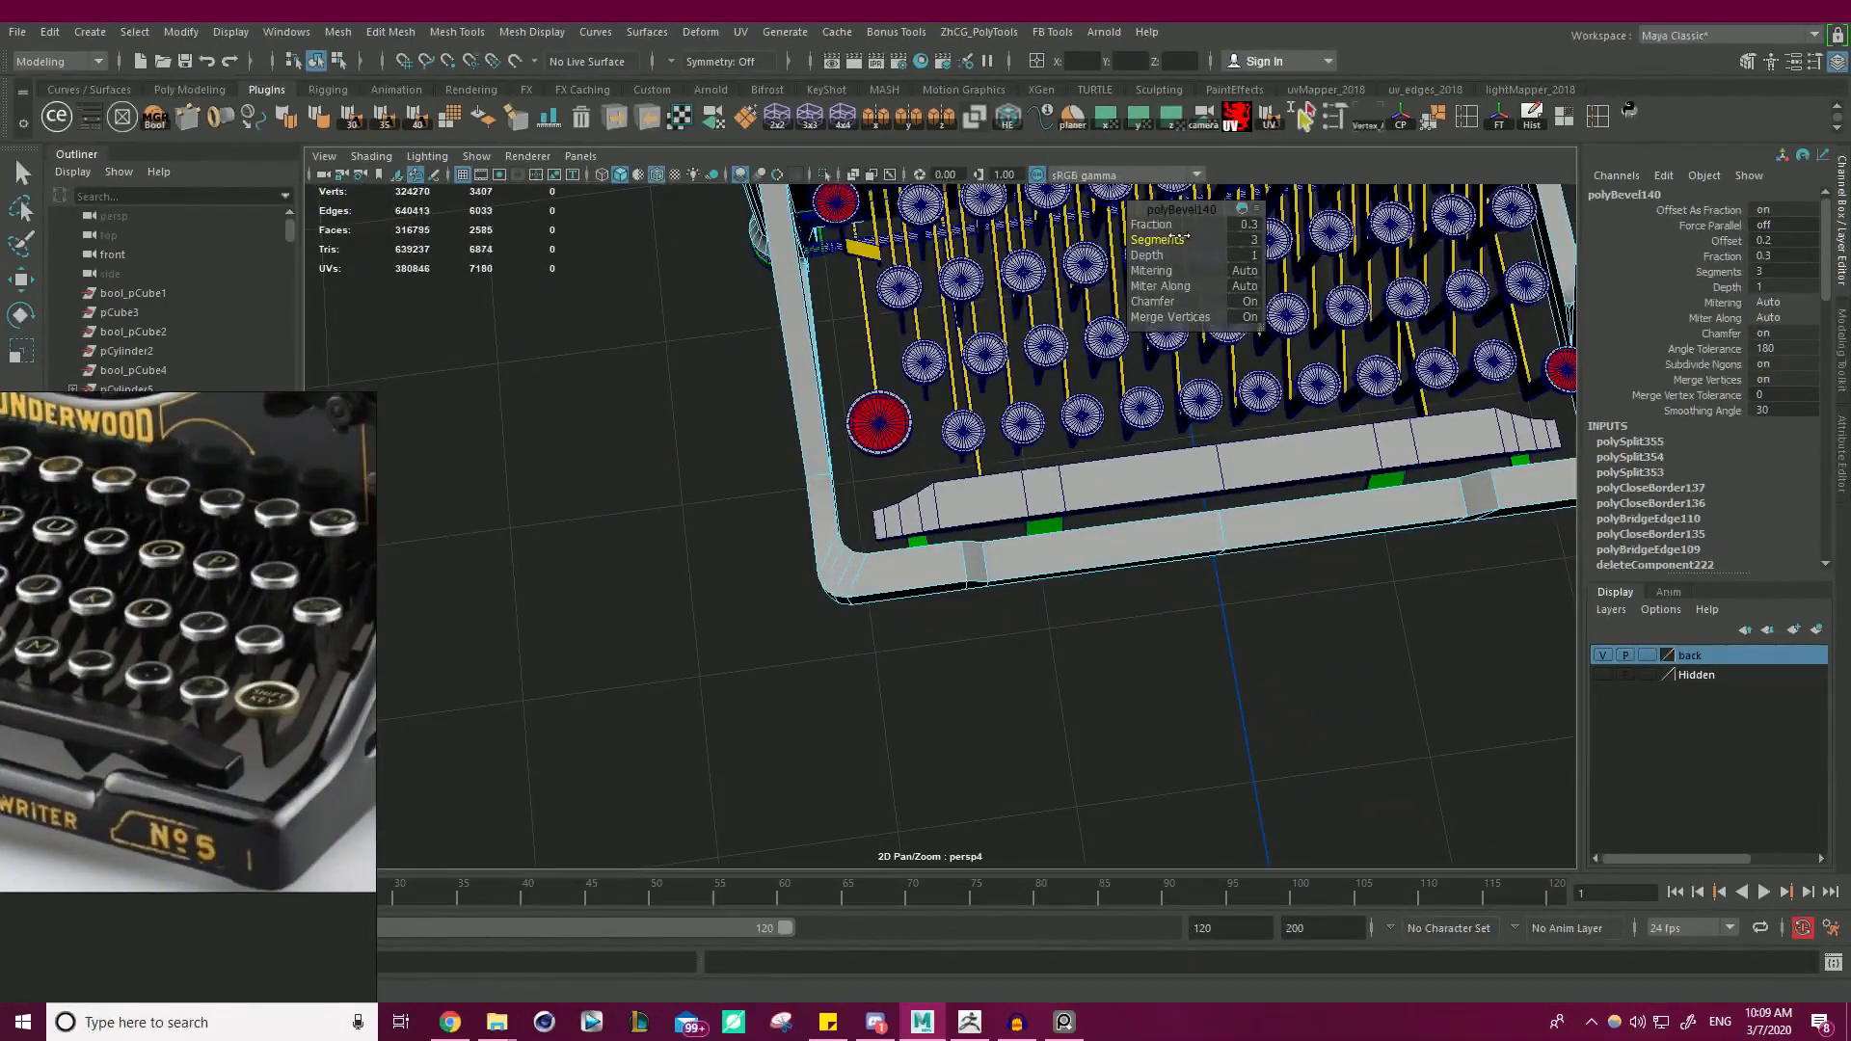
alt+drag(862, 493, 913, 500)
alt+middle_drag(913, 500, 1137, 385)
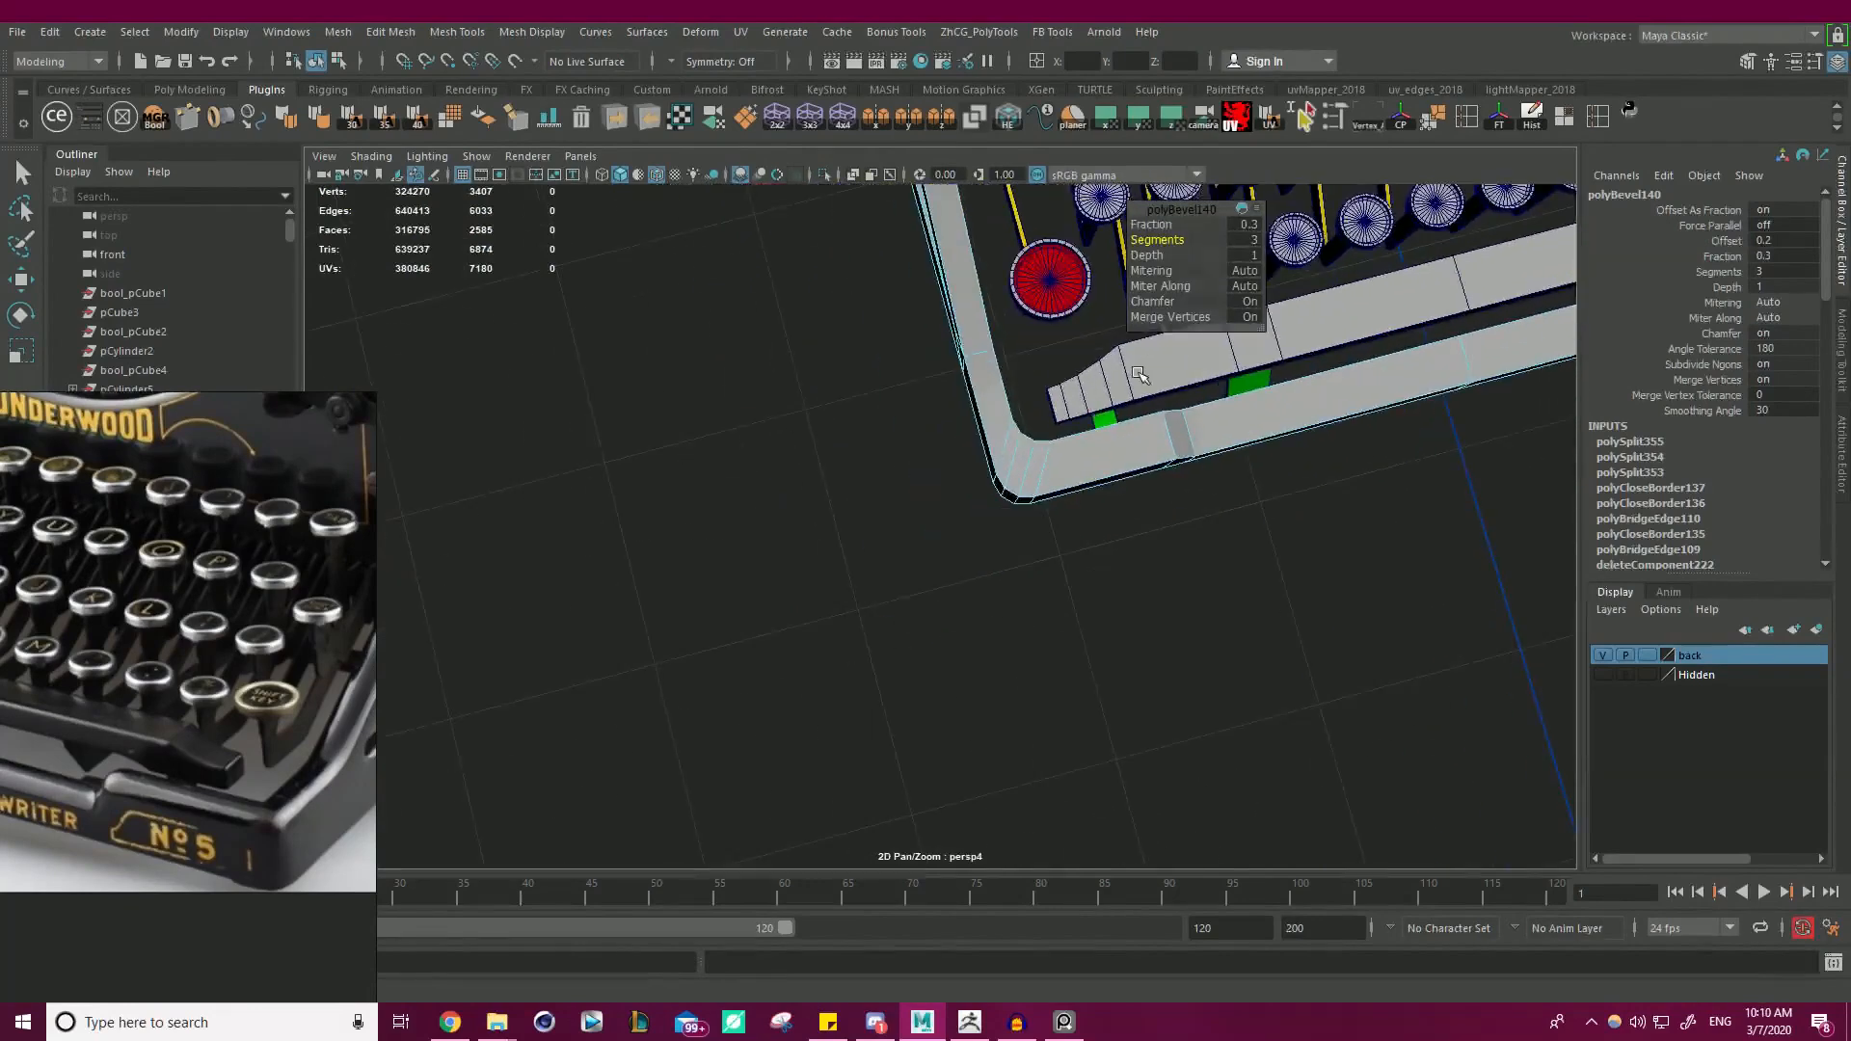
scroll(1137, 386, up, 3)
alt+drag(1137, 386, 1223, 425)
alt+middle_drag(1223, 425, 1030, 548)
alt+drag(1029, 549, 1035, 546)
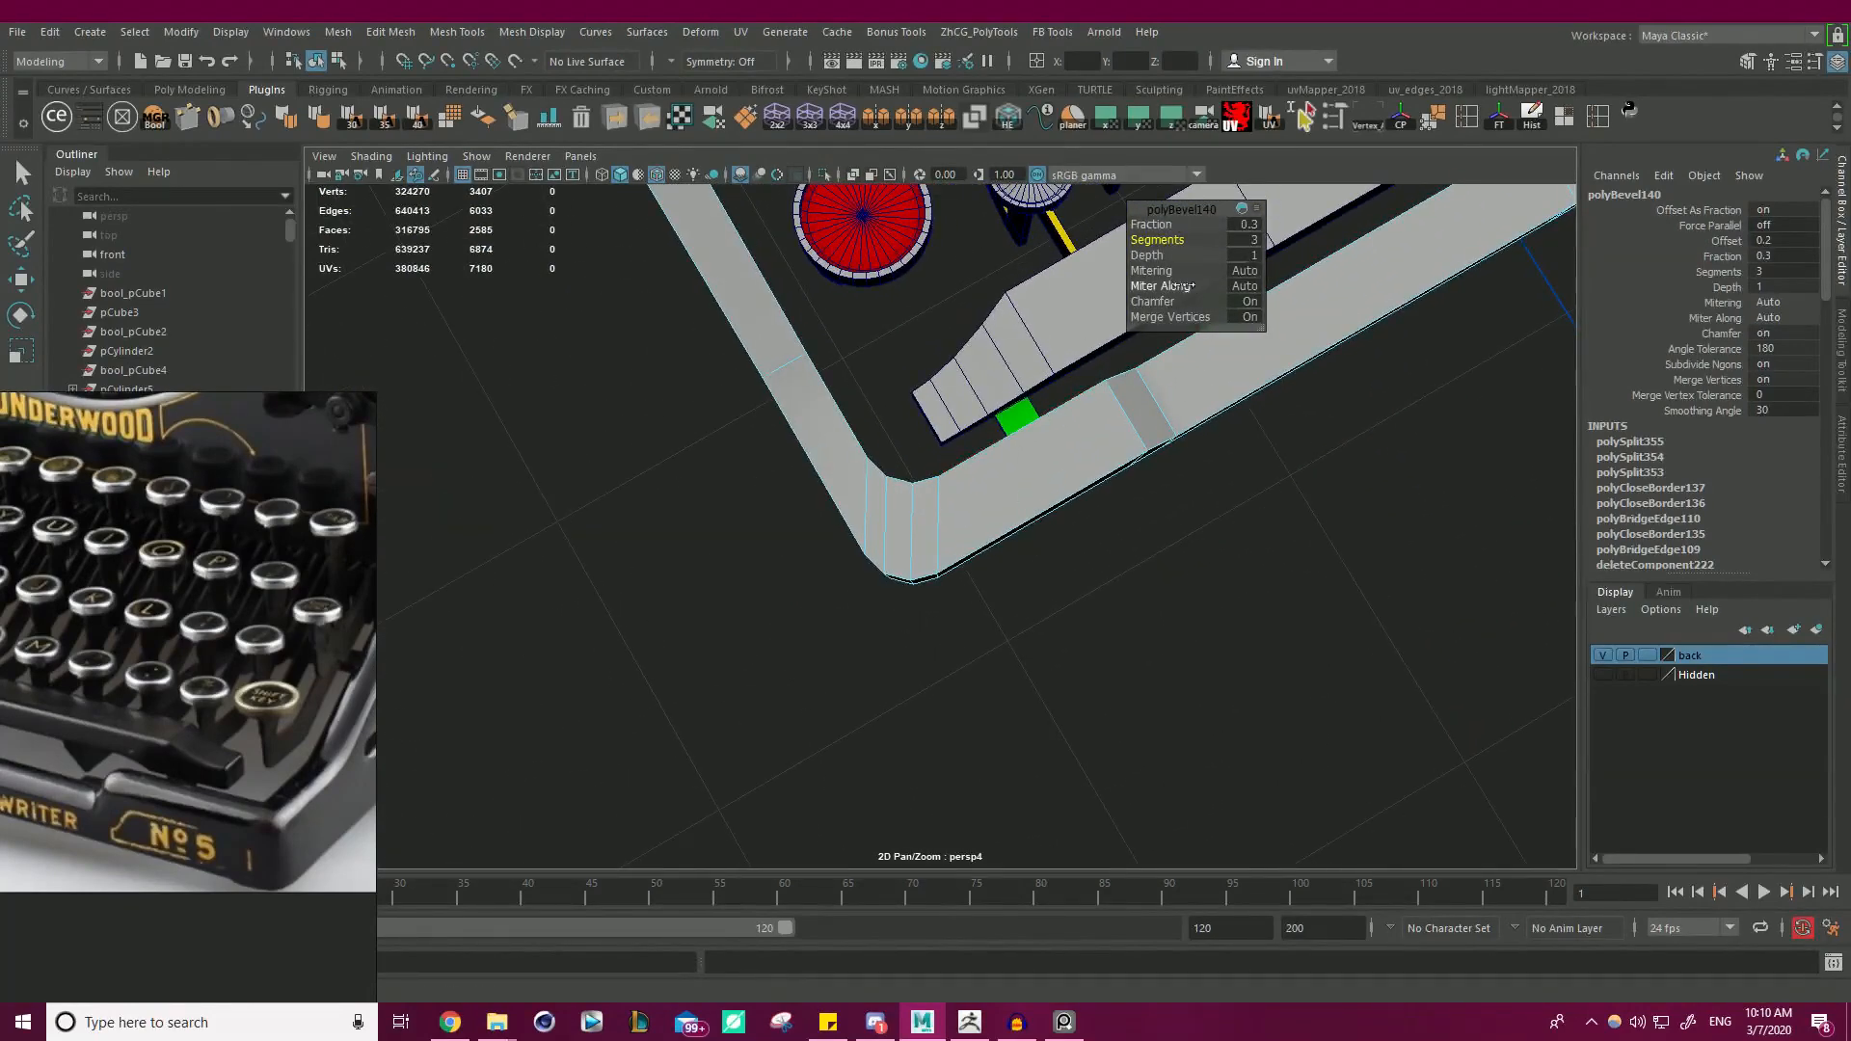
alt+drag(1089, 329, 994, 447)
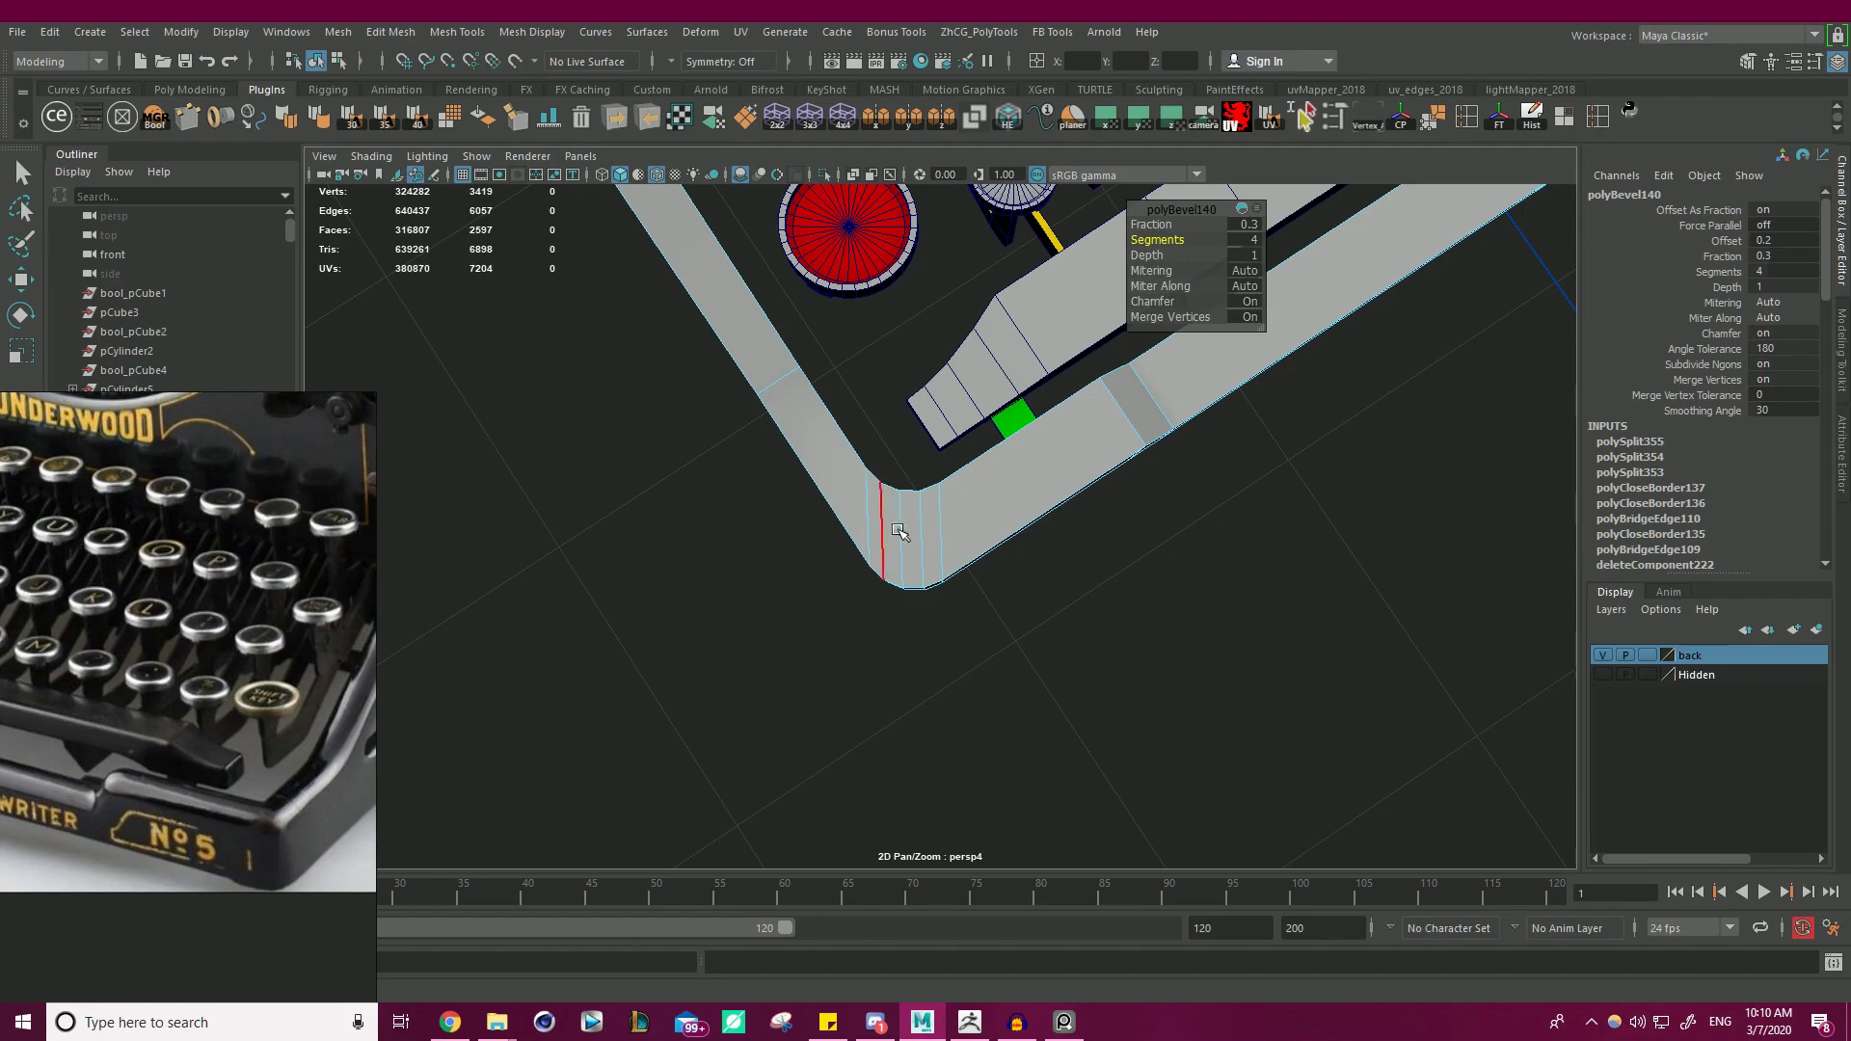
- Deselect the frame and examine the full typewriter model from the side around the upper bracket
alt+drag(987, 522, 959, 405)
alt+right_drag(959, 405, 935, 472)
alt+middle_drag(1108, 434, 868, 511)
alt+drag(868, 511, 1053, 403)
right_drag(1354, 362, 1426, 338)
click(1426, 337)
alt+drag(1138, 376, 1050, 357)
alt+middle_drag(944, 289, 1022, 453)
alt+drag(1021, 453, 967, 430)
scroll(967, 430, up, 6)
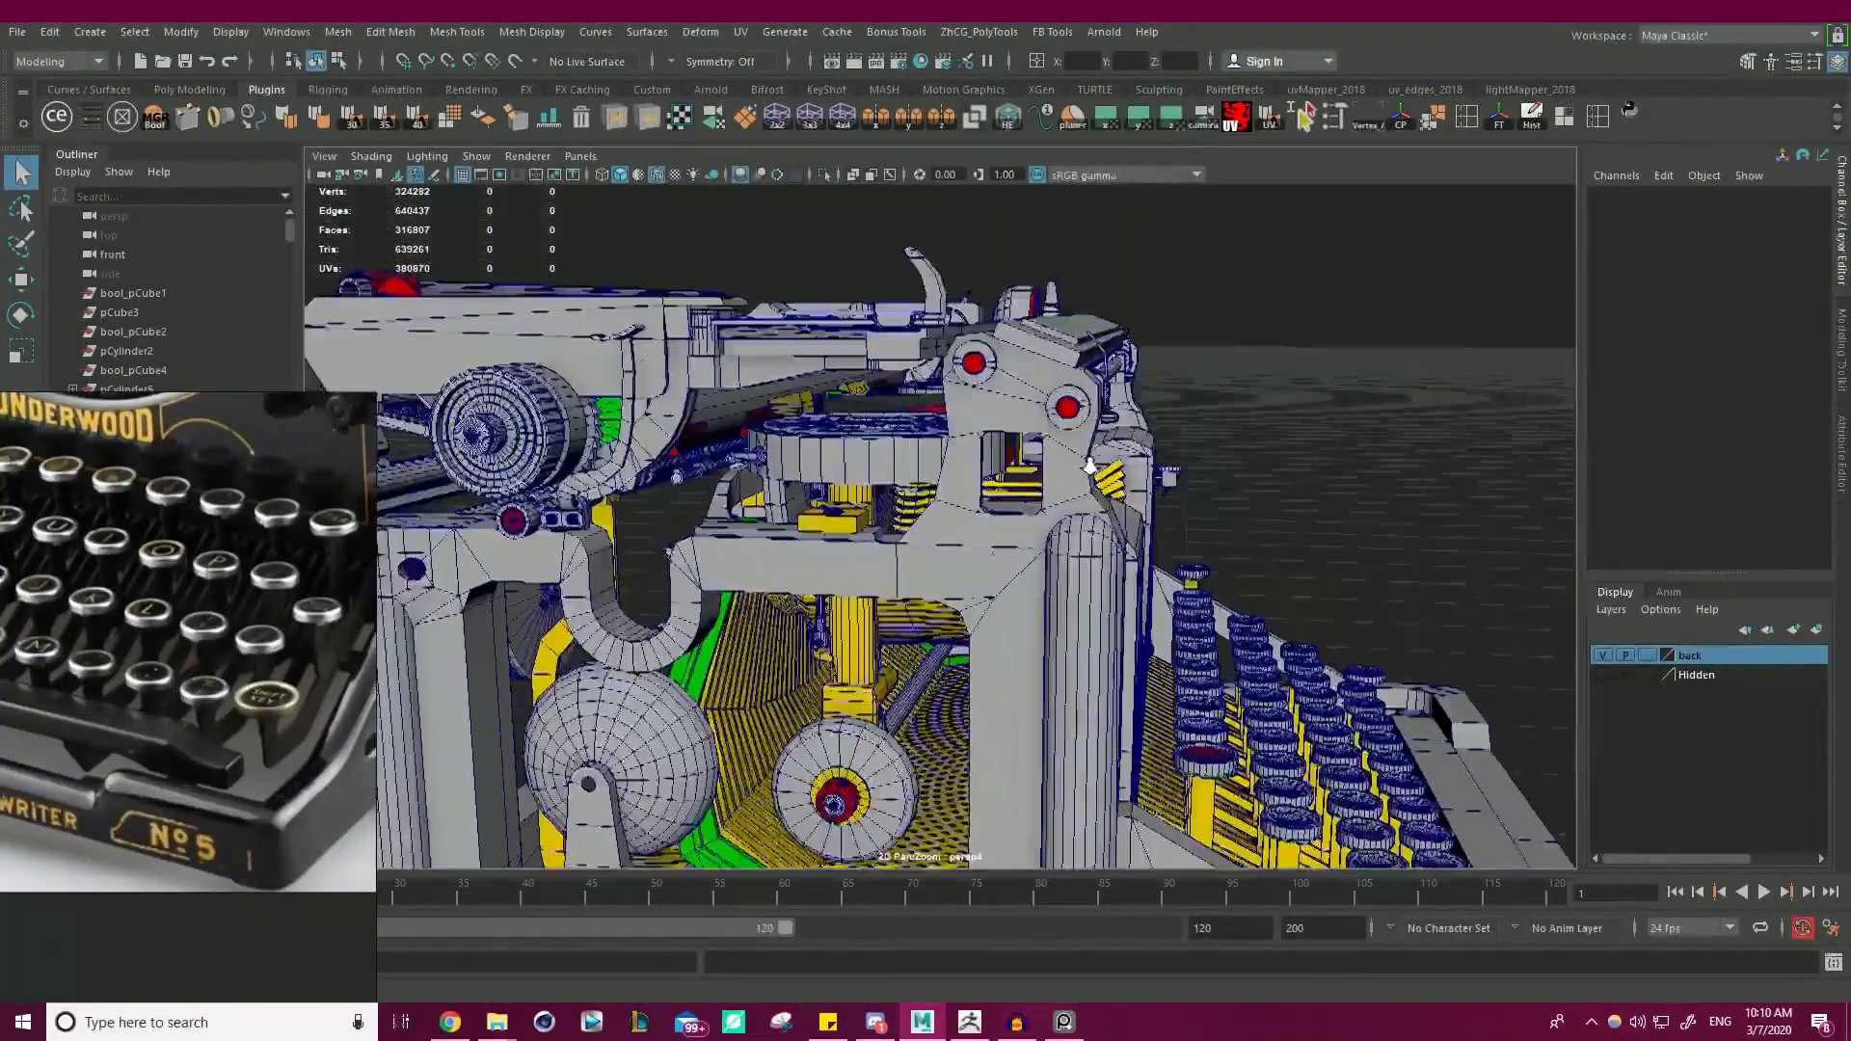
- Select the frame and isolate it in the viewport
click(1010, 375)
key(w)
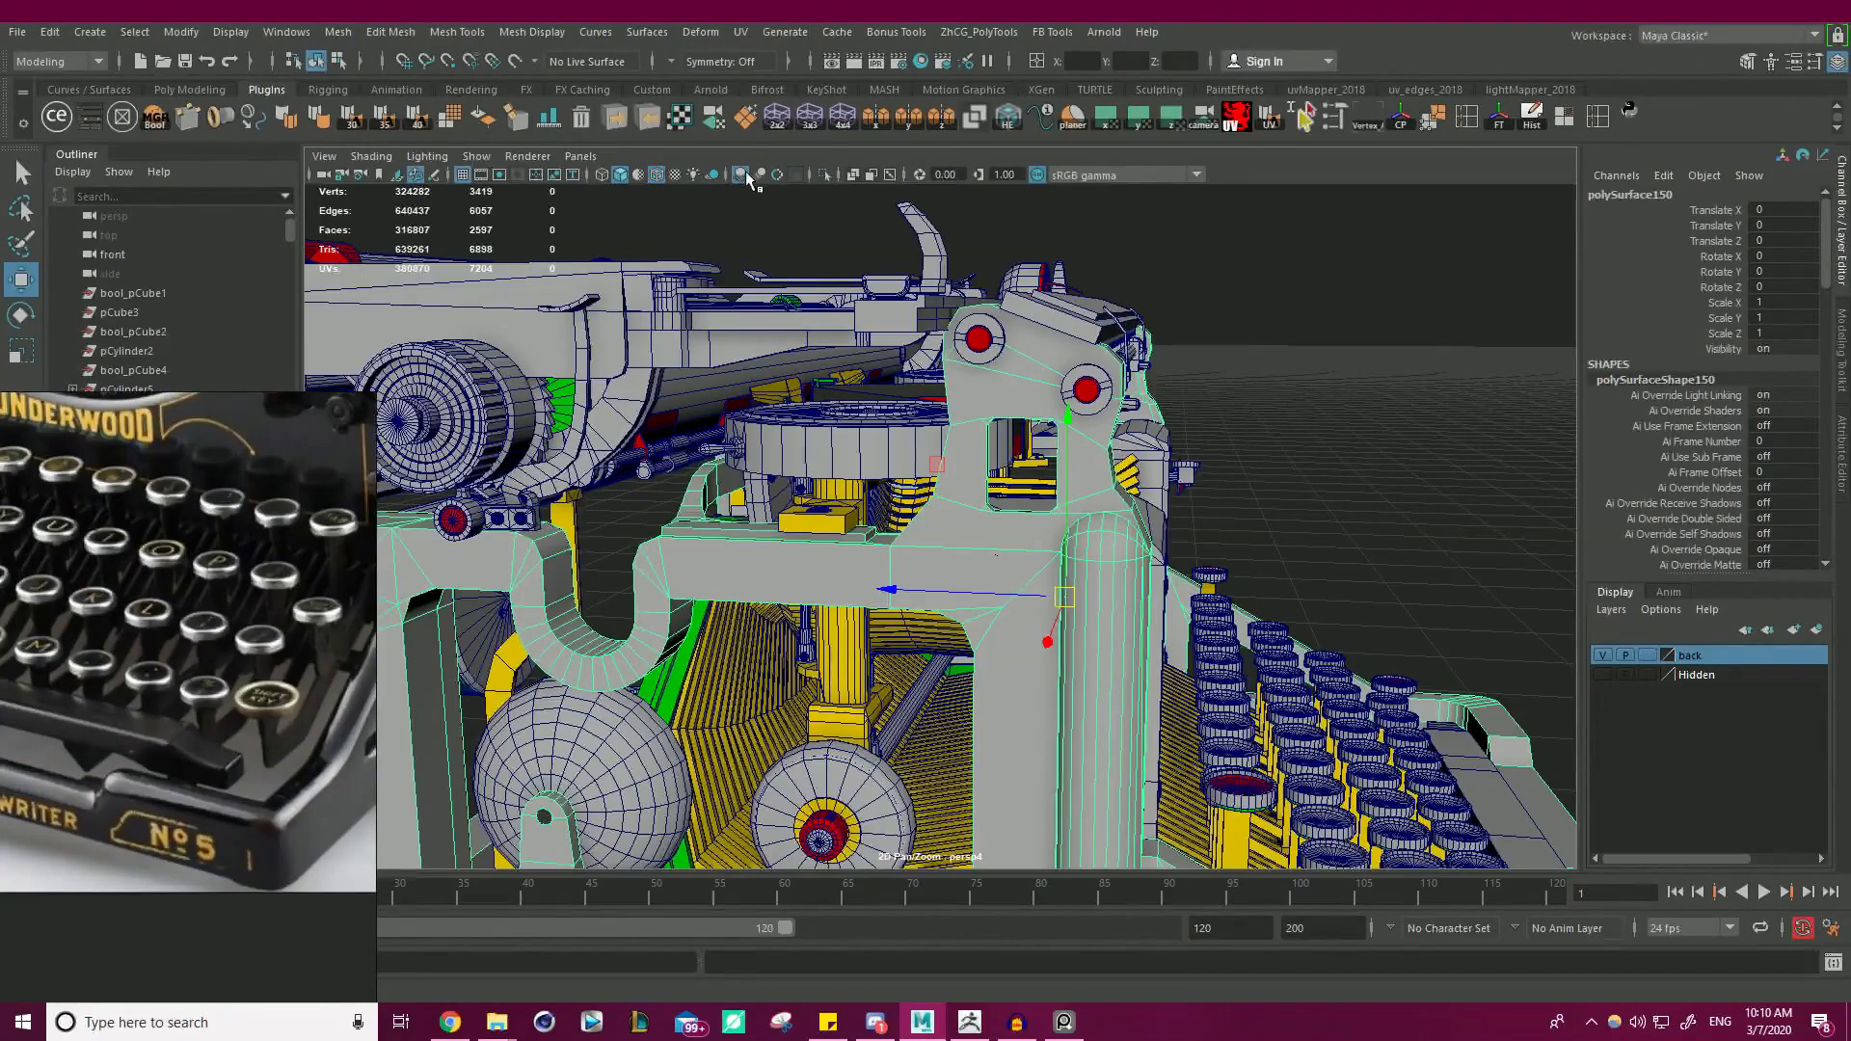
click(823, 175)
alt+drag(1033, 289, 913, 413)
scroll(964, 467, up, 5)
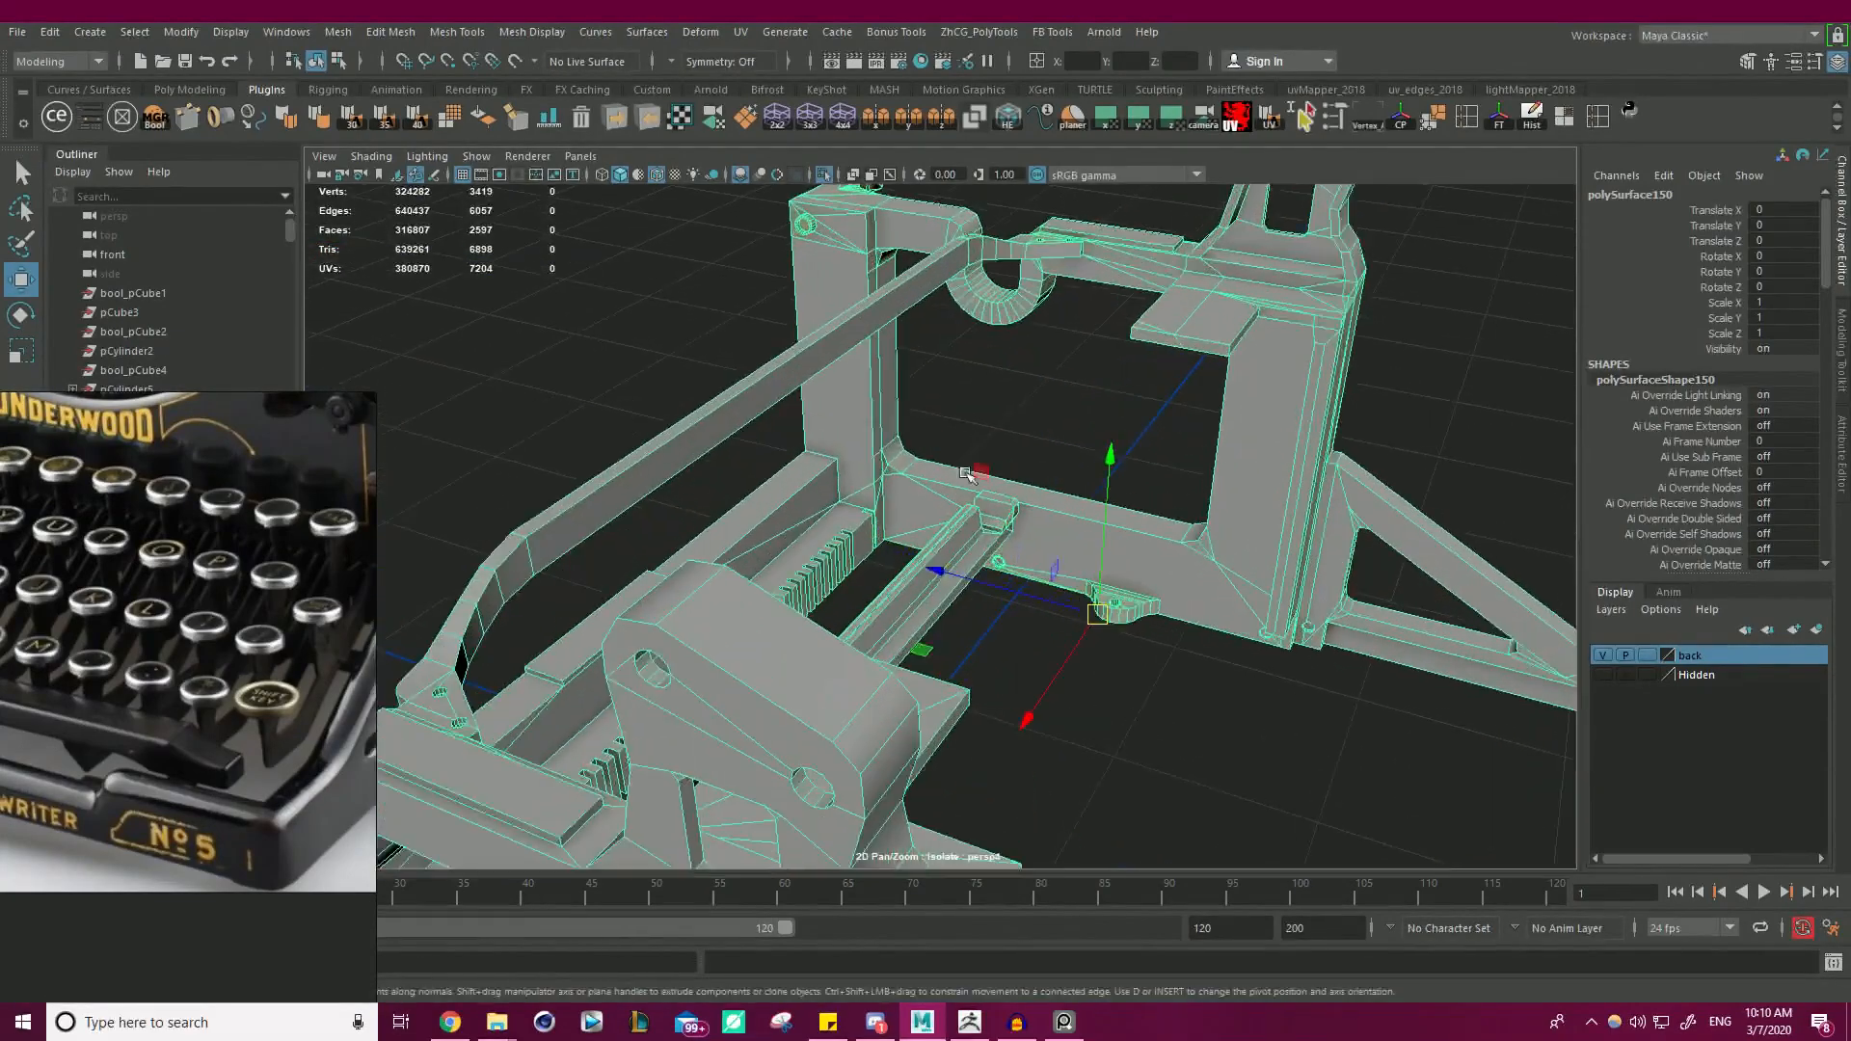
- Select the profile edges and window-opening corner edges of one upper side bracket
alt+middle_drag(1007, 424, 1028, 434)
alt+drag(1028, 435, 913, 356)
right_drag(909, 454, 909, 399)
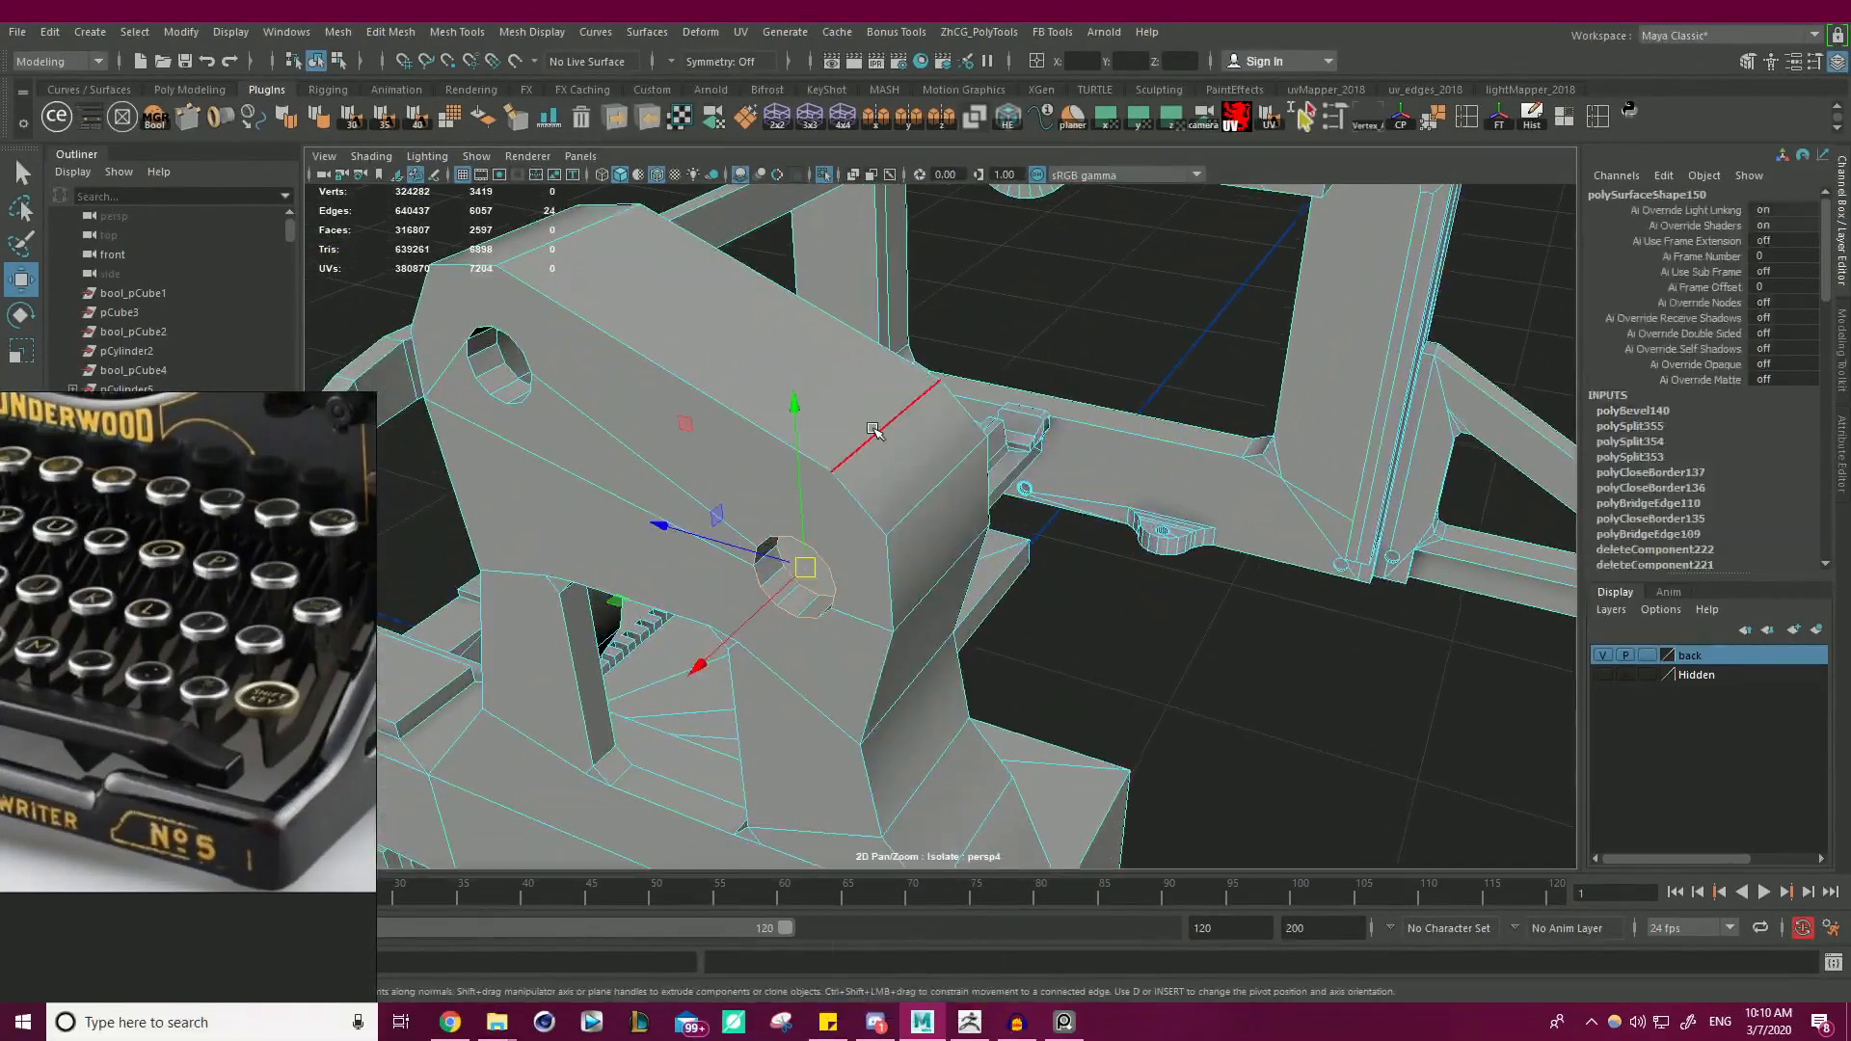
scroll(1016, 522, down, 5)
alt+drag(868, 526, 1206, 408)
scroll(1037, 472, up, 3)
shift+click(1292, 410)
shift+click(1238, 439)
shift+click(1186, 484)
scroll(1137, 487, down, 5)
scroll(944, 414, up, 3)
shift+click(1062, 347)
shift+click(1068, 381)
alt+middle_drag(1205, 408, 1111, 382)
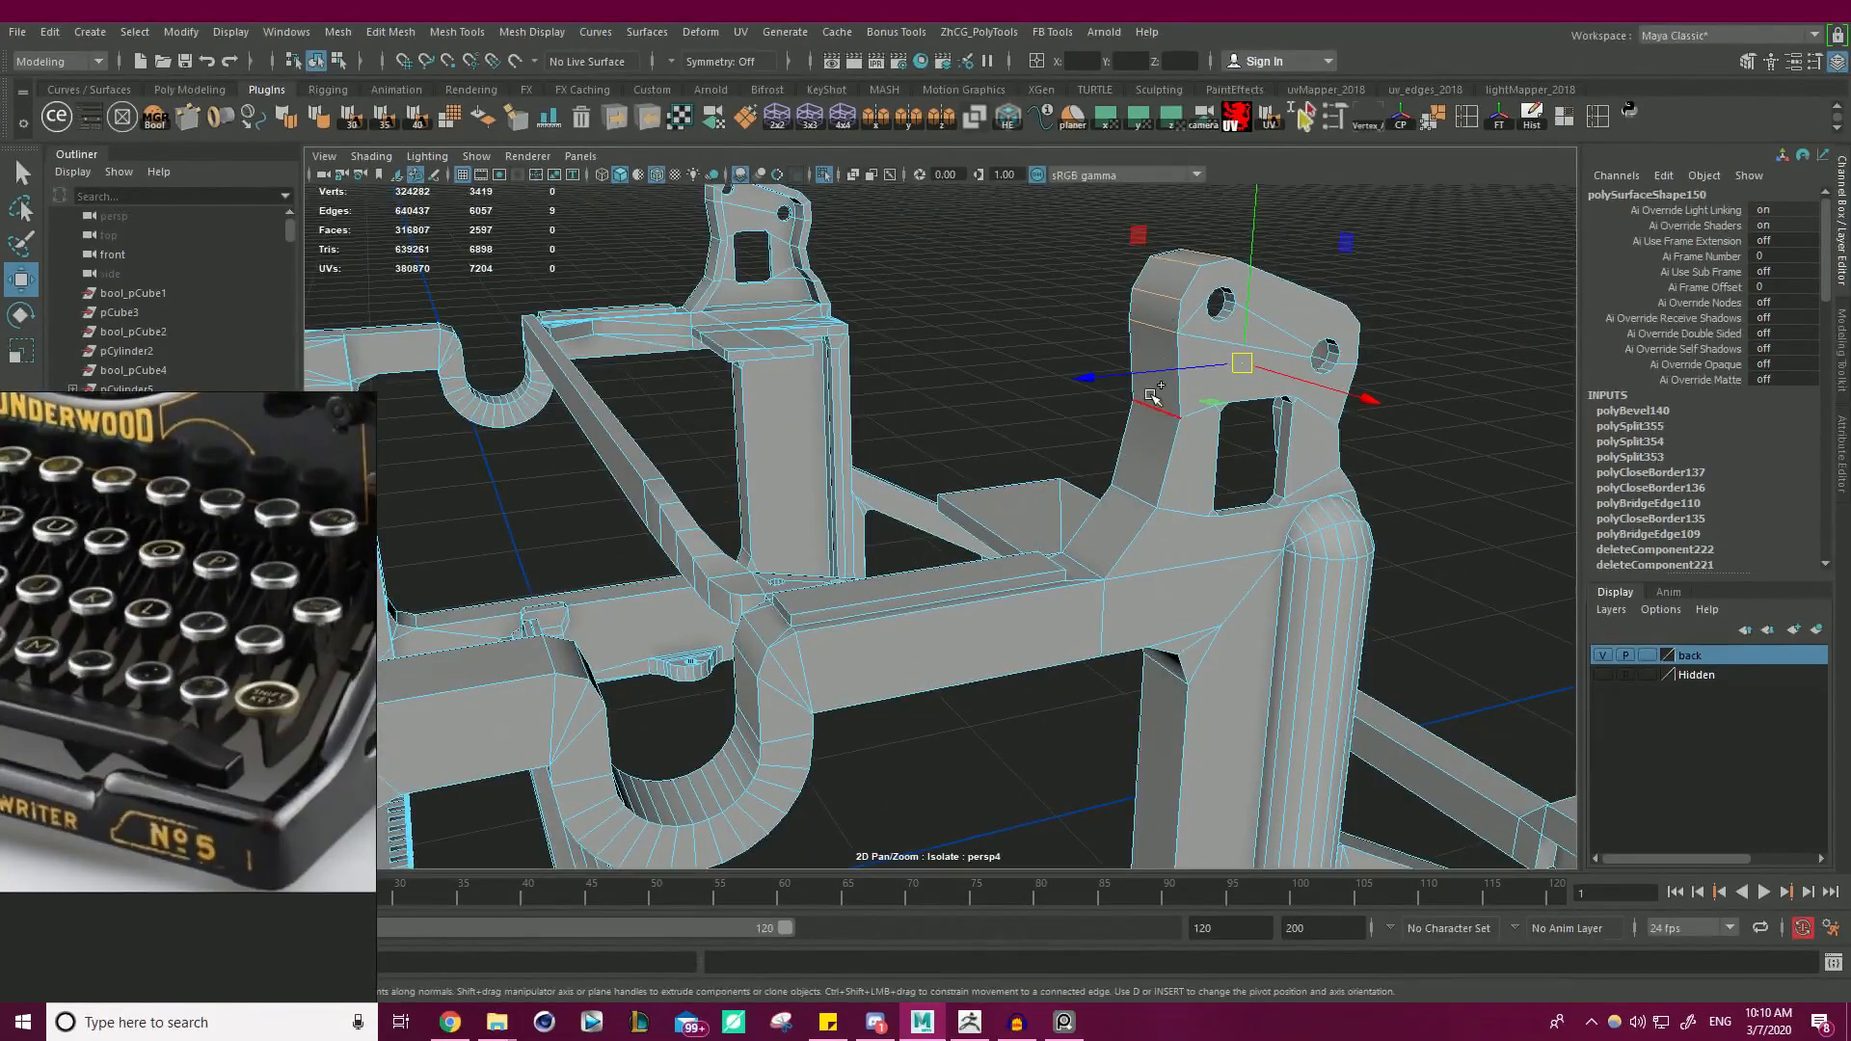
alt+drag(1126, 472, 694, 463)
shift+click(1096, 454)
- Add the matching profile and window-opening edges of the opposite upper bracket to the selection
scroll(1096, 448, down, 5)
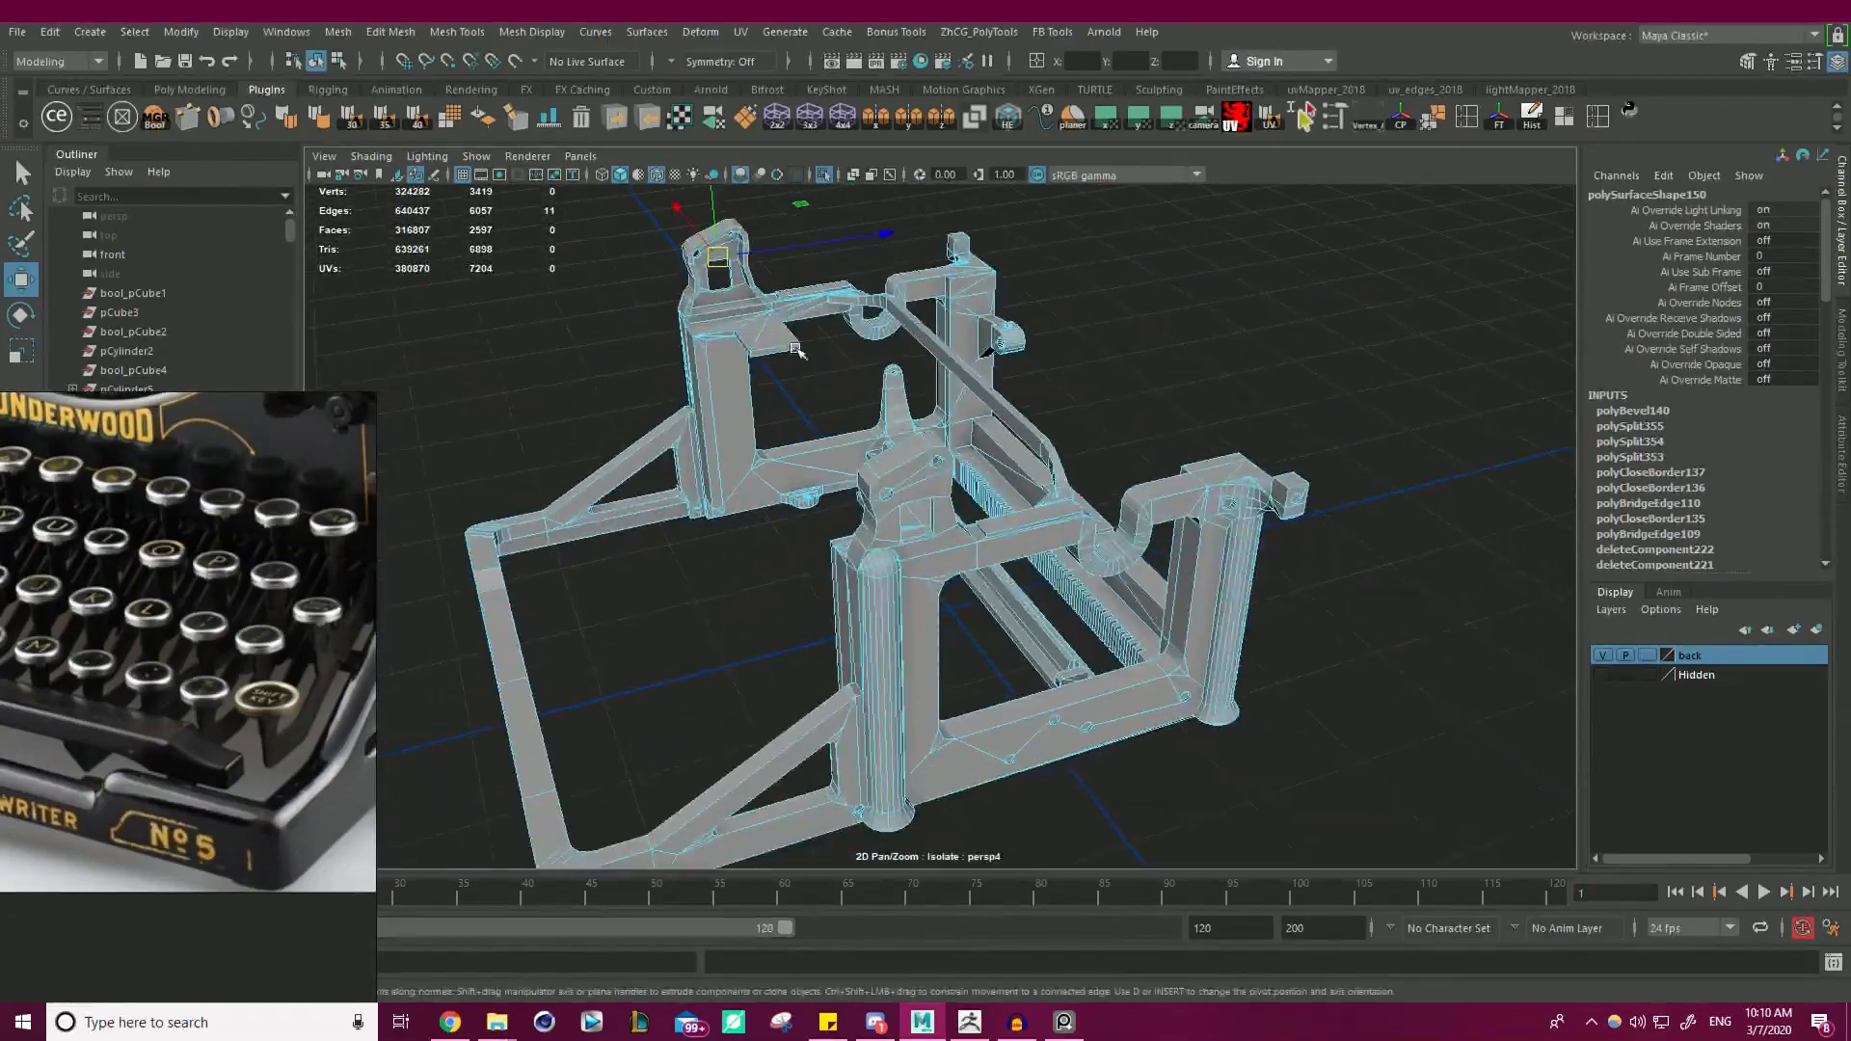
alt+middle_drag(960, 399, 1032, 432)
scroll(1032, 432, up, 6)
scroll(1033, 432, up, 3)
scroll(1000, 466, down, 5)
alt+drag(999, 467, 1017, 533)
shift+click(1062, 512)
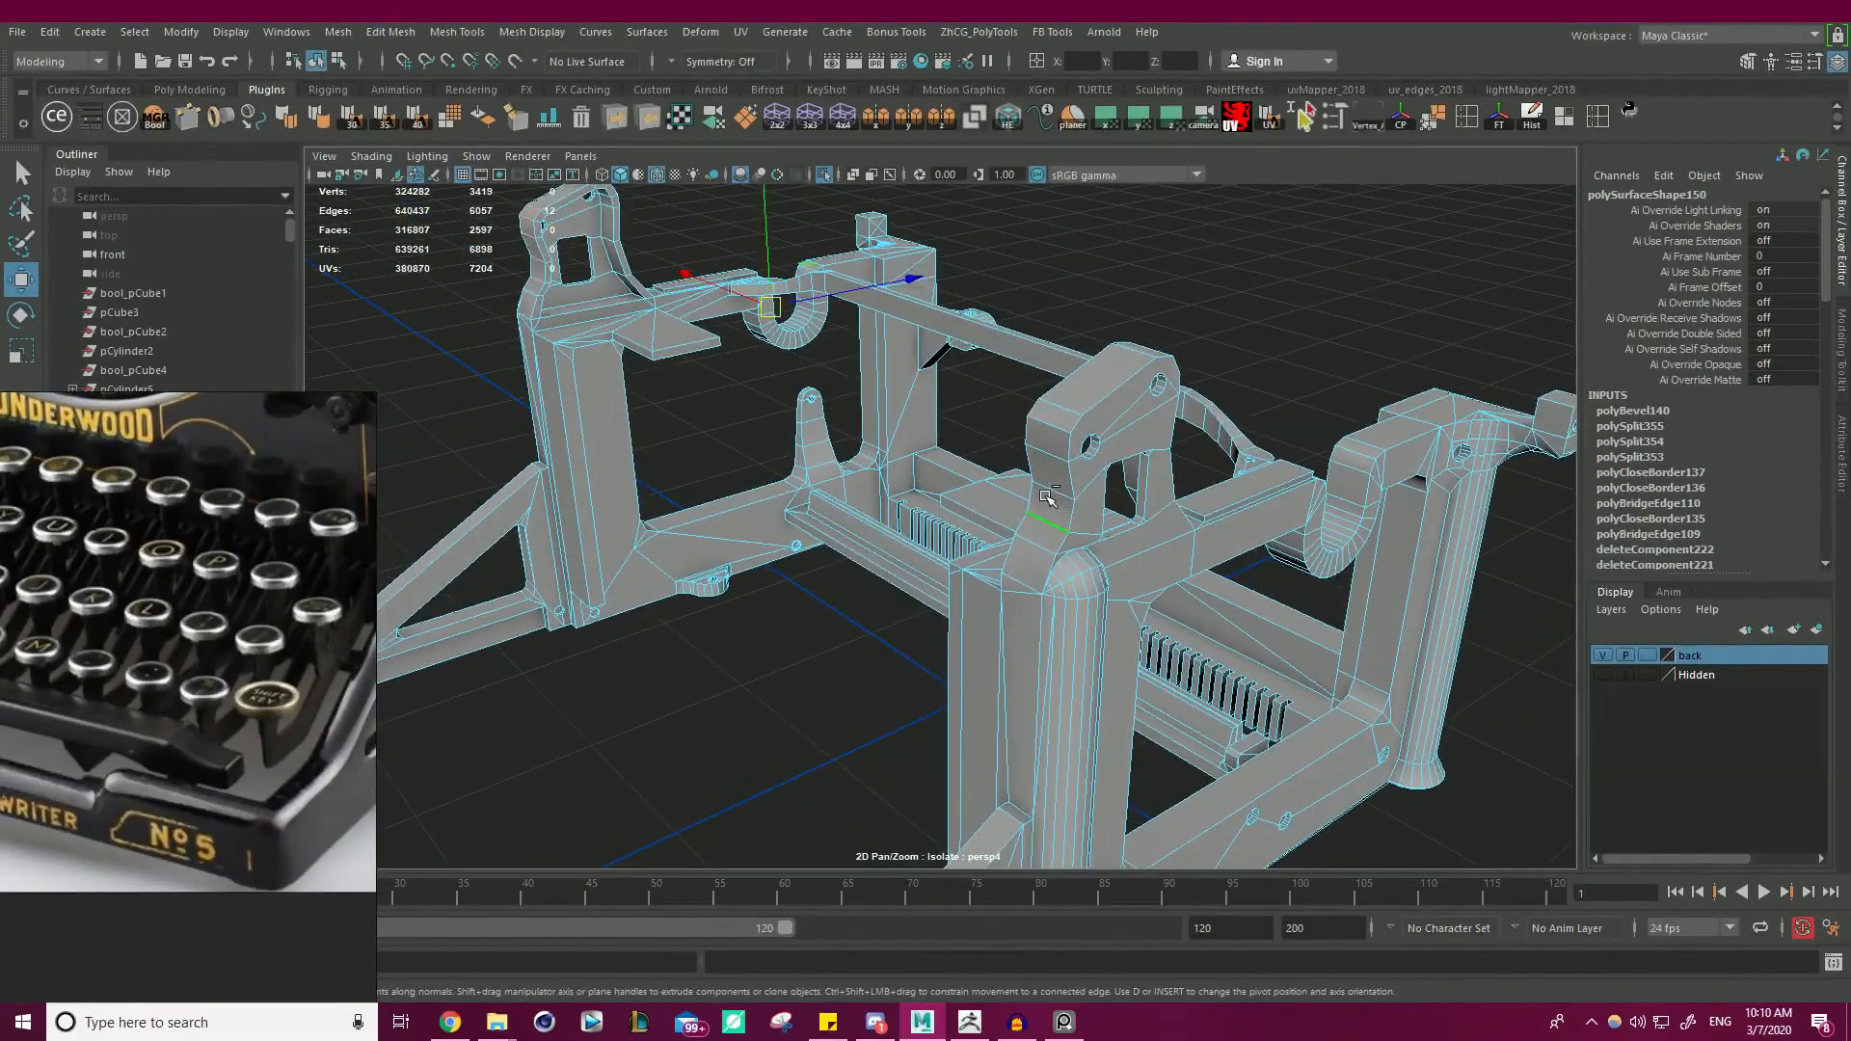
alt+drag(1070, 416, 942, 454)
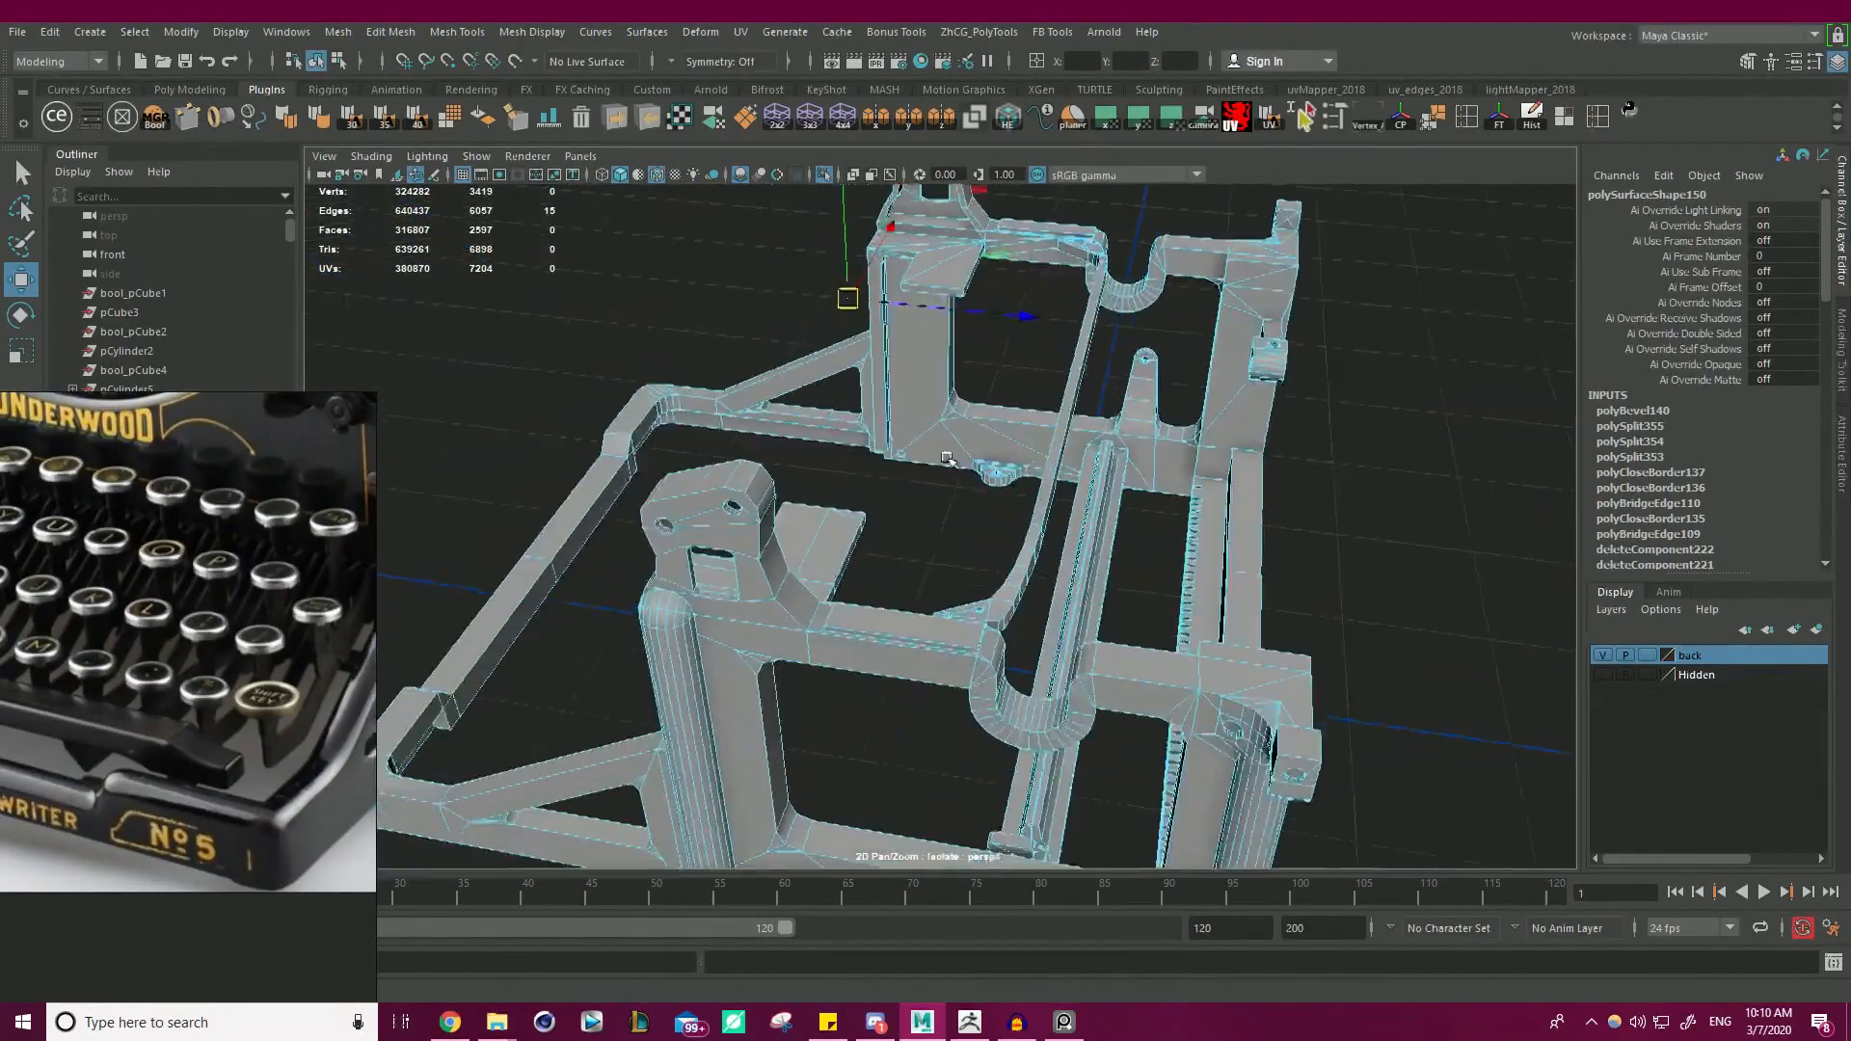
alt+middle_drag(941, 454, 1078, 467)
scroll(1079, 466, up, 5)
shift+click(1017, 374)
alt+drag(1017, 374, 913, 339)
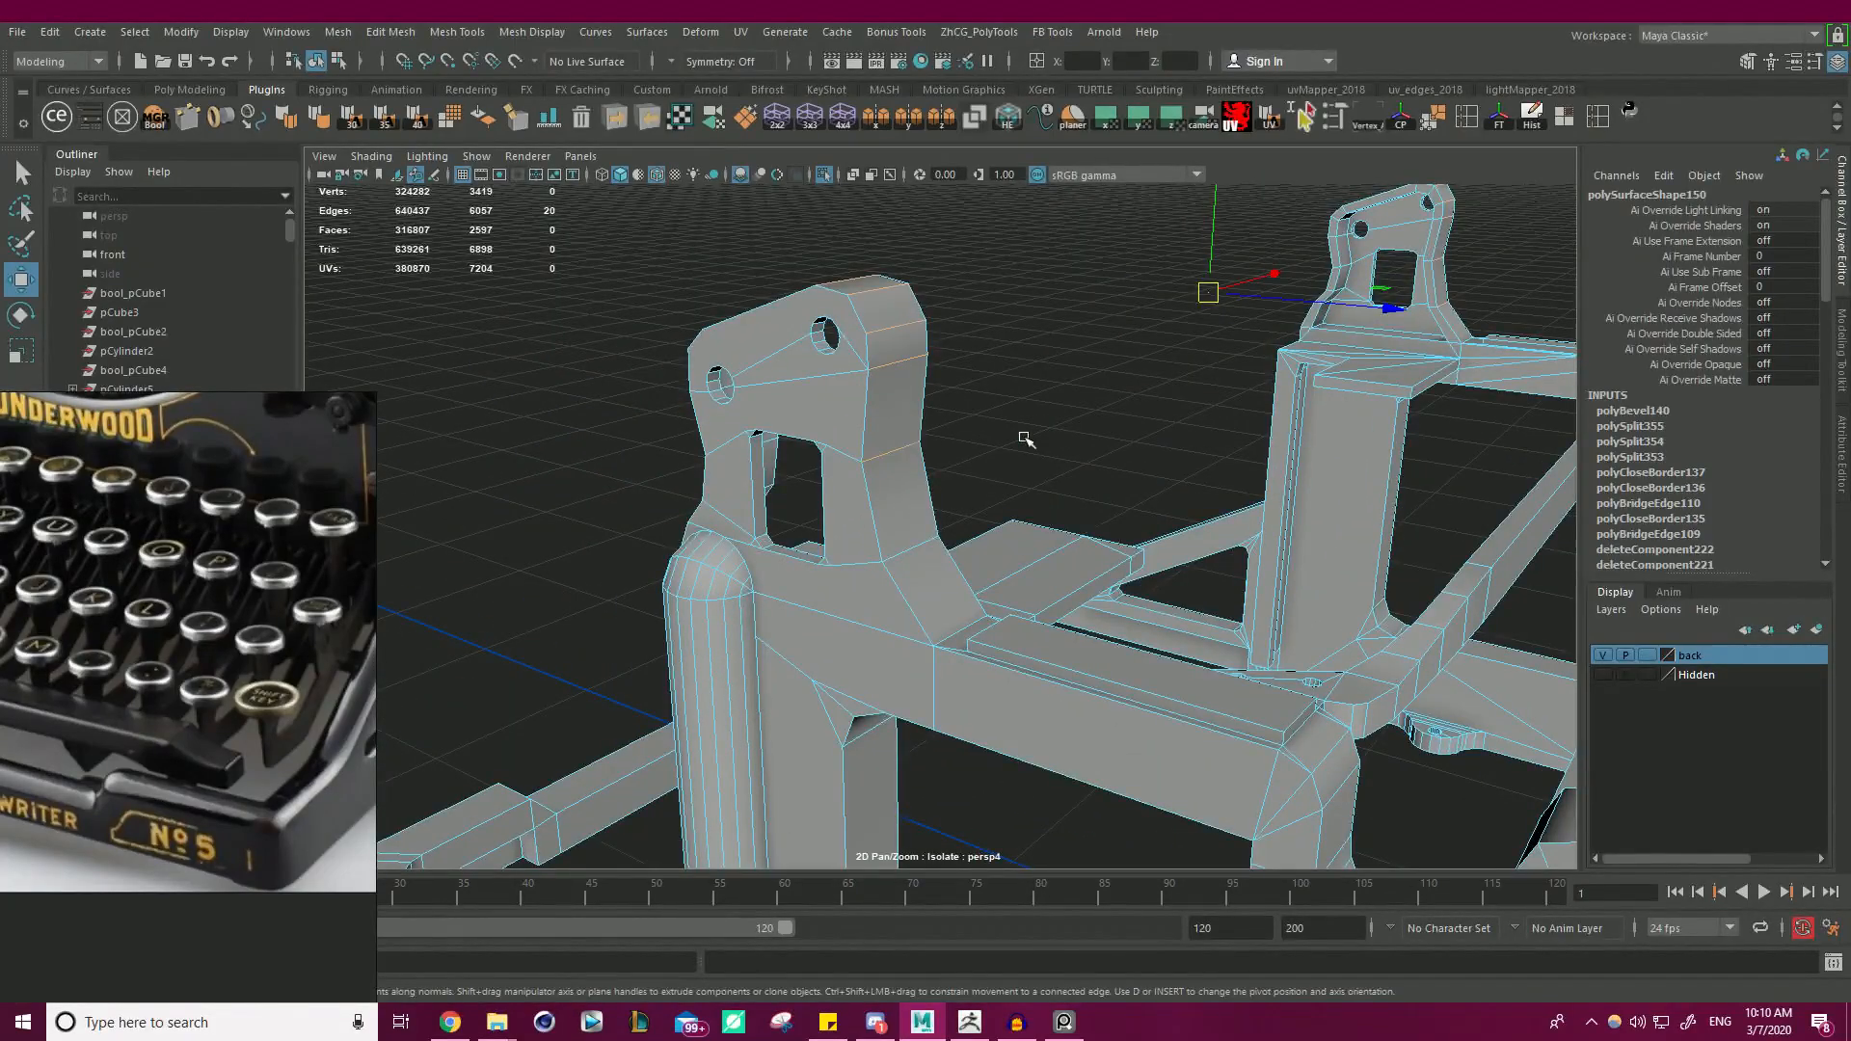
shift+click(920, 544)
- Bevel the selected edges of both upper brackets with a fraction of 0.6
alt+drag(920, 543, 1109, 496)
key(ctrl+b)
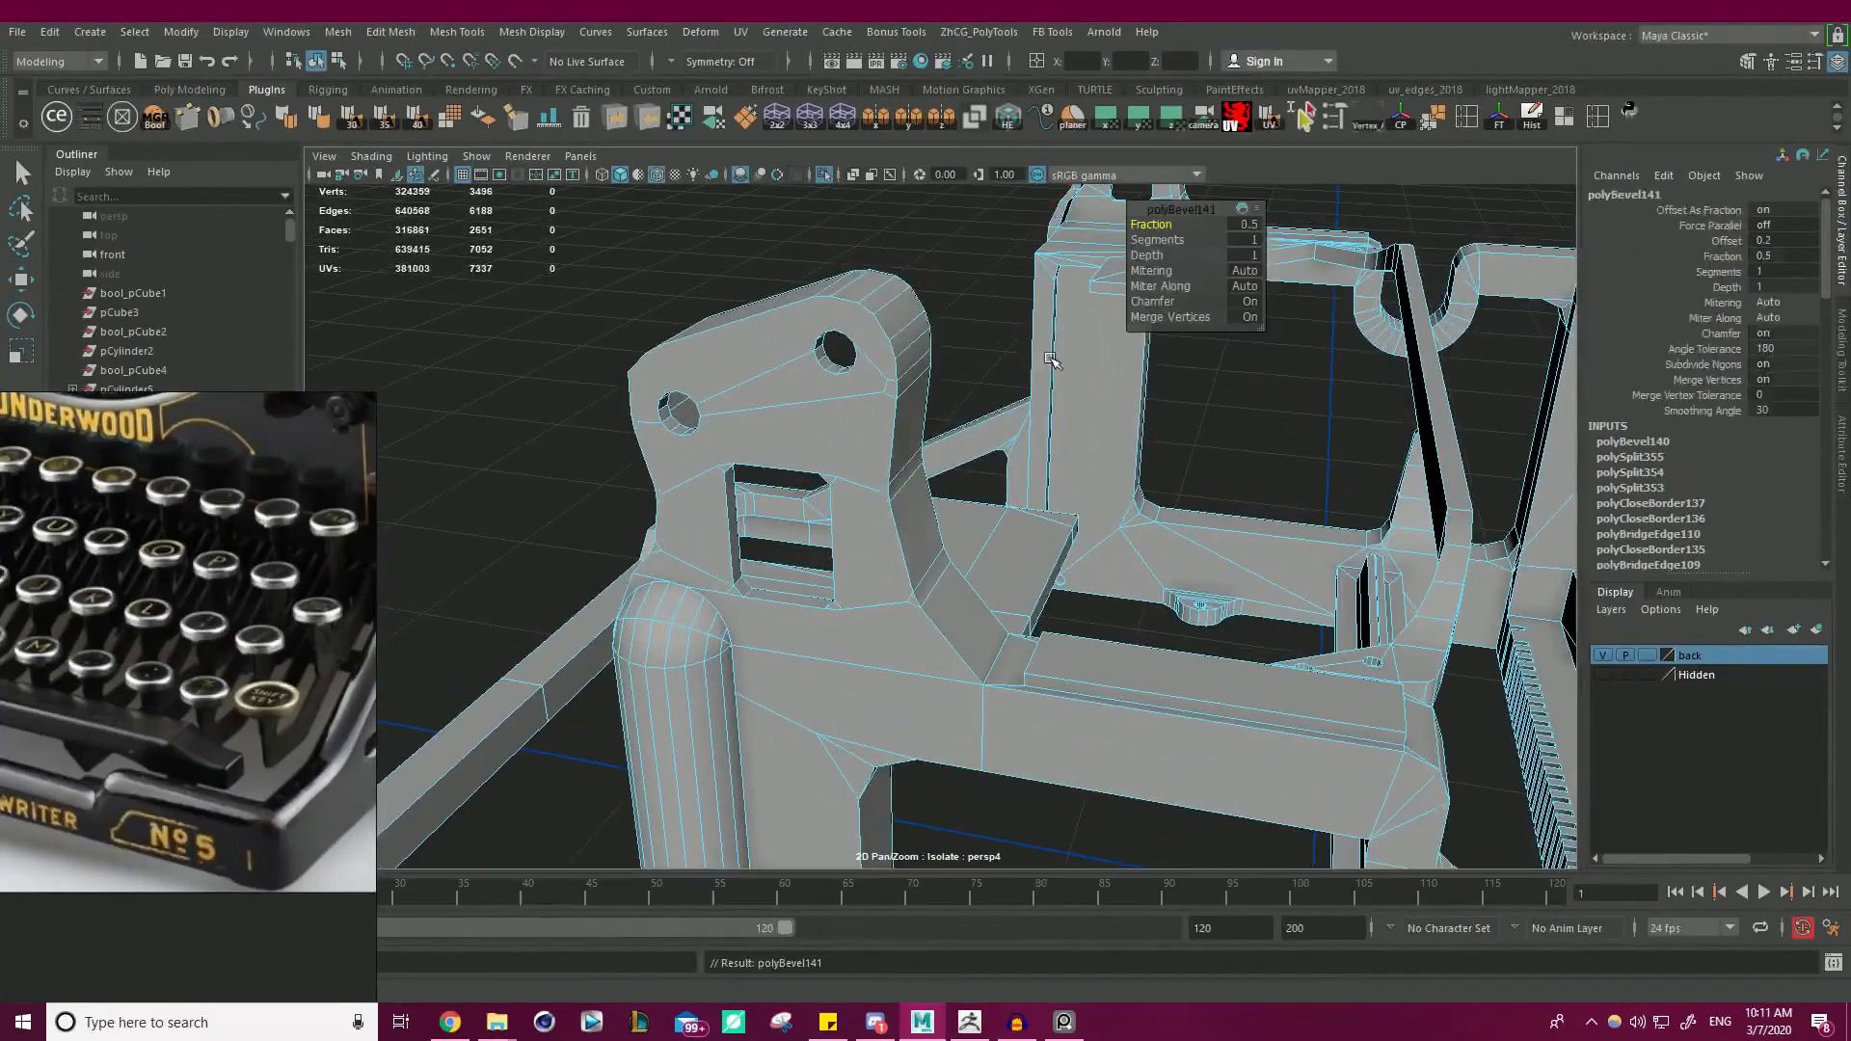
drag(1169, 225, 1169, 225)
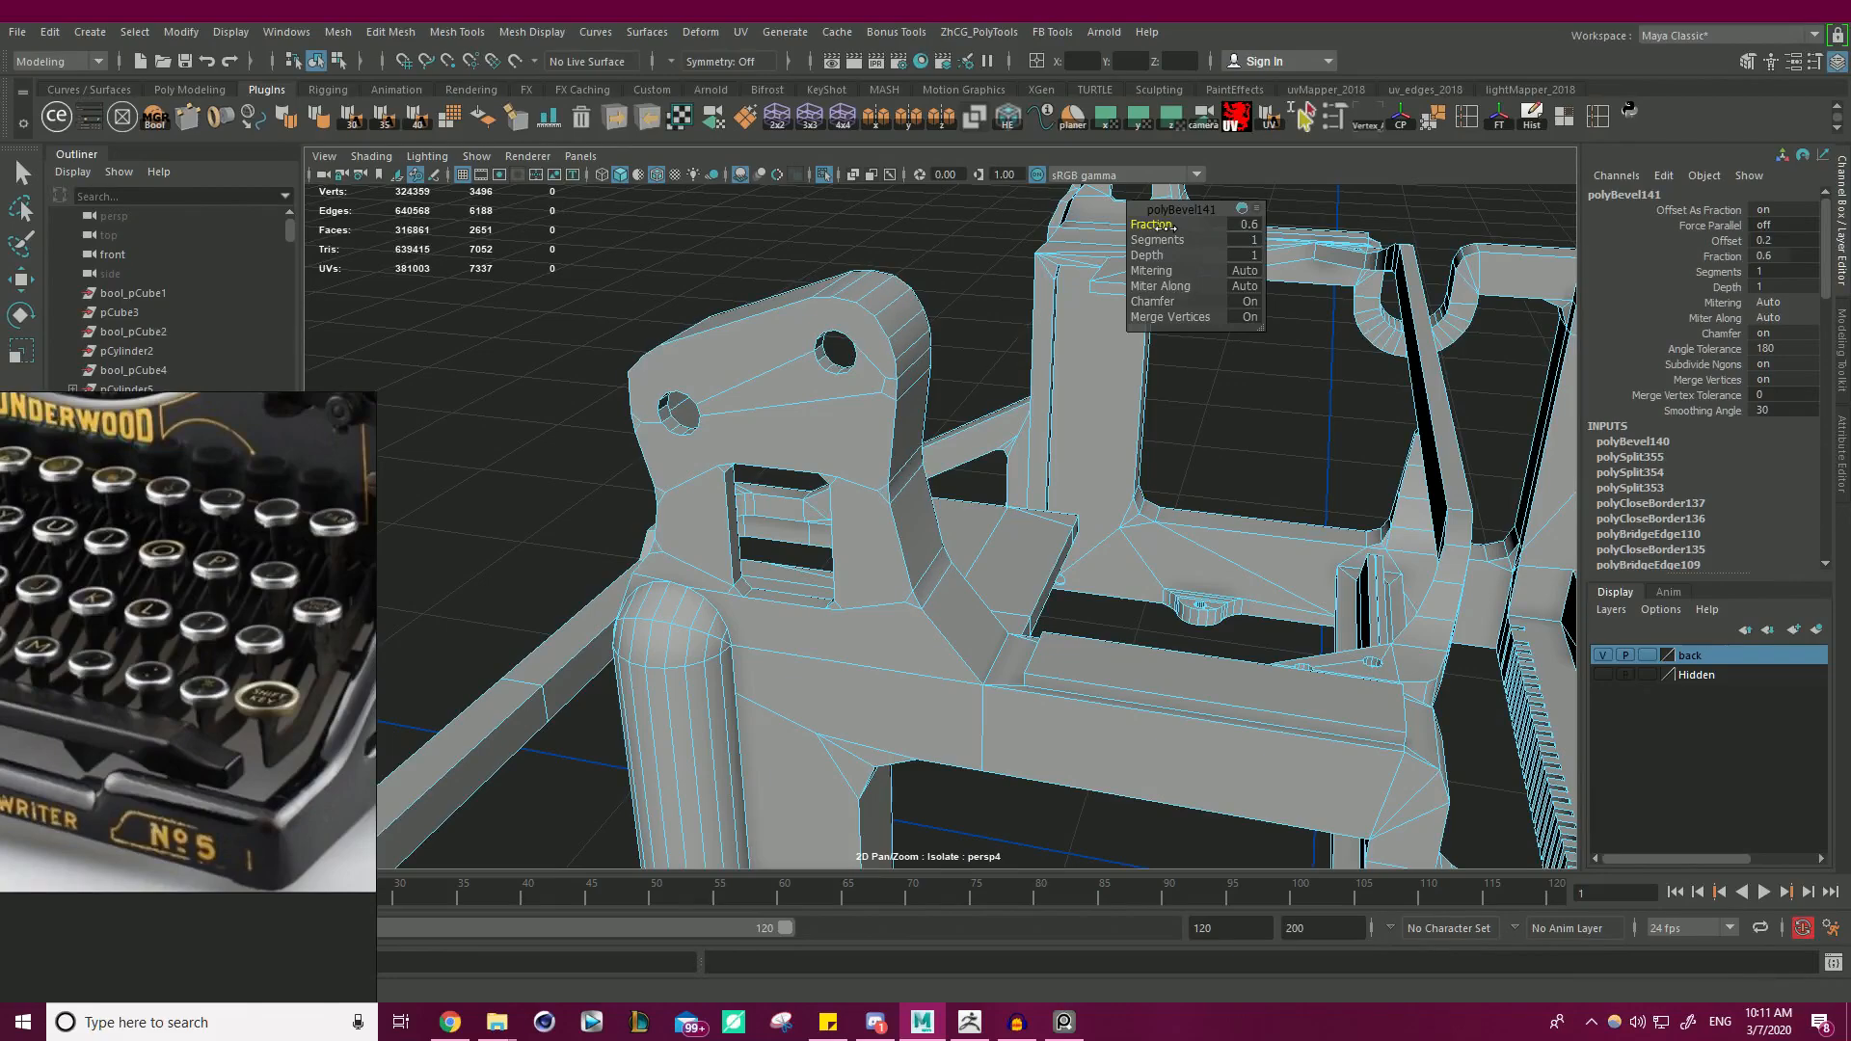
- Snap the two bevel vertices on the side of the bracket window away from the rounded column onto the adjacent window corner vertices
alt+right_drag(962, 341, 868, 283)
alt+drag(868, 283, 1089, 379)
alt+right_drag(1076, 392, 1148, 383)
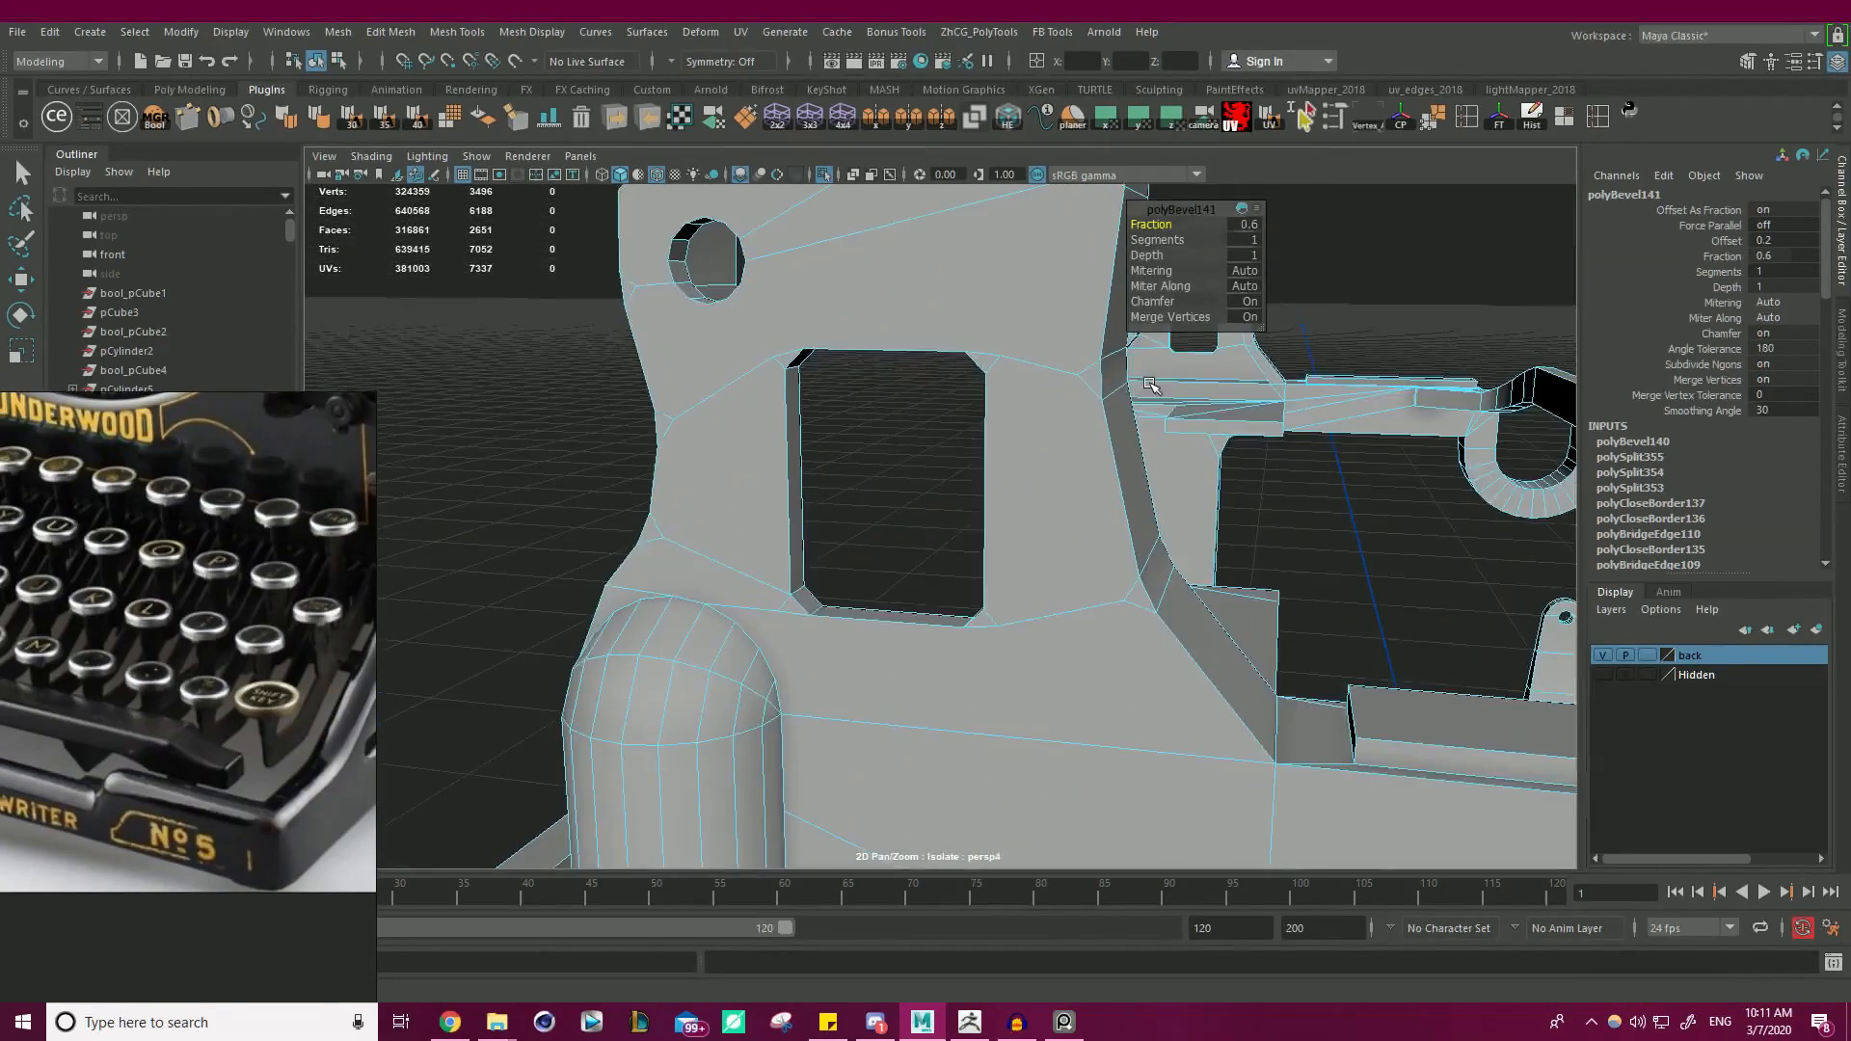
alt+middle_drag(1157, 345, 1111, 410)
right_drag(1014, 406, 923, 390)
click(1032, 441)
key(w)
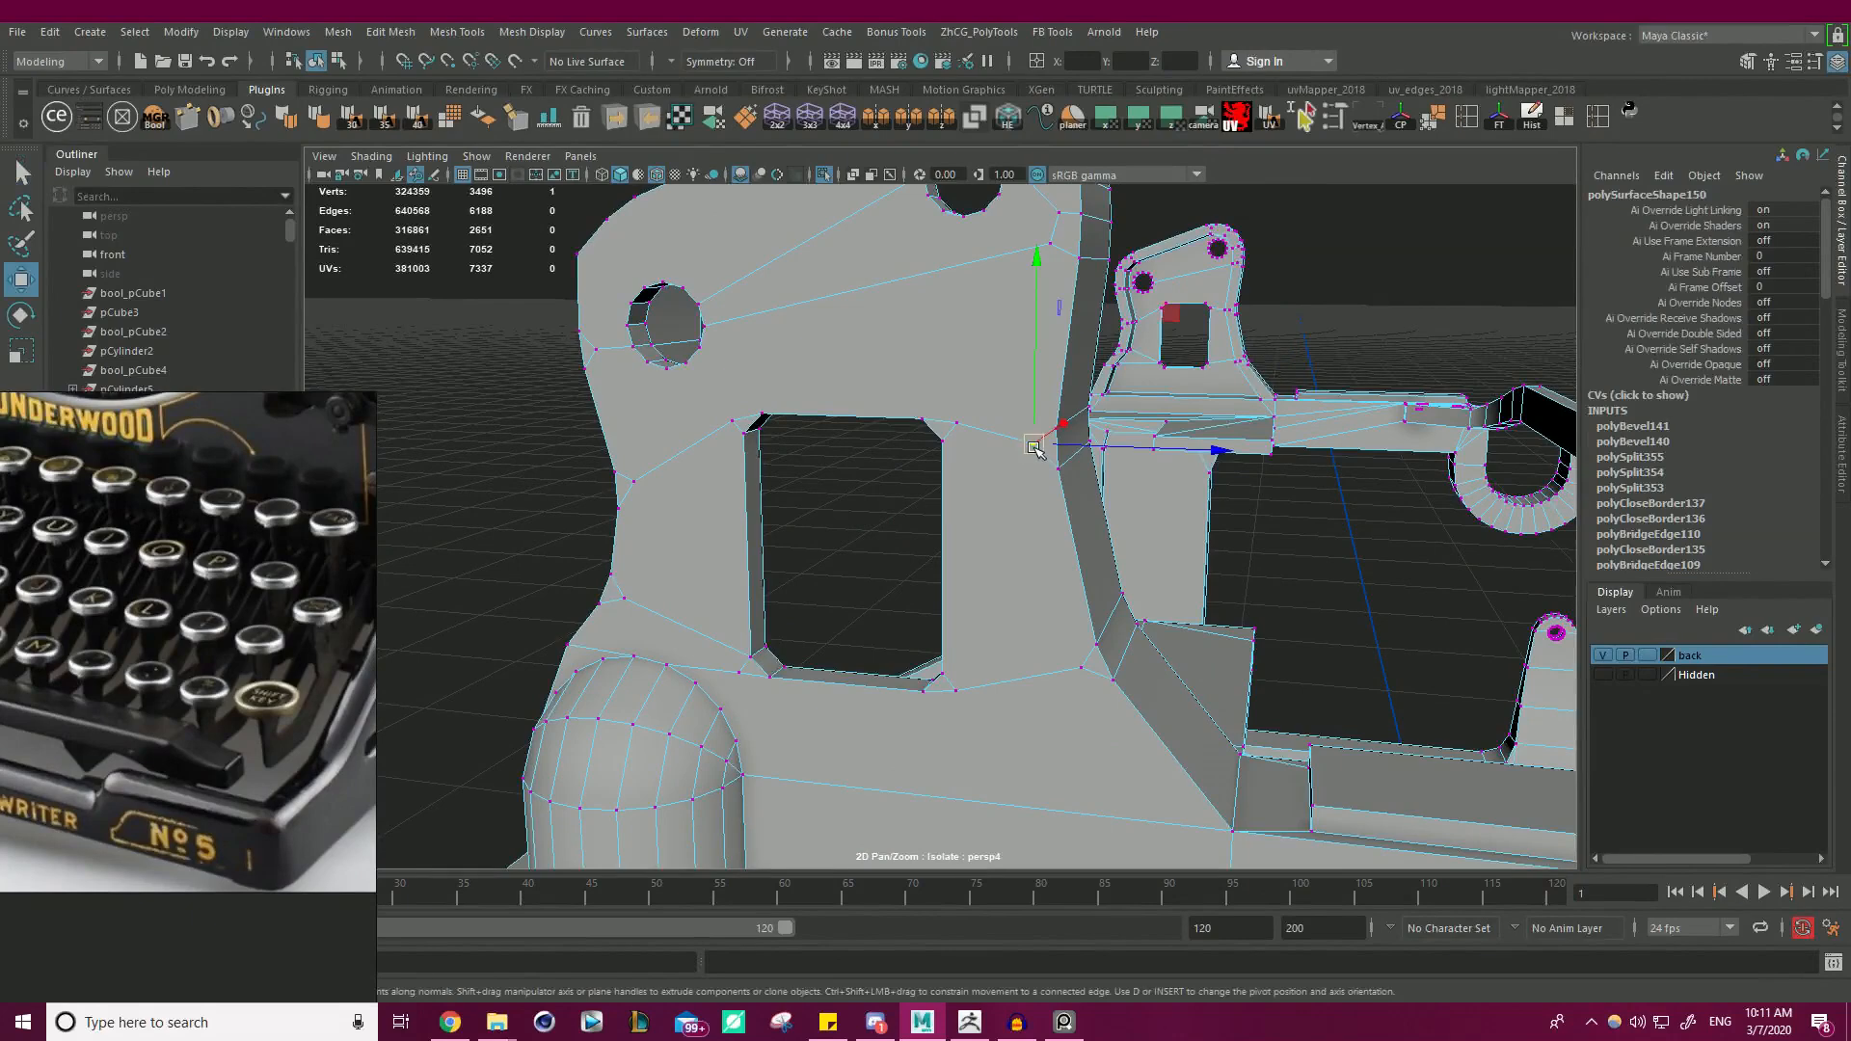
key(v)
drag(1035, 443, 970, 425)
drag(1064, 672, 961, 688)
- Snap the bevel vertex above the rounded column onto the vertex at the window's lower corner
alt+drag(1103, 600, 1079, 520)
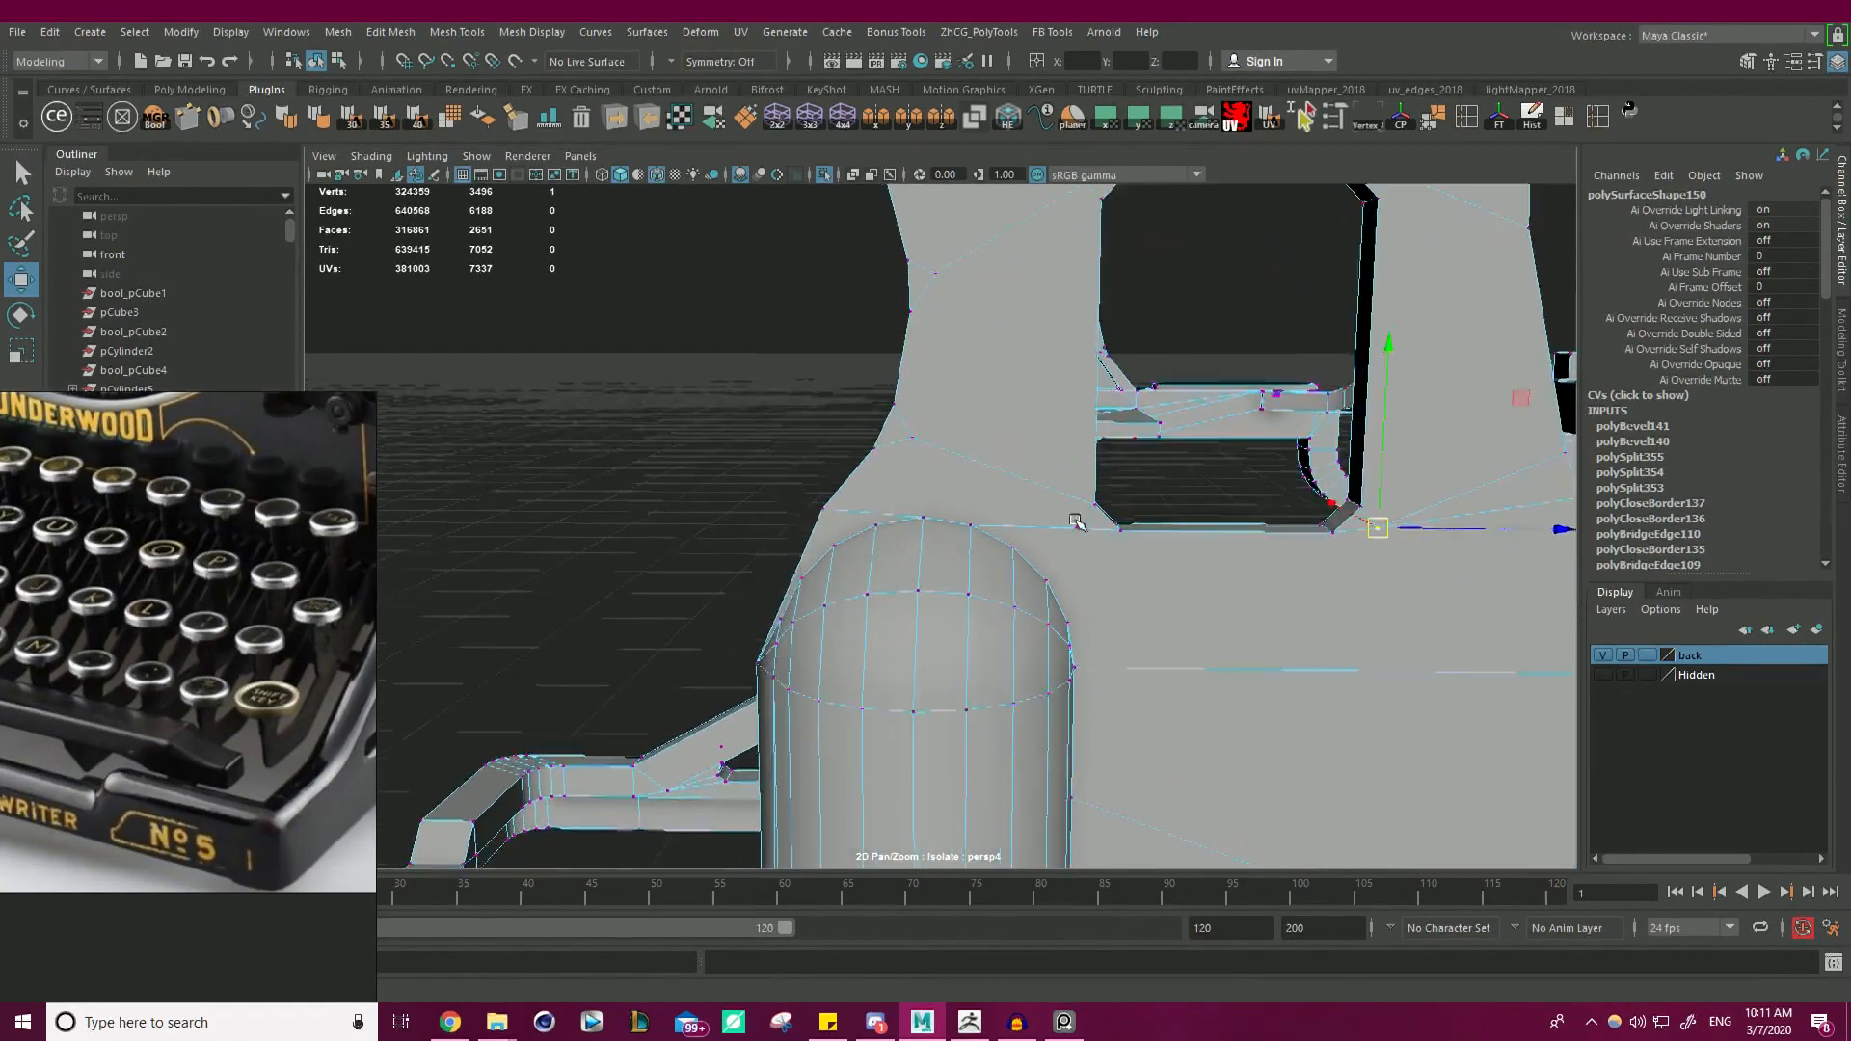
scroll(1078, 521, up, 2)
click(909, 427)
key(v)
mouse_move(913, 427)
mouse_down()
mouse_move(1081, 472)
mouse_move(1119, 505)
mouse_up()
alt+middle_drag(1096, 284, 985, 452)
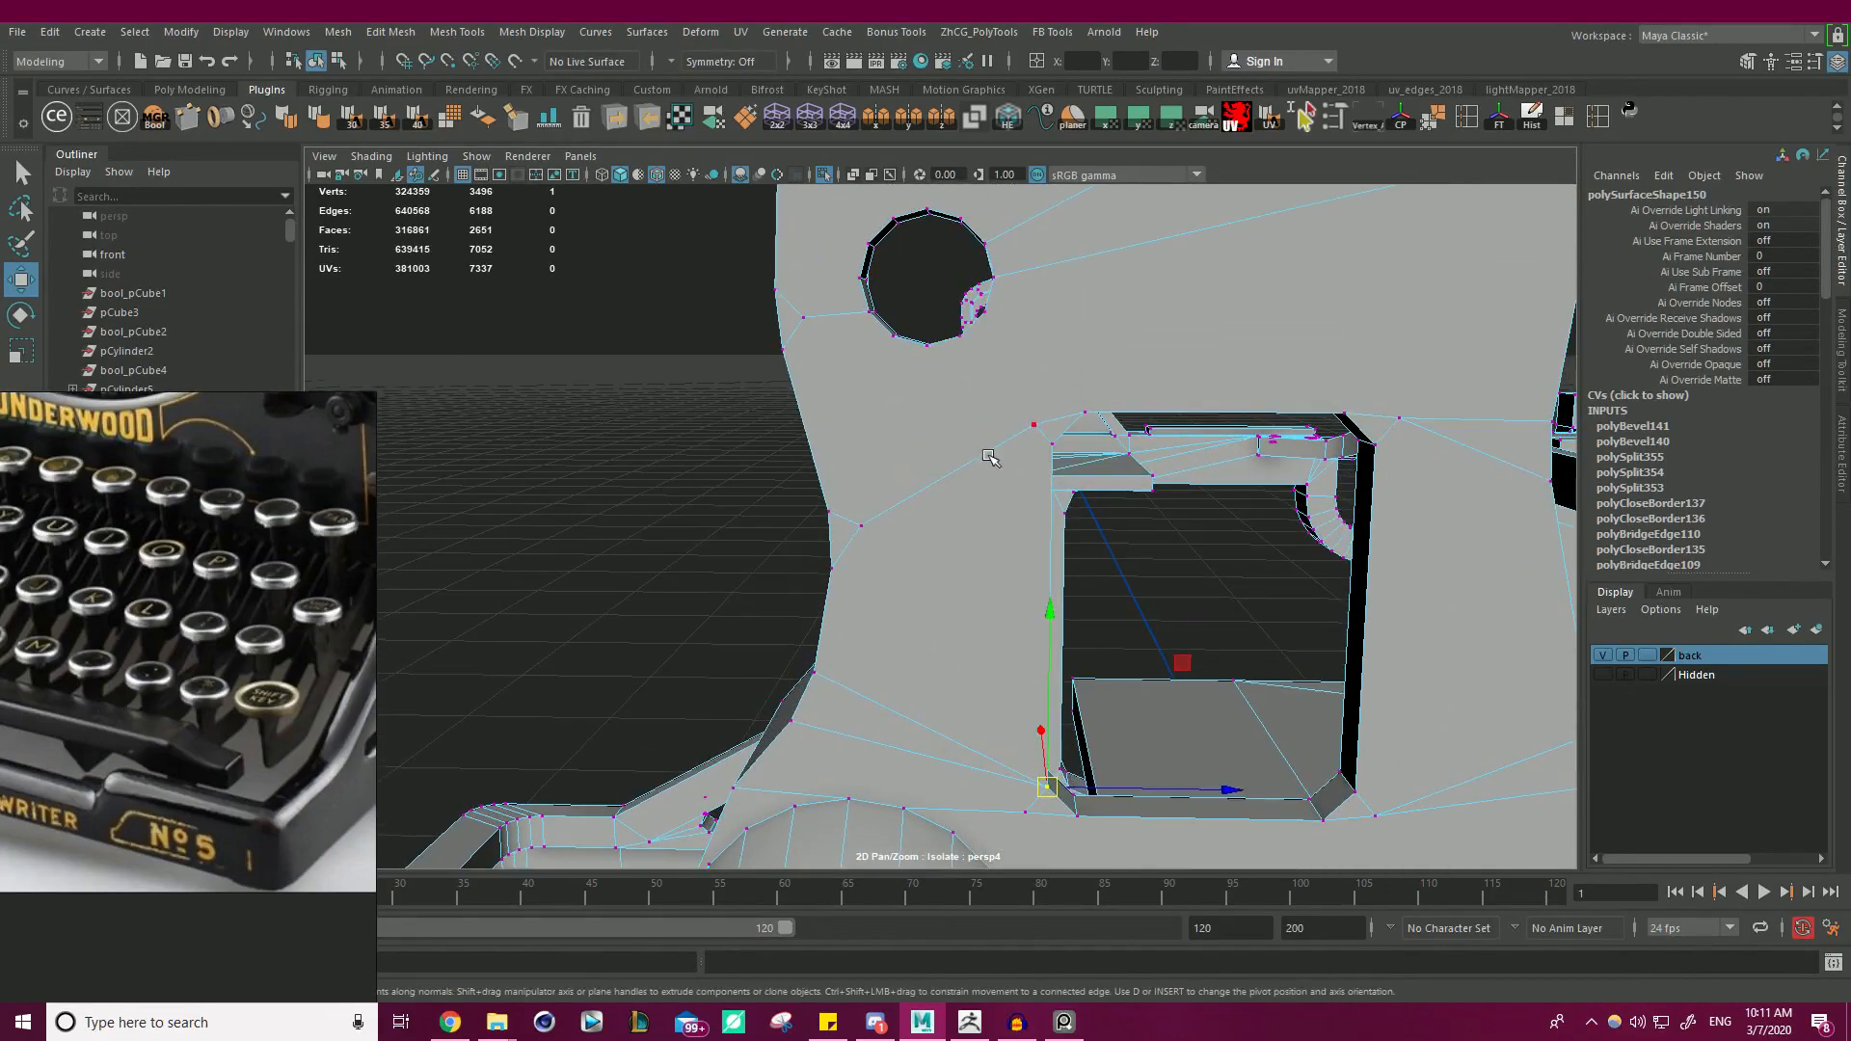
- Snap the side bevel vertices near the window and round hole onto adjacent corner vertices and merge the opposite bracket's overlapping vertices
click(857, 527)
key(v)
drag(858, 527, 1038, 428)
scroll(925, 424, down, 5)
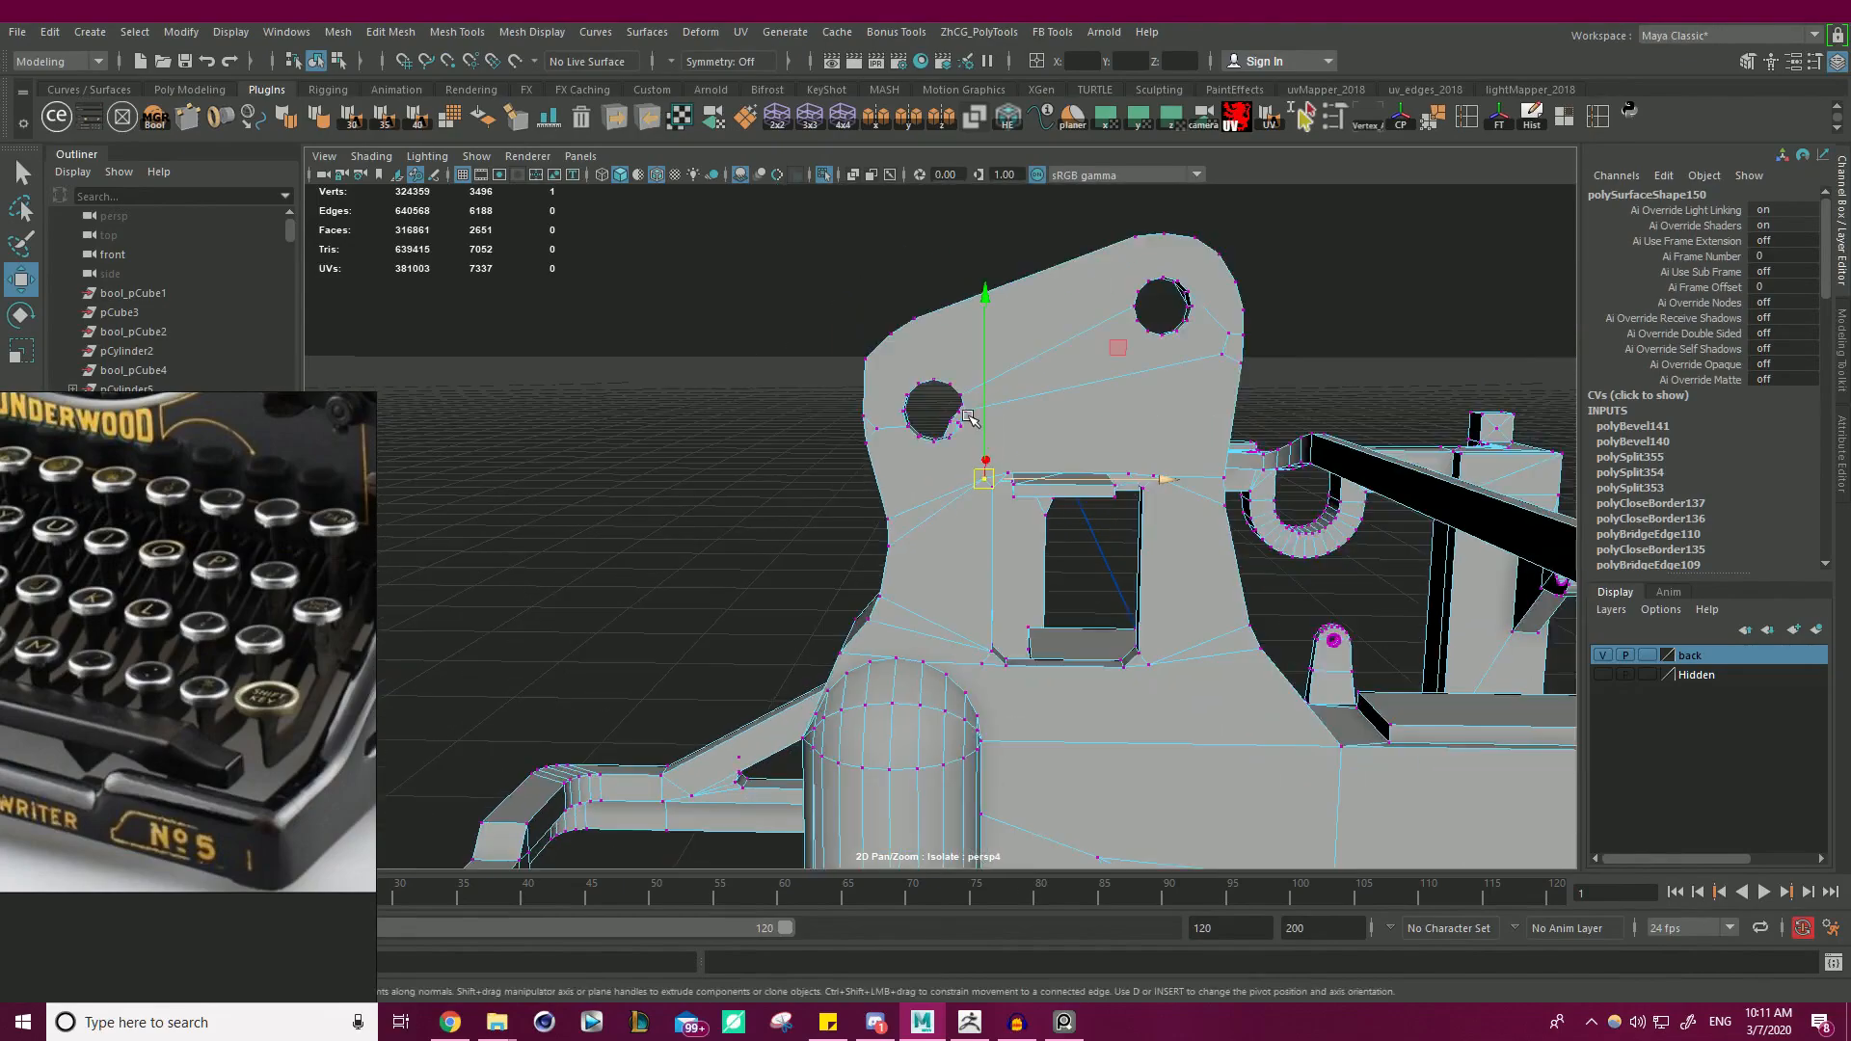
scroll(912, 429, up, 6)
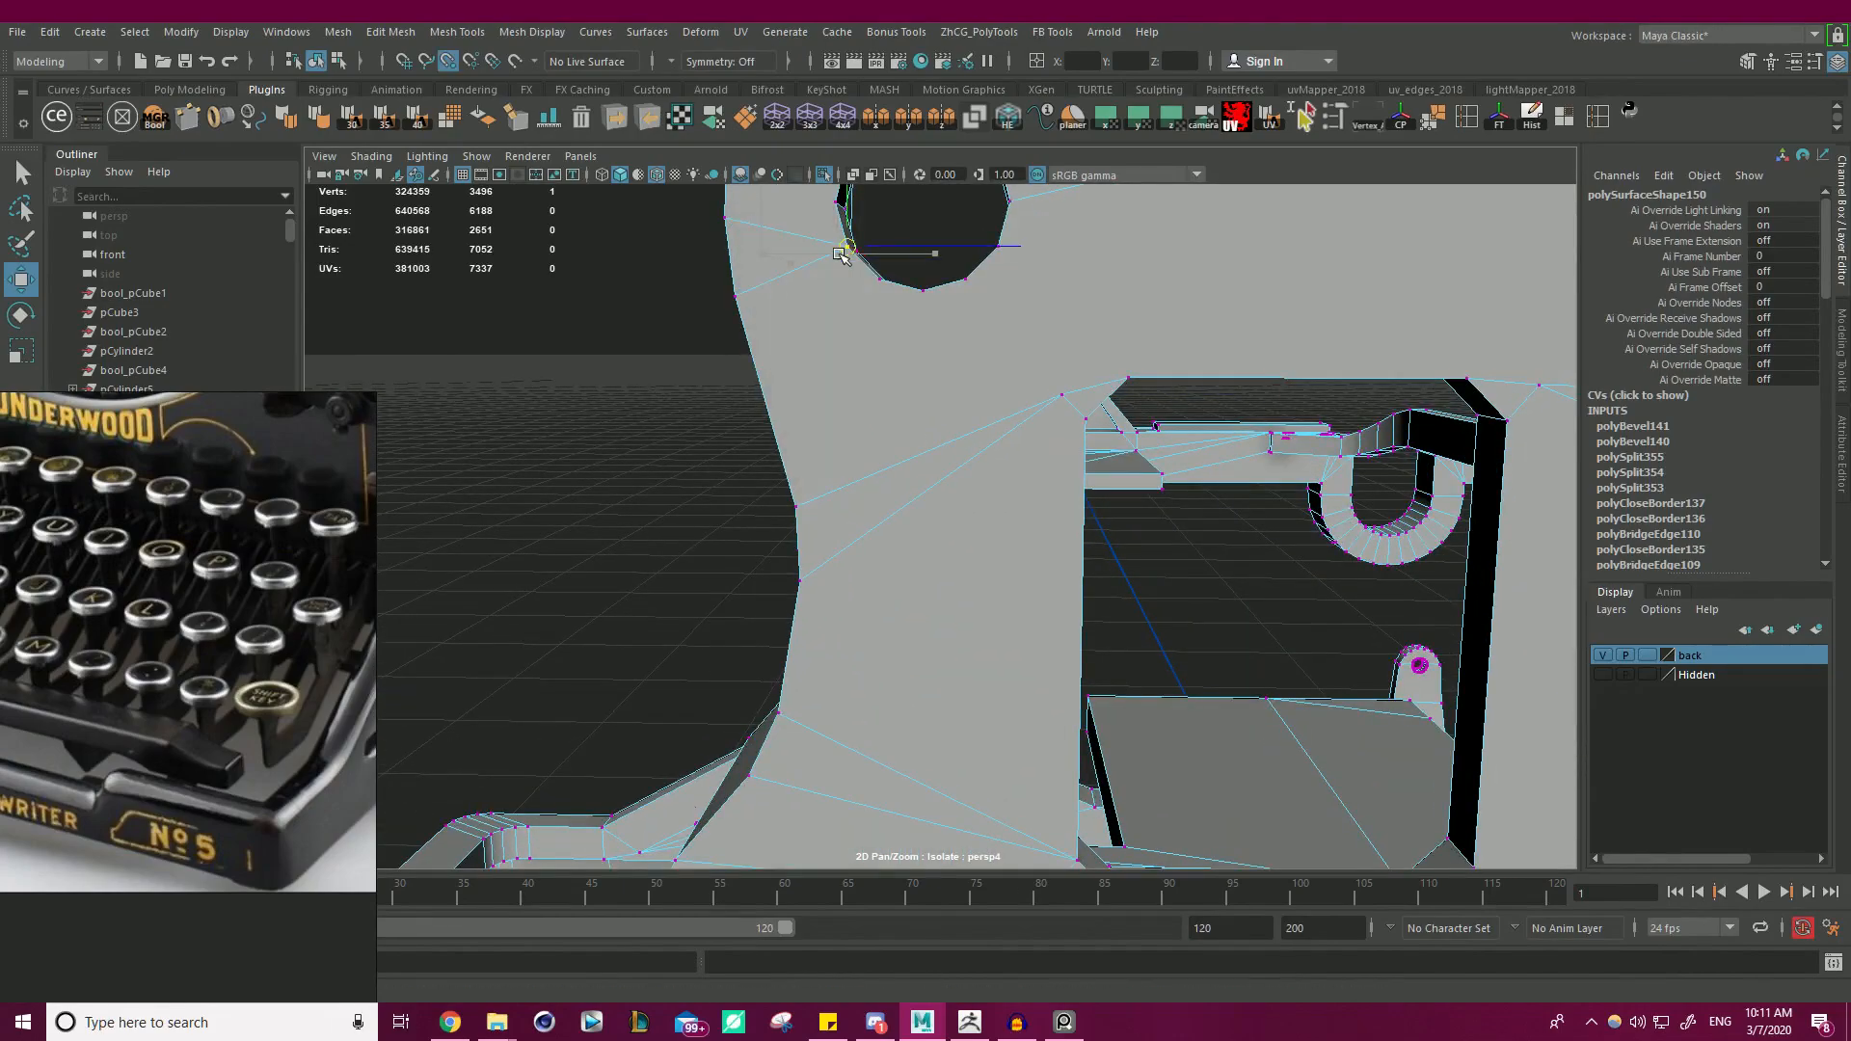
key(f)
alt+drag(949, 356, 898, 389)
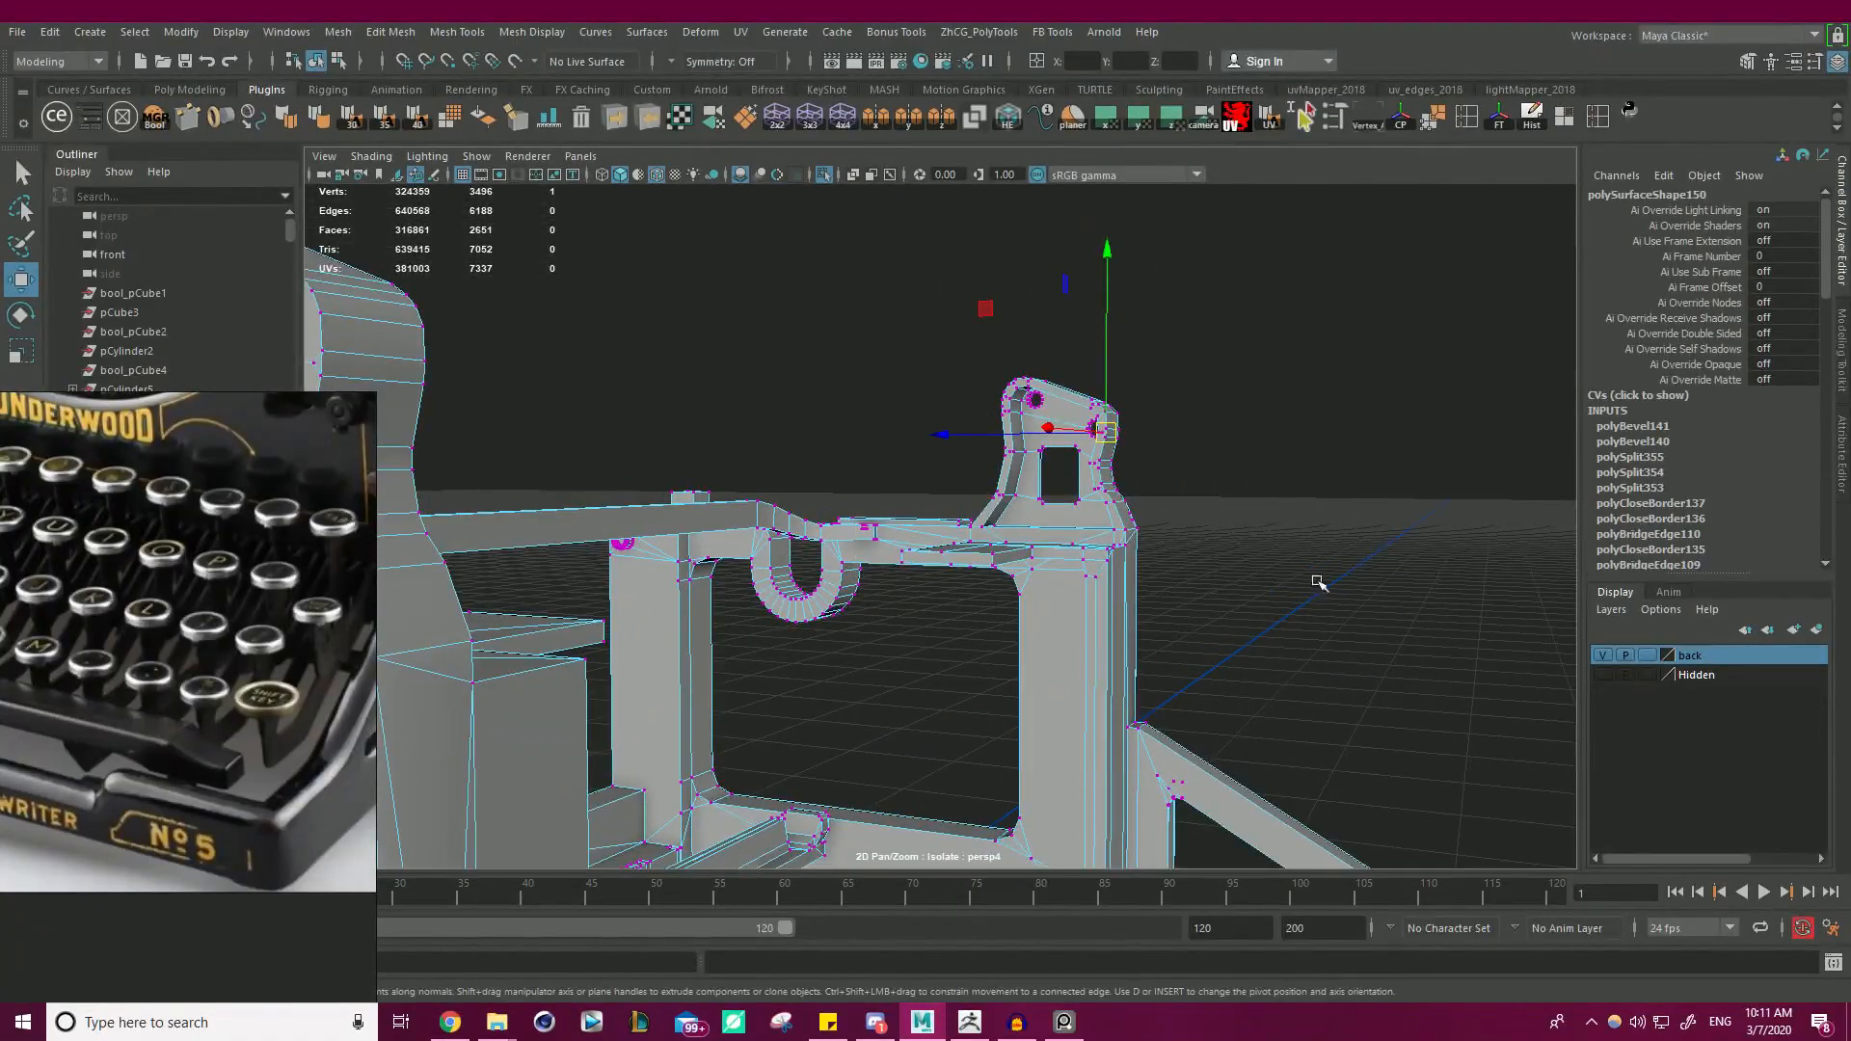
drag(837, 323, 1317, 583)
shift+right_drag(1231, 347, 1302, 268)
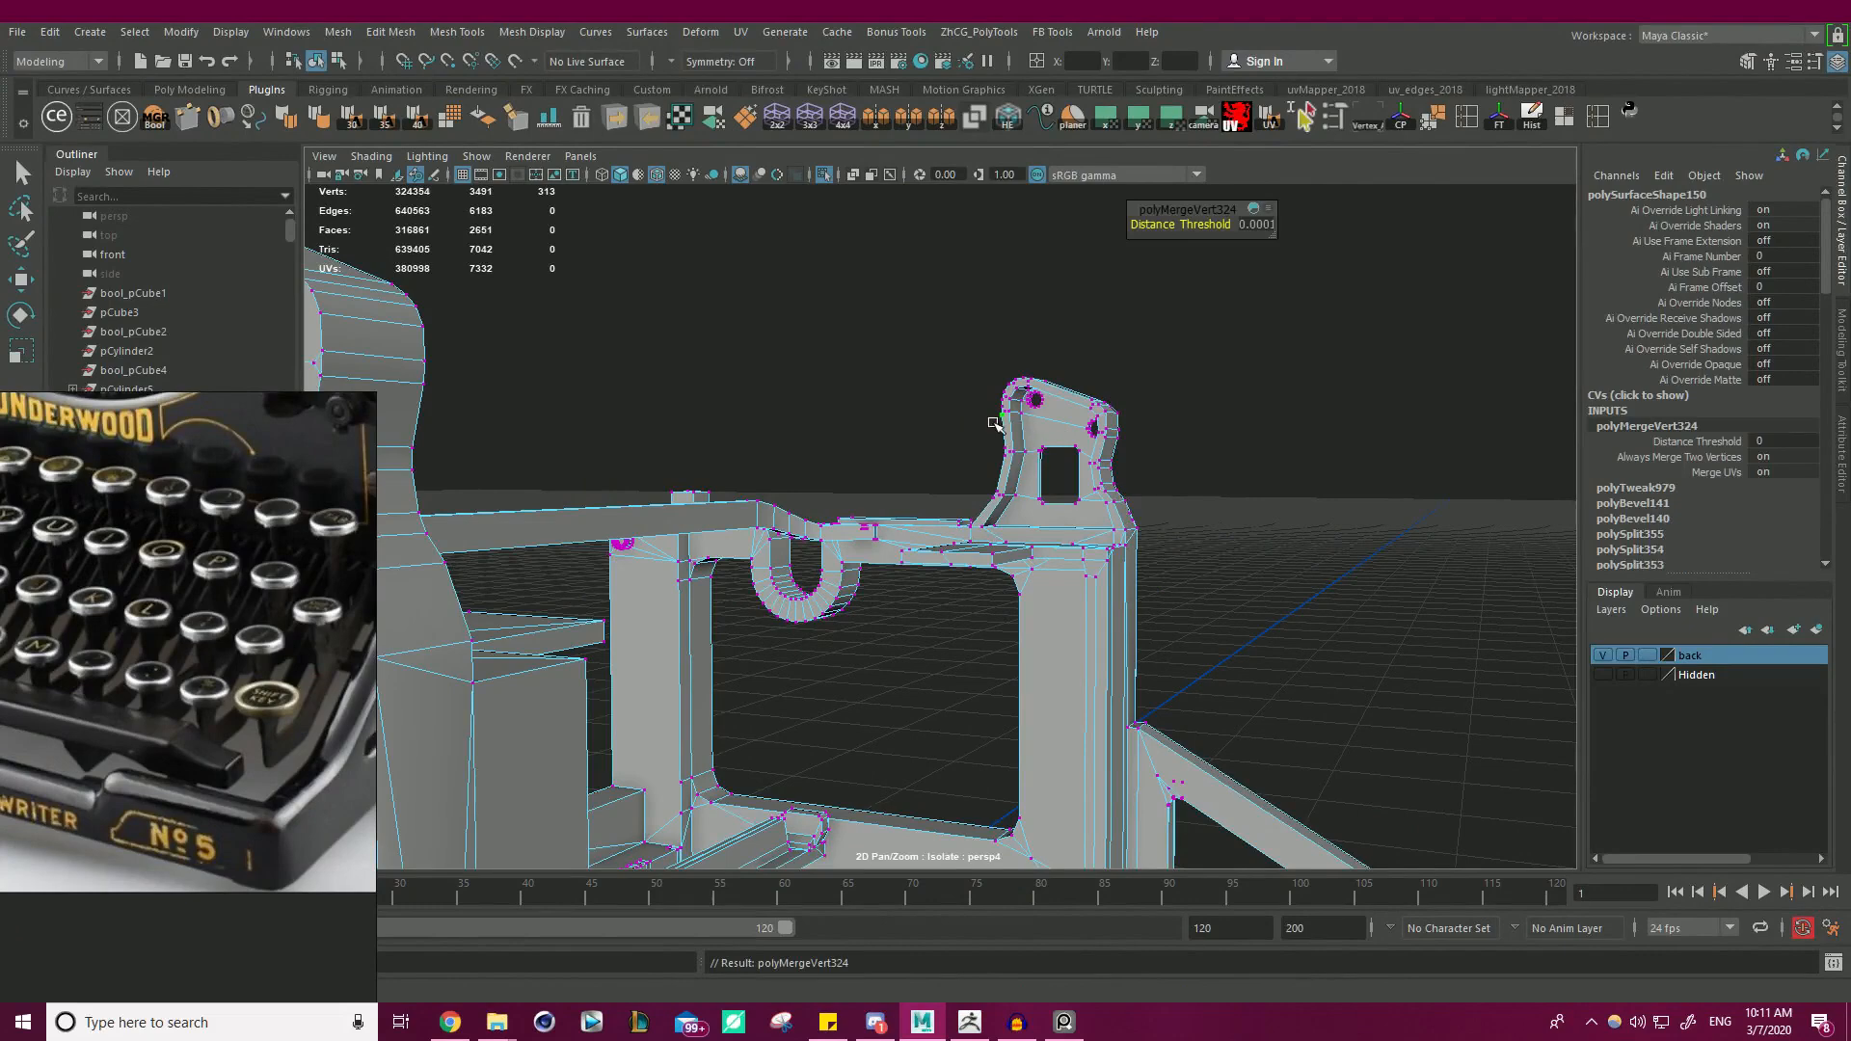
- Snap the bevel vertex at the waist of the opposite bracket's rim onto the neighbouring inner rim corner
key(w)
click(1009, 448)
key(f)
alt+drag(1204, 400, 976, 457)
scroll(975, 462, down, 4)
key(v)
drag(939, 530, 954, 533)
scroll(1096, 547, down, 2)
alt+middle_drag(1096, 548, 1065, 383)
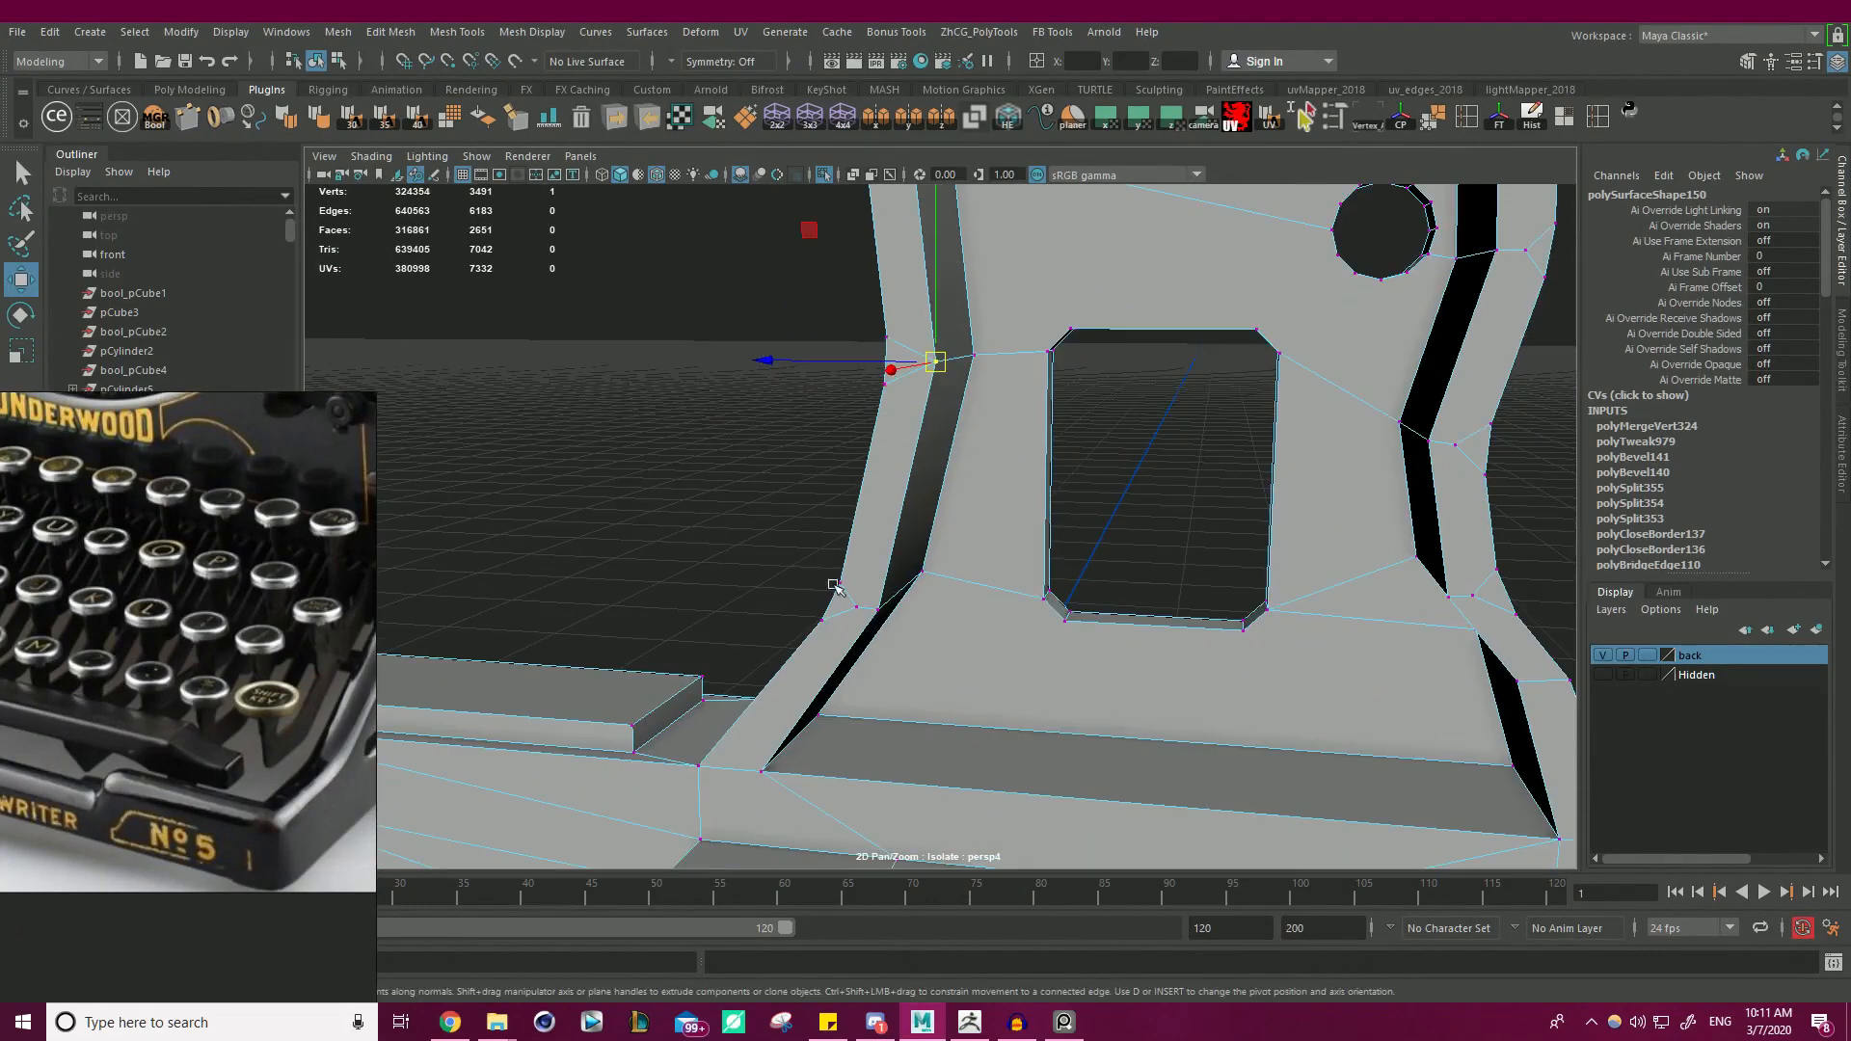
- Snap the bevel vertices at the bracket rim's lower bends and far-side waist onto the adjacent inner rim corners
click(870, 607)
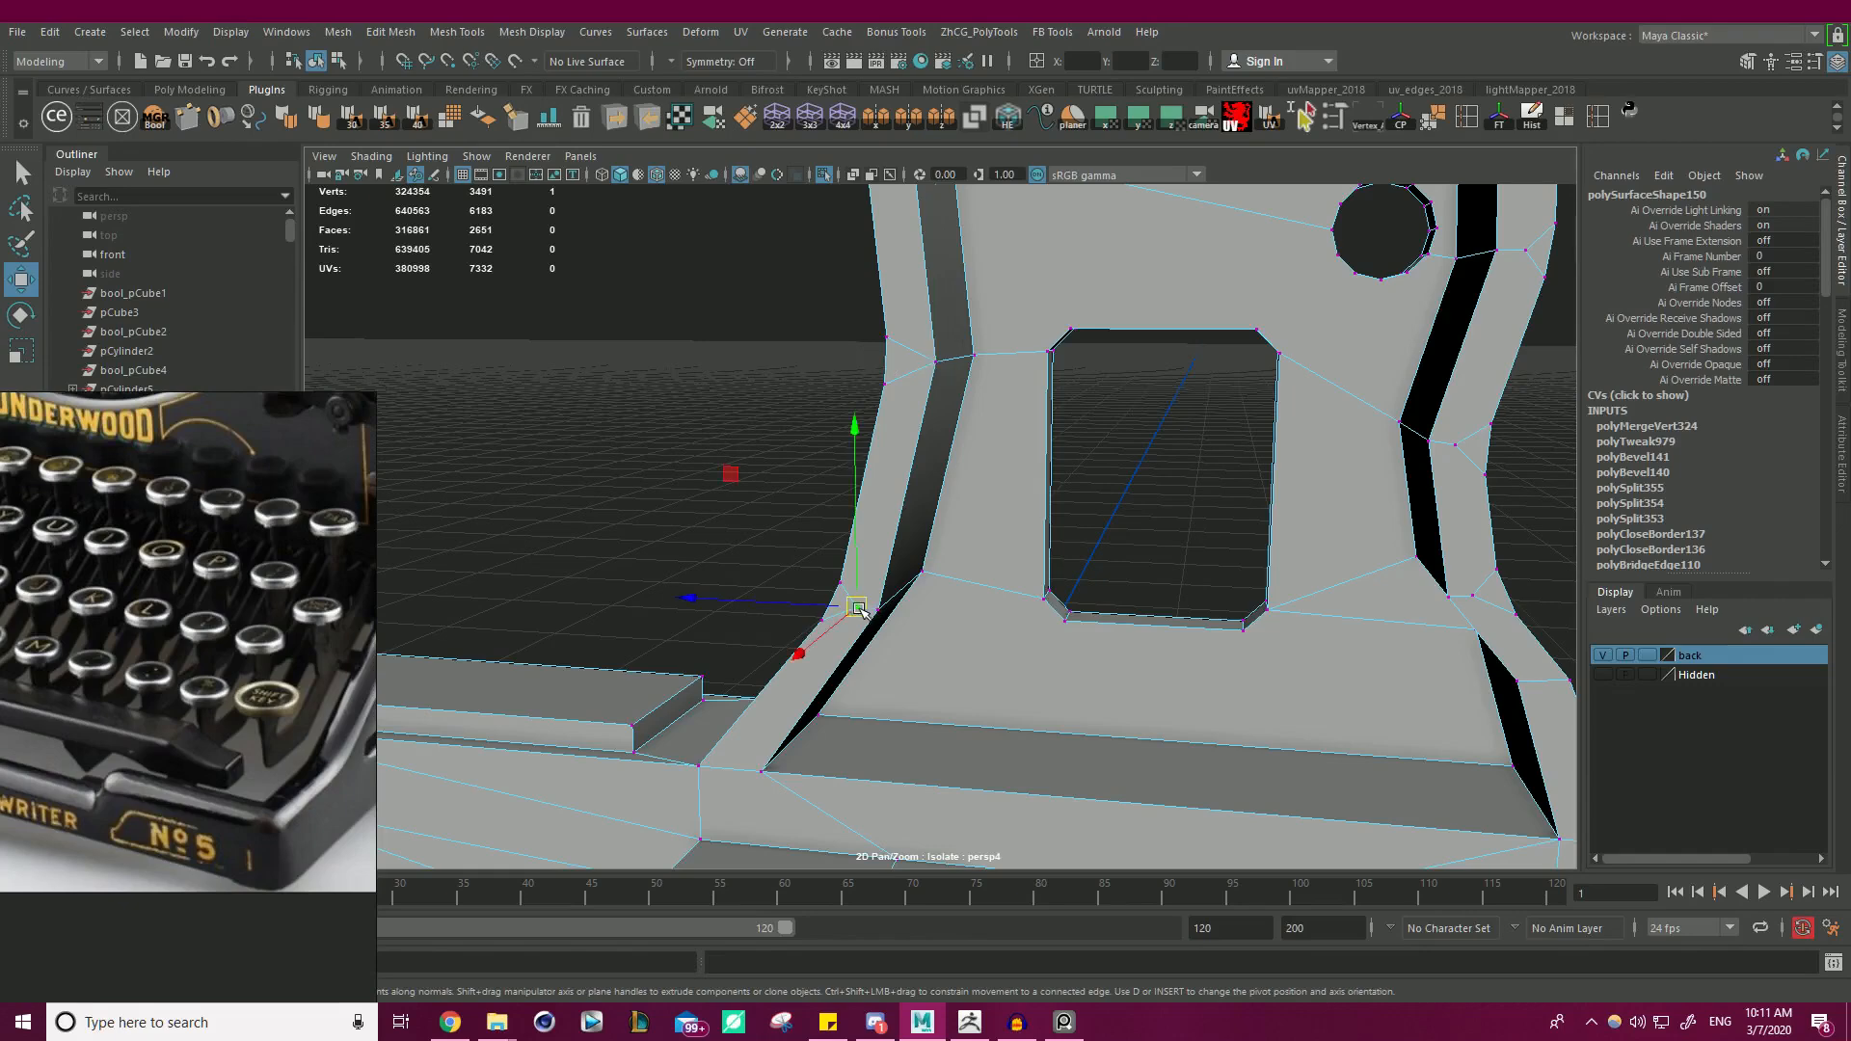
alt+drag(1190, 545, 1157, 521)
click(1213, 537)
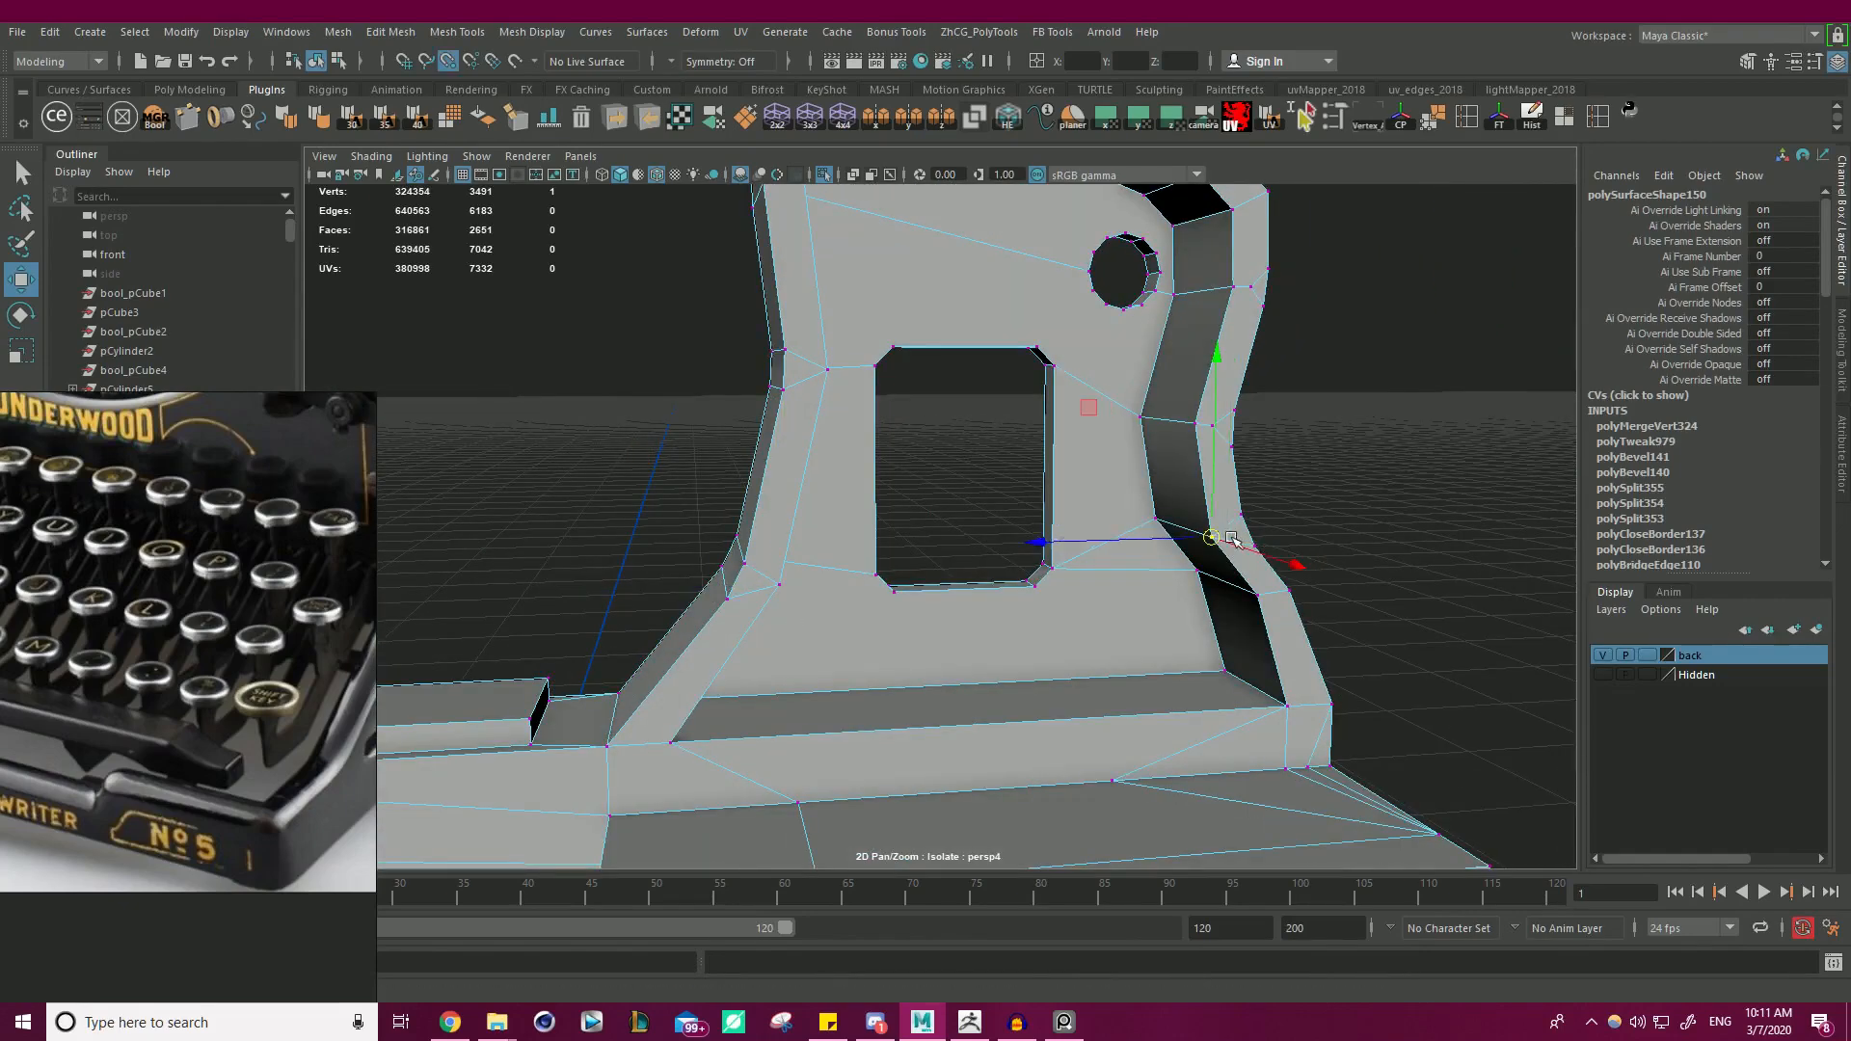
click(1290, 513)
click(1214, 427)
drag(1214, 427, 1198, 424)
click(1317, 414)
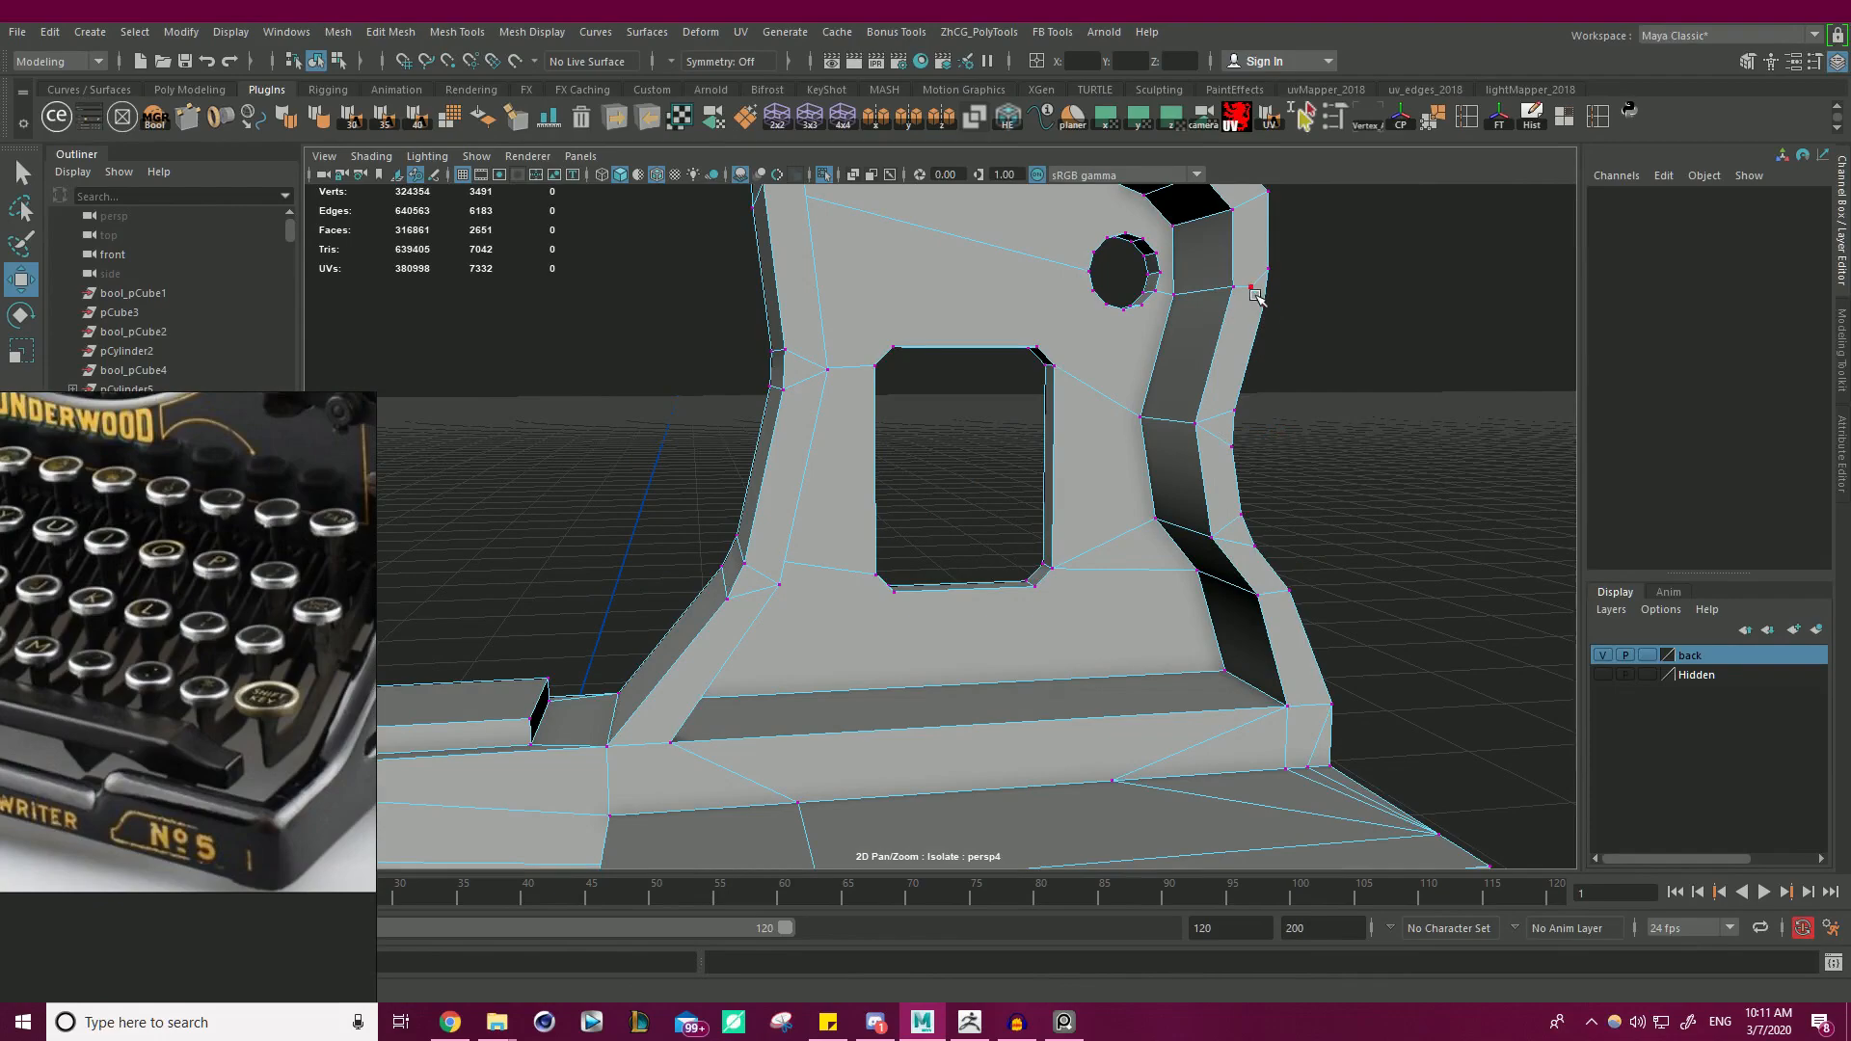
- Snap the two rim bevel vertices around the corner beside the lower round hole onto the inner rim corners
click(1250, 289)
alt+middle_drag(1237, 306, 1195, 499)
alt+drag(1195, 499, 1051, 455)
alt+right_drag(1138, 453, 1251, 448)
alt+middle_drag(1251, 448, 1260, 501)
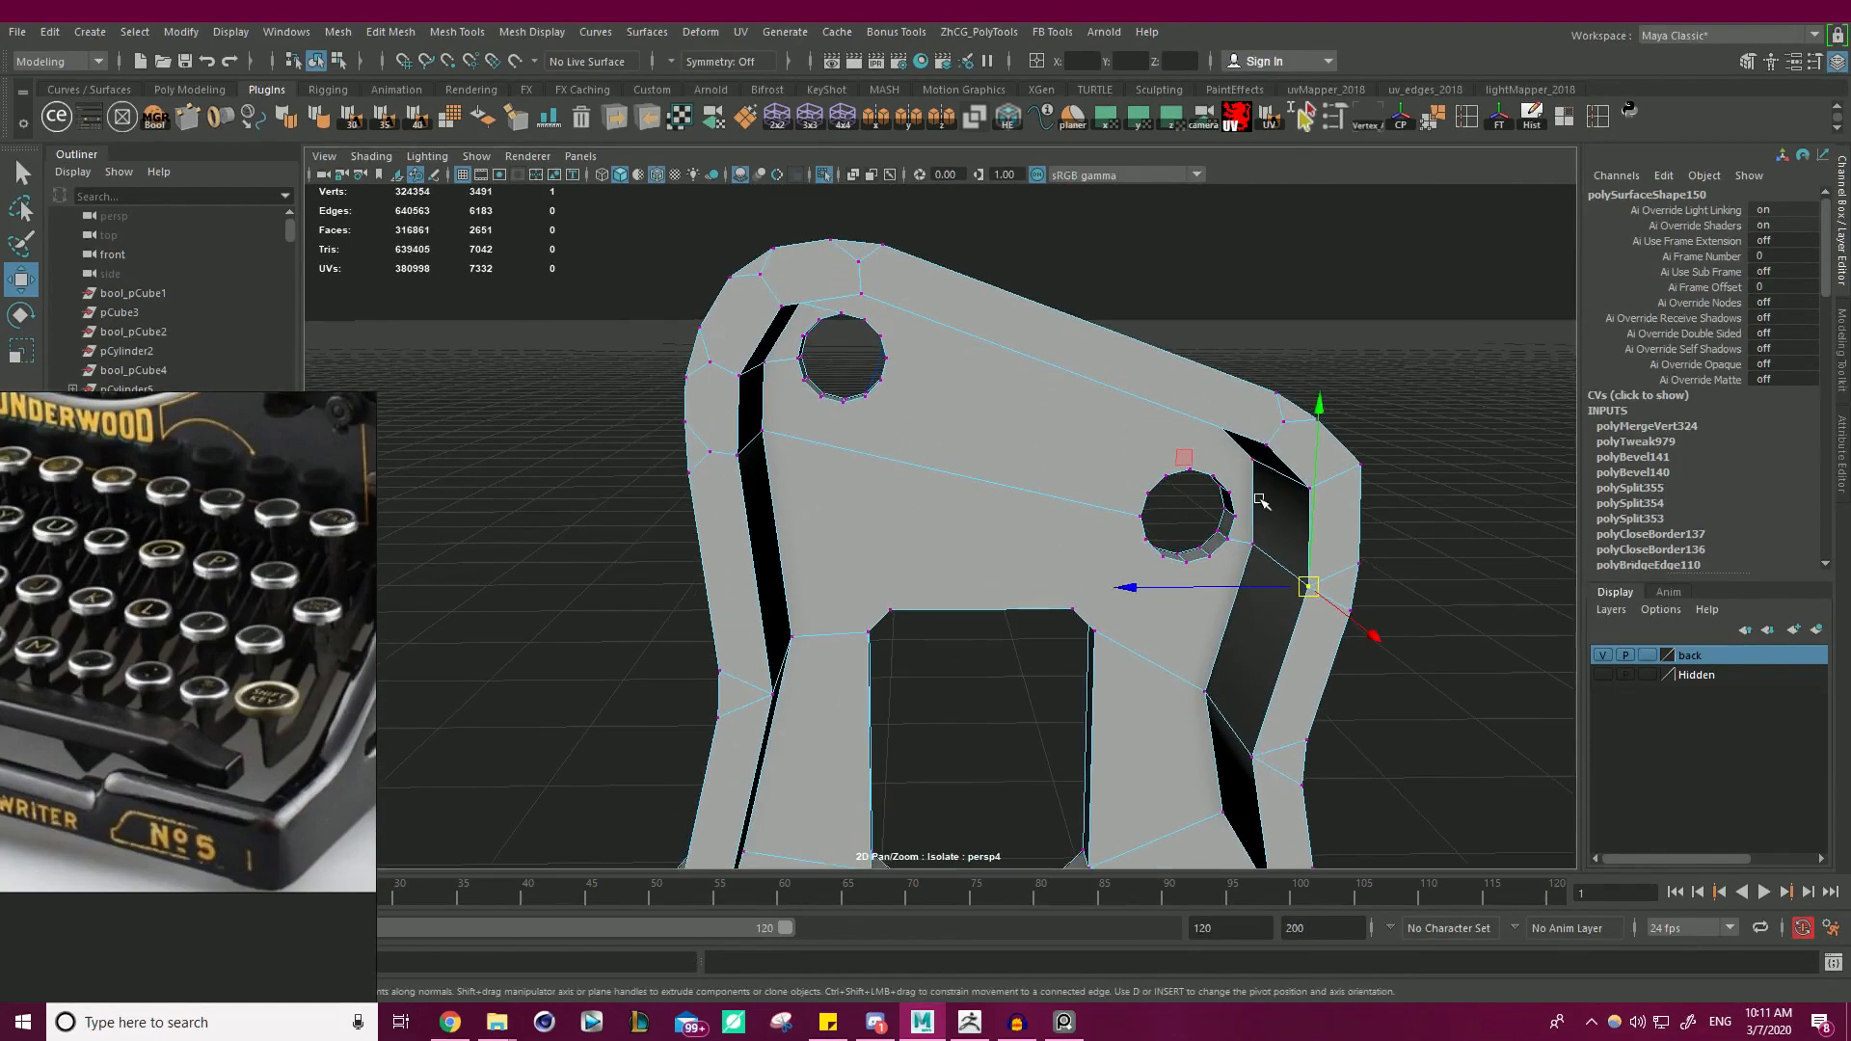
click(1282, 429)
alt+drag(1279, 436, 1141, 435)
- Snap the three rim bevel vertices around the bracket's tall end near the upper round hole onto the inner rim corners
alt+drag(672, 424, 732, 366)
click(713, 446)
key(v)
click(763, 271)
key(v)
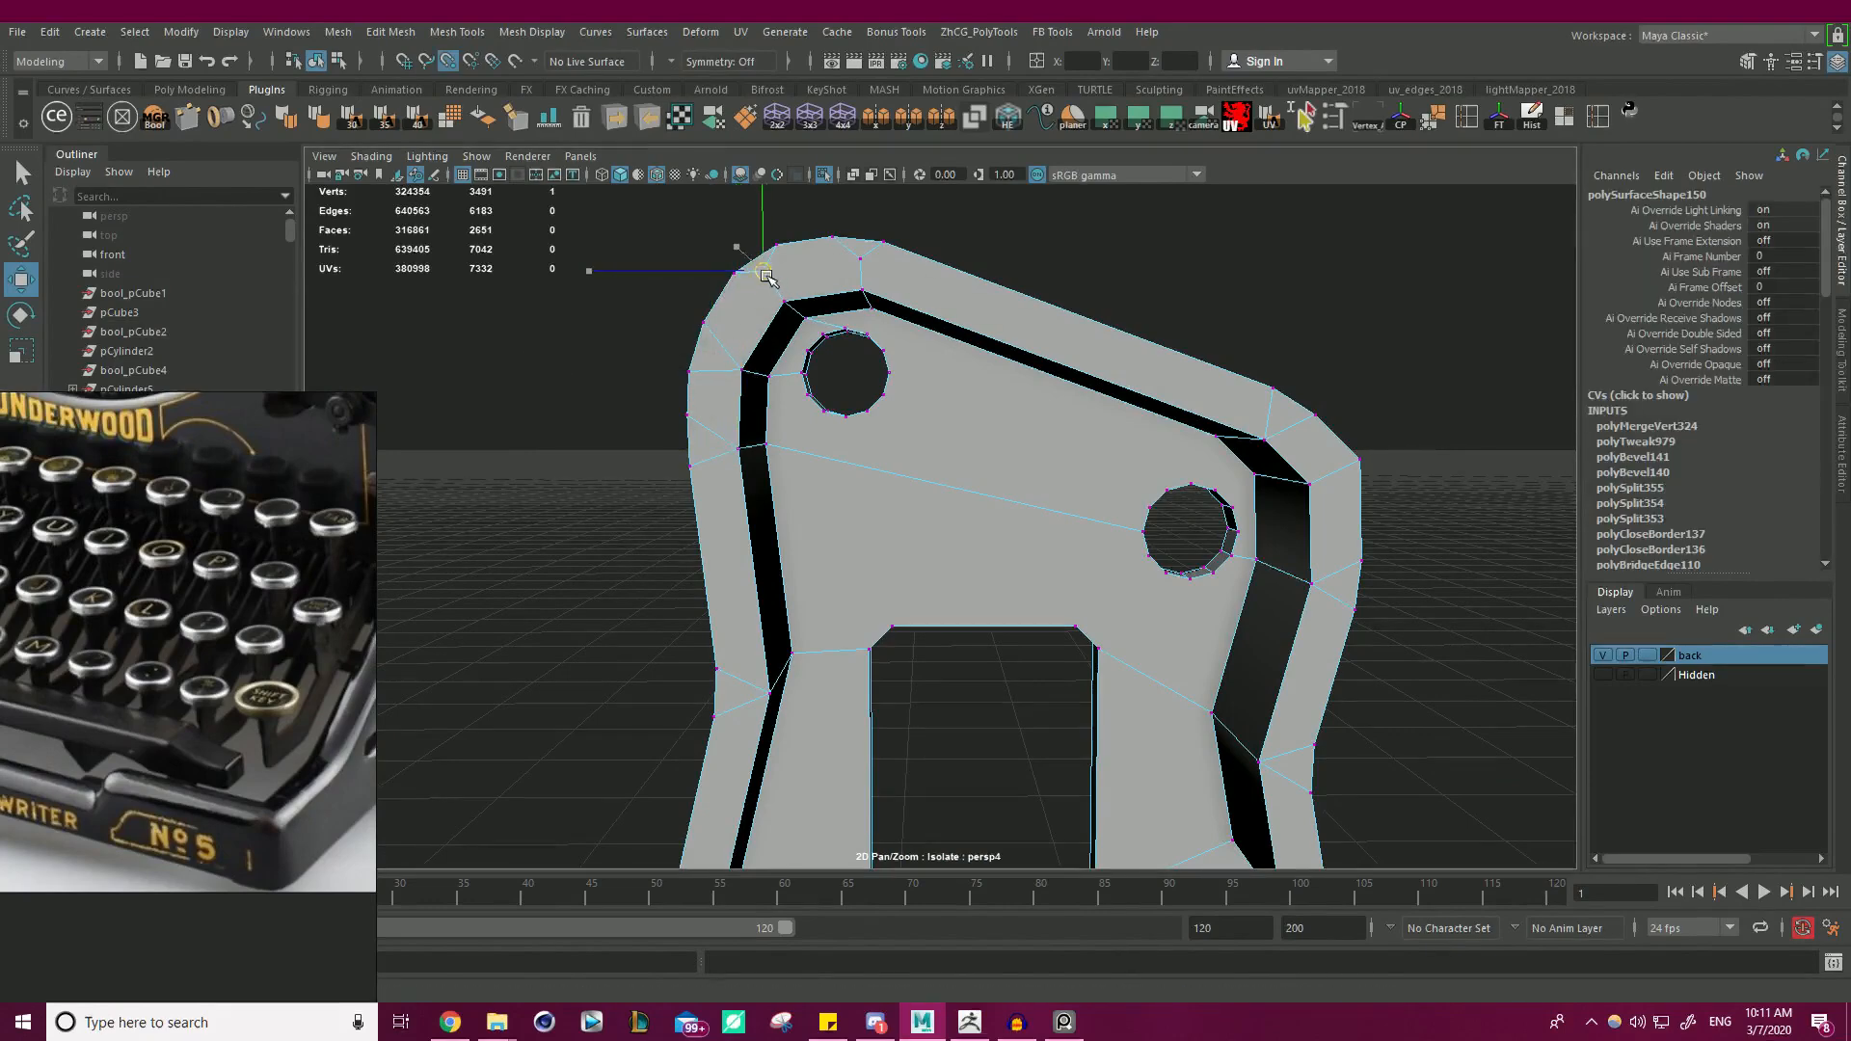
drag(764, 272, 864, 287)
click(861, 261)
key(v)
- Select all vertices of the bracket and merge the overlapping ones
alt+right_drag(864, 288, 405, 424)
drag(589, 267, 1455, 798)
mouse_move(1170, 476)
shift+right_down()
mouse_move(1166, 413)
mouse_move(1162, 465)
shift+right_up()
- Bevel the bracket's sharp outer corner beside the lower round hole with a fraction of 0.5
alt+right_drag(1265, 514, 1320, 523)
click(1178, 492)
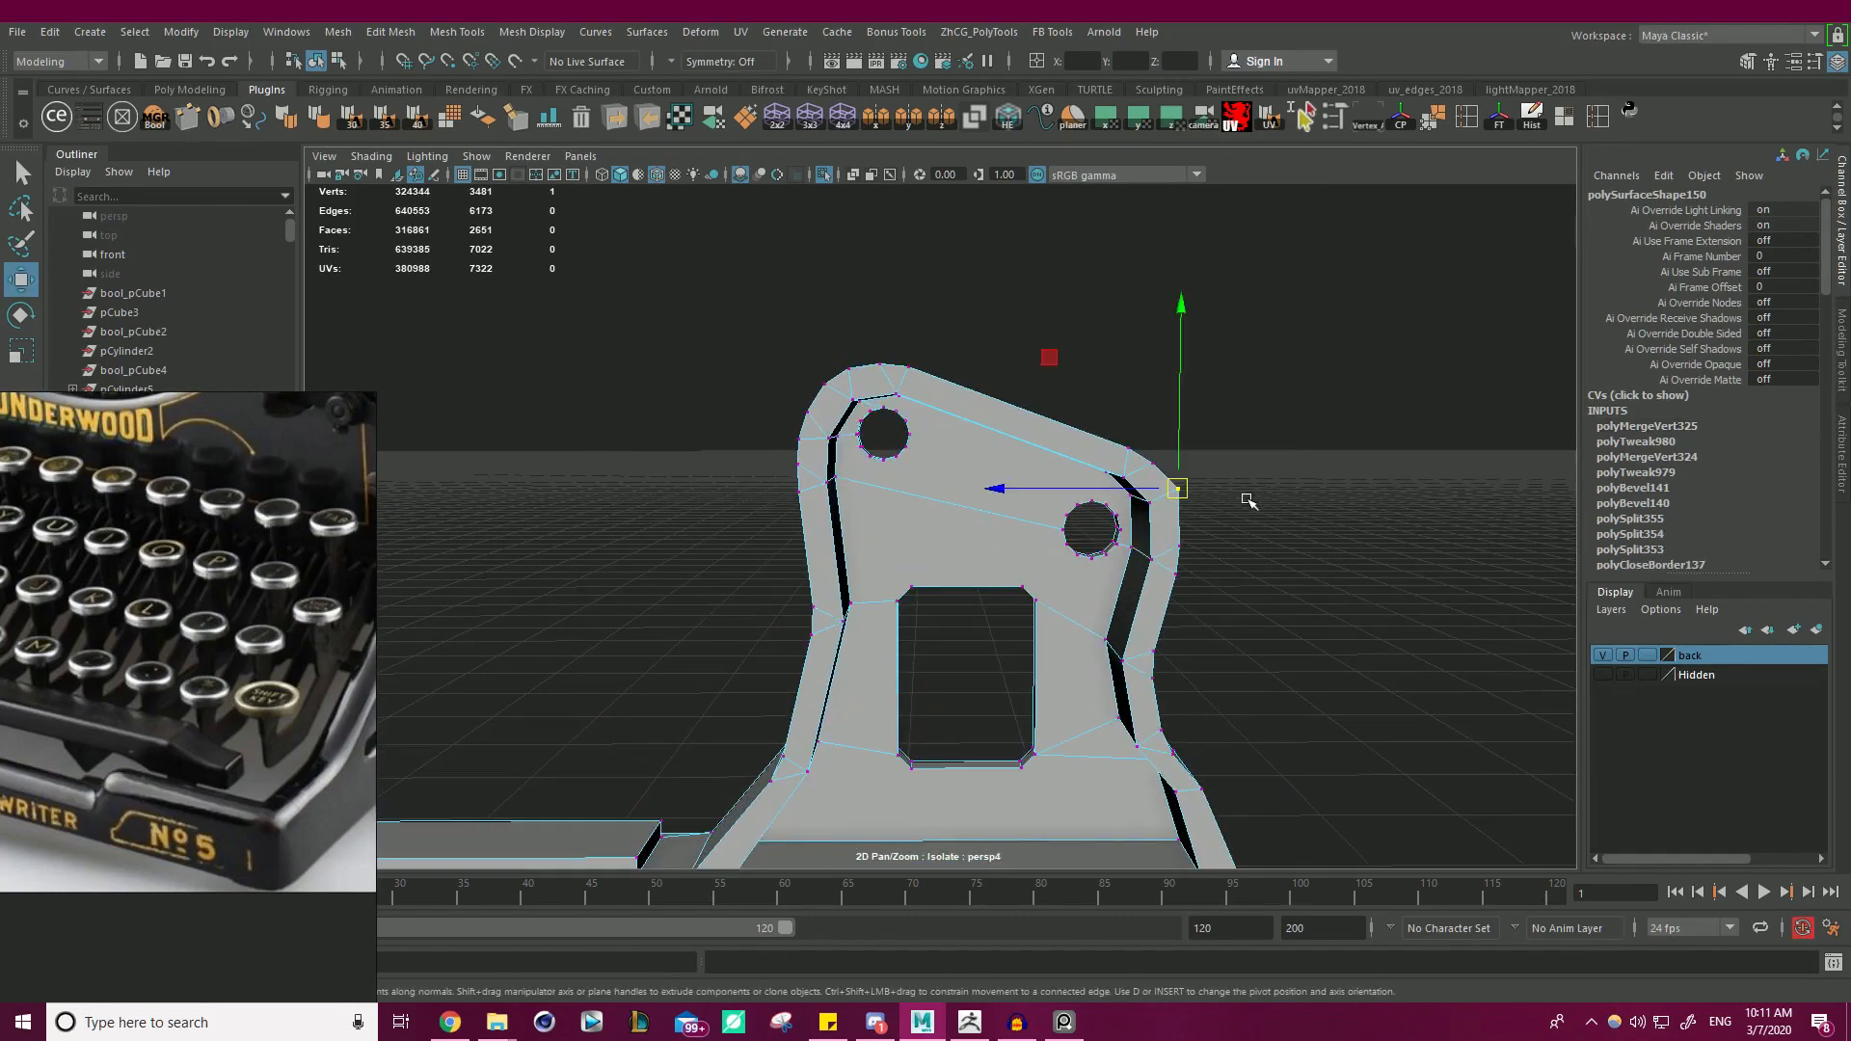
key(f)
mouse_move(1097, 476)
alt+mouse_down()
mouse_move(779, 482)
mouse_move(1077, 466)
alt+mouse_up()
right_drag(1157, 389, 1230, 363)
click(1146, 468)
click(1023, 487)
right_drag(946, 442, 856, 426)
click(946, 530)
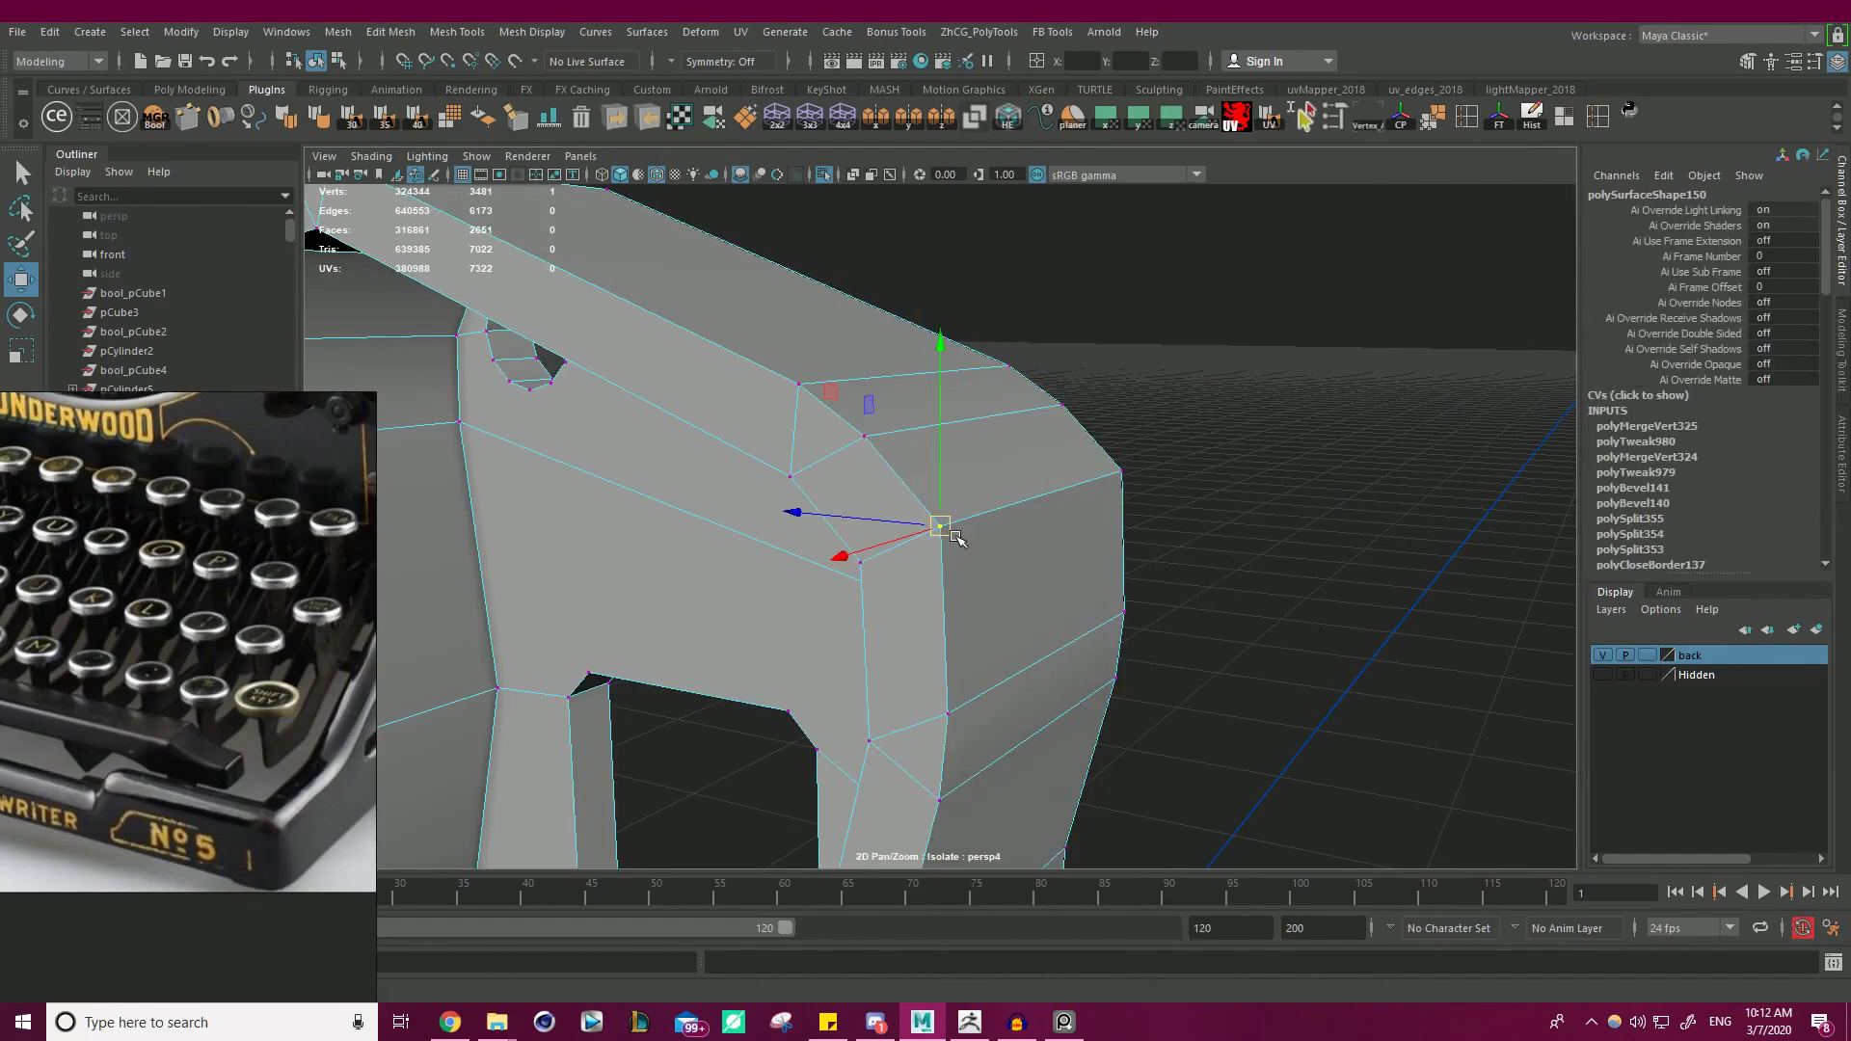
drag(942, 485, 941, 457)
alt+drag(1227, 466, 434, 414)
click(968, 587)
mouse_move(968, 487)
mouse_down()
mouse_move(970, 550)
mouse_move(969, 490)
mouse_up()
alt+drag(1046, 497, 1253, 521)
right_drag(983, 466, 983, 416)
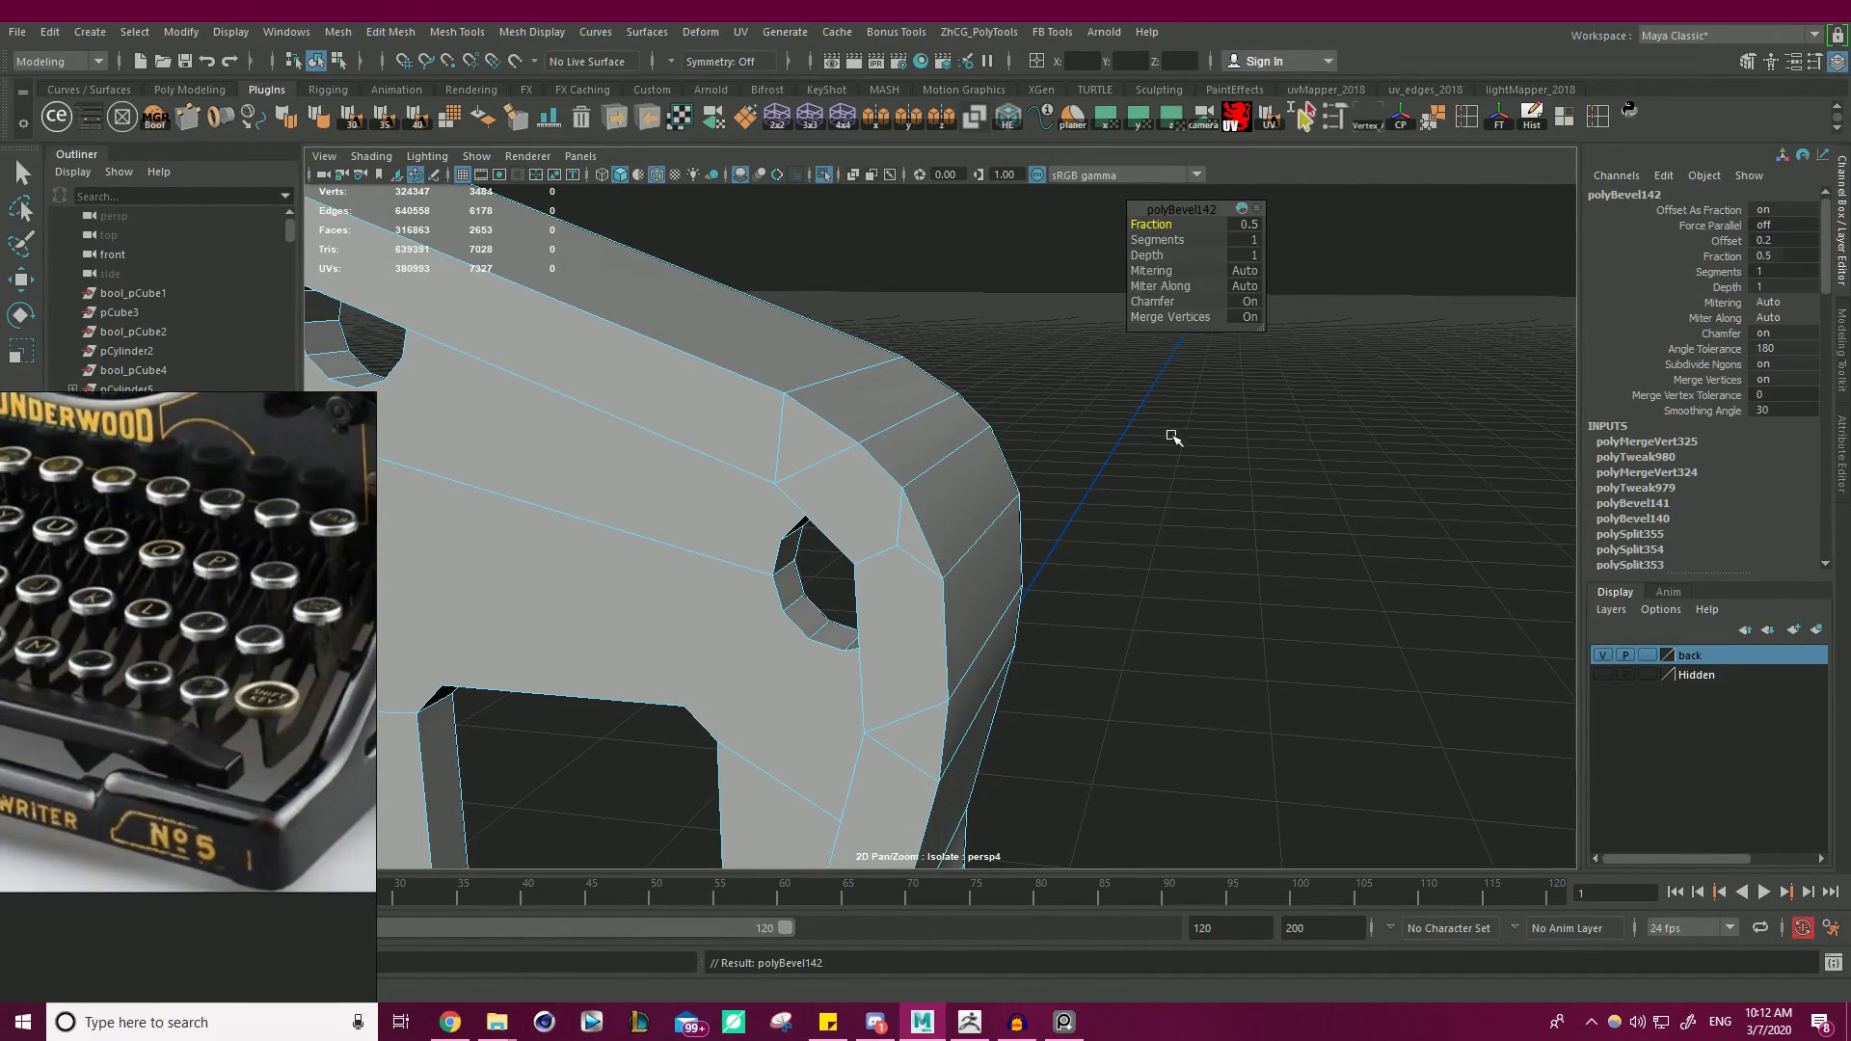
- Snap the extra vertex of the corner bevel onto the inner rim corner and merge the bracket's overlapping vertices
alt+drag(1173, 434, 1025, 504)
right_drag(887, 467, 808, 472)
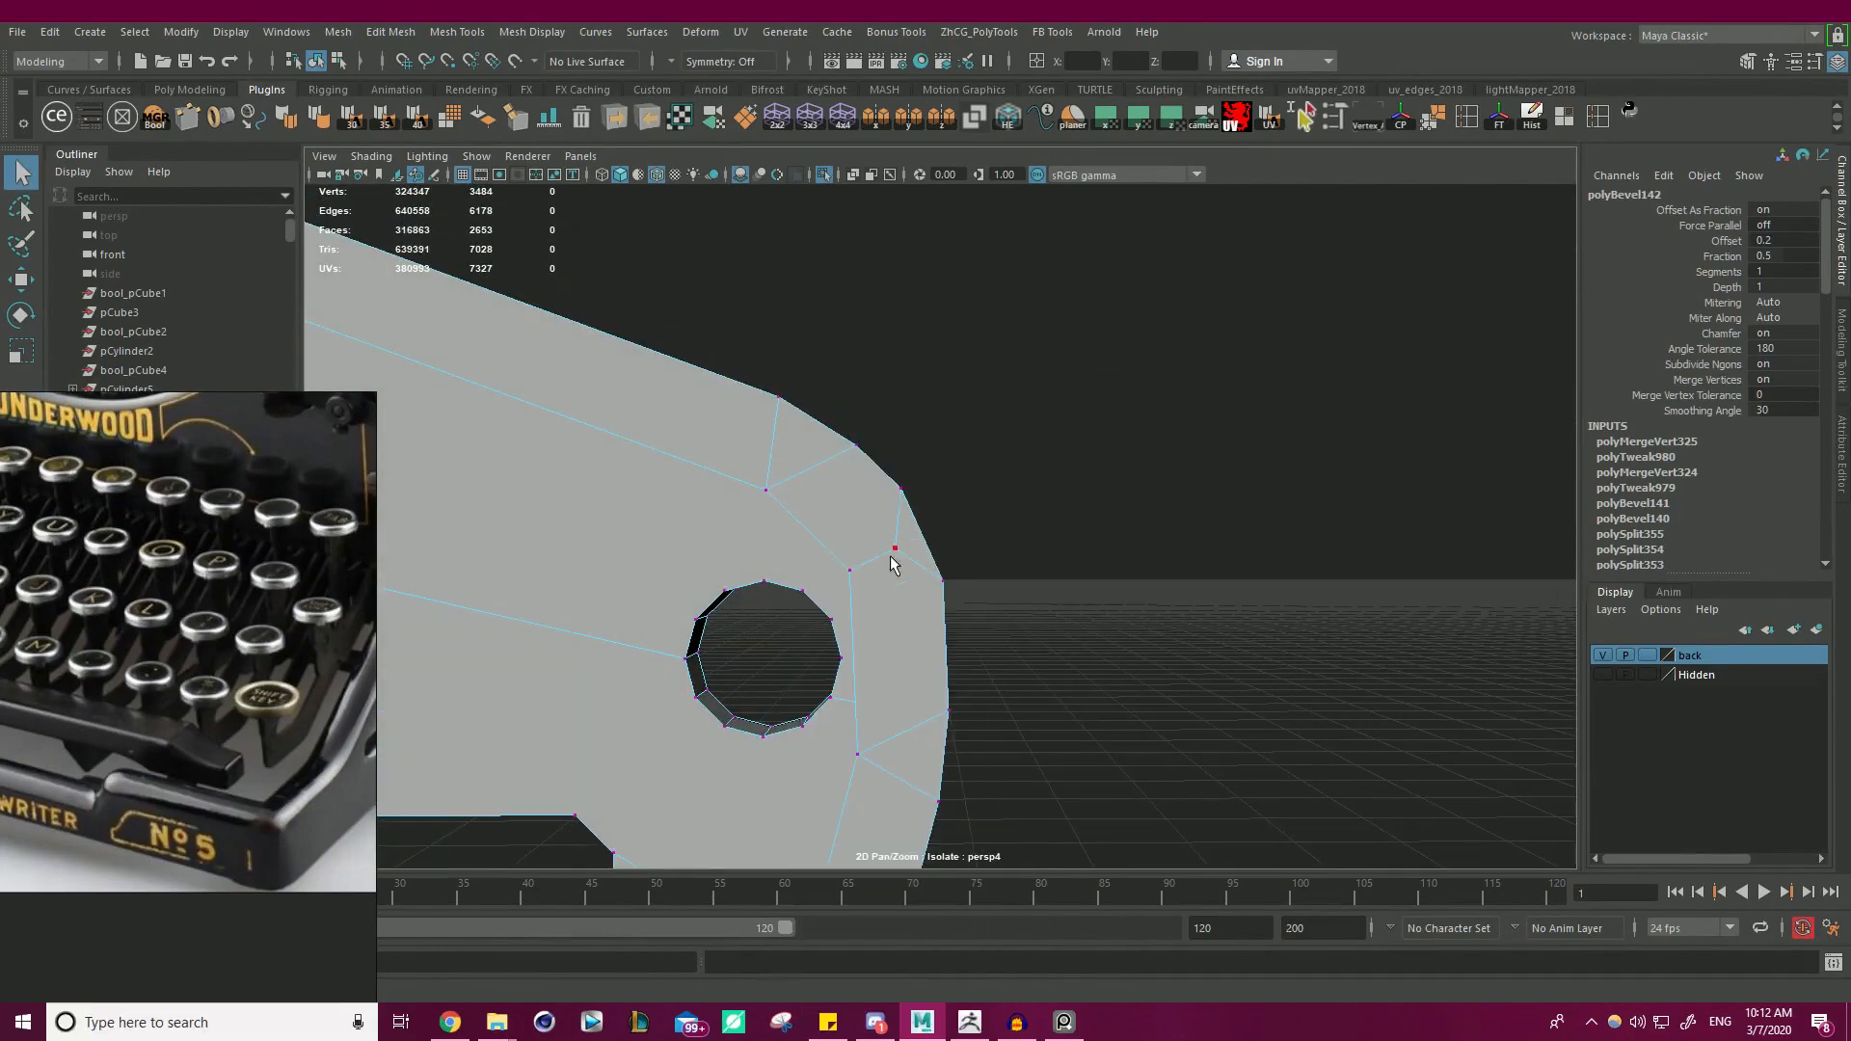
click(897, 550)
key(w)
key(v)
drag(897, 550, 854, 571)
alt+drag(925, 521, 489, 525)
alt+drag(1049, 617, 664, 383)
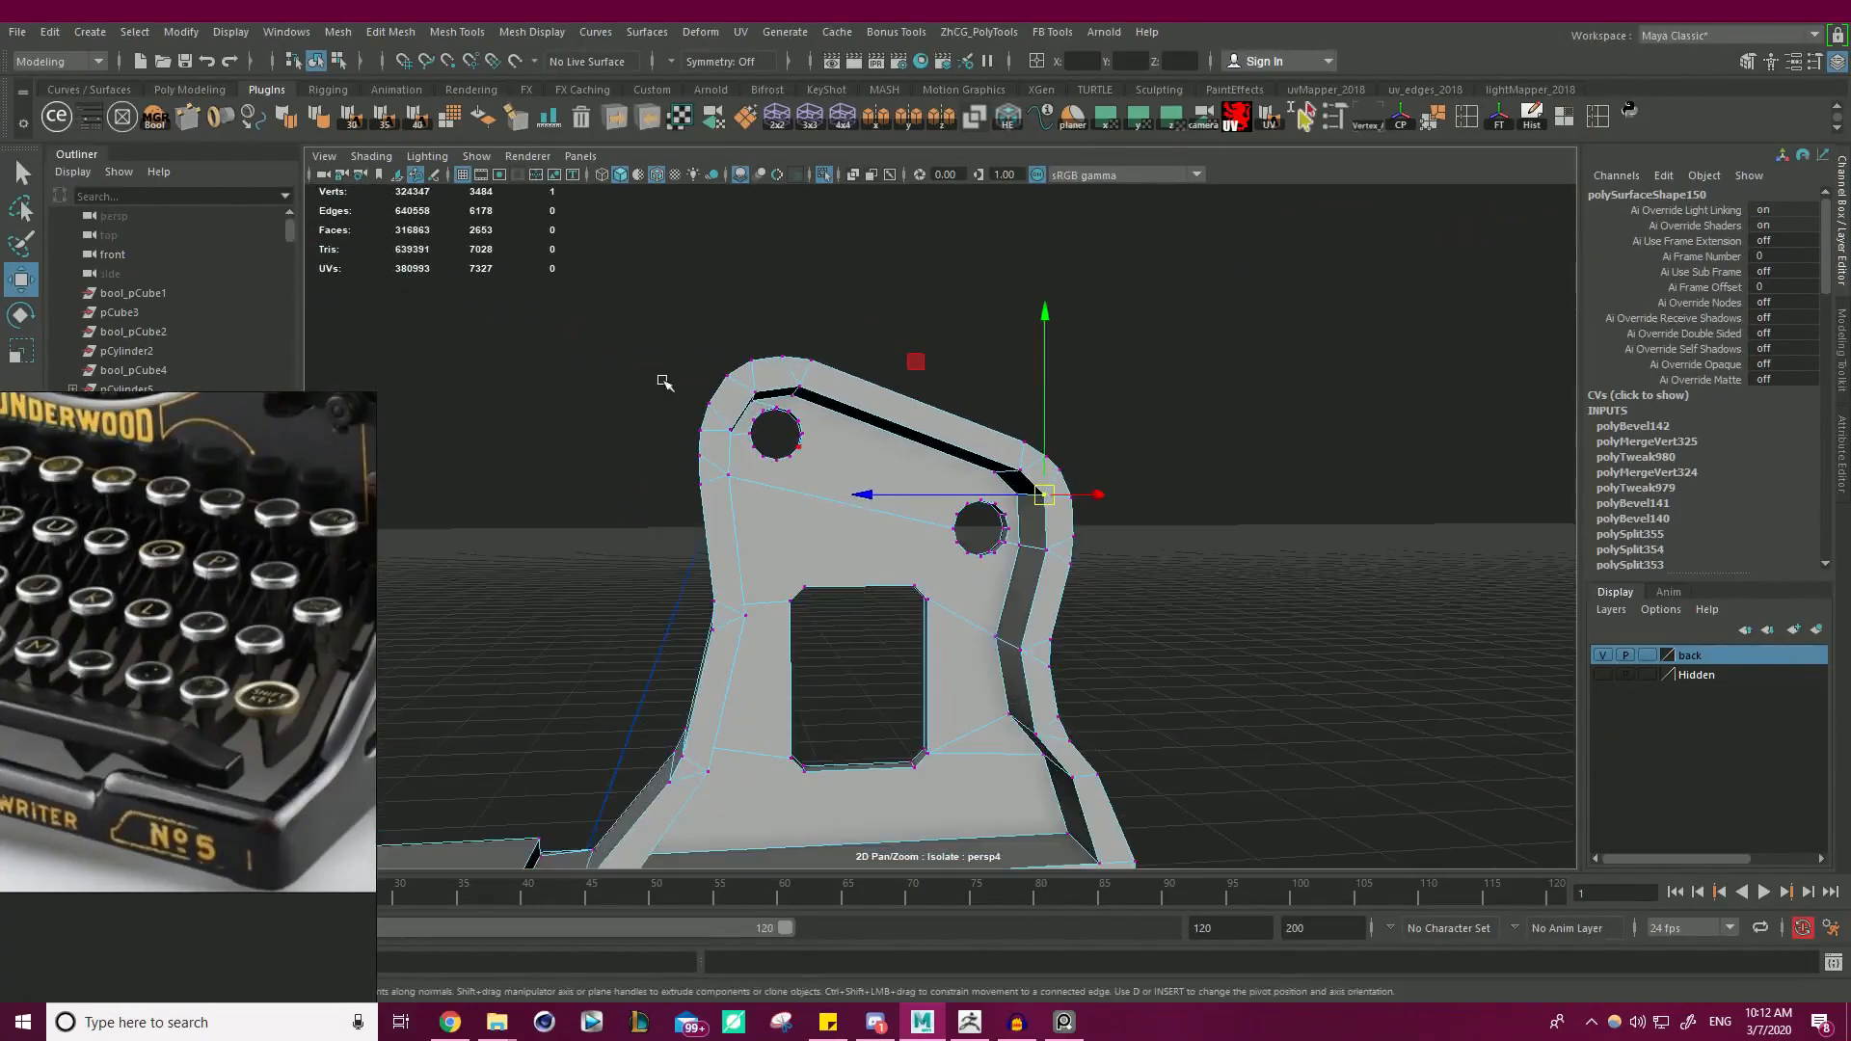
shift+right_drag(1124, 487, 1203, 389)
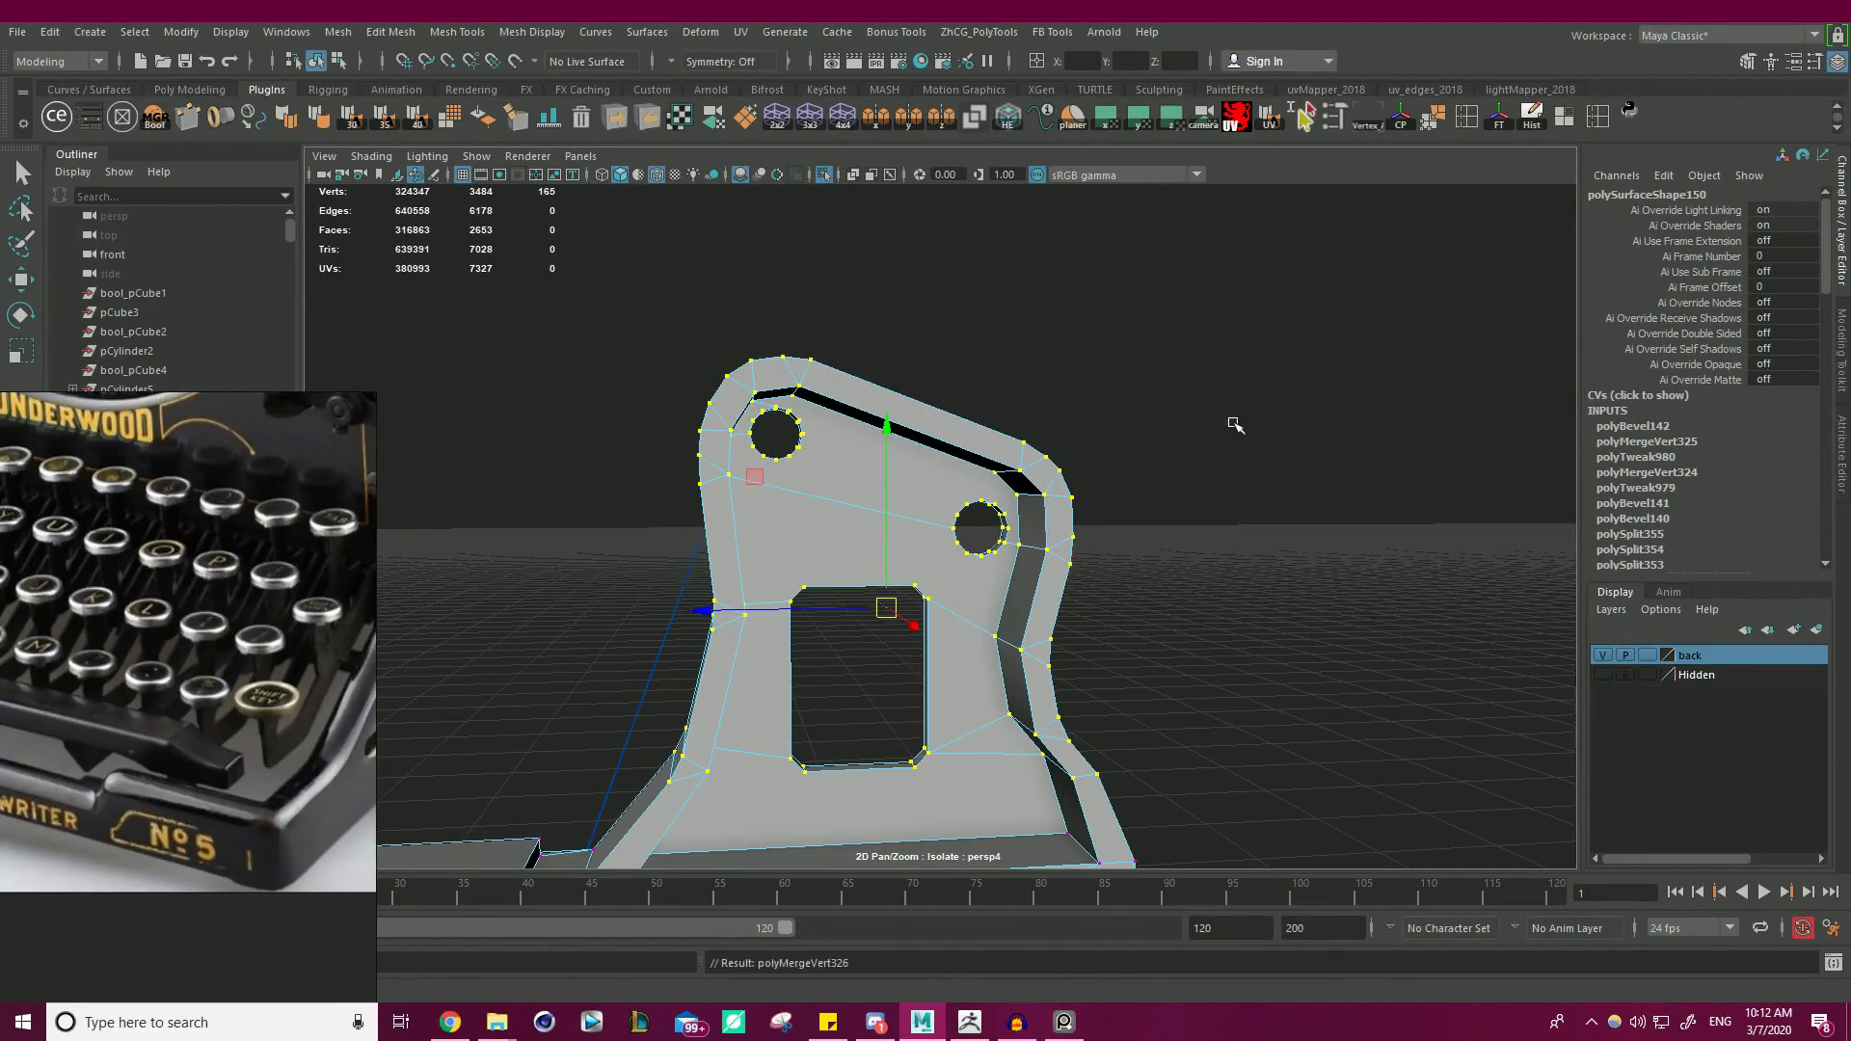
mouse_move(1220, 449)
alt+mouse_down()
mouse_move(1200, 473)
mouse_move(1218, 505)
mouse_move(1220, 411)
mouse_move(710, 413)
mouse_move(1182, 439)
alt+mouse_up()
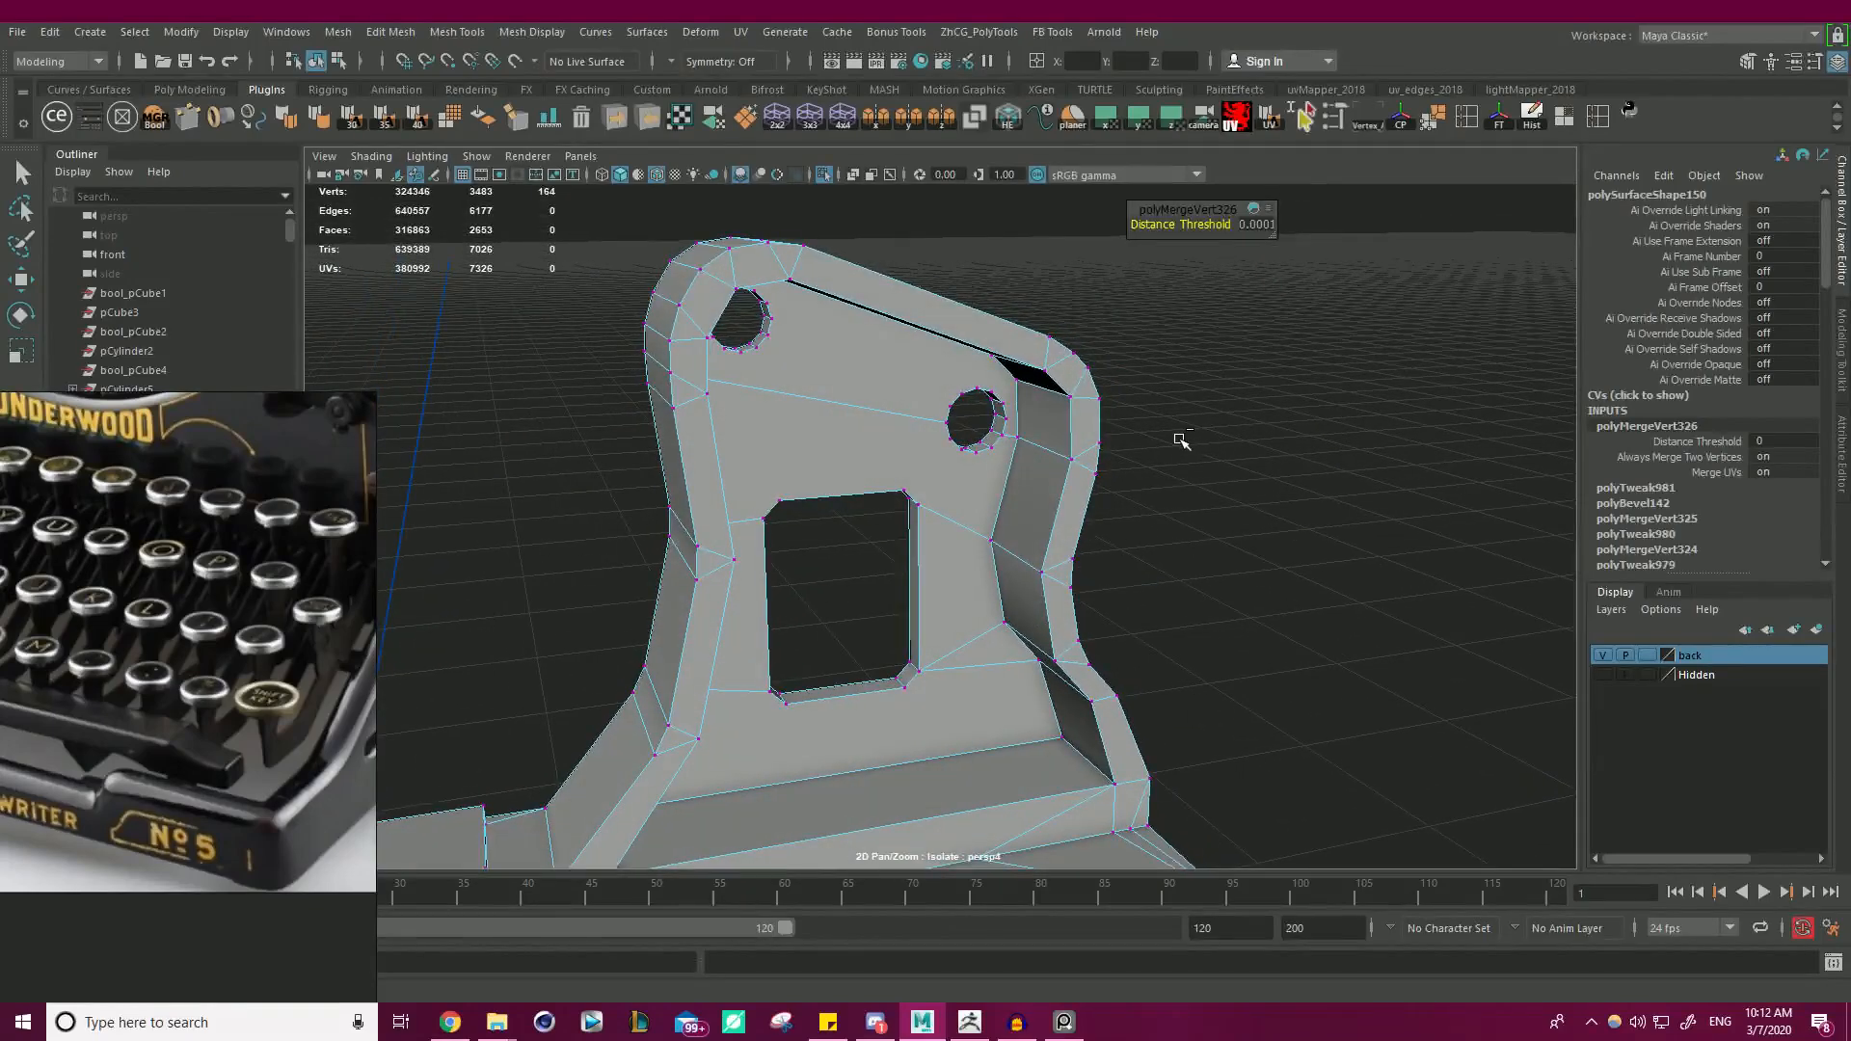
- Undo the corner bevel and the vertex merges on the bracket
key(ctrl+z)
key(ctrl+z)
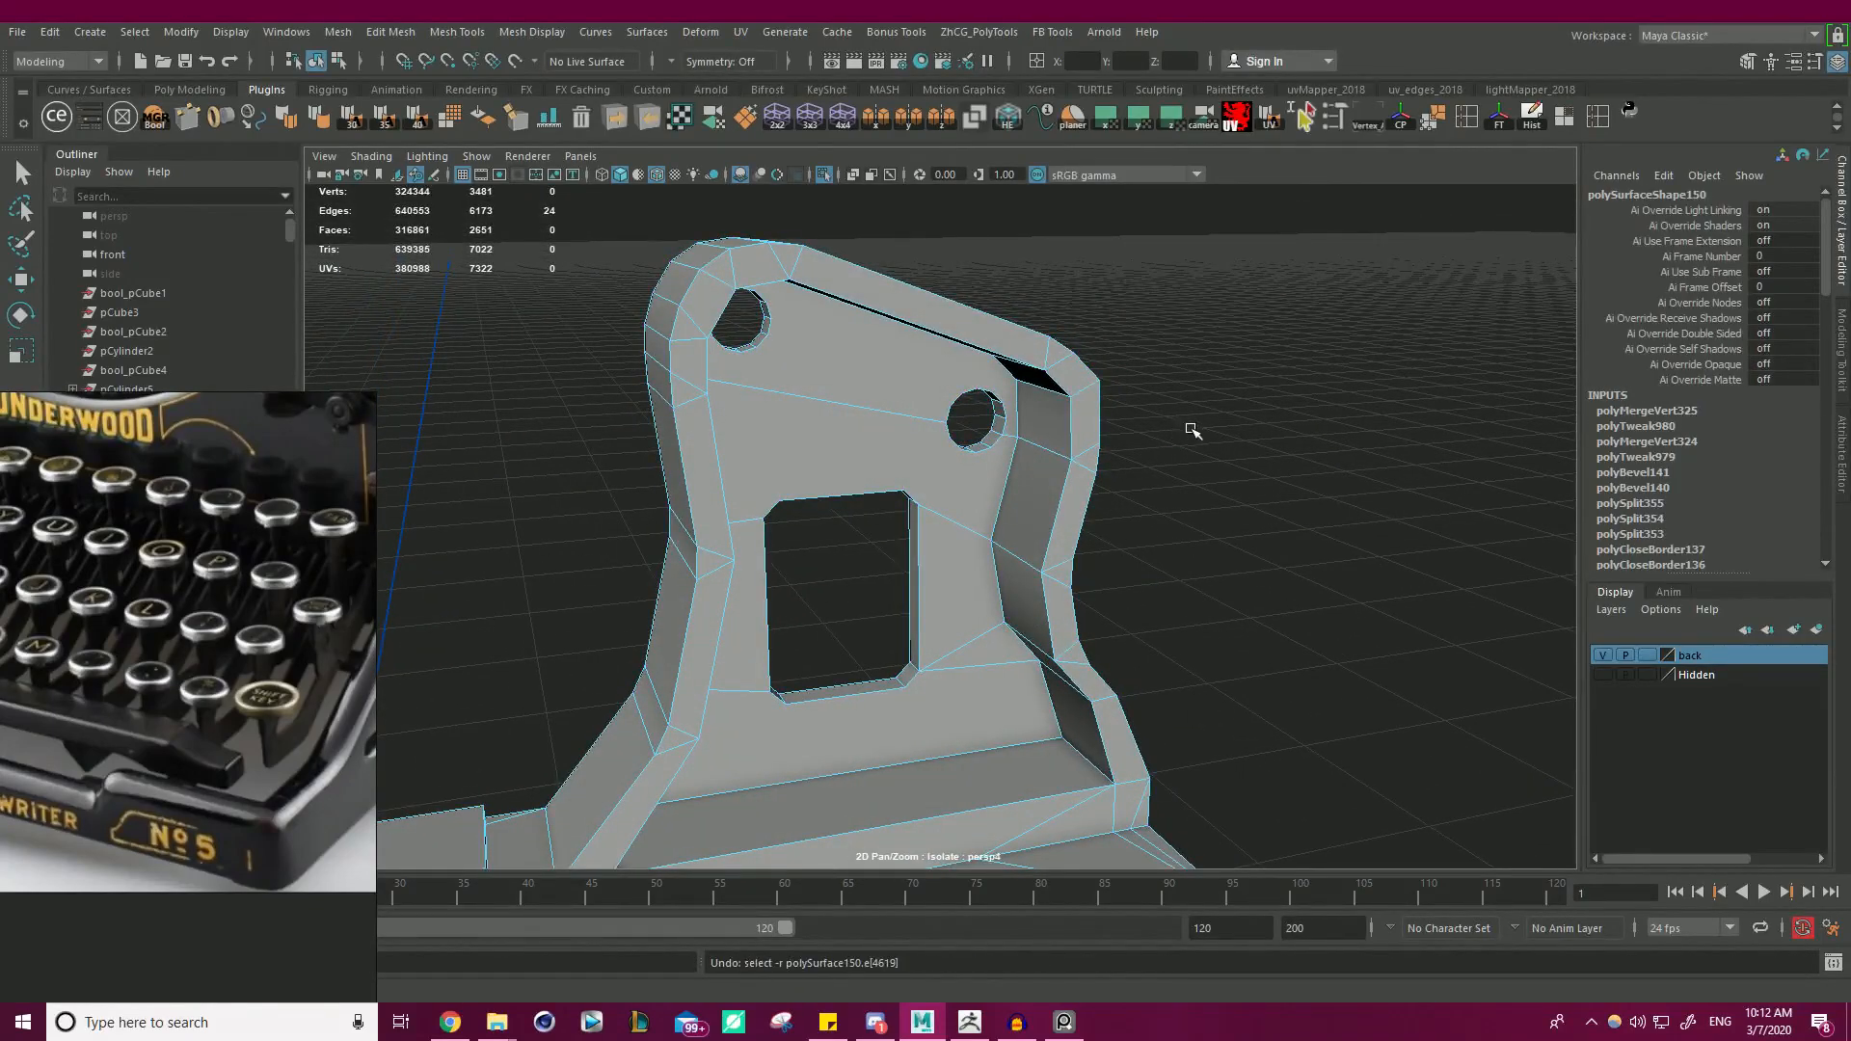
mouse_move(1192, 430)
alt+mouse_down()
mouse_move(1123, 369)
mouse_move(1394, 403)
mouse_move(1177, 413)
alt+mouse_up()
key(ctrl+b)
key(ctrl+z)
key(ctrl+z)
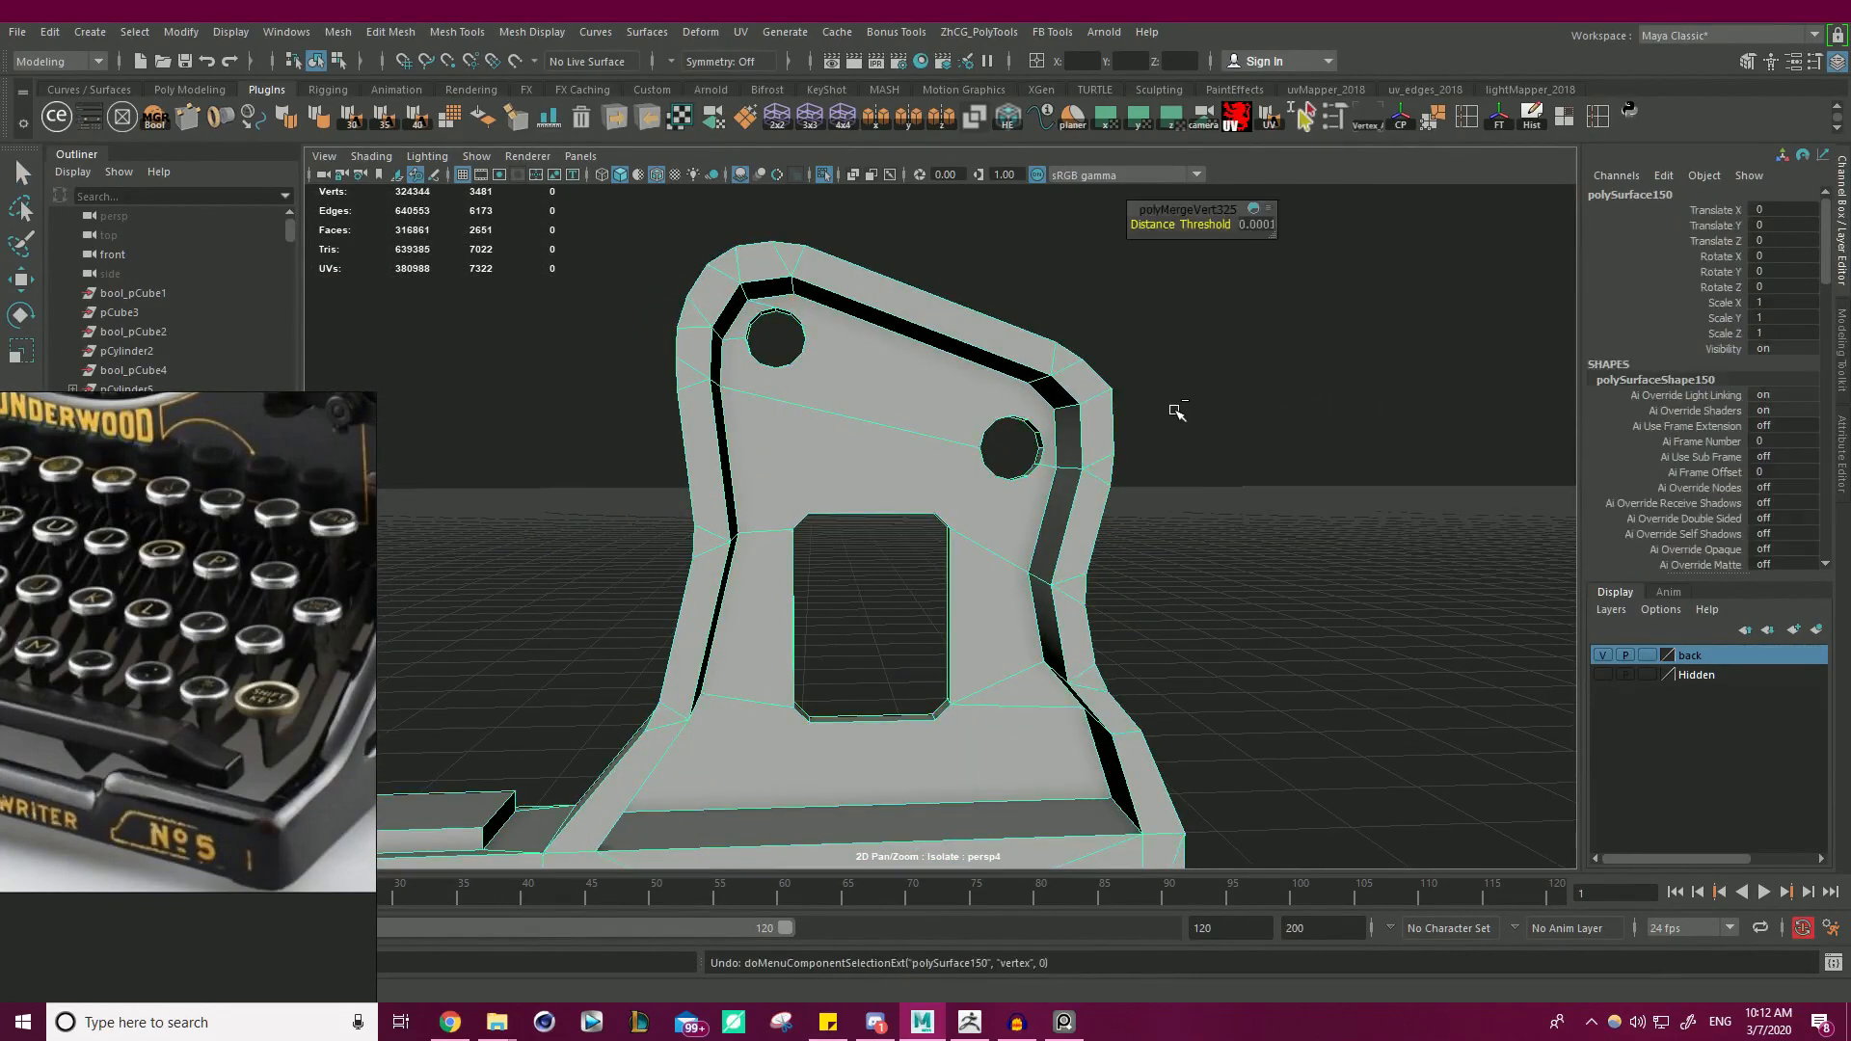
key(ctrl+z)
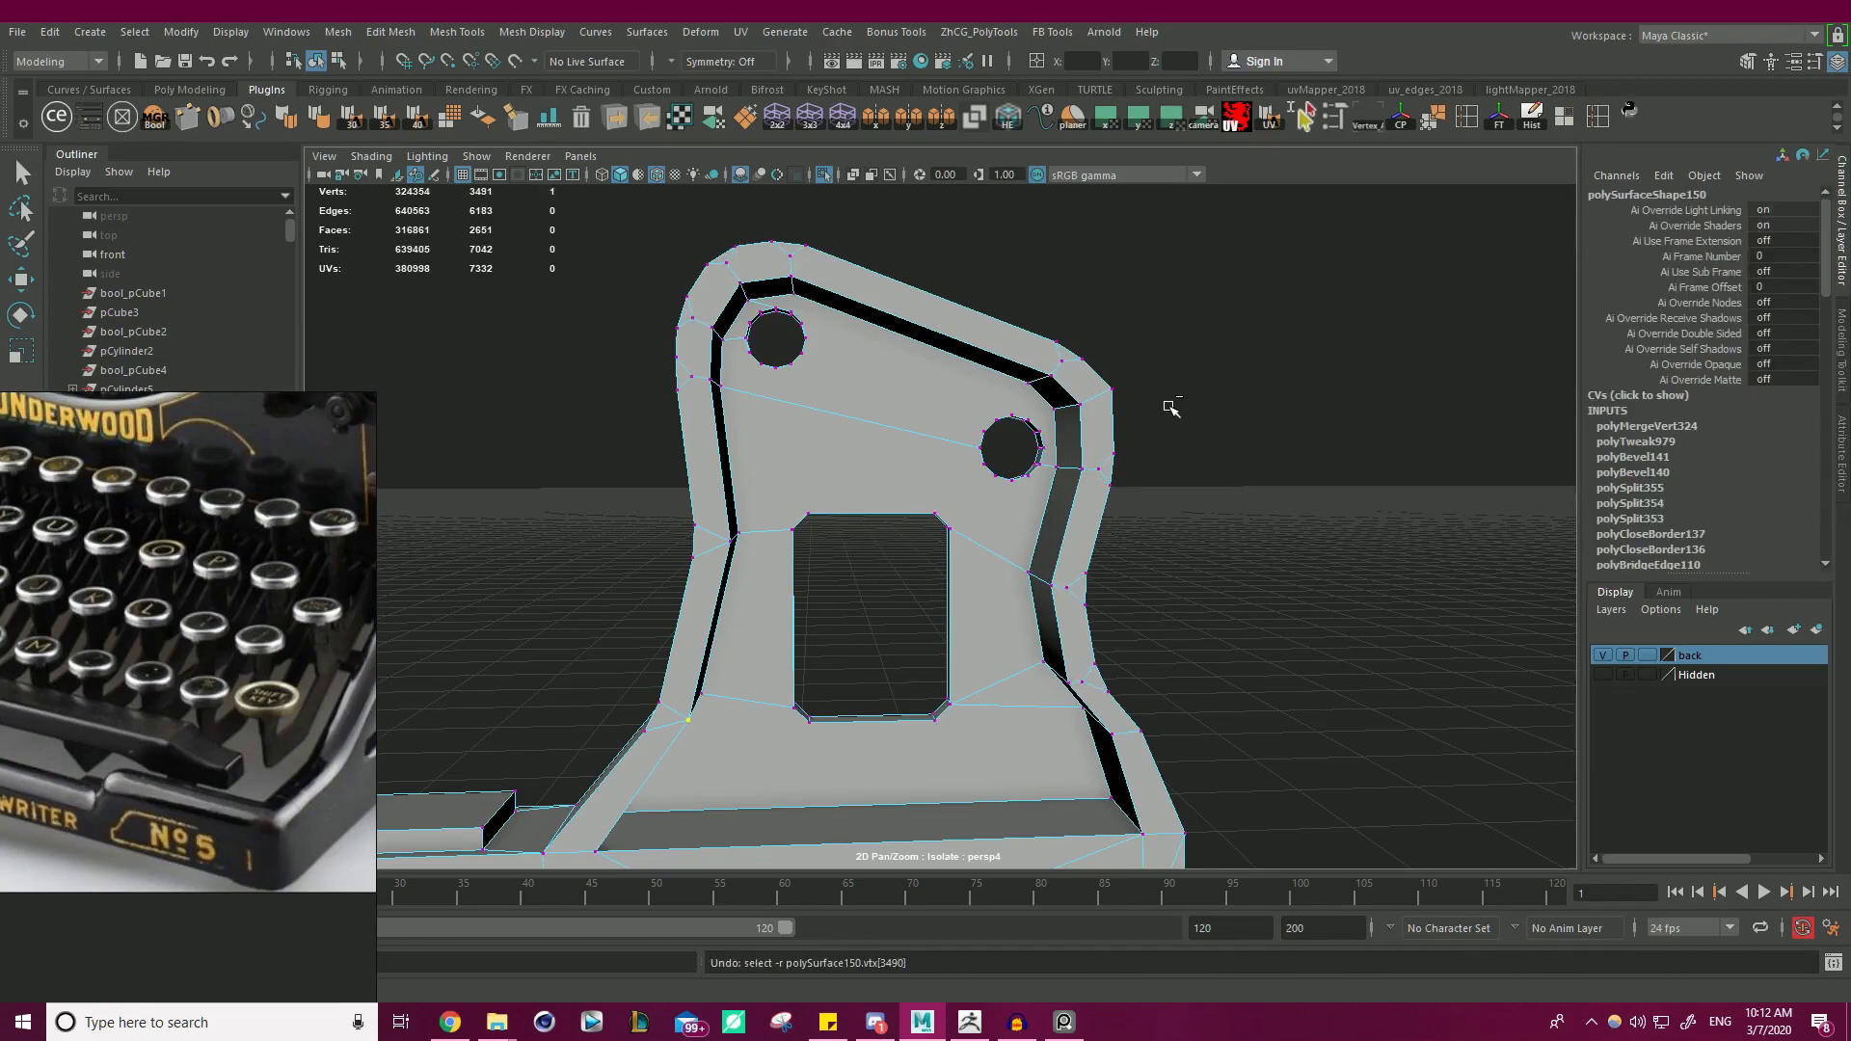
- Undo the vertex snaps and the 0.6 bevel of both upper brackets
key(ctrl+z)
alt+drag(1181, 442, 921, 421)
key(ctrl+z)
key(ctrl+z)
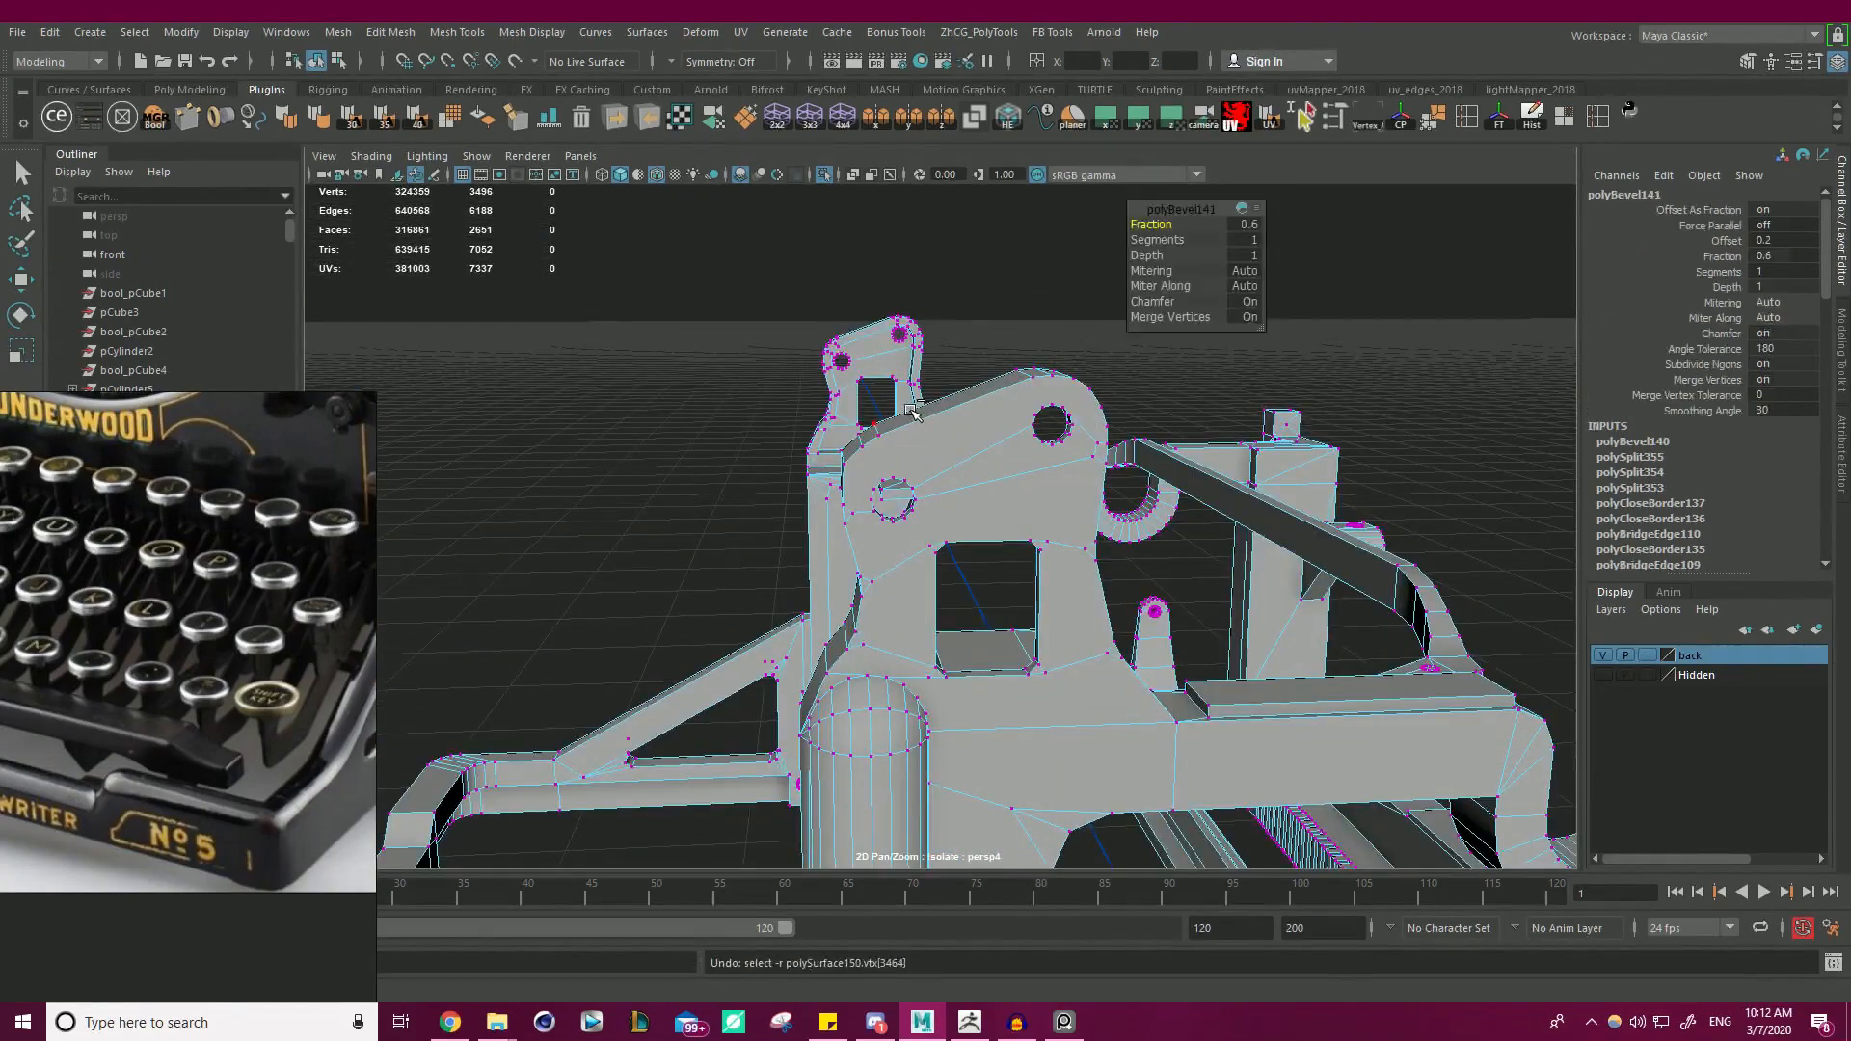
key(ctrl+z)
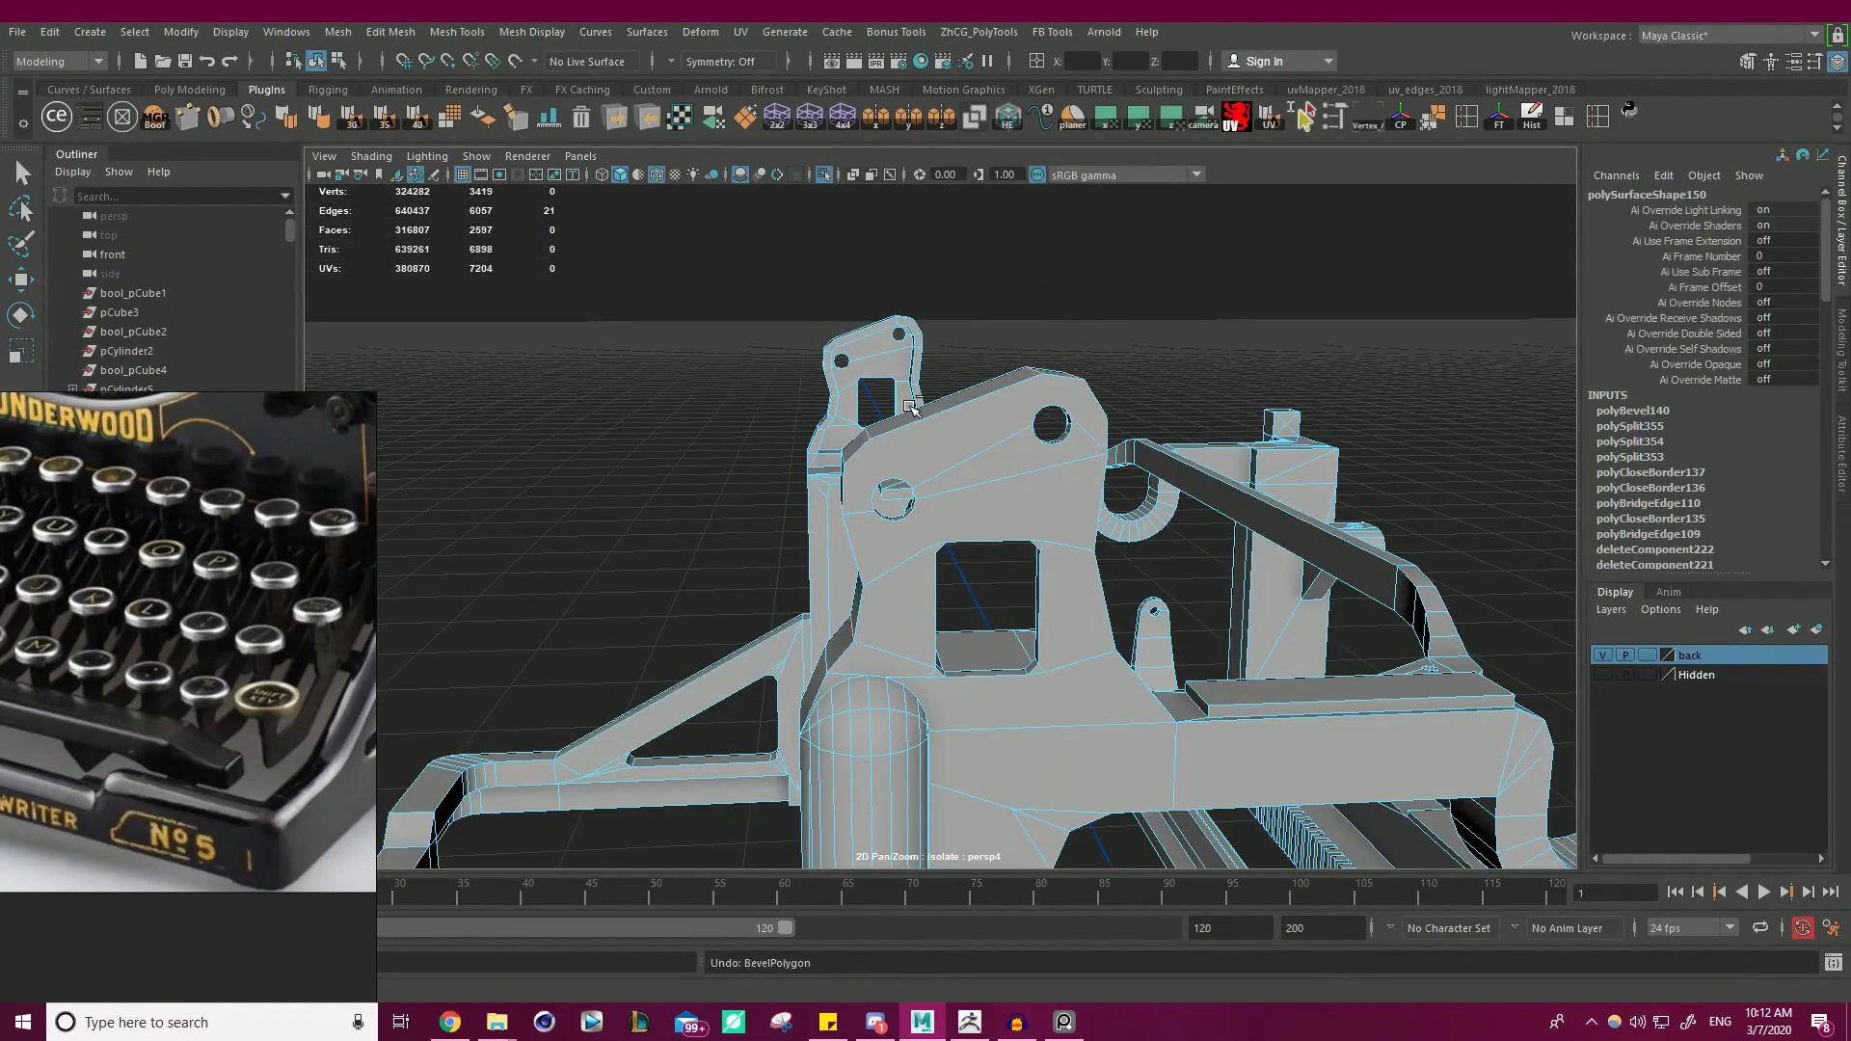
- Rework the edge selection to include the crosswise rim edges at the bracket's waist and lower bend
mouse_move(842, 408)
alt+mouse_down()
mouse_move(640, 413)
mouse_move(958, 401)
mouse_move(841, 404)
alt+mouse_up()
alt+right_drag(842, 404, 1384, 483)
alt+middle_drag(1384, 483, 1041, 437)
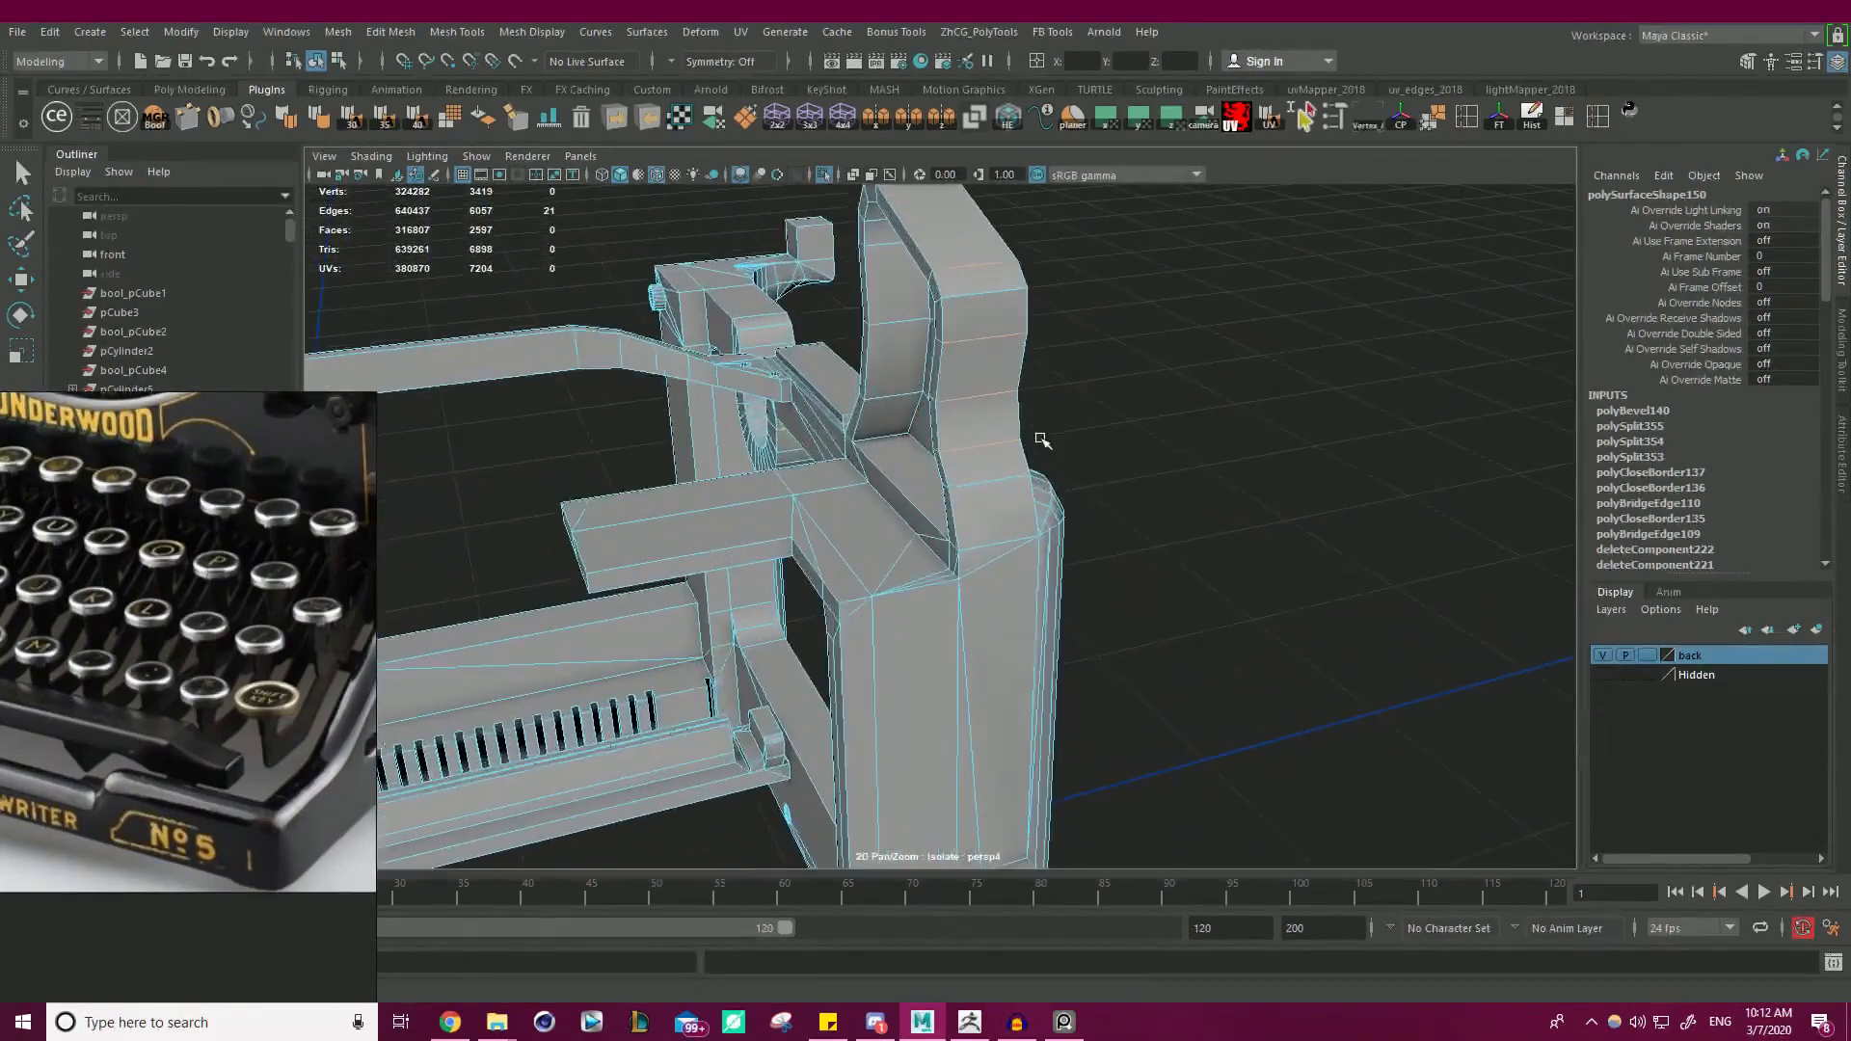
alt+drag(1041, 437, 944, 387)
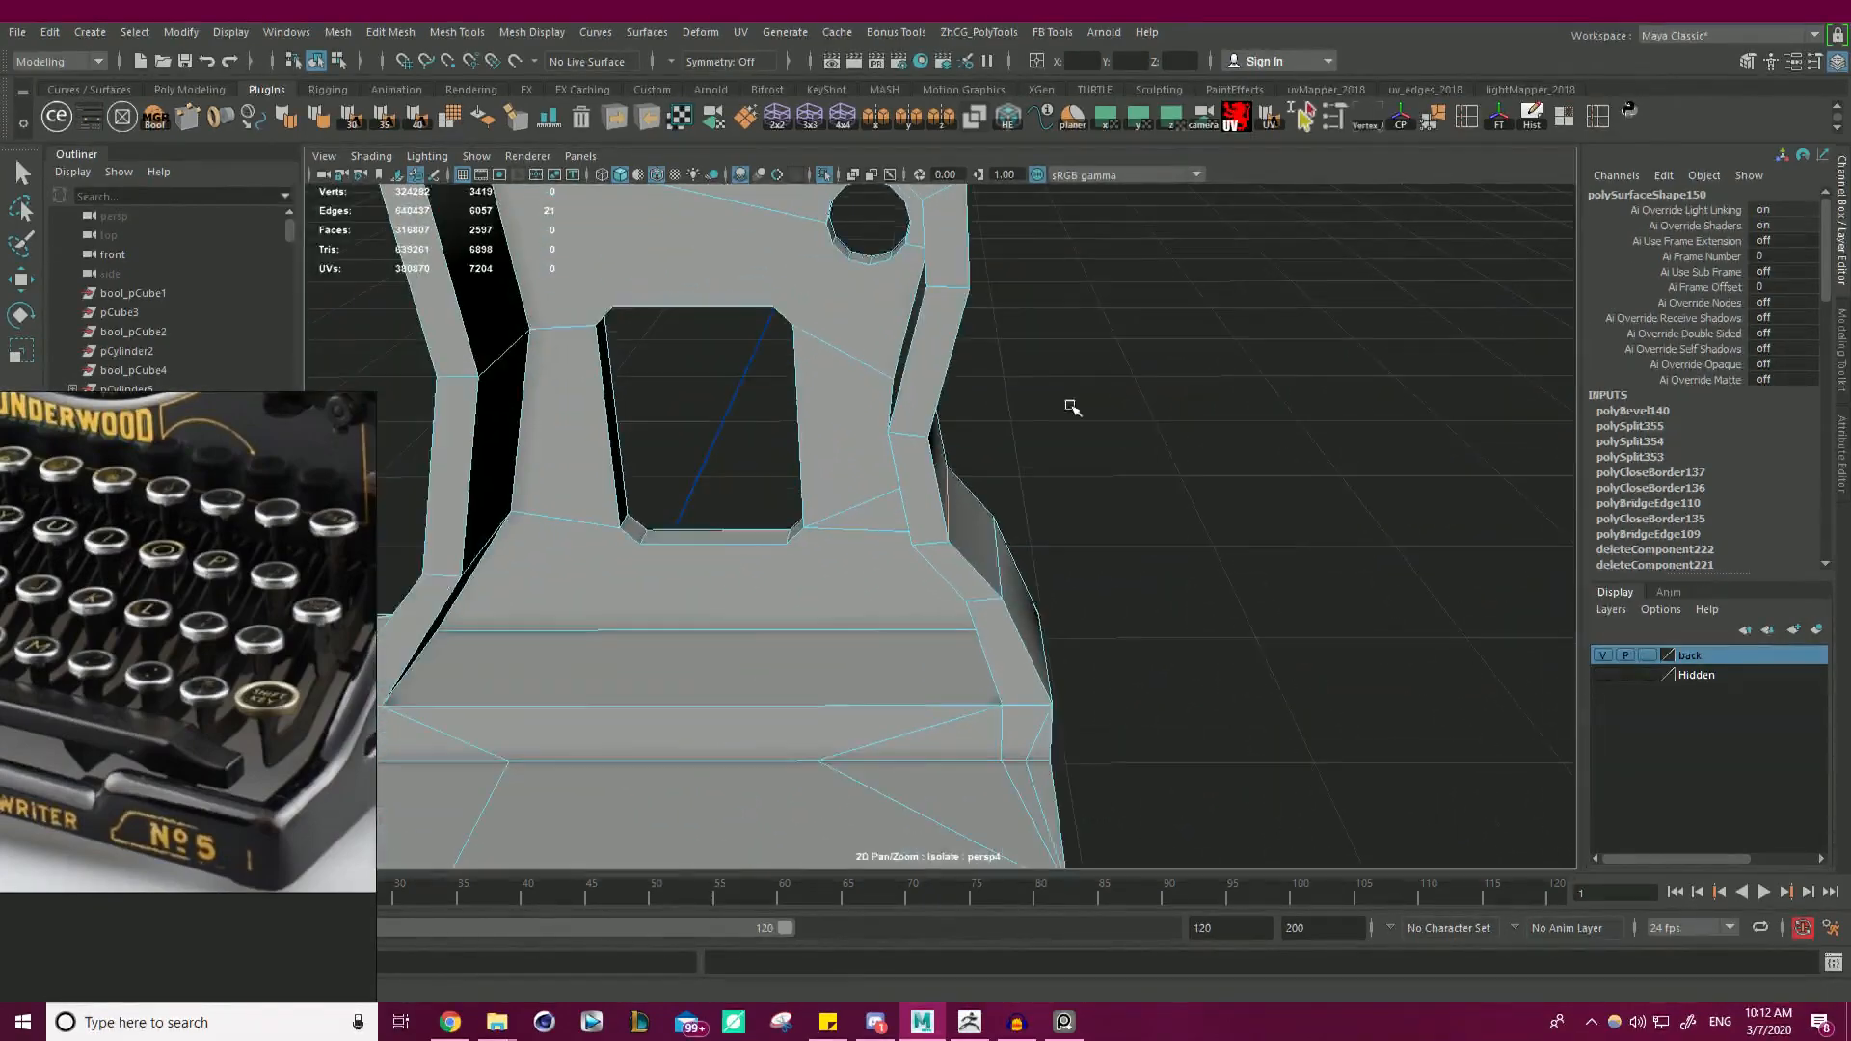
right_drag(896, 390, 917, 355)
key(w)
alt+right_drag(993, 572, 826, 553)
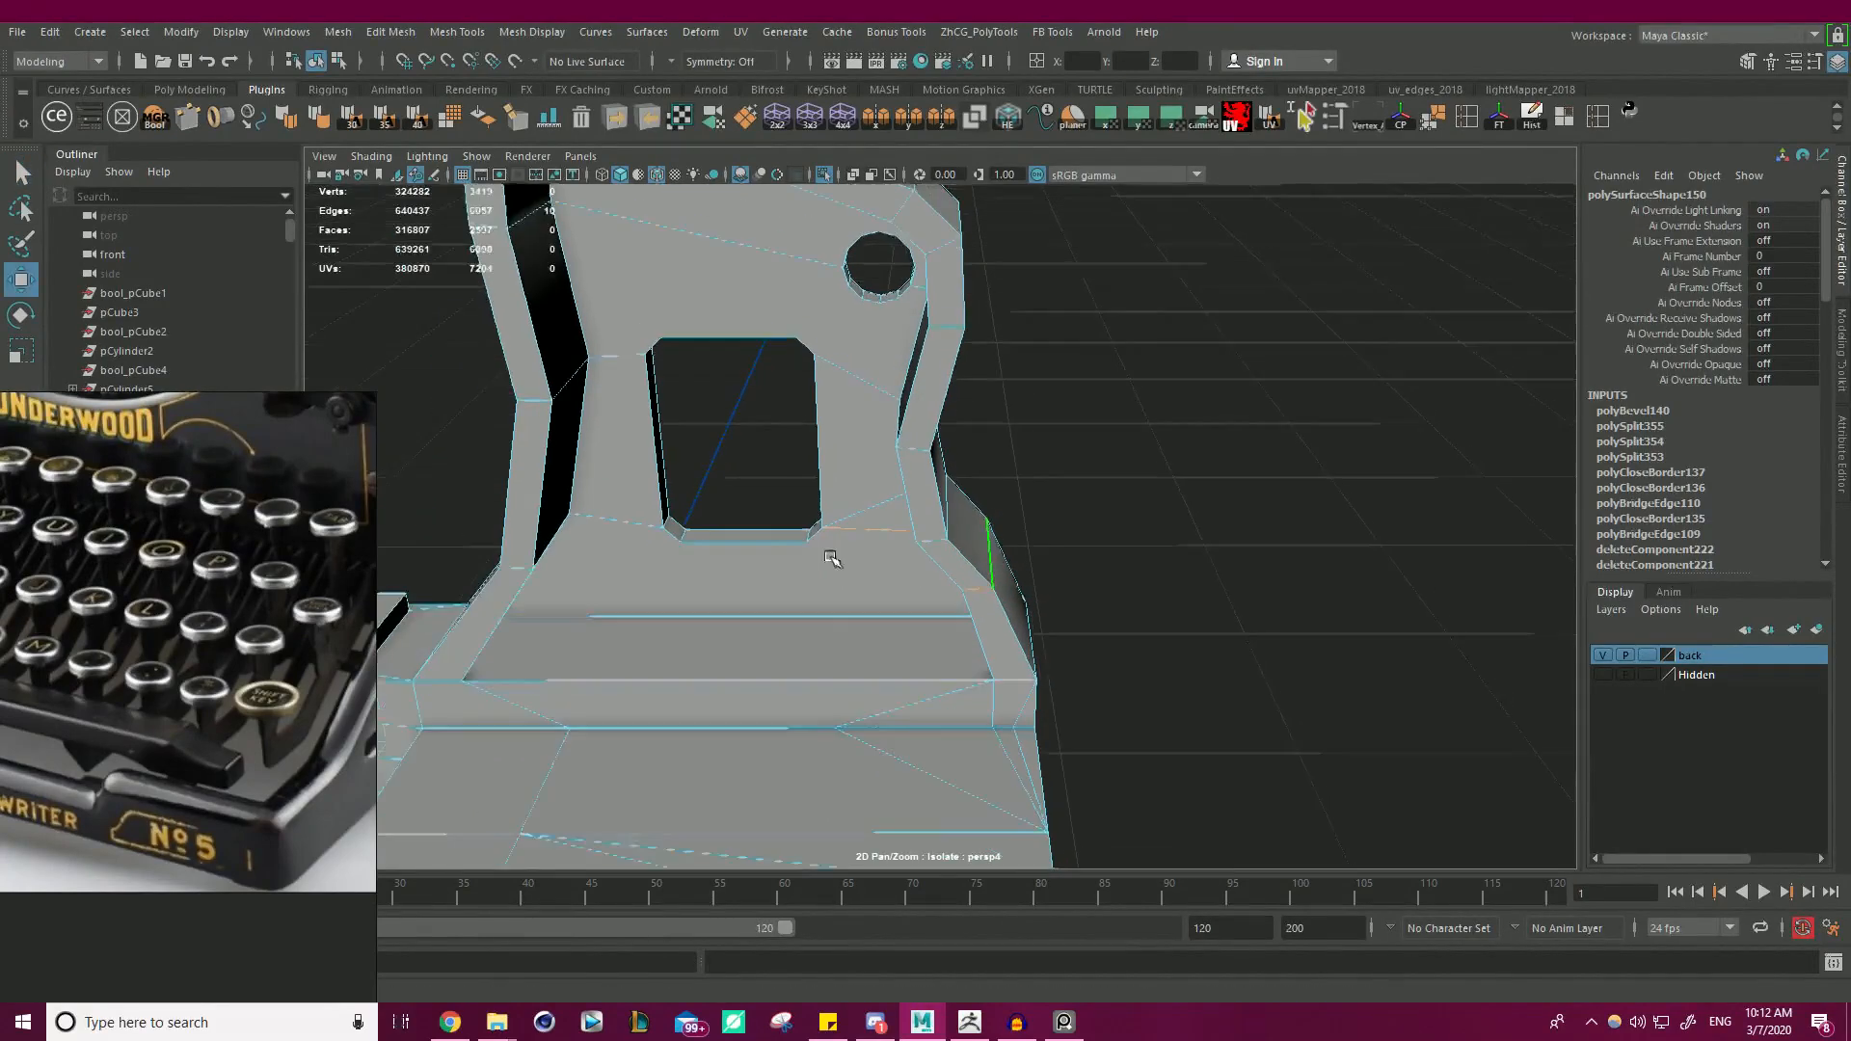
alt+drag(826, 553, 959, 577)
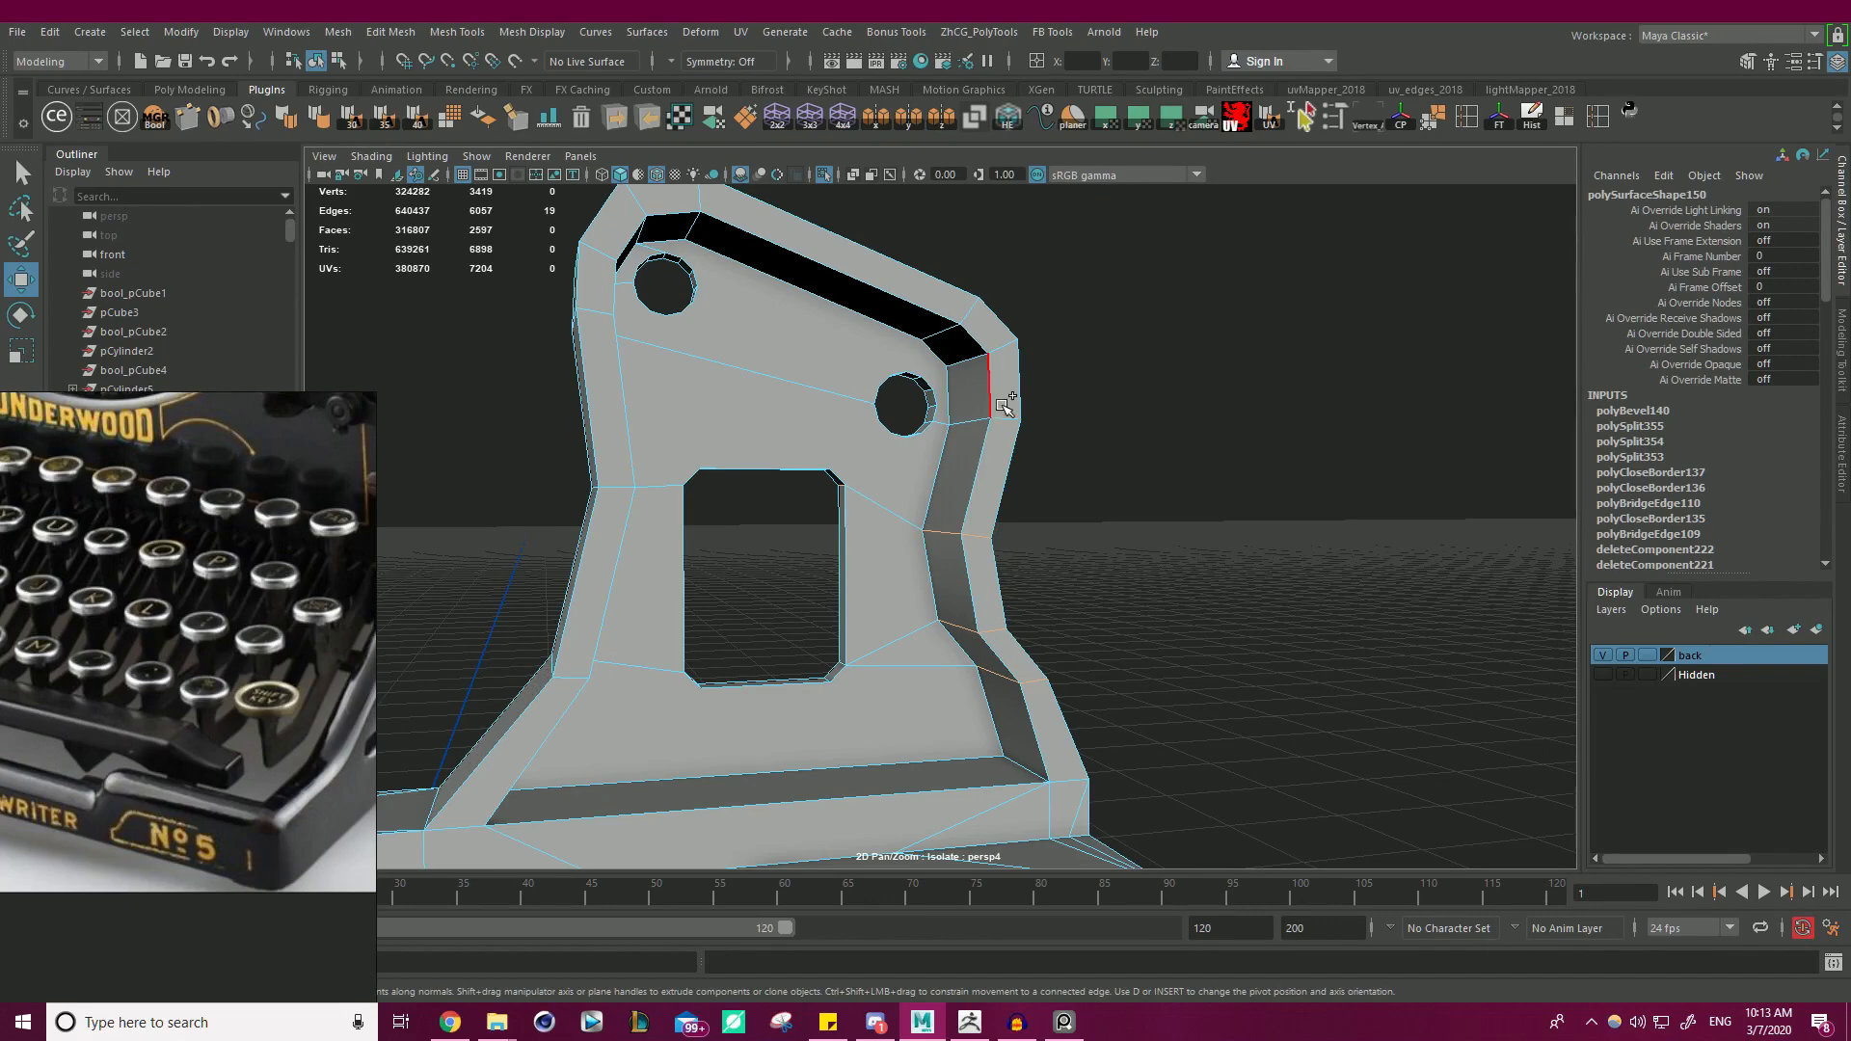
- Add the rim edges beside the lower round hole to the selection and deselect stray edges around that hole
scroll(942, 436, down, 5)
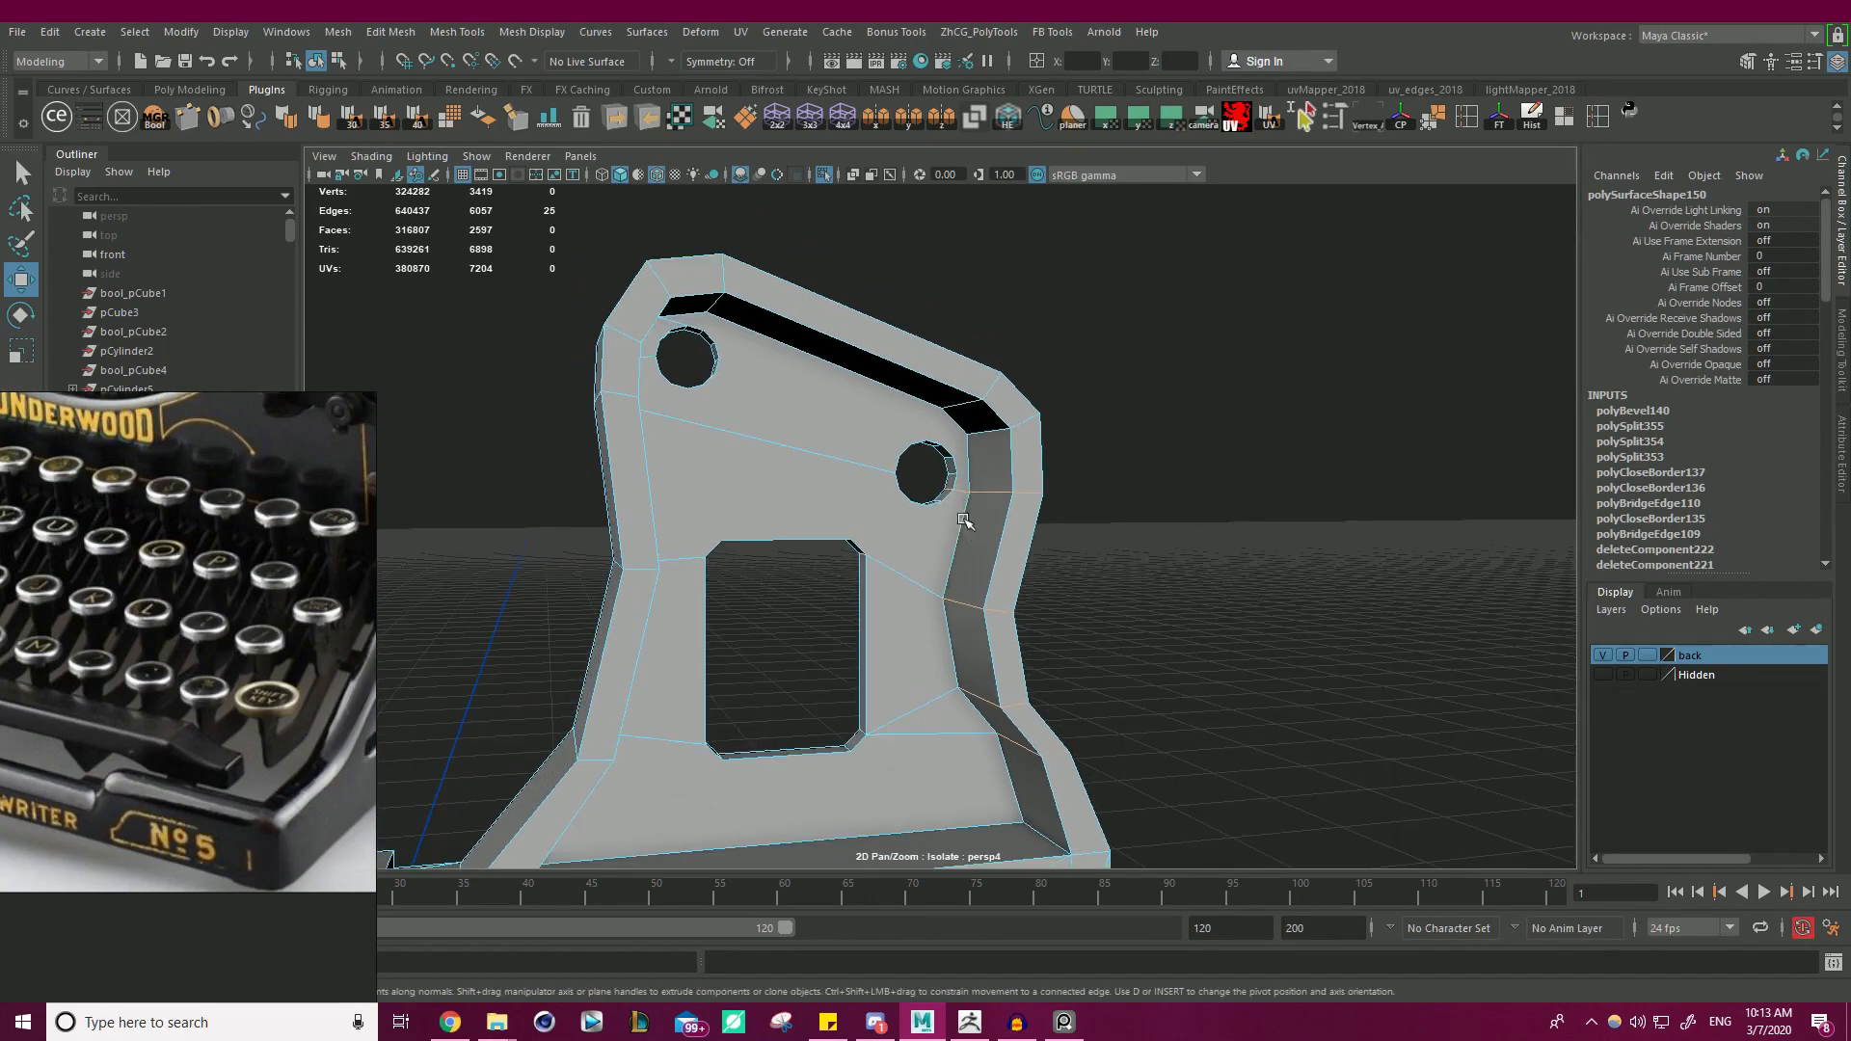
scroll(897, 494, up, 4)
key(4)
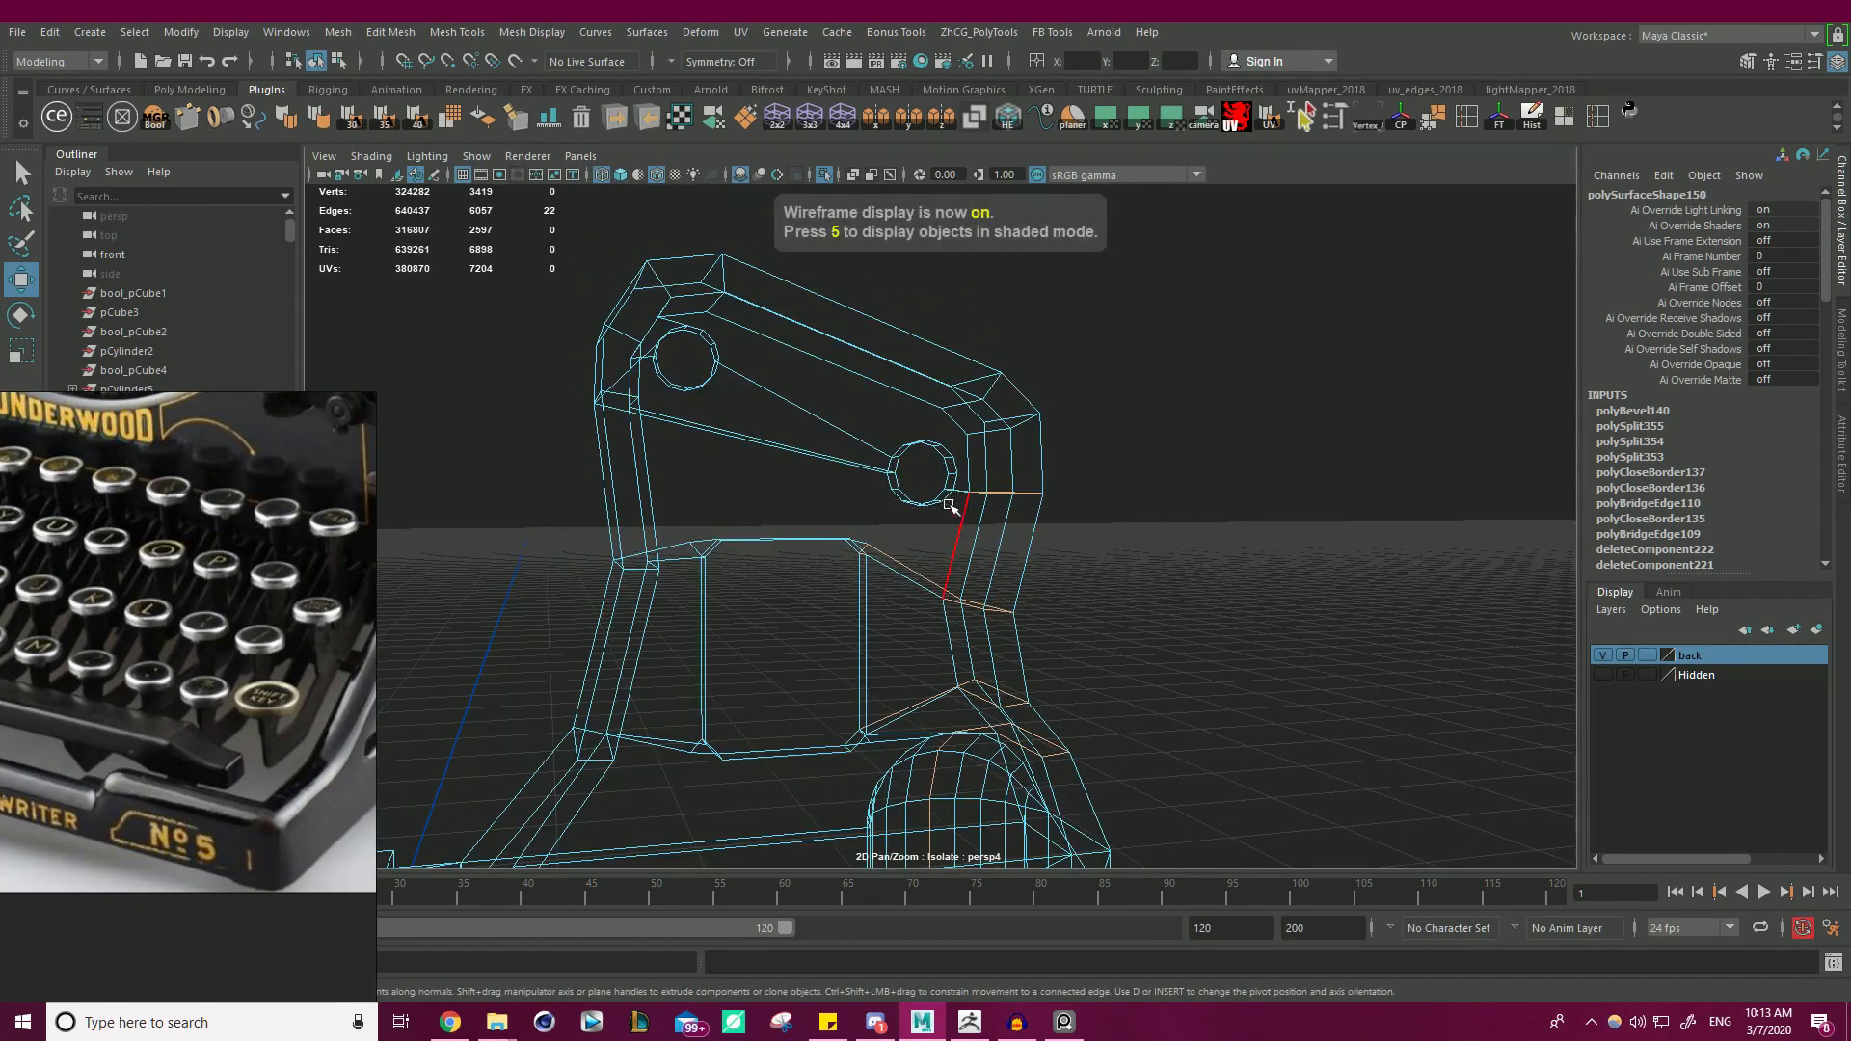
key(5)
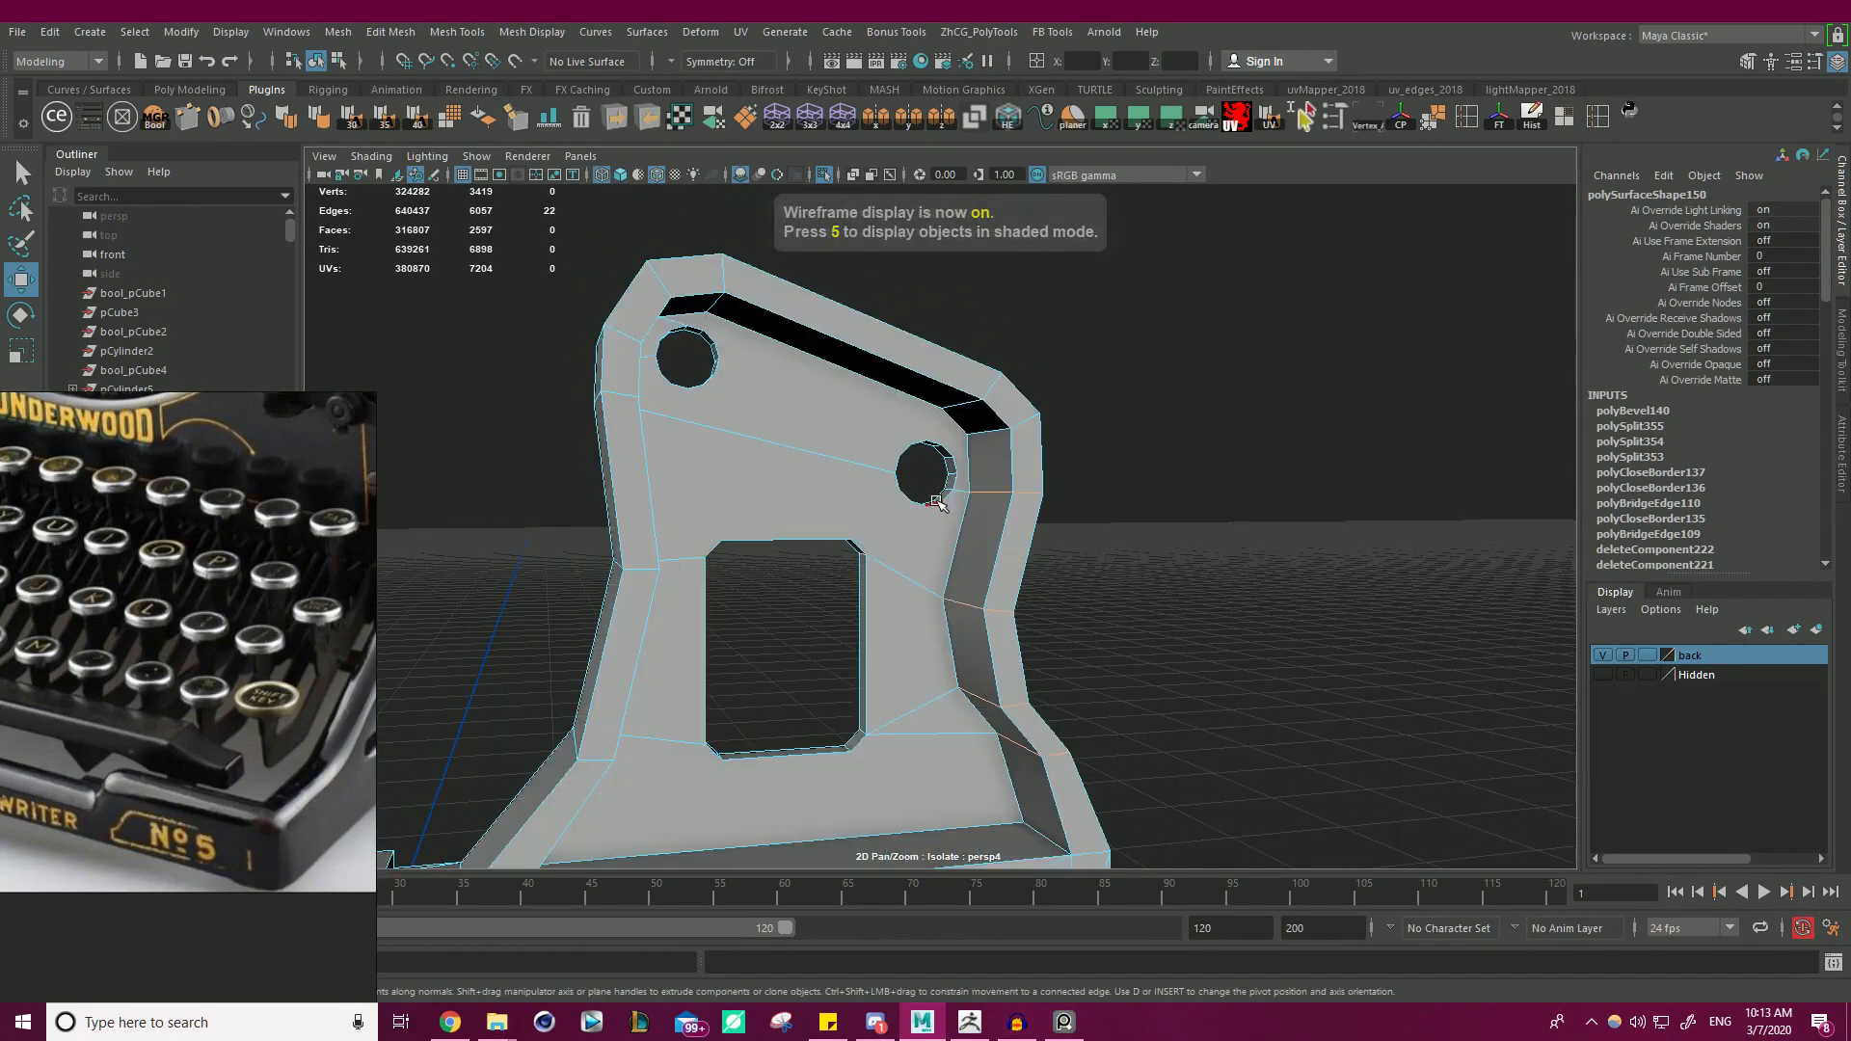
scroll(926, 482, up, 2)
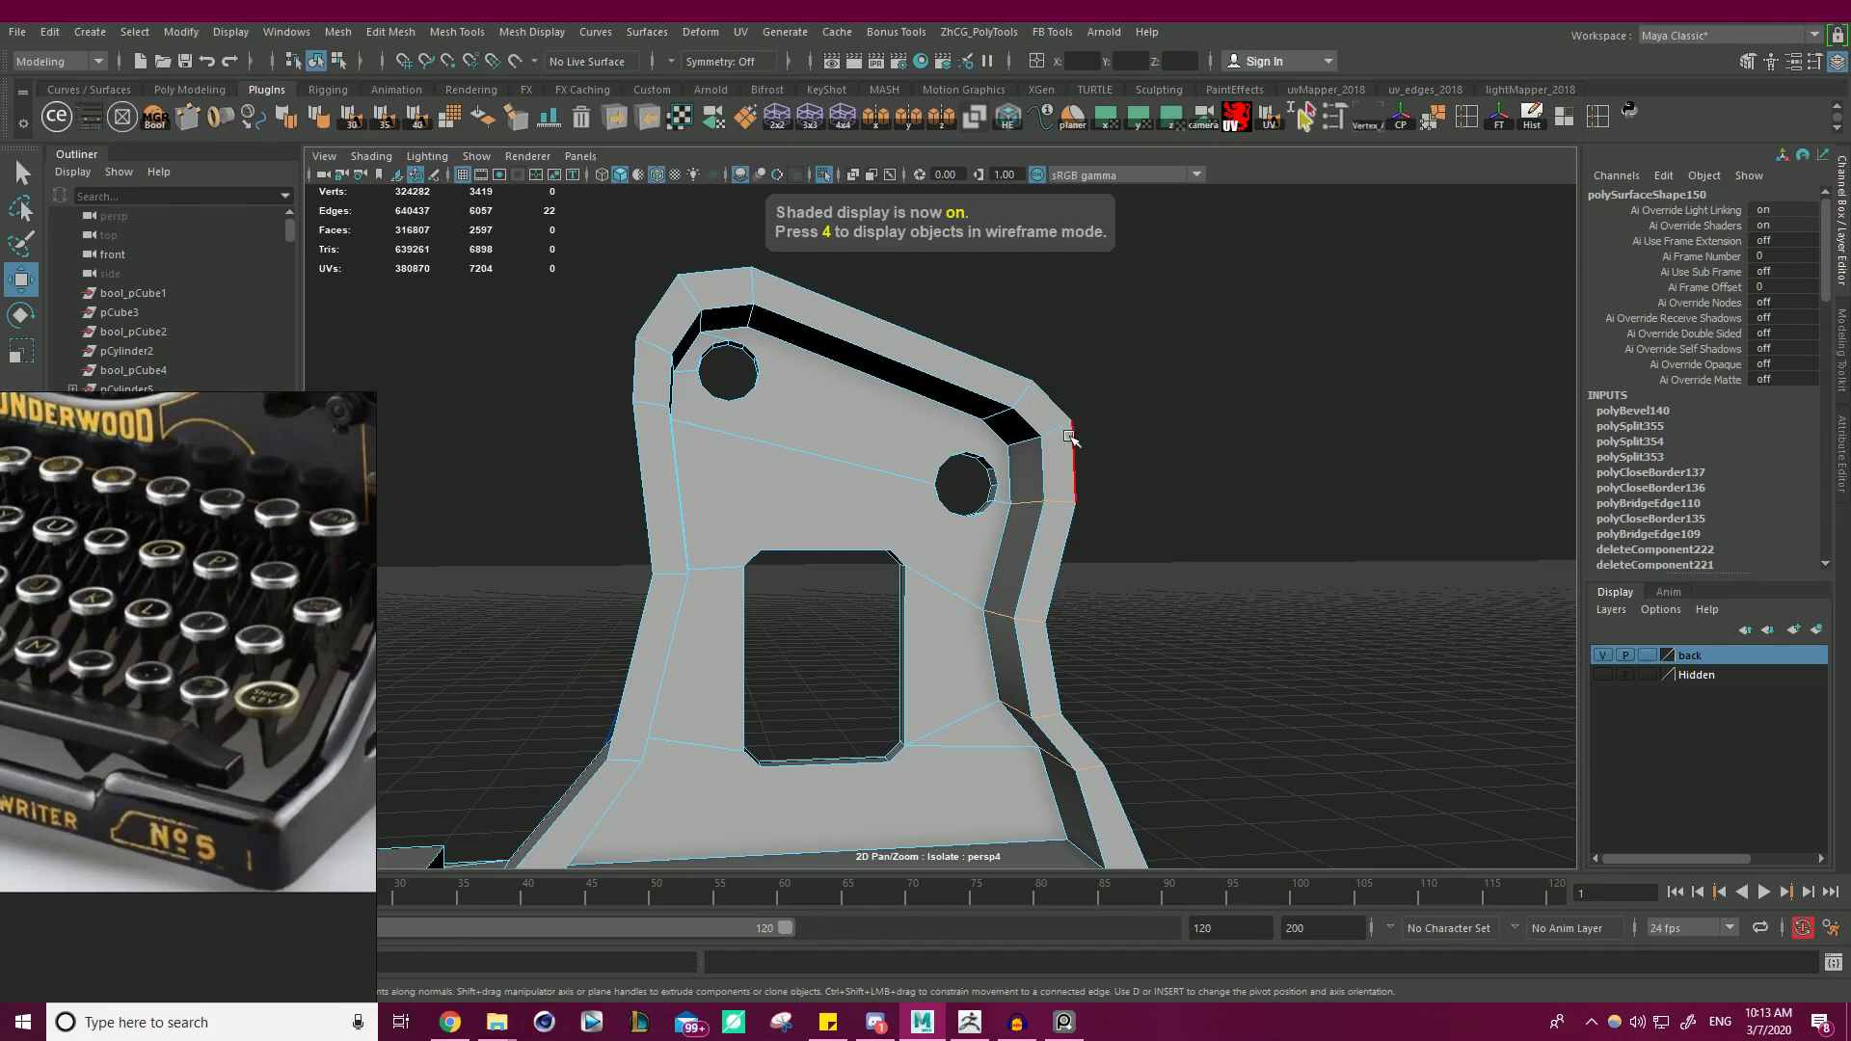
- Add the rim edges around the bracket's upper corners and far side to the selection and deselect the round hole's edges
shift+double_click(1023, 395)
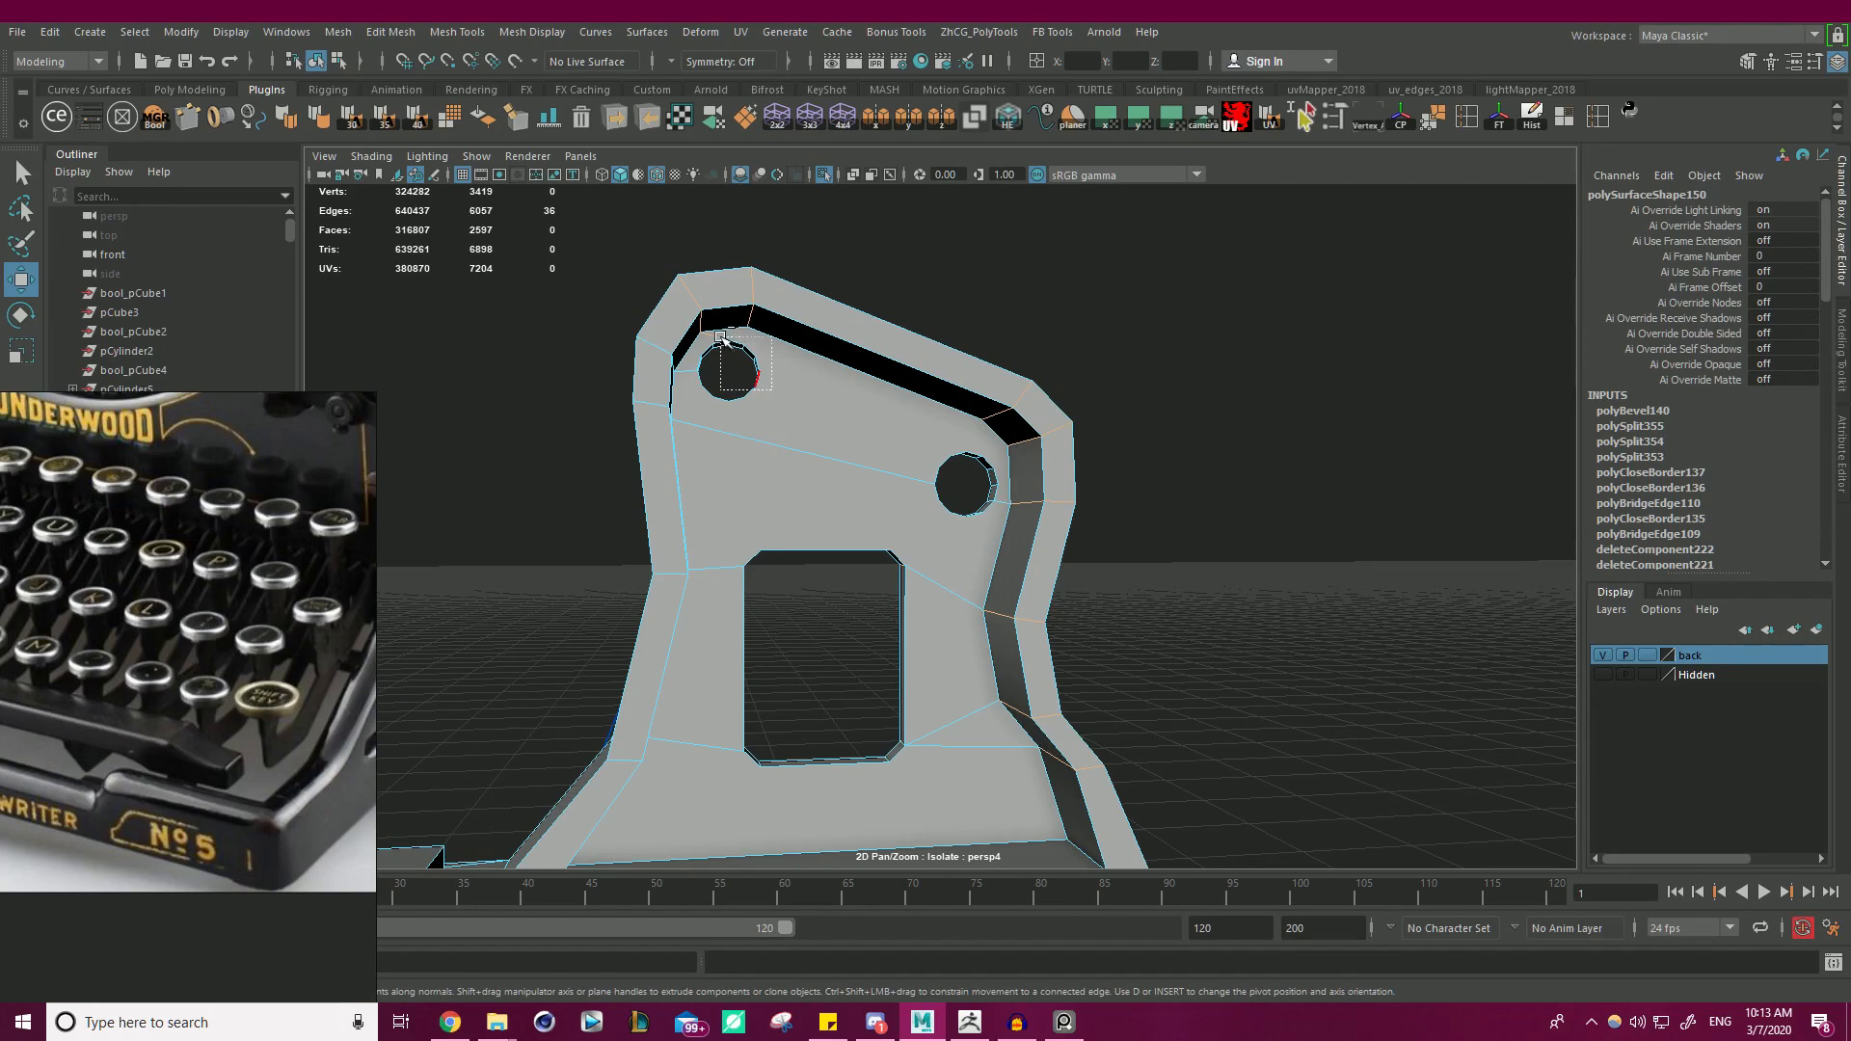
ctrl+drag(720, 337, 718, 333)
alt+drag(718, 334, 711, 408)
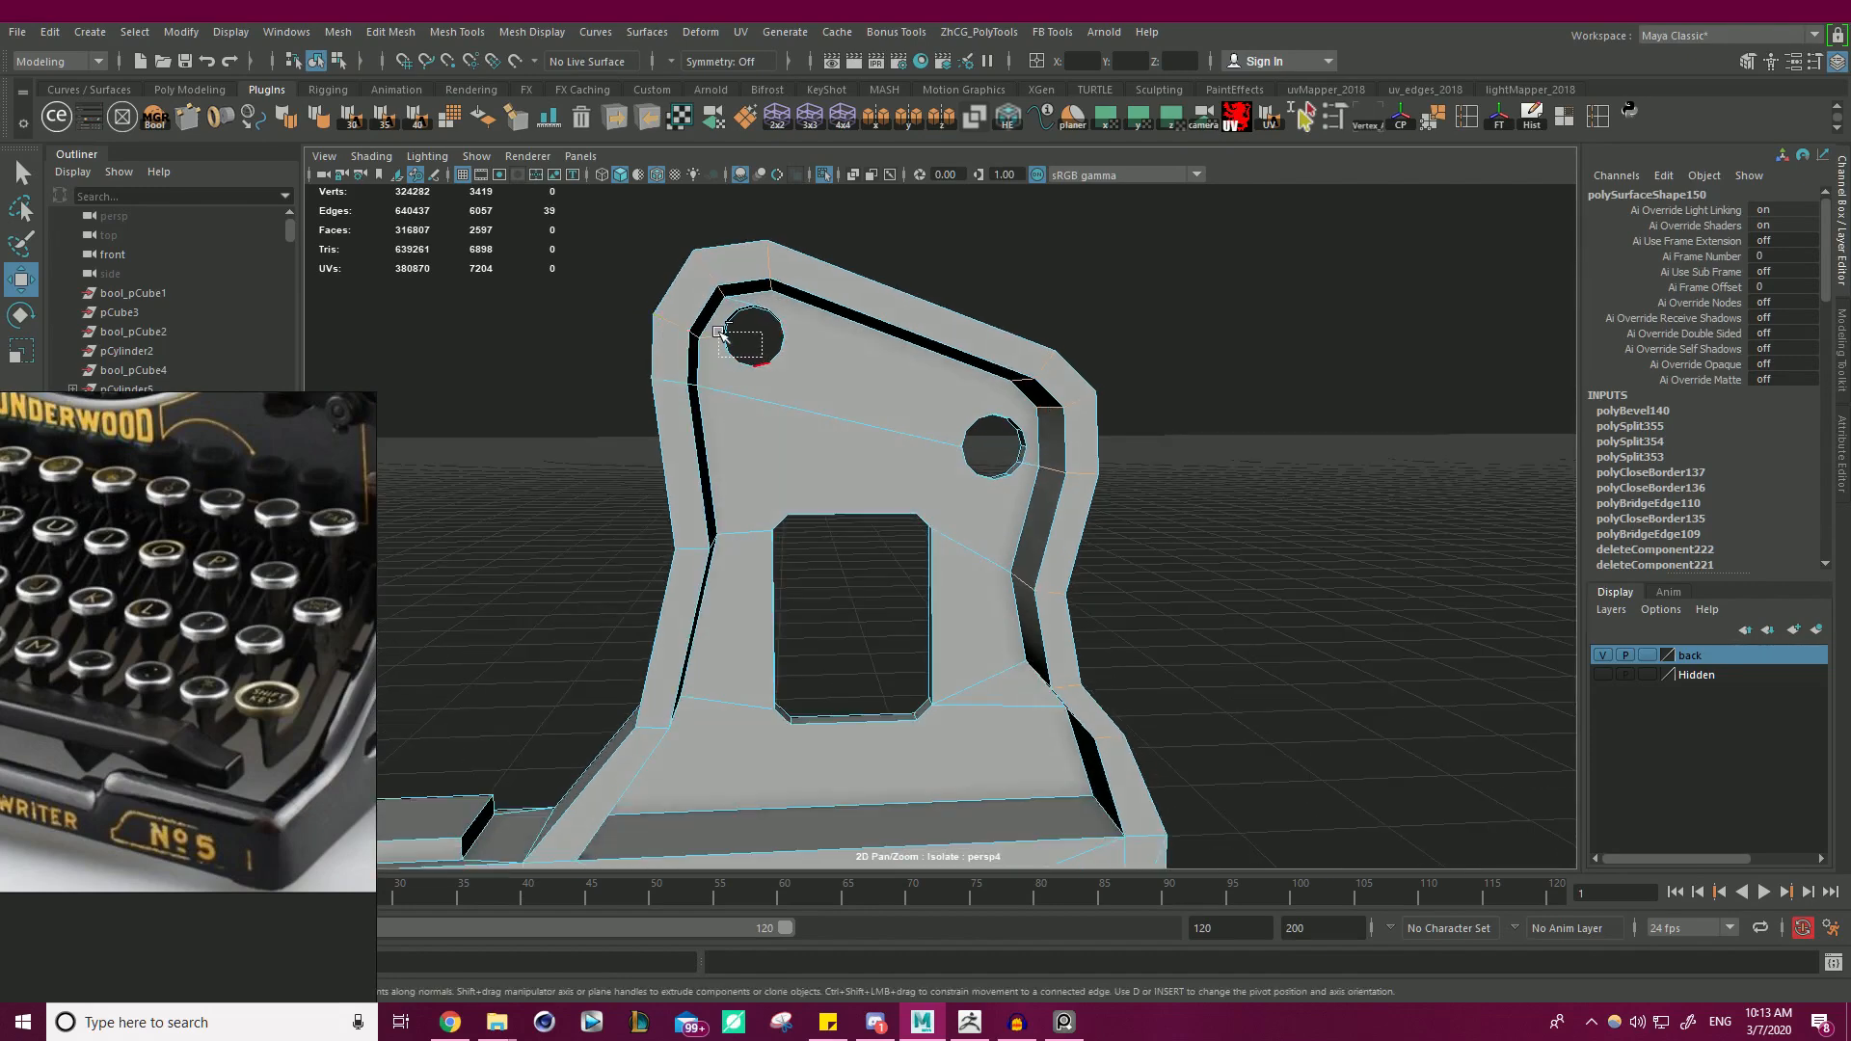
ctrl+drag(813, 457, 846, 405)
alt+middle_drag(853, 496, 877, 455)
scroll(877, 455, up, 1)
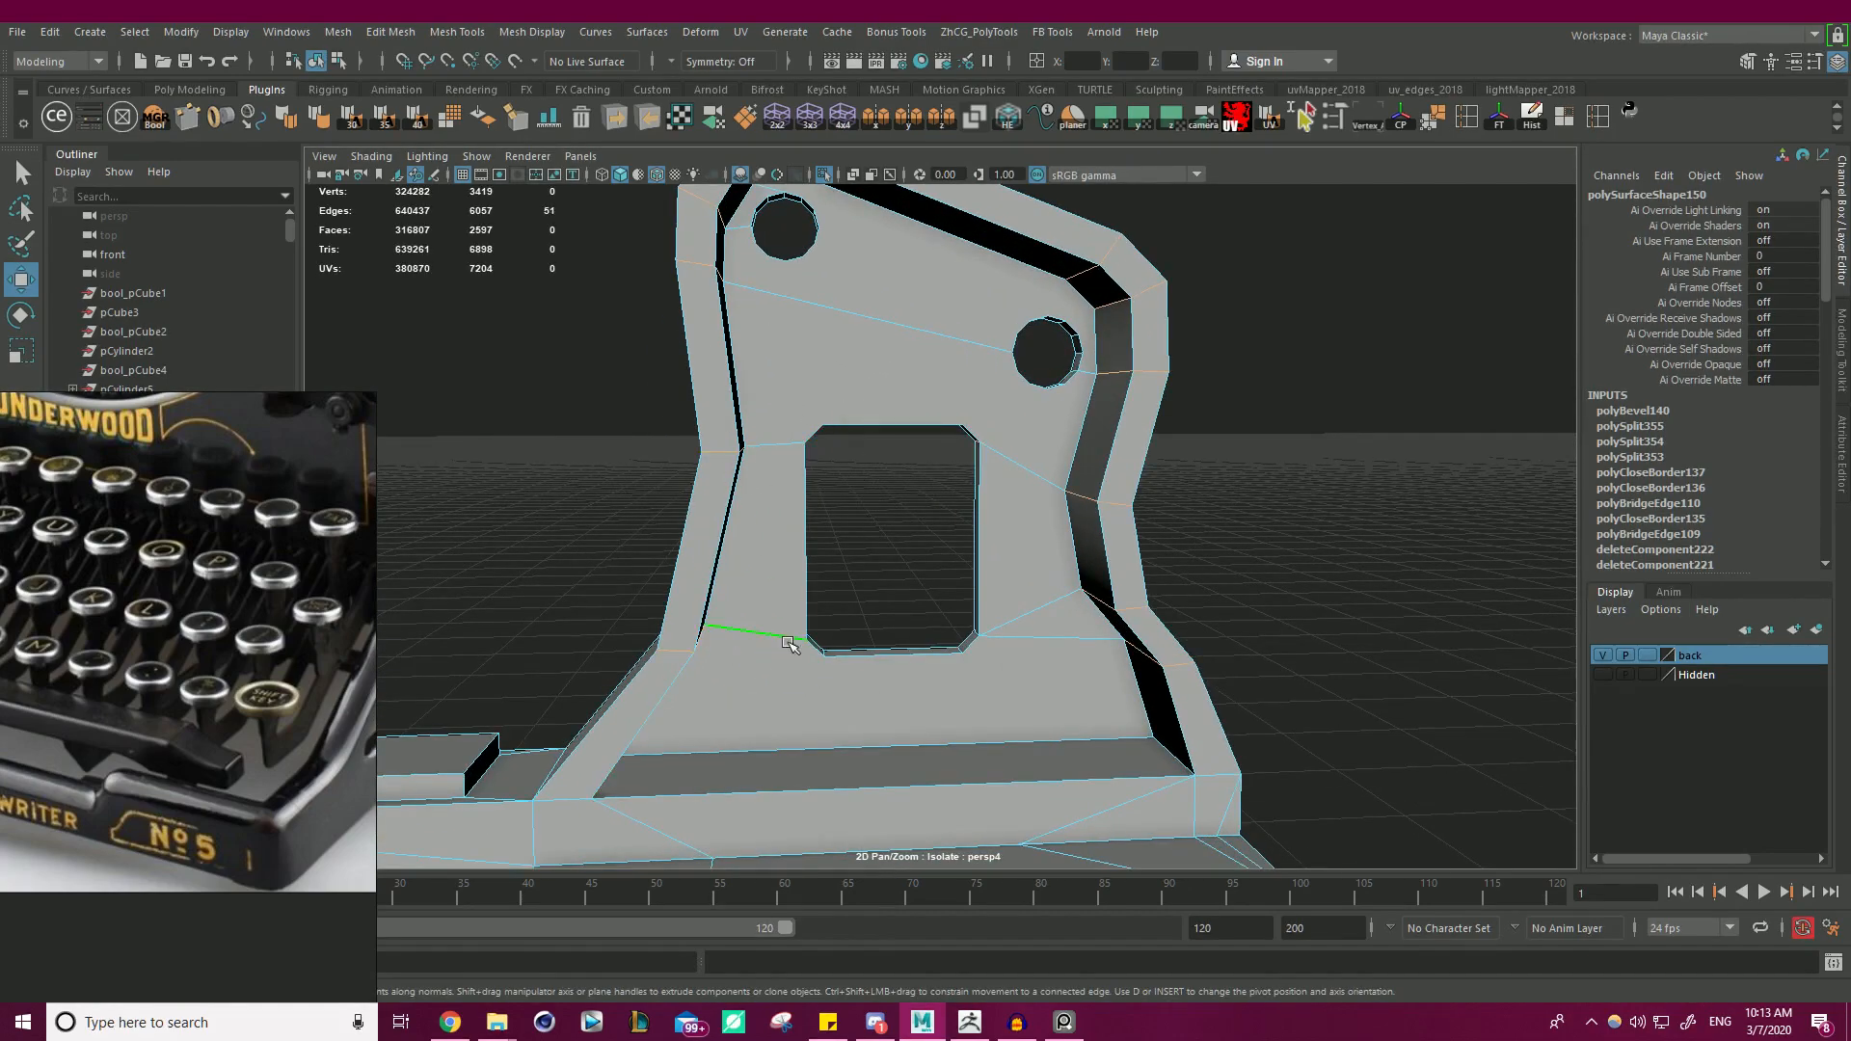
- Deselect the stray edges running from the rectangular opening across the first bracket's inner face
ctrl+drag(761, 680, 760, 680)
scroll(863, 562, down, 4)
alt+drag(863, 562, 540, 540)
scroll(819, 411, up, 3)
alt+drag(819, 412, 1054, 537)
alt+right_drag(1054, 537, 864, 633)
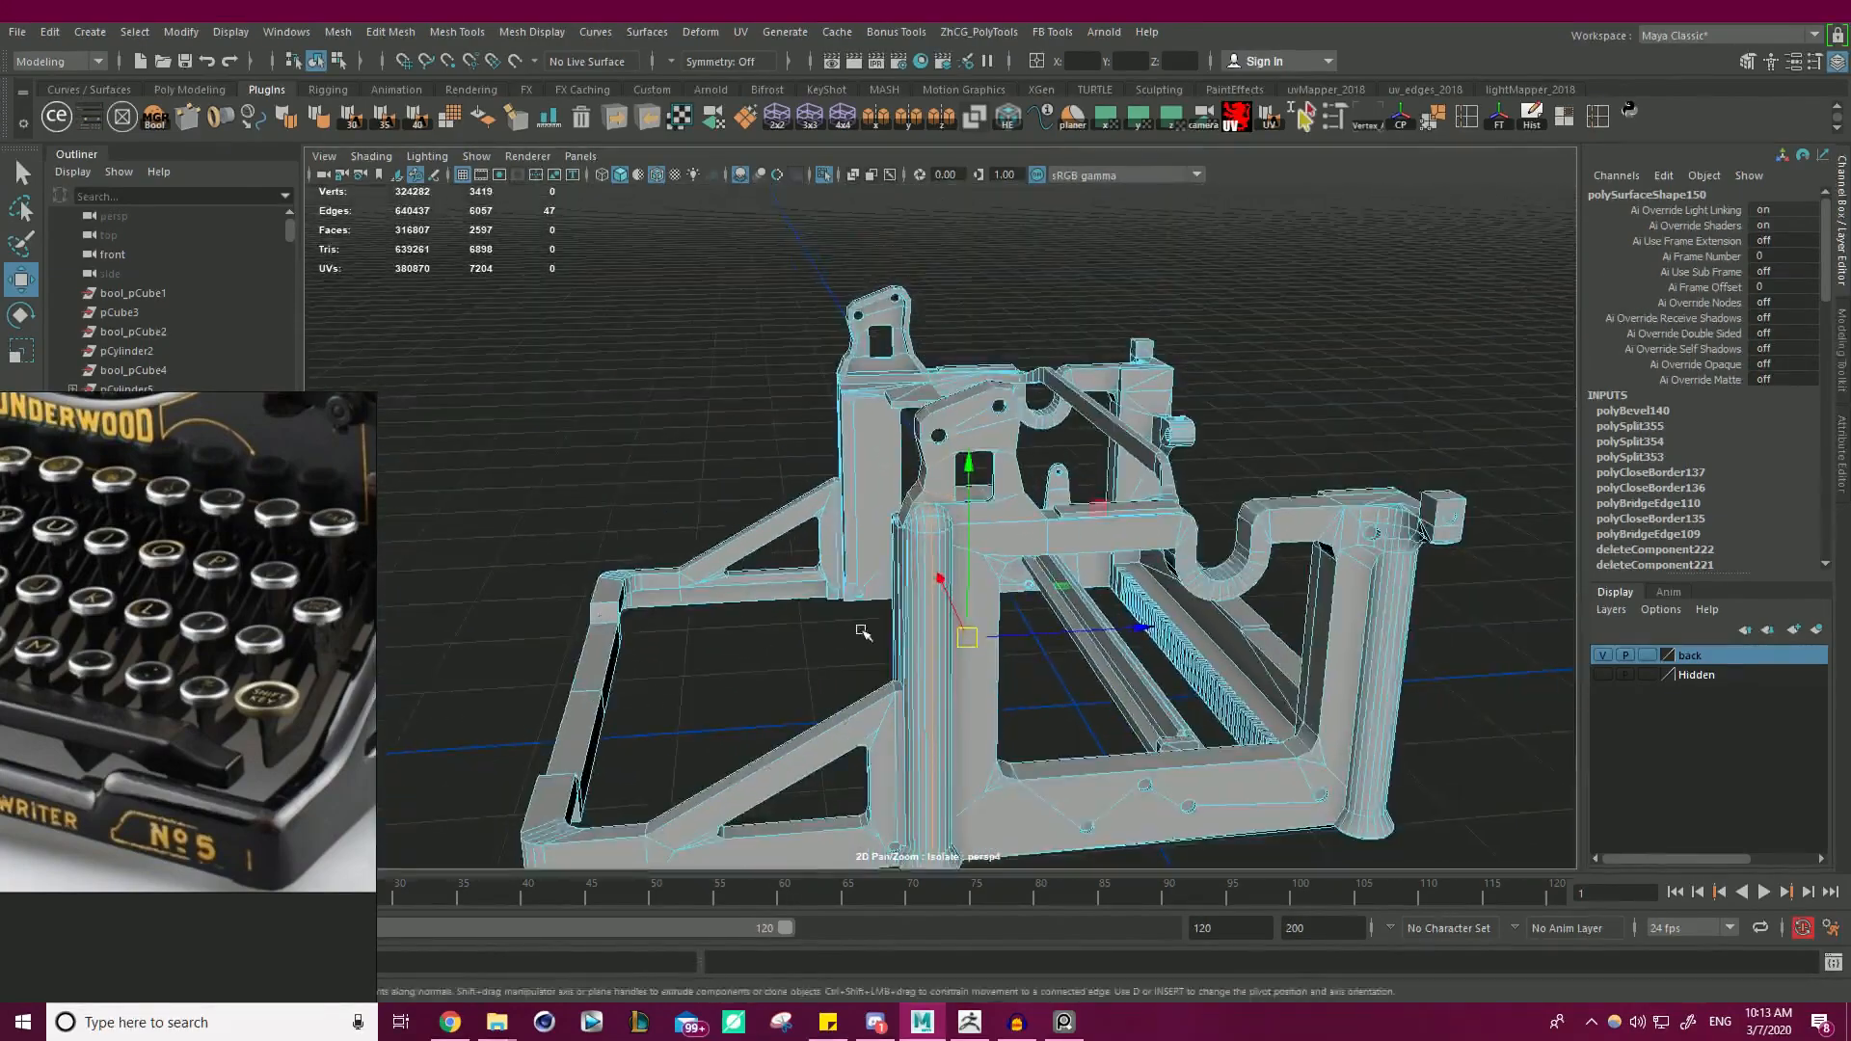
alt+middle_drag(864, 632, 835, 314)
ctrl+drag(835, 564, 1012, 421)
- Deselect the stray edges crossing the first bracket's outer face around the rectangular opening and round holes
alt+middle_drag(1012, 421, 1046, 684)
alt+drag(1047, 684, 974, 723)
alt+right_drag(974, 578, 1075, 599)
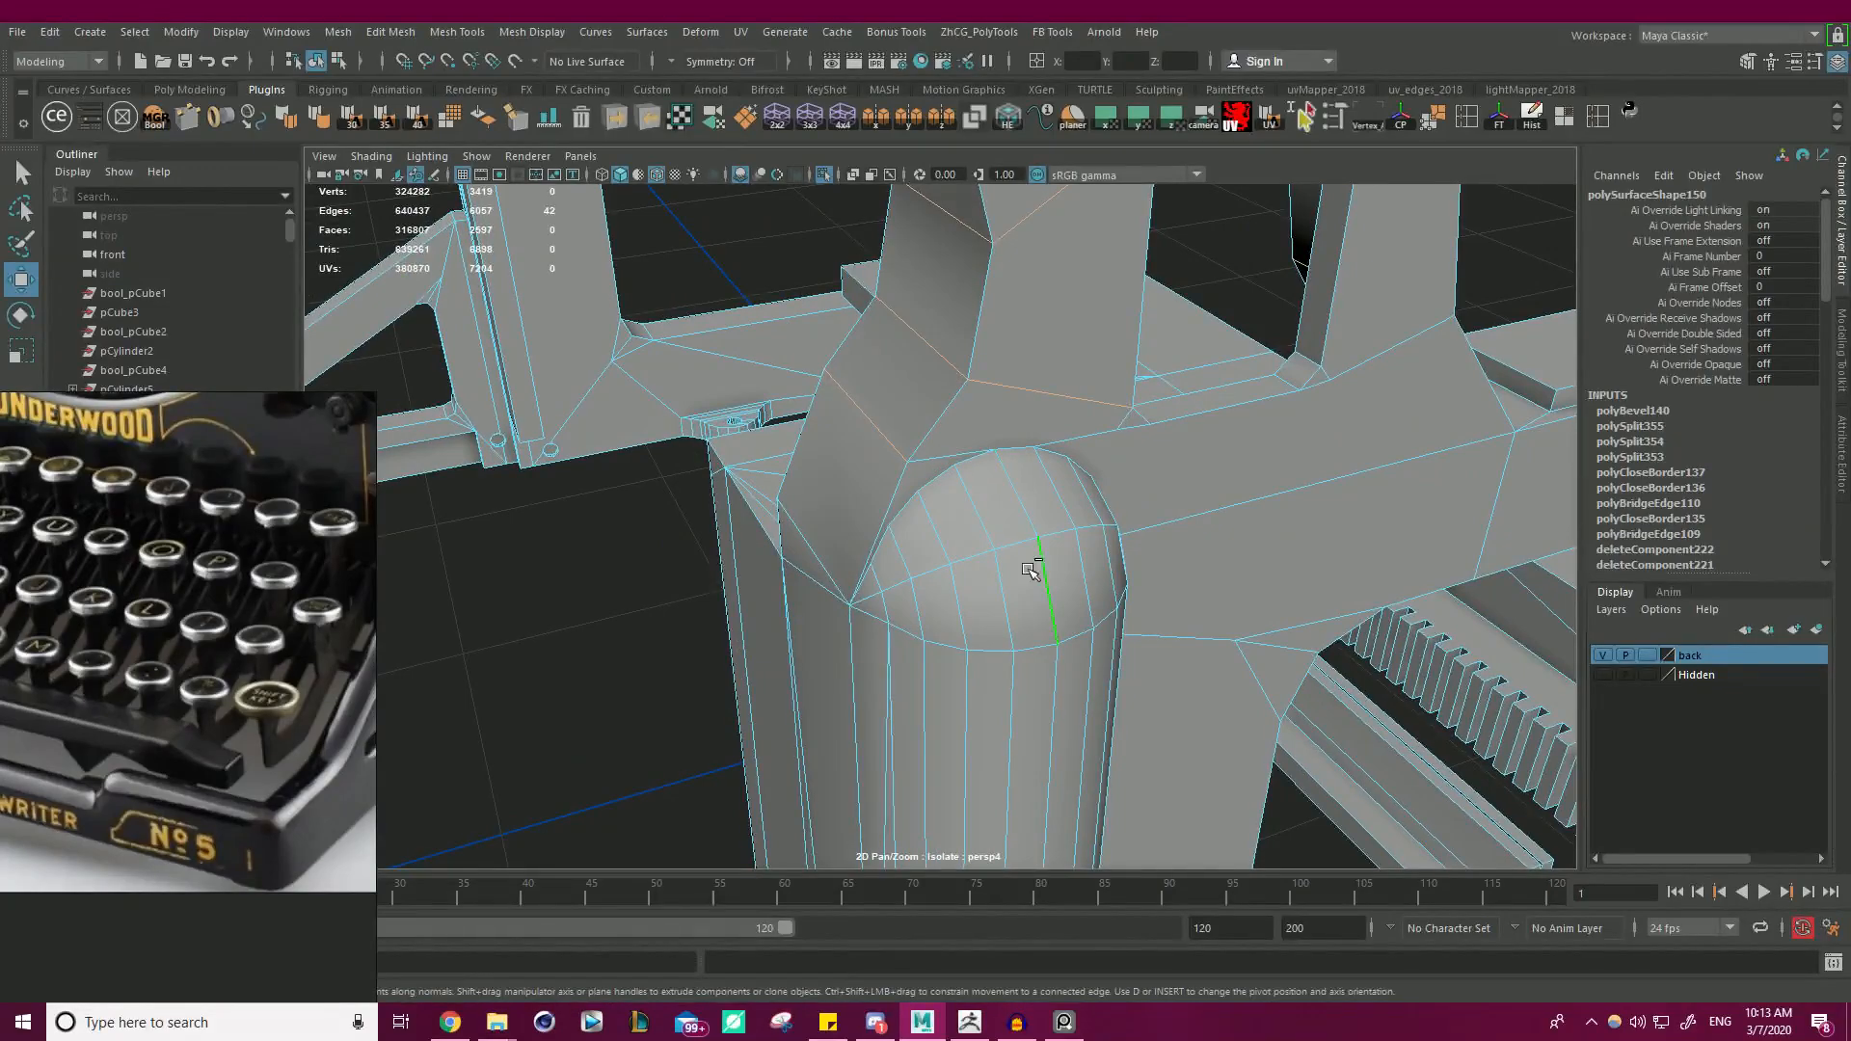
alt+right_drag(1104, 422, 1046, 434)
alt+middle_drag(1045, 433, 967, 504)
alt+drag(967, 504, 996, 436)
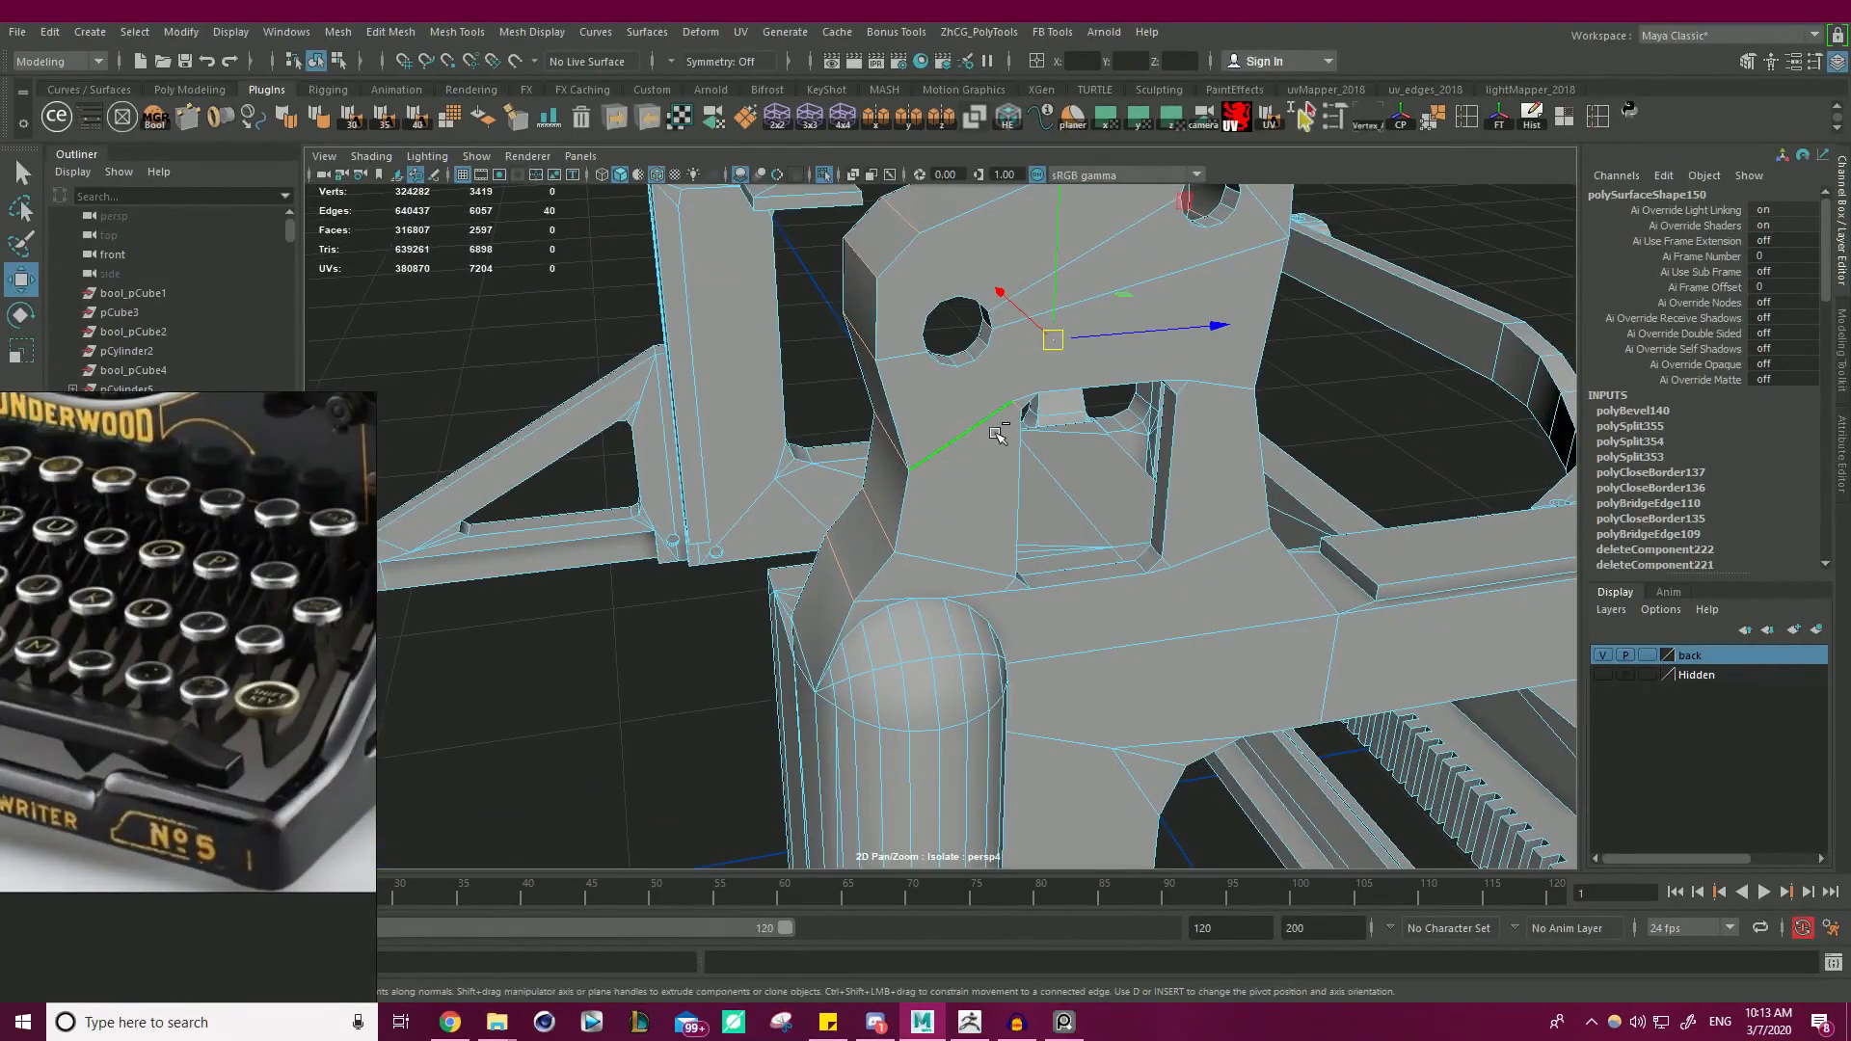
alt+middle_drag(1072, 268, 1017, 410)
alt+drag(1017, 410, 921, 405)
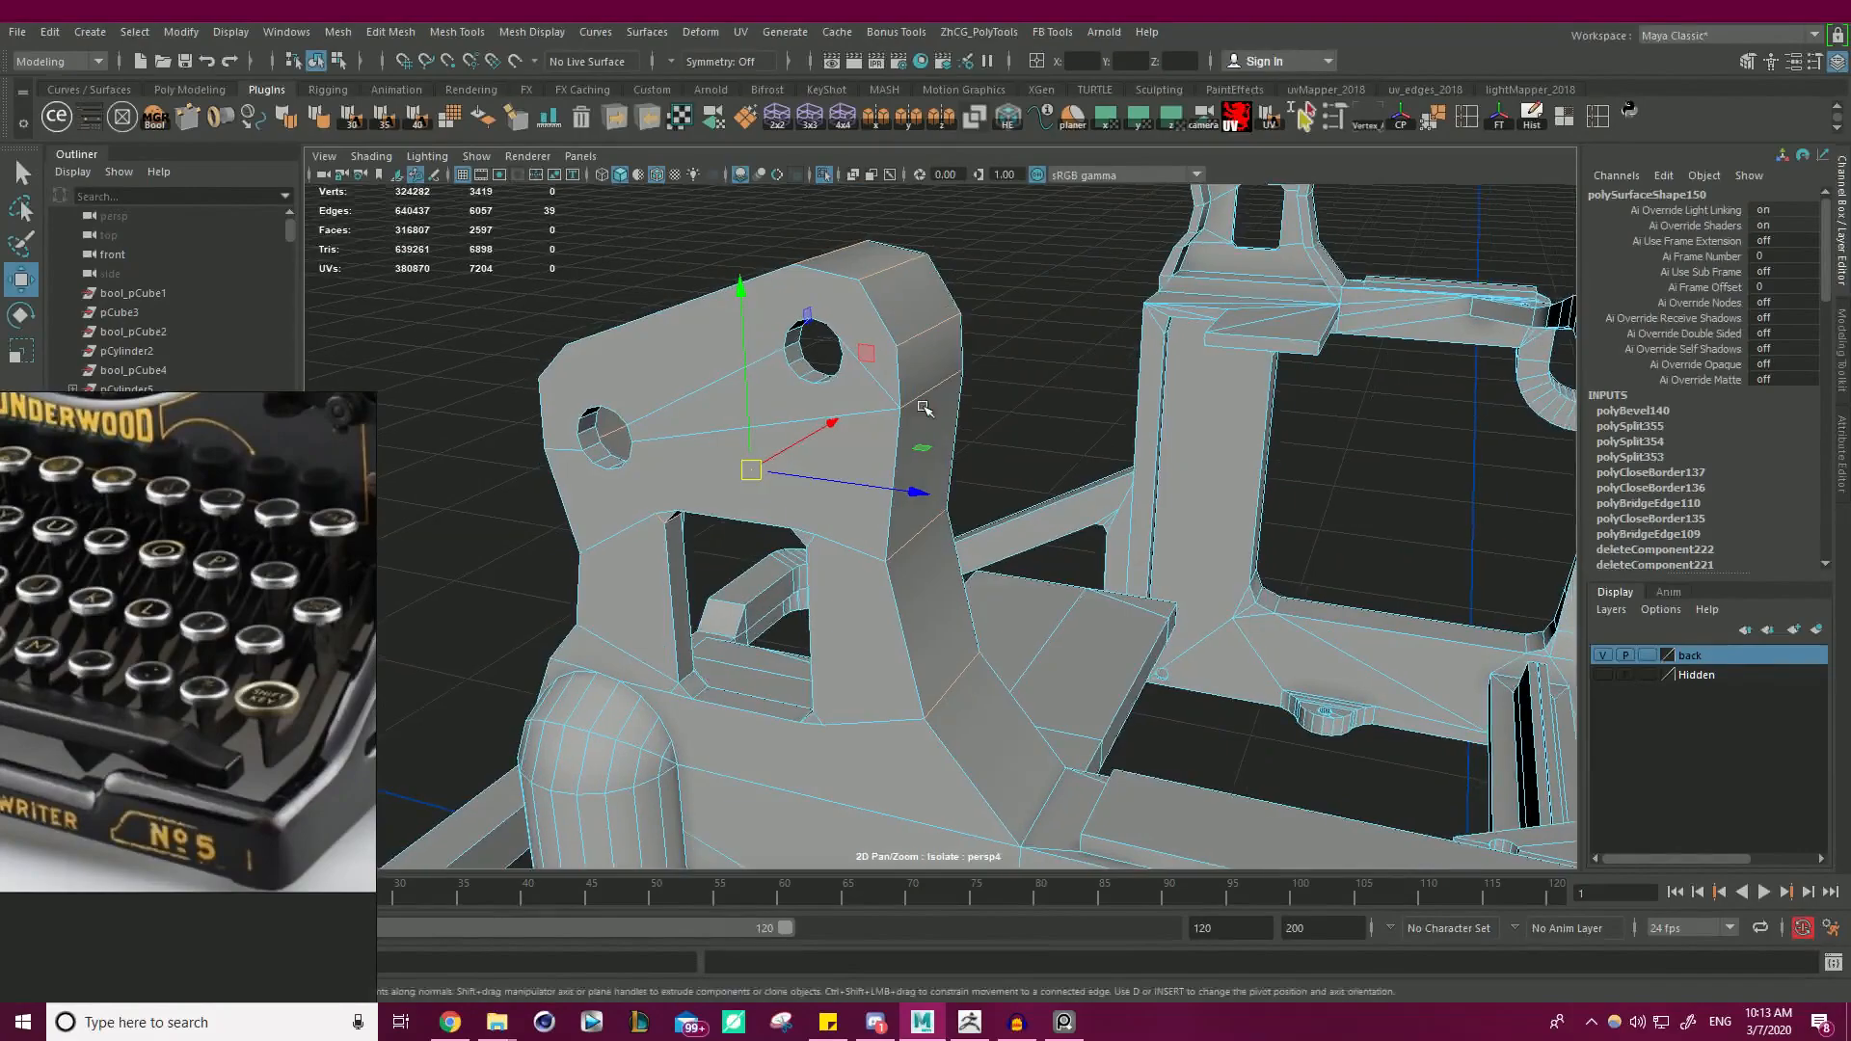
- Add the edge loops across the opposite bracket's rim at its lower bend, waist and adjacent upper corner to the selection
alt+right_drag(950, 596, 882, 564)
alt+drag(882, 565, 1185, 537)
alt+right_drag(1186, 537, 912, 441)
alt+middle_drag(912, 442, 1079, 376)
alt+drag(1079, 376, 983, 361)
alt+right_drag(983, 362, 1121, 505)
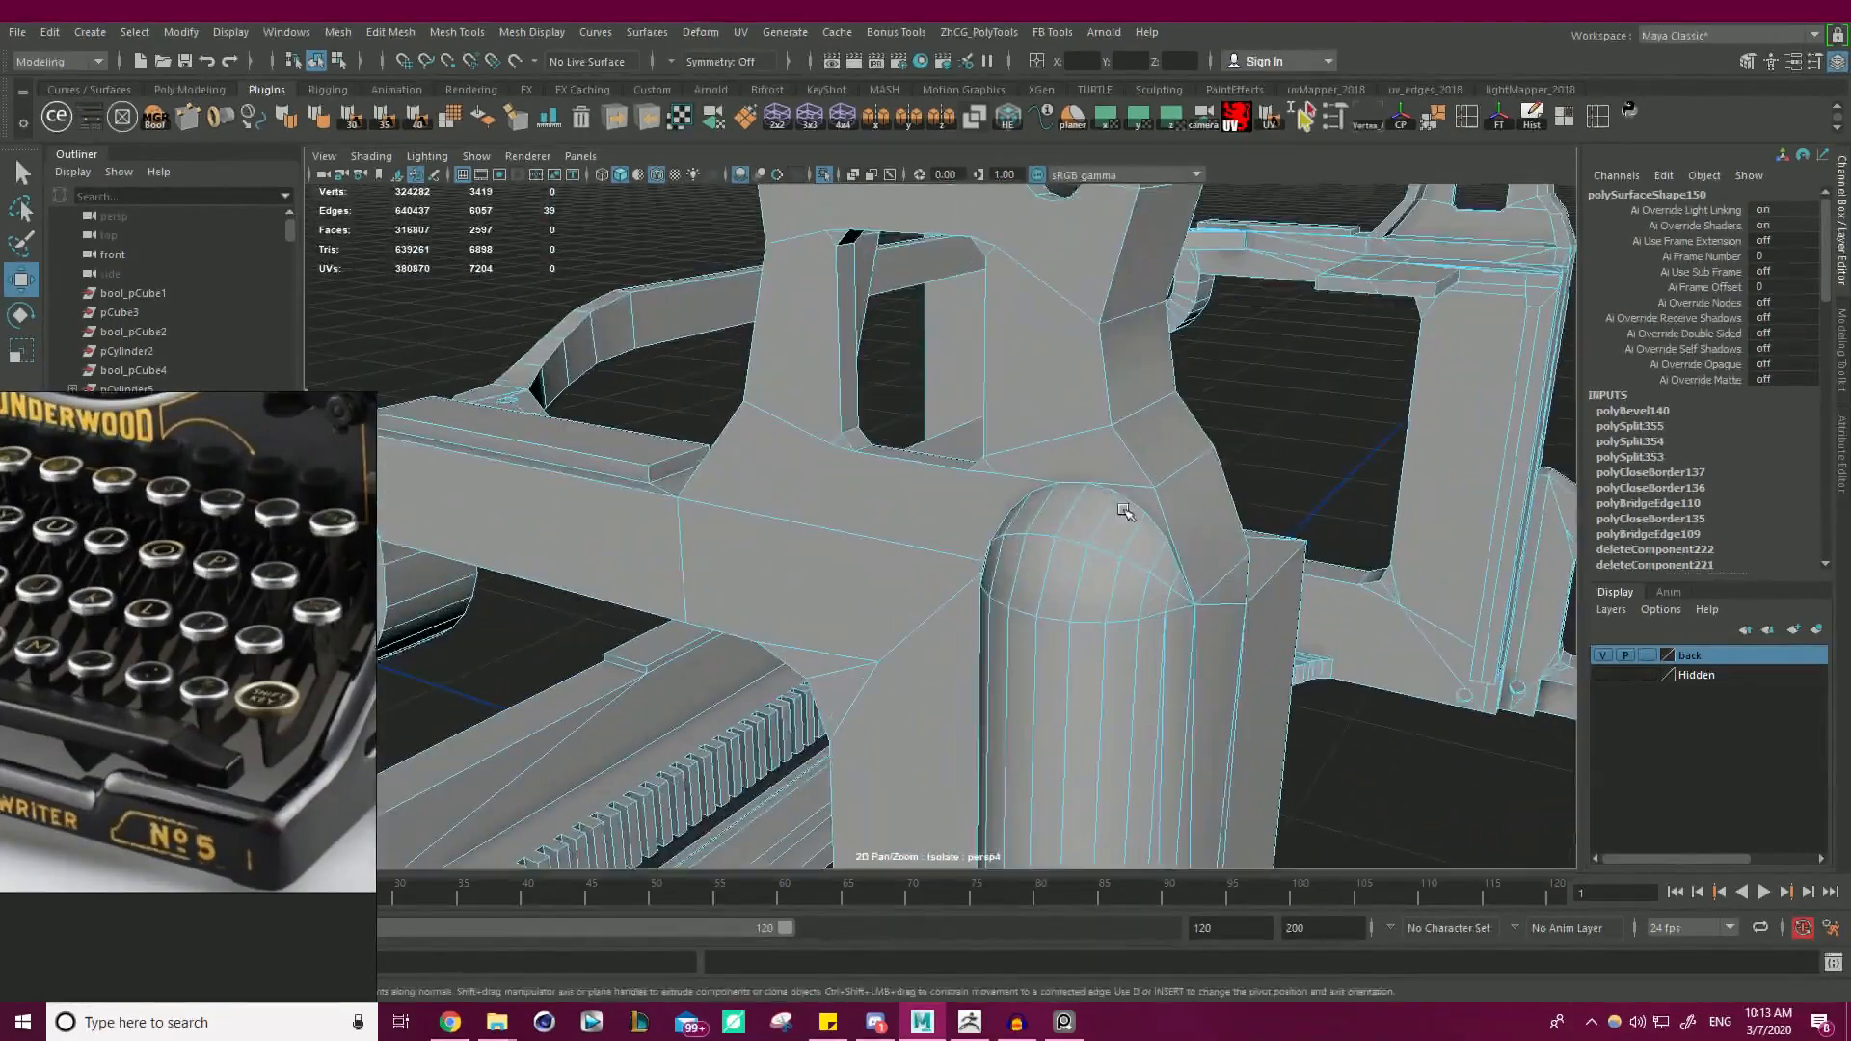
alt+middle_drag(1205, 332, 1079, 512)
alt+right_drag(1079, 512, 947, 472)
alt+drag(948, 471, 976, 552)
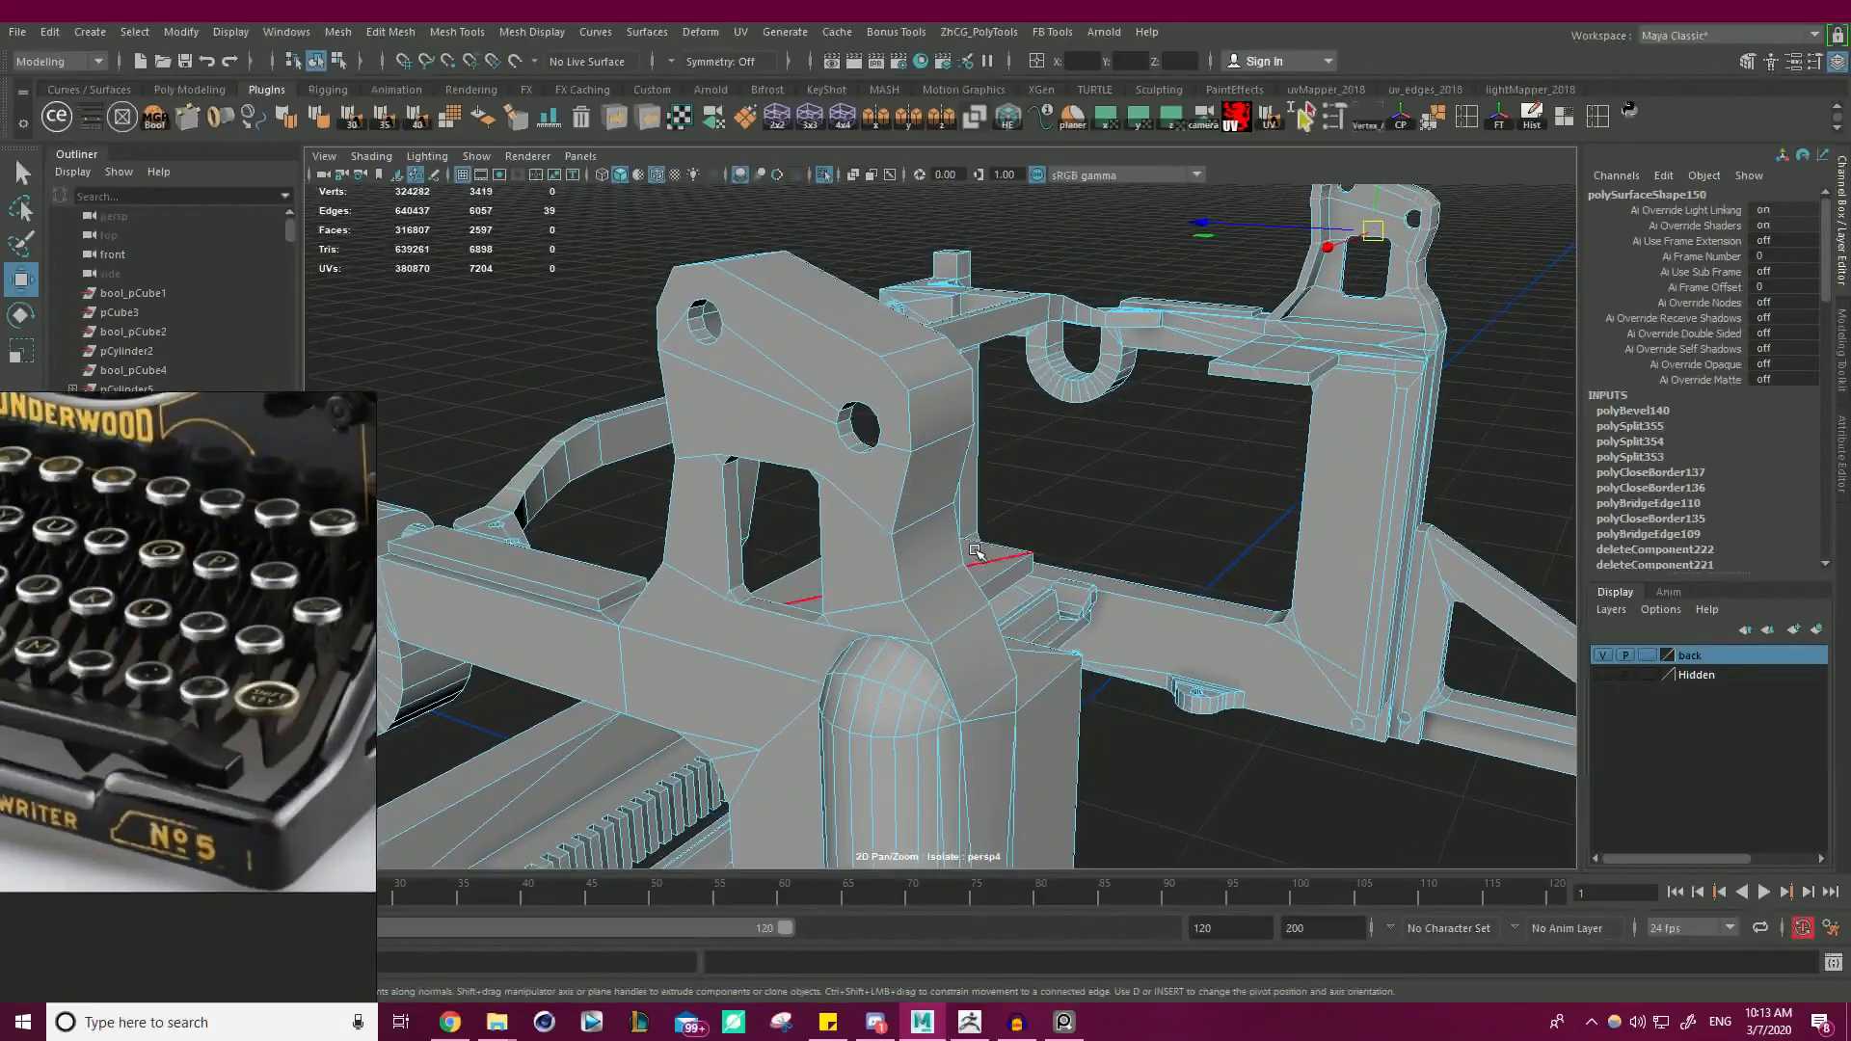
shift+double_click(930, 576)
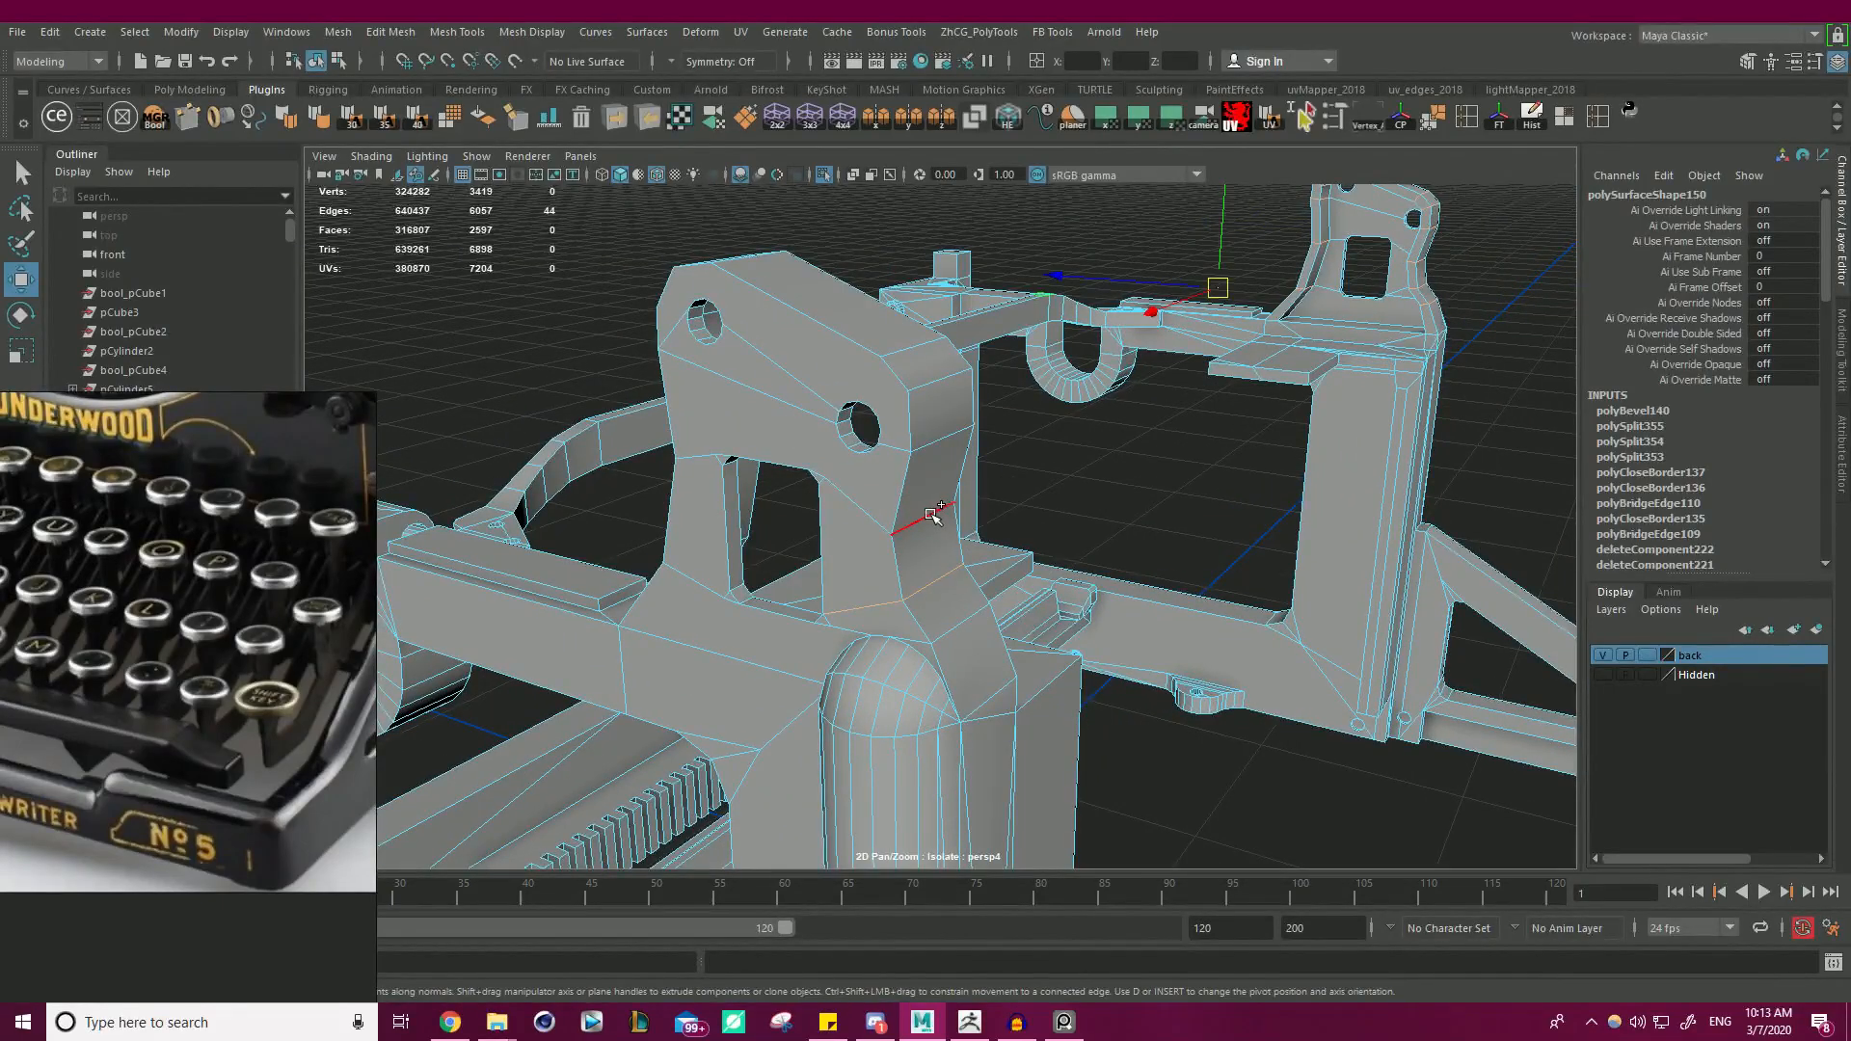
shift+double_click(925, 350)
alt+right_drag(925, 350, 875, 372)
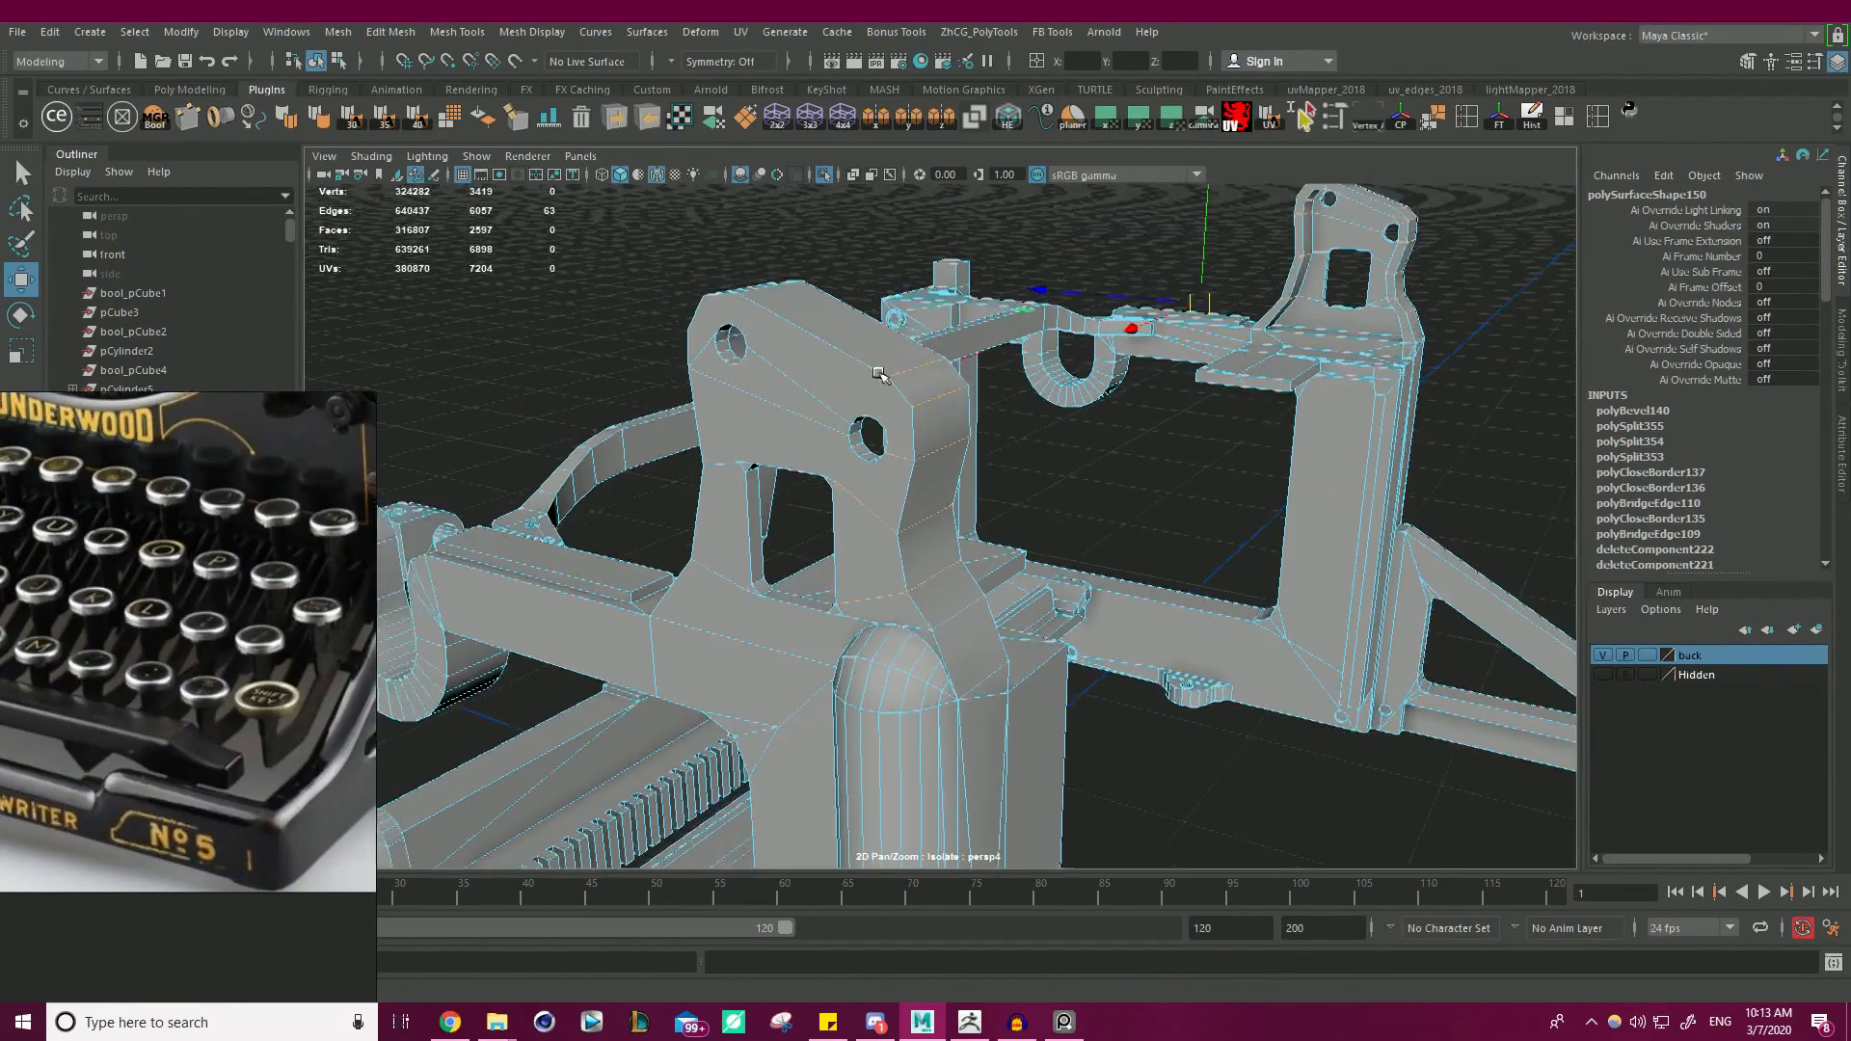
- Add the crosswise rim edges around the opposite bracket's highest corner and far side to the selection
alt+drag(876, 372, 1012, 380)
alt+right_drag(1012, 380, 1128, 385)
alt+middle_drag(1128, 385, 1041, 366)
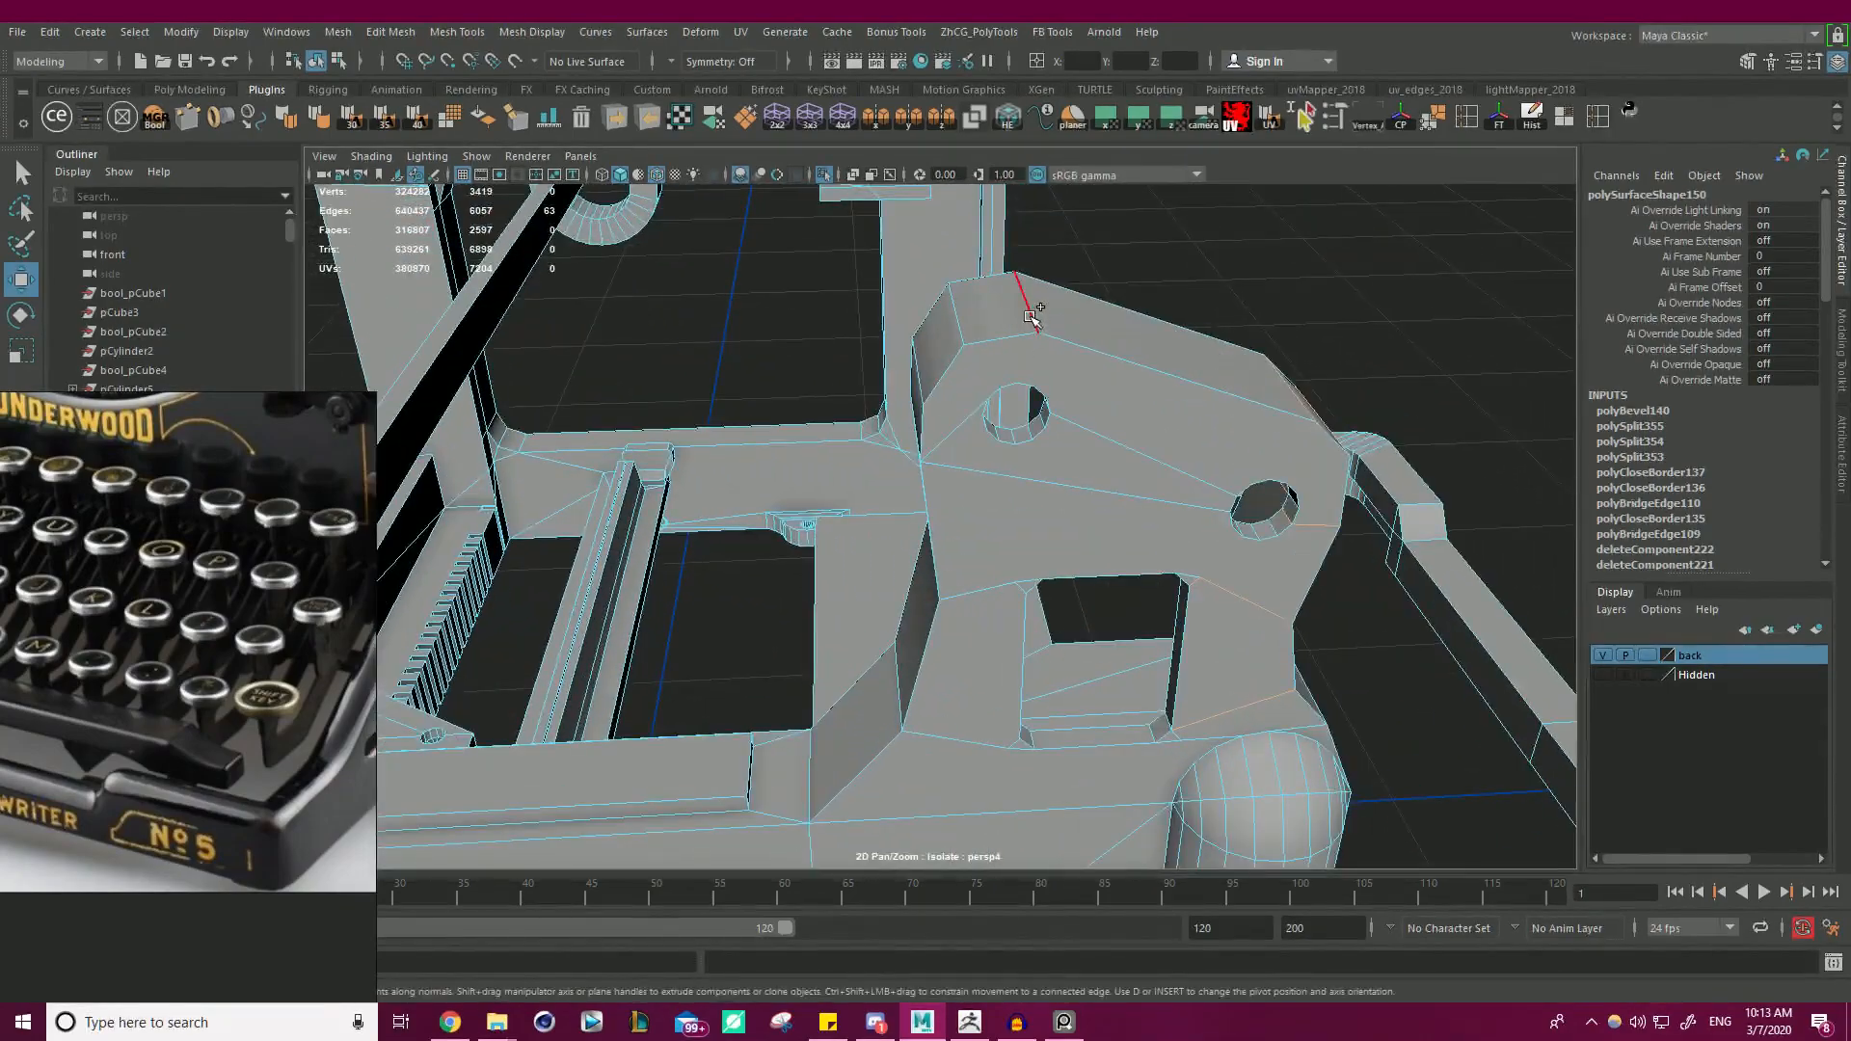
shift+double_click(955, 321)
alt+drag(955, 321, 1203, 339)
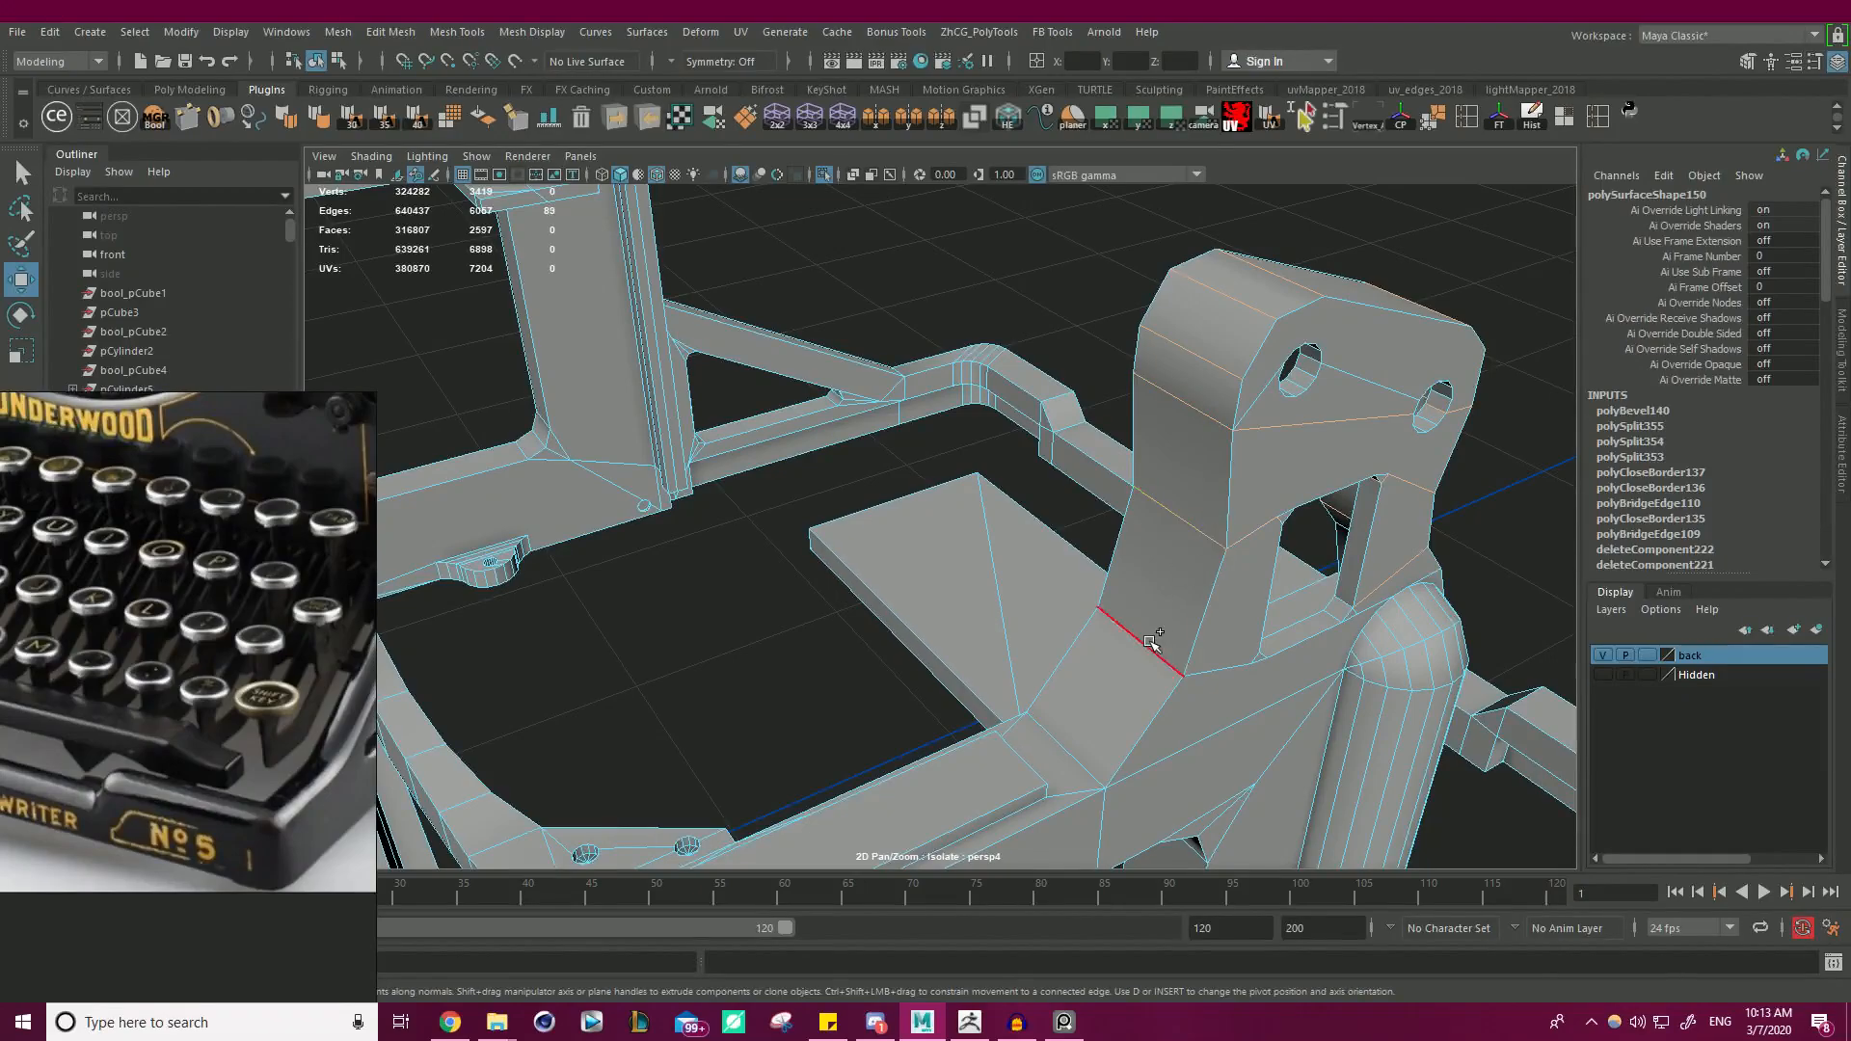
- Deselect the stray edges around the rectangular opening on the opposite bracket's outer face
alt+drag(1212, 608, 1010, 467)
key(4)
key(5)
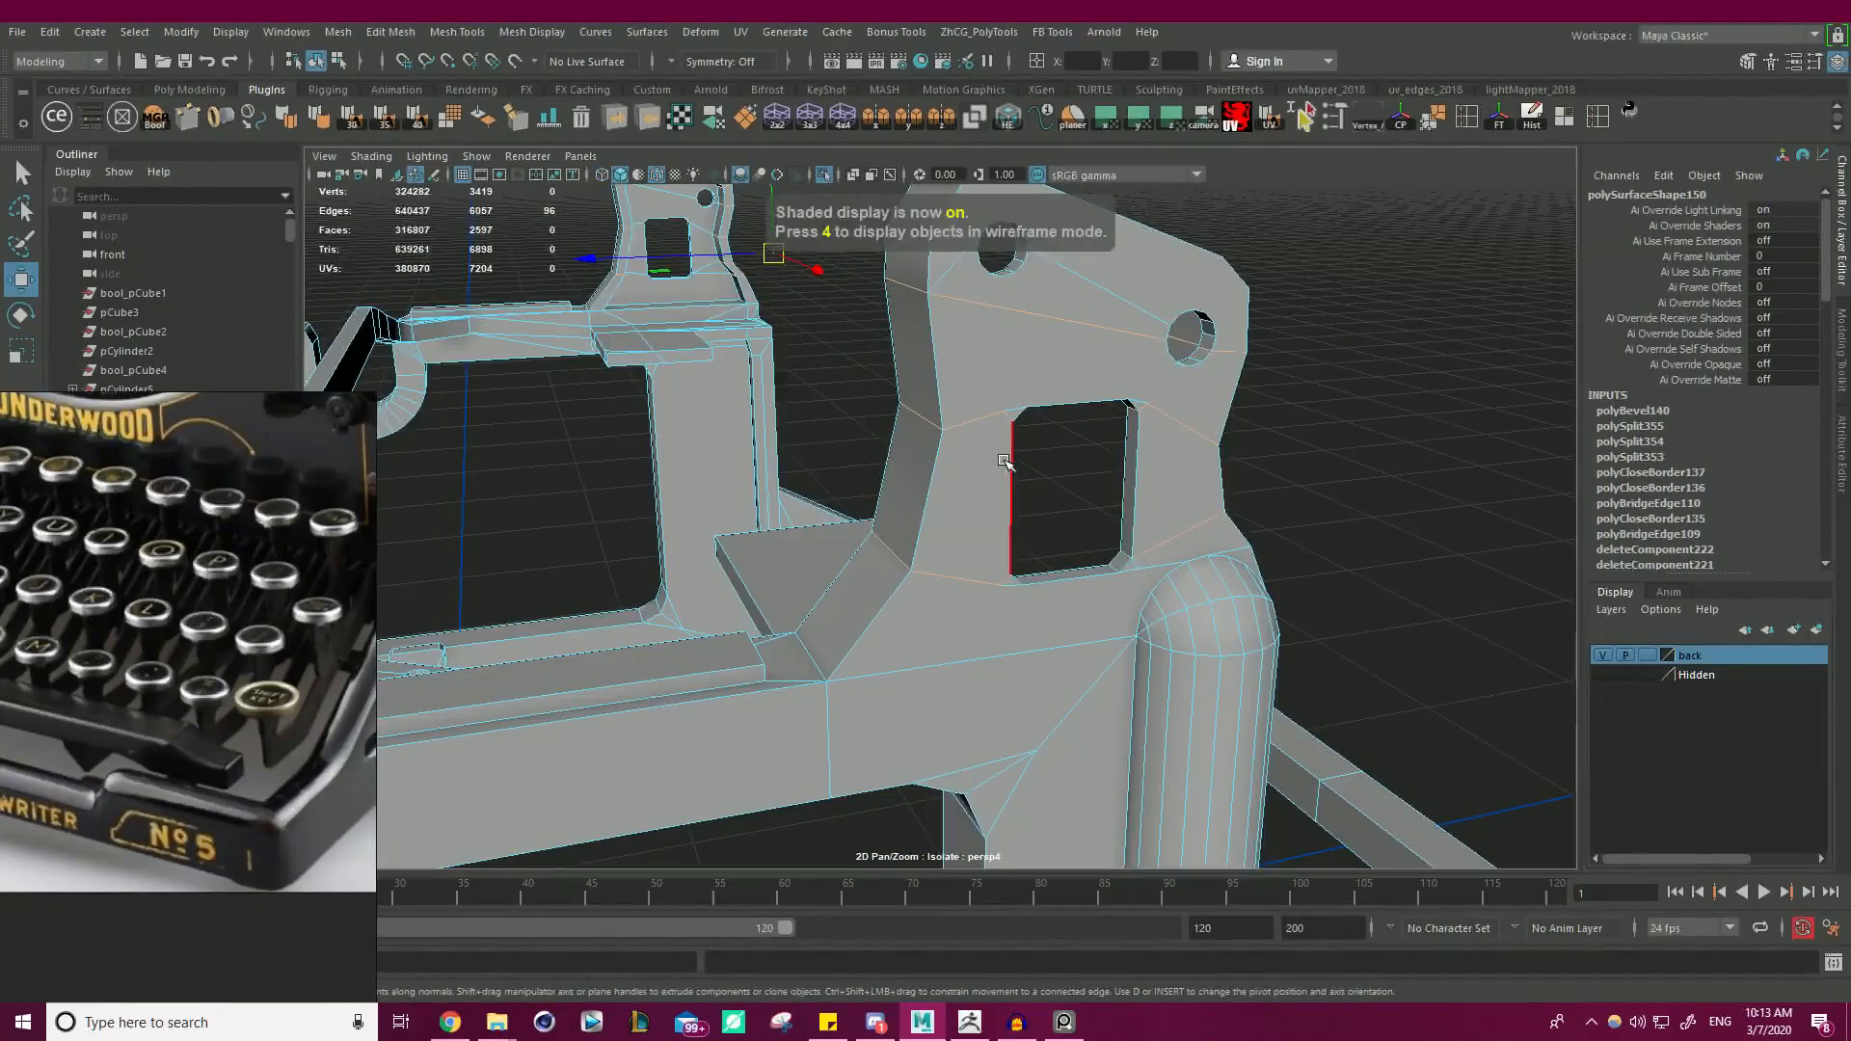
ctrl+click(1009, 582)
alt+right_drag(1017, 578, 1144, 520)
ctrl+click(1269, 555)
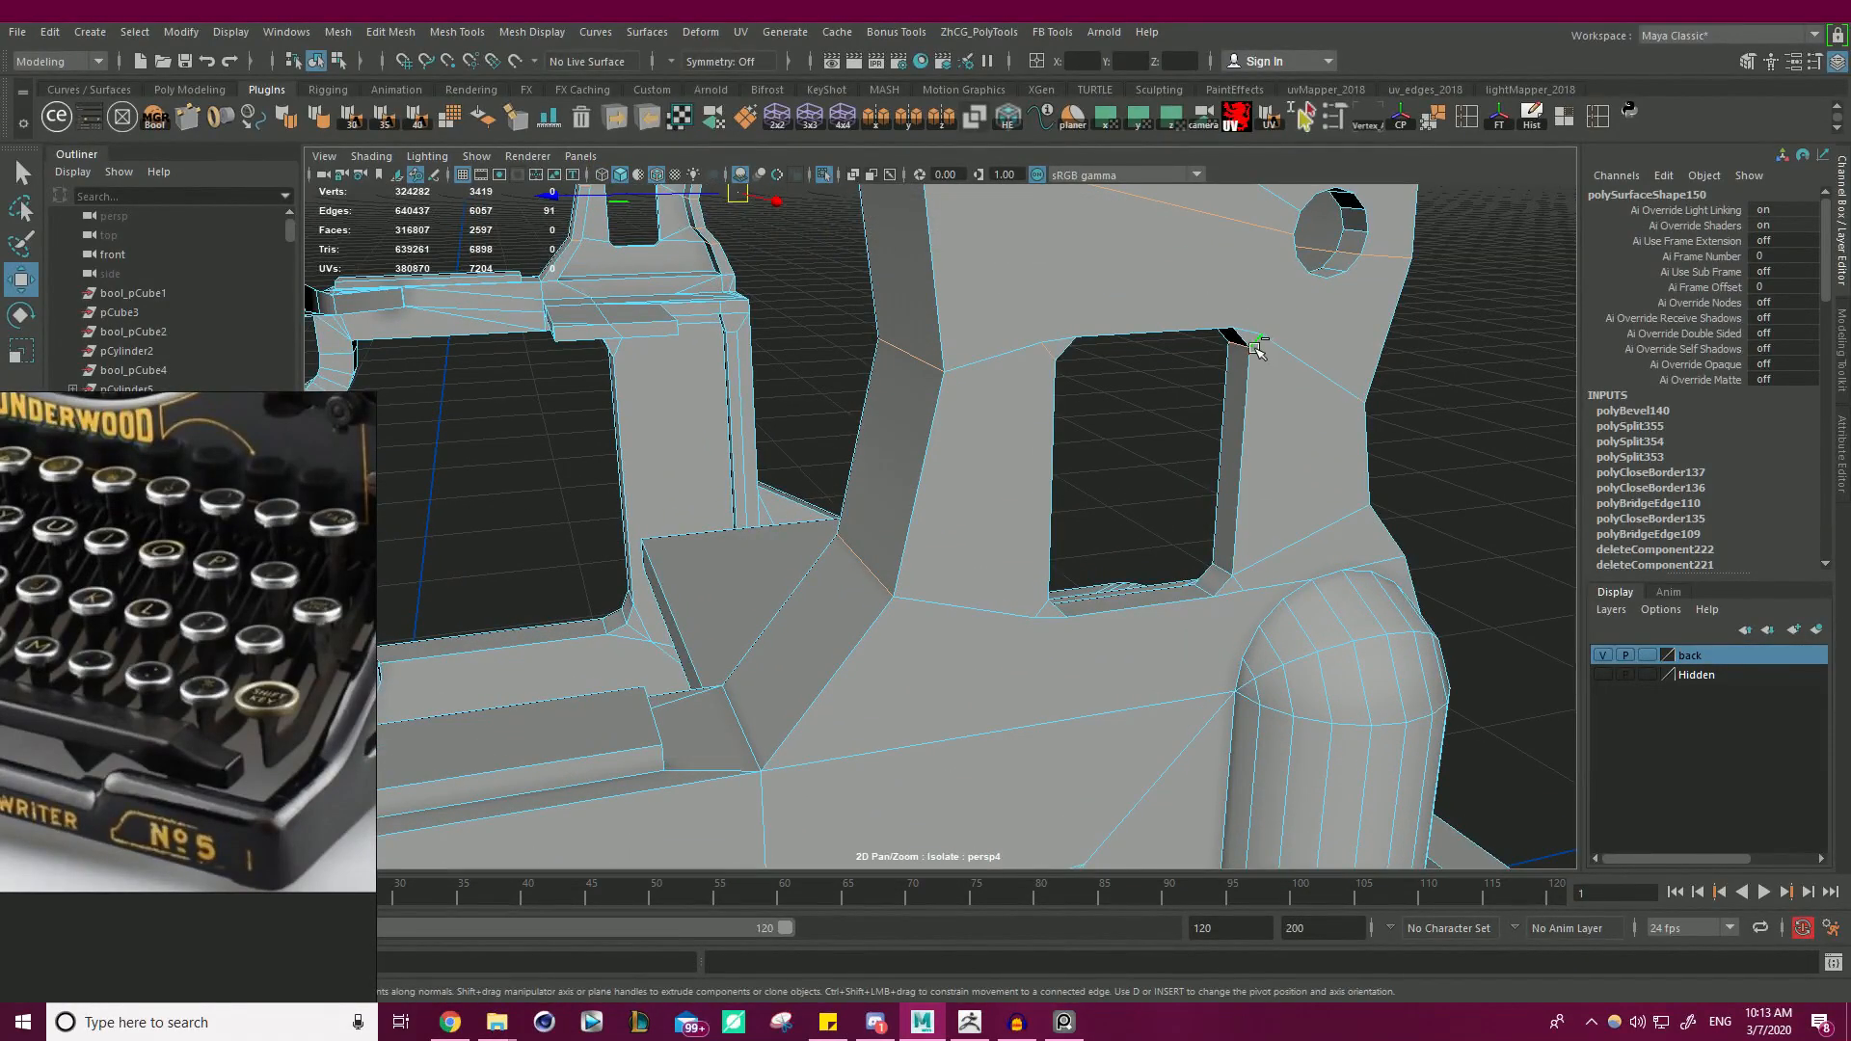
- Deselect the long edges crossing the same bracket's outer face at the waist and between the round holes
alt+middle_drag(1149, 318, 1138, 402)
alt+drag(1138, 402, 1130, 420)
key(4)
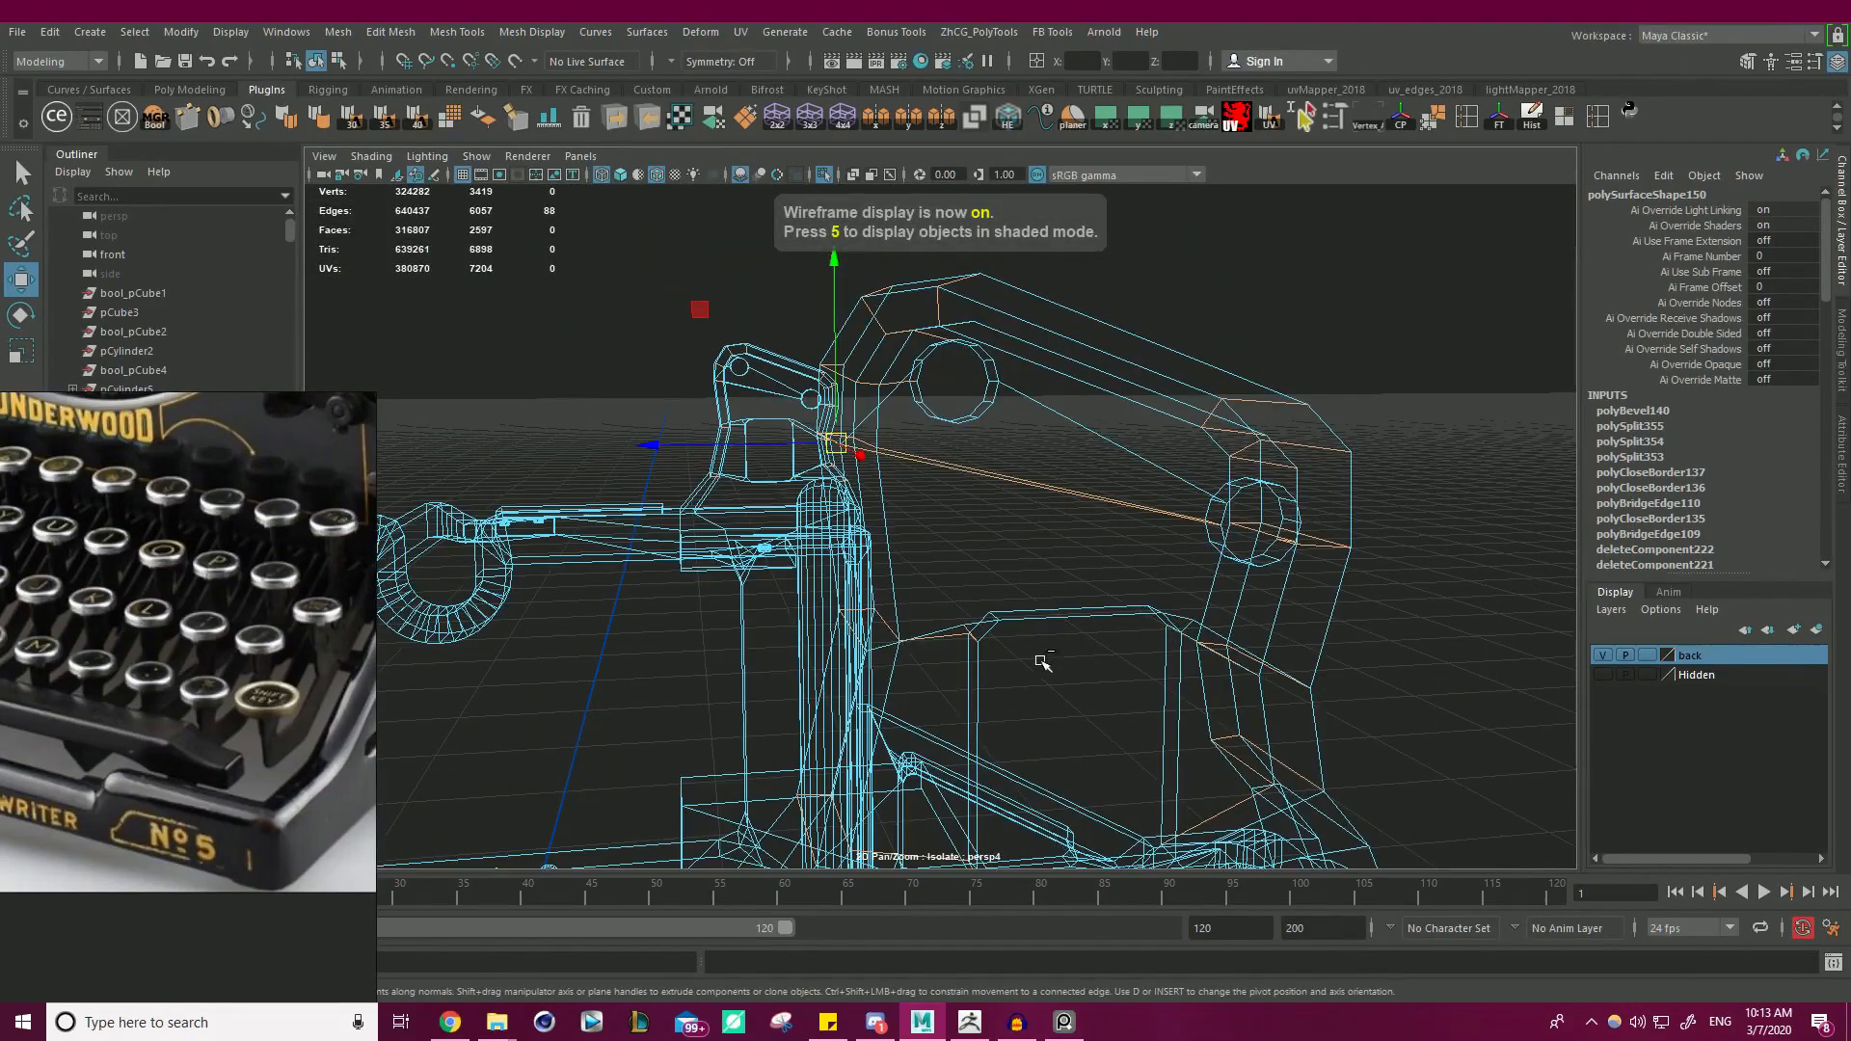
alt+middle_drag(943, 521, 1029, 520)
alt+drag(1029, 520, 1061, 512)
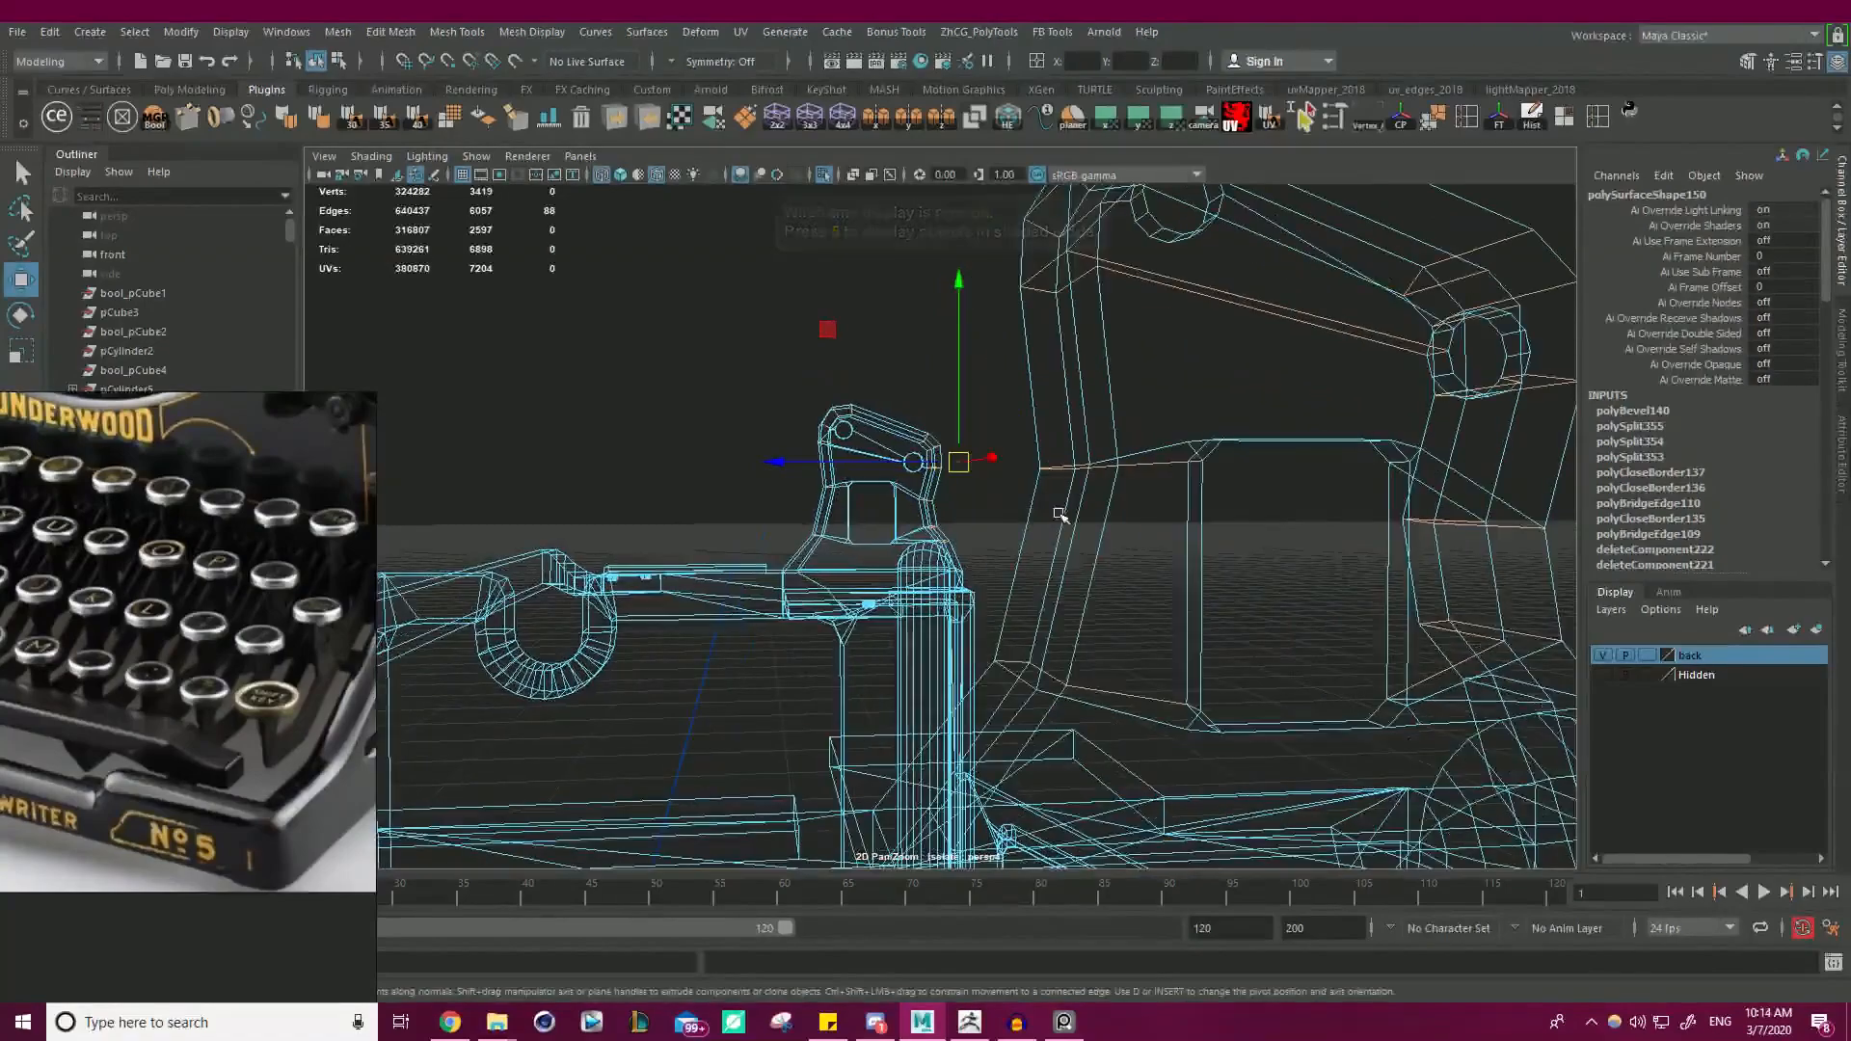
alt+right_drag(1061, 512, 1317, 511)
ctrl+click(1331, 413)
alt+right_drag(1400, 467, 1194, 475)
key(4)
key(5)
alt+middle_drag(1194, 475, 1108, 540)
ctrl+click(1103, 468)
- Deselect the stray edges inside and beside the lower round hole of that bracket
alt+drag(1103, 468, 1128, 488)
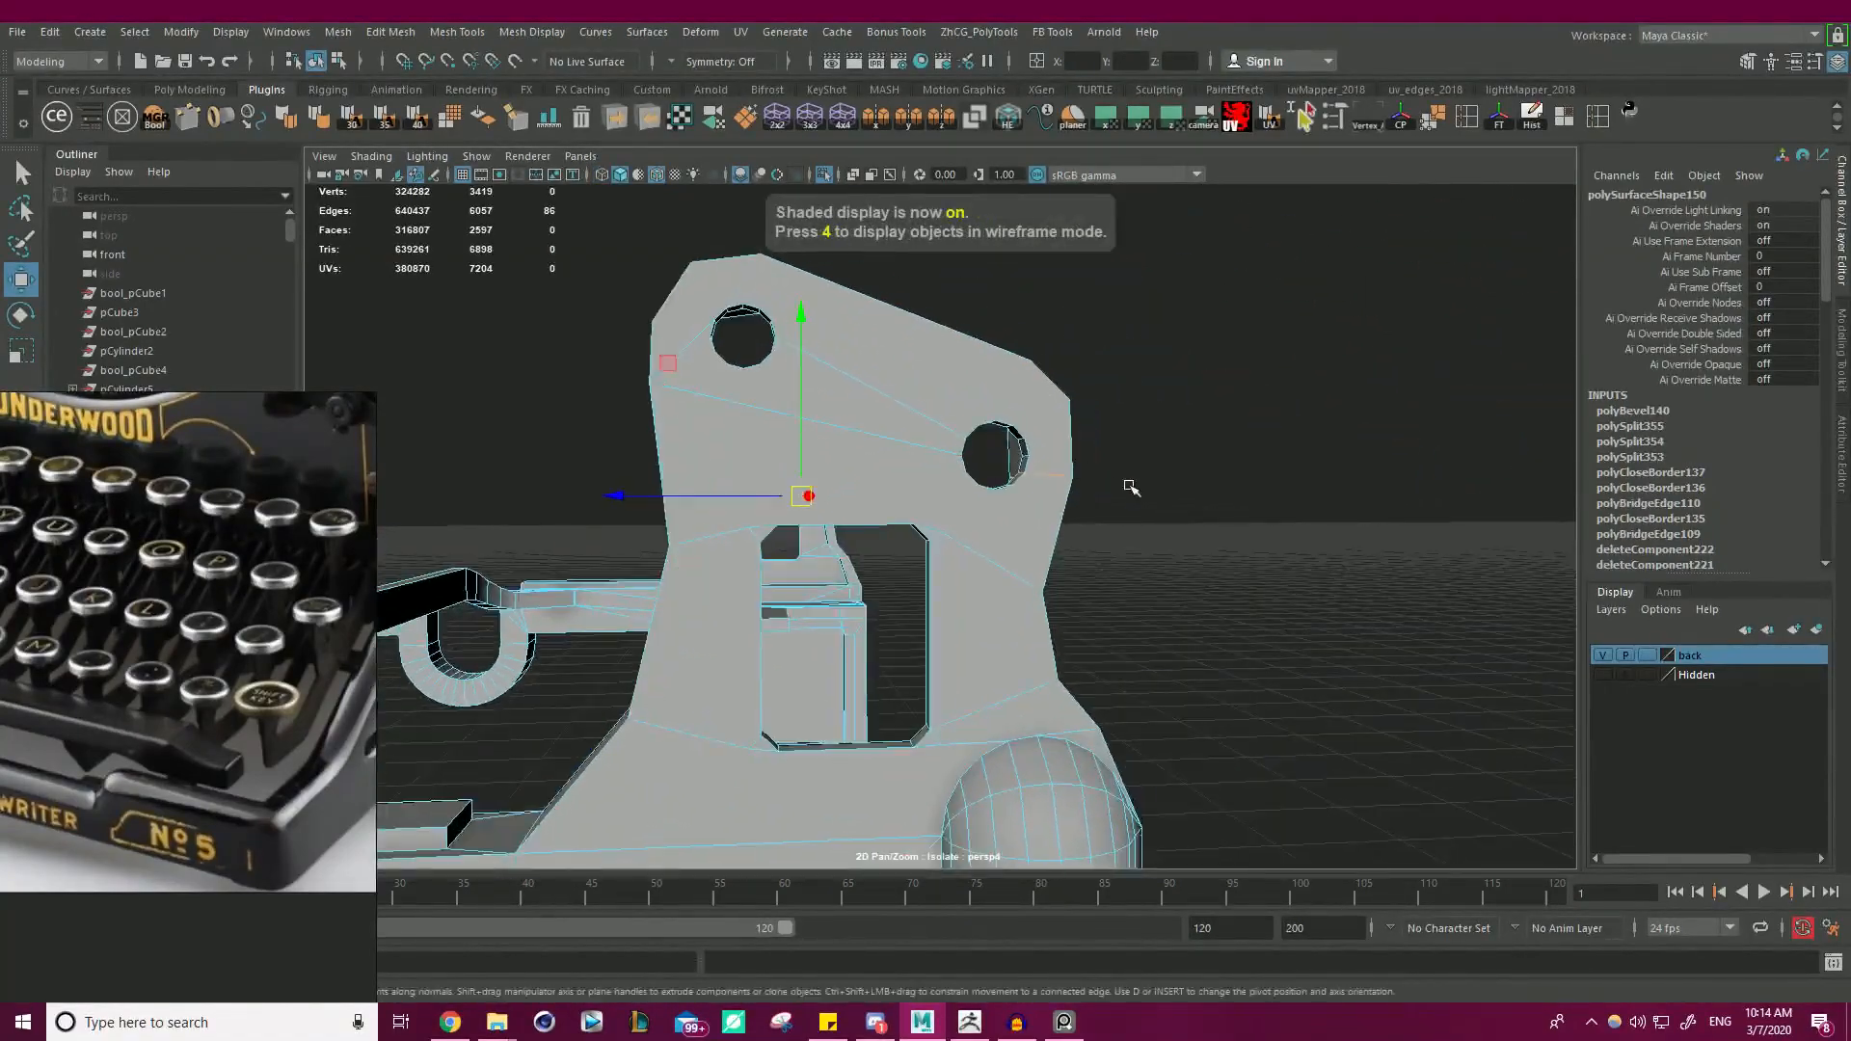
alt+right_drag(1128, 487, 1198, 517)
alt+middle_drag(1198, 516, 1183, 564)
ctrl+click(1163, 522)
ctrl+click(1162, 523)
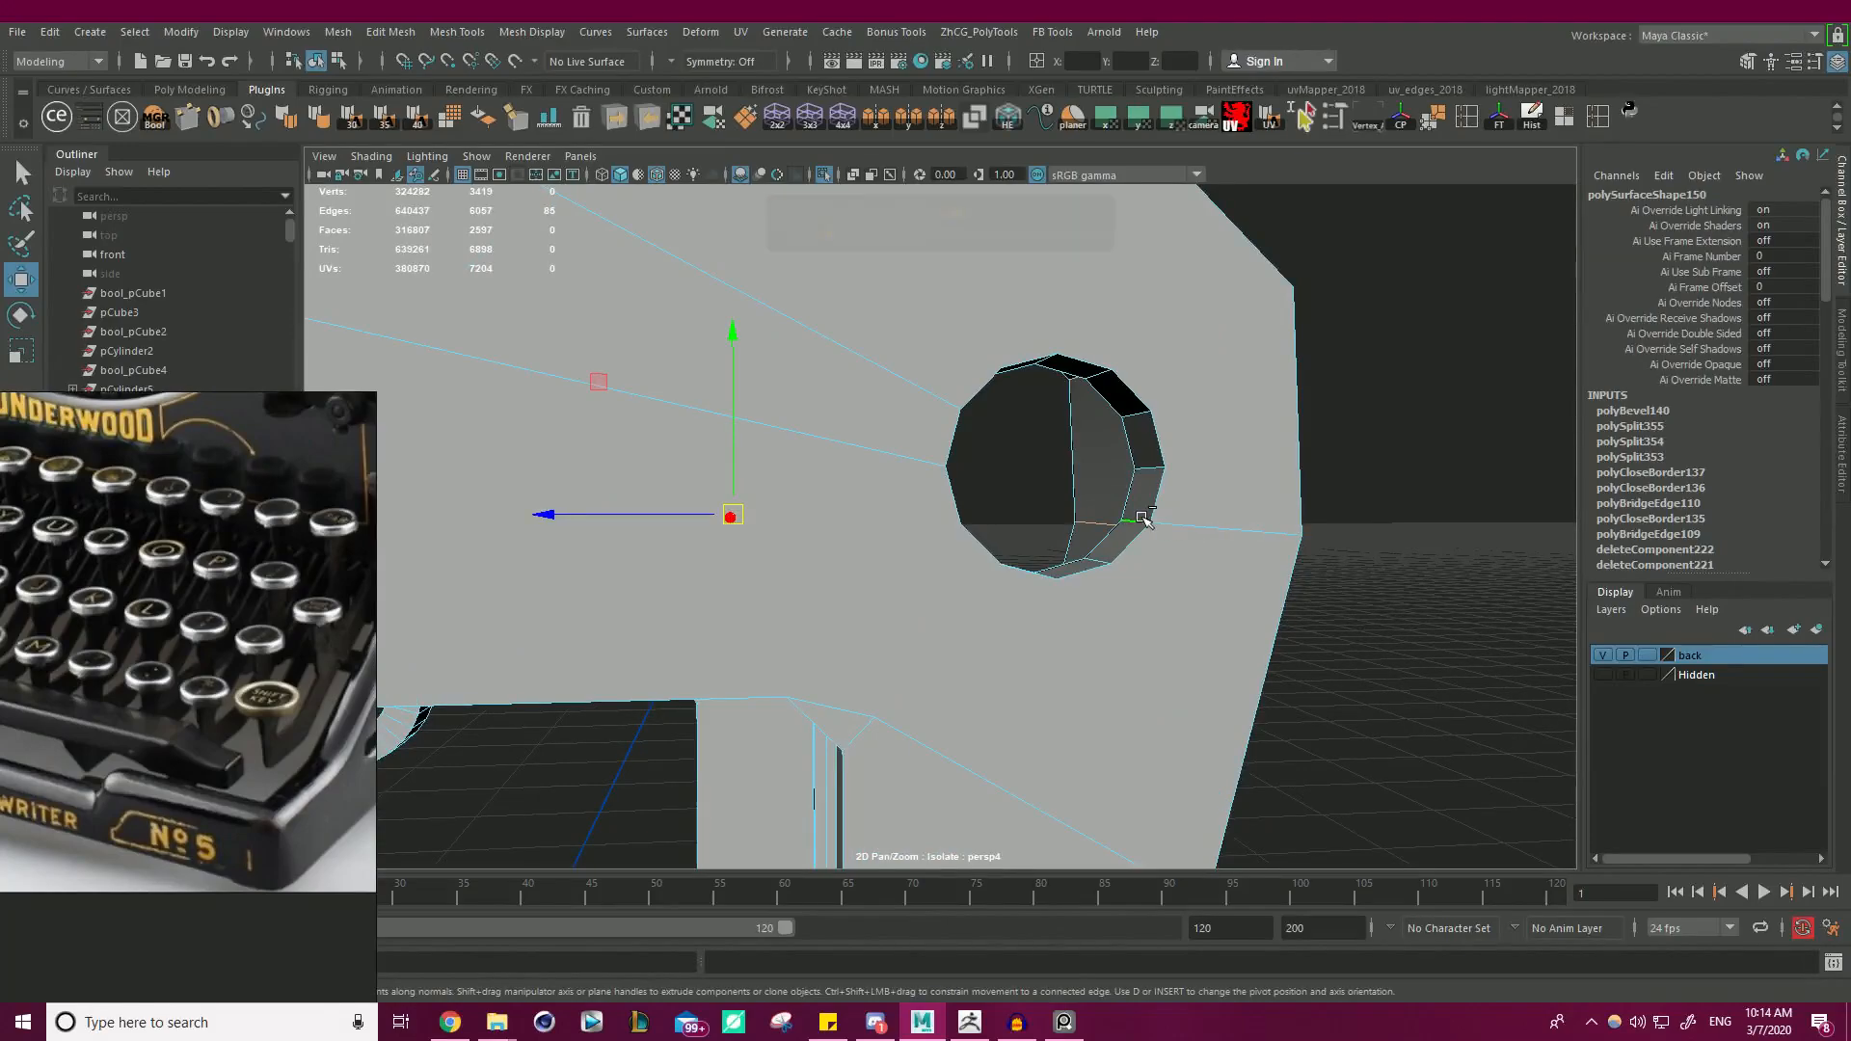
alt+right_drag(1150, 514, 1007, 477)
alt+drag(1007, 478, 1046, 495)
alt+right_drag(1057, 513, 973, 520)
- Deselect the stray edges crossing that bracket's inner face beside the round holes and the rectangular opening
alt+drag(974, 520, 674, 544)
alt+middle_drag(675, 544, 1079, 537)
alt+drag(1078, 537, 1147, 588)
alt+right_drag(1147, 588, 1338, 600)
alt+drag(1338, 599, 805, 384)
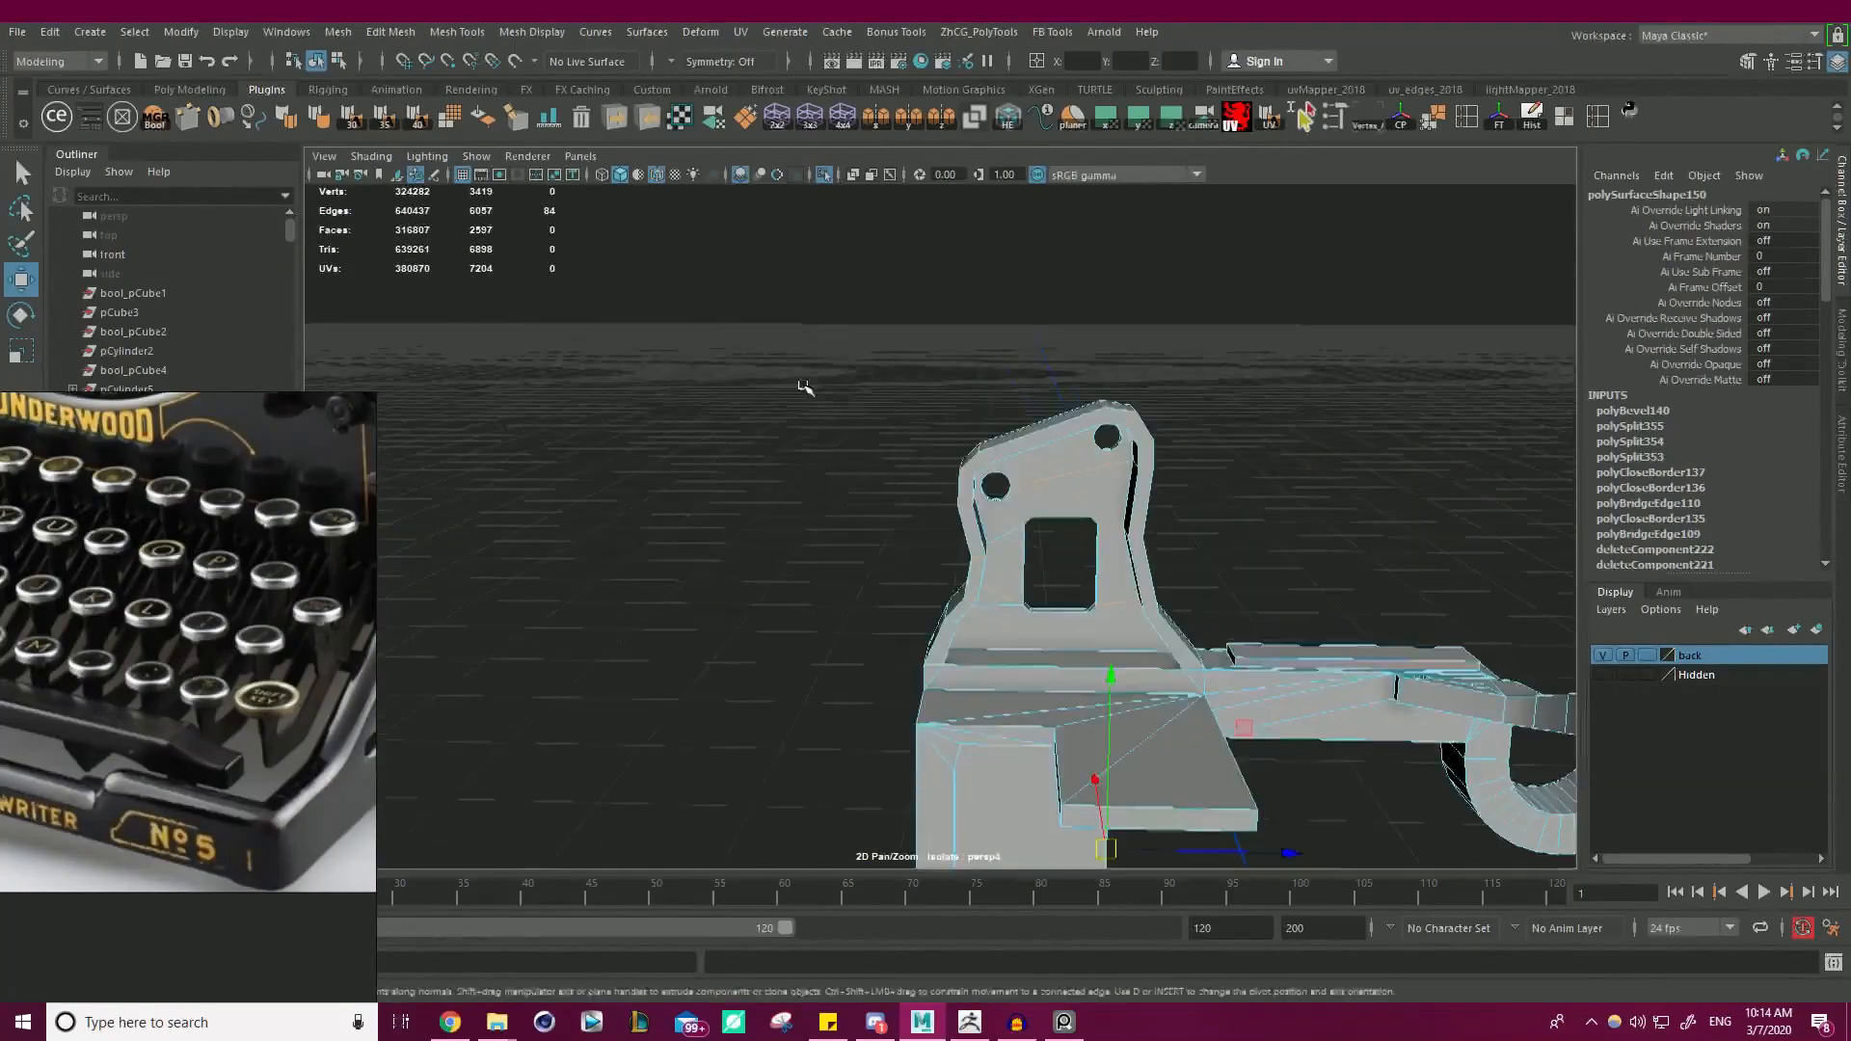
alt+right_drag(806, 384, 1024, 556)
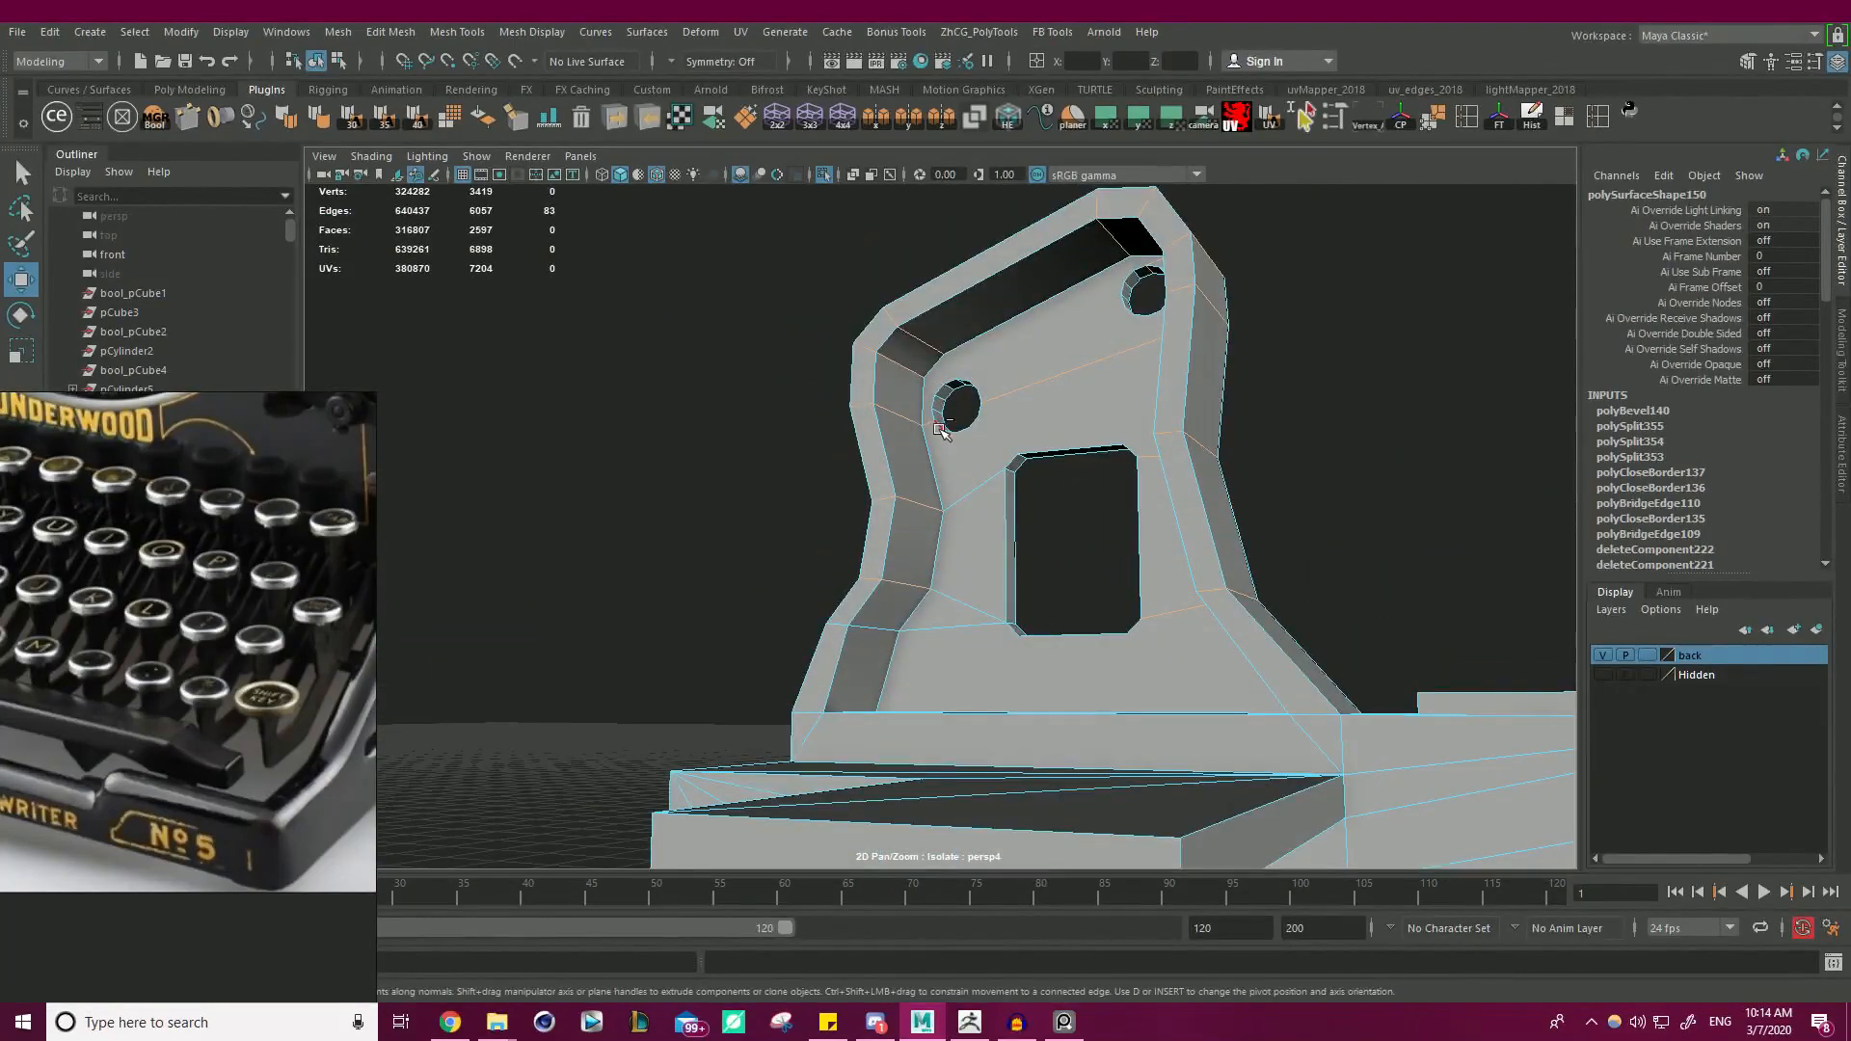
ctrl+click(997, 400)
alt+drag(999, 403, 1200, 451)
alt+middle_drag(1200, 451, 1107, 401)
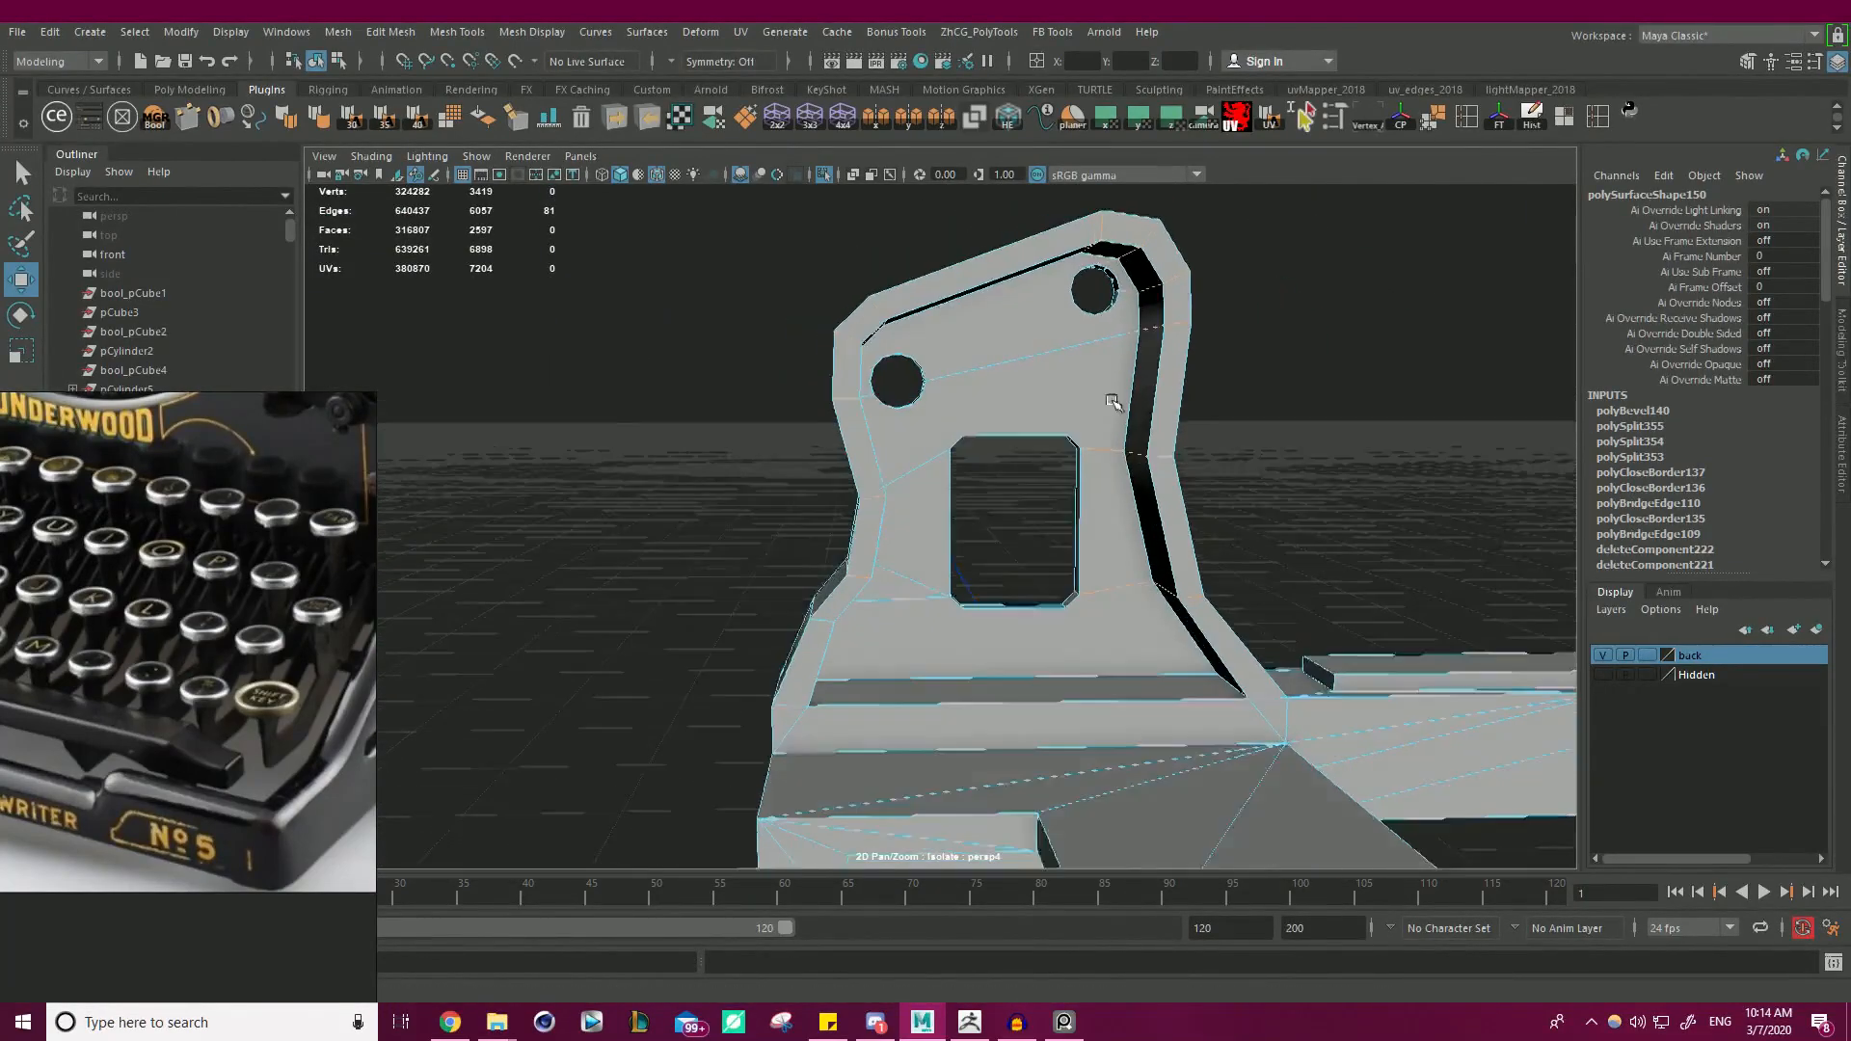
alt+drag(1108, 401, 1137, 362)
ctrl+click(1133, 431)
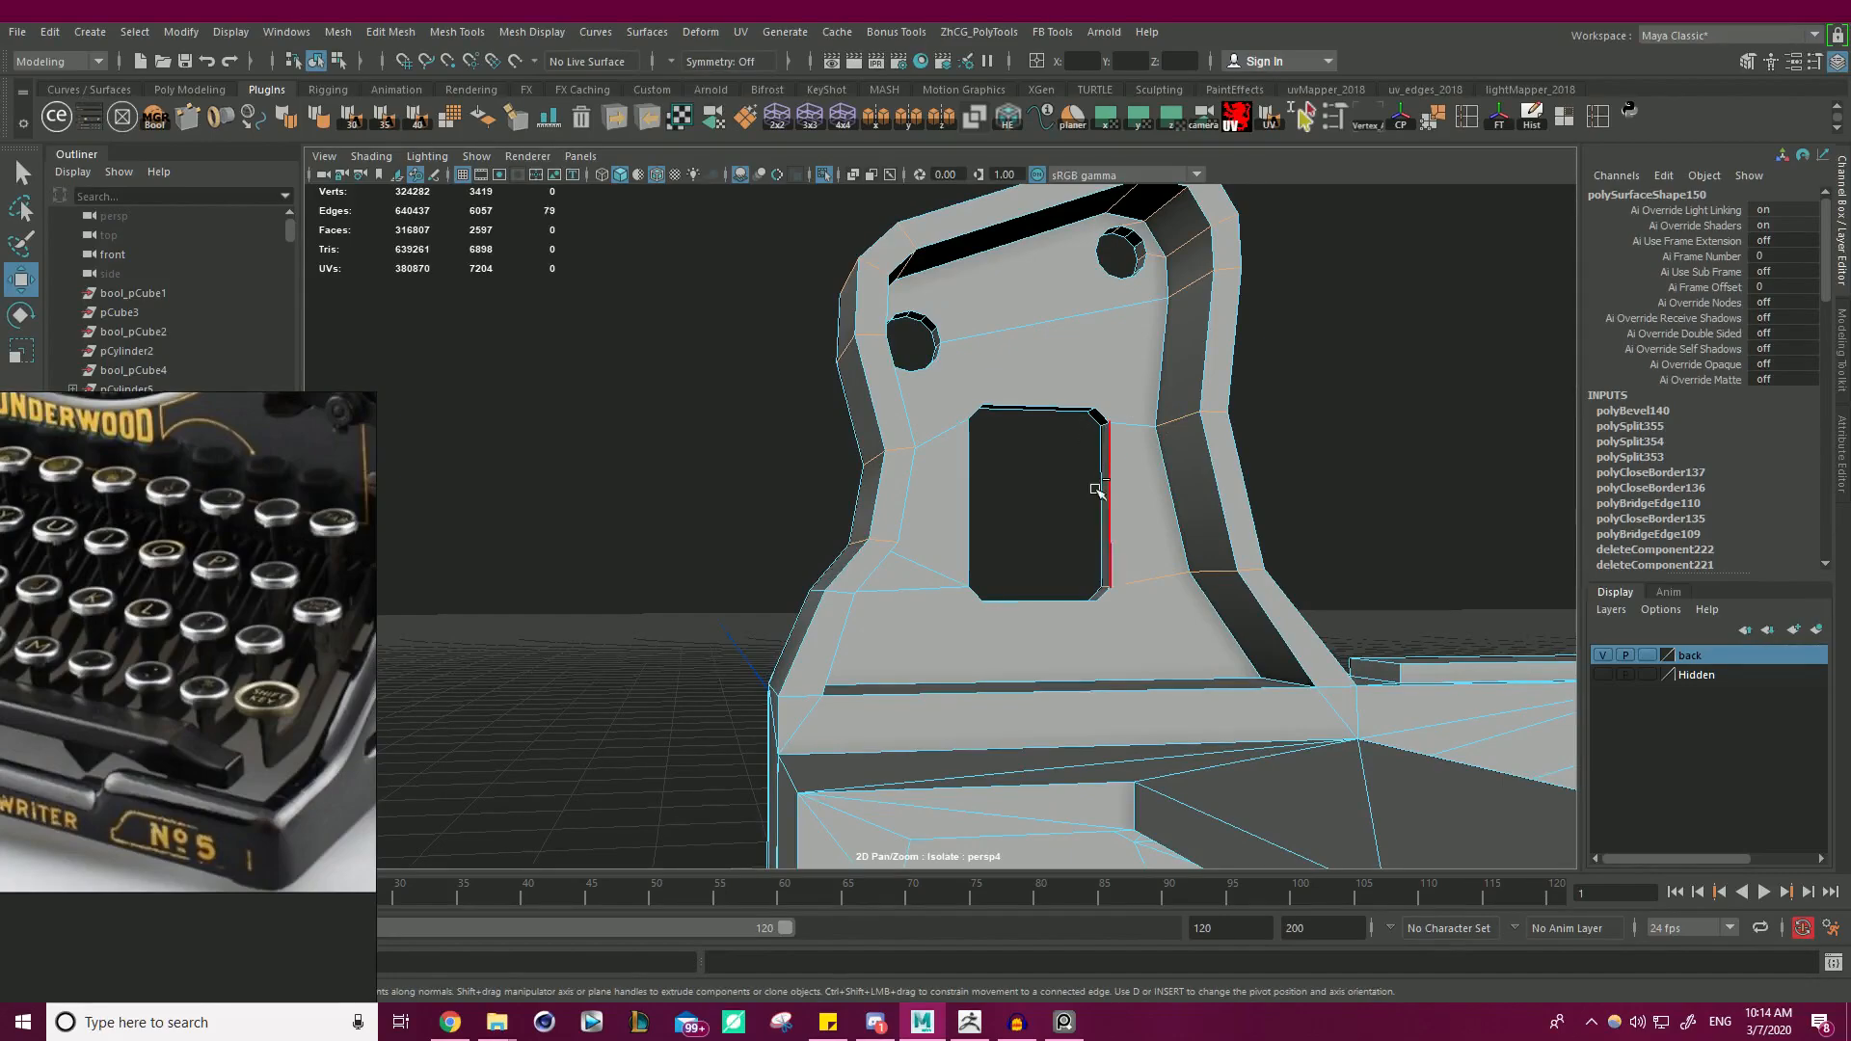
- Try to bevel the selected rim edges of both upper brackets with a fraction of 1
alt+drag(1022, 537, 1165, 514)
key(ctrl+b)
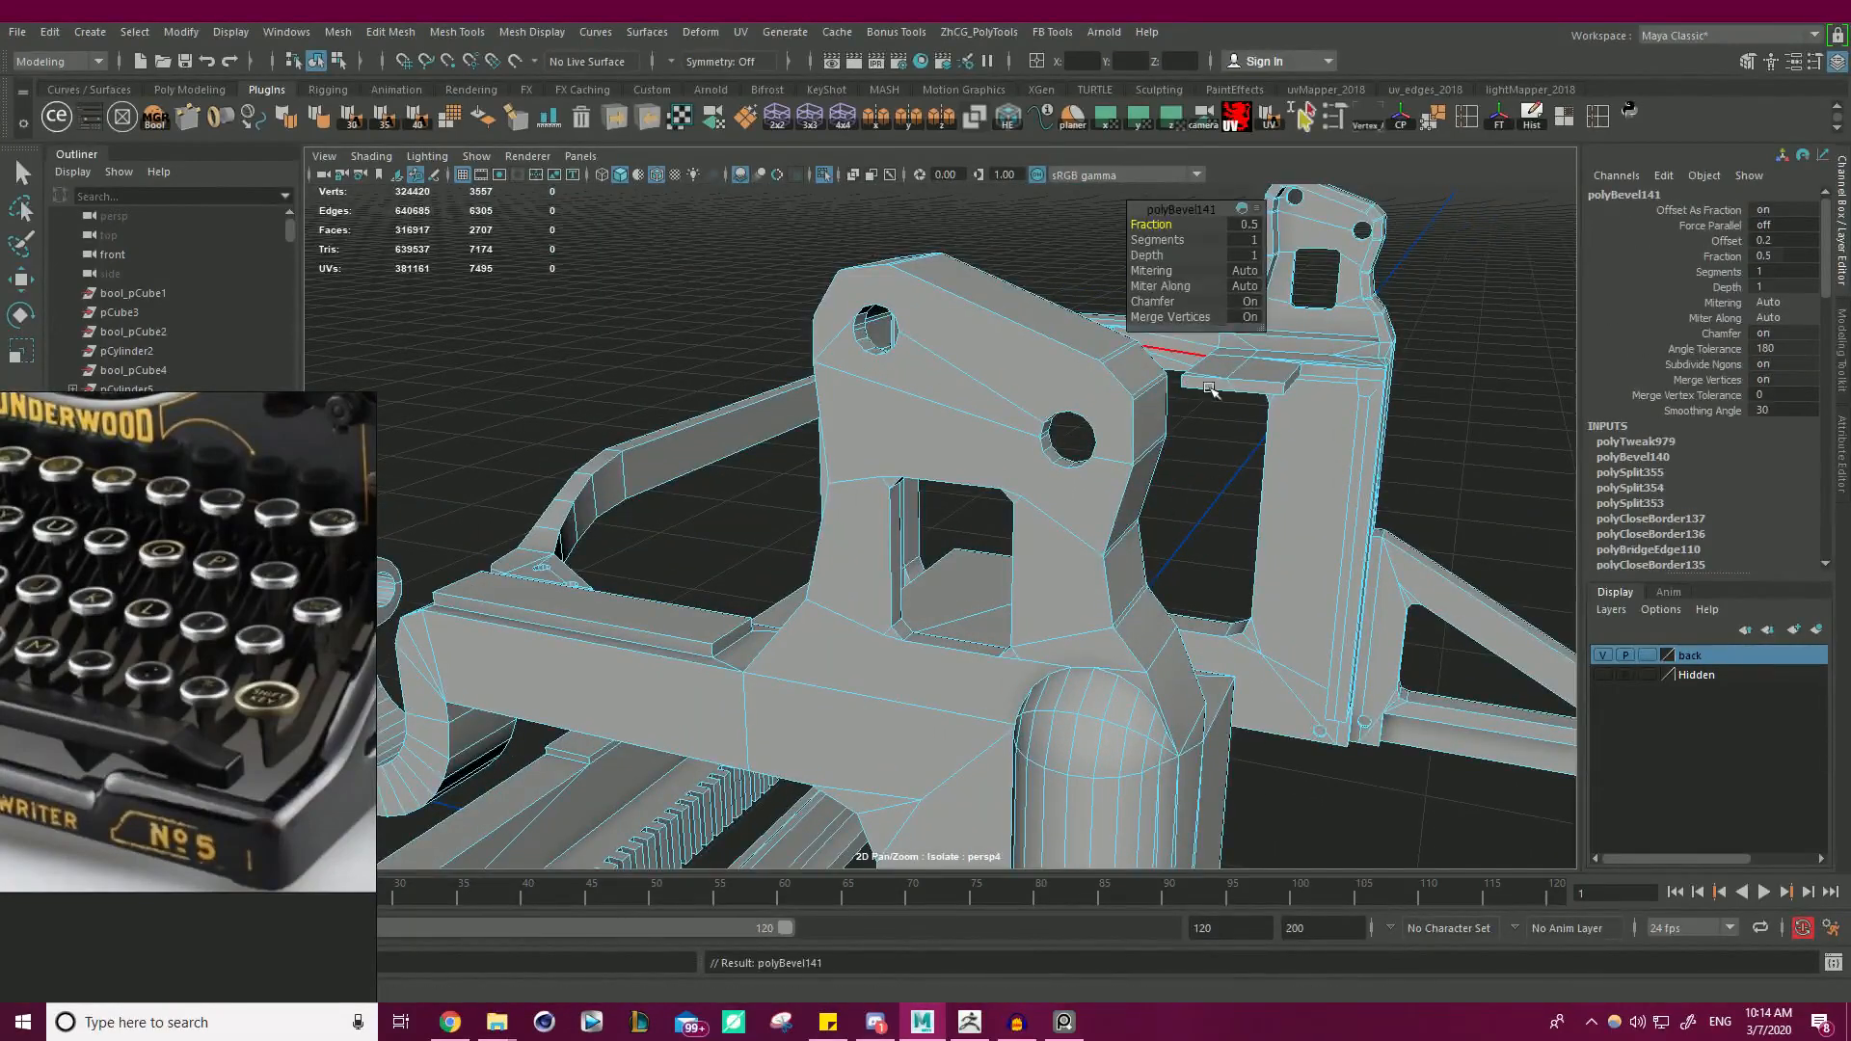
alt+drag(1212, 389, 1232, 367)
click(1326, 250)
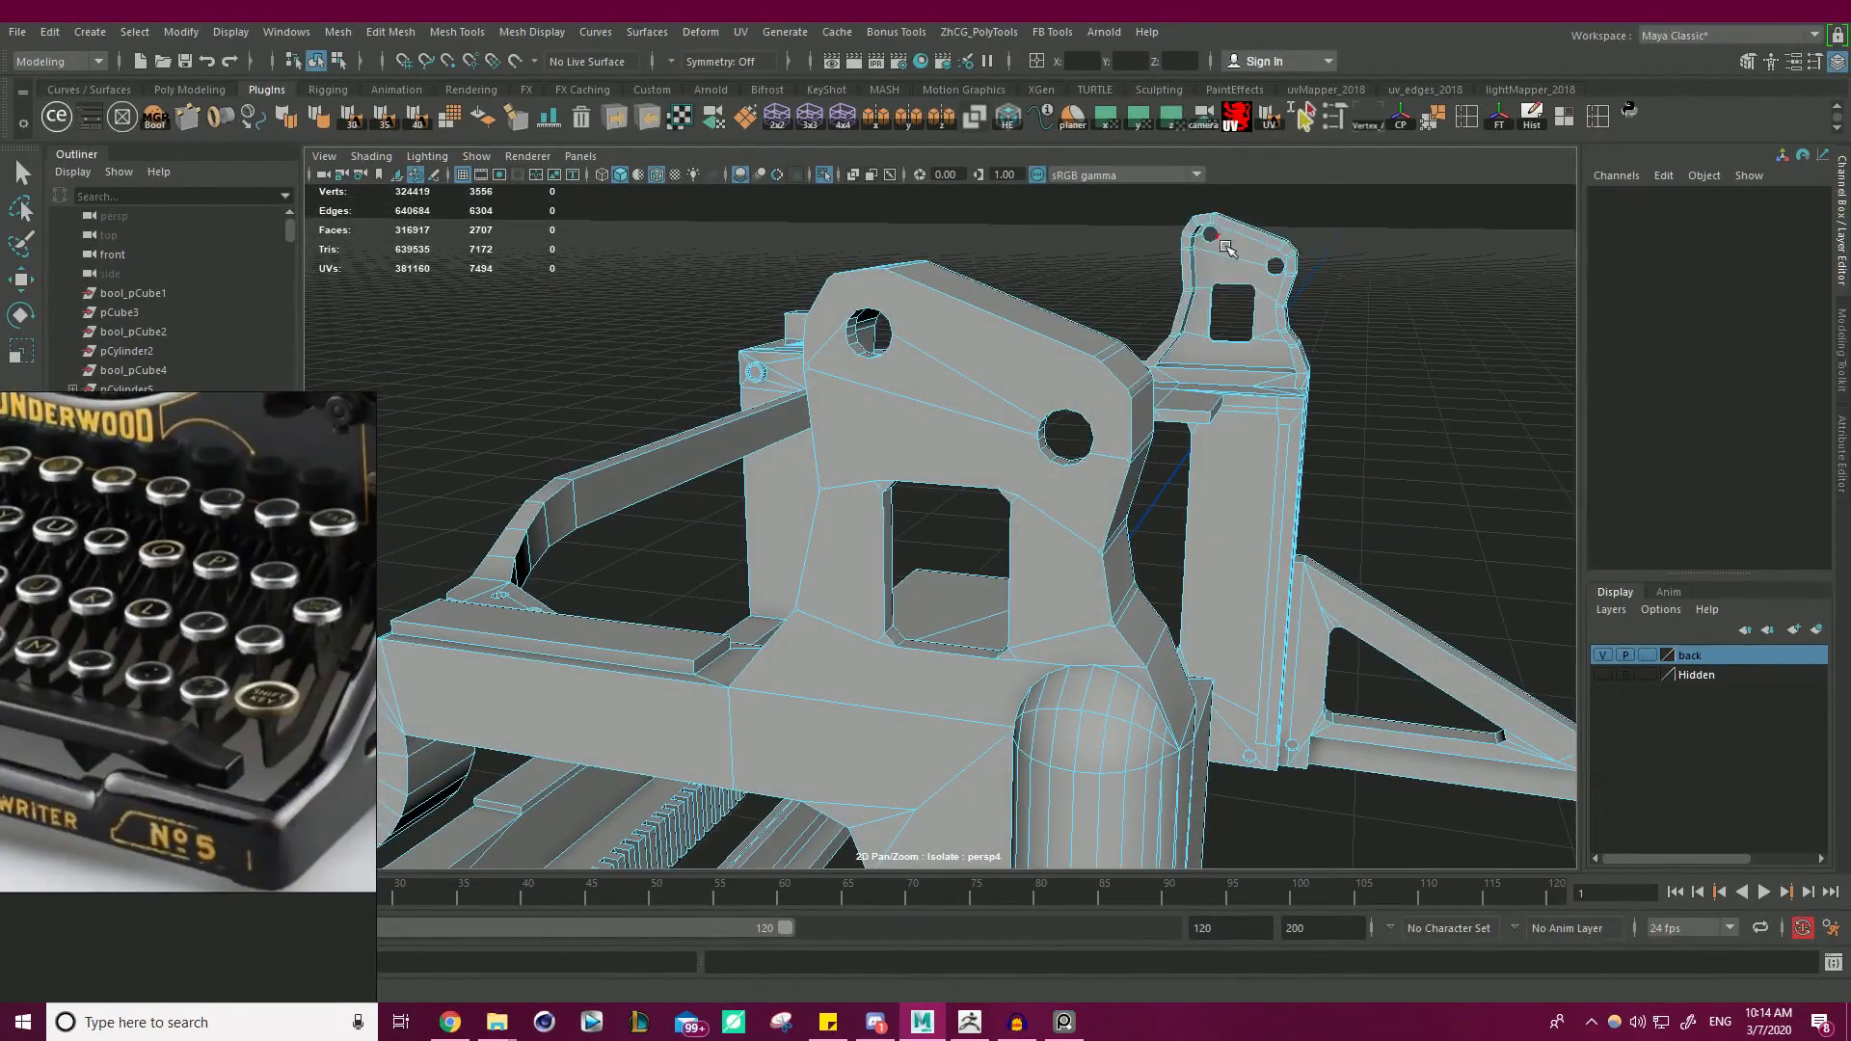
key(ctrl+z)
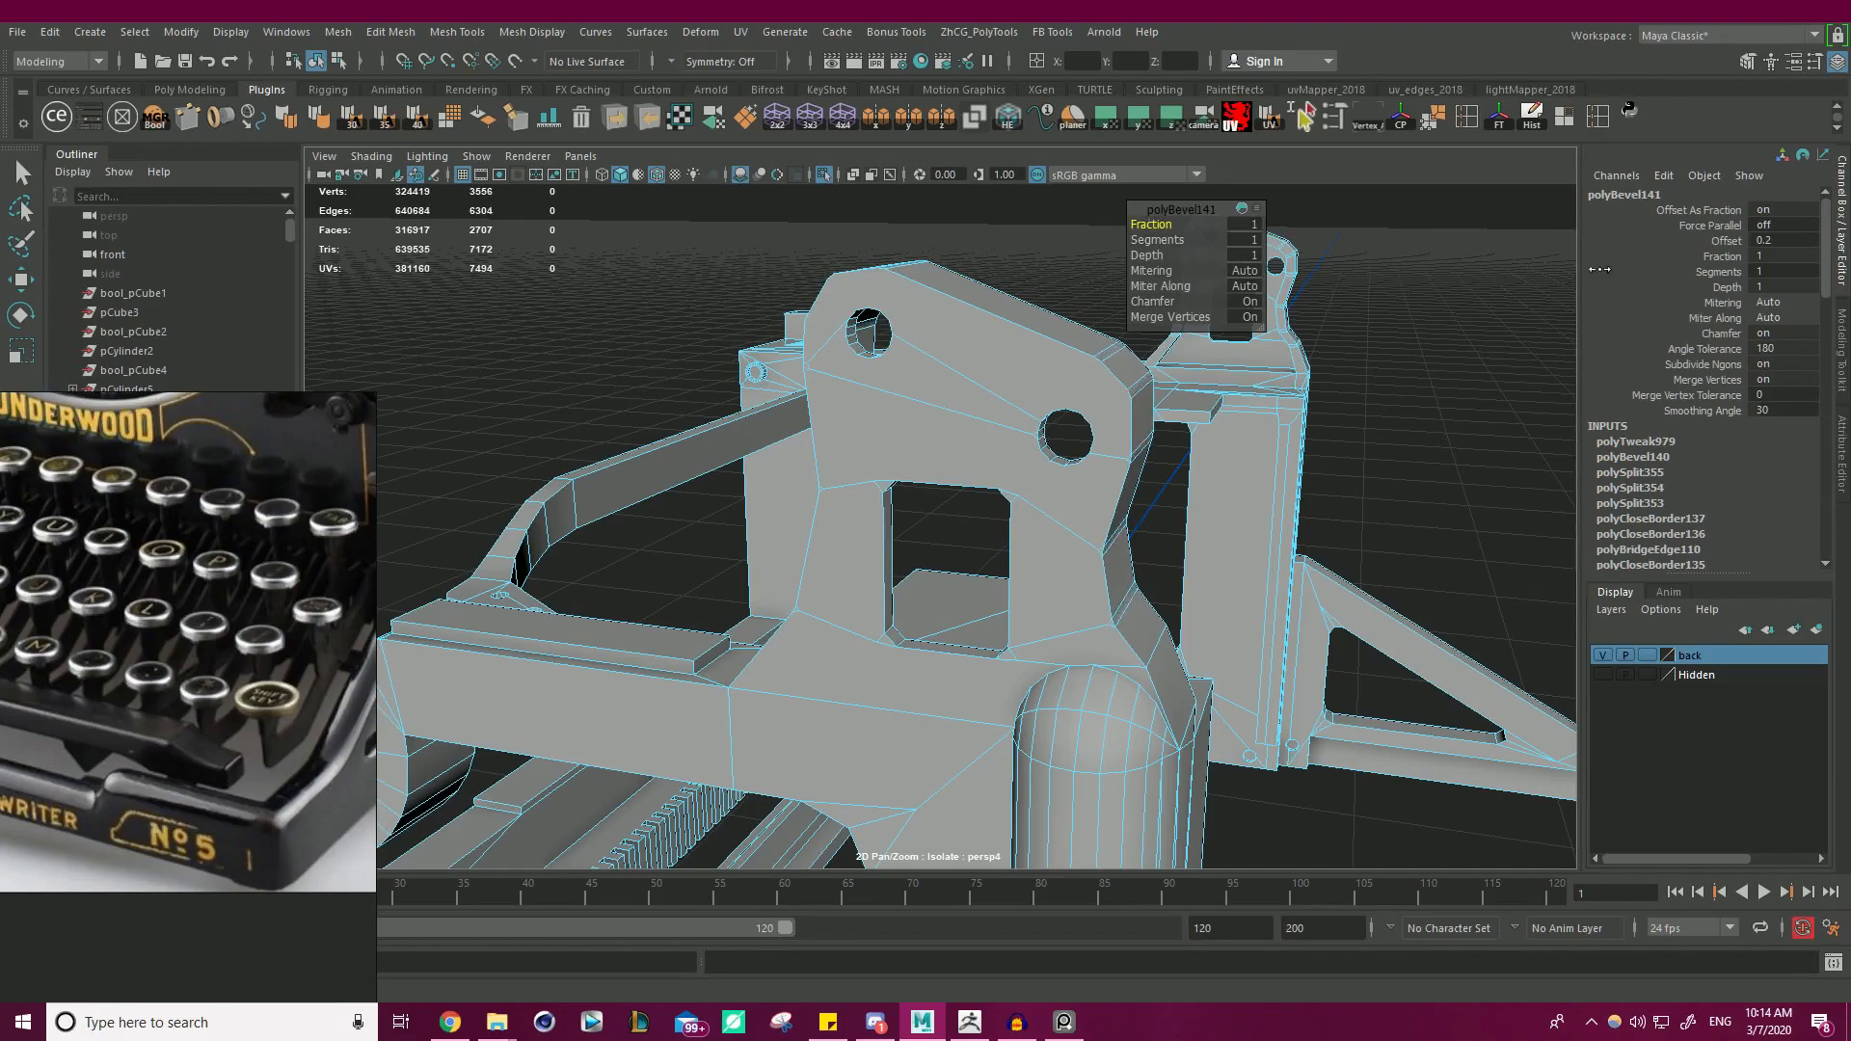
- Undo the bevel and deselect the stray edges beside the lower round hole on the bracket's outer face
key(ctrl+z)
alt+drag(1548, 342, 1359, 433)
key(ctrl+z)
alt+drag(1160, 391, 1005, 385)
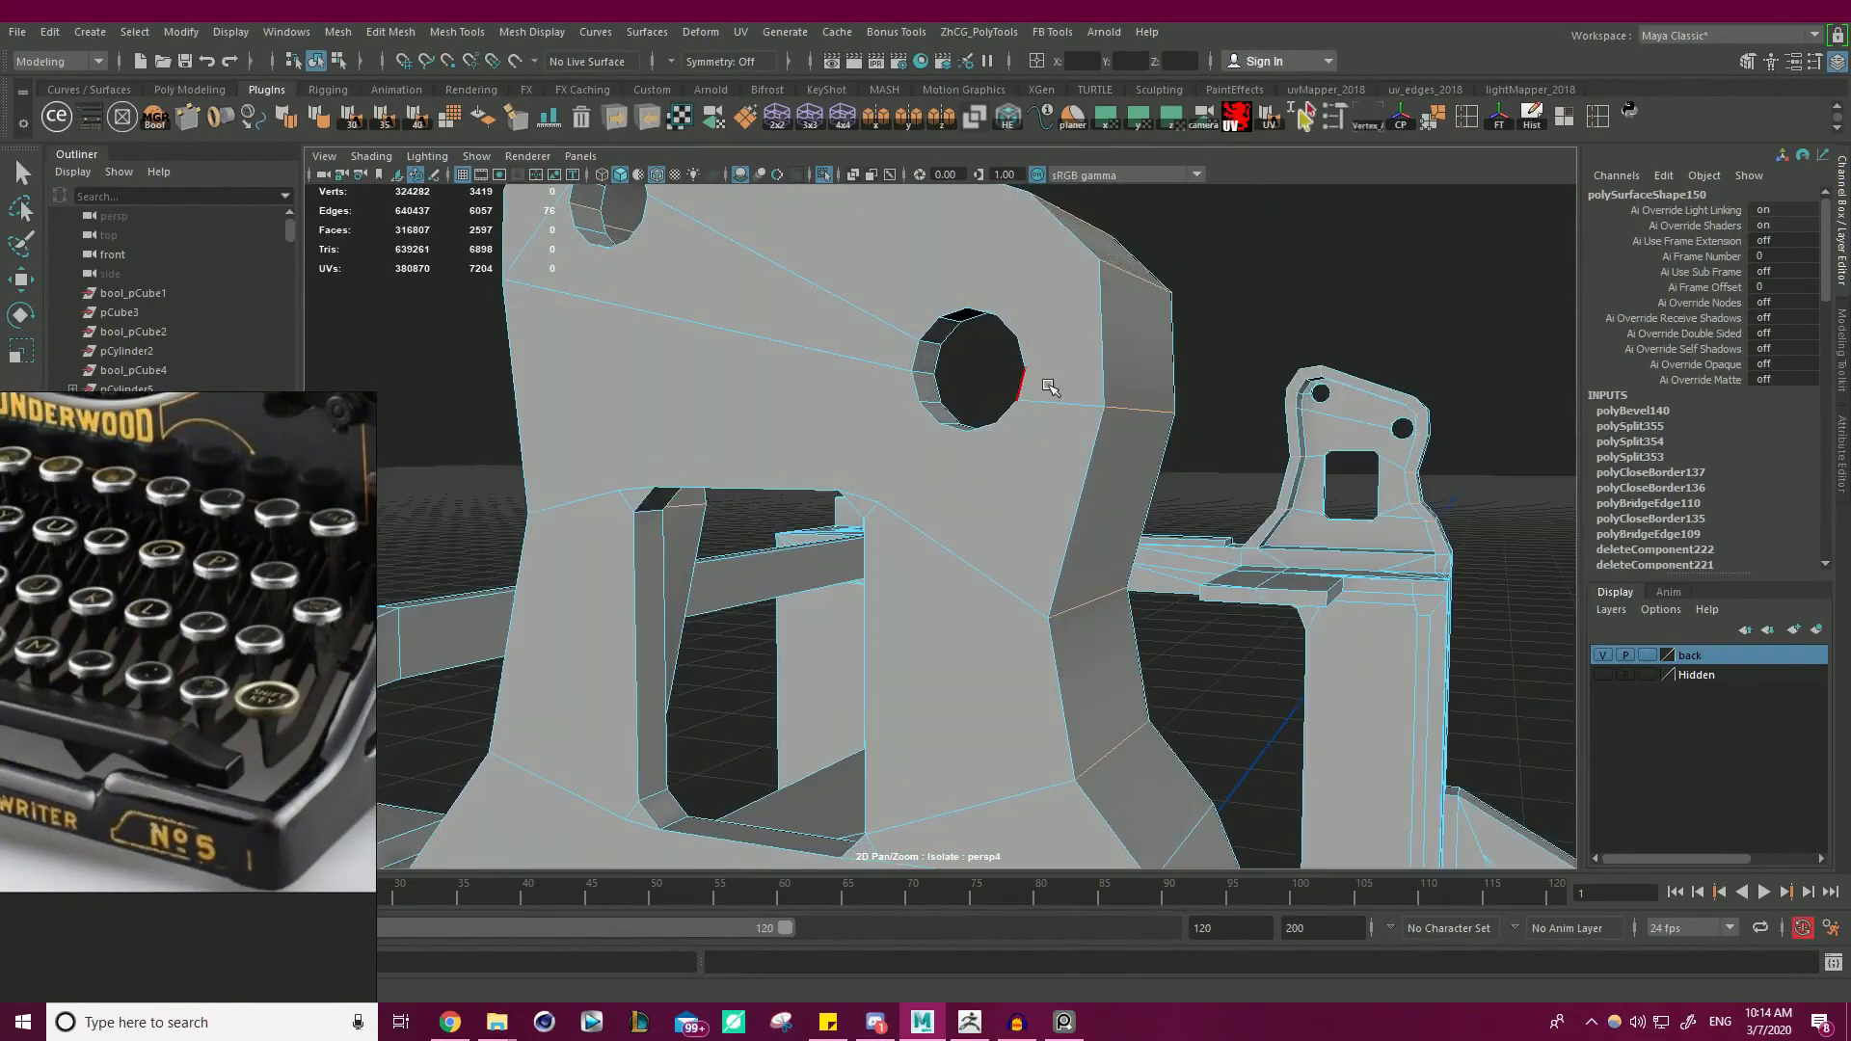
- Try the rim edge bevel again with a fraction of 1 on the reduced selection
key(ctrl+b)
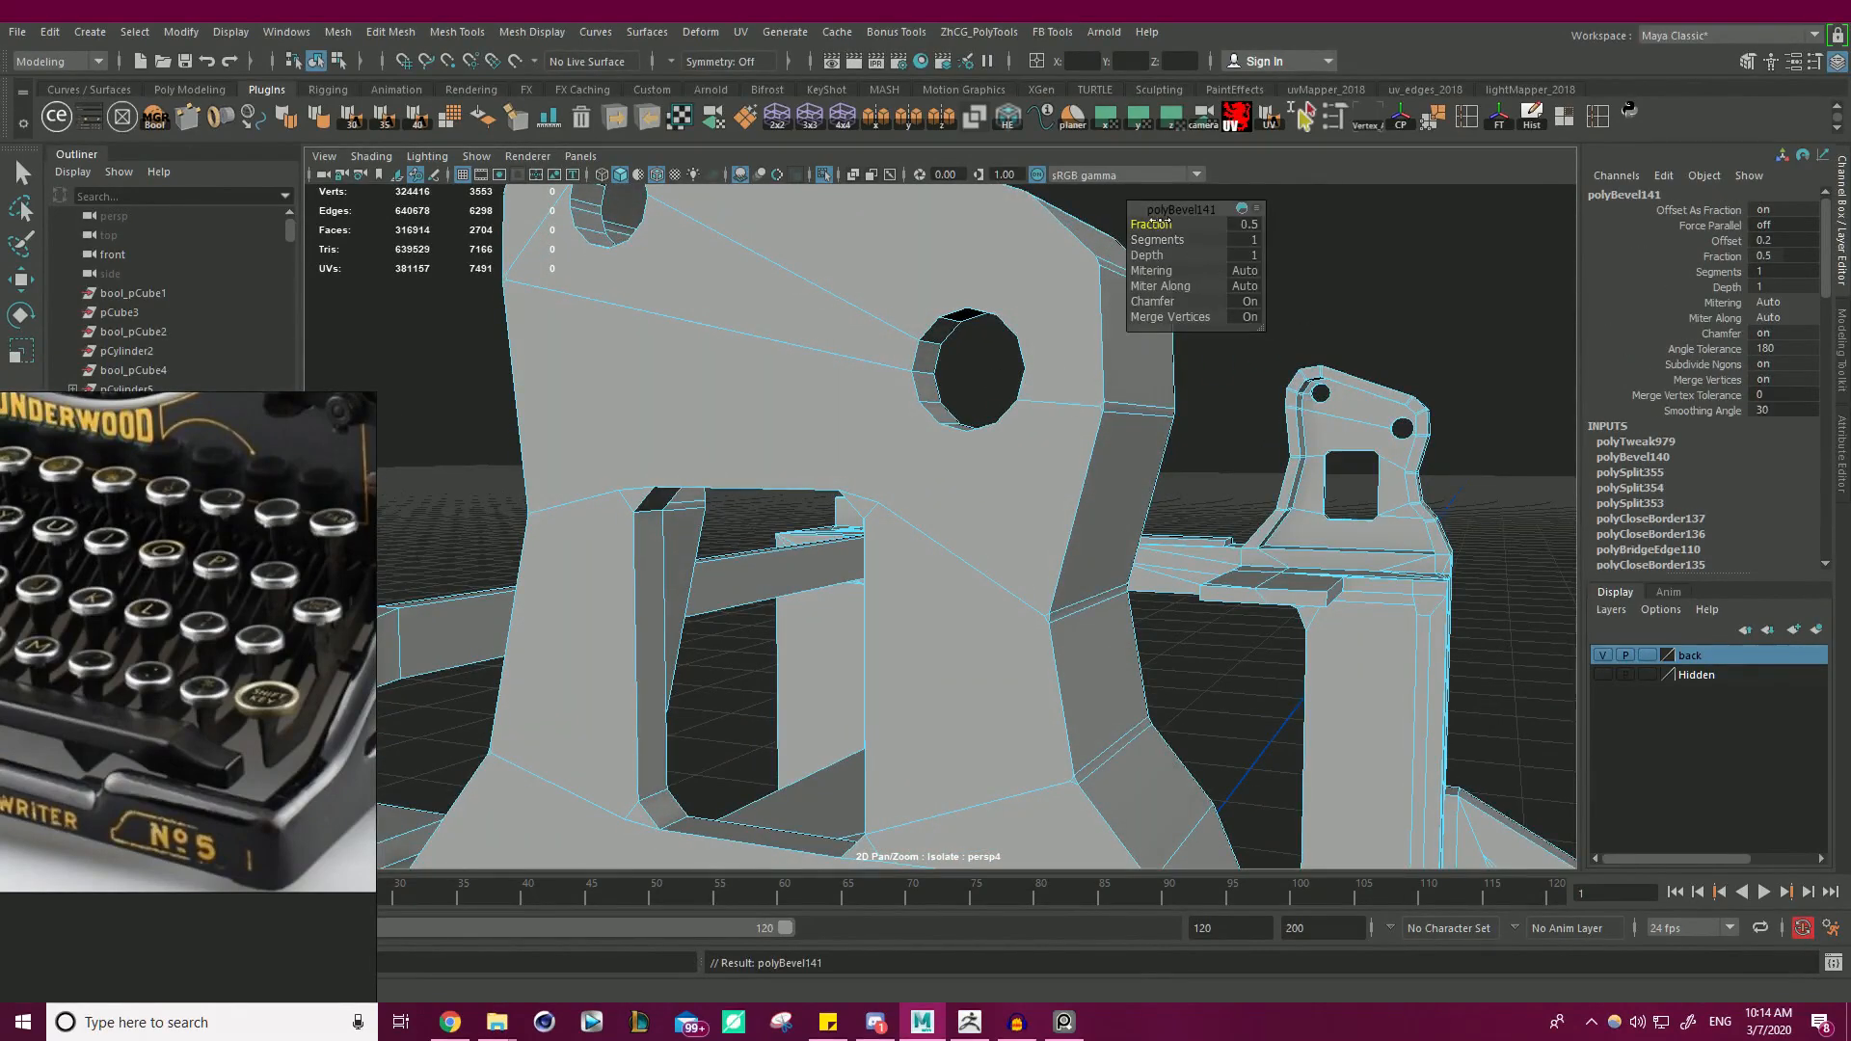
drag(1333, 230, 1606, 256)
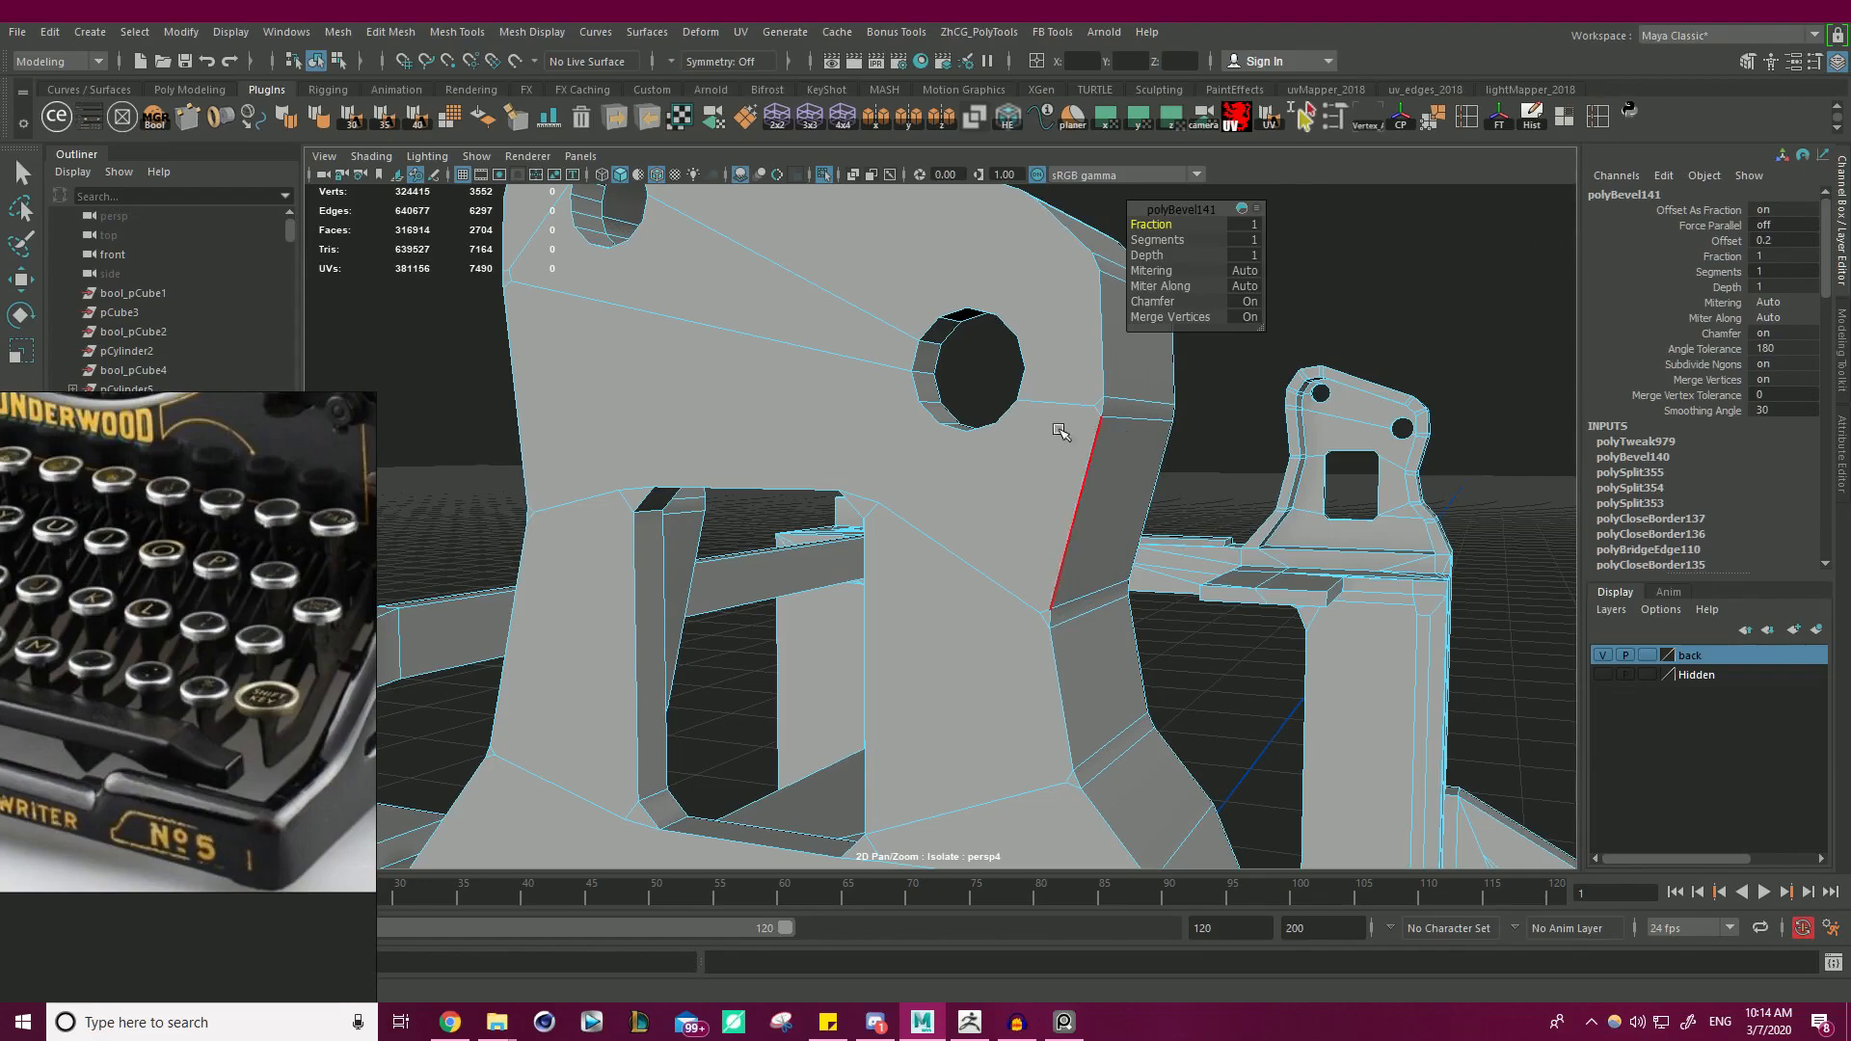
alt+drag(1060, 431, 955, 364)
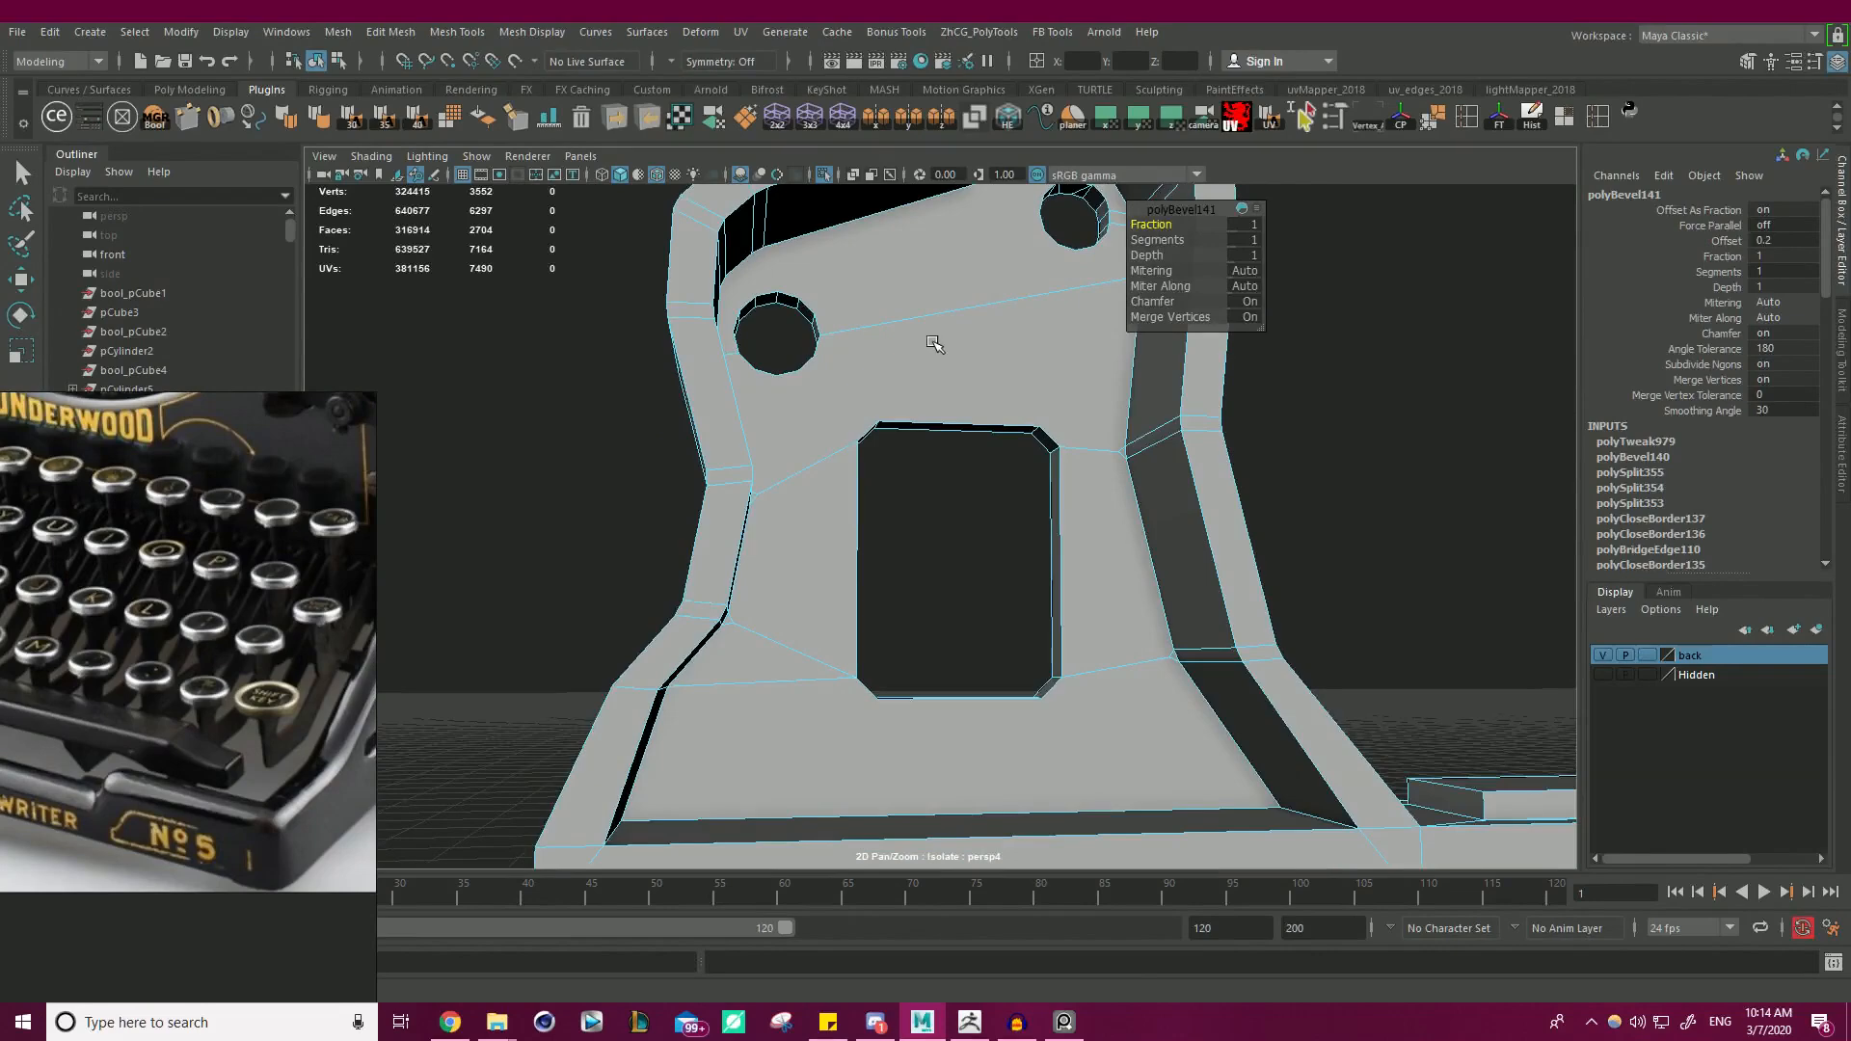
key(ctrl+z)
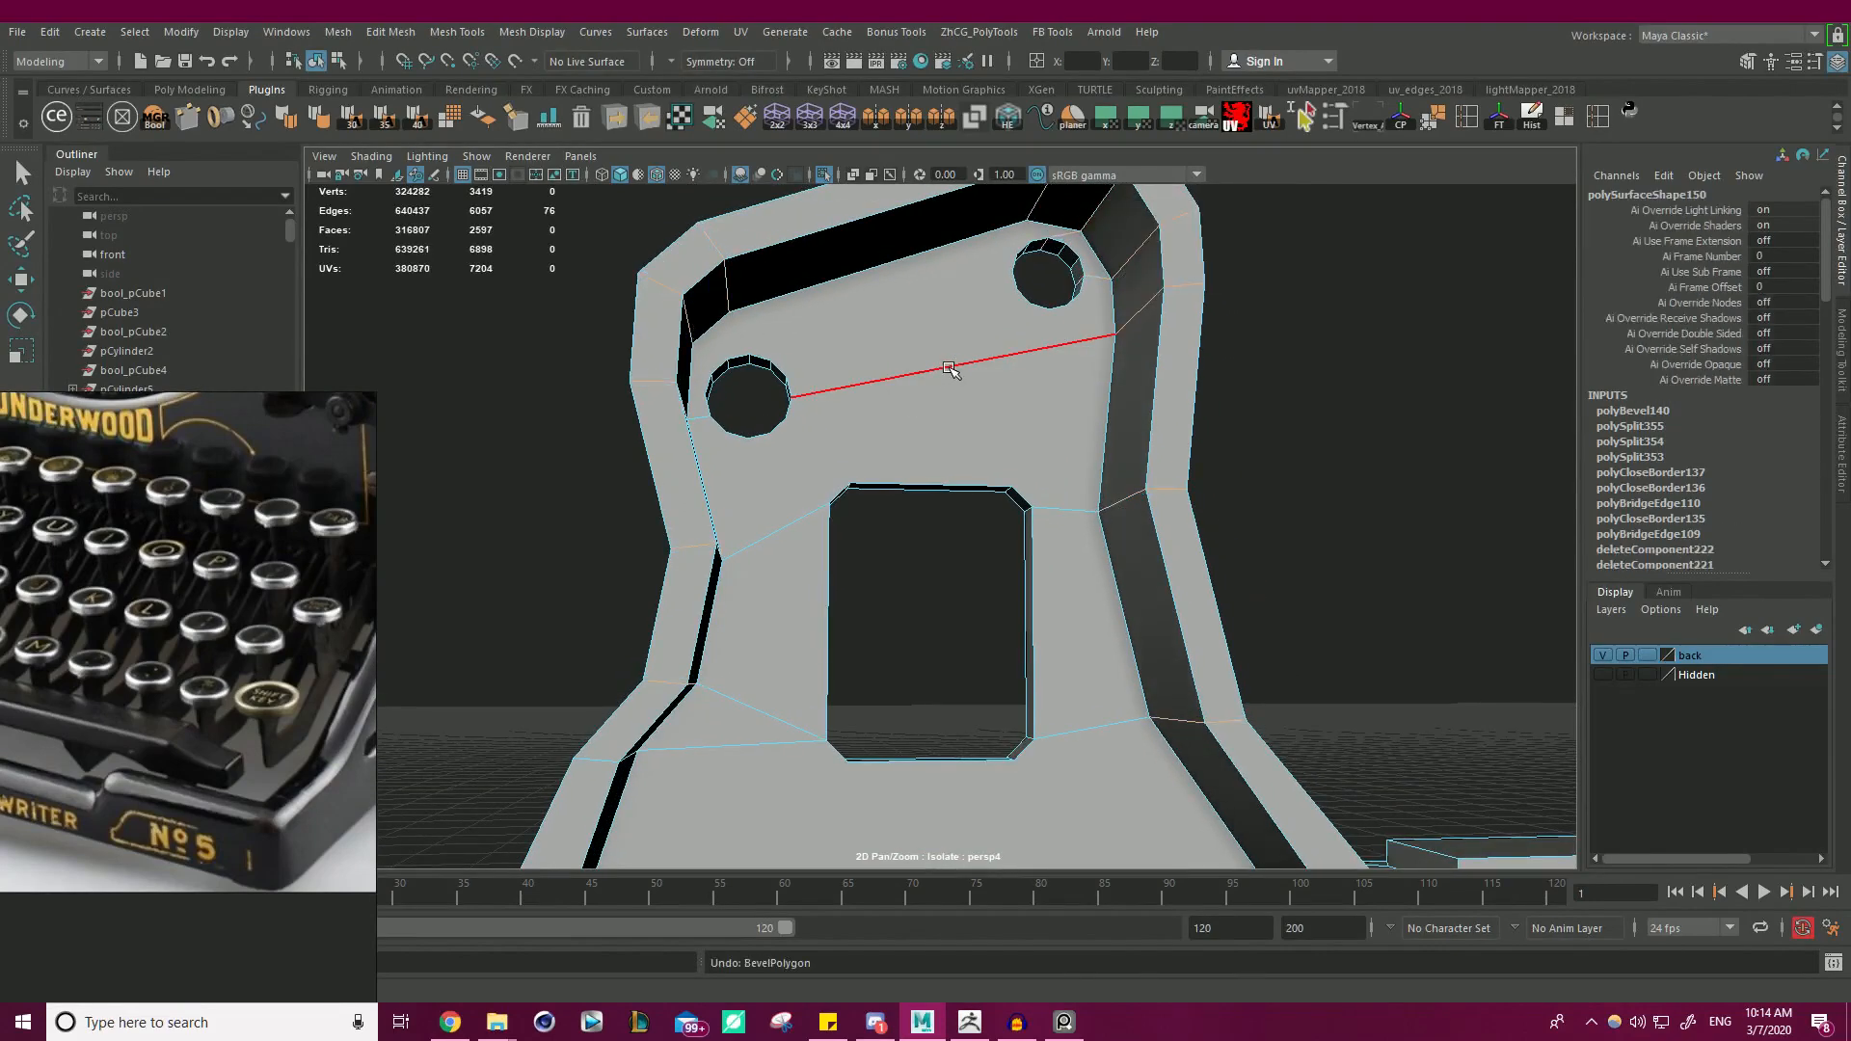
- Deselect the stray edges beside the inner face's upper round hole and bevel both brackets' rim edges with a fraction of 1
alt+middle_drag(1007, 264, 934, 342)
alt+right_drag(933, 341, 1111, 354)
alt+drag(1054, 333, 1025, 342)
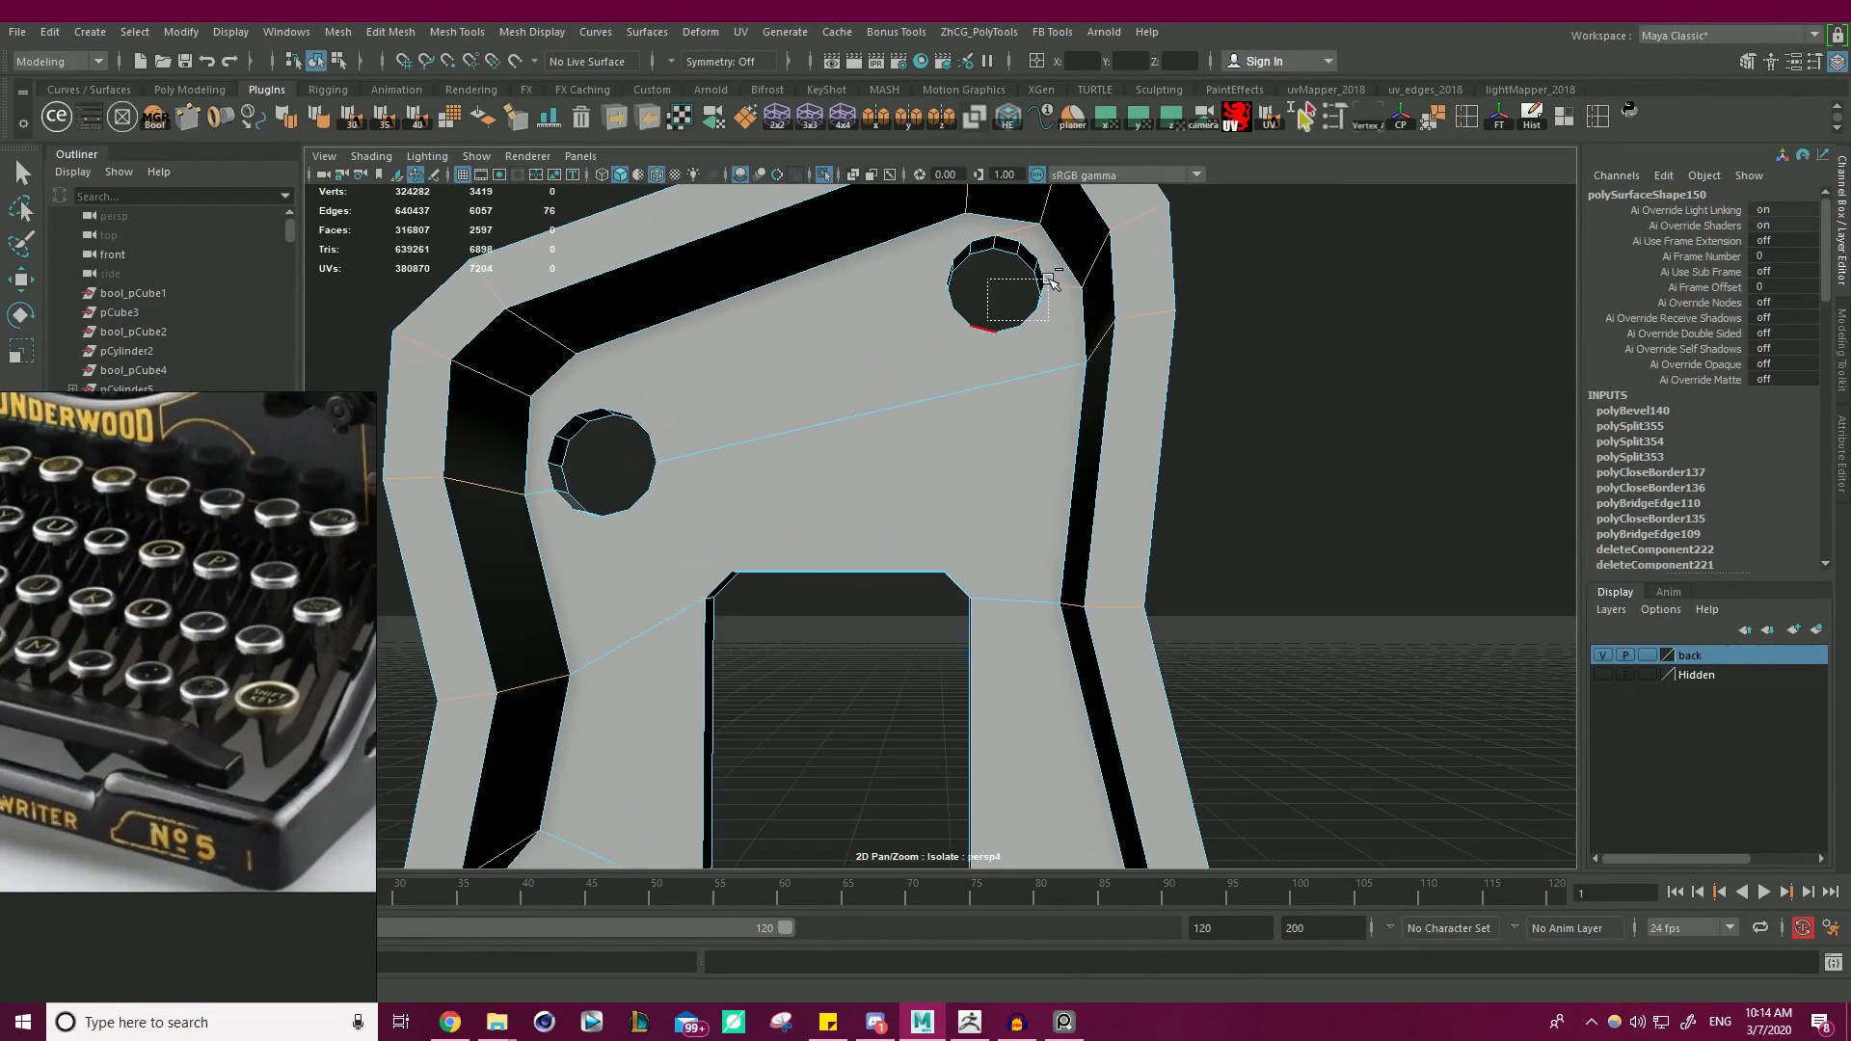
ctrl+drag(1012, 236, 1013, 237)
alt+drag(1013, 241, 1167, 358)
key(ctrl+b)
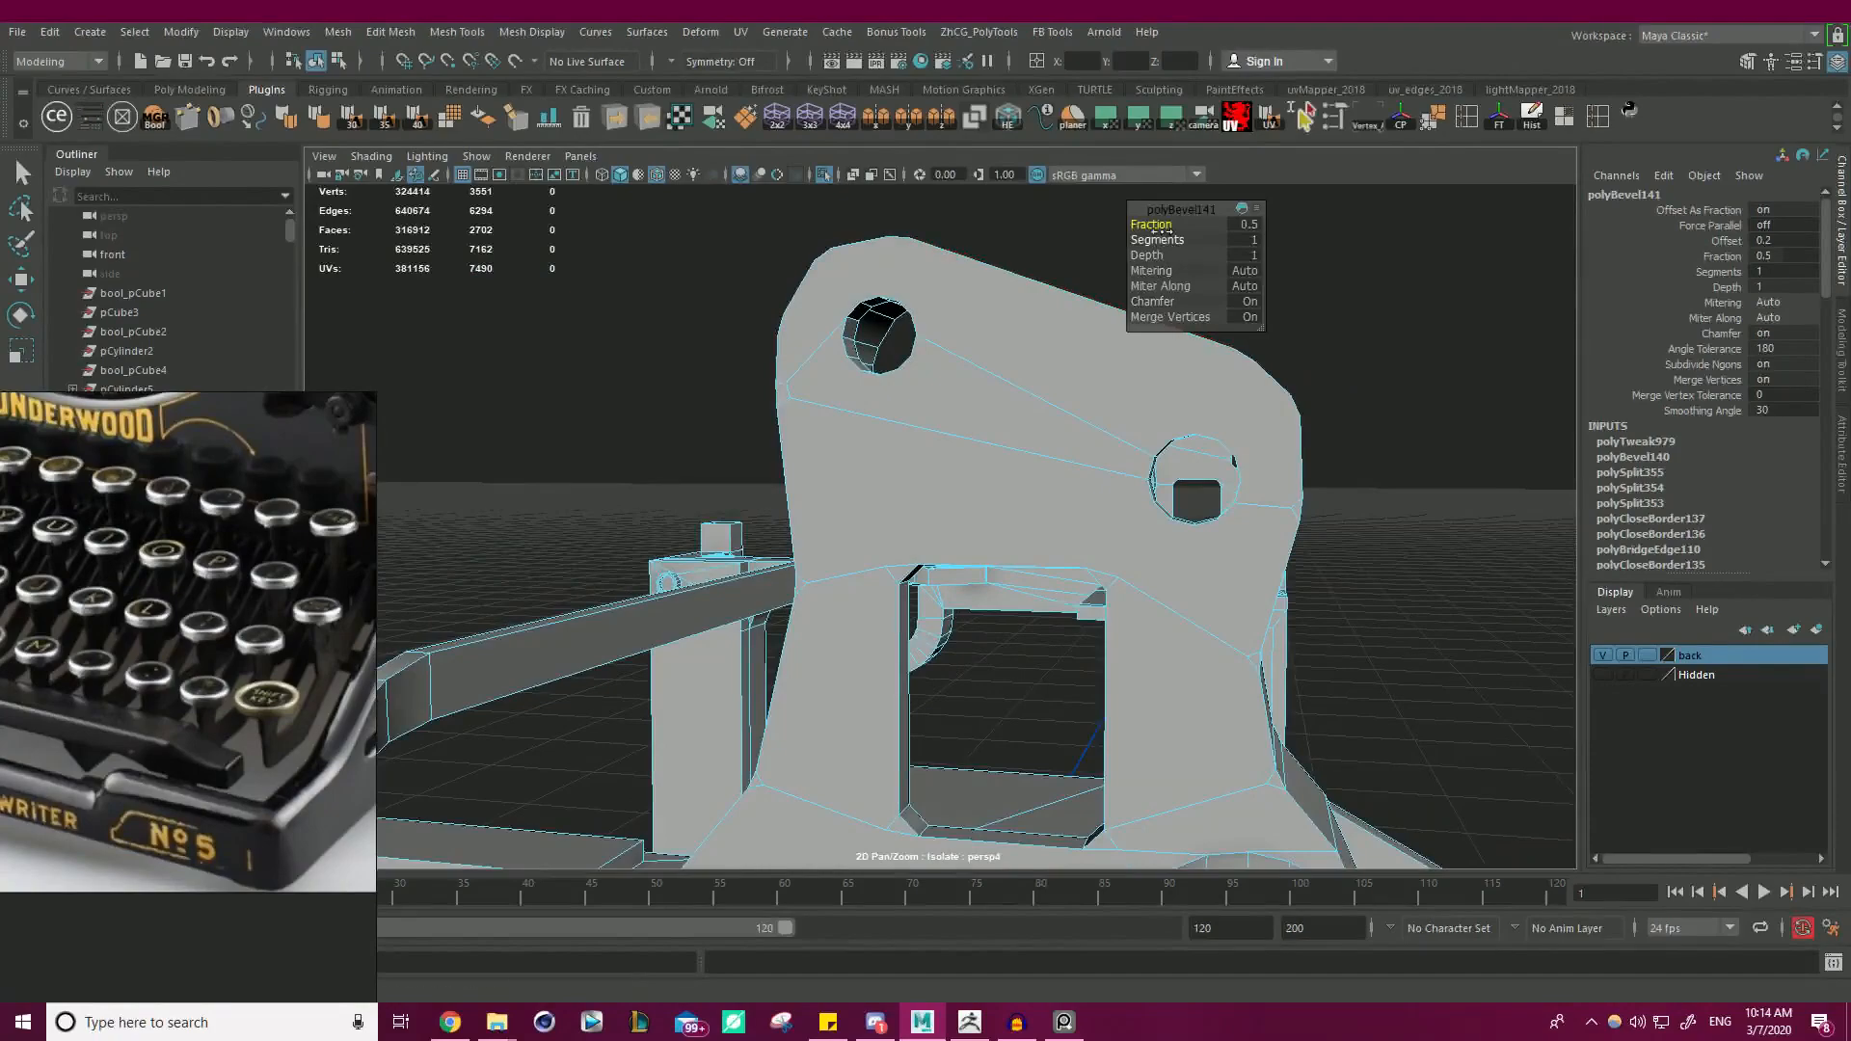
drag(1186, 223, 645, 347)
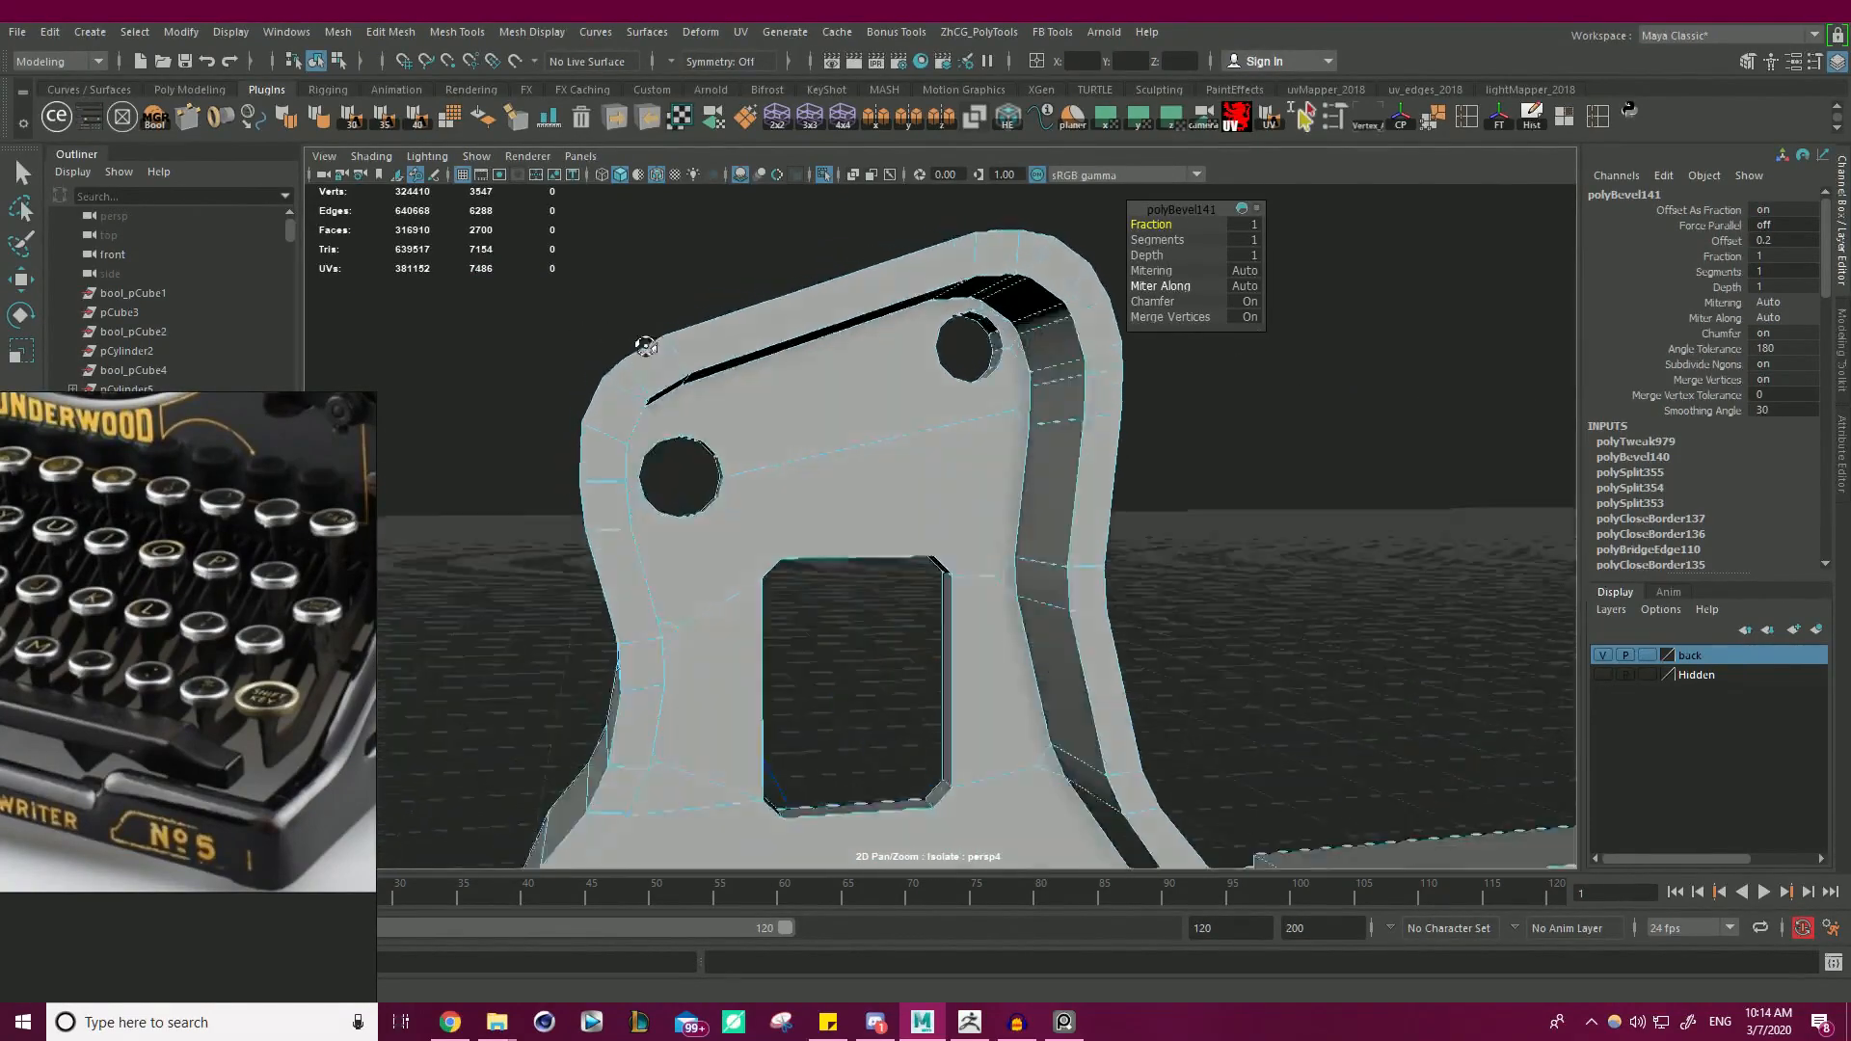
- Examine the beveled rims and remaining face edges of both upper brackets from several sides
alt+right_drag(645, 347, 483, 338)
alt+drag(483, 338, 888, 430)
alt+right_drag(887, 430, 1051, 540)
alt+middle_drag(1050, 540, 1195, 462)
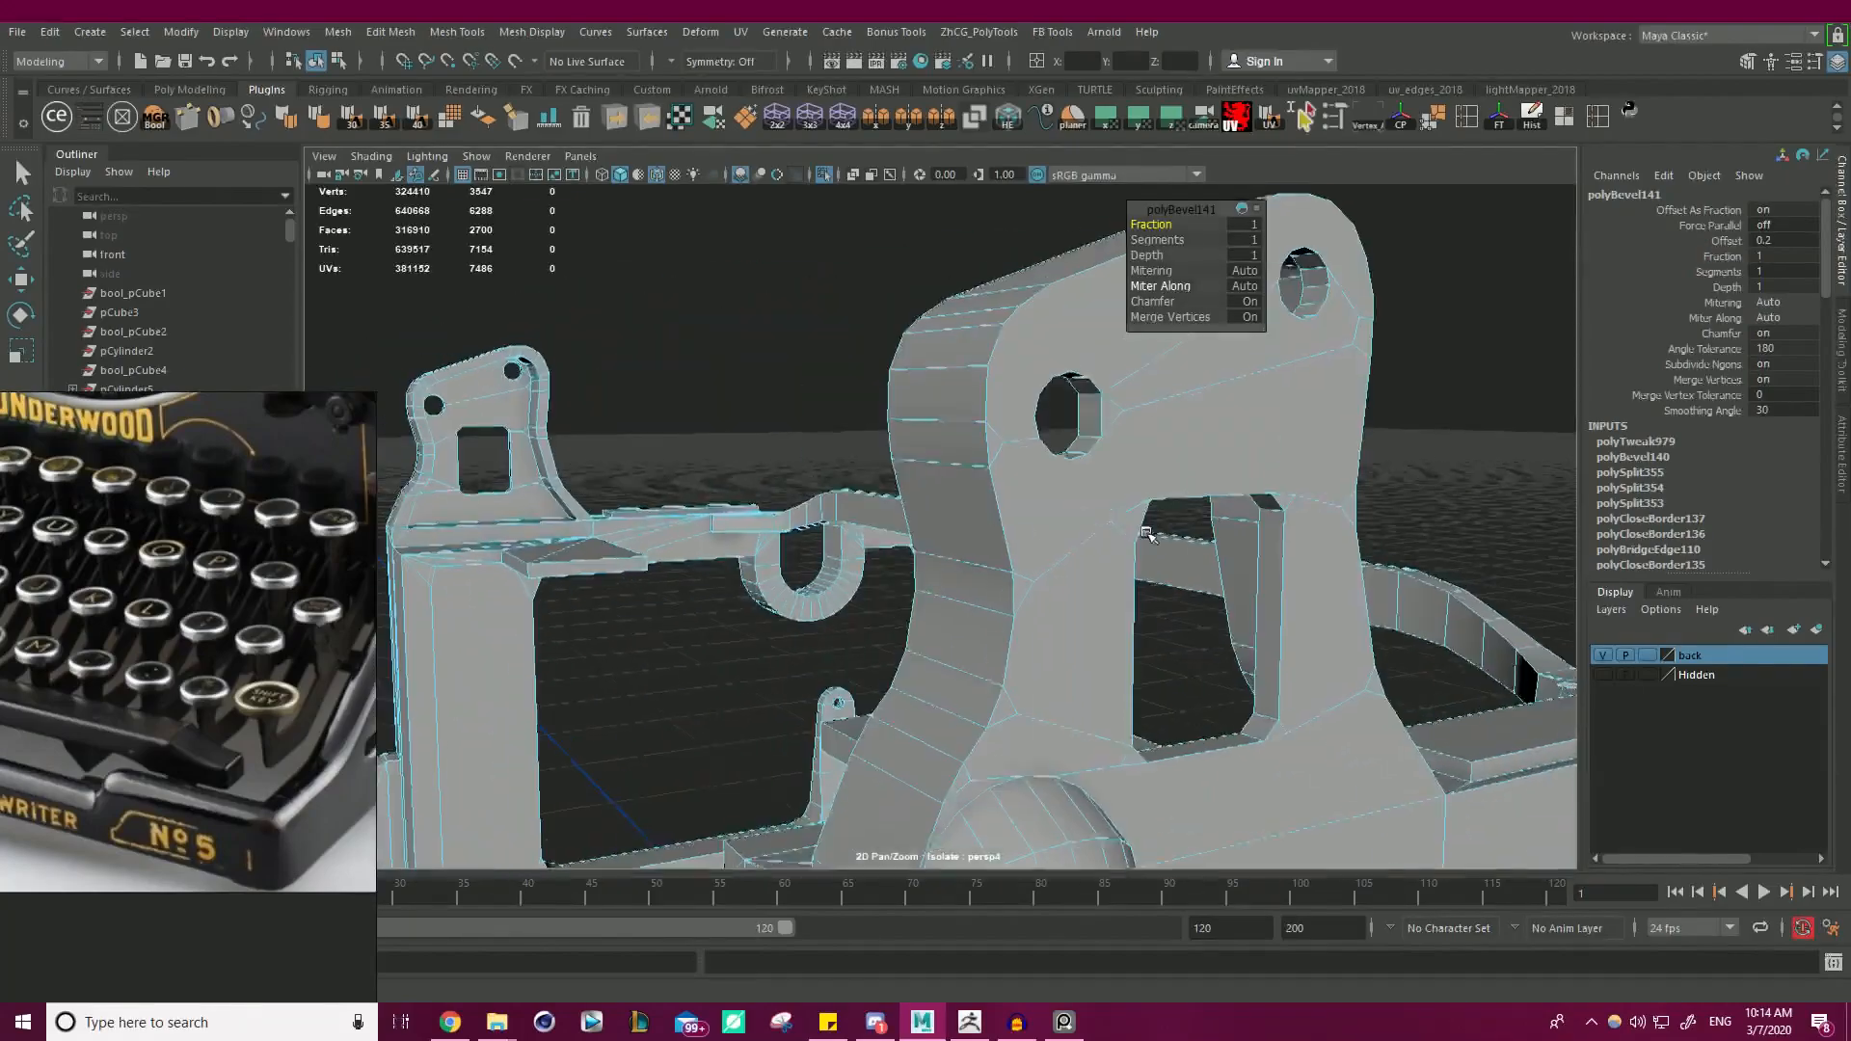
alt+drag(1195, 463, 1022, 463)
alt+right_drag(1021, 462, 887, 501)
alt+middle_drag(887, 501, 1011, 450)
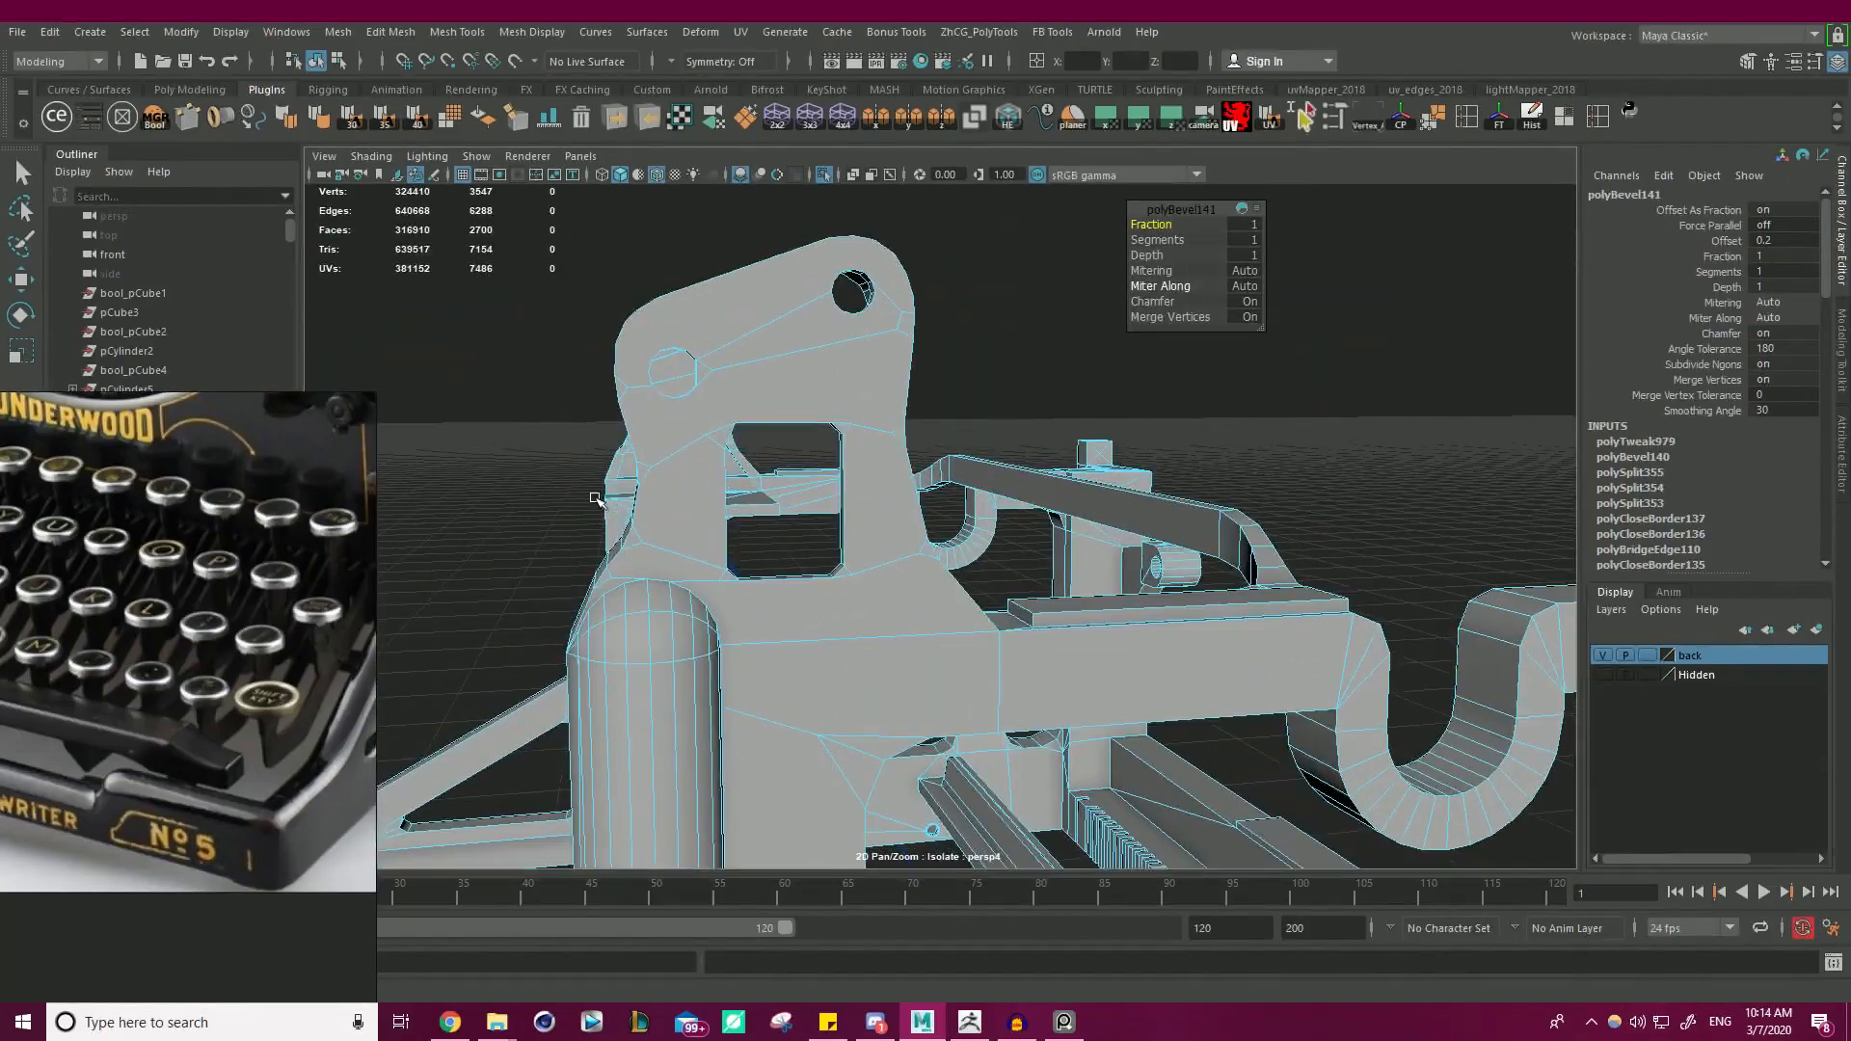
alt+right_drag(752, 318, 636, 333)
alt+drag(636, 332, 779, 393)
alt+middle_drag(781, 393, 1061, 376)
alt+drag(1061, 376, 1047, 303)
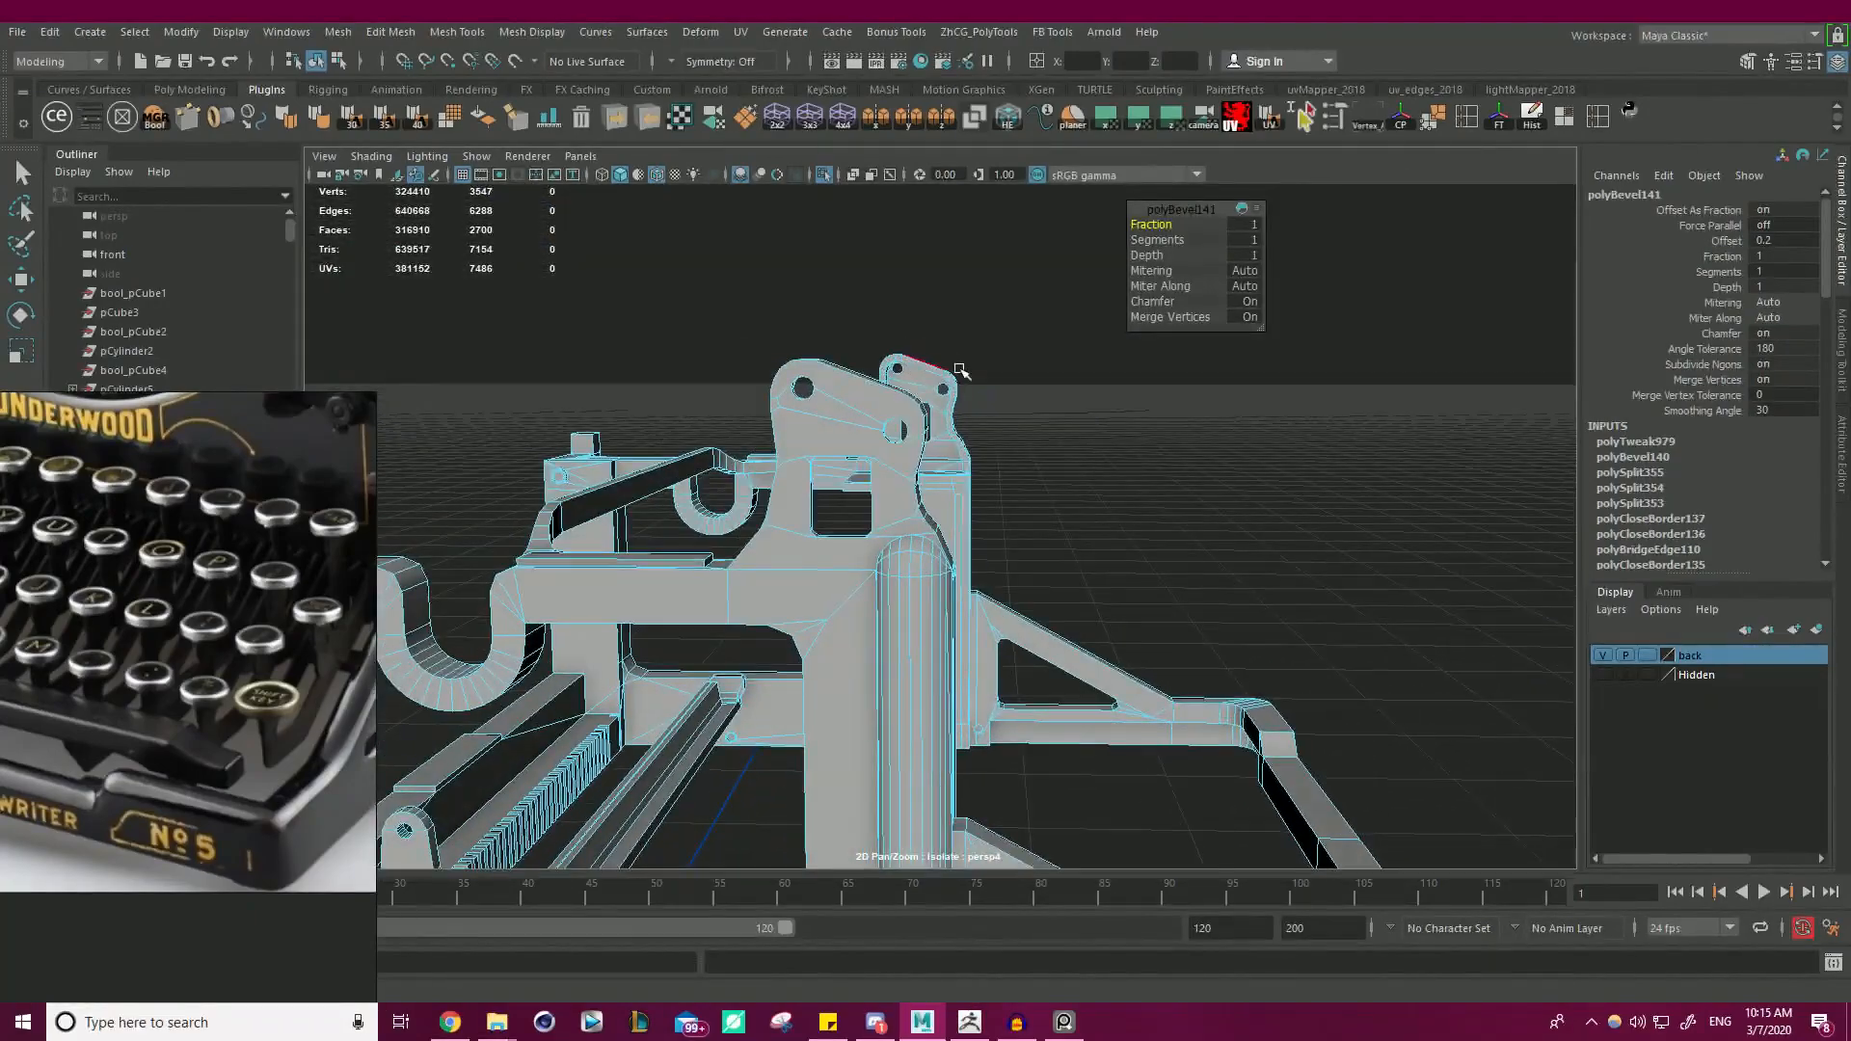
- Return the frame mesh to object mode and clear the selection
right_click(887, 310)
right_drag(888, 311, 754, 393)
click(938, 295)
alt+drag(754, 393, 819, 390)
alt+middle_drag(820, 390, 1020, 376)
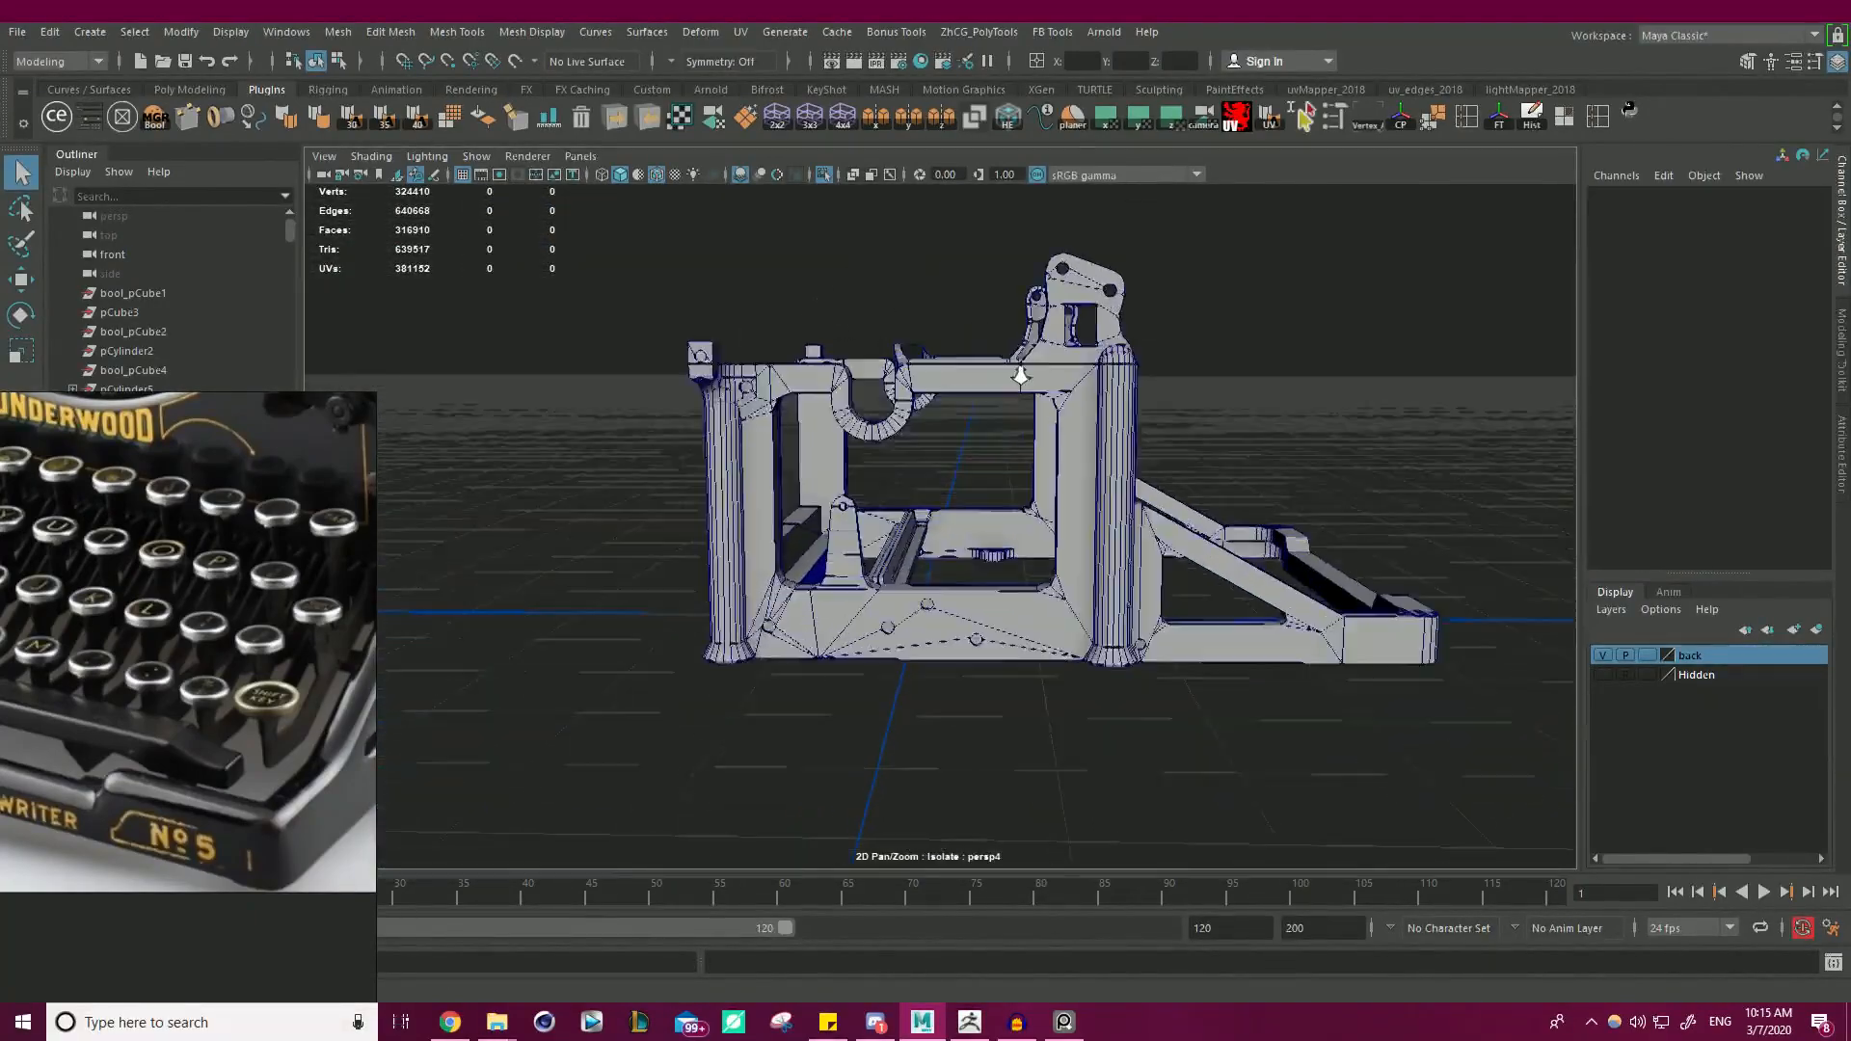
- Select the frame mesh and pick the corner edges inside one side opening, at its upper corner beside the small round hole
alt+right_drag(1020, 376, 1060, 384)
alt+drag(1061, 383, 963, 326)
alt+drag(903, 455, 867, 420)
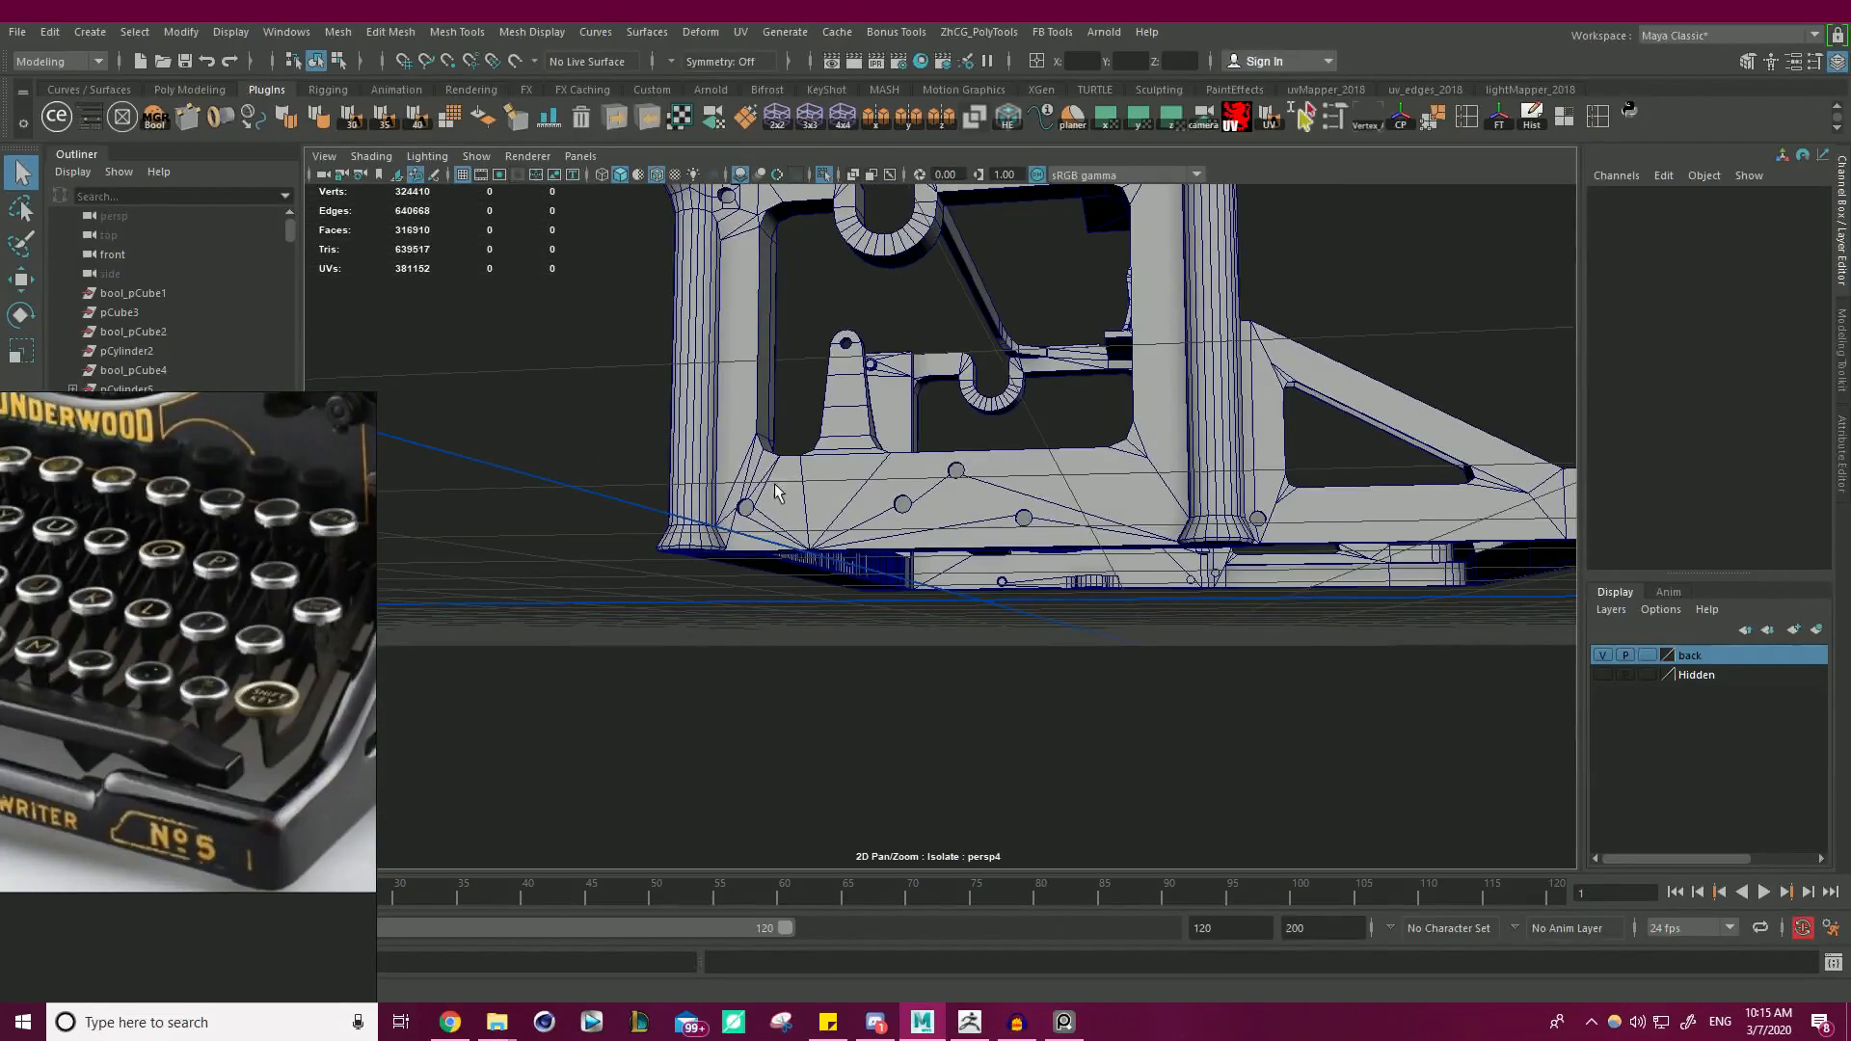
click(877, 457)
key(f)
alt+drag(818, 495, 674, 496)
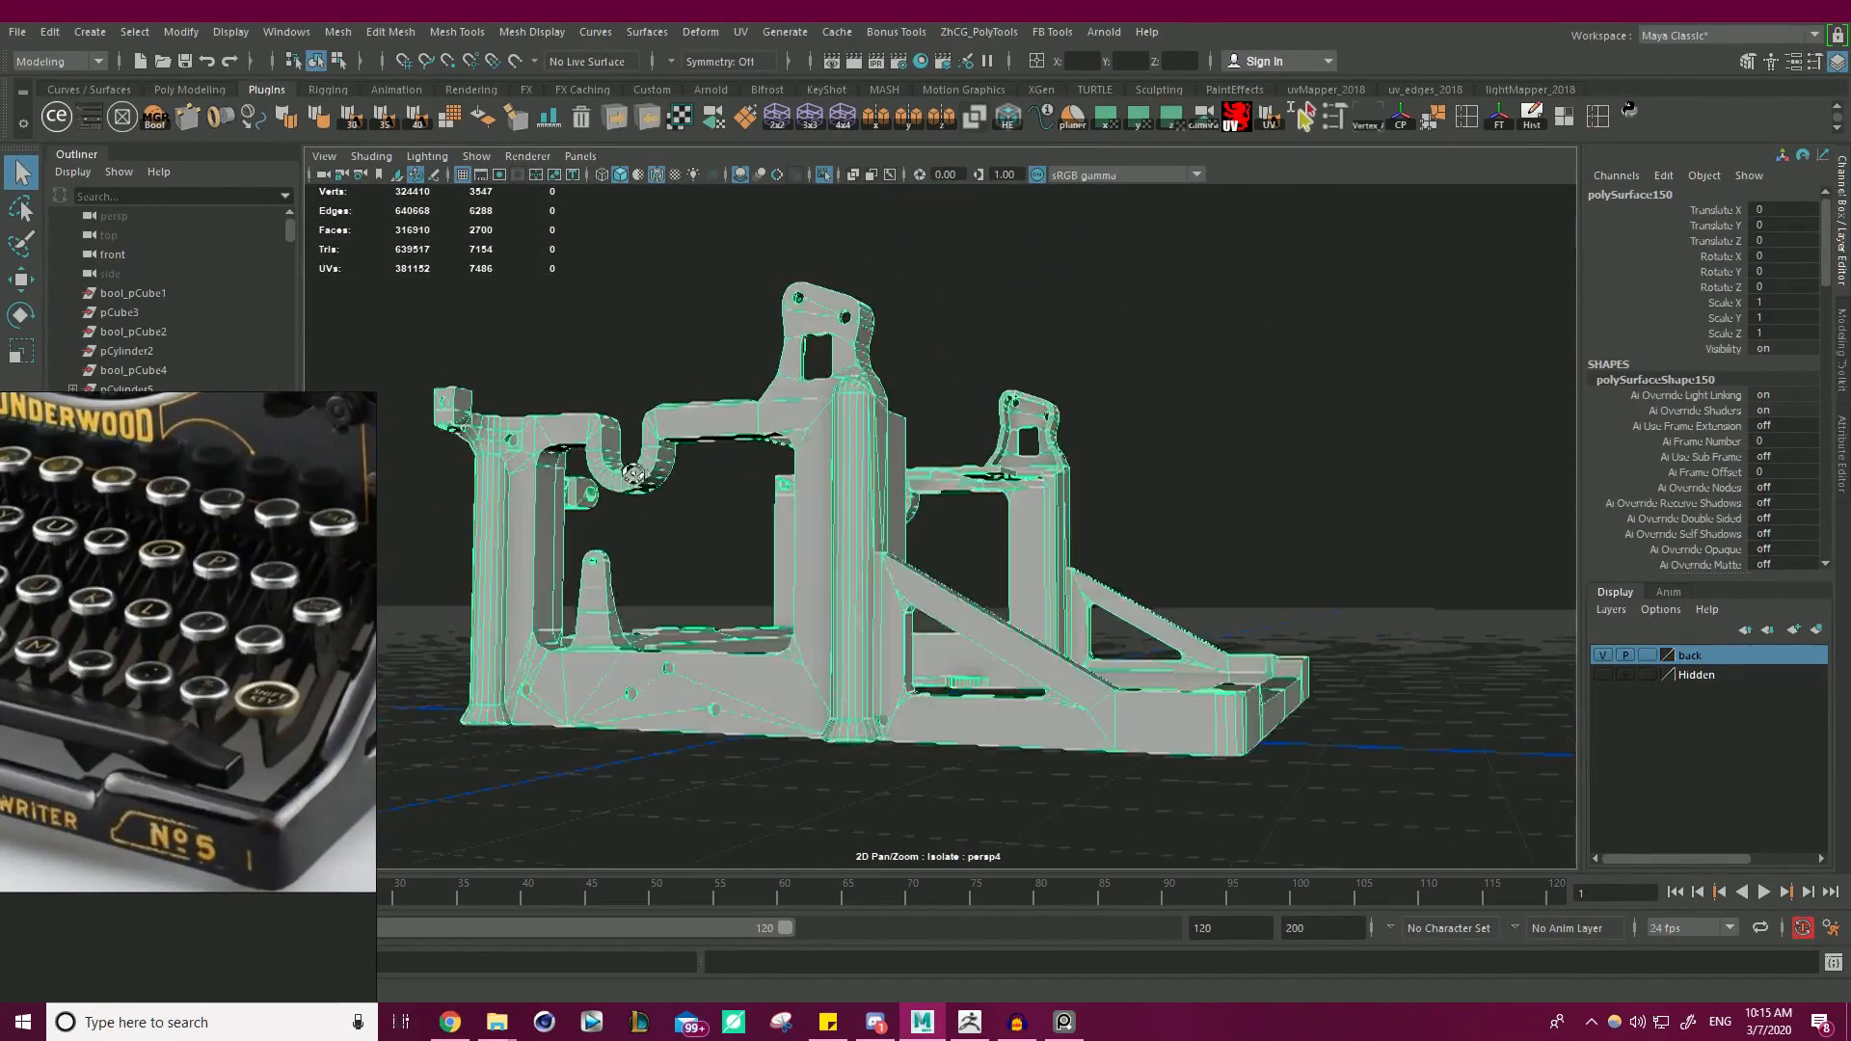
alt+middle_drag(636, 458, 852, 482)
alt+right_drag(853, 487, 1174, 534)
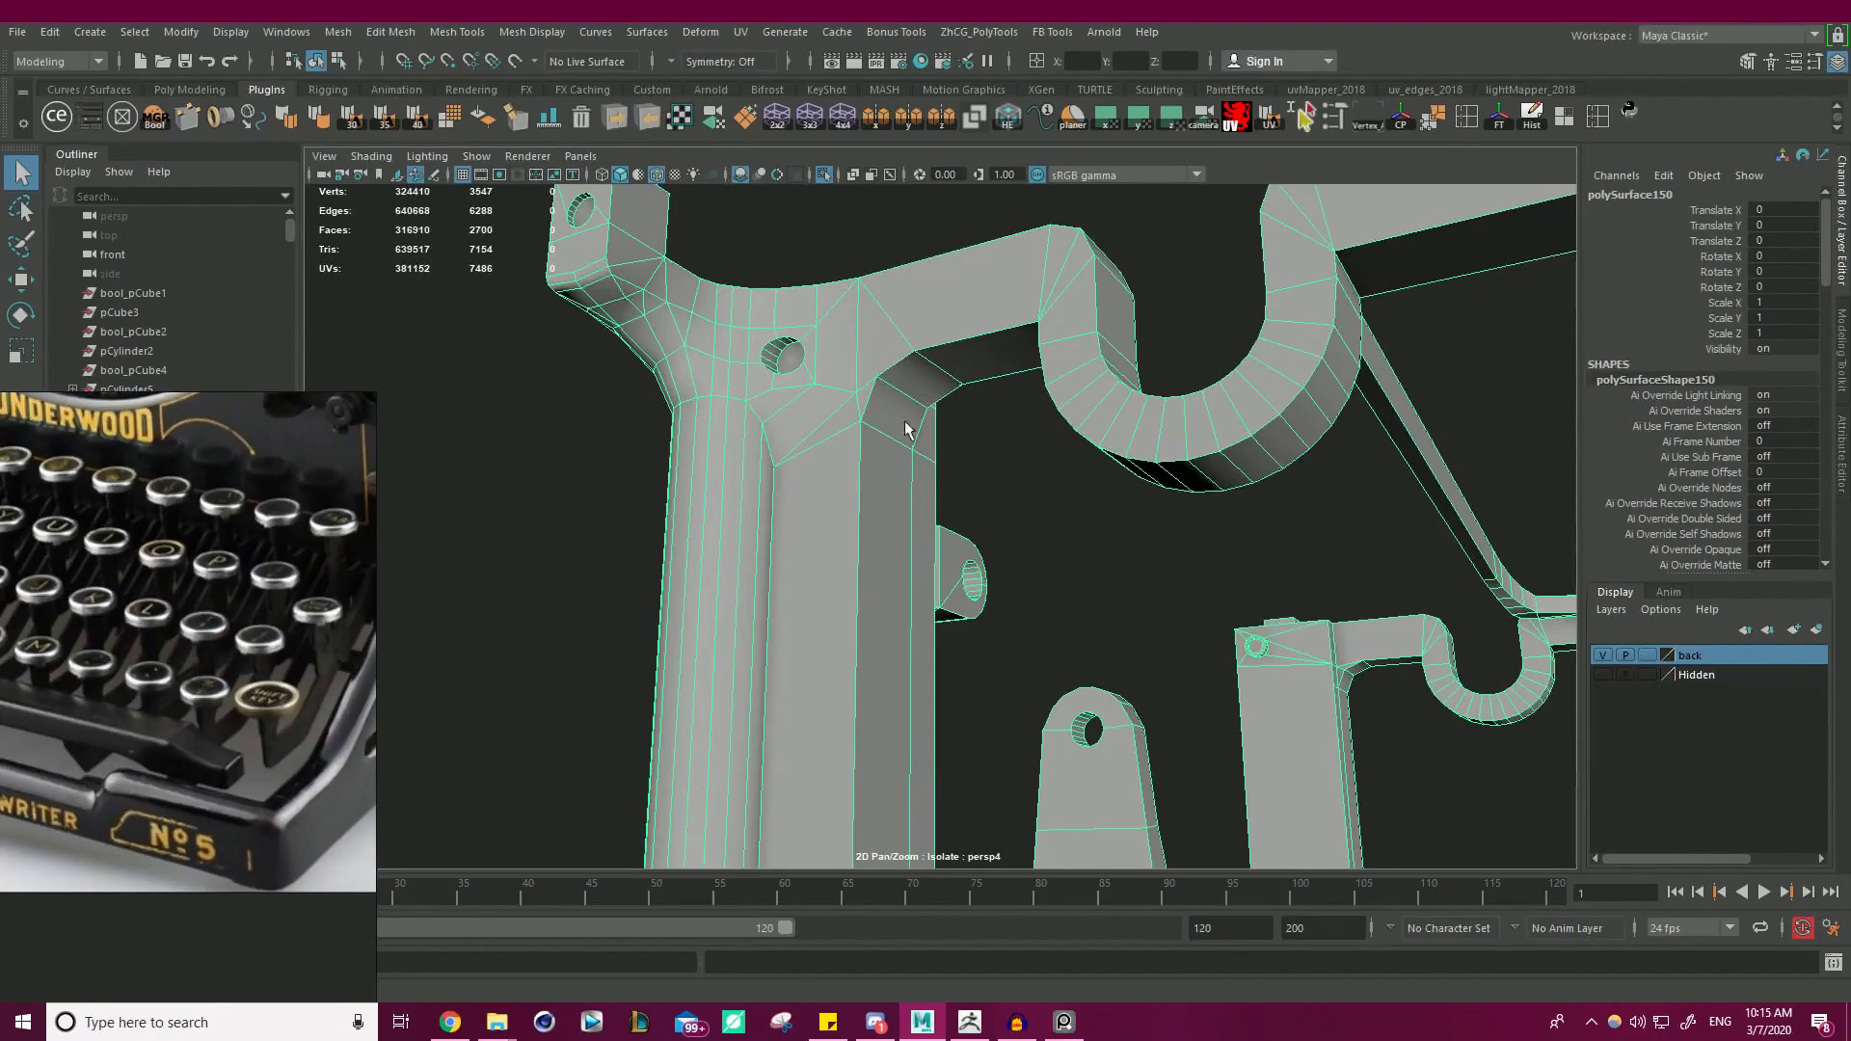
right_drag(932, 370, 932, 320)
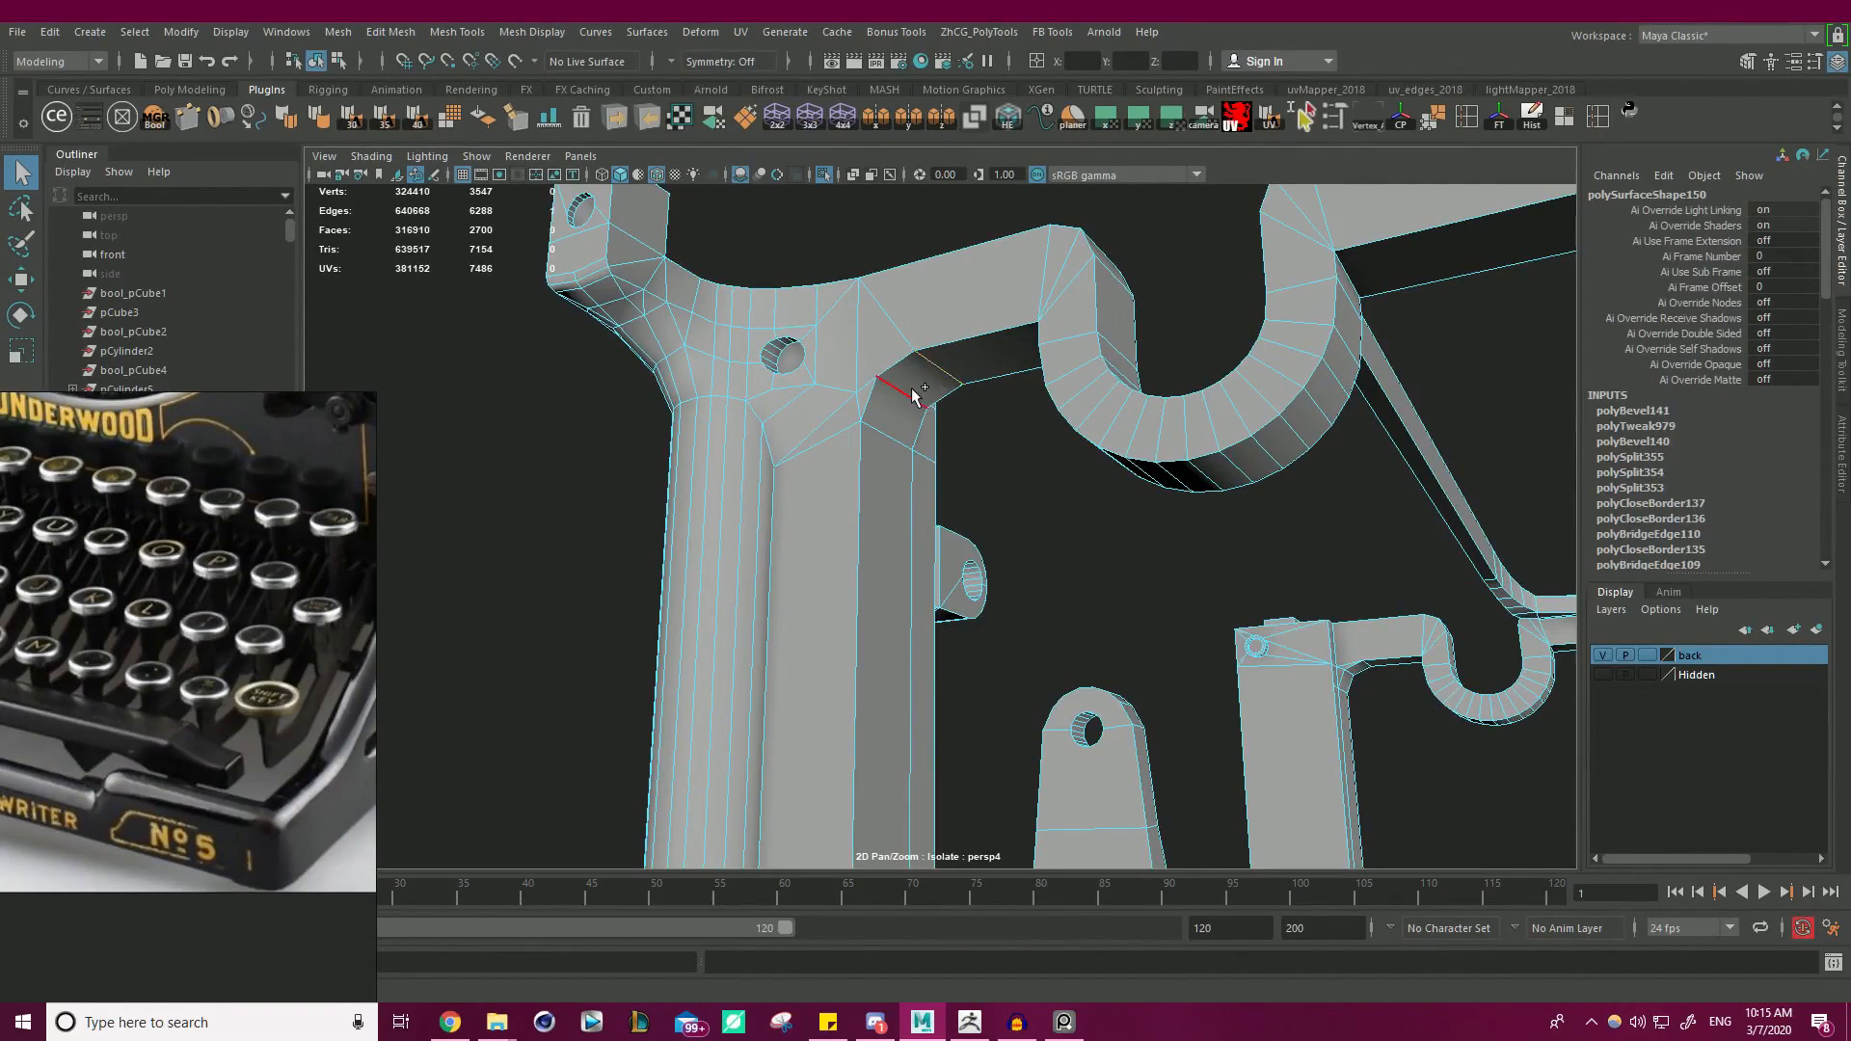
key(w)
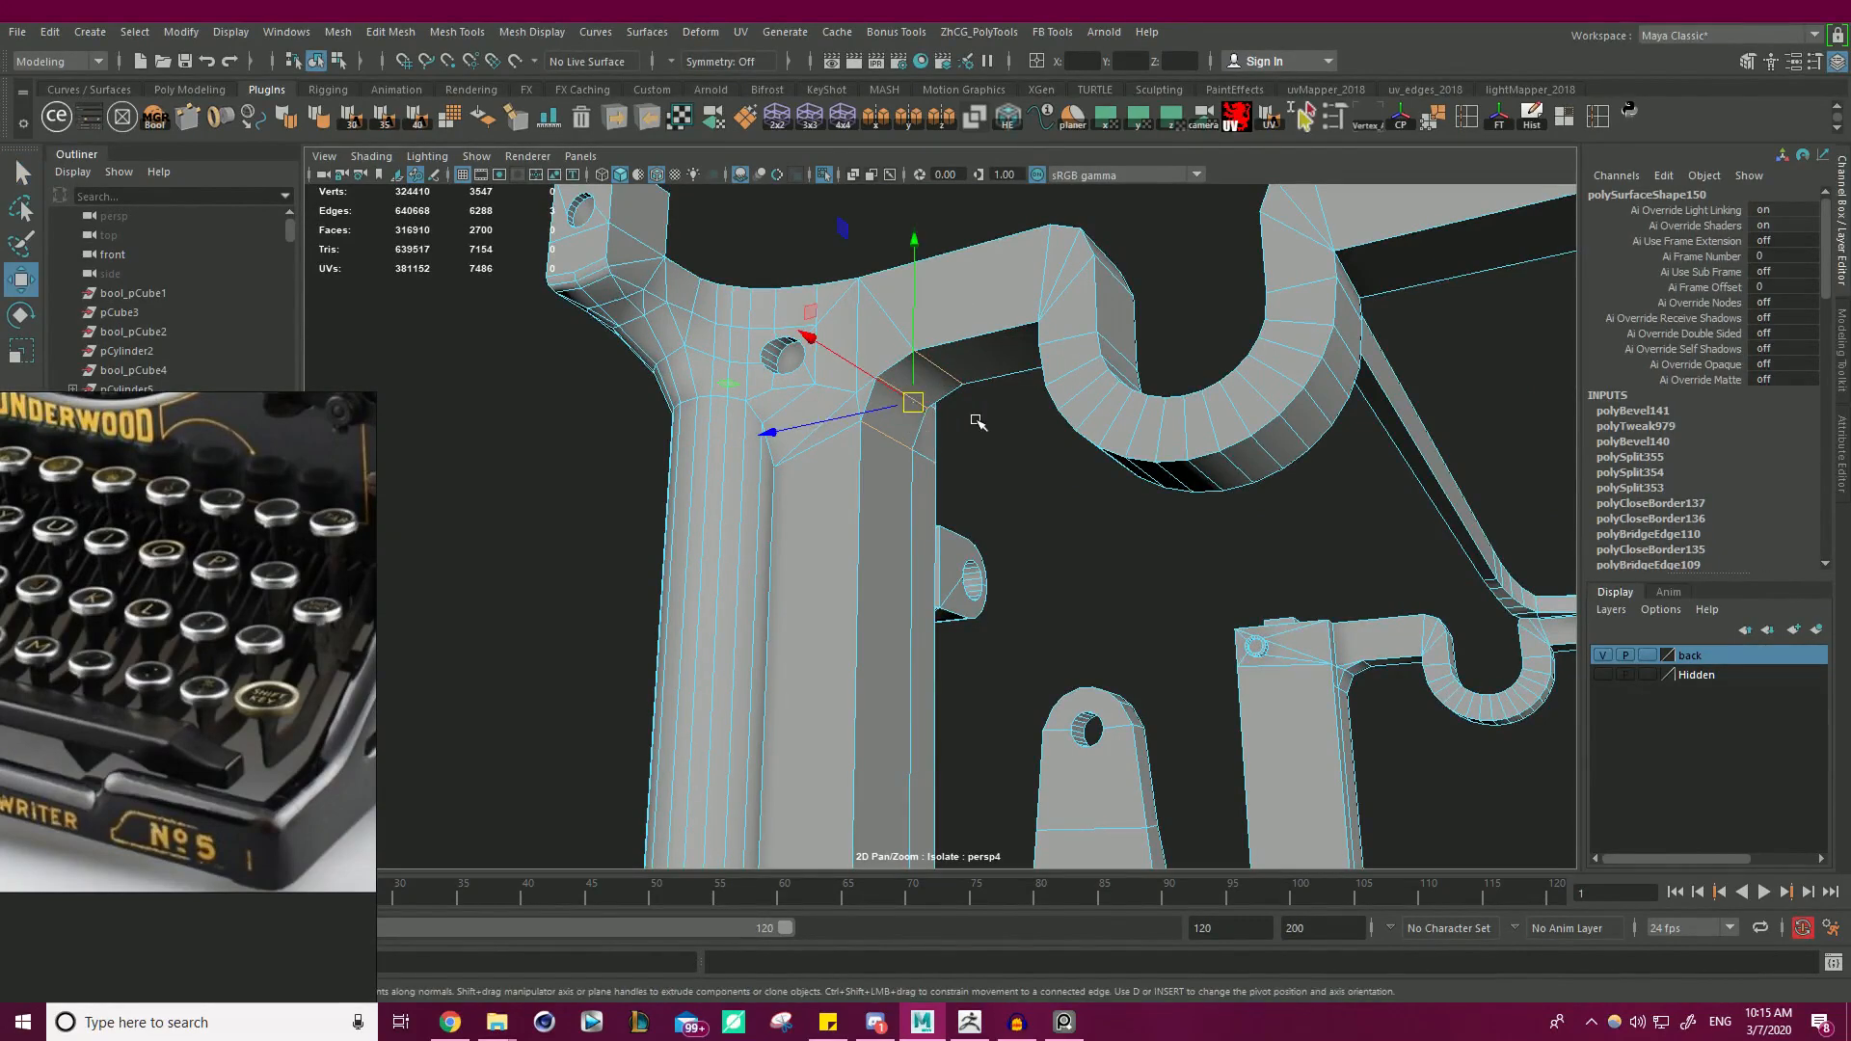
alt+drag(974, 413, 1108, 432)
key(ctrl+b)
key(ctrl+z)
alt+right_drag(1107, 432, 735, 599)
alt+drag(735, 598, 873, 547)
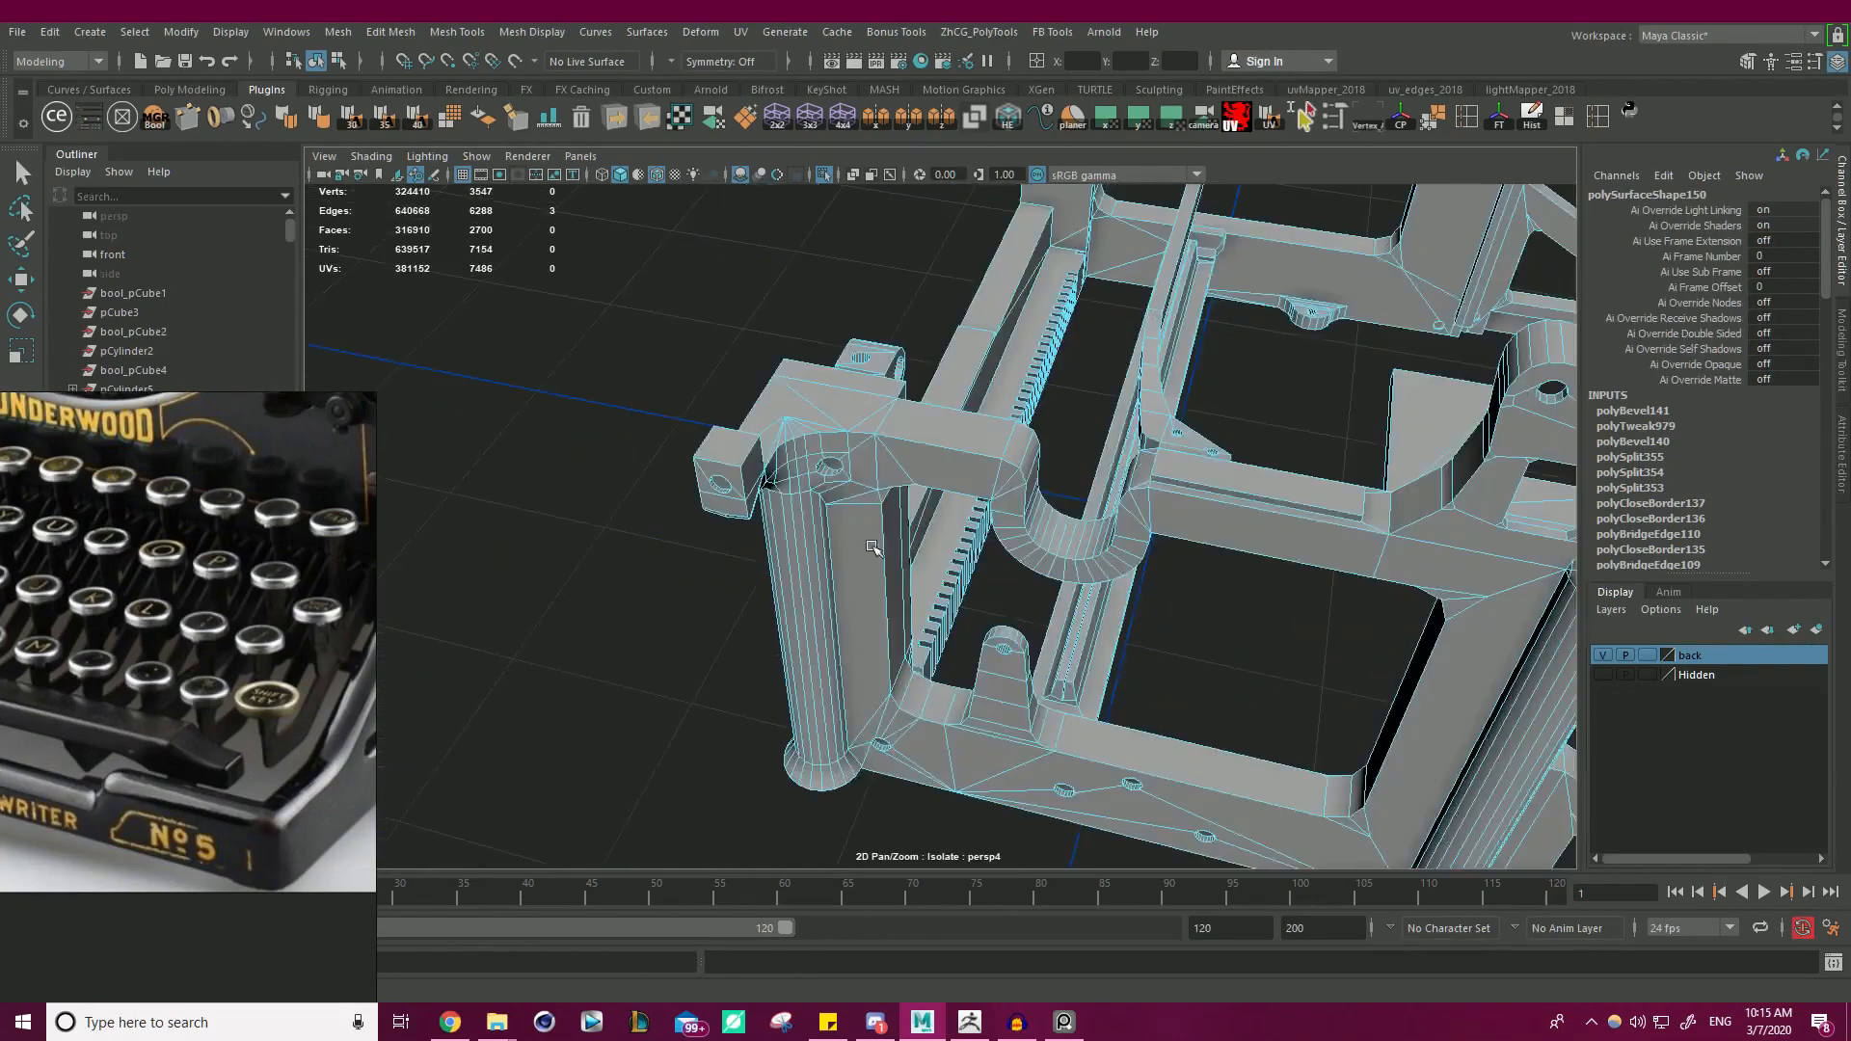
- Add the edges of the same opening's lower corner, next to the tapered upright lug, to the selection
alt+right_drag(872, 547, 1070, 626)
alt+middle_drag(1003, 761, 950, 511)
mouse_move(949, 511)
alt+mouse_down()
mouse_move(900, 409)
mouse_move(923, 486)
alt+mouse_up()
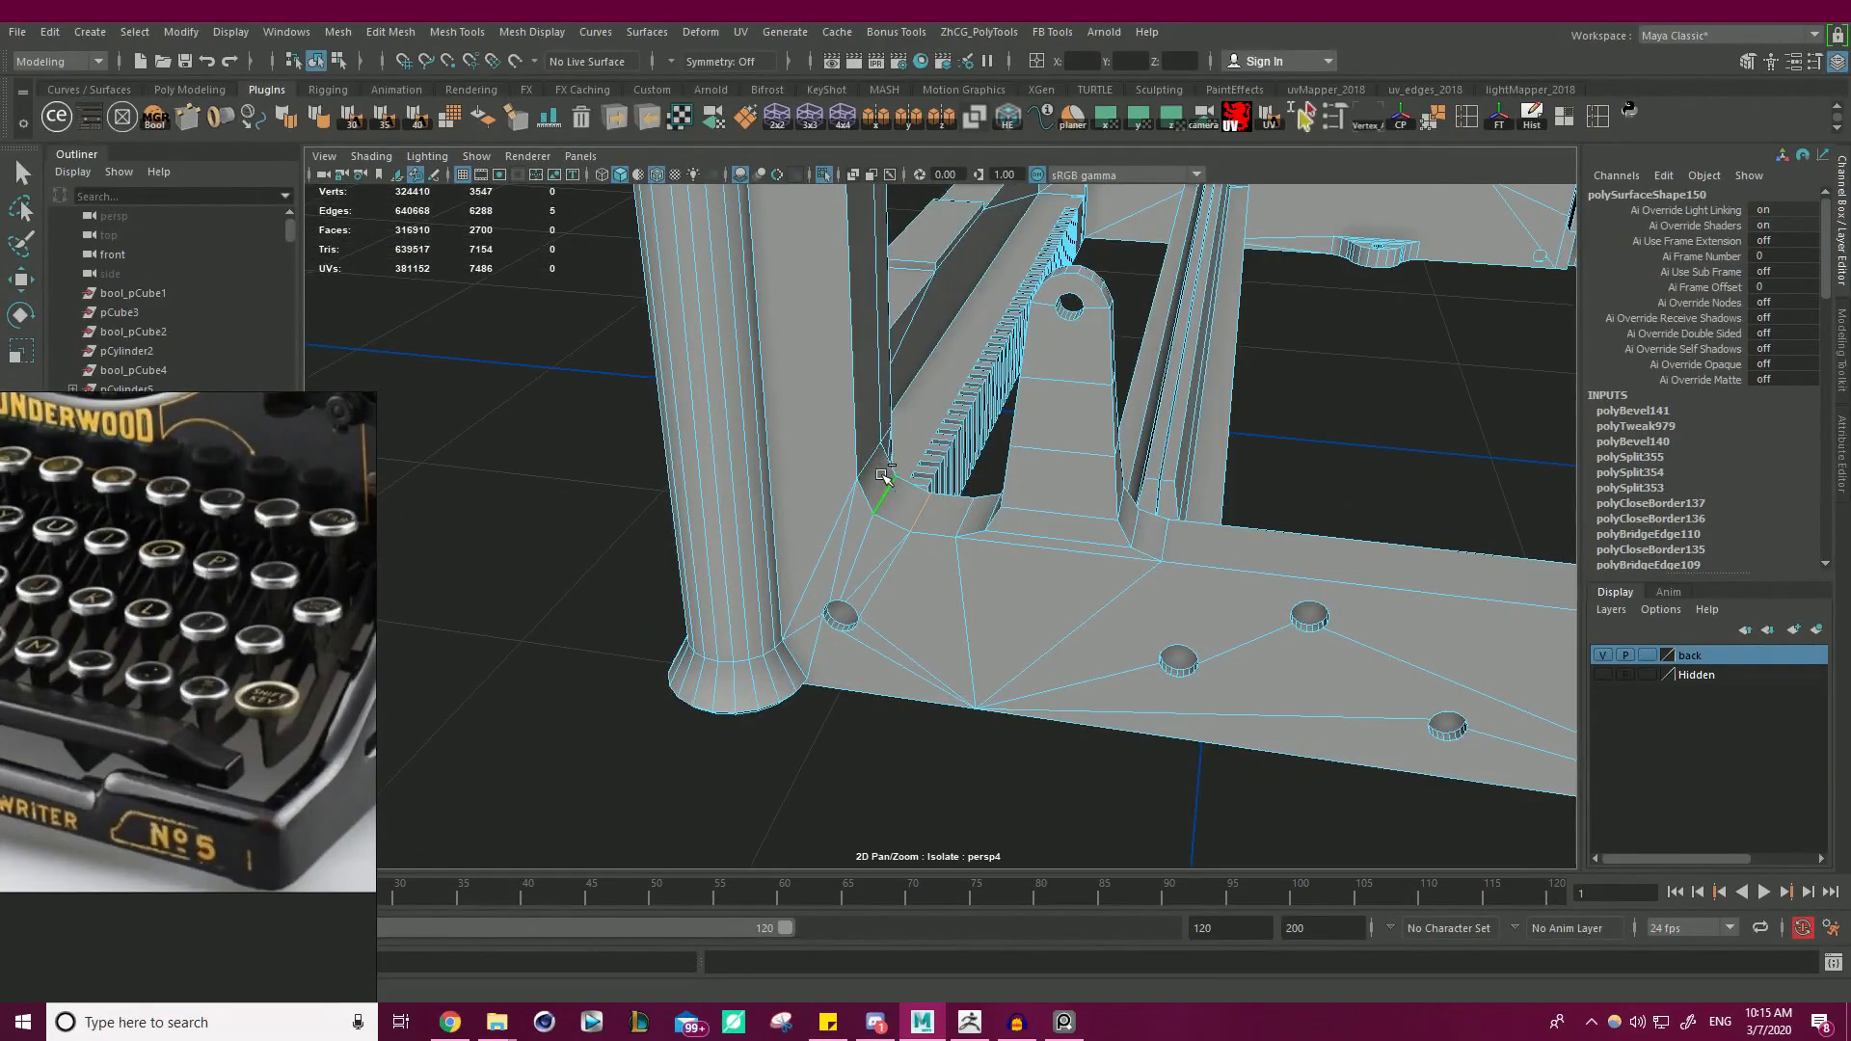
alt+drag(954, 494, 933, 480)
key(w)
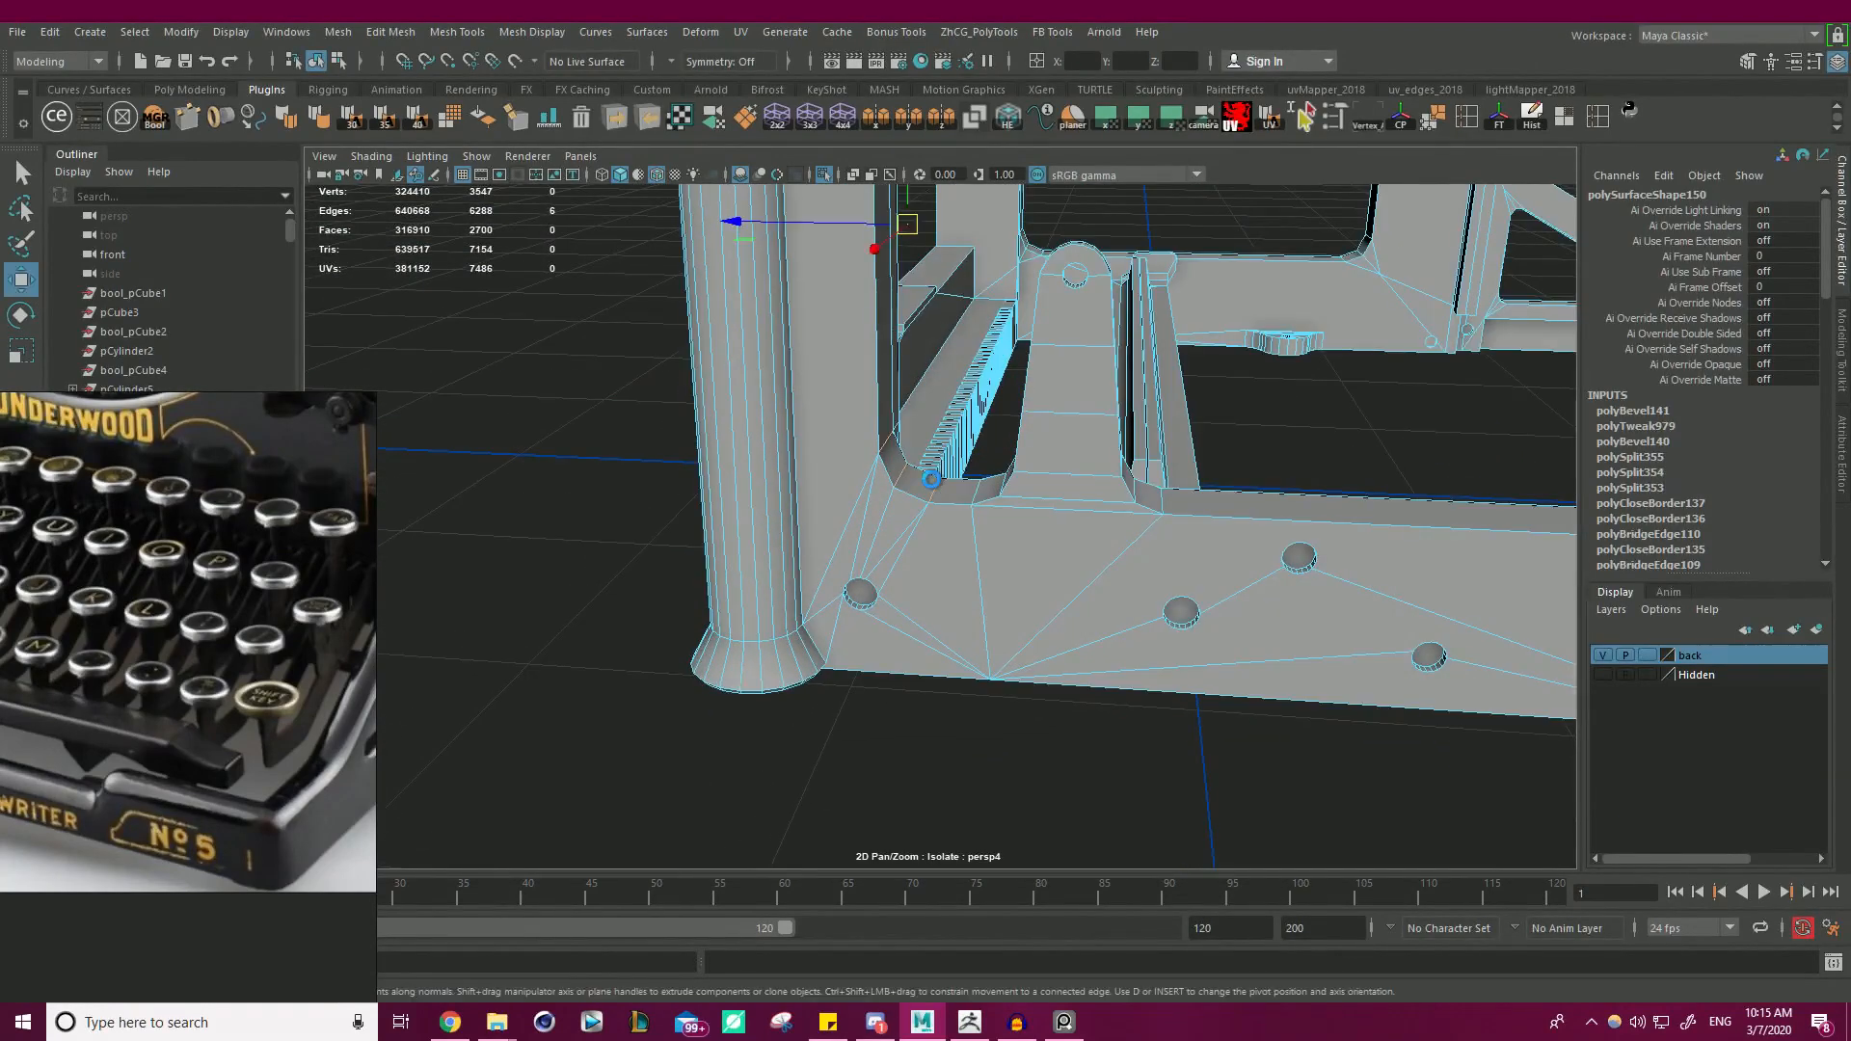
key(ctrl+b)
key(ctrl+z)
- Add the edges of the same opening's lower and upper corners beside the bracket post to the selection
alt+right_drag(1074, 490, 983, 482)
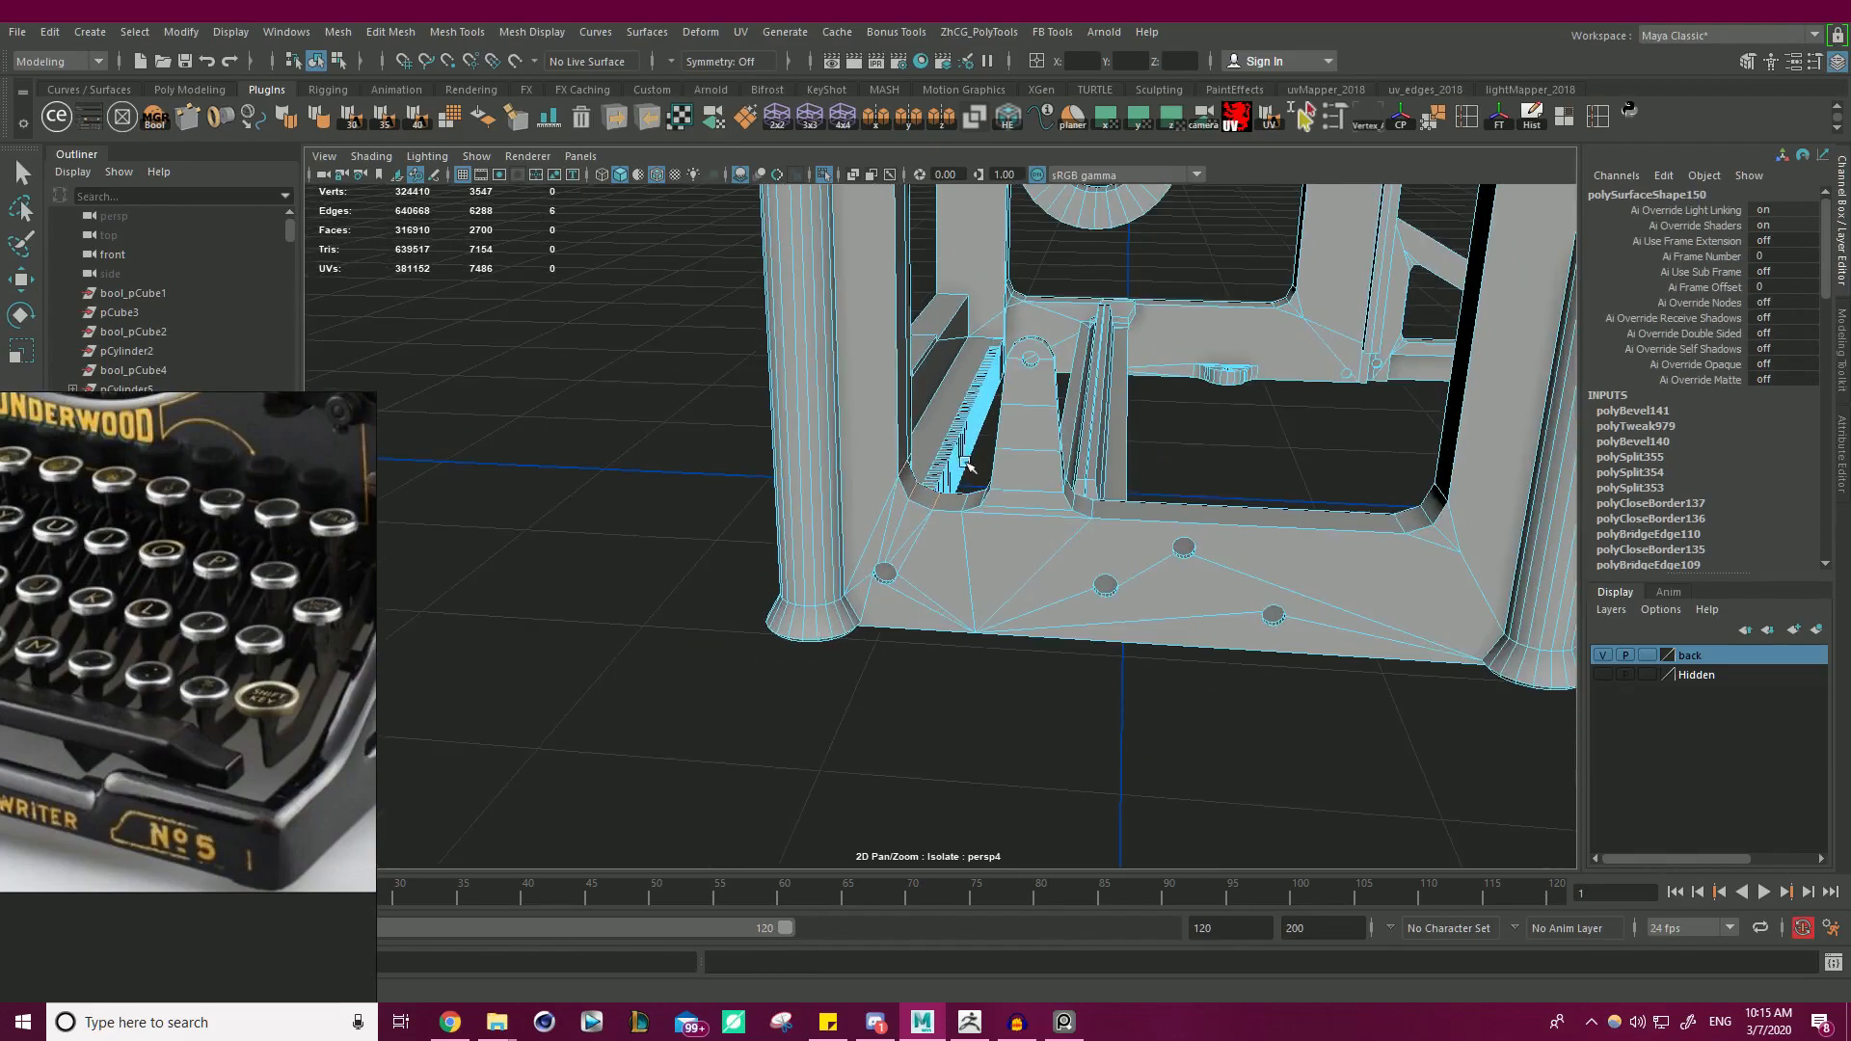
alt+drag(983, 482, 1123, 472)
alt+middle_drag(1123, 472, 989, 487)
alt+right_drag(989, 487, 1055, 503)
alt+drag(1053, 502, 1133, 447)
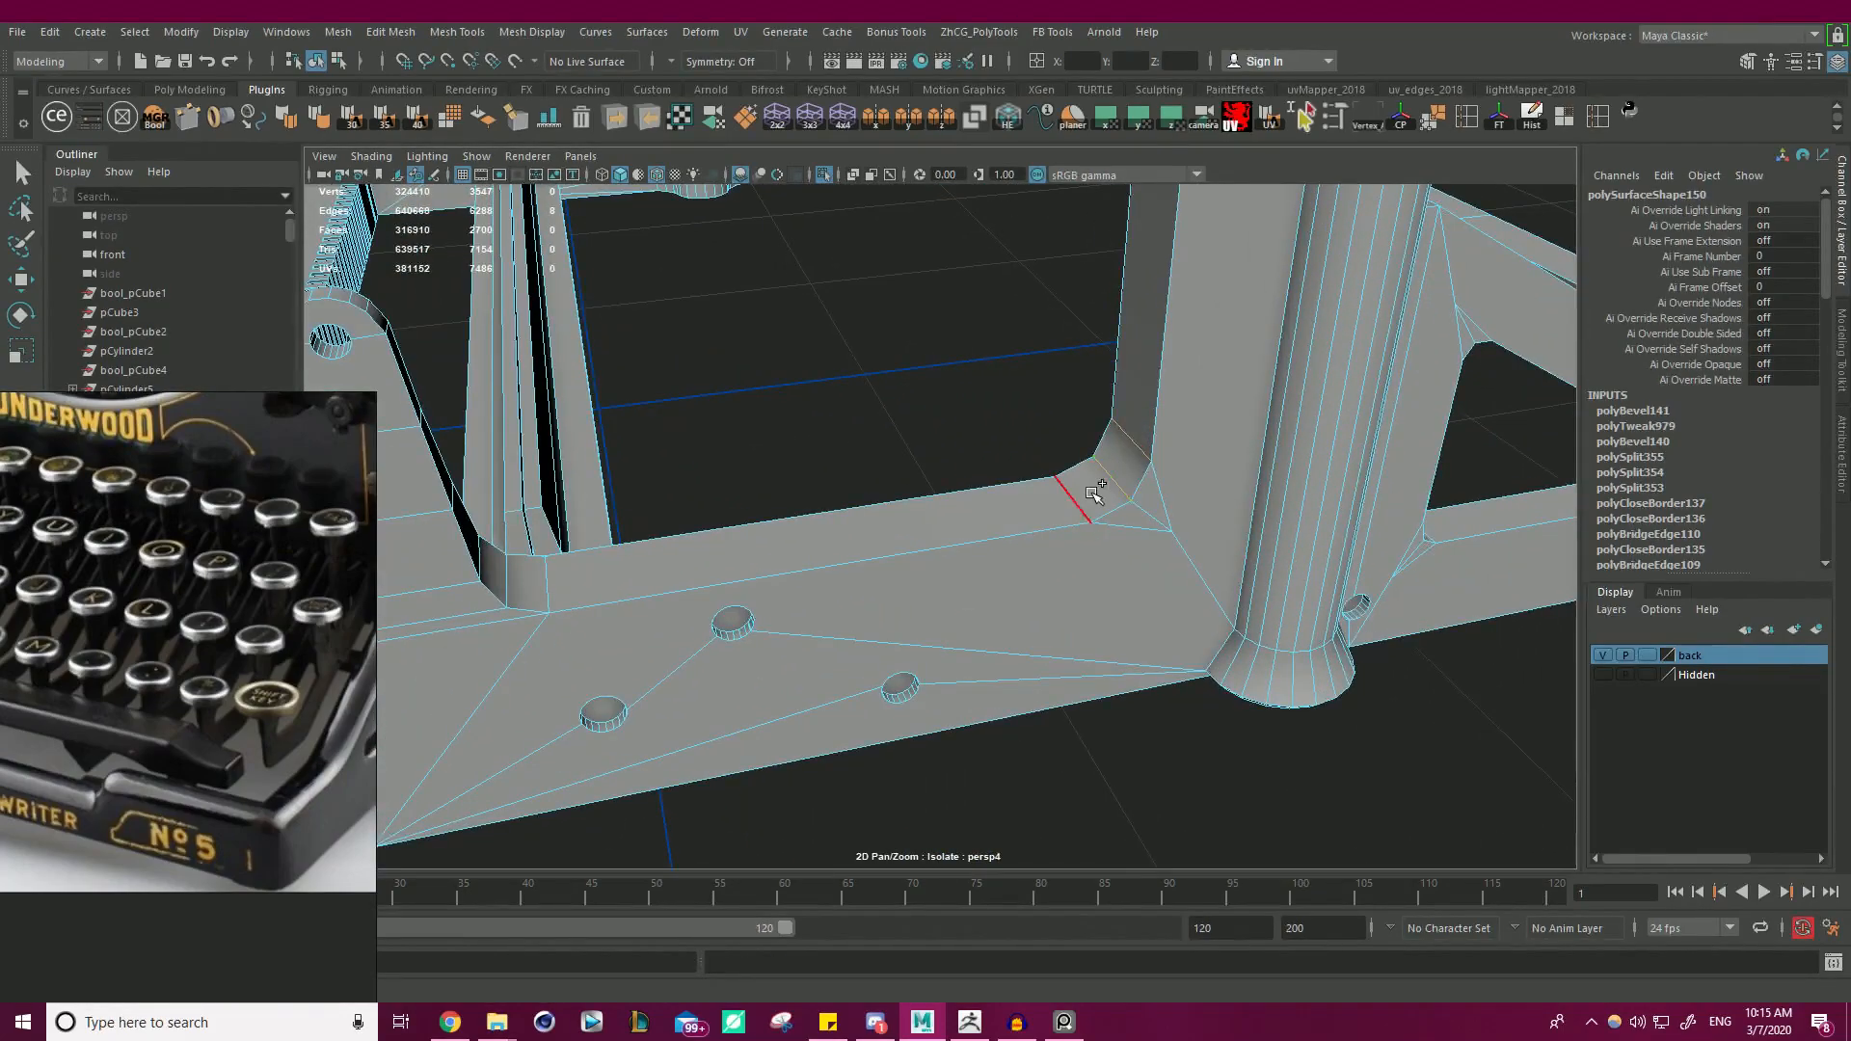
alt+right_drag(1128, 479, 951, 607)
alt+drag(951, 608, 996, 587)
alt+right_drag(995, 587, 1095, 425)
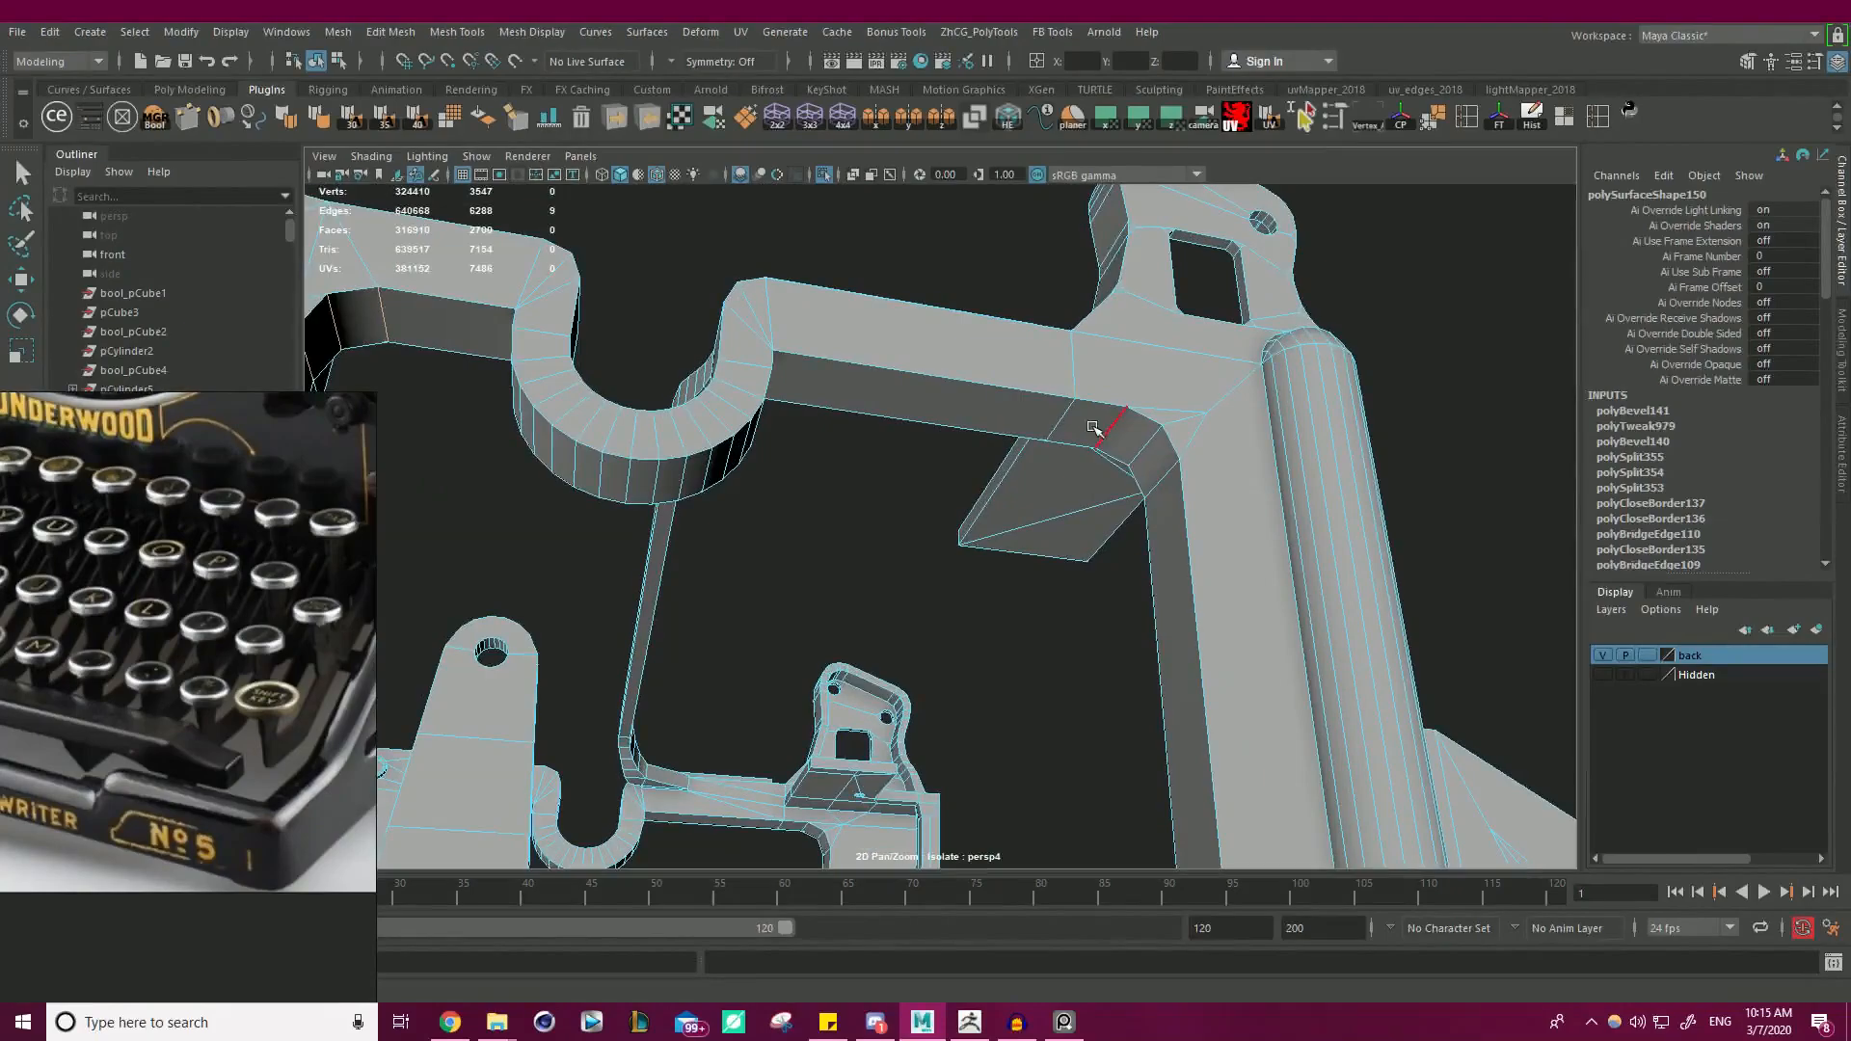
alt+drag(1095, 425, 1130, 506)
shift+click(1127, 424)
- Add the edges of both lower corners of the opposite side's large opening to the selection
alt+right_drag(1130, 506, 950, 433)
alt+drag(949, 434, 1176, 454)
alt+middle_drag(1177, 454, 1041, 289)
alt+right_drag(1041, 289, 1309, 515)
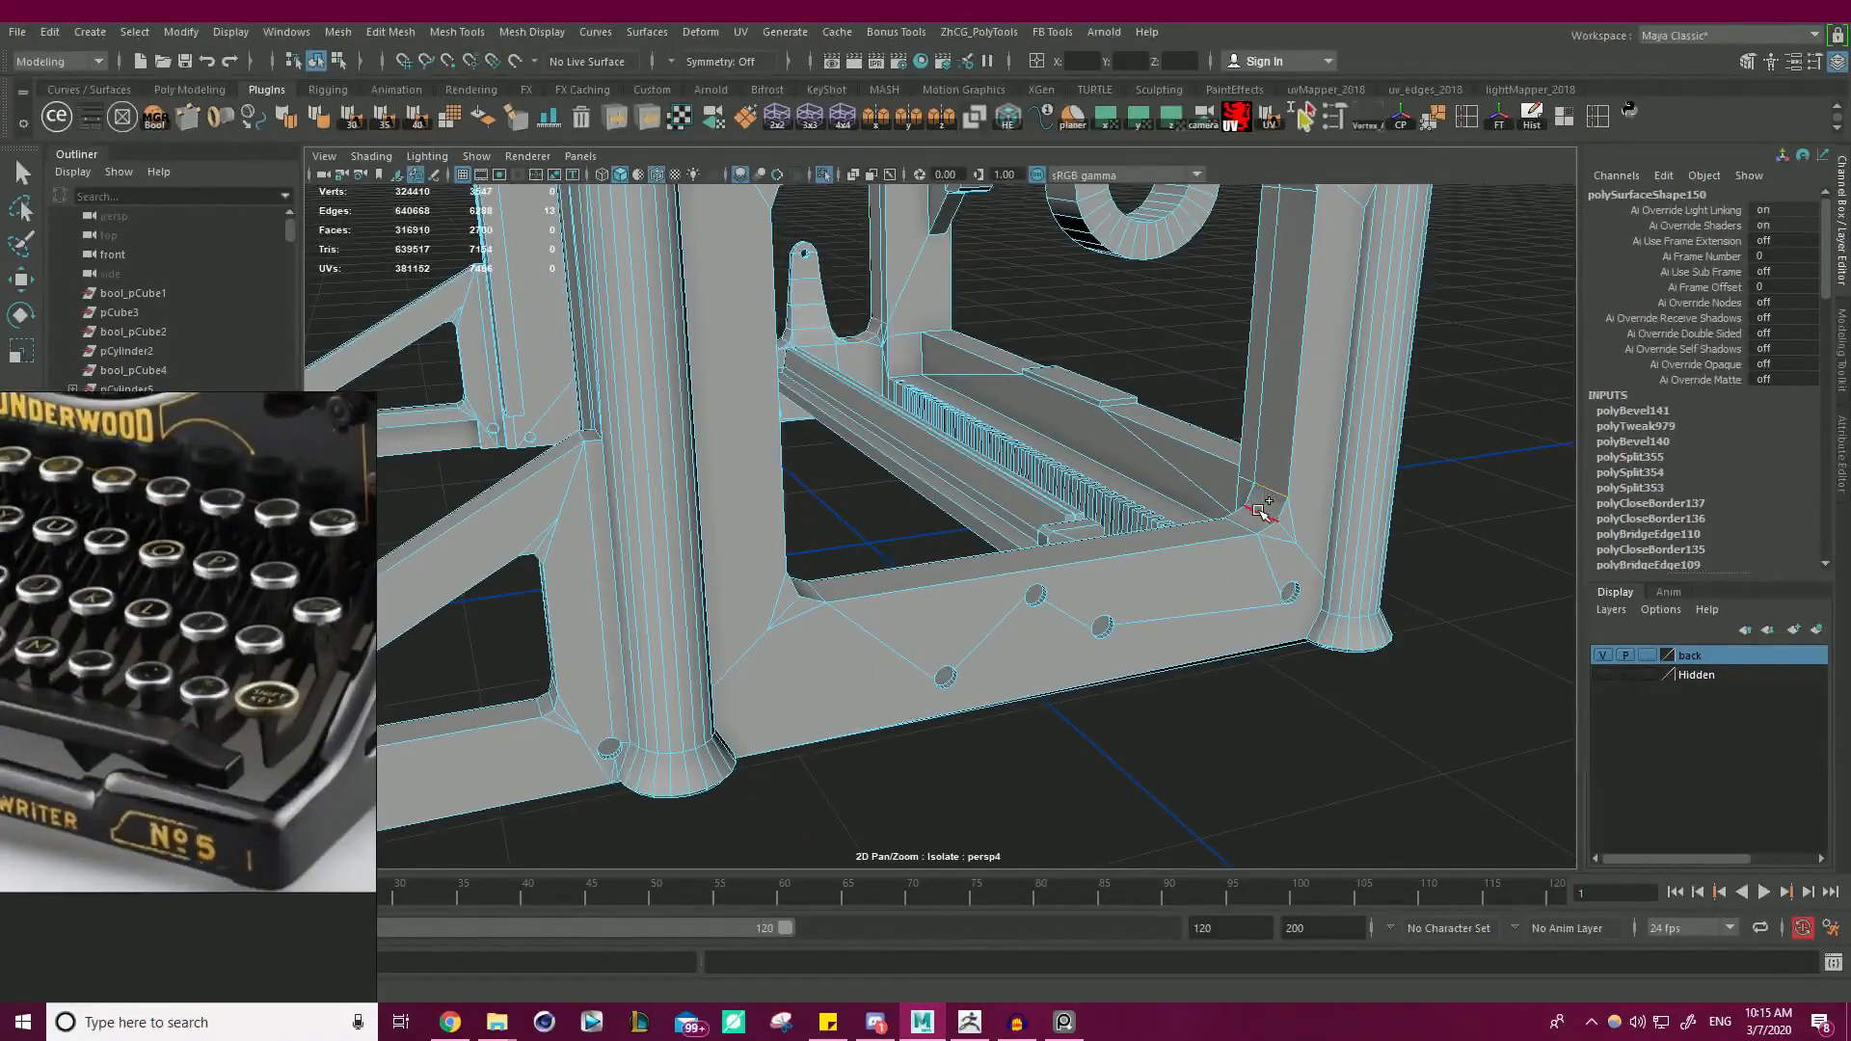
shift+click(1250, 524)
alt+drag(1251, 523, 1028, 529)
alt+right_drag(1028, 529, 896, 525)
alt+middle_drag(896, 526, 1045, 516)
alt+drag(1044, 517, 925, 482)
alt+right_drag(925, 482, 1075, 502)
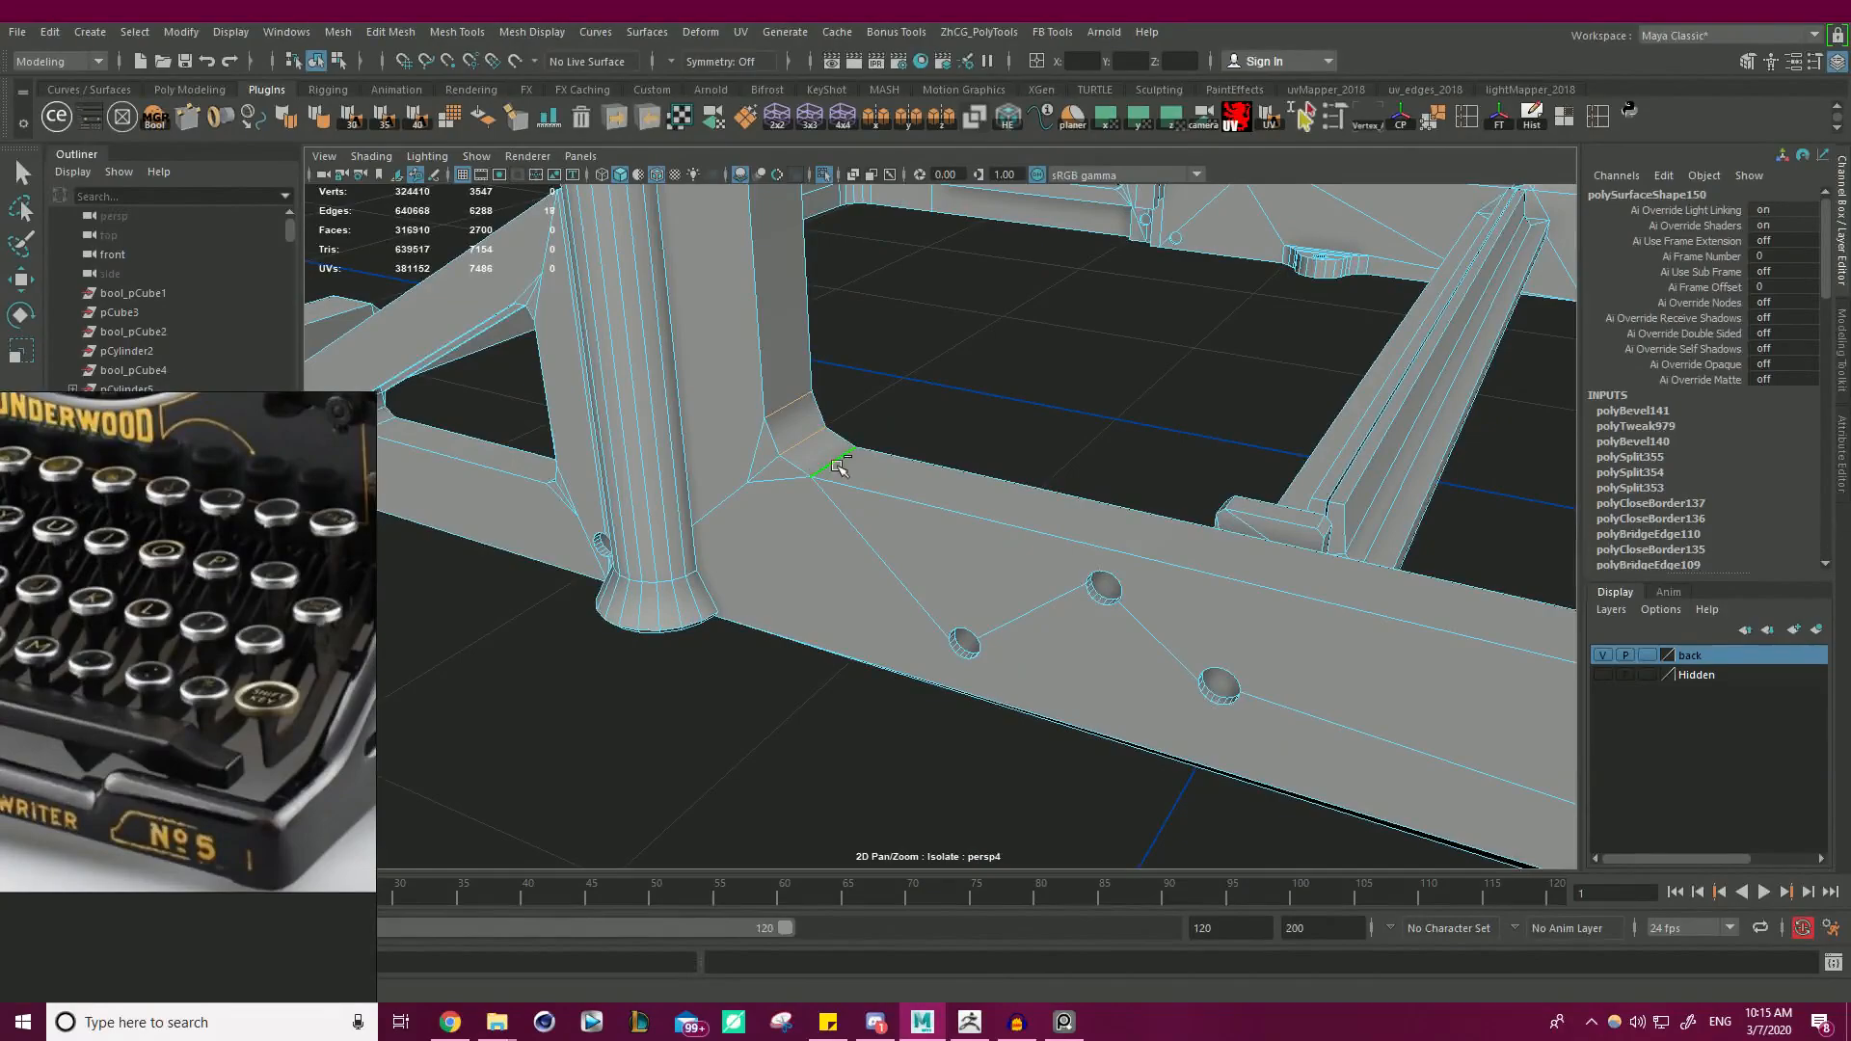
- Add the edges of both upper corners of the opposite side's large opening to the selection
alt+right_drag(836, 466, 765, 578)
alt+drag(764, 578, 815, 540)
alt+drag(818, 617, 921, 656)
alt+drag(911, 476, 949, 626)
alt+middle_drag(949, 627, 955, 653)
alt+right_drag(906, 453, 1020, 458)
alt+drag(1020, 458, 776, 387)
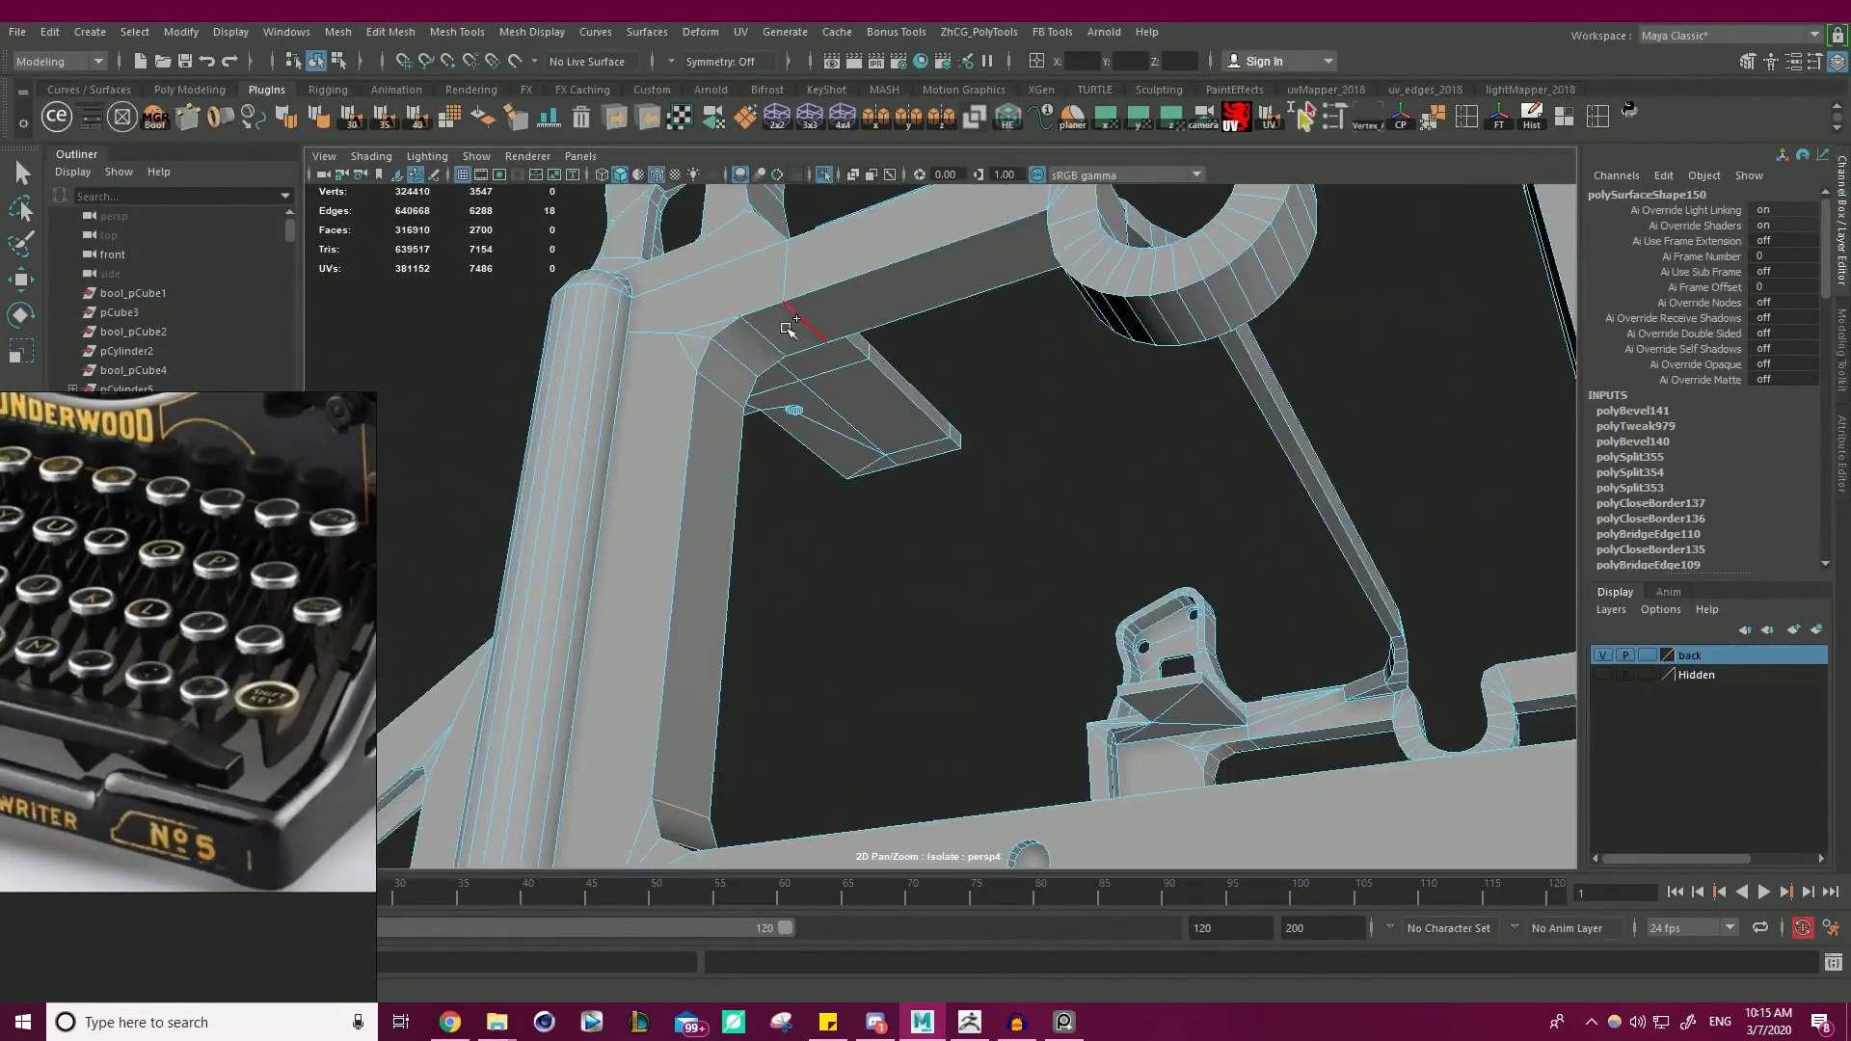
alt+drag(1020, 421, 952, 417)
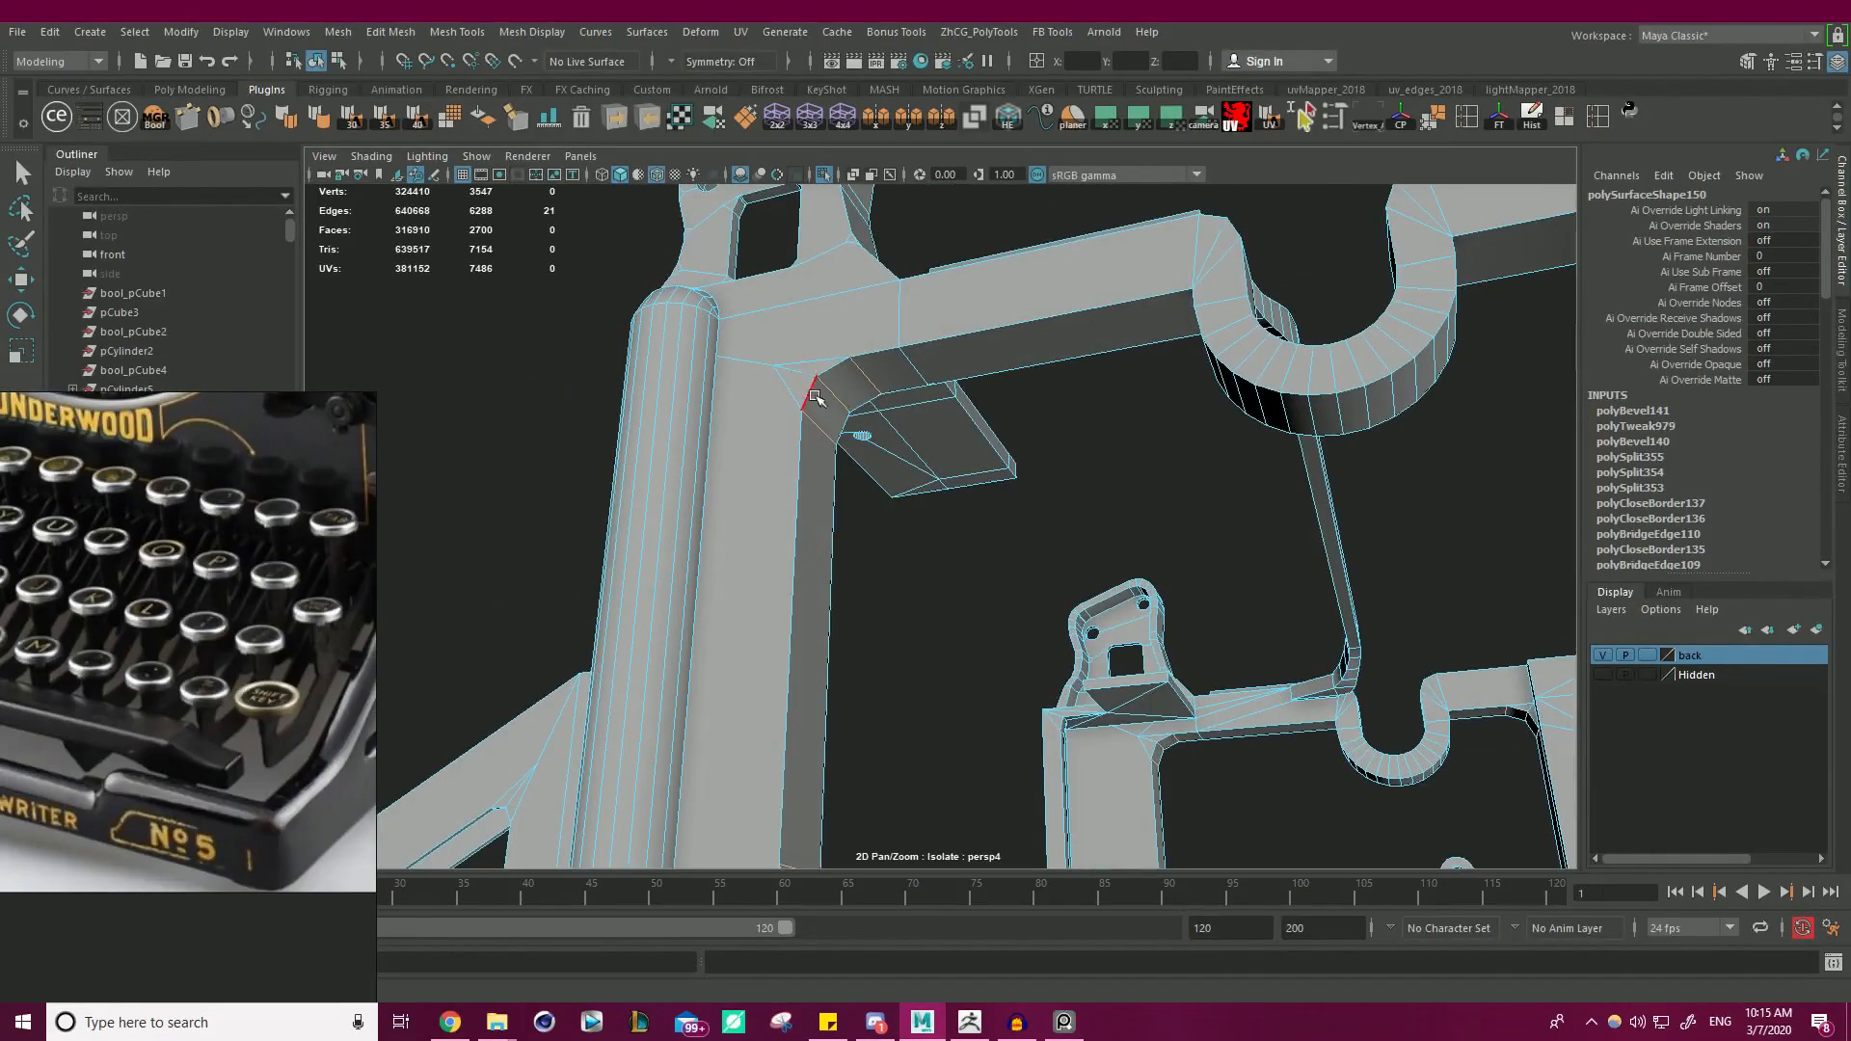
alt+right_drag(1123, 419, 837, 361)
mouse_move(837, 362)
alt+mouse_down()
mouse_move(1008, 344)
mouse_move(831, 352)
alt+mouse_up()
alt+right_drag(906, 361, 1154, 393)
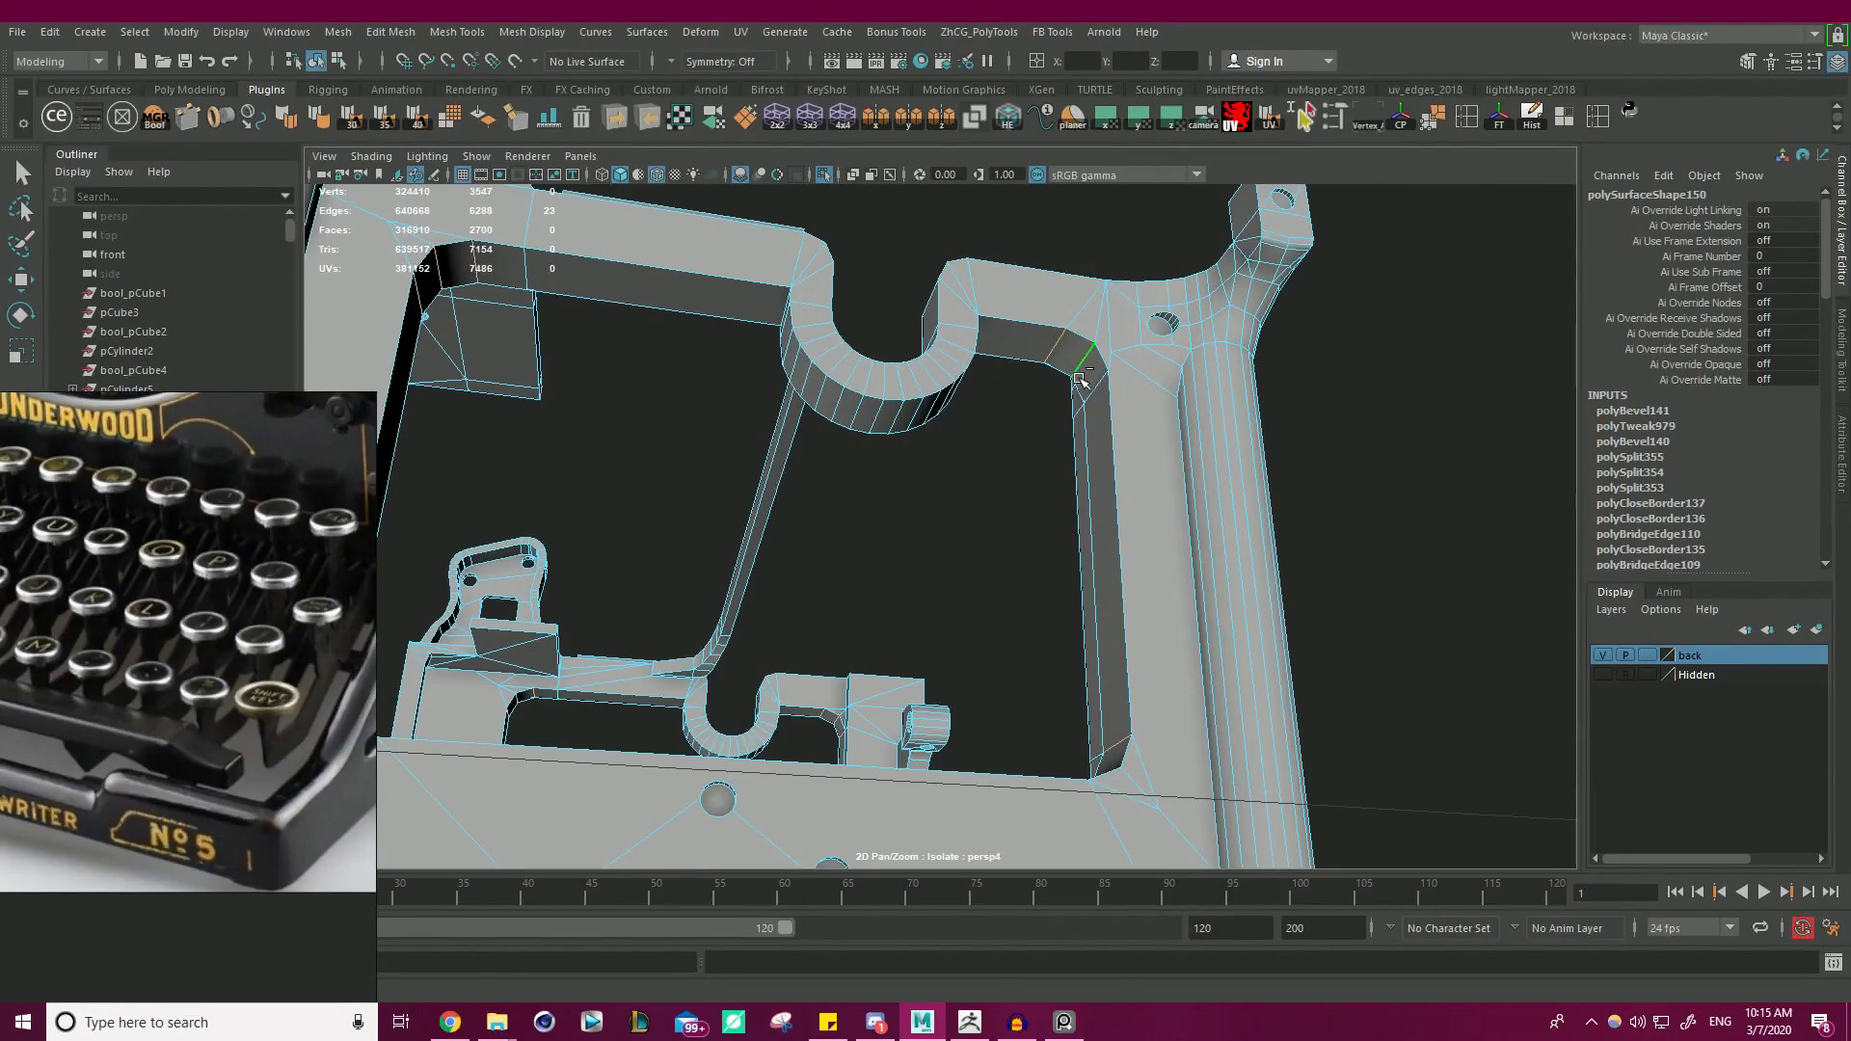
shift+click(1080, 379)
alt+drag(1080, 379, 1200, 417)
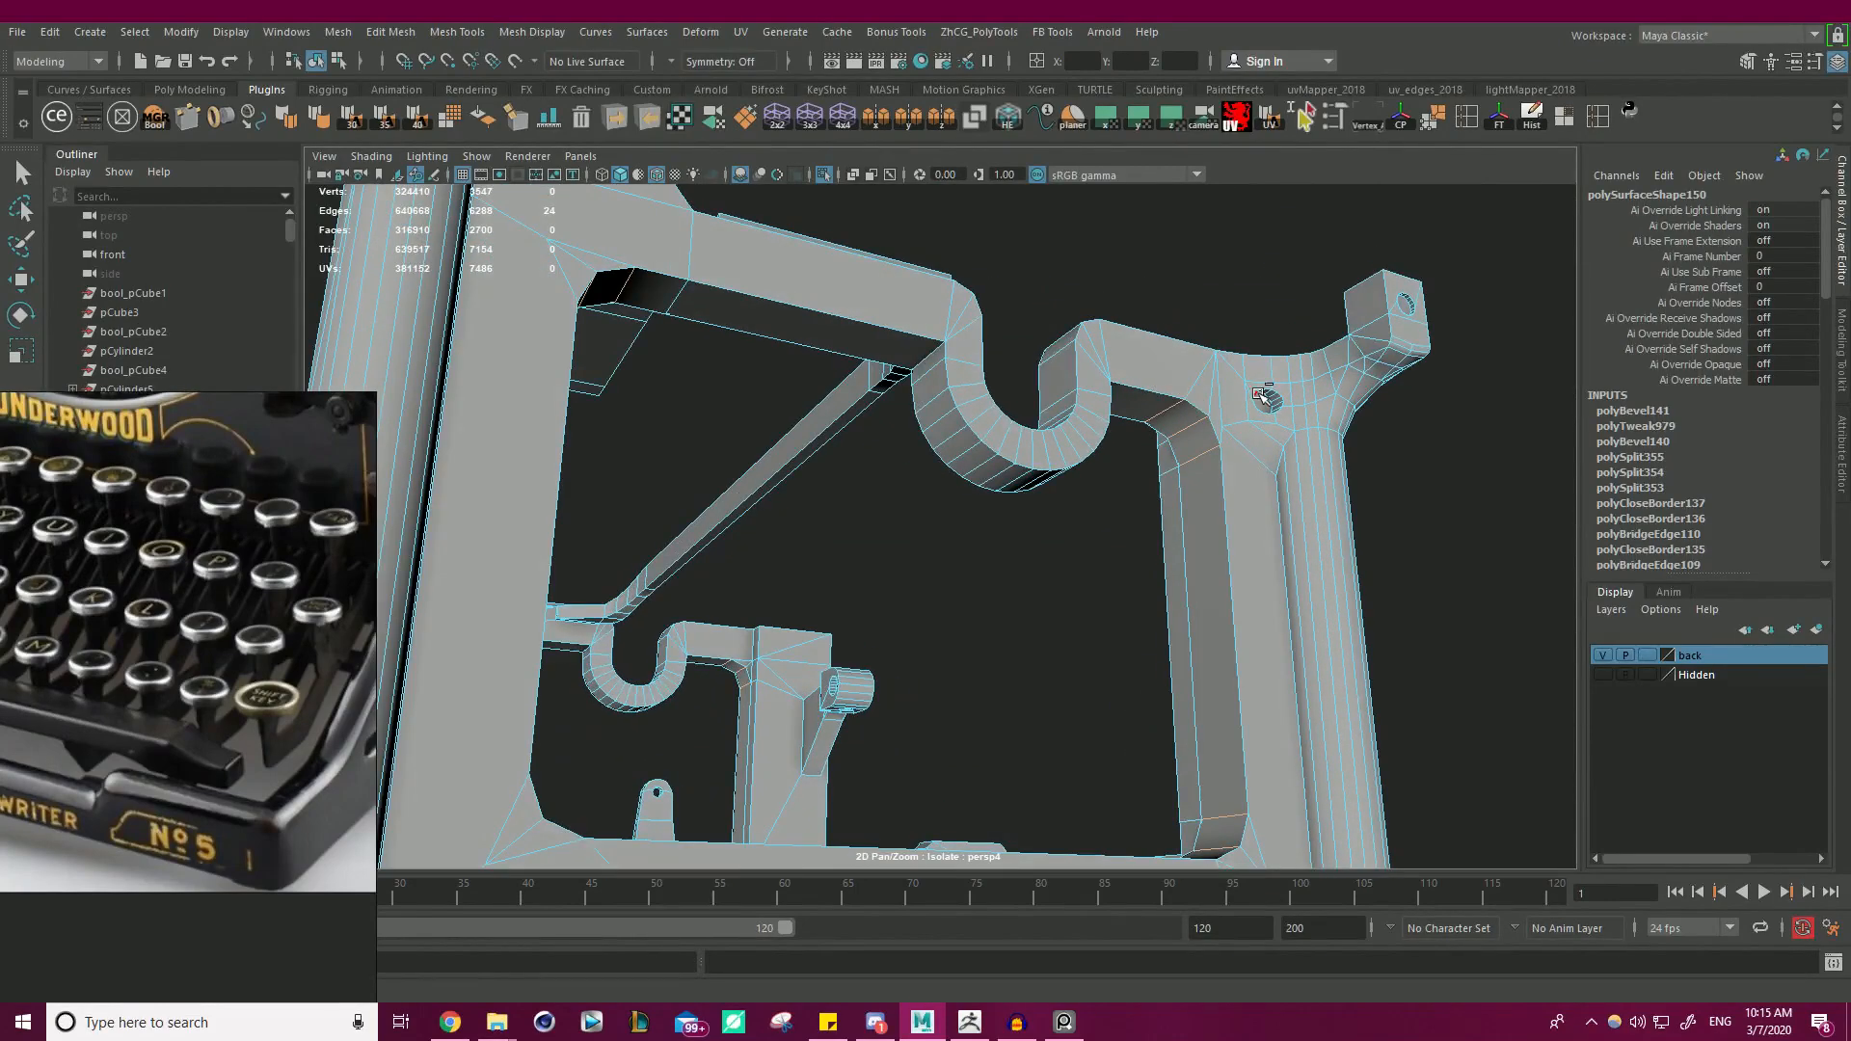
- Bevel the selected corner edges of both side openings with a fraction of 0.6 and one segment
key(ctrl+b)
drag(1137, 223, 1137, 224)
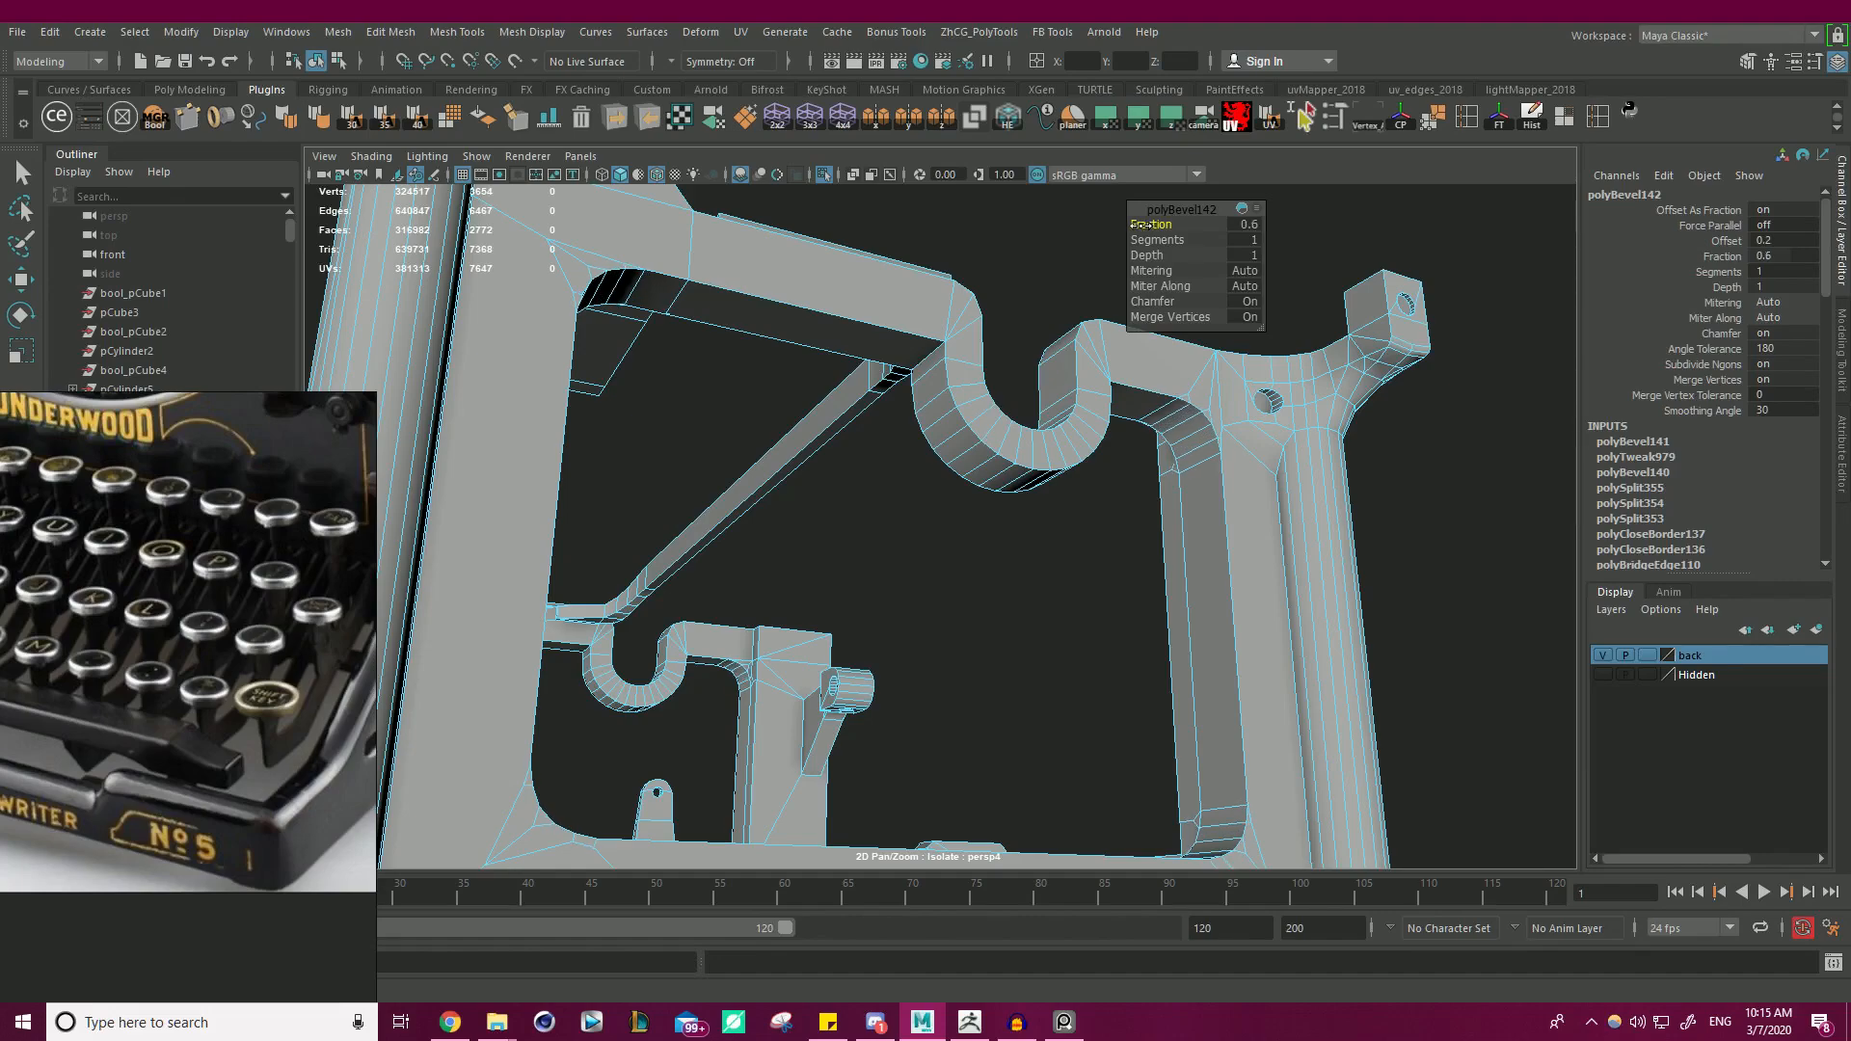
alt+drag(1239, 385, 1187, 497)
alt+right_drag(1187, 498, 1002, 381)
alt+drag(1002, 383, 1217, 478)
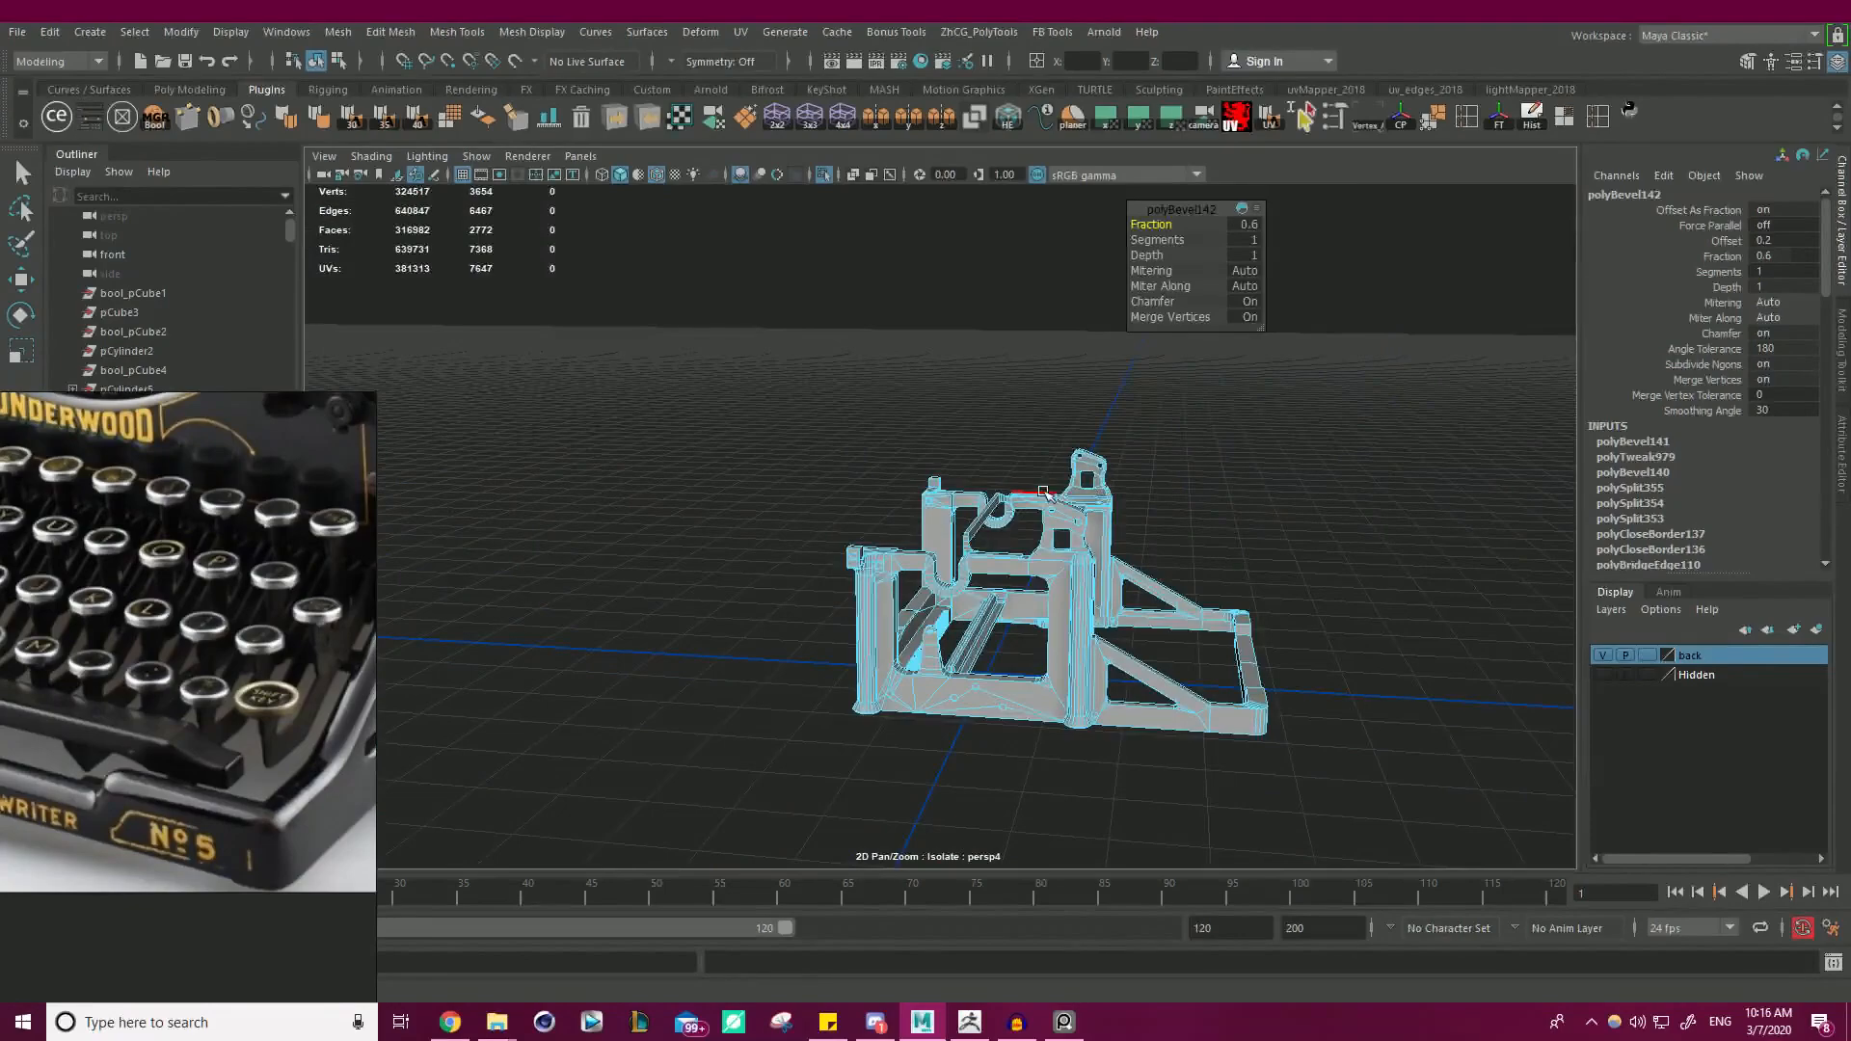
- Return the frame mesh to object mode with the whole frame selected
key(w)
right_drag(1035, 469, 1133, 438)
click(1261, 448)
alt+drag(1260, 438, 871, 554)
key(f)
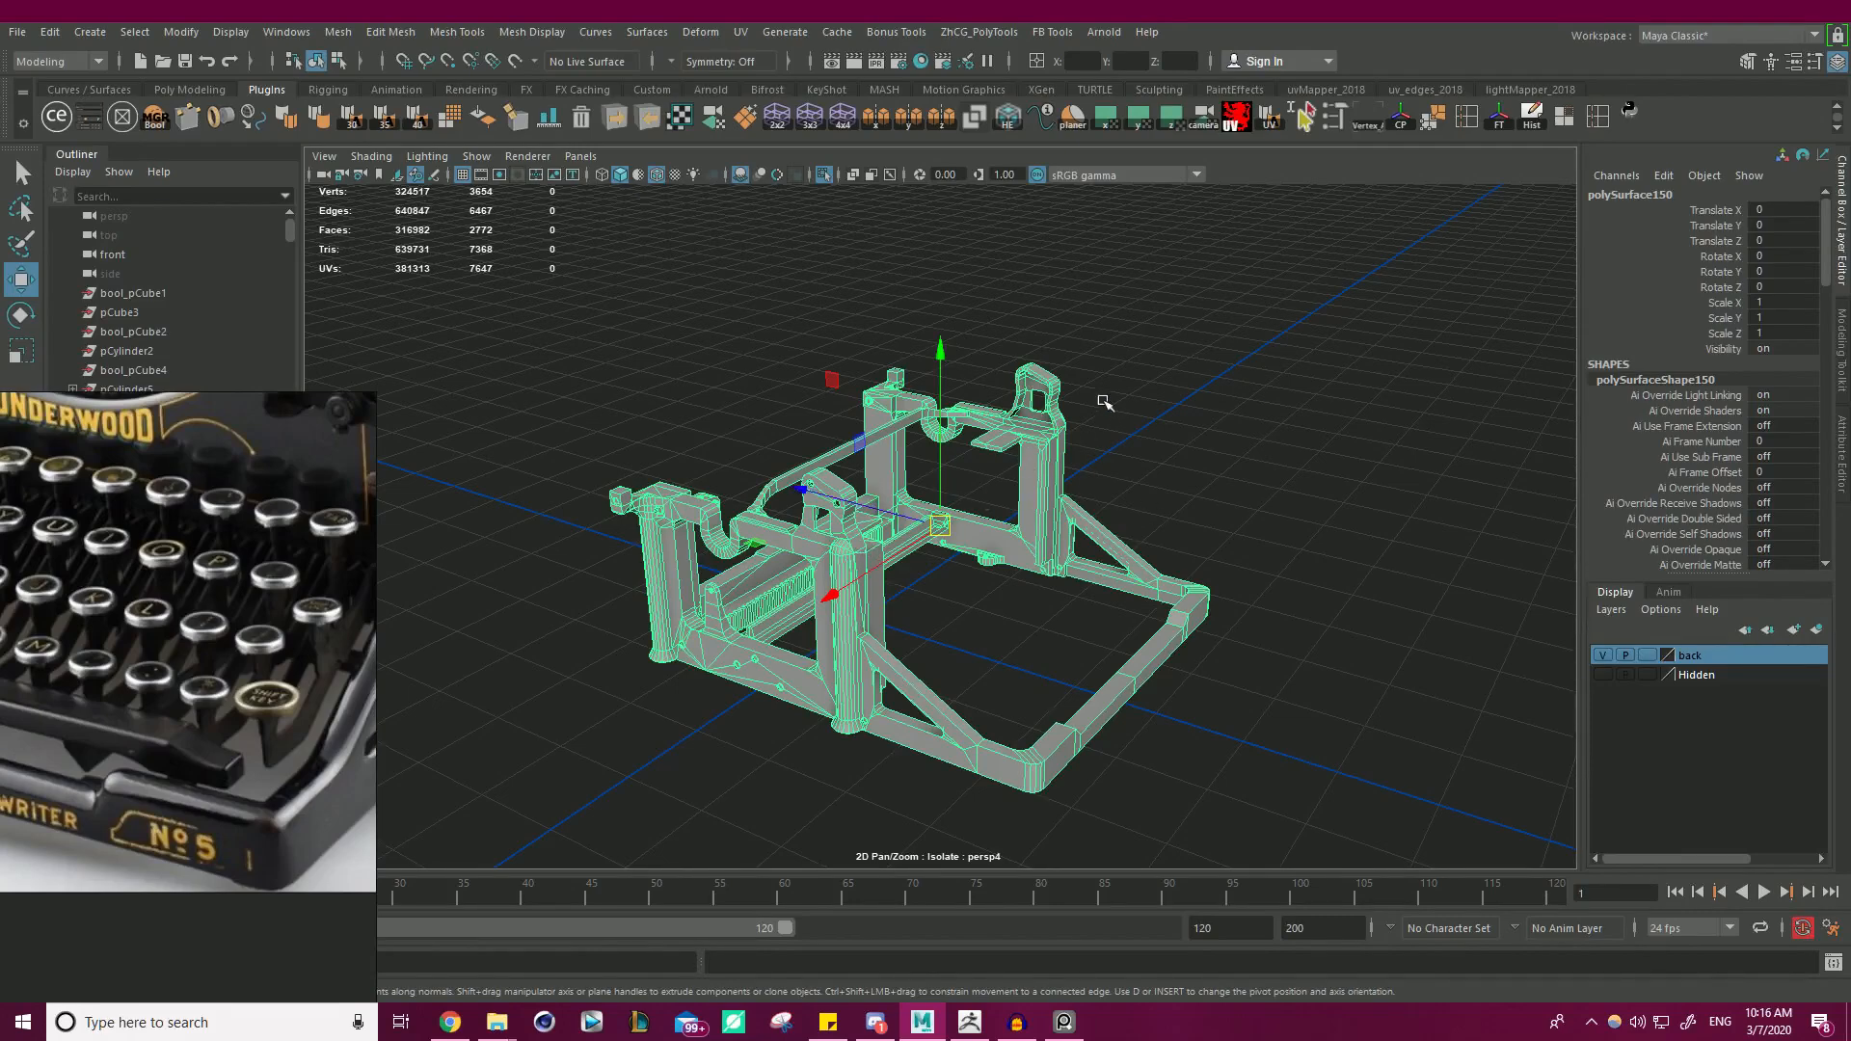
alt+drag(1104, 401, 1120, 316)
alt+drag(1109, 313, 1169, 364)
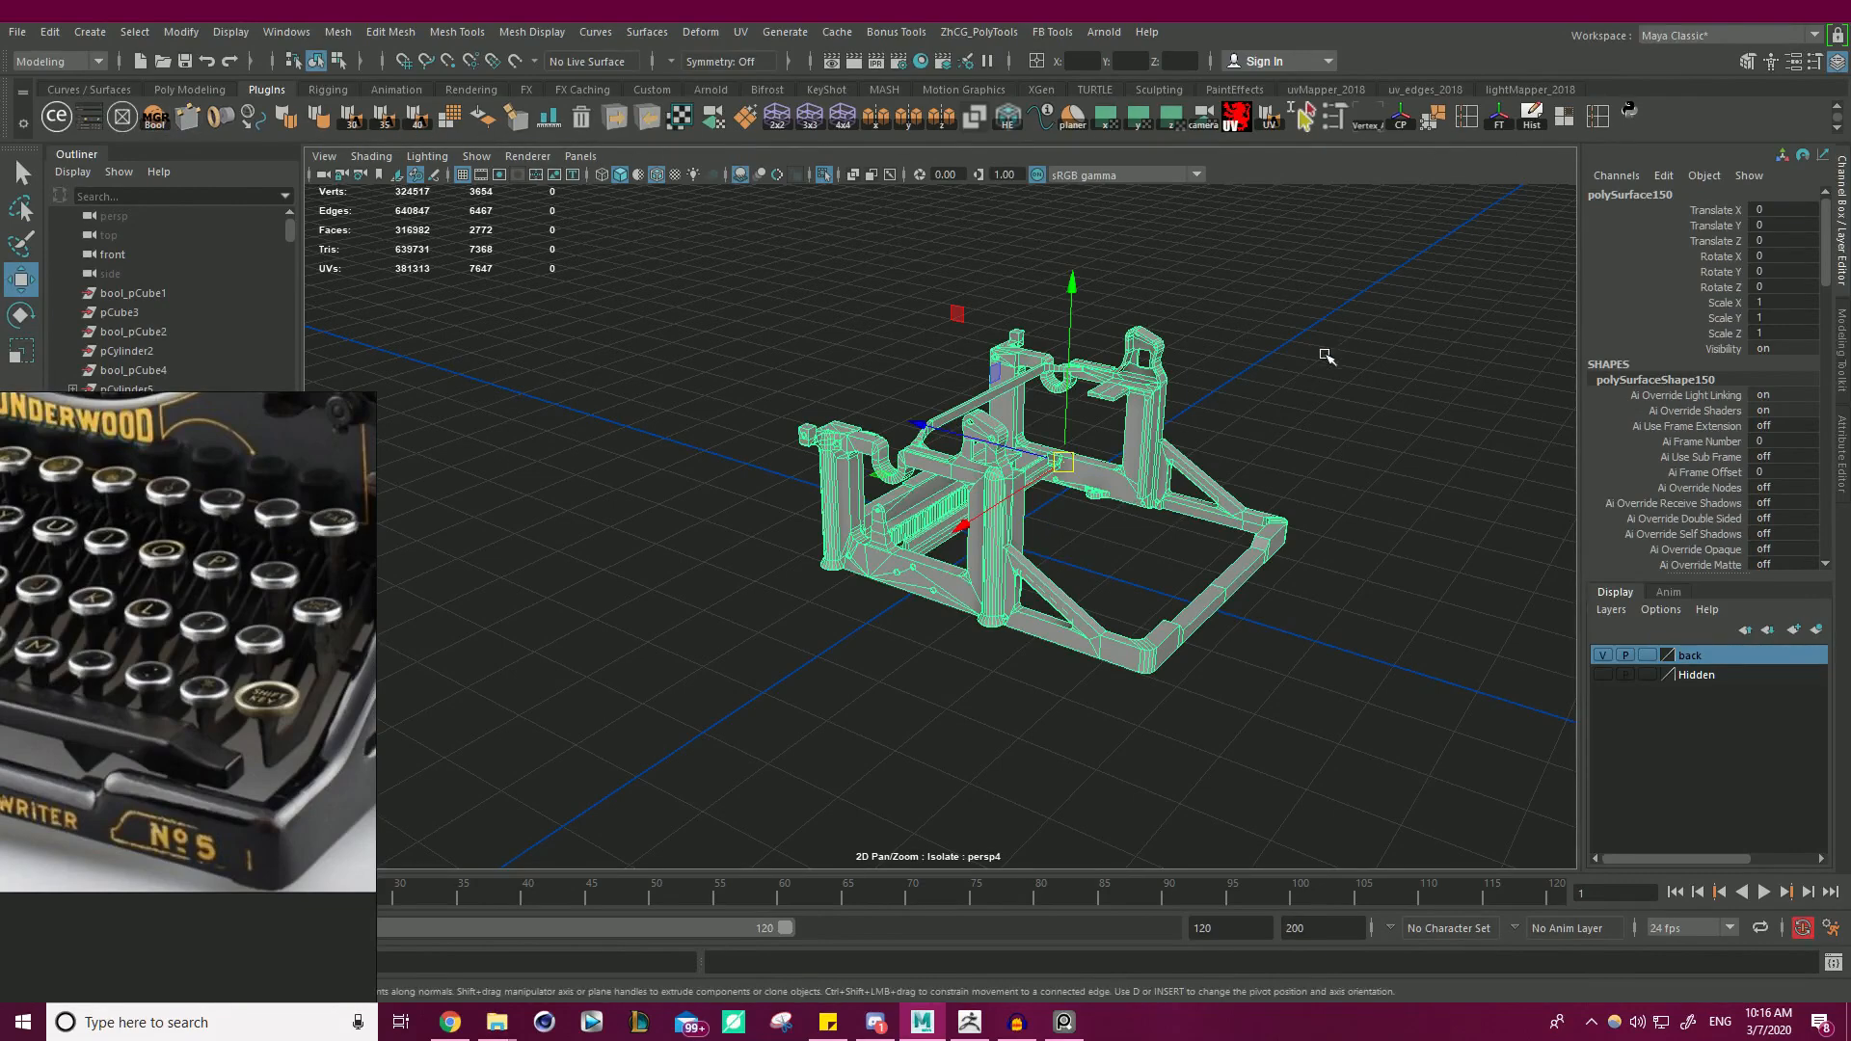
- Display only the hard edges on the selected frame mesh
right_drag(1321, 356, 1317, 260)
click(1001, 355)
alt+right_drag(1136, 322, 1235, 338)
alt+drag(1234, 339, 1126, 415)
alt+middle_drag(1126, 415, 1077, 418)
alt+drag(1077, 418, 1097, 446)
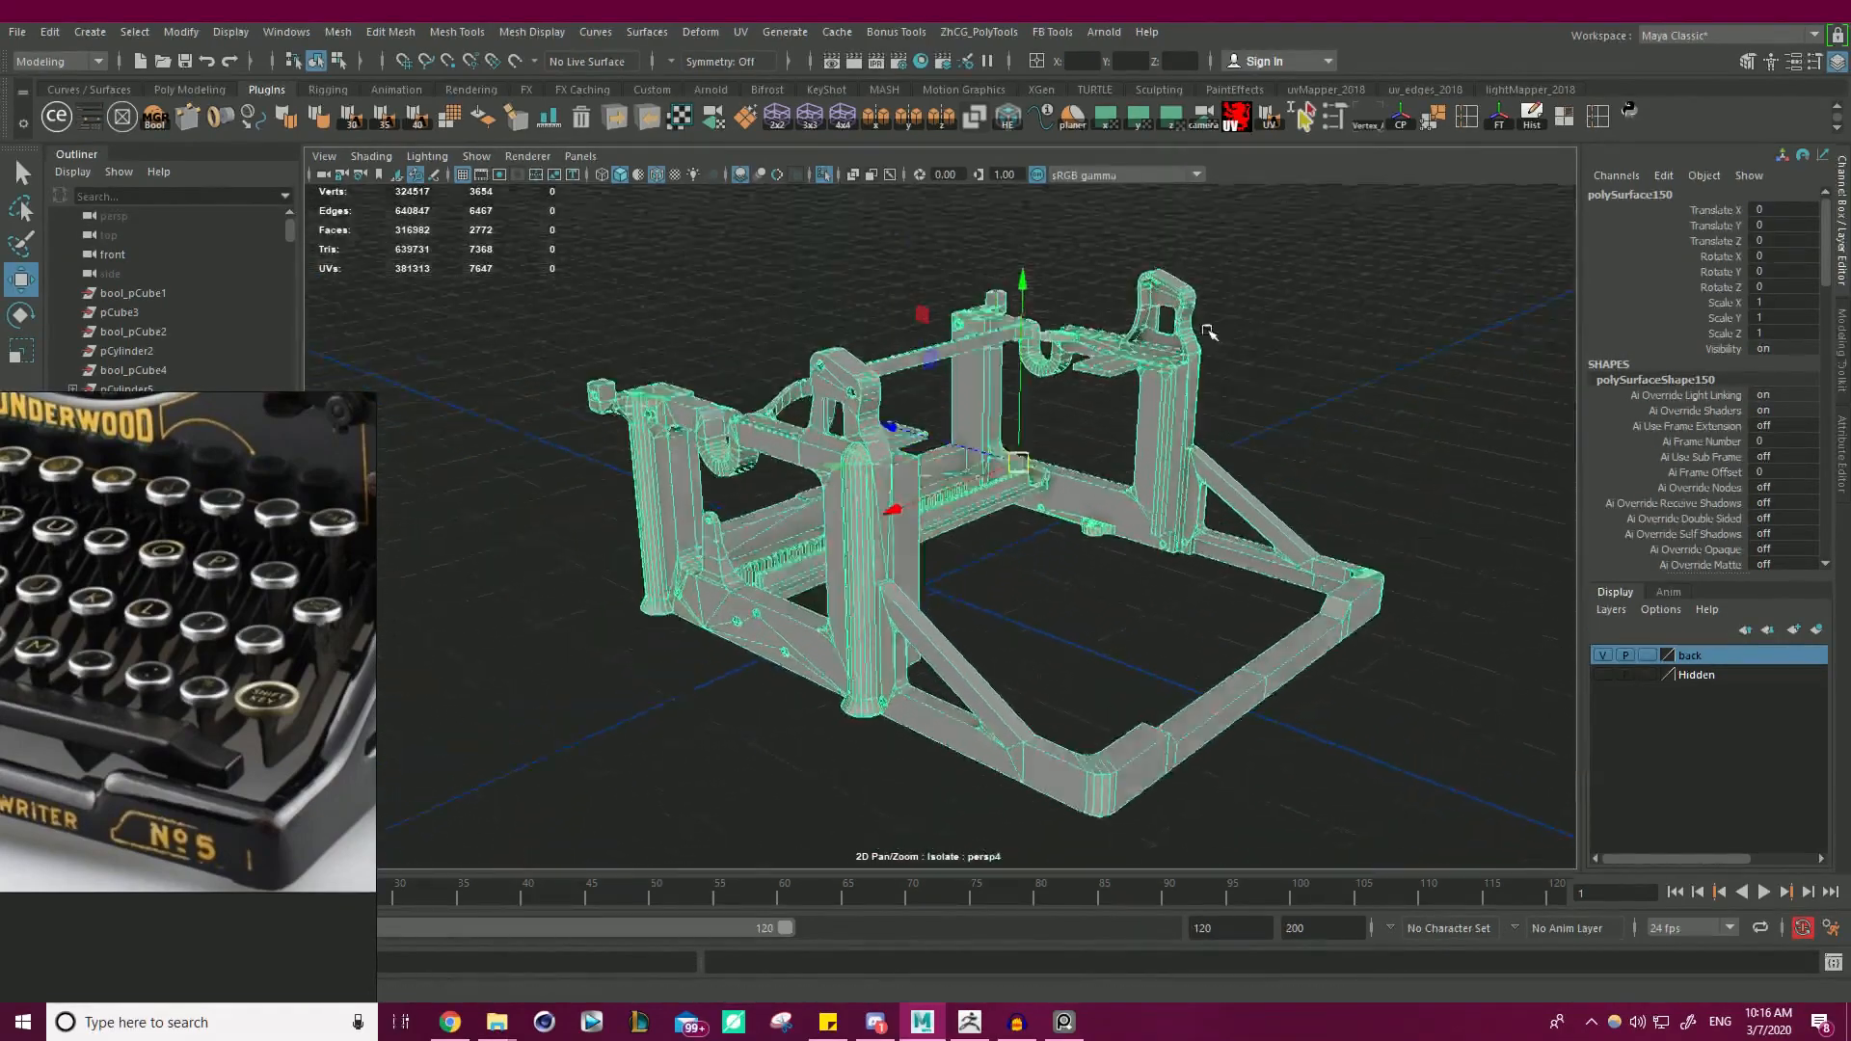
click(1007, 120)
alt+drag(1210, 322, 1172, 394)
key(f)
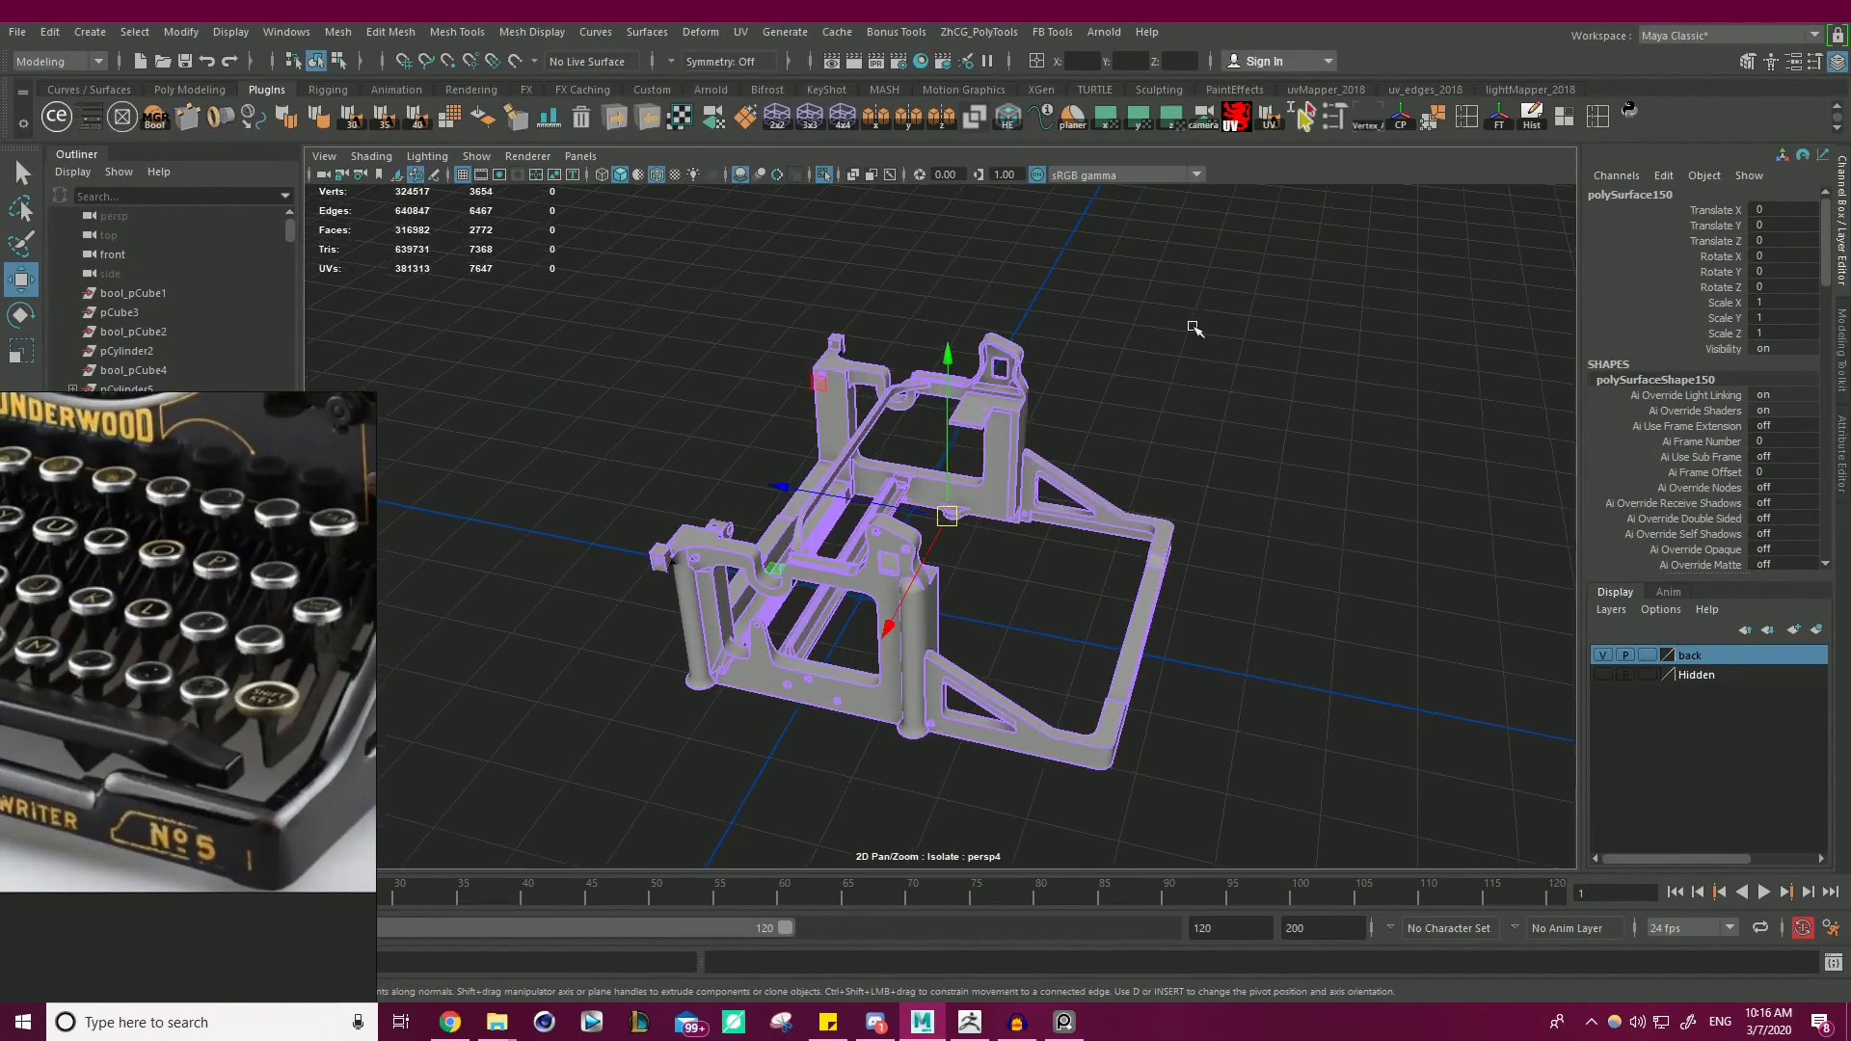
- Examine the shading and hard edges around the frame's side walls, U-shaped notches and rounded opening corners
alt+drag(1194, 329, 1031, 493)
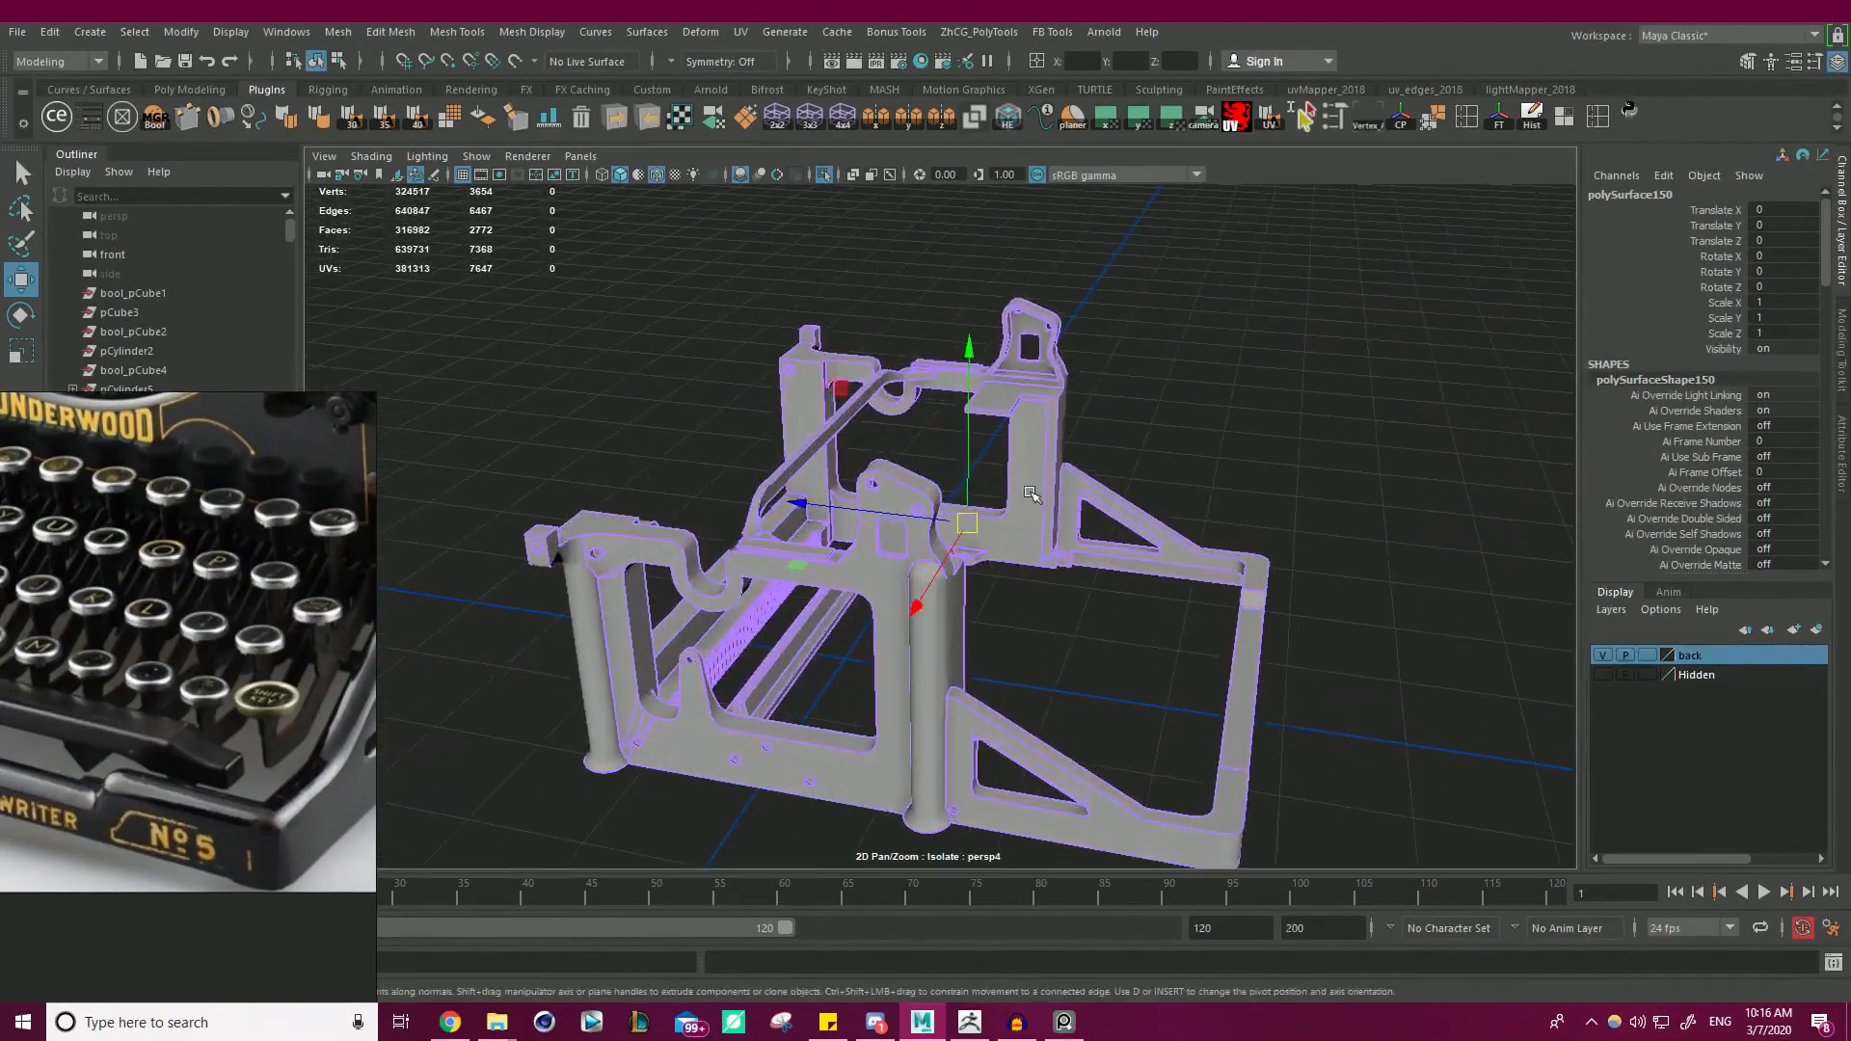
alt+right_drag(1030, 493, 1158, 454)
alt+middle_drag(1159, 454, 1222, 380)
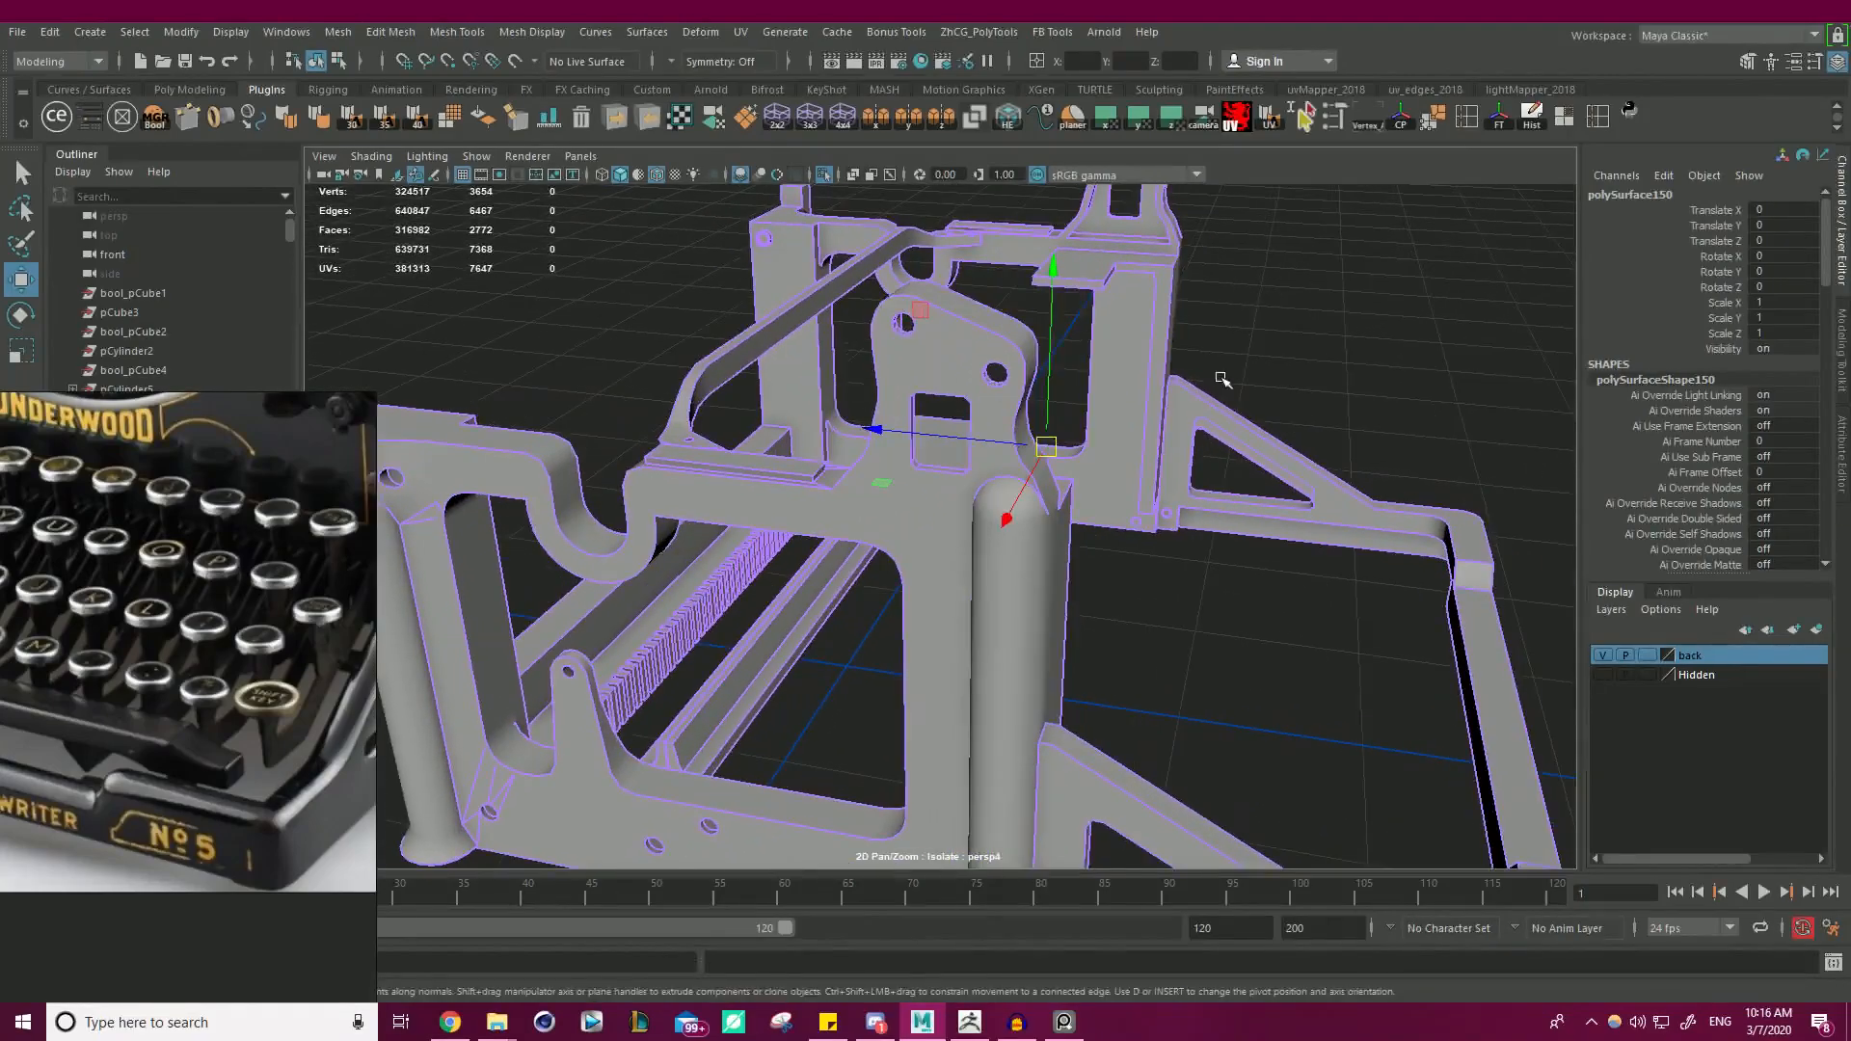
alt+drag(1221, 380, 891, 527)
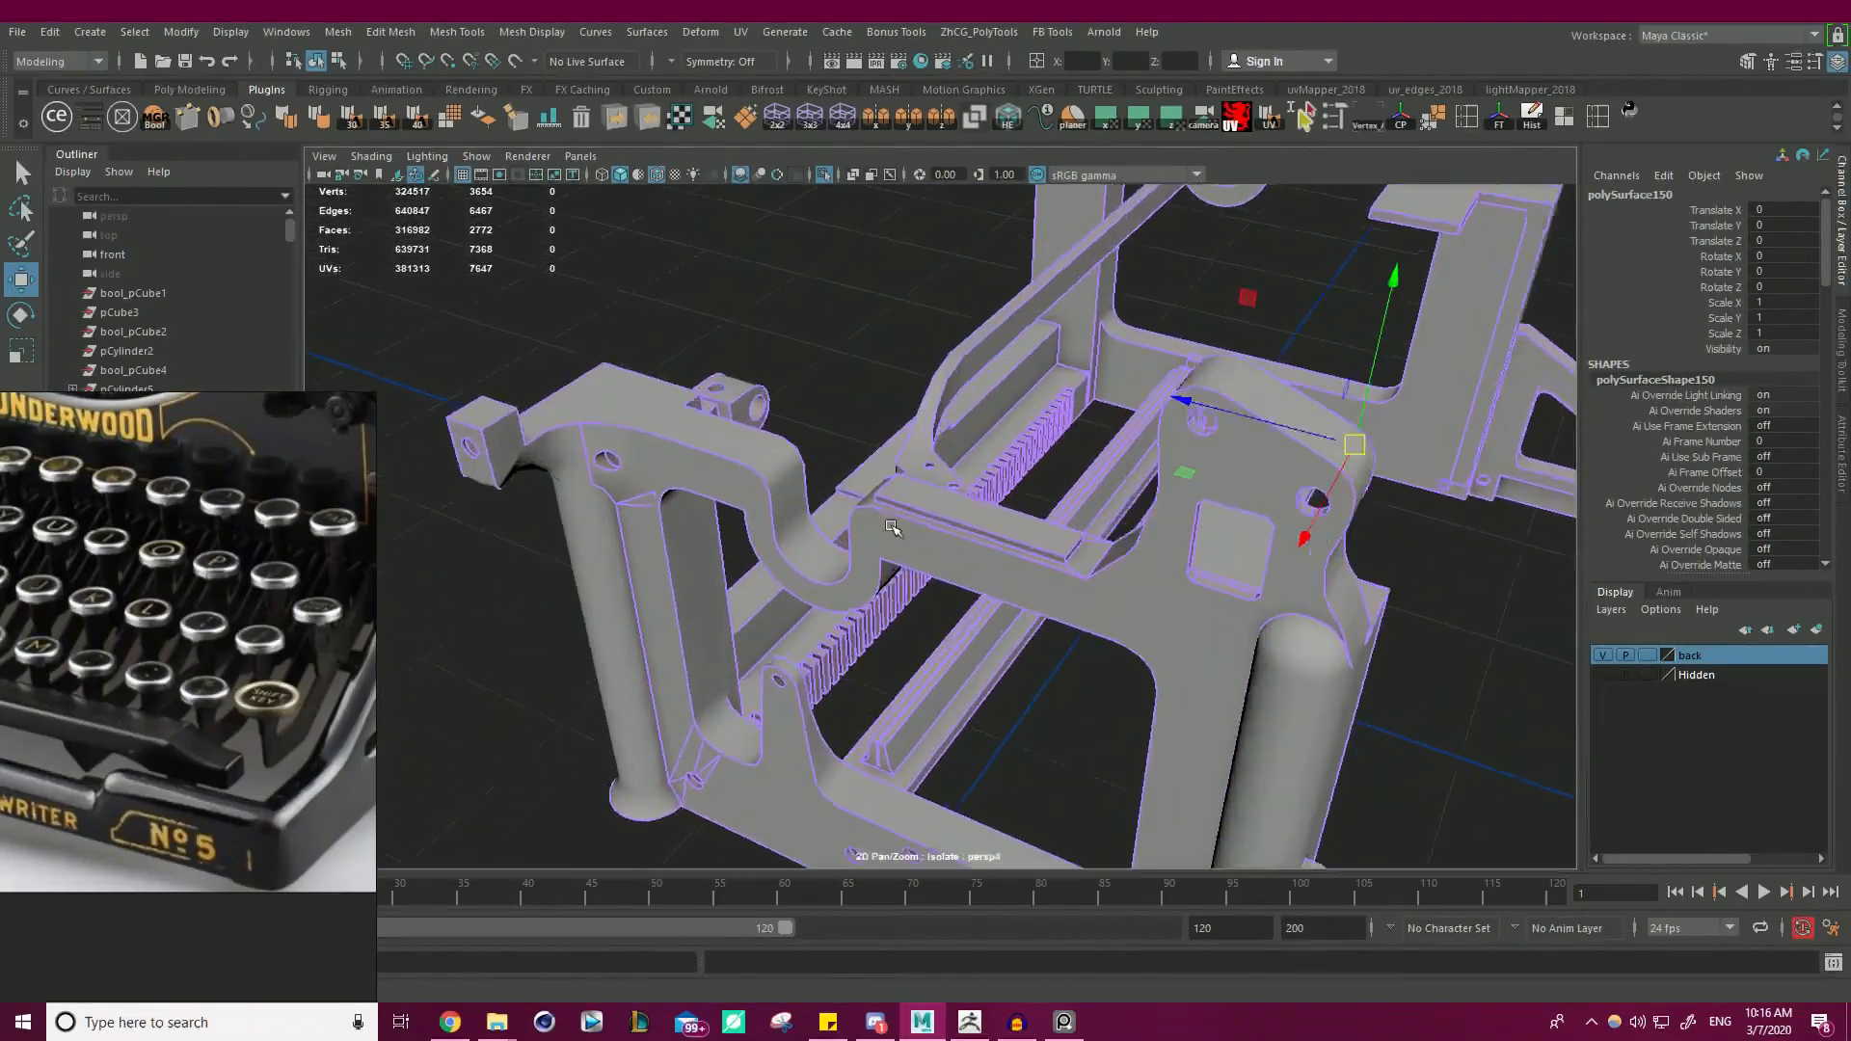
alt+right_drag(892, 528, 946, 566)
alt+drag(1130, 606, 565, 449)
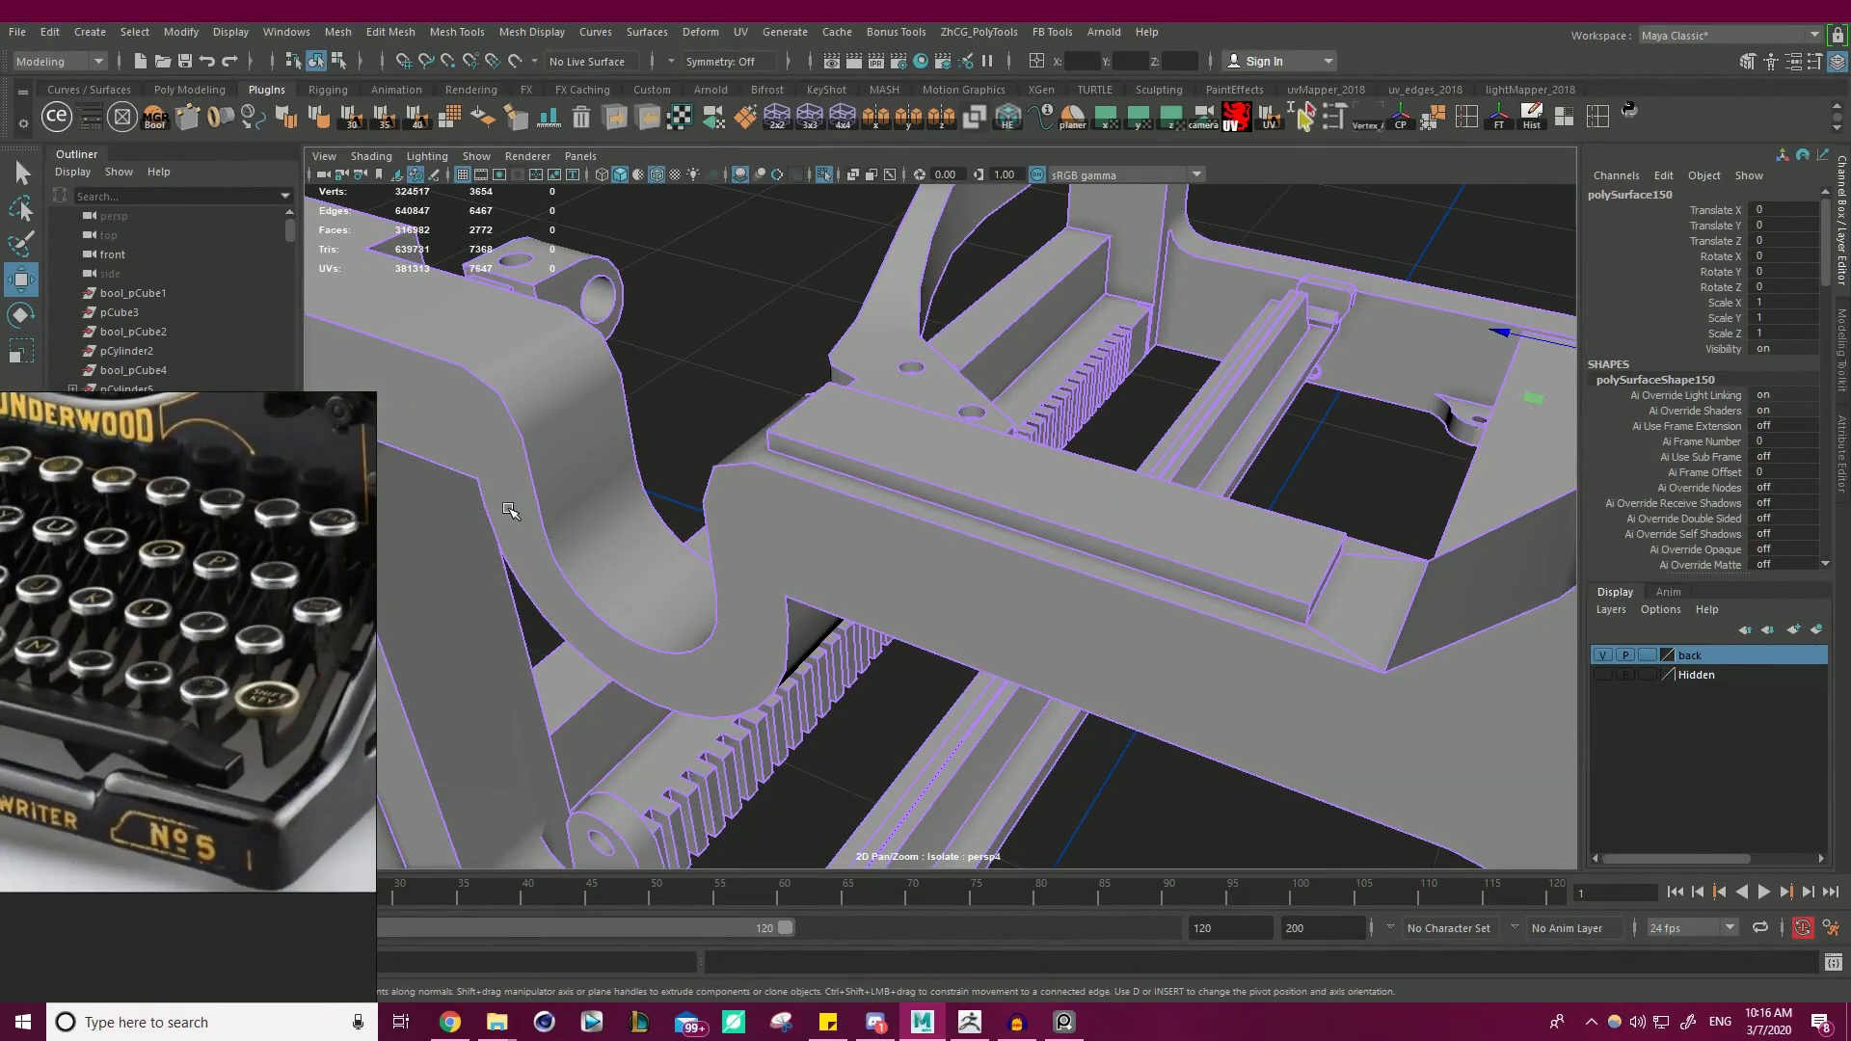
alt+right_drag(844, 426, 694, 338)
alt+drag(694, 339, 1066, 298)
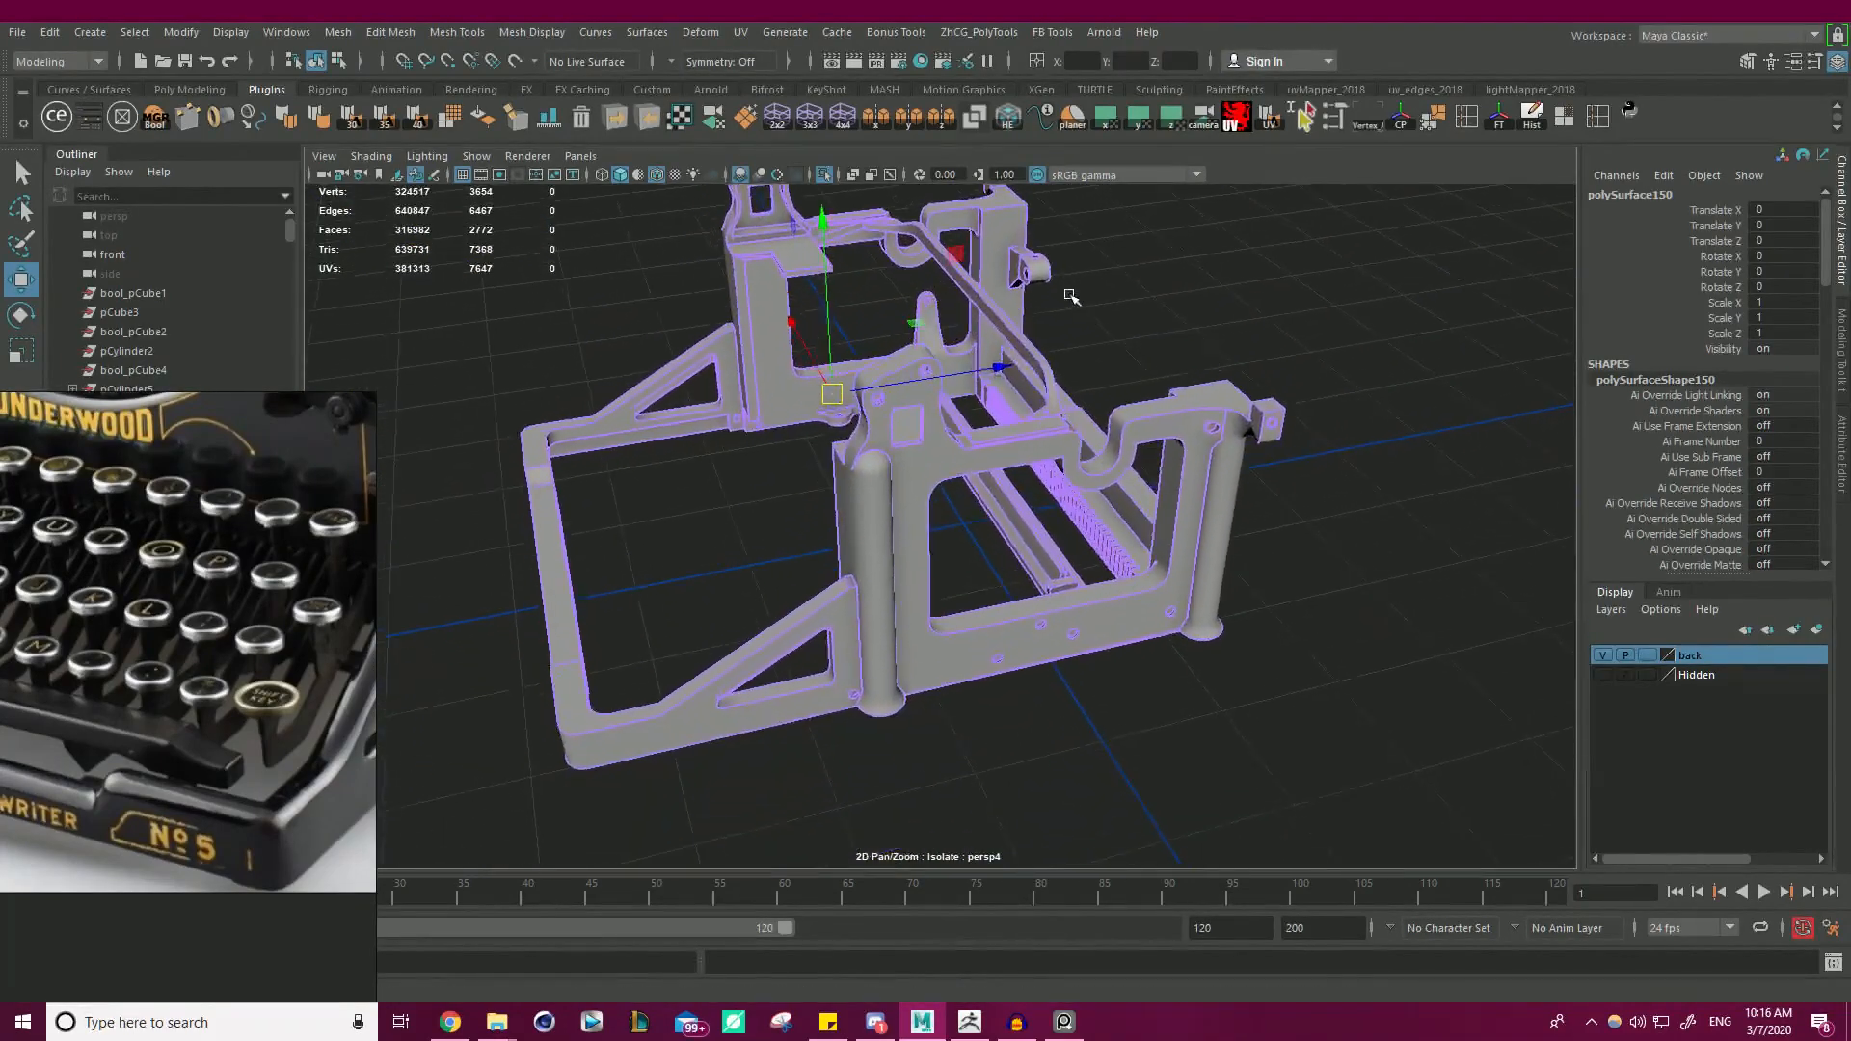
alt+right_drag(1066, 297, 1152, 416)
alt+drag(1153, 417, 1039, 392)
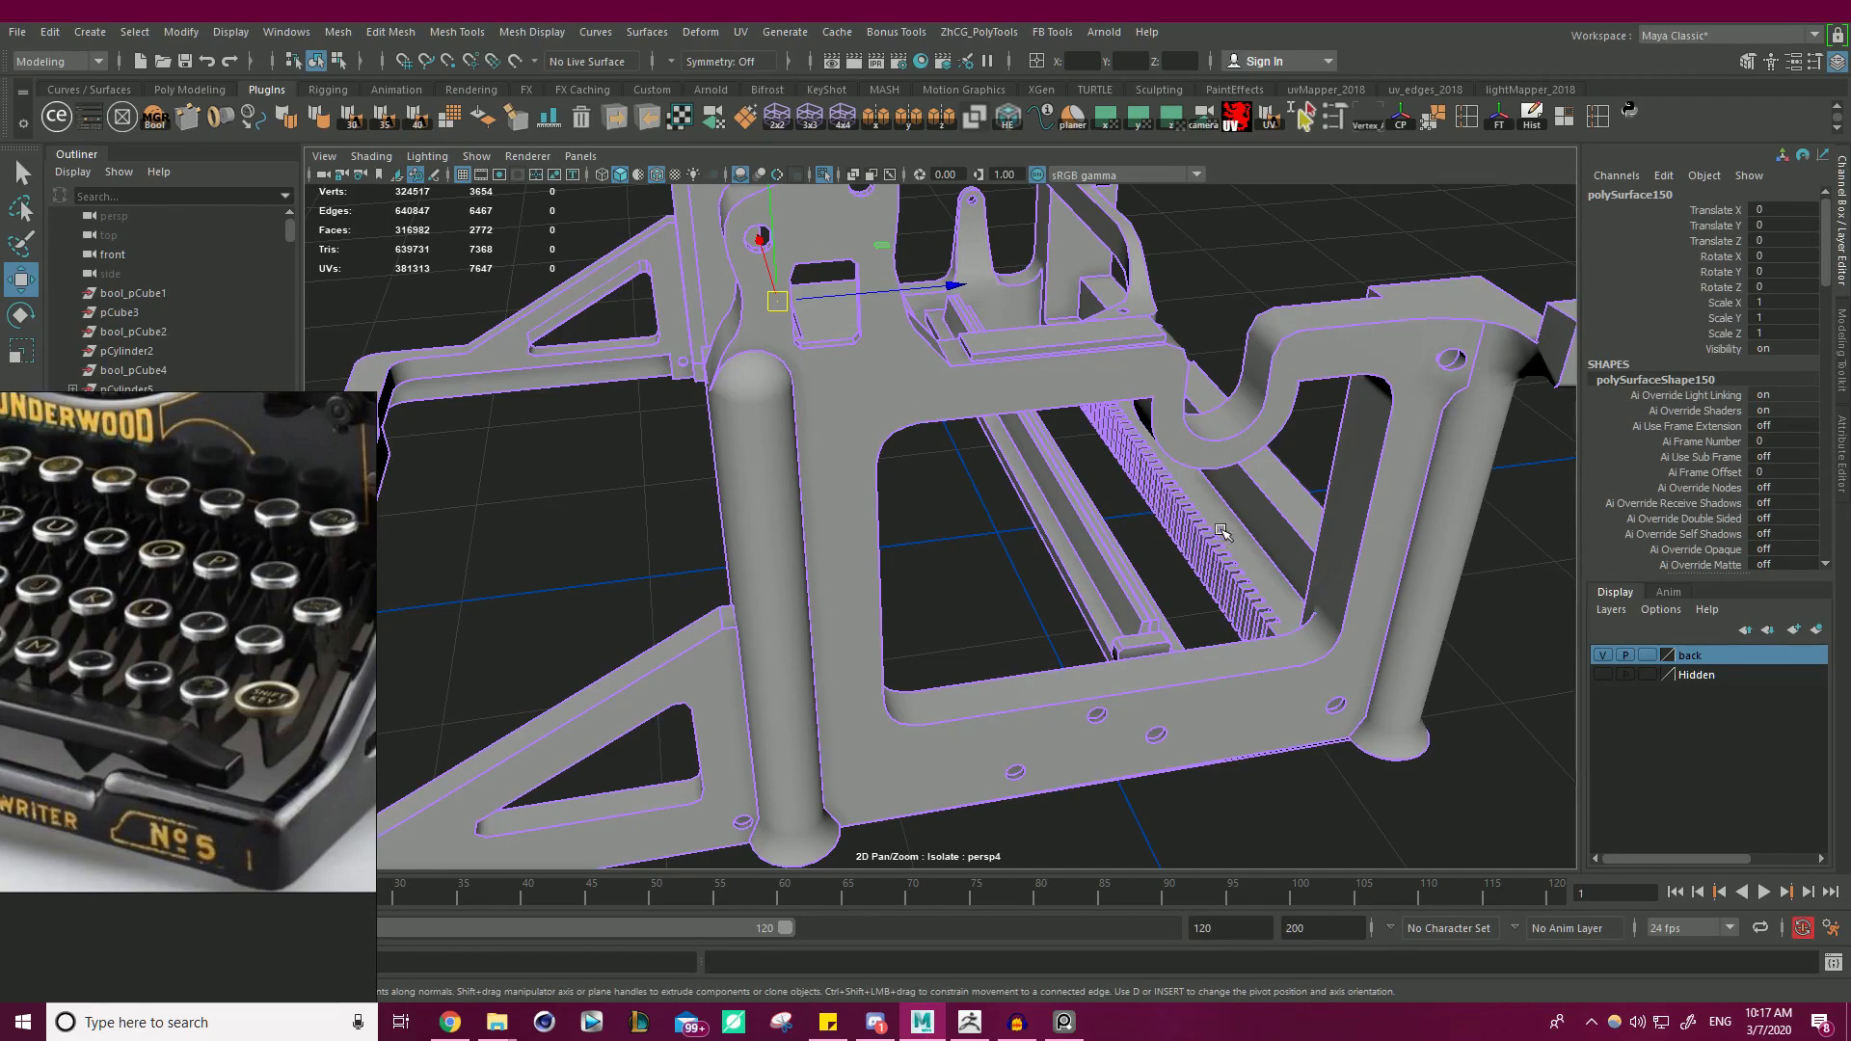
- Bring the UV editor into view and examine the frame mesh's UV layout
drag(0, 376, 943, 89)
scroll(1012, 486, down, 4)
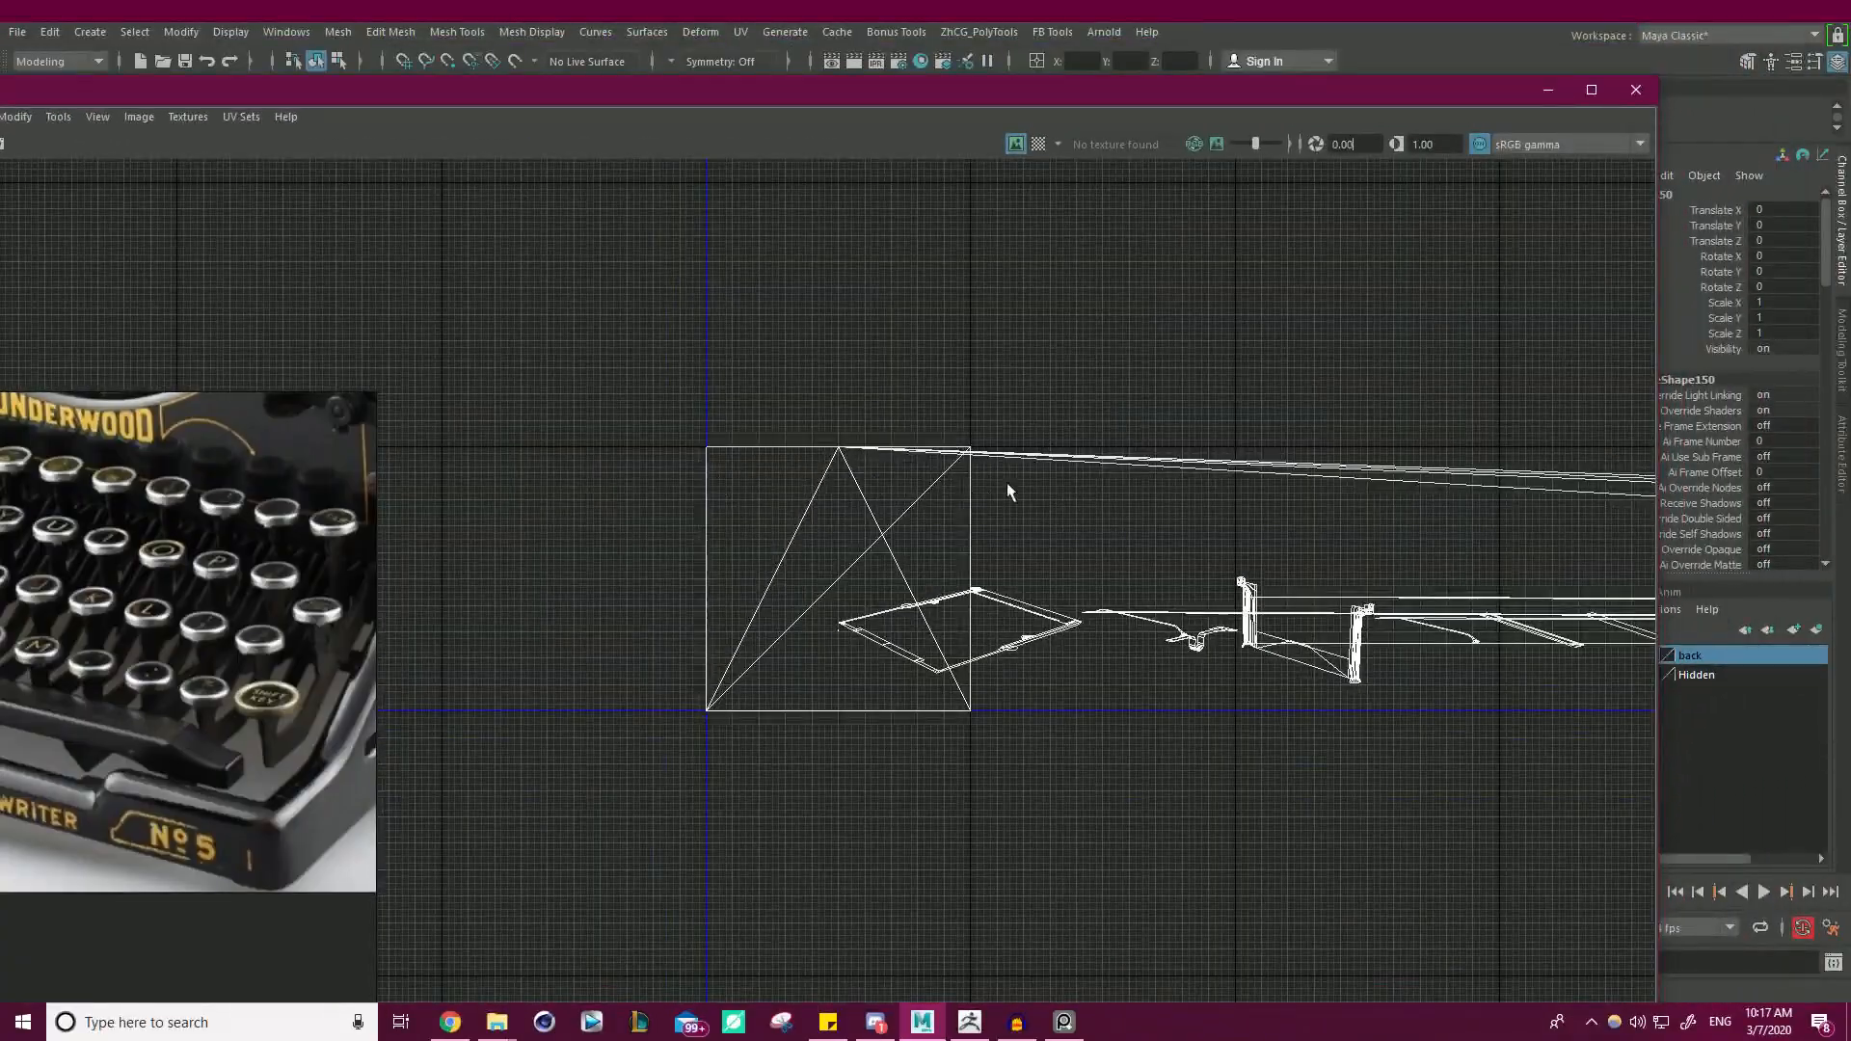
alt+right_drag(1007, 485, 748, 390)
alt+right_drag(977, 430, 793, 373)
alt+middle_drag(1118, 381, 587, 421)
alt+middle_drag(1015, 414, 798, 338)
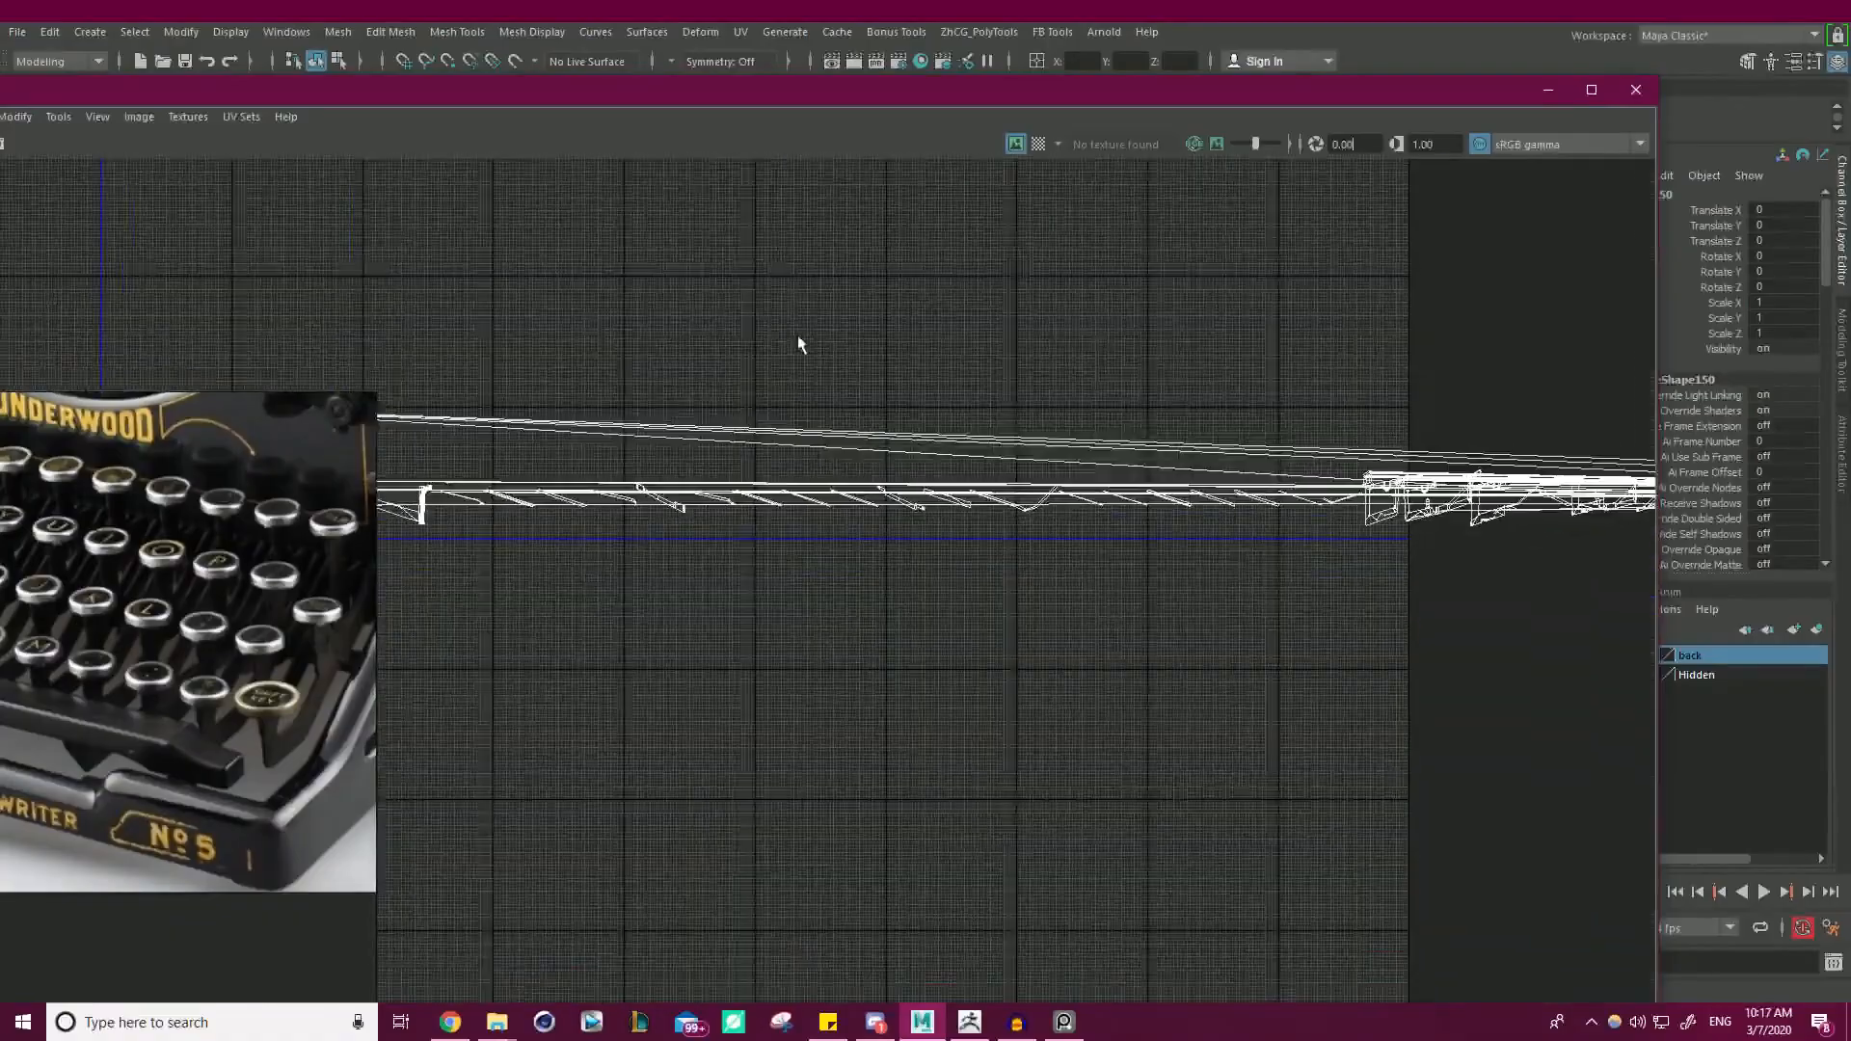
alt+middle_drag(985, 354, 696, 335)
alt+right_drag(969, 438, 1054, 405)
- Switch to UV shell selection, look over the full spread of shells, and move the UV editor off the viewport
right_click(1142, 469)
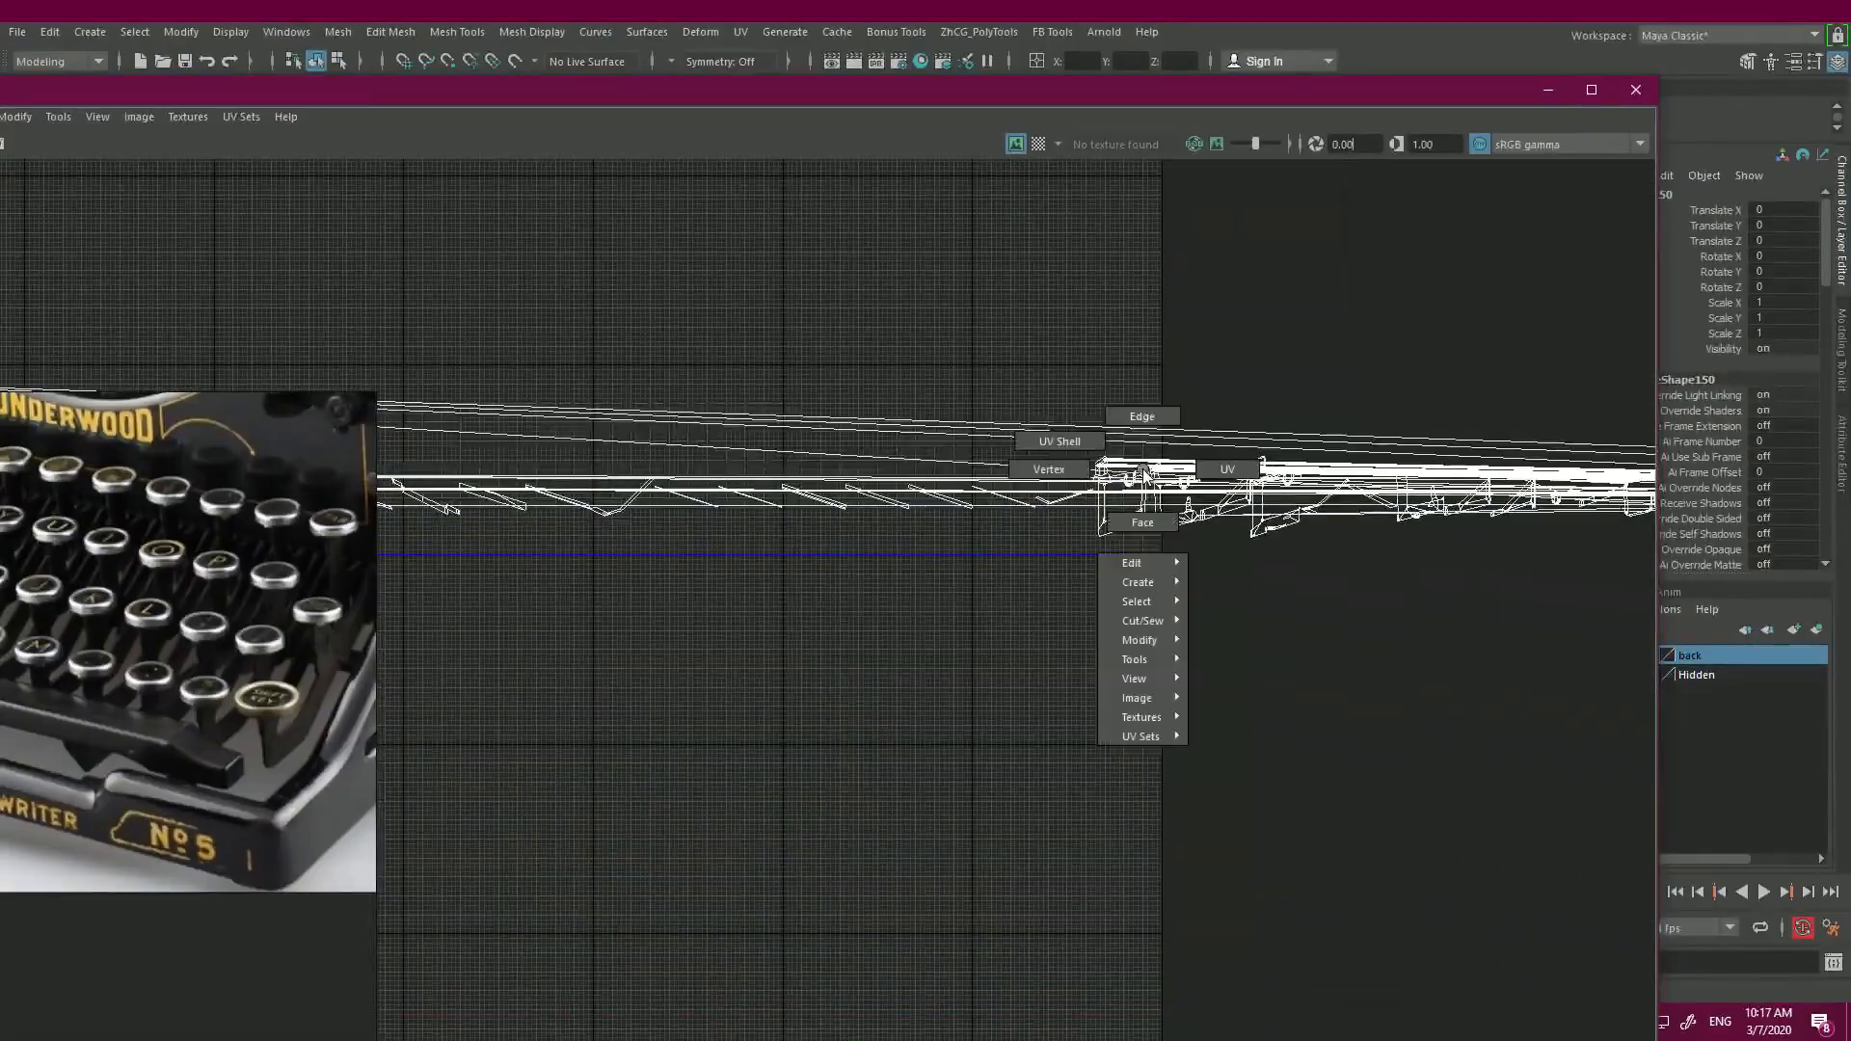
right_drag(1143, 471, 1060, 442)
mouse_move(1265, 430)
alt+right_down()
mouse_move(1172, 385)
mouse_move(1008, 376)
mouse_move(971, 529)
mouse_move(853, 448)
alt+right_up()
mouse_move(896, 412)
alt+middle_down()
mouse_move(1025, 414)
mouse_move(896, 393)
mouse_move(999, 385)
mouse_move(1012, 438)
alt+middle_up()
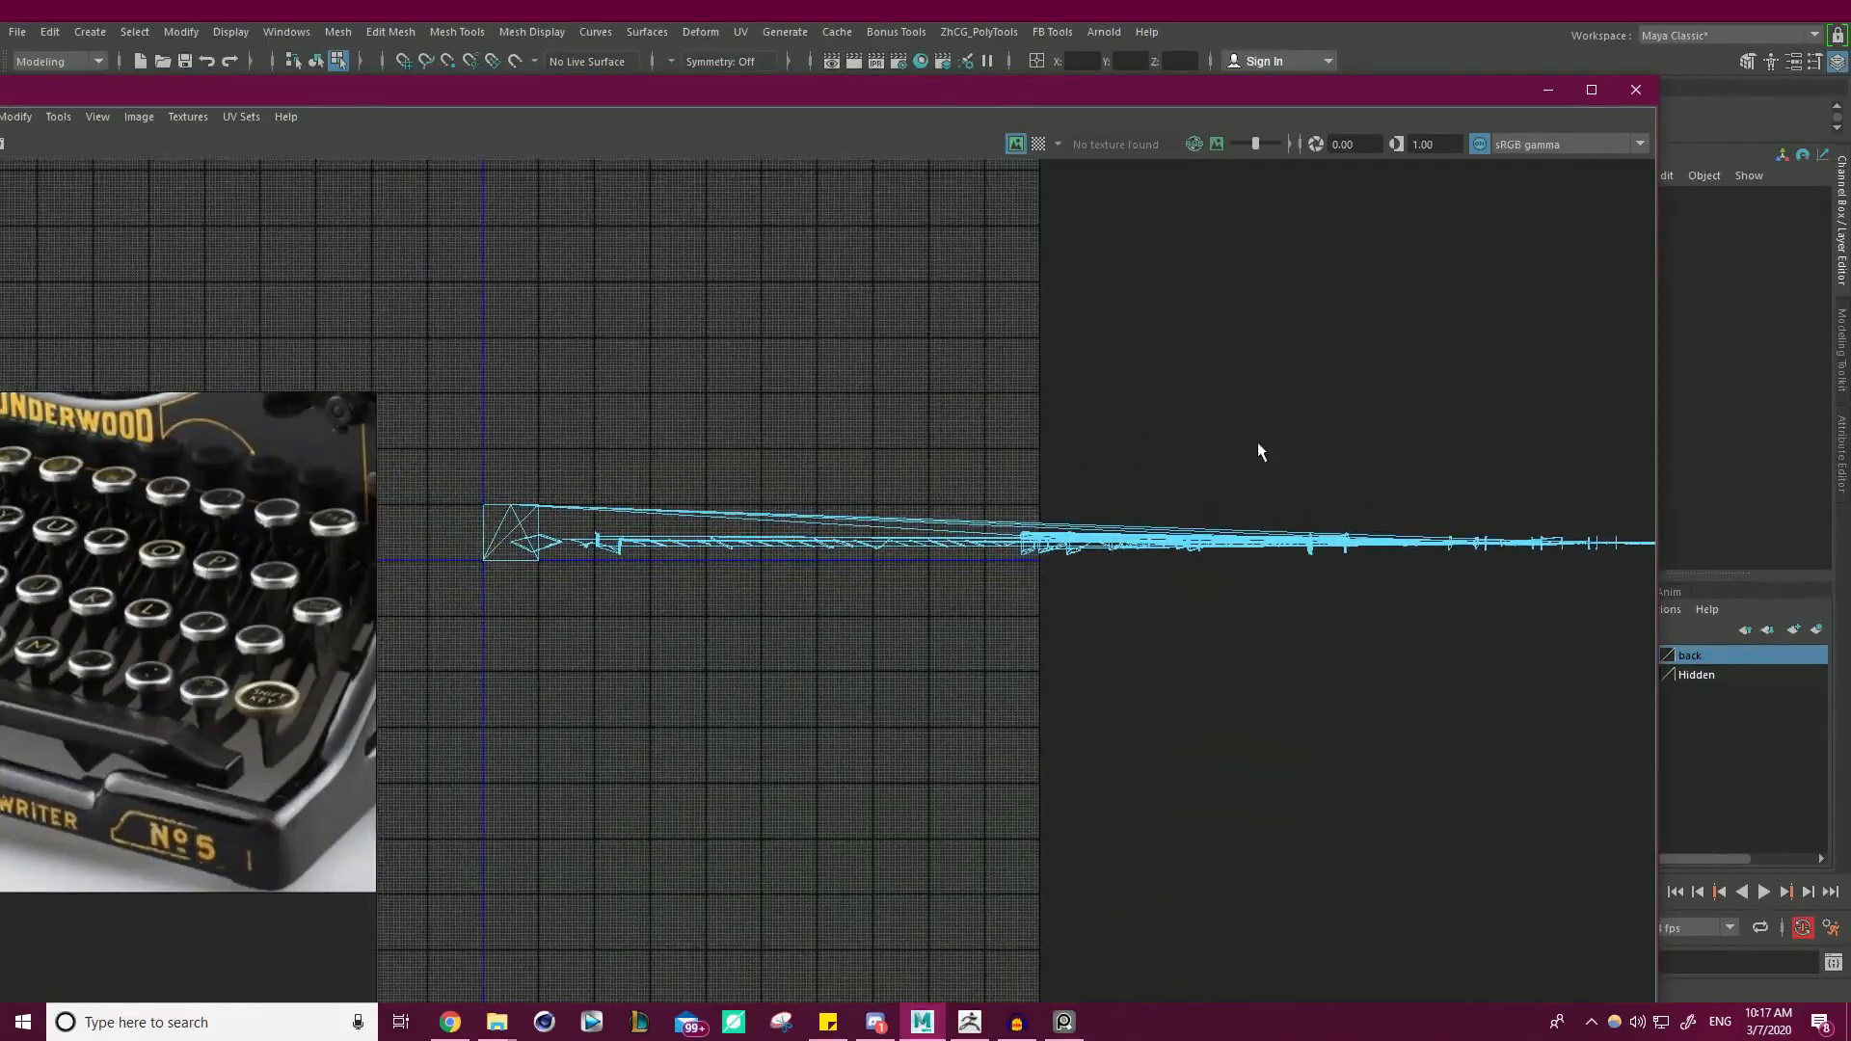
alt+middle_drag(945, 360, 939, 355)
drag(887, 94, 0, 305)
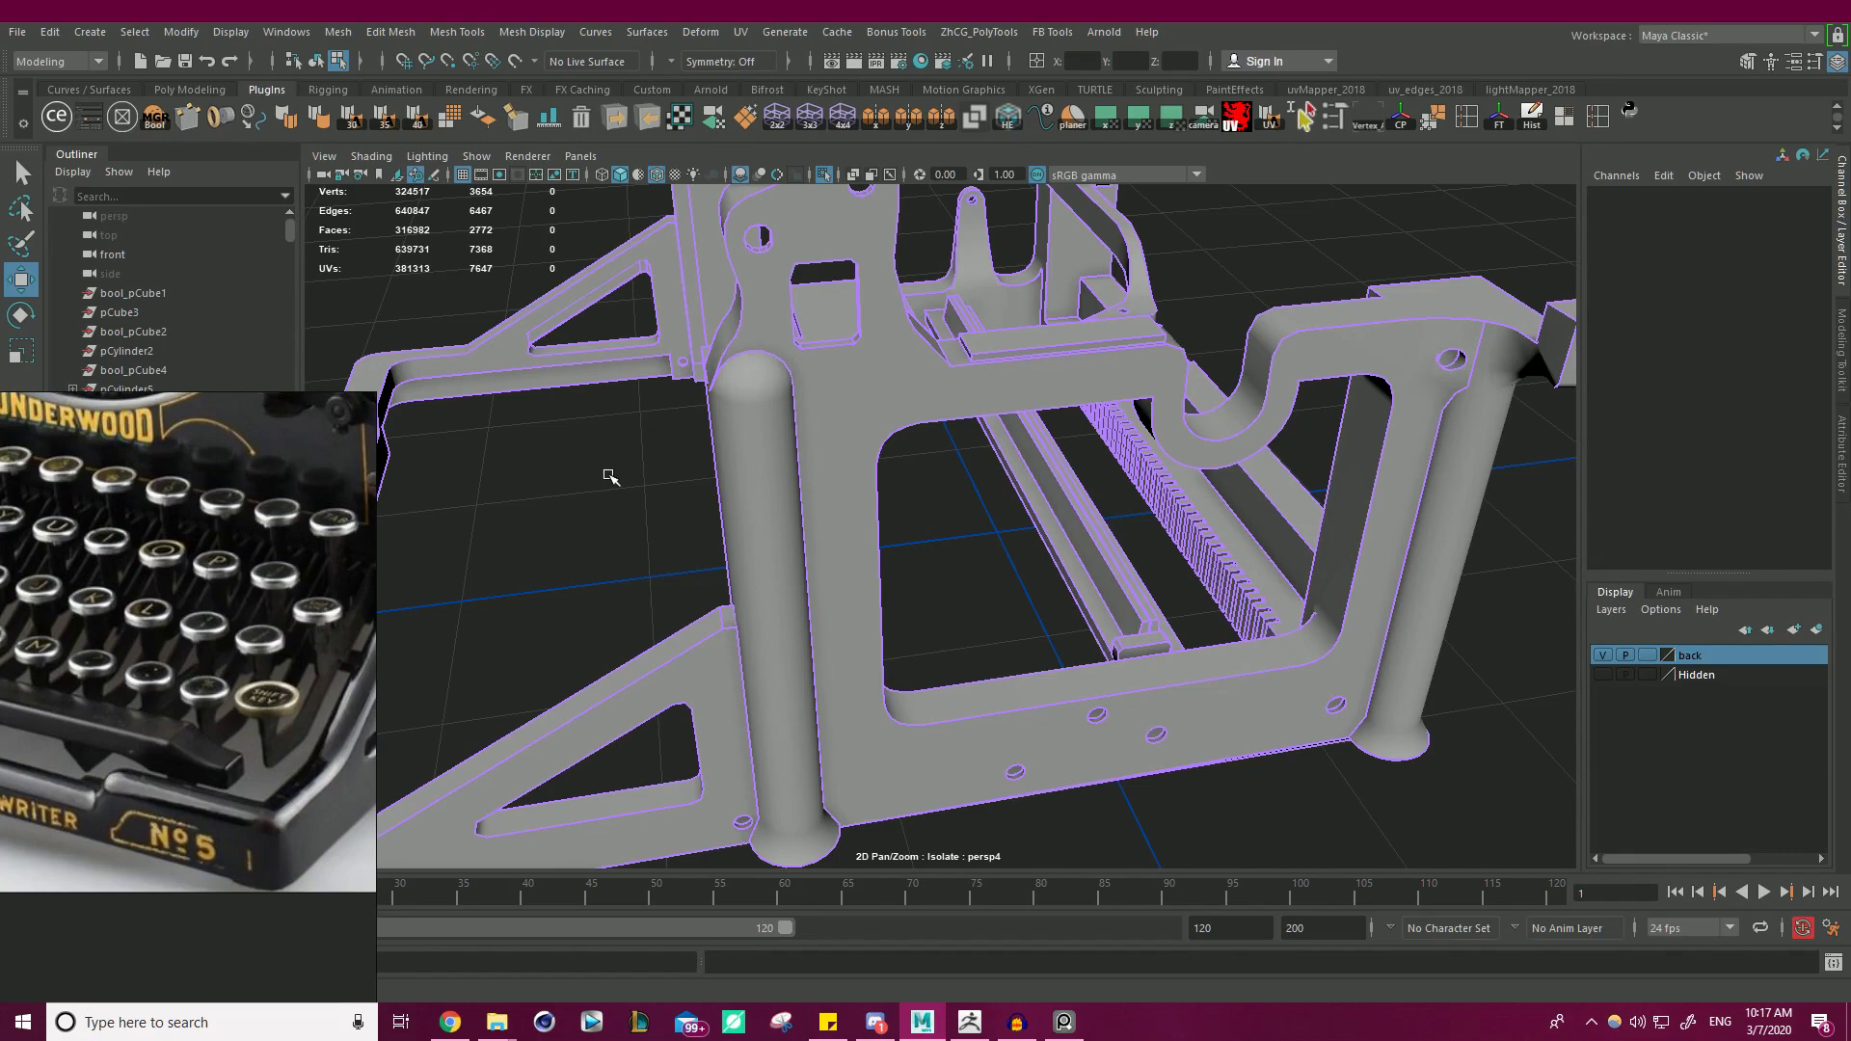
alt+right_drag(888, 458, 537, 463)
alt+drag(537, 463, 1022, 403)
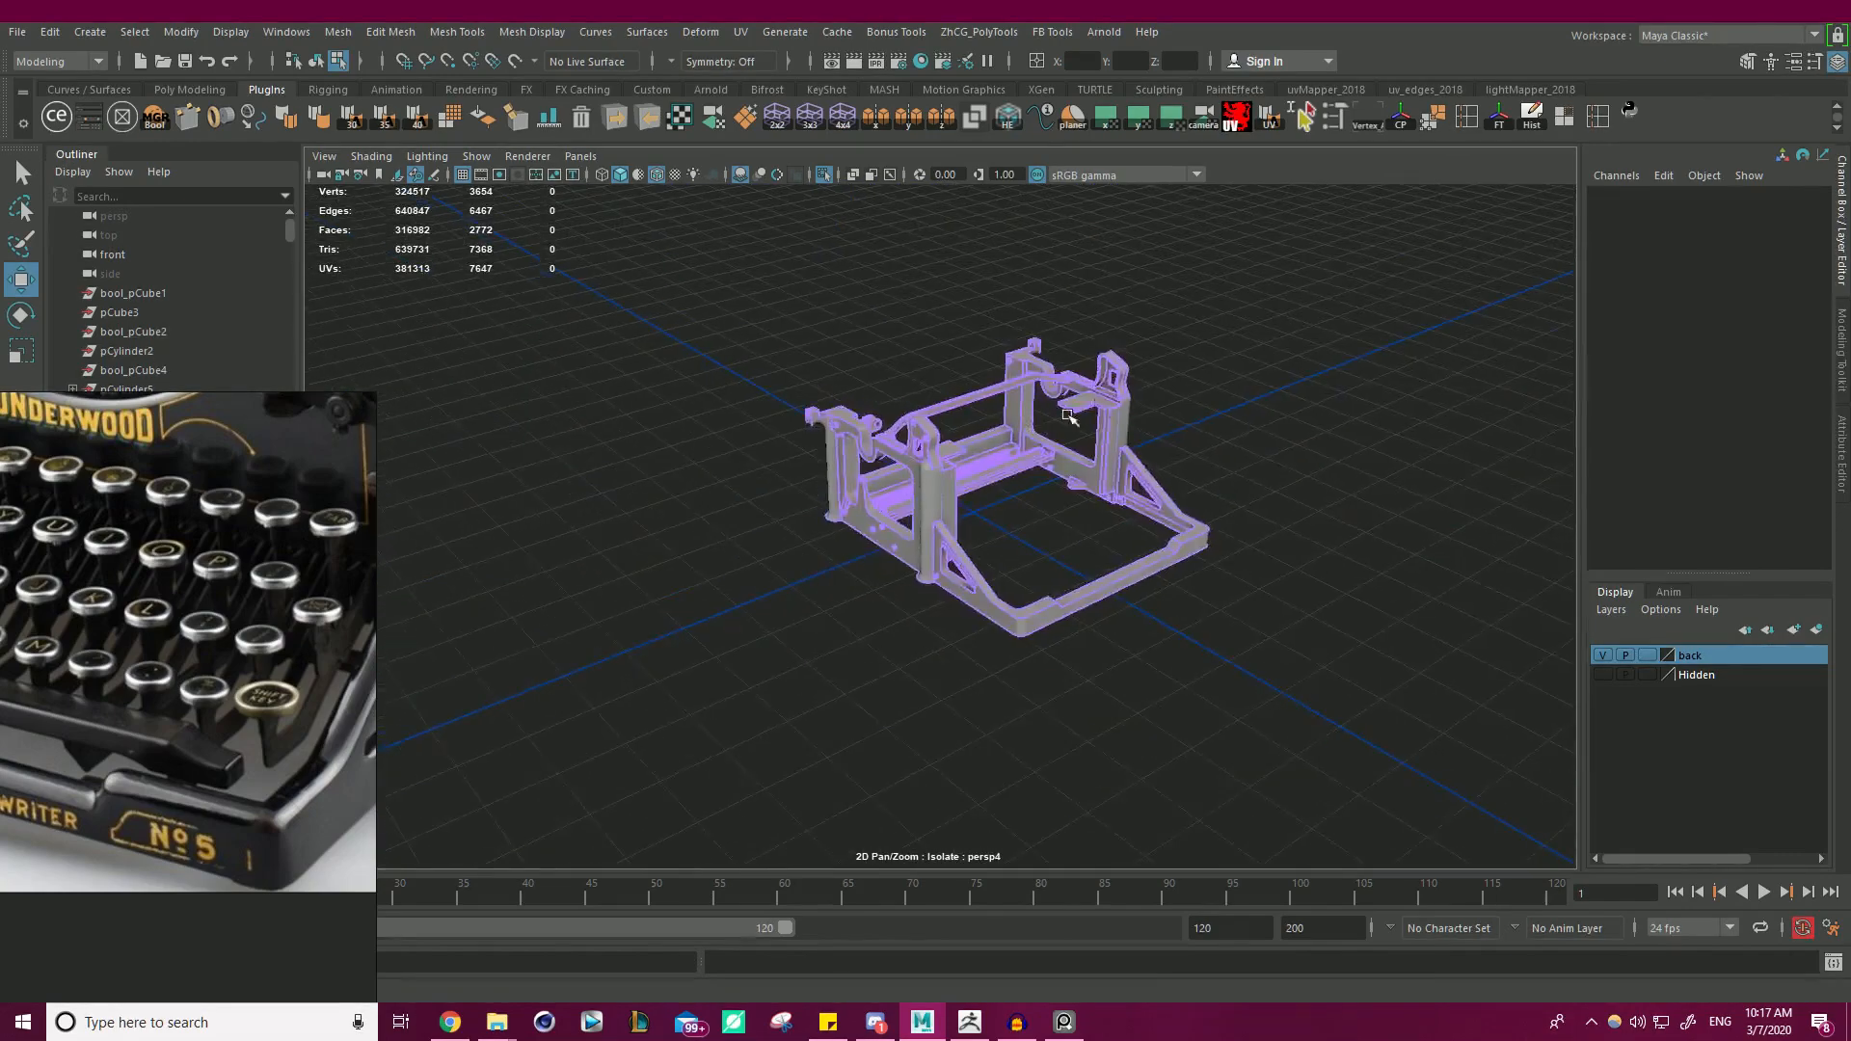
- Soften the edges of the whole frame mesh using a 40-degree angle threshold
scroll(835, 472, up, 8)
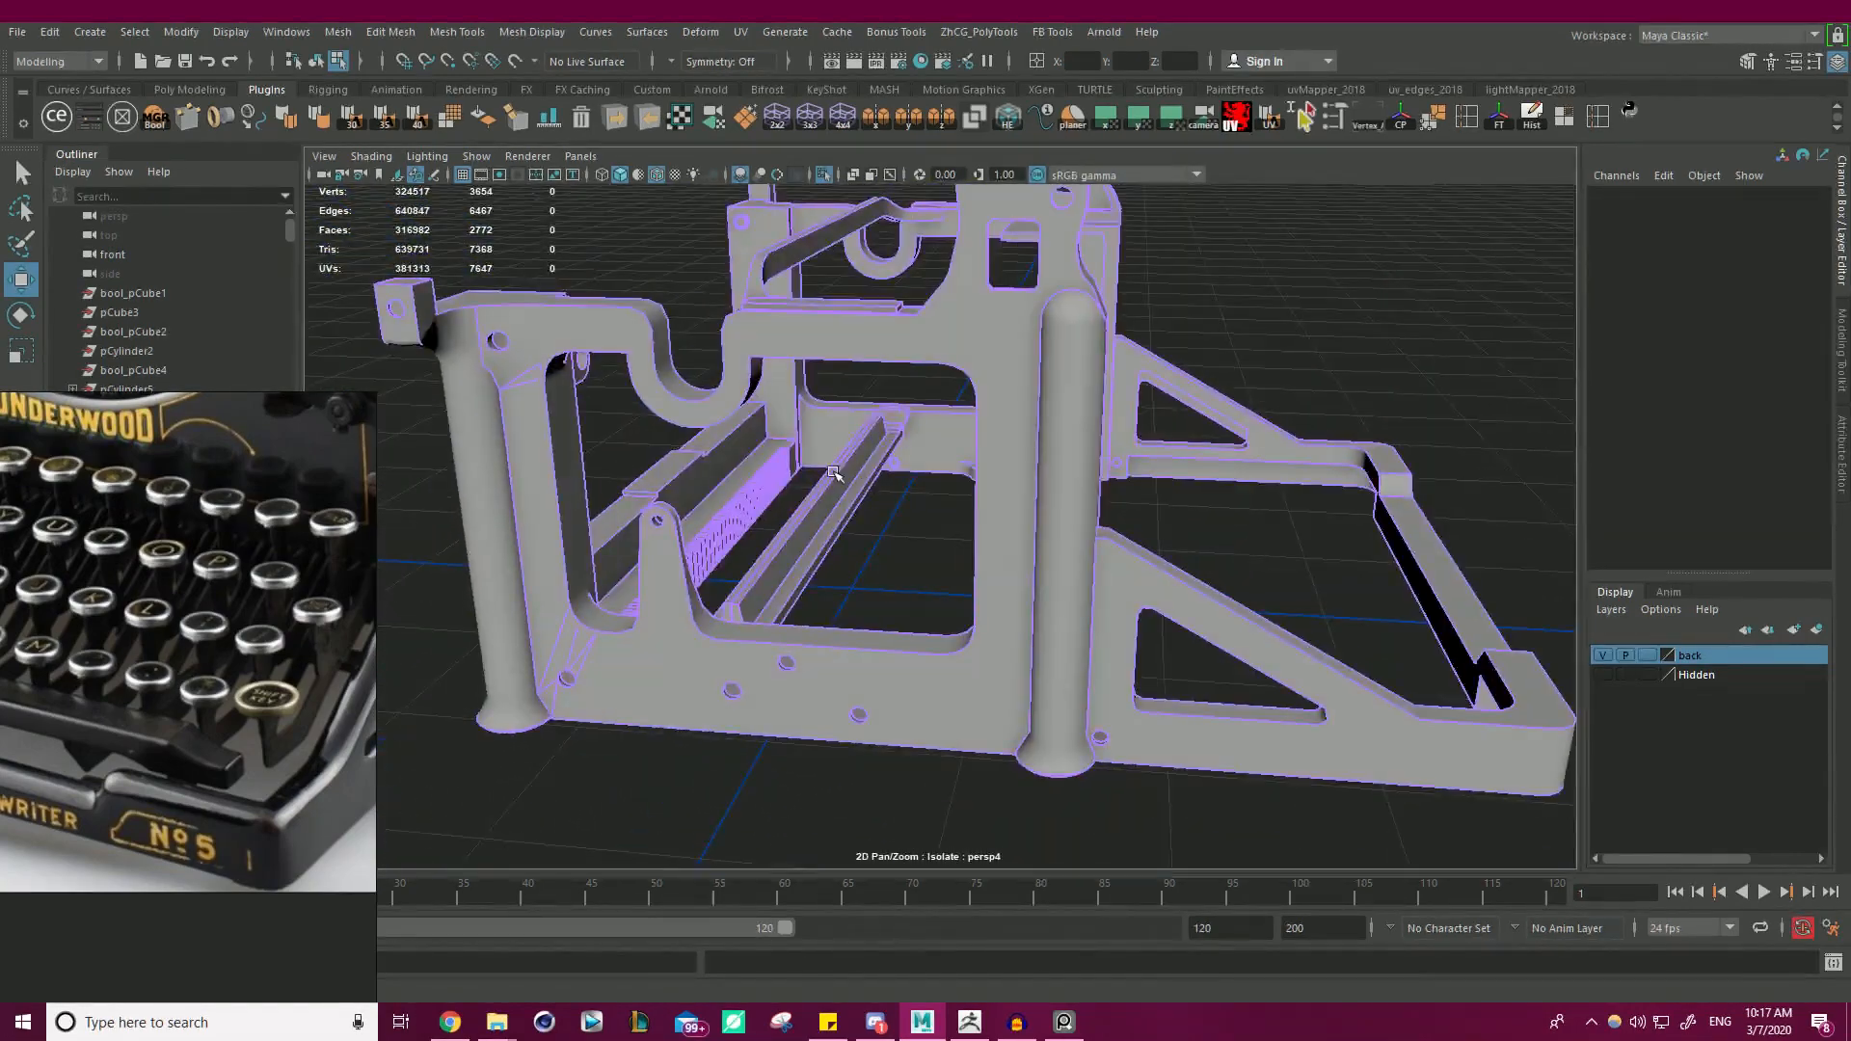
alt+drag(835, 473, 738, 433)
right_drag(806, 382, 901, 355)
click(649, 282)
click(693, 333)
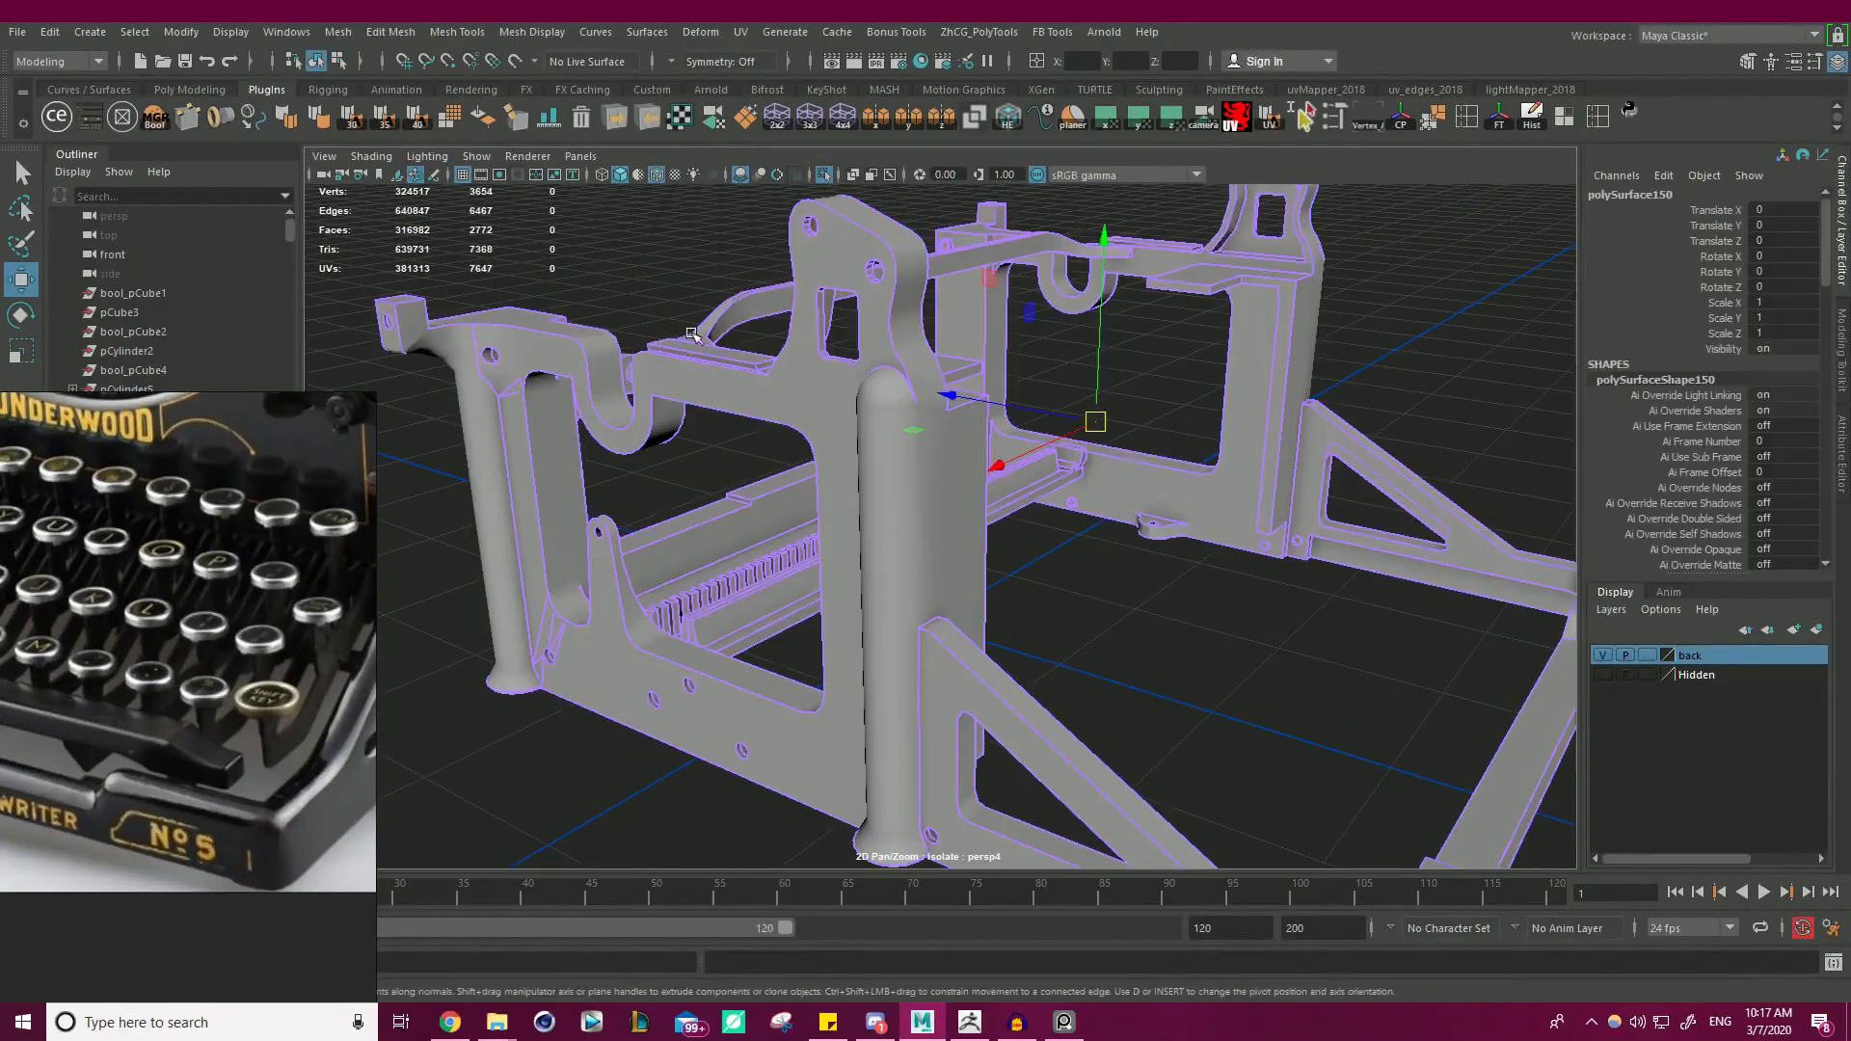
click(421, 125)
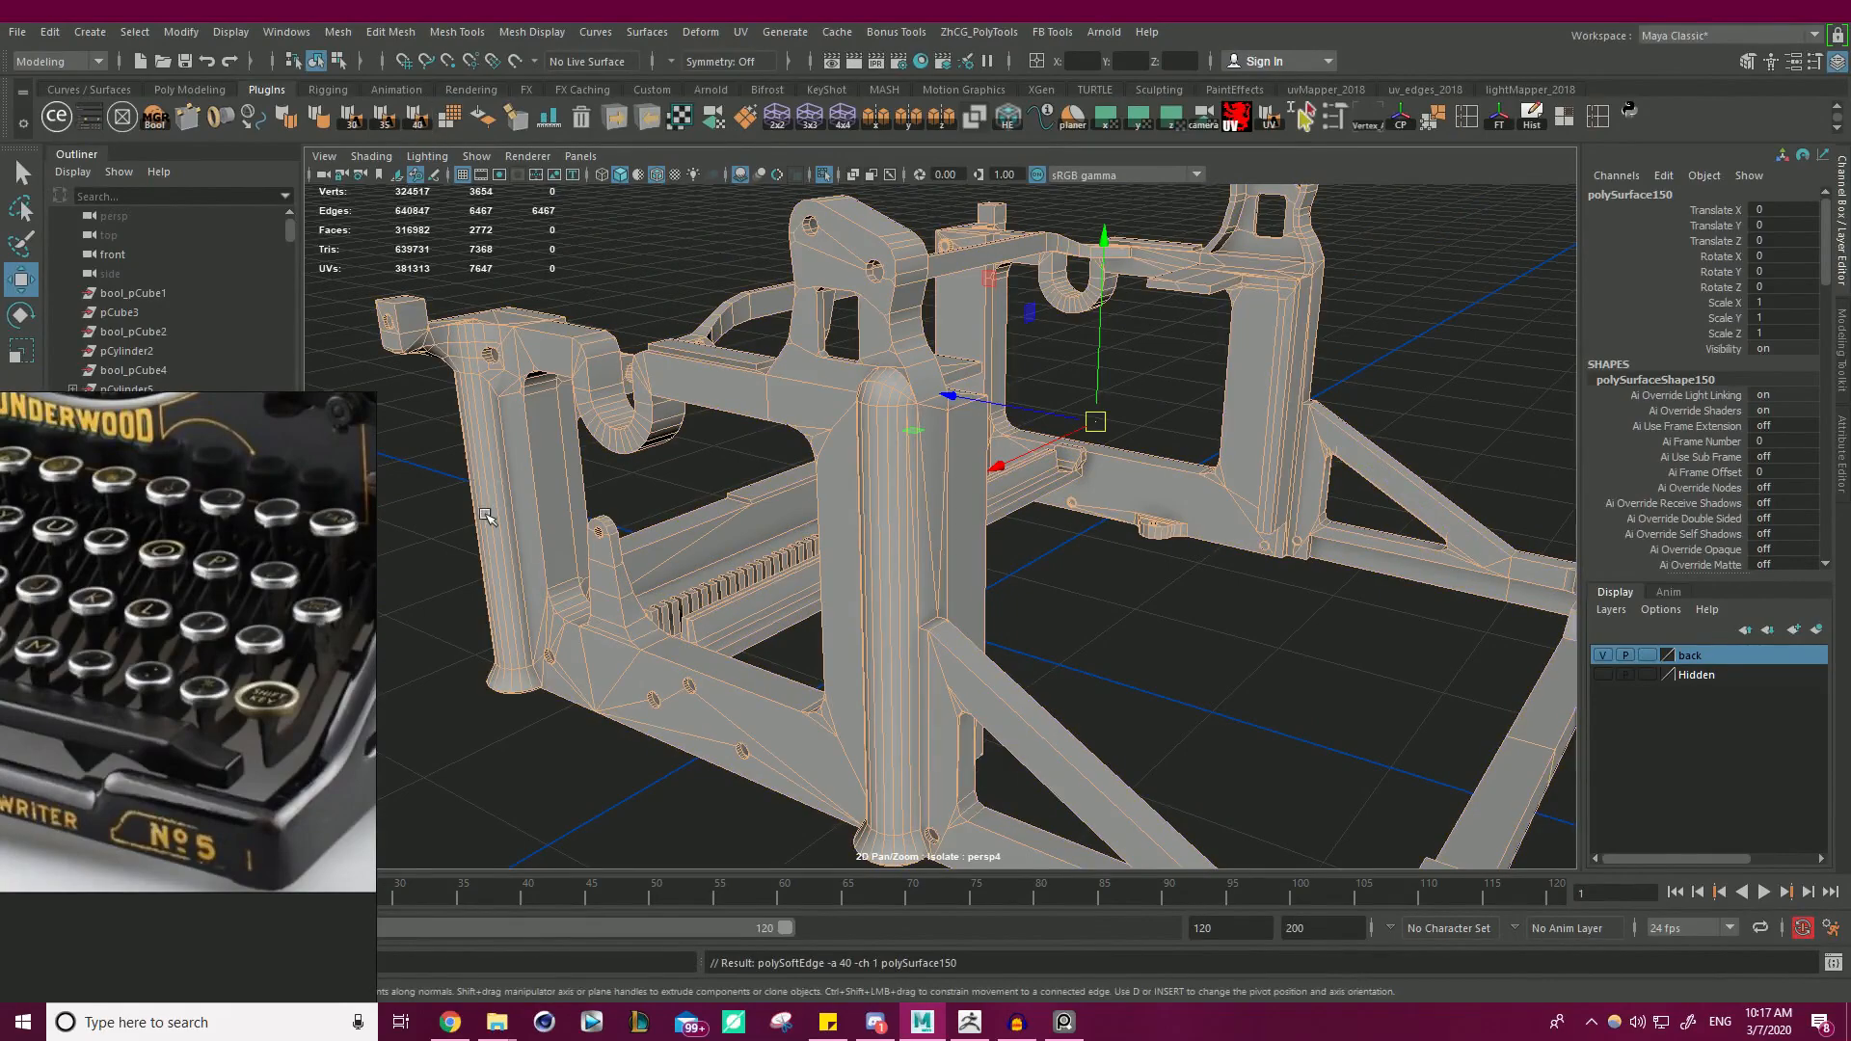
click(501, 716)
- Examine the hard edges around the frame's side walls, openings, pillars and upper arms from both sides
alt+drag(725, 504, 809, 482)
alt+right_drag(809, 482, 768, 504)
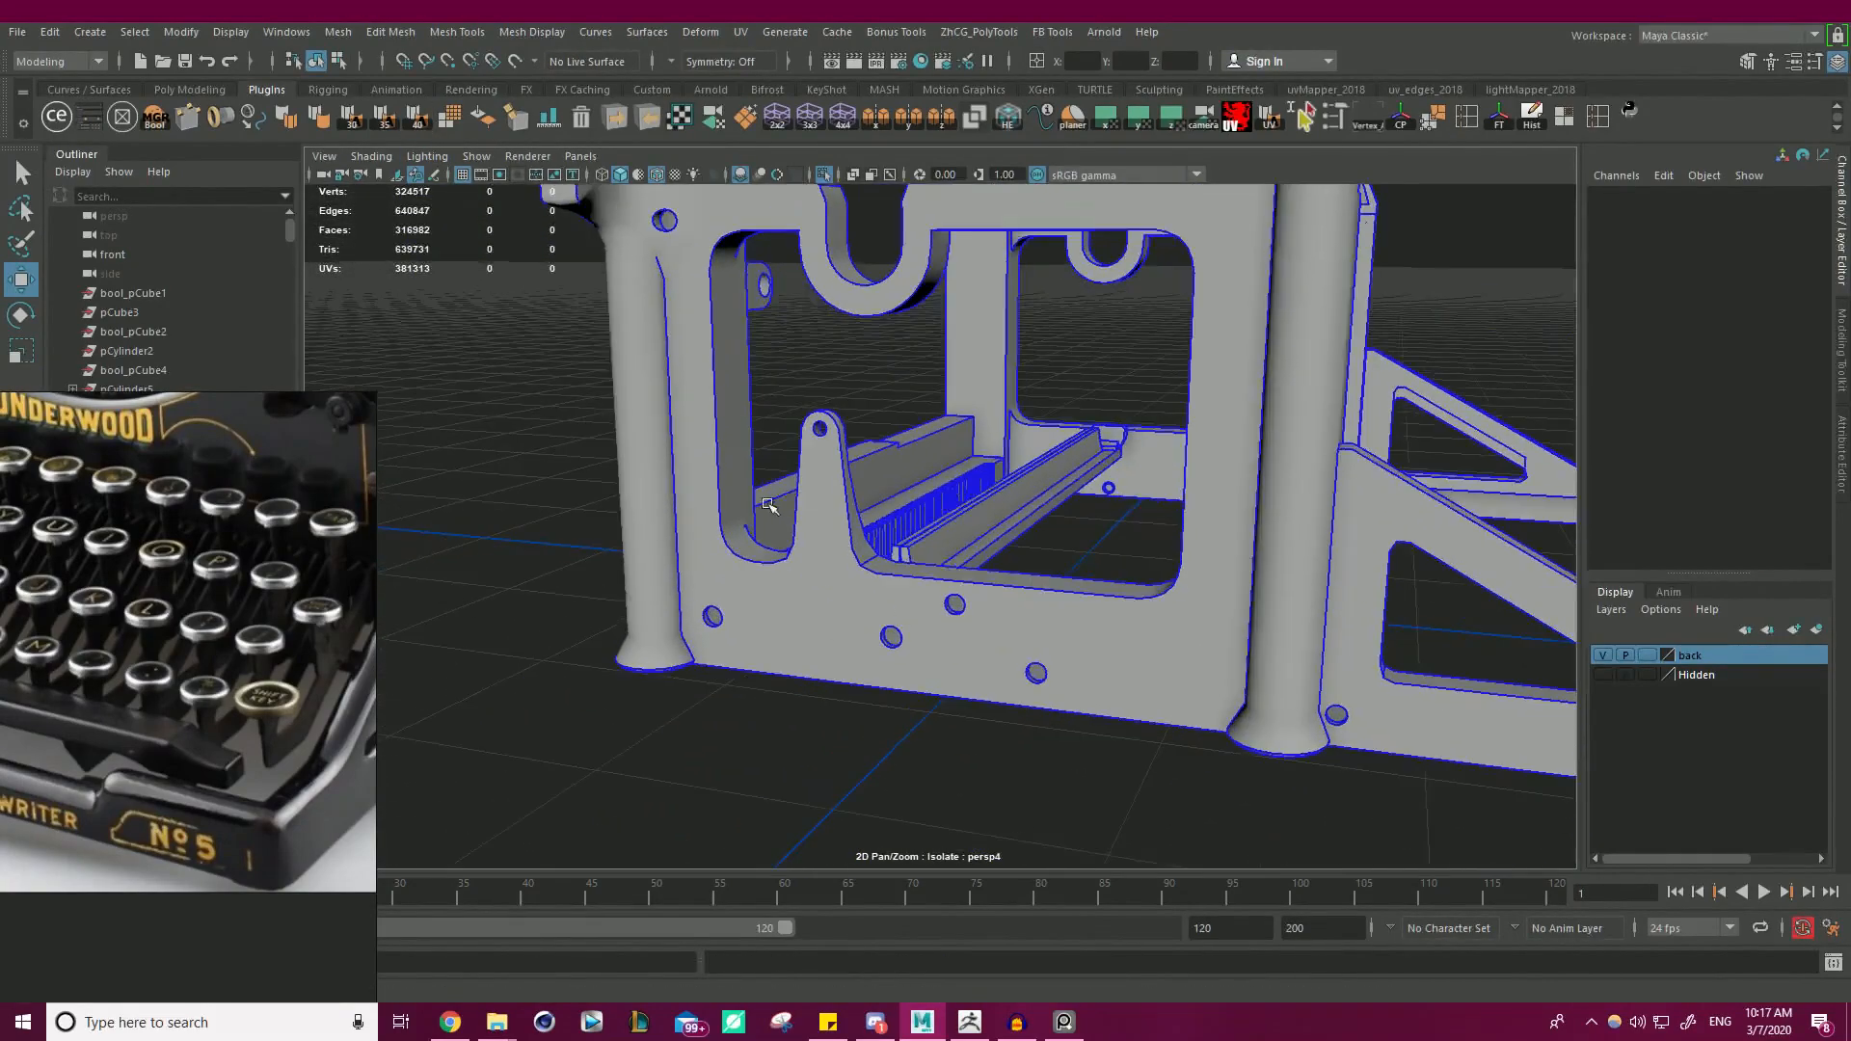
alt+drag(768, 504, 859, 561)
alt+right_drag(859, 562, 737, 613)
alt+drag(737, 613, 454, 632)
alt+right_drag(454, 632, 851, 592)
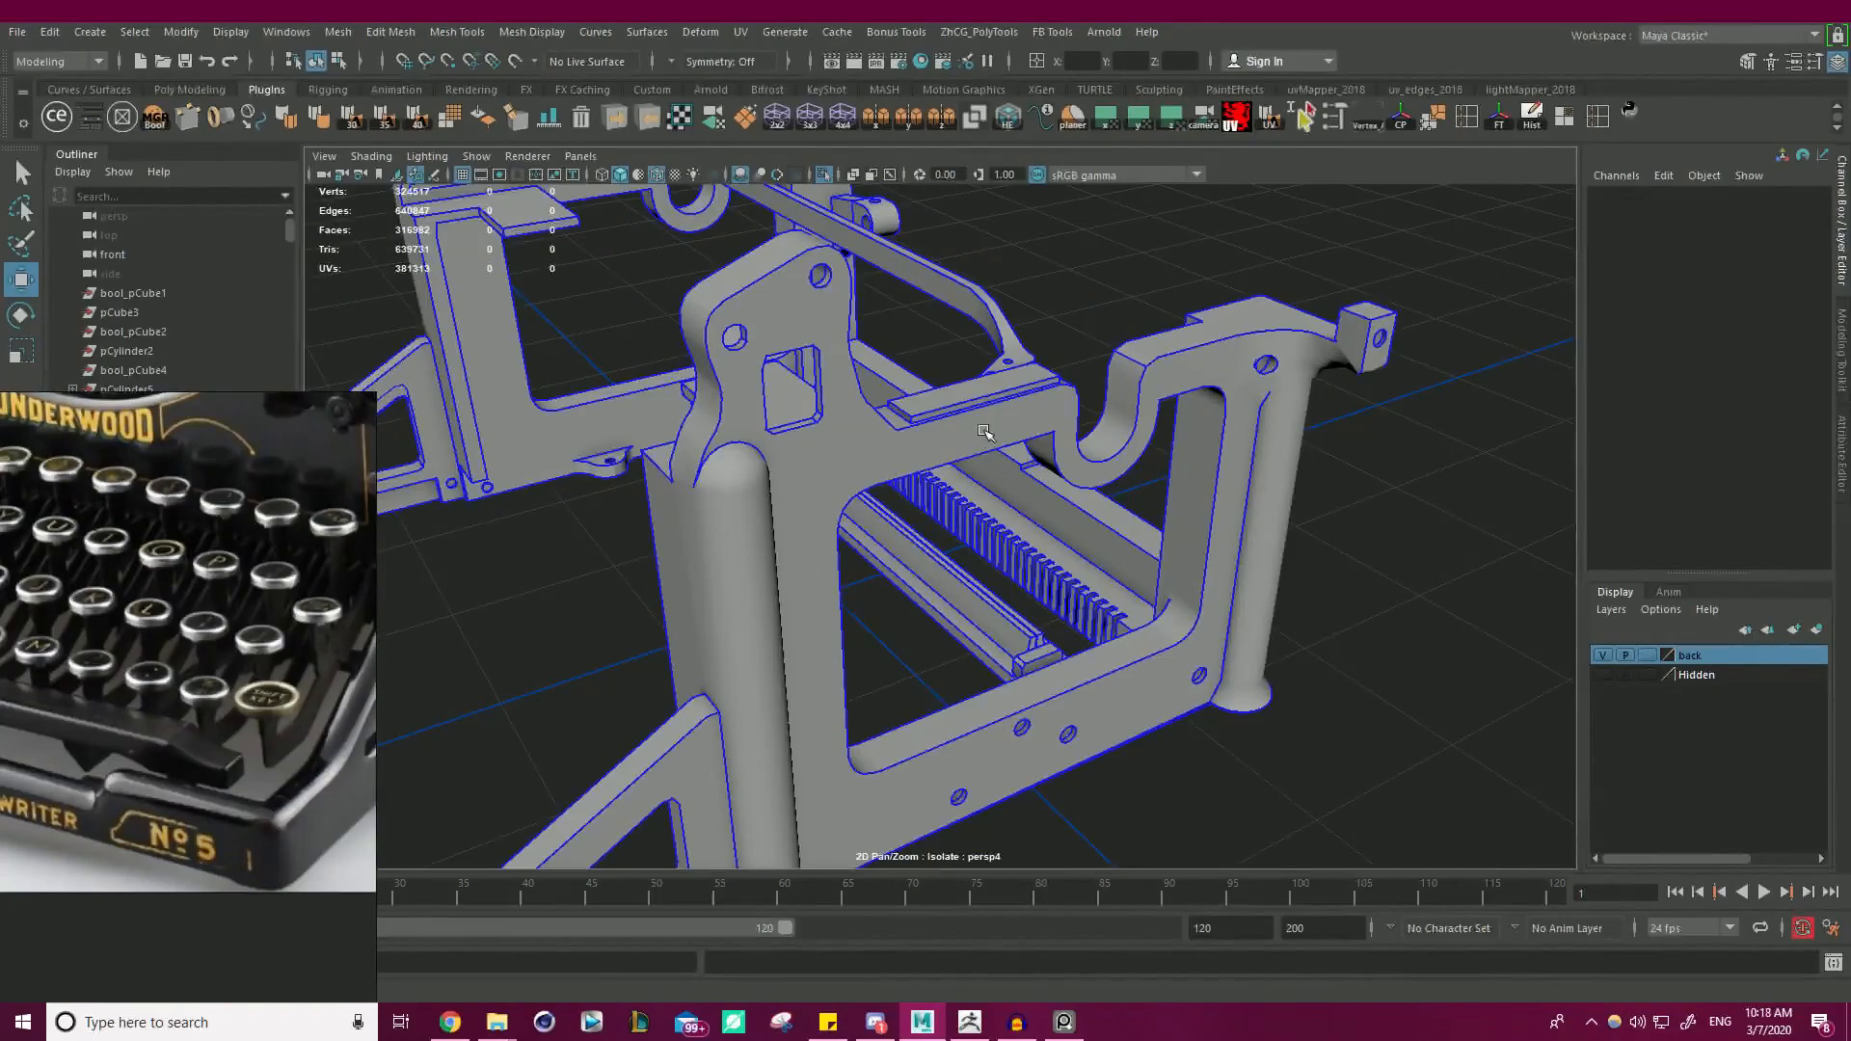
alt+drag(945, 484, 847, 477)
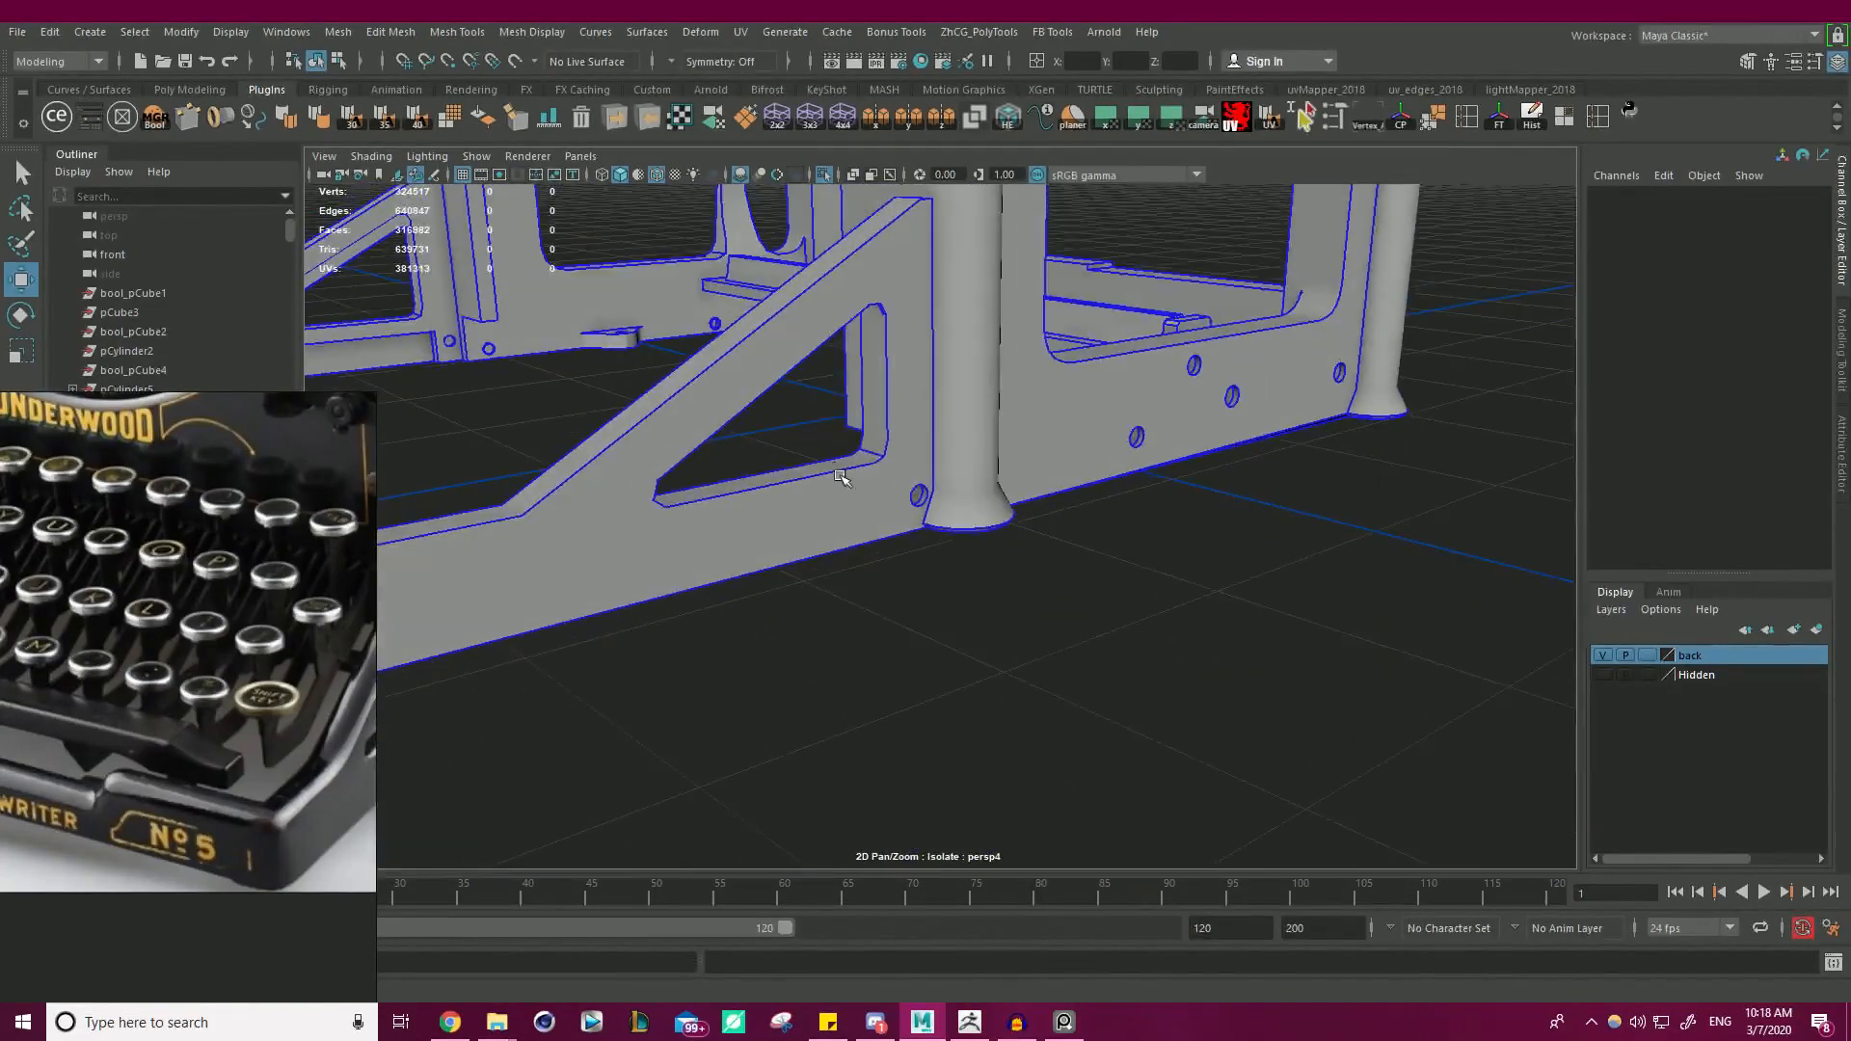
- Soften the edge across the lower corner of the triangular brace opening, beside the pillar
alt+right_drag(848, 477, 1077, 518)
right_drag(1083, 398, 1081, 349)
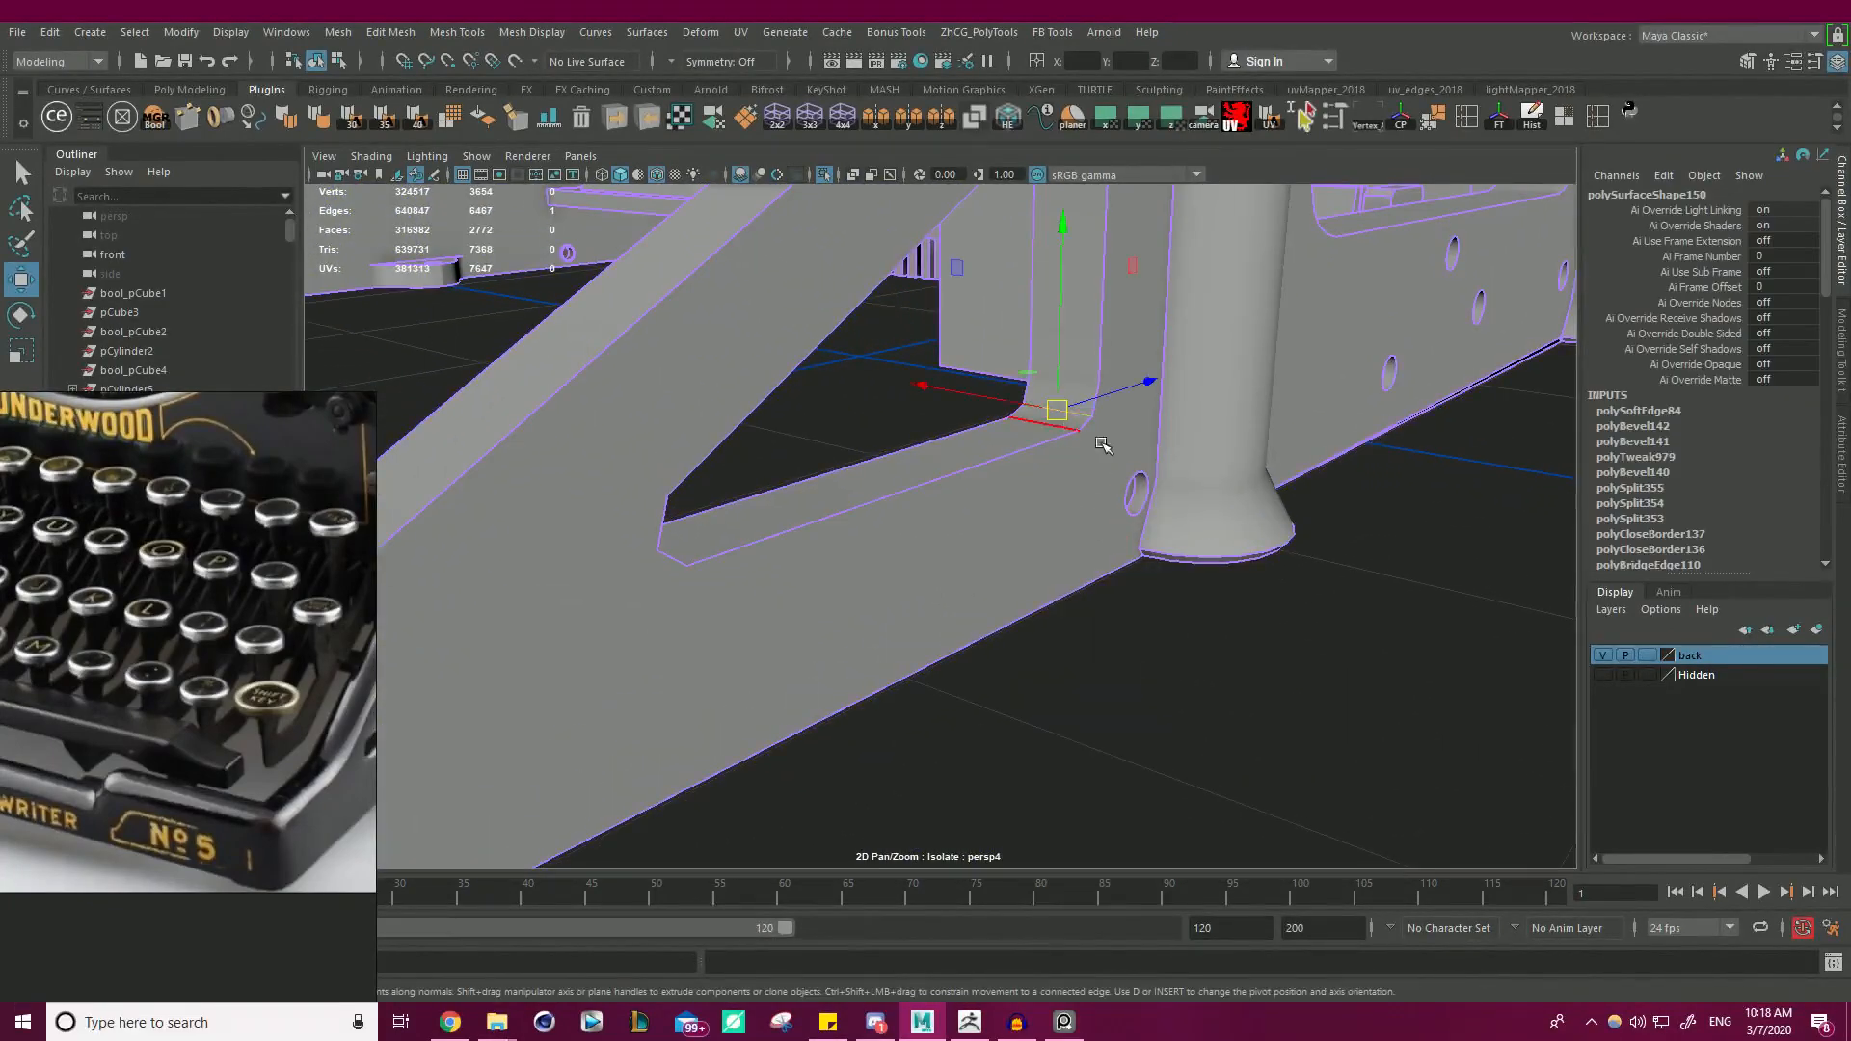
click(1119, 521)
click(1070, 414)
right_drag(1463, 596, 1506, 617)
alt+drag(1387, 685, 1096, 519)
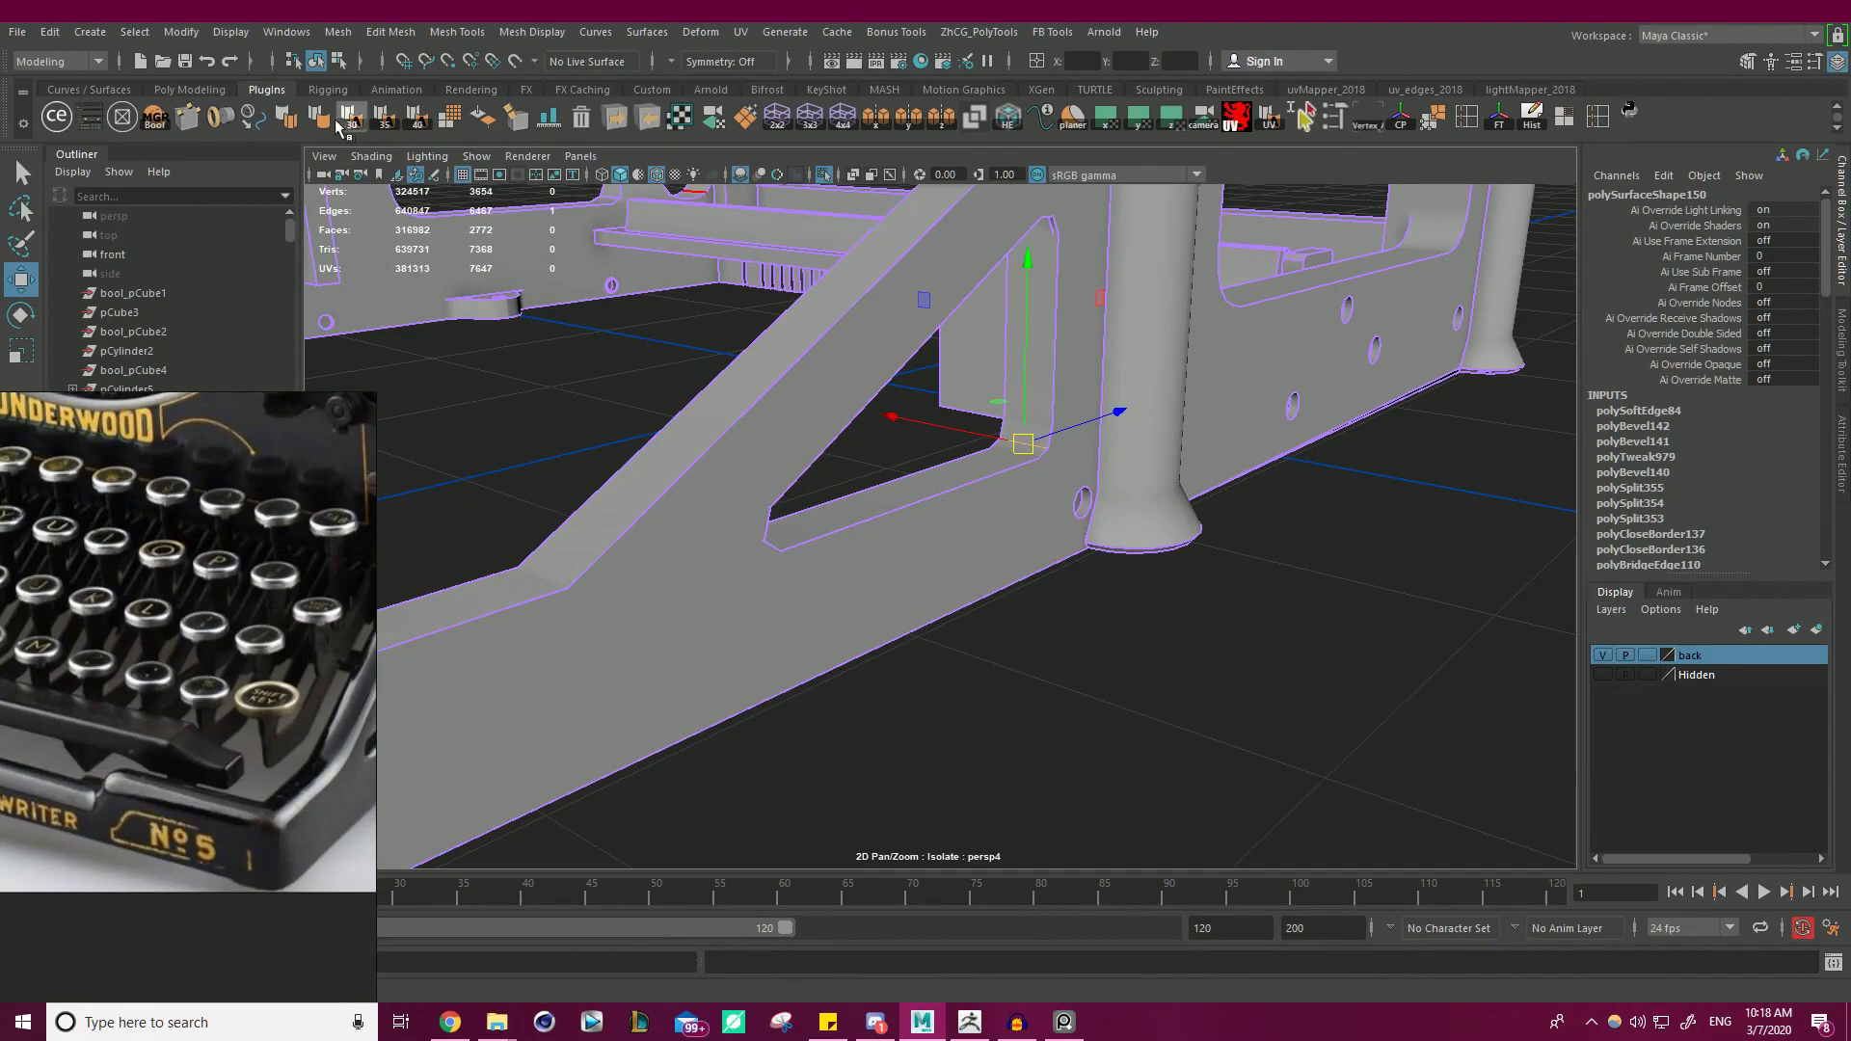
click(1161, 694)
- Soften the edge across the narrow front corner of the triangular brace opening
alt+right_drag(1087, 536, 1033, 556)
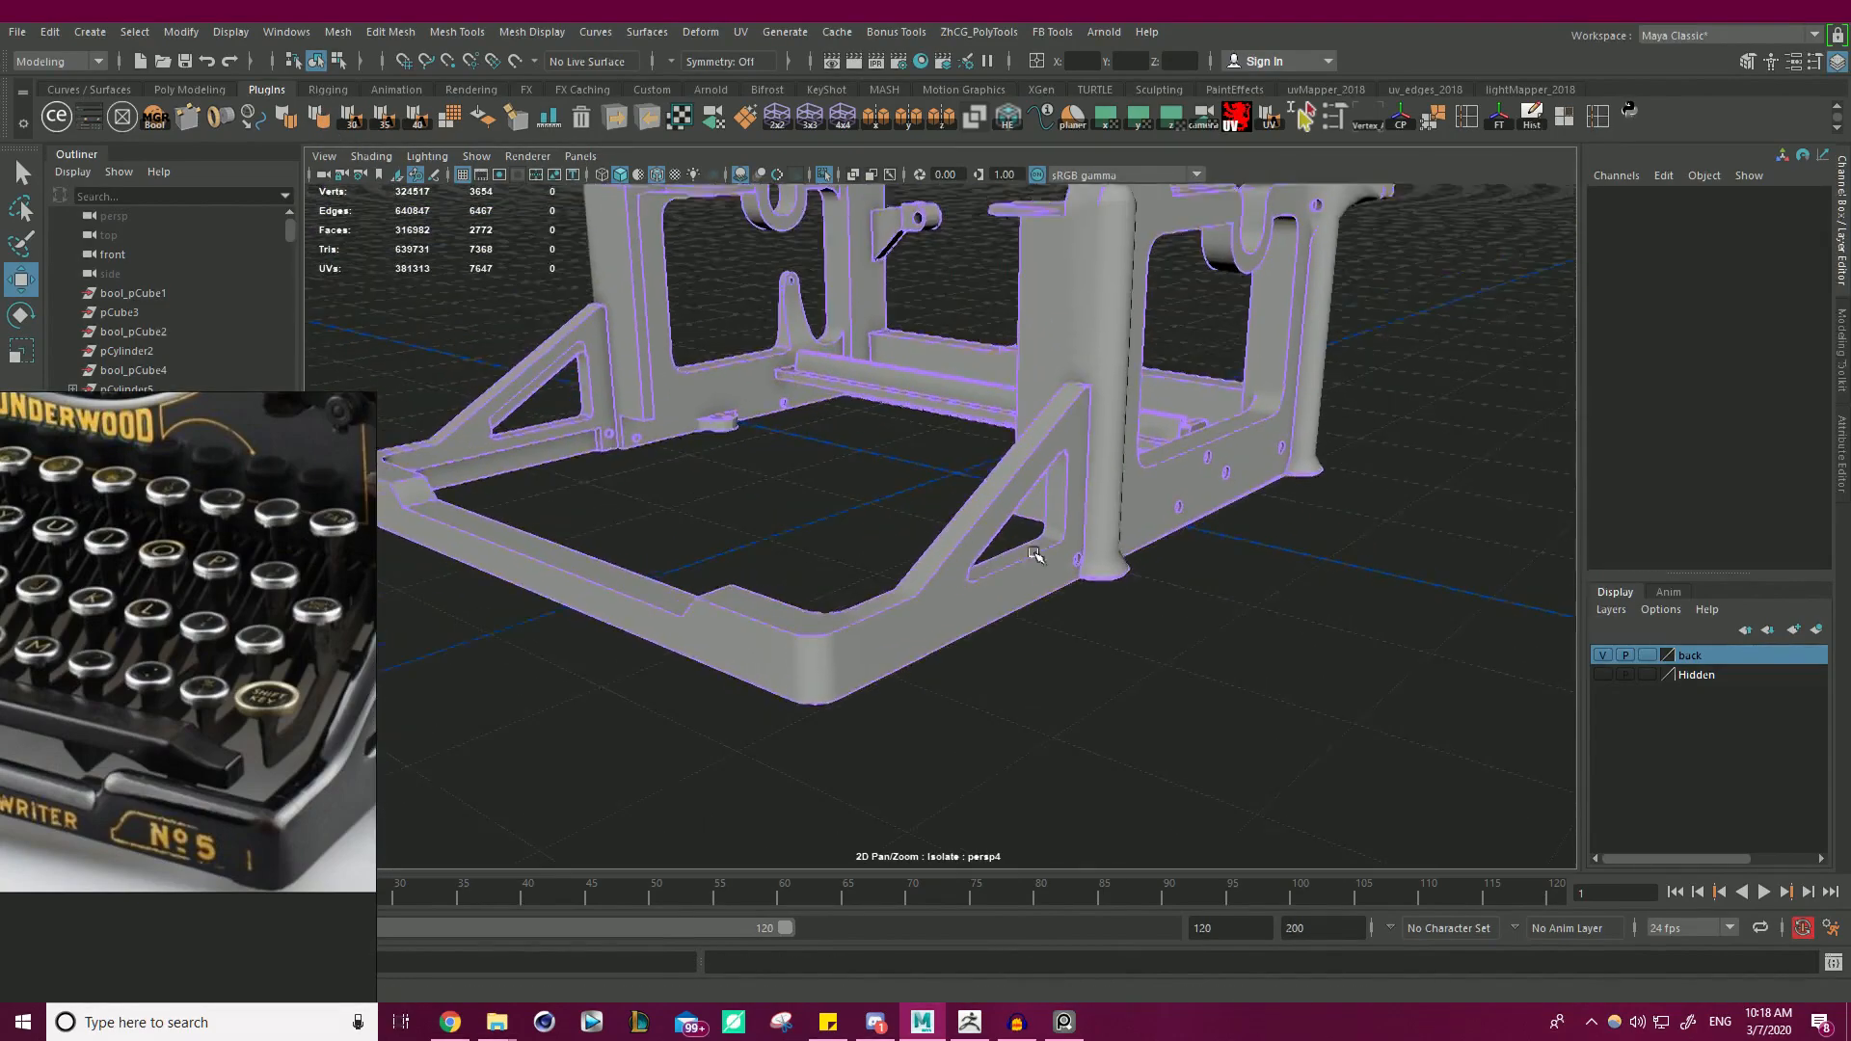
alt+drag(1033, 556, 859, 422)
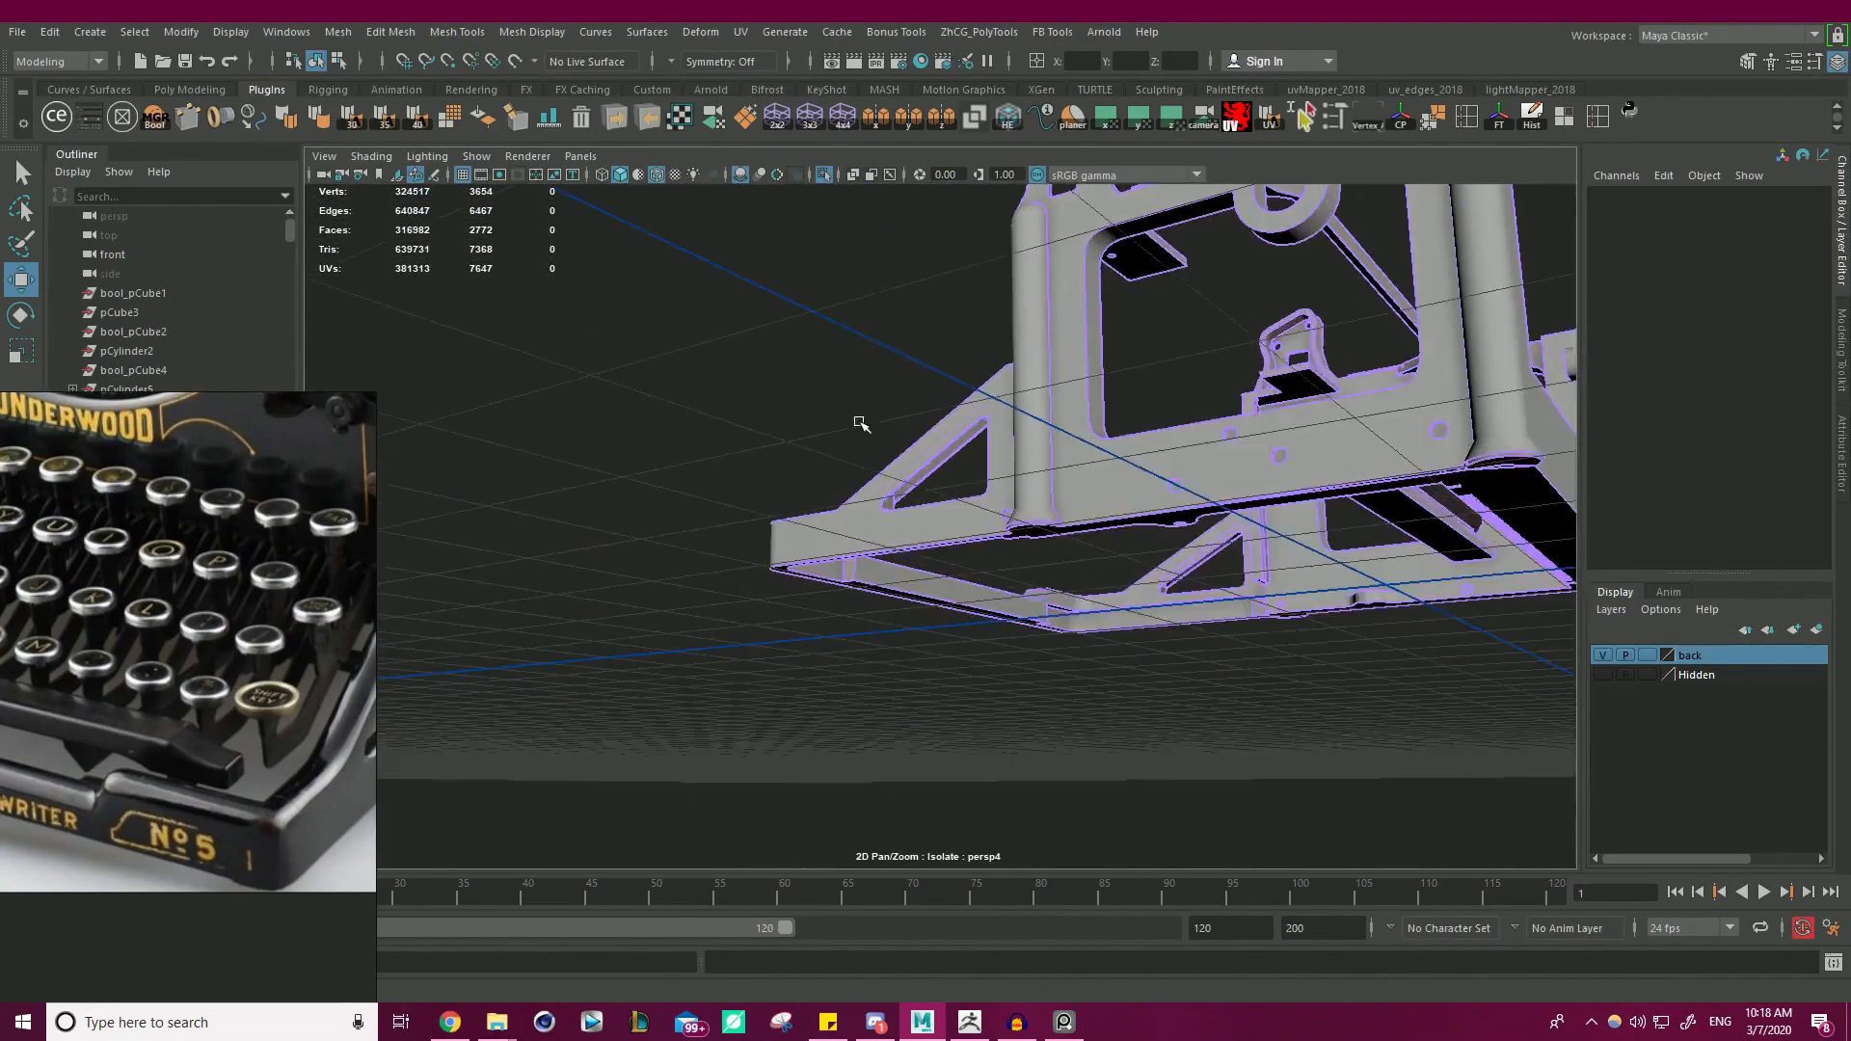
alt+right_drag(859, 421, 1024, 509)
alt+drag(1024, 508, 648, 622)
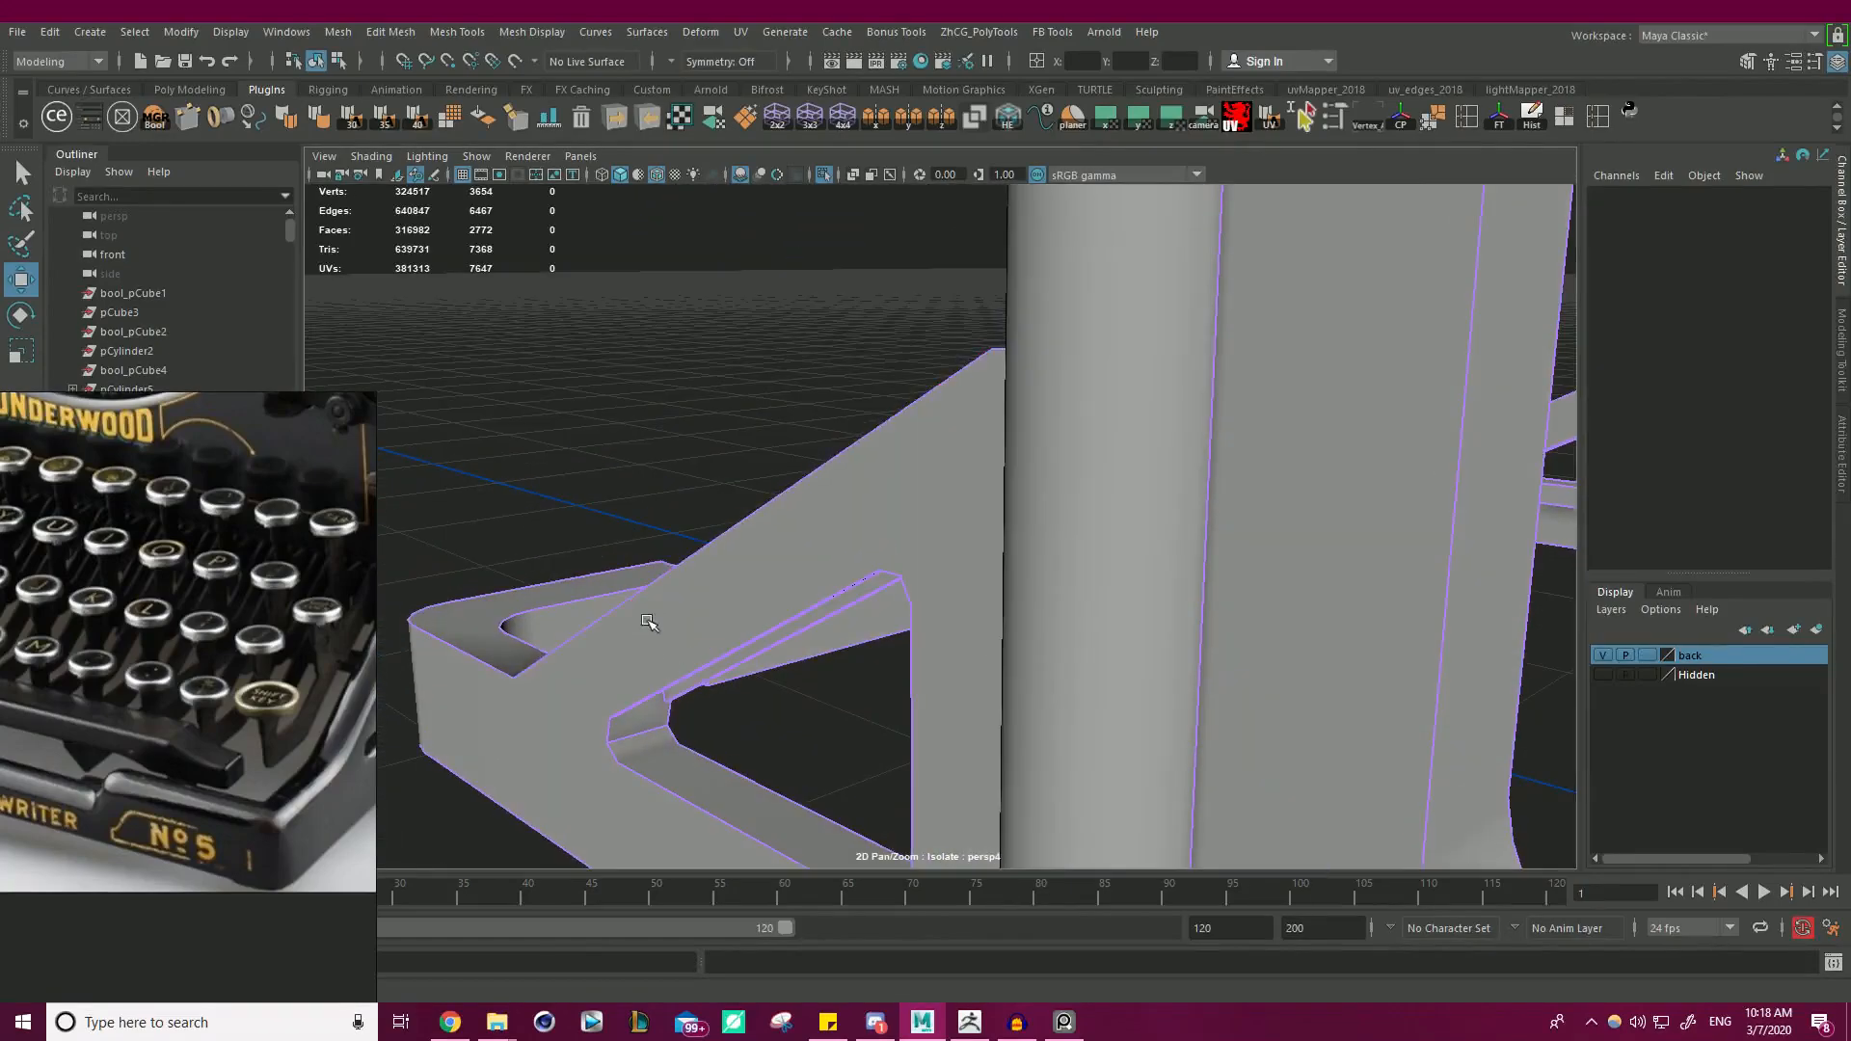
click(640, 742)
alt+drag(878, 663, 1045, 425)
alt+right_drag(1045, 426, 1384, 443)
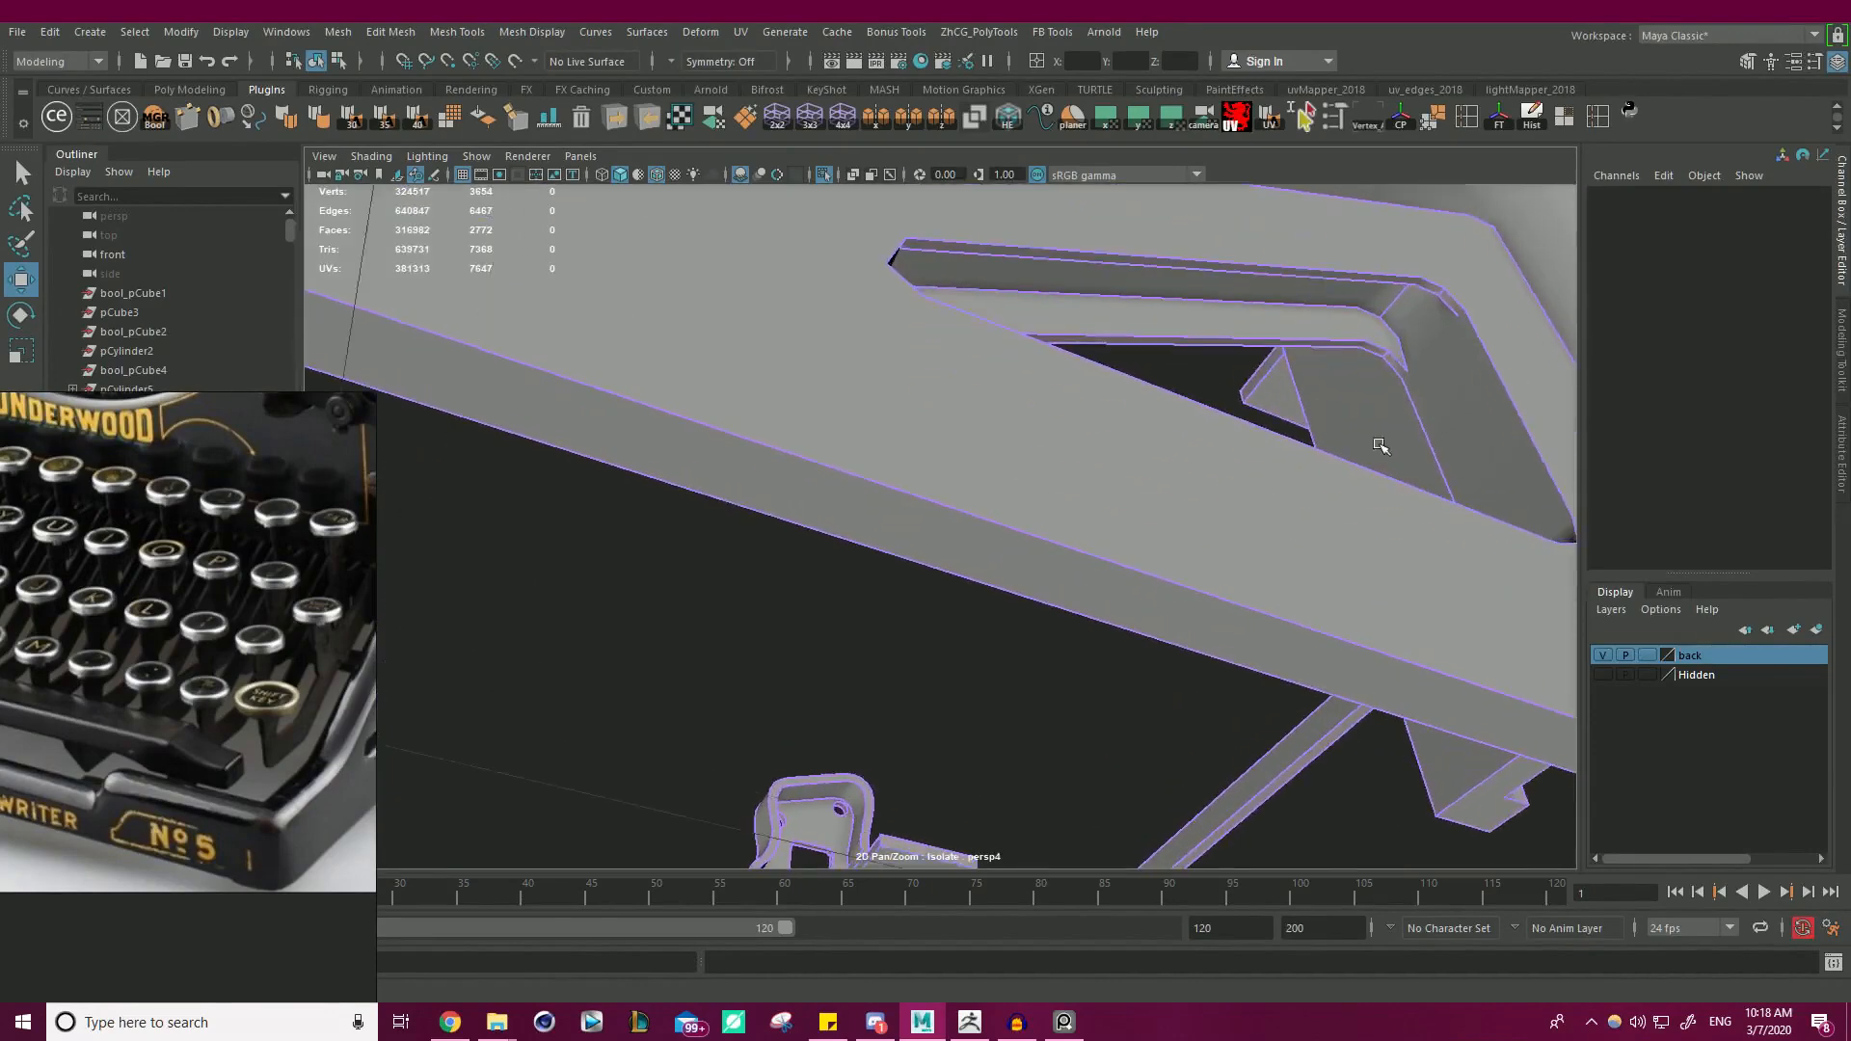
- Soften the three edges at the rounded corner of the triangular brace opening, beside the pillar
alt+middle_drag(1384, 442, 1206, 476)
mouse_move(1206, 475)
alt+mouse_down()
mouse_move(1132, 499)
mouse_move(1234, 467)
alt+mouse_up()
click(1245, 463)
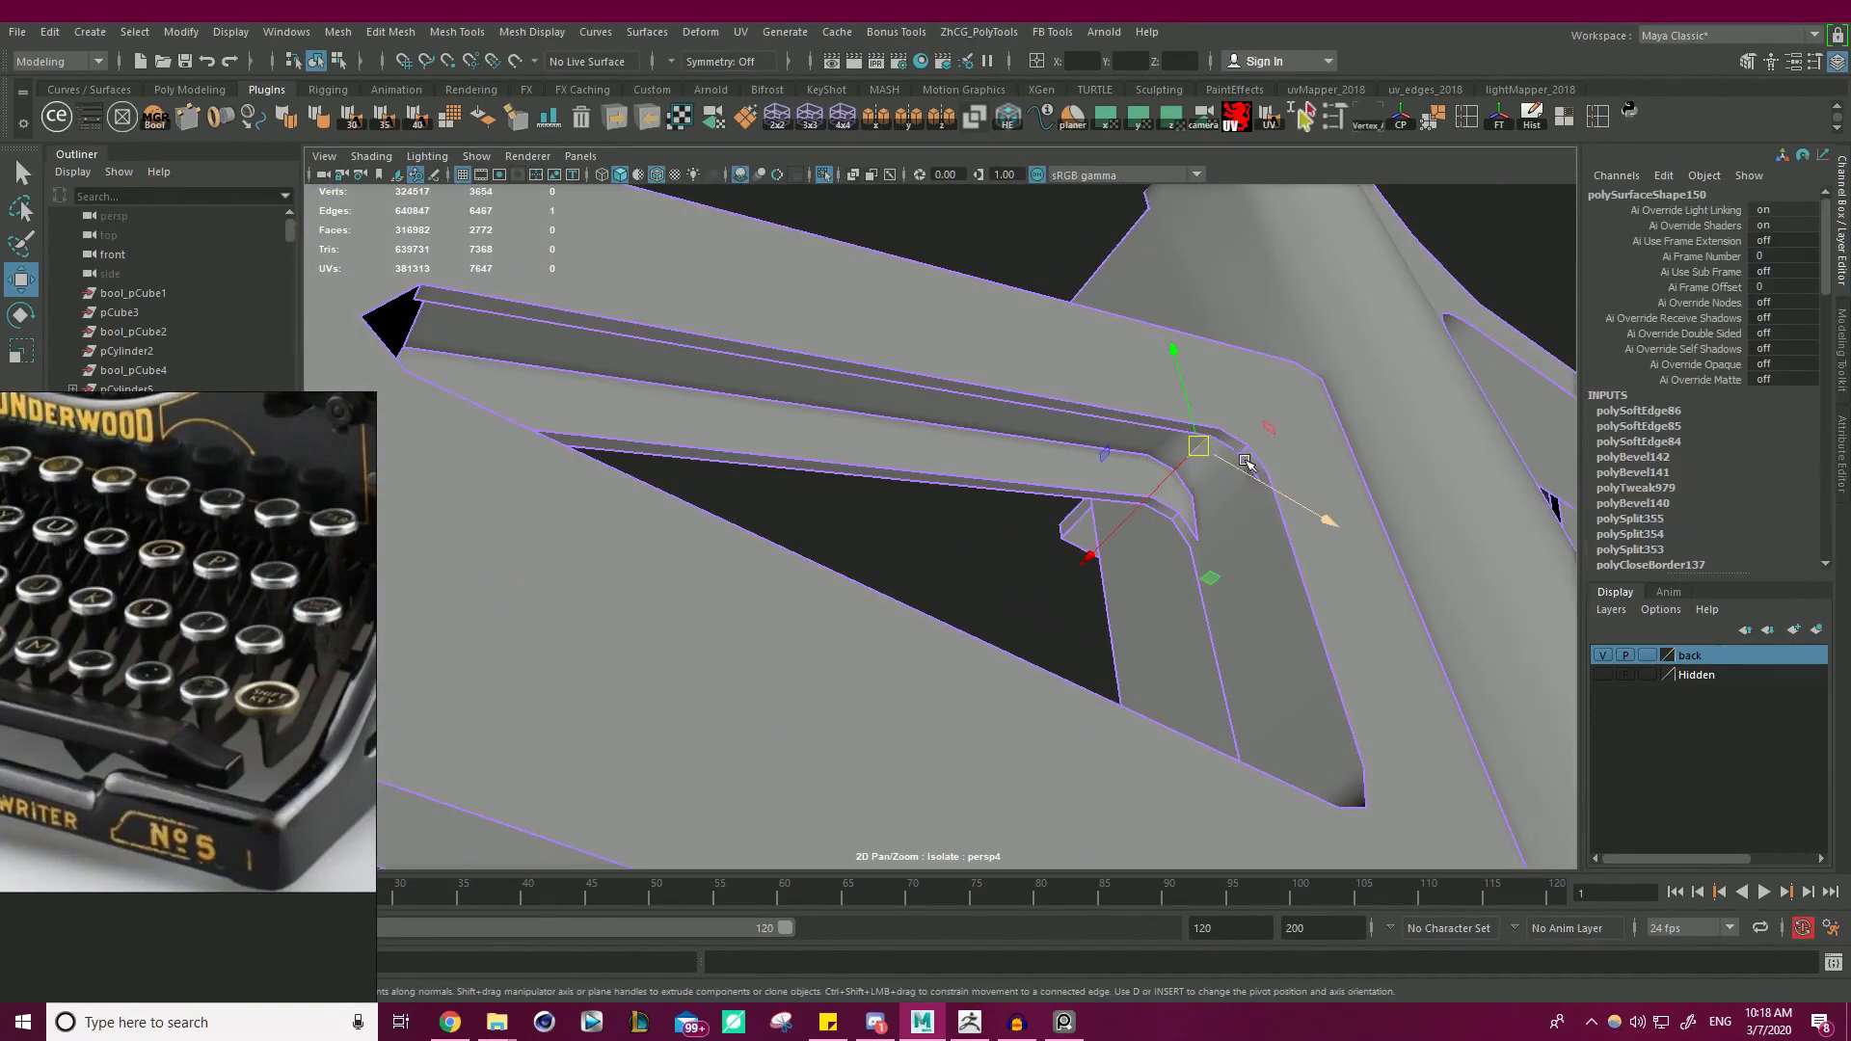
shift+click(1177, 521)
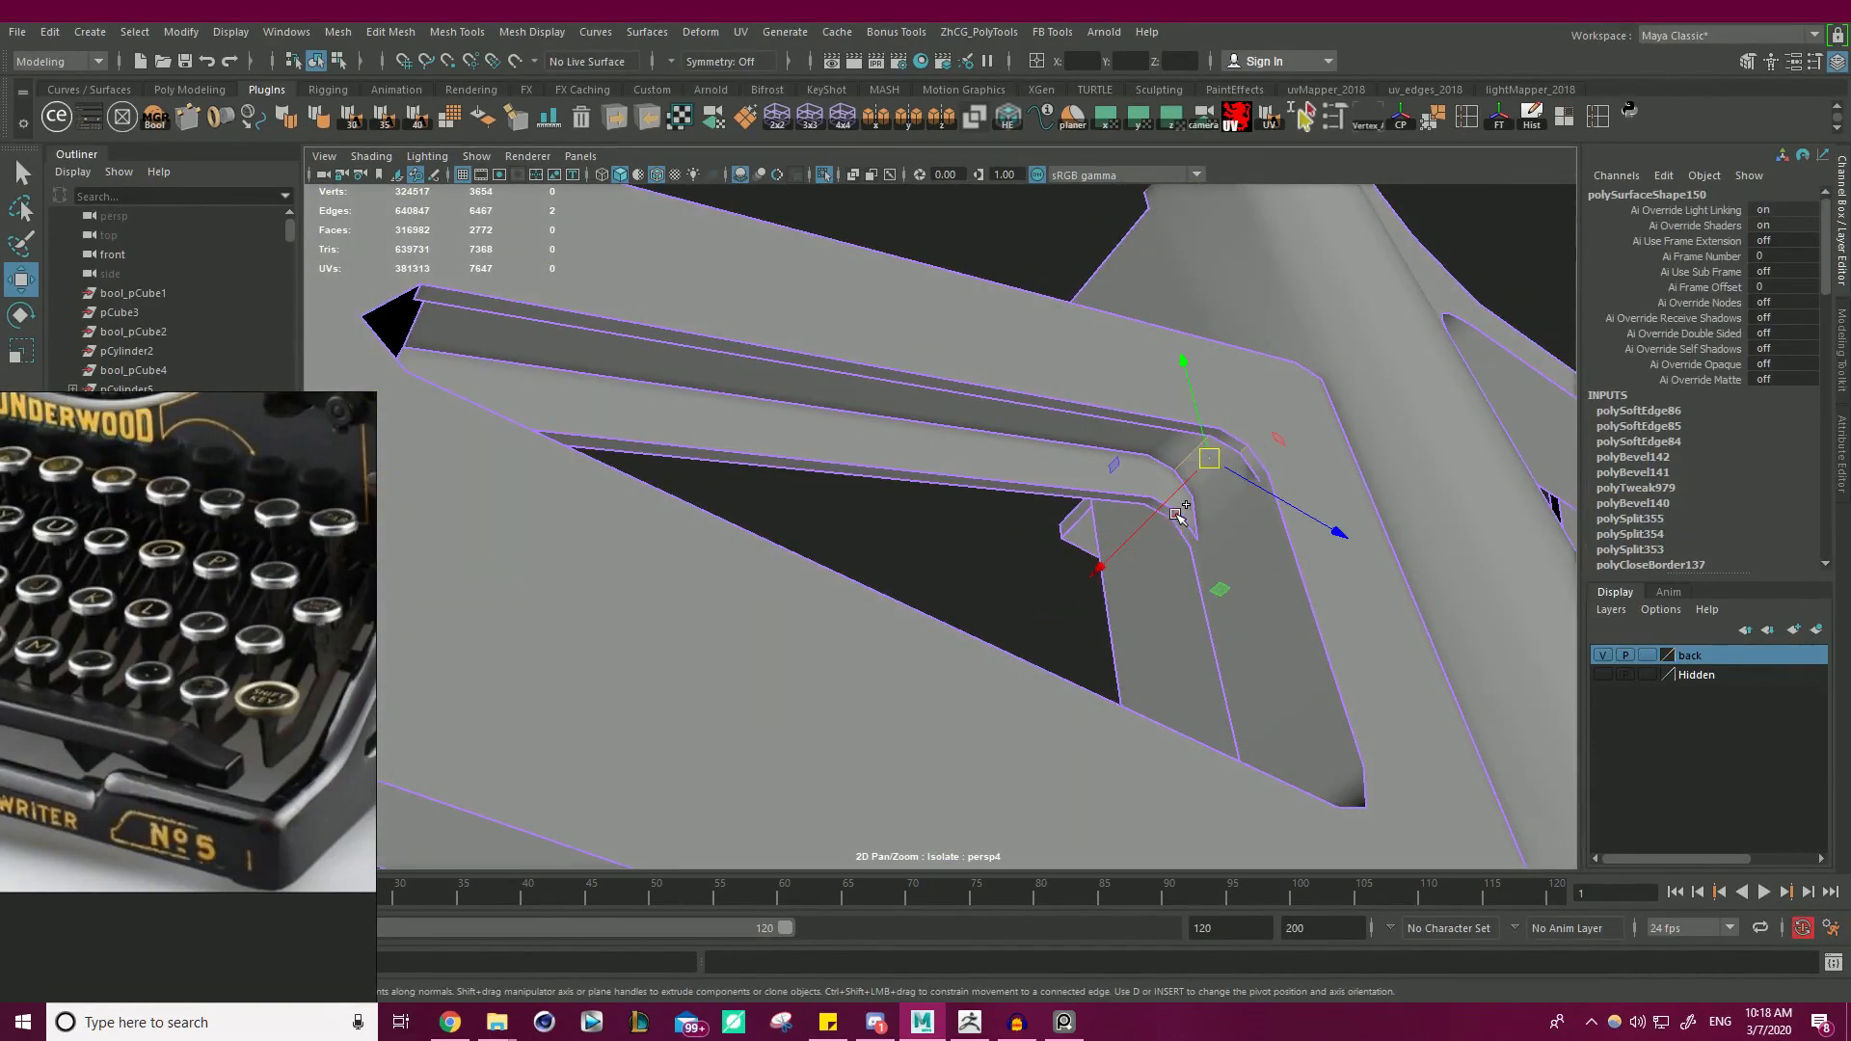
shift+click(1292, 529)
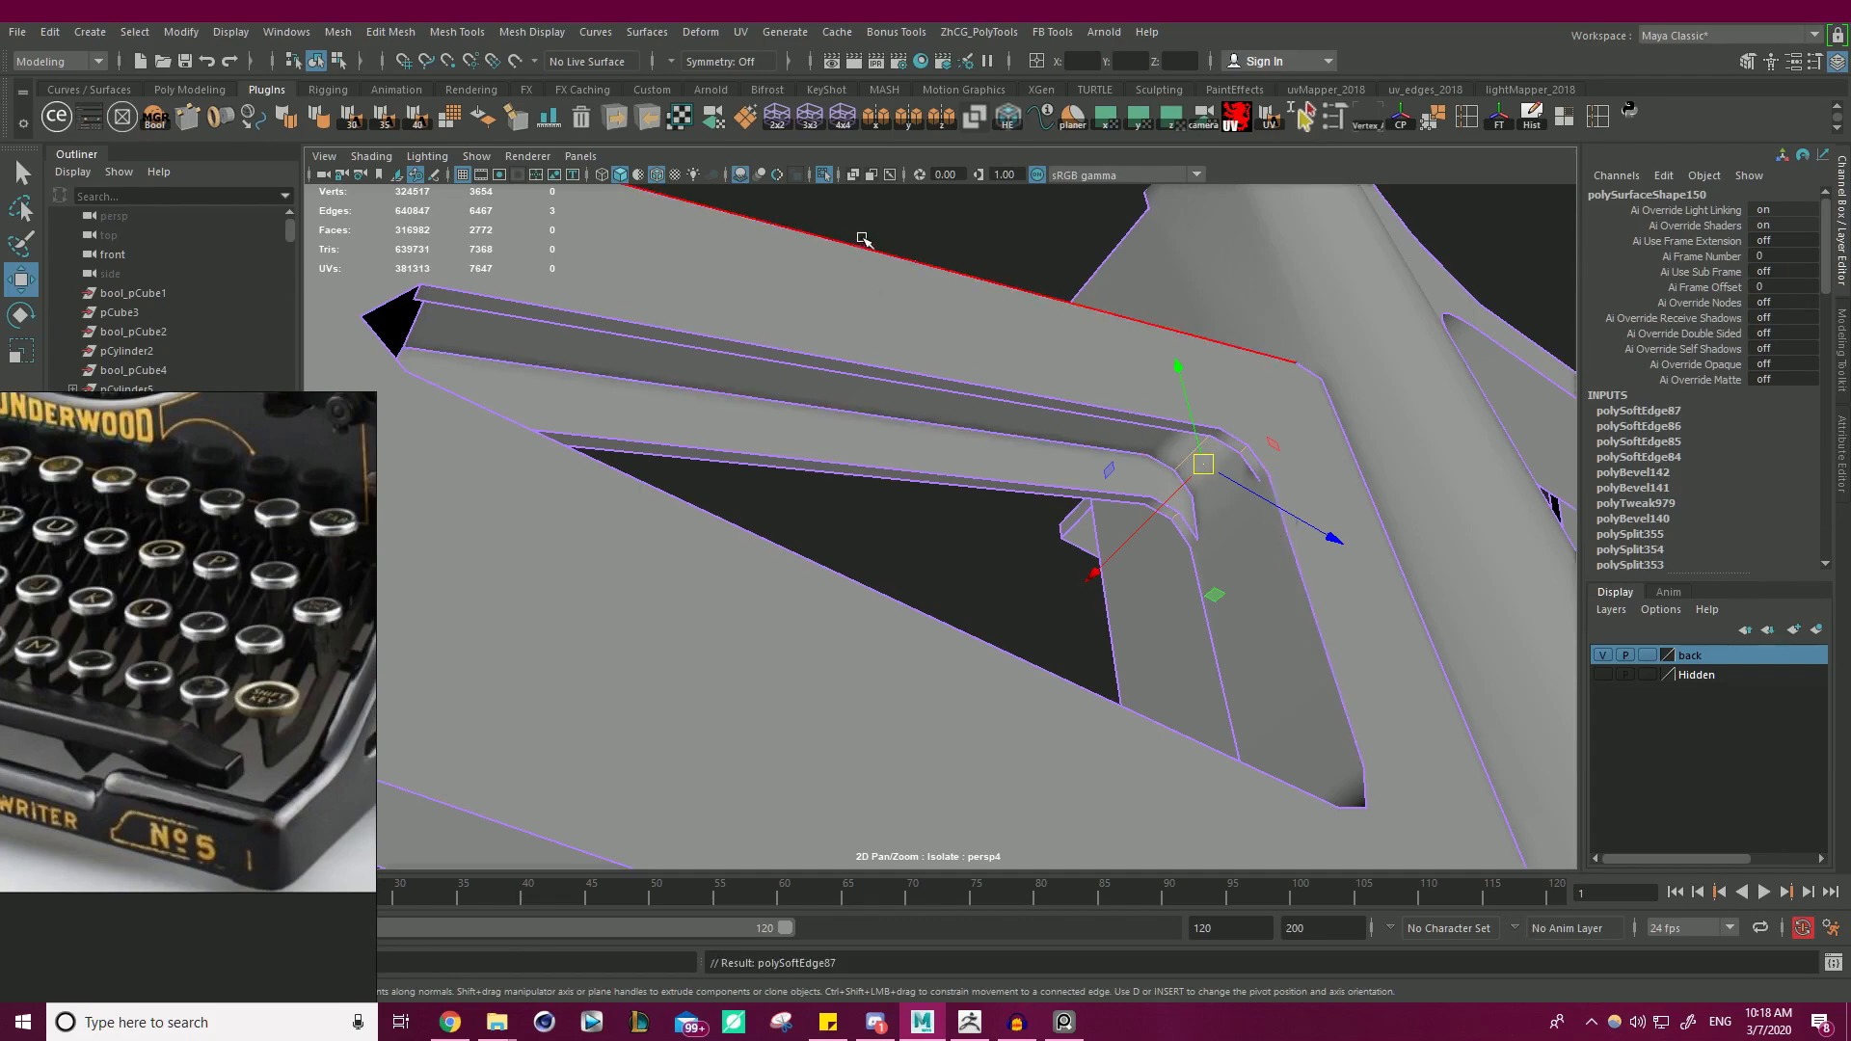
click(865, 238)
- Soften three corner edges inside the triangular opening of the brace on the opposite side of the frame
alt+right_drag(1263, 505, 819, 386)
alt+drag(819, 386, 1169, 533)
alt+right_drag(1169, 533, 1008, 508)
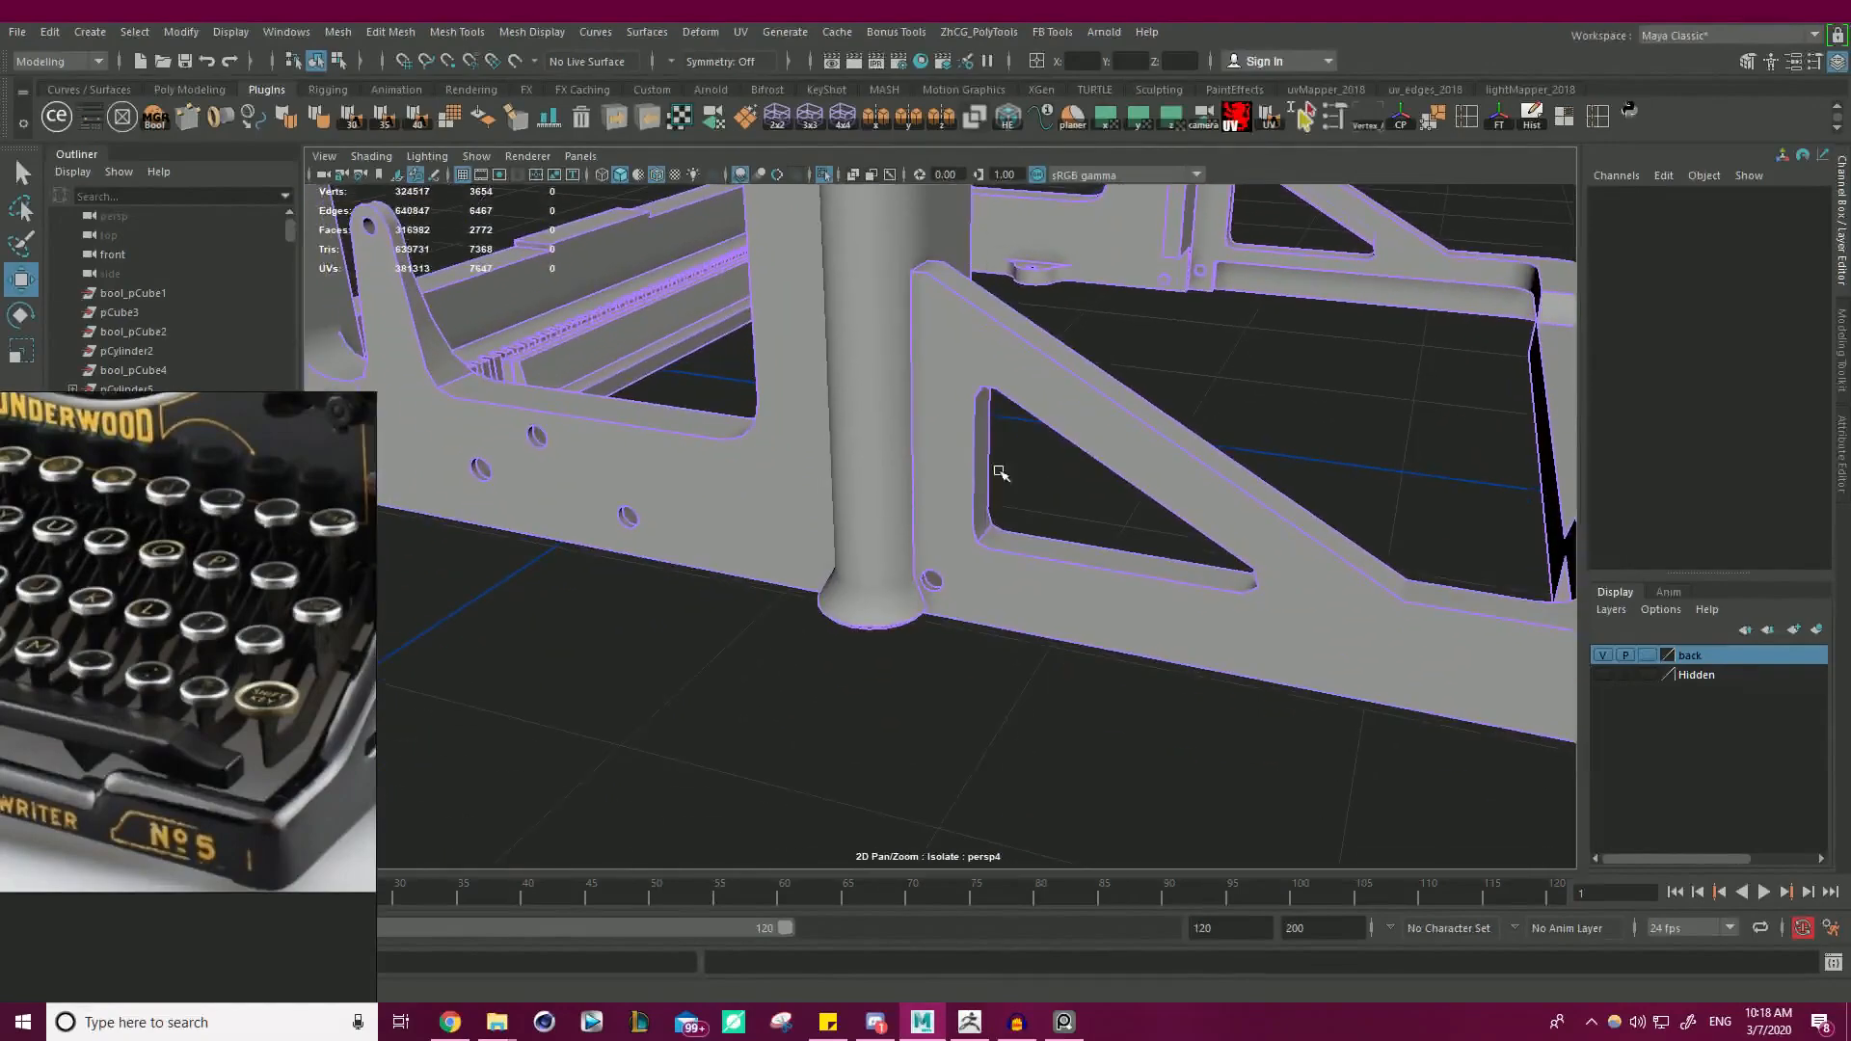
click(1034, 545)
alt+drag(1034, 546, 855, 549)
alt+right_drag(855, 550, 892, 525)
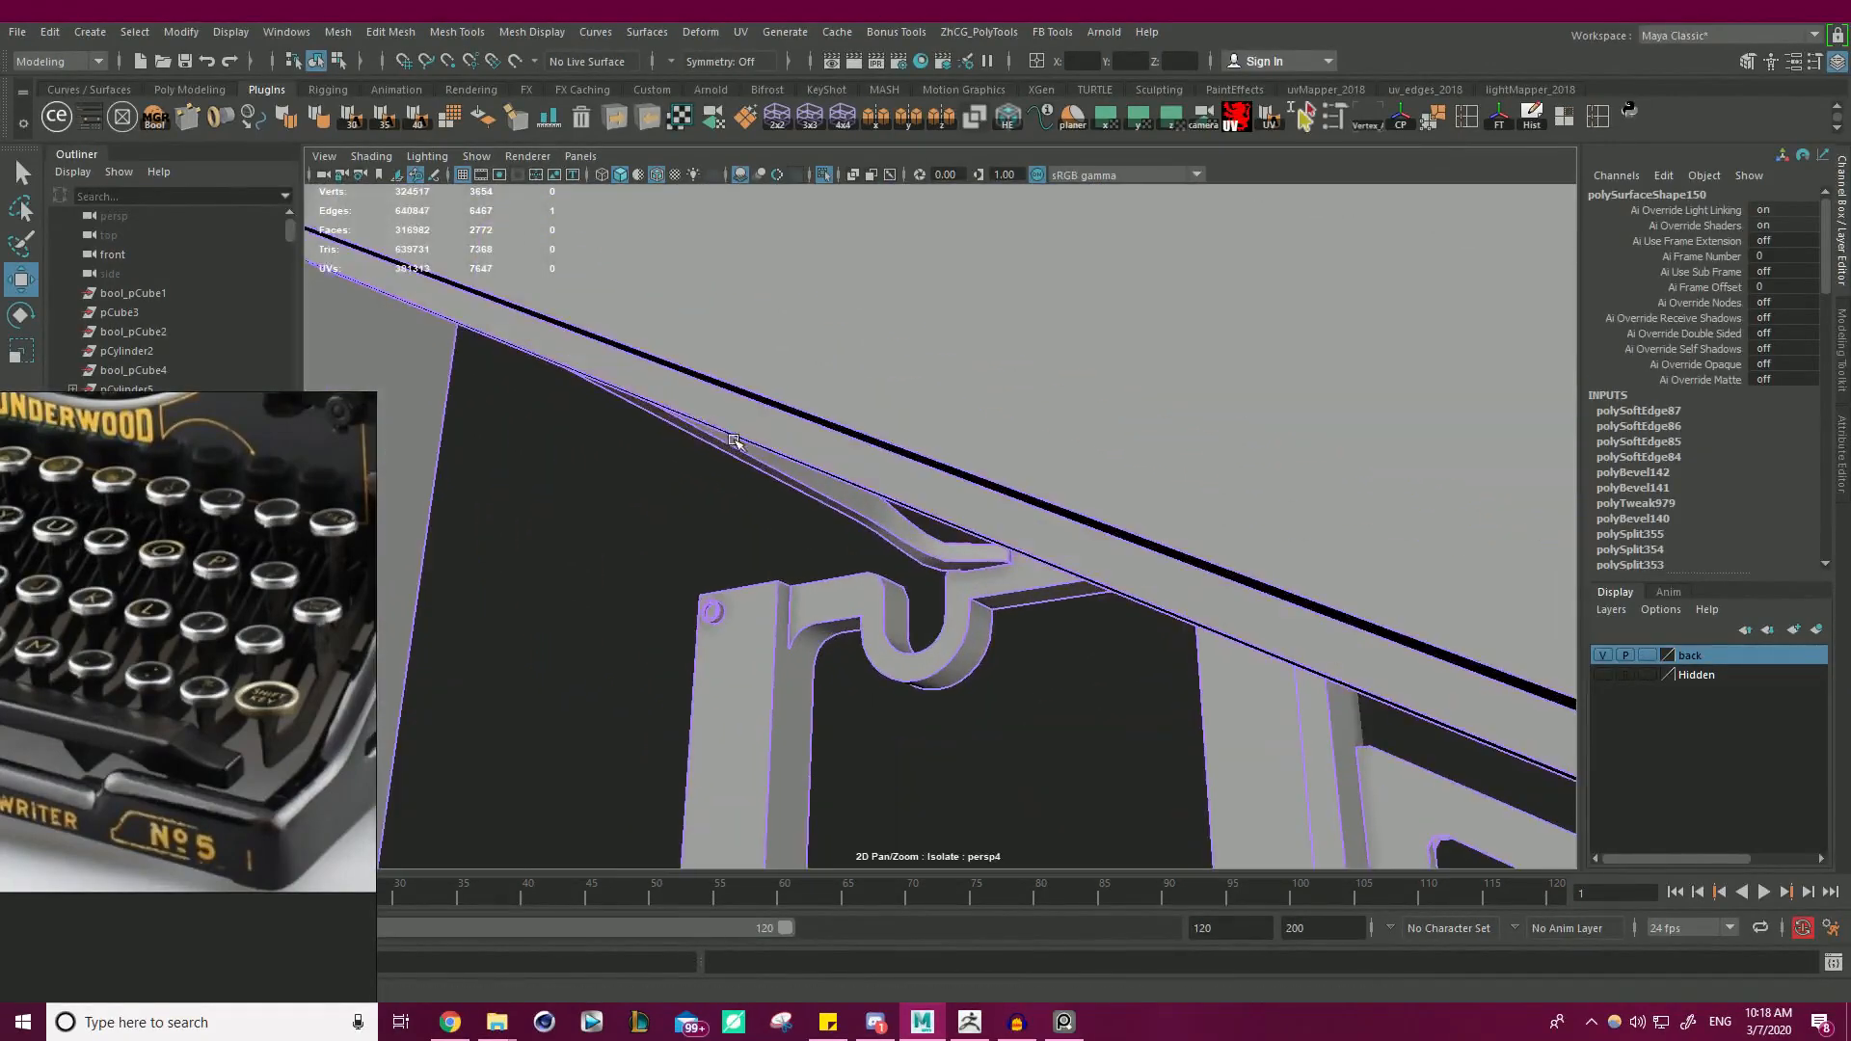
alt+drag(891, 526, 916, 491)
shift+click(700, 359)
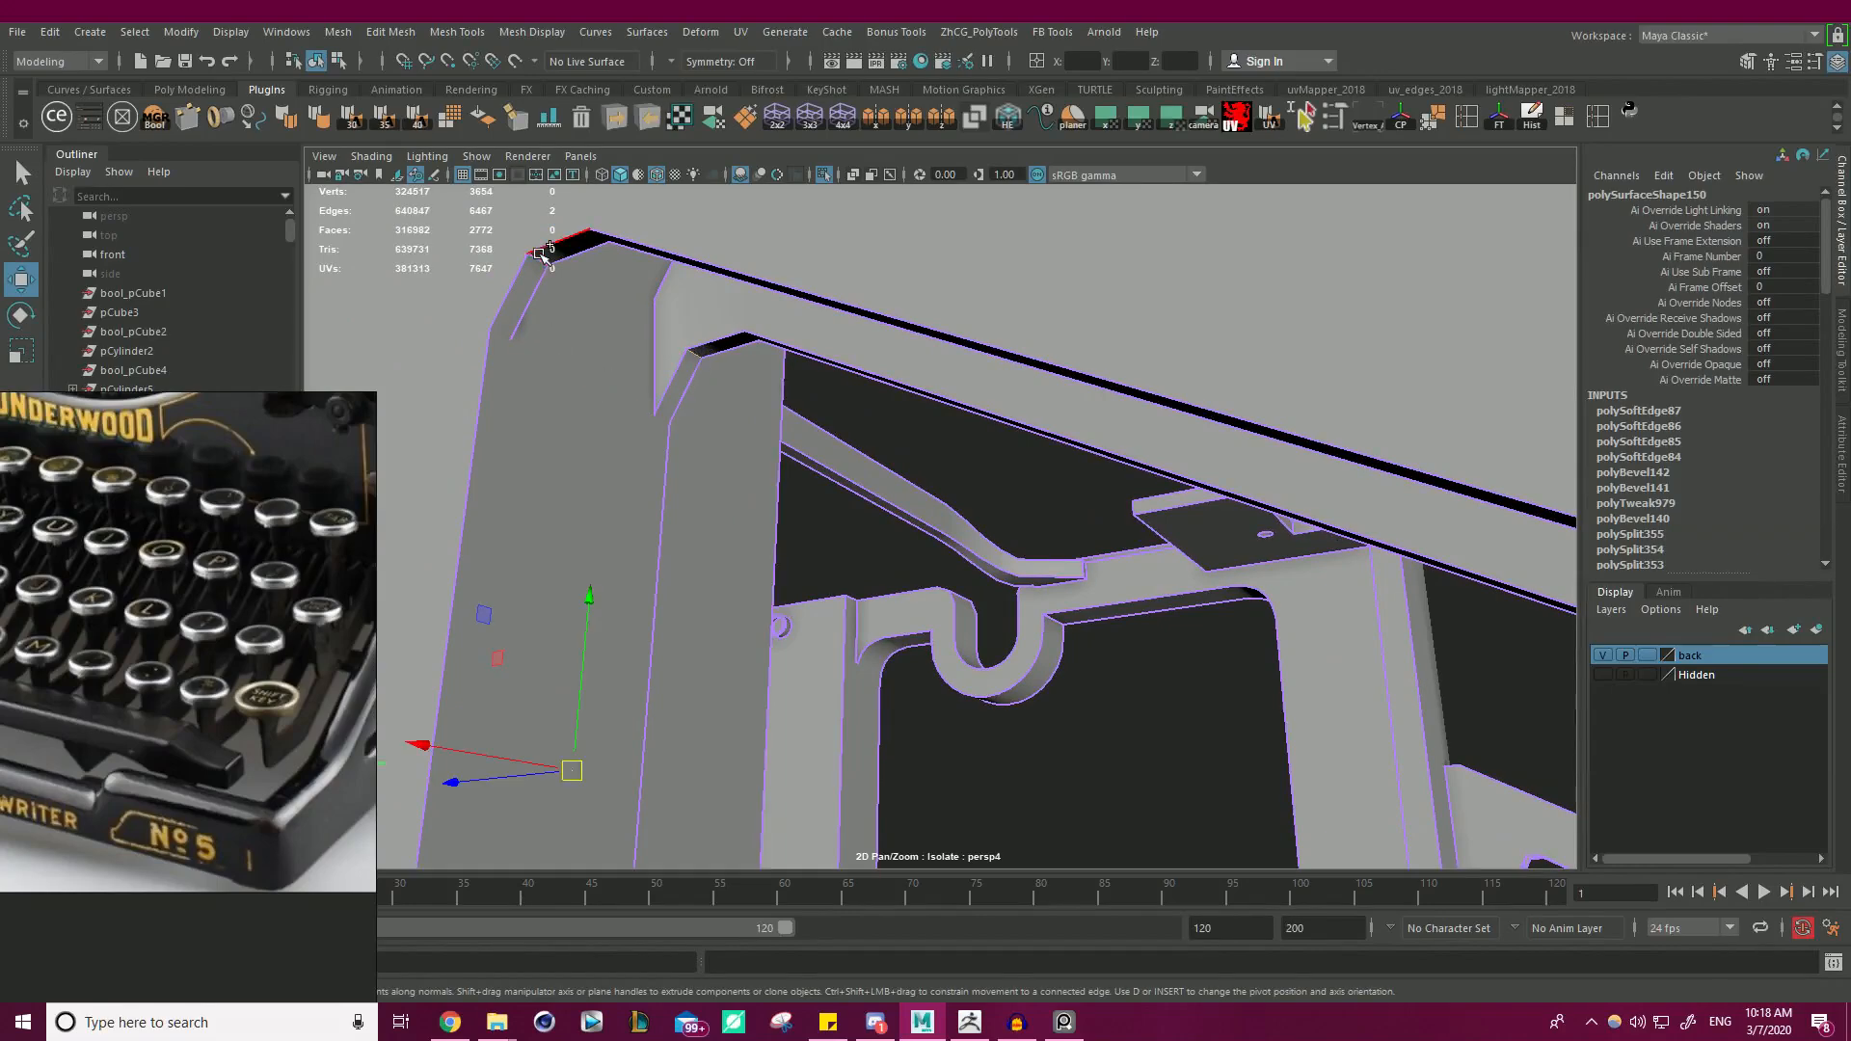
alt+drag(618, 271, 1041, 356)
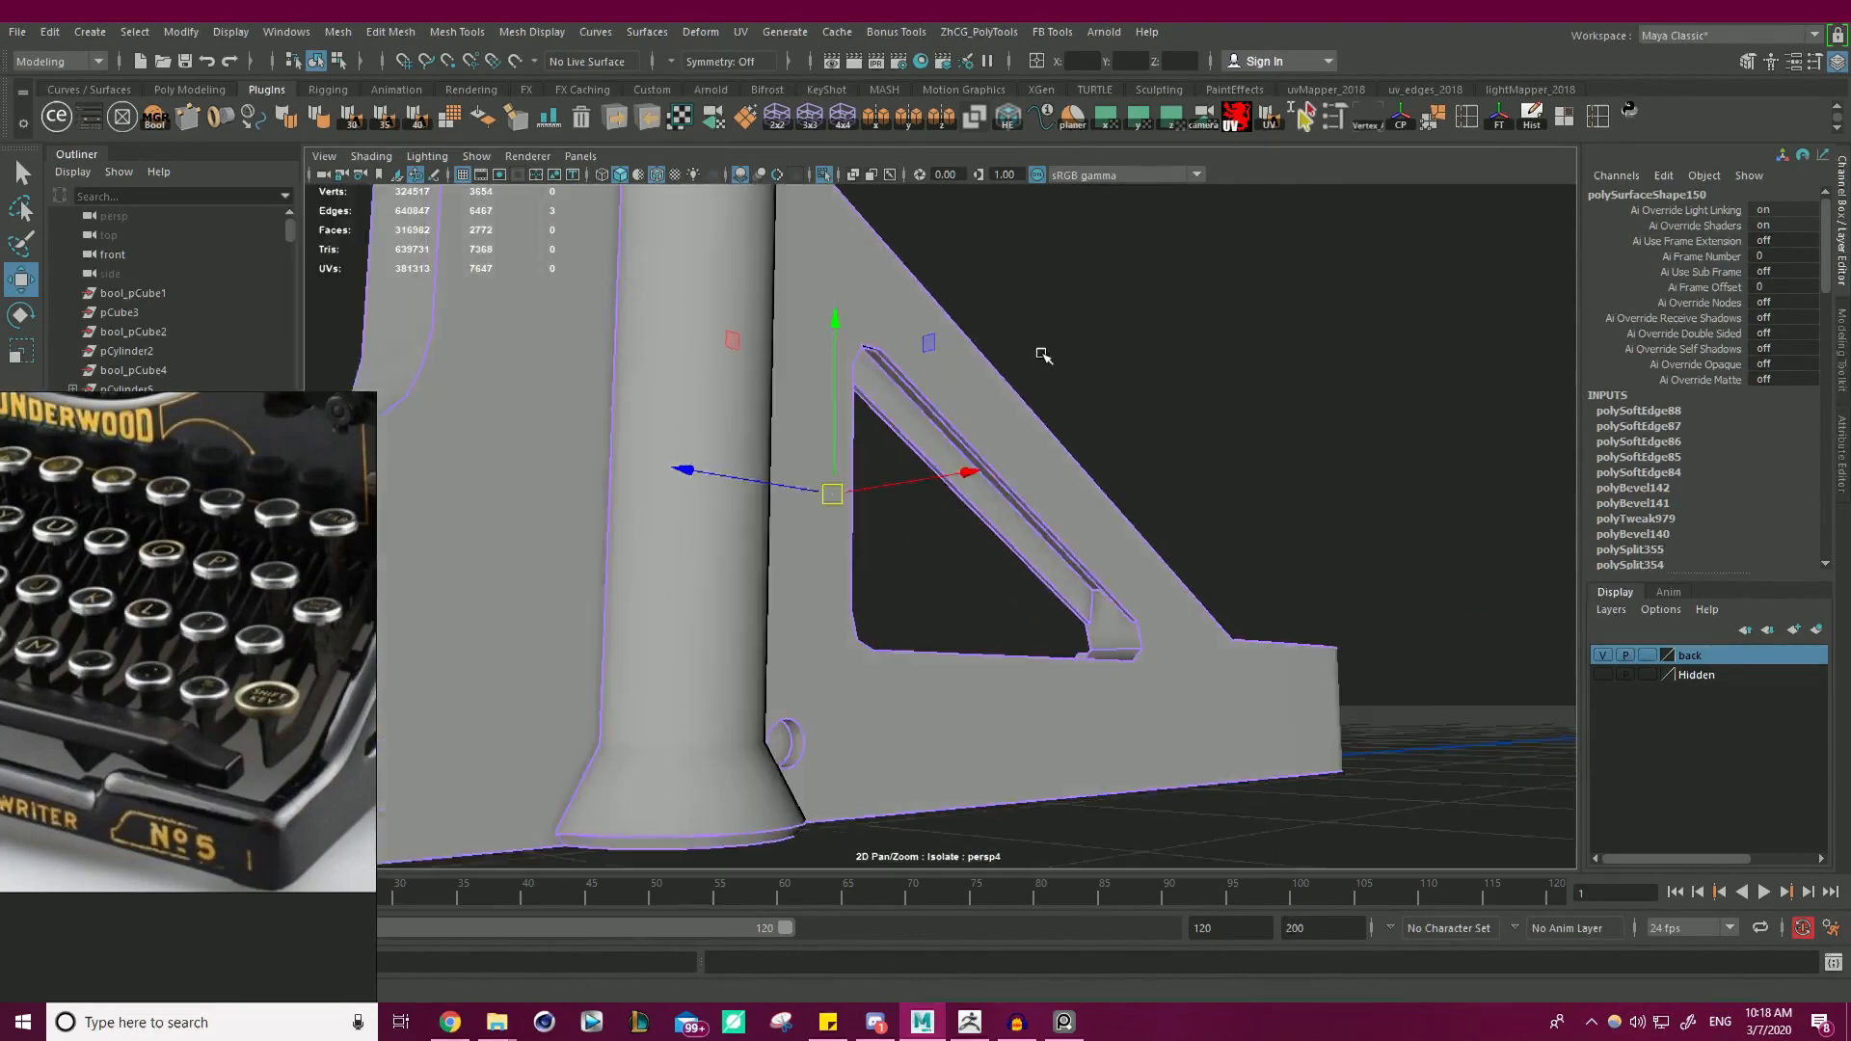
- Soften the edge across the narrow front corner of the opposite brace's triangular opening
alt+right_drag(1041, 356, 1247, 512)
alt+drag(1248, 512, 1022, 578)
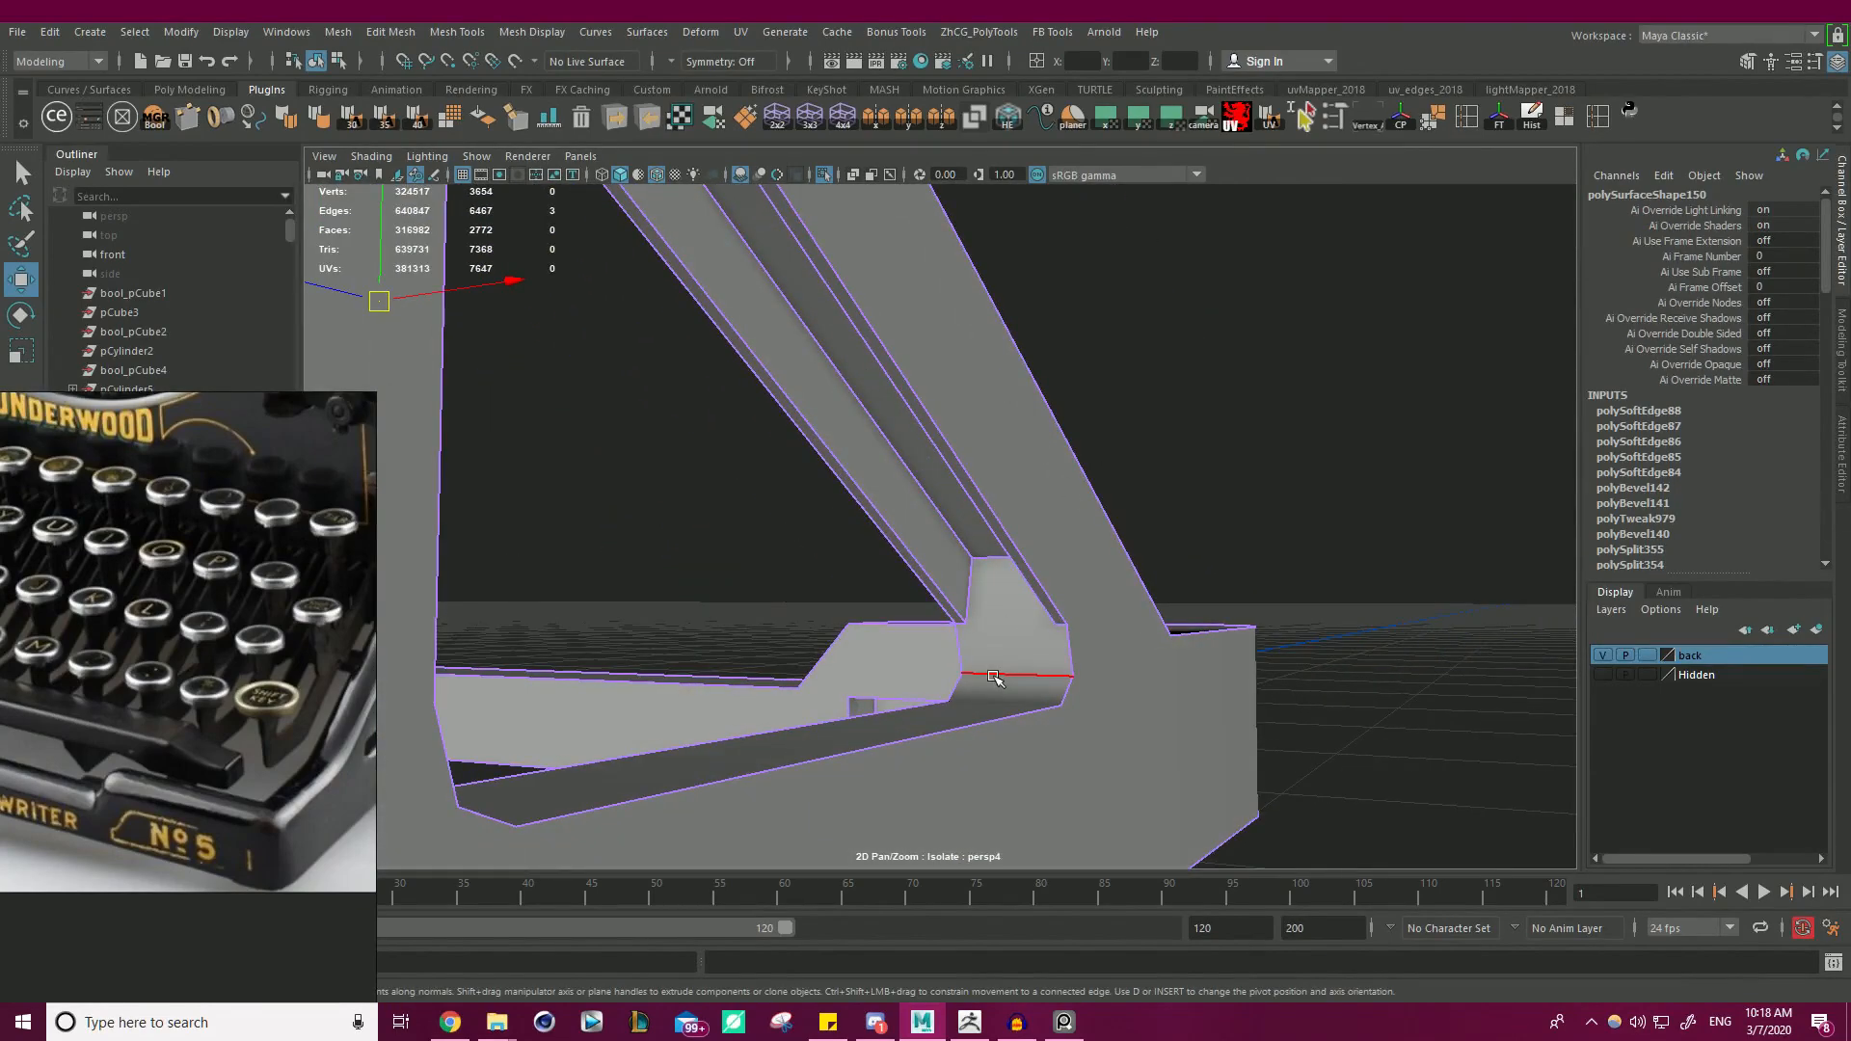
alt+middle_drag(934, 574, 931, 482)
alt+right_drag(931, 482, 1108, 598)
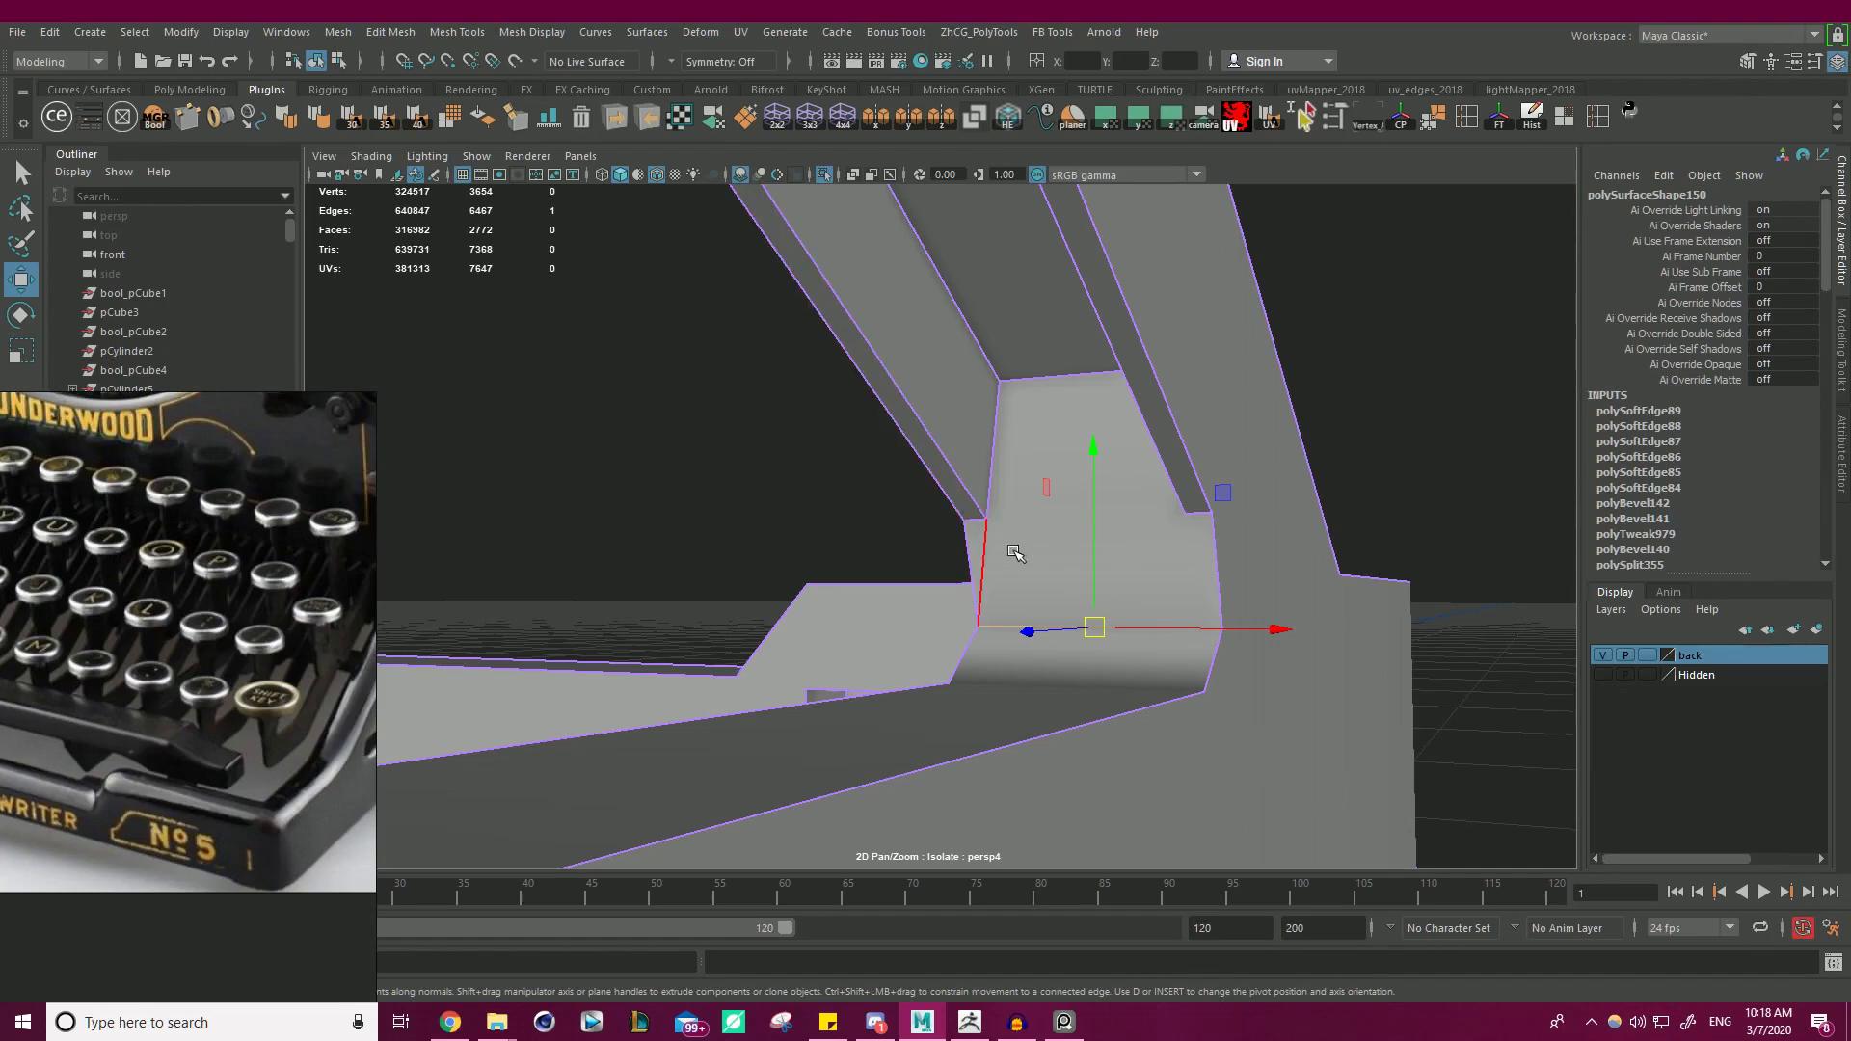
- Examine the hard edges and shading around the side wall's screw holes, large opening, upright lug and curved cutout
alt+right_drag(1168, 465, 923, 422)
alt+drag(824, 413, 632, 459)
alt+middle_drag(632, 459, 972, 474)
alt+right_drag(971, 474, 848, 445)
alt+drag(848, 445, 950, 438)
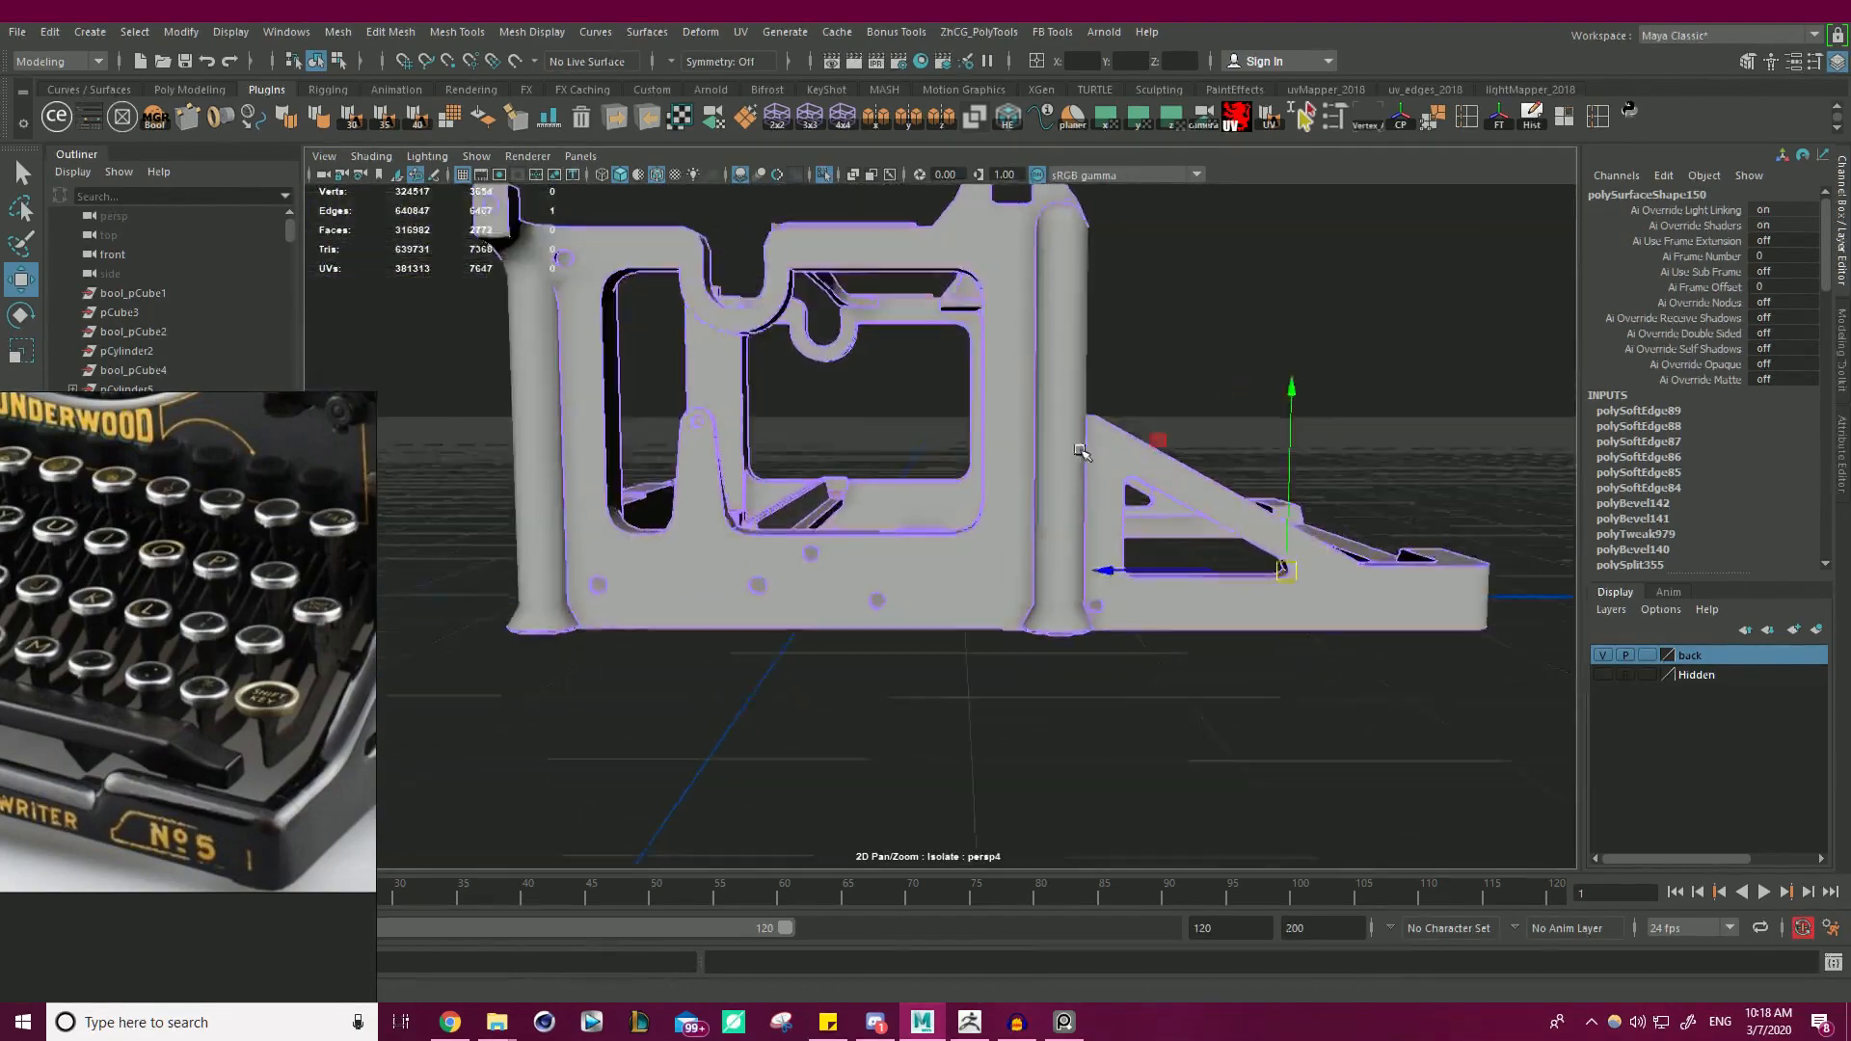
alt+middle_drag(838, 511, 995, 517)
alt+right_drag(996, 518, 1048, 543)
alt+drag(1049, 543, 896, 603)
alt+right_drag(896, 604, 1150, 636)
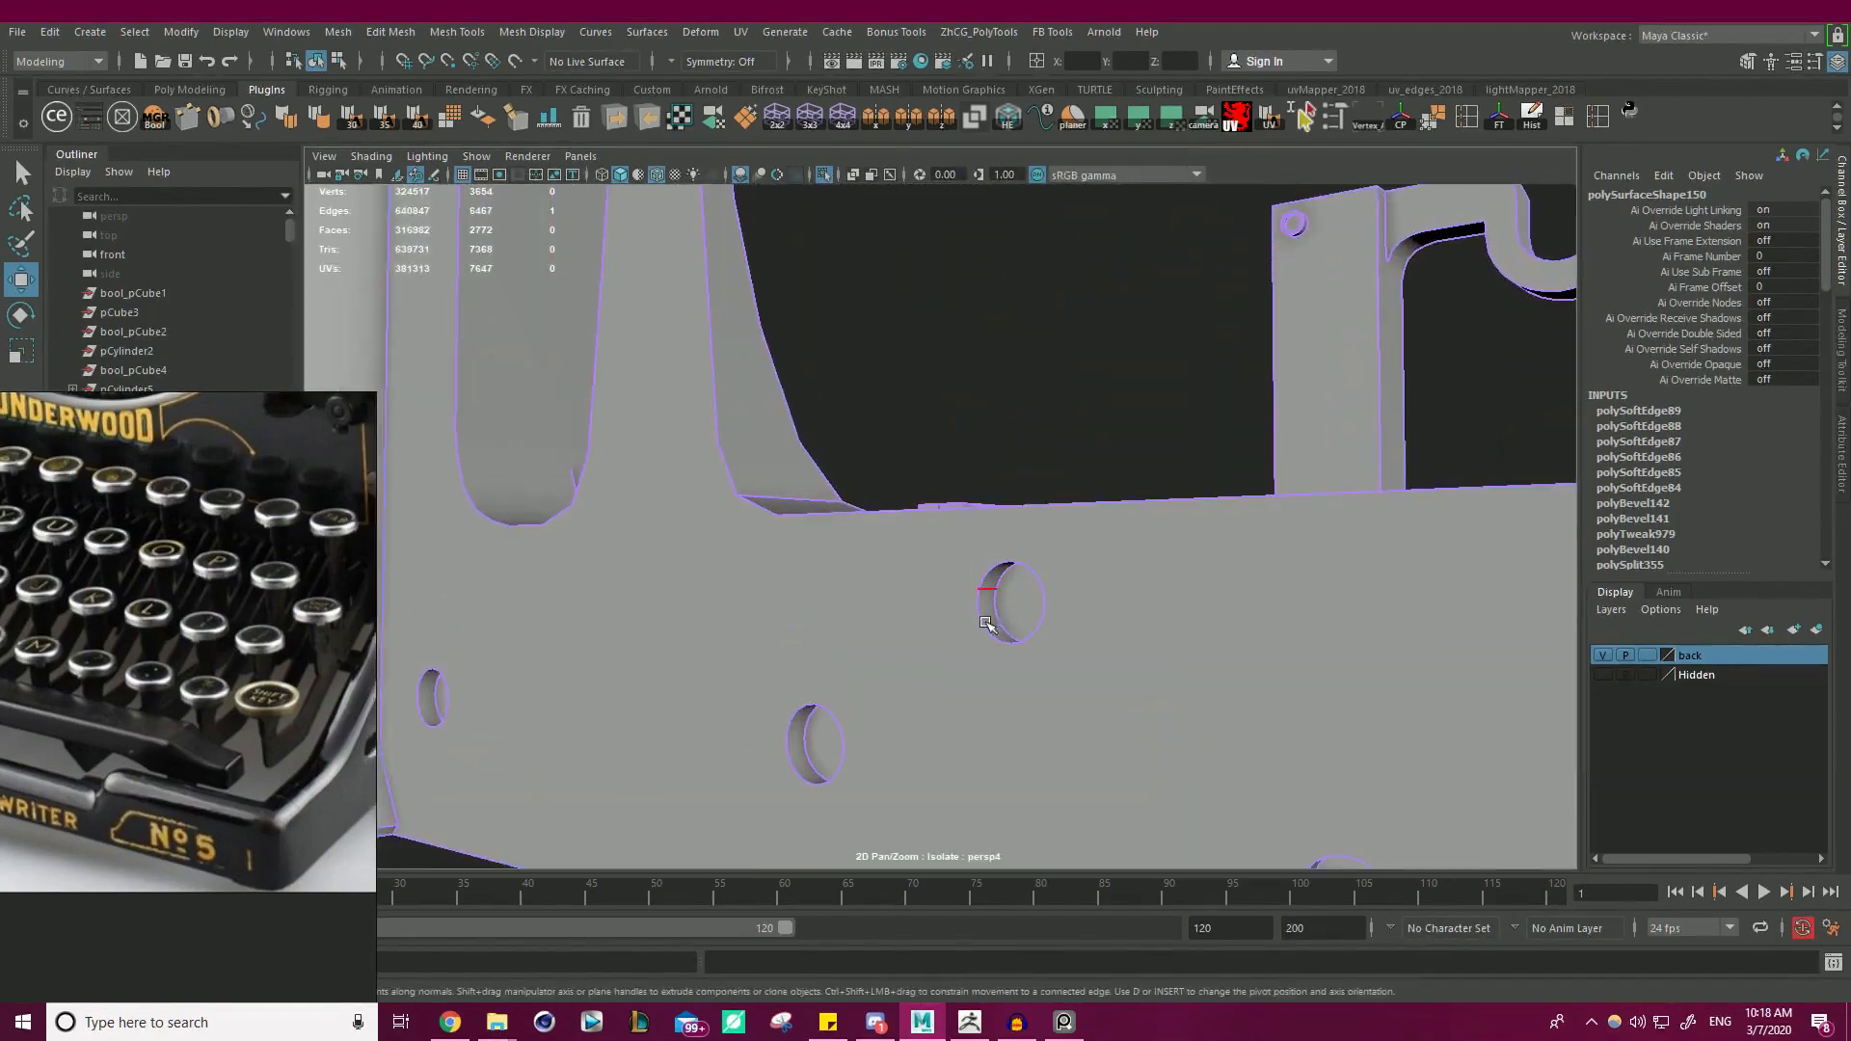
alt+right_drag(773, 622, 640, 580)
alt+drag(640, 580, 771, 627)
alt+middle_drag(771, 627, 977, 638)
alt+drag(882, 547, 967, 591)
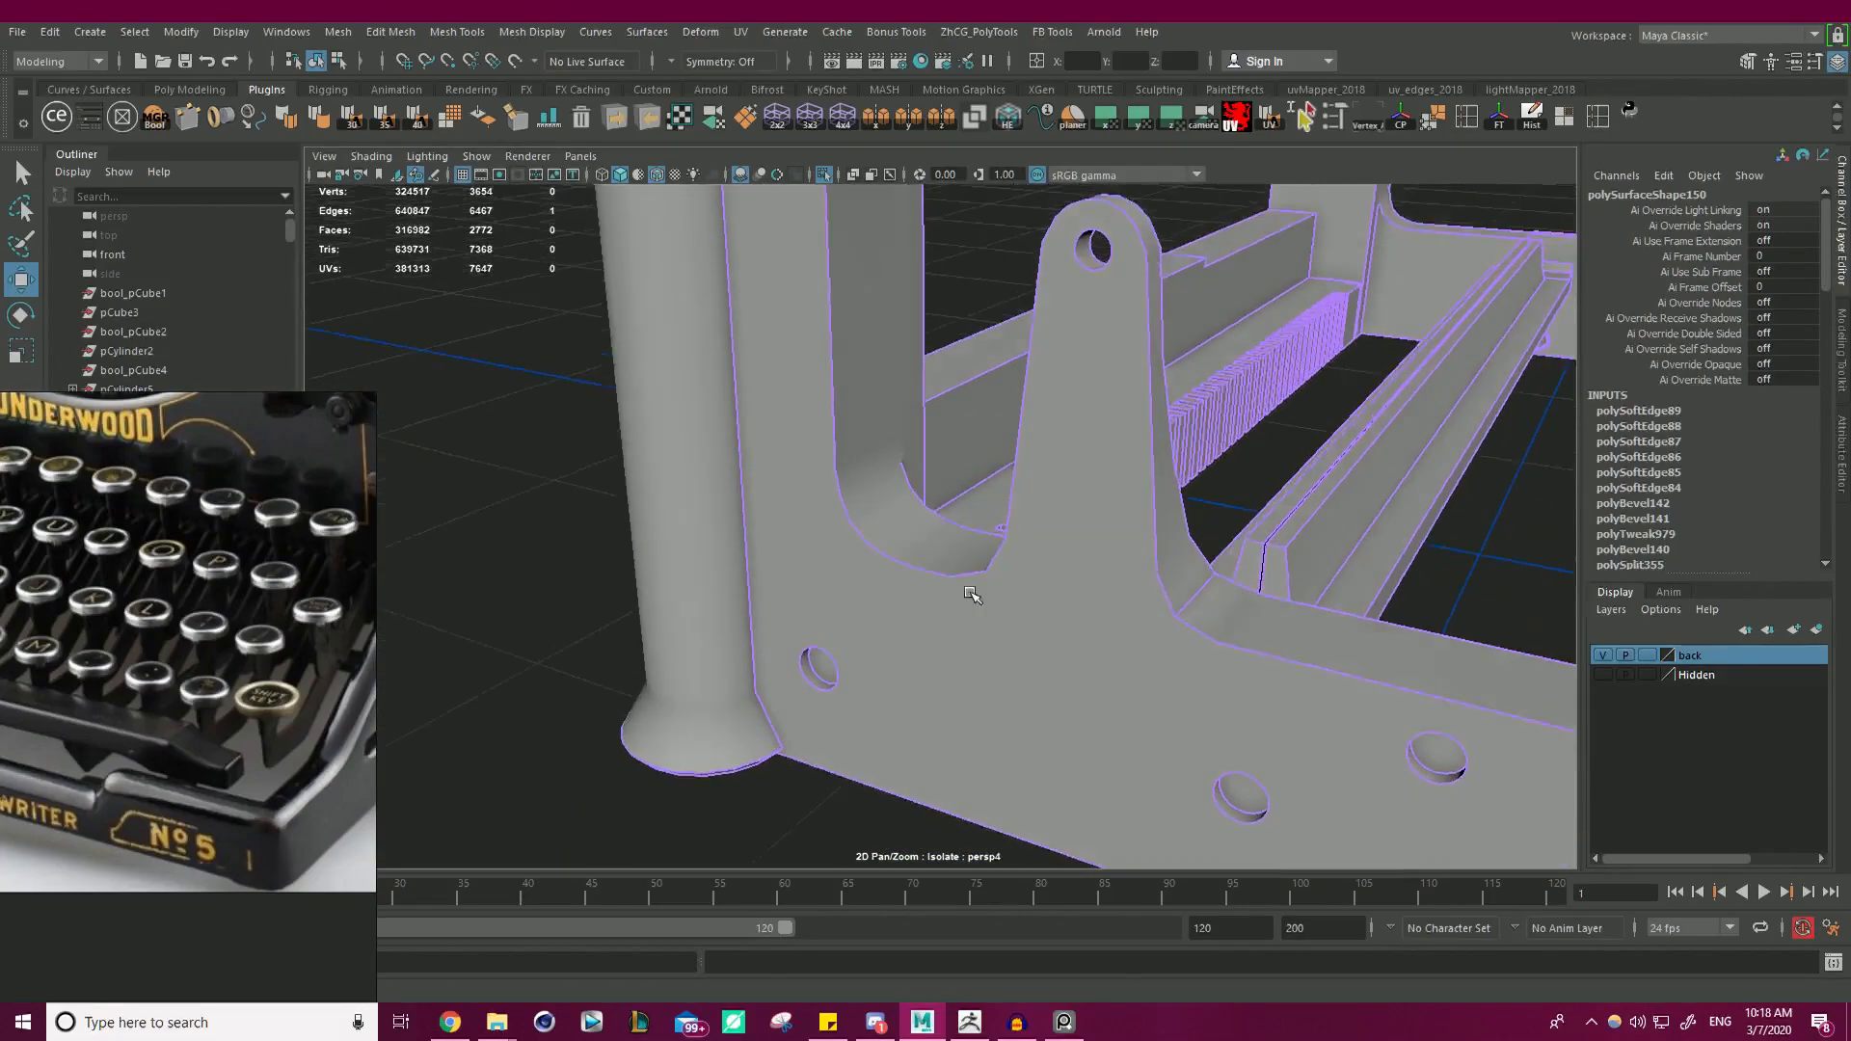
alt+middle_drag(967, 591, 940, 540)
alt+drag(943, 492, 1111, 450)
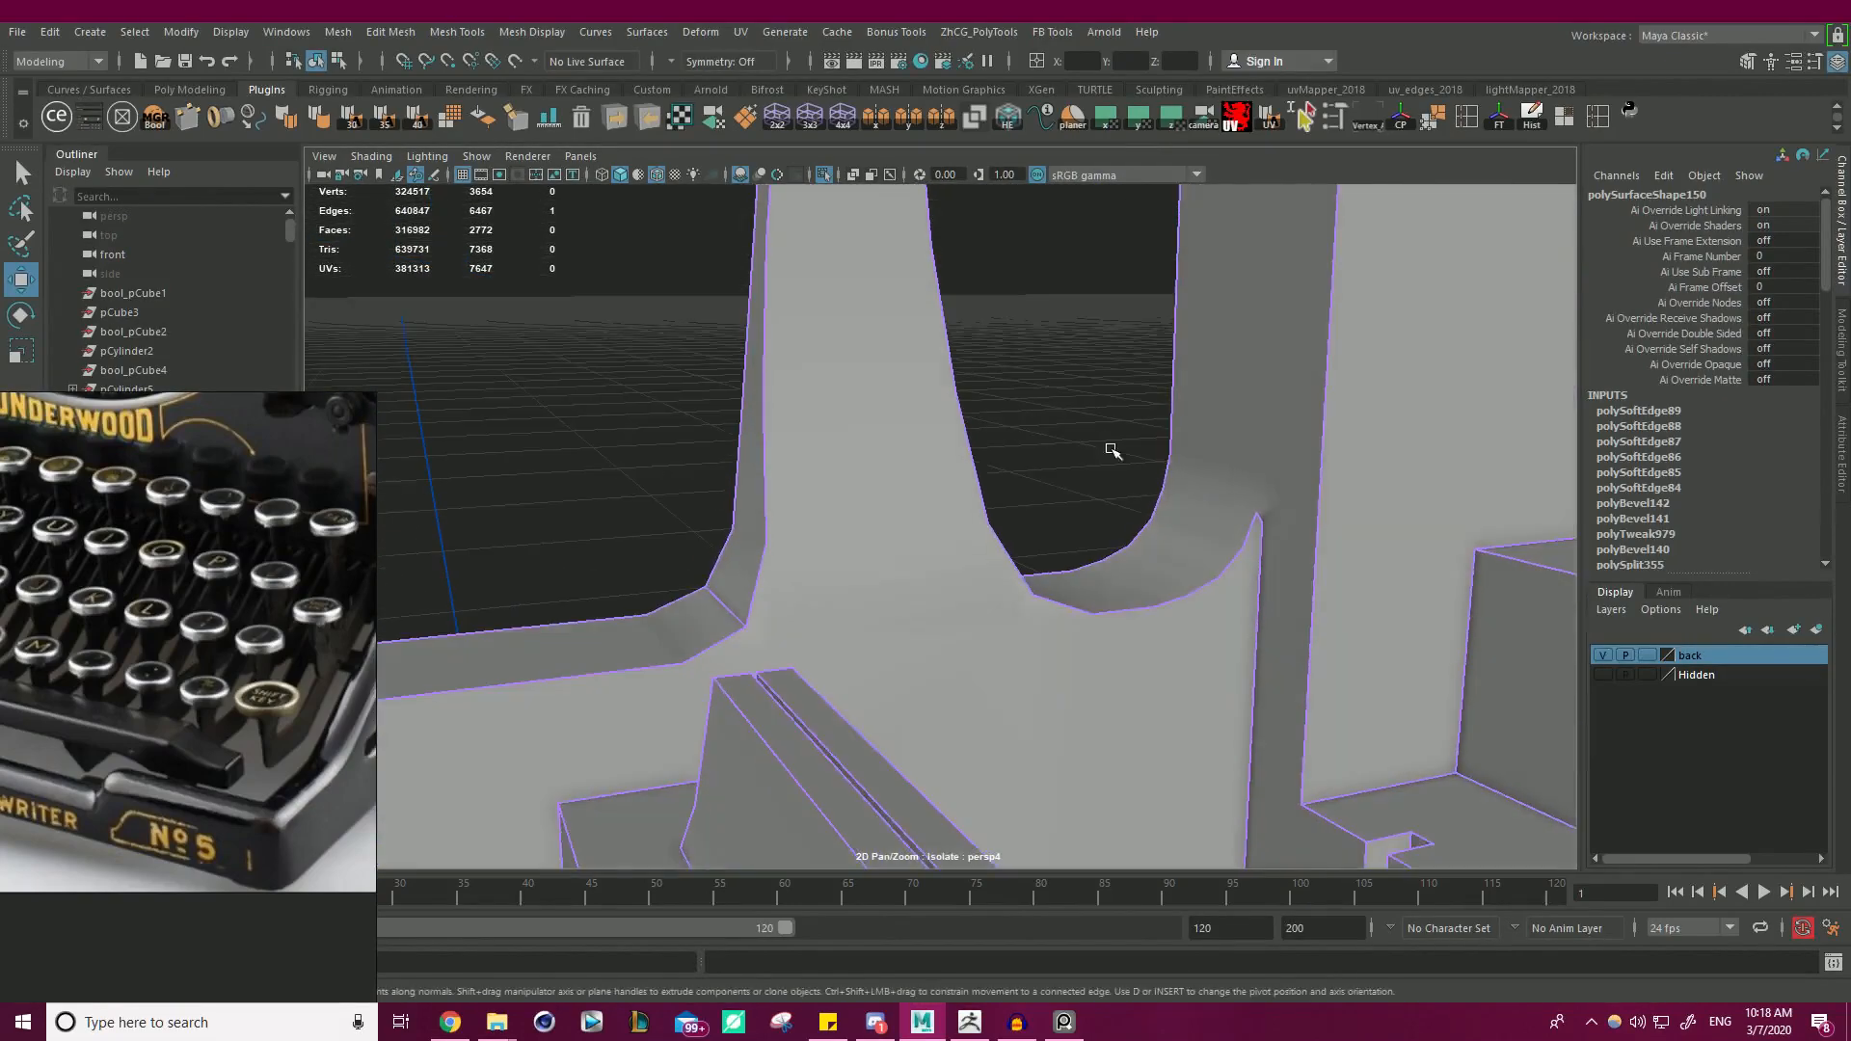
- Harden the edge where the curved cutout meets the side wall, and soften the edges at the base of the upright lug
click(1242, 506)
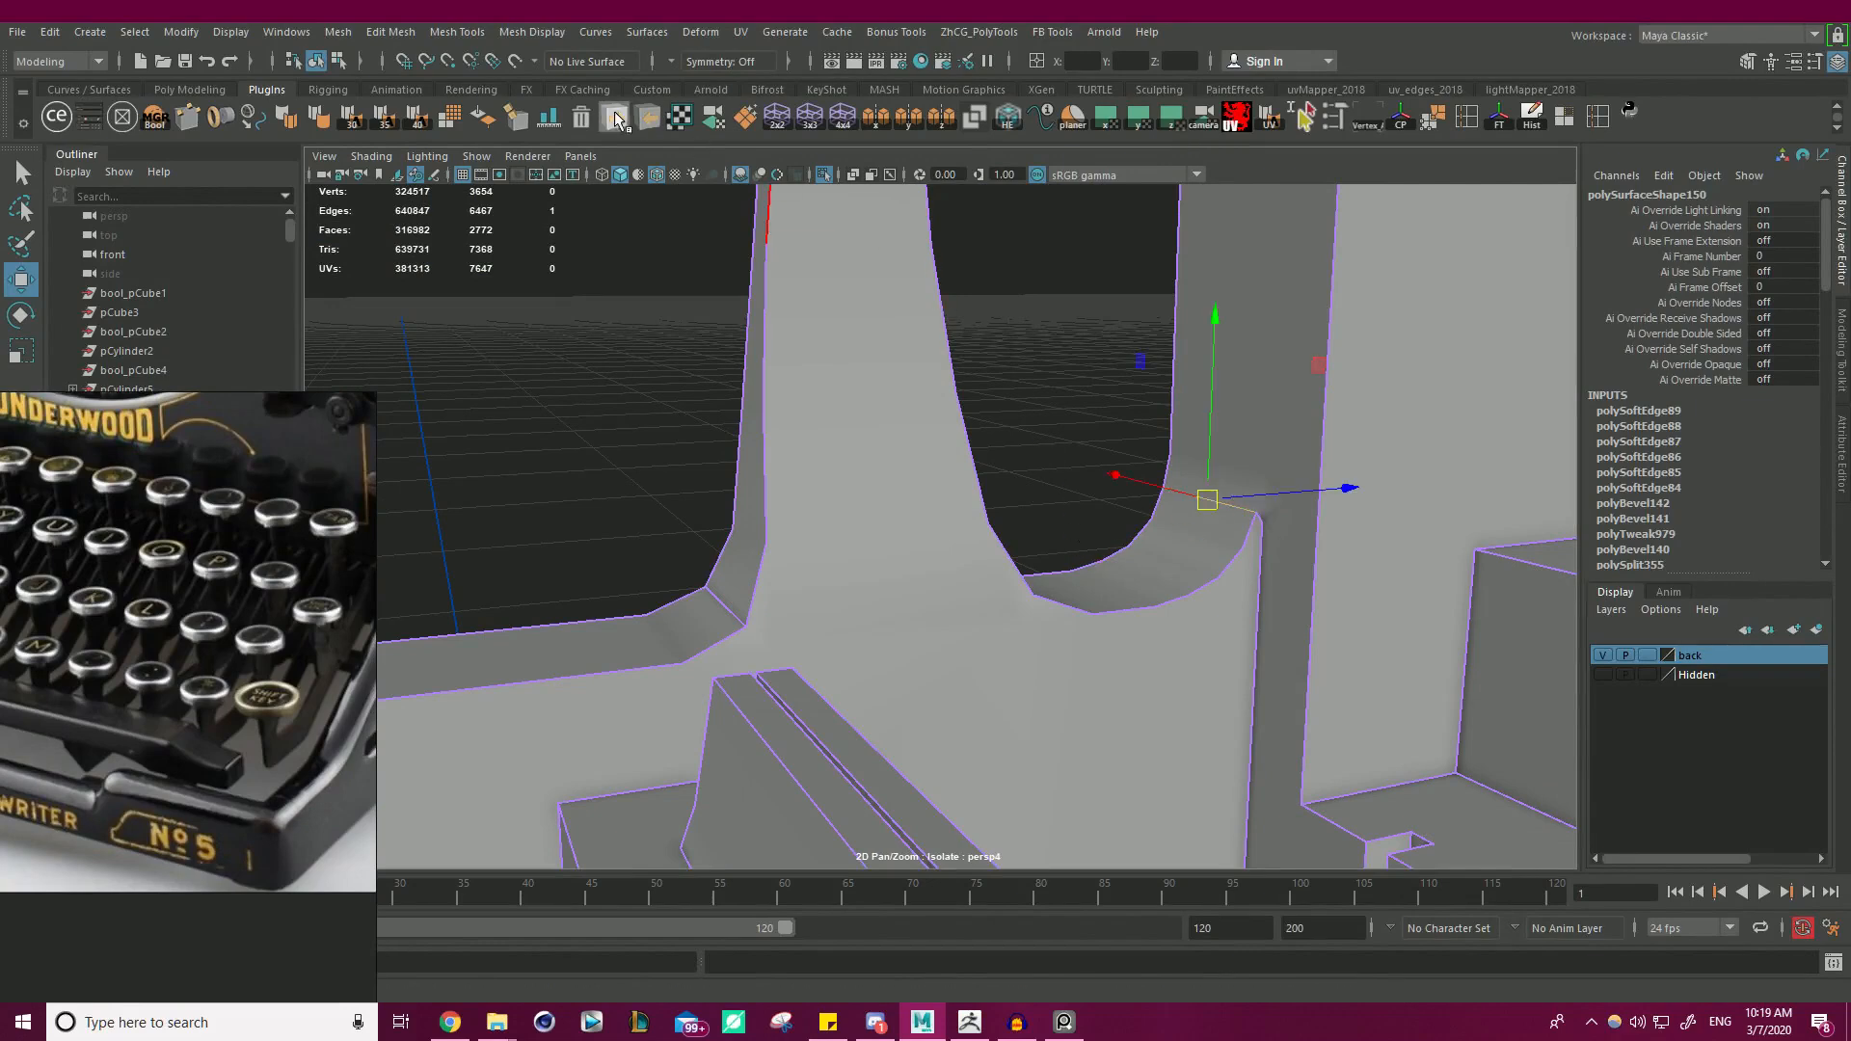
click(1041, 426)
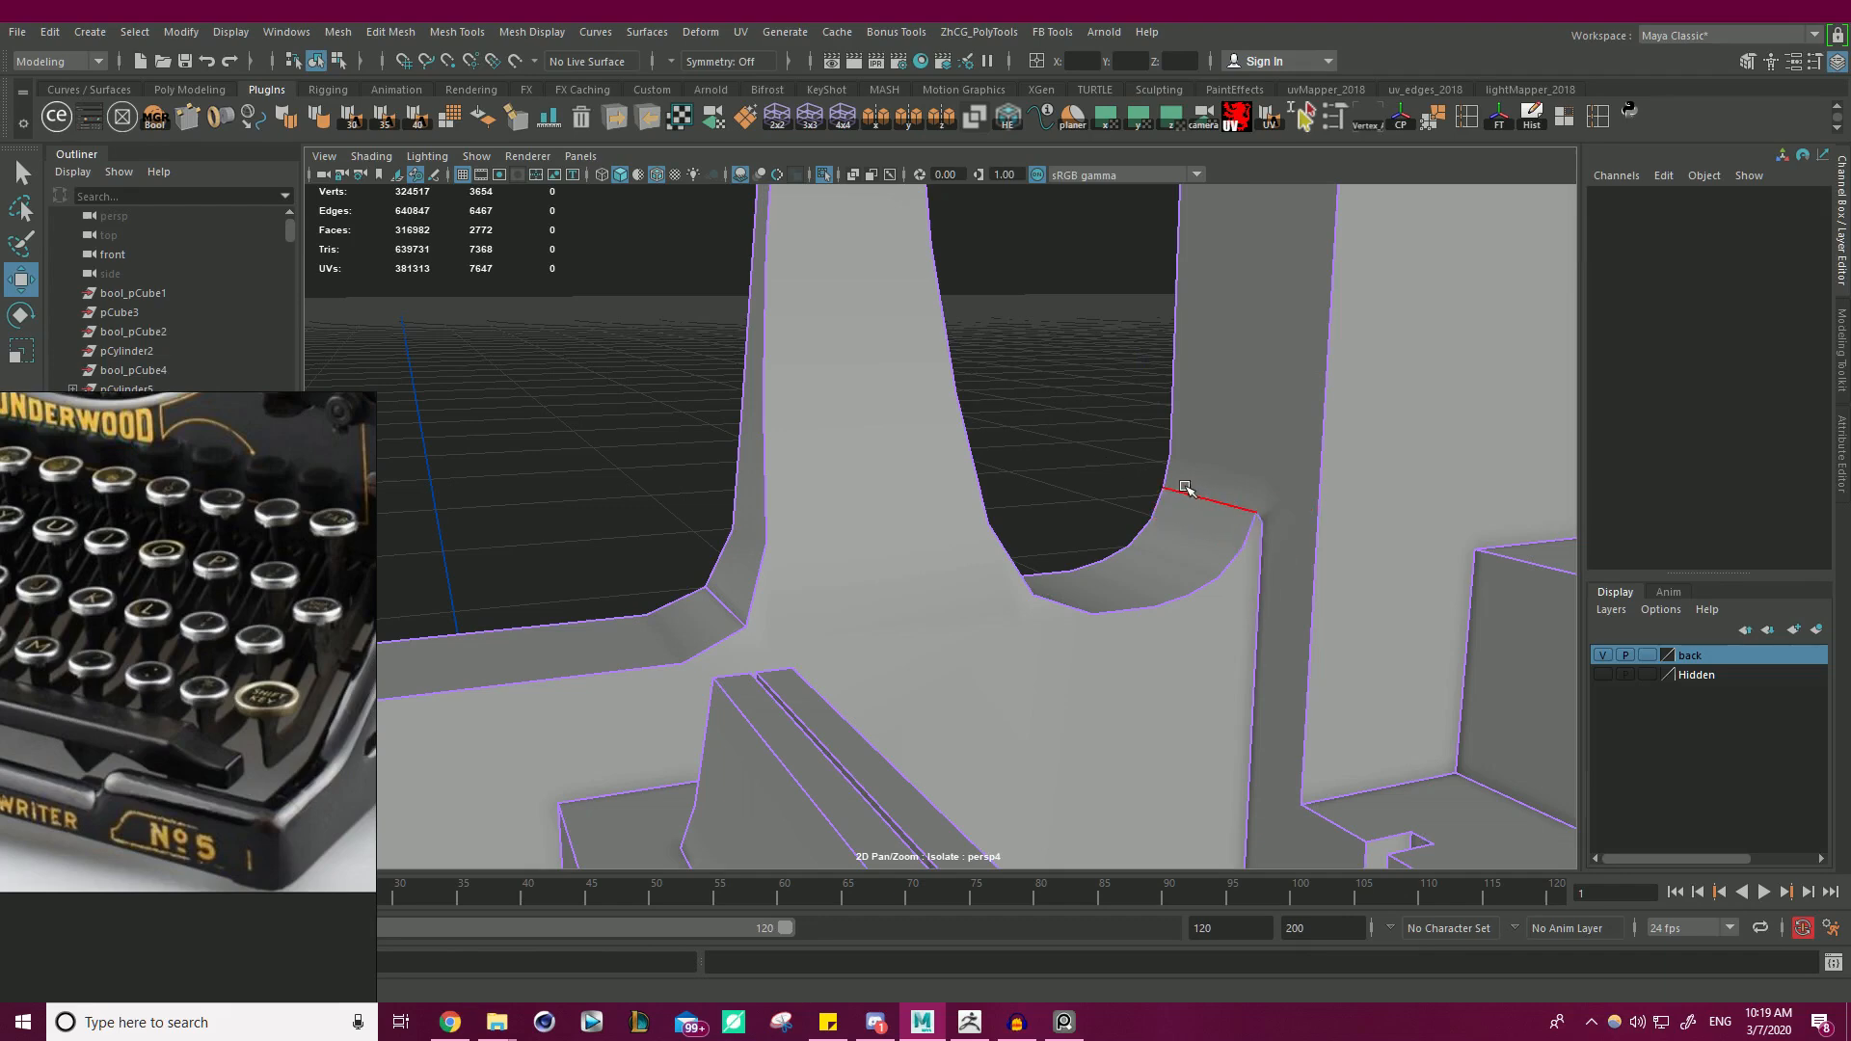
alt+drag(1221, 502, 929, 465)
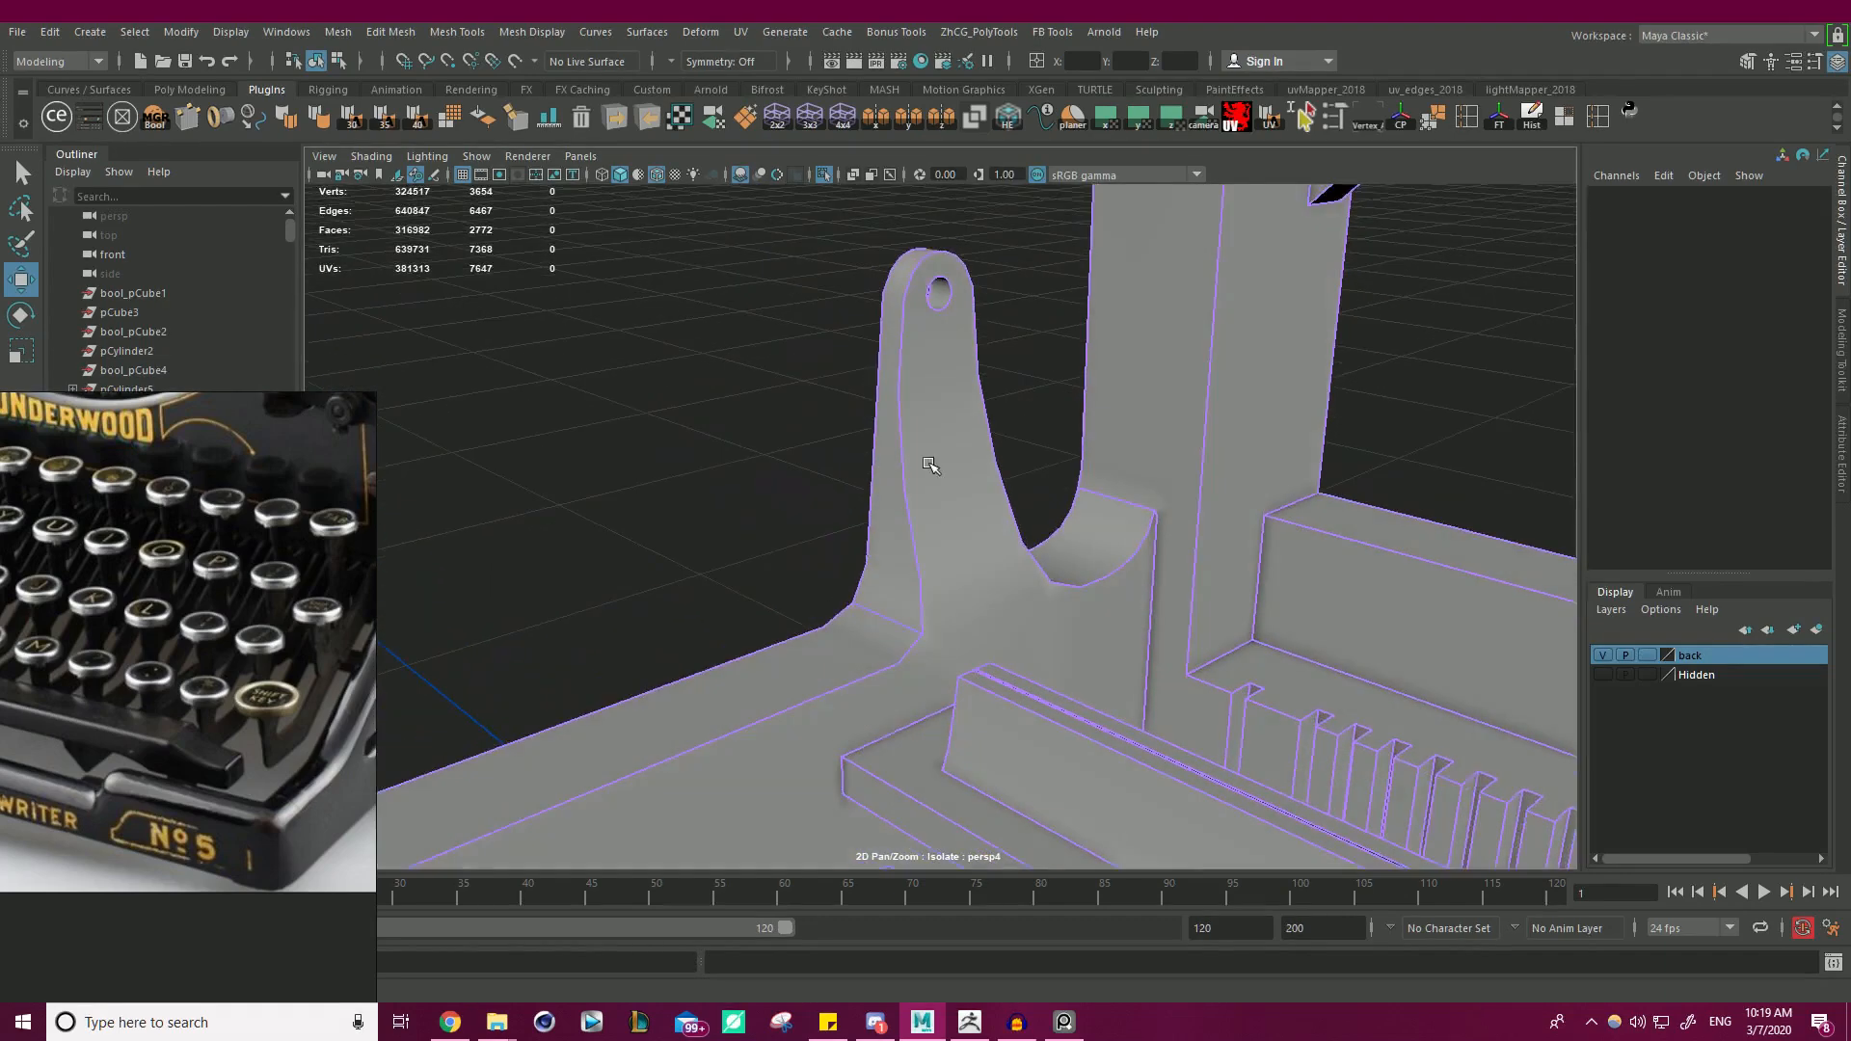
click(880, 617)
click(570, 444)
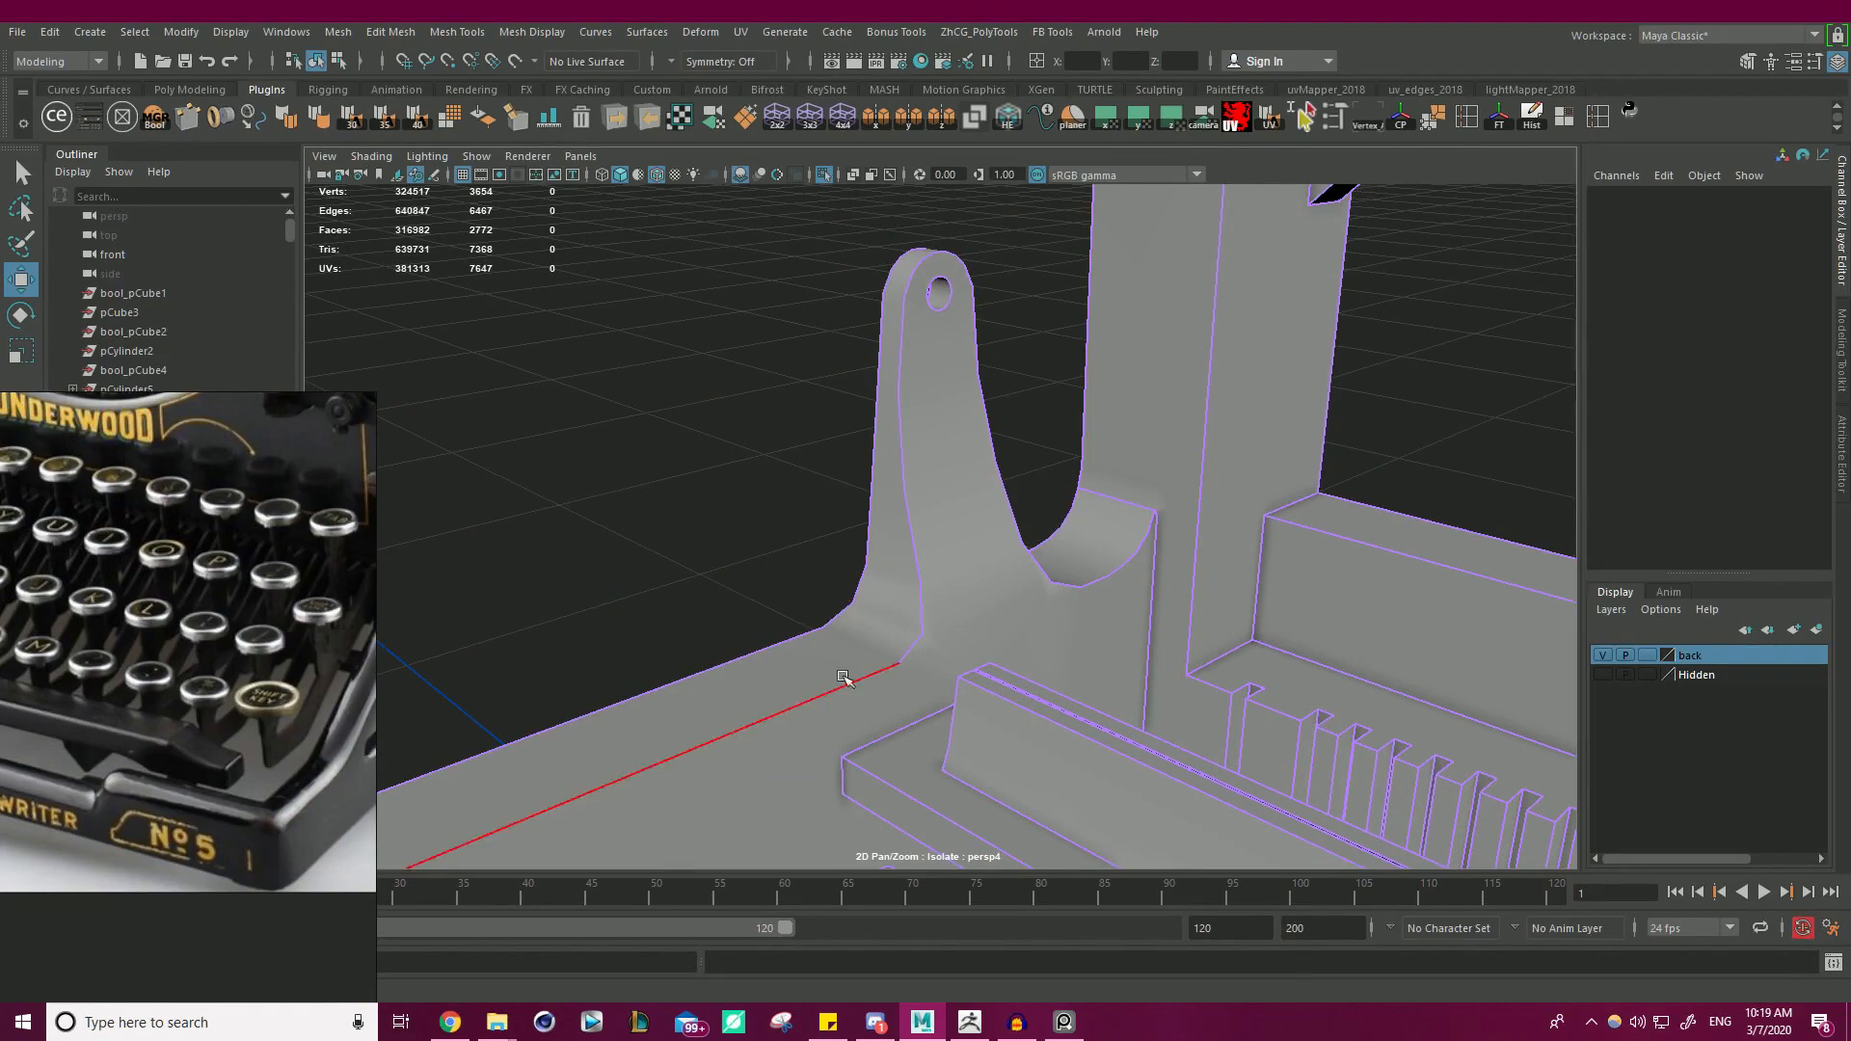
alt+drag(726, 500, 850, 584)
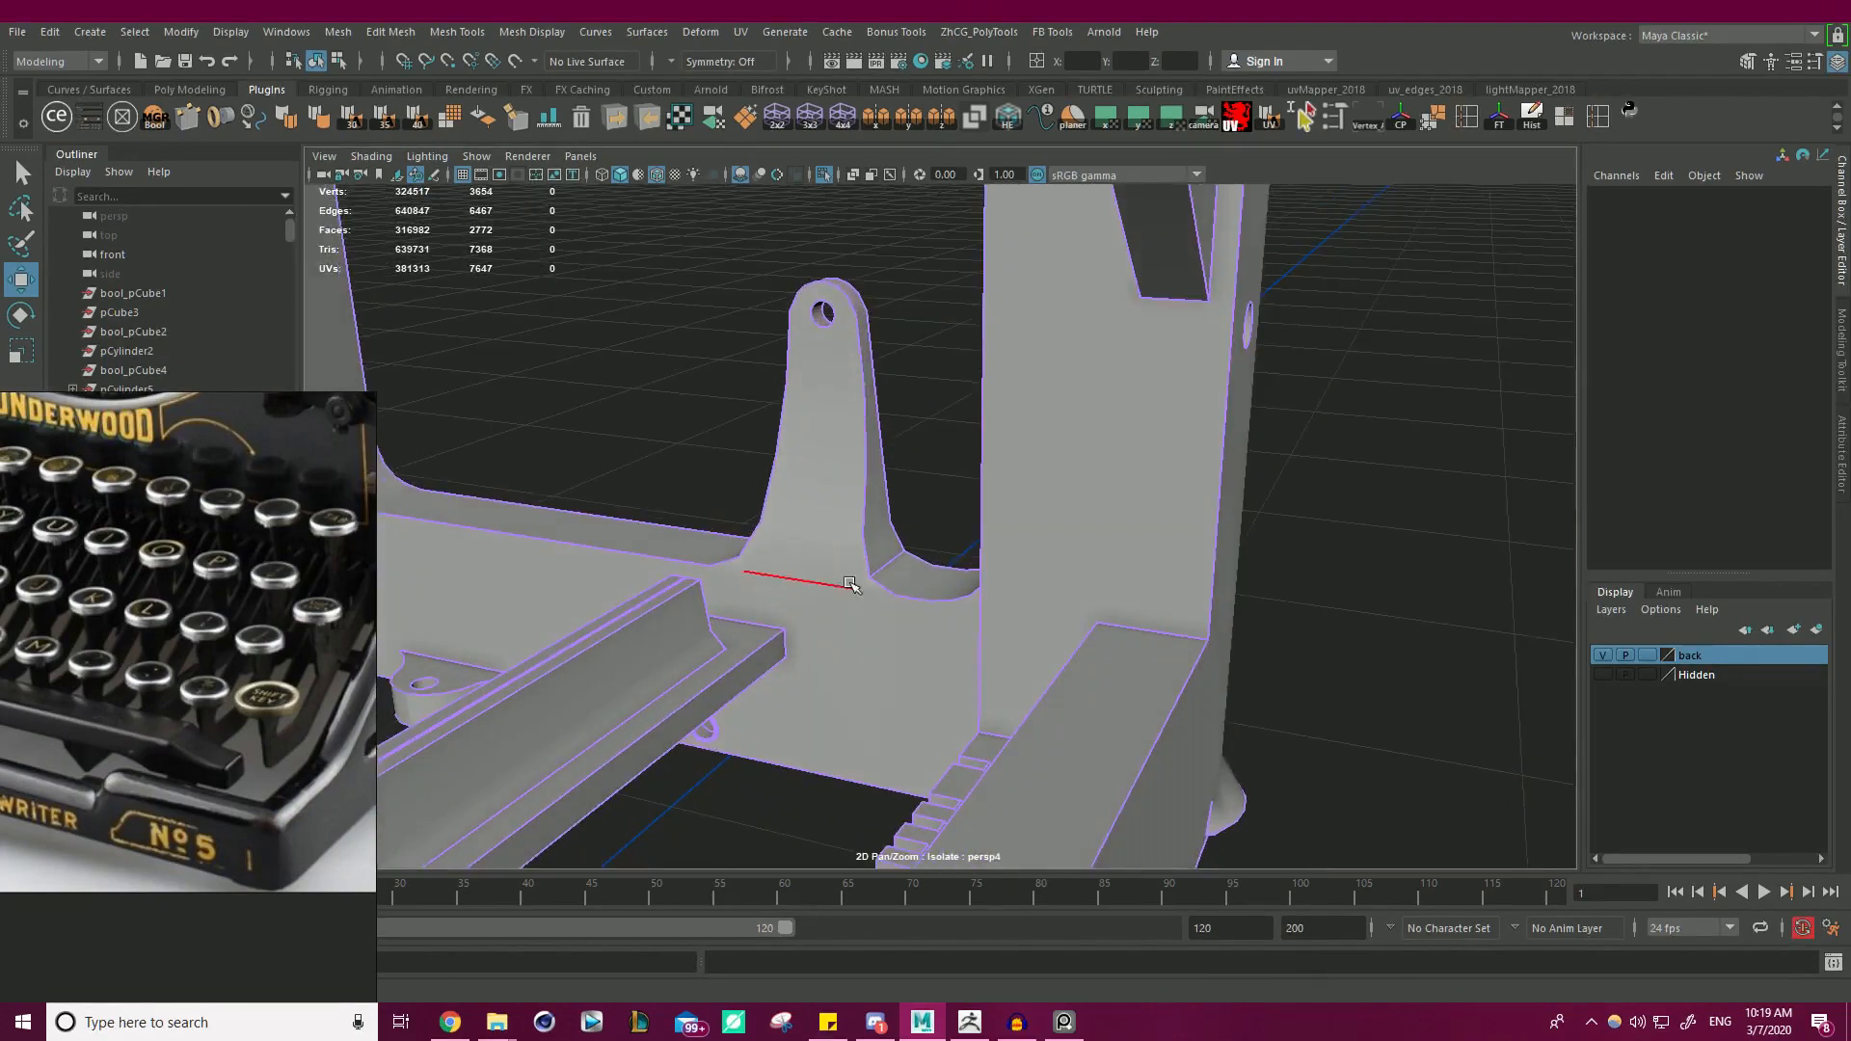
click(895, 564)
click(723, 385)
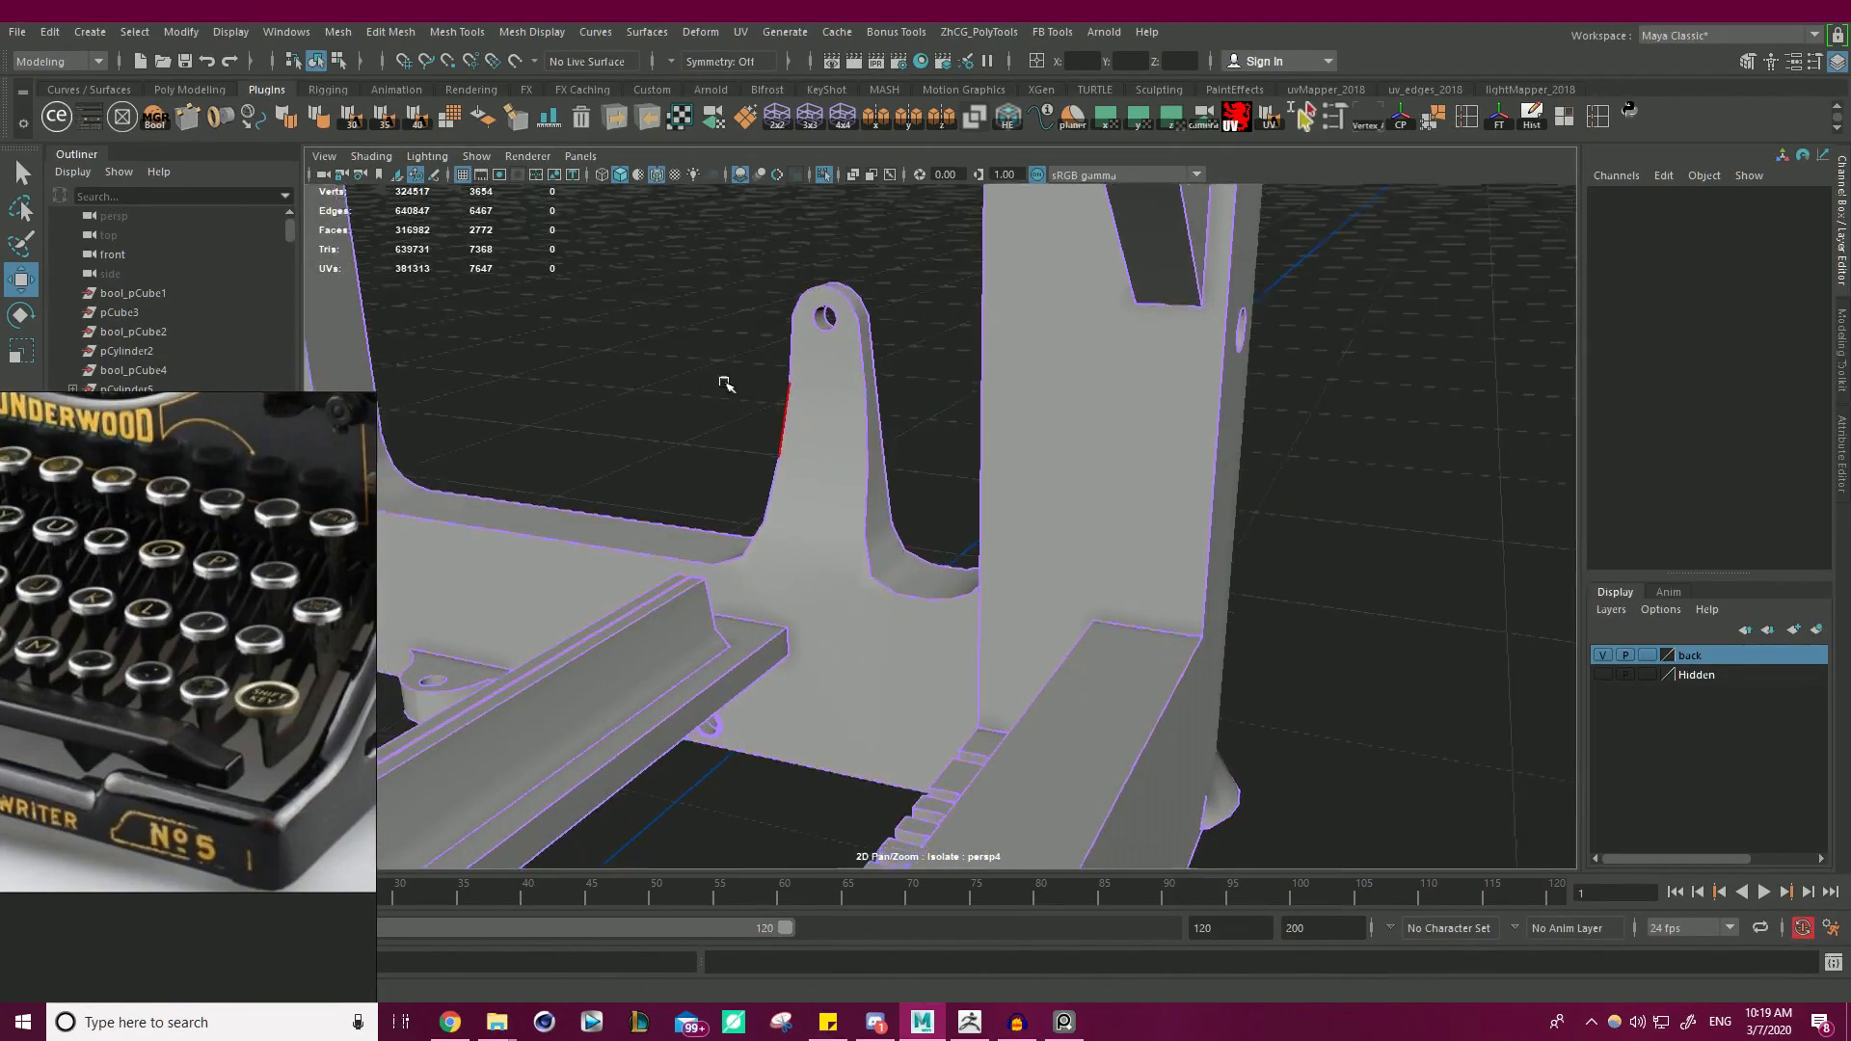
- Harden the unmarked edge on the curved transition from the rear pillar to its upper arm, closing the hard-edge line
alt+drag(723, 384, 738, 419)
alt+right_drag(738, 419, 870, 419)
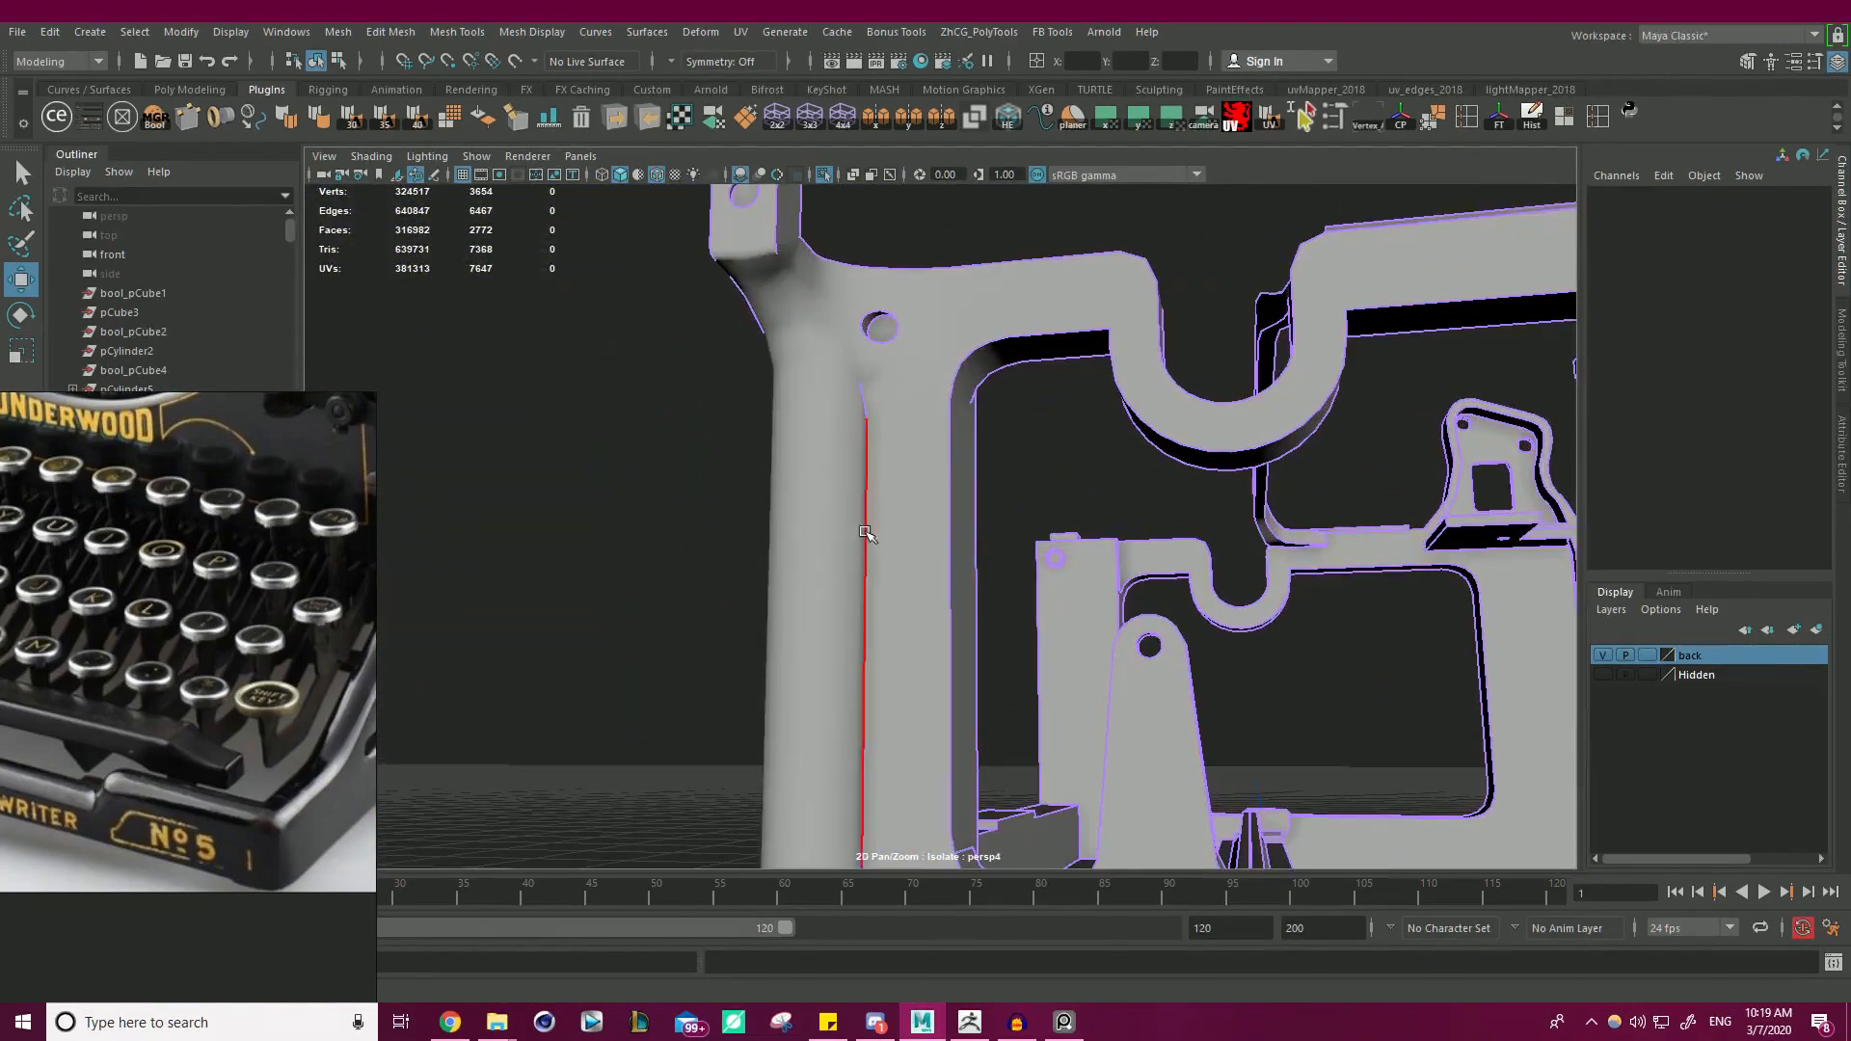
alt+drag(865, 533, 999, 709)
alt+drag(939, 526, 944, 438)
alt+right_drag(1055, 313, 1171, 327)
alt+middle_drag(1171, 327, 1202, 459)
alt+drag(1202, 459, 1160, 372)
alt+right_drag(1161, 372, 1253, 369)
alt+drag(1253, 370, 1205, 435)
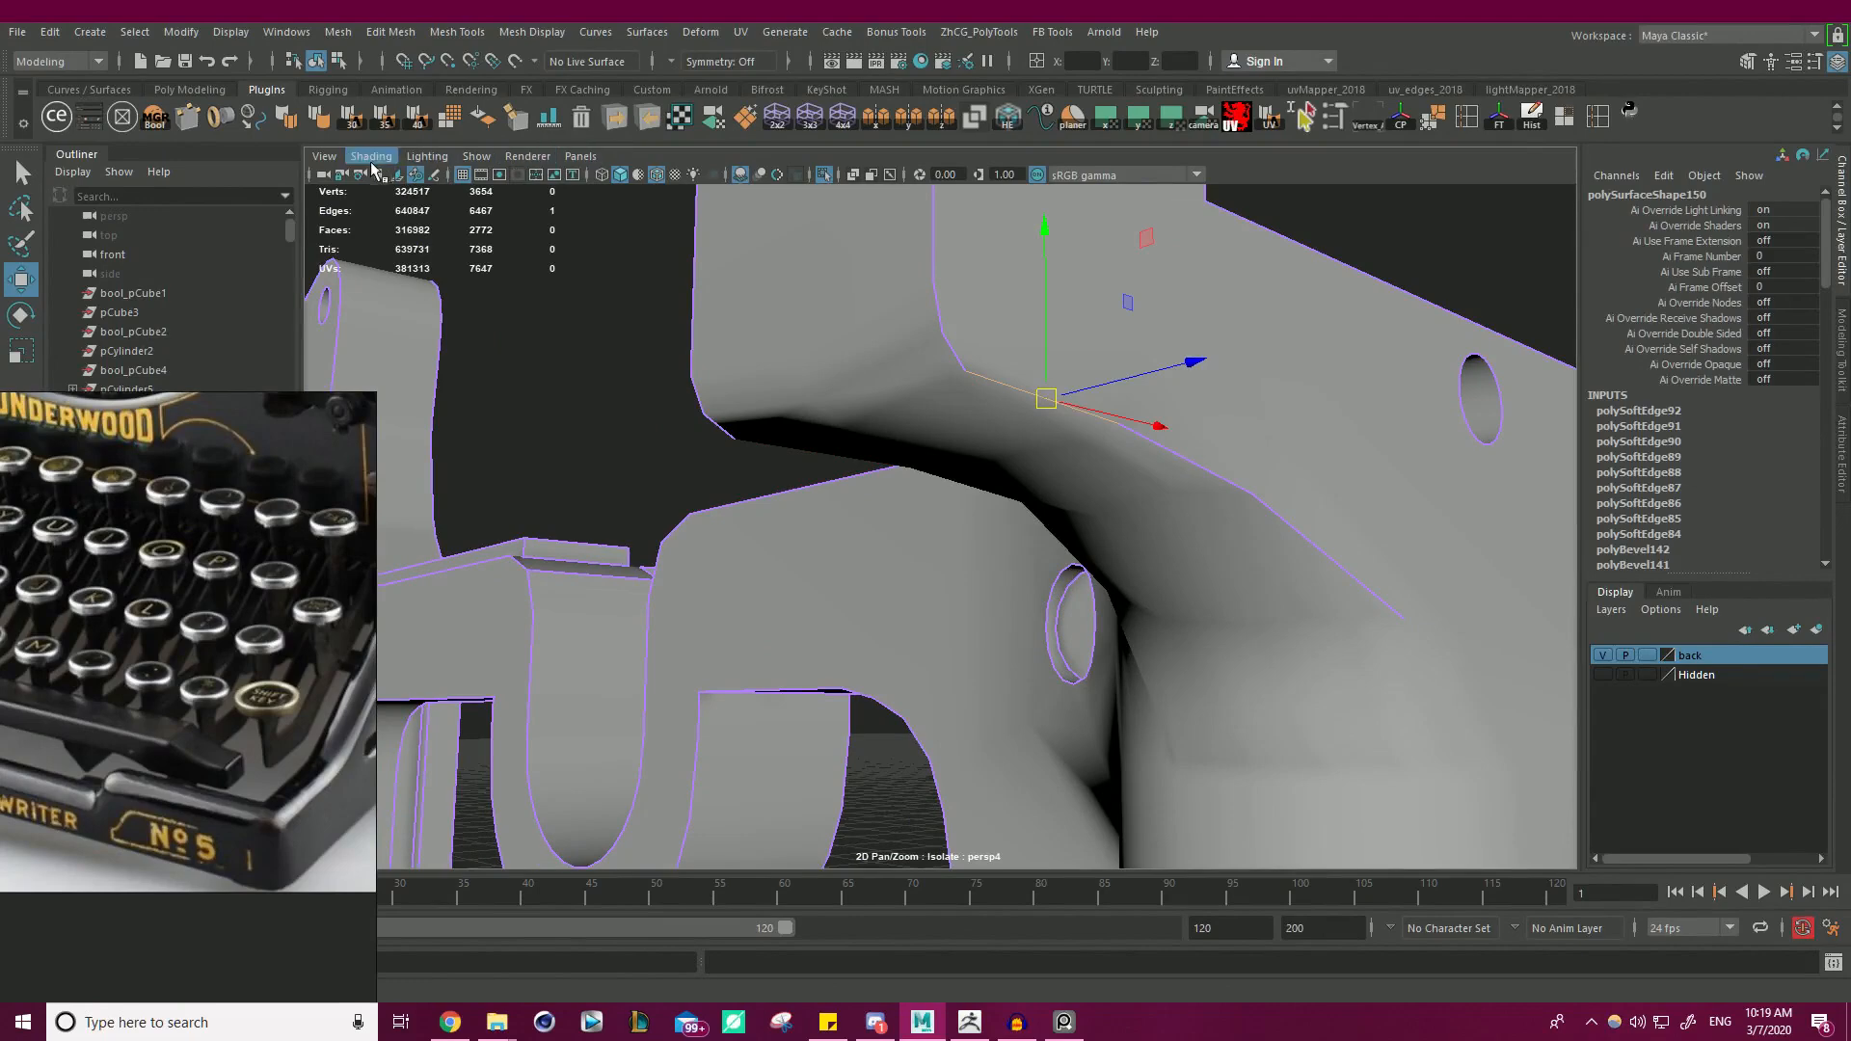
click(289, 122)
click(521, 417)
- Harden the matching edge on the curved transition between the opposite rear pillar and its upper arm
scroll(518, 419, down, 6)
alt+drag(519, 419, 1020, 495)
scroll(738, 434, up, 6)
click(1037, 318)
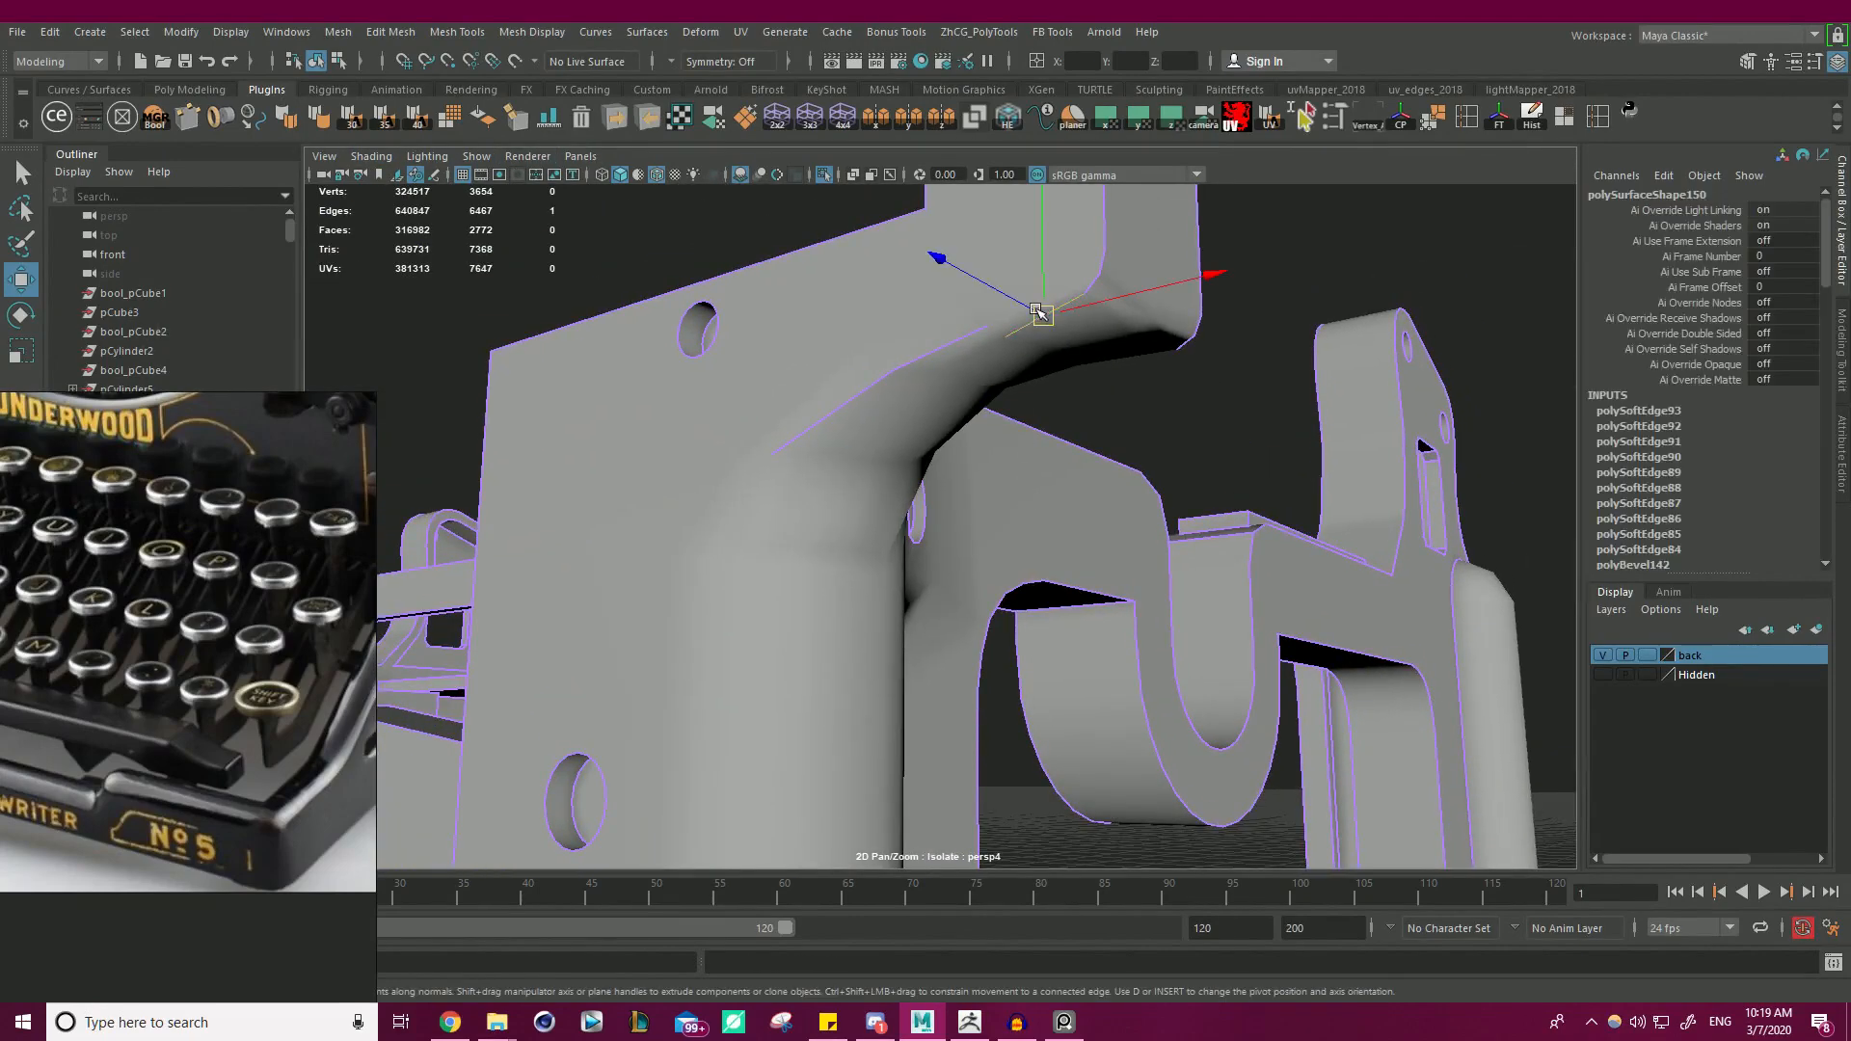
click(298, 117)
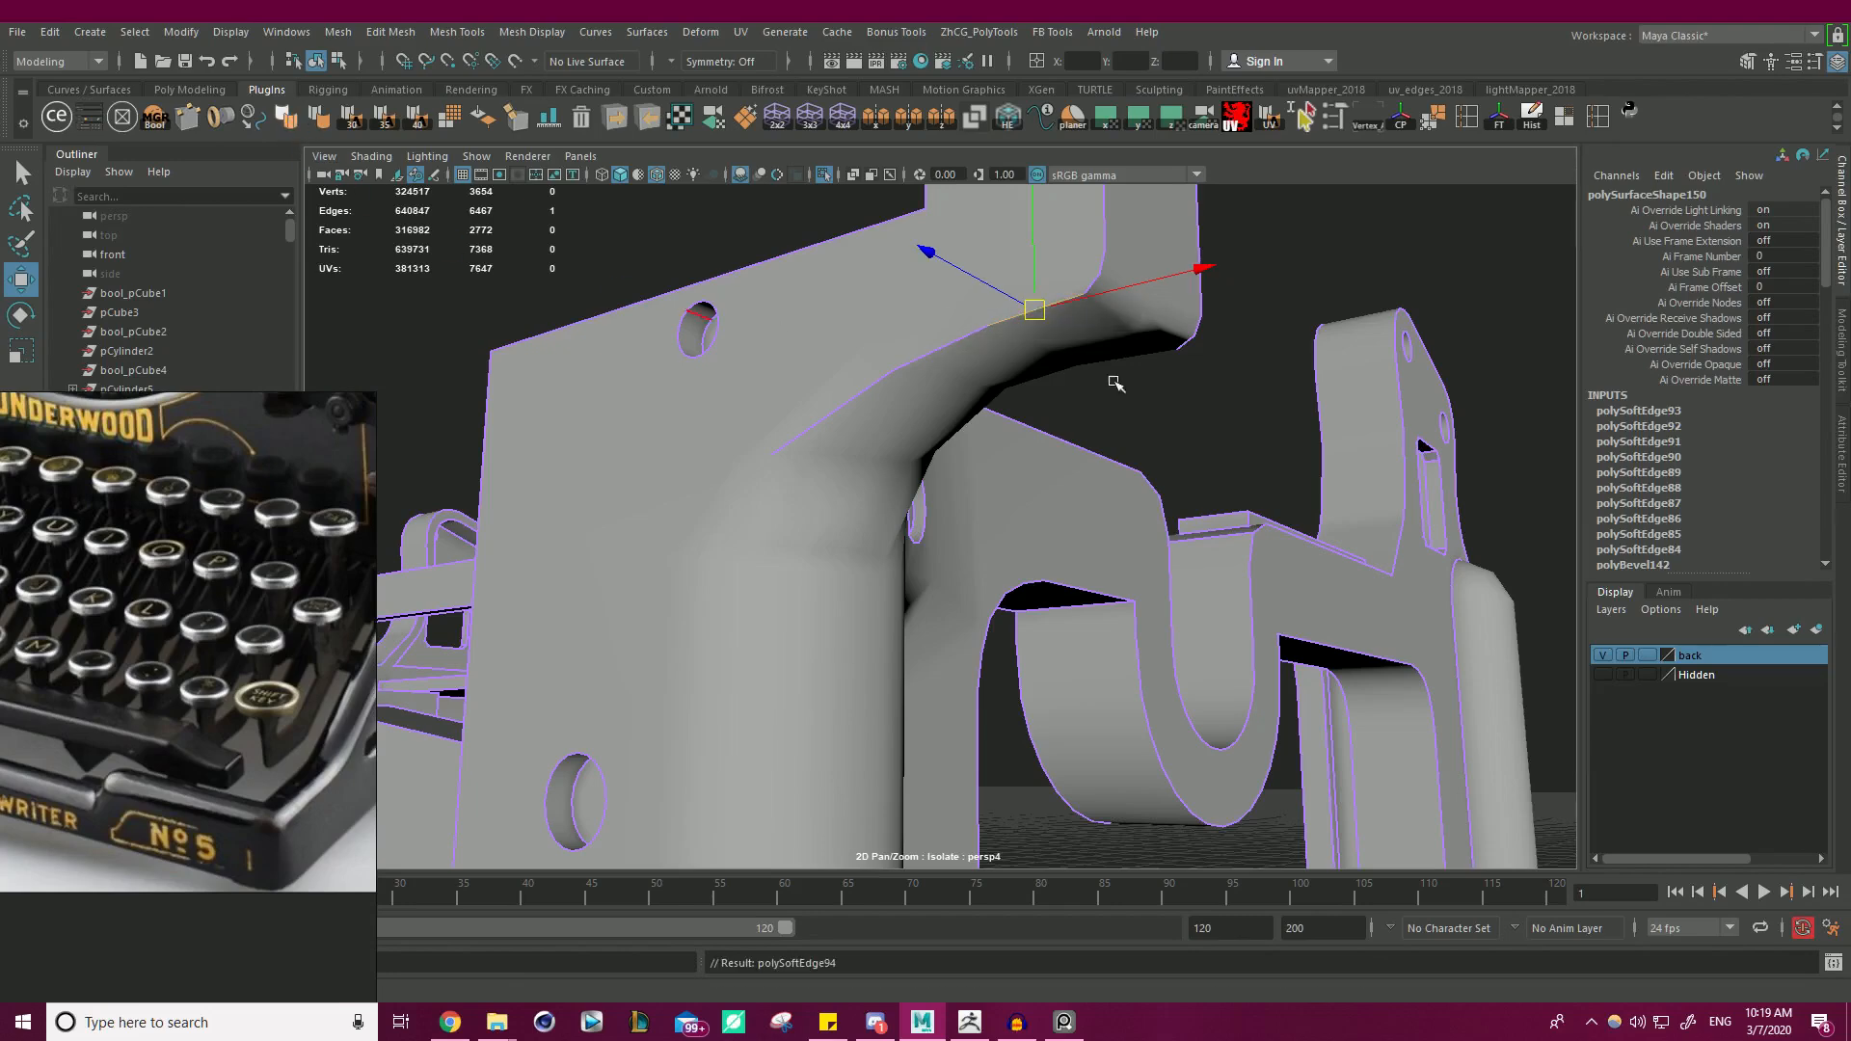
- Harden the remaining edge where the rear pillar flares into its upper arm, near the pillar's screw hole
click(1212, 407)
alt+drag(1214, 409, 664, 367)
alt+middle_drag(664, 366, 1045, 393)
scroll(1045, 393, up, 4)
alt+drag(1045, 392, 709, 336)
click(697, 266)
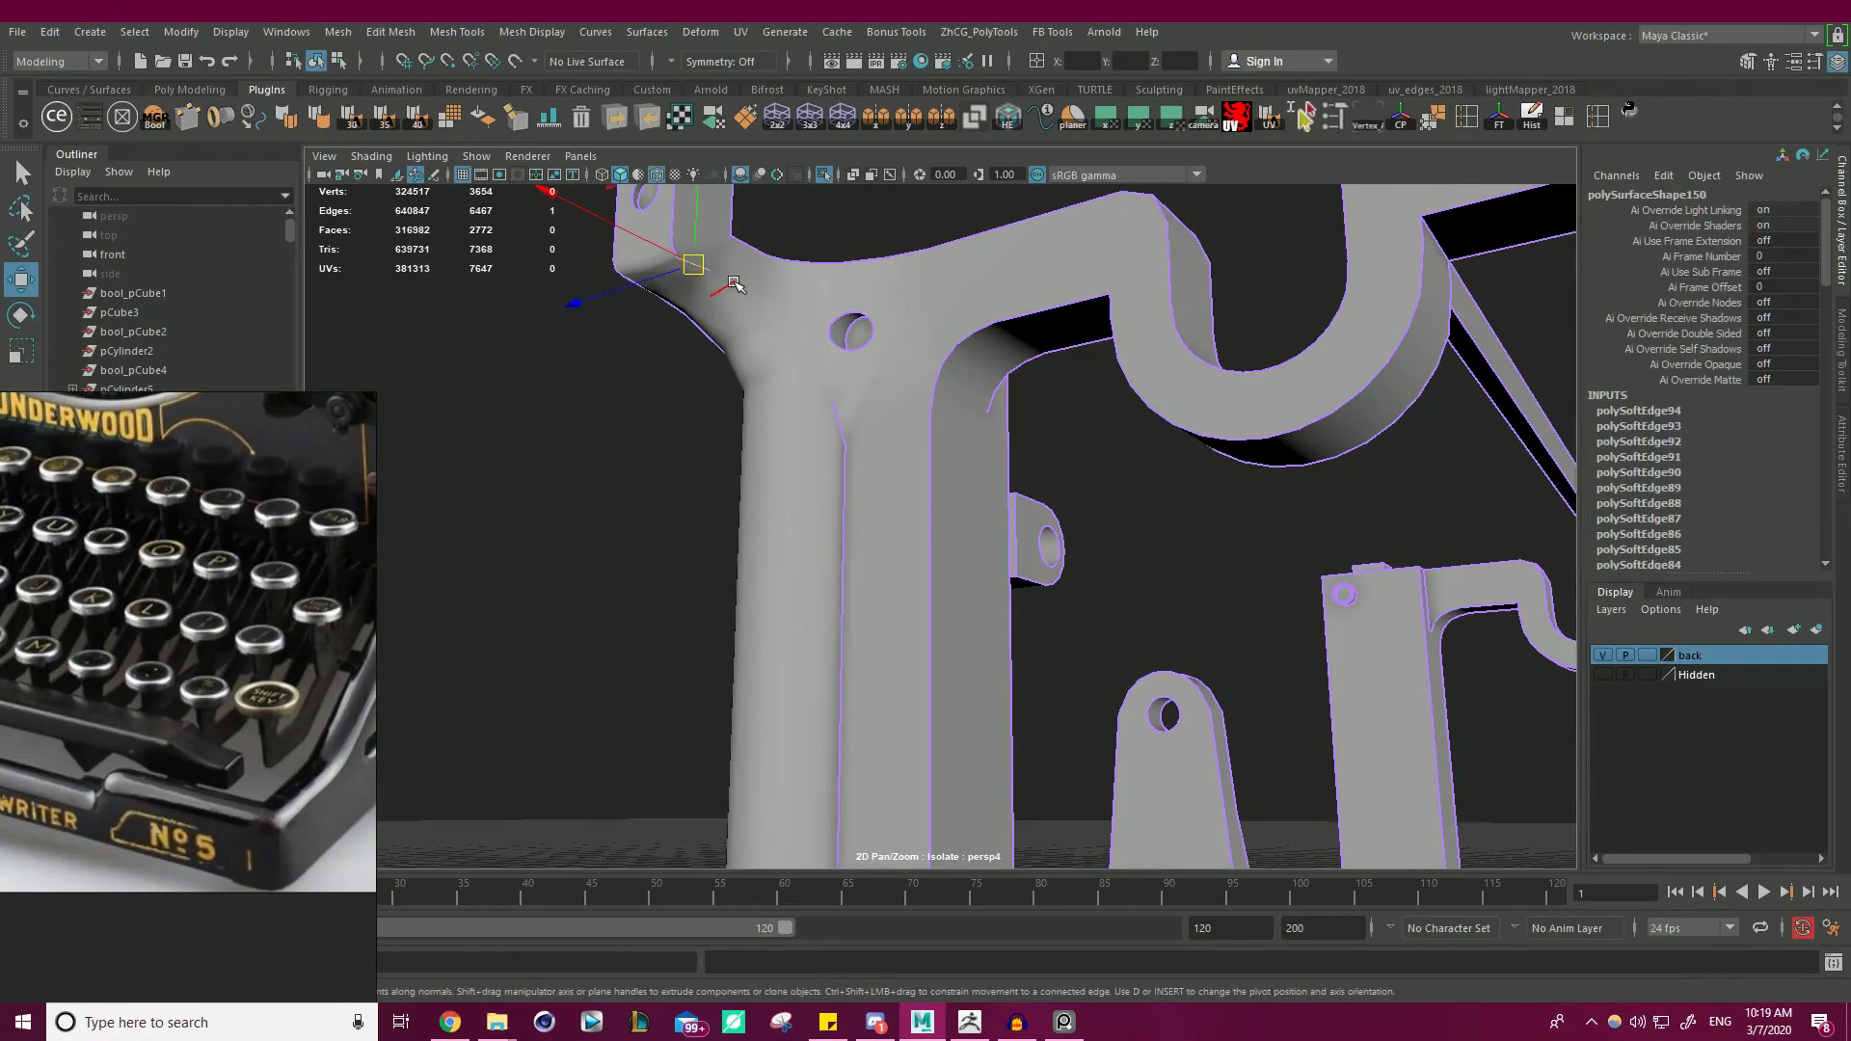
click(291, 117)
- Harden the corresponding edge at the flared junction of the opposite rear pillar and its upper arm
alt+drag(777, 306, 1062, 363)
scroll(1062, 362, down, 5)
scroll(1062, 363, up, 6)
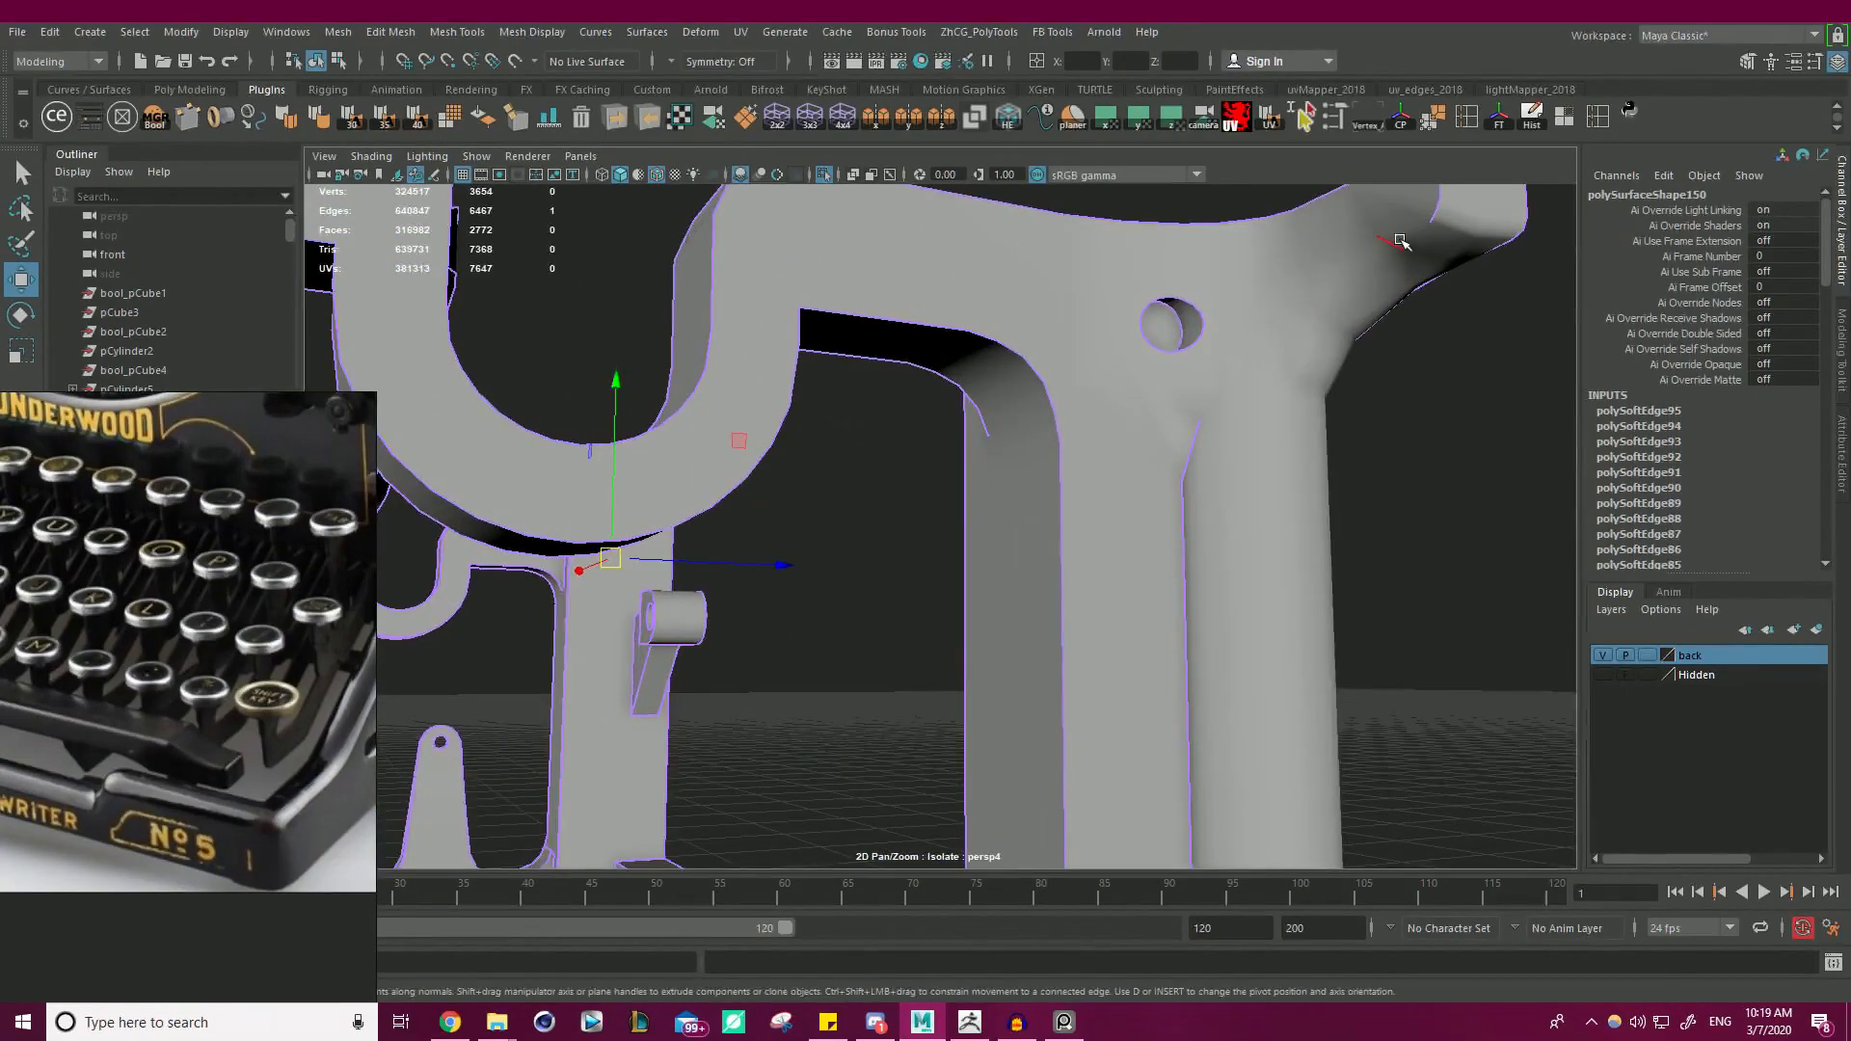
click(1414, 239)
click(291, 117)
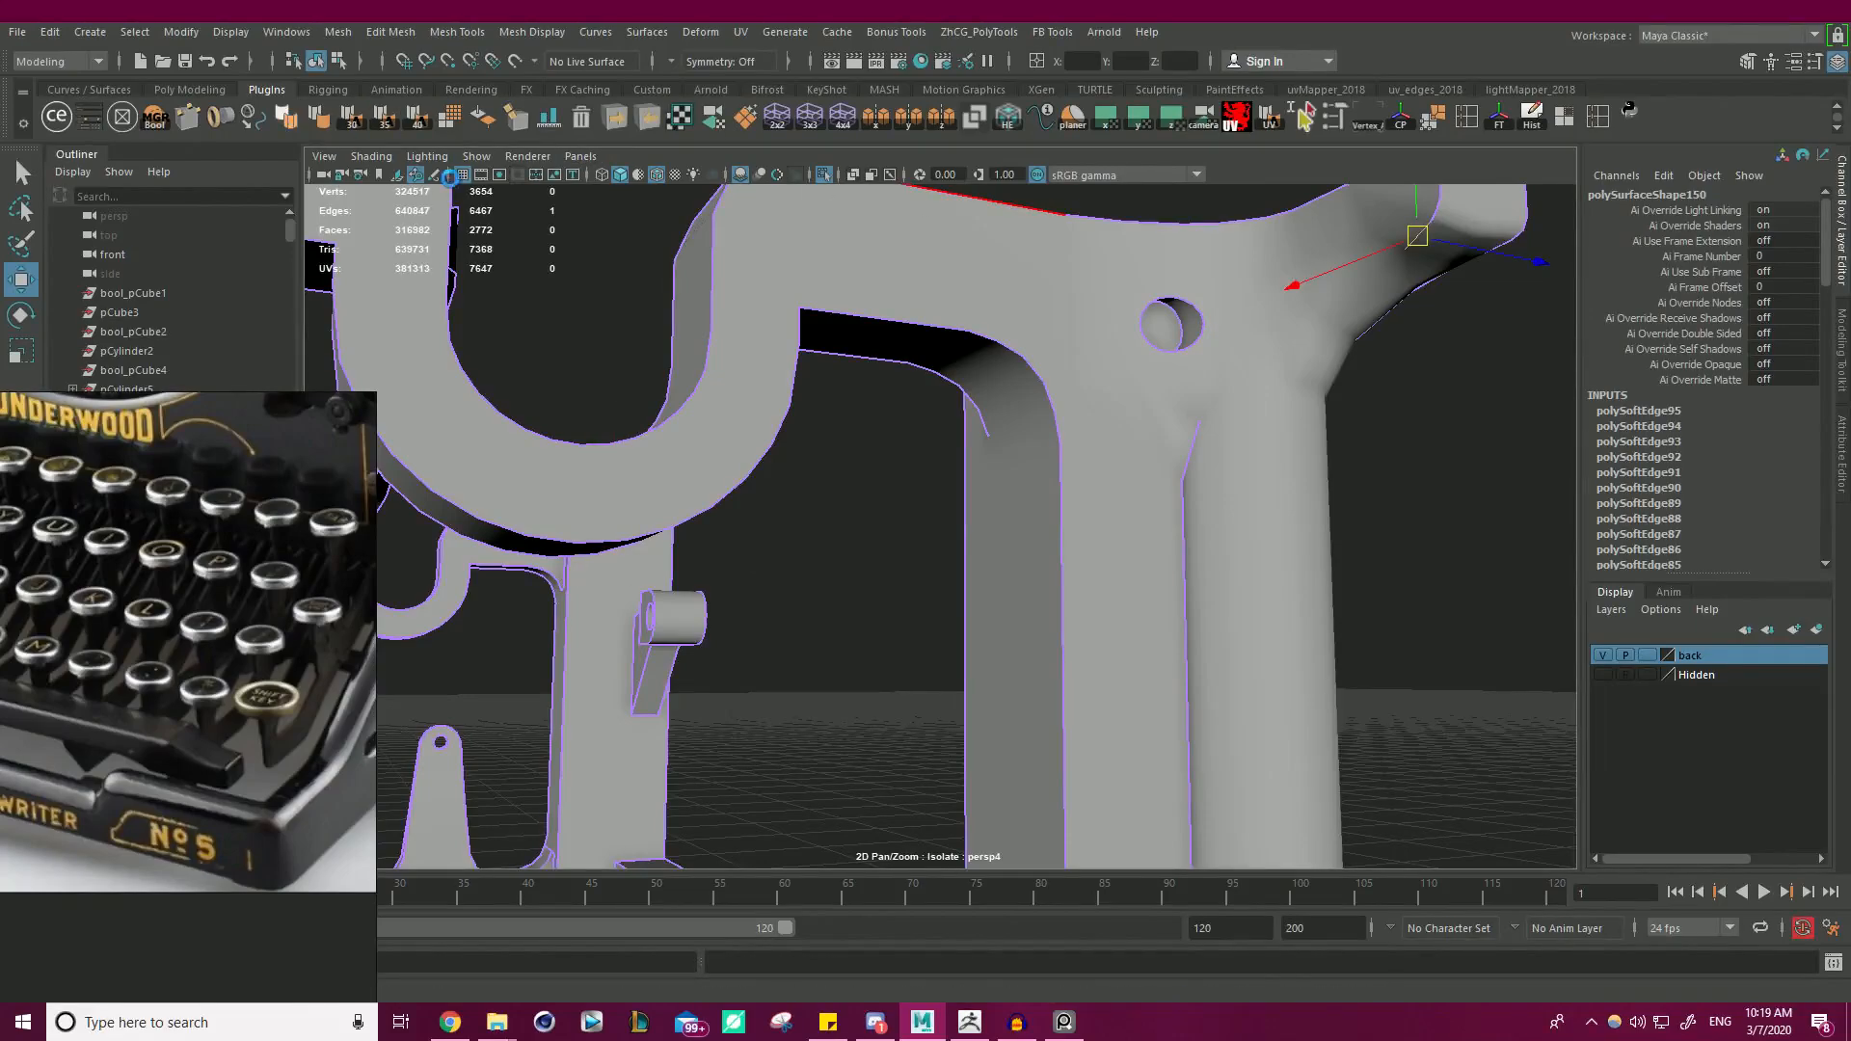
- Examine the hard edges around the frame's underside, front rail corner and triangular brace
click(1450, 486)
scroll(1449, 486, down, 6)
alt+drag(675, 385, 1026, 355)
scroll(1026, 355, up, 4)
alt+middle_drag(1025, 355, 1260, 483)
alt+drag(1259, 483, 1086, 418)
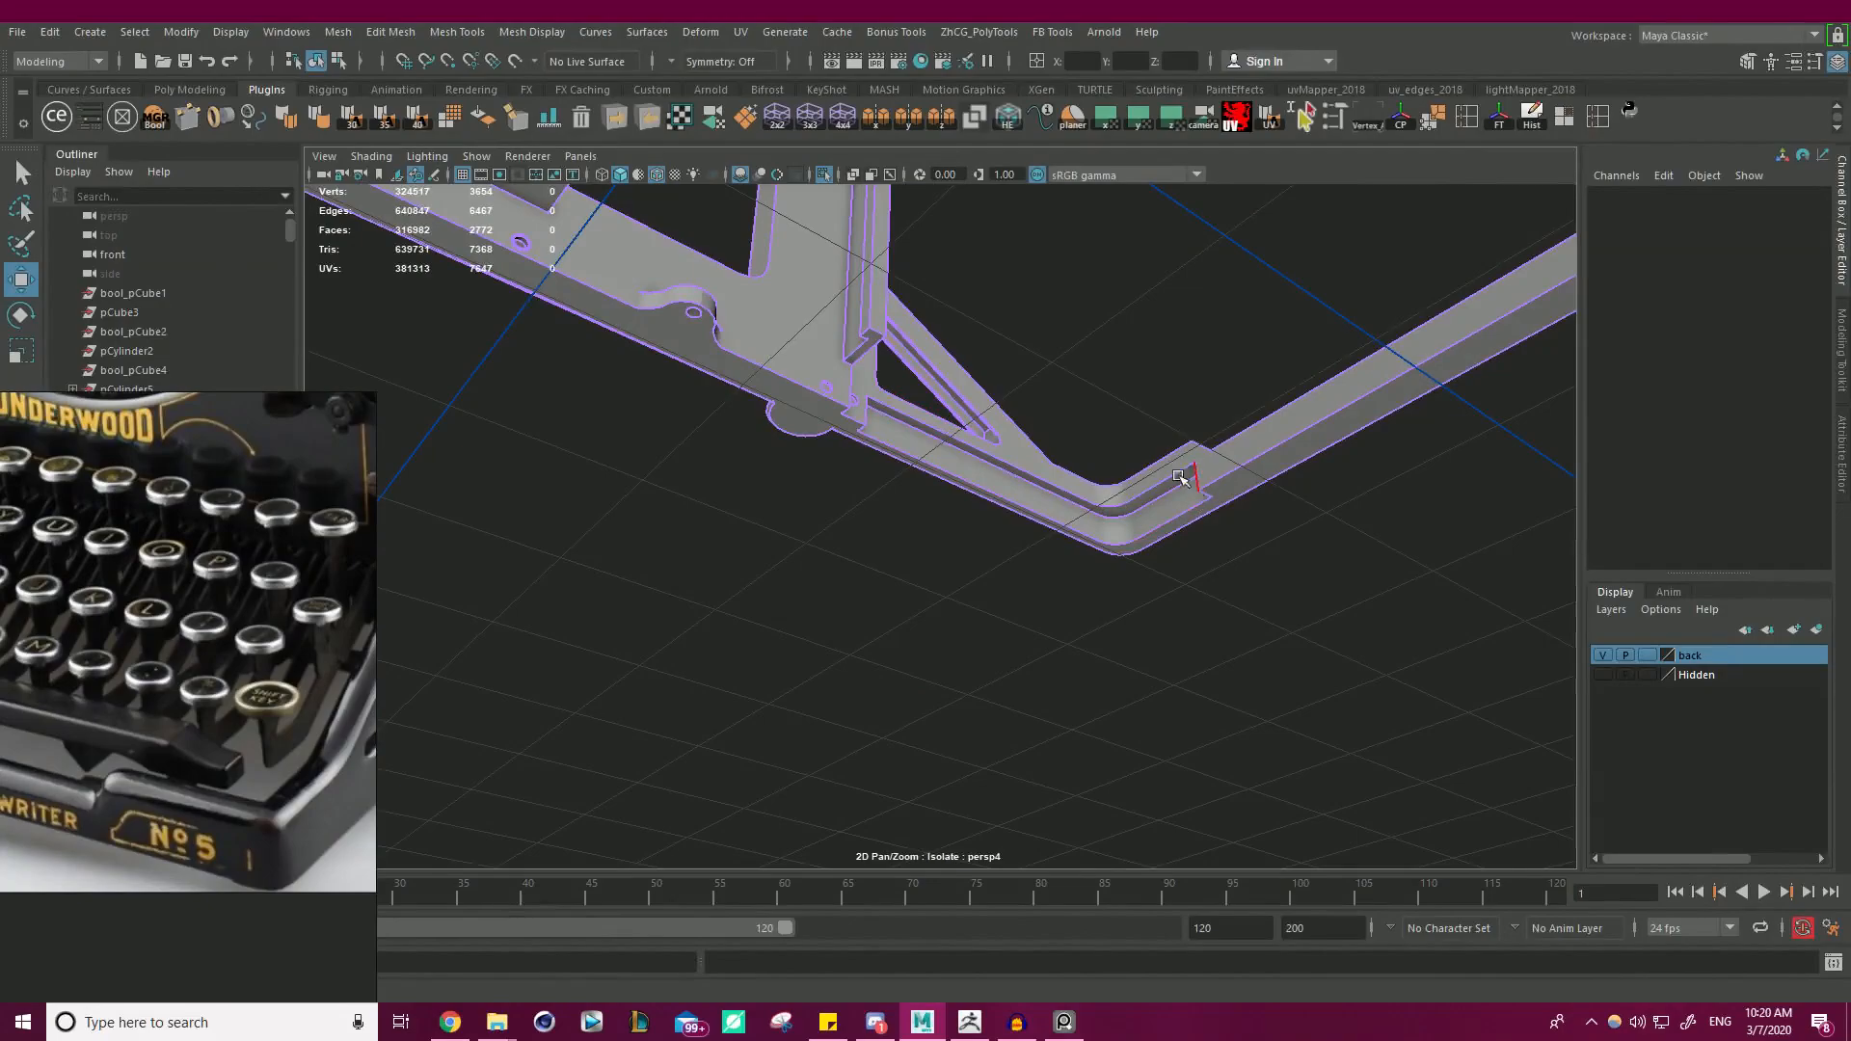
alt+drag(1189, 475, 884, 467)
alt+right_drag(884, 467, 805, 331)
alt+drag(805, 330, 1056, 496)
- Bring up the UV Editor and place it beside the viewport, leaving the frame mesh in view
drag(1046, 1031, 973, 187)
drag(523, 187, 771, 131)
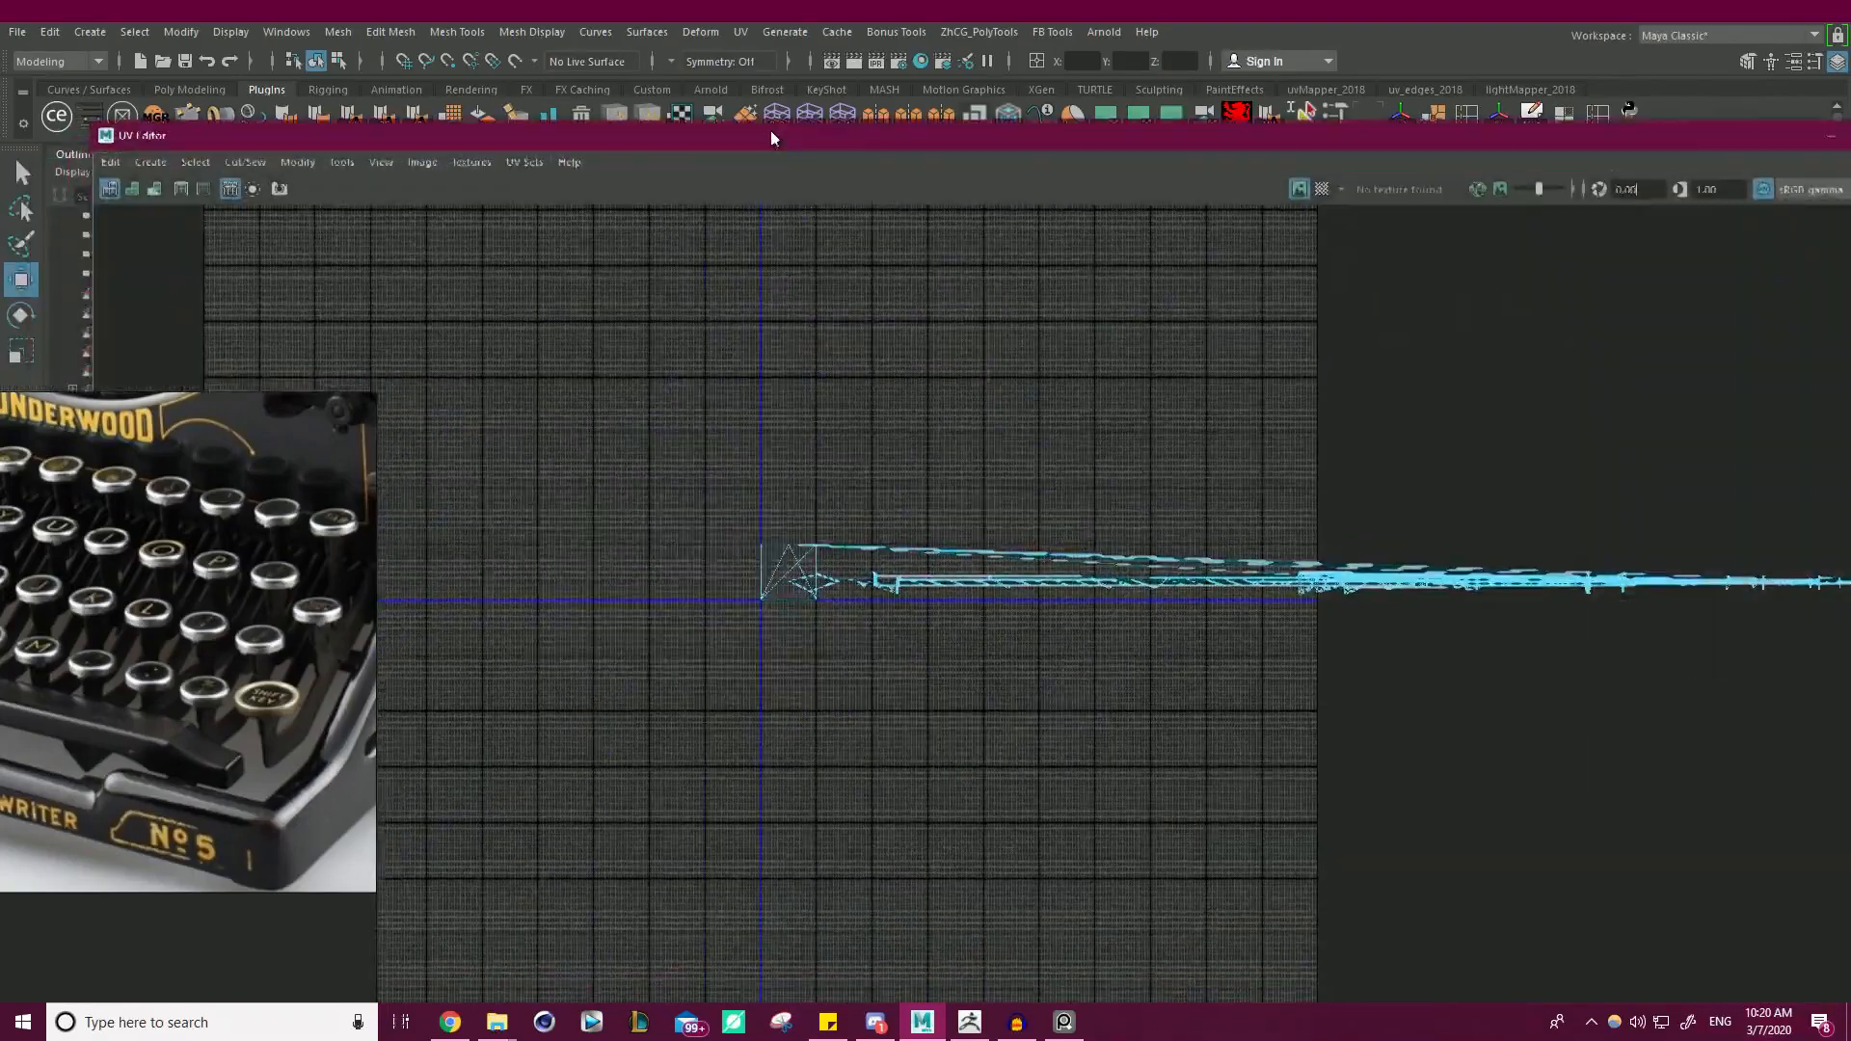
drag(101, 119, 768, 159)
drag(1070, 172, 1535, 336)
alt+right_drag(896, 321, 789, 306)
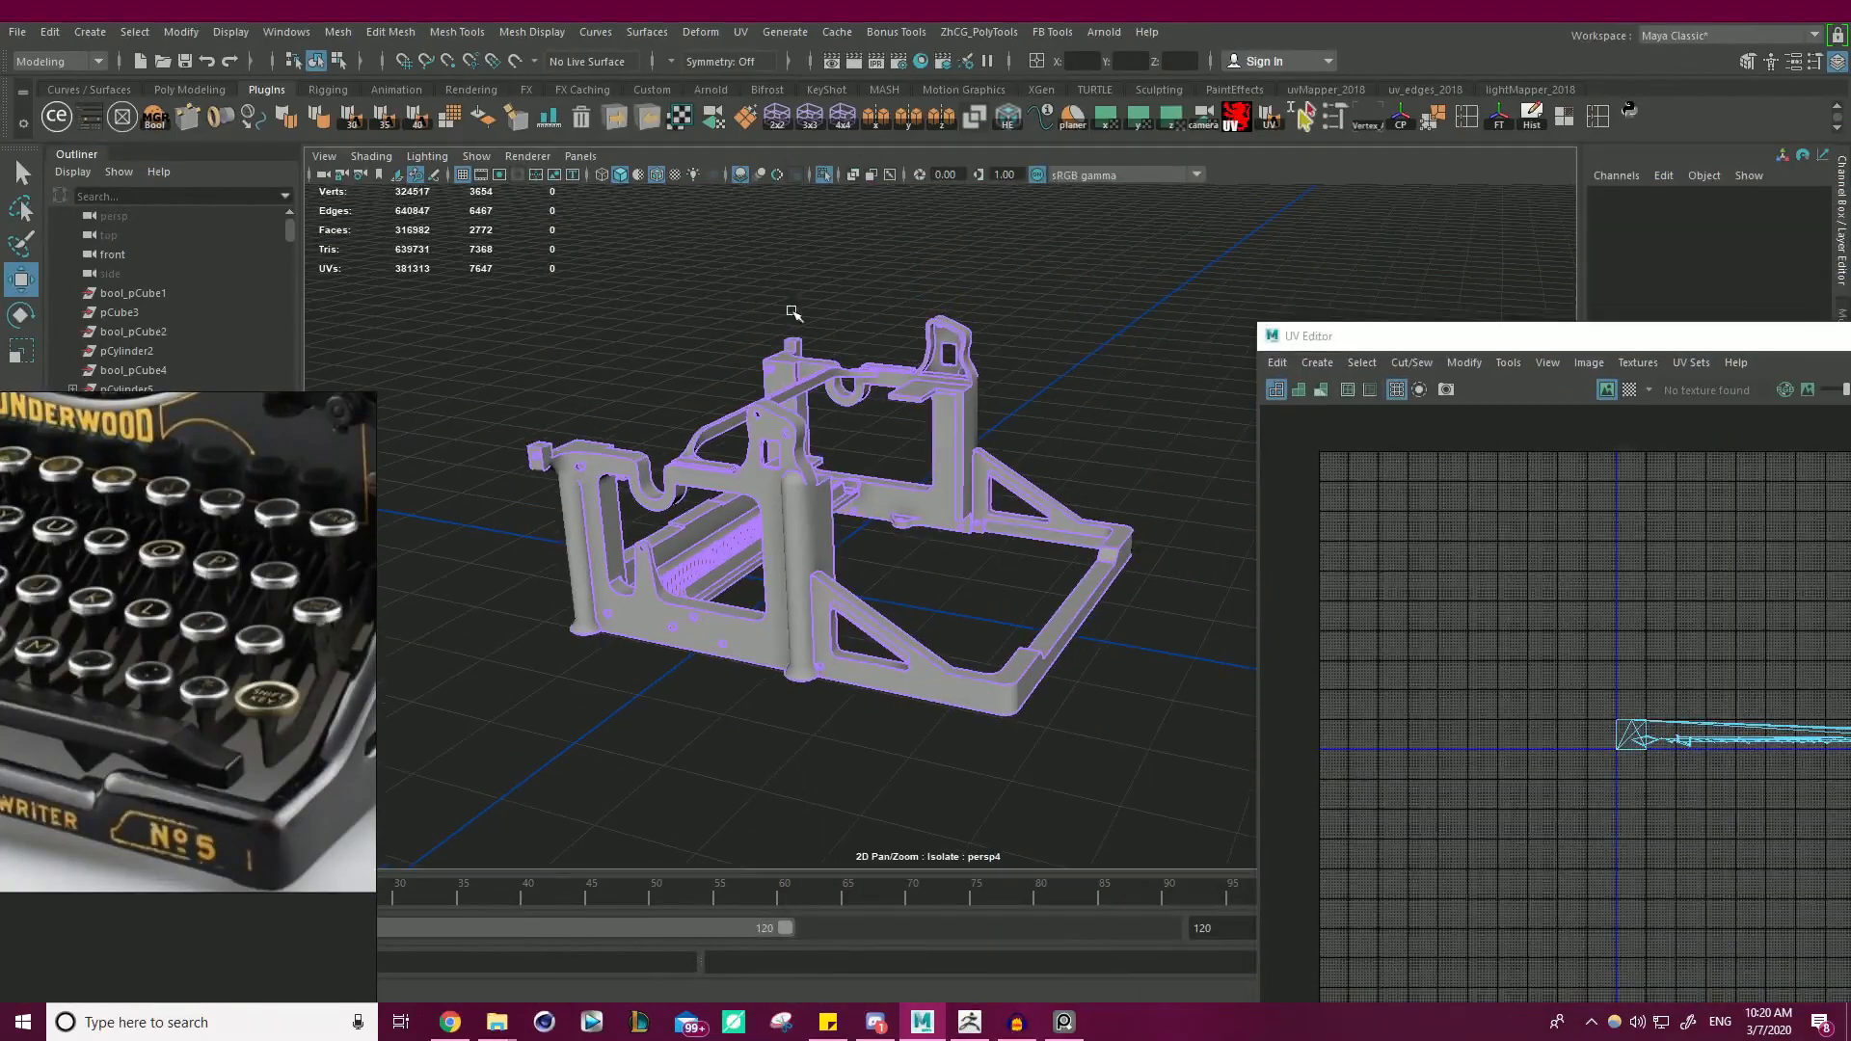
- Select all faces of the frame, project their UVs from the camera and cut the UVs along the hard edges
alt+drag(758, 284, 814, 363)
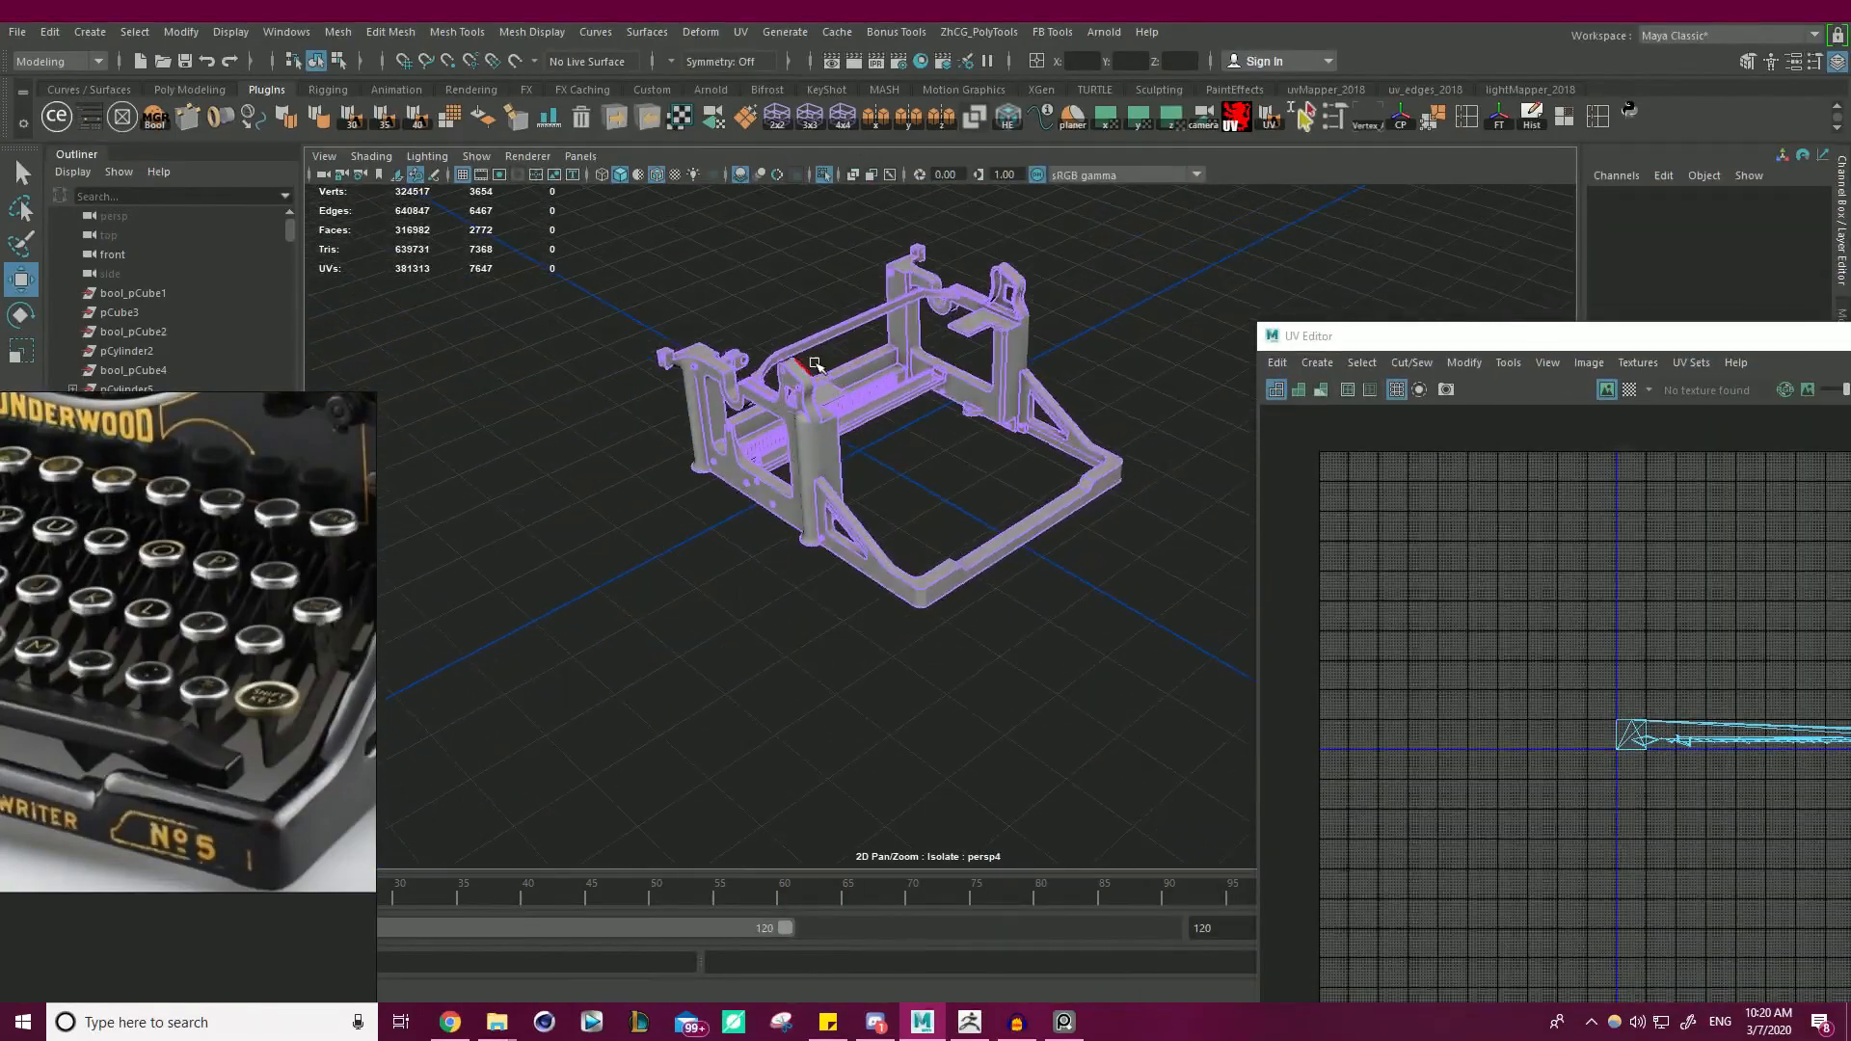
right_drag(815, 364, 814, 410)
alt+right_drag(813, 415, 827, 520)
alt+drag(829, 530, 855, 457)
drag(617, 308, 1161, 680)
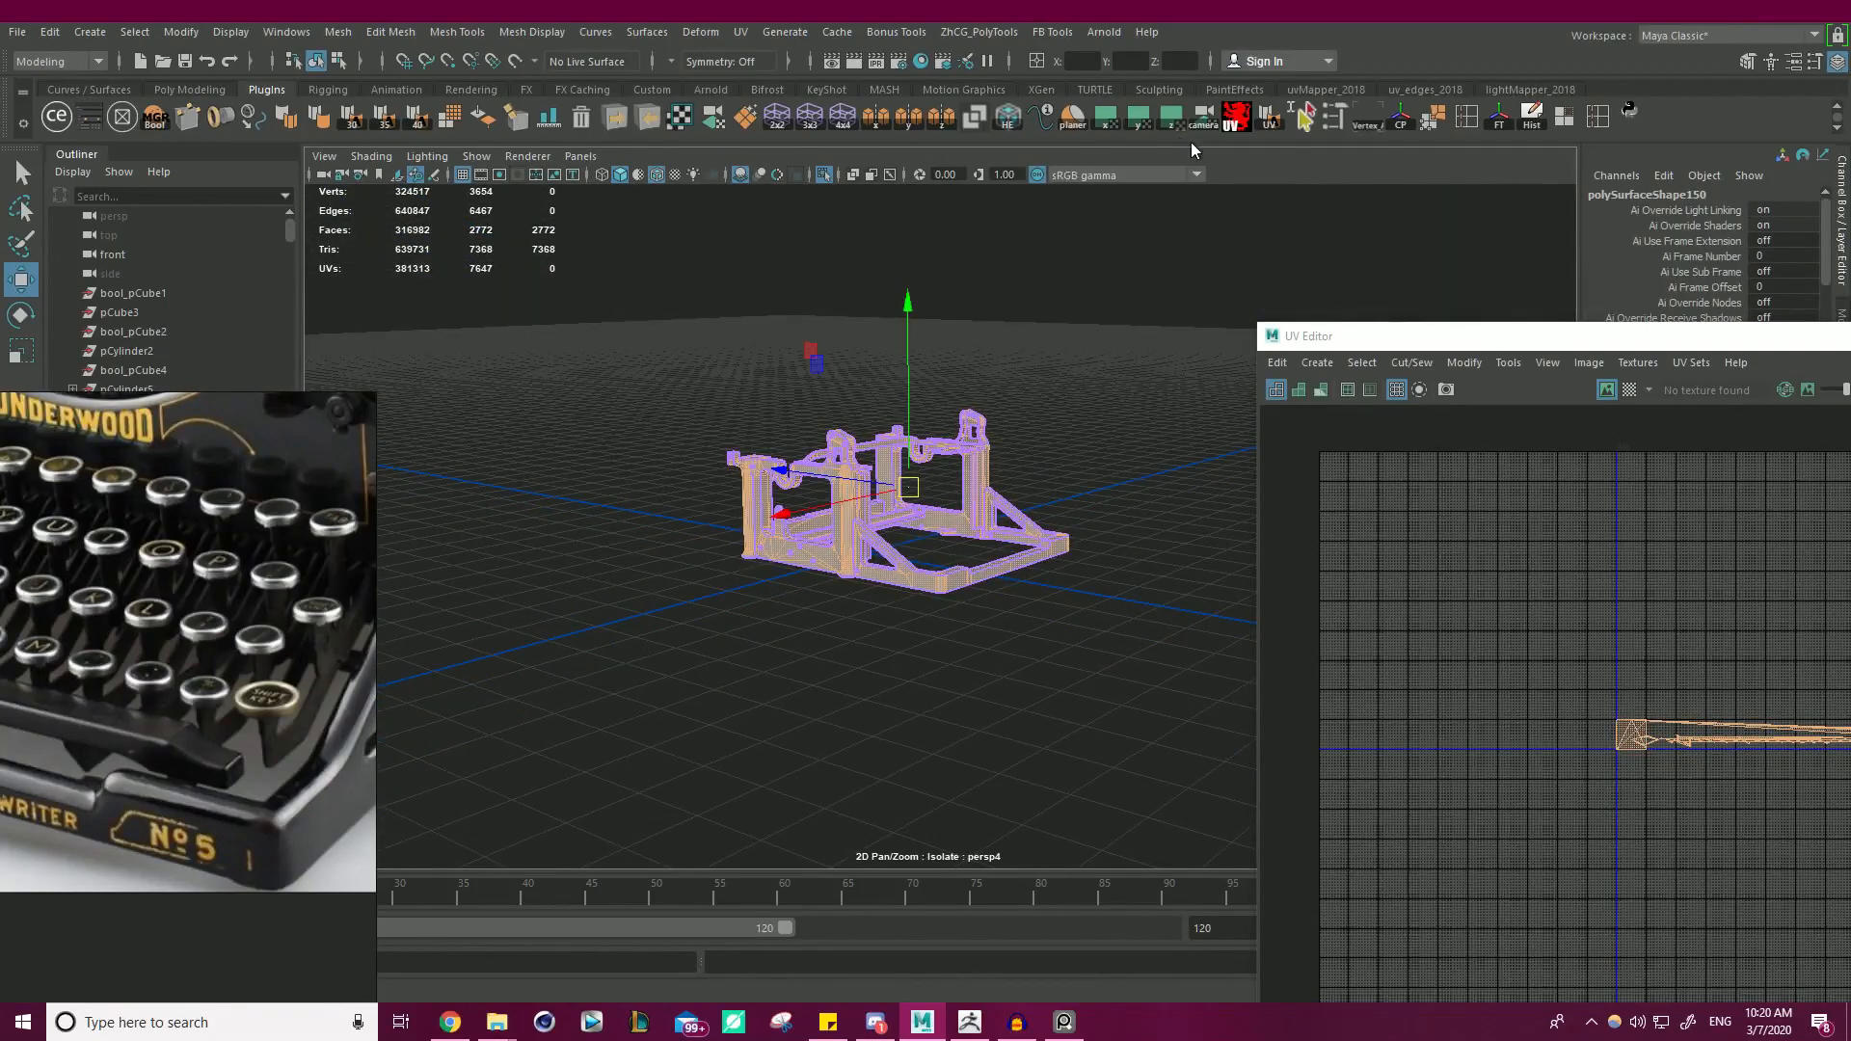
click(687, 119)
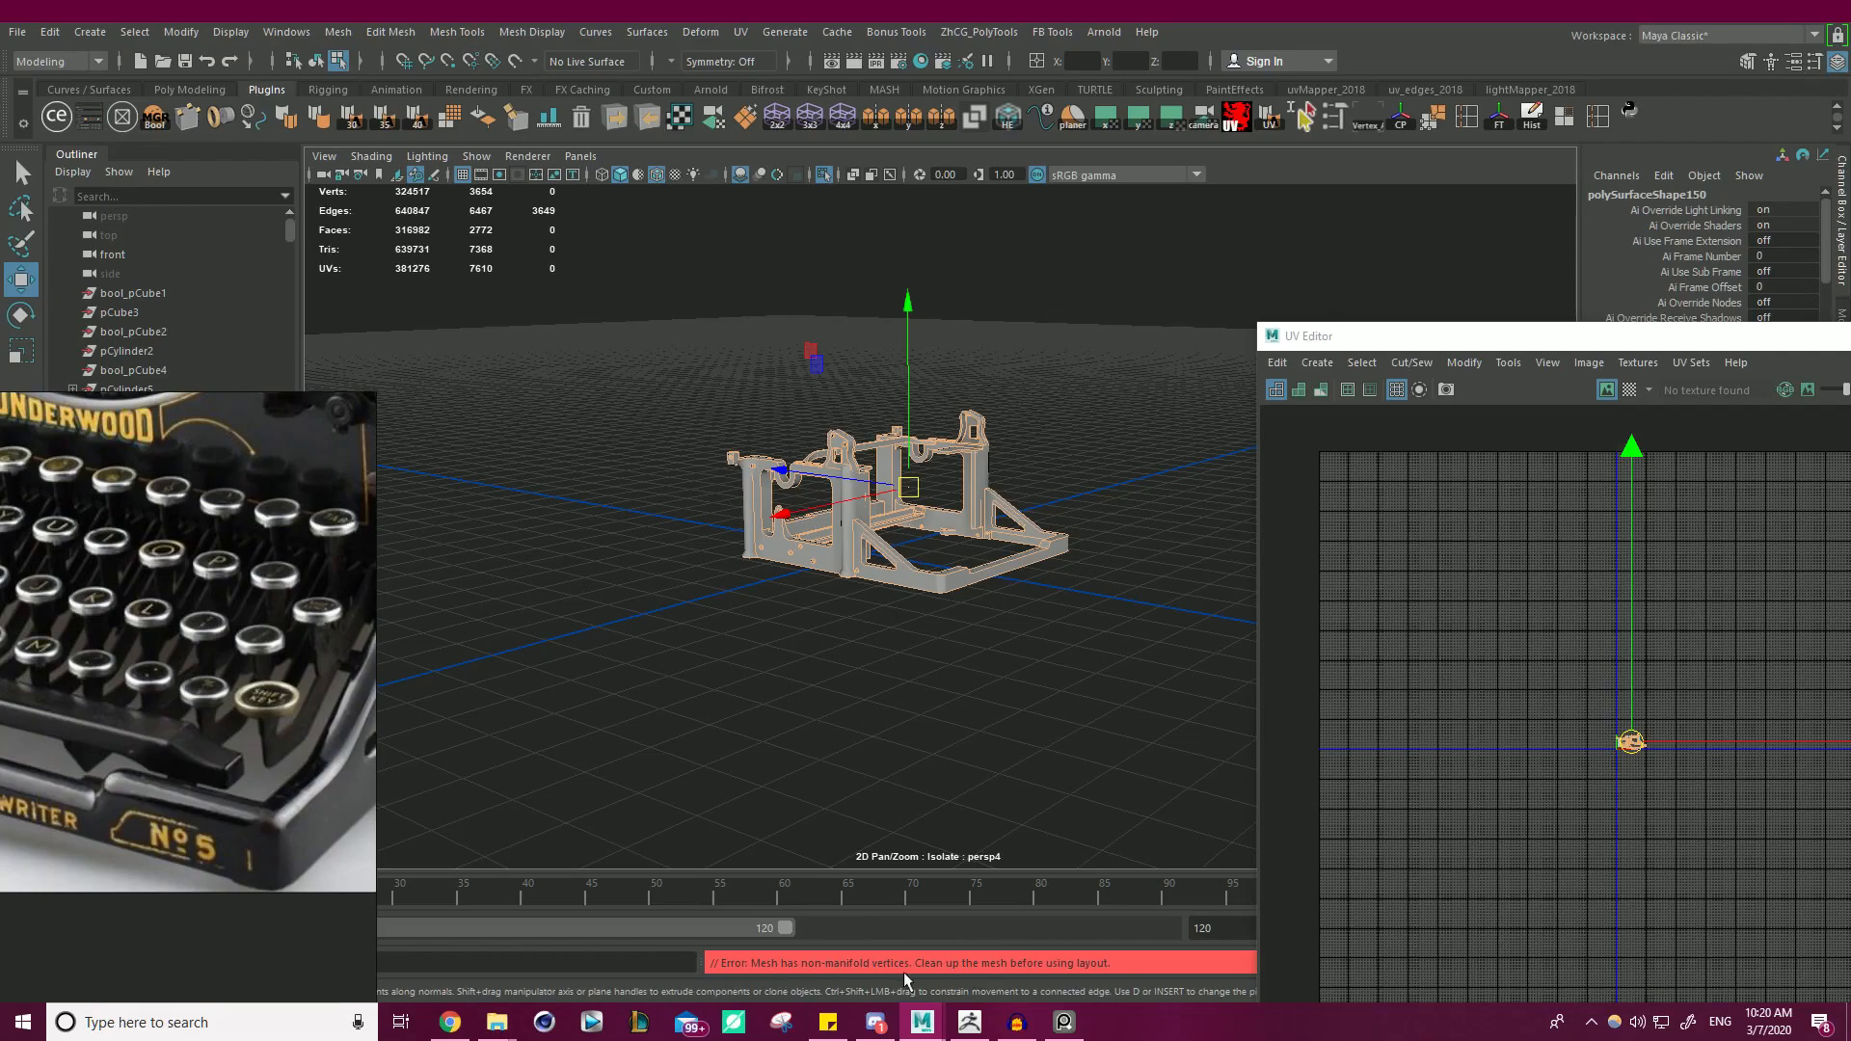
- Enlarge the UV Editor's visible area and pull the pillar, side-wall and a small UV shell apart to check the cuts
drag(1586, 337, 1348, 157)
alt+right_drag(1291, 518, 1746, 677)
key(f)
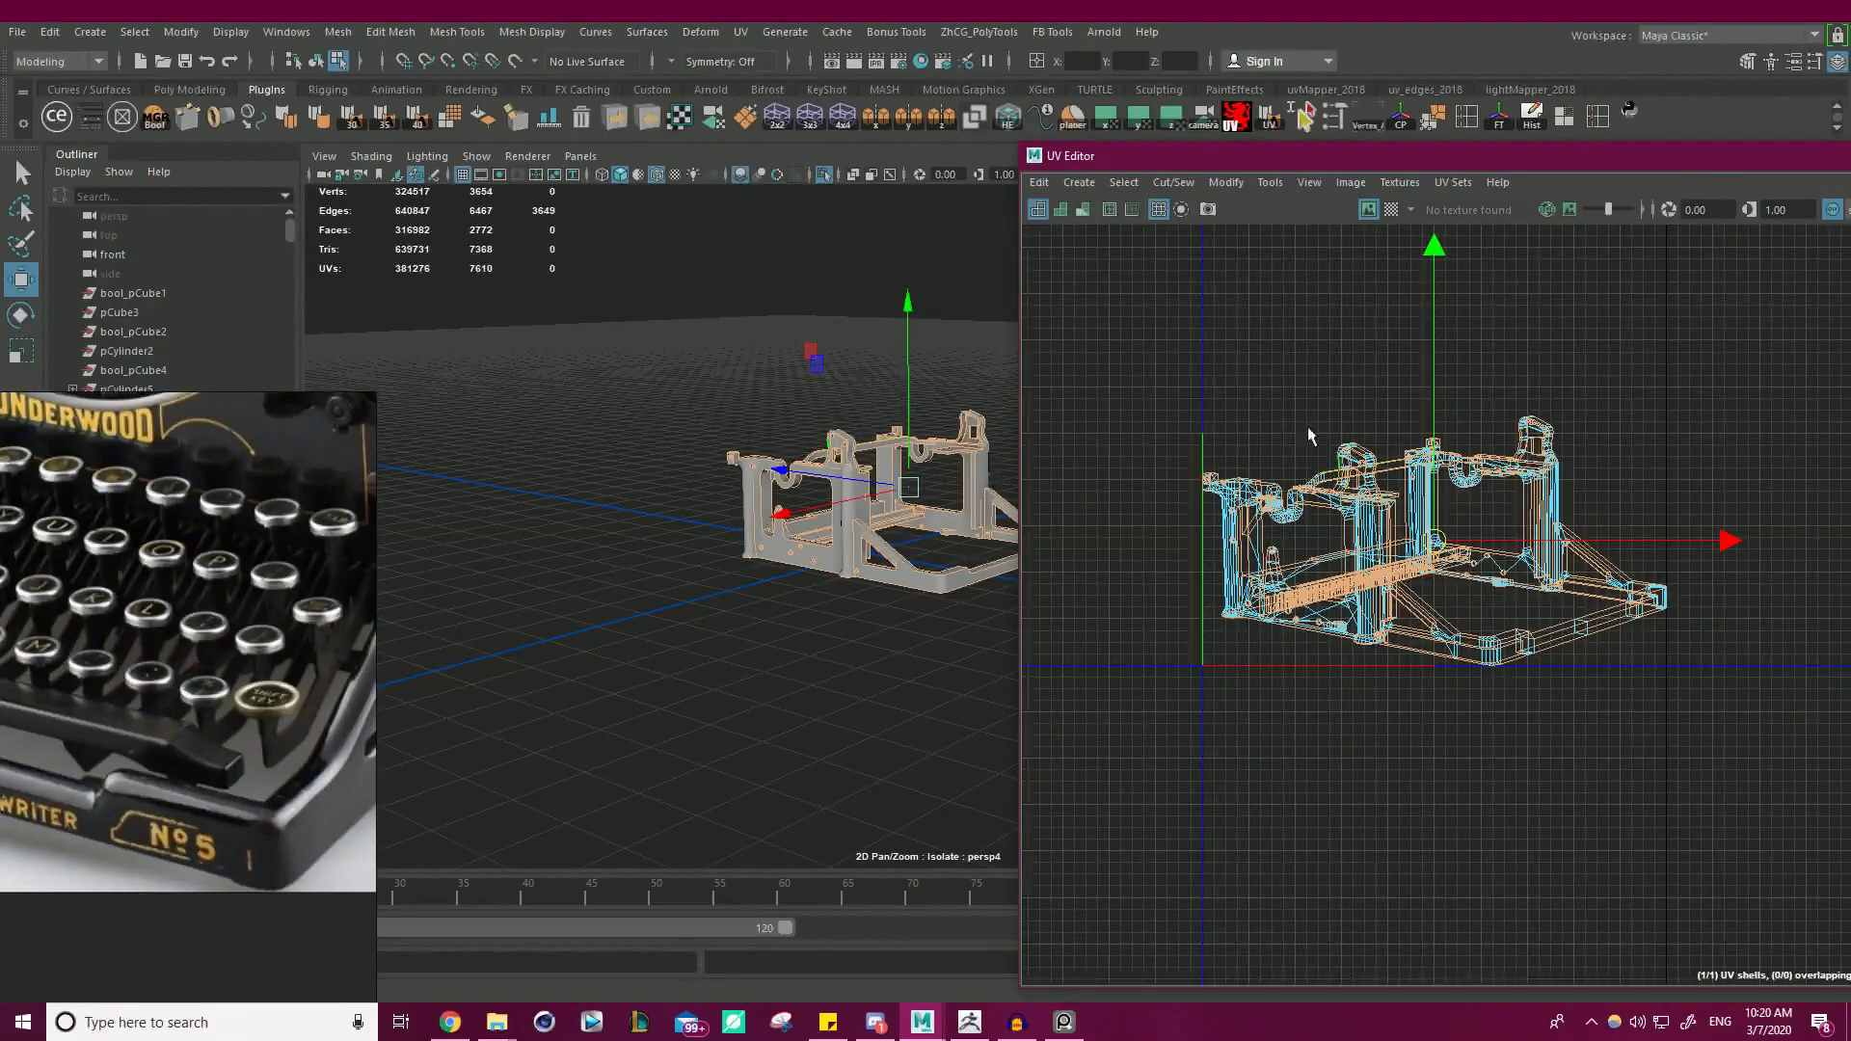
right_drag(1307, 426, 1244, 400)
click(1369, 532)
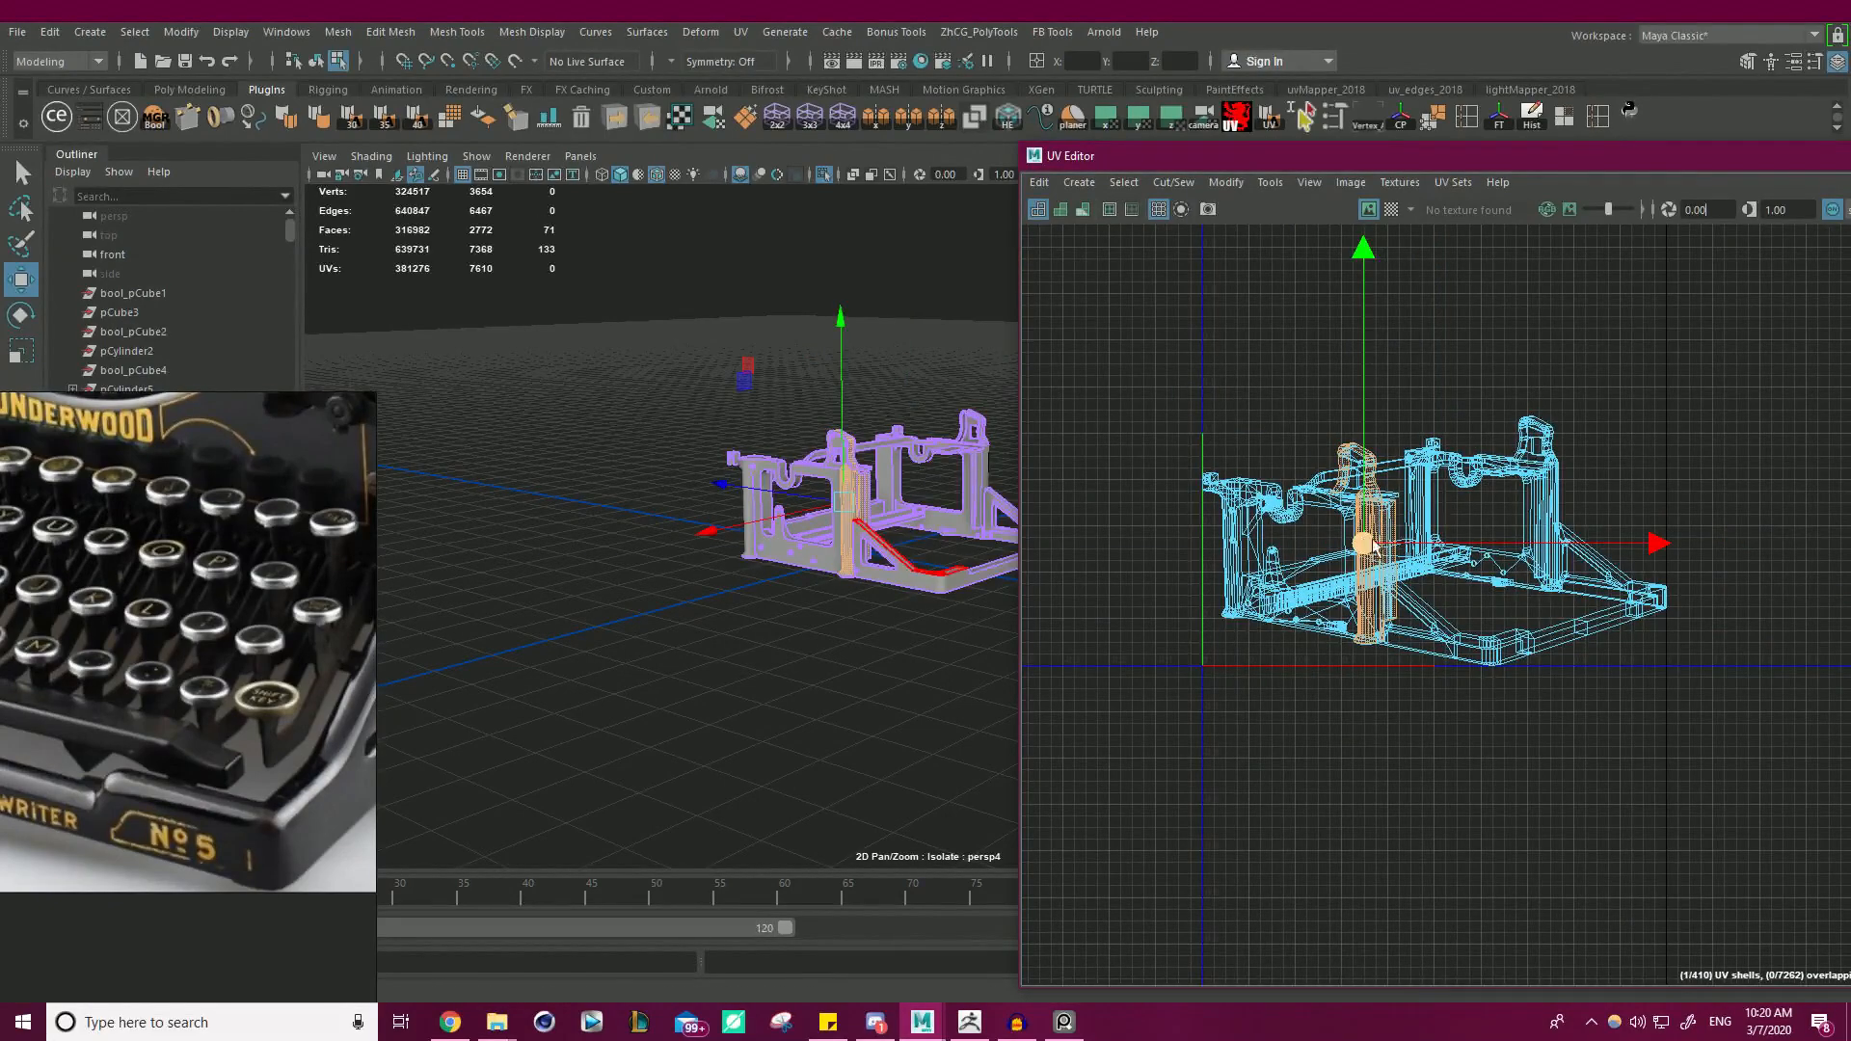
drag(1372, 540, 1627, 421)
click(1515, 473)
drag(1515, 473, 1461, 371)
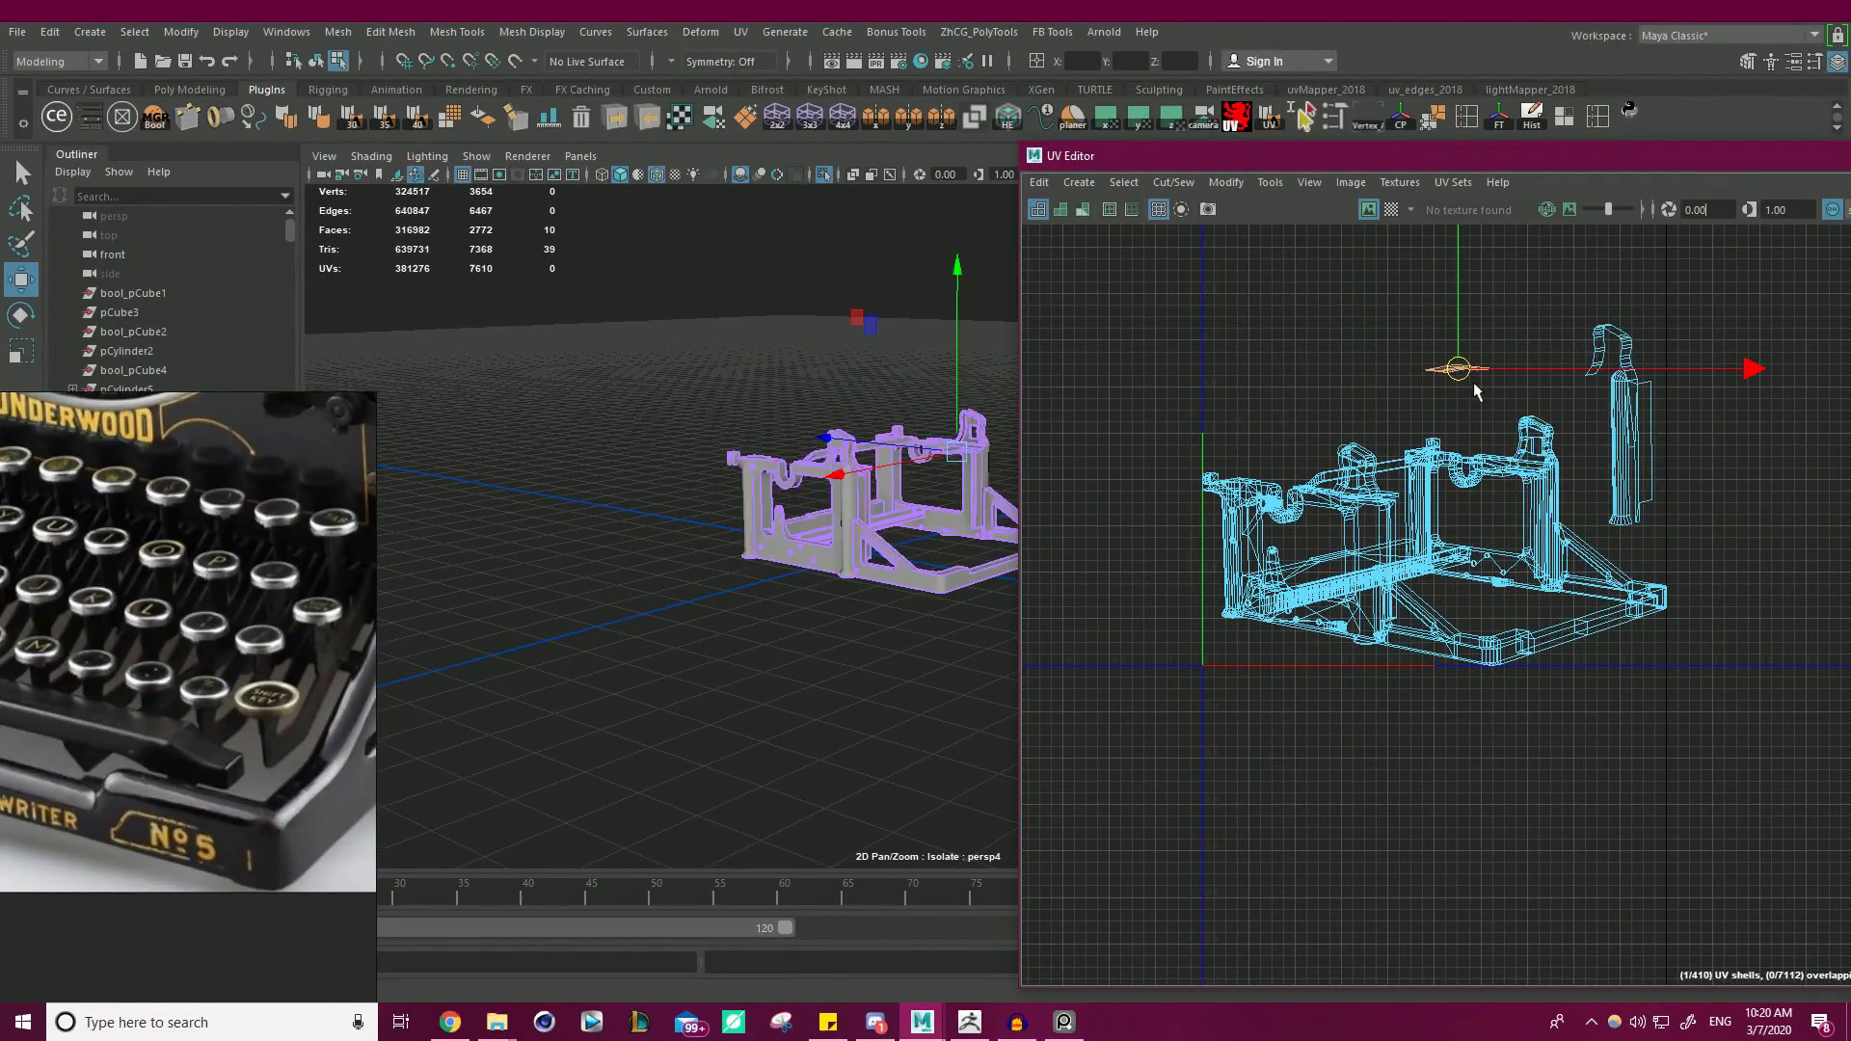
click(1540, 518)
drag(1383, 524, 1186, 373)
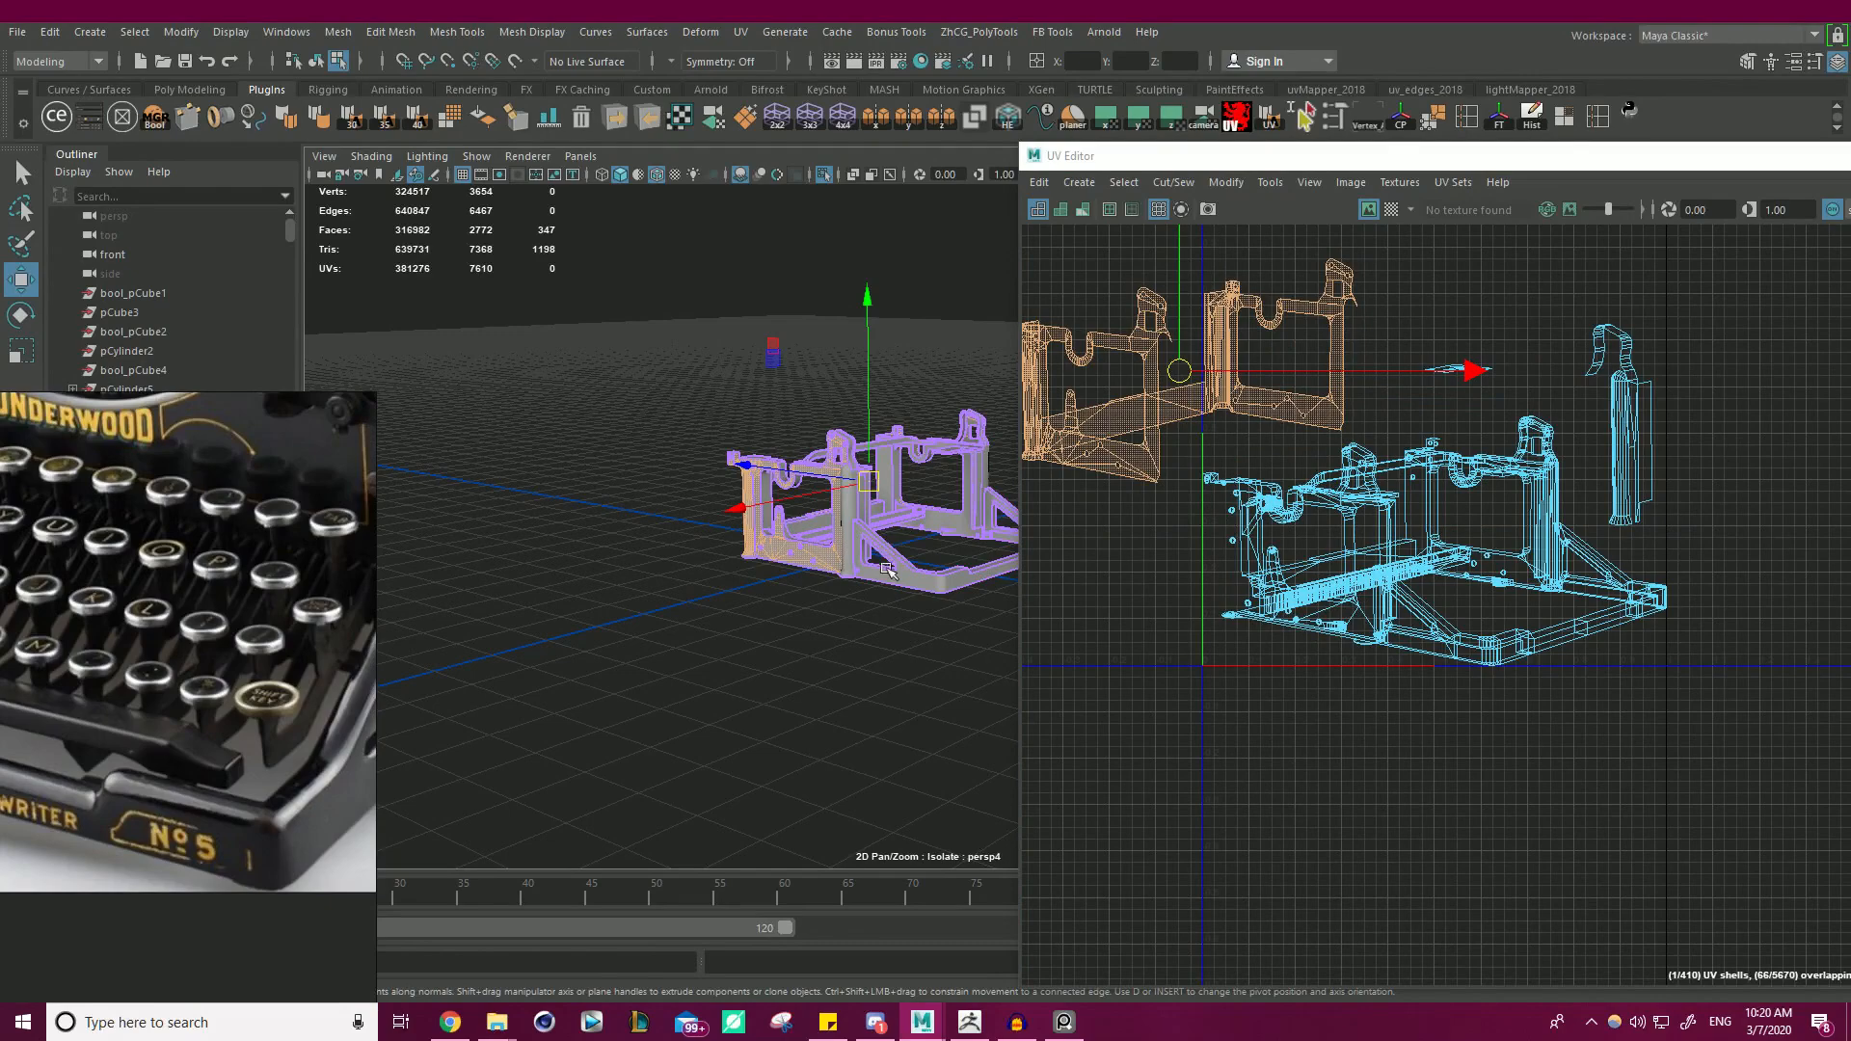
- Select the whole frame object and lay out its UV shells at 2048 resolution with rotation in 90-degree steps
alt+drag(737, 507, 682, 463)
alt+middle_drag(682, 462, 632, 426)
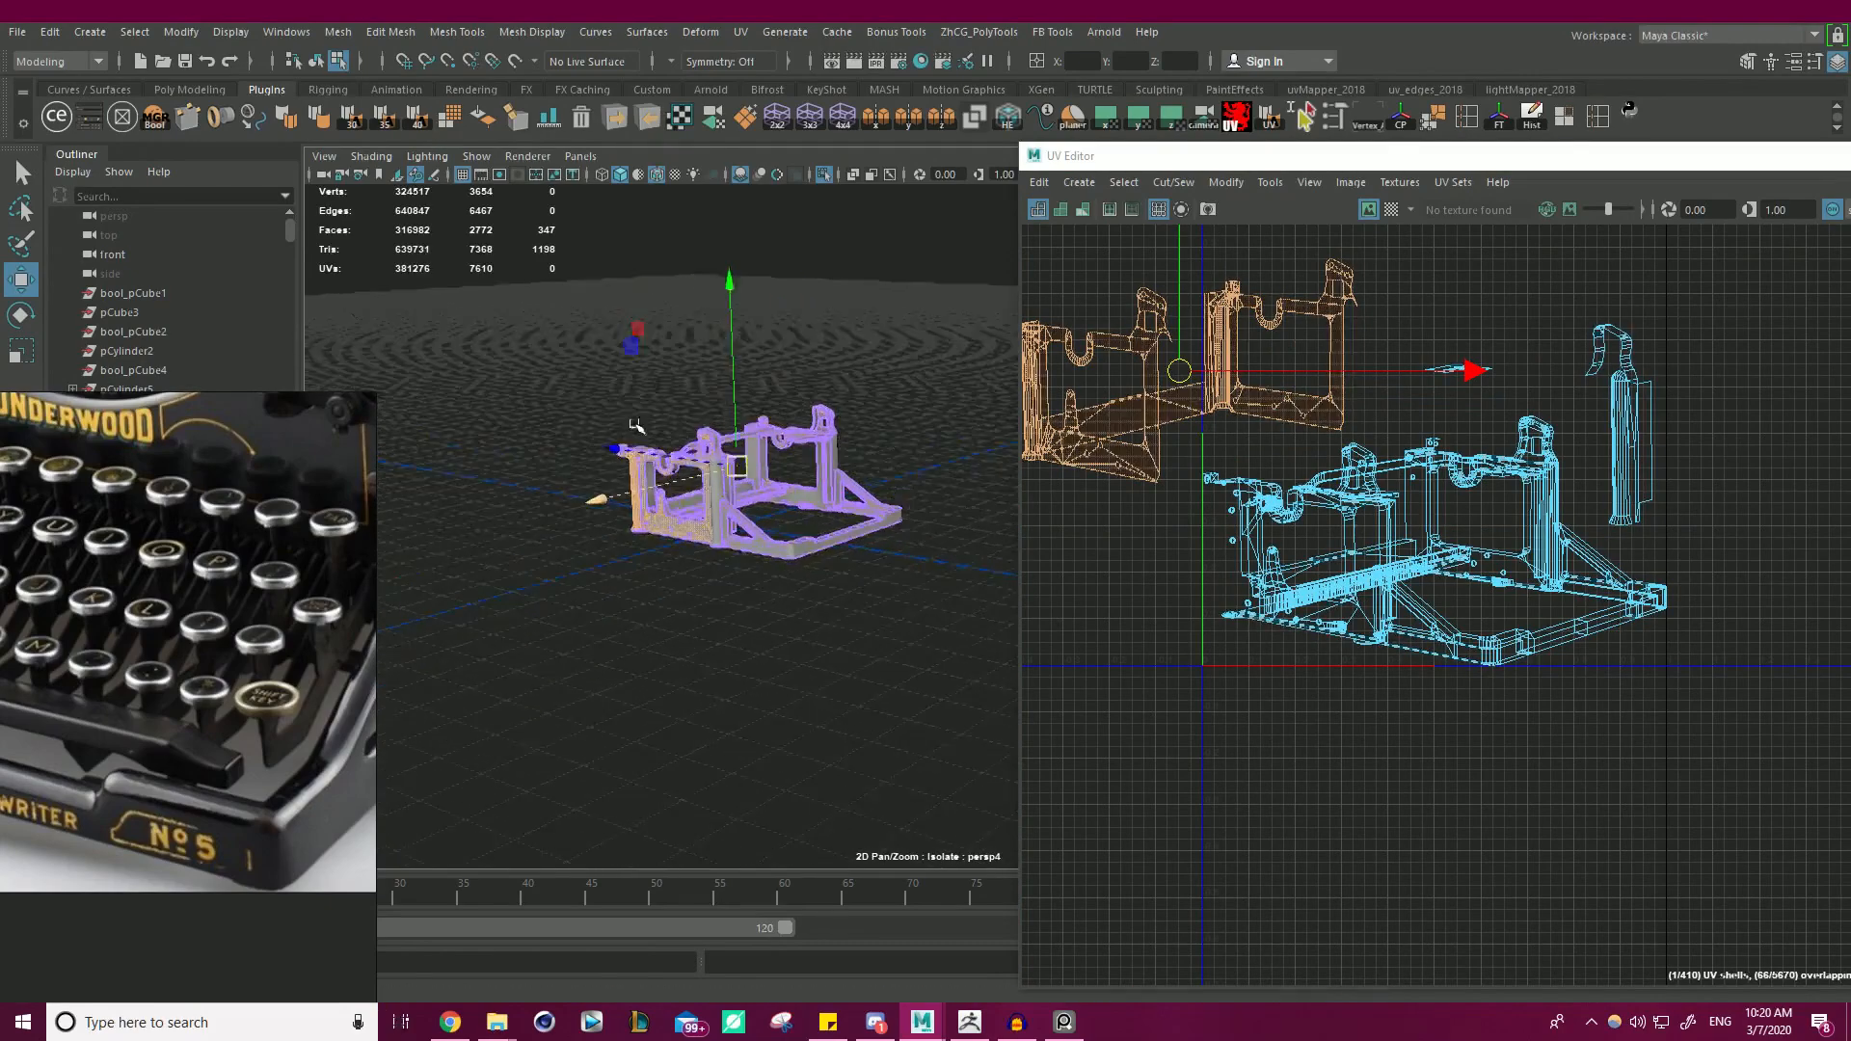
alt+drag(632, 425, 644, 466)
right_drag(815, 439, 906, 410)
click(900, 394)
click(739, 479)
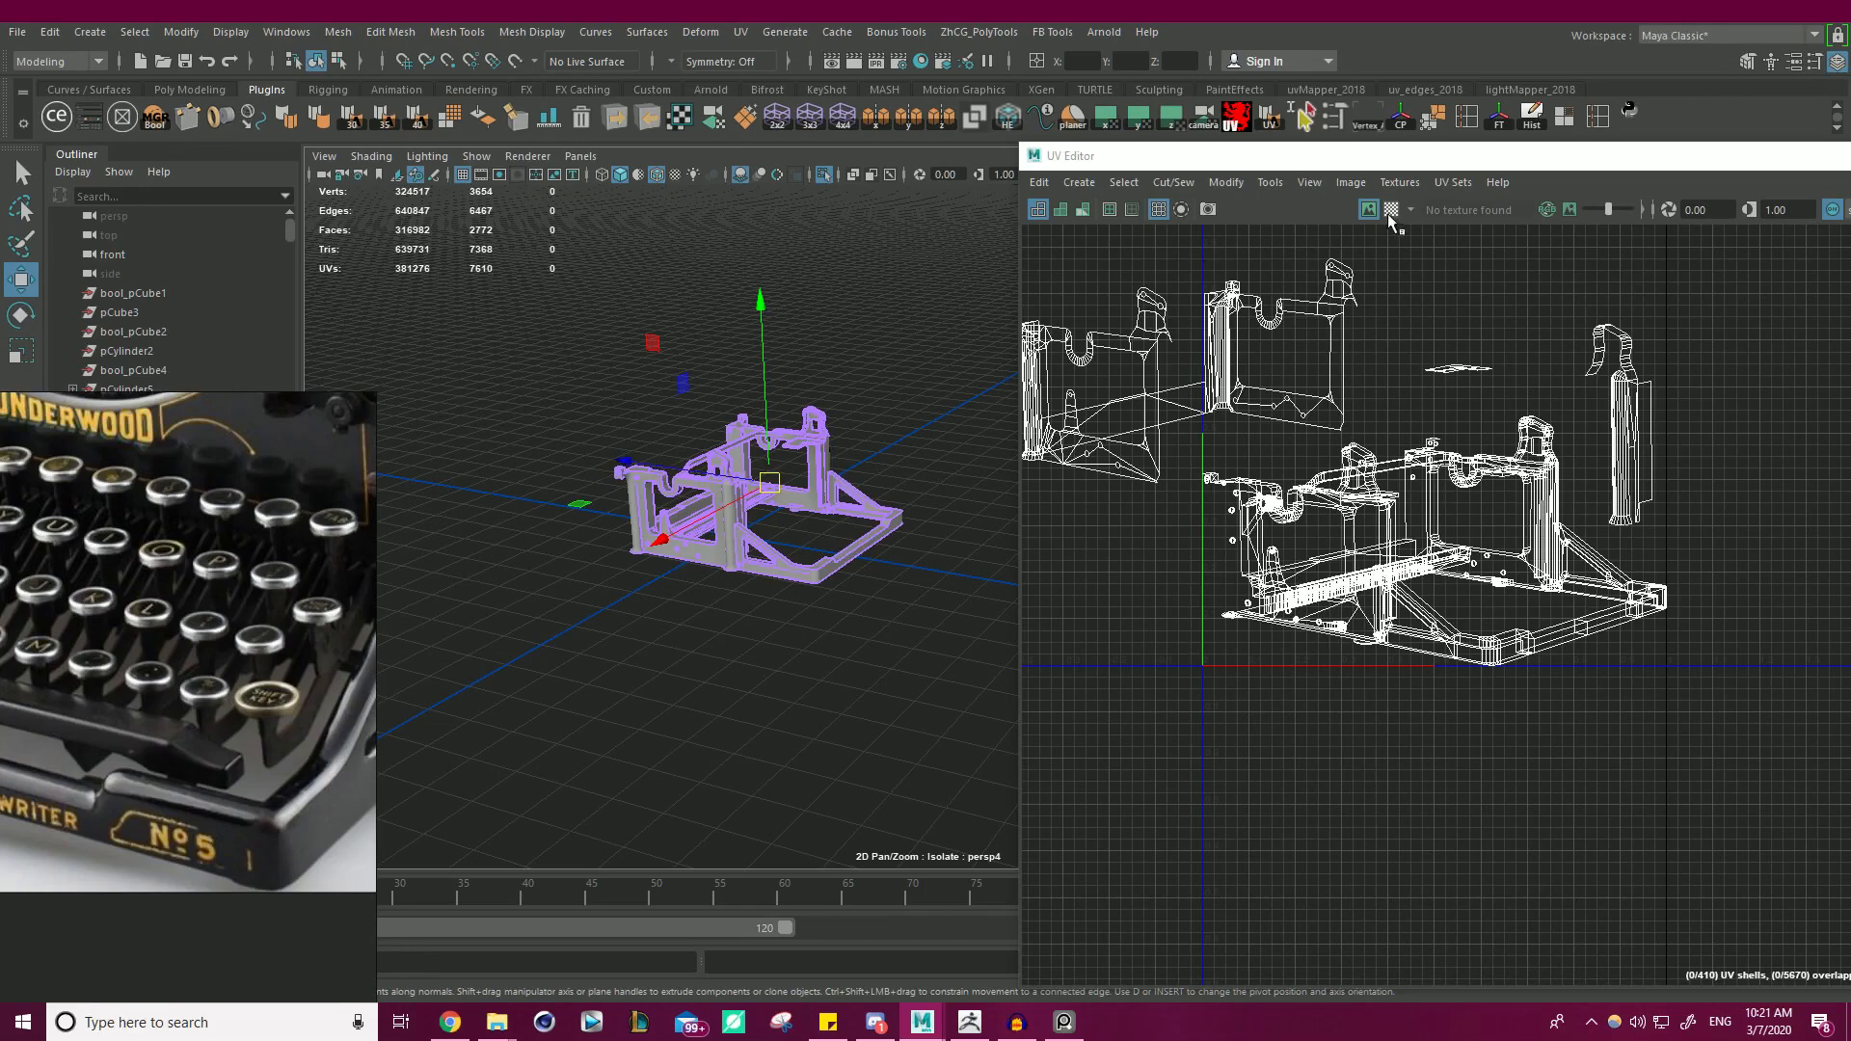
click(1041, 182)
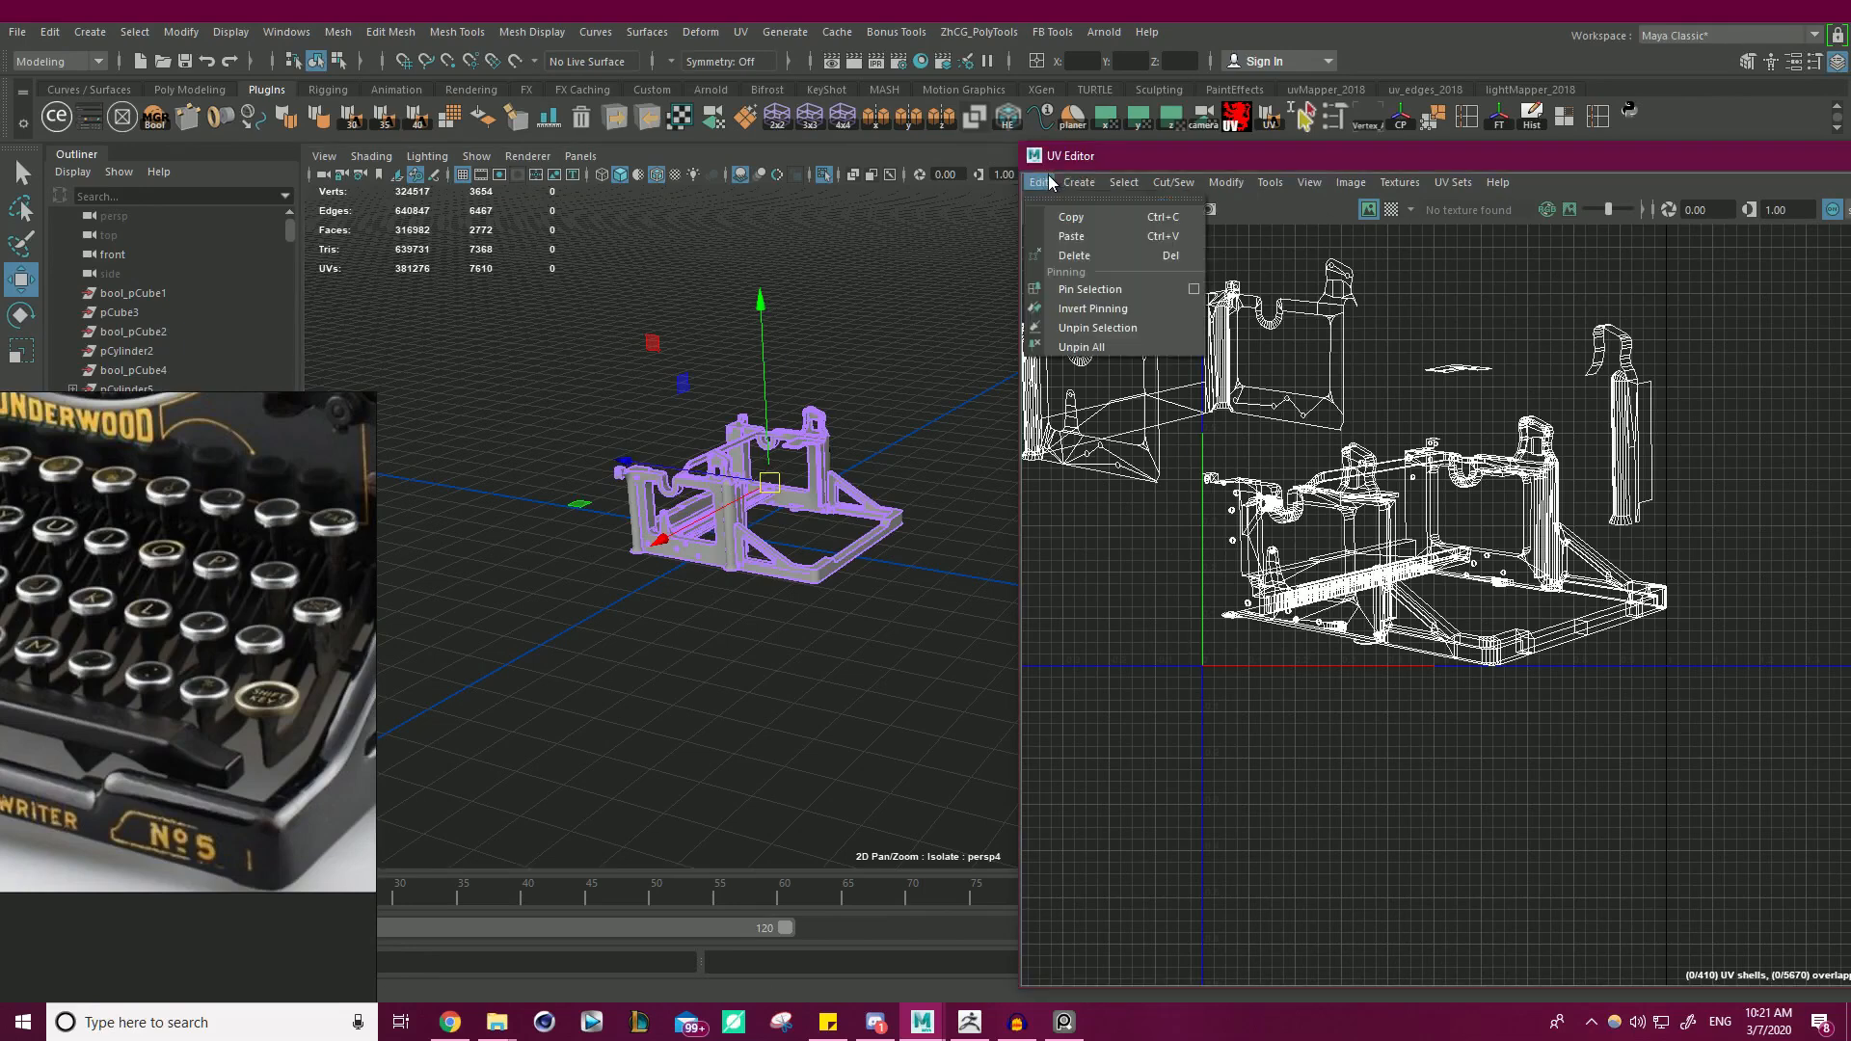
click(1090, 183)
click(1224, 182)
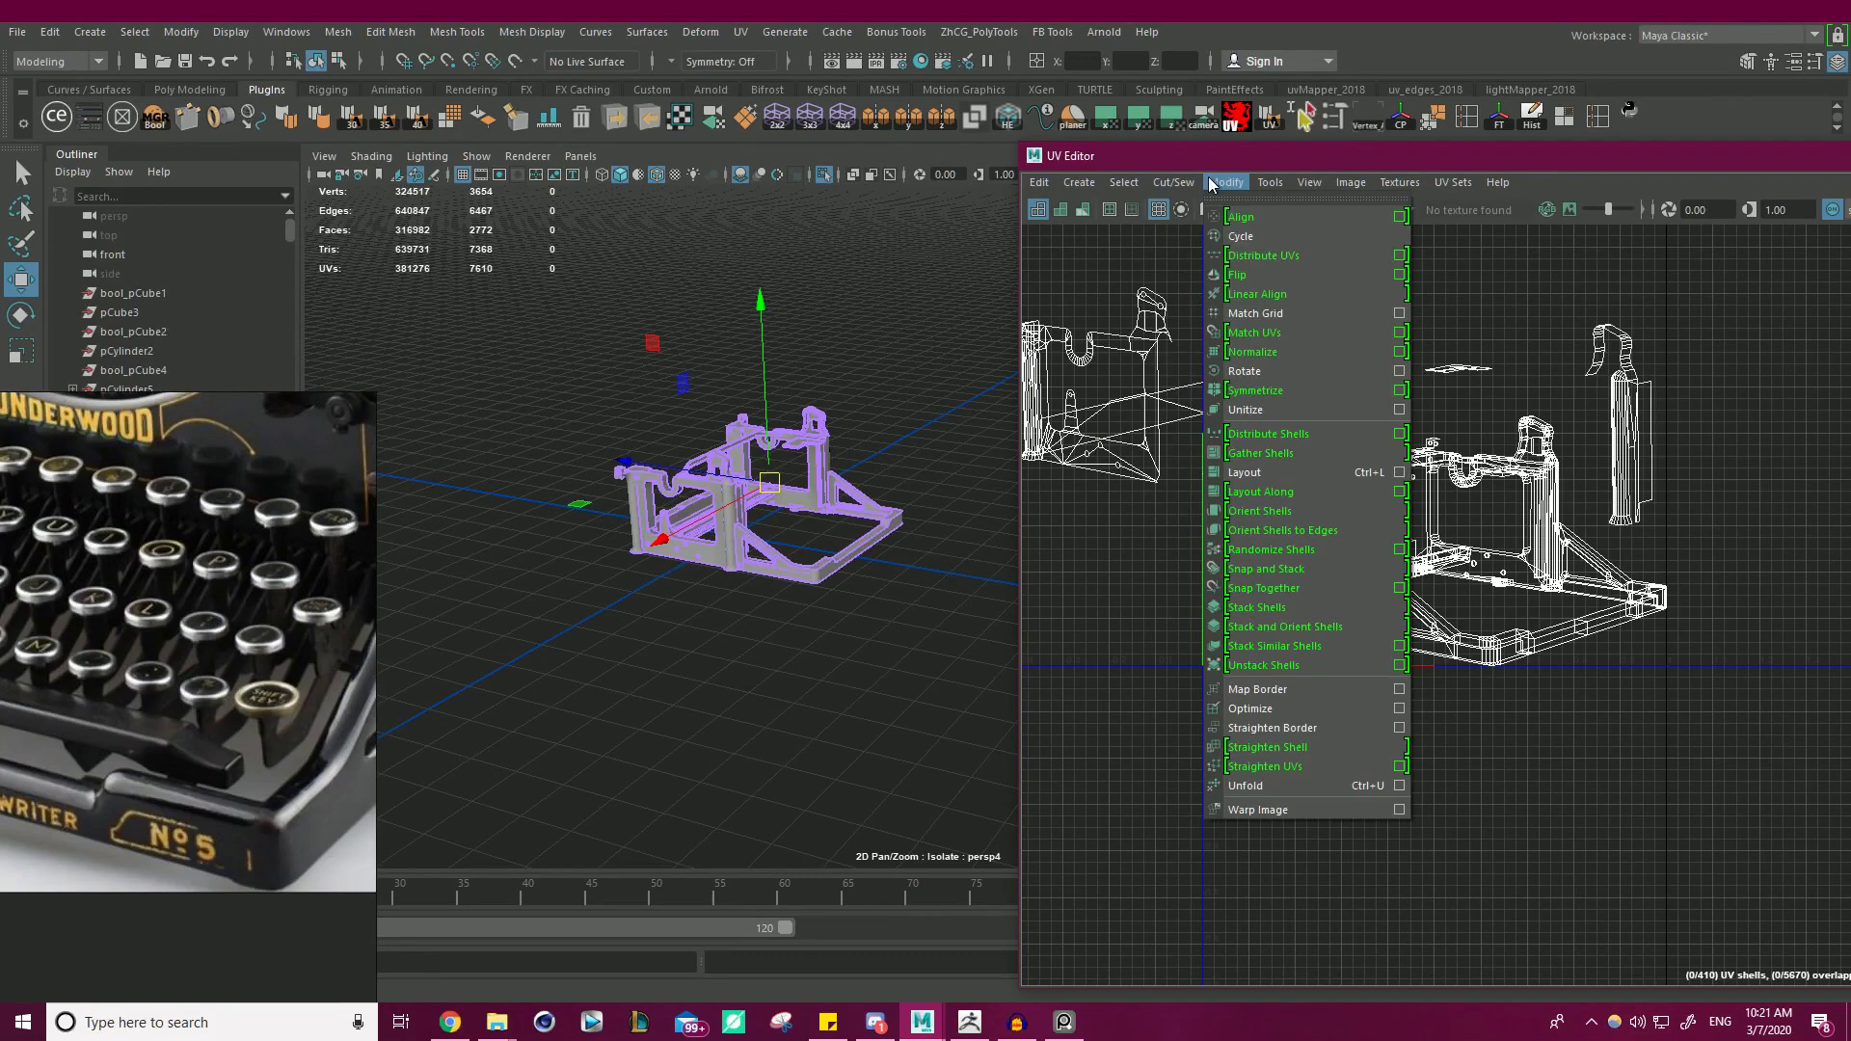
click(1381, 473)
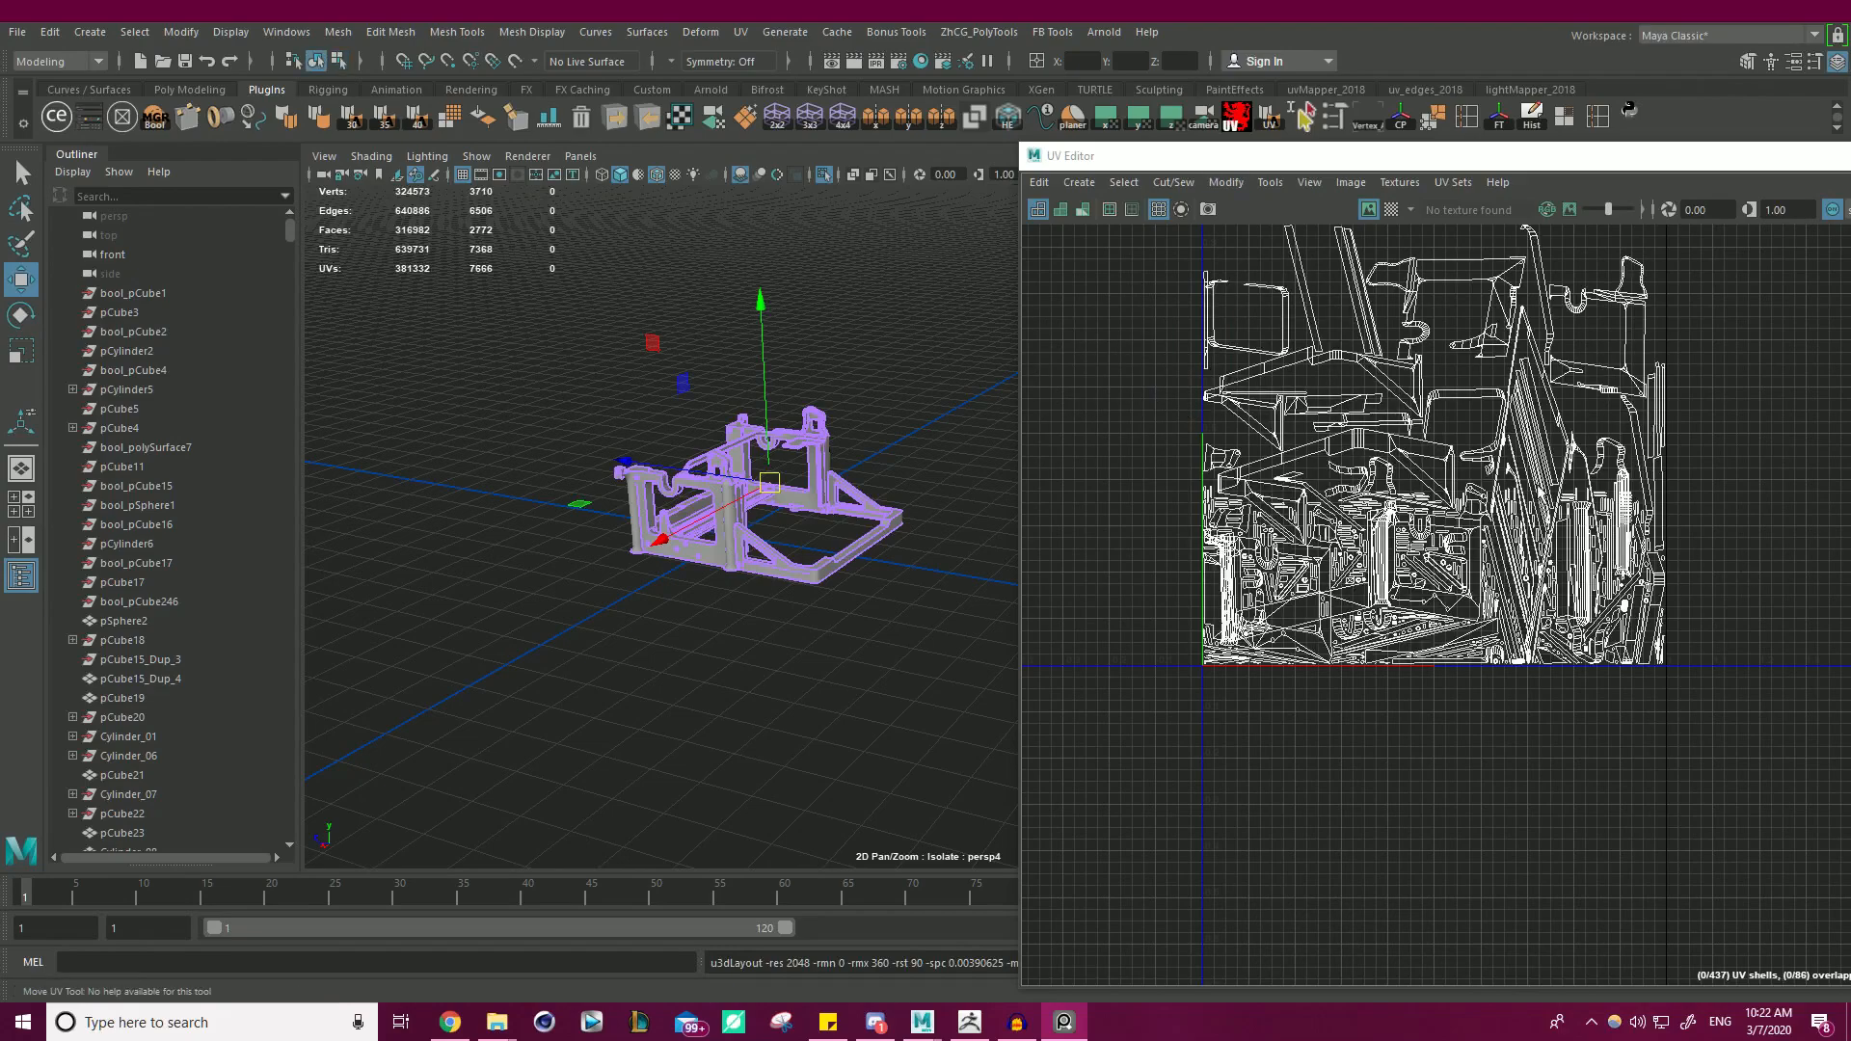
- Move the large side-wall UV shell out of the packed layout to the empty area below the UV tile
alt+right_drag(1470, 434, 1421, 439)
alt+middle_drag(1422, 439, 1398, 478)
alt+right_drag(1397, 477, 1466, 482)
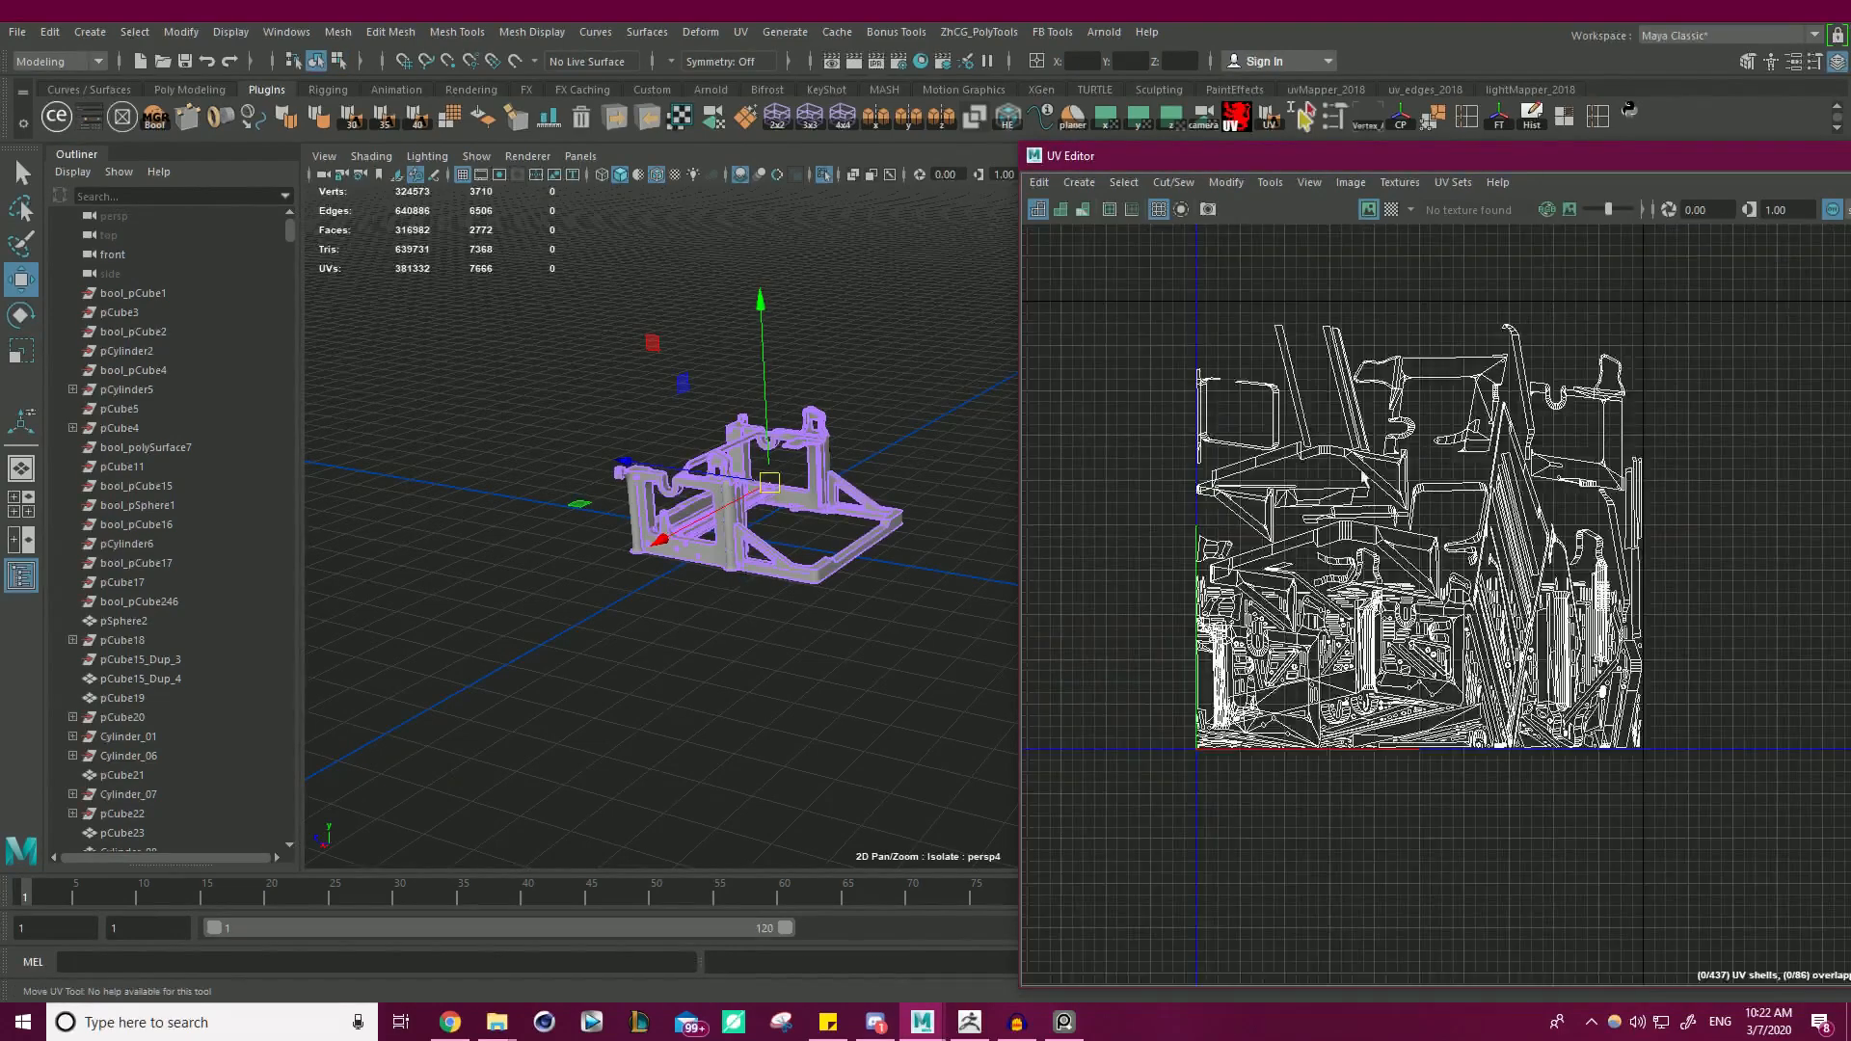
mouse_move(1465, 482)
alt+middle_down()
mouse_move(1464, 514)
mouse_move(1512, 569)
mouse_move(1464, 447)
alt+middle_up()
alt+right_drag(1464, 446, 1515, 501)
alt+middle_drag(1515, 501, 1506, 580)
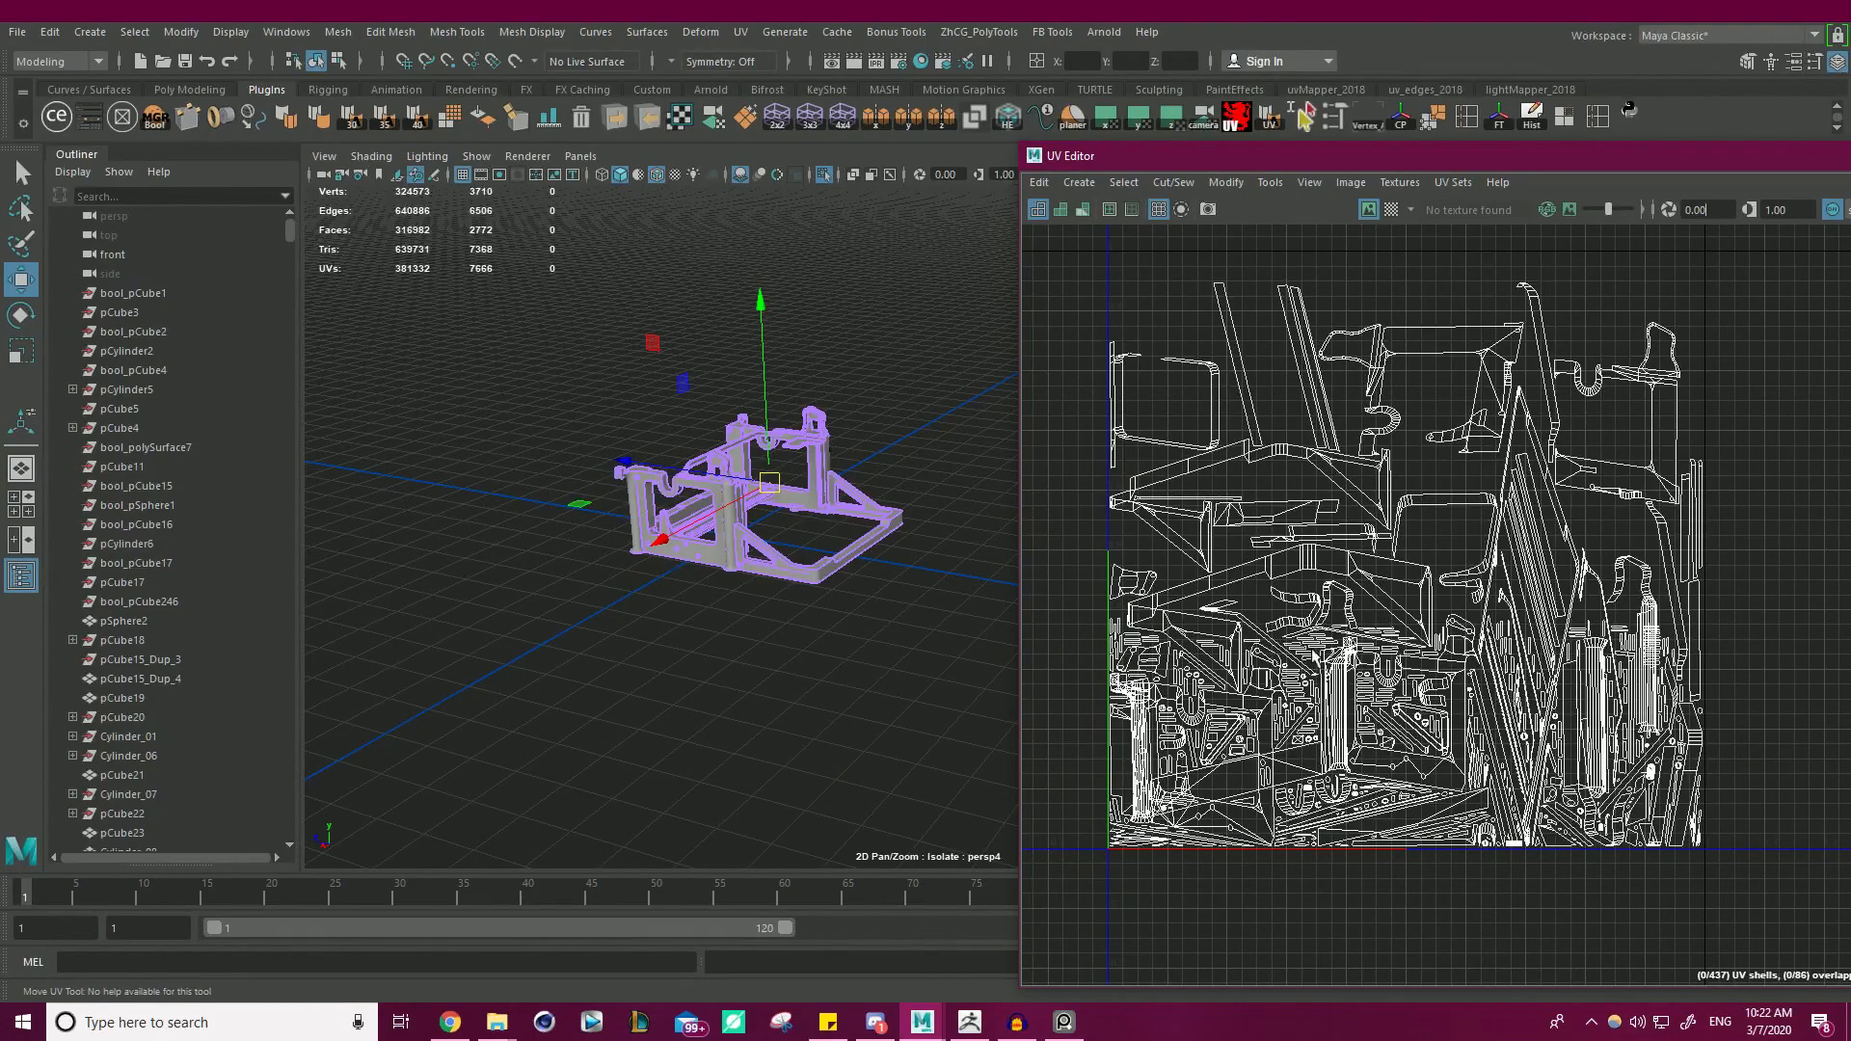
scroll(1313, 656, up, 4)
alt+middle_drag(1313, 655, 1338, 506)
right_drag(1278, 595, 1195, 690)
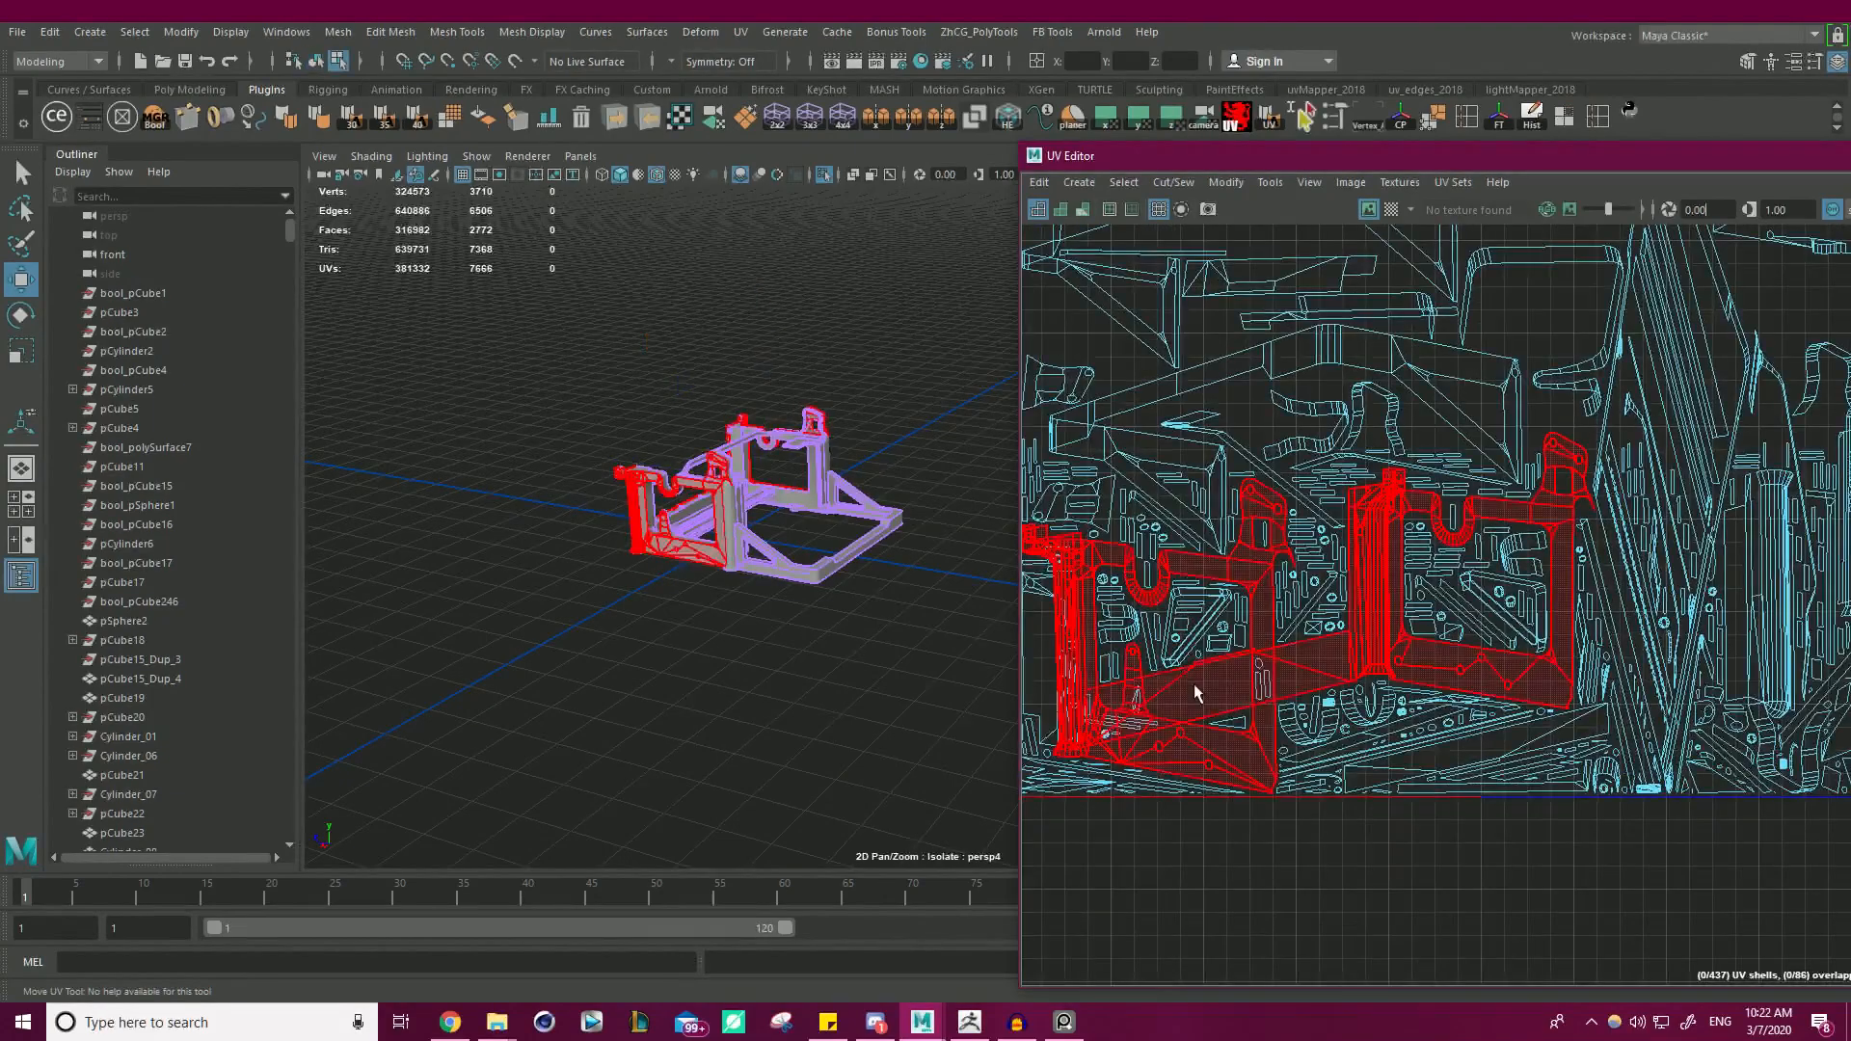
click(1195, 692)
scroll(1195, 692, down, 2)
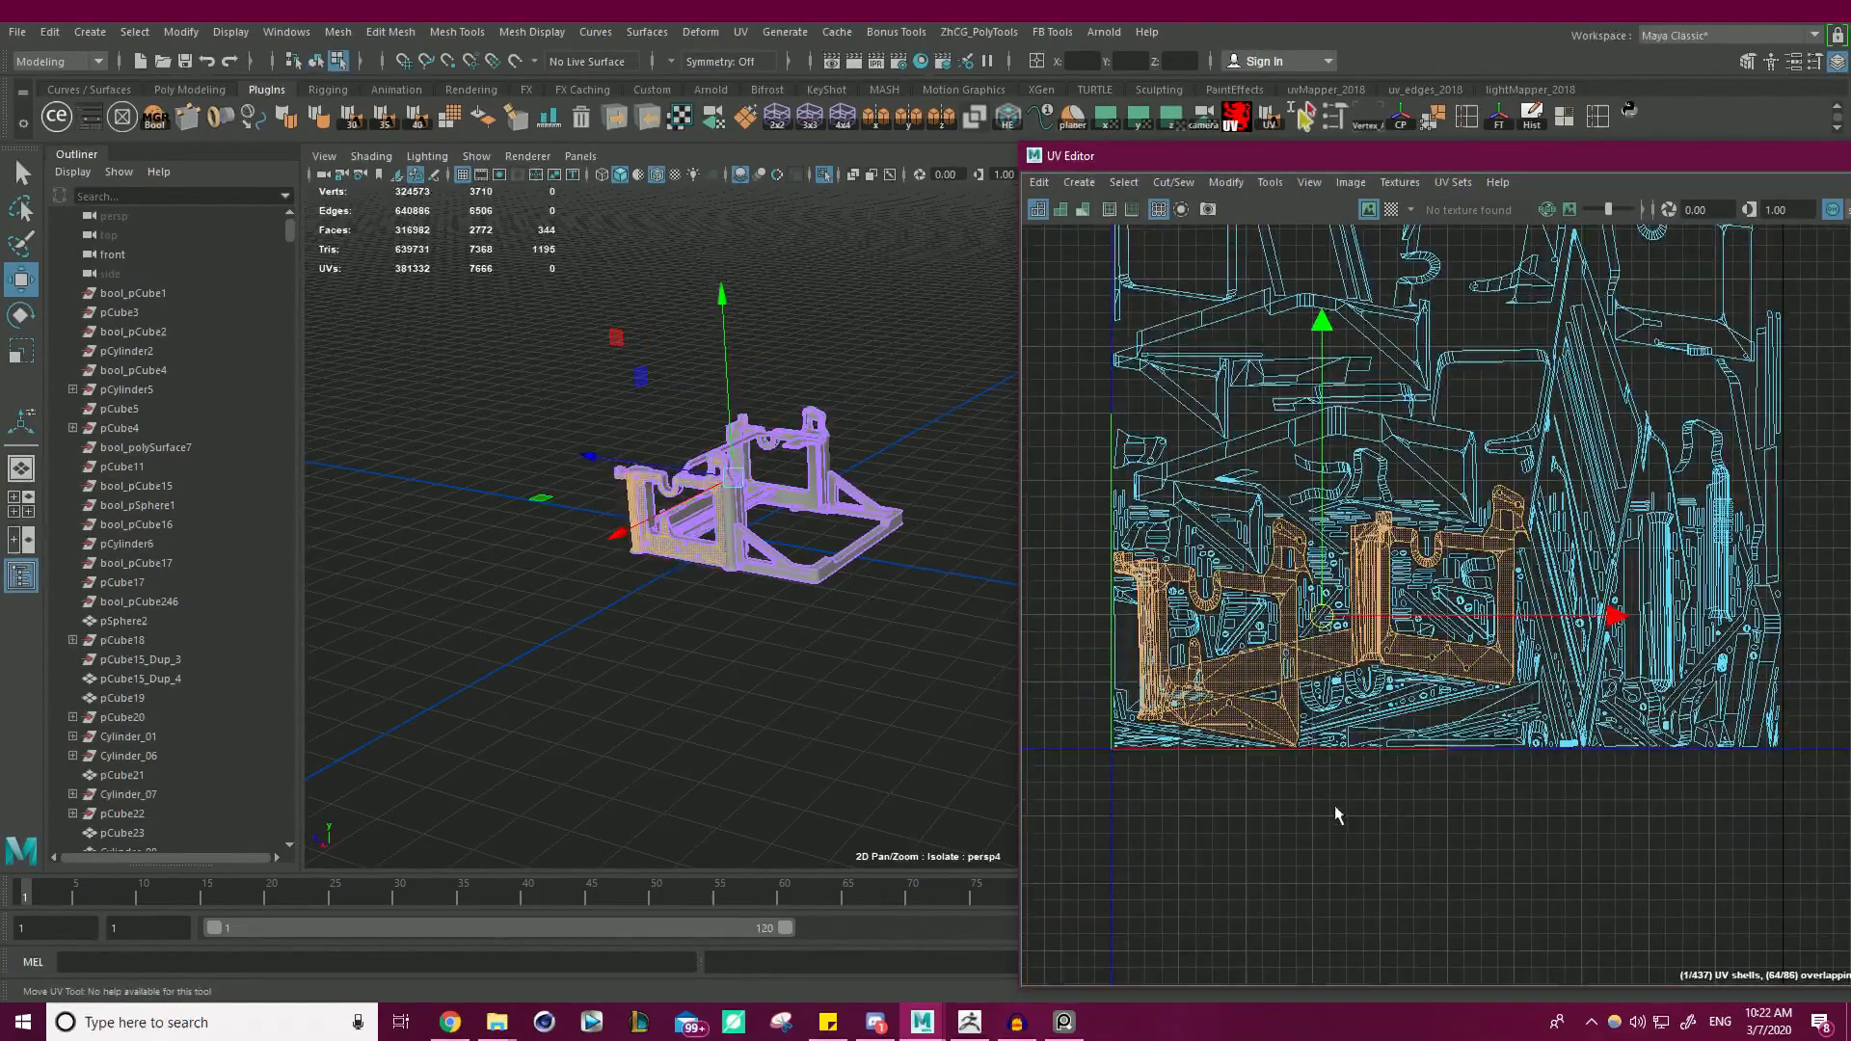
drag(1322, 615, 1355, 864)
scroll(1398, 532, down, 3)
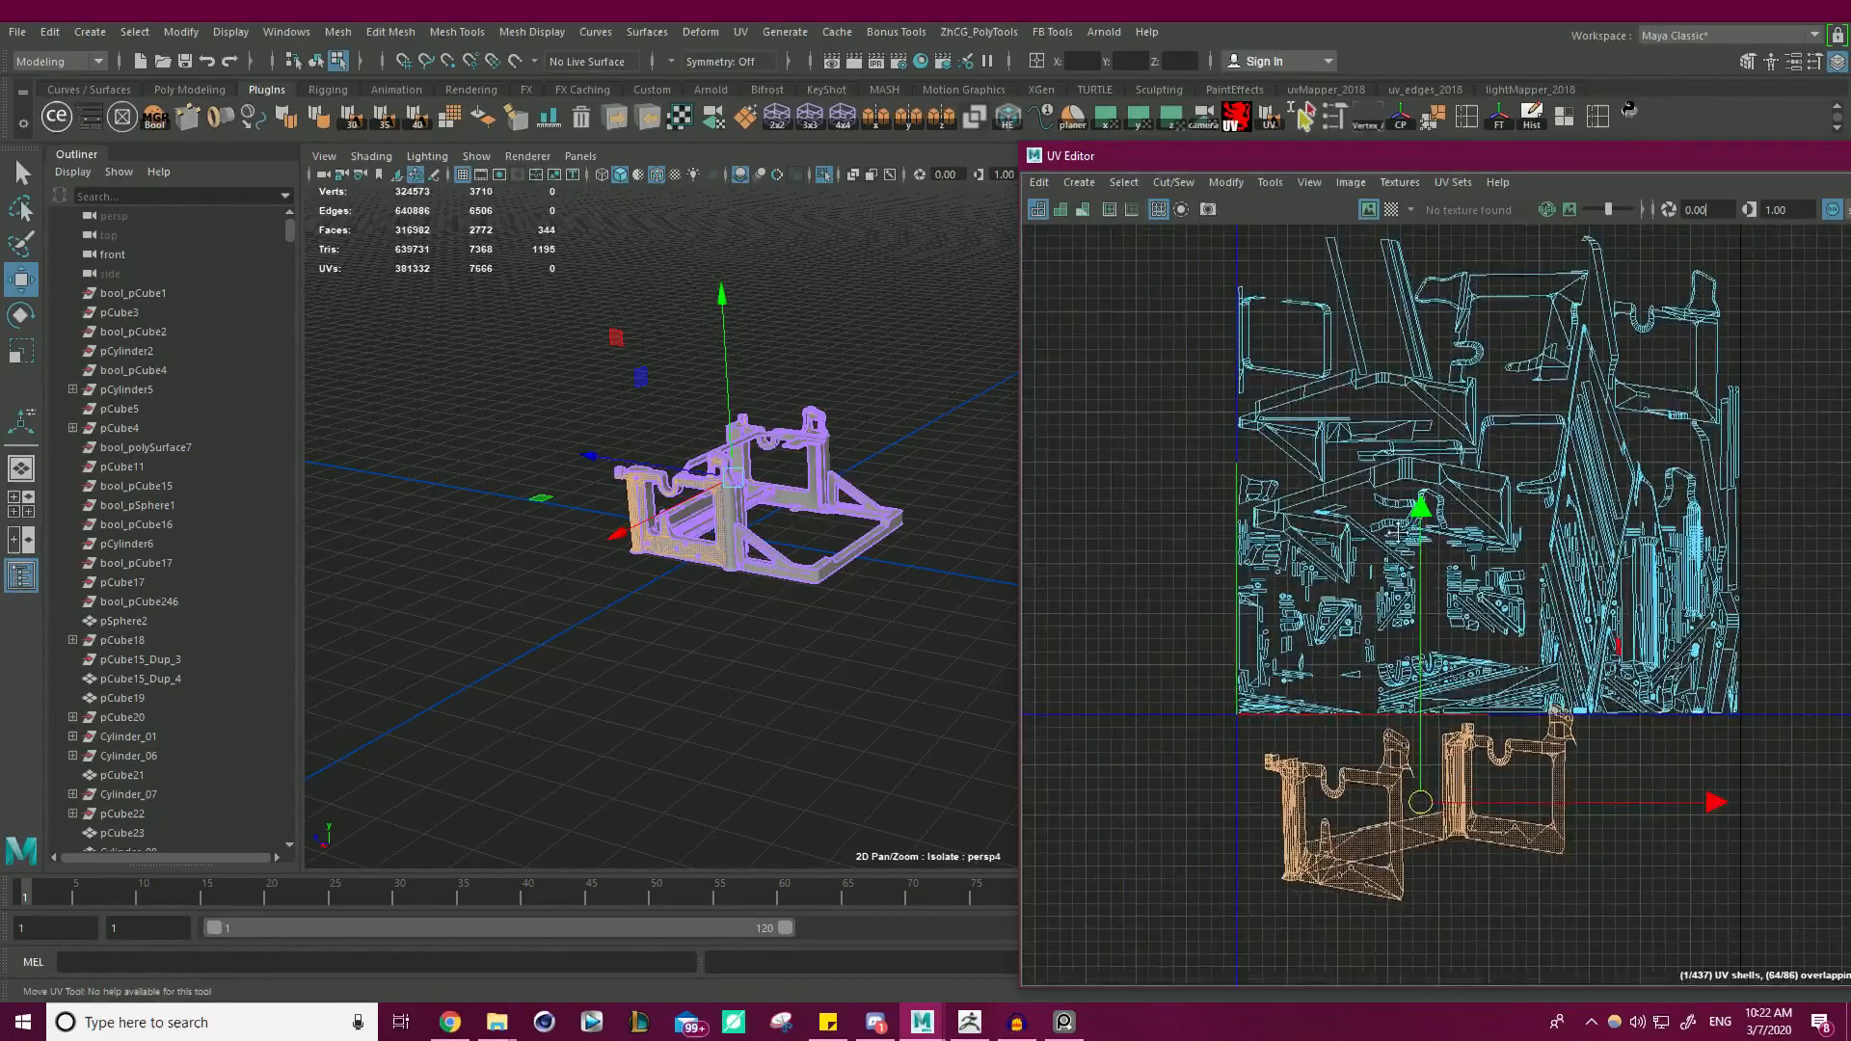
alt+middle_drag(1398, 532, 1402, 620)
drag(1367, 872, 1337, 901)
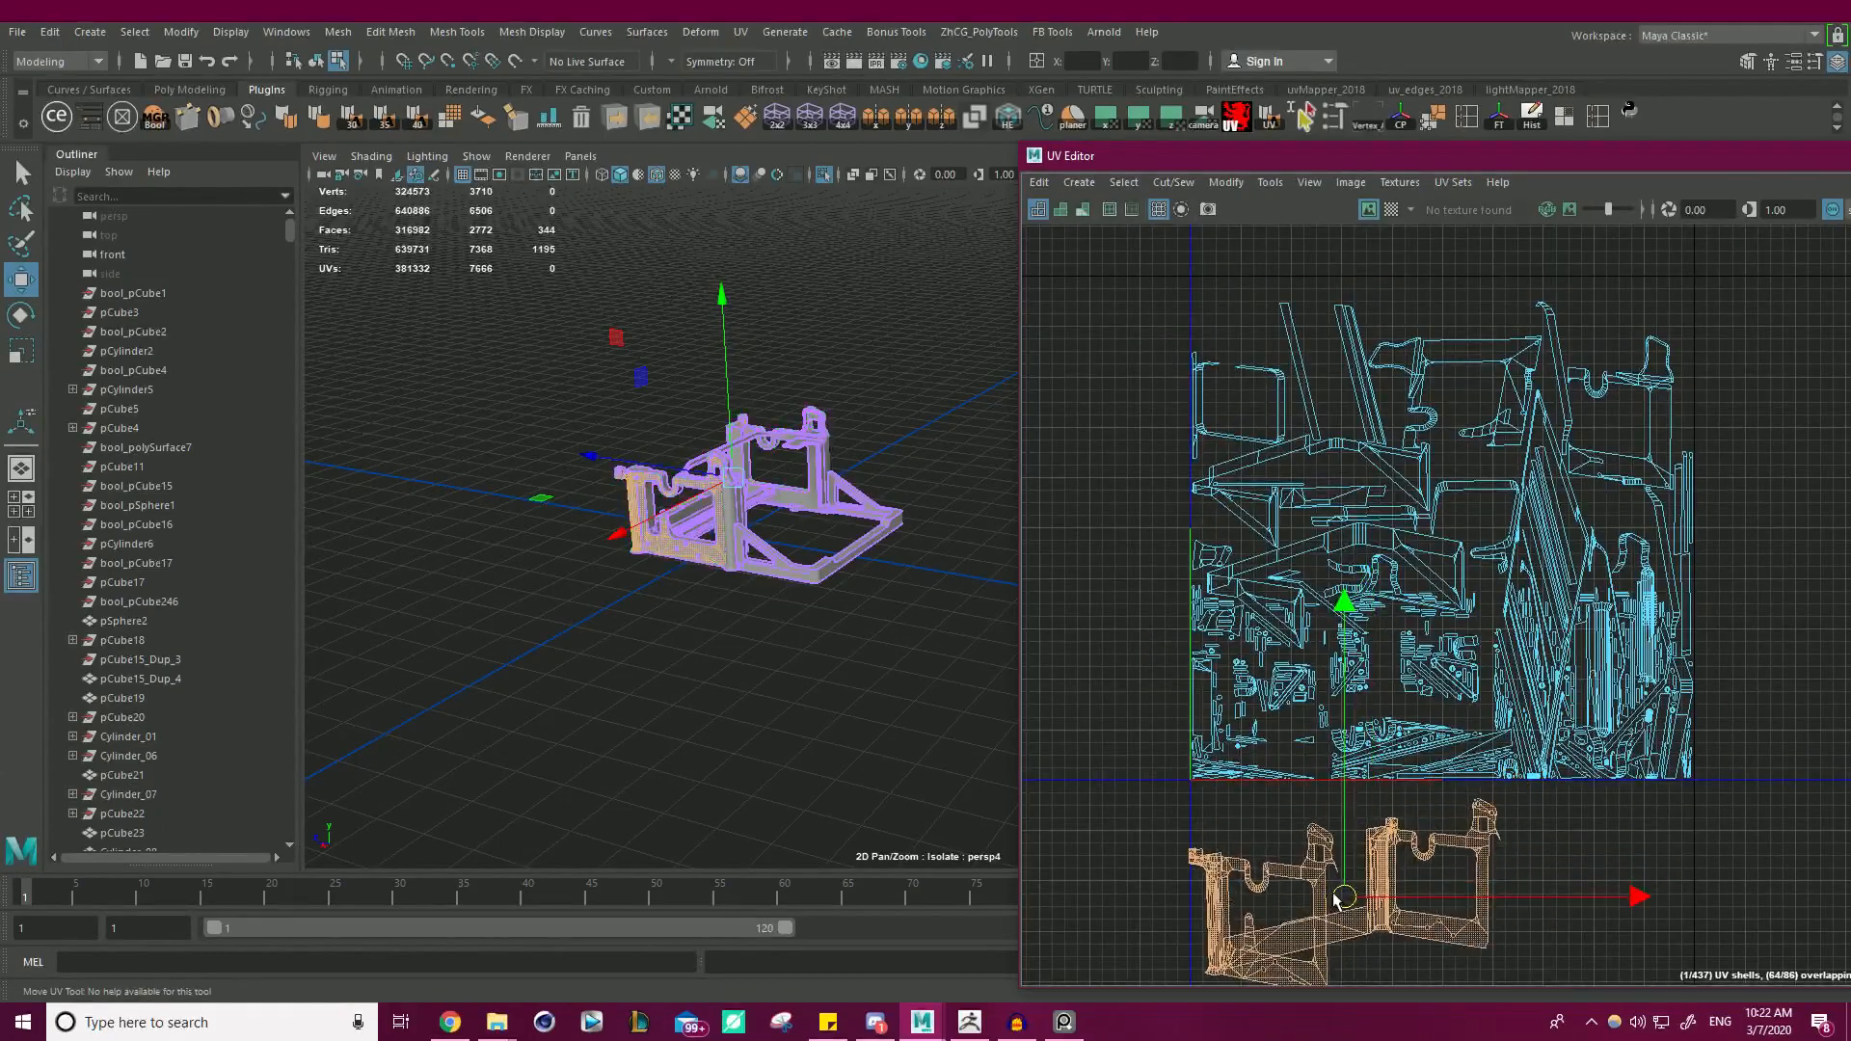
- Return to object mode, clear the UV Editor from the viewport and switch the frame's display from hard edges only to all edges
right_drag(801, 435, 949, 376)
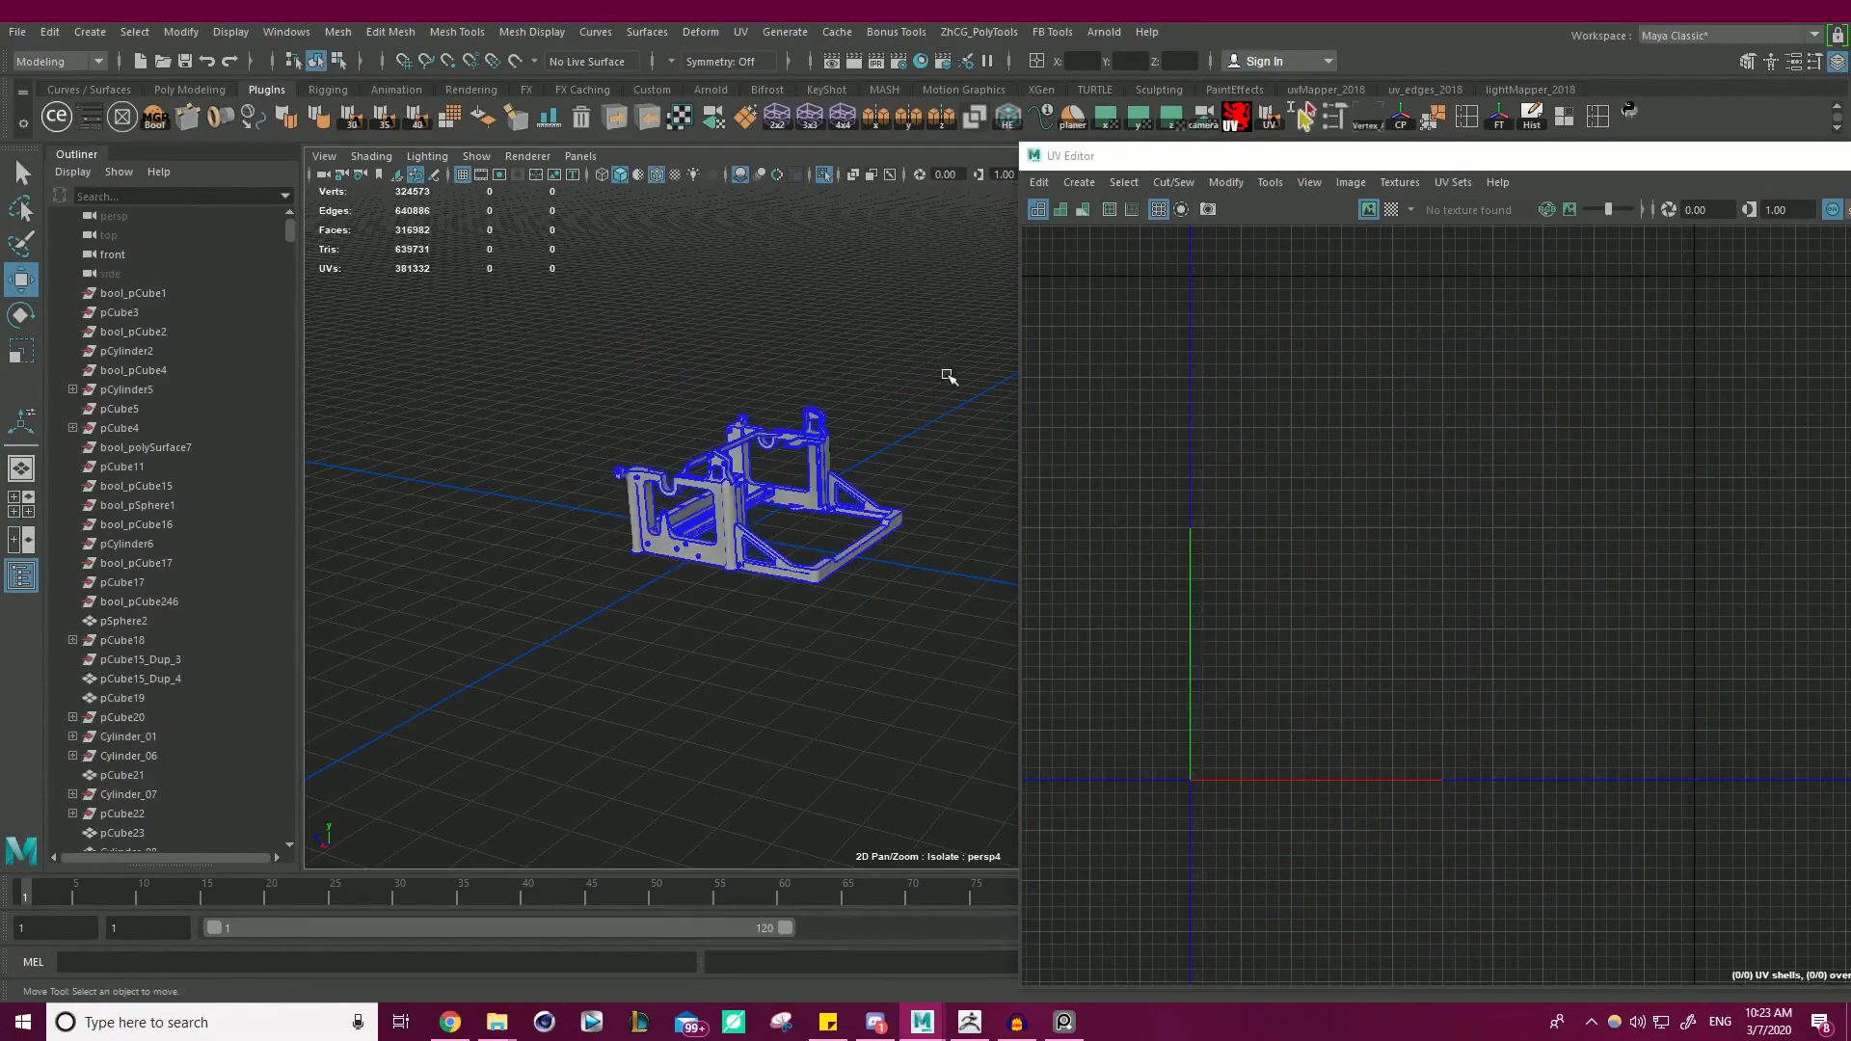
drag(1413, 154, 1850, 318)
alt+right_drag(913, 516, 1268, 533)
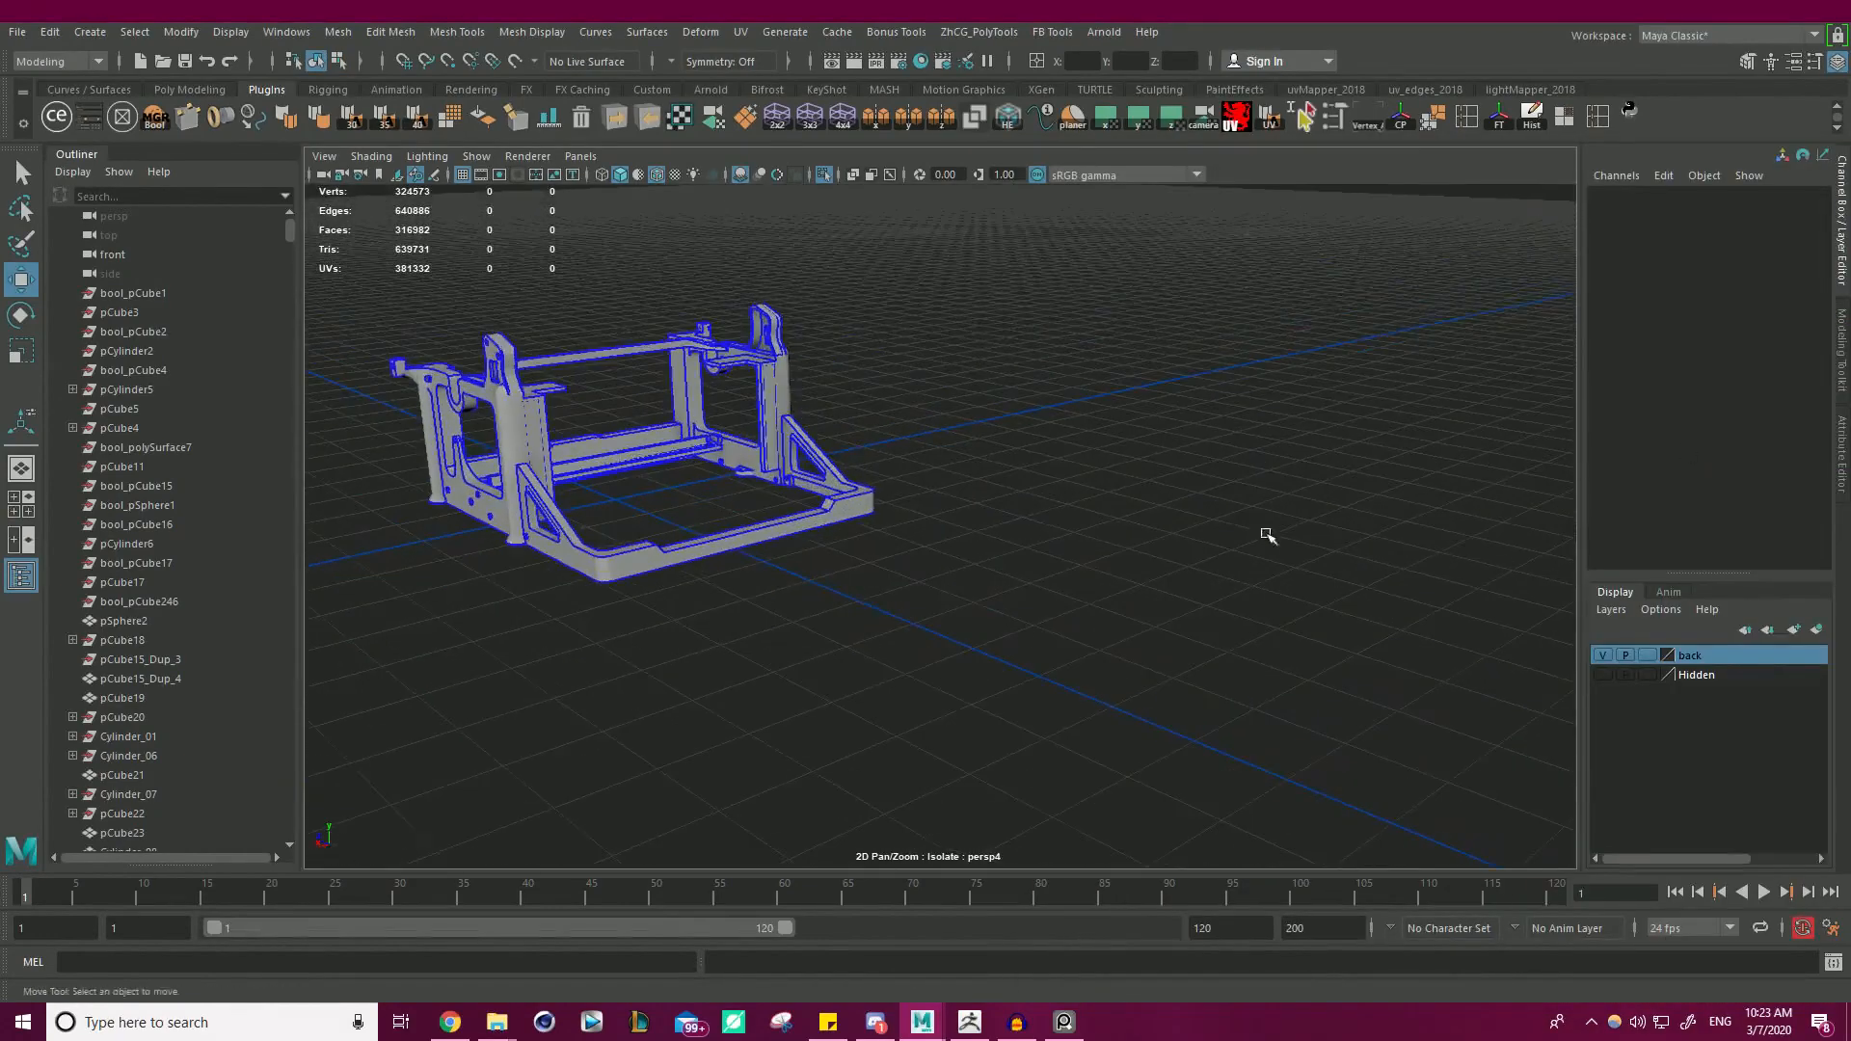
alt+middle_drag(848, 450, 1239, 524)
alt+right_drag(1242, 525, 1329, 539)
click(804, 460)
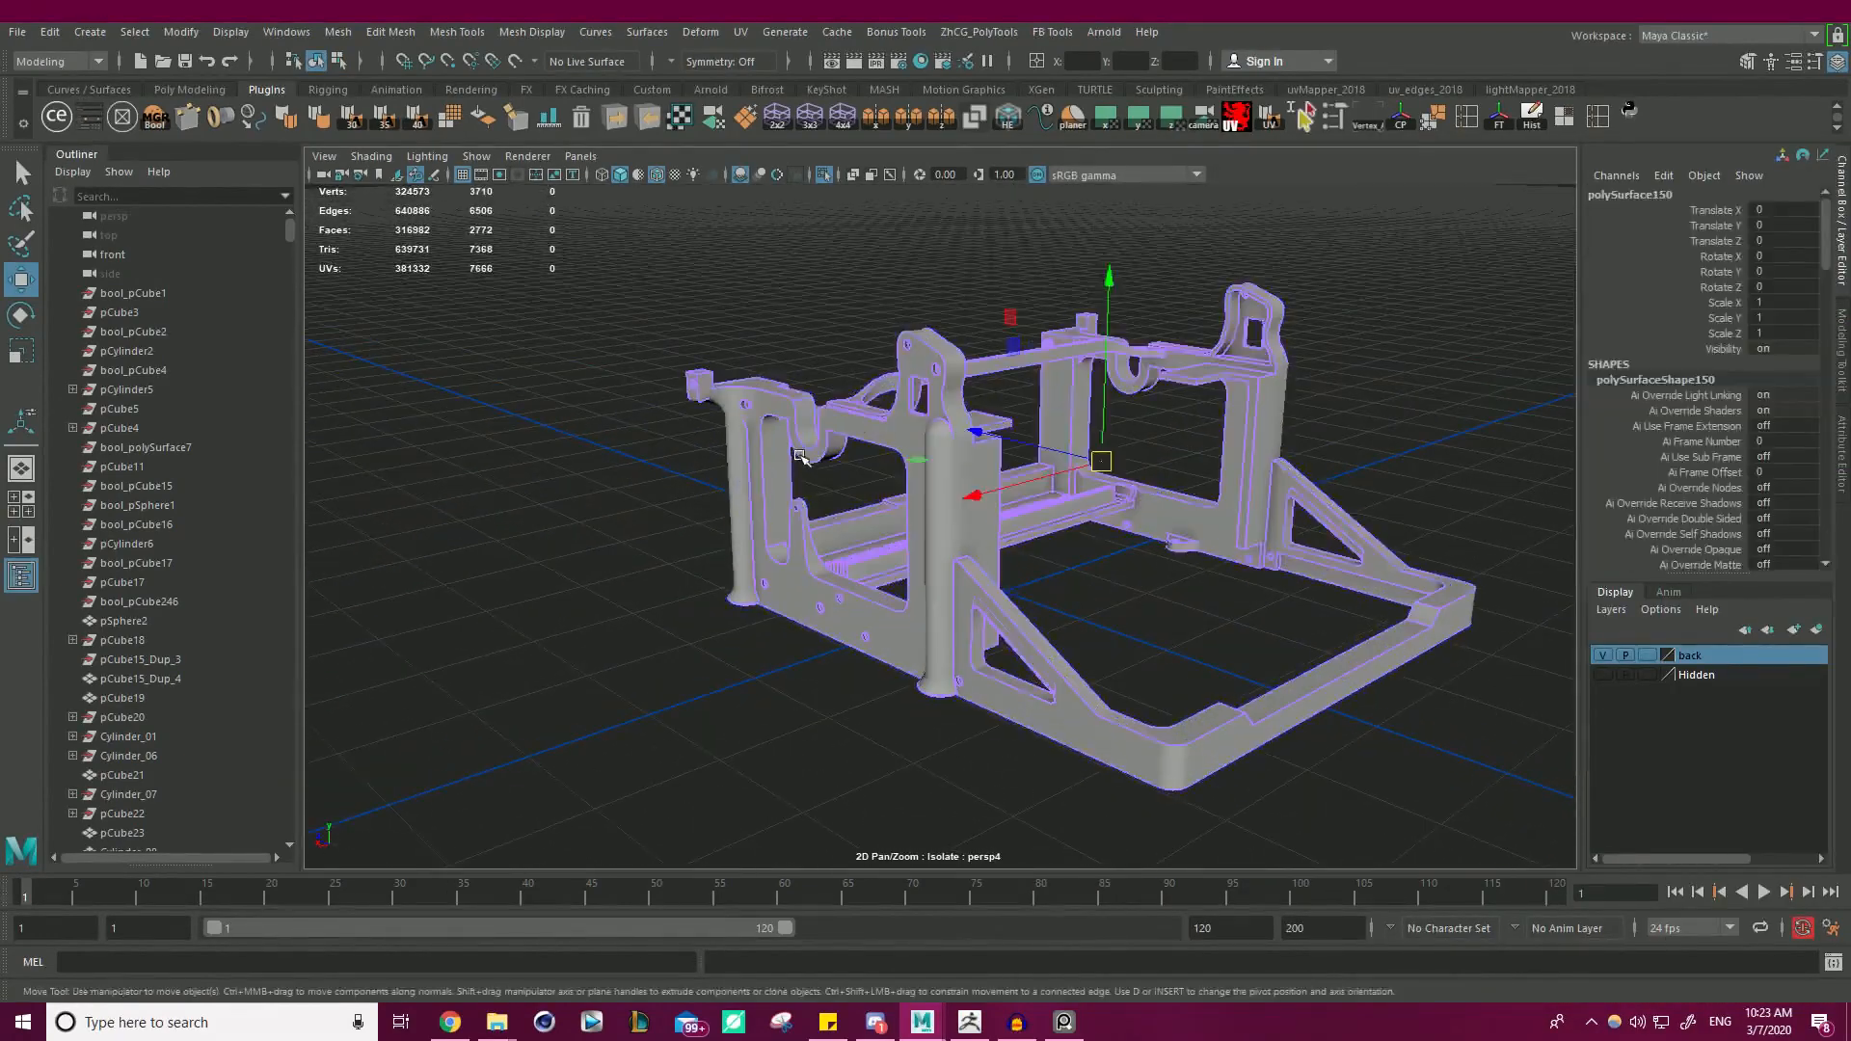
click(1010, 123)
click(1437, 291)
mouse_move(1210, 367)
alt+mouse_down()
mouse_move(1059, 355)
mouse_move(1261, 314)
mouse_move(1230, 351)
alt+mouse_up()
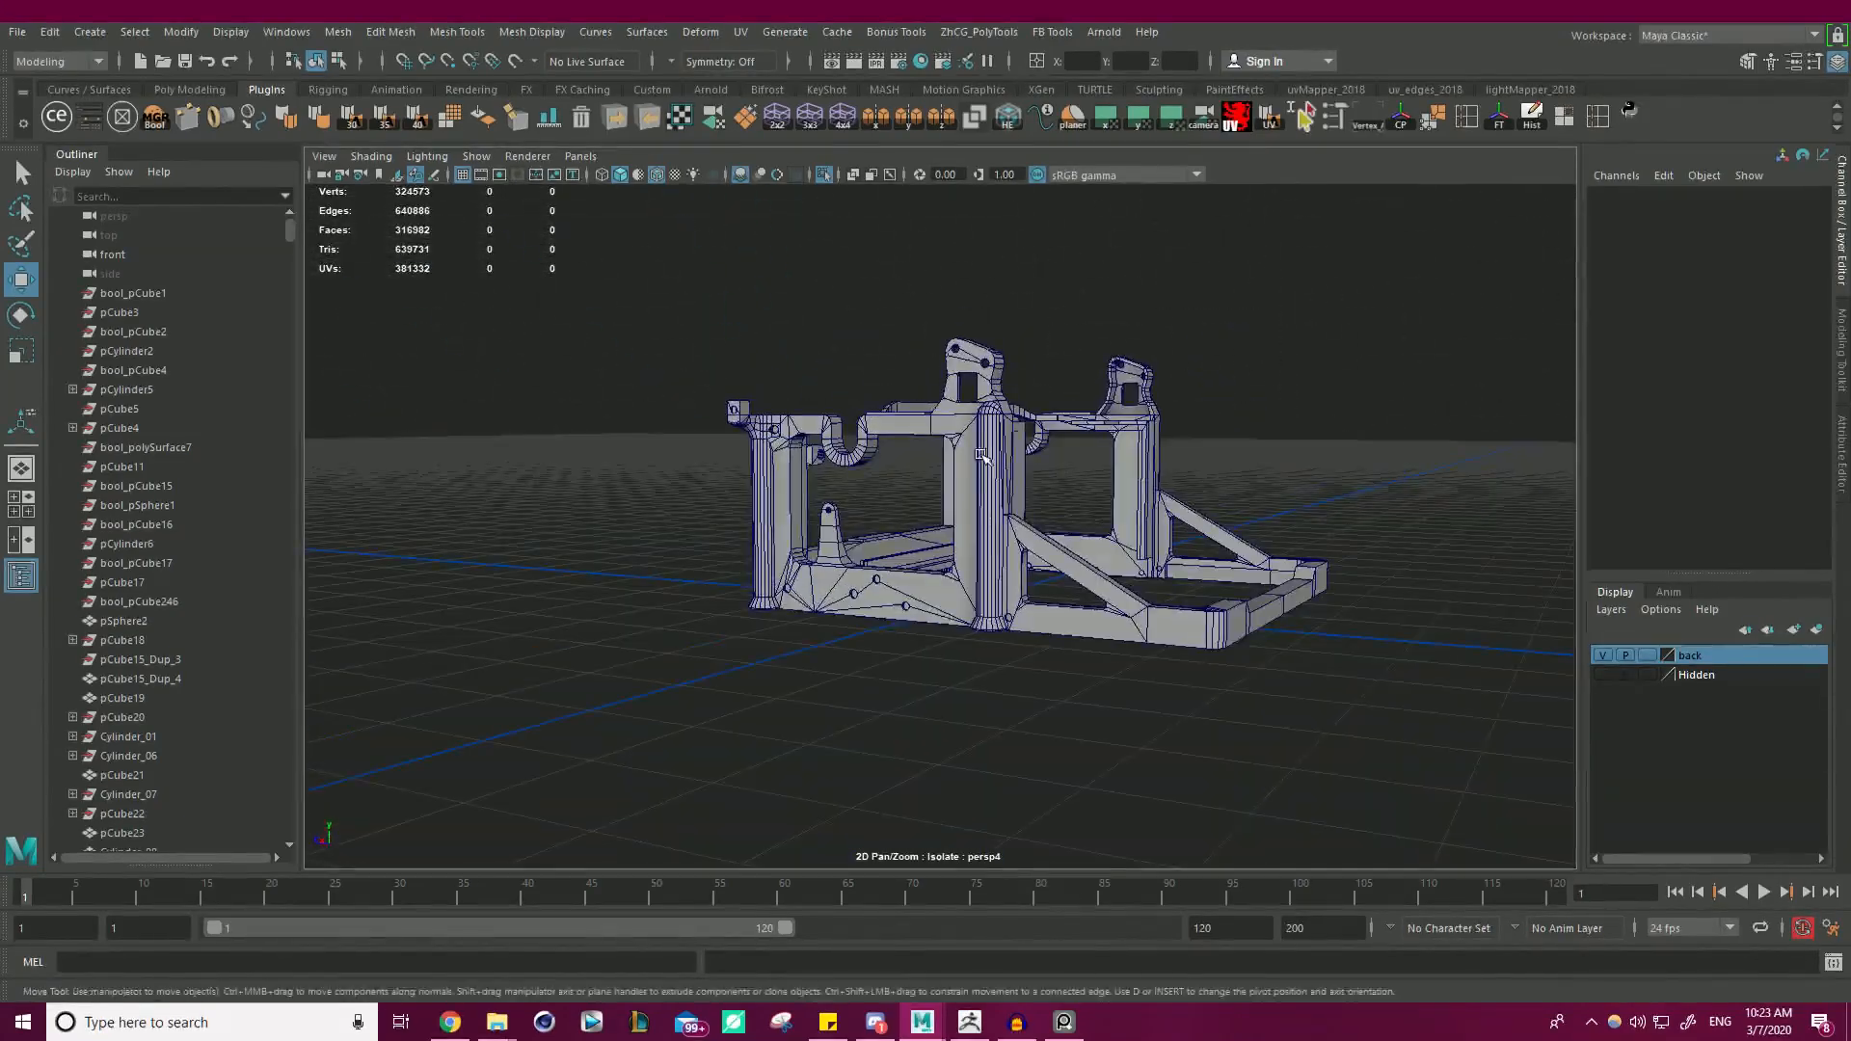
- Select the frame and turn off its isolated view to show the complete typewriter
click(1132, 410)
alt+drag(1257, 252, 1208, 326)
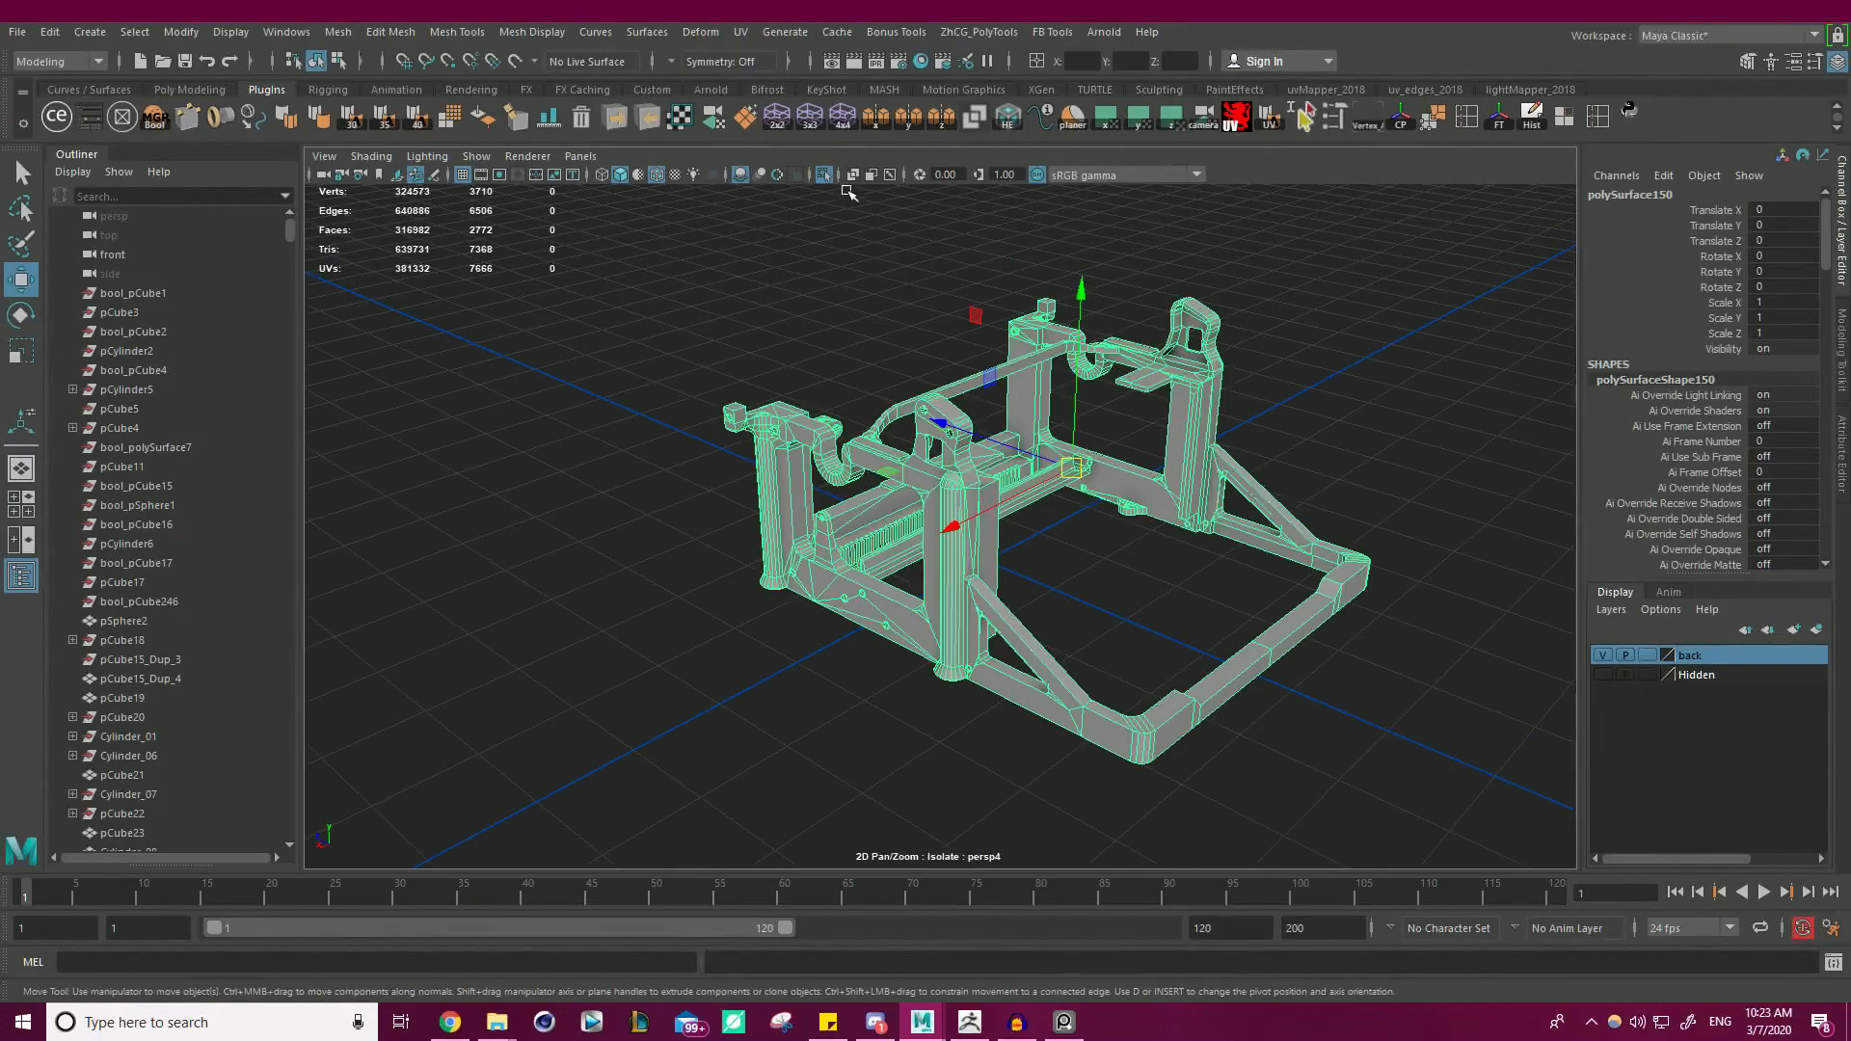
click(825, 176)
alt+drag(1216, 416, 1258, 342)
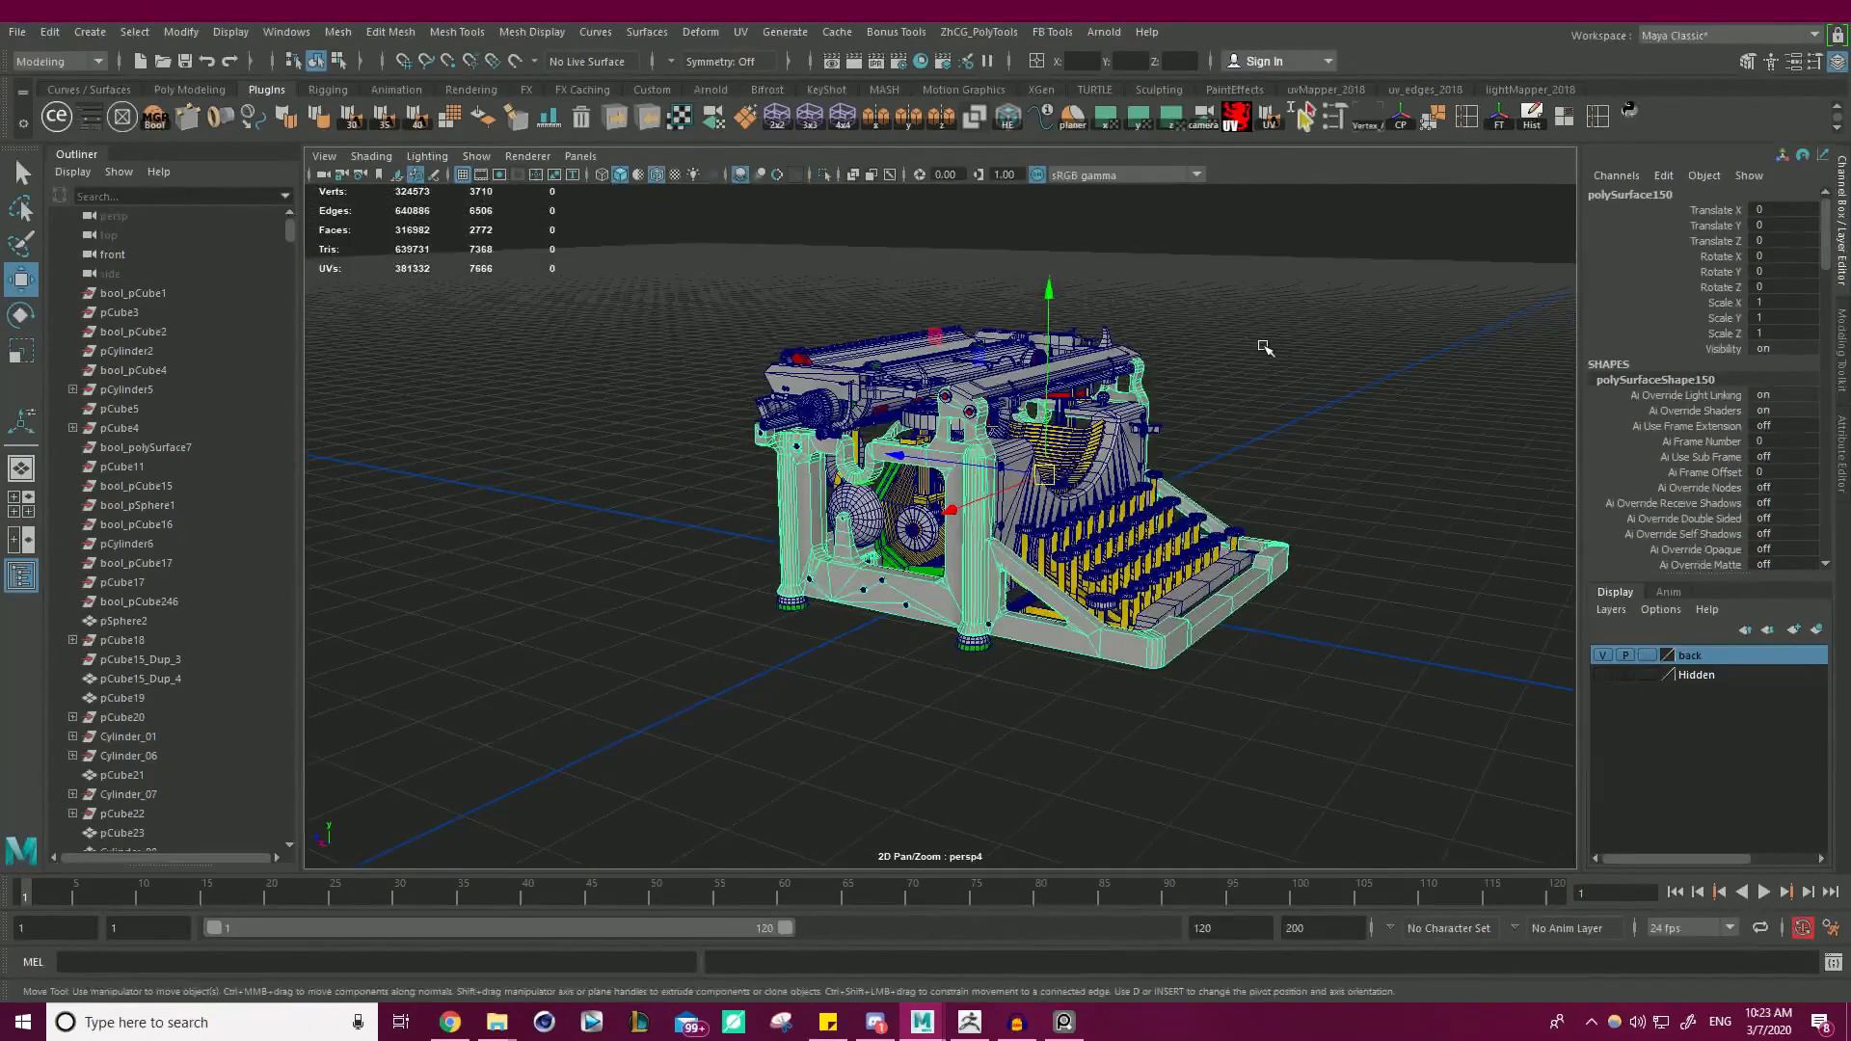
- Export the selected frame mesh as an OBJ to the C:\temp meshes folder and close the export dialog
click(1243, 358)
click(979, 486)
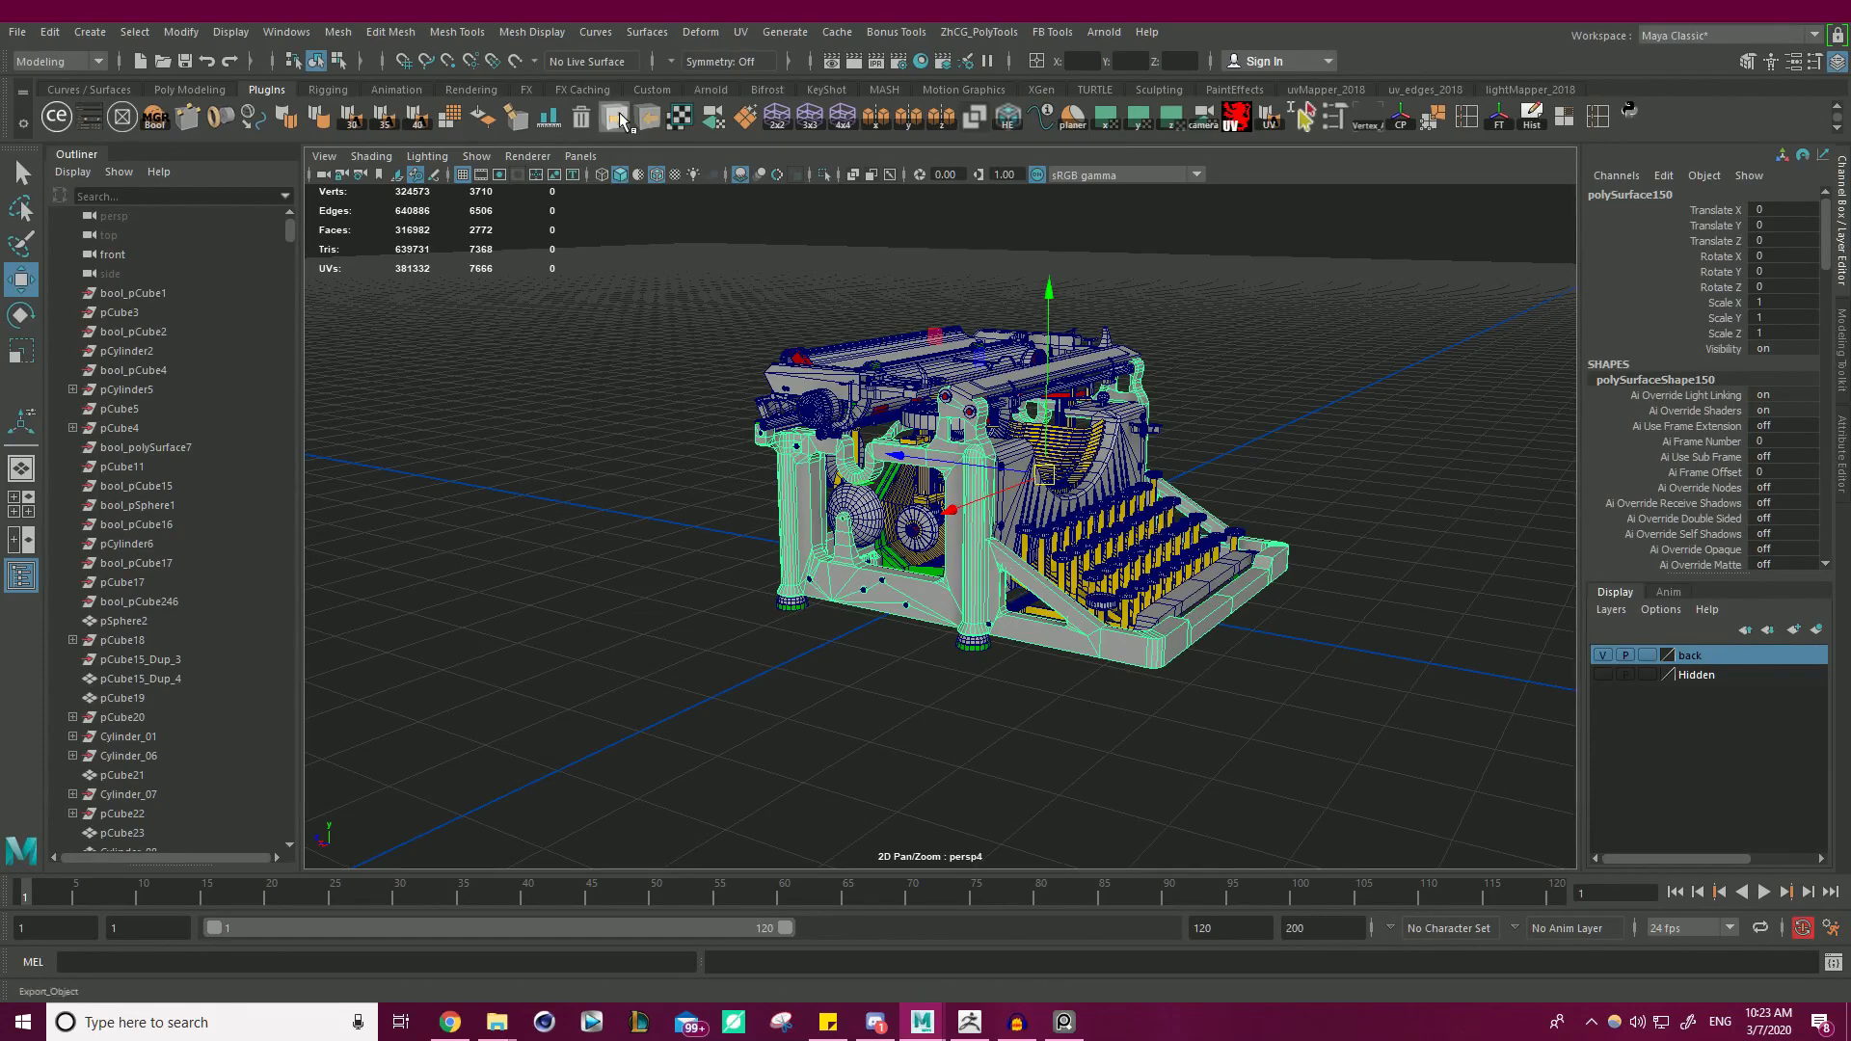
click(640, 425)
click(792, 487)
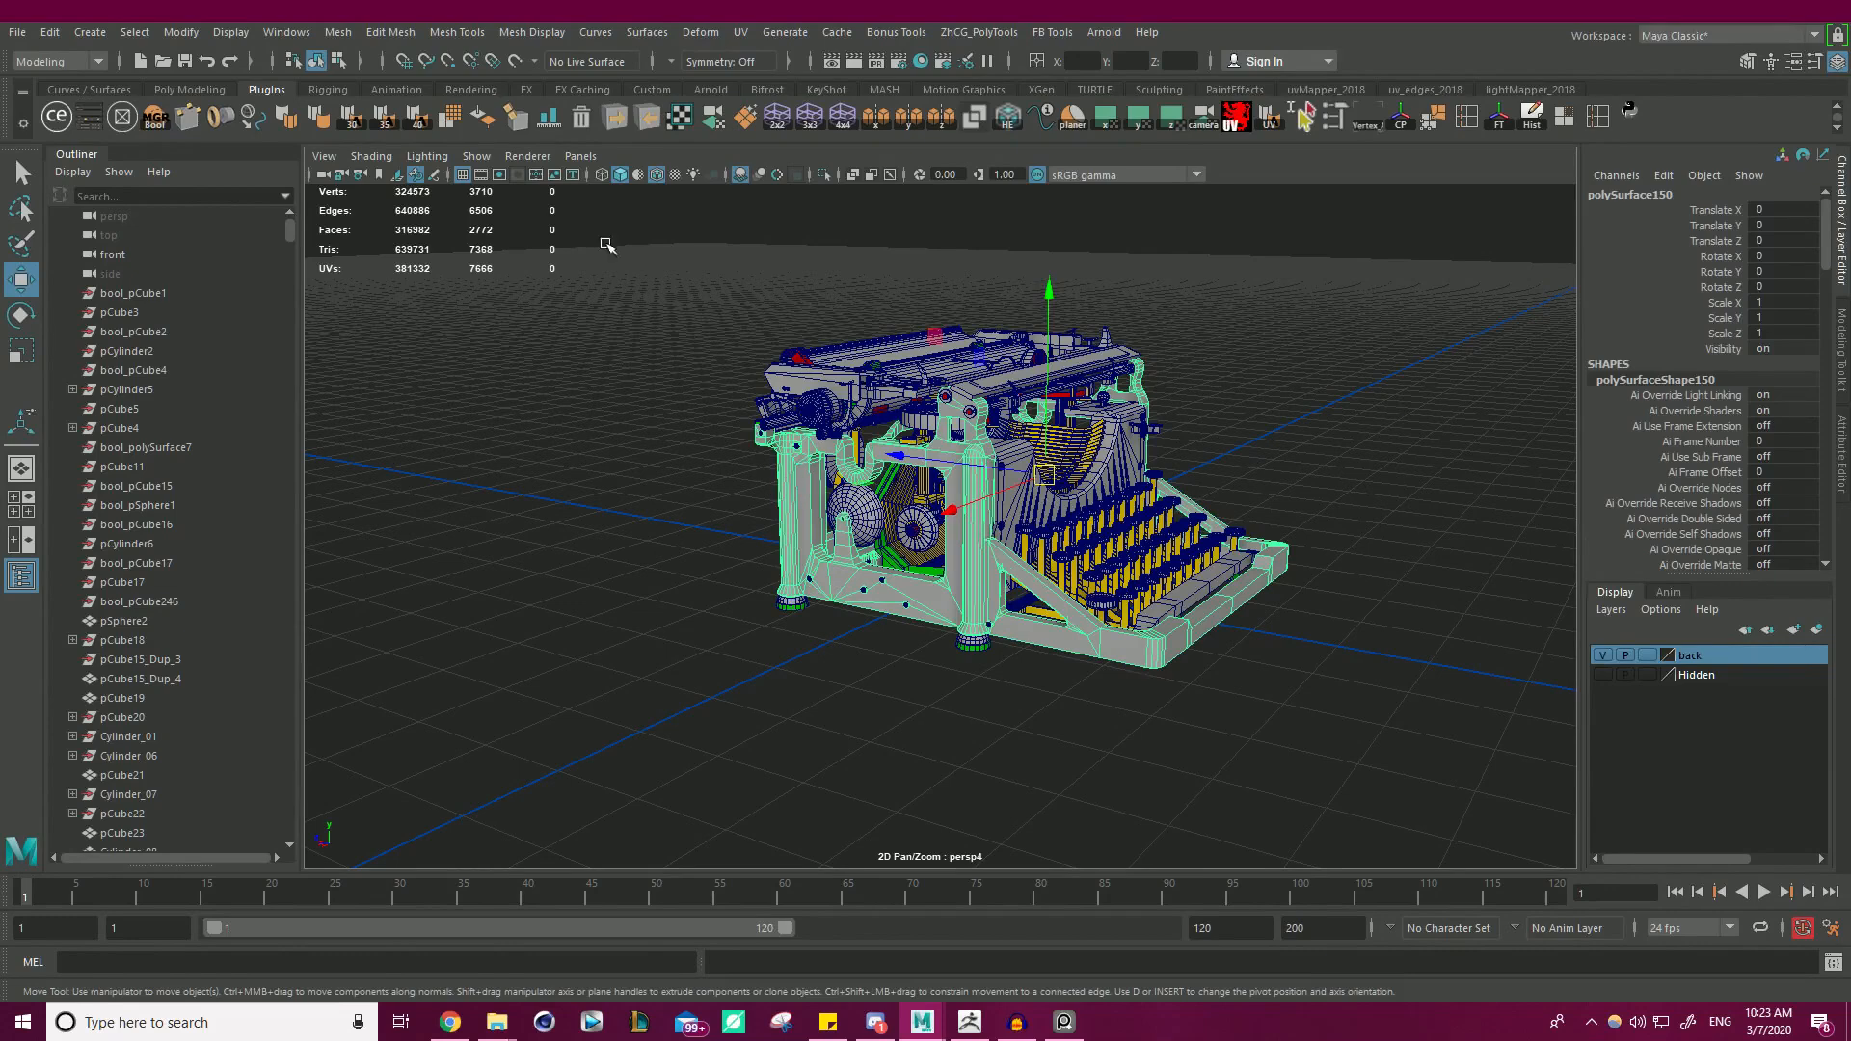
click(613, 119)
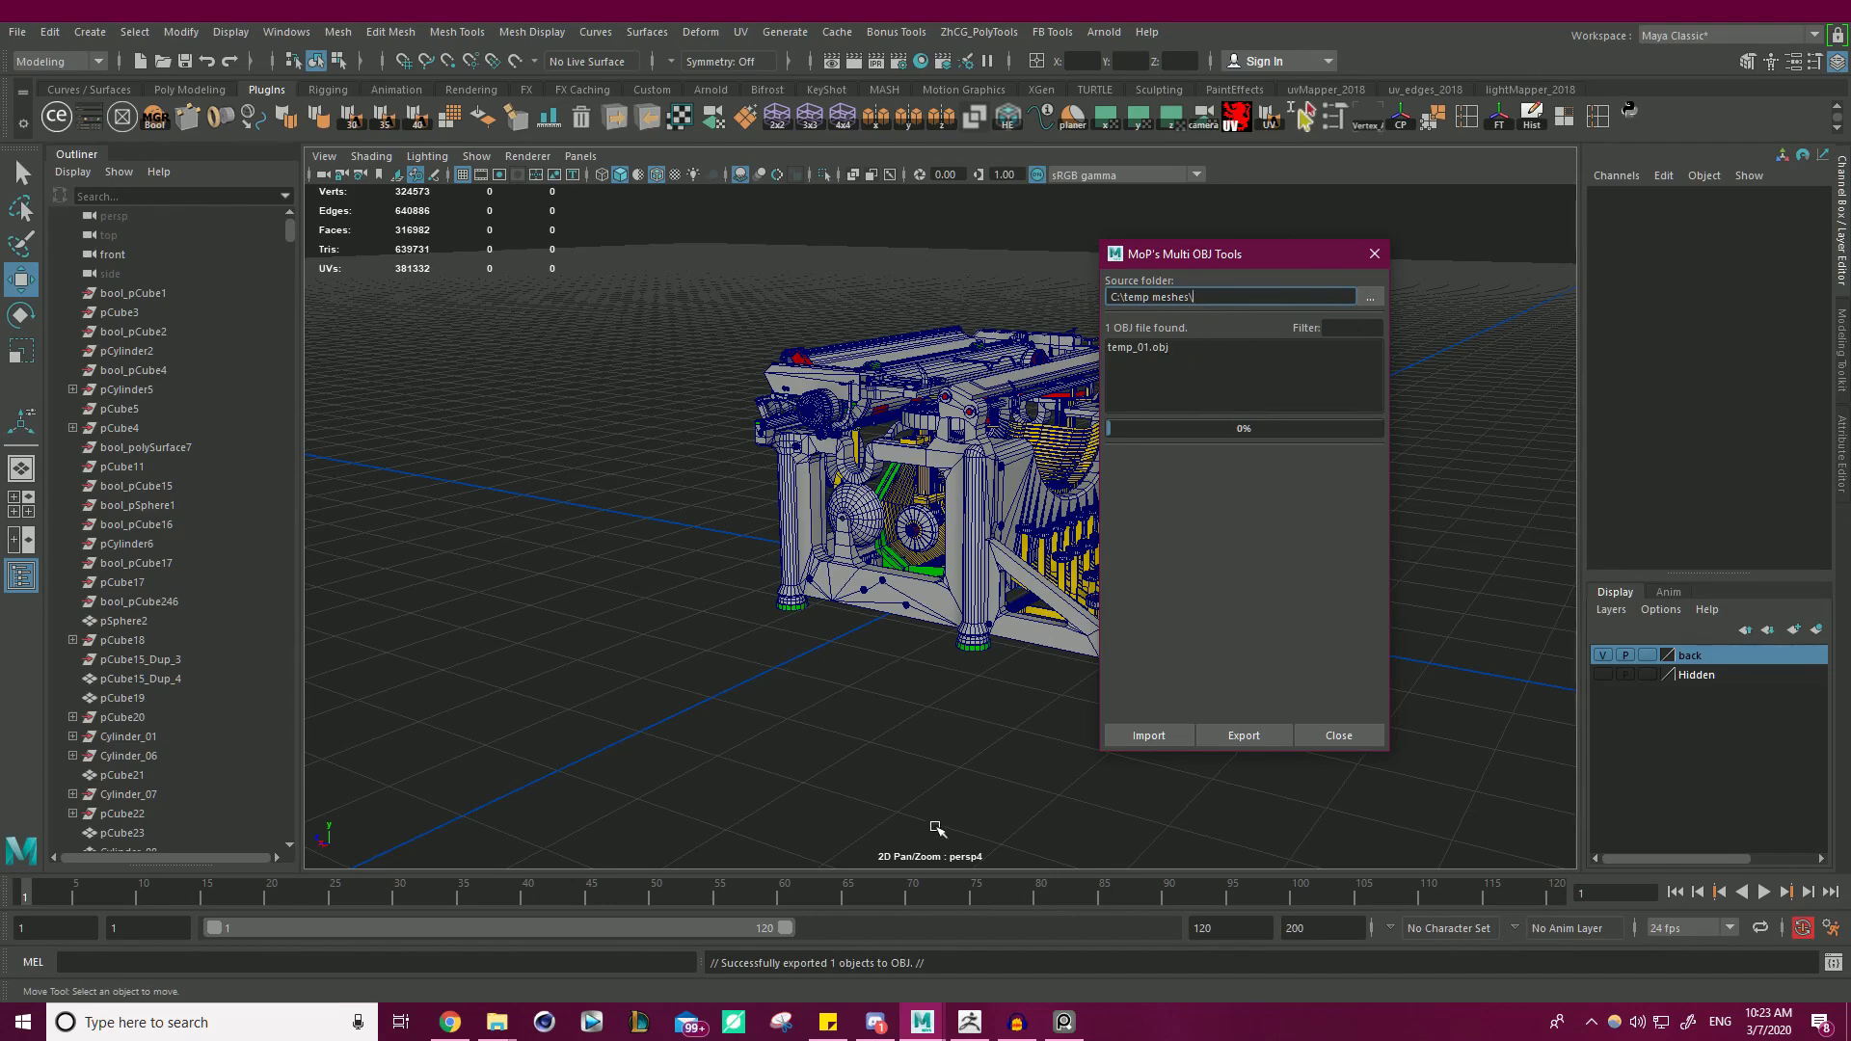
click(1375, 253)
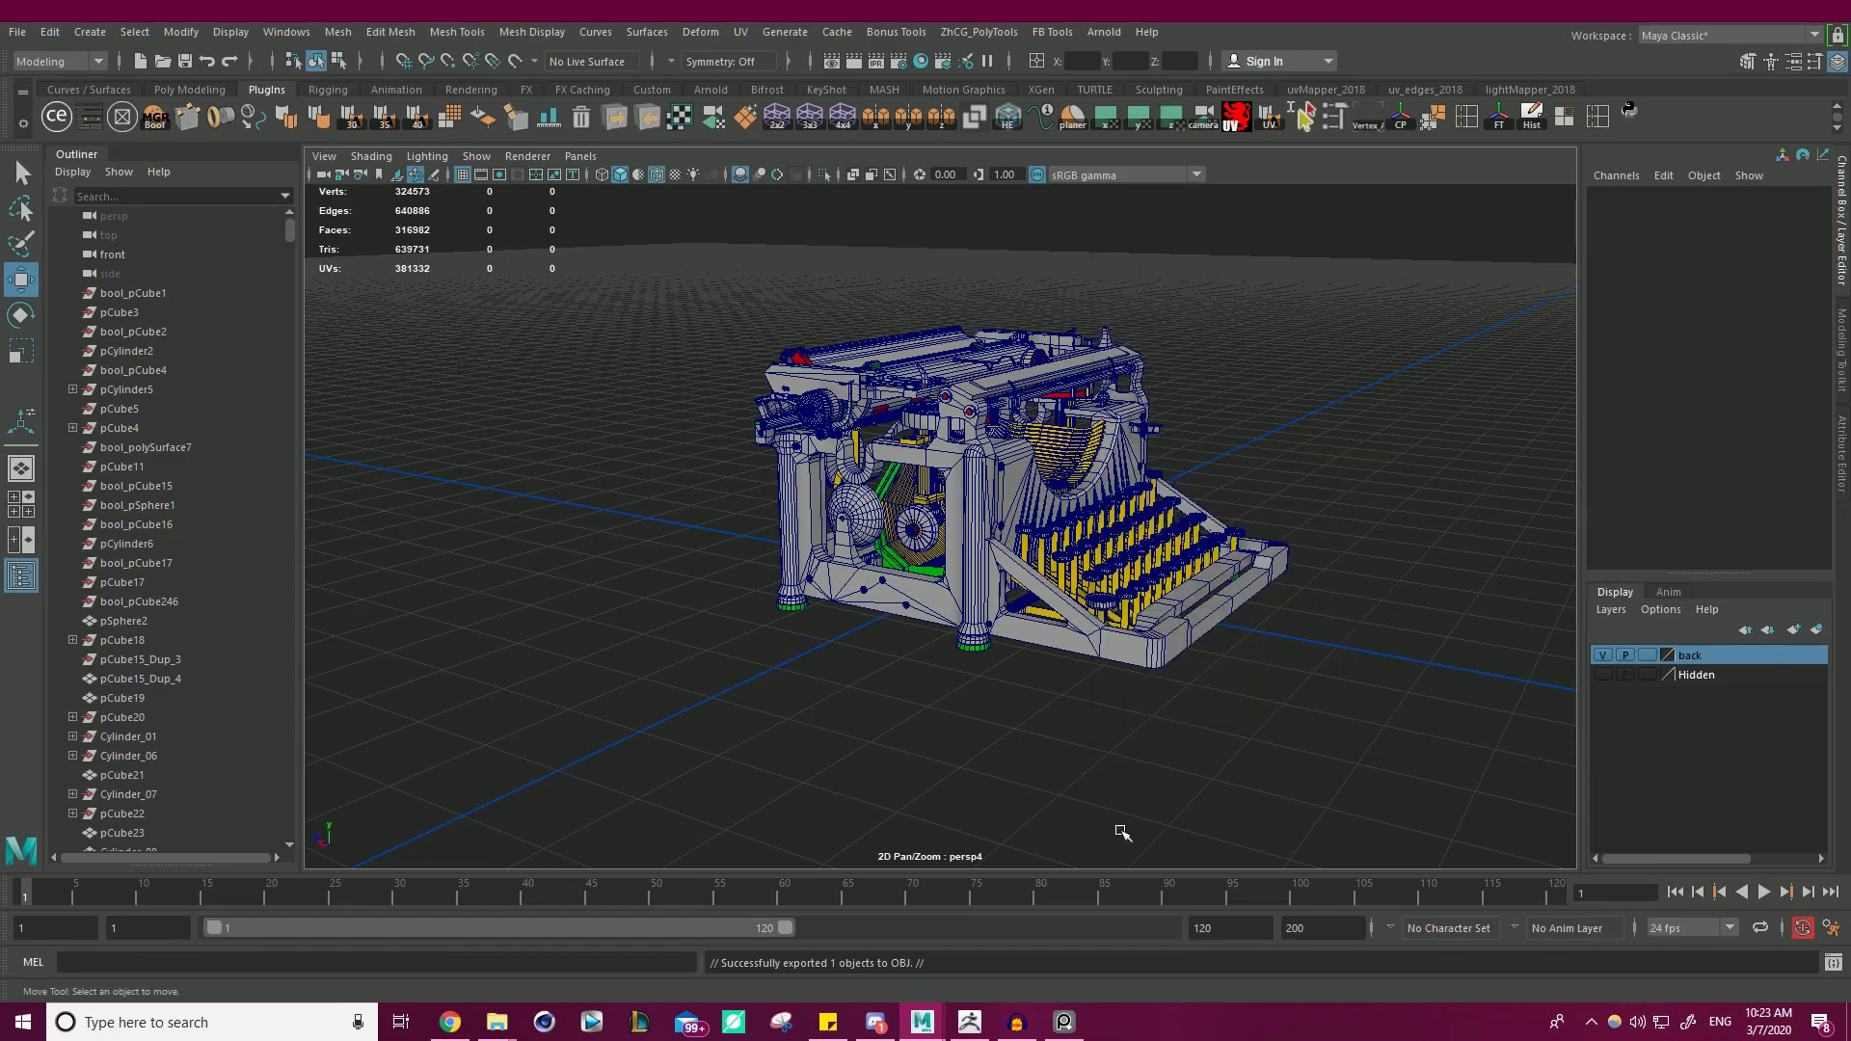
- Switch to ZBrush, draw a PolyMesh3D star on the canvas and enter Edit mode
click(970, 1022)
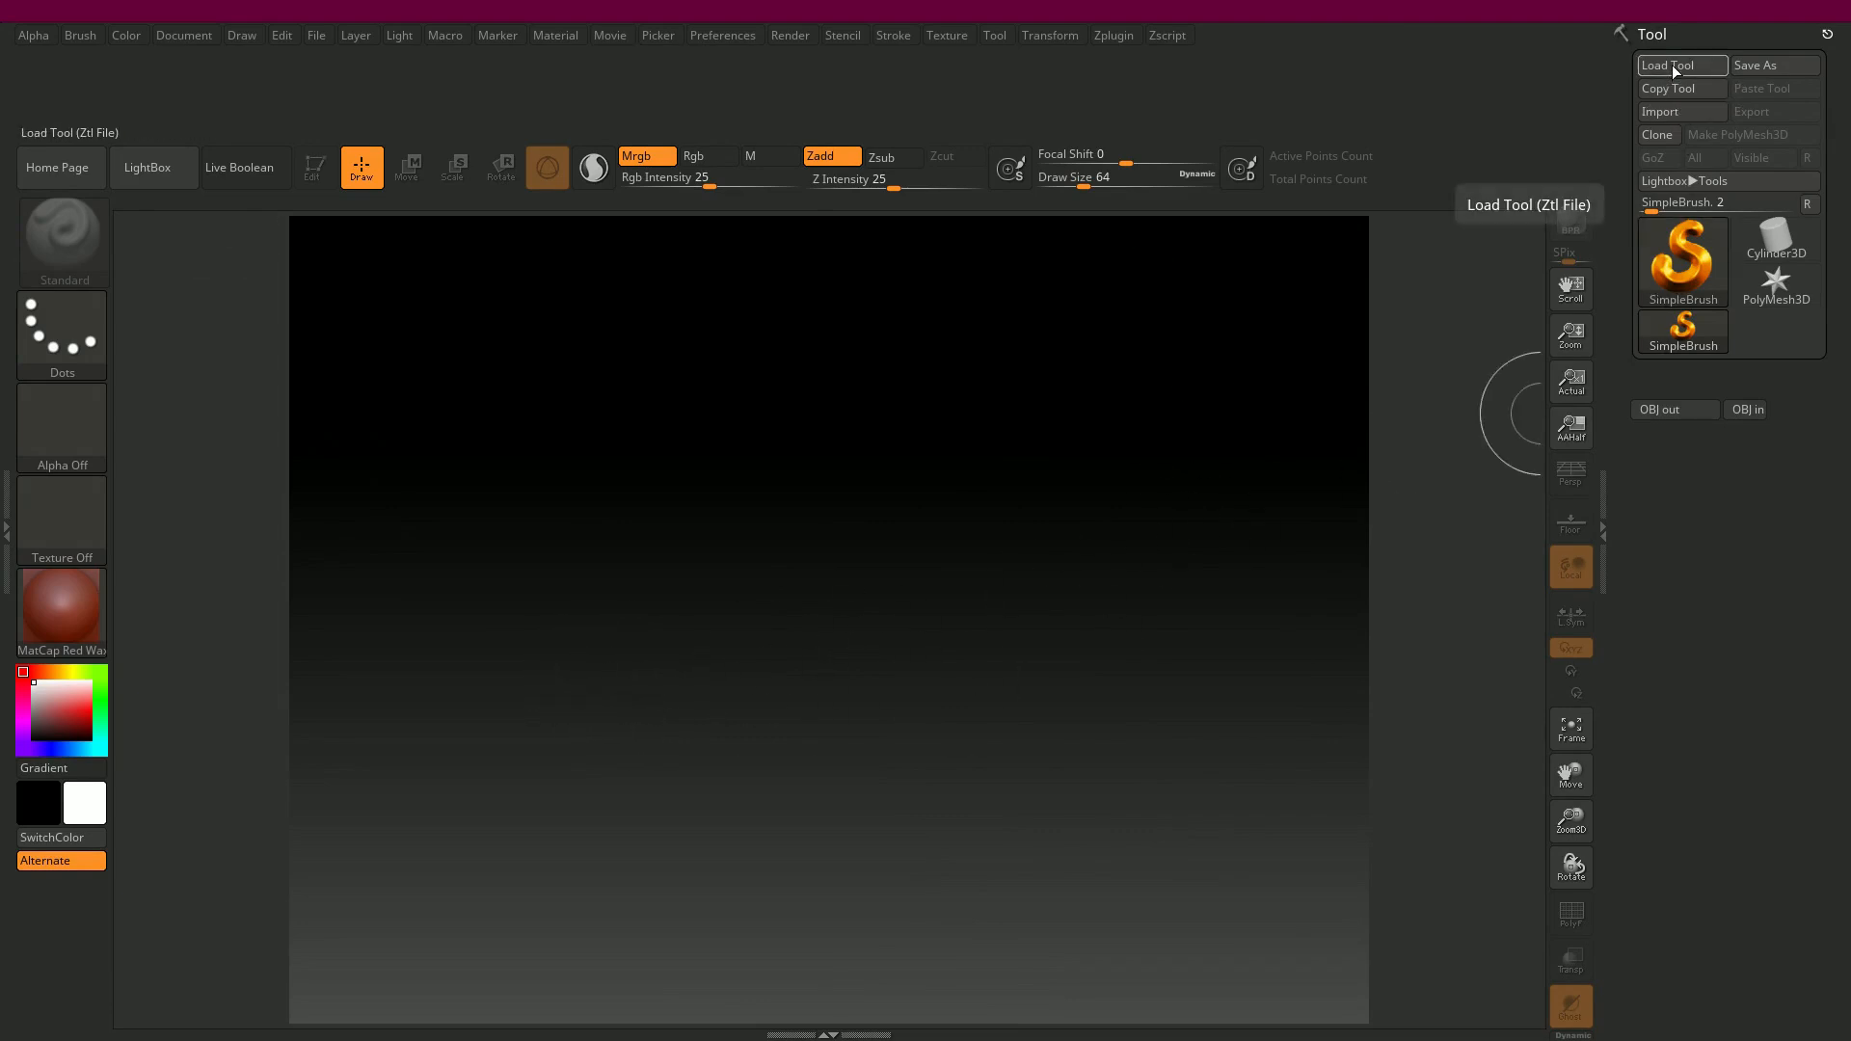
click(1779, 285)
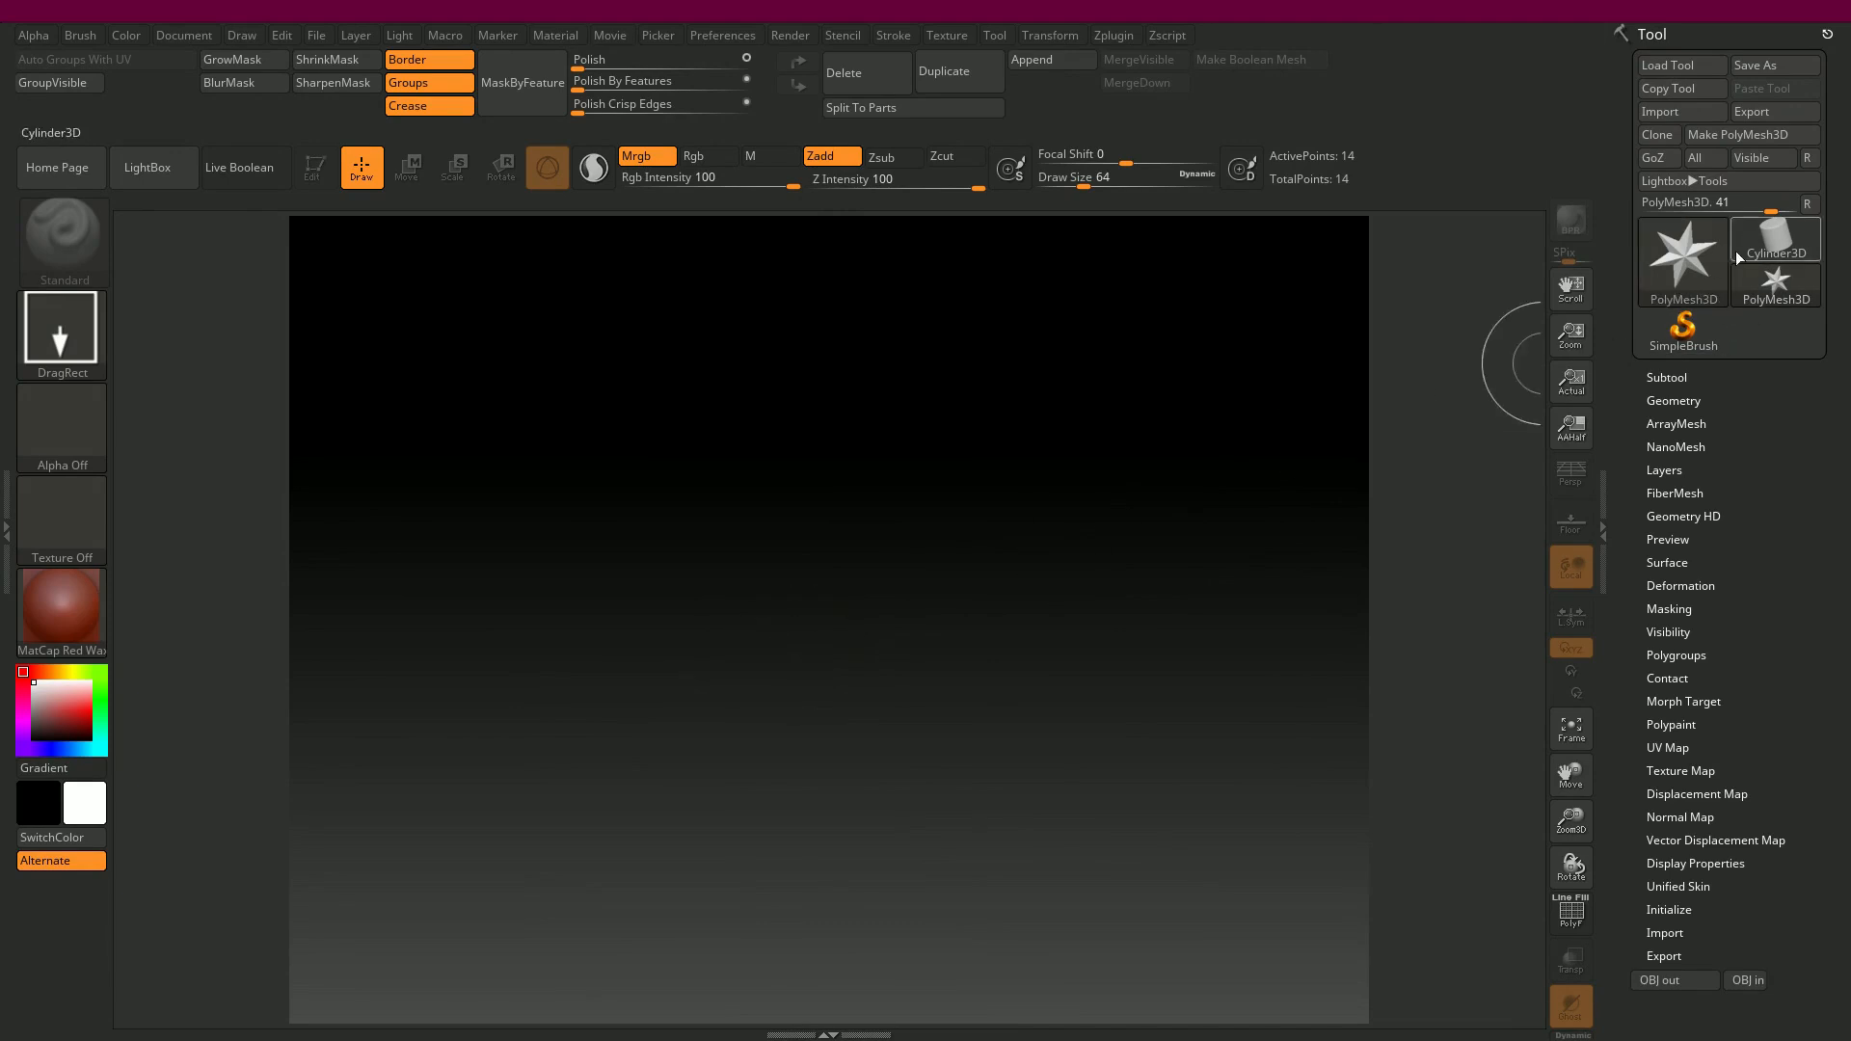
mouse_move(857, 582)
mouse_down()
mouse_move(993, 453)
mouse_move(990, 487)
mouse_up()
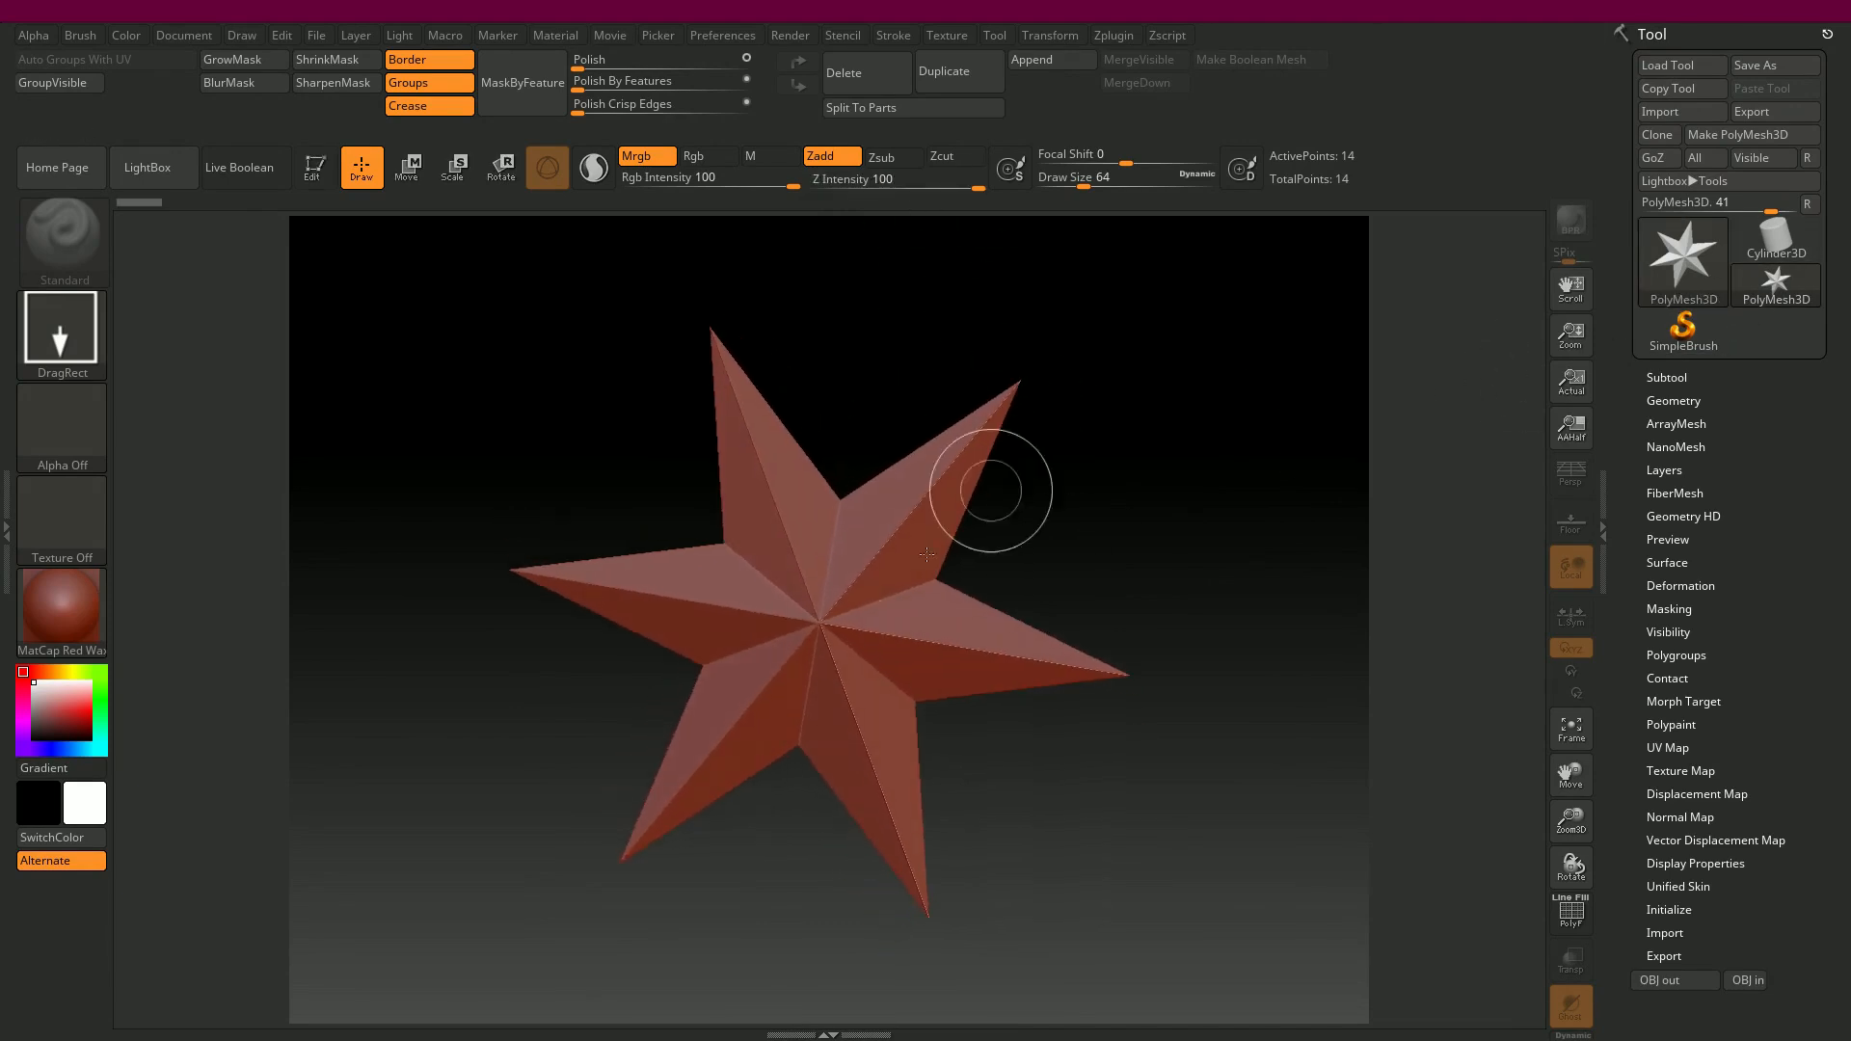
click(315, 167)
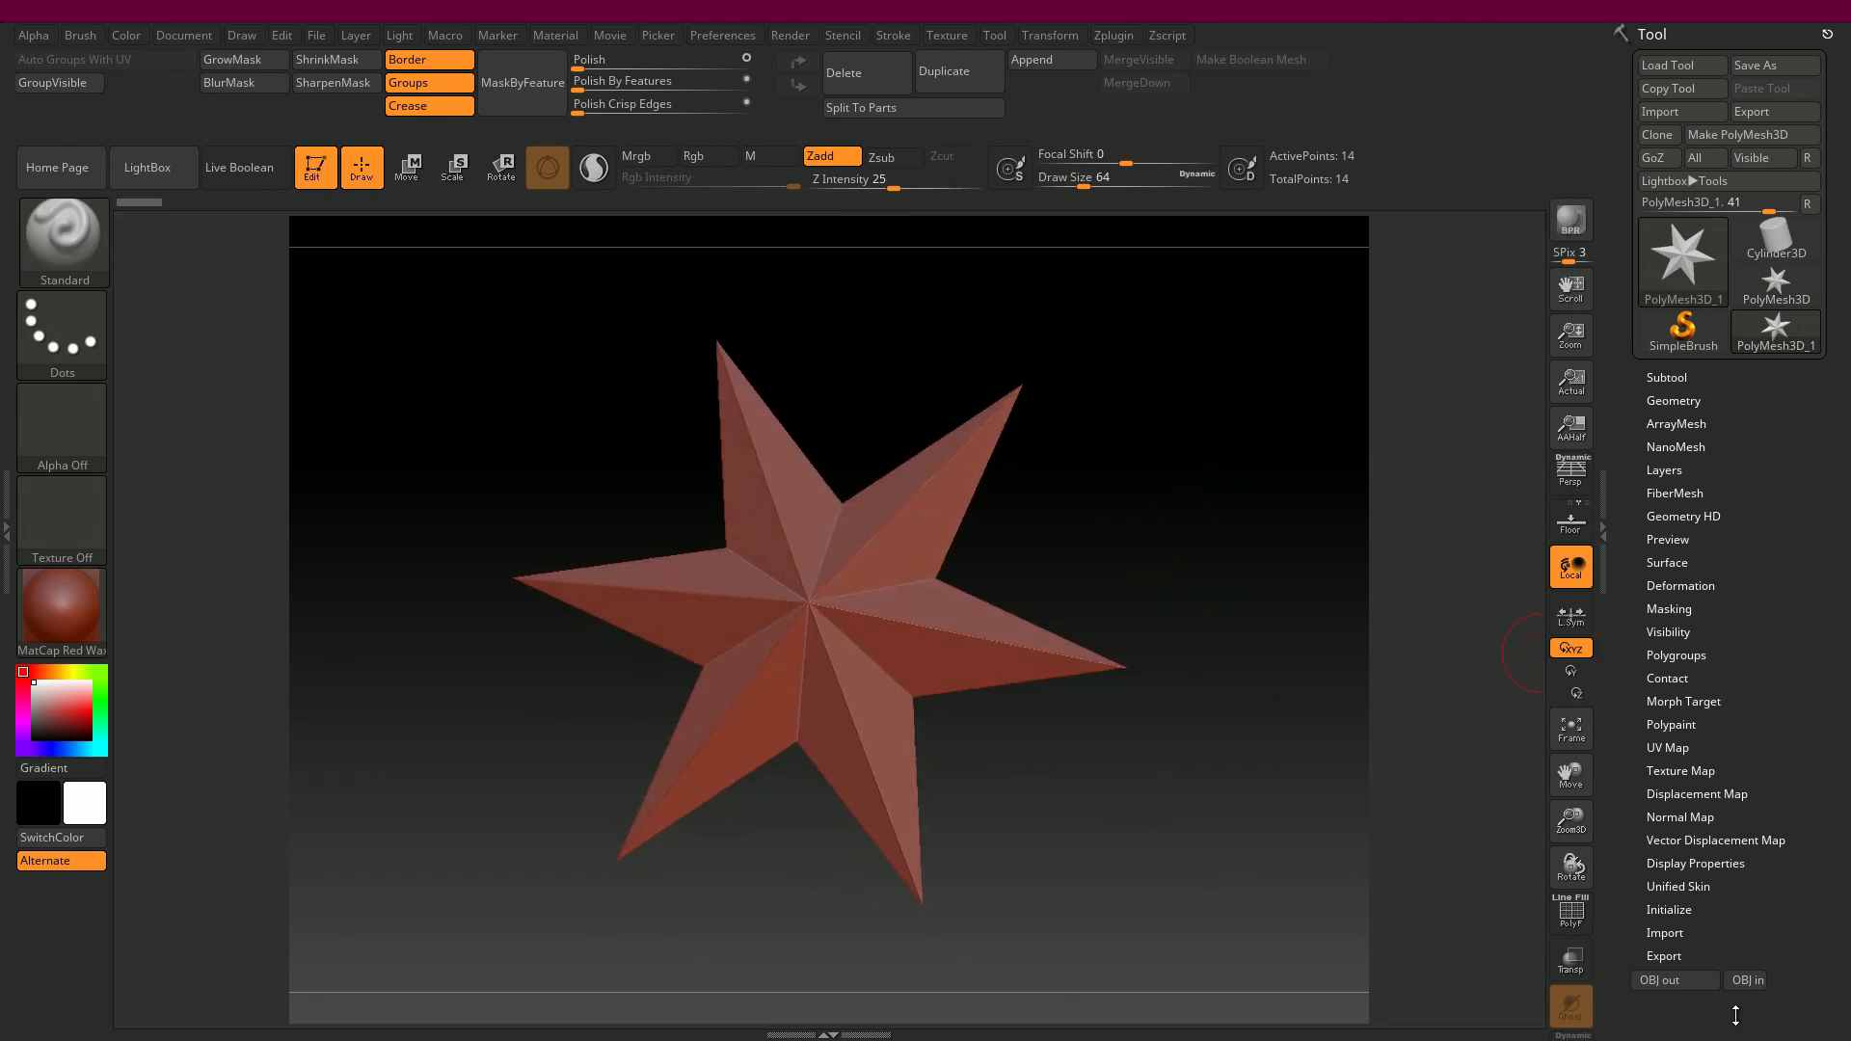
- Import the exported typewriter frame OBJ in place of the star mesh
click(1744, 980)
click(1666, 377)
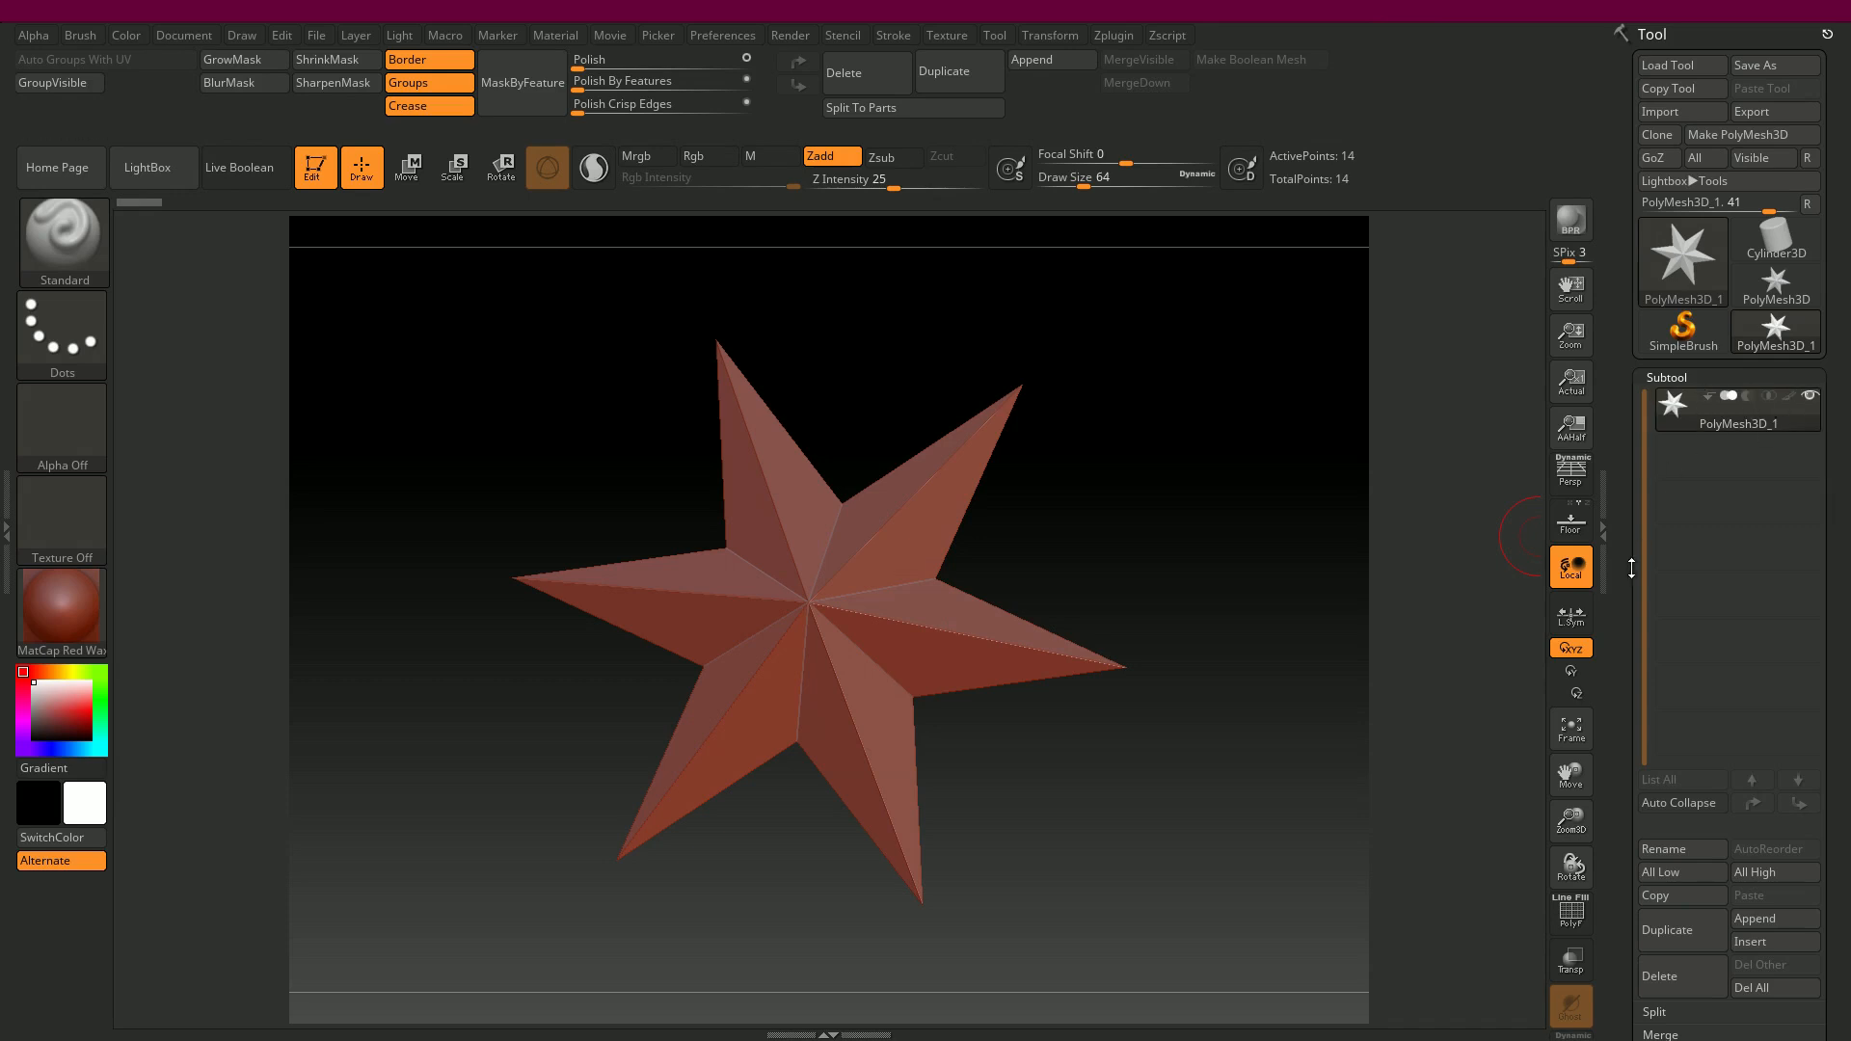
drag(1625, 619, 1643, 403)
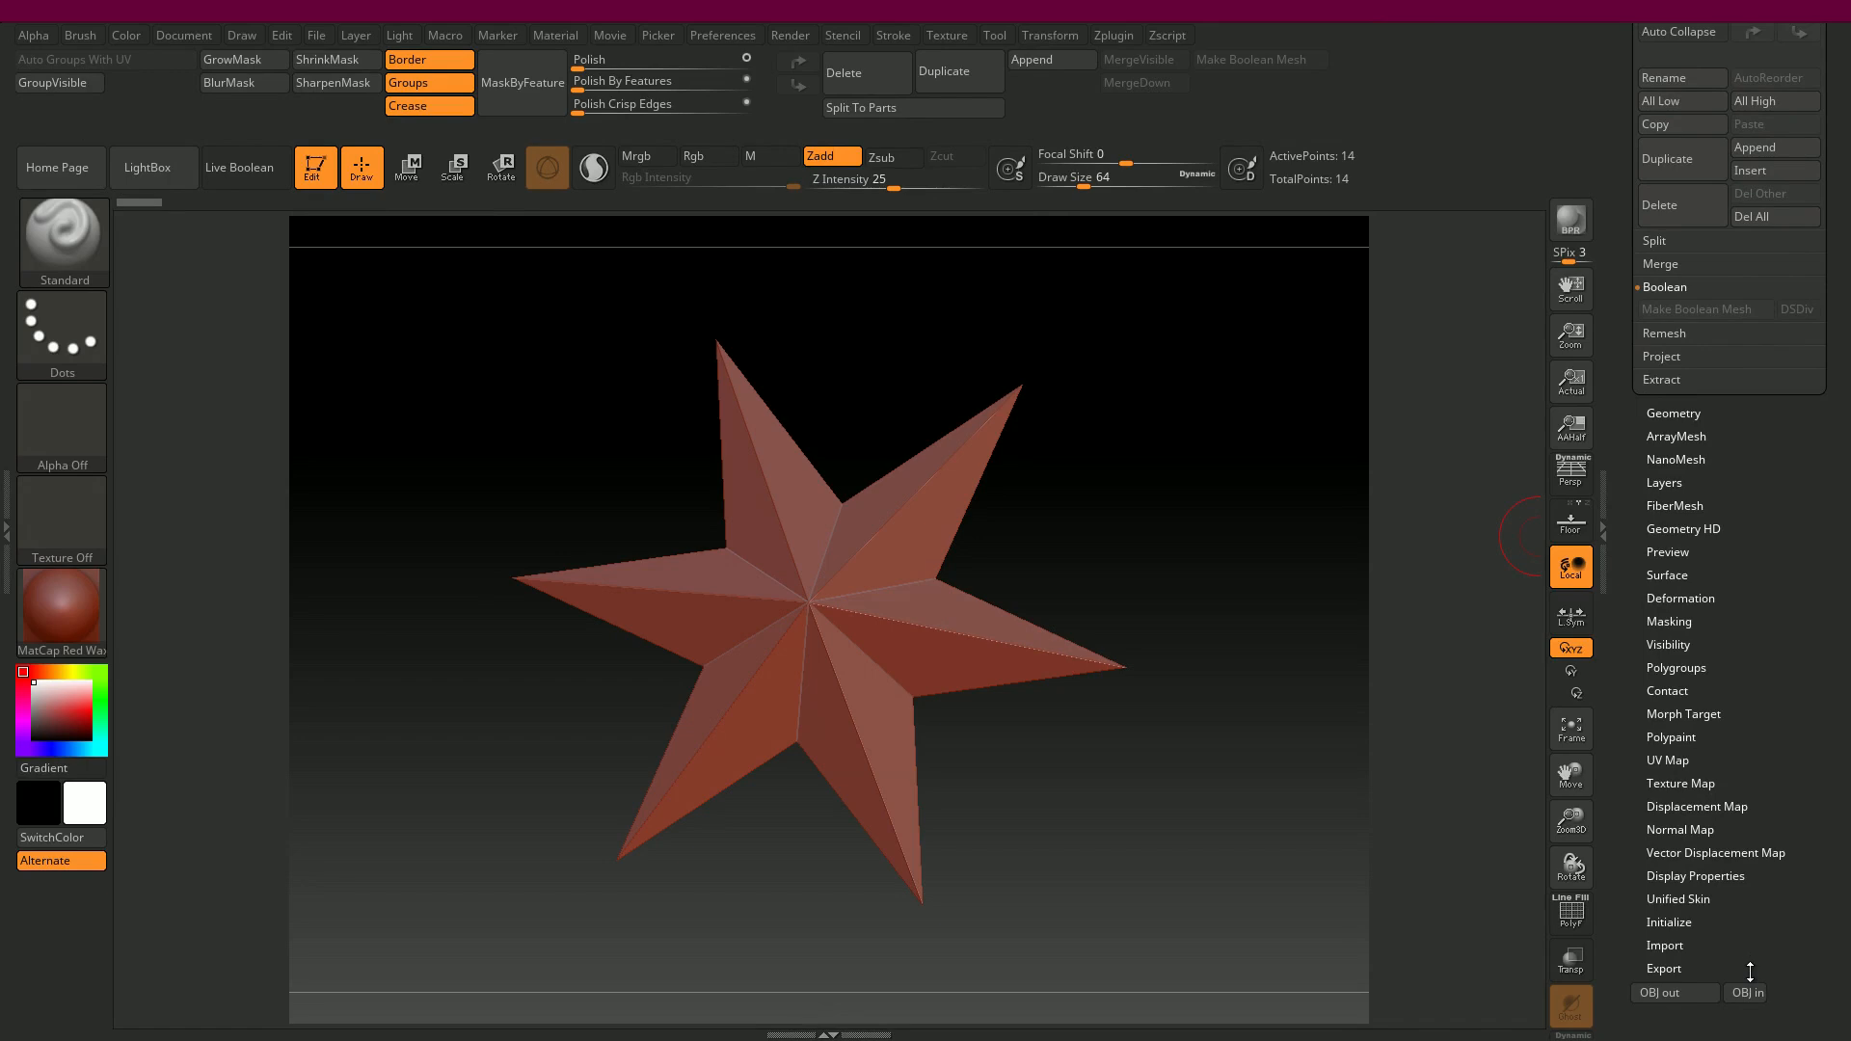
click(1746, 992)
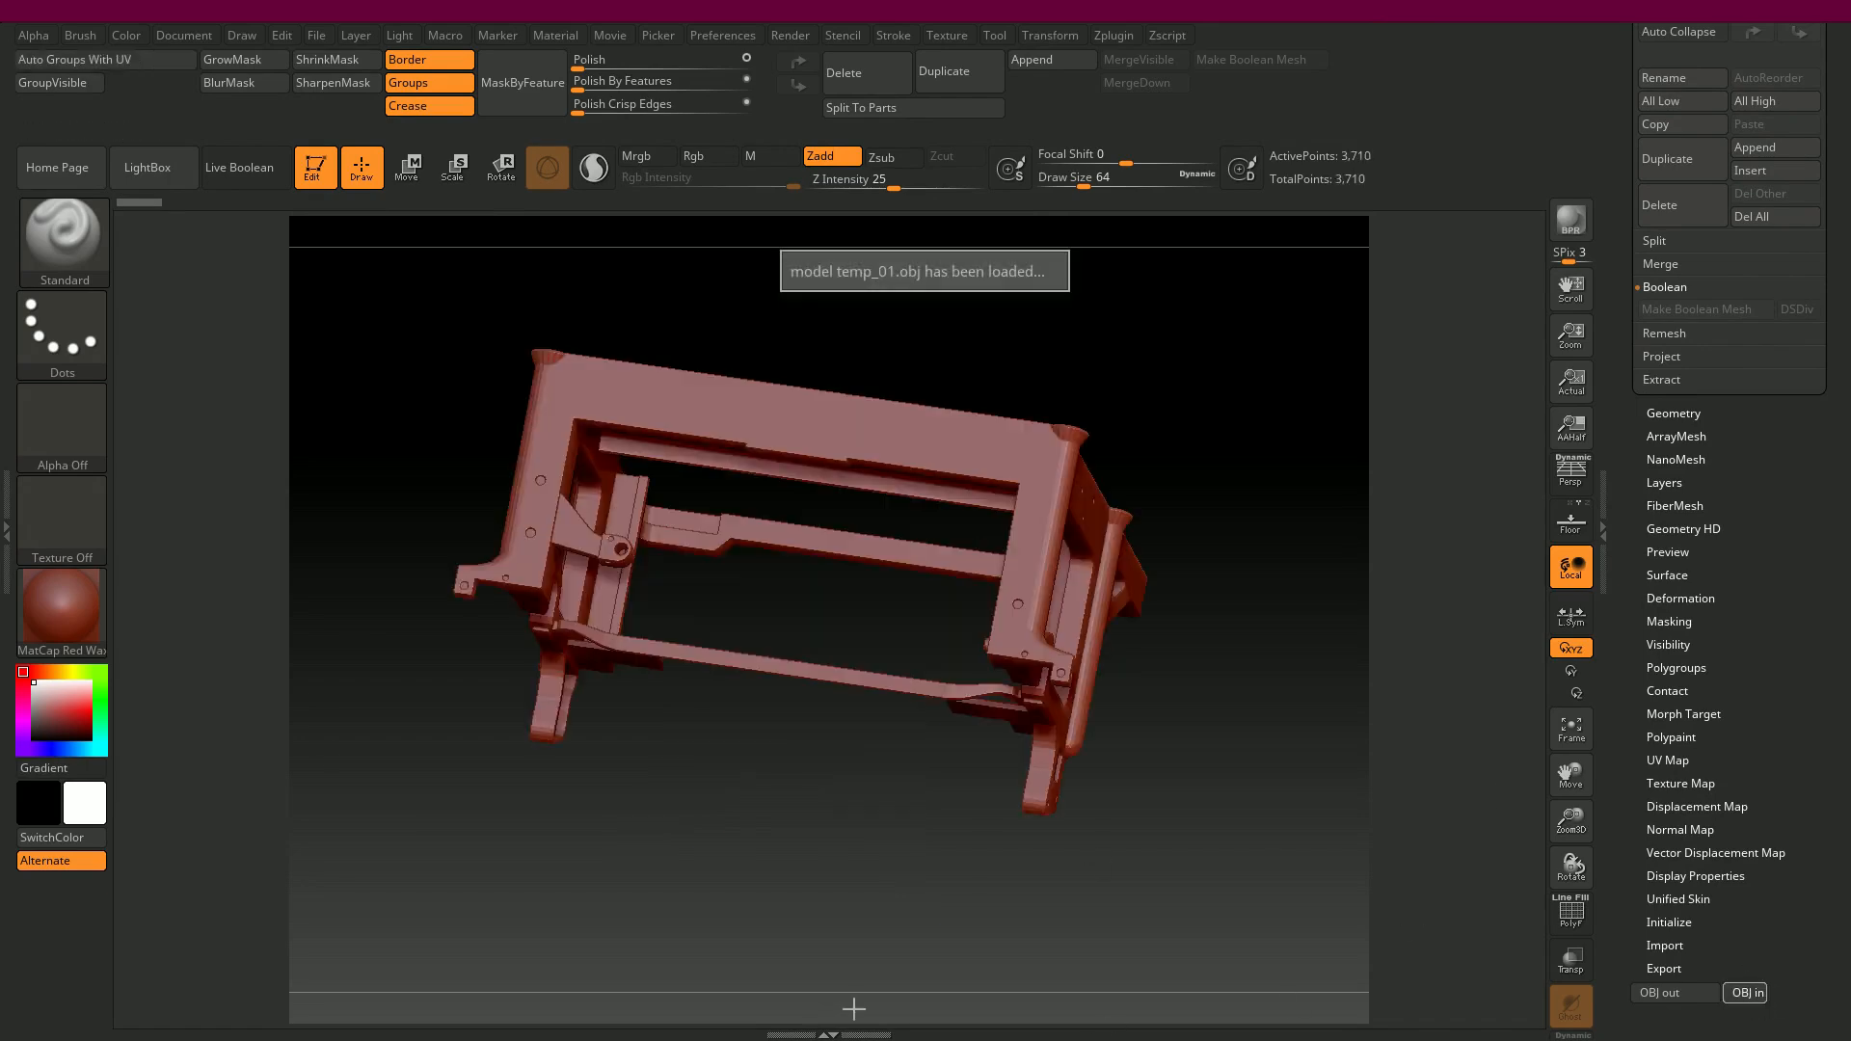
- Apply the gw_worn_silver MatCap material to the imported typewriter frame
shift+drag(1280, 768, 1258, 519)
mouse_move(906, 339)
mouse_down()
mouse_move(757, 309)
mouse_move(897, 302)
mouse_move(722, 293)
mouse_move(839, 310)
mouse_up()
click(61, 608)
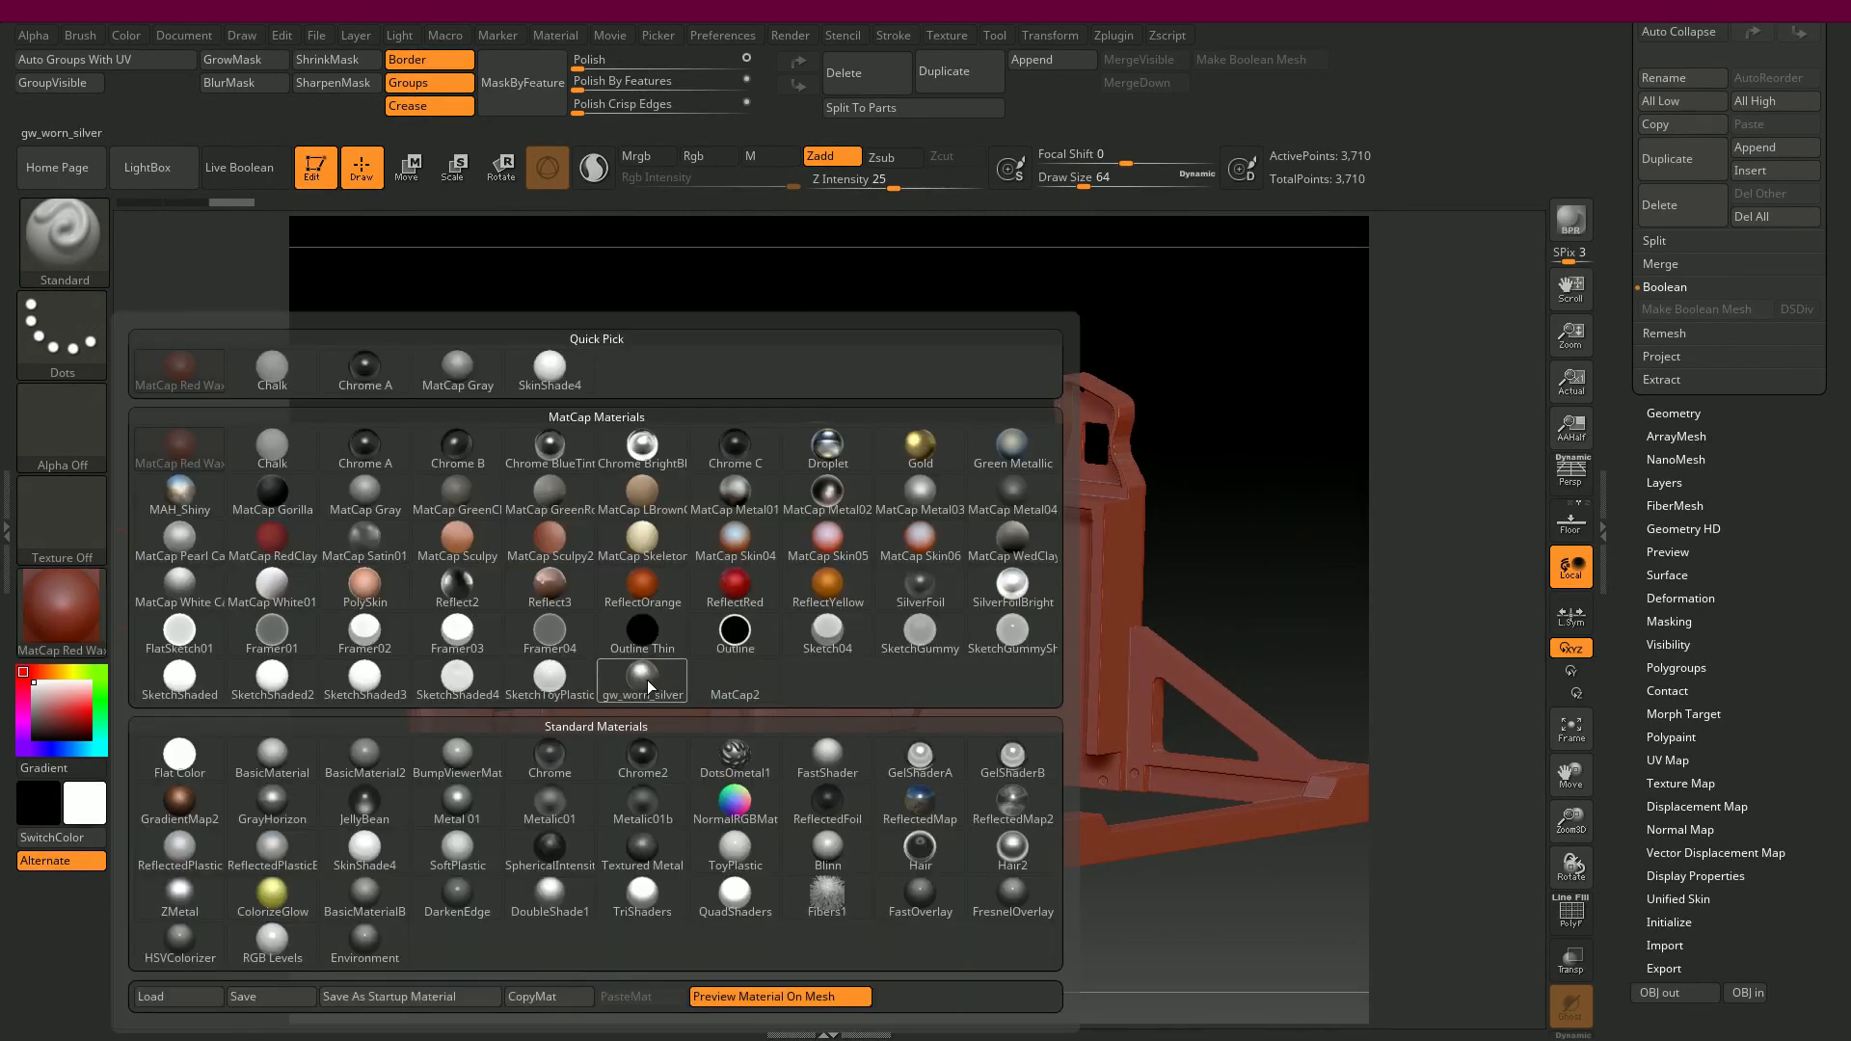
mouse_move(678, 681)
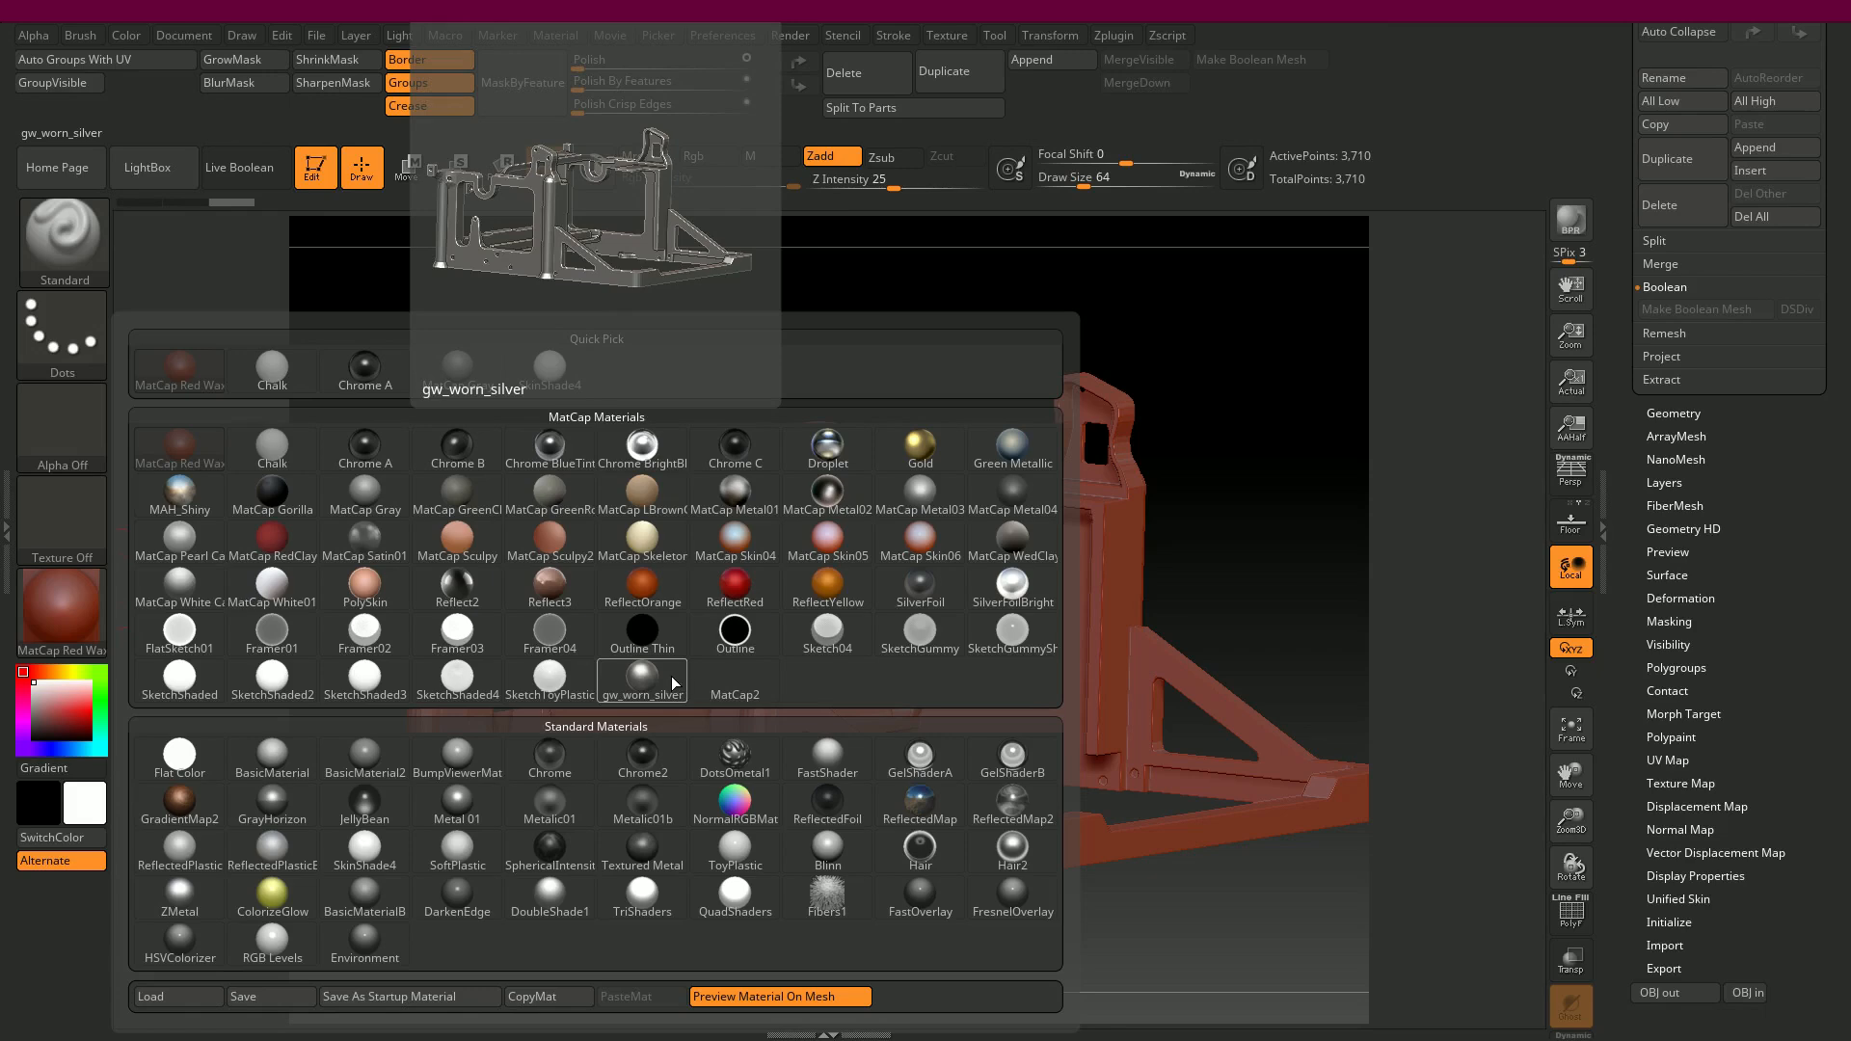
click(672, 685)
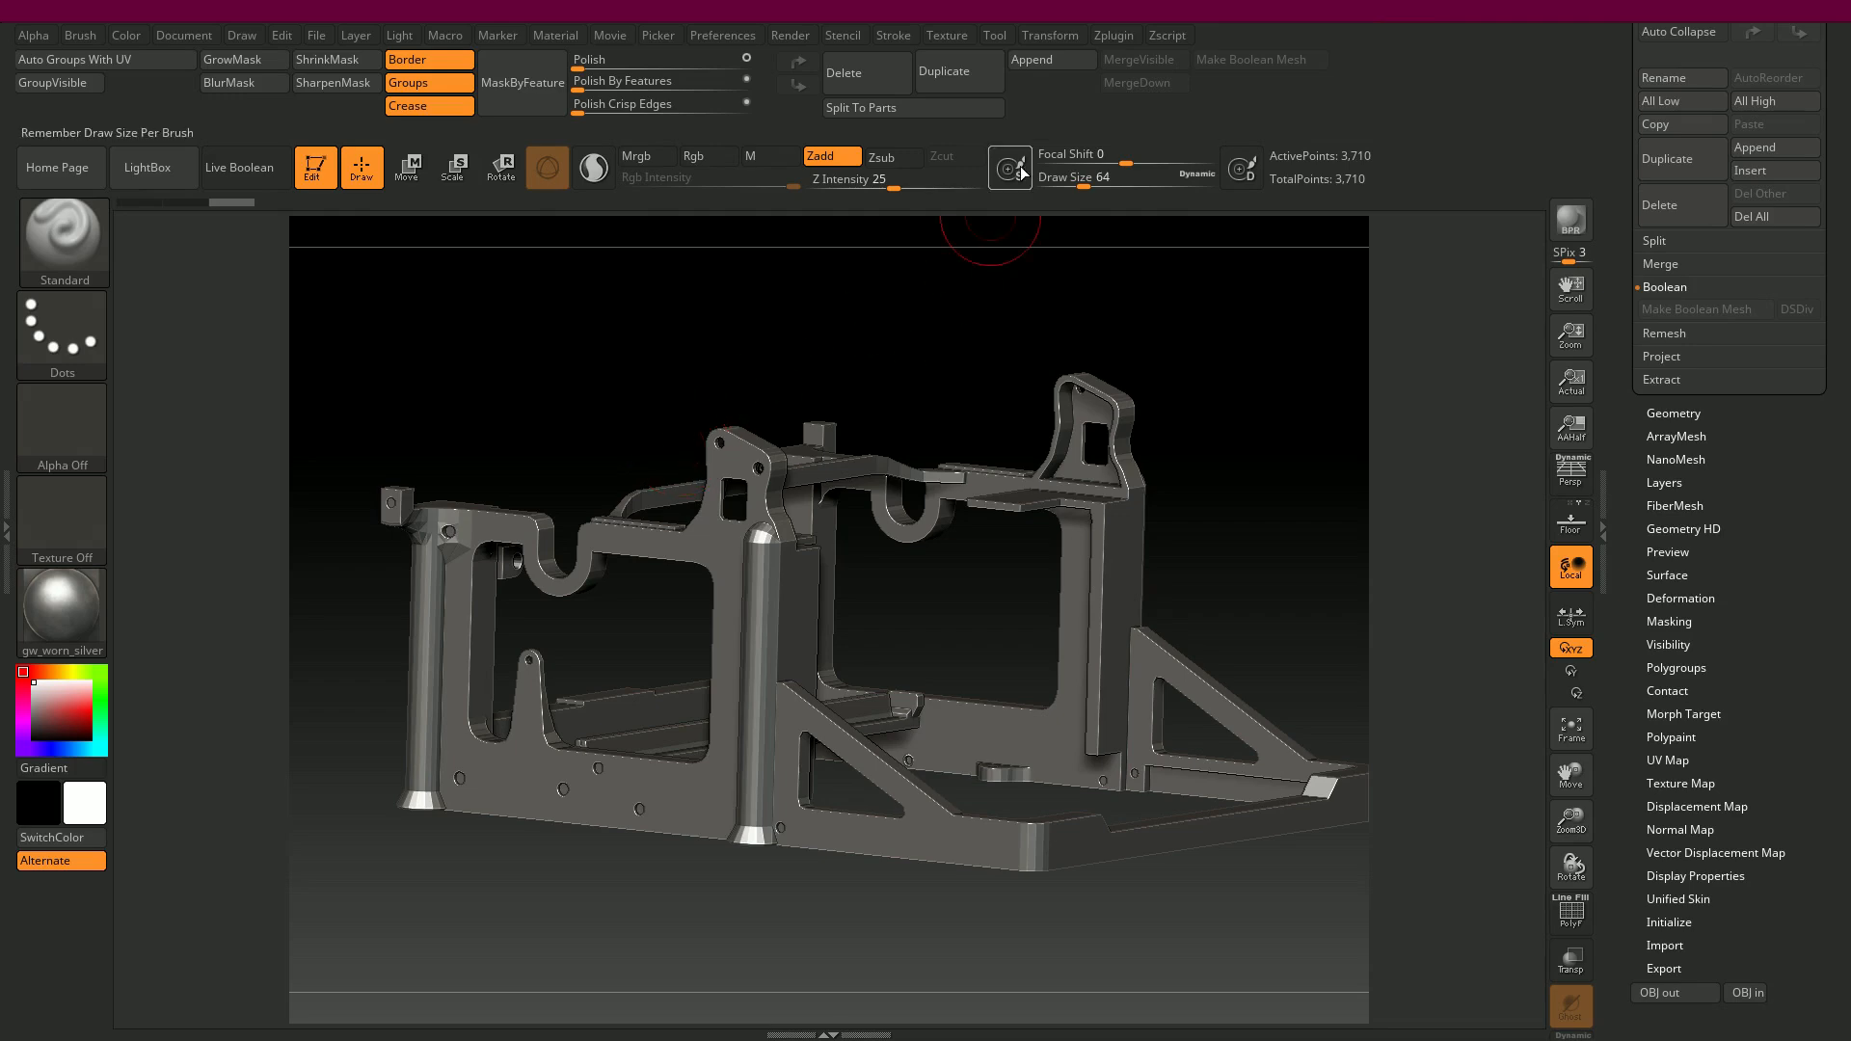
- Show the polyframe on the typewriter frame and assign polygroups automatically from its UVs
drag(946, 338, 1200, 322)
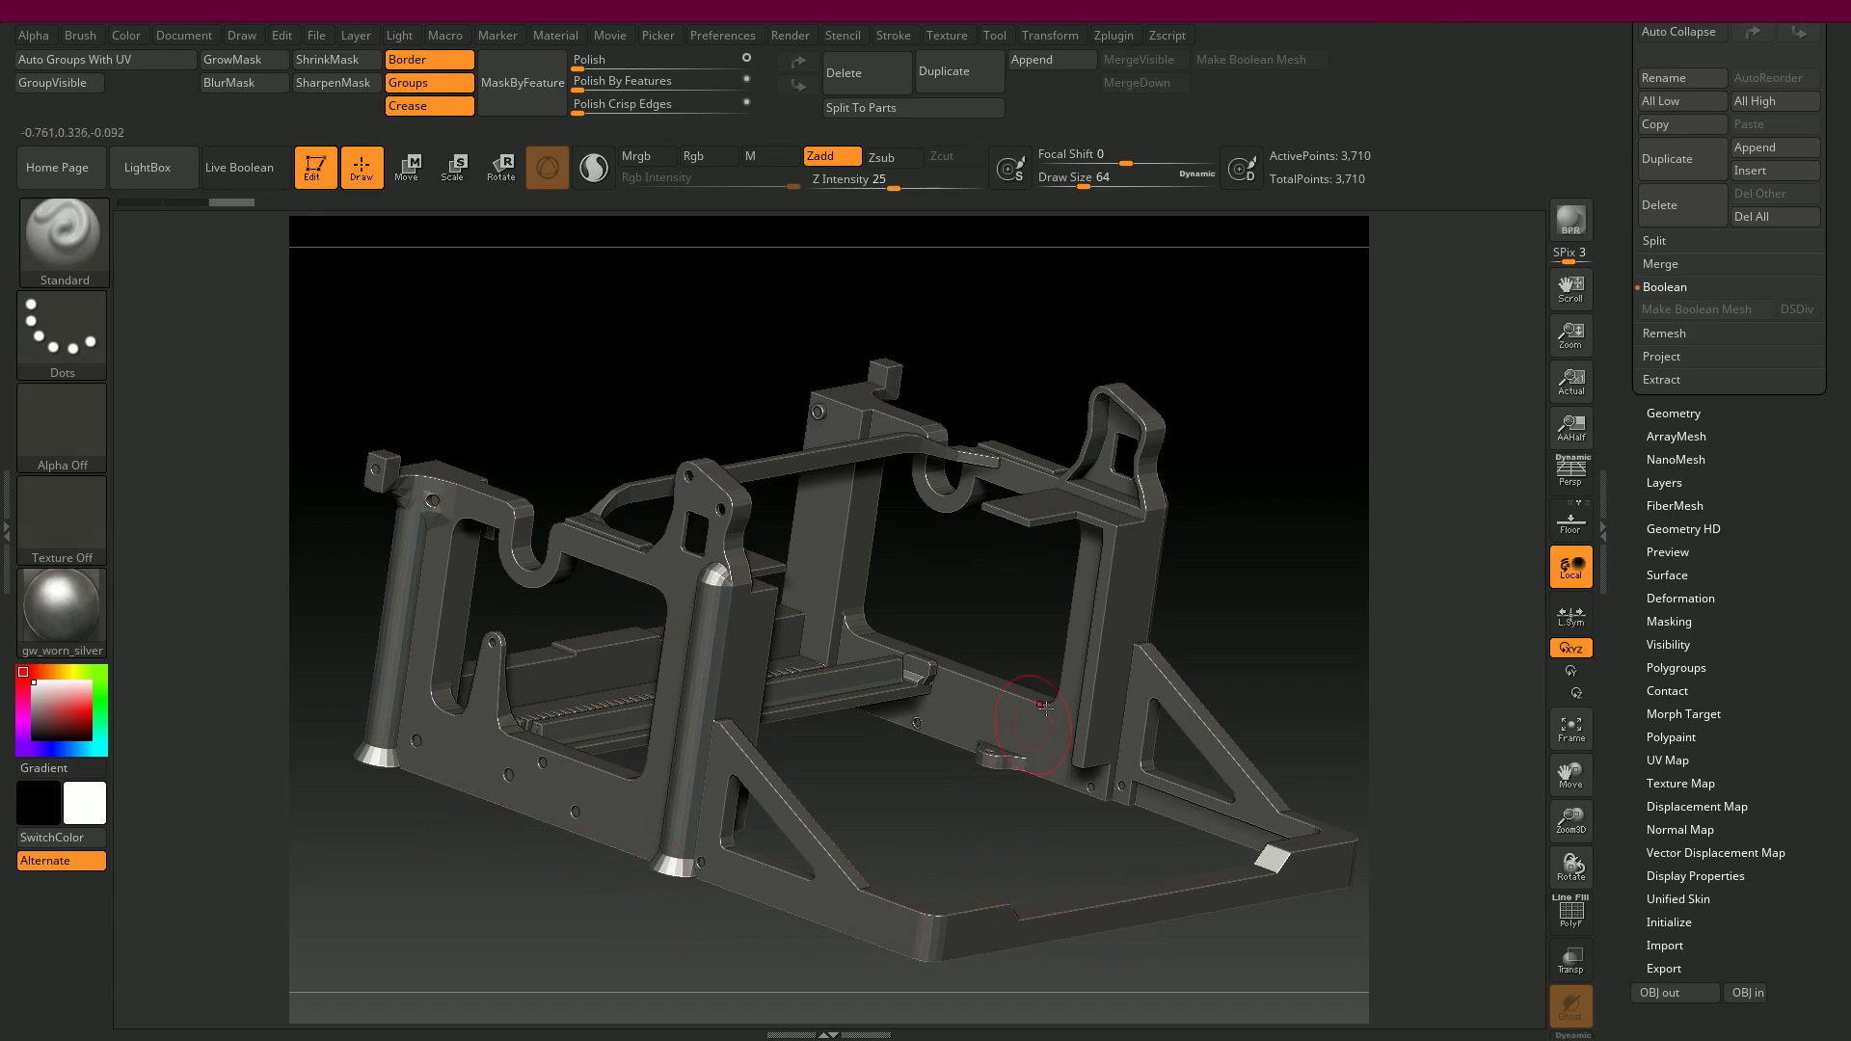
mouse_move(1250, 532)
mouse_down()
mouse_move(1247, 491)
mouse_move(1284, 483)
mouse_up()
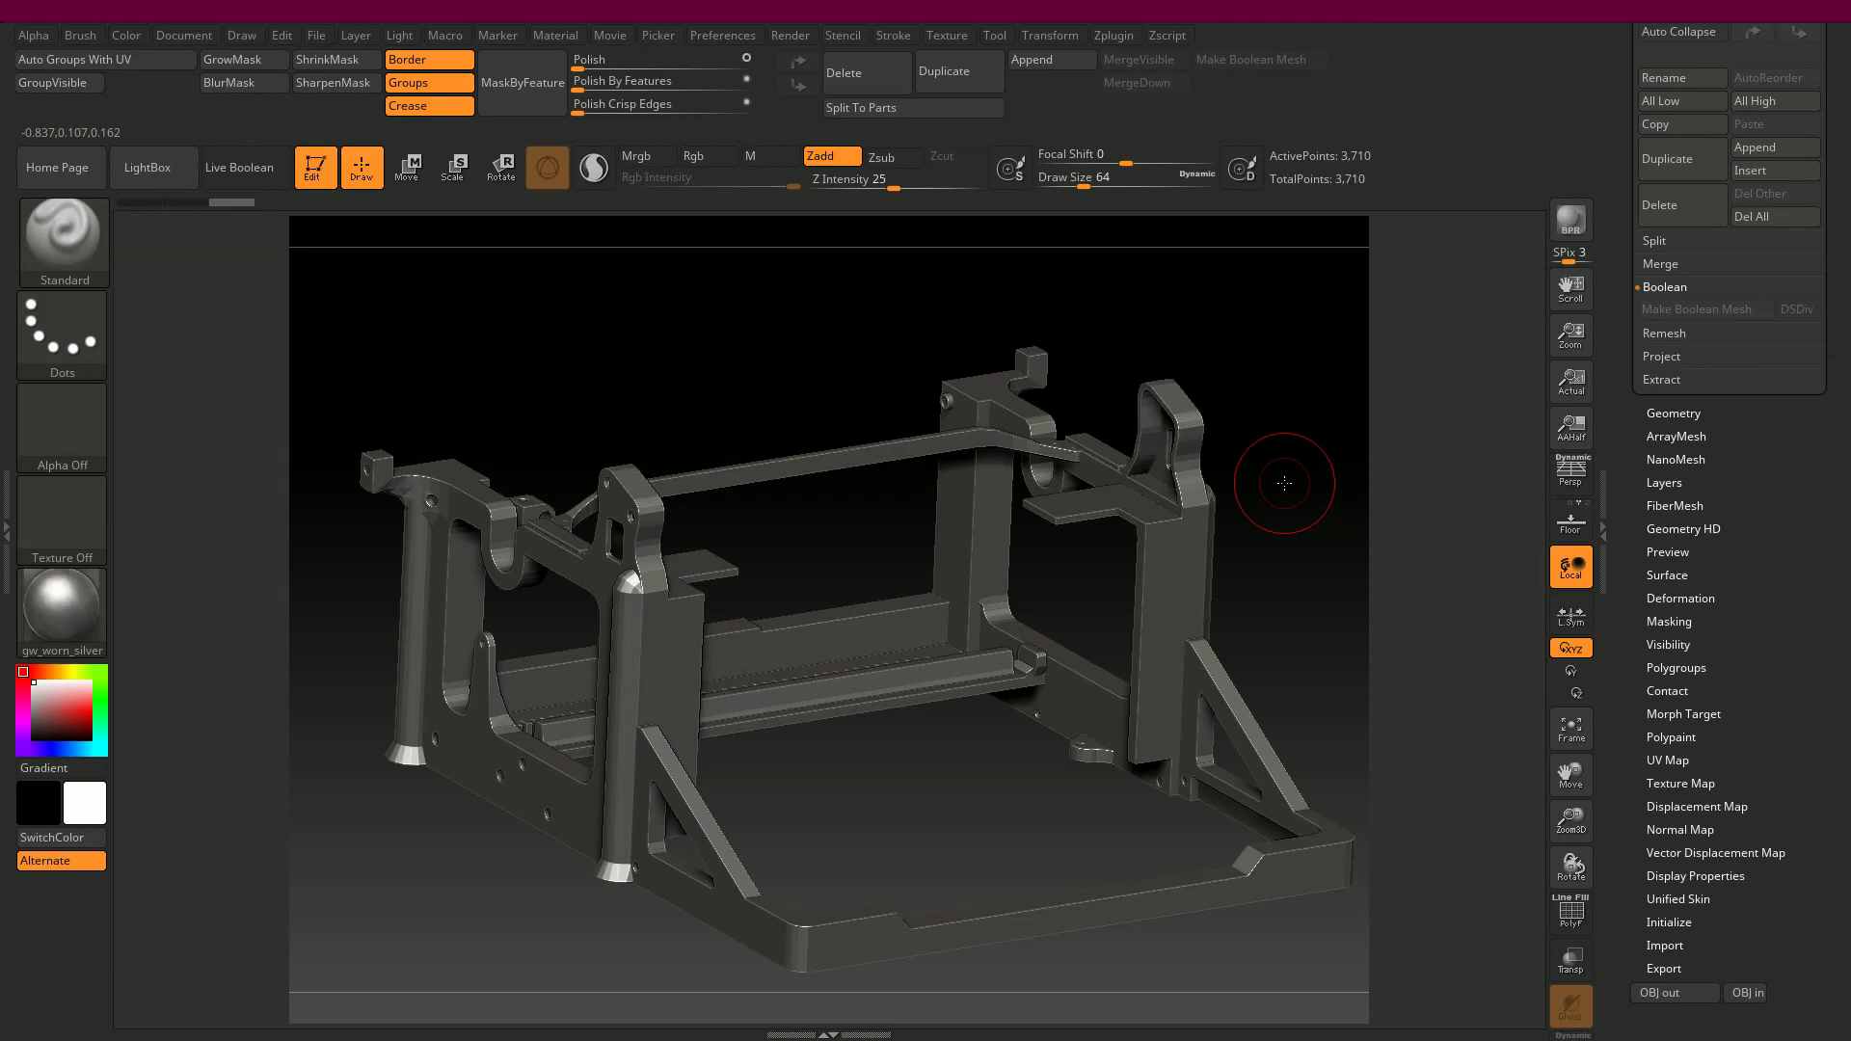
alt+drag(1309, 366, 1211, 347)
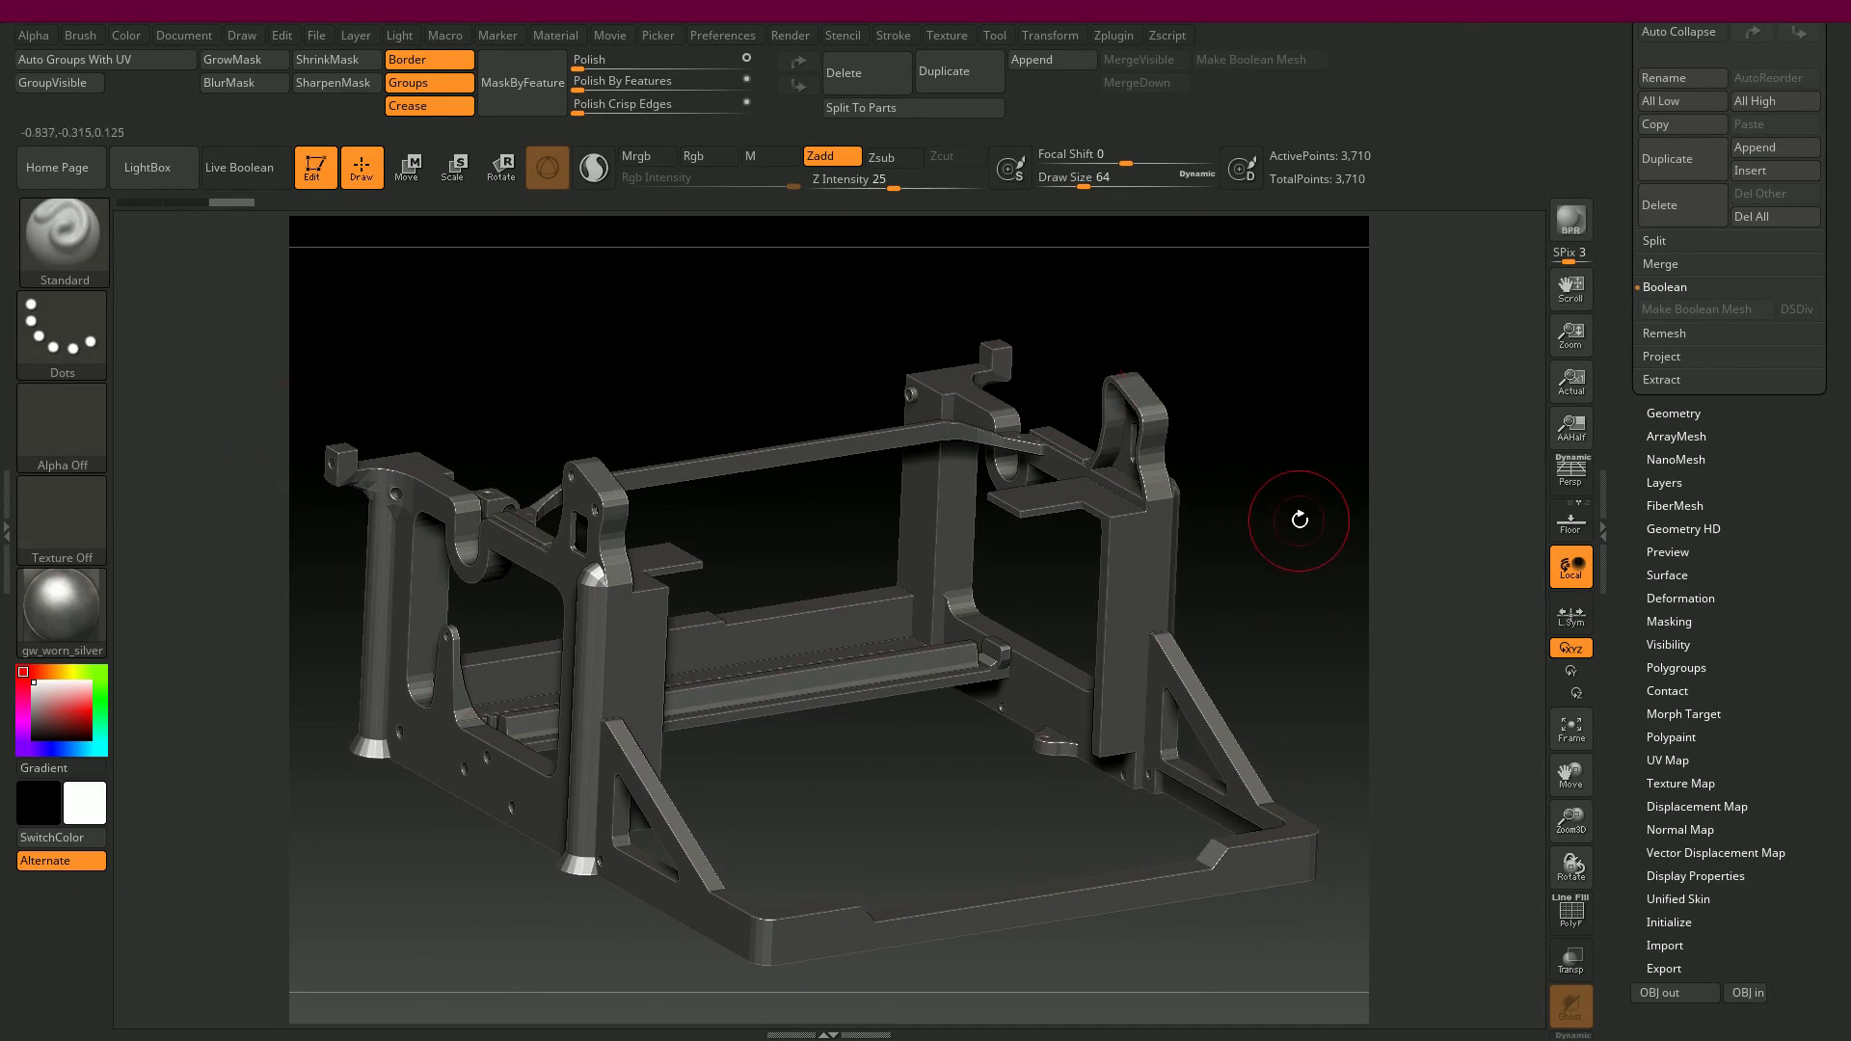
mouse_move(1299, 521)
mouse_down()
mouse_move(1305, 499)
mouse_move(1294, 511)
mouse_up()
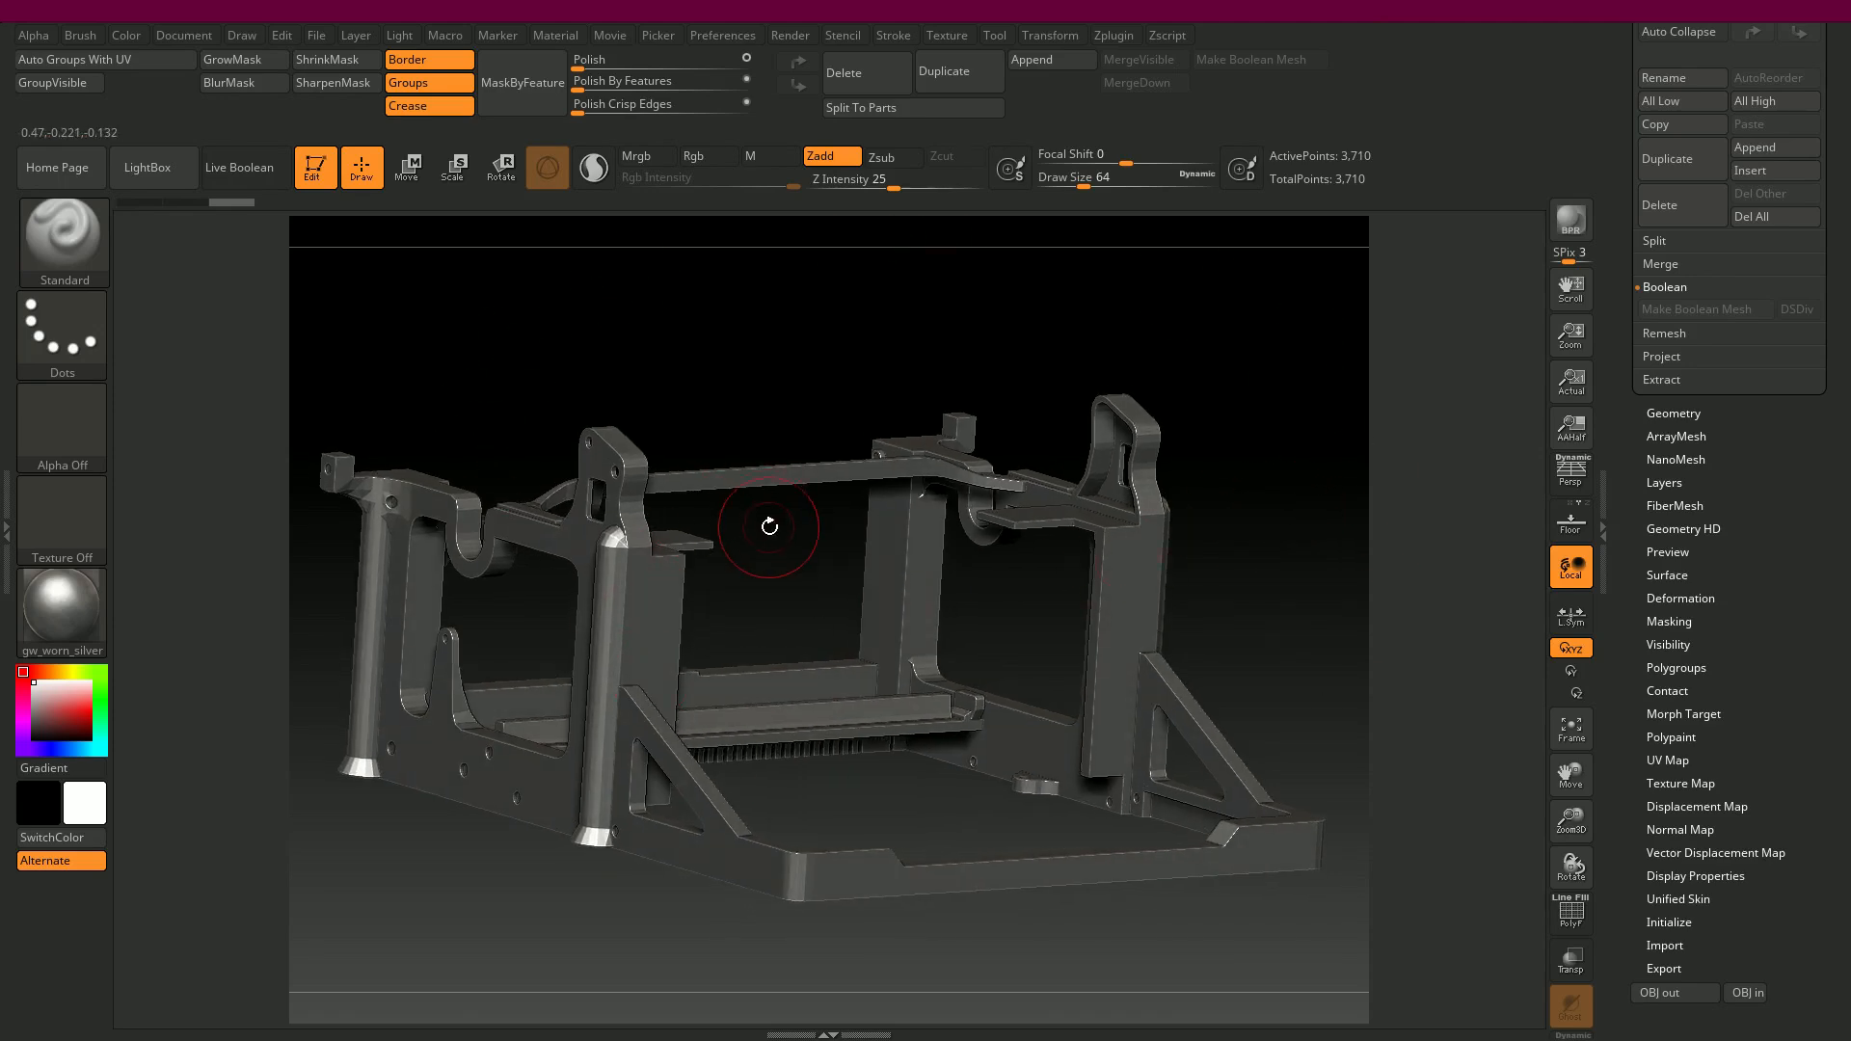
key(shift+f)
drag(835, 594, 998, 597)
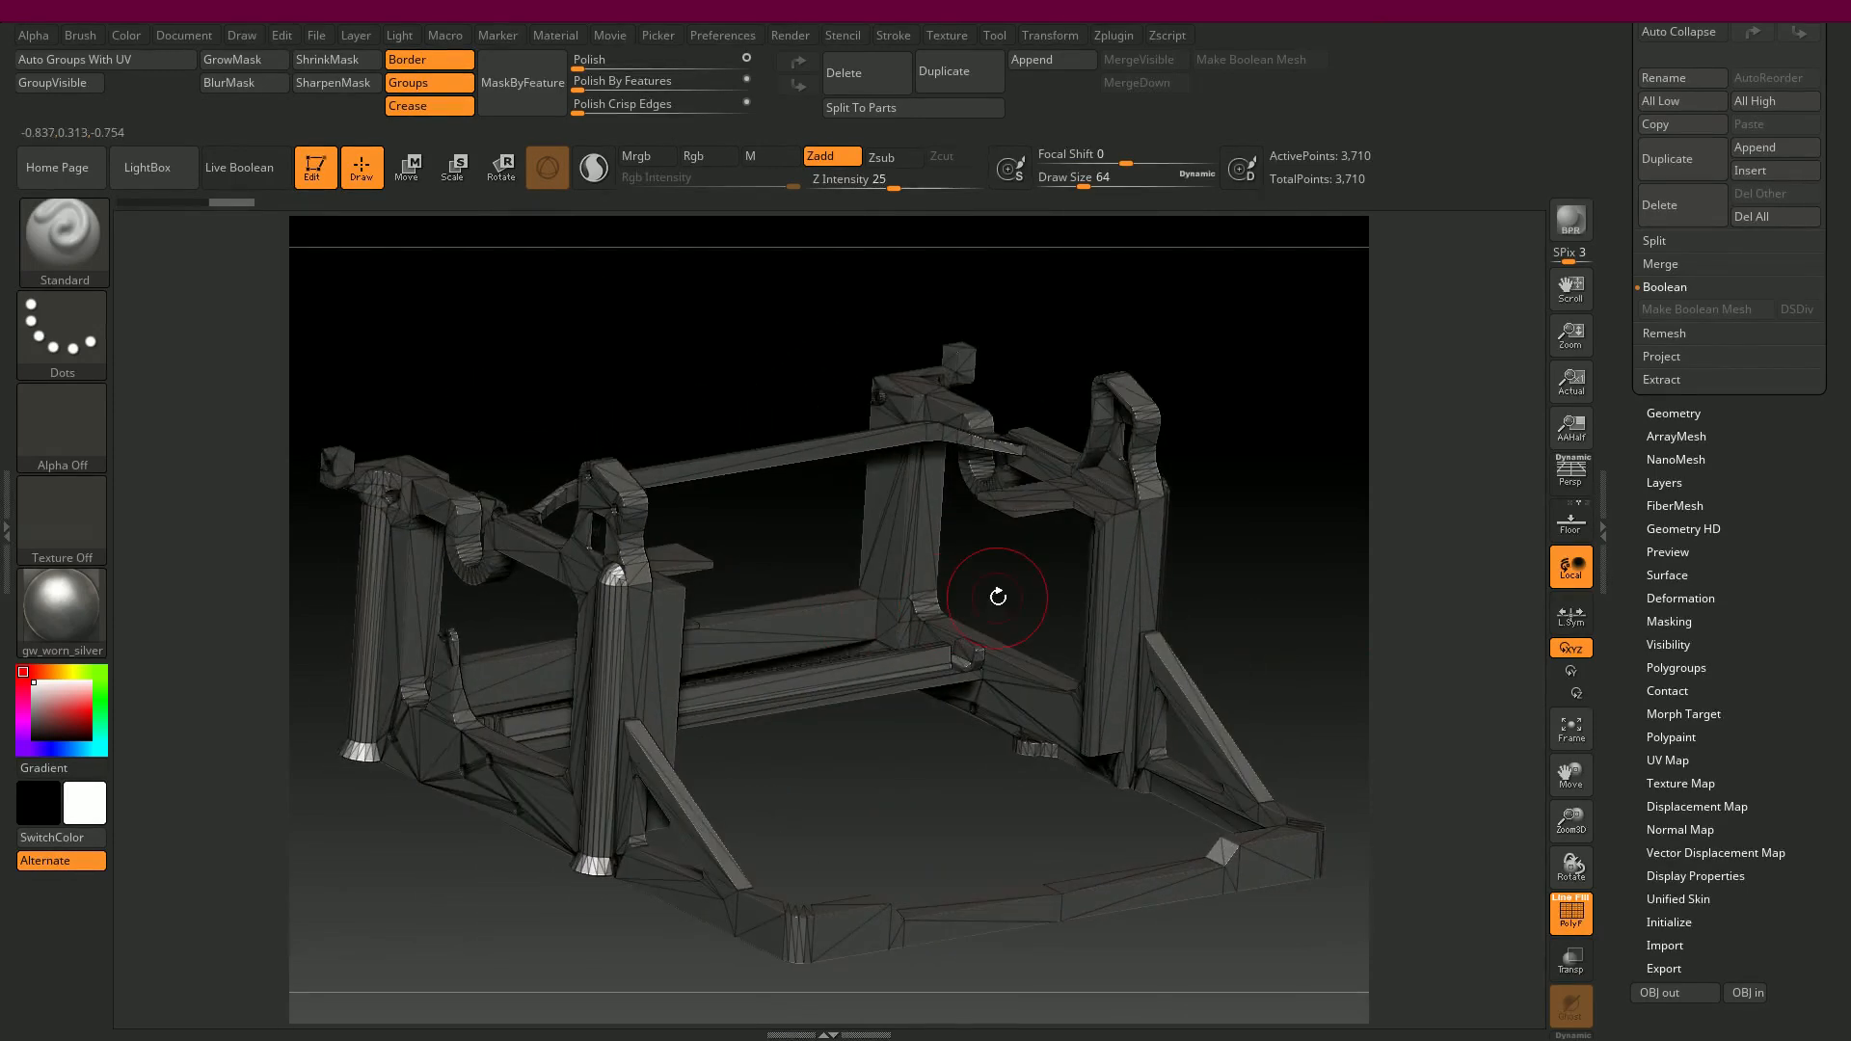
drag(1330, 425, 1301, 406)
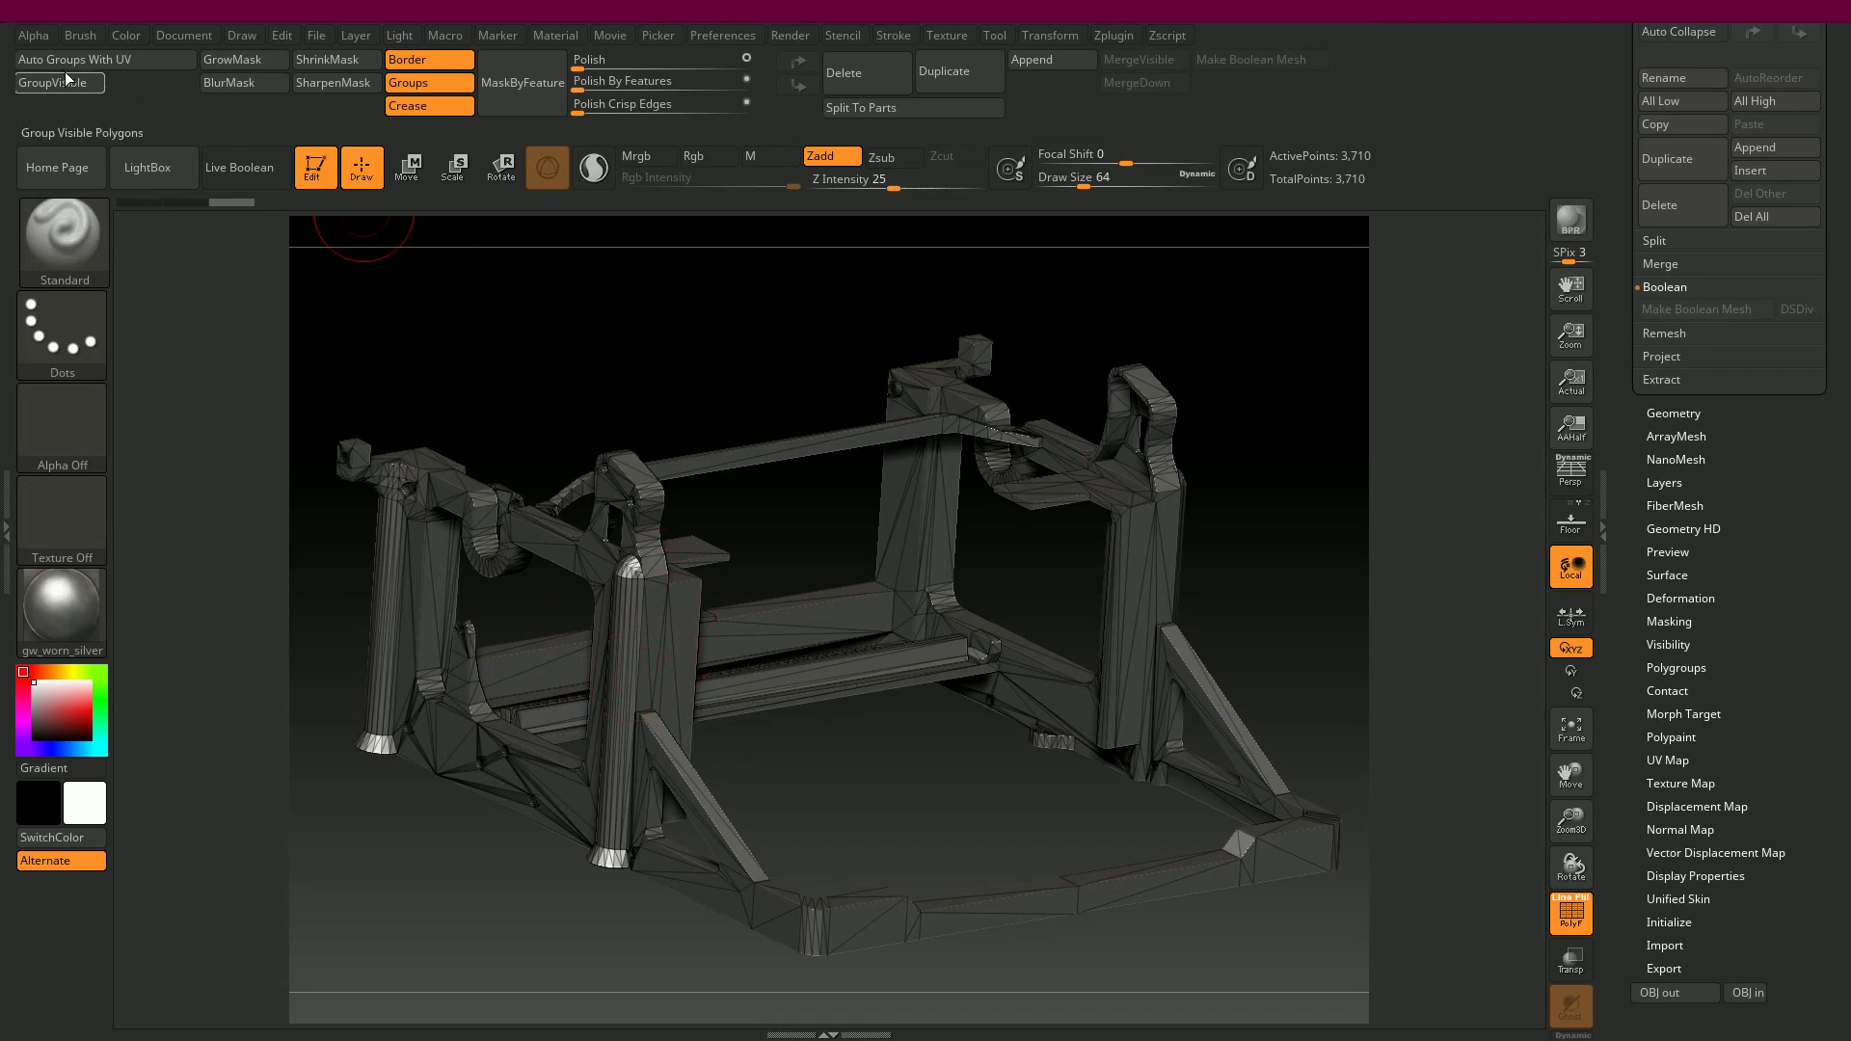
click(125, 58)
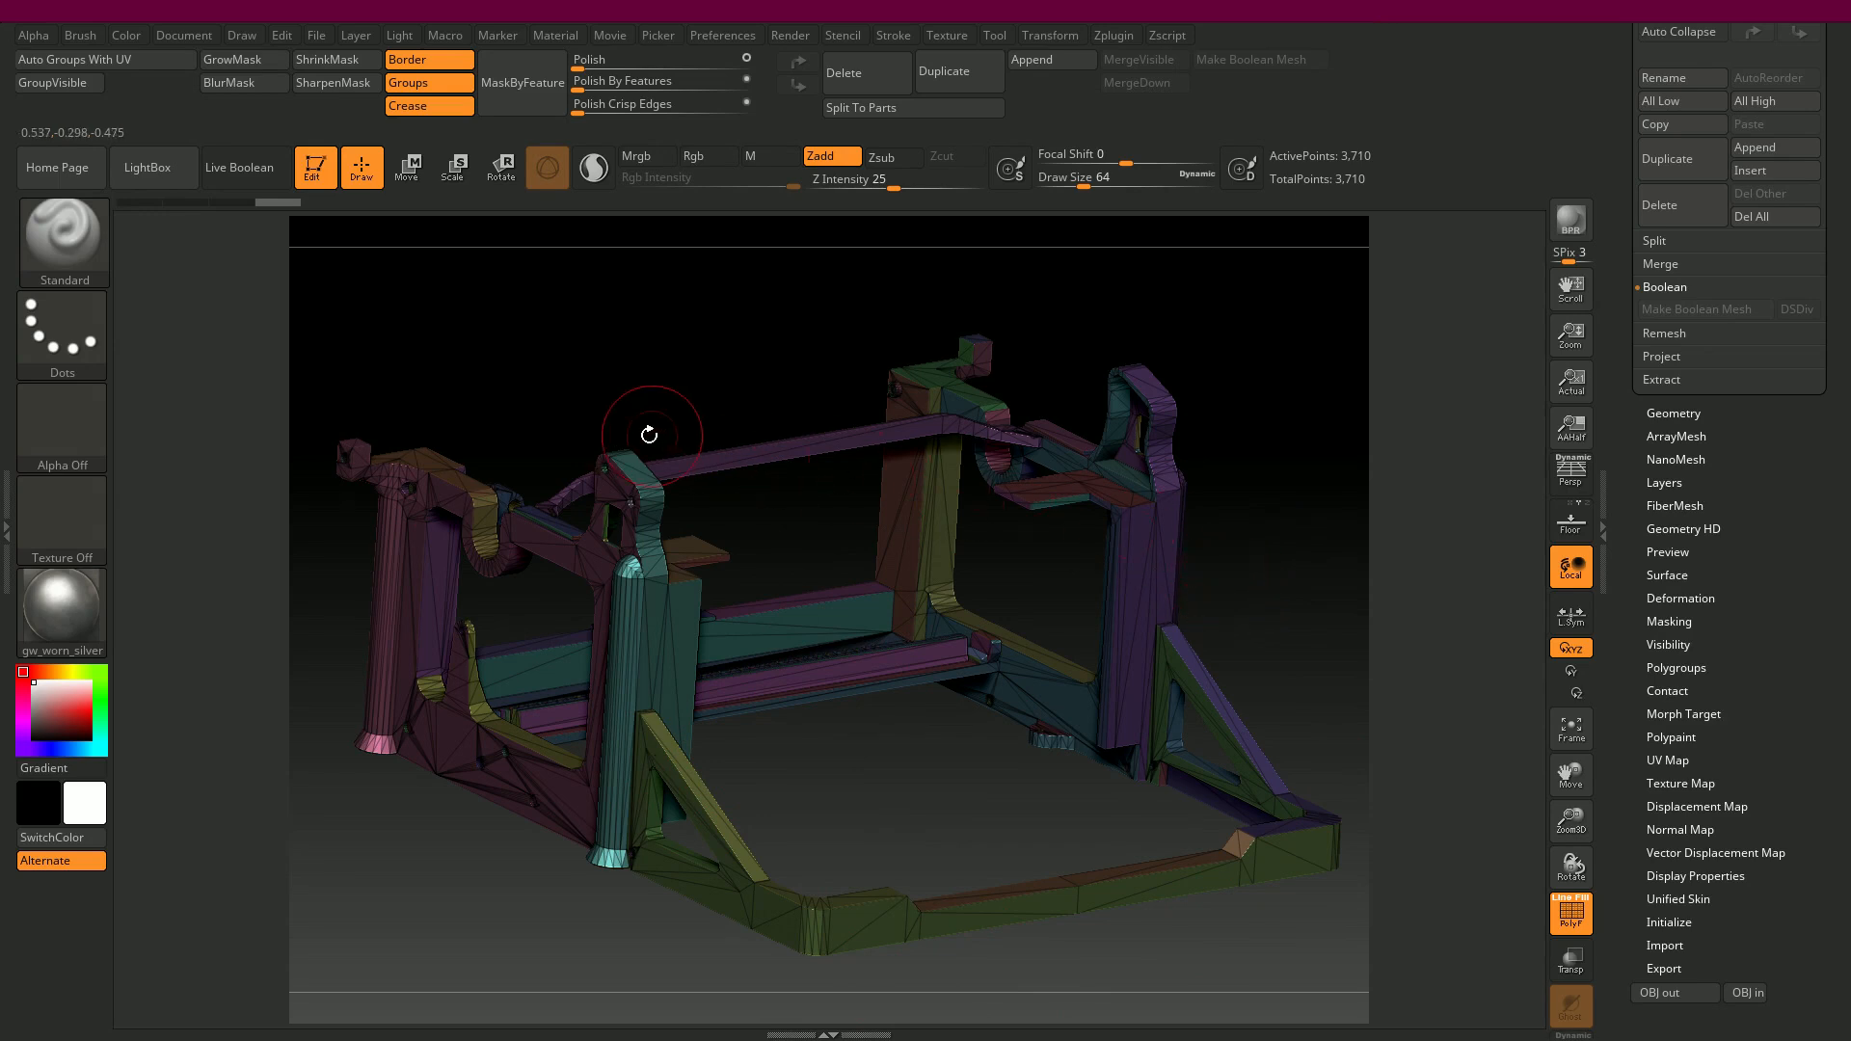
- Mask the frame by features using only Groups, with Border and Crease off, and clear the mask
key(shift+f)
click(426, 57)
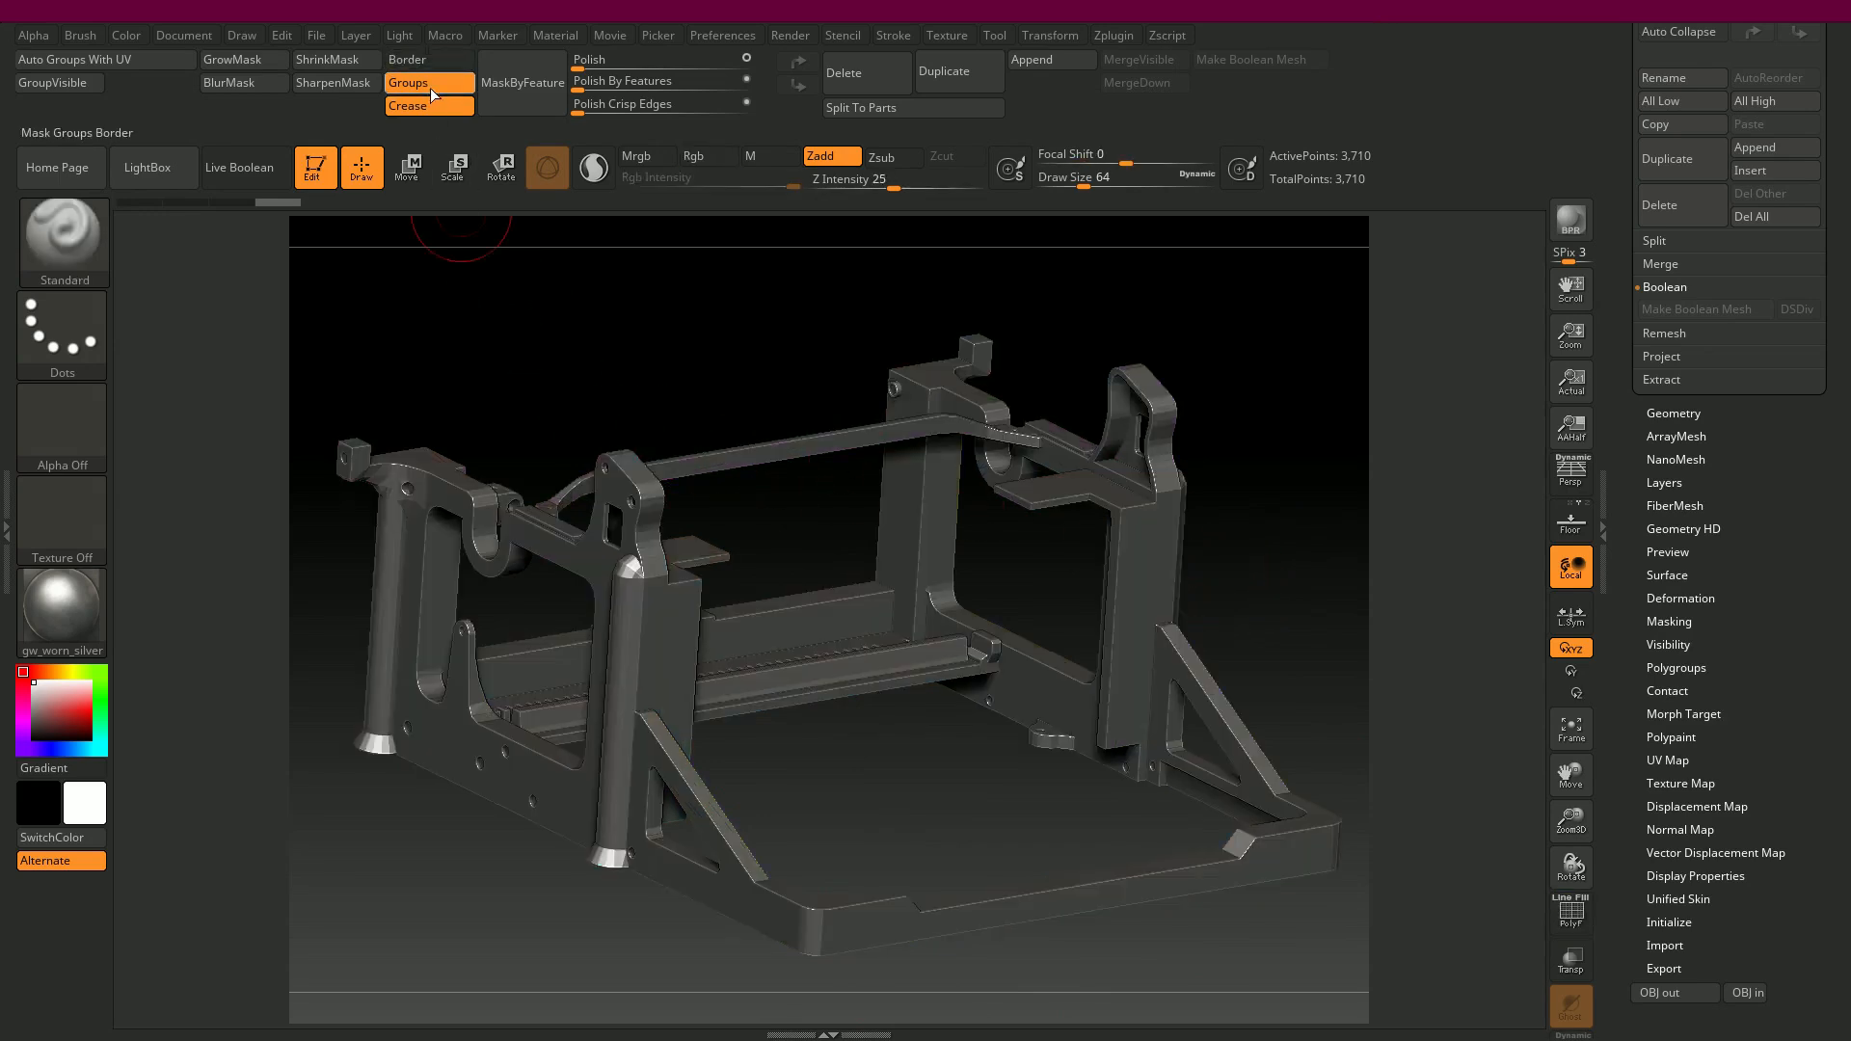
click(508, 108)
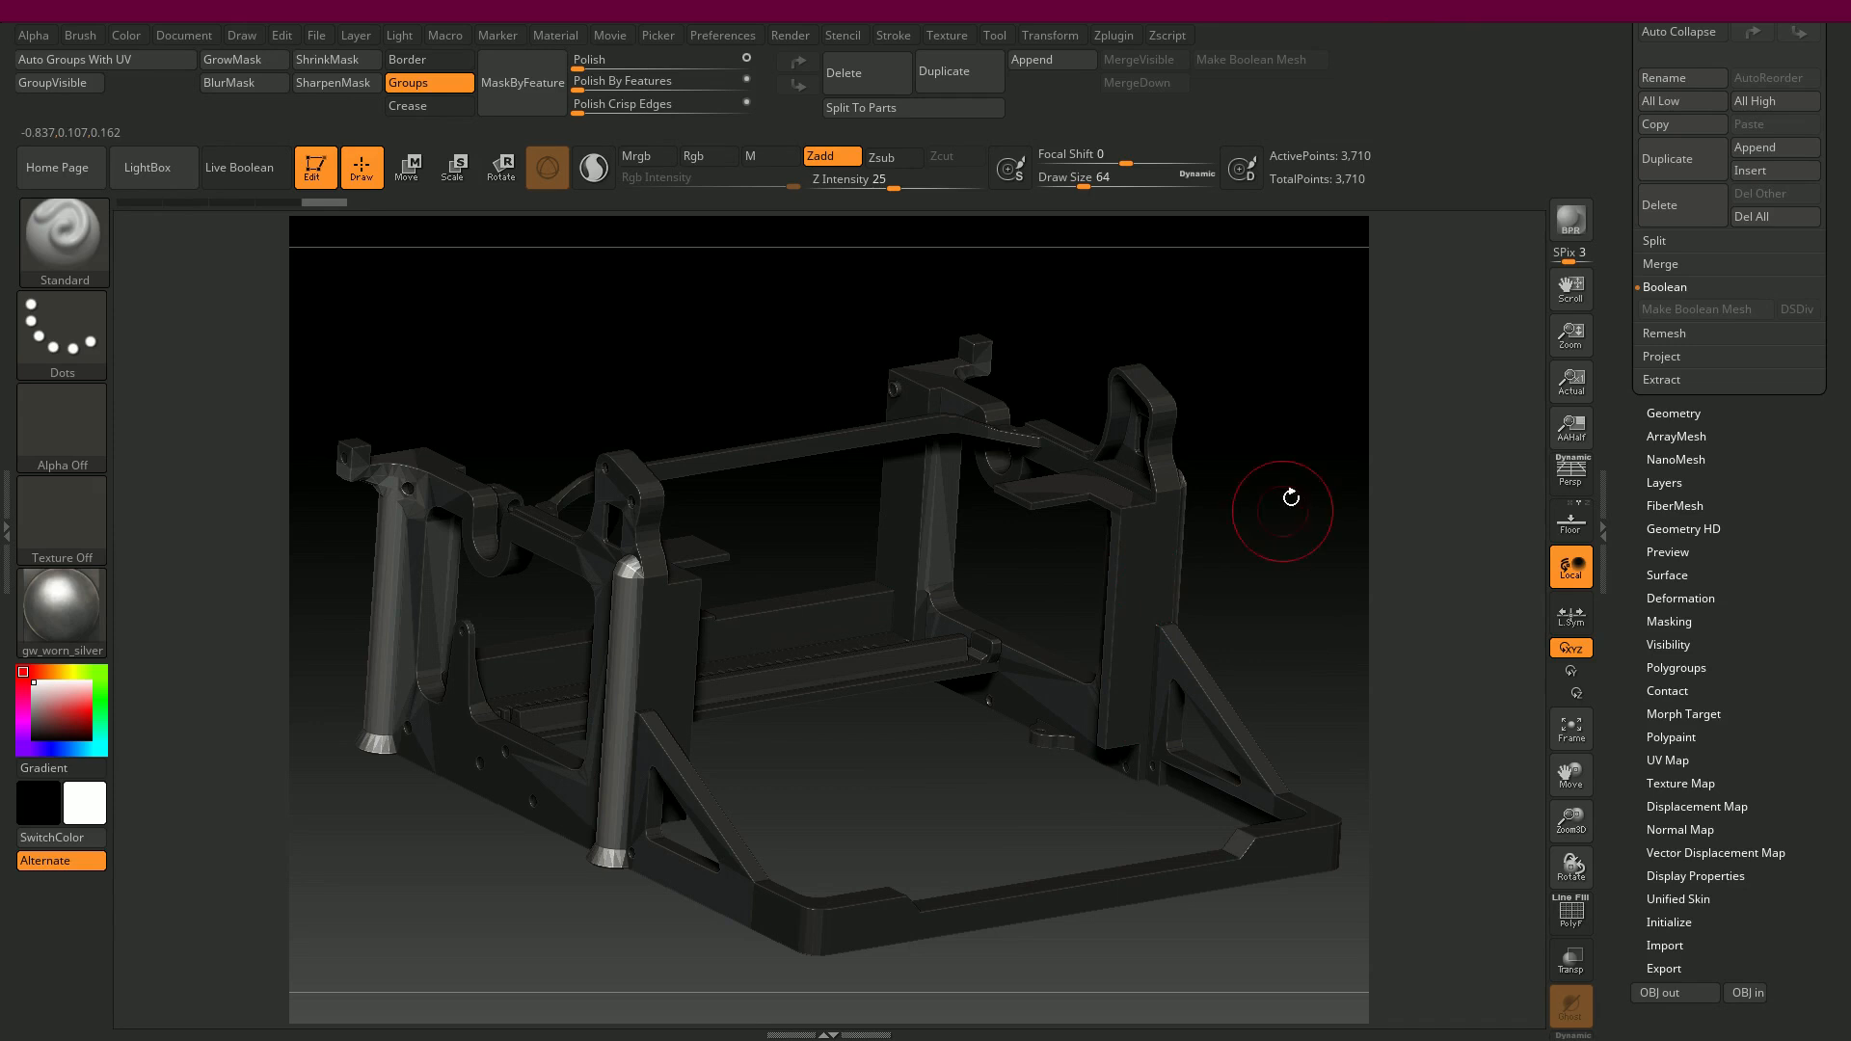
ctrl+drag(1257, 482, 1280, 451)
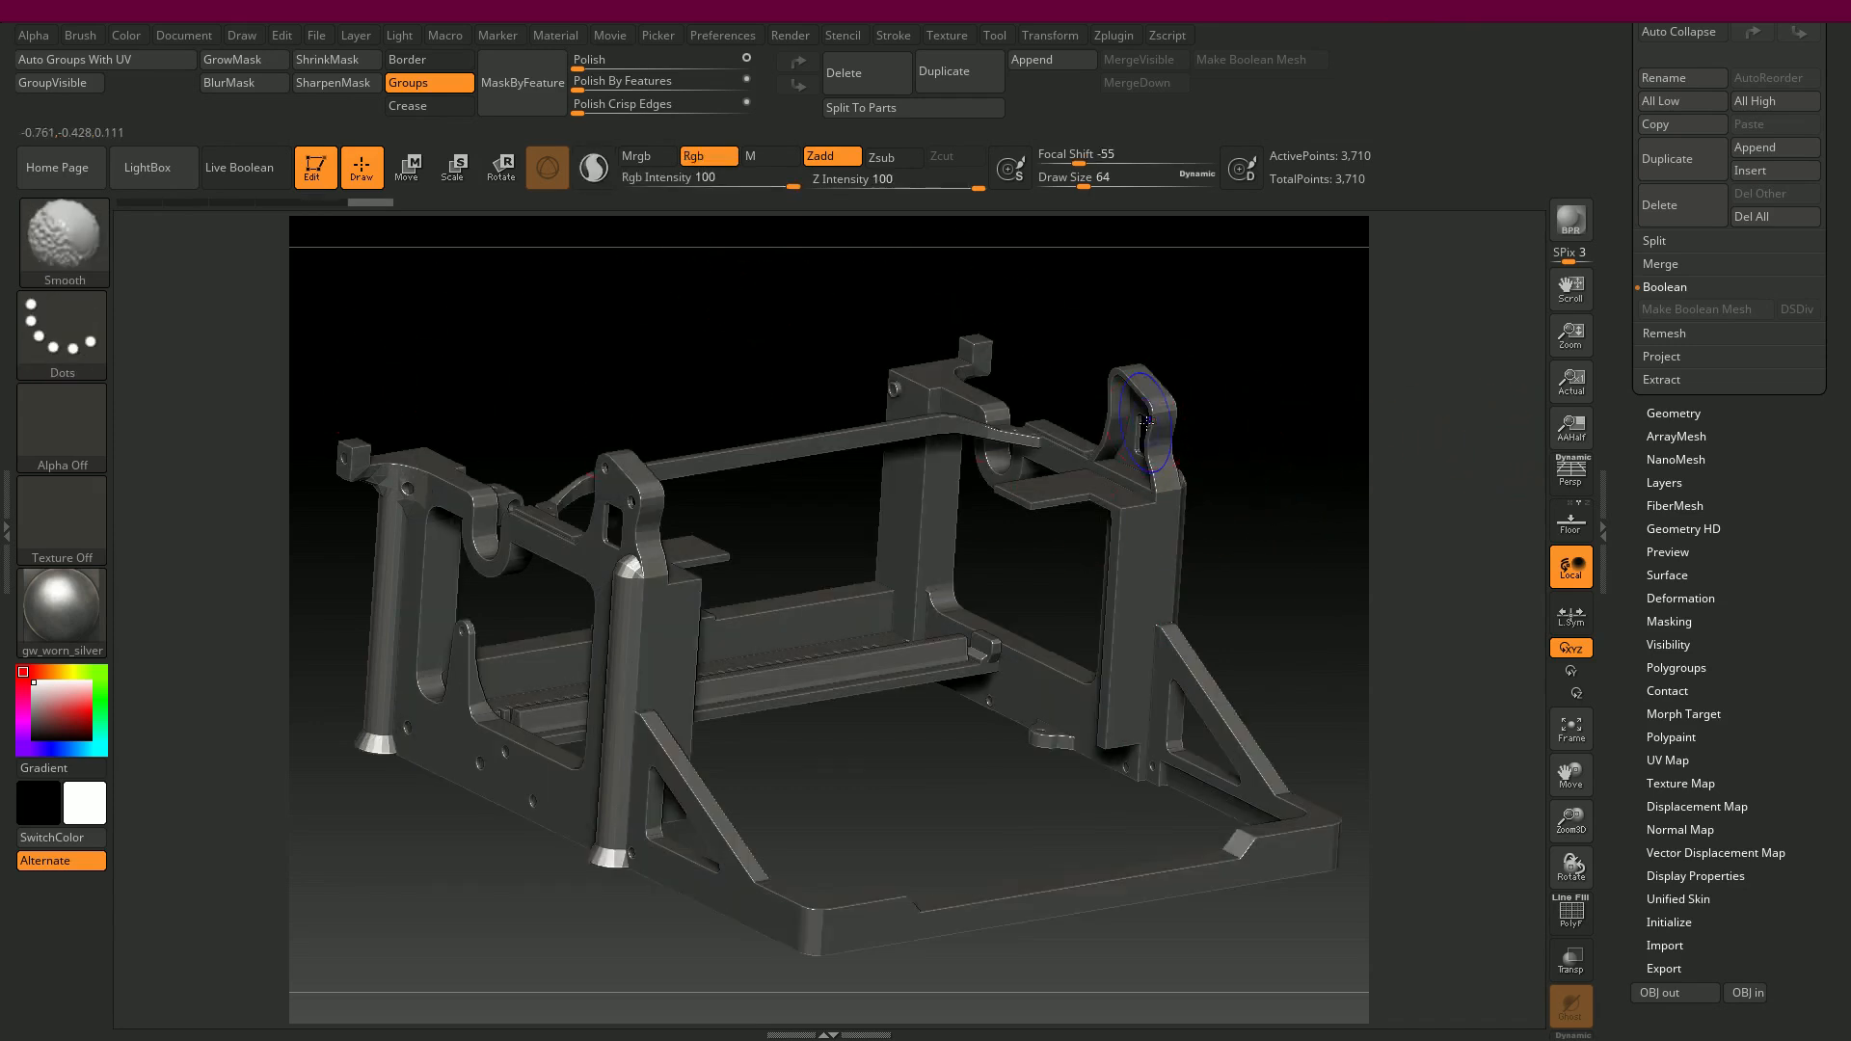
key(shift+f)
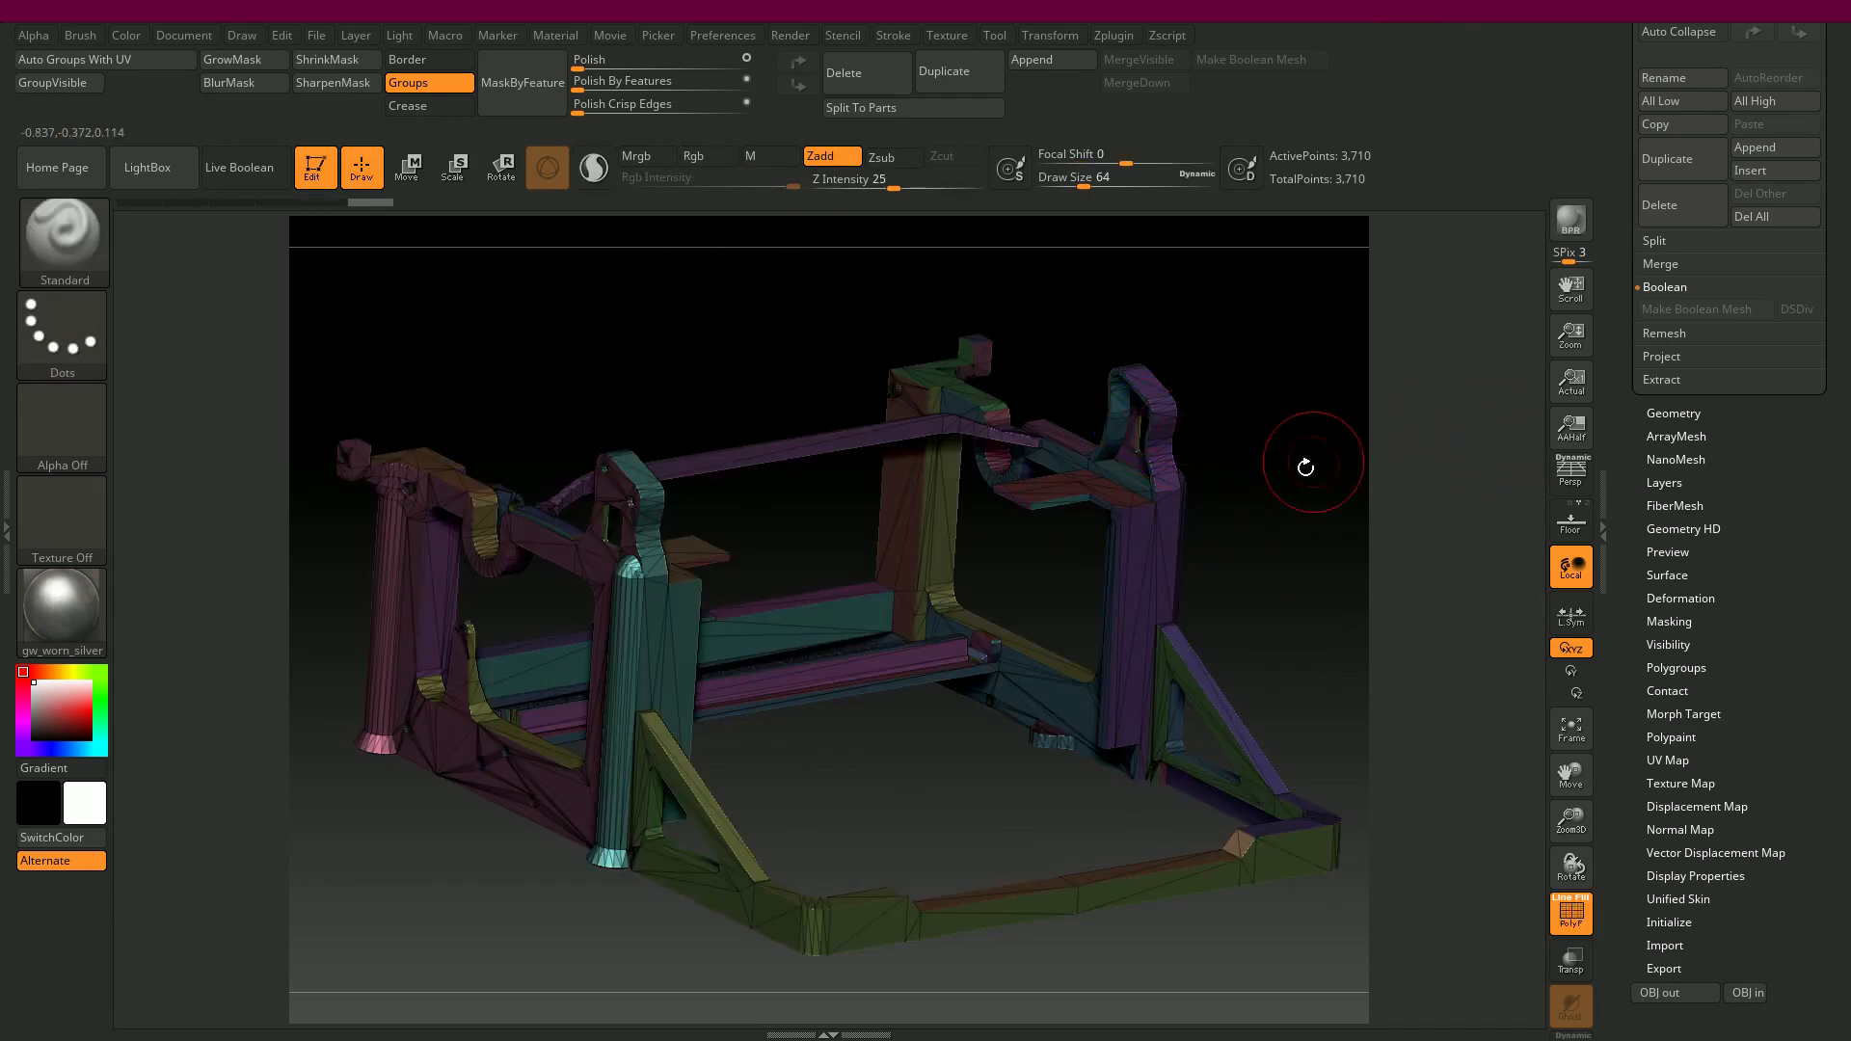
- Try subdividing the typewriter frame twice with smoothing on, and revert it to the base mesh
click(1672, 412)
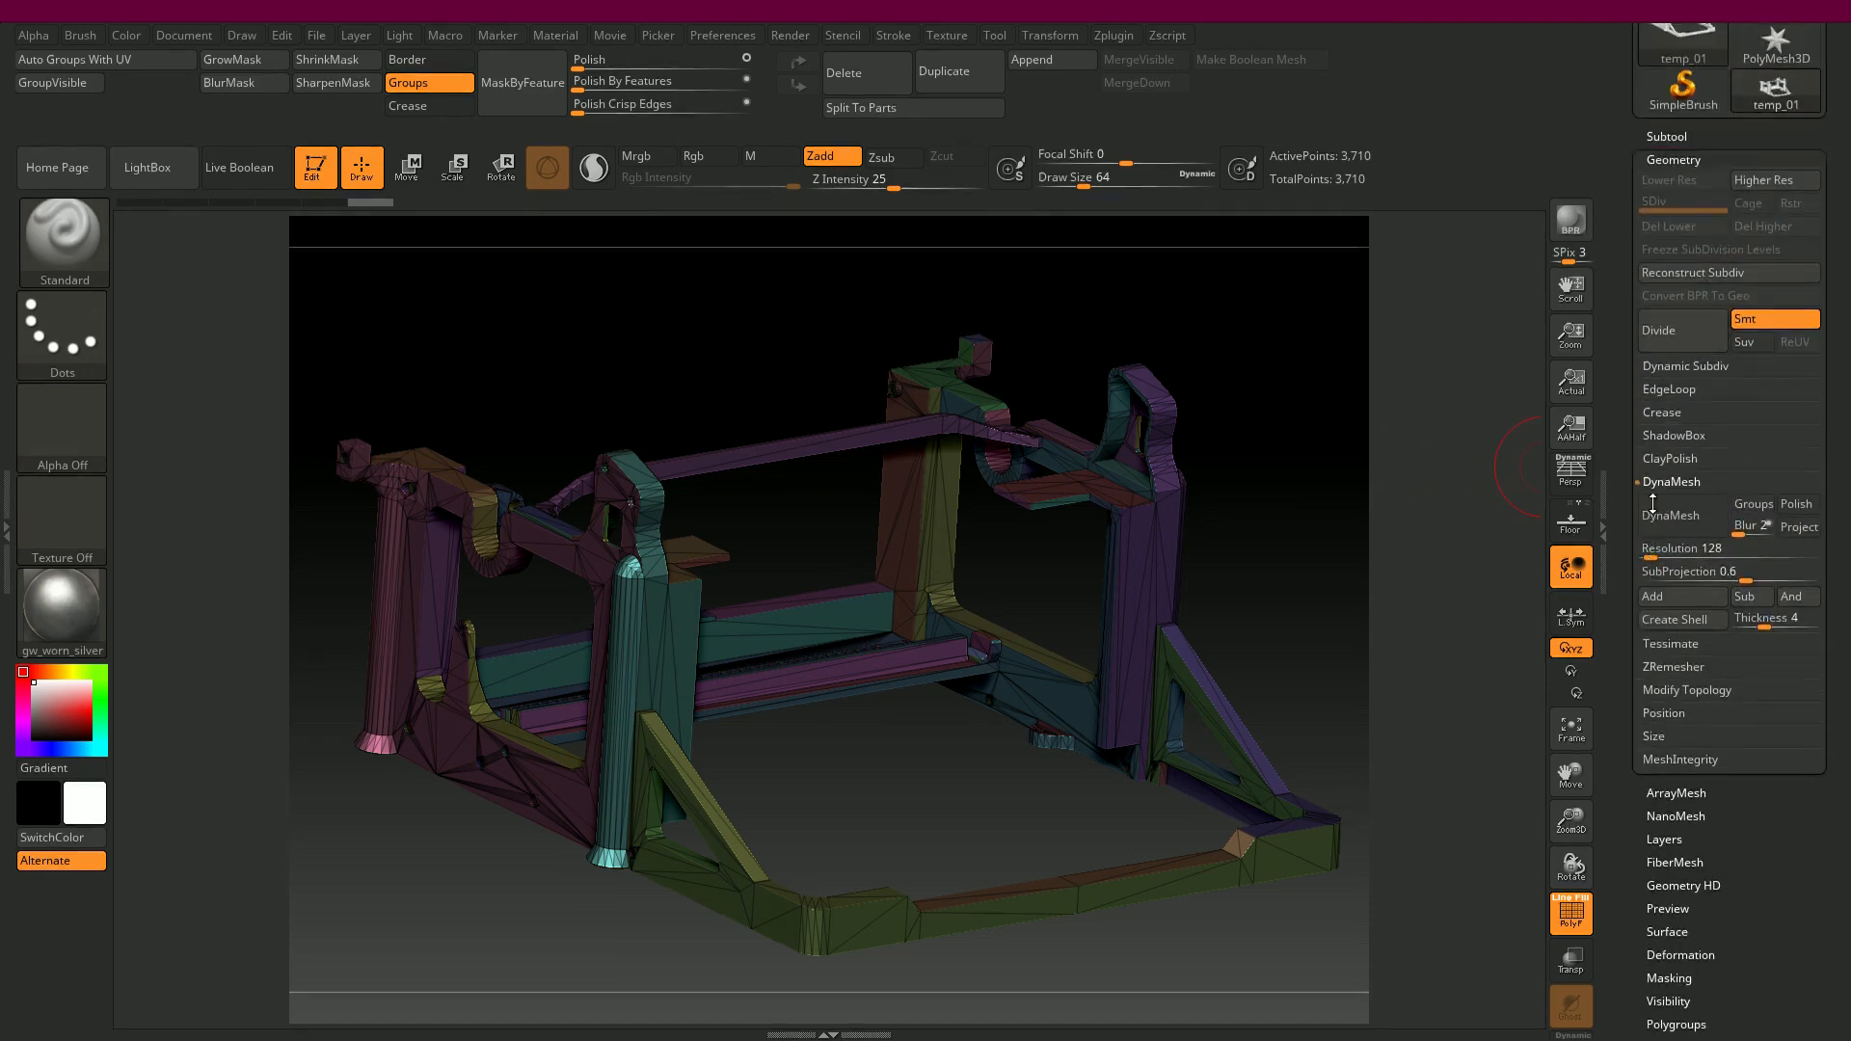
drag(1652, 504, 1653, 567)
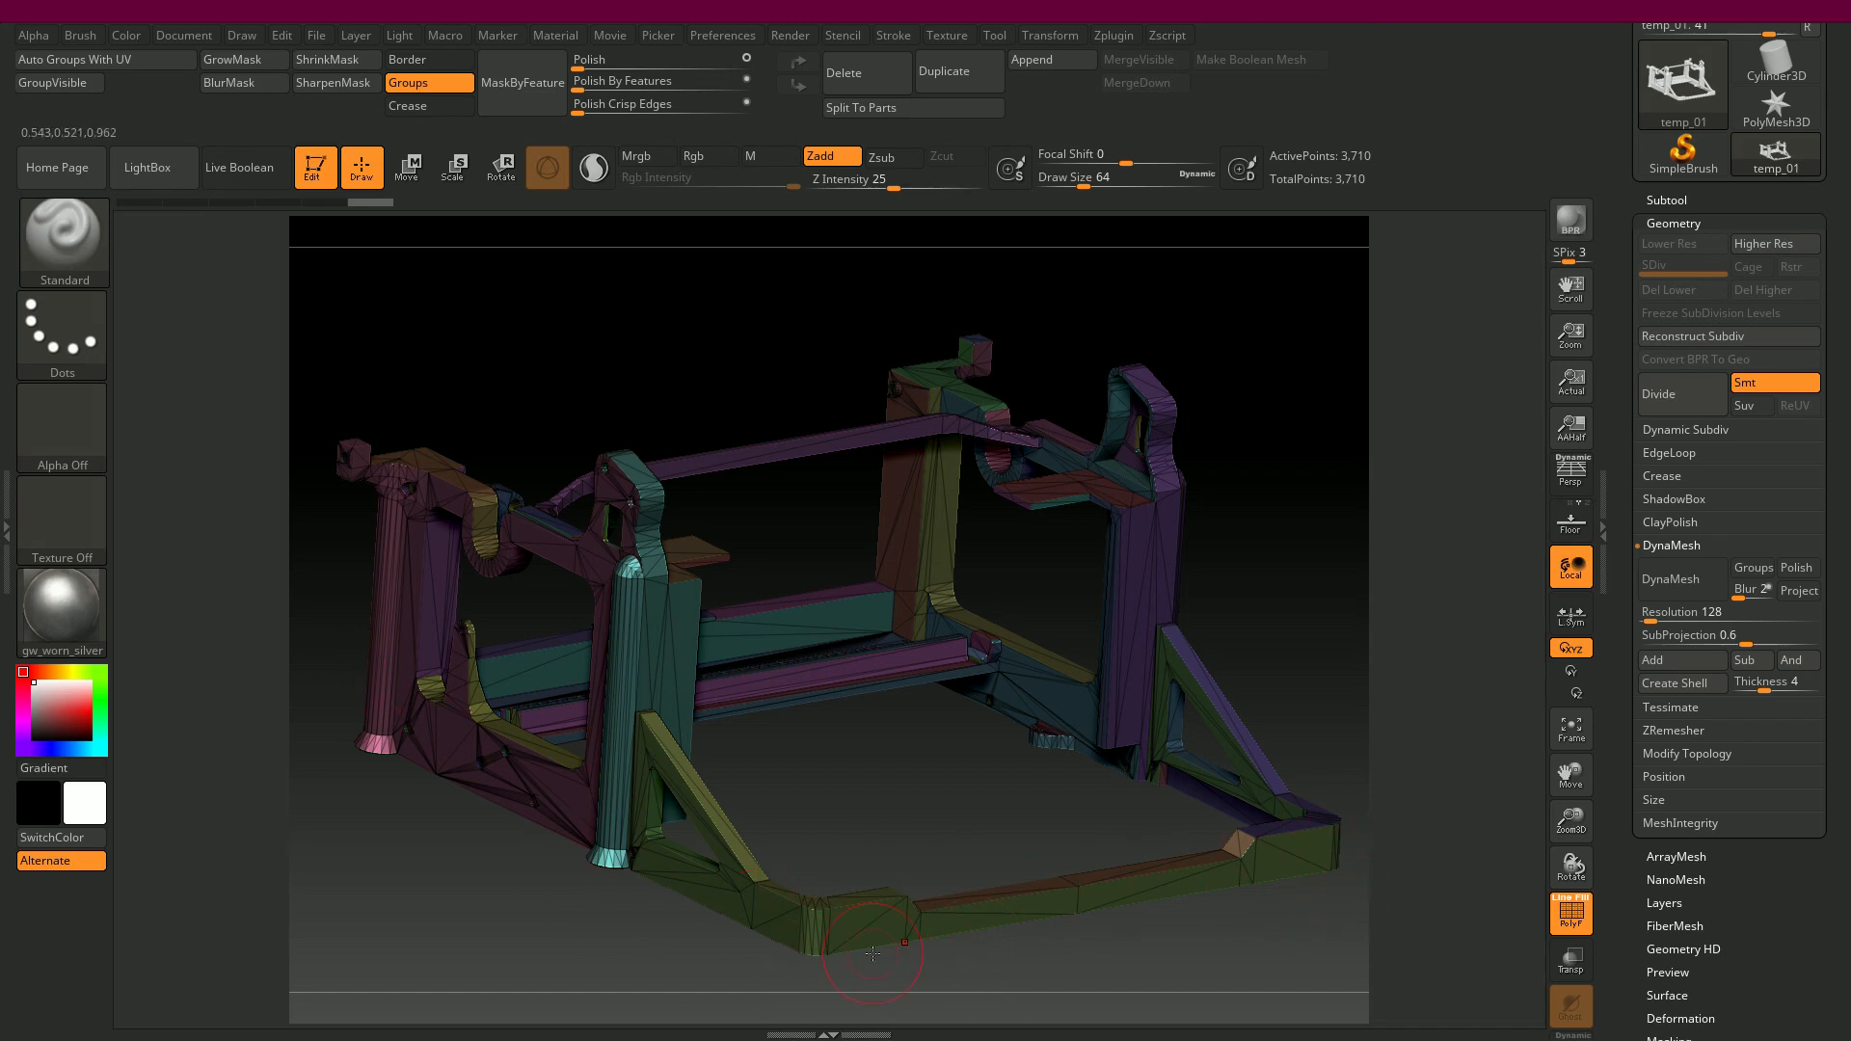
click(1675, 408)
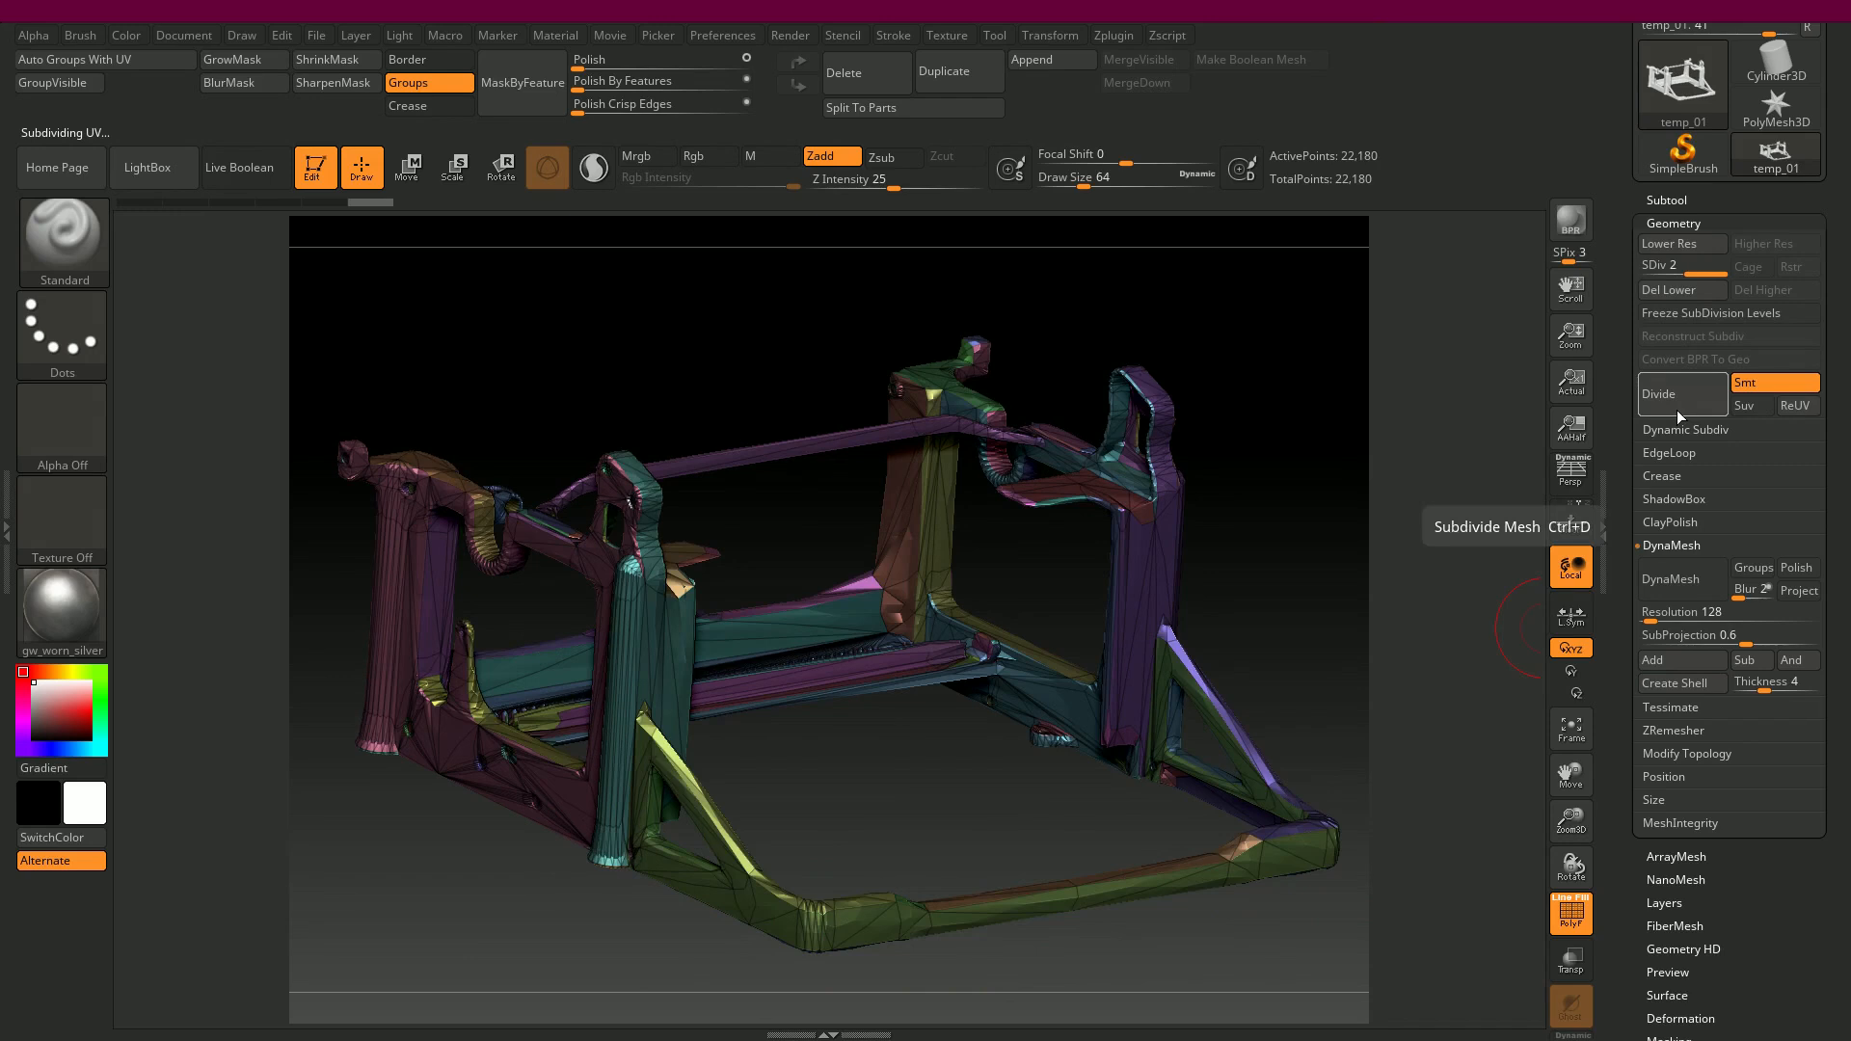
click(1675, 409)
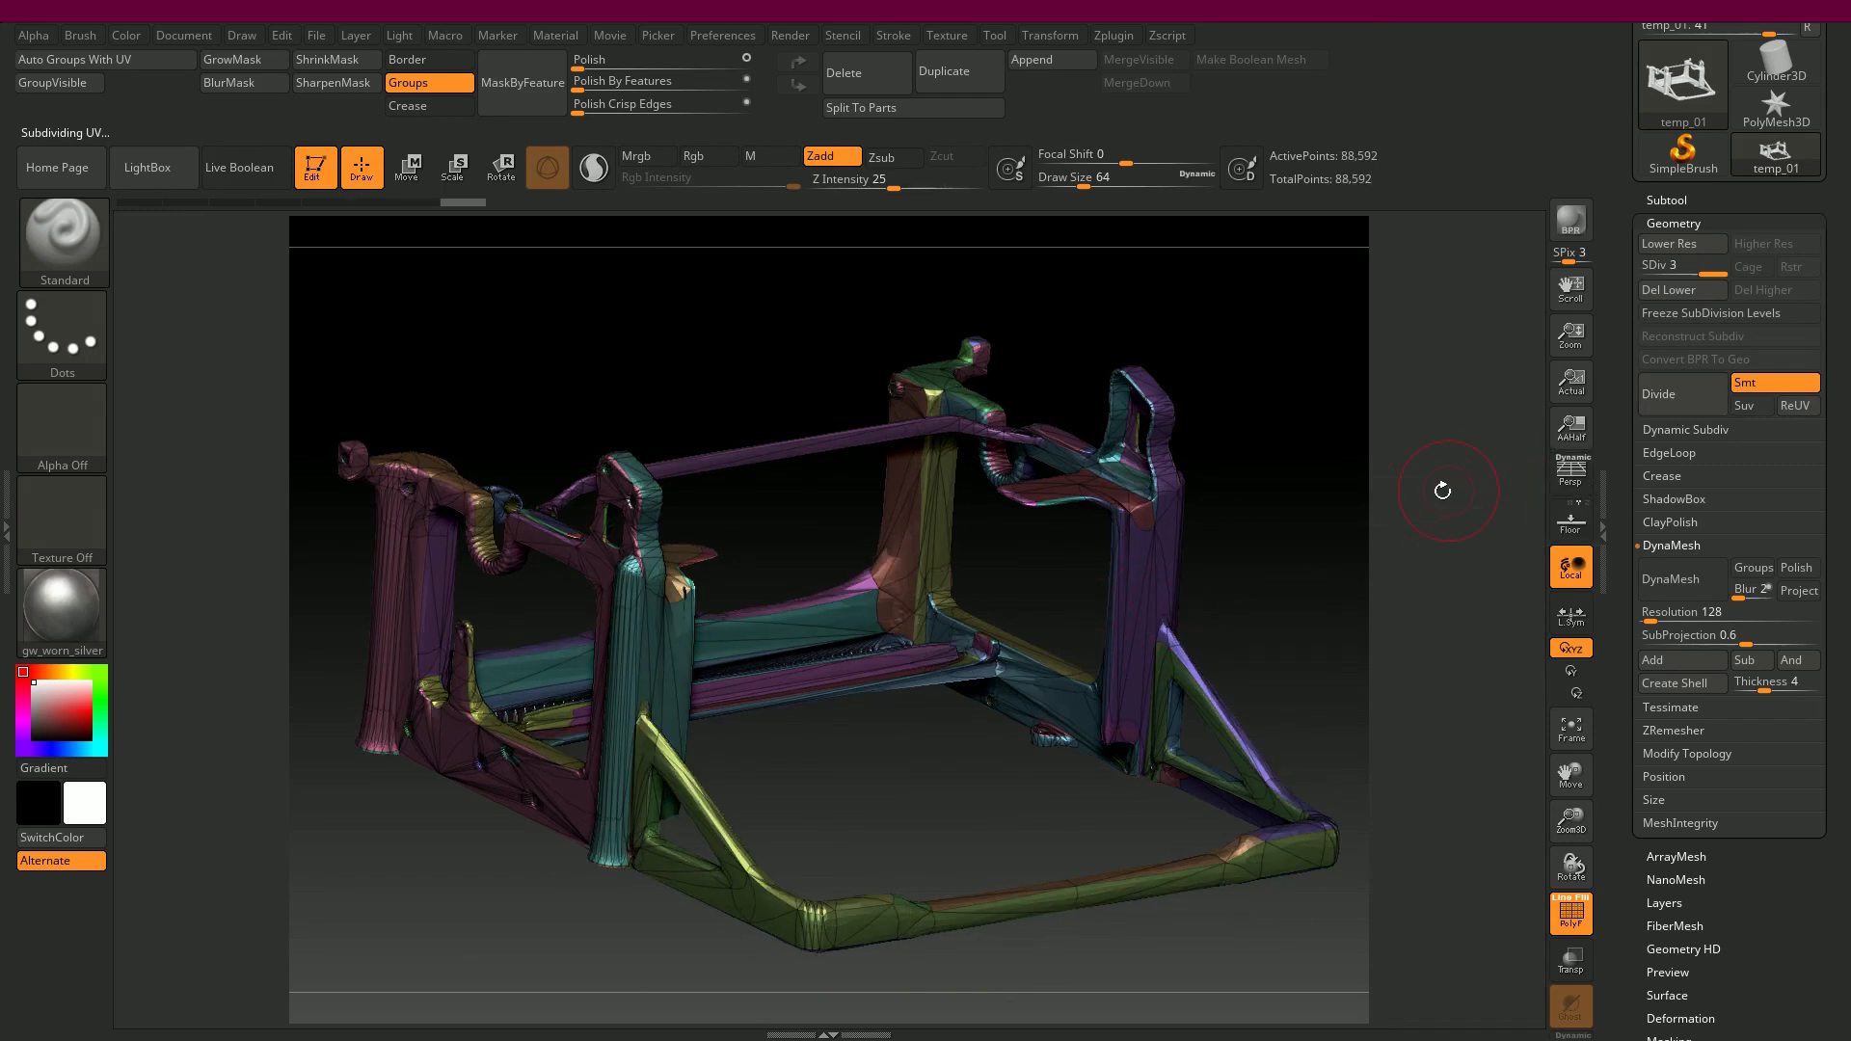
key(shift+d)
key(shift+d)
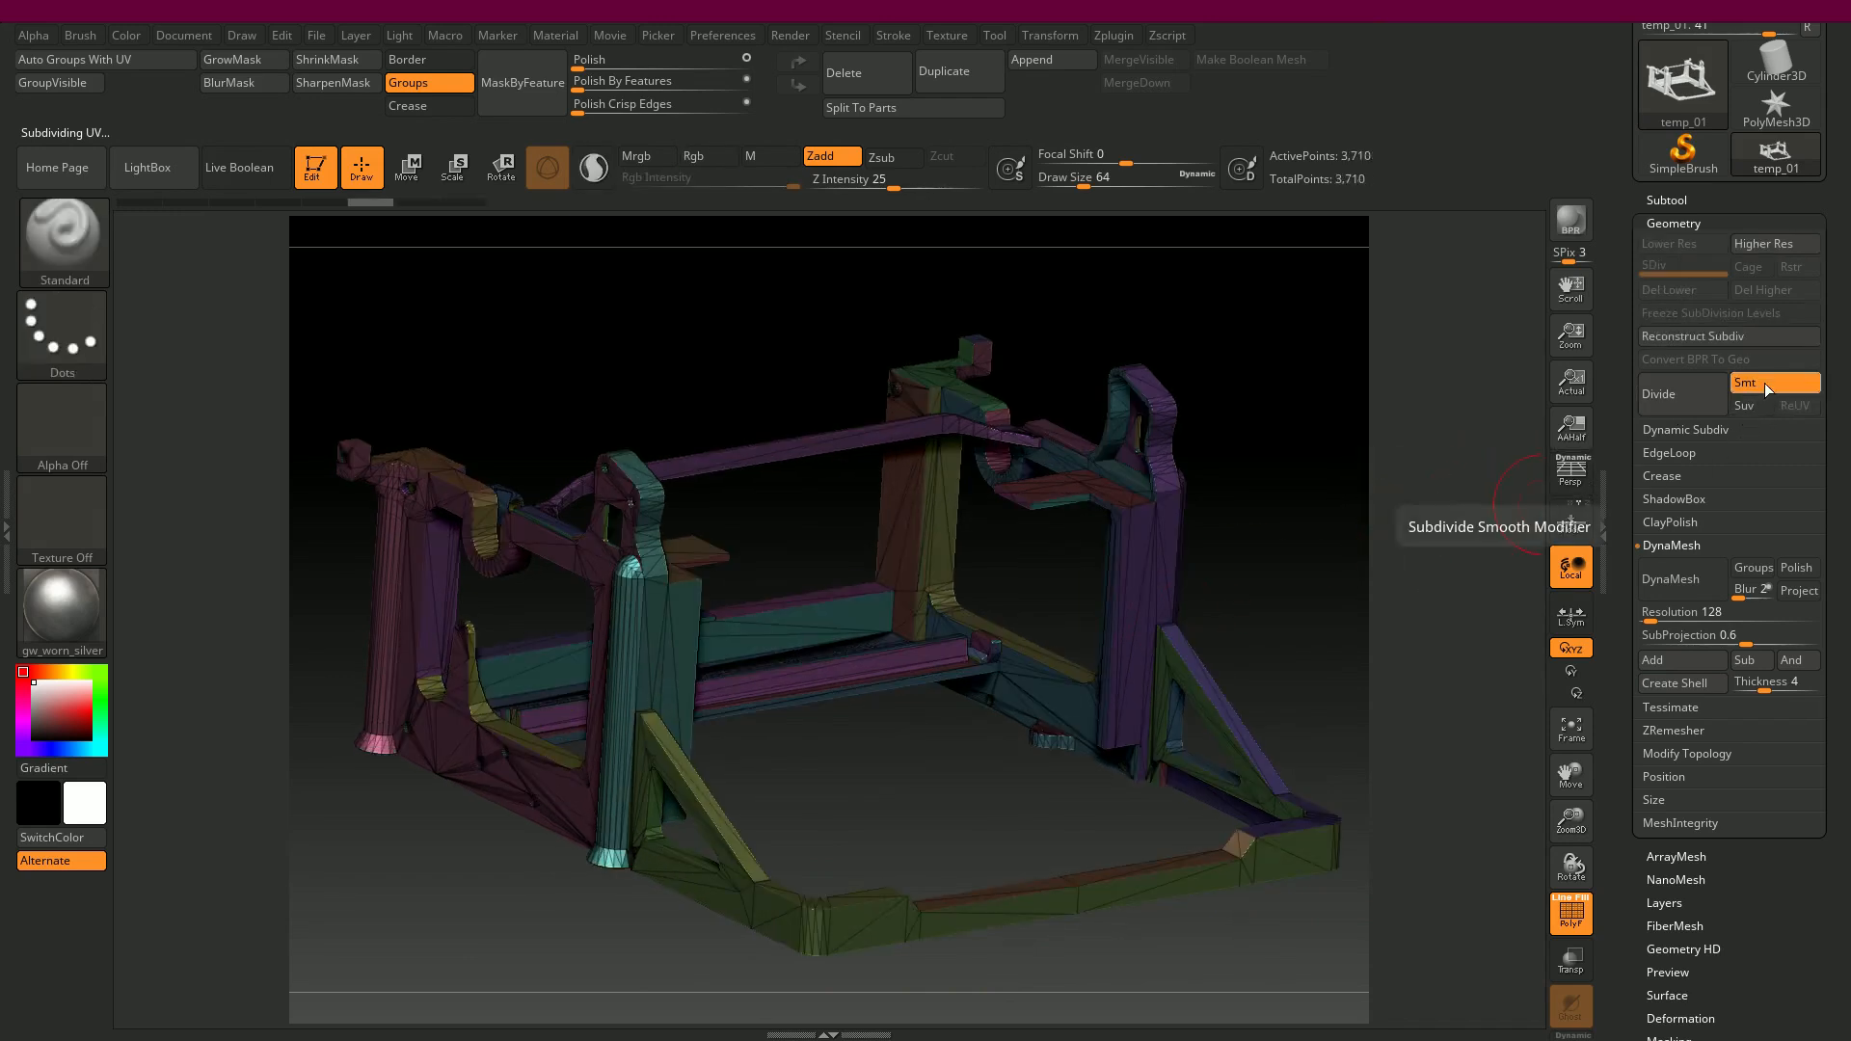
- Turn off subdivision smoothing, divide the frame up to level 4, delete the lower levels and inspect the front rail's topology
click(1775, 382)
click(1677, 401)
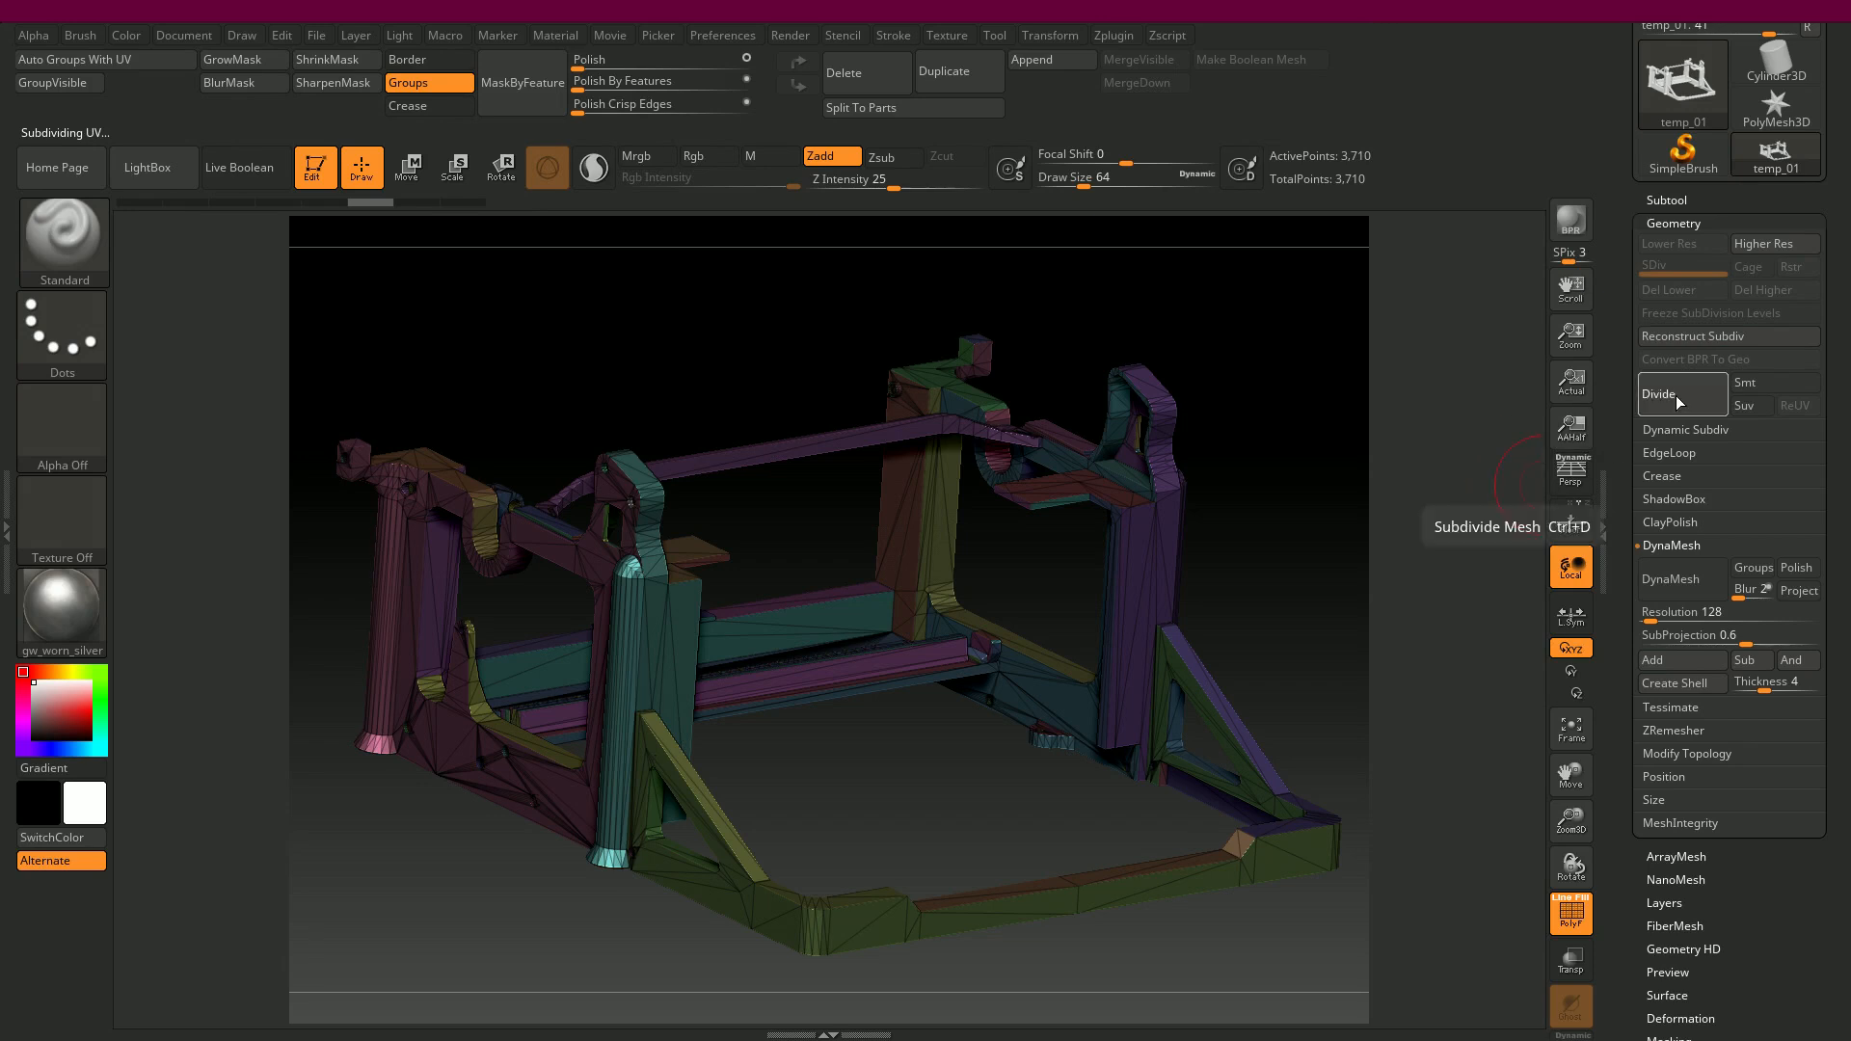
click(1678, 402)
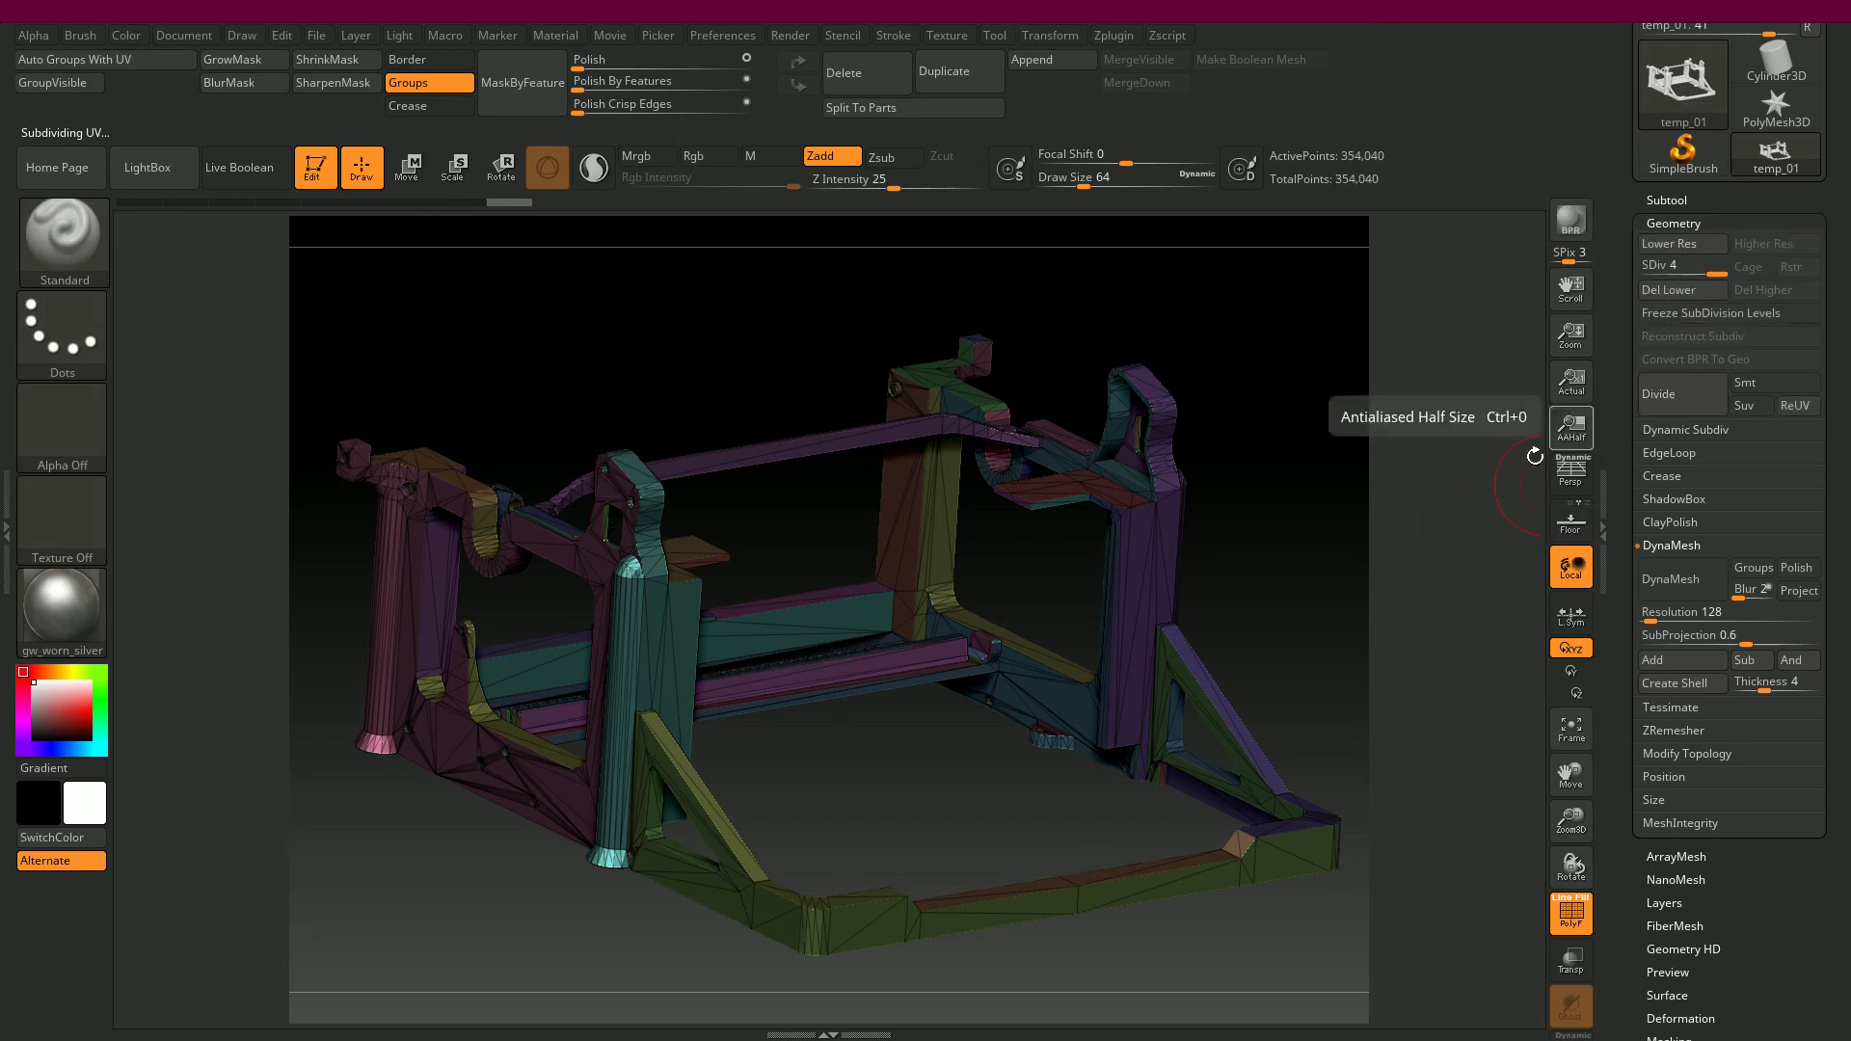
click(1660, 292)
alt+drag(973, 769, 946, 443)
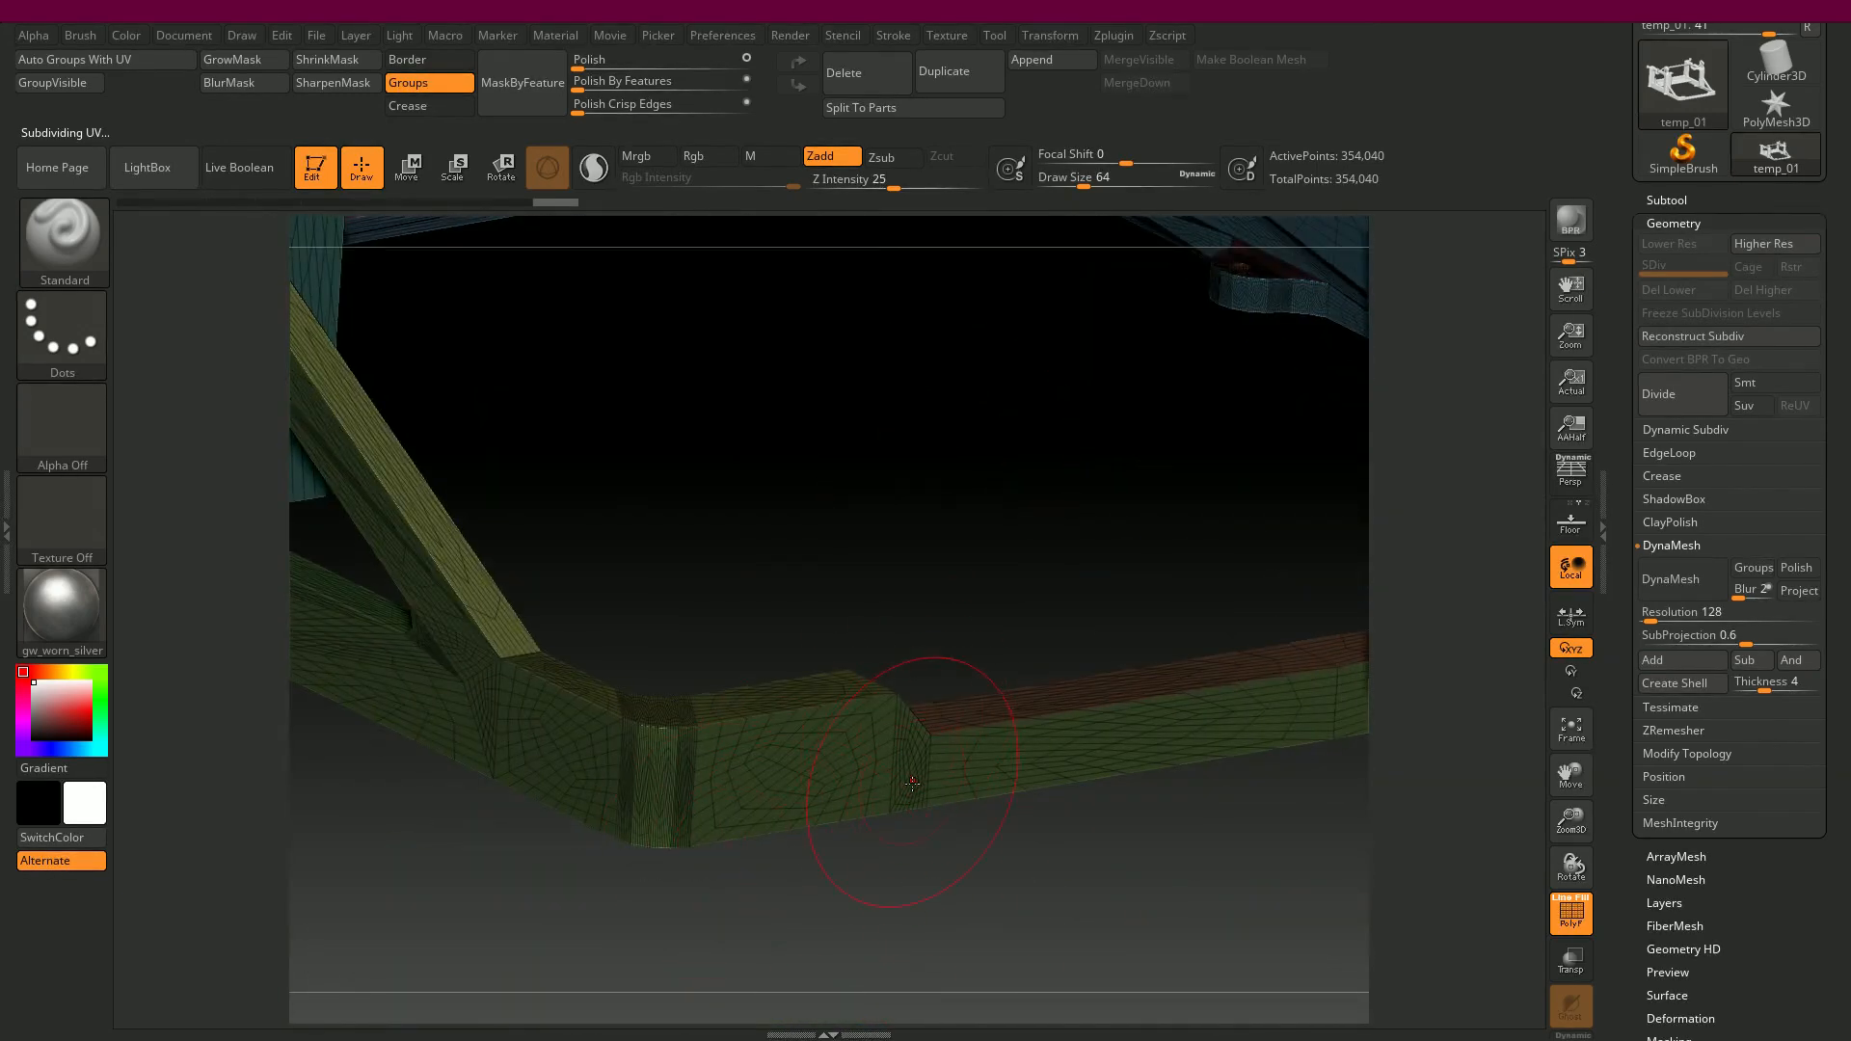
alt+drag(901, 604, 867, 318)
alt+drag(946, 526, 871, 684)
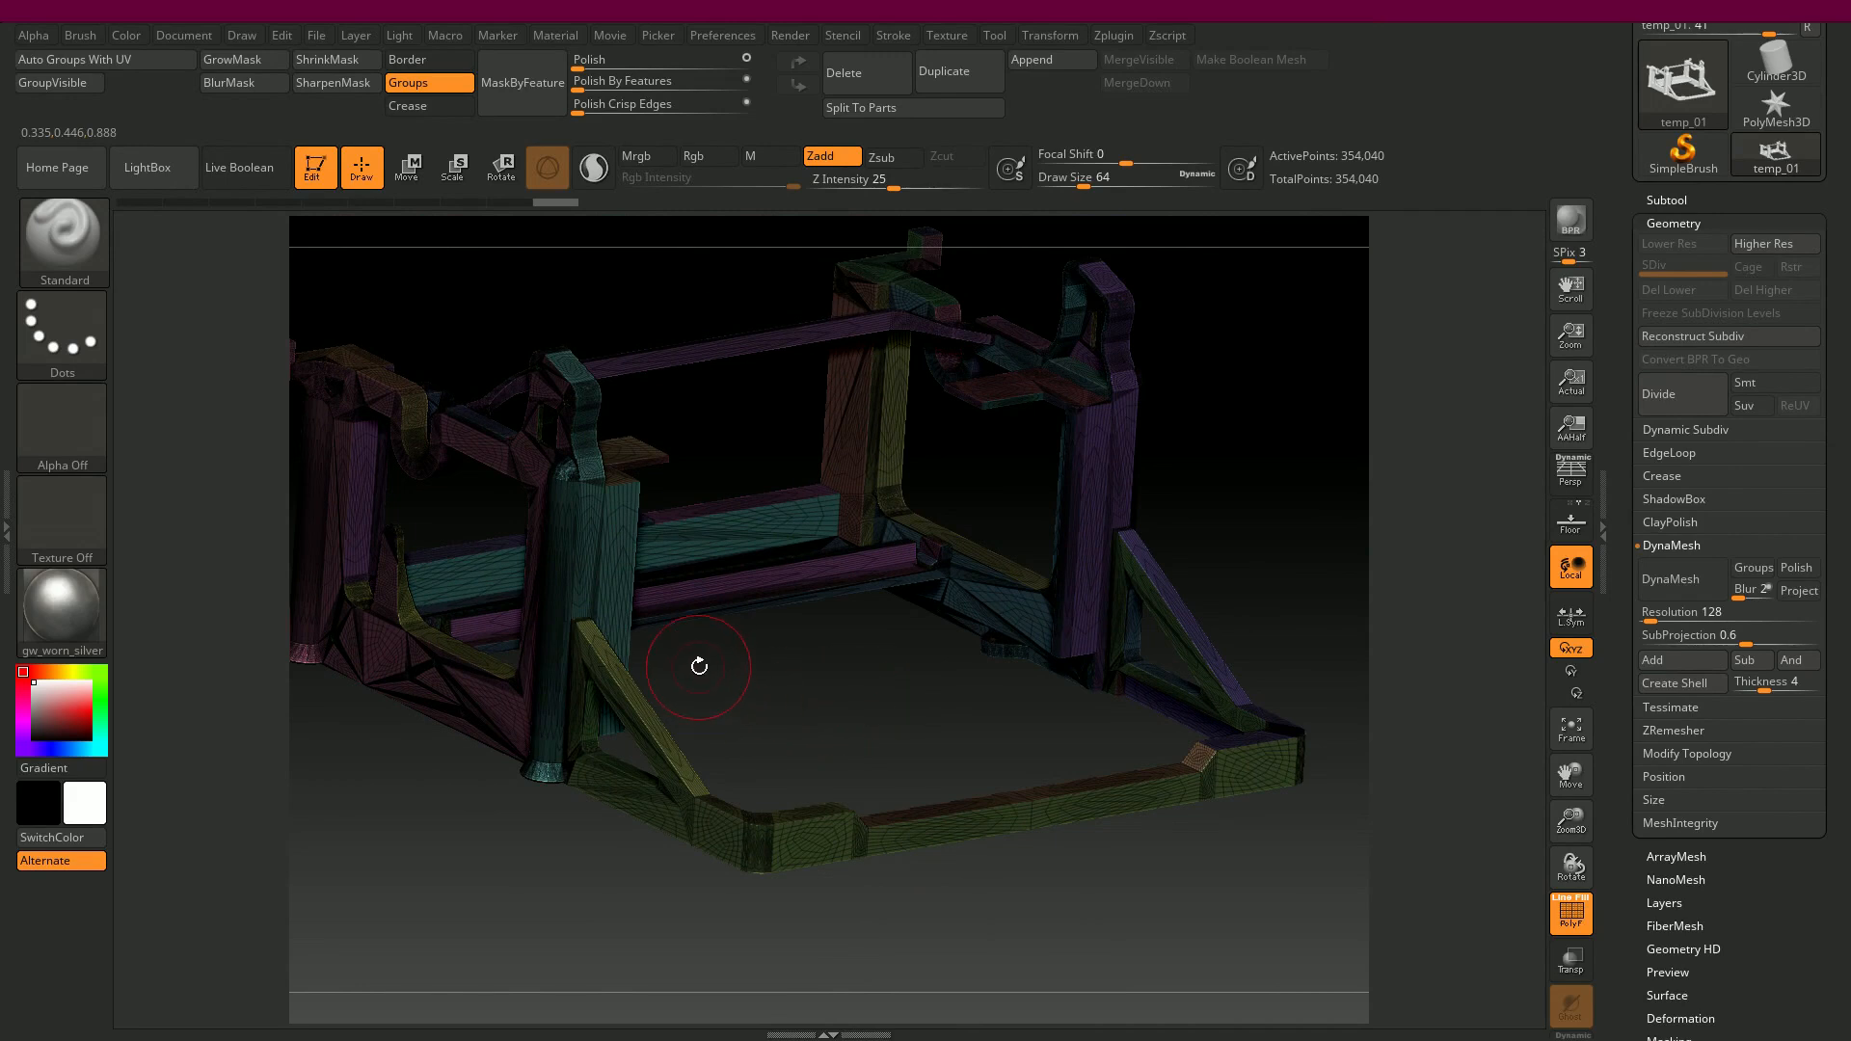
- Undo the lower-level deletion and the unsmoothed subdivisions of the frame
key(ctrl+z)
key(ctrl+z)
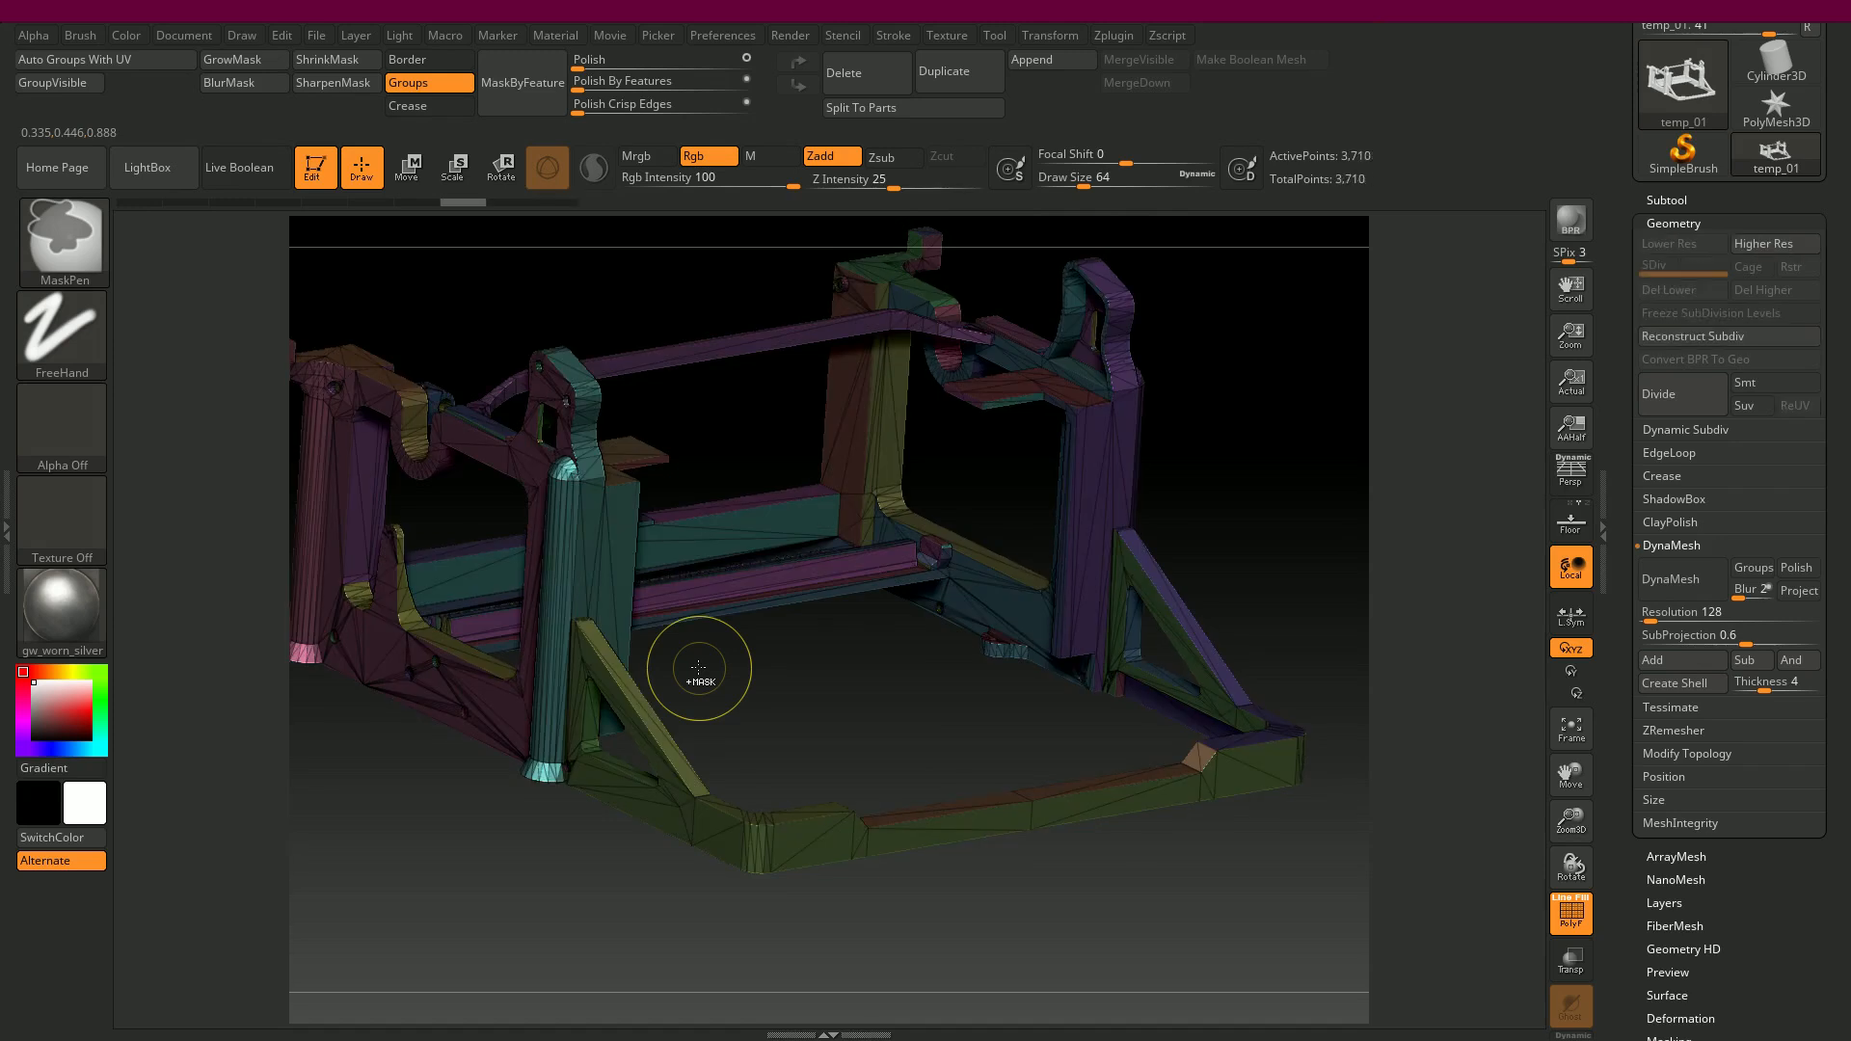
key(ctrl+z)
key(ctrl+z)
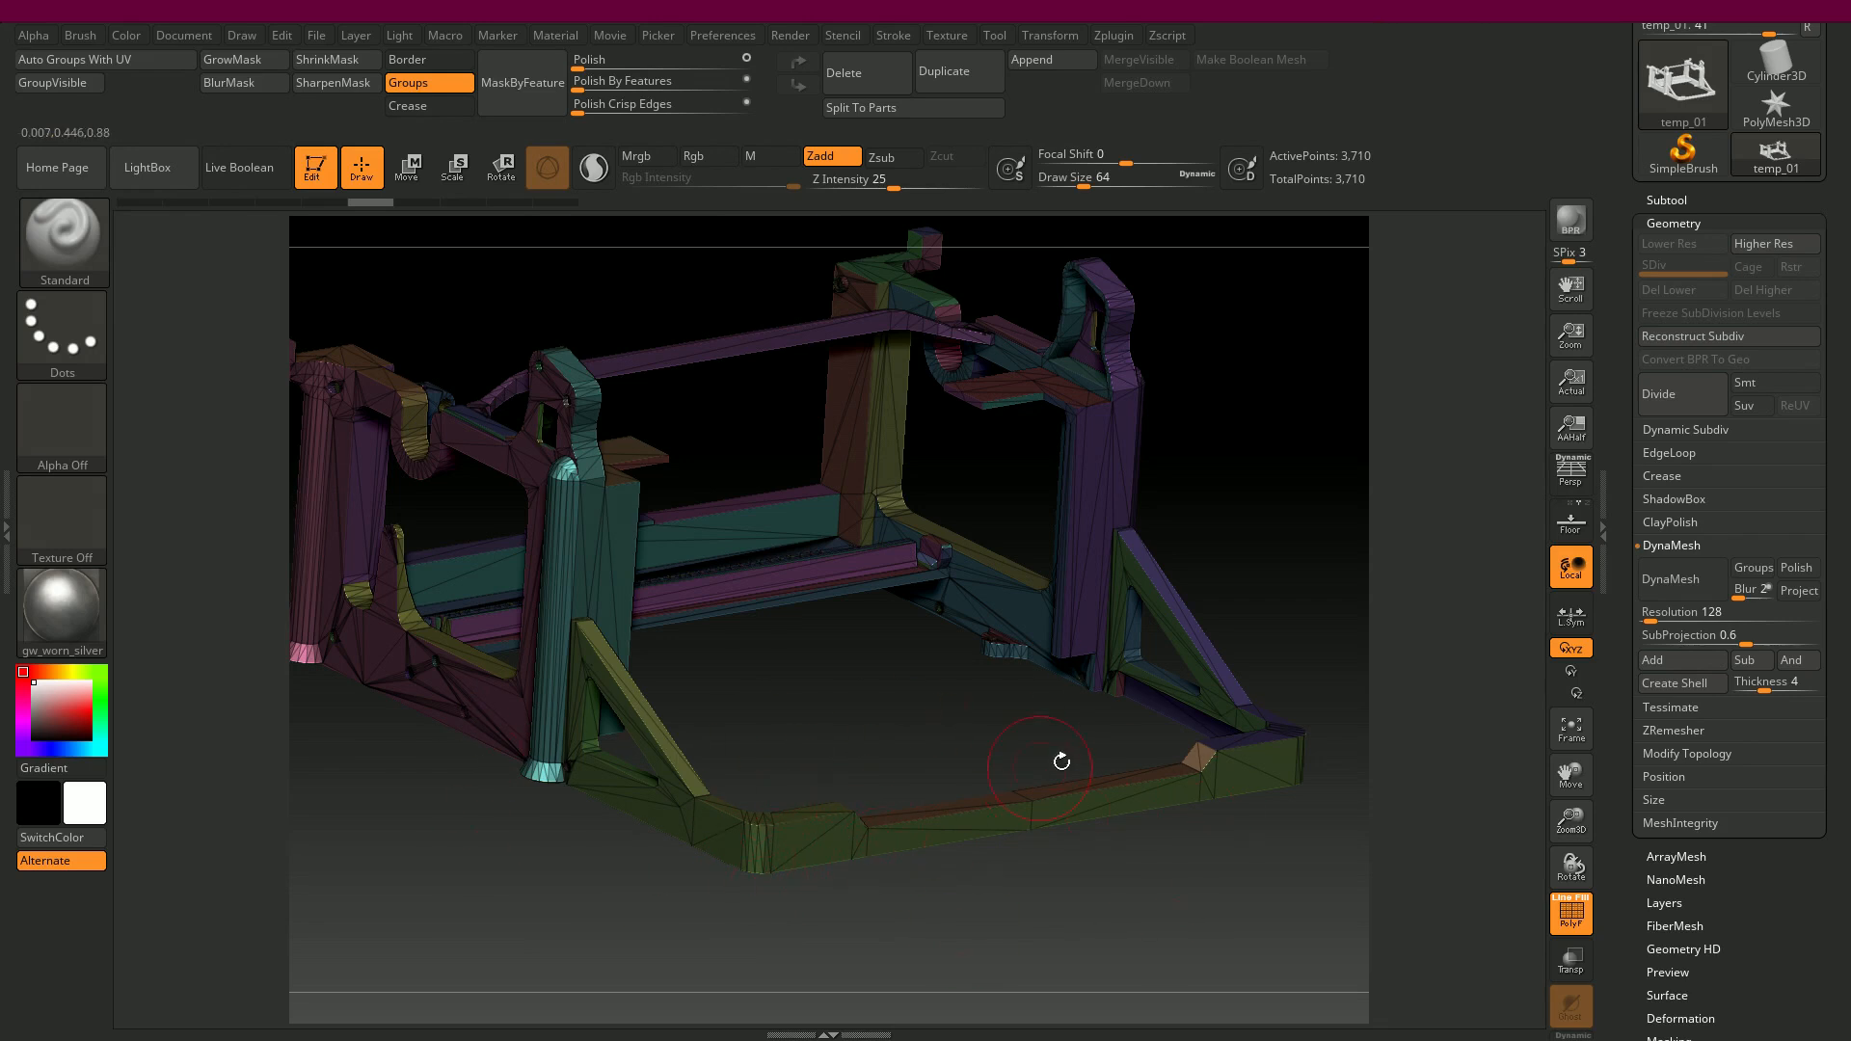
- Try DynaMesh at resolution 128 on the typewriter frame, and undo it
click(1682, 579)
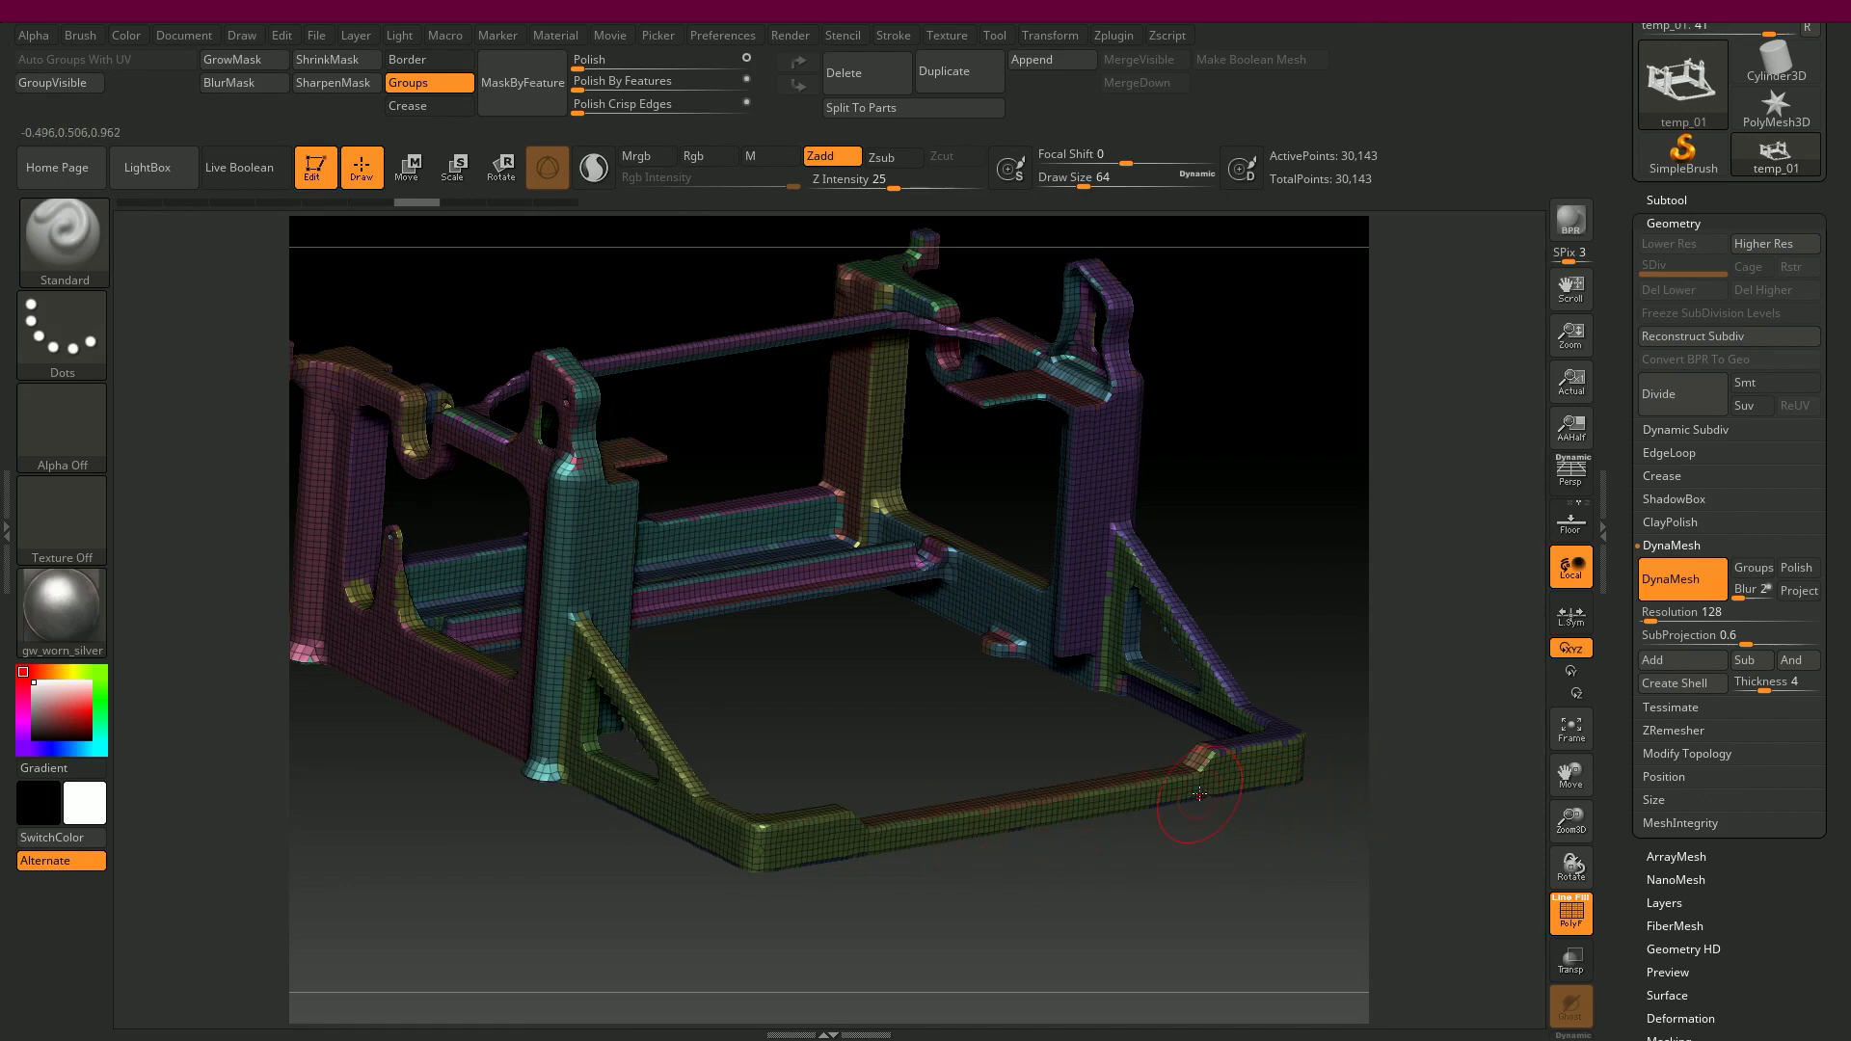
key(ctrl+z)
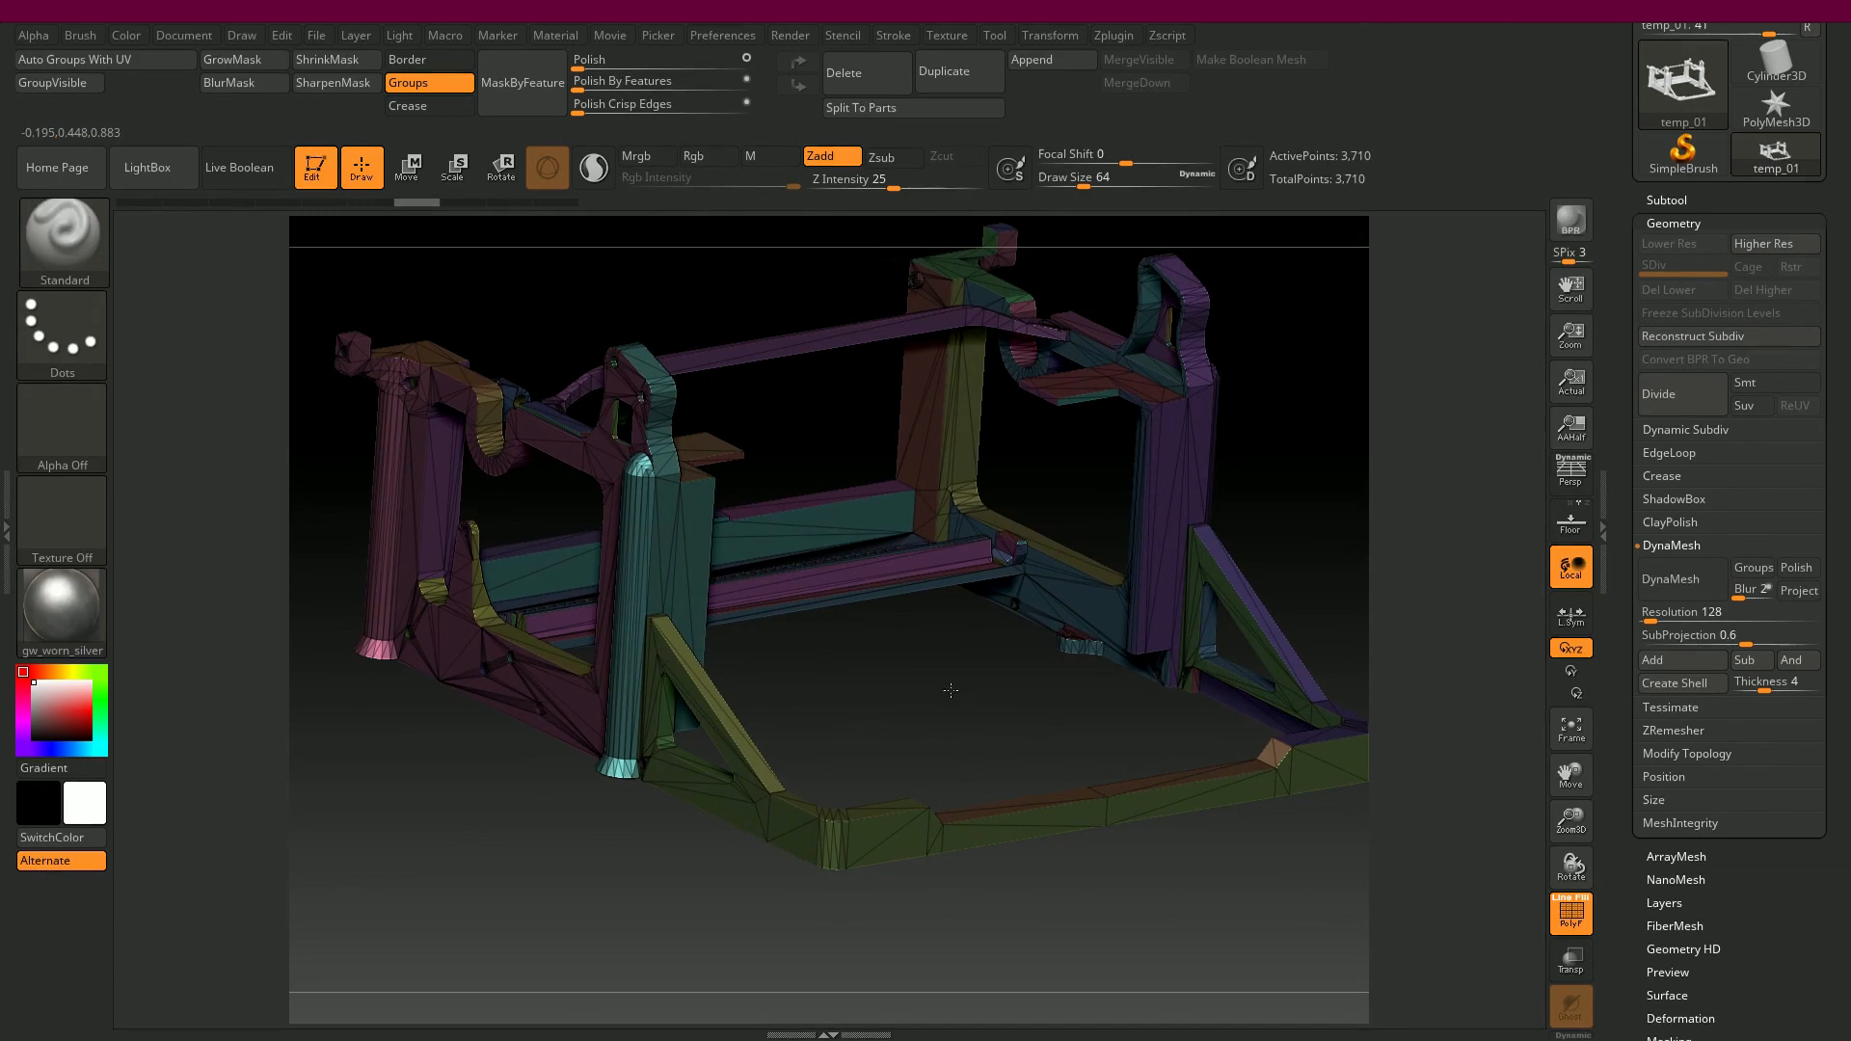
drag(1061, 735, 1007, 748)
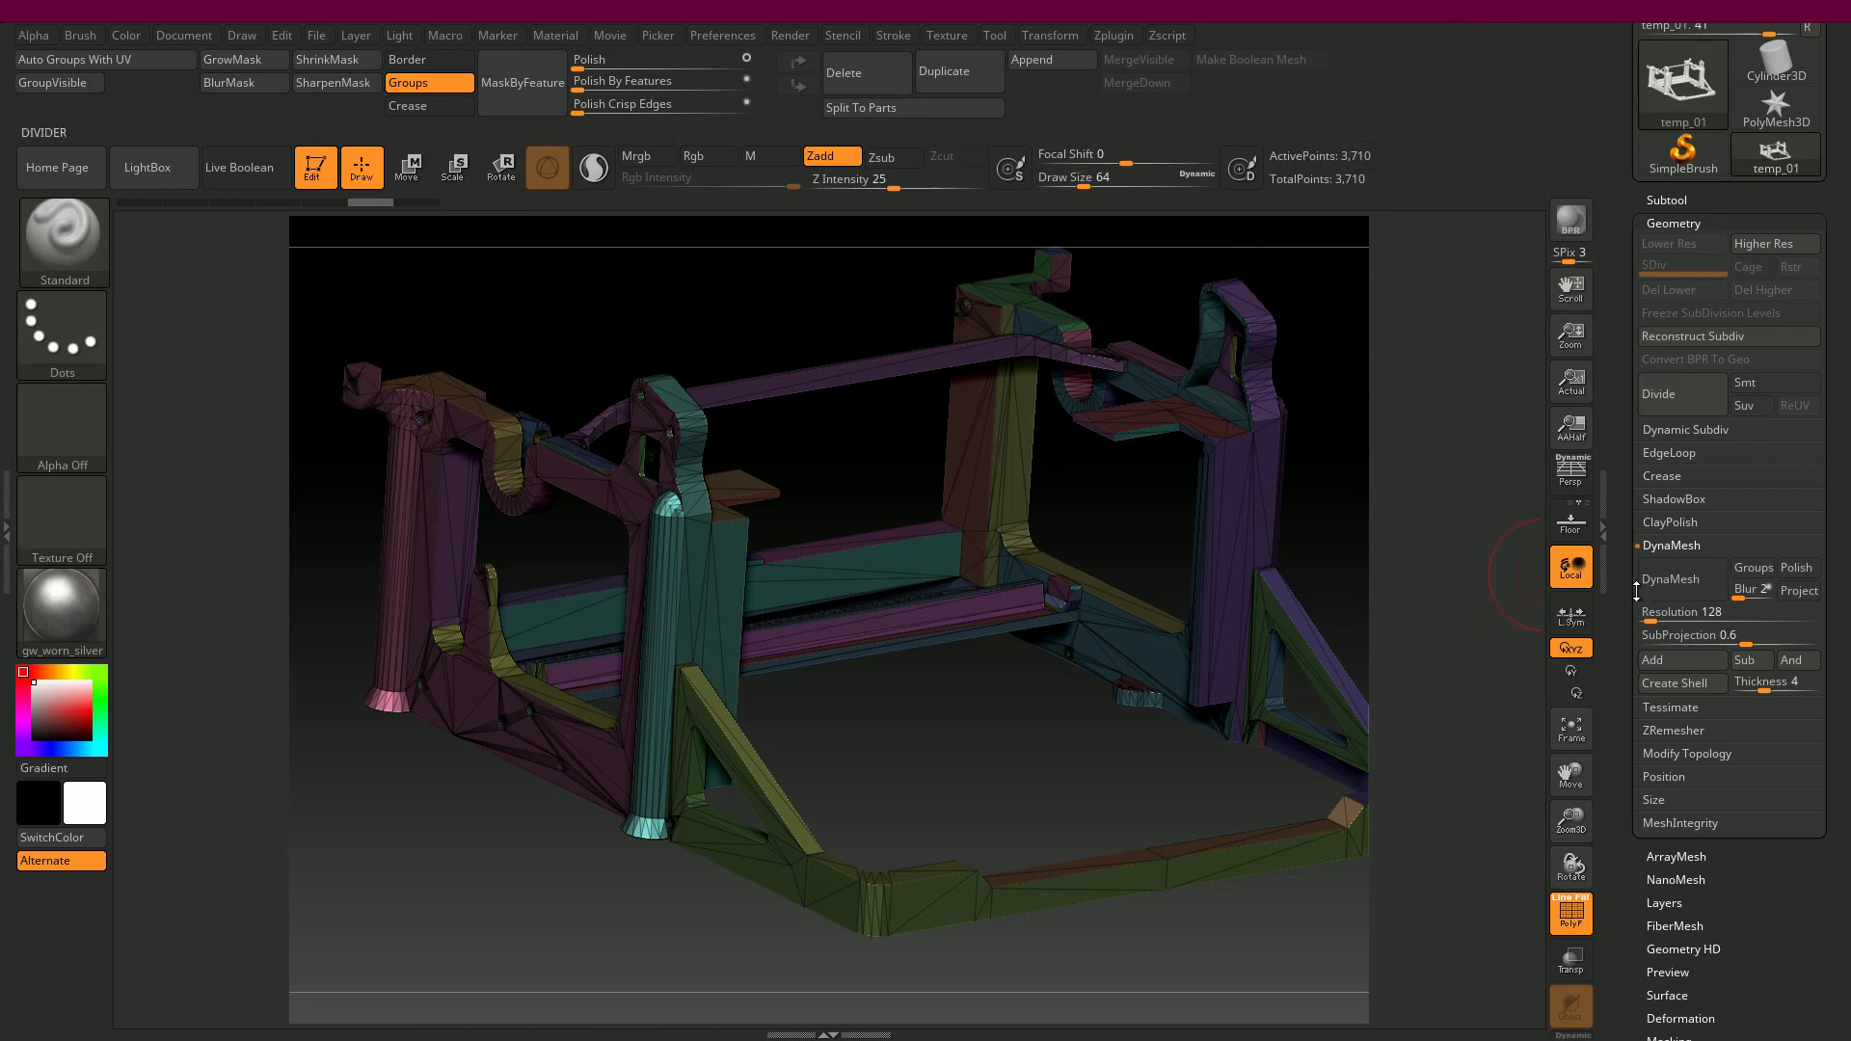
- Rebuild the typewriter frame with DynaMesh at resolution 736 and hide the polyframe display
drag(1643, 616, 1666, 622)
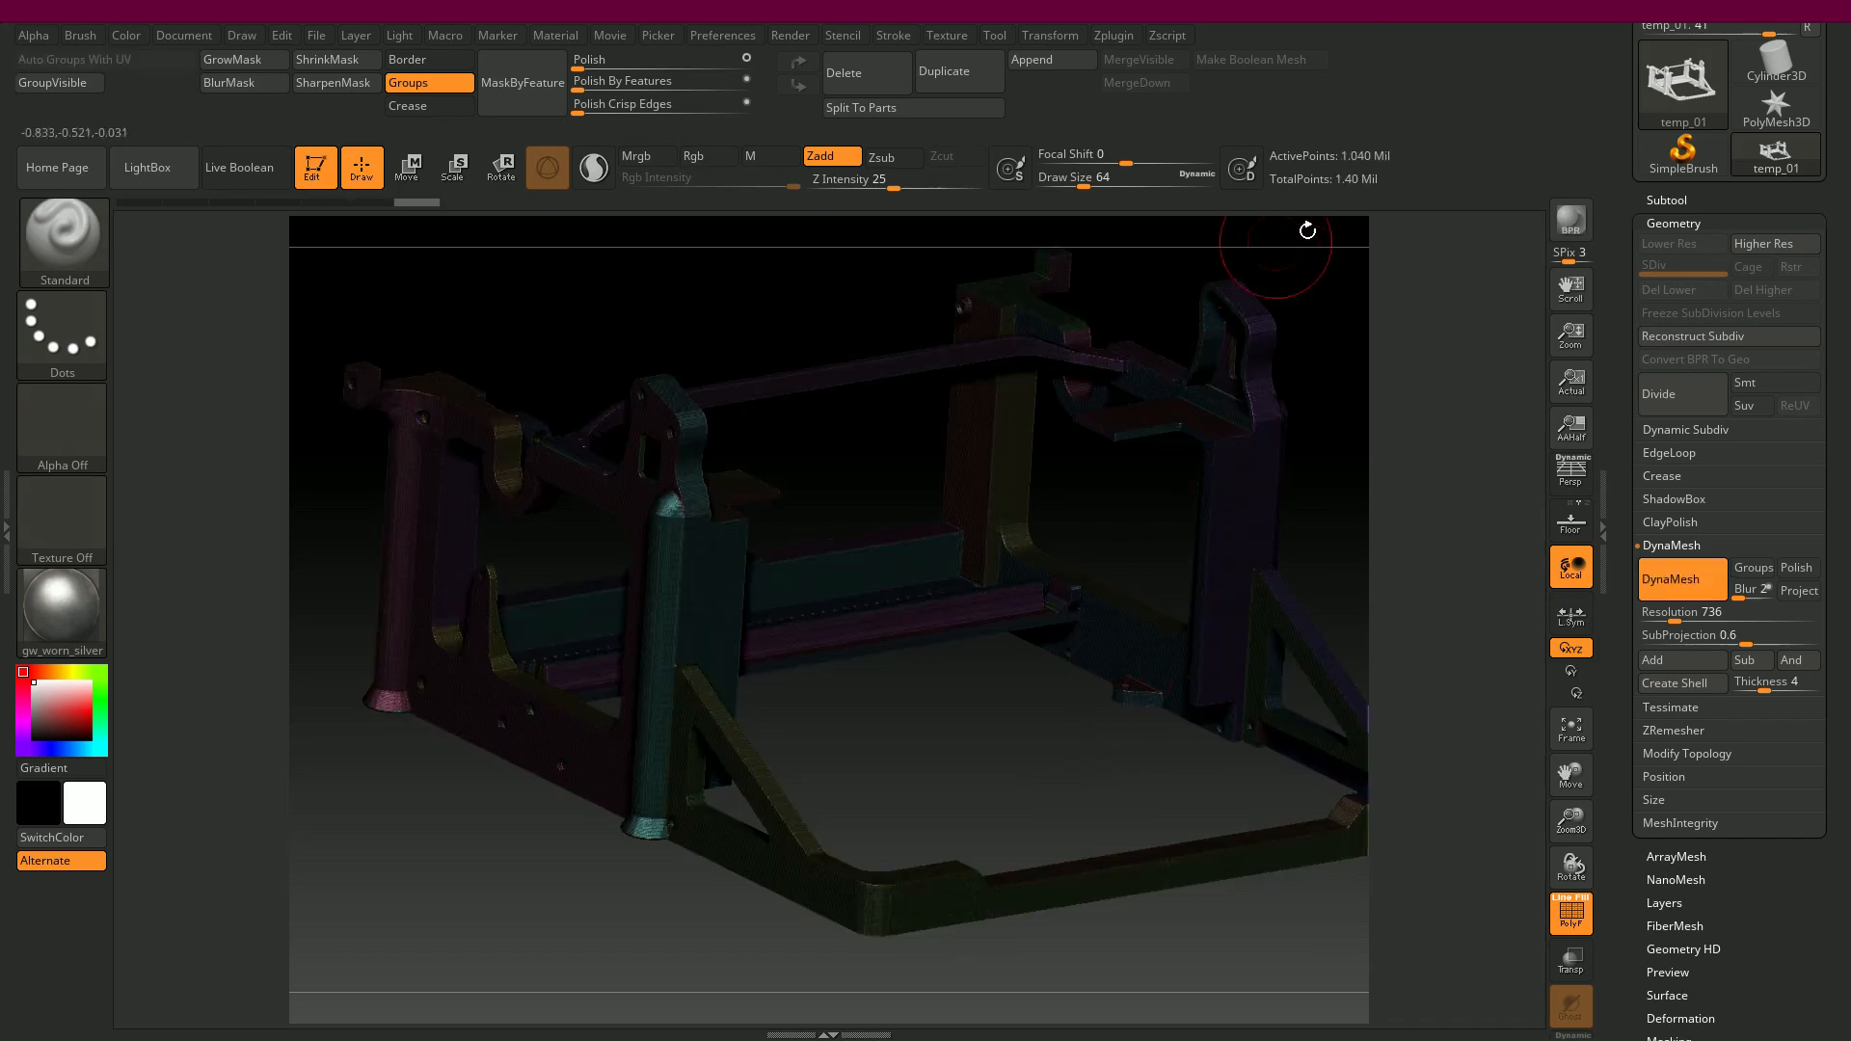
mouse_move(949, 701)
mouse_down()
mouse_move(911, 698)
mouse_move(944, 694)
mouse_move(952, 769)
mouse_move(1031, 864)
mouse_move(939, 752)
mouse_move(898, 461)
mouse_up()
key(shift+f)
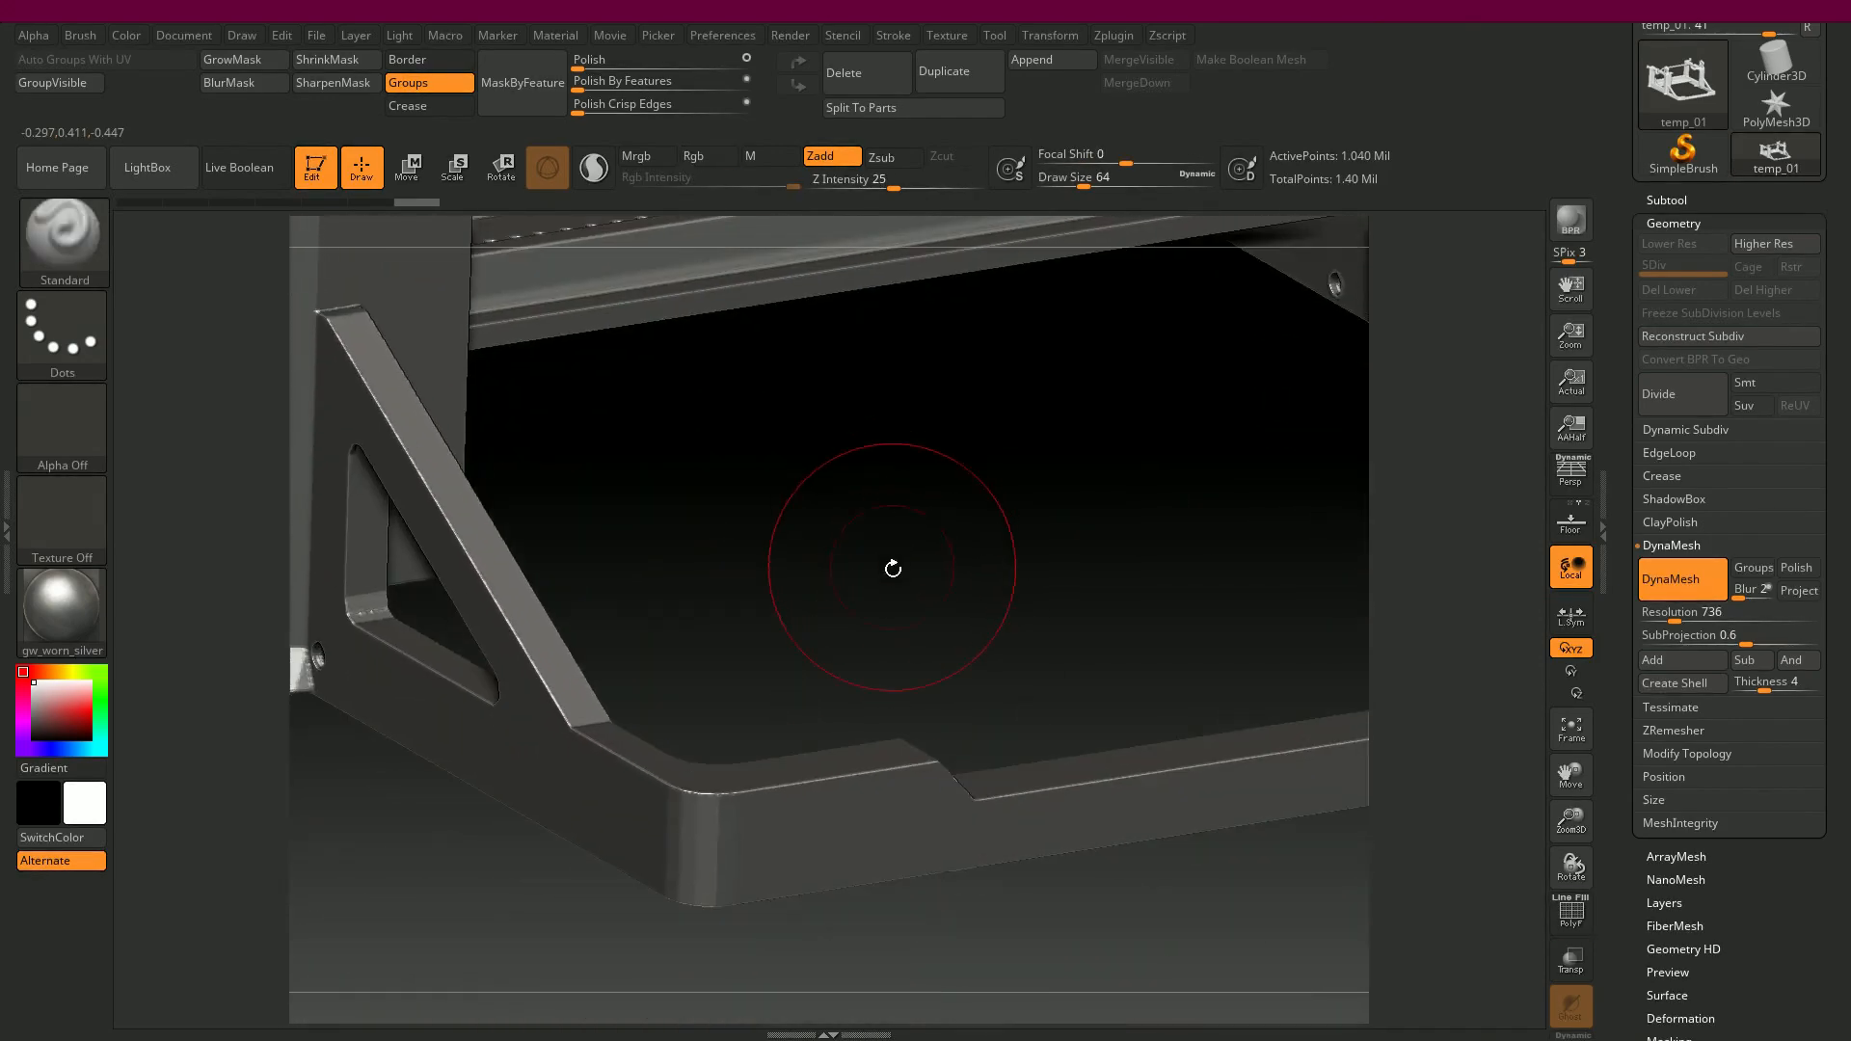
- Reduce the Standard brush to size 6 and sculpt a small test smiley face and edge strokes on the front rail's corner
key(bracketleft)
key(bracketleft)
key(bracketleft)
key(bracketleft)
key(bracketleft)
key(bracketleft)
click(864, 806)
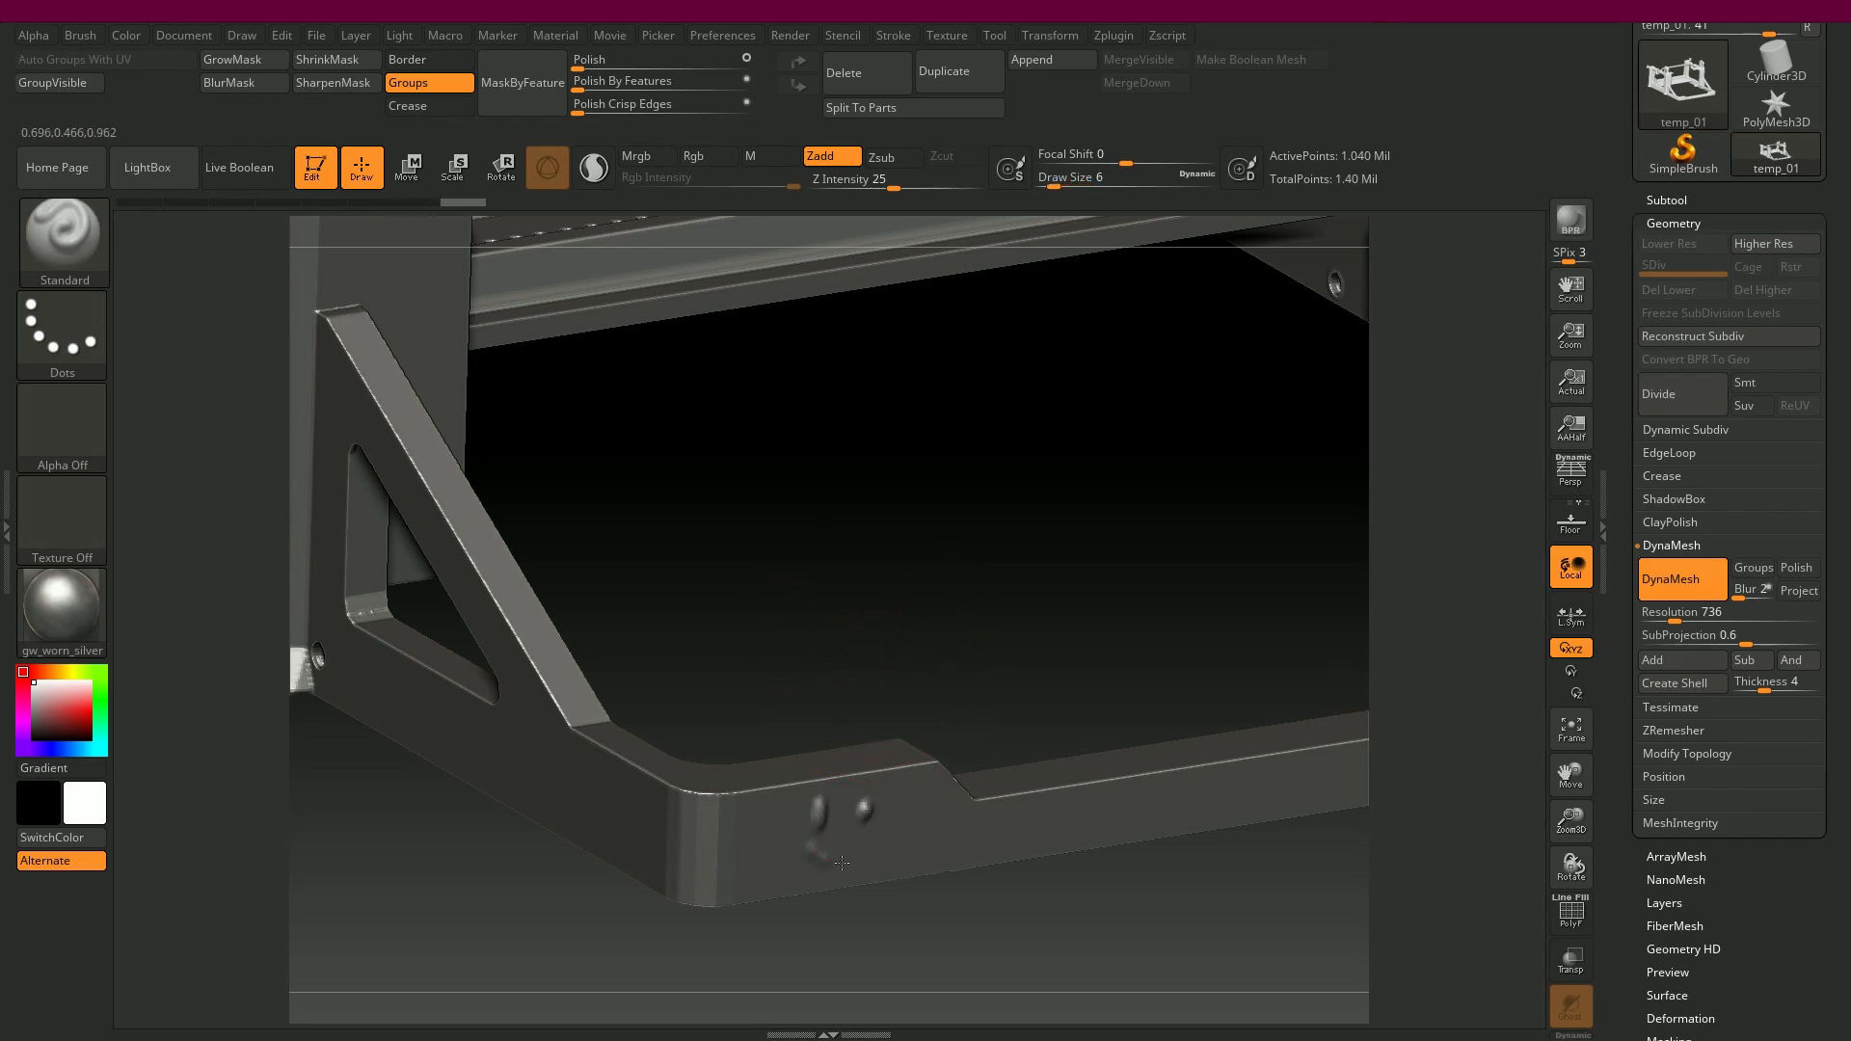
drag(802, 836, 870, 845)
mouse_move(916, 610)
mouse_down()
mouse_move(891, 583)
mouse_move(760, 786)
mouse_up()
drag(760, 785, 812, 783)
drag(998, 654, 997, 661)
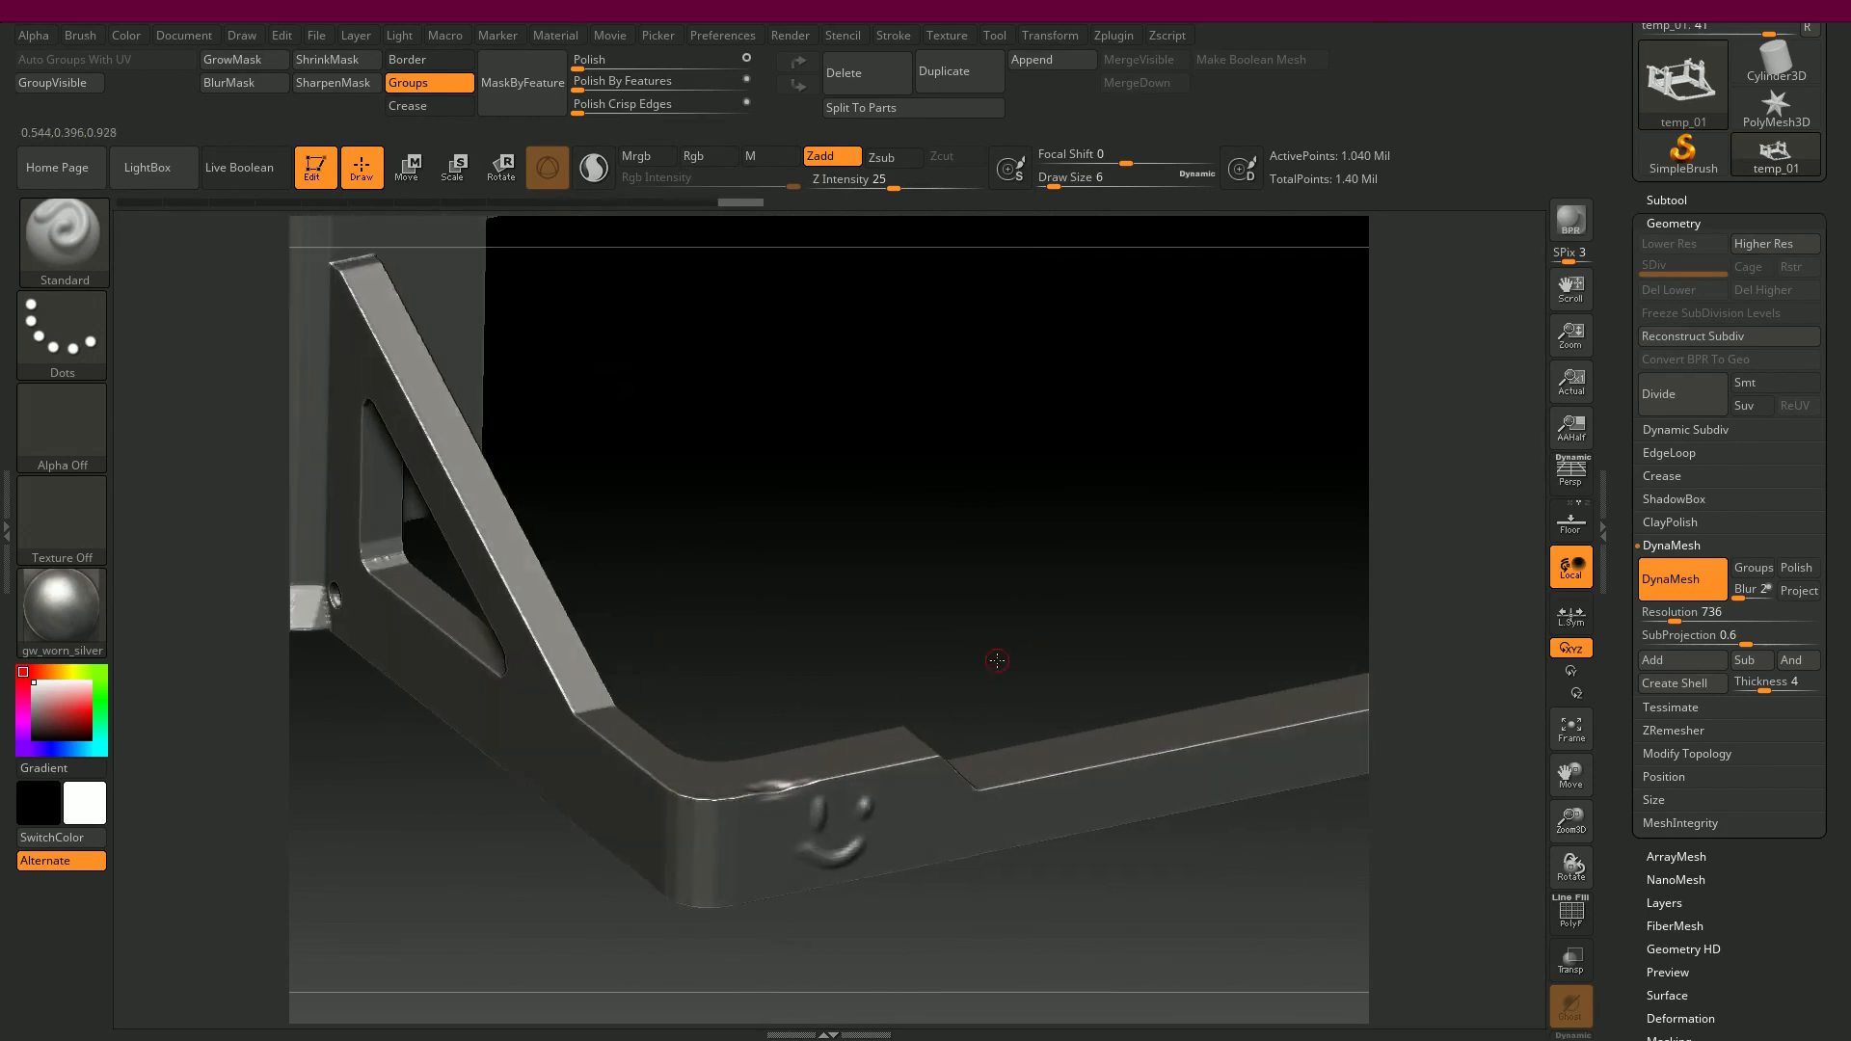
- Undo the test smiley face and edge strokes on the front rail
key(ctrl+z)
key(ctrl+z)
key(ctrl+z)
key(ctrl+z)
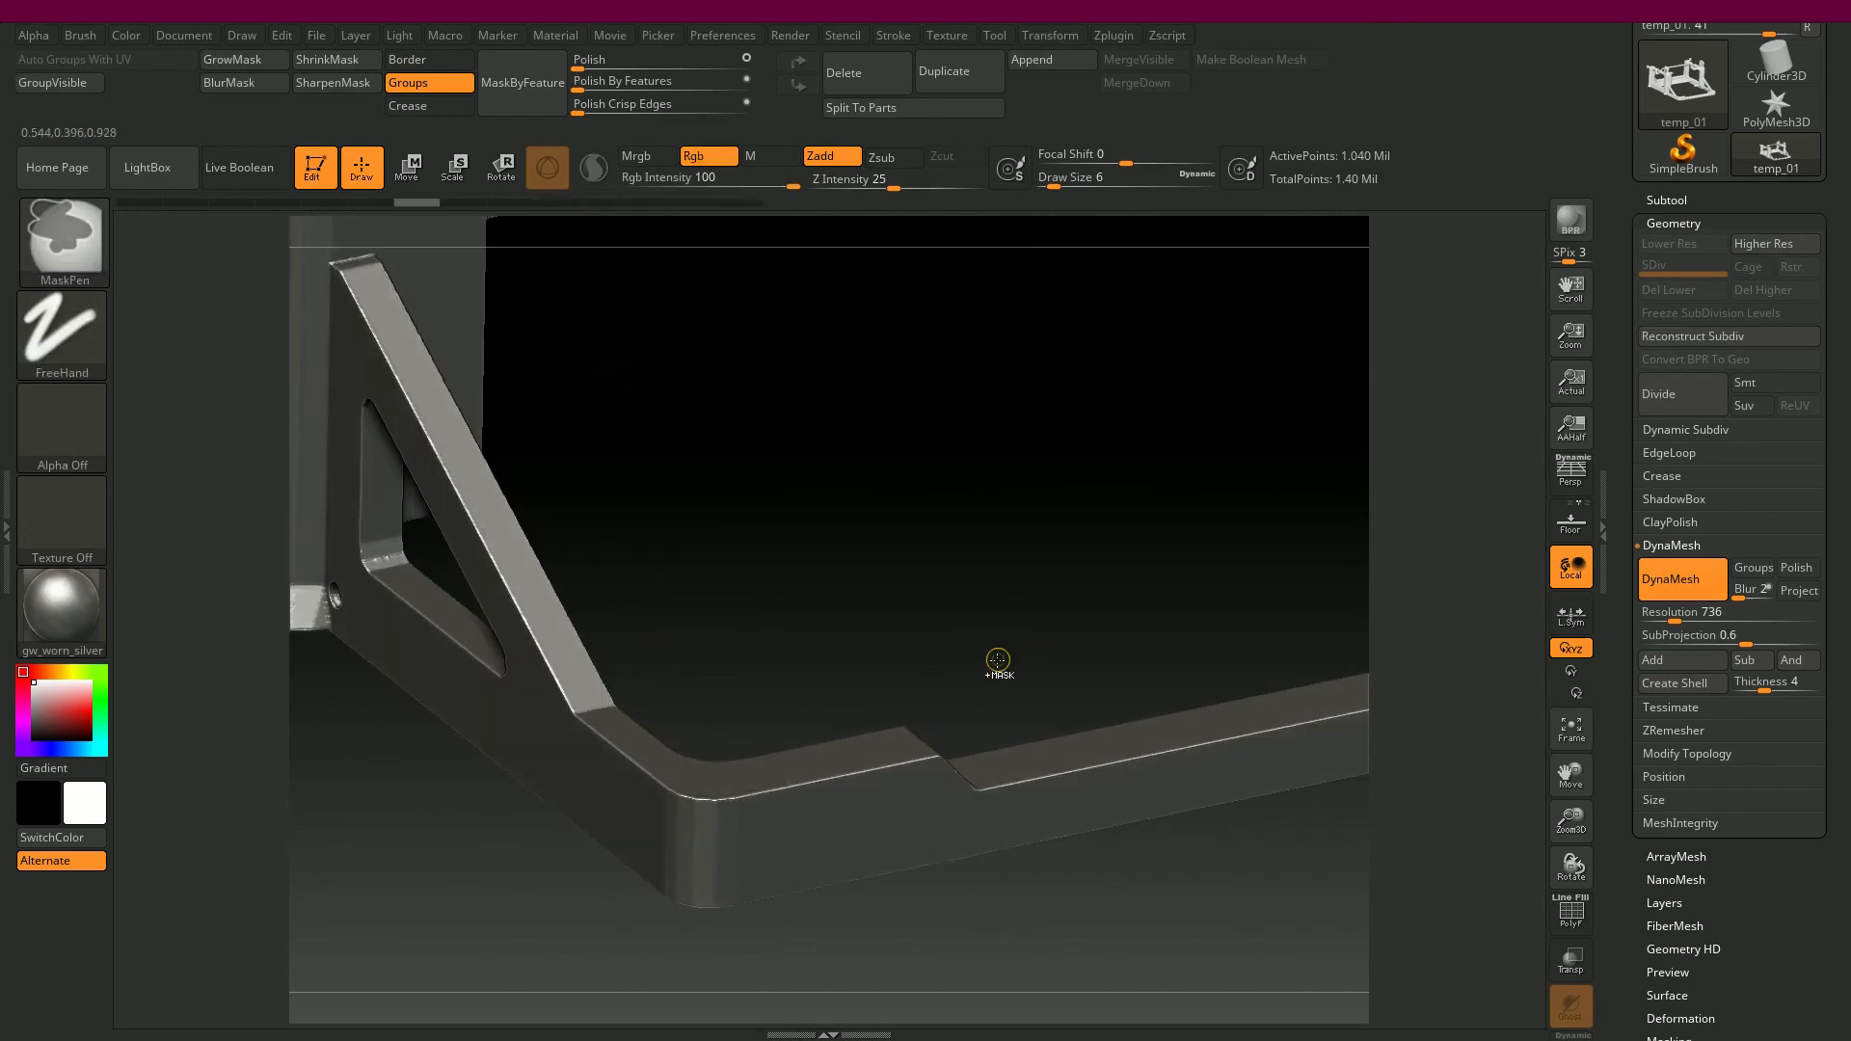
- Apply a light Polish By Features to the whole frame and inspect the softened edges
key(space)
key(f)
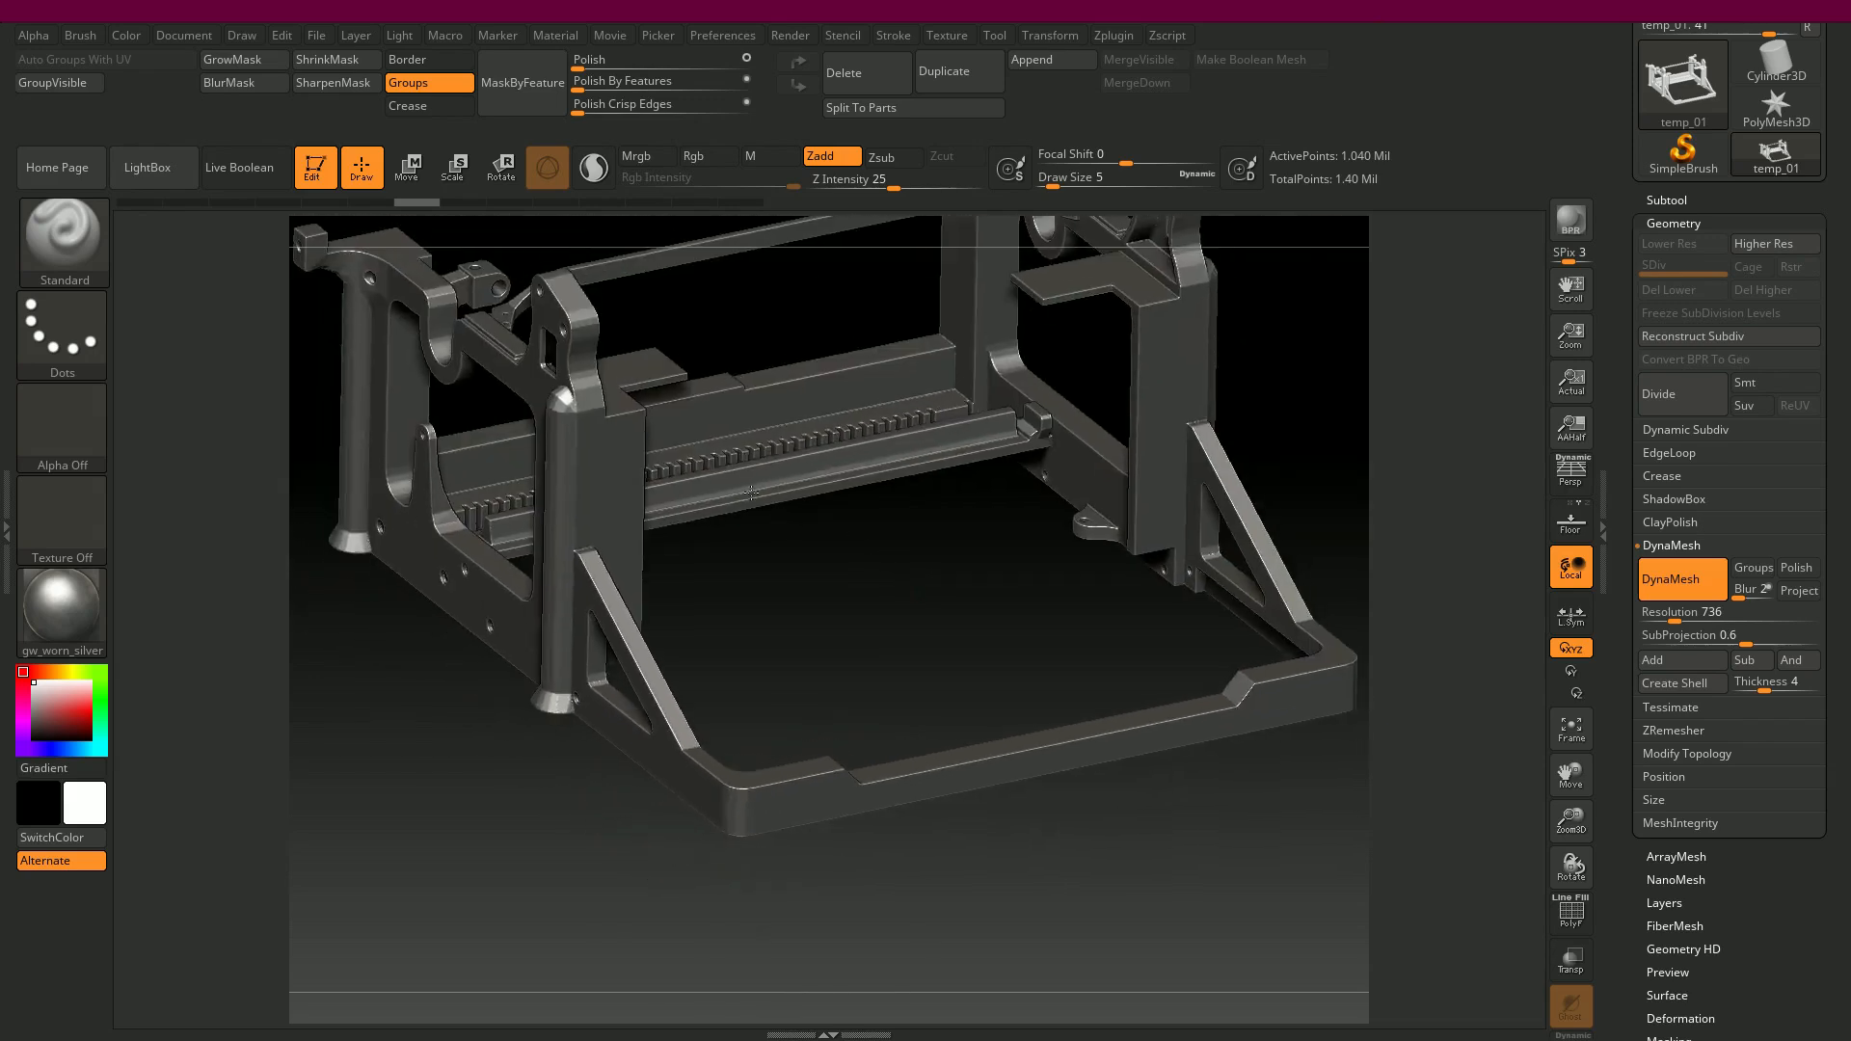
alt+drag(821, 643, 937, 793)
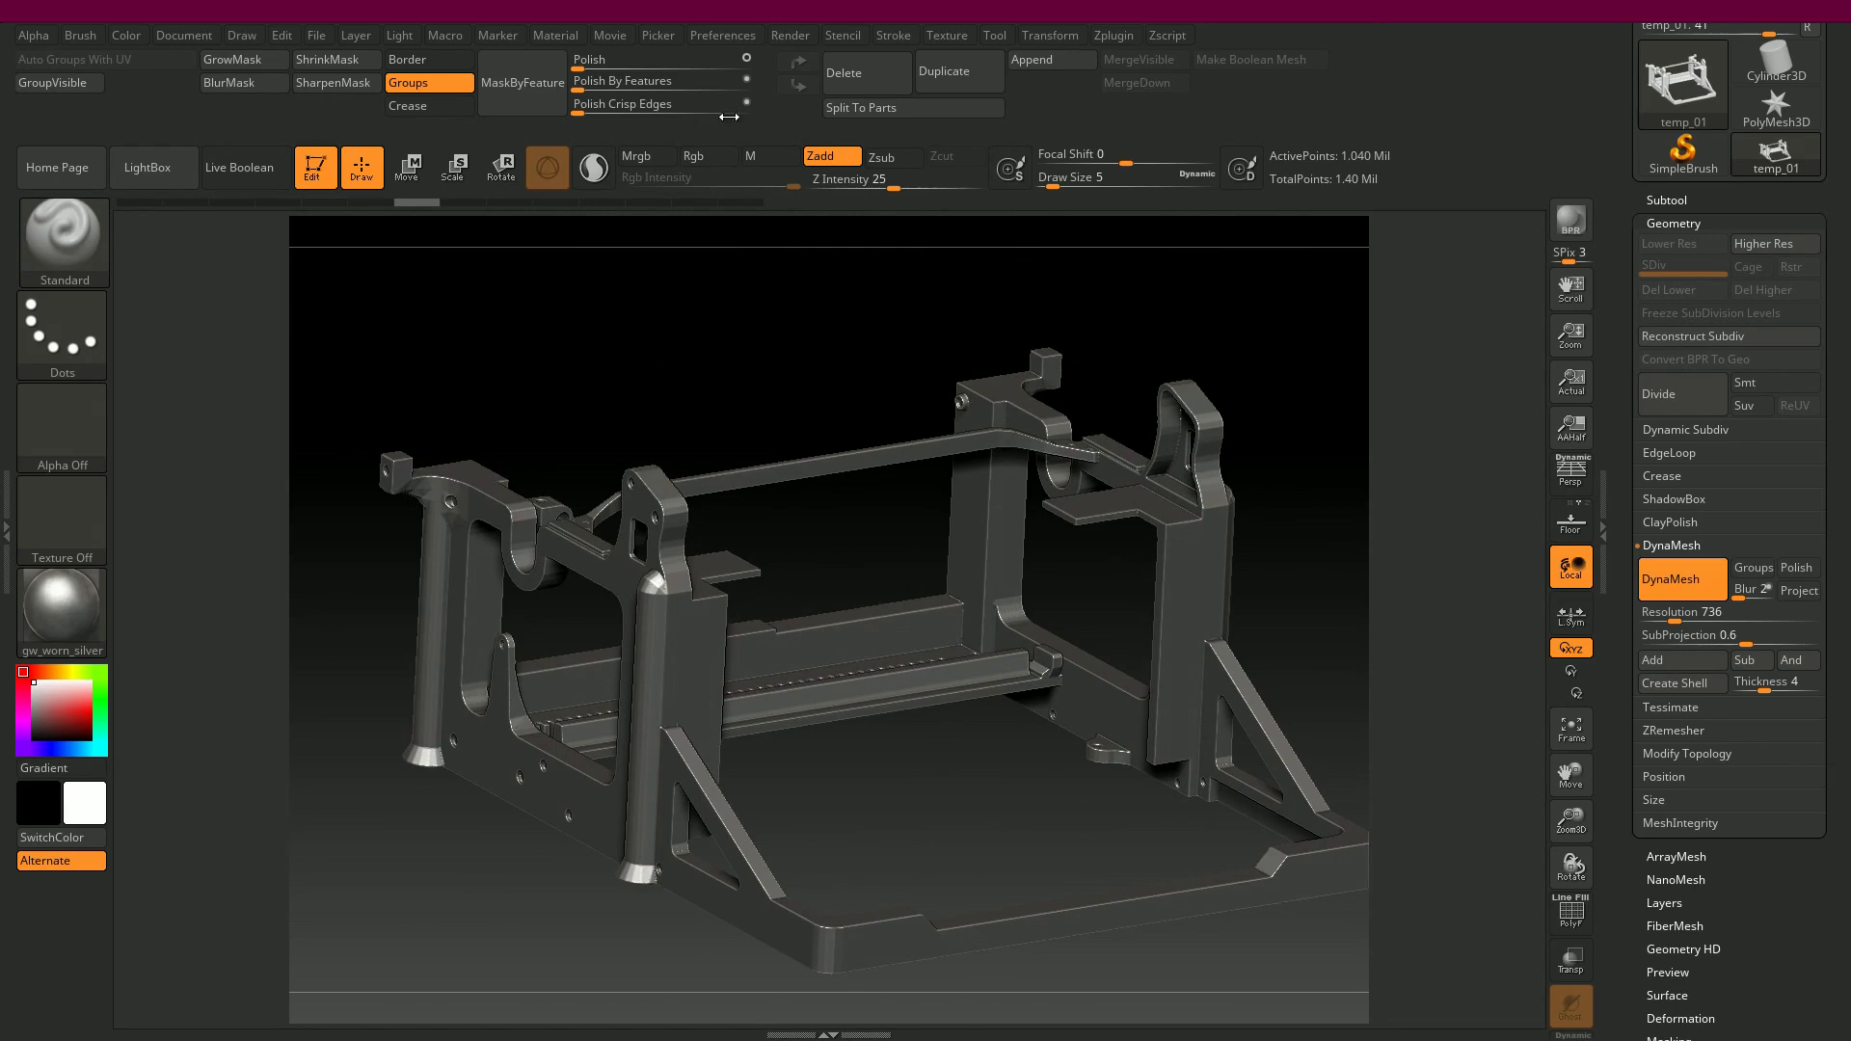
drag(599, 87, 613, 86)
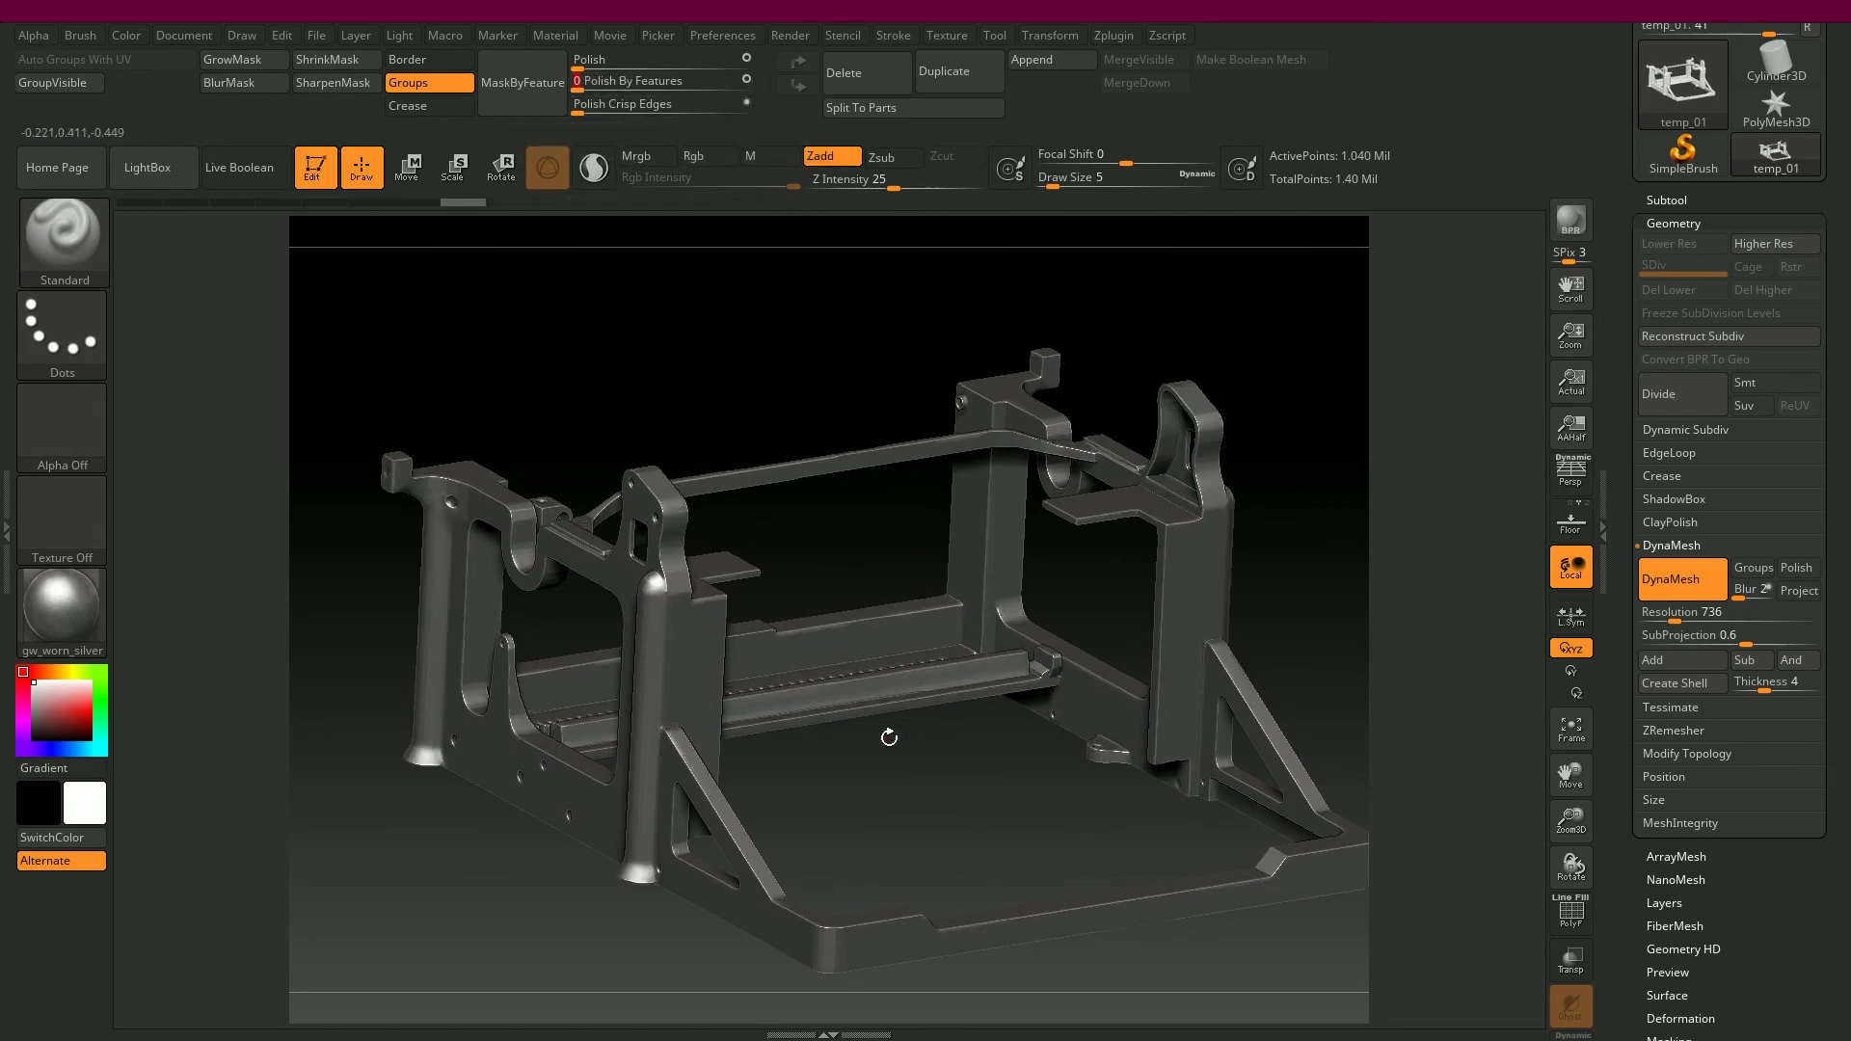
drag(888, 737, 875, 786)
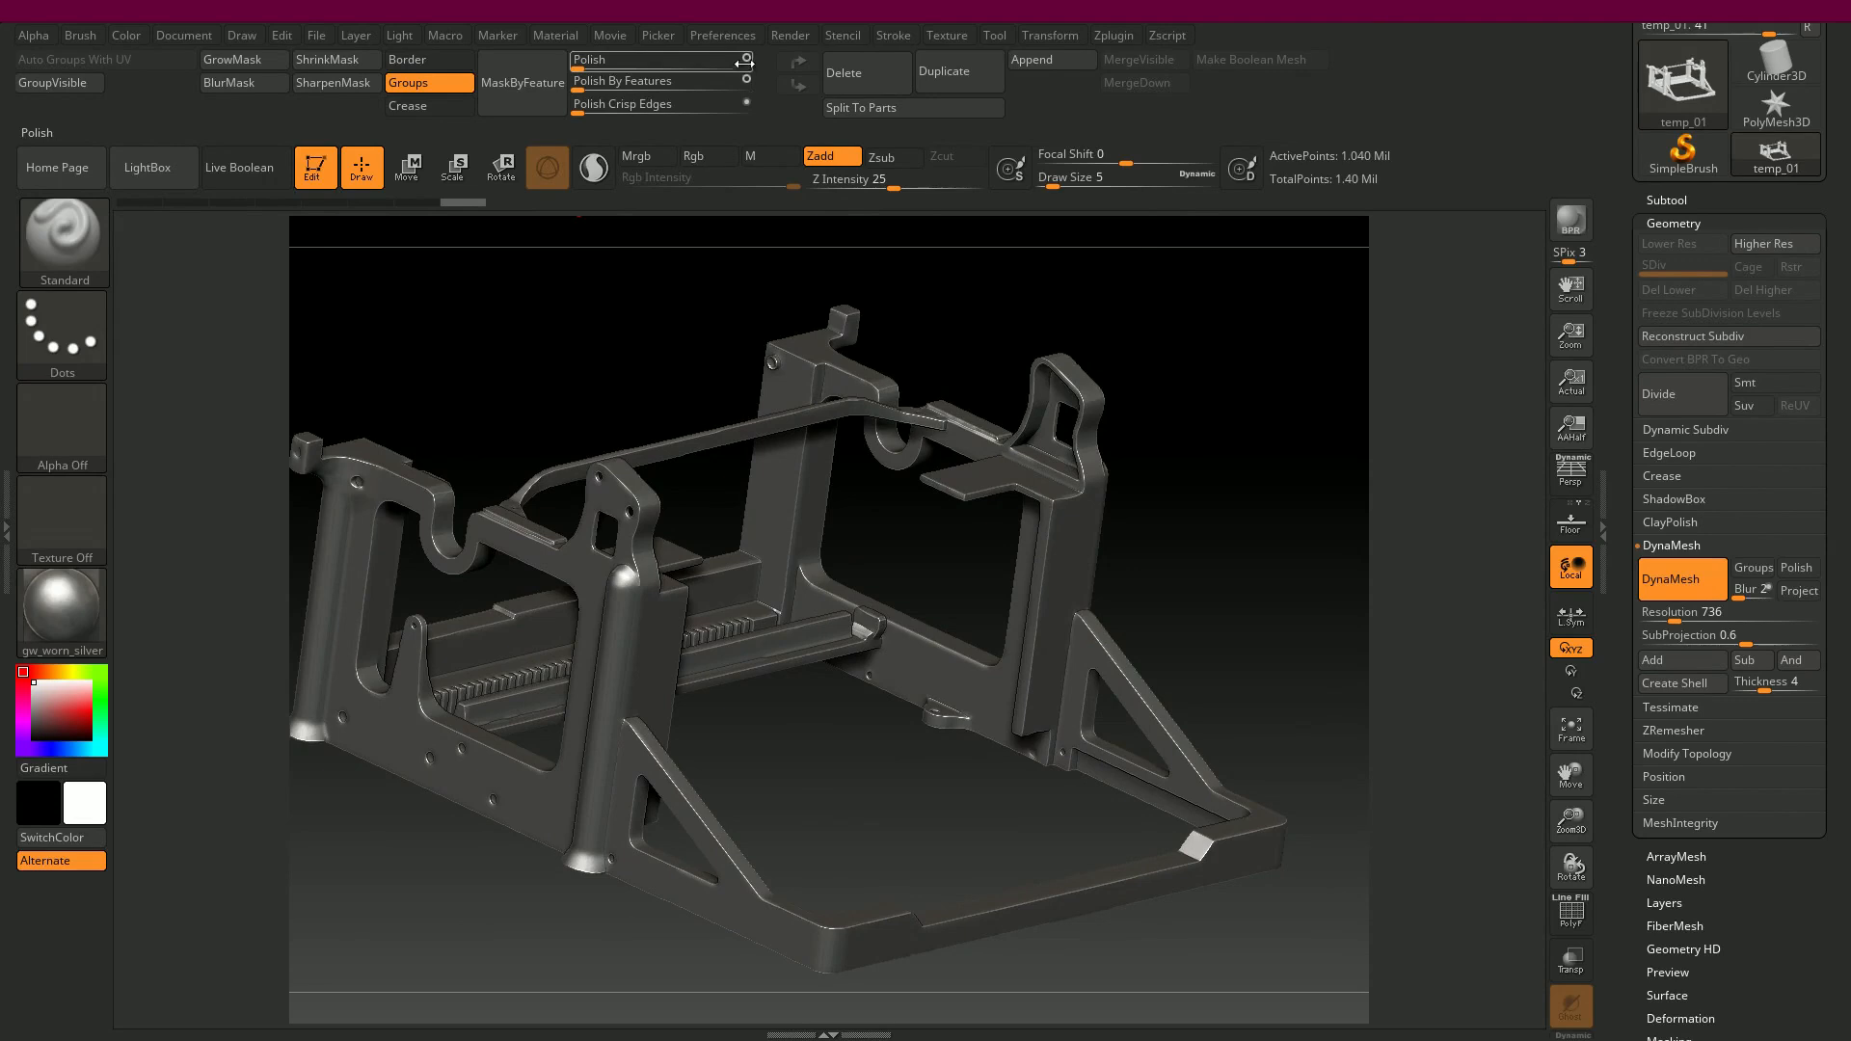
- Try a general Polish of about 13 on the frame, inspect it, and undo back to the original base mesh
drag(592, 69, 597, 72)
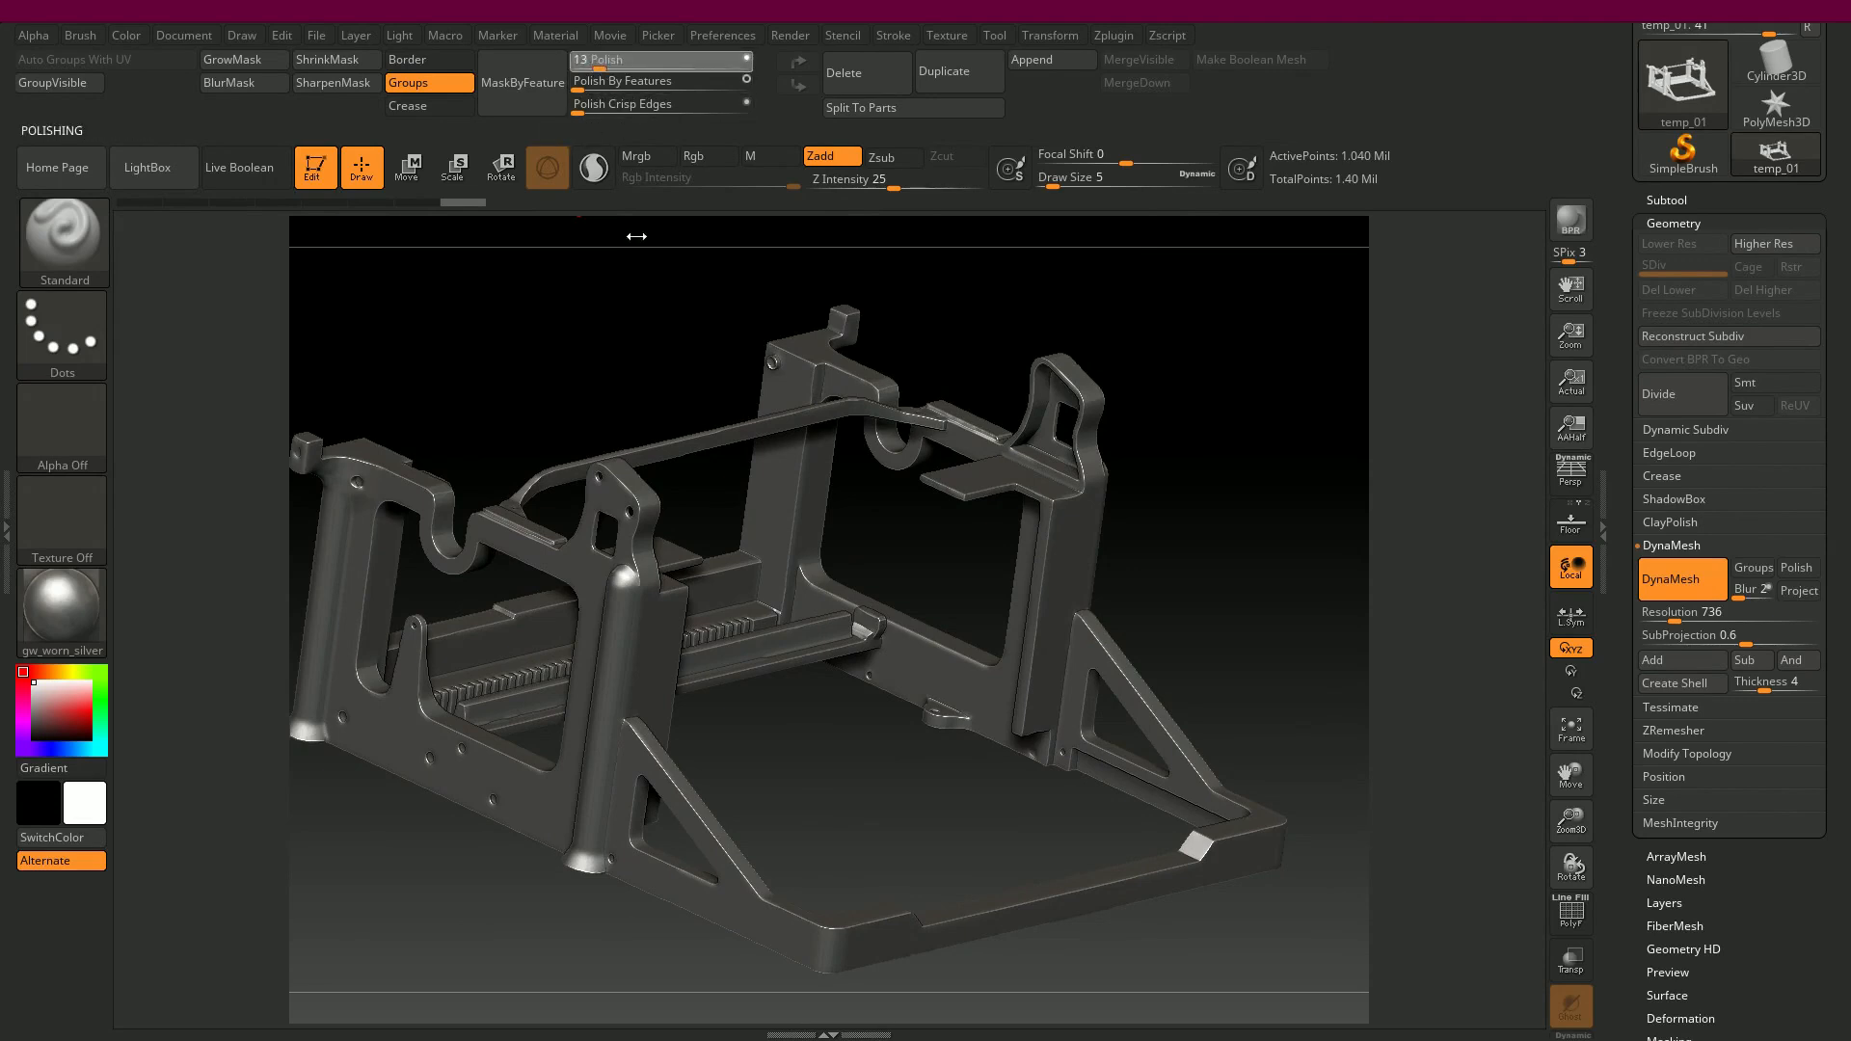
drag(853, 746, 872, 682)
right_drag(0, 816, 920, 734)
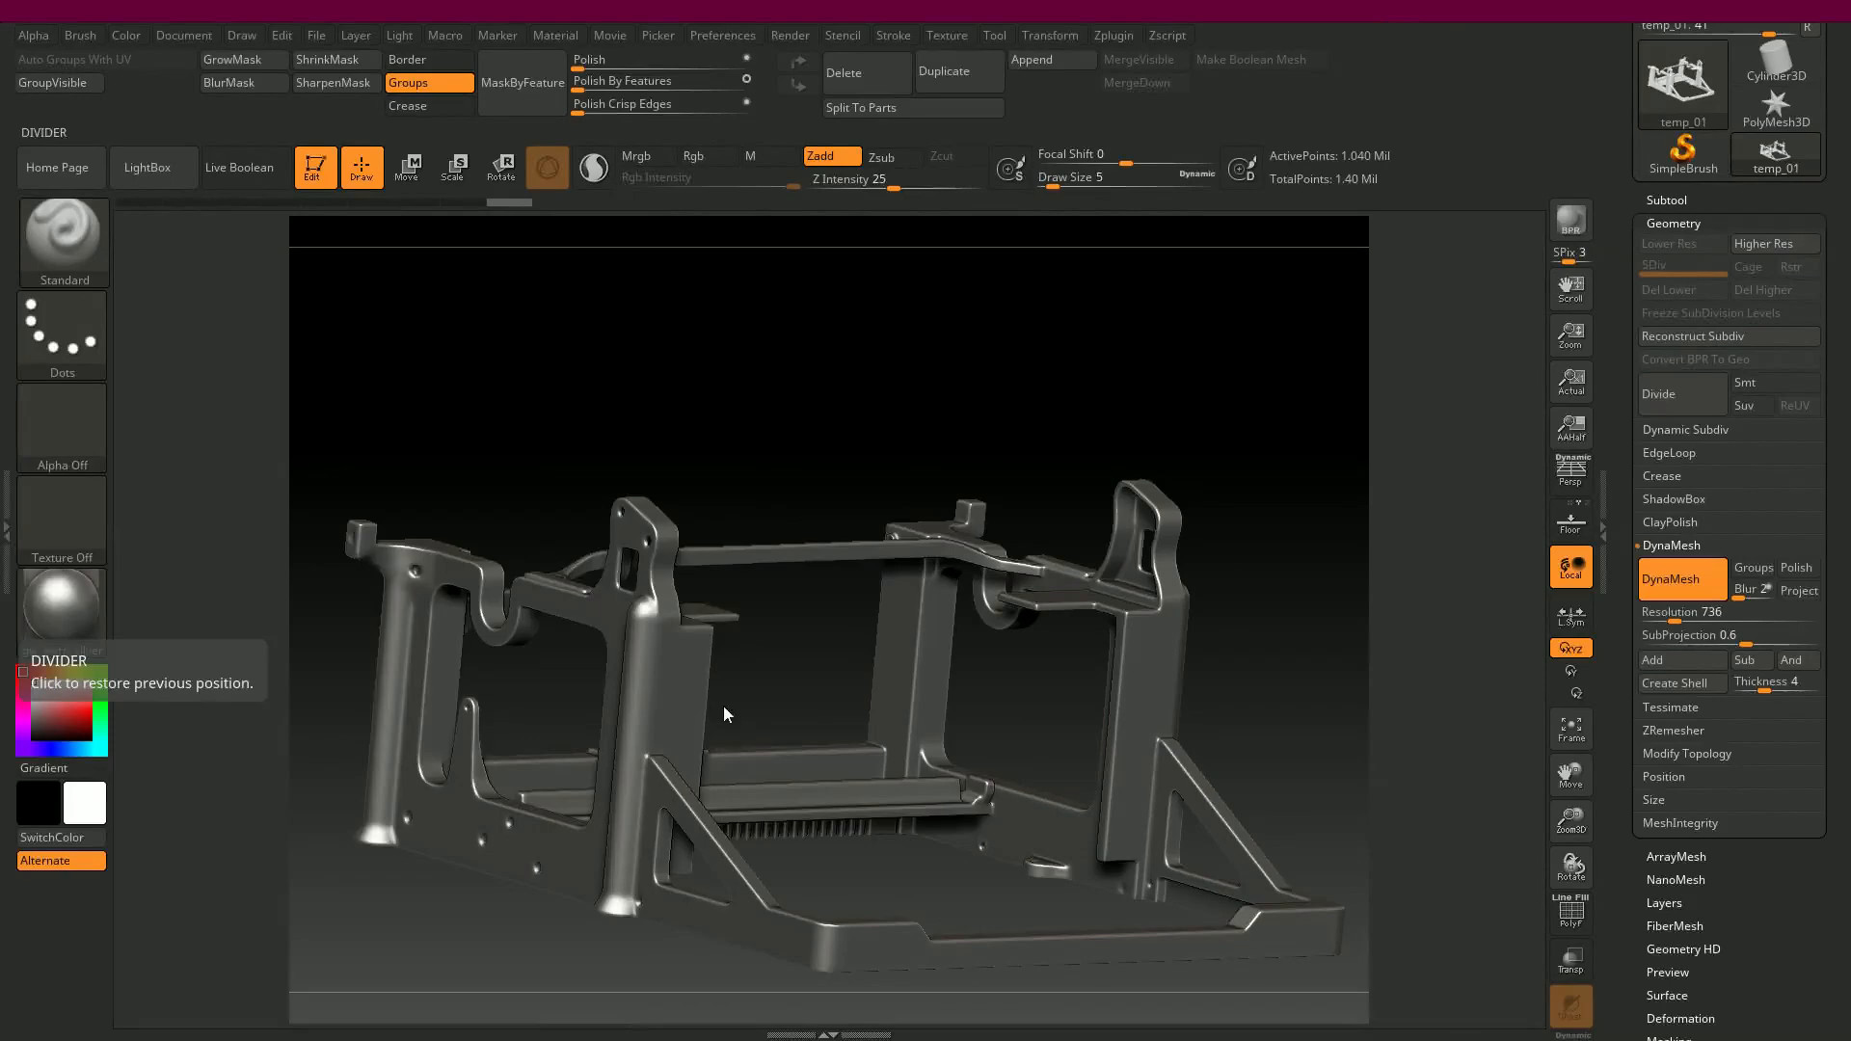
drag(917, 857, 862, 782)
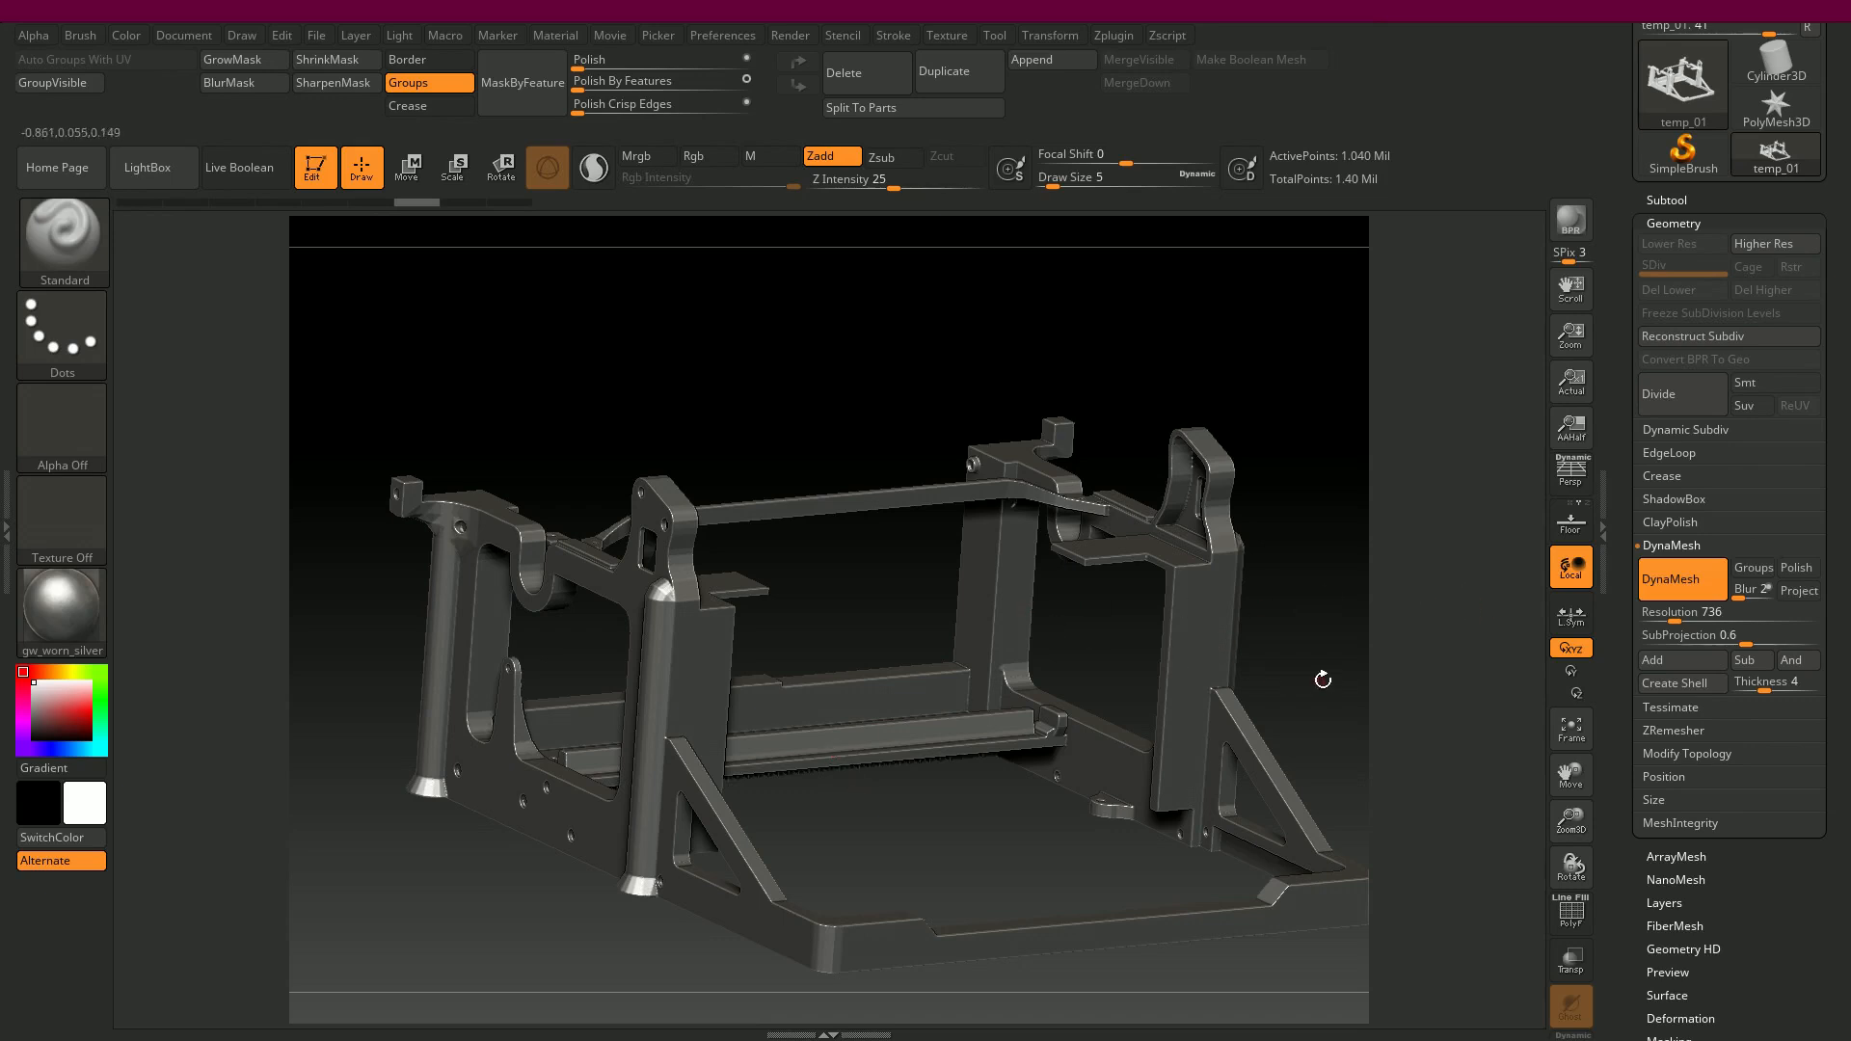
key(ctrl+z)
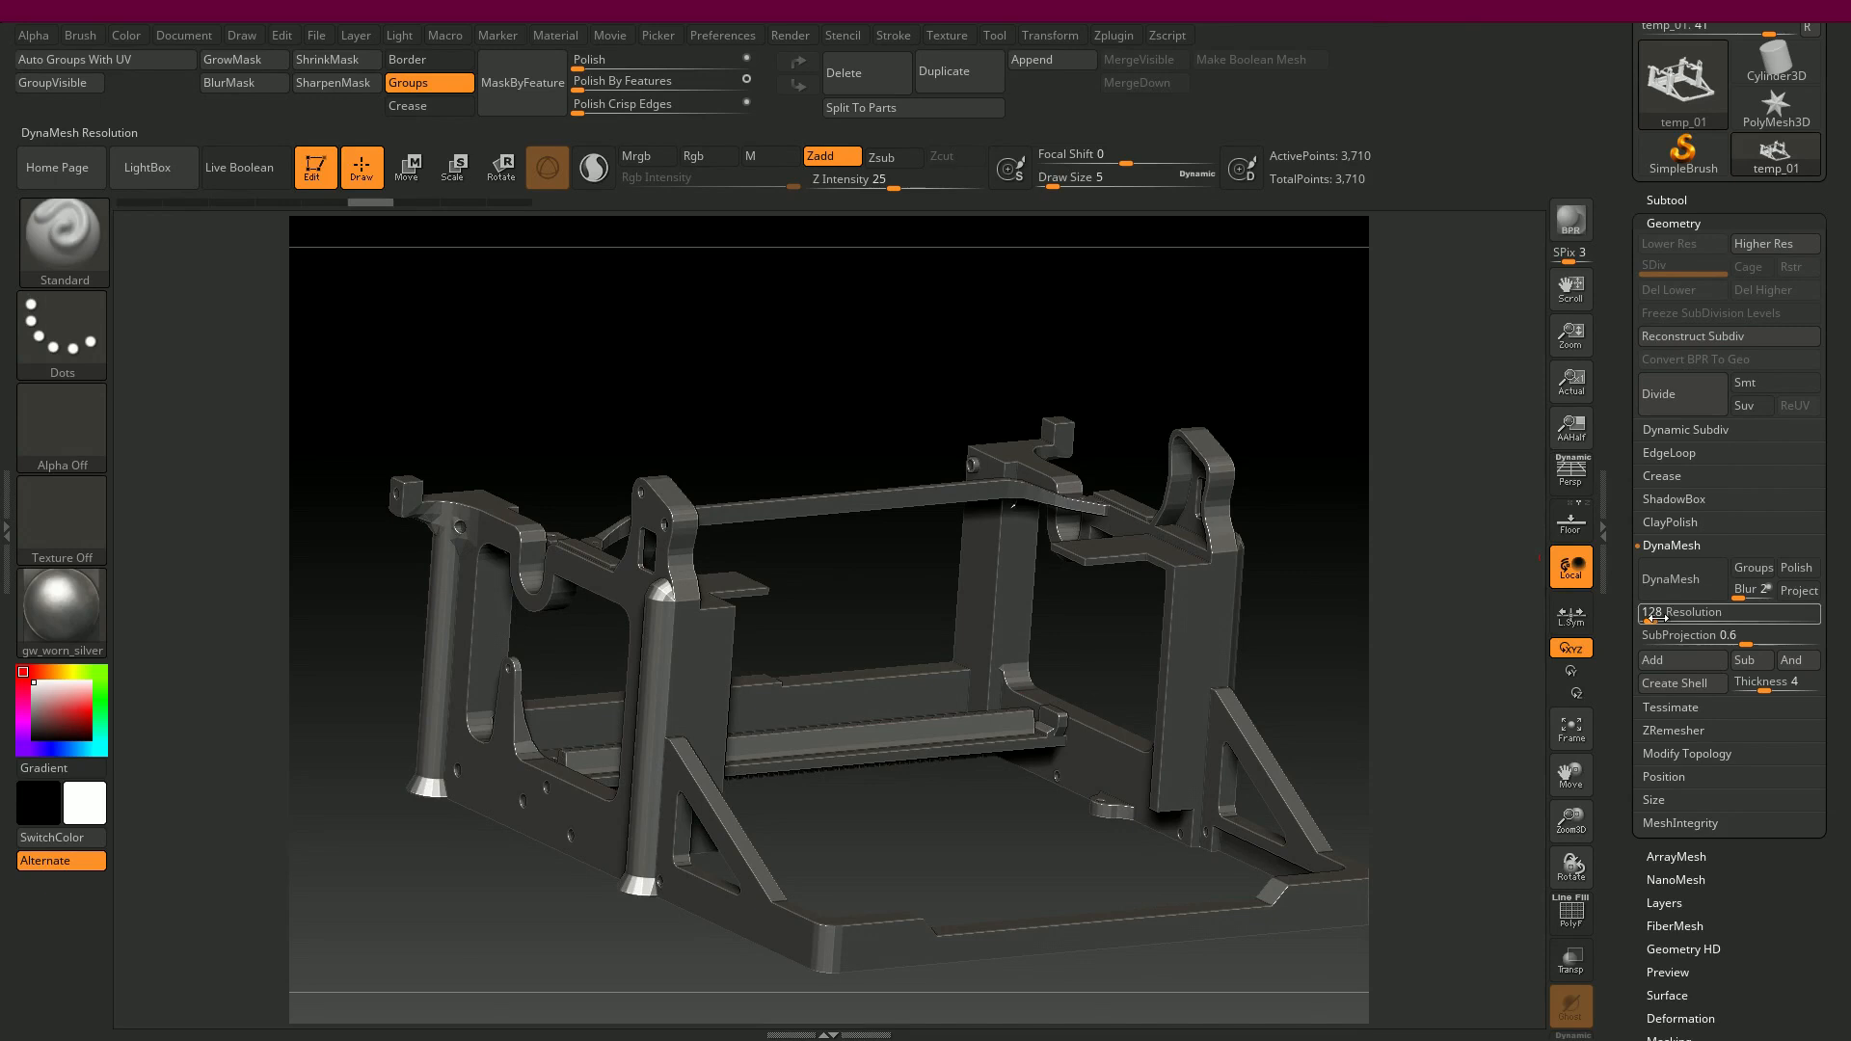
- Rebuild the frame with DynaMesh at resolution 856 and inspect the side plate, holes and supports
drag(1653, 617, 1671, 620)
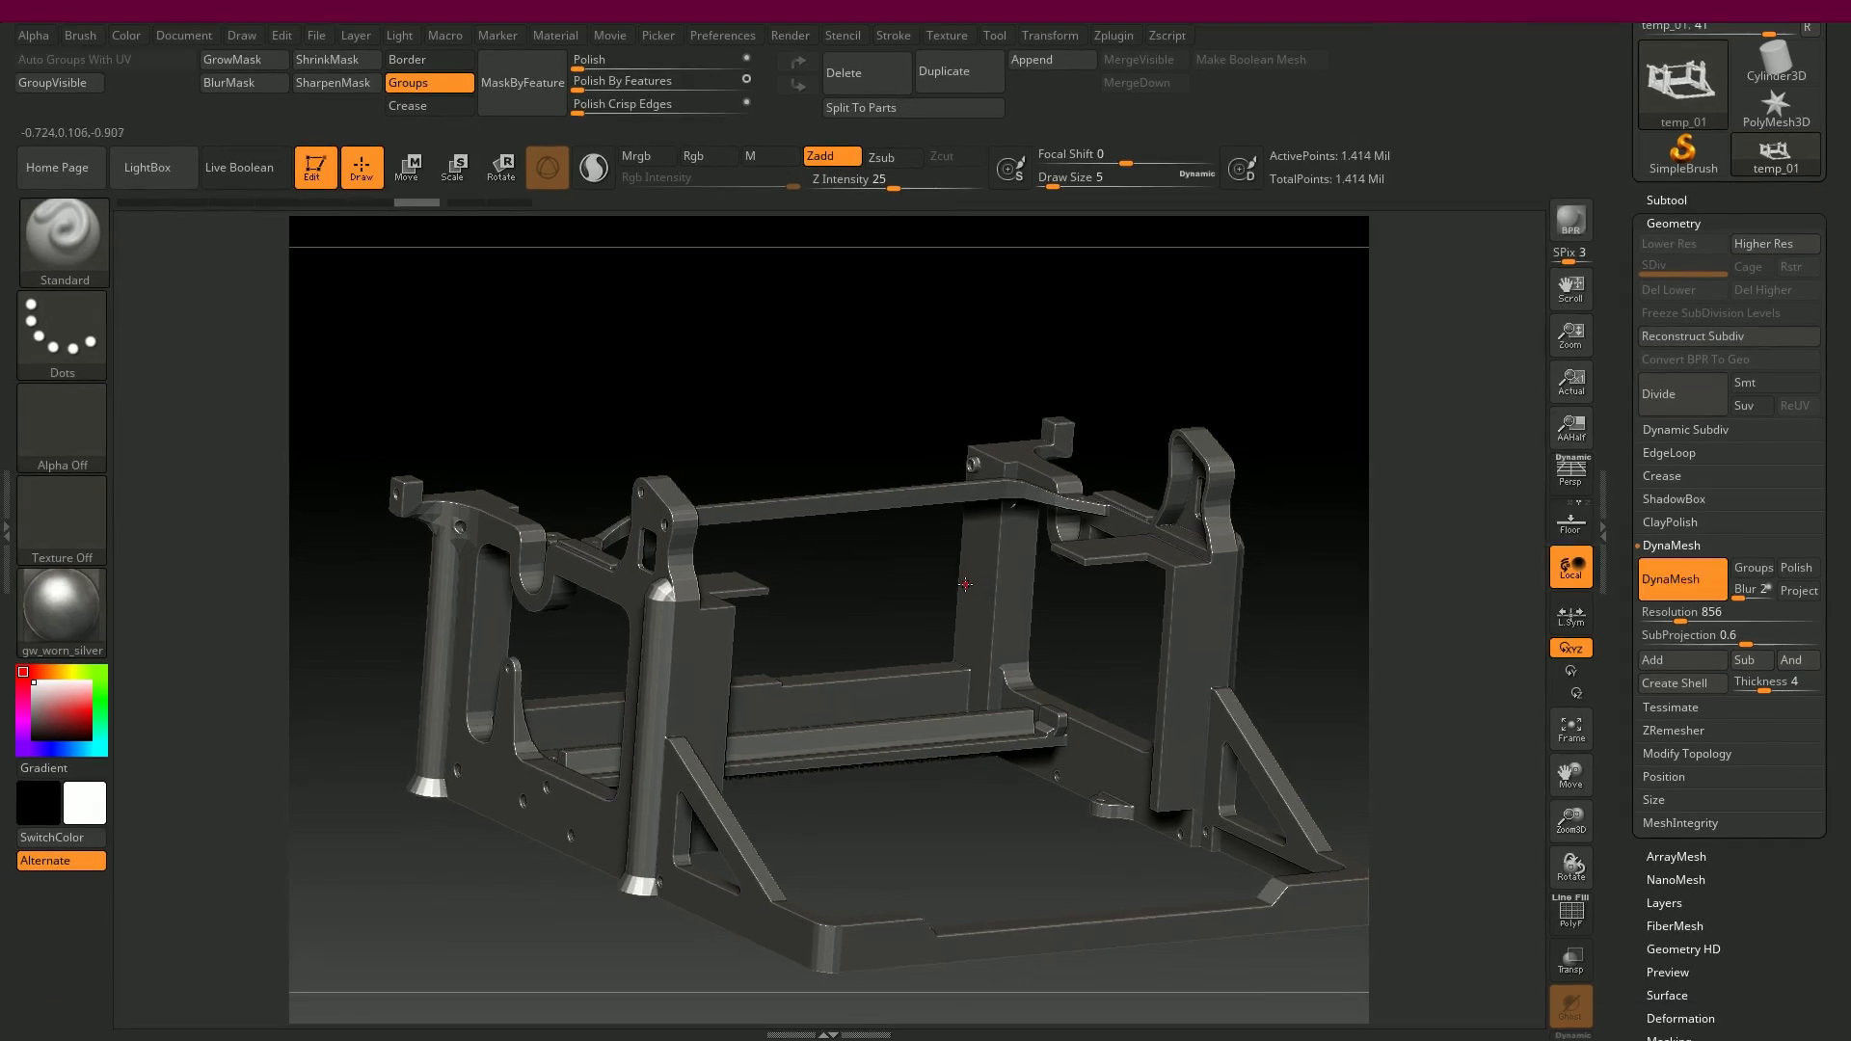
alt+drag(748, 383, 806, 429)
alt+drag(929, 730, 1036, 834)
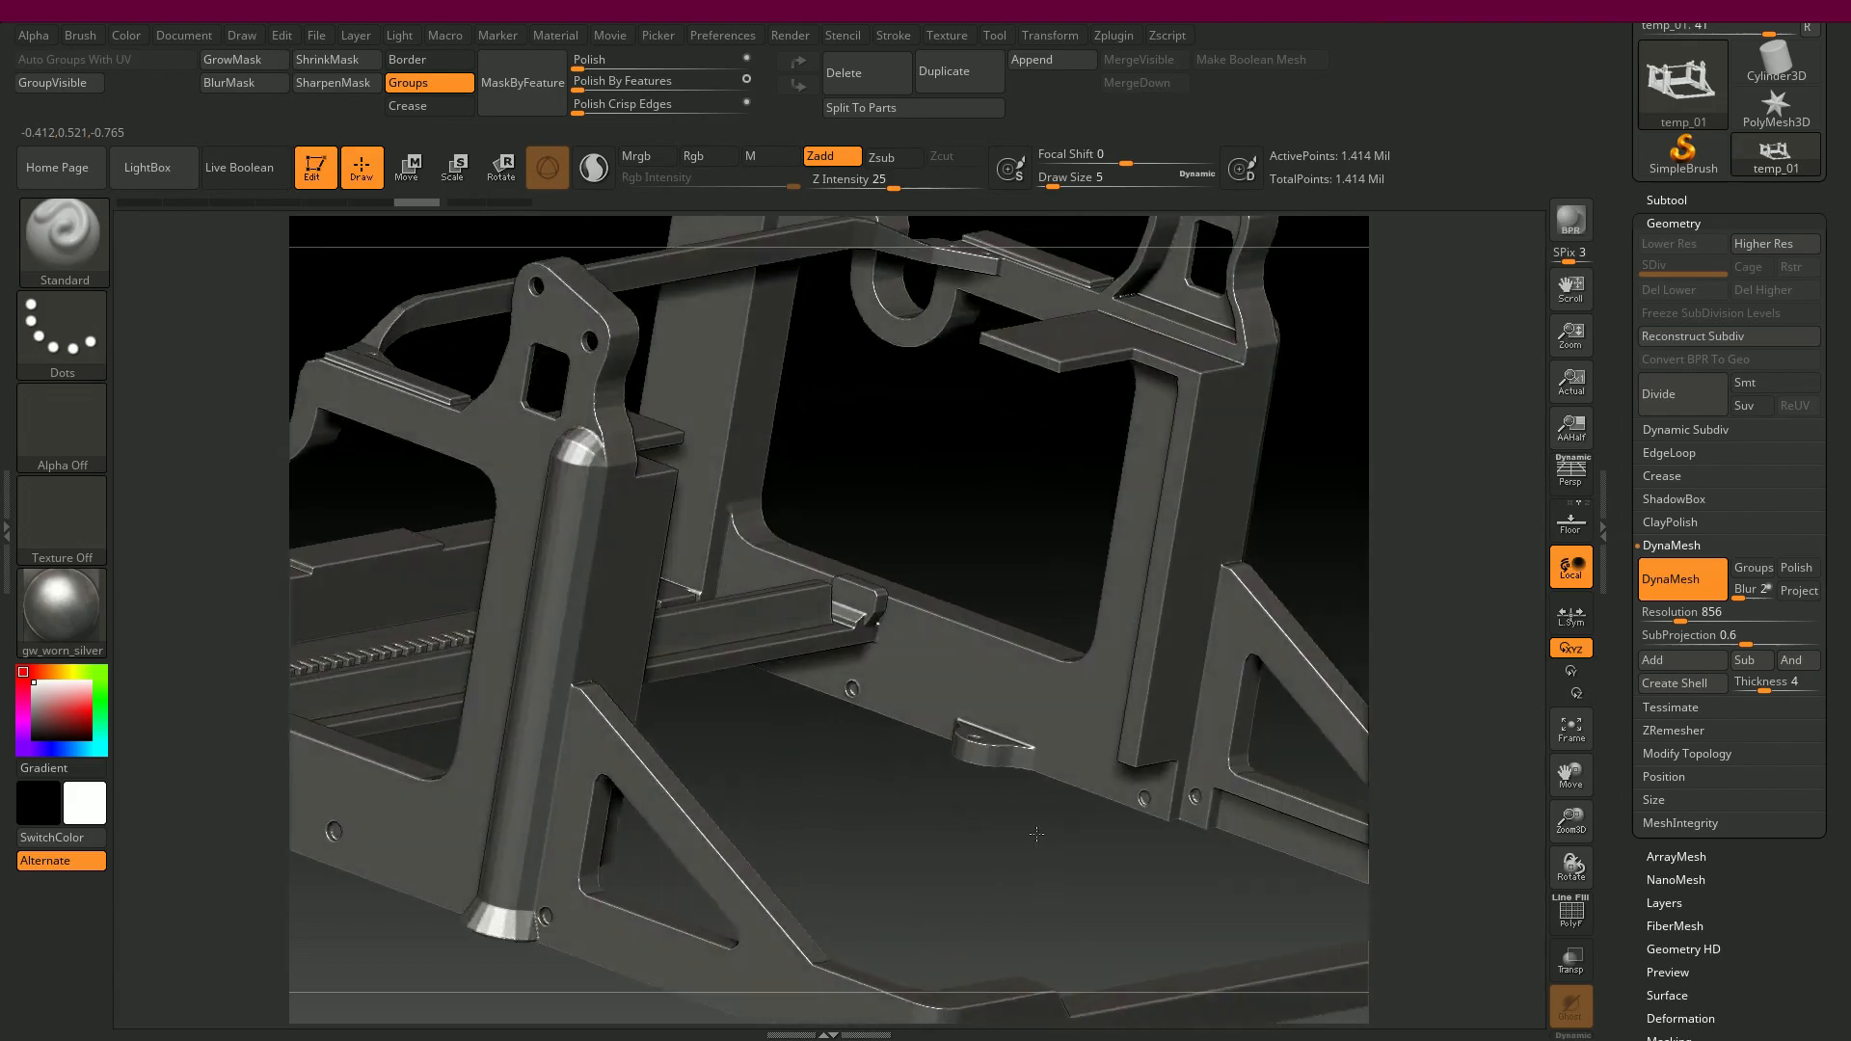
drag(898, 819, 1032, 748)
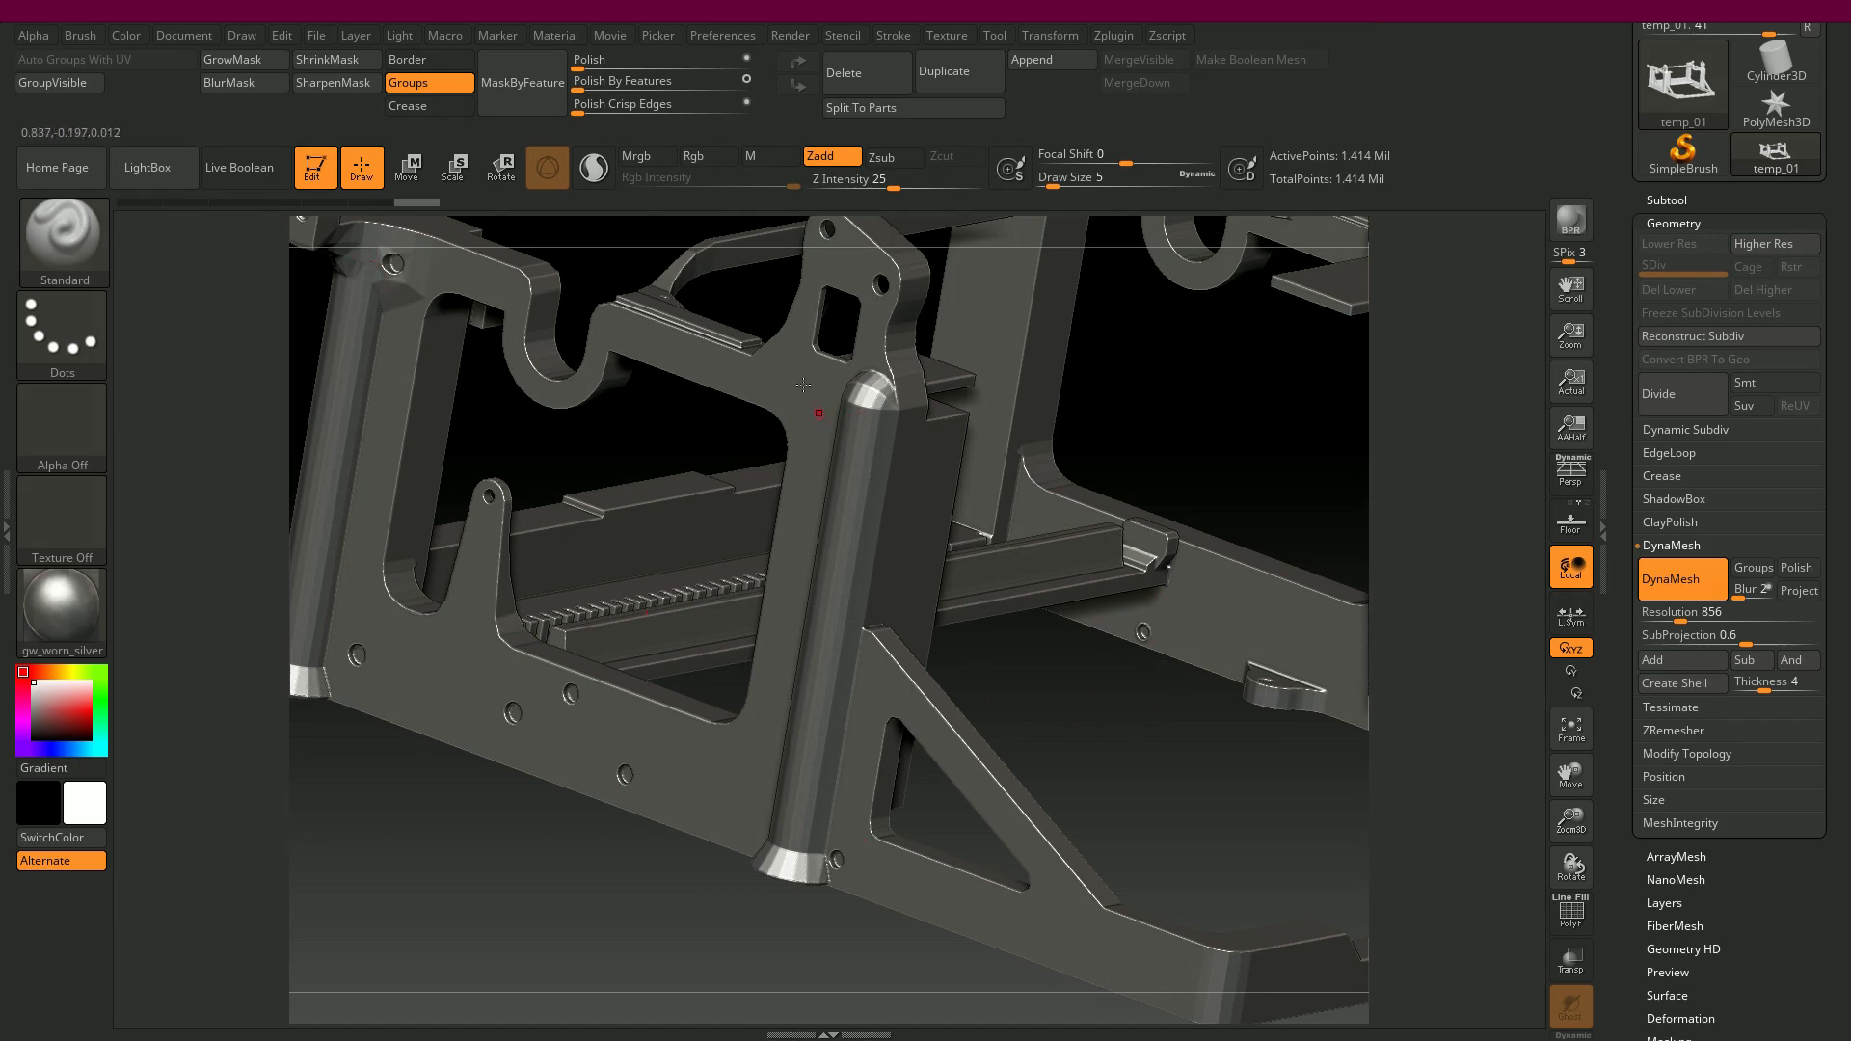
- Try Polish By Features at about 24 on the frame and inspect the rear post's upper corner
click(747, 80)
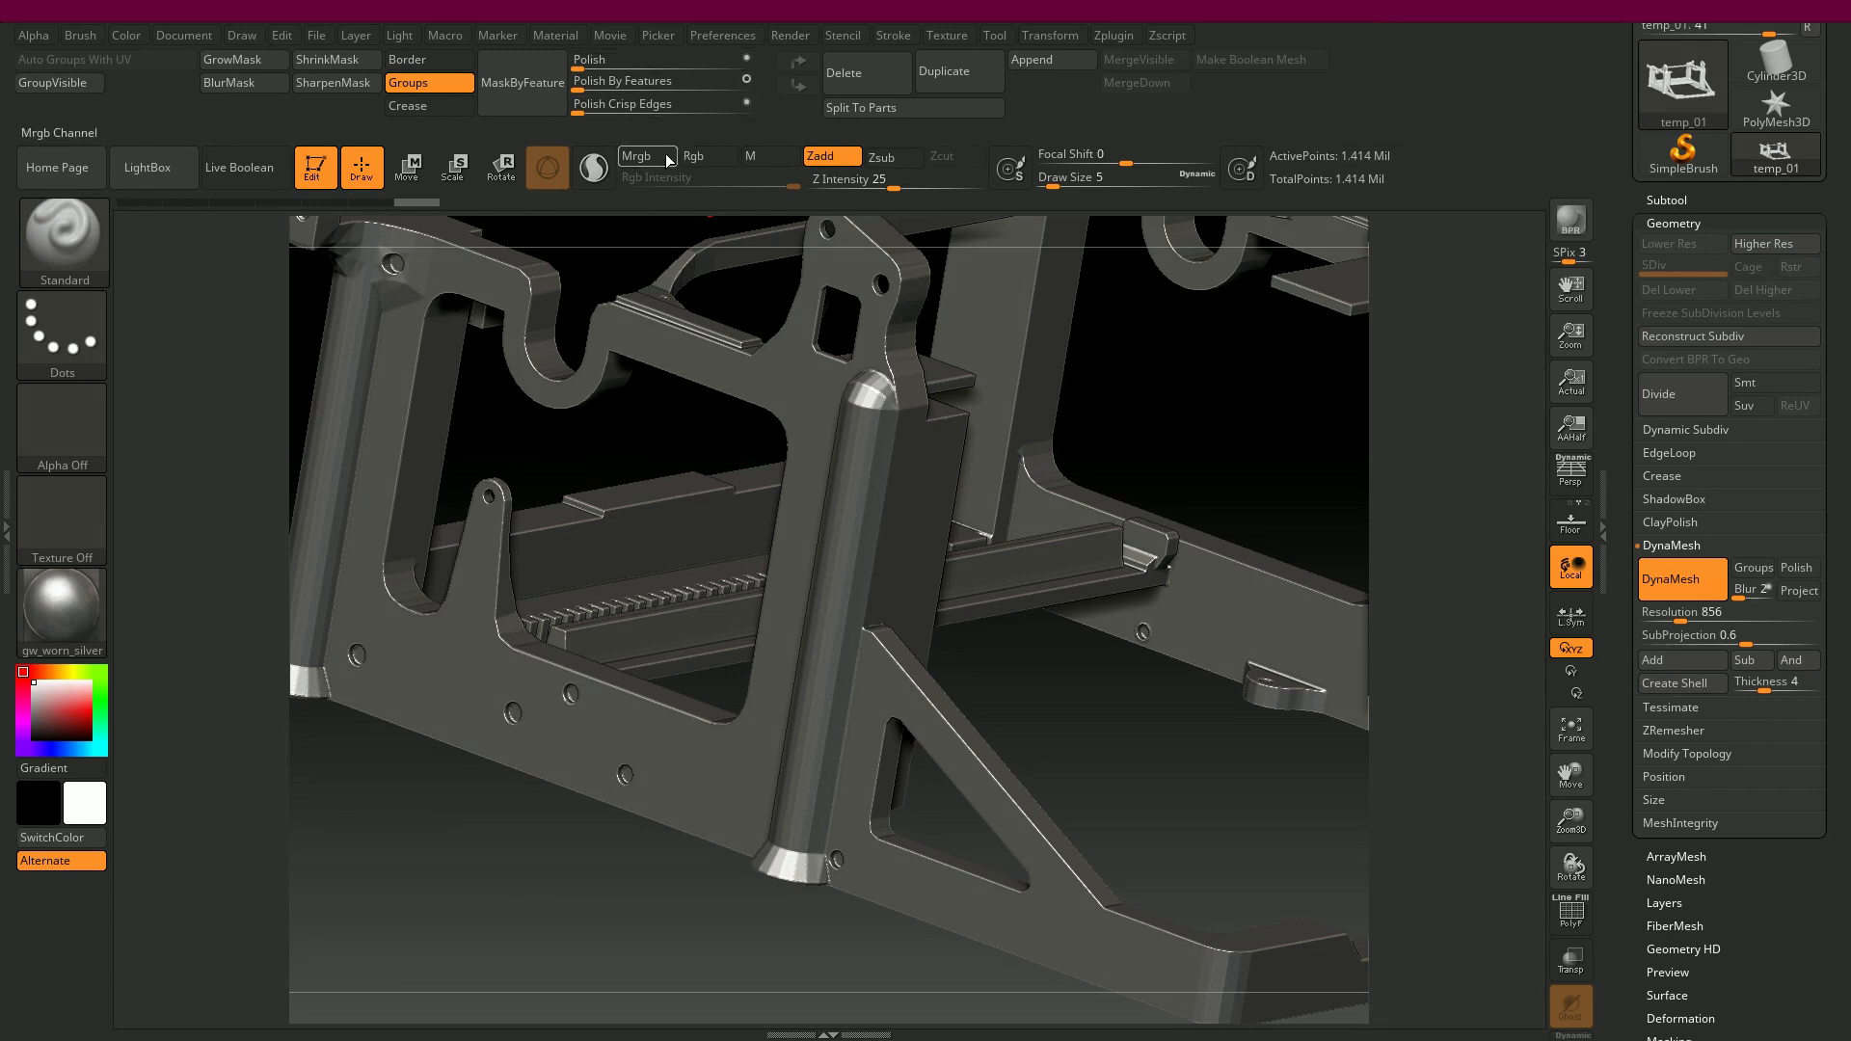
click(617, 90)
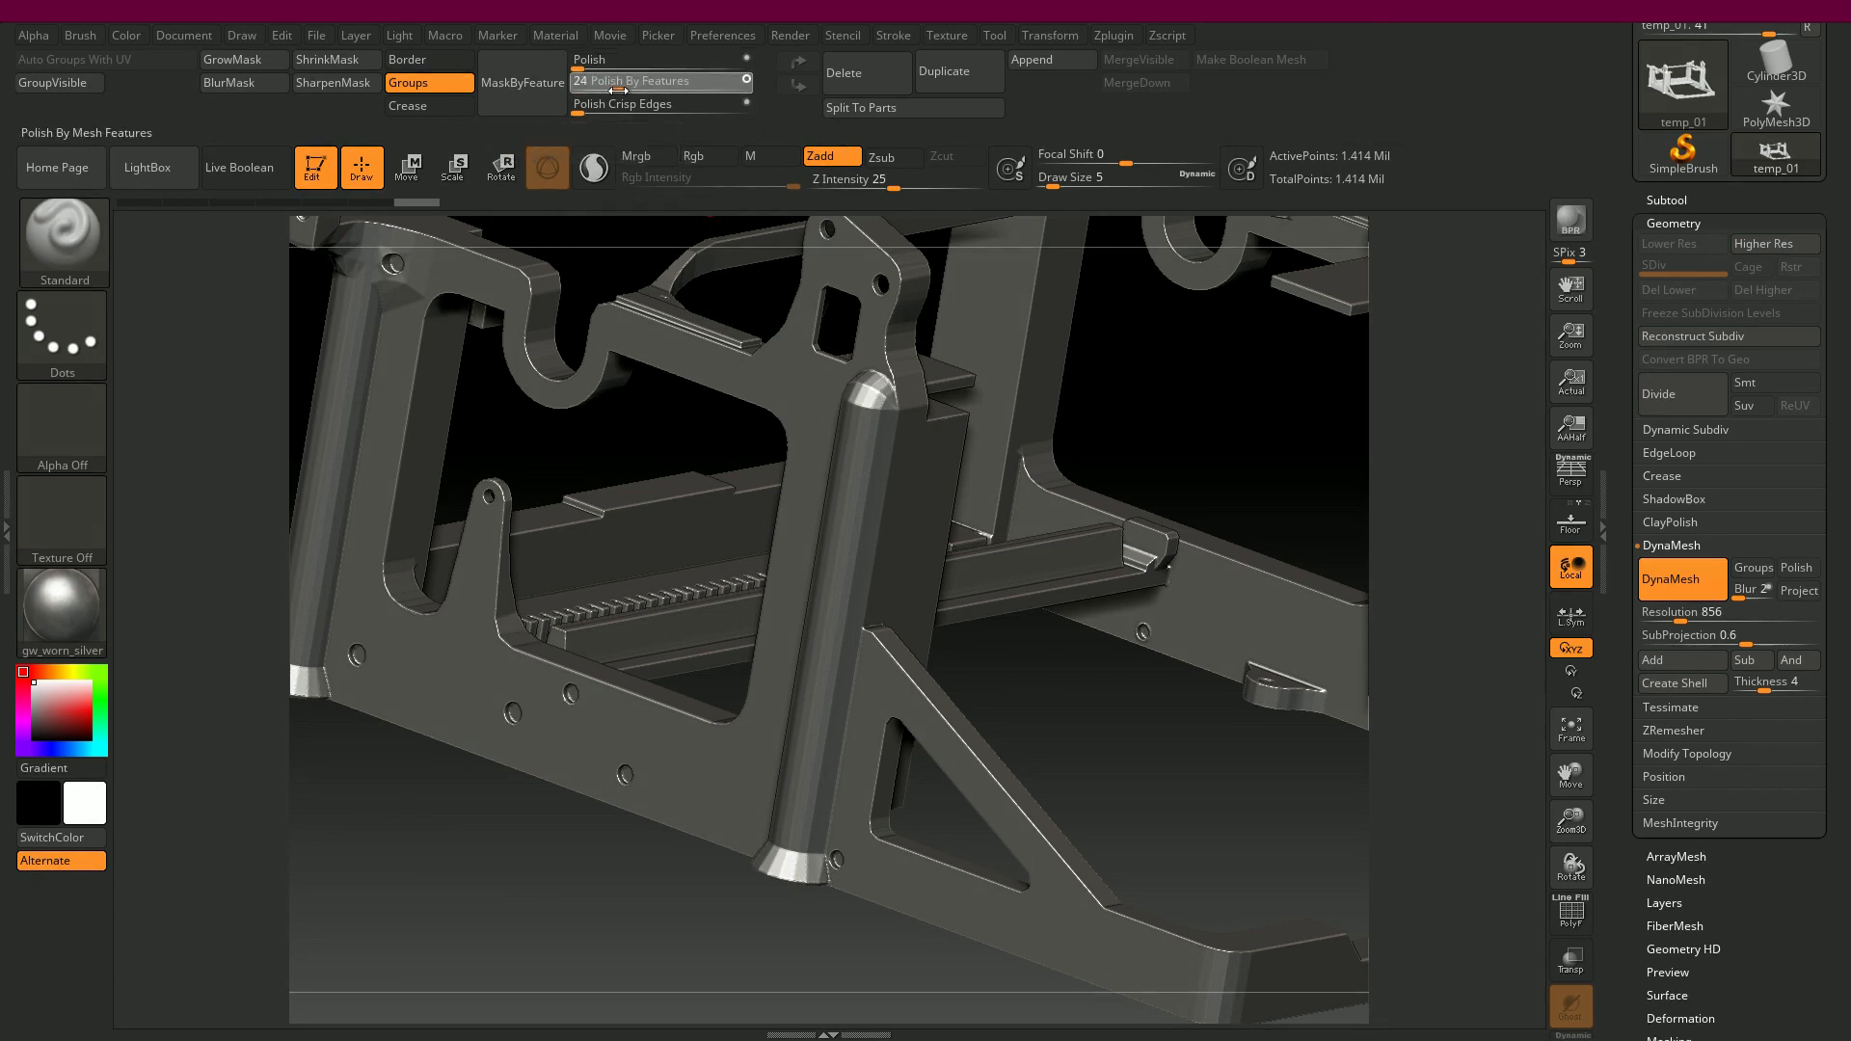
drag(925, 361, 927, 362)
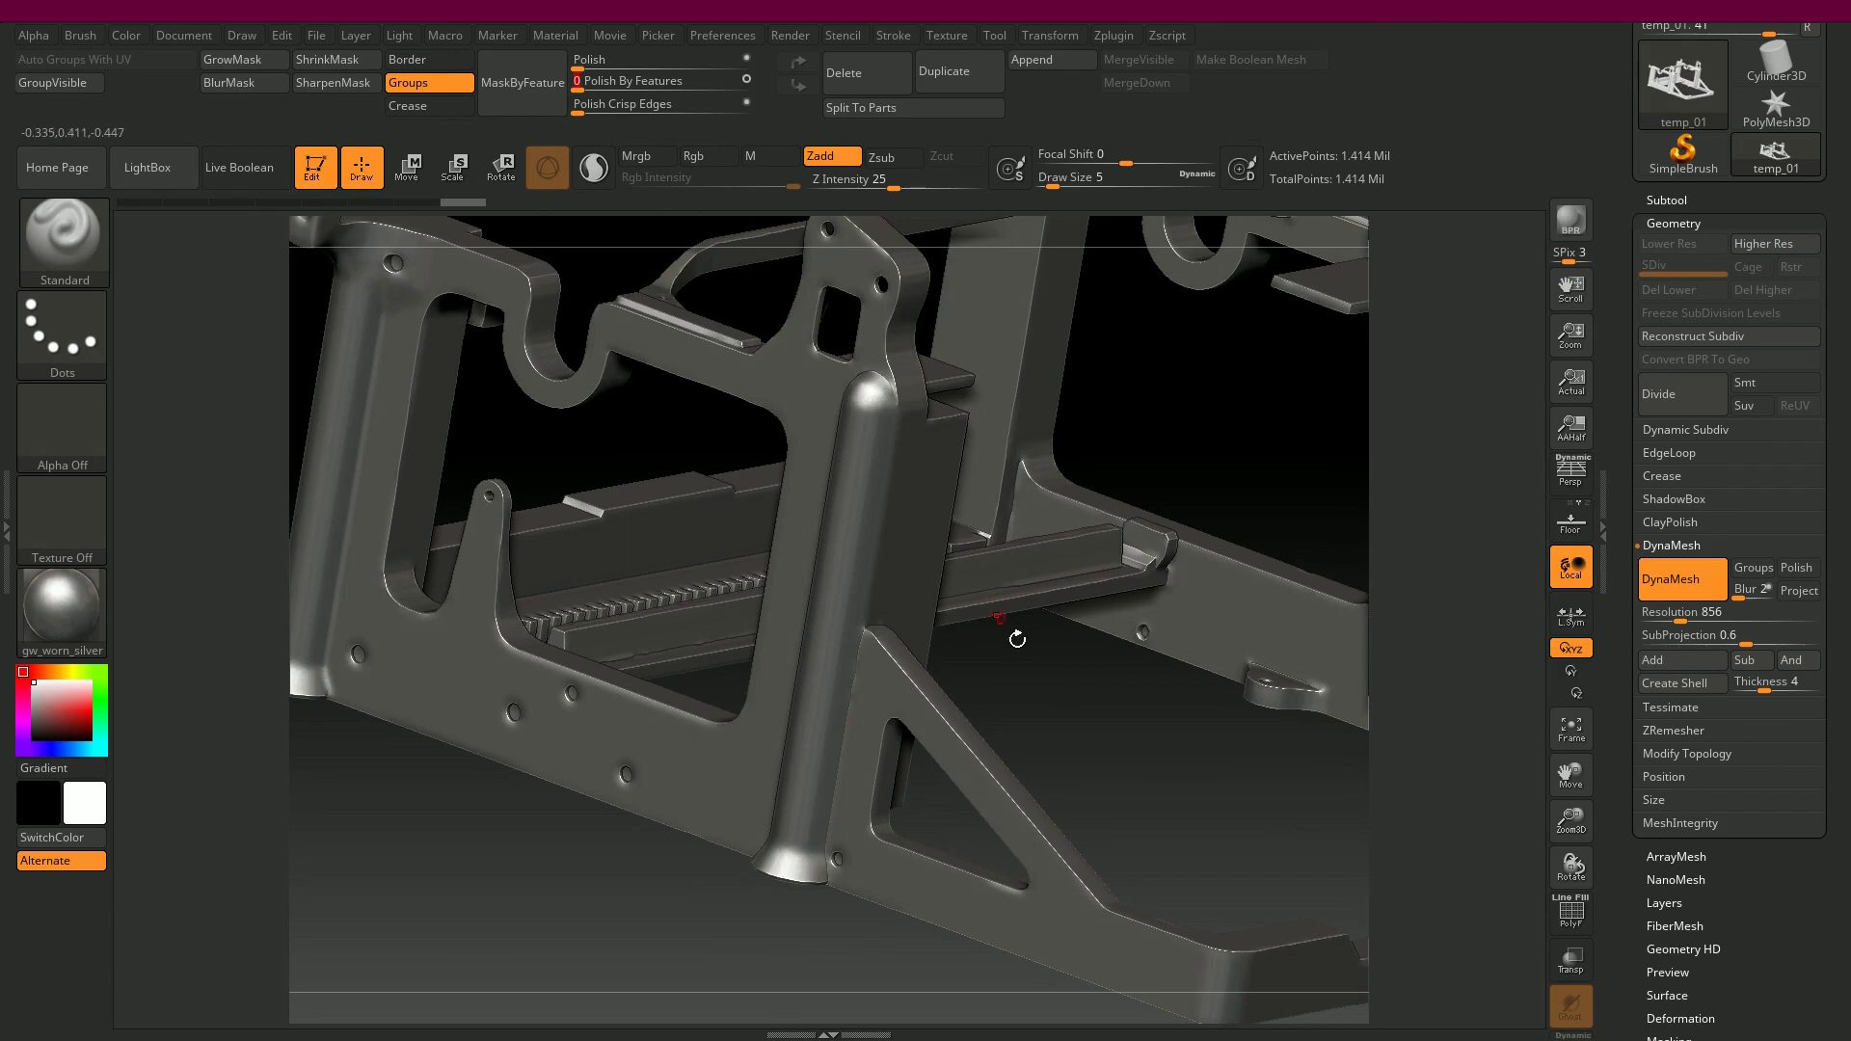
drag(1144, 759, 1186, 750)
alt+drag(902, 507, 1219, 652)
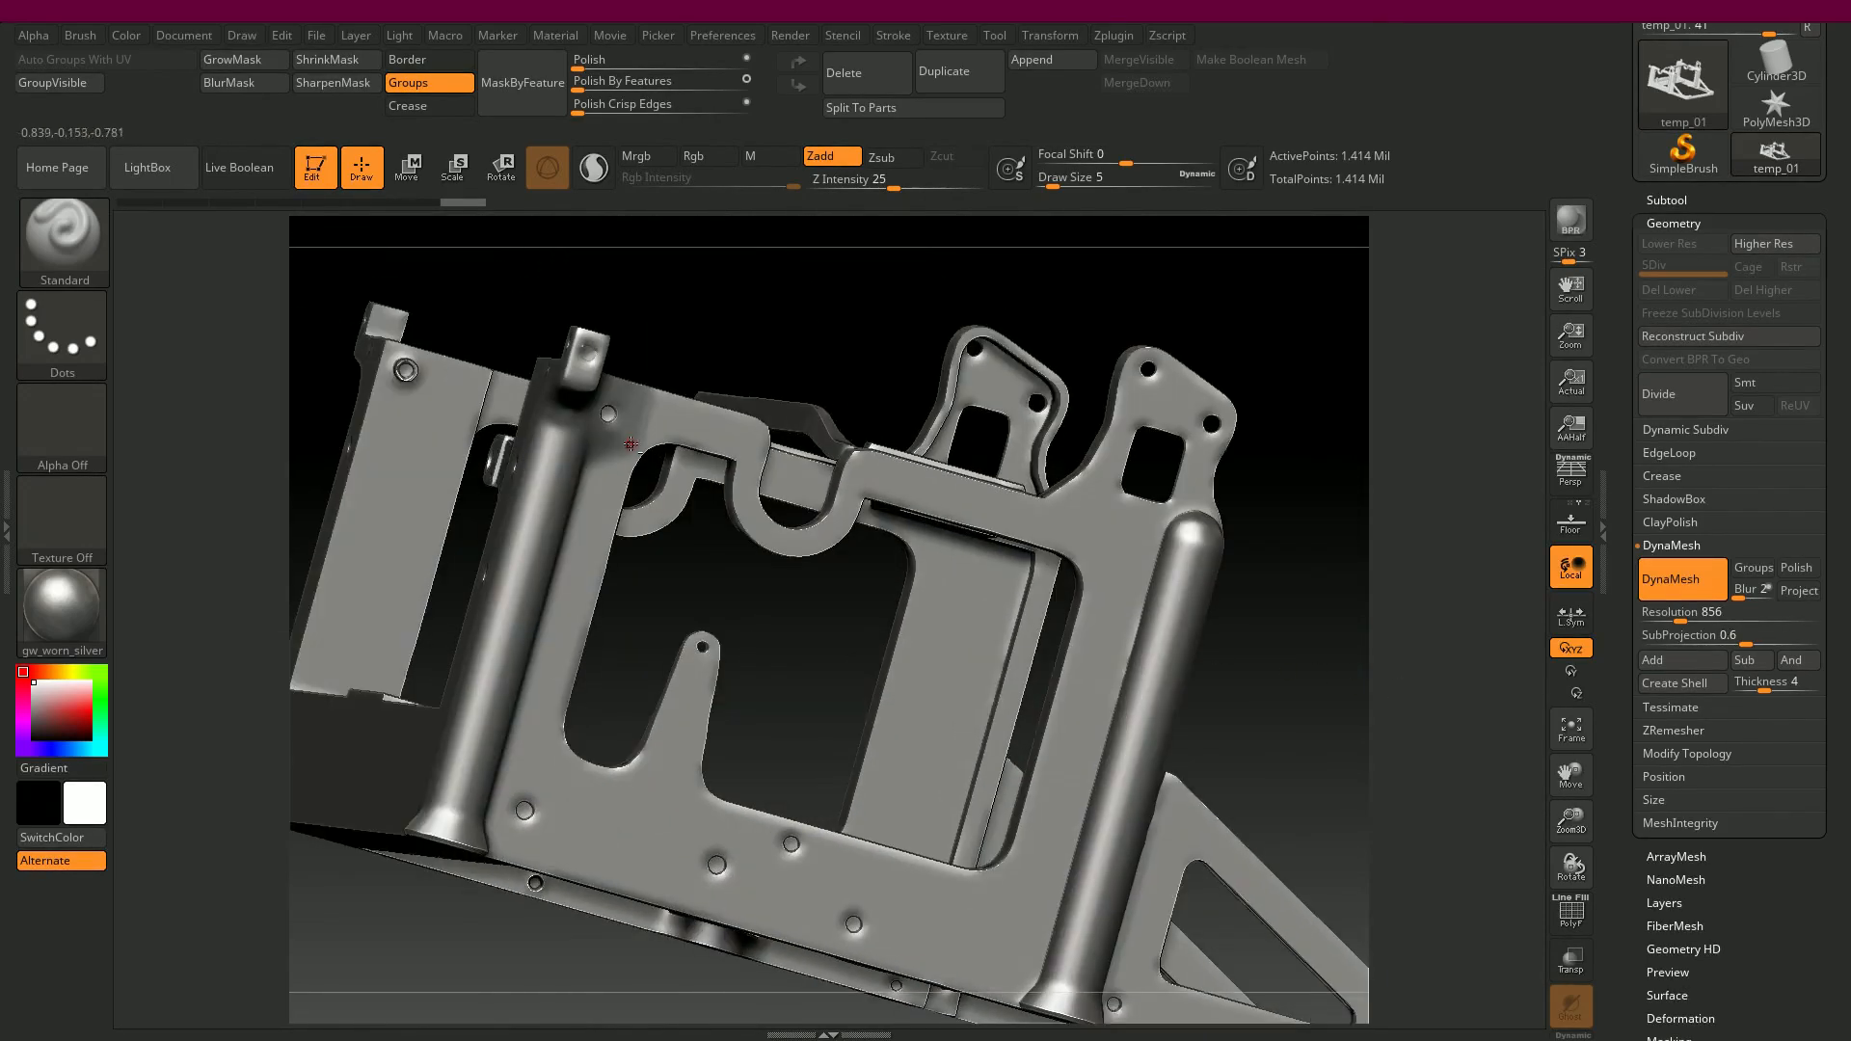
drag(746, 324, 722, 337)
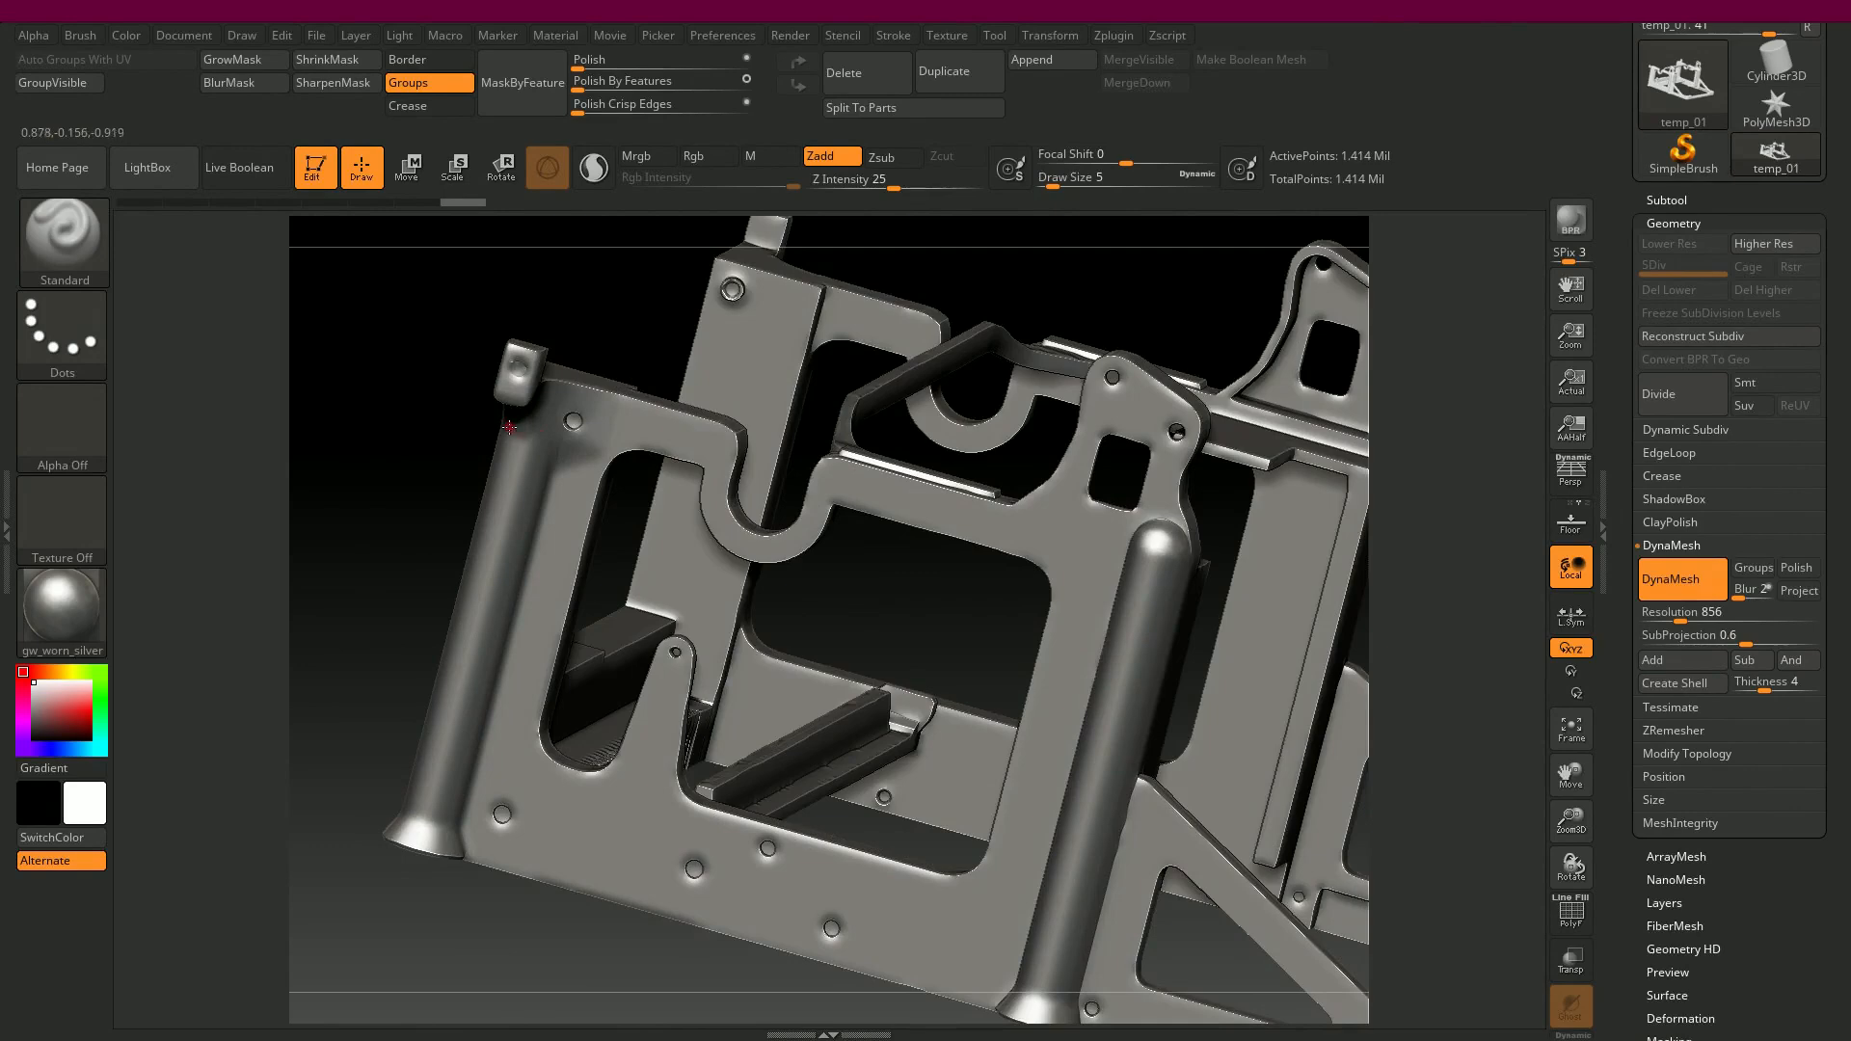
alt+drag(458, 366, 451, 526)
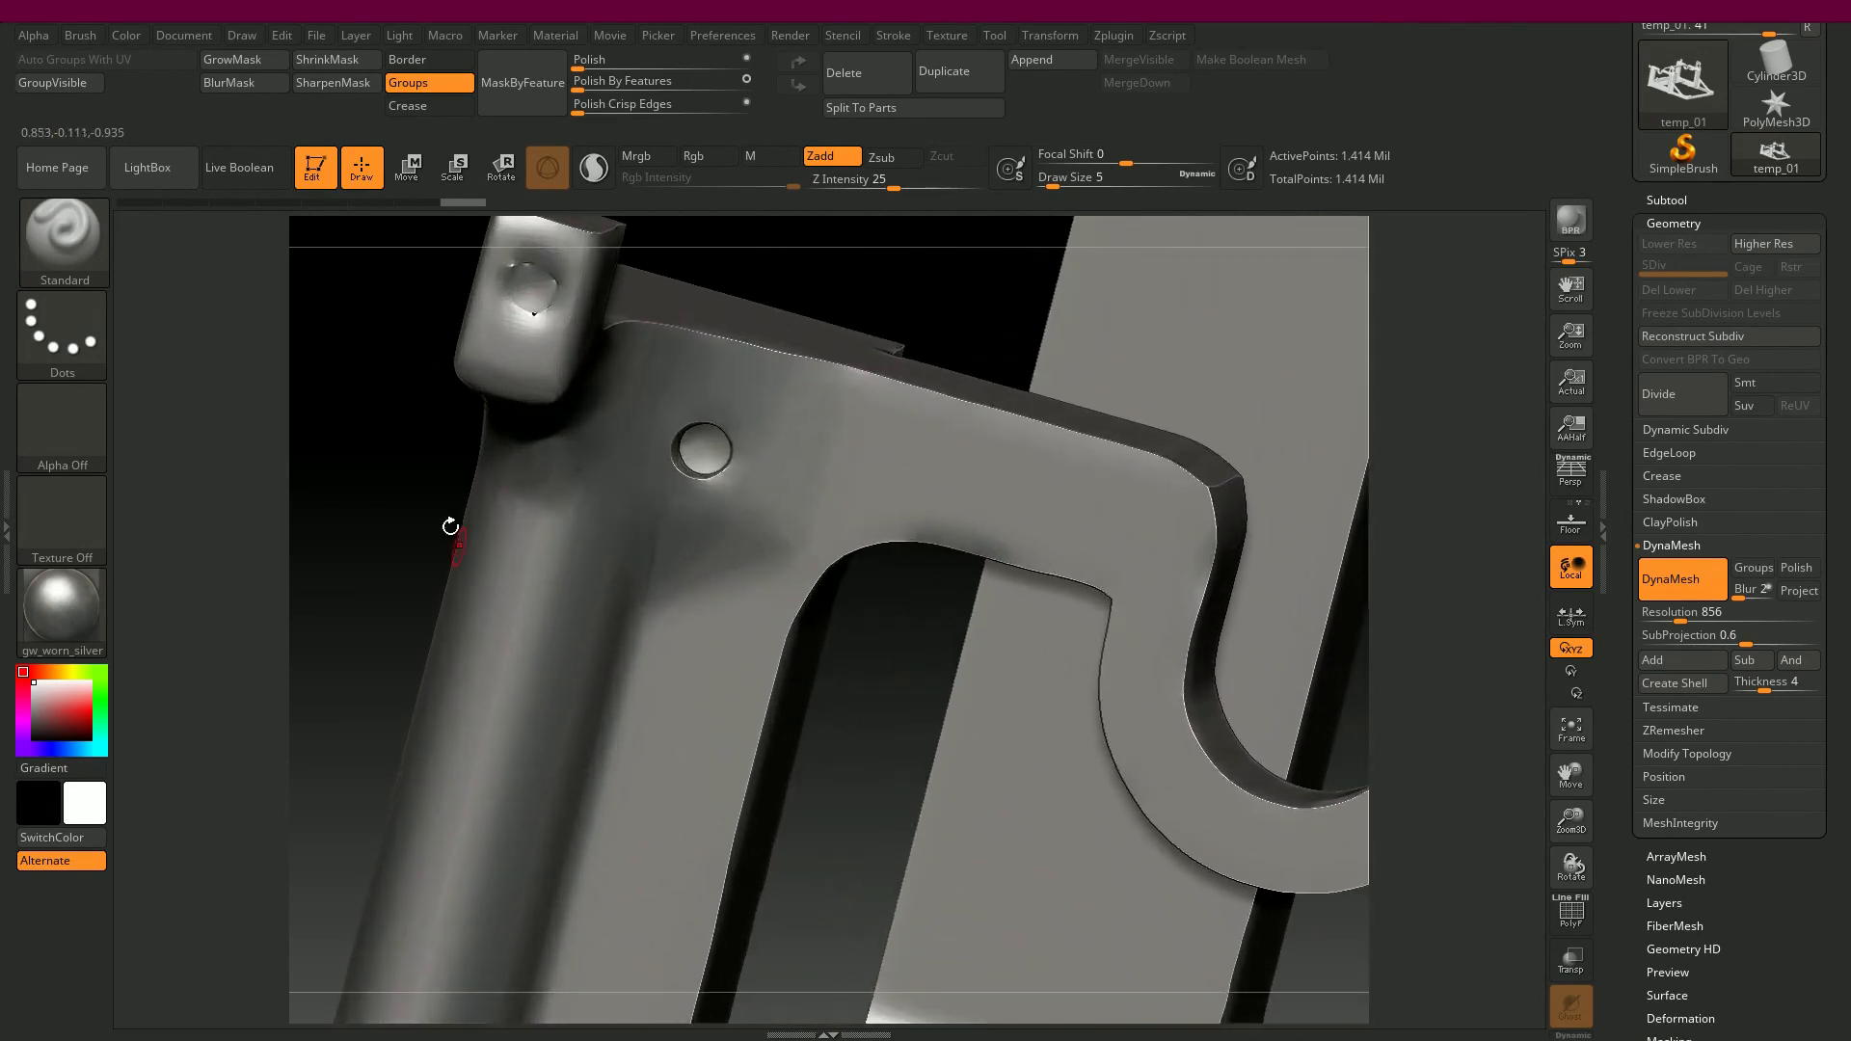
- Undo the feature polish, try smoothing the corner block's hole, and undo back to the original base mesh
key(ctrl+z)
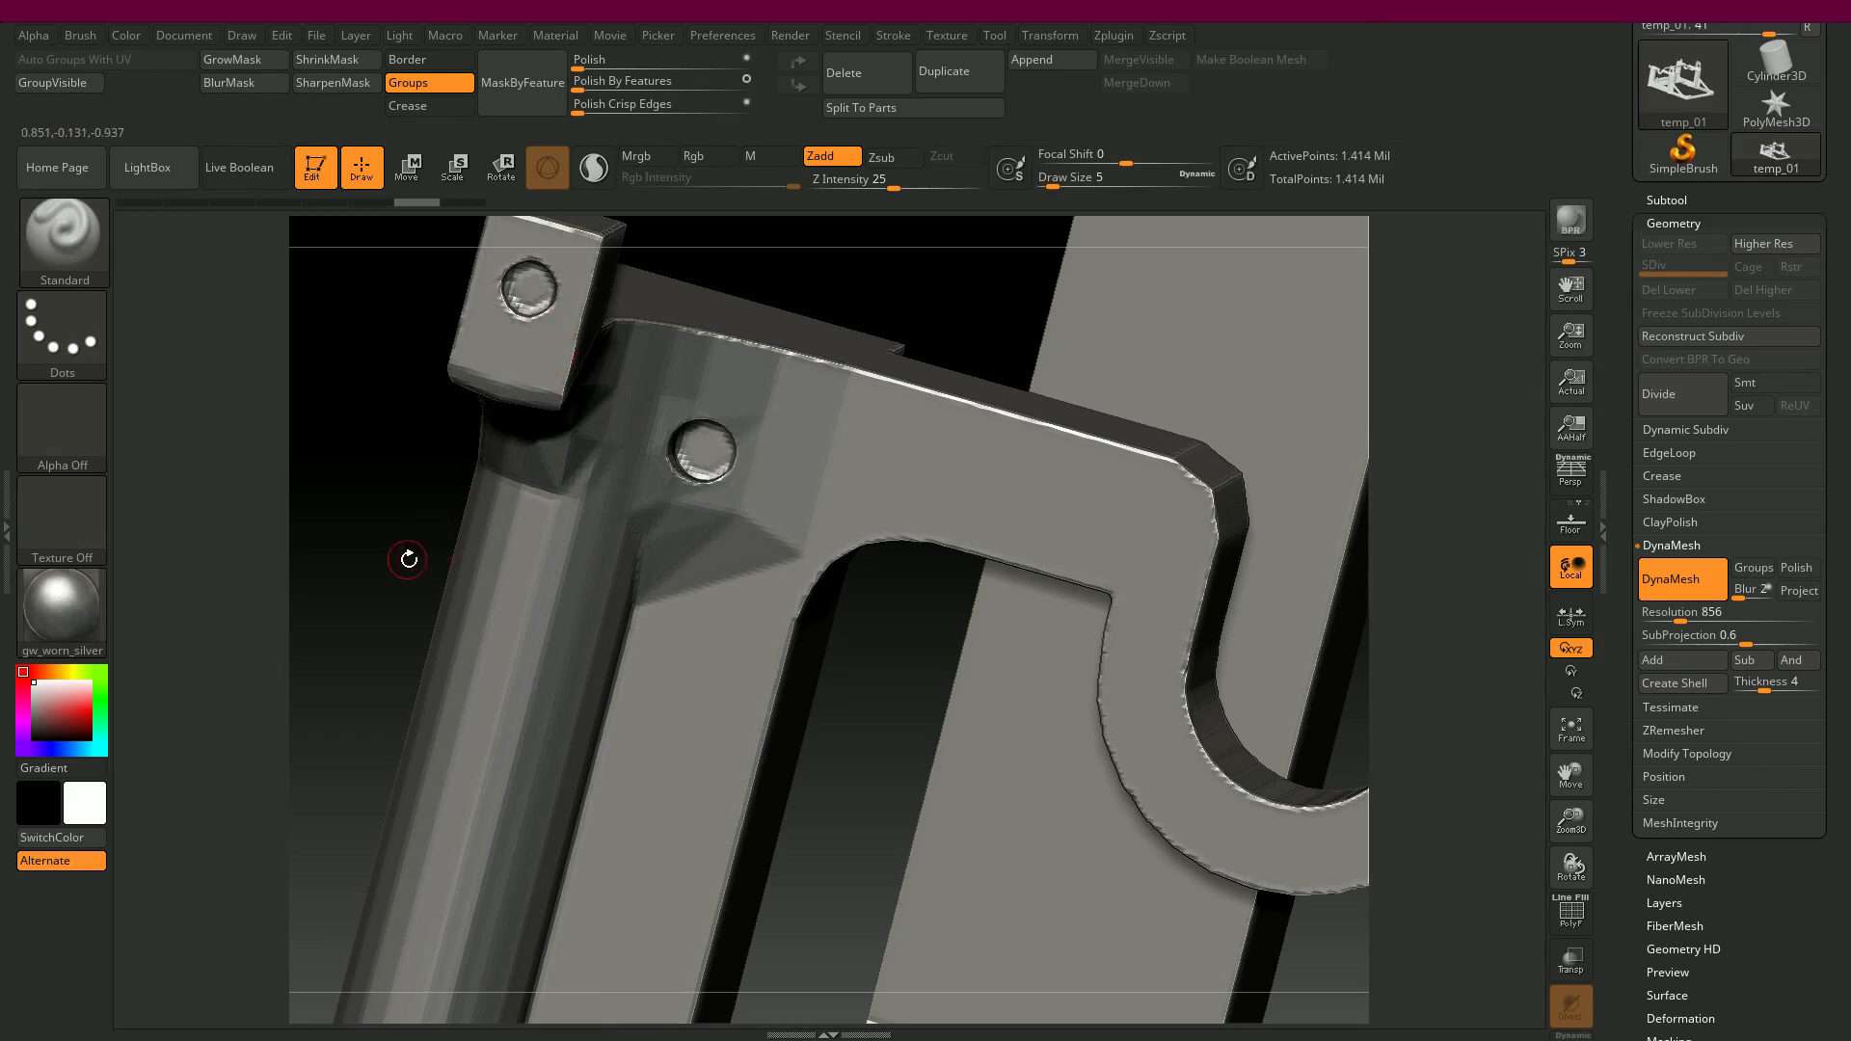
drag(405, 557, 397, 609)
shift+drag(520, 294, 553, 258)
key(ctrl+z)
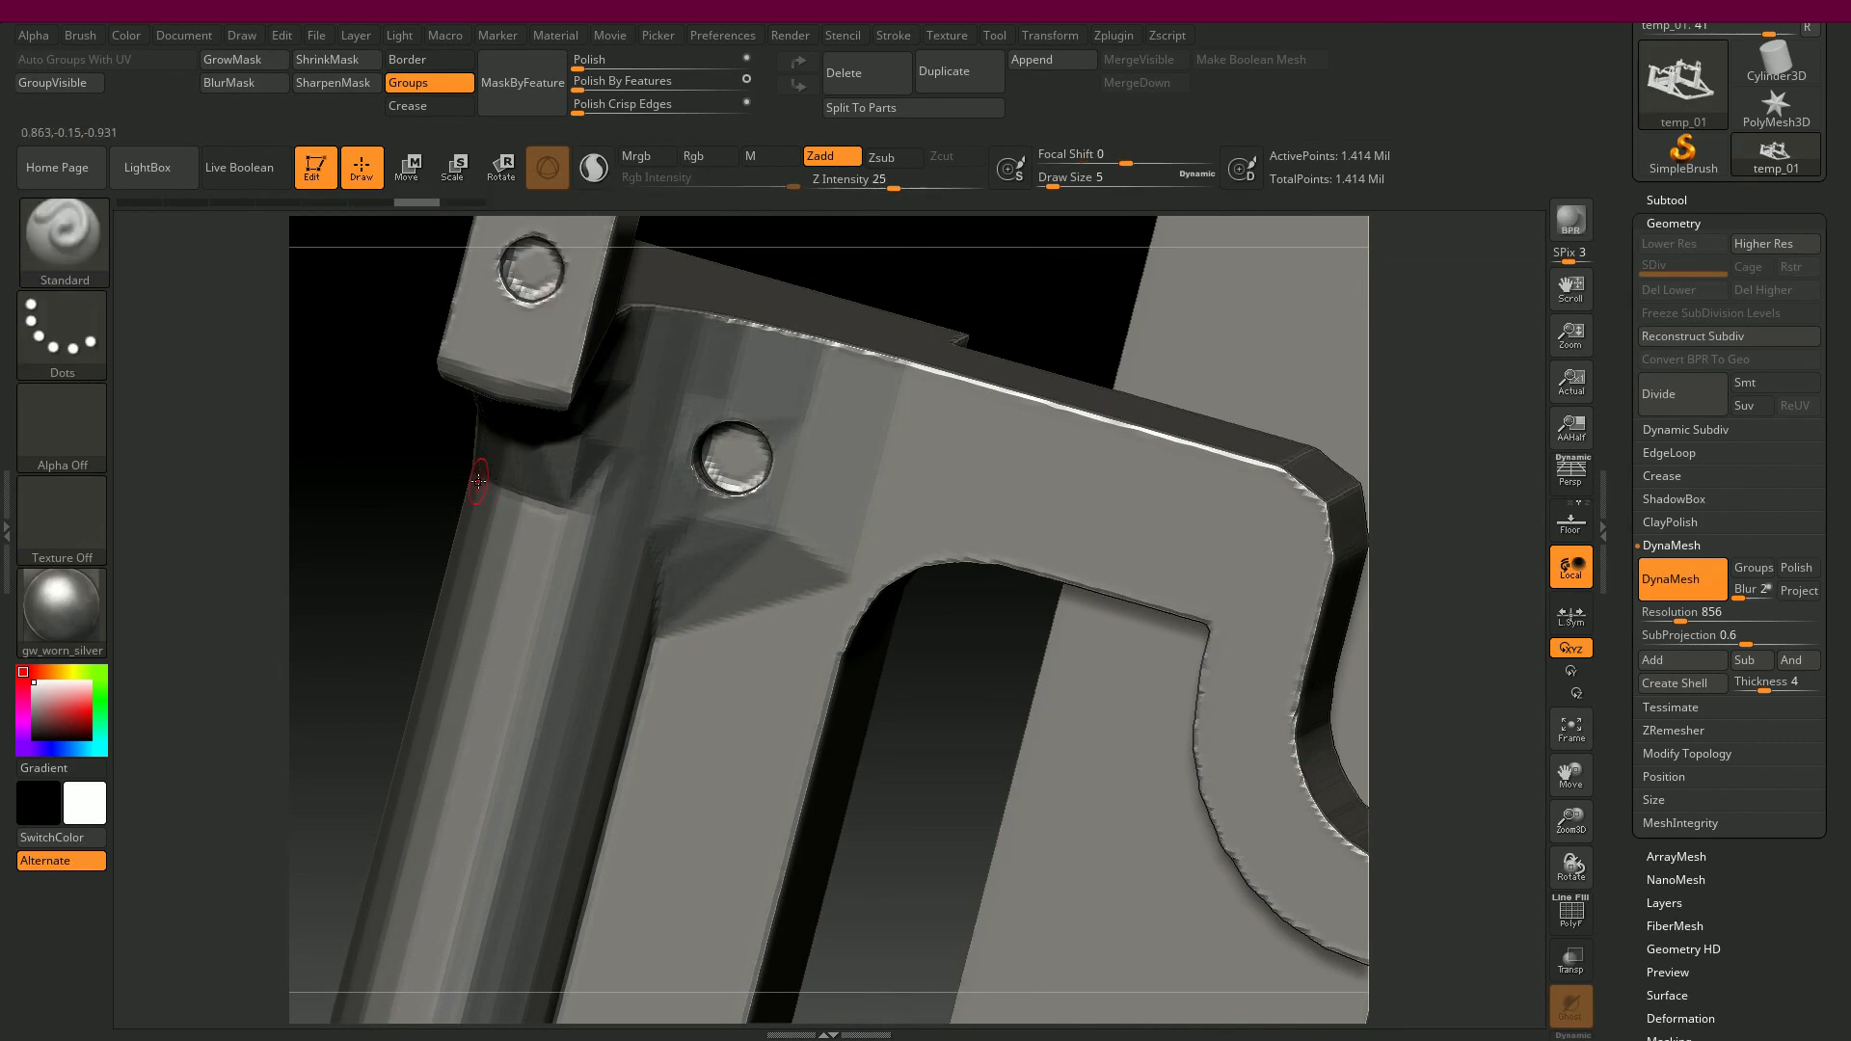
key(ctrl+z)
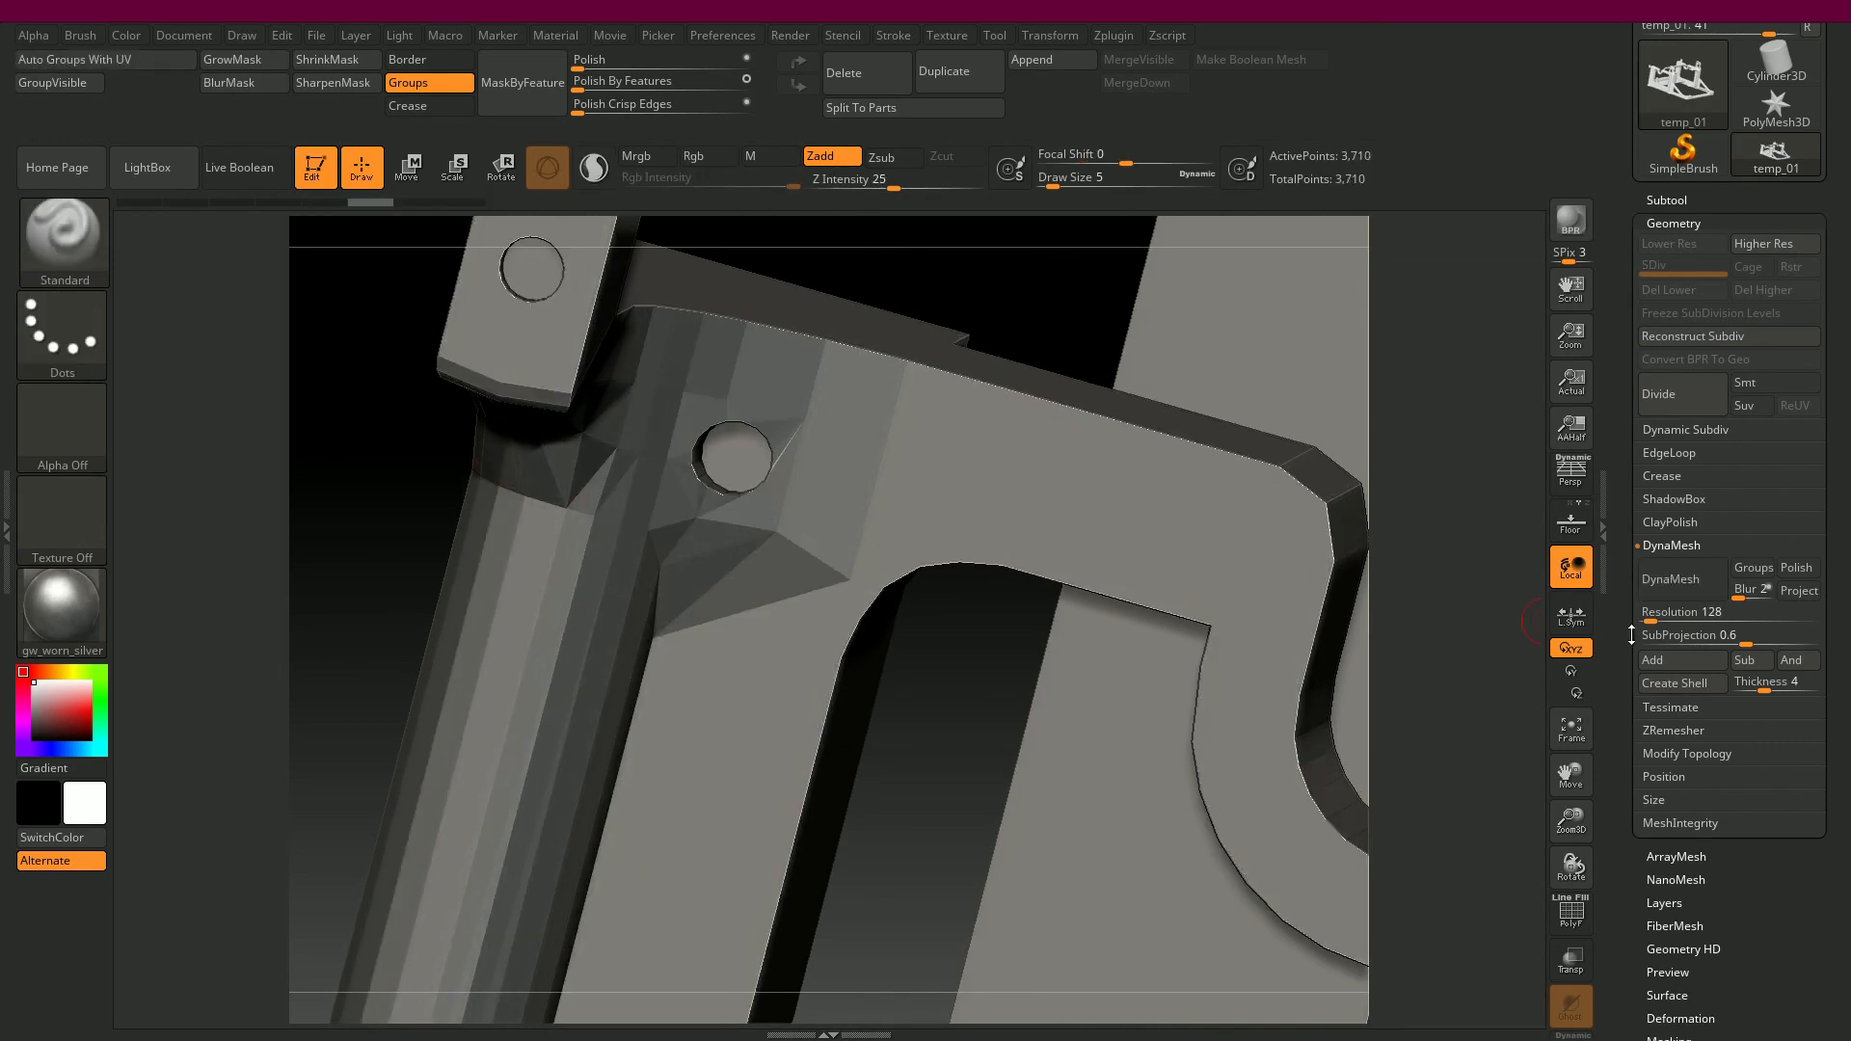
- Rebuild the frame with DynaMesh at resolution 1064
drag(1678, 618, 1694, 625)
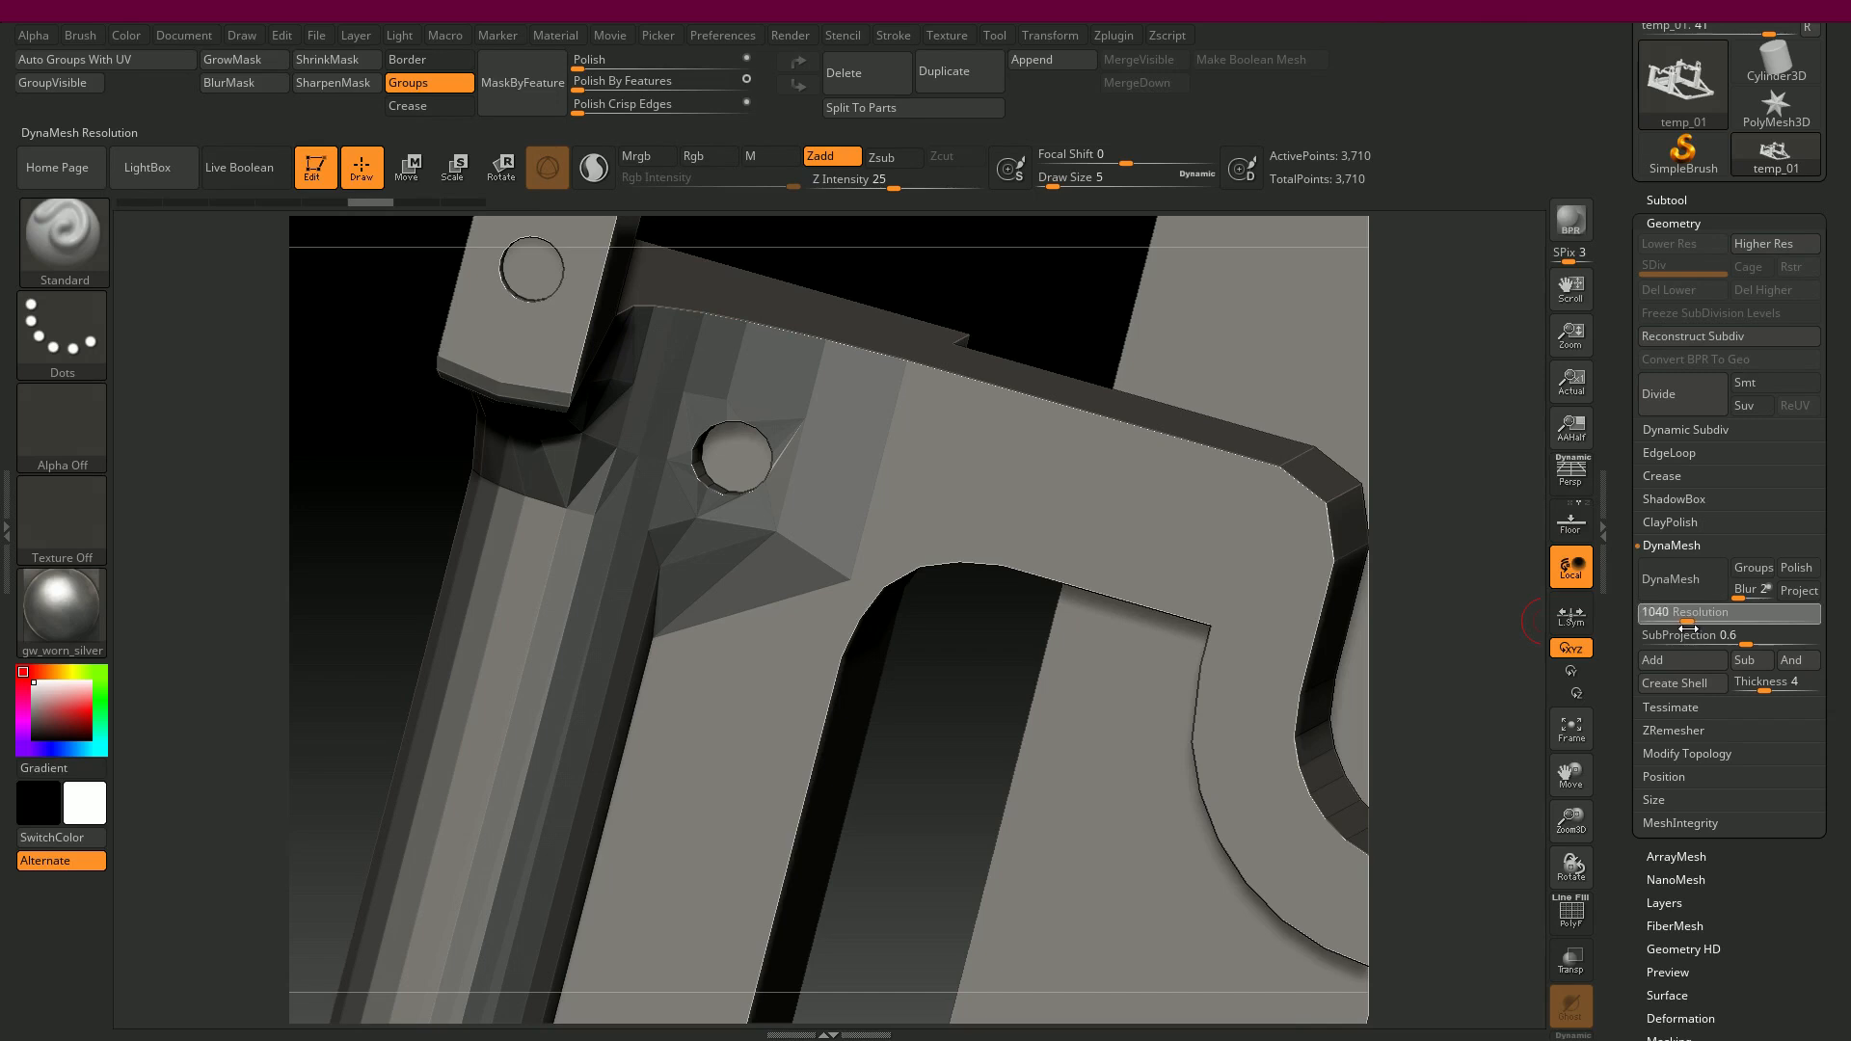
click(1665, 581)
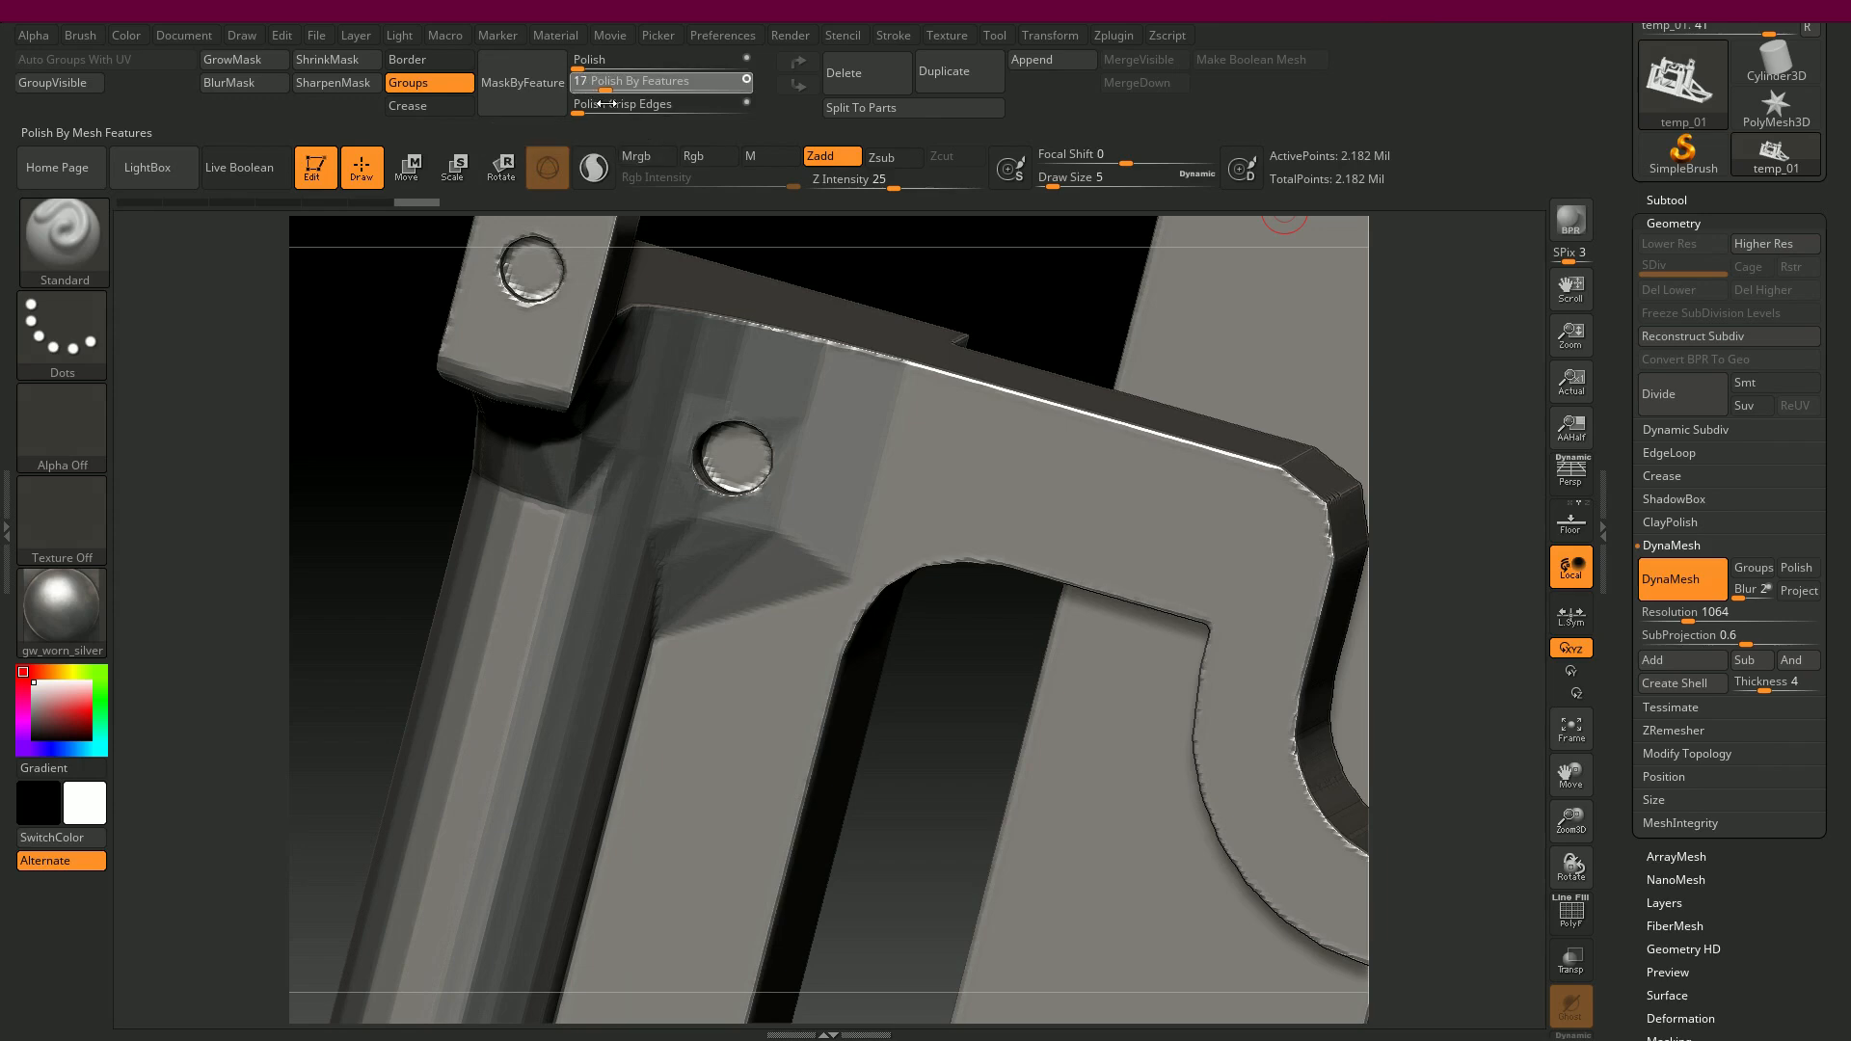
- Try Polish By Features at about 17 on the denser mesh, check the corner block, and undo the polish
drag(585, 144, 585, 145)
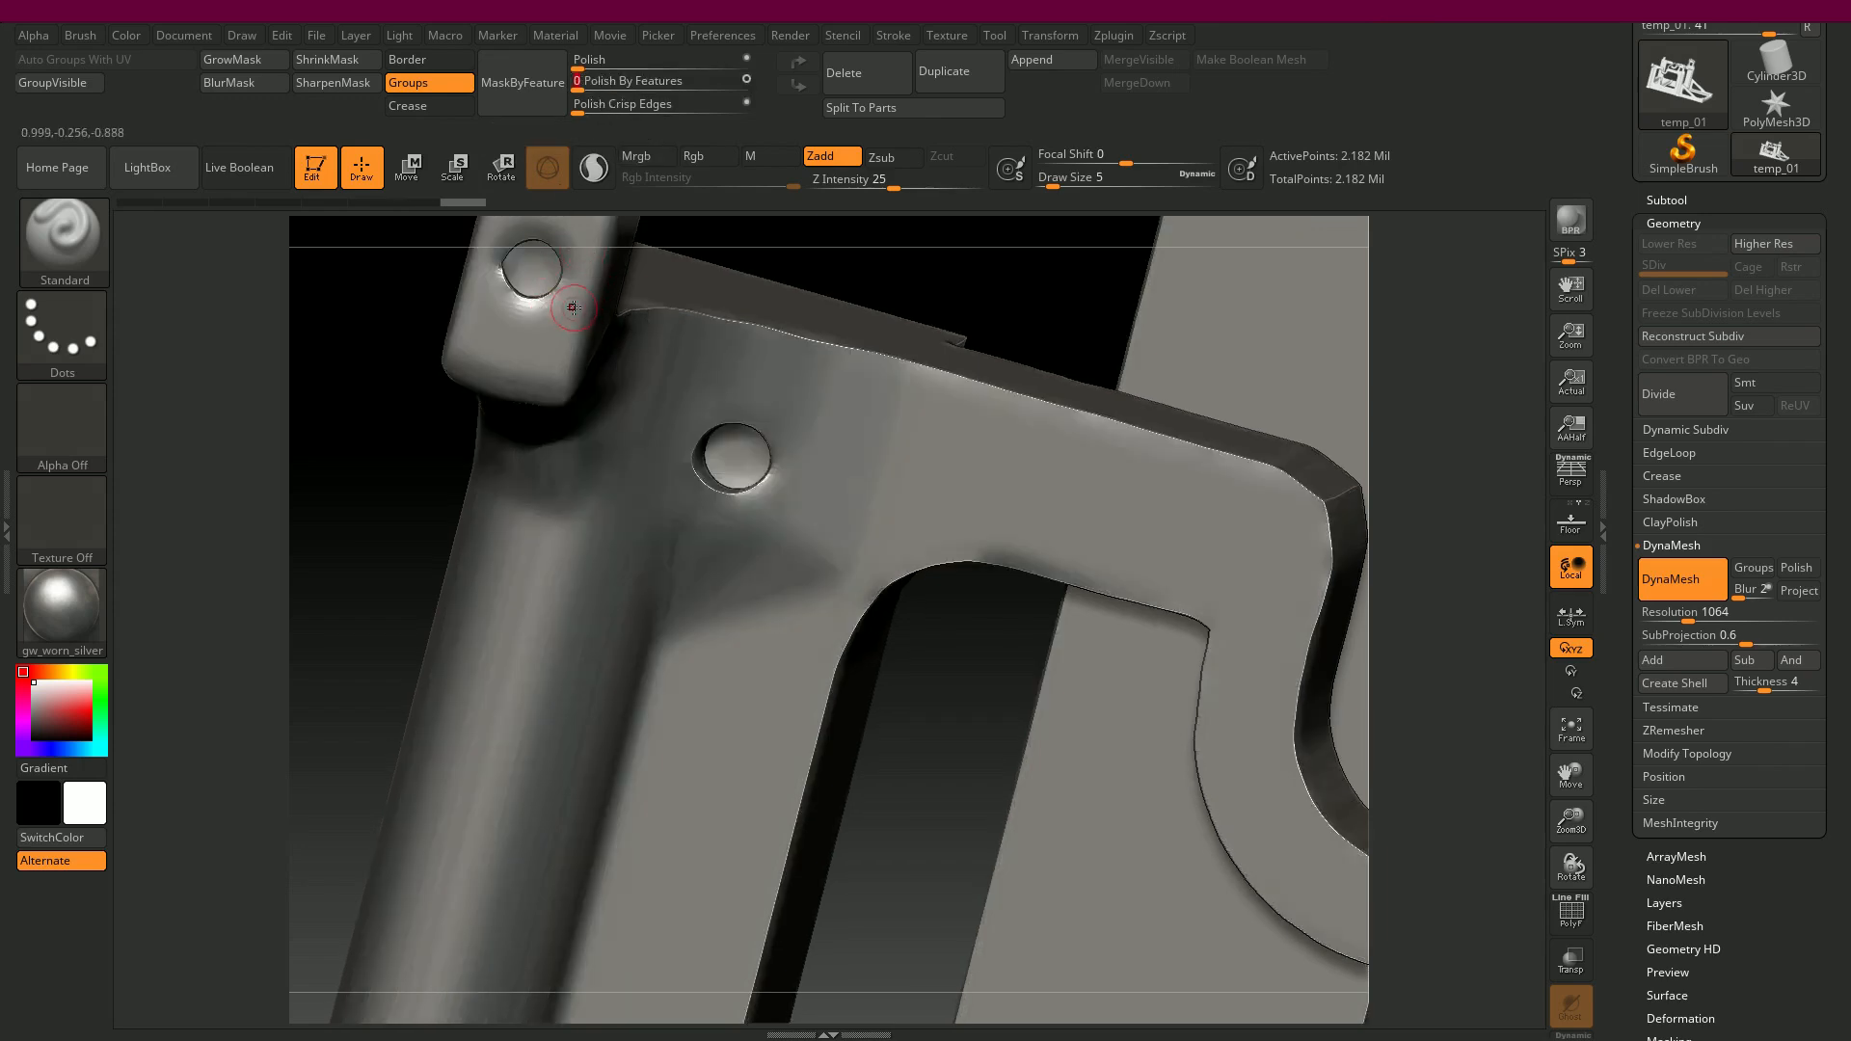
drag(384, 488, 420, 395)
key(ctrl)
key(ctrl+z)
- Try a stronger Polish By Features of about 29, inspect the post and side plate, and undo it
mouse_move(787, 353)
mouse_down()
mouse_move(748, 409)
mouse_move(774, 457)
mouse_move(776, 405)
mouse_up()
drag(579, 89, 598, 90)
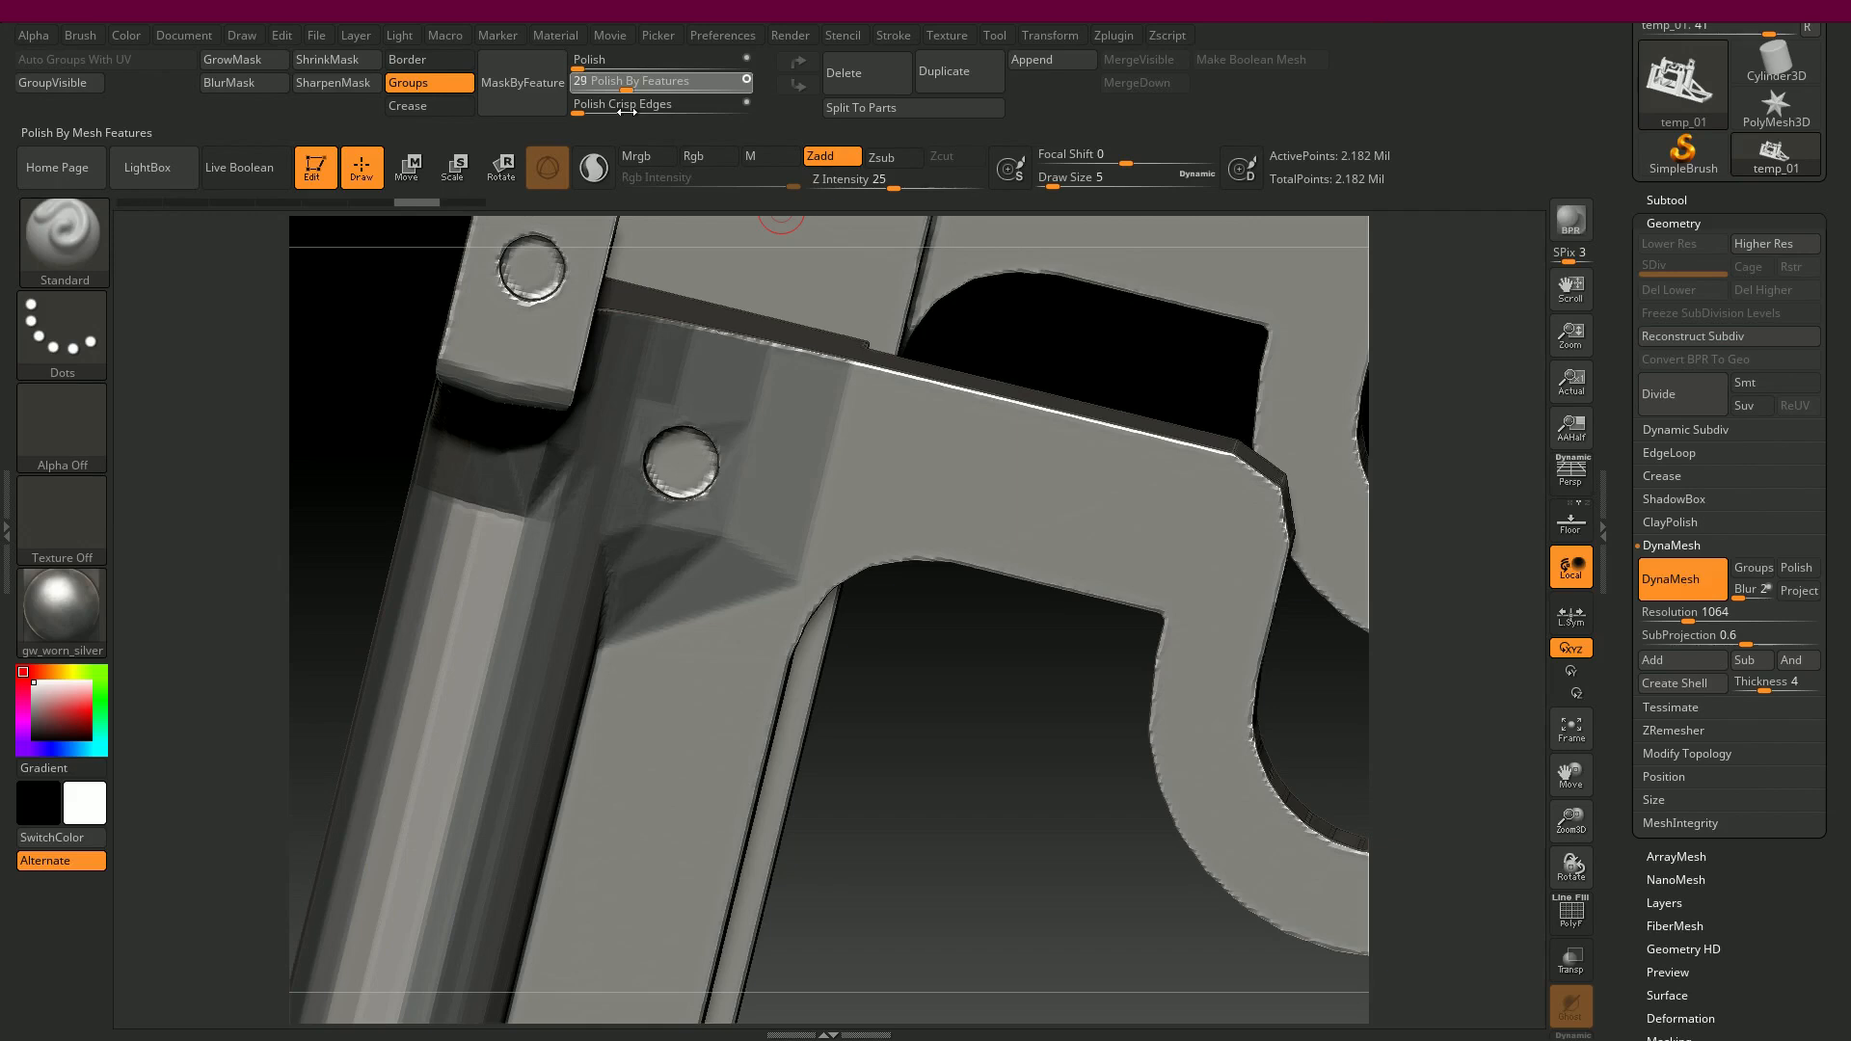
drag(549, 338, 548, 337)
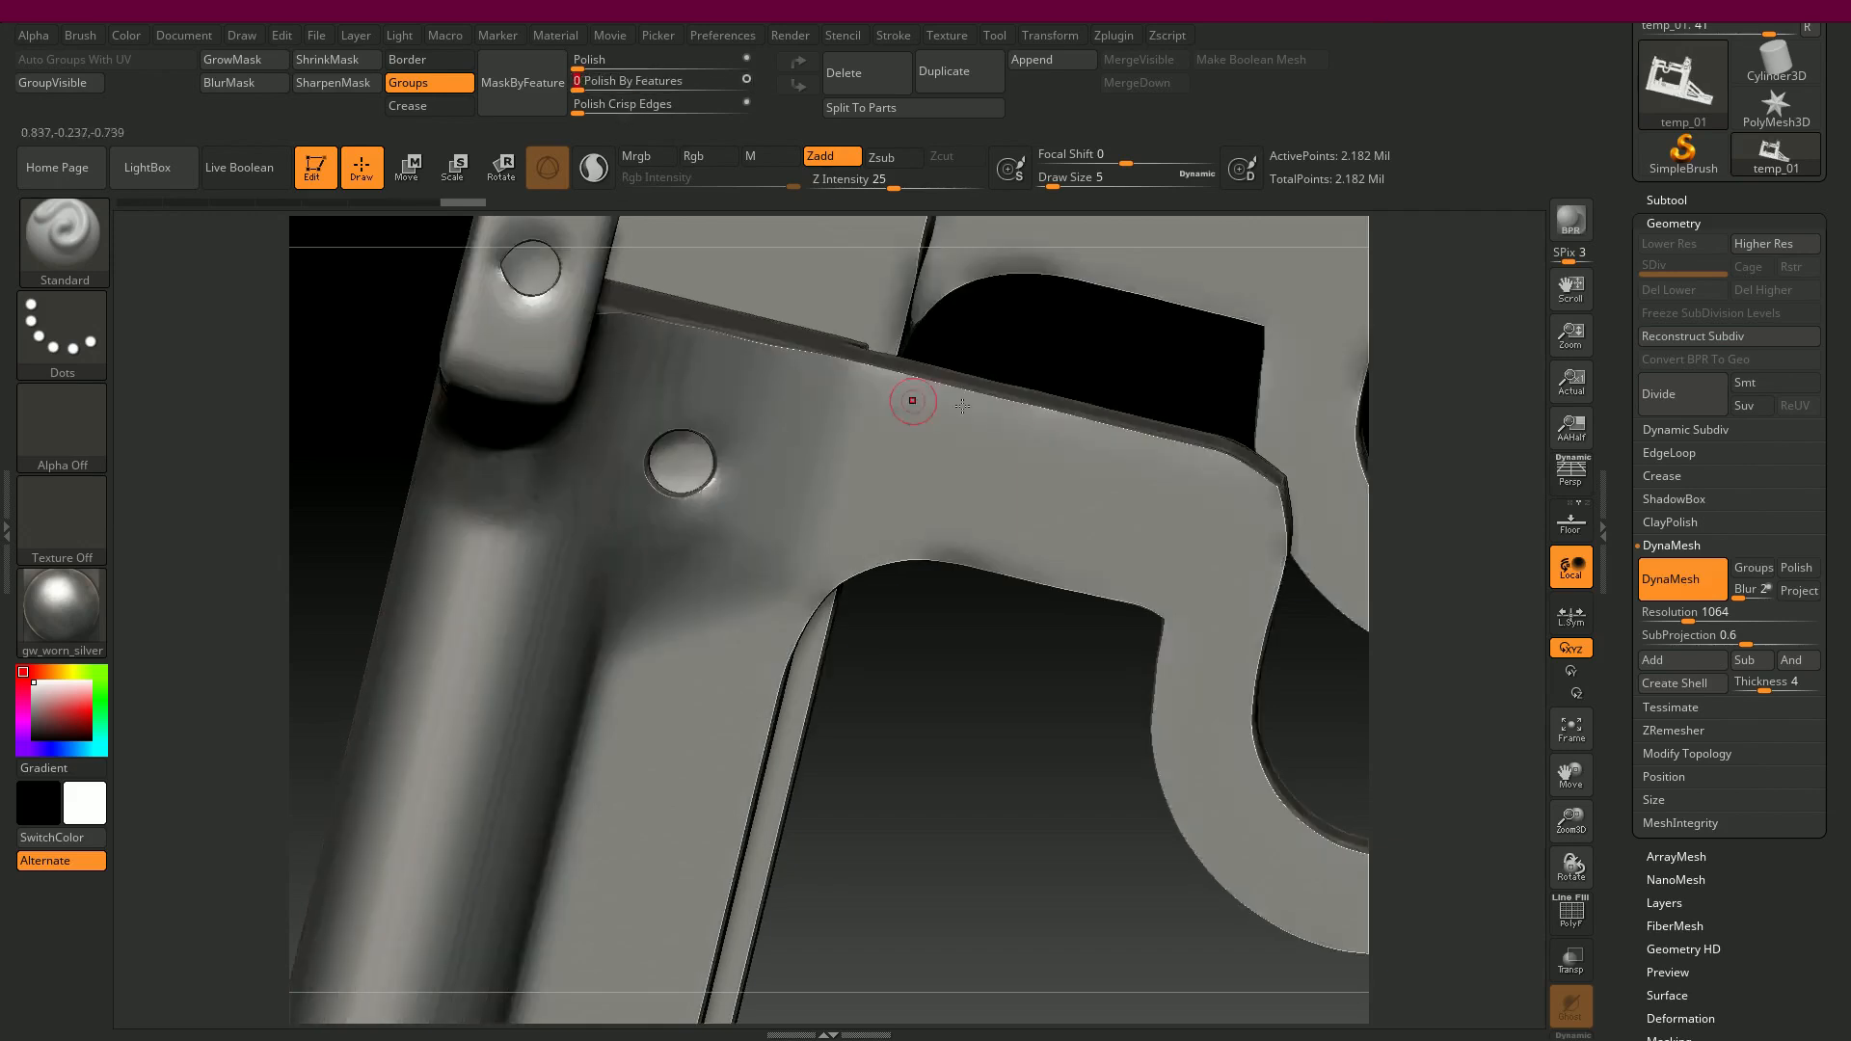
drag(1037, 717, 849, 689)
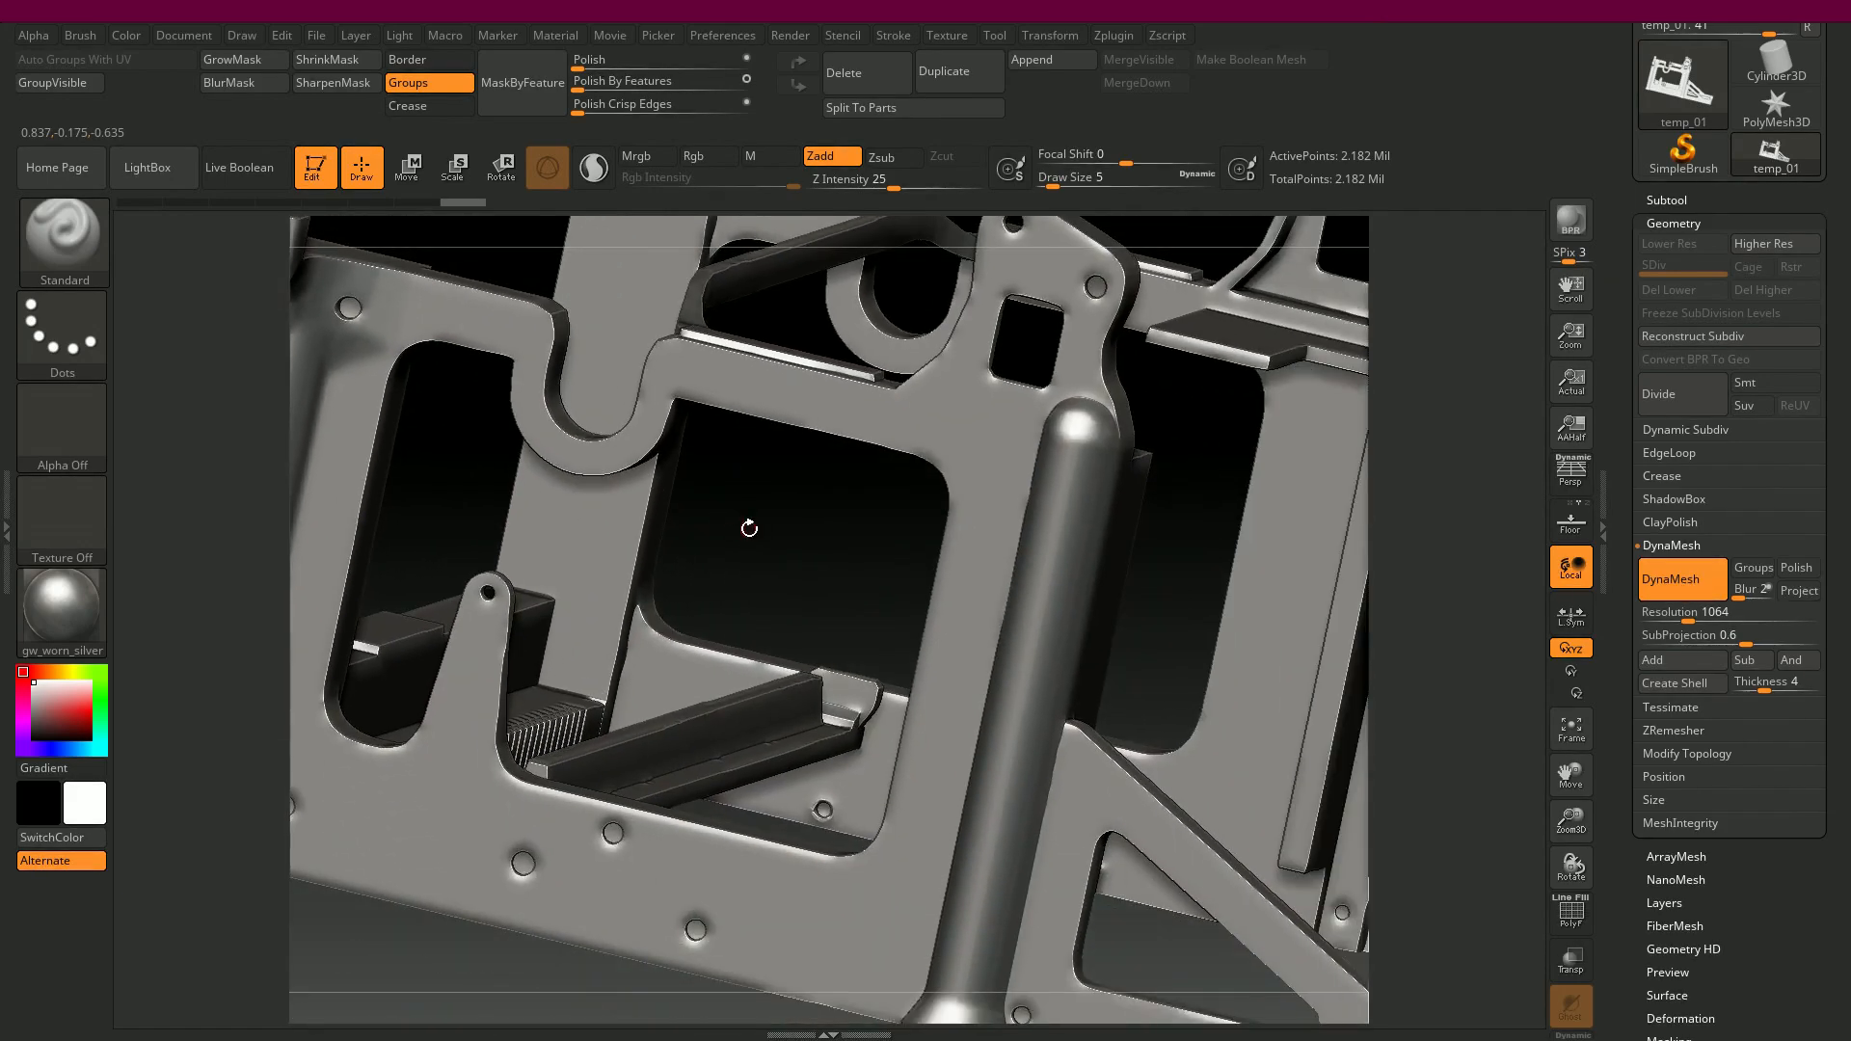
key(ctrl+z)
- Try a lighter Polish By Features, inspect the side plate and corner block, and undo the polish
drag(577, 99, 547, 171)
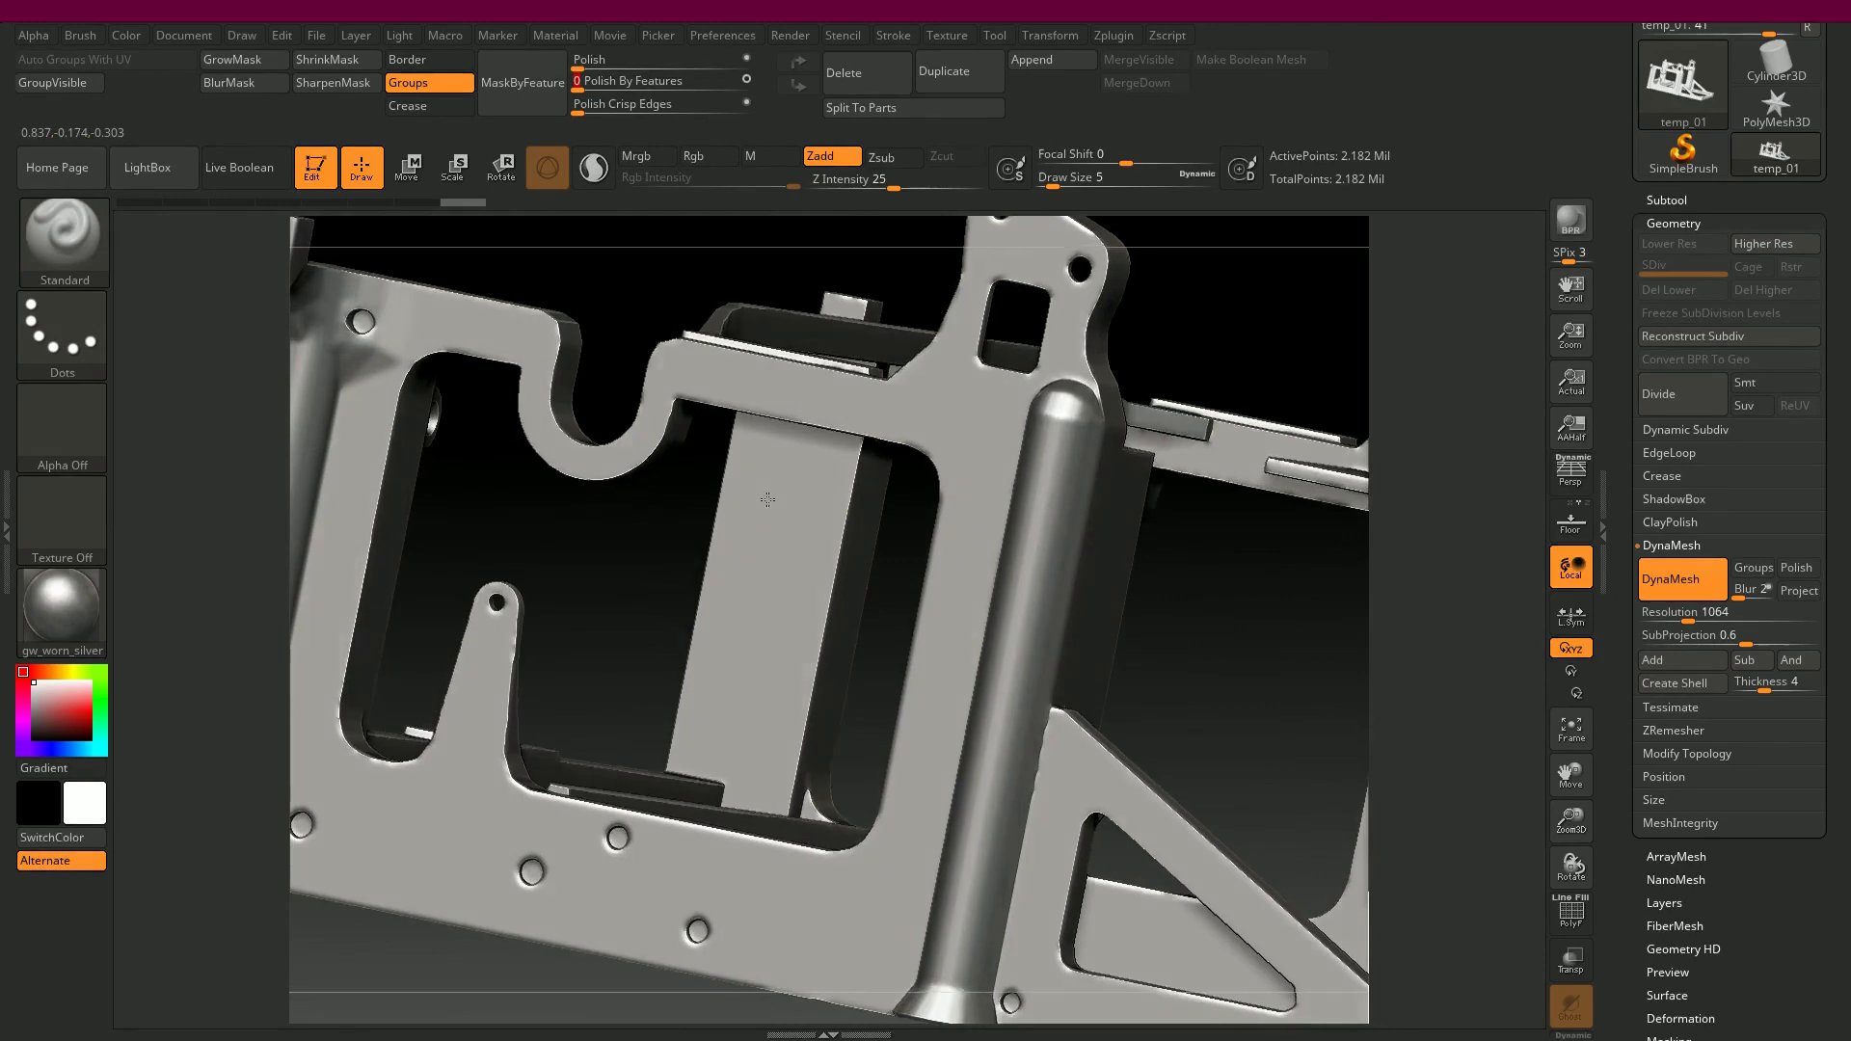
drag(767, 499, 751, 455)
alt+drag(592, 277, 848, 393)
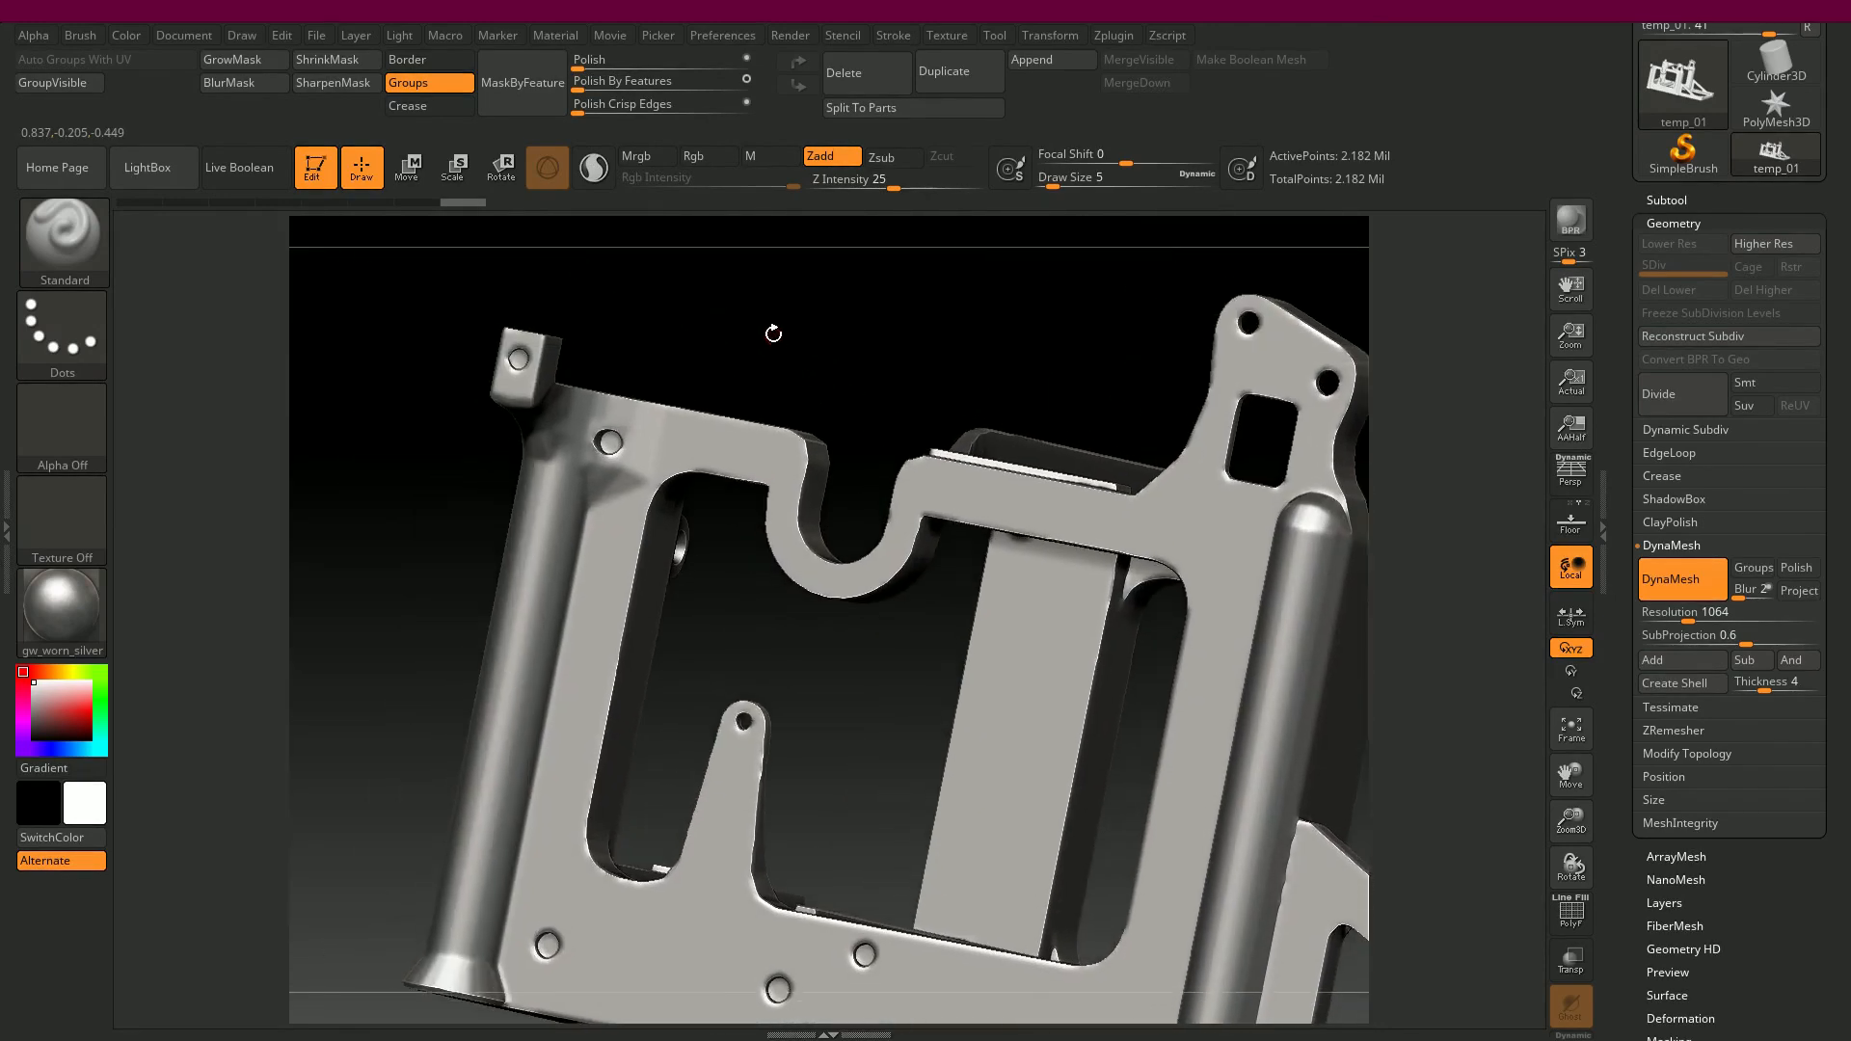
drag(773, 334, 815, 330)
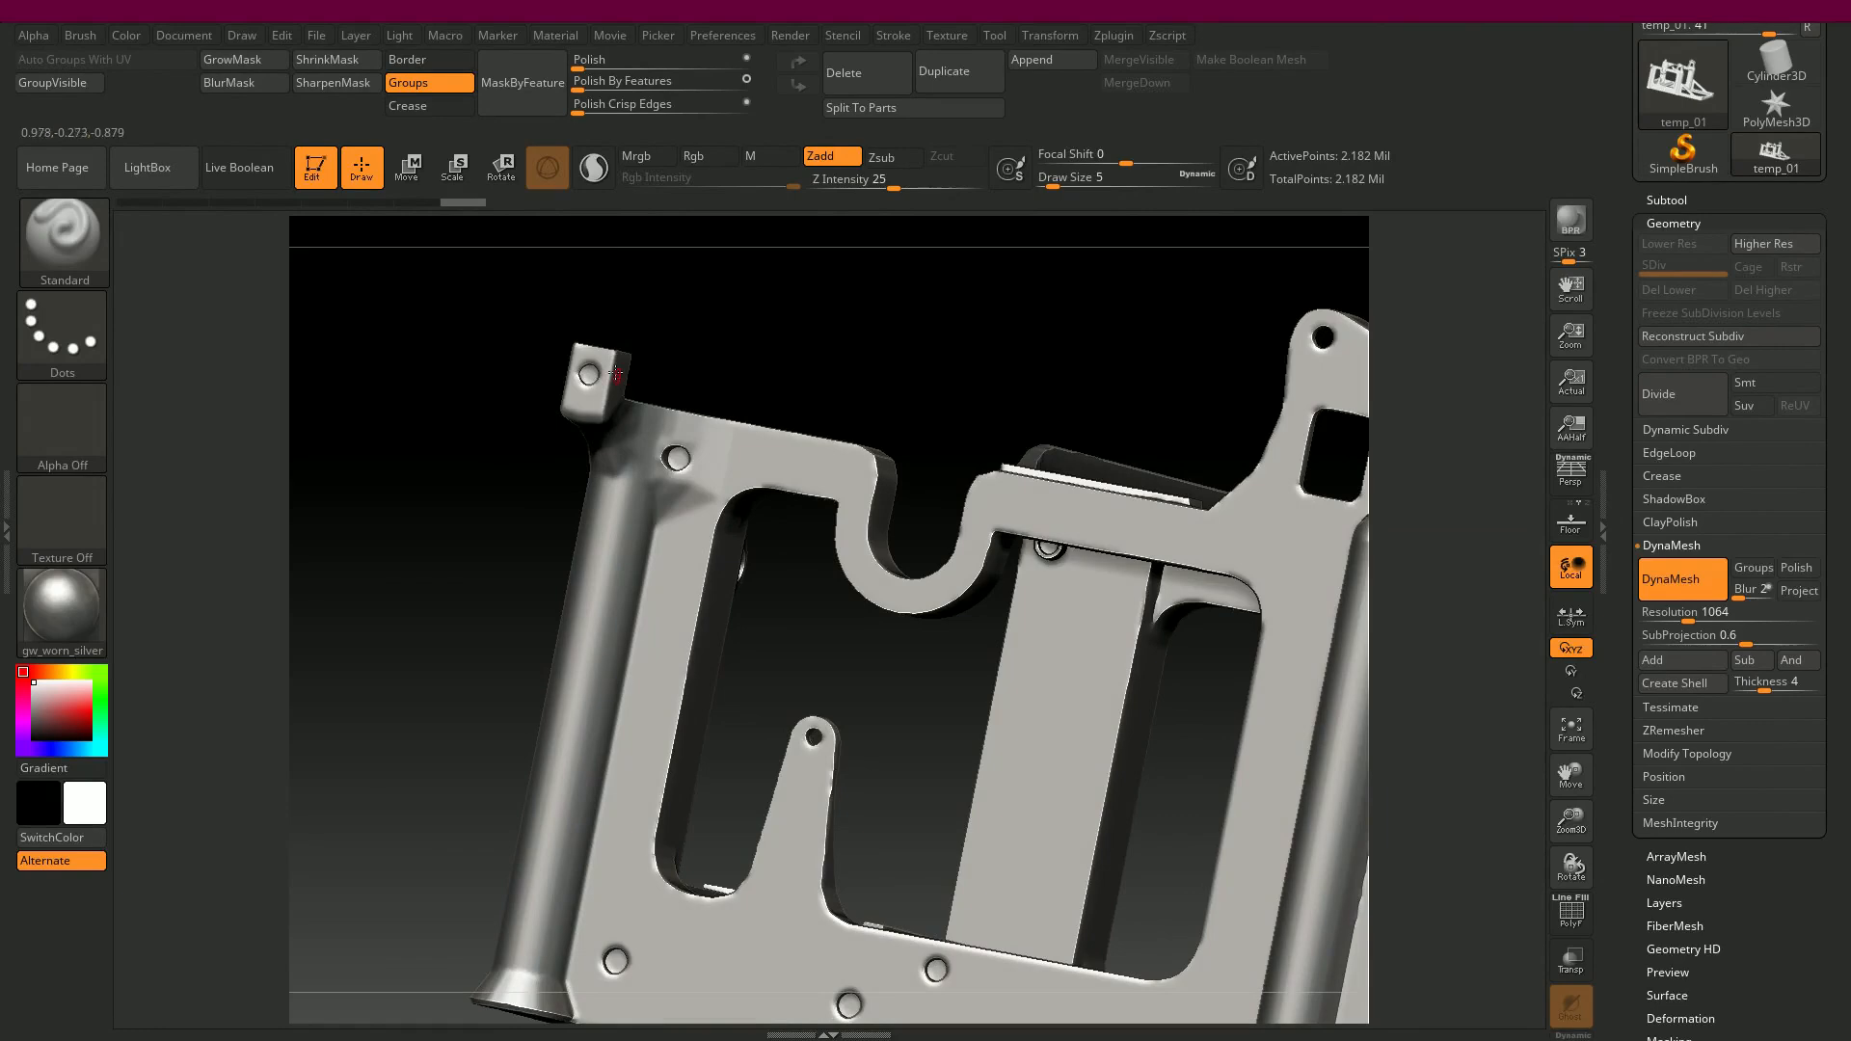
key(ctrl+z)
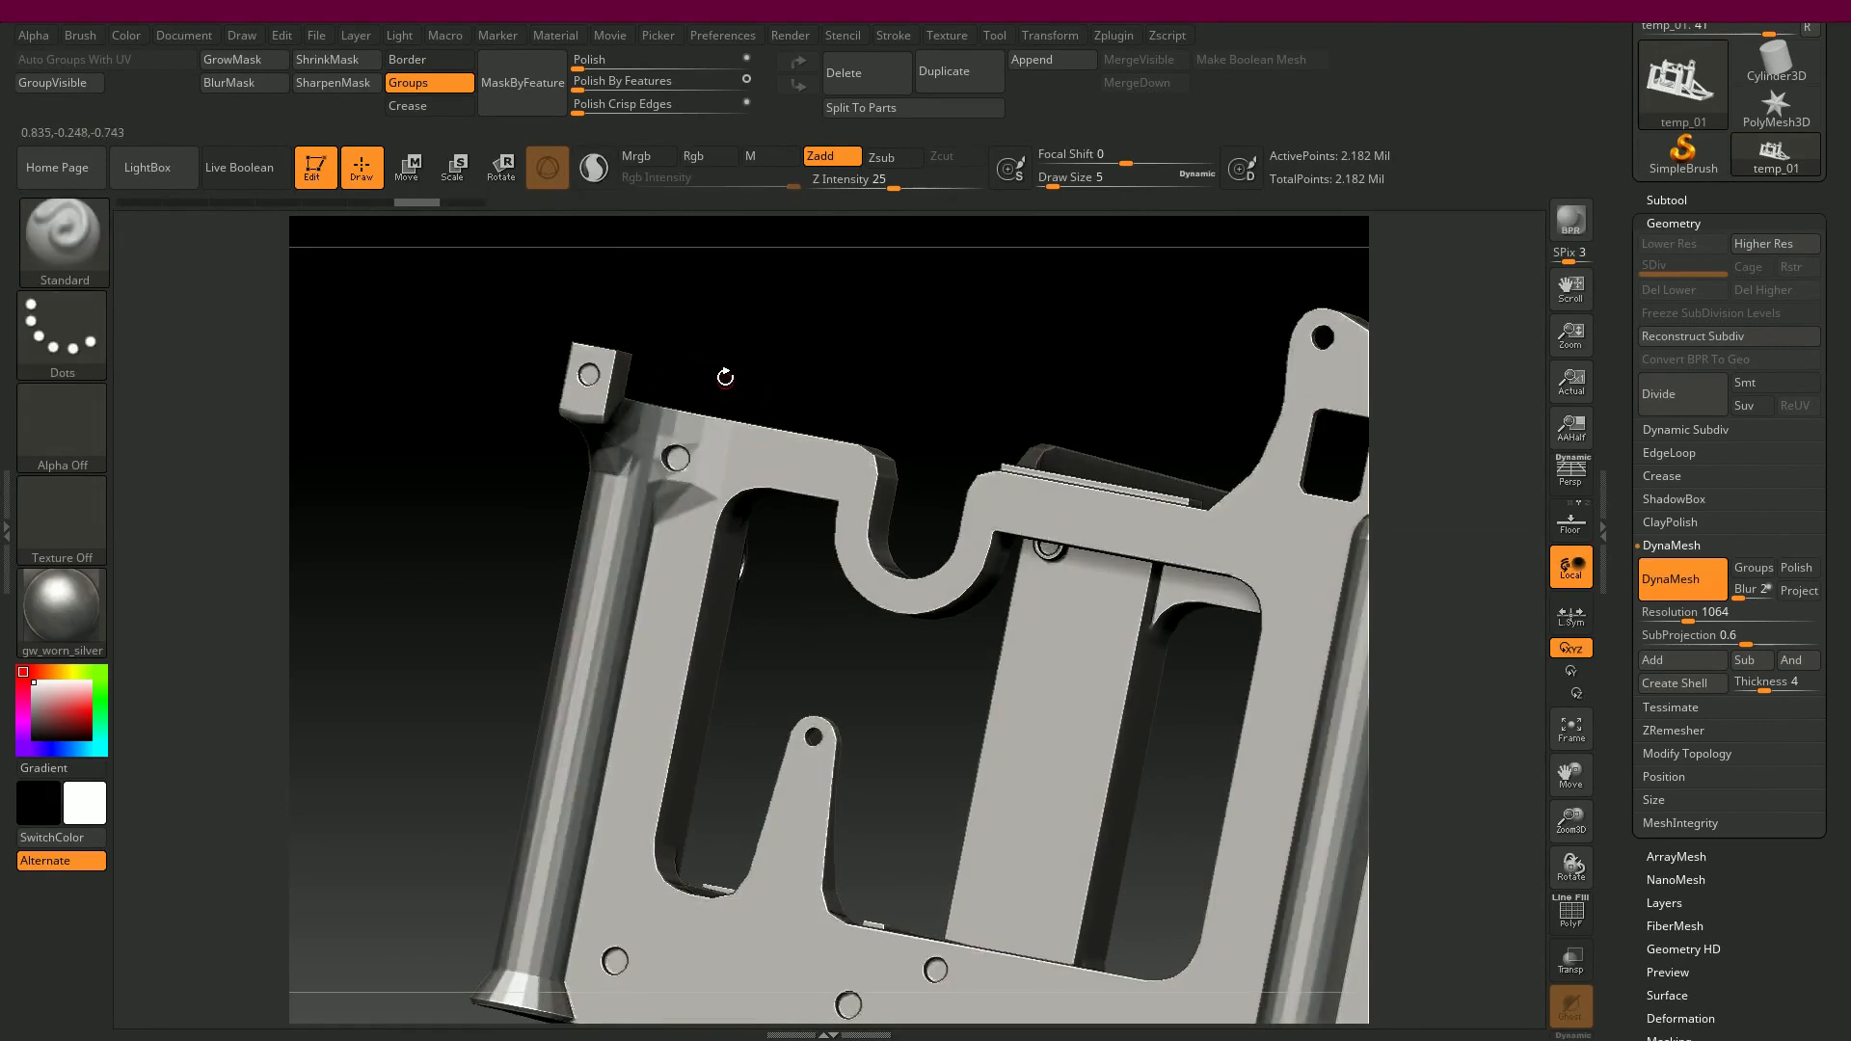
- Try Polish By Features at 13, inspect the screw holes and side plates on both sides of the frame, and undo the polish
mouse_move(725, 377)
alt+mouse_down()
mouse_move(958, 396)
mouse_move(910, 415)
mouse_move(685, 343)
alt+mouse_up()
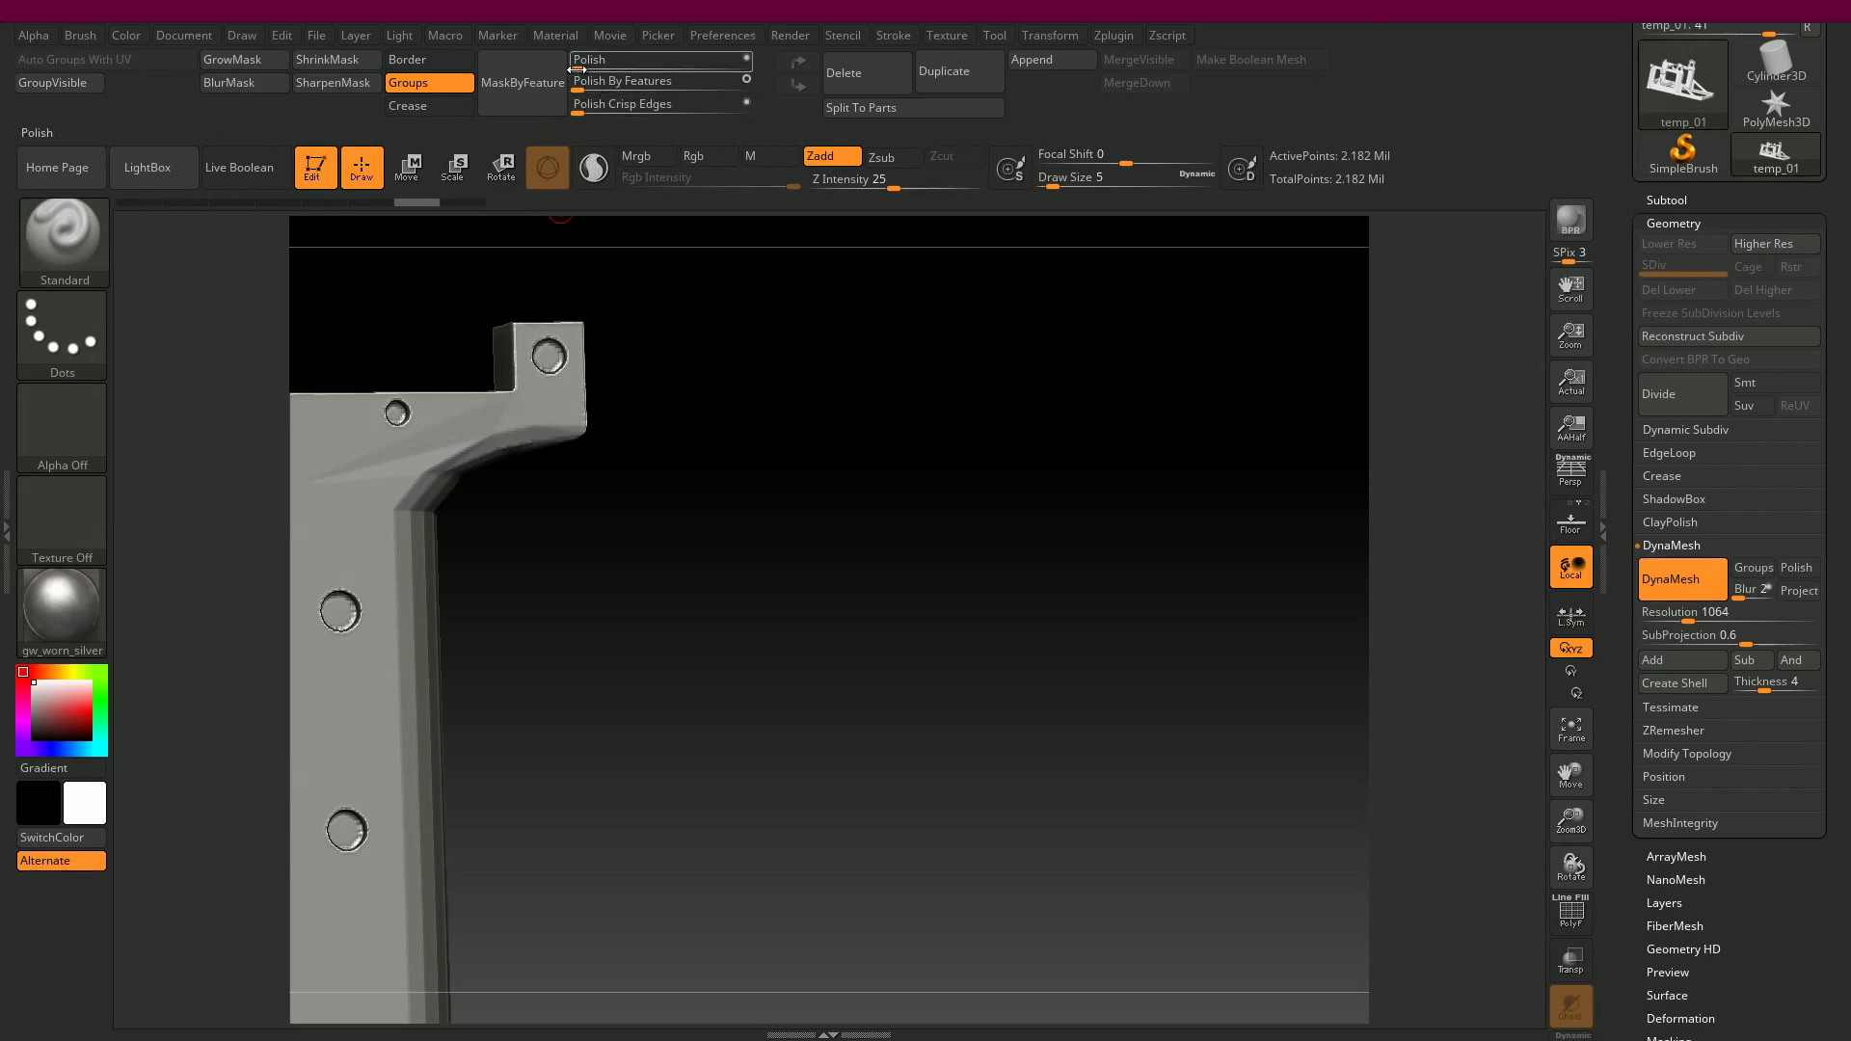
drag(578, 88, 597, 92)
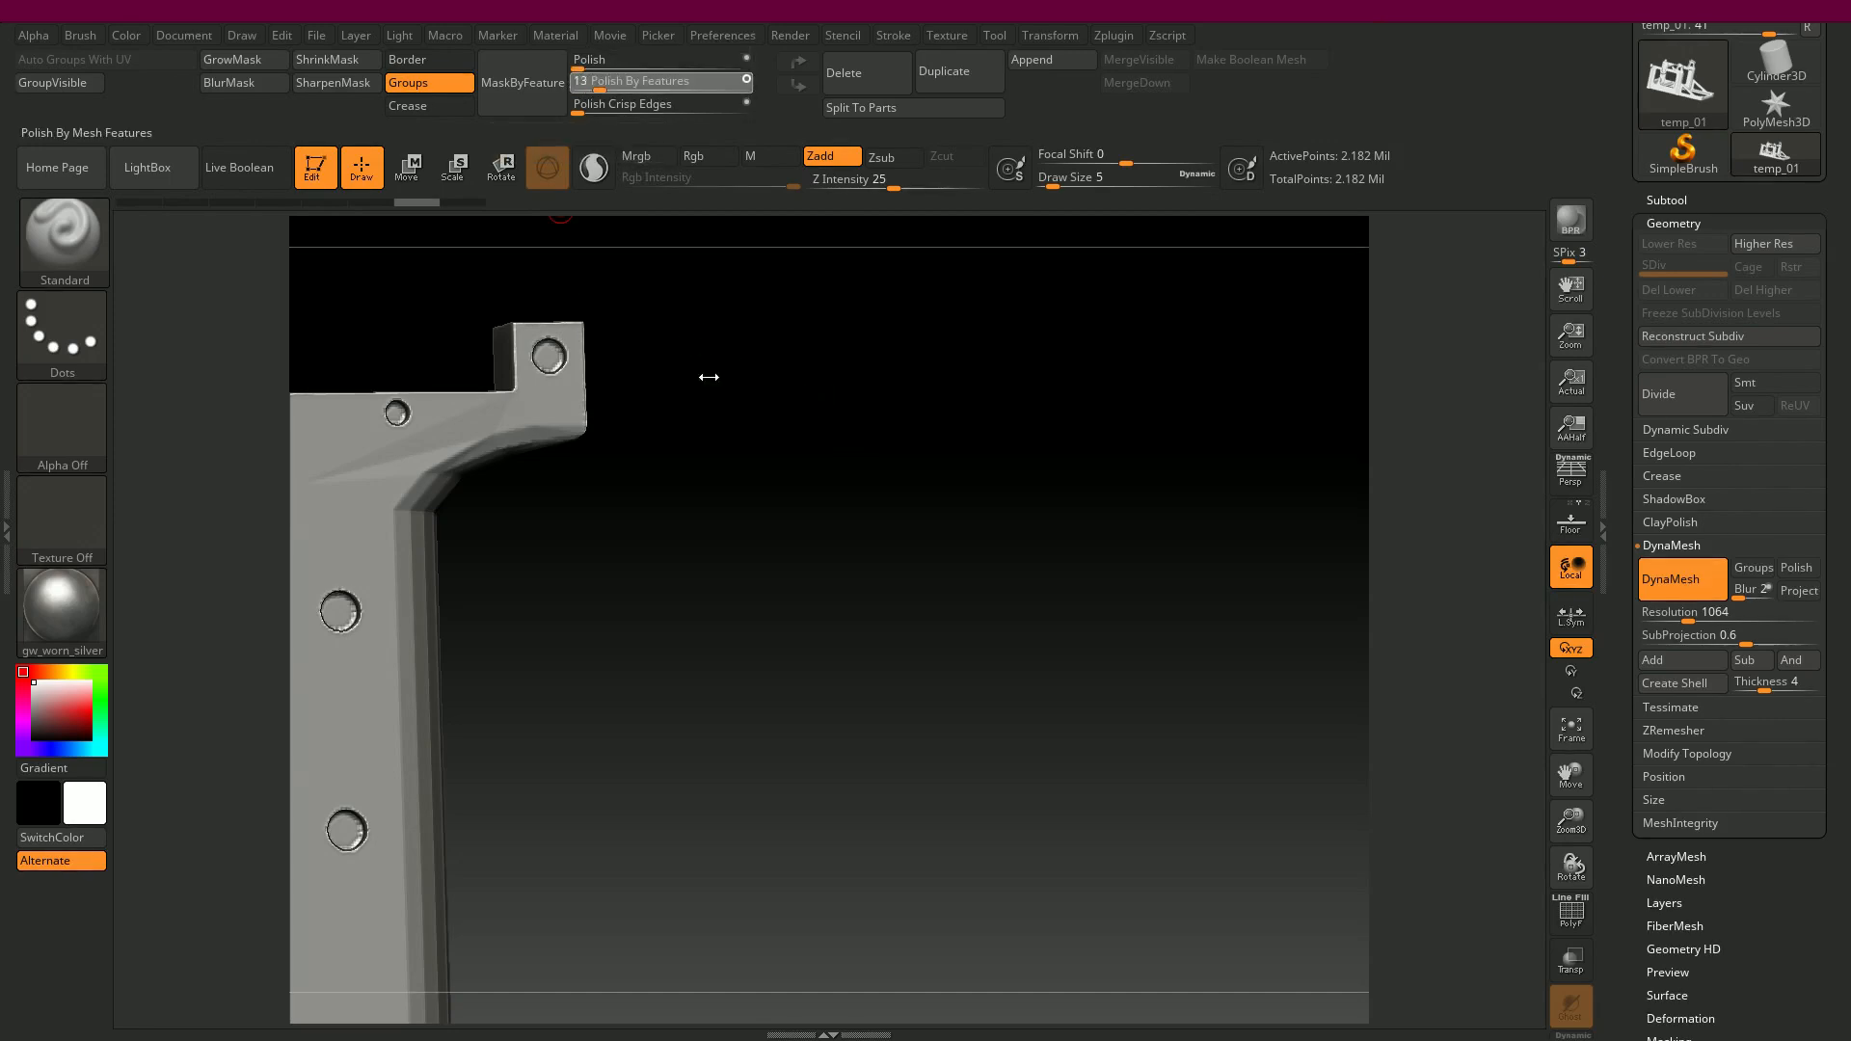
drag(721, 441, 1162, 402)
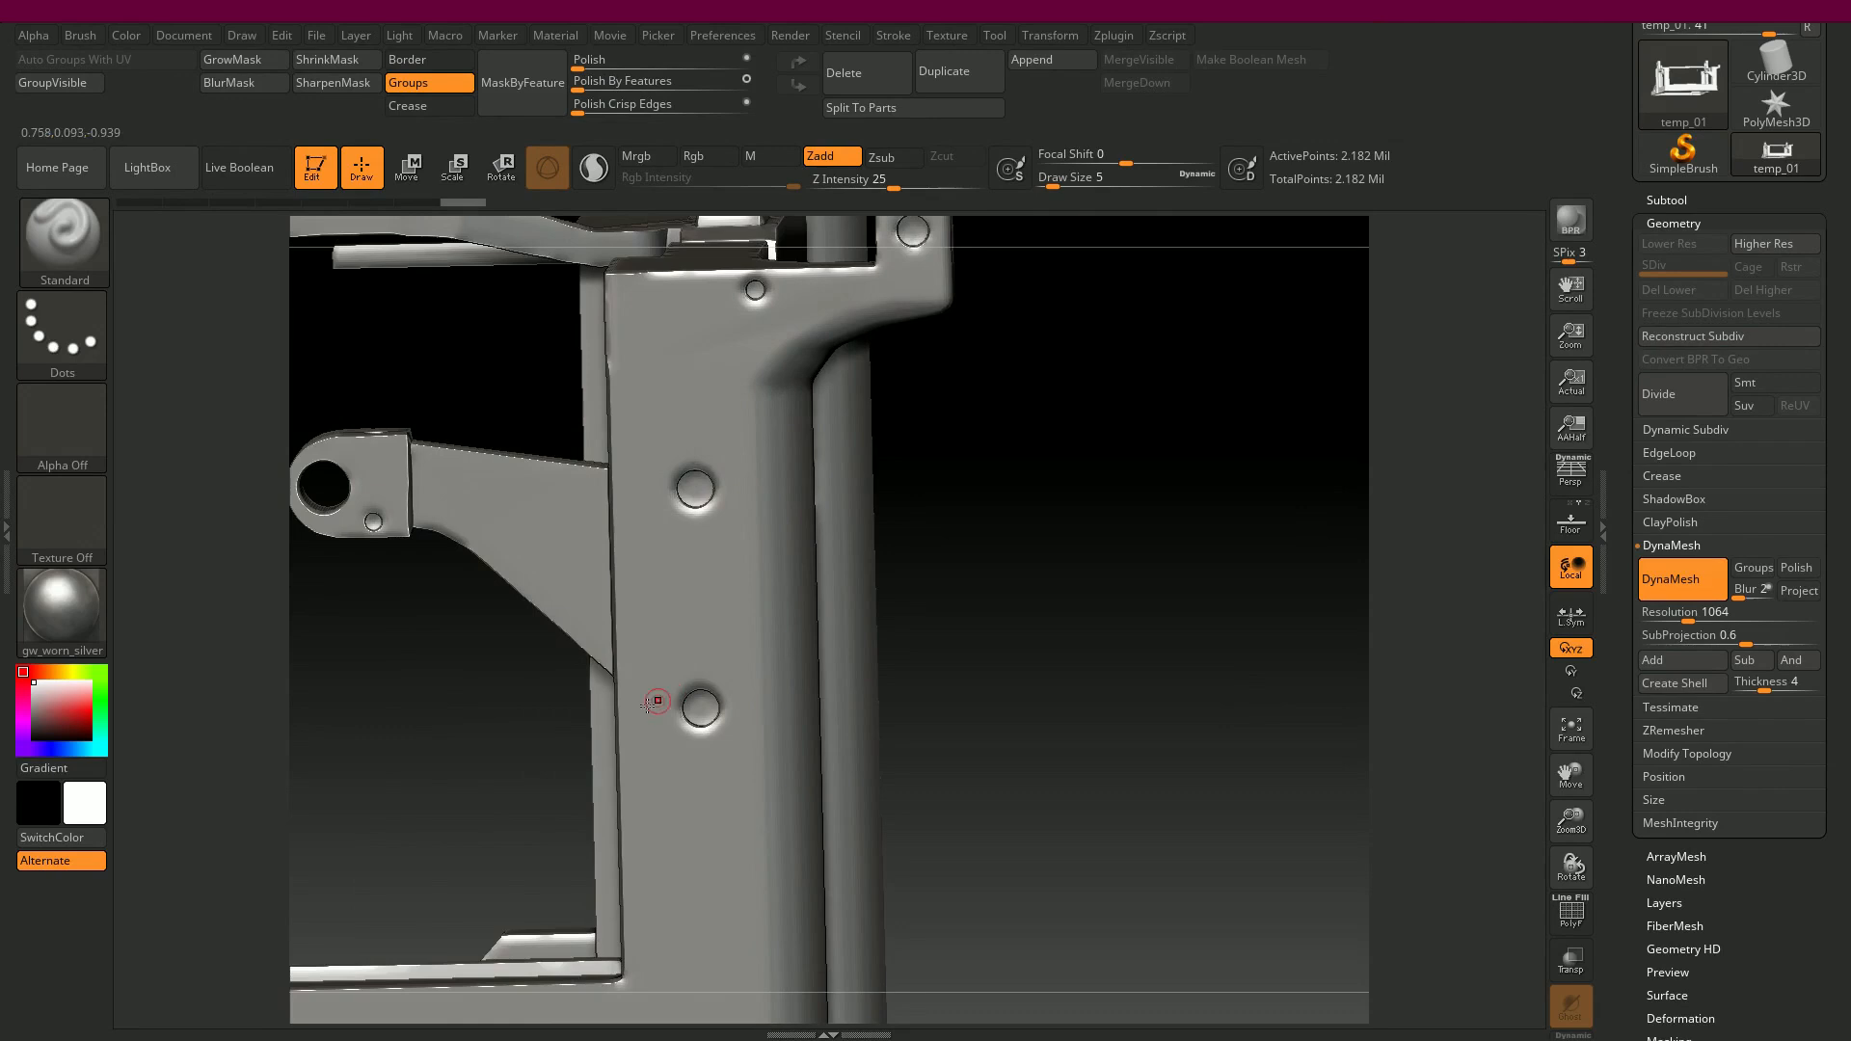
alt+drag(991, 587, 1008, 553)
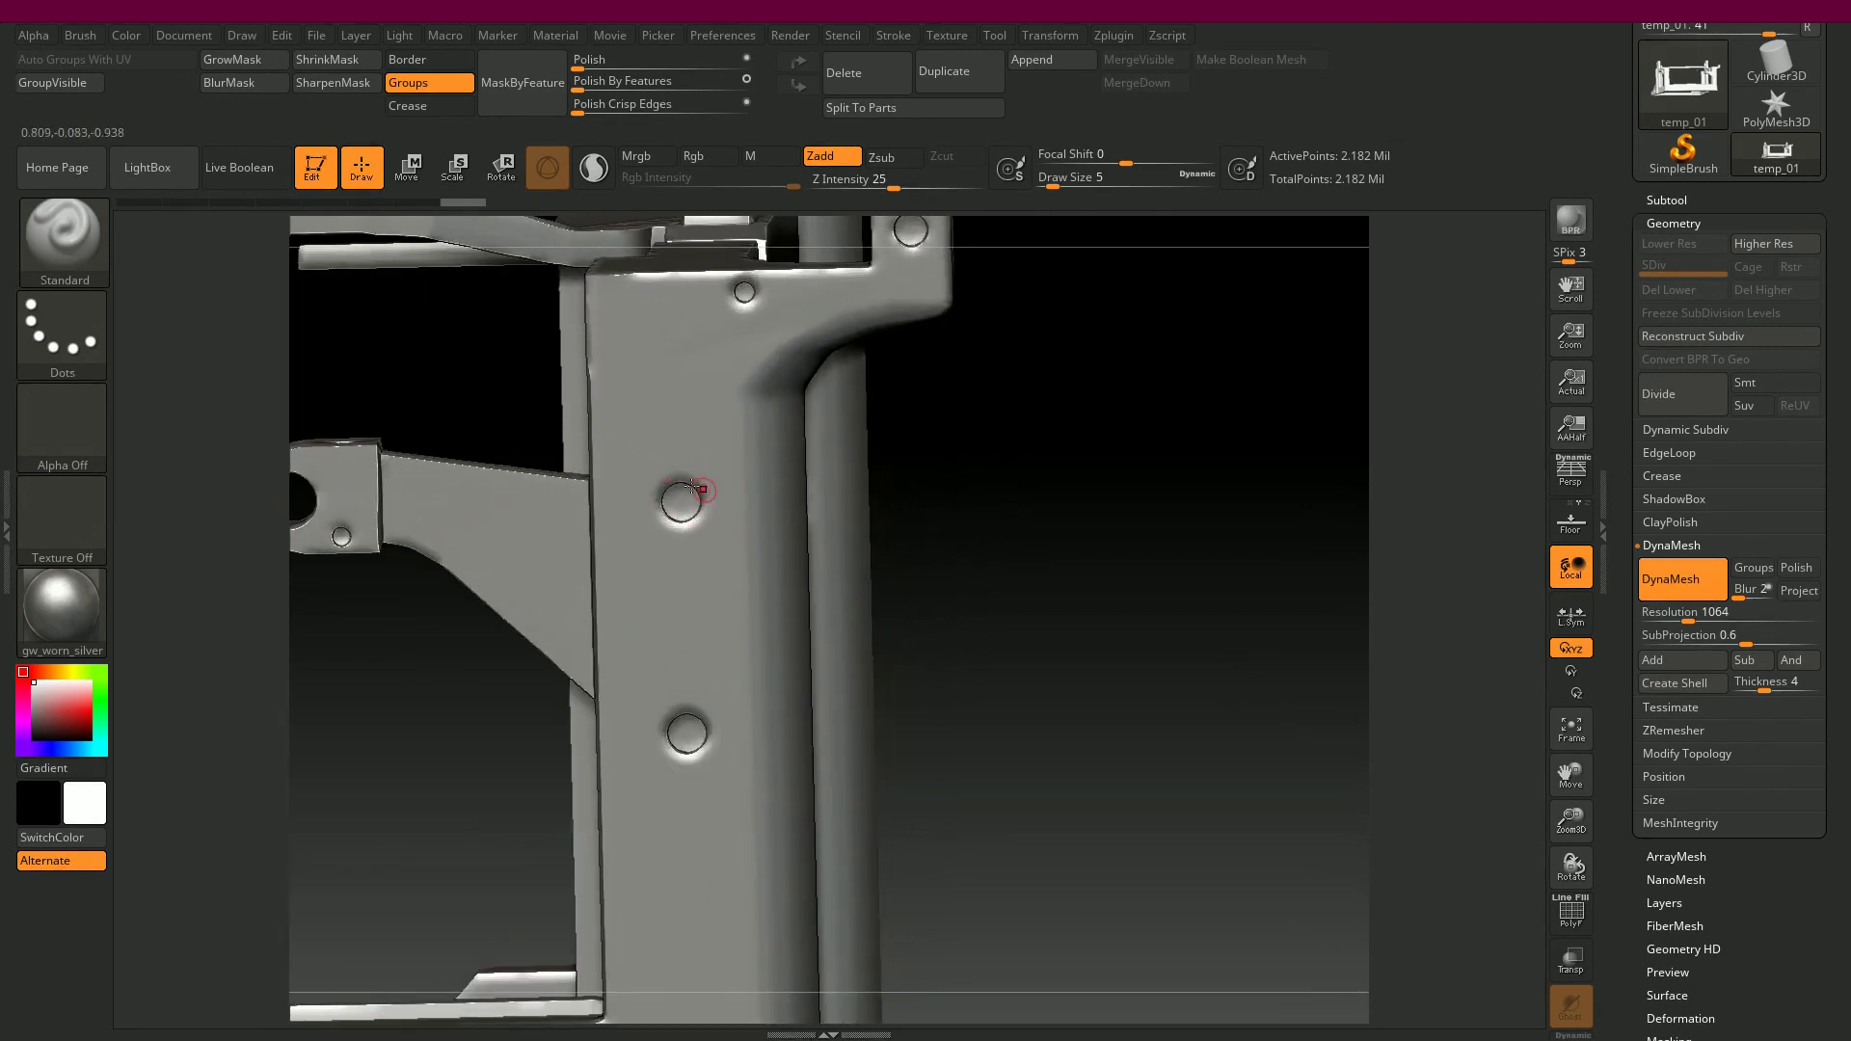
alt+drag(993, 538, 1446, 588)
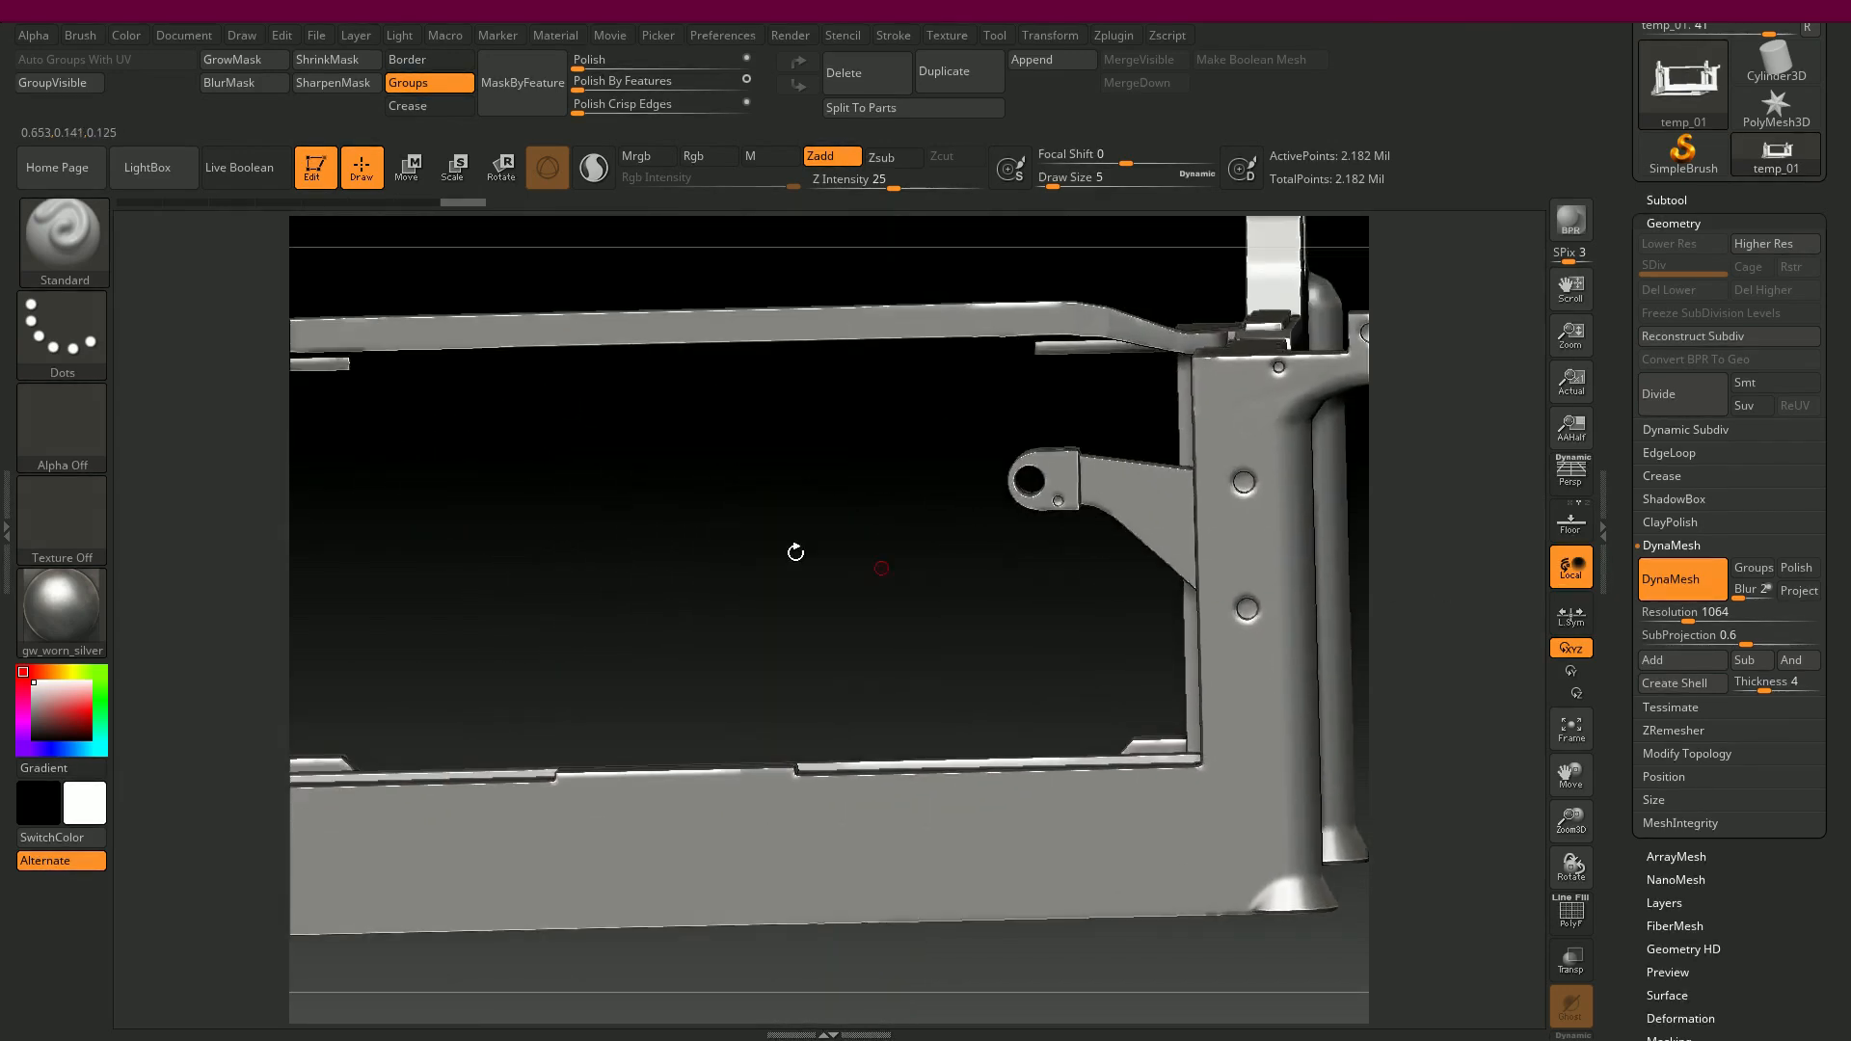
drag(796, 552, 1214, 574)
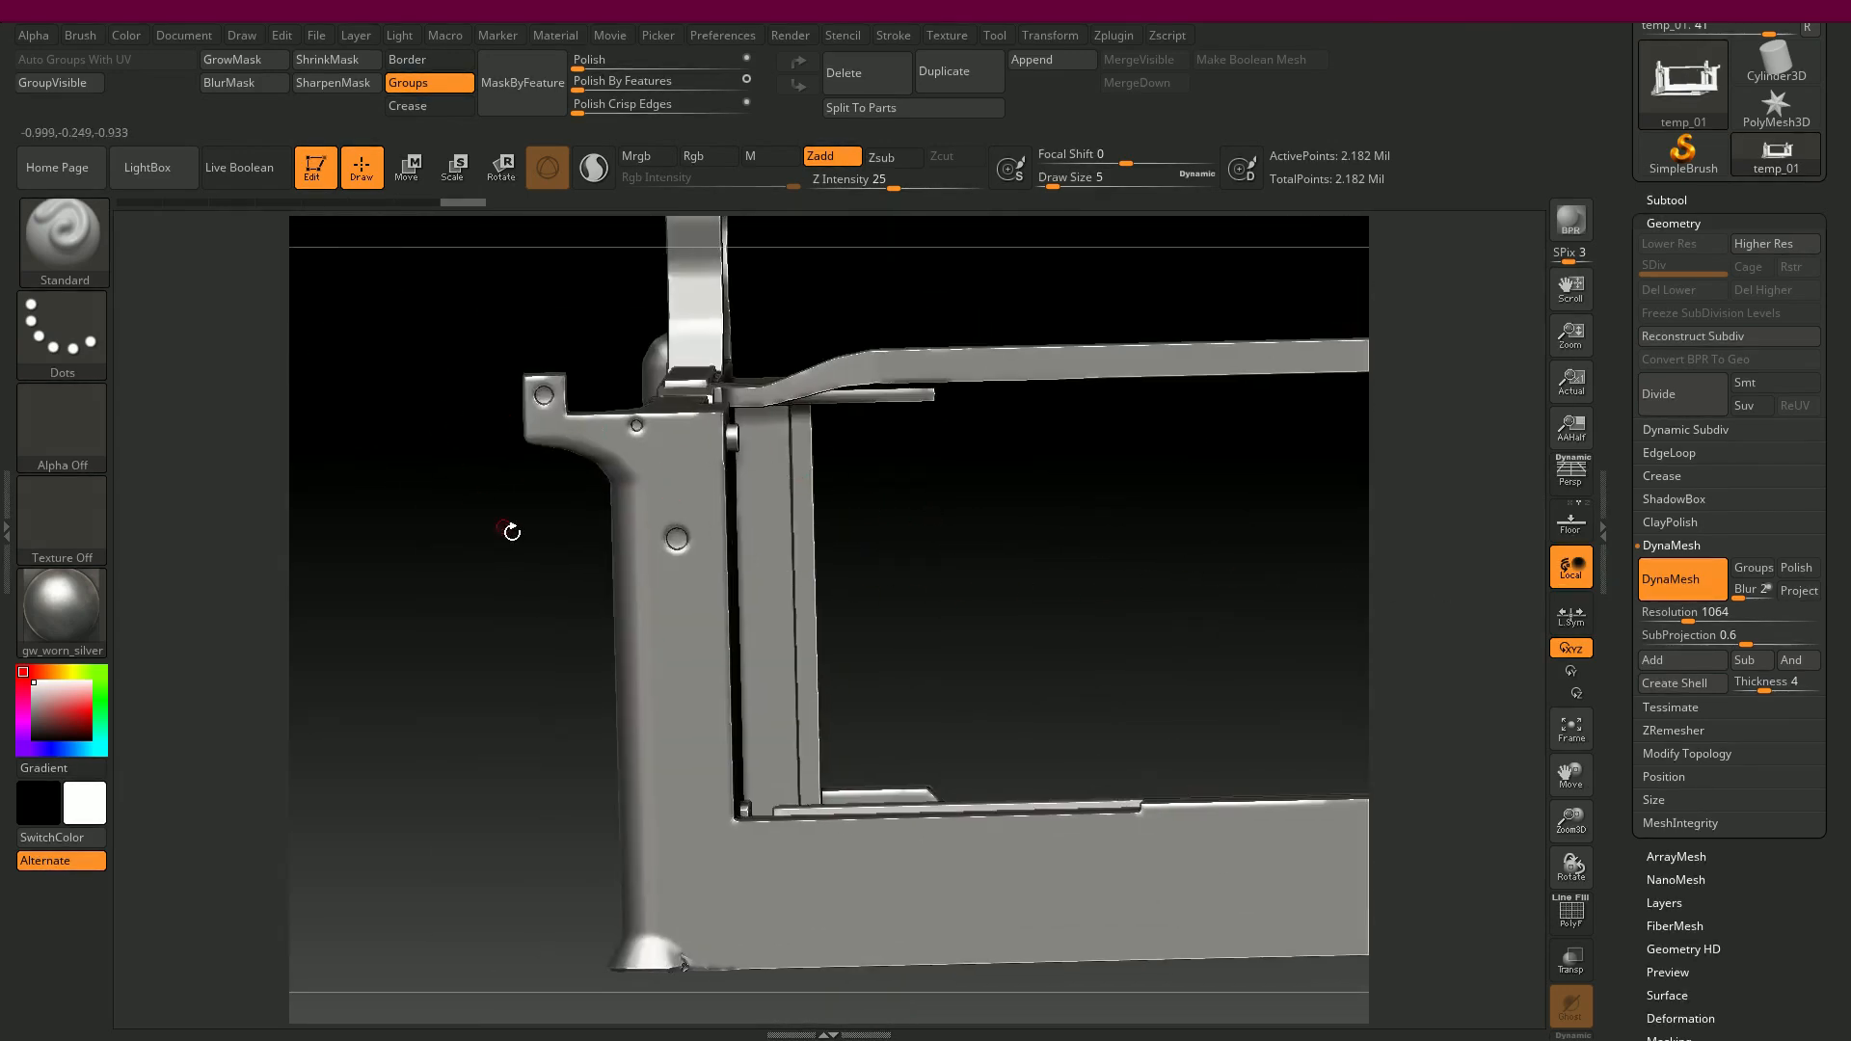
alt+drag(503, 527, 525, 540)
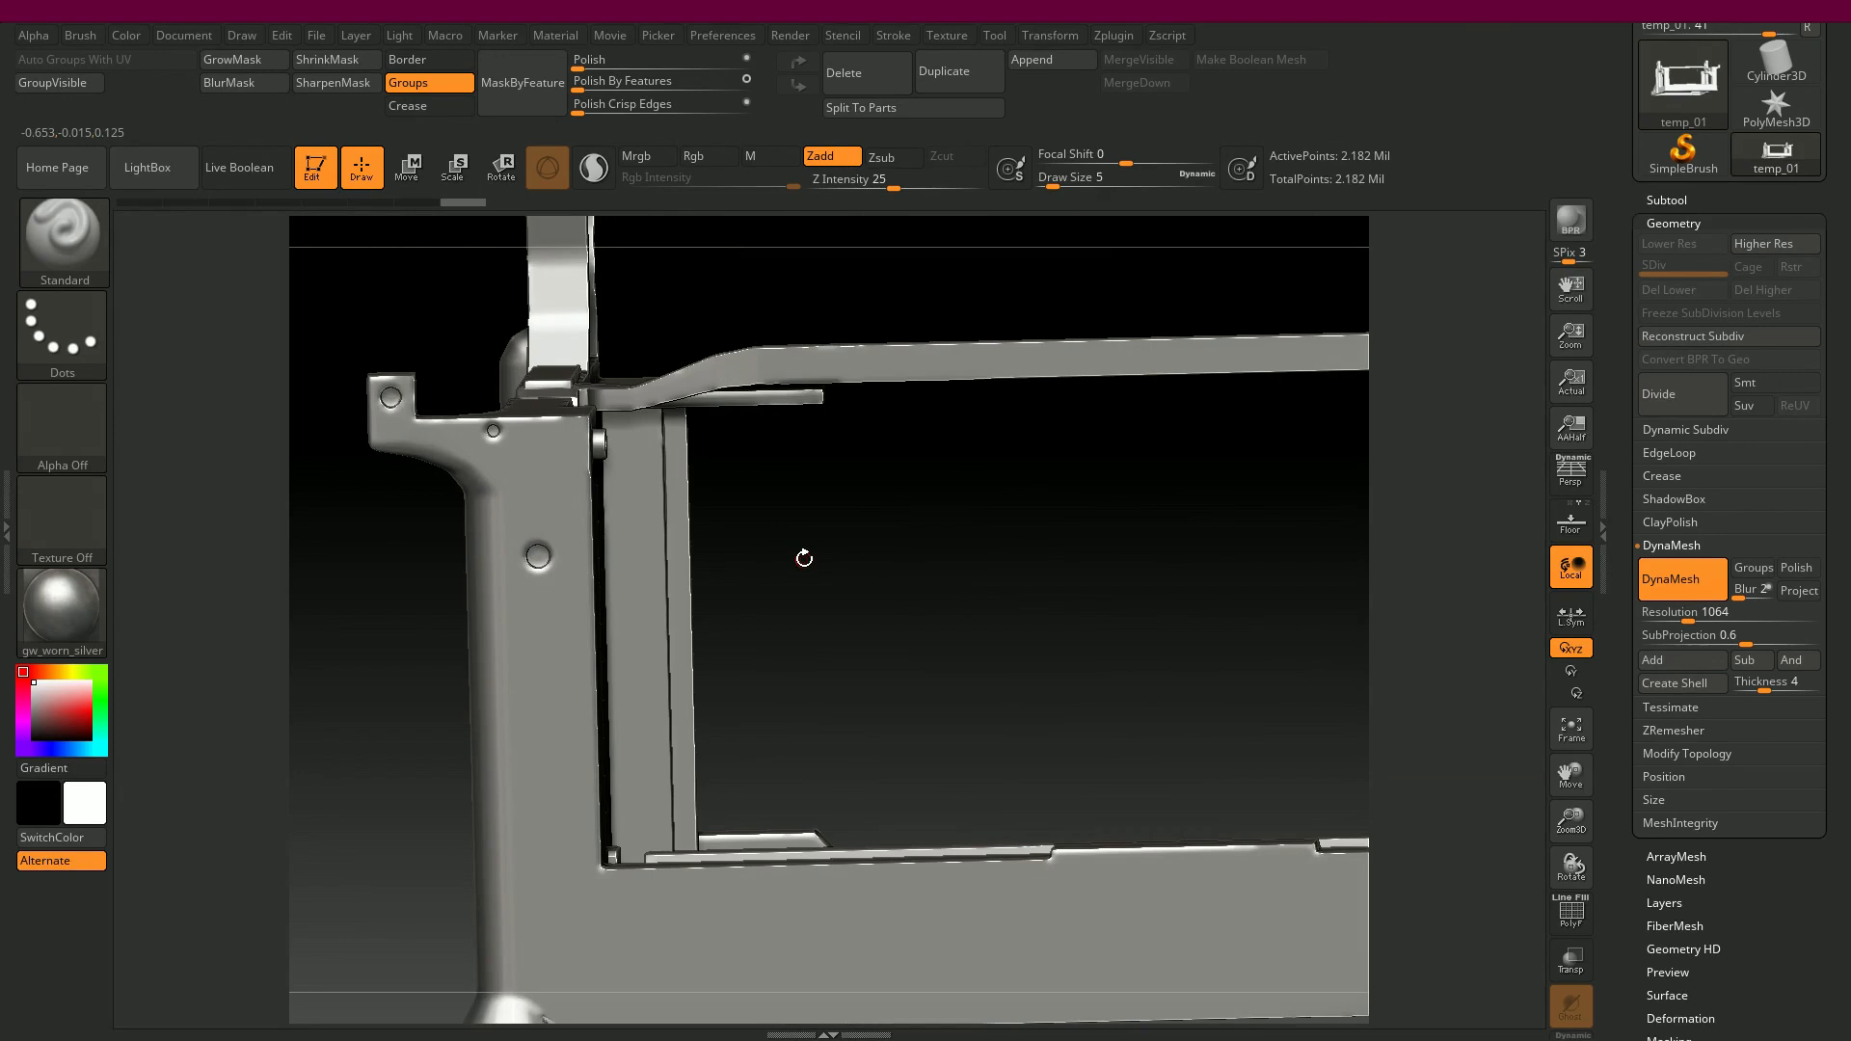
key(ctrl+z)
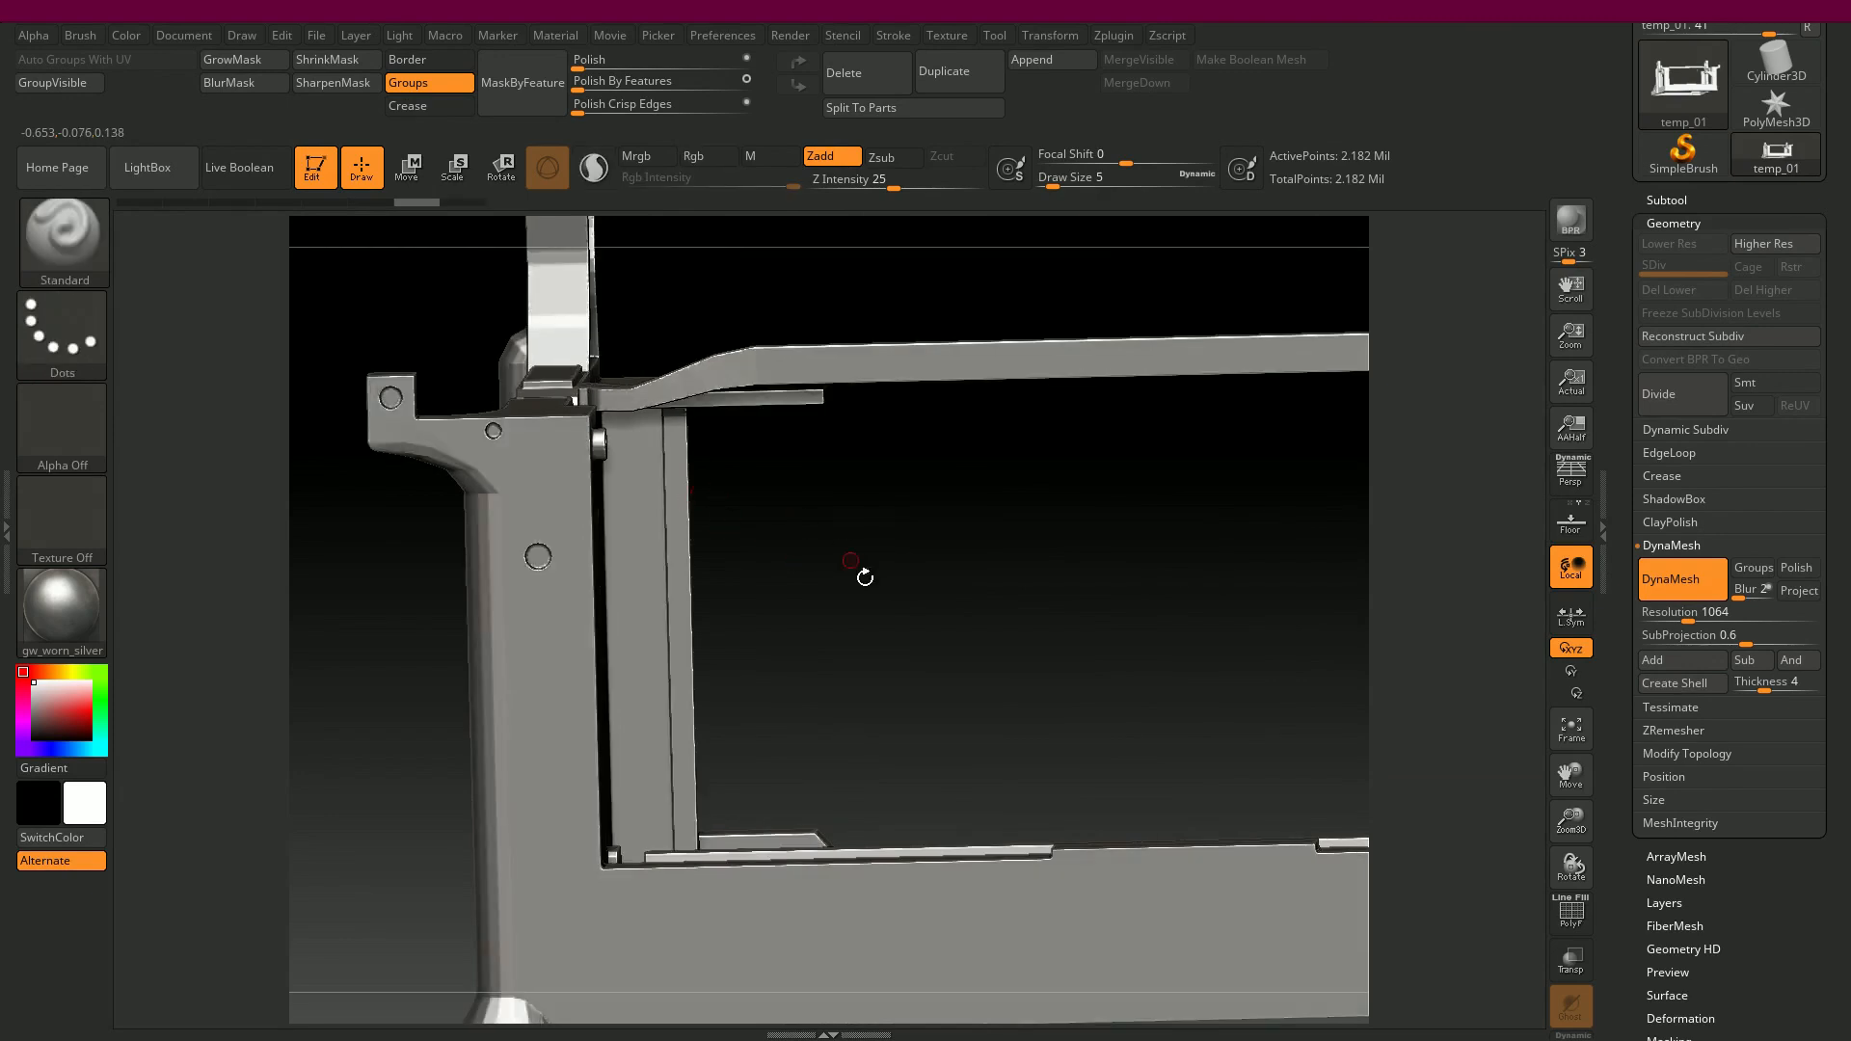
alt+drag(866, 603, 813, 565)
drag(927, 572, 1298, 311)
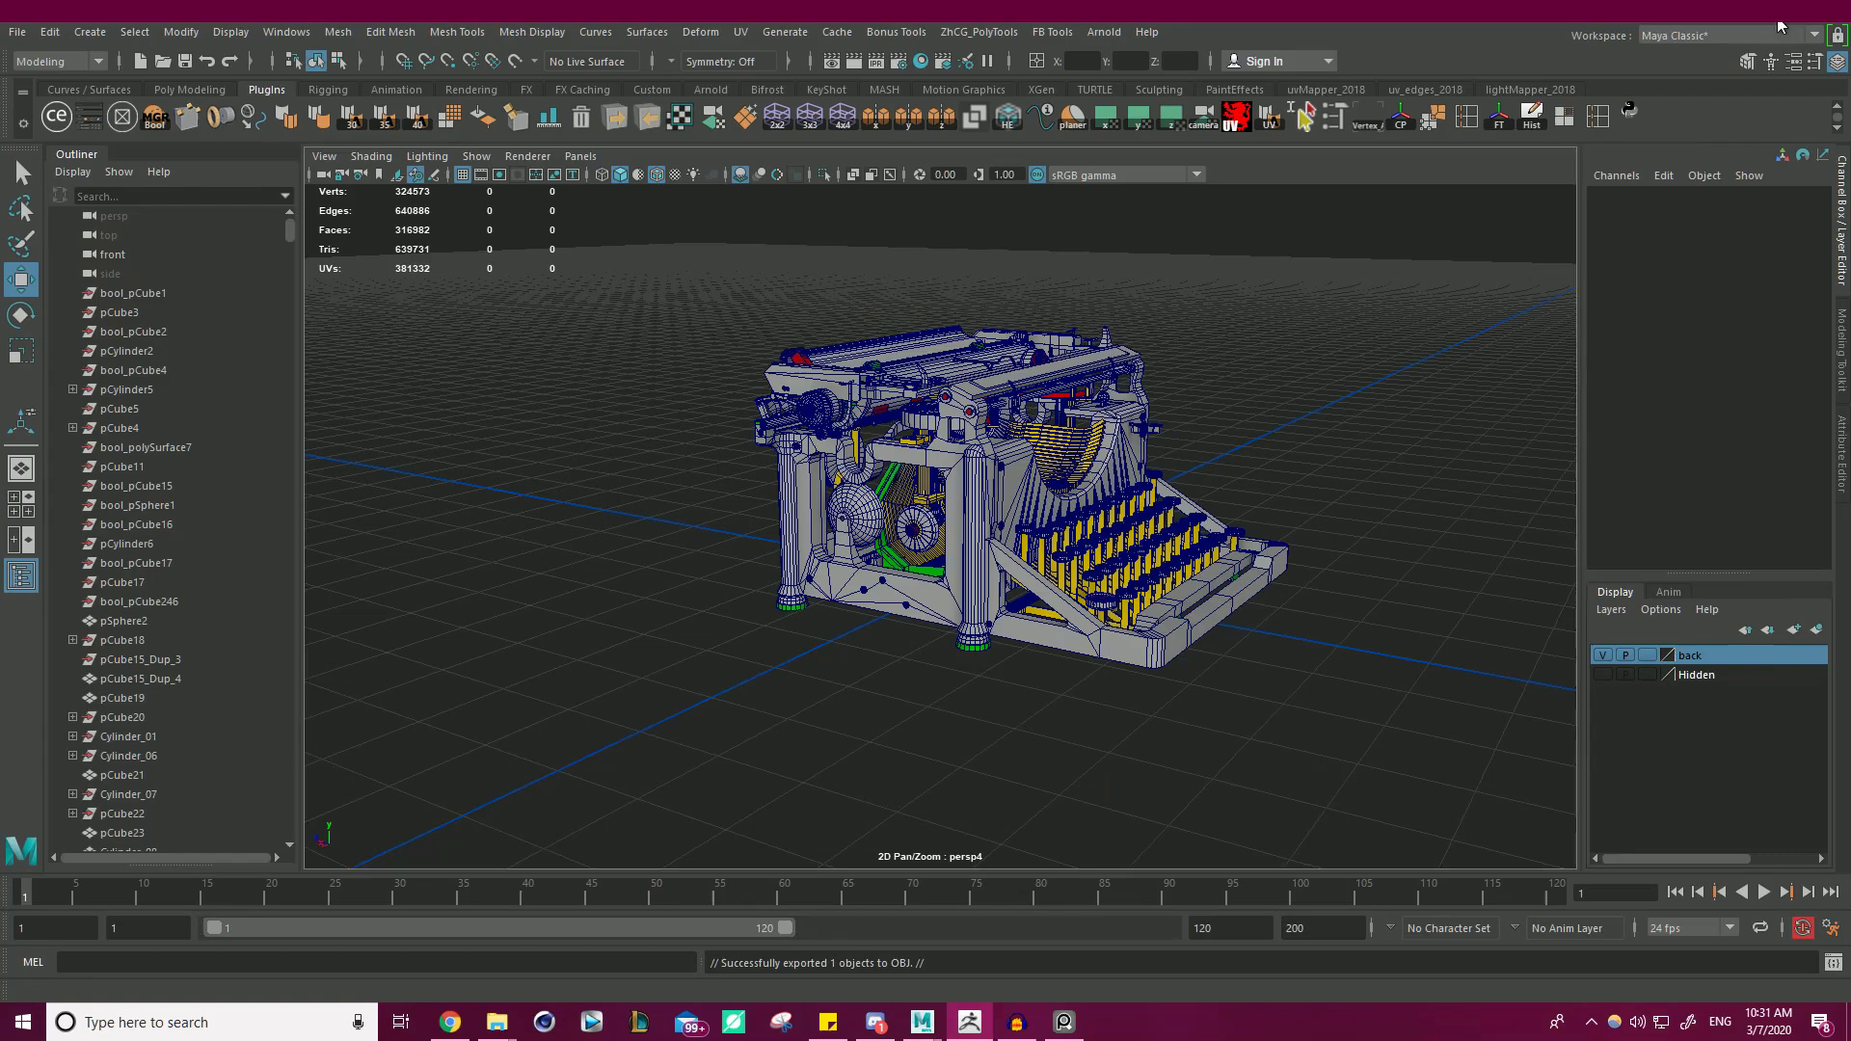
- Switch to Maya, select the typewriter's main frame and isolate it in the viewport
scroll(1090, 563, up, 5)
scroll(1091, 564, up, 2)
click(975, 548)
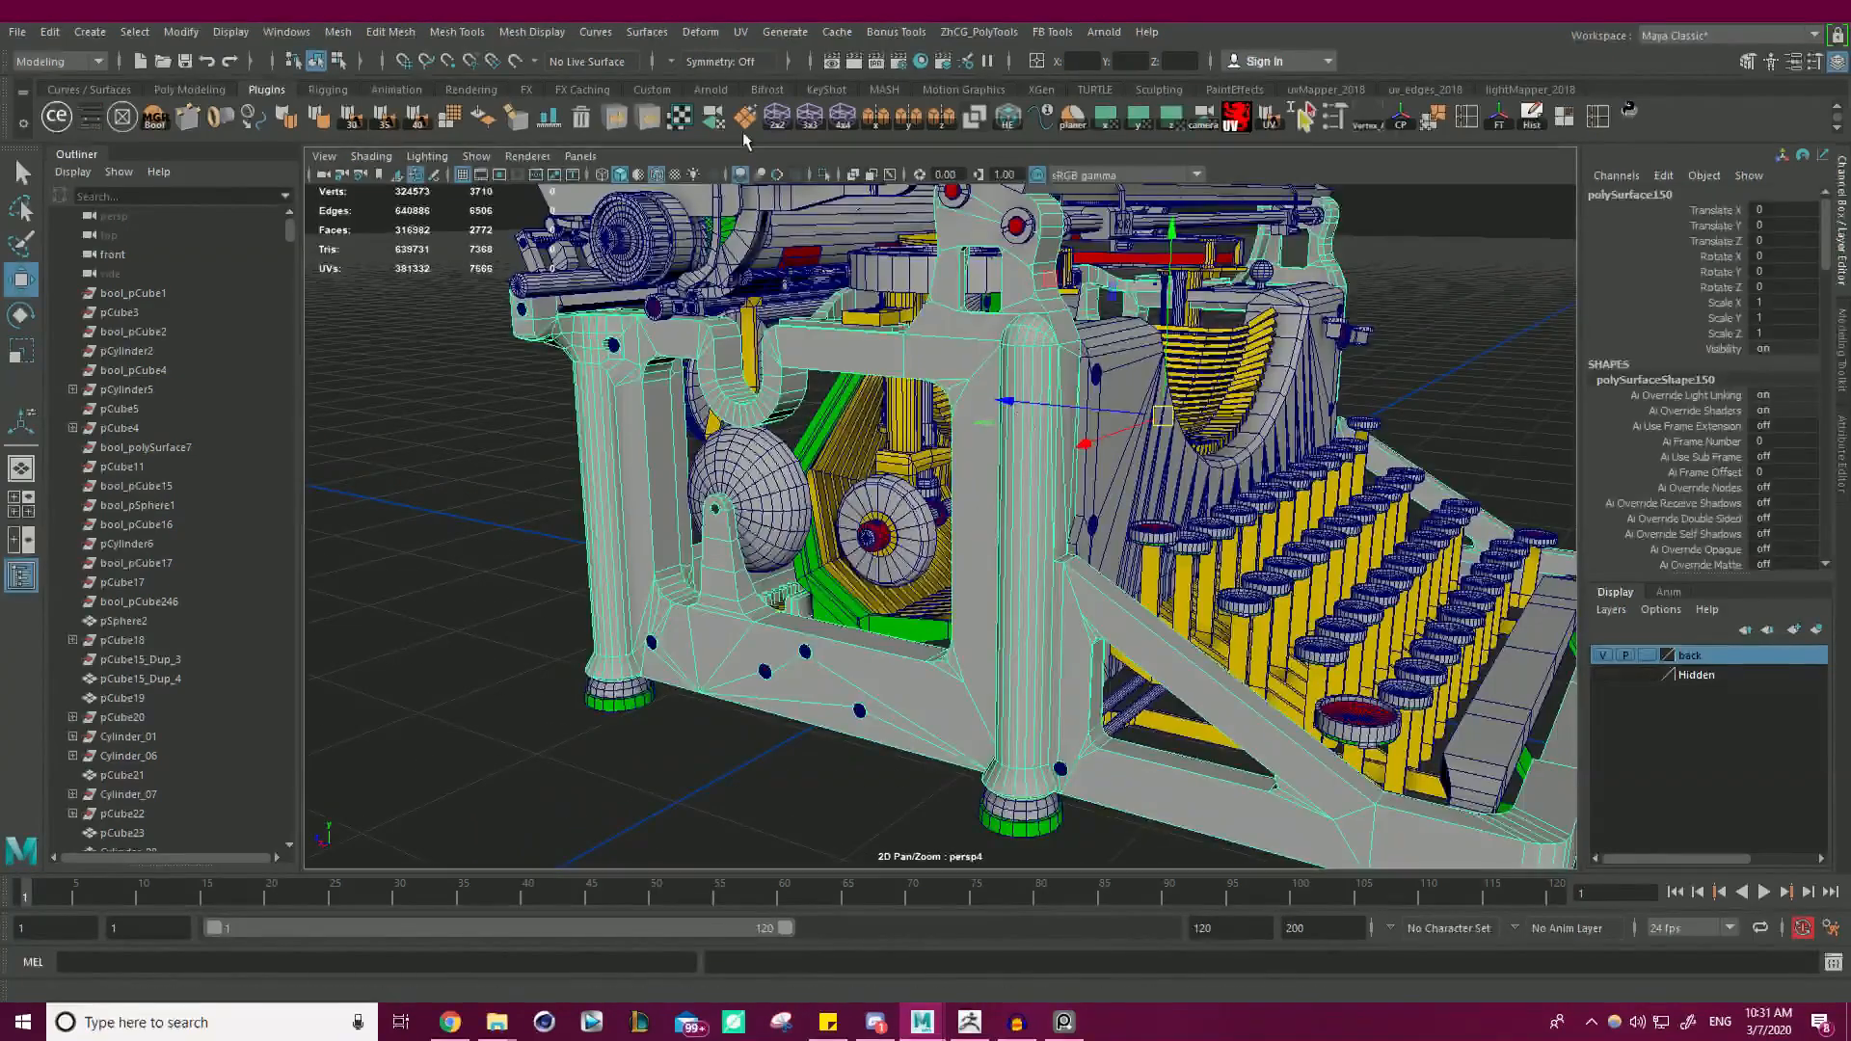
click(823, 175)
- Select the floor faces of the three screw holes in the frame's lower side plate and push them deeper into the plate
alt+drag(899, 389, 929, 553)
alt+middle_drag(929, 553, 906, 367)
alt+right_drag(906, 366, 1128, 536)
right_drag(798, 466, 796, 521)
click(566, 378)
shift+click(425, 472)
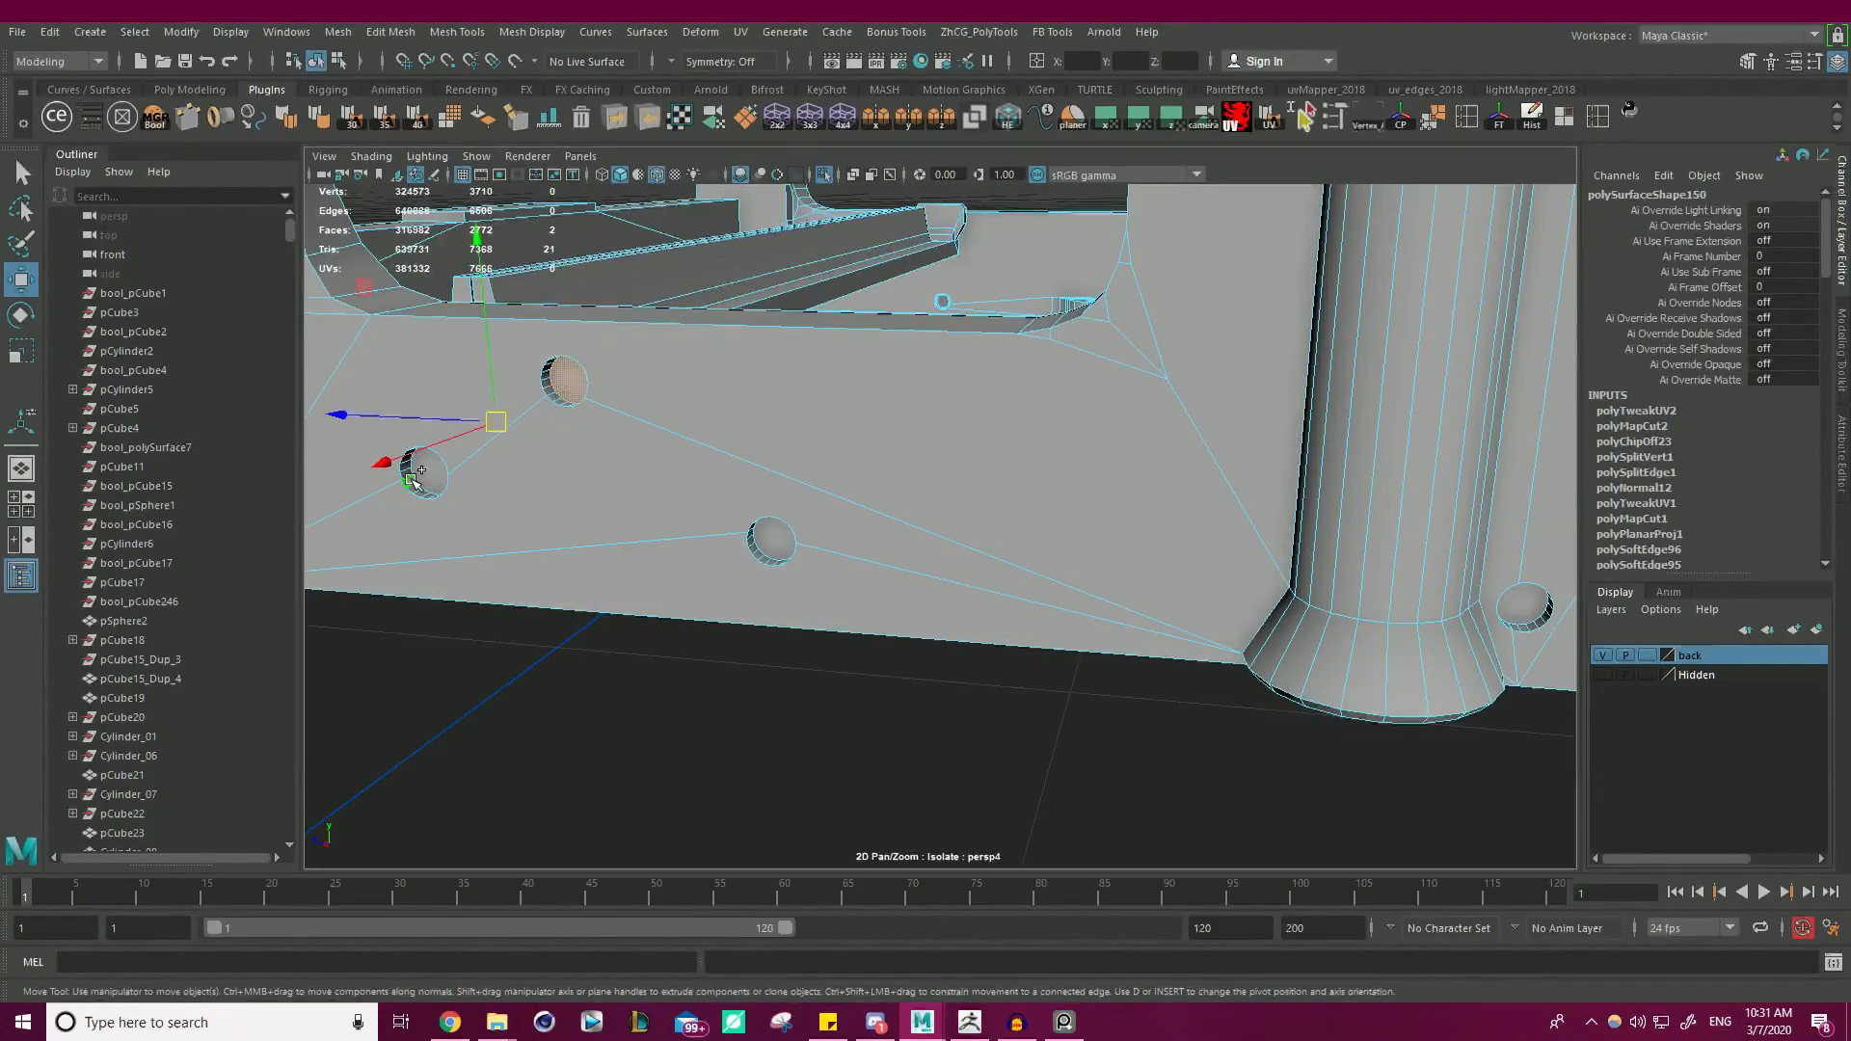
shift+click(564, 381)
shift+click(561, 382)
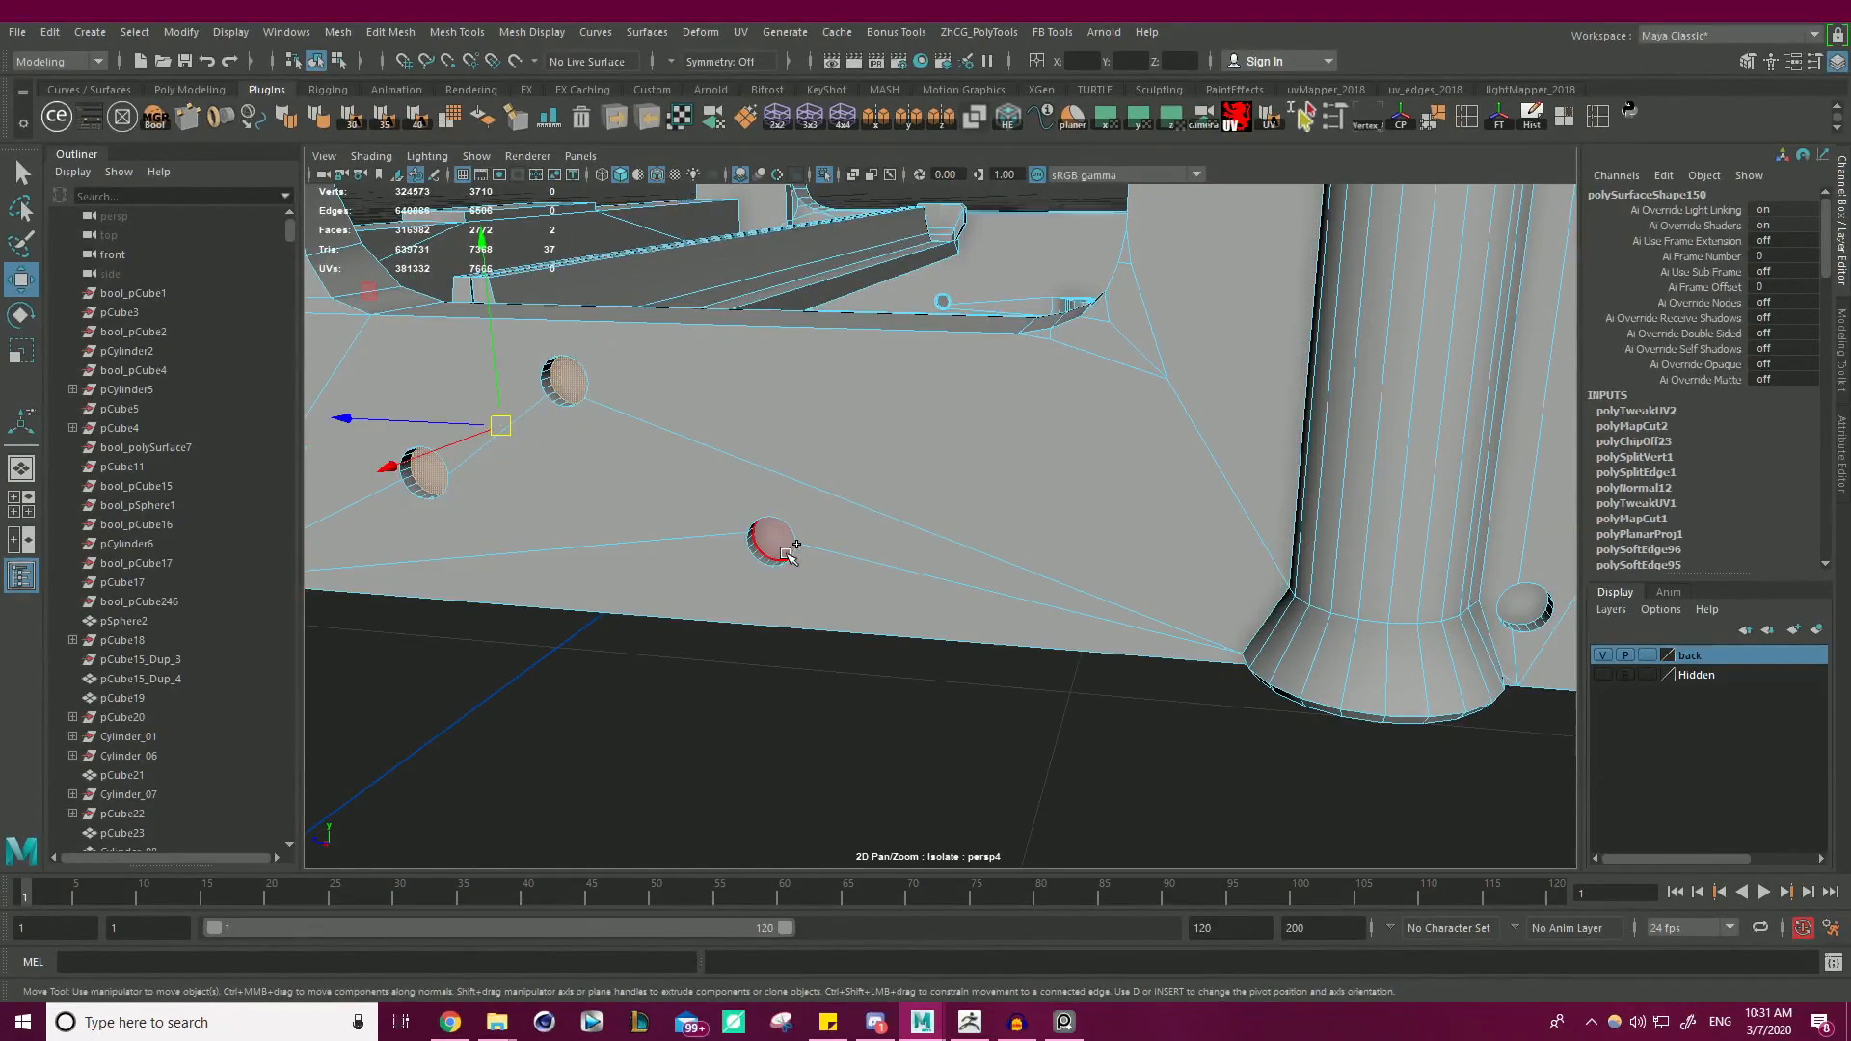
shift+click(777, 543)
key(f)
alt+right_drag(933, 443, 713, 440)
alt+middle_drag(867, 447, 1016, 425)
mouse_move(1016, 425)
alt+mouse_down()
mouse_move(935, 488)
mouse_move(830, 510)
alt+mouse_up()
key(4)
mouse_move(785, 634)
mouse_down()
mouse_move(930, 558)
mouse_move(1000, 468)
mouse_move(937, 371)
mouse_move(943, 345)
mouse_up()
key(5)
- Push the floor faces of further screw holes in the lower part of the frame deeper into the metal
click(1150, 470)
alt+drag(1153, 472, 1063, 475)
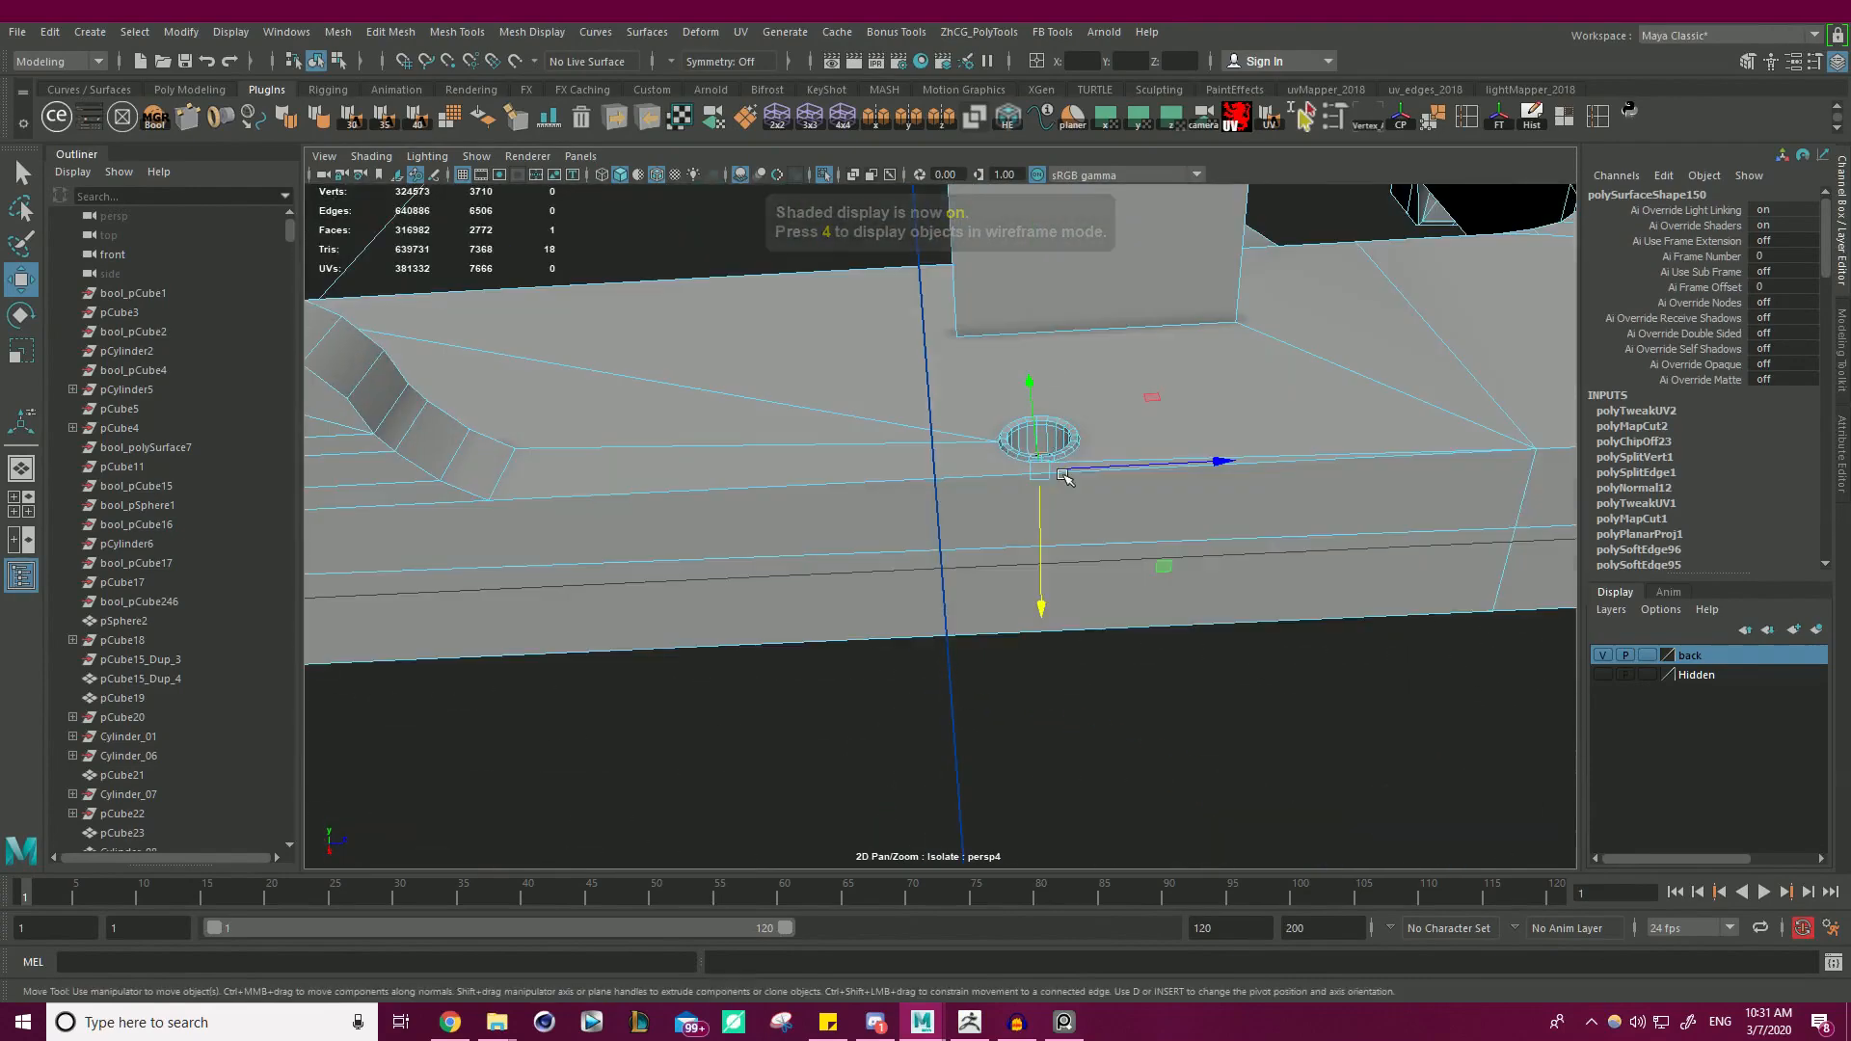
alt+drag(1038, 576, 1070, 428)
shift+click(1163, 467)
alt+drag(1176, 462, 1171, 506)
key(4)
mouse_move(932, 506)
mouse_down()
mouse_move(914, 510)
mouse_move(973, 442)
mouse_move(808, 364)
mouse_move(824, 424)
mouse_move(504, 437)
mouse_move(681, 536)
mouse_move(1218, 461)
mouse_move(1060, 482)
mouse_move(1124, 380)
mouse_move(864, 547)
mouse_up()
key(5)
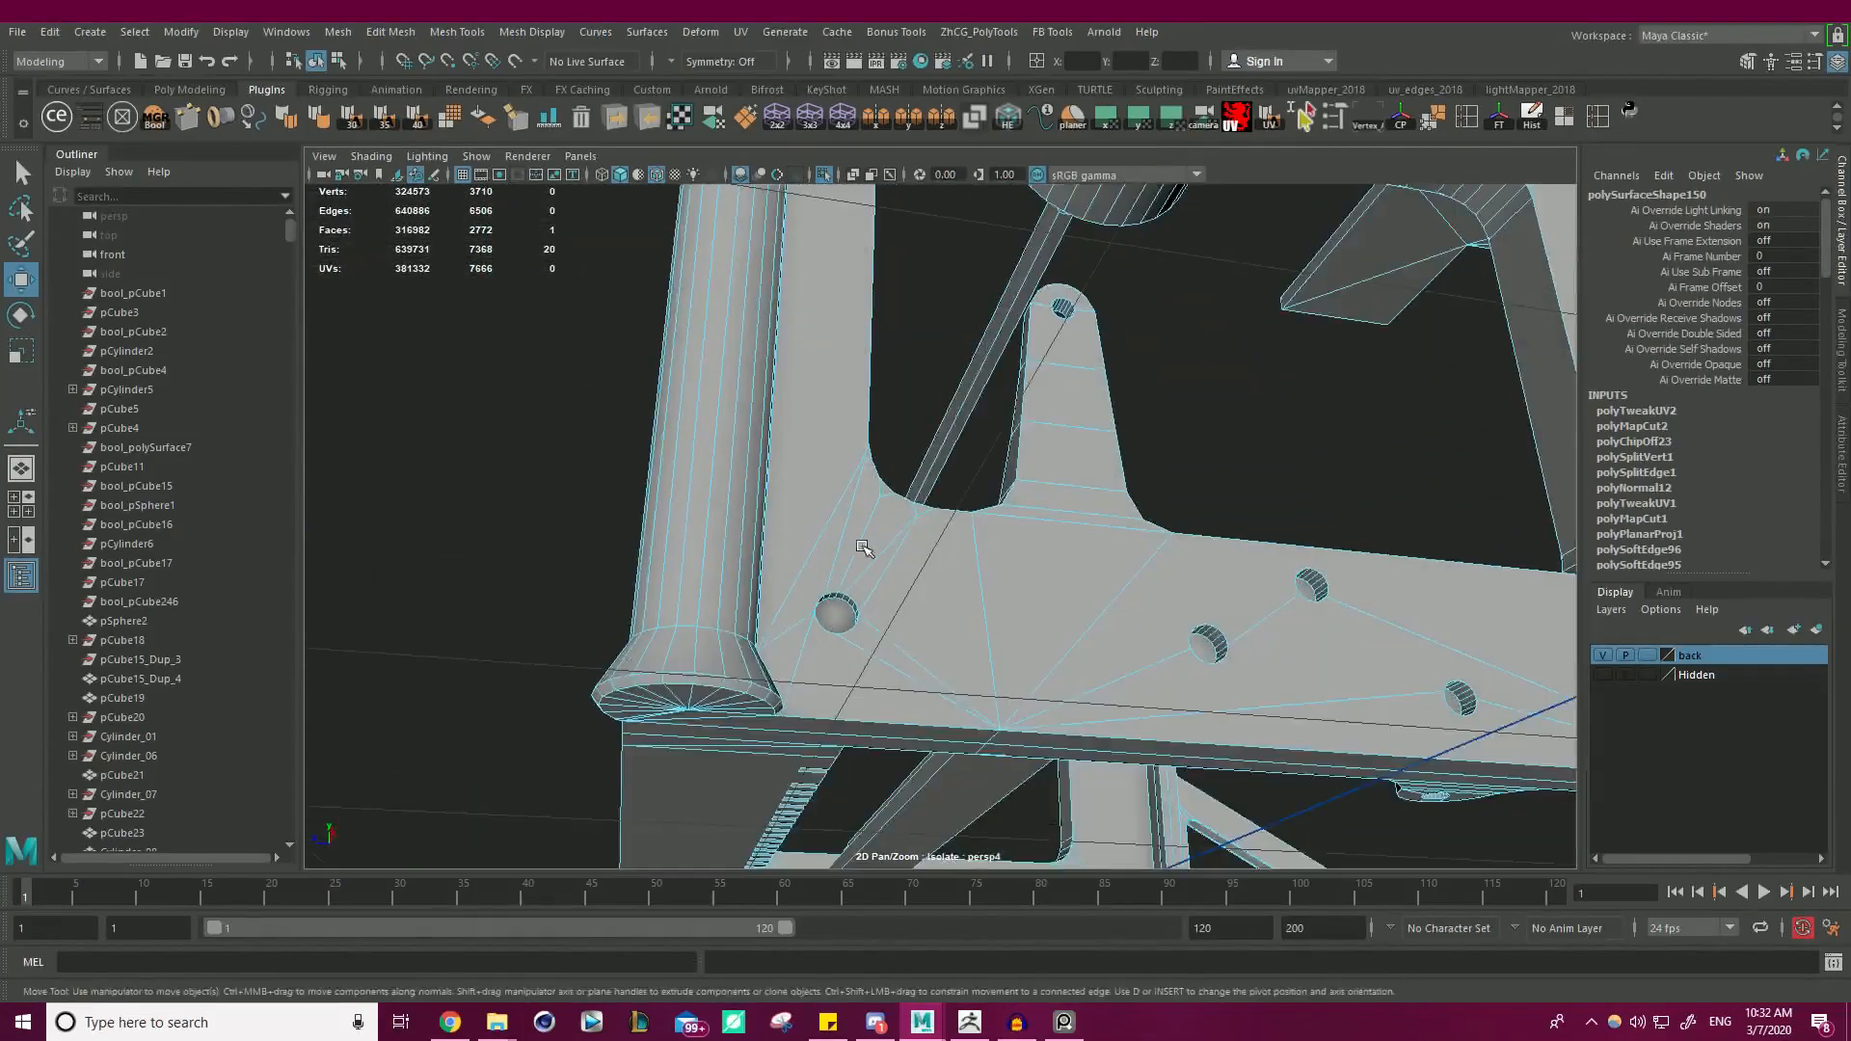
- Deepen the screw hole beside the foot of the corner post by moving its floor face inward
scroll(863, 548, up, 3)
click(784, 653)
alt+drag(917, 608, 884, 409)
key(4)
alt+right_drag(880, 411, 594, 401)
key(5)
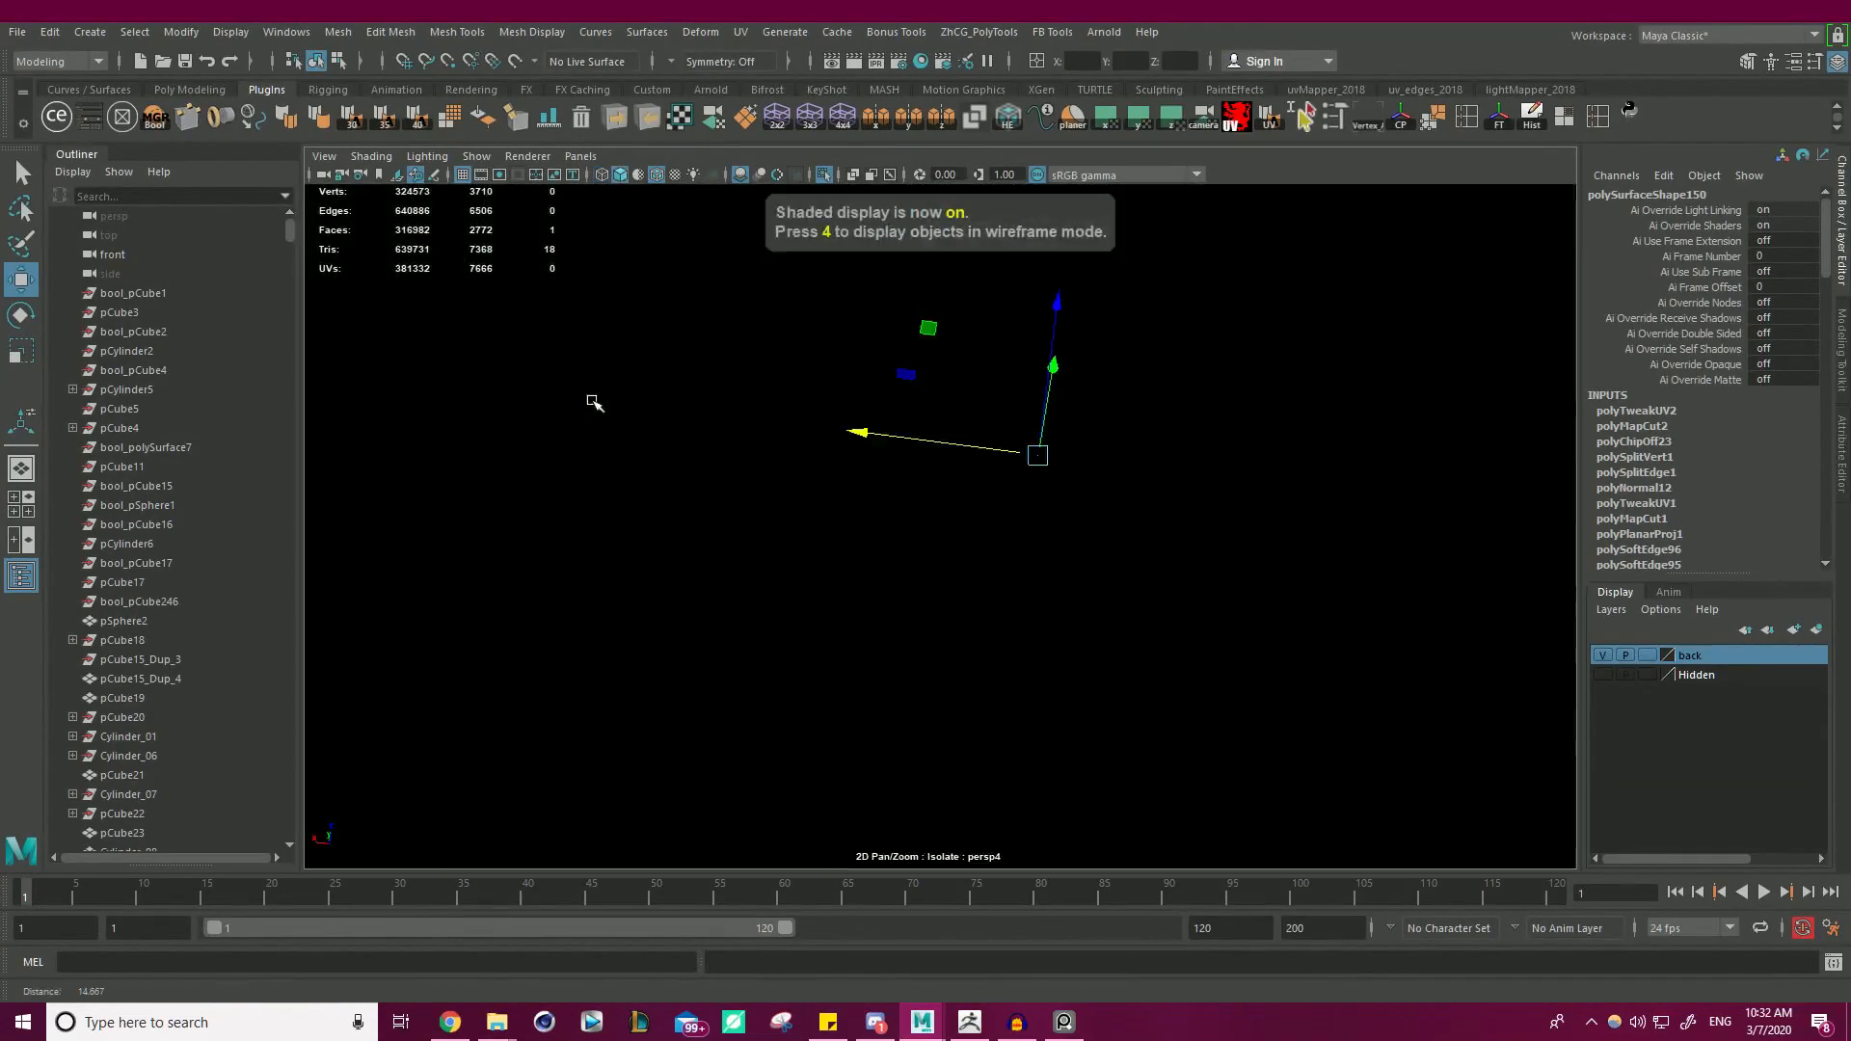
- Select the floor face of the round hole in the upper corner block and push it deeper into the block
alt+drag(595, 401, 744, 257)
alt+middle_drag(917, 313, 950, 477)
alt+right_drag(950, 477, 839, 517)
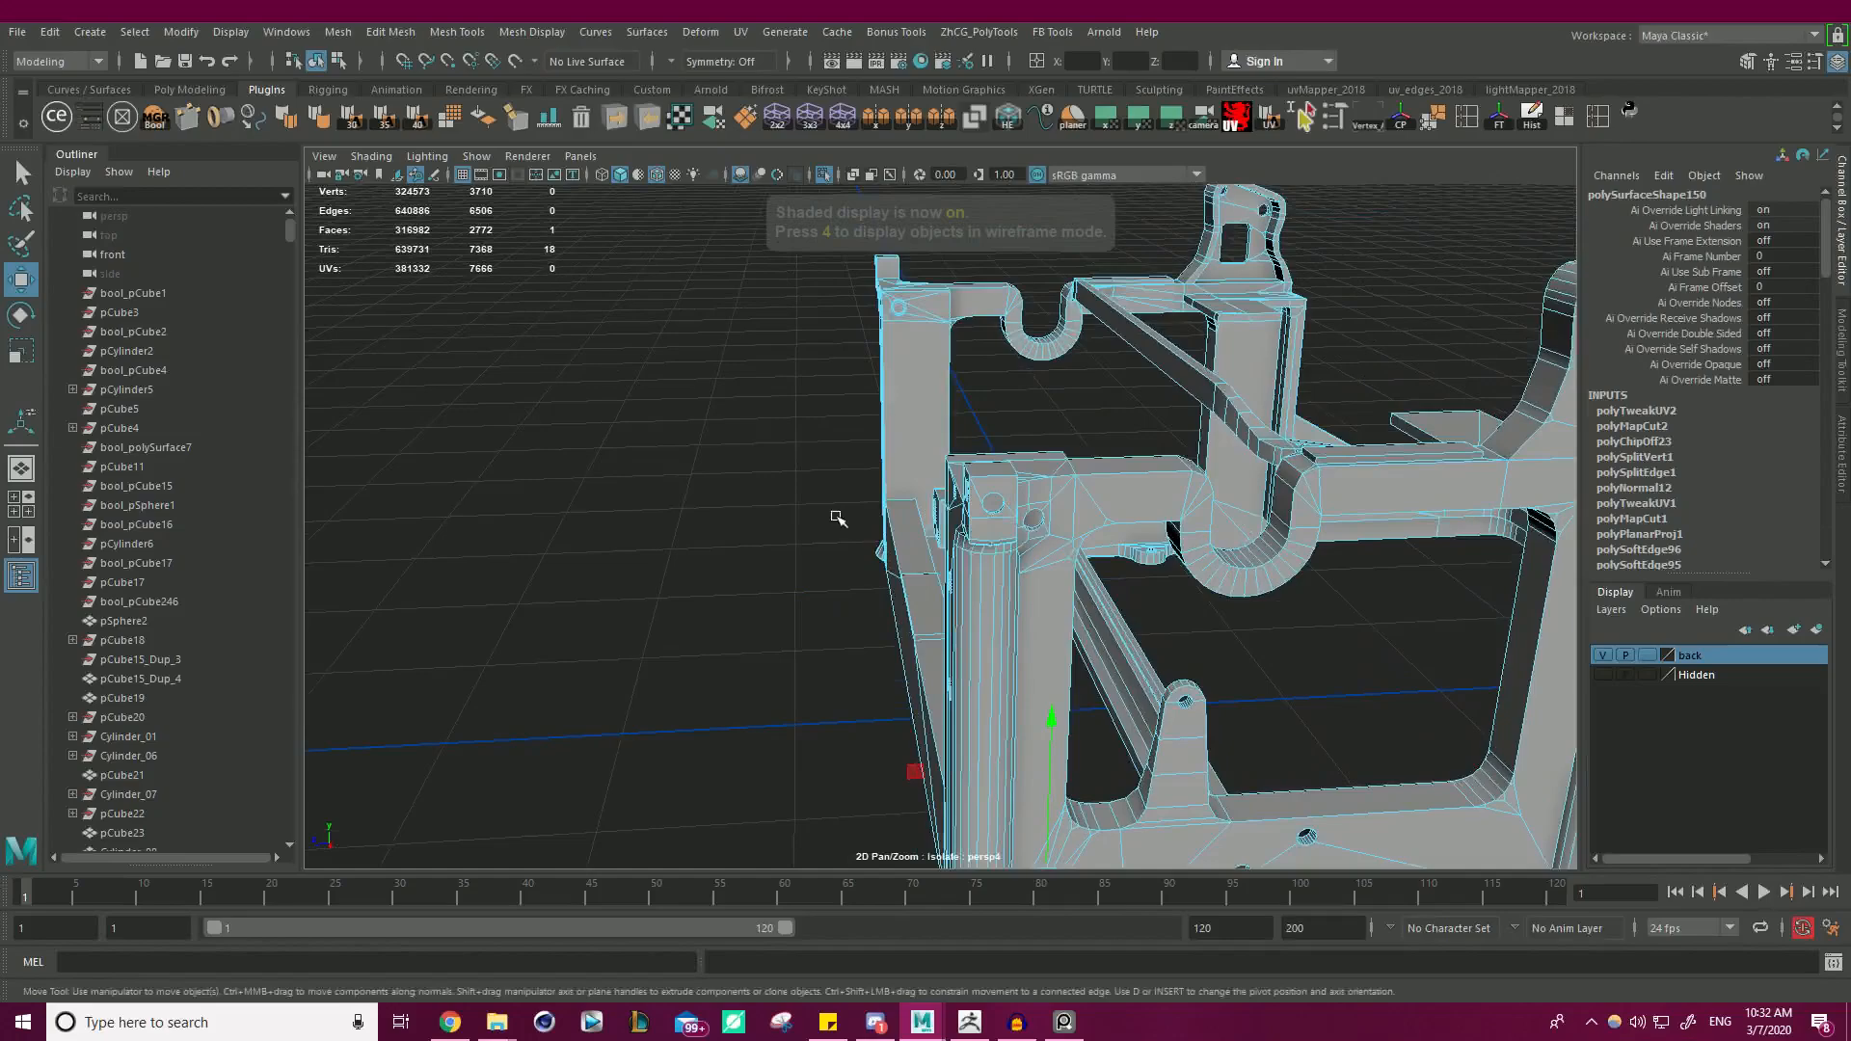
alt+drag(839, 516, 848, 410)
alt+right_drag(848, 409, 897, 333)
alt+middle_drag(896, 333, 935, 452)
click(869, 397)
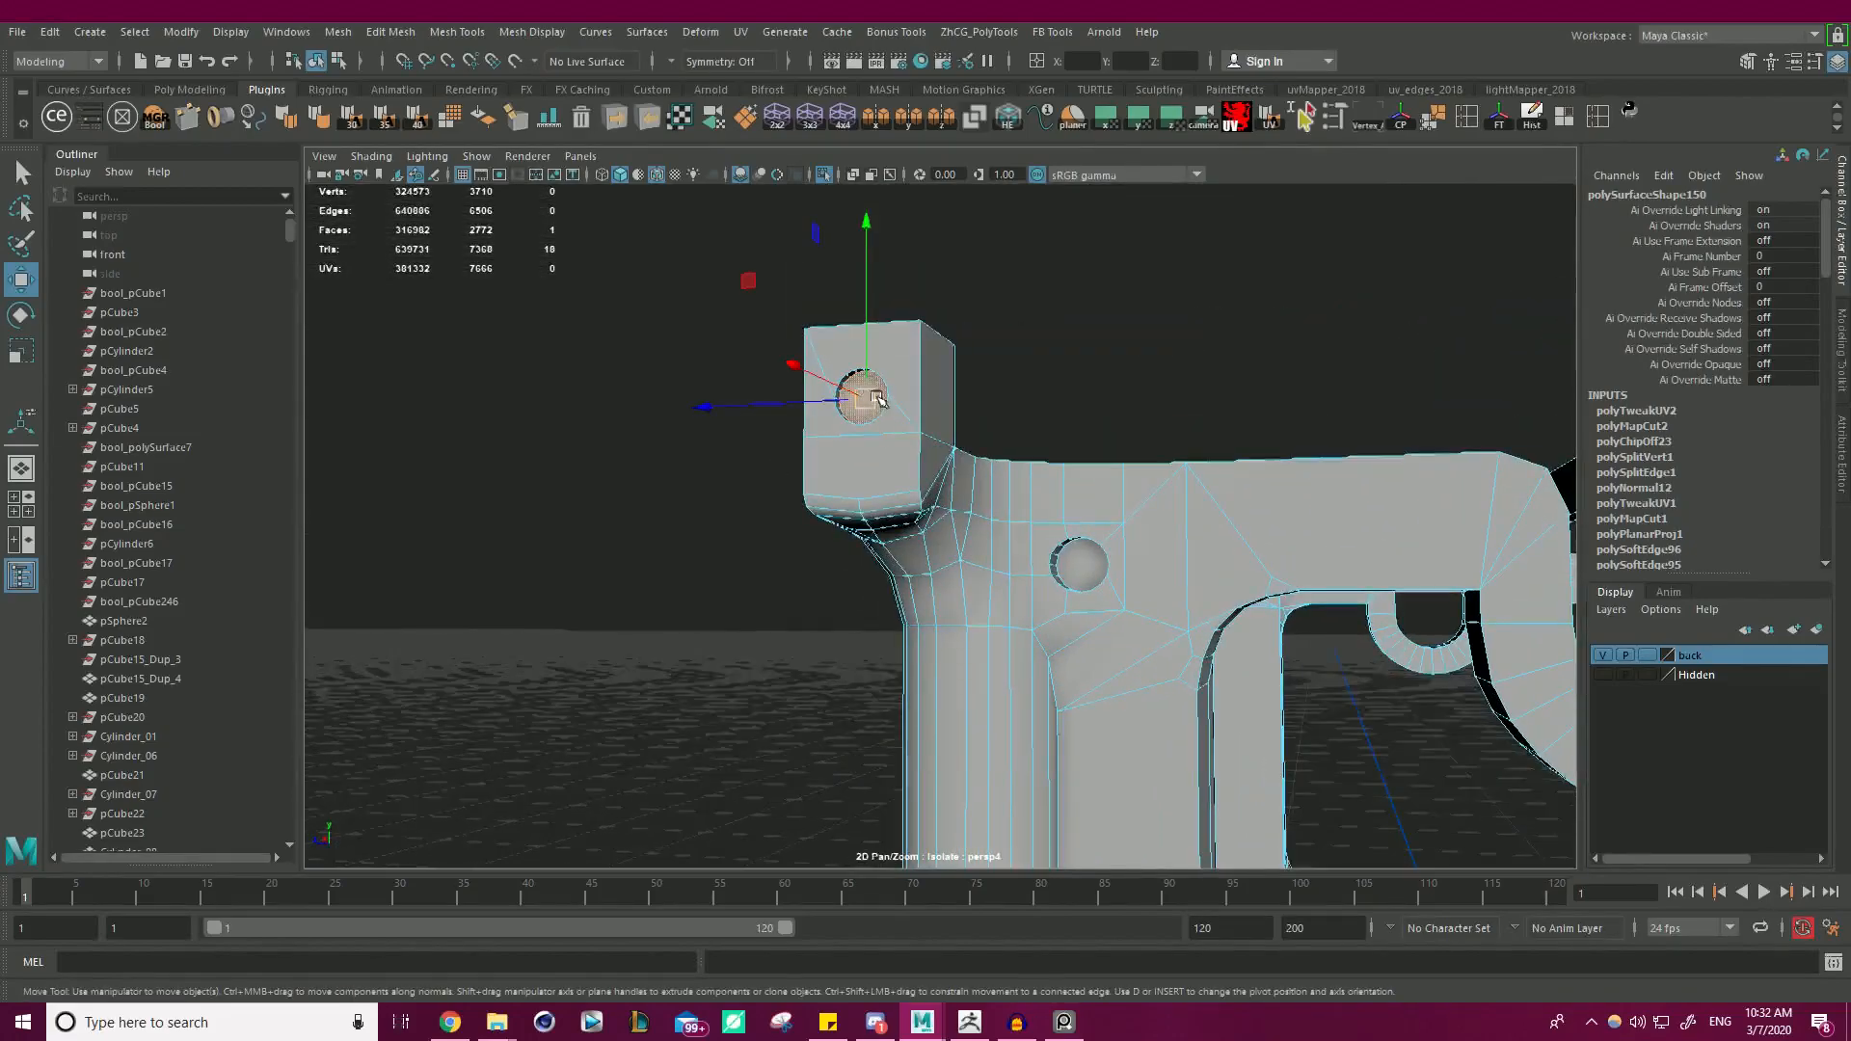
key(f)
alt+right_drag(869, 398, 472, 429)
alt+drag(964, 395, 850, 496)
drag(841, 576, 935, 549)
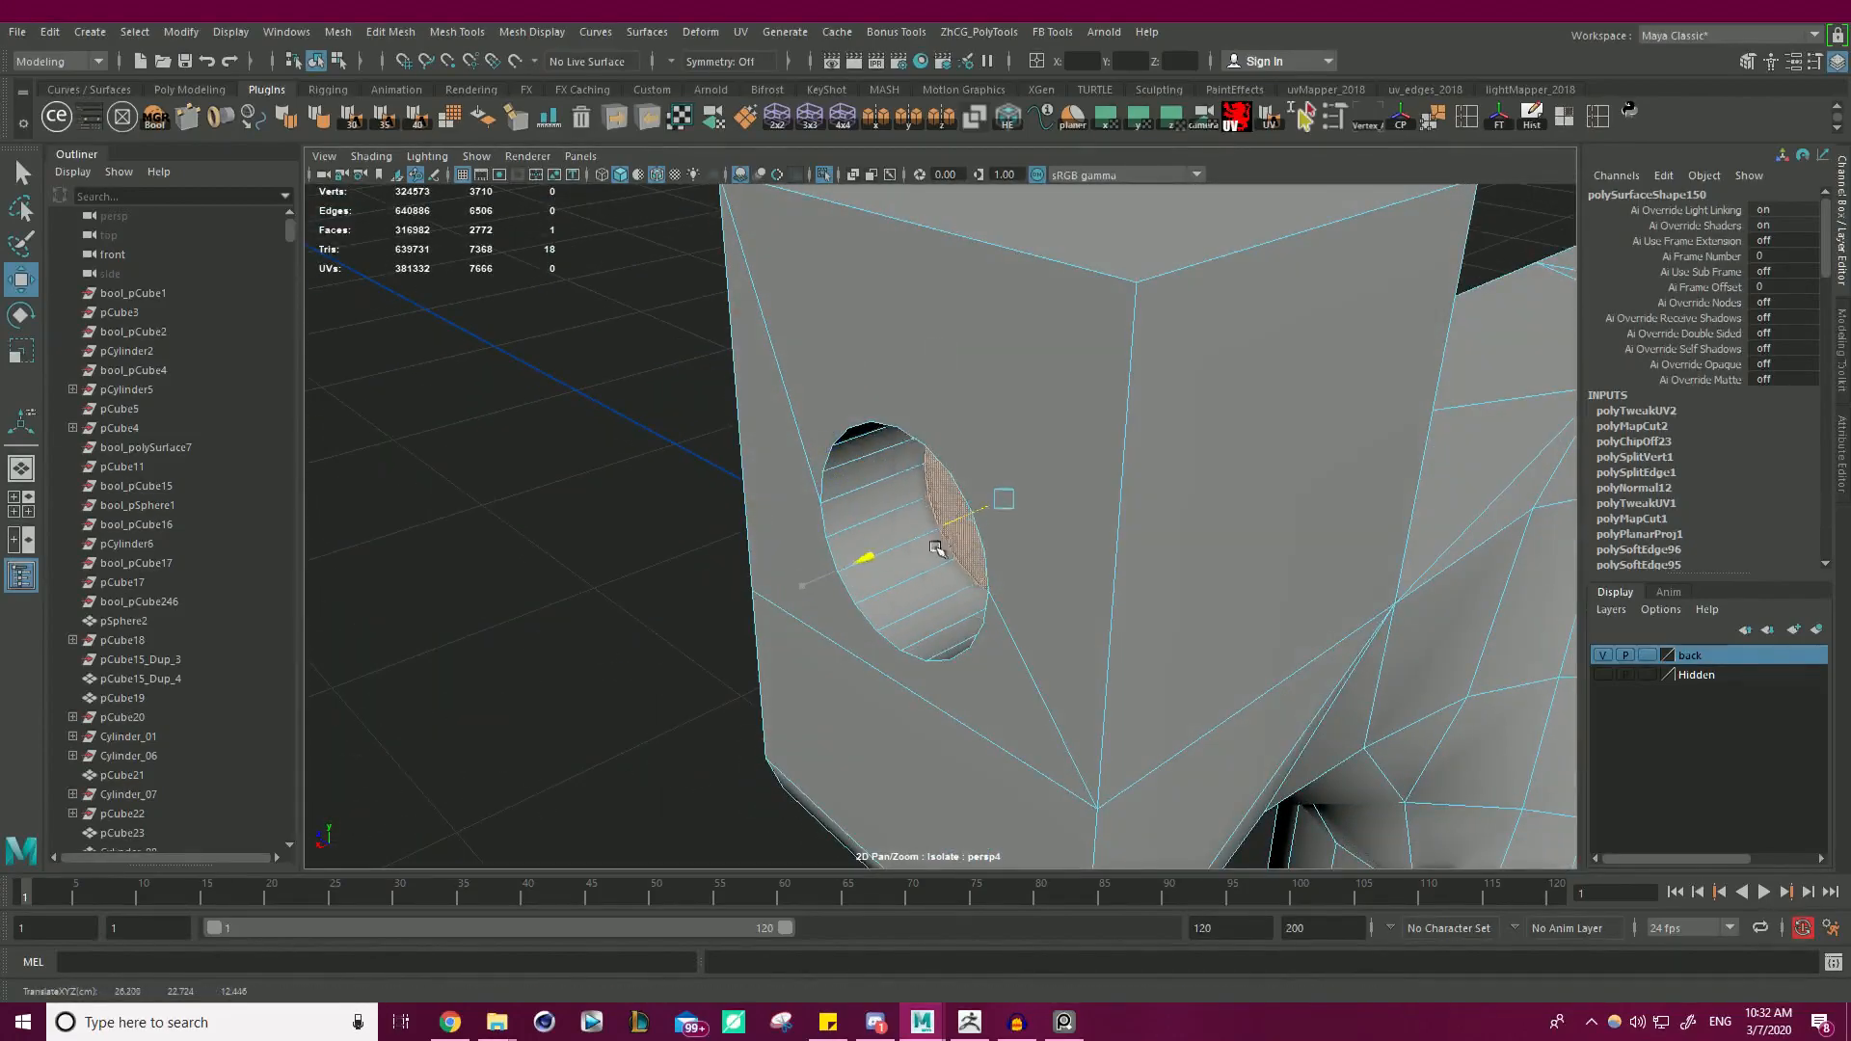
- Select the floor face of the corner block's second hole in wireframe display and move it further inward
alt+drag(730, 503, 686, 498)
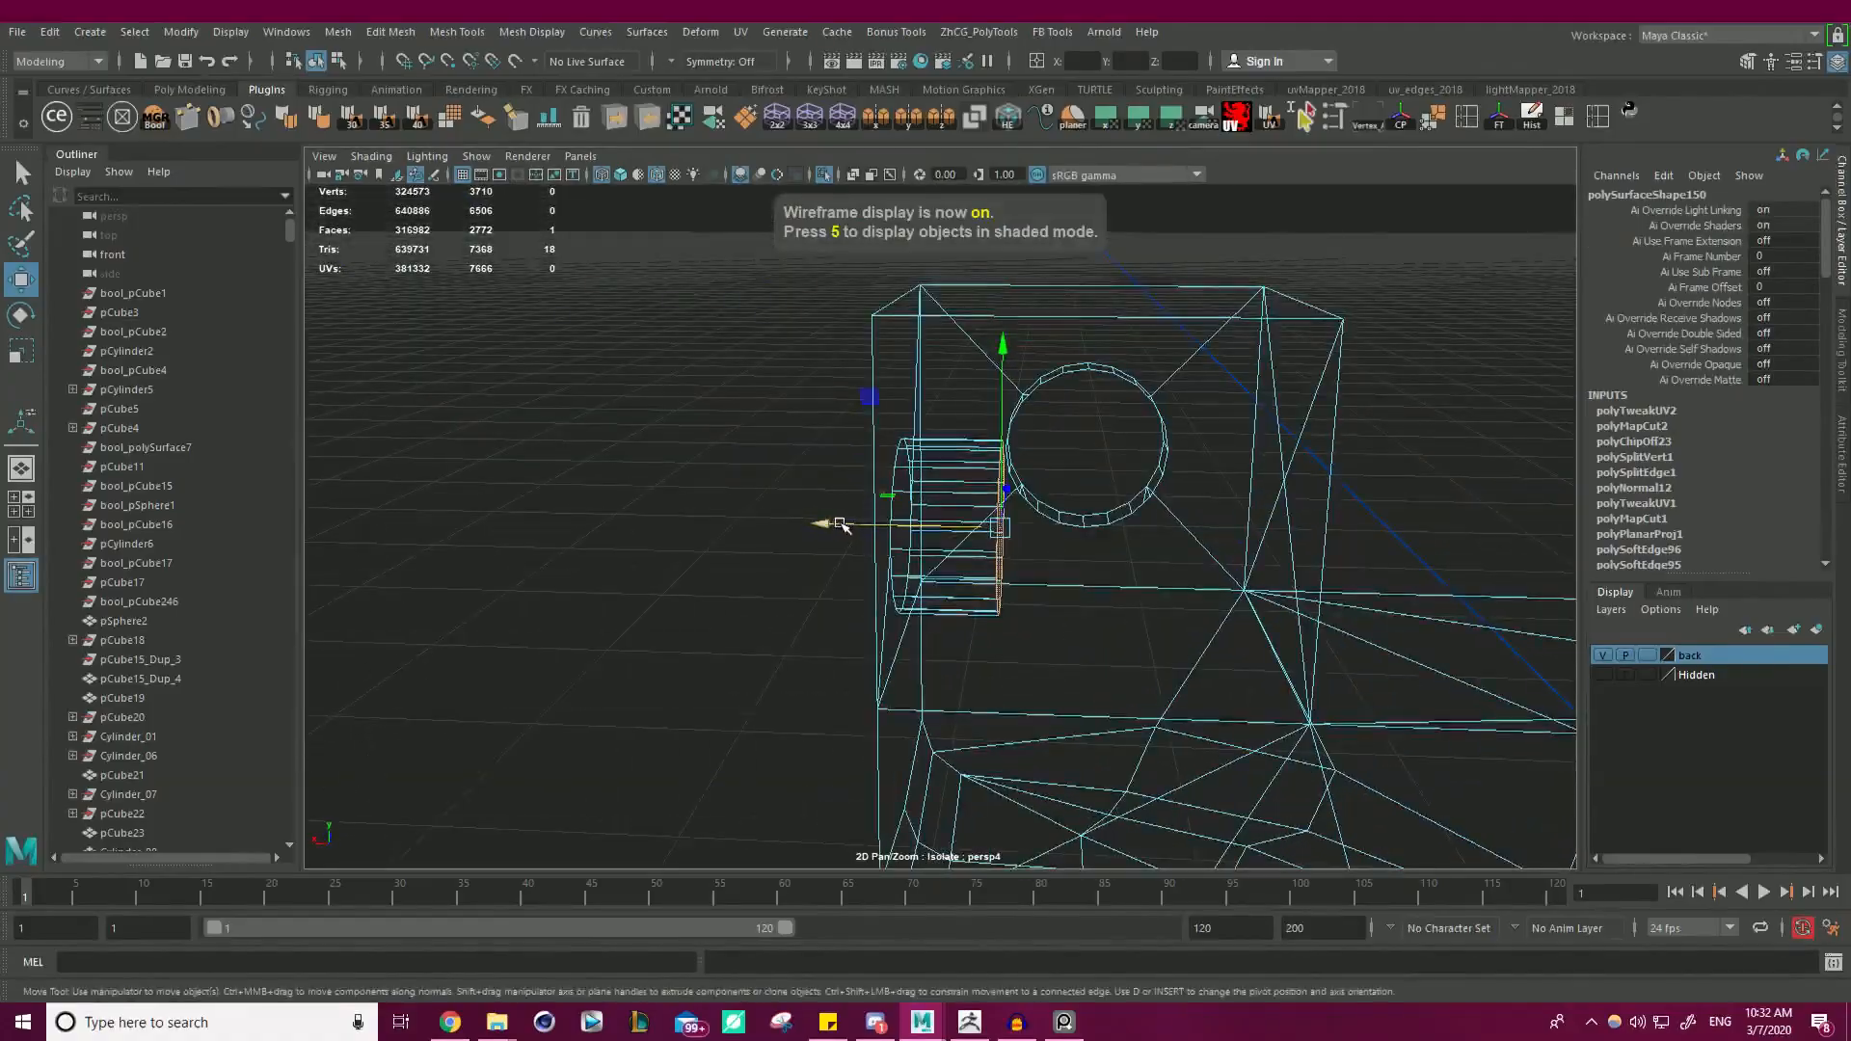
alt+right_drag(839, 524, 719, 517)
alt+drag(719, 517, 1085, 515)
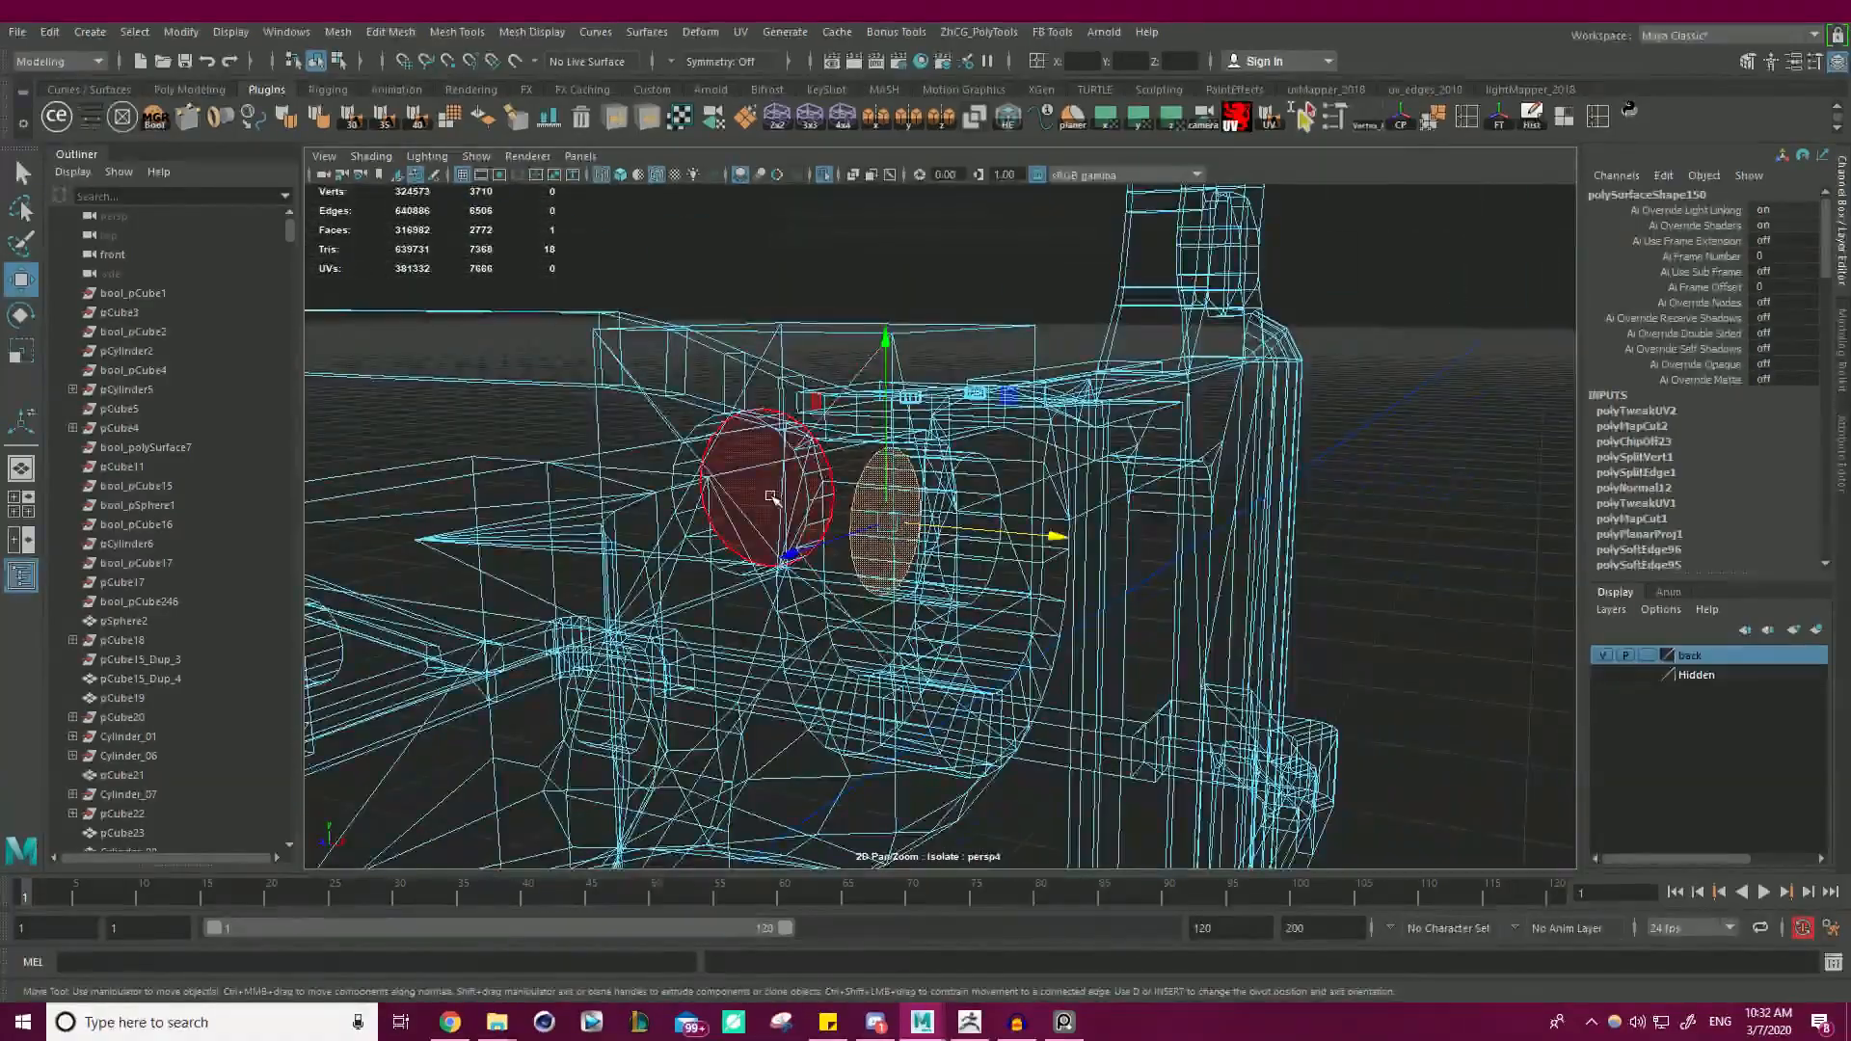
click(771, 497)
alt+drag(949, 499, 691, 474)
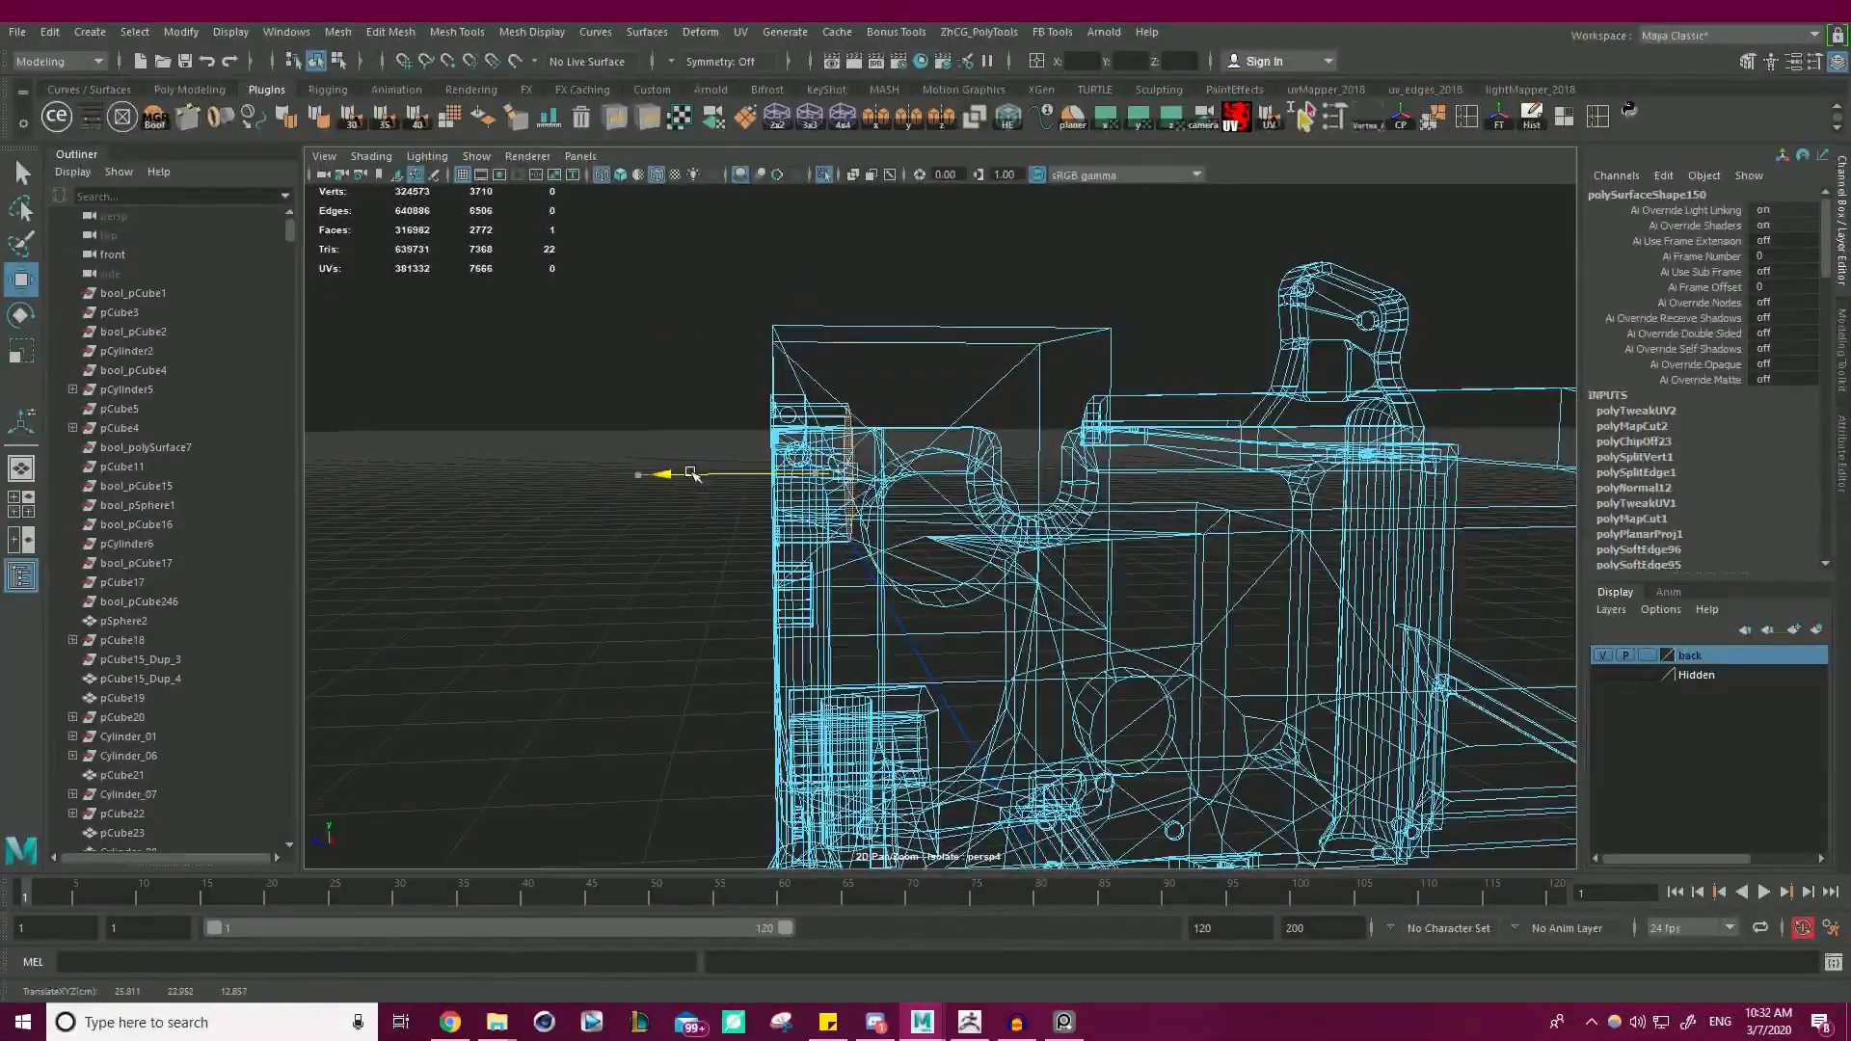
- Deepen the screw hole in the side plate next to the corner block by moving its floor face inward
scroll(929, 533, down, 3)
click(929, 533)
alt+drag(1094, 564, 896, 578)
alt+middle_drag(897, 579, 880, 454)
alt+middle_drag(1343, 539, 1219, 506)
scroll(1219, 506, up, 5)
click(1289, 453)
alt+drag(1289, 445, 1240, 540)
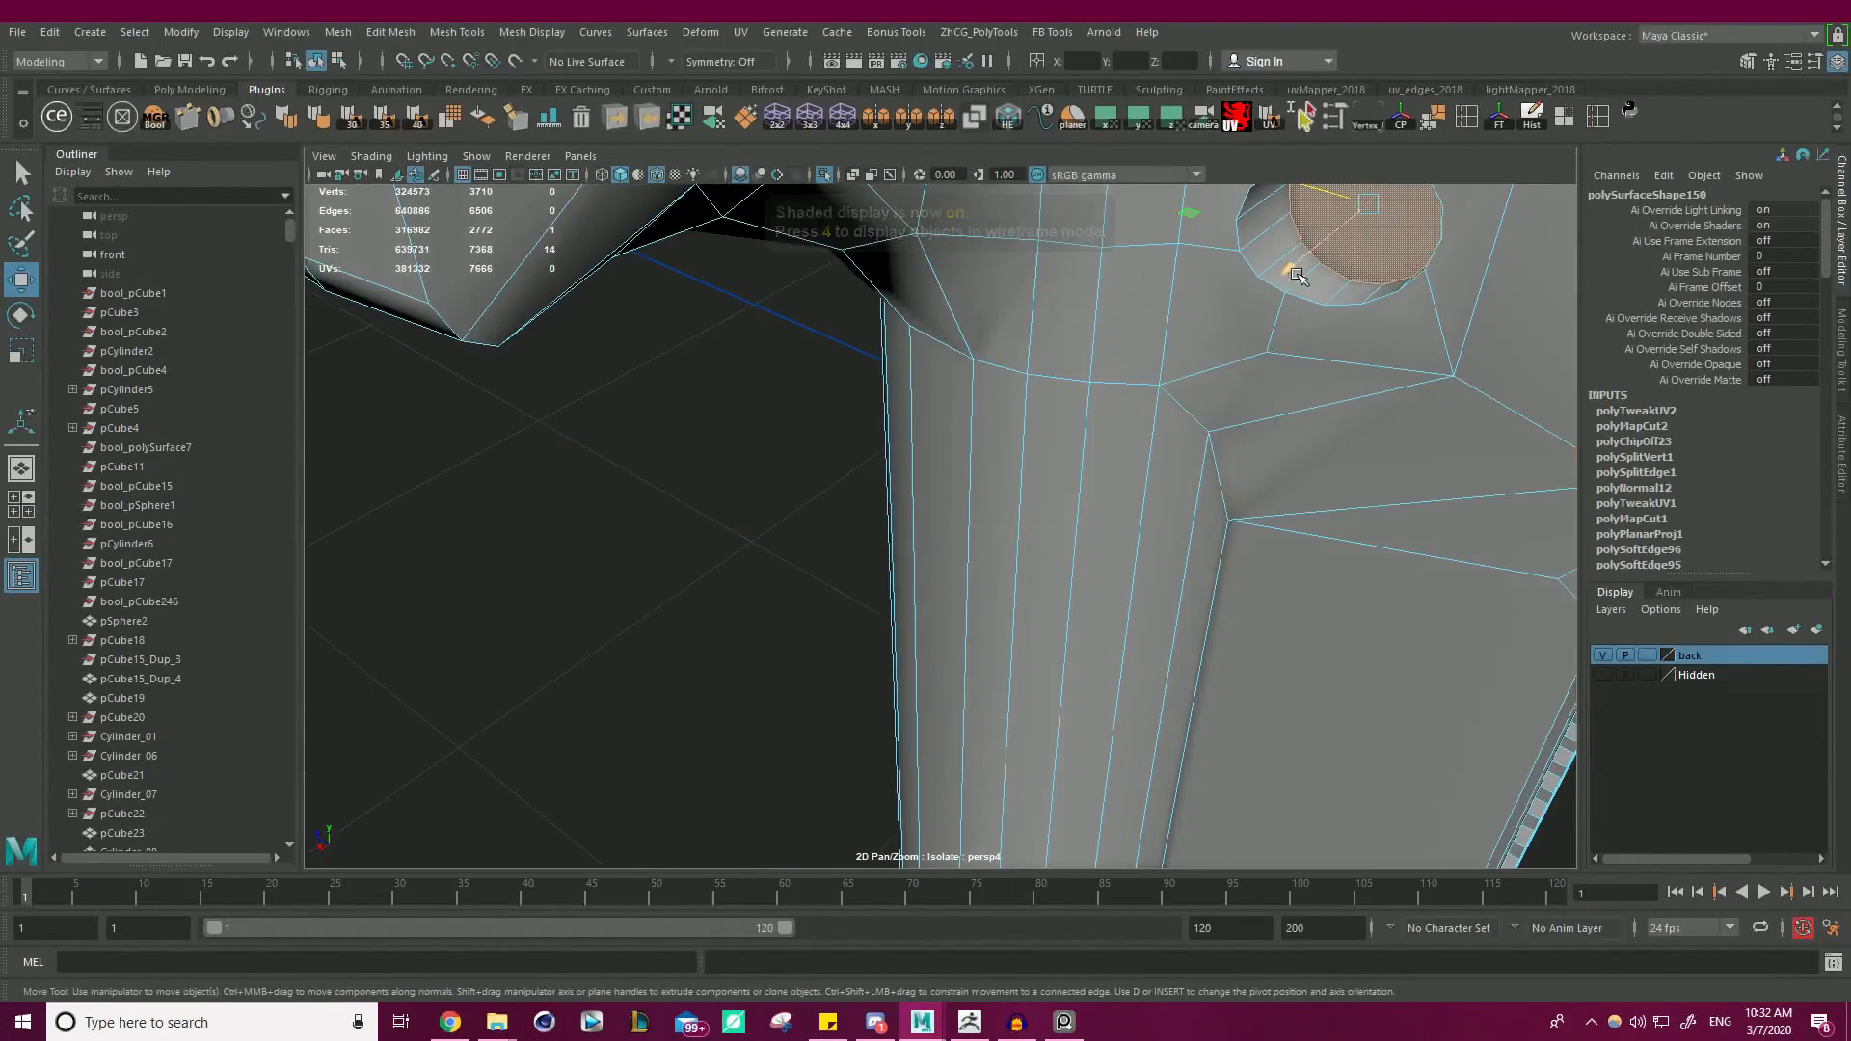
drag(1289, 269, 1314, 249)
- Select the floor face of the small hole in the bracket arm, below its large opening, and push it deeper
scroll(1240, 337, down, 3)
scroll(1241, 337, down, 5)
alt+drag(636, 360, 756, 367)
scroll(838, 368, down, 3)
alt+drag(920, 364, 1156, 443)
scroll(1197, 375, up, 3)
scroll(1041, 388, up, 5)
scroll(1239, 394, up, 3)
alt+drag(1238, 393, 1151, 433)
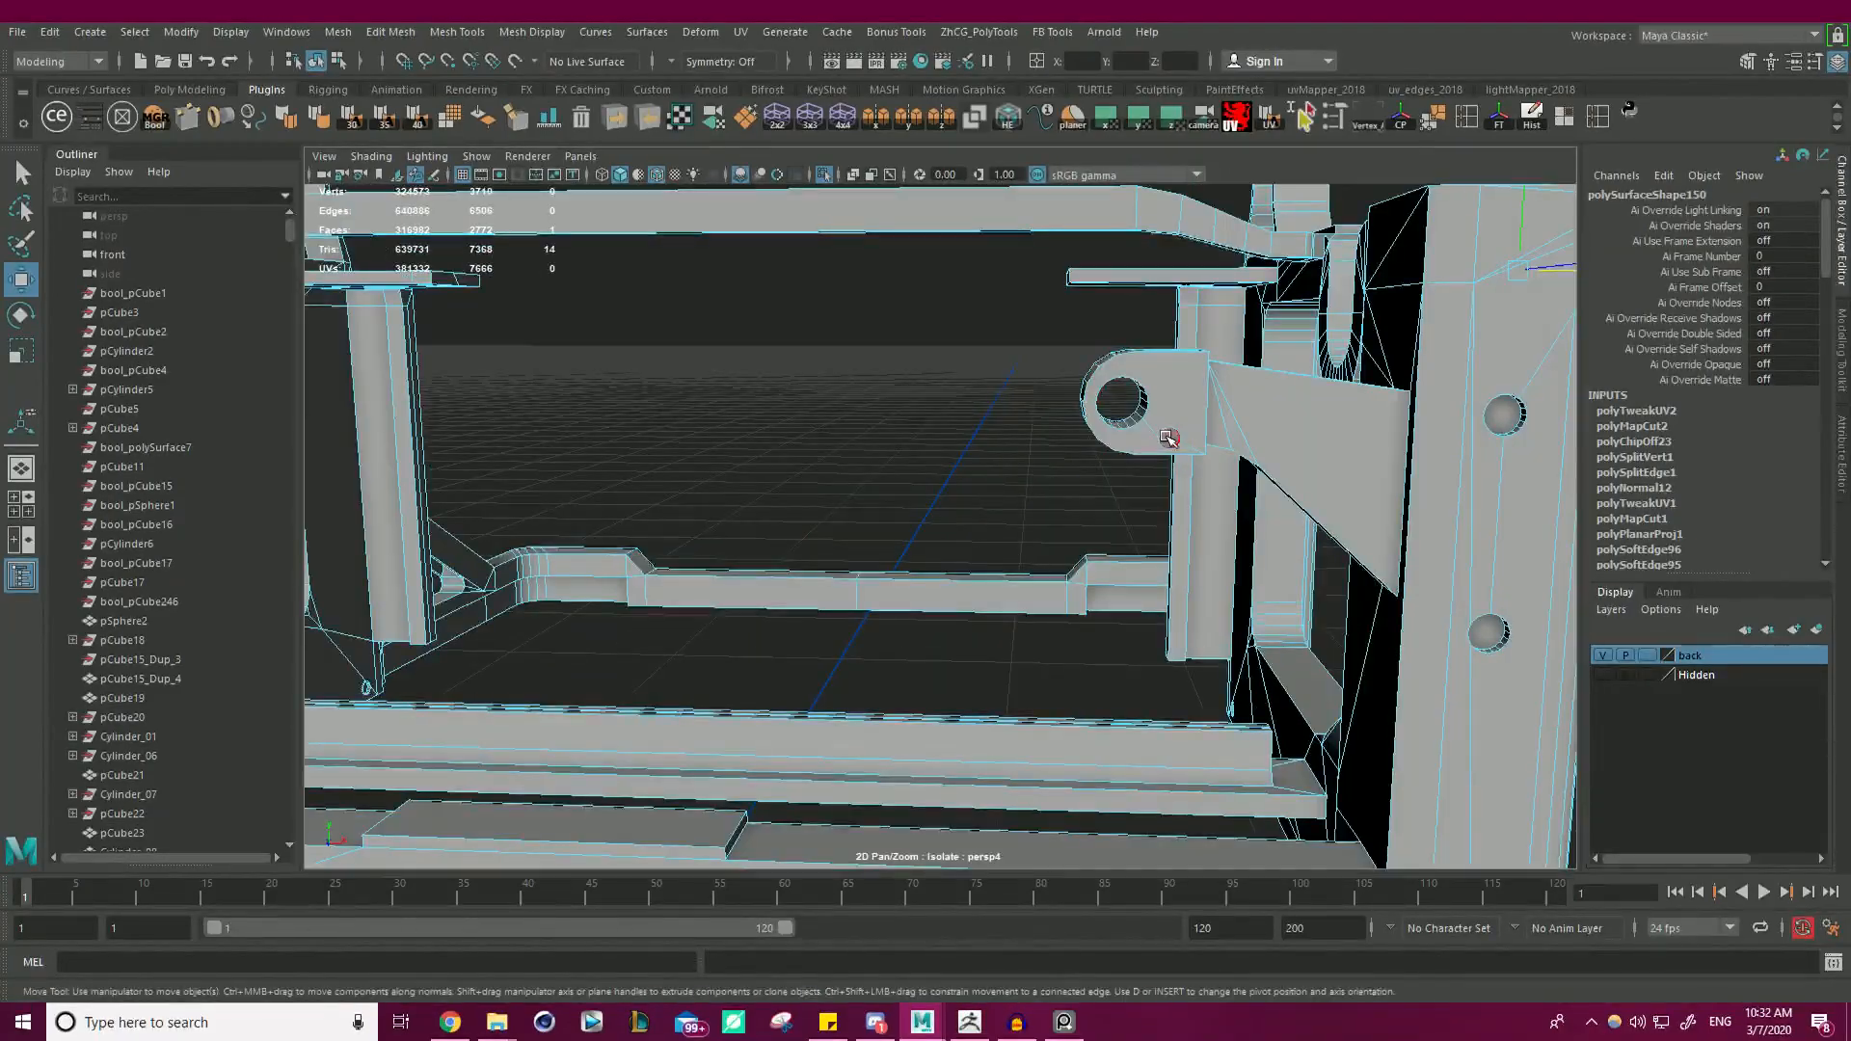
key(f)
alt+drag(484, 451, 718, 462)
scroll(868, 501, down, 3)
mouse_move(1066, 525)
alt+mouse_down()
mouse_move(1090, 538)
mouse_move(1068, 537)
alt+mouse_up()
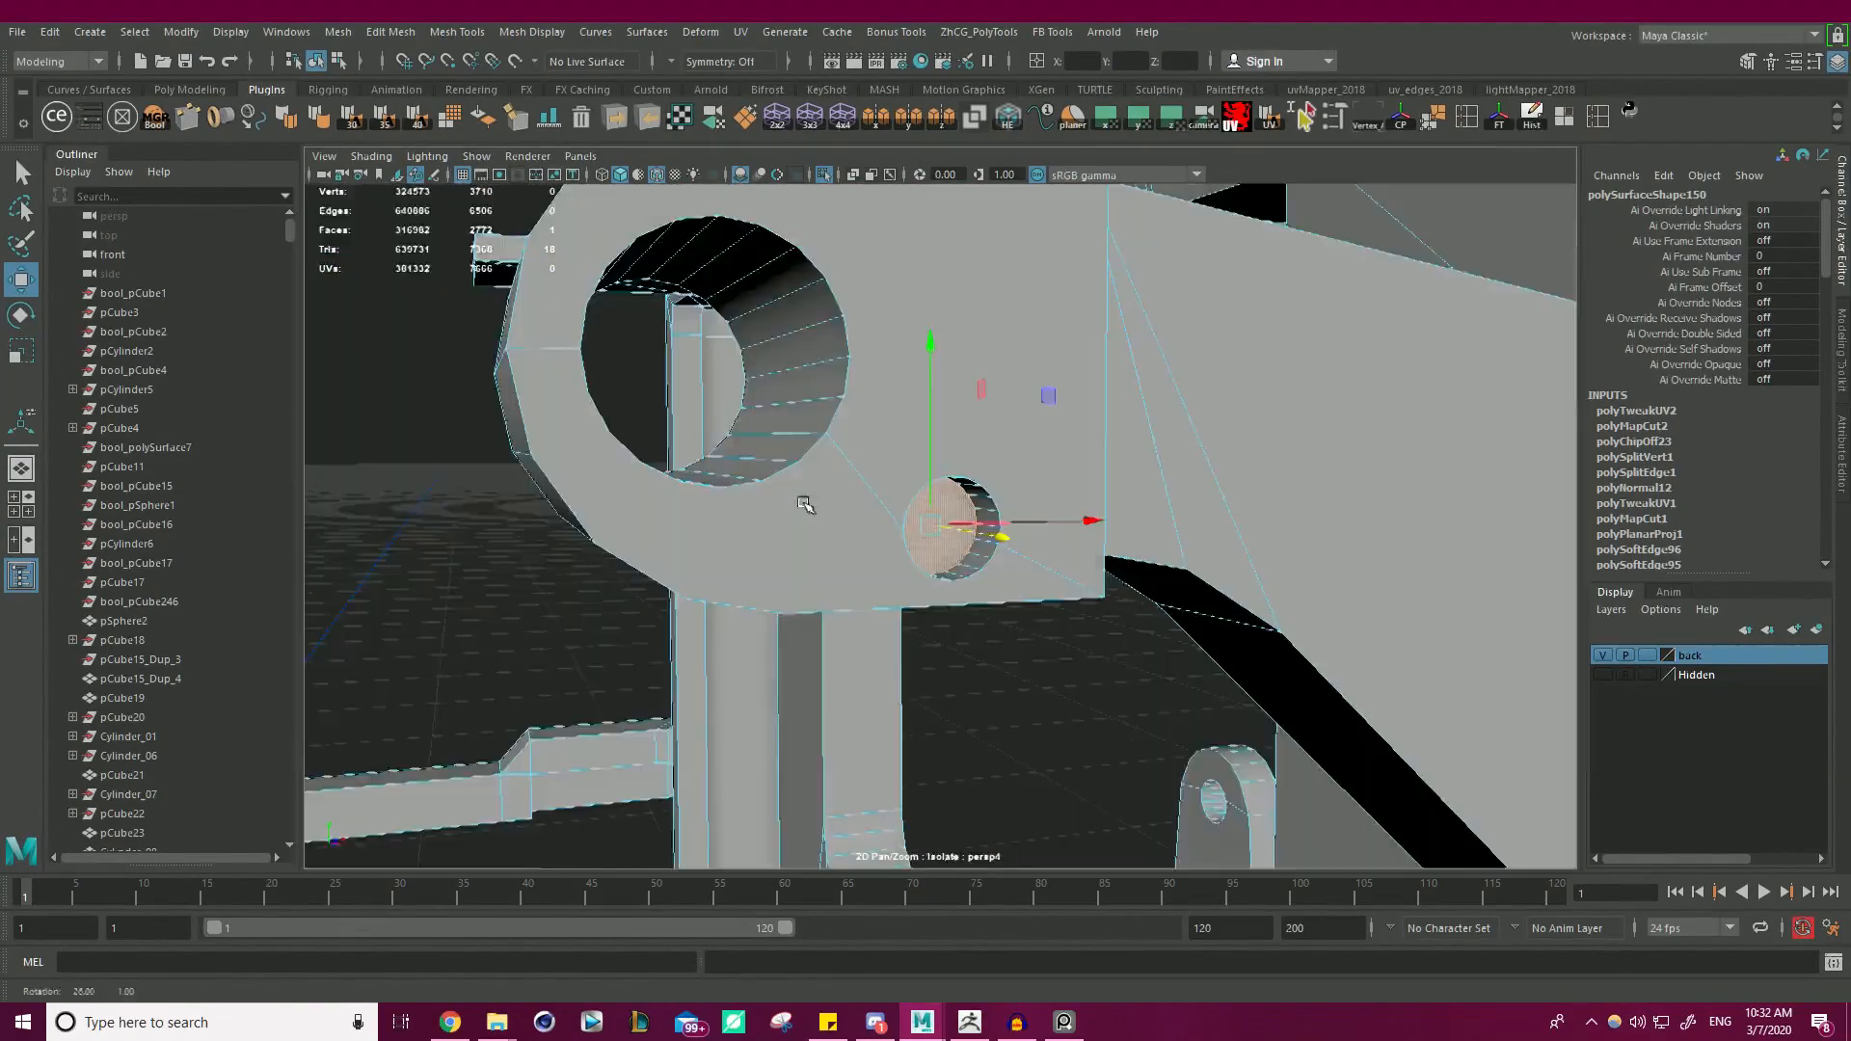
alt+drag(804, 505, 911, 564)
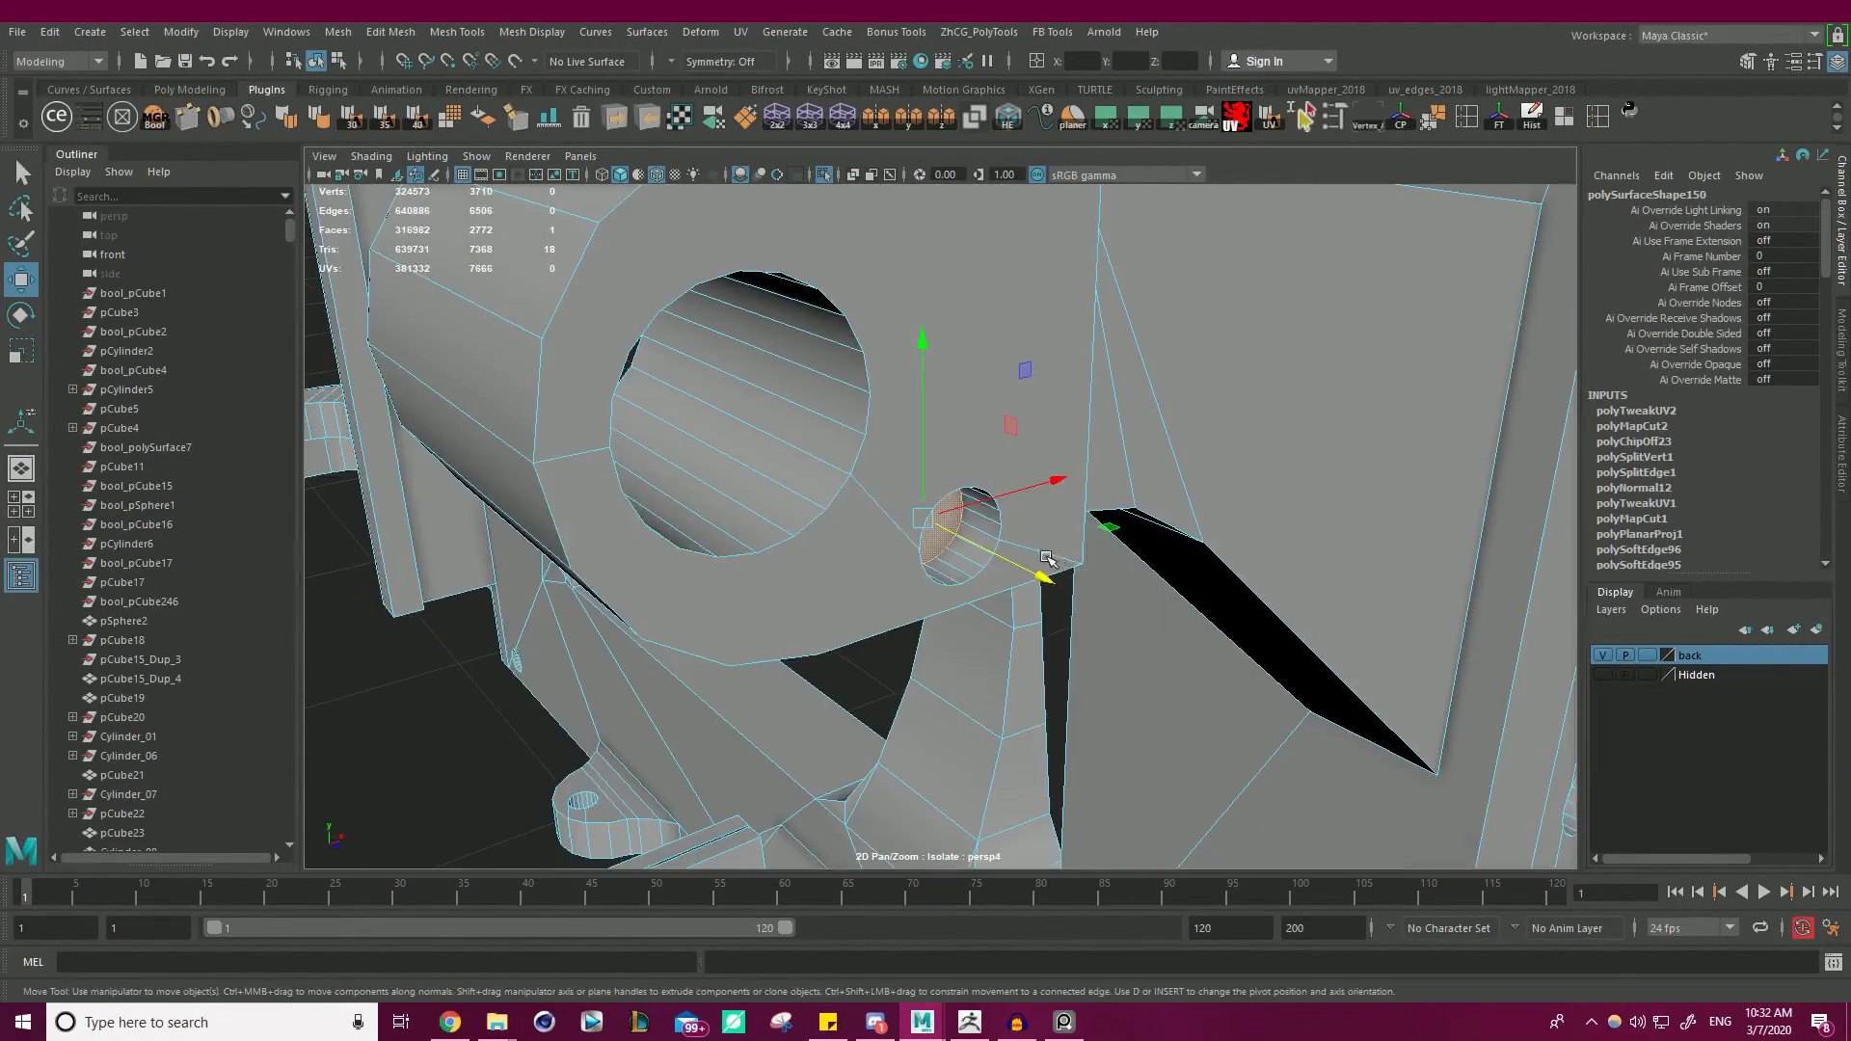
drag(1043, 579, 1028, 574)
- Select all faces of the bracket arm's small hole and shift the hole slightly upward
scroll(532, 432, down, 5)
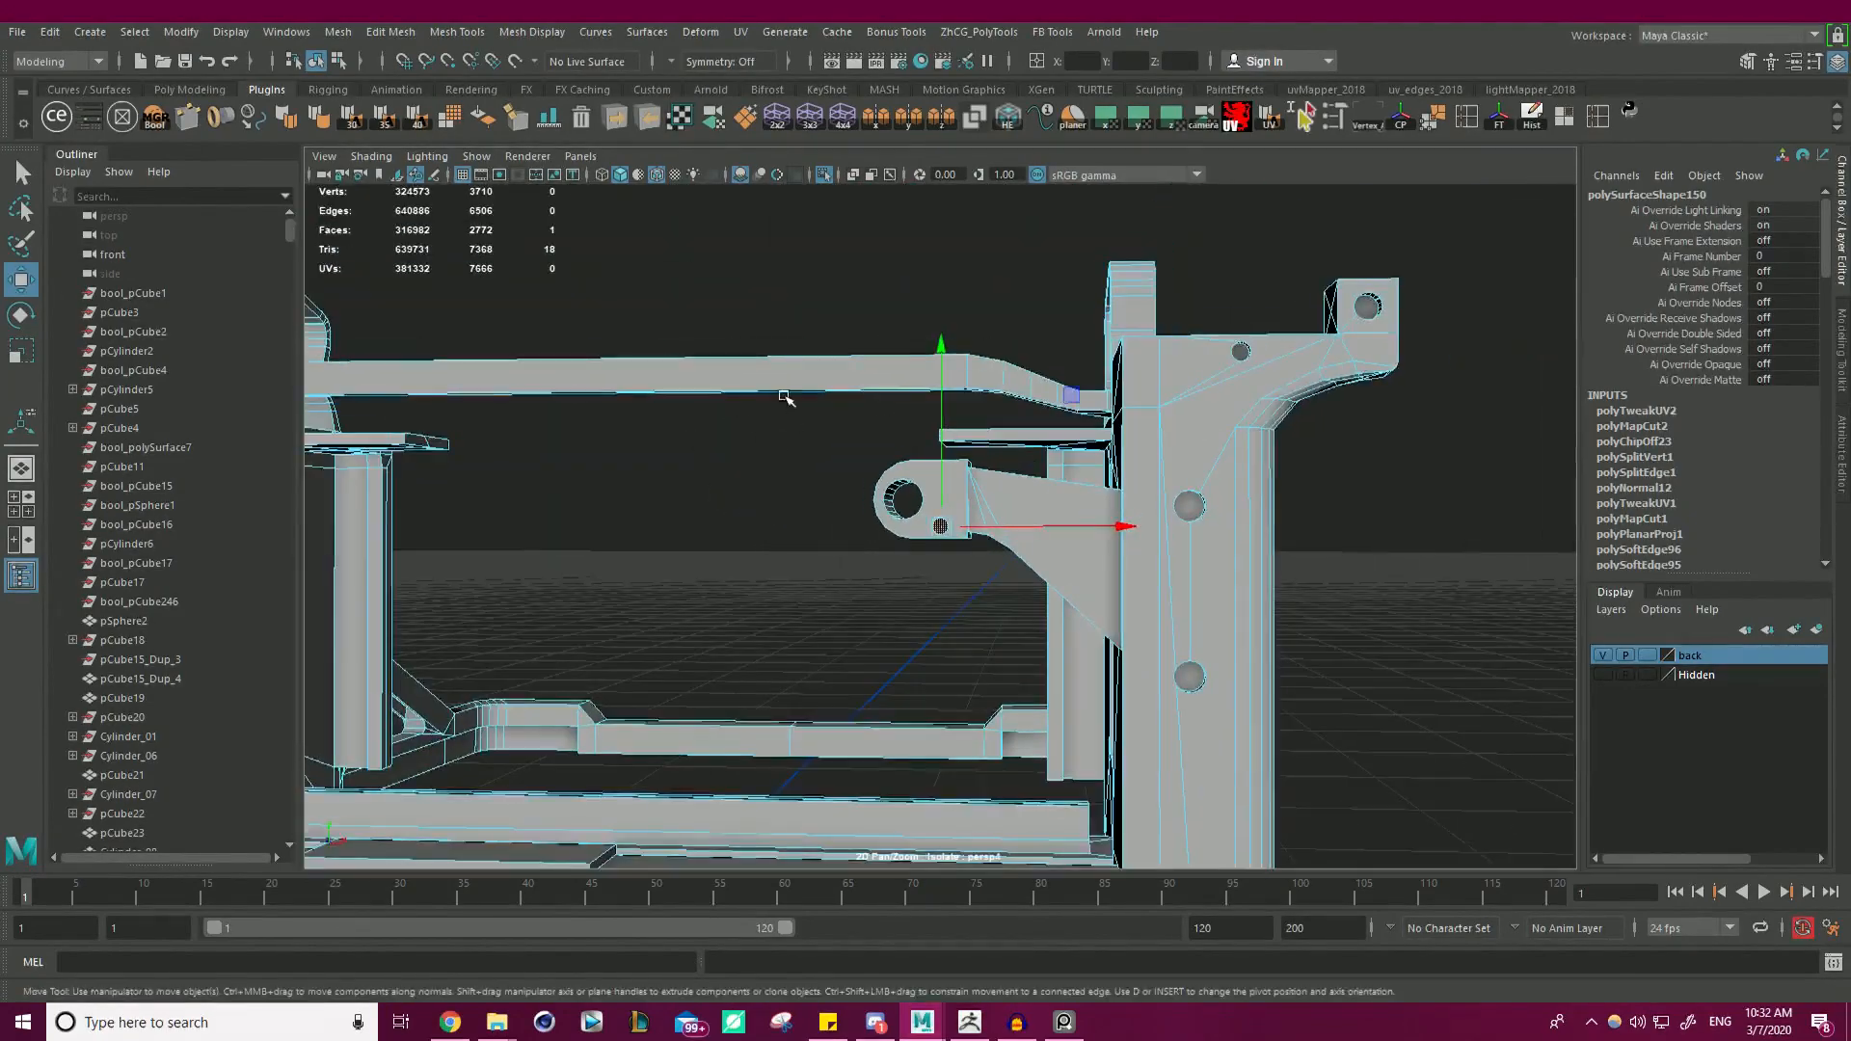
scroll(785, 396, up, 5)
alt+middle_drag(1014, 528, 869, 418)
scroll(1044, 374, up, 3)
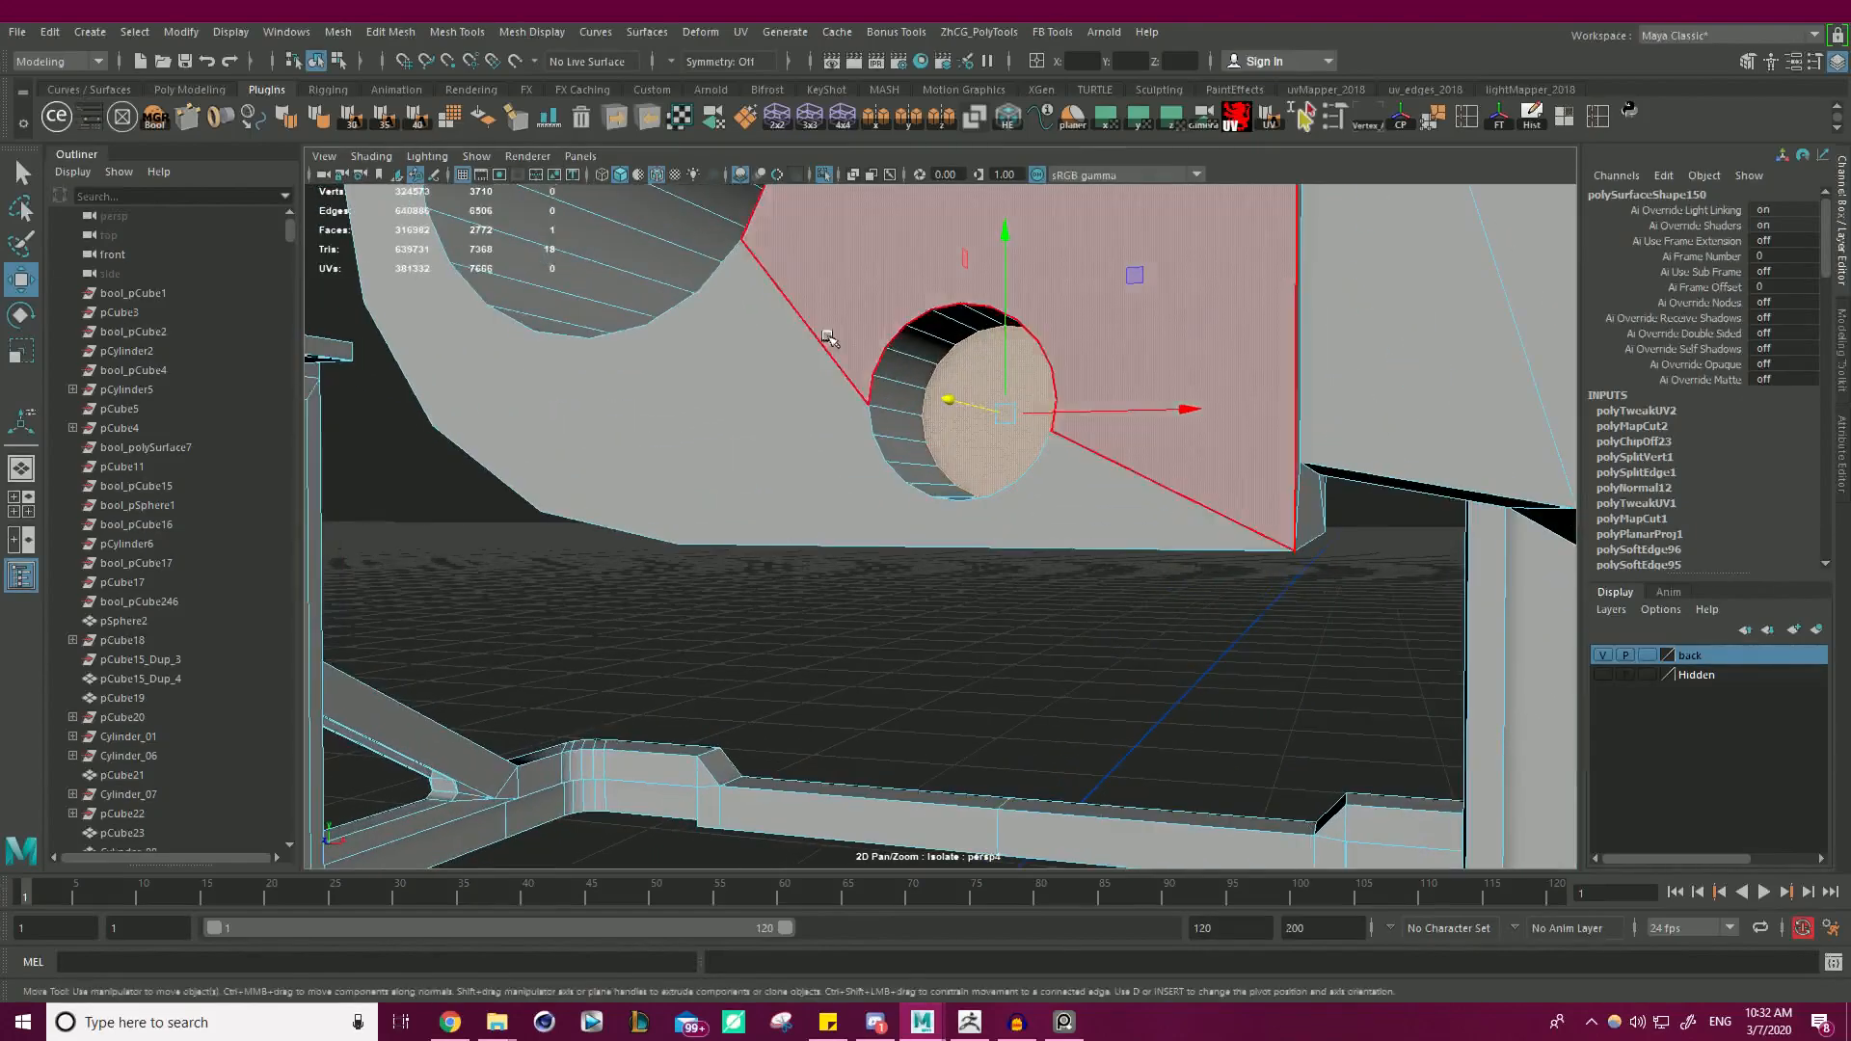
drag(983, 349, 987, 332)
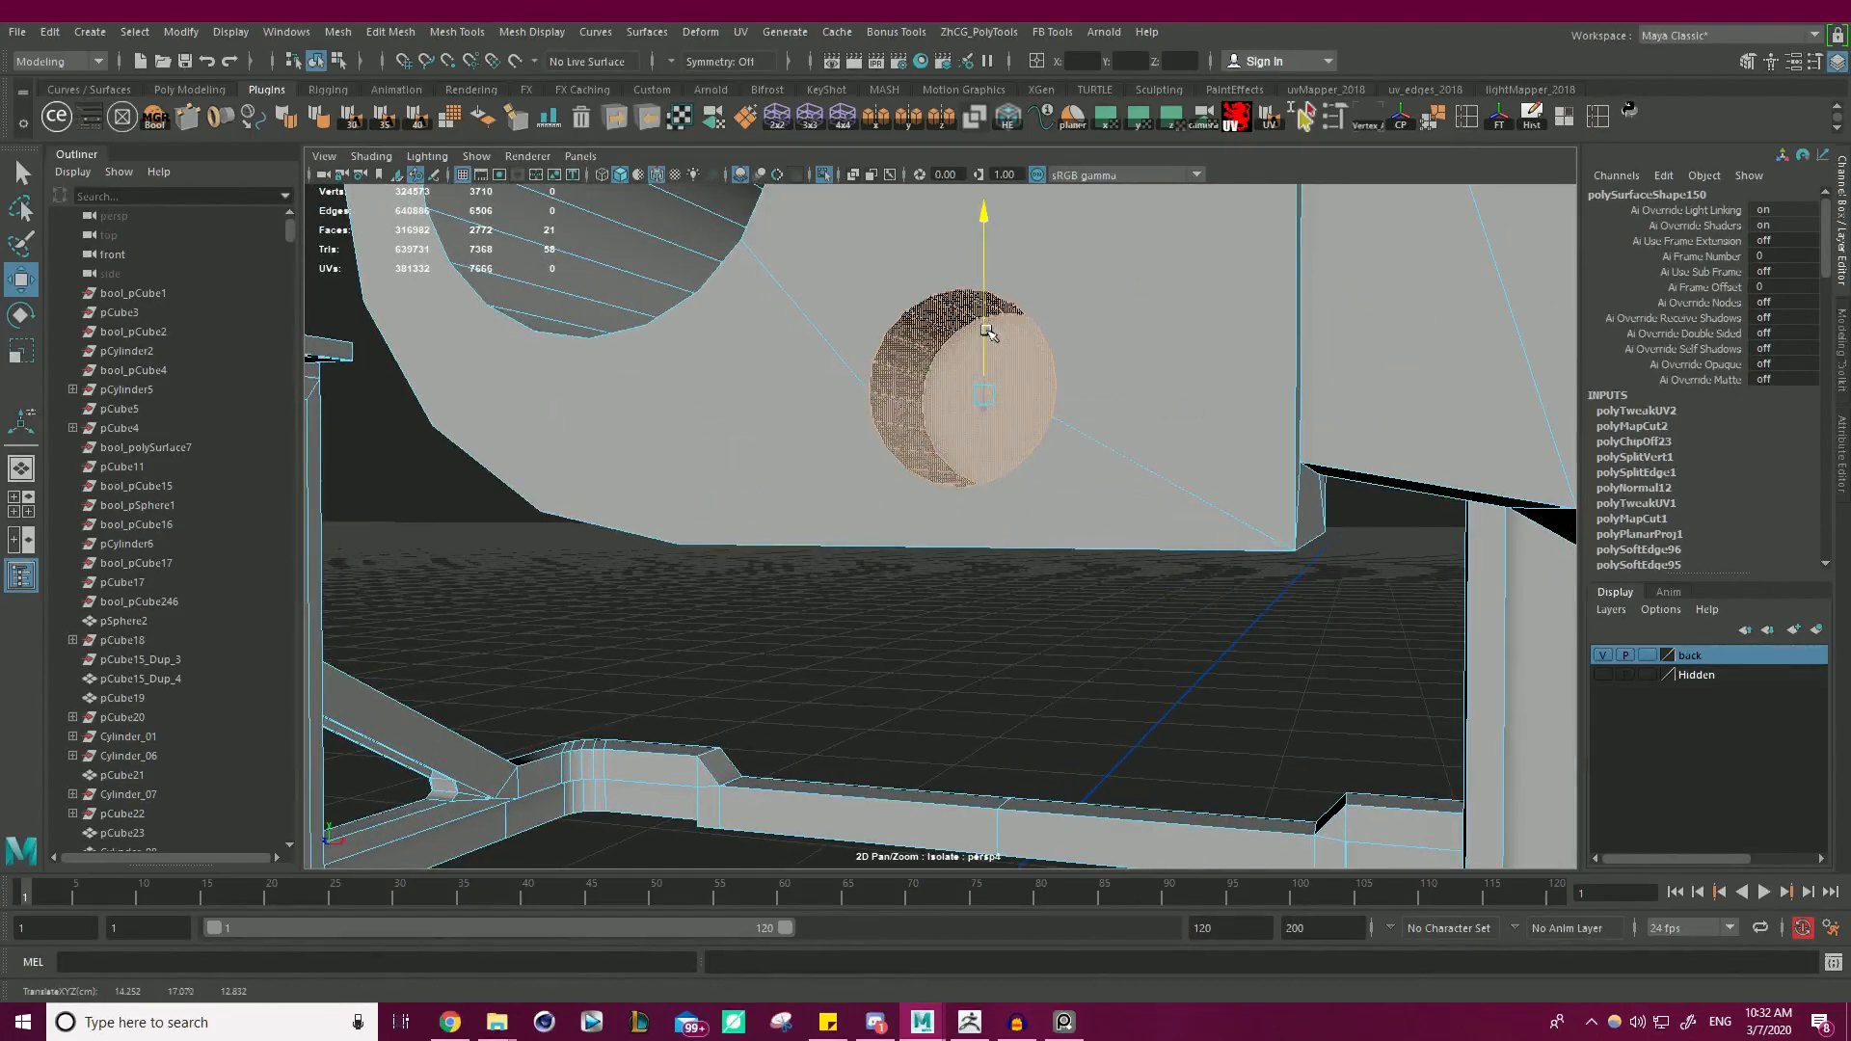
- Select all faces of the small hole near the upper edge of the front plate and shift the hole downward
alt+right_drag(1002, 297, 438, 433)
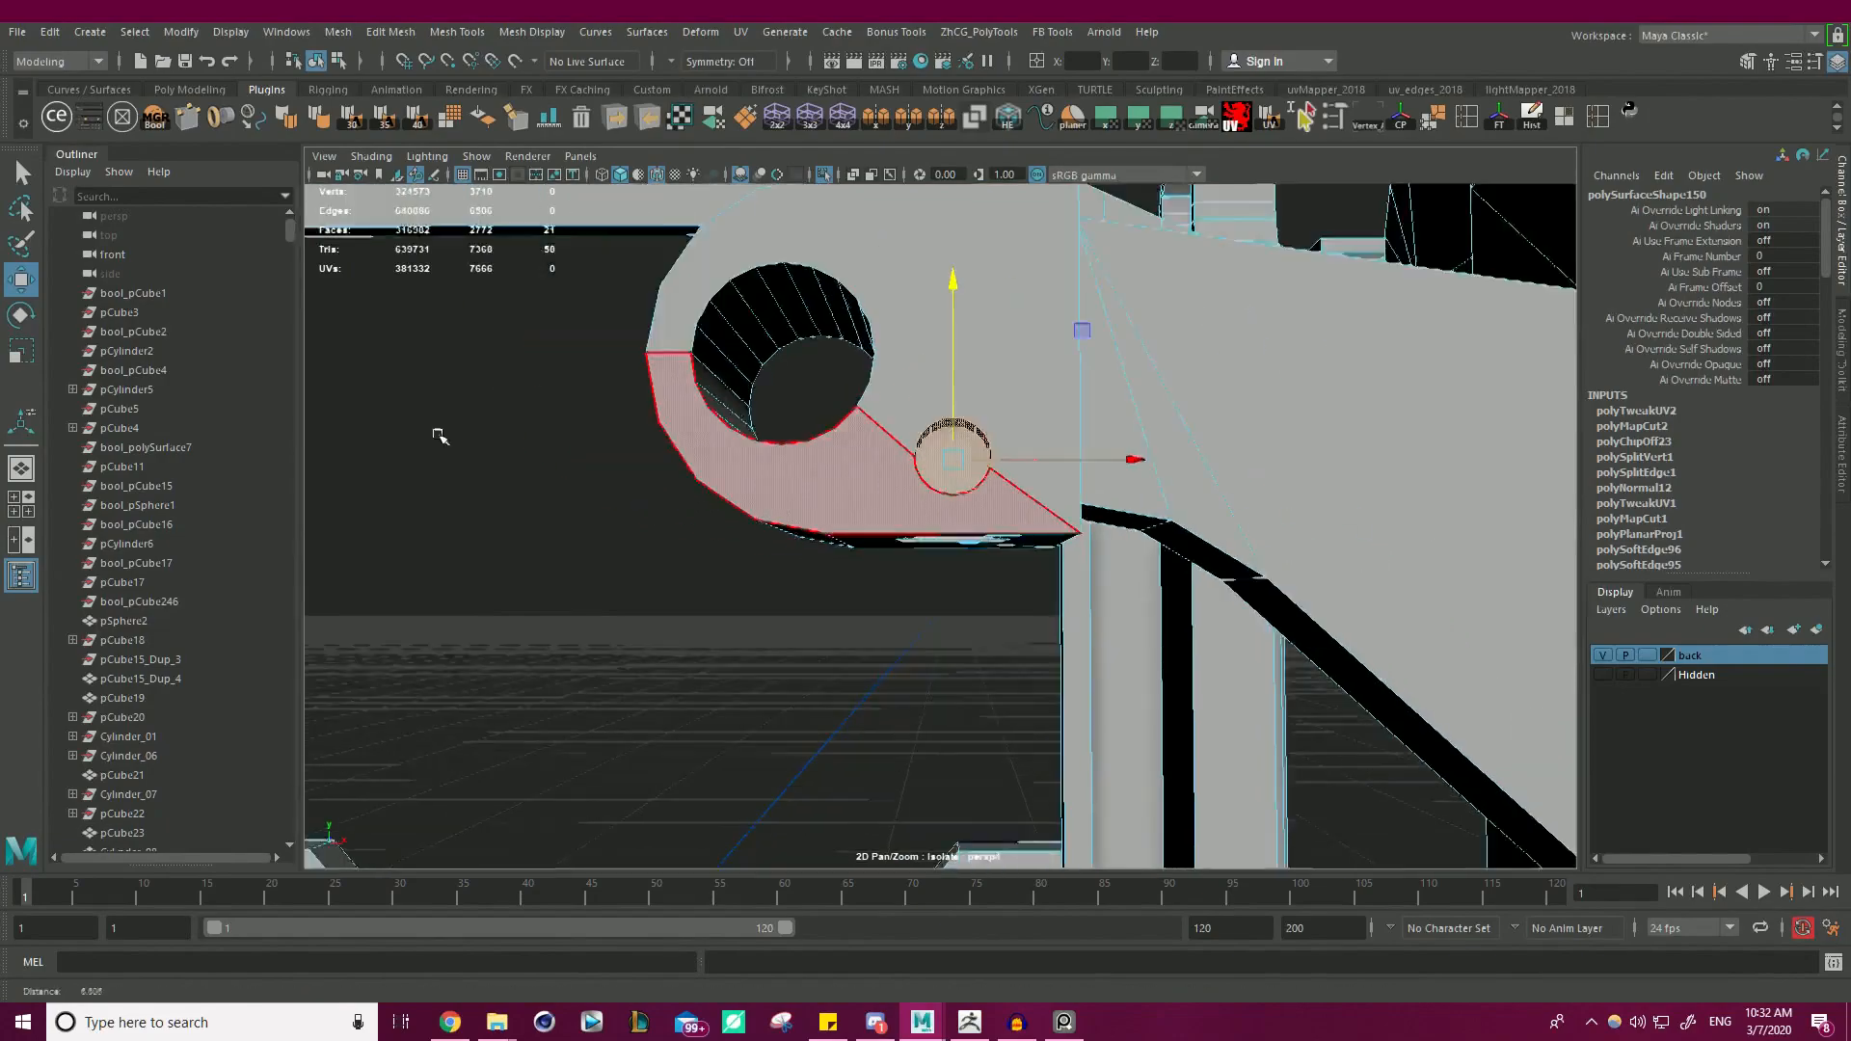
alt+drag(897, 449, 1359, 401)
alt+middle_drag(1359, 401, 1237, 520)
alt+right_drag(858, 385, 1227, 481)
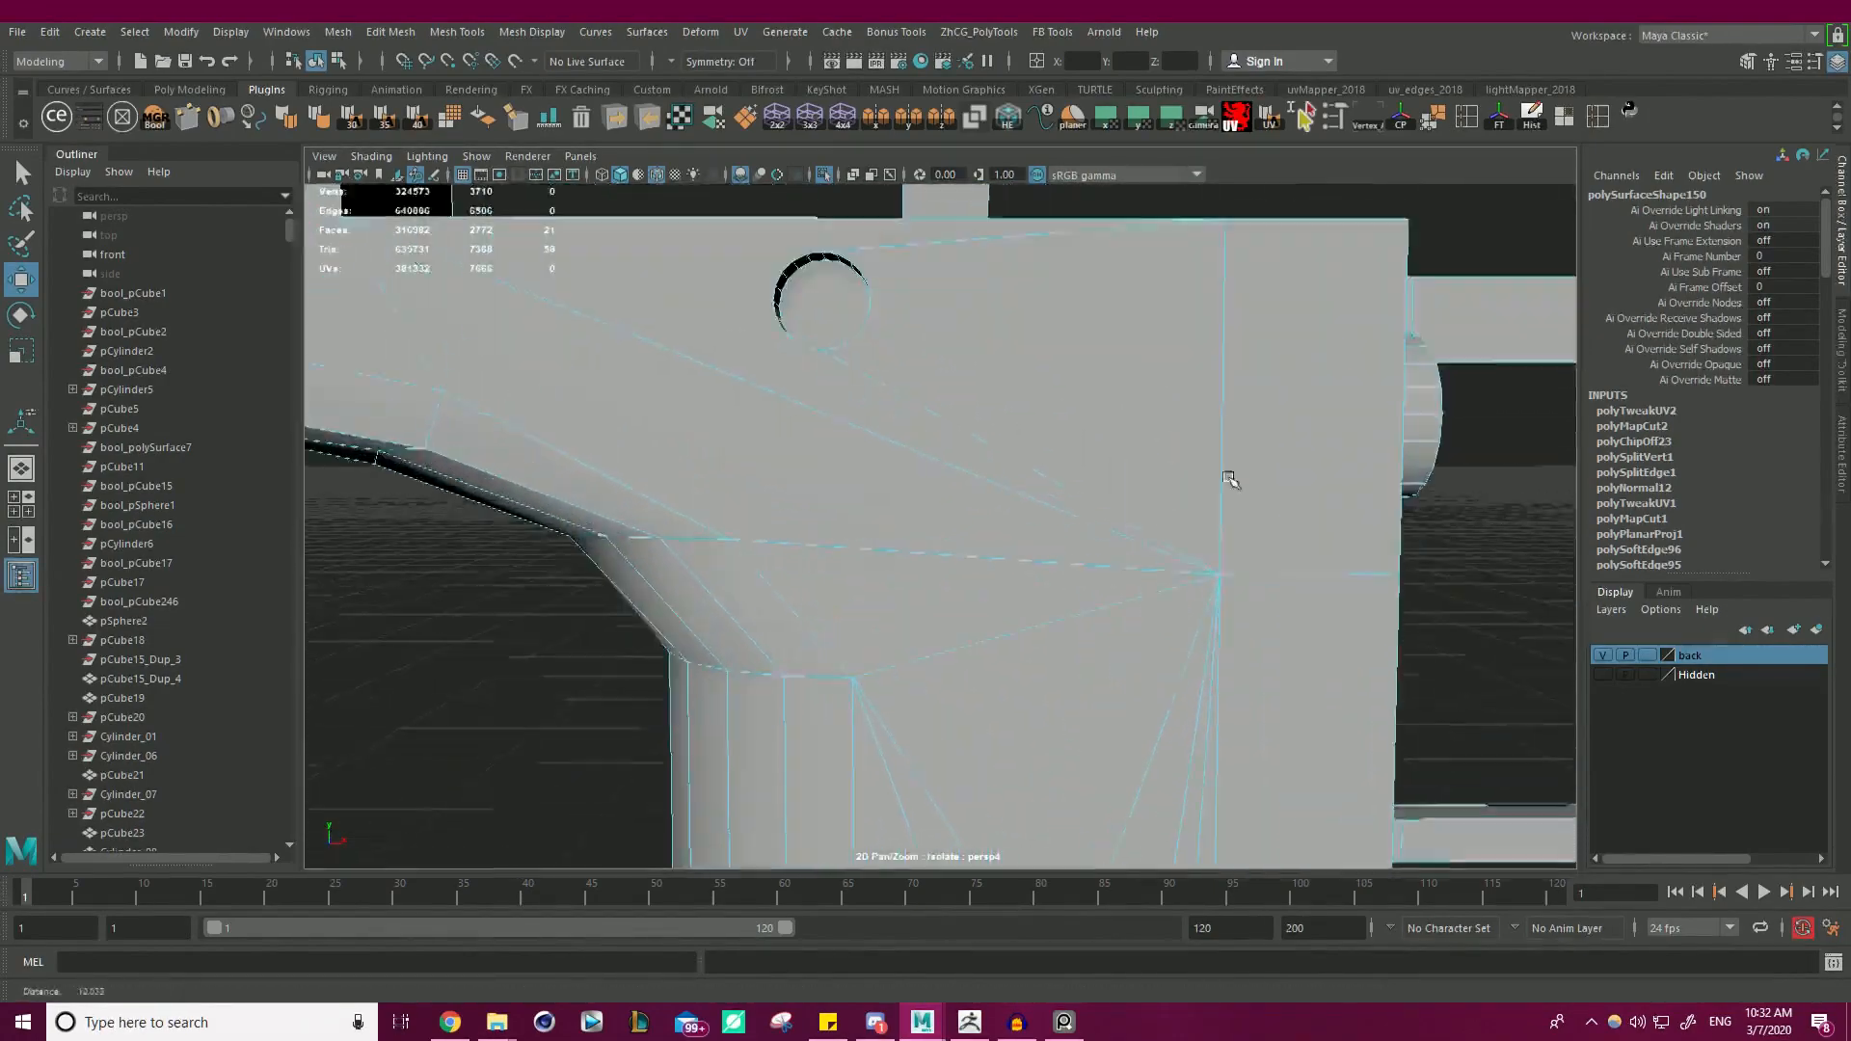
click(806, 296)
alt+right_drag(806, 296, 767, 345)
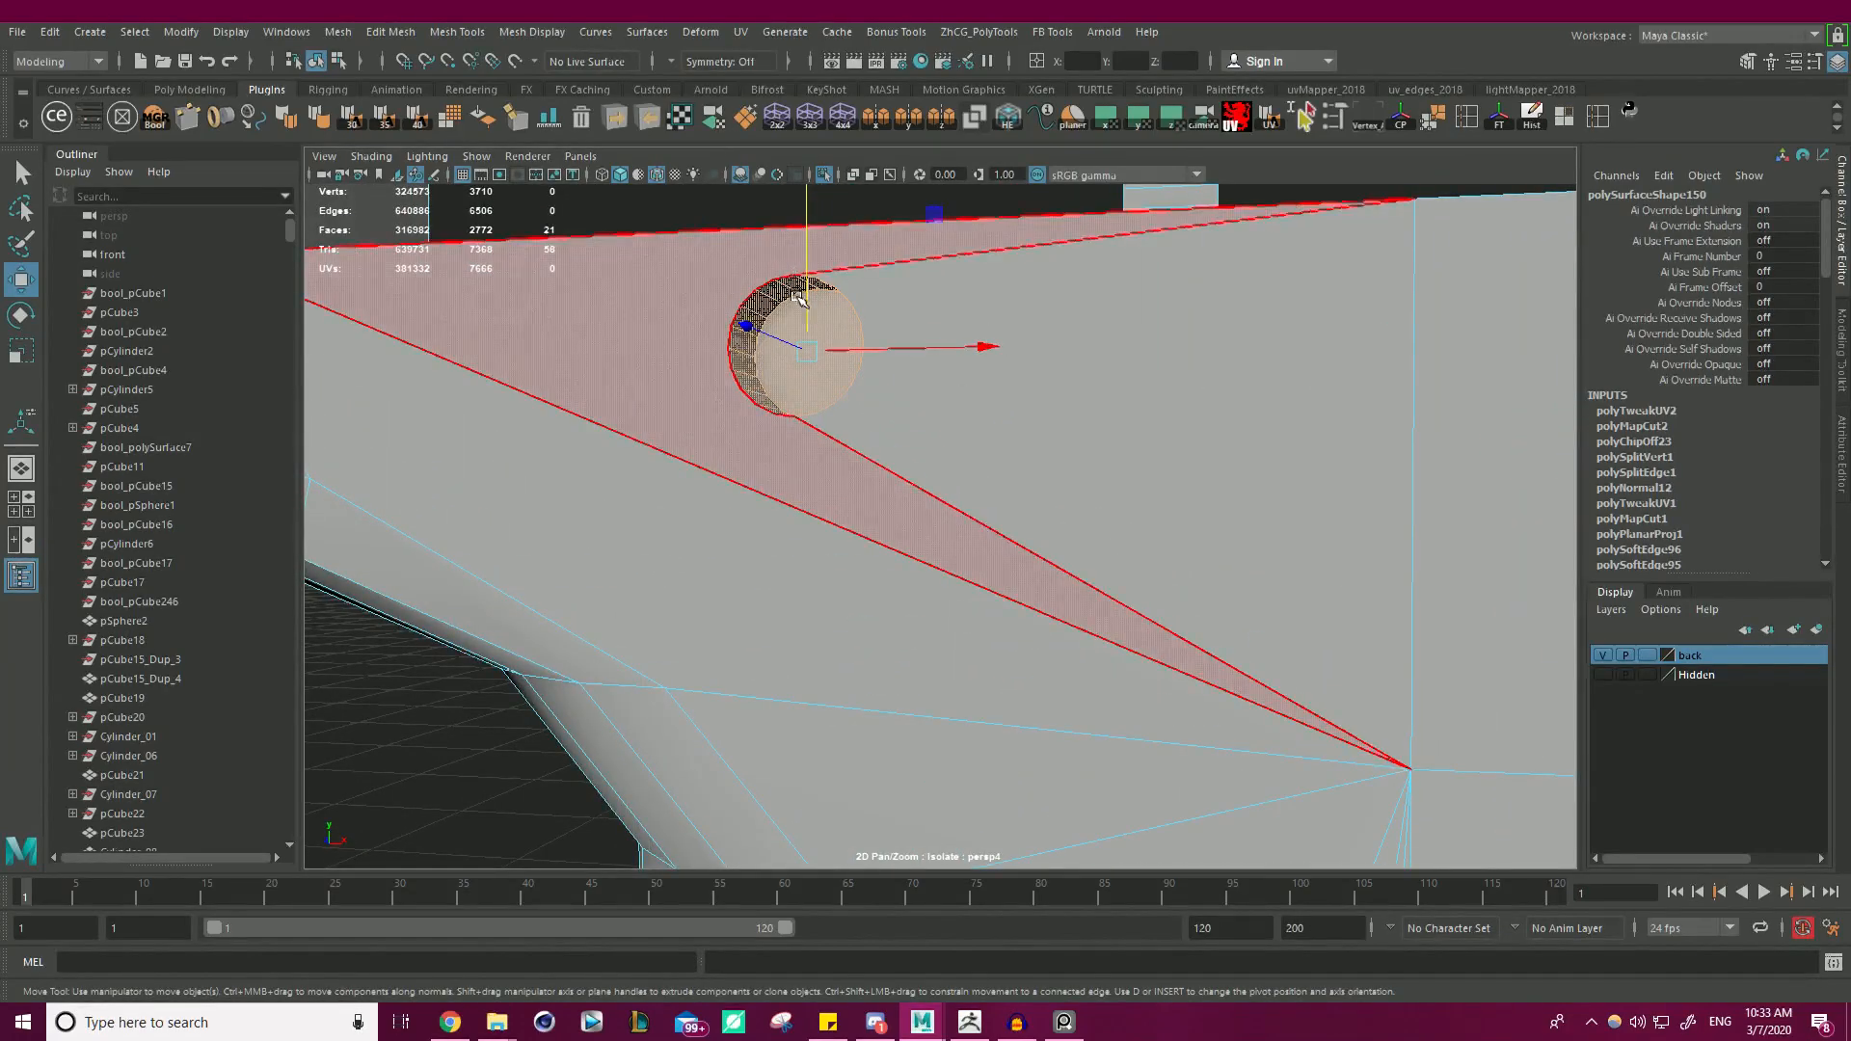
drag(813, 219, 813, 244)
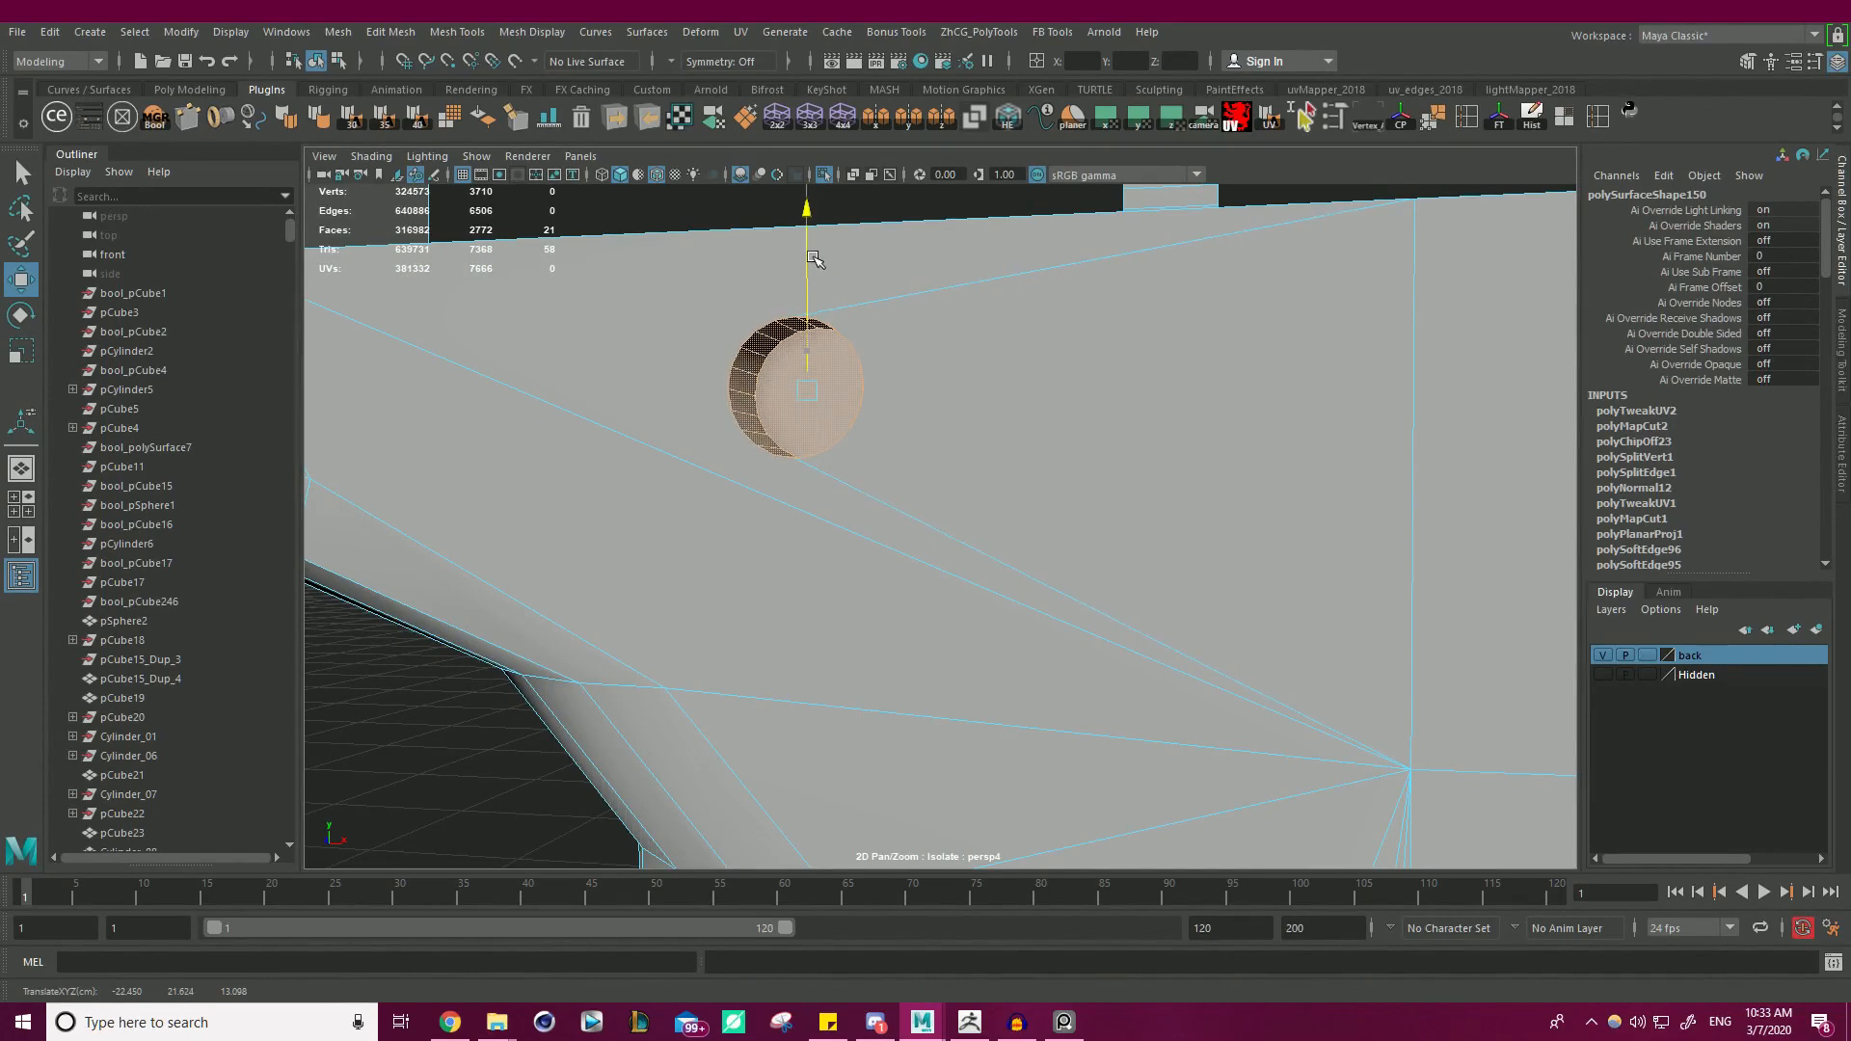
- Push the floor faces of the shifted plate hole and the neighbouring corner block hole deeper, checking their depth in wireframe display
alt+drag(817, 455, 1342, 755)
alt+right_drag(1333, 745, 758, 586)
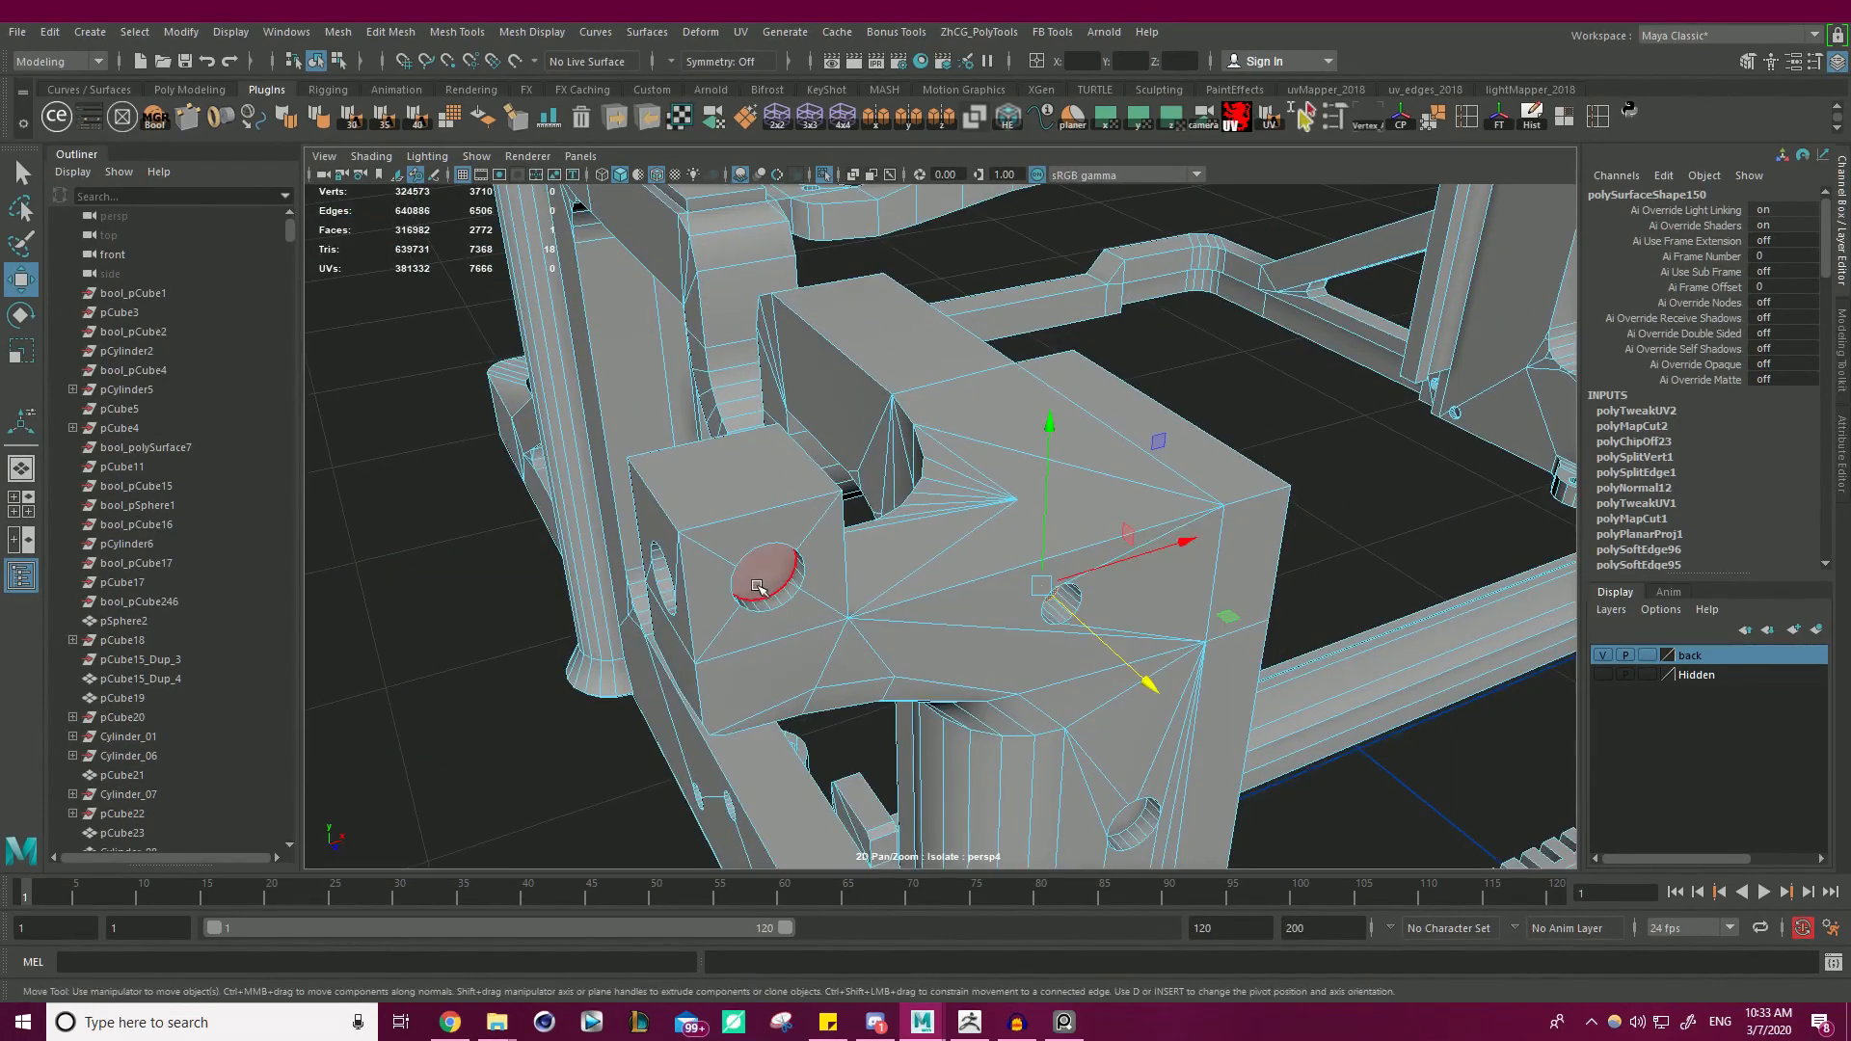
key(4)
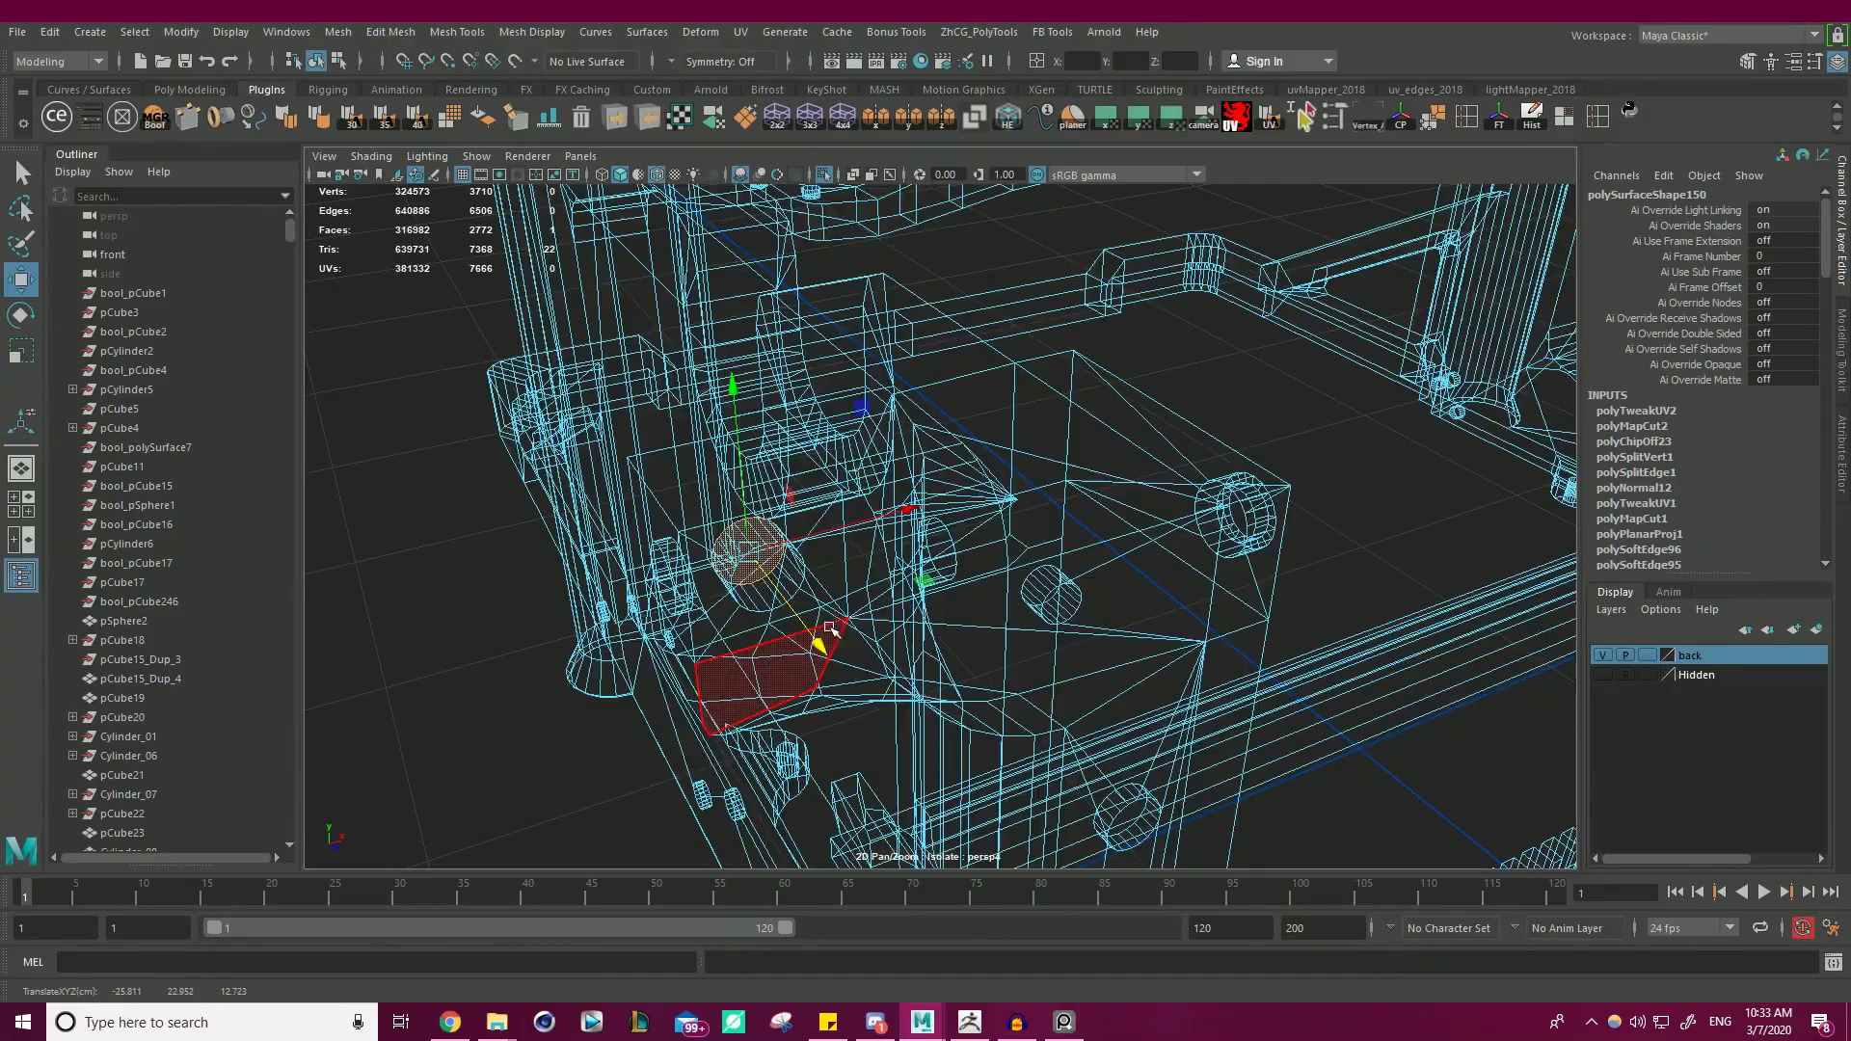
mouse_move(824, 640)
alt+mouse_down()
mouse_move(1218, 499)
mouse_move(1037, 540)
mouse_move(847, 622)
mouse_move(829, 559)
mouse_move(771, 498)
mouse_move(867, 364)
alt+mouse_up()
key(5)
key(4)
key(5)
- Select the floor face of the hole in the front column, below the corner block, and push it deeper
alt+right_drag(866, 364, 933, 371)
click(921, 233)
alt+drag(964, 299, 1047, 460)
alt+right_drag(996, 421, 867, 414)
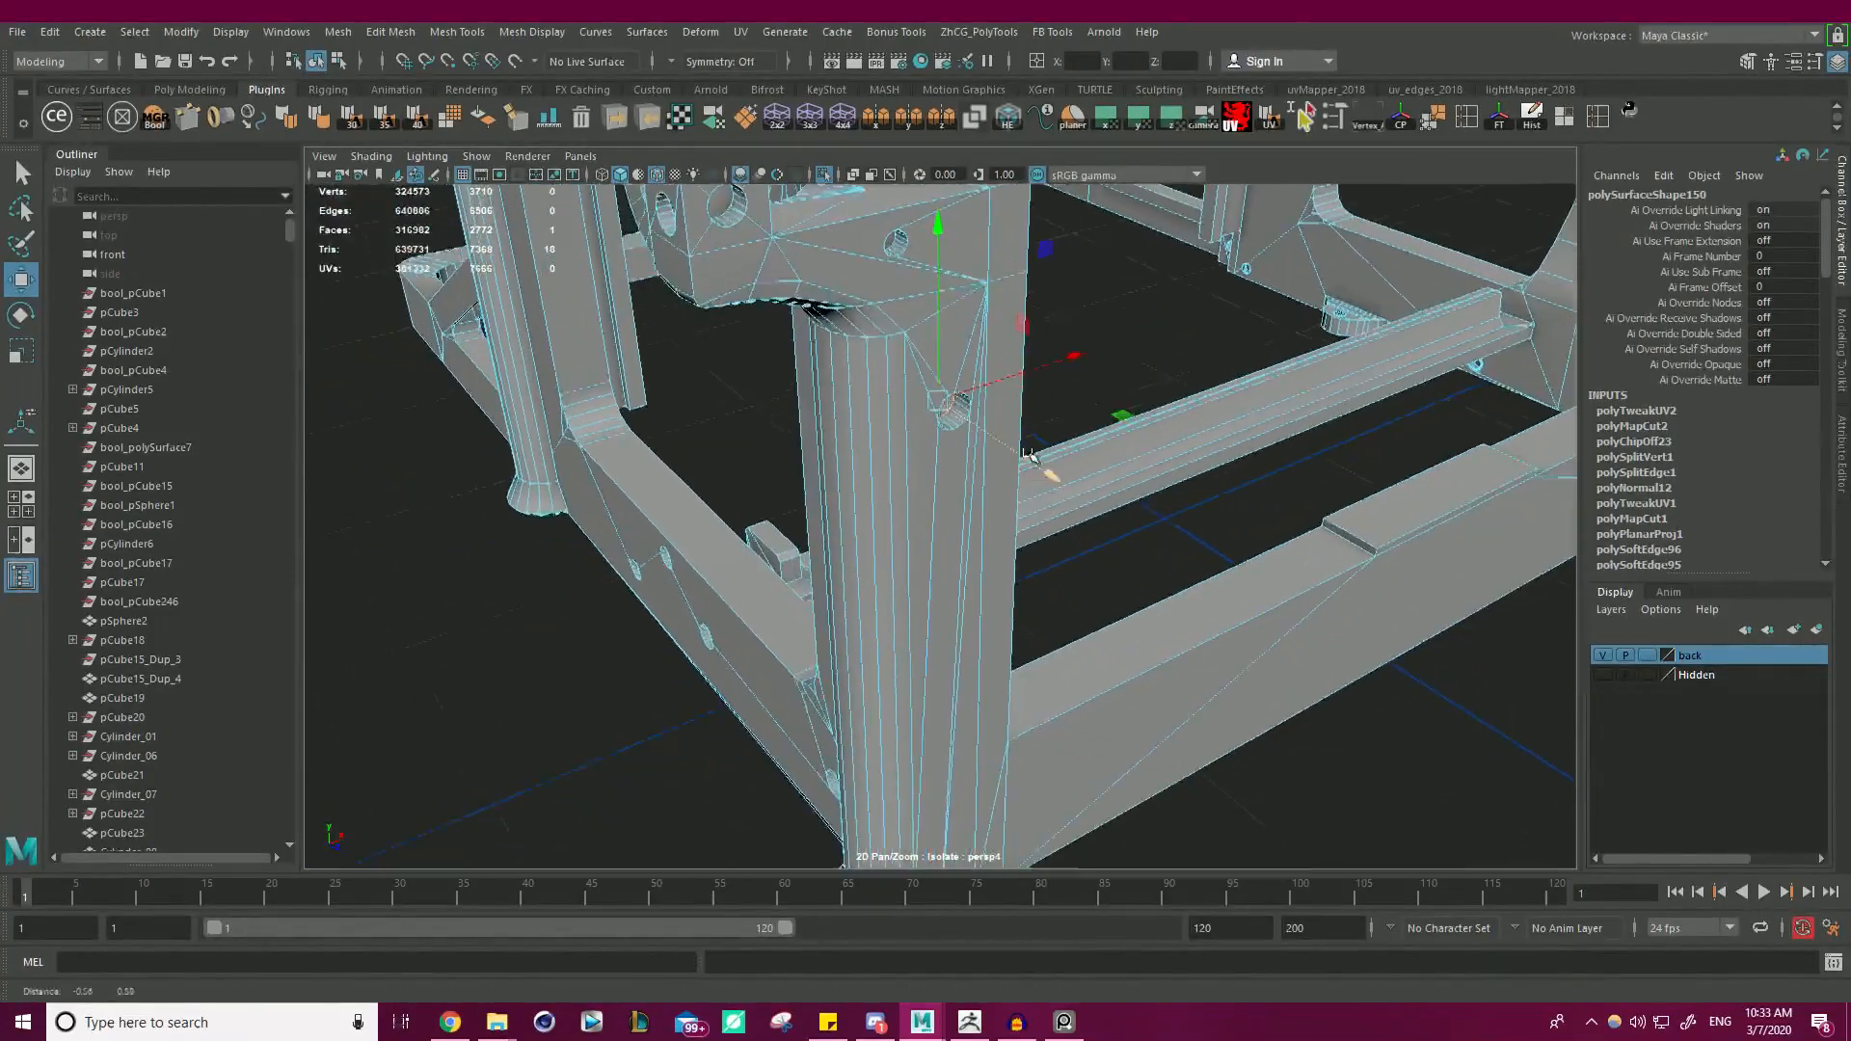
- Select the floor faces of the four screw holes along the side plate's lower rail and push them deeper, checking in wireframe
alt+middle_drag(868, 414, 838, 241)
alt+drag(839, 241, 925, 212)
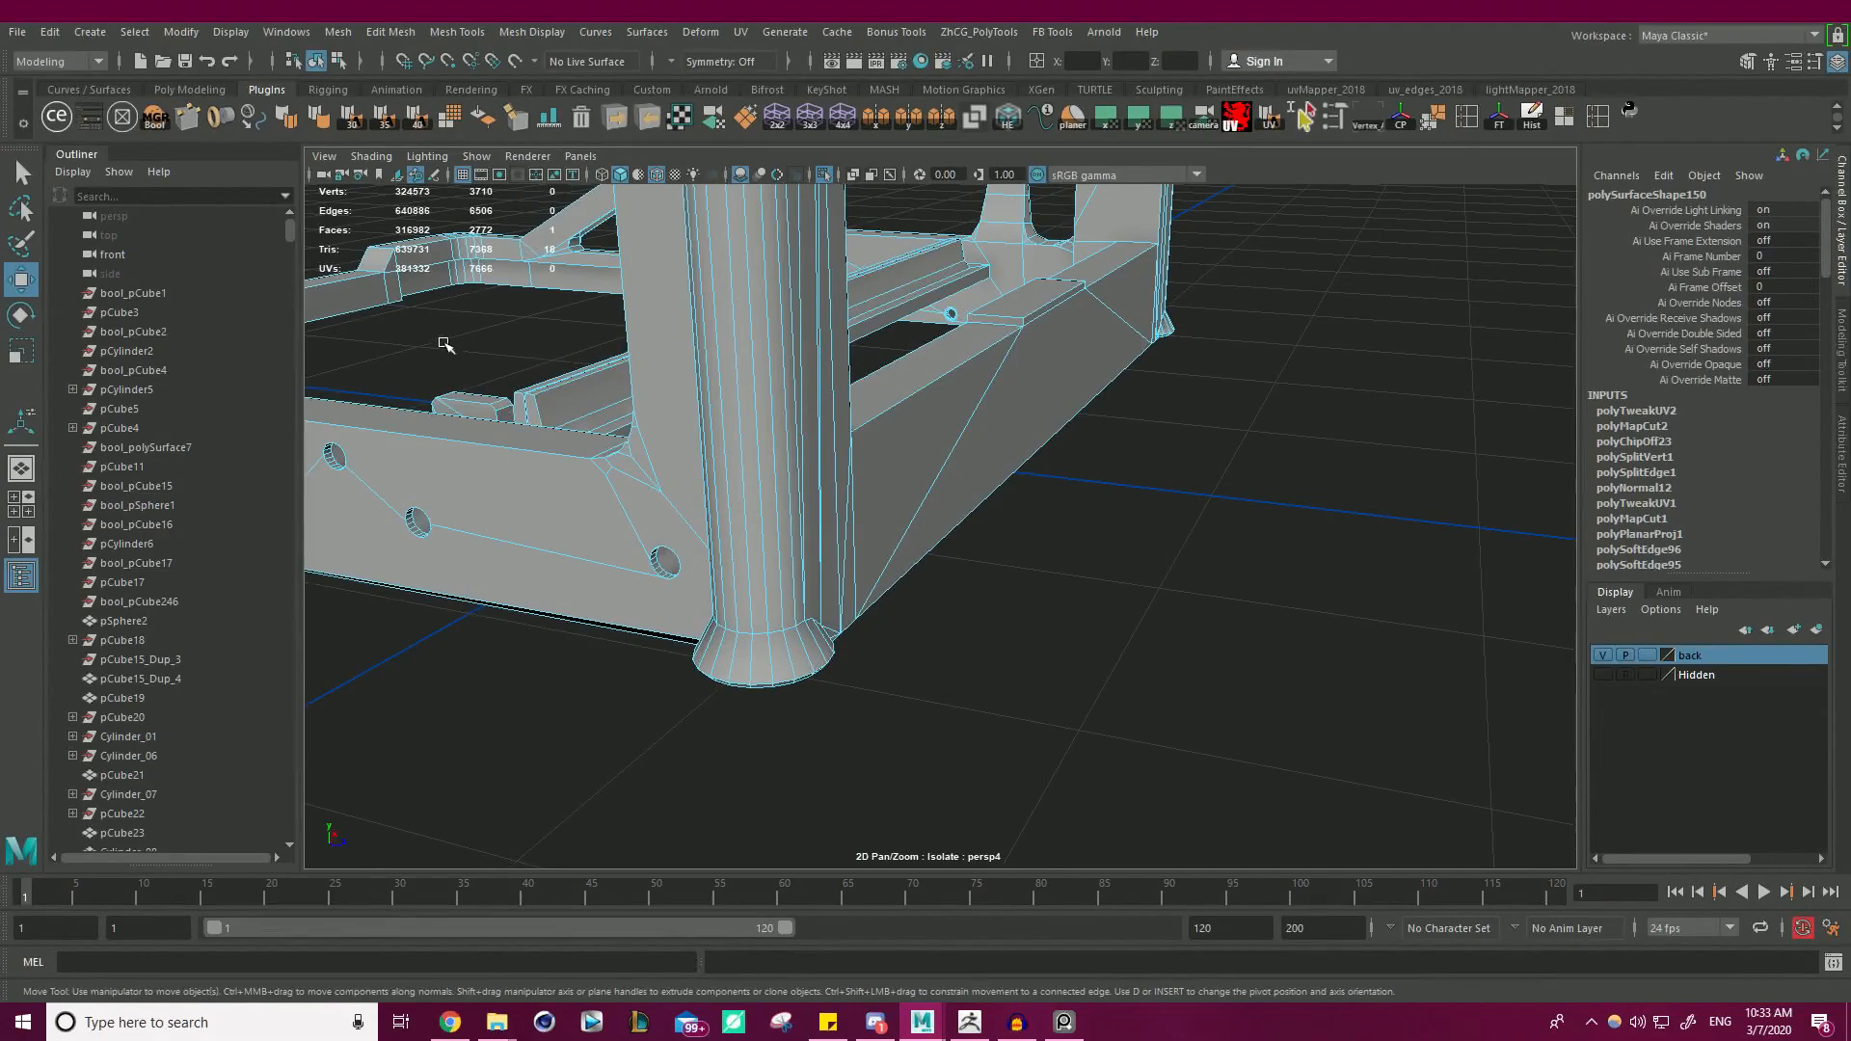
alt+right_drag(445, 344, 539, 347)
alt+middle_drag(540, 347, 896, 322)
alt+right_drag(896, 322, 964, 333)
click(847, 569)
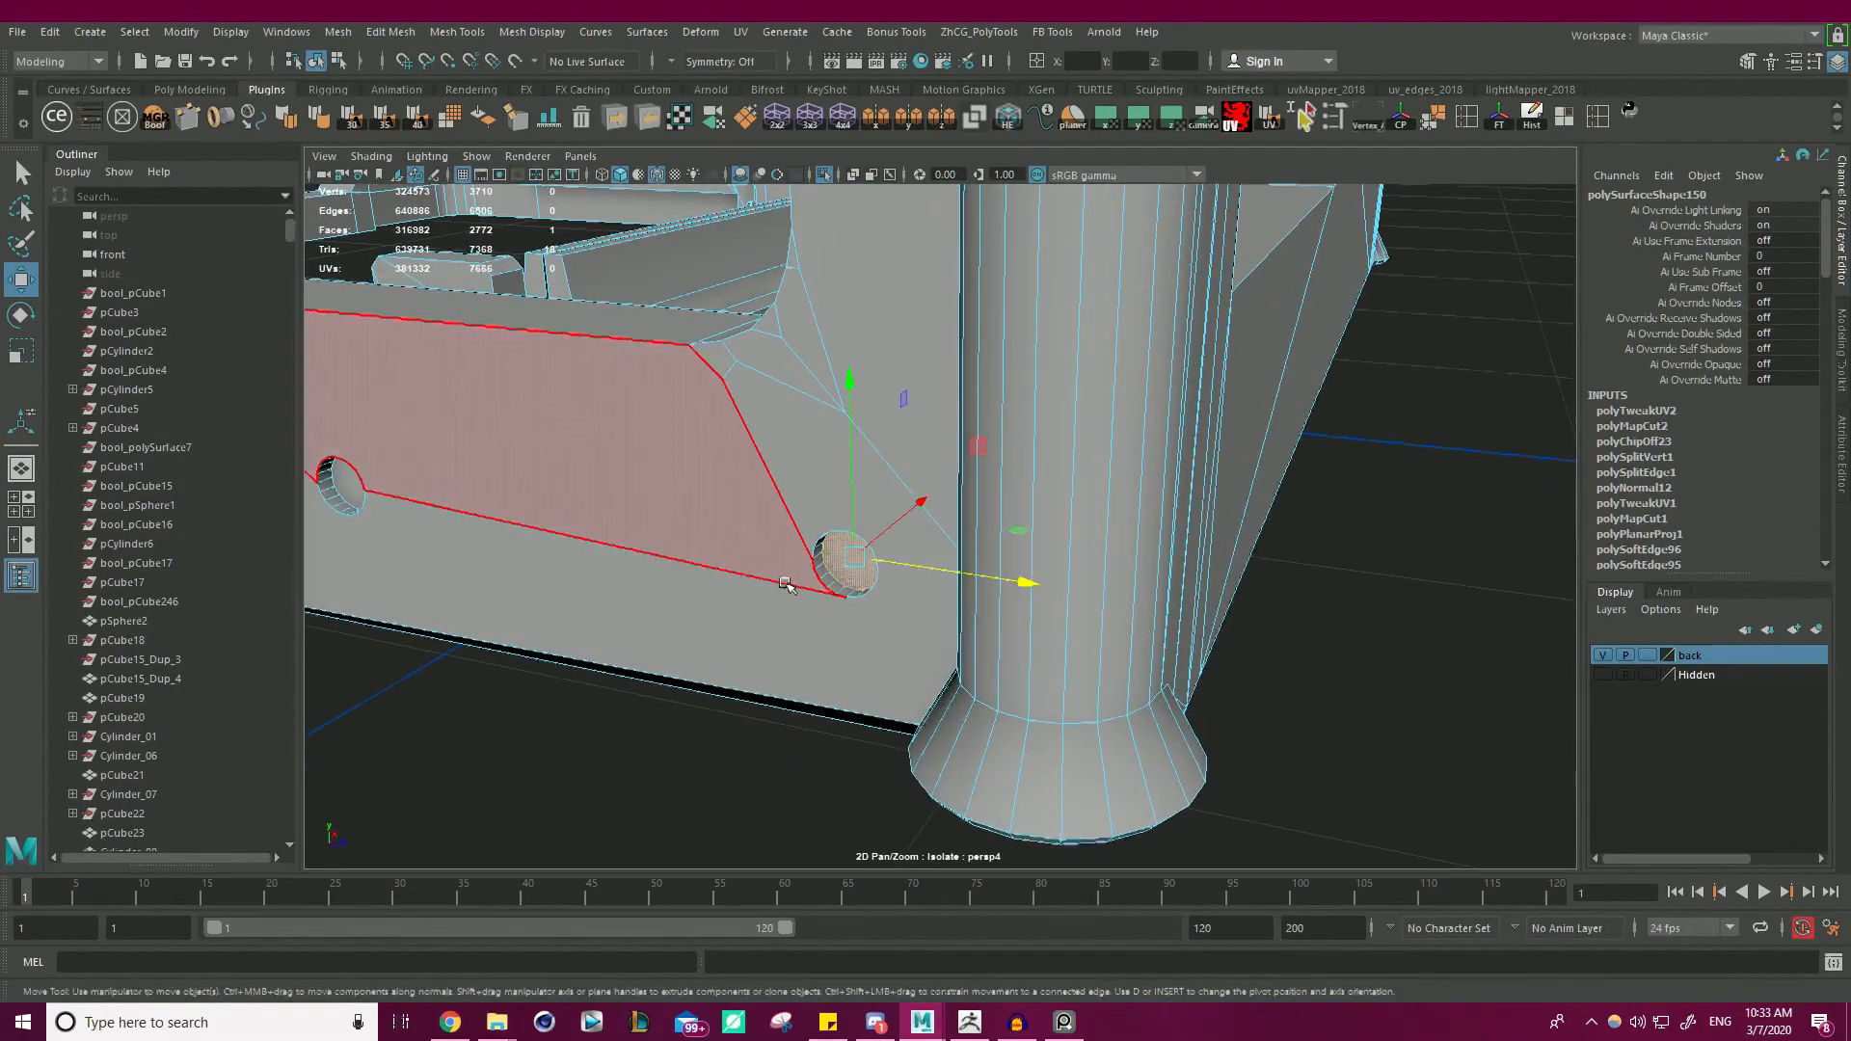
alt+drag(786, 586, 676, 485)
shift+click(410, 339)
alt+right_drag(622, 434, 529, 442)
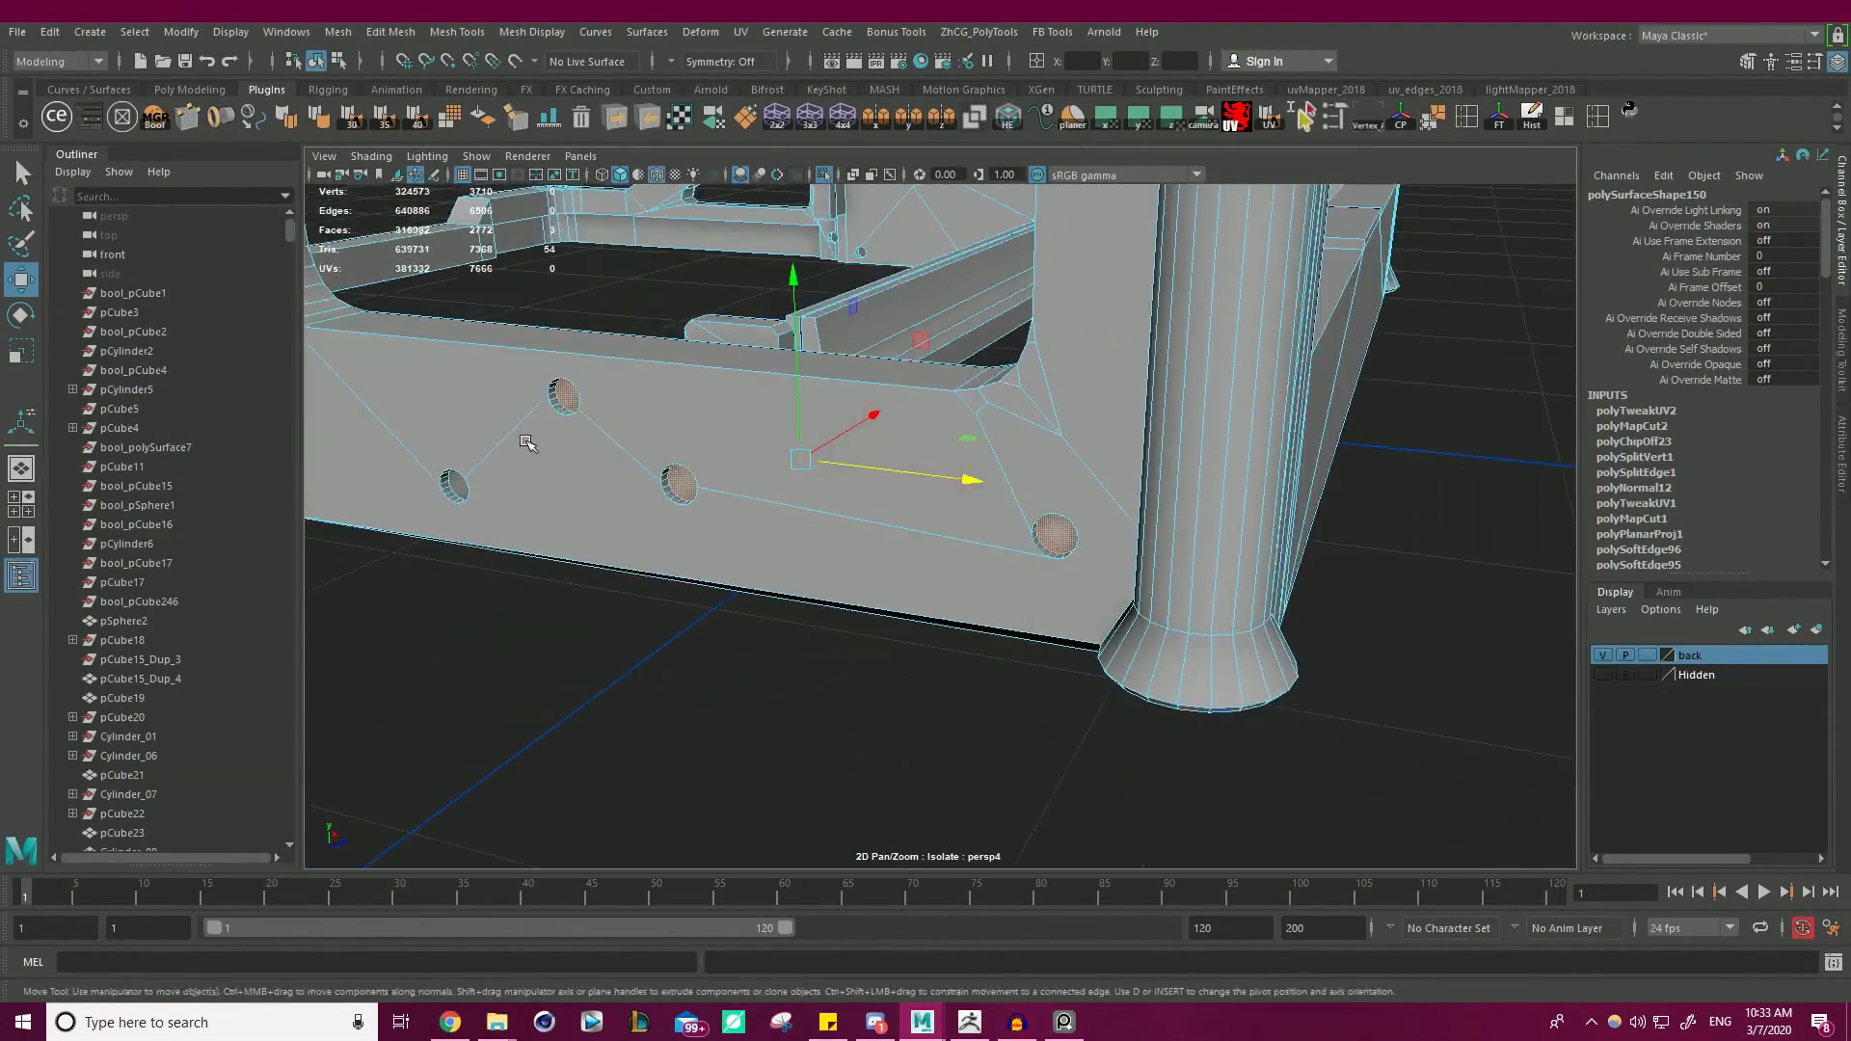
alt+middle_drag(529, 442, 786, 476)
alt+right_drag(852, 522, 1082, 524)
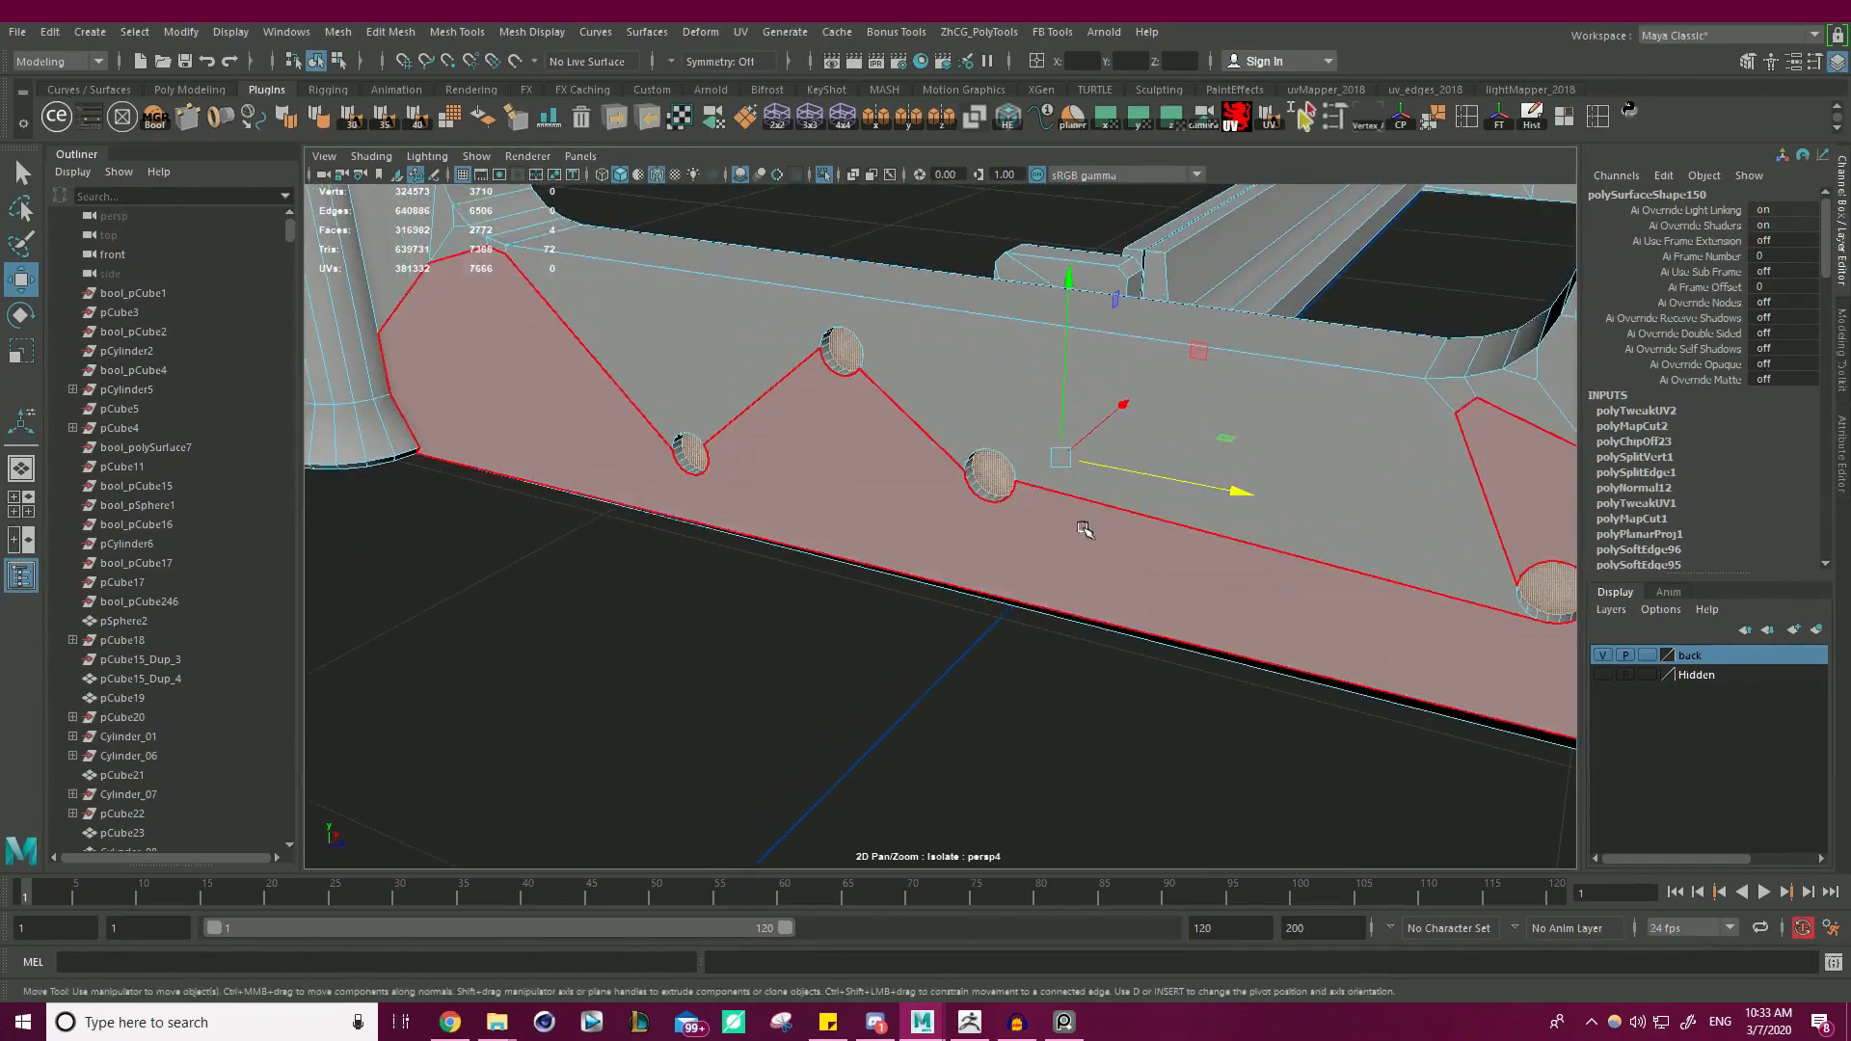
key(4)
mouse_move(1153, 504)
alt+mouse_down()
mouse_move(607, 521)
mouse_move(992, 430)
mouse_move(941, 500)
mouse_move(838, 566)
mouse_move(836, 336)
mouse_move(963, 504)
mouse_move(979, 453)
mouse_move(993, 474)
mouse_move(976, 436)
mouse_move(992, 502)
mouse_move(913, 430)
mouse_move(769, 442)
mouse_move(1024, 508)
mouse_move(963, 483)
mouse_move(694, 536)
alt+mouse_up()
key(5)
key(4)
key(5)
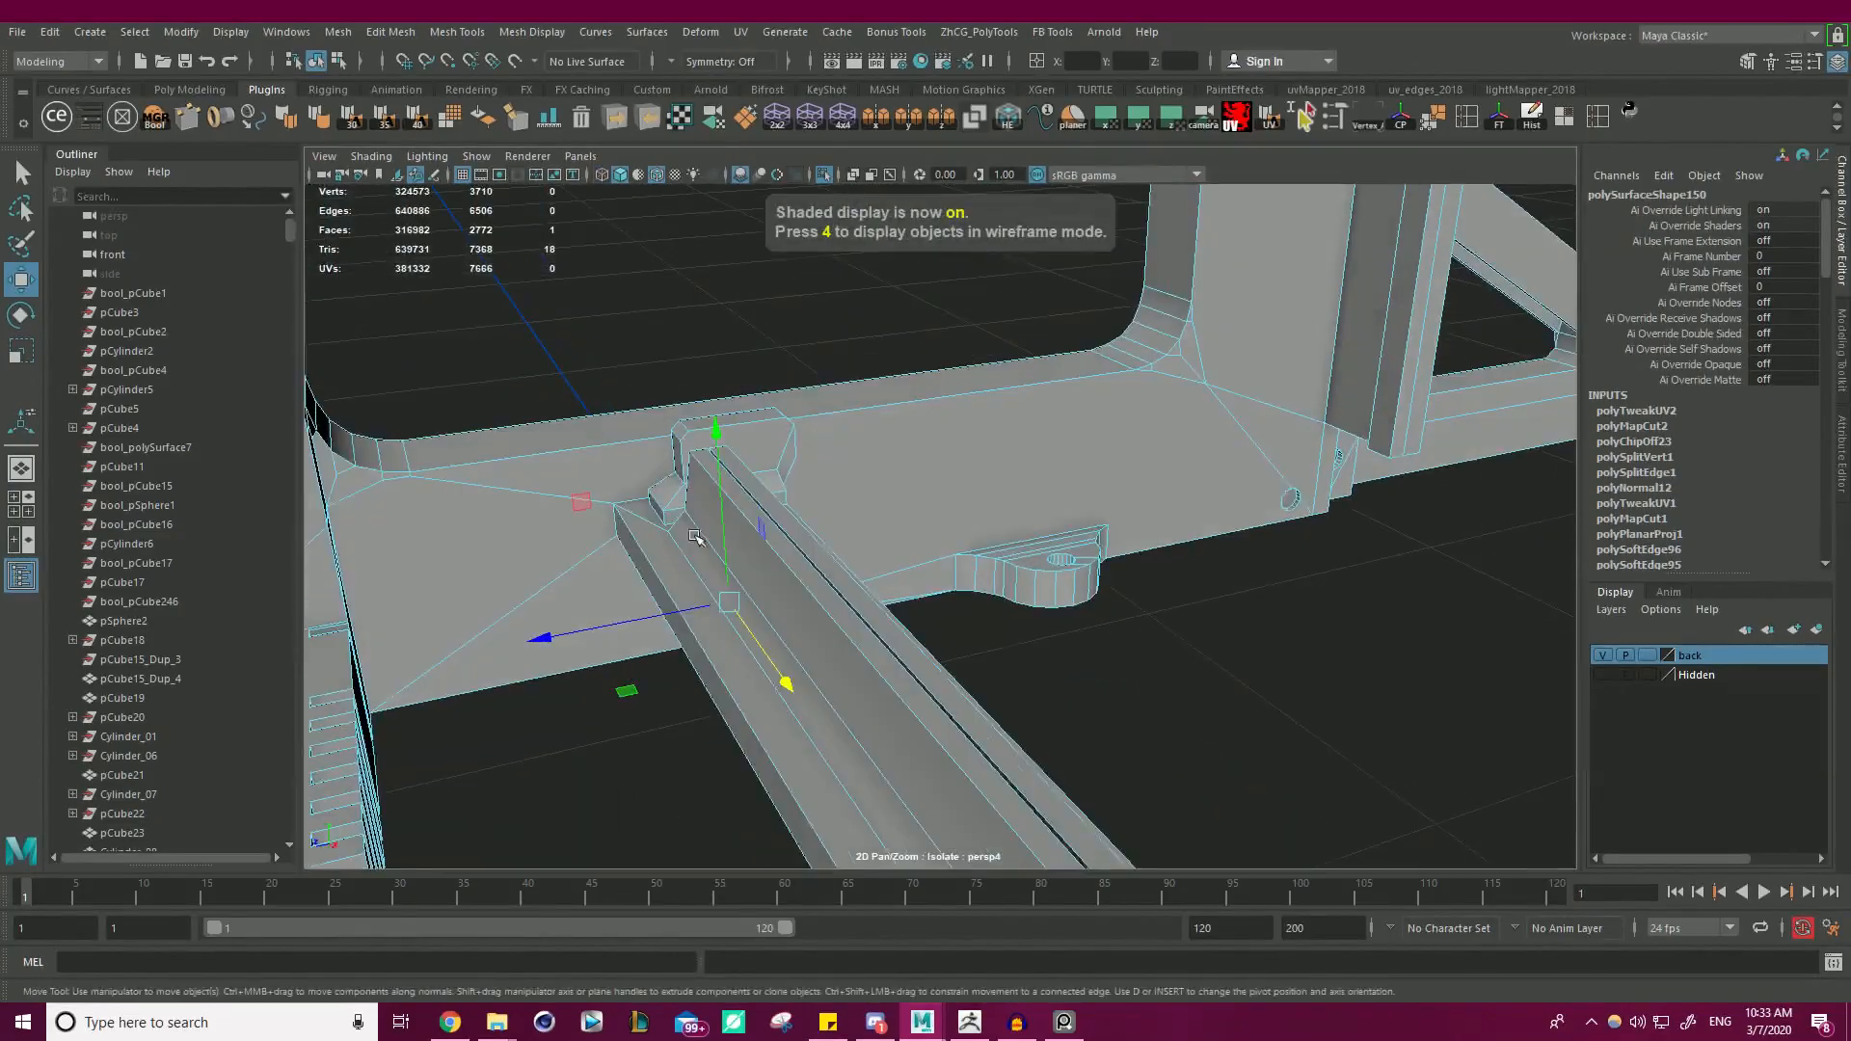
- Select the floor face of the small hole on the inner side of the side plate, near its end, and push it deeper
alt+middle_drag(694, 537, 433, 627)
alt+drag(1032, 549, 772, 367)
alt+right_drag(772, 367, 848, 385)
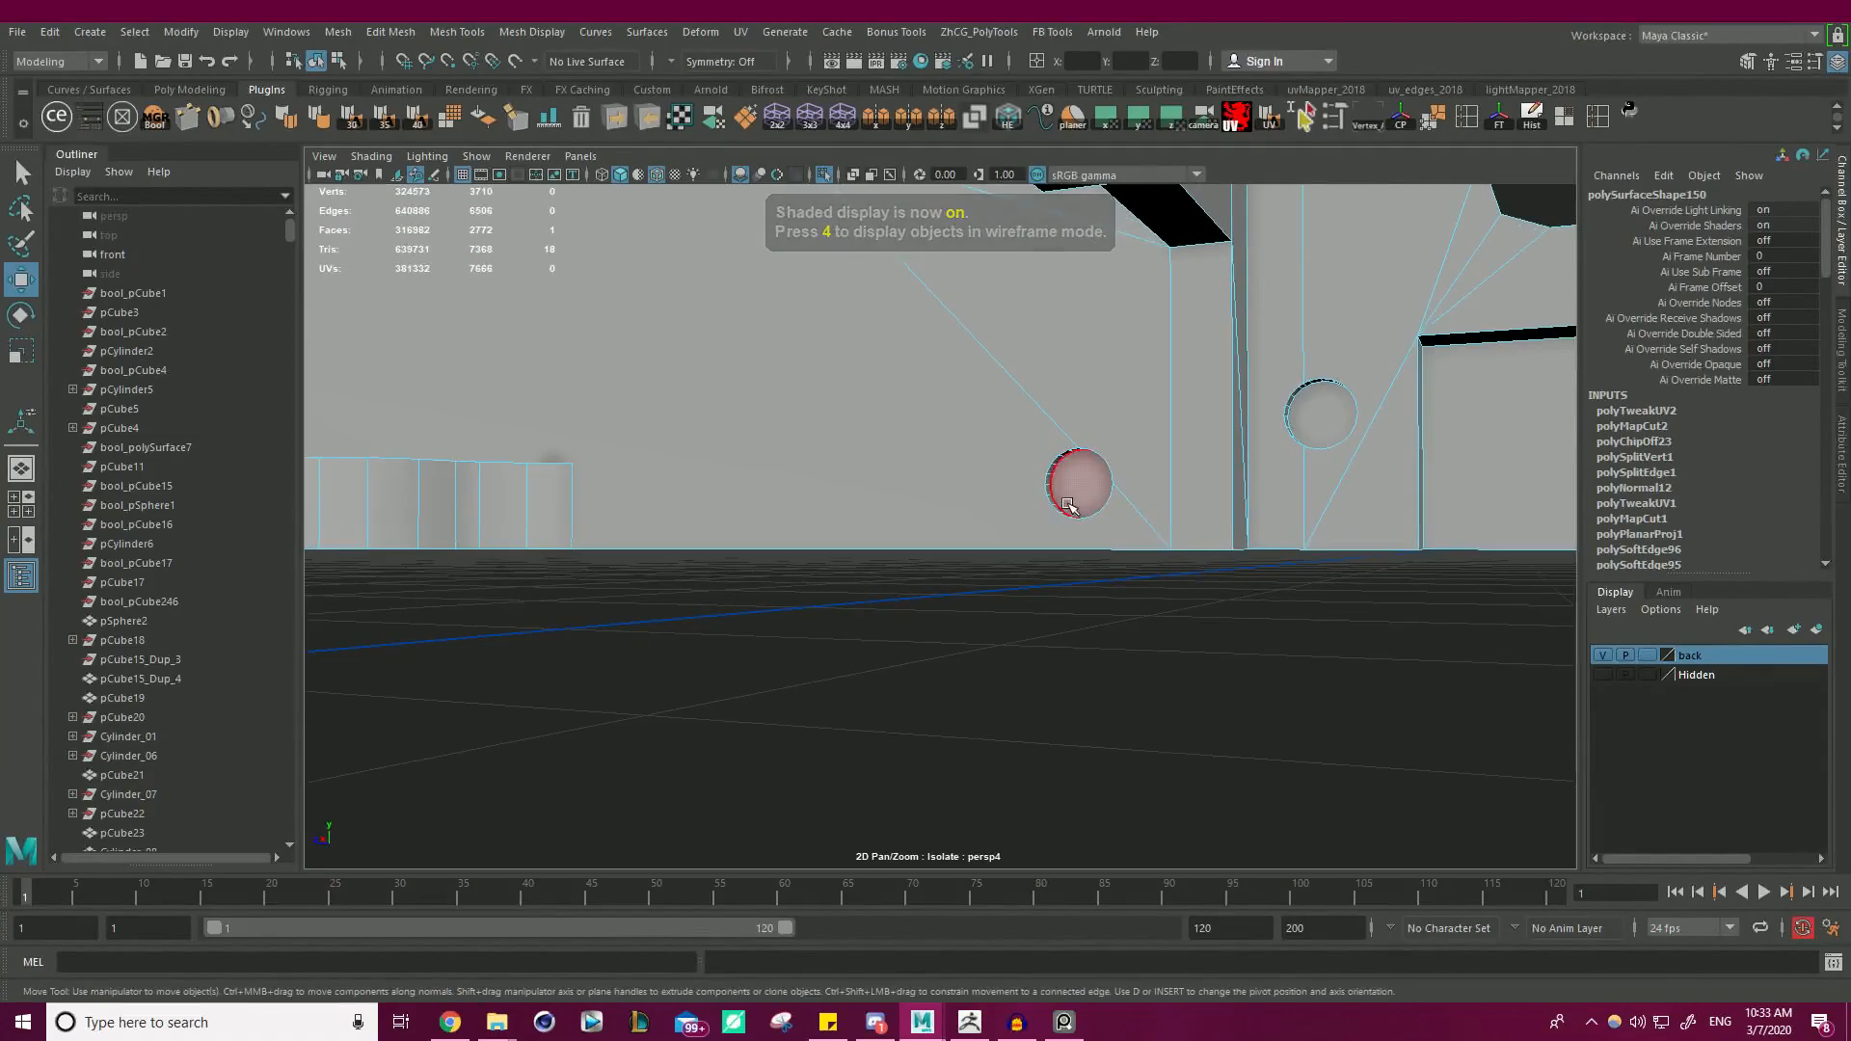
click(1070, 503)
key(4)
alt+drag(1090, 494, 877, 331)
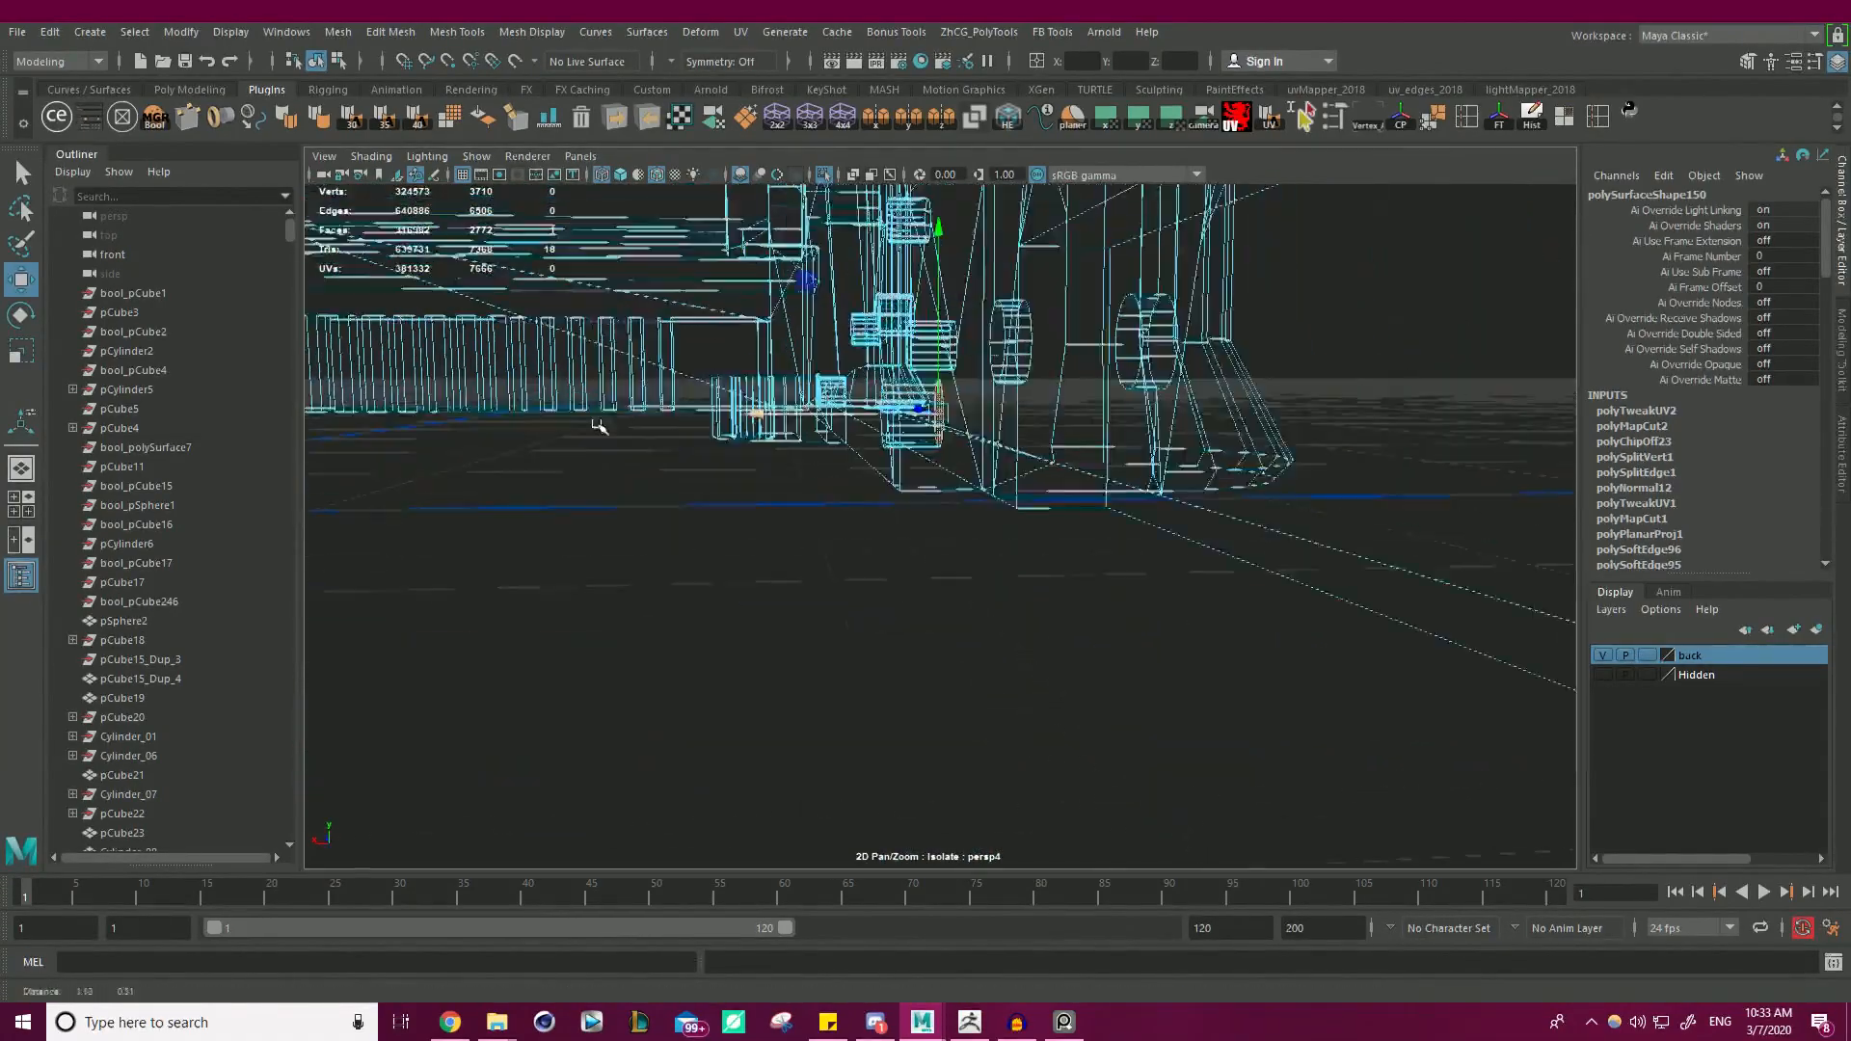
- Select the floor face of the small hole beside the rear leg's foot and push it deeper, checking the depth in wireframe
key(5)
mouse_move(582, 446)
alt+mouse_down()
mouse_move(827, 448)
mouse_move(718, 516)
mouse_move(880, 526)
mouse_move(934, 504)
mouse_move(851, 404)
mouse_move(902, 421)
mouse_move(580, 410)
alt+mouse_up()
click(856, 363)
key(f)
key(4)
scroll(905, 417, down, 3)
key(5)
scroll(852, 396, down, 3)
key(4)
key(5)
alt+right_drag(580, 410, 236, 437)
alt+middle_drag(333, 425, 797, 390)
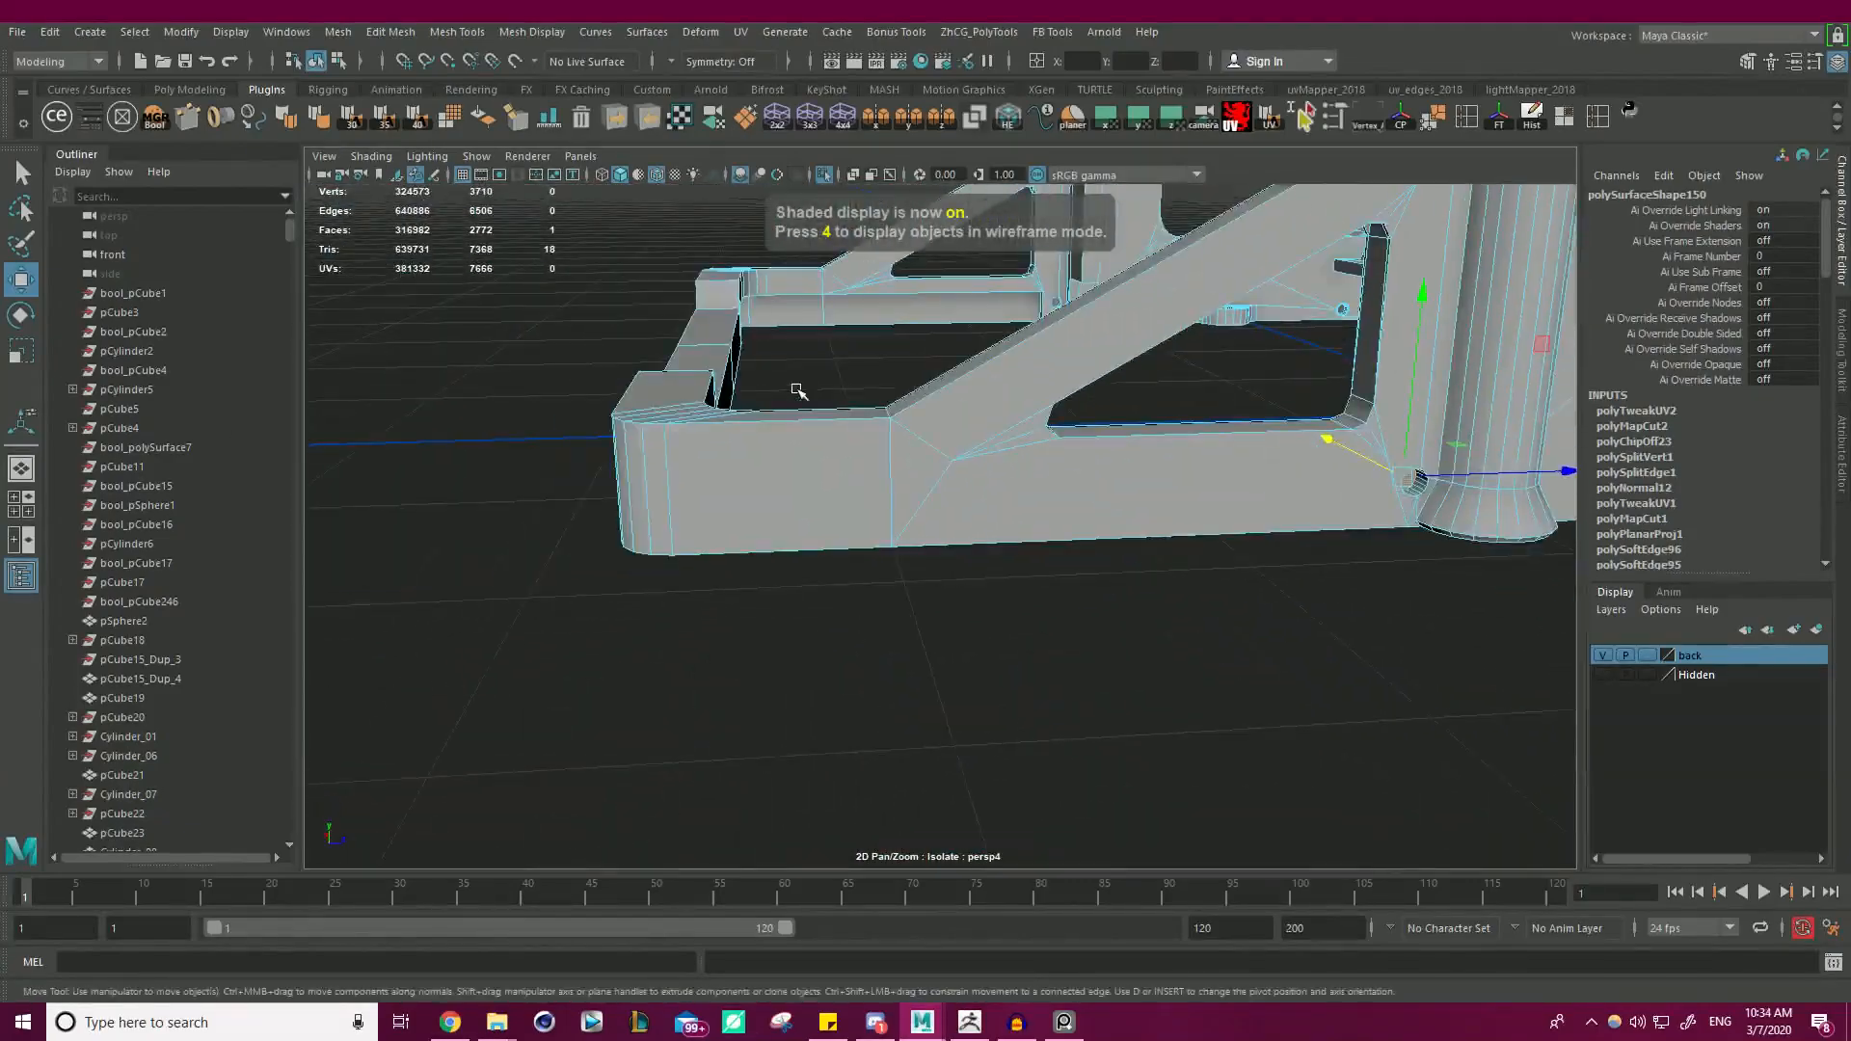
- Push the floor face of the hole at the side plate's upper corner, beside the column, deeper
alt+drag(797, 389, 816, 438)
alt+drag(997, 493, 1272, 472)
alt+right_drag(1272, 473, 838, 424)
alt+middle_drag(838, 424, 1059, 429)
alt+right_drag(1058, 429, 964, 463)
mouse_move(964, 463)
alt+mouse_down()
mouse_move(1095, 517)
mouse_move(1033, 475)
mouse_move(930, 467)
alt+mouse_up()
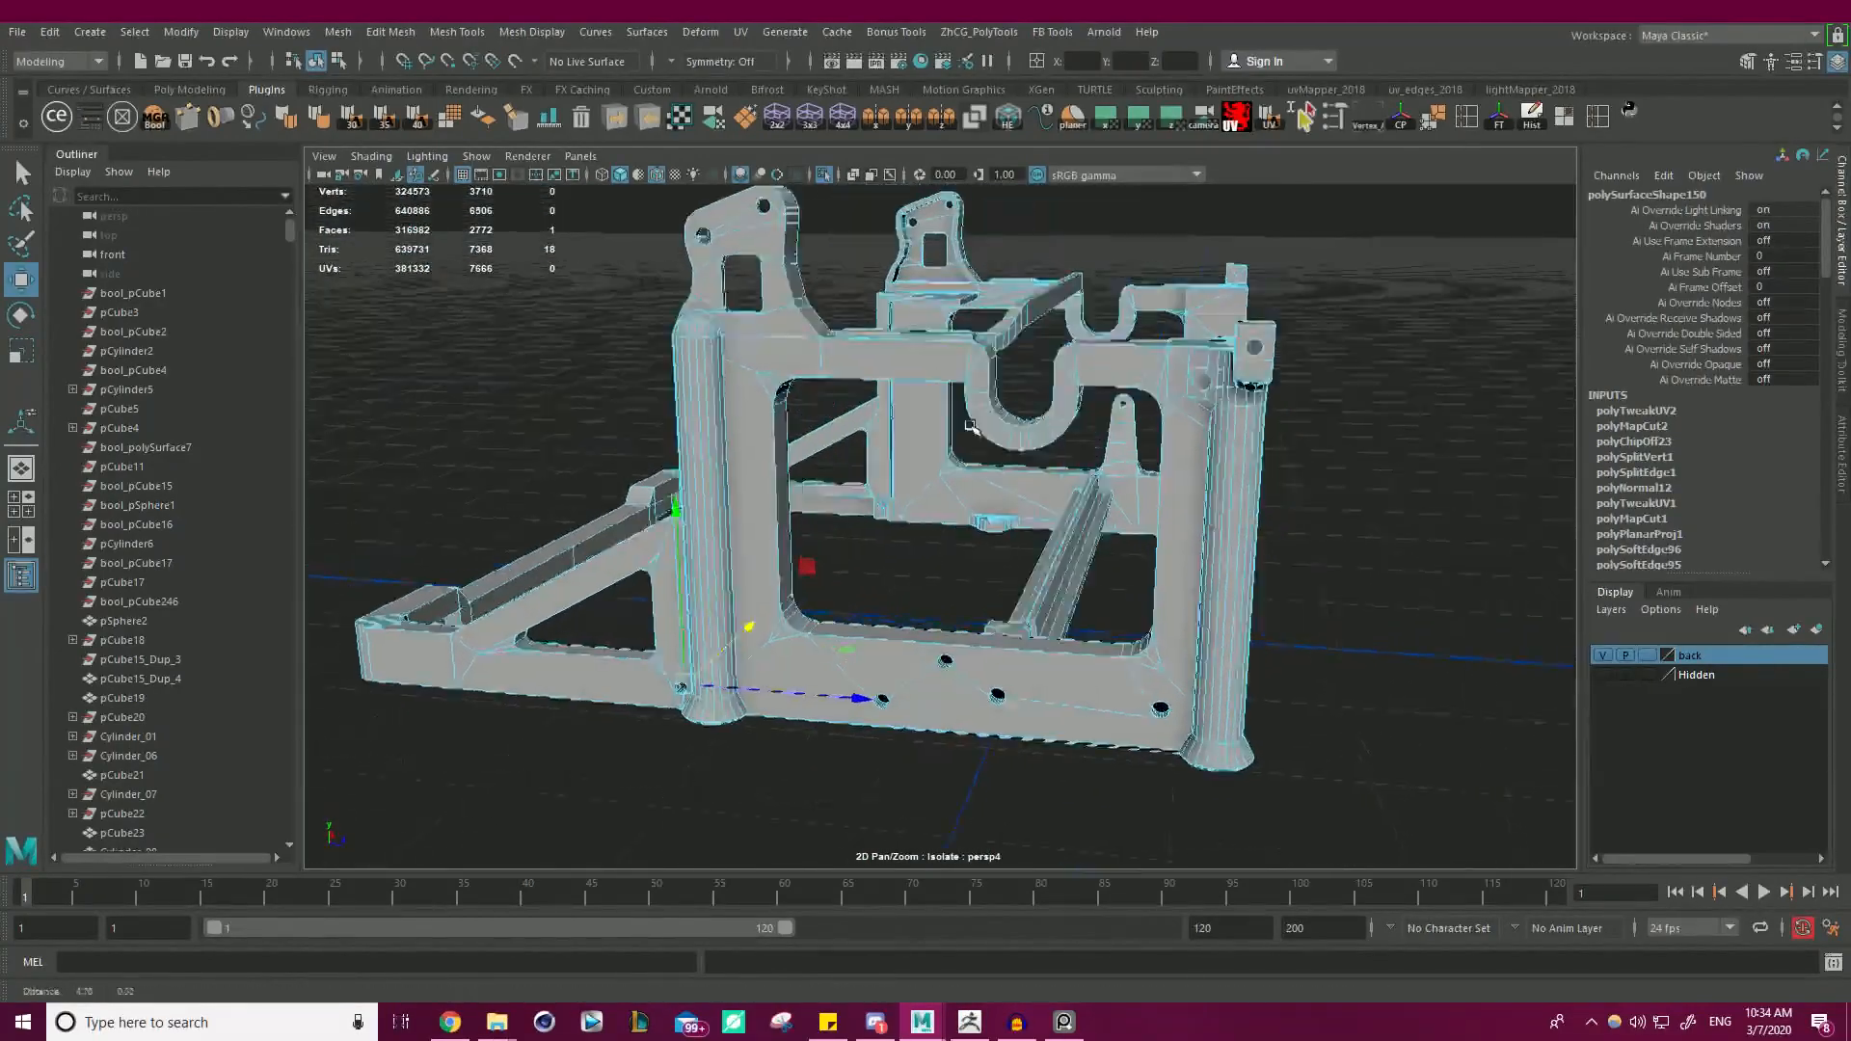
alt+right_drag(930, 466, 1214, 415)
alt+middle_drag(1214, 415, 1006, 409)
key(f)
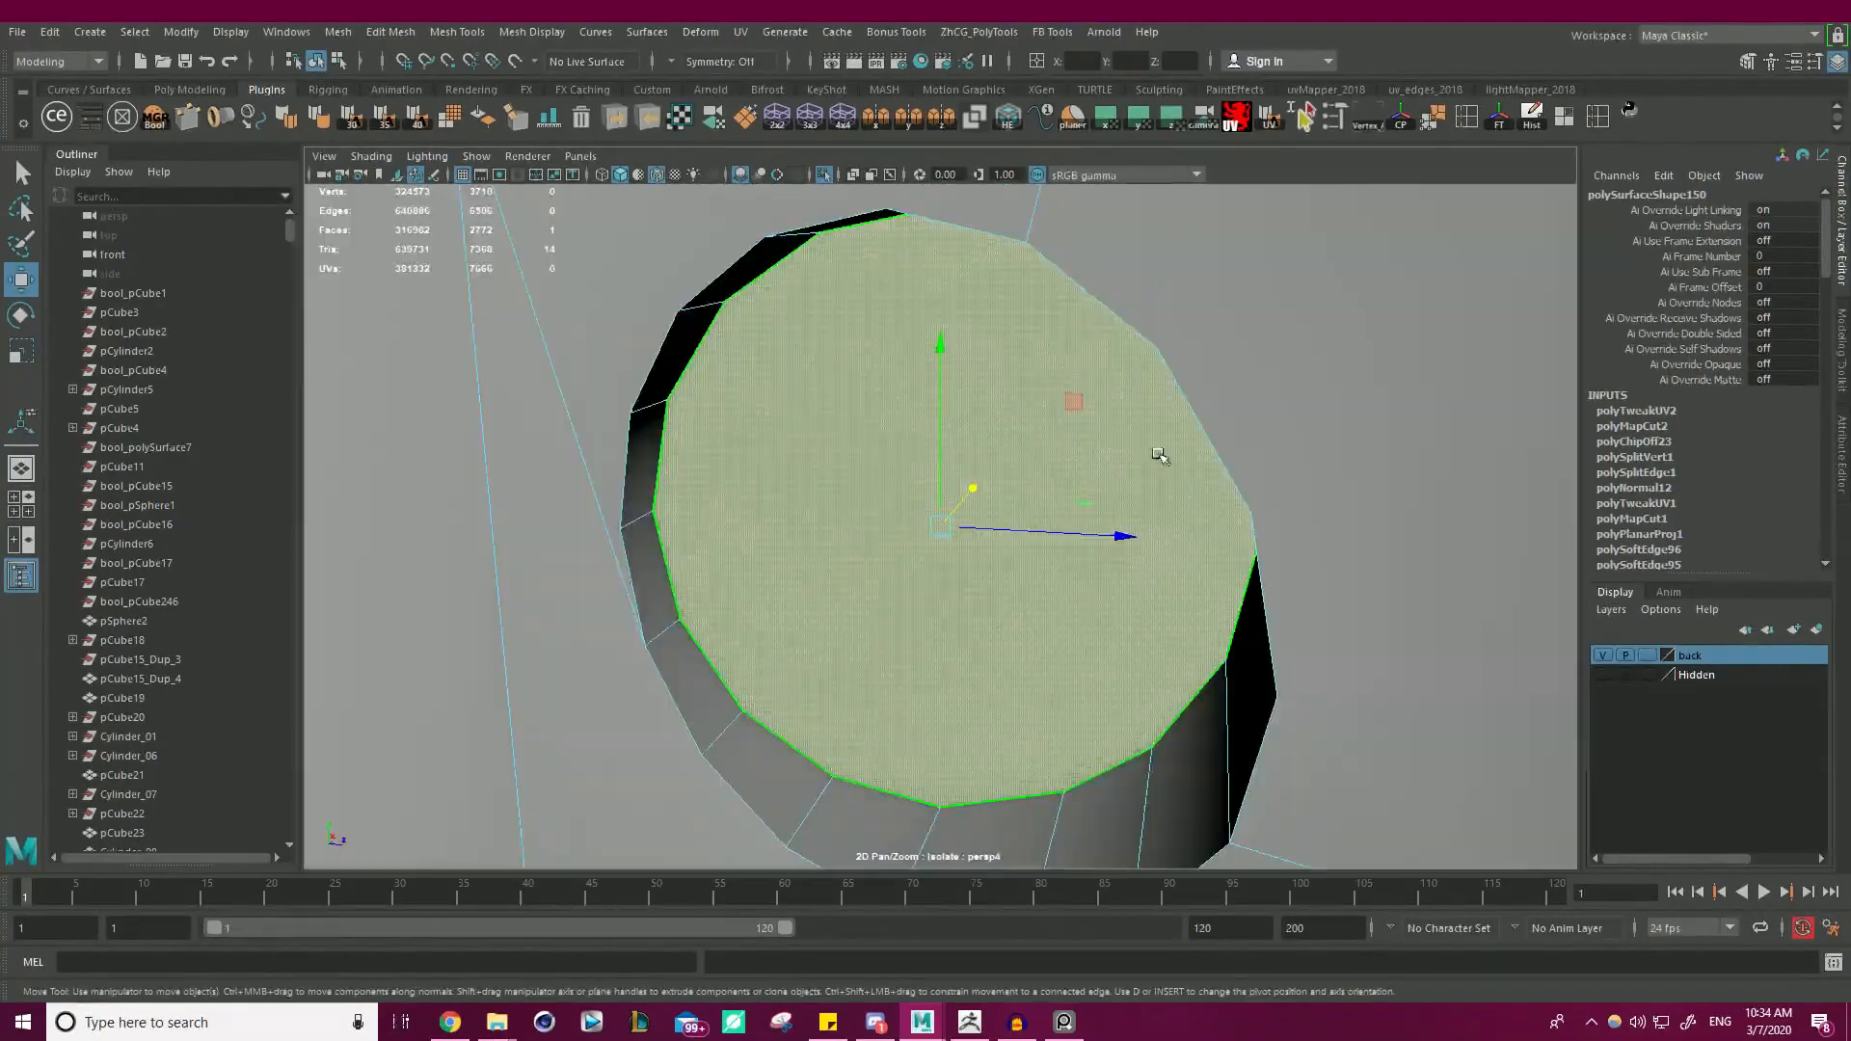
alt+drag(1157, 452, 1042, 523)
drag(875, 487, 882, 490)
alt+right_drag(999, 498, 760, 450)
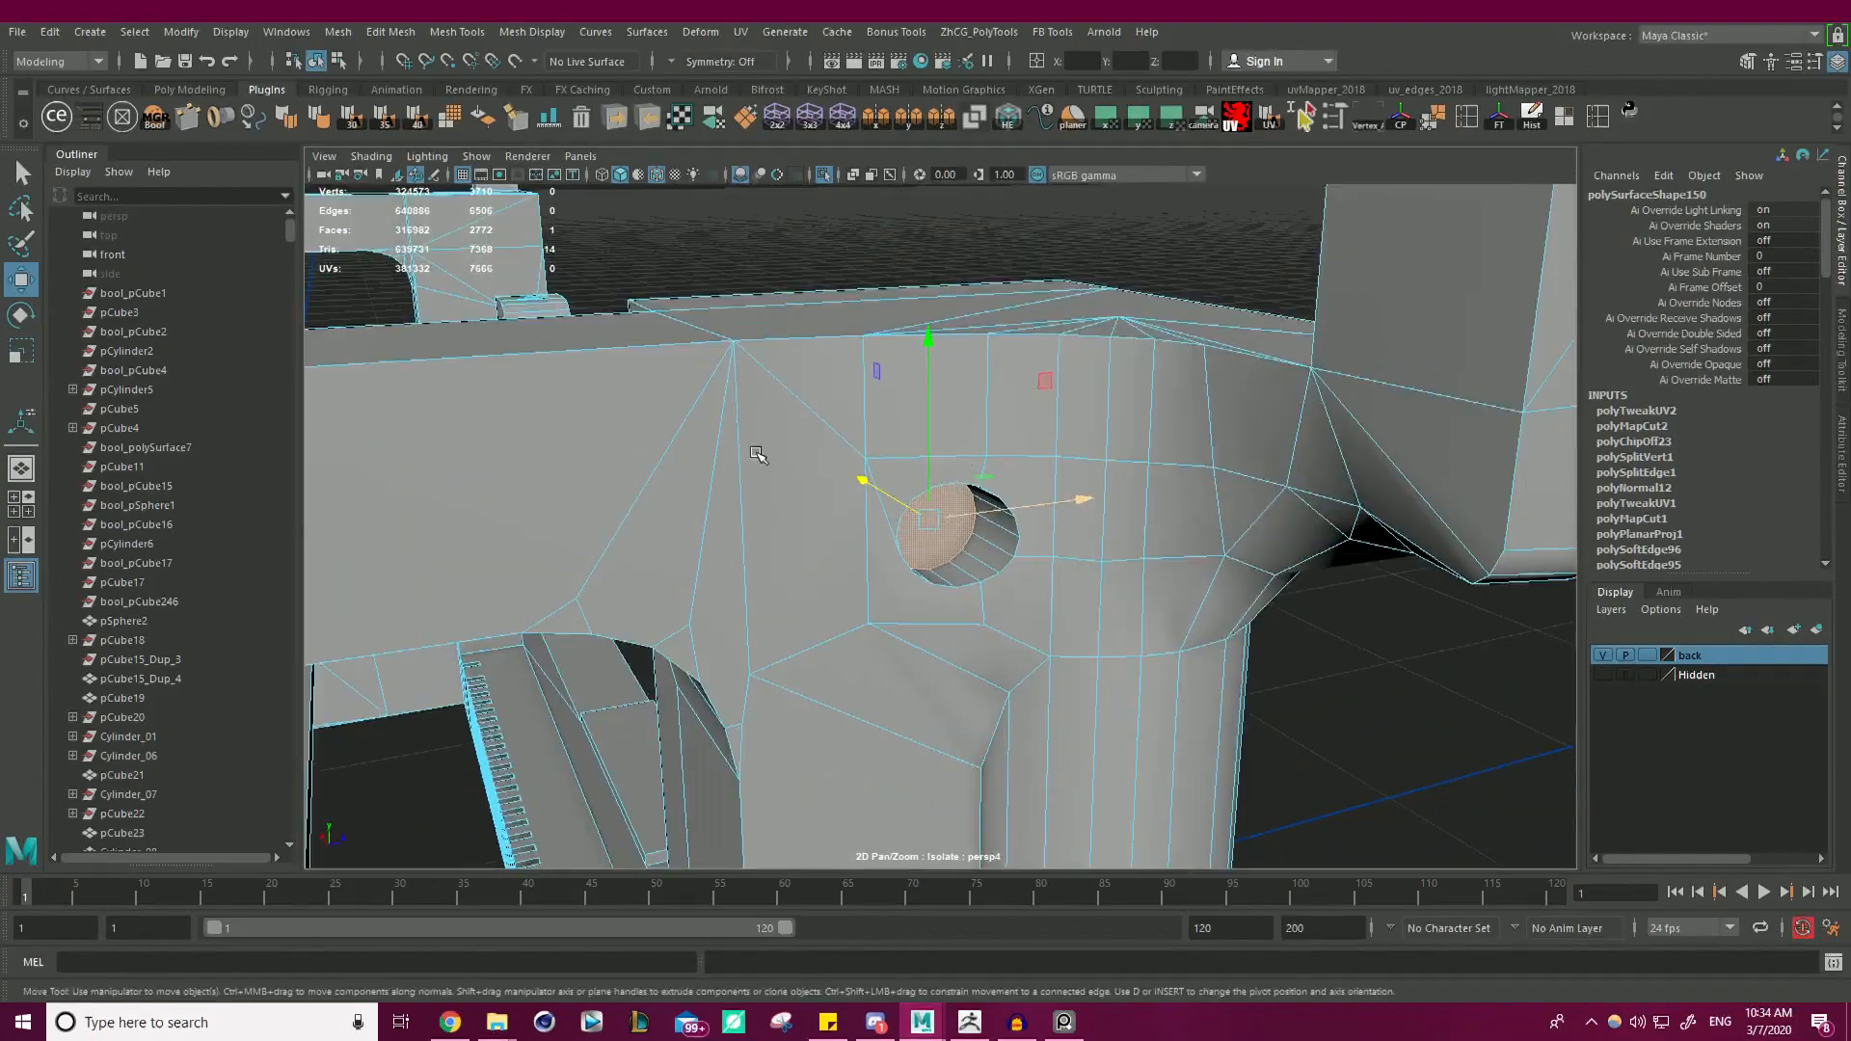
- Select all faces of the small hole near the upper edge of the opposite front corner block and shift the hole downward
alt+drag(760, 450, 434, 461)
alt+right_drag(1041, 462, 848, 473)
alt+middle_drag(849, 472, 847, 348)
alt+drag(847, 348, 861, 322)
alt+right_drag(861, 322, 954, 380)
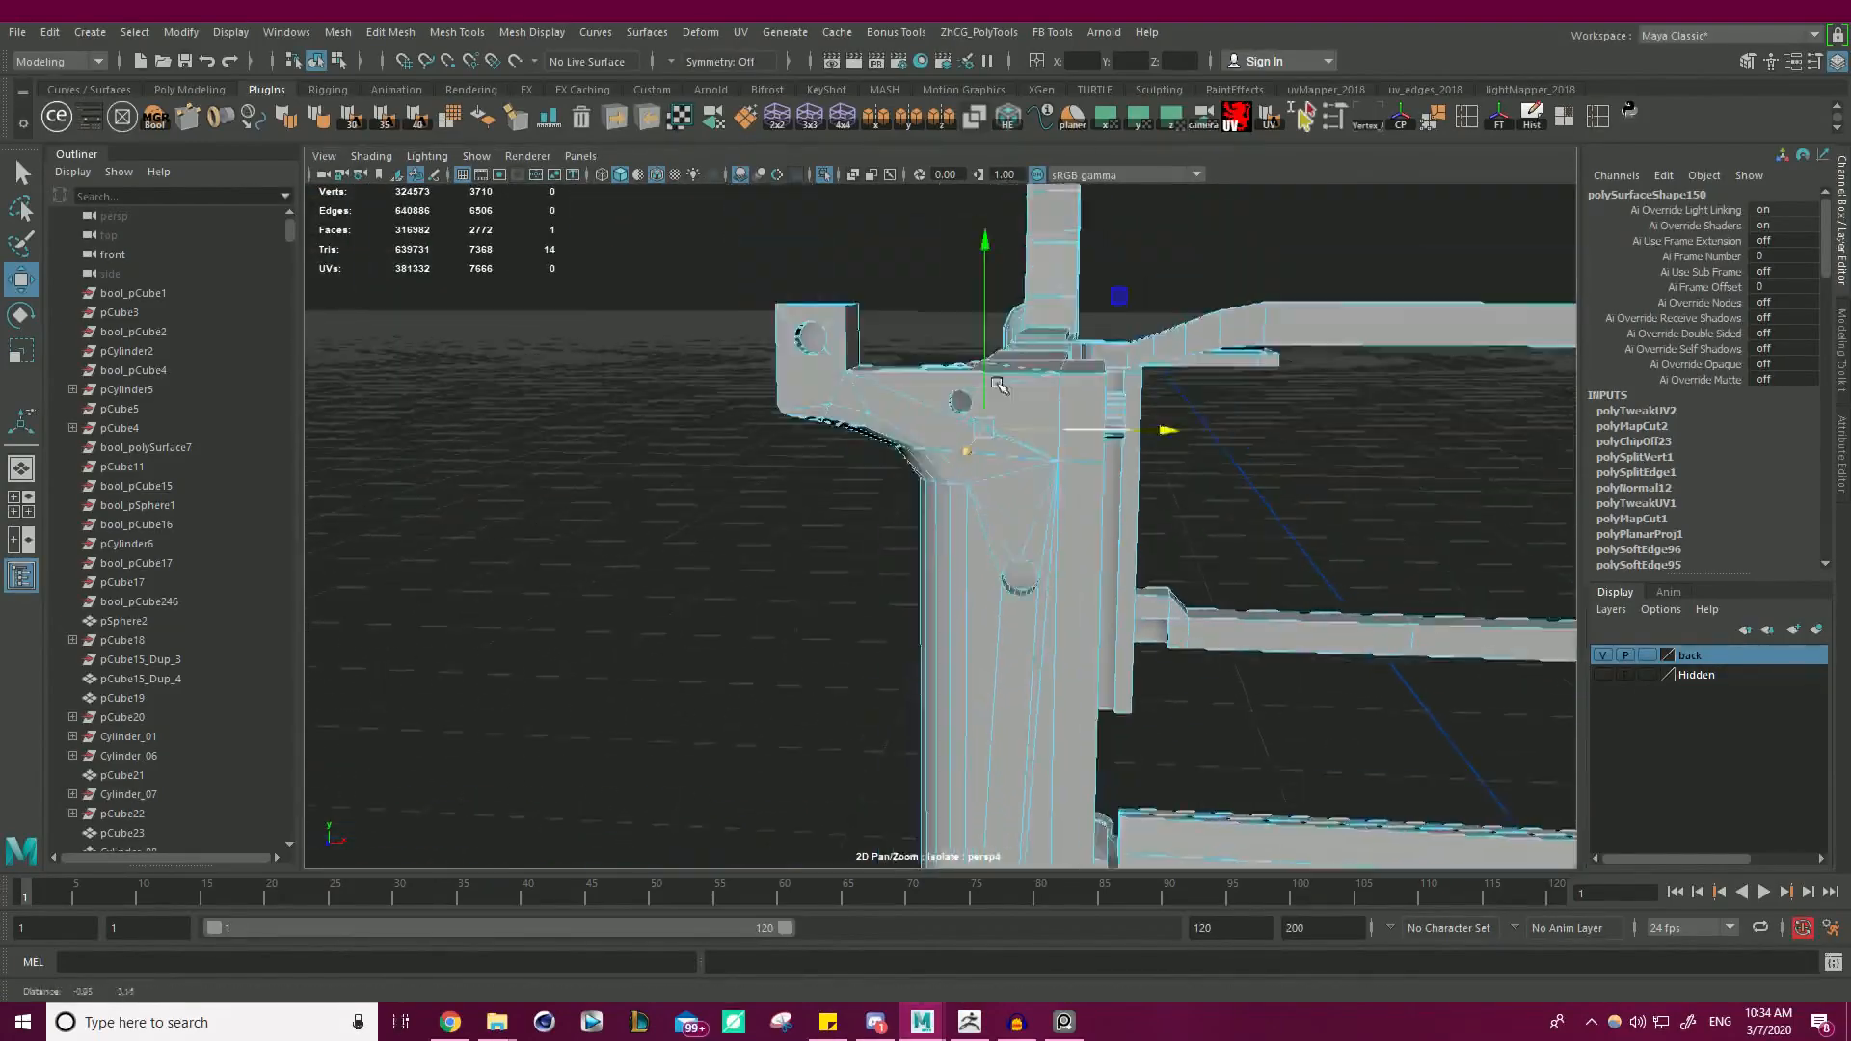
alt+middle_drag(954, 380, 970, 405)
alt+right_drag(1018, 419, 935, 415)
alt+middle_drag(935, 415, 492, 377)
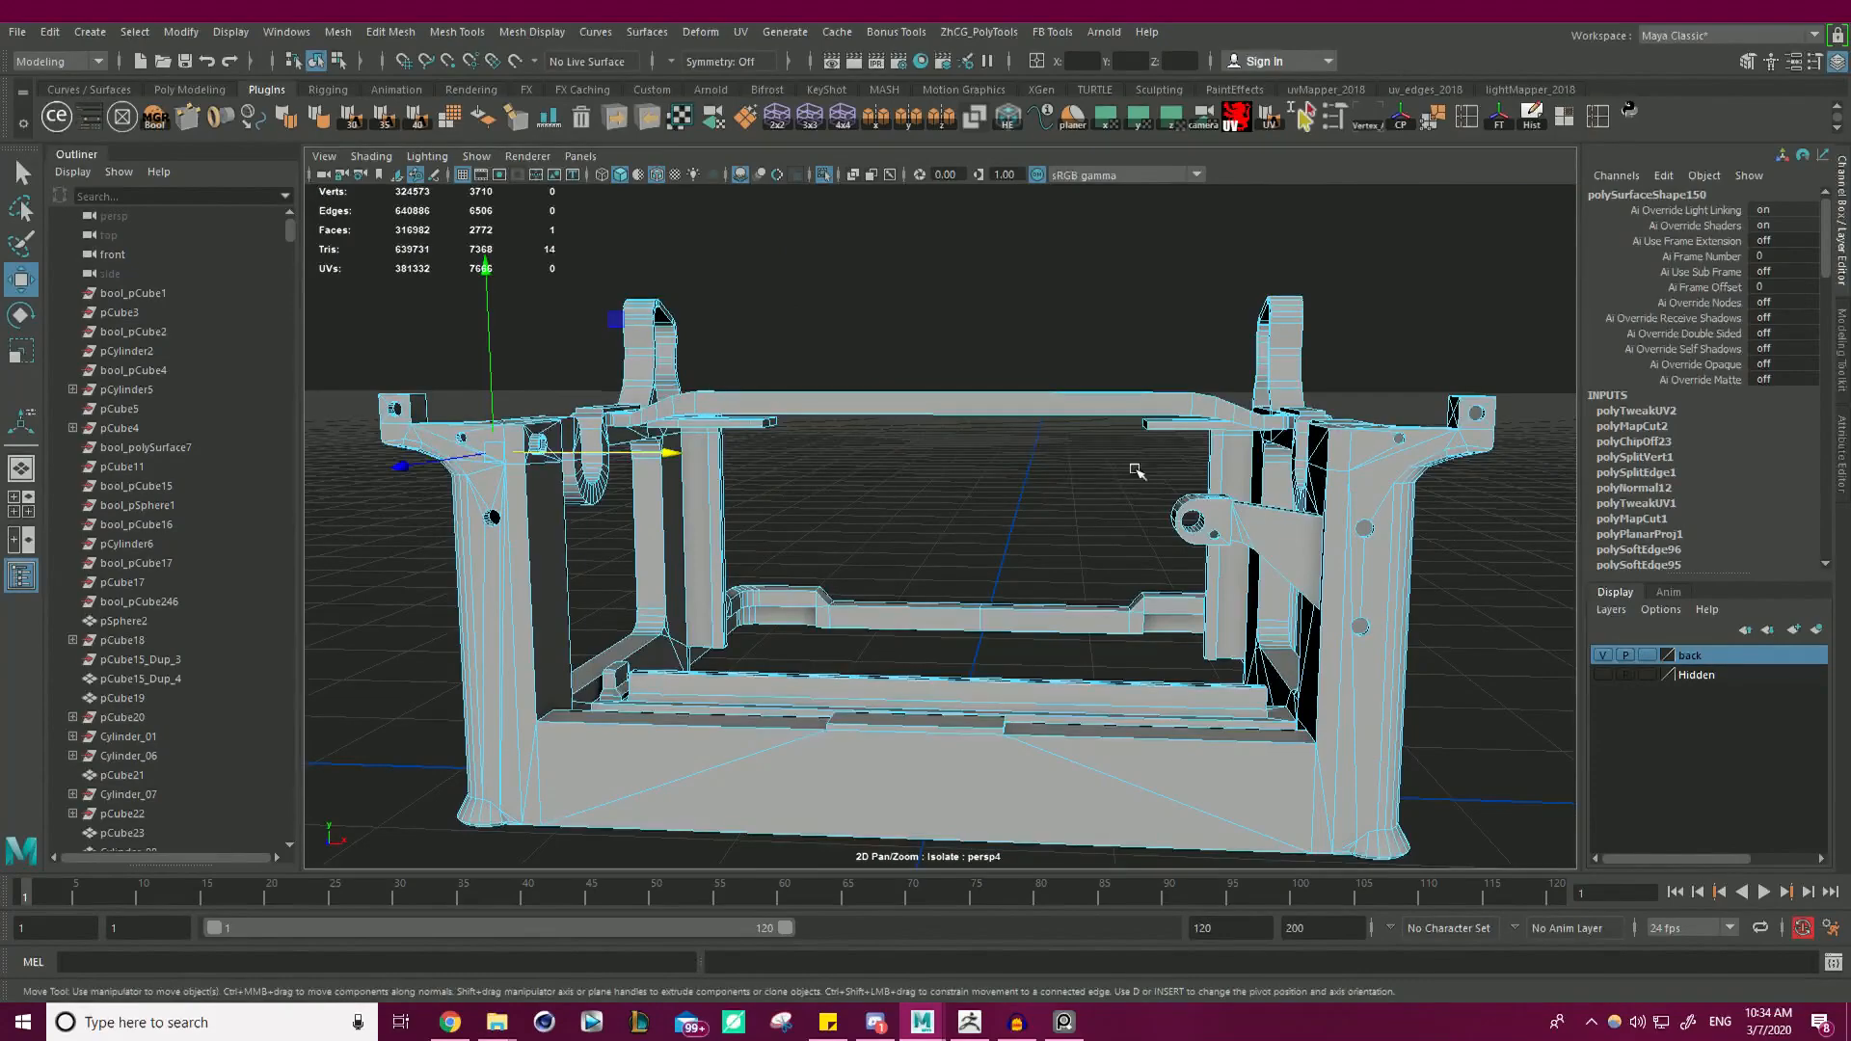
alt+middle_drag(1296, 527, 1028, 434)
alt+right_drag(1029, 434, 1227, 553)
alt+drag(1227, 553, 1152, 482)
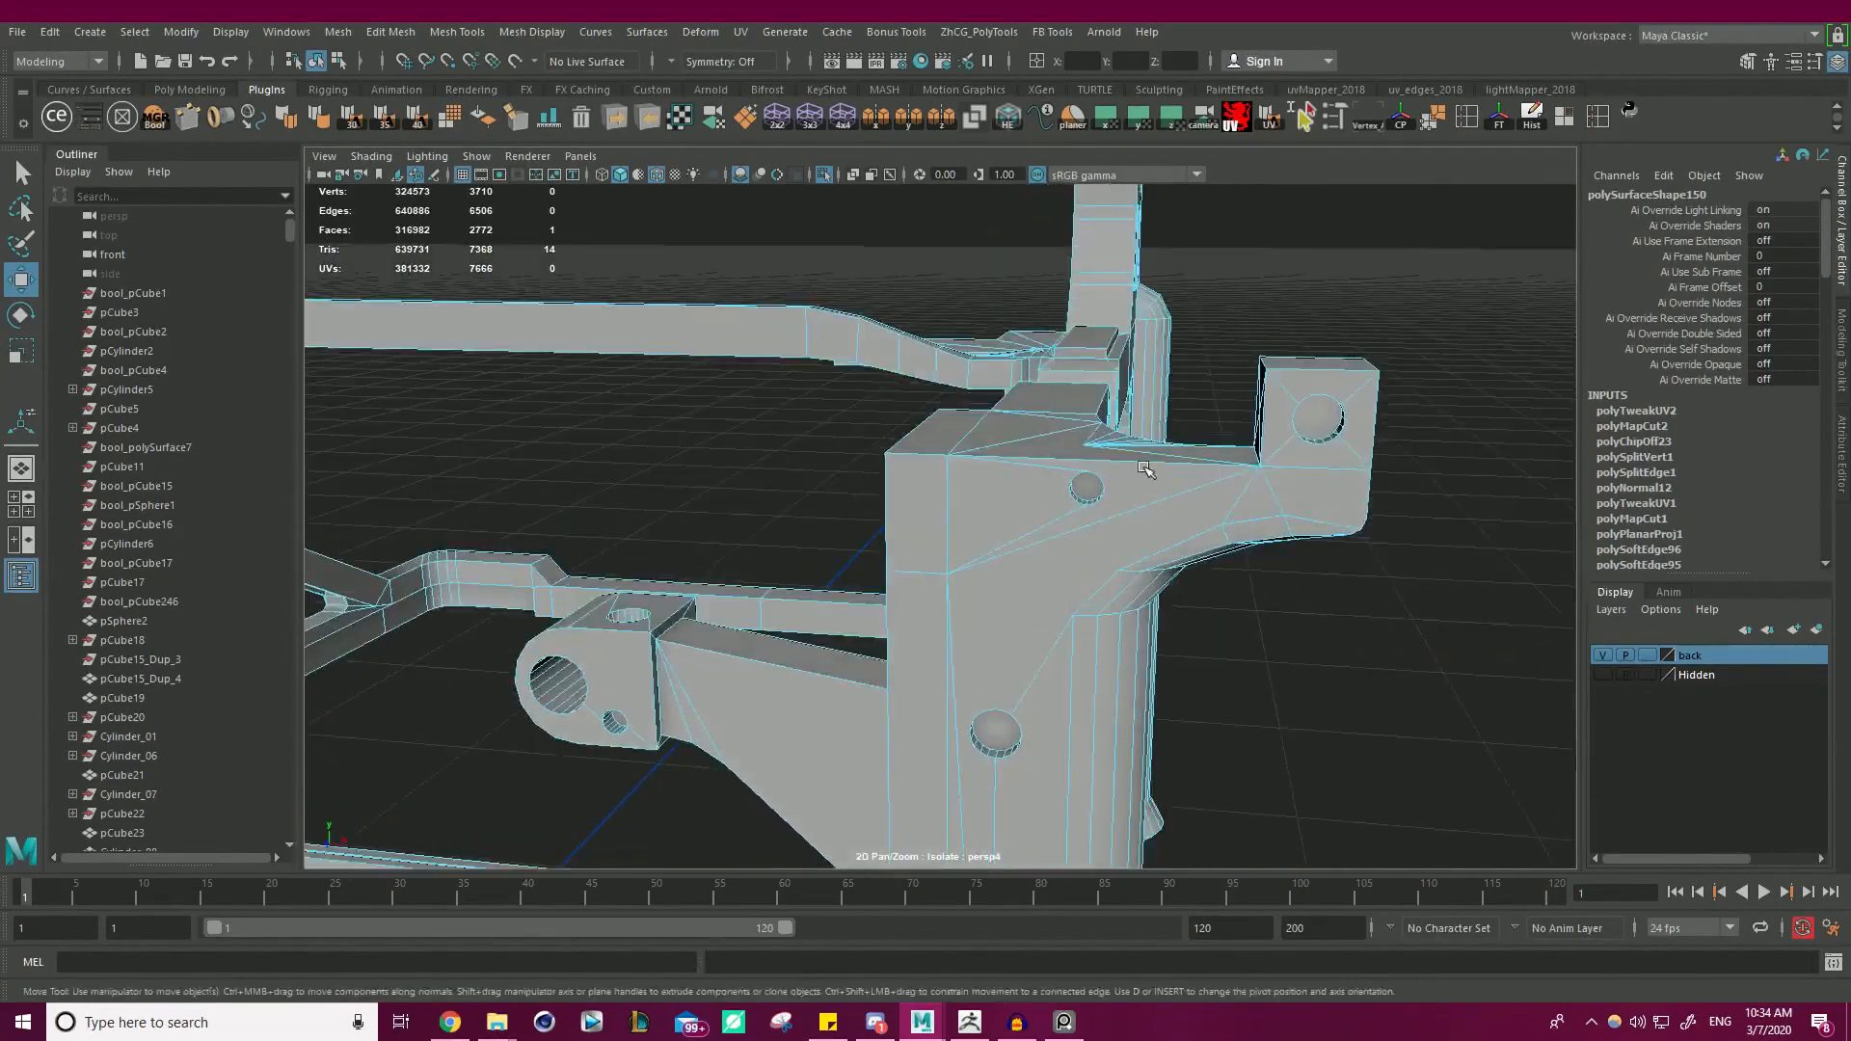
alt+middle_drag(1152, 482, 892, 487)
alt+right_drag(891, 486, 1118, 559)
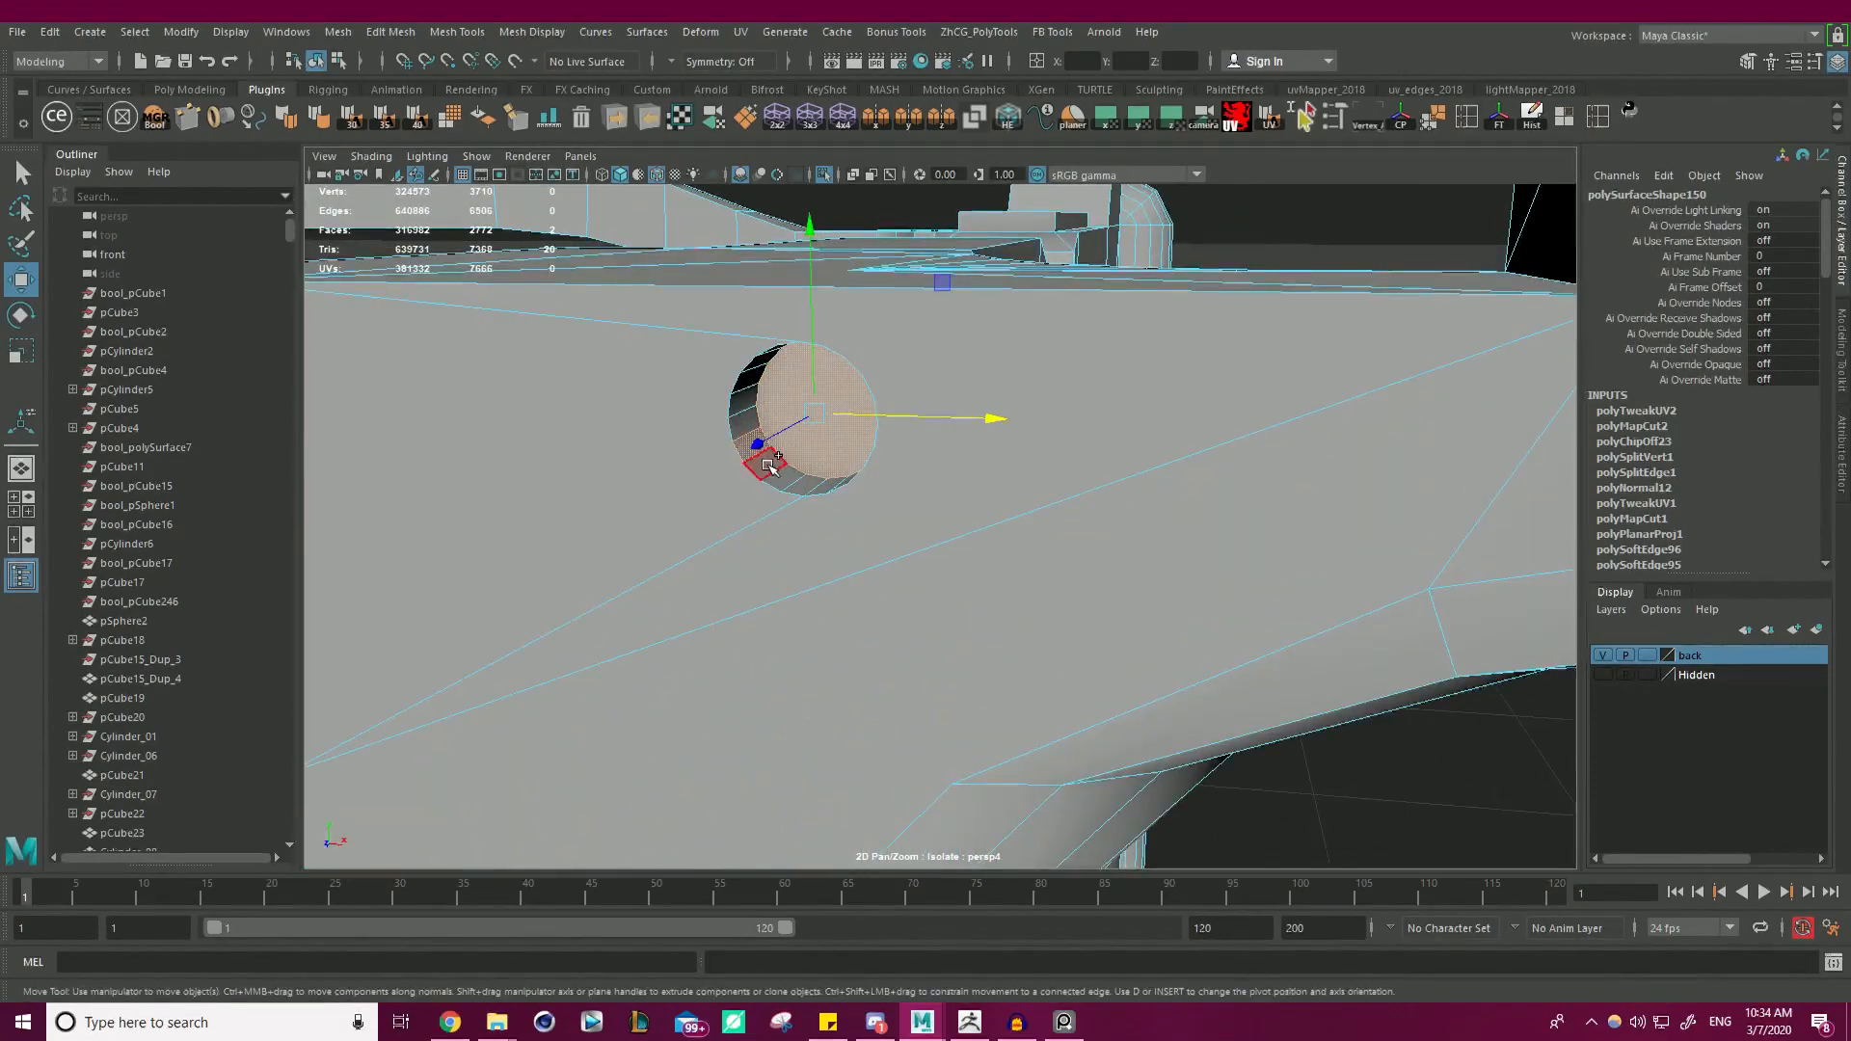
alt+drag(850, 344, 961, 321)
alt+middle_drag(961, 321, 766, 547)
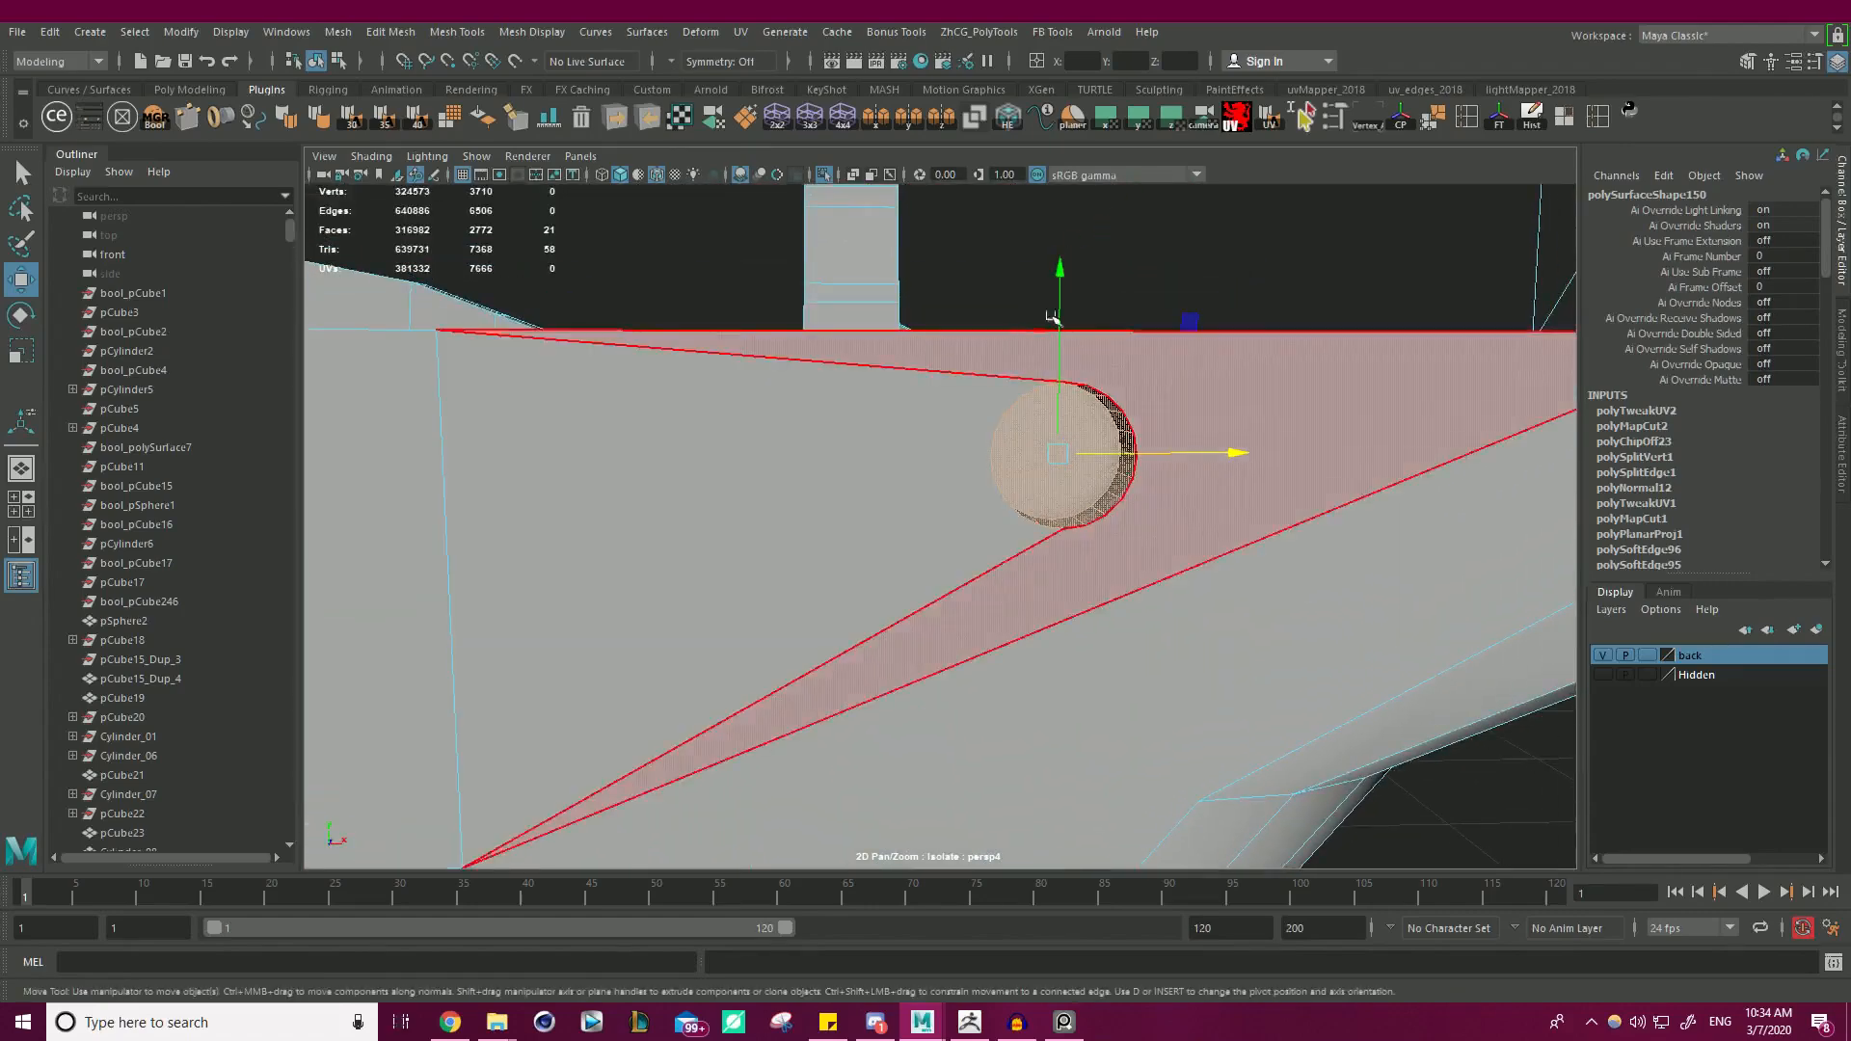
drag(1058, 315, 1186, 594)
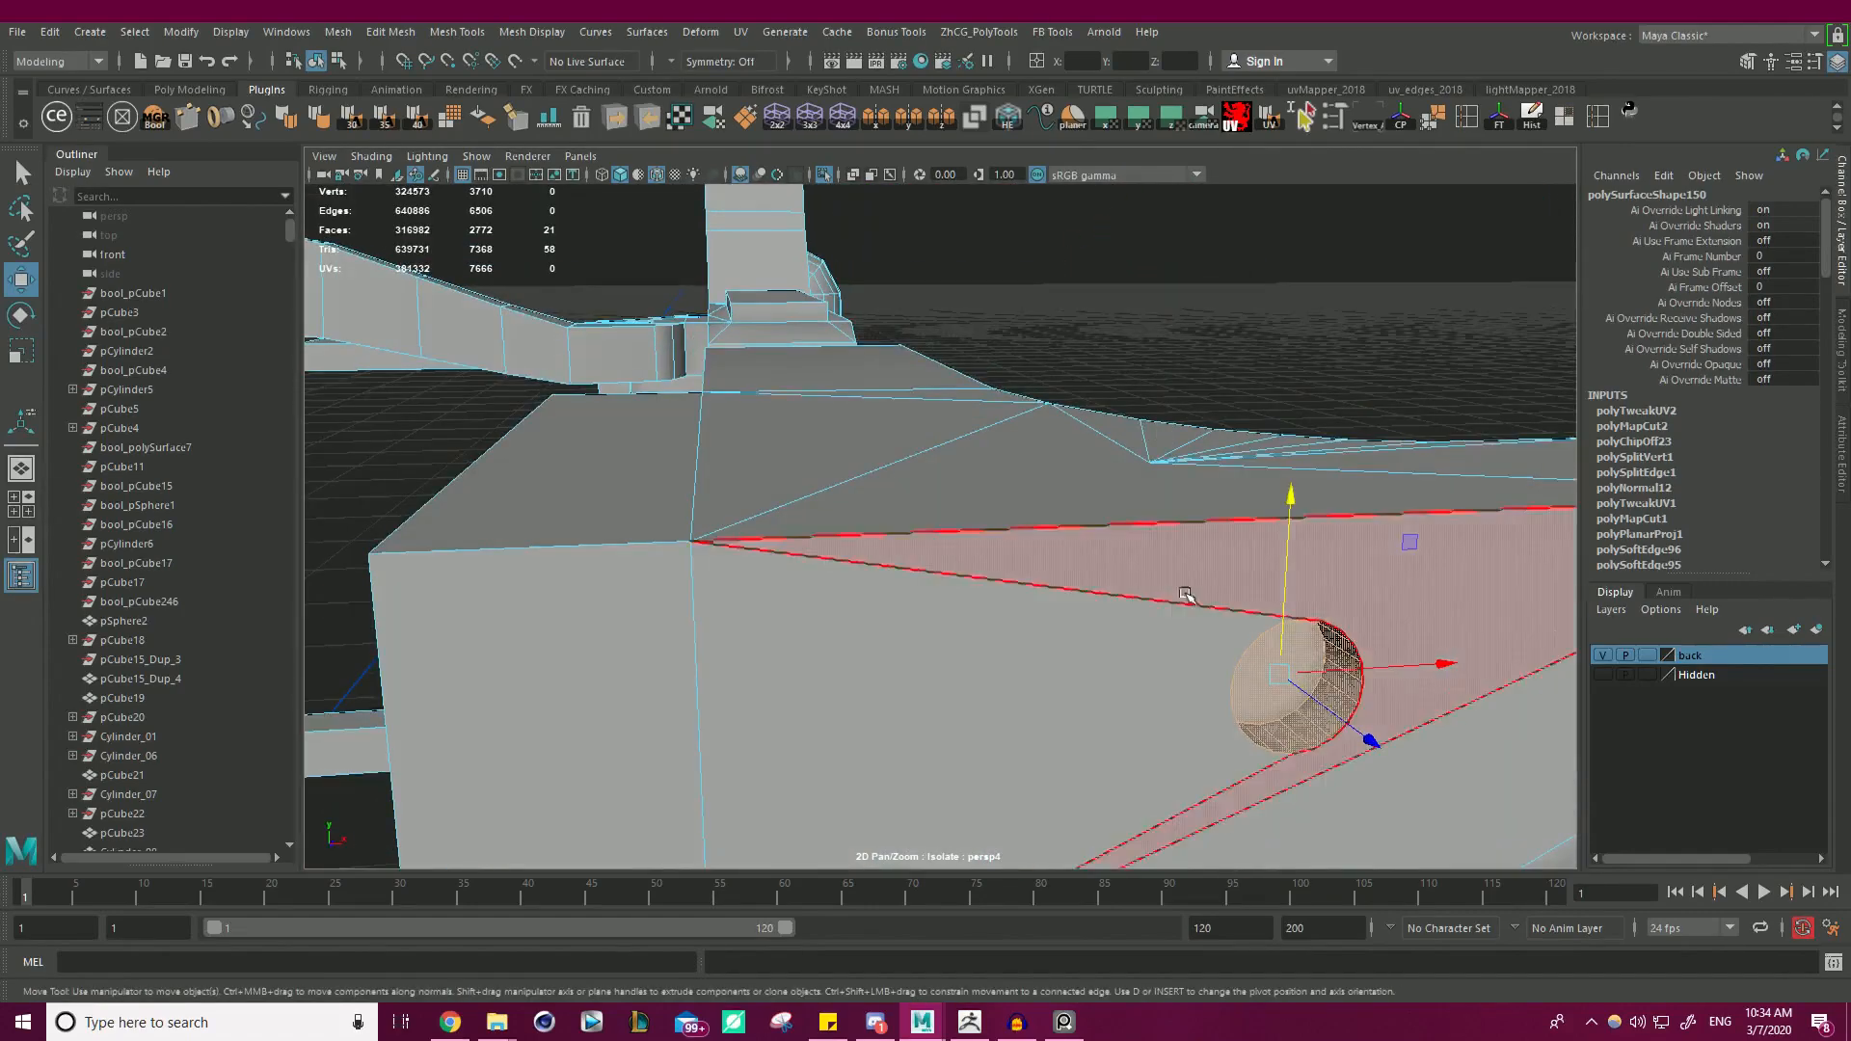
- Select only the floor face of the shifted corner block hole and push it deeper in wireframe display
alt+right_drag(1252, 707, 1230, 619)
alt+drag(1231, 620, 1400, 547)
key(4)
click(1057, 466)
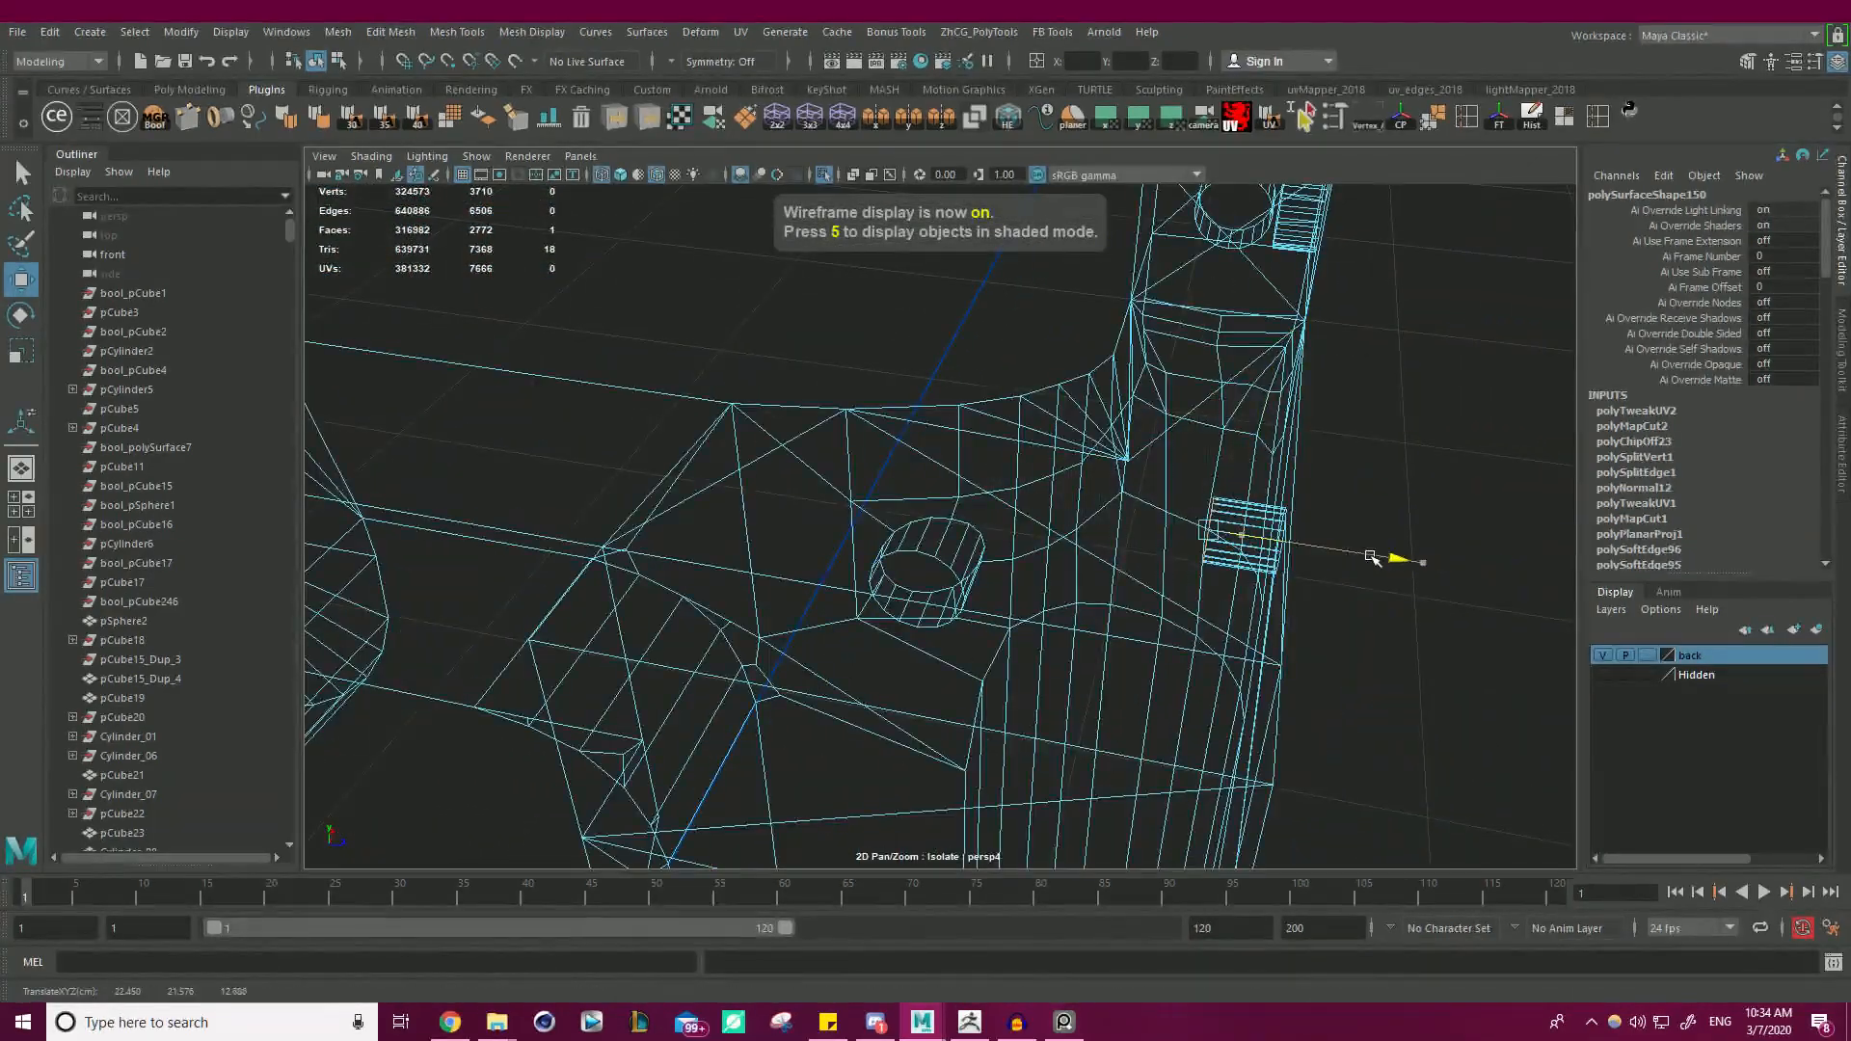
- Leave face editing, deselect the frame and restore the shaded display
alt+right_drag(1375, 558, 946, 479)
alt+drag(946, 479, 752, 502)
alt+middle_drag(992, 253, 1084, 388)
right_drag(1084, 389, 1103, 458)
click(1141, 347)
alt+drag(1104, 458, 1061, 418)
alt+middle_drag(1007, 400, 1089, 387)
alt+drag(1090, 386, 901, 371)
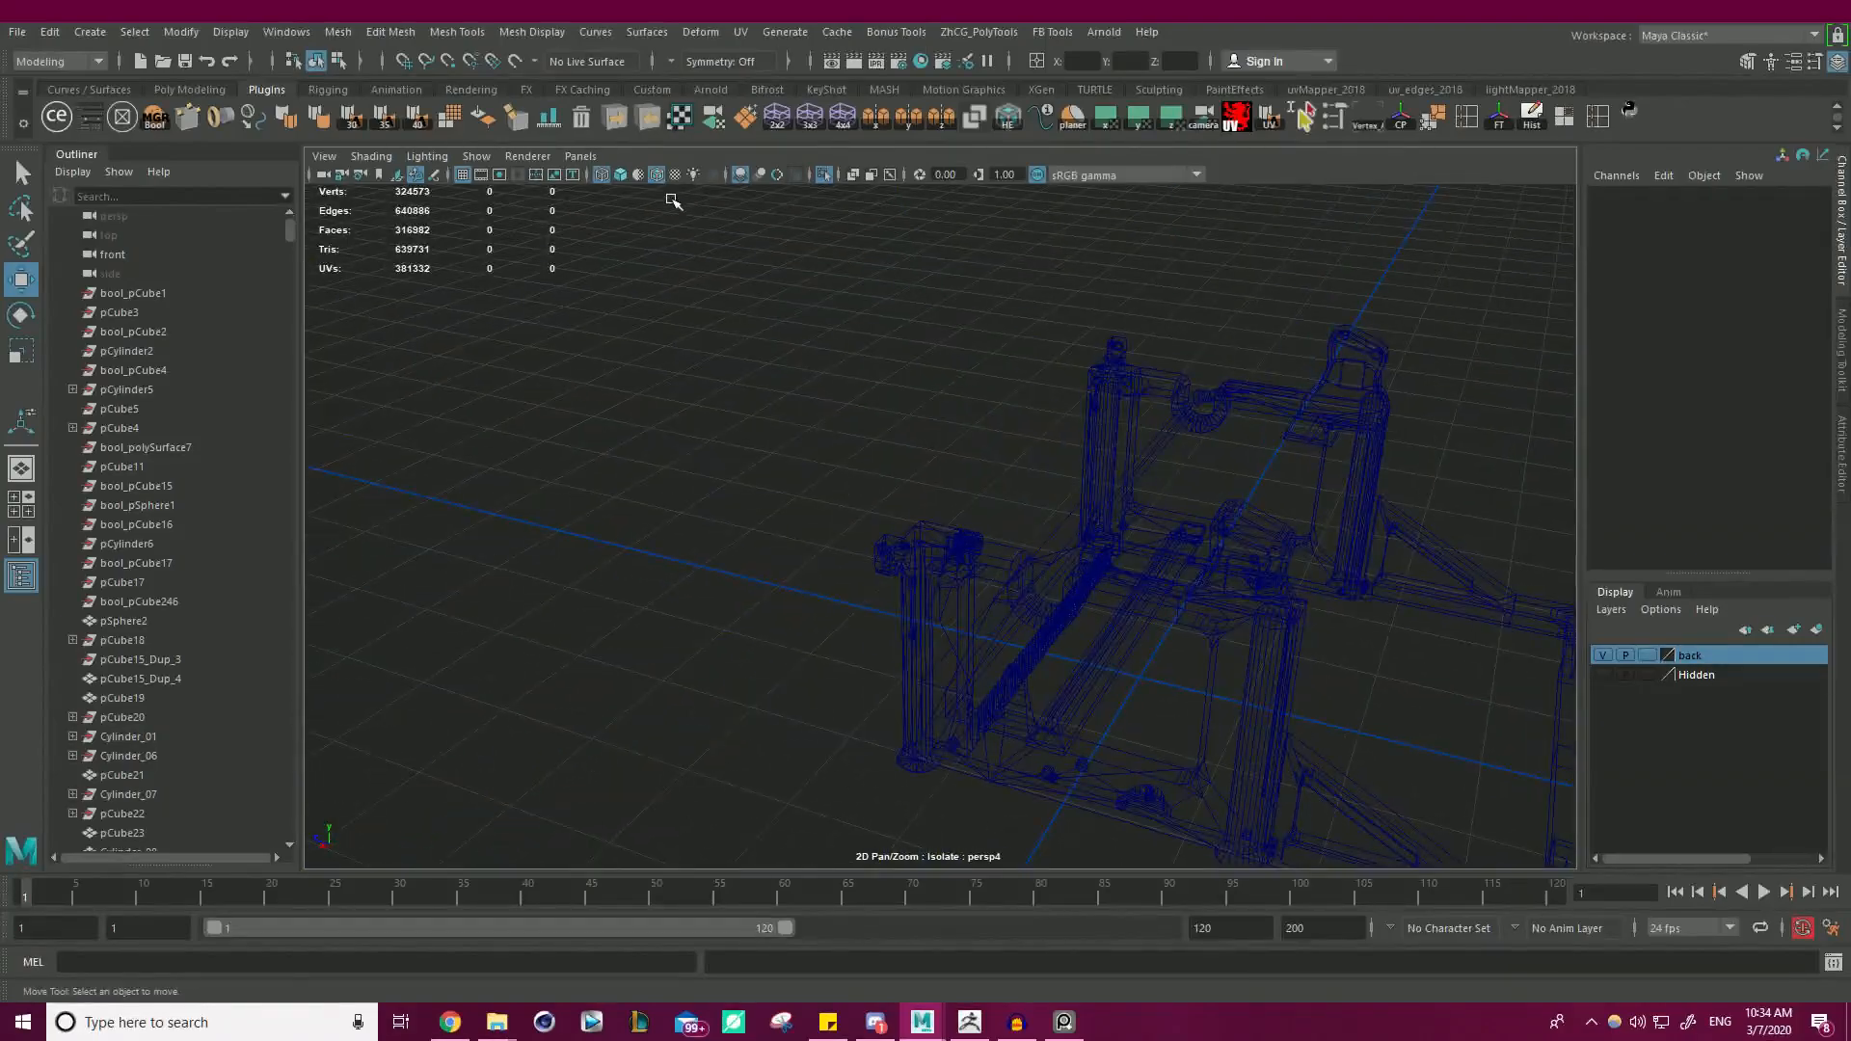
click(610, 184)
- Select the floor face of the small hole on the underside of the corner block's arm and push it deeper
alt+drag(733, 289, 1107, 409)
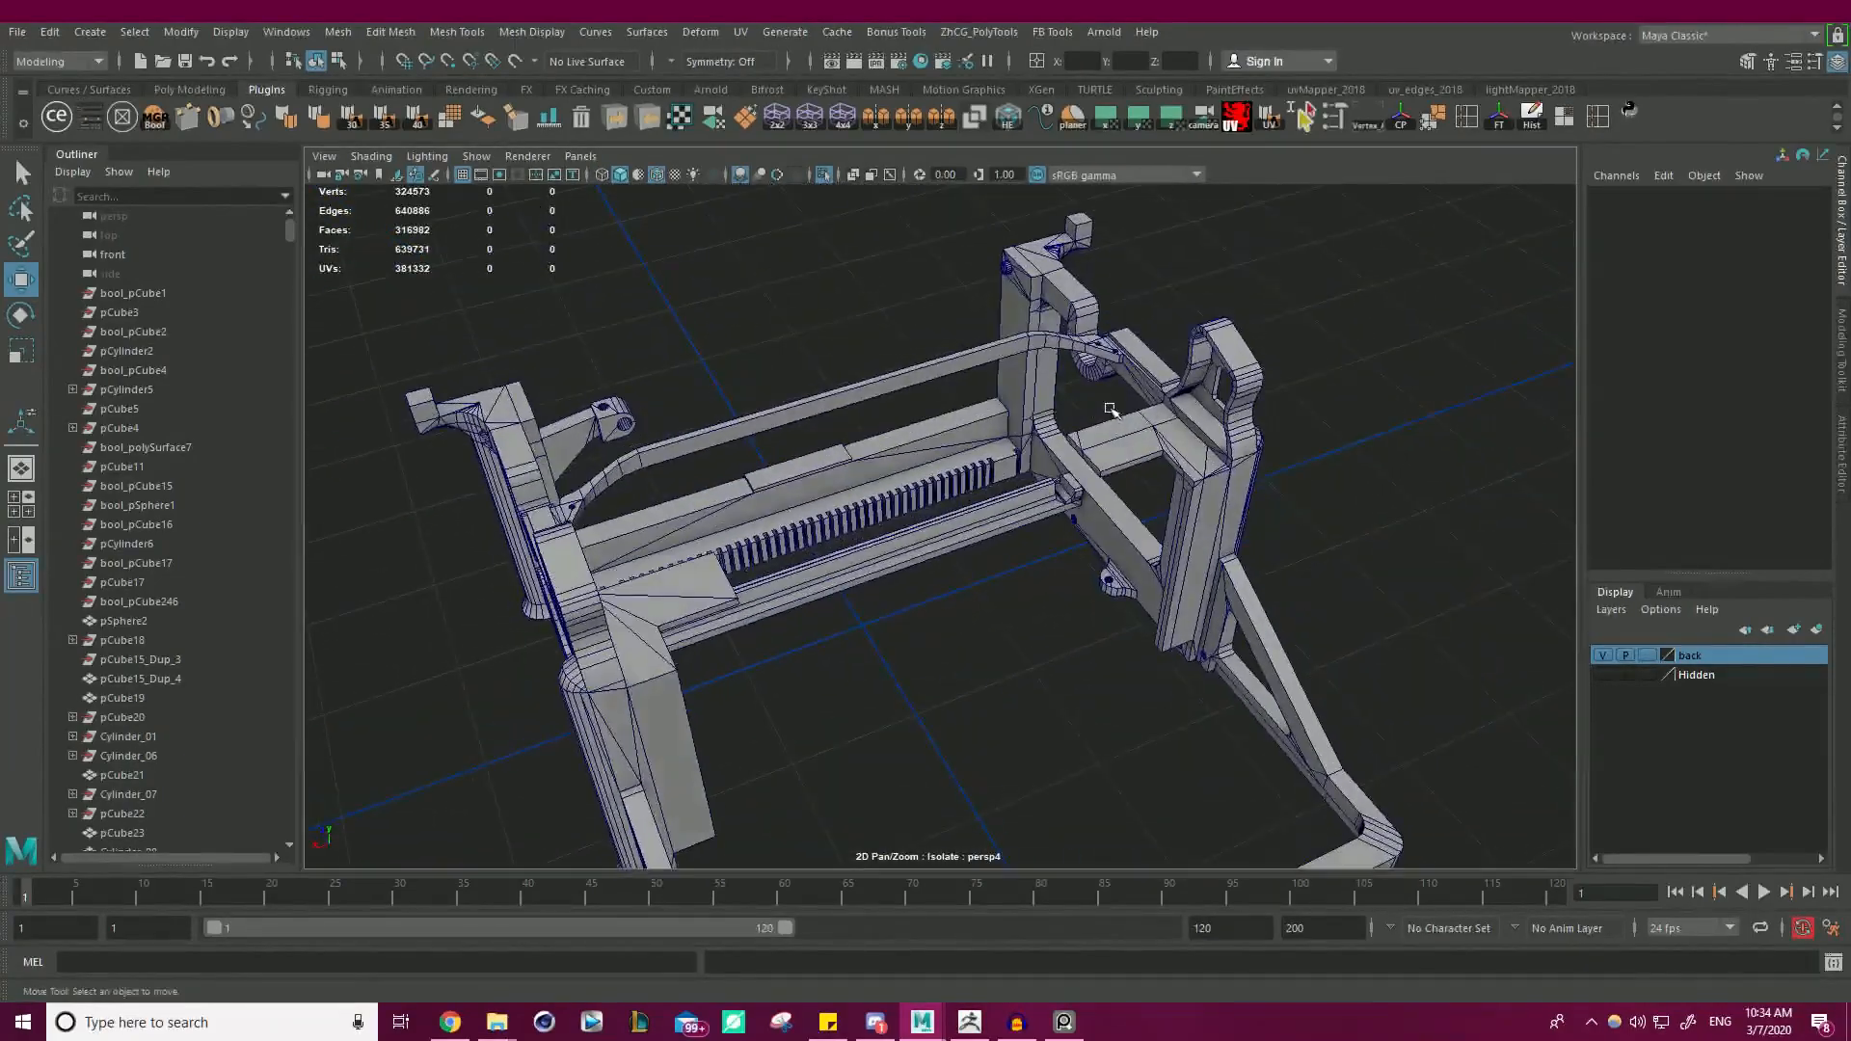
alt+right_drag(1107, 408, 1281, 379)
click(1296, 369)
alt+drag(1175, 578, 1160, 354)
alt+middle_drag(1160, 354, 1142, 626)
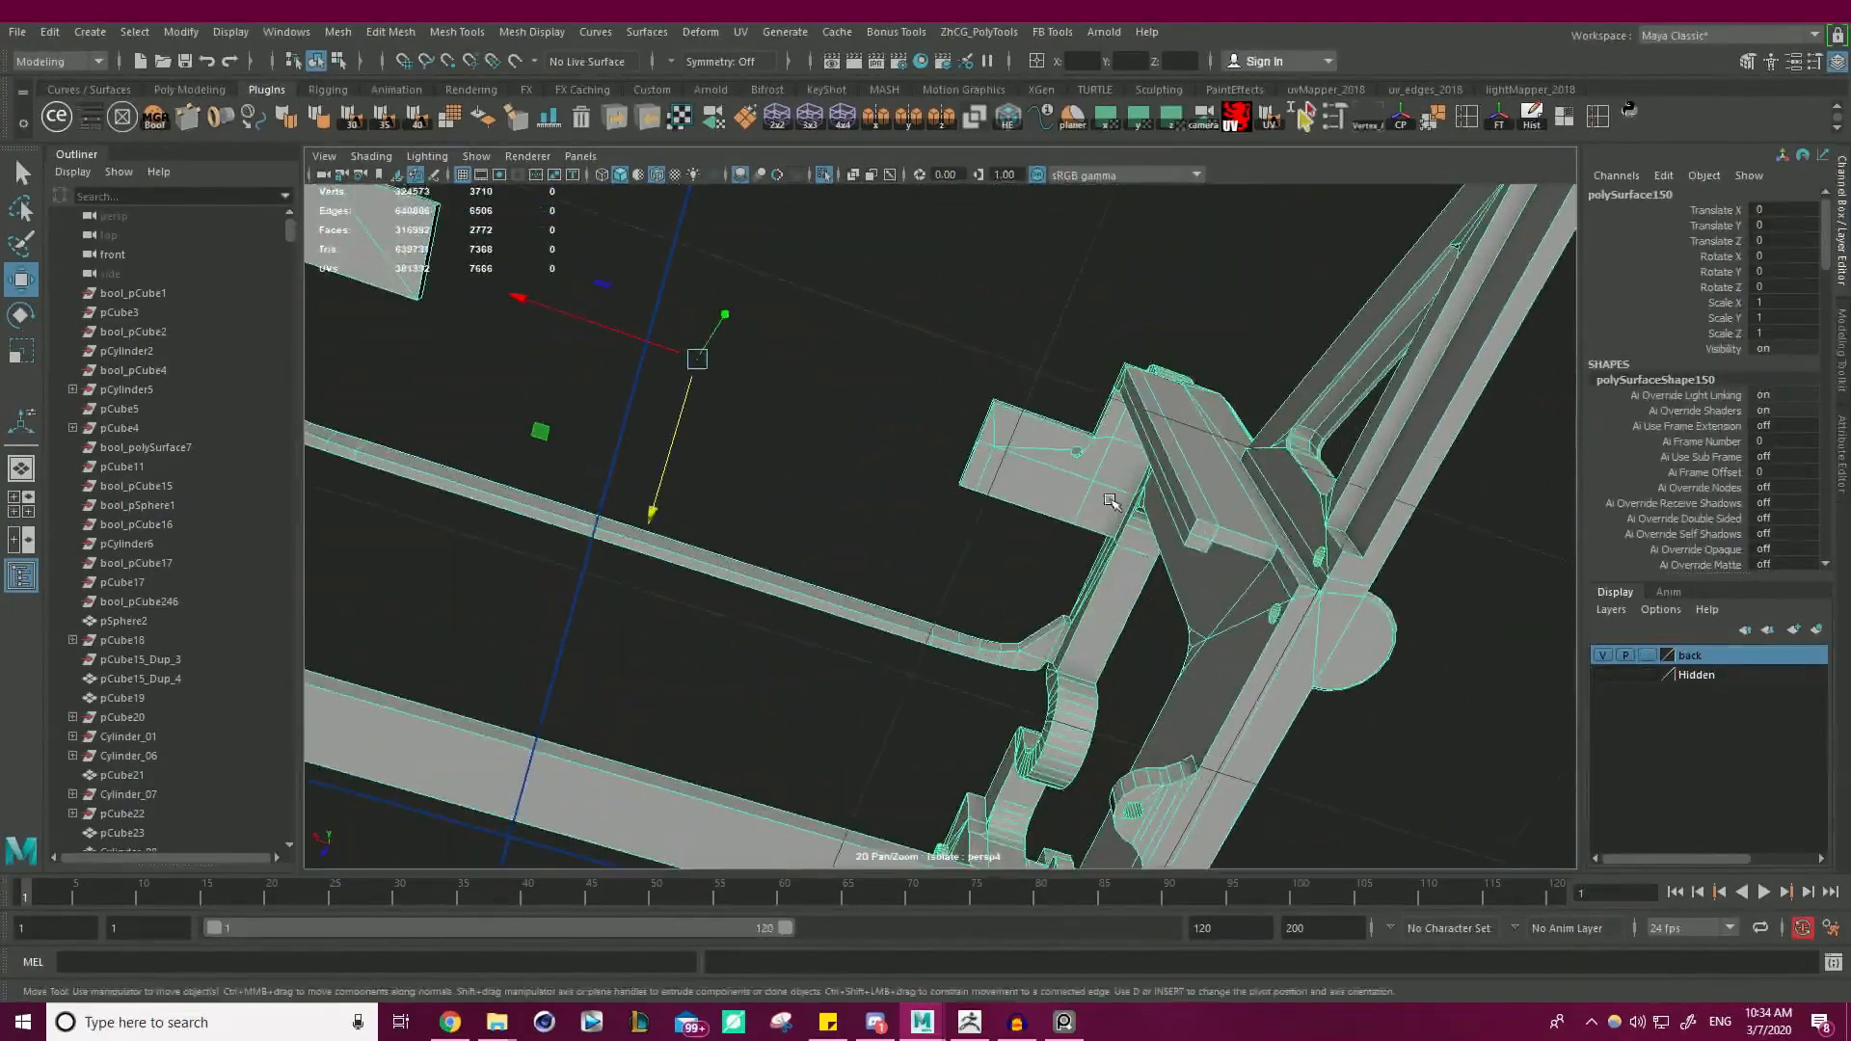
alt+right_drag(1143, 626, 1244, 617)
right_drag(1159, 407, 1161, 473)
click(1156, 409)
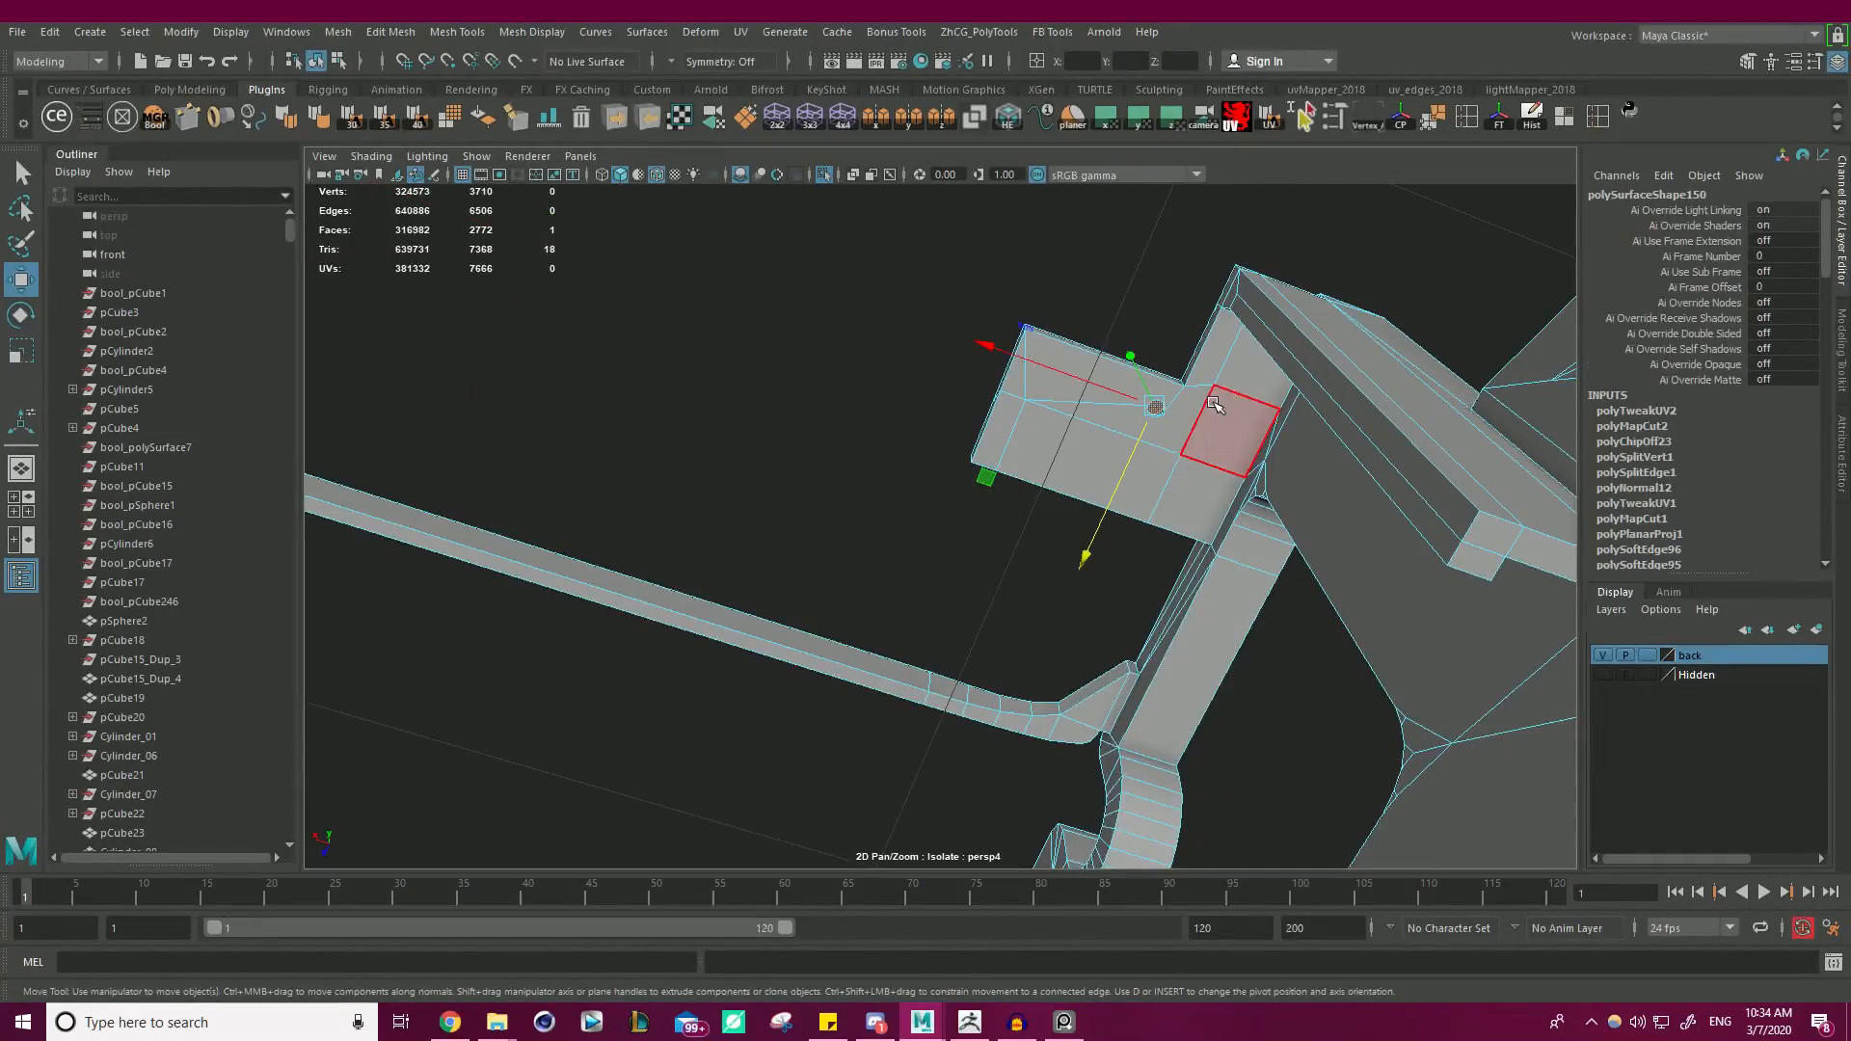
key(f)
scroll(981, 511, down, 5)
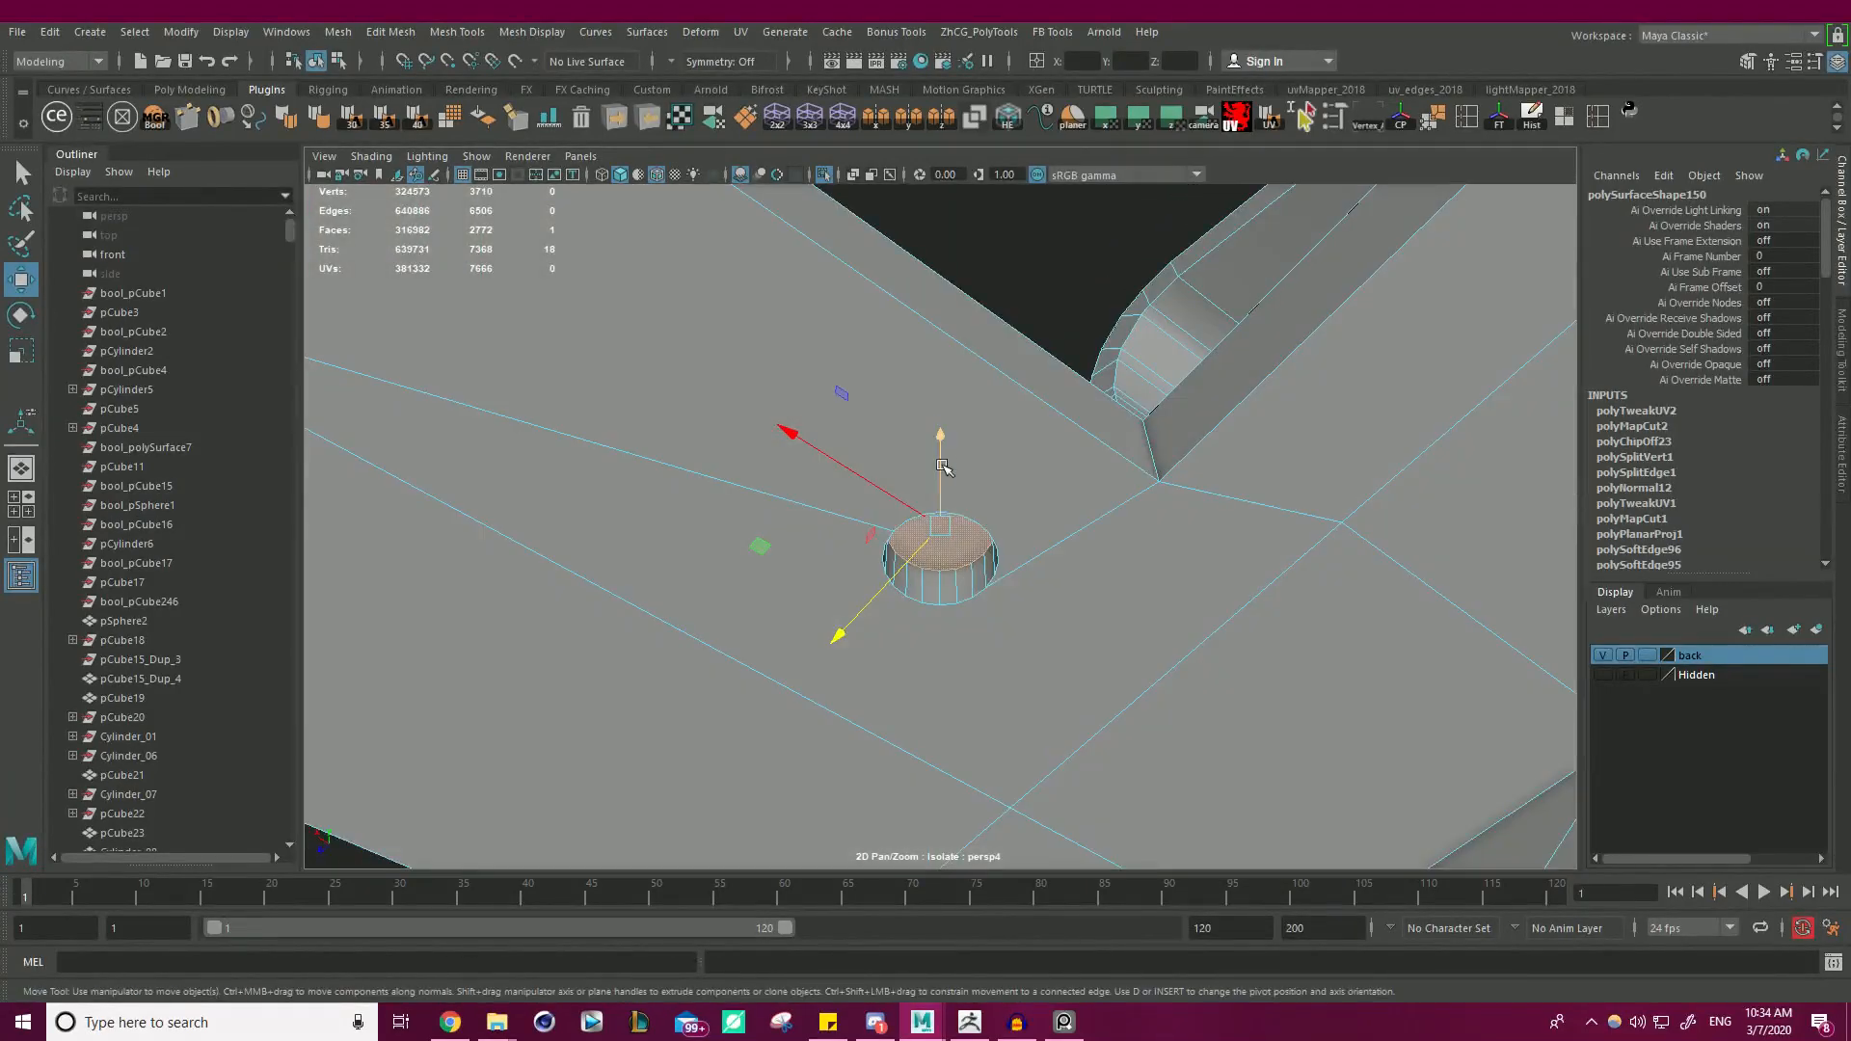
mouse_move(944, 466)
alt+mouse_down()
mouse_move(537, 442)
mouse_move(830, 429)
mouse_move(1182, 363)
mouse_move(768, 504)
mouse_move(673, 414)
mouse_move(964, 367)
mouse_move(1148, 306)
mouse_move(913, 369)
mouse_move(973, 457)
alt+mouse_up()
- Return the frame to object mode and export it as temp_01.obj to the C:\temp meshes folder
right_drag(989, 466, 1080, 439)
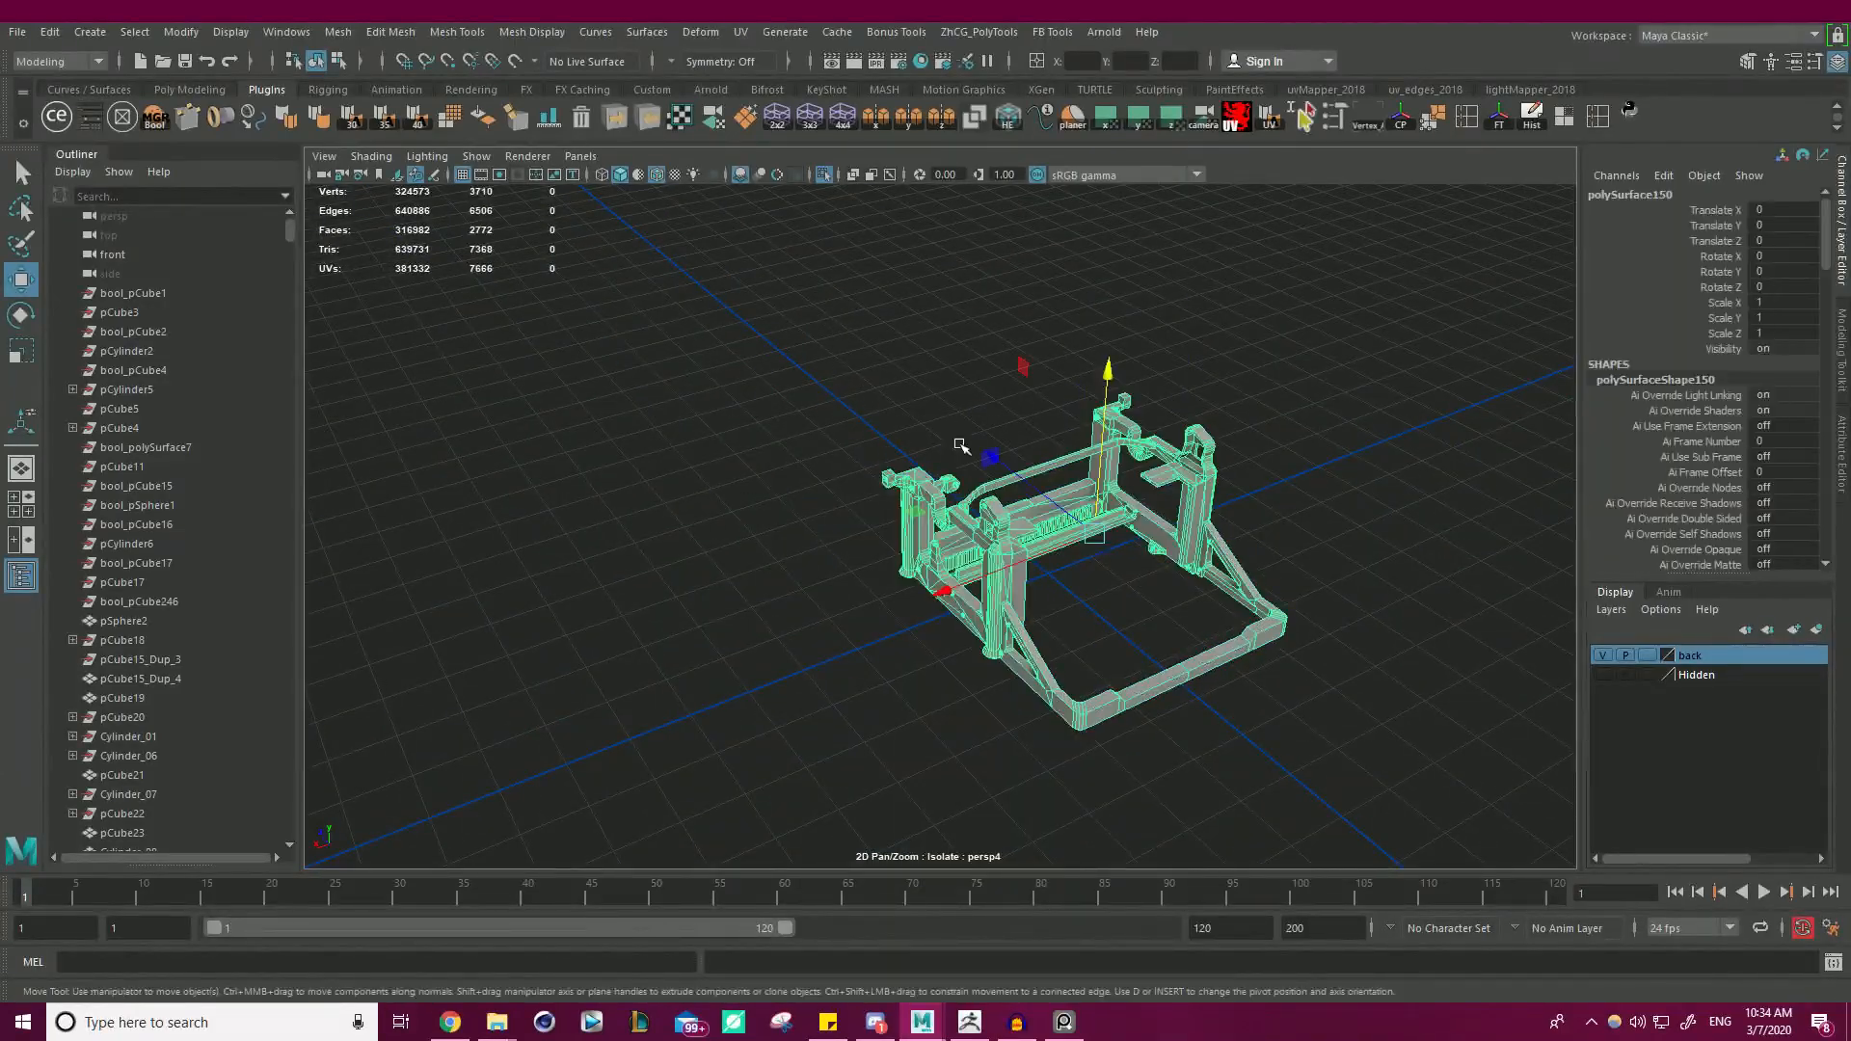
click(648, 116)
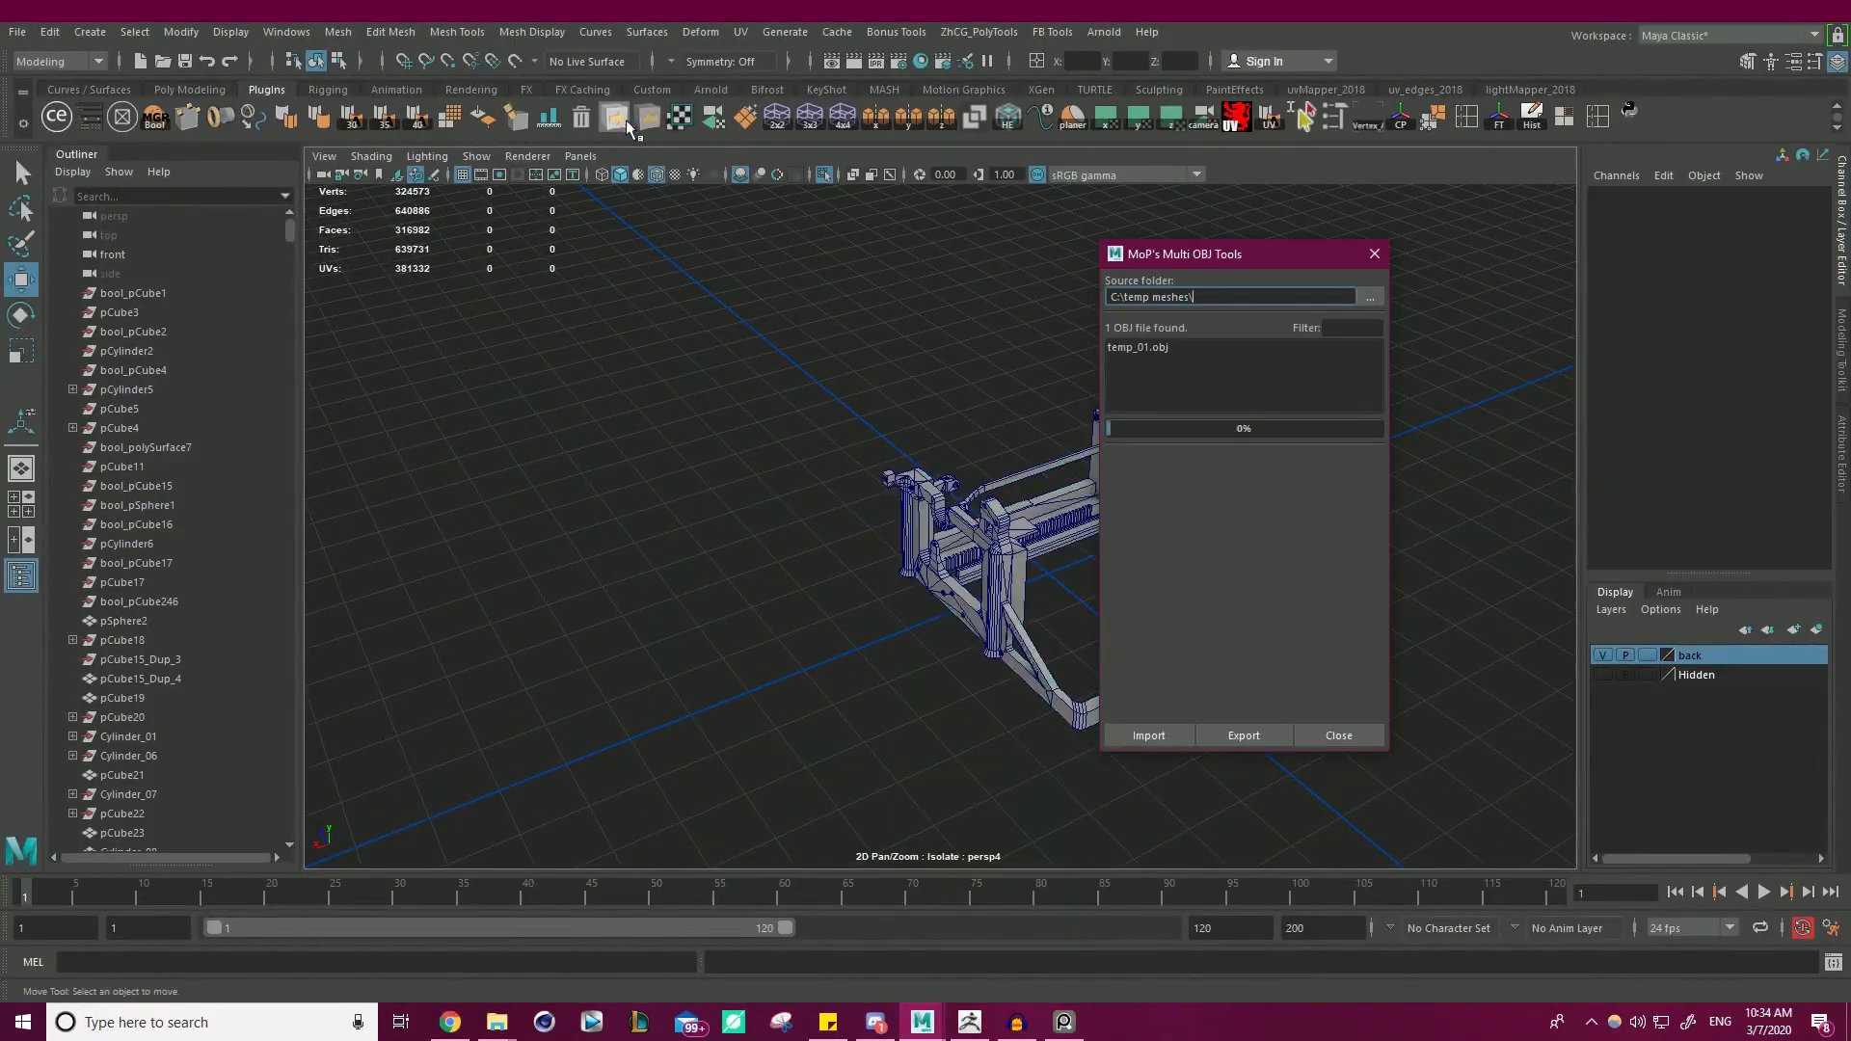
click(1374, 253)
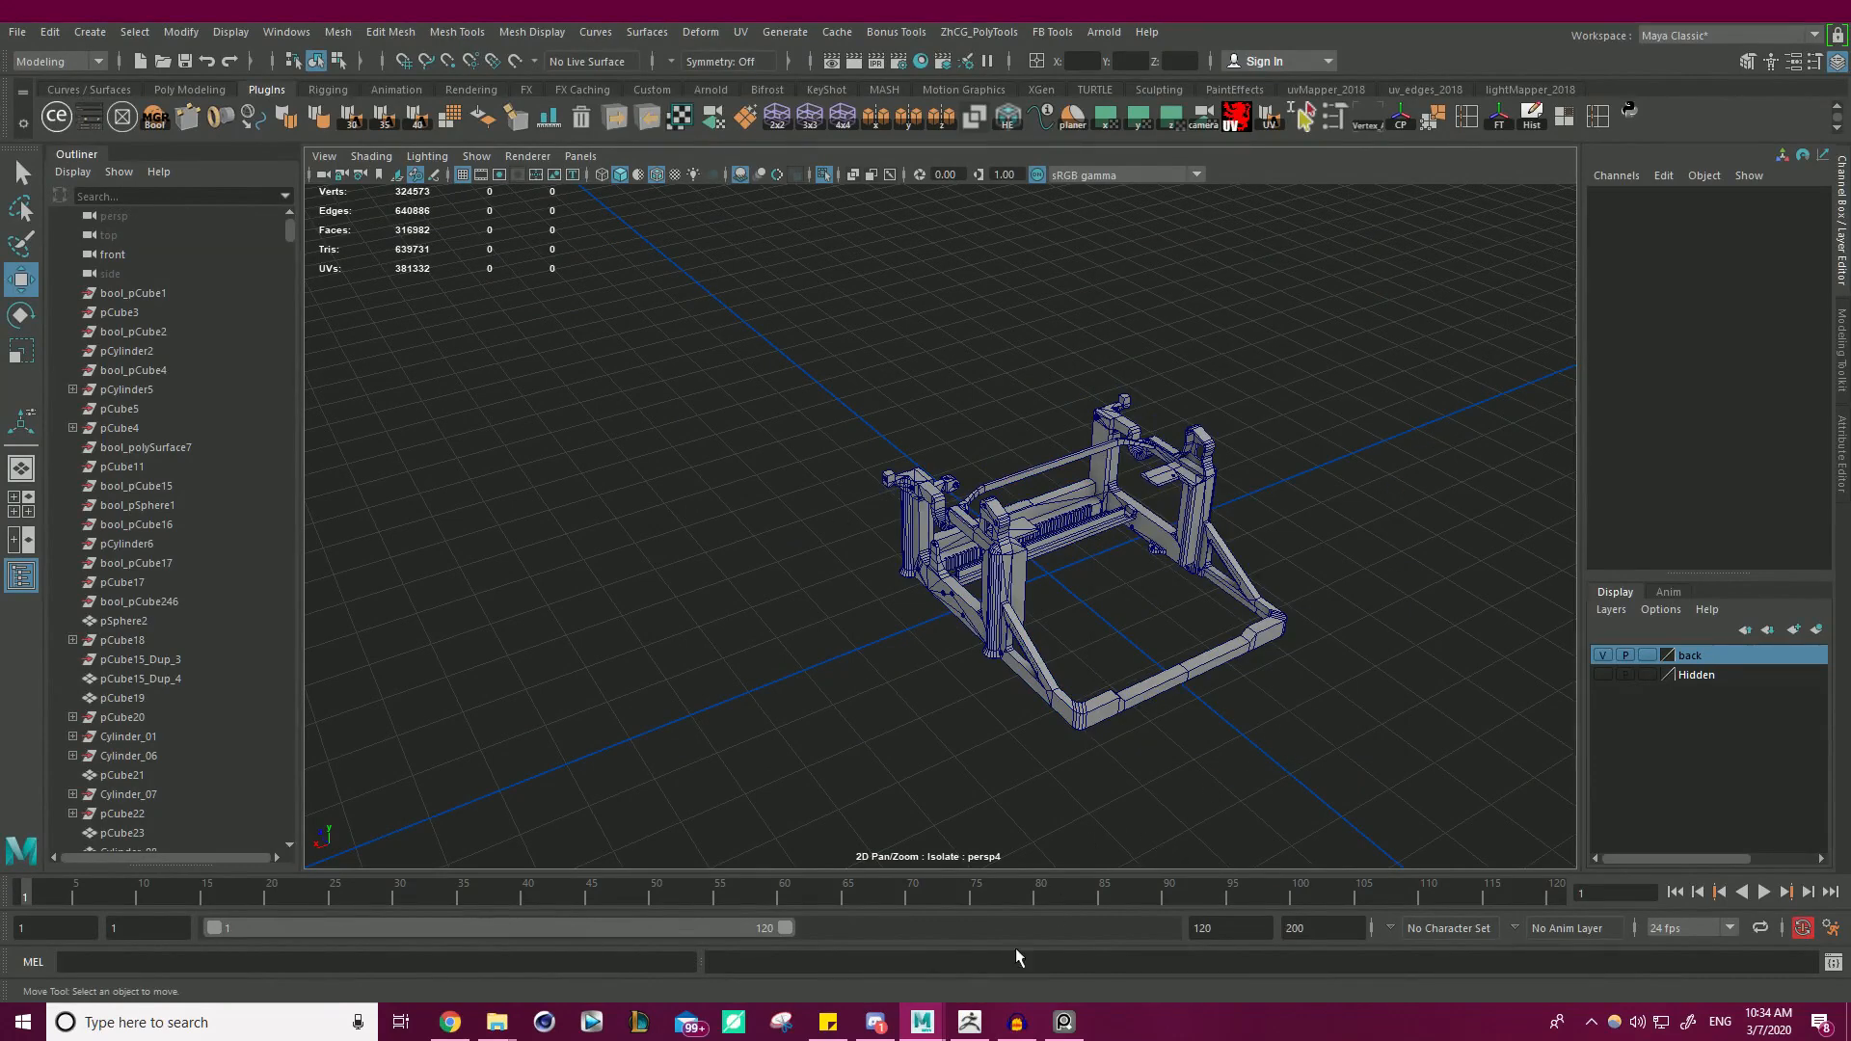
- Switch to ZBrush and import the updated temp_01.obj over the current temp_01 tool
click(970, 1022)
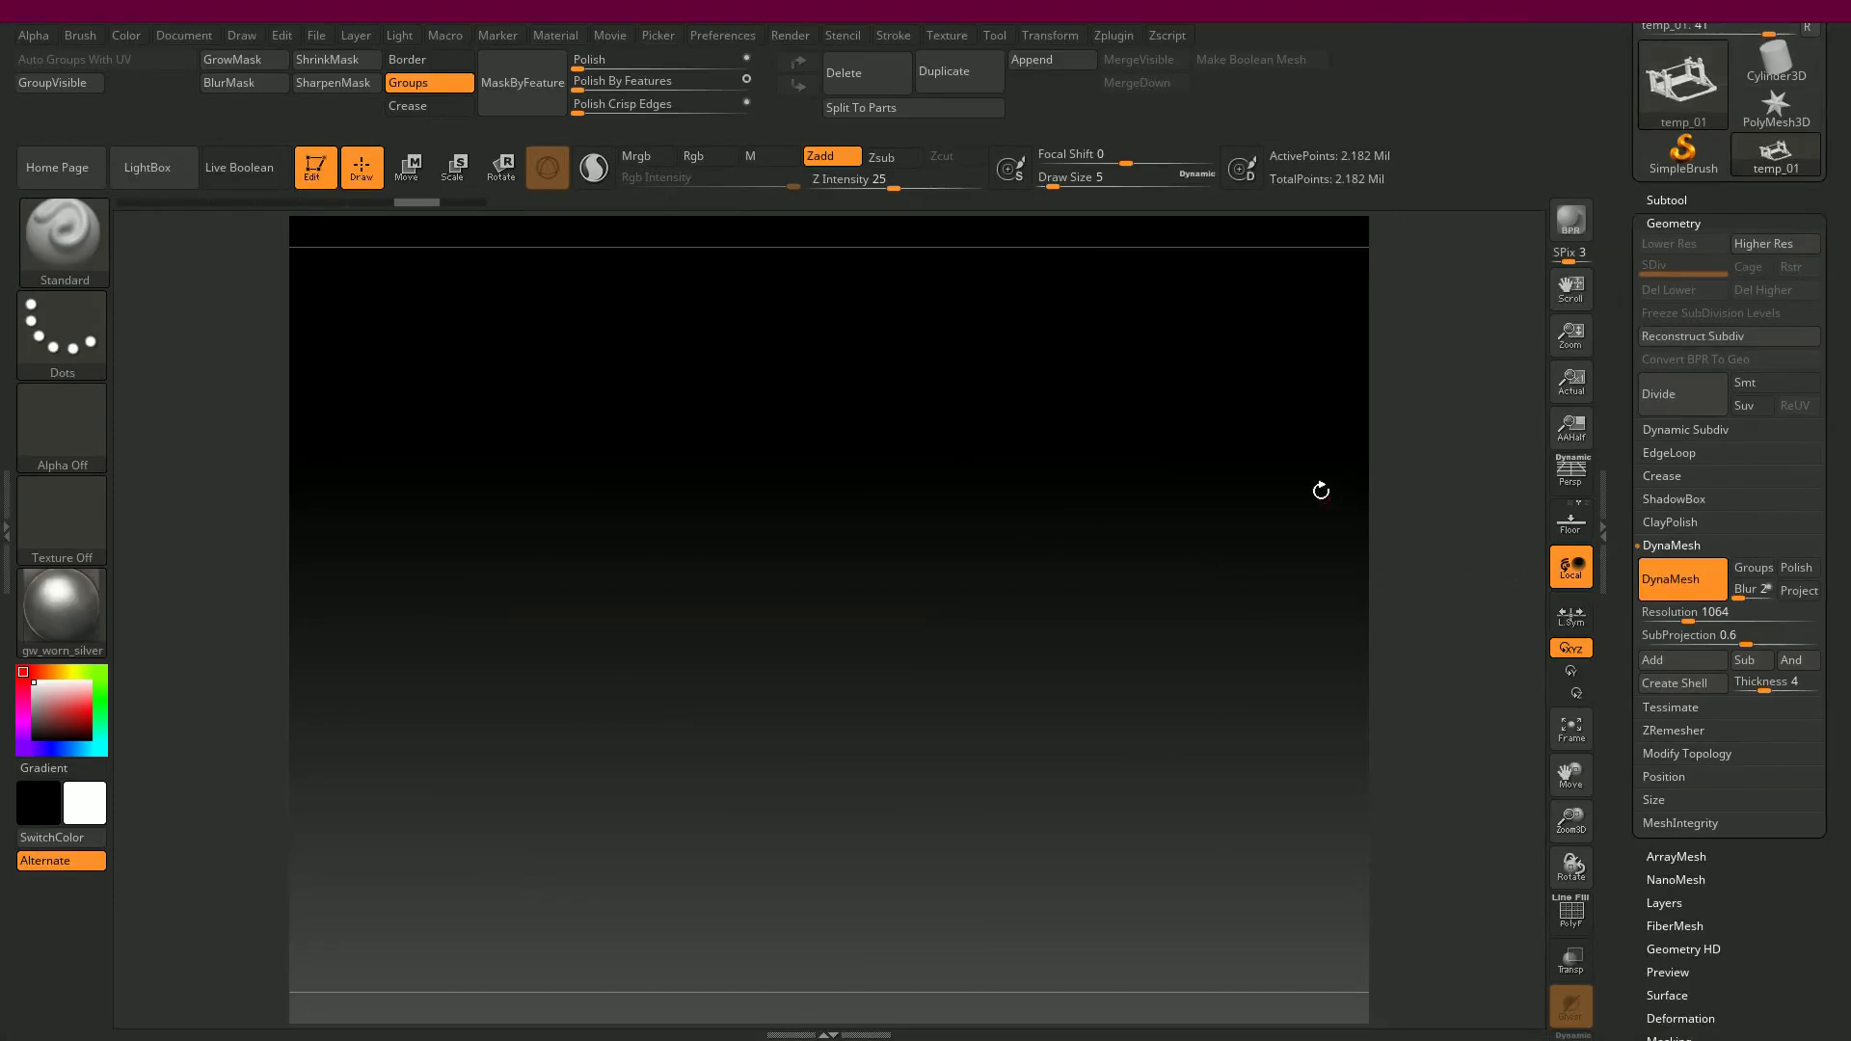
click(1574, 748)
click(1575, 749)
drag(1621, 839, 1618, 652)
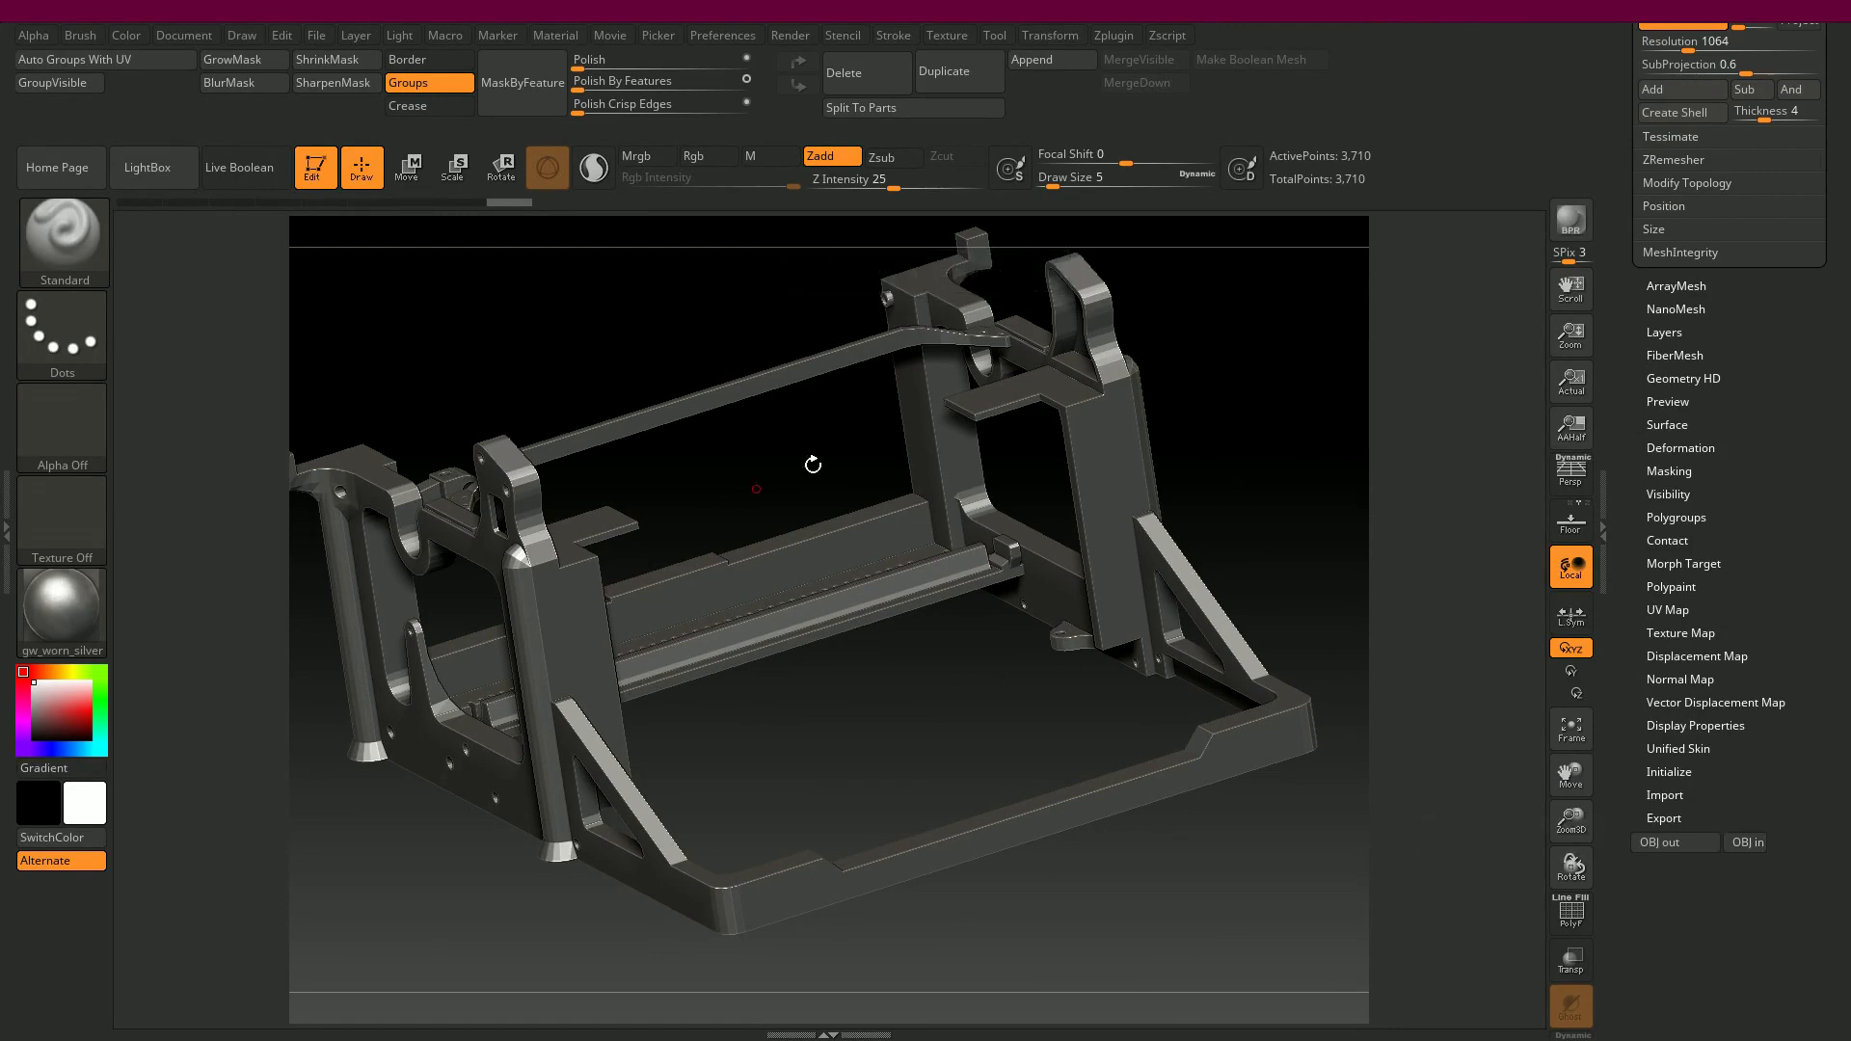
- Show the polyframe and create the frame's polygroups automatically from its UVs
drag(1288, 387, 897, 399)
key(shift+f)
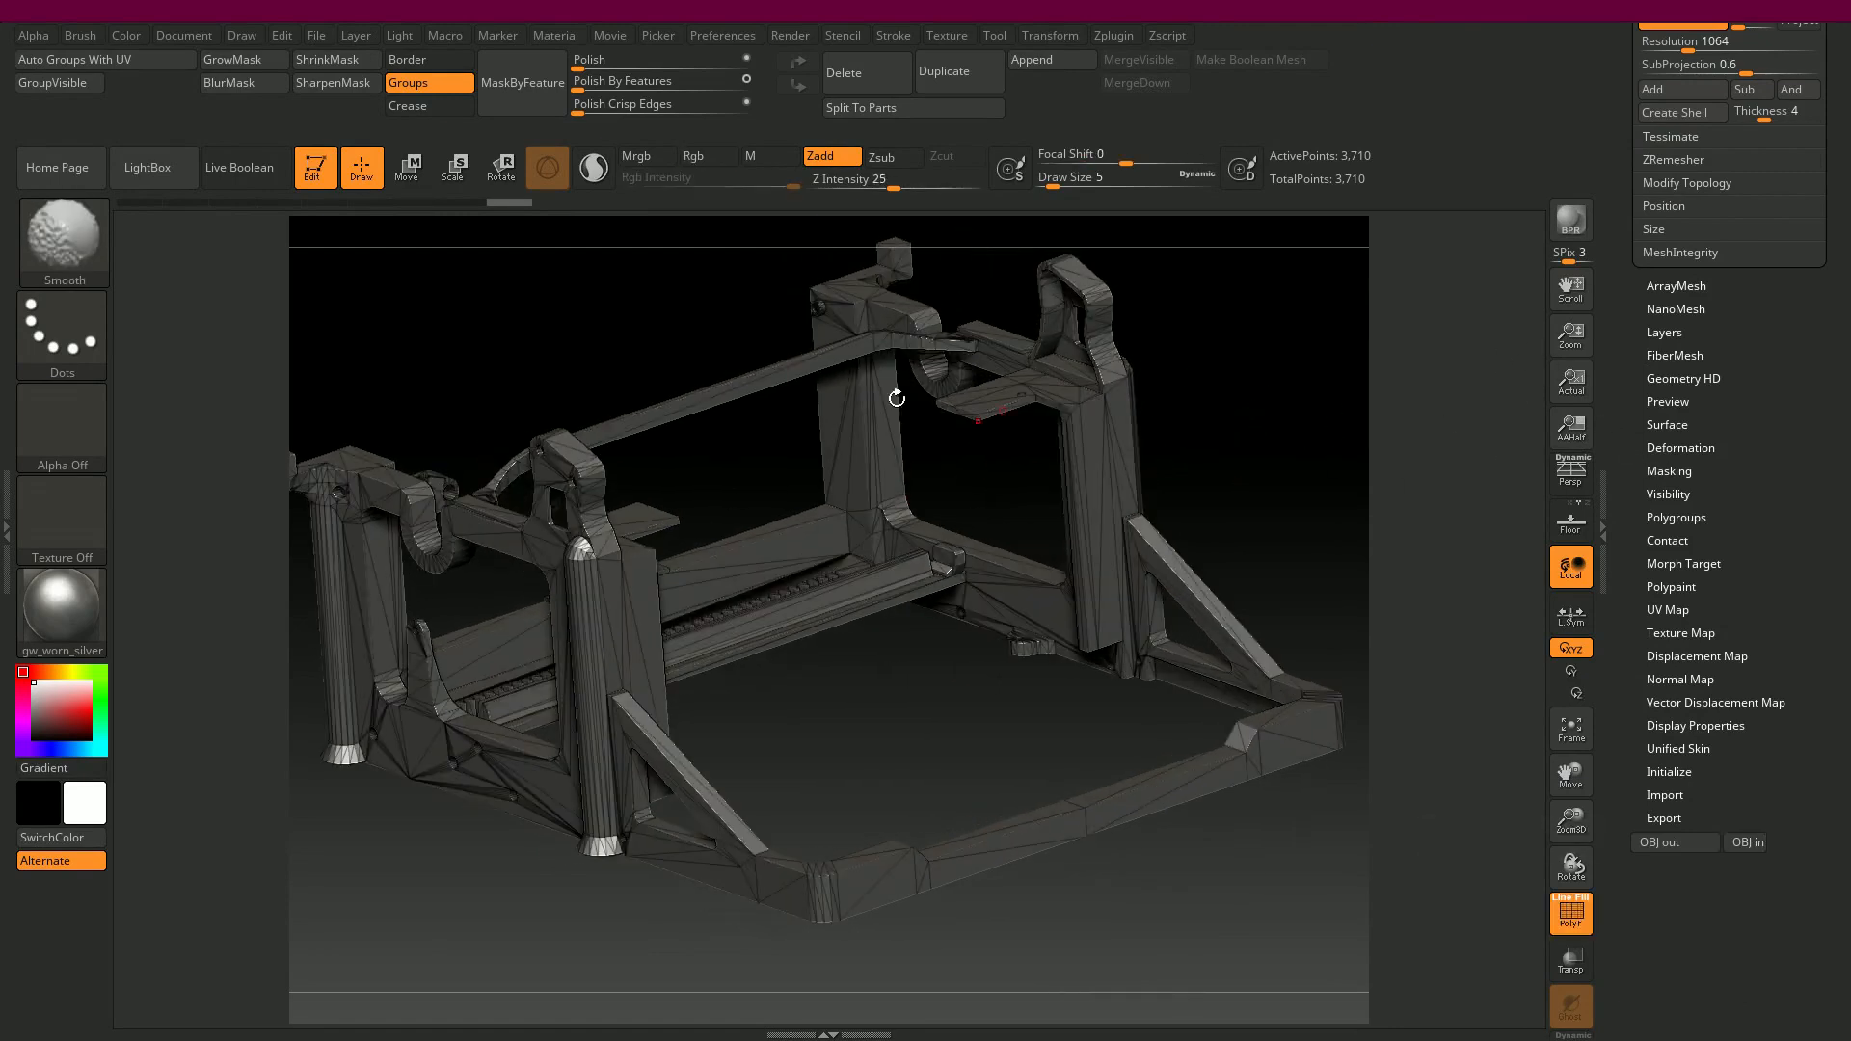
click(140, 63)
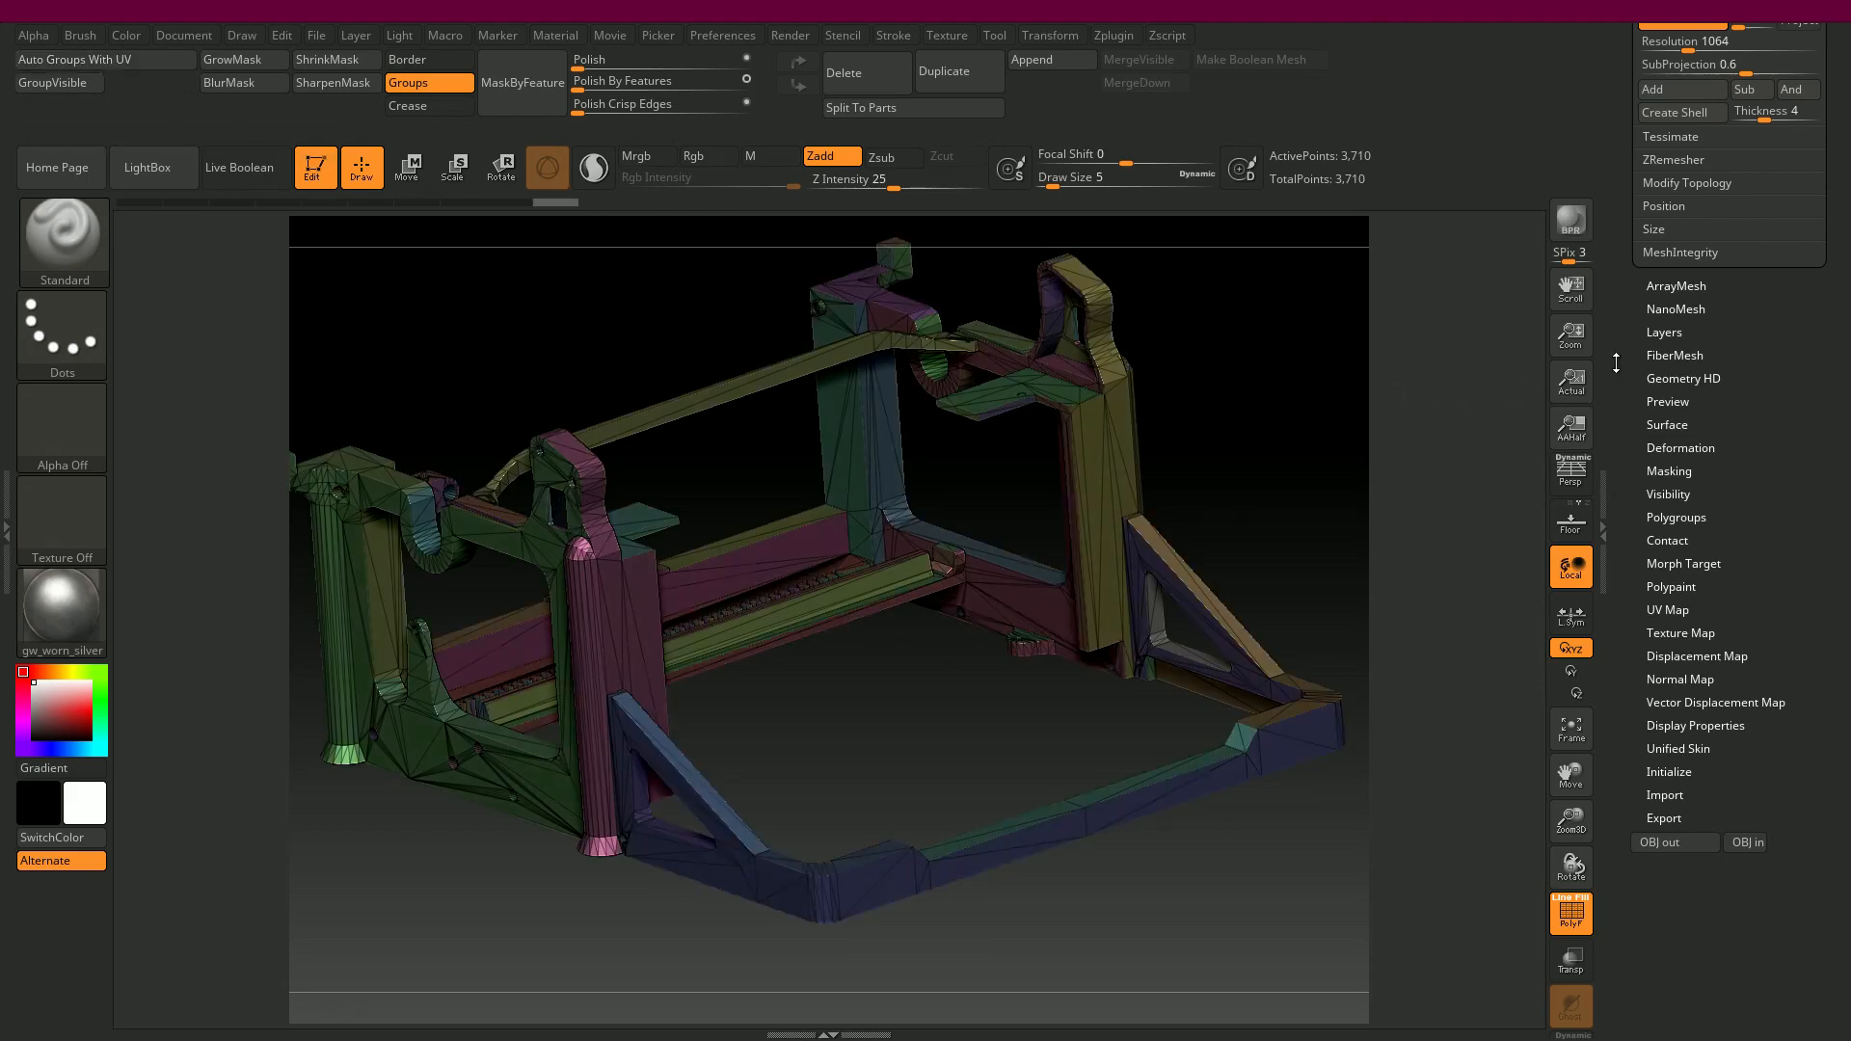
- Remesh the frame with DynaMesh at resolution 1064
drag(1621, 359, 1651, 540)
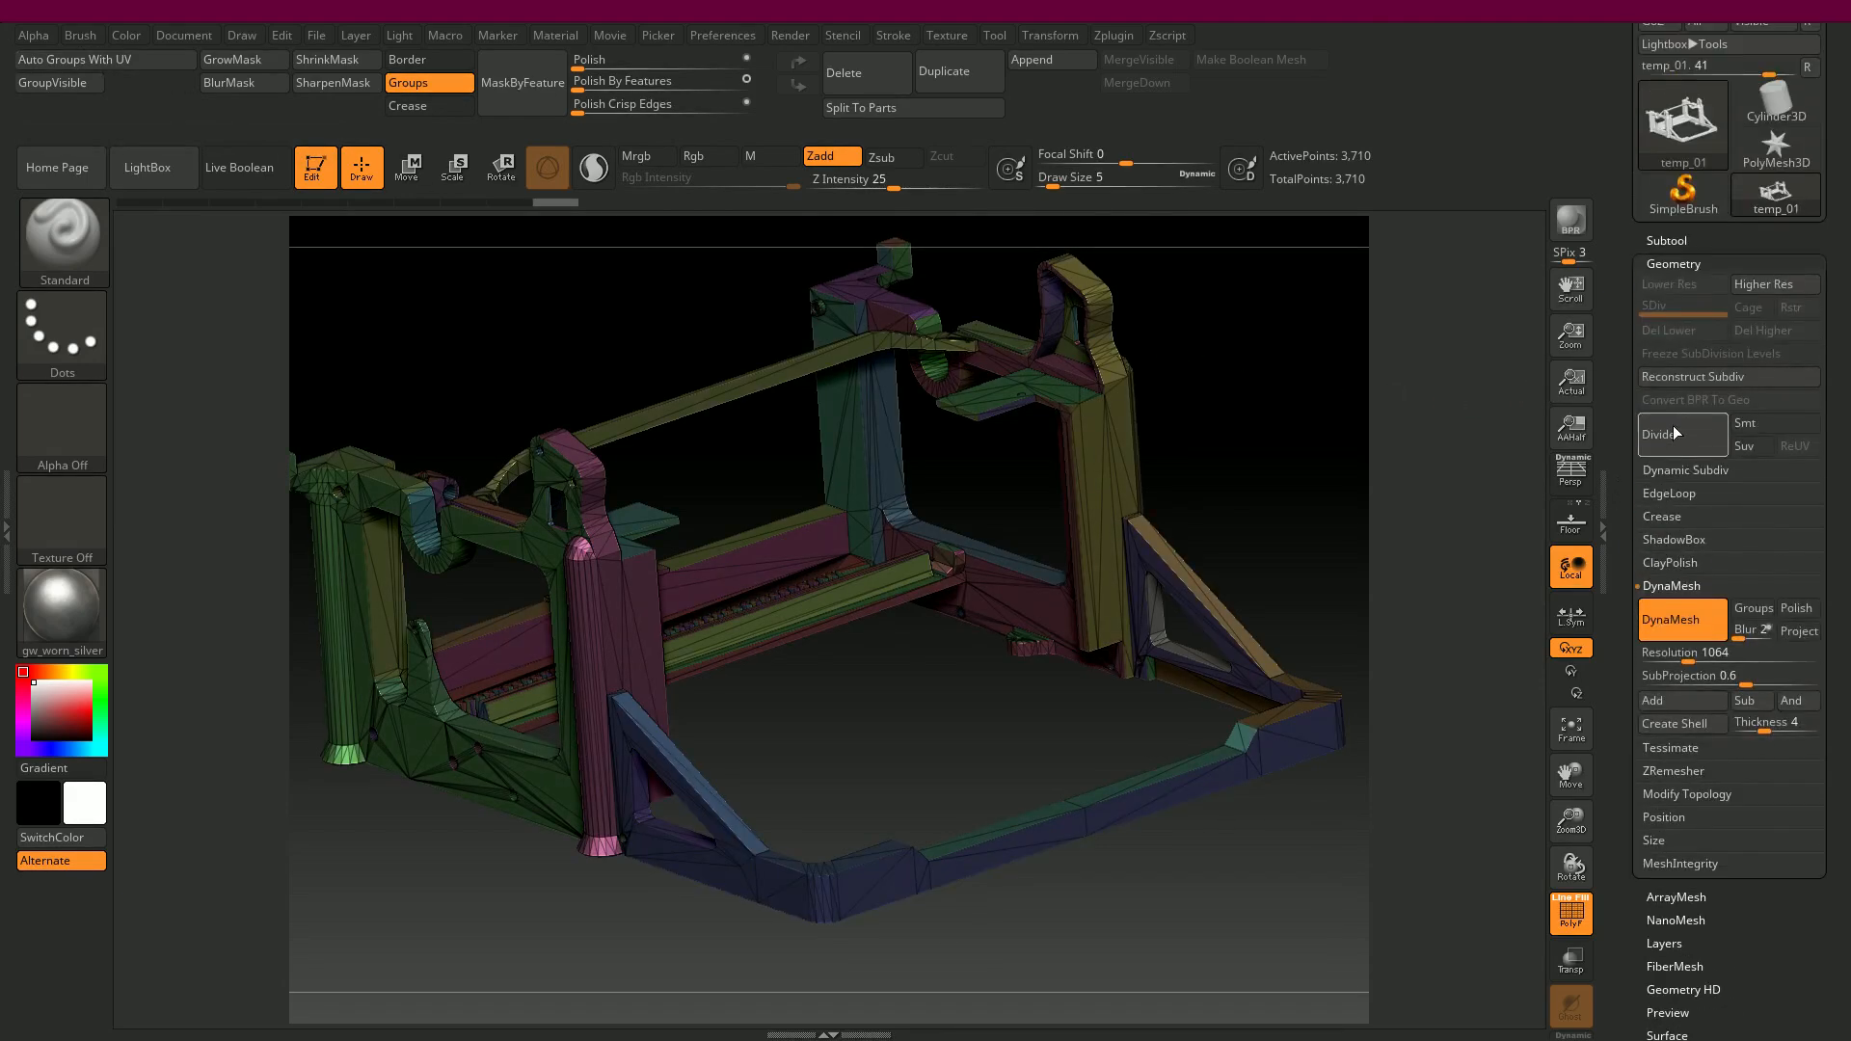
click(1679, 622)
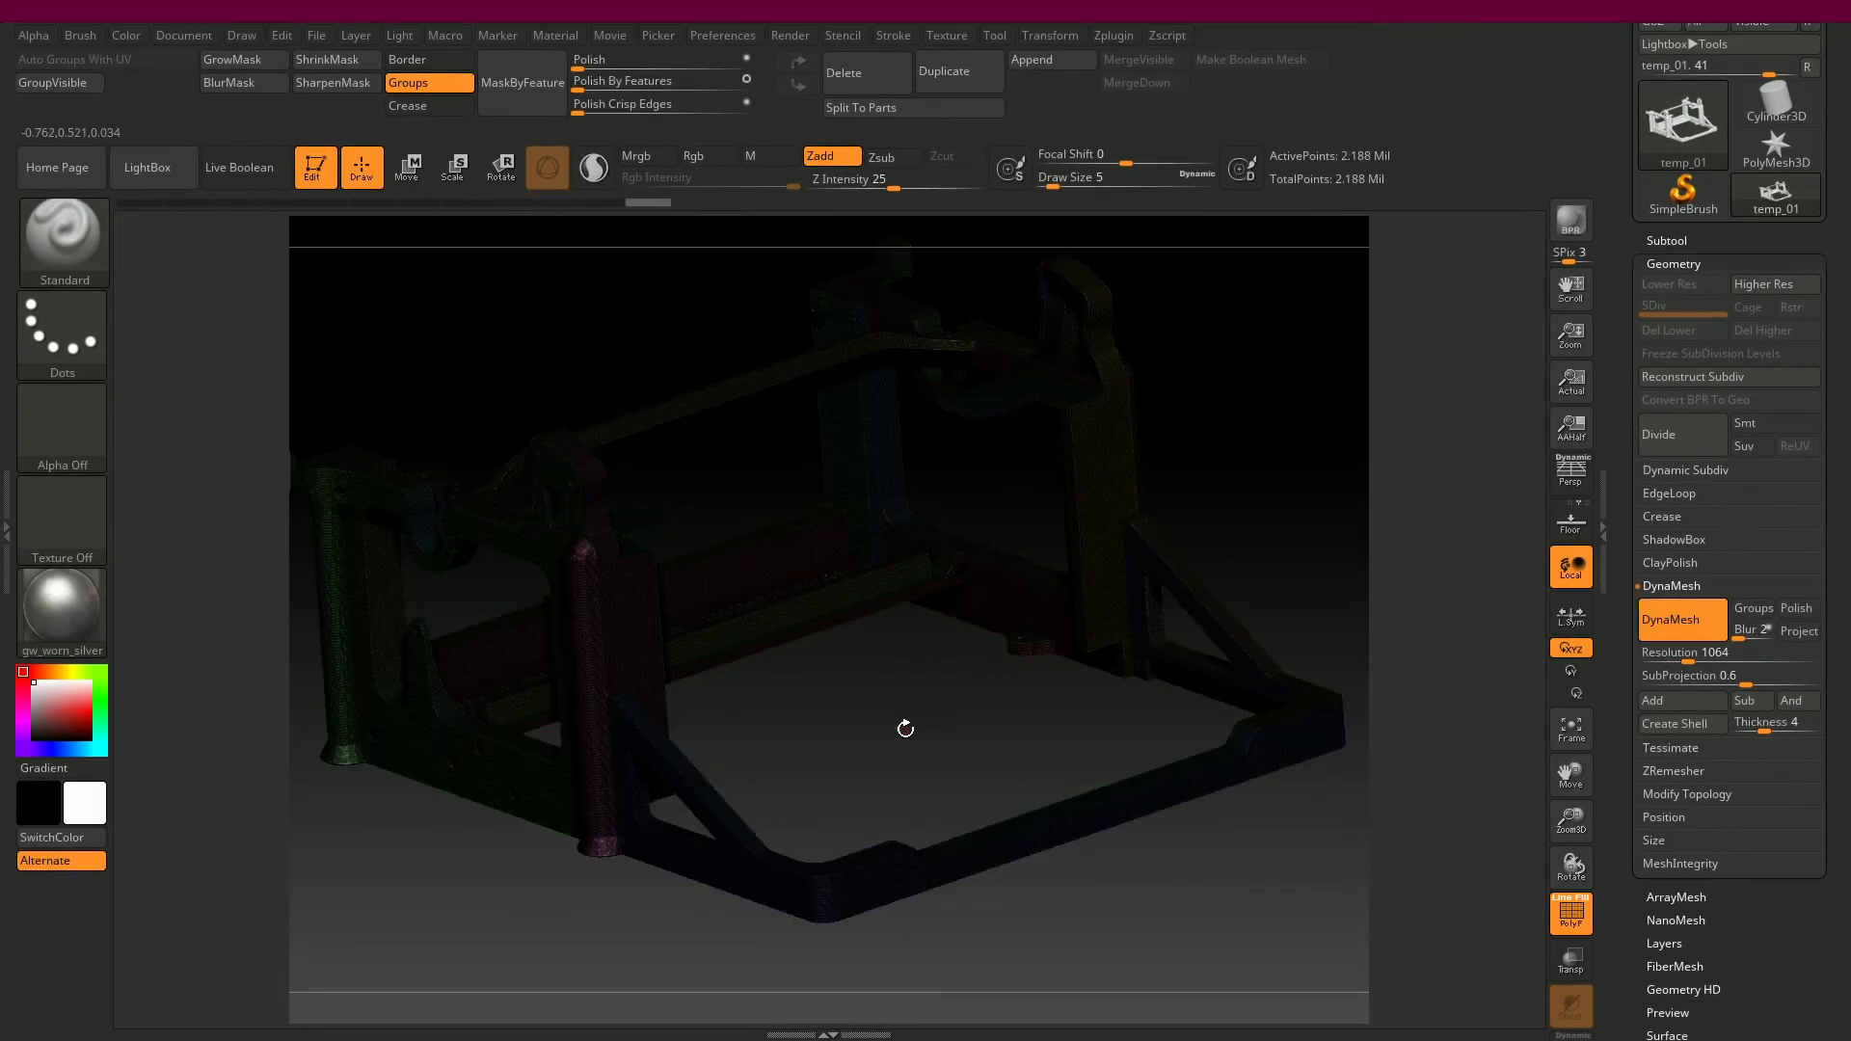
- Hide the polyframe and apply Polish By Features at 20 to the remeshed frame
mouse_move(905, 729)
mouse_down()
mouse_move(1026, 783)
mouse_move(1028, 733)
mouse_up()
key(shift+f)
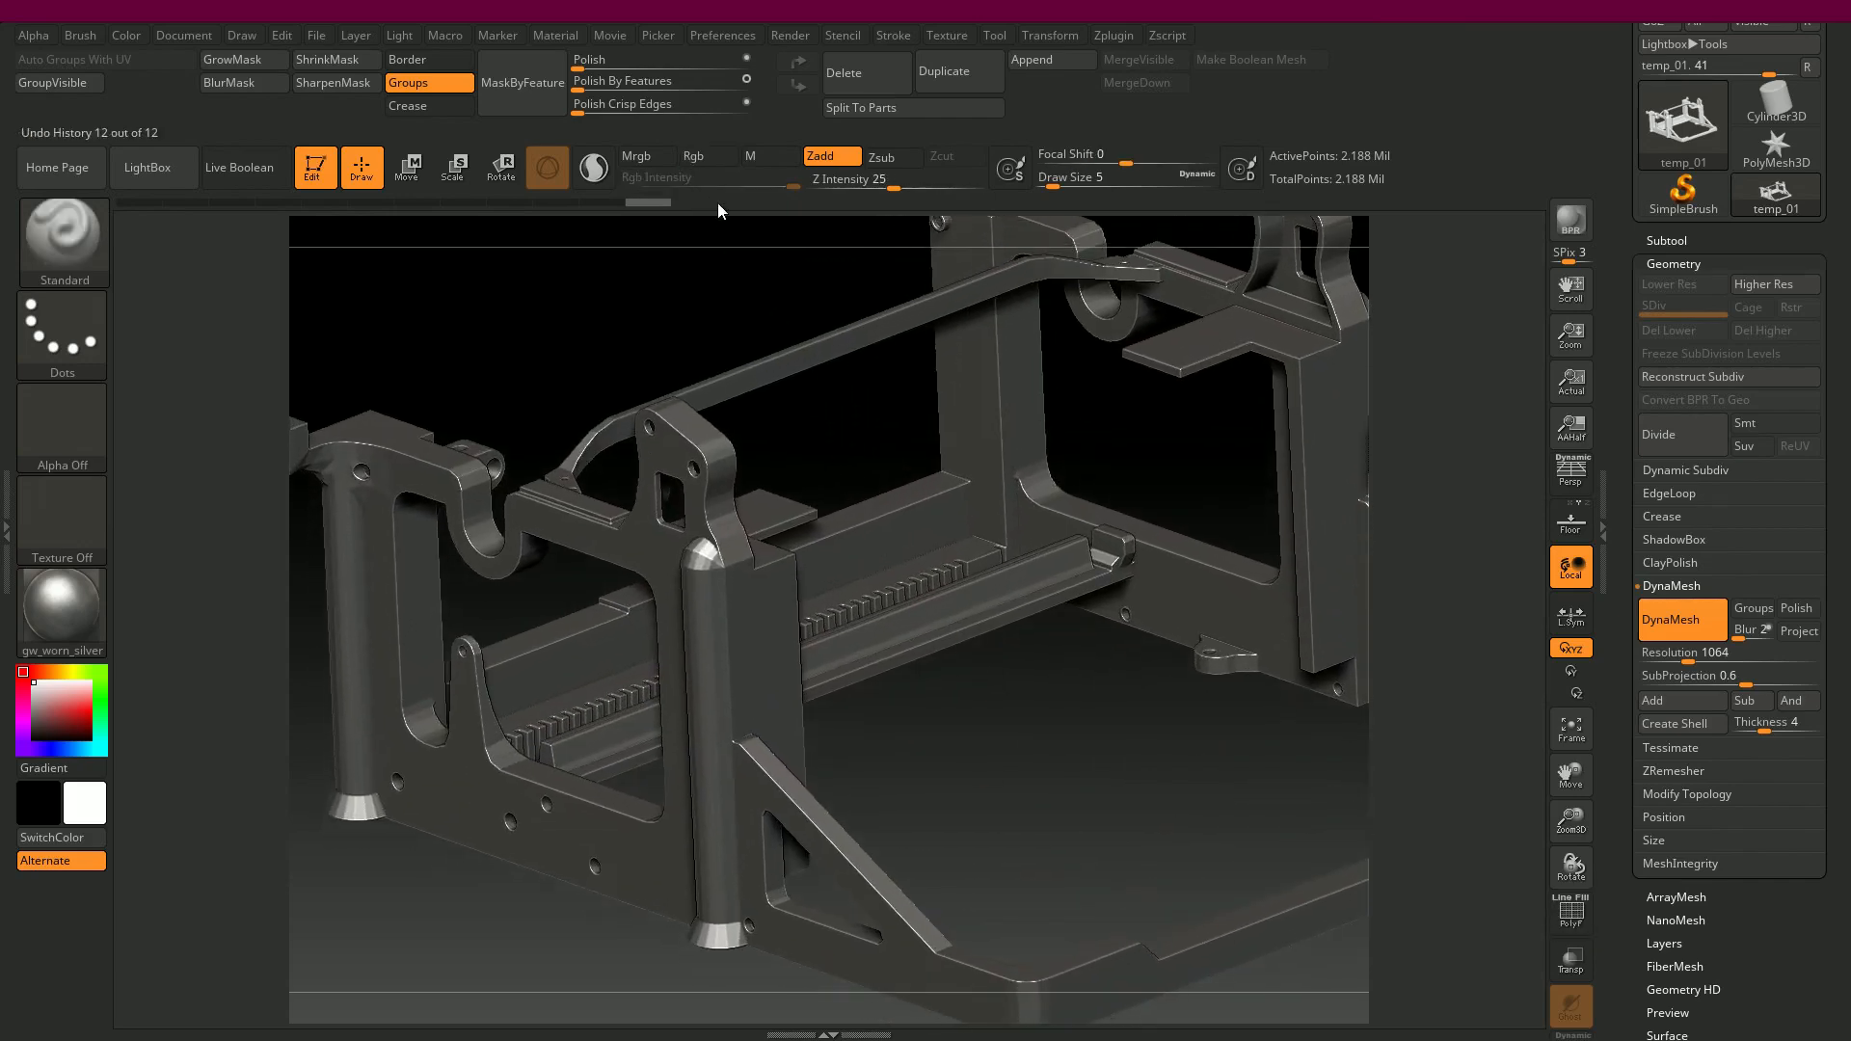
click(590, 93)
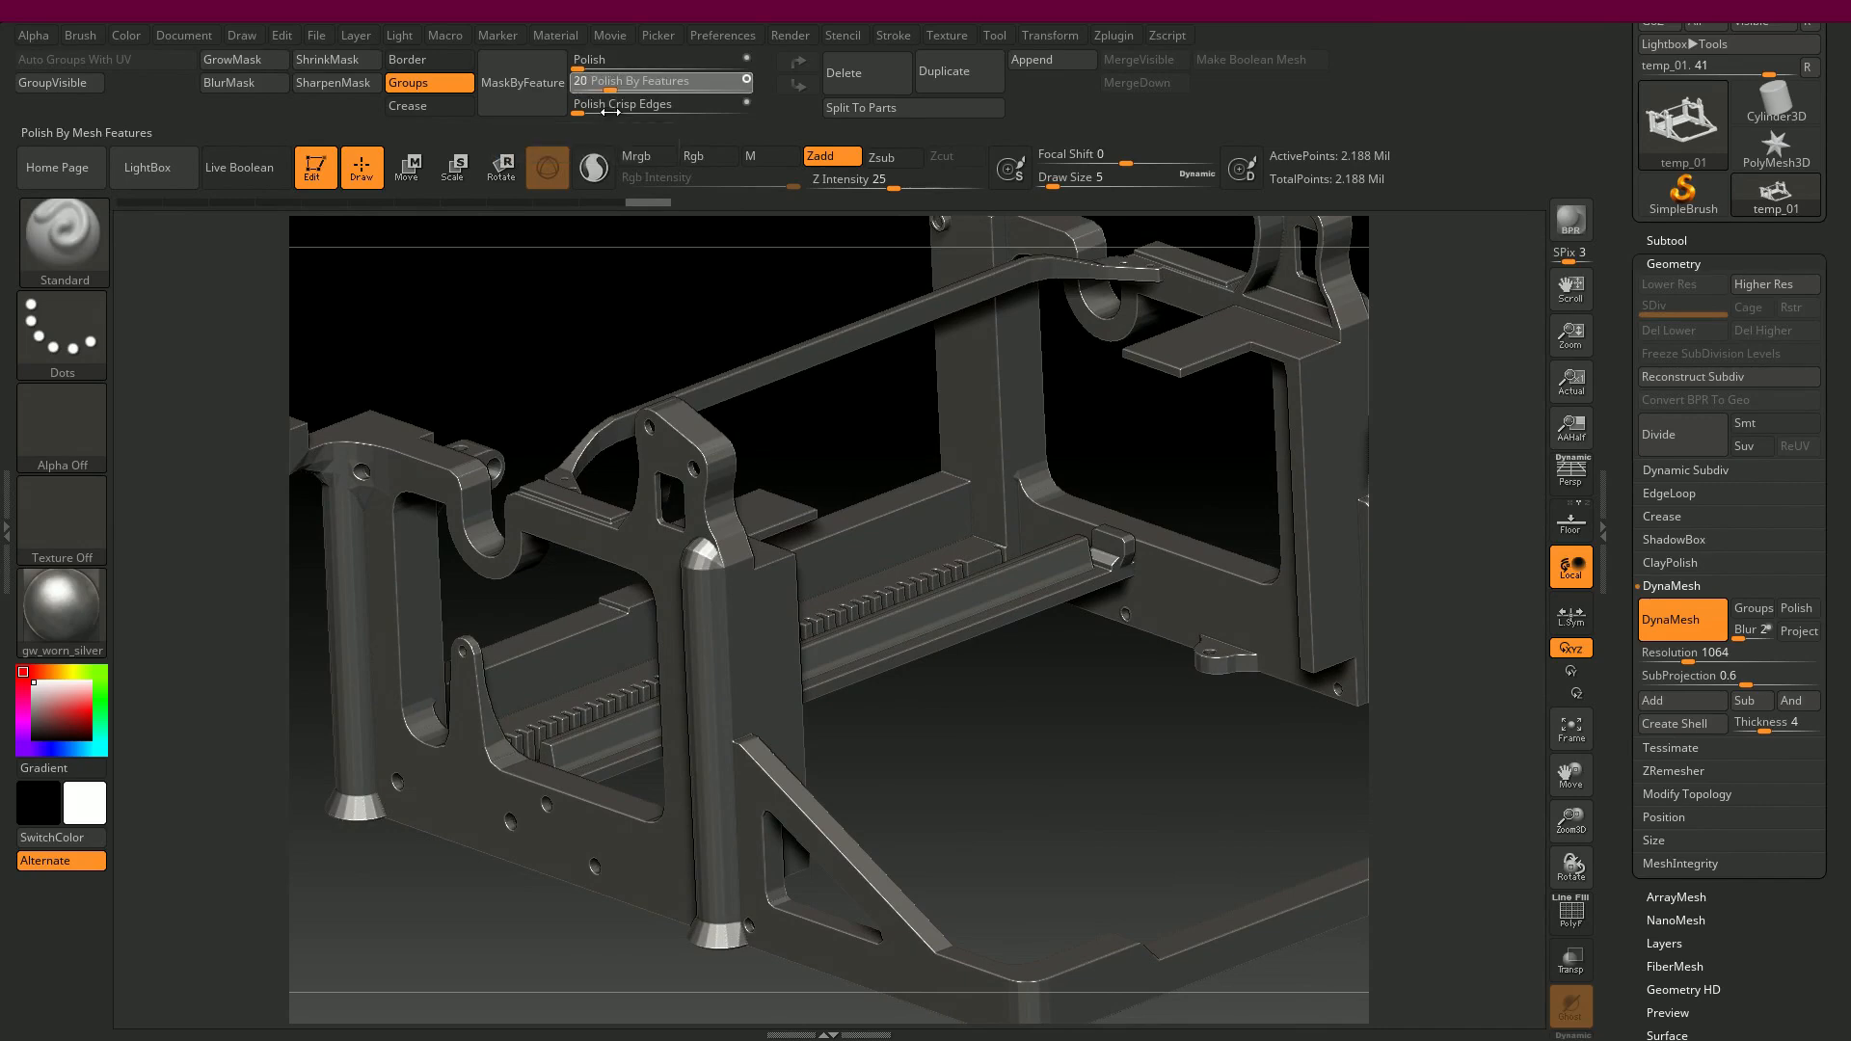
- Inspect the polished frame up close around the upper screw holes and the U-shaped hook
drag(610, 125, 611, 127)
mouse_move(500, 315)
mouse_down()
mouse_move(518, 287)
mouse_move(614, 403)
mouse_move(604, 377)
mouse_move(645, 374)
mouse_move(752, 478)
mouse_up()
key(space)
drag(873, 383, 905, 355)
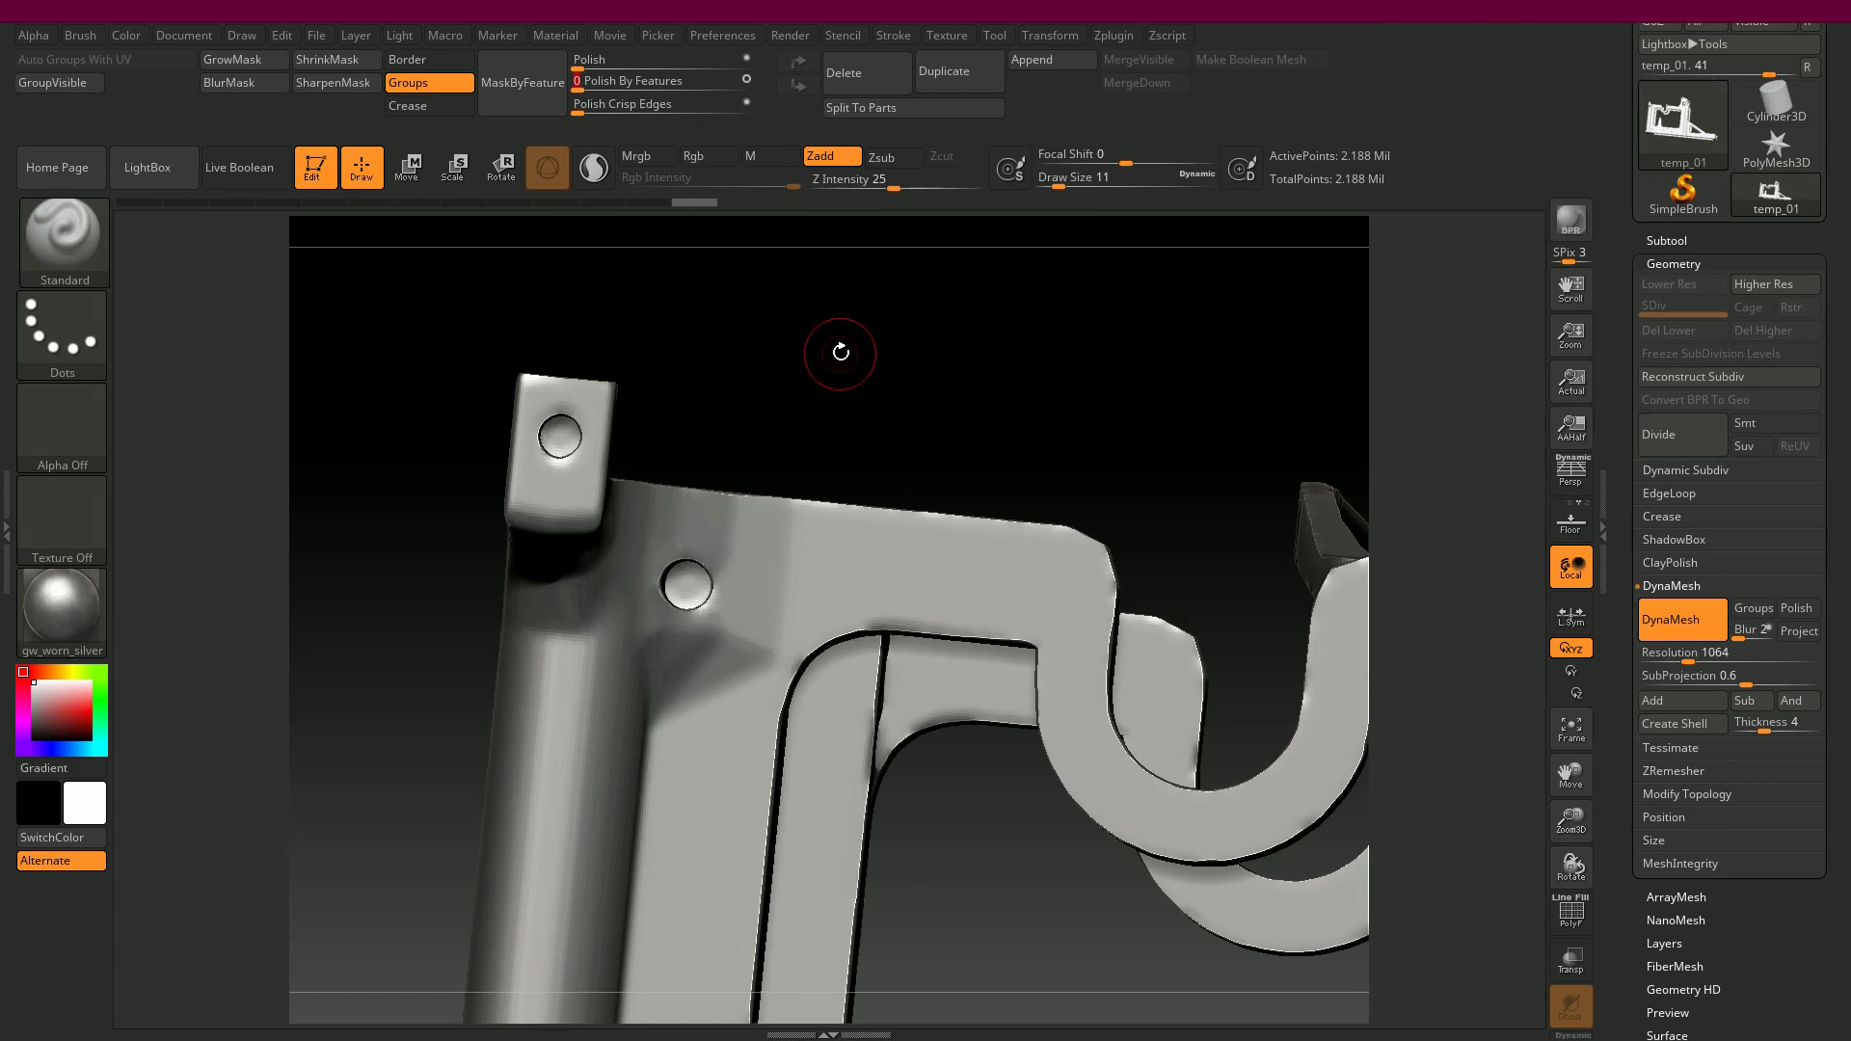
mouse_move(908, 369)
mouse_down()
mouse_move(909, 322)
mouse_move(892, 363)
mouse_move(855, 379)
mouse_move(1044, 370)
mouse_move(1131, 396)
mouse_move(1272, 360)
mouse_move(1061, 382)
mouse_up()
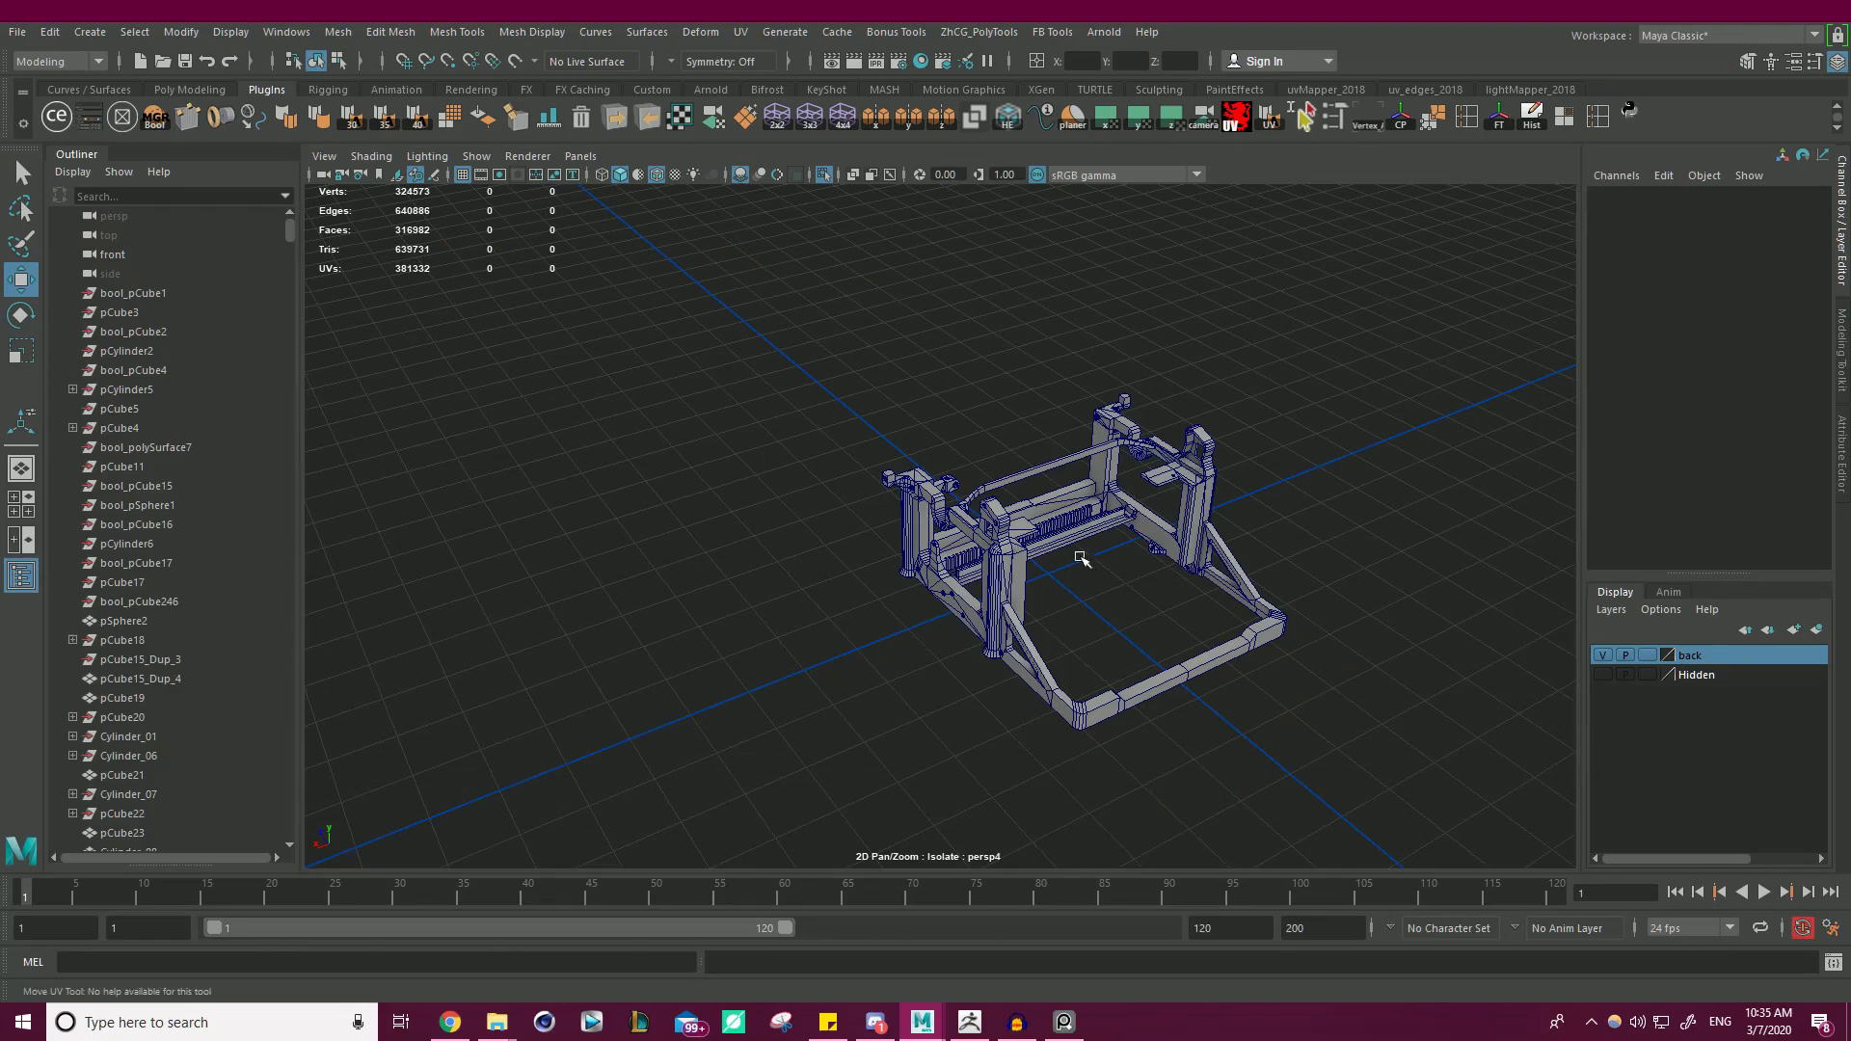
- Switch to Maya and examine the vertices and edges forming the upper corners of the frame's U-shaped hook
scroll(1051, 440, up, 10)
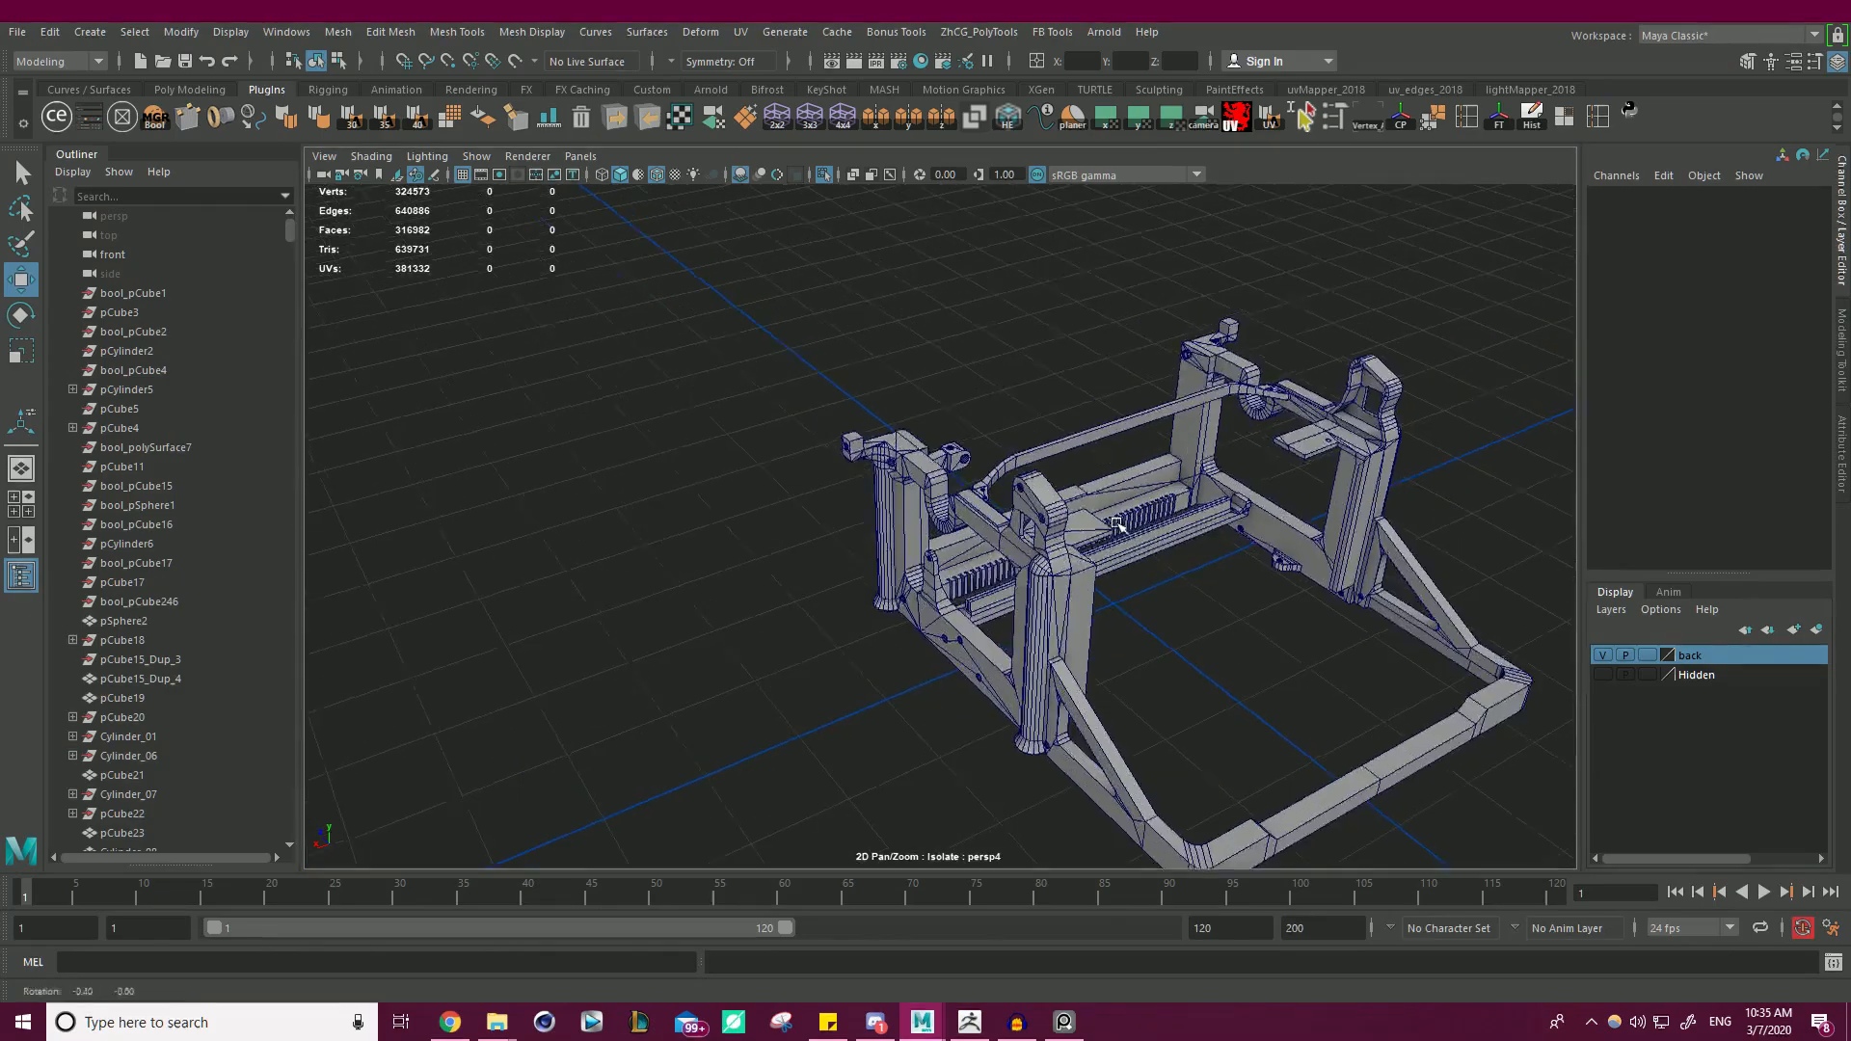
alt+middle_drag(1048, 439, 1104, 559)
scroll(1022, 434, up, 3)
click(921, 356)
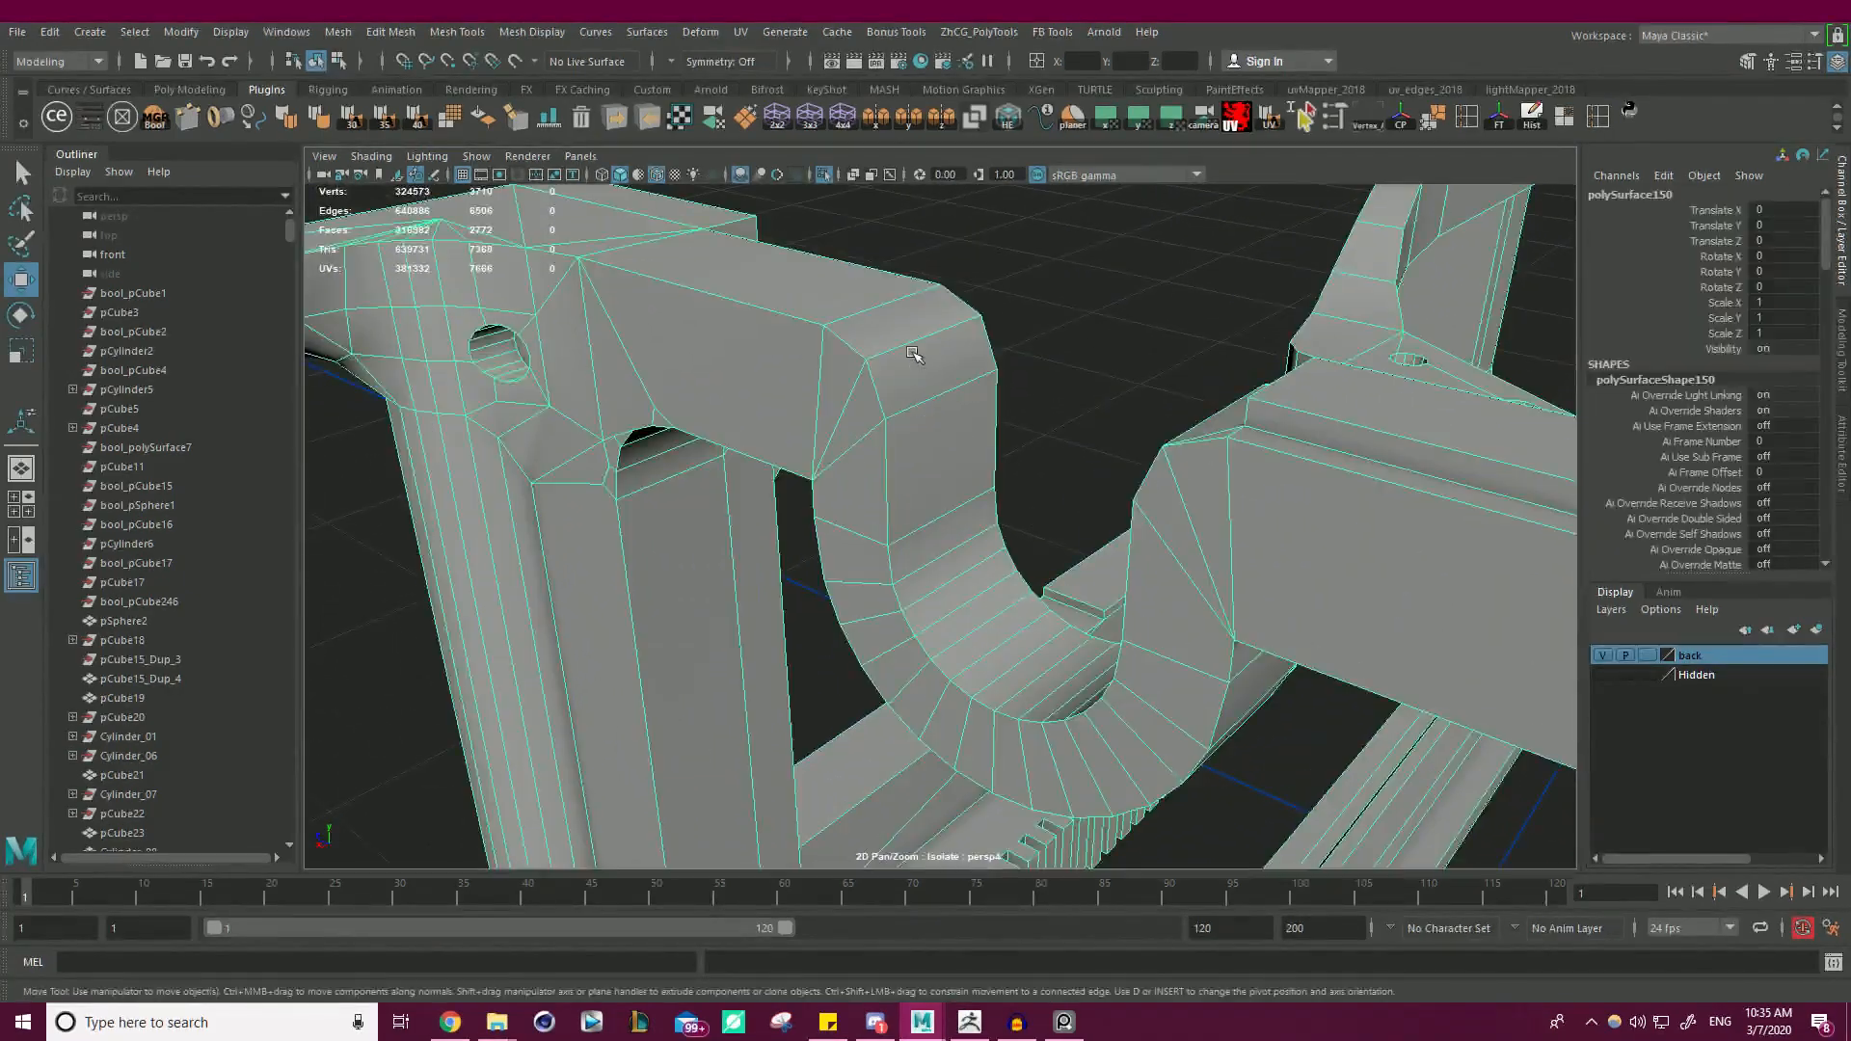
right_drag(909, 350, 864, 354)
click(865, 355)
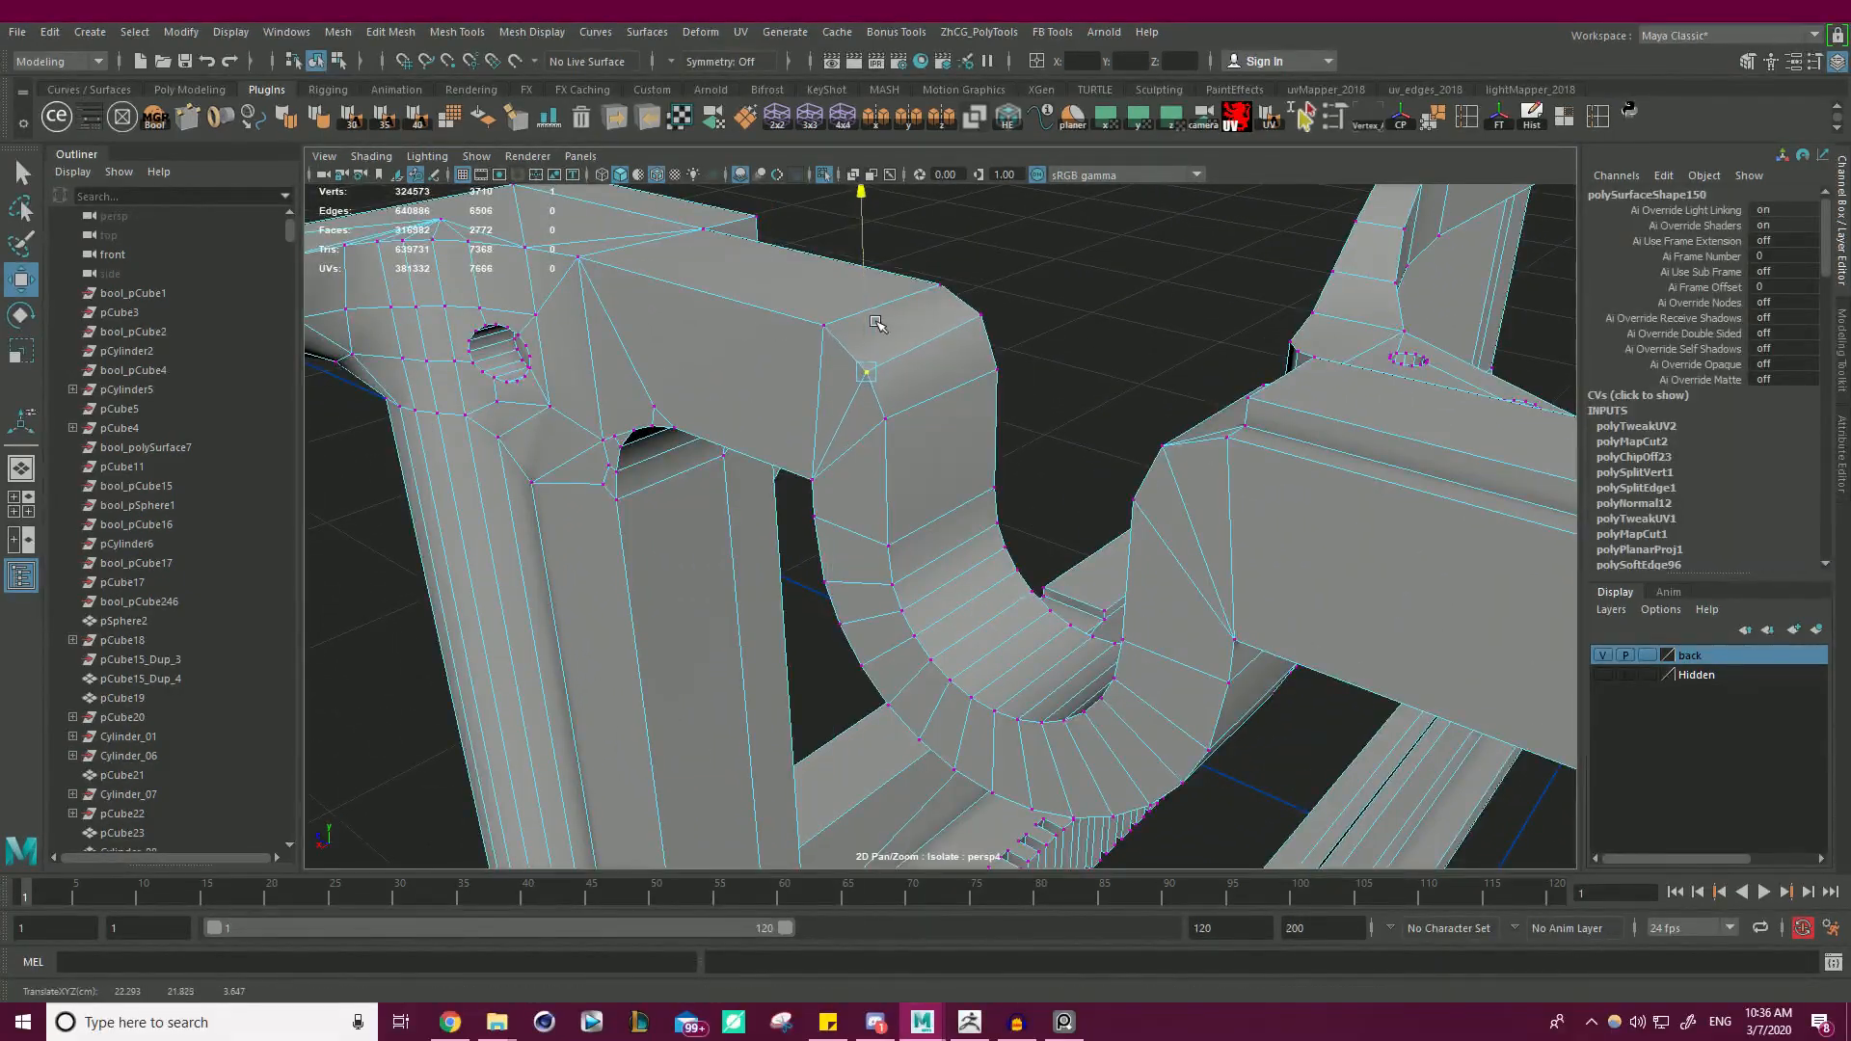
alt+drag(868, 352, 757, 337)
alt+right_drag(814, 356, 1076, 397)
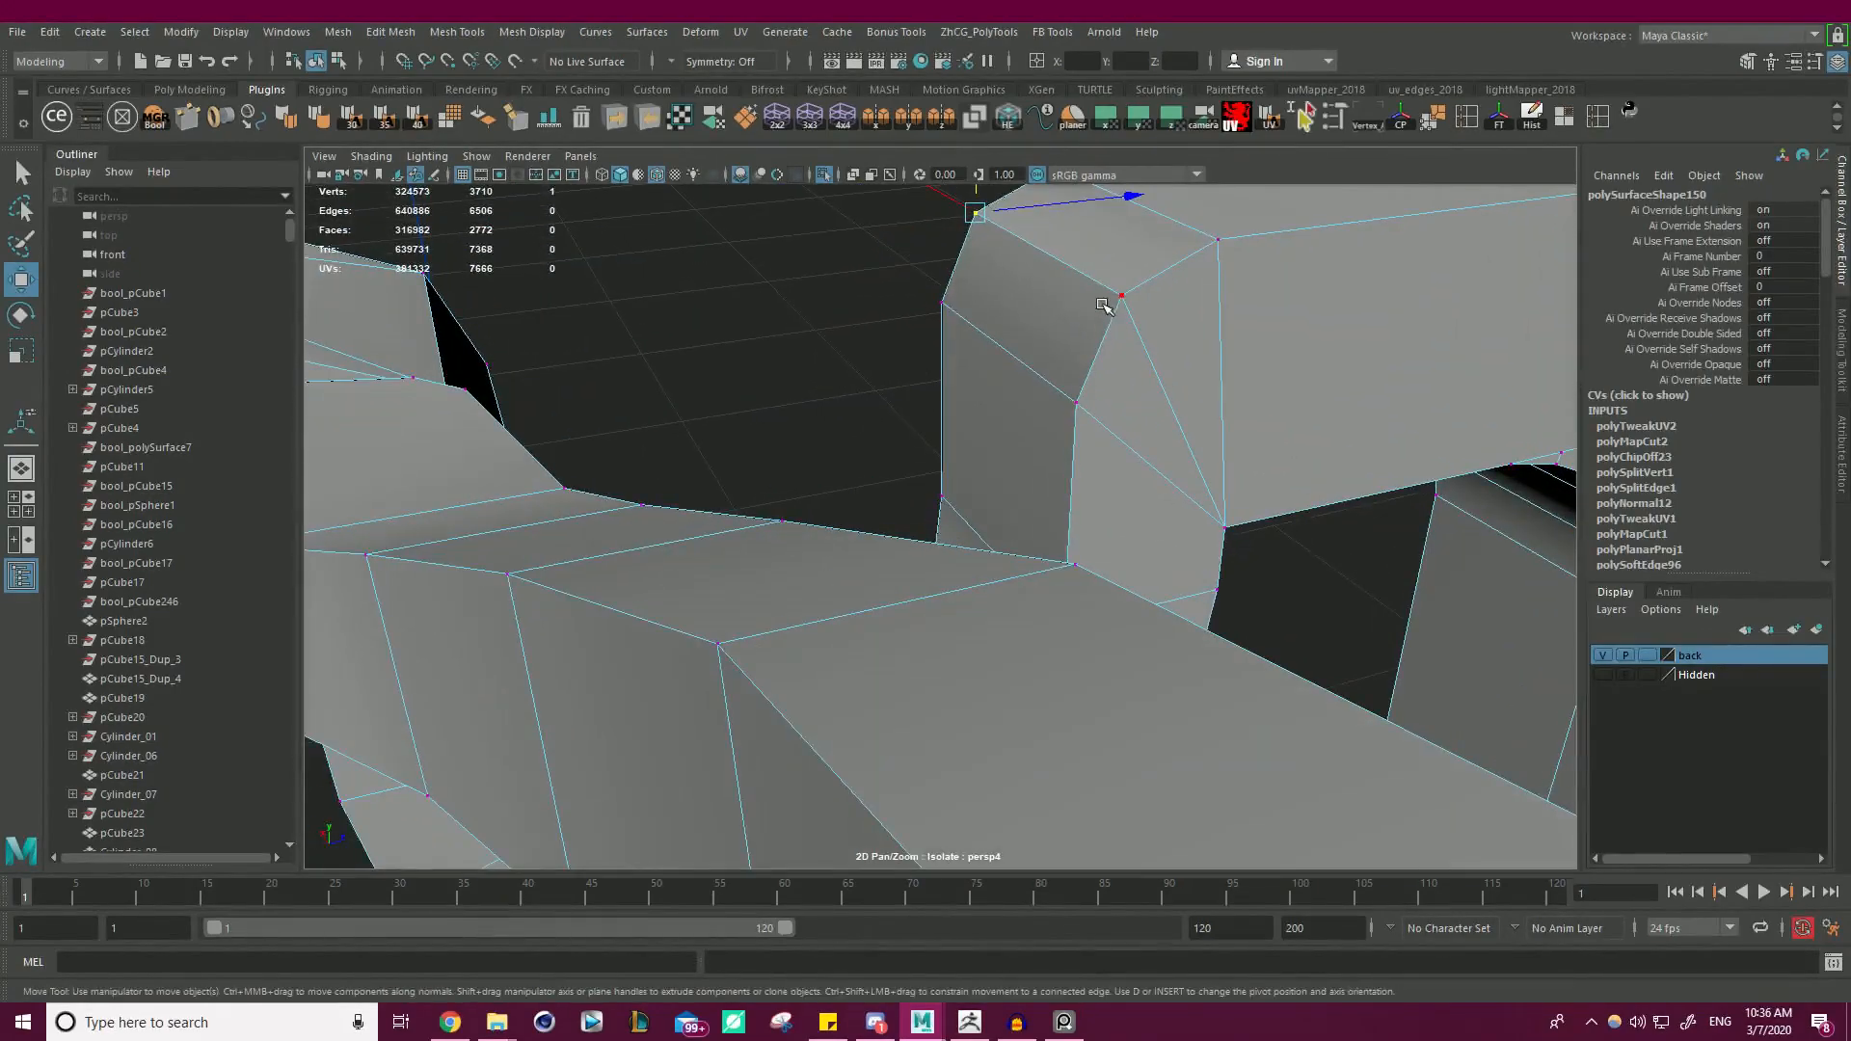
click(1110, 305)
alt+drag(1118, 316, 1156, 320)
alt+drag(1028, 278, 1253, 390)
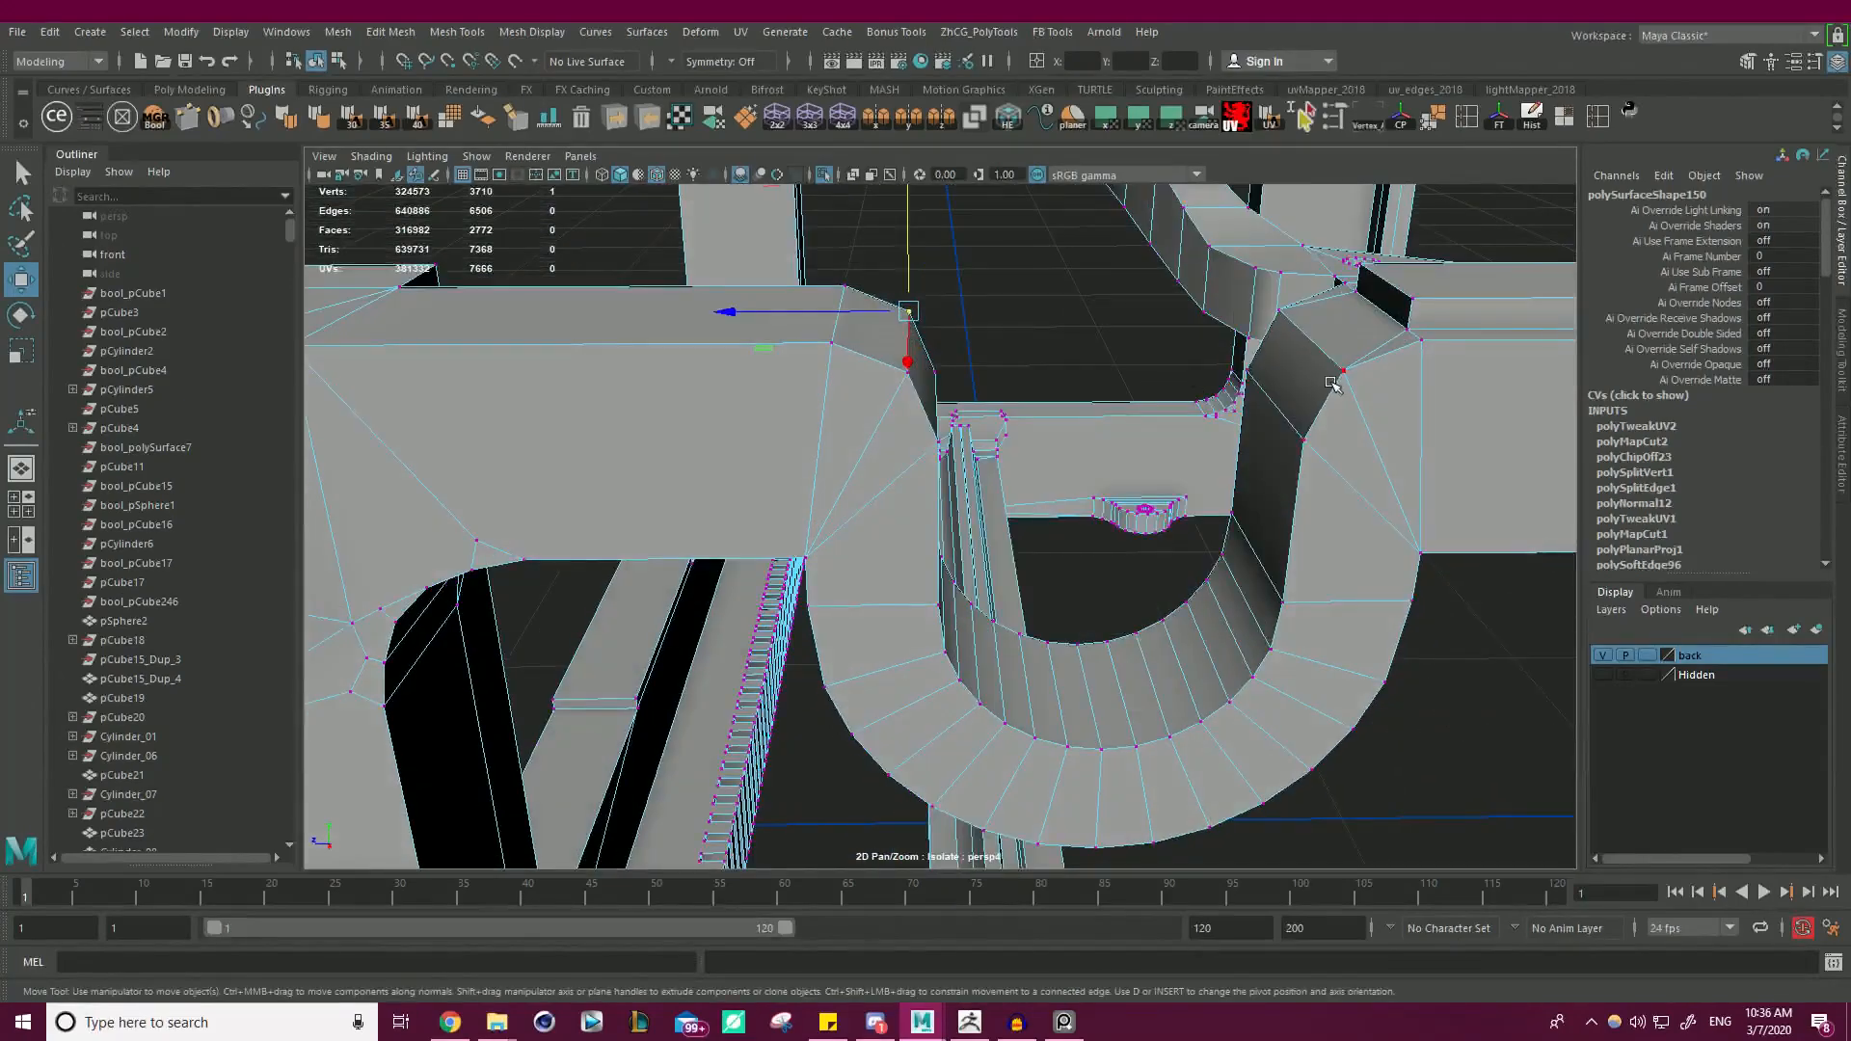
right_drag(1340, 284, 1336, 255)
alt+drag(1325, 319, 1272, 401)
alt+right_drag(1272, 401, 1213, 424)
alt+drag(1186, 433, 822, 410)
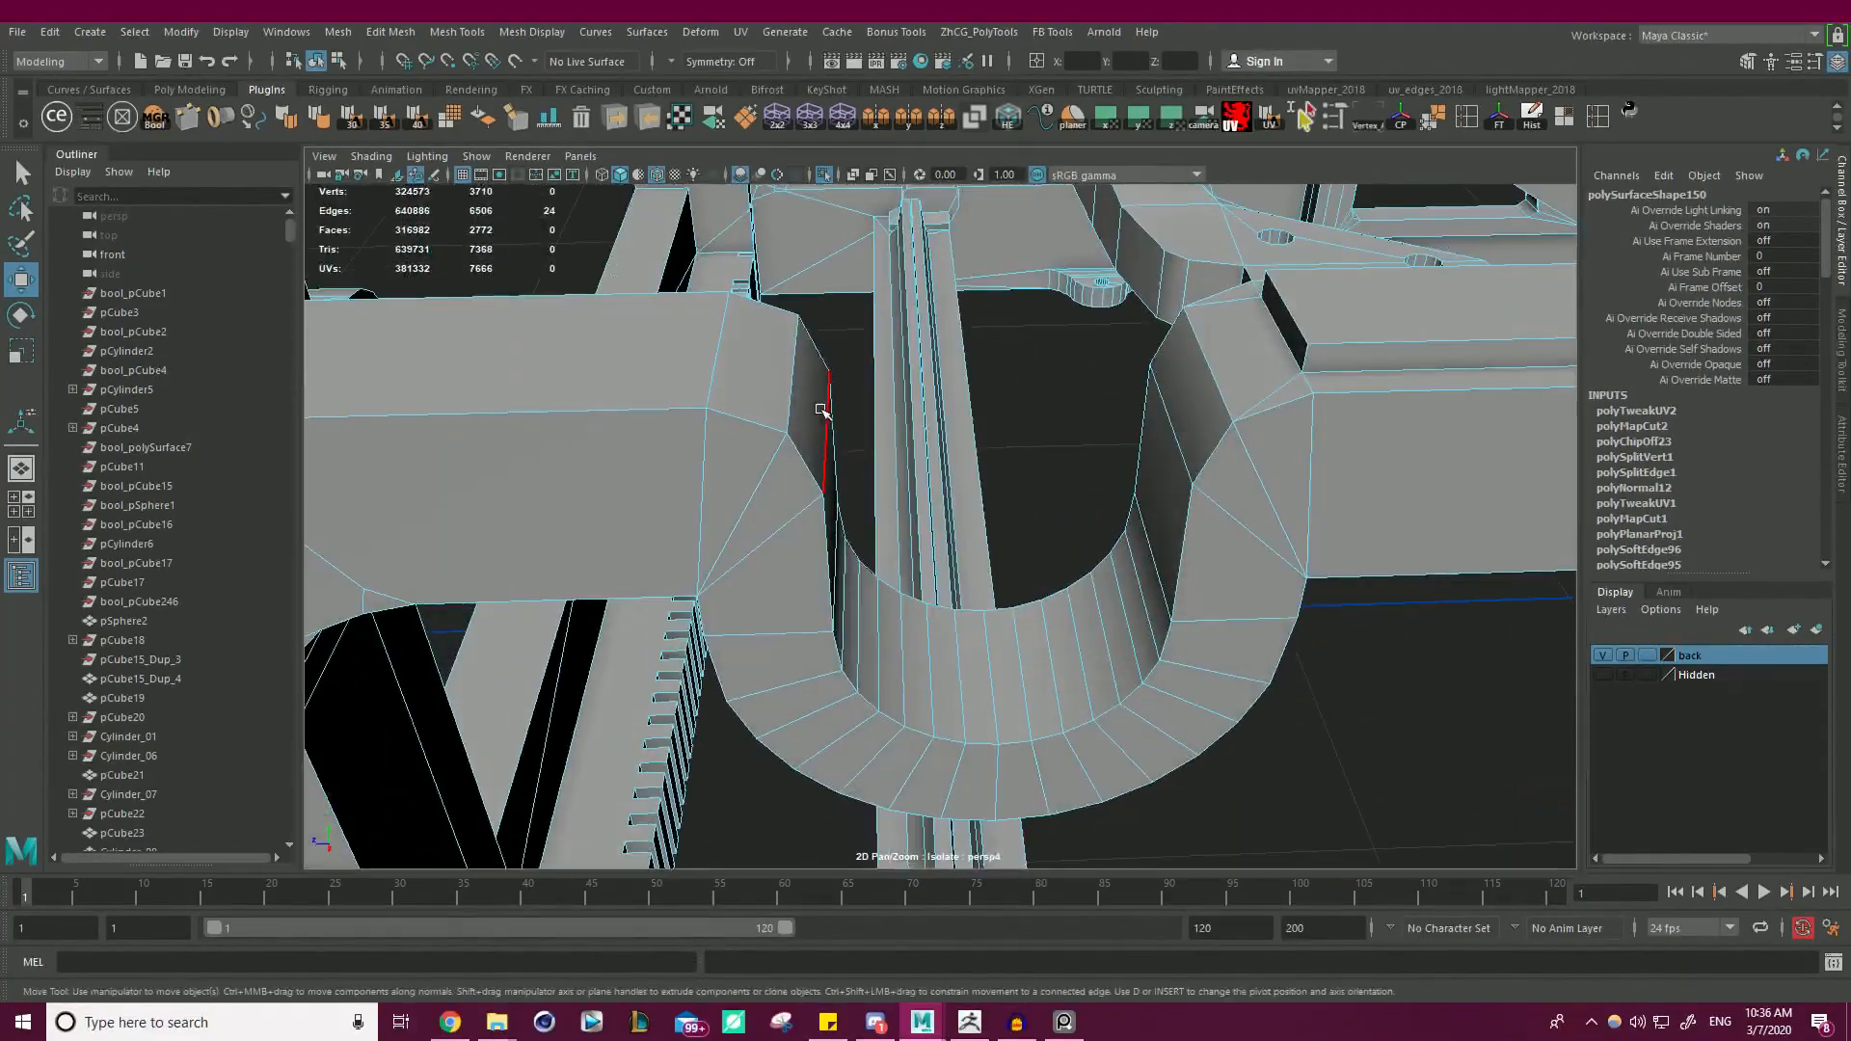
click(799, 393)
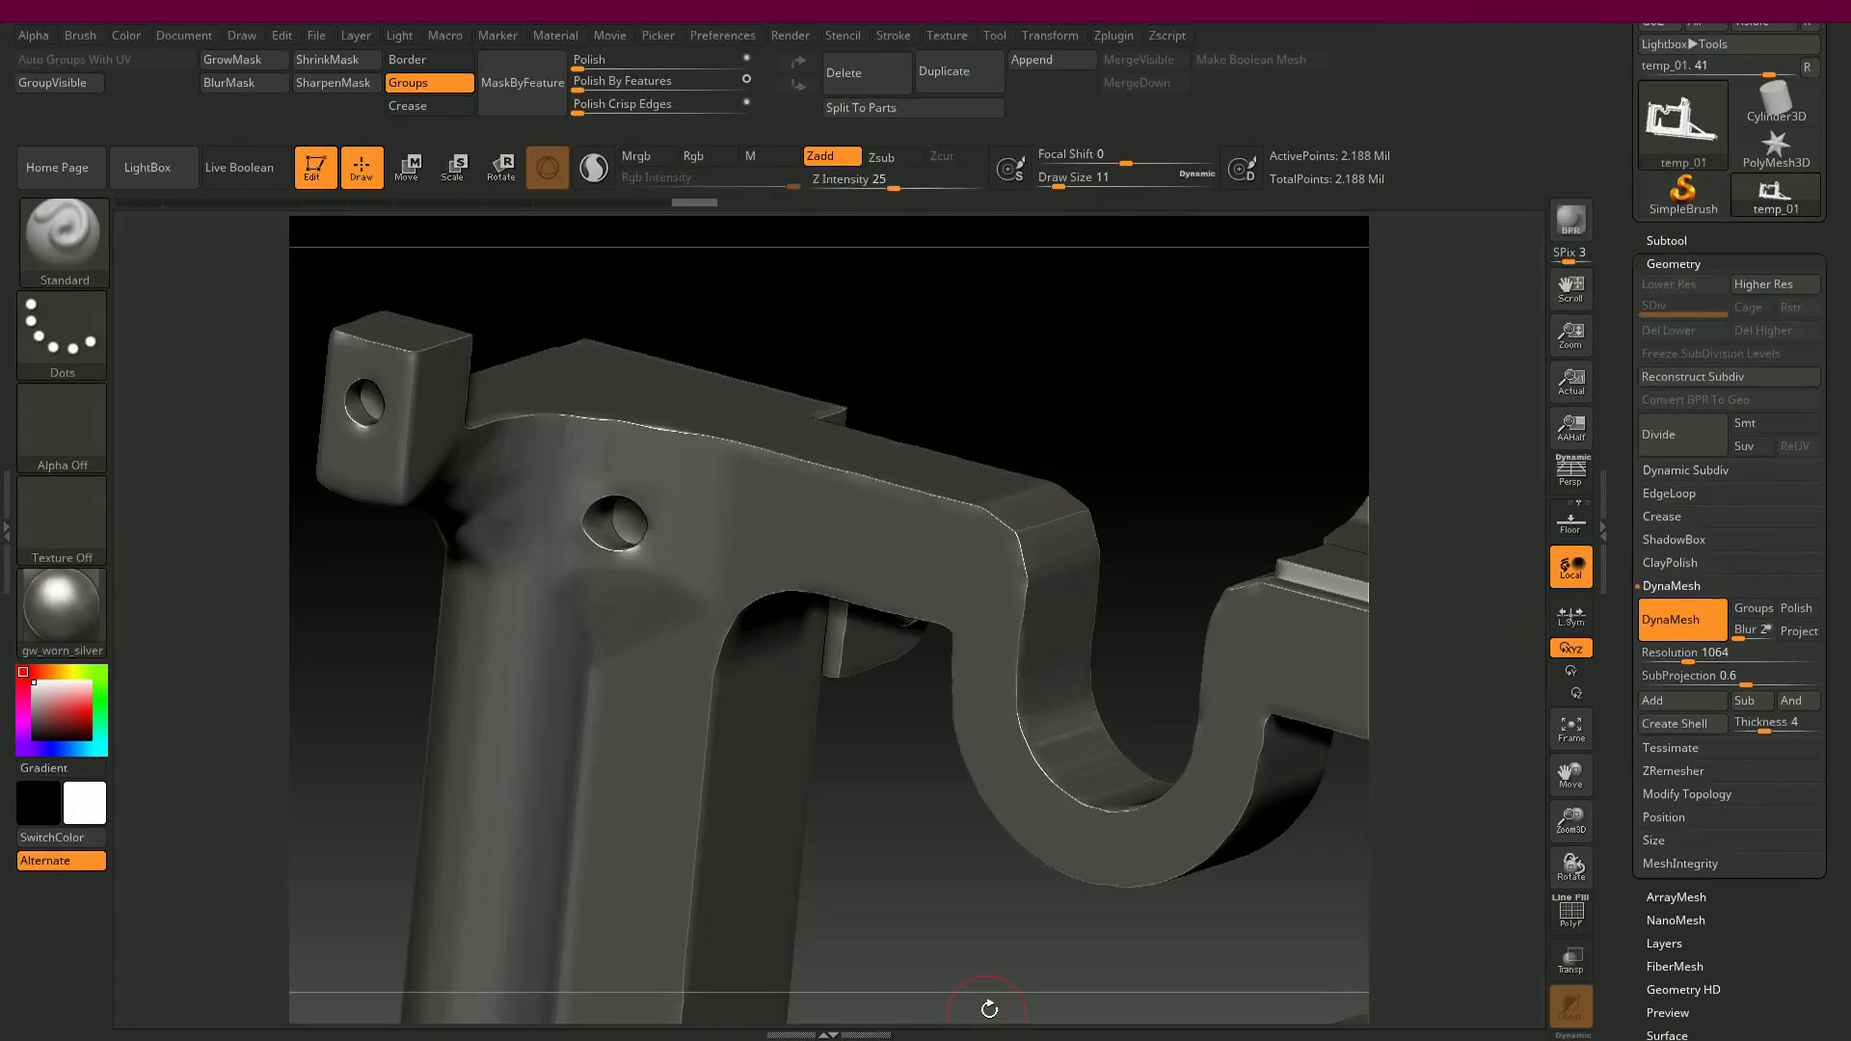
- Switch to ZBrush and check how the U-shaped hook's corners look on the polished mesh
drag(1173, 450, 1029, 521)
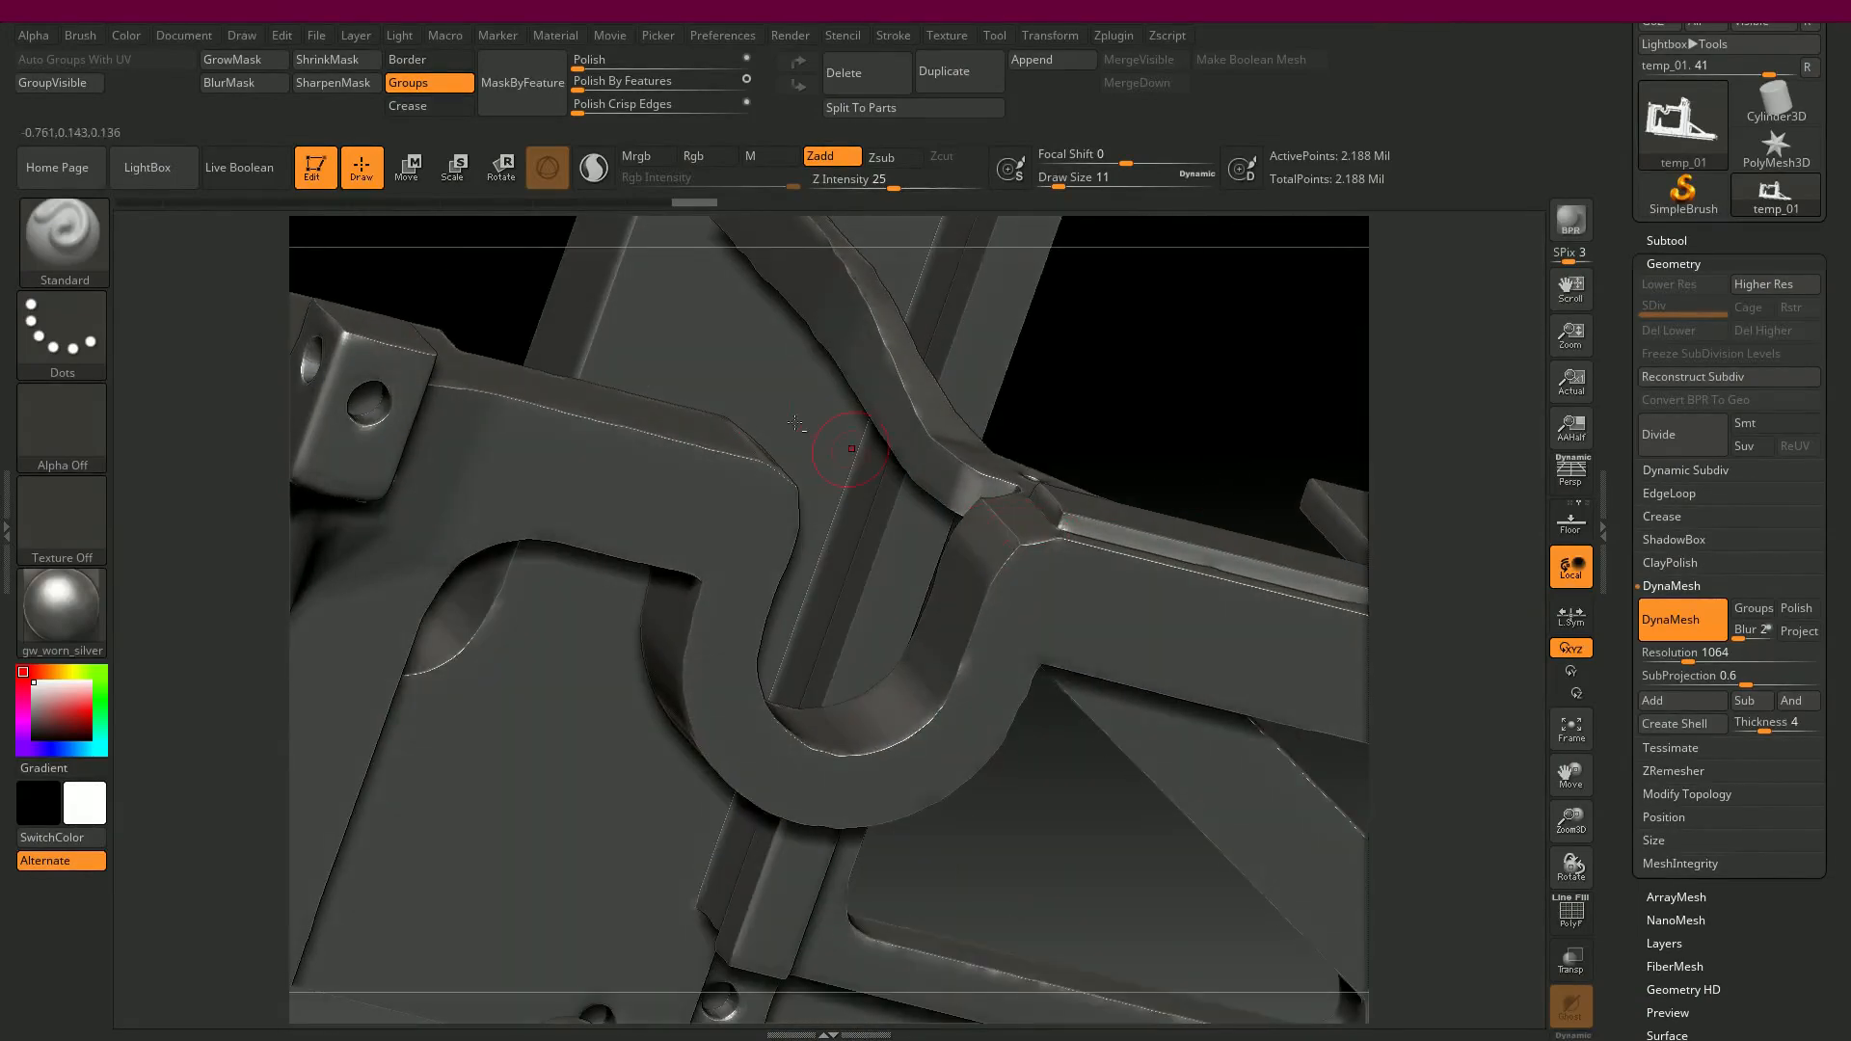
alt+drag(1196, 395, 801, 322)
drag(1004, 442, 870, 605)
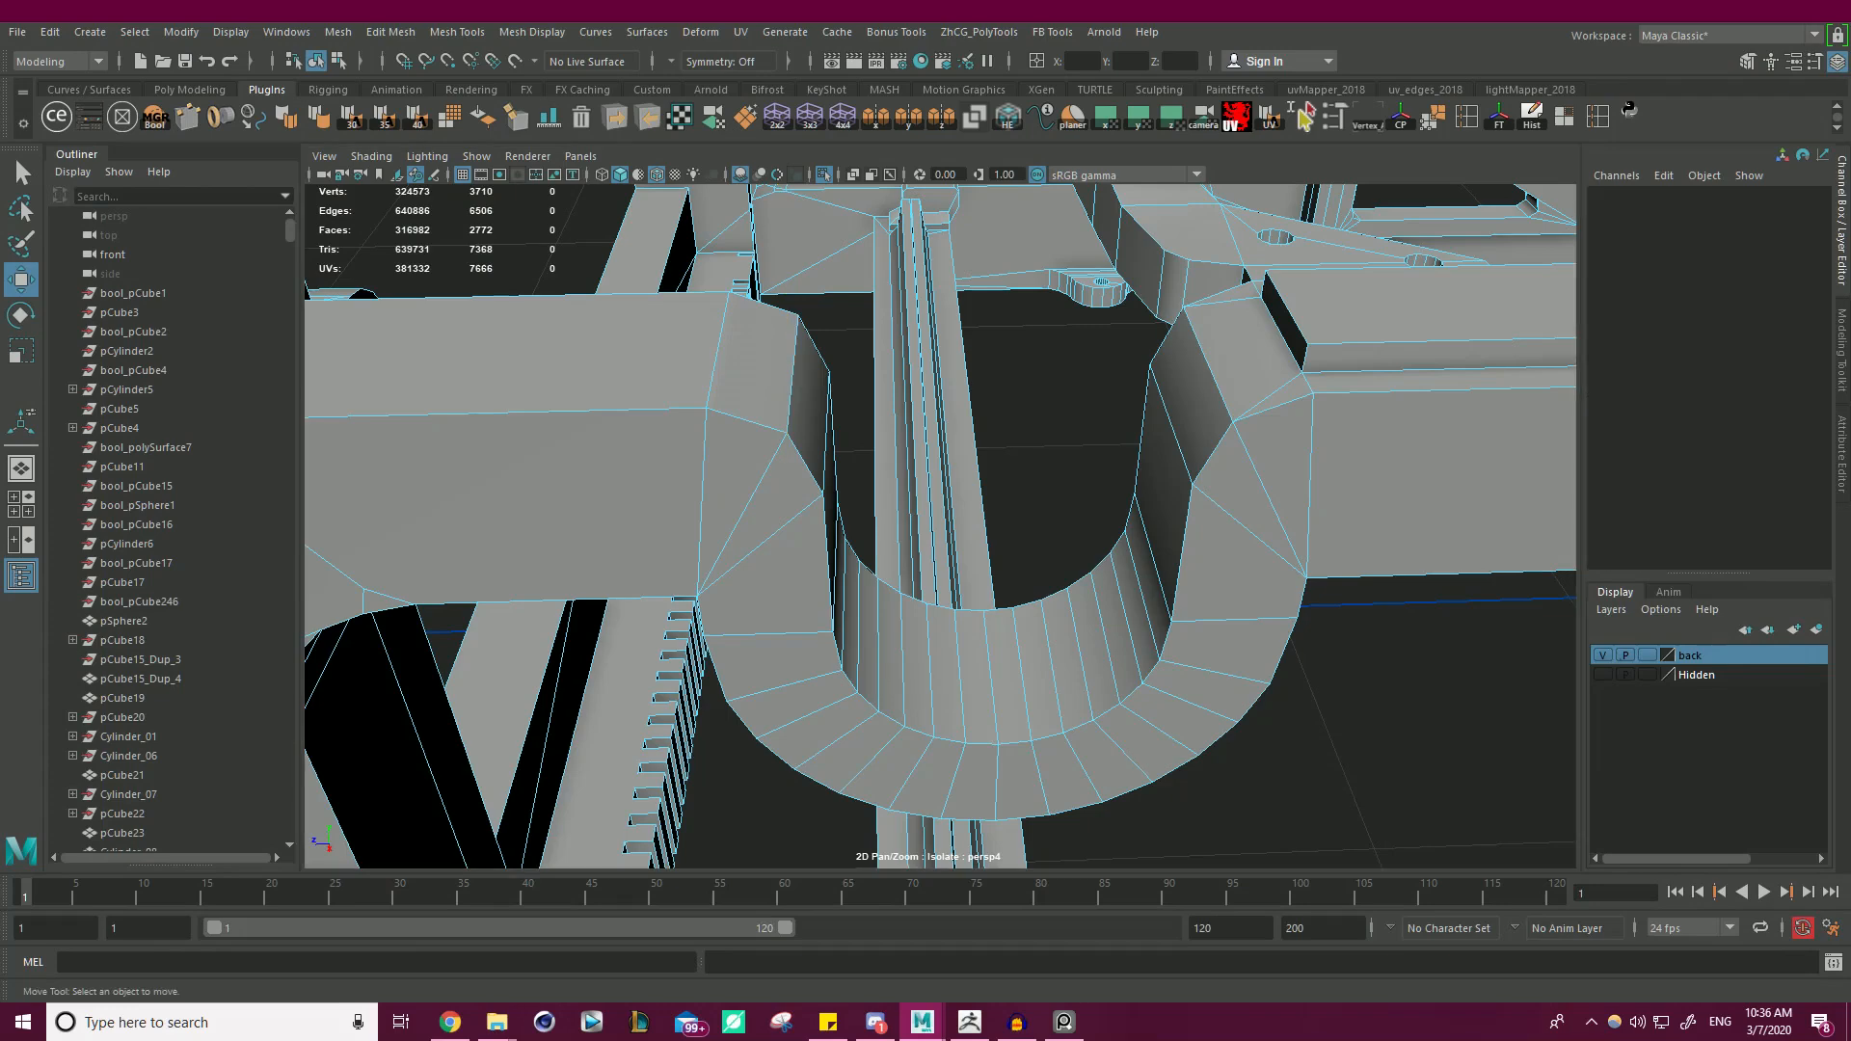
- Switch to Maya and delete the redundant edges at the hook's upper corner beside the raised plate
alt+drag(925, 434, 1003, 409)
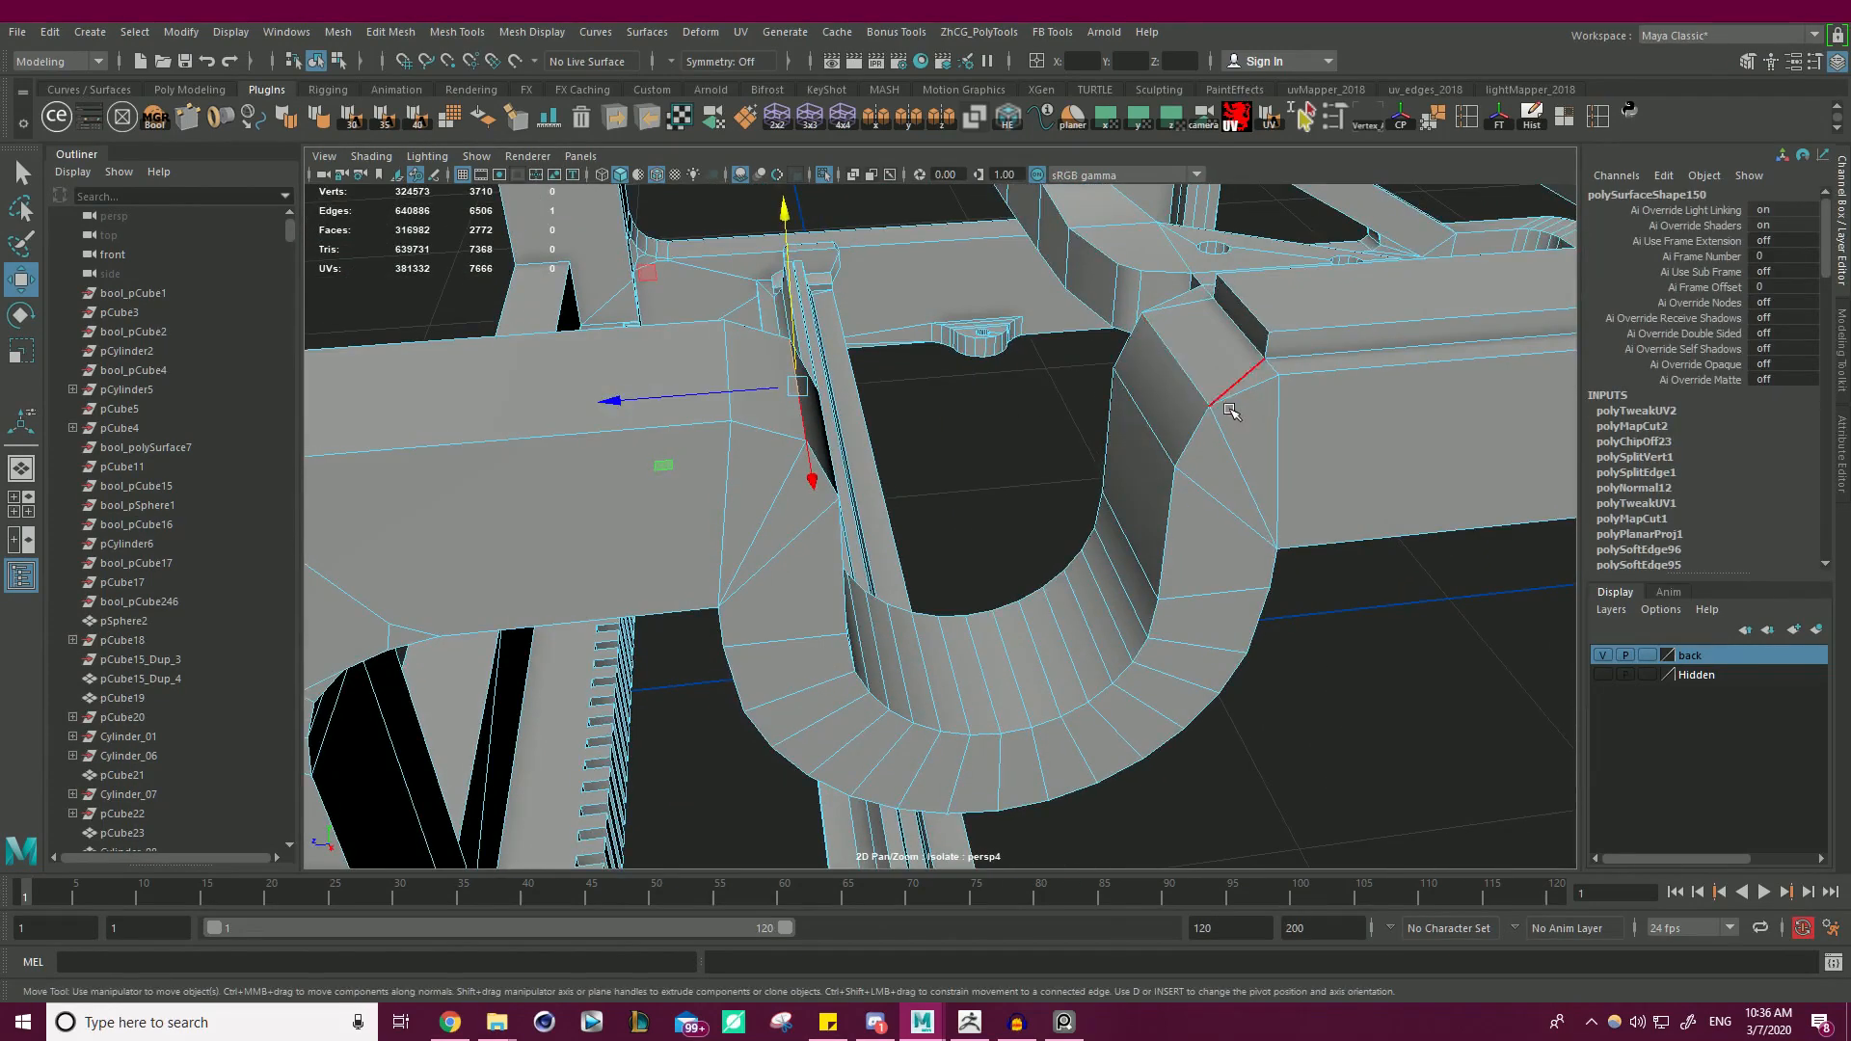
alt+drag(1231, 412, 1263, 426)
right_drag(1182, 372, 1169, 303)
click(1164, 292)
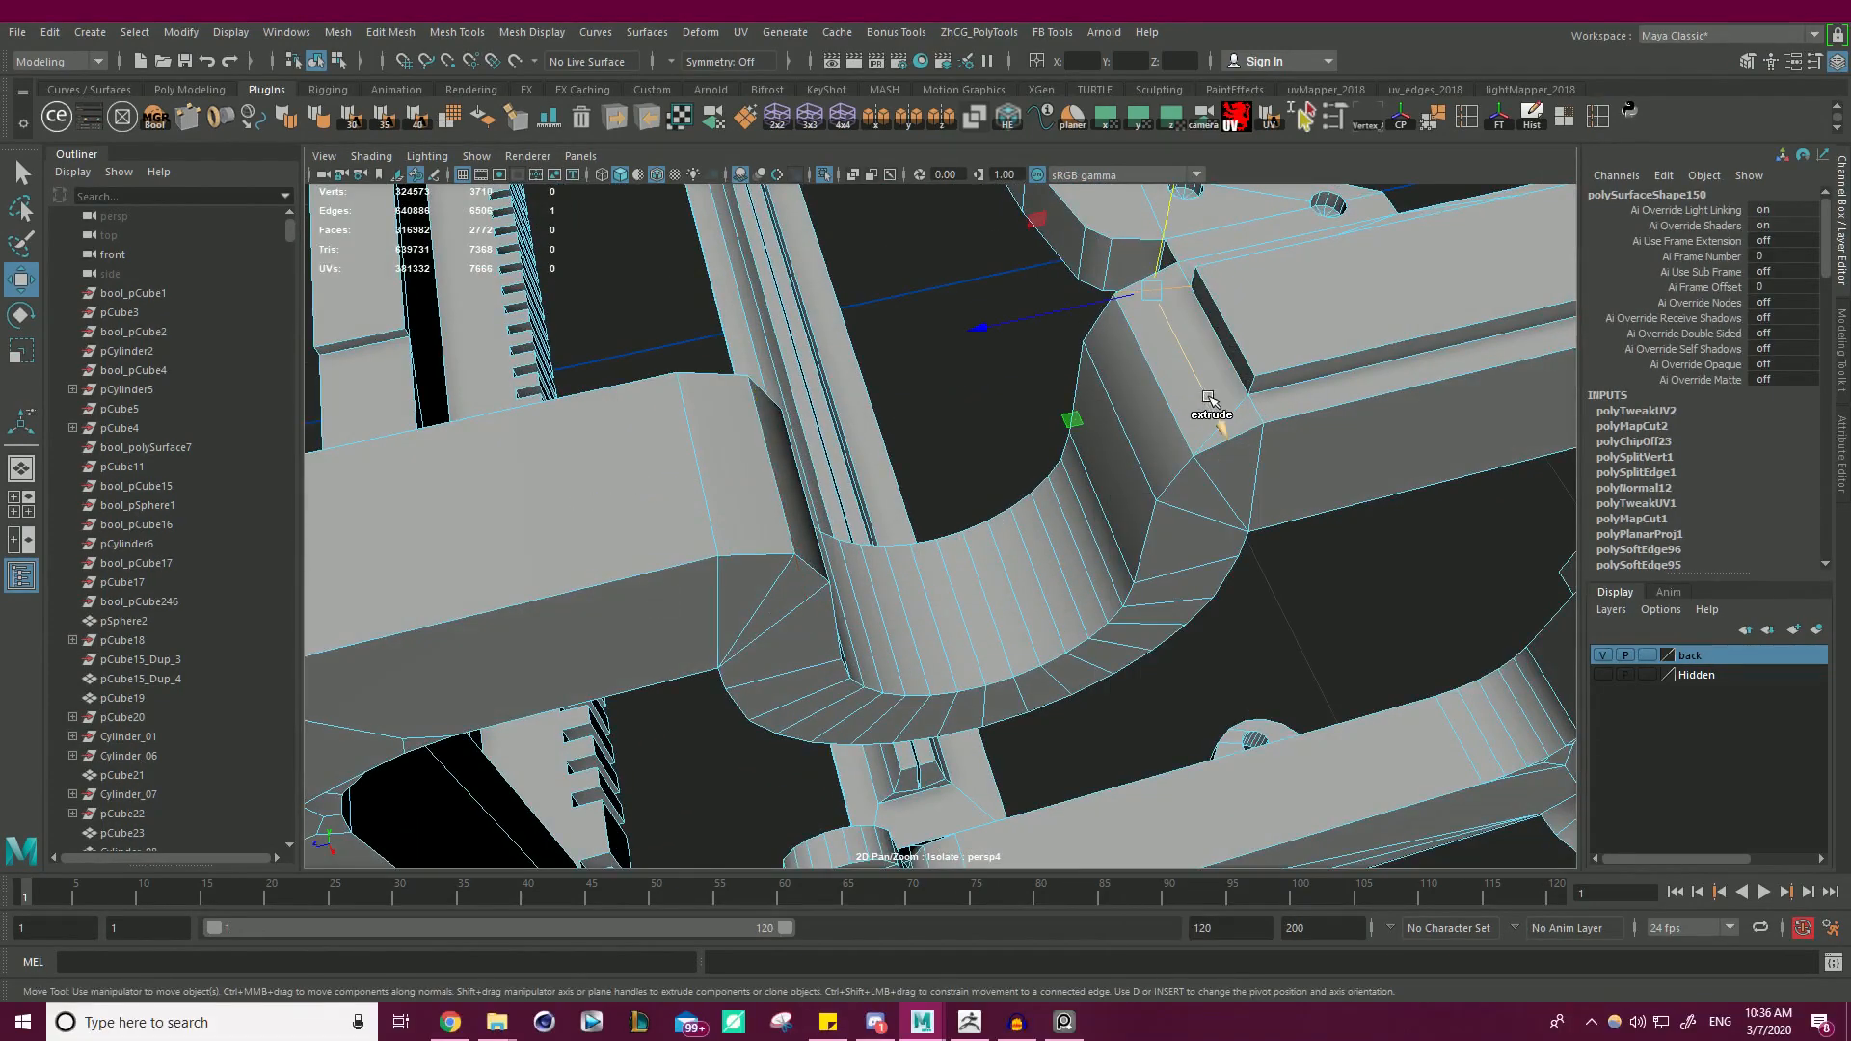
click(1232, 409)
alt+drag(1232, 410, 1115, 264)
alt+right_drag(1115, 264, 1054, 425)
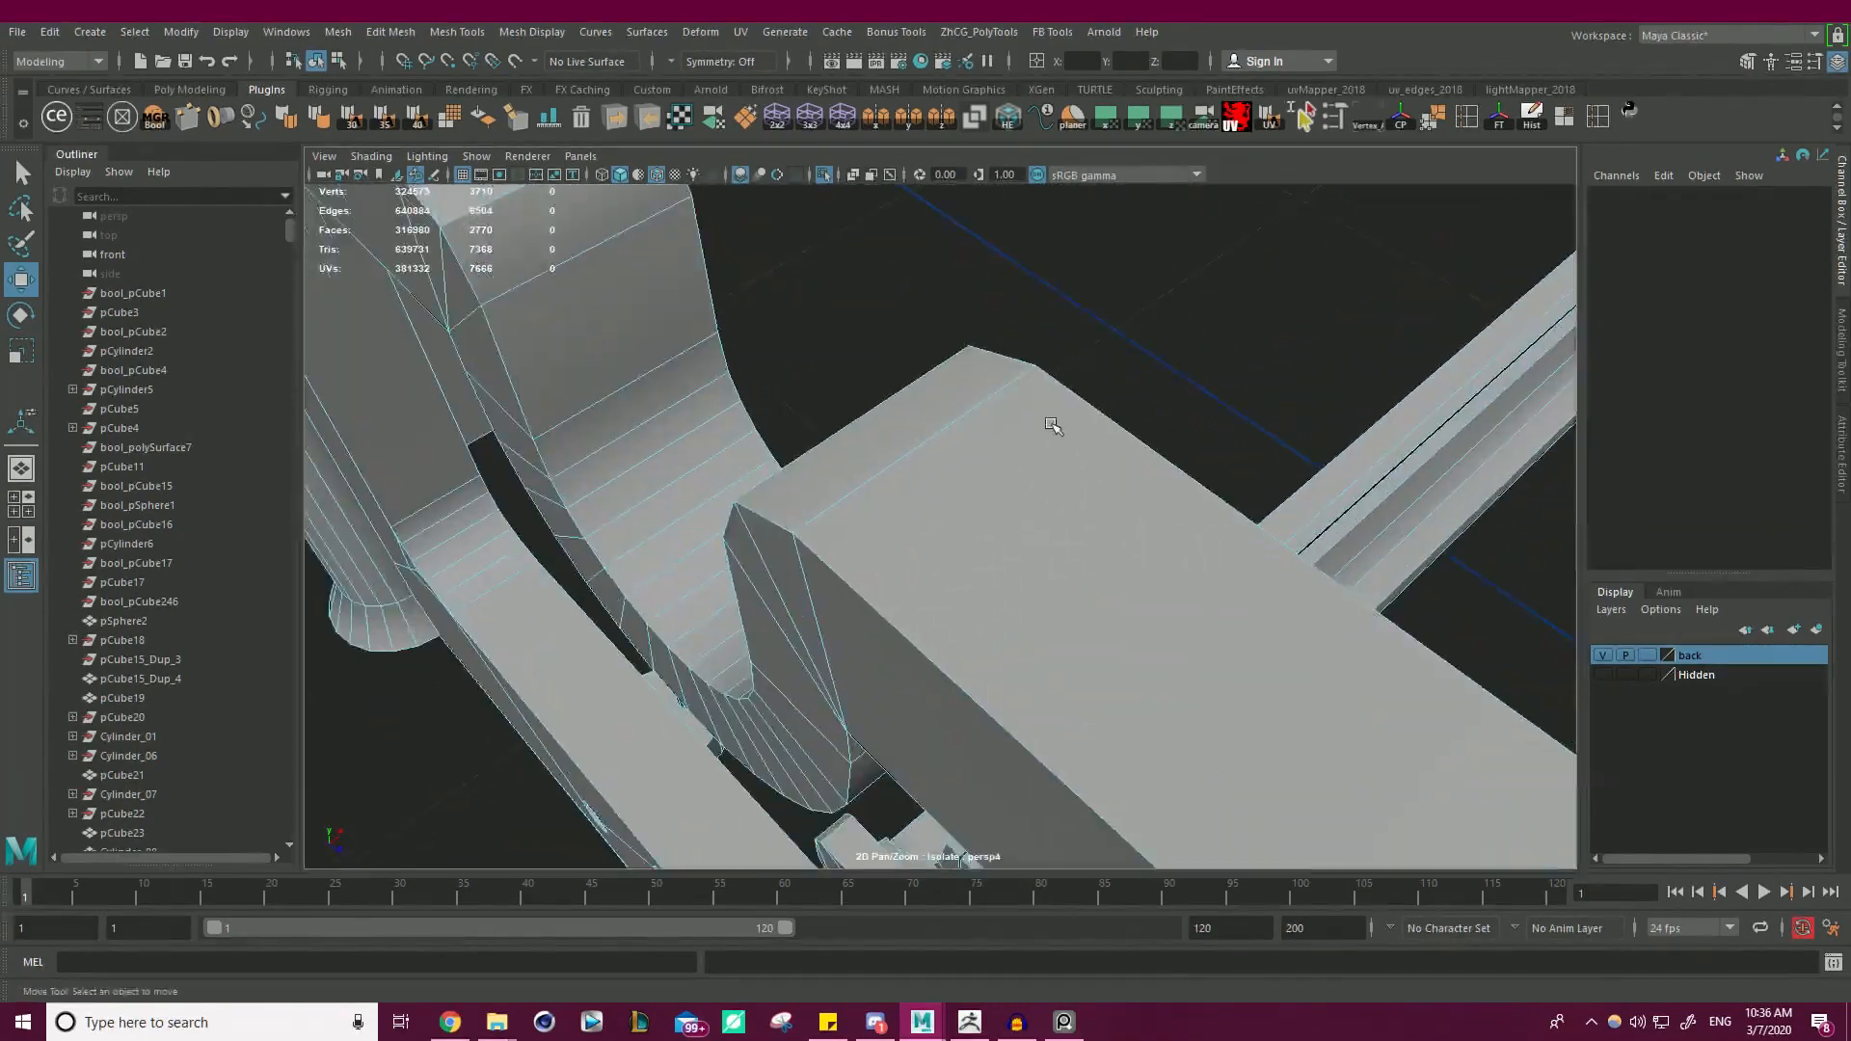
alt+middle_drag(1054, 425, 1129, 530)
click(831, 455)
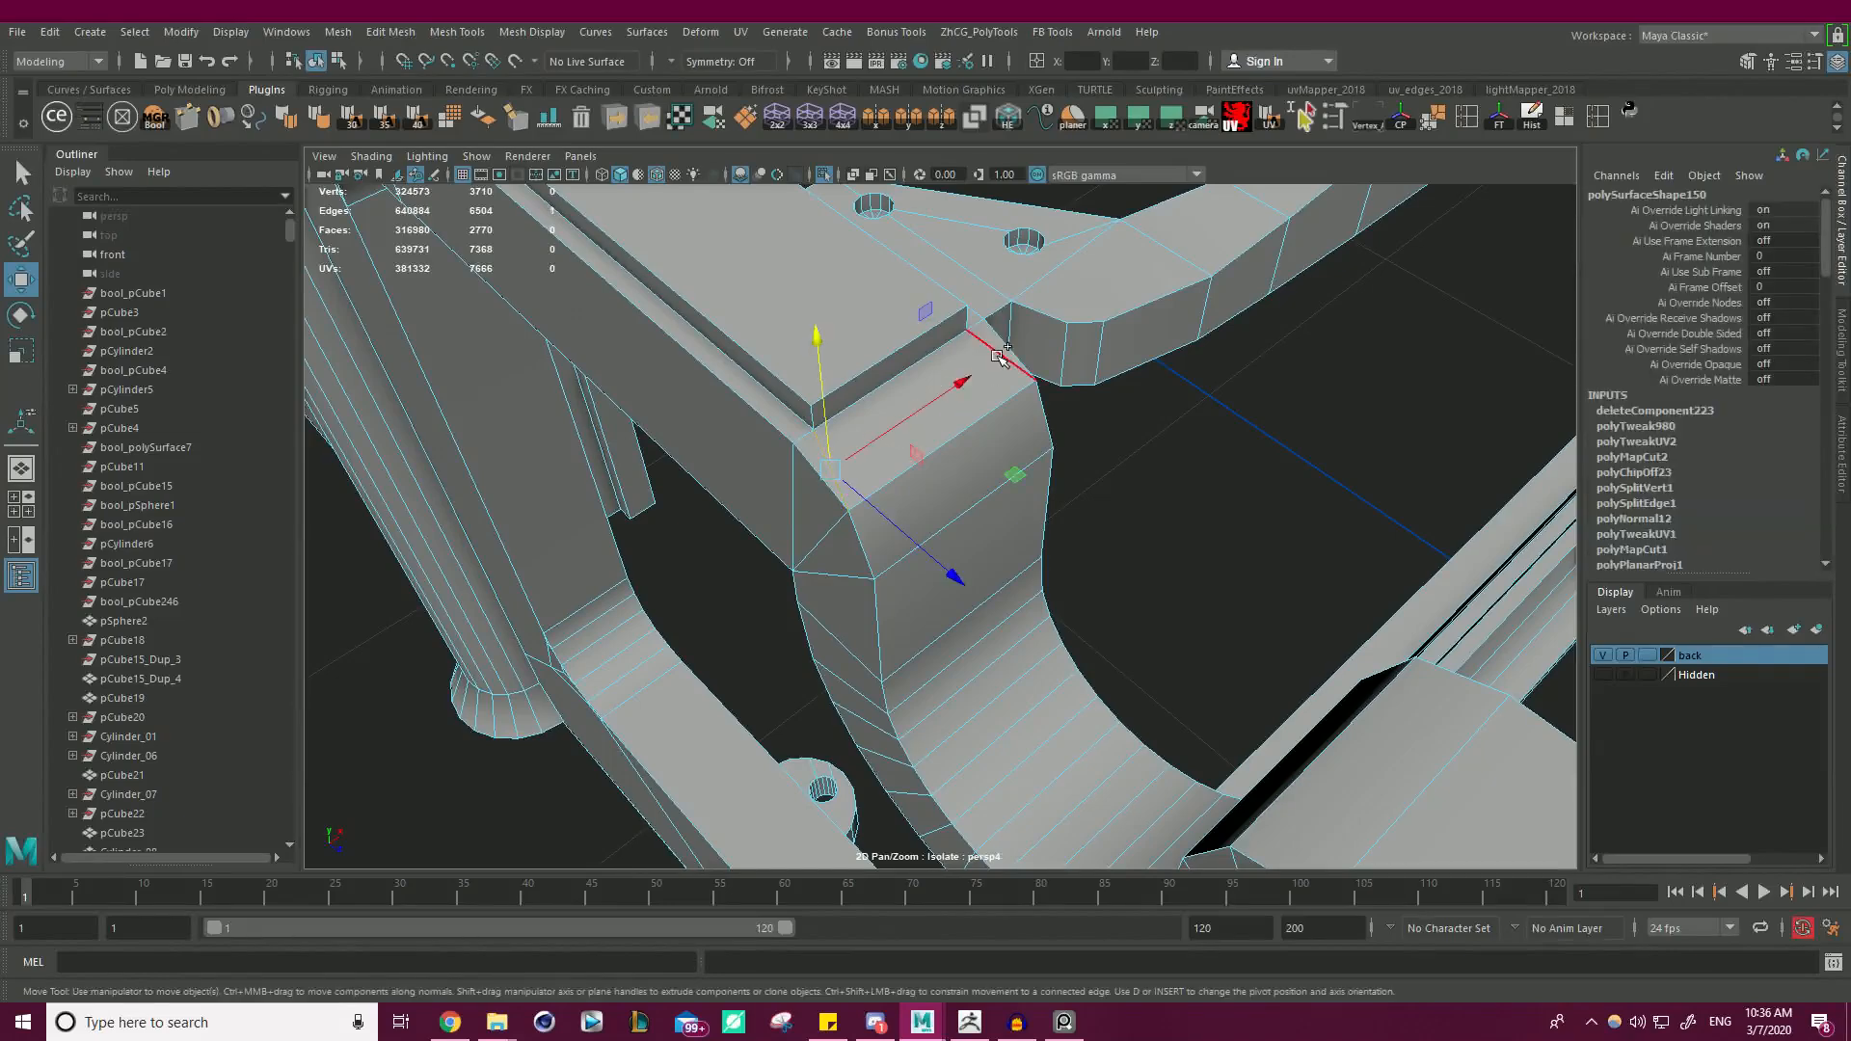
shift+click(995, 358)
key(ctrl+Delete)
- Bevel the edges running across both upper corners of the U-shaped hook with a Fraction of 0.7
click(969, 428)
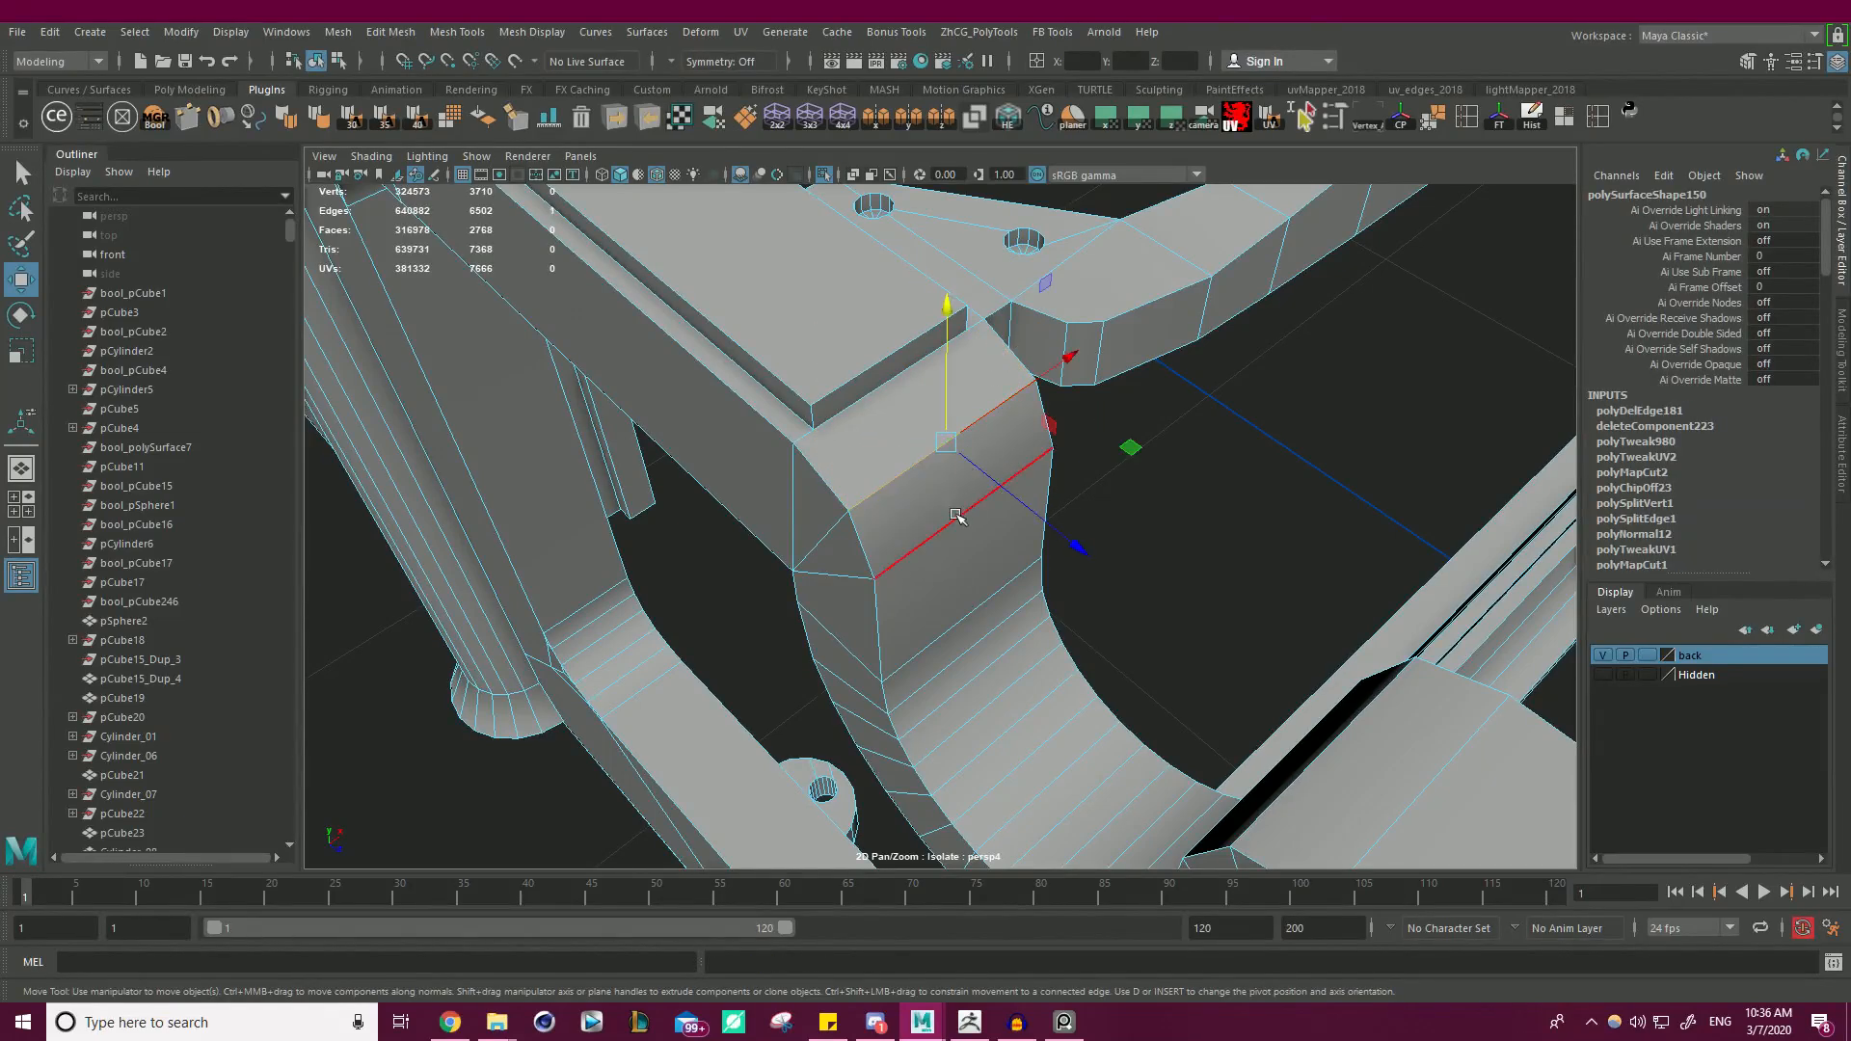
shift+click(933, 532)
alt+drag(1124, 558, 1191, 554)
alt+right_drag(1190, 554, 1002, 569)
alt+middle_drag(1002, 569, 957, 589)
alt+drag(957, 589, 1184, 595)
shift+click(1274, 601)
shift+click(1249, 636)
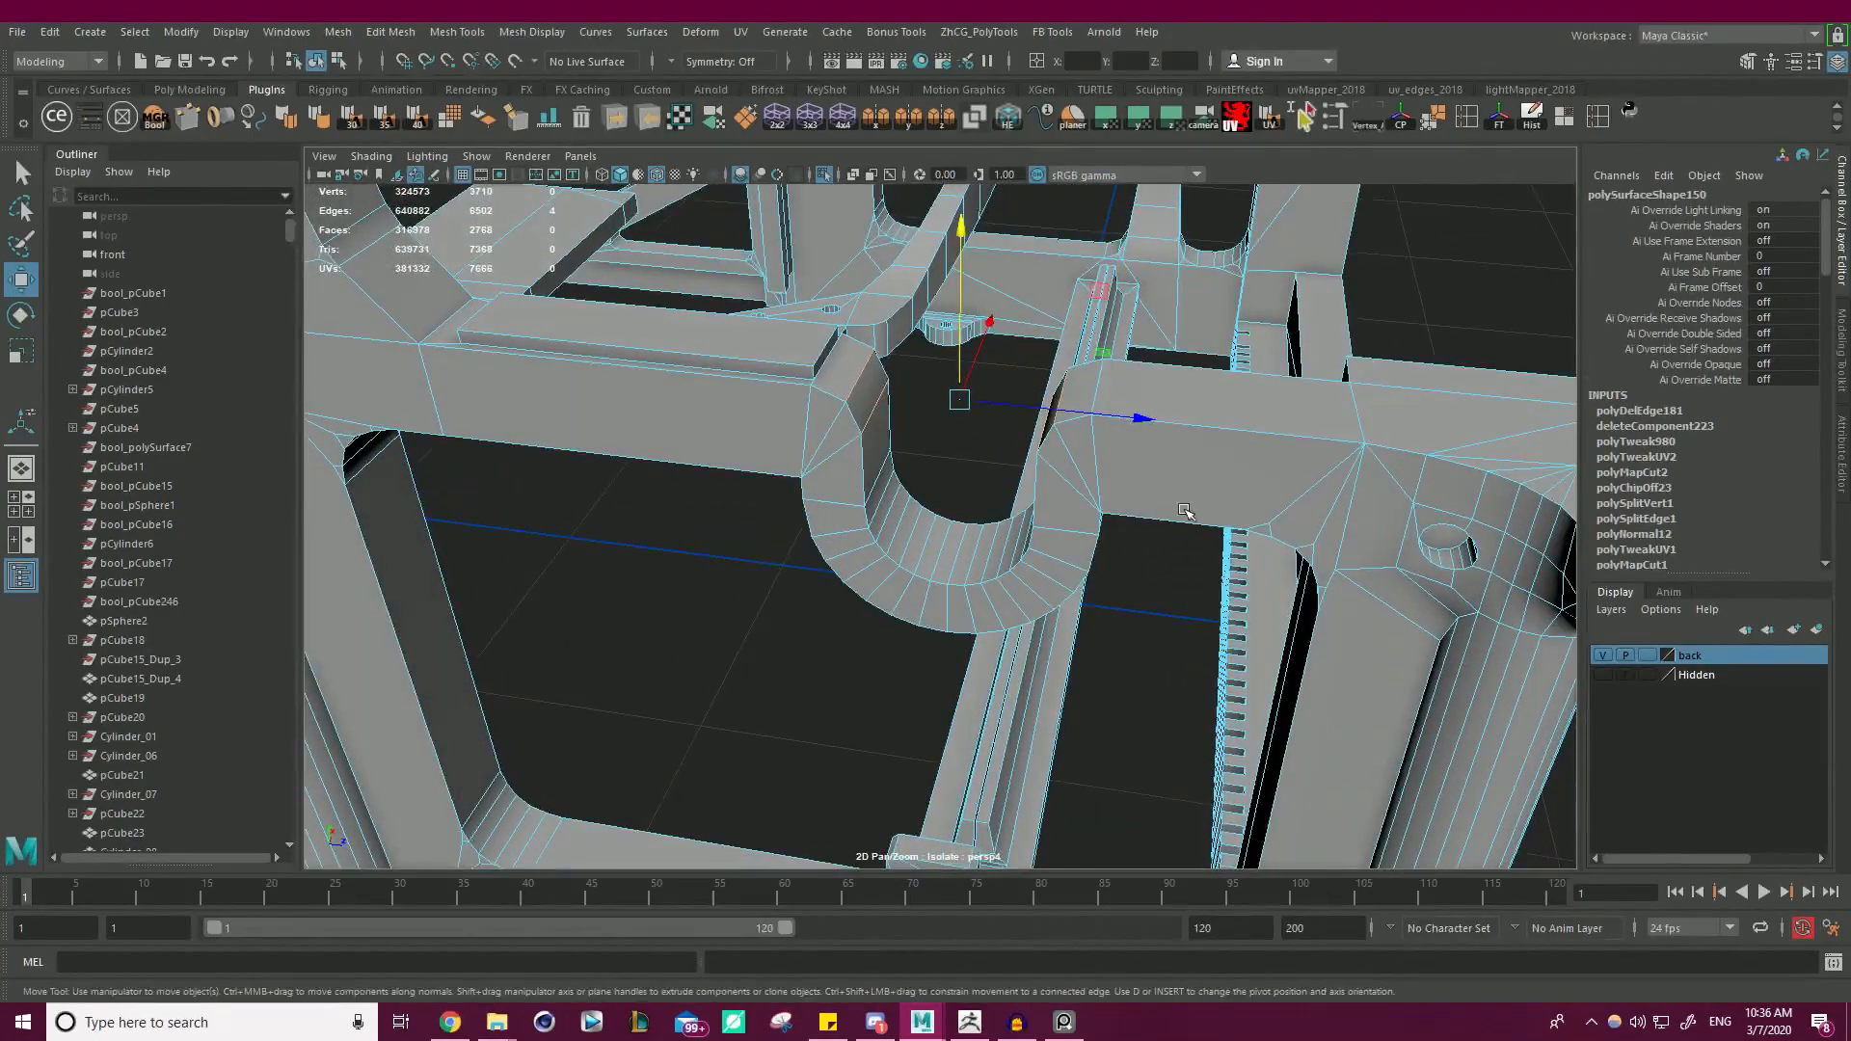
shift+click(1107, 390)
alt+right_drag(1107, 390, 1058, 463)
alt+drag(1057, 462, 794, 364)
alt+right_drag(793, 364, 1300, 439)
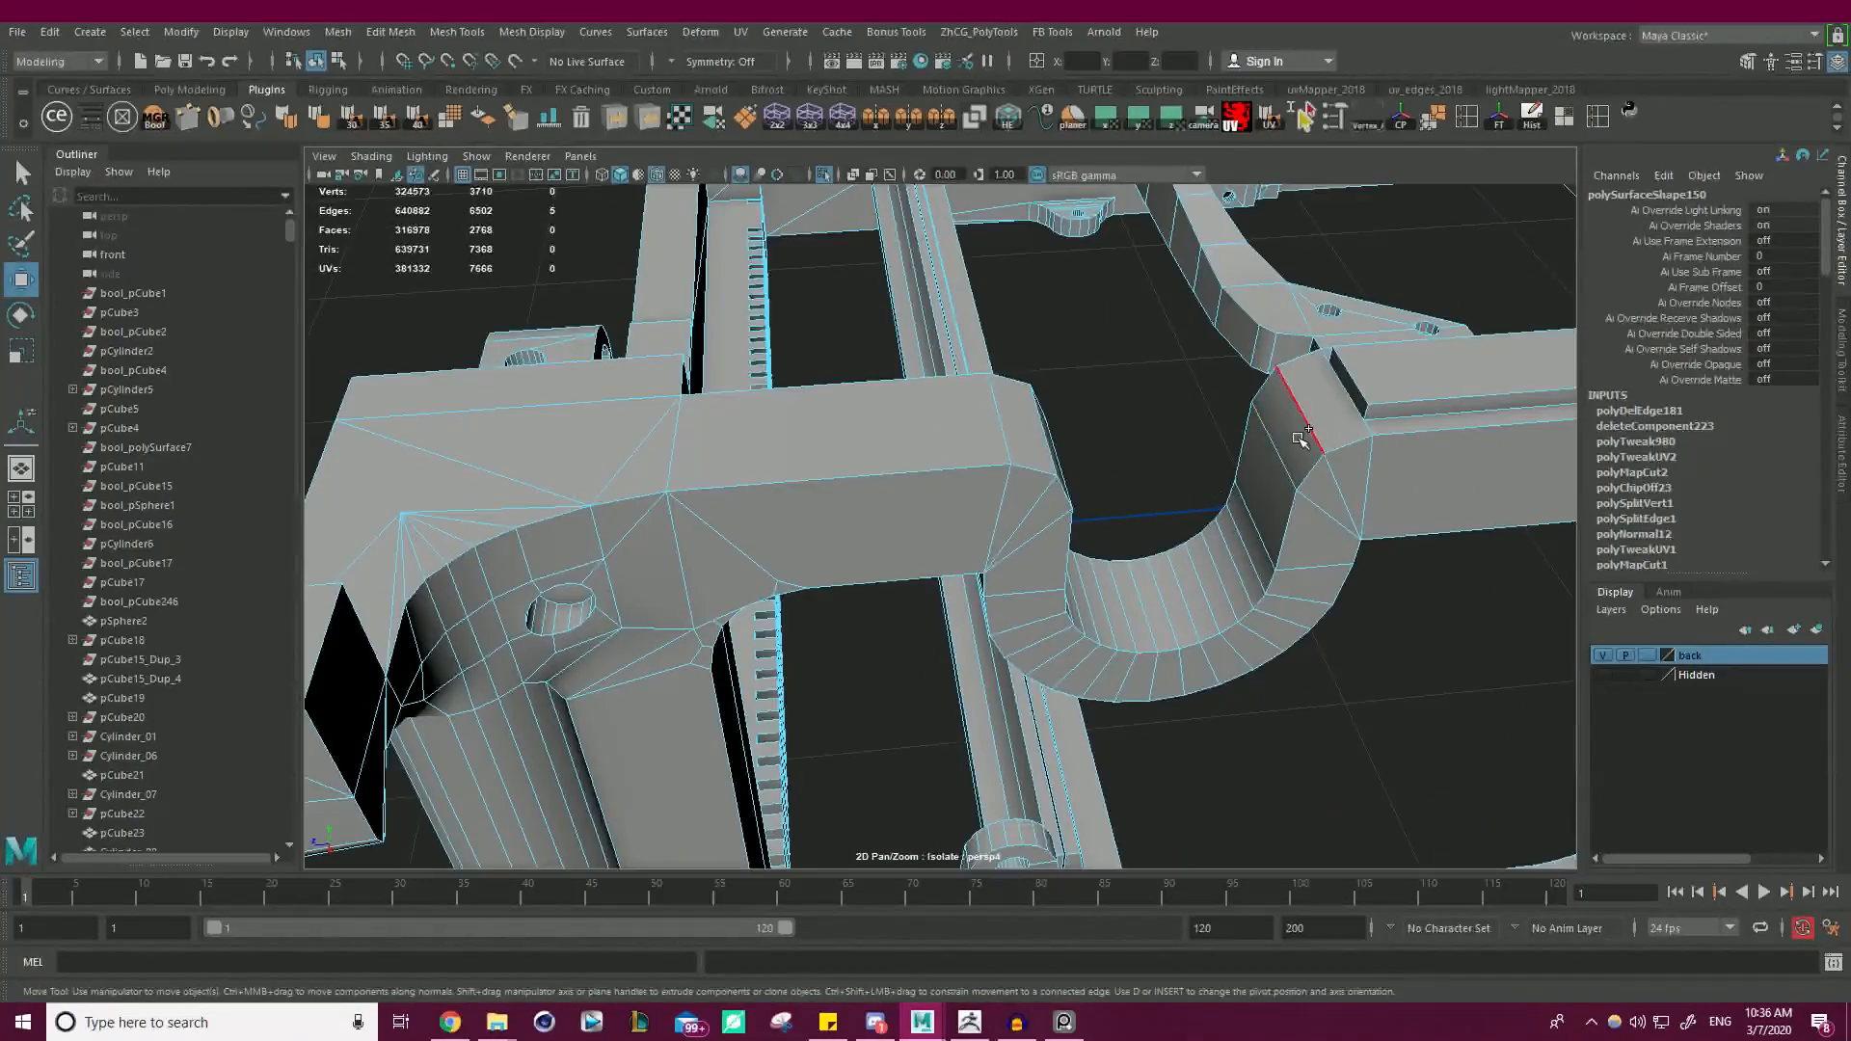
alt+drag(1292, 452, 880, 434)
alt+right_drag(880, 433, 632, 474)
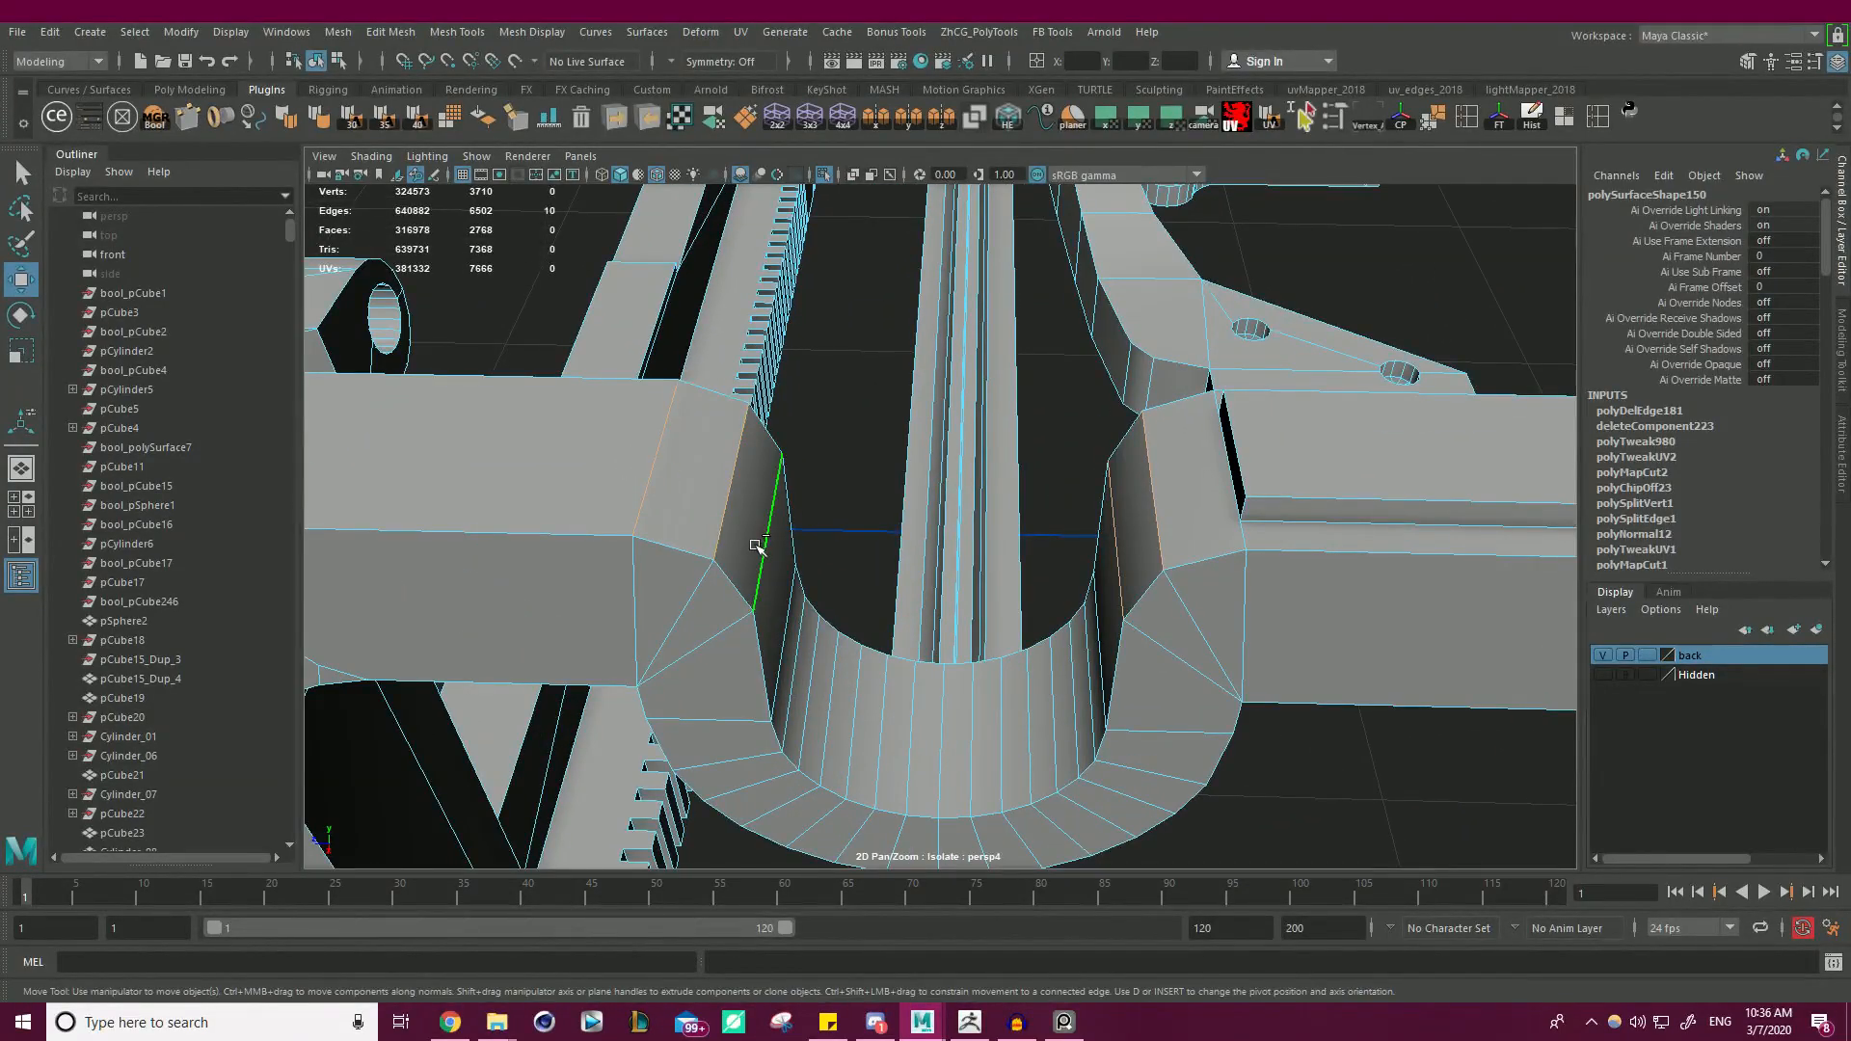
key(ctrl+b)
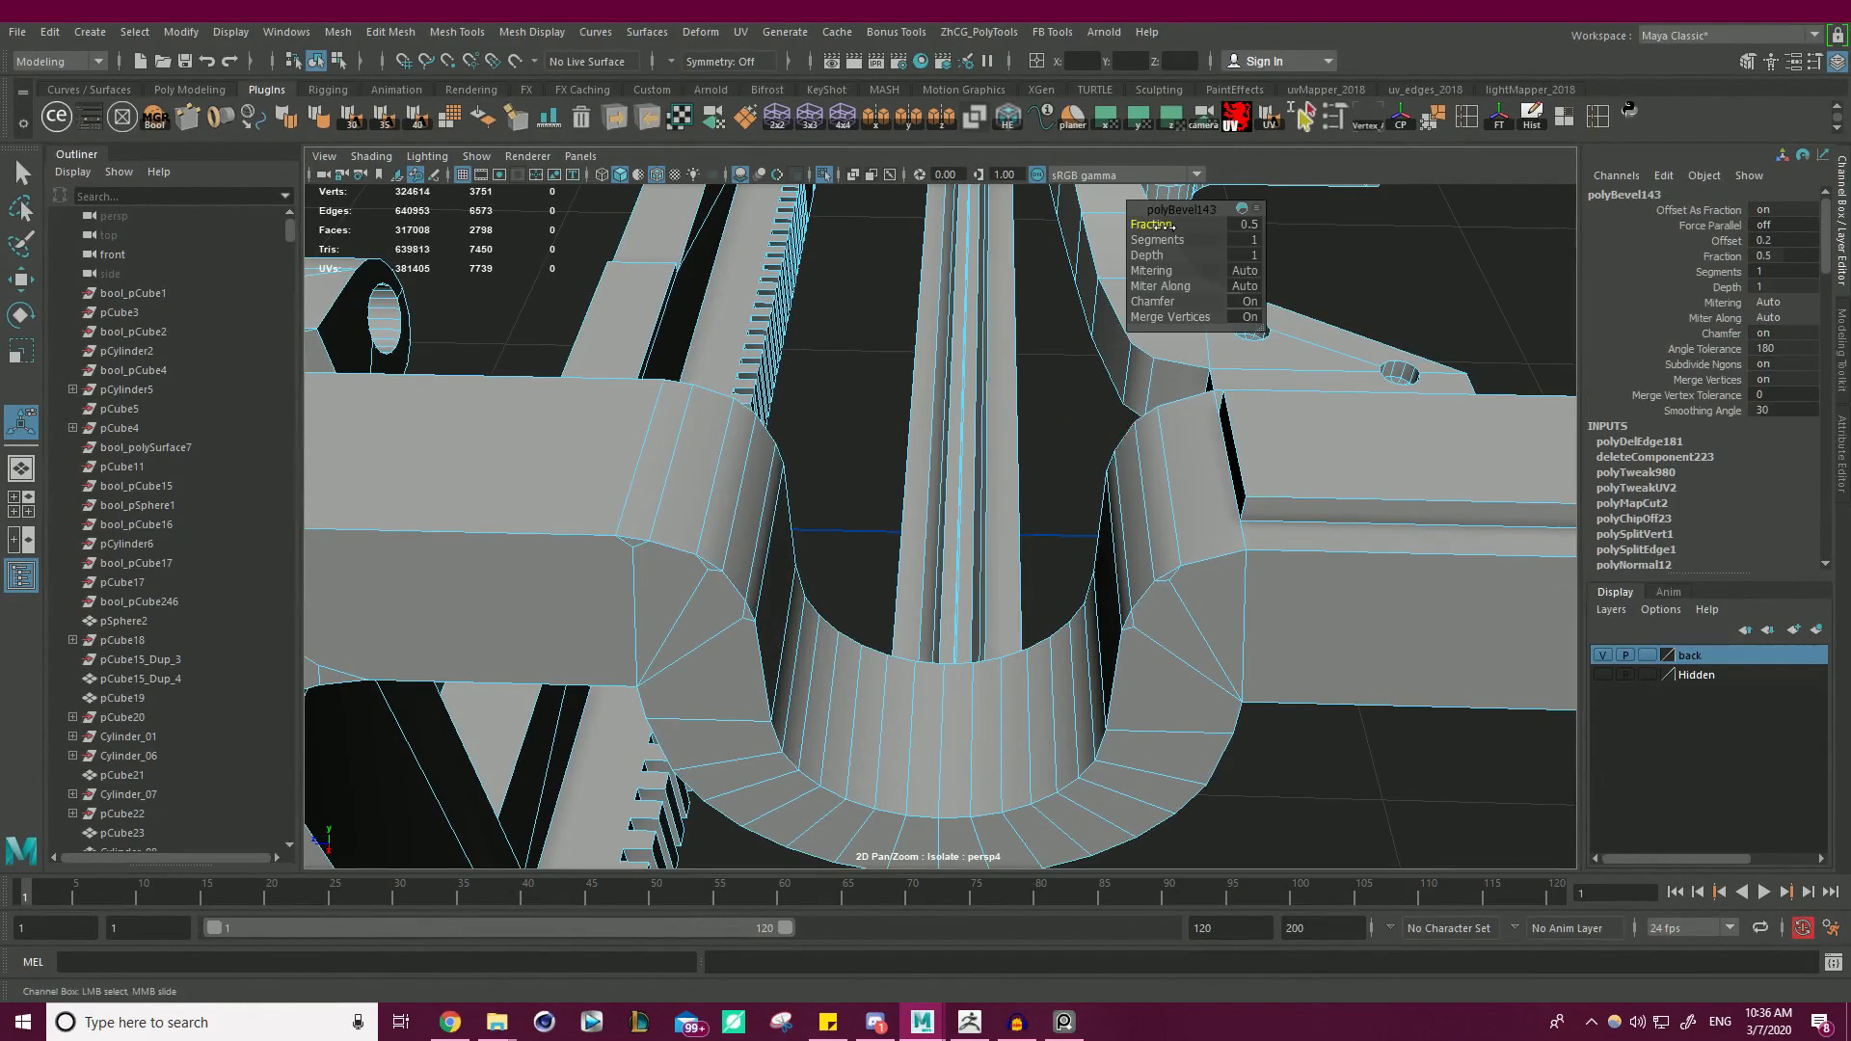
drag(1166, 226, 1167, 228)
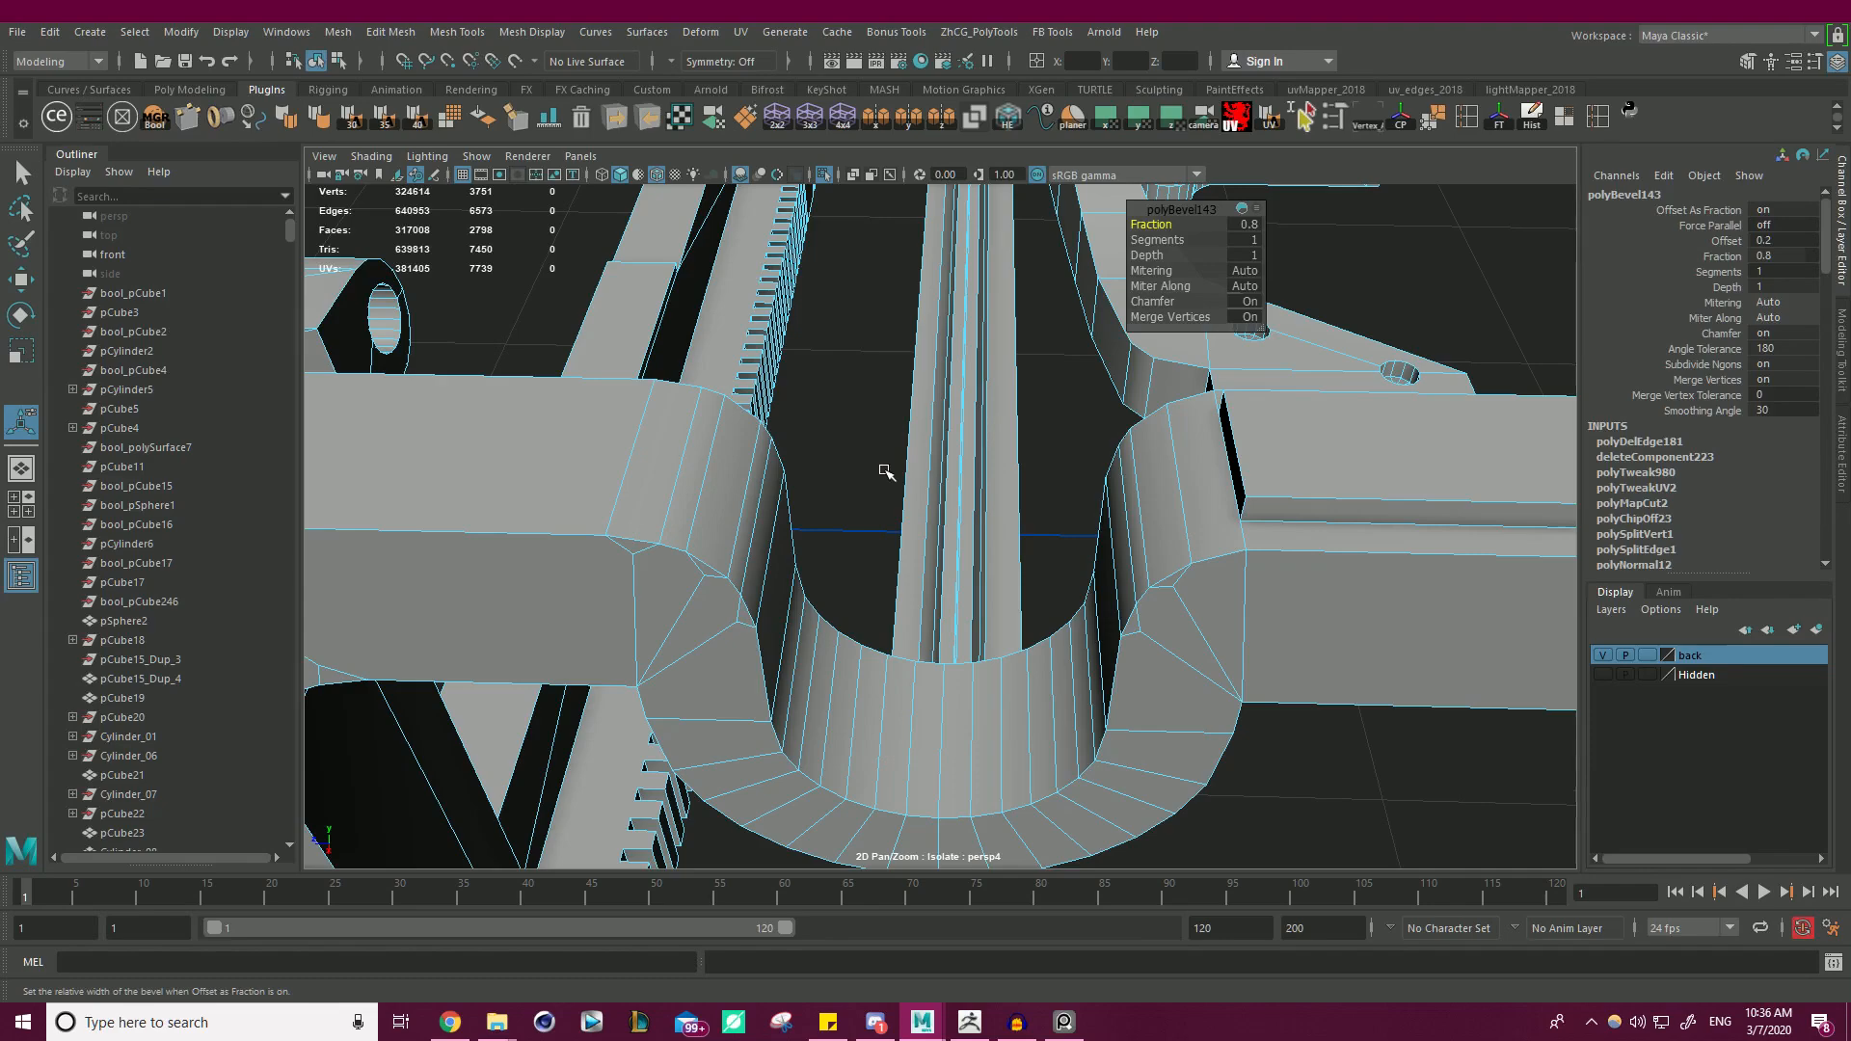
alt+drag(885, 471, 1073, 579)
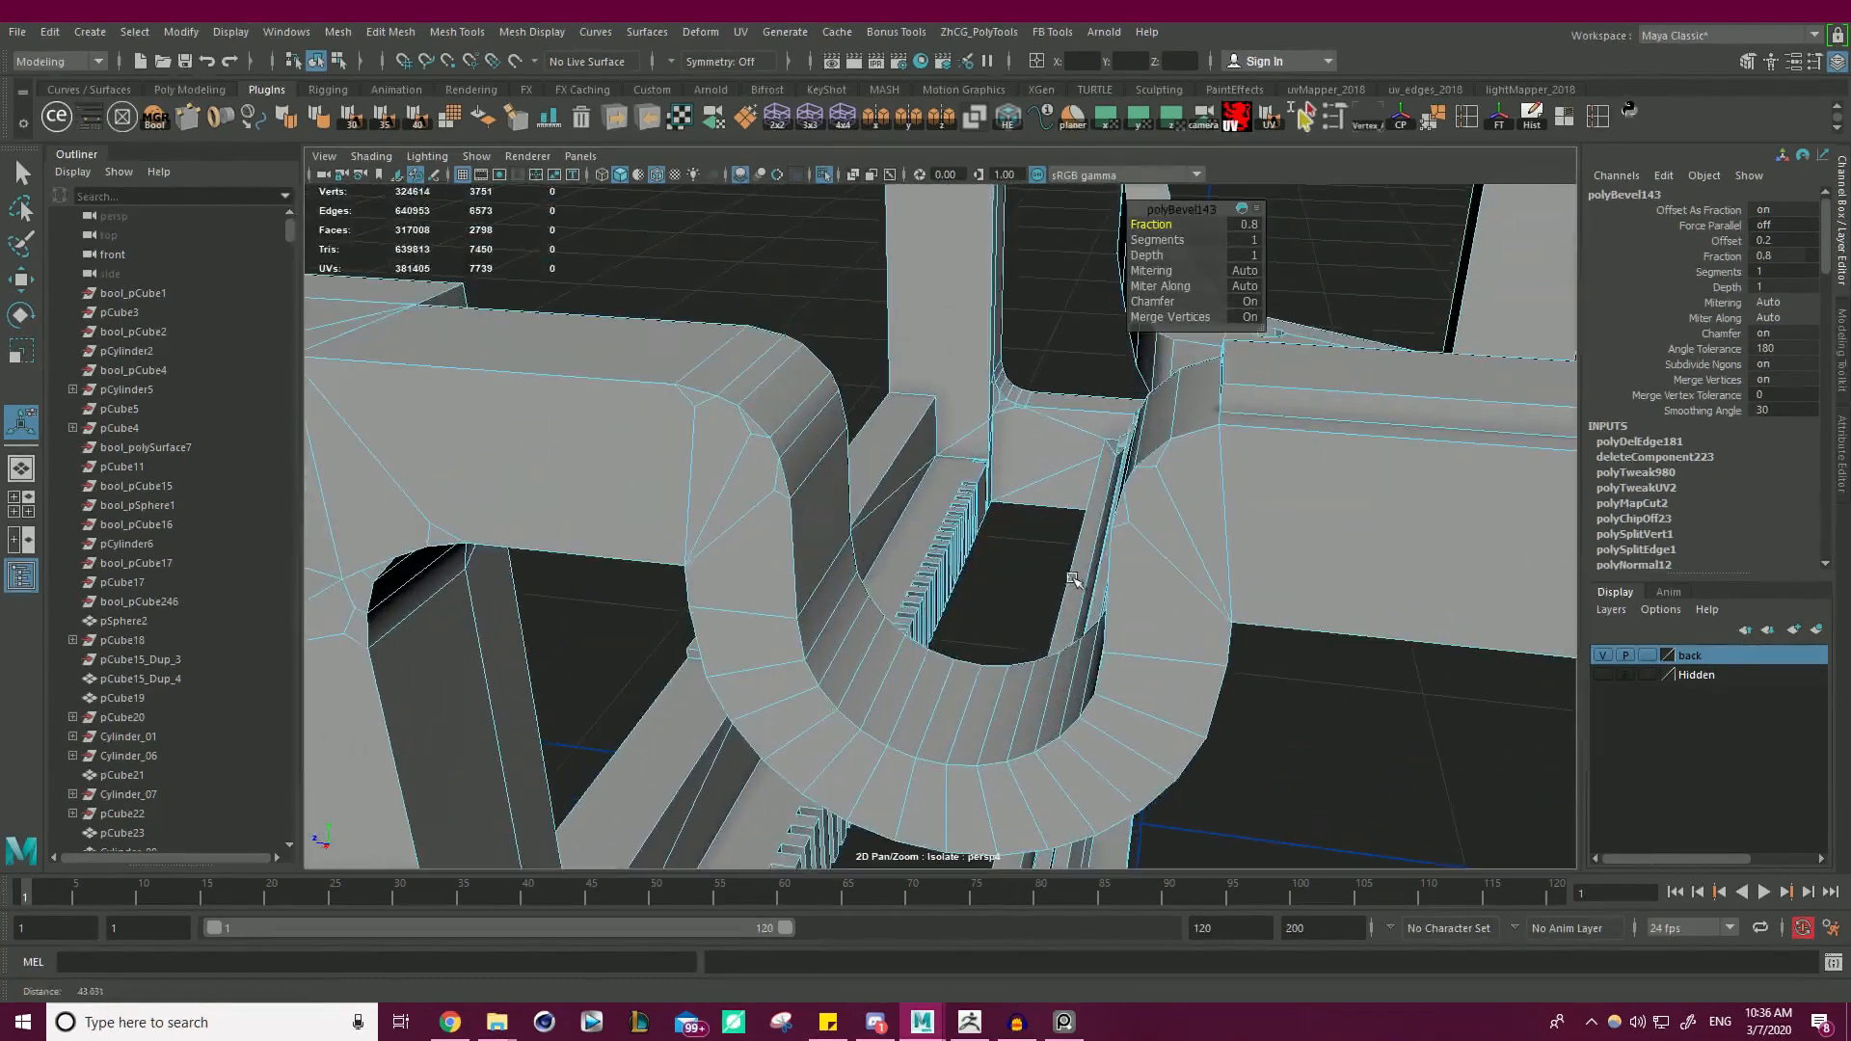
drag(1162, 226, 1157, 224)
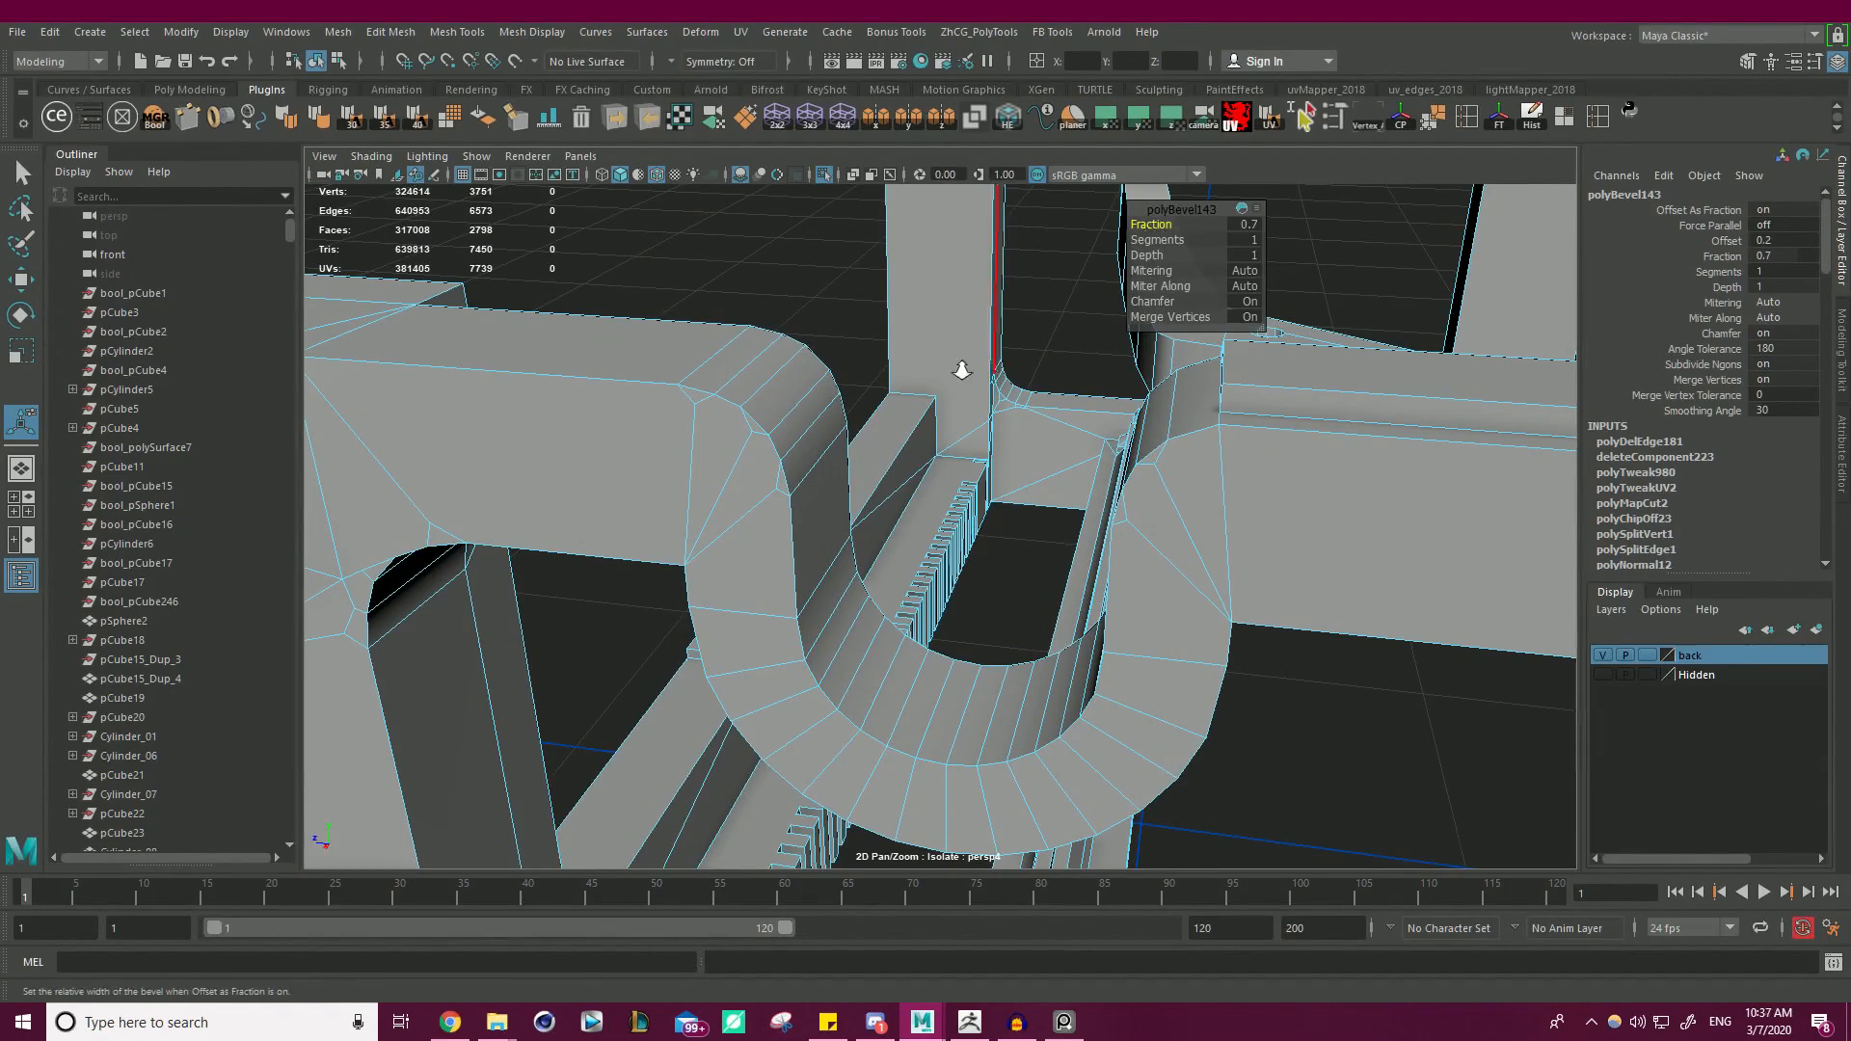
- On one side face of the hook, snap the bevel's stray vertices at the corner away from the raised plate onto the lower corner vertex
scroll(962, 371, up, 3)
right_drag(698, 426, 636, 424)
click(604, 365)
key(w)
key(v)
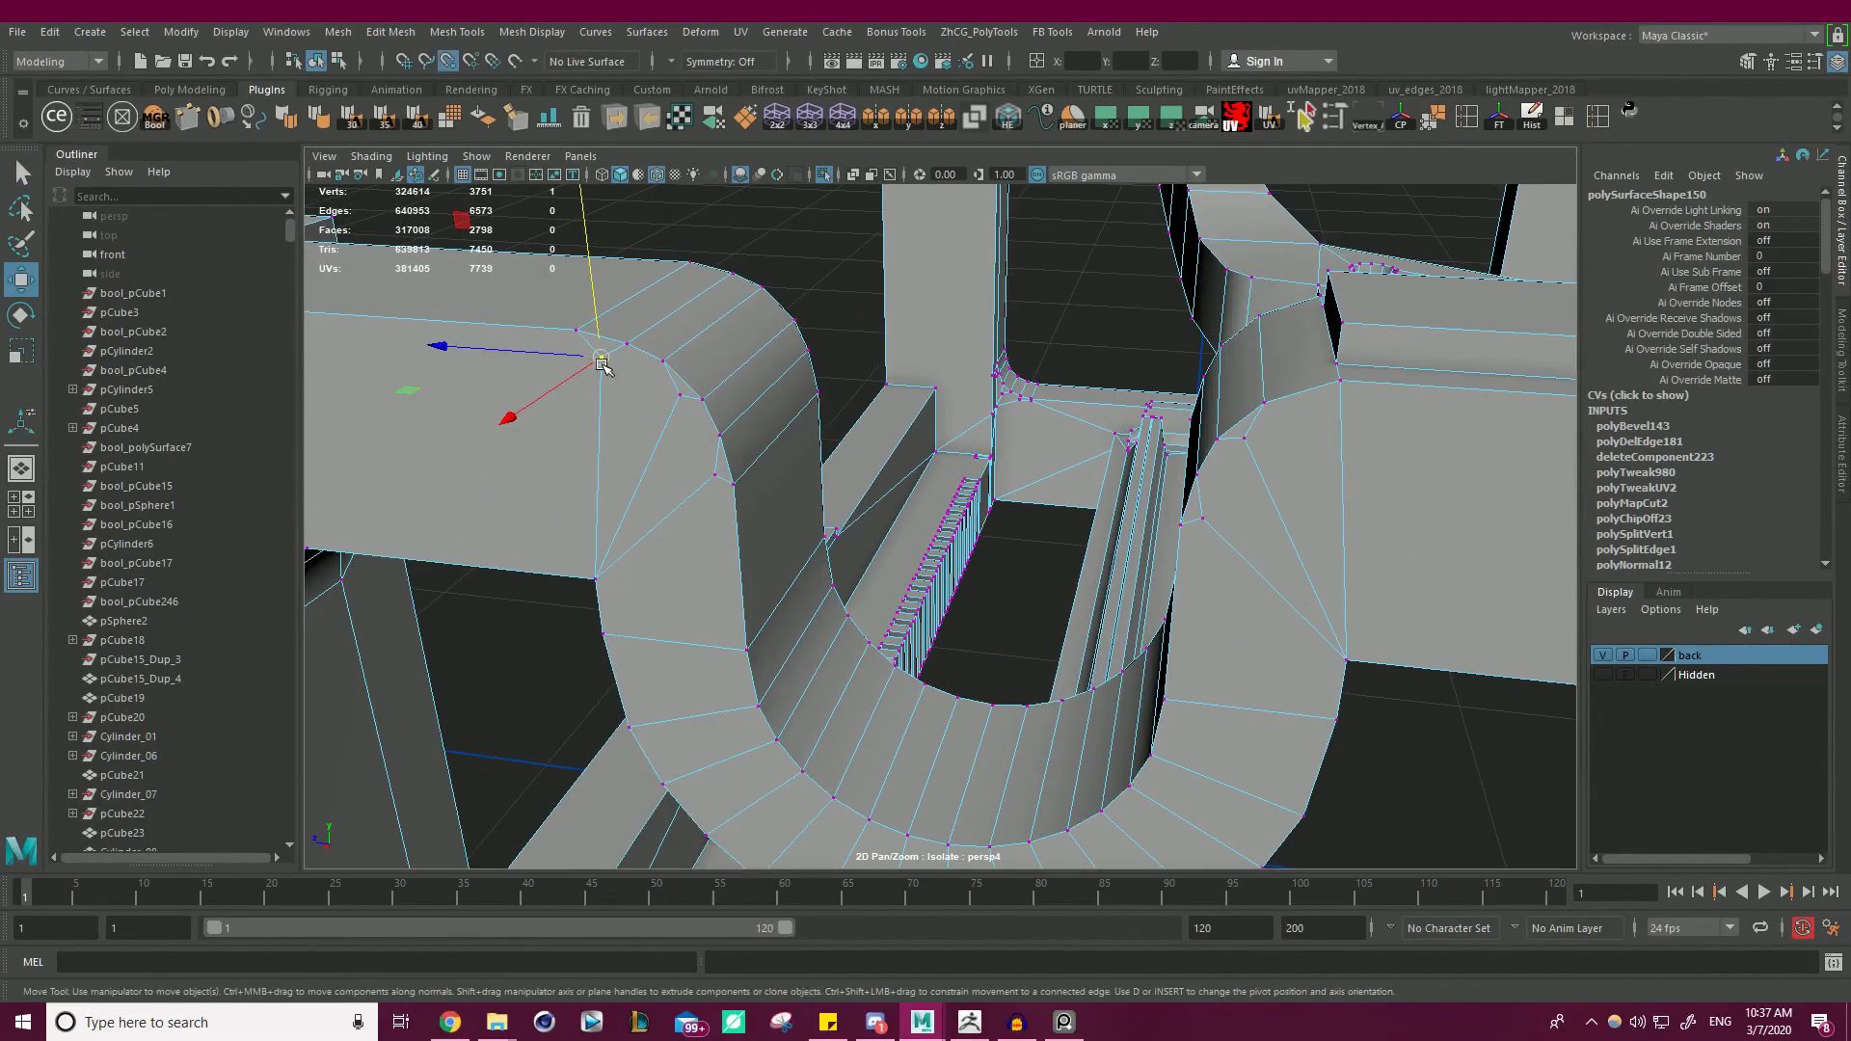
drag(602, 363, 582, 573)
click(680, 397)
key(v)
drag(680, 400, 594, 572)
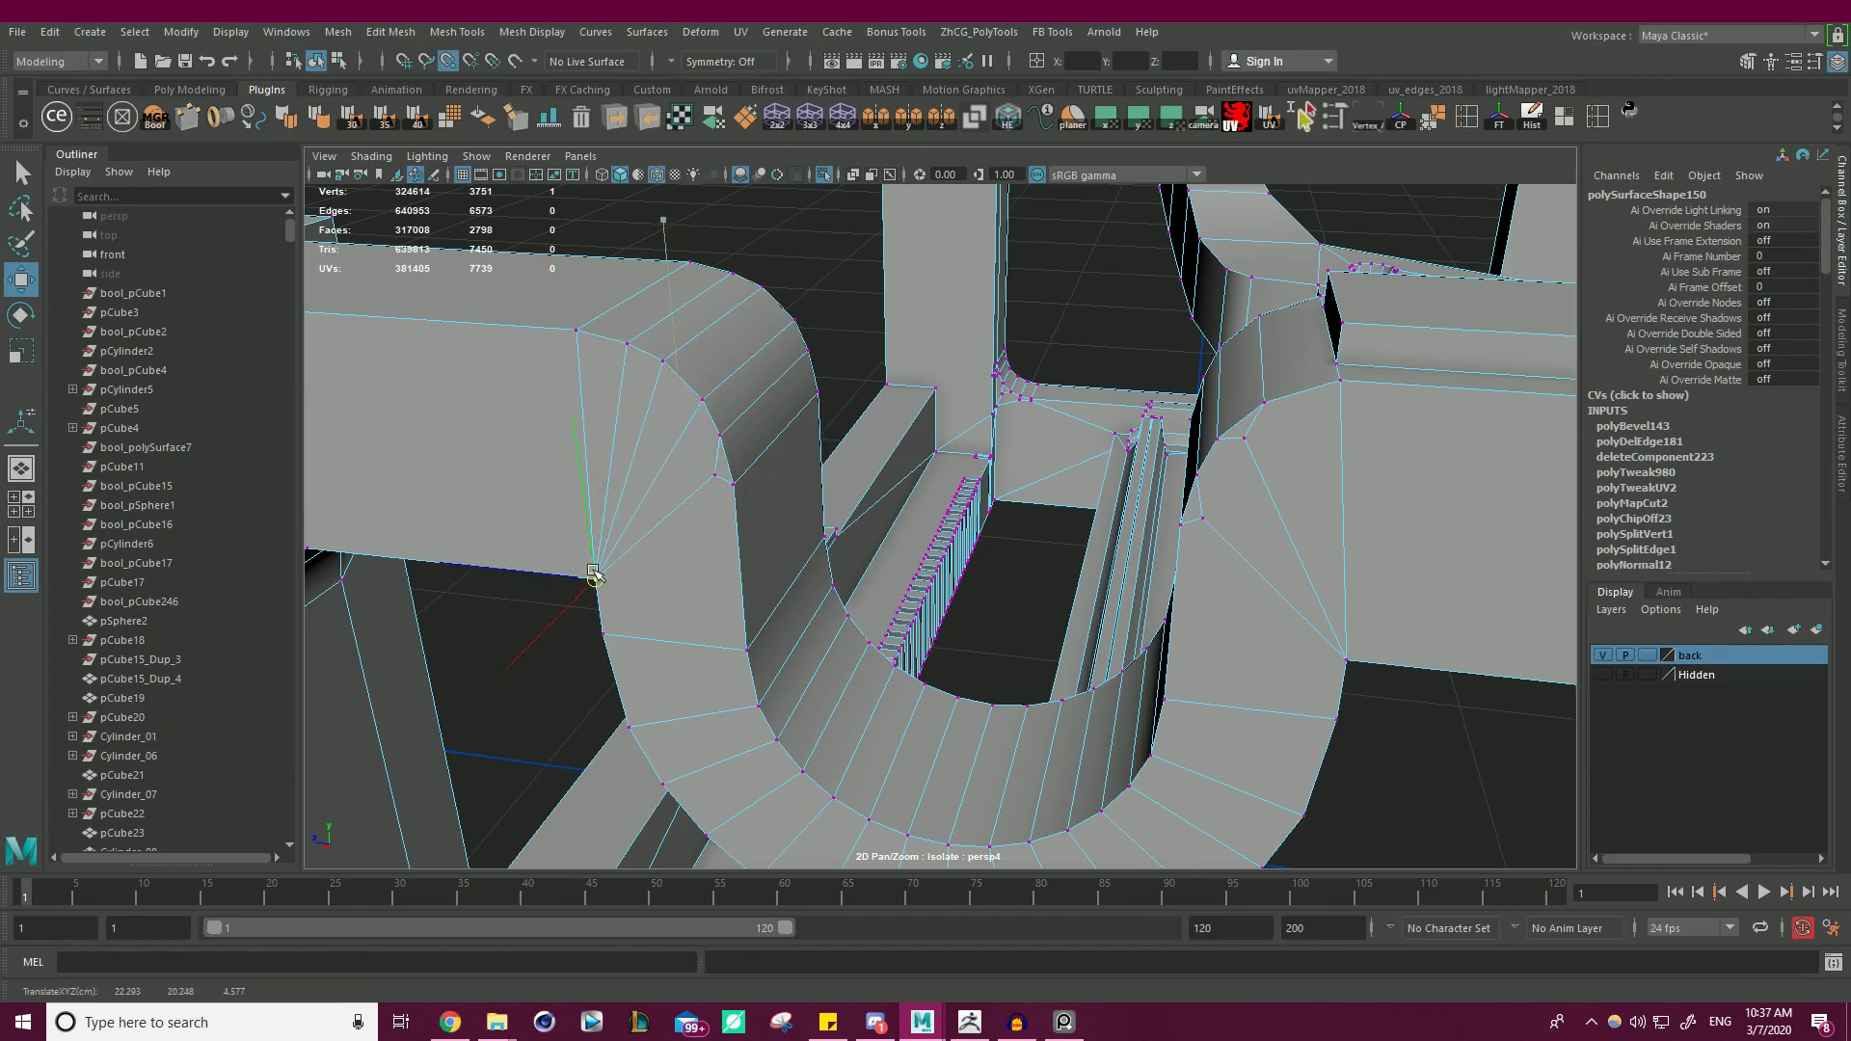
click(714, 476)
key(v)
drag(714, 476, 622, 584)
- On the same side face, snap the stray bevel vertices at the corner beside the raised plate onto that corner's lower vertex
click(1203, 520)
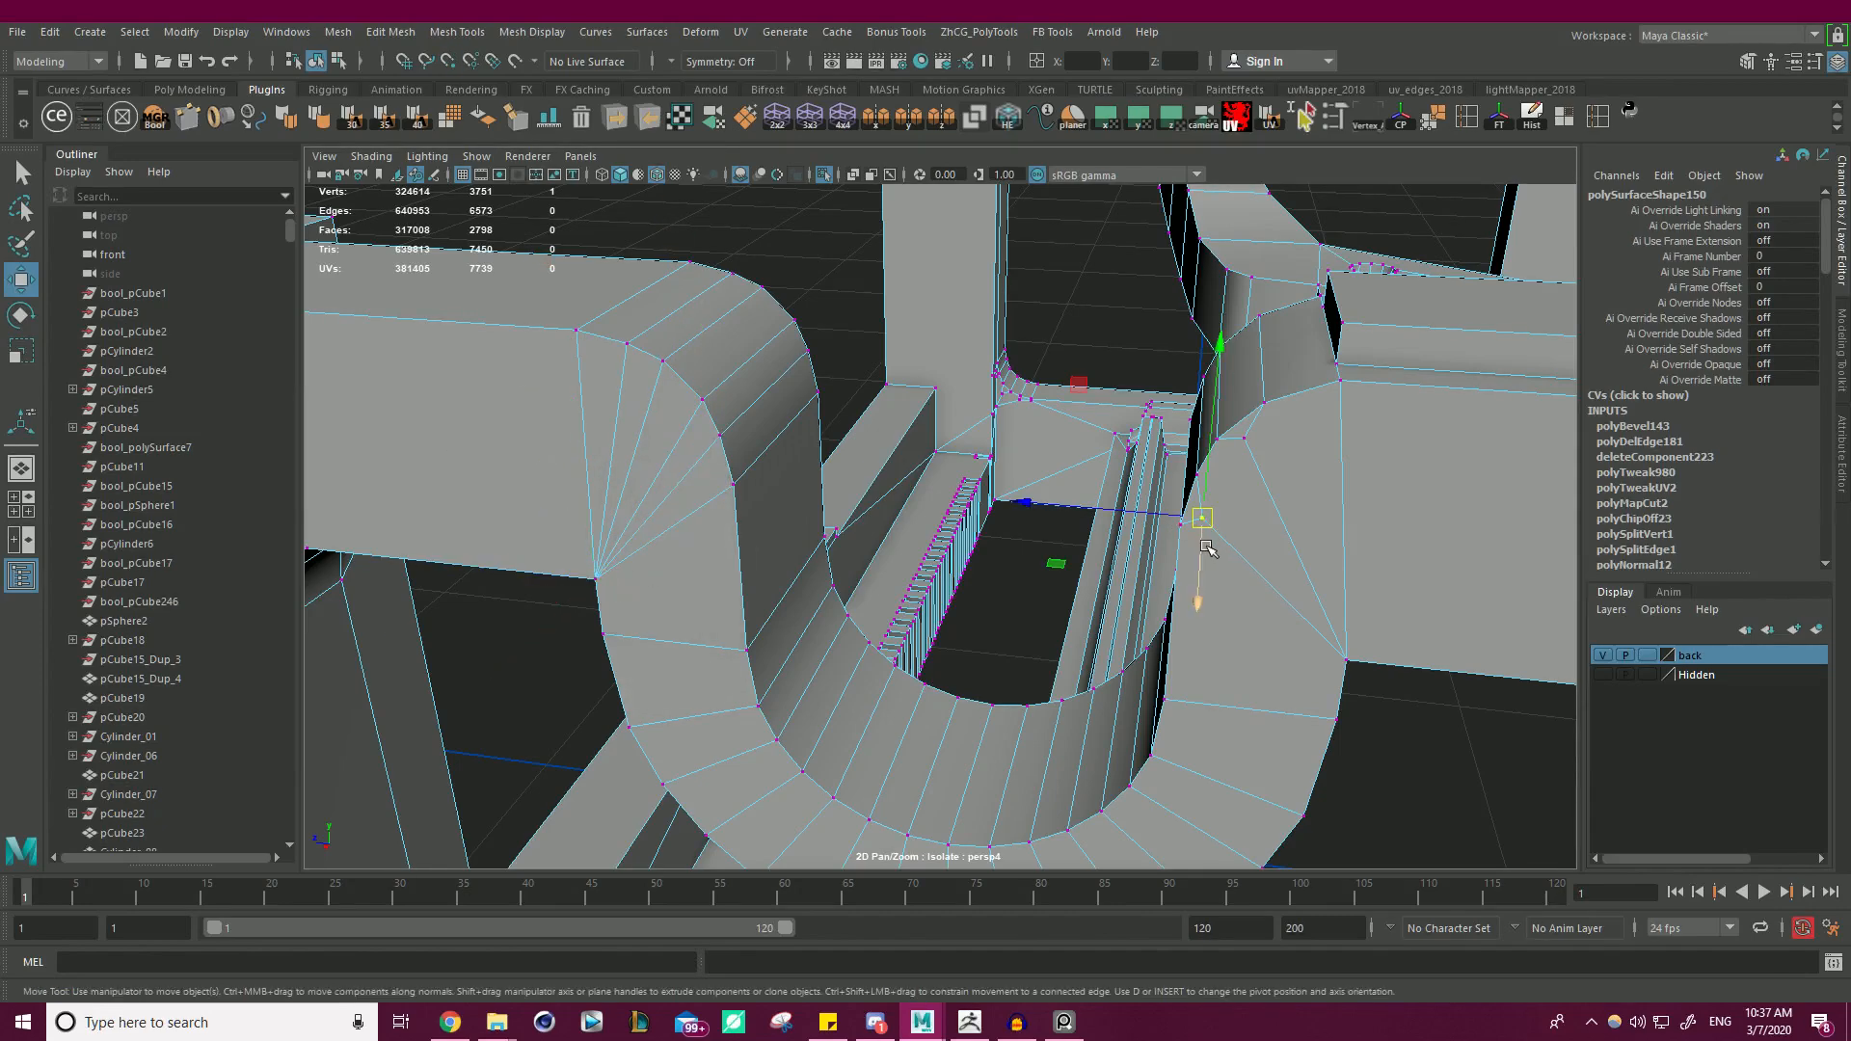
key(v)
drag(1203, 520, 1330, 665)
click(1246, 439)
key(v)
drag(1248, 441, 1357, 644)
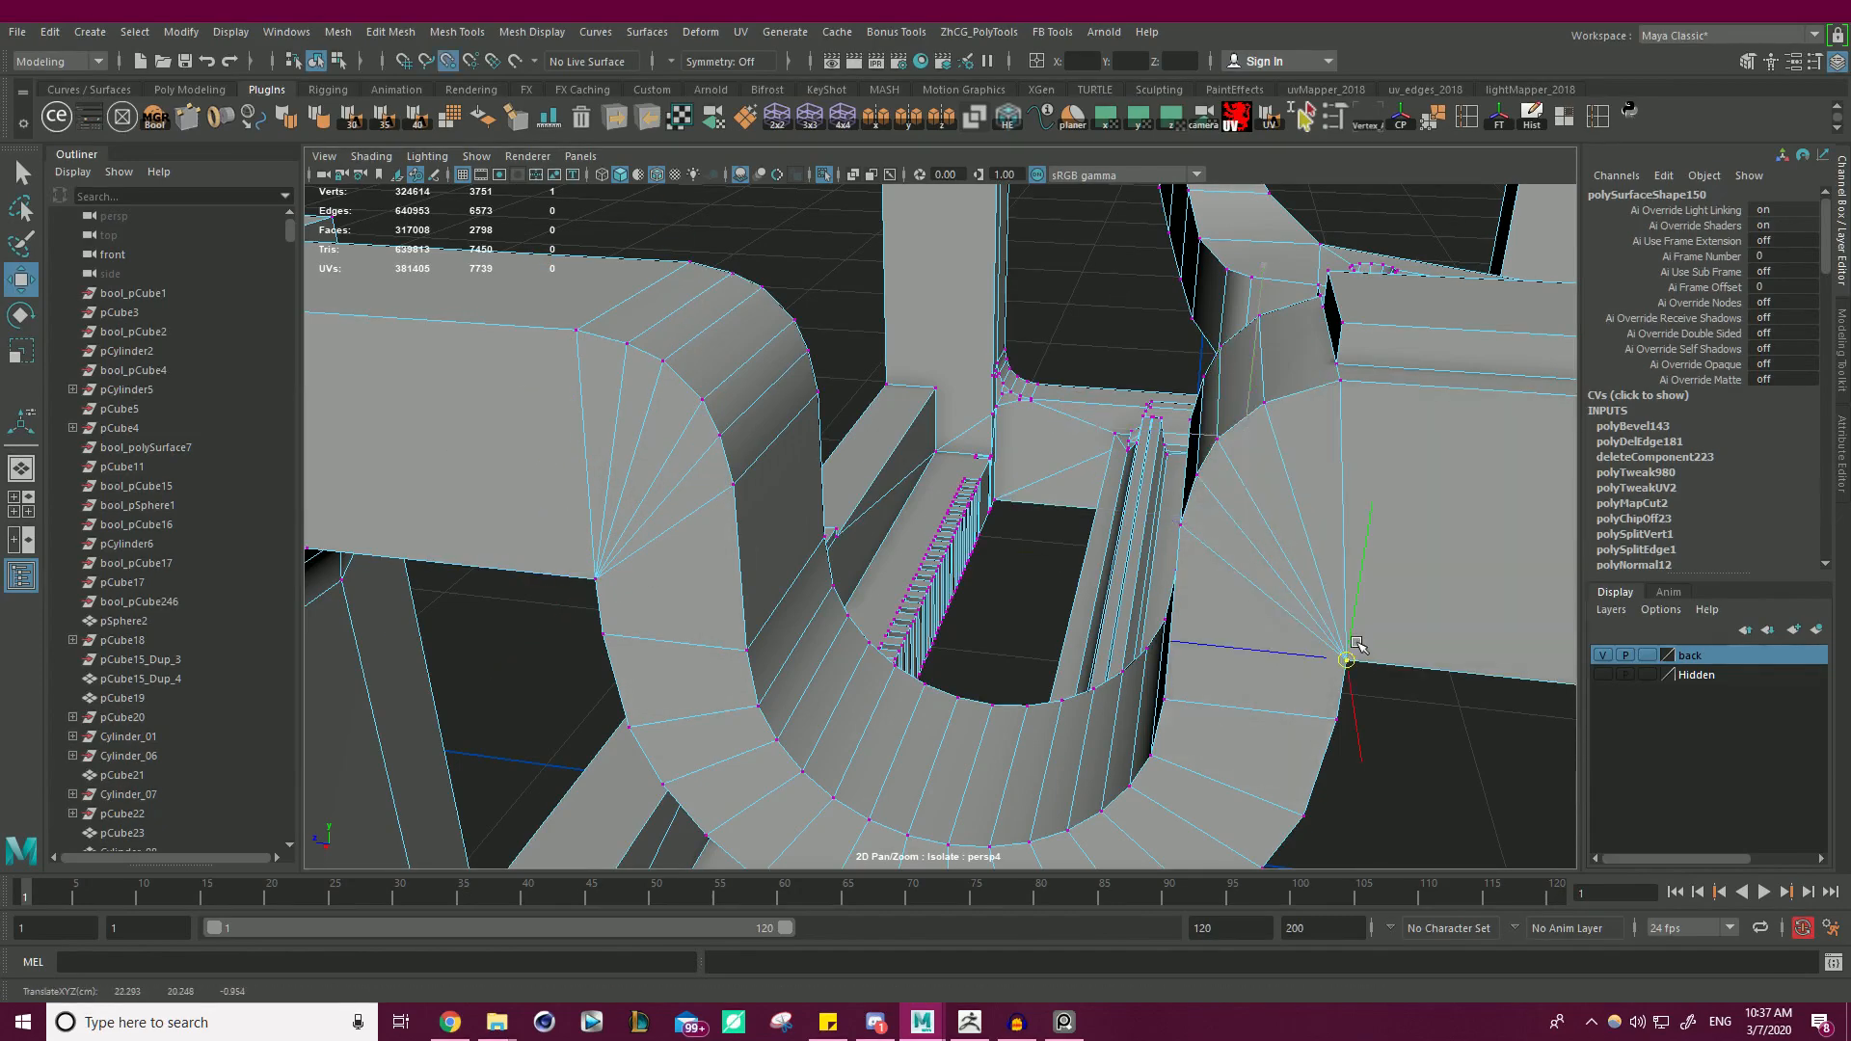
- On the hook's opposite side face, snap the stray bevel vertices away from the raised plate onto the lower corner vertex
scroll(1224, 533, down, 8)
alt+drag(1194, 368, 1317, 530)
scroll(1317, 529, up, 5)
alt+middle_drag(1318, 530, 1240, 500)
scroll(1060, 467, up, 4)
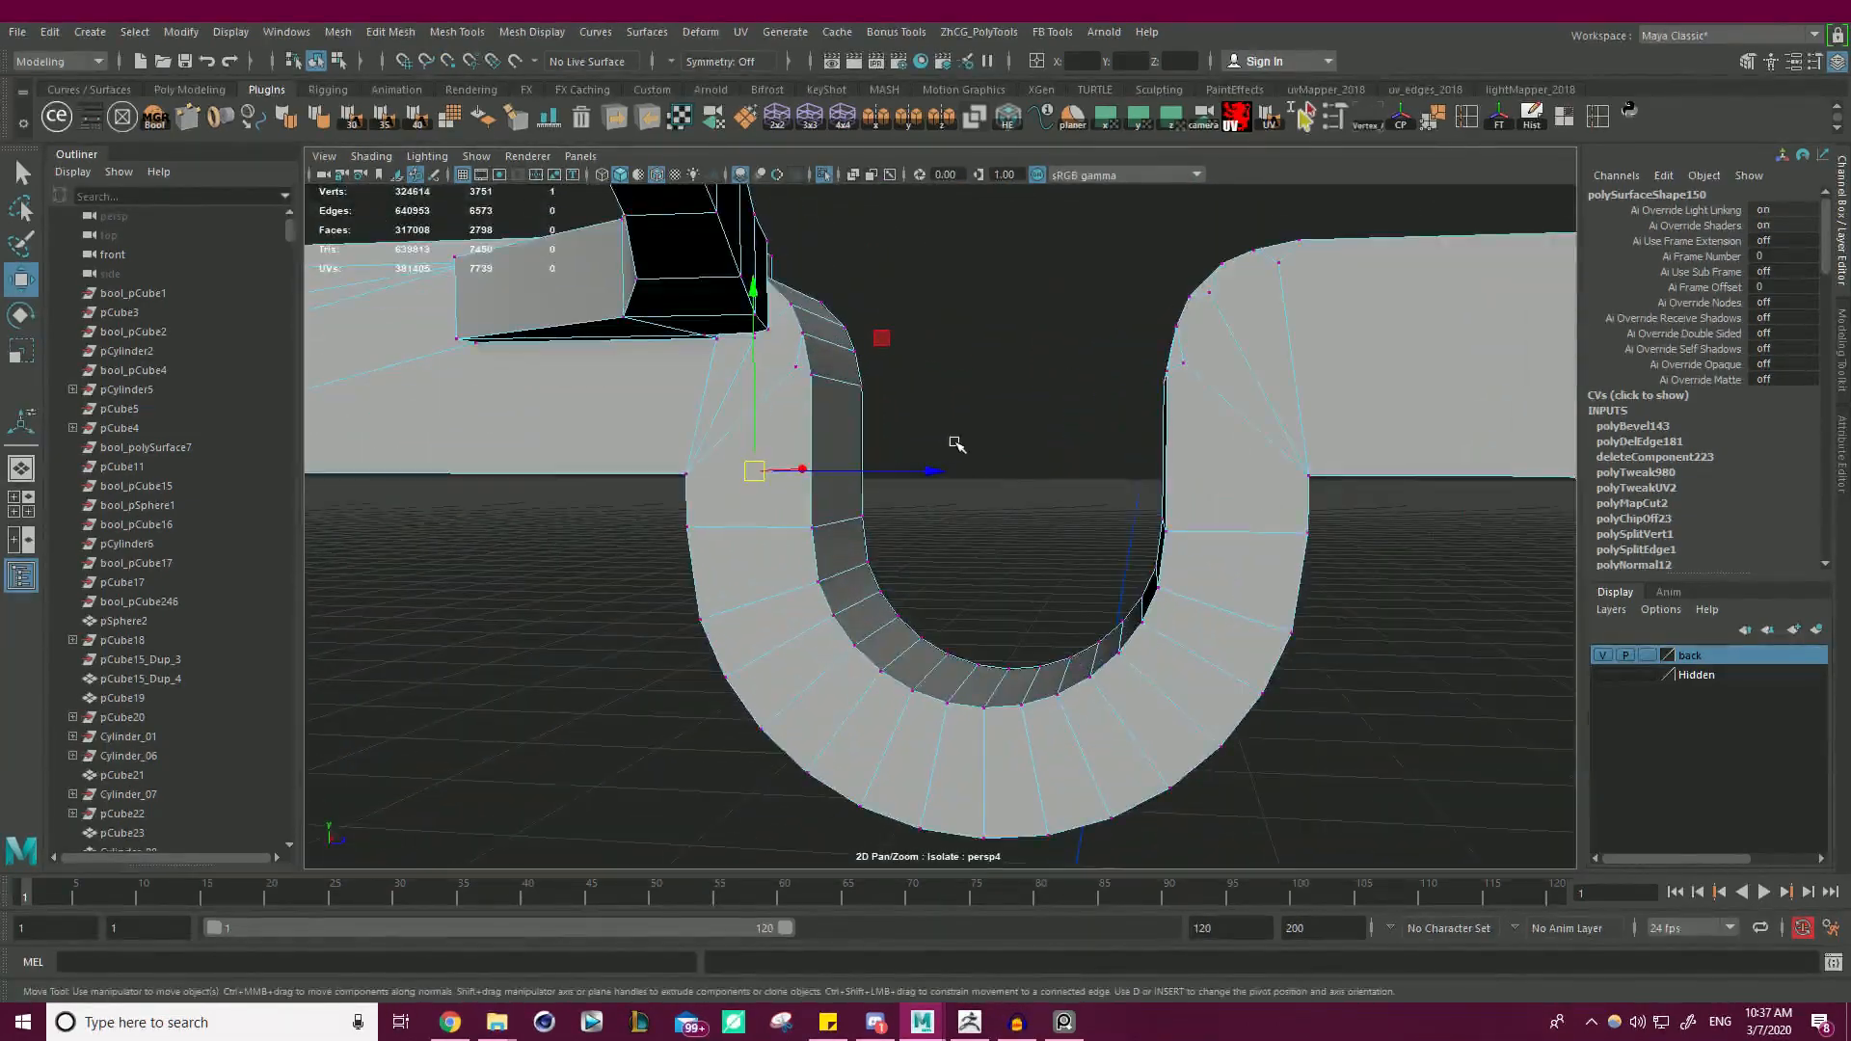
alt+drag(944, 445, 970, 385)
scroll(917, 387, up, 3)
alt+middle_drag(1391, 269, 1369, 361)
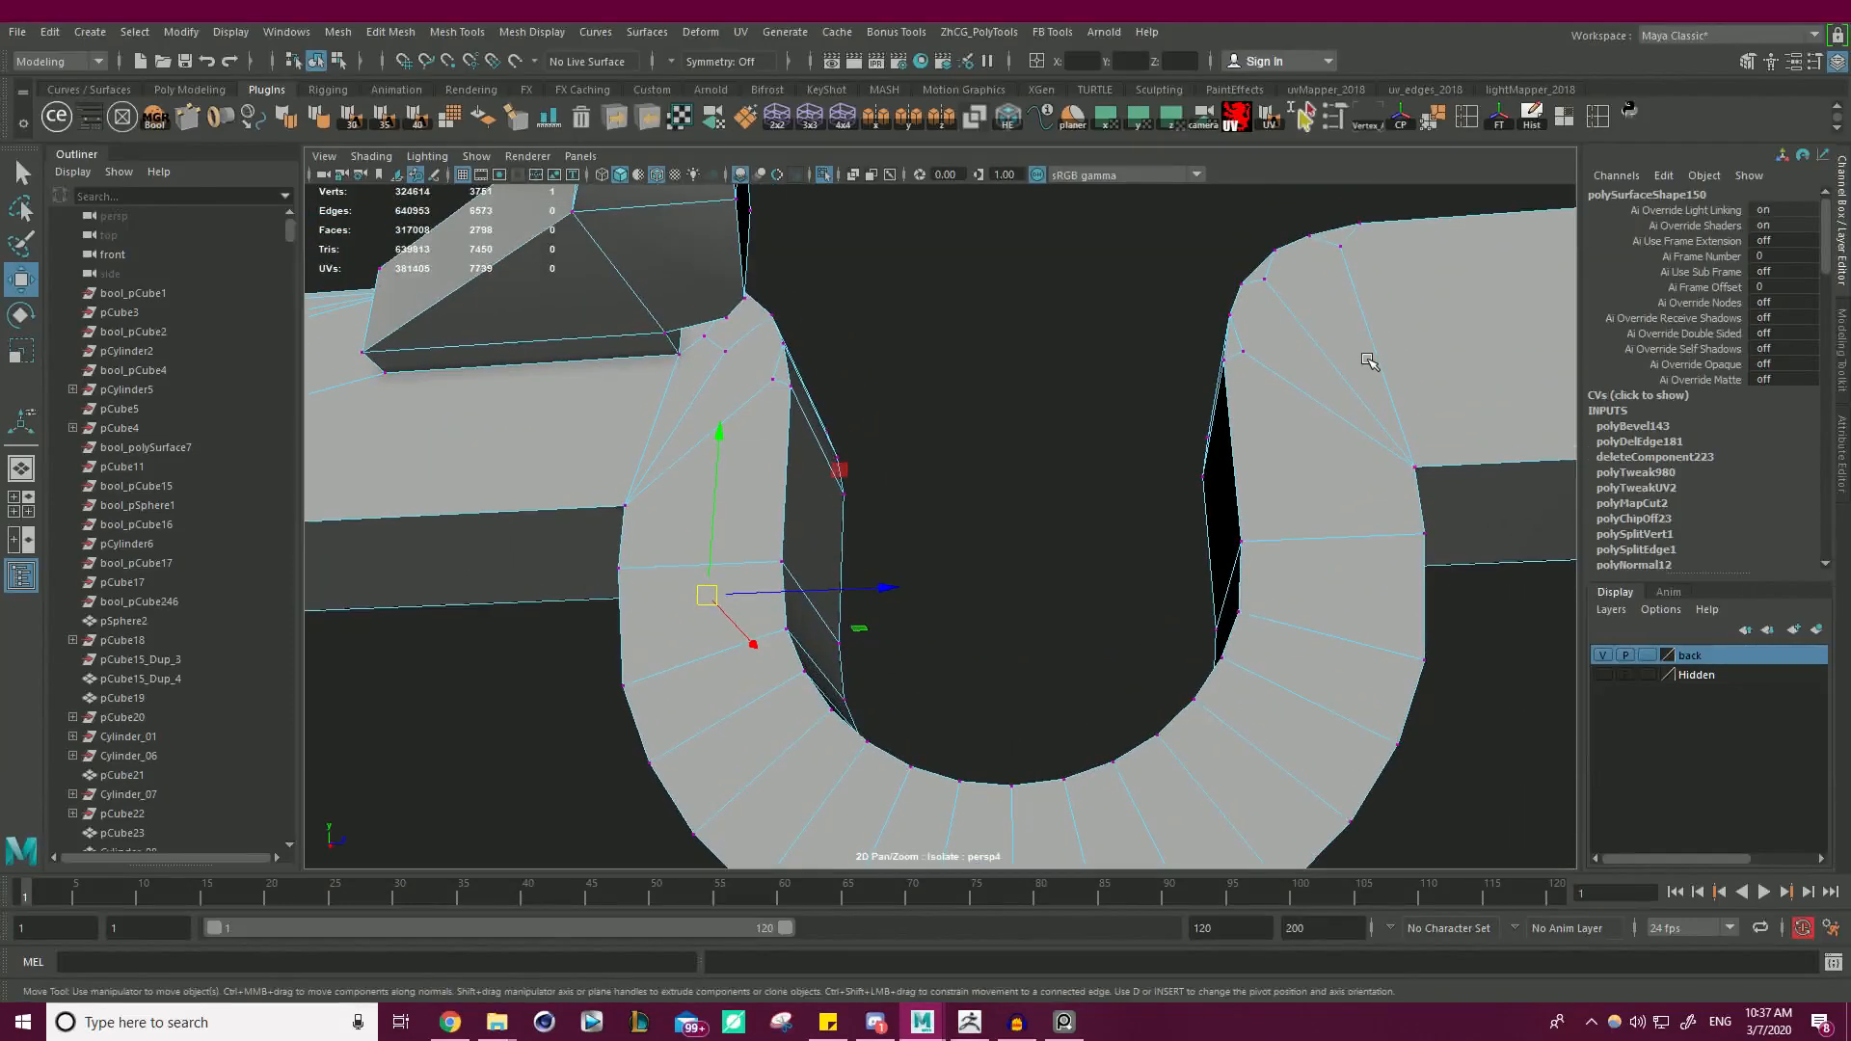
middle_drag(1357, 274, 1382, 434)
click(1282, 292)
key(v)
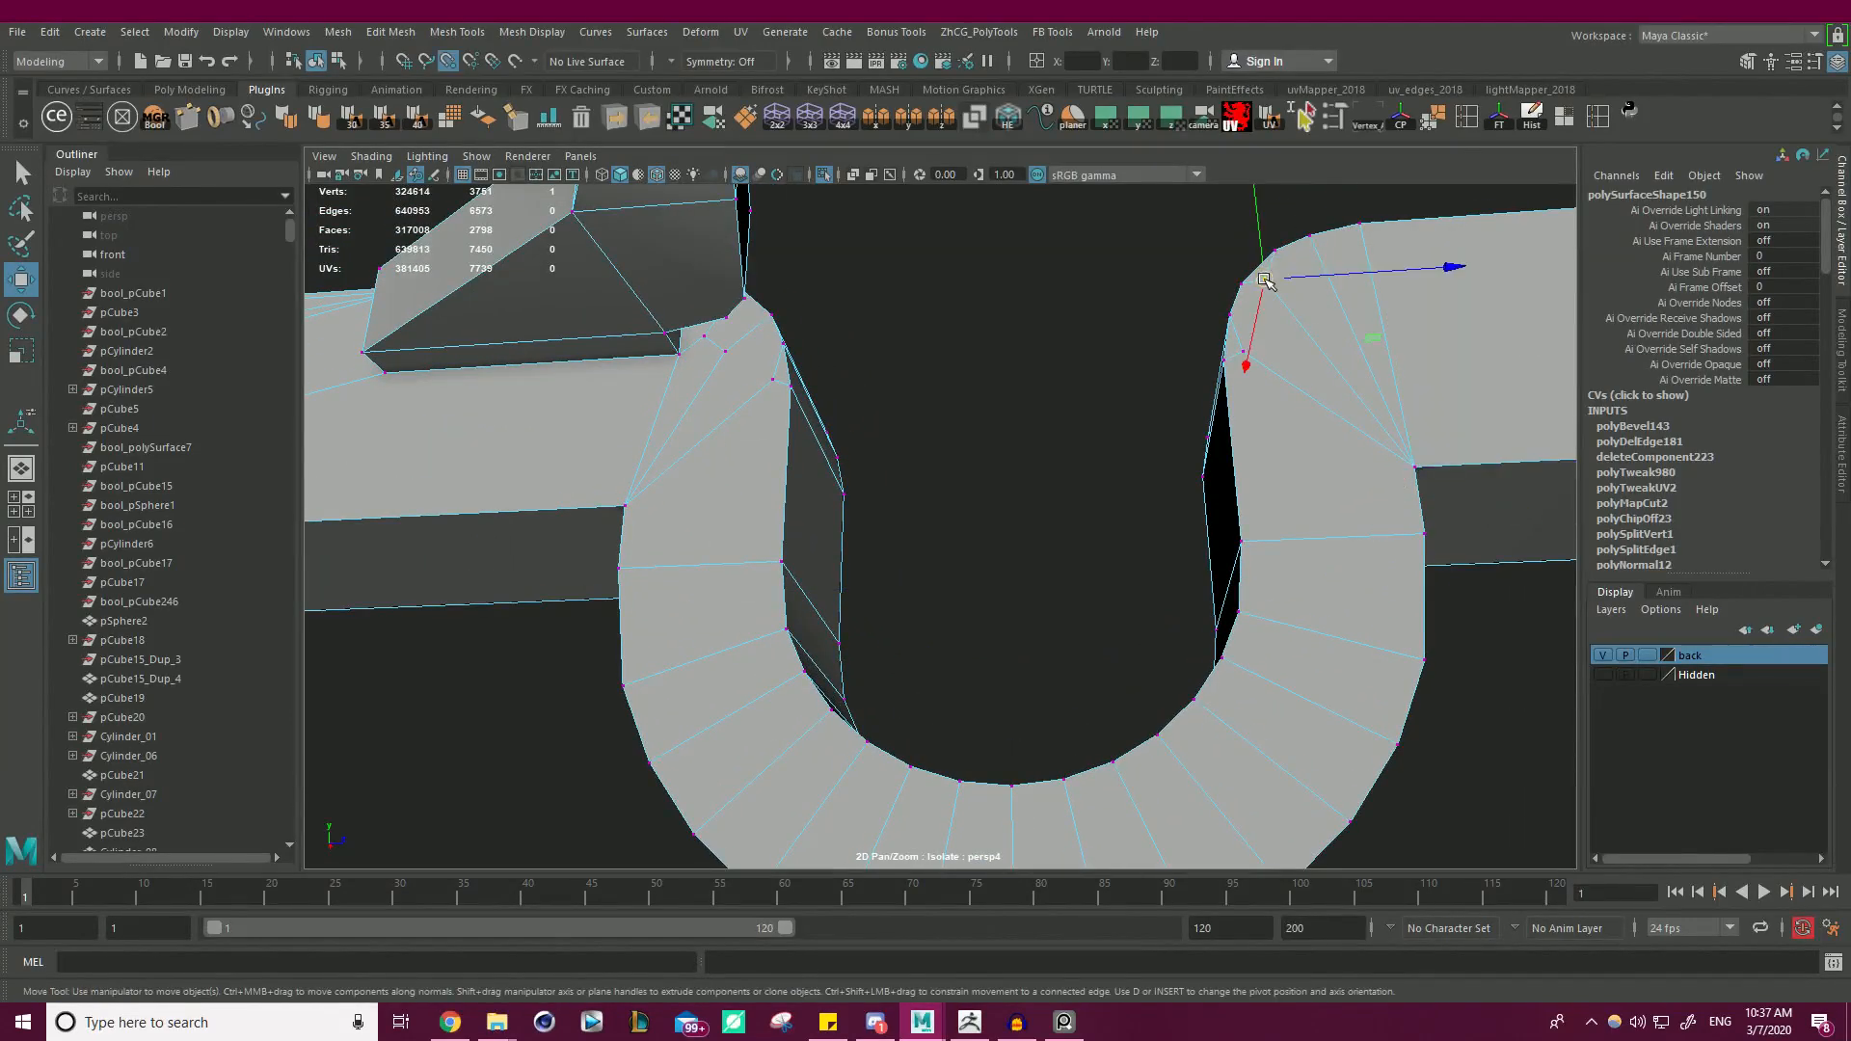
middle_drag(1282, 292, 1396, 449)
key(v)
middle_drag(1282, 359, 1413, 470)
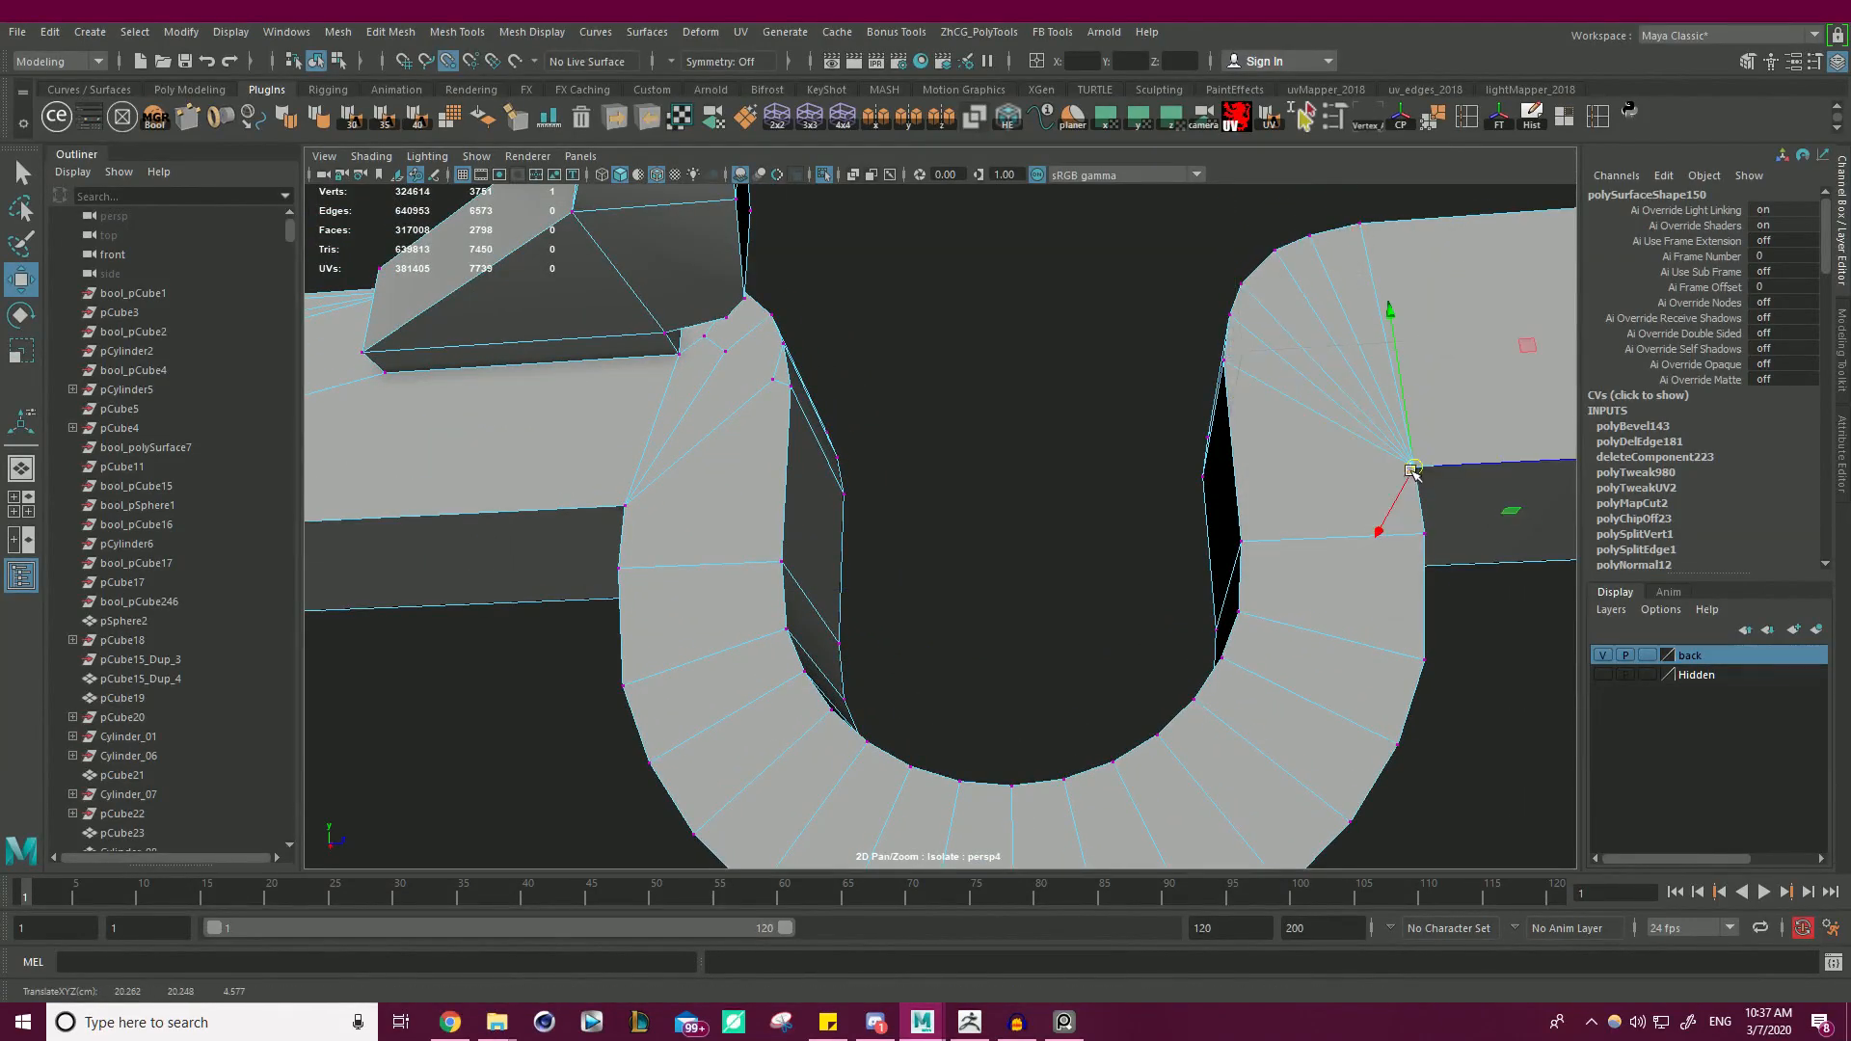
- Snap the remaining stray bevel vertices on the opposite face, beside the raised plate, onto that side's lower corner vertex
alt+drag(757, 377, 783, 318)
alt+right_drag(783, 318, 1047, 394)
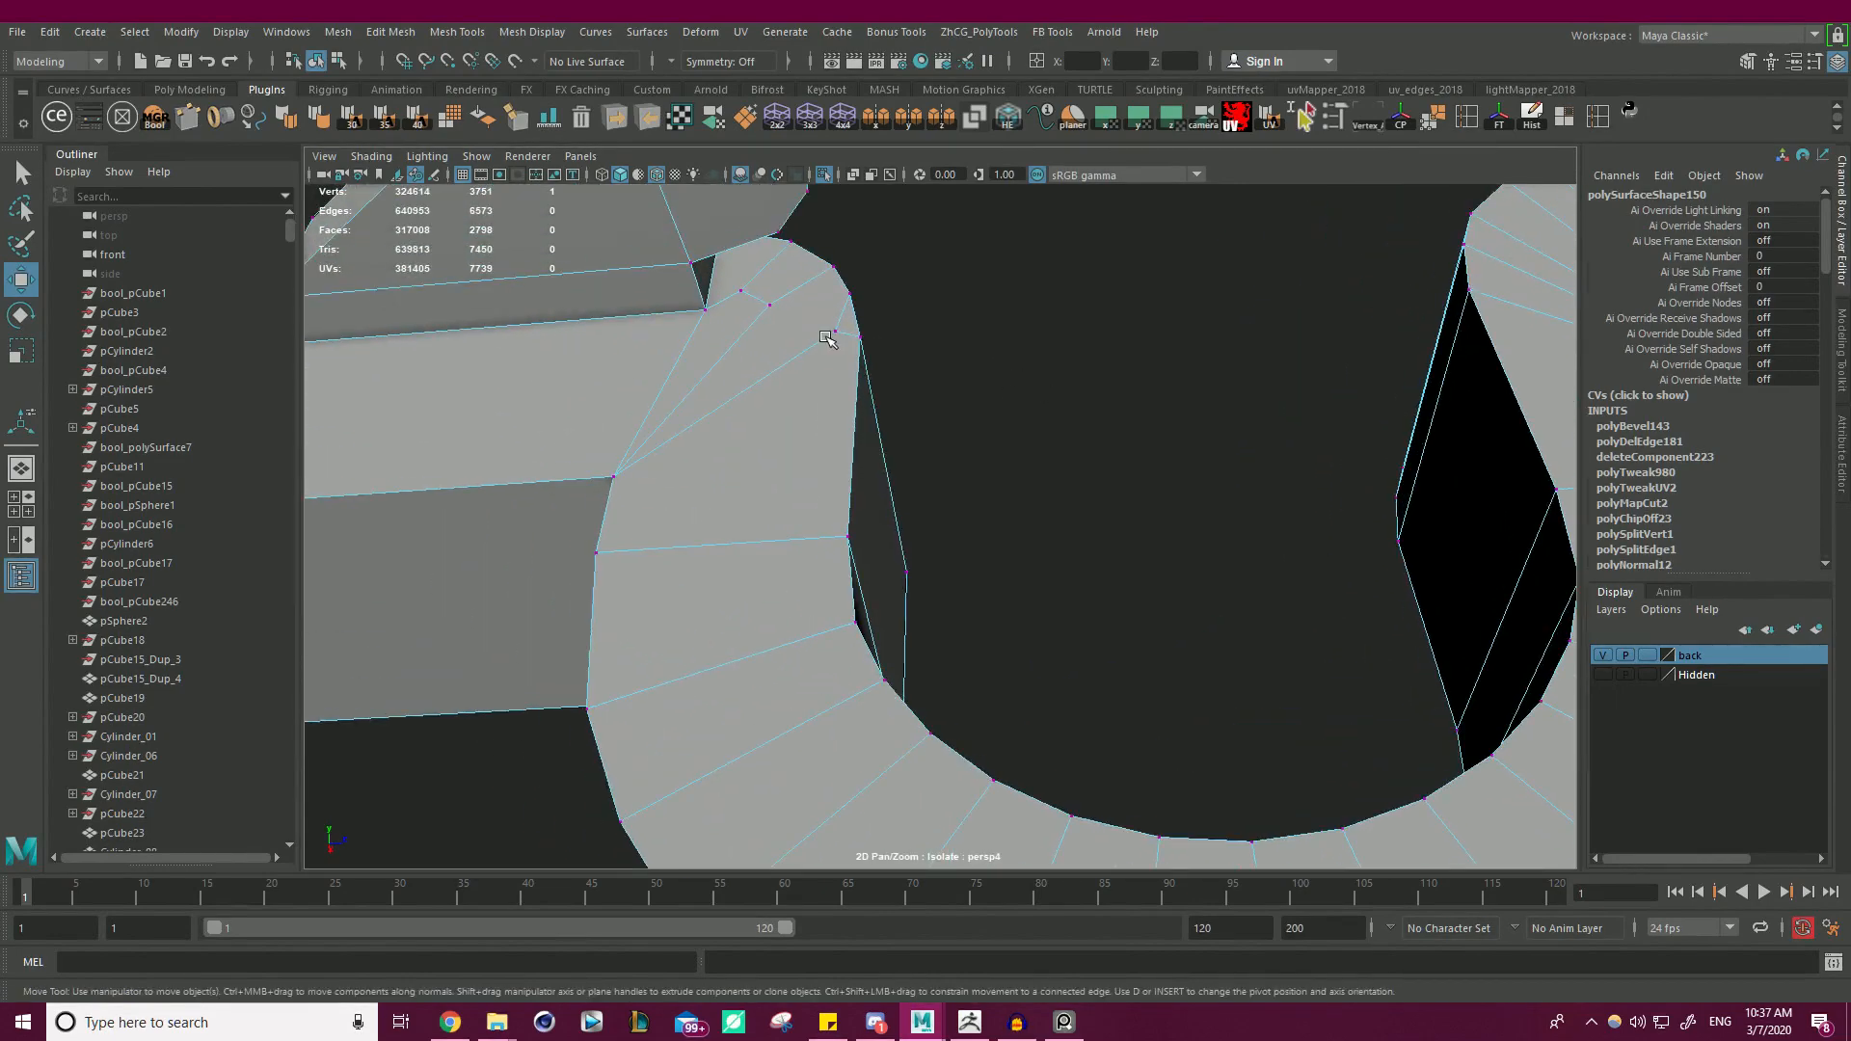
click(835, 334)
key(v)
middle_drag(837, 336, 685, 393)
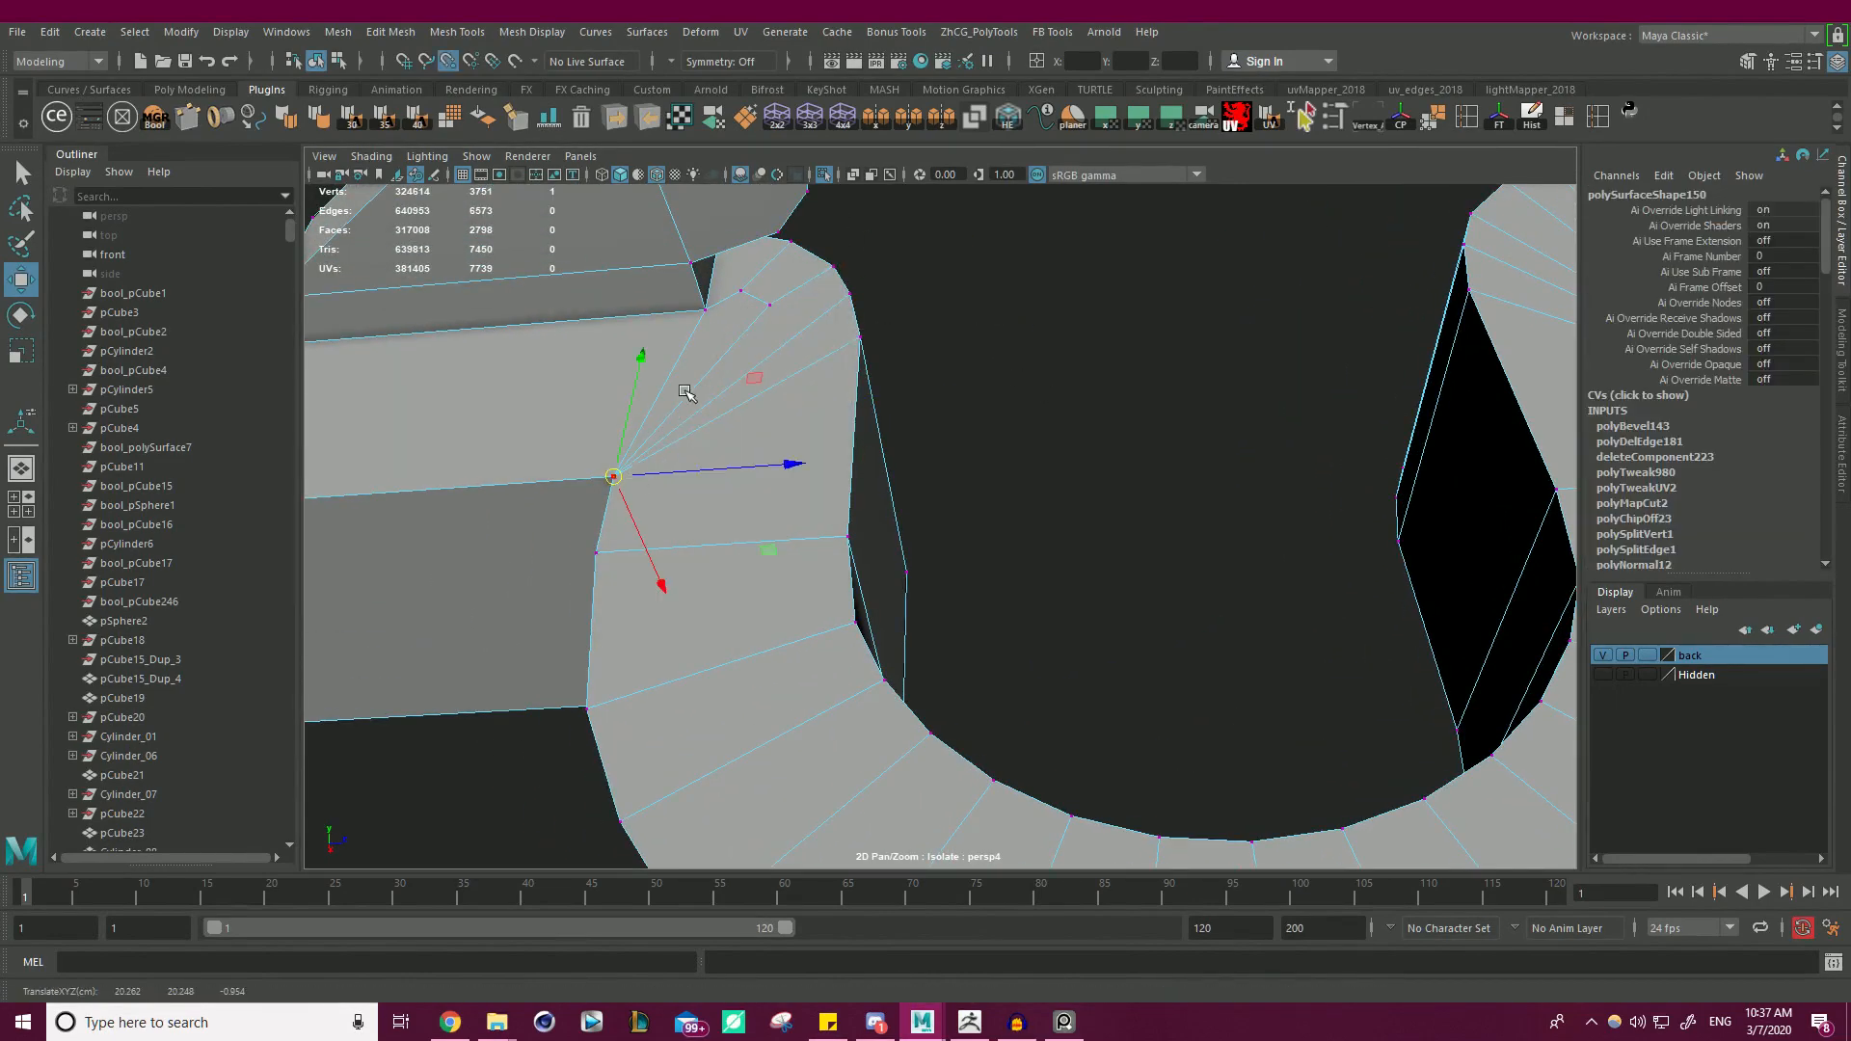
click(768, 307)
key(v)
middle_drag(768, 319, 659, 445)
click(745, 303)
key(v)
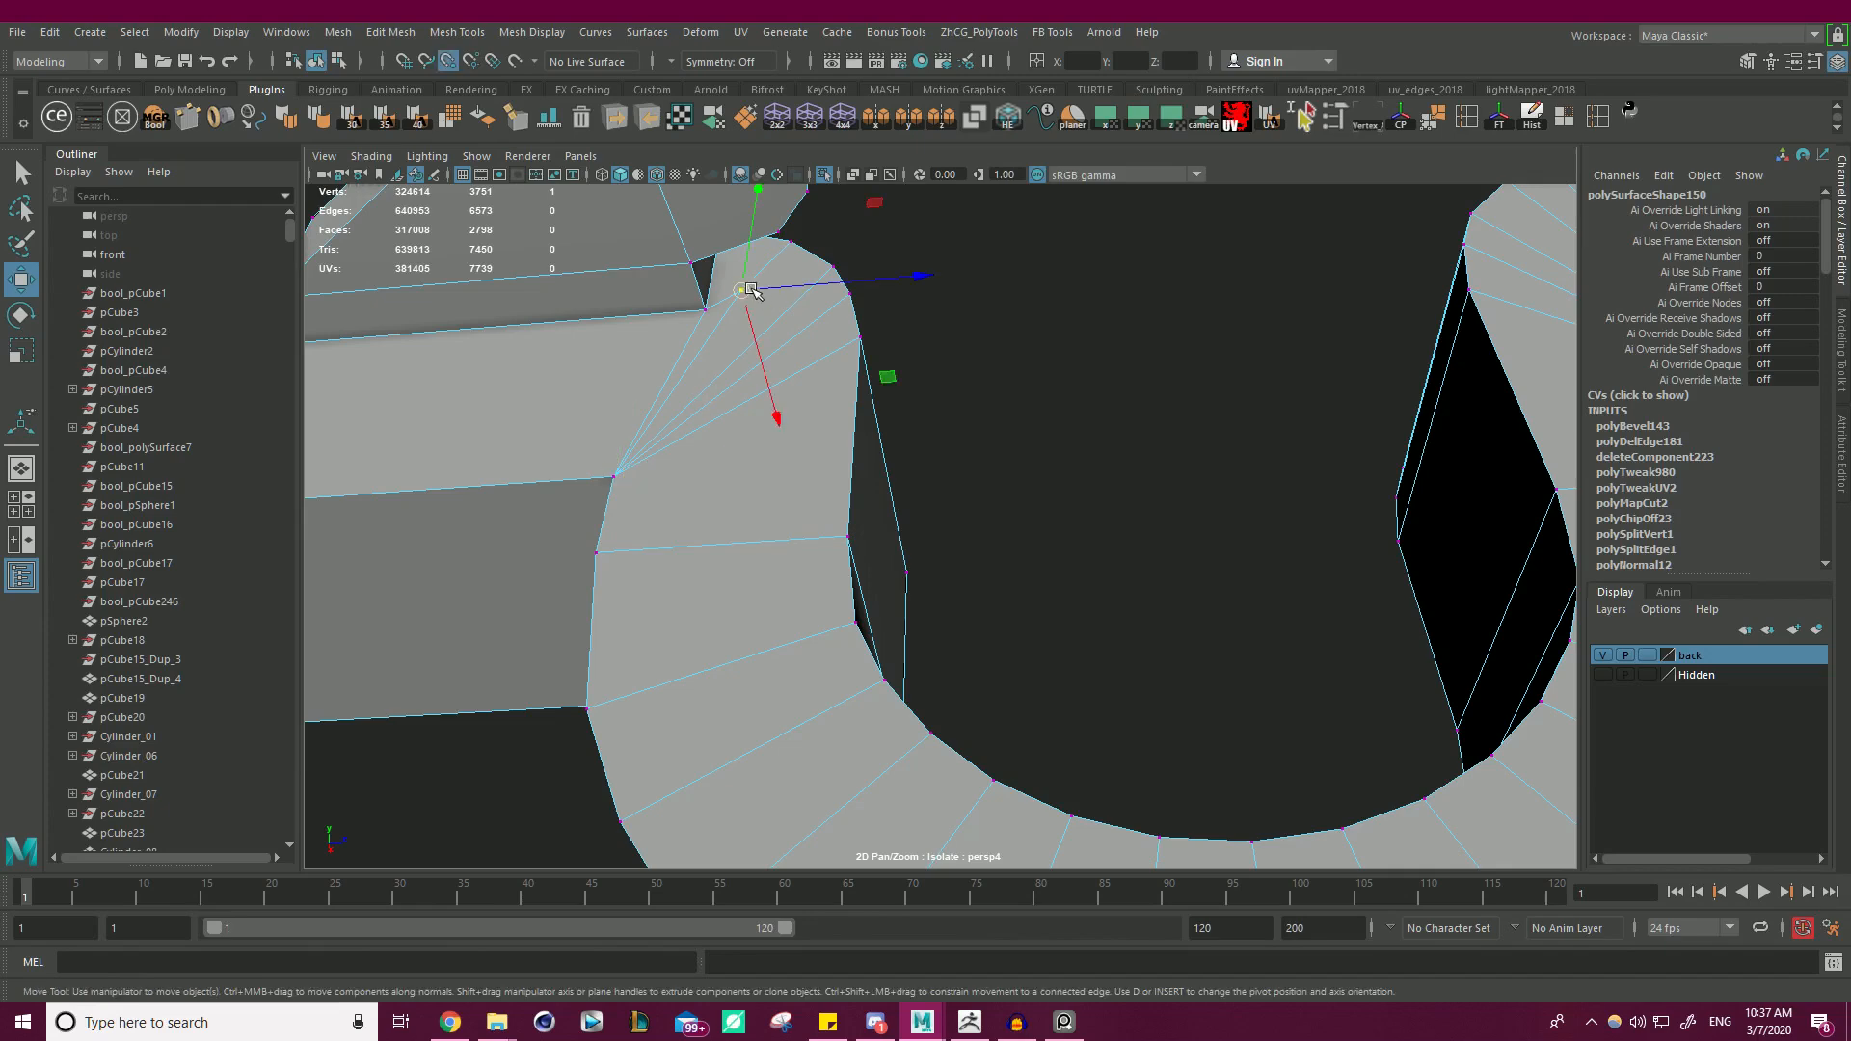
middle_drag(745, 304, 726, 318)
- Select all vertices around the hook and merge the overlapping ones with a Distance Threshold of 0.0001
alt+drag(955, 343, 949, 424)
alt+right_drag(949, 424, 752, 335)
drag(744, 335, 1243, 749)
shift+right_drag(1088, 327, 1164, 236)
alt+drag(1108, 363, 1079, 459)
alt+right_drag(1080, 459, 1301, 424)
alt+drag(1301, 424, 1103, 459)
alt+right_drag(1103, 459, 1162, 453)
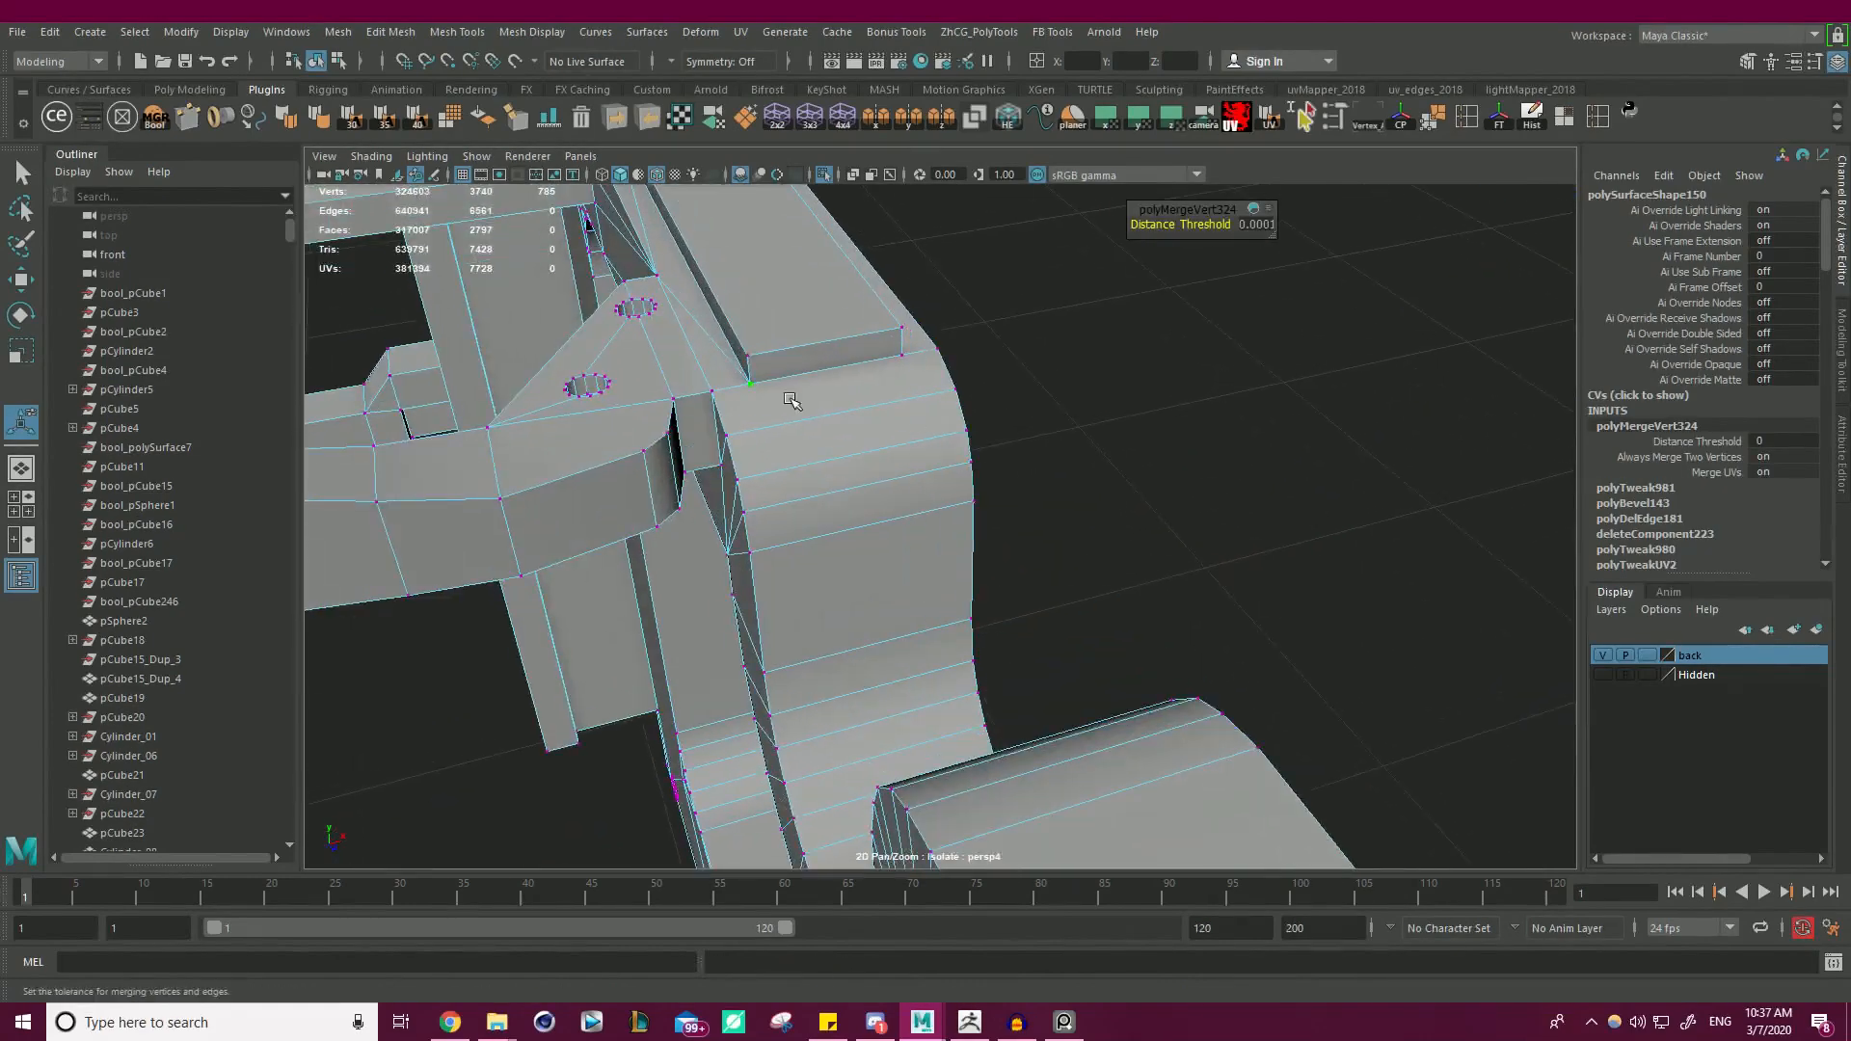
- Connect the raised plate's lower corner vertex to the end vertex of the first bevel edge on the rounded corner below it
click(750, 385)
key(w)
shift+click(729, 435)
shift+right_drag(1138, 542, 1208, 540)
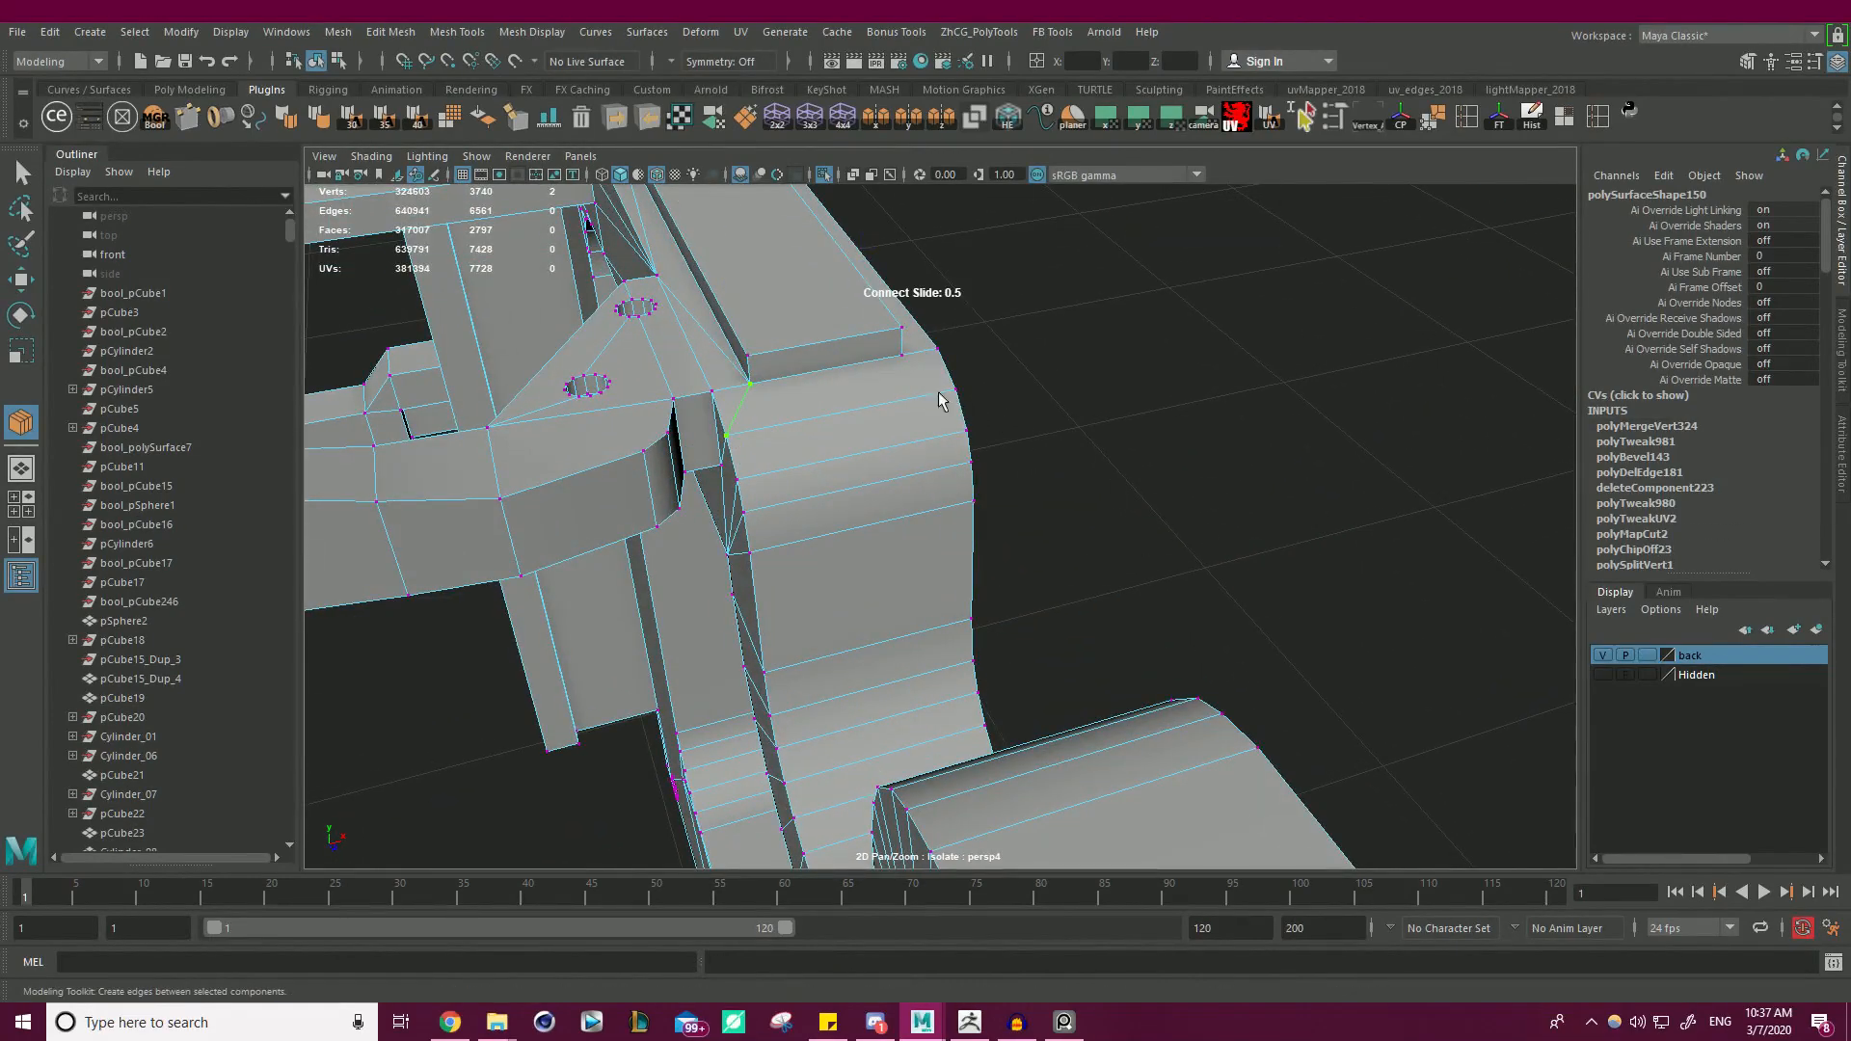
key(w)
- At the raised plate's opposite lower corner, connect its vertex to the nearest bevel vertex on the outer edge
click(903, 356)
shift+click(956, 397)
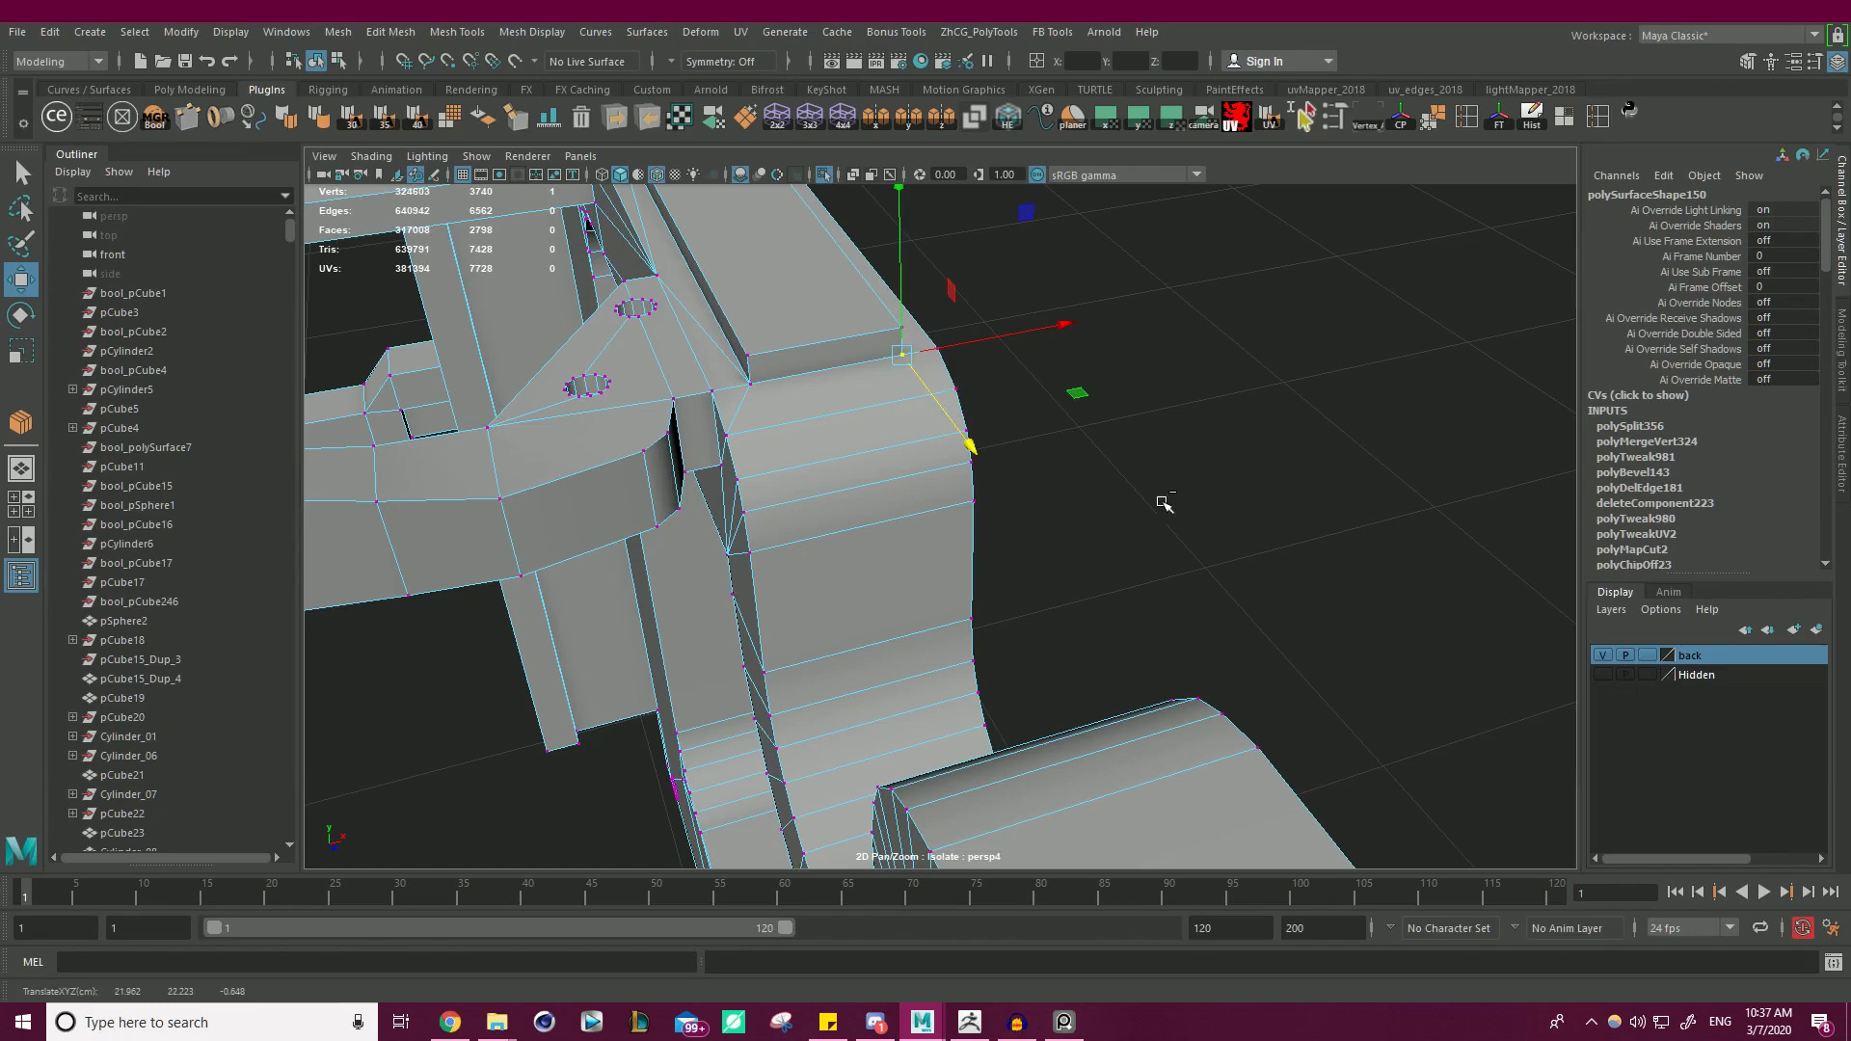
shift+right_drag(1164, 504, 1218, 568)
key(w)
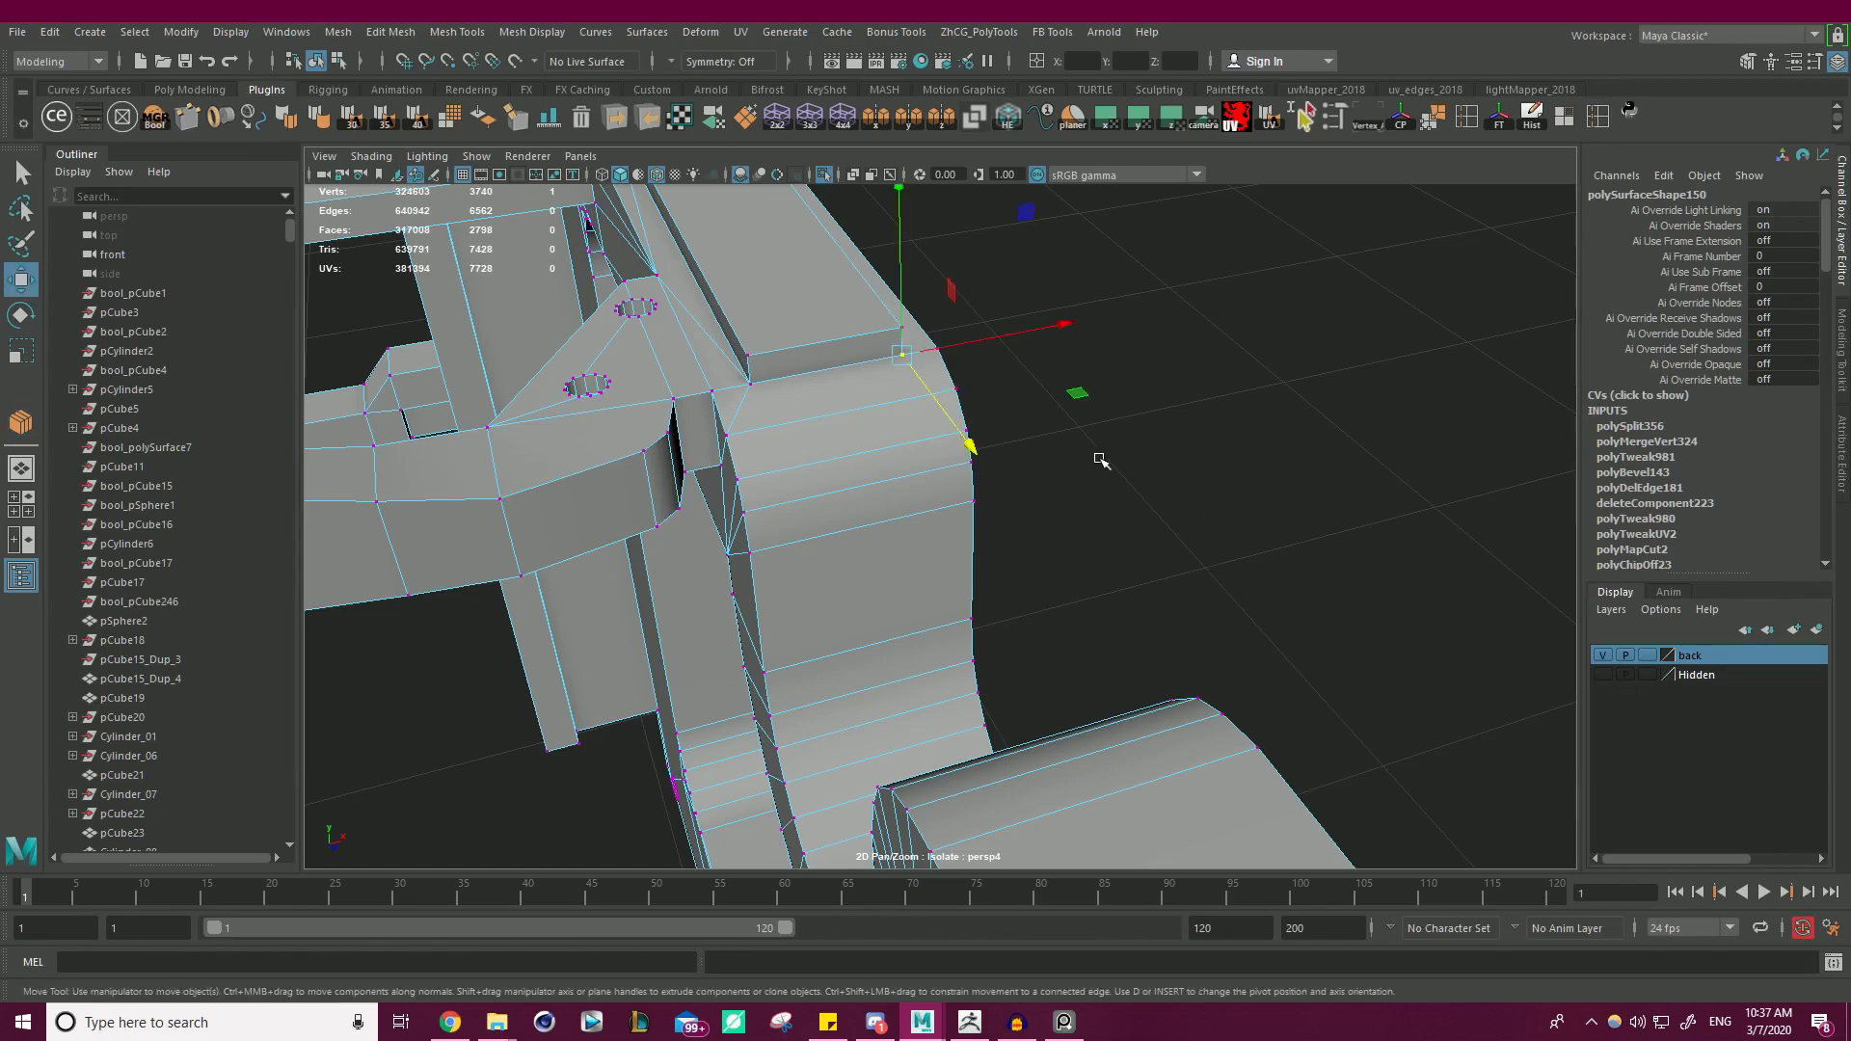
shift+click(955, 385)
shift+right_drag(1177, 475, 1444, 630)
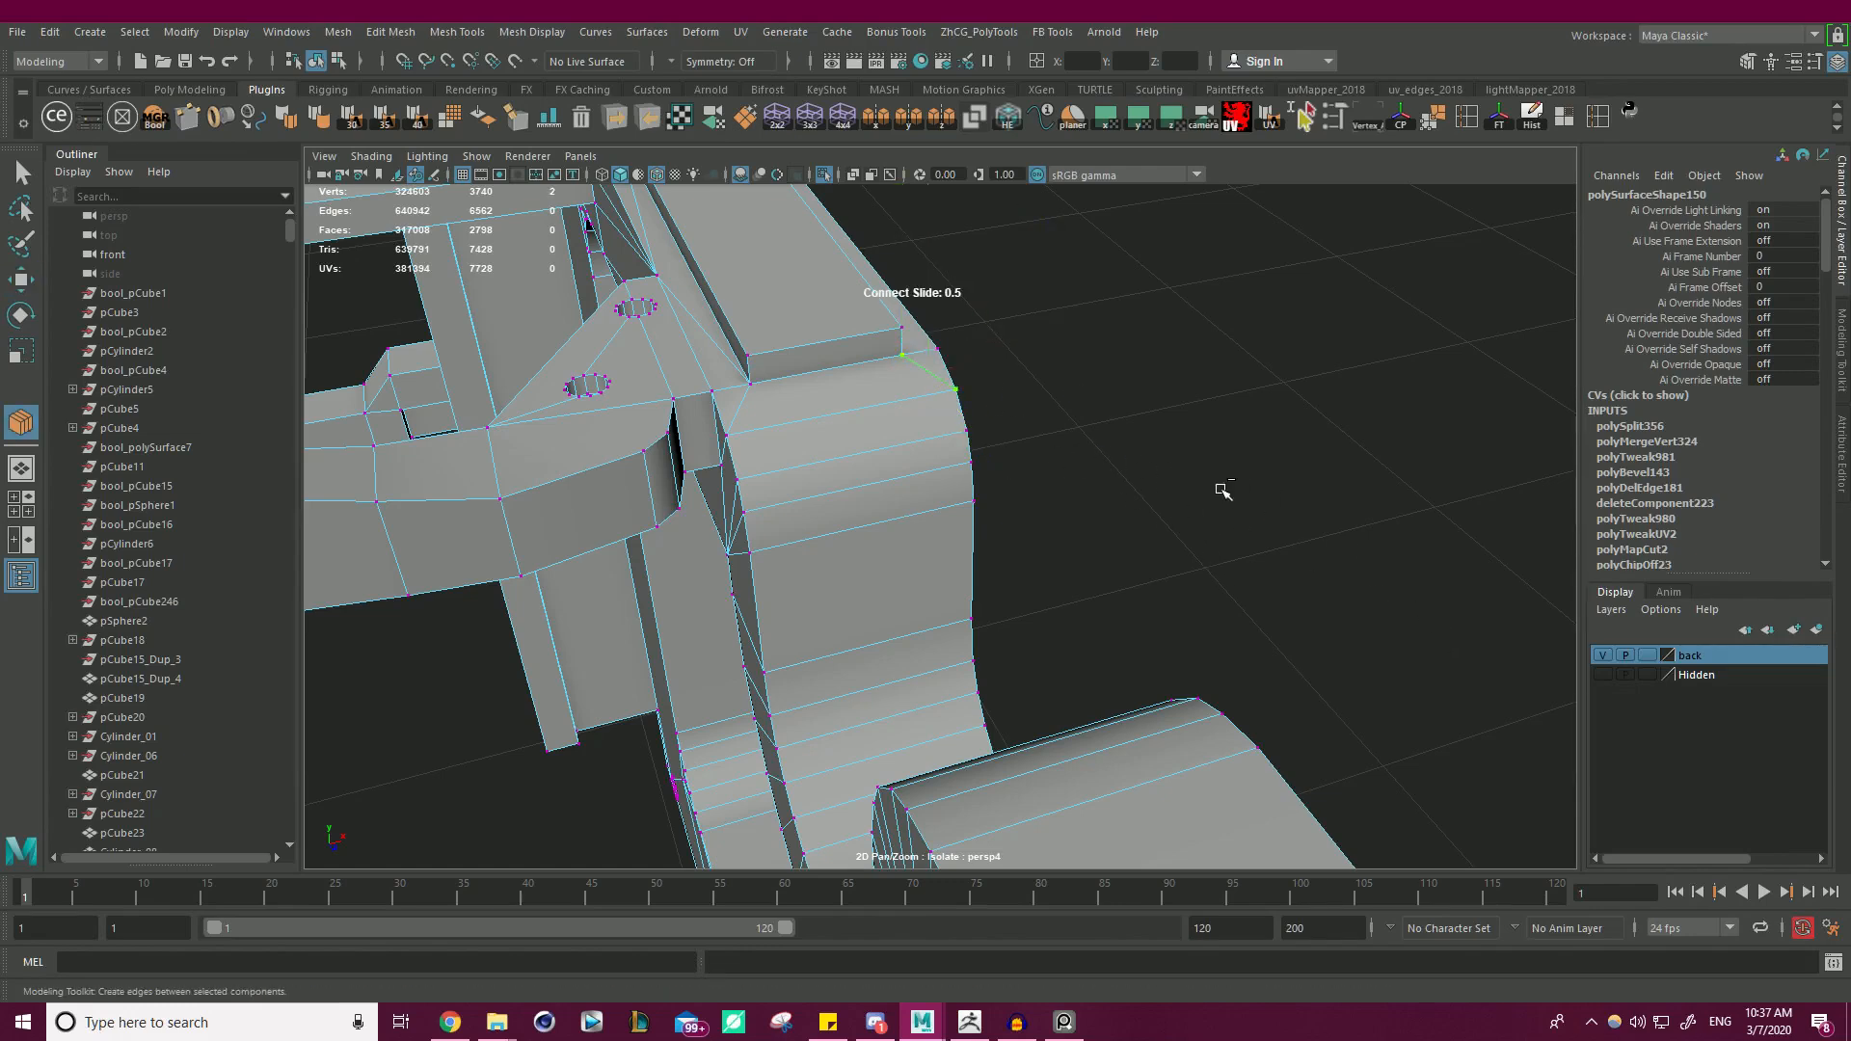
key(w)
click(1179, 465)
- On the second U-shaped hook, snap the stray bevel vertex beside the raised plate onto that corner's lower vertex
alt+right_drag(1179, 464, 705, 436)
alt+drag(705, 436, 1267, 446)
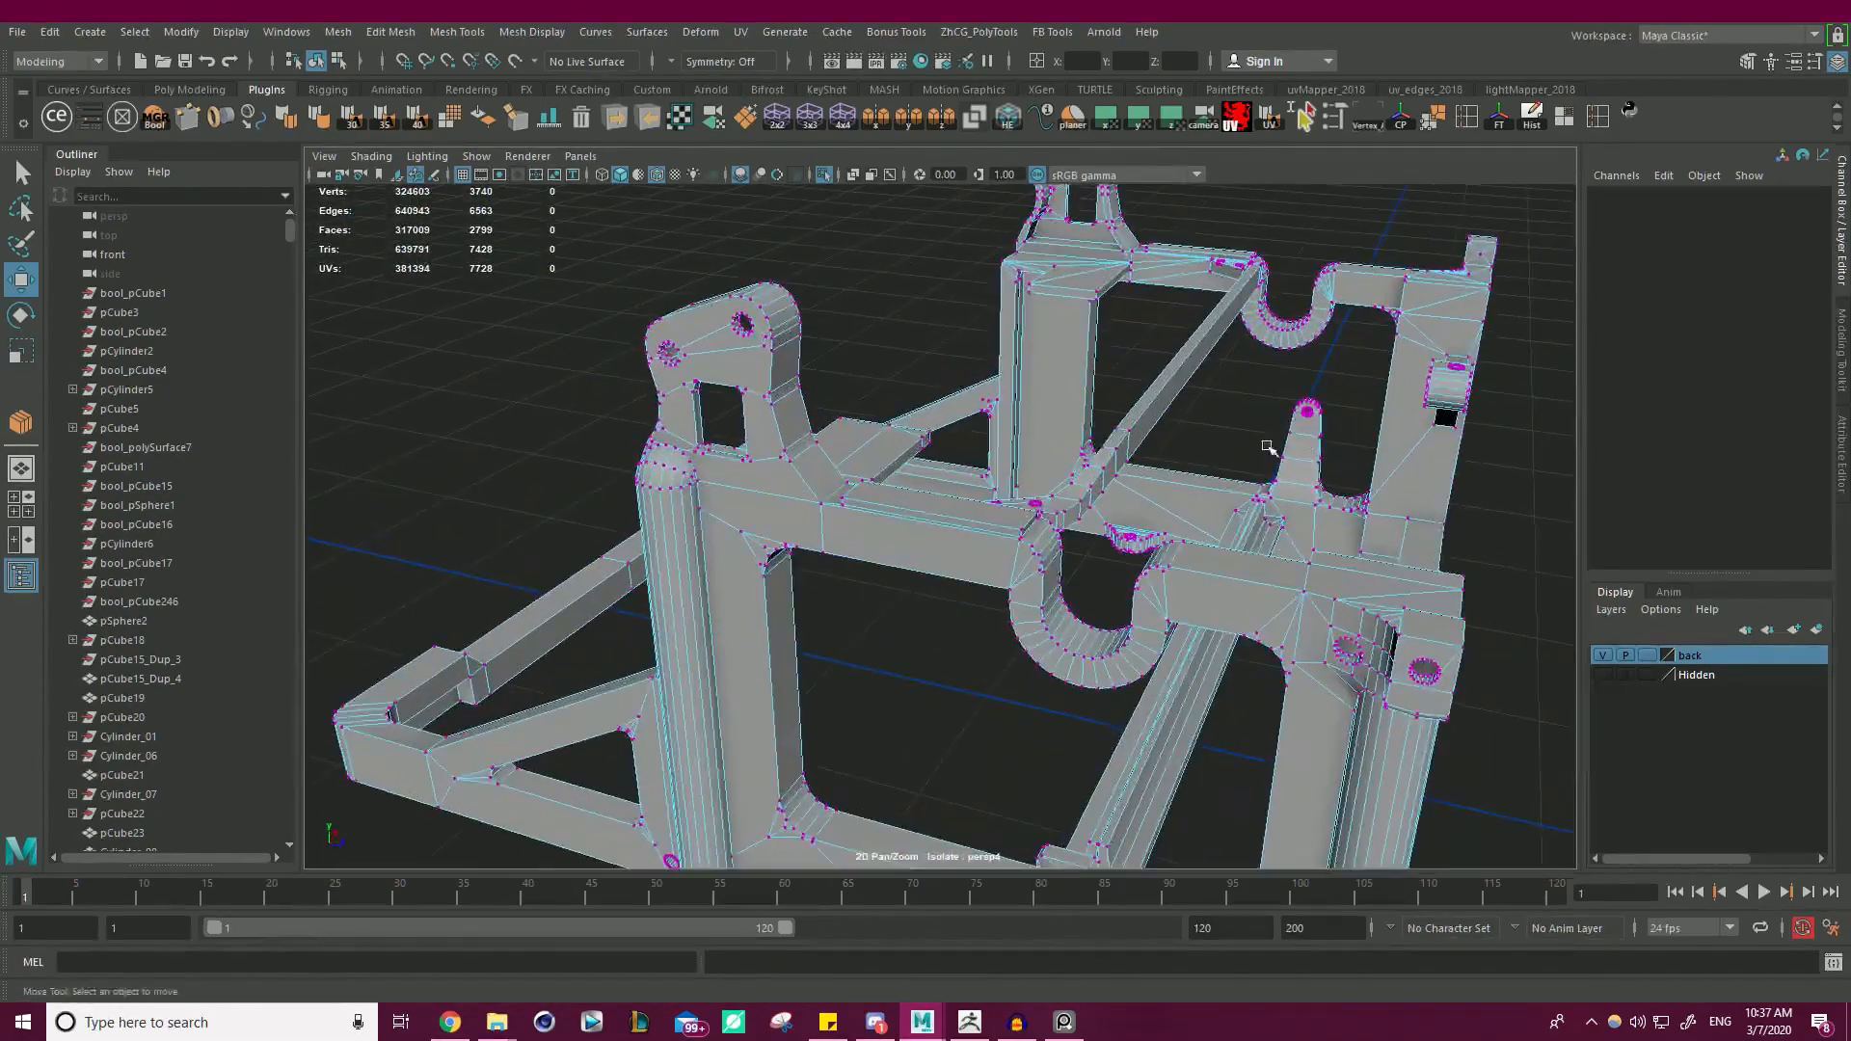
alt+right_drag(1266, 446, 1399, 445)
click(967, 472)
alt+drag(967, 471, 1130, 455)
key(v)
drag(1077, 303, 949, 519)
key(v)
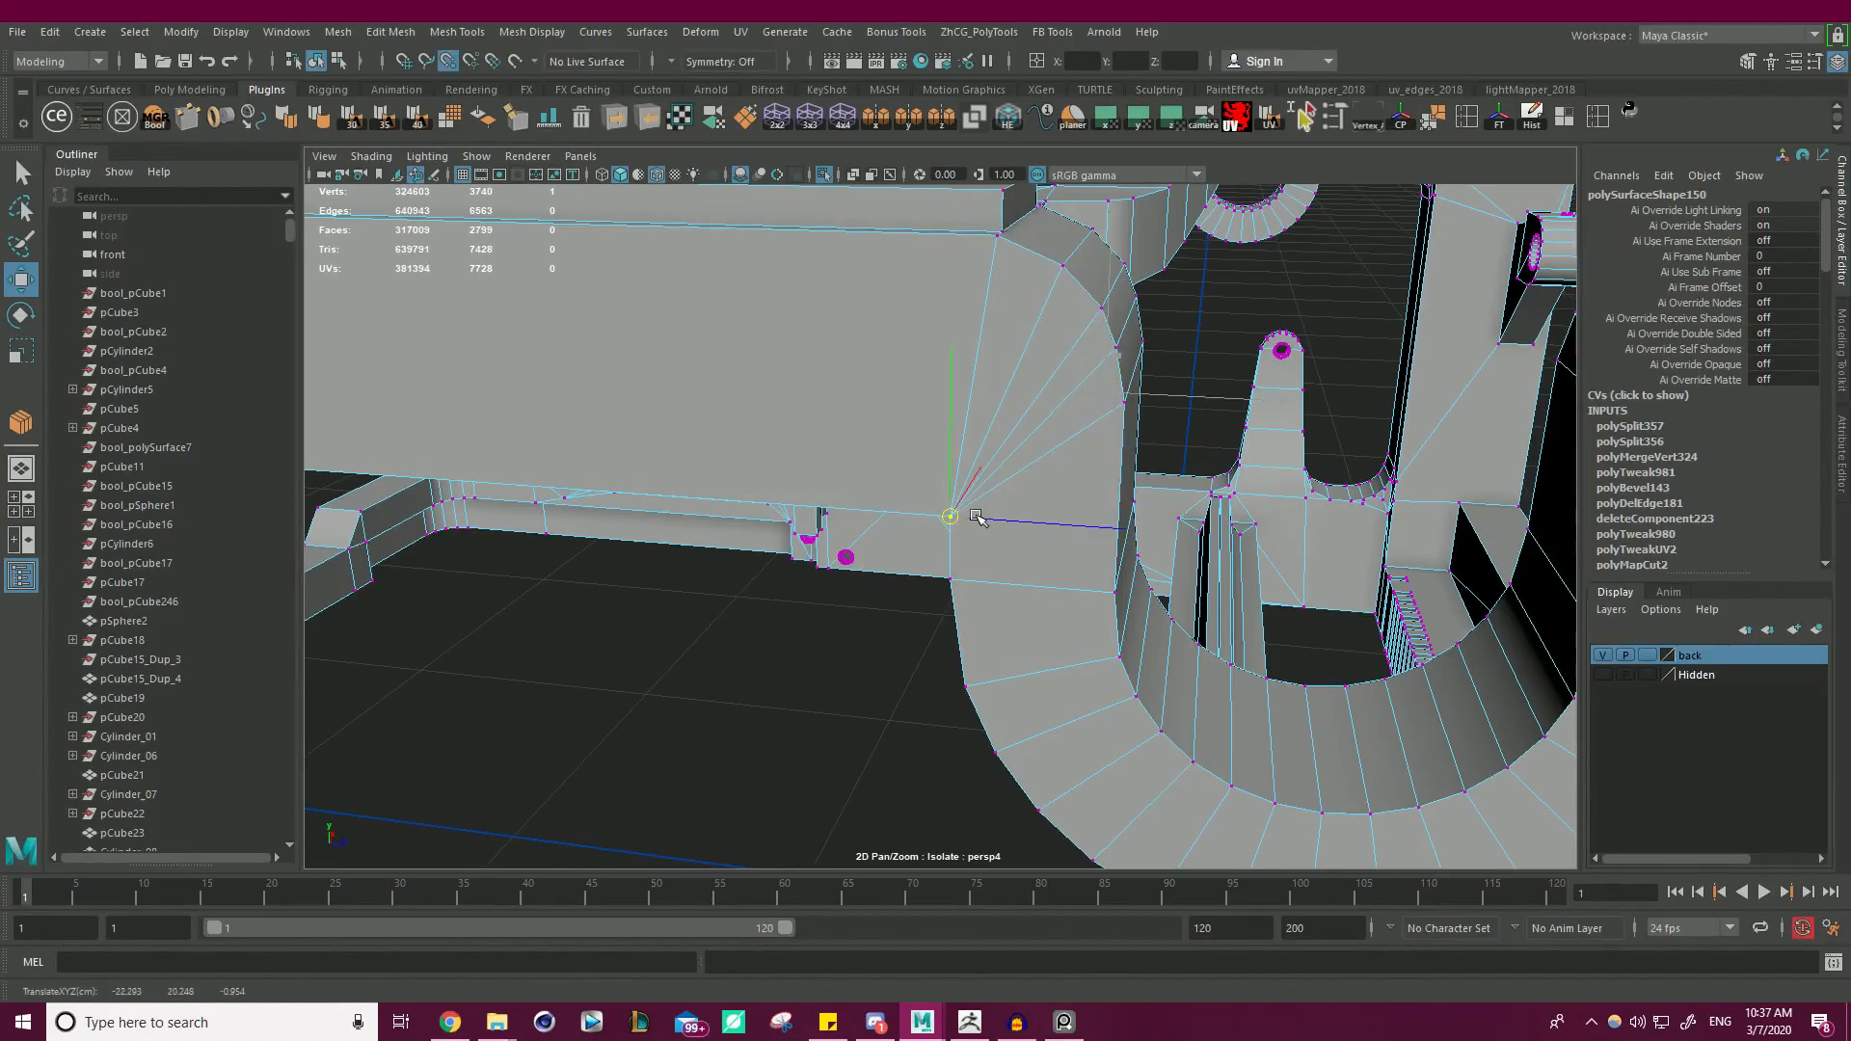
- On the same face of the second hook, snap the three stray bevel vertices away from the raised plate onto the lower corner vertex
alt+drag(1093, 467, 1180, 405)
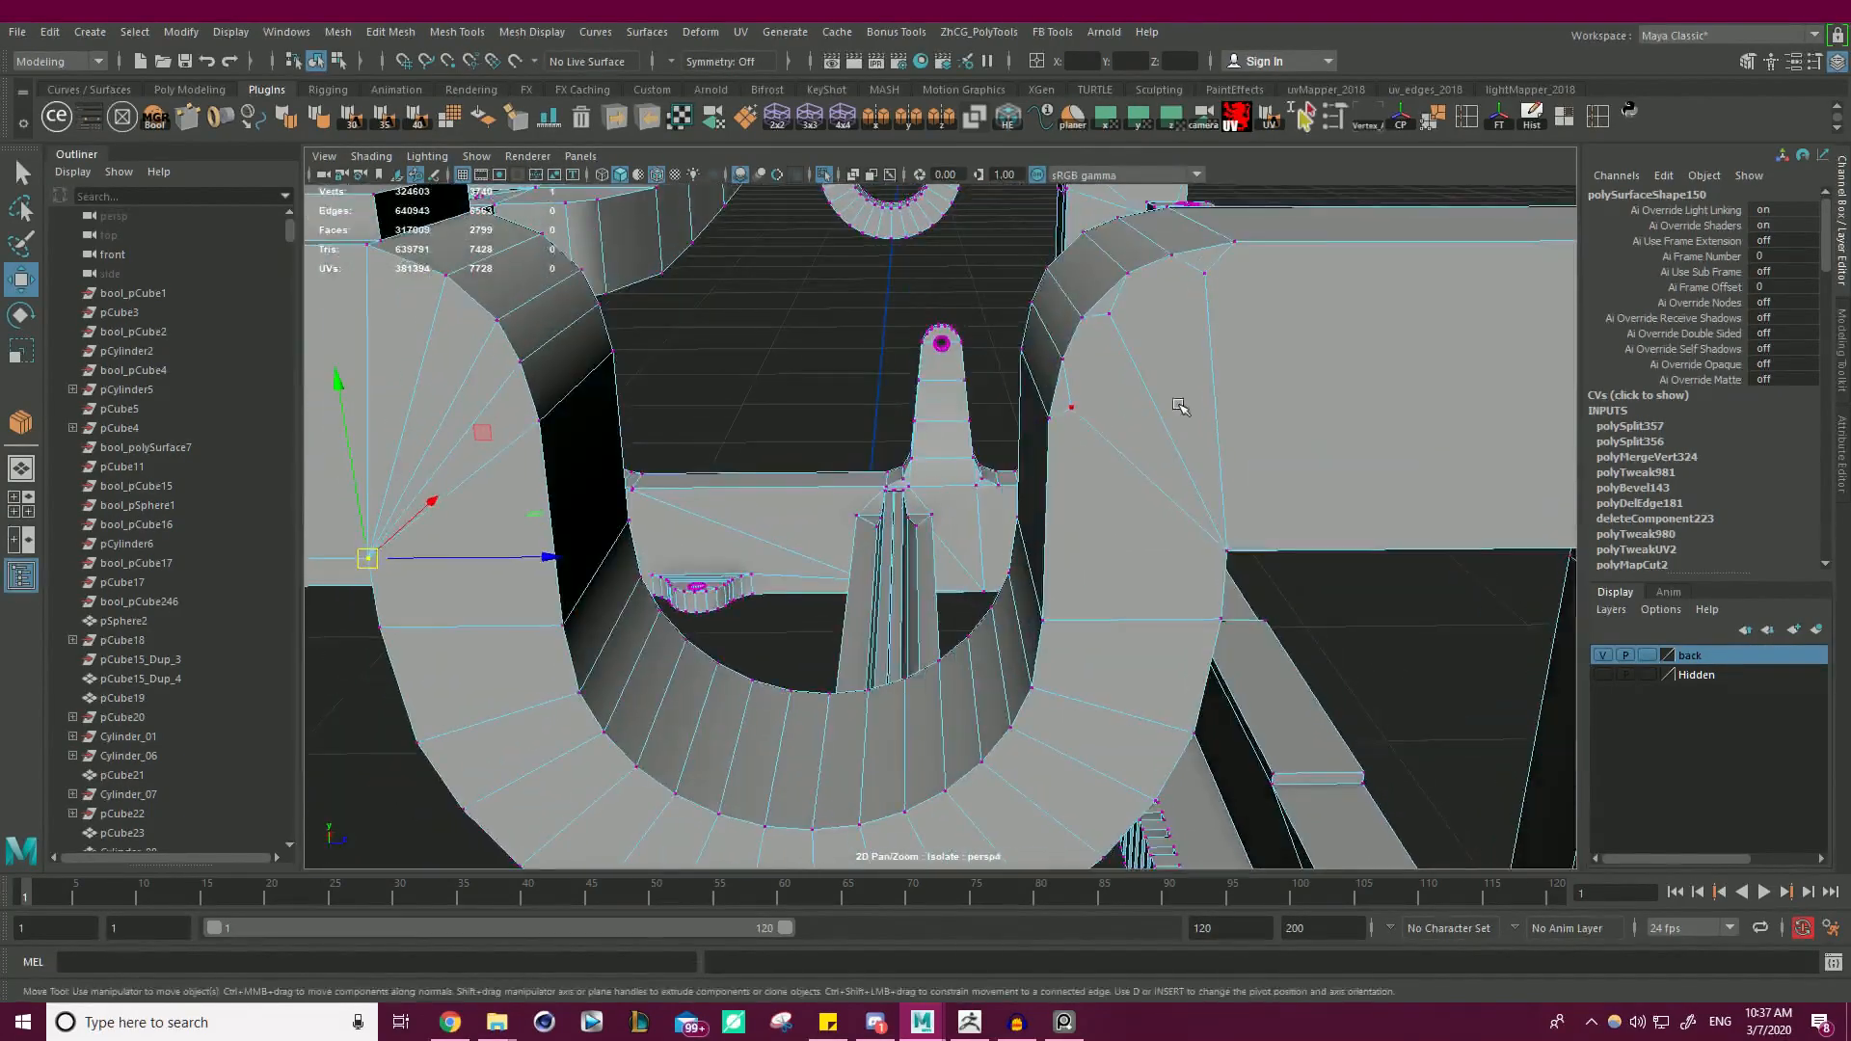
key(v)
drag(1200, 278, 1225, 518)
click(1109, 314)
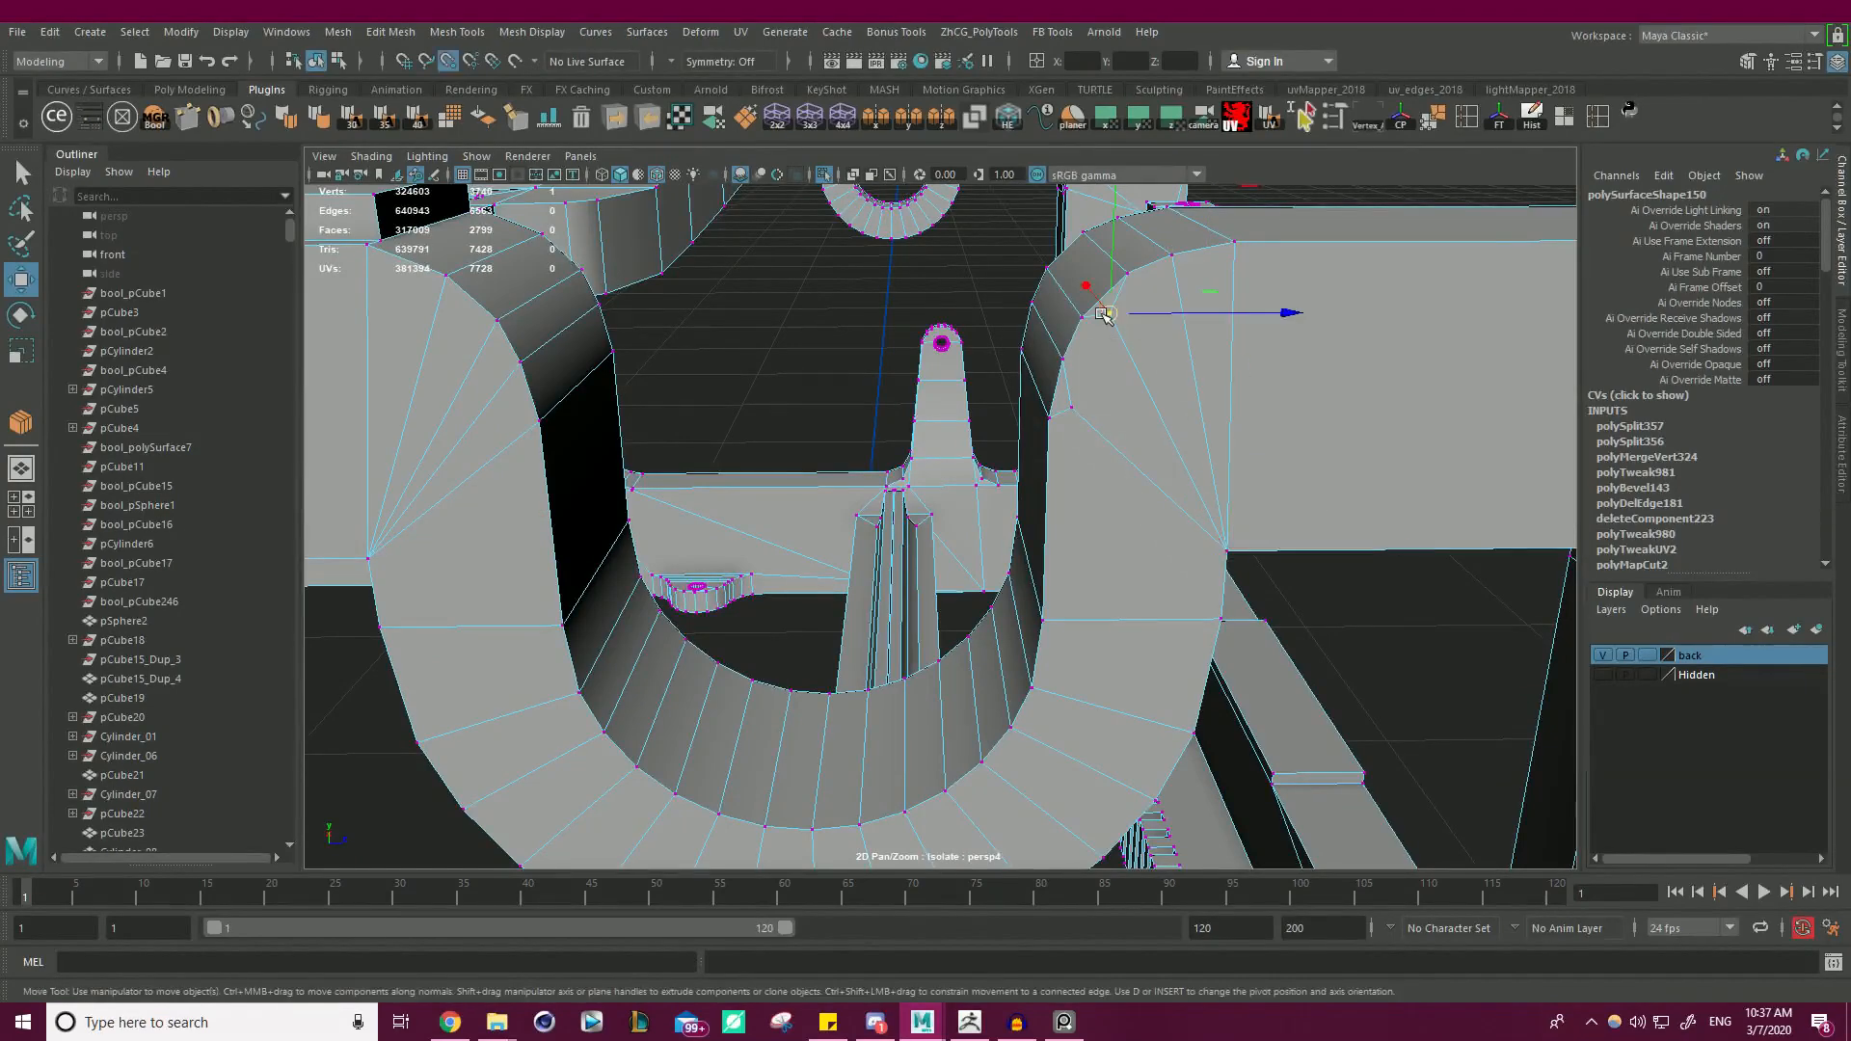
drag(1109, 315, 1220, 542)
click(1073, 409)
key(v)
drag(1073, 409, 1208, 550)
- On the second hook's opposite side face, snap the three stray bevel vertices away from the raised plate onto the lower corner vertex
key(f)
alt+drag(906, 415, 1186, 403)
key(v)
drag(747, 304, 683, 485)
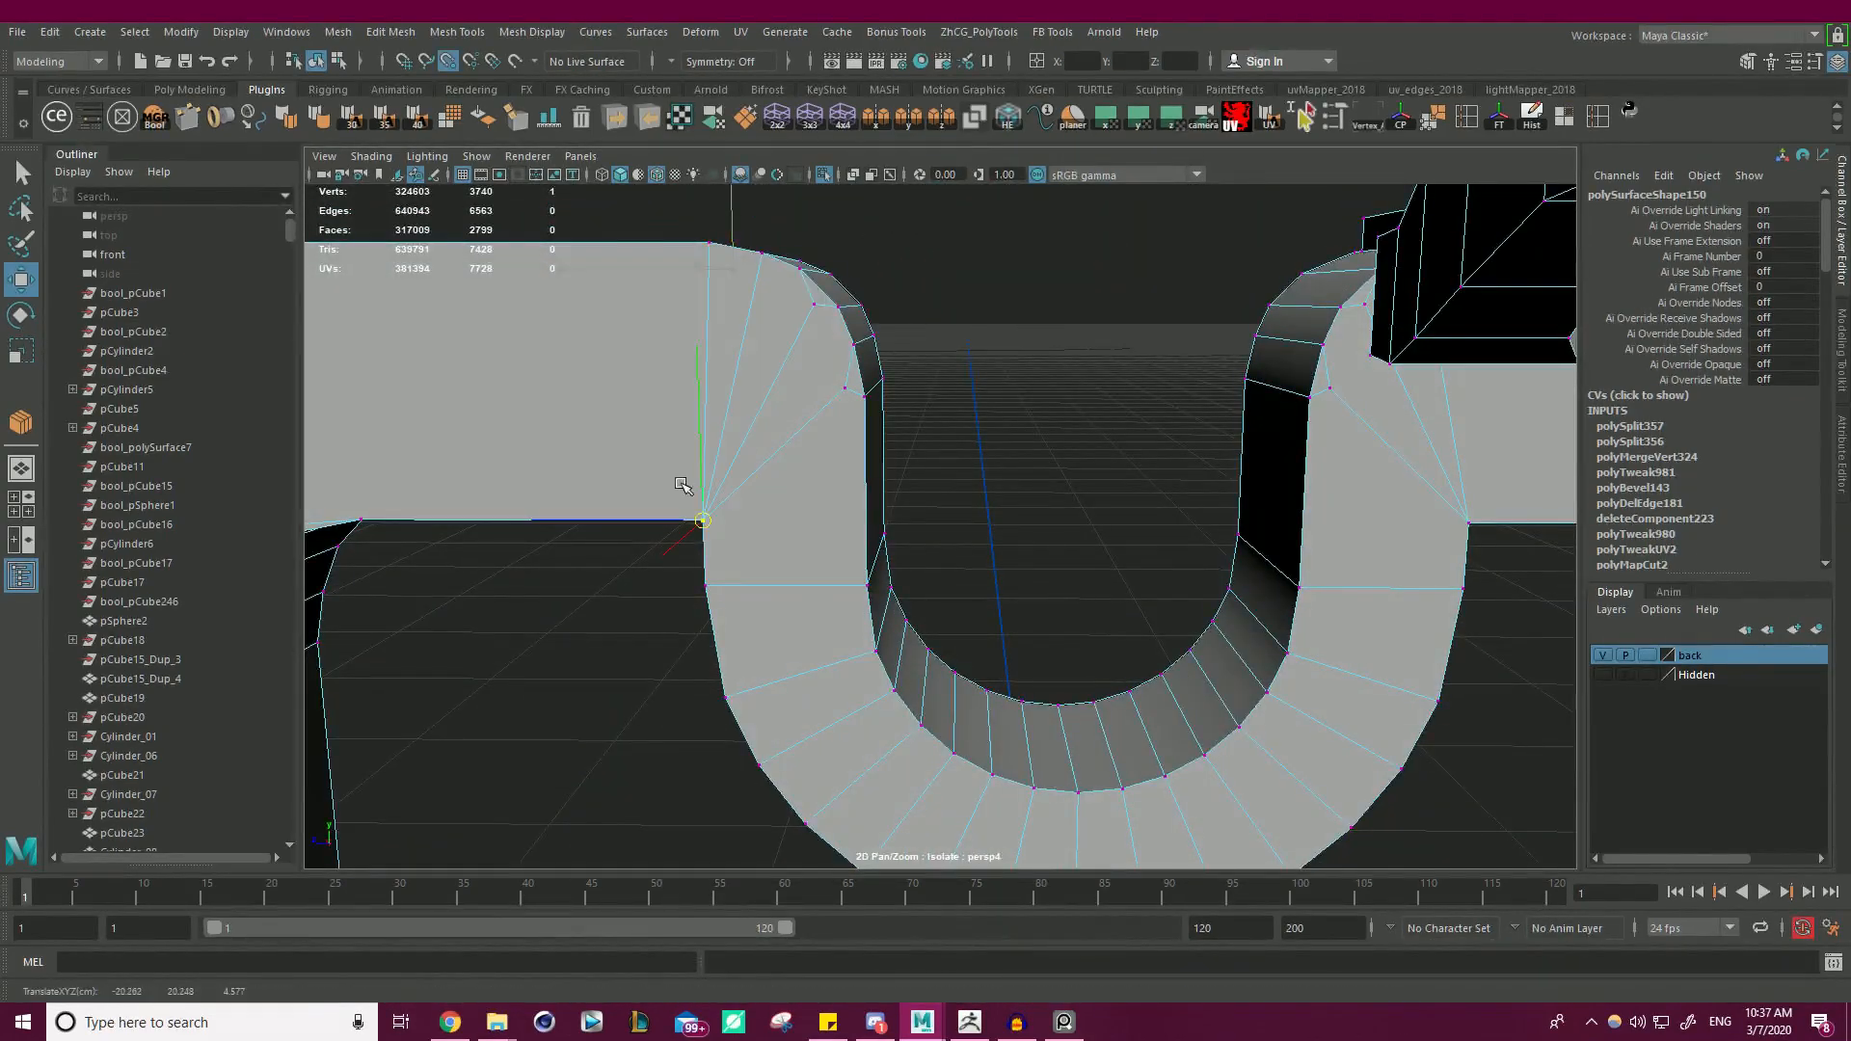
click(813, 304)
key(v)
drag(813, 304, 702, 495)
click(845, 389)
key(v)
drag(845, 389, 720, 515)
- Beside the raised plate on that face, snap the stray bevel vertices onto the lower corner vertex and the plate's adjacent corner
alt+middle_drag(1195, 378, 1041, 360)
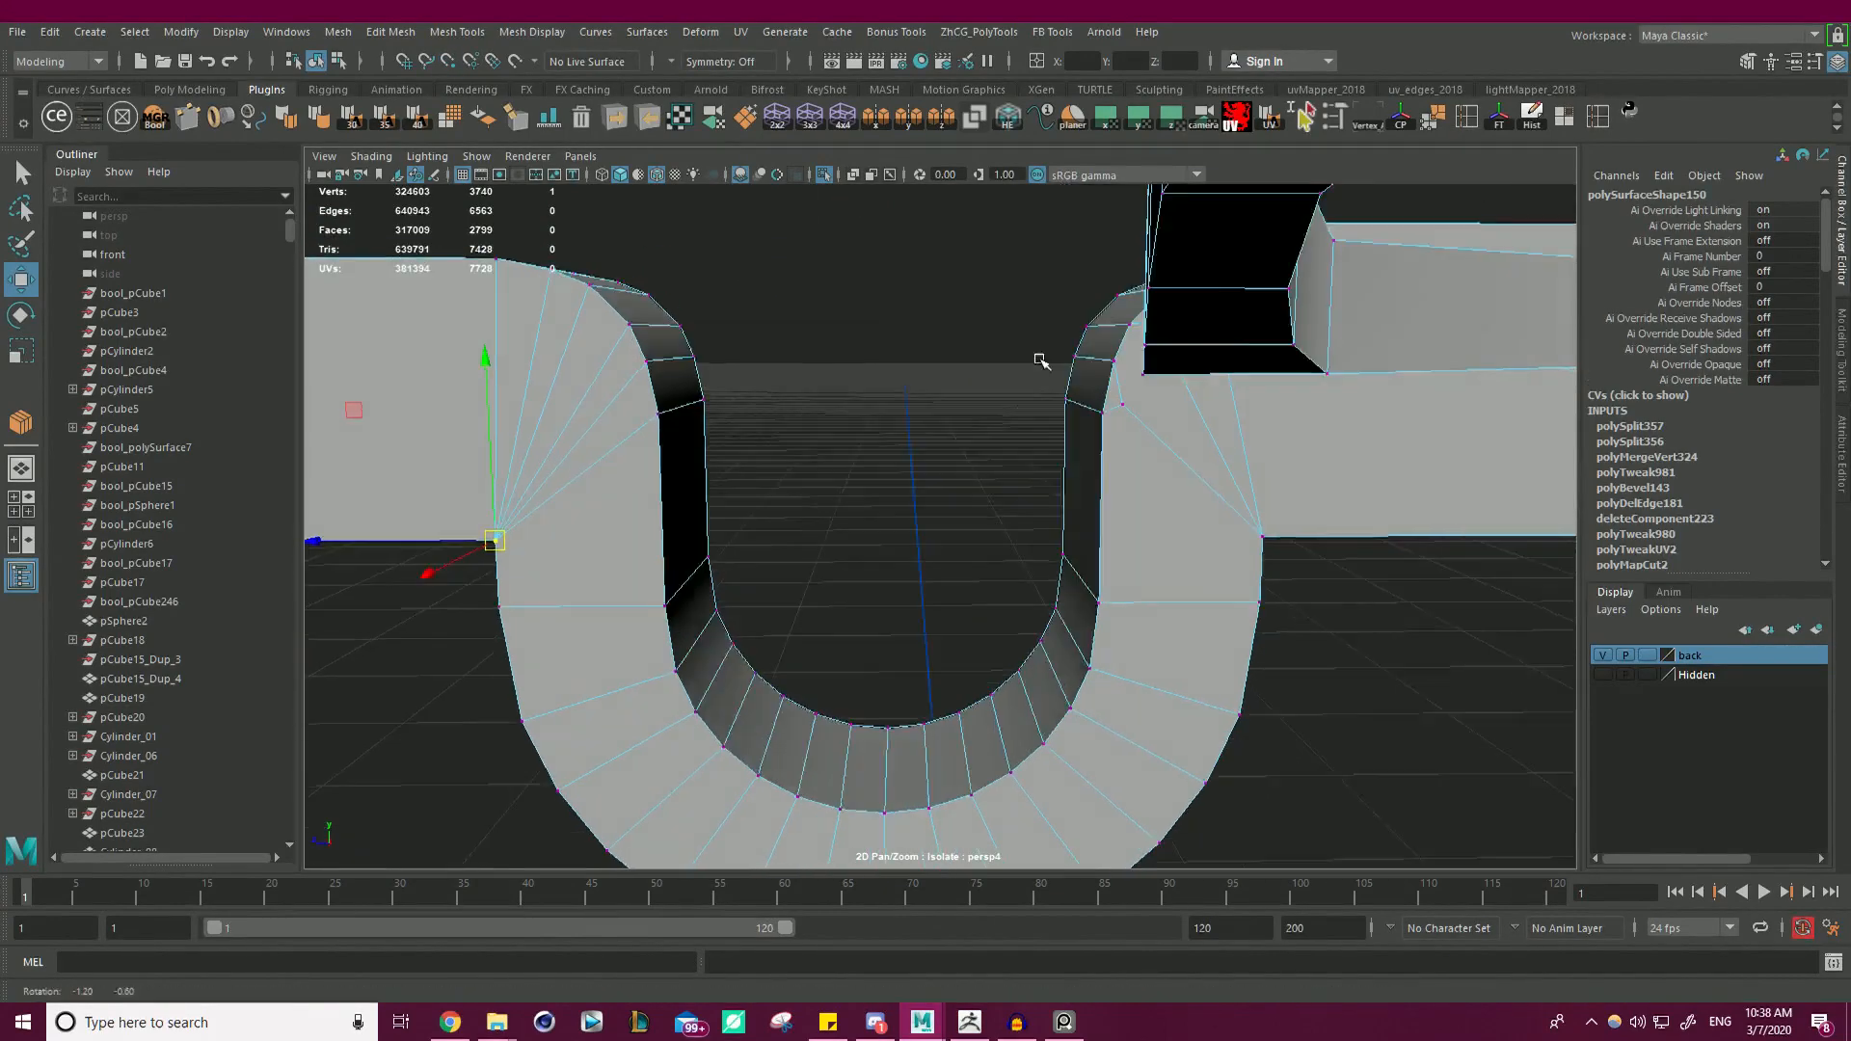
alt+drag(1041, 360, 1185, 344)
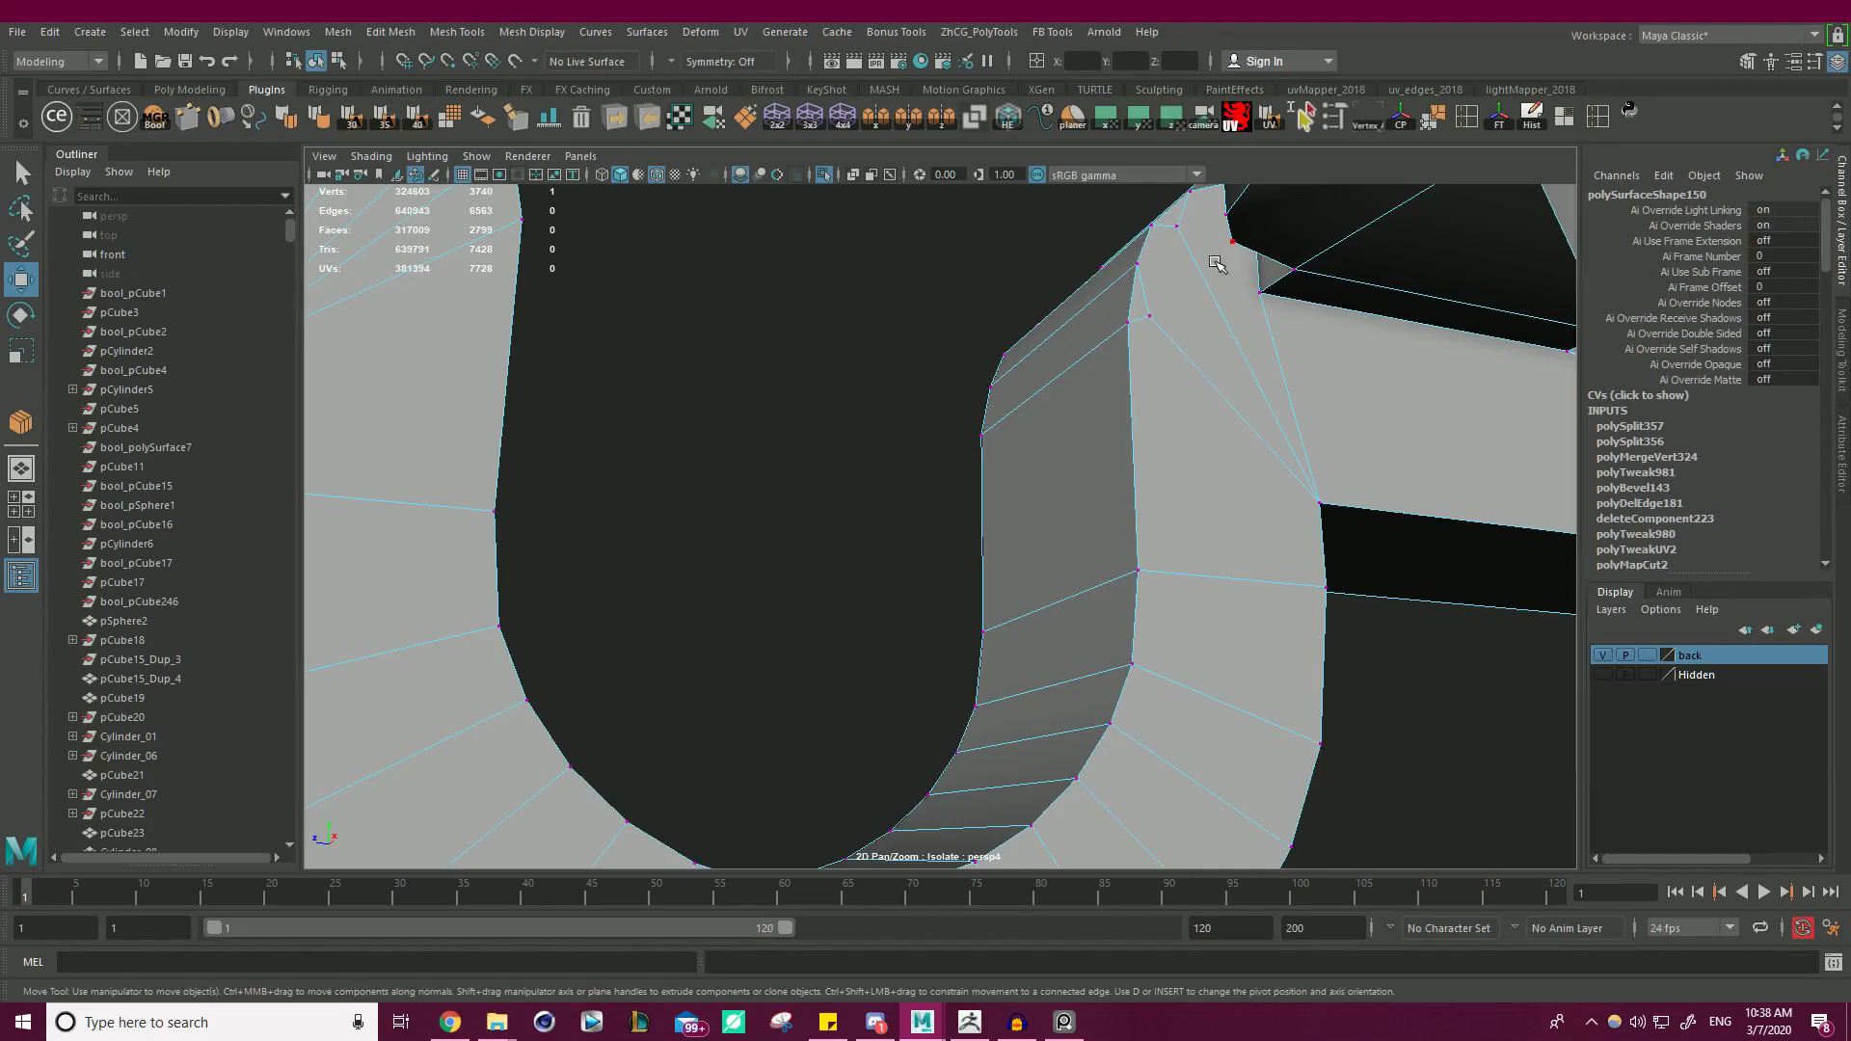
alt+drag(1215, 263, 1215, 535)
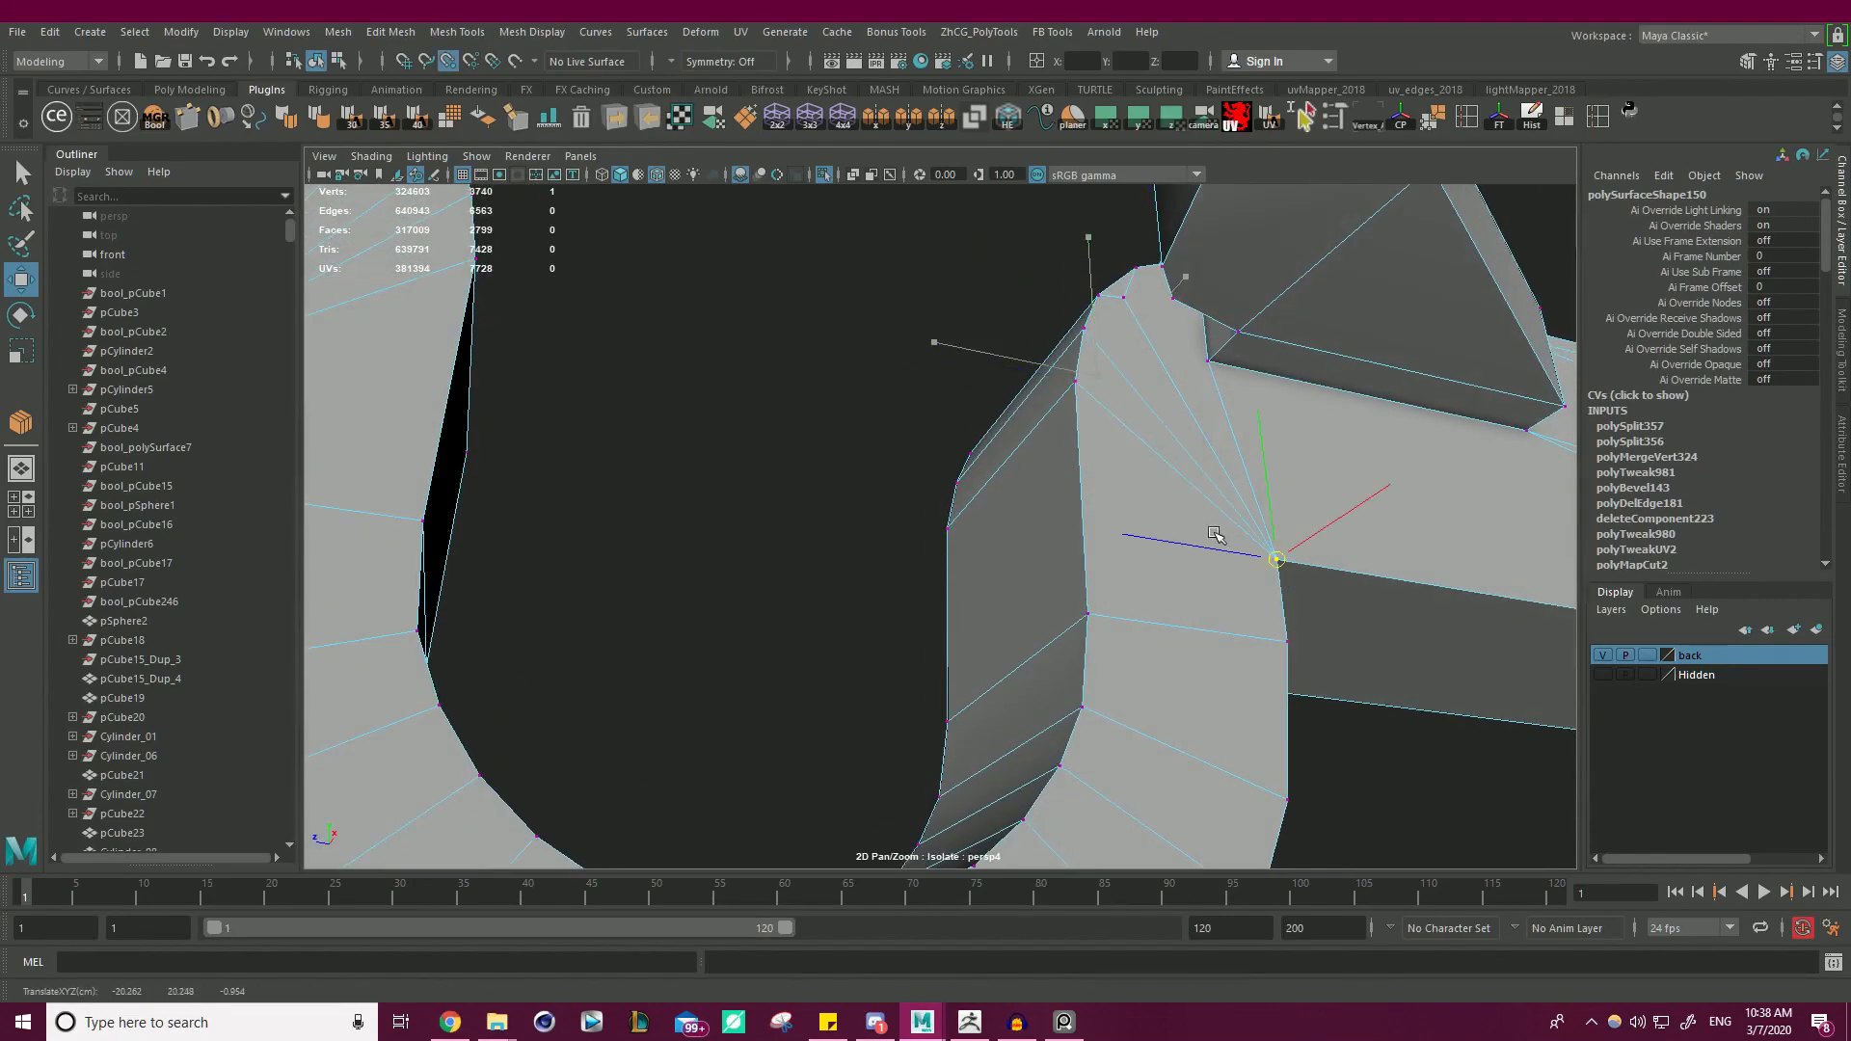
mouse_move(1167, 362)
middle_down()
mouse_move(1133, 294)
mouse_move(1191, 362)
middle_up()
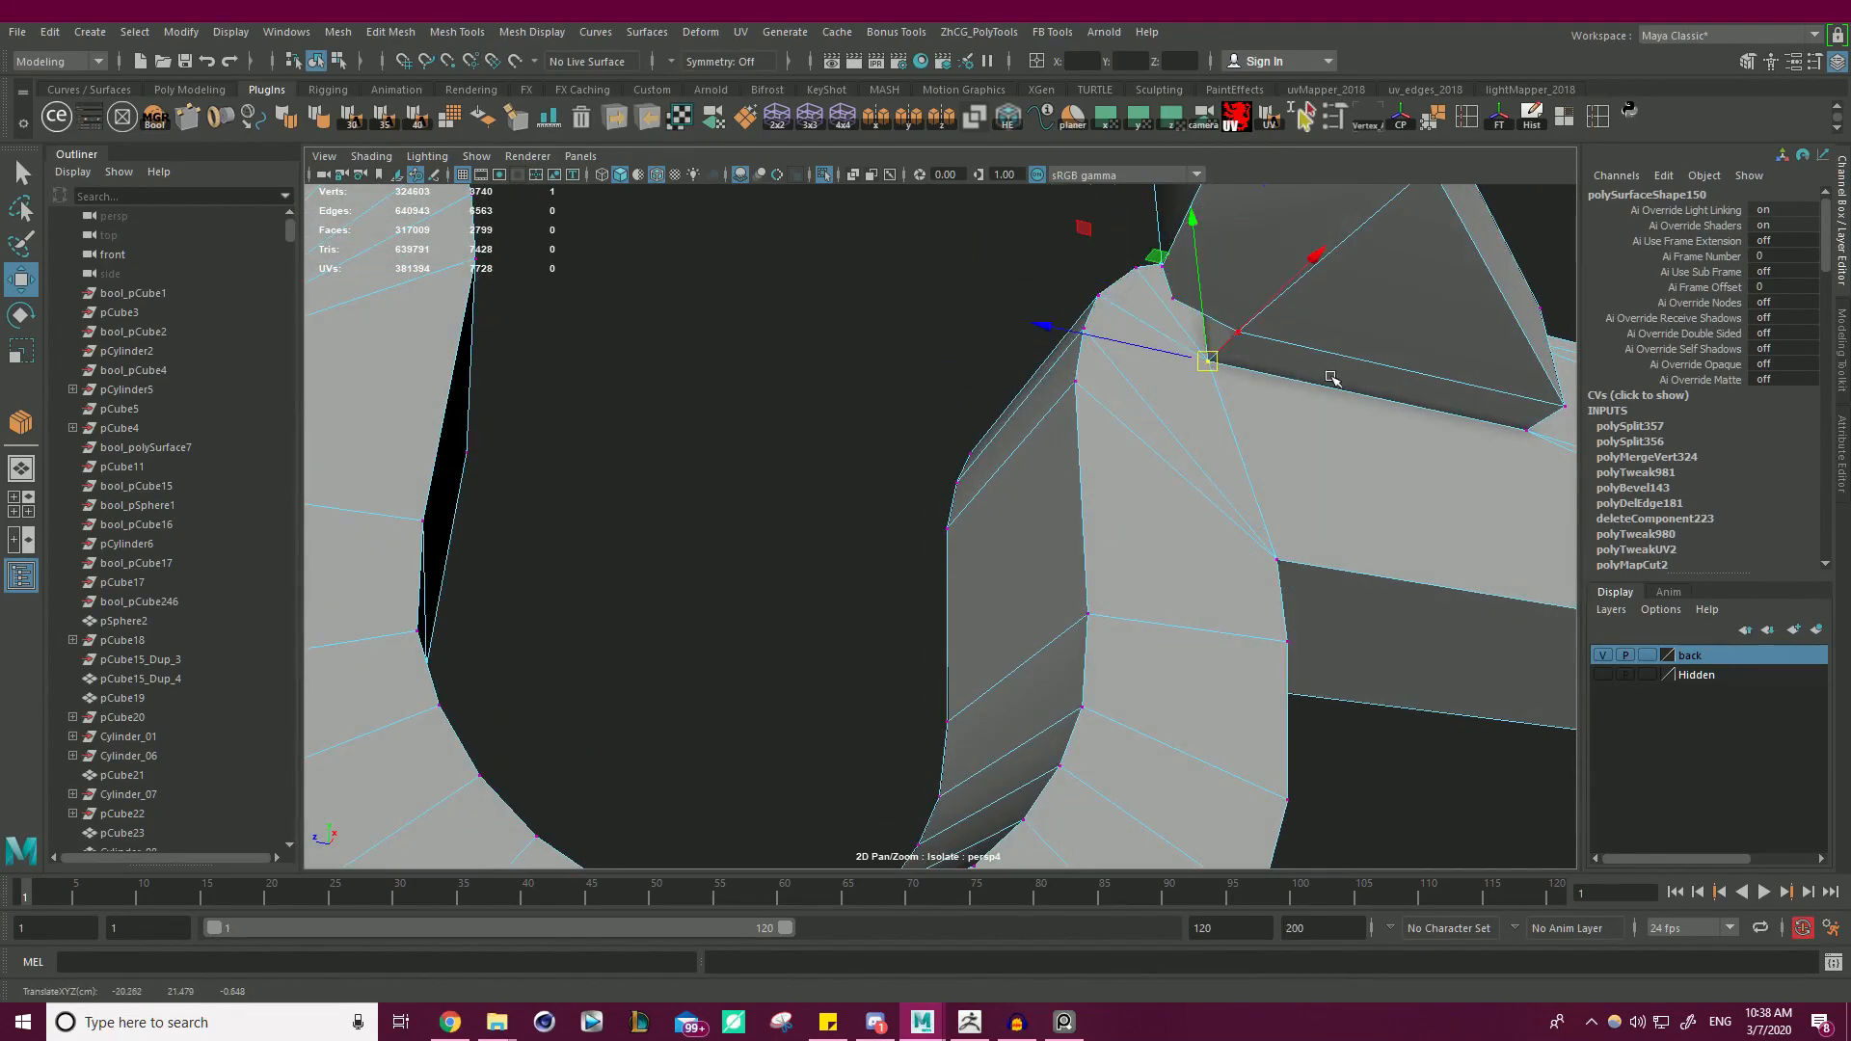
- Select the vertices around the second hook's end of the frame and merge the overlapping ones with a Distance Threshold of 0.0001
alt+drag(1330, 379, 1379, 504)
alt+right_drag(1379, 504, 867, 430)
drag(848, 310, 1446, 779)
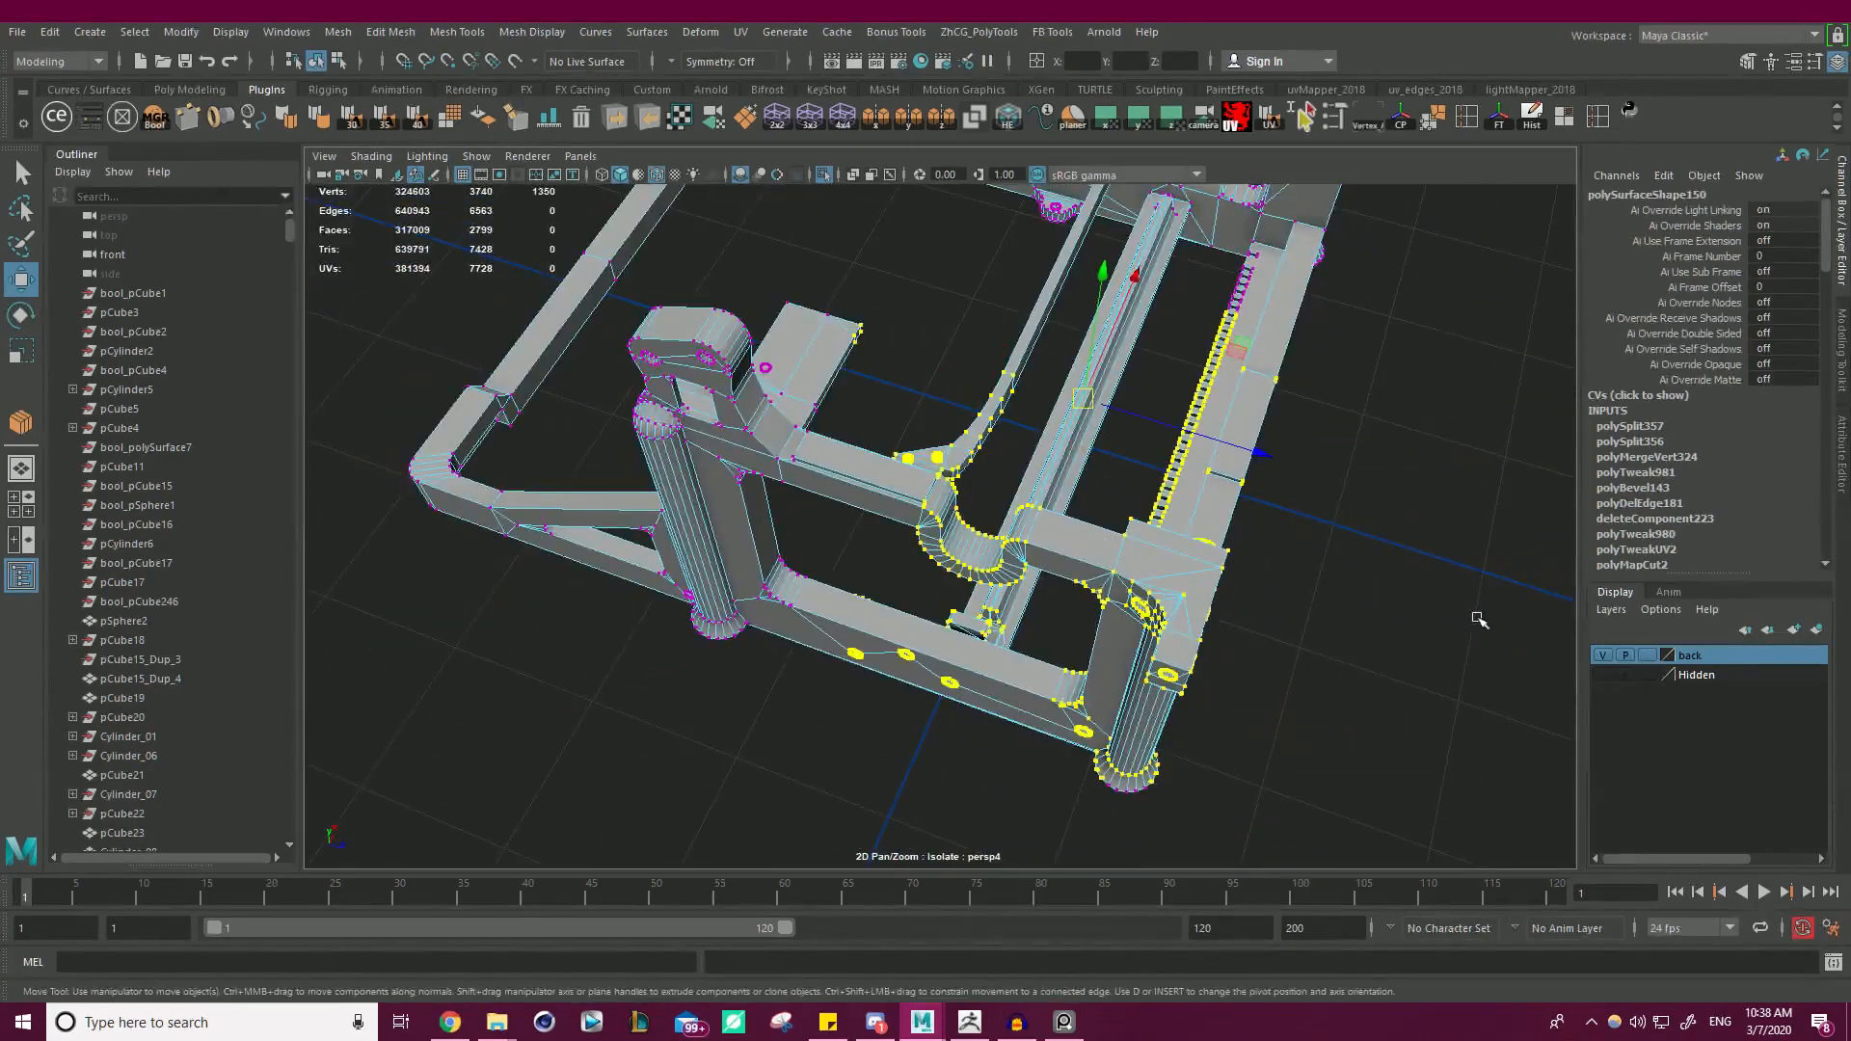
shift+right_drag(1479, 620, 1507, 422)
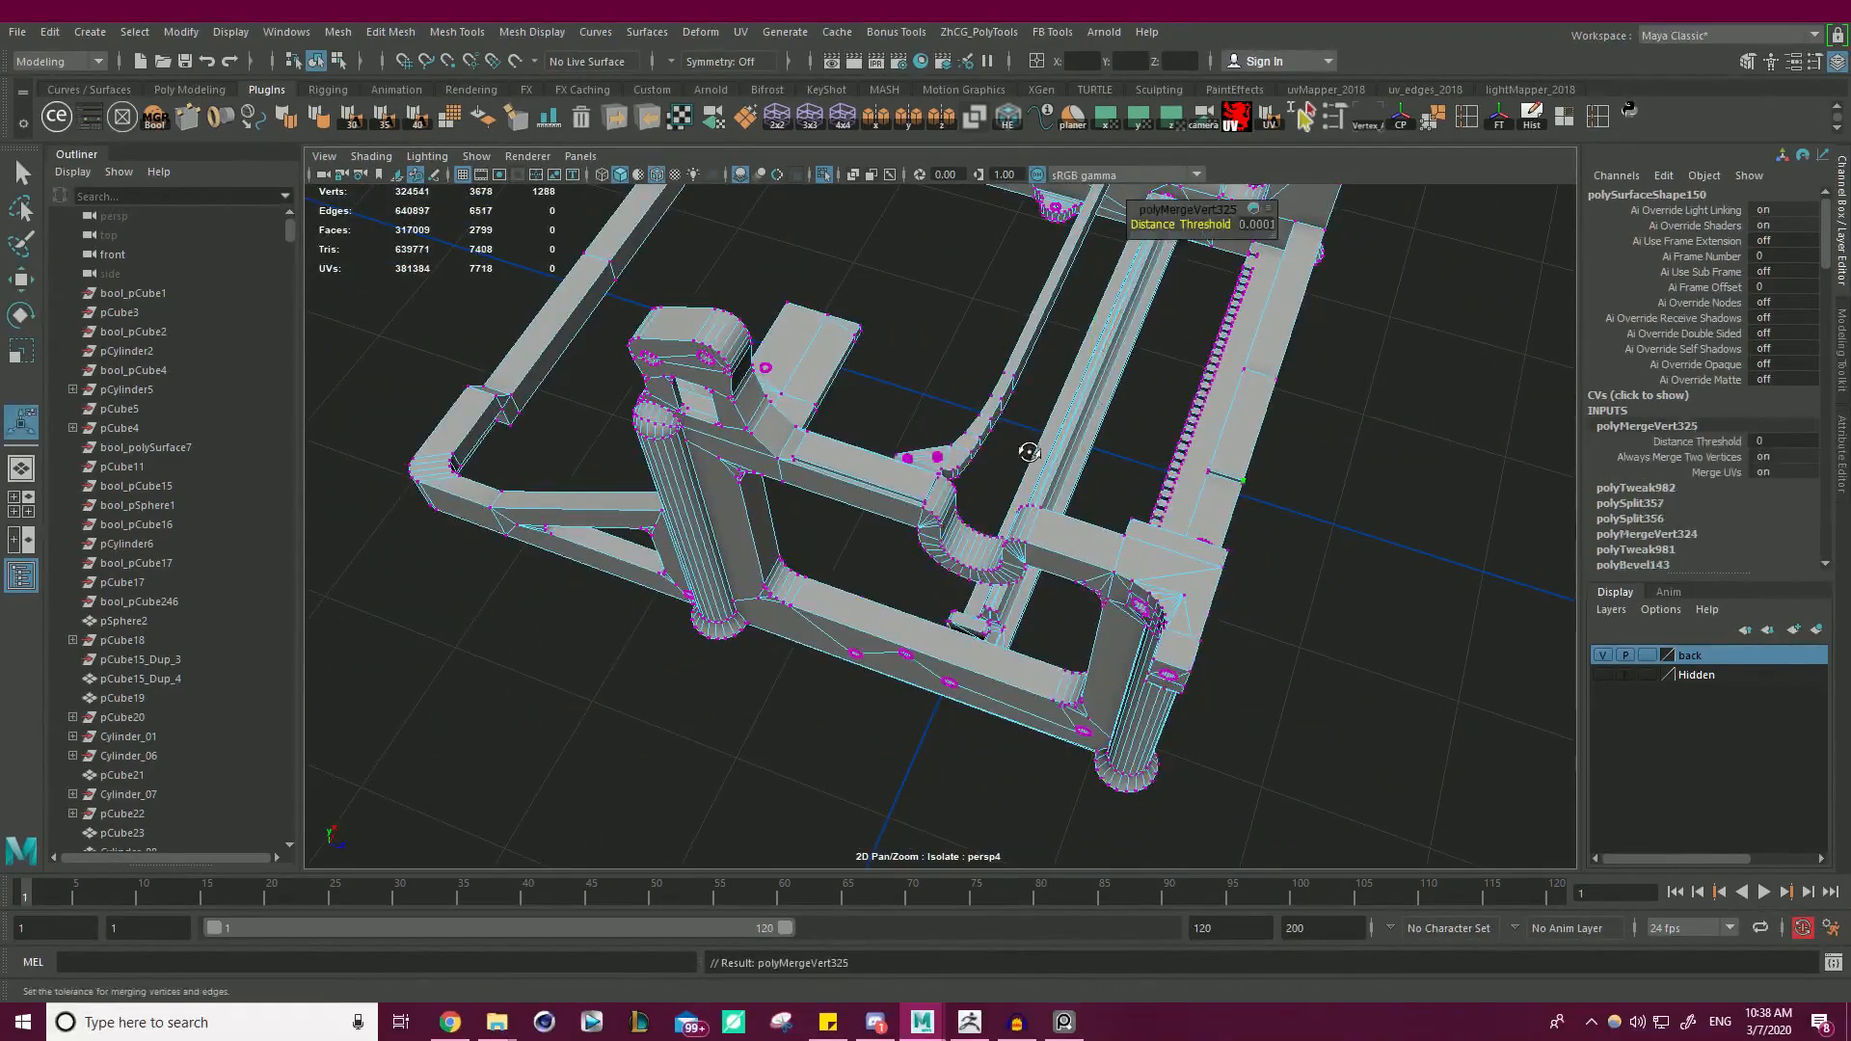
- Beside the second hook, connect the raised plate's two lower corner vertices to the adjacent bevel vertices on the rounded corner
alt+drag(1029, 452, 872, 414)
alt+right_drag(873, 415, 1218, 450)
alt+middle_drag(1219, 450, 1045, 553)
click(808, 431)
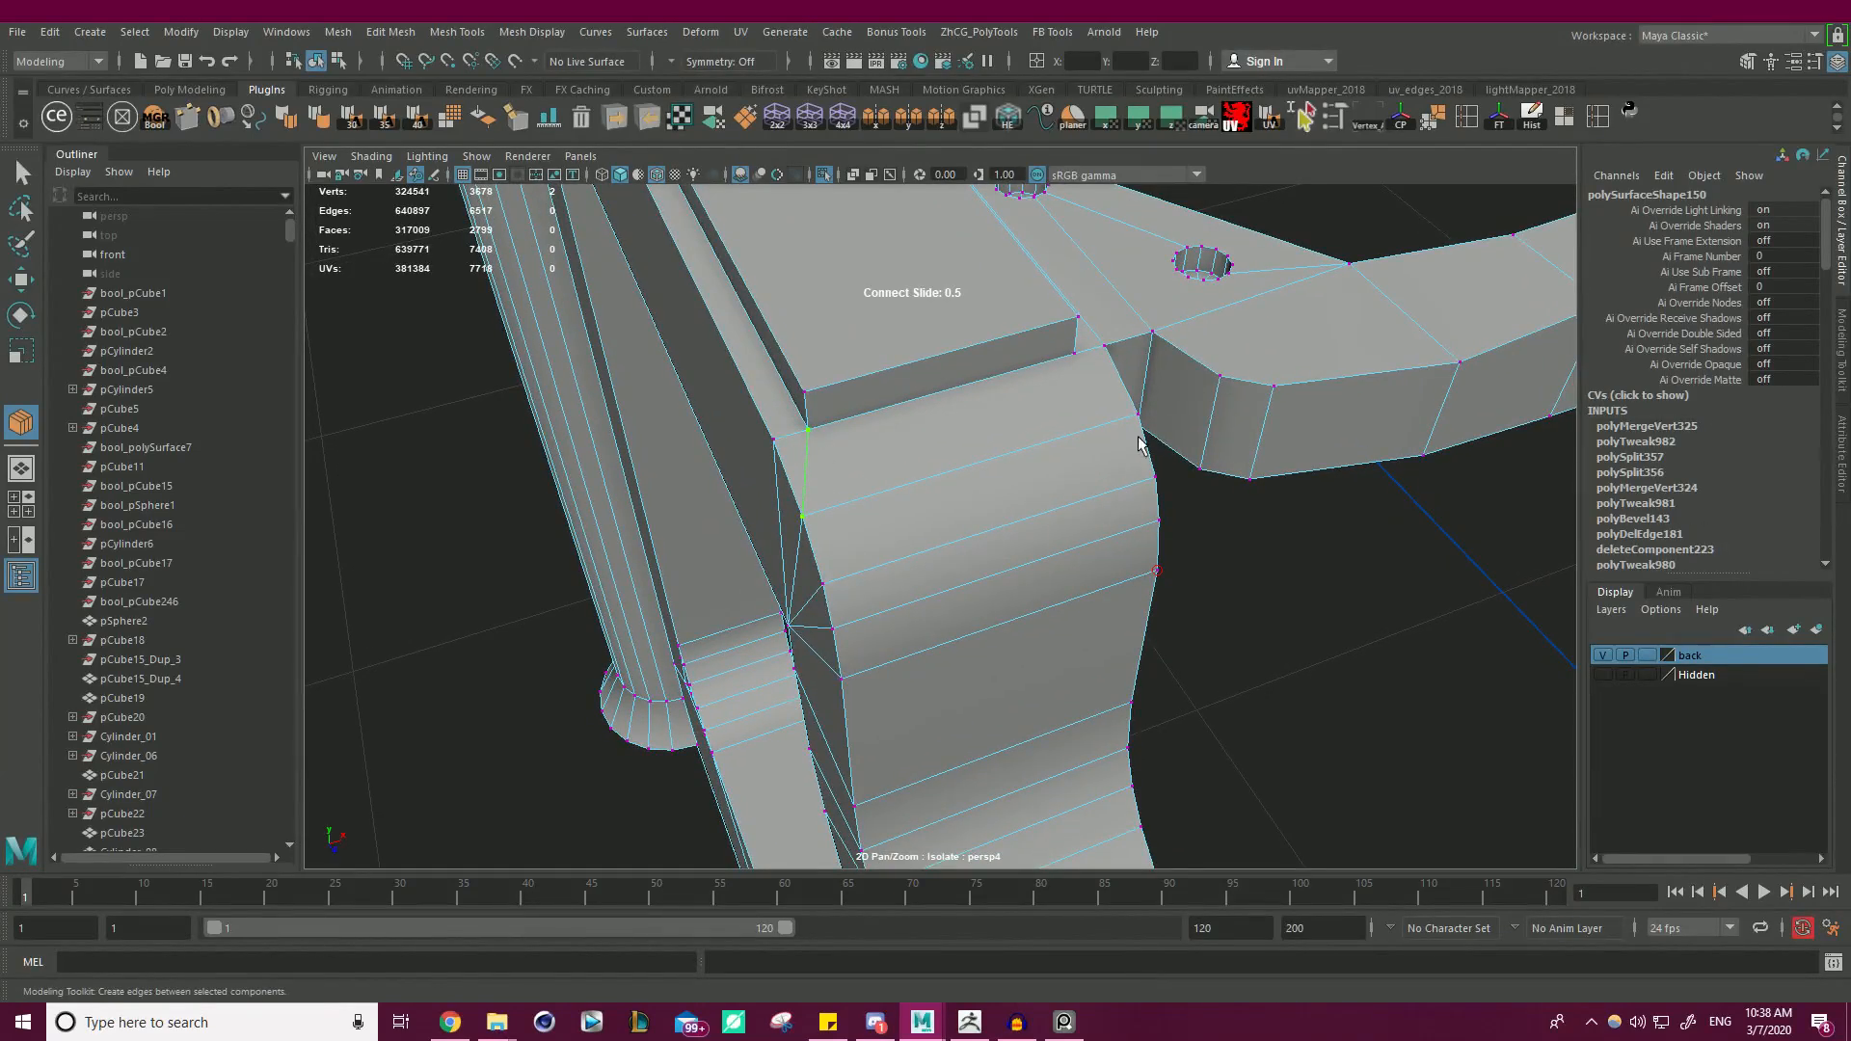
key(w)
alt+drag(1057, 392, 1180, 479)
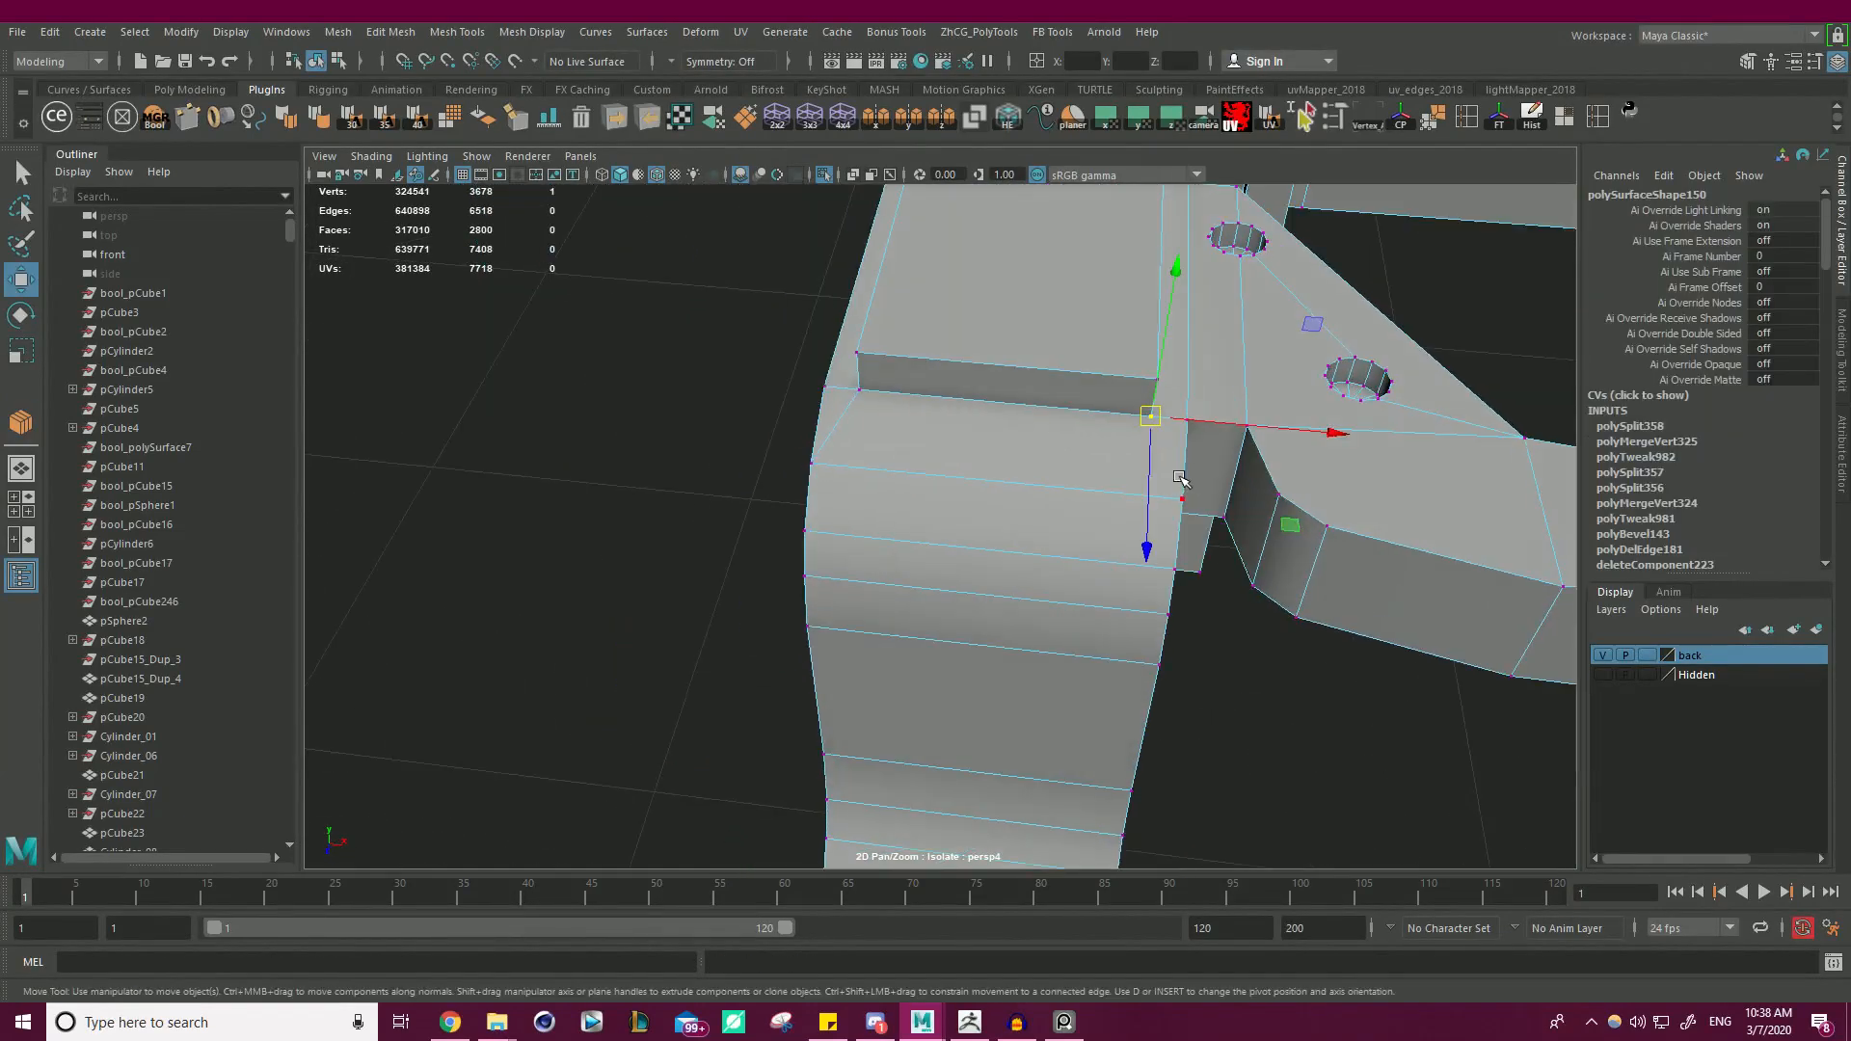
shift+click(1181, 484)
shift+right_drag(1359, 584, 1435, 649)
key(w)
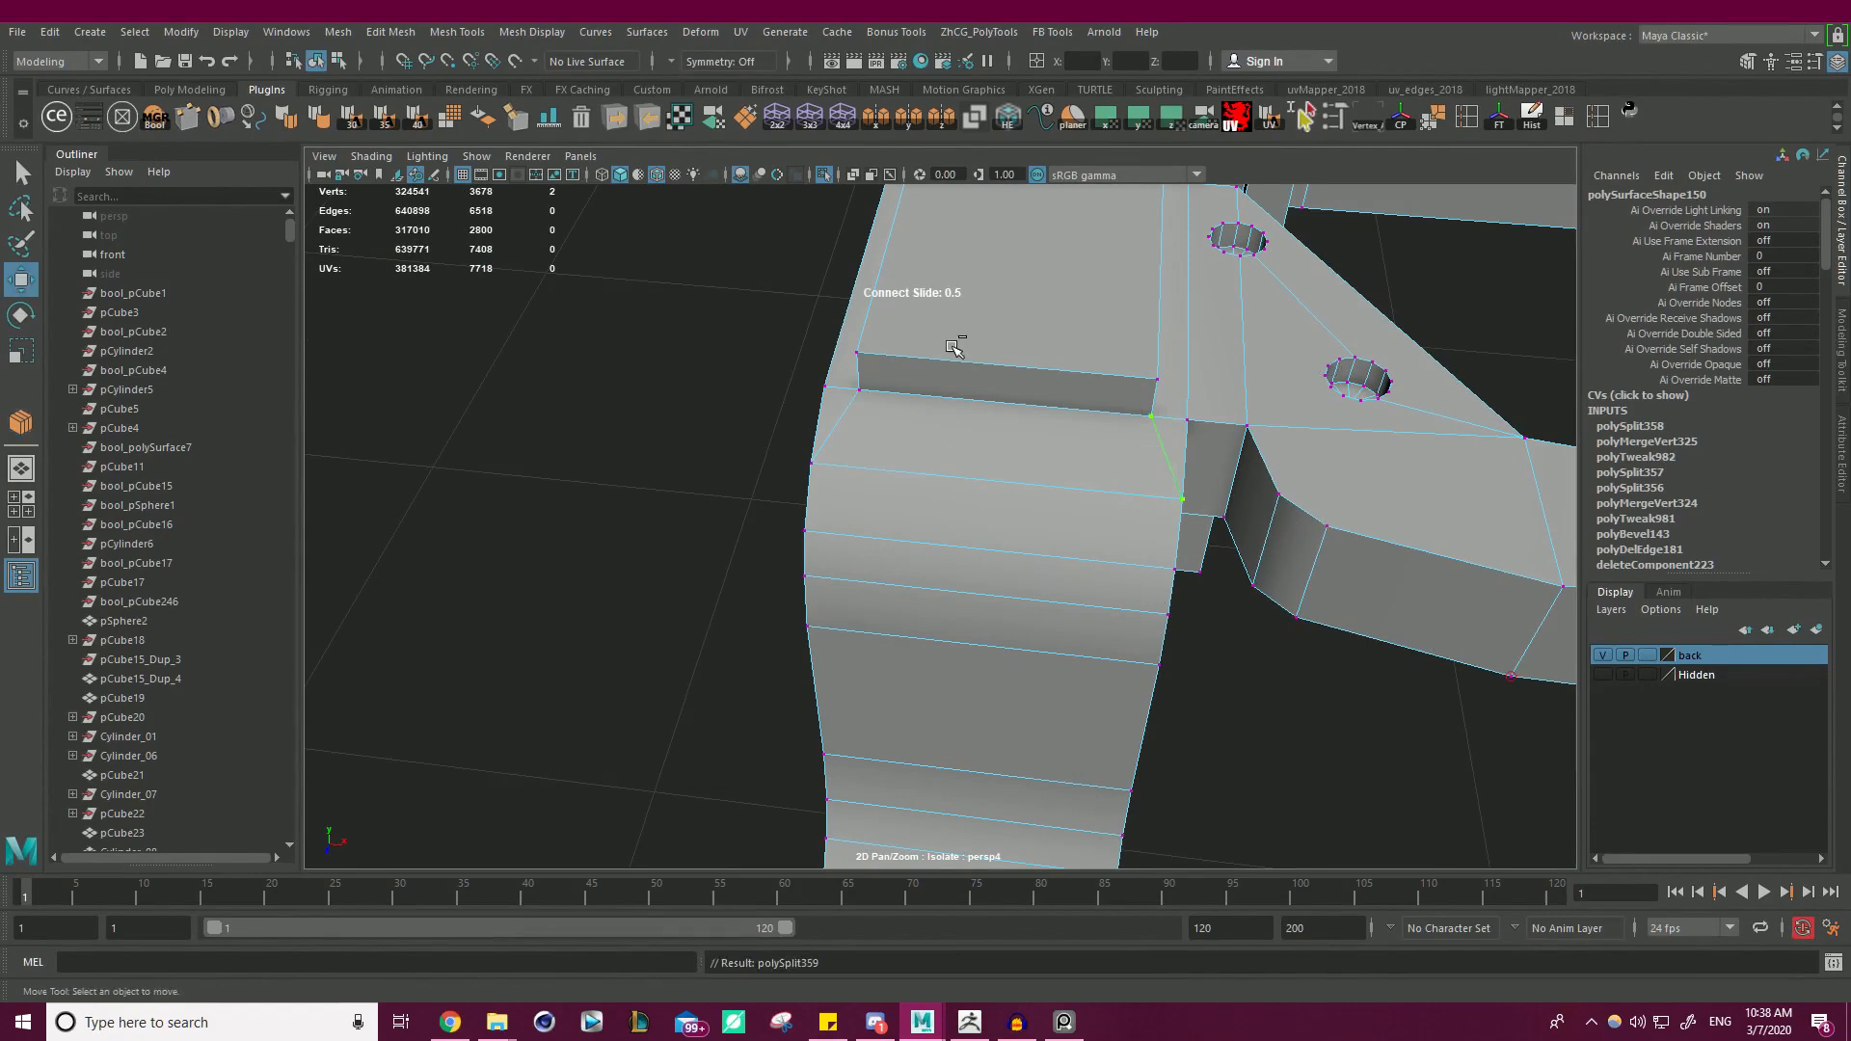
- Leave vertex editing, return to object mode, and select the whole typewriter frame
click(964, 341)
right_drag(995, 363, 1135, 333)
click(645, 345)
scroll(744, 351, down, 1)
scroll(771, 355, down, 12)
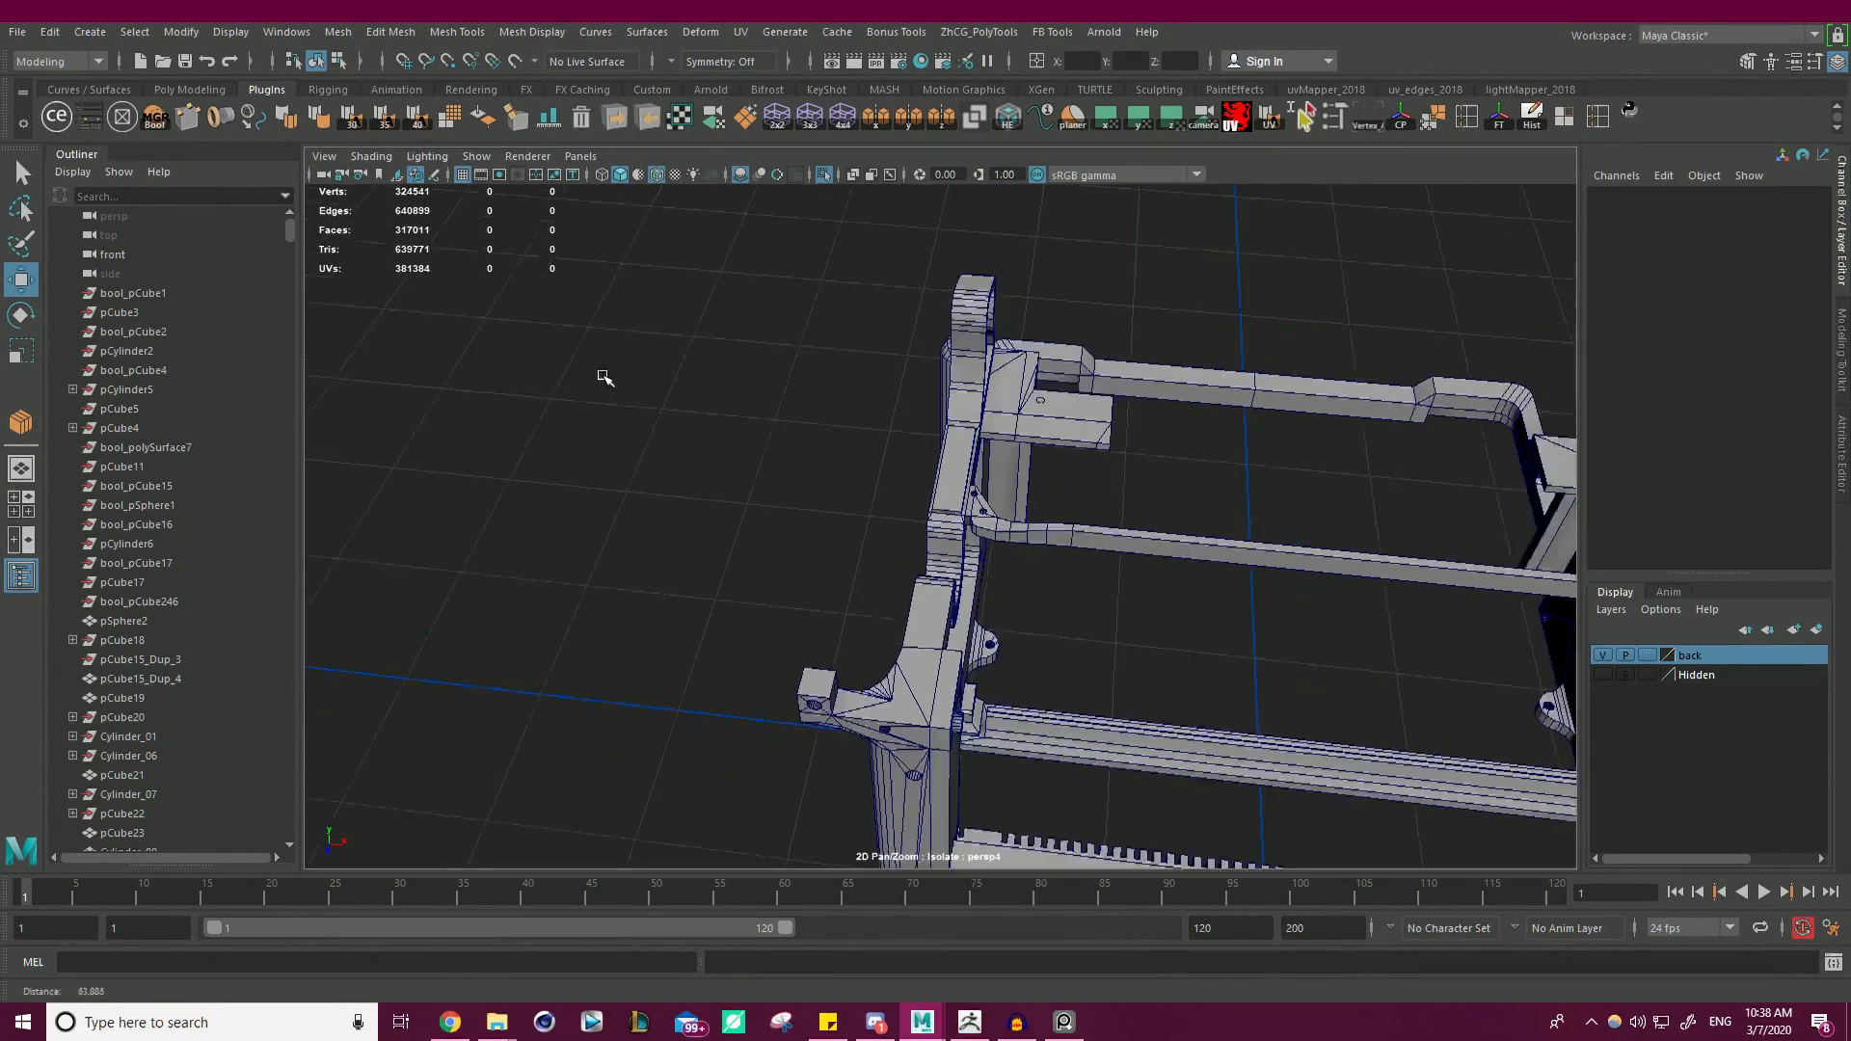
alt+drag(847, 269, 806, 302)
drag(698, 335, 1012, 506)
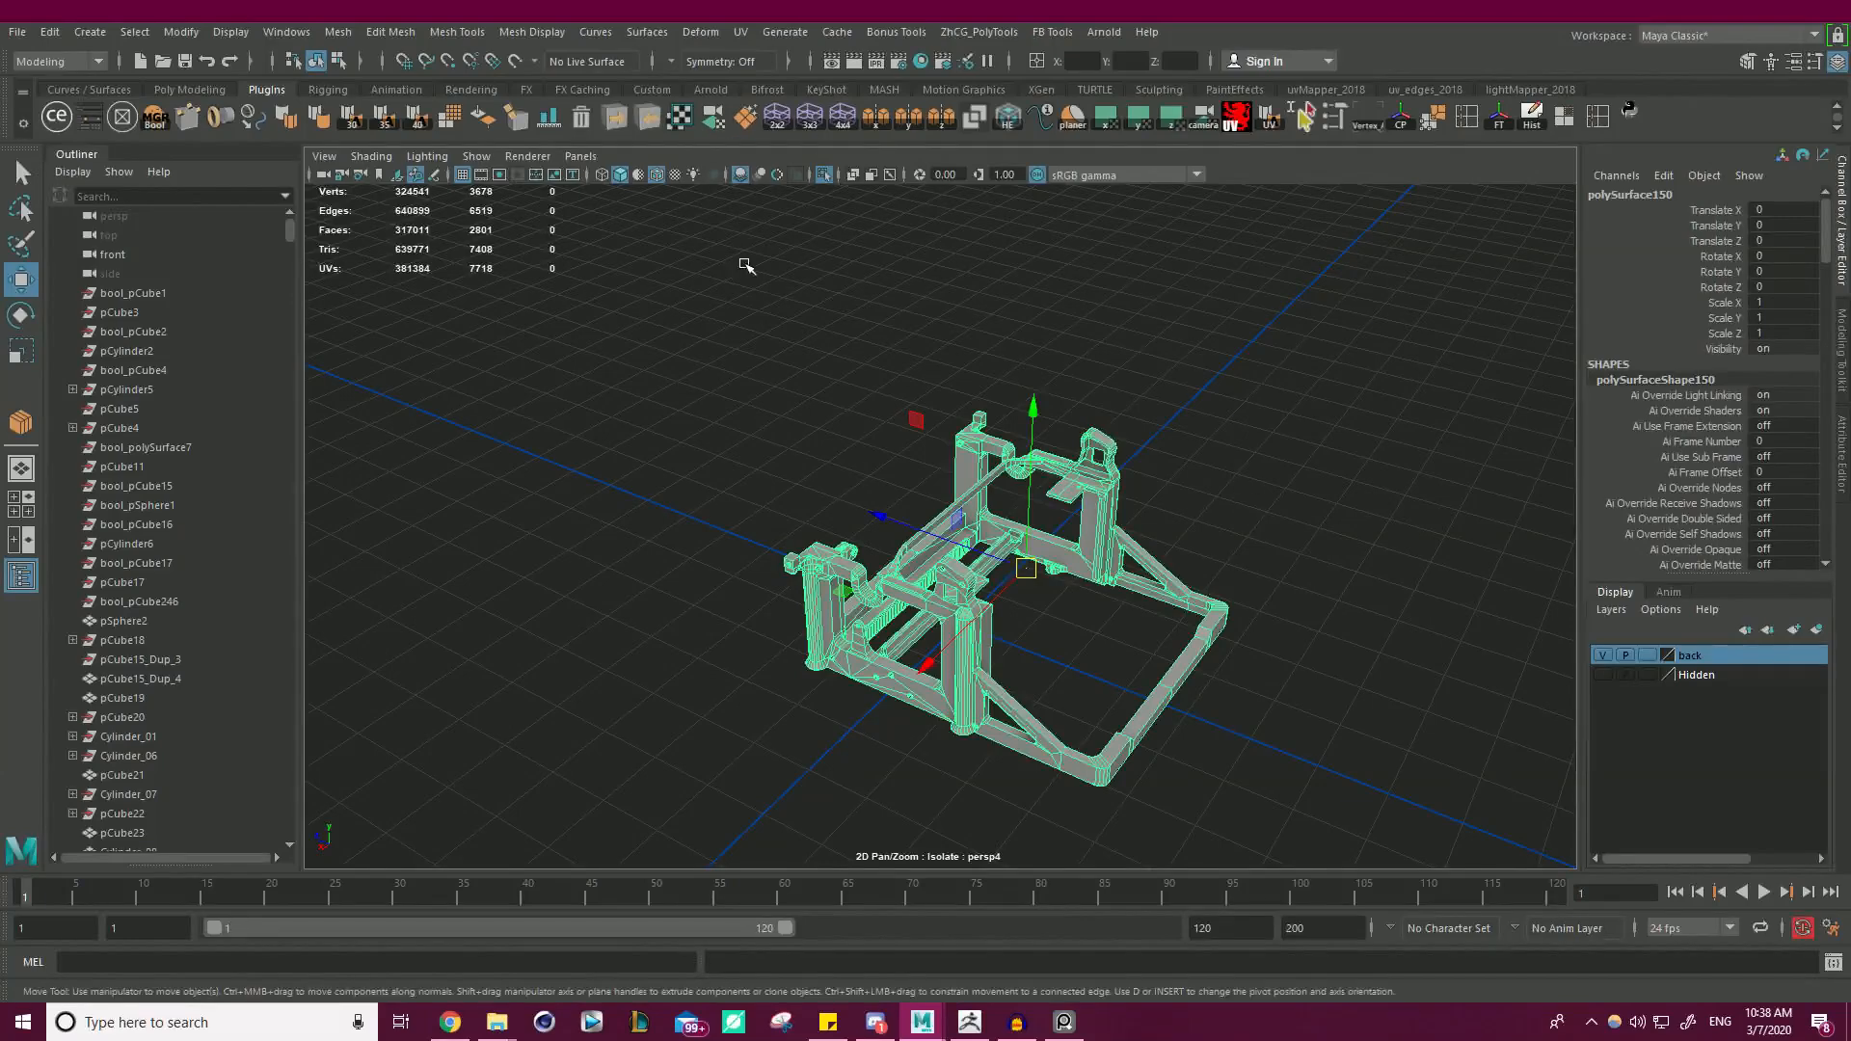
- Examine the frame with only its hard edges displayed, and restore the full wireframe display
key(5)
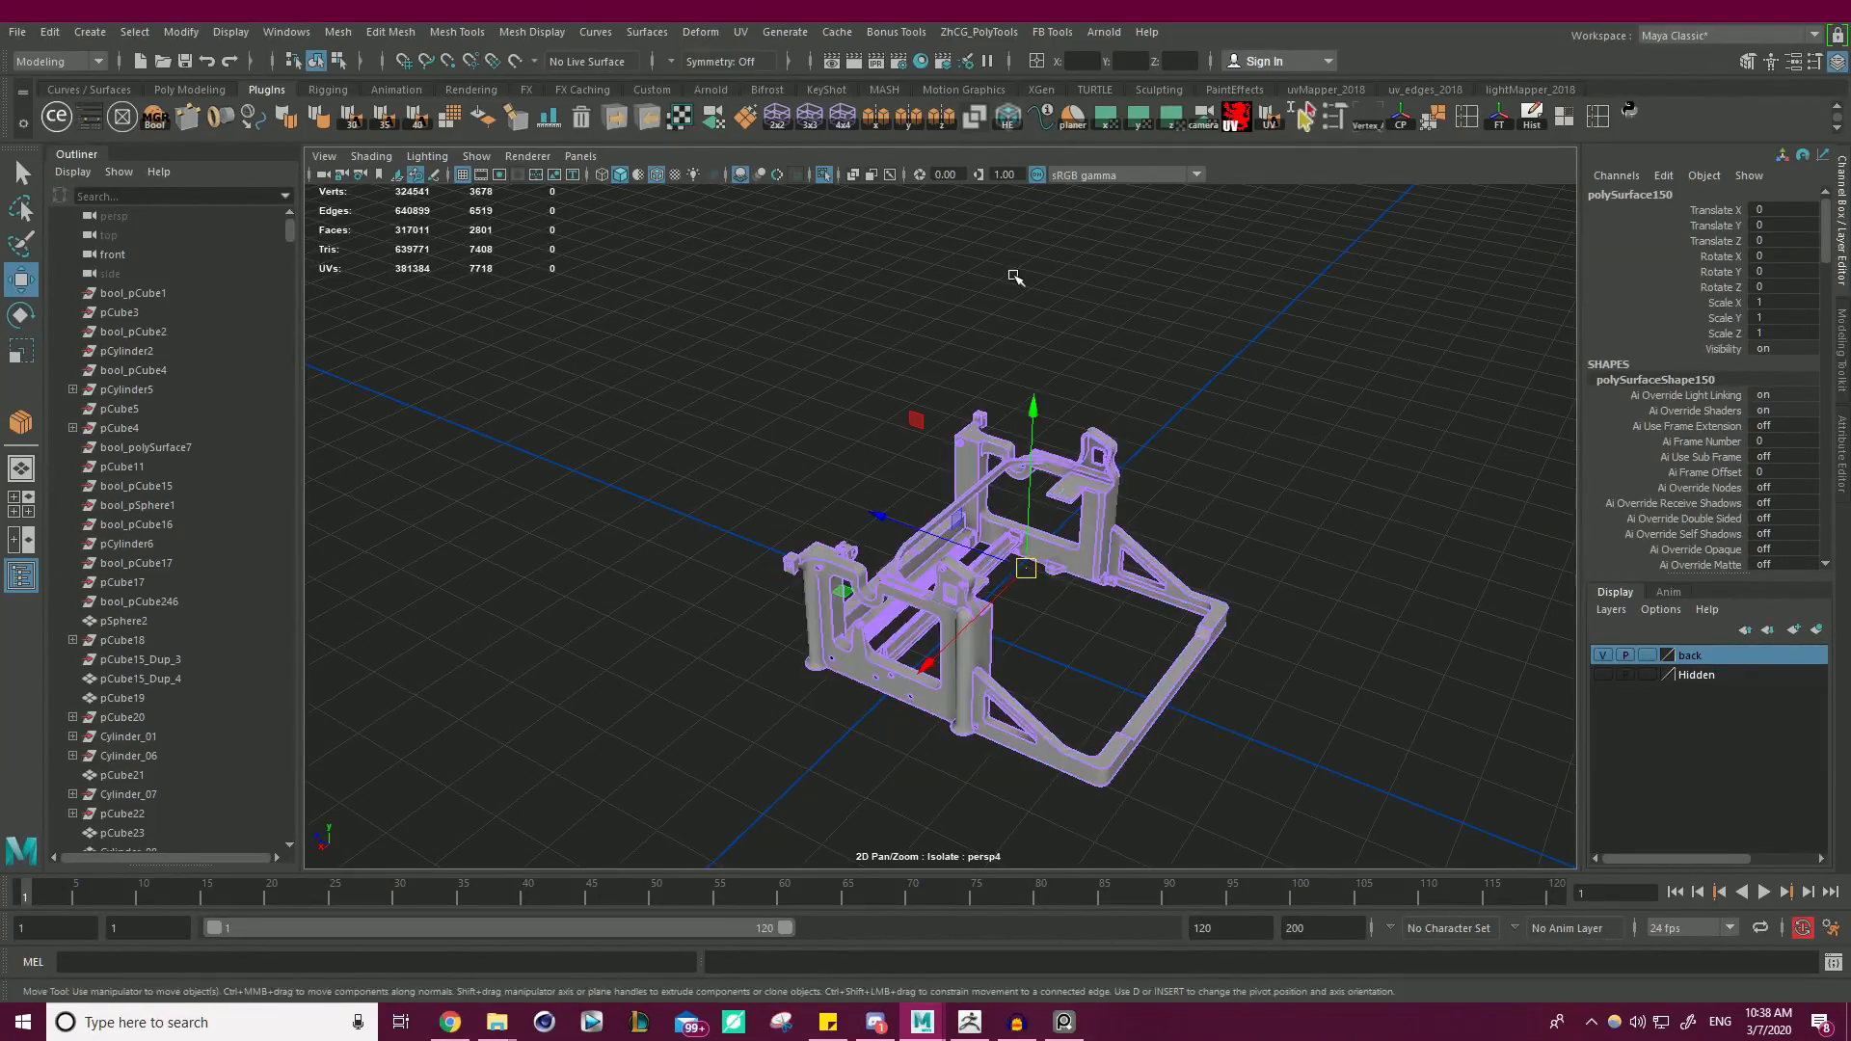
scroll(1082, 554, up, 5)
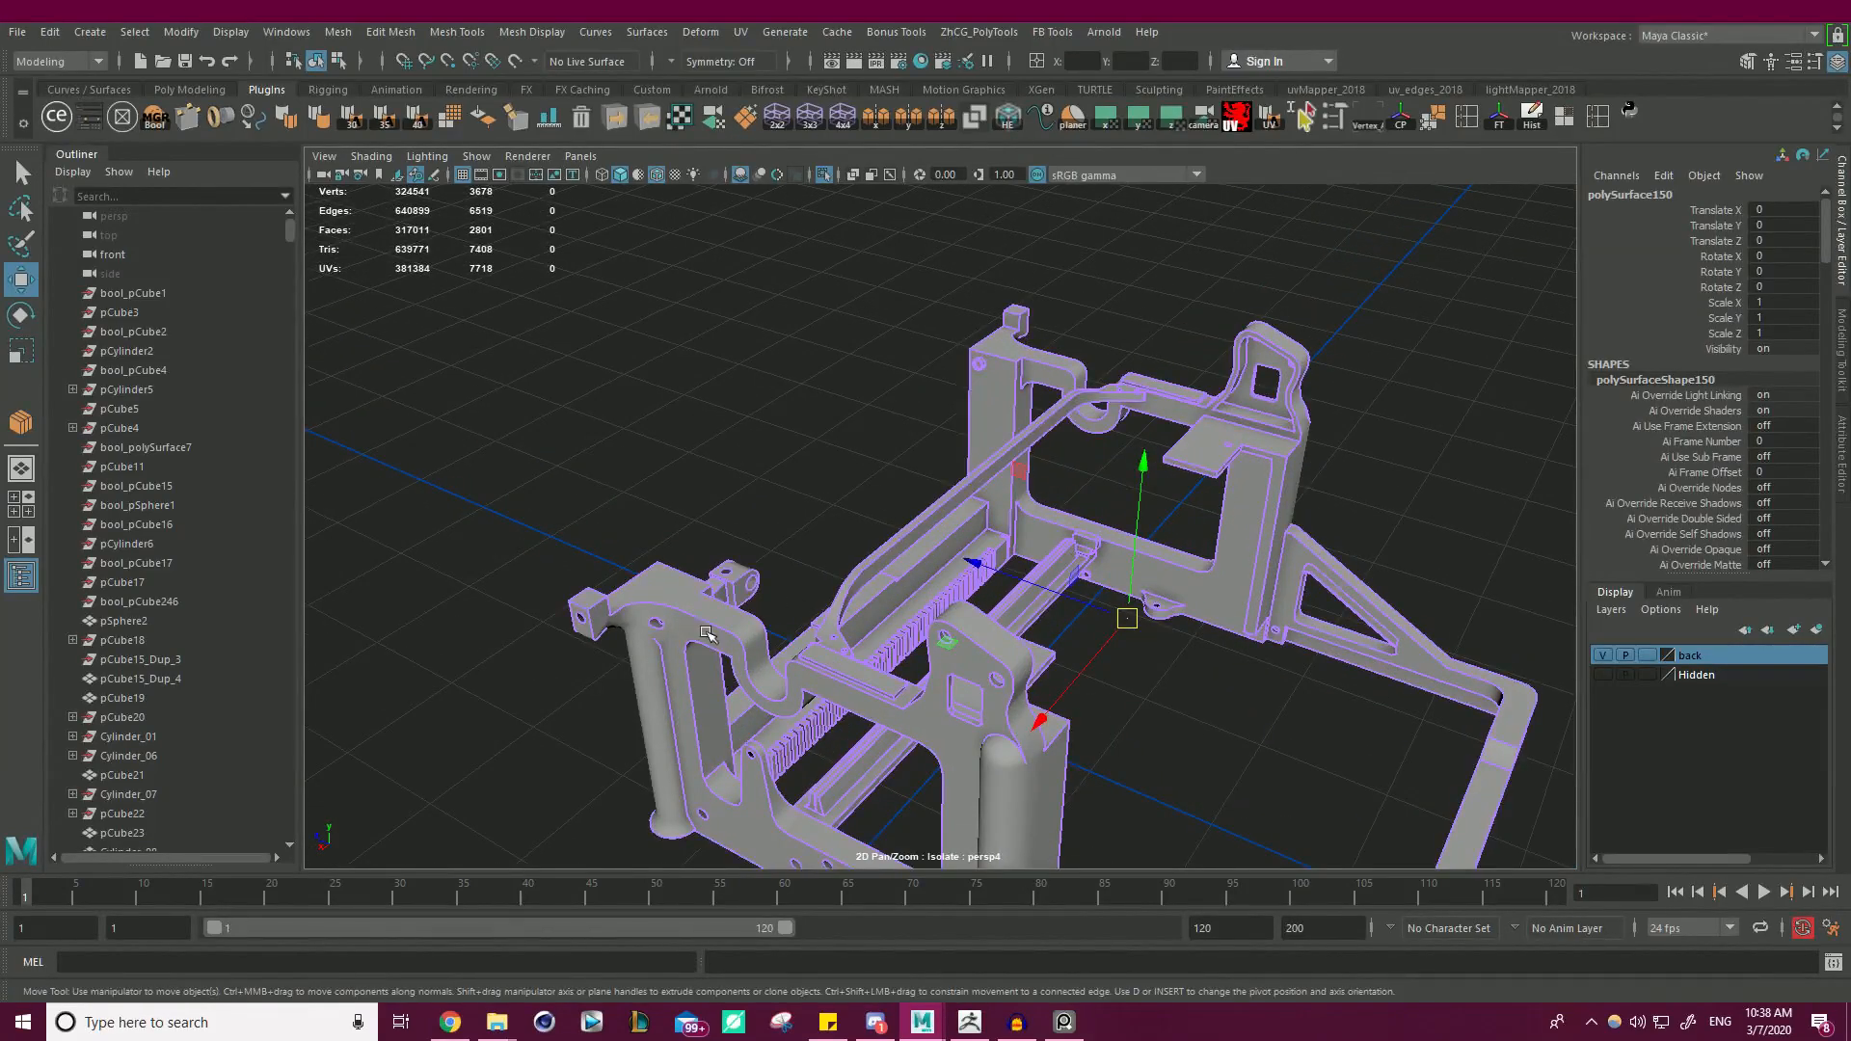
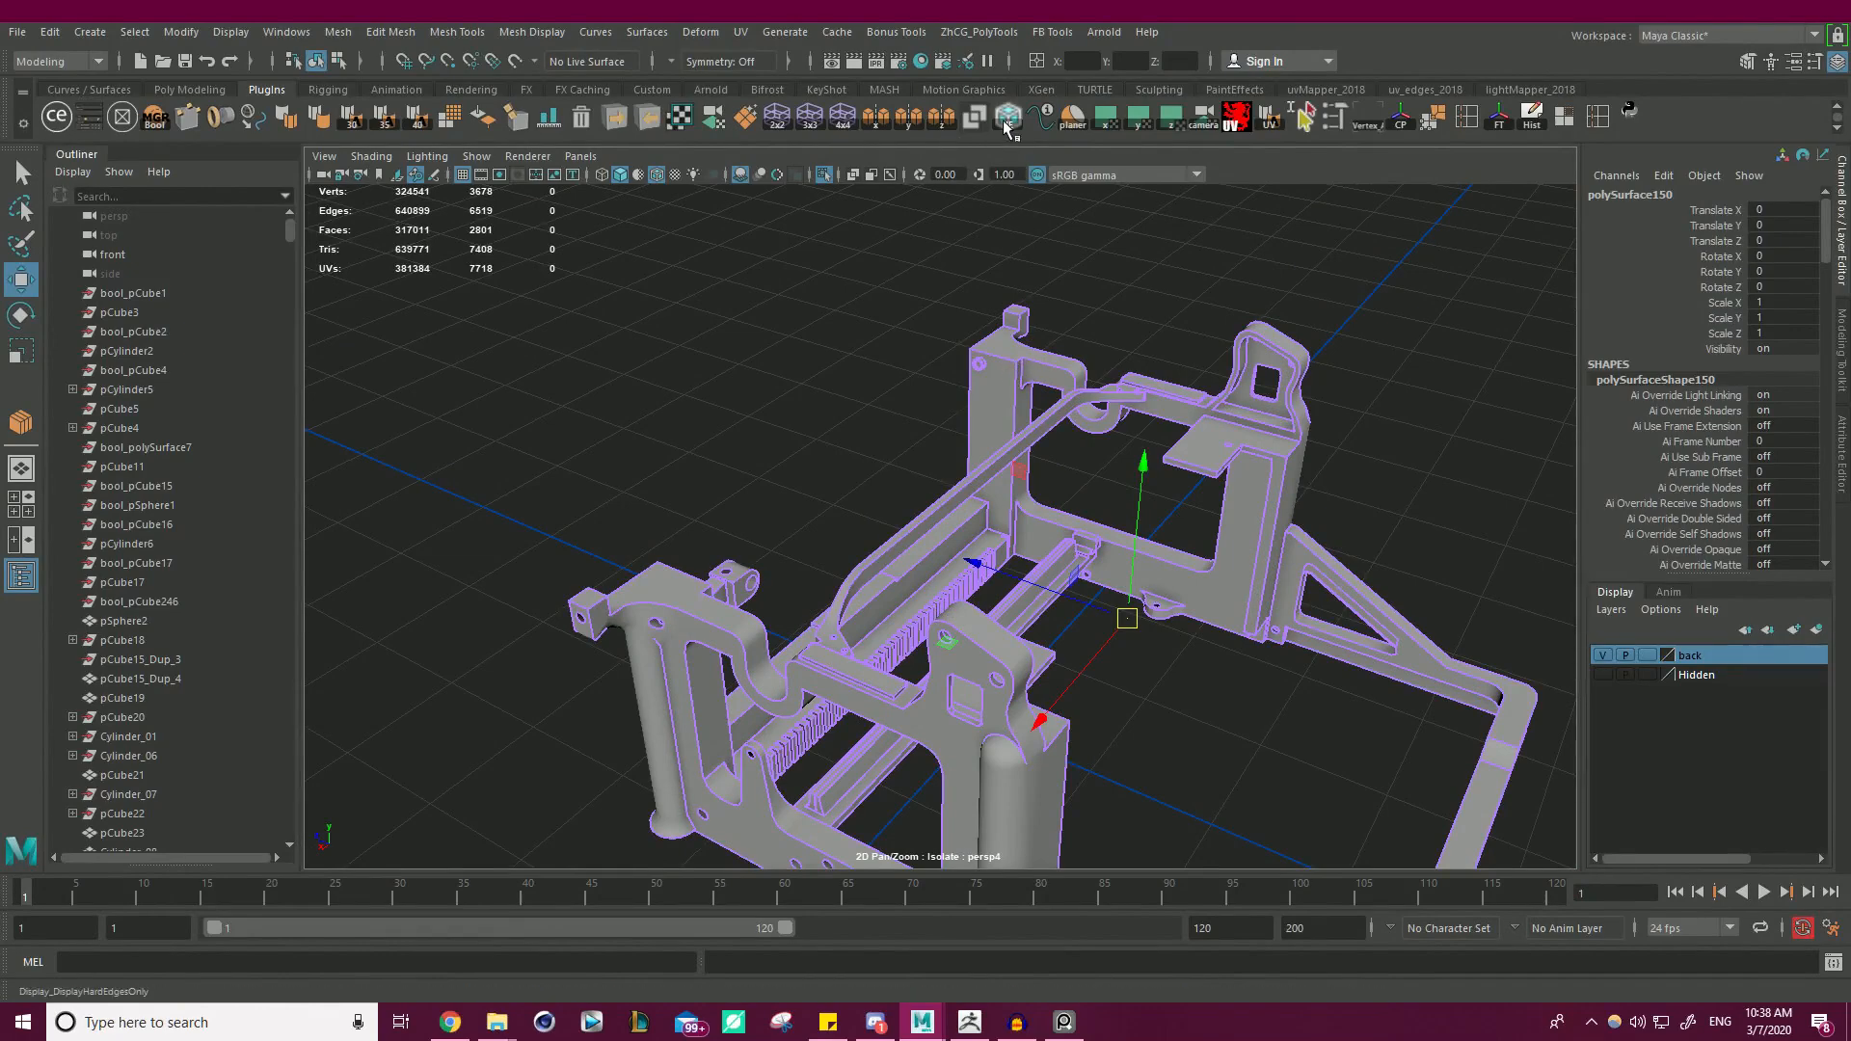
click(1008, 118)
alt+right_drag(1082, 343, 856, 351)
alt+middle_drag(850, 429, 842, 326)
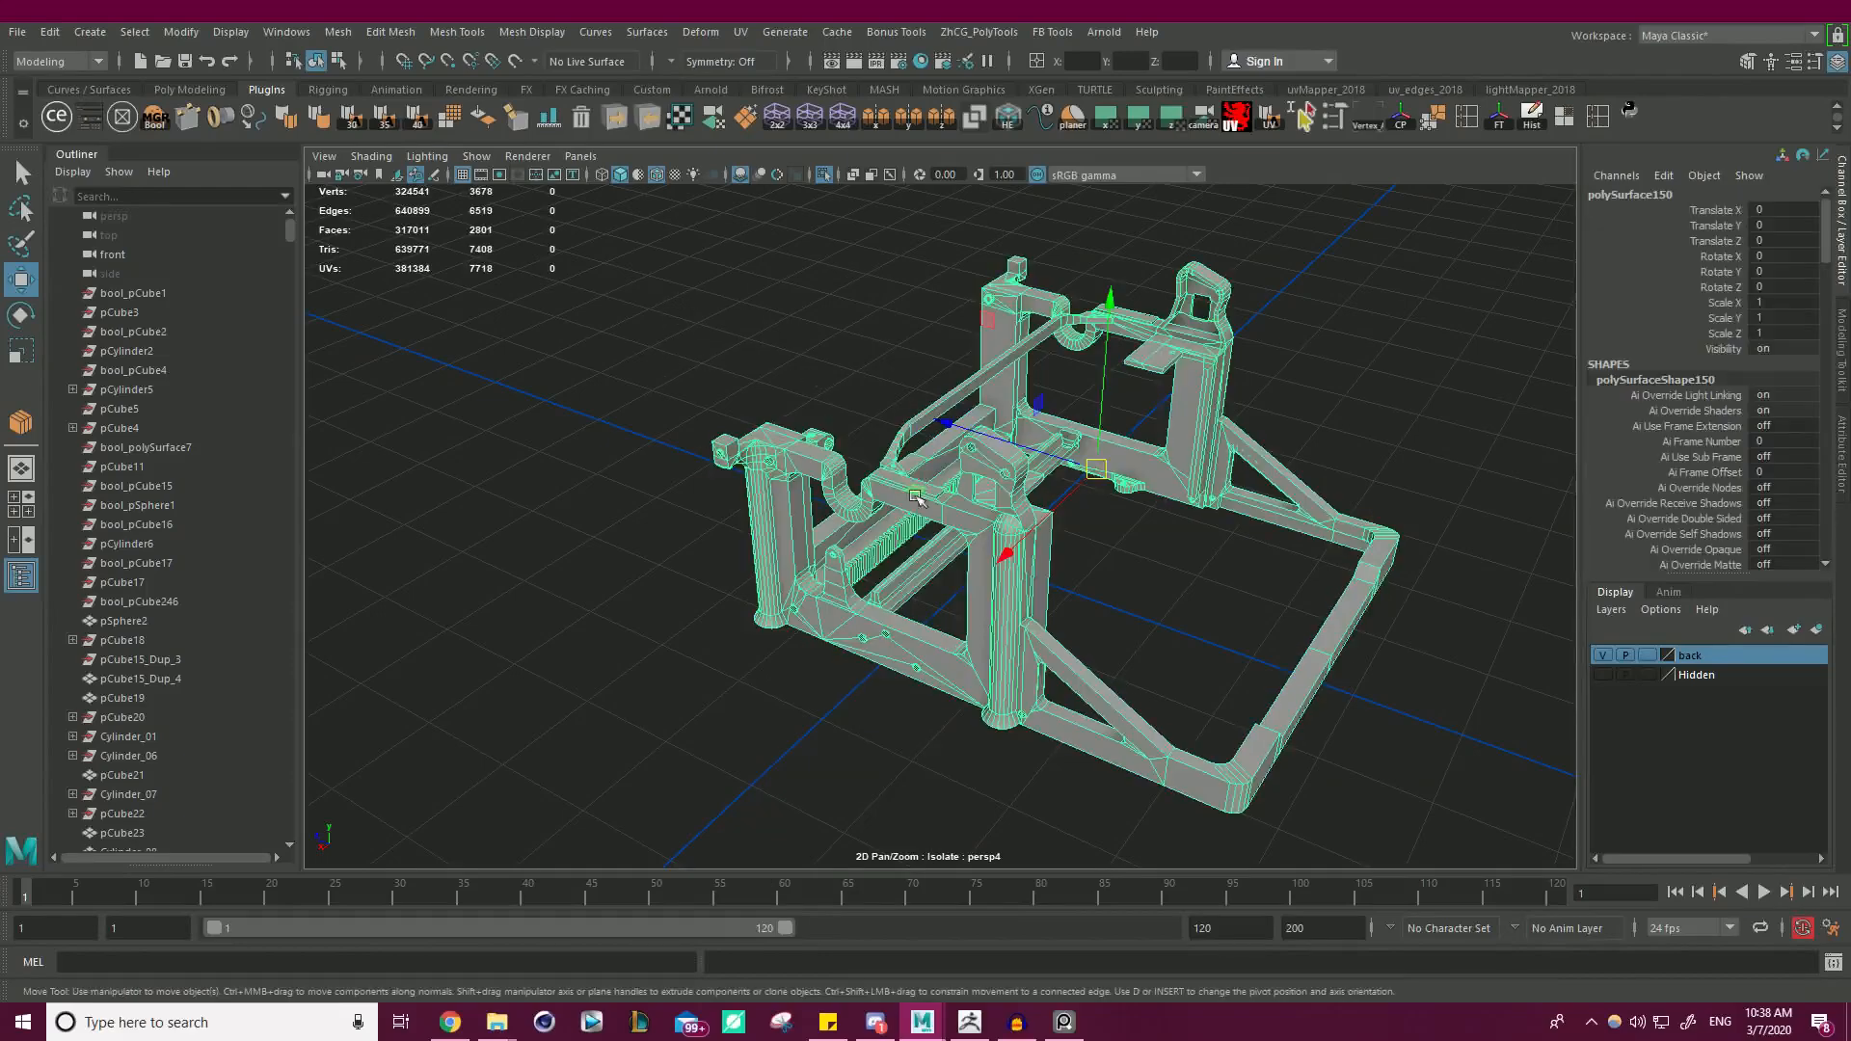
- Export the frame as temp_01.obj for transfer, switch to ZBrush, and import it over the current tool
click(612, 120)
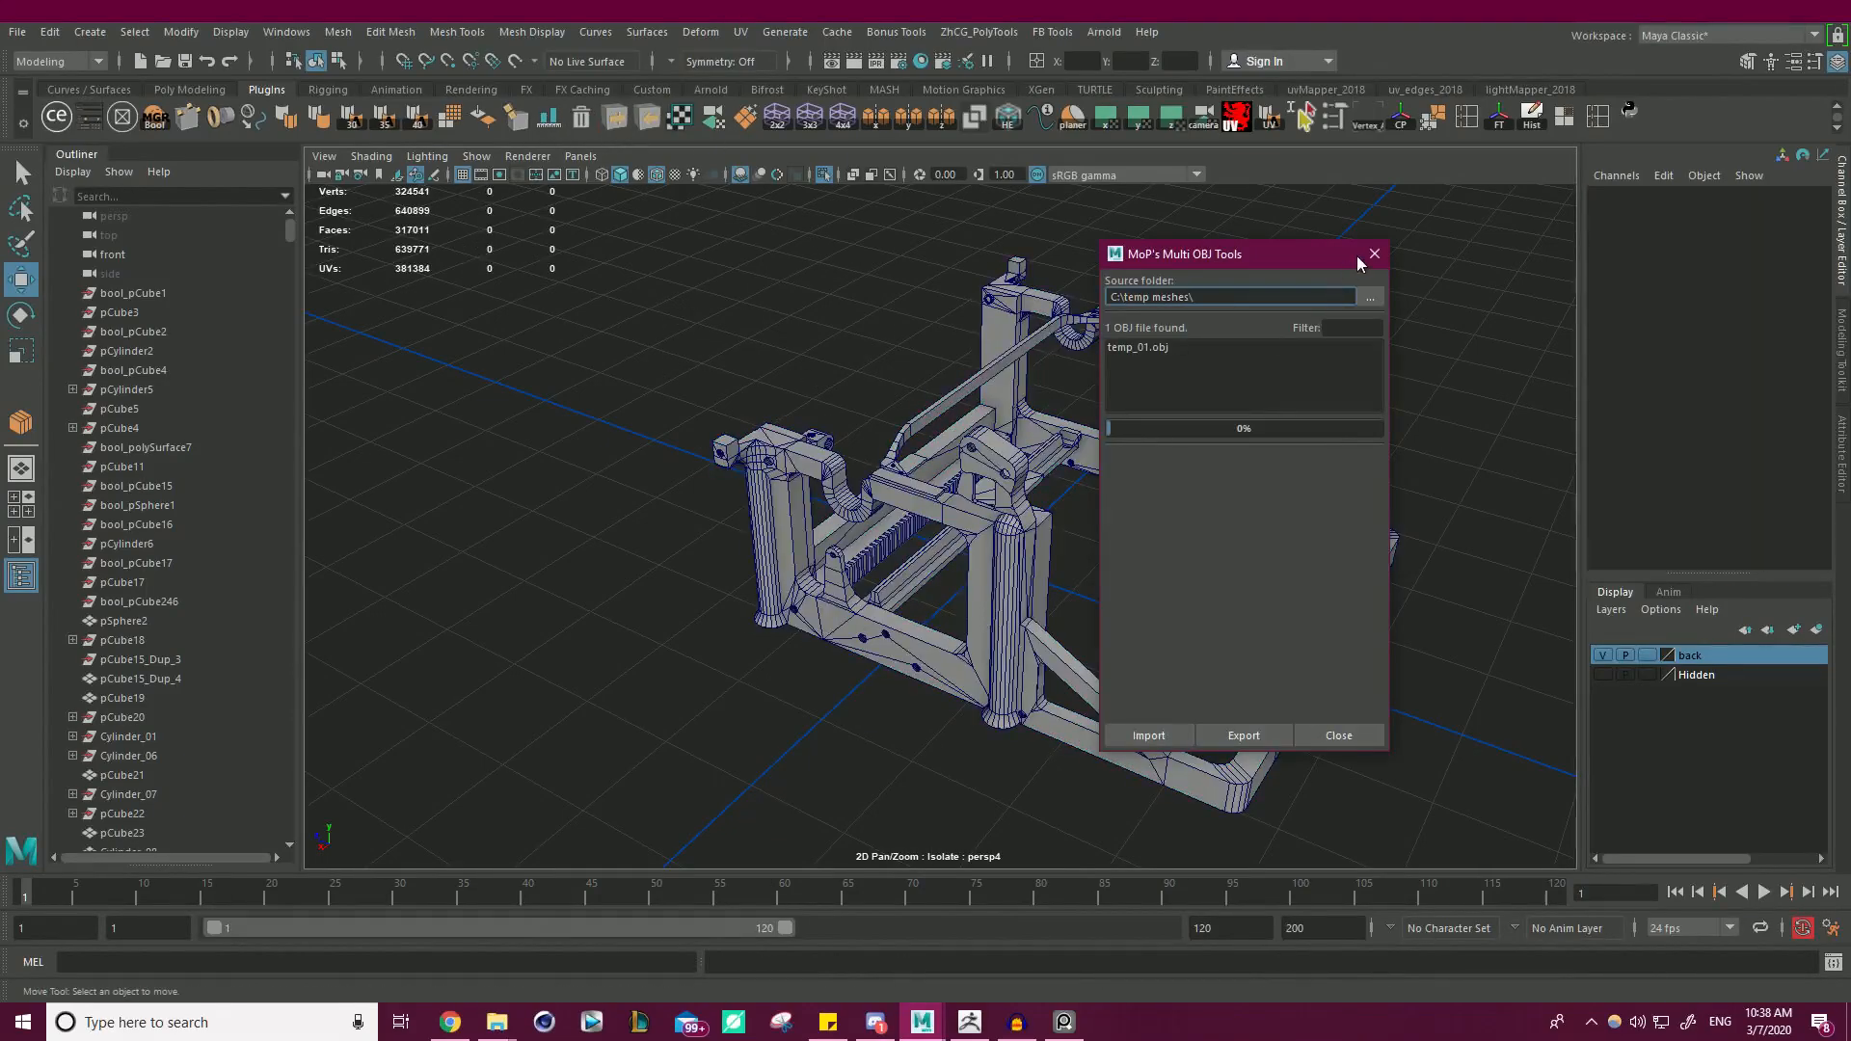
click(1361, 258)
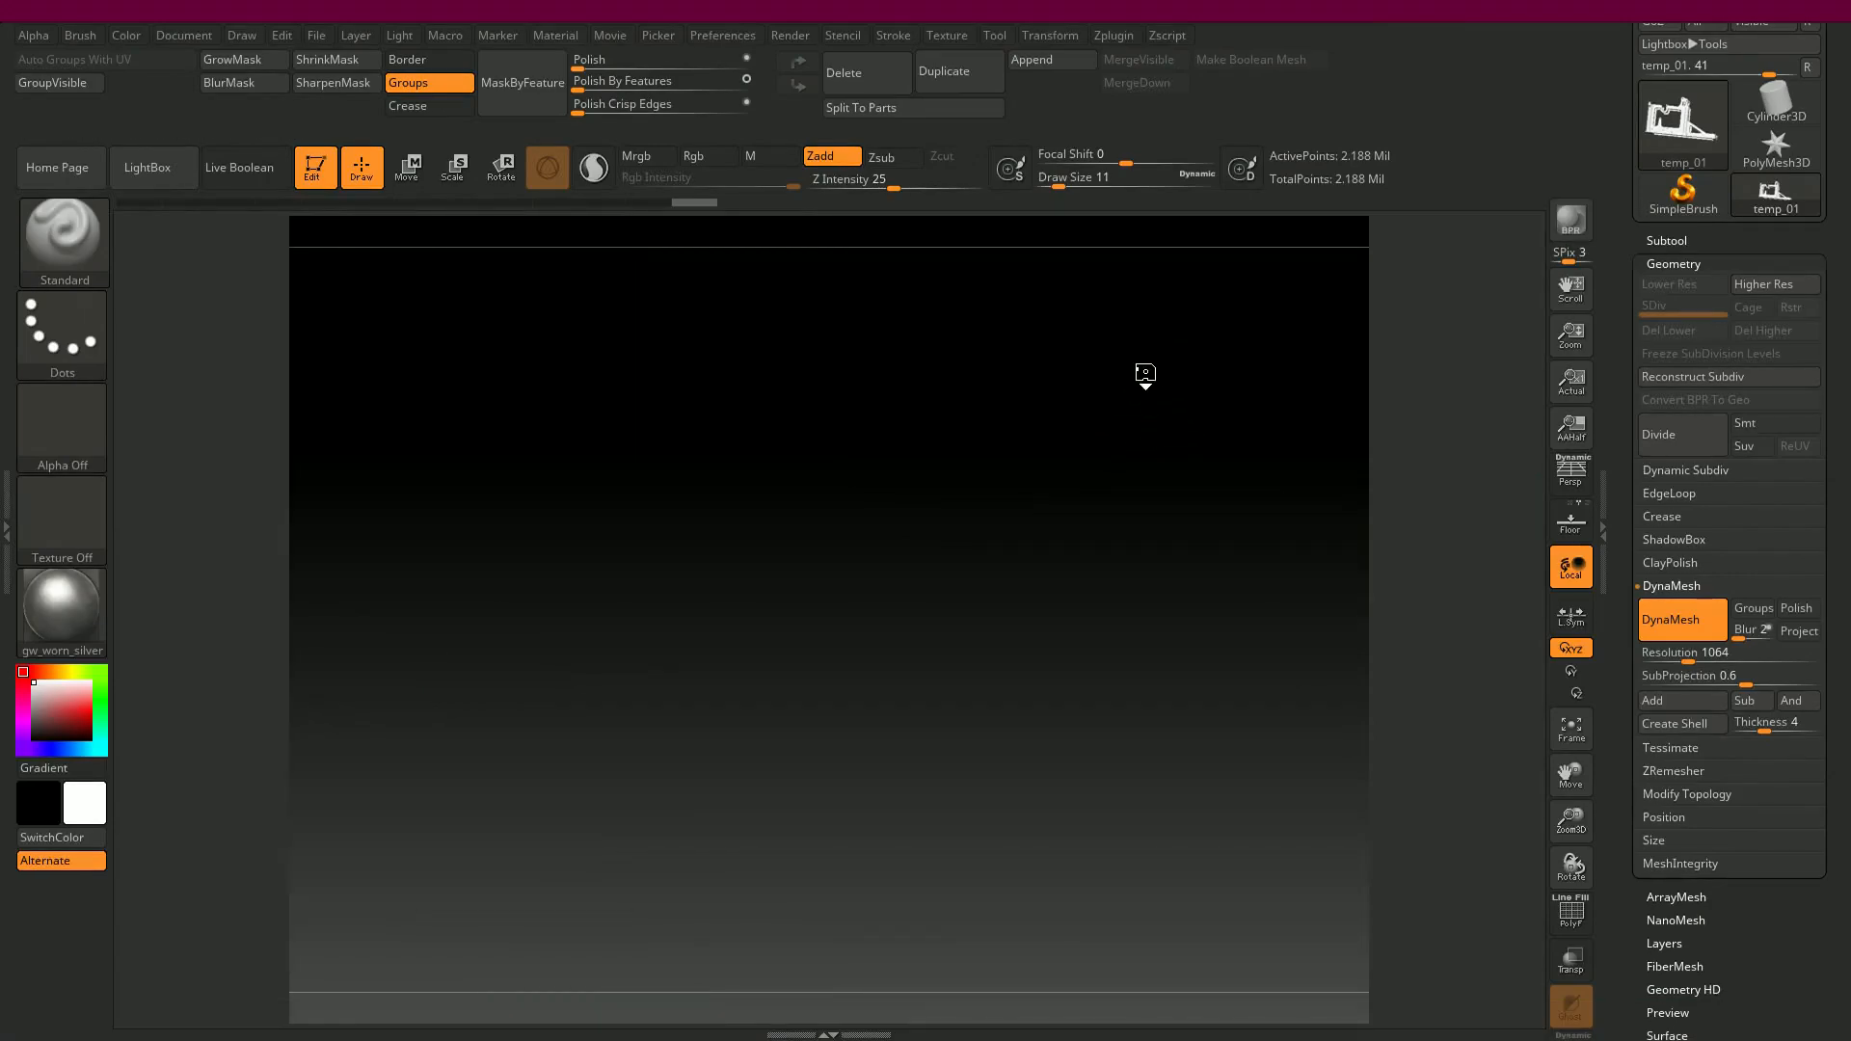
scroll(1706, 733, down, 10)
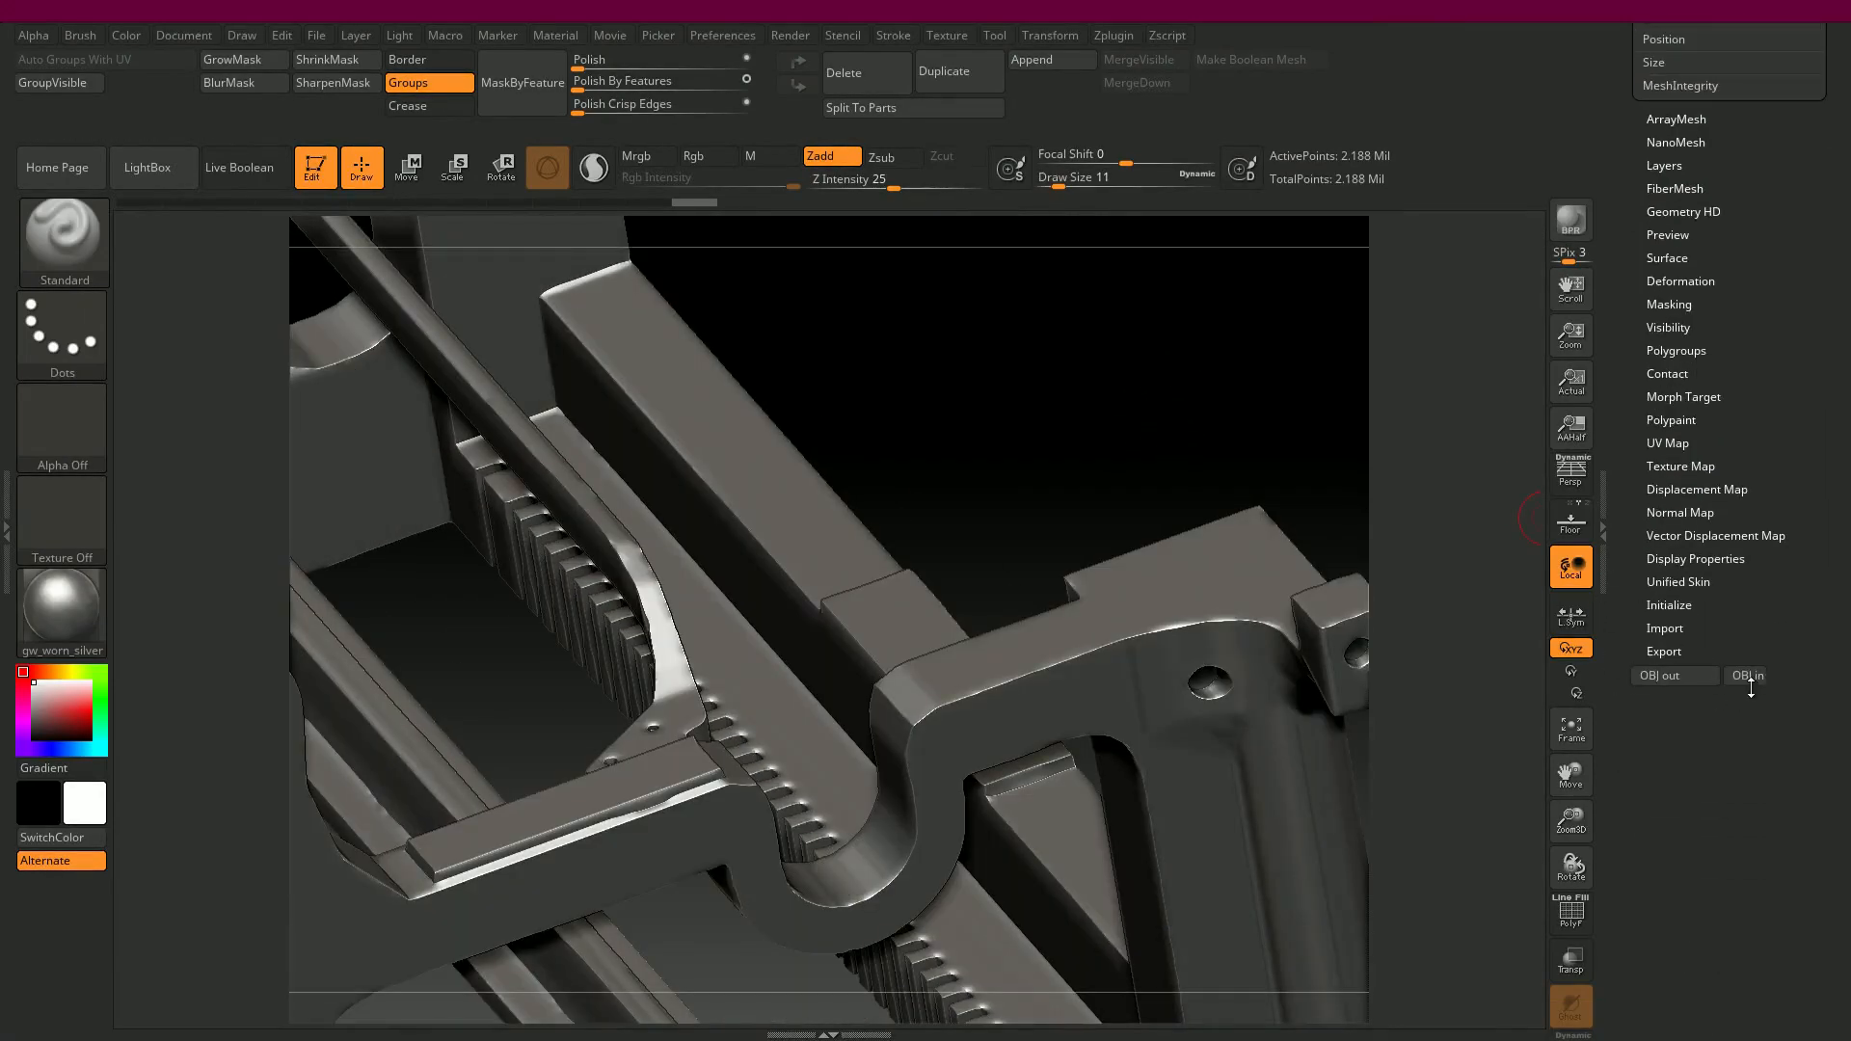
click(1747, 675)
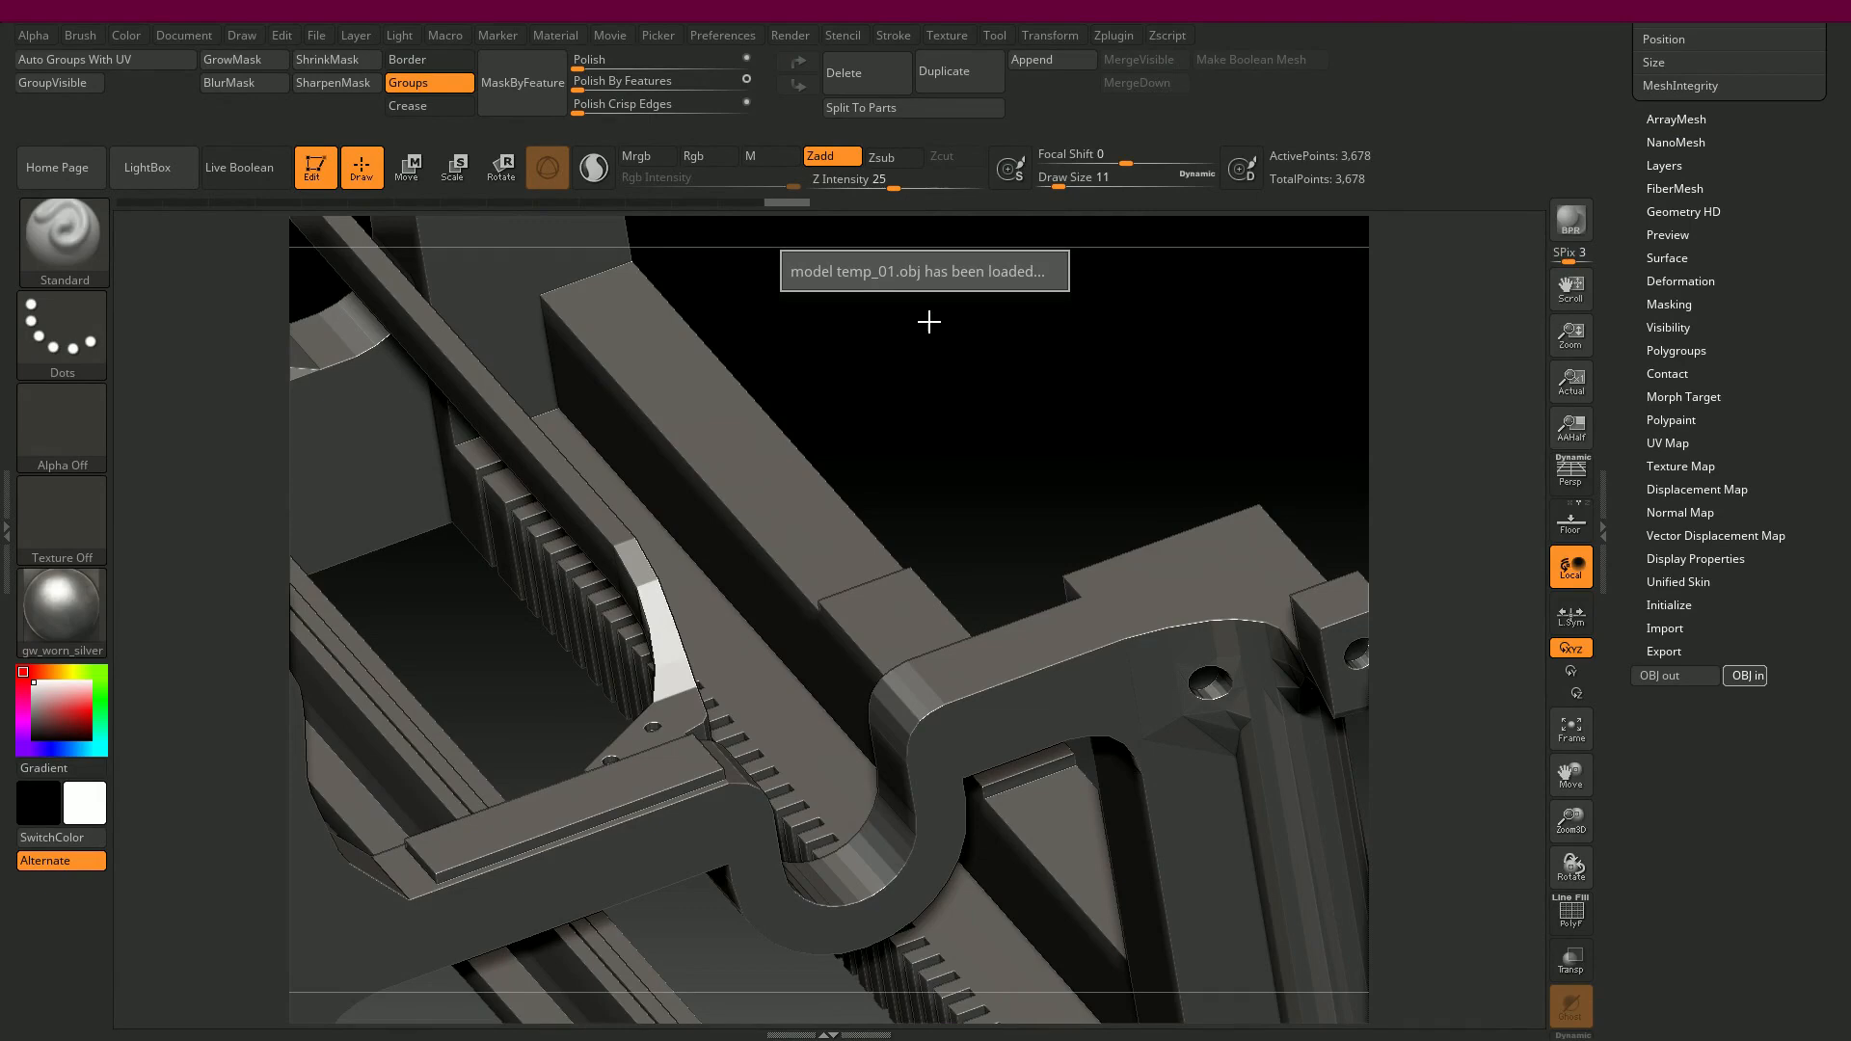
- Display the imported frame's polyframe and create polygroups with Auto Groups With UV
key(shift+f)
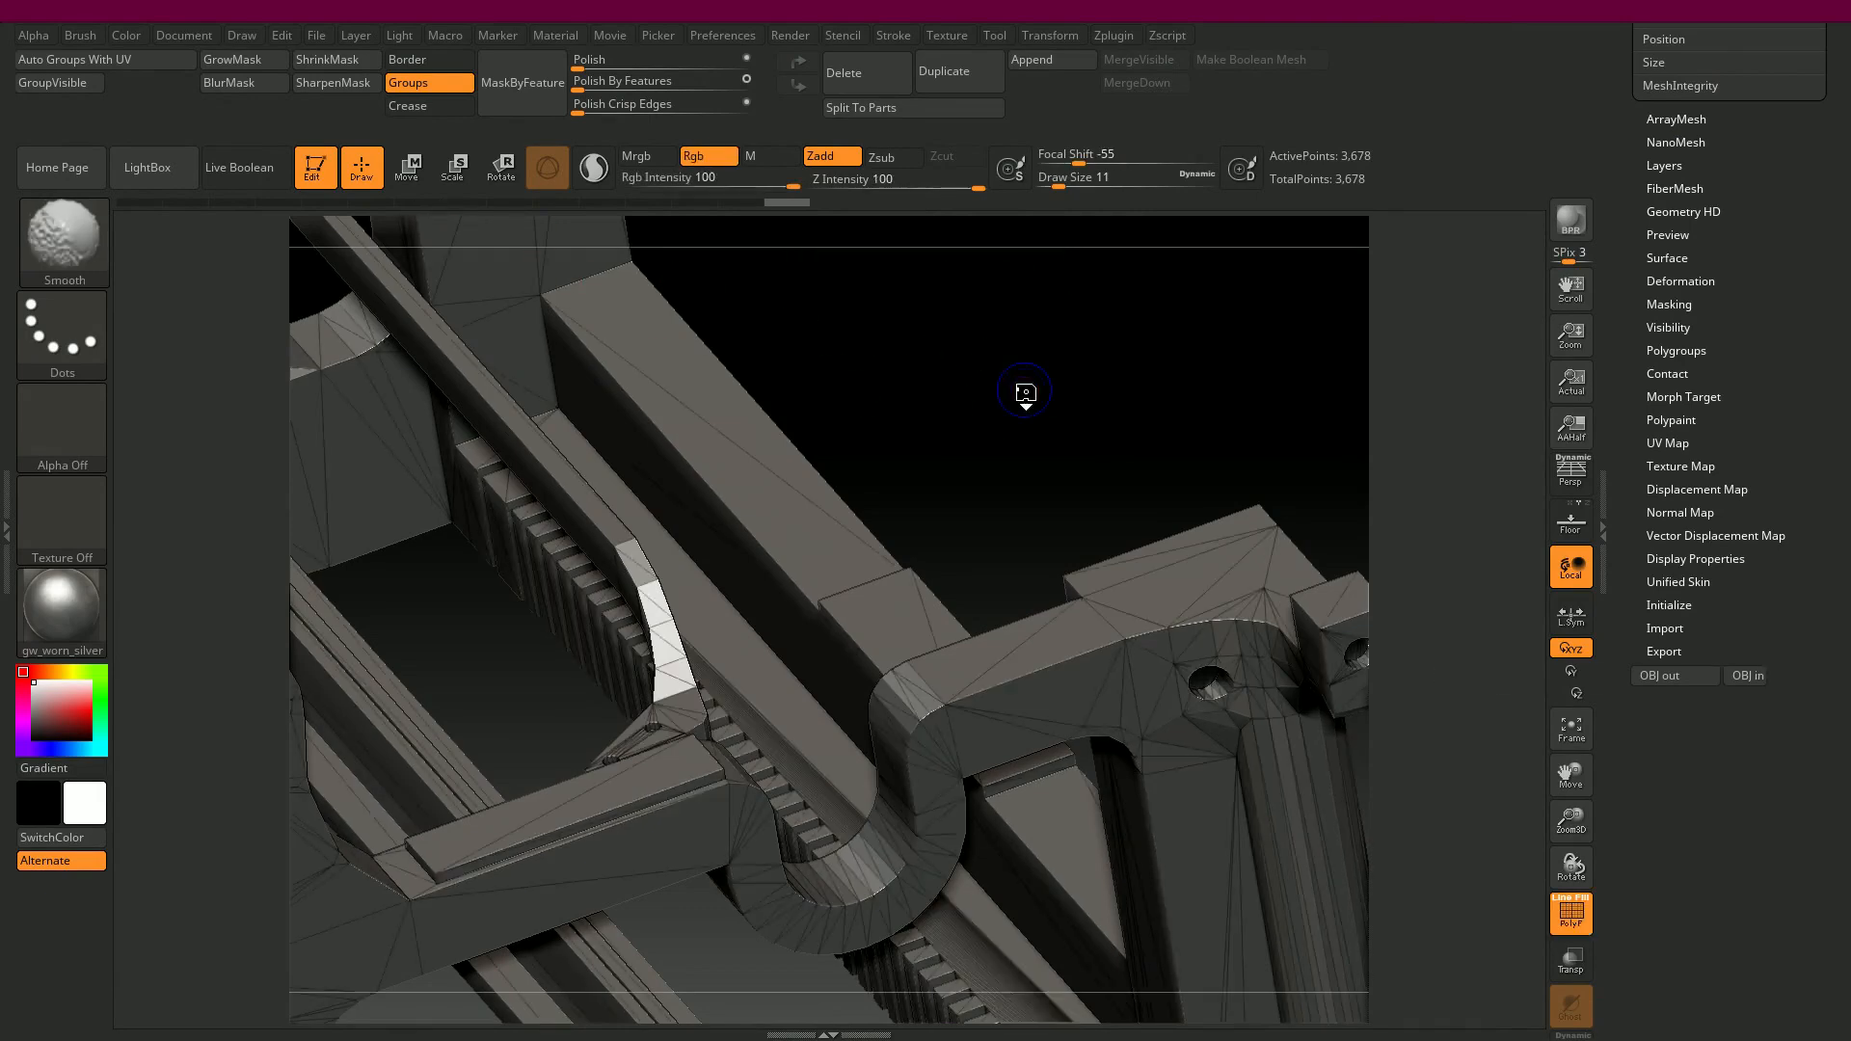
drag(1028, 397, 1099, 400)
click(97, 60)
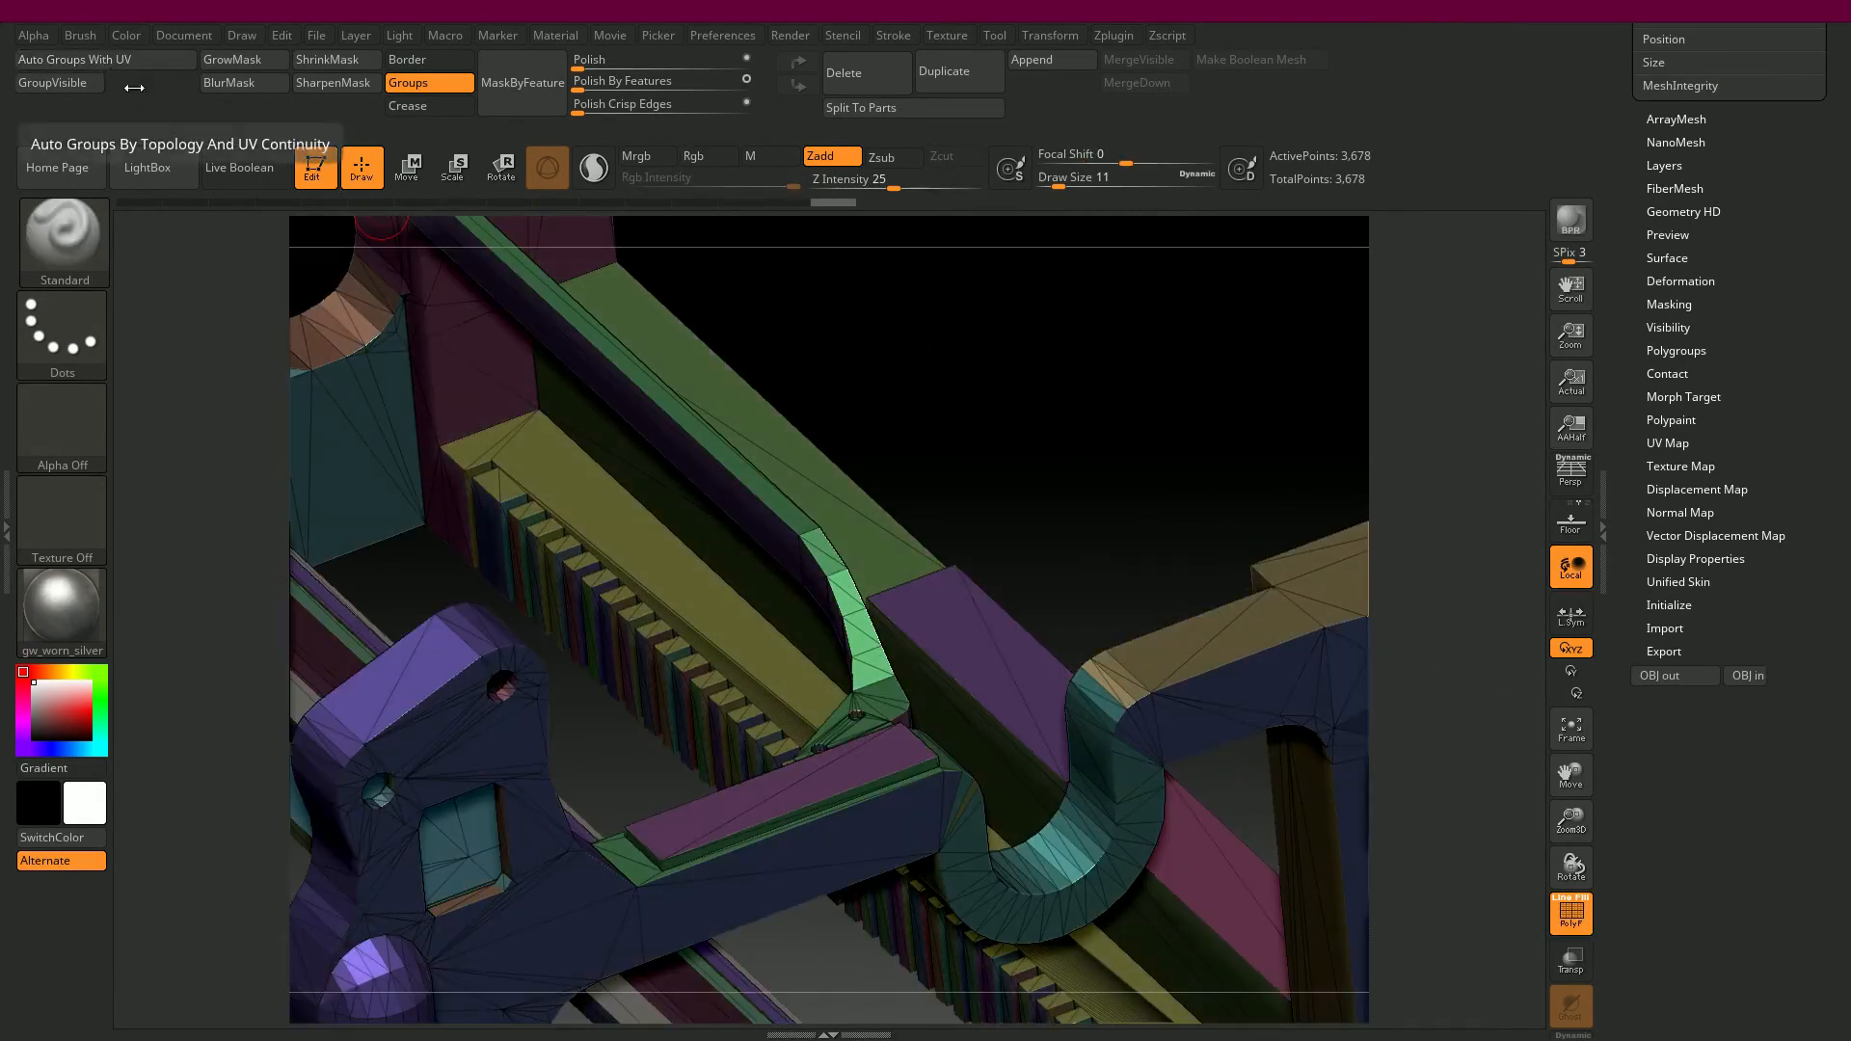
drag(1172, 501, 1160, 413)
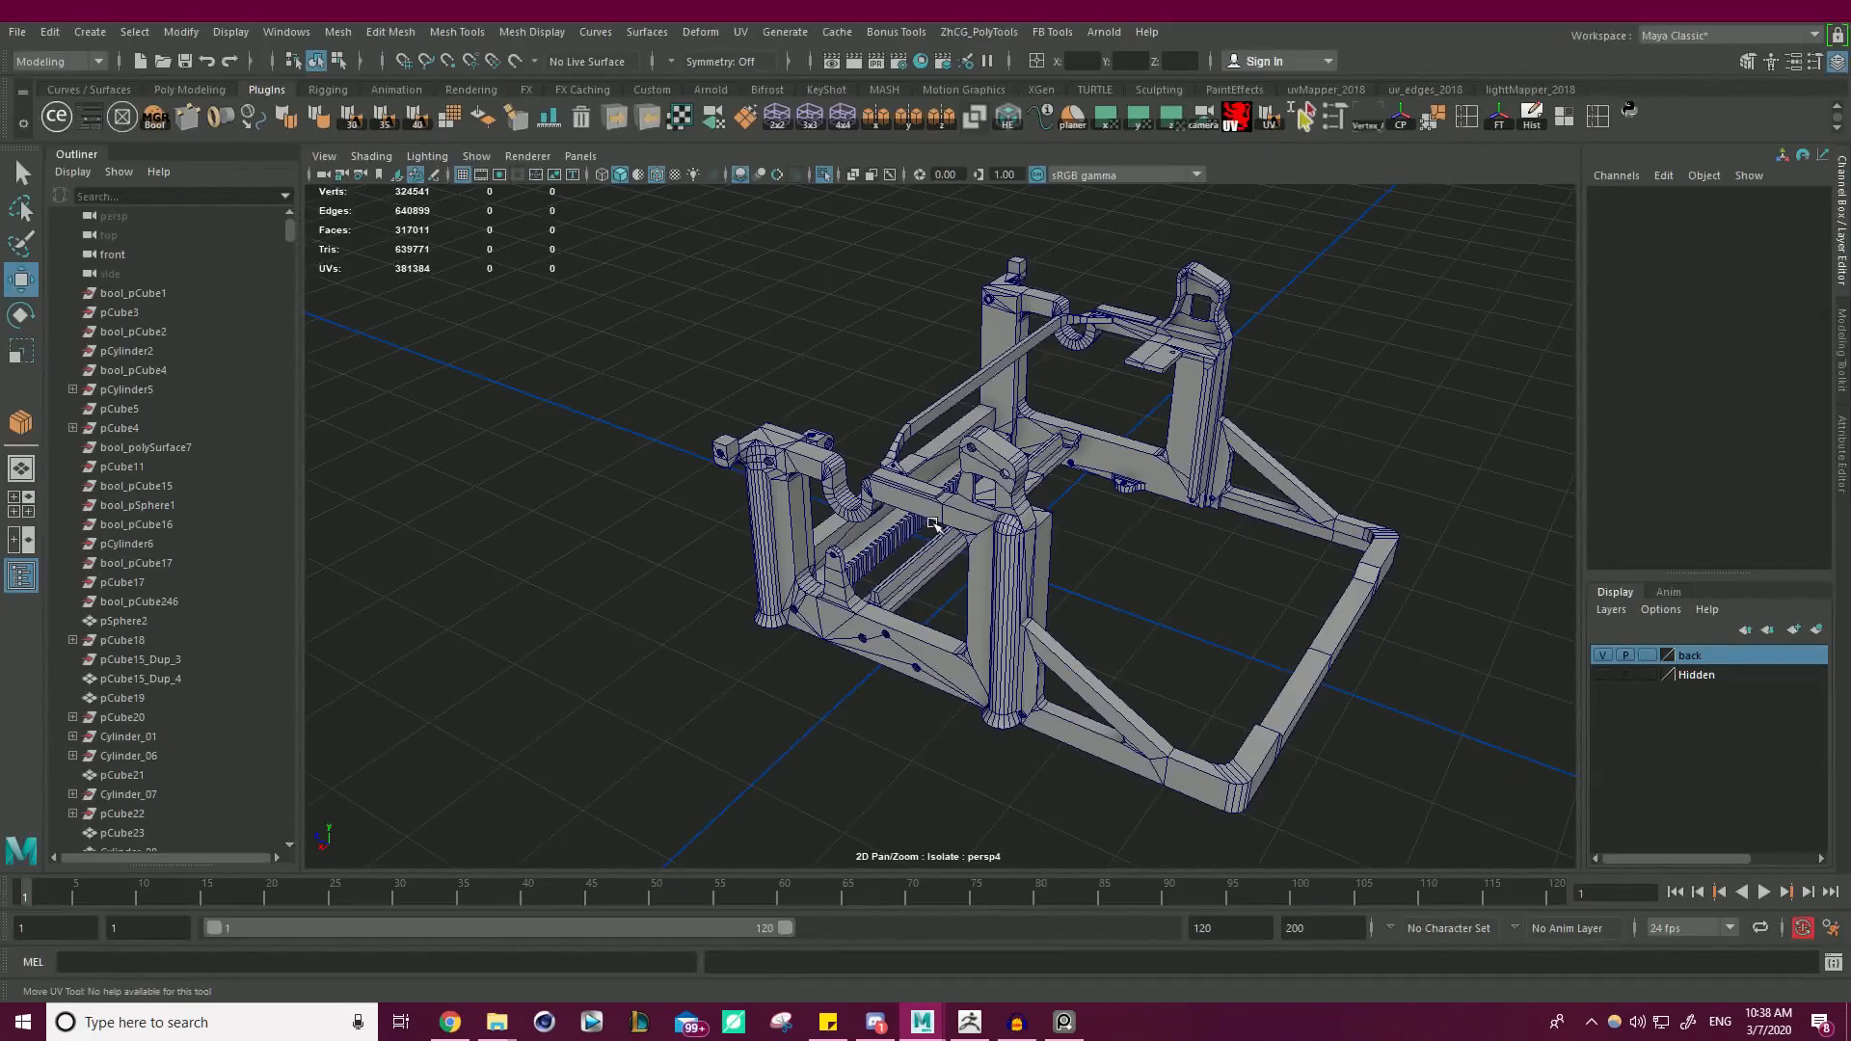
- Switch back to Maya, select the top face beside the U-shaped hook's rounded corner, and open the UV Editor
click(933, 527)
scroll(1034, 520, up, 5)
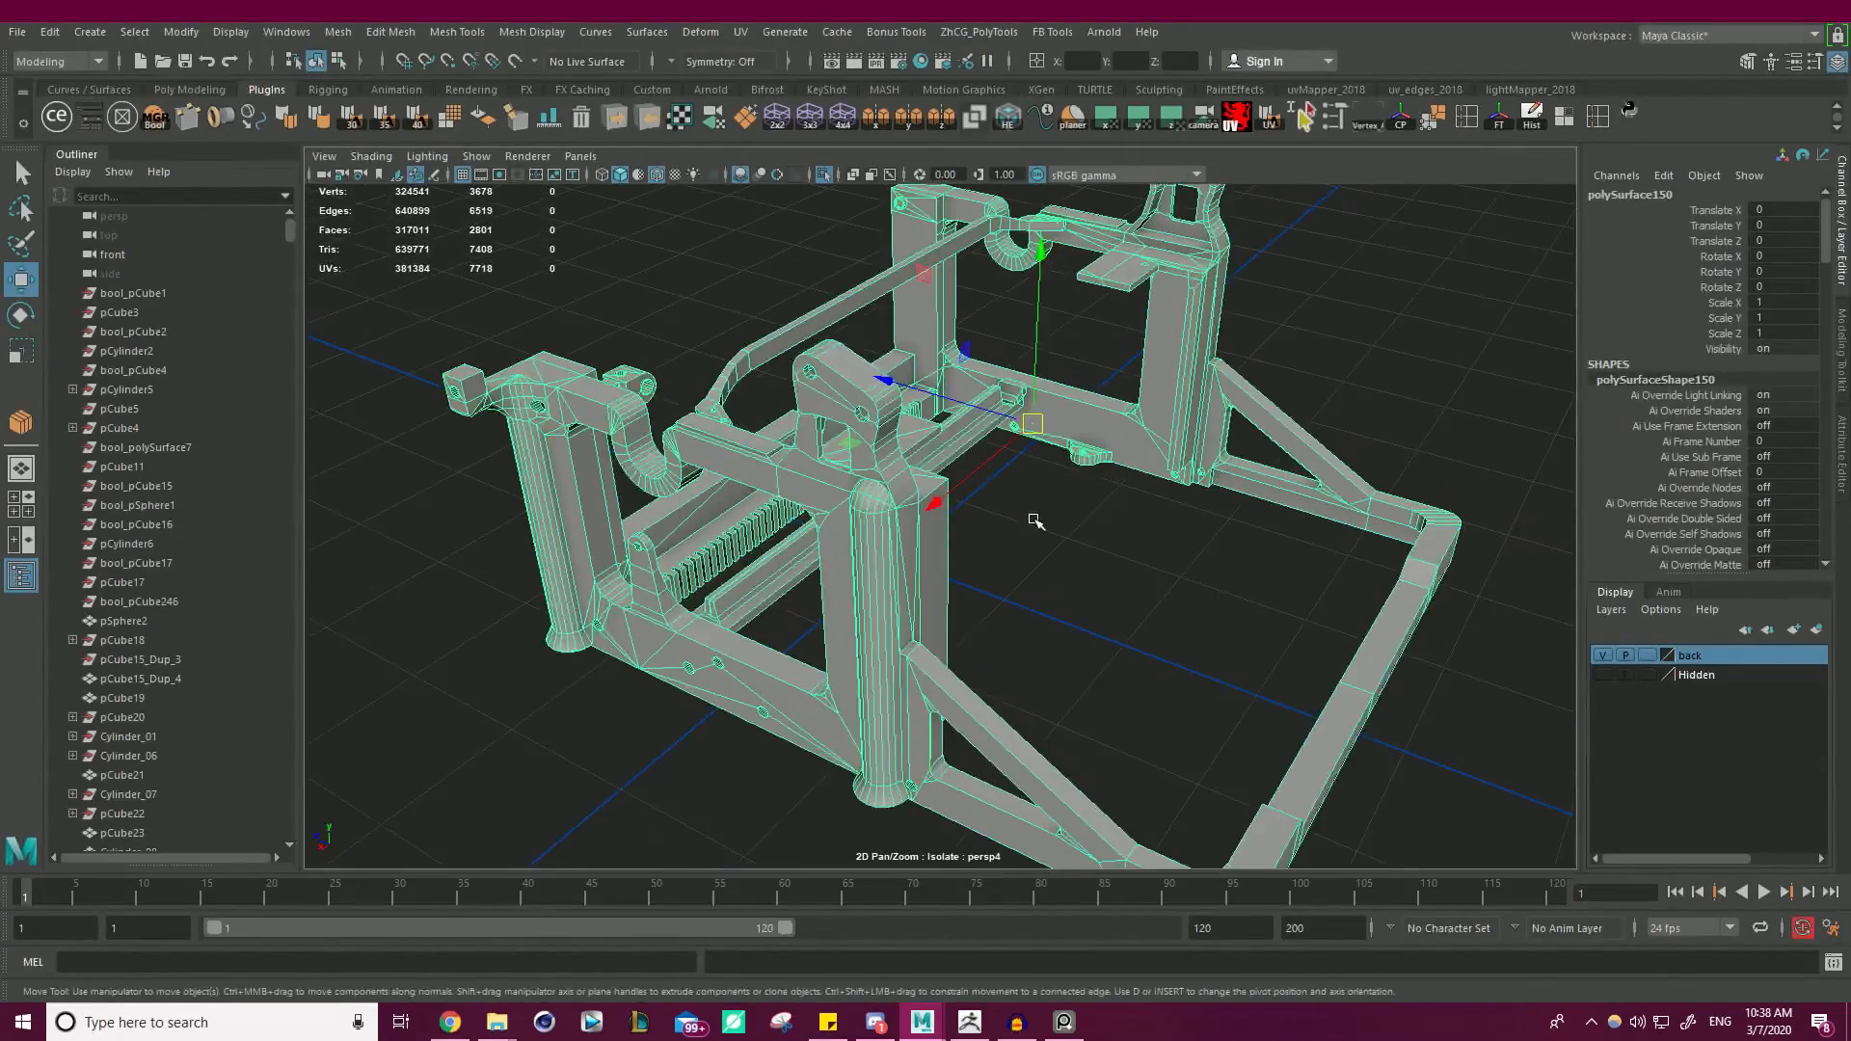
alt+drag(1034, 520, 811, 487)
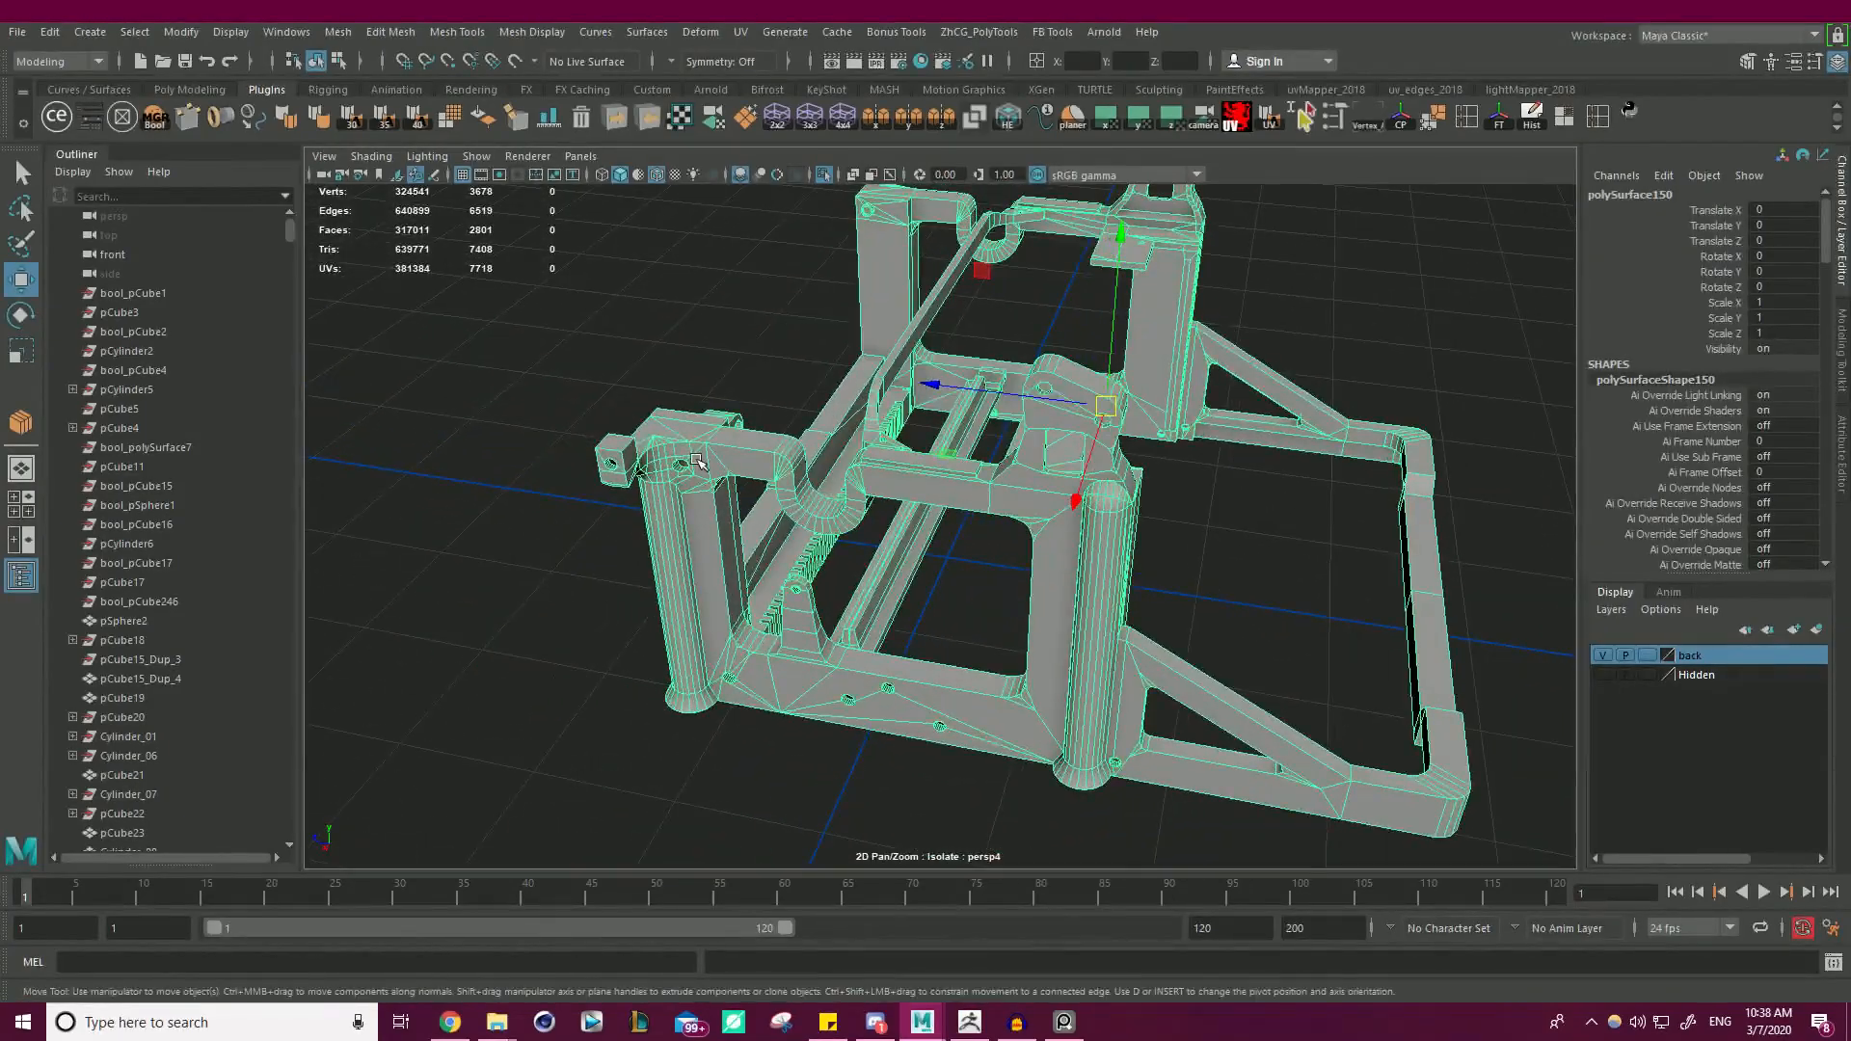
scroll(696, 461, up, 5)
right_drag(482, 373, 488, 416)
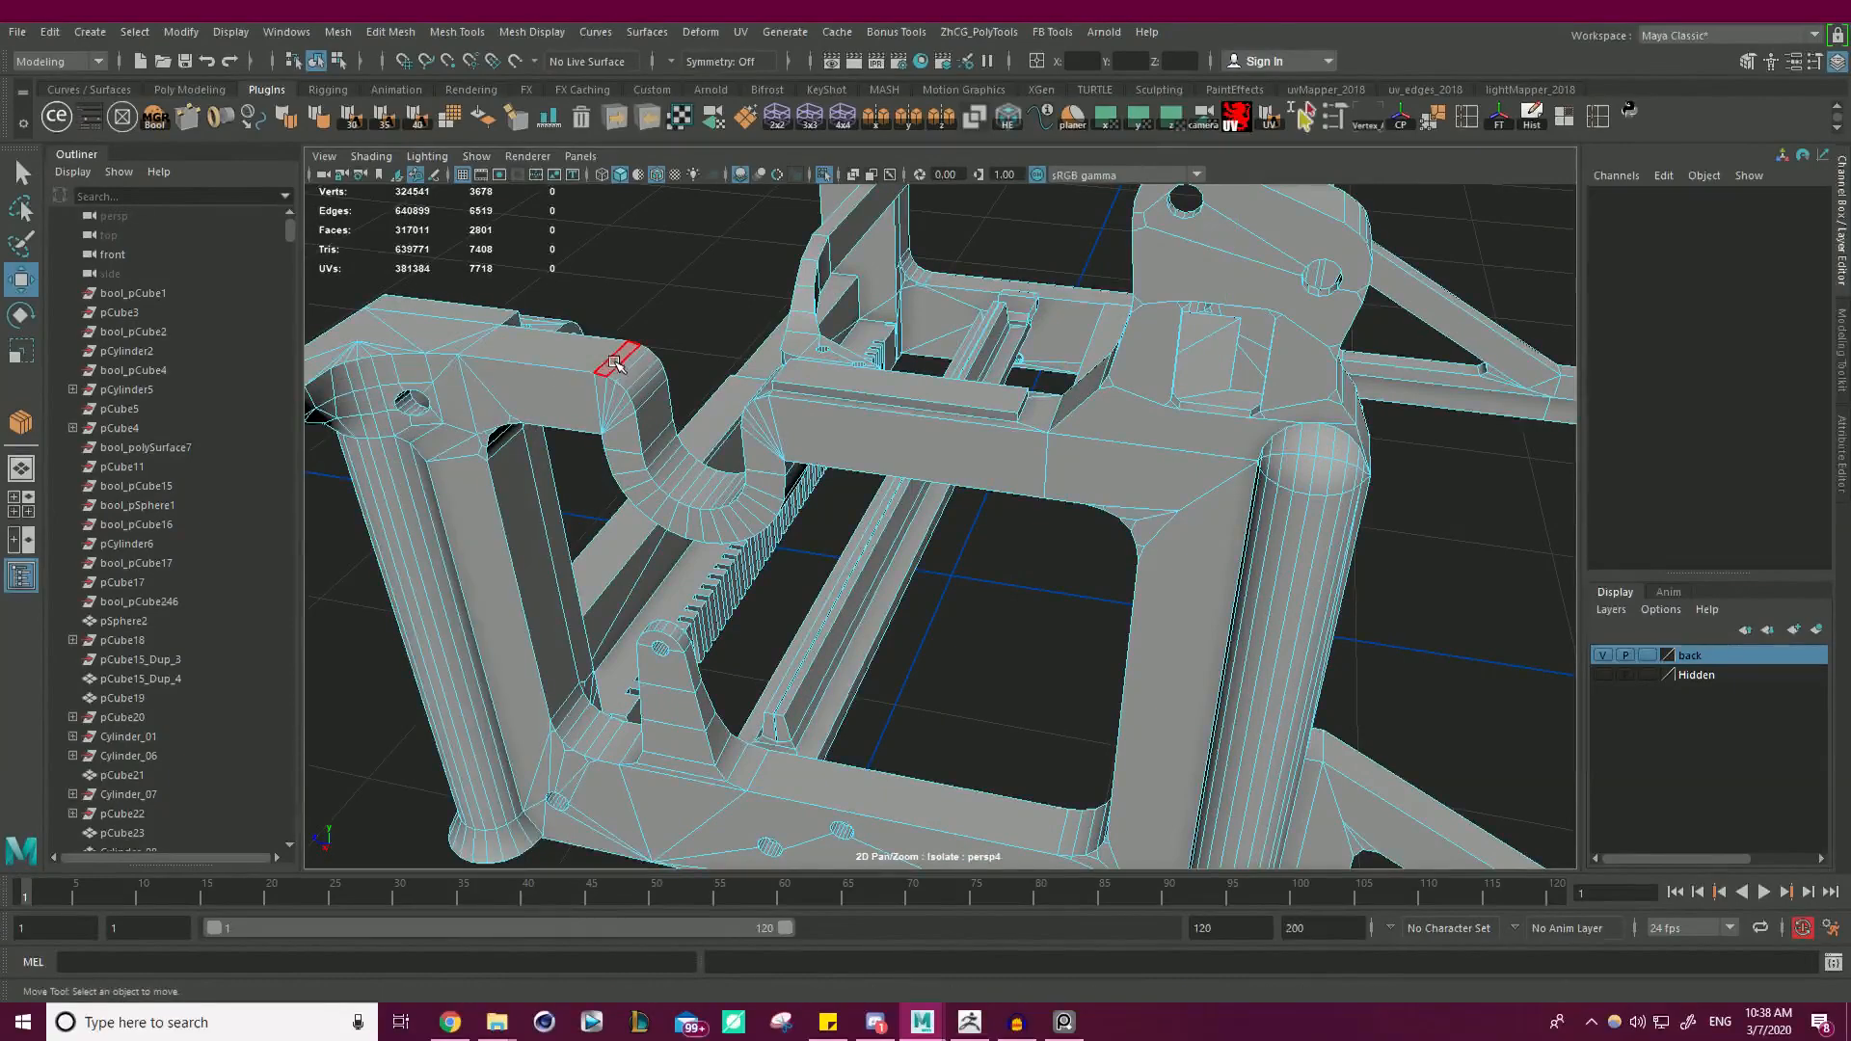
click(622, 365)
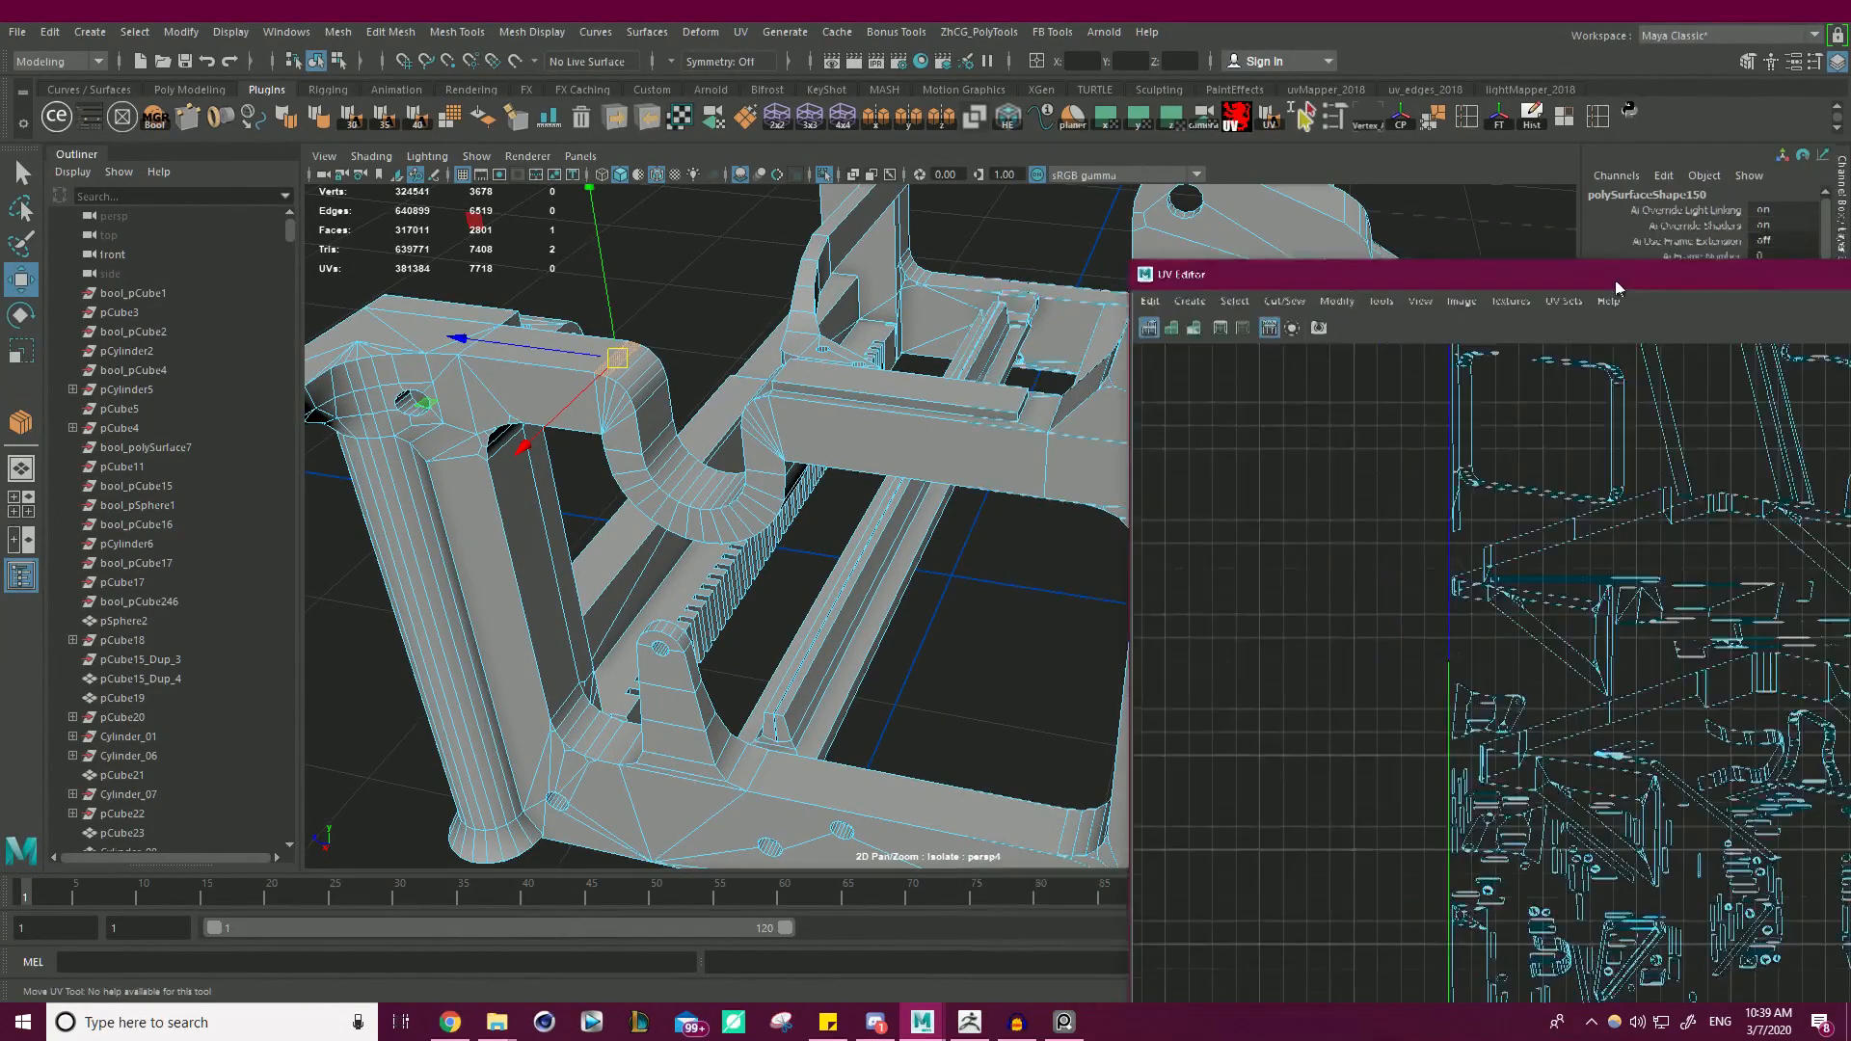
- Examine the UV shell containing the top face beside the hook's rounded corner
drag(1614, 281, 1263, 197)
scroll(1178, 788, up, 7)
scroll(1176, 788, up, 3)
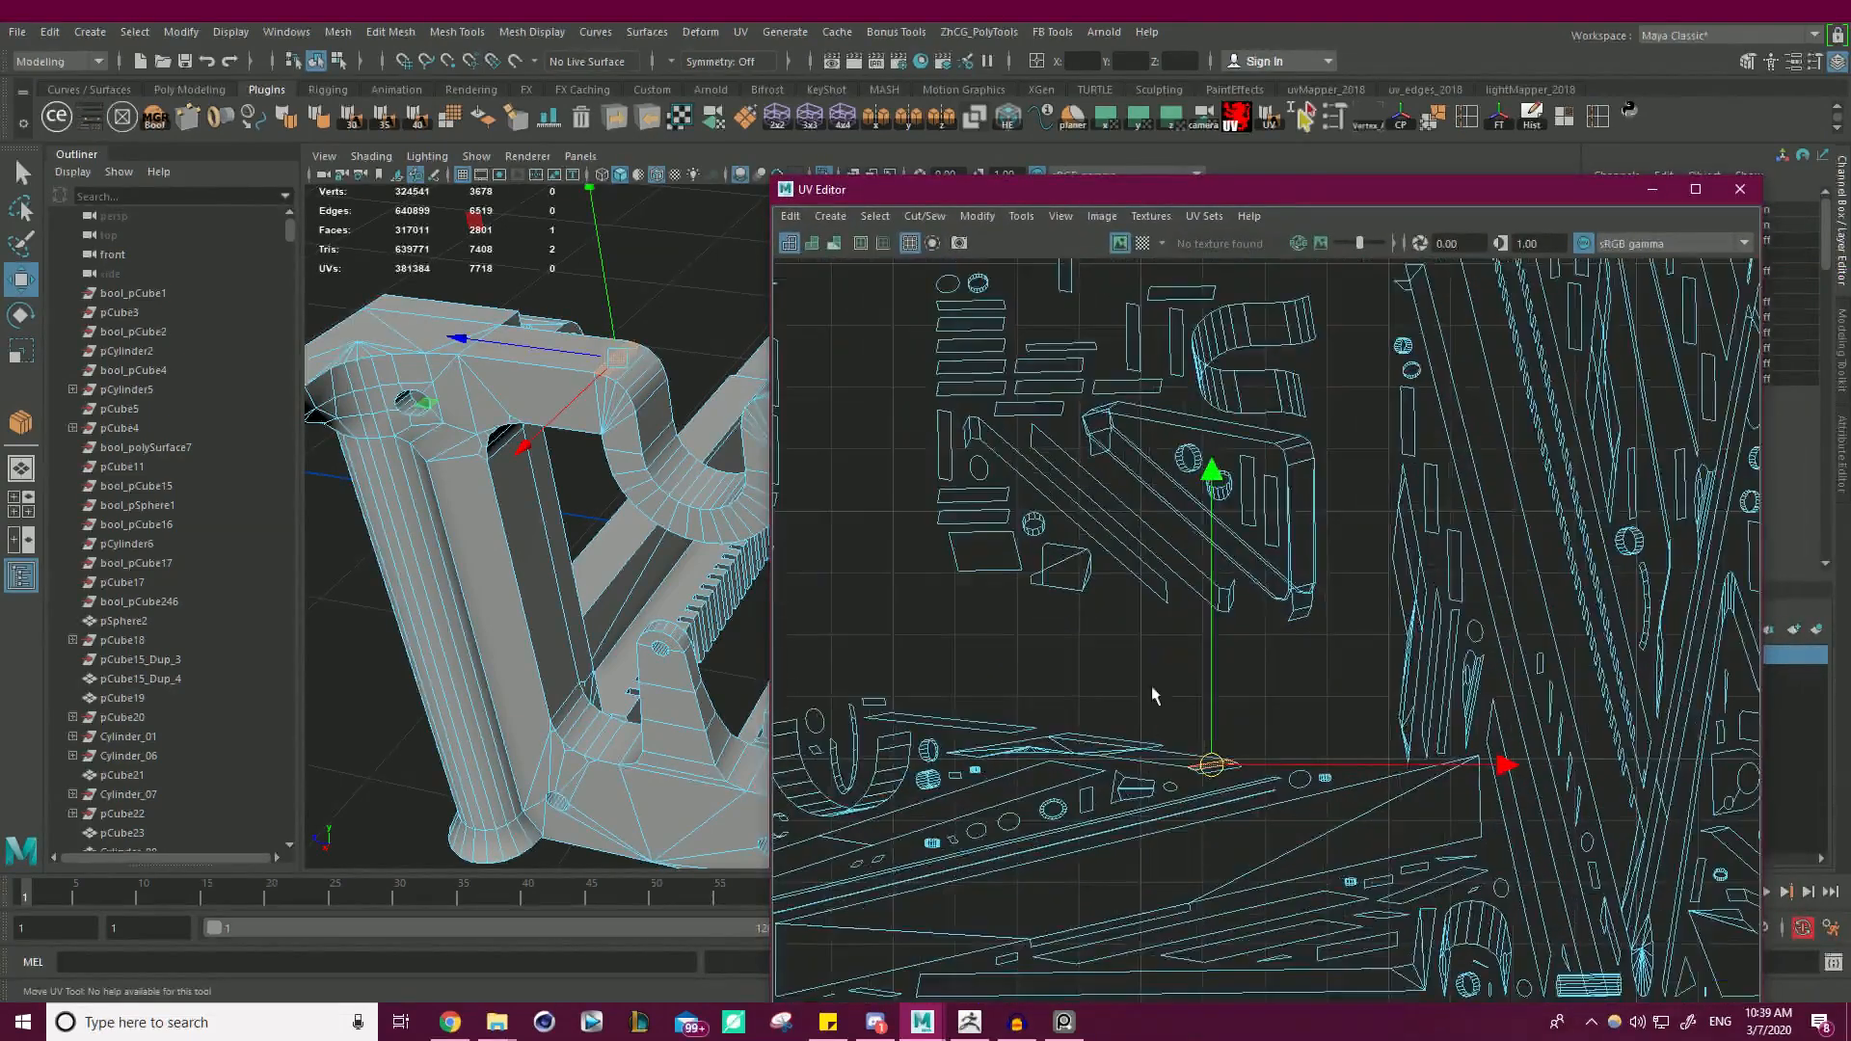
right_drag(1154, 678, 1075, 643)
click(1176, 750)
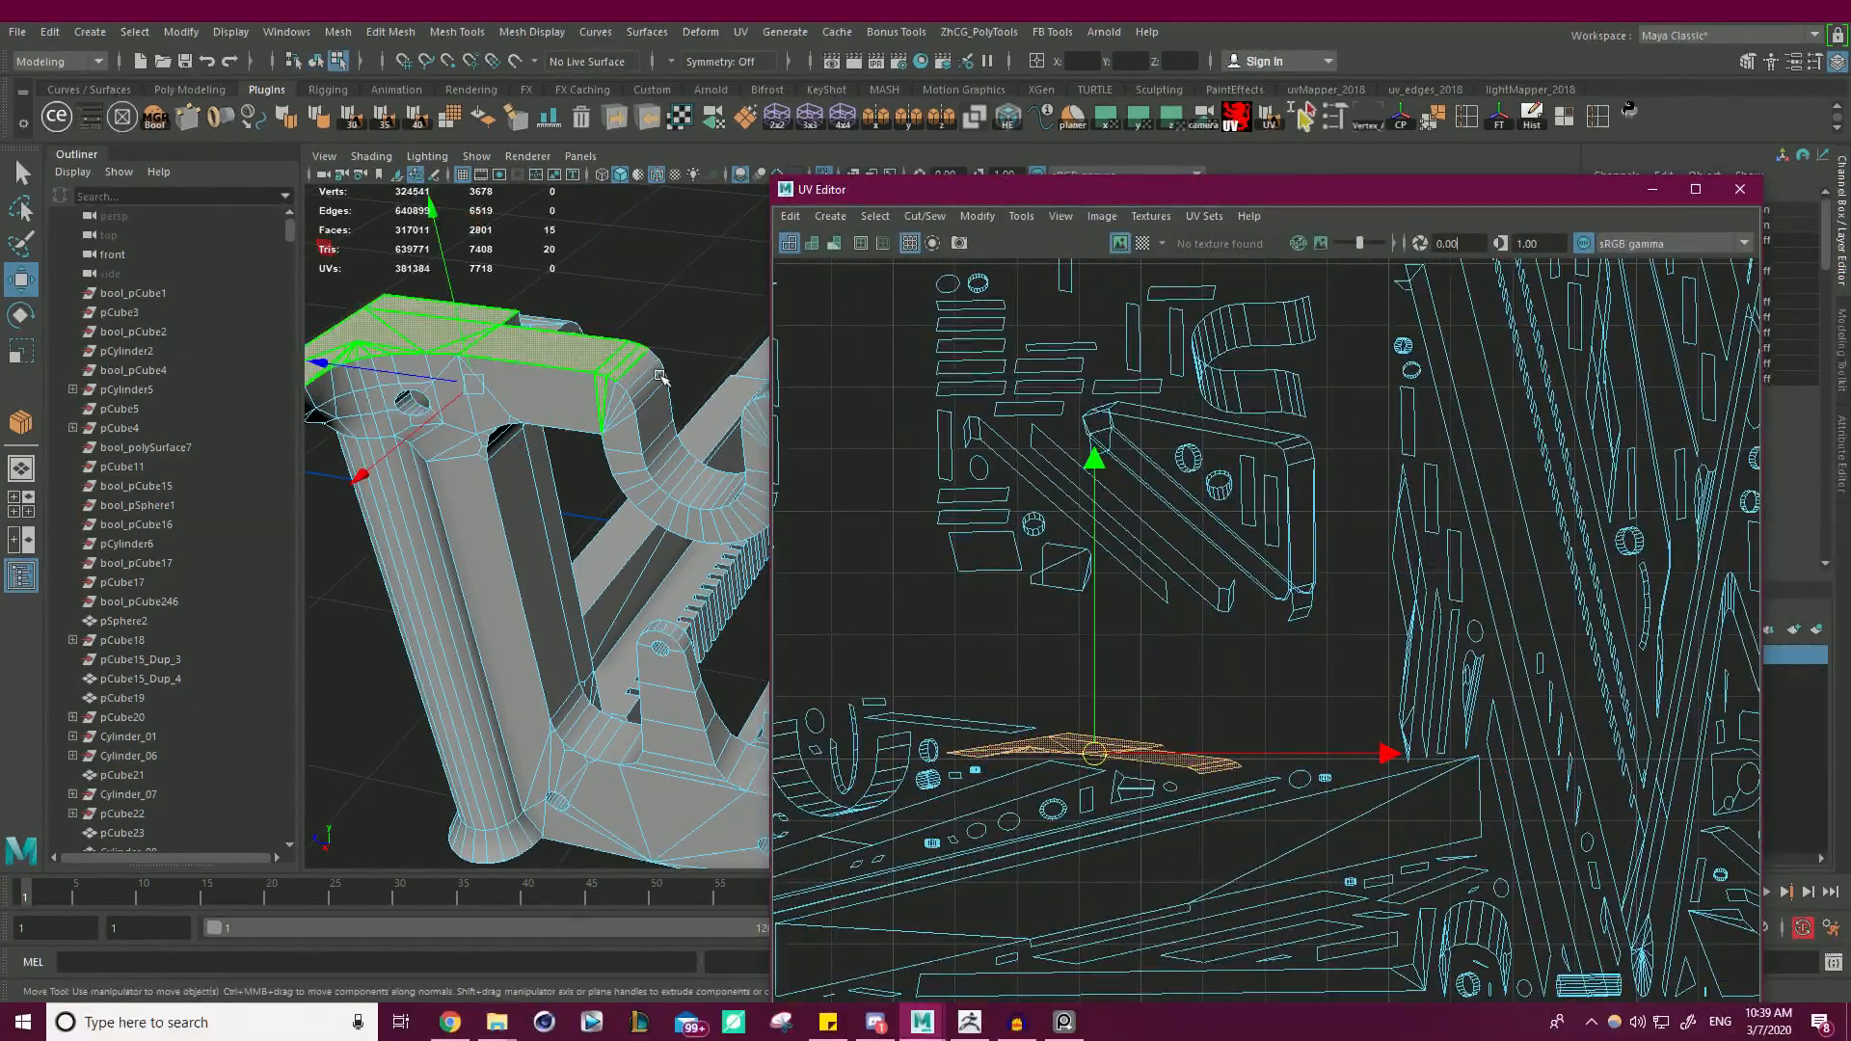
drag(1370, 197, 1850, 197)
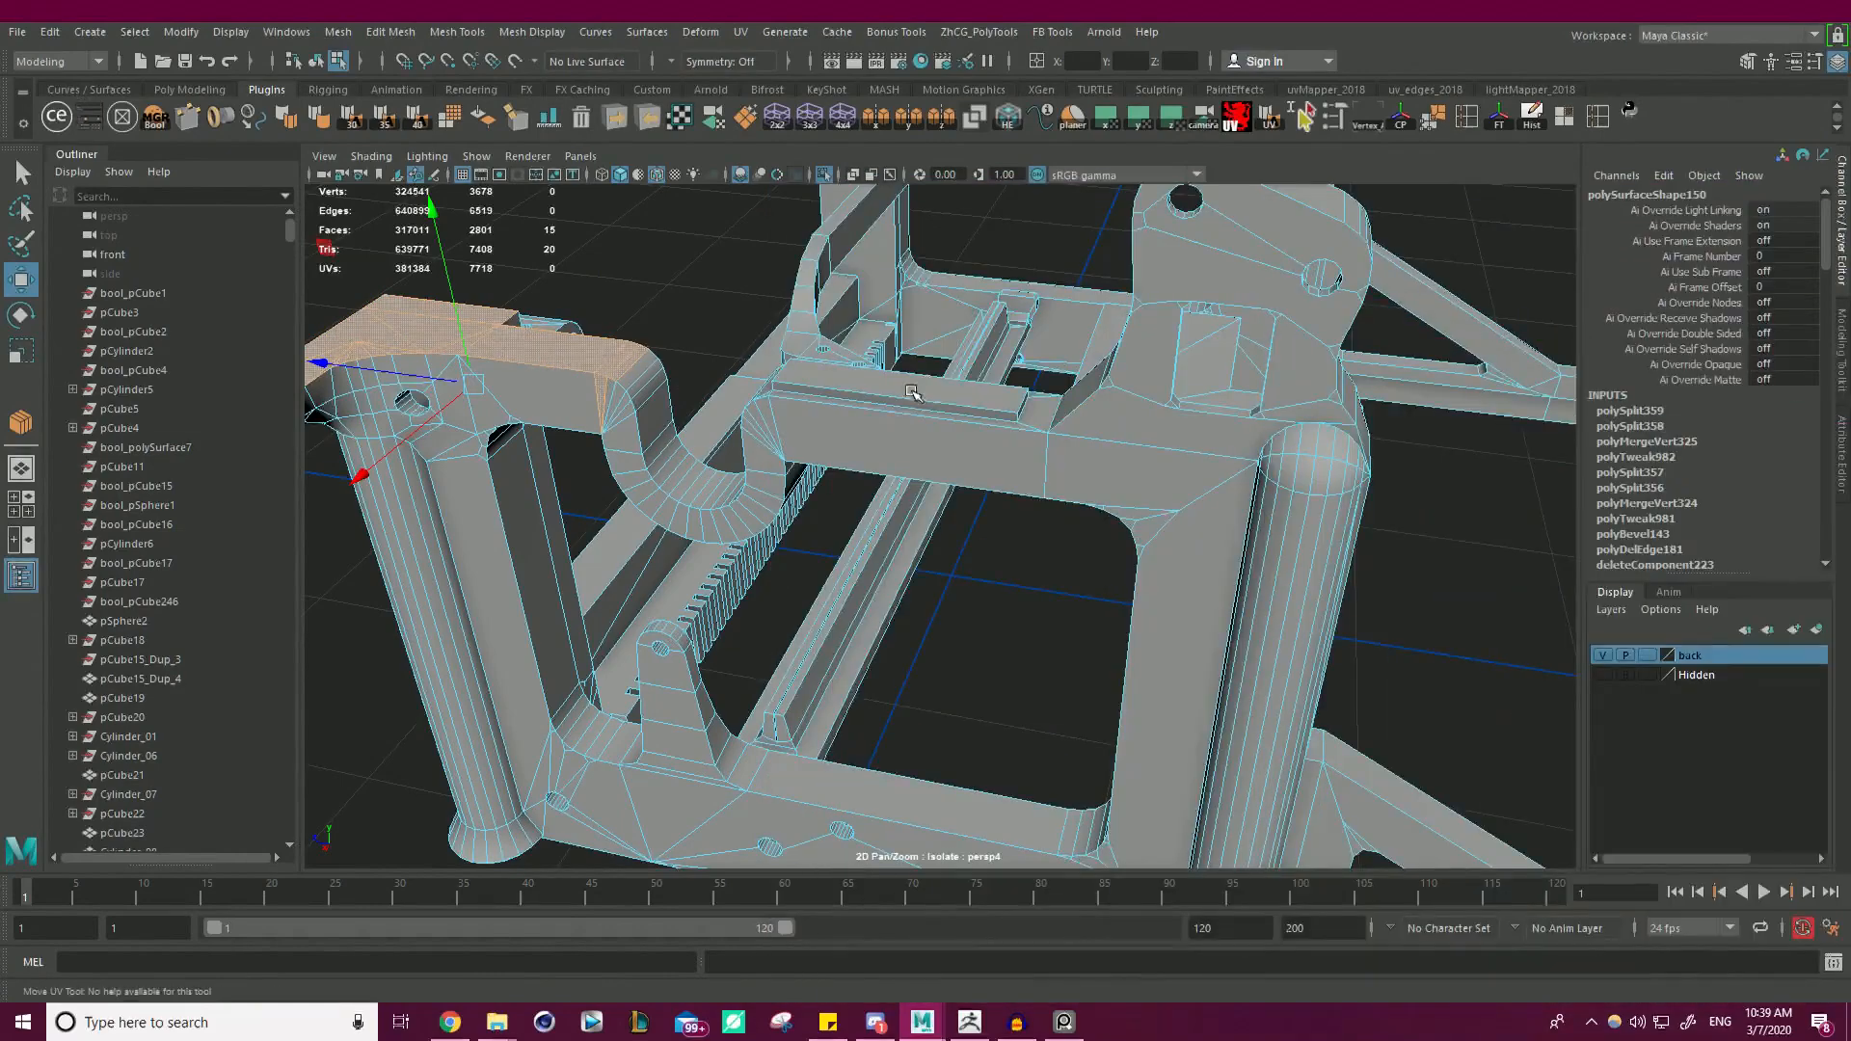
- Select the whole frame, display only its hard edges, and try to cut and lay out its UVs along them
key(F8)
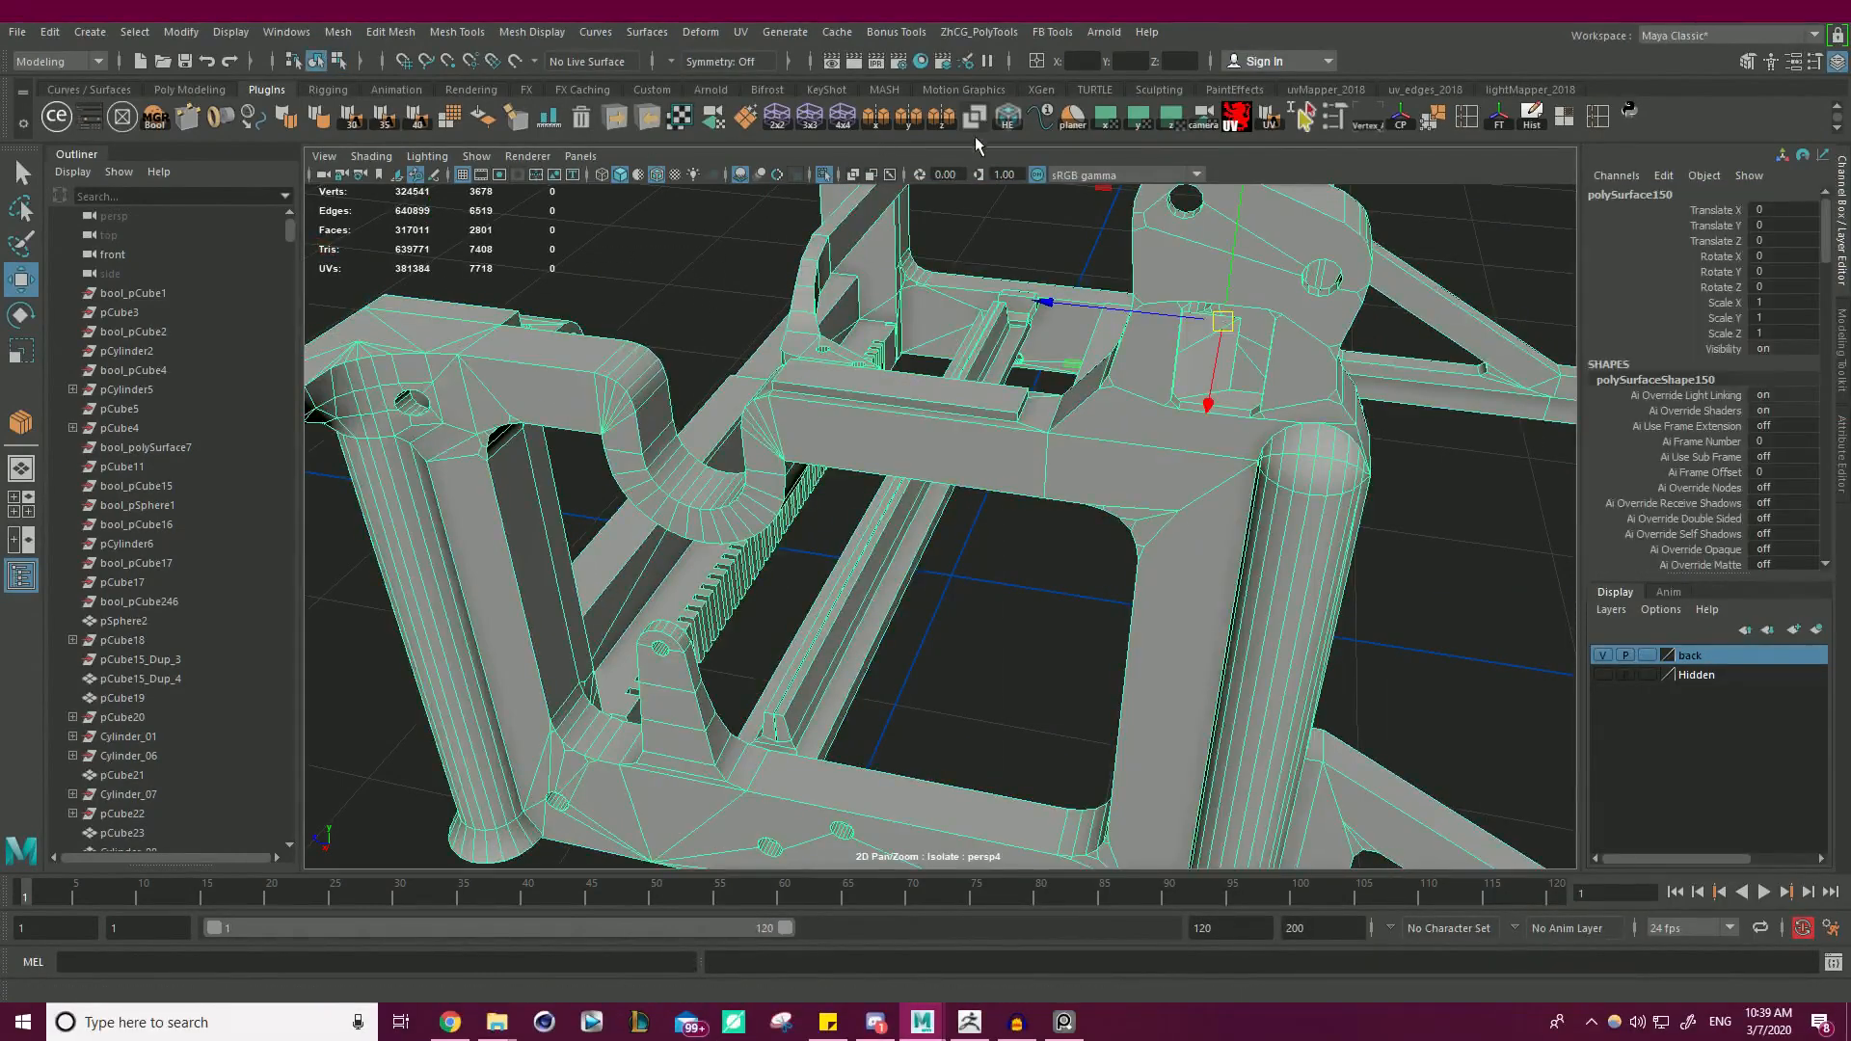
click(1006, 123)
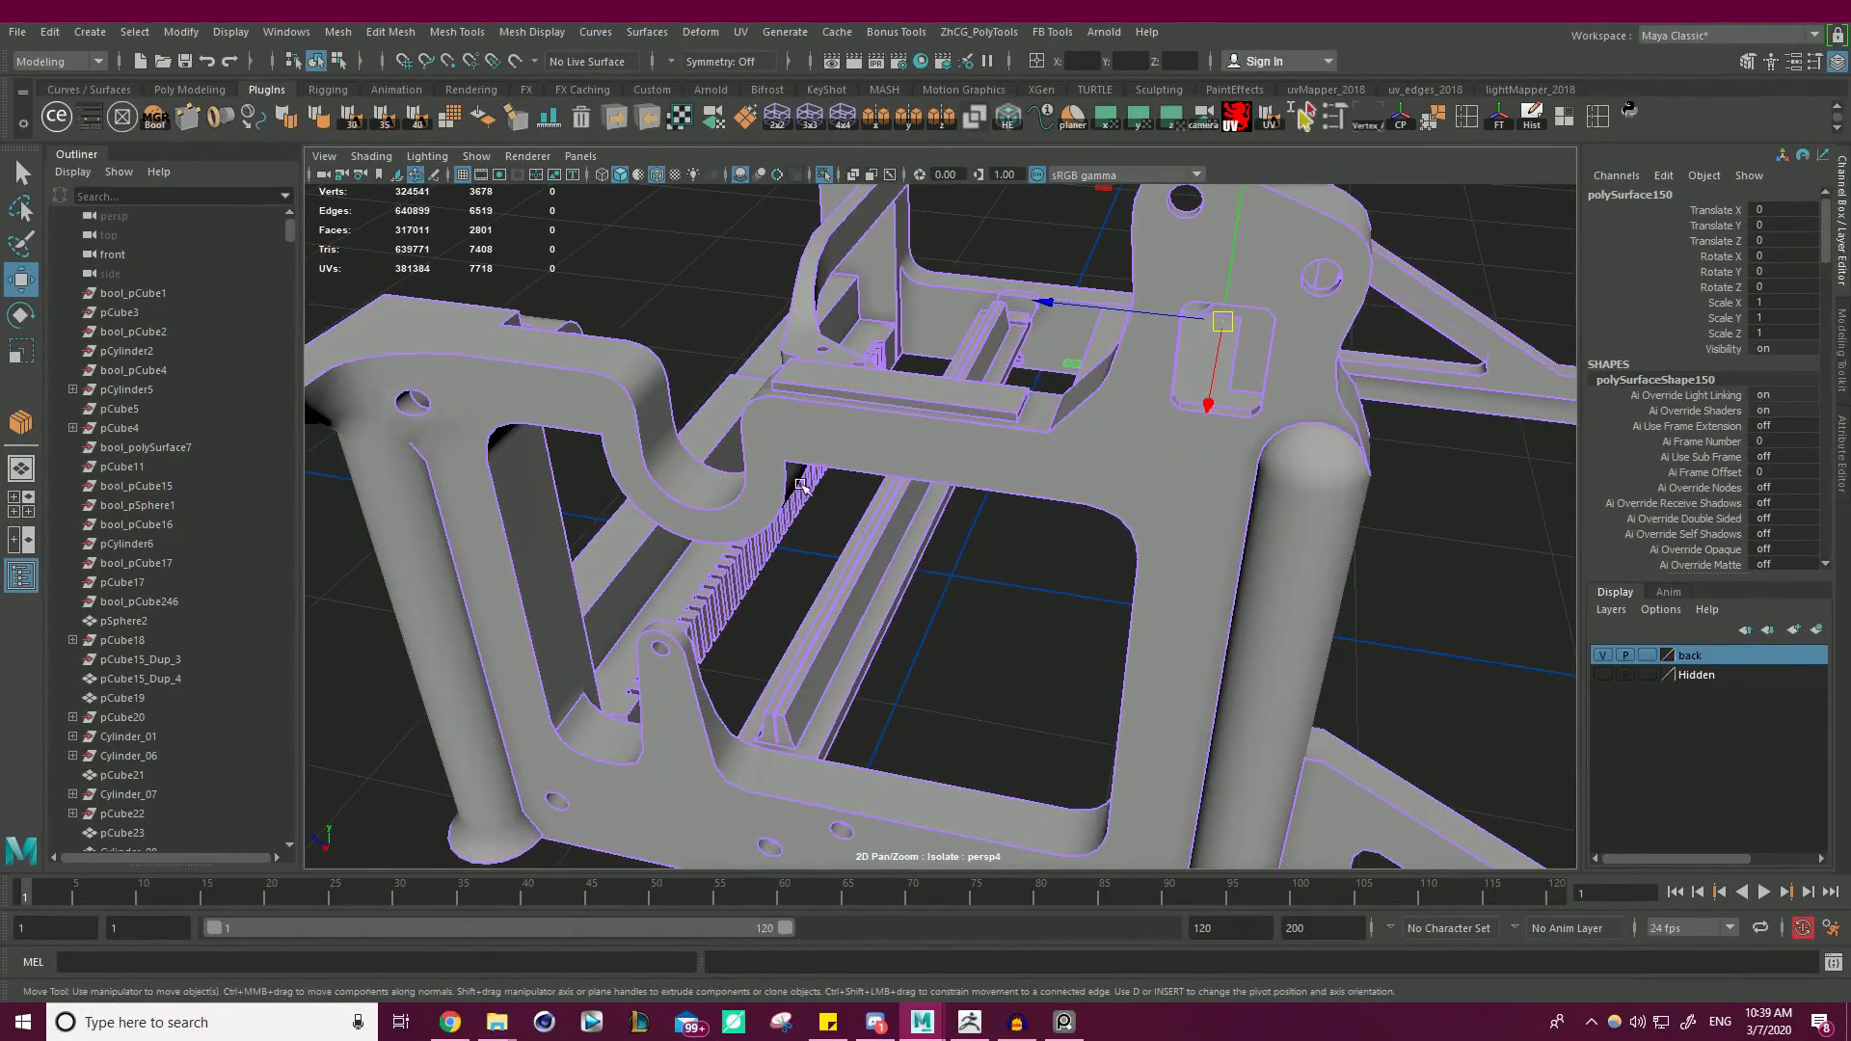
key(f)
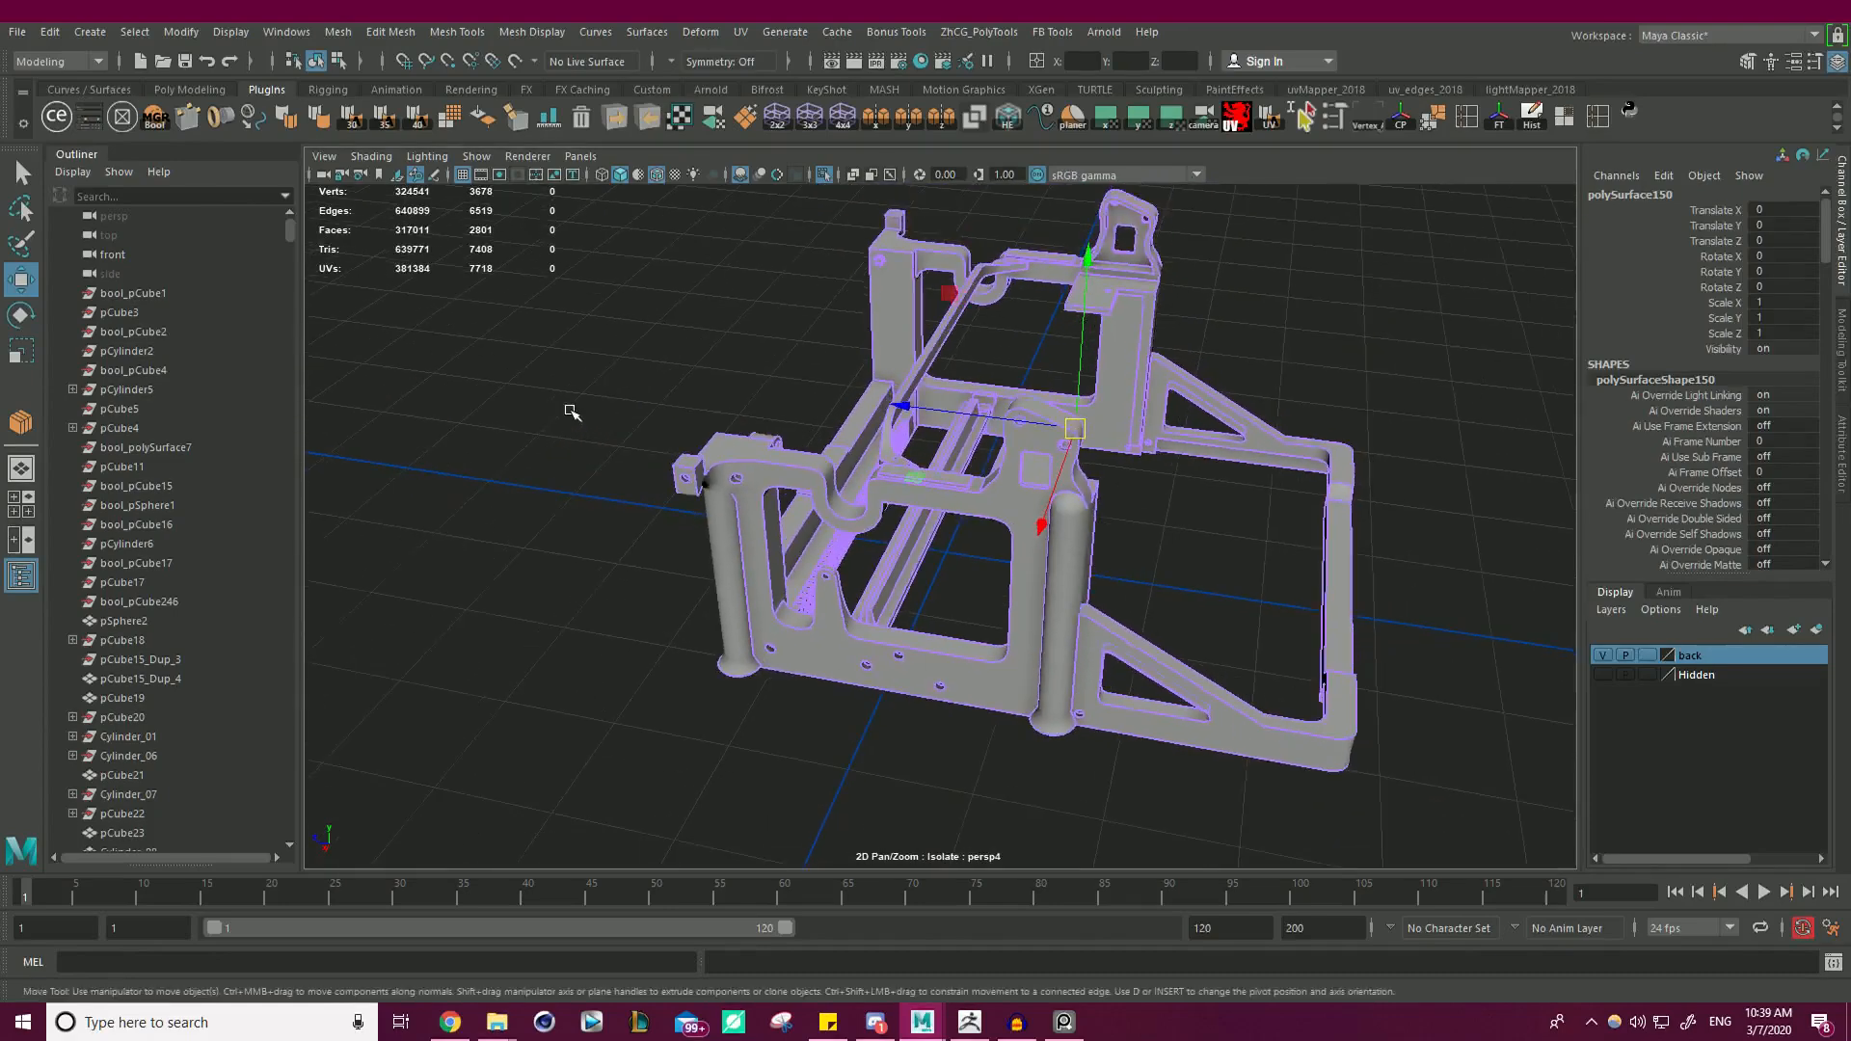
click(680, 120)
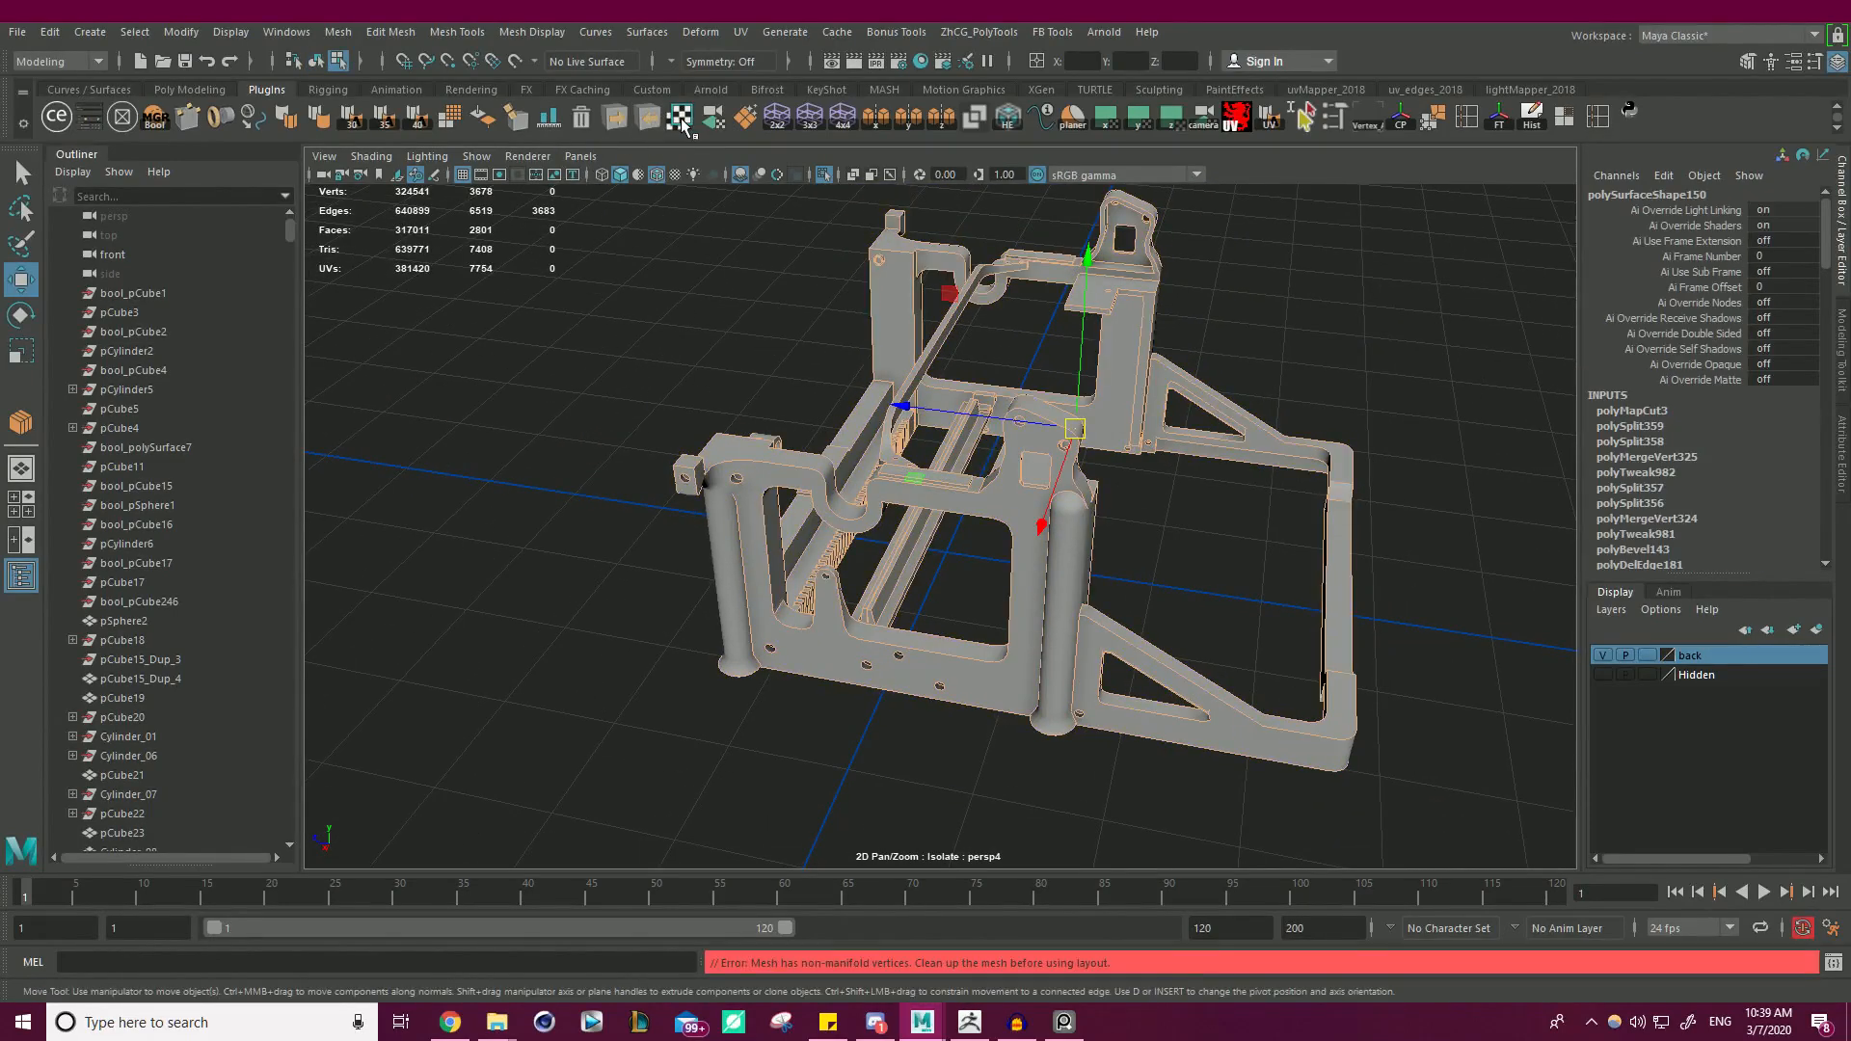
- Project planar UVs from the current camera view across all of the frame's faces and show them in a maximized UV Editor
scroll(1051, 520, down, 3)
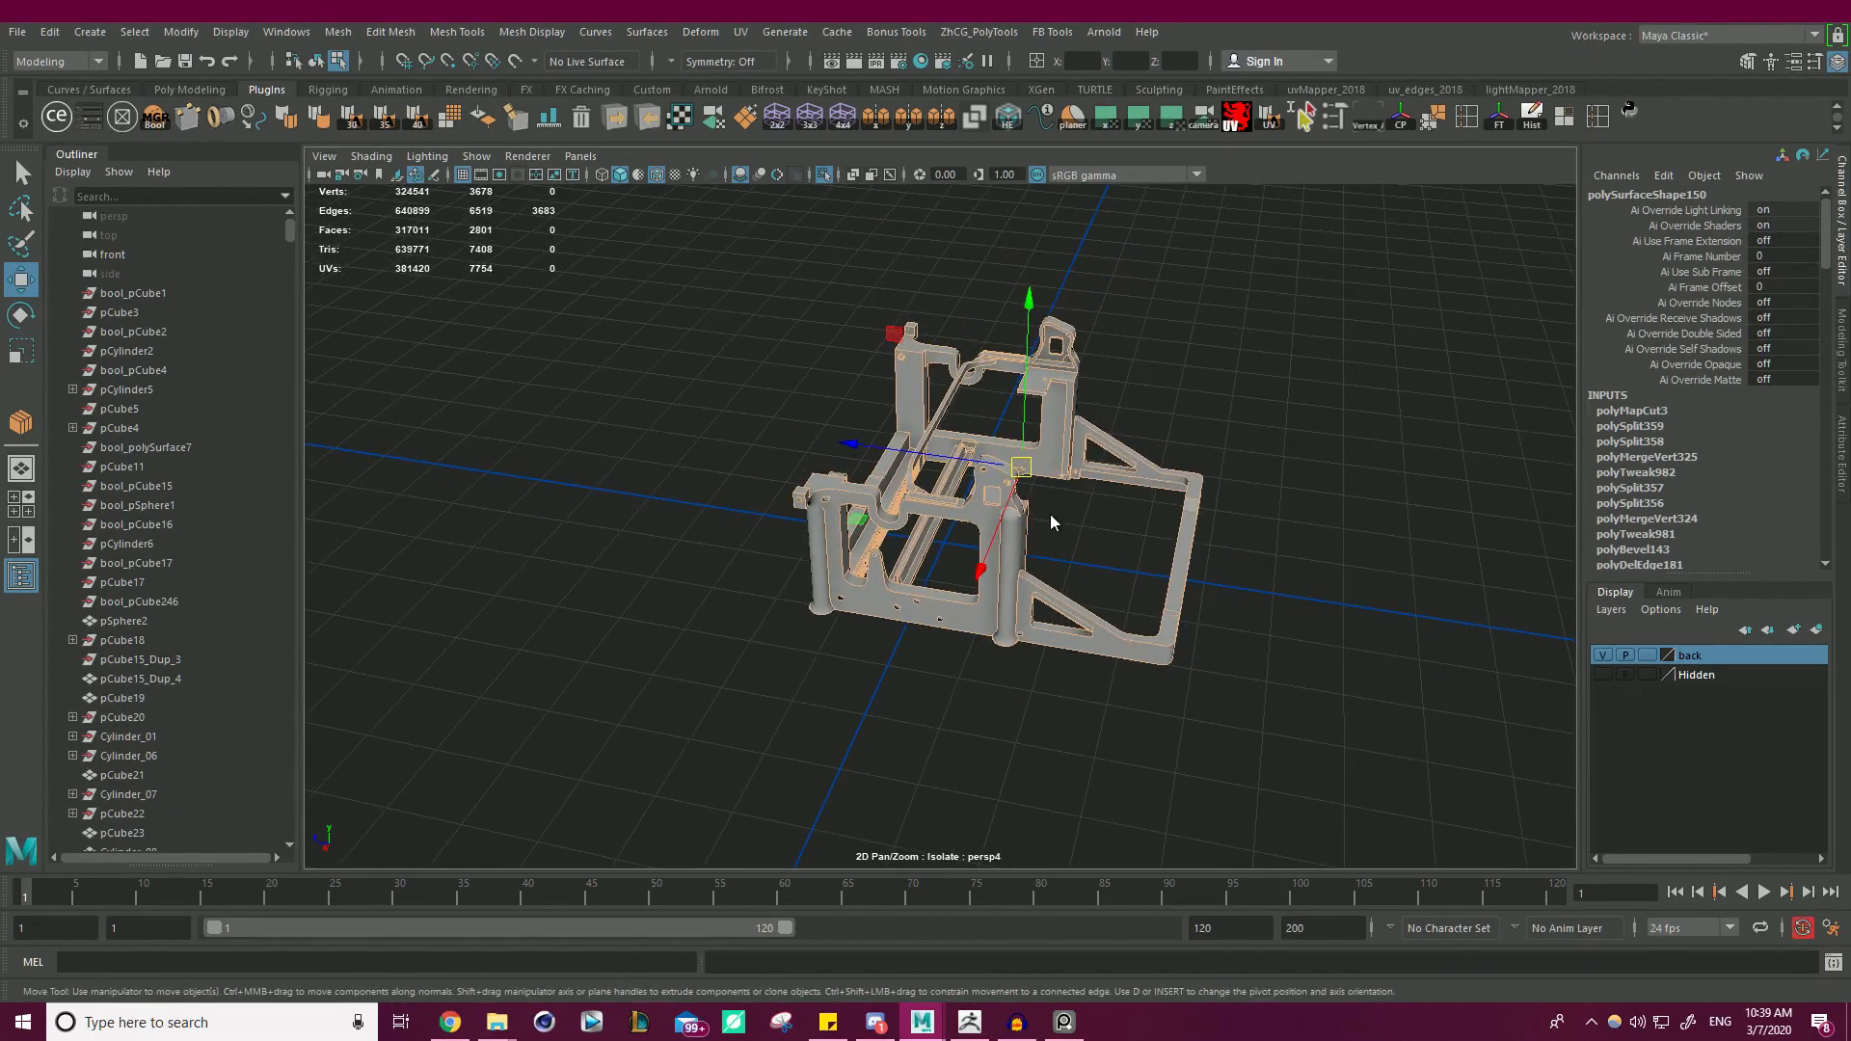
right_drag(971, 494, 973, 537)
drag(690, 244, 1388, 755)
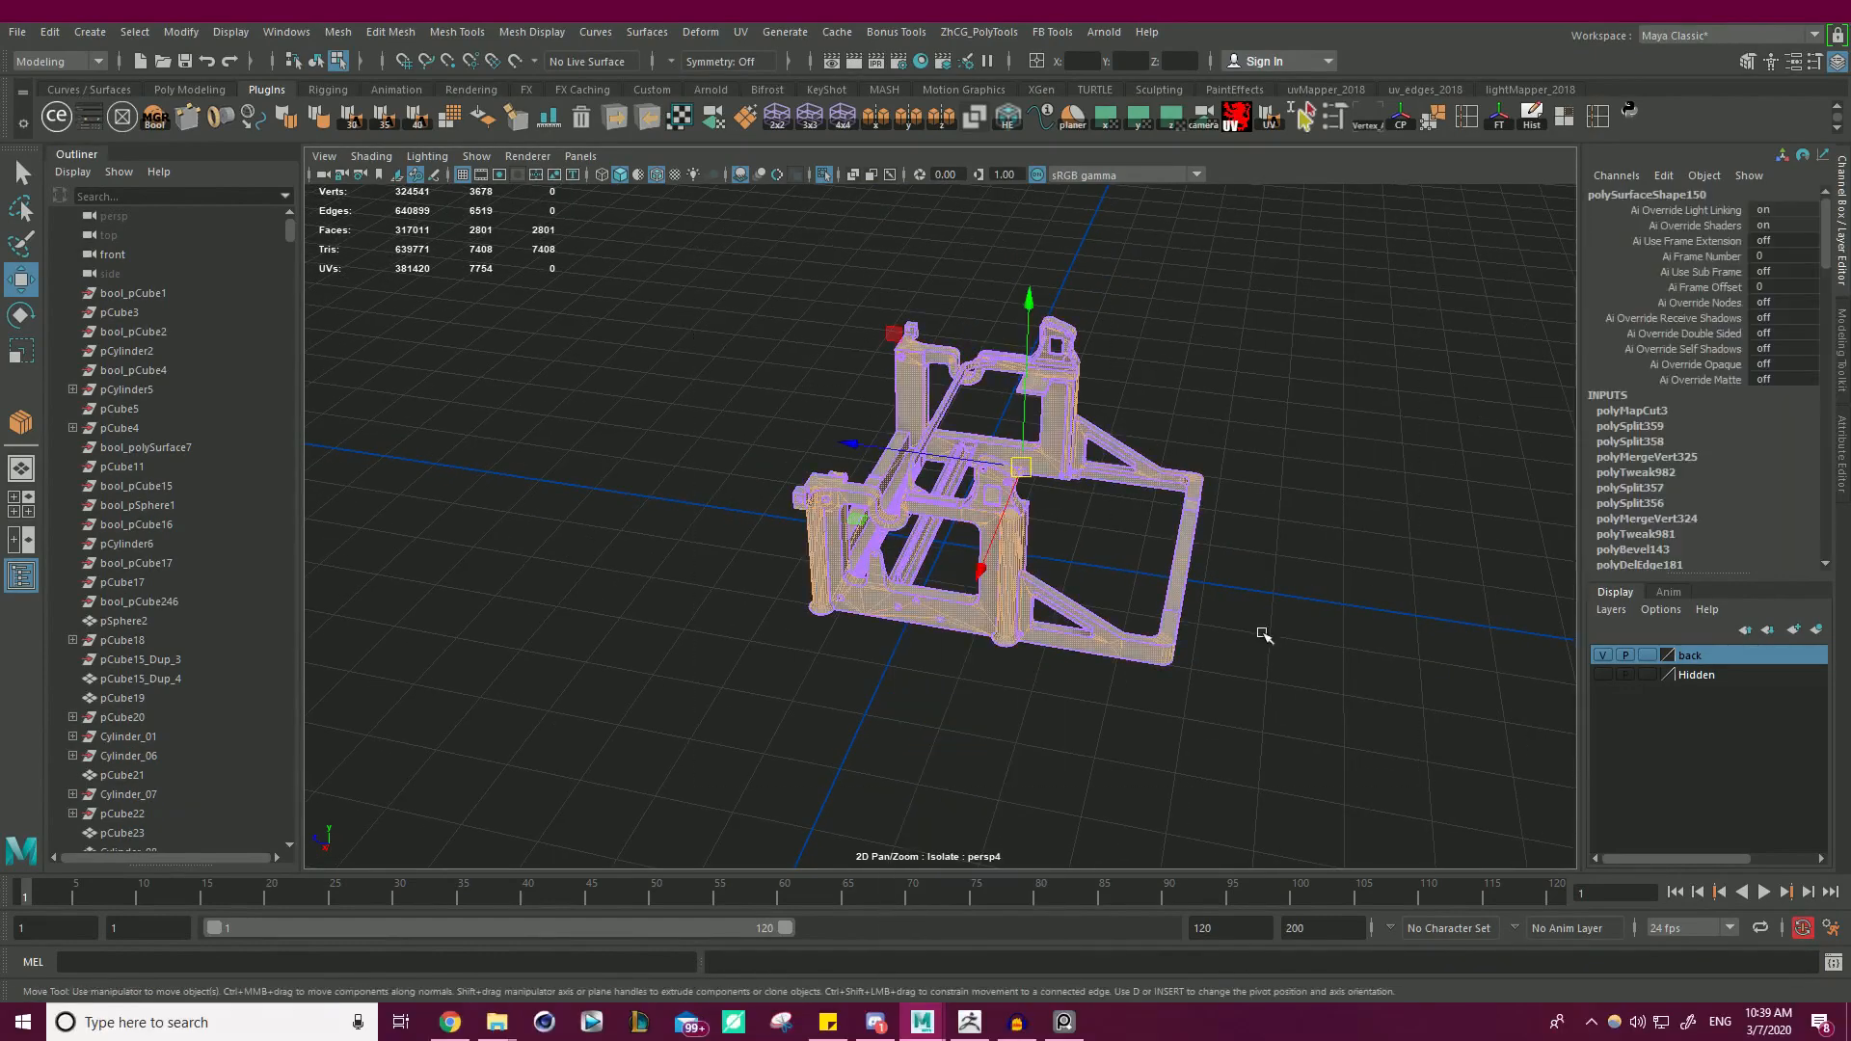
click(681, 118)
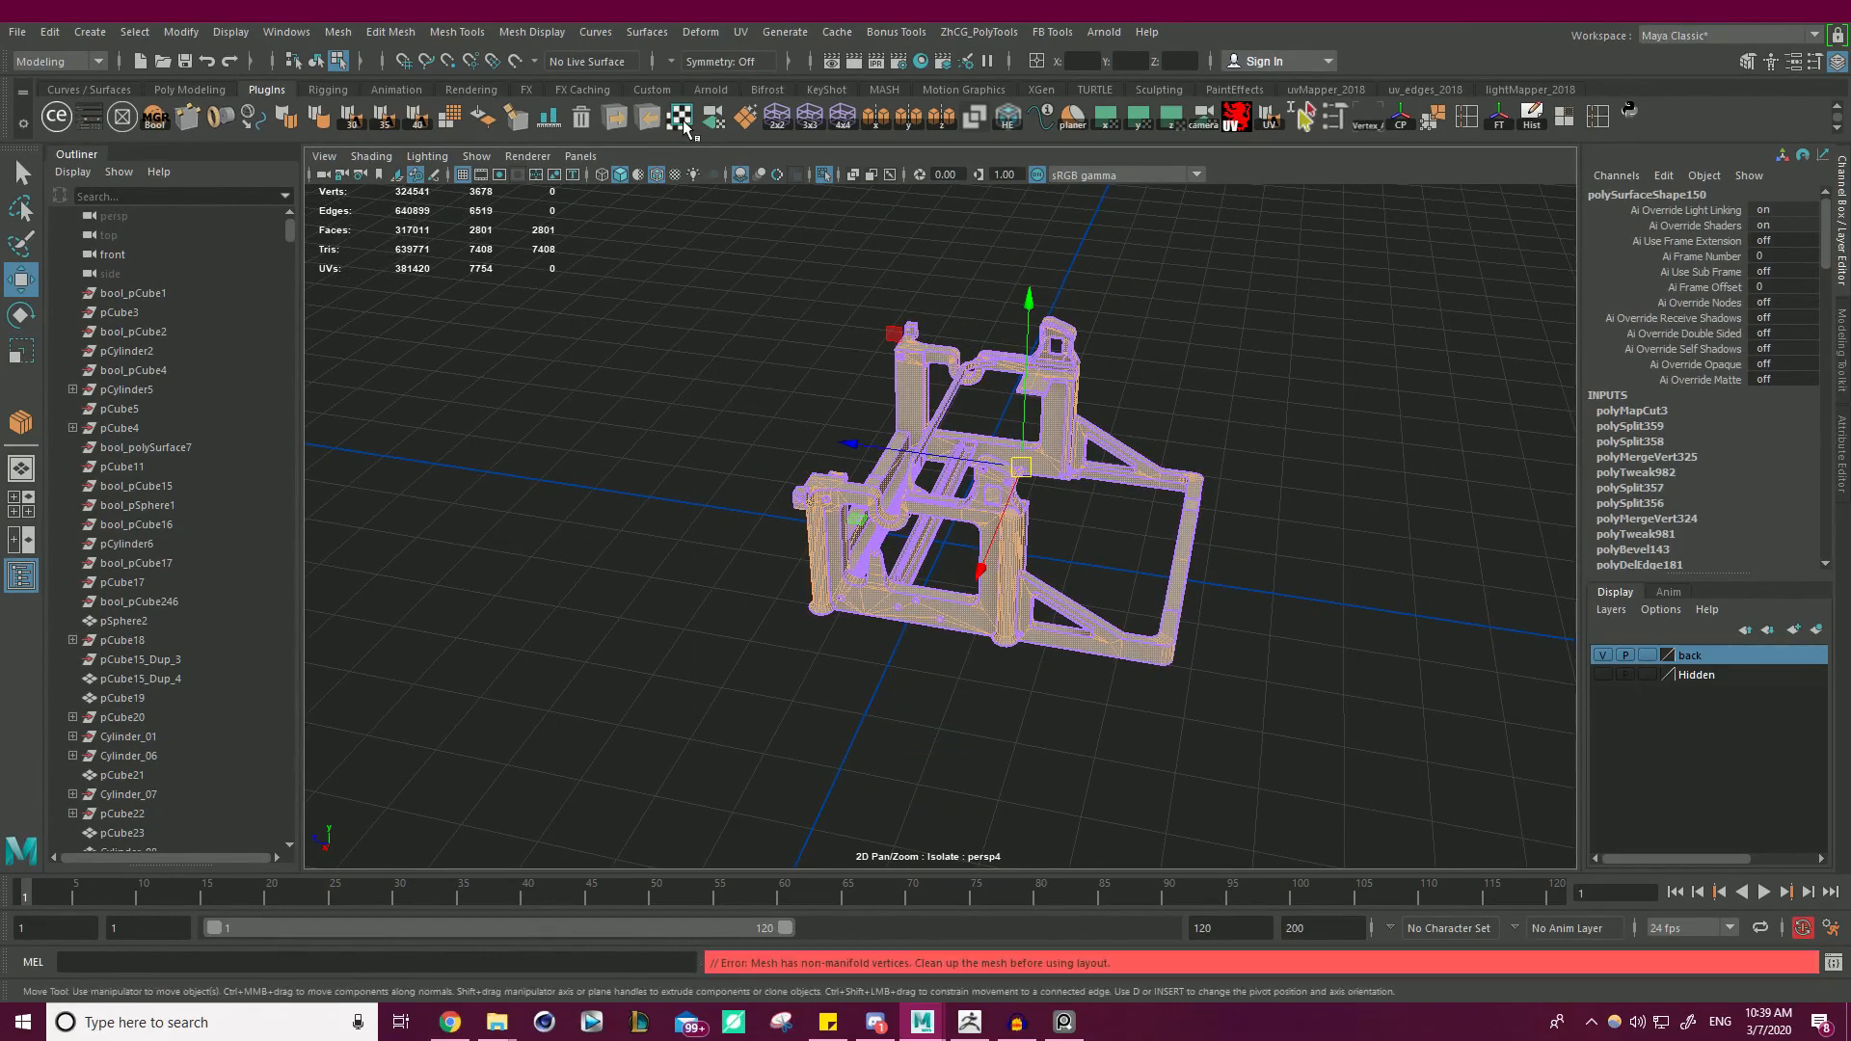
click(1300, 114)
double_click(1543, 492)
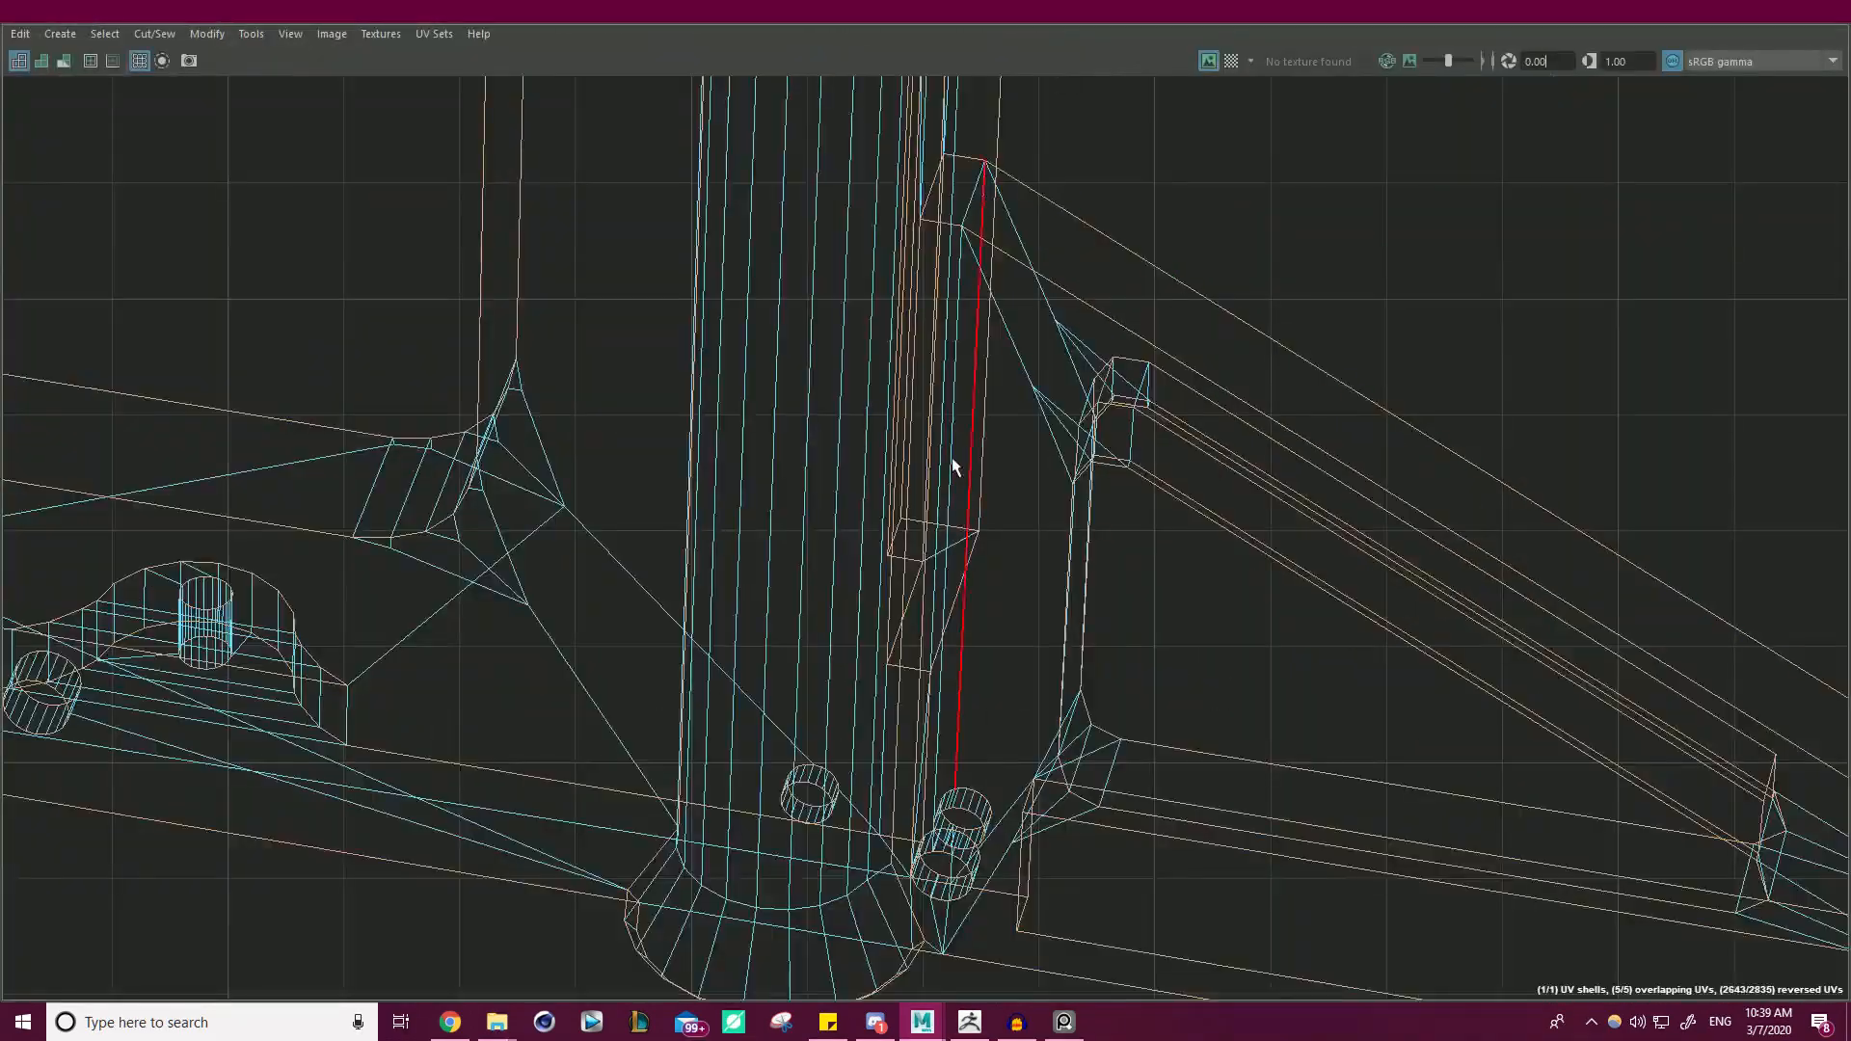
scroll(948, 463, down, 5)
alt+right_drag(950, 458, 826, 245)
scroll(933, 318, down, 3)
alt+middle_drag(826, 246, 921, 607)
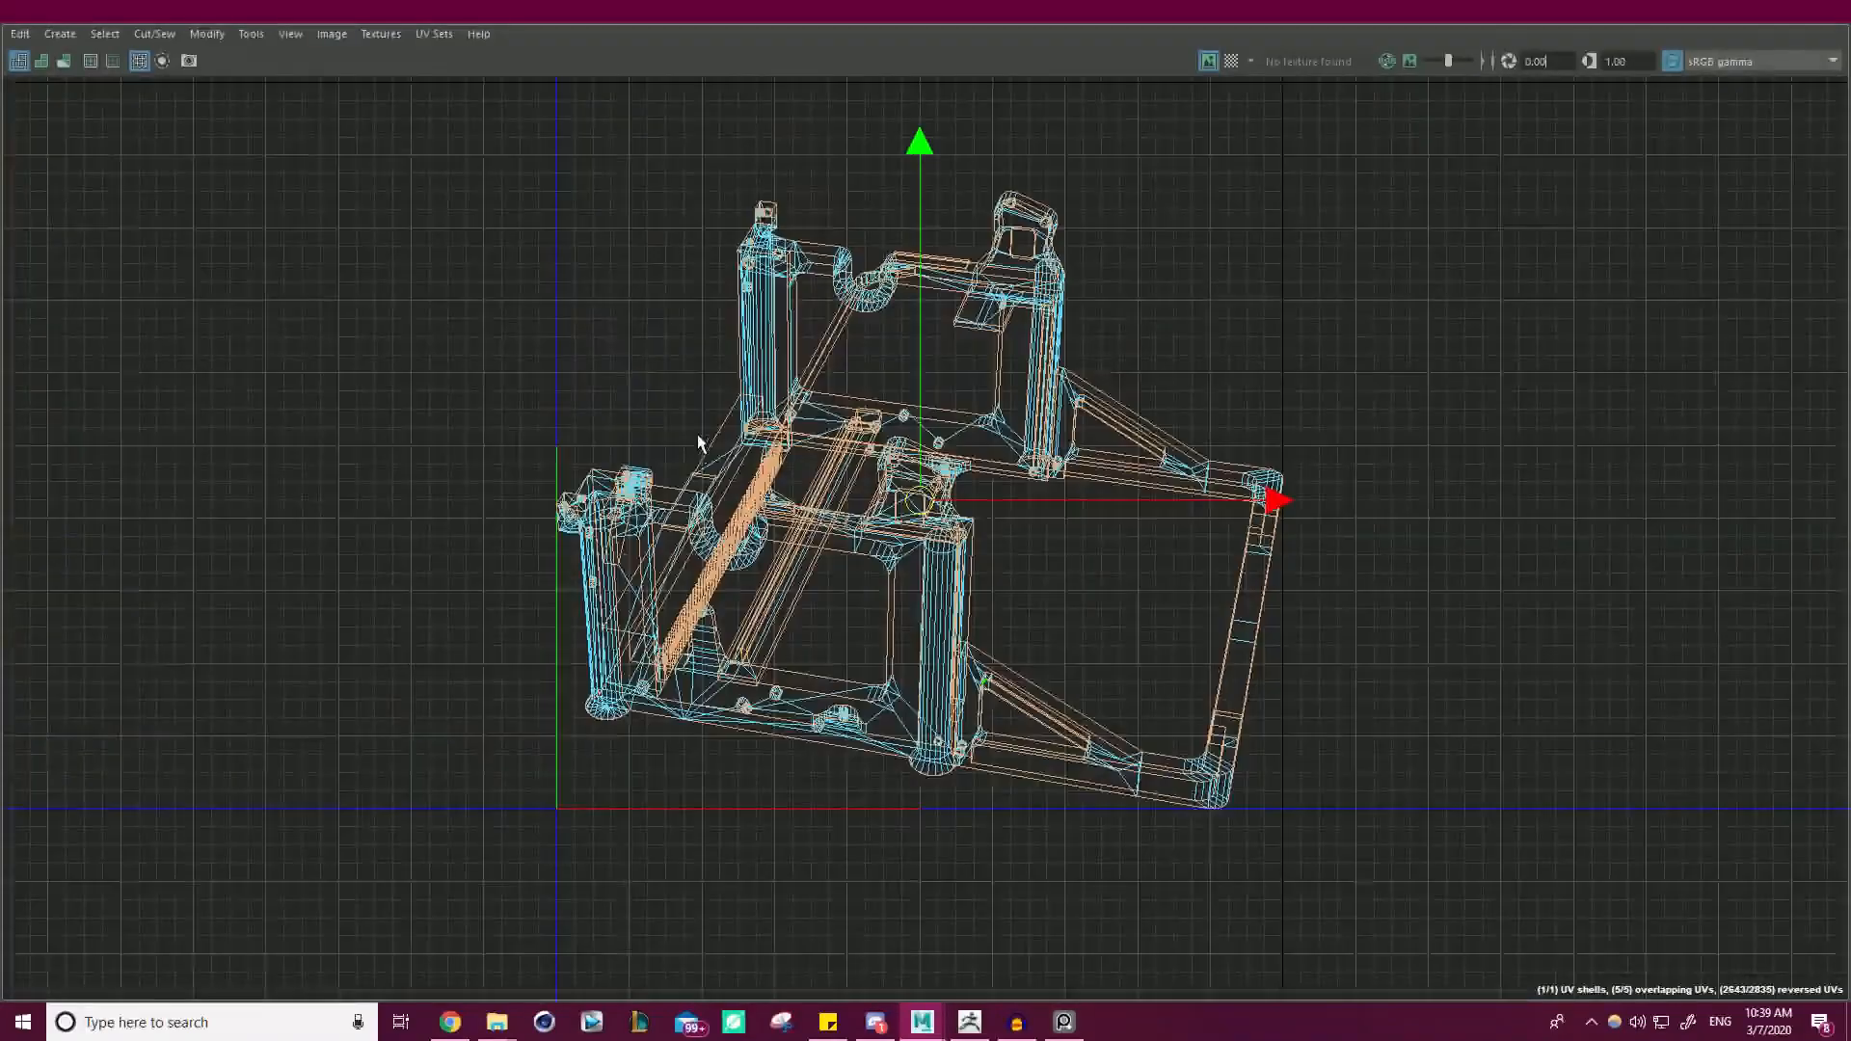
- Cut the projected UVs along the hard edges and pull the top-surface shell spanning both U-shaped hooks away from the others
scroll(771, 425, up, 2)
right_click(679, 512)
right_drag(680, 513, 588, 486)
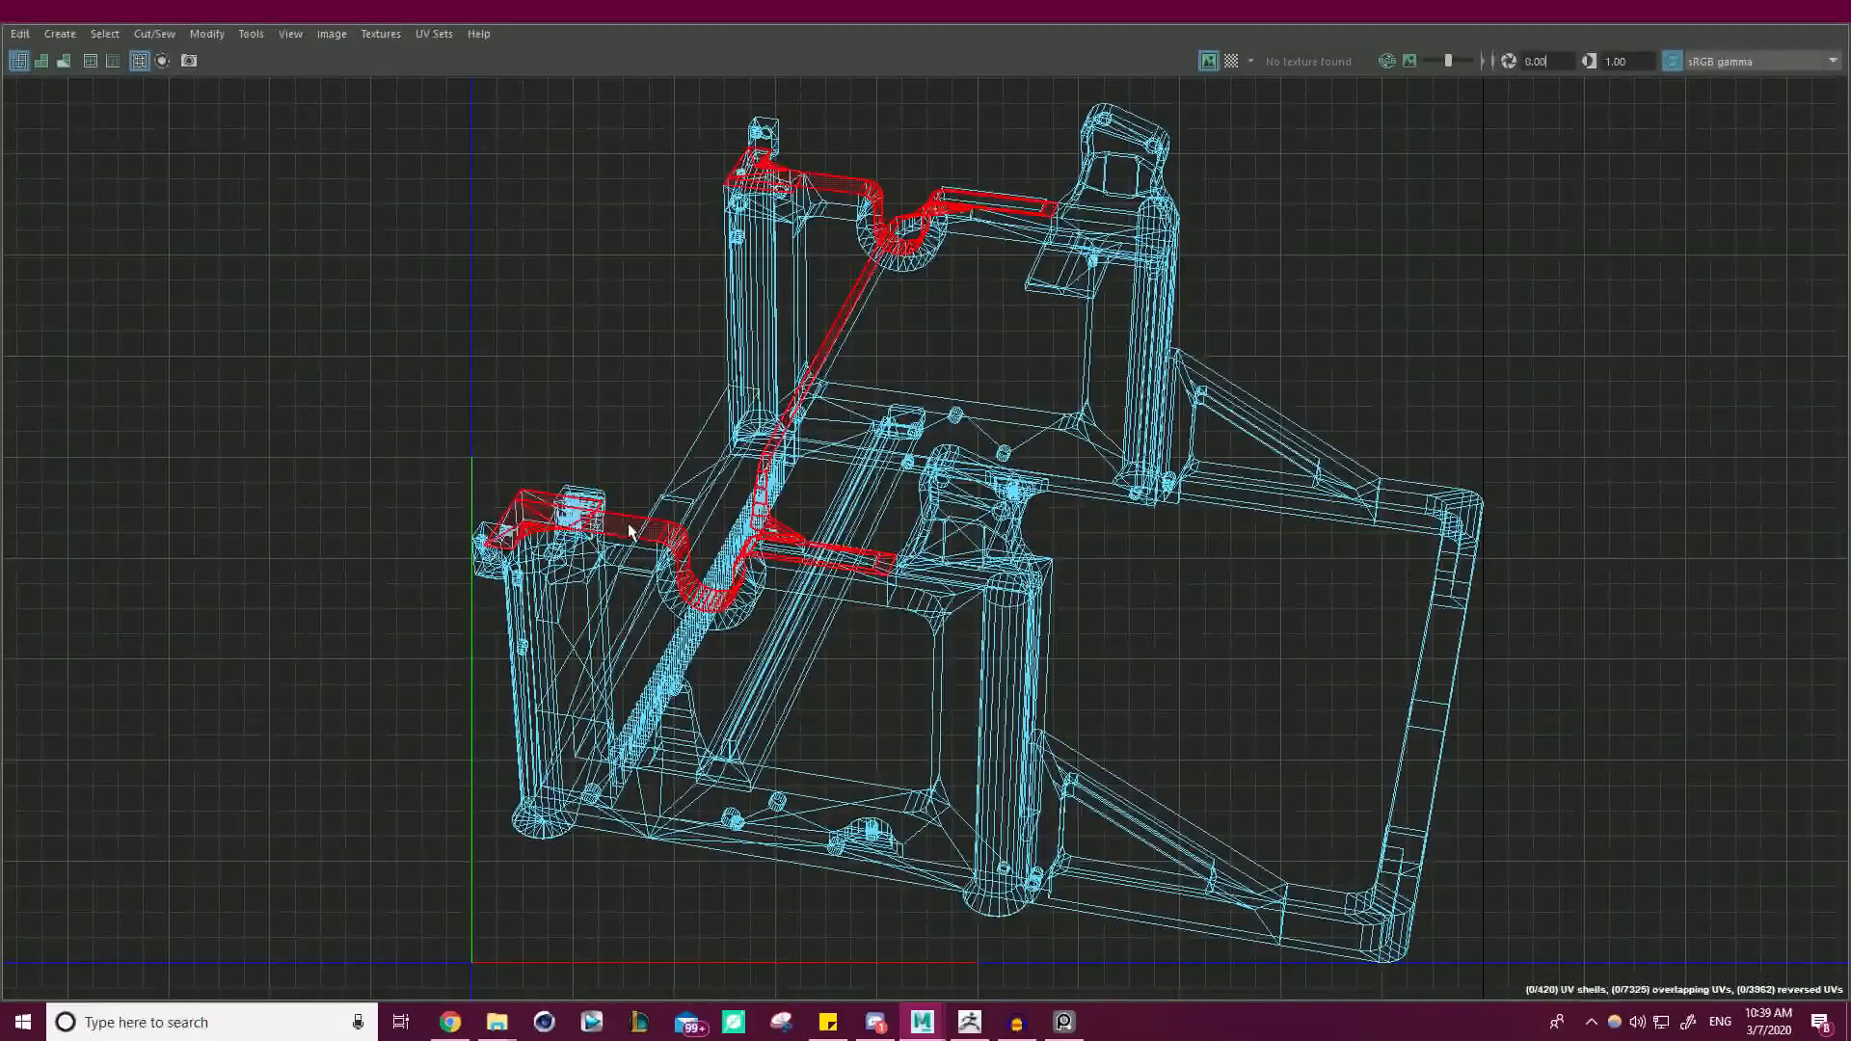
click(629, 525)
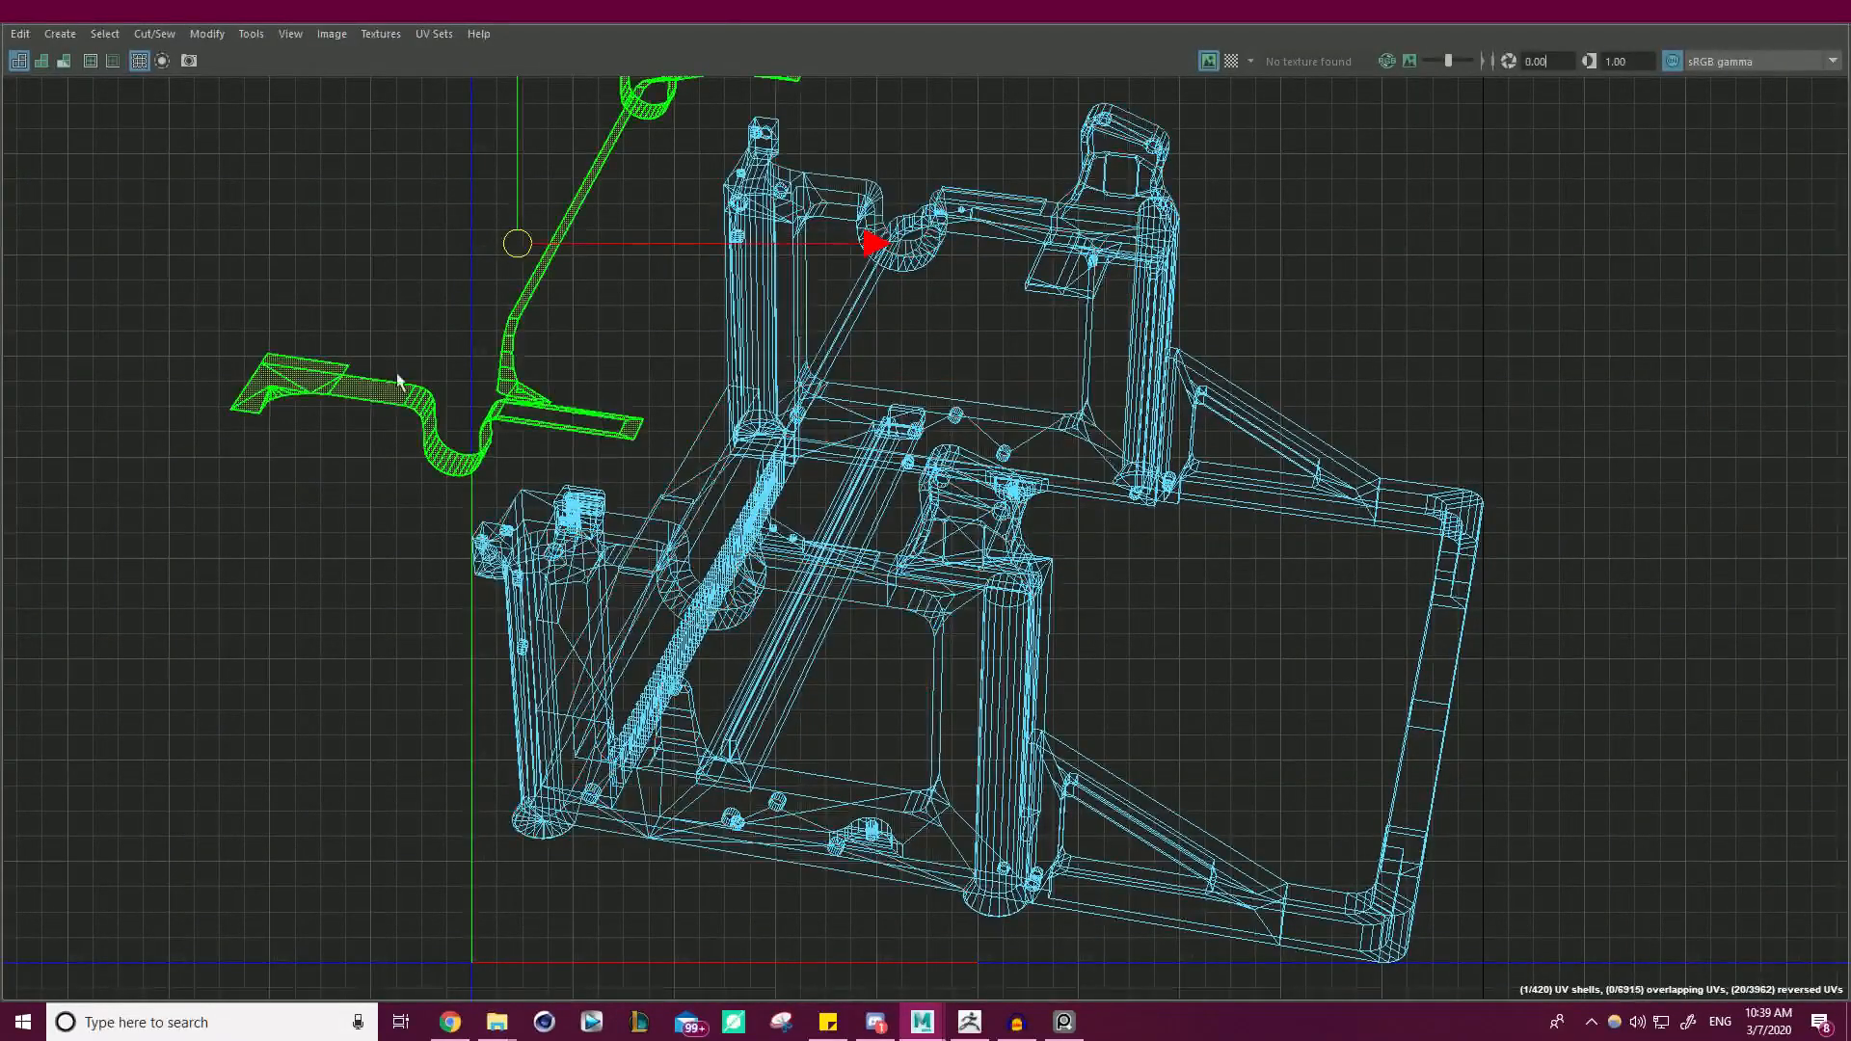
alt+right_drag(575, 401, 310, 207)
- Select all of the frame's UV shells and arrange them with Layout
drag(350, 165, 1321, 797)
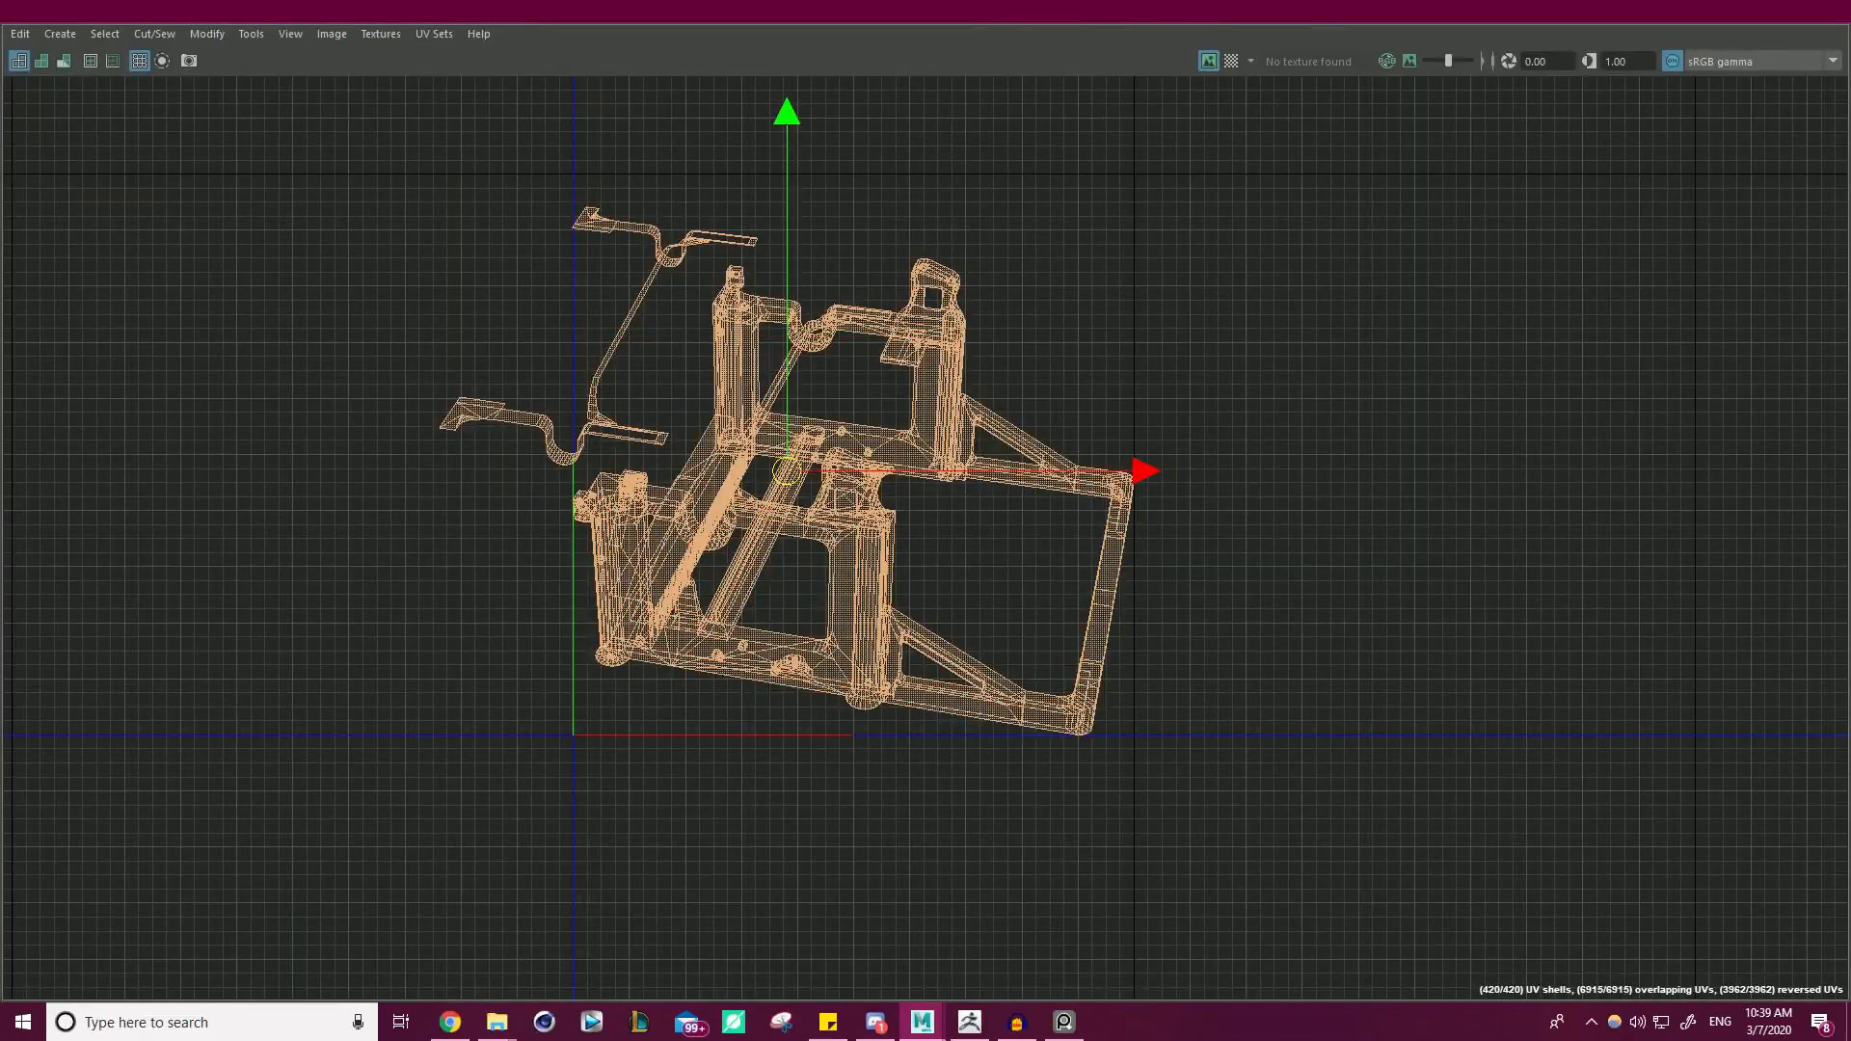
drag(455, 11, 1014, 125)
click(768, 146)
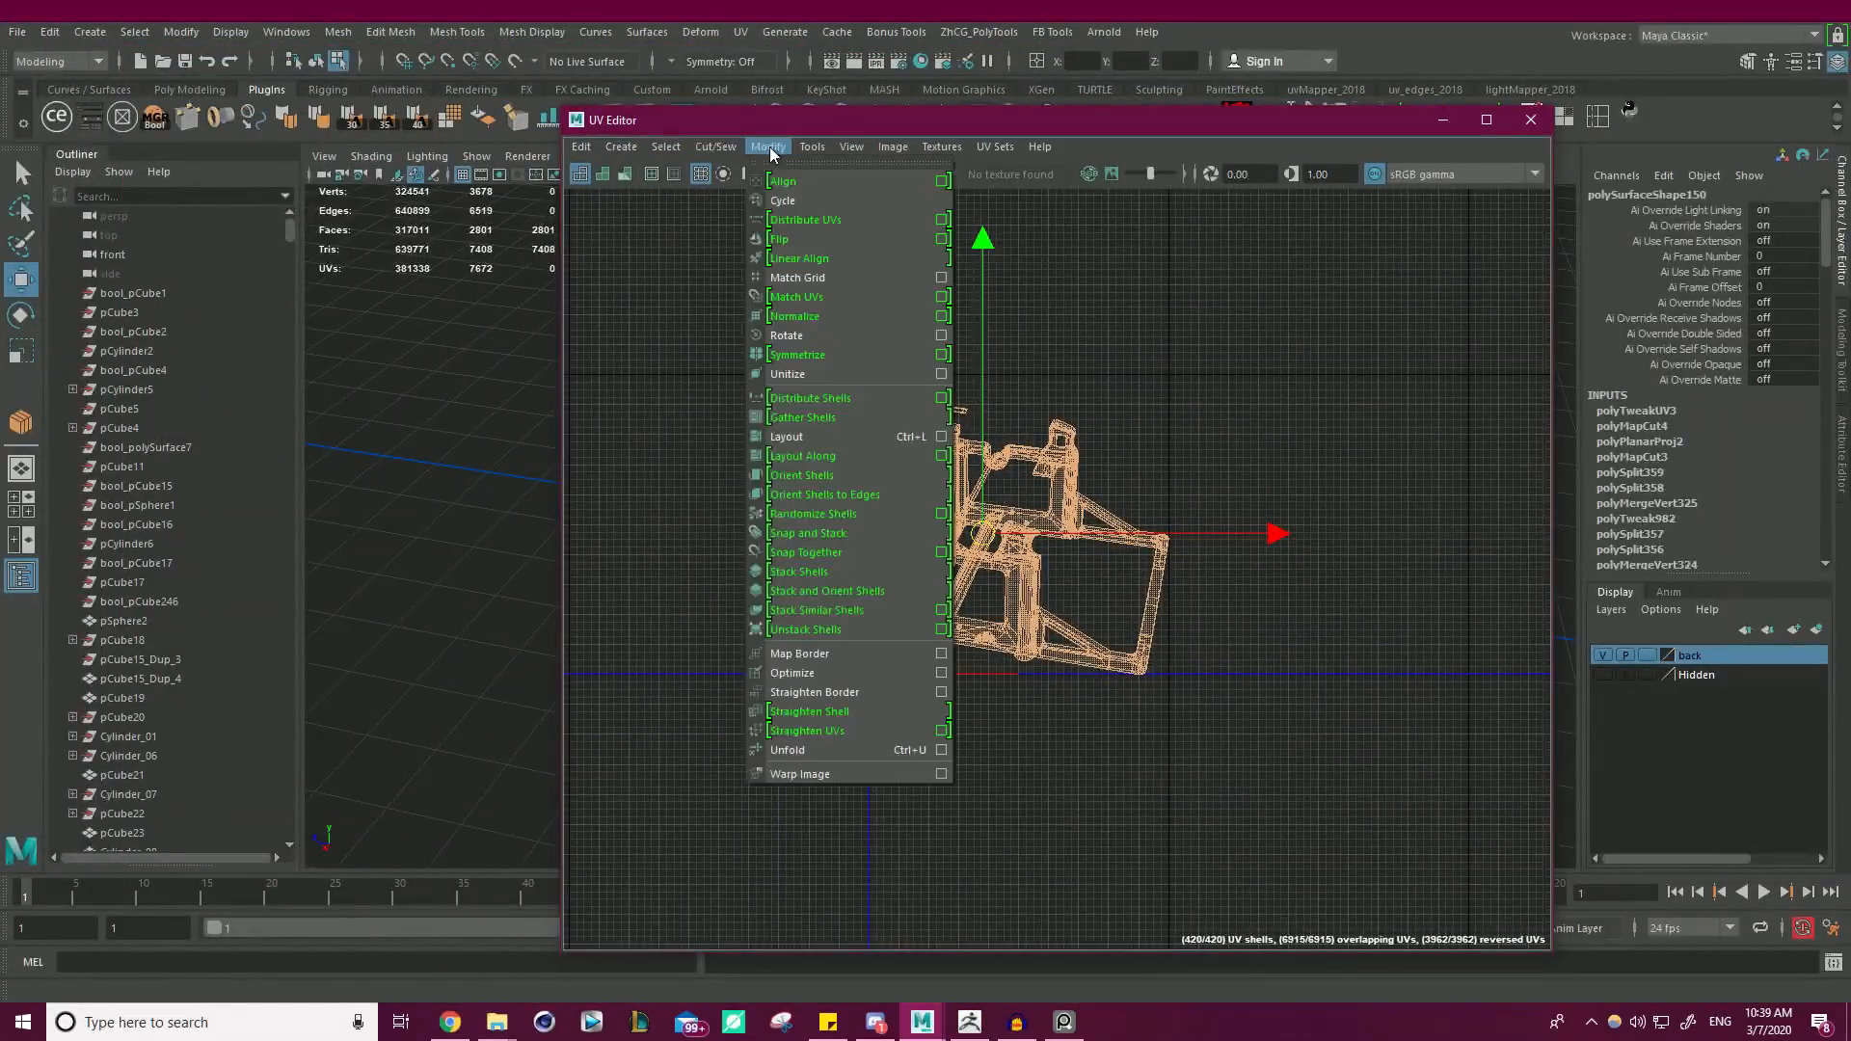
click(828, 437)
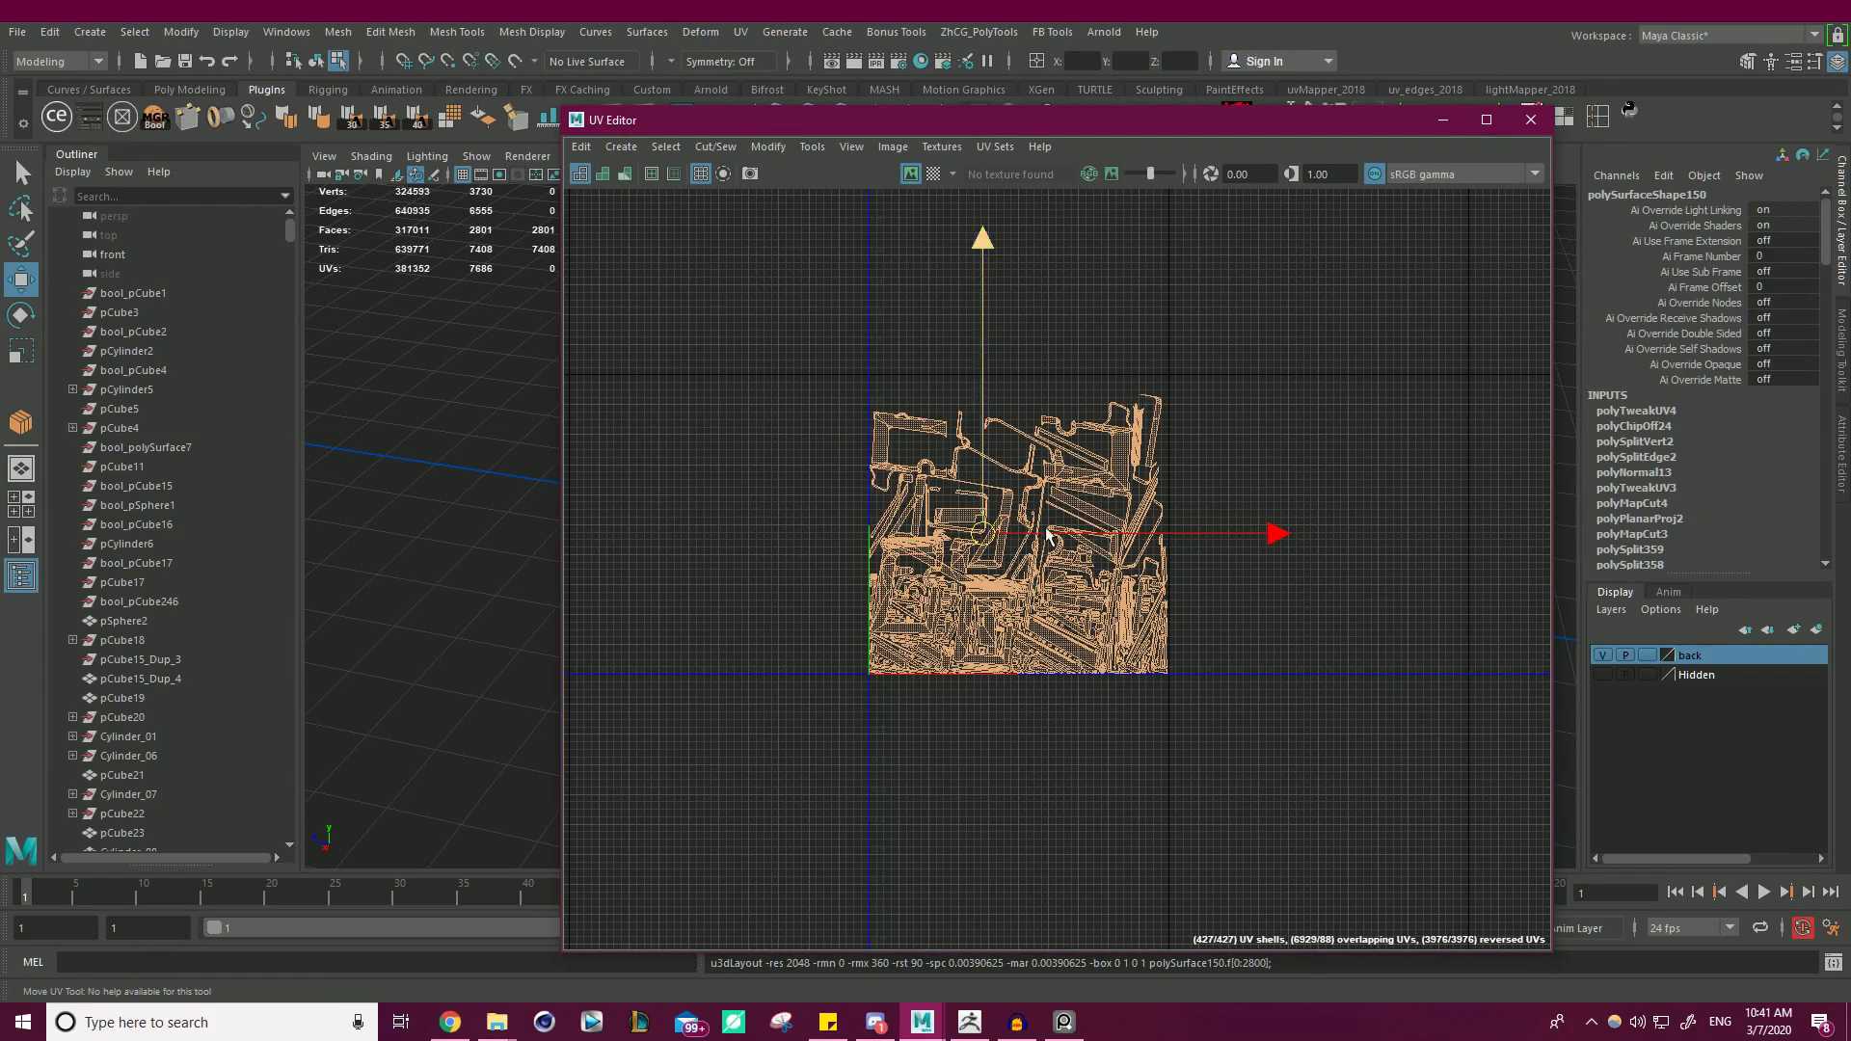
drag(1210, 123, 1850, 407)
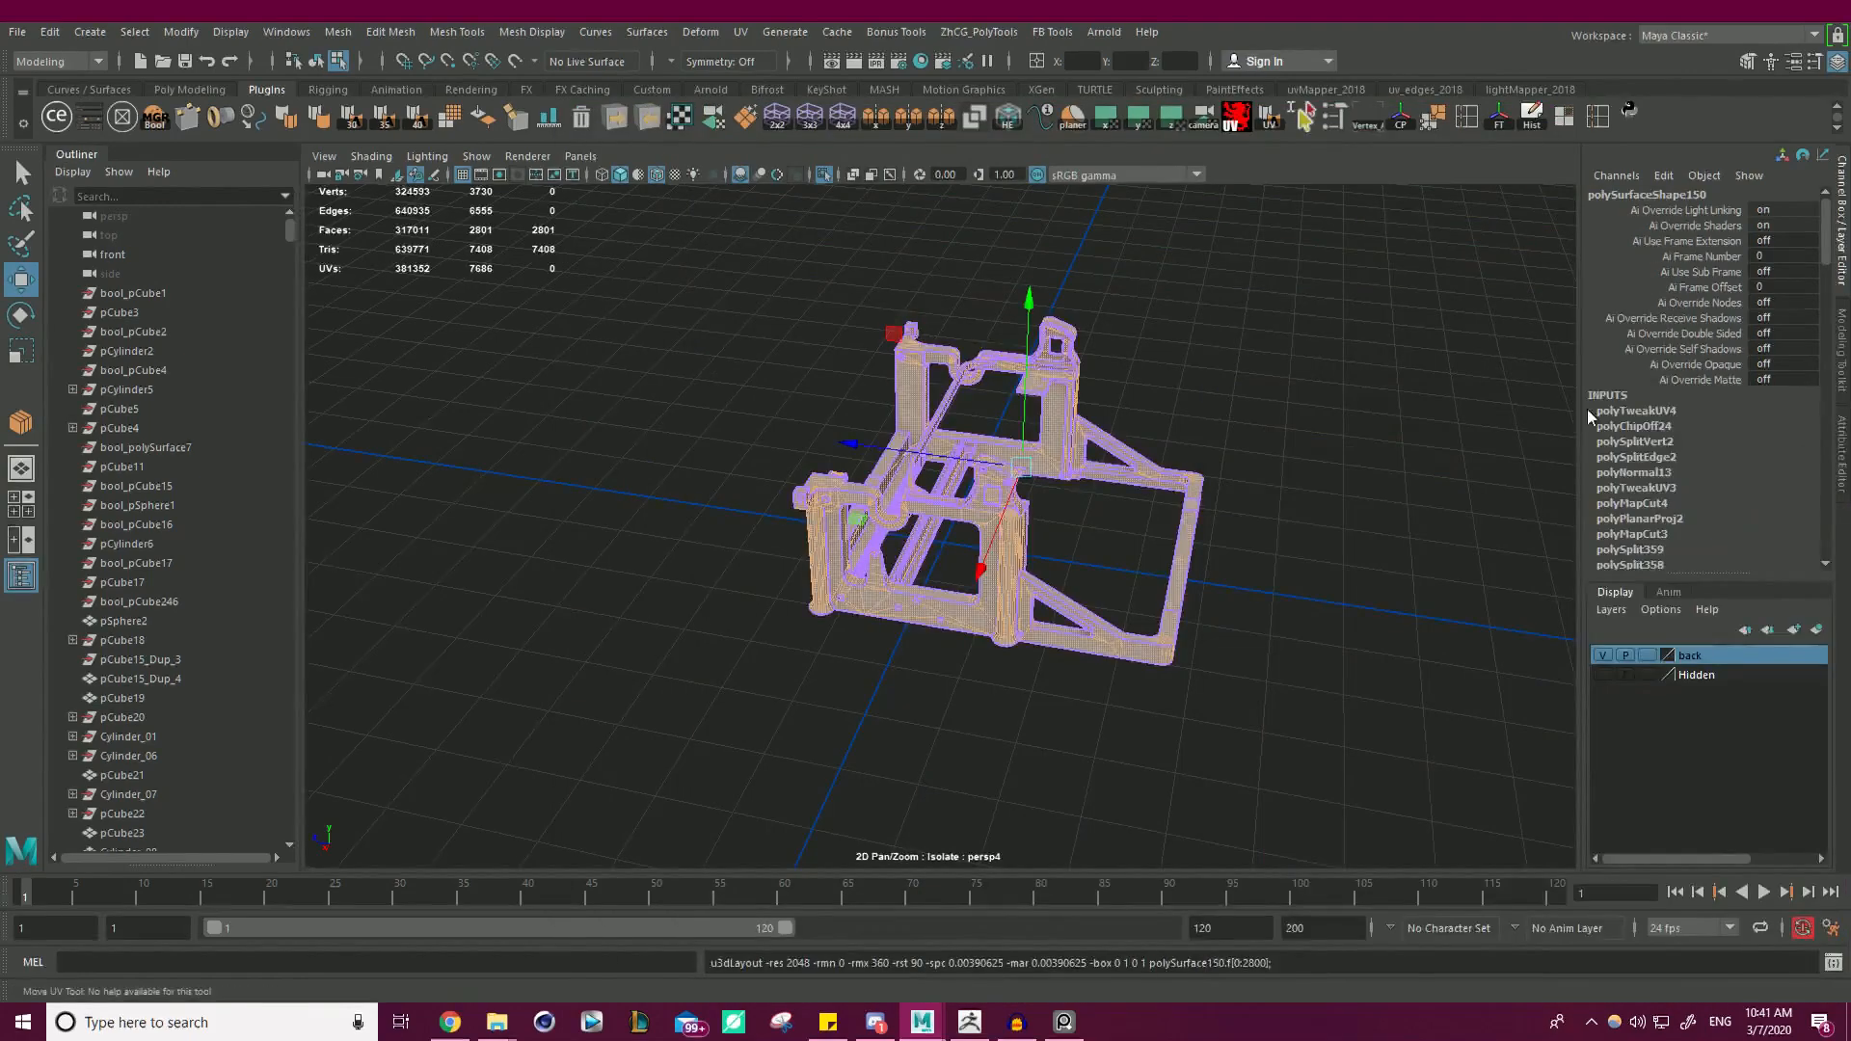
- Return to object selection, select the whole frame, and export it as temp_01.obj for transfer
right_drag(1192, 302, 1282, 274)
click(1244, 351)
alt+drag(984, 383, 1082, 376)
scroll(1082, 376, up, 3)
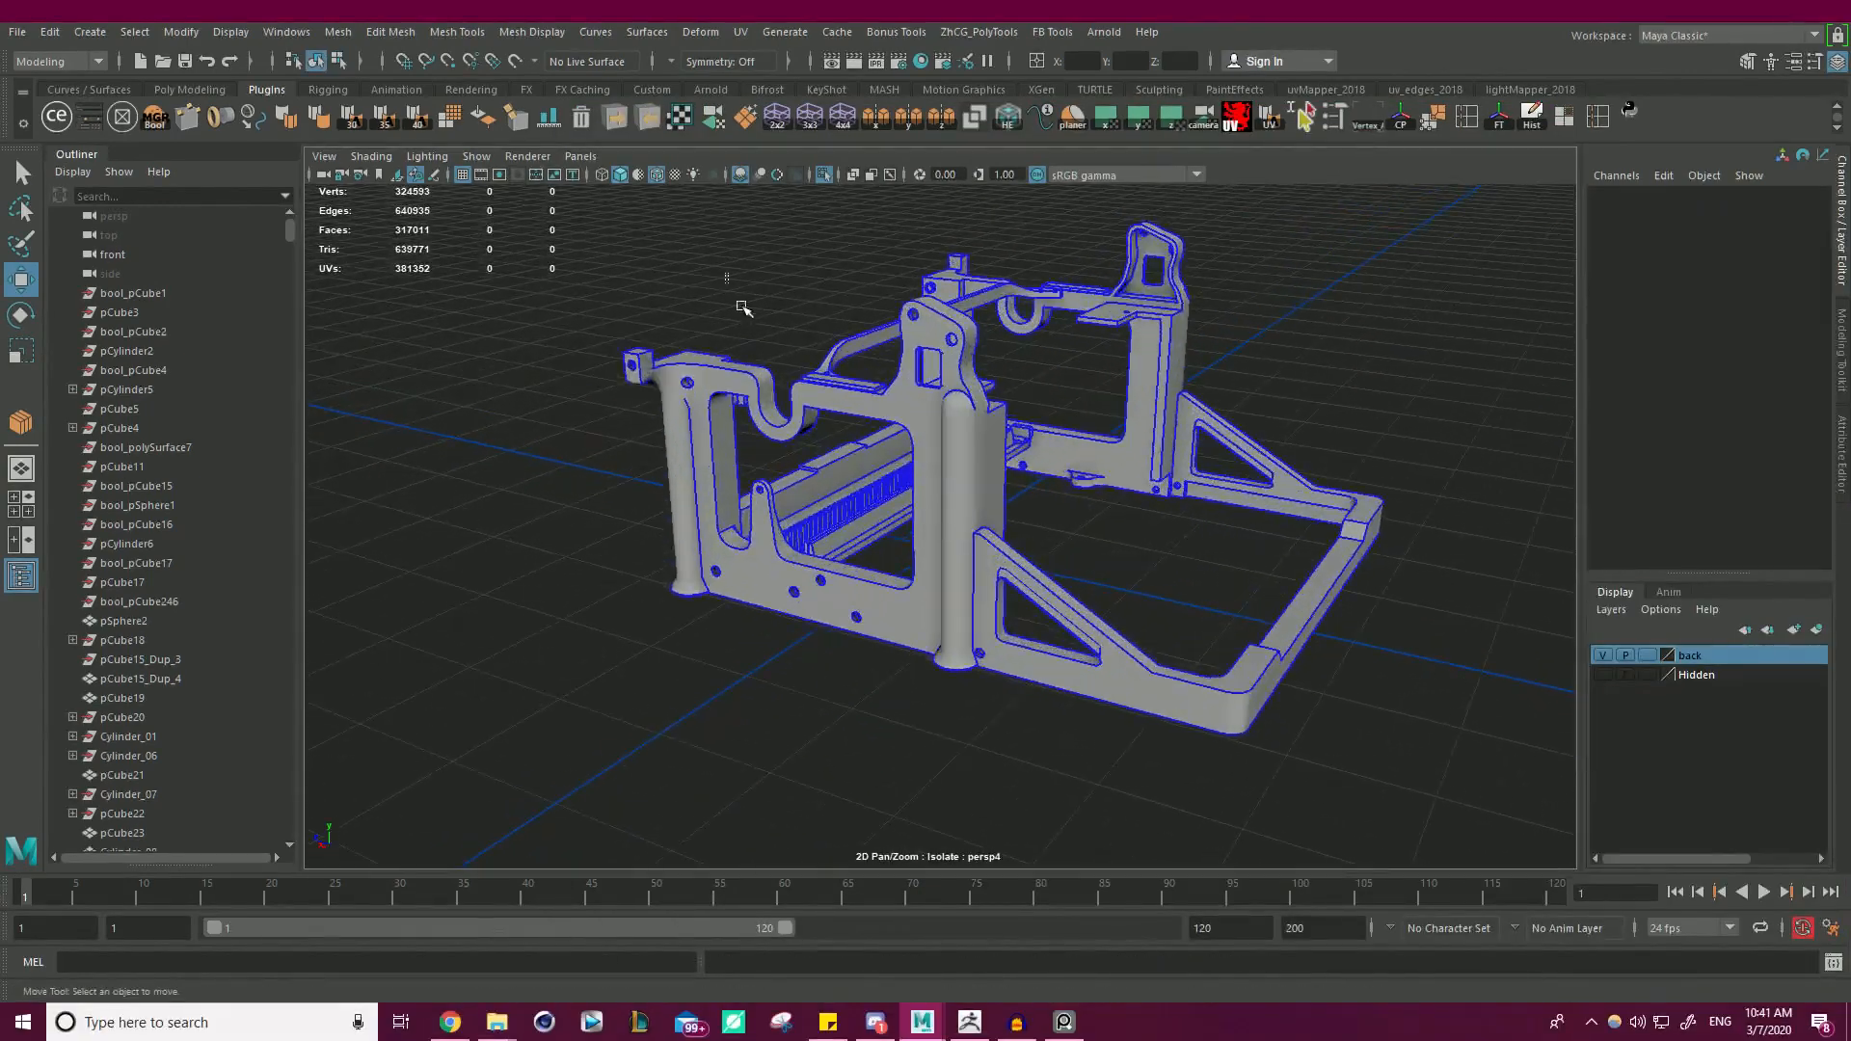
click(884, 462)
click(610, 211)
key(ctrl+z)
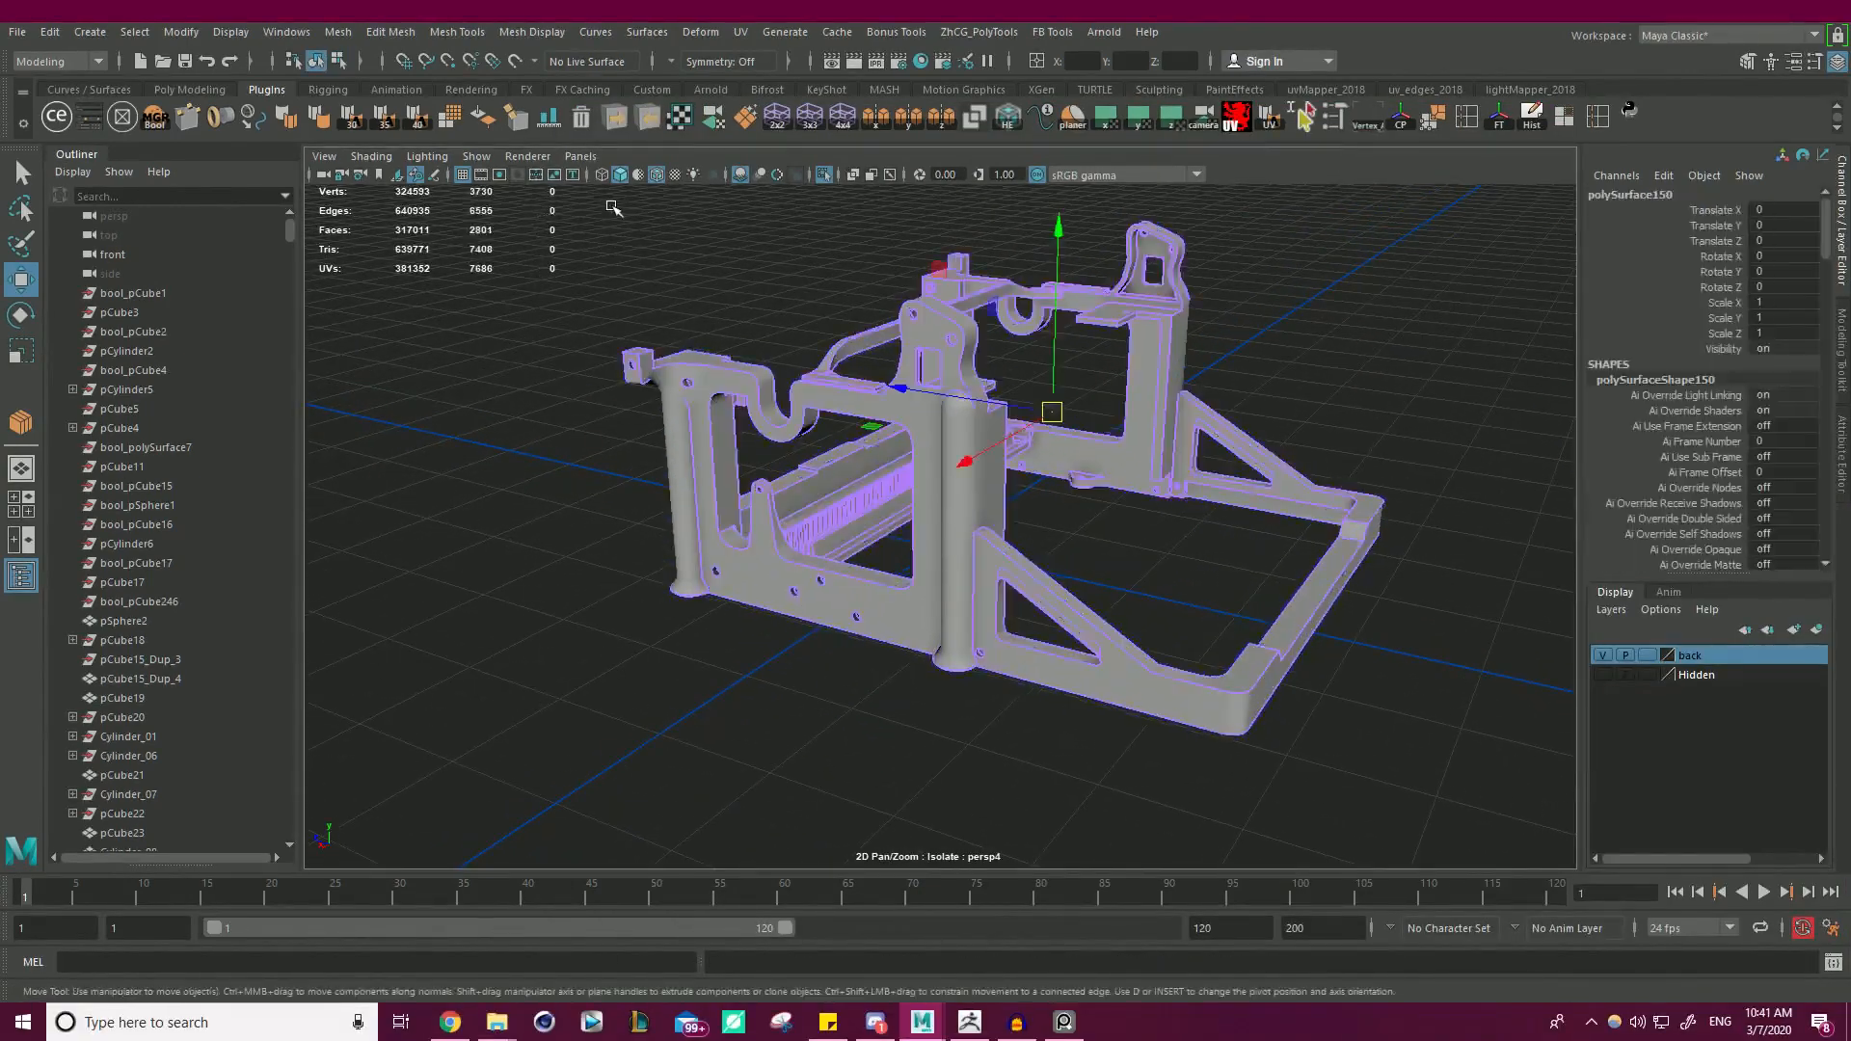
click(614, 116)
click(1375, 255)
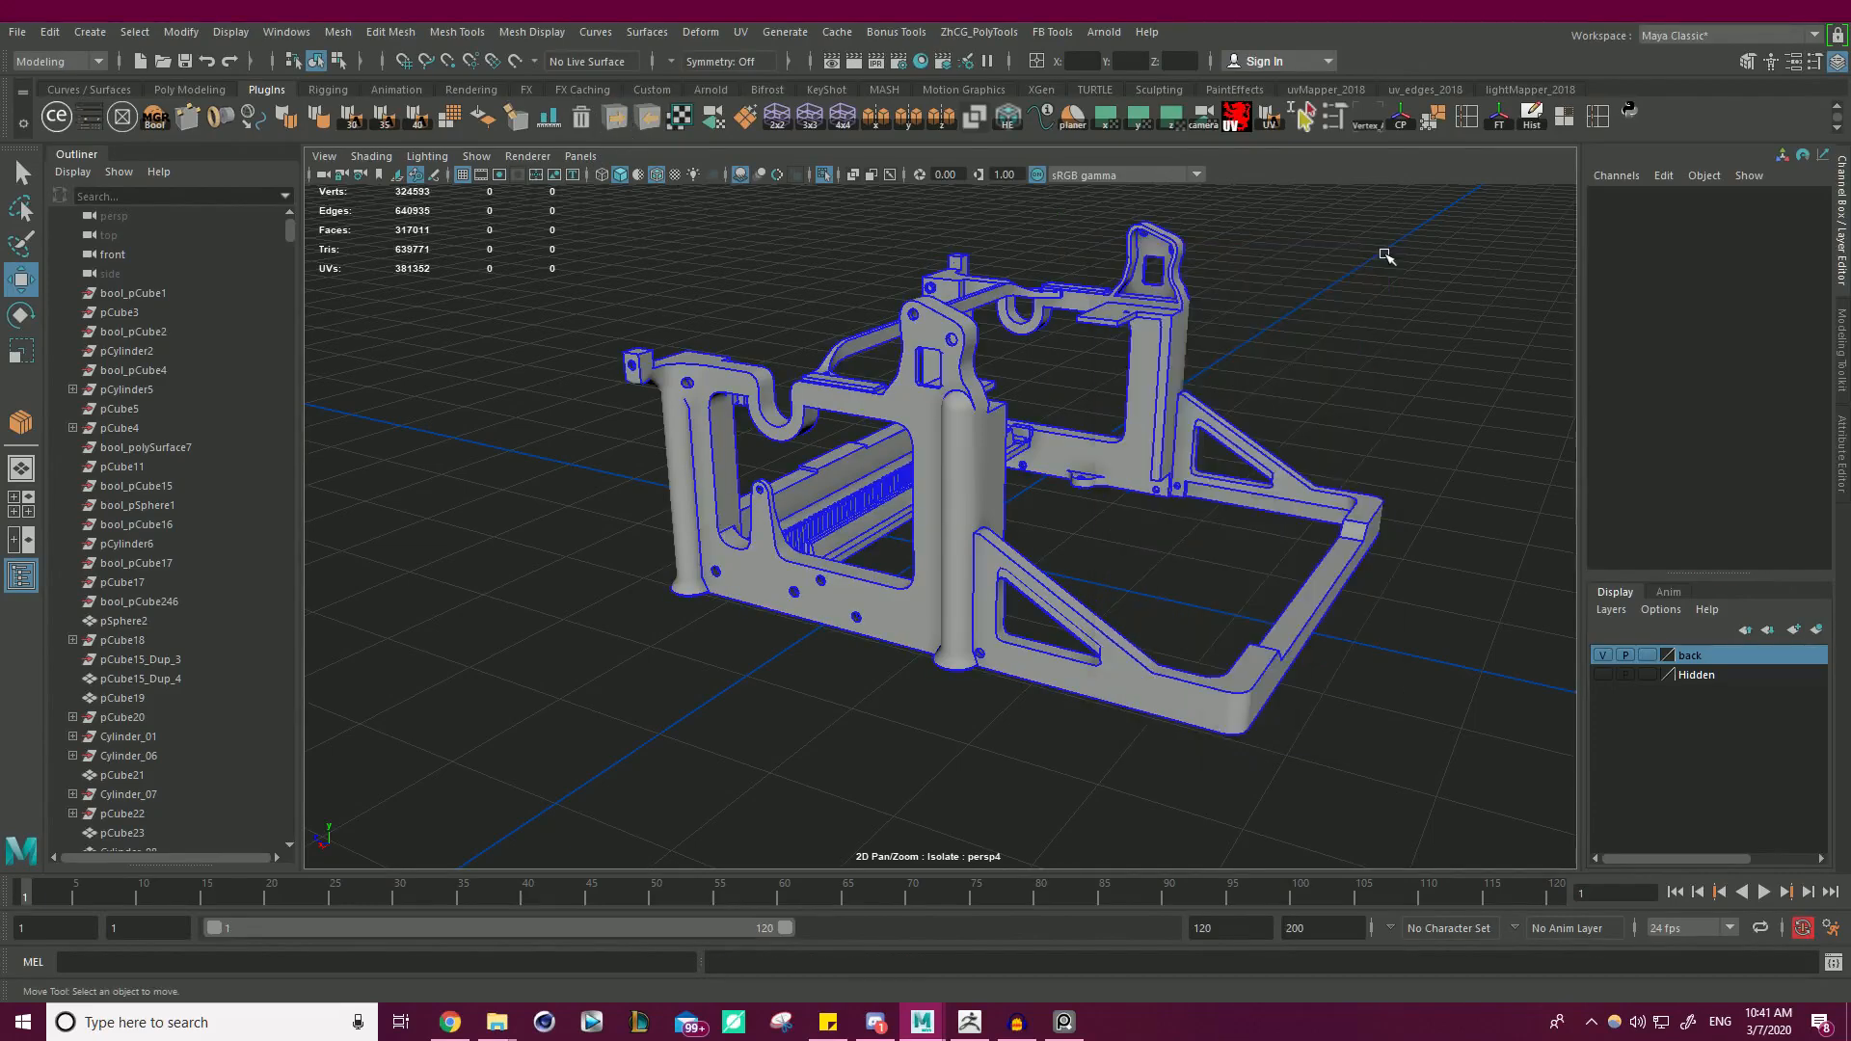
- Switch to ZBrush and import the updated temp_01.obj over the current tool
mouse_move(920, 1027)
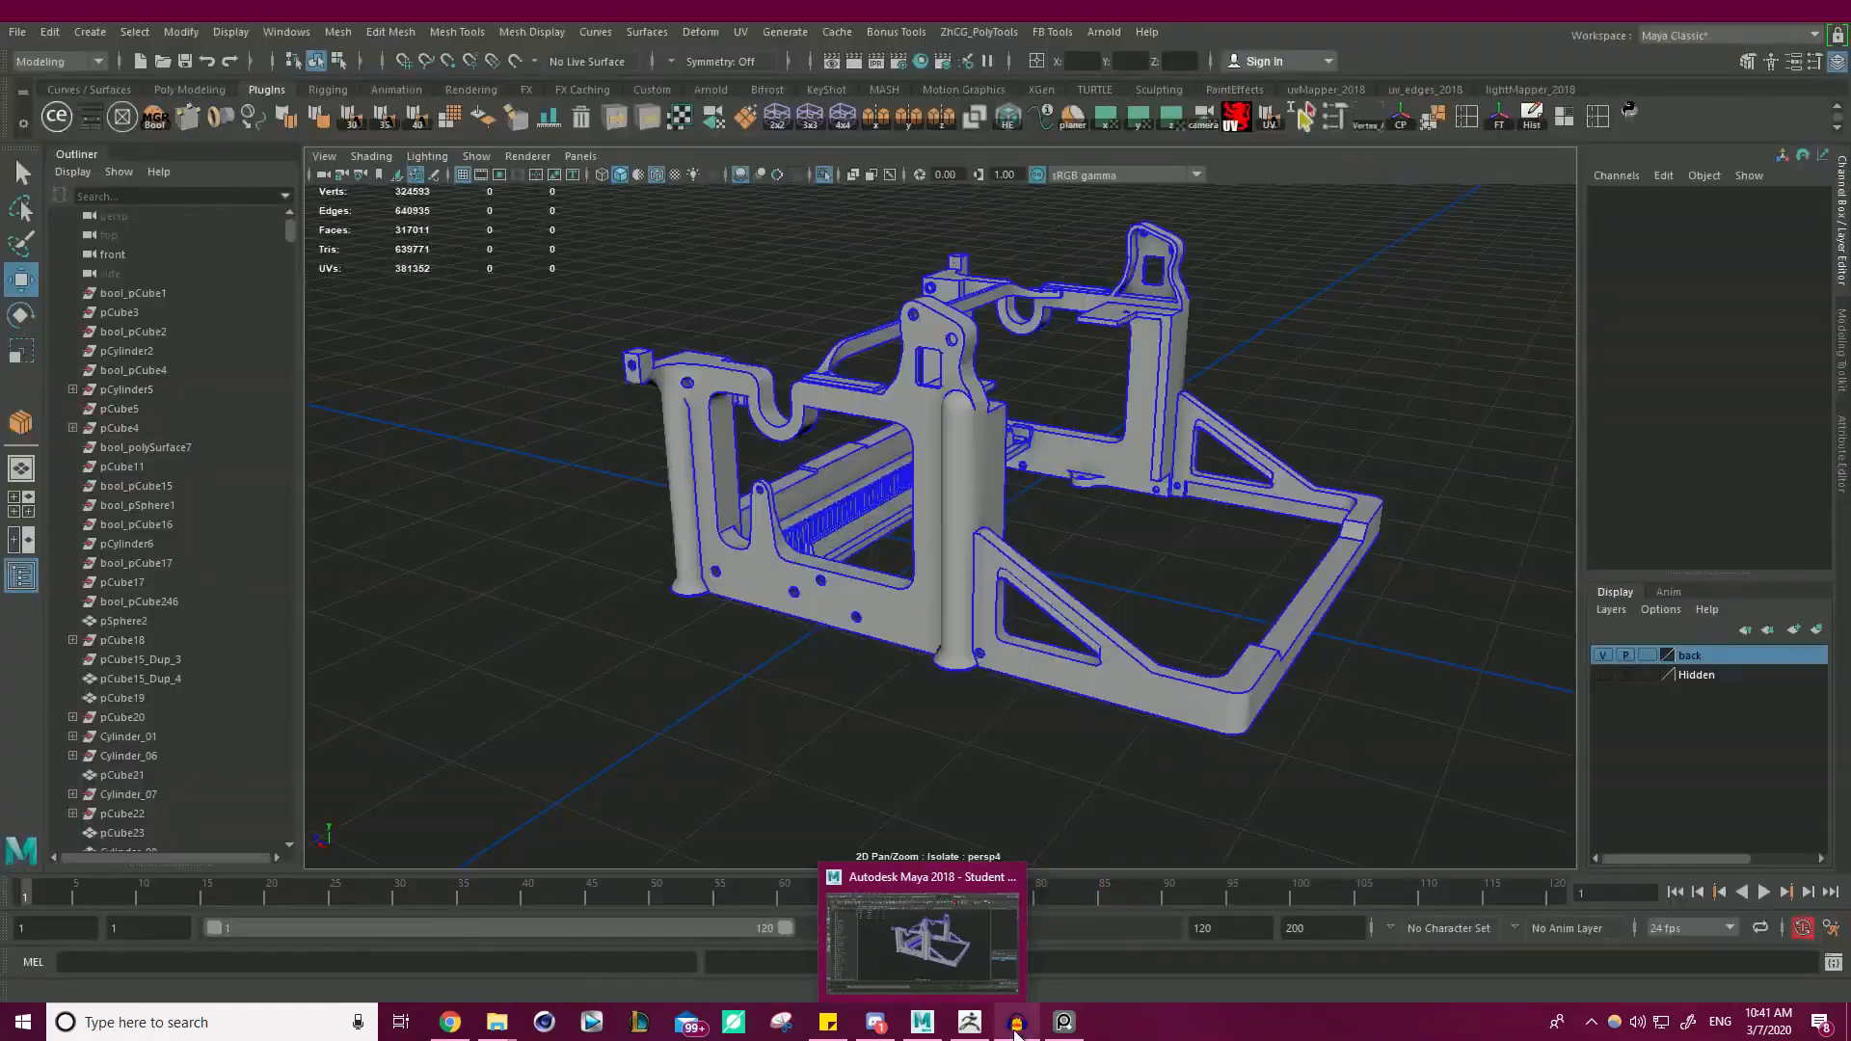
click(969, 1022)
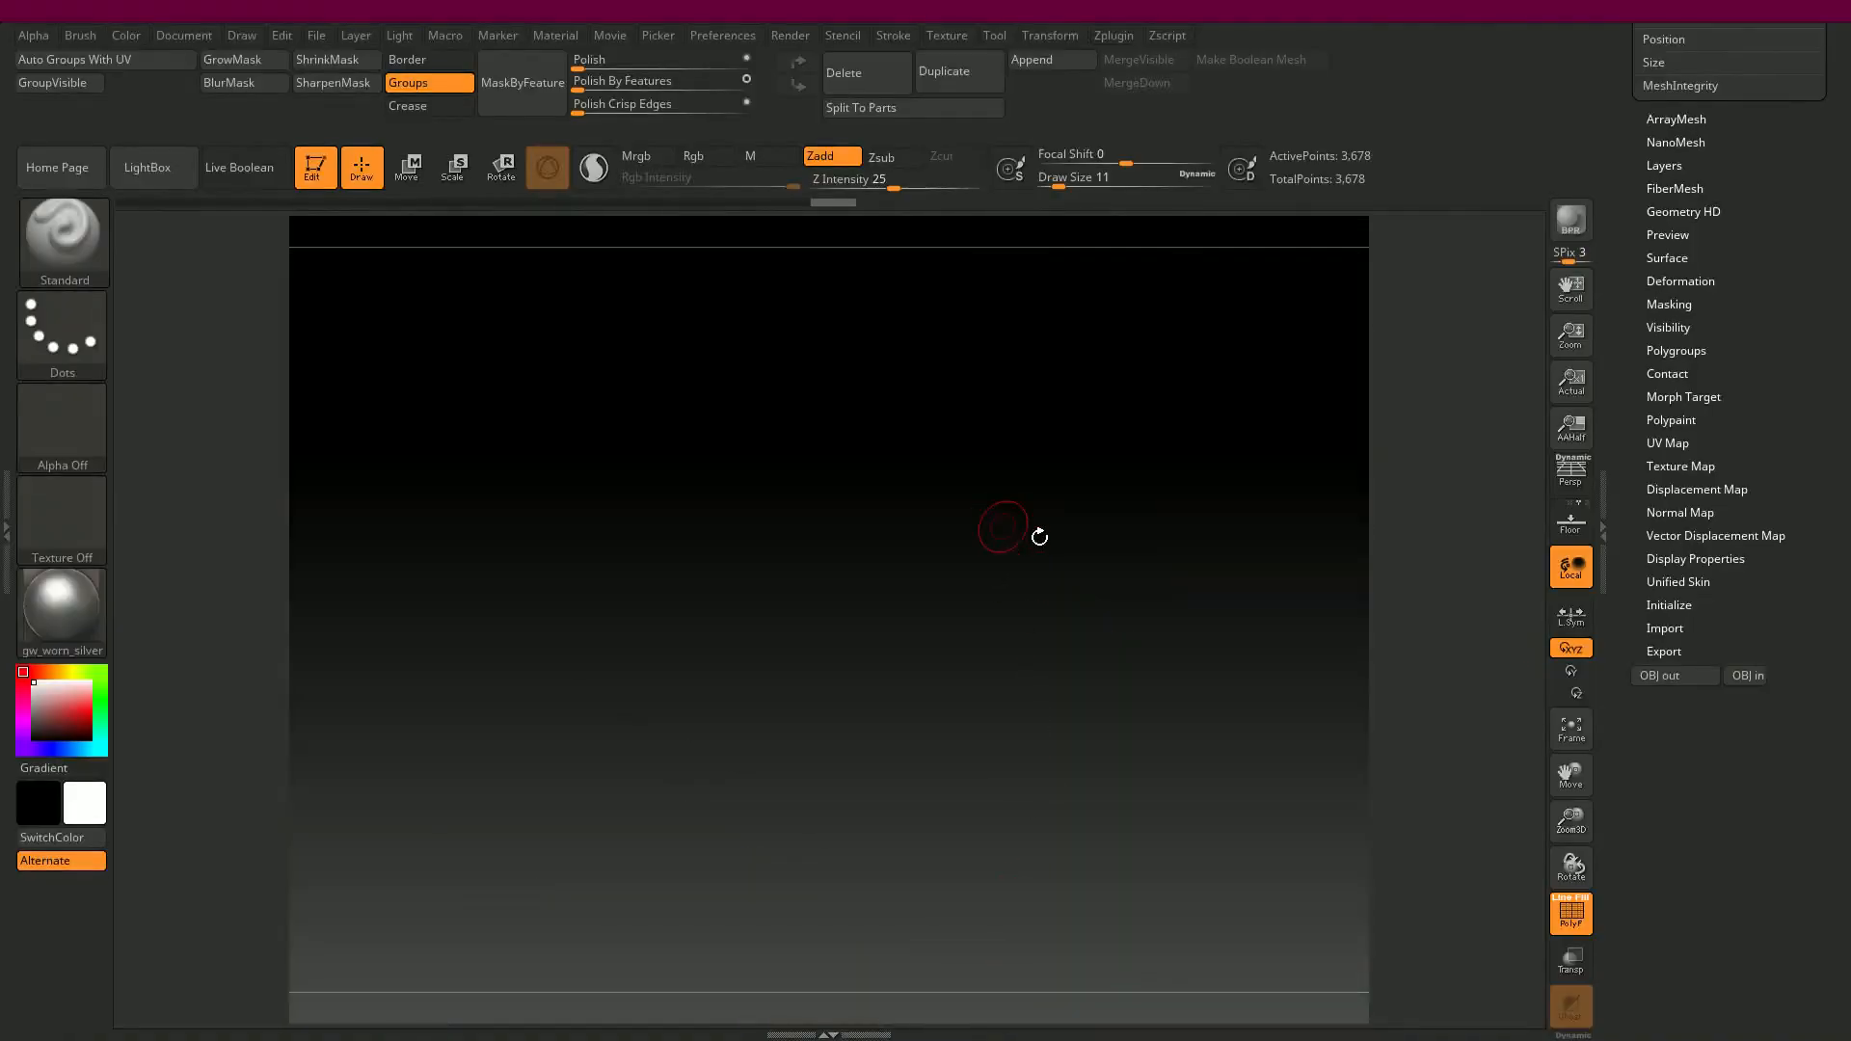
alt+drag(1037, 353, 1038, 363)
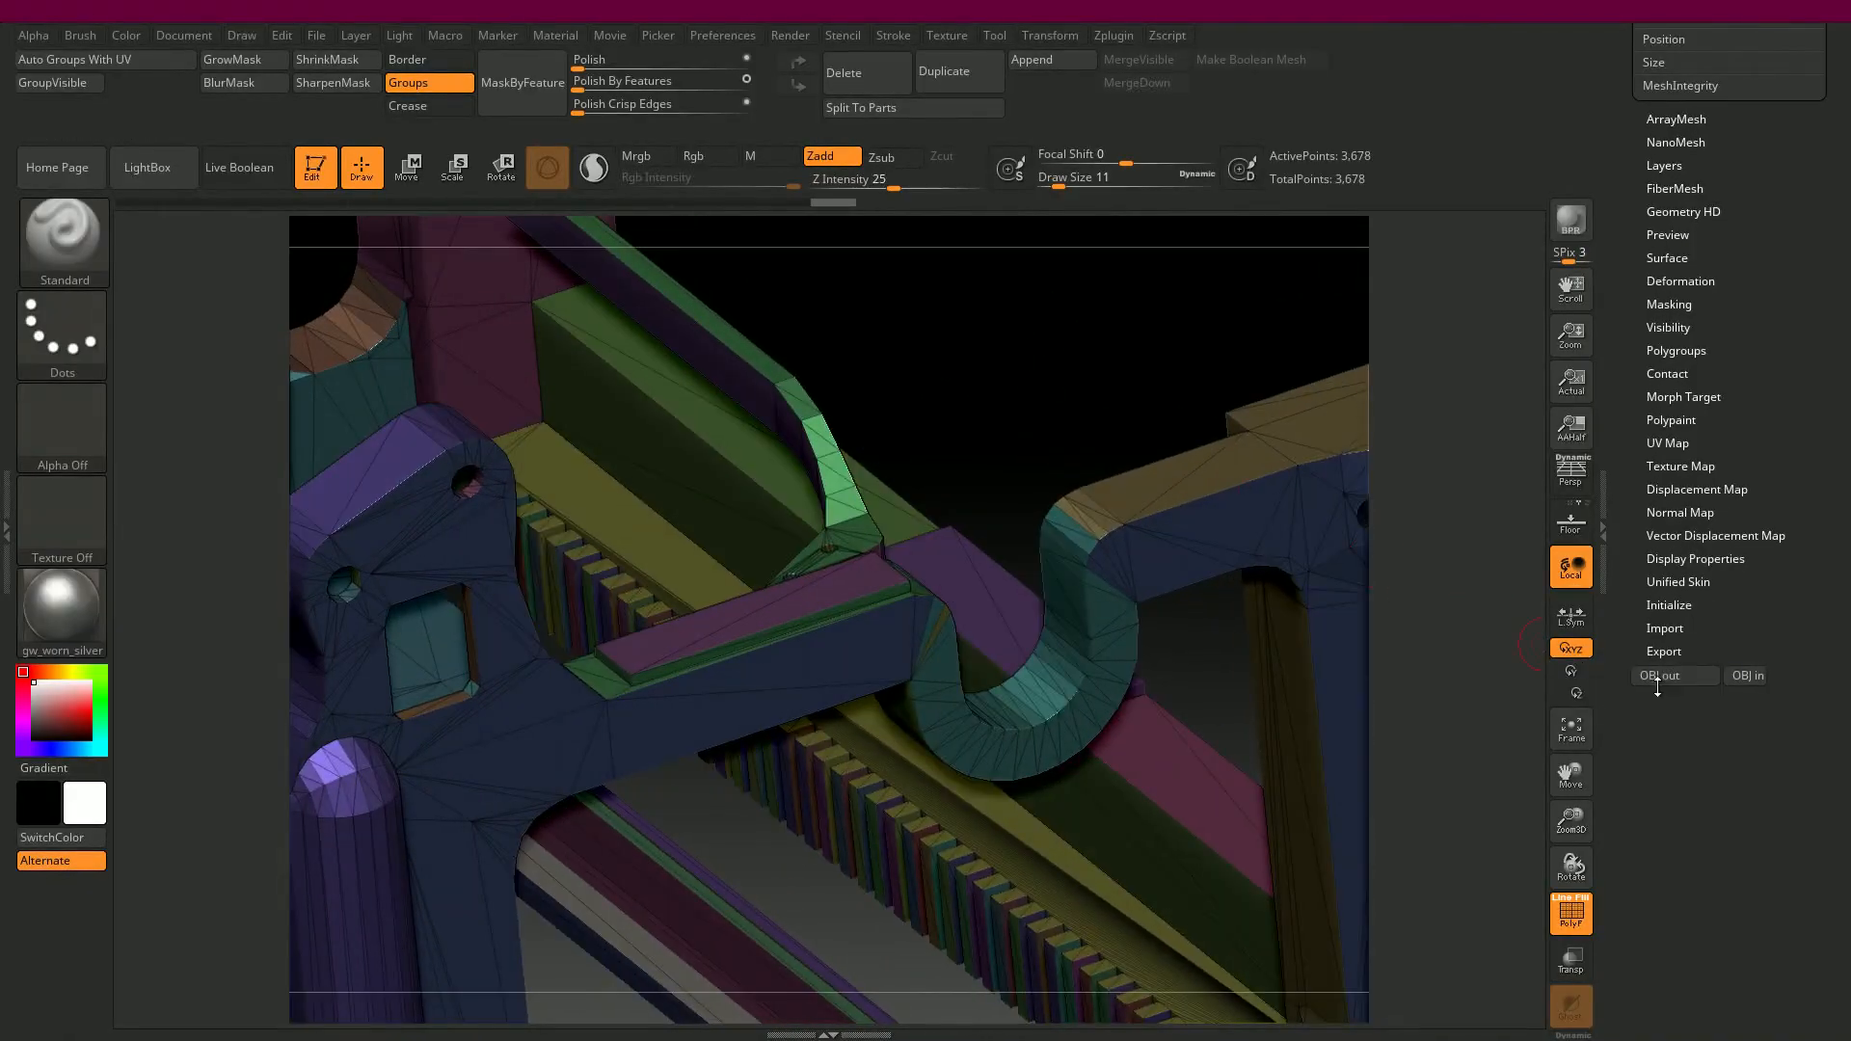
click(1745, 675)
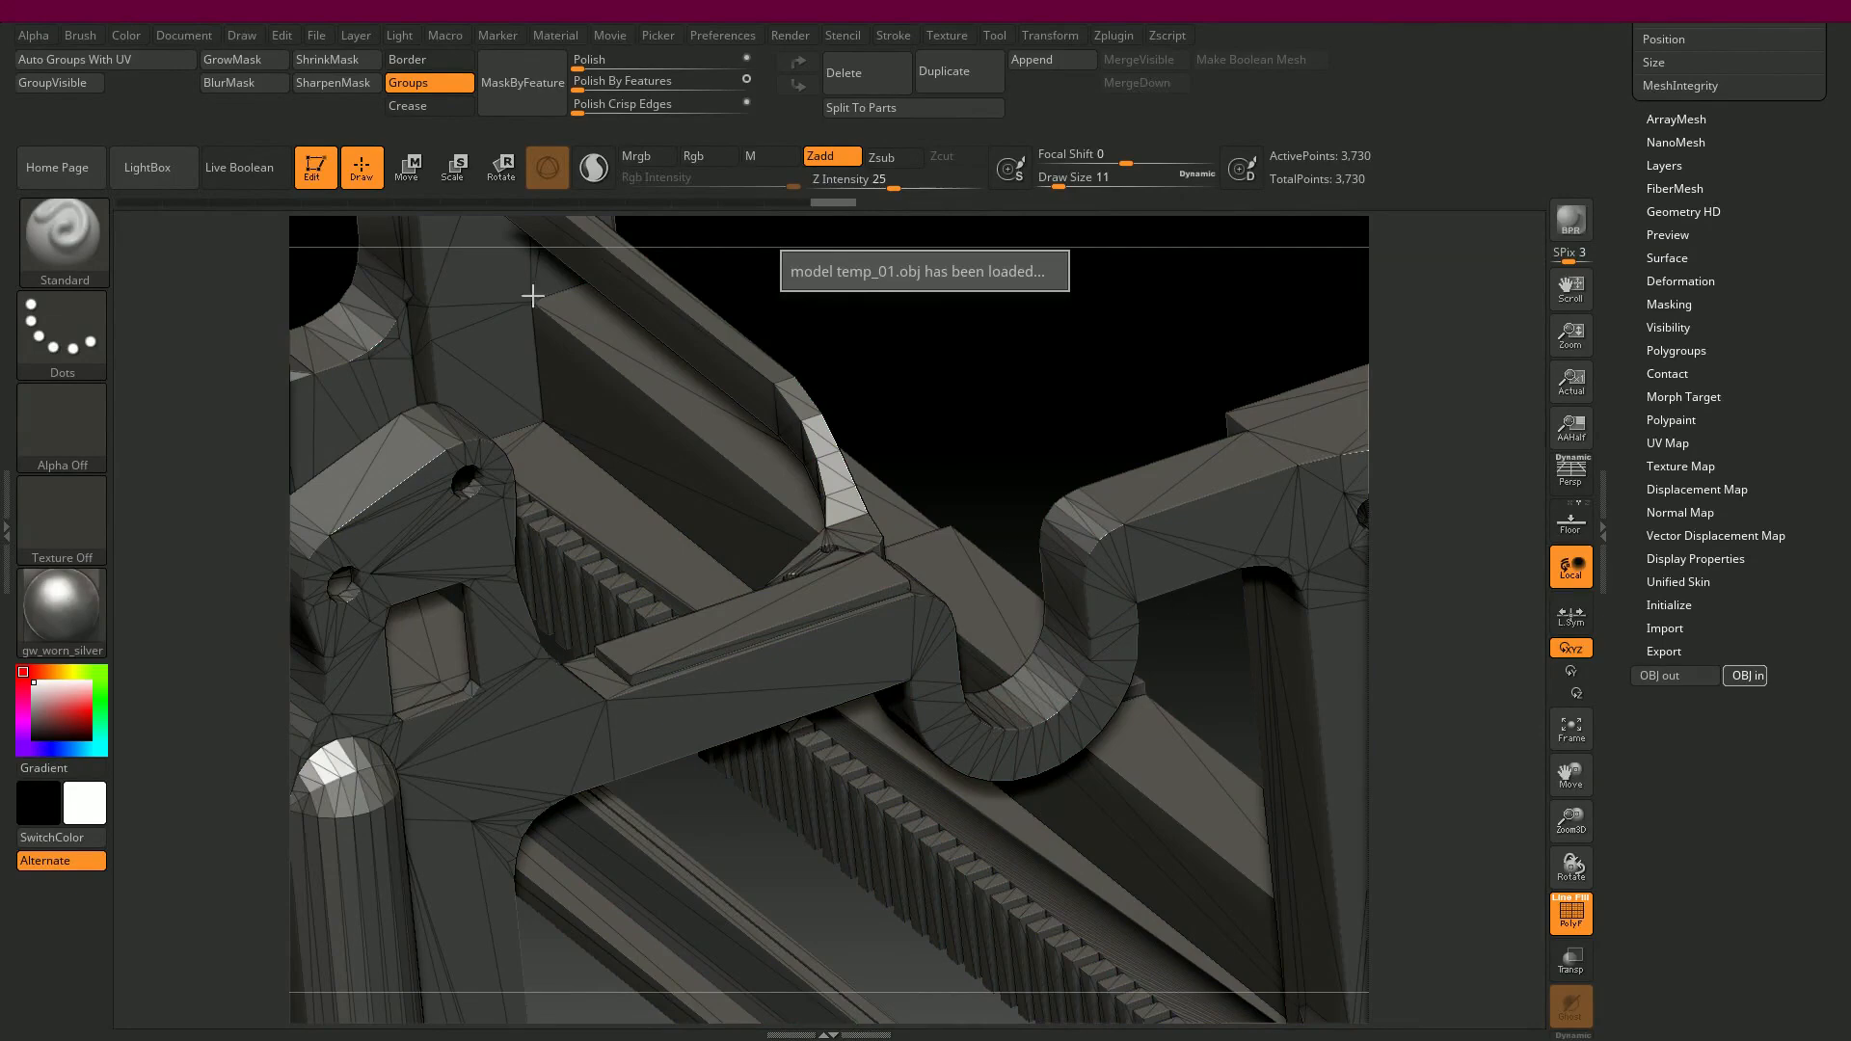
- Create polygroups on the imported frame with Auto Groups With UV and check them around the hooks and the whole frame
drag(1057, 363, 1050, 367)
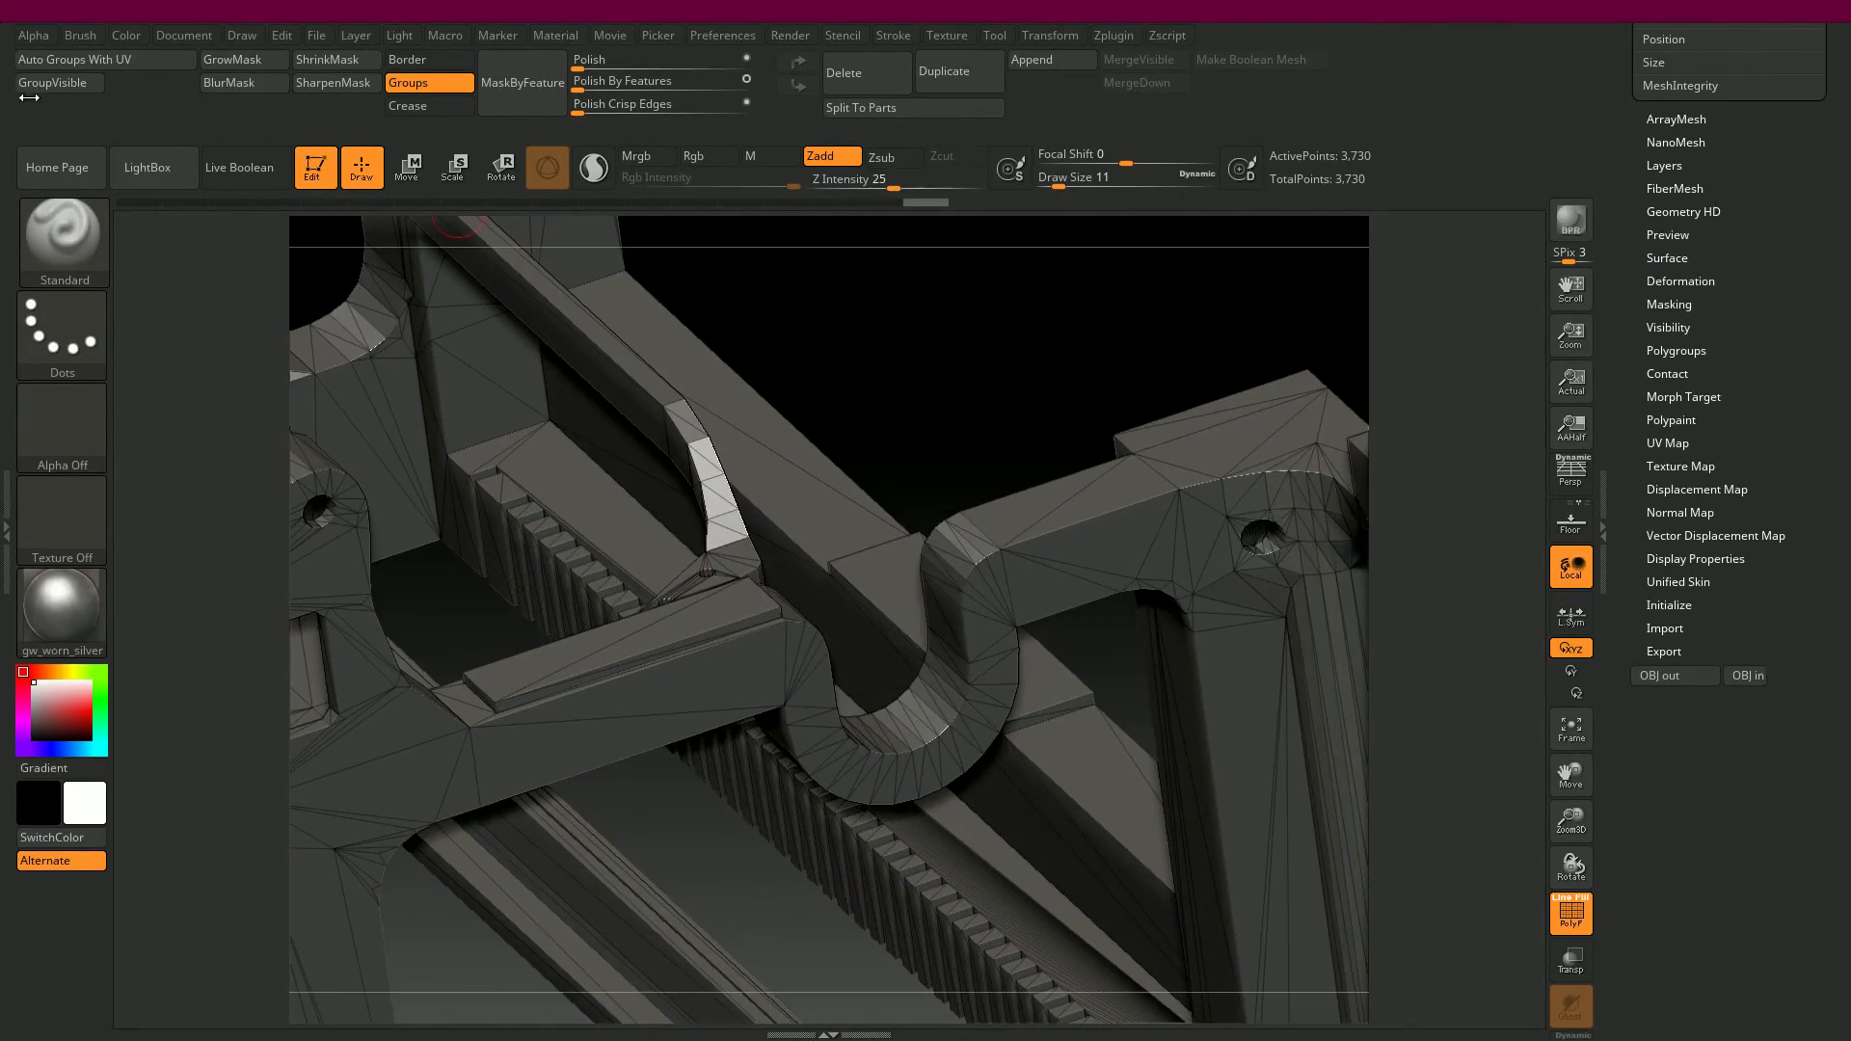
click(58, 60)
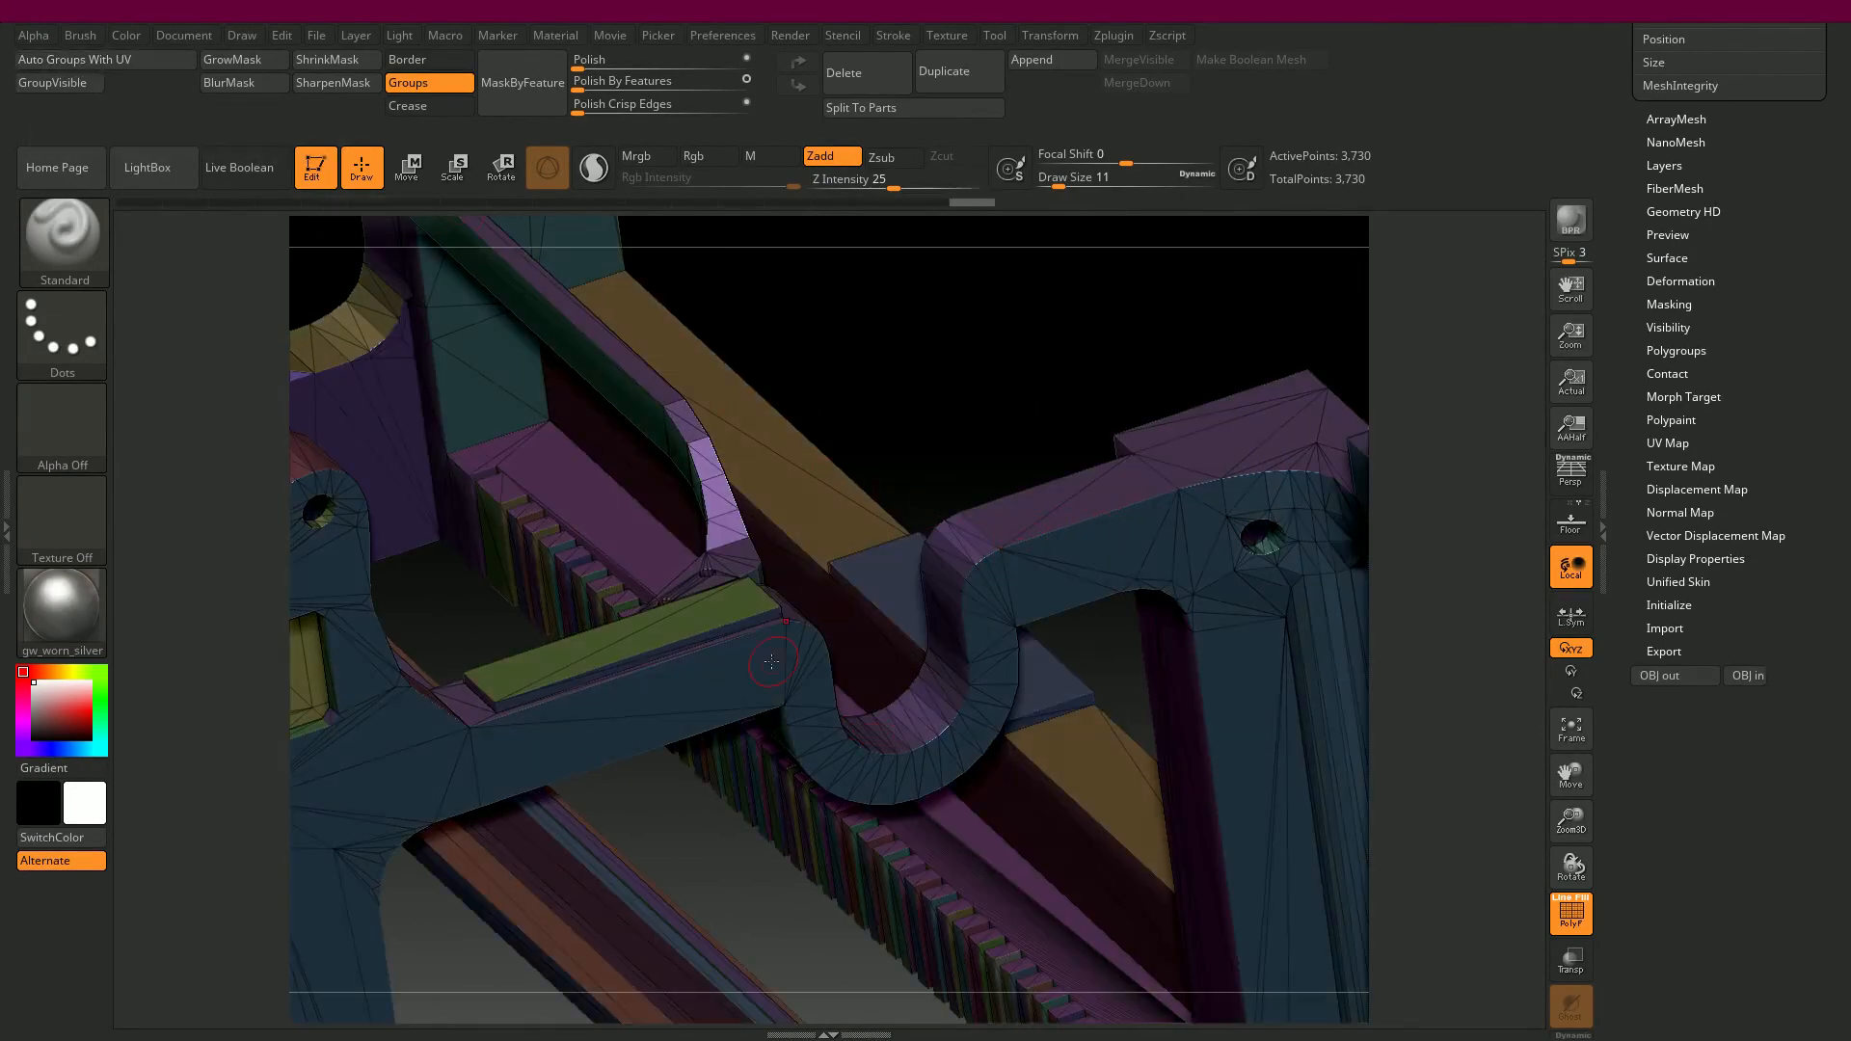
drag(963, 401, 1134, 498)
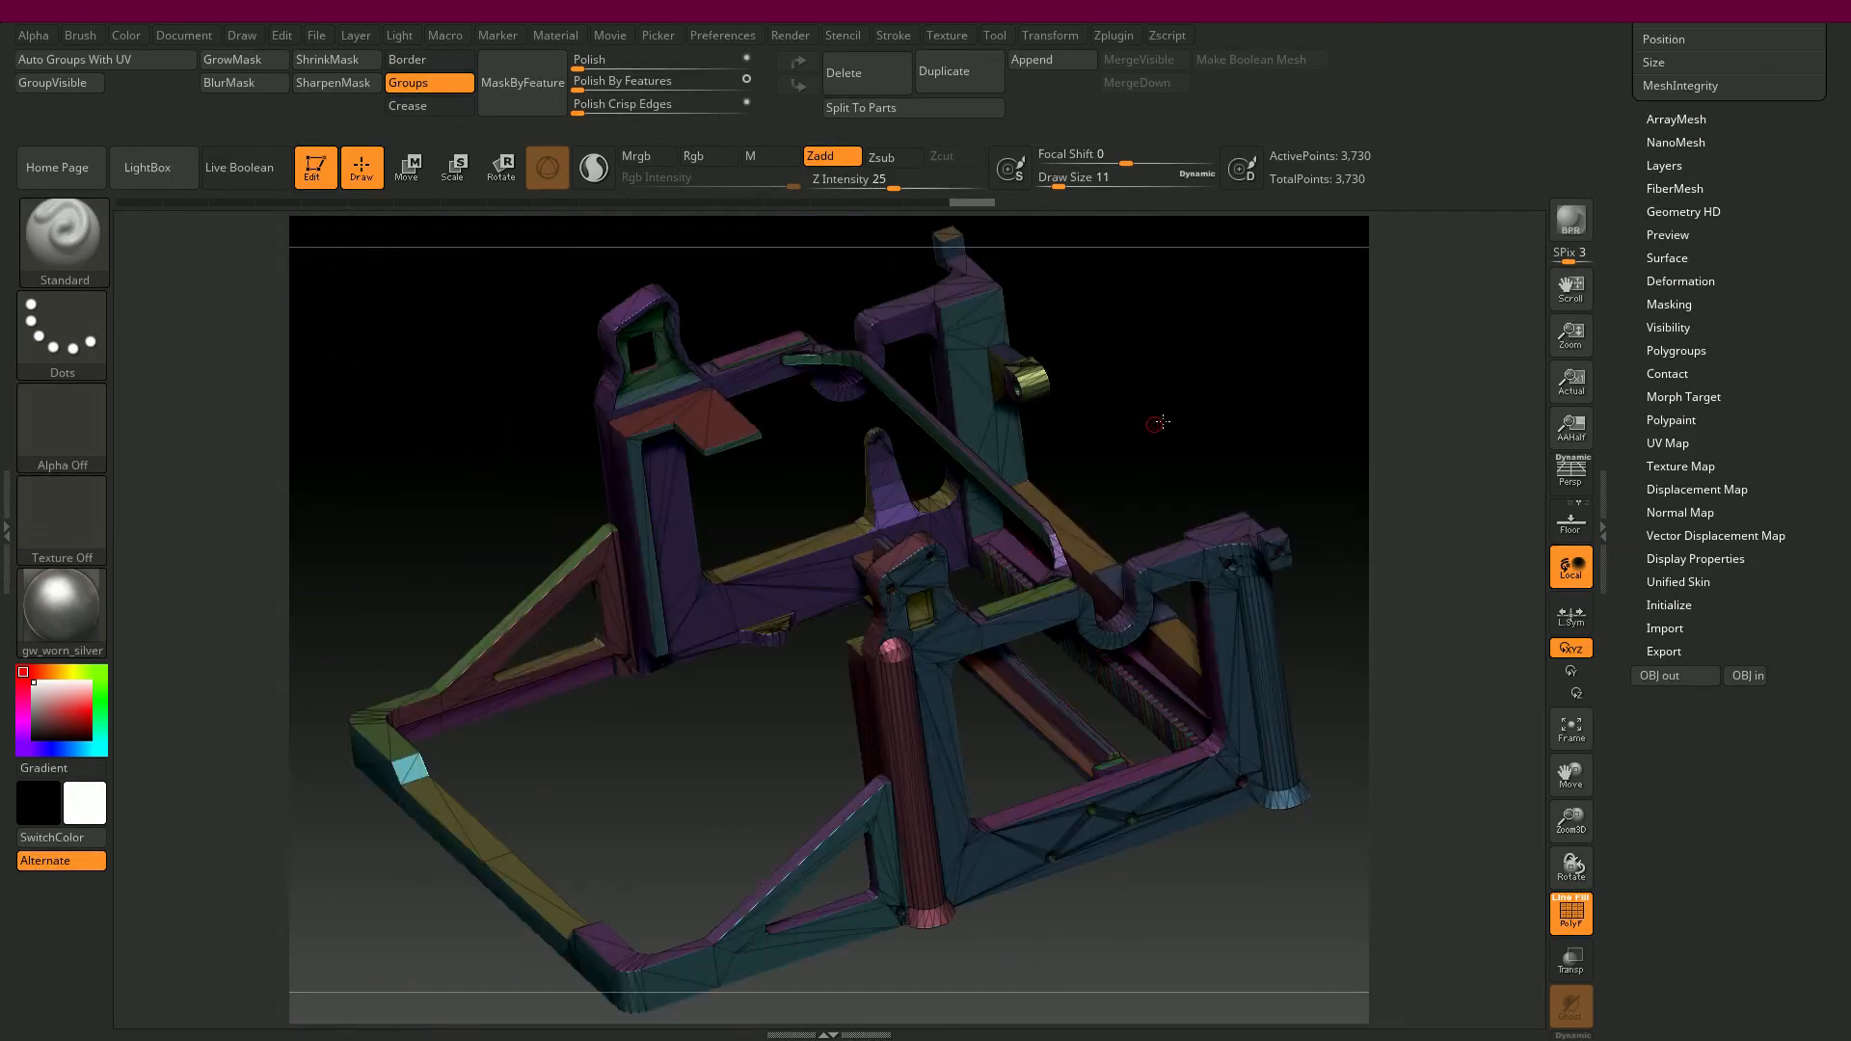
drag(1157, 422, 1041, 719)
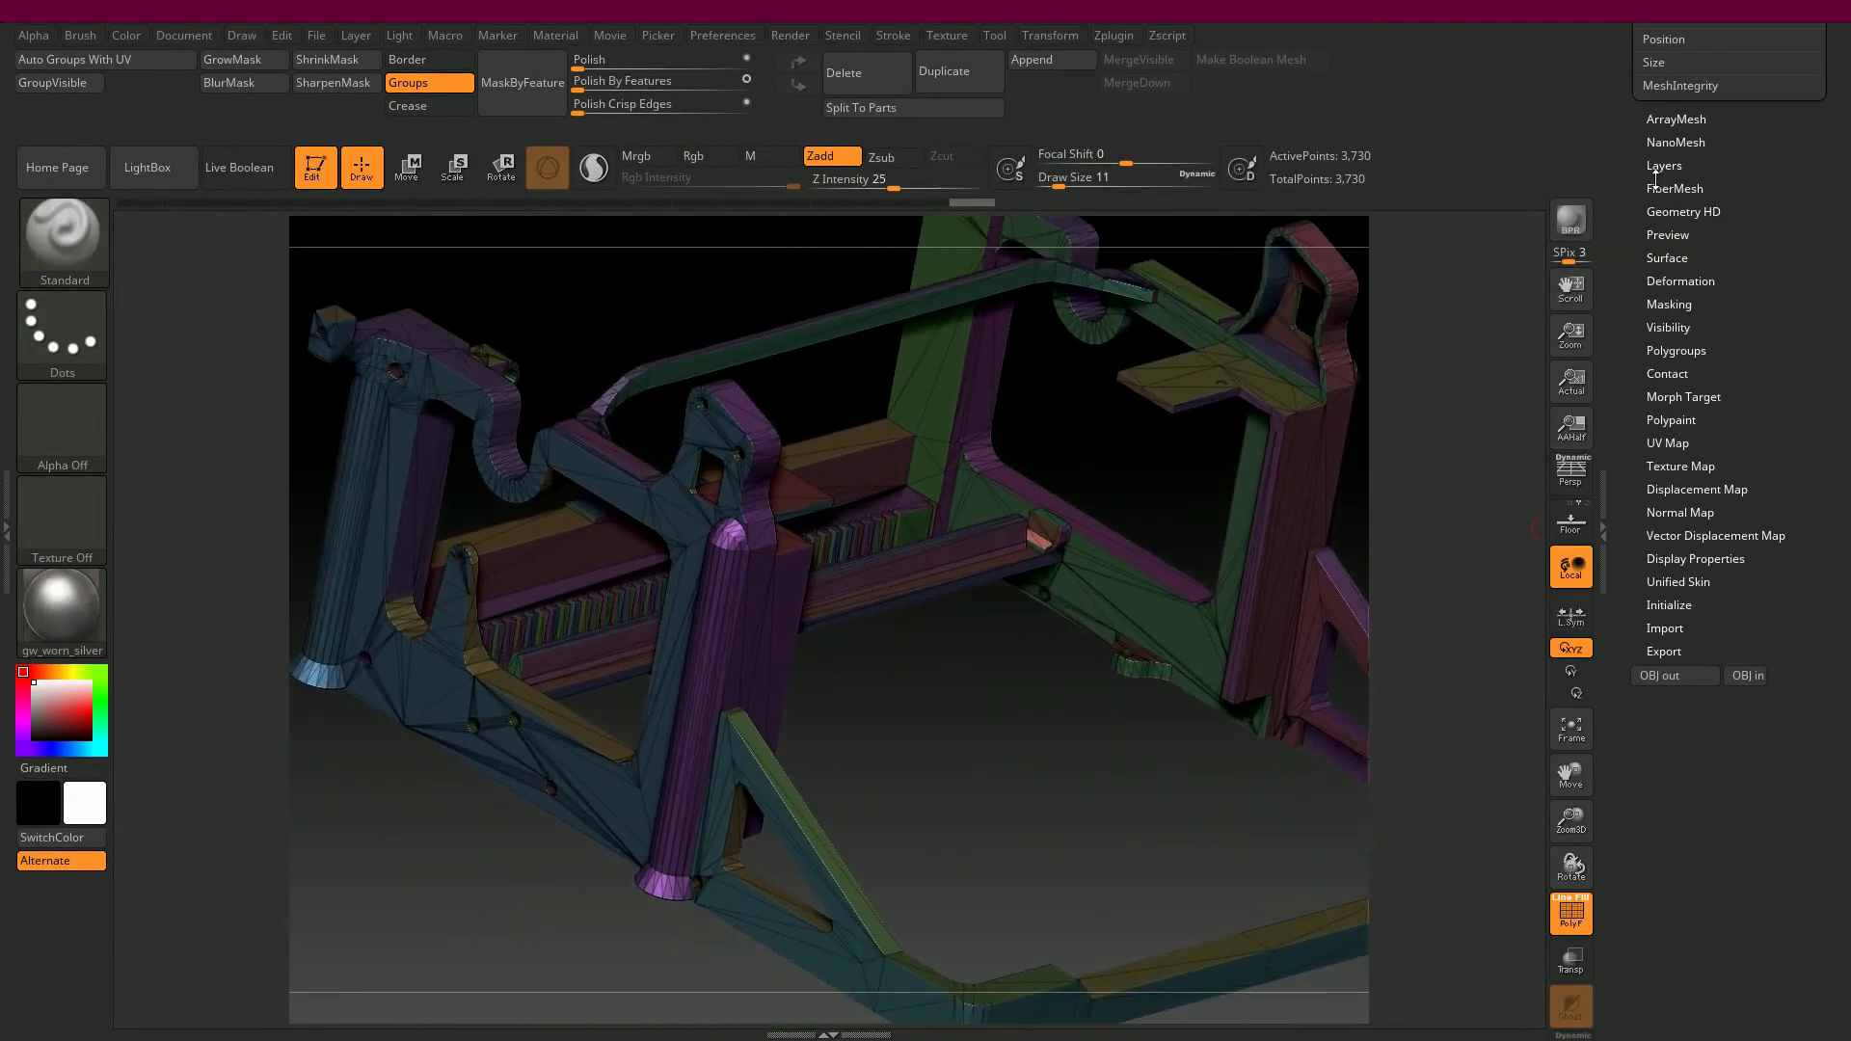
- DynaMesh the frame at resolution 1064 and hide its polyframe
drag(1650, 198, 1648, 409)
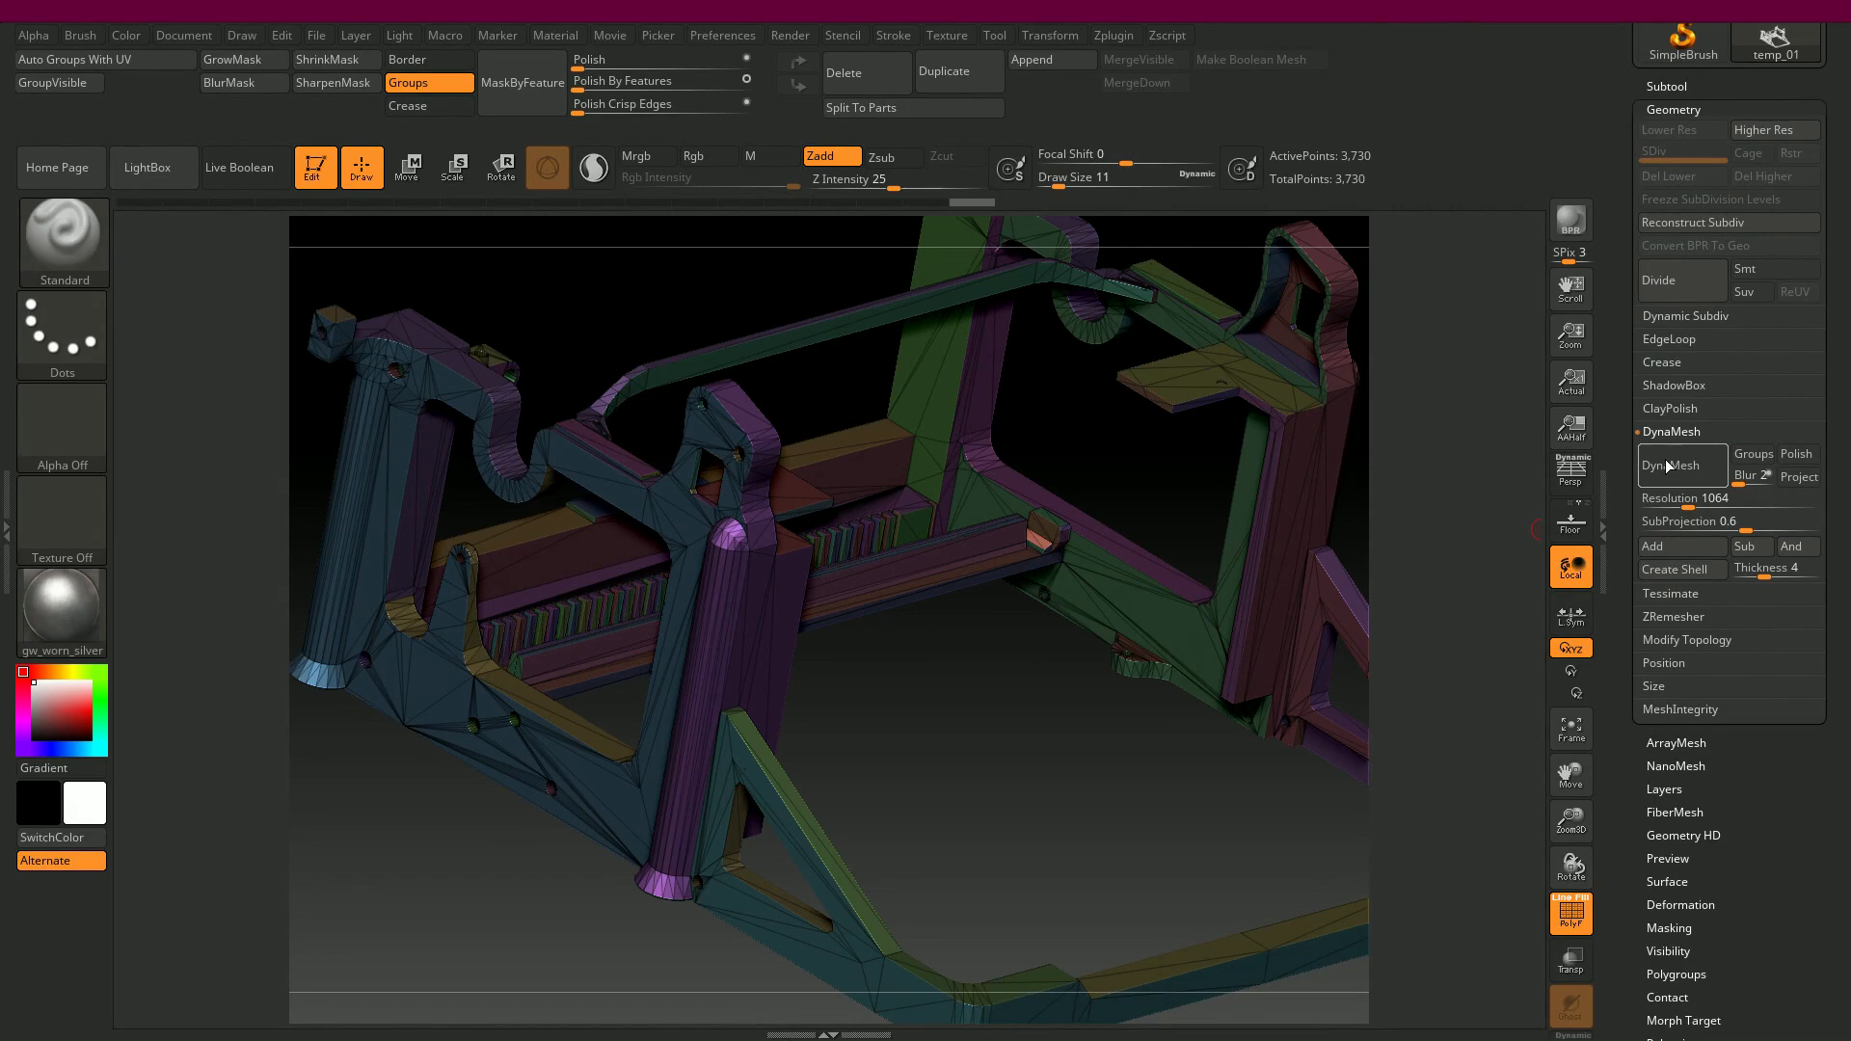
click(1665, 464)
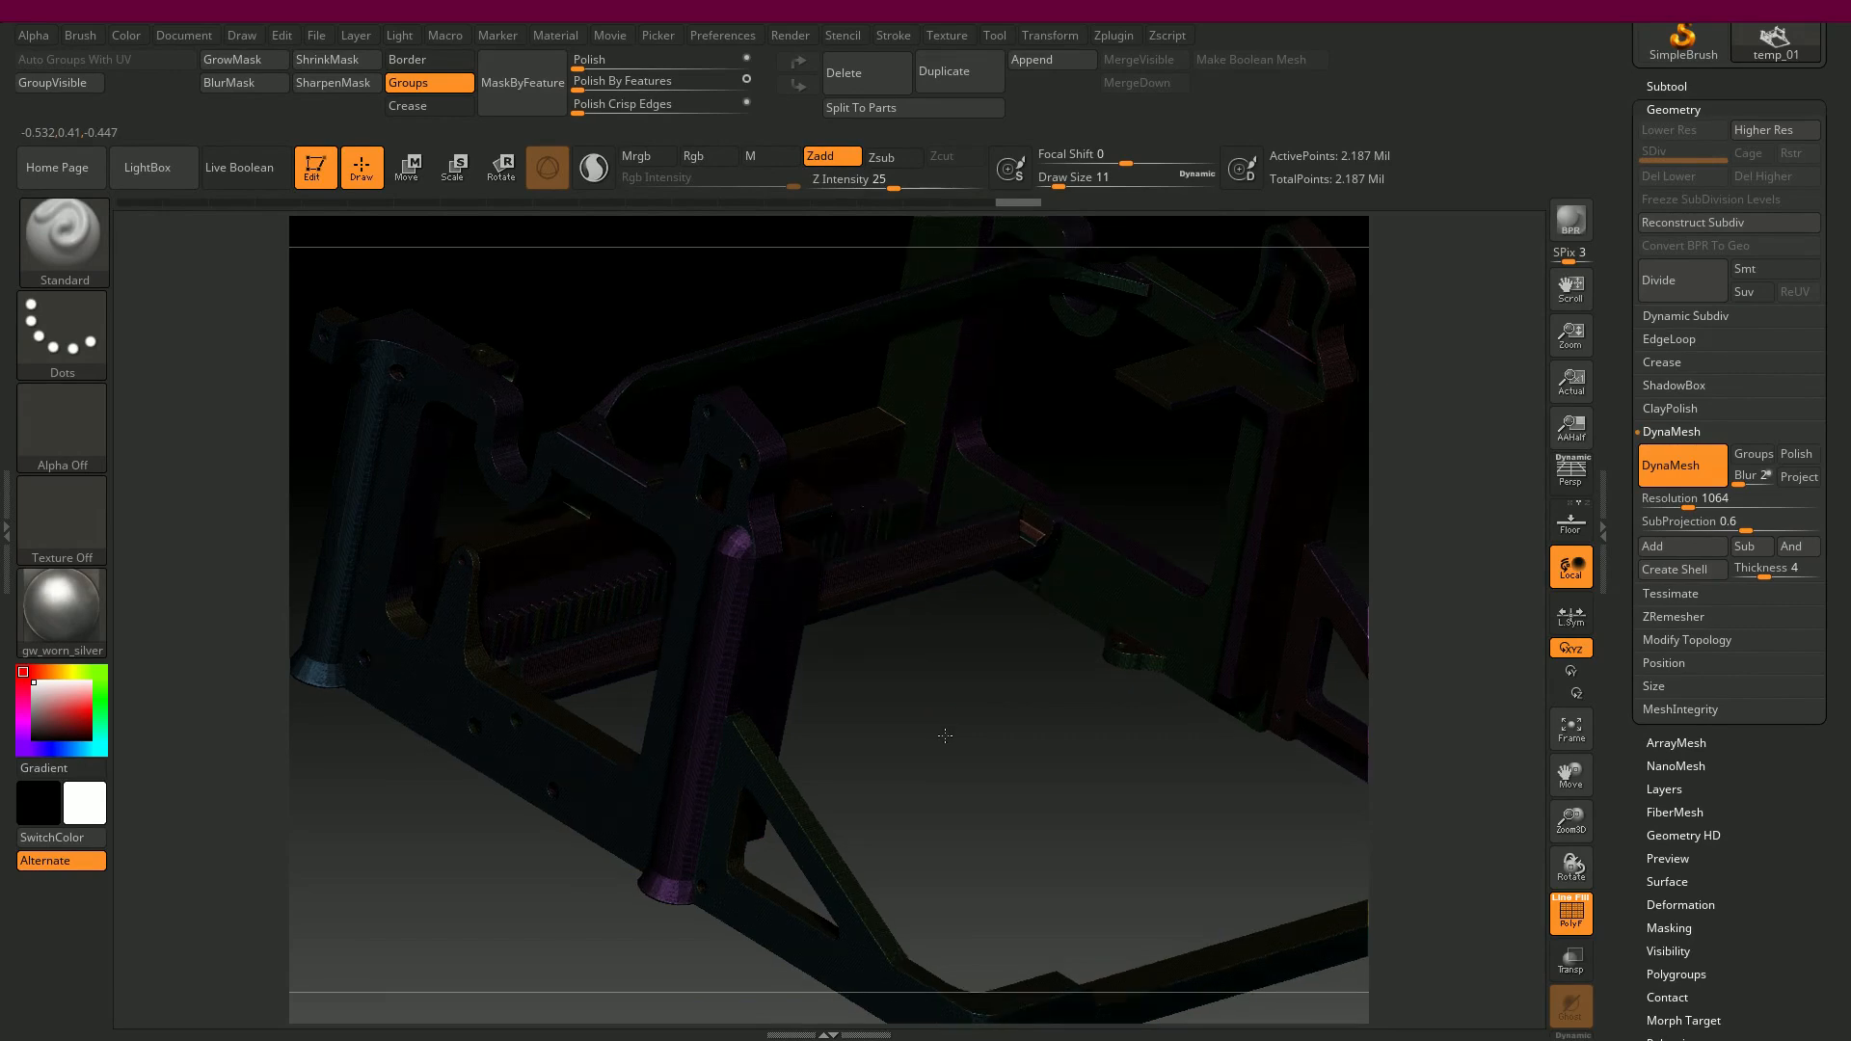
drag(946, 695, 565, 469)
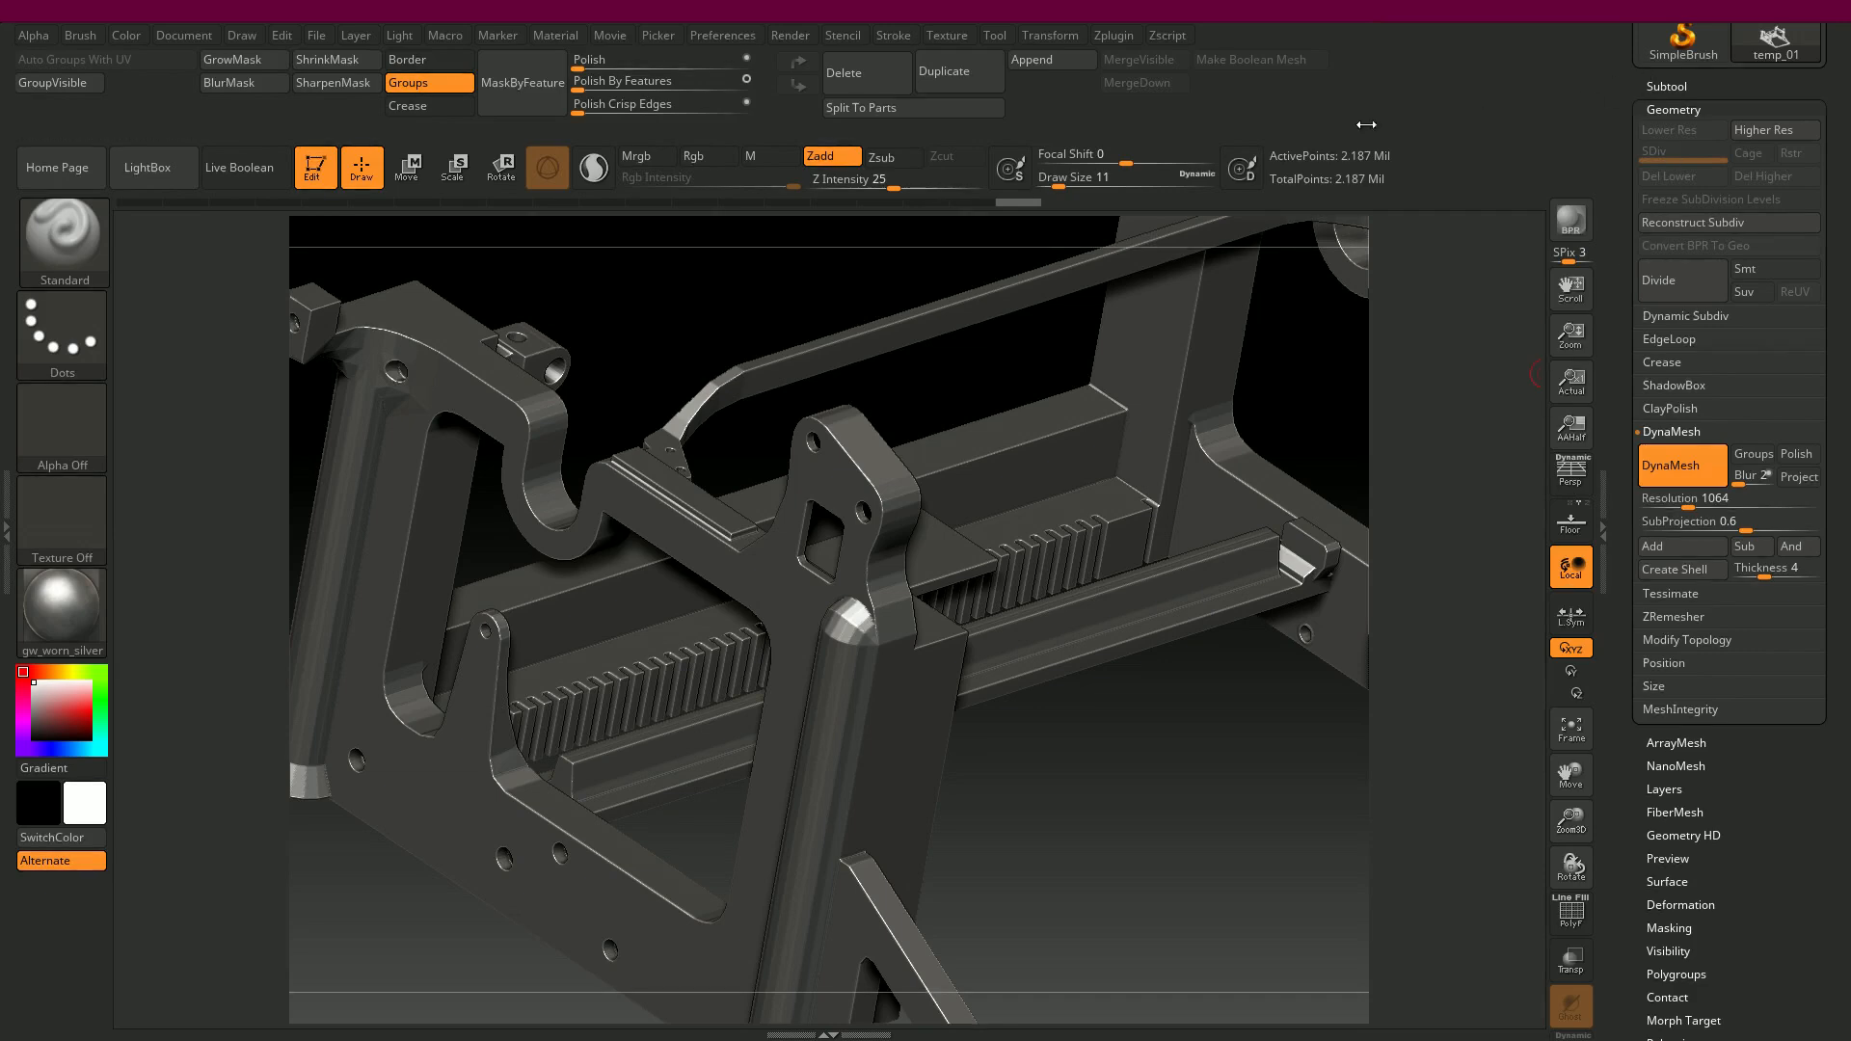
- Smooth the DynaMeshed frame with repeated Polish By Features passes, setting the last to 5
drag(581, 84, 581, 95)
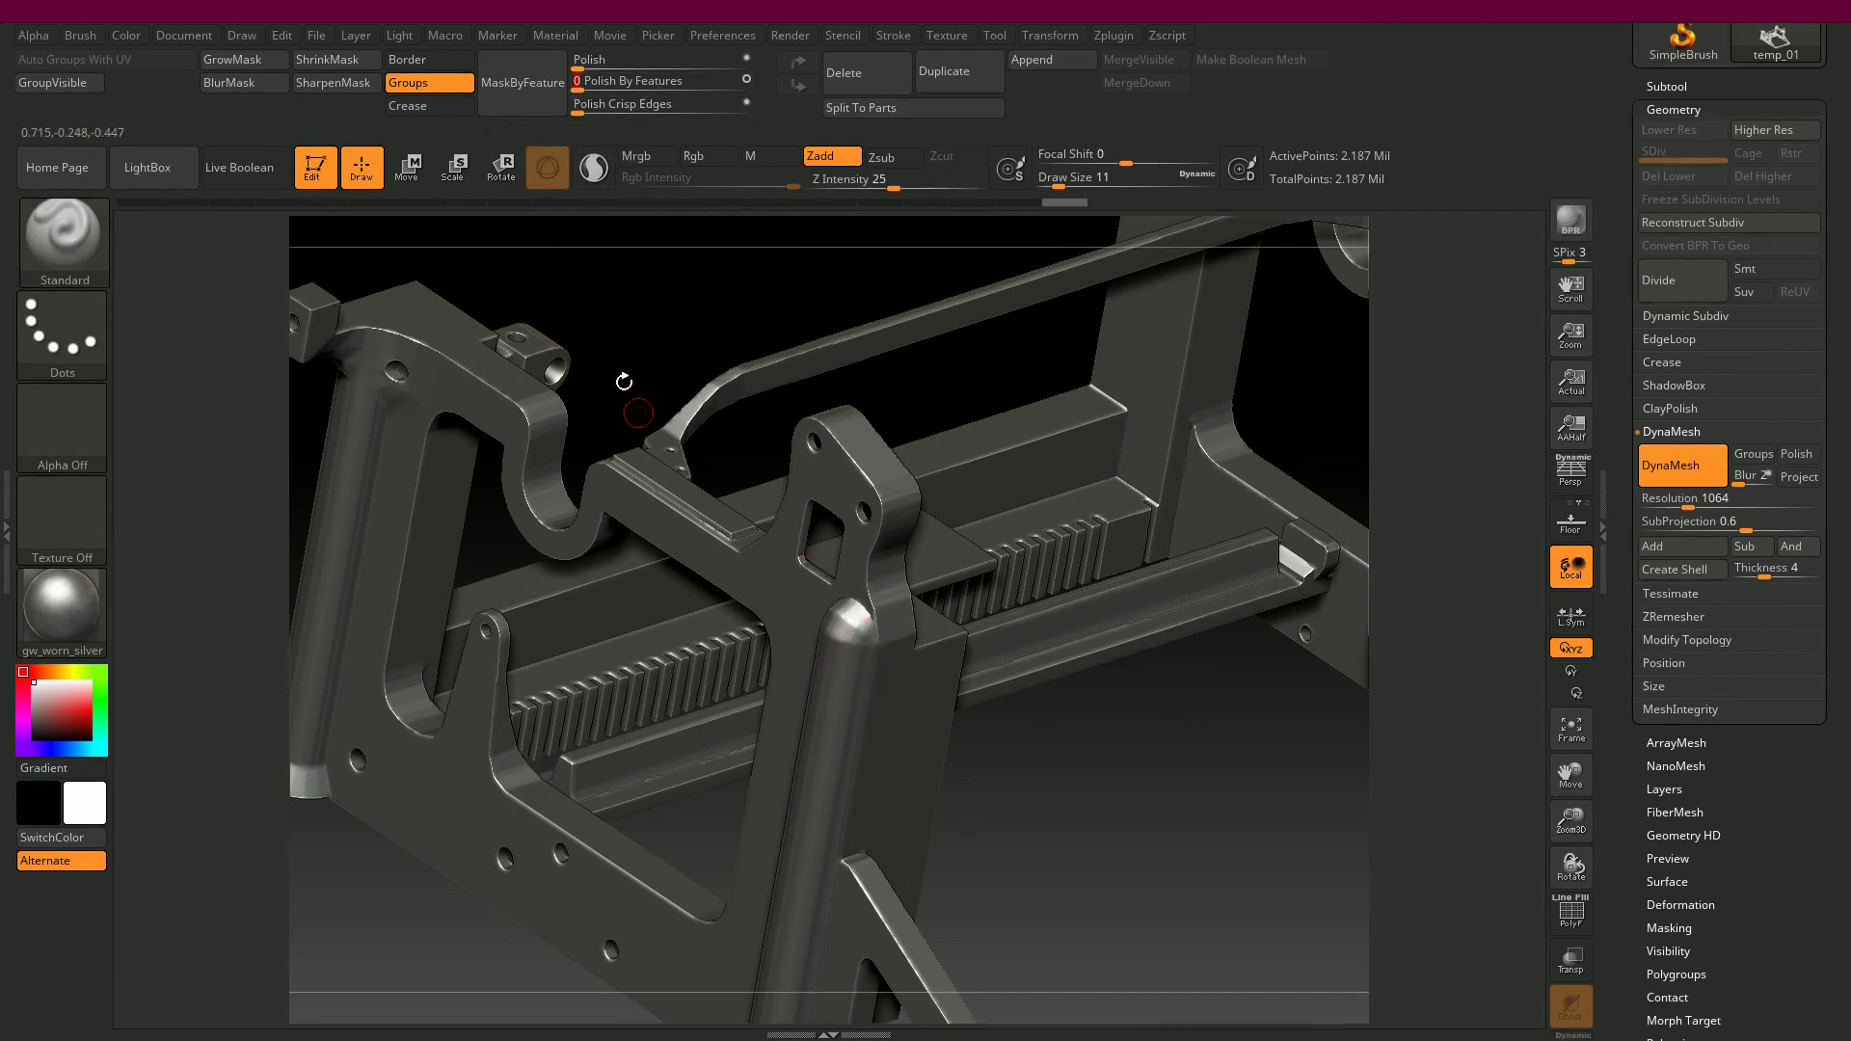
drag(579, 94, 588, 93)
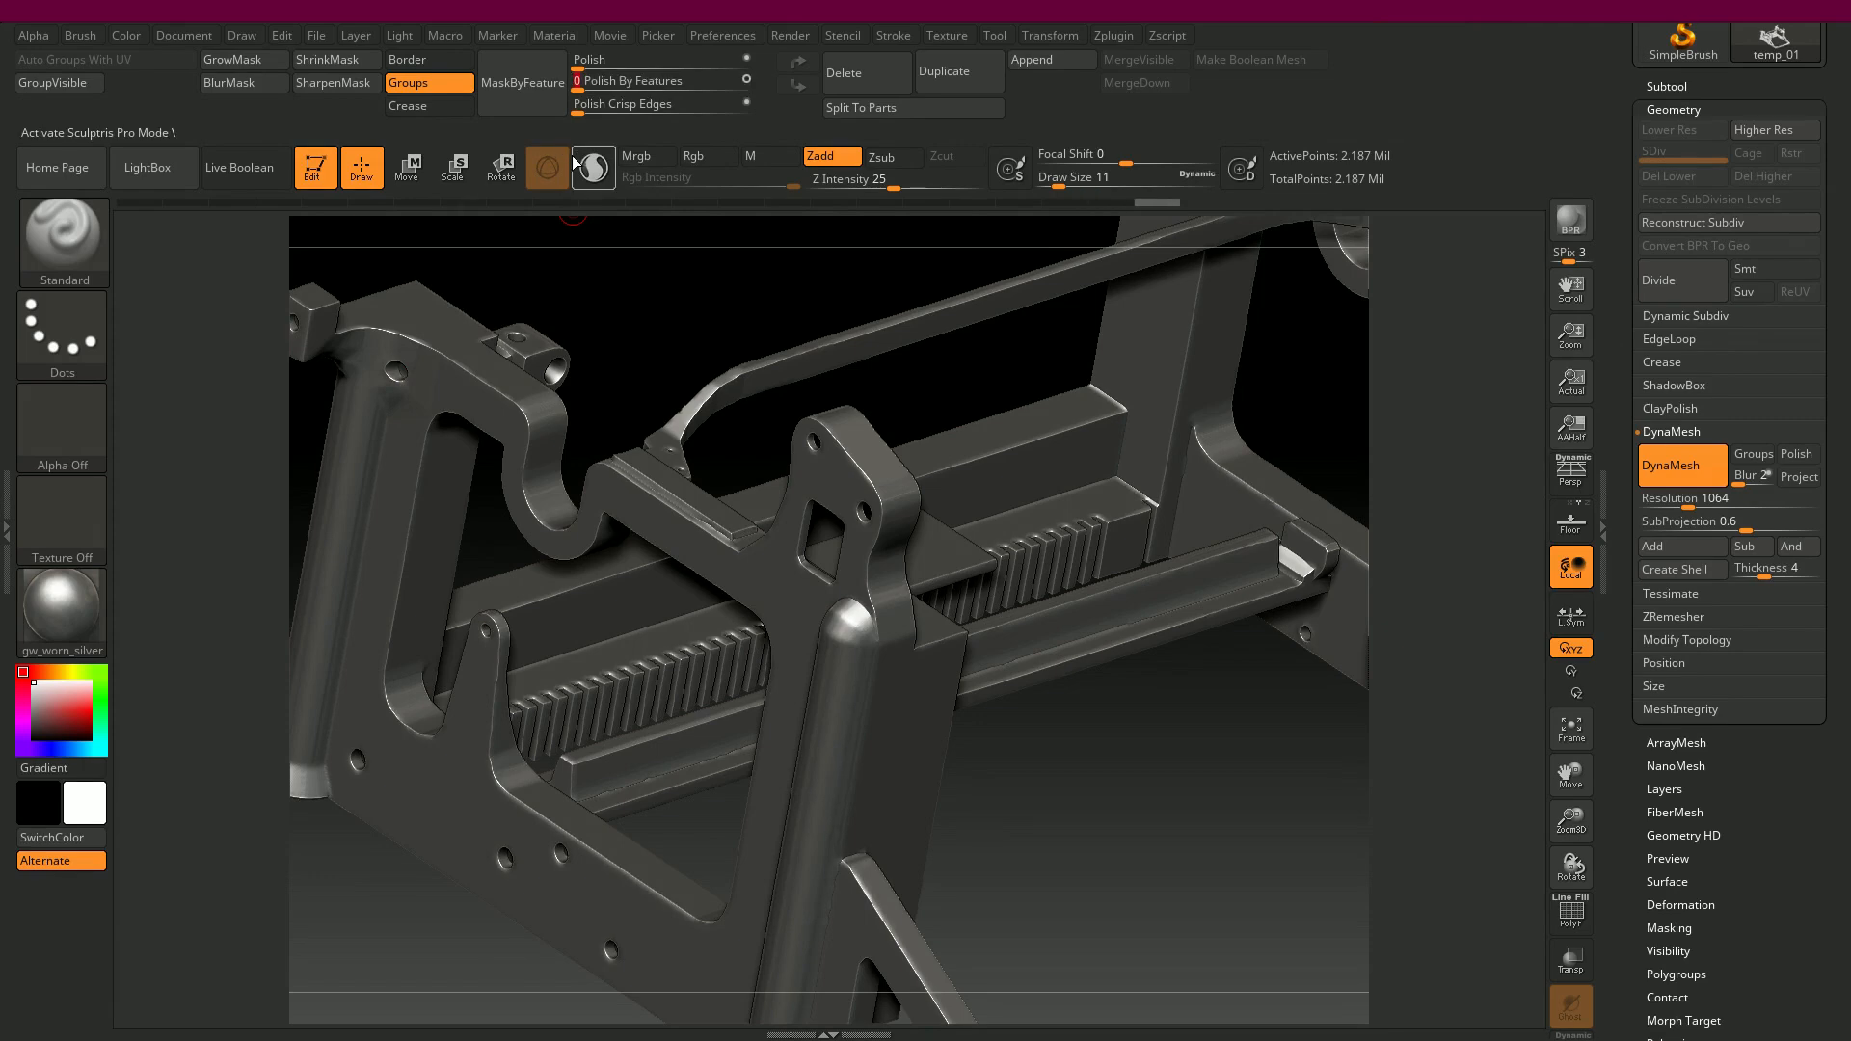
drag(579, 91, 582, 97)
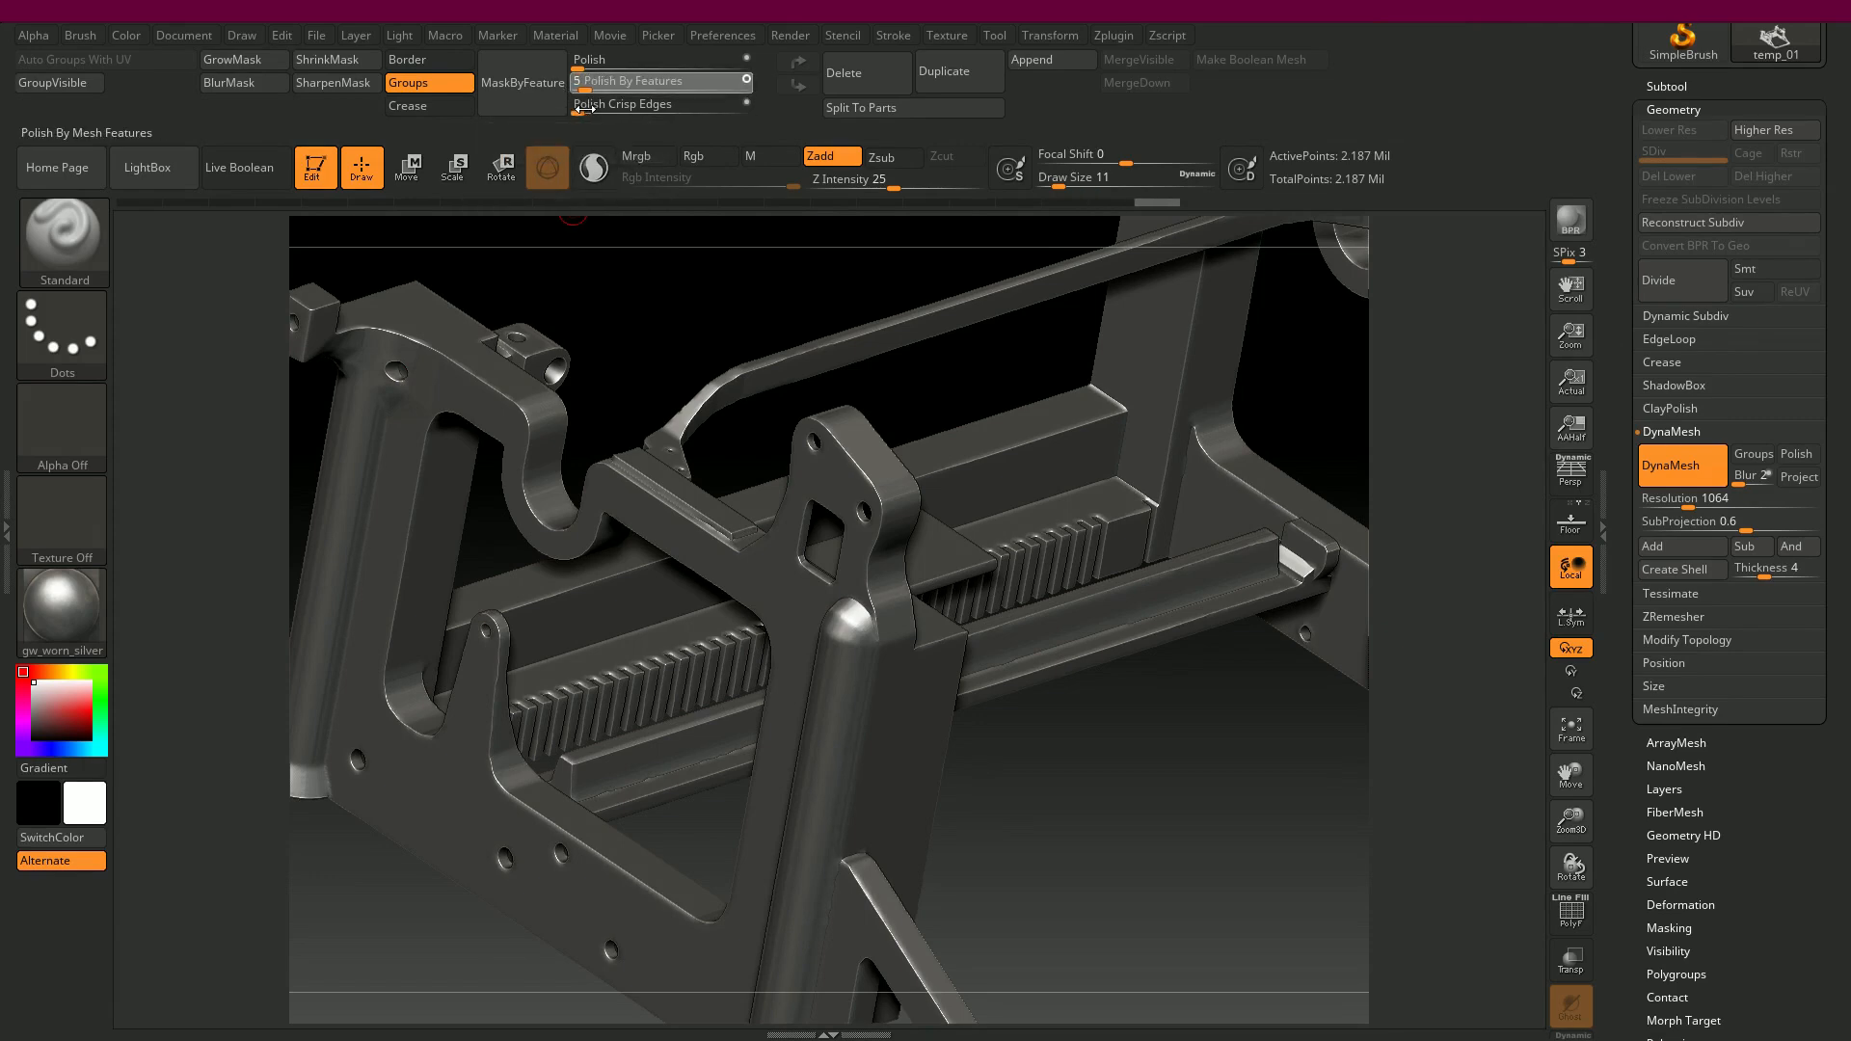
- Check the polished frame from several angles and roll it back to before the Polish By Features passes
drag(674, 303, 622, 330)
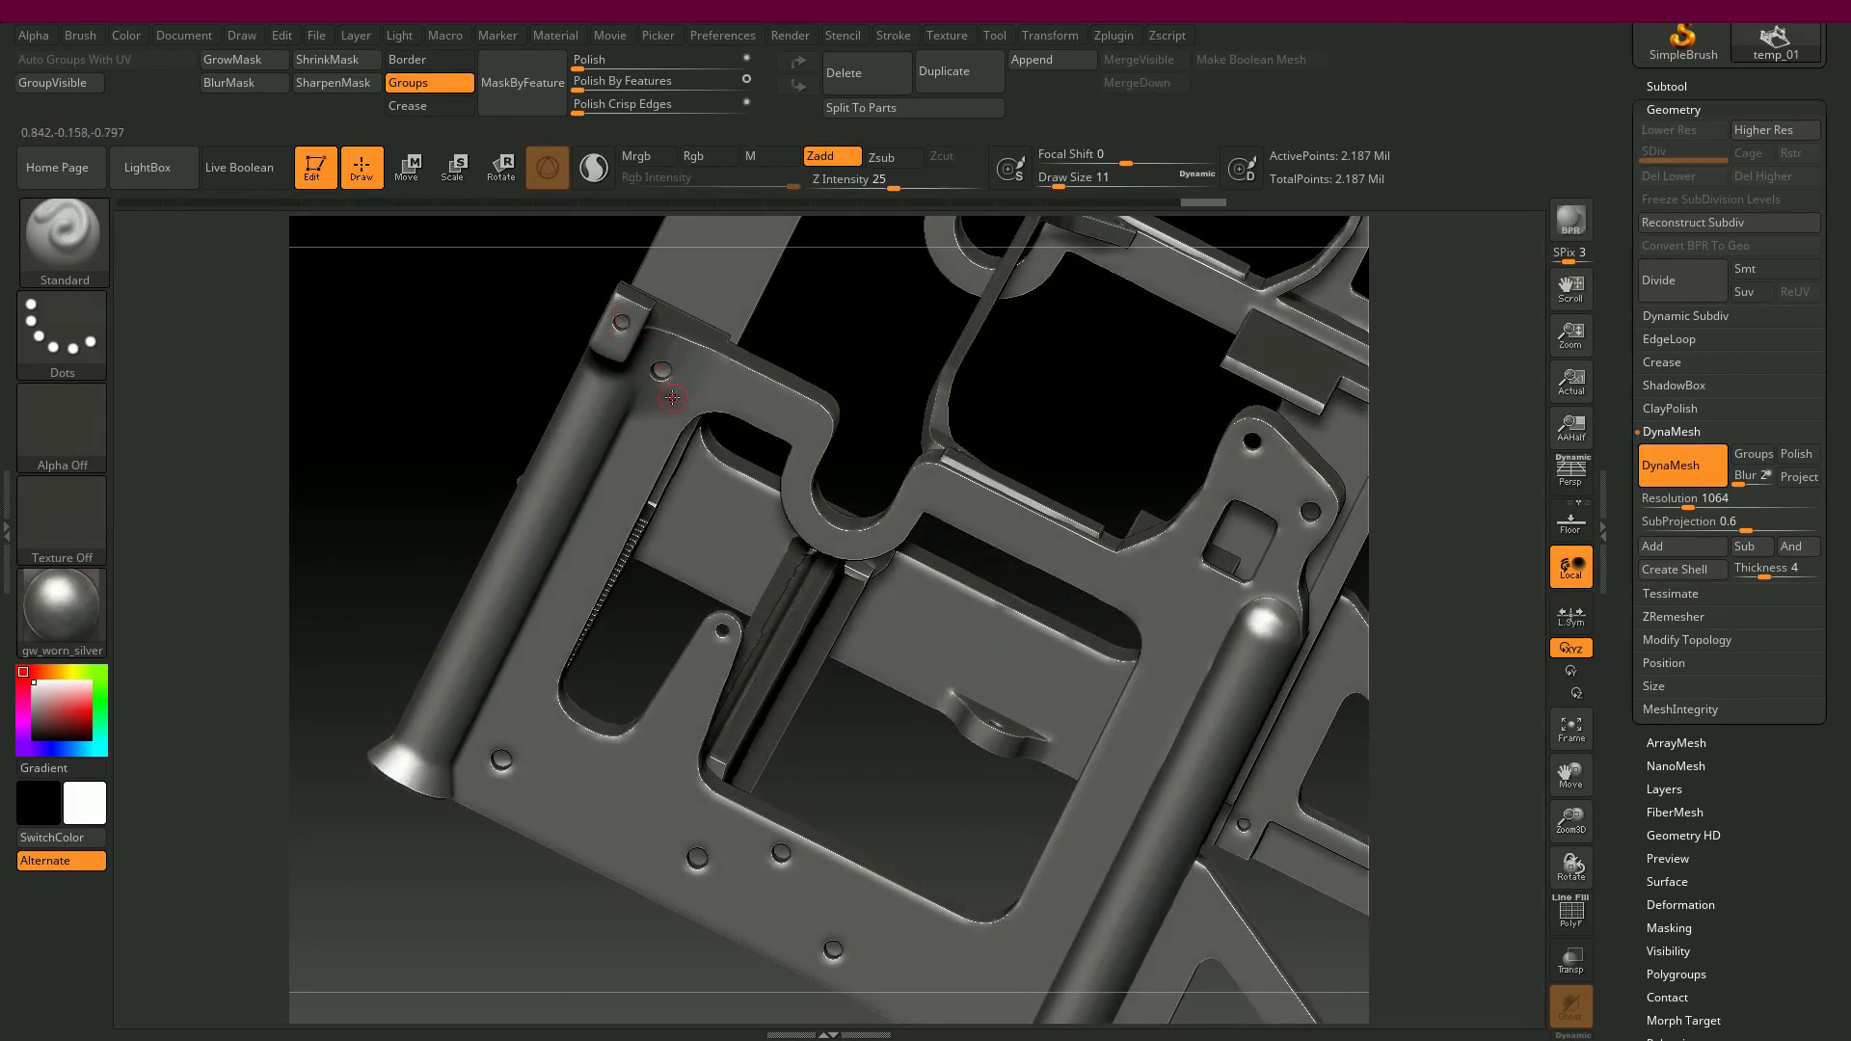
mouse_move(911, 796)
mouse_down()
mouse_move(907, 826)
mouse_move(916, 785)
mouse_up()
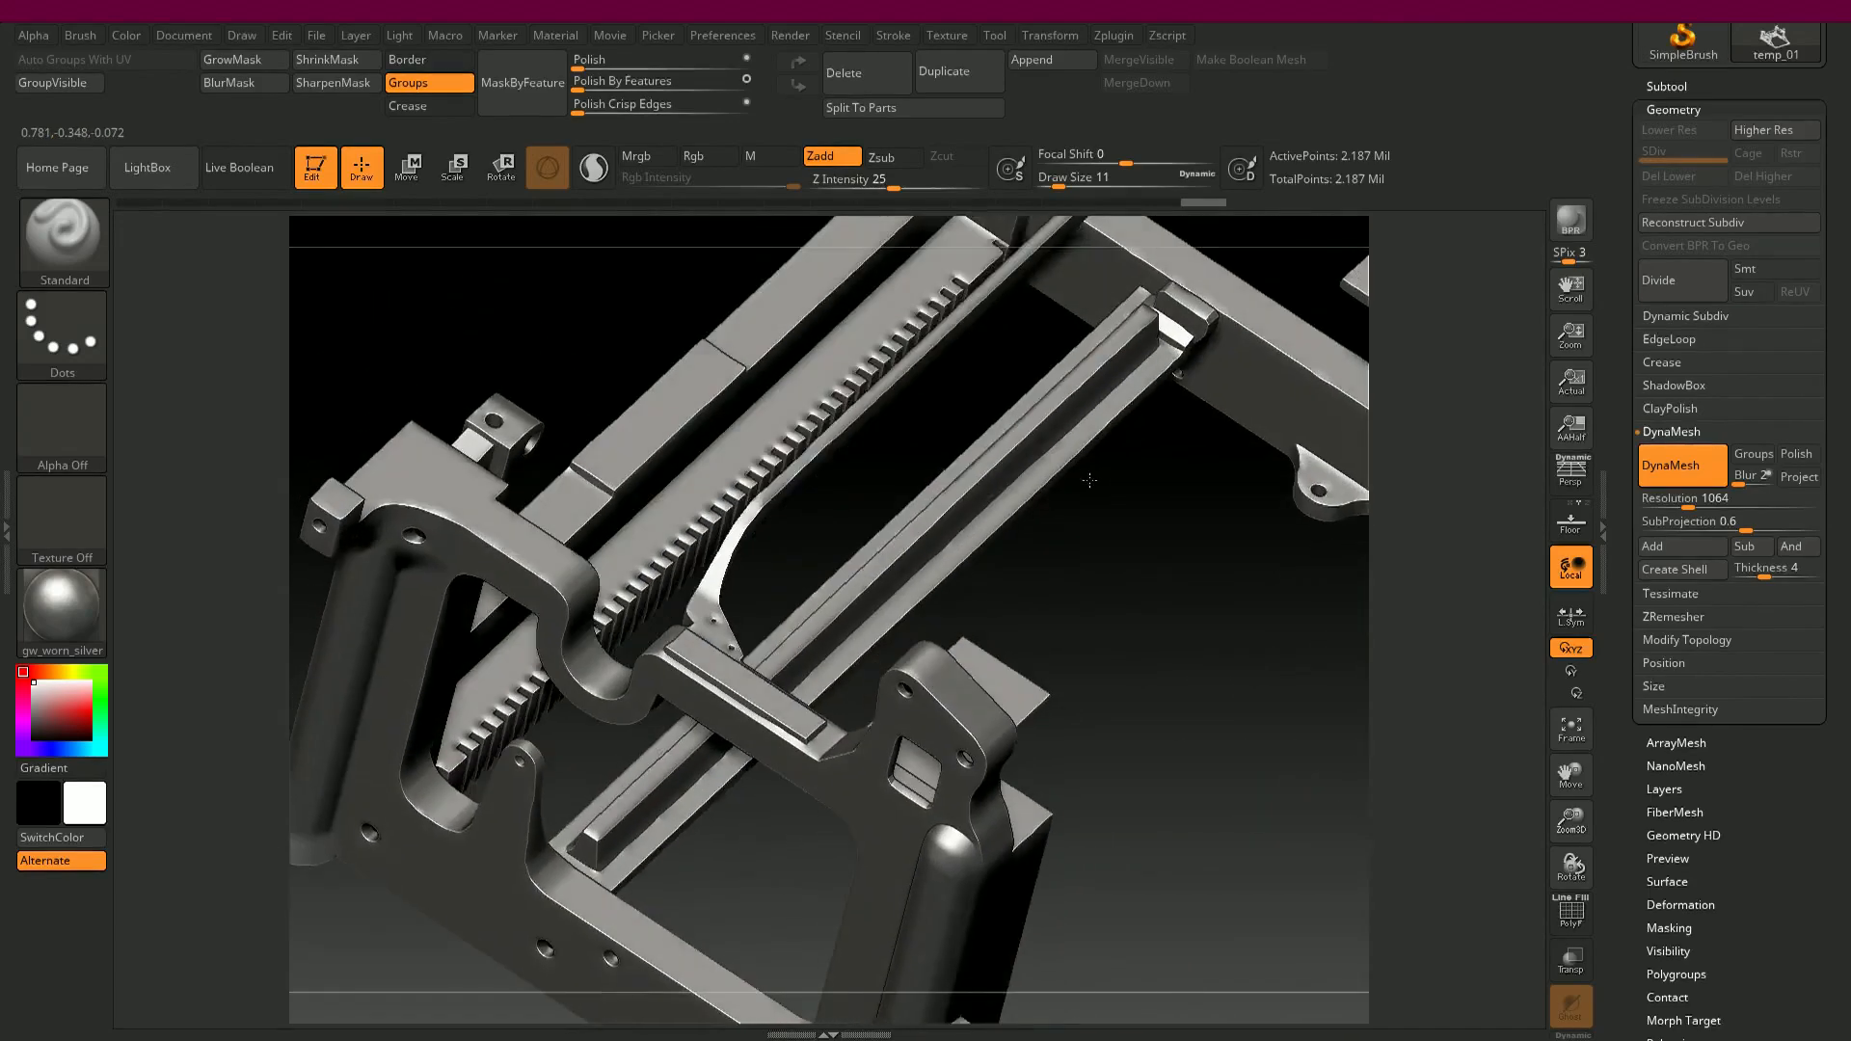
drag(1089, 480, 1086, 545)
drag(1023, 659, 1024, 668)
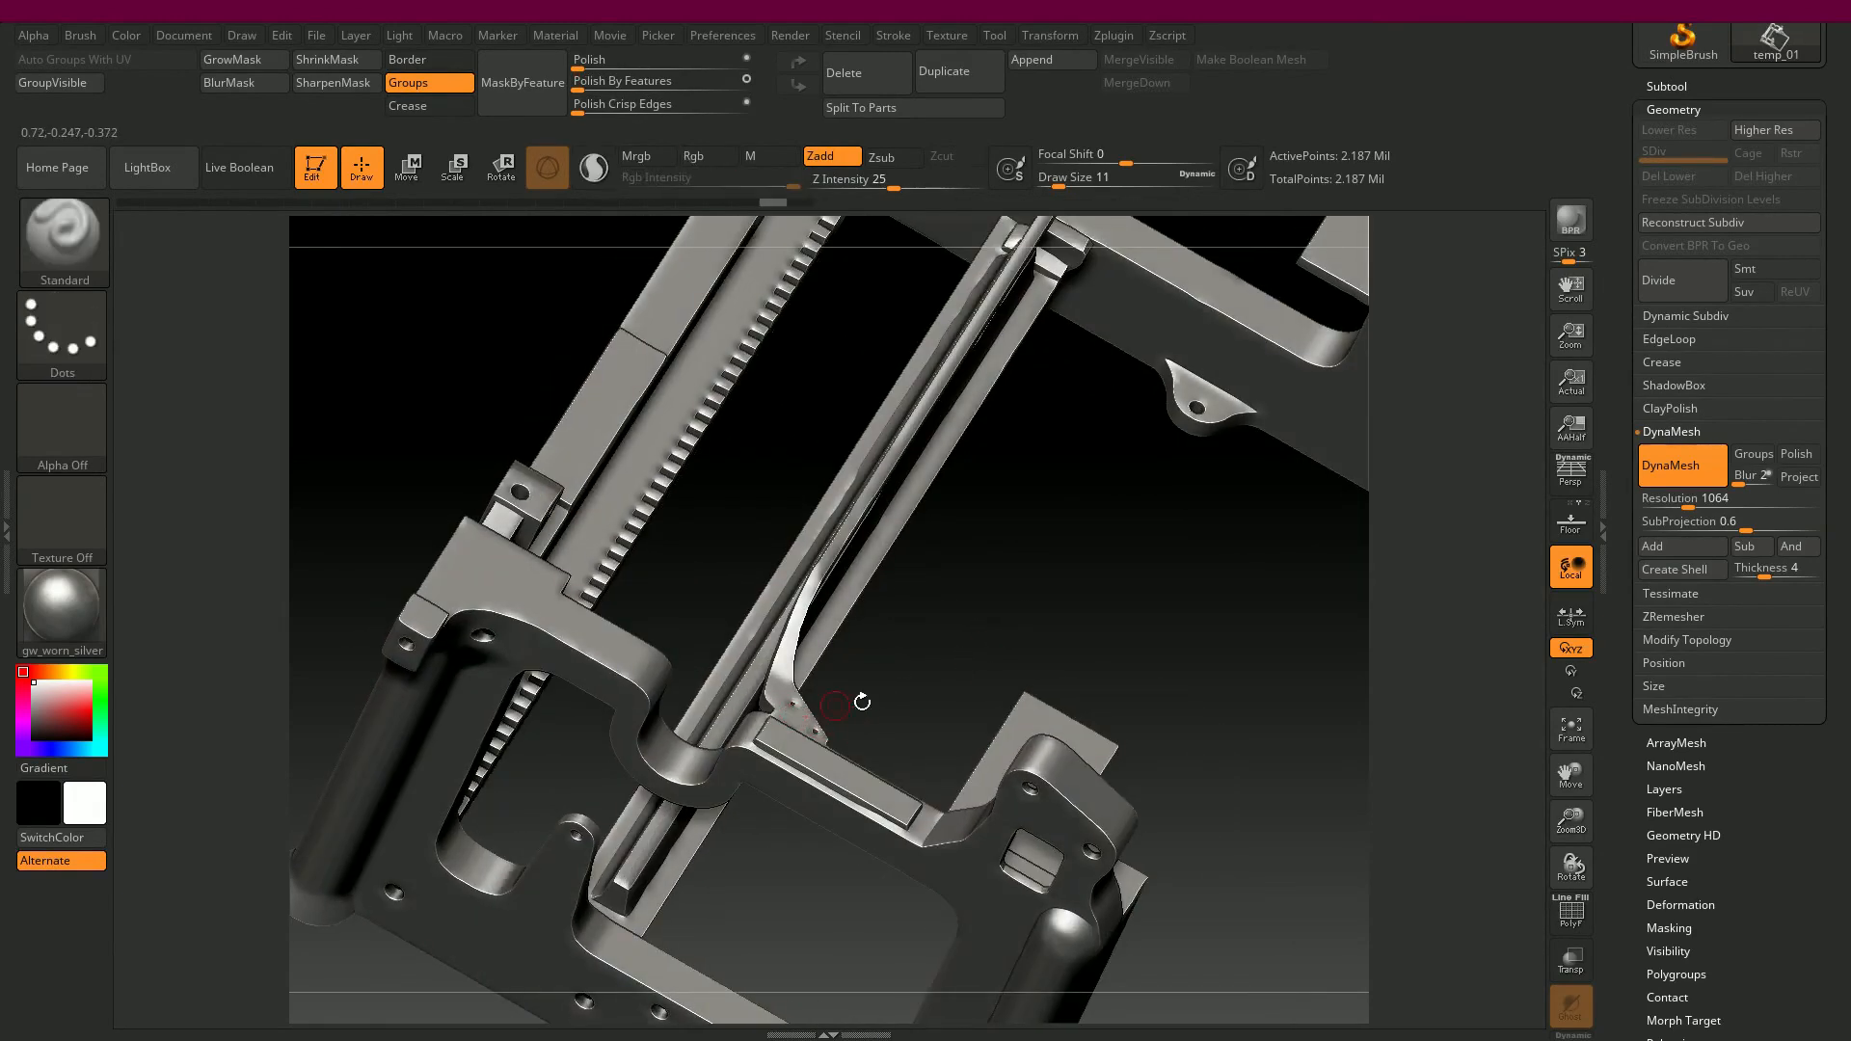
key(ctrl)
drag(740, 204, 661, 202)
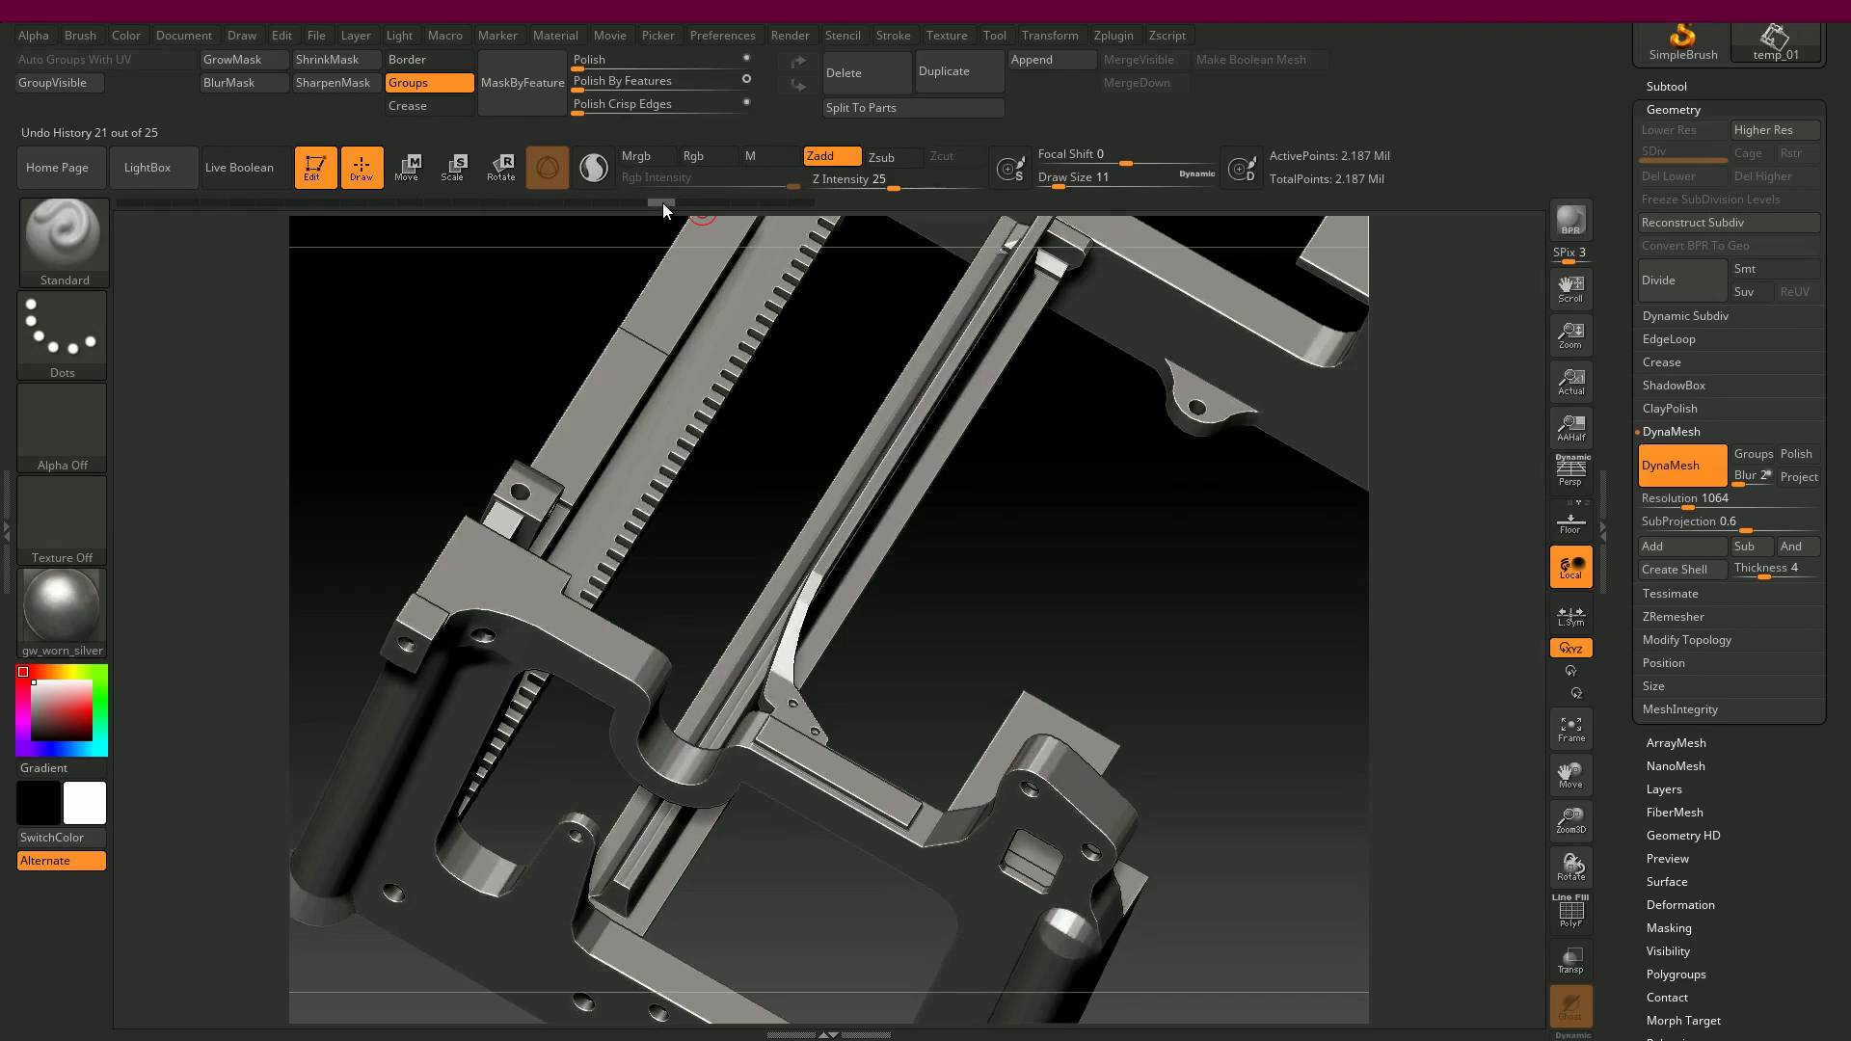
- Try Polish By Features at 18 on the unmasked frame, judging it on the bracket with two small holes
drag(1041, 682, 1239, 350)
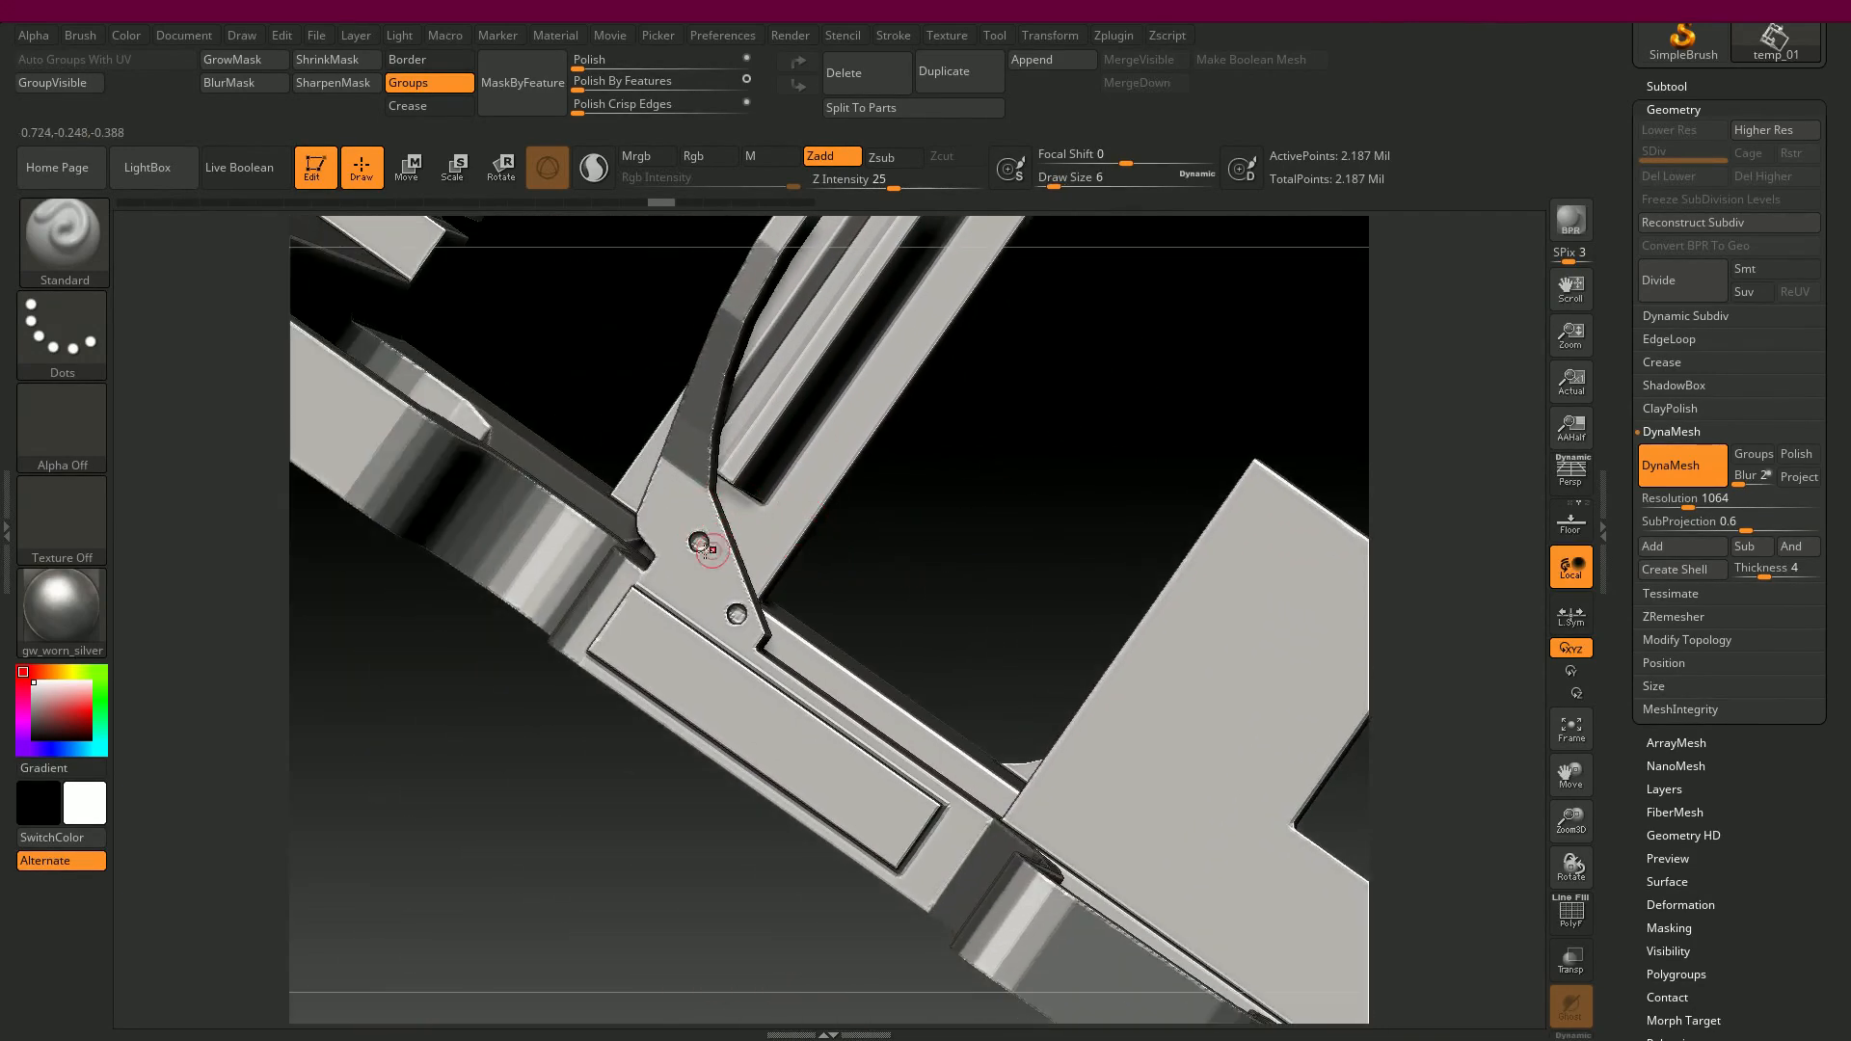
alt+drag(922, 541, 1115, 640)
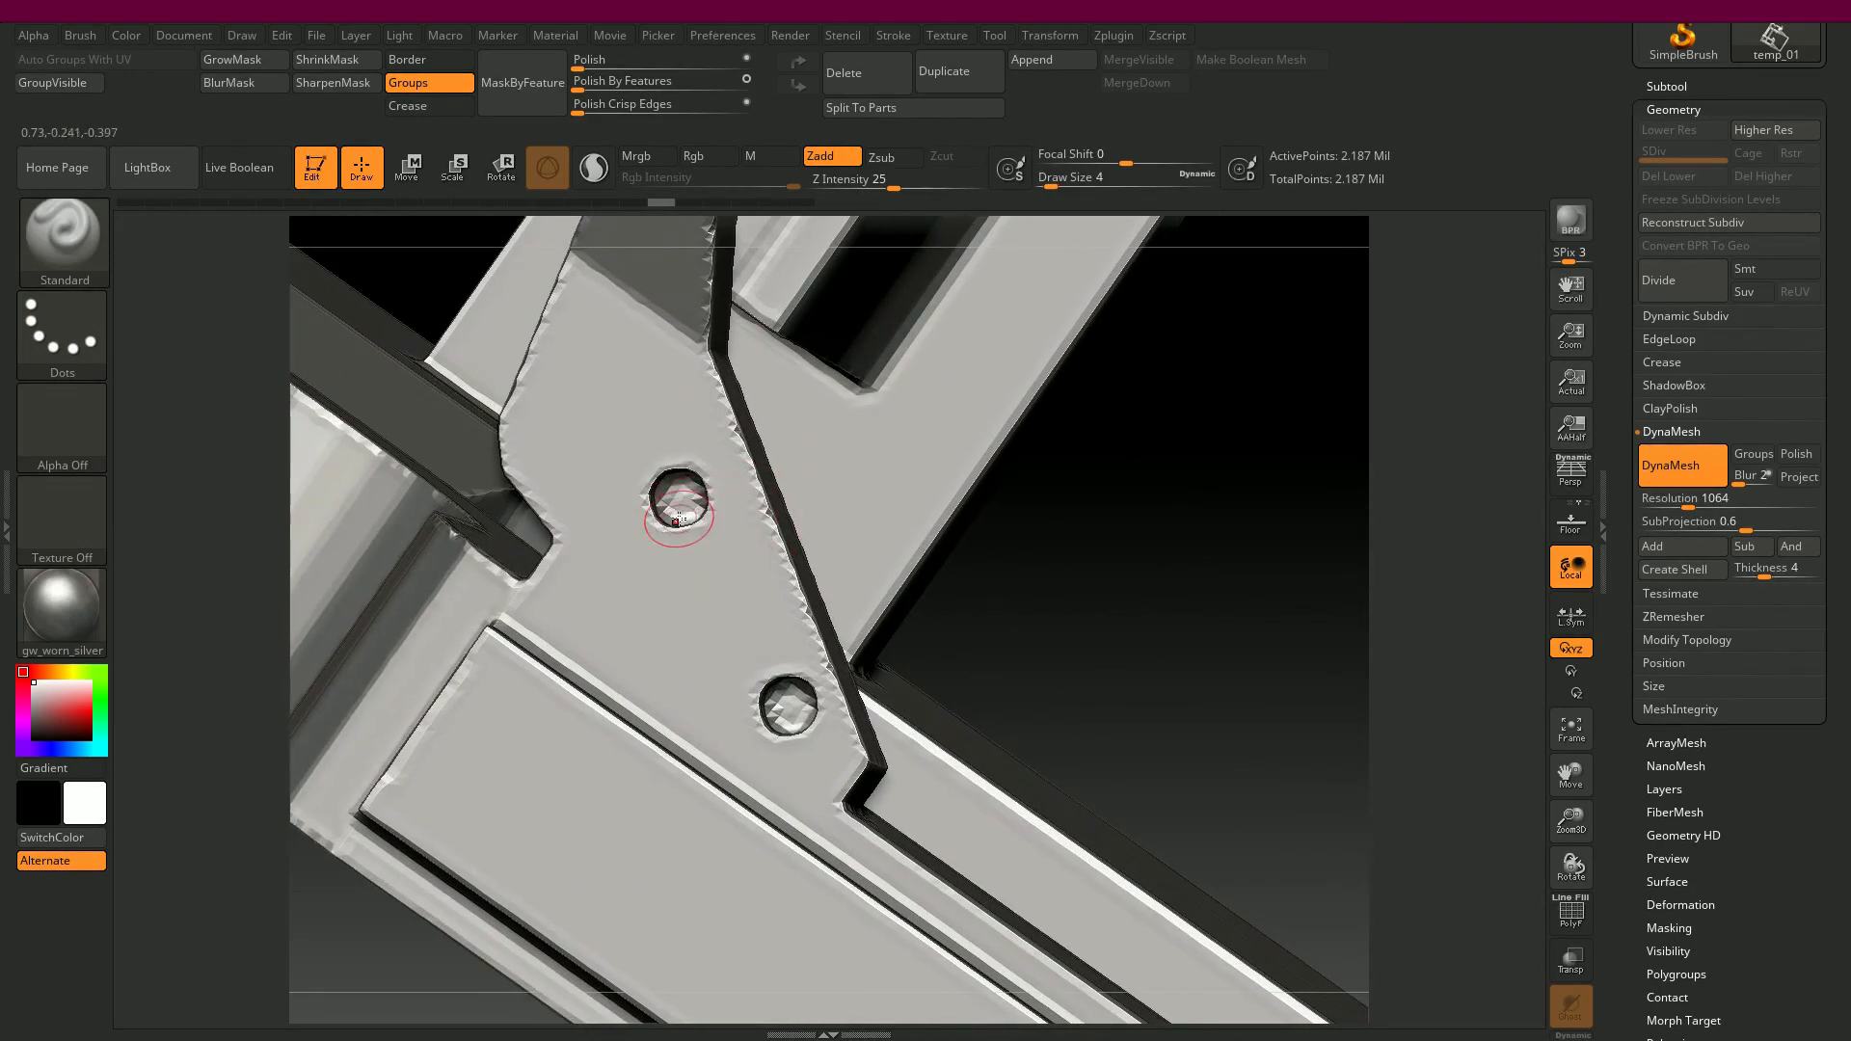
drag(581, 85, 605, 104)
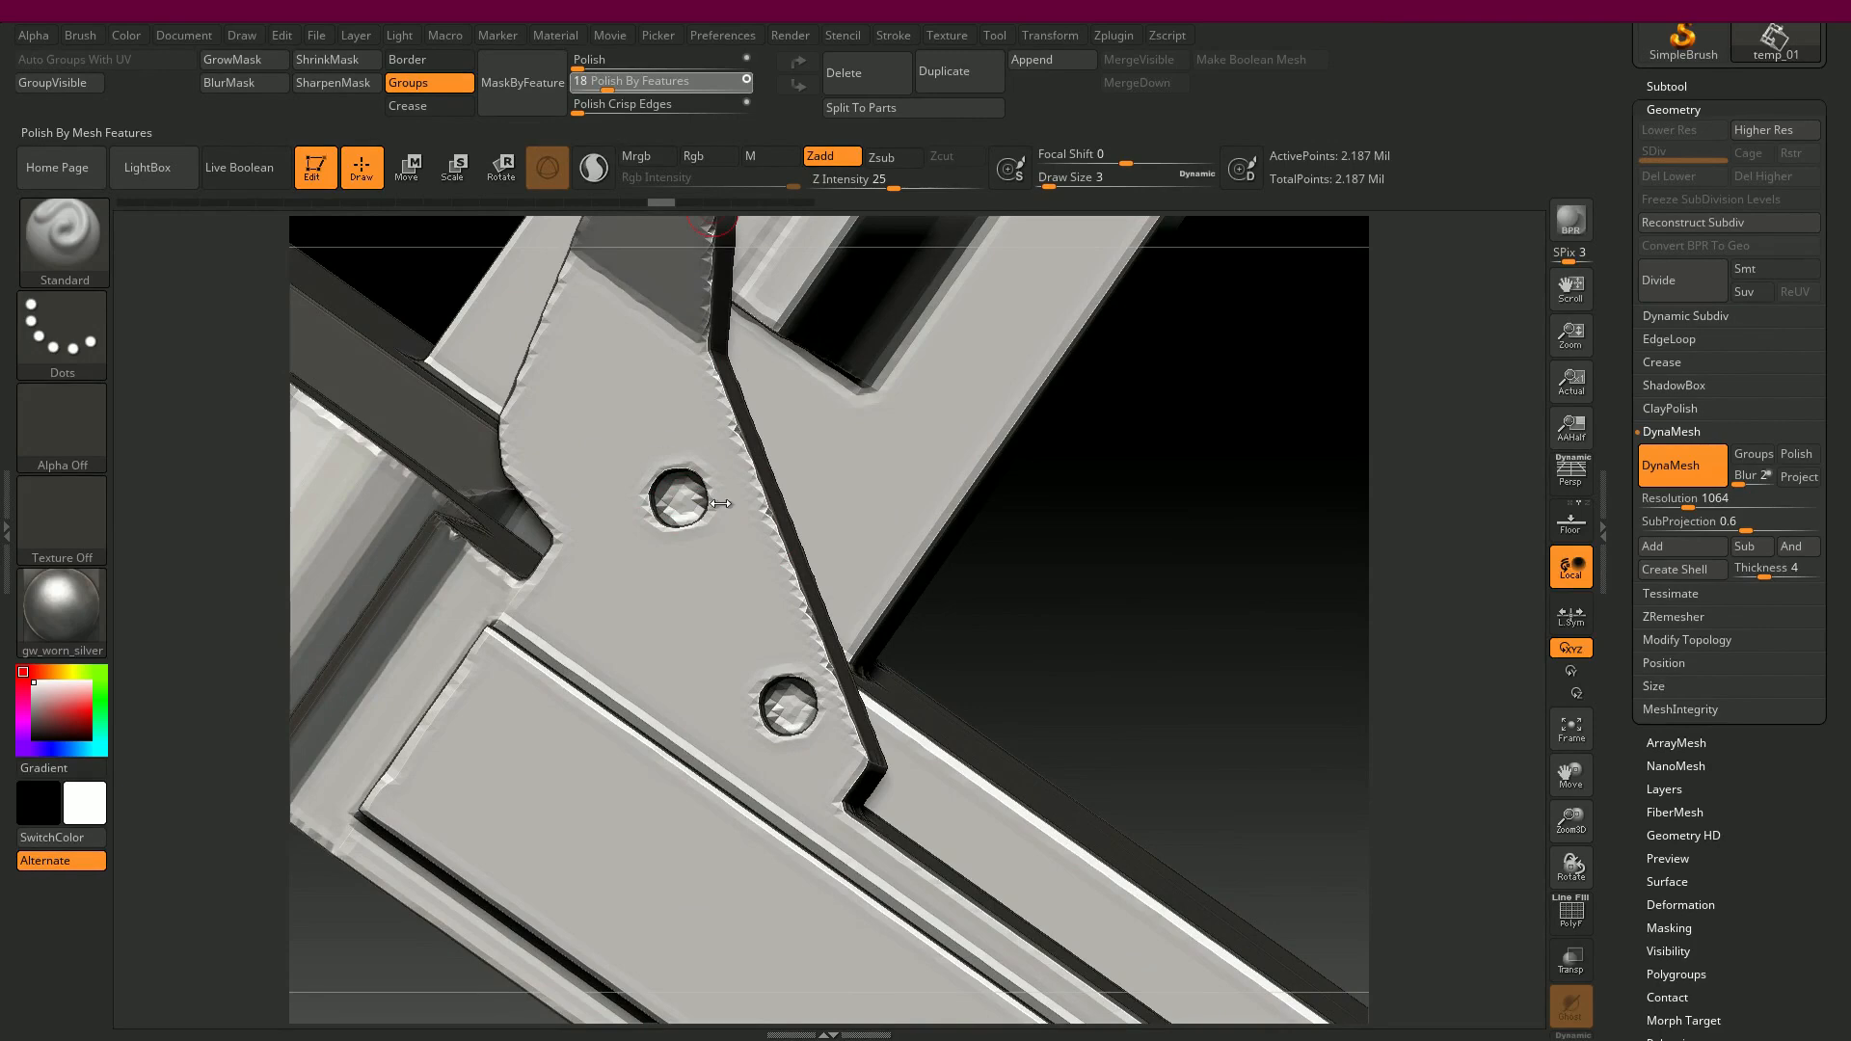
drag(720, 503, 683, 496)
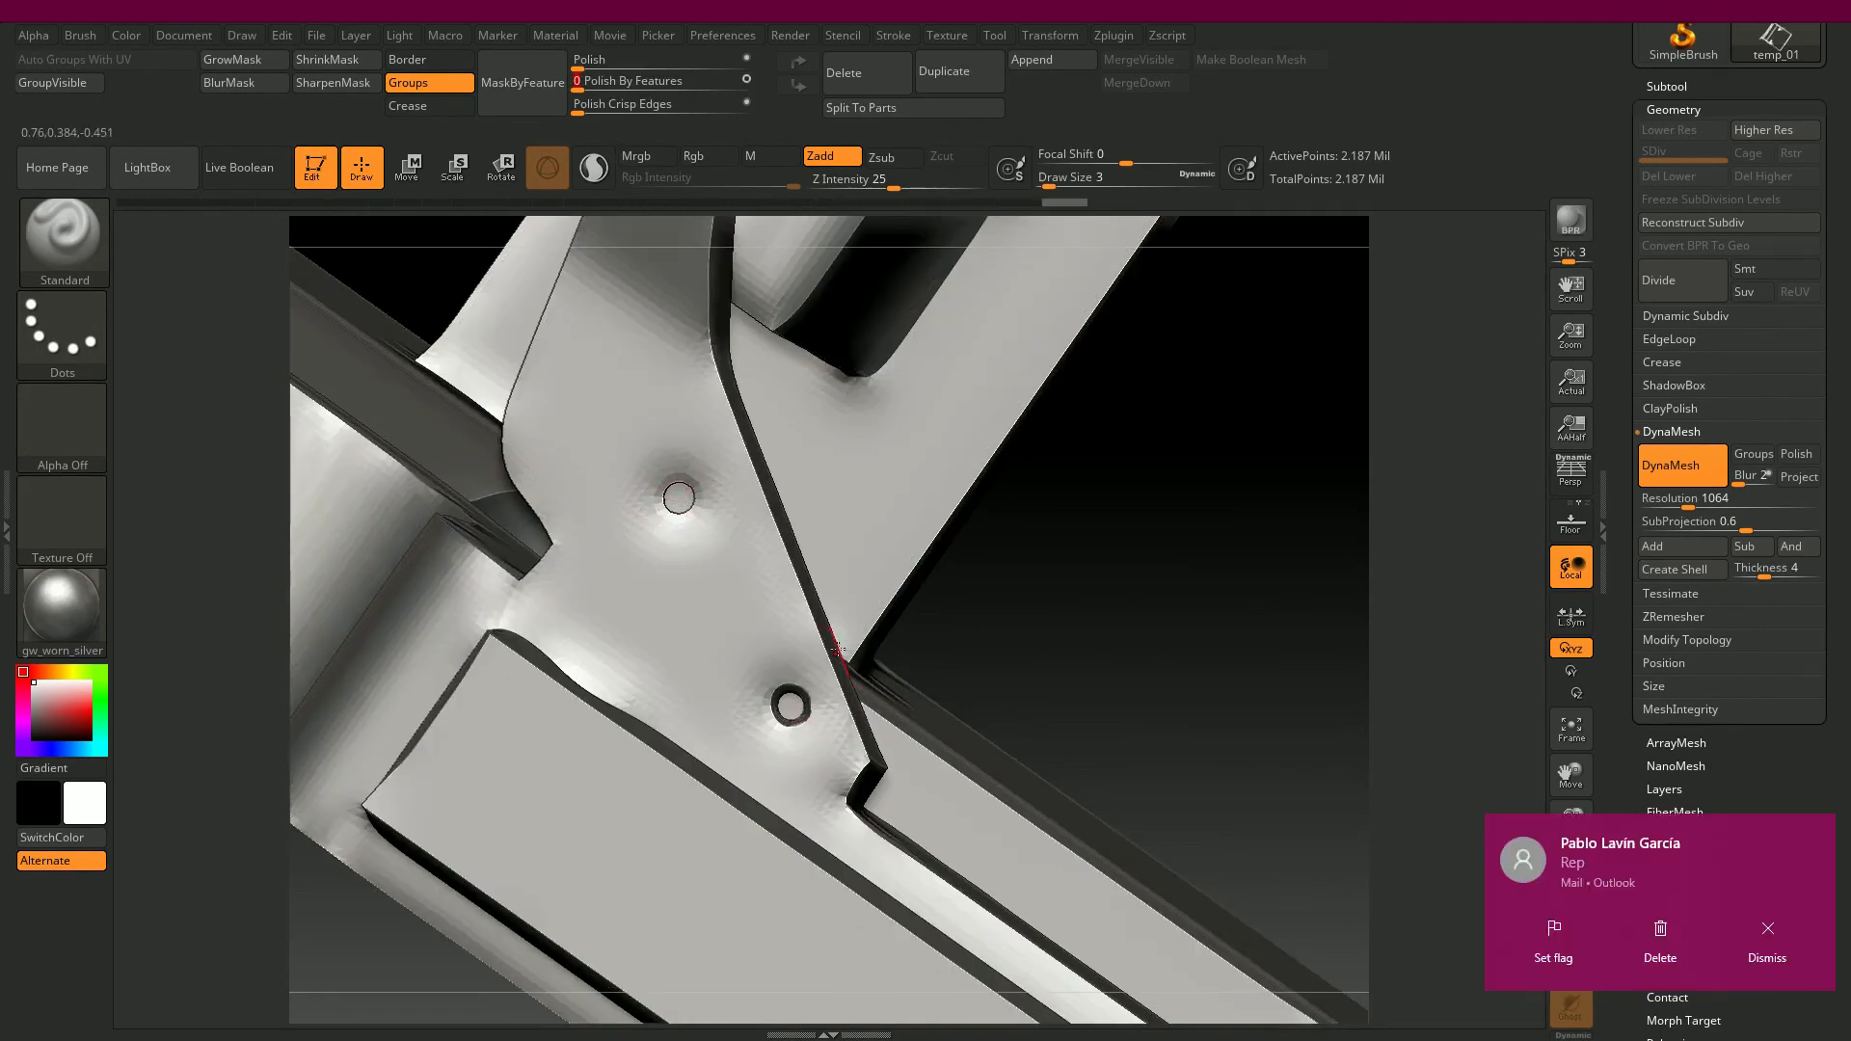
key(ctrl+z)
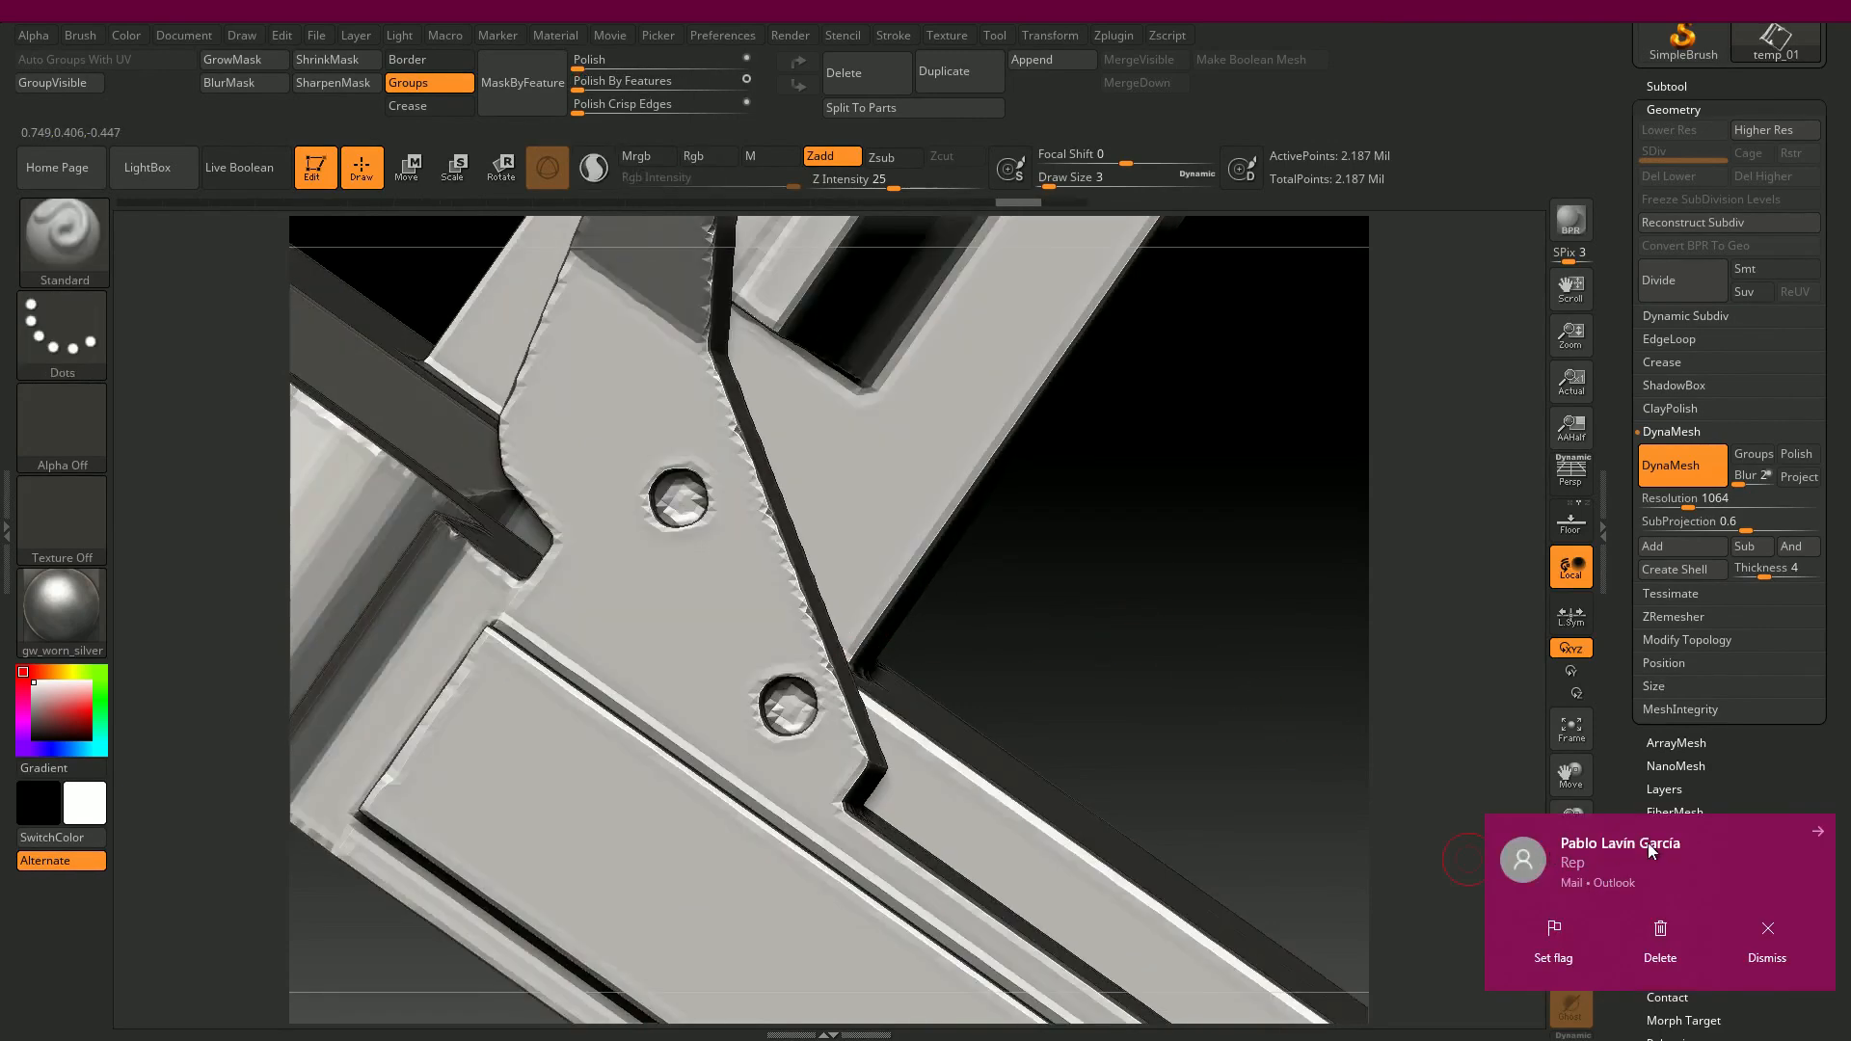
click(1814, 834)
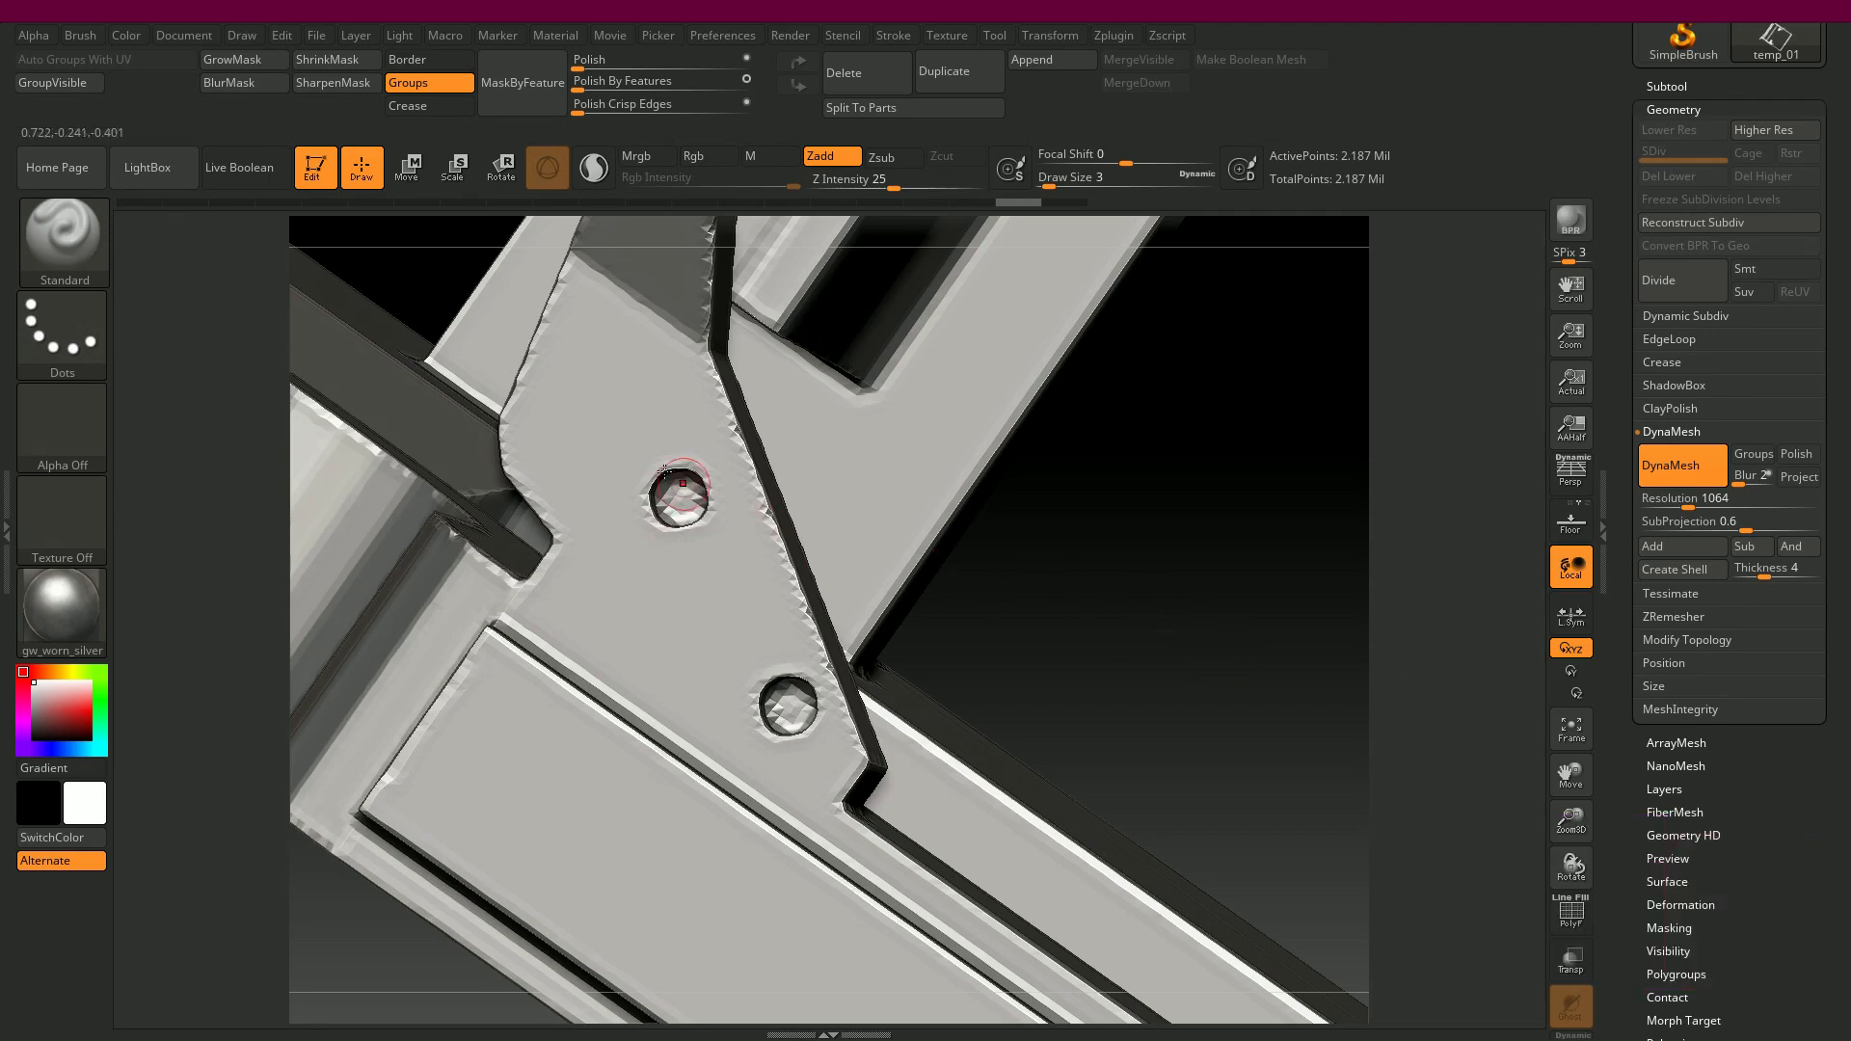
- Mask the areas around both small holes on the curved arm's bracket
mouse_move(679, 500)
ctrl+mouse_down()
mouse_move(638, 520)
mouse_move(668, 470)
mouse_move(669, 528)
ctrl+mouse_up()
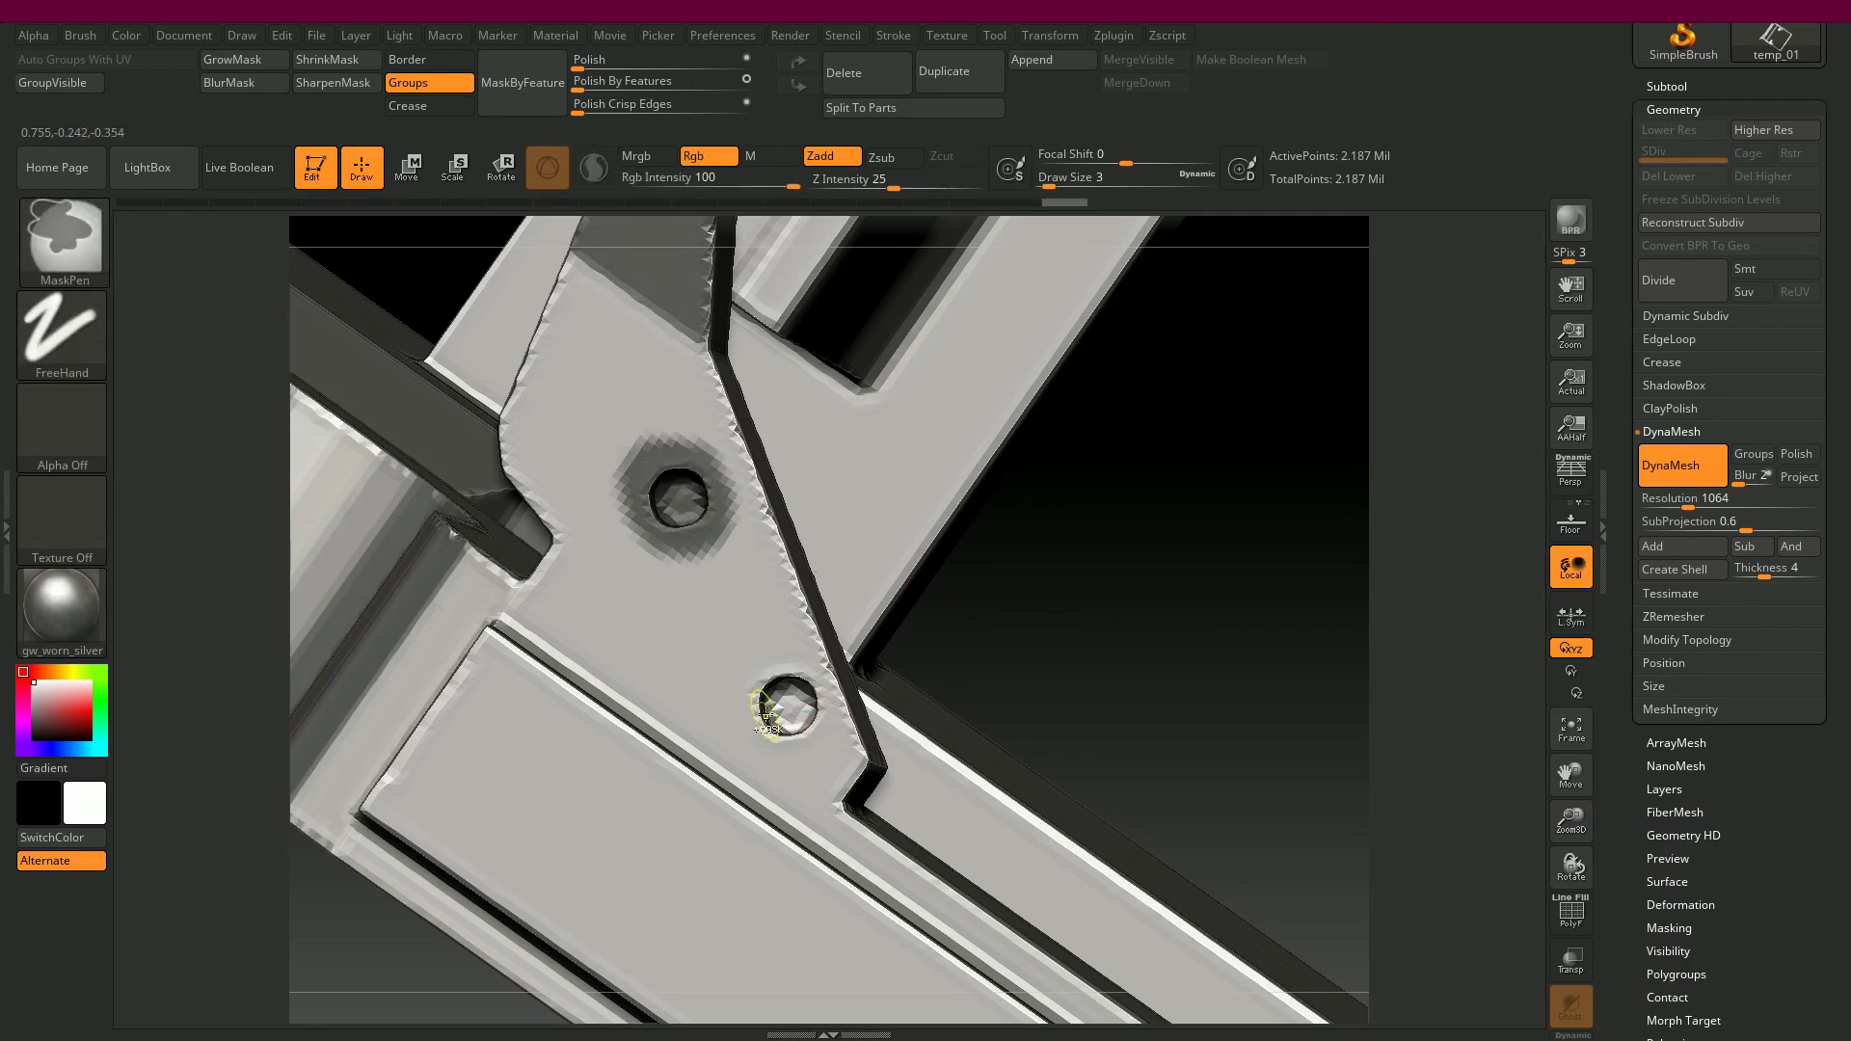
mouse_move(1103, 608)
mouse_down()
mouse_move(1171, 730)
mouse_move(1165, 613)
mouse_up()
mouse_move(784, 690)
ctrl+mouse_down()
mouse_move(822, 641)
mouse_move(865, 642)
mouse_move(886, 678)
mouse_move(824, 722)
mouse_move(872, 724)
ctrl+mouse_up()
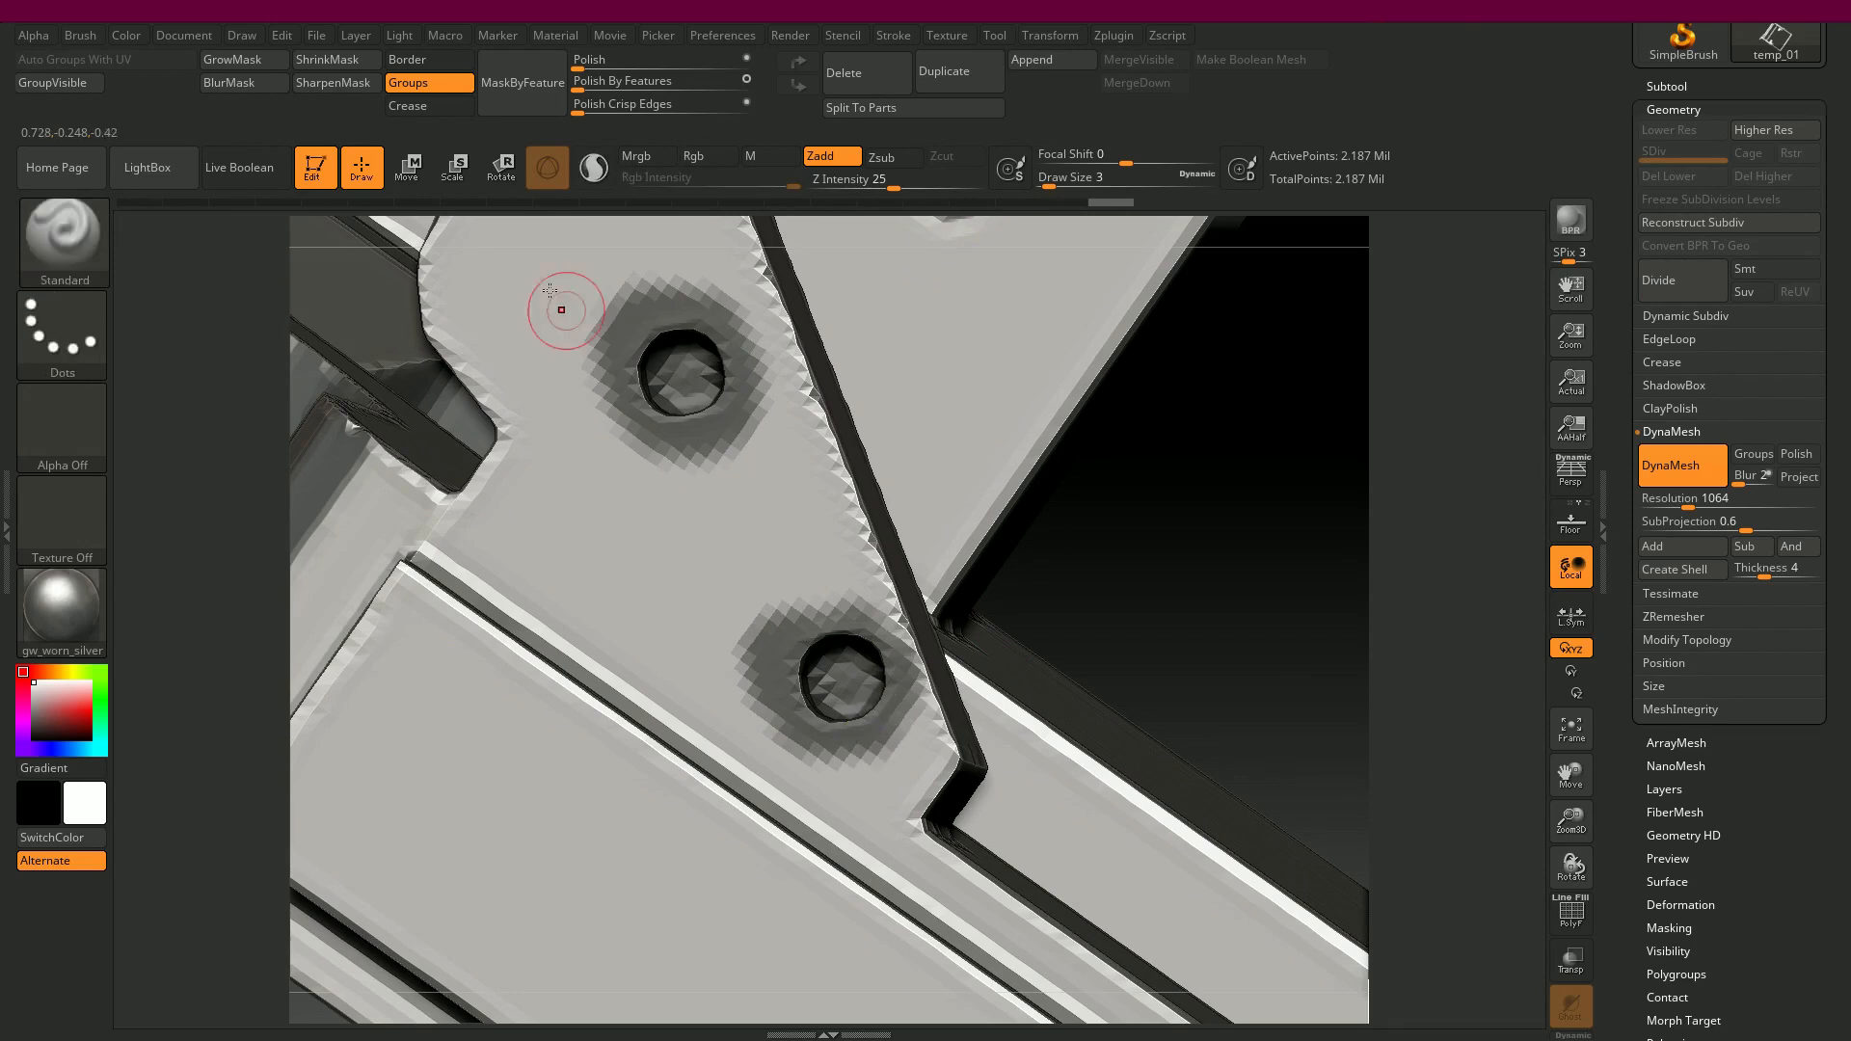
- Try Polish By Features on the unmasked frame, and again more lightly on the hole areas with the mask inverted
drag(590, 85, 617, 89)
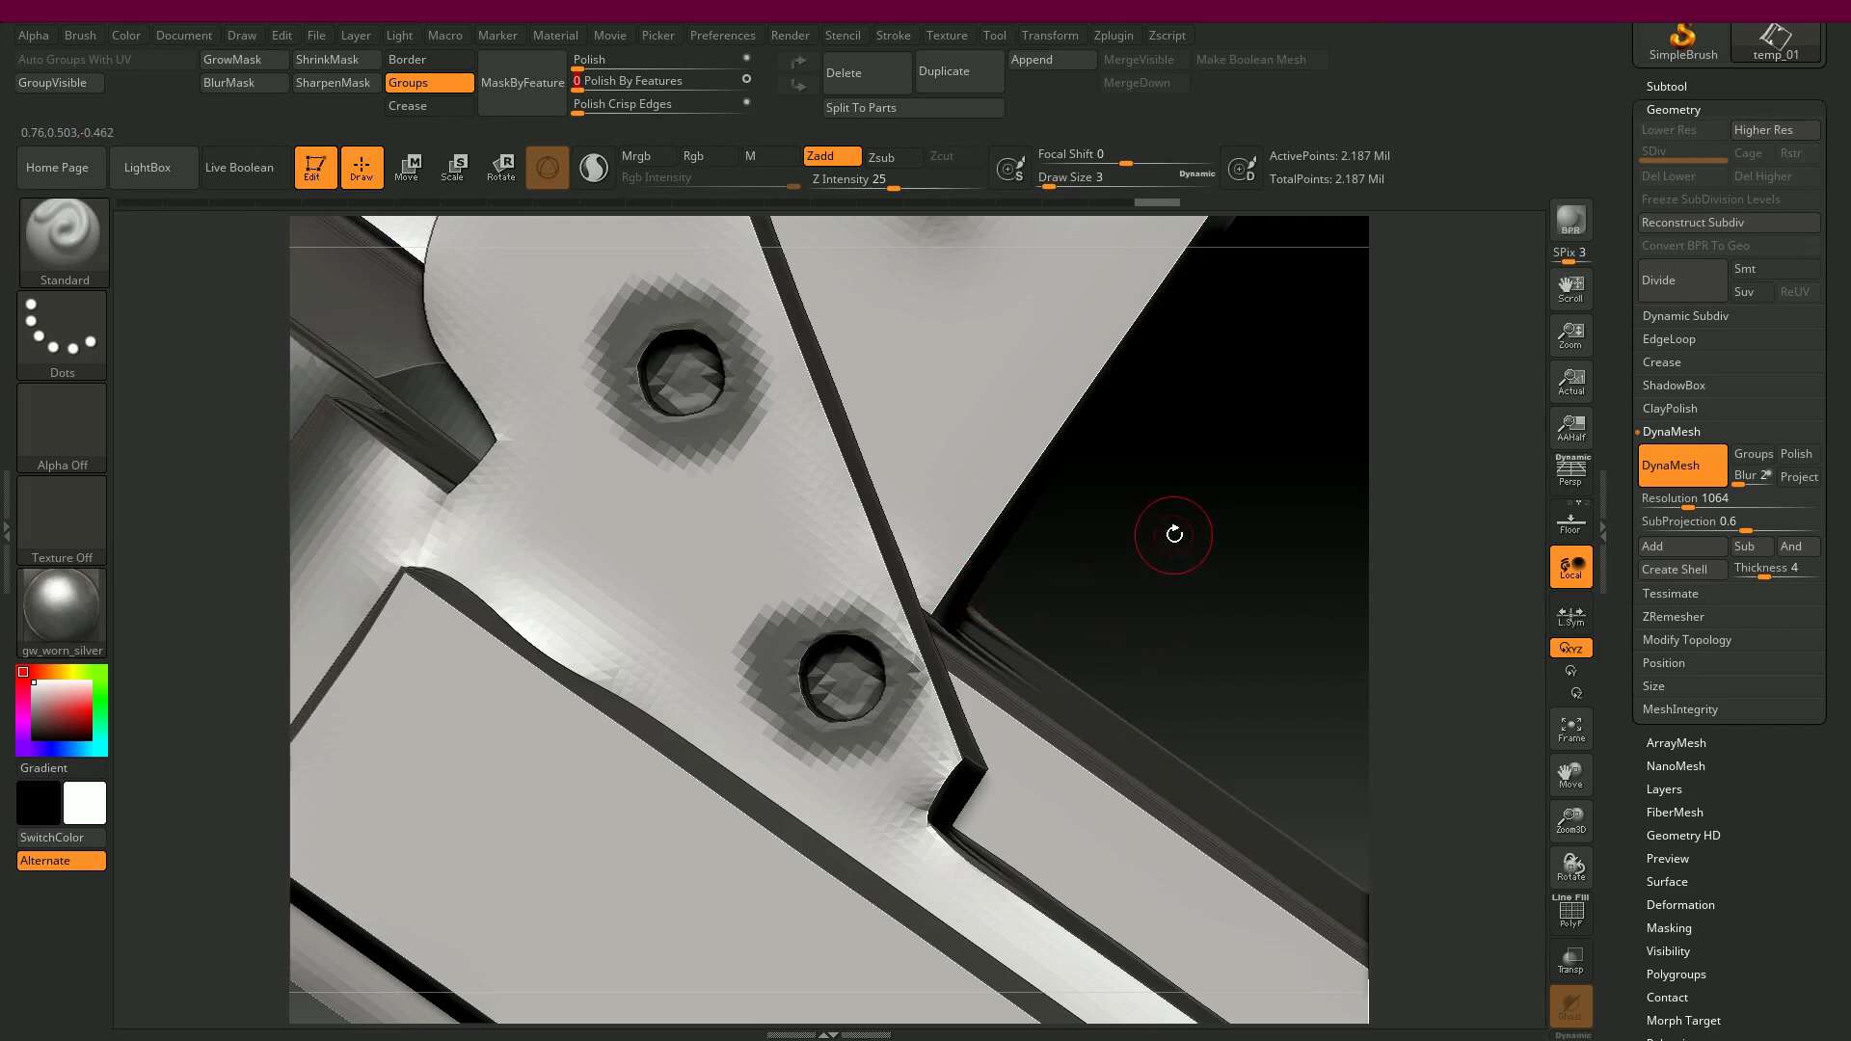
ctrl+click(1234, 489)
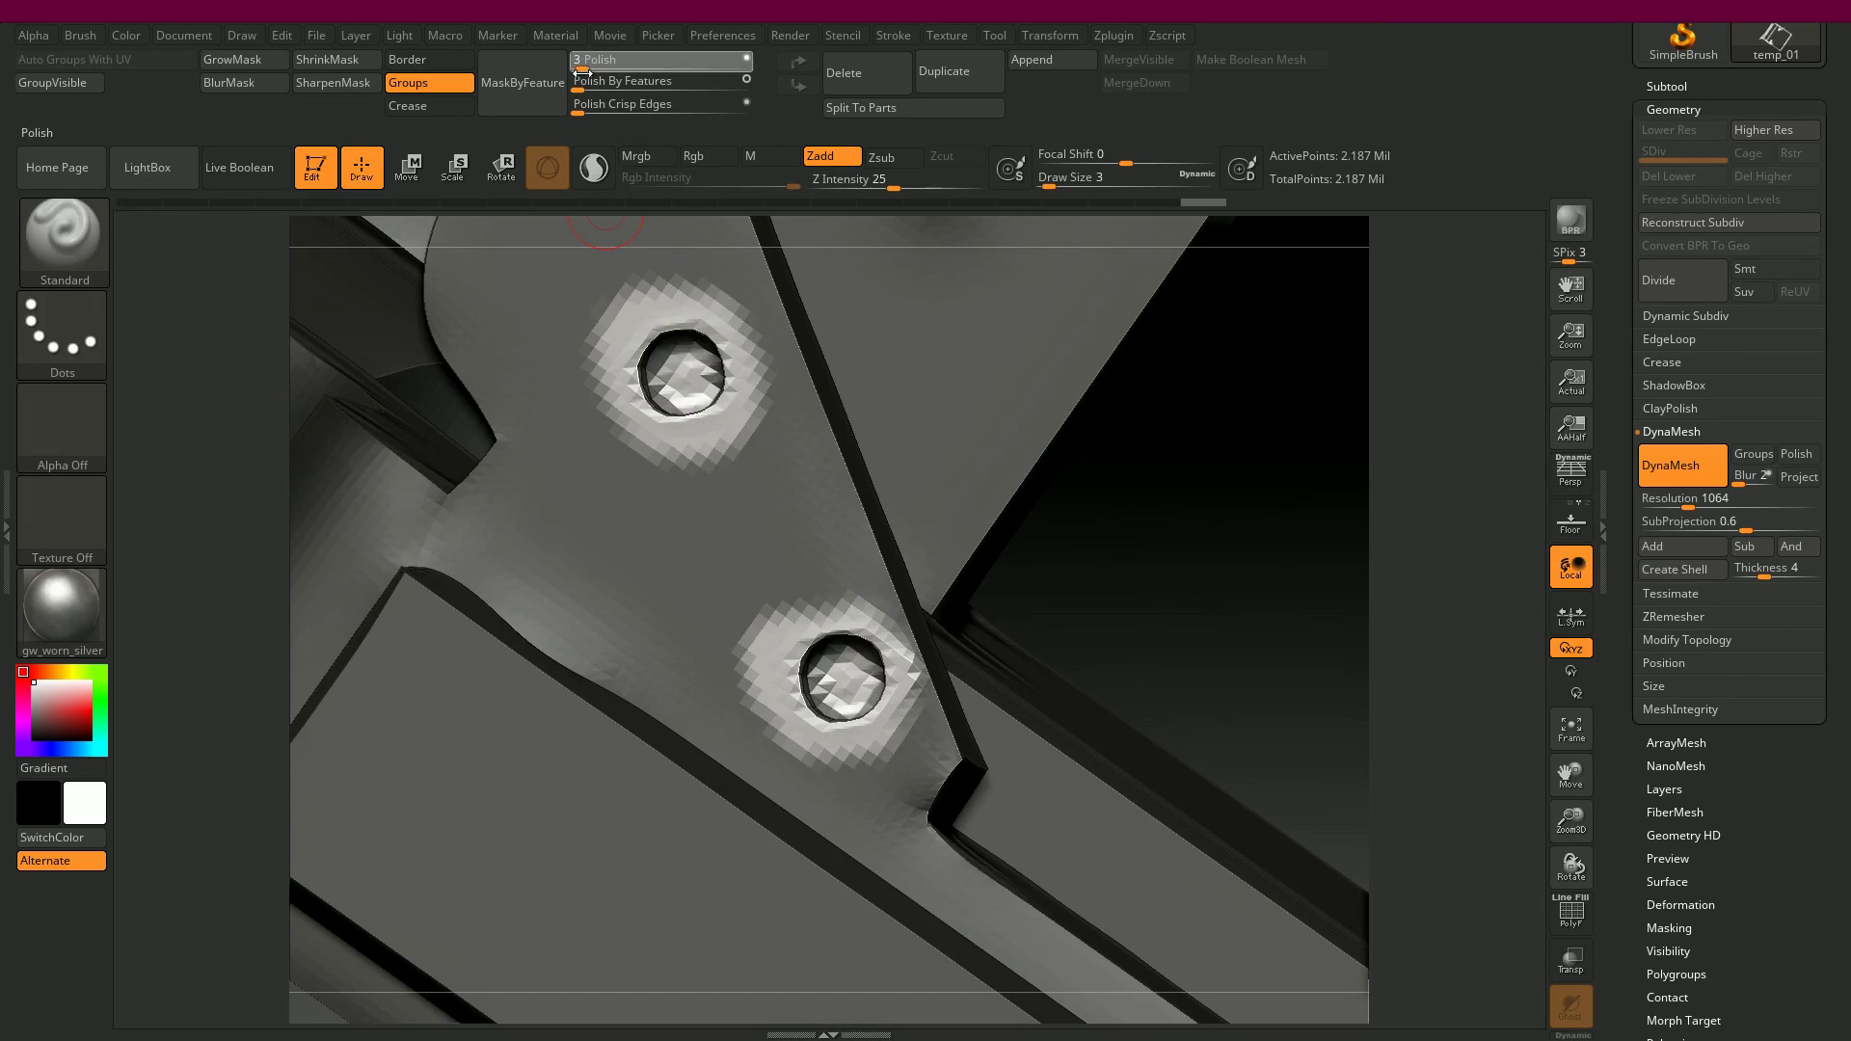
drag(576, 90, 582, 91)
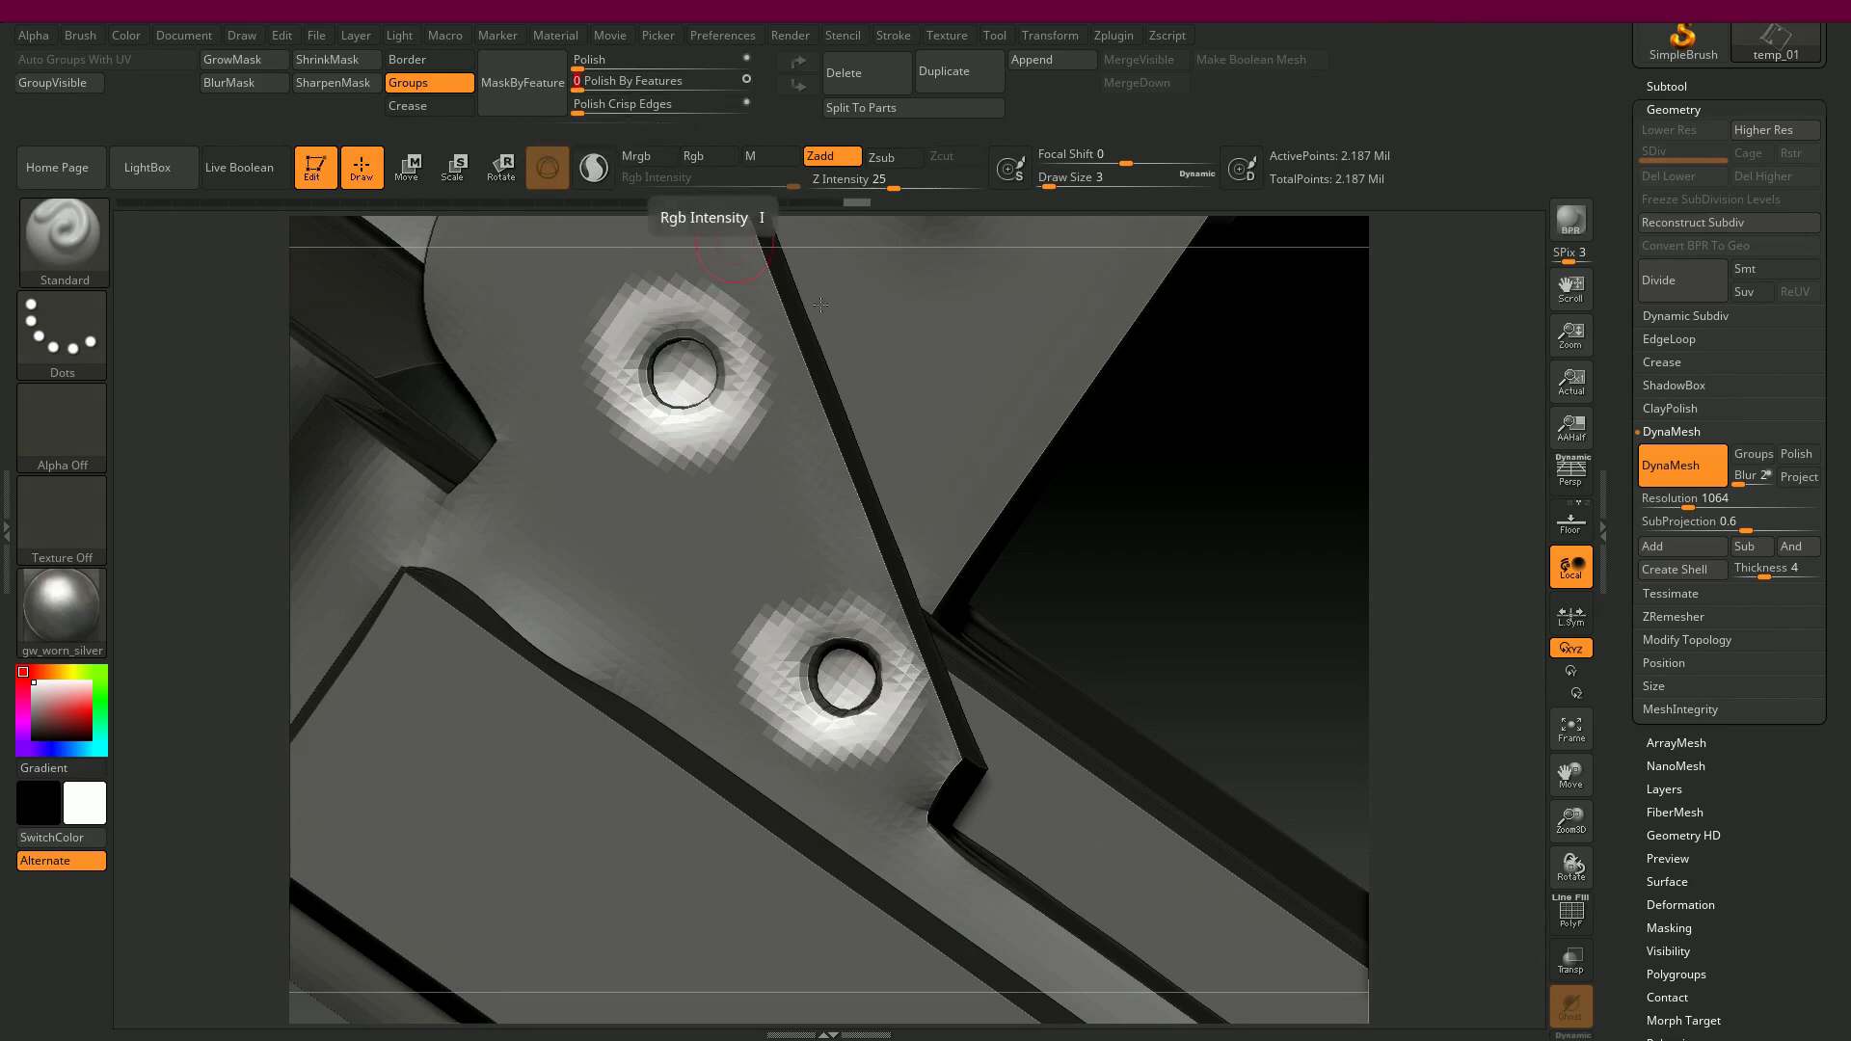
- Clear the mask to check the polished holes, and undo back to the unpolished frame with both holes masked
ctrl+drag(1147, 559, 1171, 602)
ctrl+right_drag(1096, 501, 948, 688)
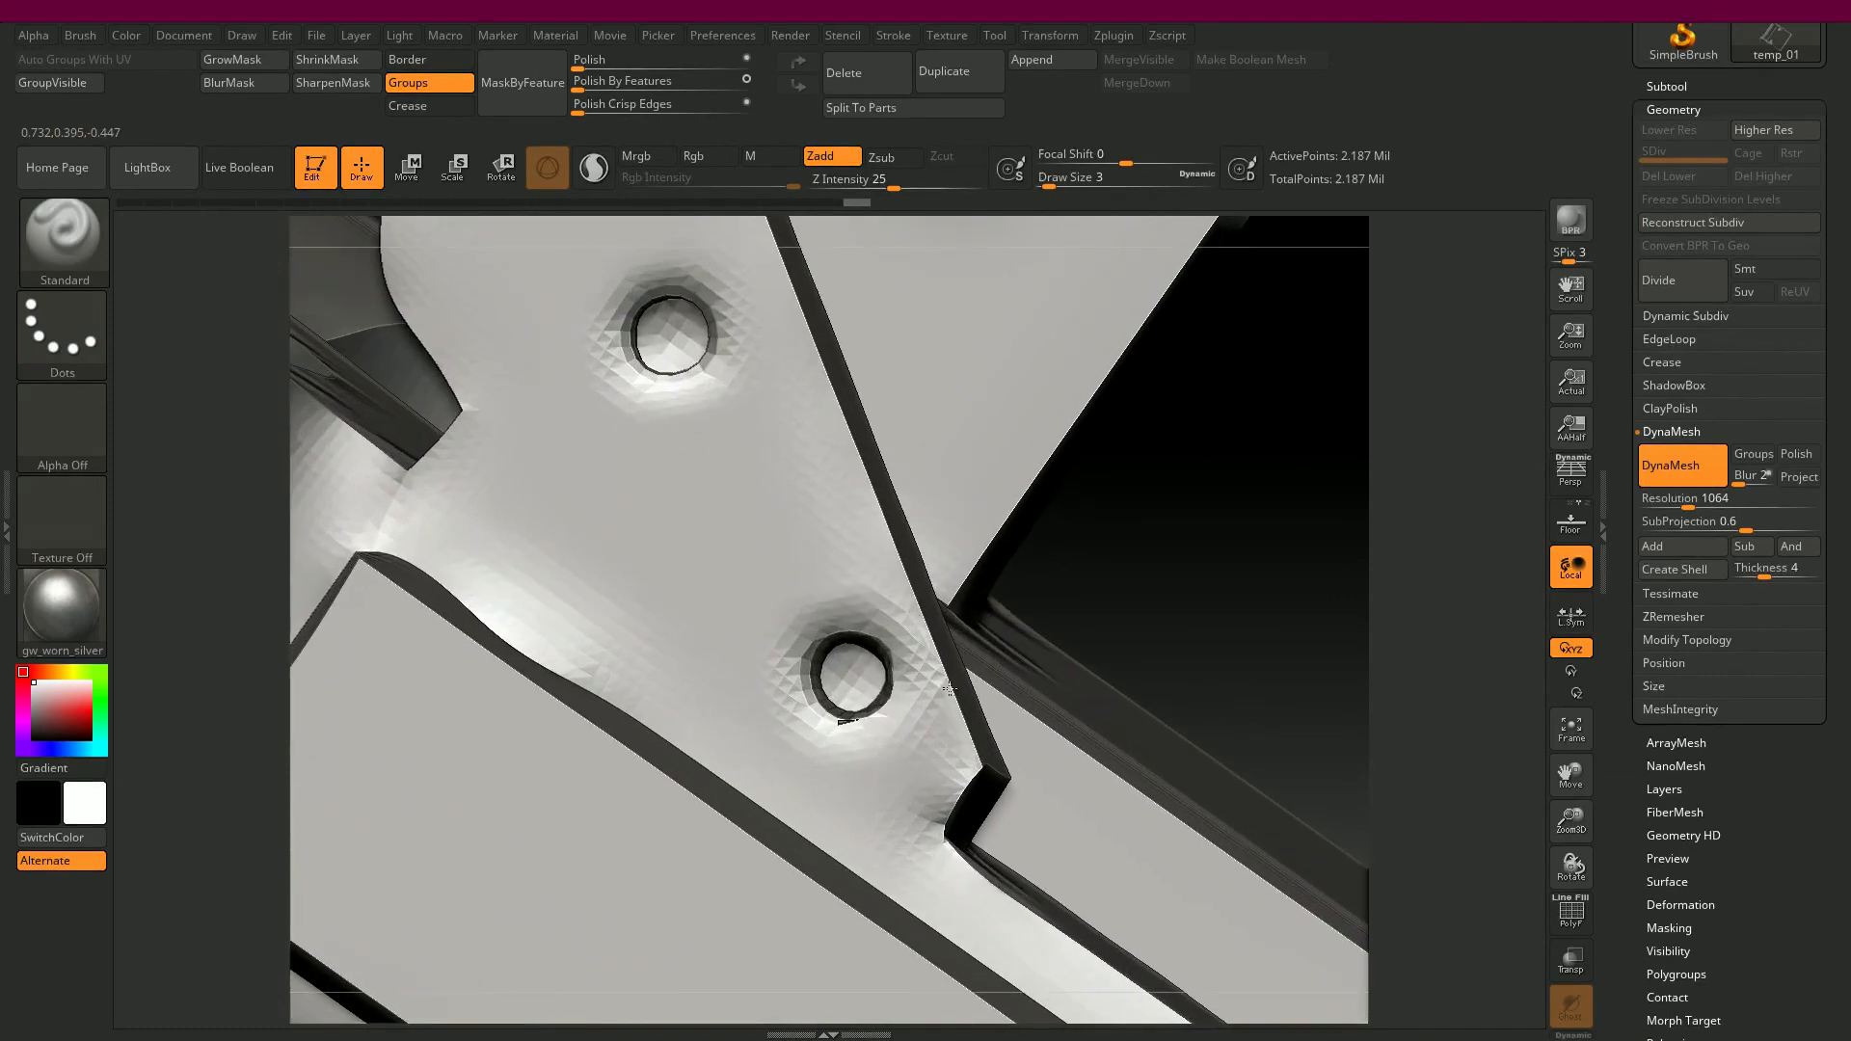
ctrl+click(1055, 602)
key(ctrl+z)
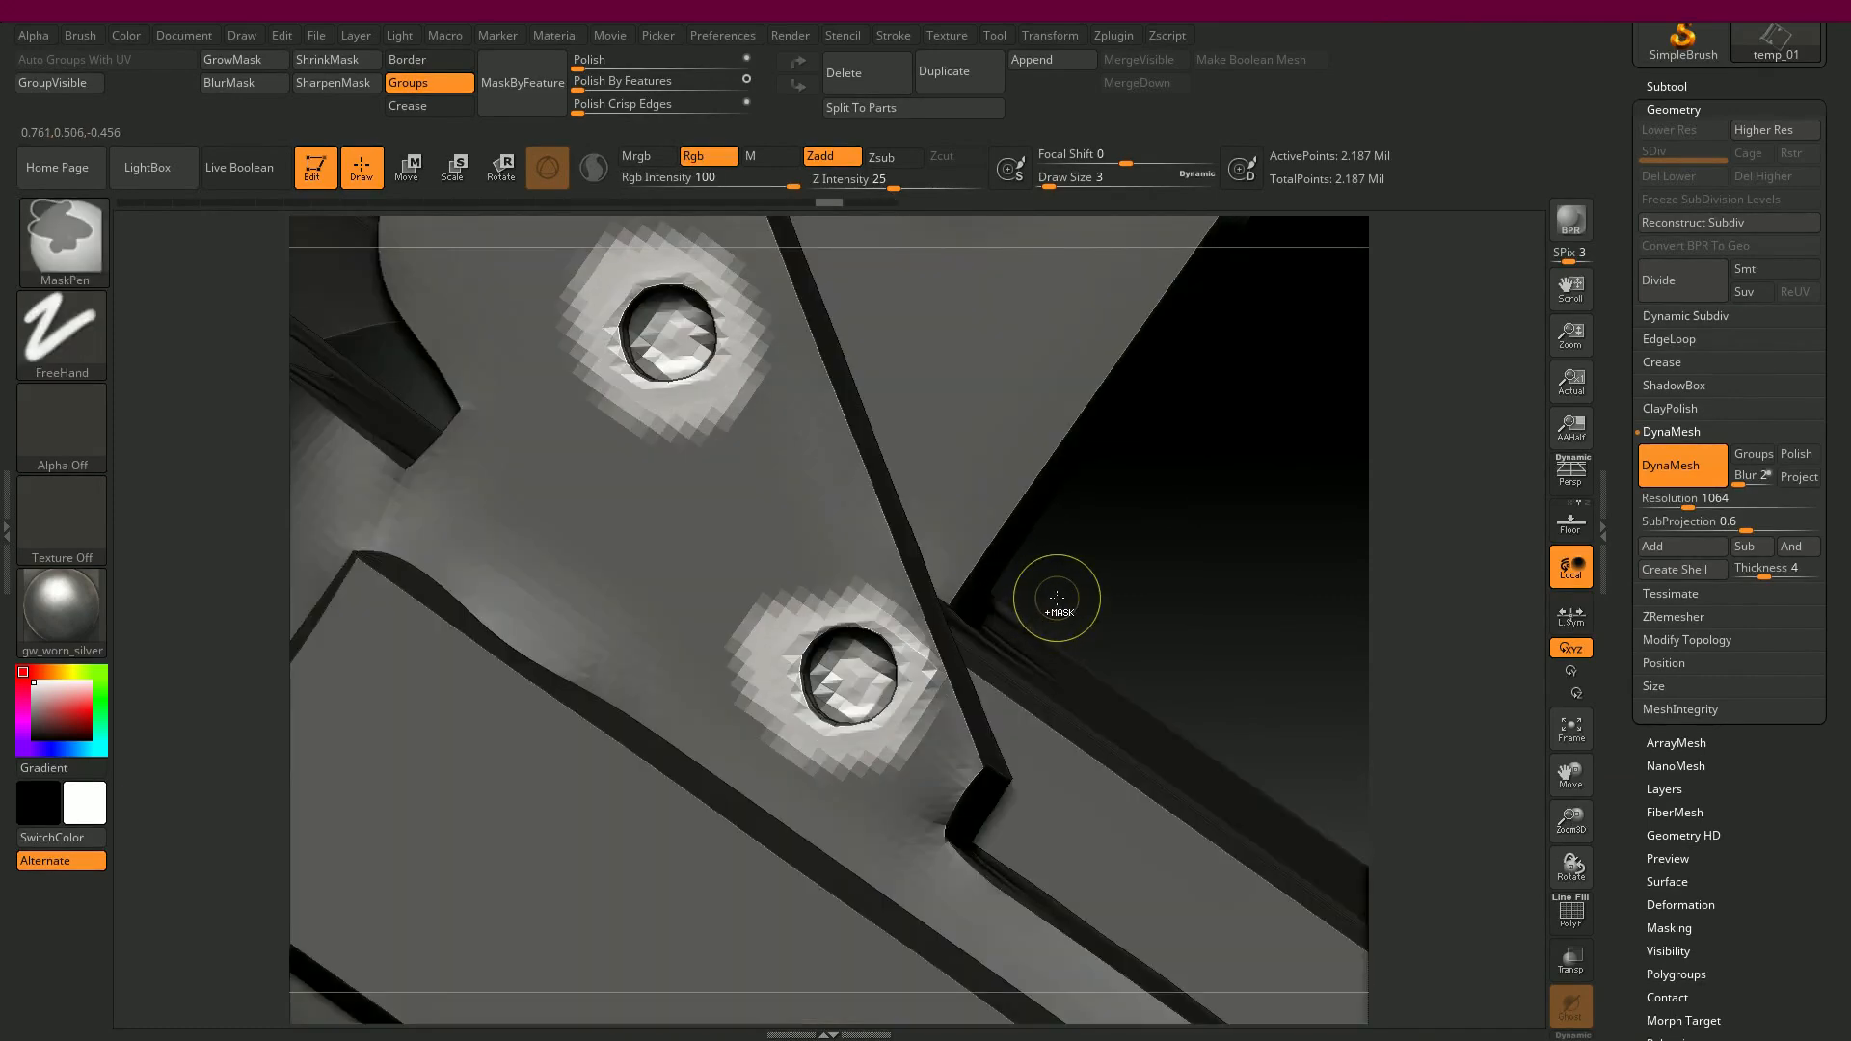
ctrl+click(1056, 597)
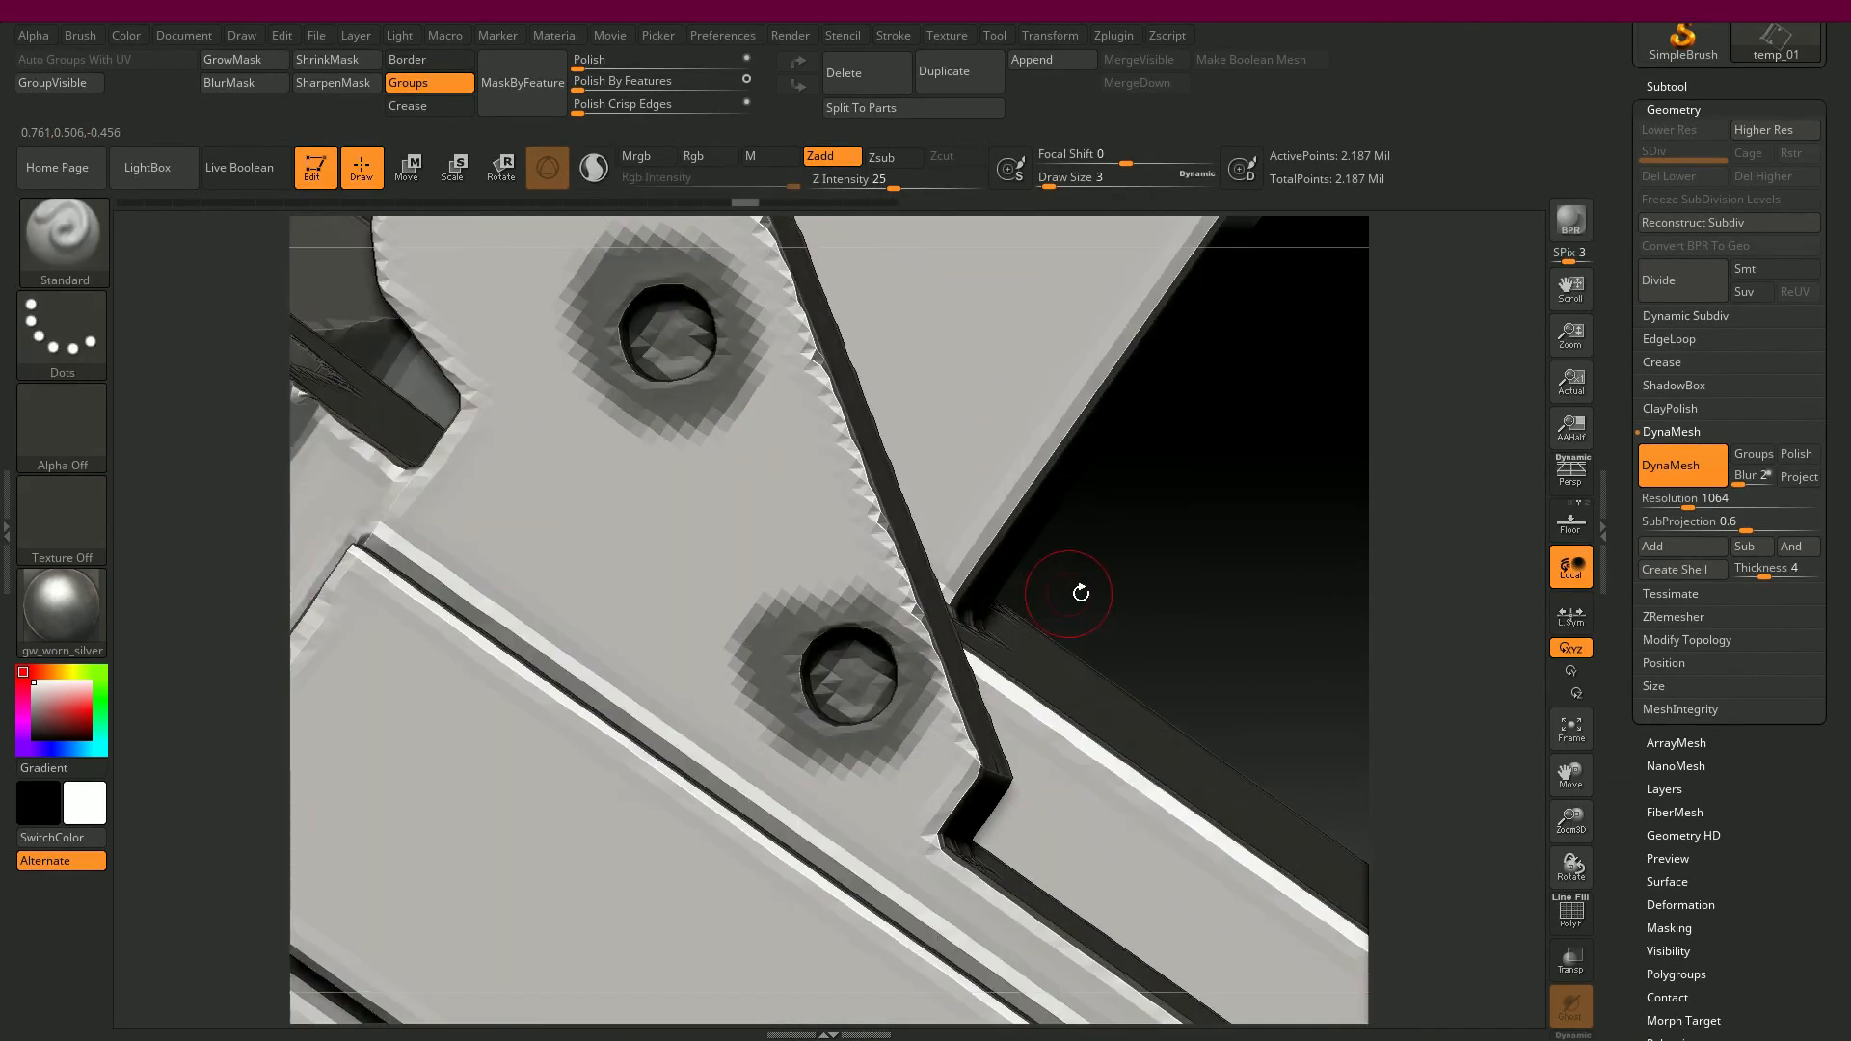
- Mask the small hole beside the large round opening on the rounded side bracket
mouse_move(1079, 591)
mouse_down()
mouse_move(901, 238)
mouse_move(1070, 472)
mouse_move(1085, 434)
mouse_up()
drag(1107, 519, 1142, 290)
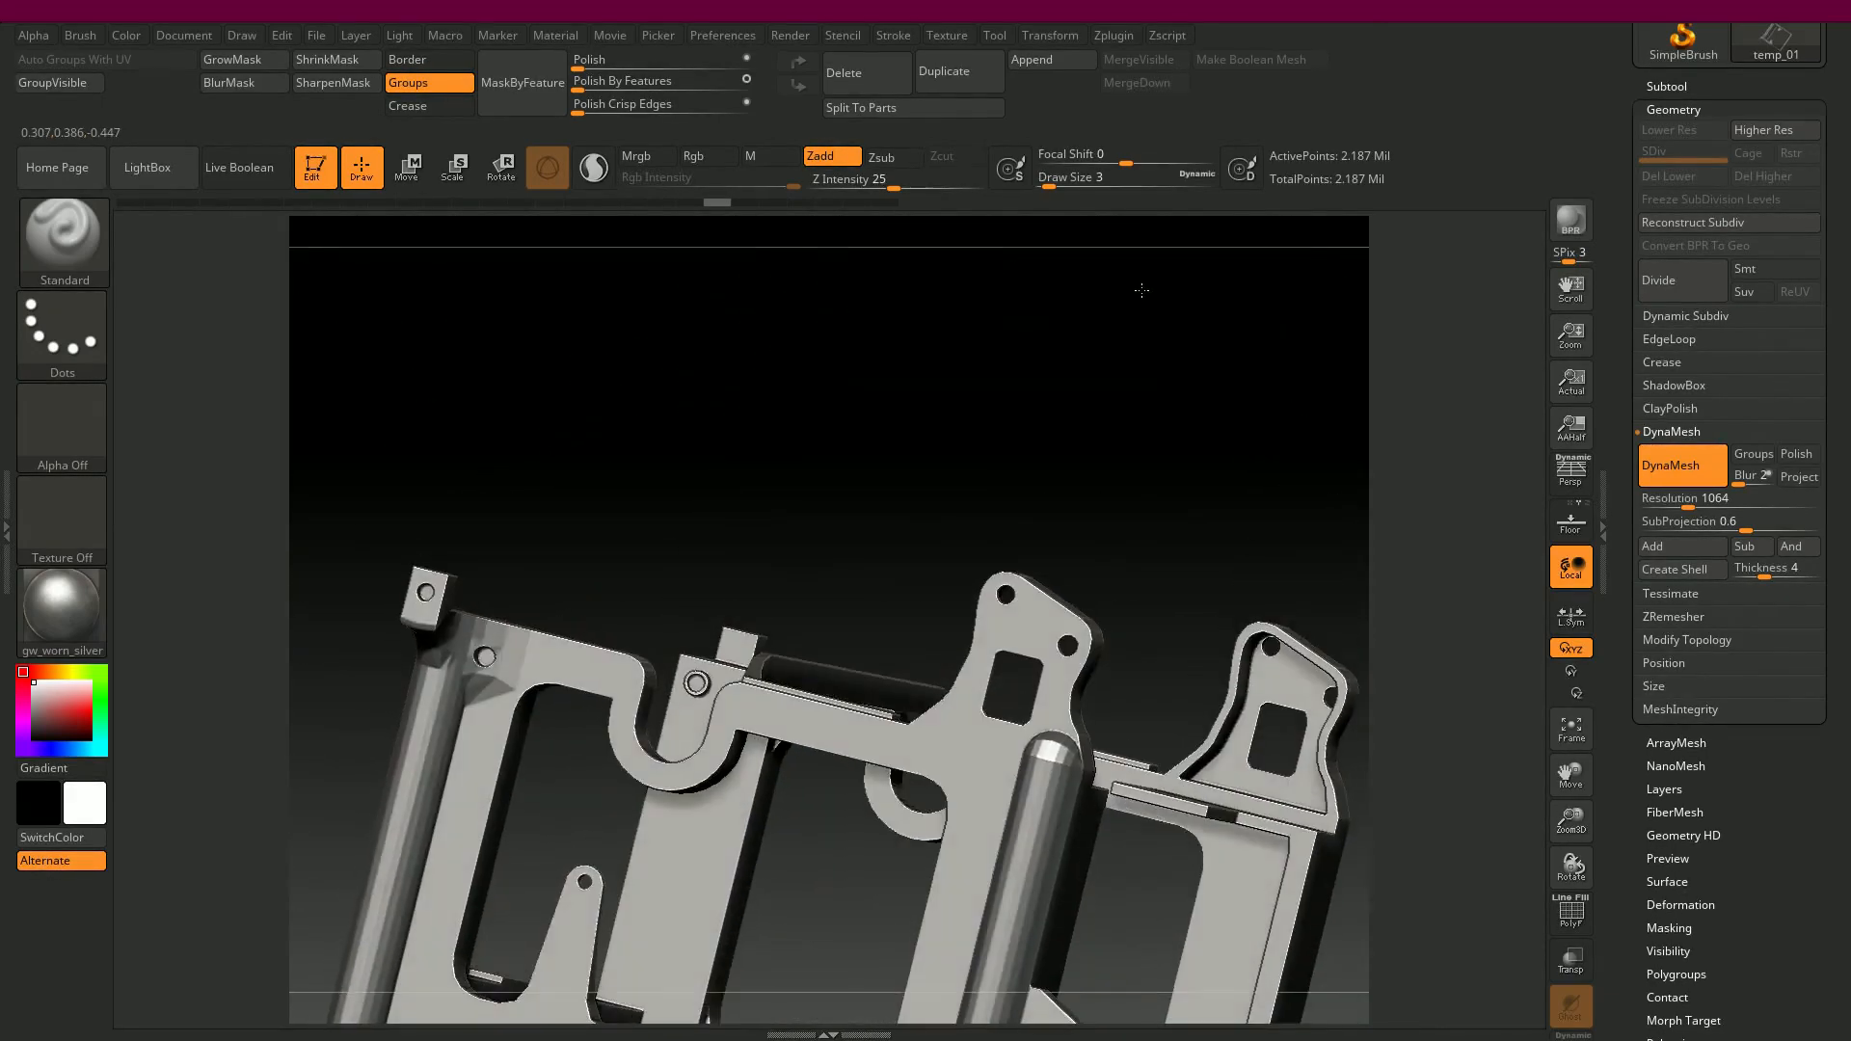
shift+drag(747, 407, 752, 406)
alt+drag(609, 501, 576, 258)
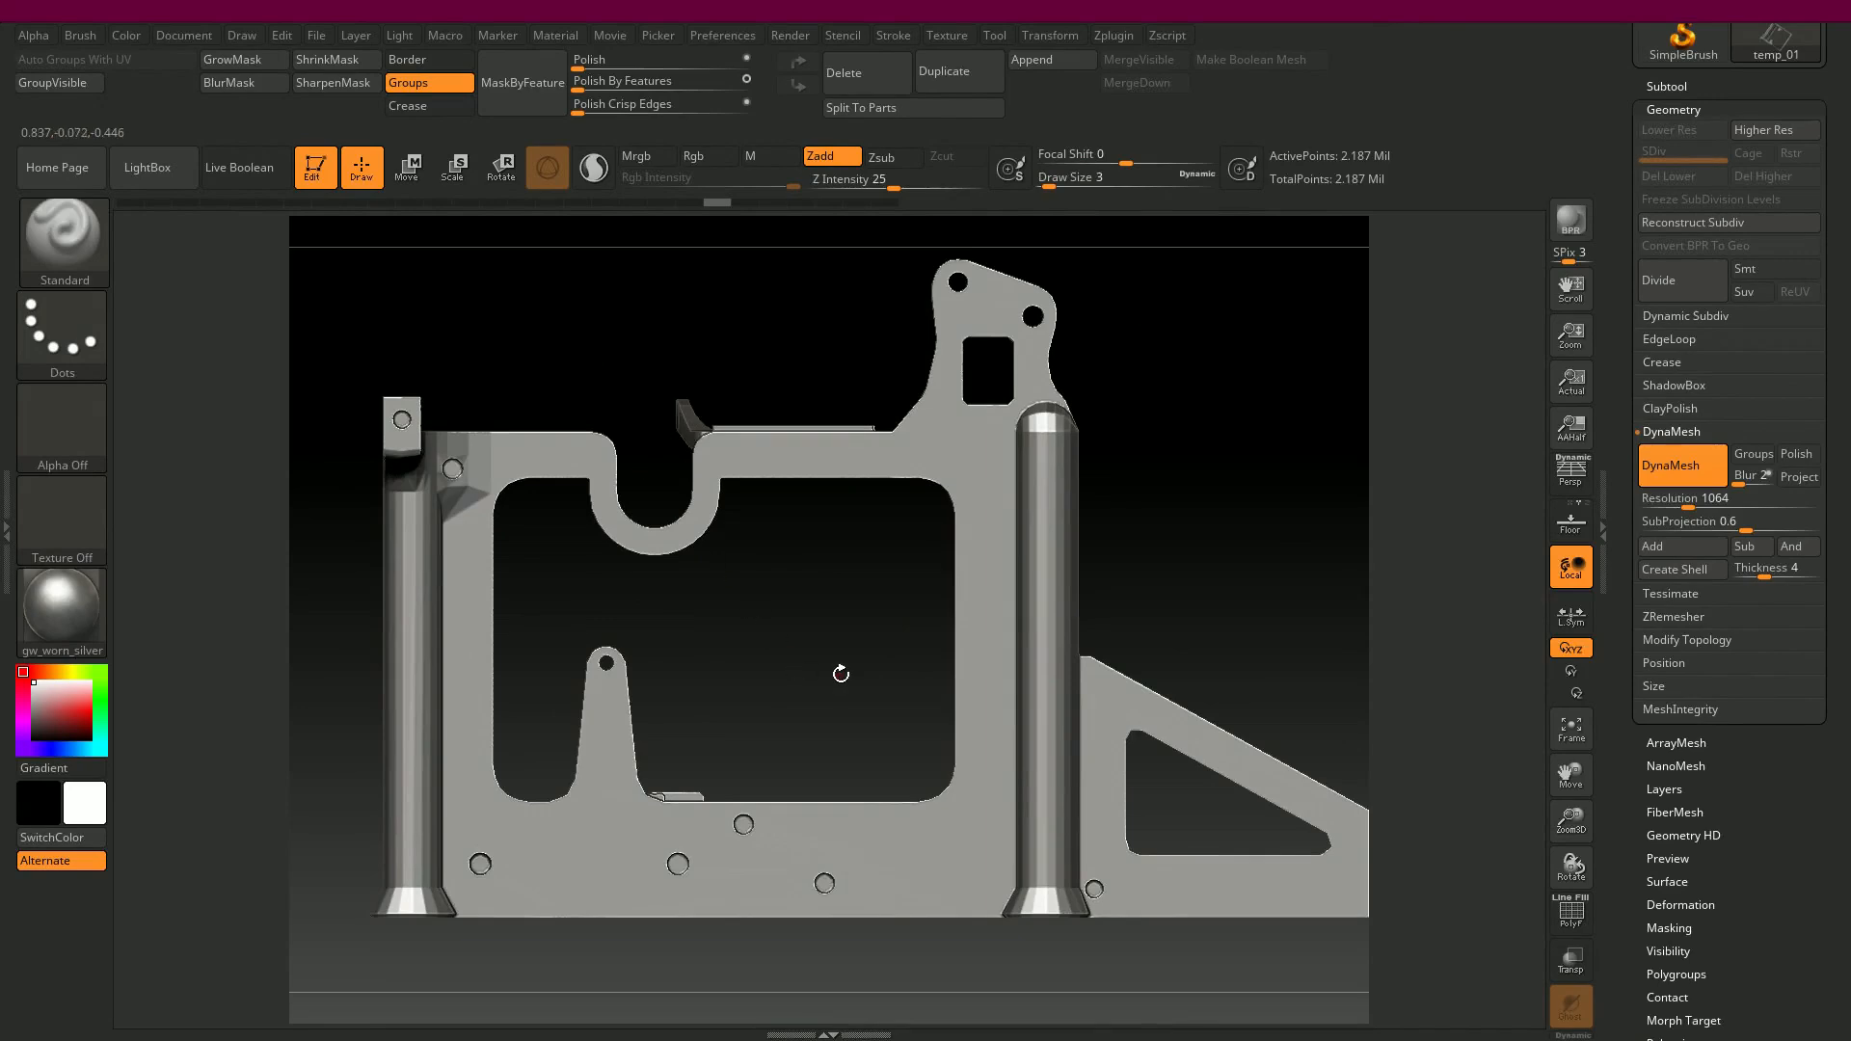
alt+drag(840, 672, 903, 635)
drag(640, 338, 723, 347)
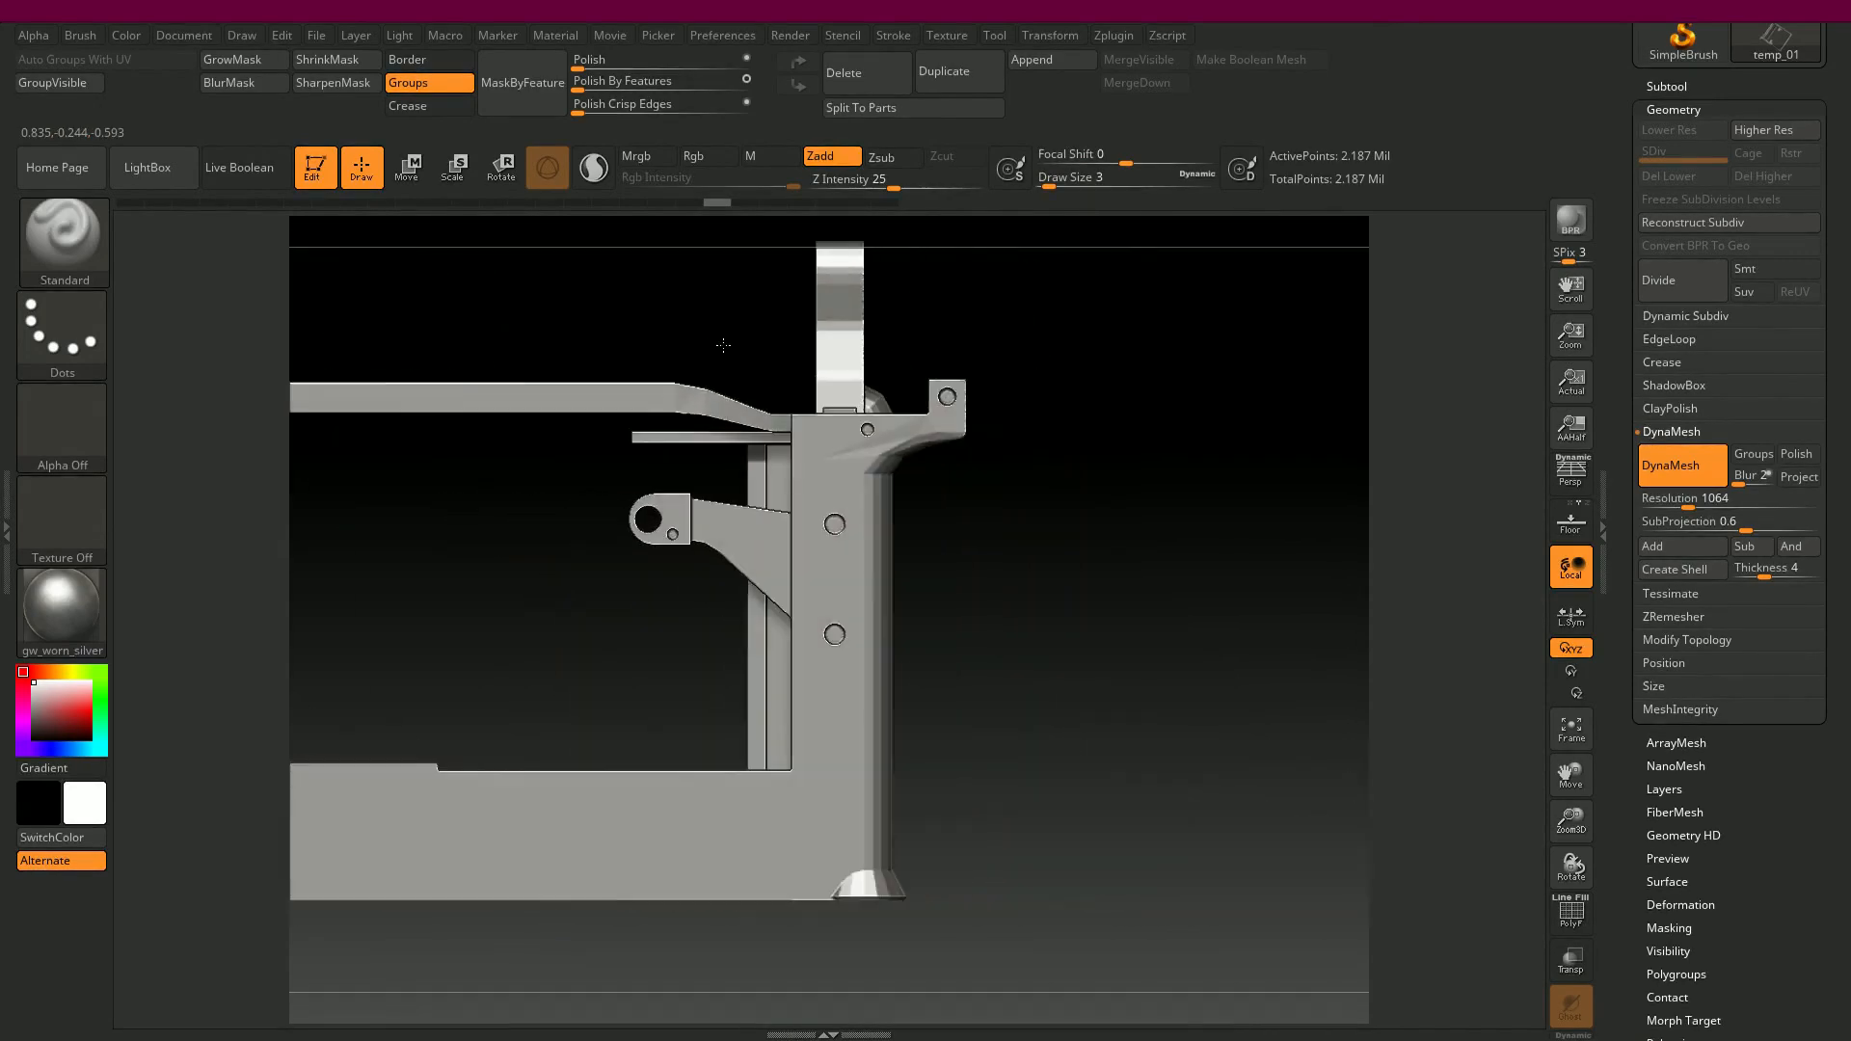
alt+drag(1034, 486, 1316, 786)
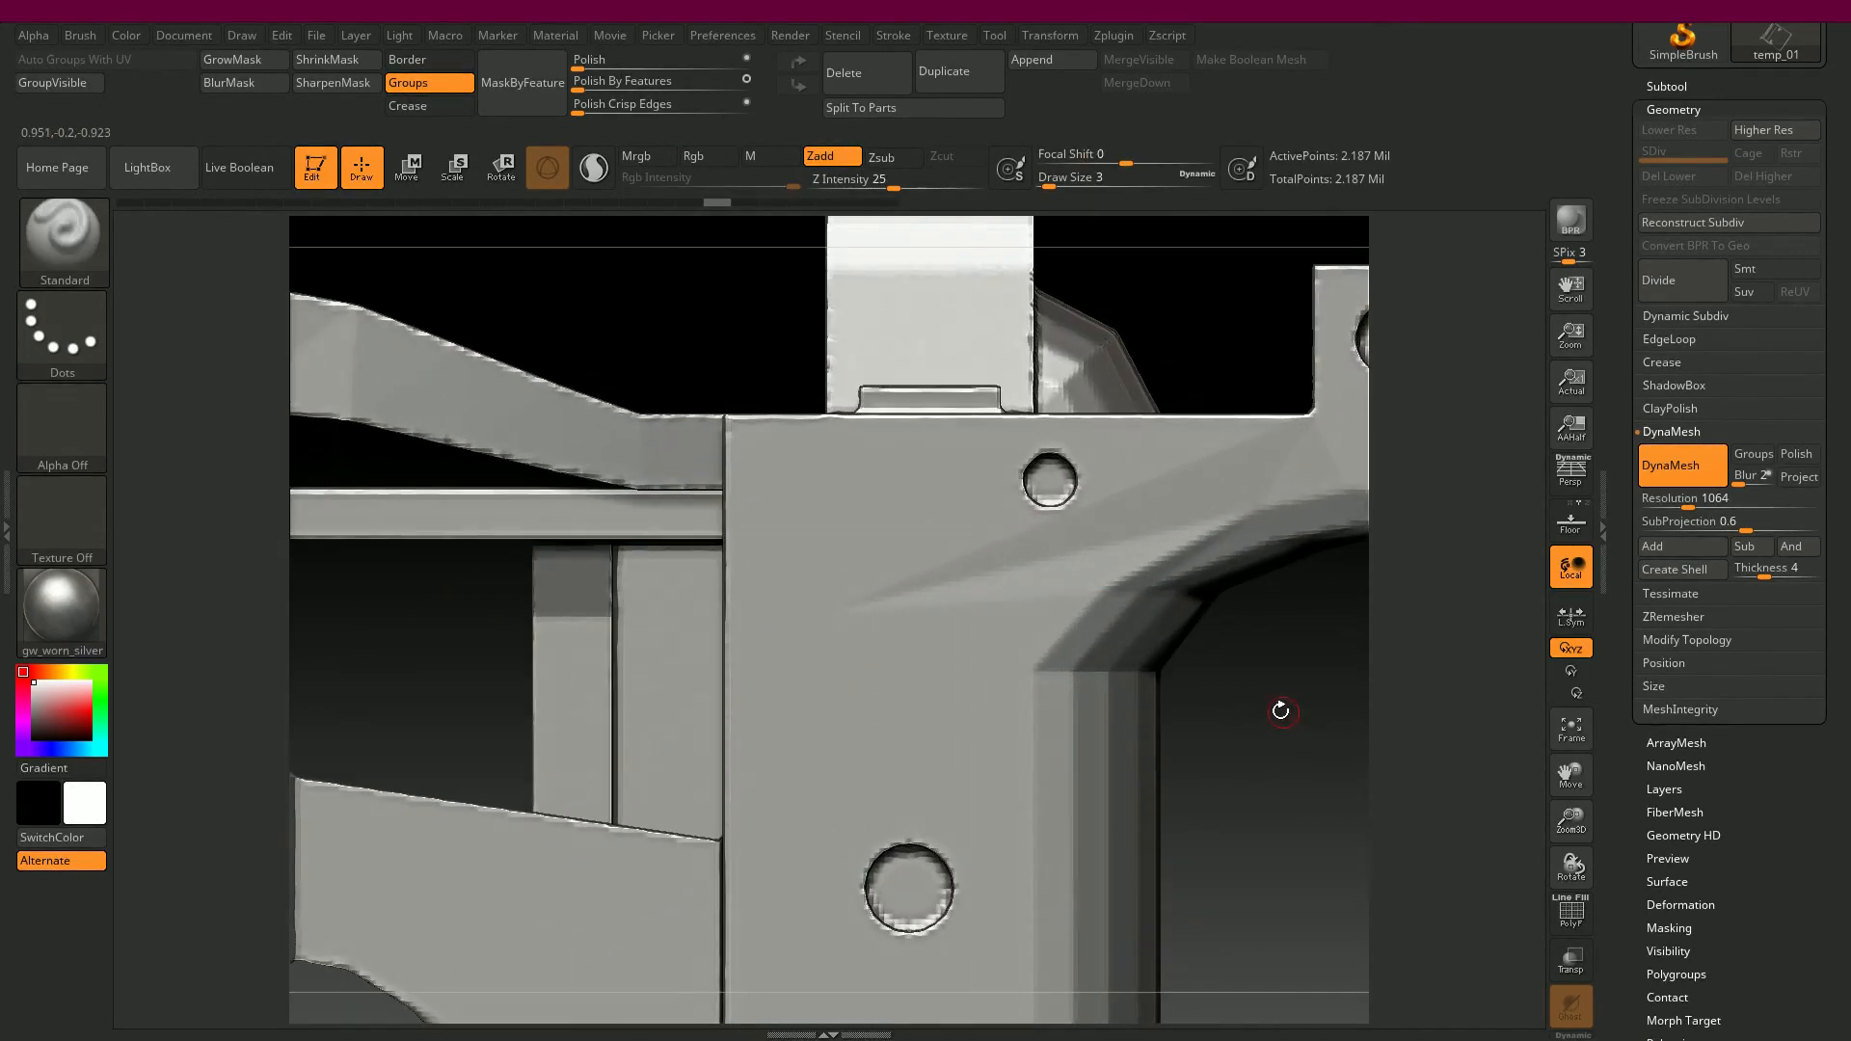
alt+drag(1191, 692, 1324, 337)
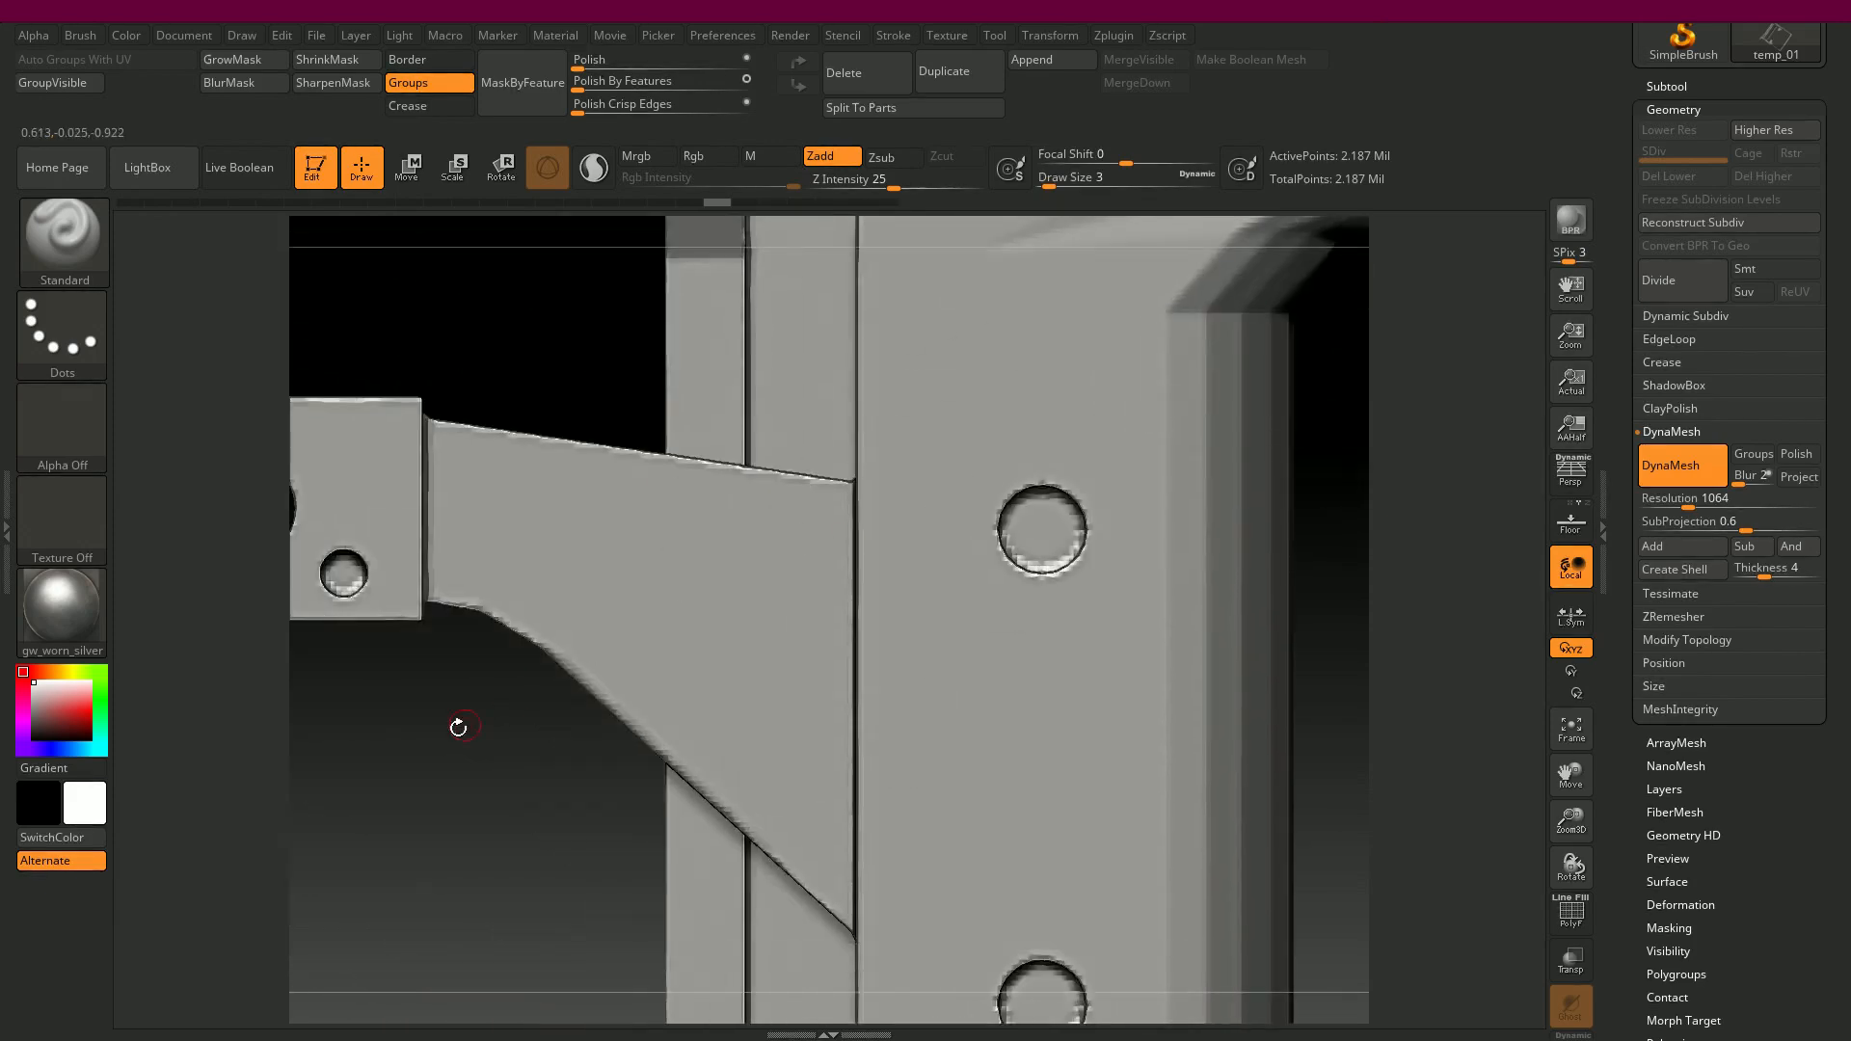
alt+drag(442, 738, 866, 681)
alt+drag(732, 666, 819, 754)
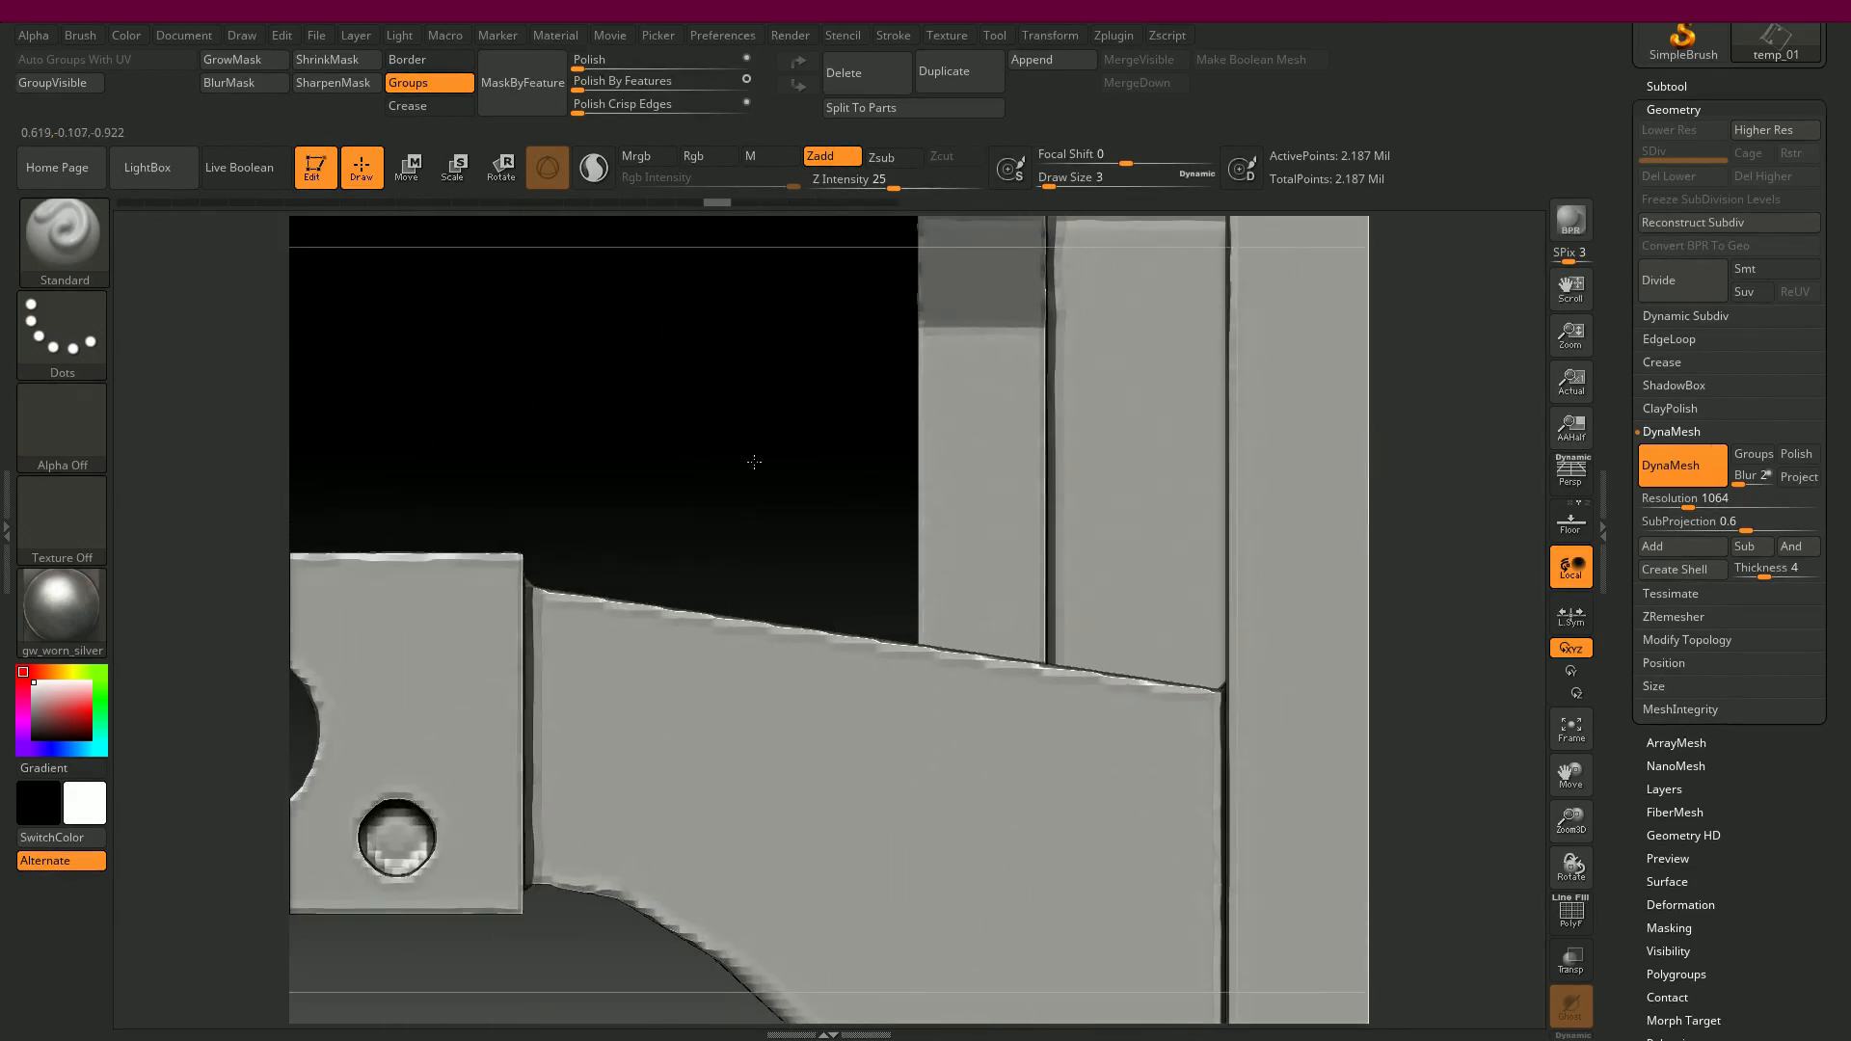
alt+drag(751, 459, 1024, 161)
alt+drag(683, 690, 737, 557)
mouse_move(723, 479)
ctrl+mouse_down()
mouse_move(714, 455)
mouse_move(738, 500)
ctrl+mouse_up()
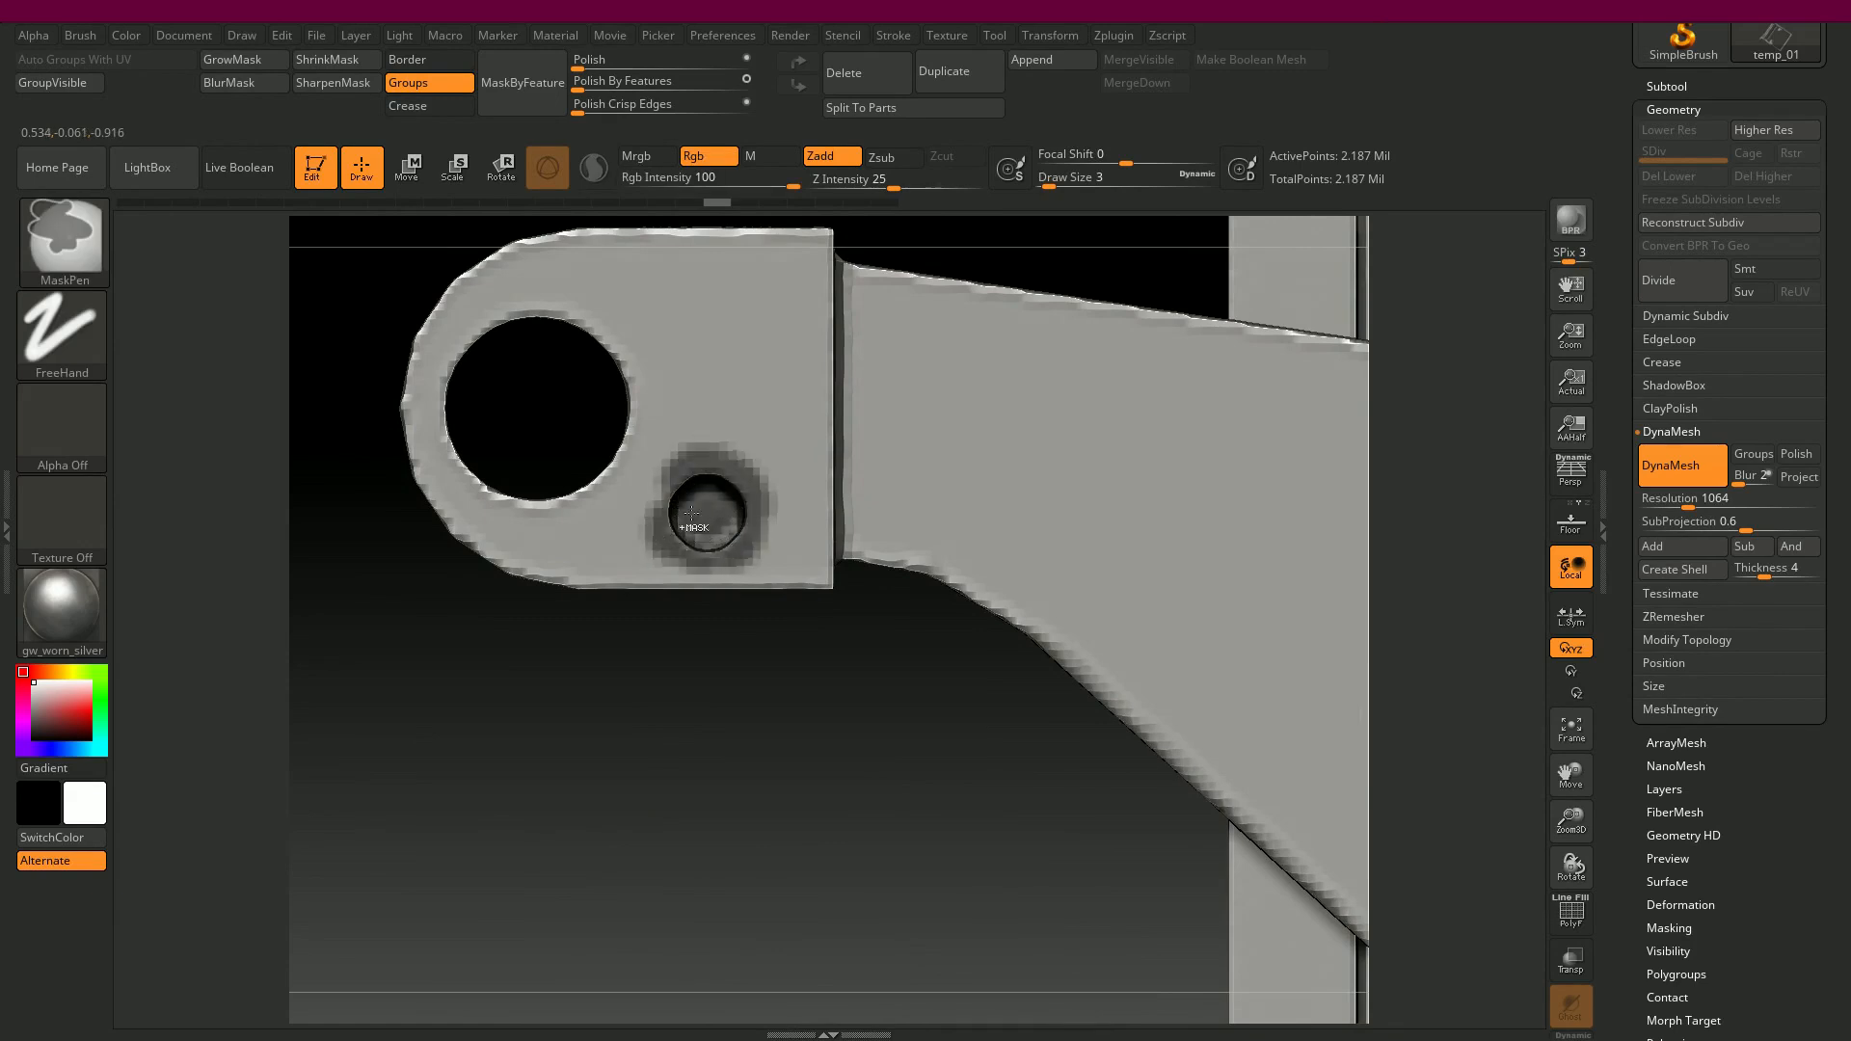
- Mask the small upper hole on the post at the opposite end of the frame's side
alt+drag(726, 724, 454, 479)
alt+drag(603, 578, 730, 586)
mouse_move(302, 631)
alt+mouse_down()
mouse_move(692, 579)
mouse_move(1188, 592)
alt+mouse_up()
alt+drag(597, 552, 789, 608)
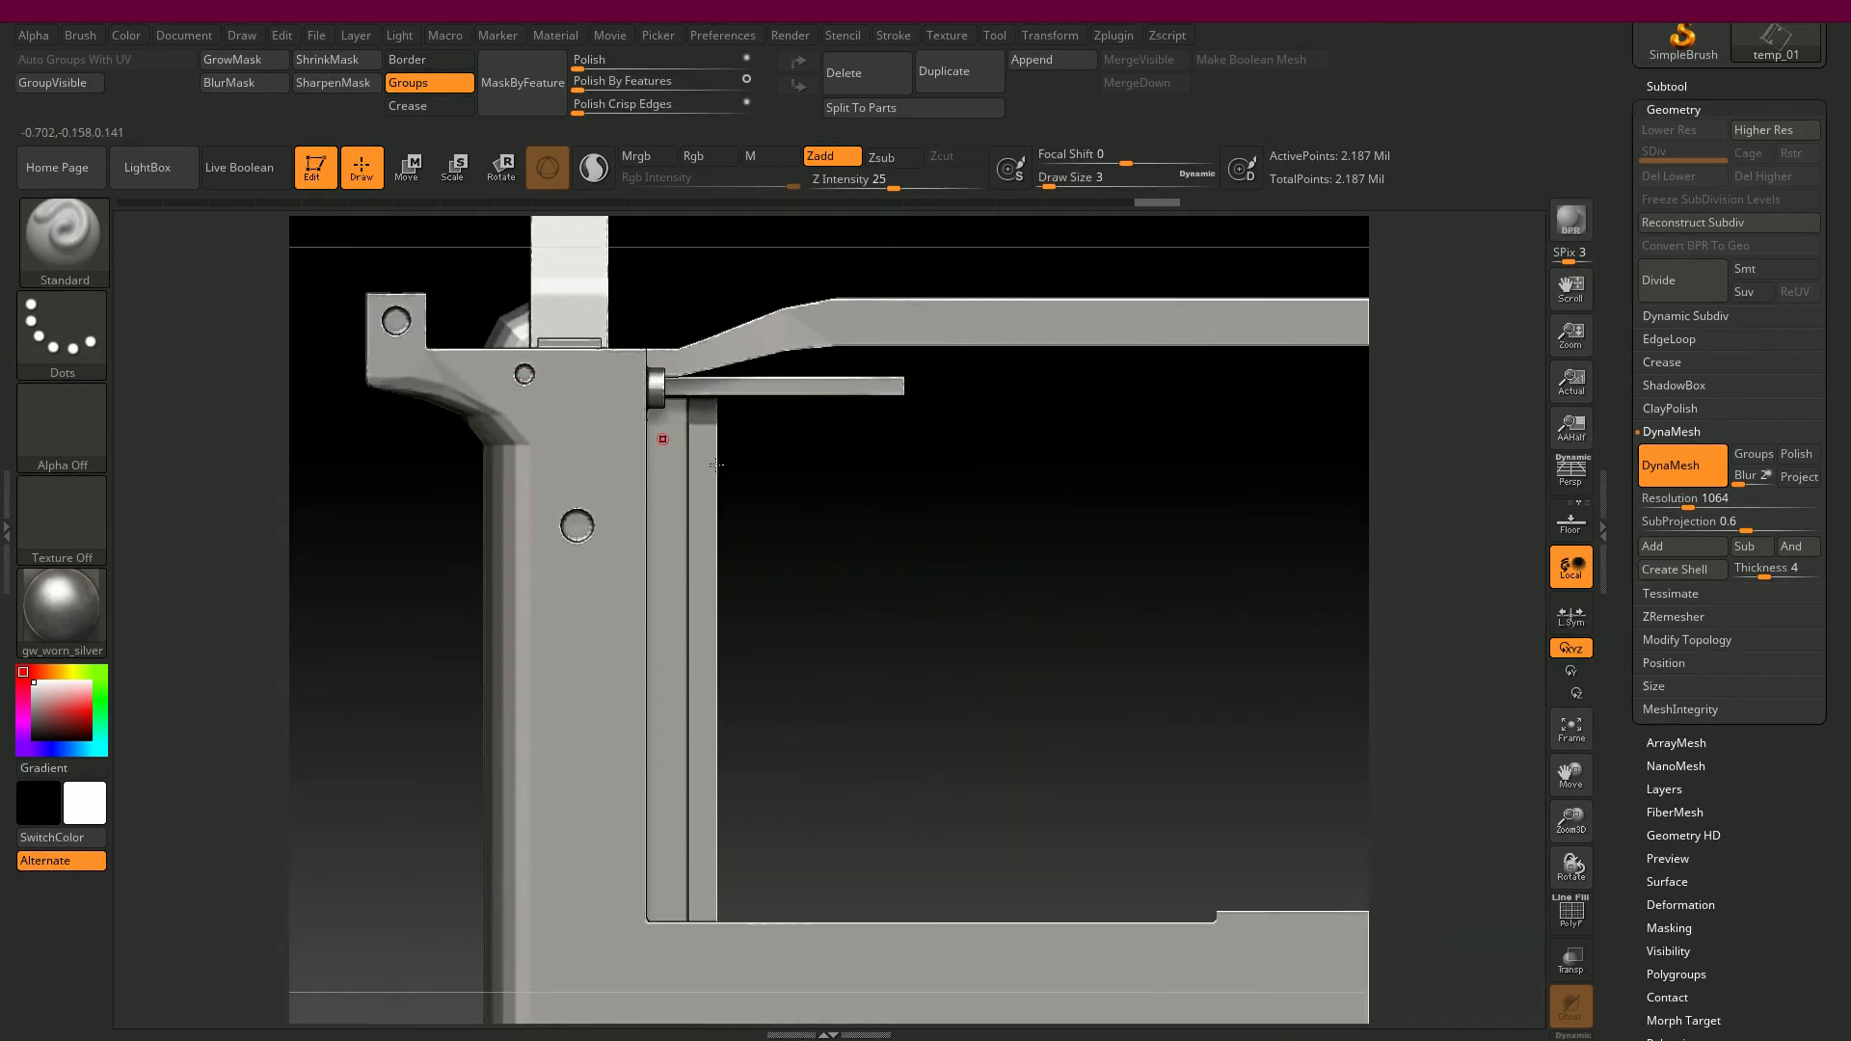
alt+drag(934, 560, 1149, 604)
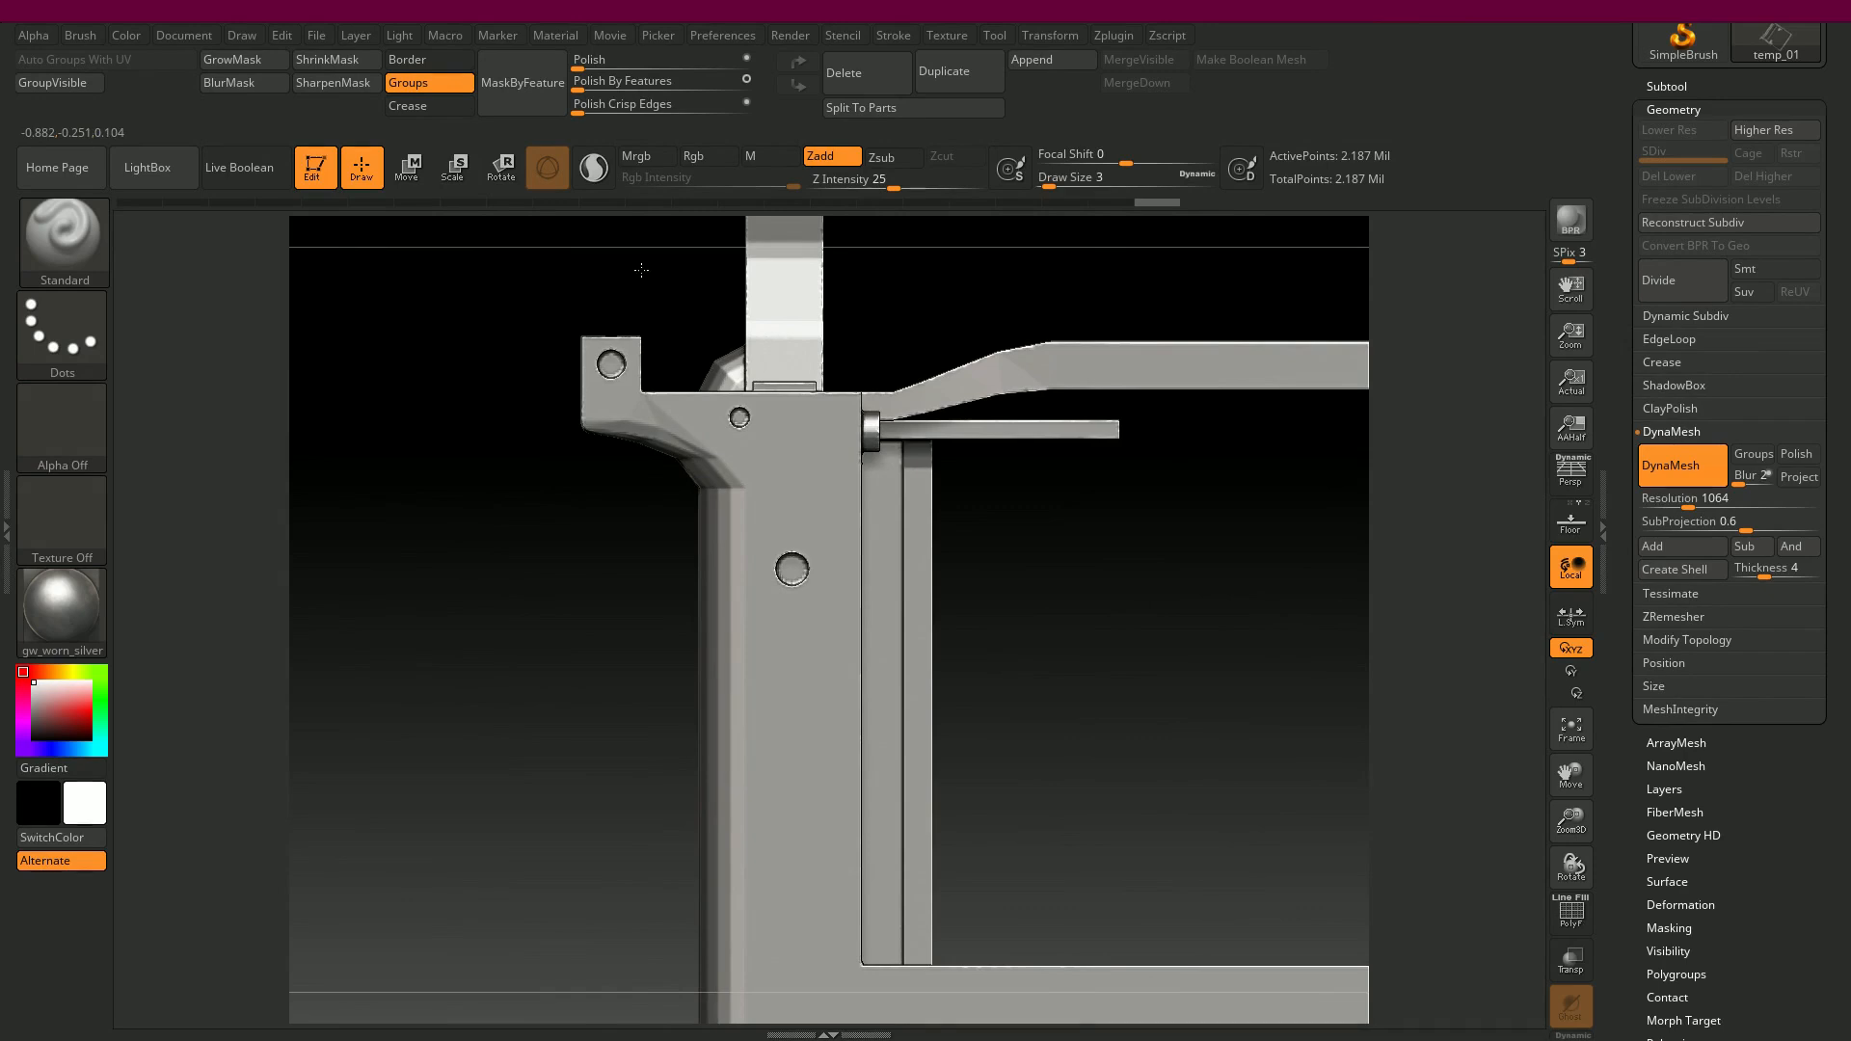
alt+drag(641, 270, 790, 414)
alt+drag(617, 539, 1221, 674)
alt+drag(887, 614, 1219, 662)
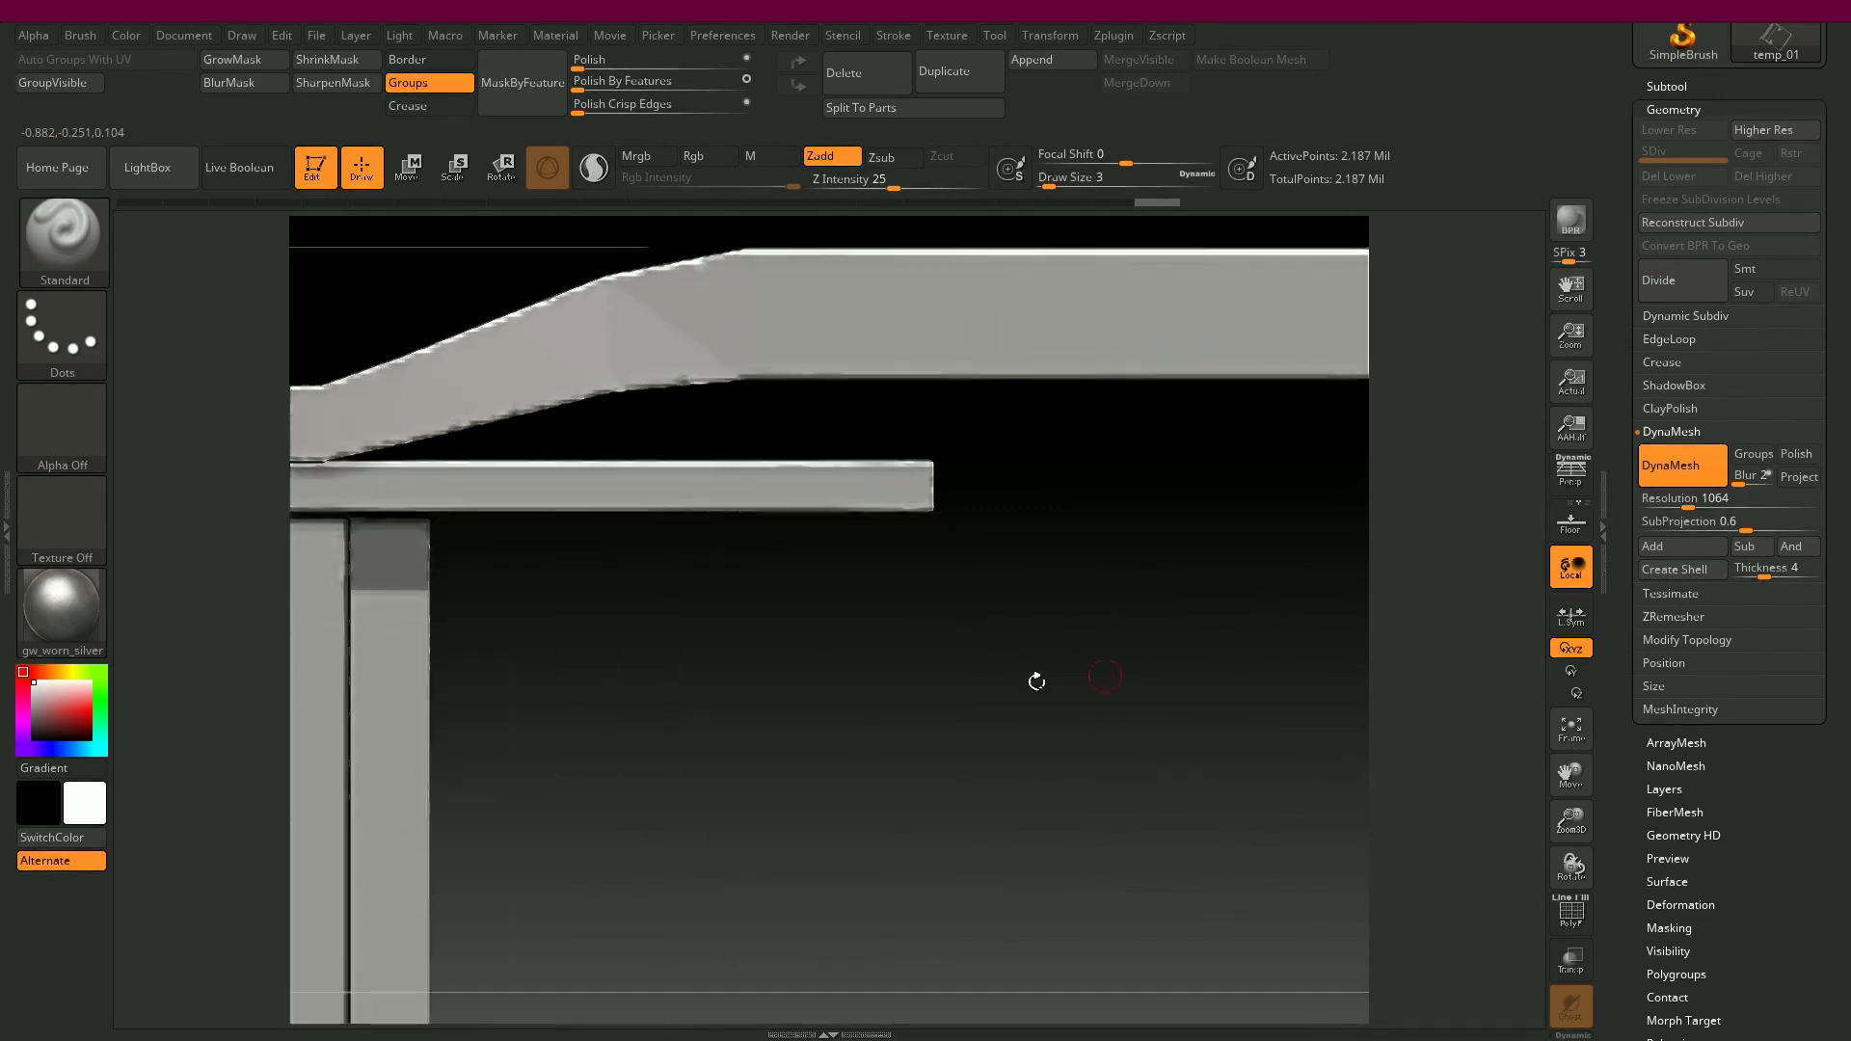
alt+drag(675, 683, 1093, 735)
alt+drag(871, 692, 1061, 687)
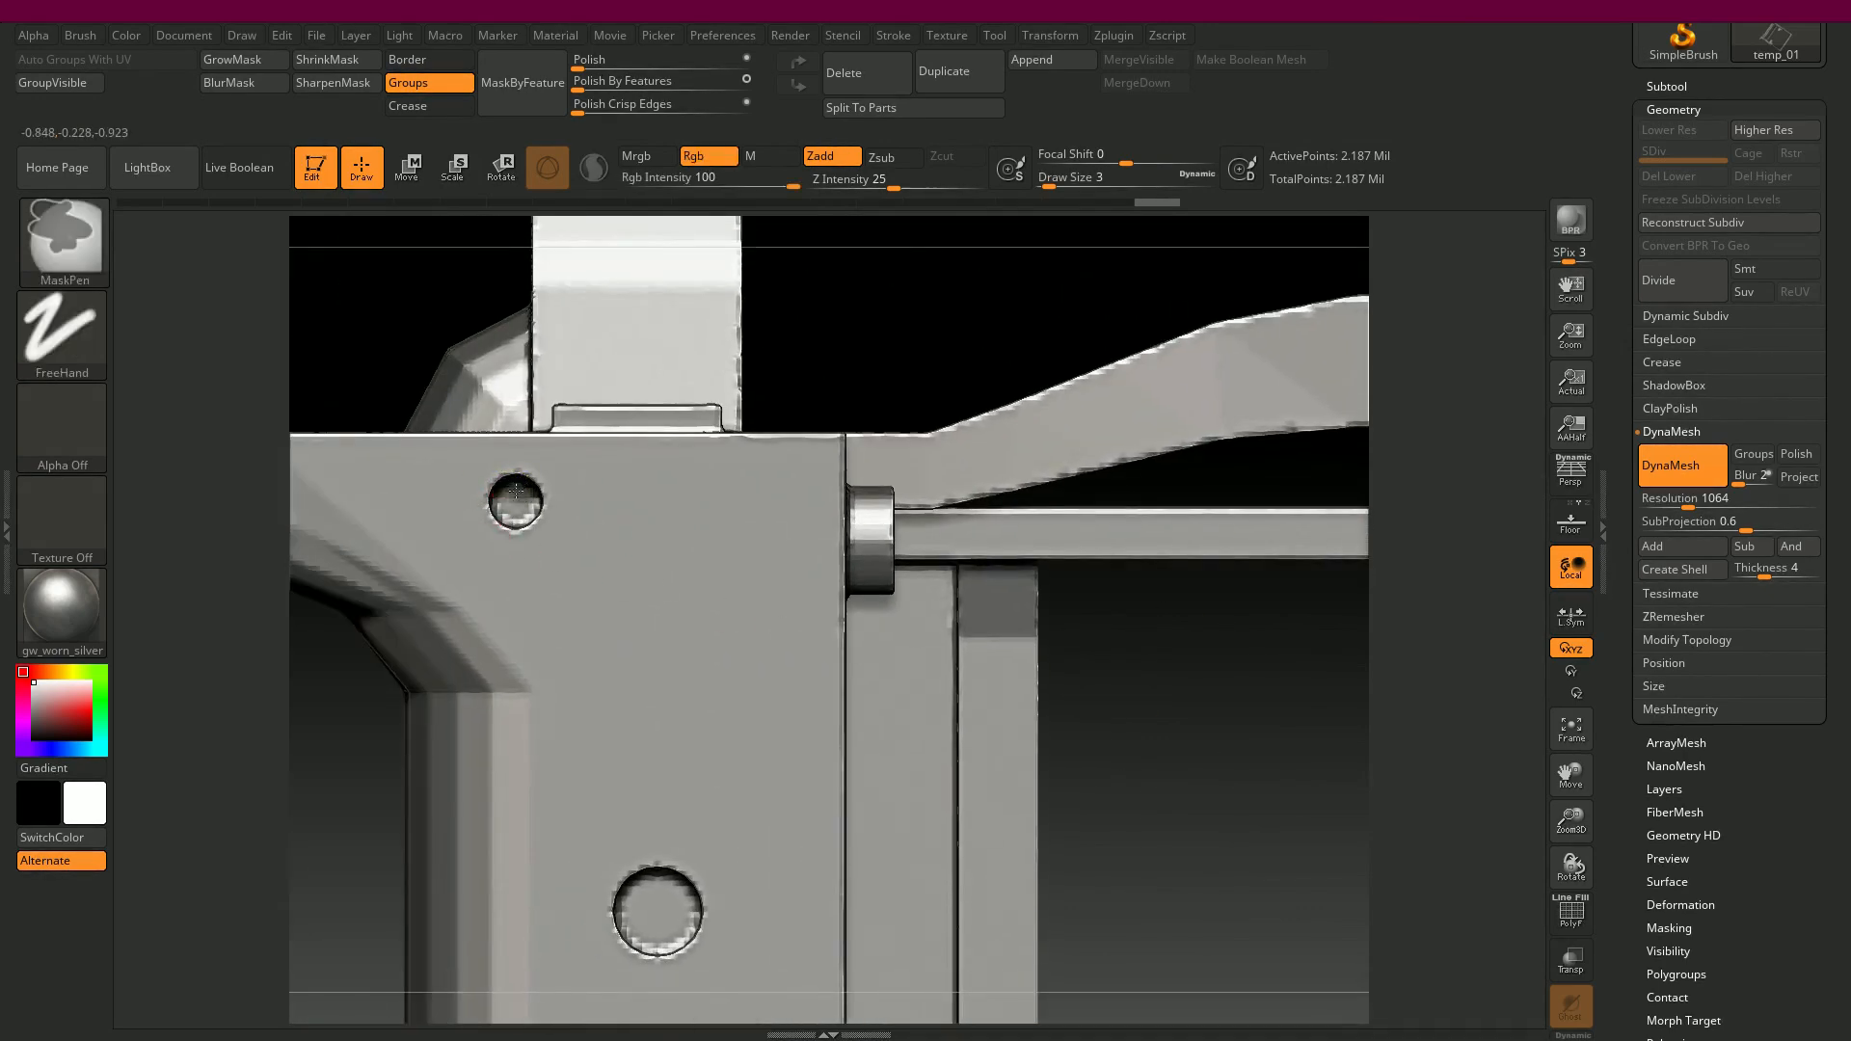
mouse_move(516, 492)
ctrl+mouse_down()
mouse_move(545, 477)
mouse_move(528, 528)
ctrl+mouse_up()
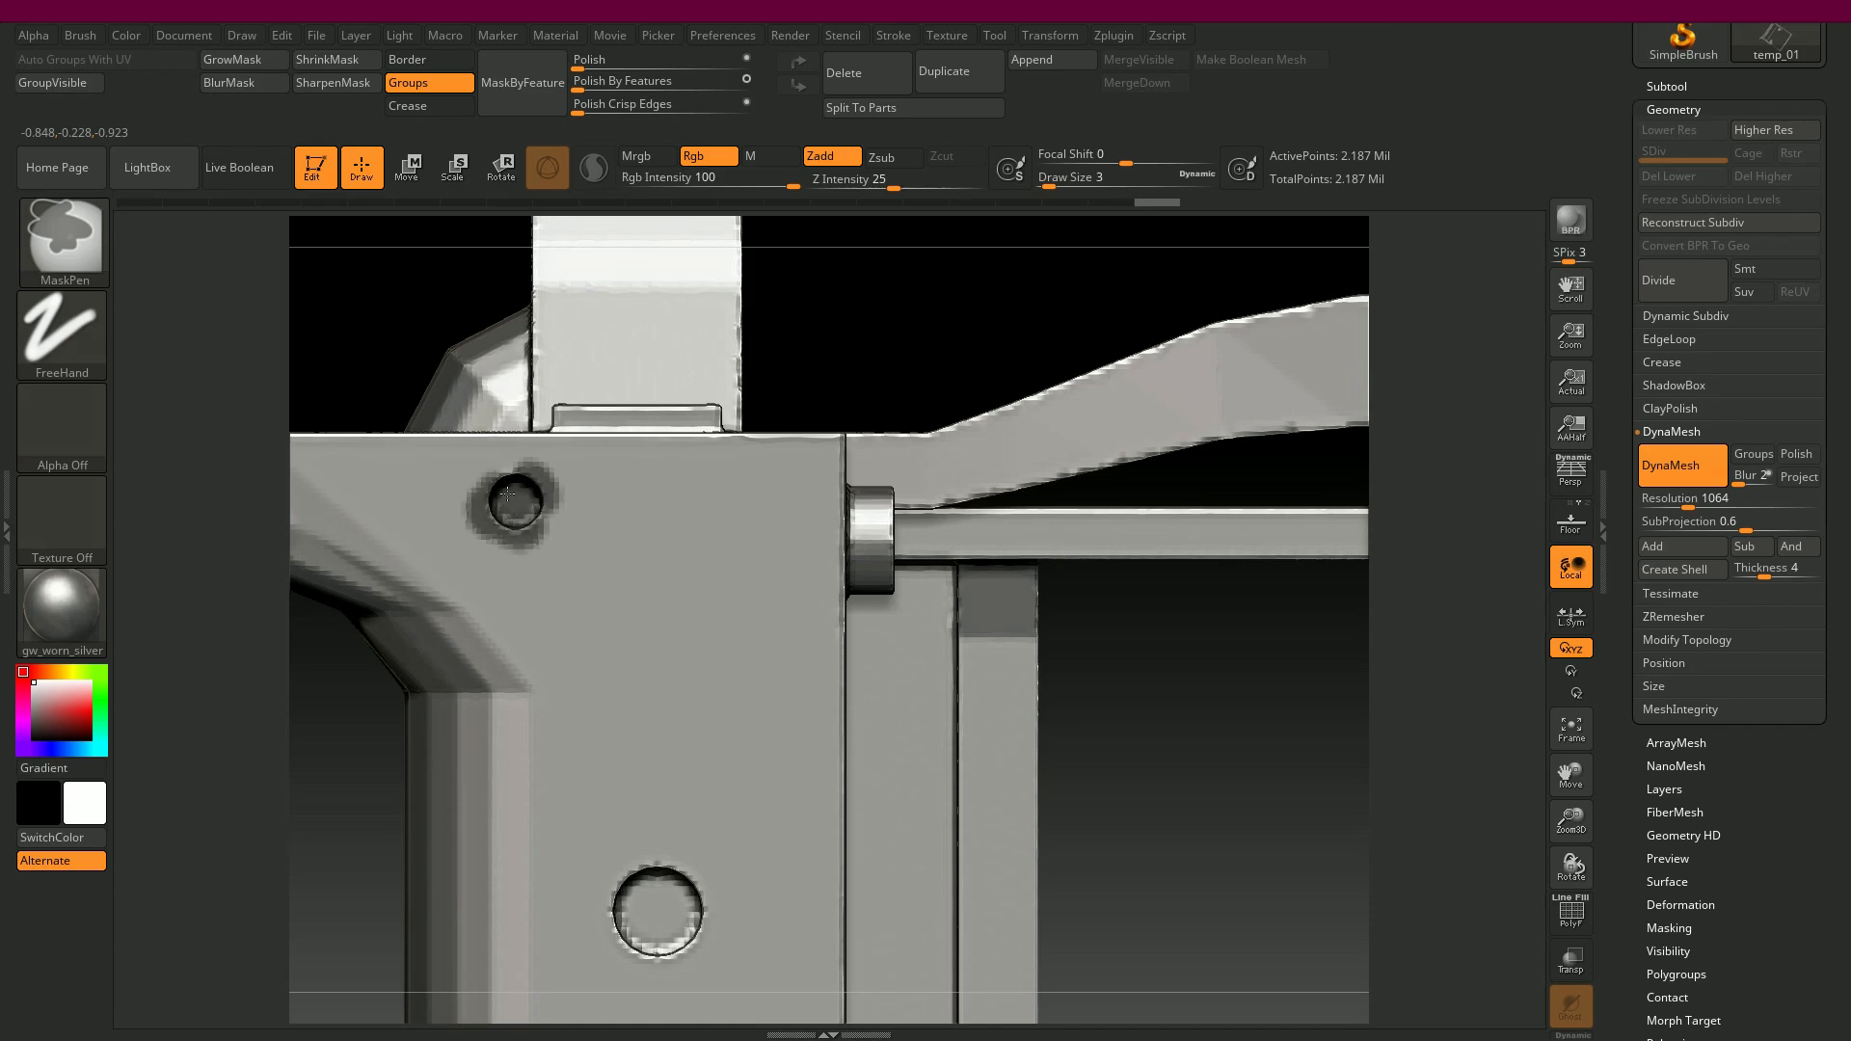
- Mask the matching small upper hole on the other end post, below its protruding square lug
alt+drag(1137, 761, 450, 686)
alt+drag(1446, 628, 1097, 738)
alt+drag(1089, 709, 713, 691)
alt+drag(887, 672, 52, 661)
alt+drag(955, 313, 455, 244)
alt+drag(948, 548, 964, 581)
alt+drag(675, 578, 1489, 599)
alt+drag(781, 579, 44, 629)
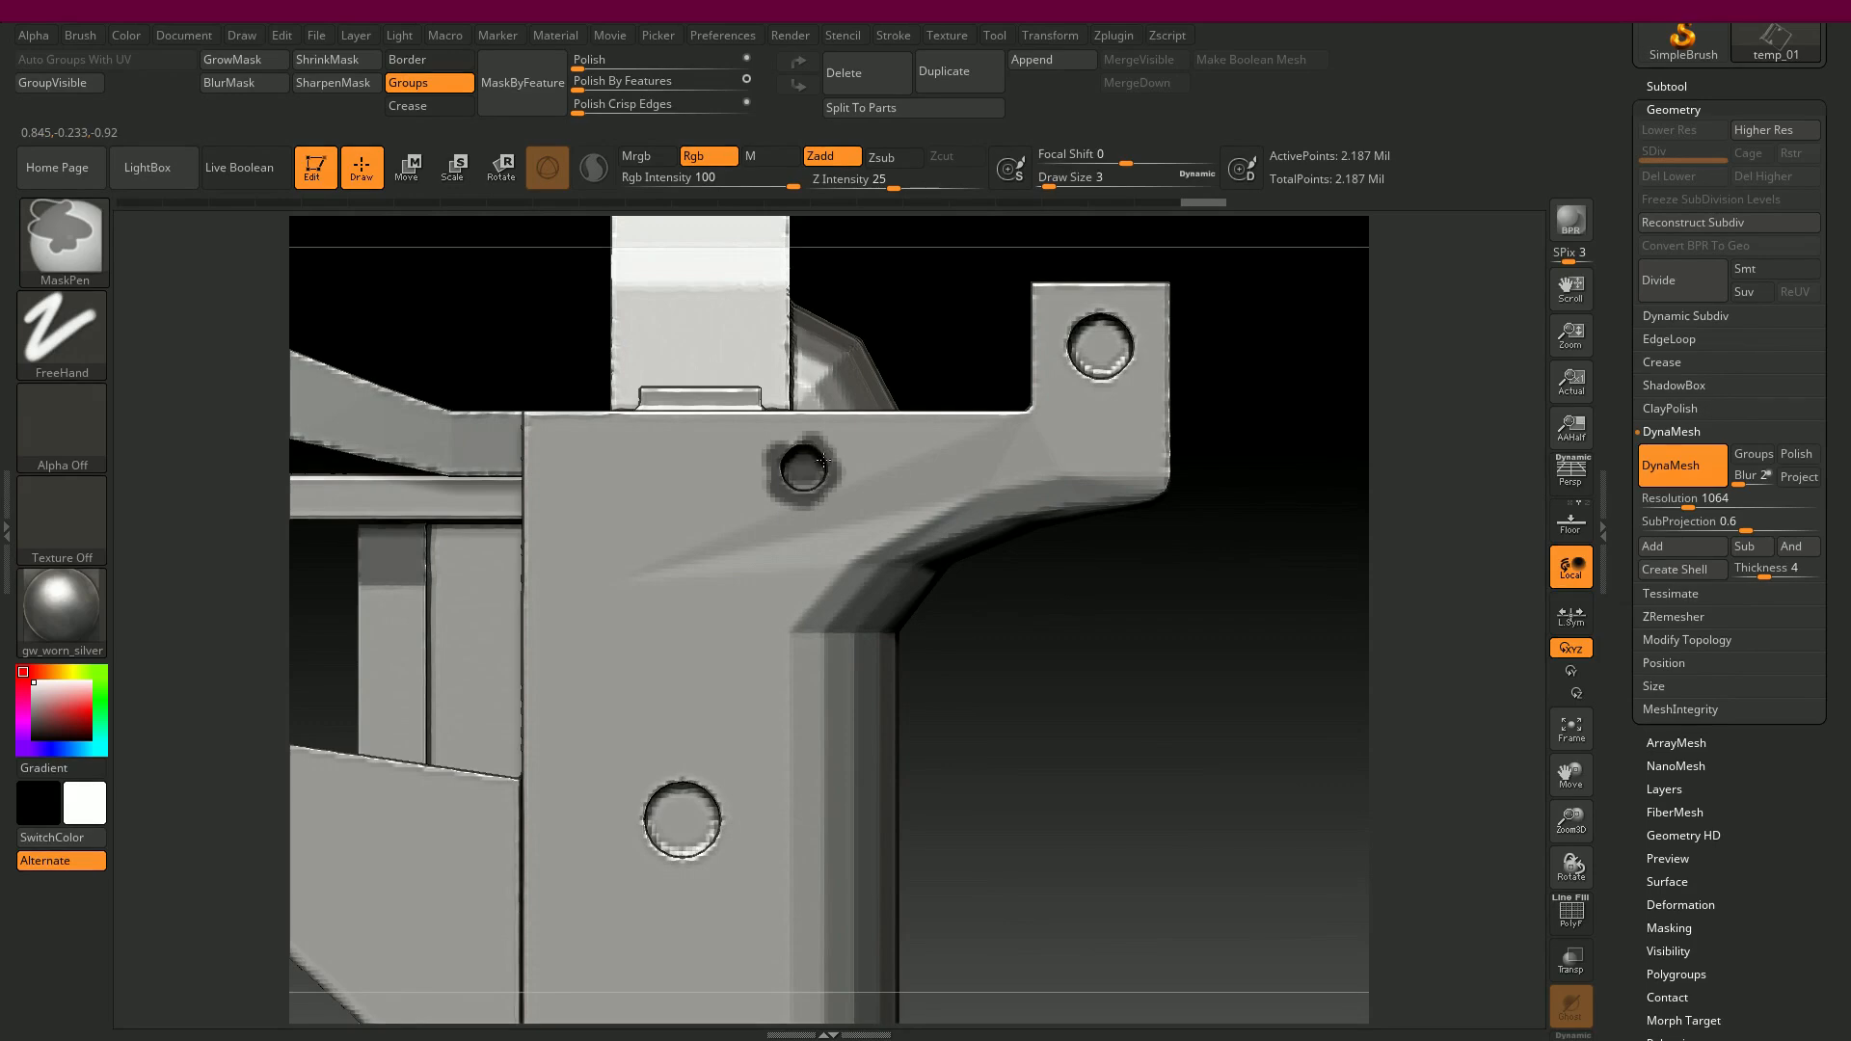
ctrl+drag(782, 442, 775, 441)
- Mask the small hole on the tall flat plate behind the rounded lug at the frame's base
alt+drag(1041, 641, 673, 307)
alt+drag(1146, 585, 1479, 513)
drag(901, 790, 666, 876)
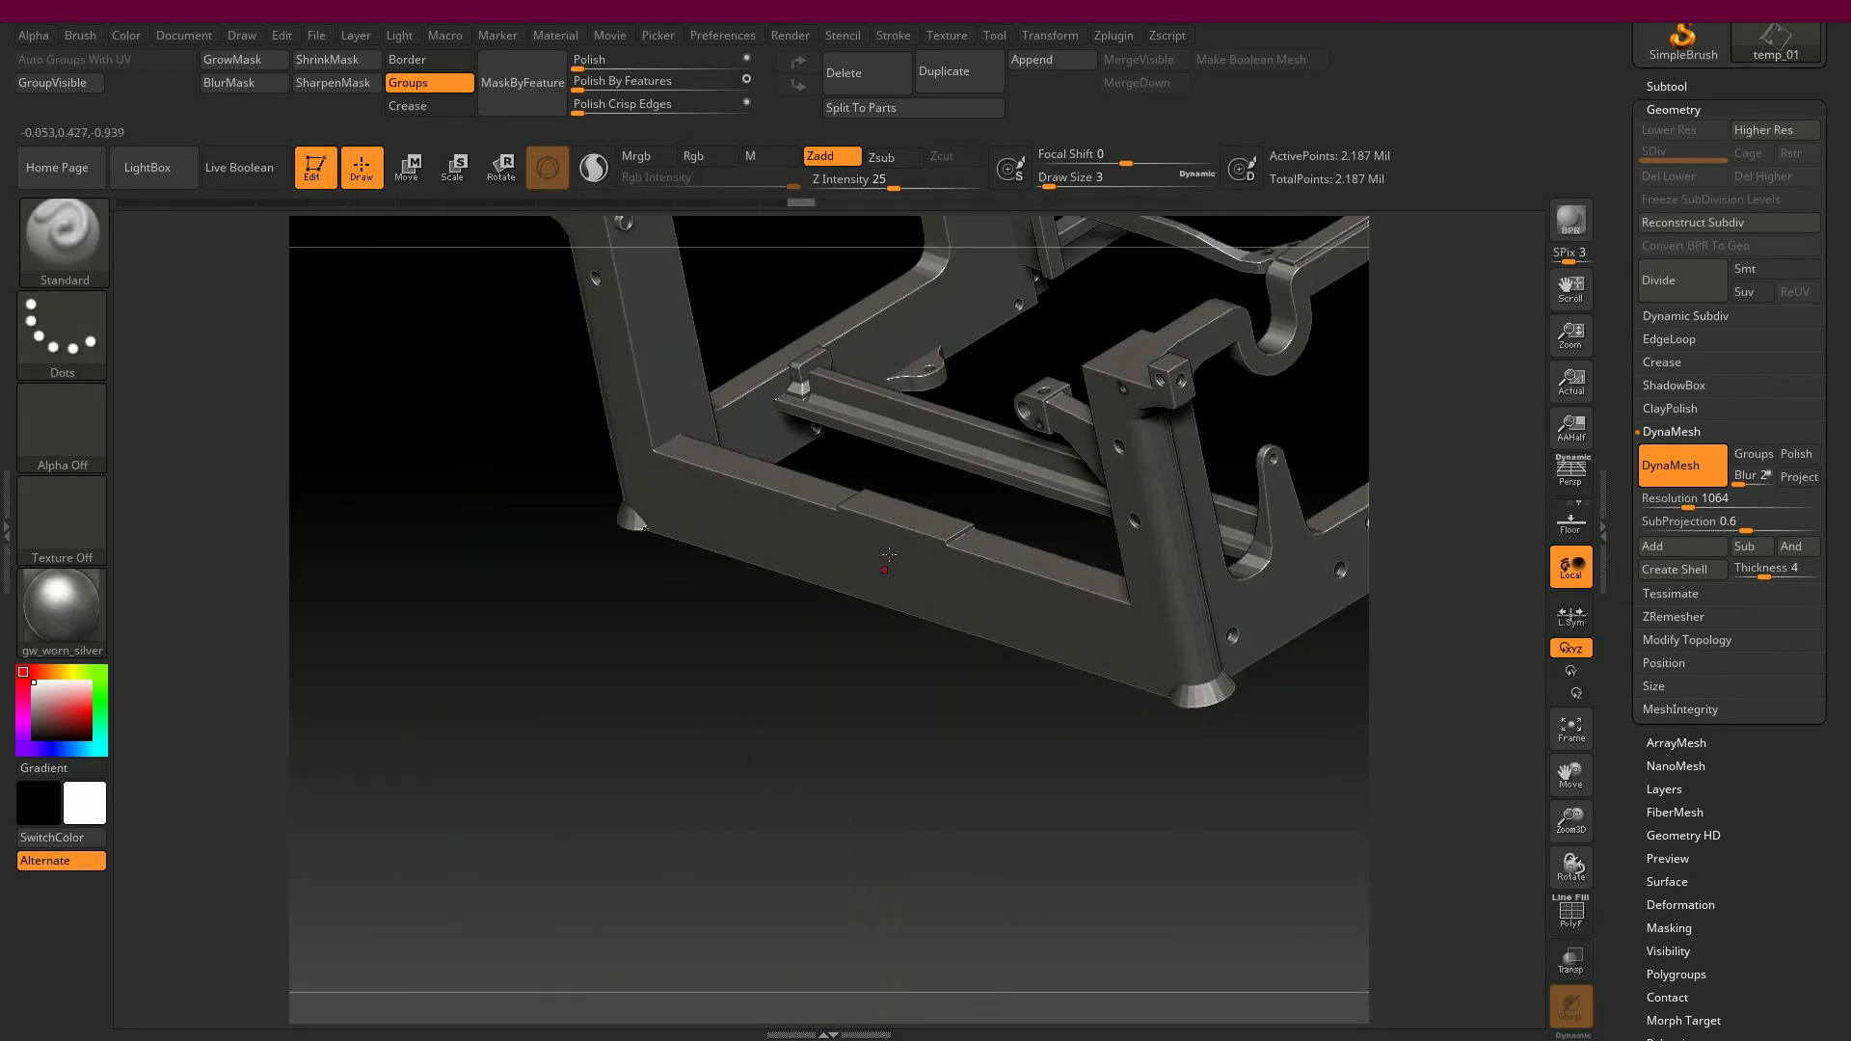
drag(831, 715, 1128, 638)
drag(583, 588, 708, 609)
mouse_move(1024, 788)
alt+mouse_down()
mouse_move(805, 771)
mouse_move(801, 826)
mouse_move(898, 844)
alt+mouse_up()
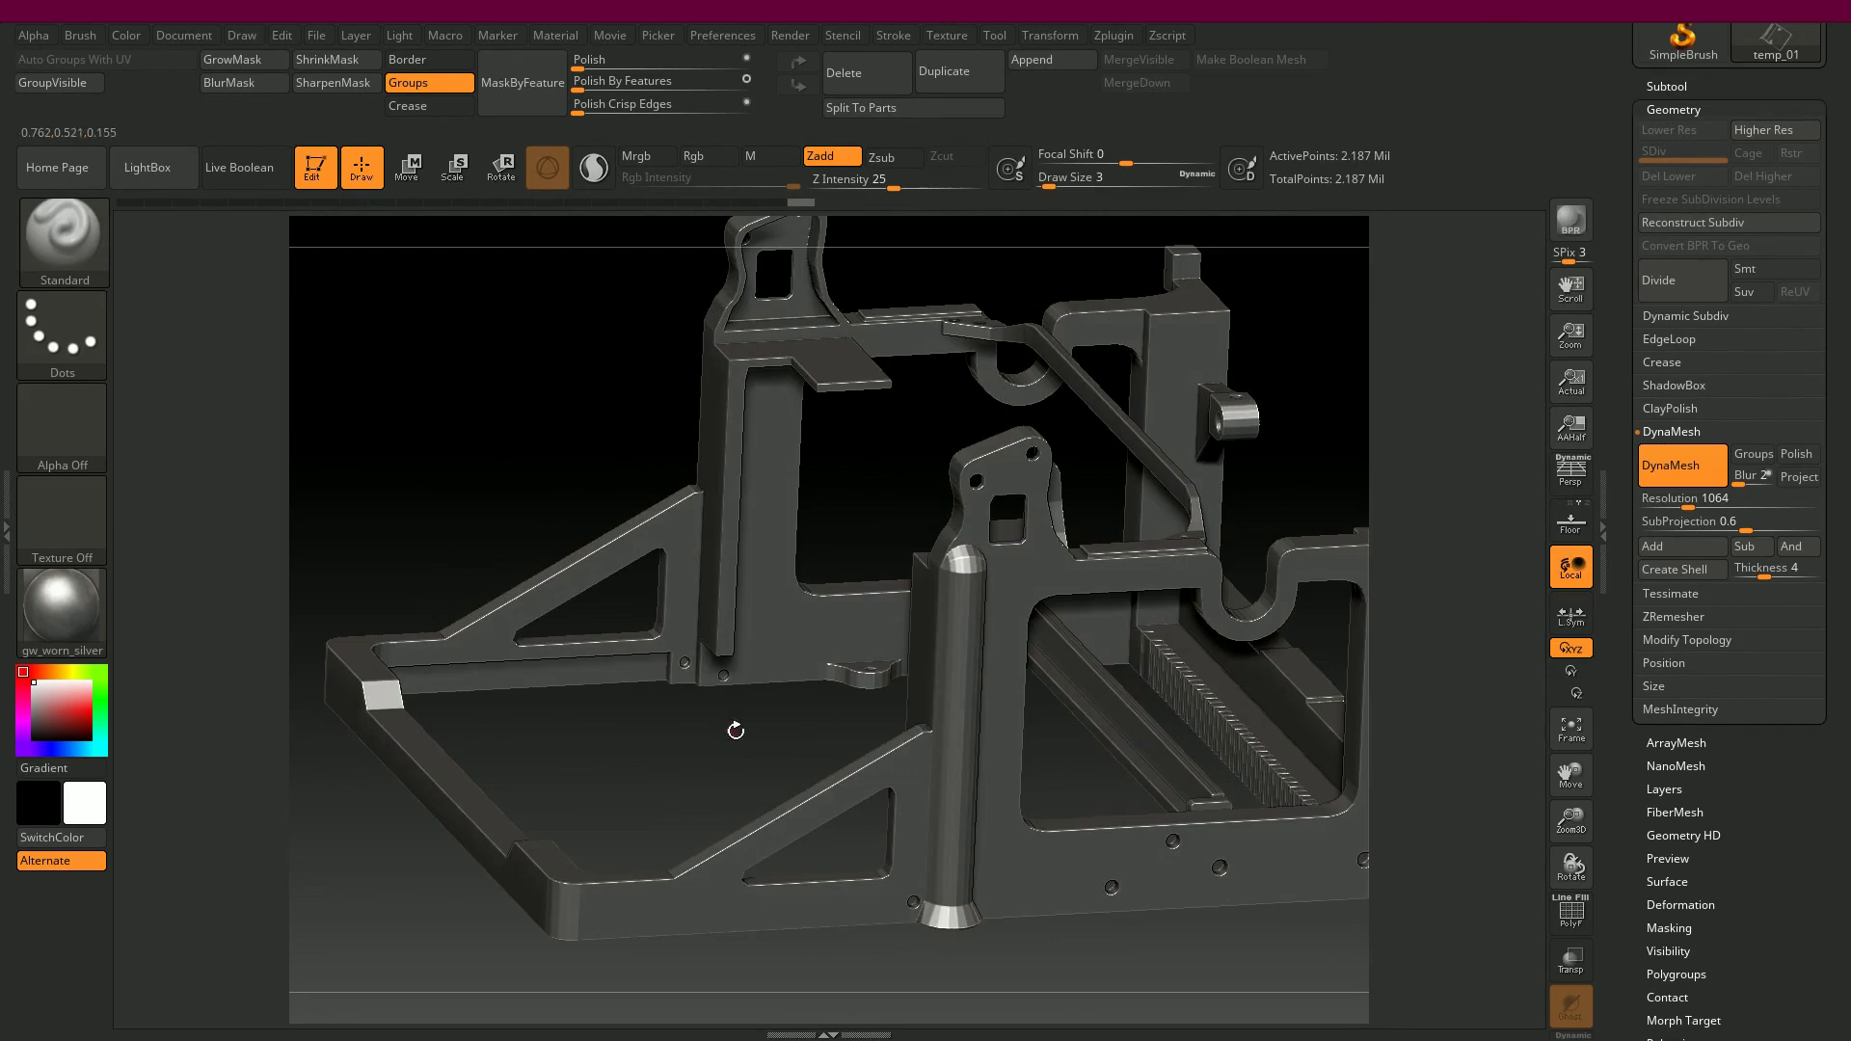
mouse_move(736, 730)
mouse_down()
mouse_move(809, 735)
mouse_move(814, 715)
mouse_move(756, 711)
mouse_move(696, 669)
mouse_move(912, 657)
mouse_up()
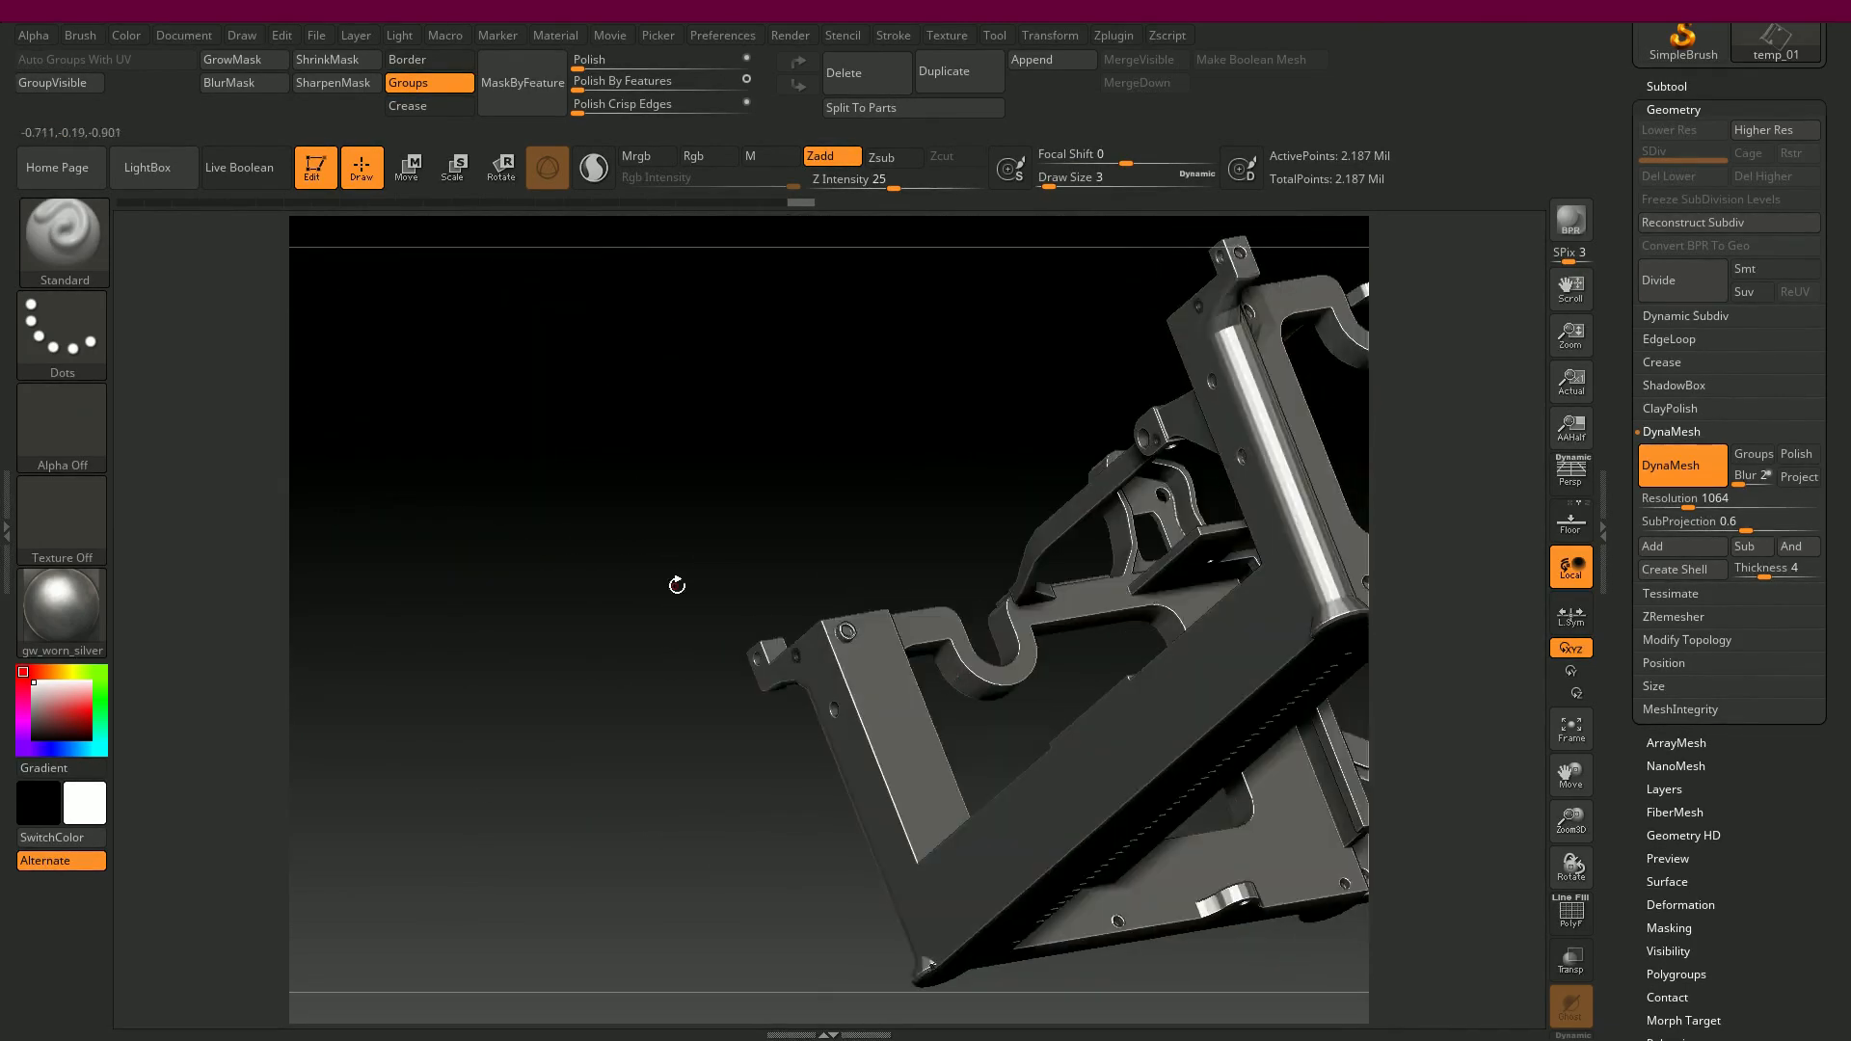
drag(904, 508, 1019, 307)
key(ctrl)
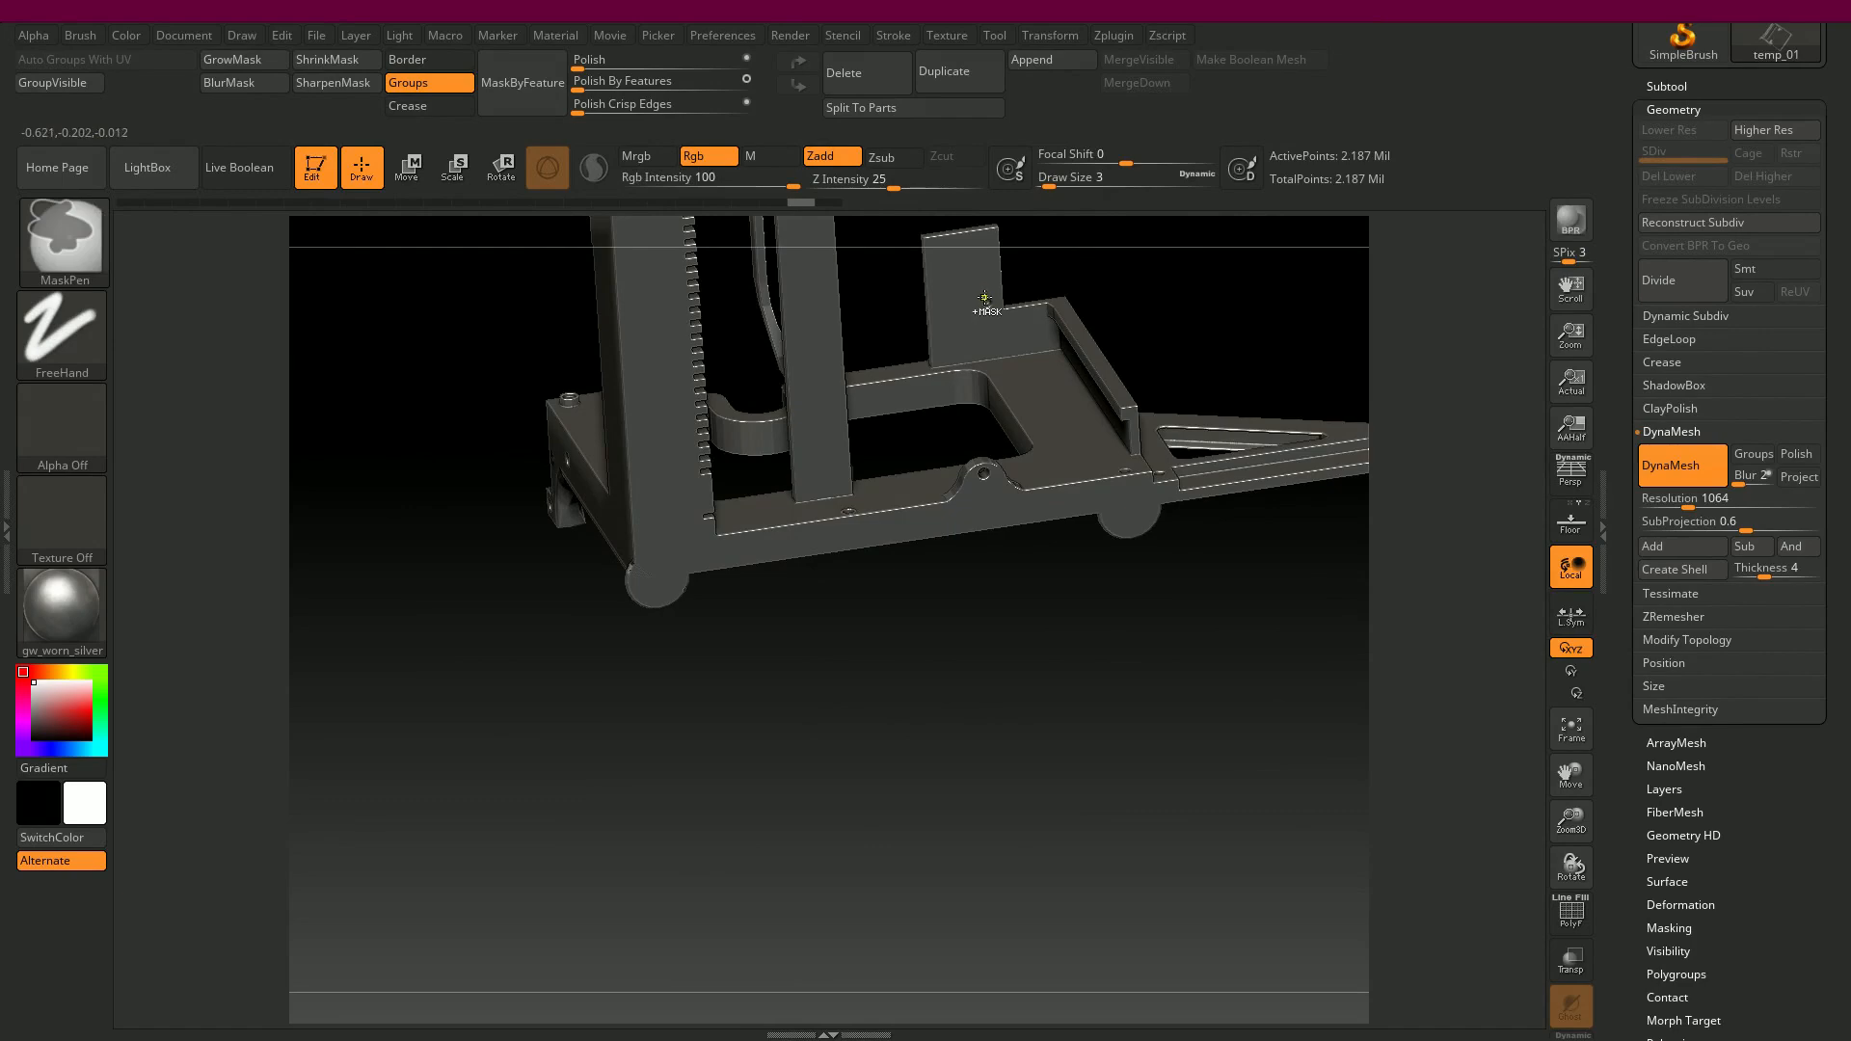
ctrl+right_drag(985, 298, 994, 616)
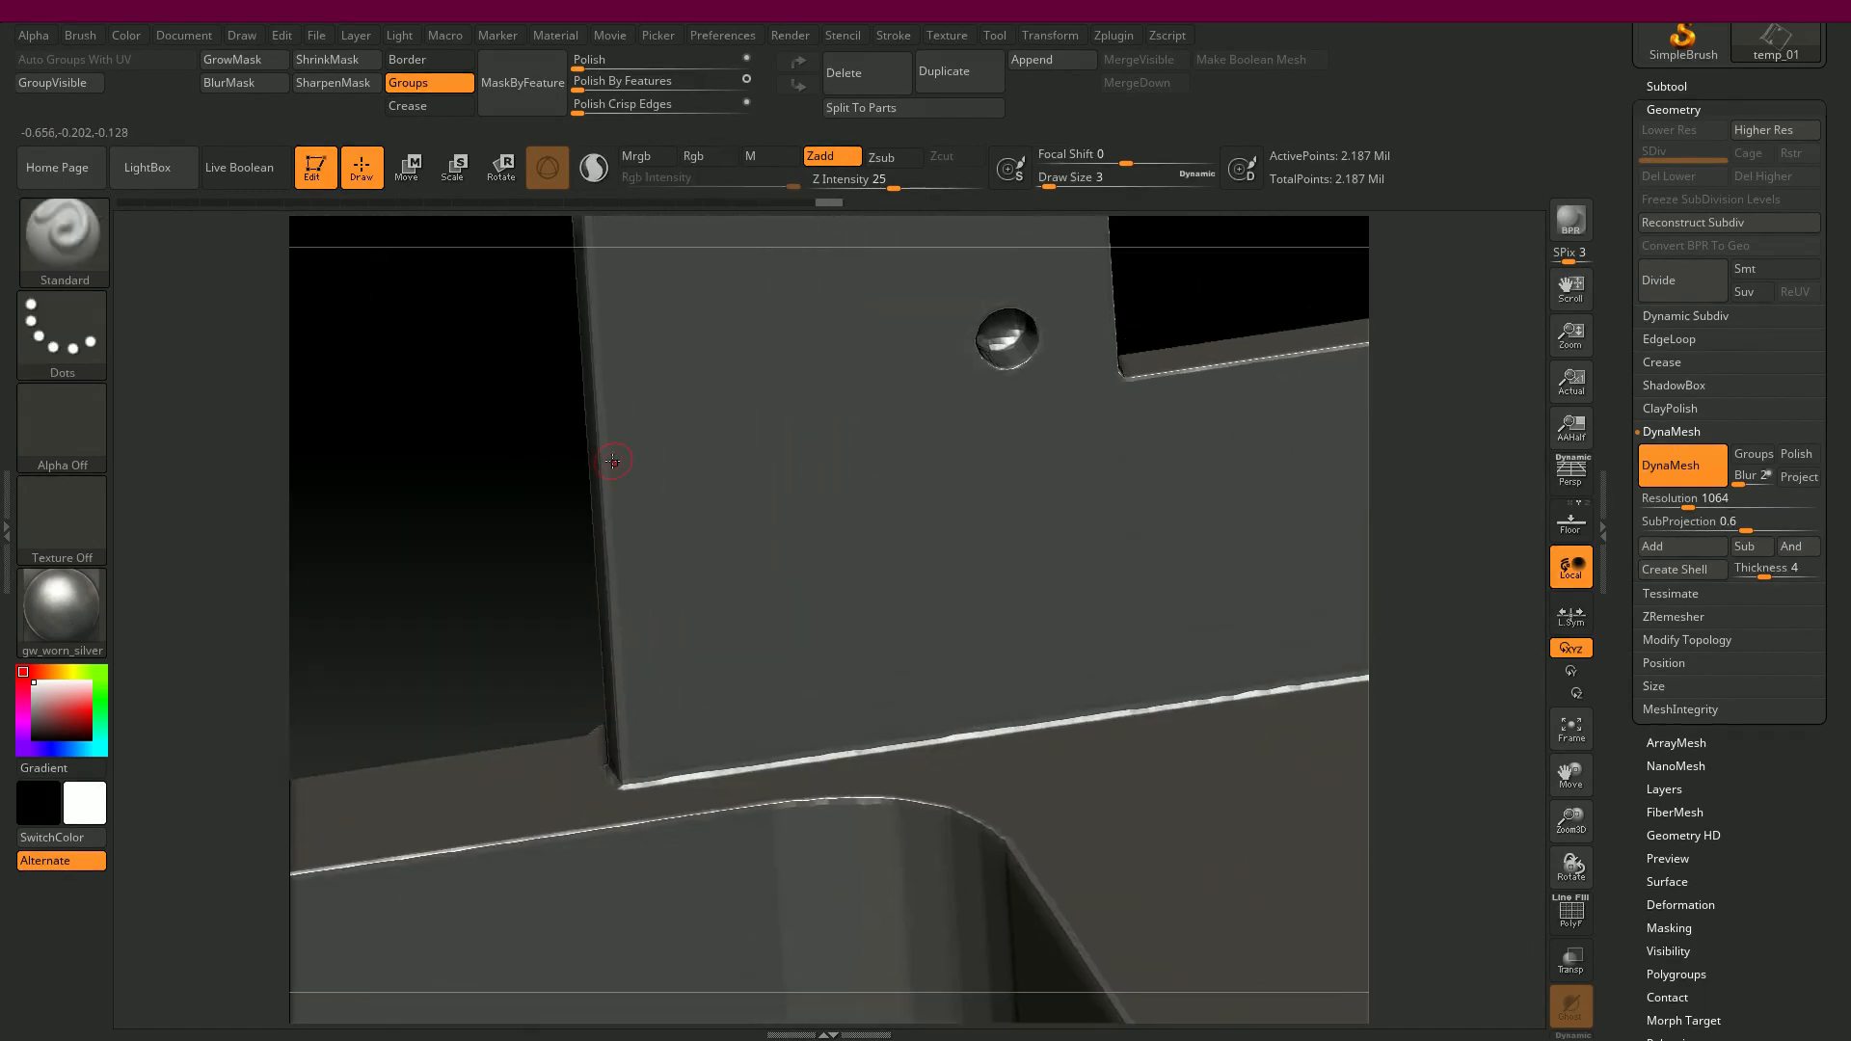
mouse_move(554, 453)
mouse_down()
mouse_move(500, 423)
mouse_move(563, 389)
mouse_up()
ctrl+drag(985, 366, 1021, 317)
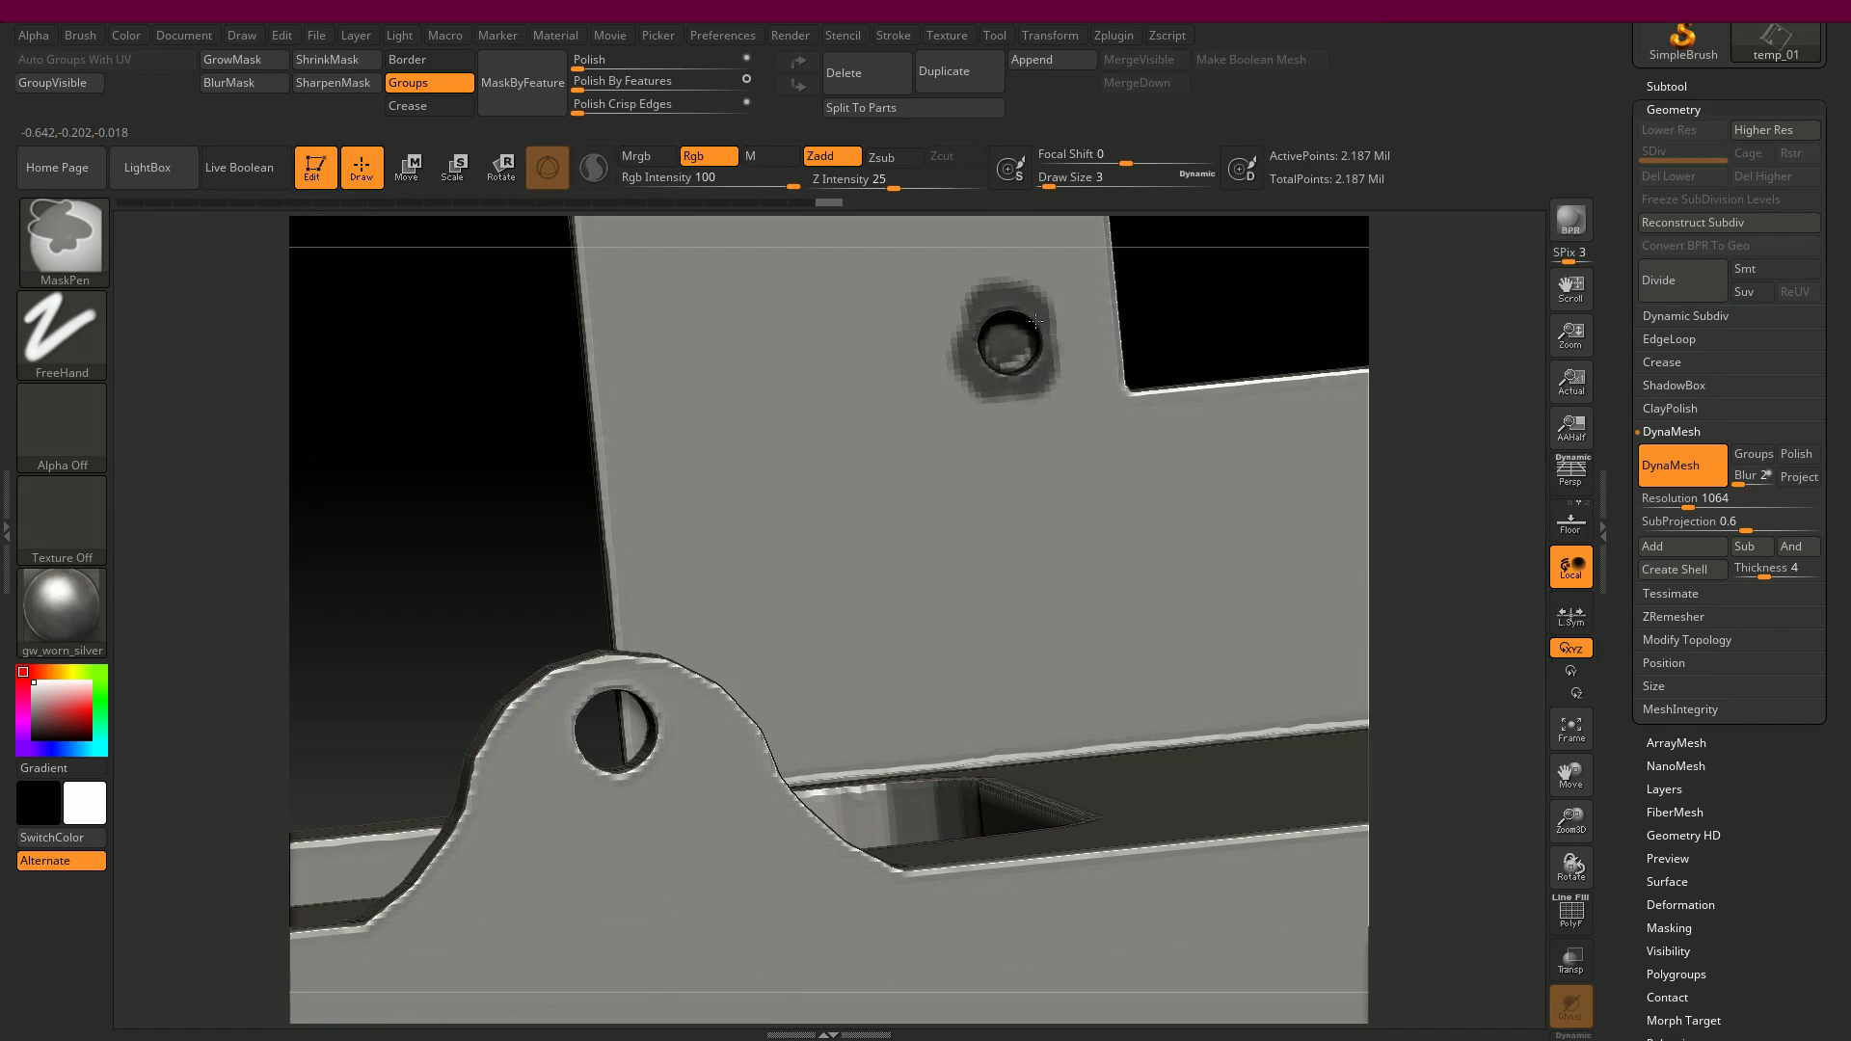
- Try Polish By Features on the frame and examine the smoothed posts, holes and brackets from several sides
alt+drag(508, 464, 501, 299)
drag(851, 691, 834, 896)
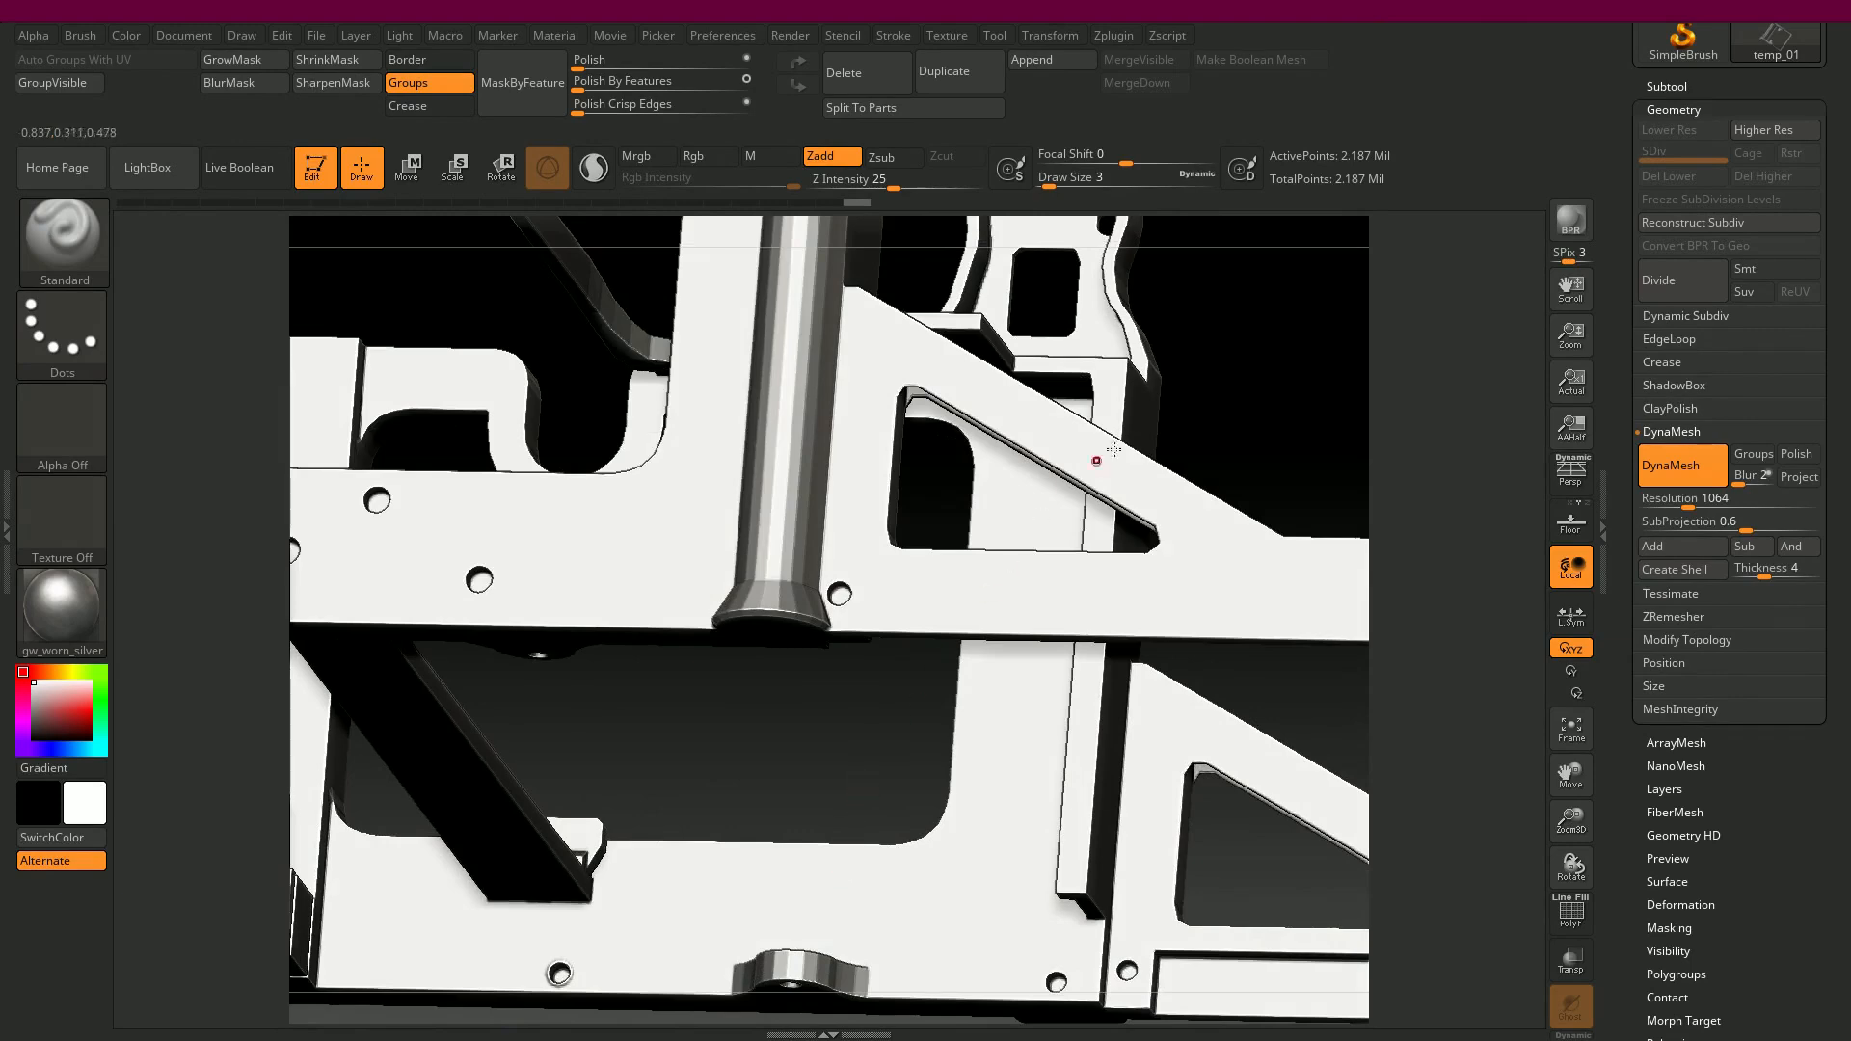
drag(1114, 449, 1137, 484)
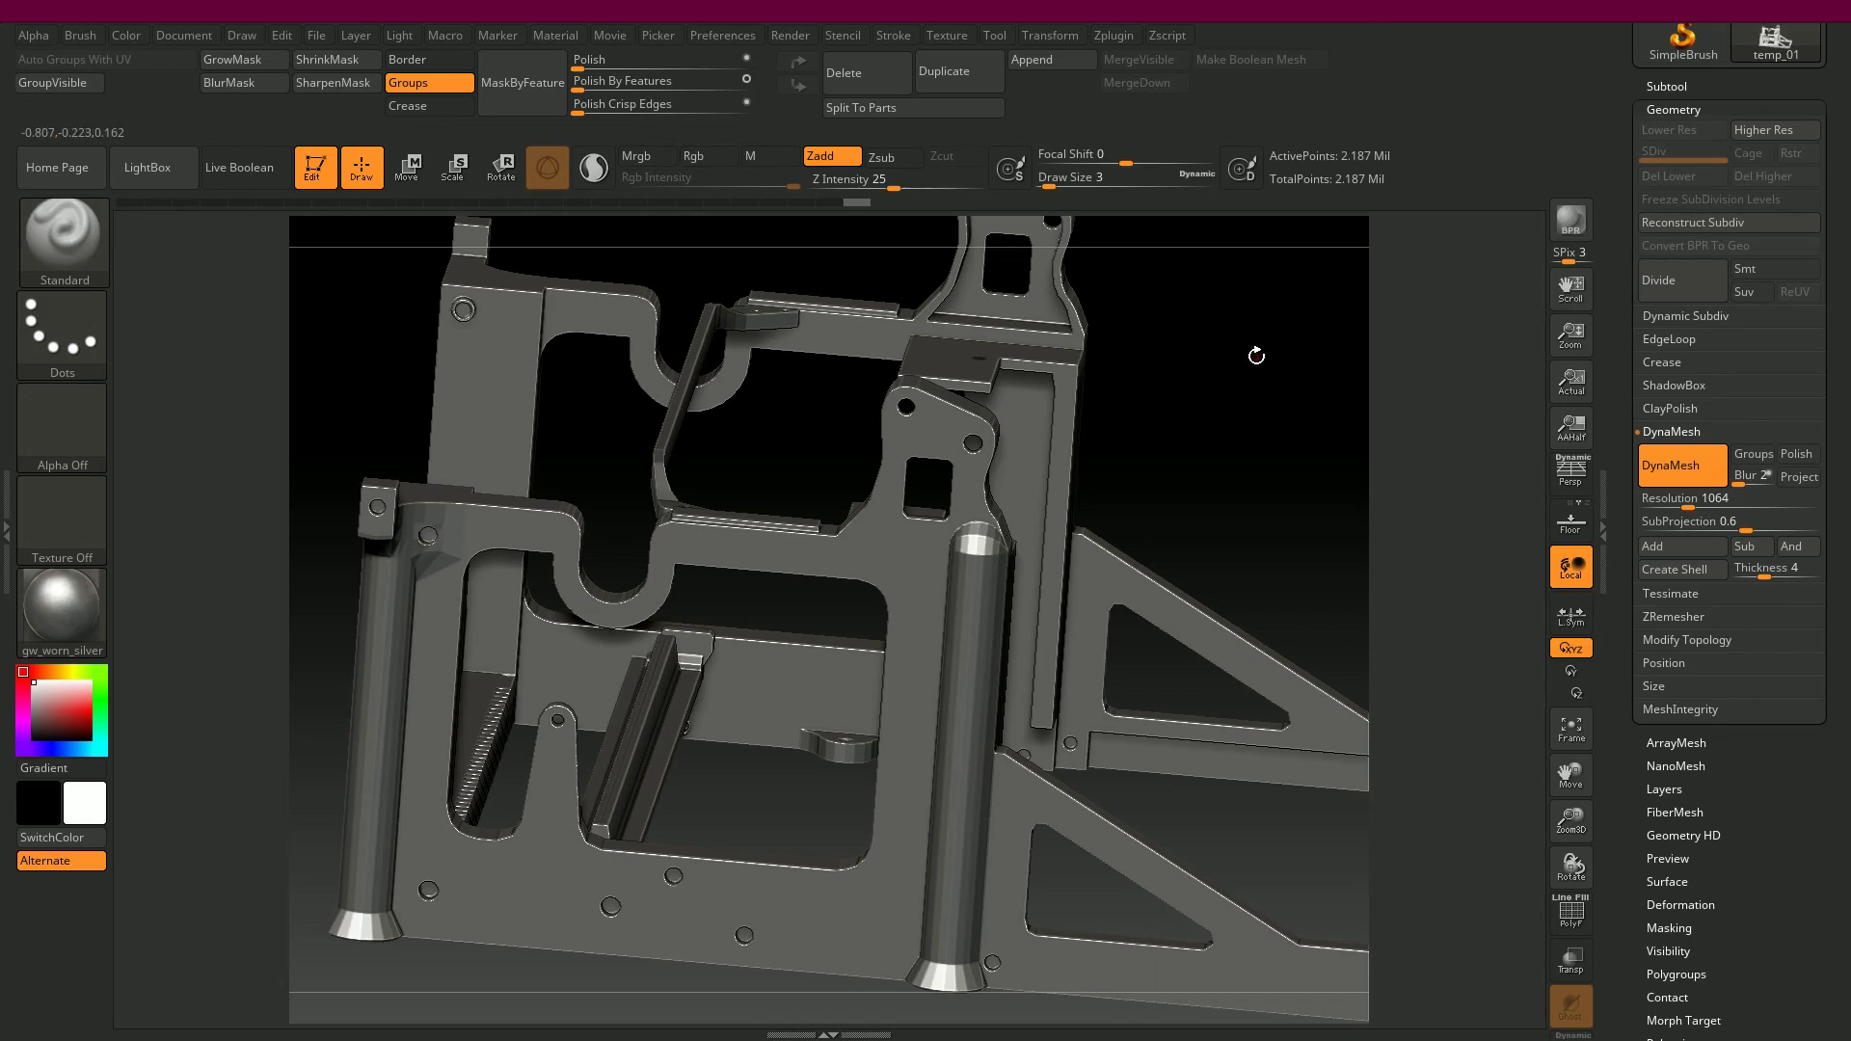
click(592, 91)
click(598, 90)
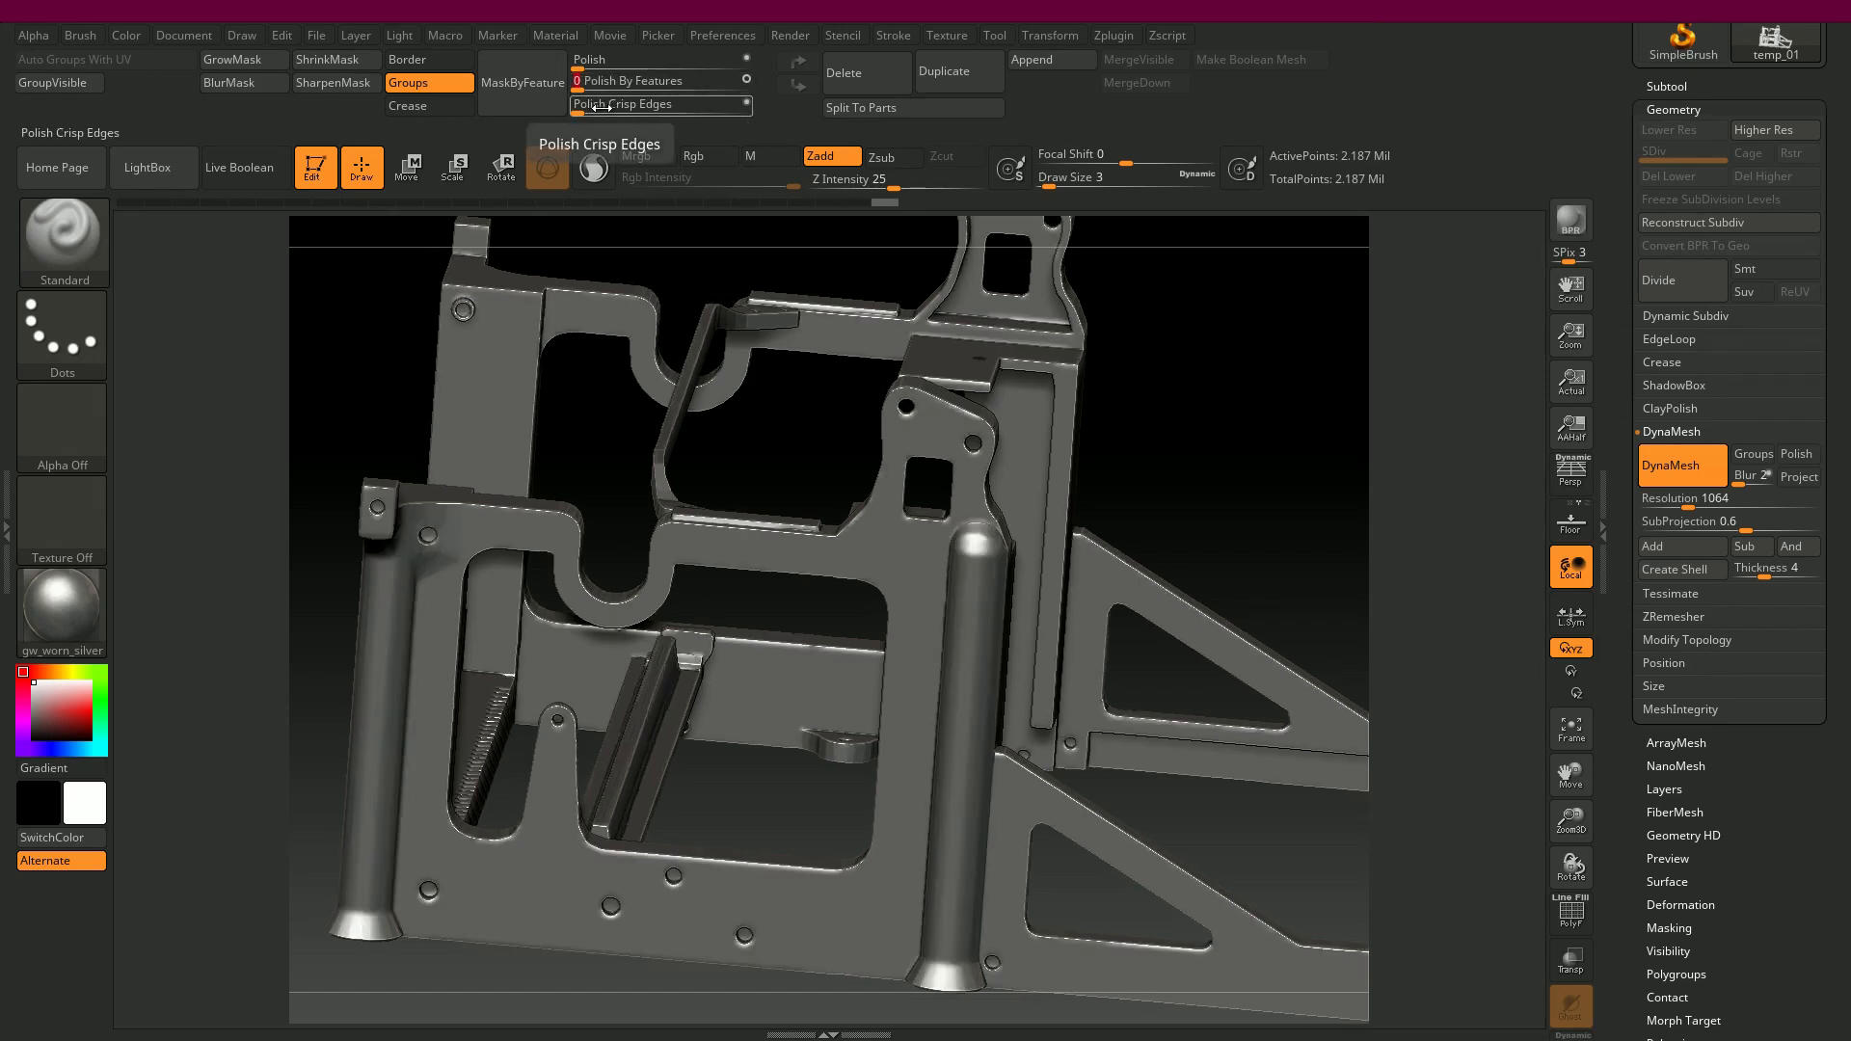
drag(1243, 344, 867, 273)
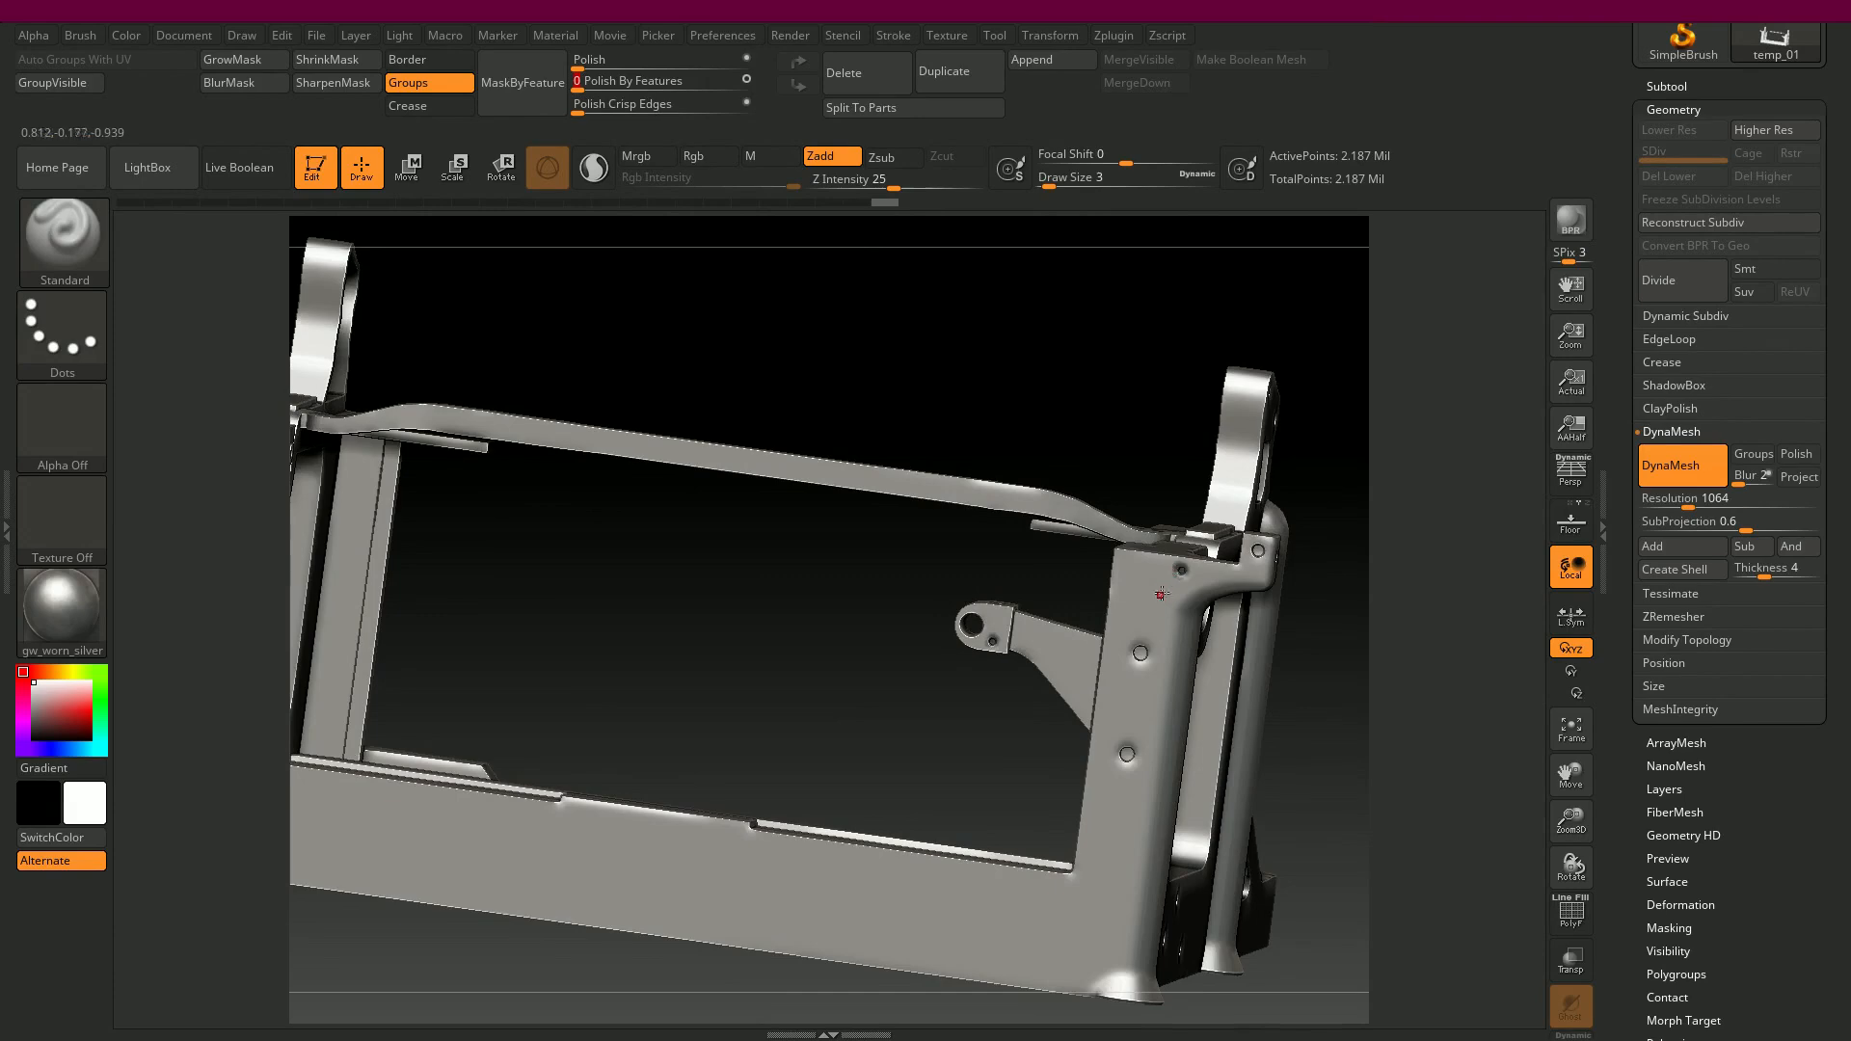
drag(1044, 410, 919, 320)
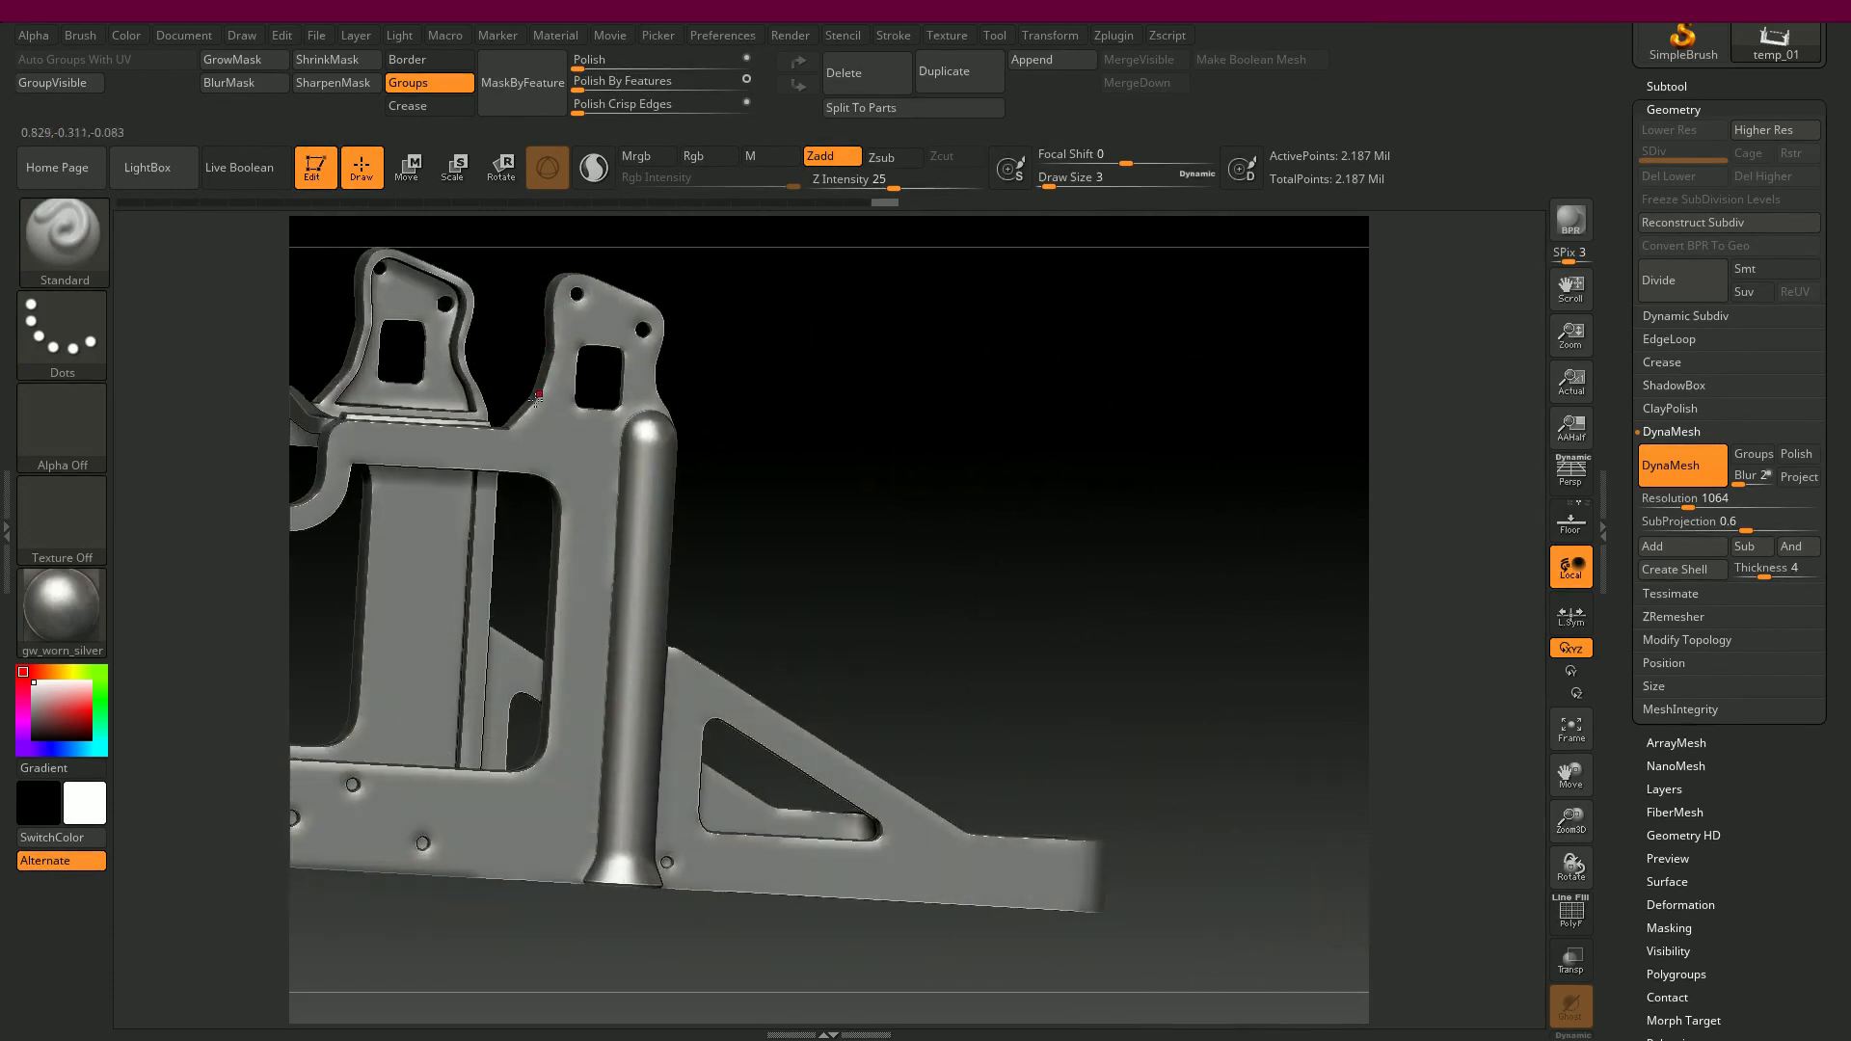
mouse_move(846, 381)
mouse_down()
mouse_move(863, 376)
mouse_move(785, 351)
mouse_move(1177, 396)
mouse_move(1116, 393)
mouse_up()
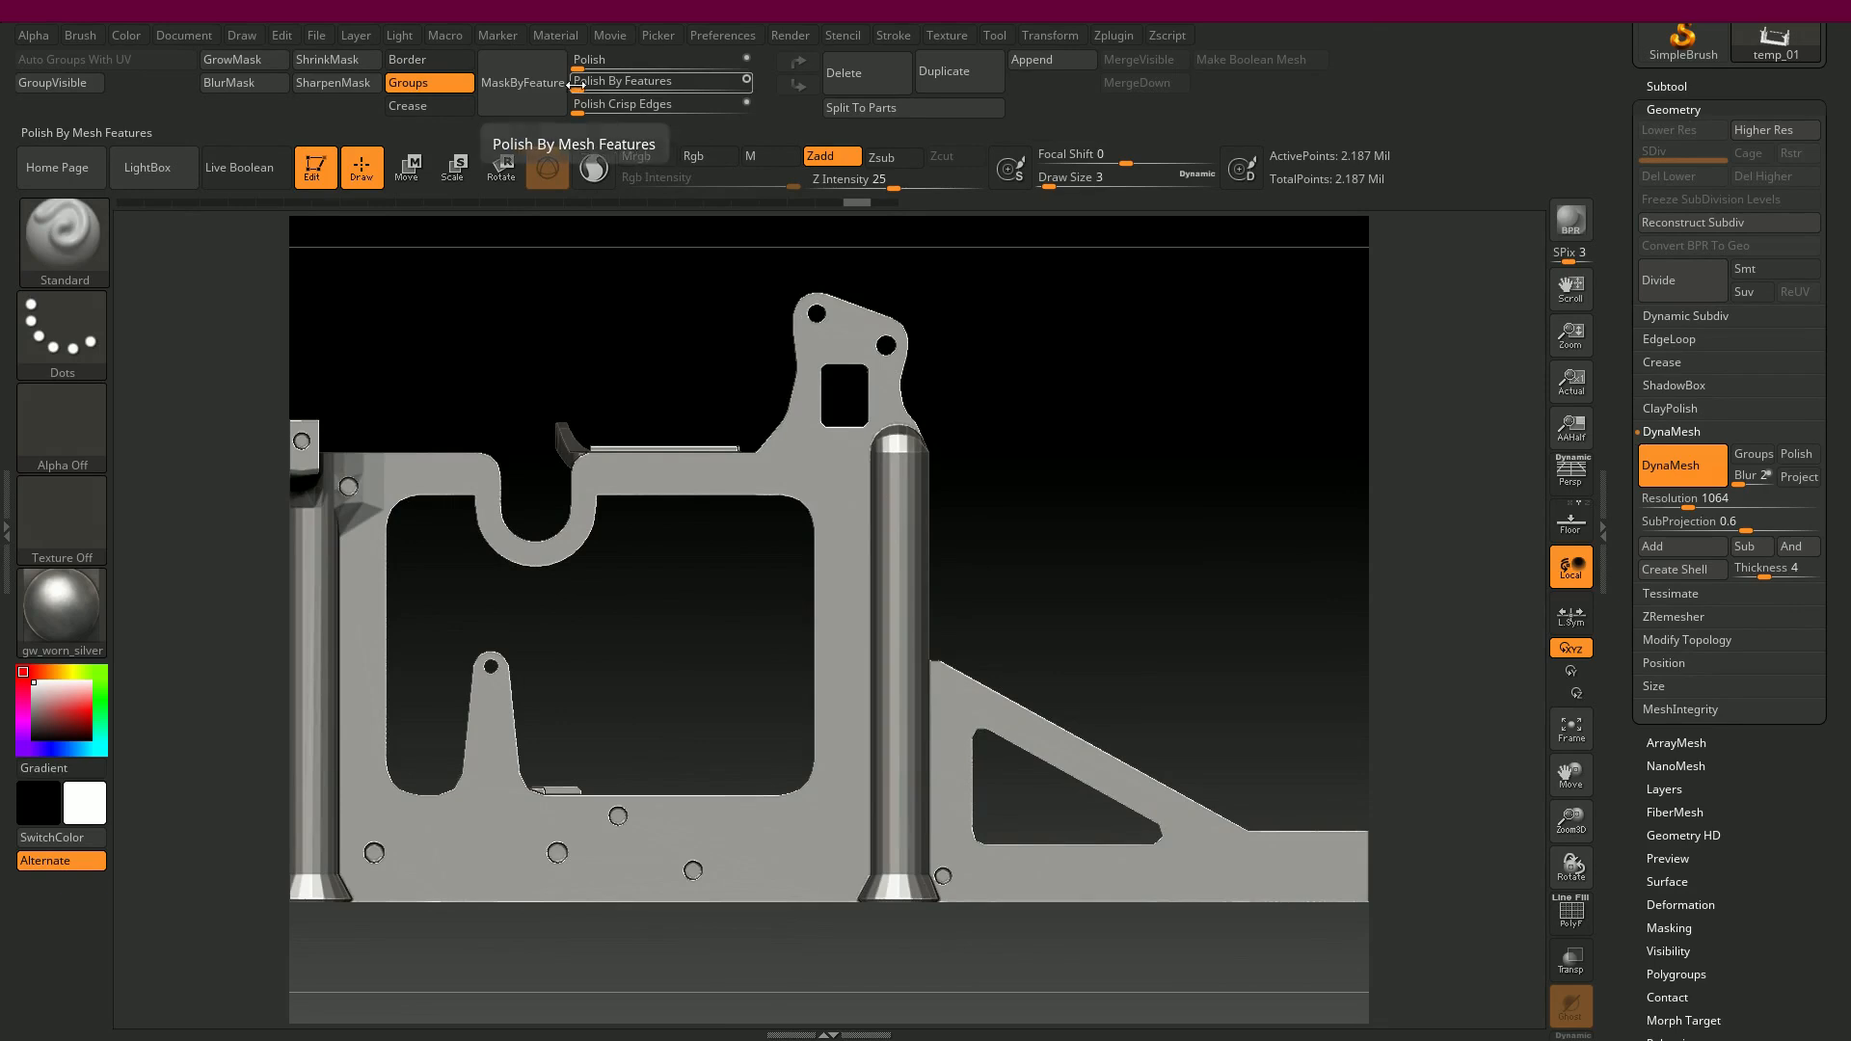
- Apply Polish By Features to the frame and inspect its softened edges, round posts and holes from both sides
click(605, 89)
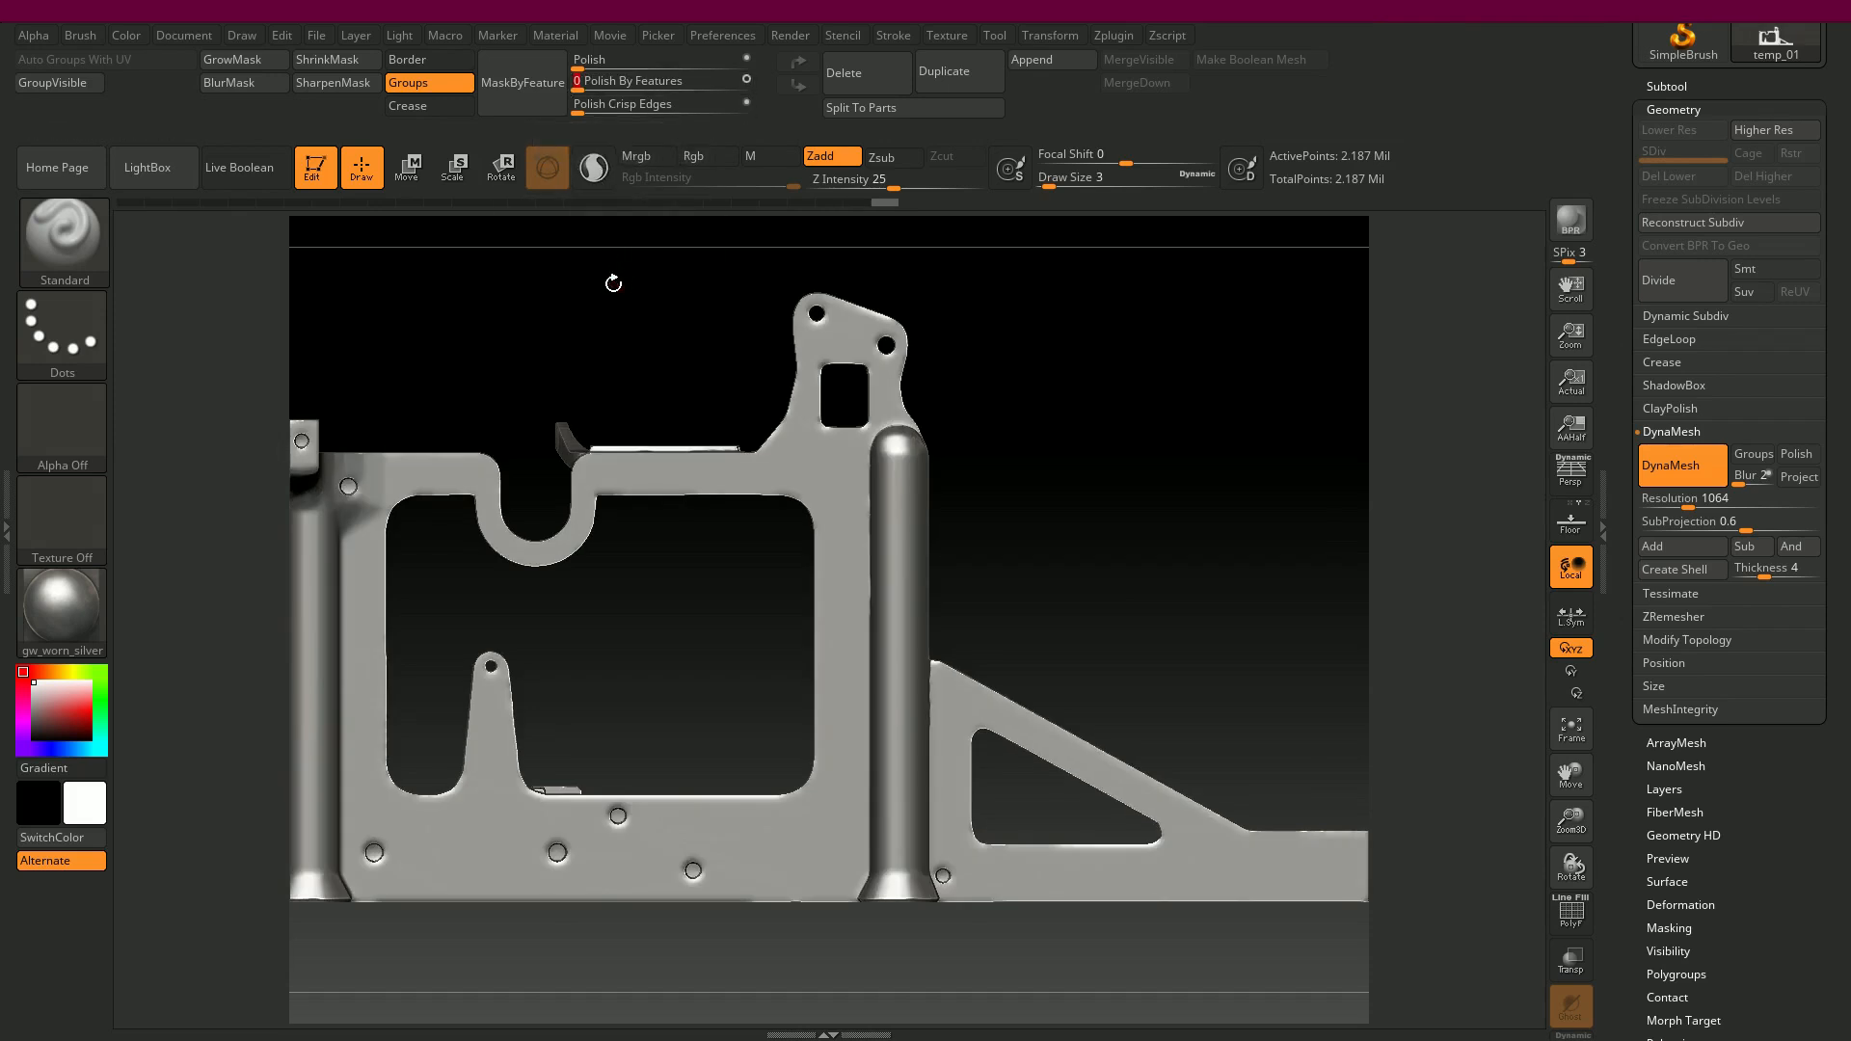
mouse_move(613, 283)
mouse_down()
mouse_move(578, 265)
mouse_move(775, 222)
mouse_move(925, 256)
mouse_move(875, 282)
mouse_move(602, 295)
mouse_up()
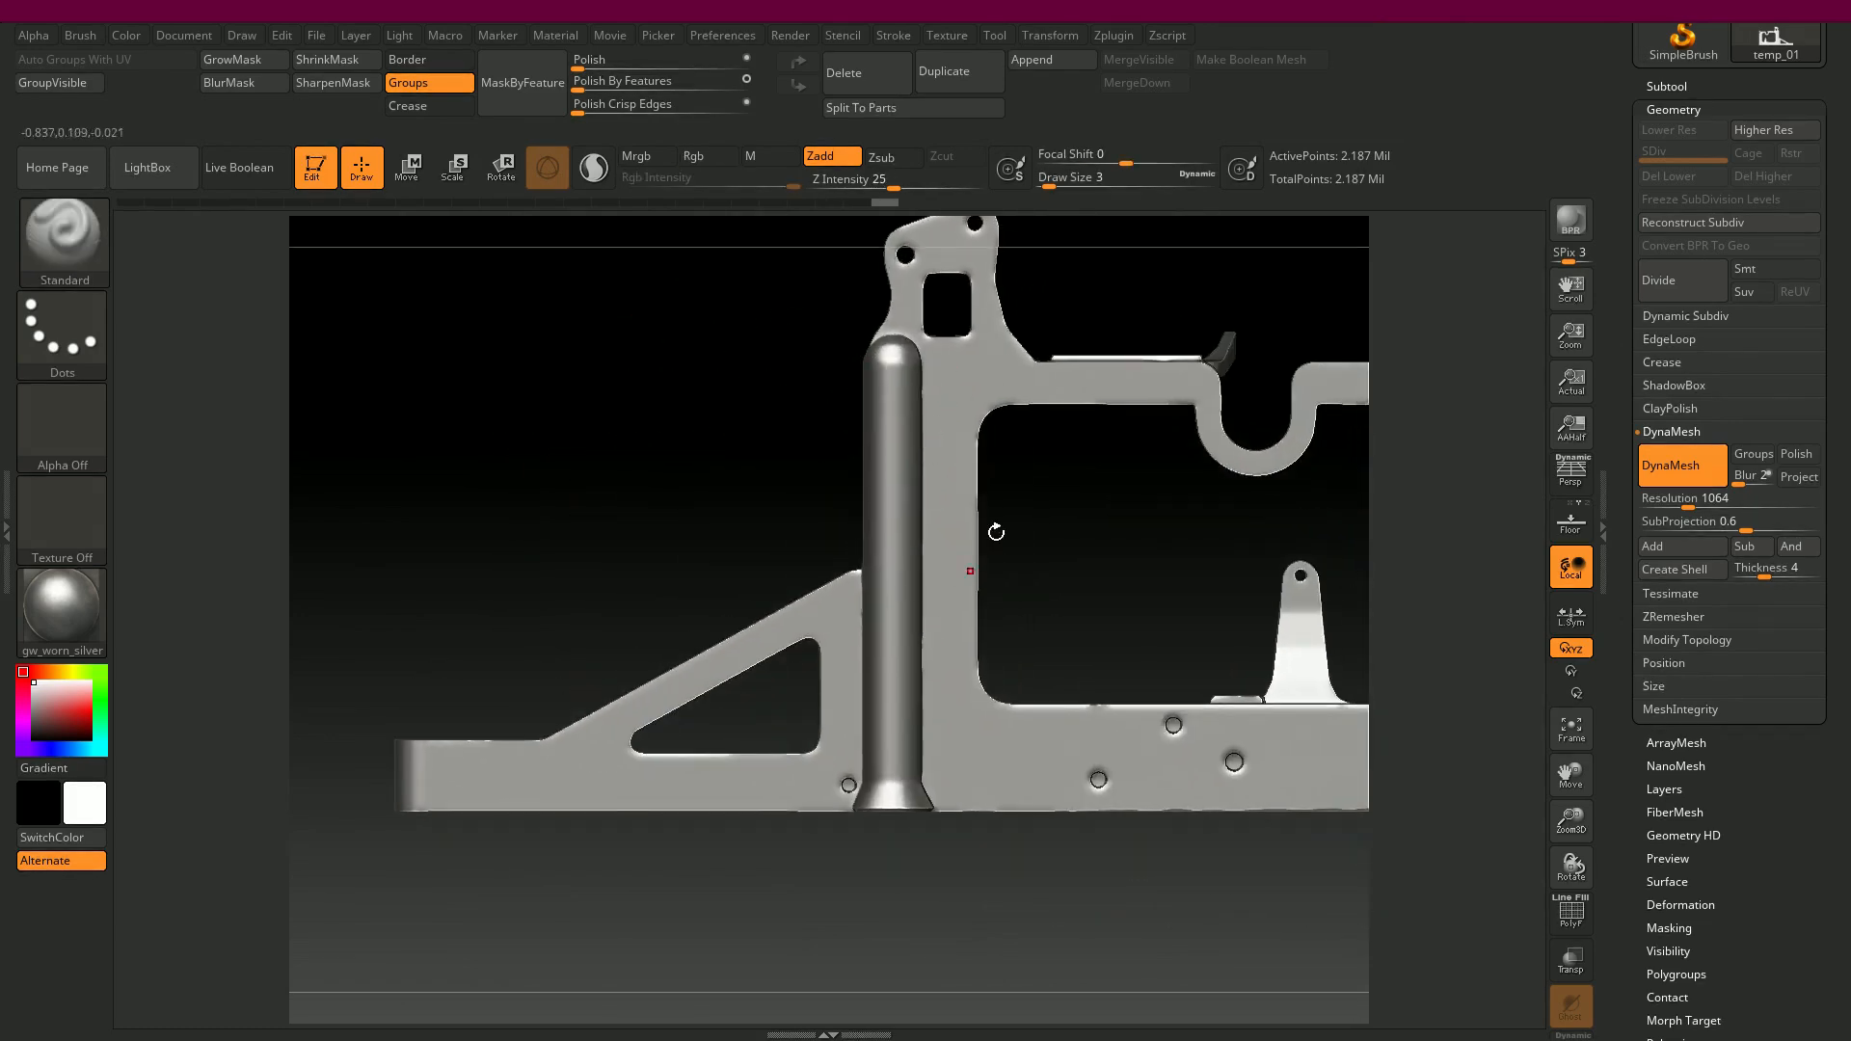
drag(1167, 265, 1222, 410)
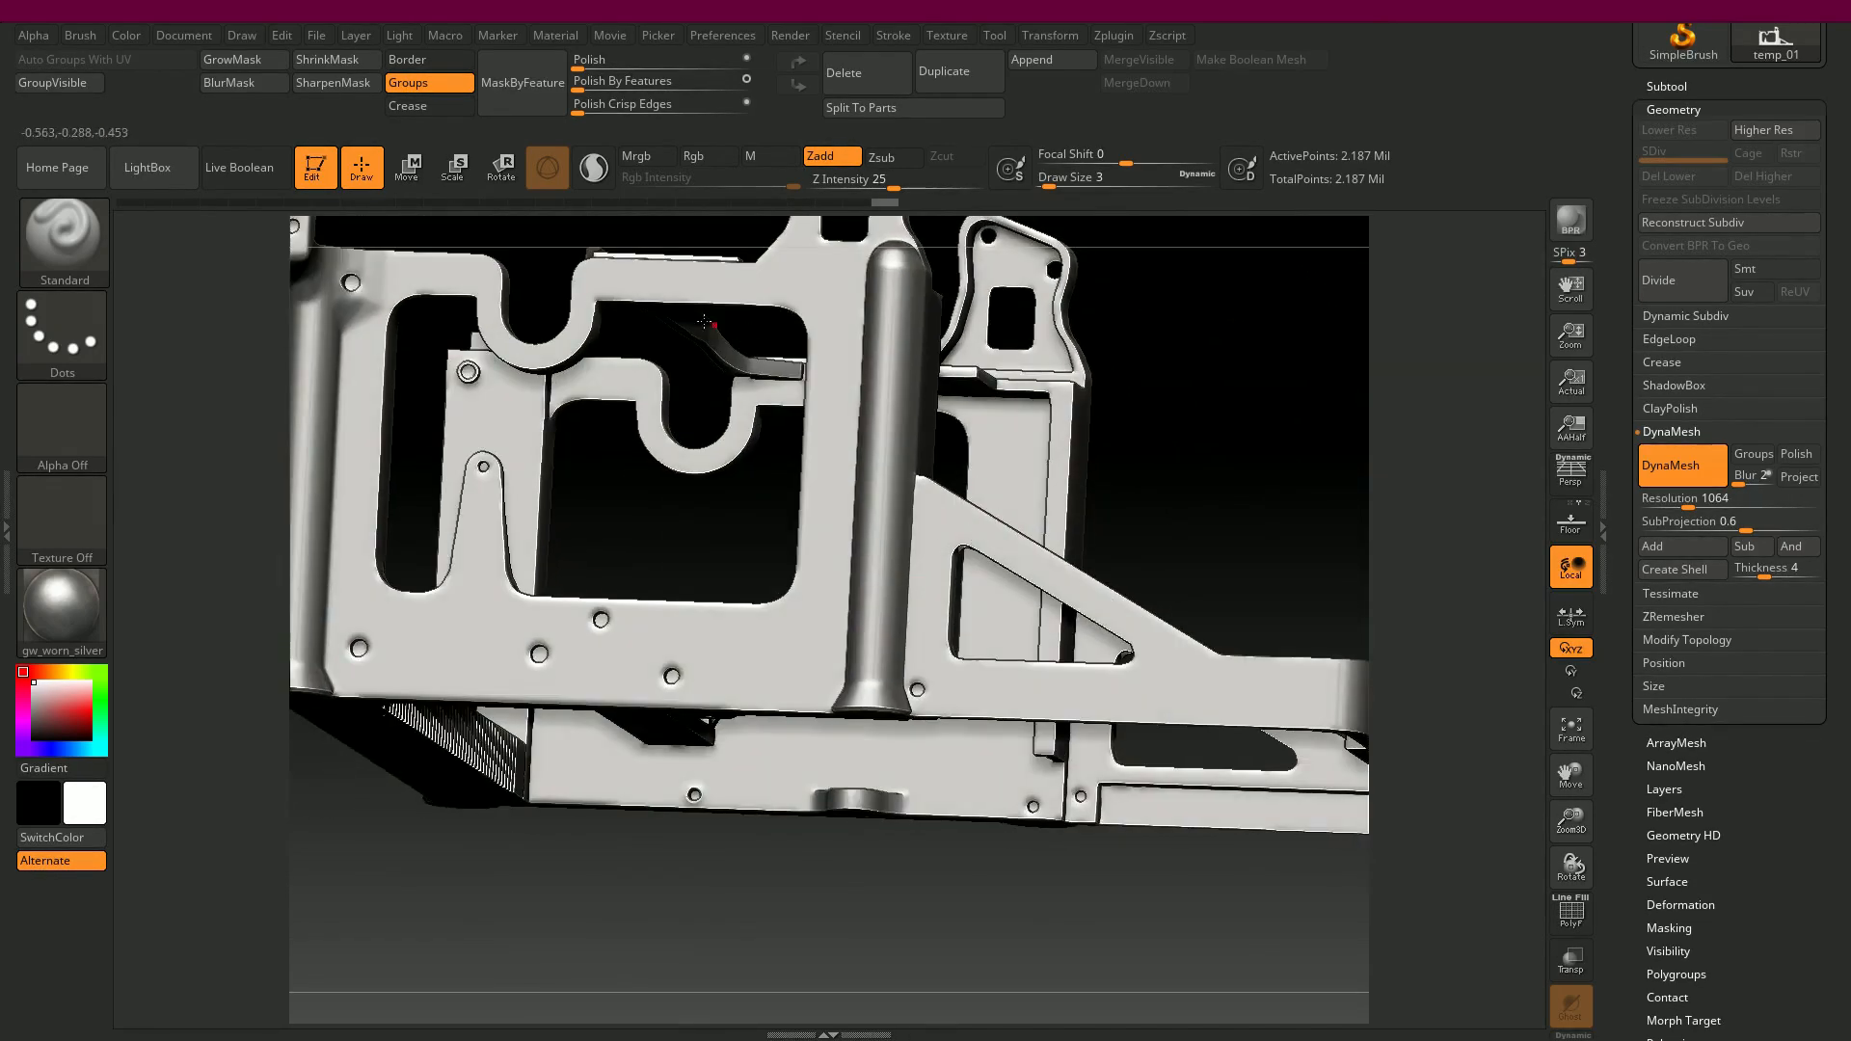
drag(1103, 445, 1188, 453)
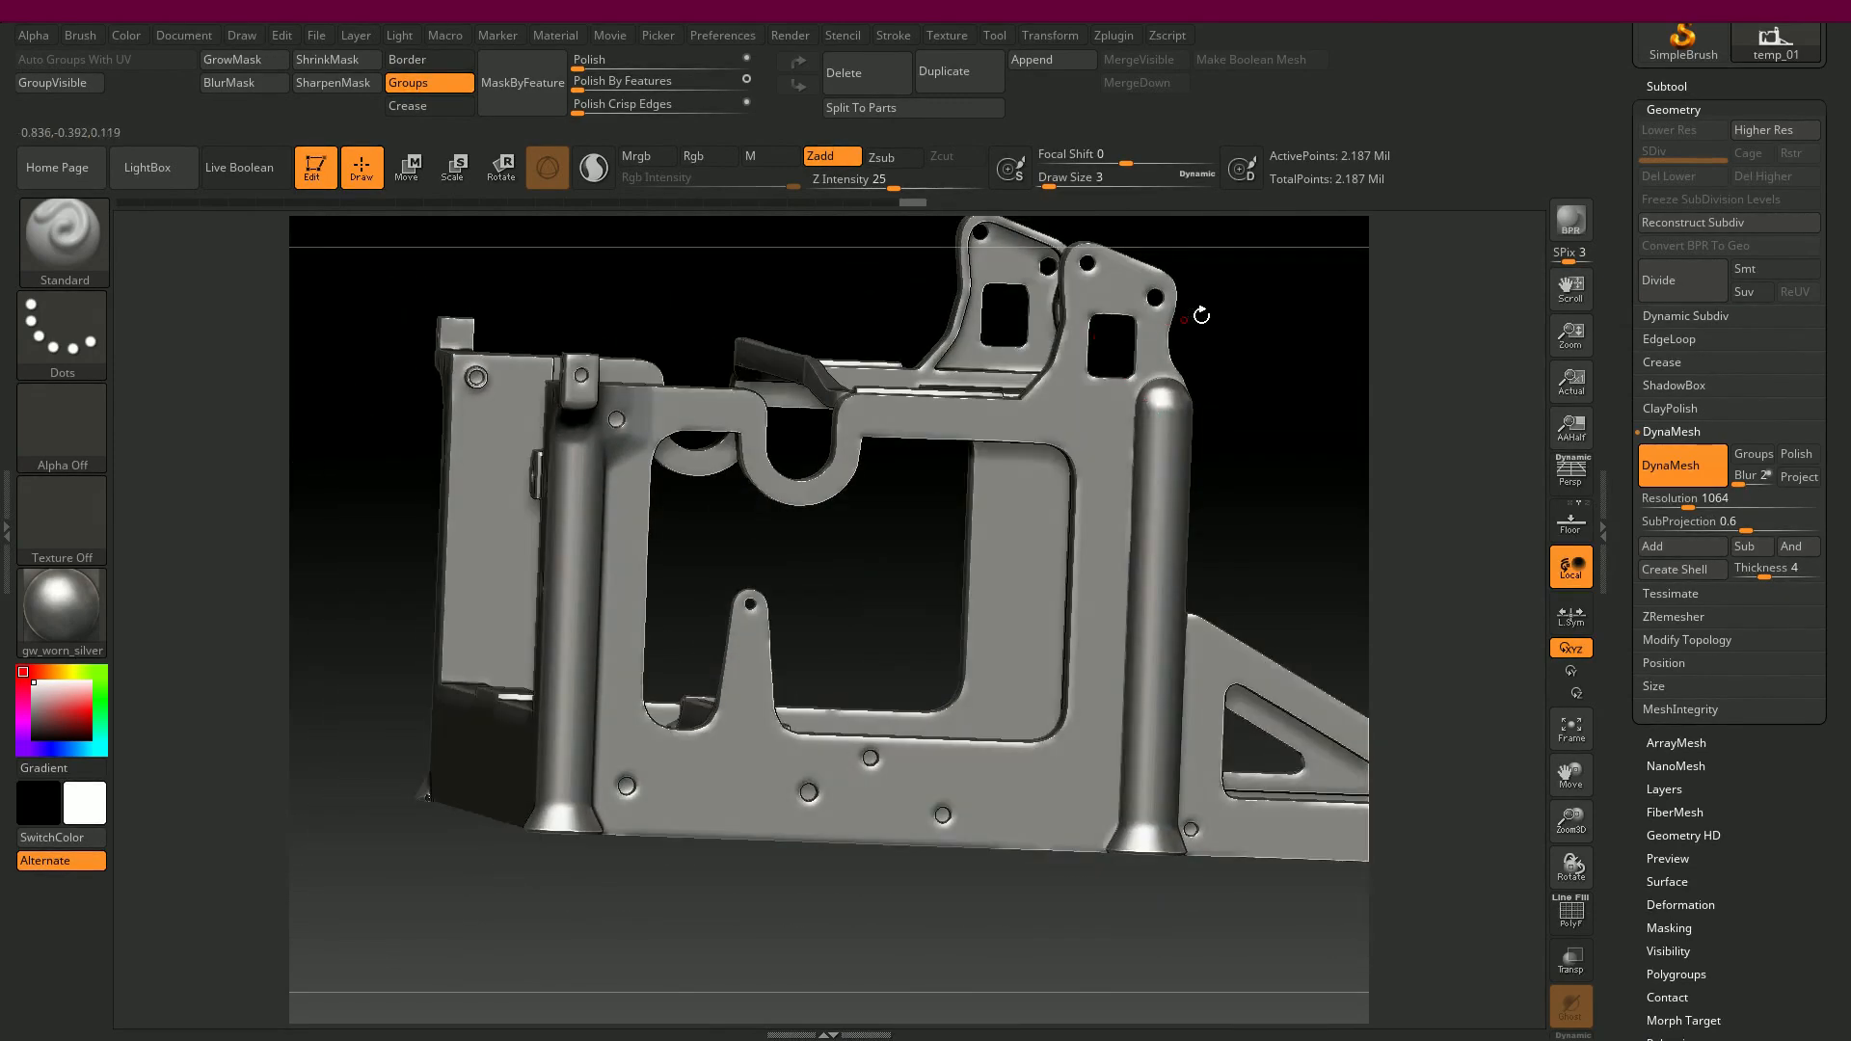
drag(1183, 319, 1204, 517)
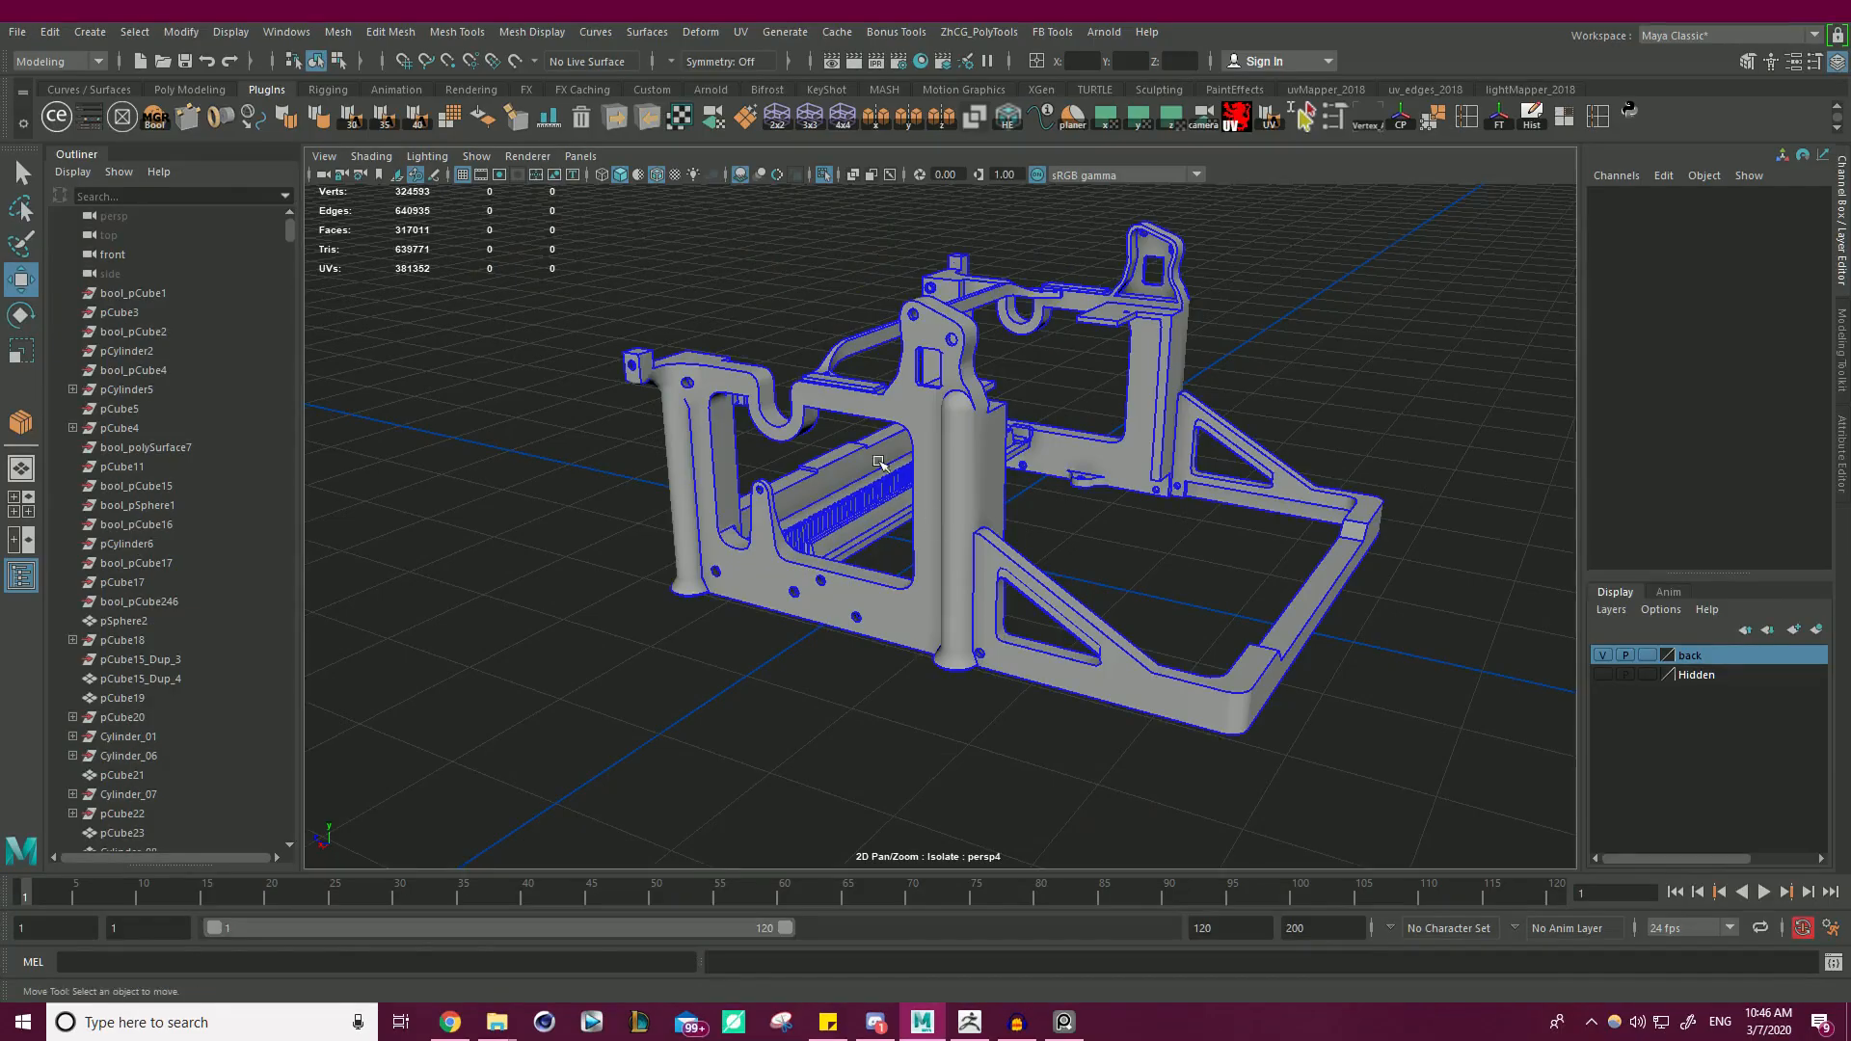
- Switch to Maya and start editing the edges of the frame mesh, with all its wireframe edges displayed
alt+drag(964, 636, 992, 640)
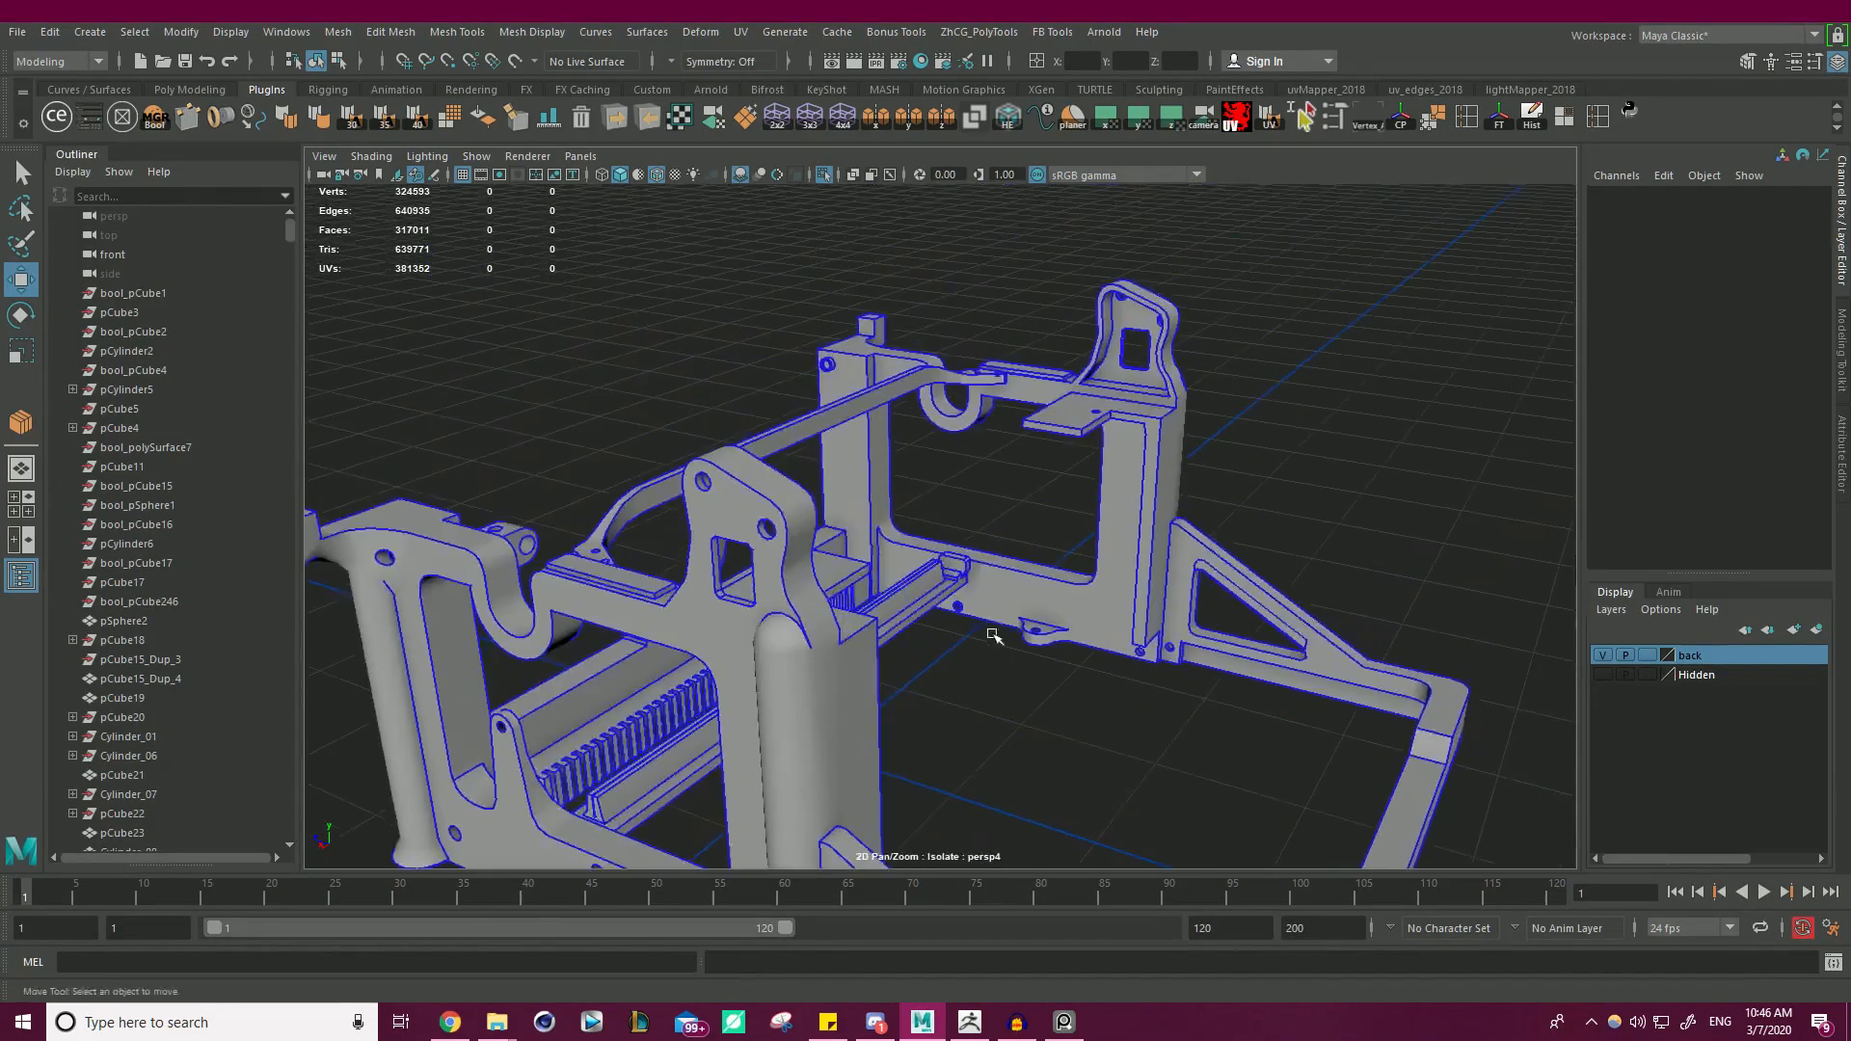
scroll(1085, 595, up, 5)
alt+drag(1081, 590, 1107, 562)
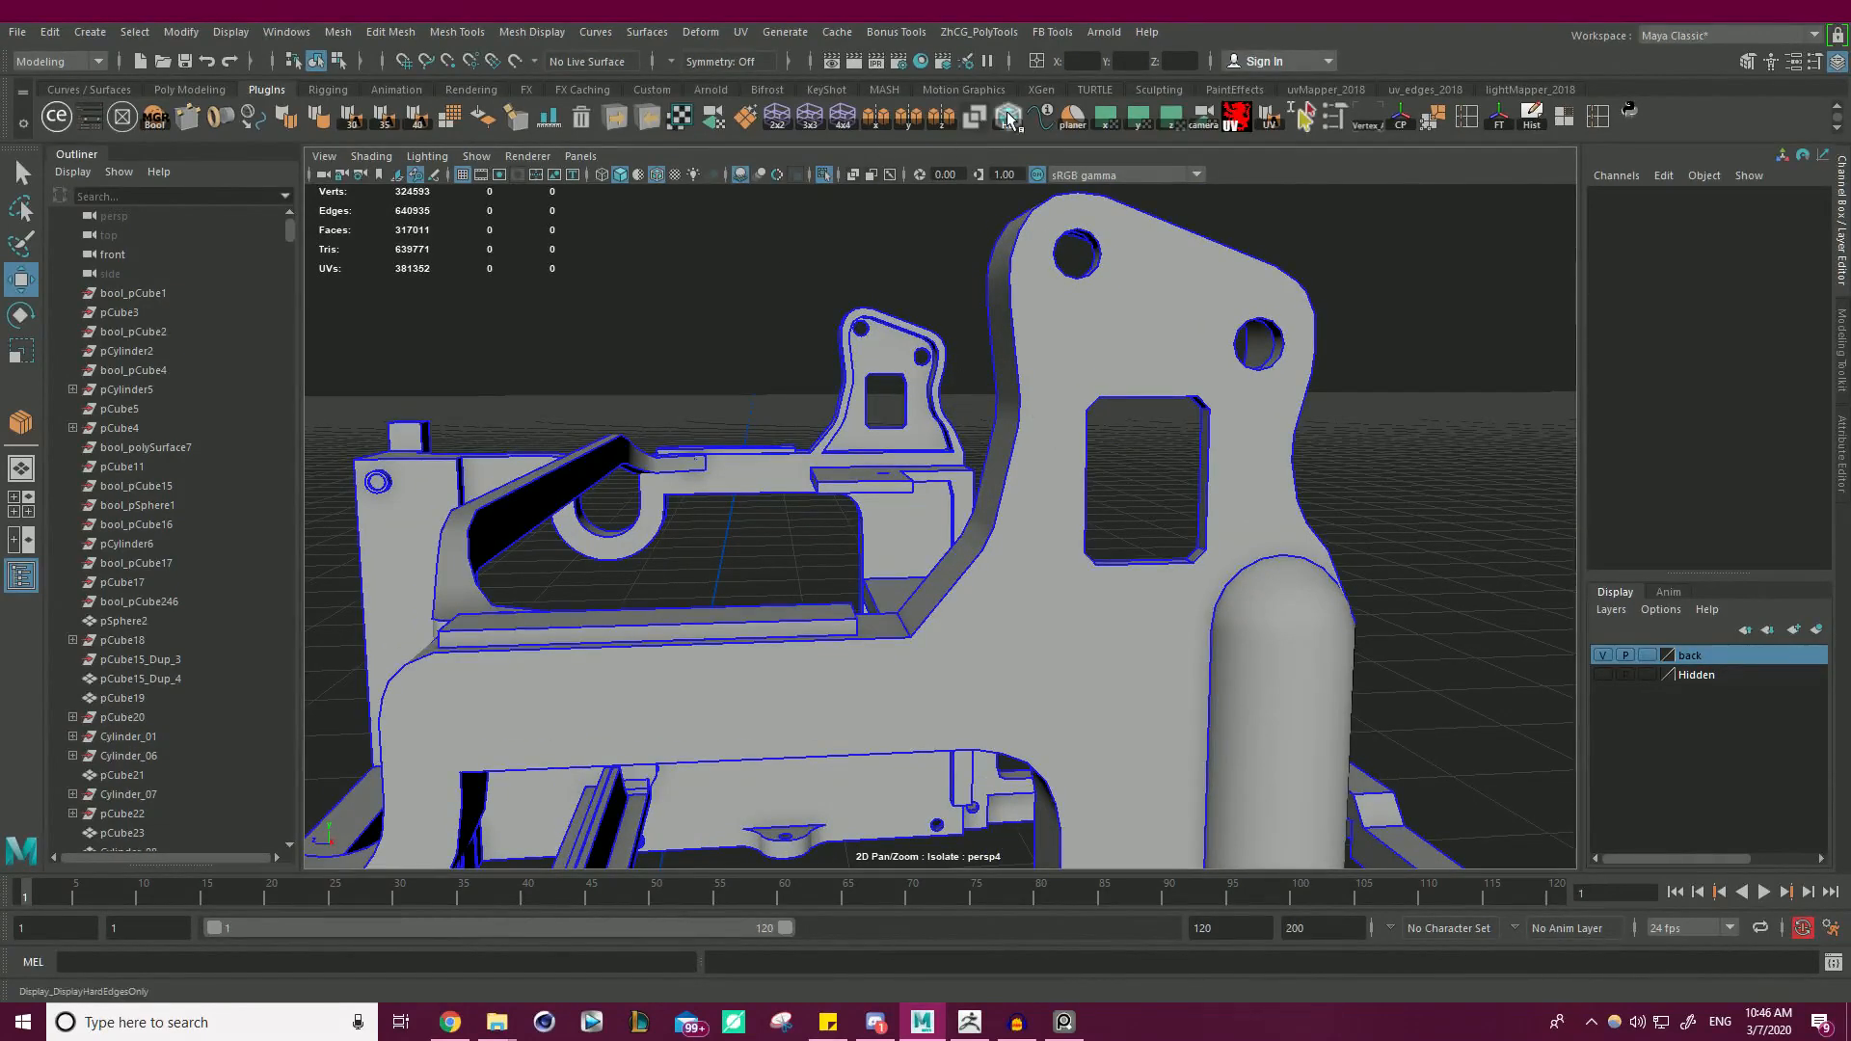
click(1069, 414)
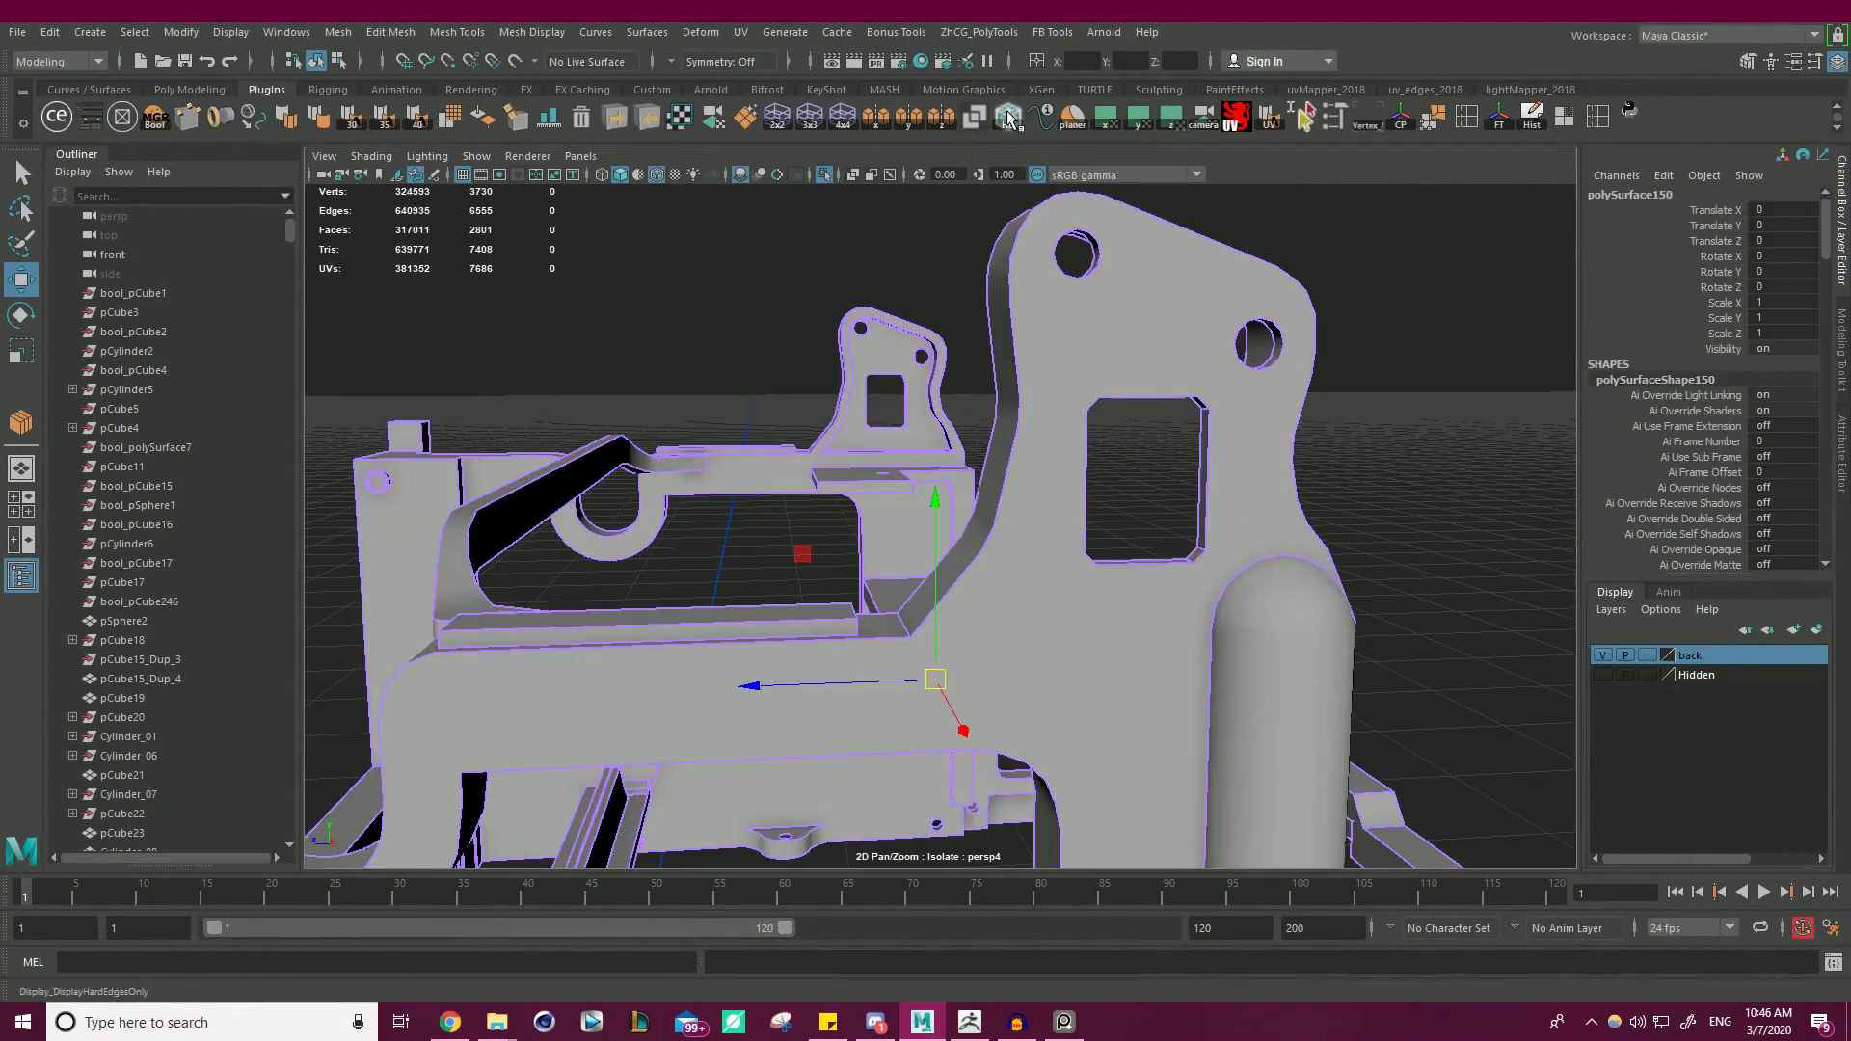
scroll(1101, 428, up, 3)
right_drag(1058, 373, 1068, 338)
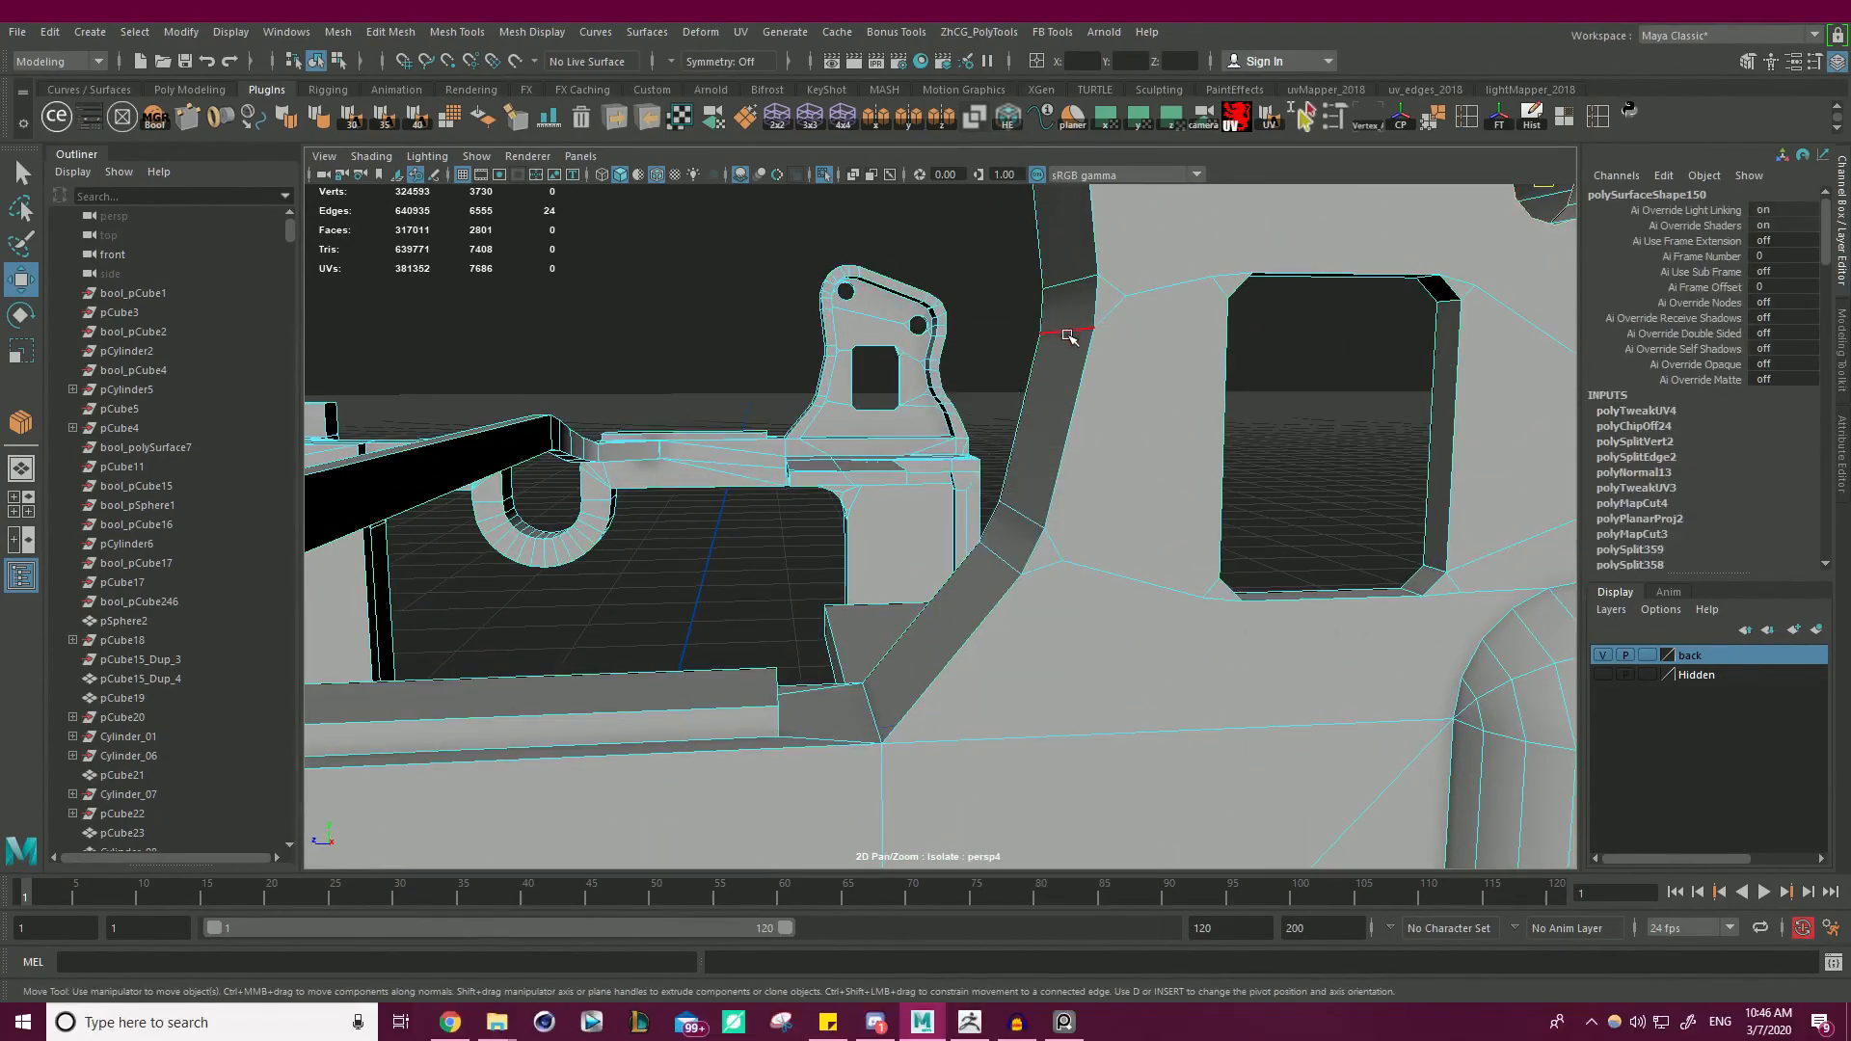
- Move the matching edges partway up the concave side of both upright brackets slightly down to reshape the curve
click(1069, 333)
scroll(967, 355, down, 5)
alt+drag(810, 391, 689, 449)
scroll(815, 395, up, 4)
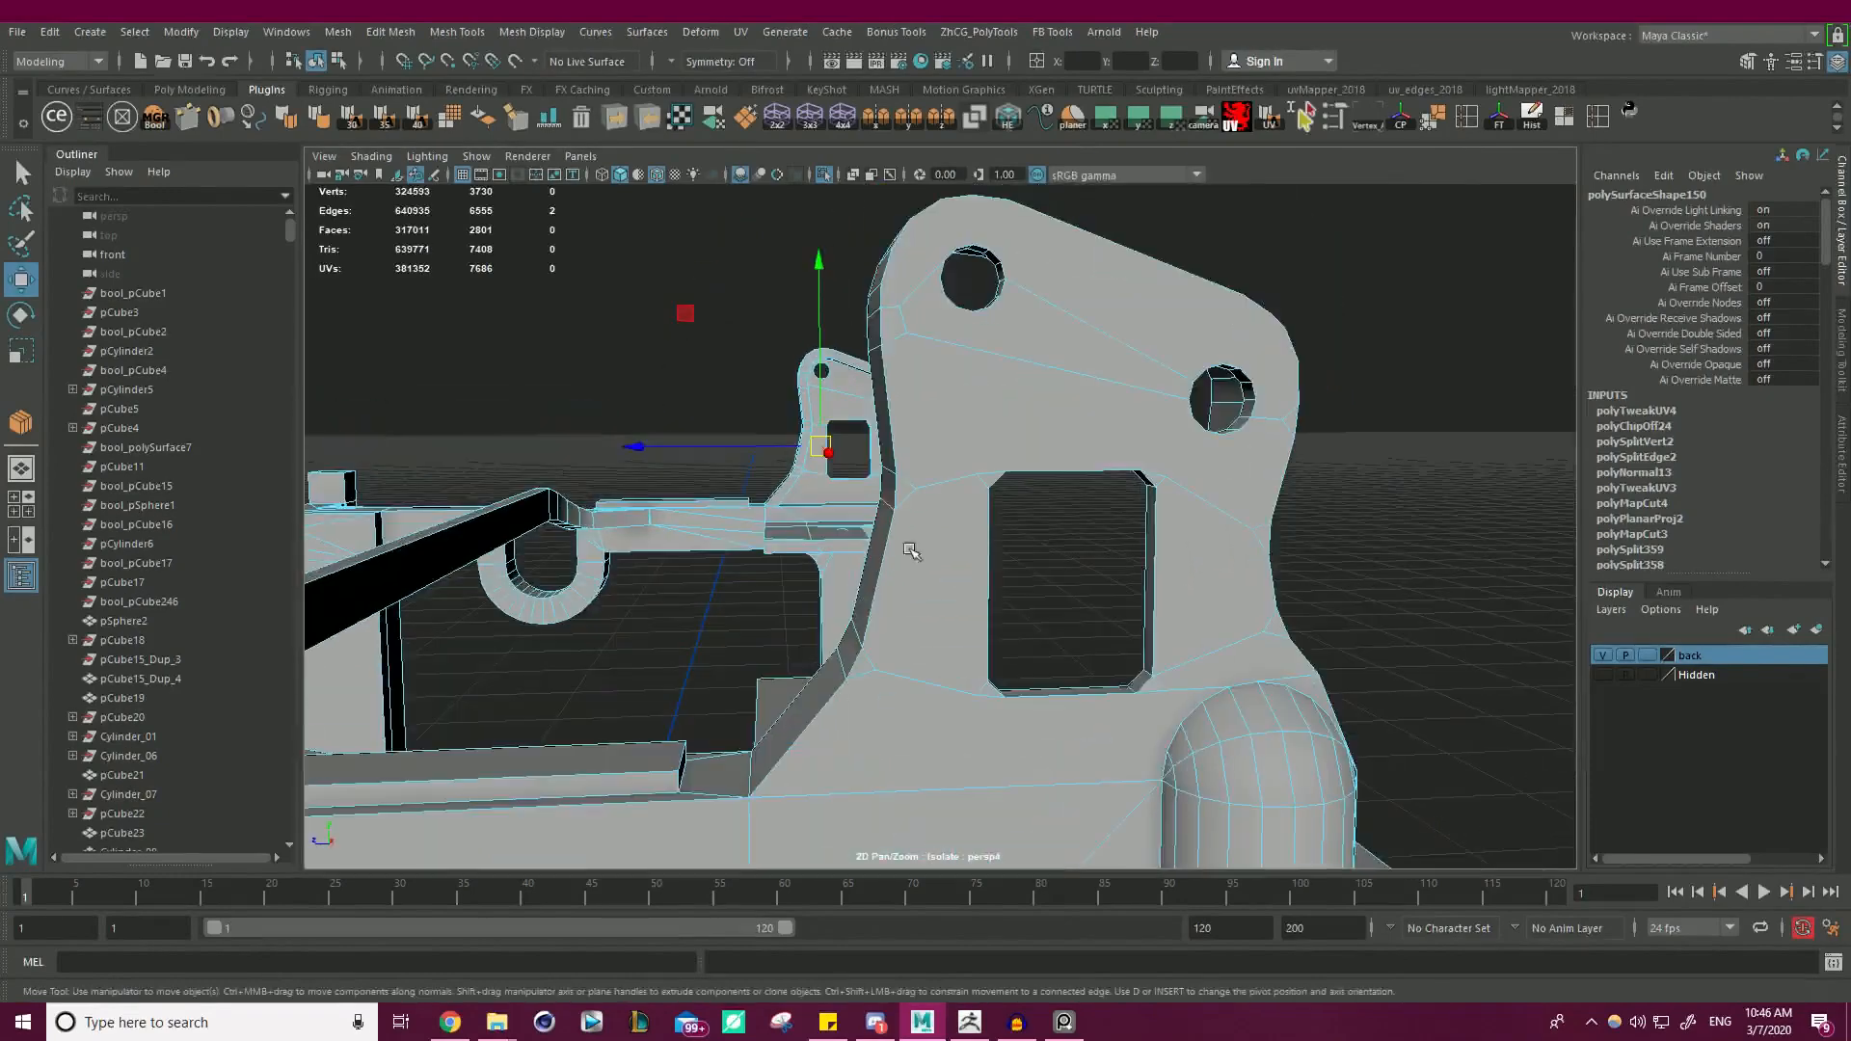
middle_drag(672, 316, 684, 337)
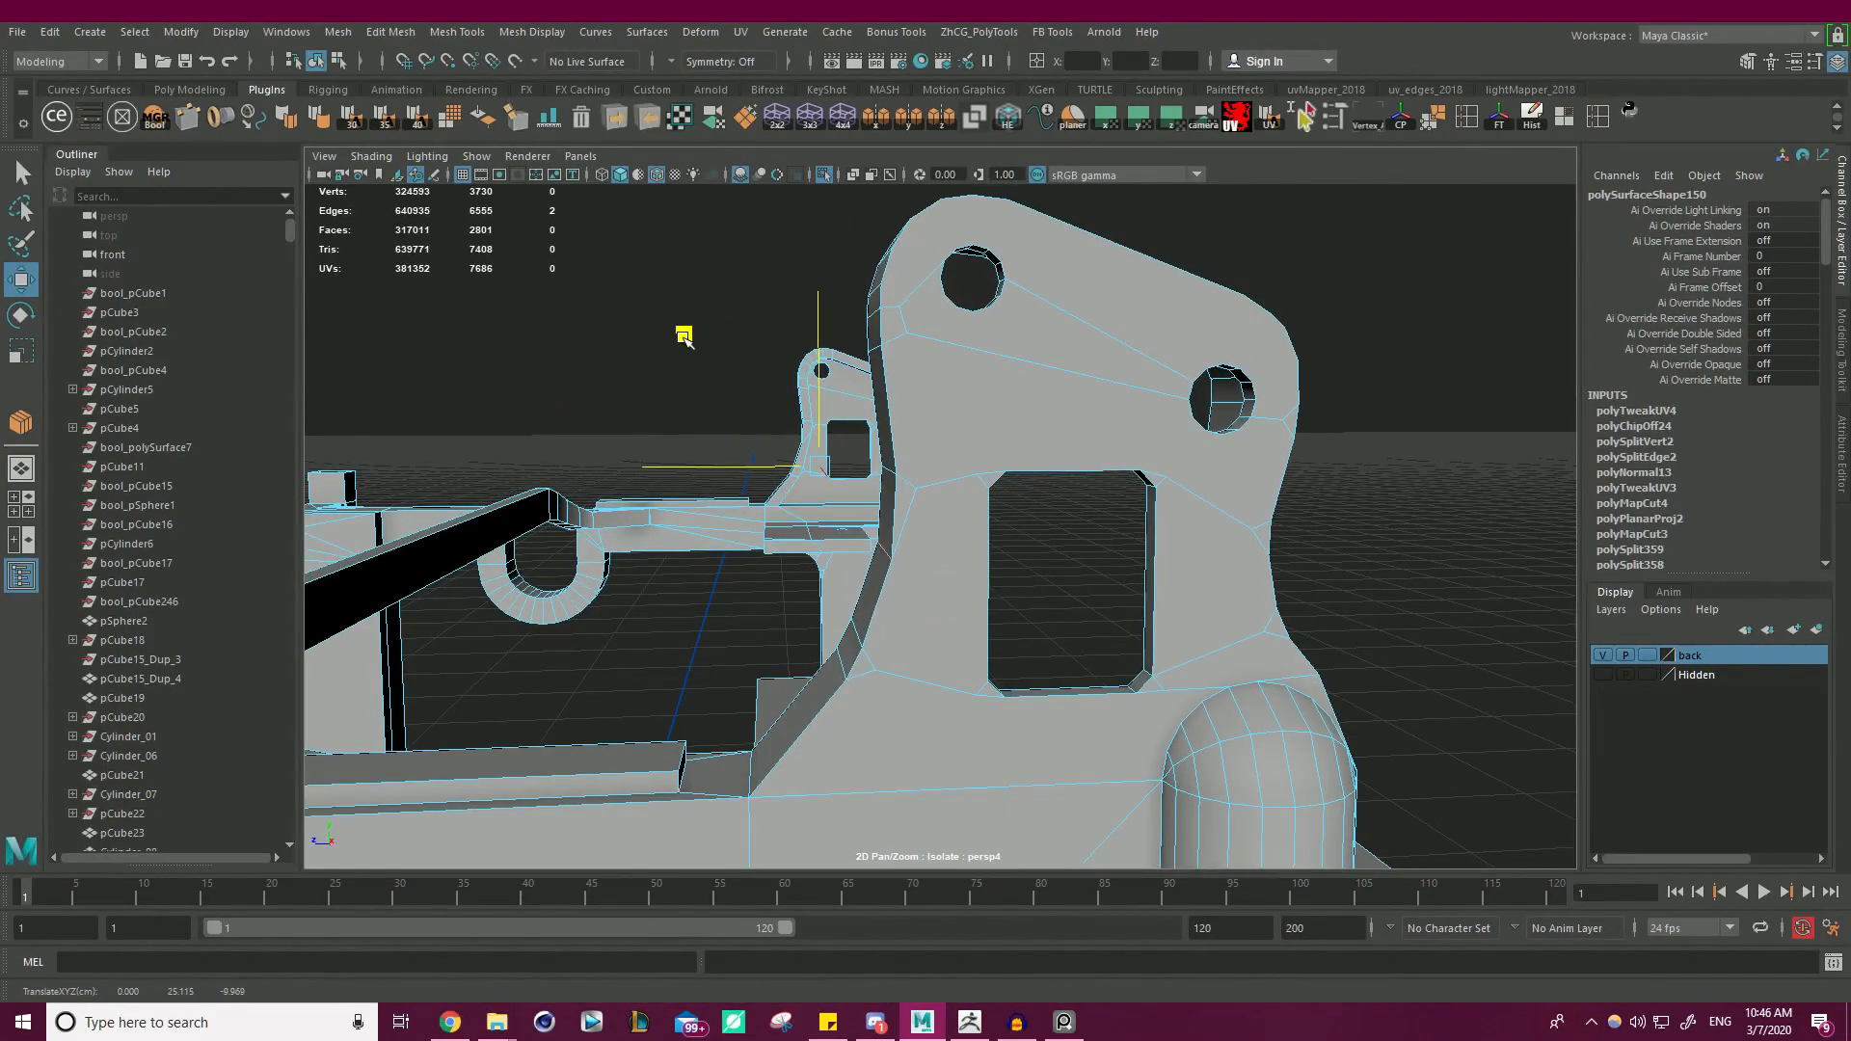
- Move the next matching pair of edges, lower on both brackets' concave side, slightly up and outward
click(852, 634)
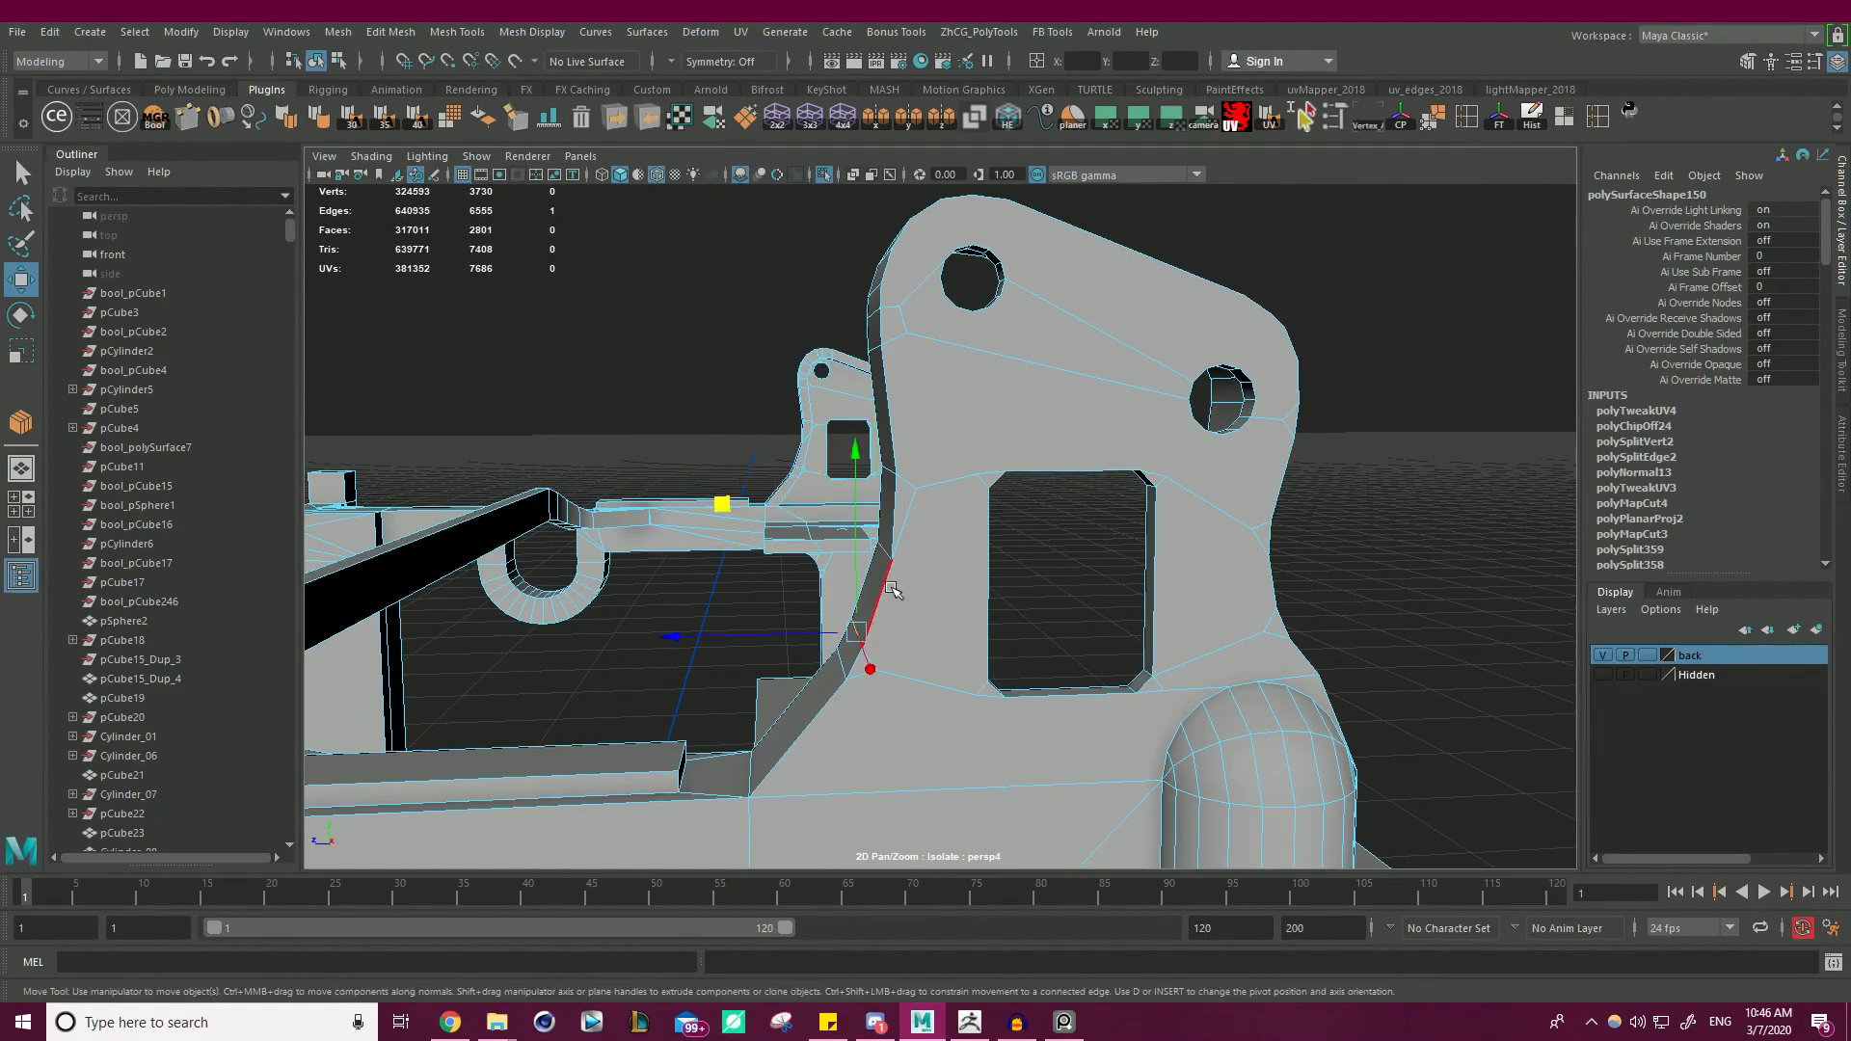
alt+drag(893, 590, 814, 565)
shift+click(667, 500)
alt+drag(667, 500, 753, 492)
drag(686, 365, 678, 347)
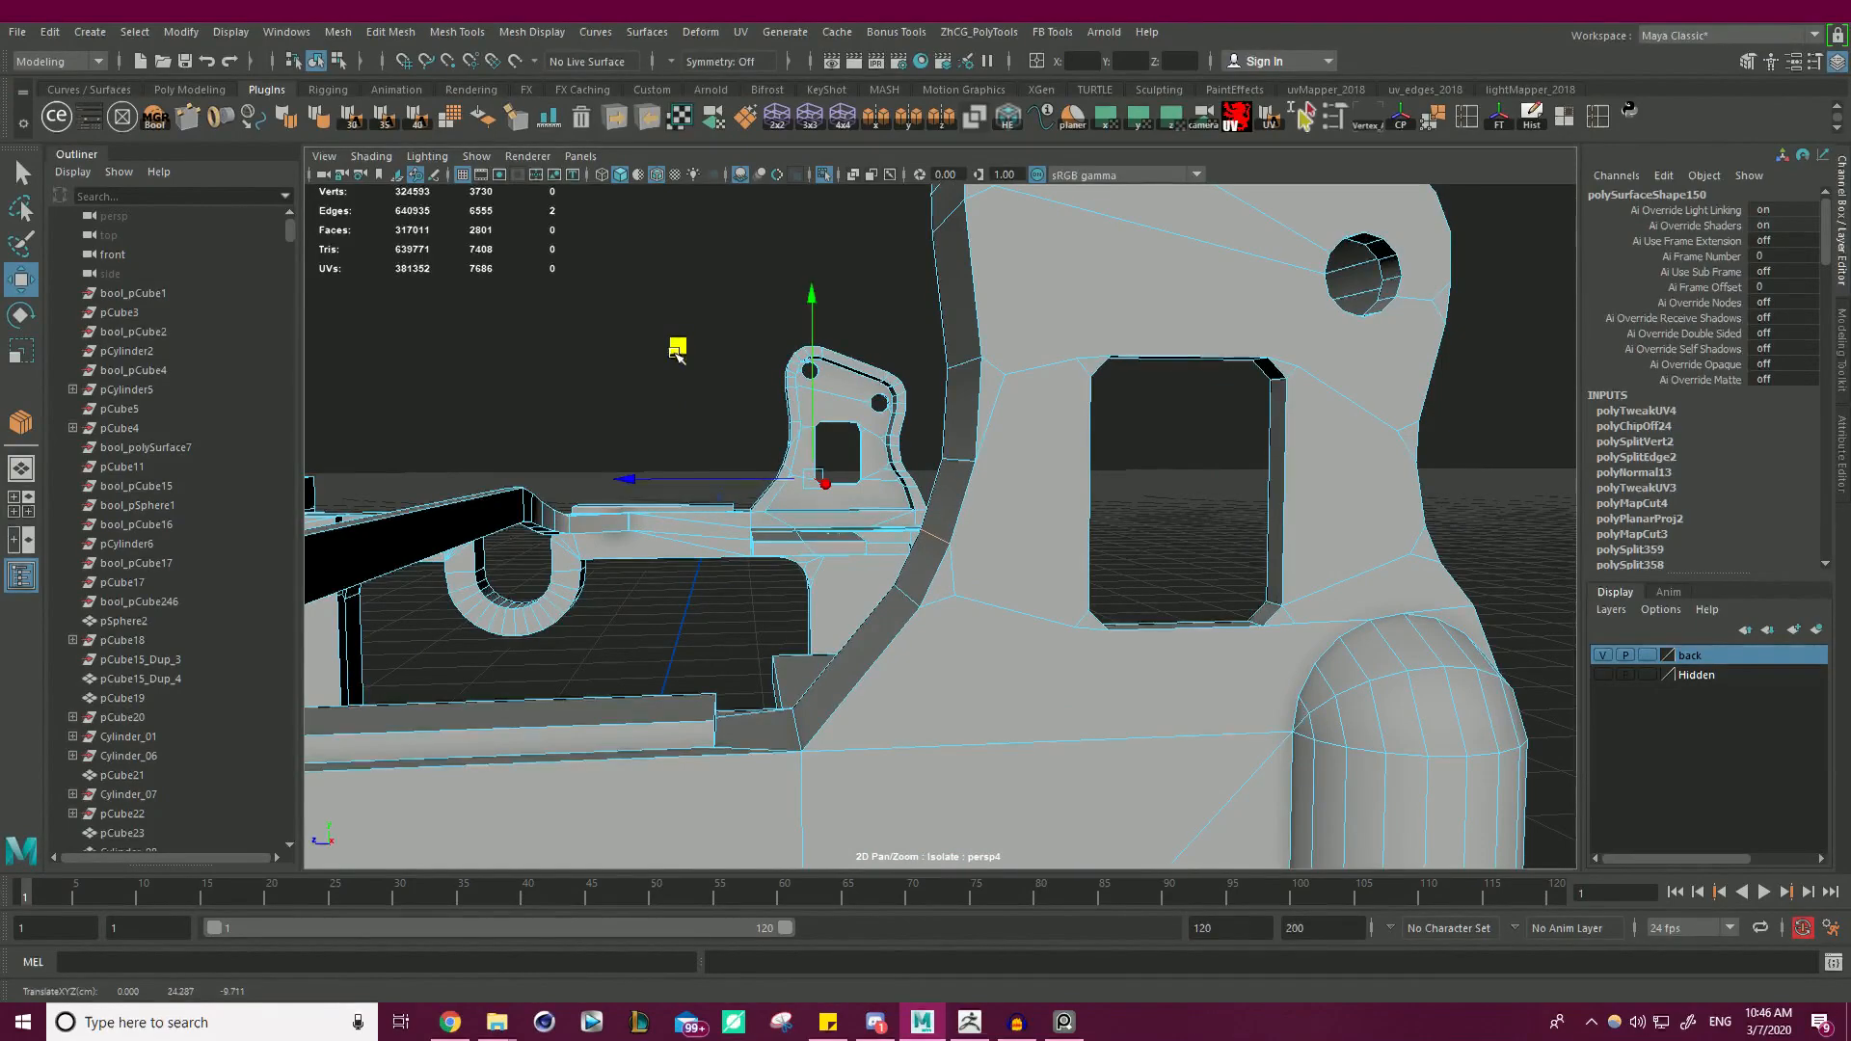
- Reposition the matching pair of edges near the foot of both brackets' concave side to ease the curve into the rail
click(908, 597)
alt+drag(492, 532, 671, 547)
scroll(671, 548, down, 4)
scroll(903, 531, up, 3)
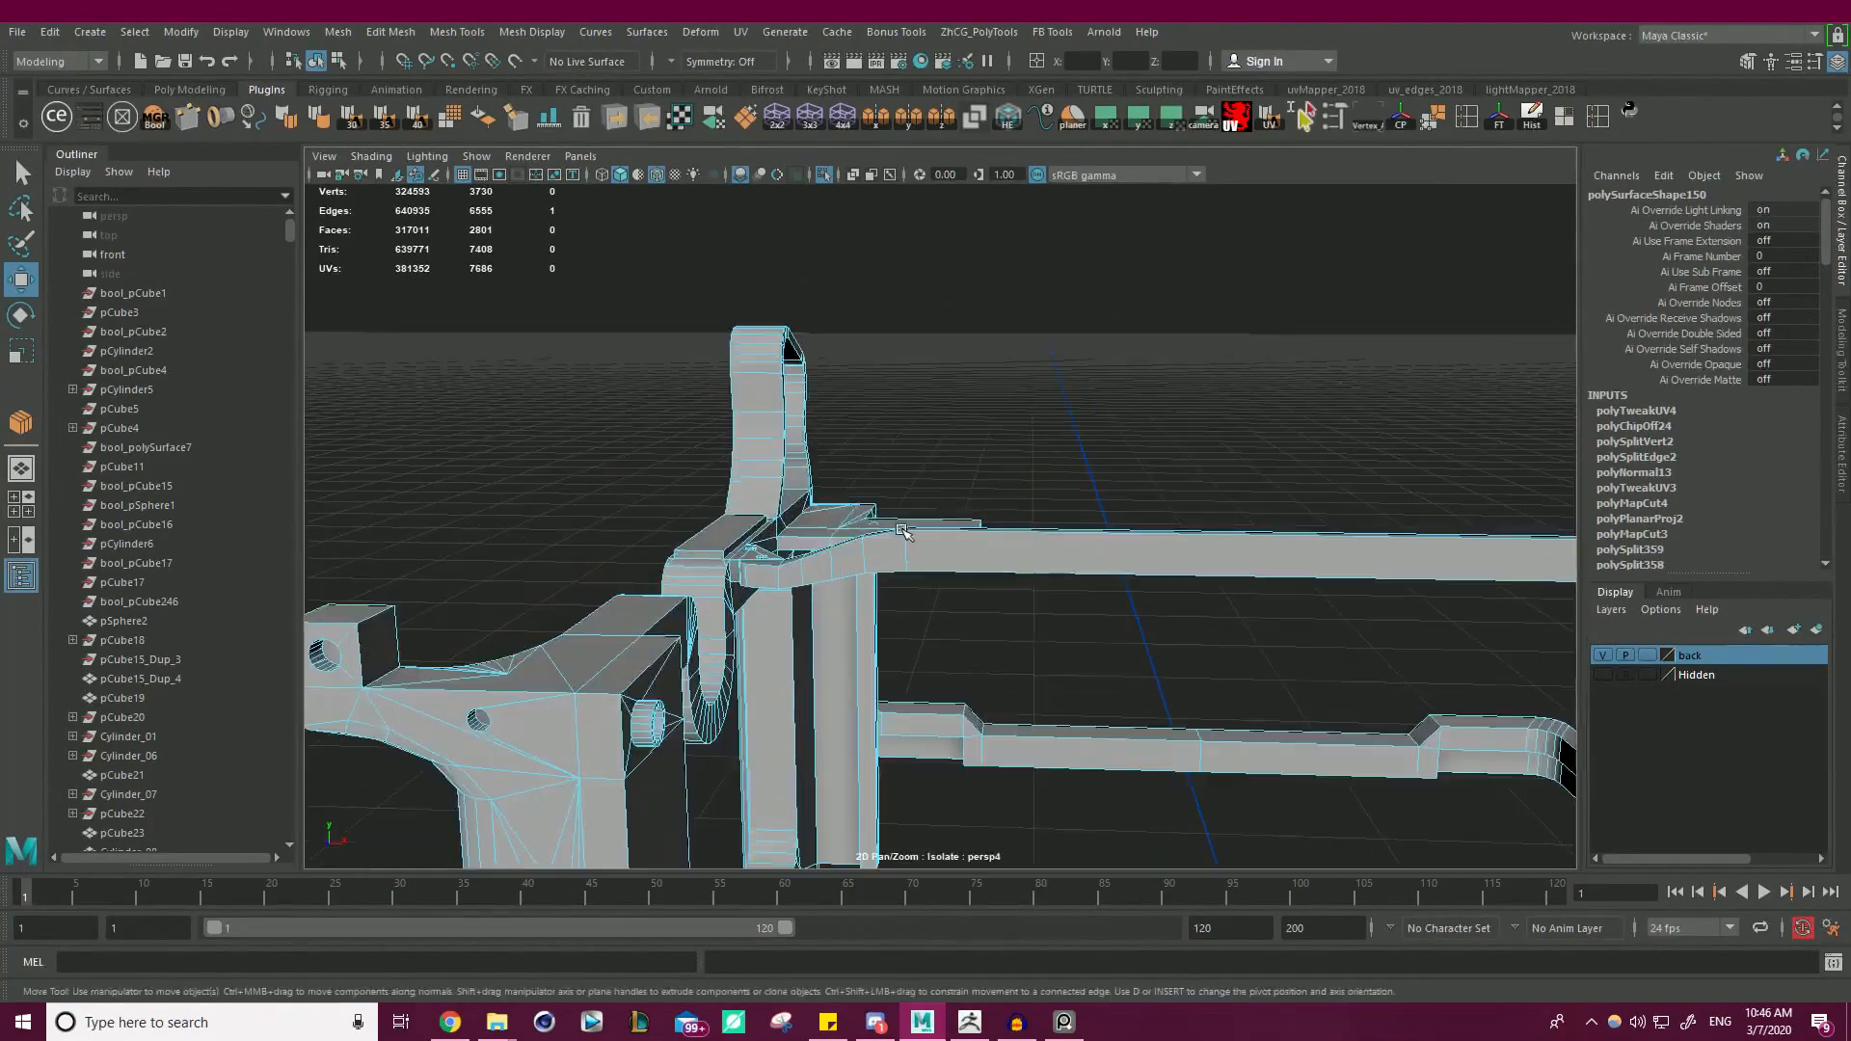
shift+click(758, 477)
alt+drag(759, 477, 554, 458)
scroll(762, 453, down, 2)
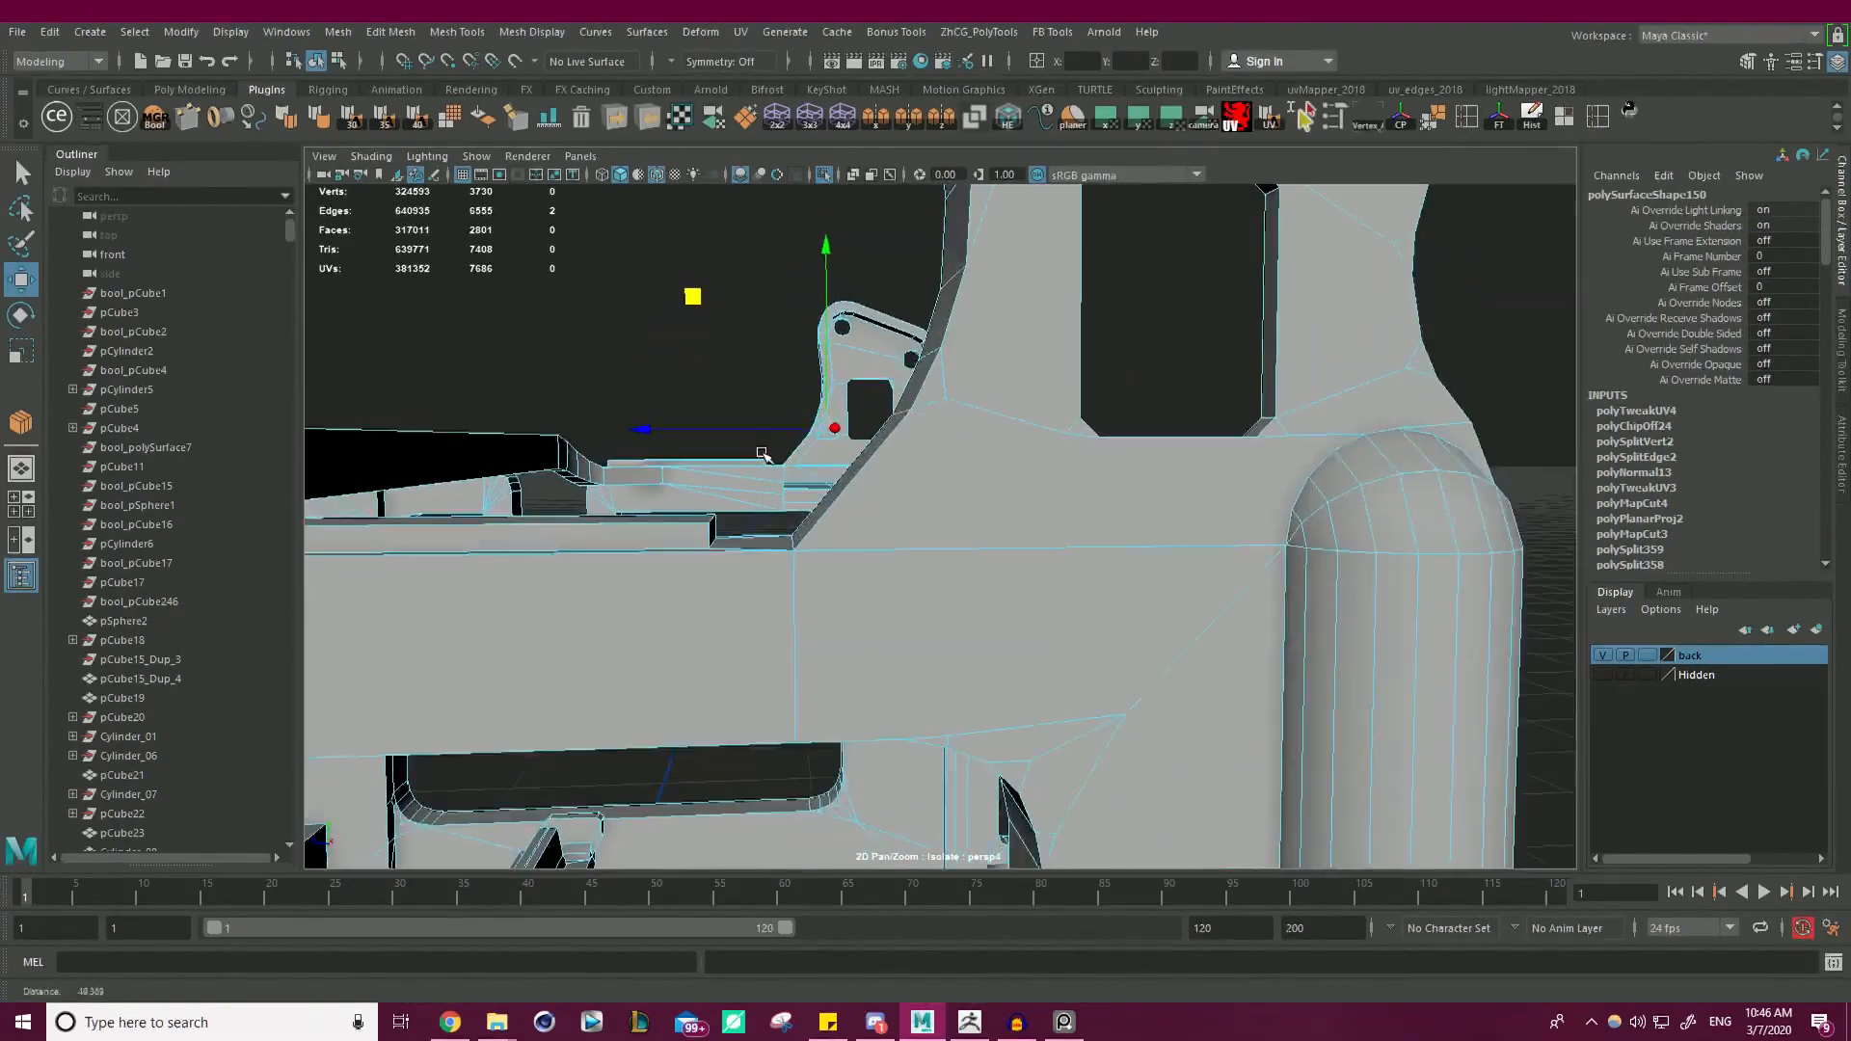
alt+drag(761, 453, 647, 340)
middle_drag(649, 326, 638, 342)
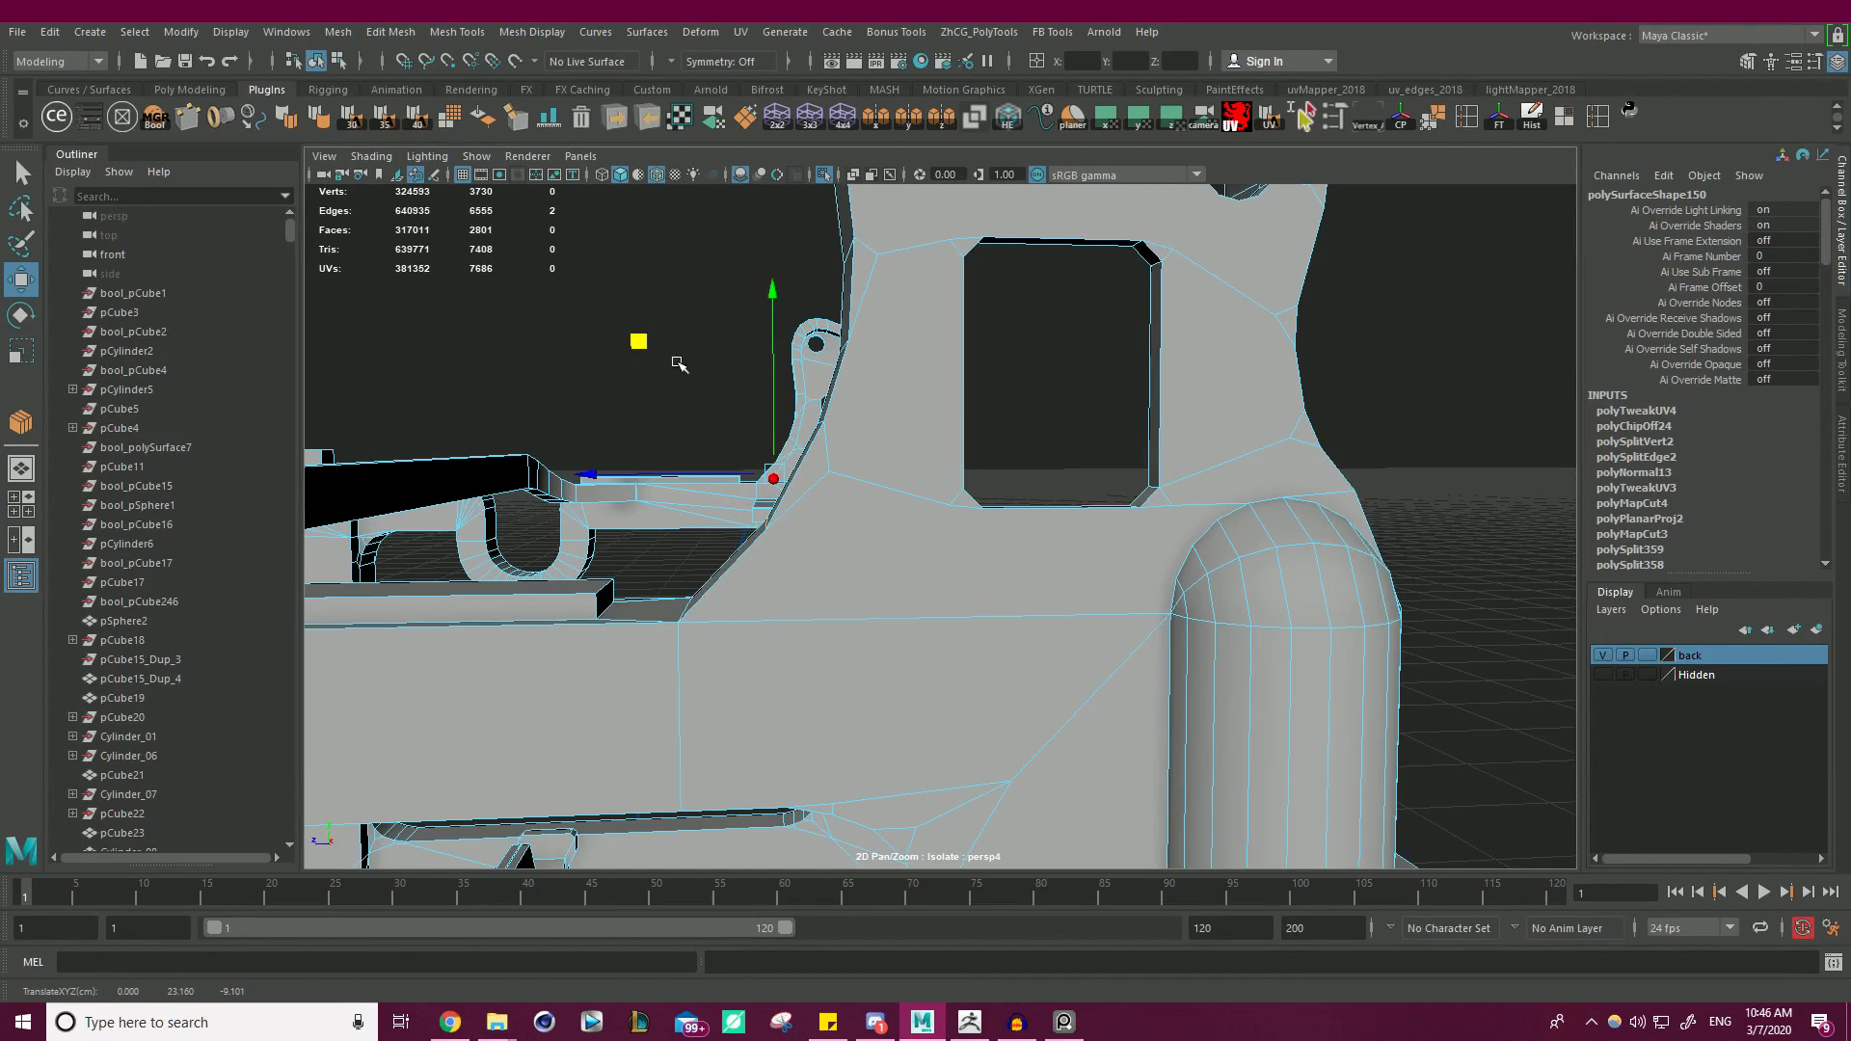
middle_drag(648, 344, 646, 364)
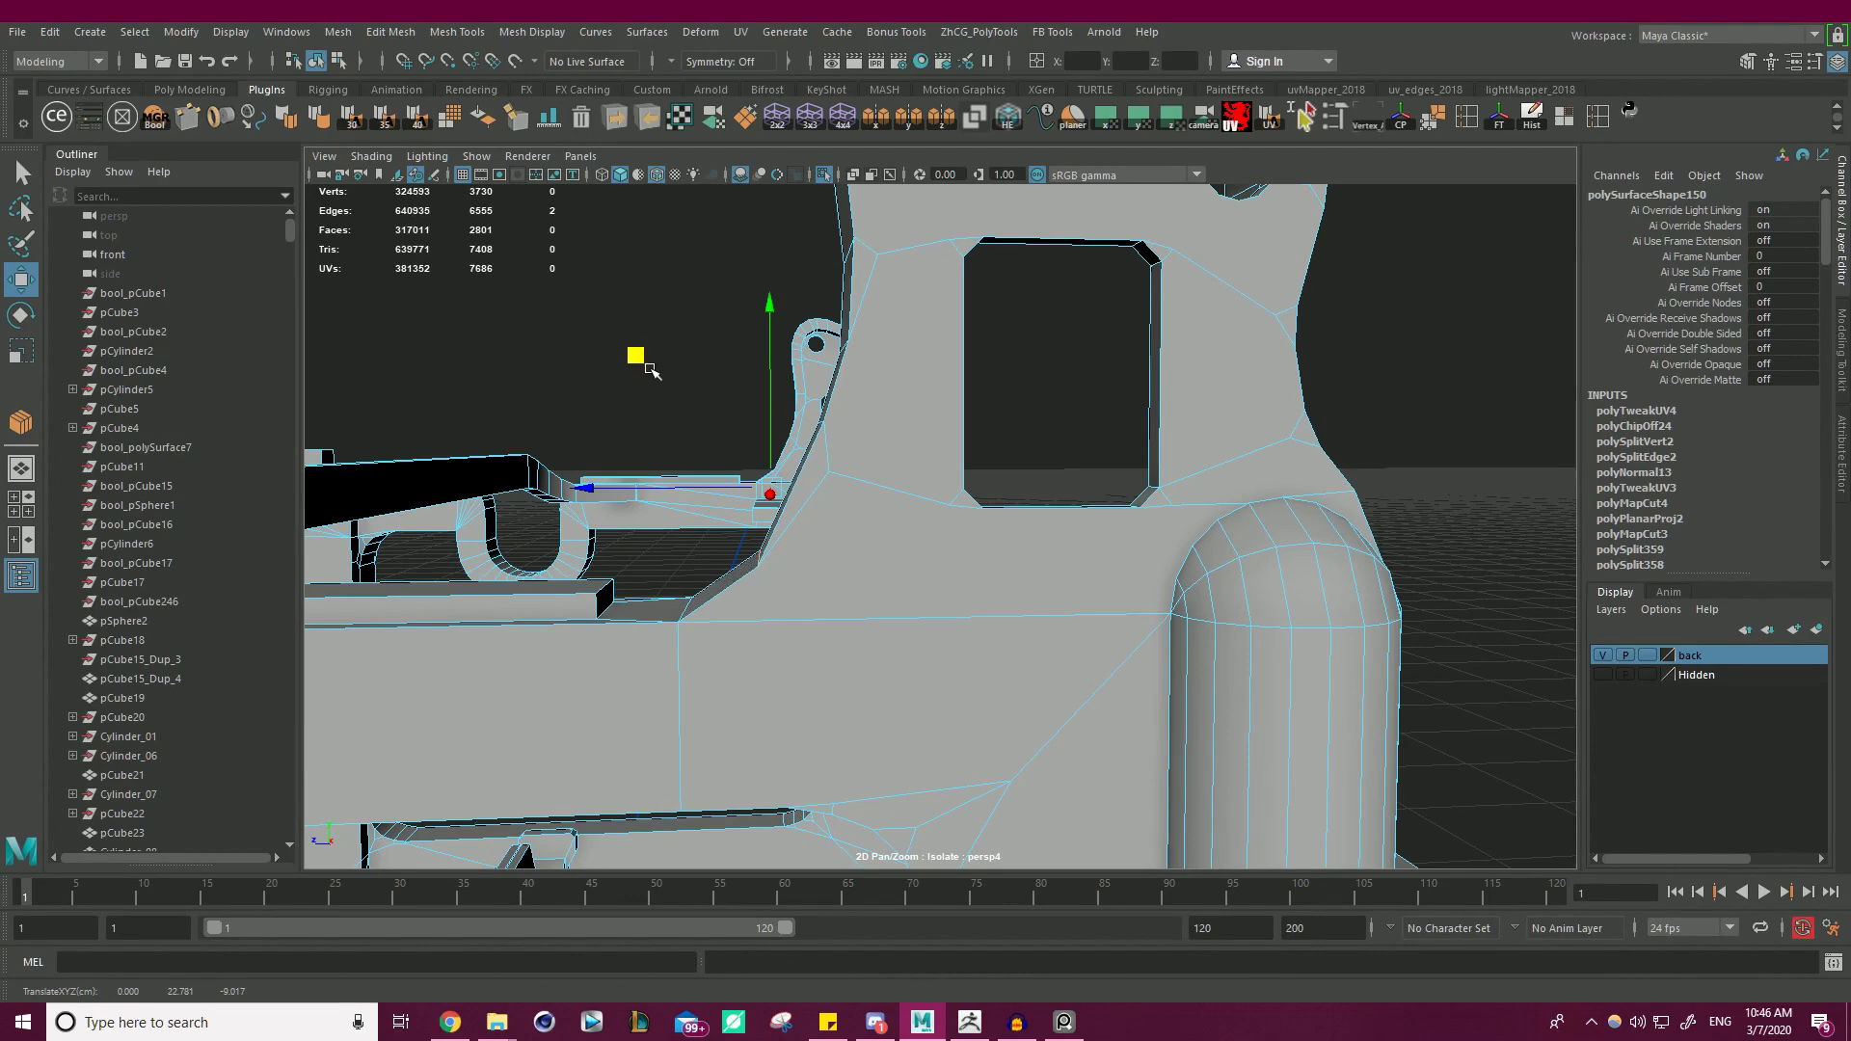
middle_drag(650, 369, 636, 356)
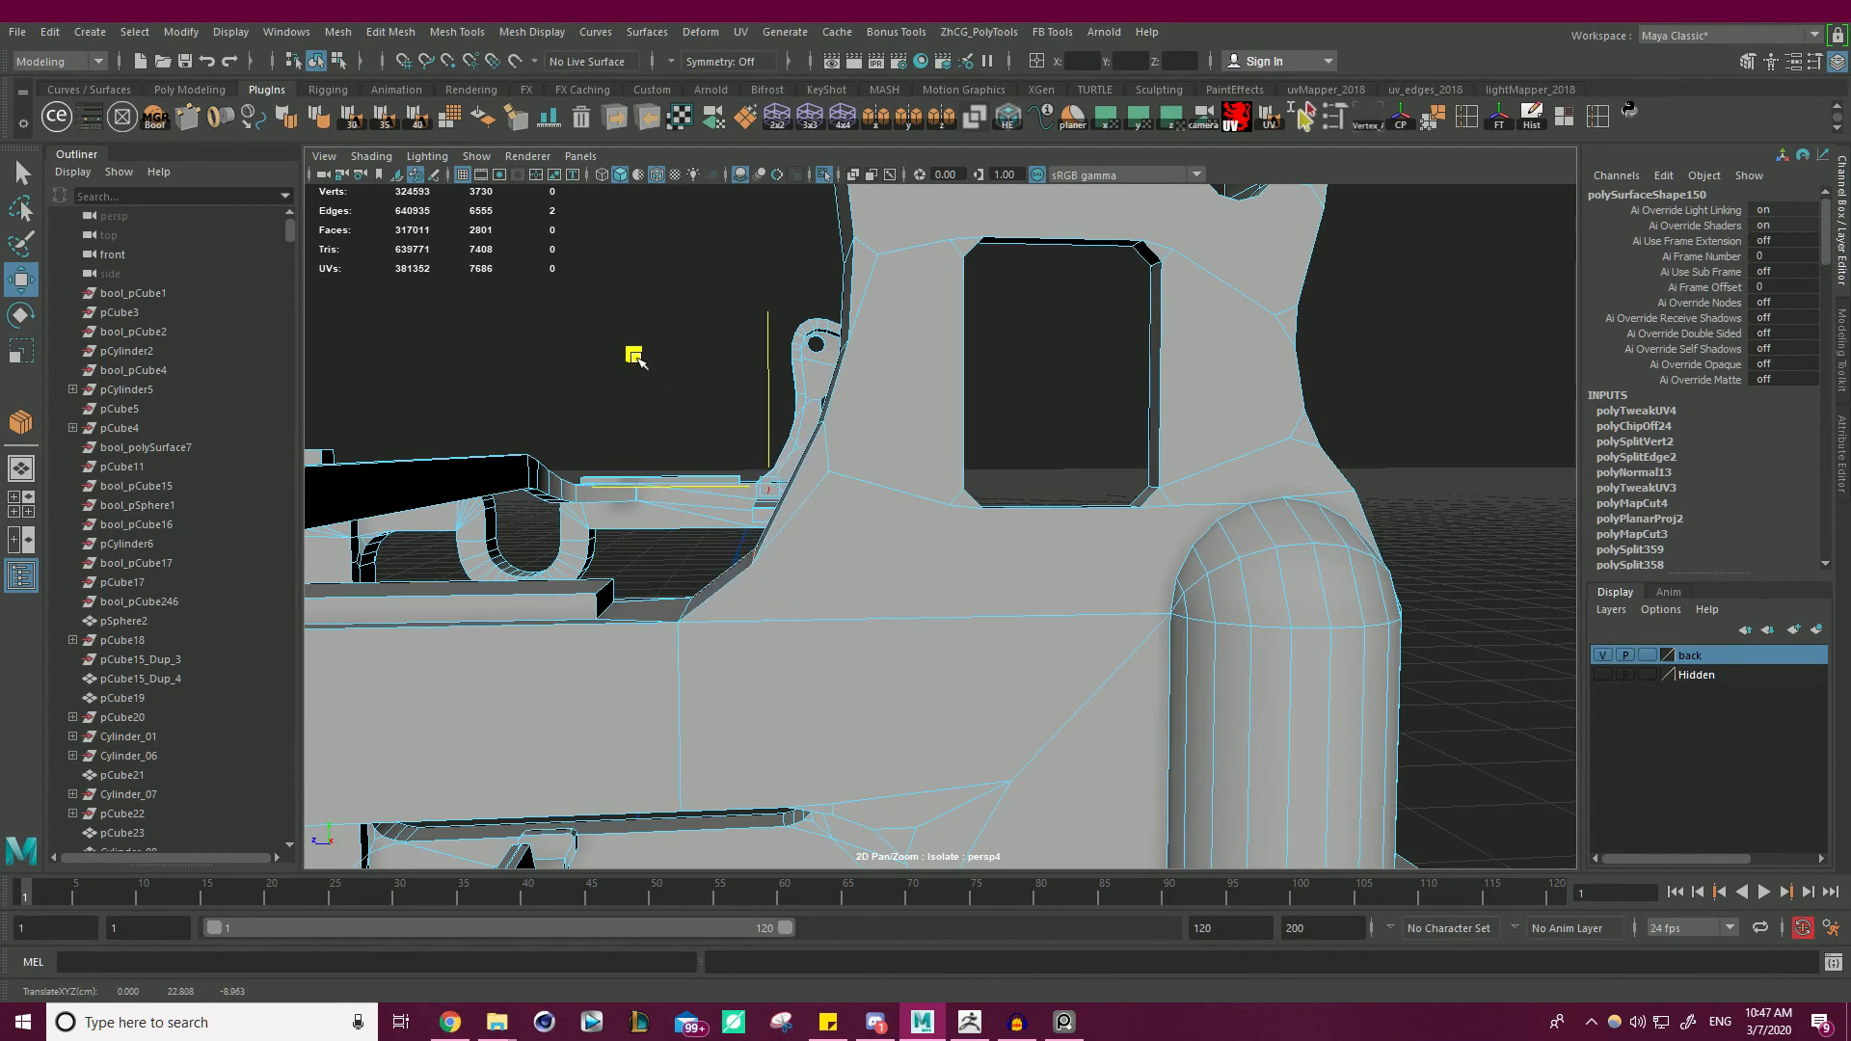
- Nudge the pair of edges just above on both brackets' concave side, and switch the mesh to vertex editing
alt+drag(923, 421, 833, 427)
click(1016, 527)
shift+click(764, 427)
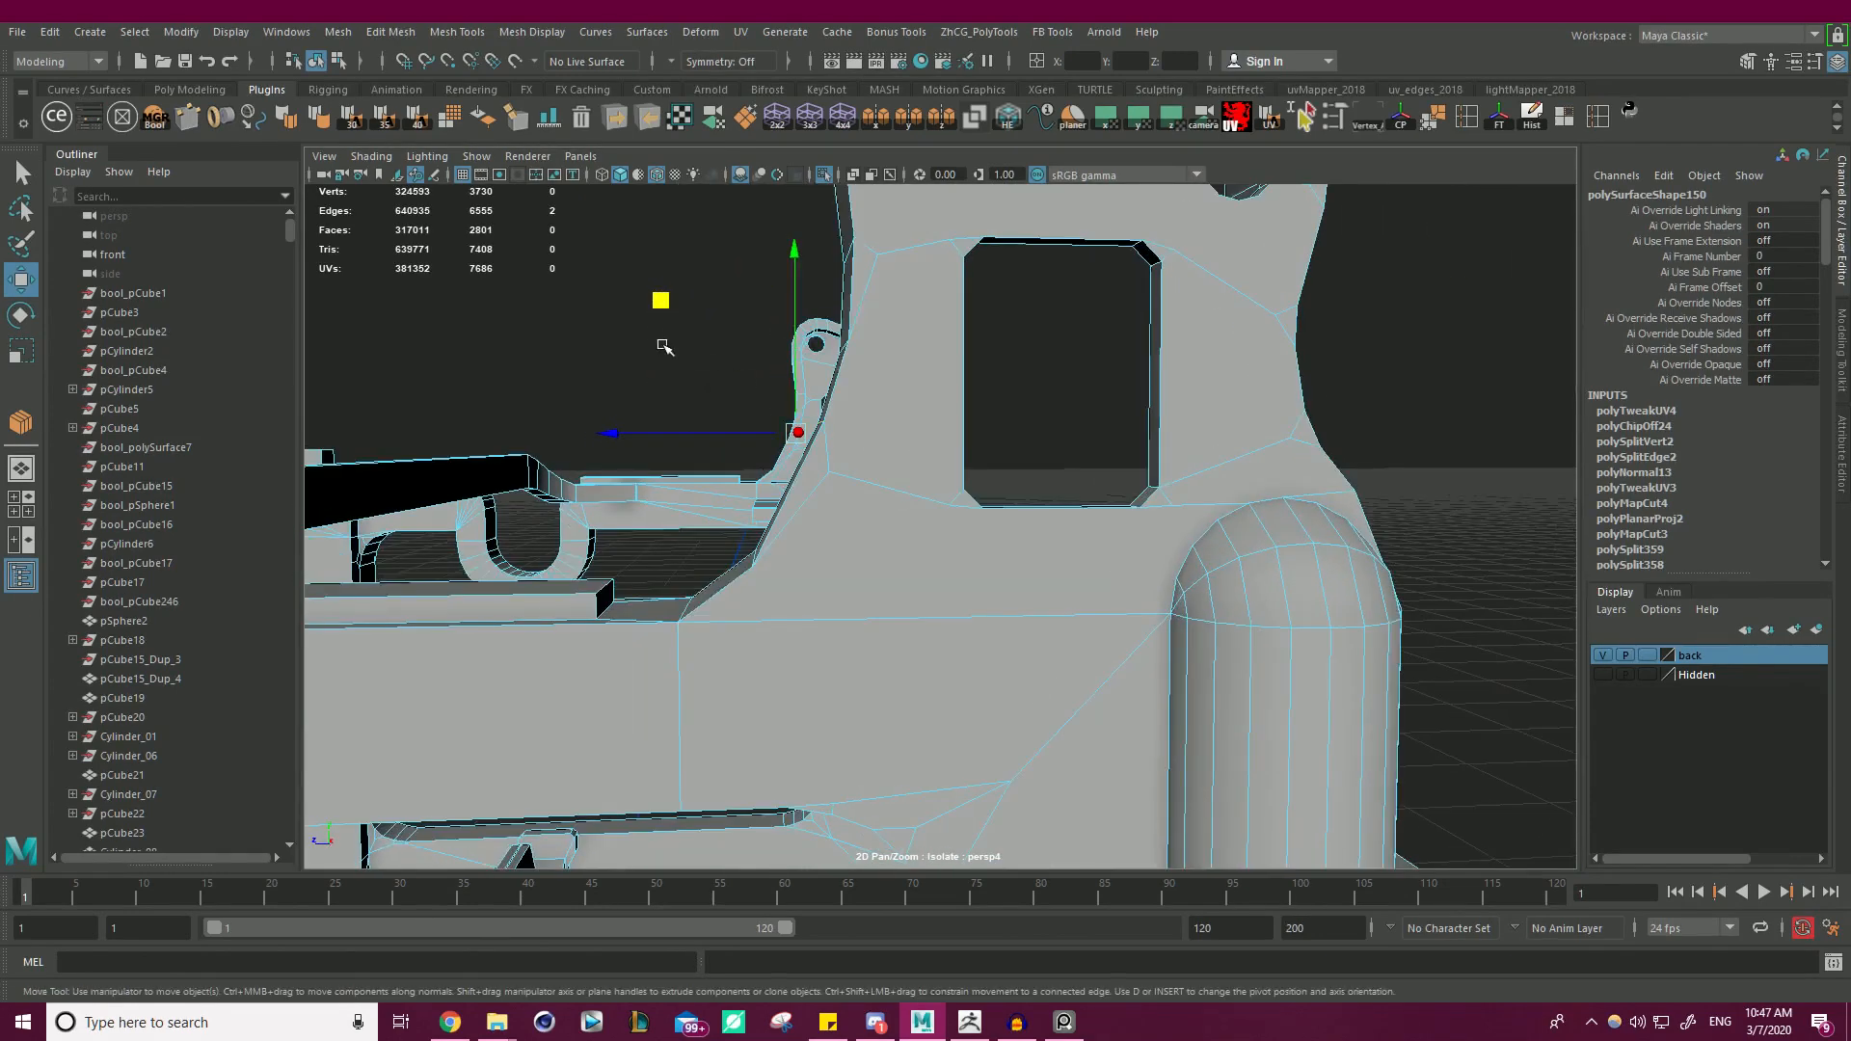
drag(662, 308, 663, 310)
right_drag(829, 467, 865, 516)
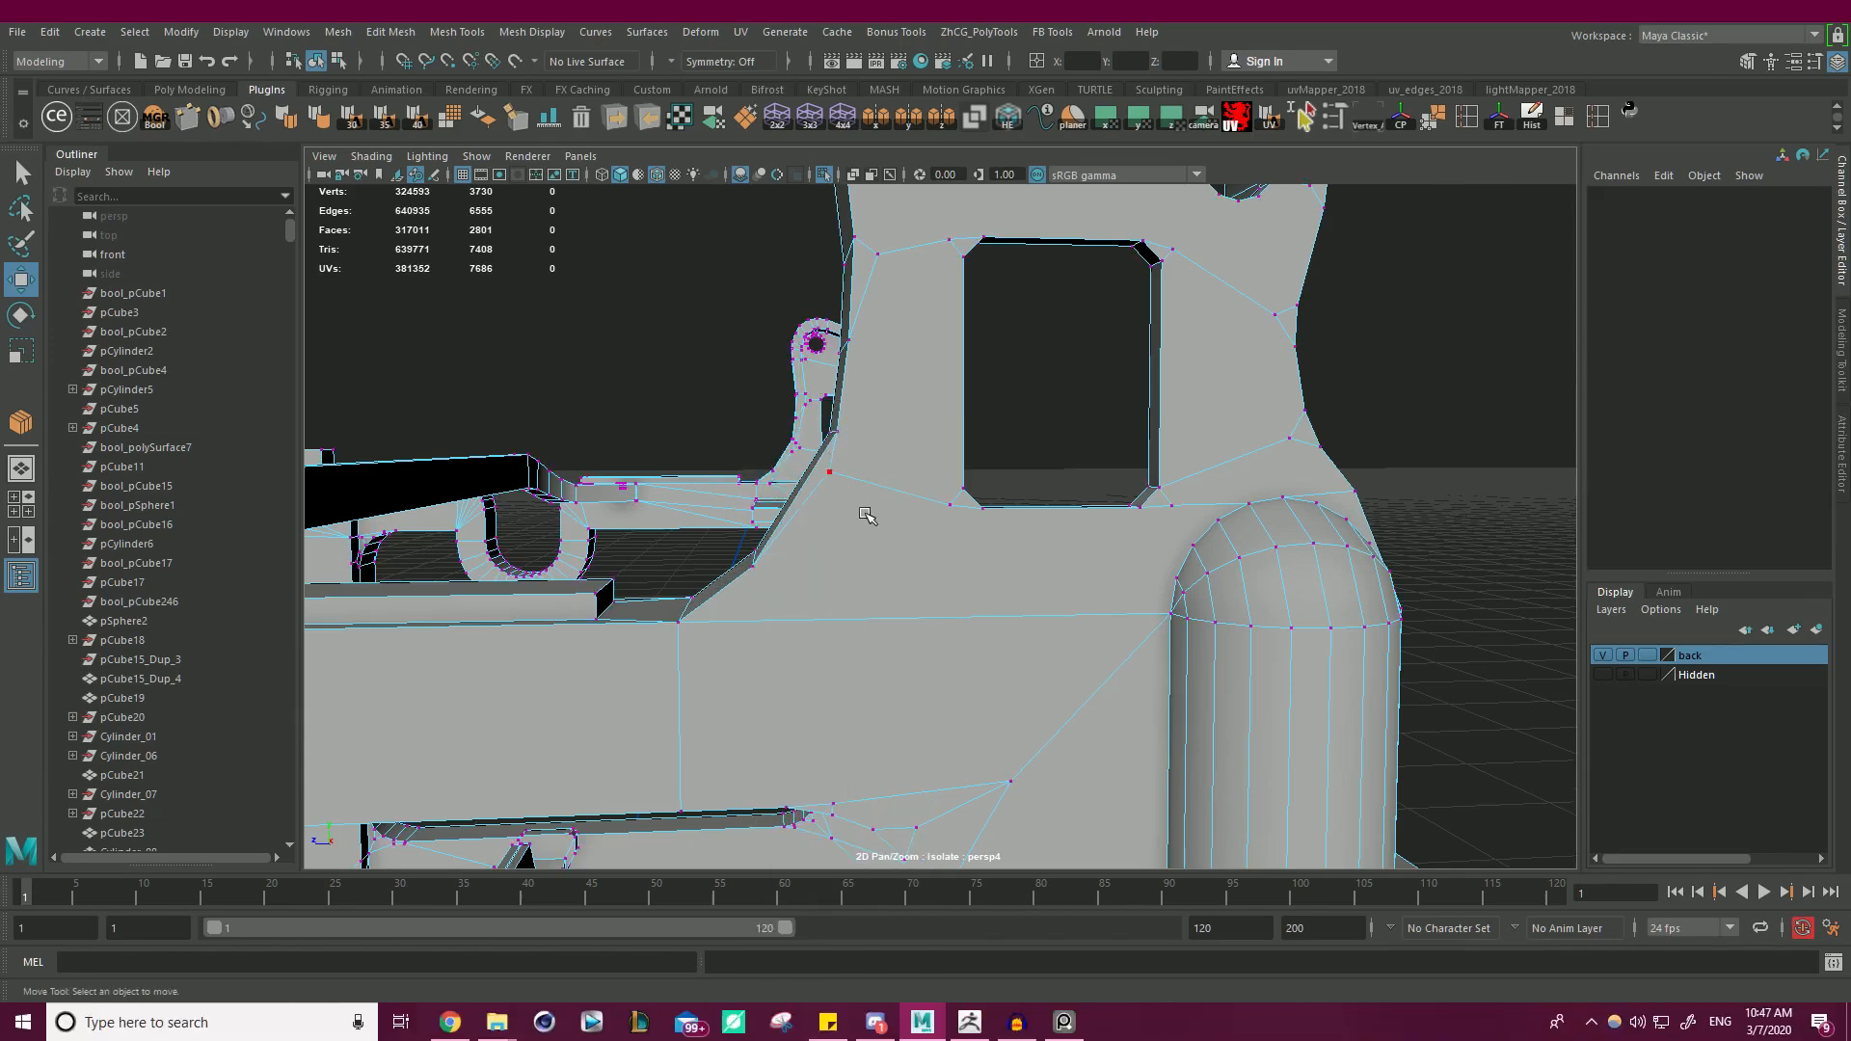
- Move the vertex between the near bracket's curved side and its rectangular cutout closer to the cutout
click(831, 472)
alt+drag(742, 390, 968, 416)
scroll(971, 417, up, 6)
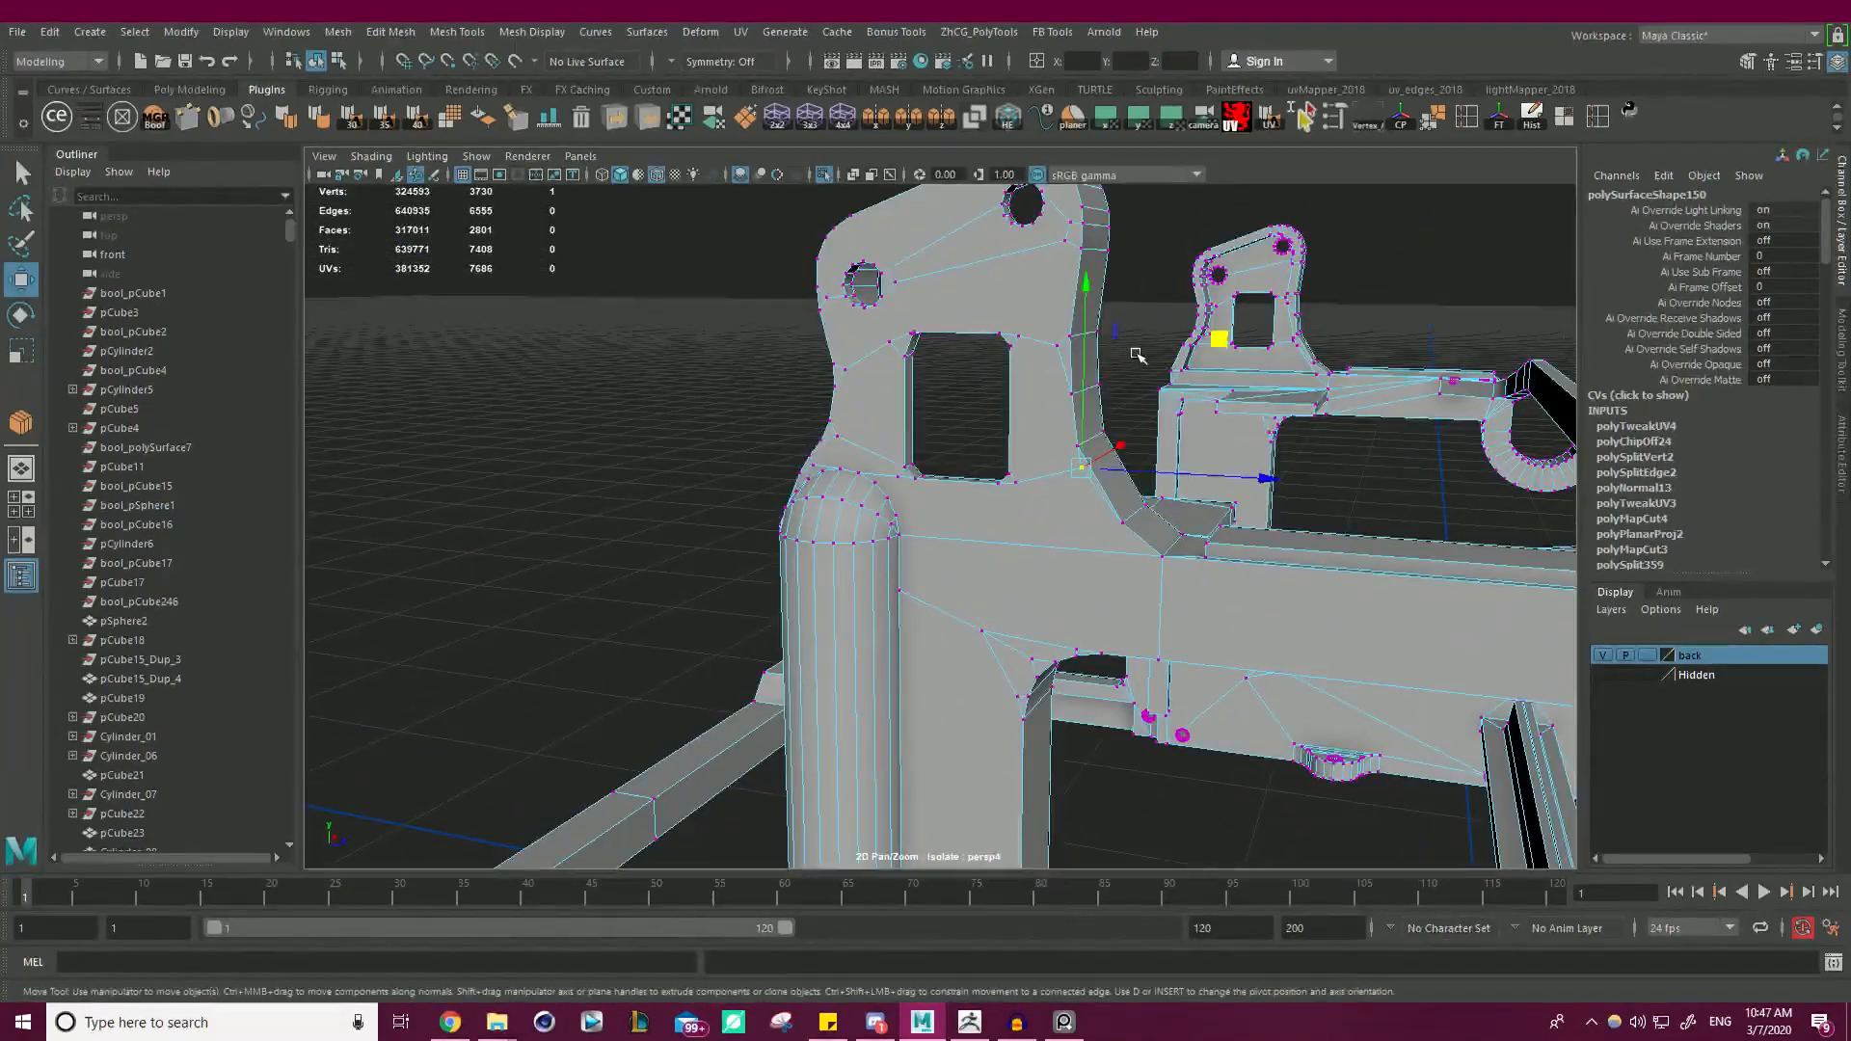
click(1178, 355)
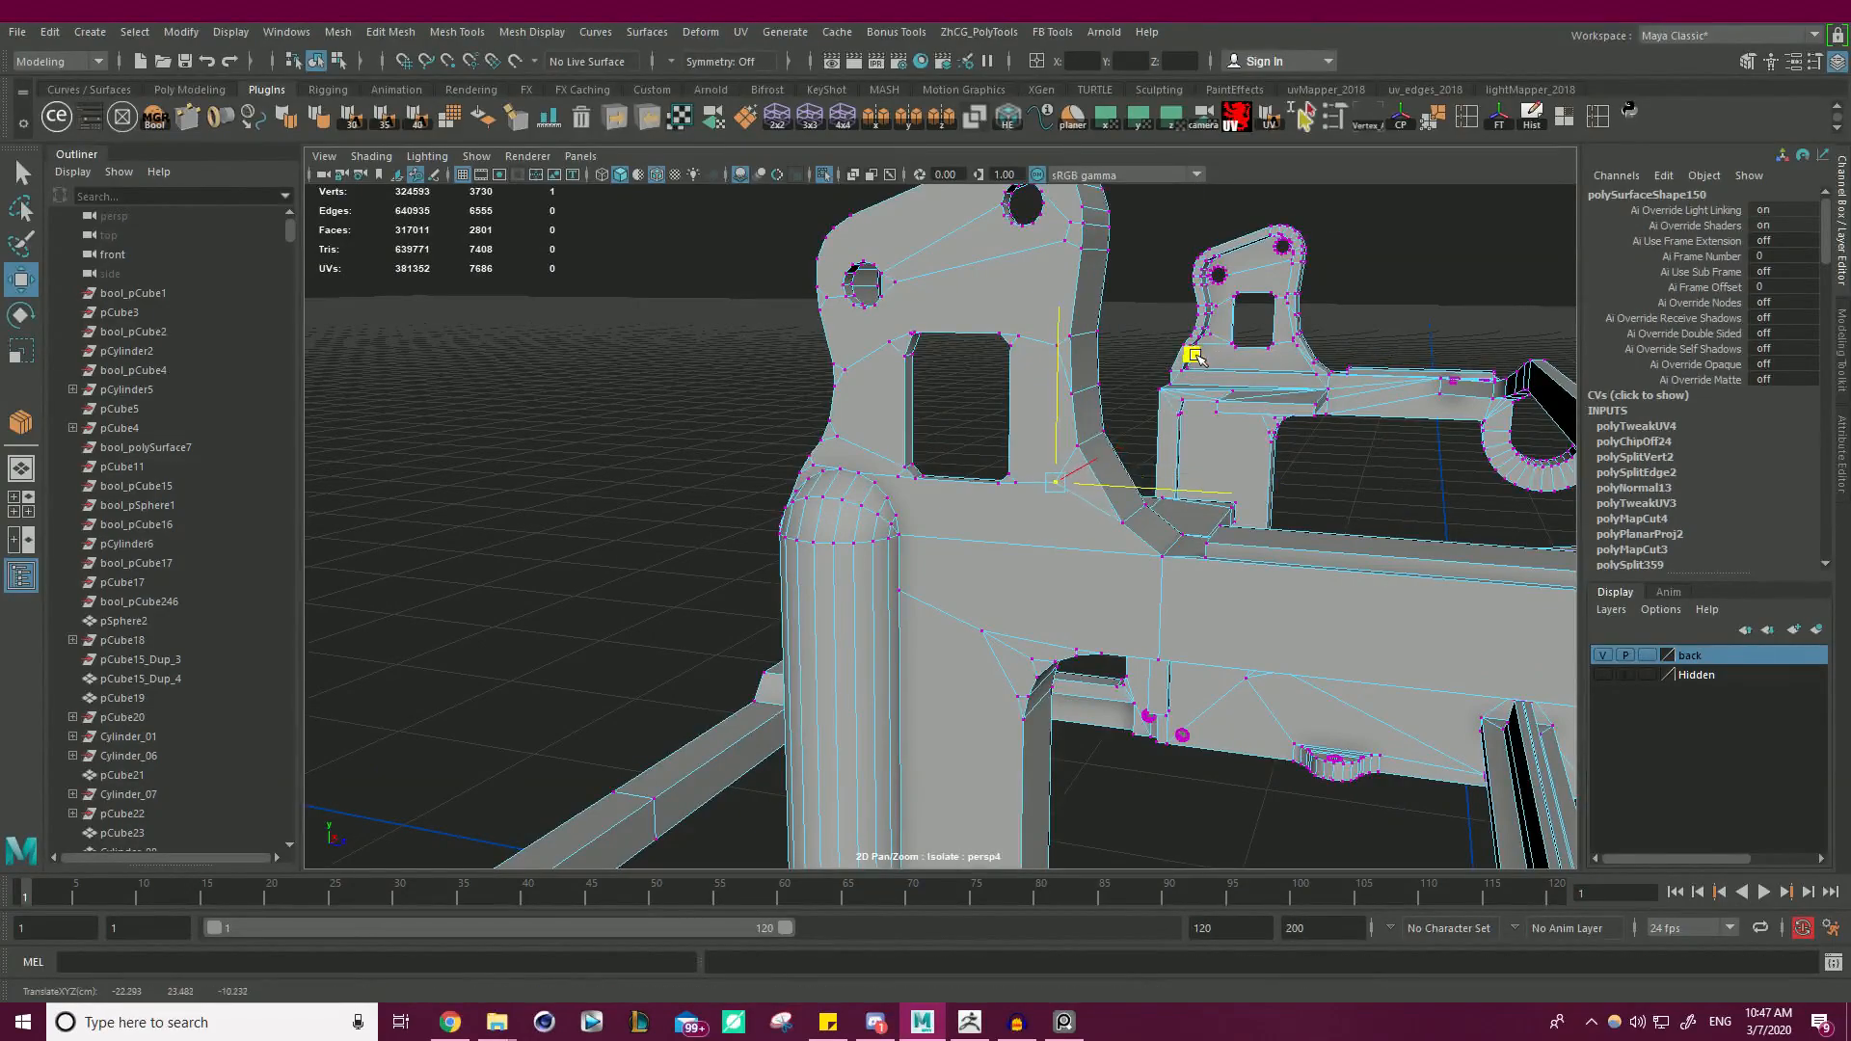
alt+drag(1178, 354, 1001, 536)
- Try to bevel the edges across the bend of the curved side on both brackets
right_drag(950, 546, 945, 509)
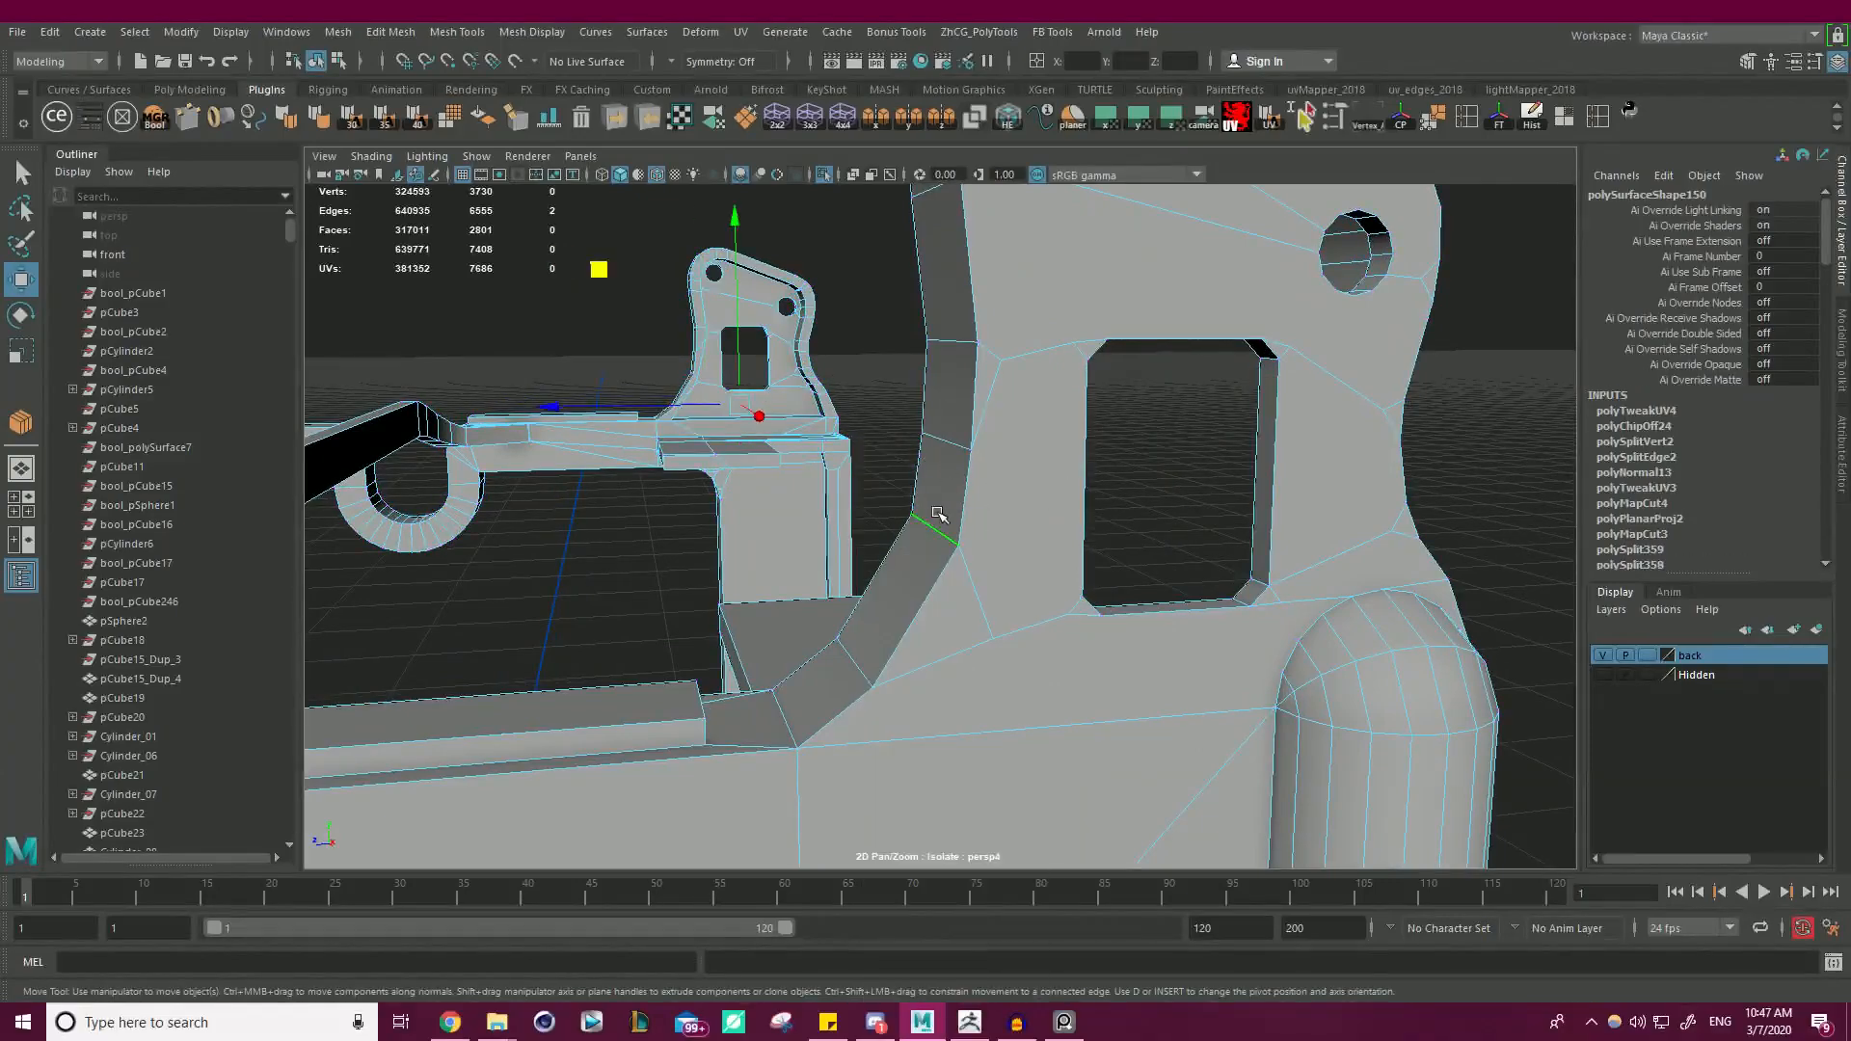
click(938, 527)
alt+drag(661, 433, 542, 358)
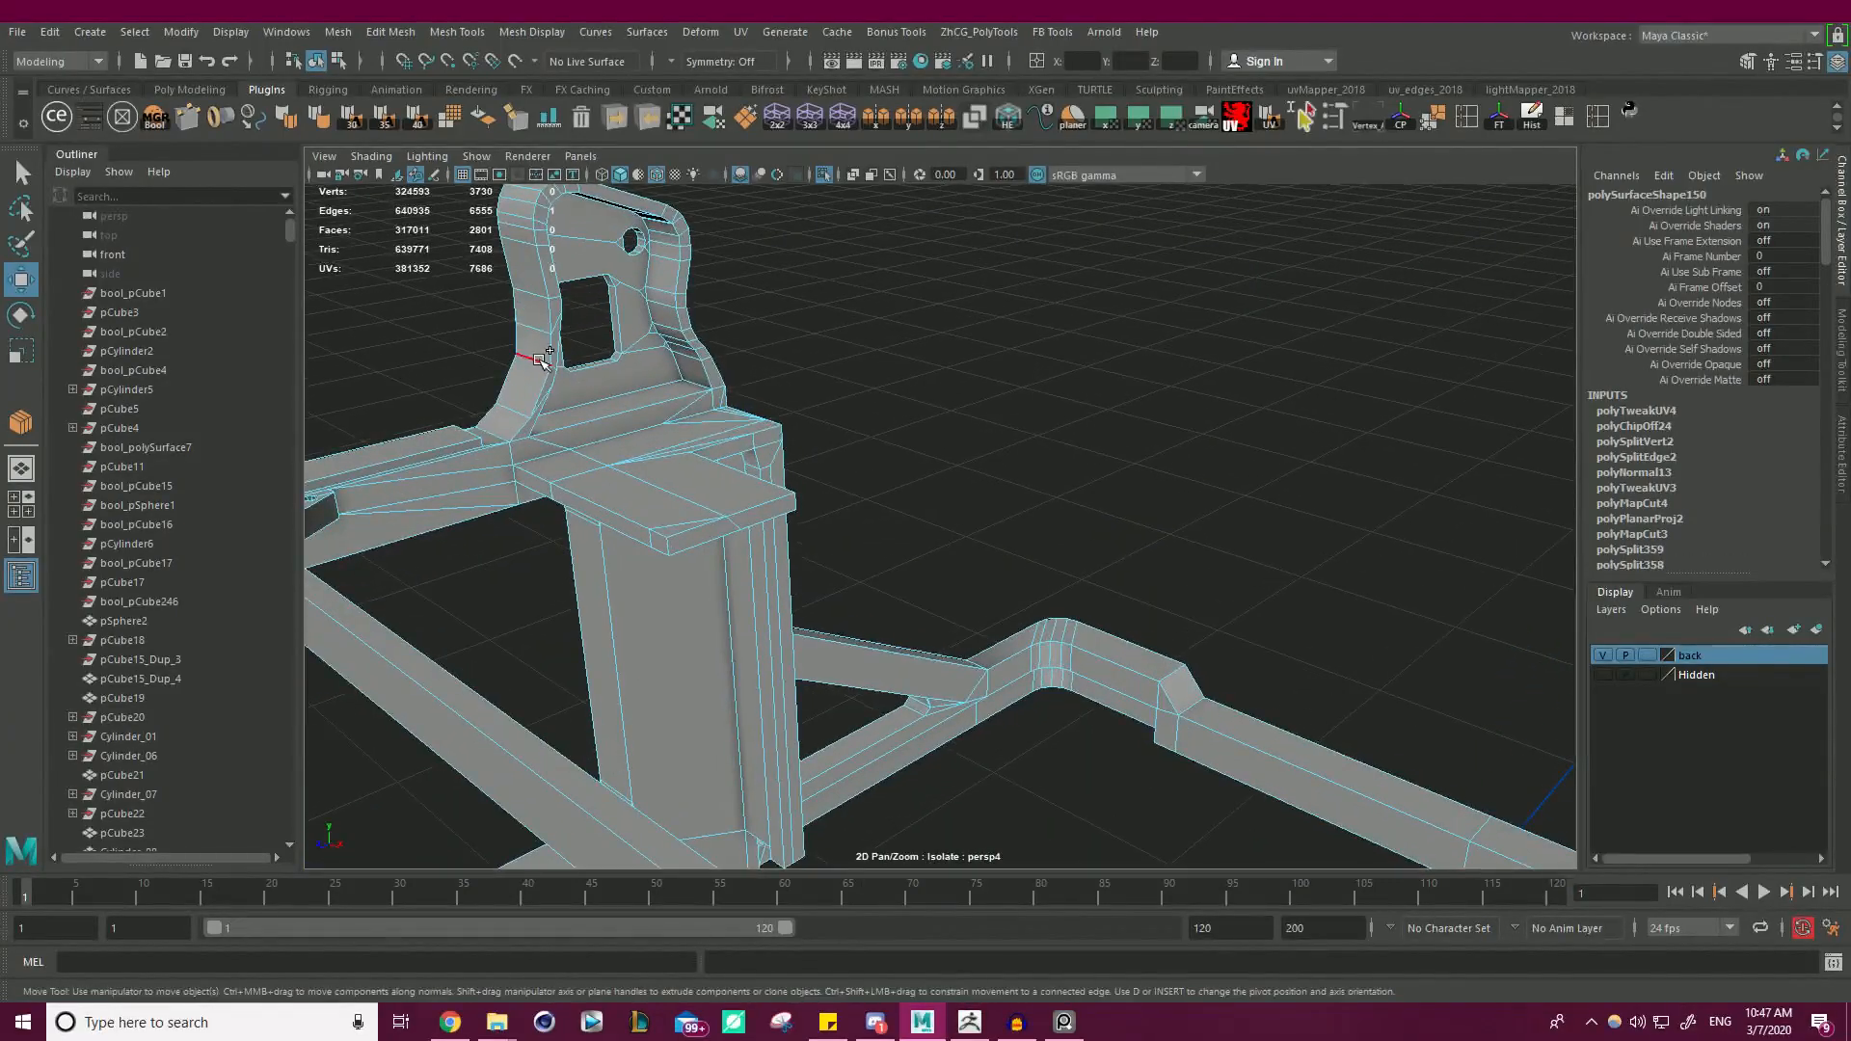
alt+drag(892, 433, 783, 327)
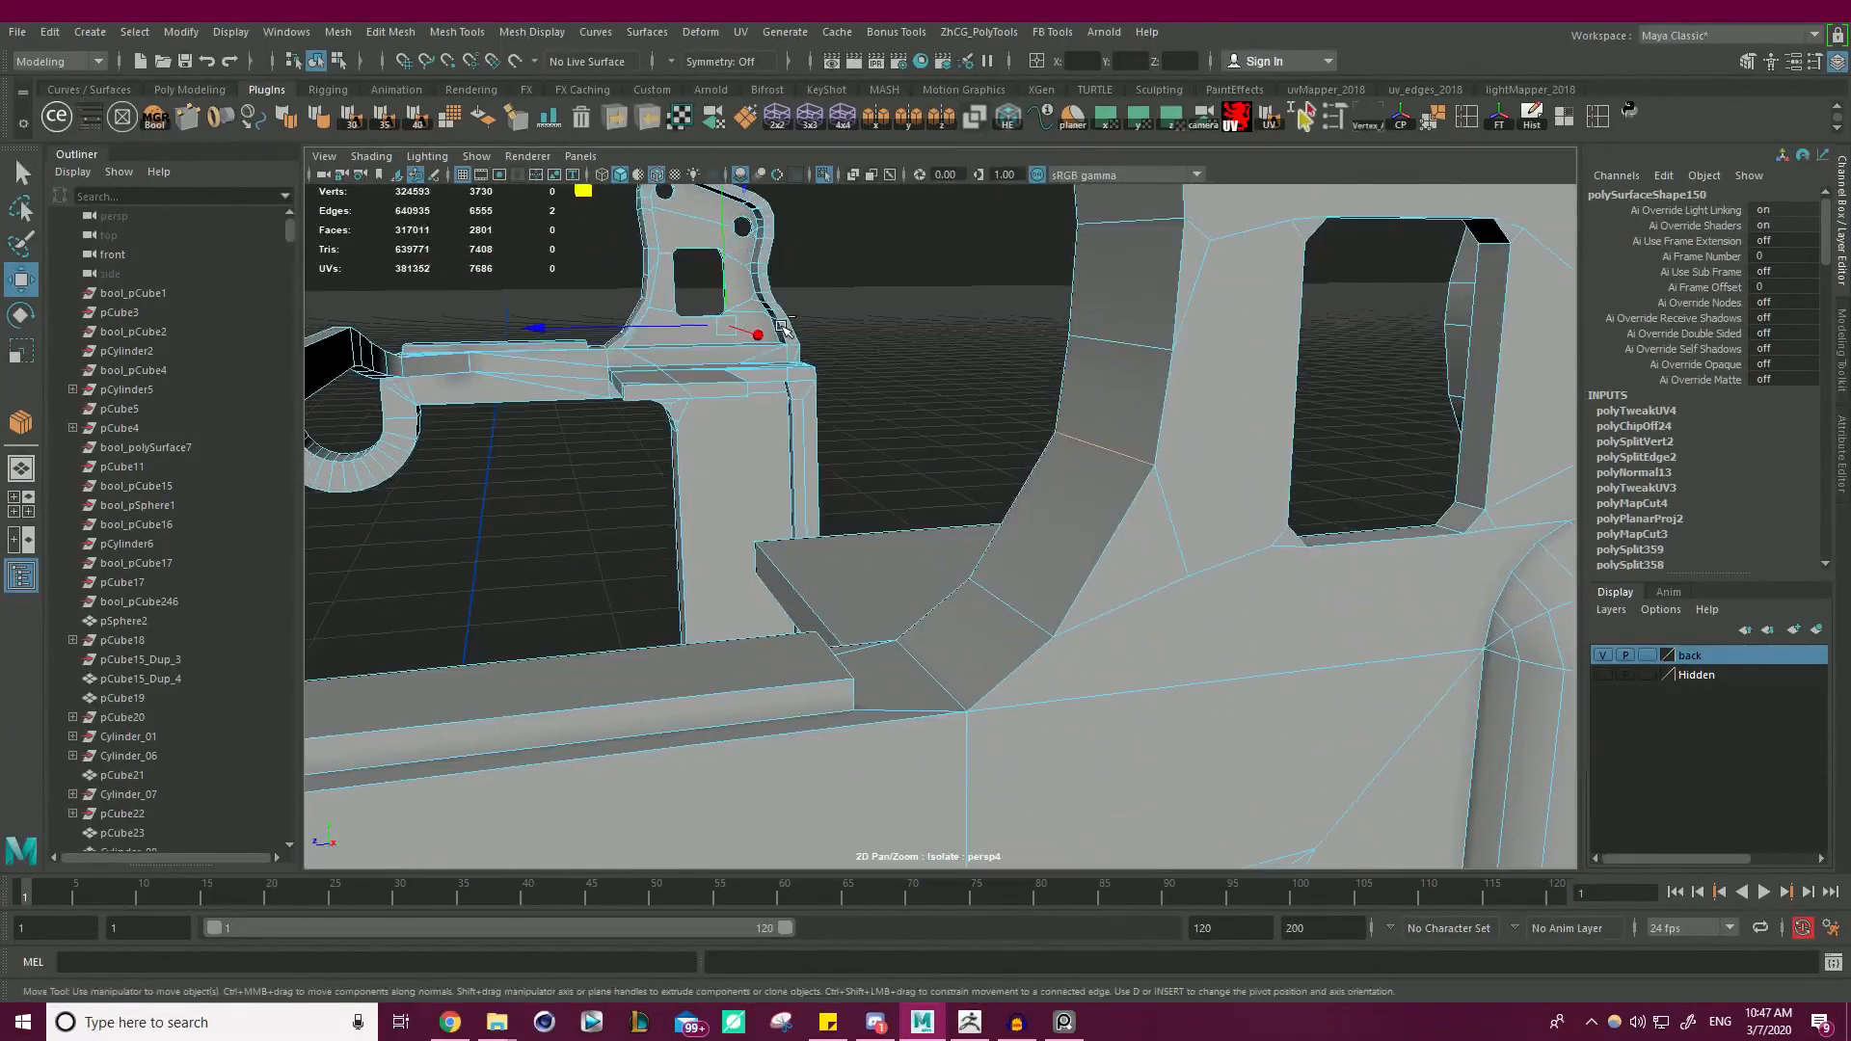
key(ctrl+b)
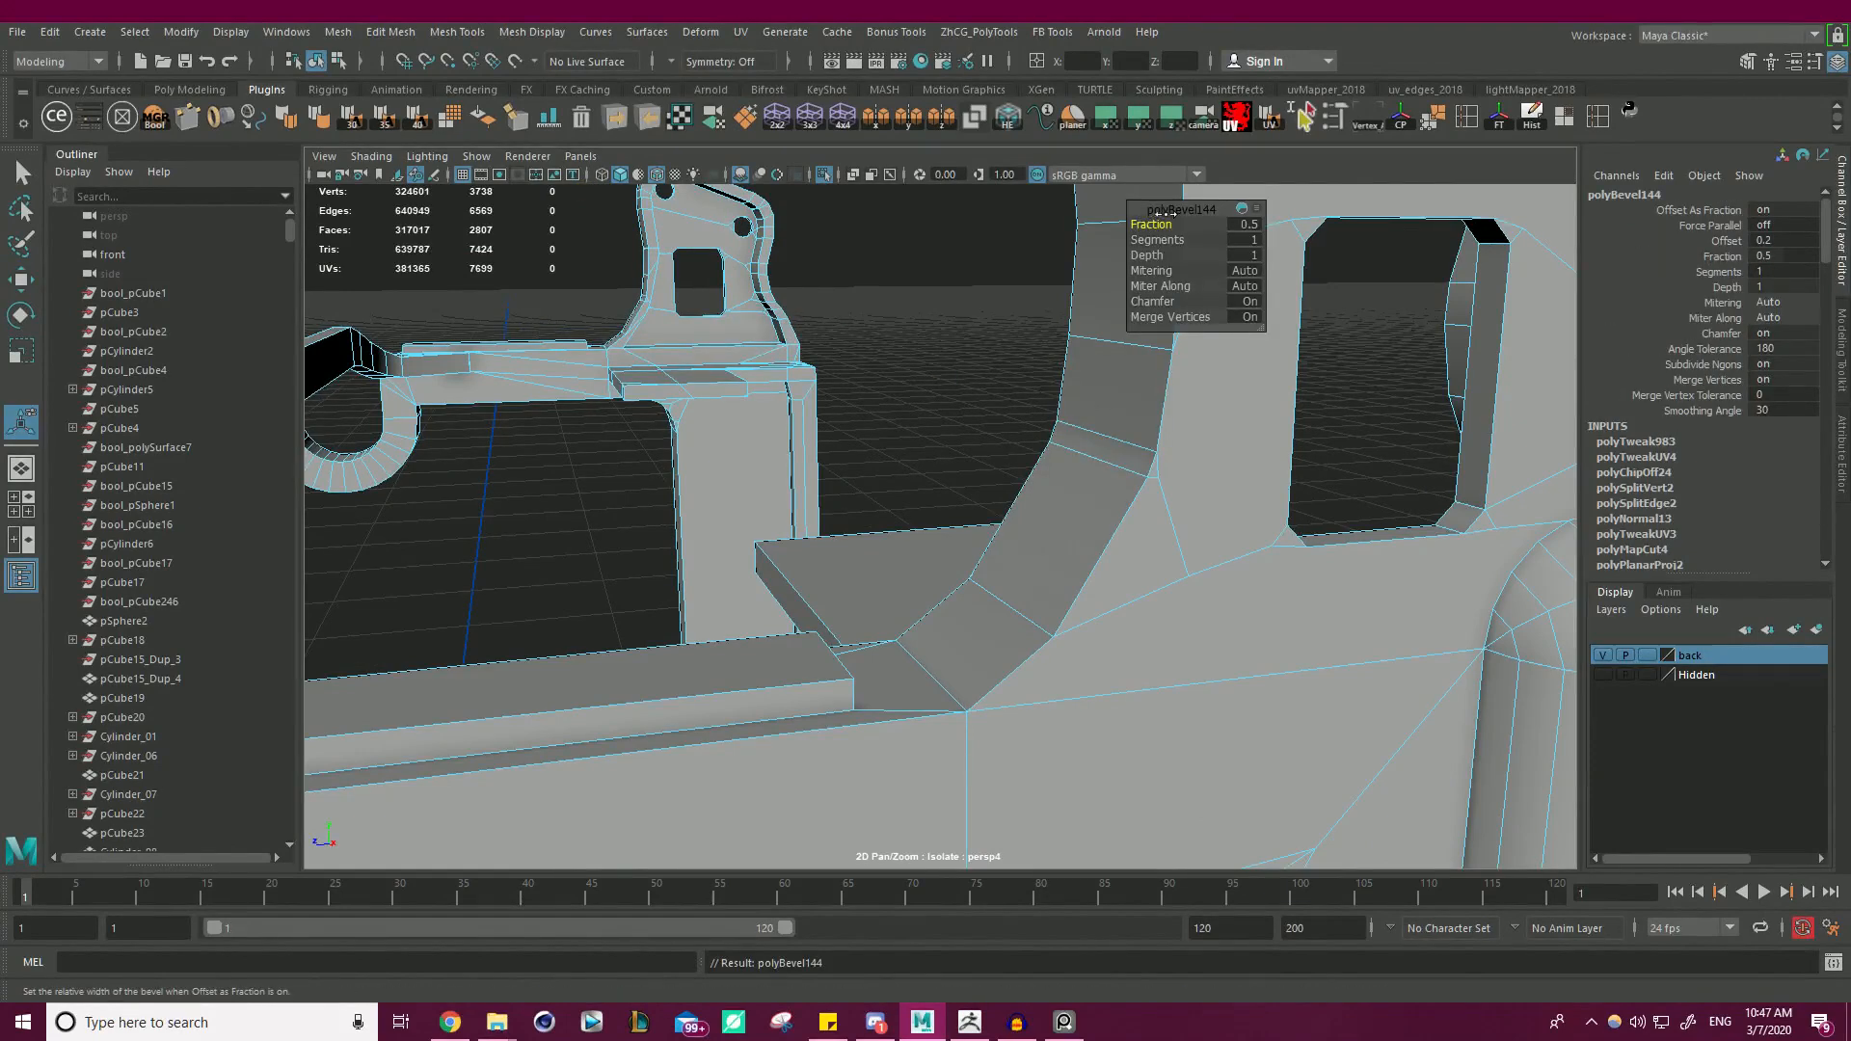
key(ctrl+z)
key(ctrl+z)
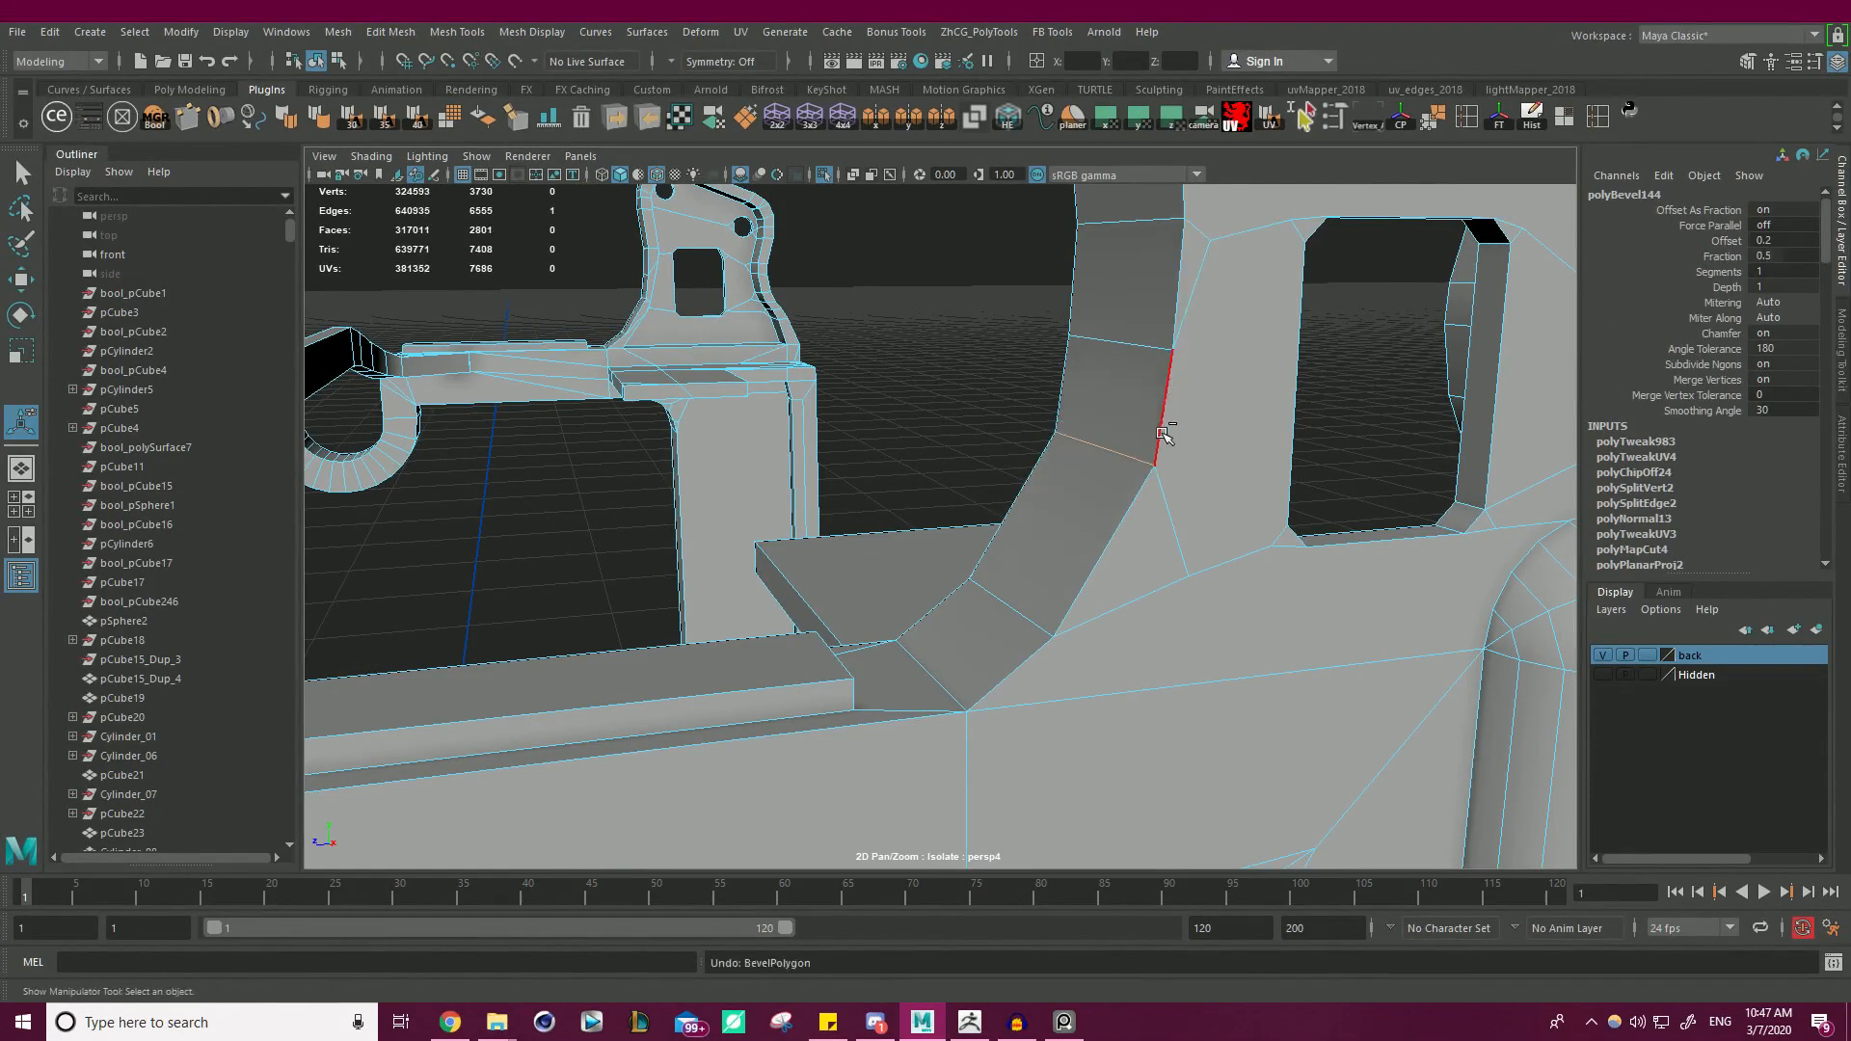
- Move the vertex on the bracket's inner face, between the rectangular cutout and the curved side, to smooth the bend
alt+drag(1123, 452, 1138, 405)
scroll(1156, 463, up, 10)
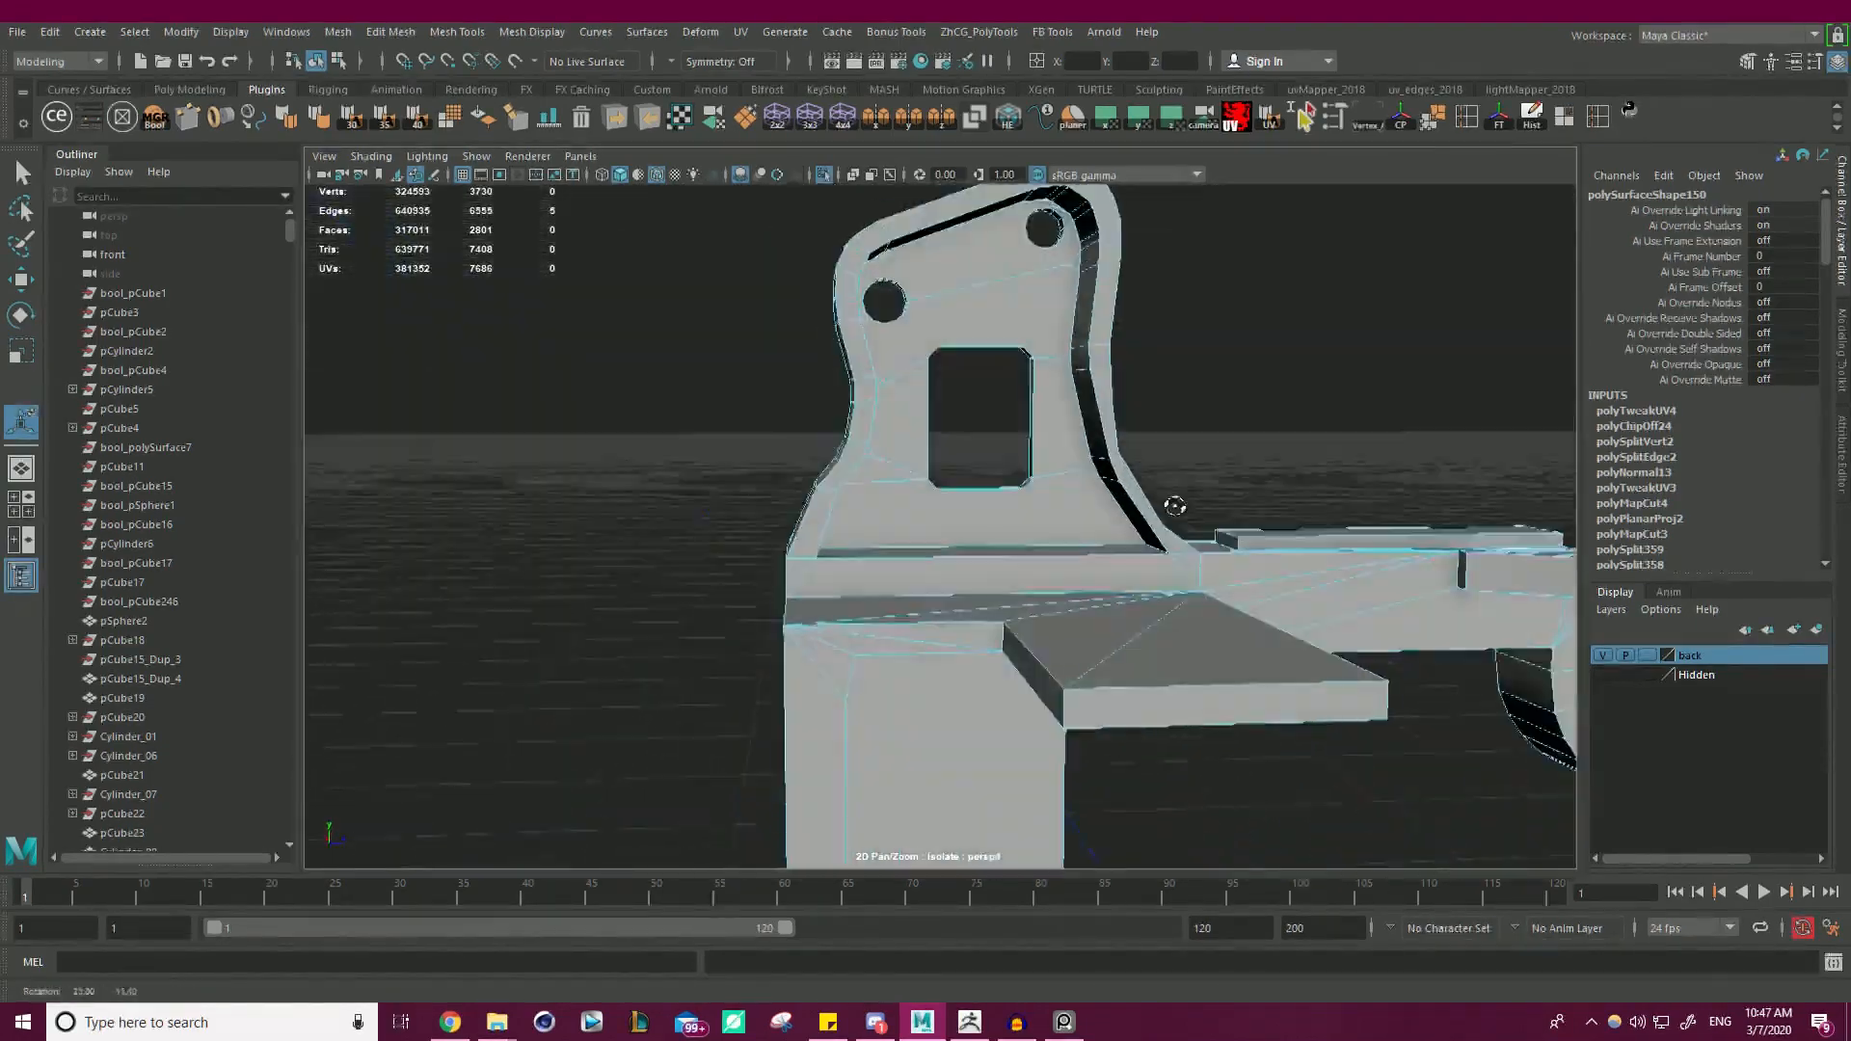
right_drag(1108, 466, 1016, 453)
click(1131, 455)
key(w)
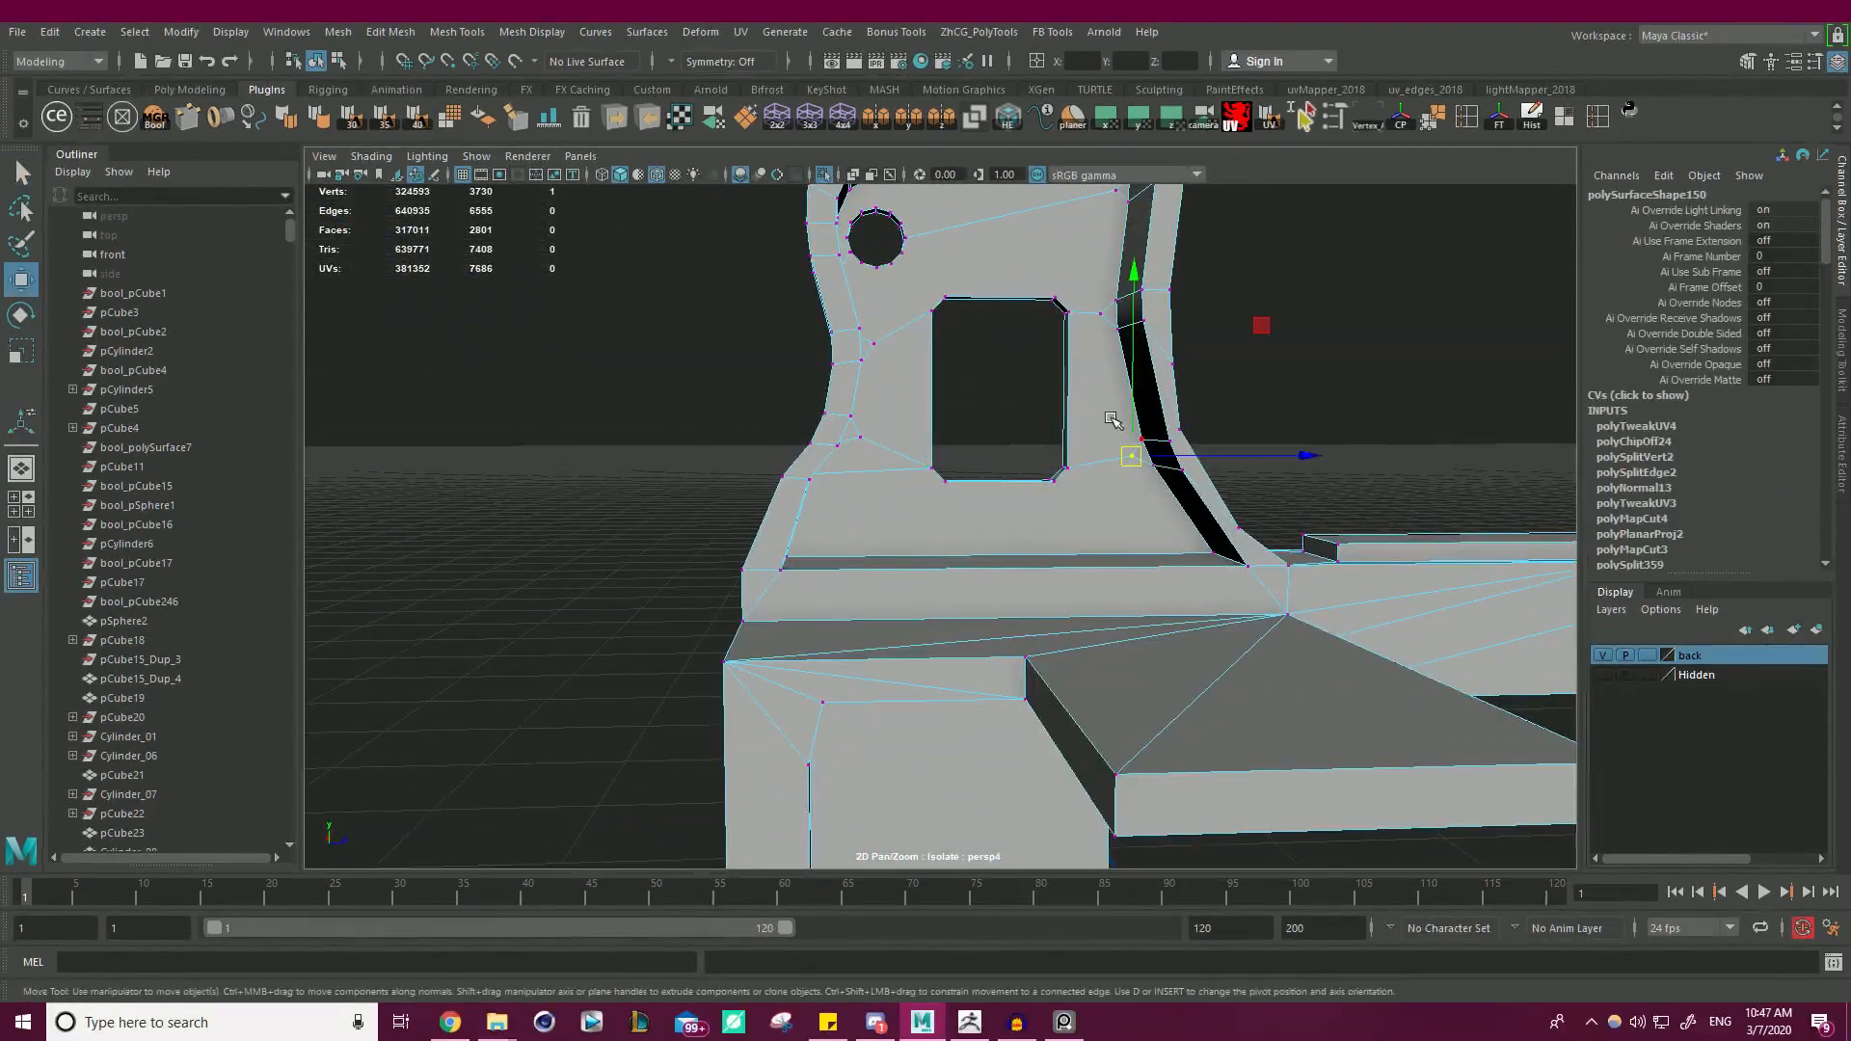
middle_drag(1260, 328, 1235, 340)
alt+right_drag(1288, 373, 1004, 442)
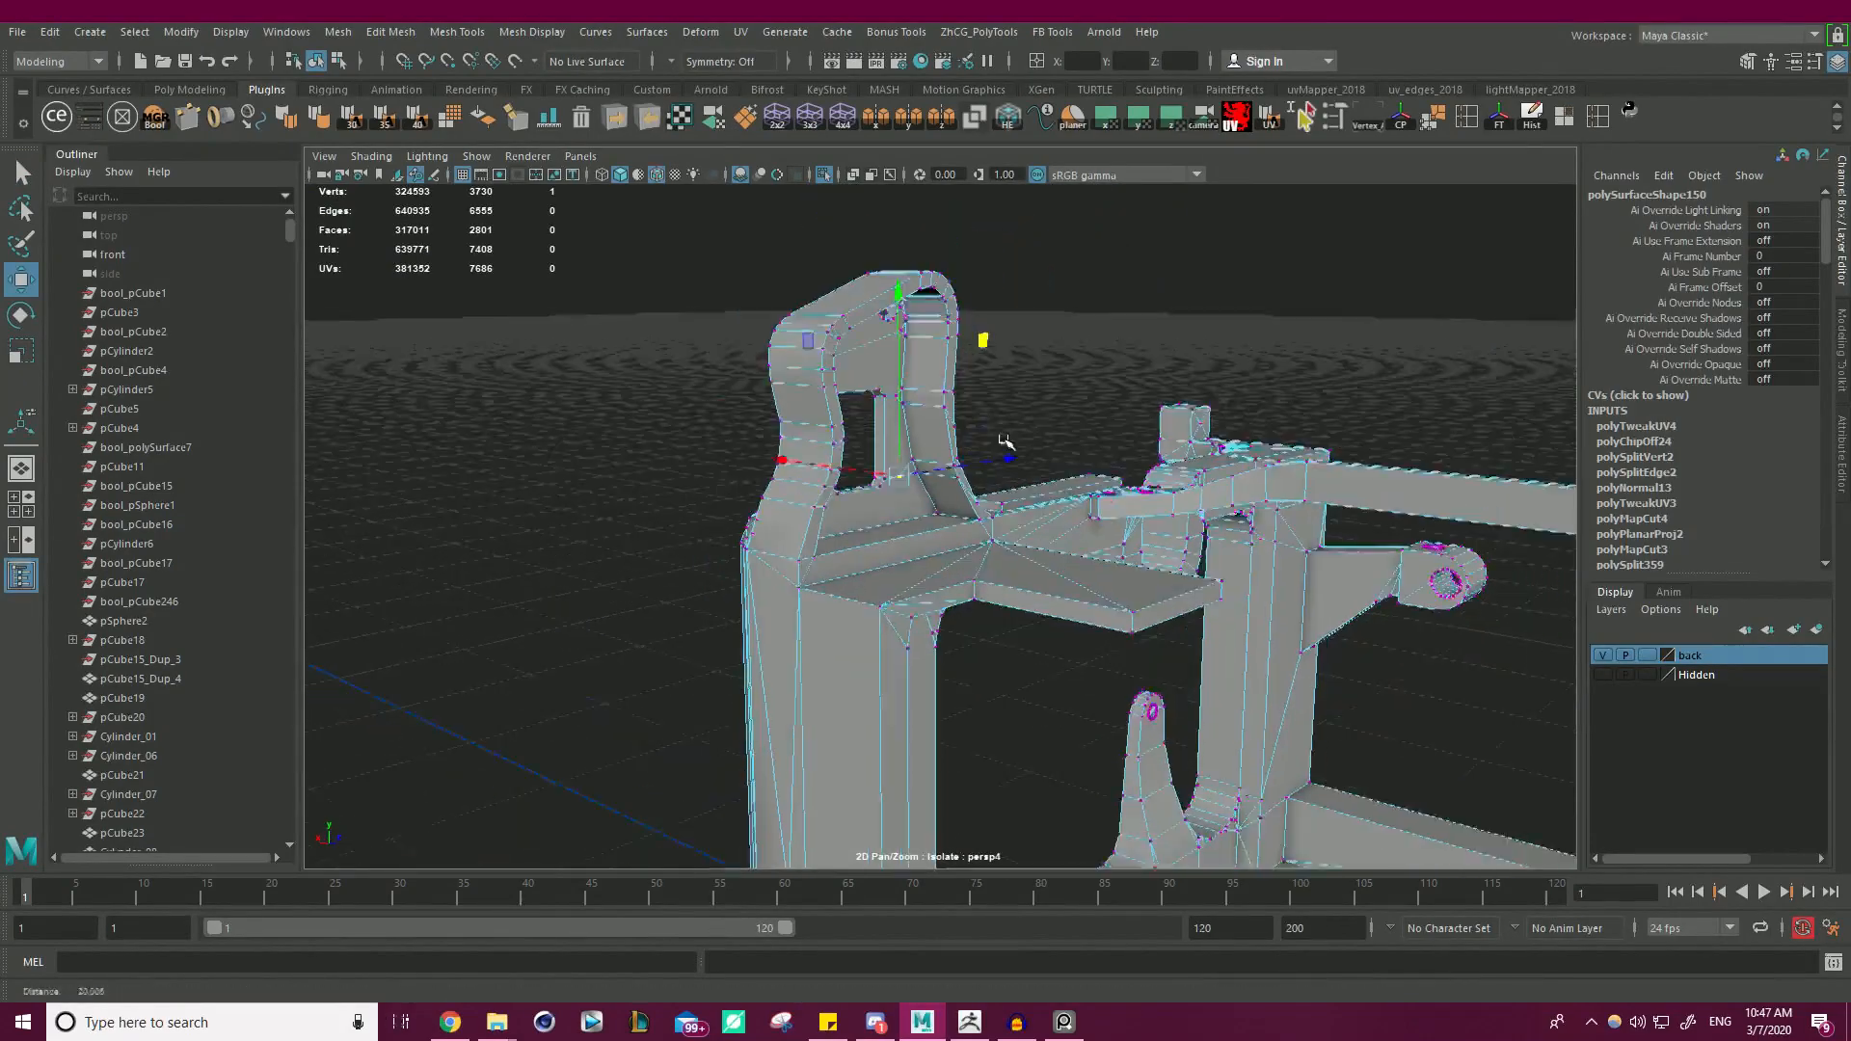
- Shift the vertices at the lower bend of the other bracket's curved side within the side plane
alt+drag(1003, 443, 1000, 358)
alt+right_drag(1000, 359, 1137, 385)
alt+middle_drag(790, 318, 929, 425)
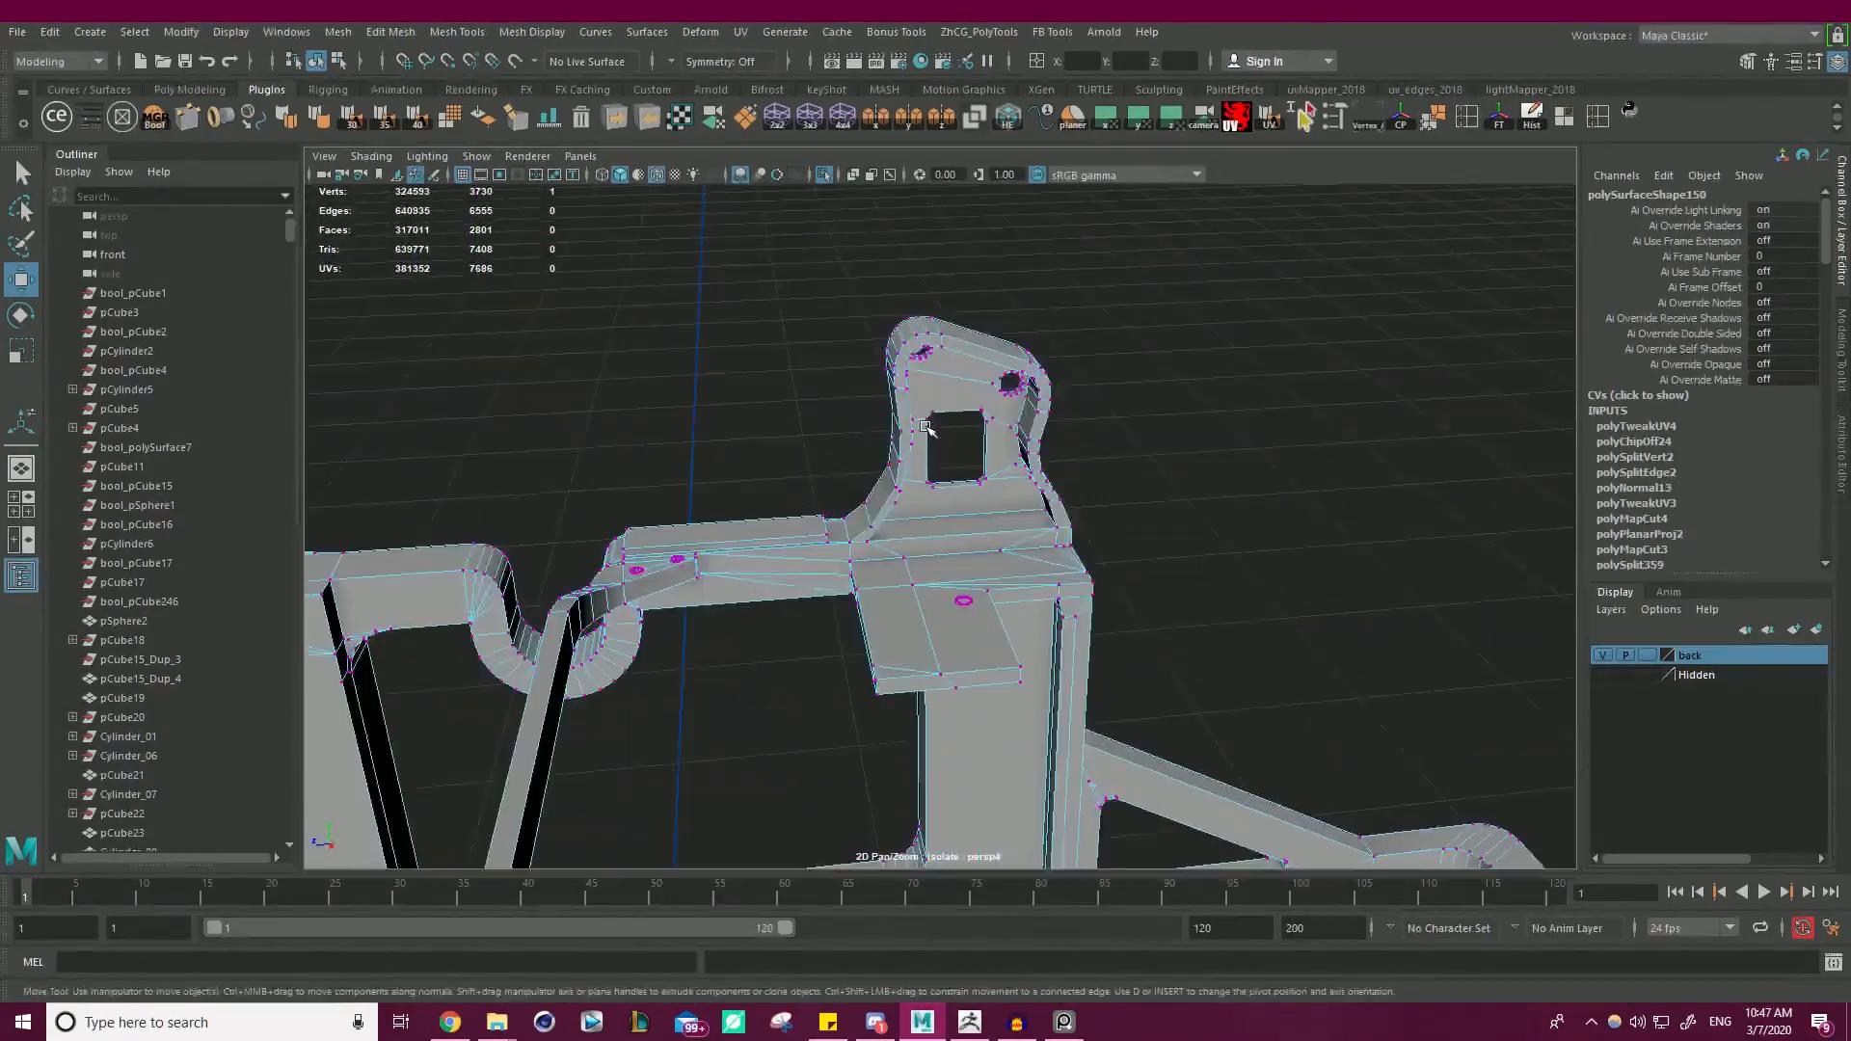
alt+drag(929, 426, 950, 357)
alt+right_drag(1060, 463, 1359, 549)
alt+drag(1095, 489, 737, 521)
drag(842, 383, 674, 512)
alt+right_drag(674, 512, 983, 587)
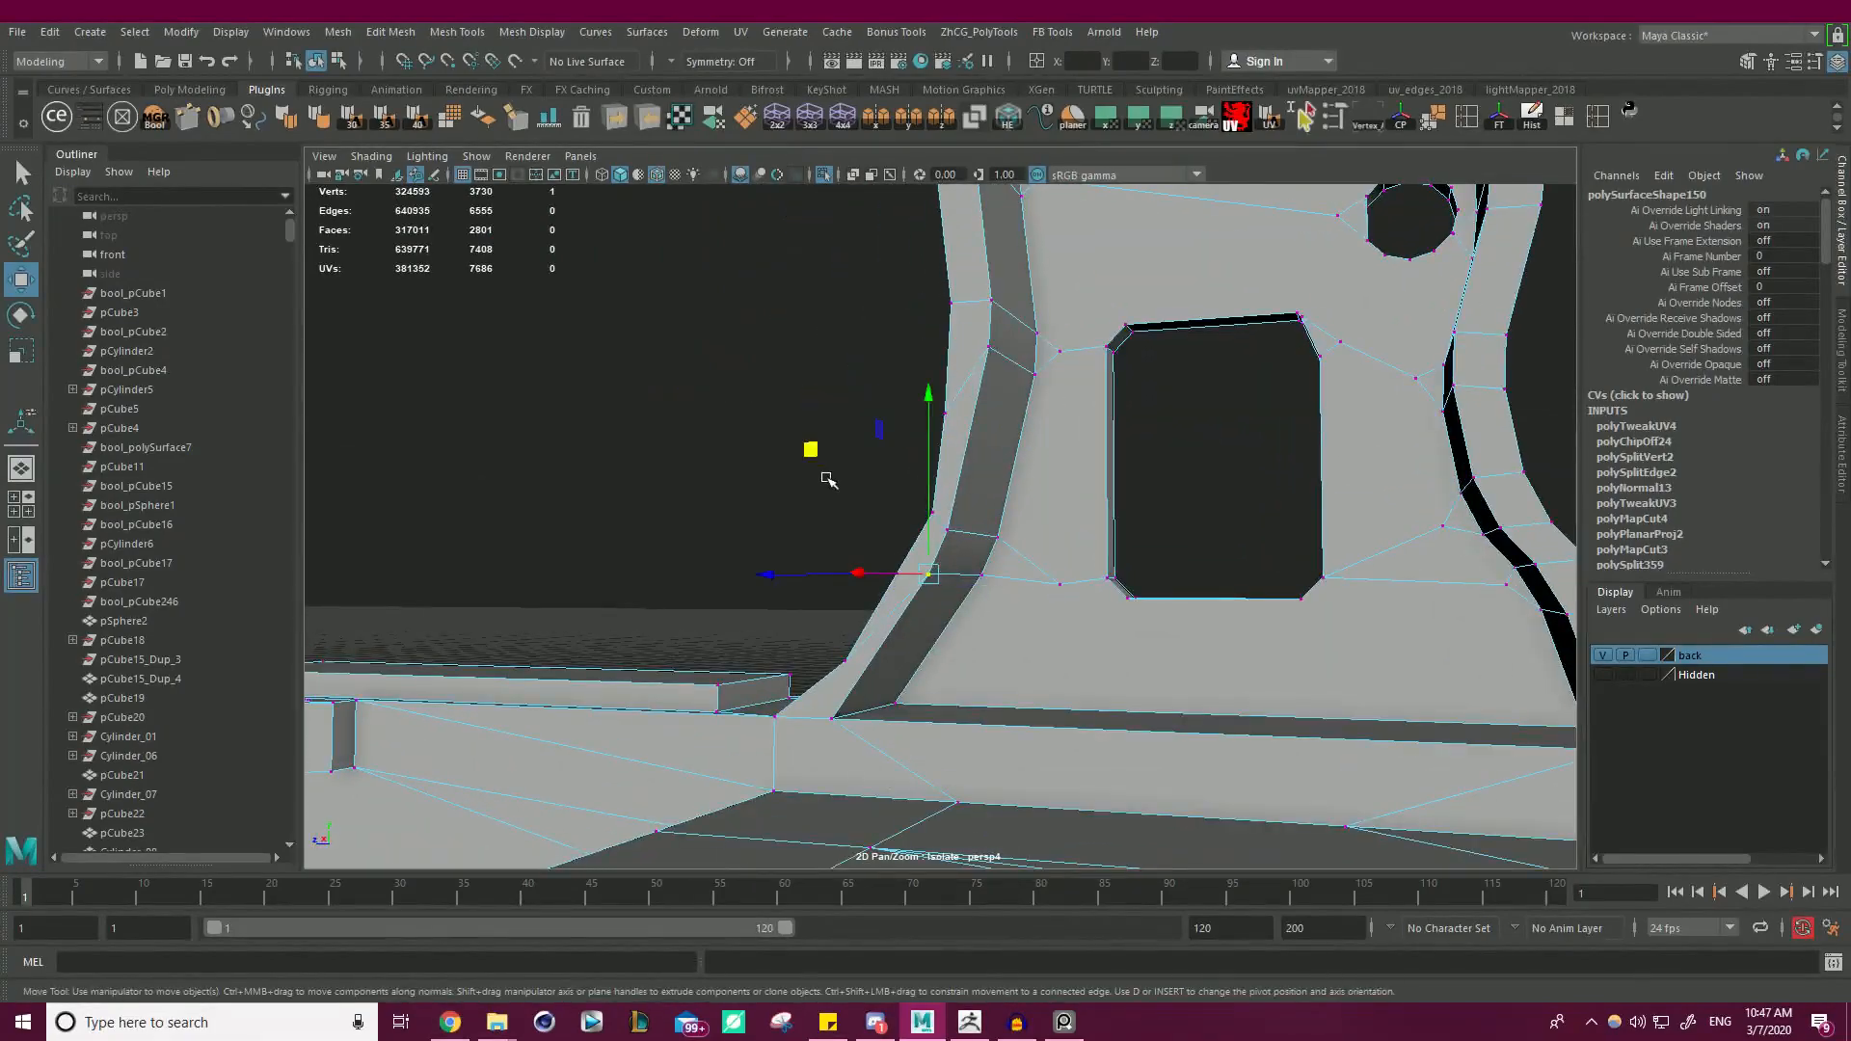
middle_drag(828, 479, 792, 463)
- Reposition the vertices at the near bracket's lower bend to refine the profile of its curved side
alt+right_drag(776, 510, 603, 455)
alt+drag(600, 453, 1247, 545)
alt+middle_drag(1247, 546, 1051, 482)
alt+right_drag(1051, 482, 1172, 566)
click(1062, 510)
alt+drag(1058, 506, 955, 445)
drag(1281, 421, 719, 376)
alt+middle_drag(719, 376, 921, 424)
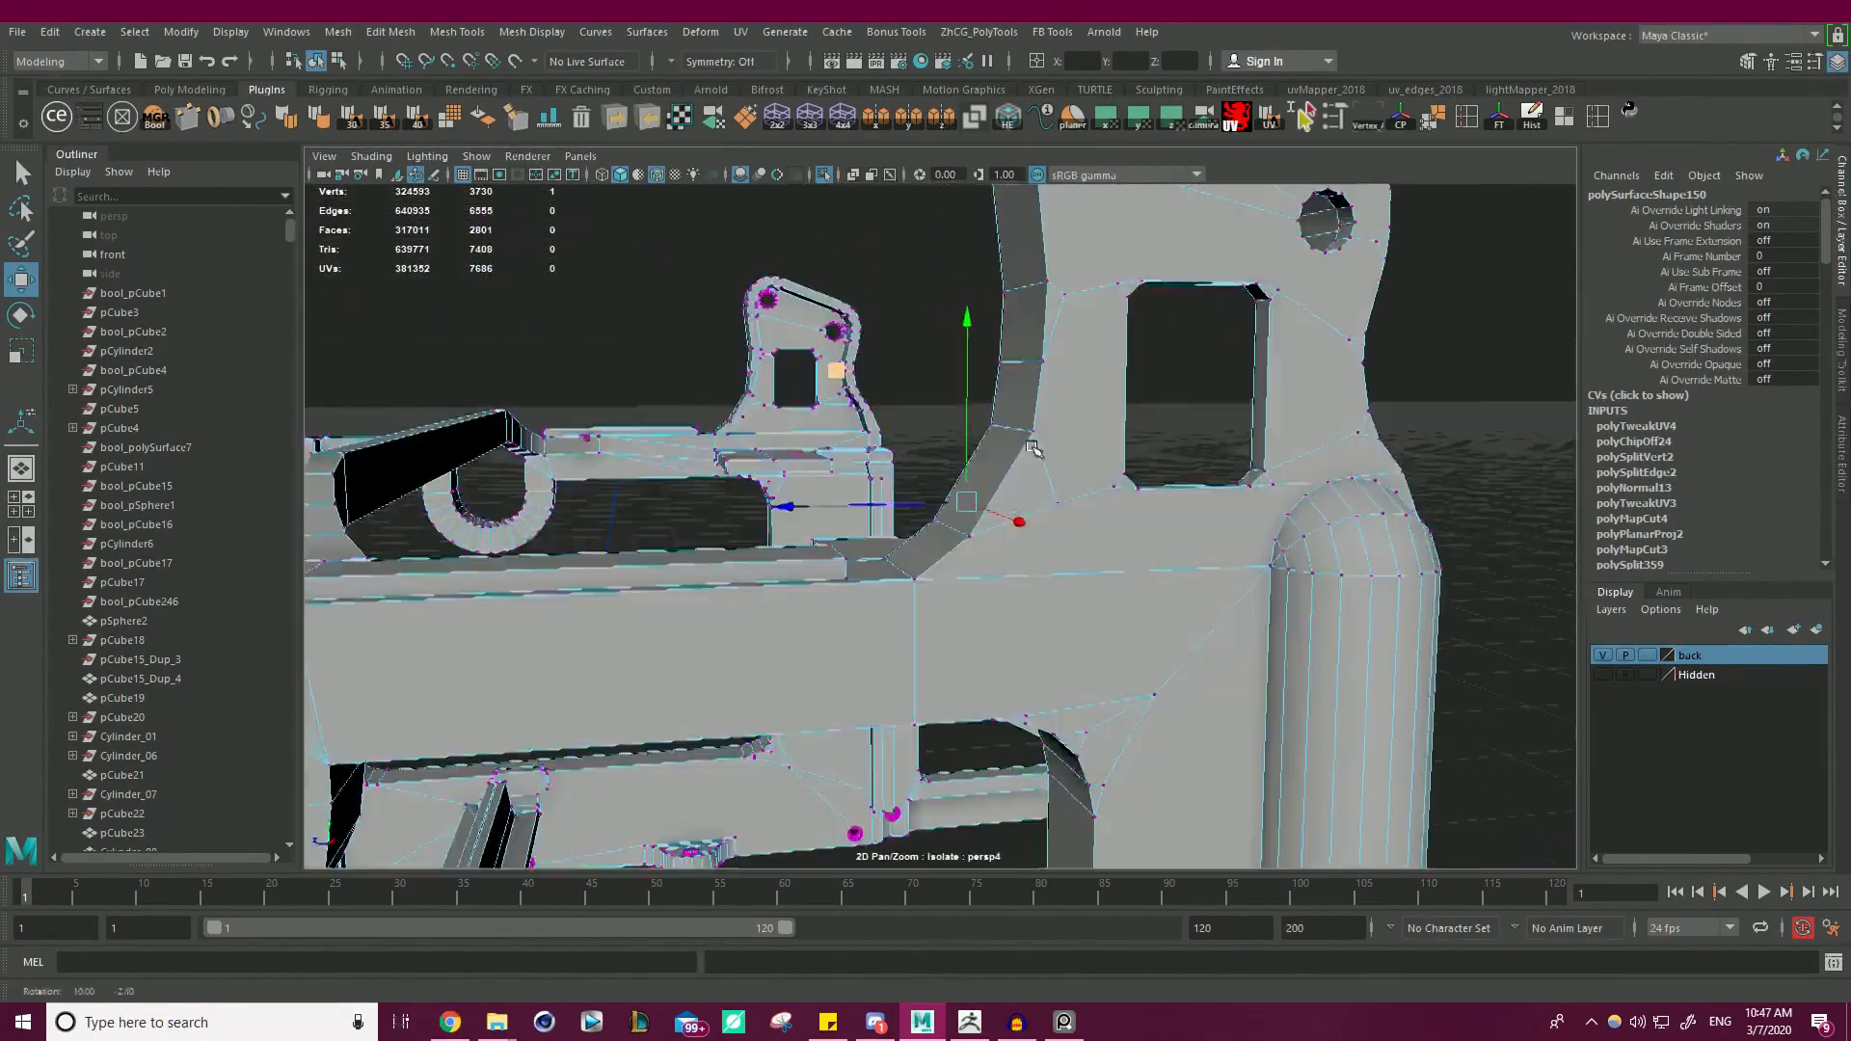
- Bevel the edges crossing the bend of both brackets' curved sides with a fraction of 0.5 and one segment, leaving out the unwanted edges
alt+right_drag(921, 424, 1021, 415)
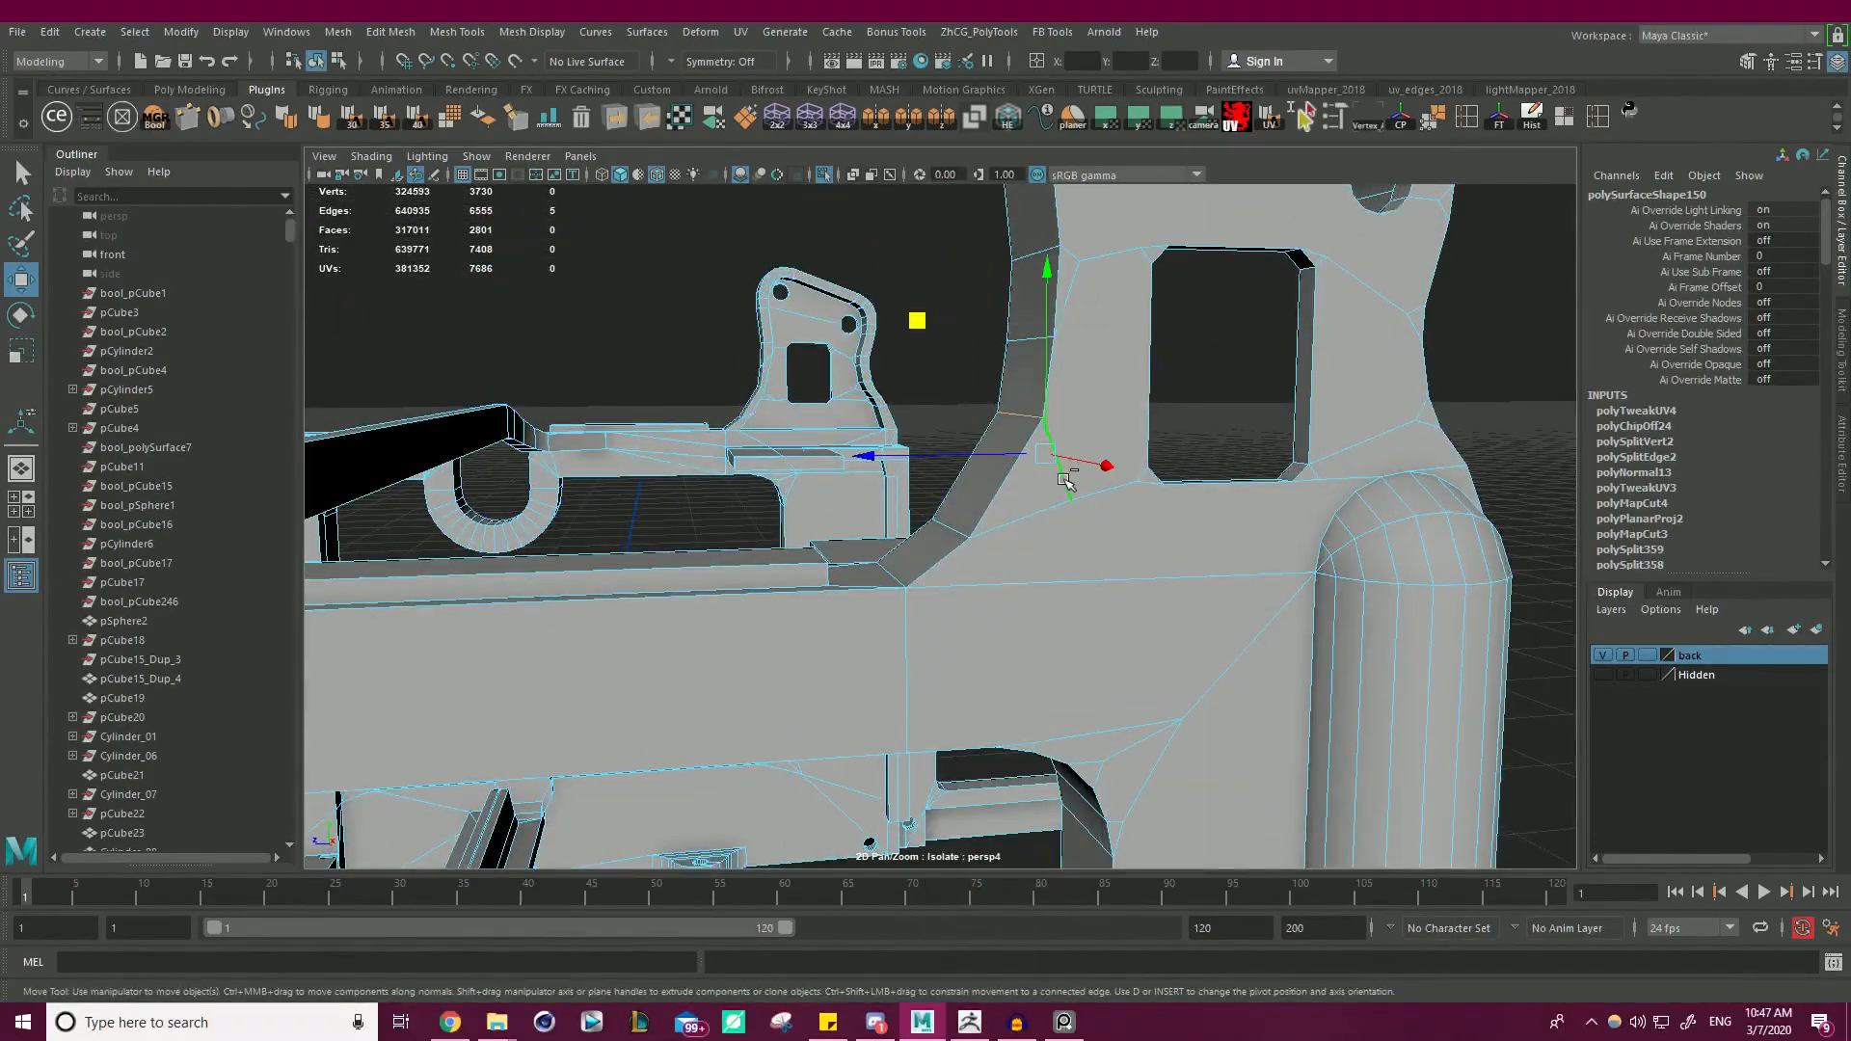
ctrl+click(1064, 479)
alt+drag(1066, 481, 1153, 397)
alt+right_drag(1153, 397, 1121, 416)
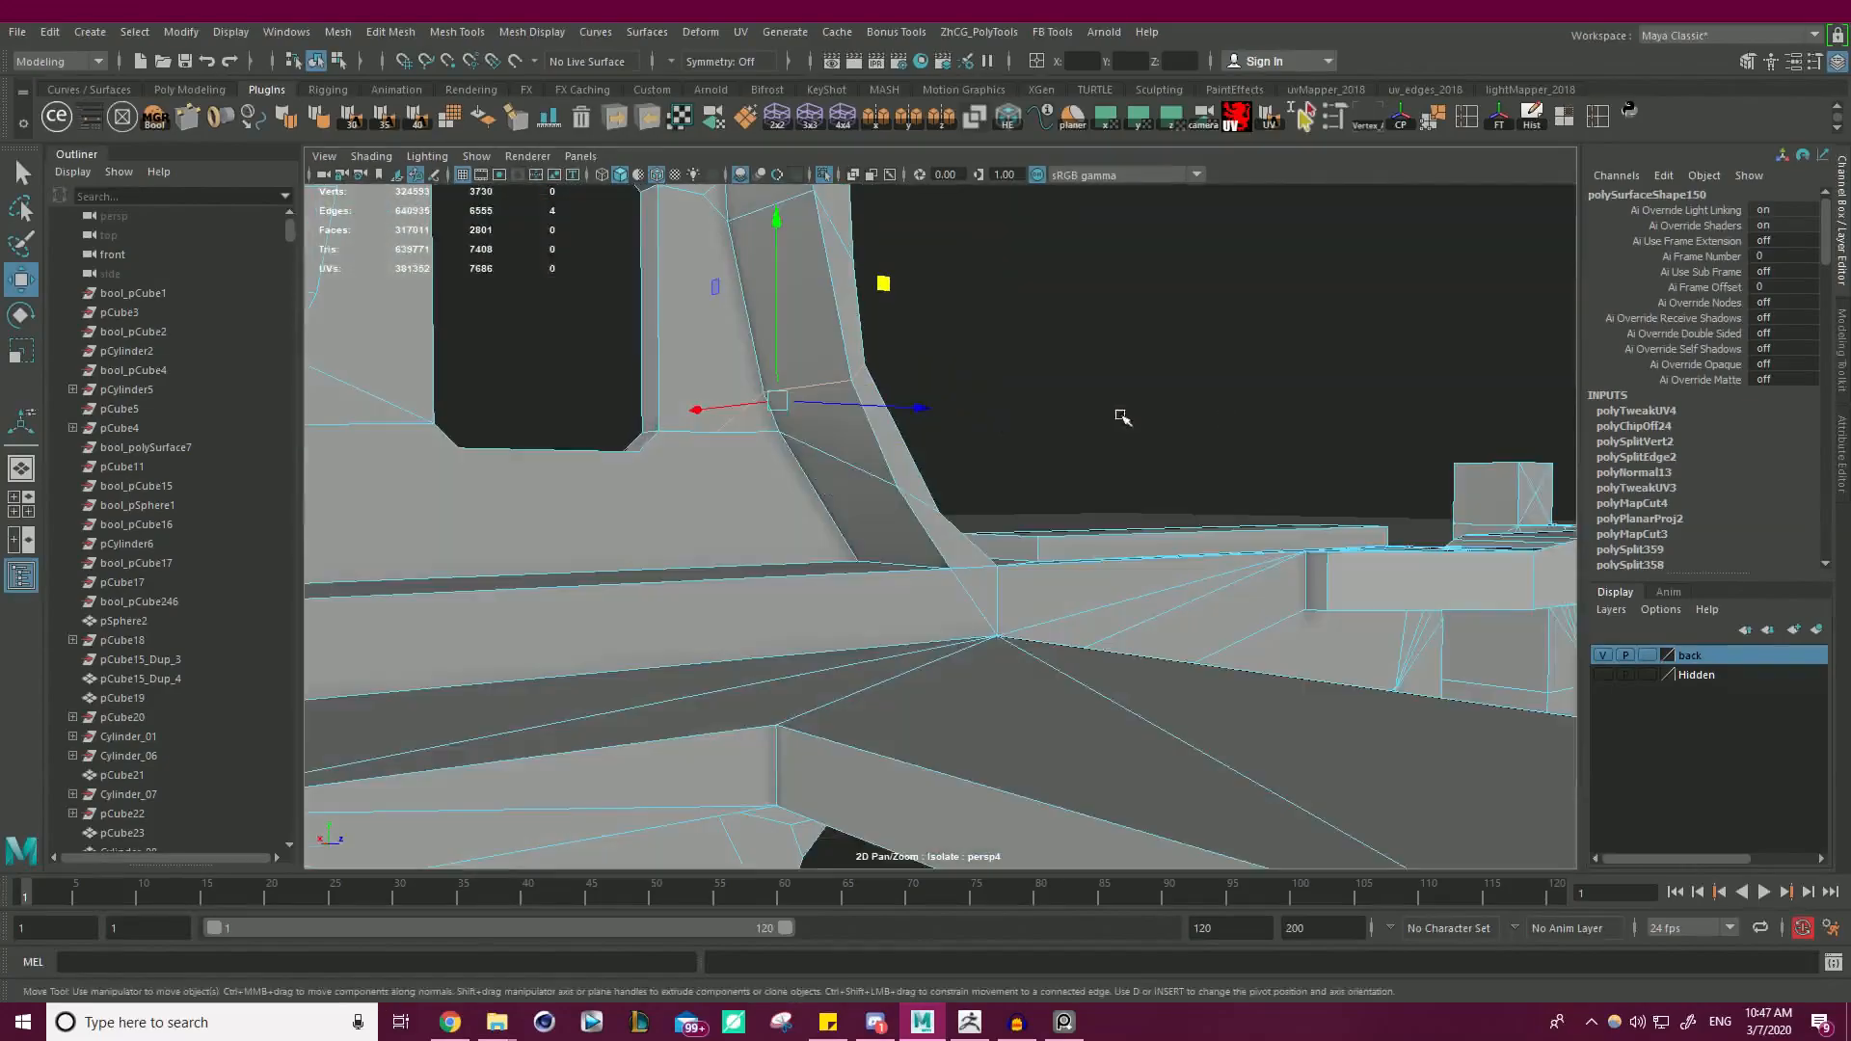
ctrl+click(738, 421)
alt+drag(737, 421, 765, 442)
alt+right_drag(764, 442, 302, 446)
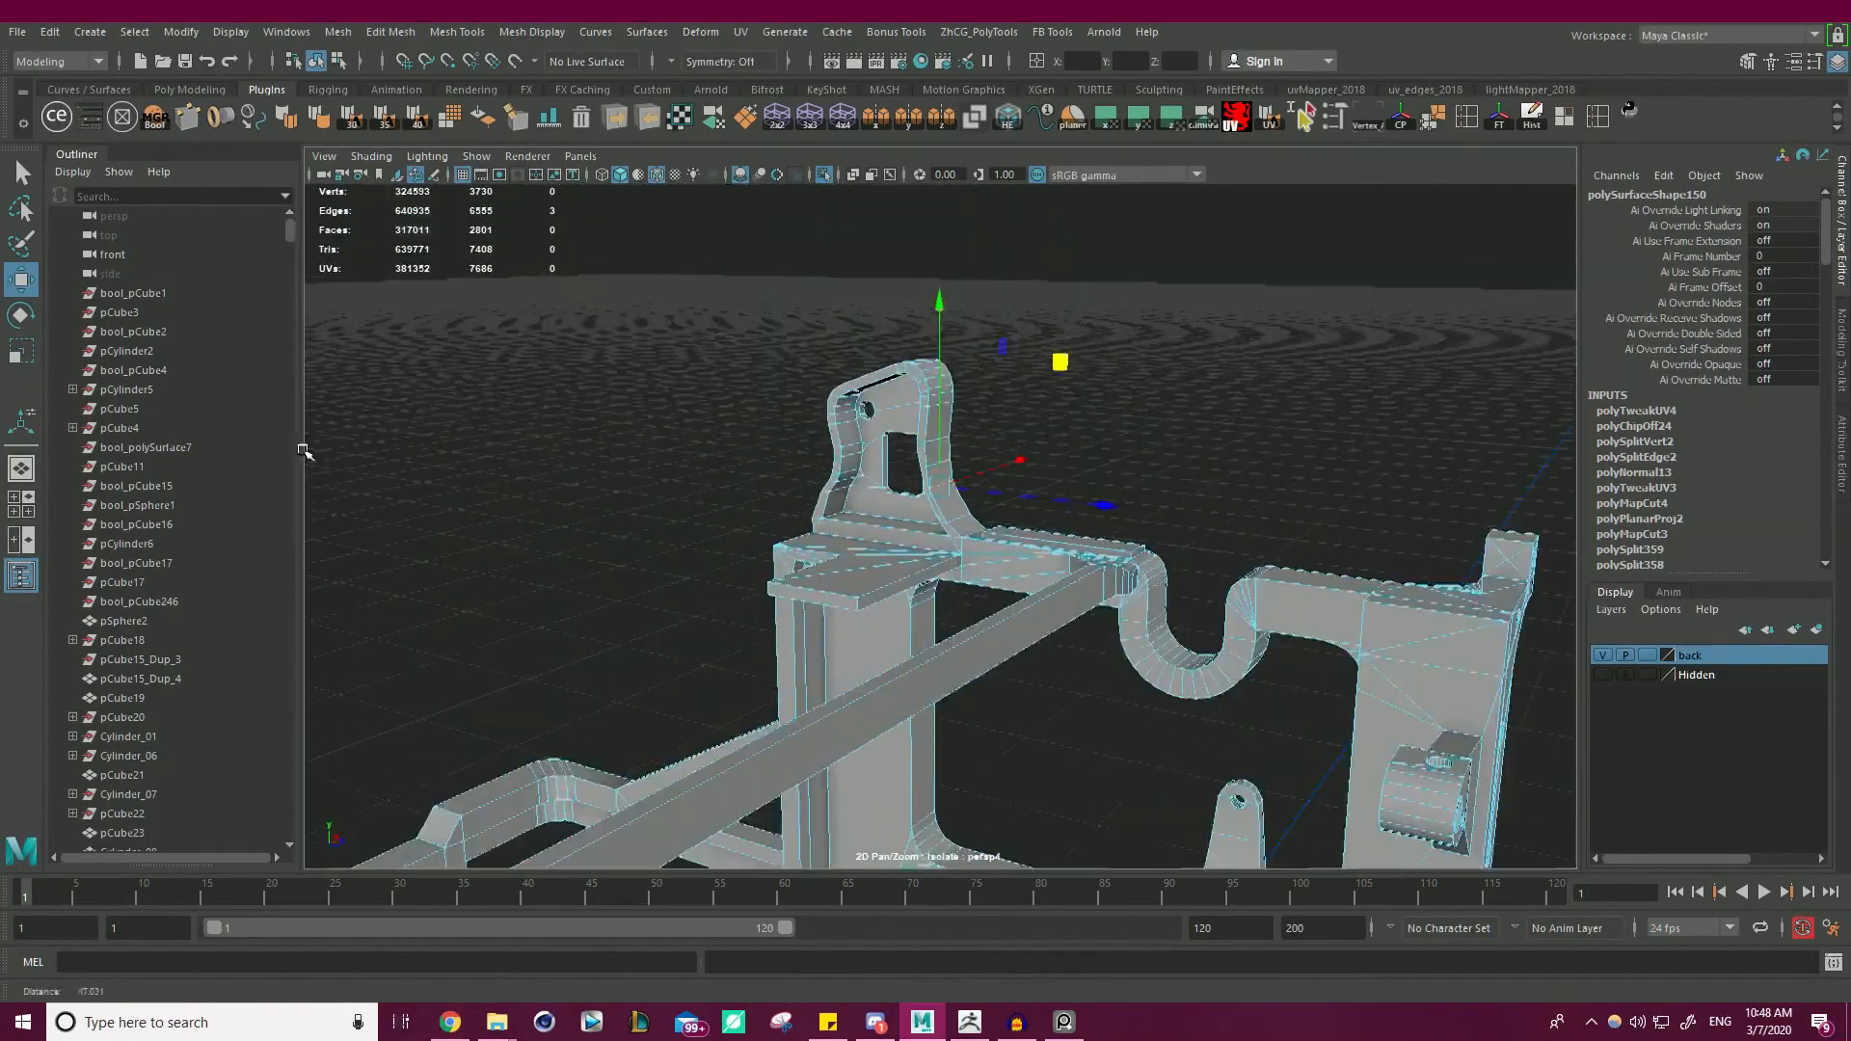
alt+drag(302, 446, 1142, 464)
alt+right_drag(1141, 465, 1061, 405)
alt+drag(1062, 405, 913, 451)
alt+right_drag(913, 450, 961, 457)
ctrl+click(995, 408)
alt+drag(1003, 413, 761, 414)
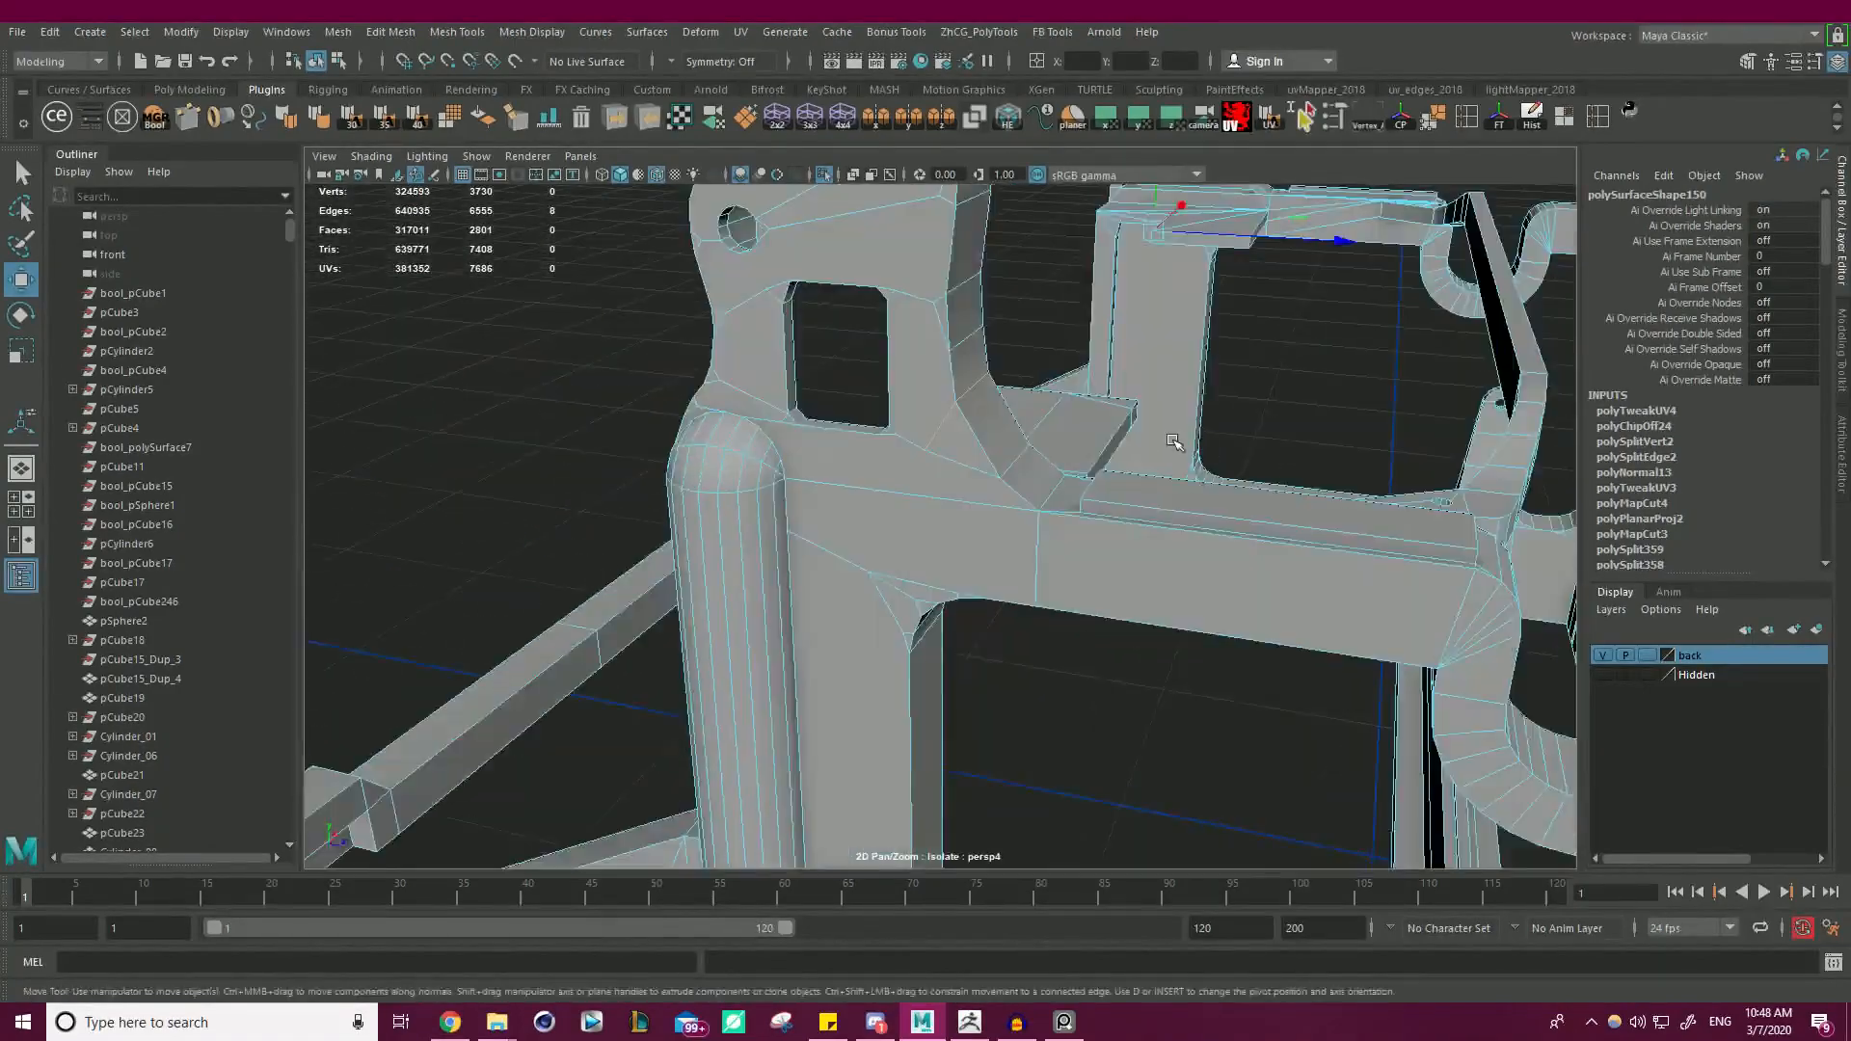
alt+right_drag(761, 414, 849, 414)
alt+drag(848, 414, 826, 368)
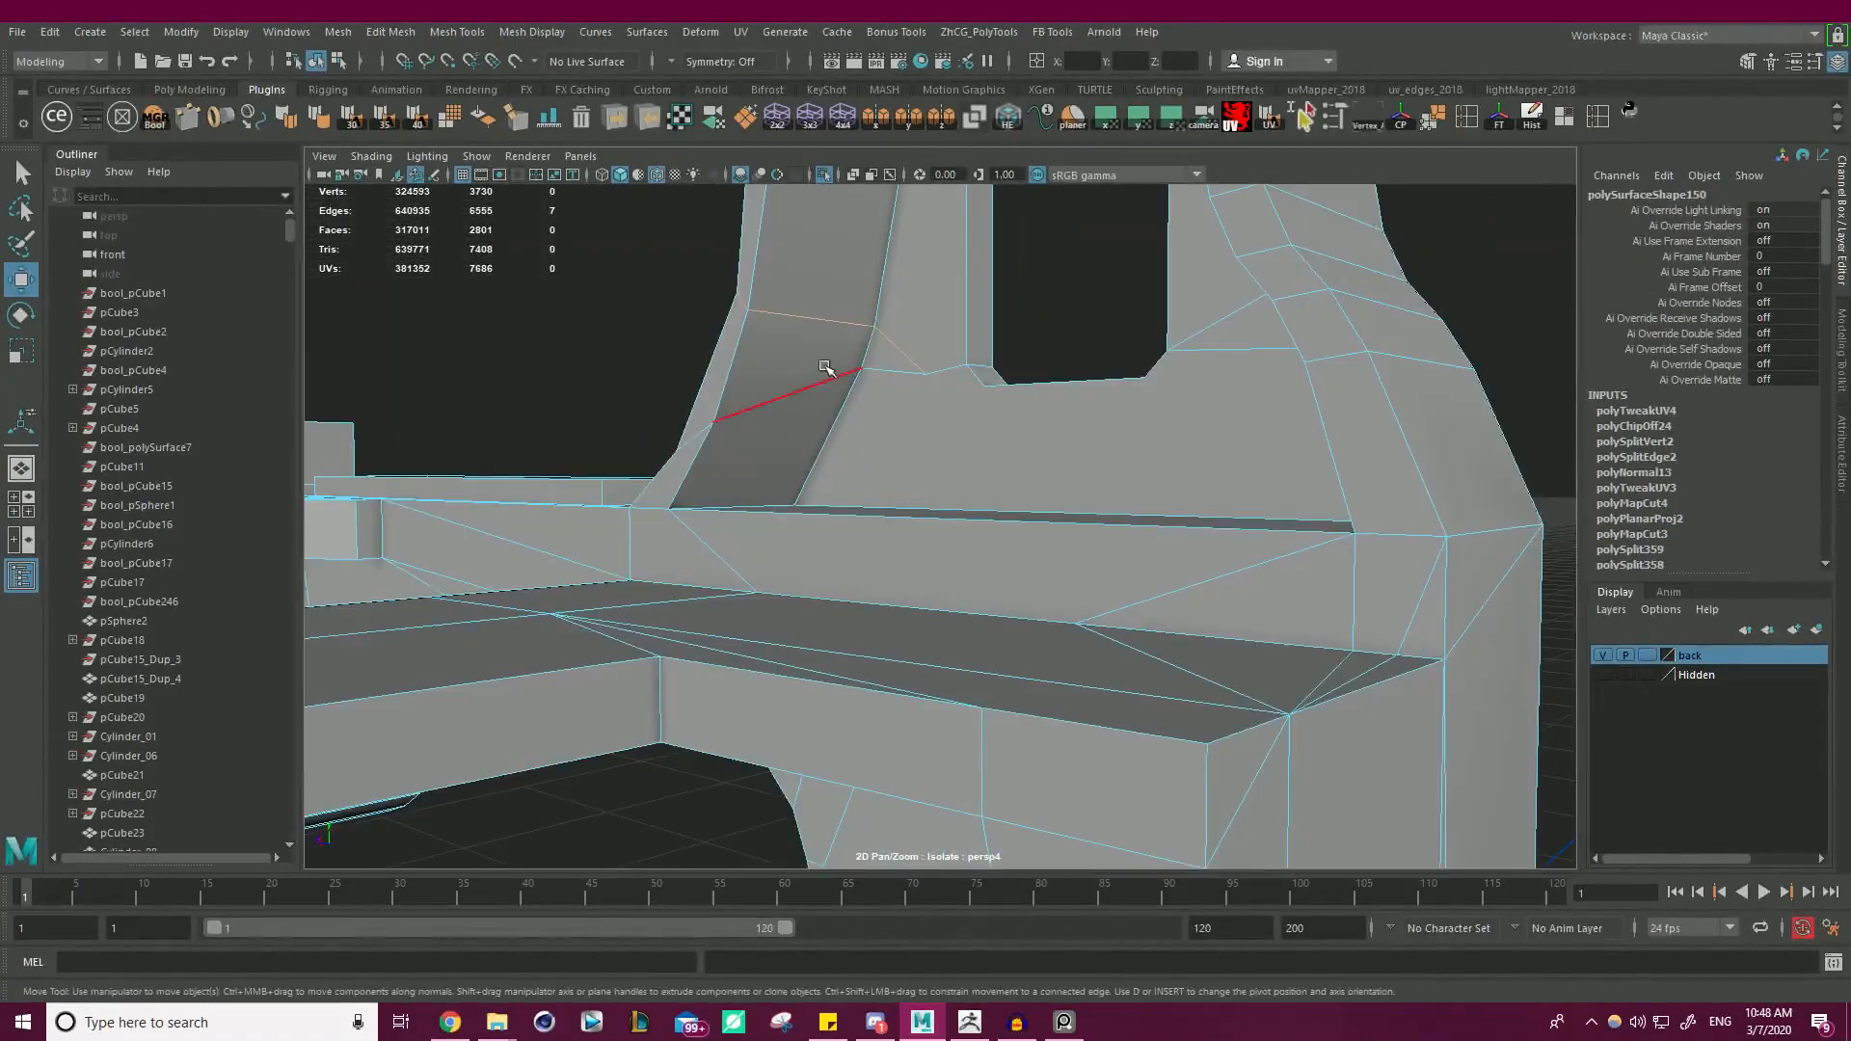
key(ctrl+b)
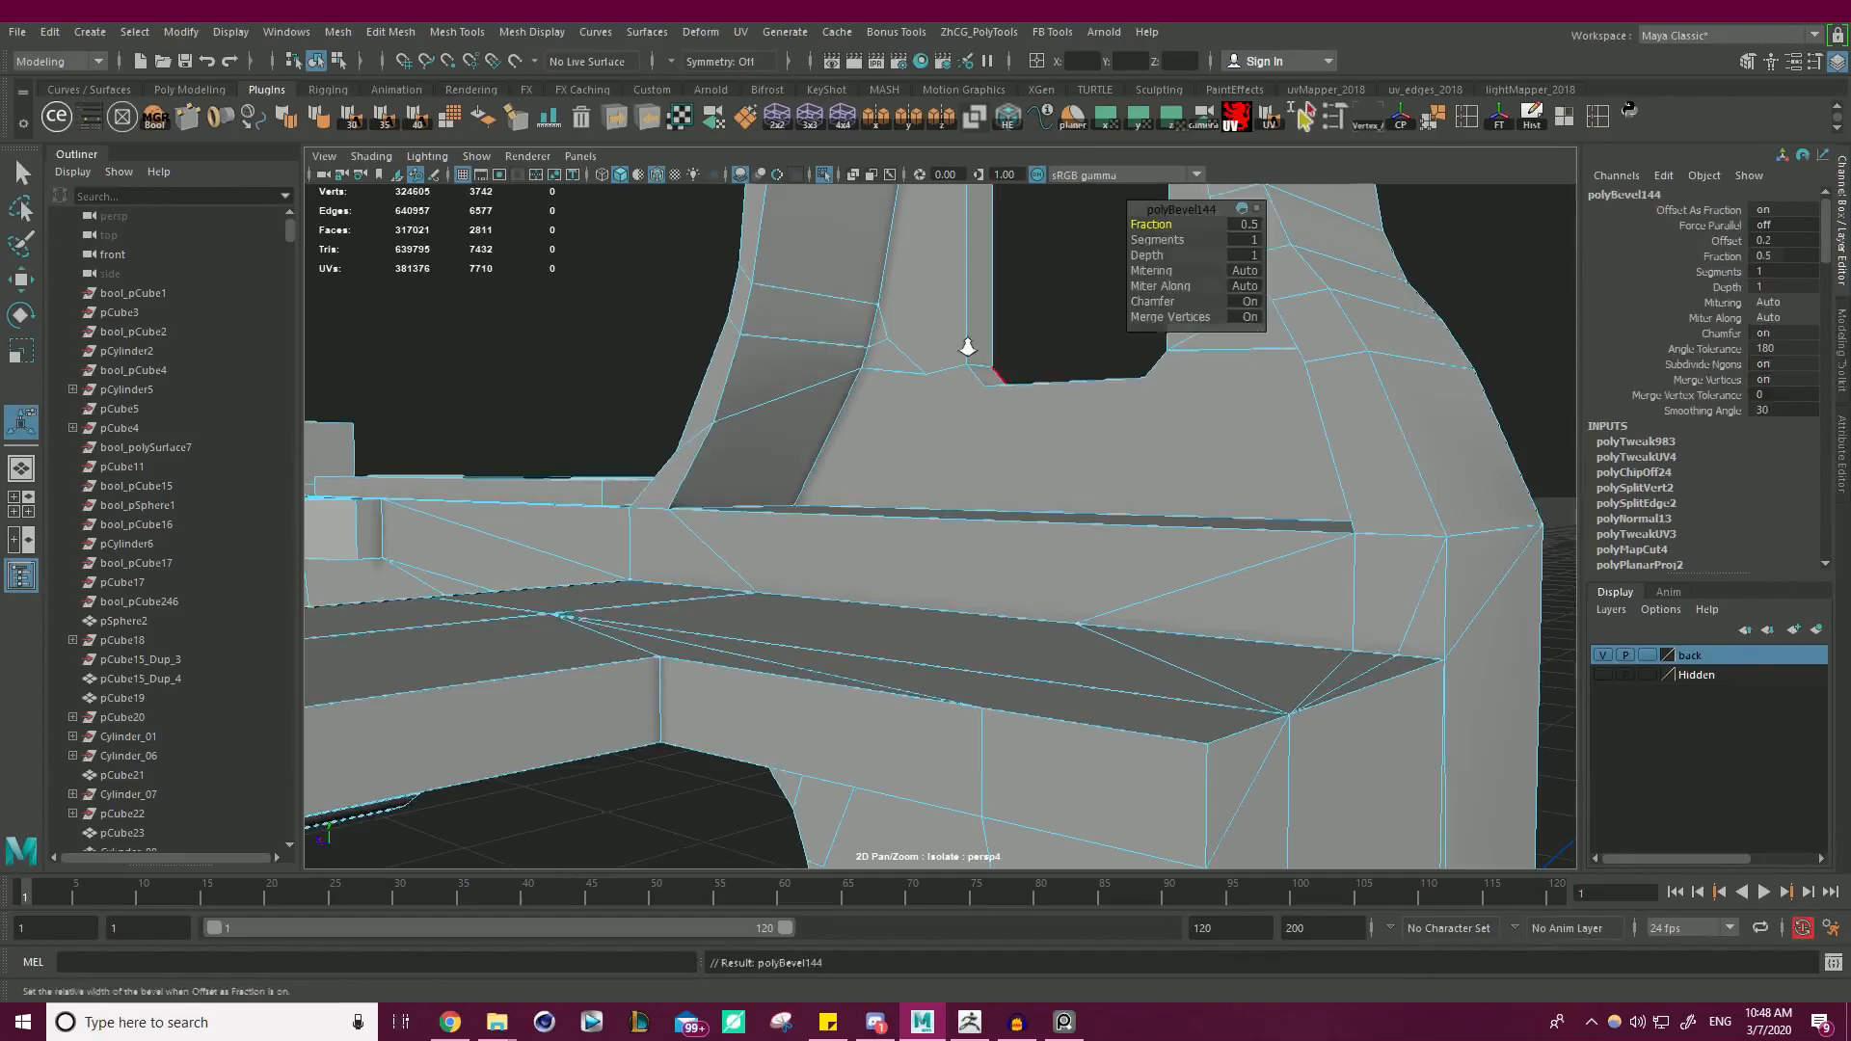
alt+drag(967, 343, 1050, 376)
alt+right_drag(1049, 376, 793, 322)
alt+drag(794, 322, 771, 352)
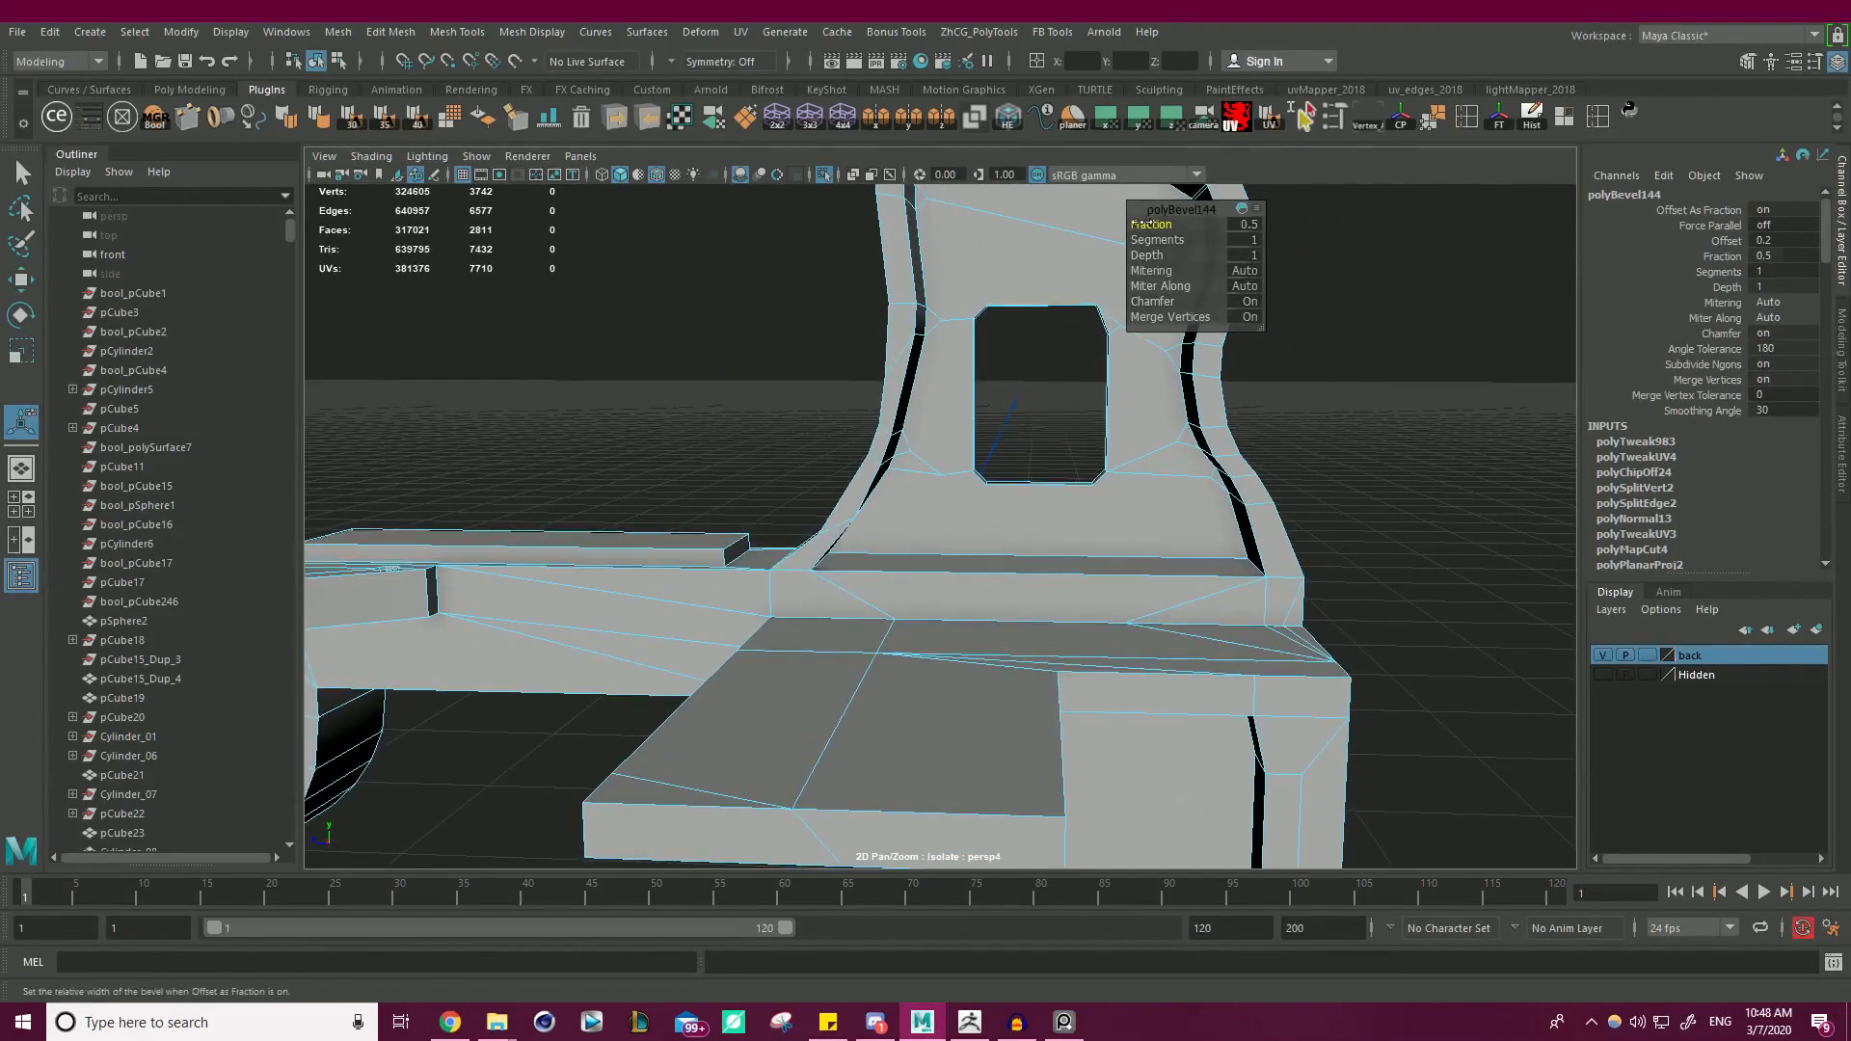
- Move the matching lower edges of the bevelled bend on both brackets together to even out the curve
alt+drag(974, 326, 1048, 435)
right_click(1048, 435)
right_drag(1048, 433, 942, 396)
click(1061, 413)
alt+drag(941, 396, 697, 270)
alt+right_drag(697, 270, 958, 392)
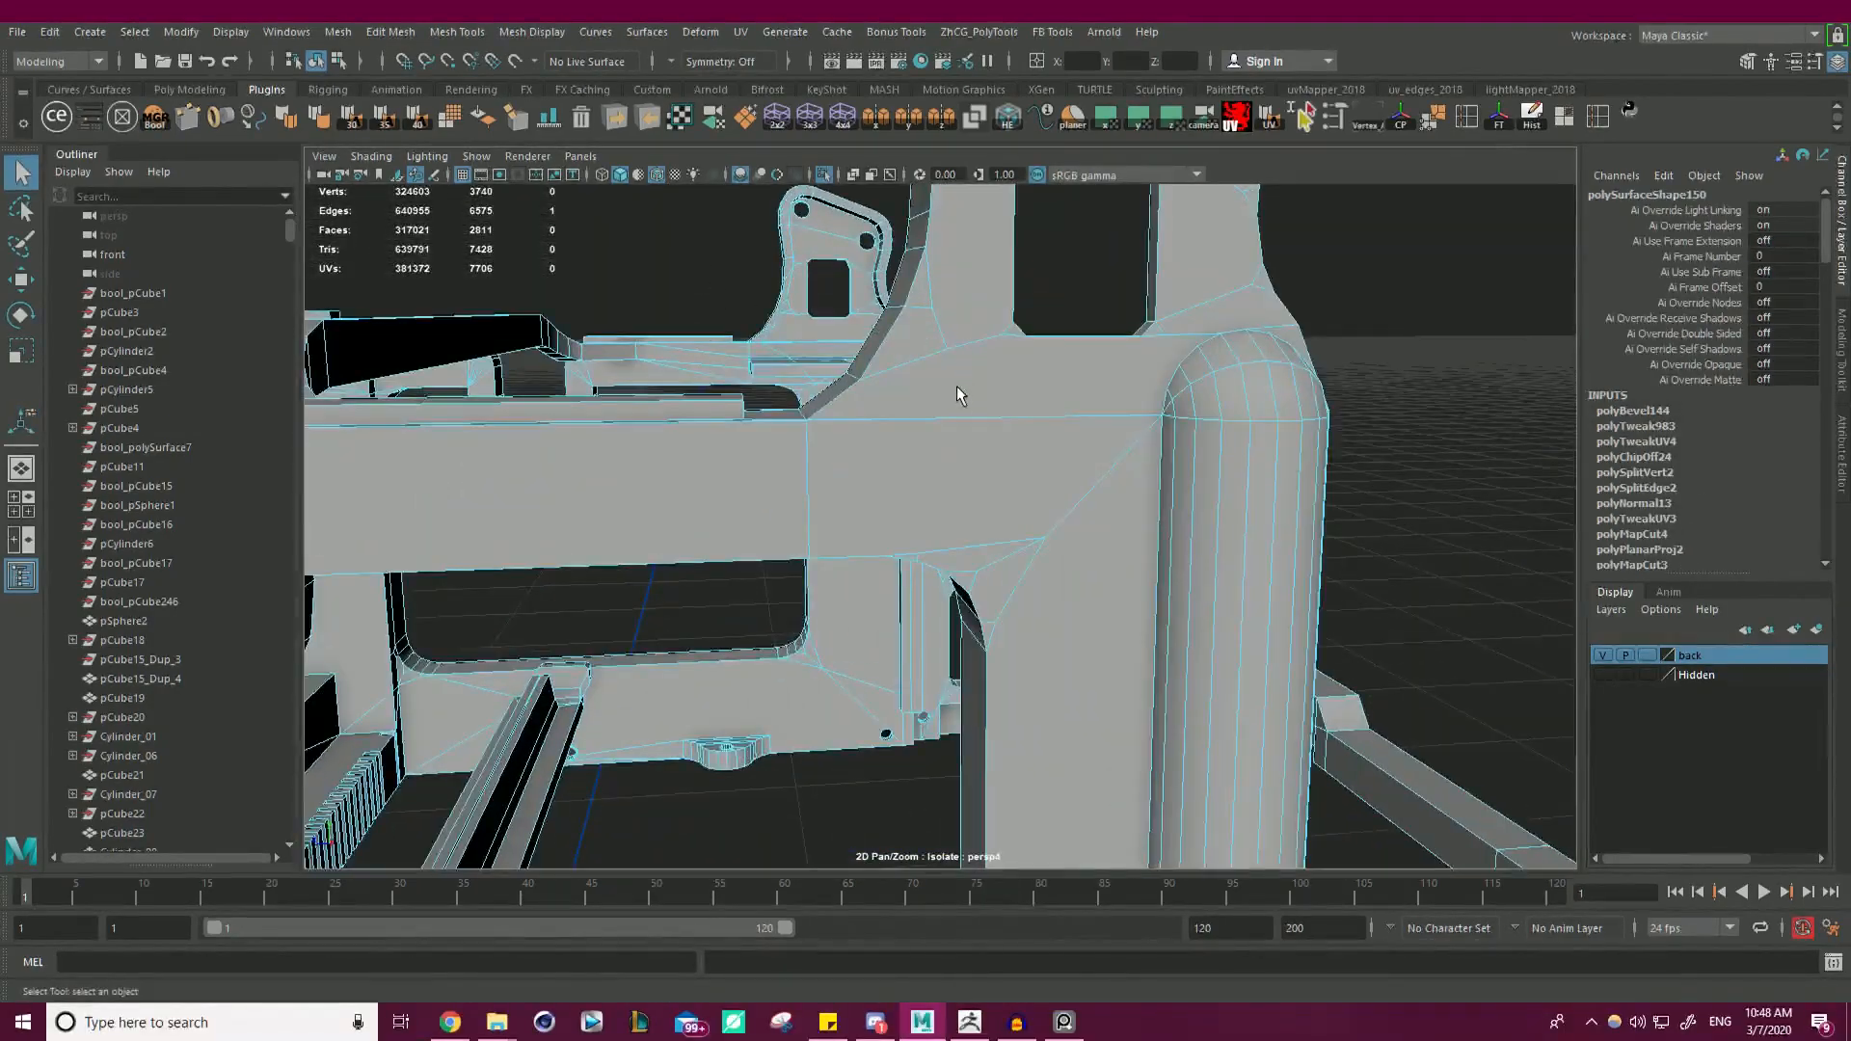
alt+drag(958, 392, 1117, 484)
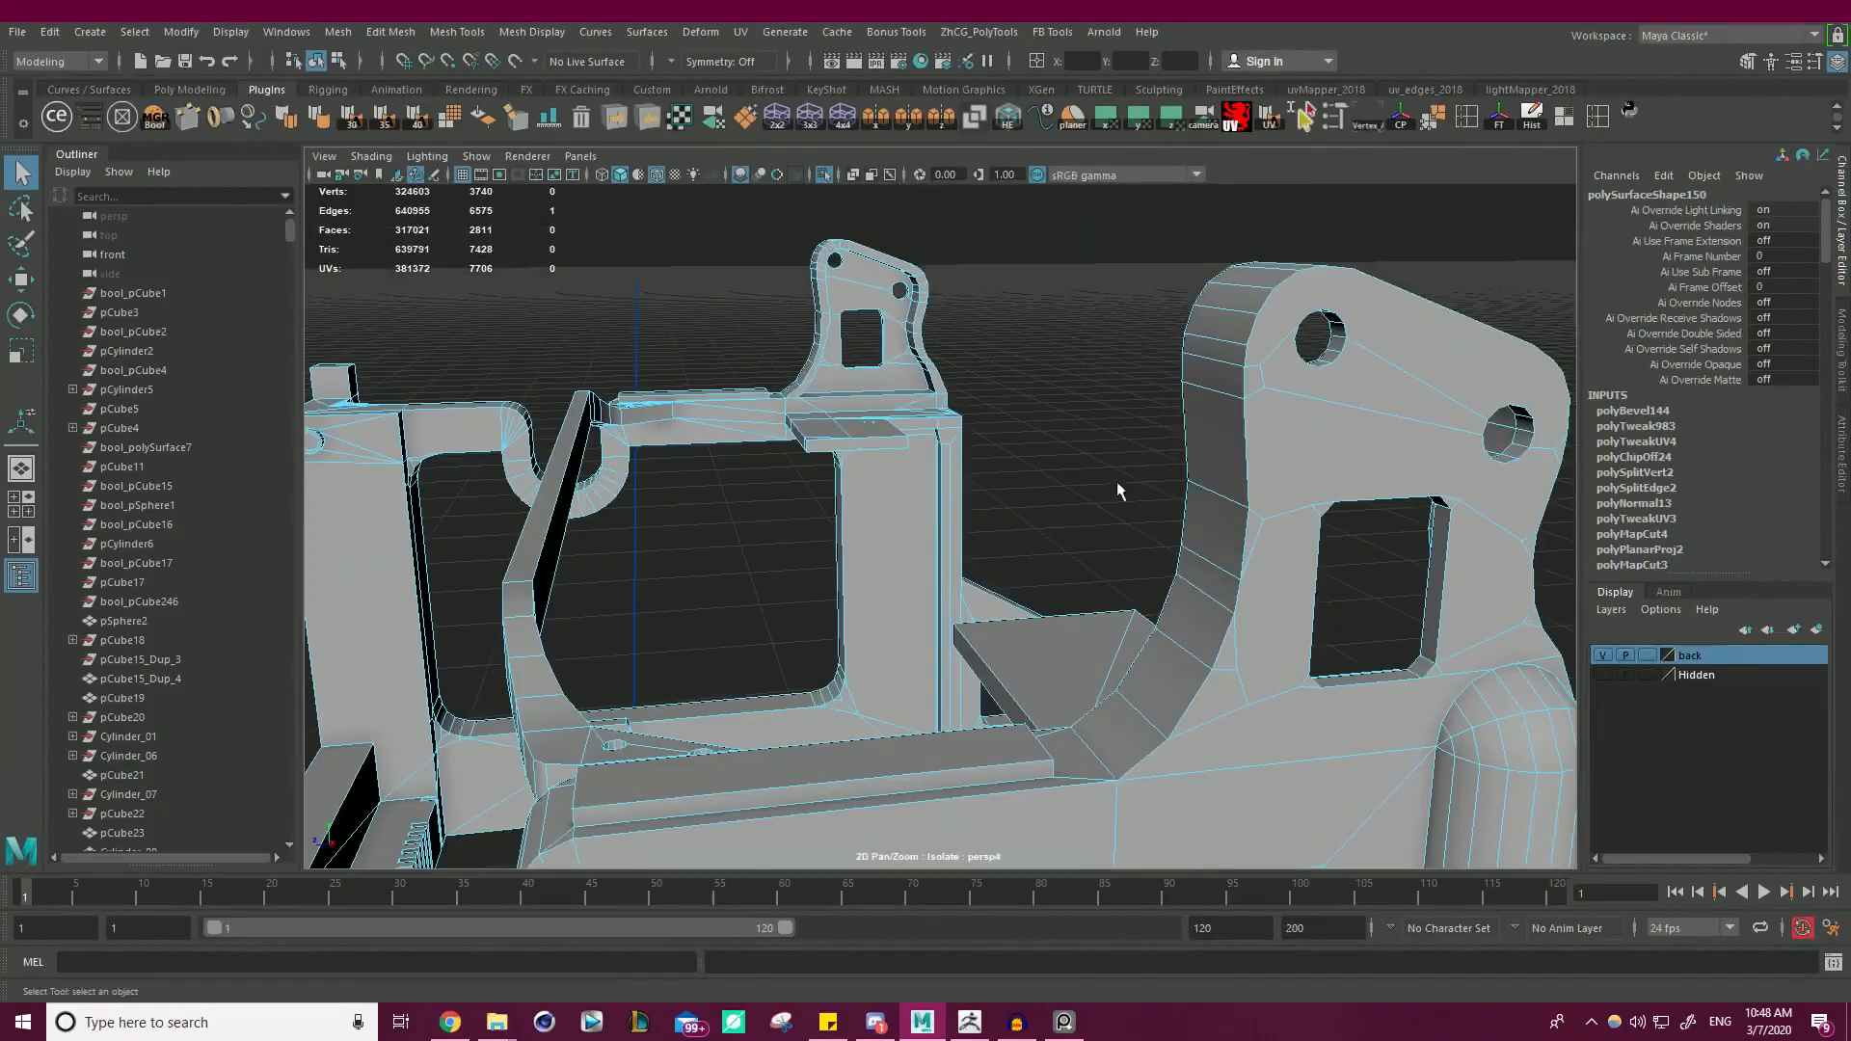
shift+click(1184, 636)
alt+drag(1184, 636, 995, 472)
key(w)
middle_drag(772, 362, 774, 371)
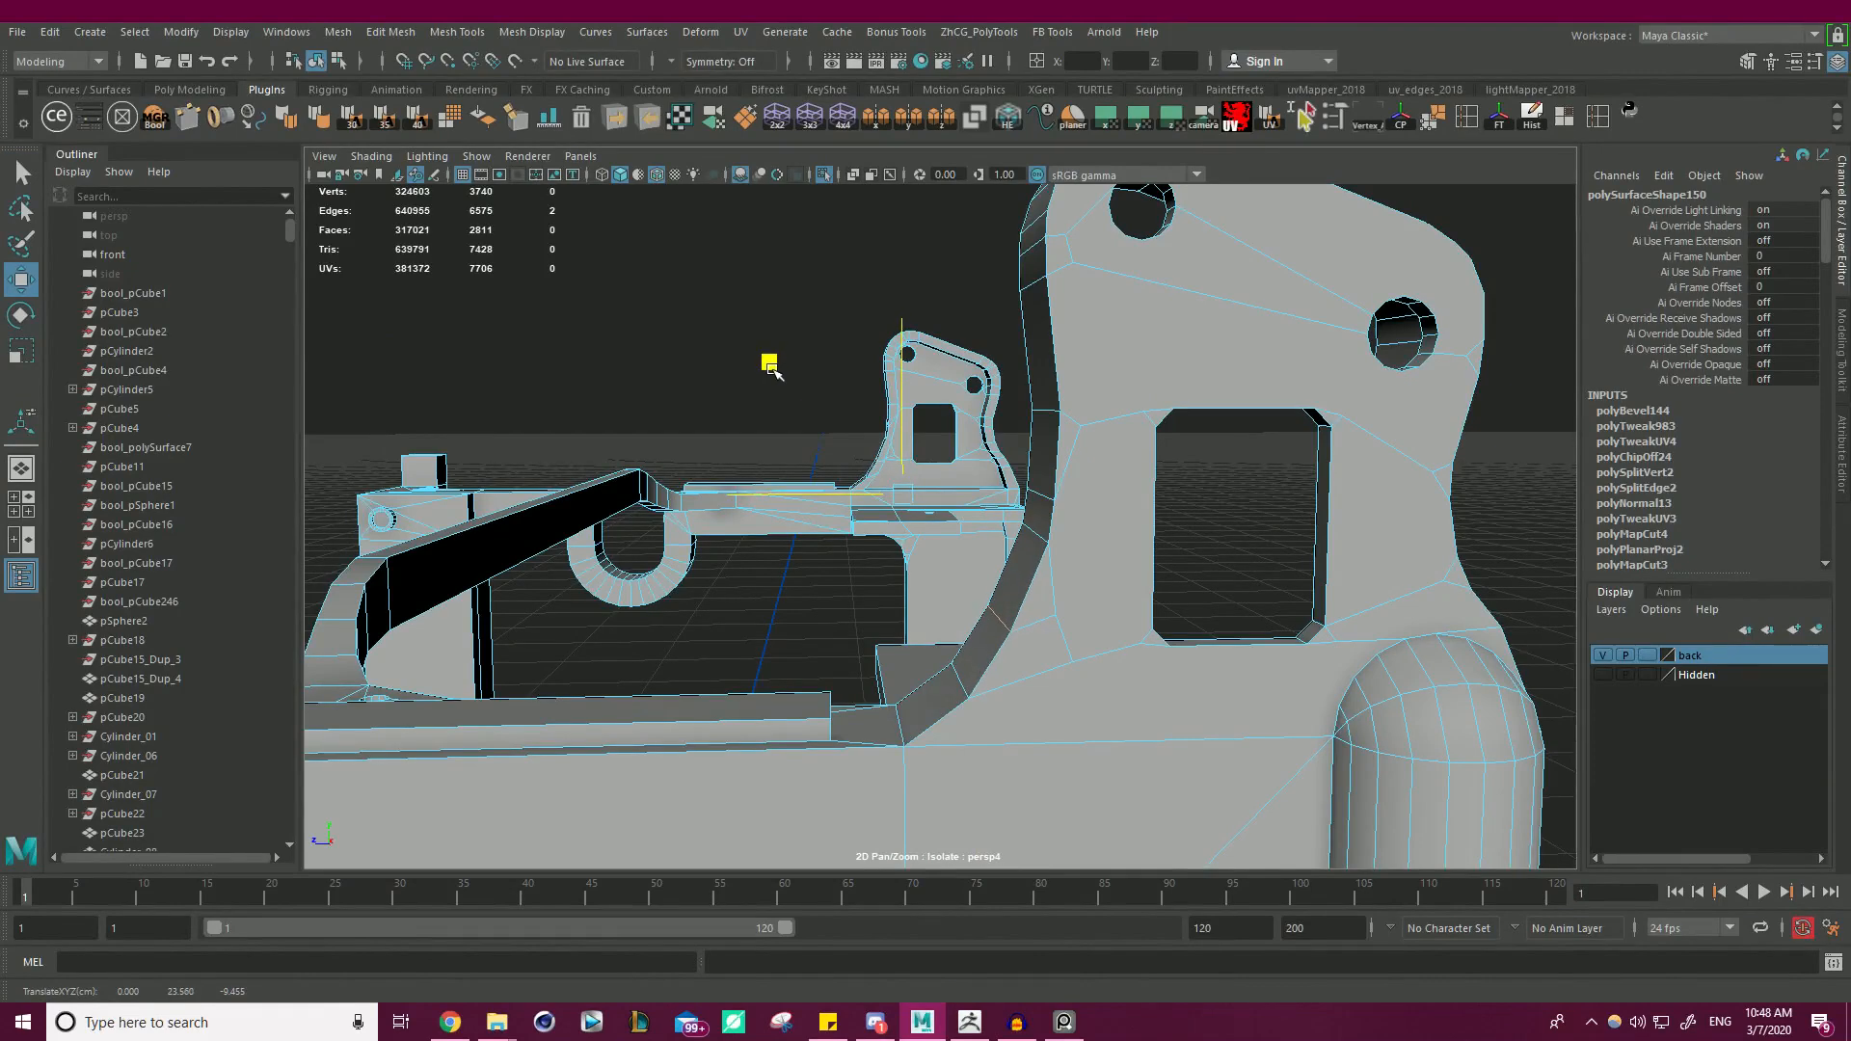
- Move the matching upper edges of the bend on both brackets together to smooth the curved profile
click(1039, 527)
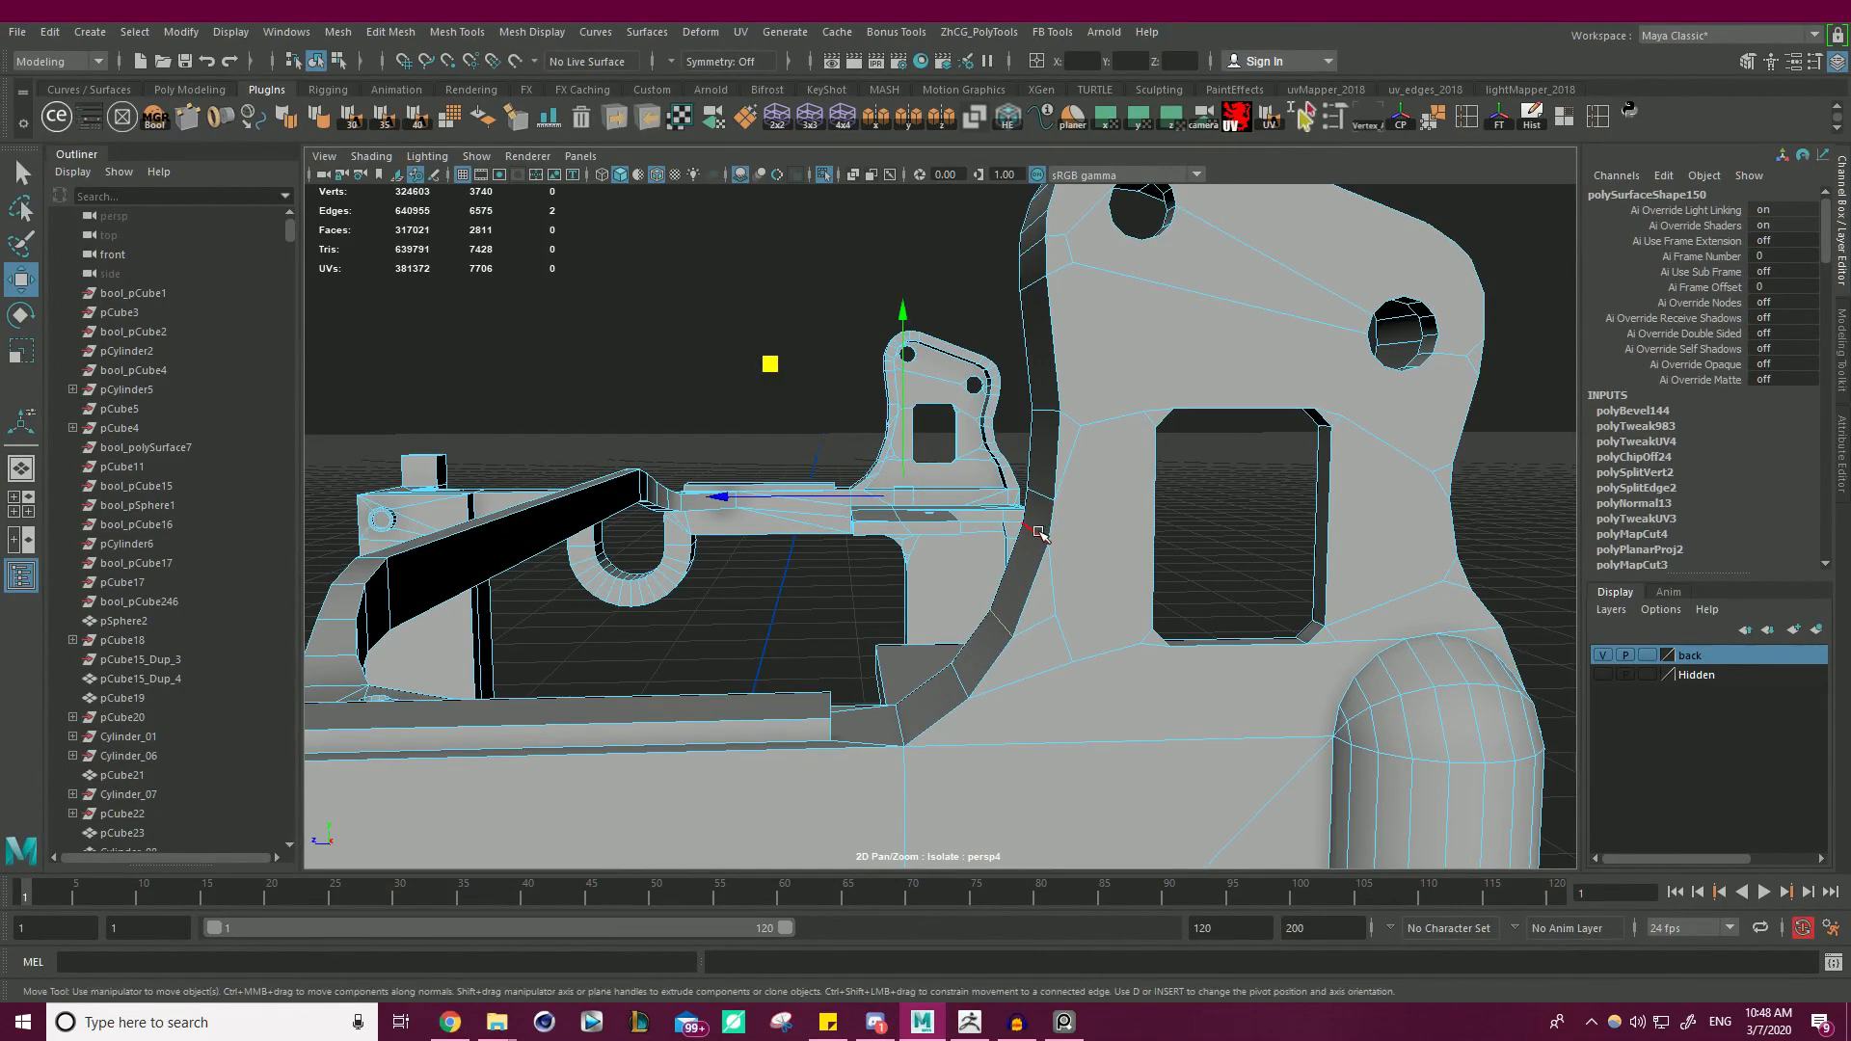
alt+drag(1034, 513, 1166, 542)
shift+click(802, 431)
alt+drag(957, 460, 819, 430)
drag(795, 309, 794, 319)
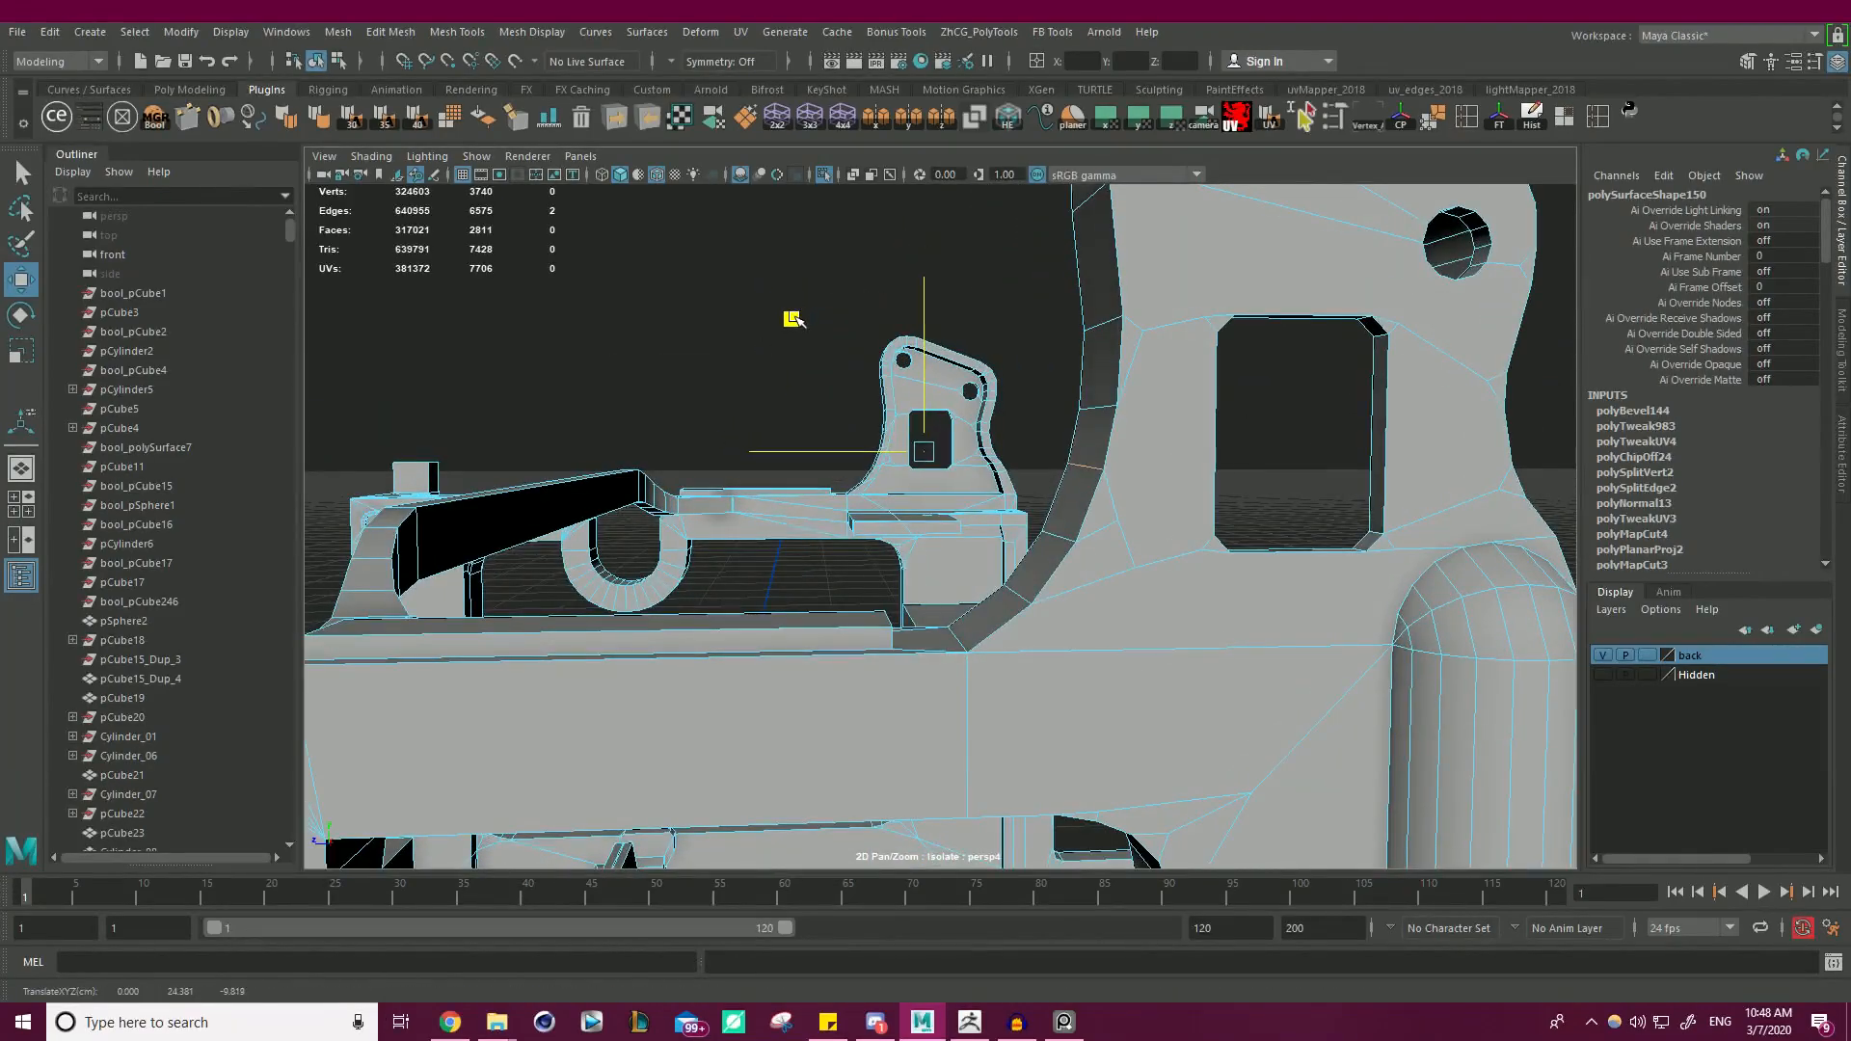
- Return to object mode and select the whole frame mesh
alt+drag(937, 334, 859, 443)
right_drag(990, 396, 1090, 357)
click(1089, 359)
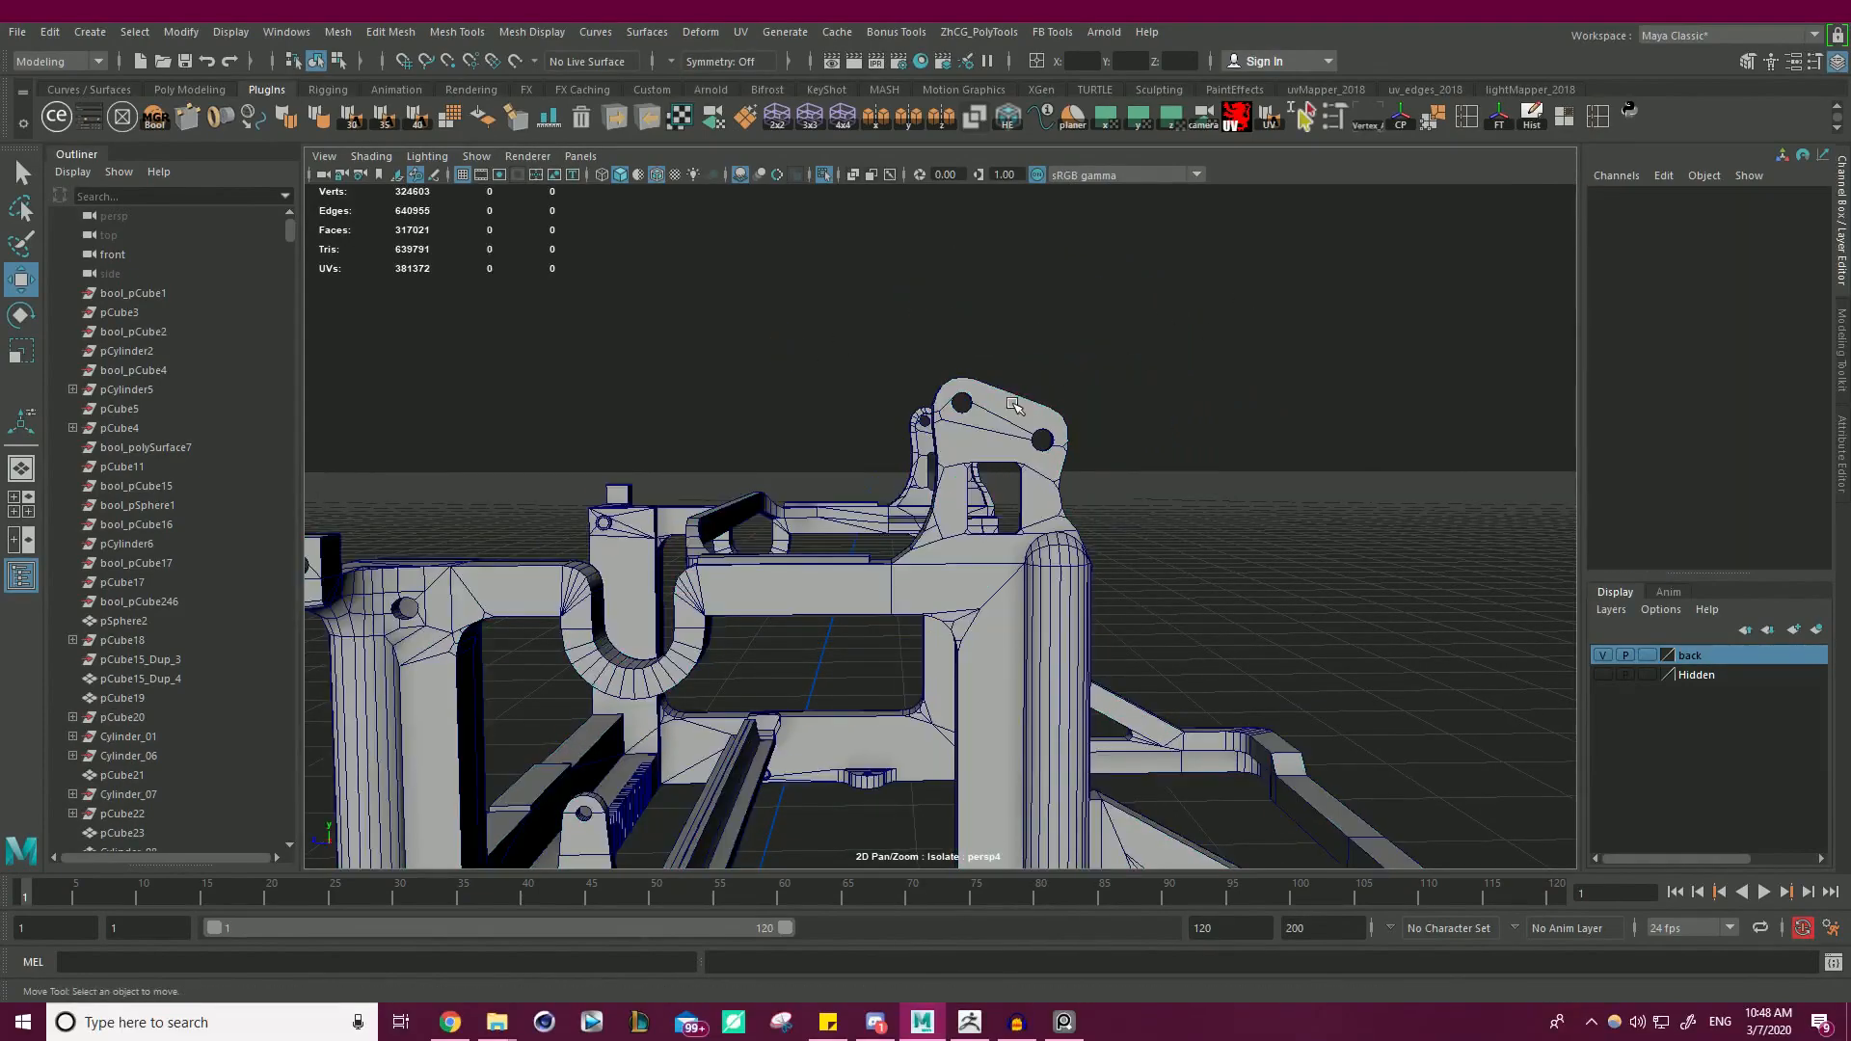
click(1005, 405)
alt+drag(1070, 359, 1099, 383)
alt+right_drag(1099, 383, 1171, 395)
alt+drag(1172, 395, 1016, 362)
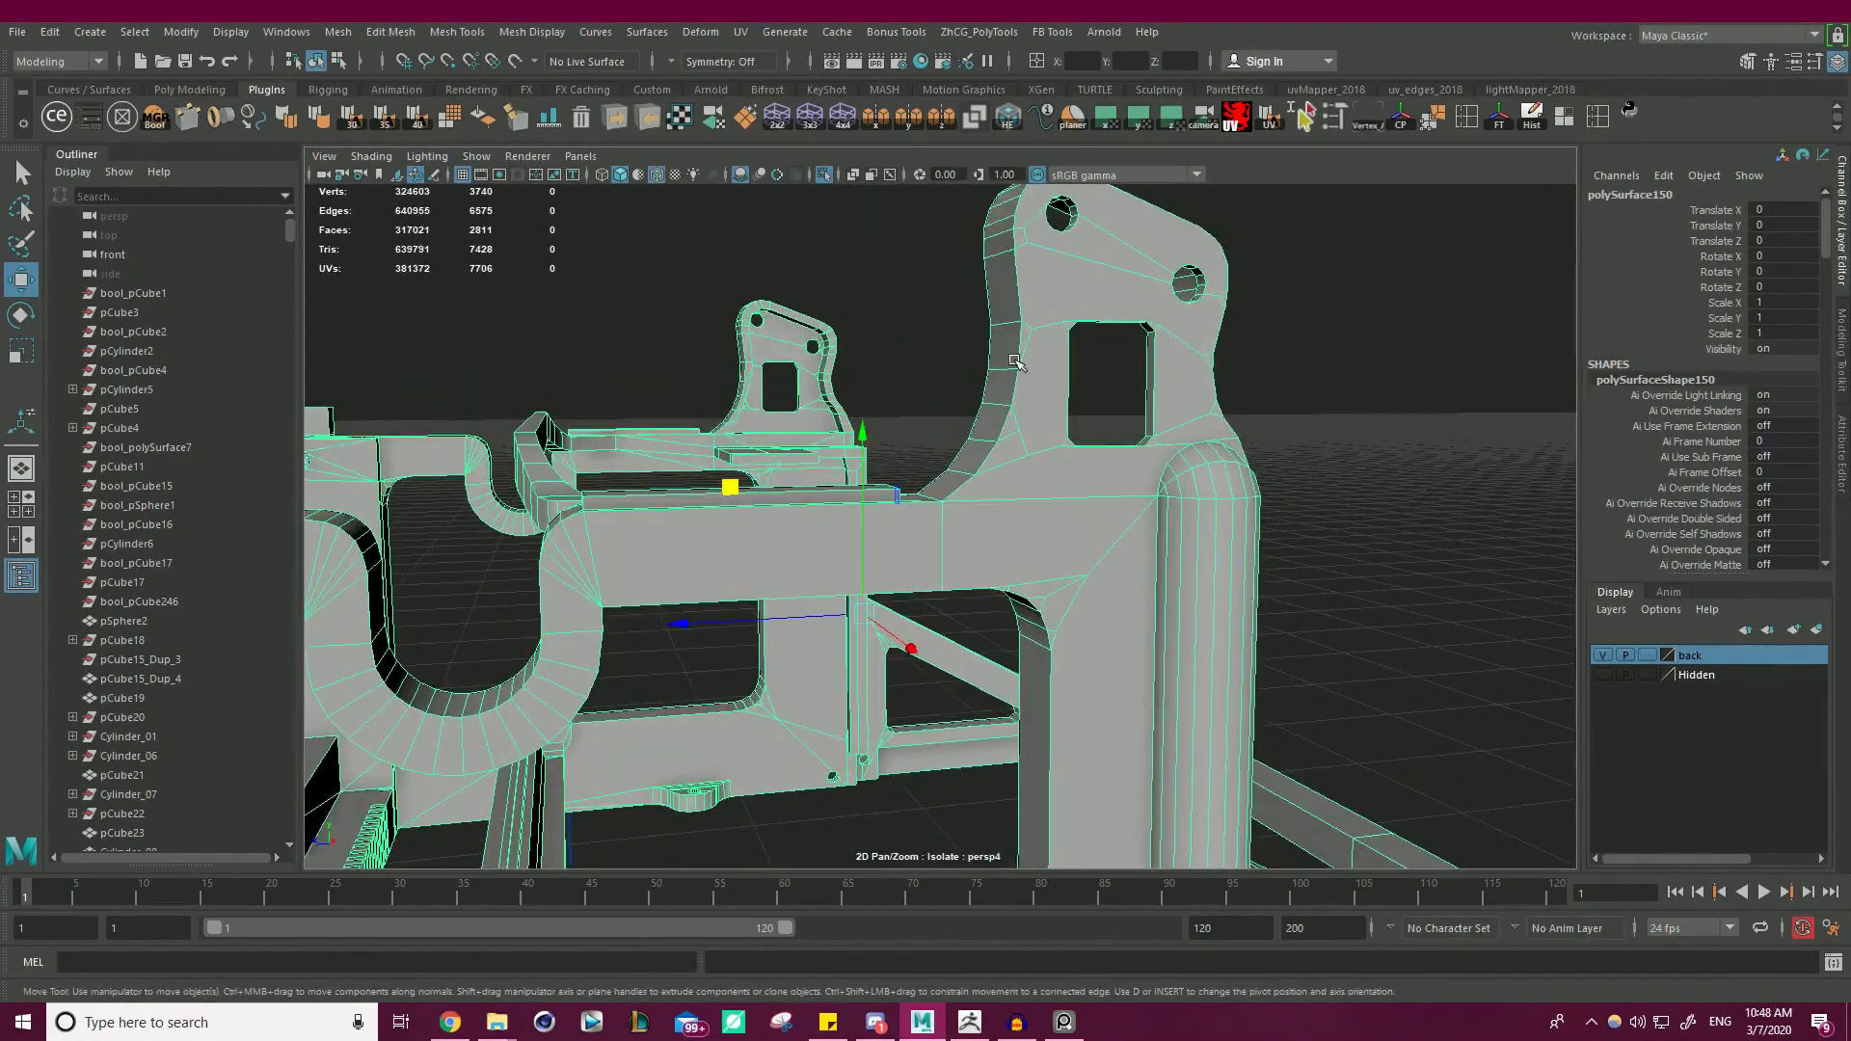
- Select three neighbouring faces on the near bracket's curved side and locate them in the UV Editor
right_drag(1022, 384, 1020, 414)
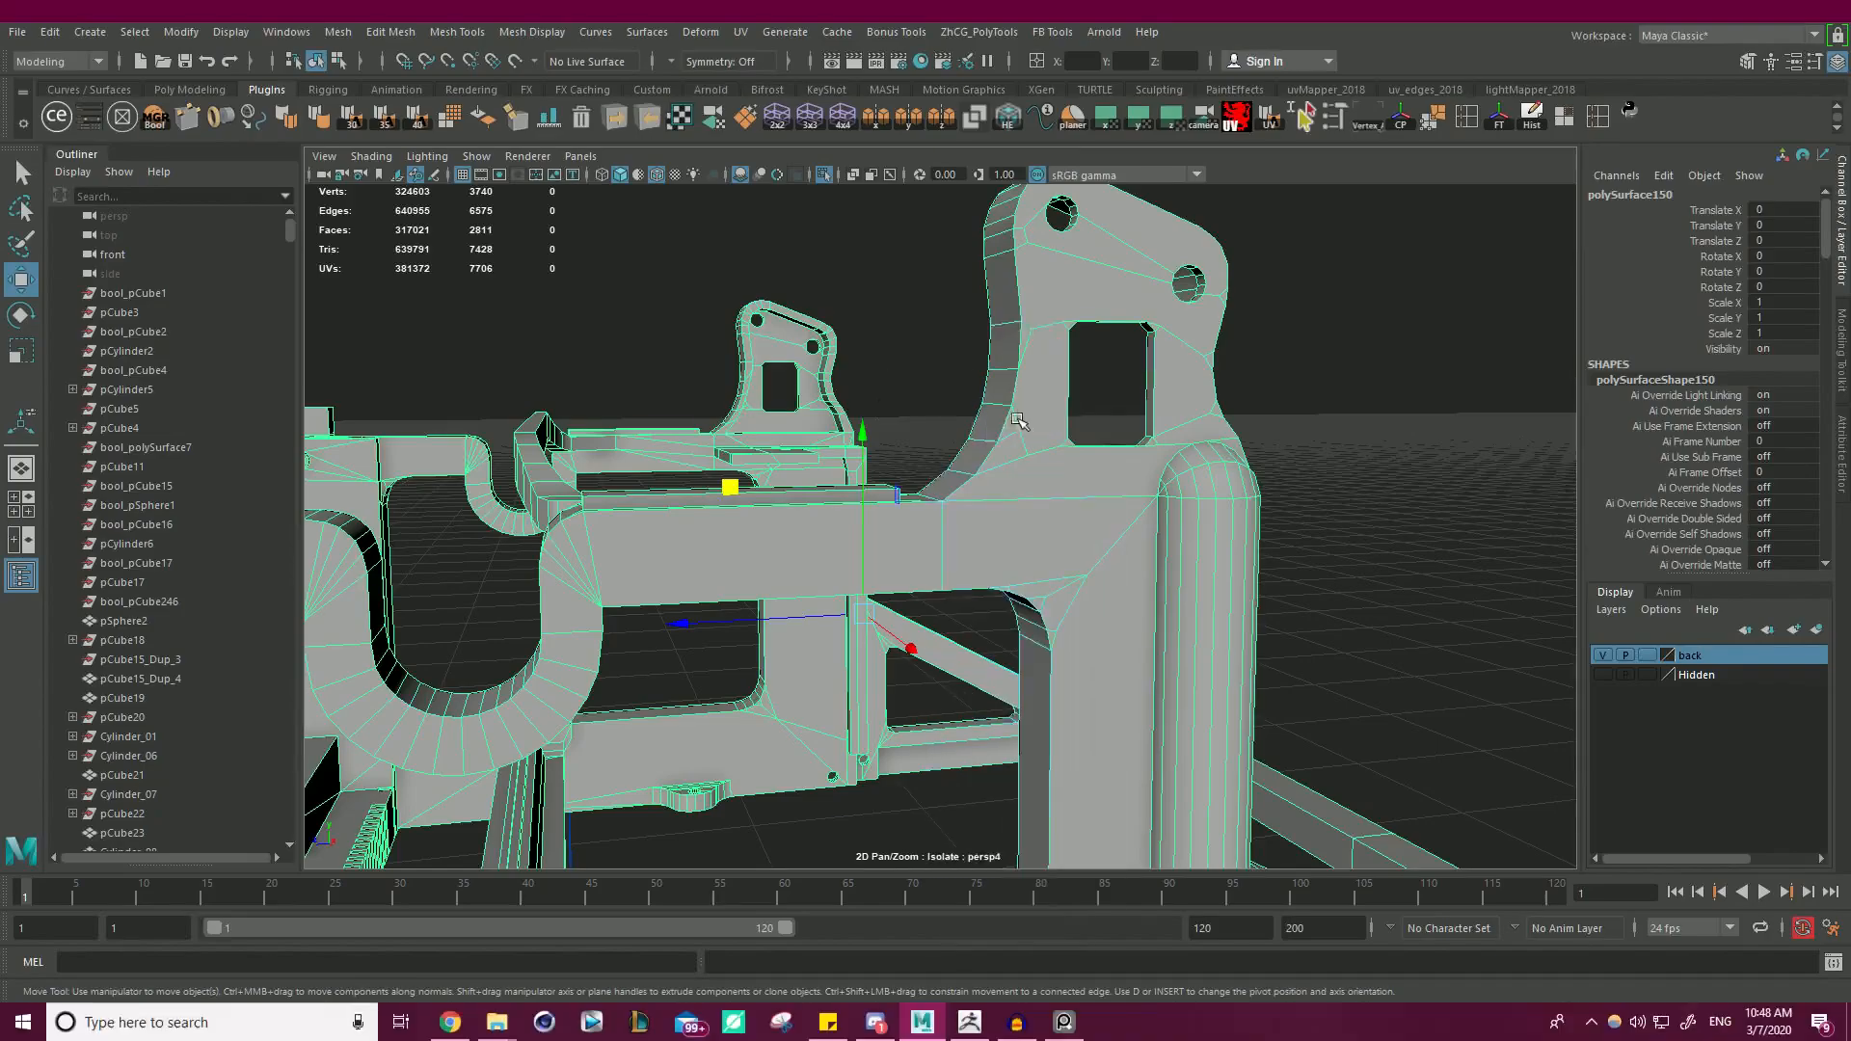
click(1004, 344)
shift+click(1002, 381)
shift+click(991, 421)
click(1302, 114)
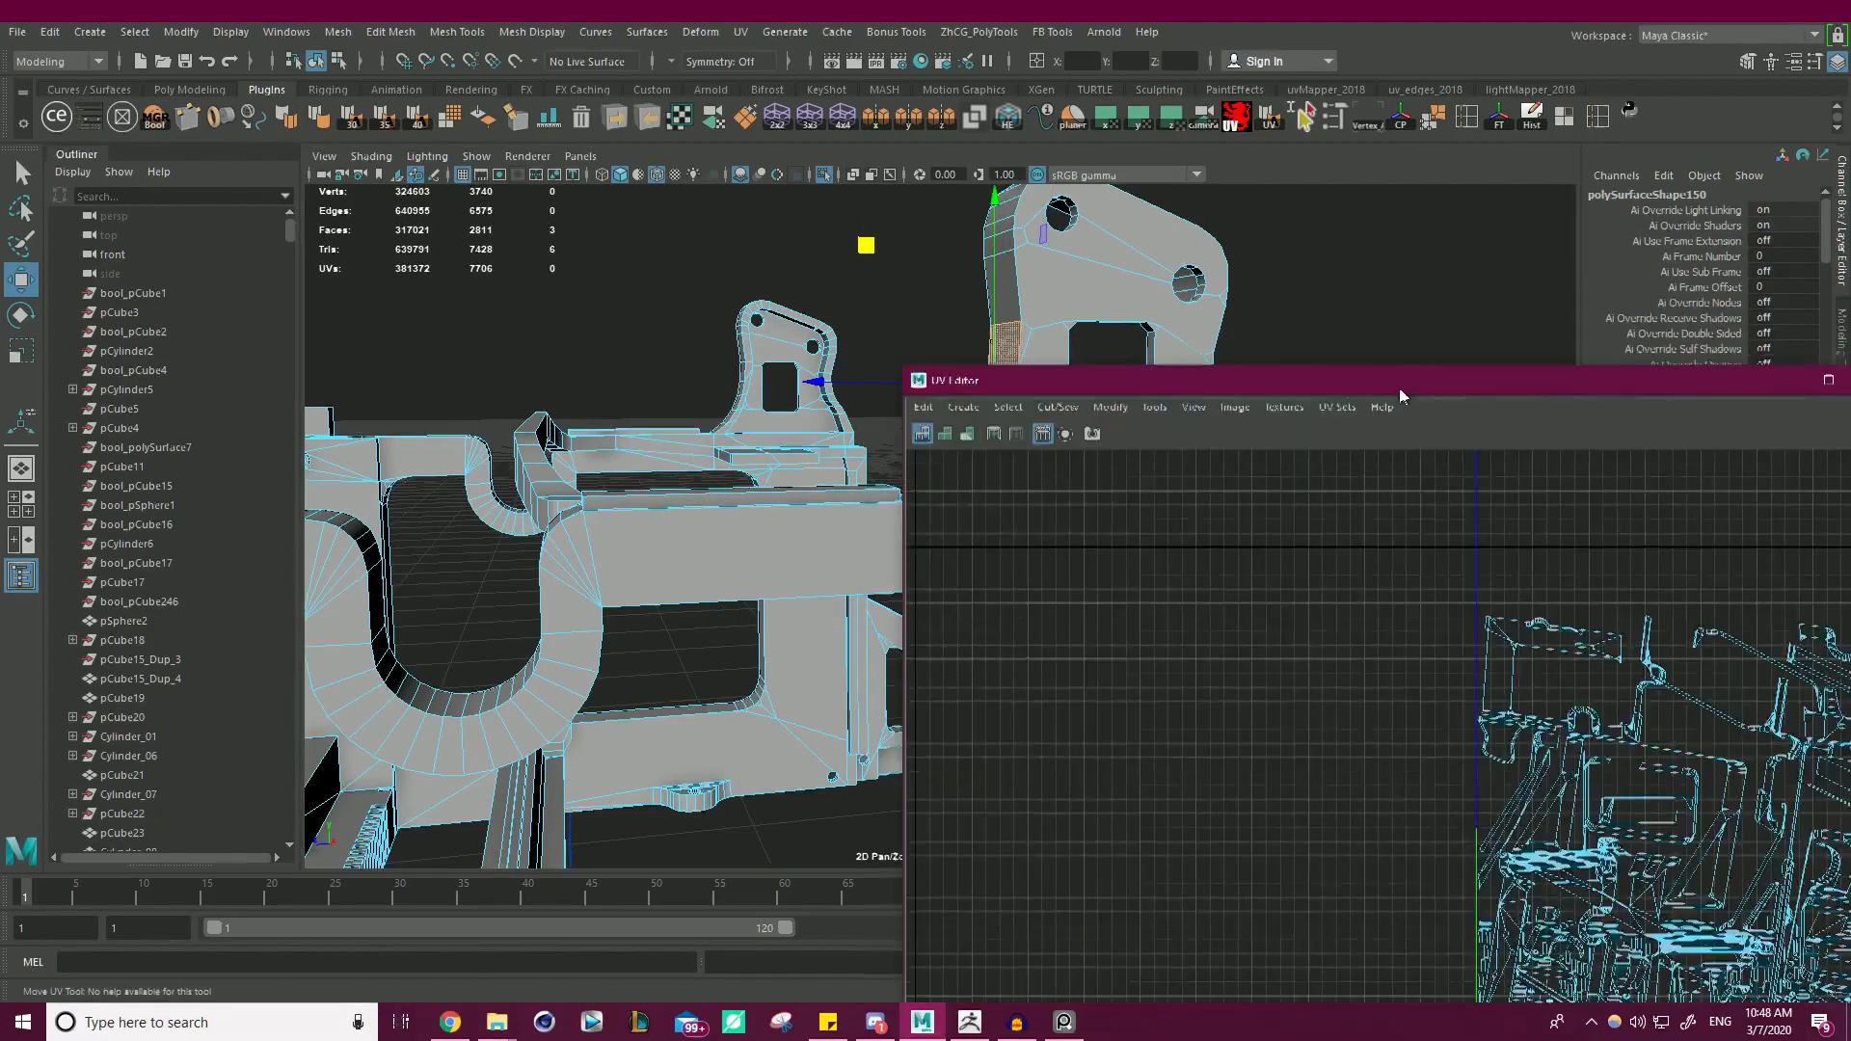
drag(1397, 386, 804, 75)
alt+right_drag(917, 294, 1118, 718)
alt+middle_drag(800, 838, 865, 484)
alt+right_drag(865, 484, 1293, 748)
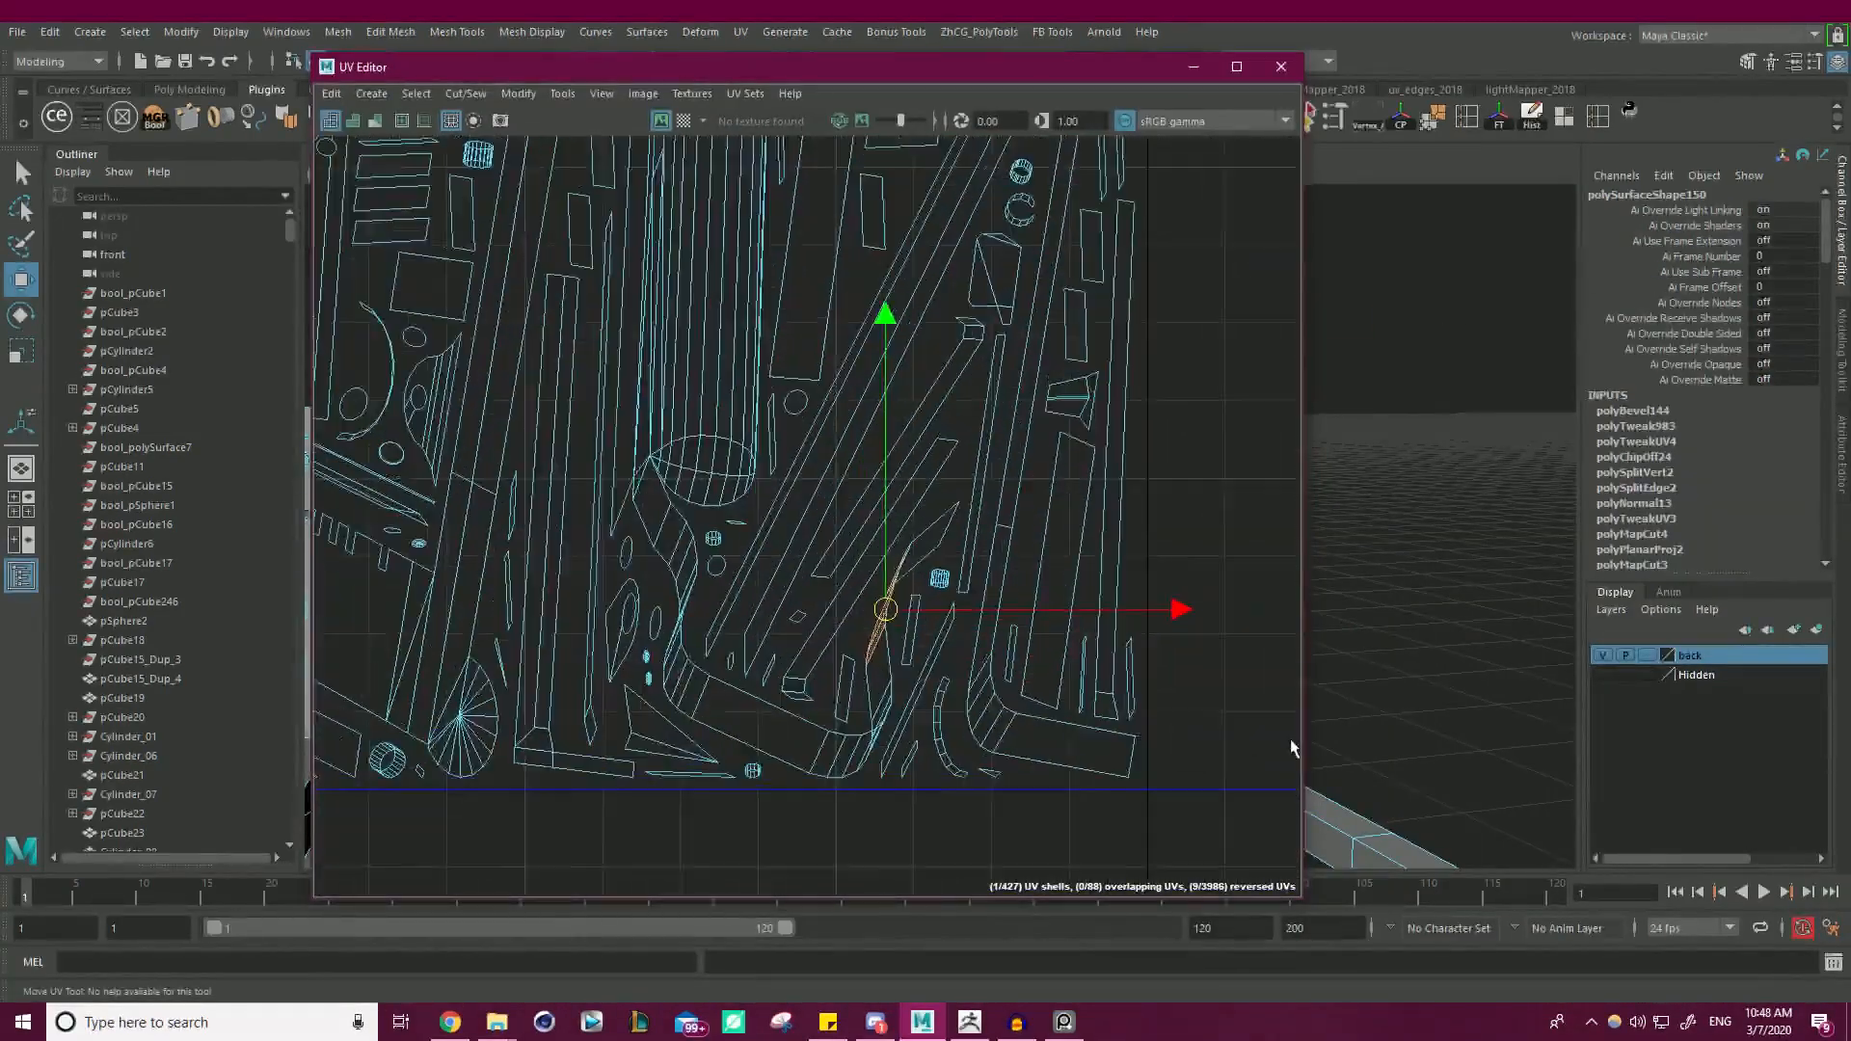
- Select the full UV shell of the curved strip and examine which faces it covers on the frame
right_drag(1107, 586, 1023, 557)
click(922, 567)
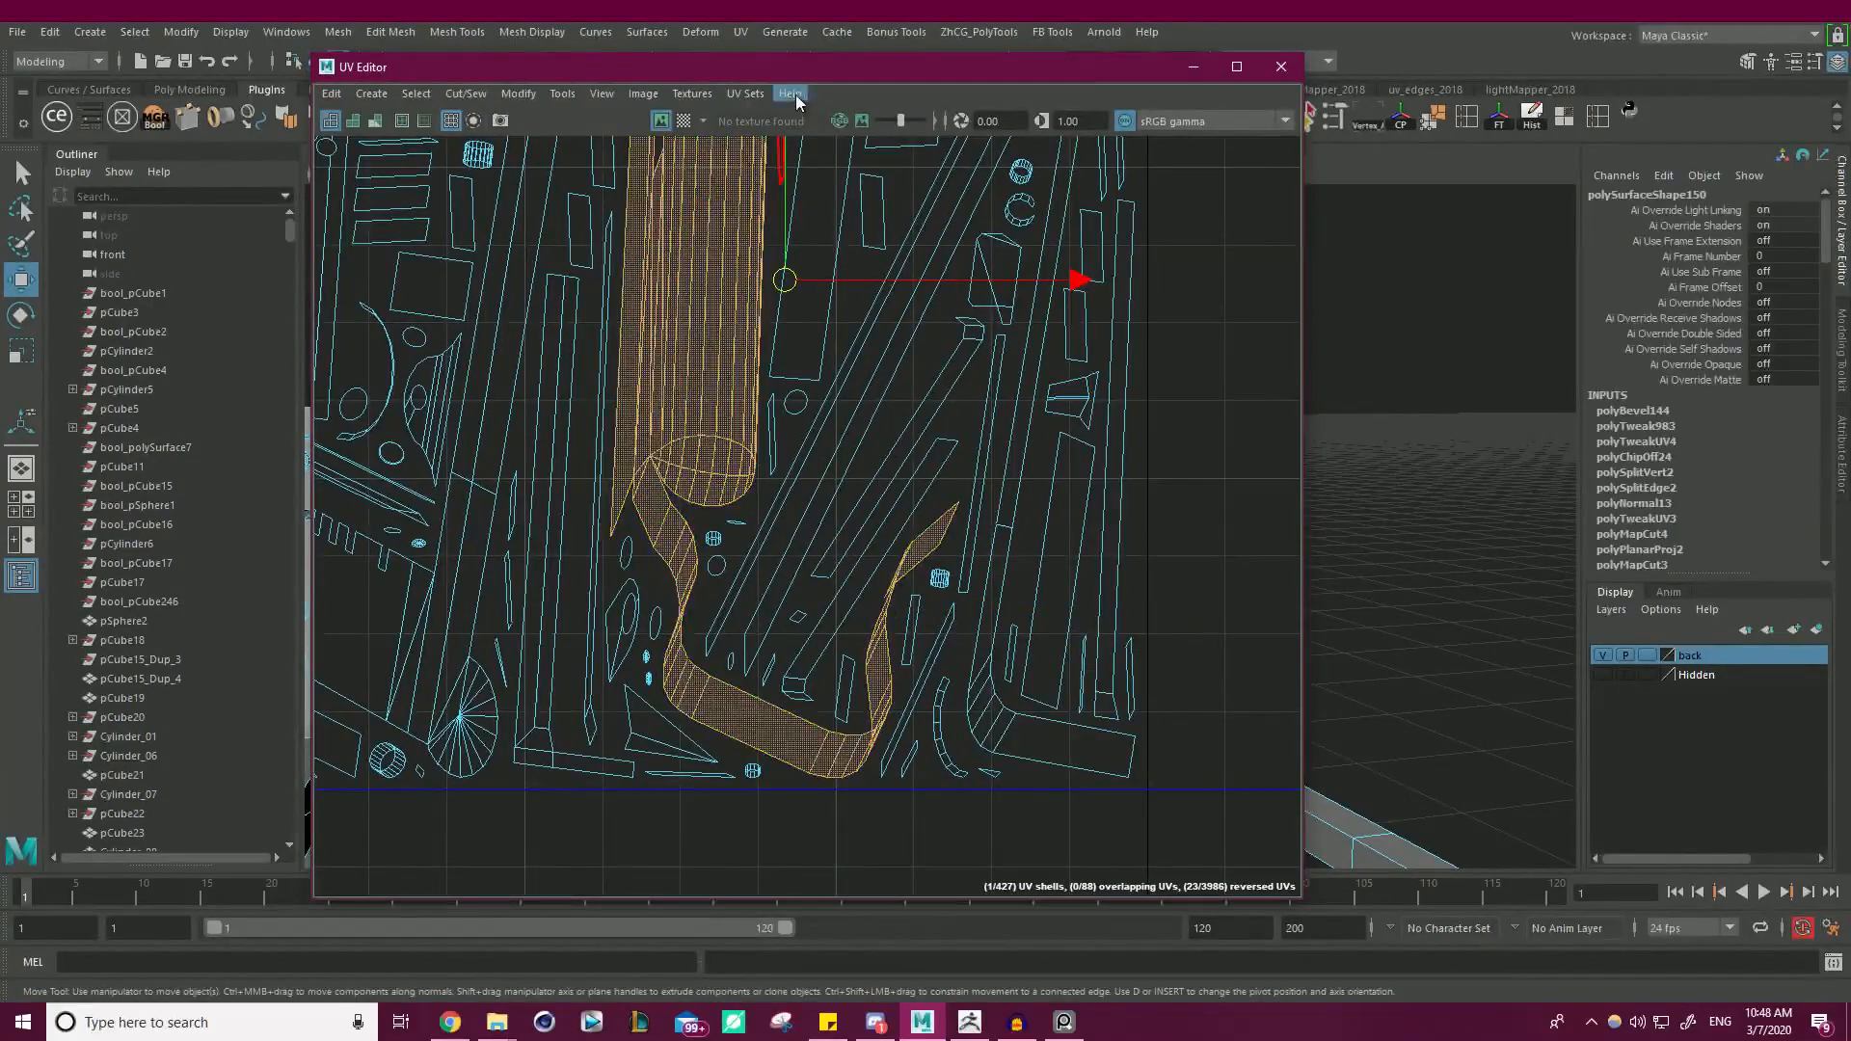
drag(796, 75, 1850, 348)
alt+right_drag(962, 639, 820, 579)
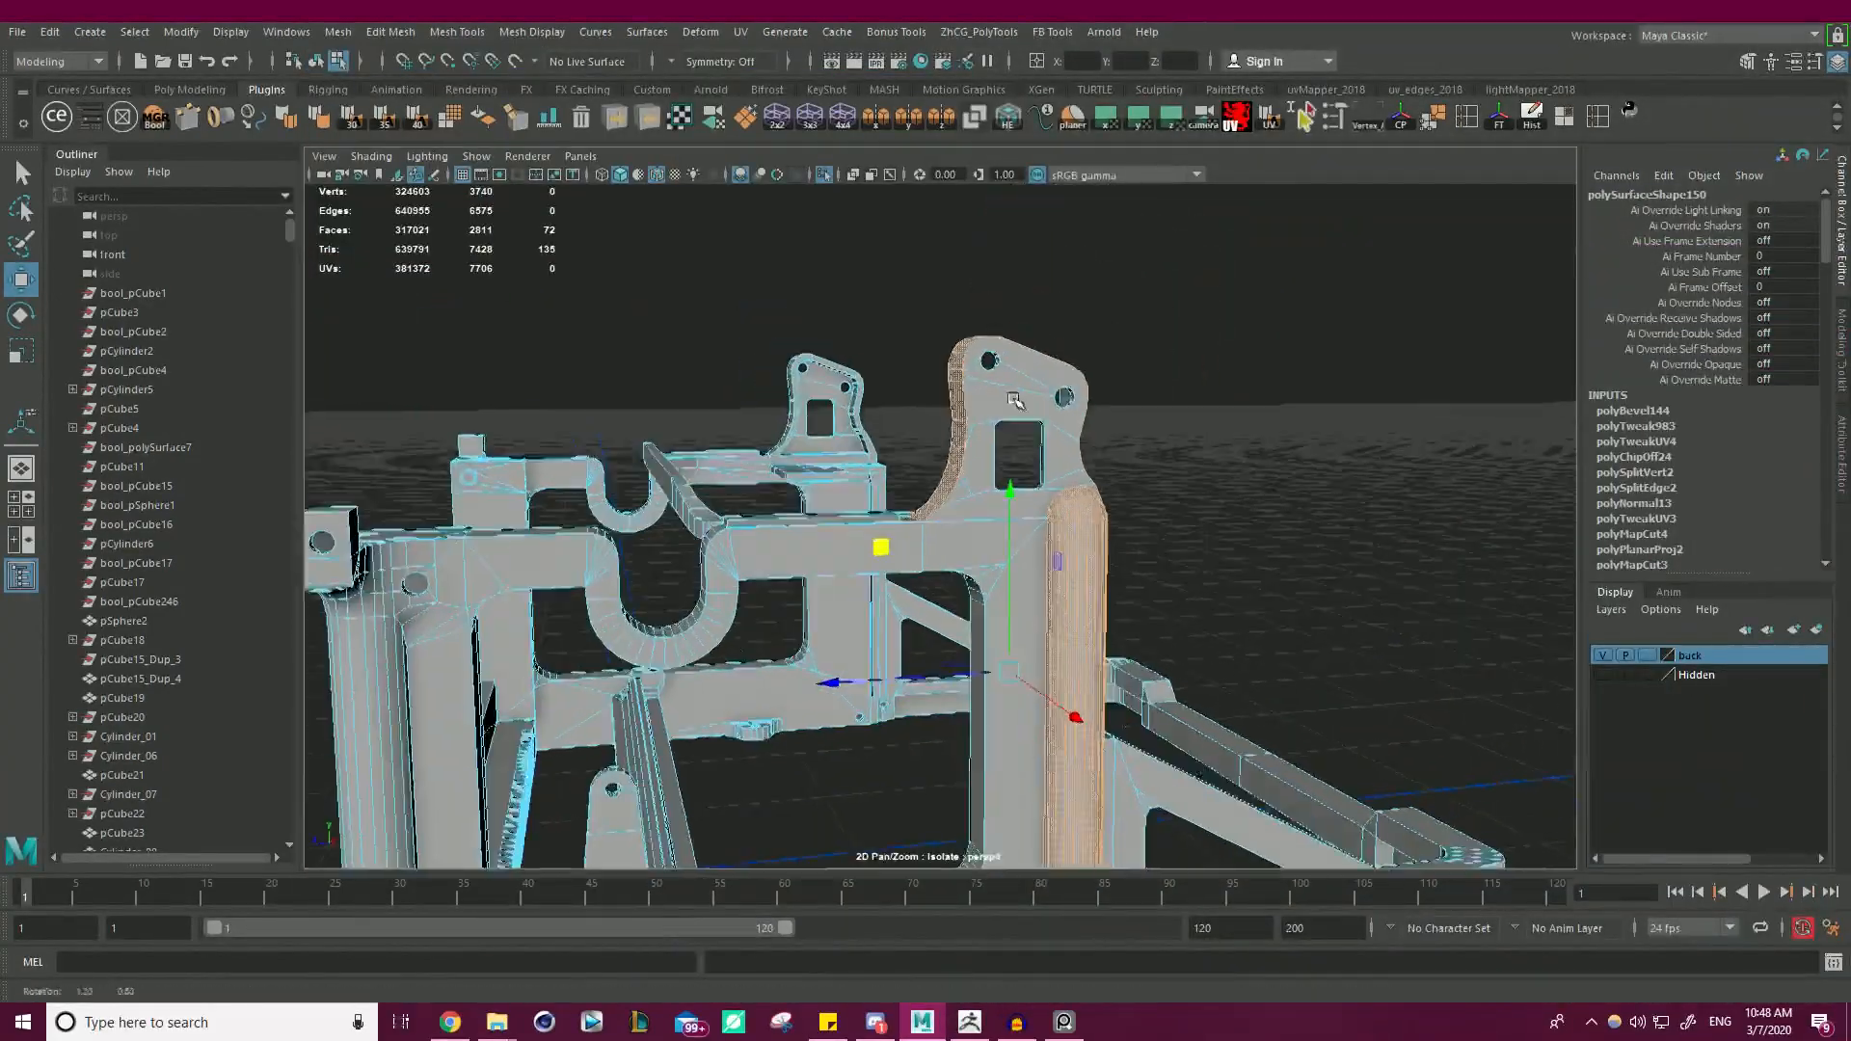
alt+drag(925, 482, 765, 355)
shift+click(853, 461)
alt+right_drag(765, 354, 904, 458)
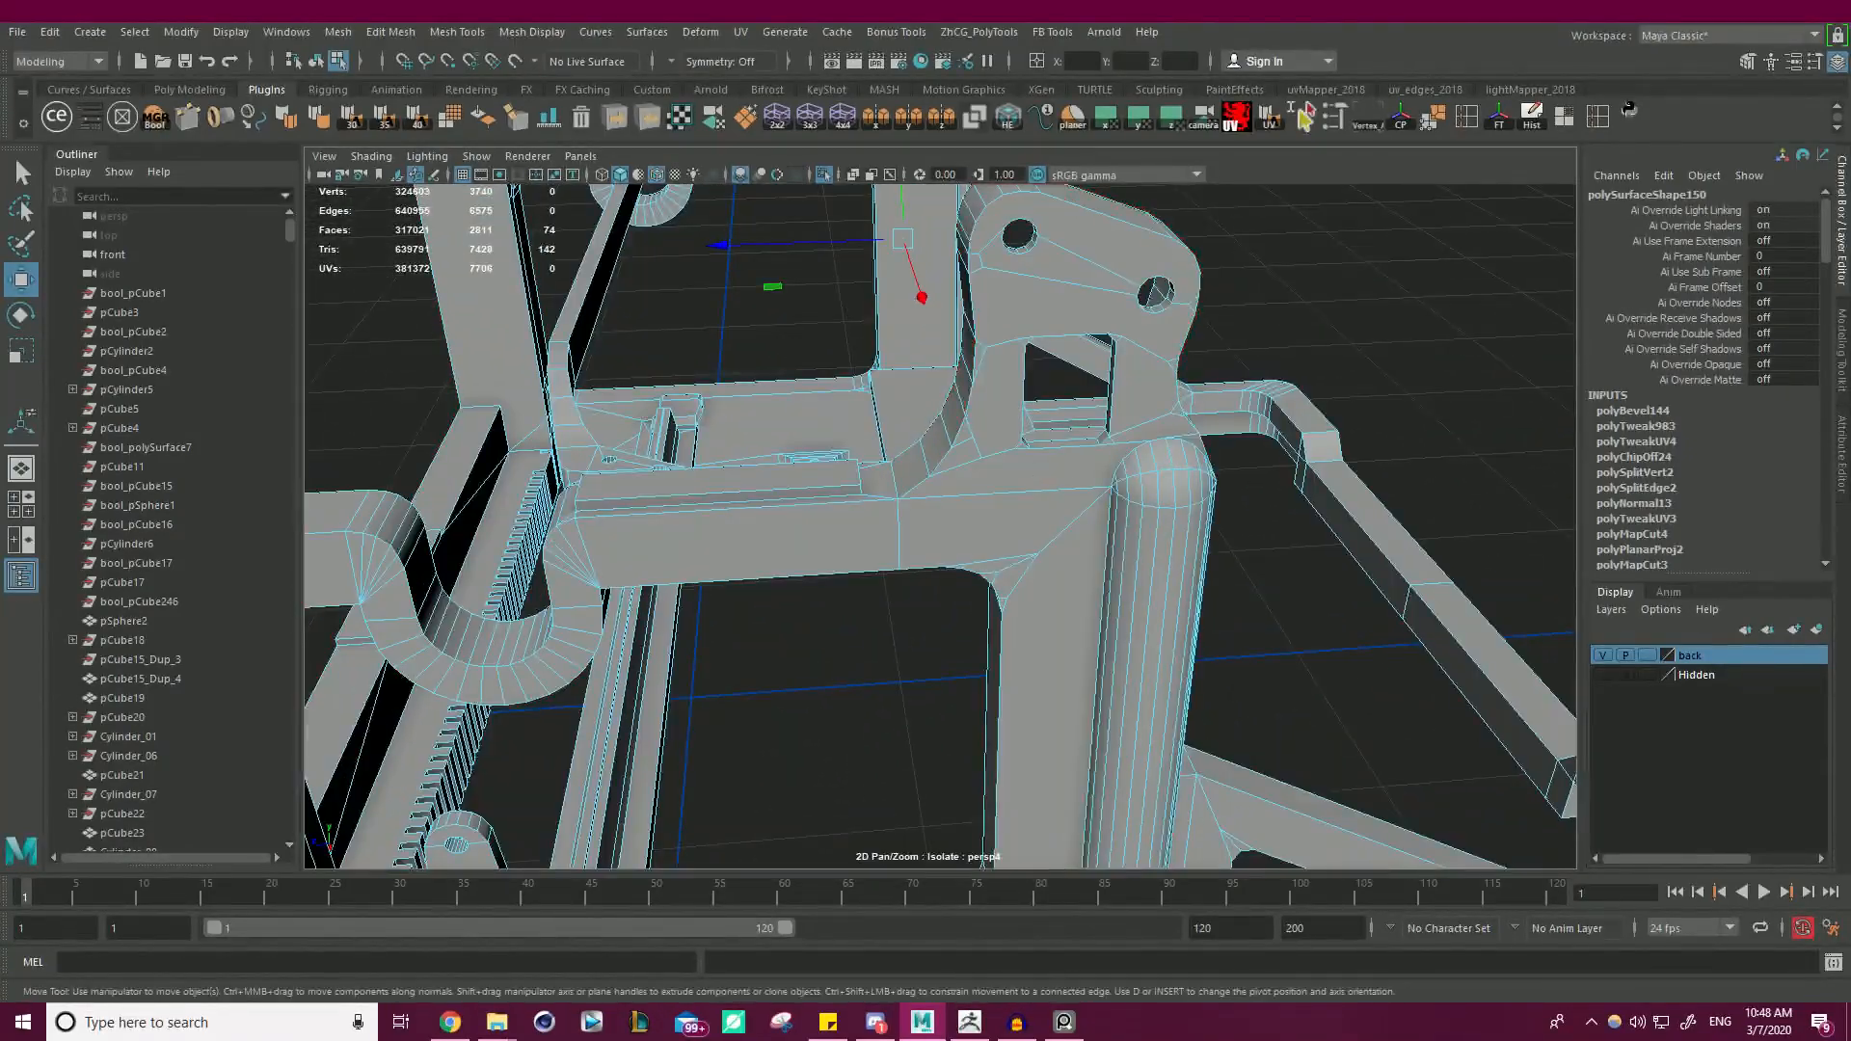
- Select the whole frame mesh in object mode and open MoP's Multi OBJ Tools
alt+right_drag(1079, 395, 836, 362)
right_drag(1065, 384, 1152, 356)
drag(1075, 250, 831, 320)
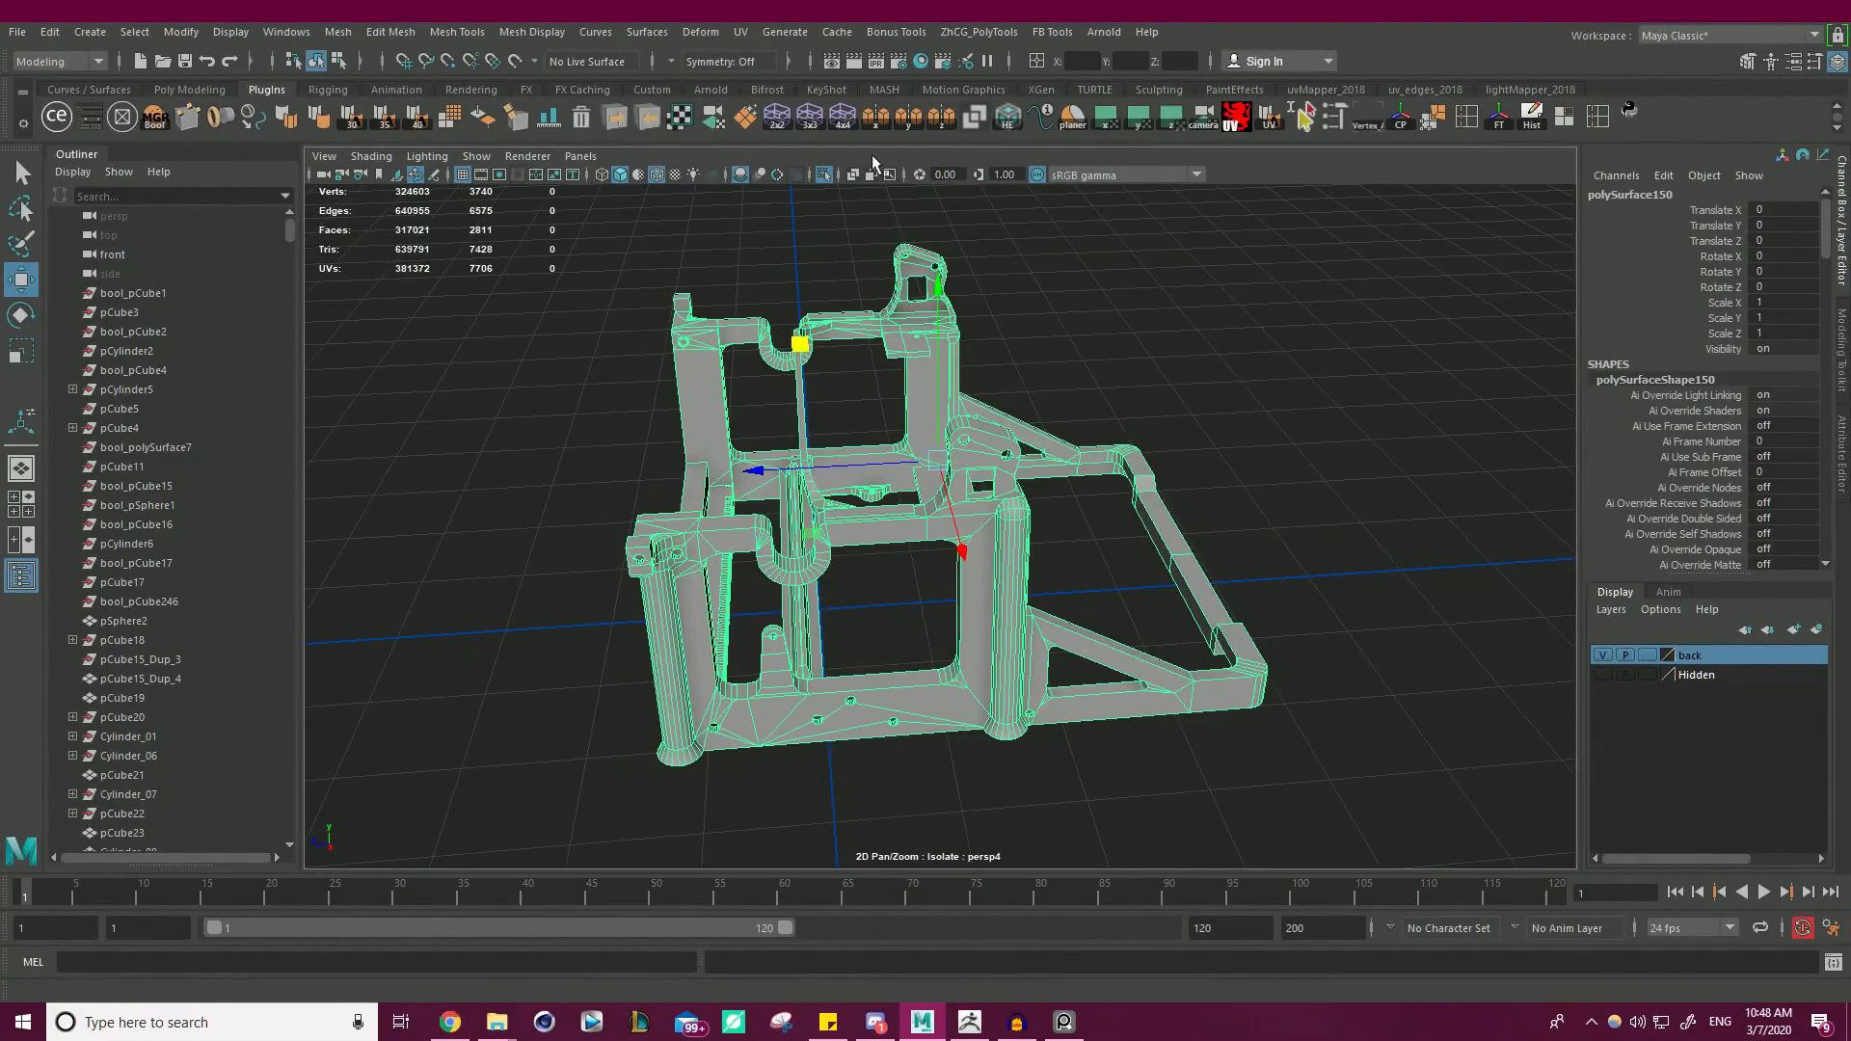
click(614, 117)
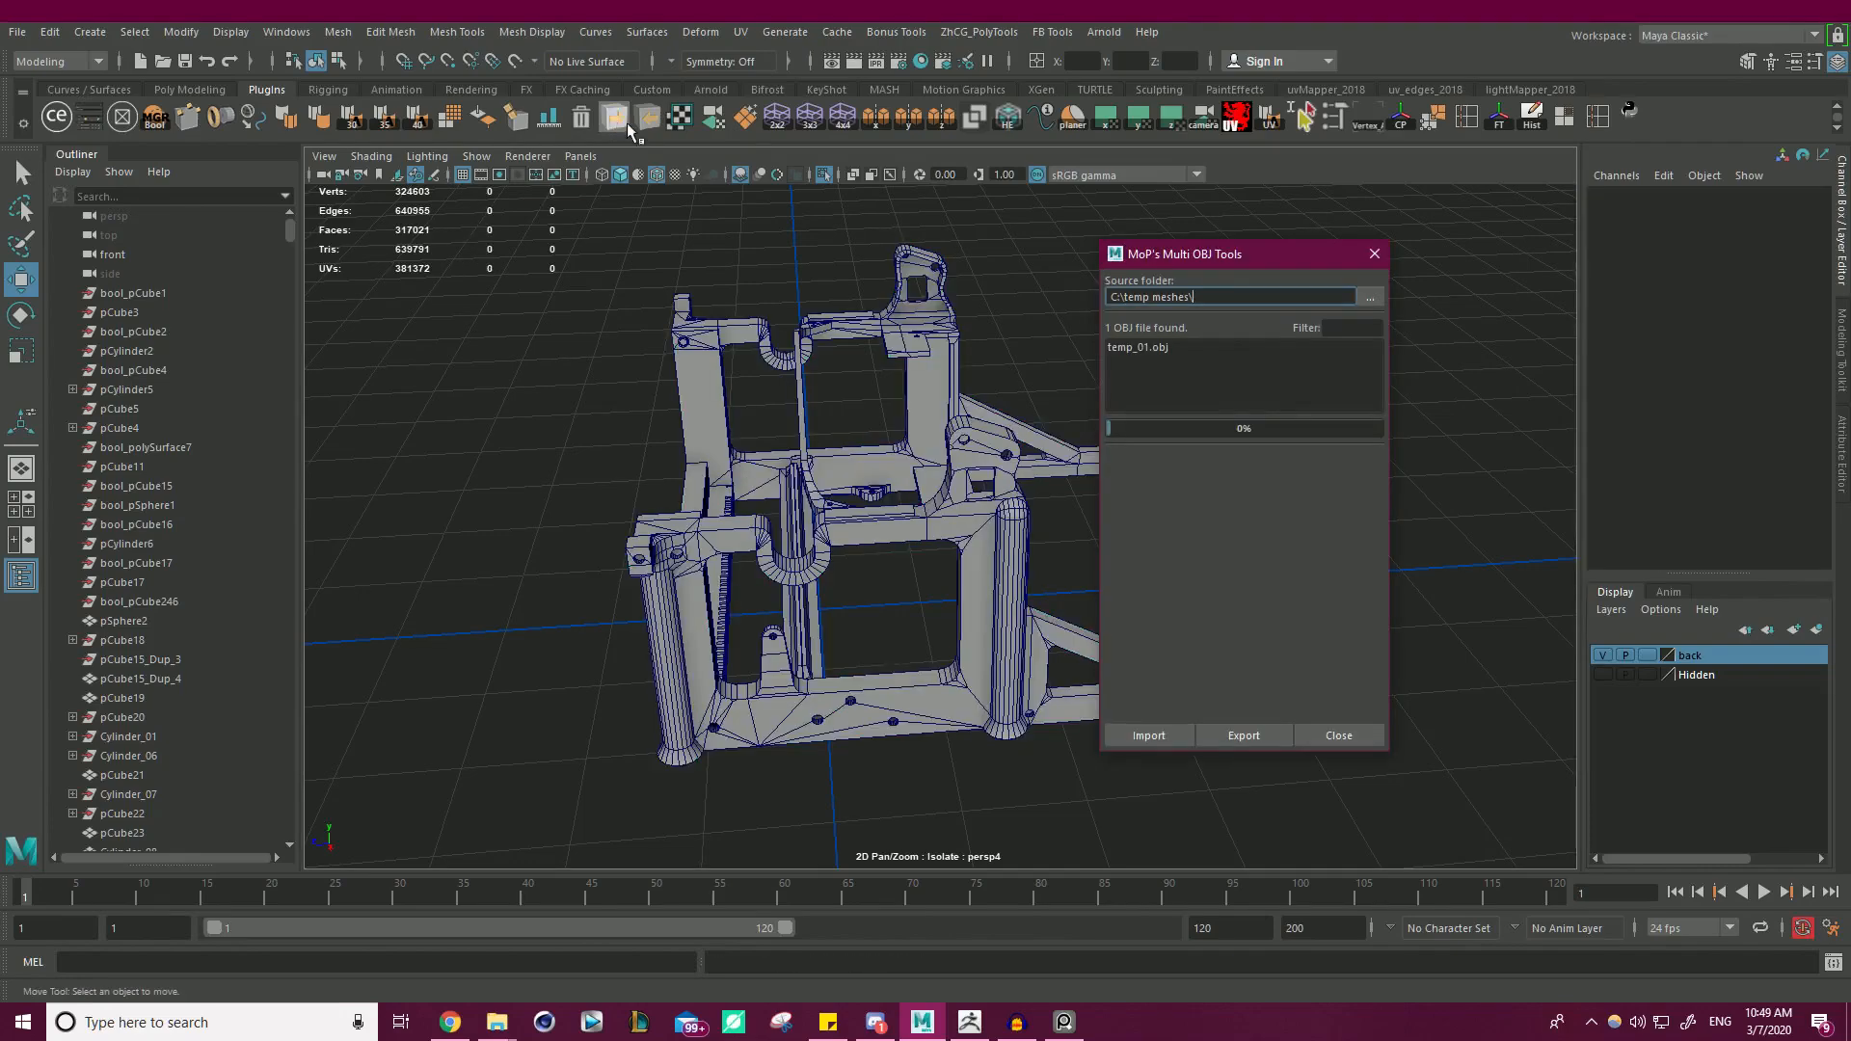
- Close the Multi OBJ Tools window, switch to ZBrush, and import the transferred frame OBJ into the temp_01 tool
click(1374, 255)
click(1742, 8)
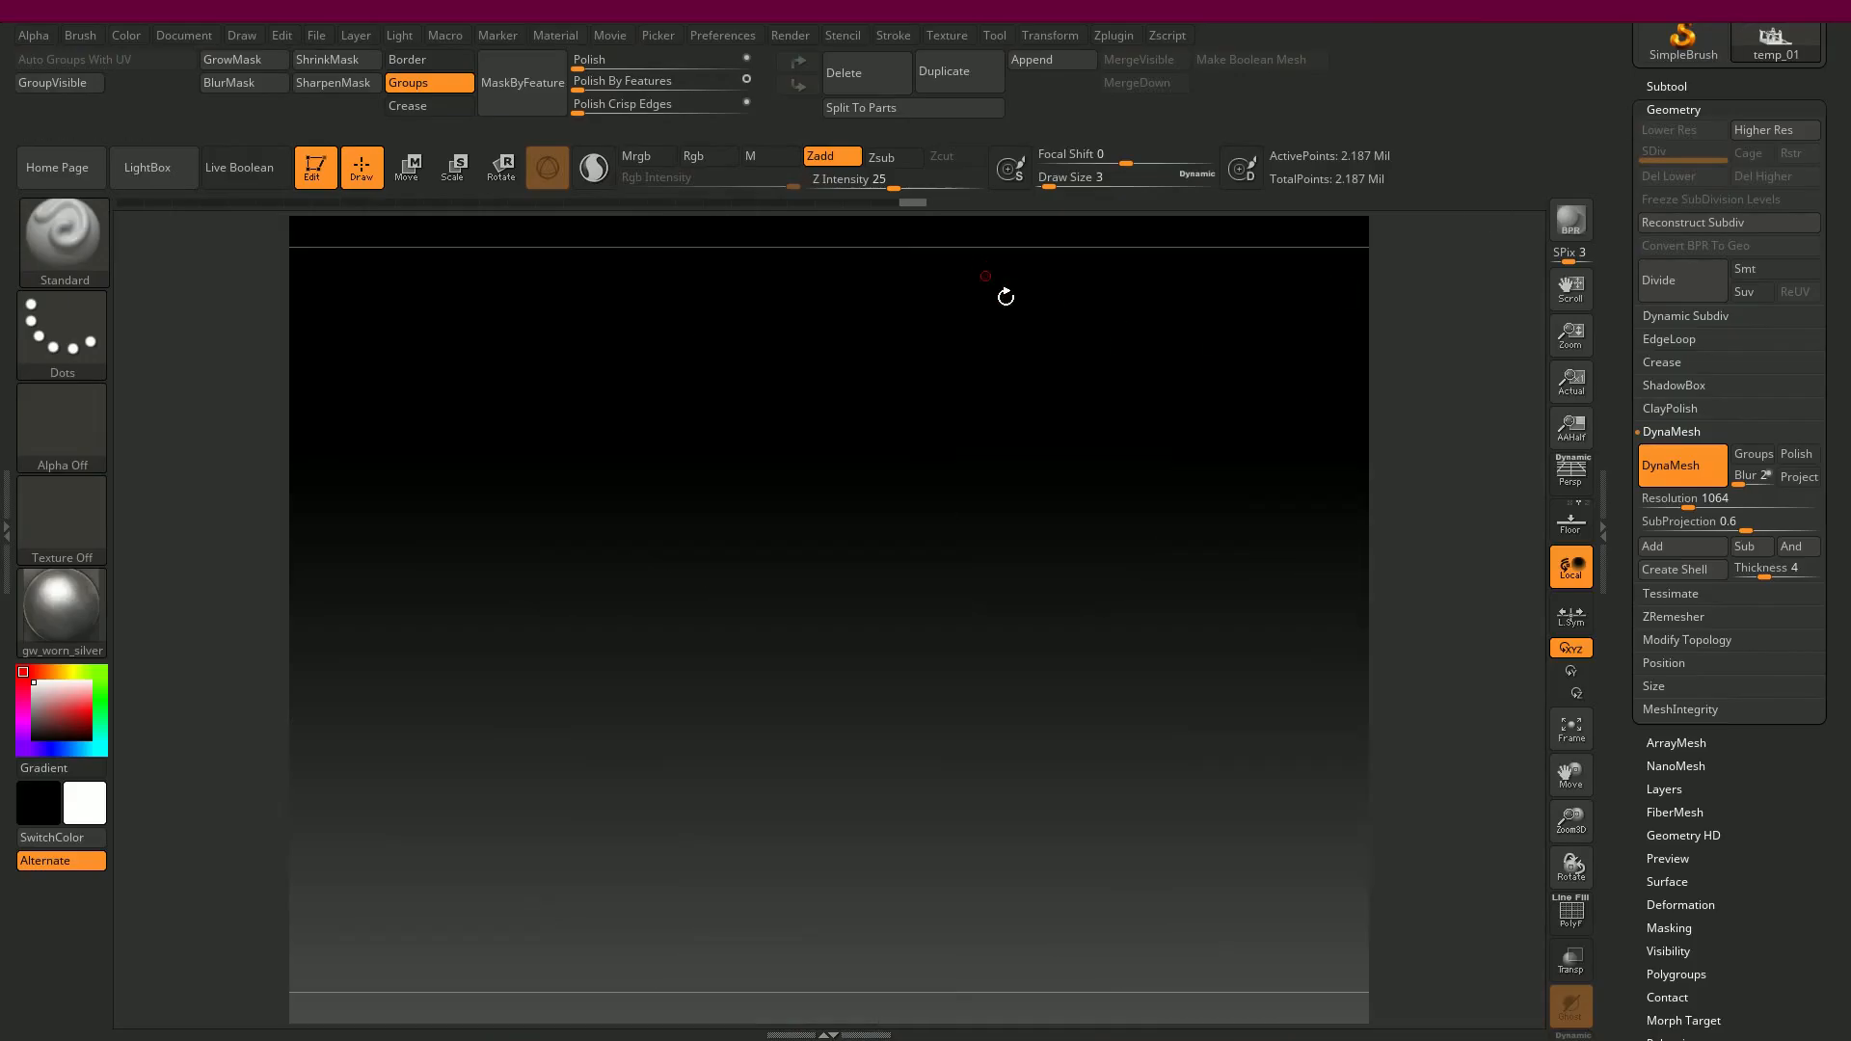
drag(1195, 320, 1364, 381)
drag(1629, 824, 1629, 46)
click(1744, 520)
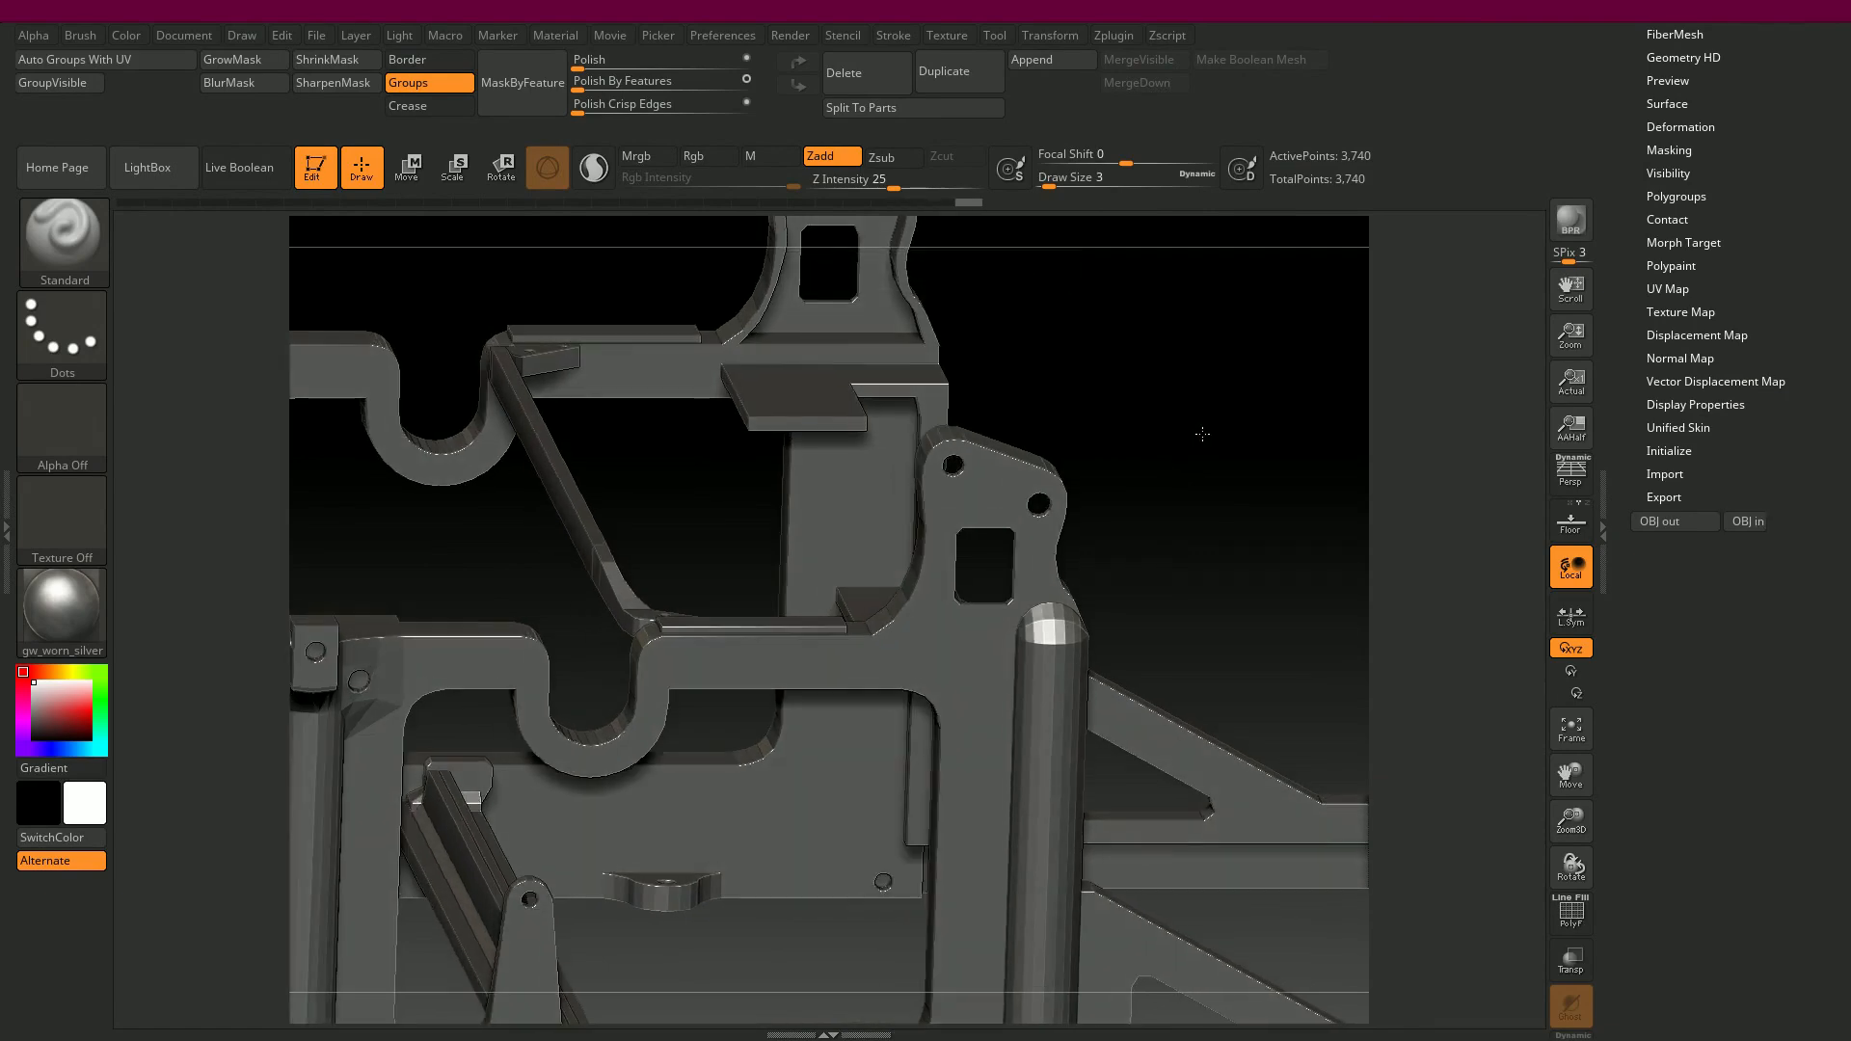
- Show the polyframe and assign the frame's polygroups automatically from its UV shells
key(shift+f)
click(141, 61)
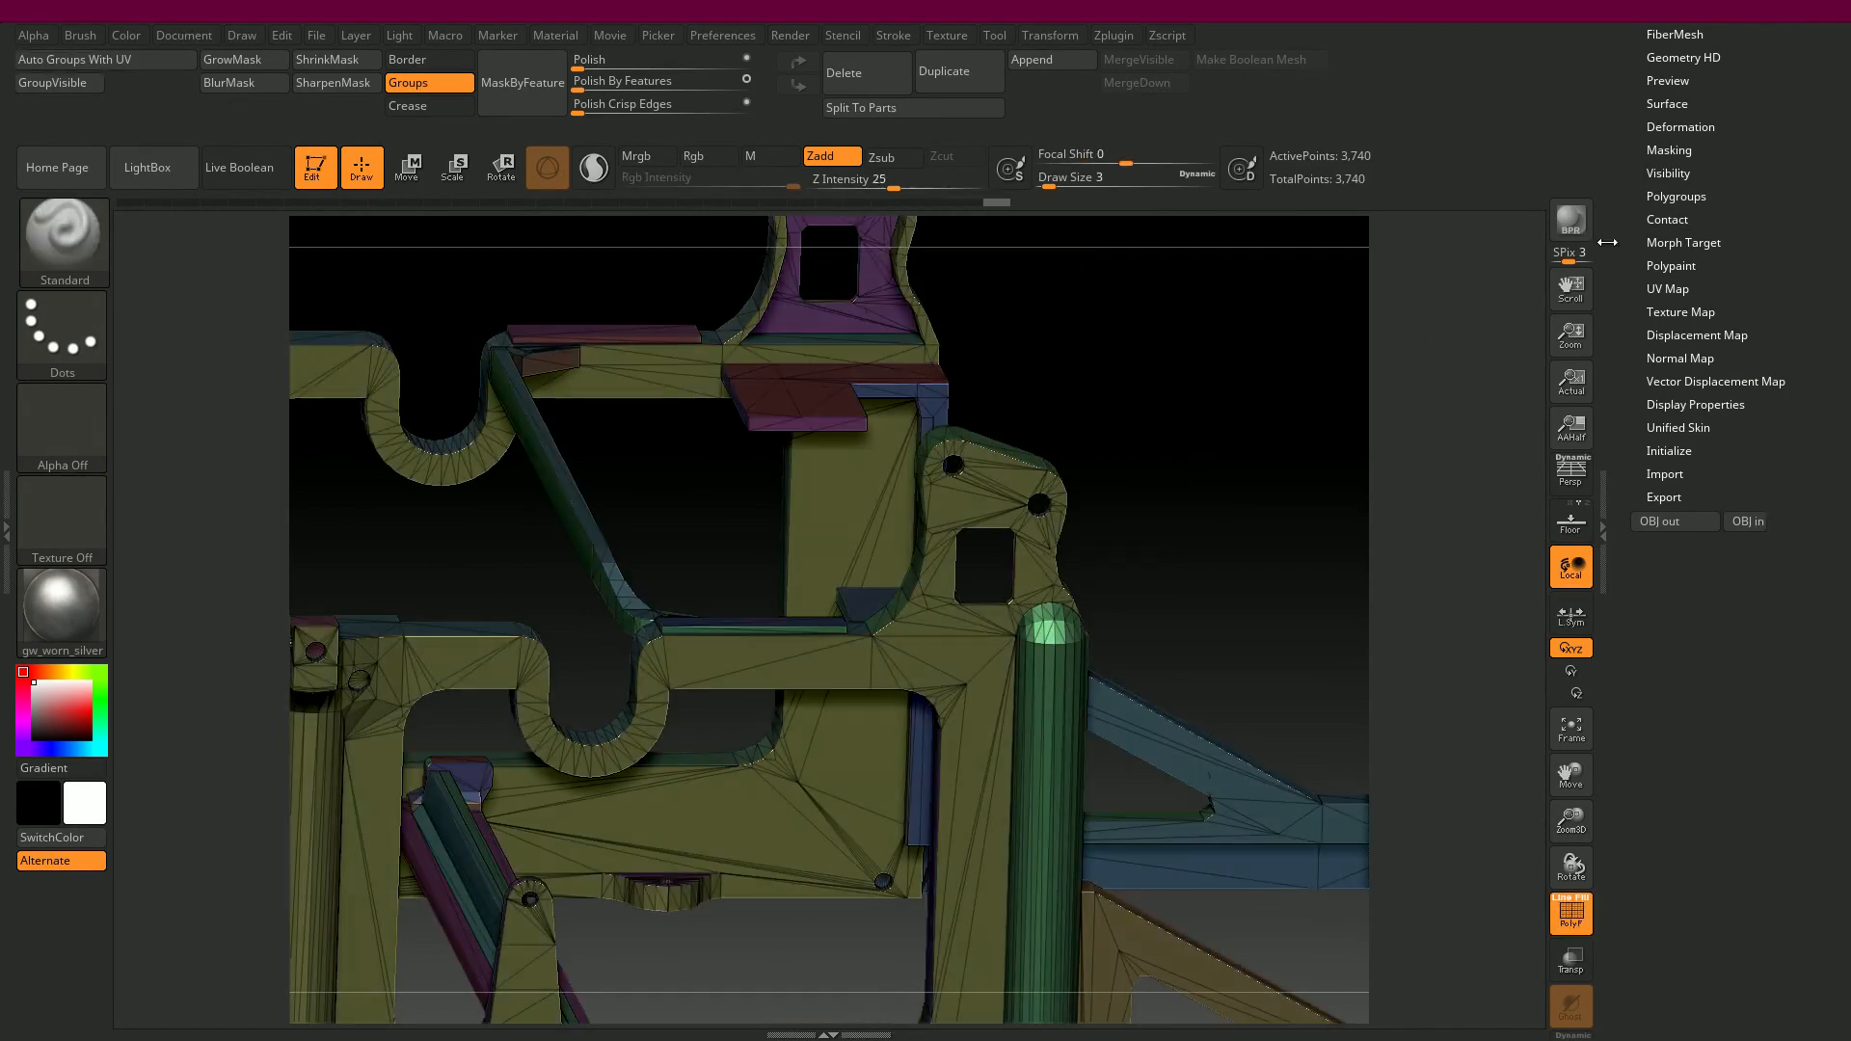
mouse_move(1160, 337)
mouse_down()
mouse_move(1111, 359)
mouse_move(1133, 351)
mouse_up()
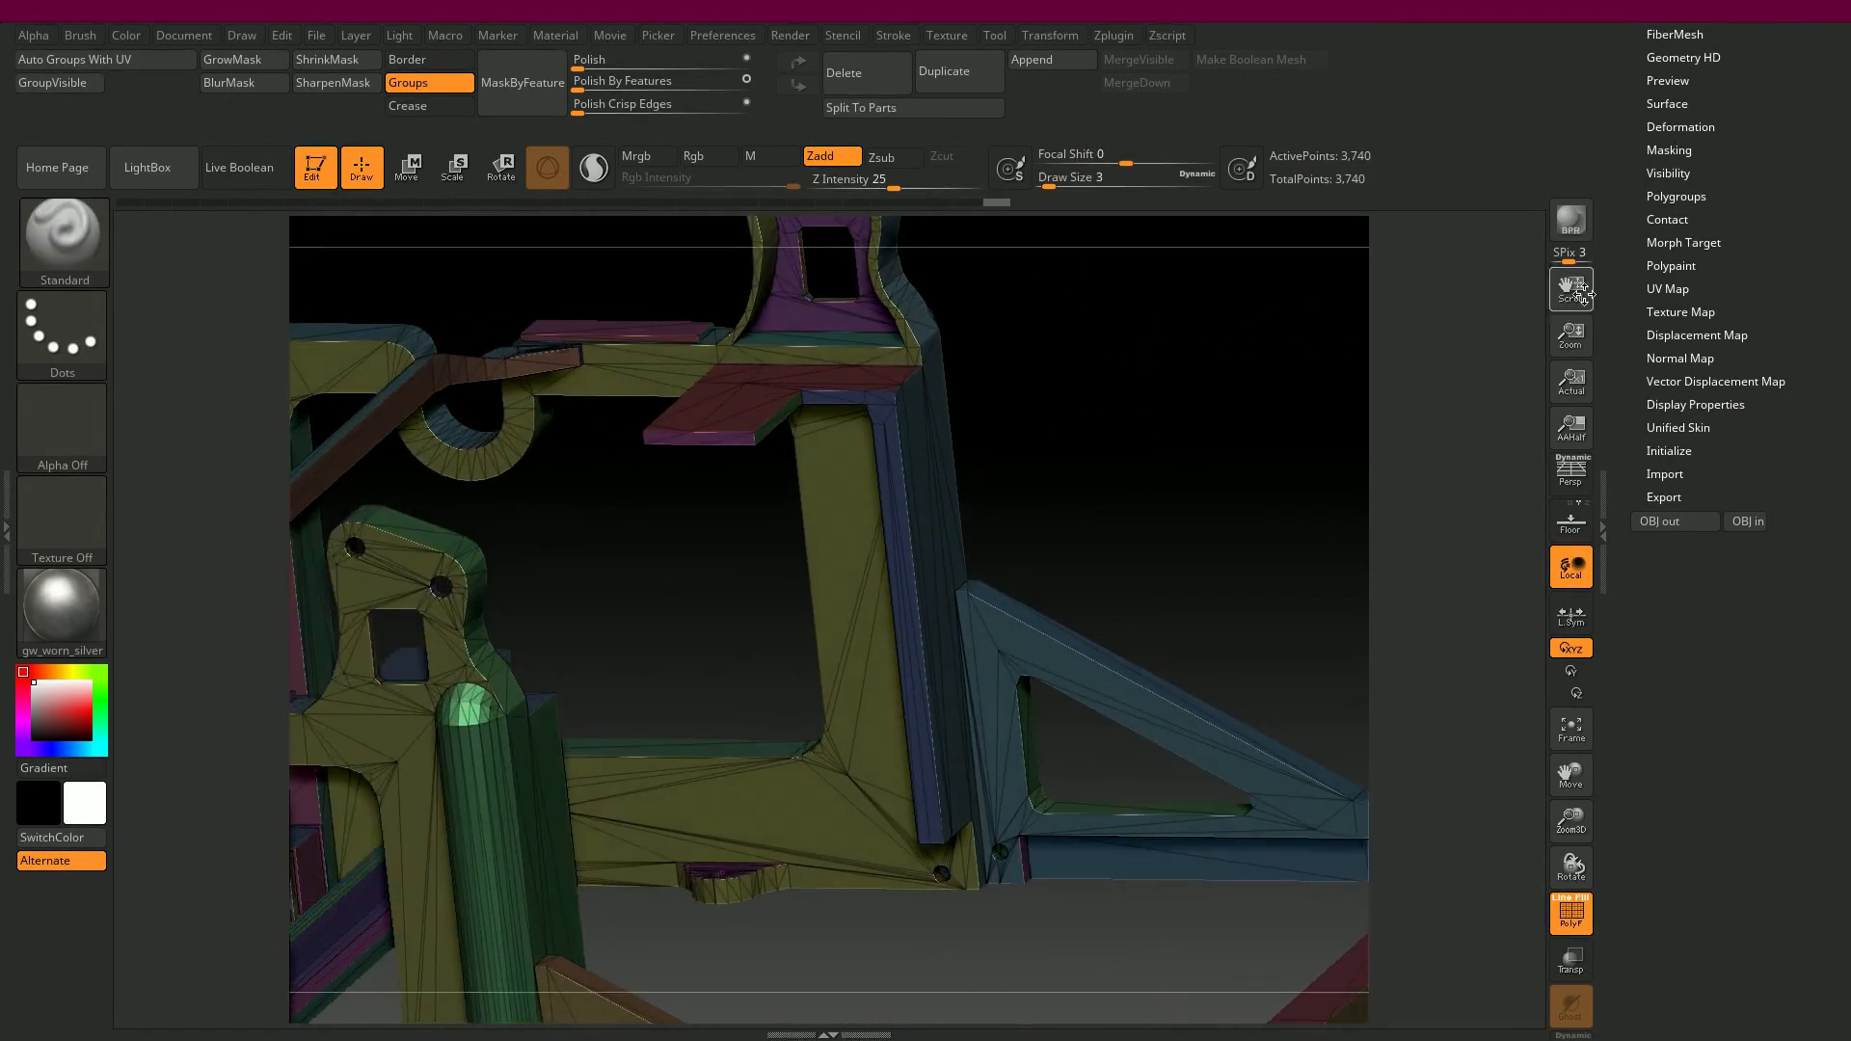
- Set the DynaMesh resolution to 1208 and remesh the frame with DynaMesh
drag(1624, 253, 1630, 432)
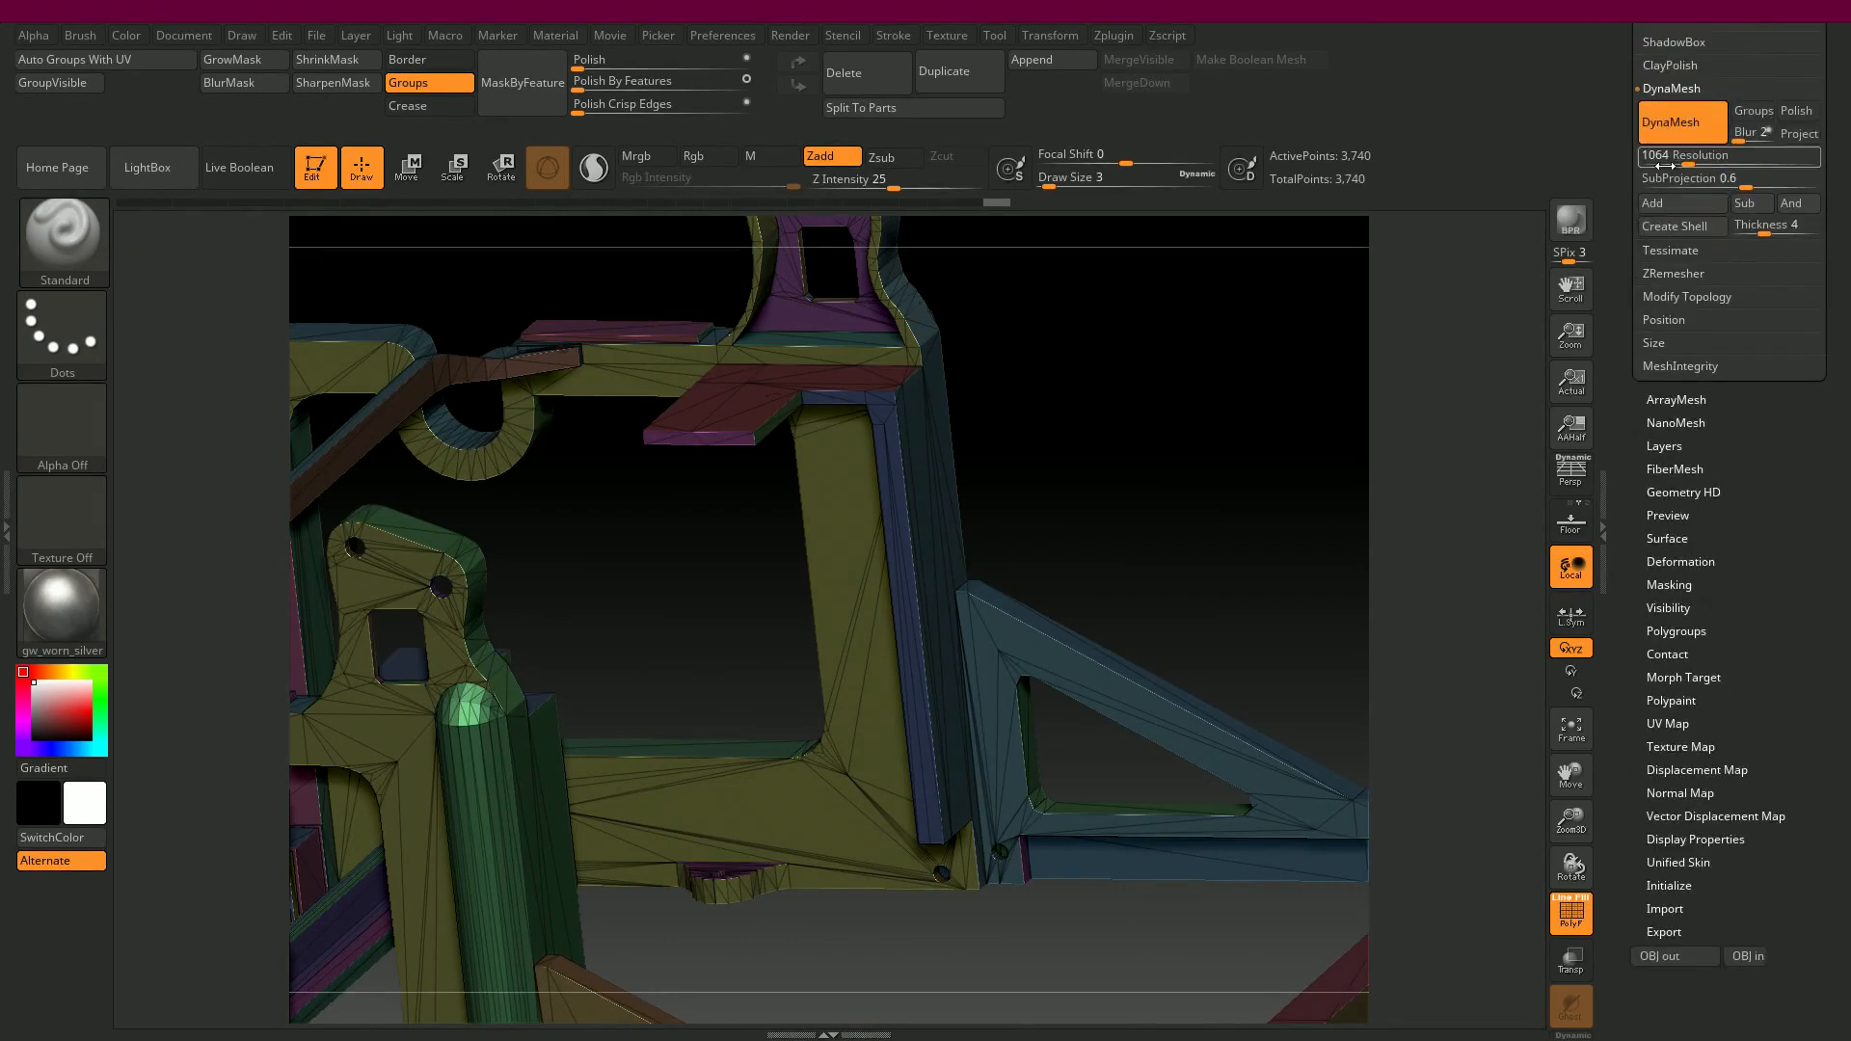
drag(1692, 163, 1698, 163)
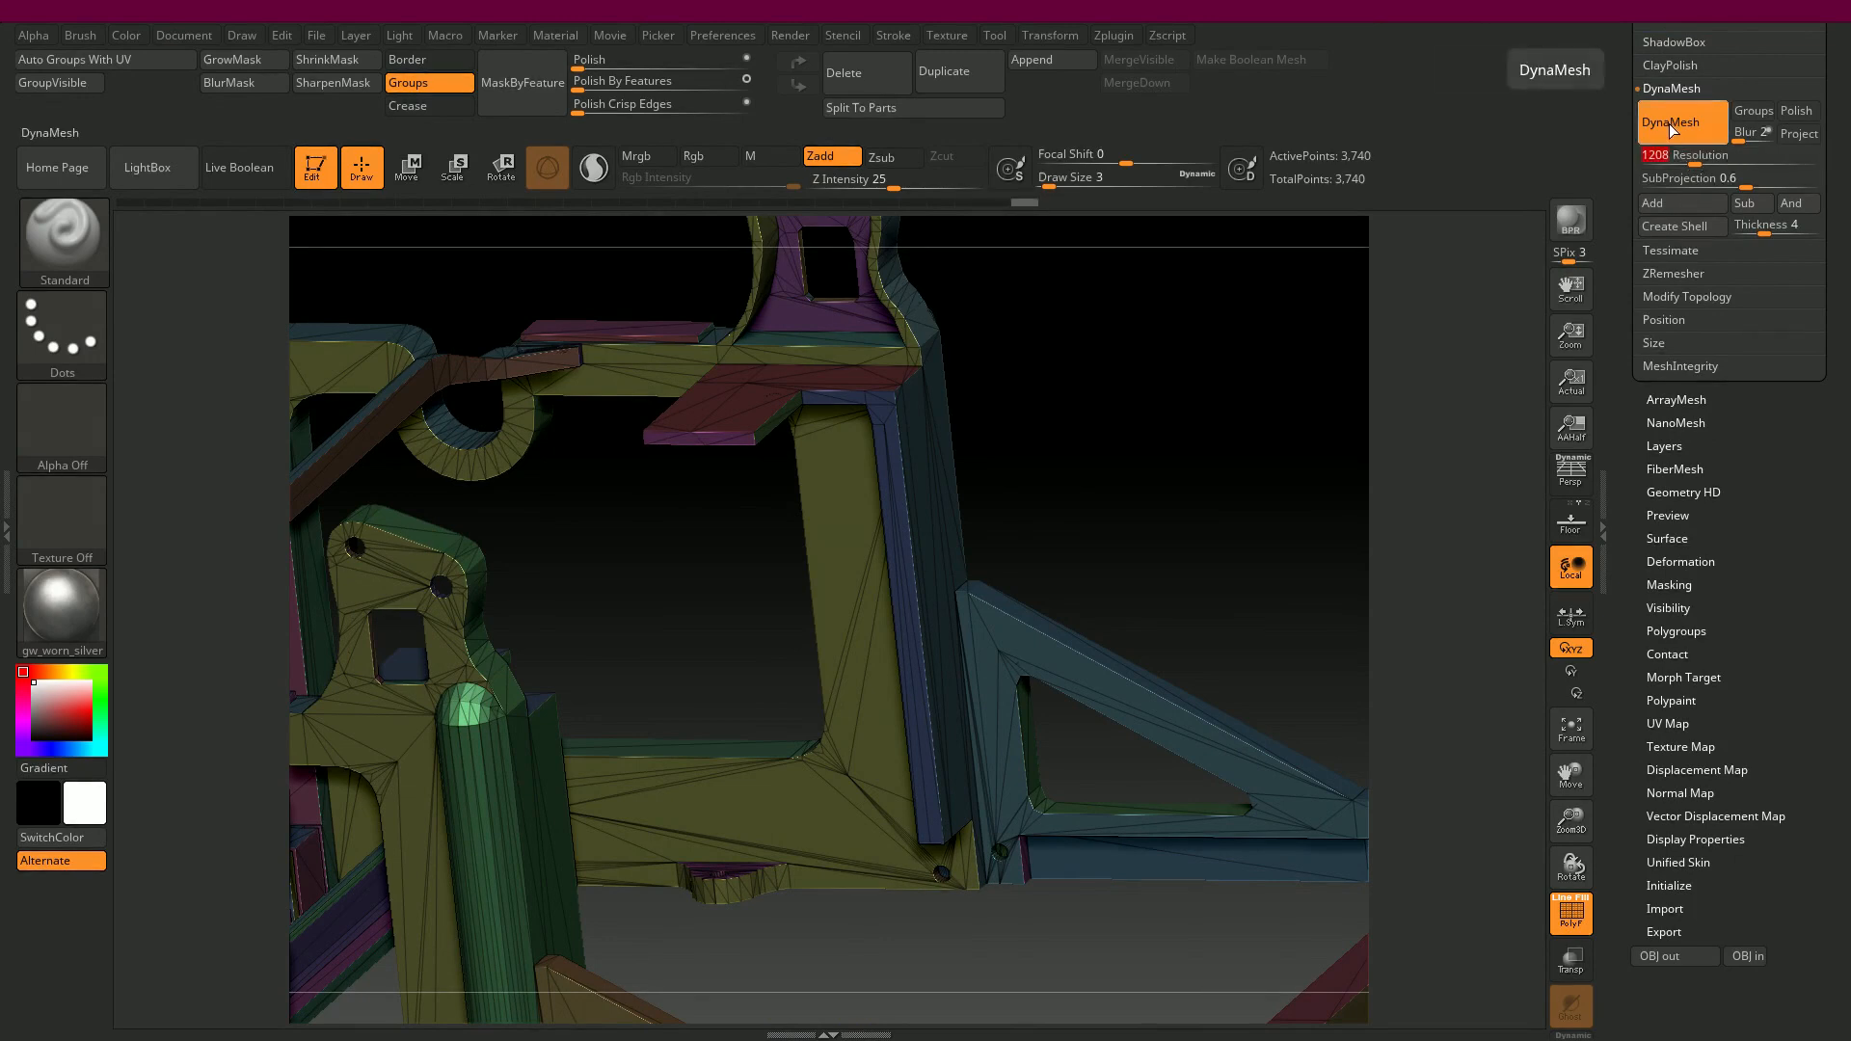
click(1678, 138)
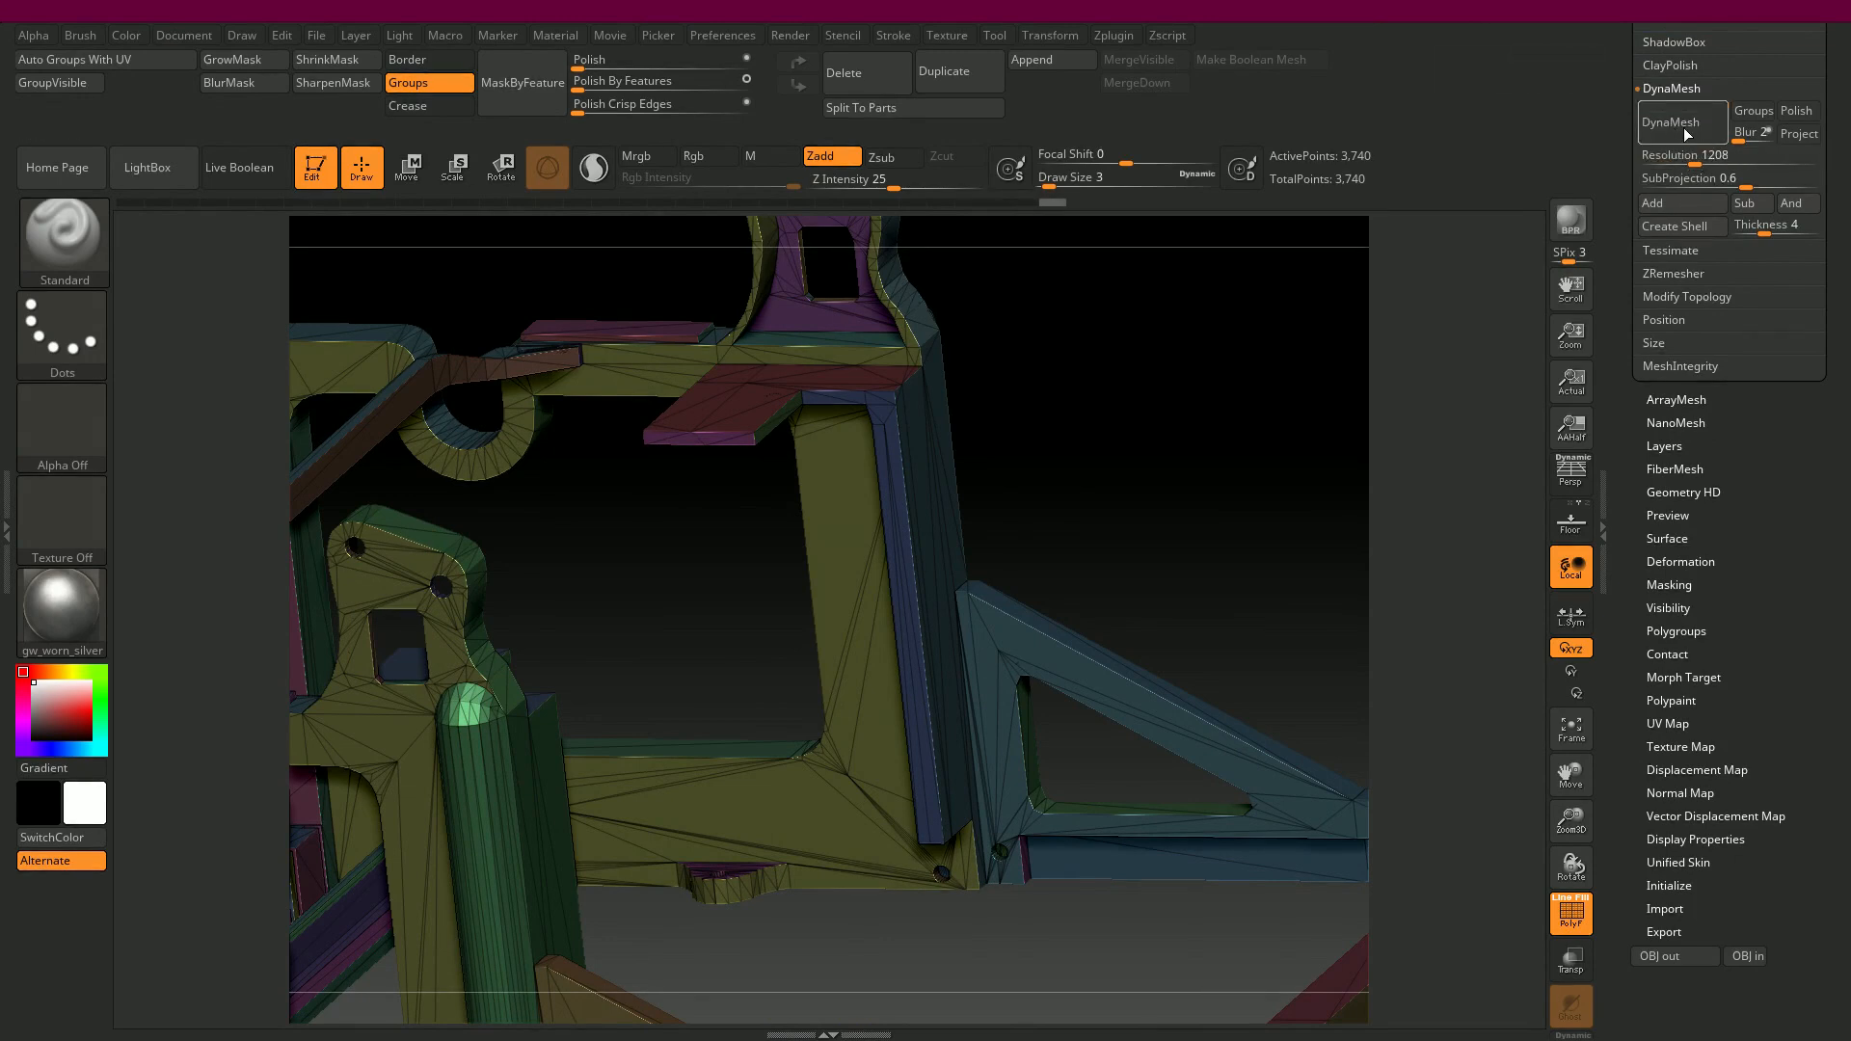
click(1683, 131)
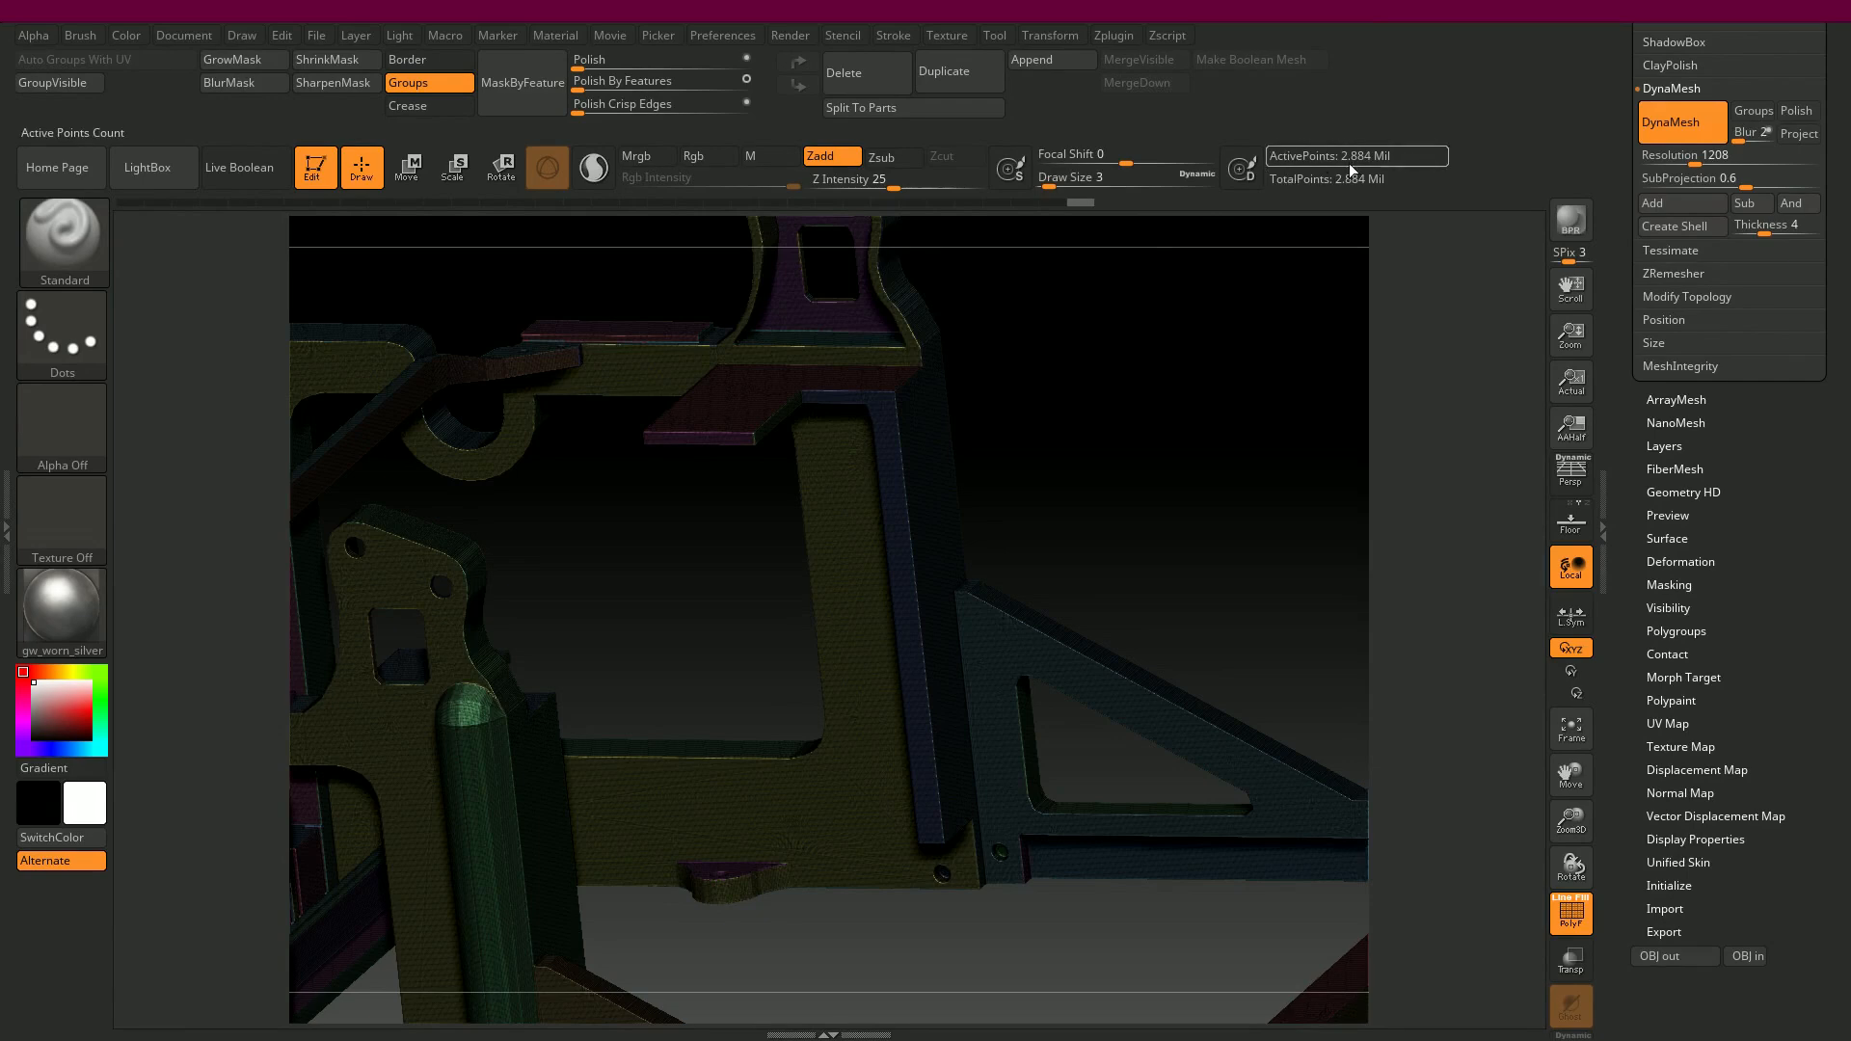
- Hide the polyframe, try Polish By Features on the remeshed frame, and undo the polish
mouse_move(1197, 380)
mouse_down()
mouse_move(1132, 396)
mouse_move(1100, 373)
mouse_move(606, 653)
mouse_up()
key(shift)
alt+drag(835, 551, 855, 215)
drag(593, 92, 595, 88)
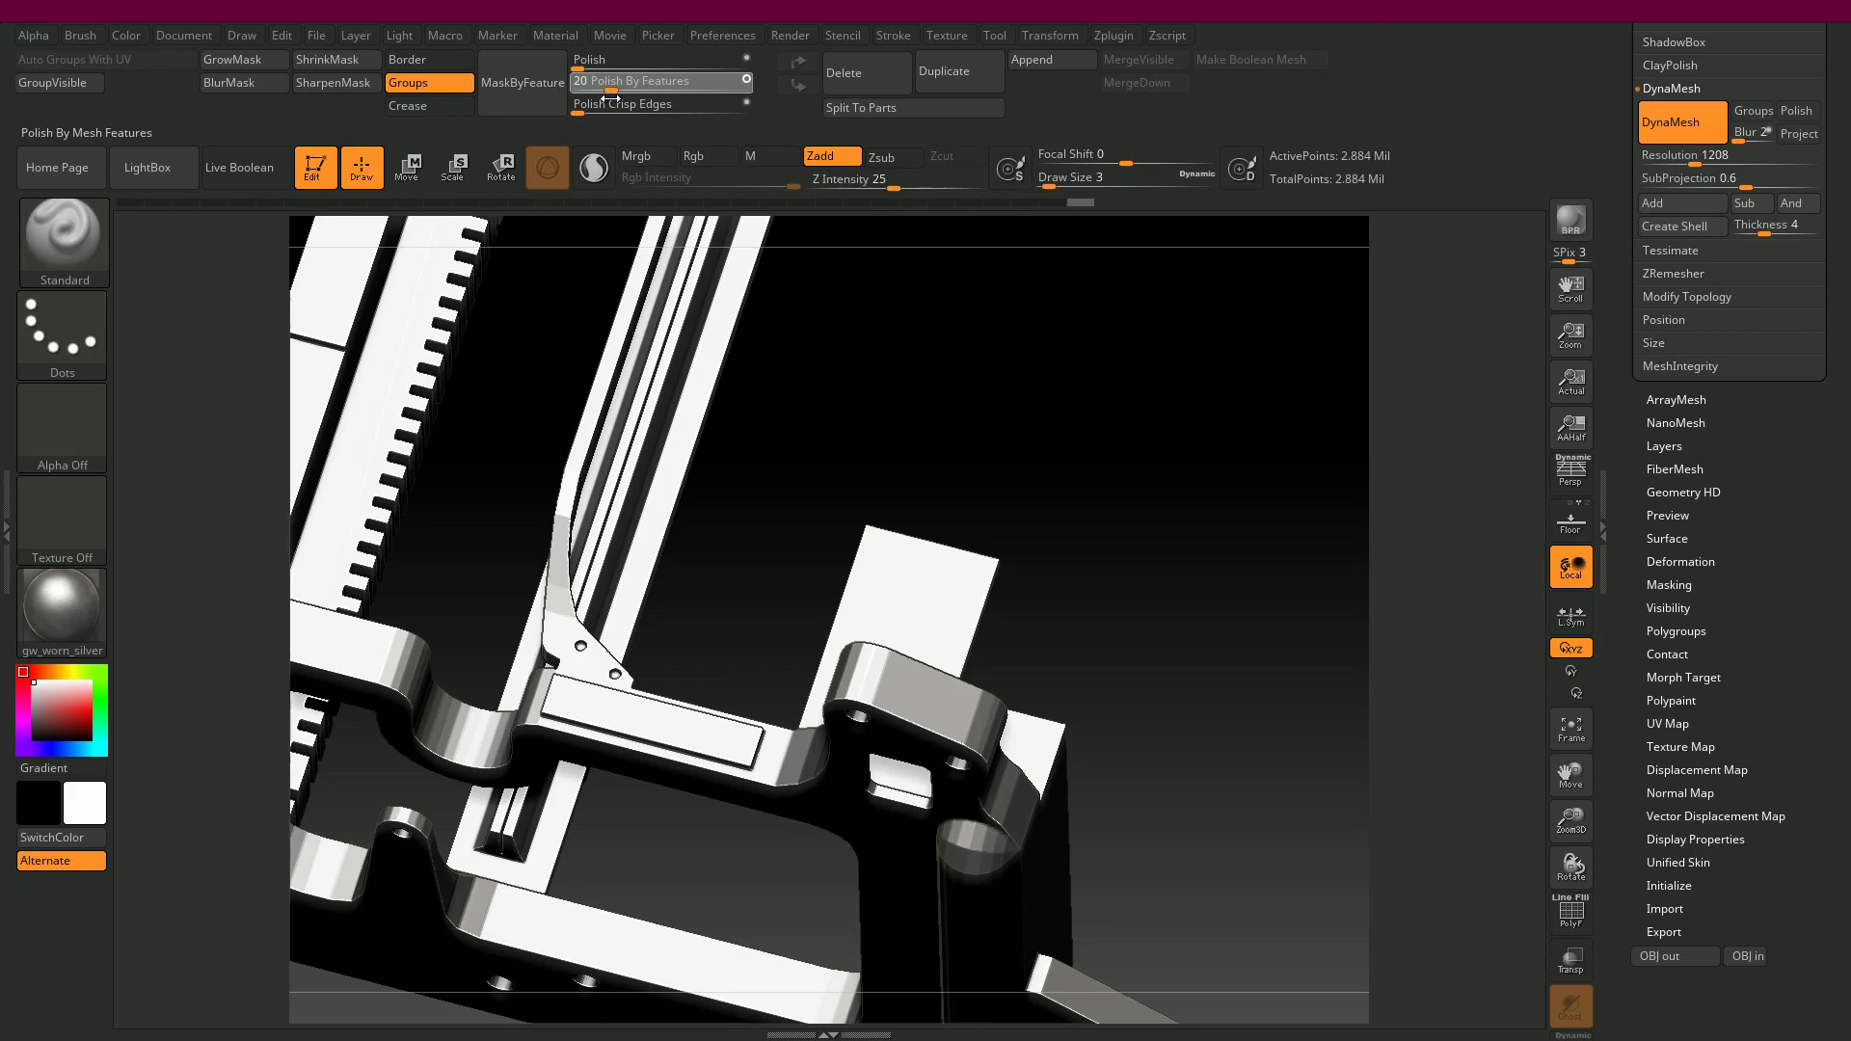
alt+drag(862, 434, 698, 547)
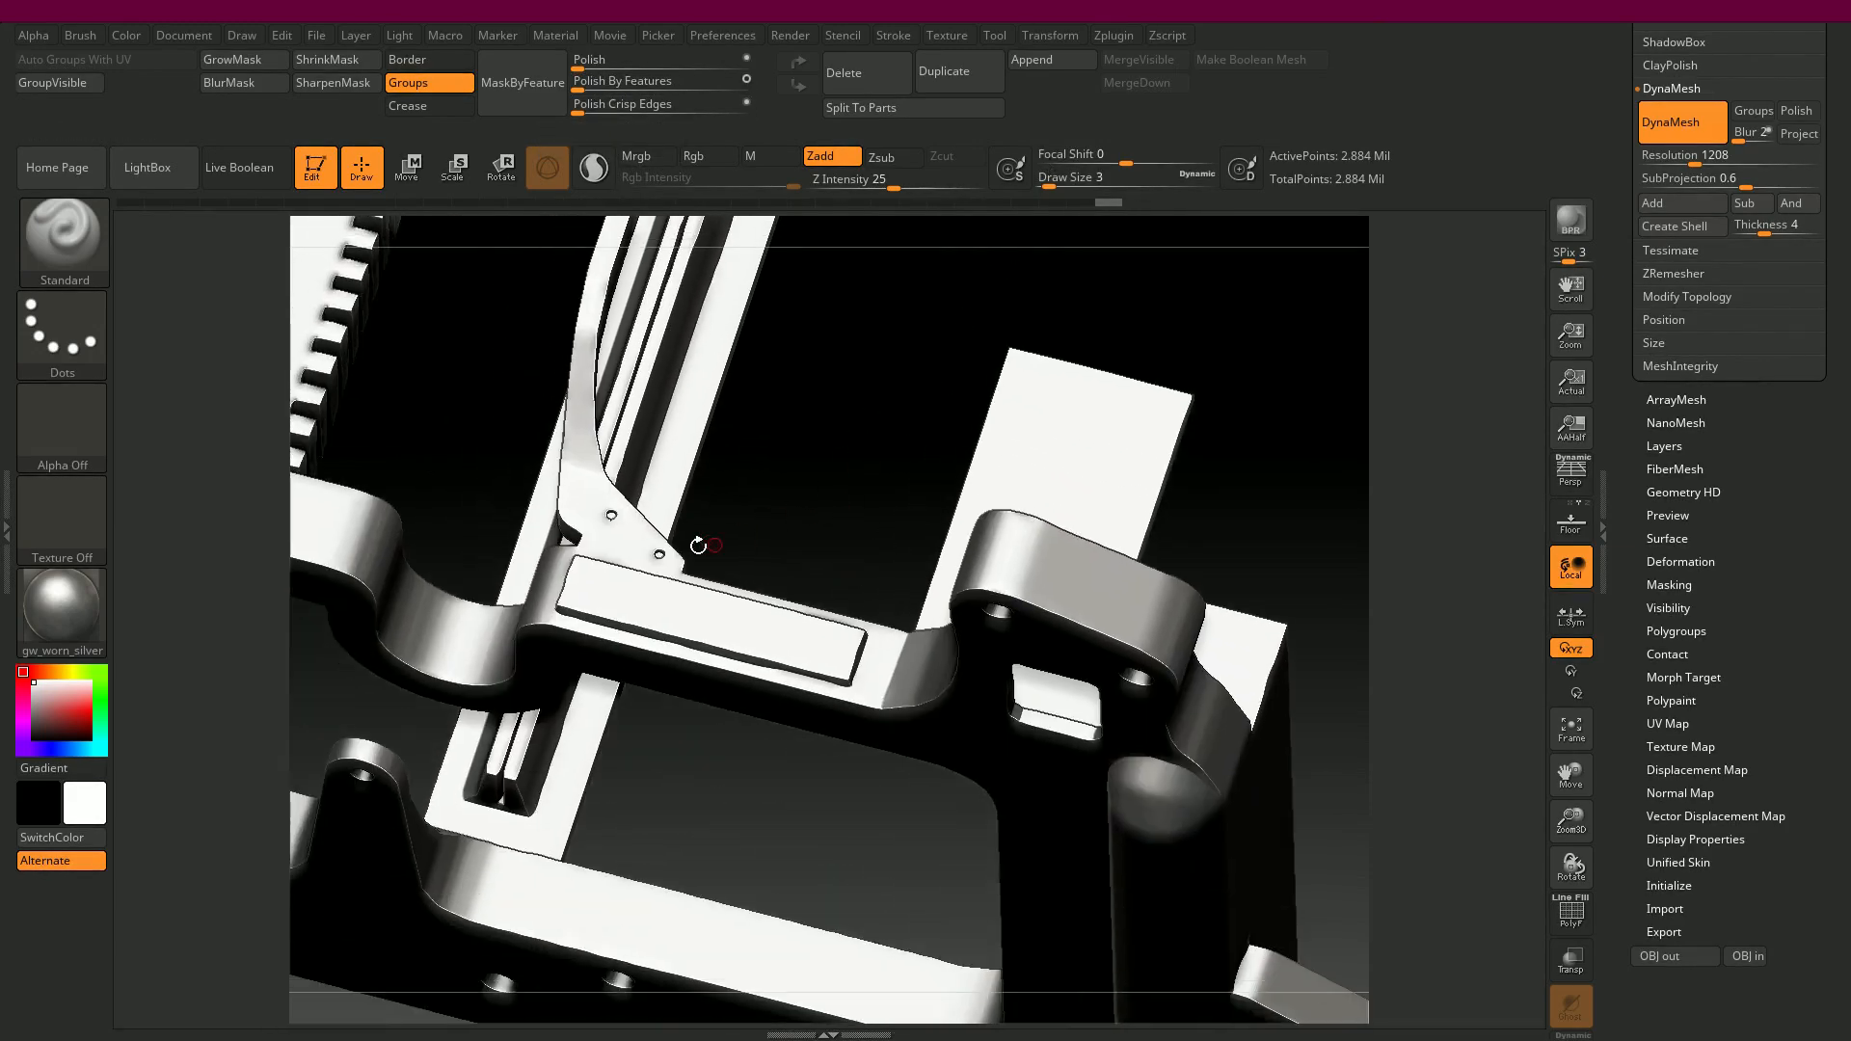
key(ctrl+z)
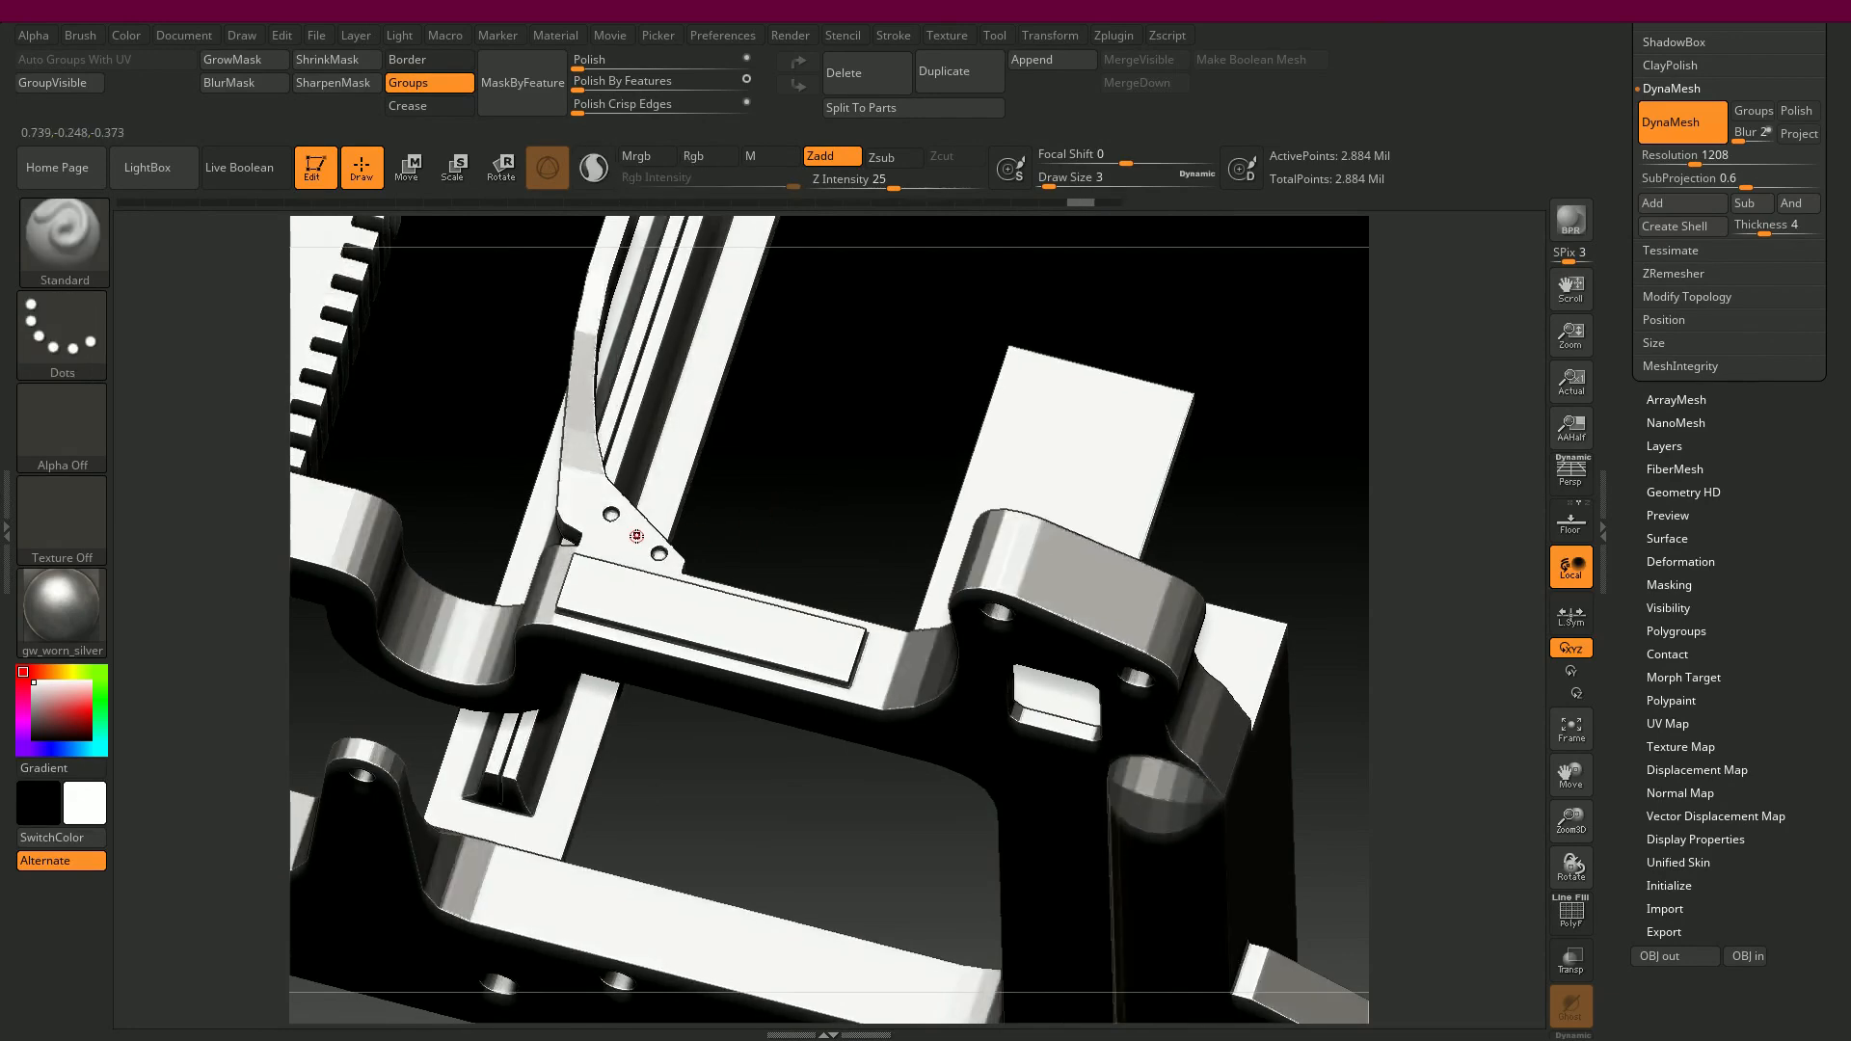
- Mask the rims of the two small holes on the bracket plate at one end of the connecting bar
drag(816, 507, 779, 492)
drag(1130, 383, 1091, 430)
alt+drag(748, 479, 938, 696)
mouse_move(835, 462)
mouse_down()
mouse_move(797, 442)
mouse_move(805, 461)
mouse_up()
key(ctrl)
mouse_move(549, 466)
ctrl+mouse_down()
mouse_move(528, 452)
mouse_move(576, 459)
mouse_move(561, 481)
ctrl+mouse_up()
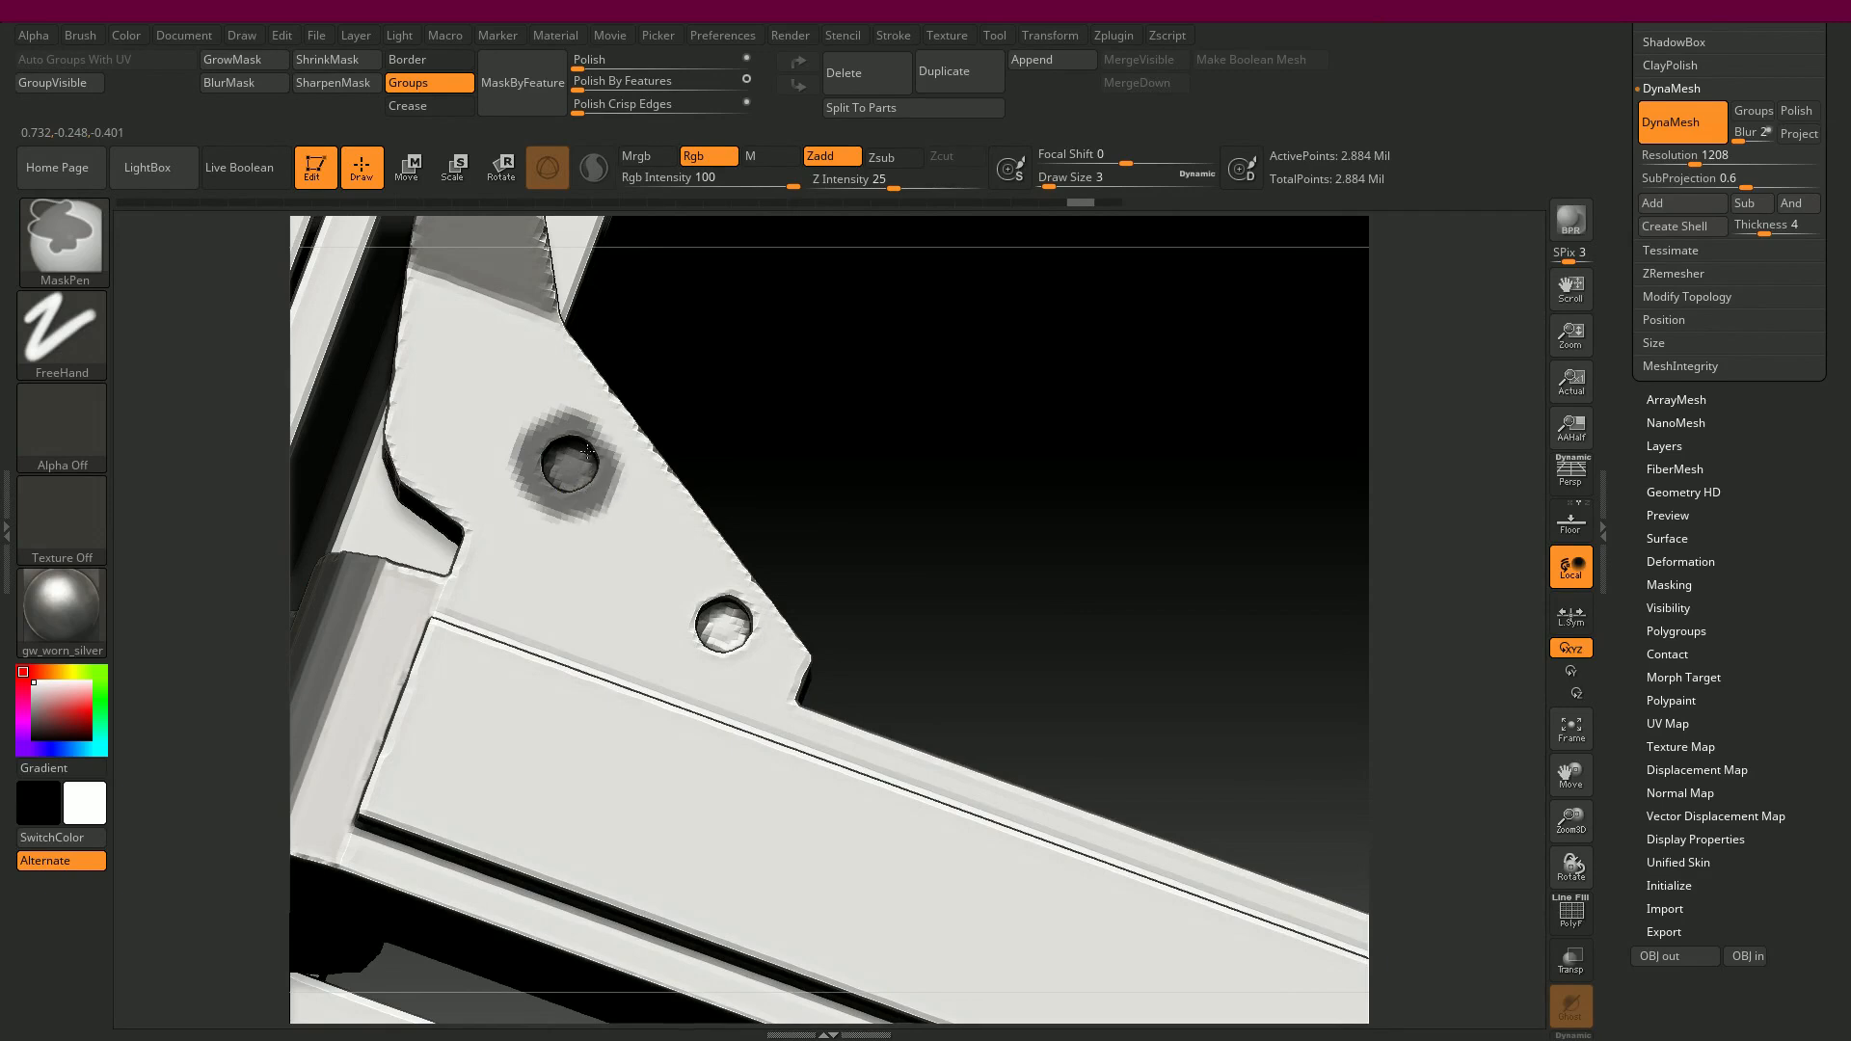
mouse_move(715, 657)
ctrl+mouse_down()
mouse_move(680, 644)
mouse_move(710, 613)
mouse_move(741, 665)
mouse_move(706, 650)
ctrl+mouse_up()
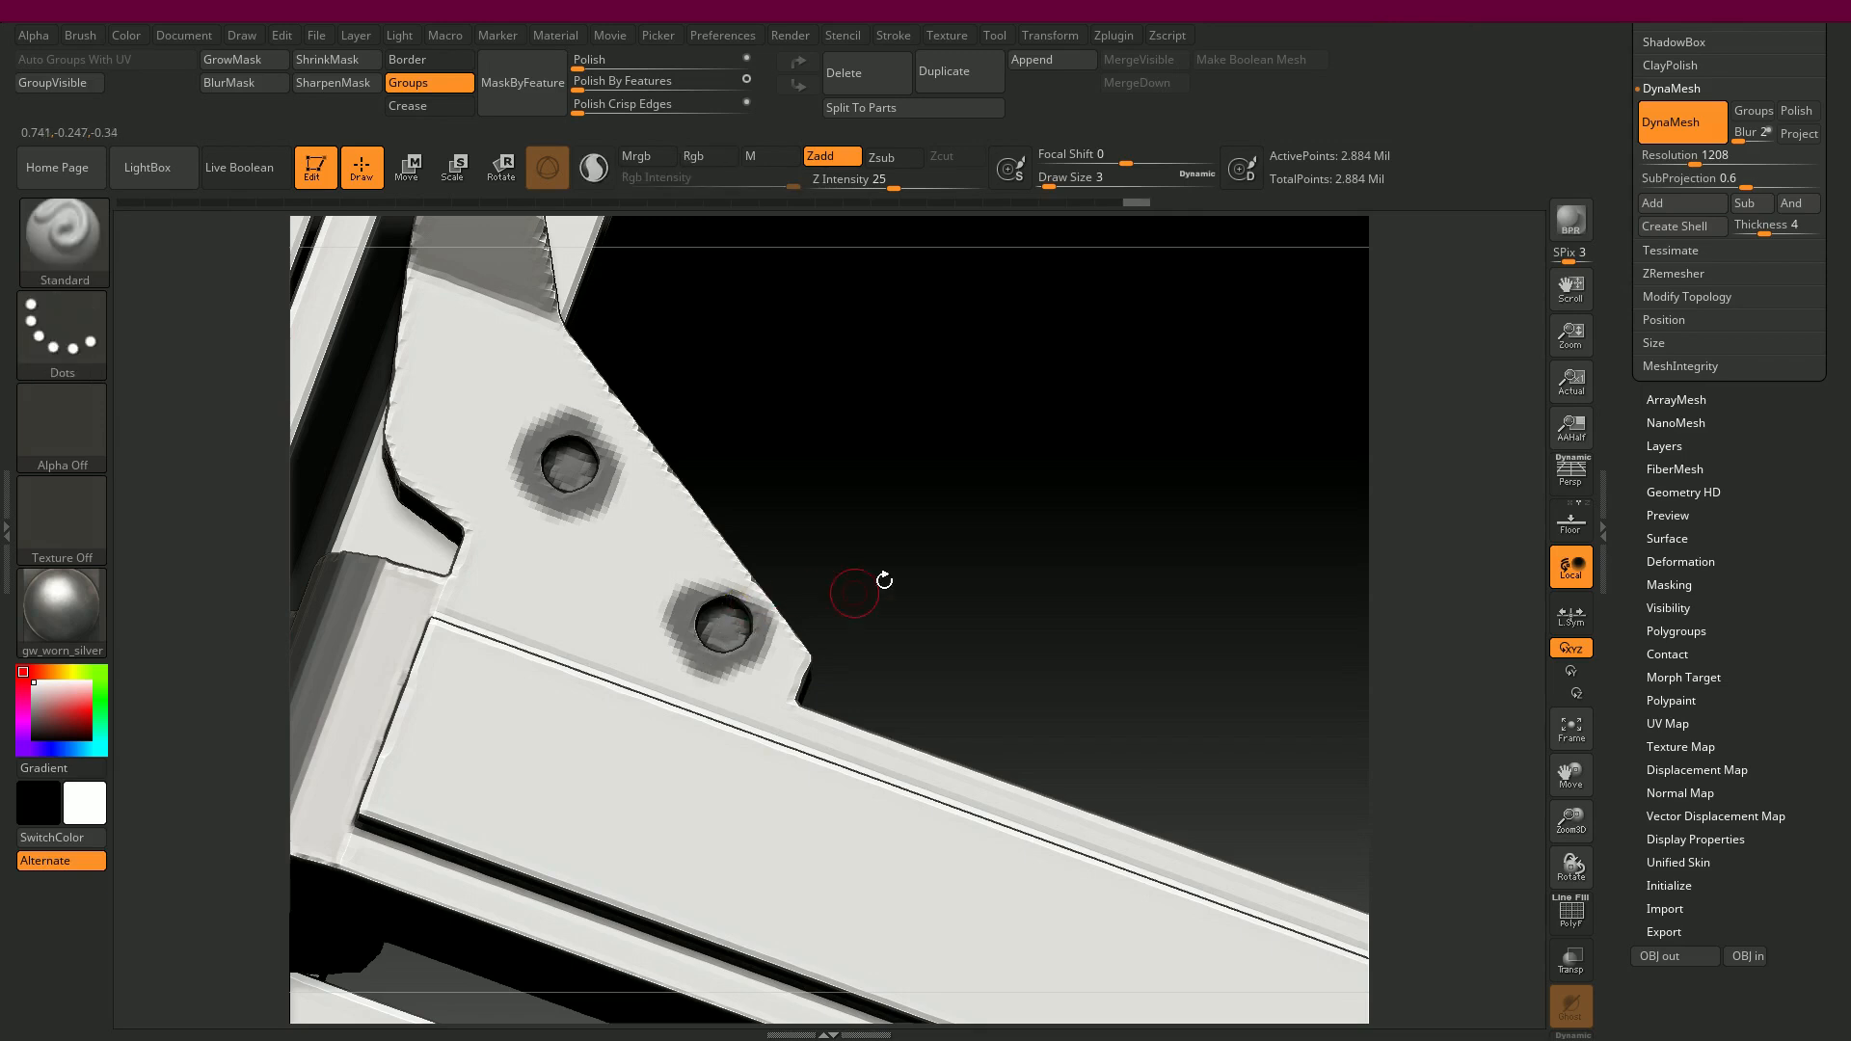
- Adjust the brush draw size to 3 and mask the rim of the small round hole near the frame's upper corner
key(s)
drag(1083, 401, 1010, 415)
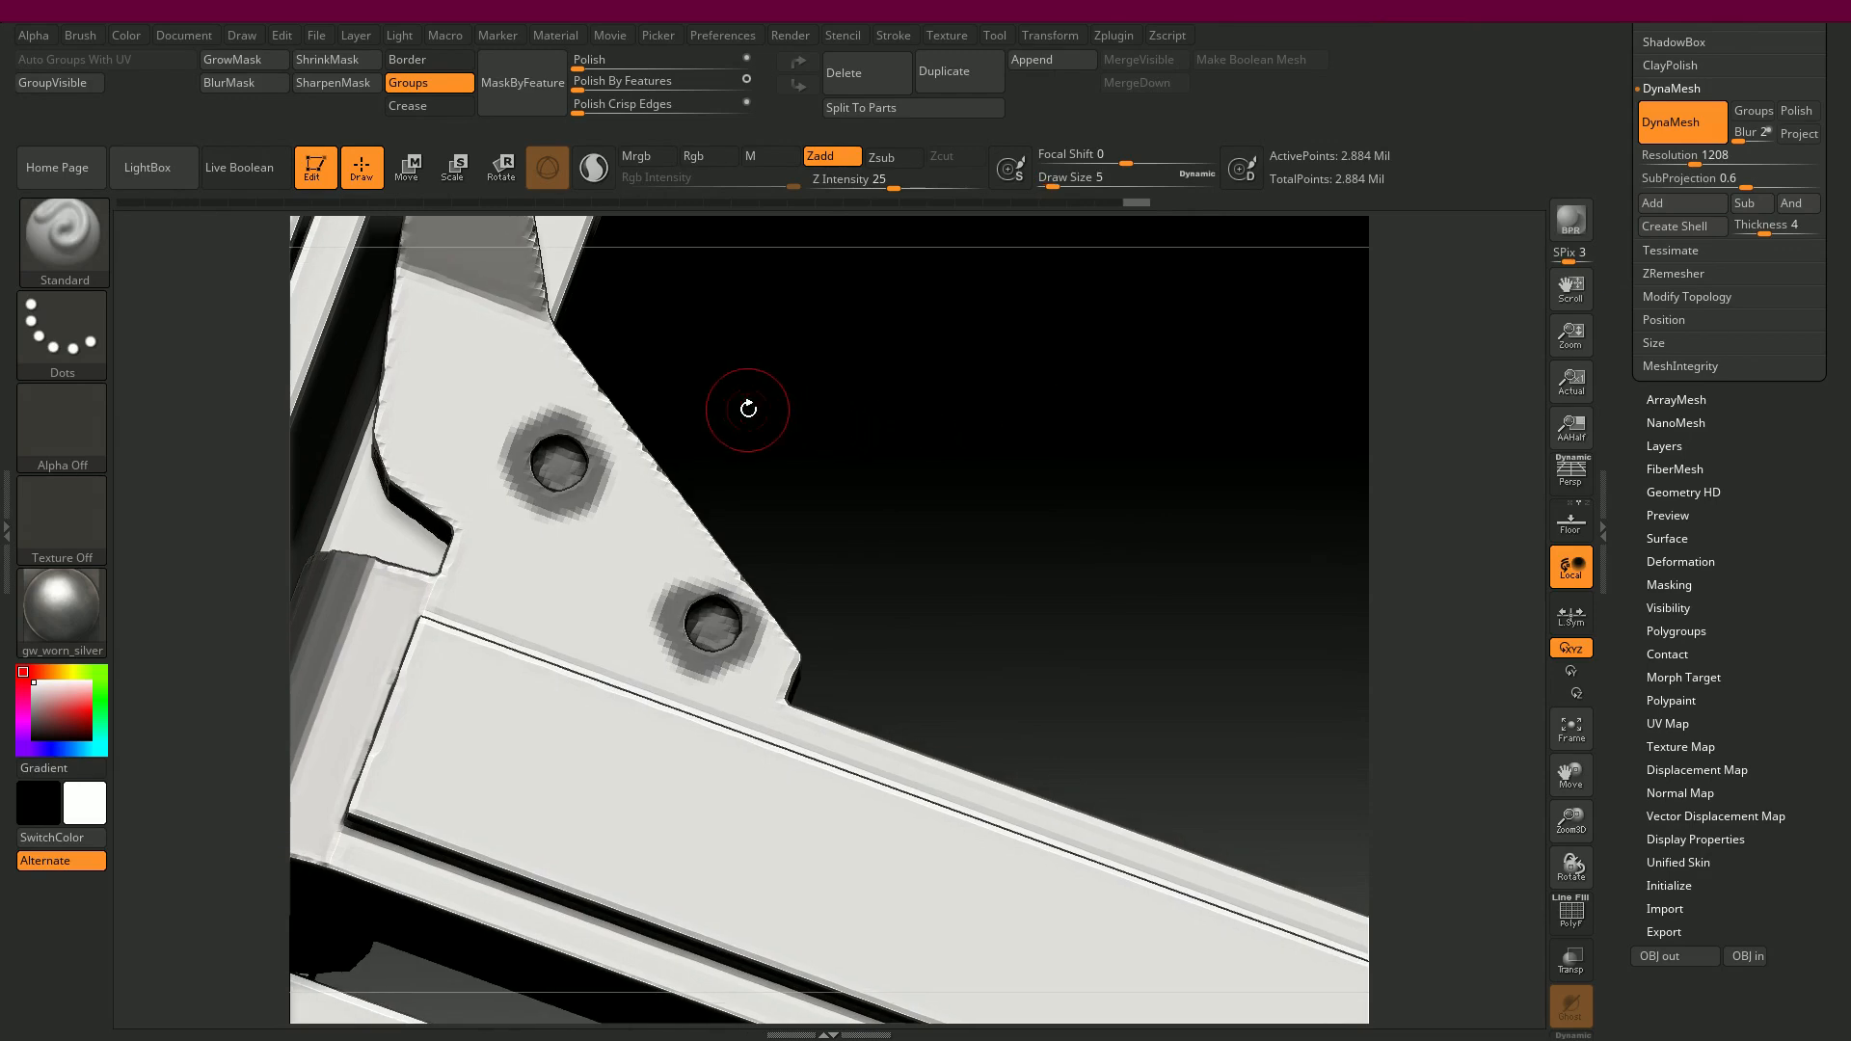
key(bracketright)
key(bracketleft)
key(bracketleft)
key(bracketleft)
mouse_move(962, 519)
alt+mouse_down()
mouse_move(536, 314)
mouse_move(550, 438)
mouse_move(397, 409)
mouse_move(386, 374)
mouse_move(430, 374)
mouse_move(425, 355)
mouse_move(790, 388)
mouse_move(1139, 692)
mouse_move(752, 455)
mouse_move(376, 283)
alt+mouse_up()
mouse_move(858, 466)
ctrl+mouse_down()
mouse_move(894, 451)
mouse_move(940, 498)
mouse_move(863, 535)
mouse_move(878, 461)
mouse_move(893, 520)
ctrl+mouse_up()
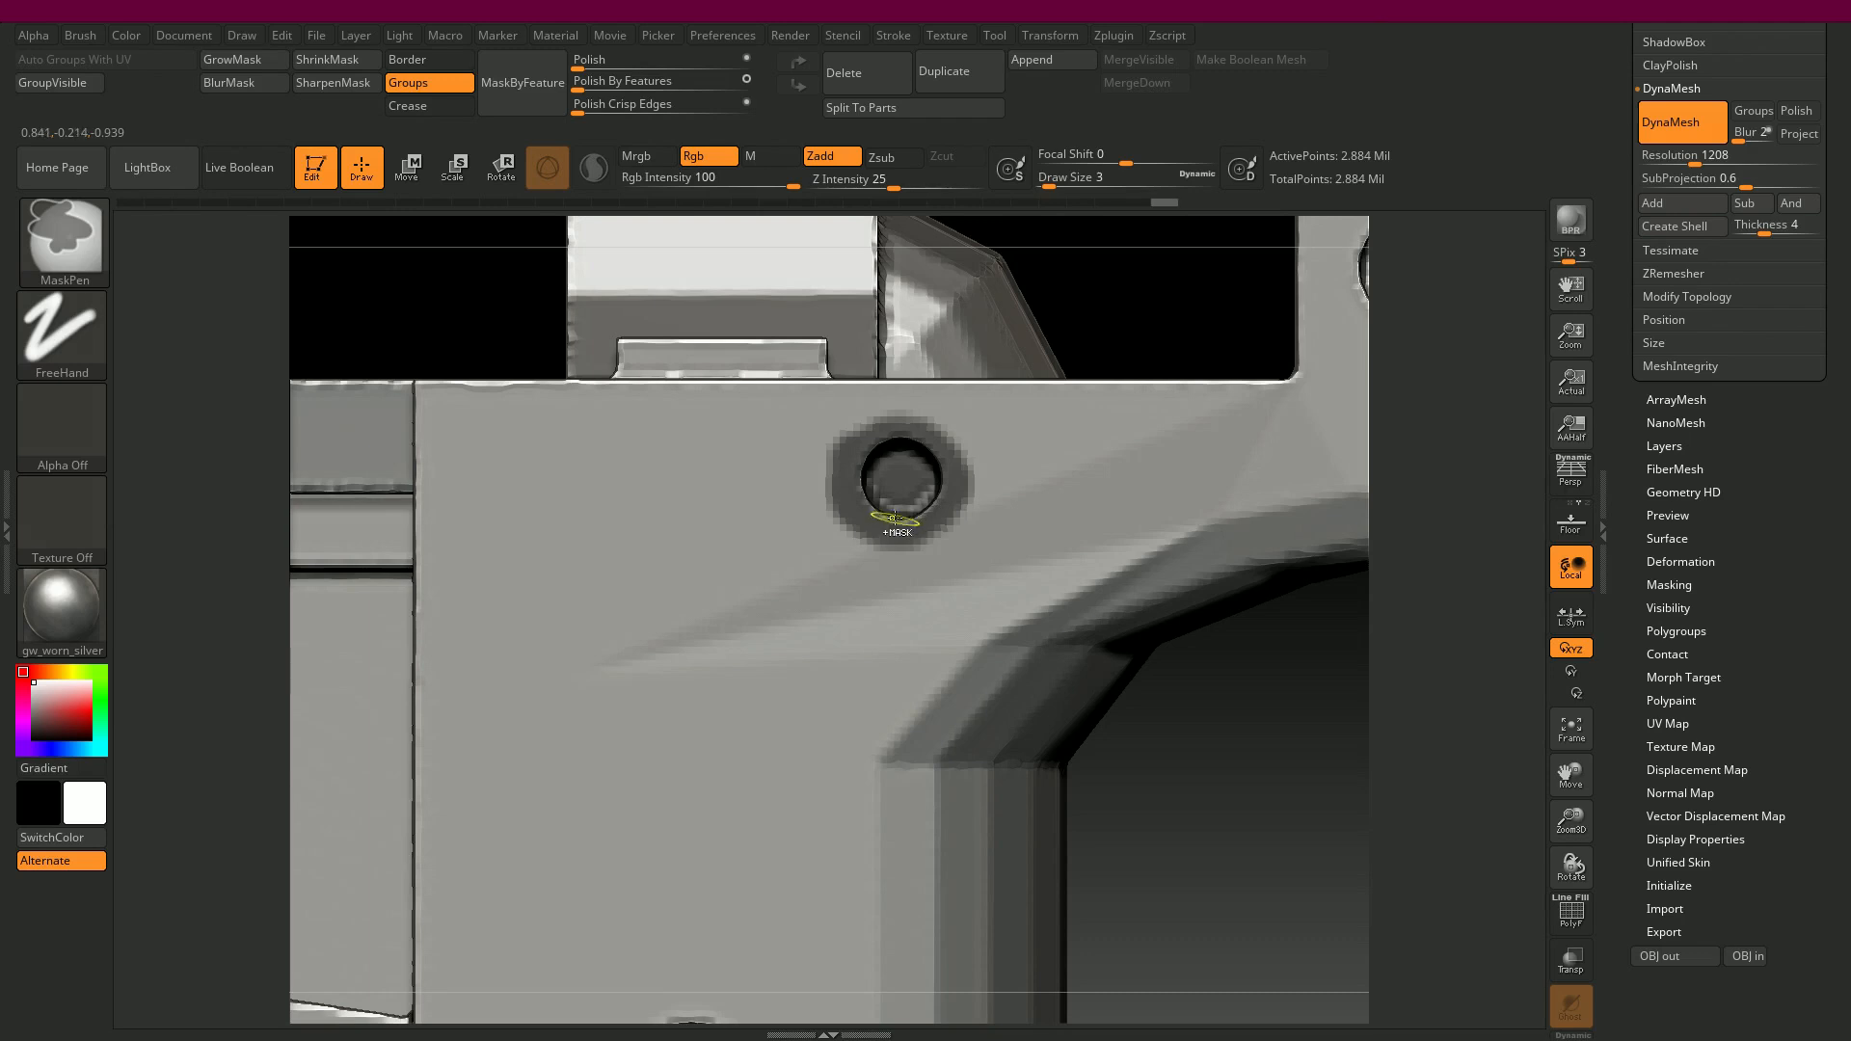
- Mask the rim of the matching small hole on the opposite side of the frame
mouse_move(471, 289)
alt+mouse_down()
mouse_move(826, 355)
mouse_move(1124, 356)
mouse_move(851, 466)
alt+mouse_up()
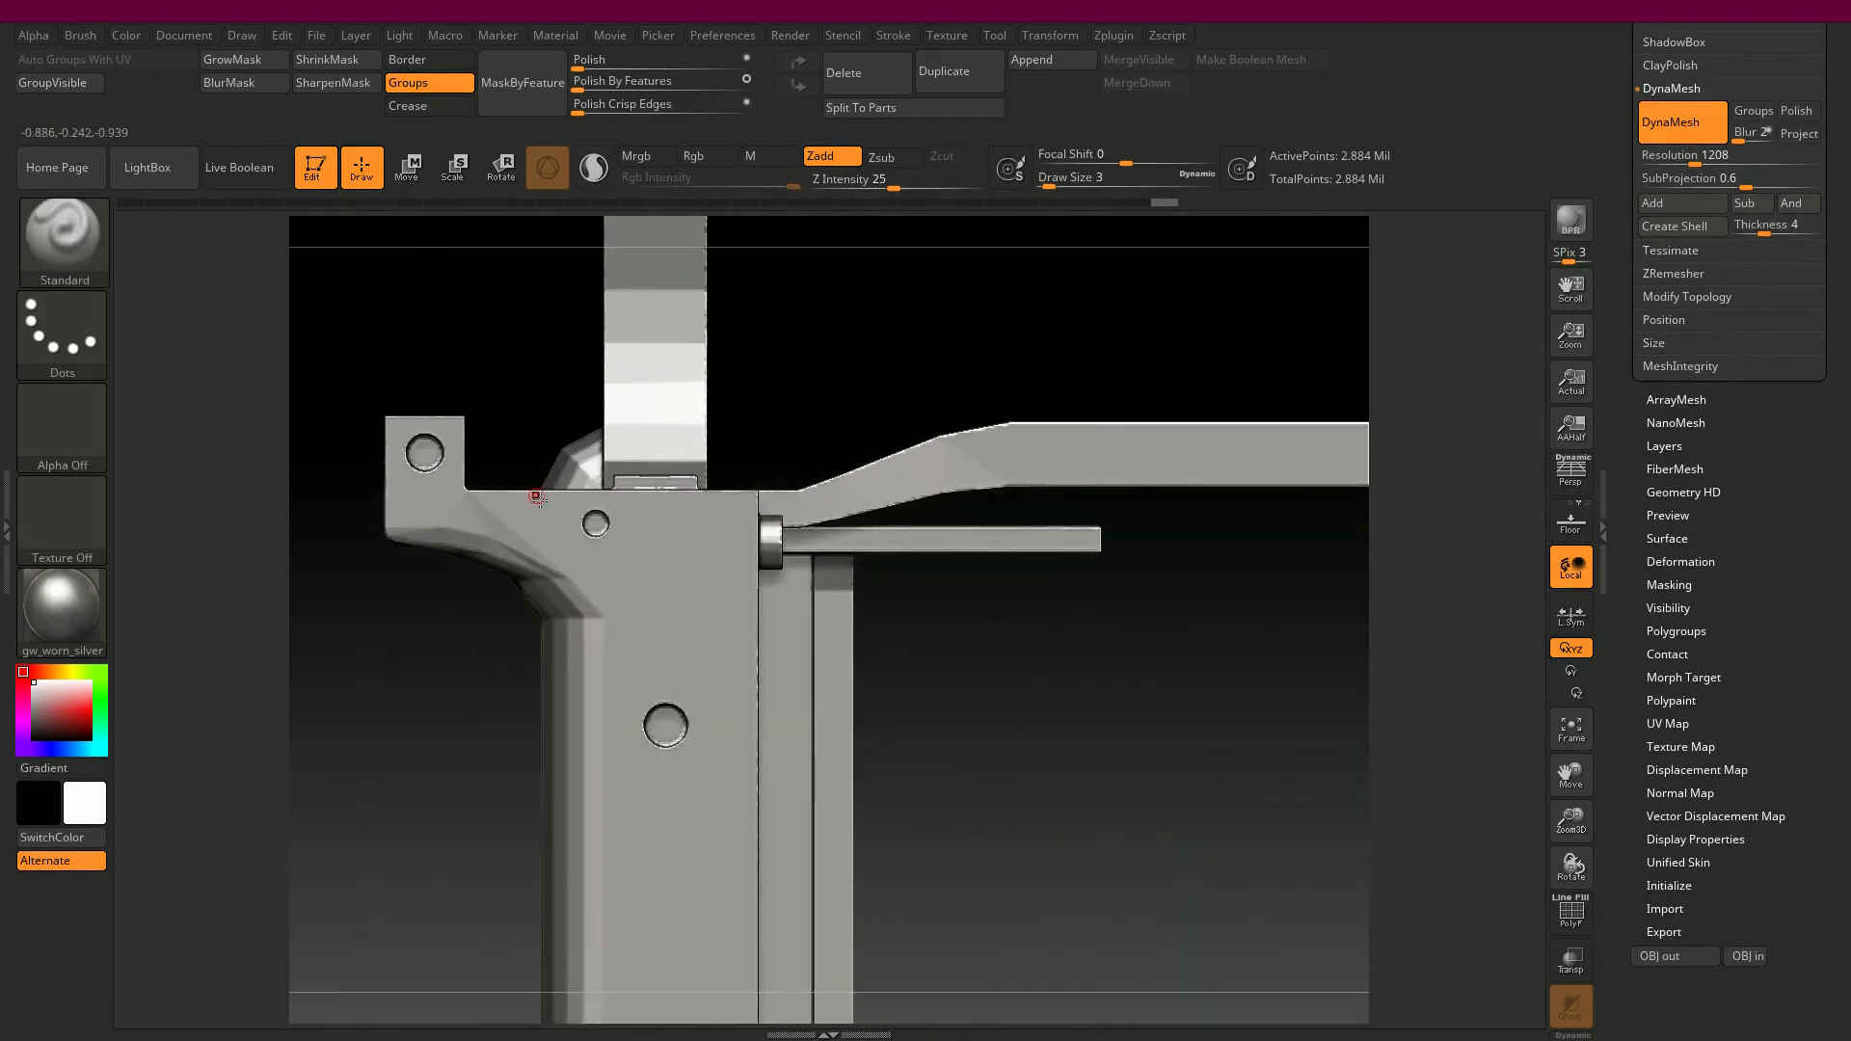
key(ctrl)
ctrl+right_drag(539, 418, 596, 522)
mouse_move(581, 513)
ctrl+mouse_down()
mouse_move(642, 538)
mouse_move(590, 568)
mouse_move(563, 511)
ctrl+mouse_up()
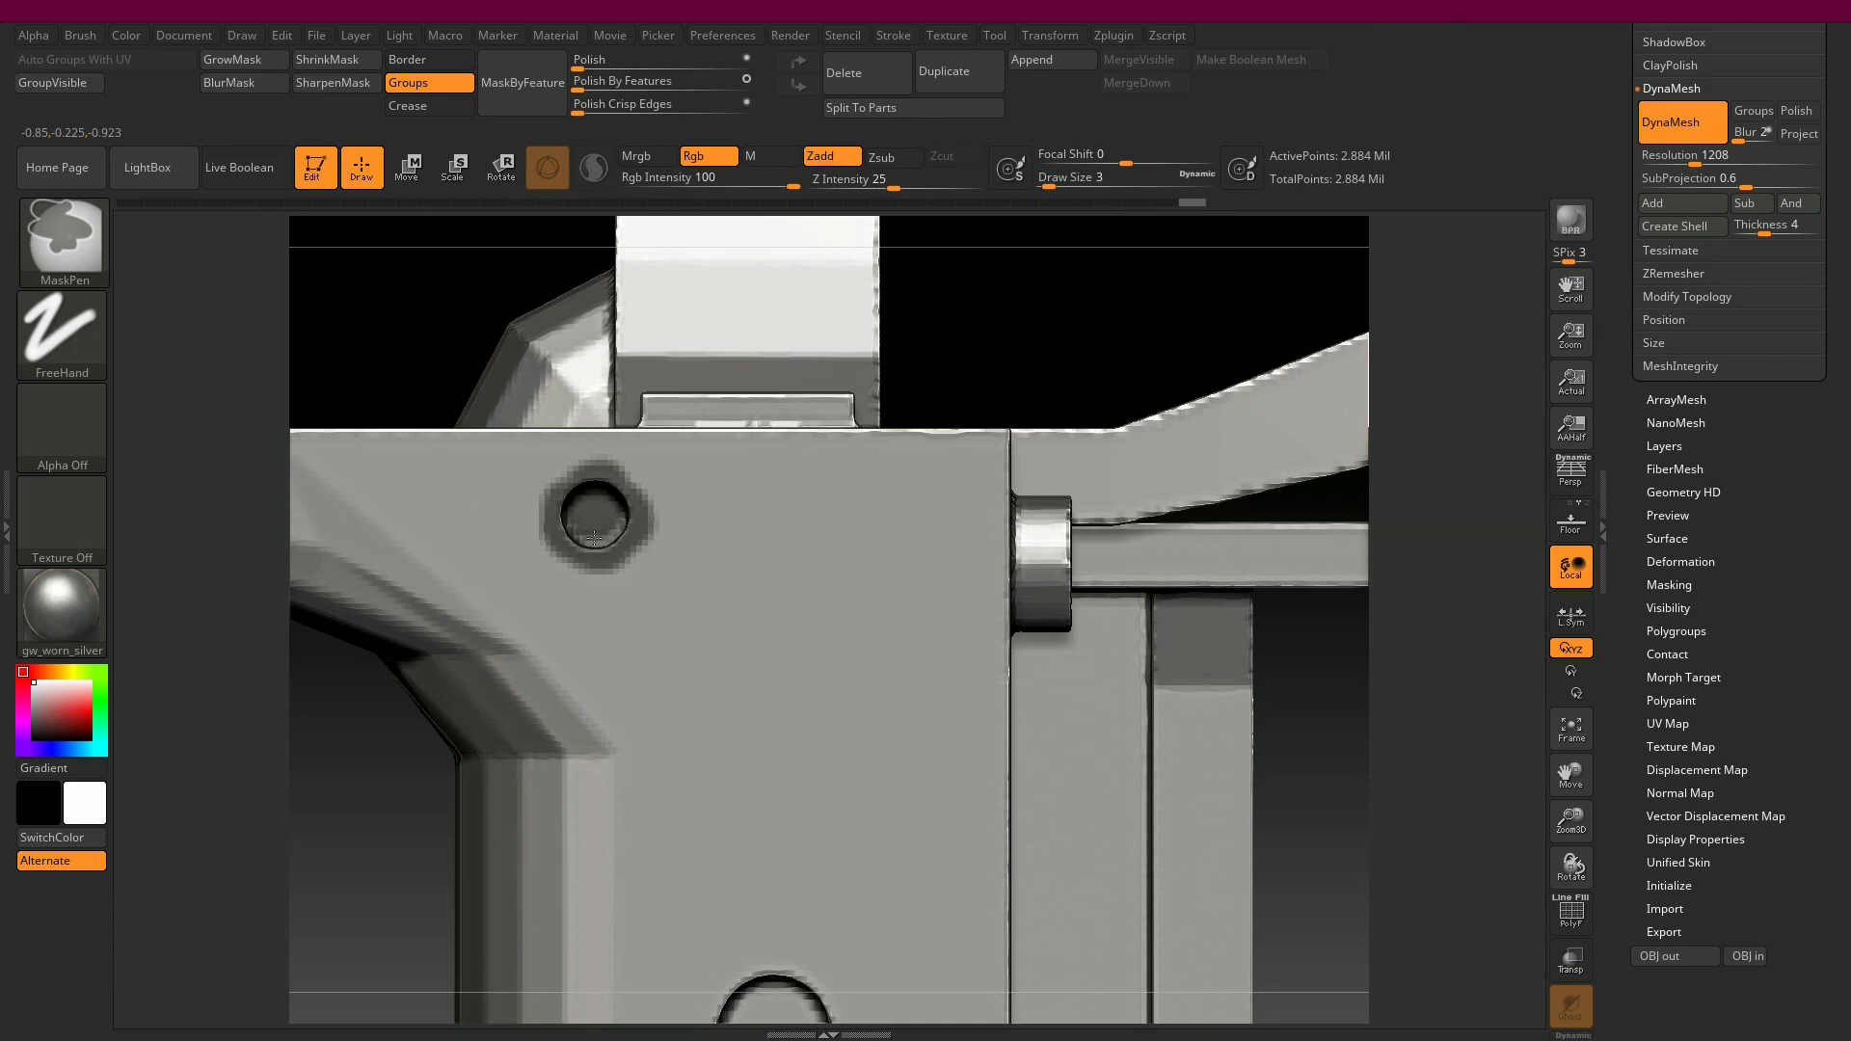
- Mask the rims of the two small holes on the plate at the connecting bar's other end, reducing the draw size to 2
alt+drag(1020, 326, 871, 569)
alt+drag(824, 646, 1143, 596)
drag(520, 598, 855, 591)
alt+drag(1001, 561, 1576, 541)
drag(949, 338, 946, 573)
alt+drag(904, 293, 1126, 844)
alt+drag(550, 311, 520, 443)
alt+drag(723, 290, 1347, 505)
alt+drag(469, 275, 618, 319)
ctrl+drag(712, 528, 712, 525)
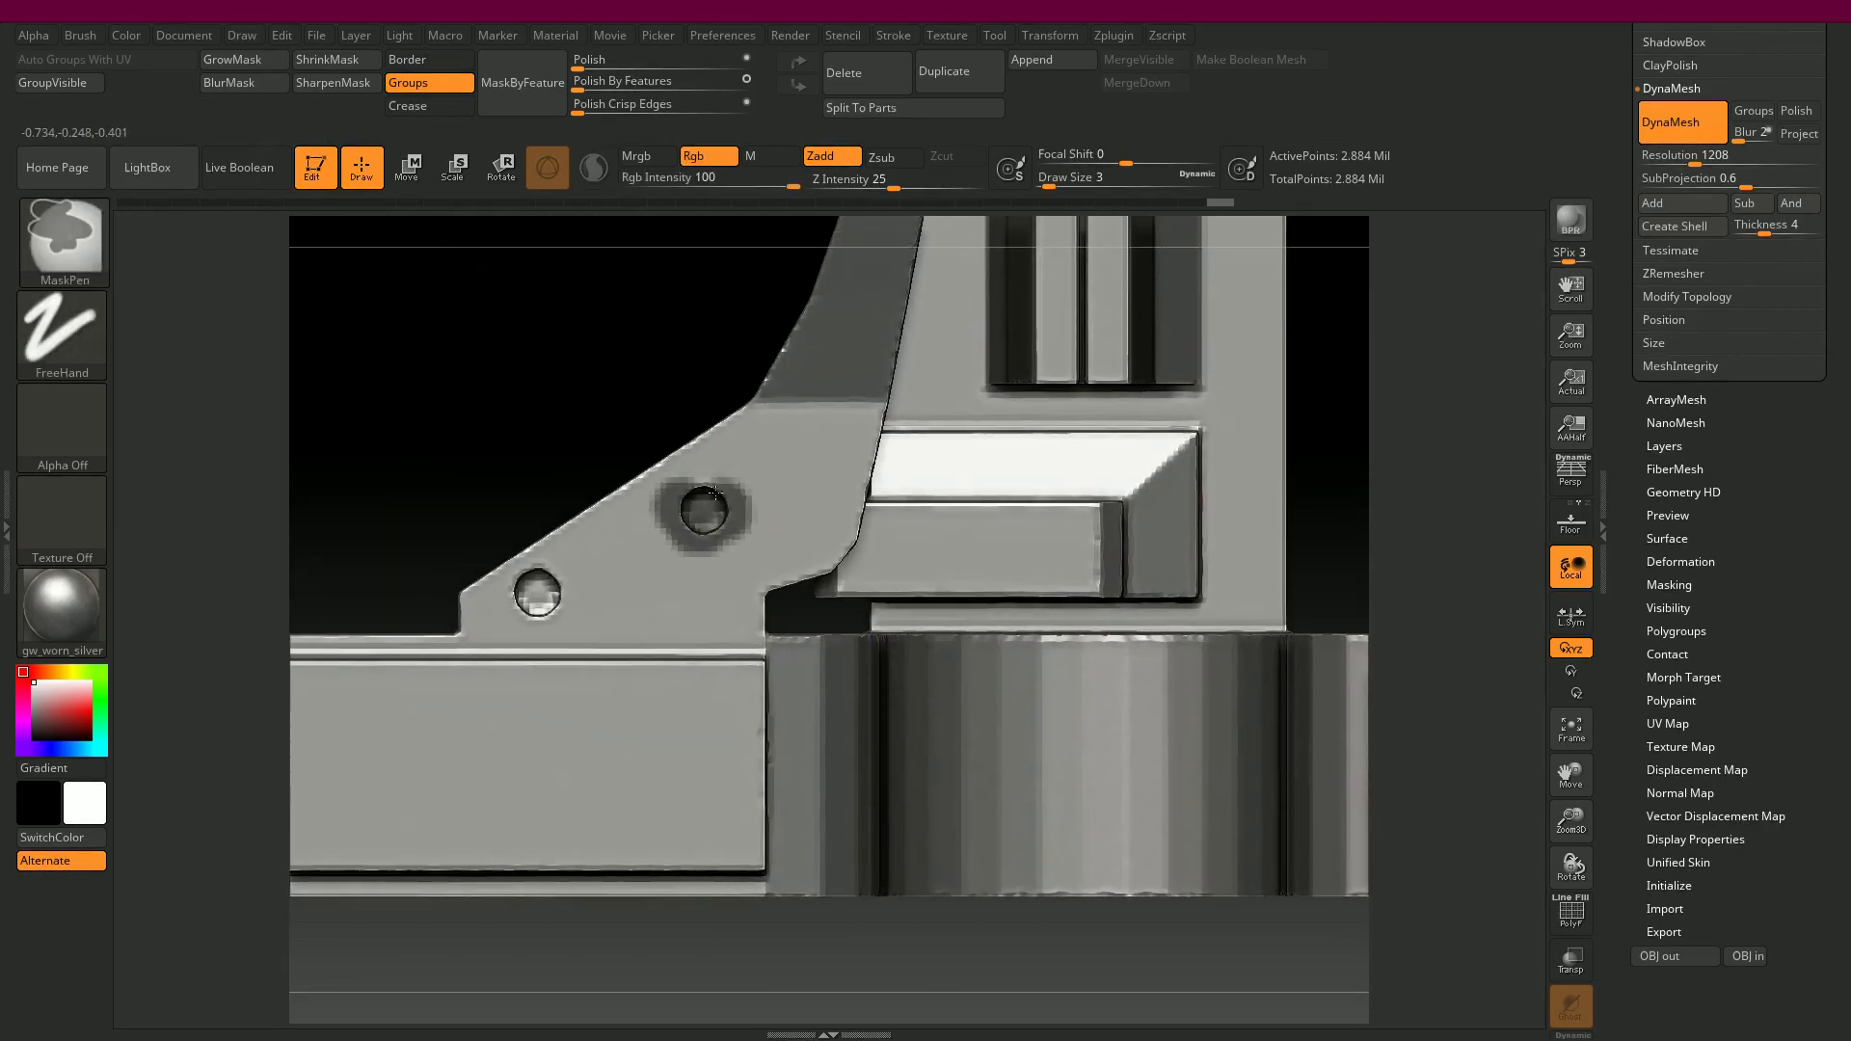
mouse_move(509, 417)
alt+mouse_down()
mouse_move(536, 425)
mouse_move(524, 547)
alt+mouse_up()
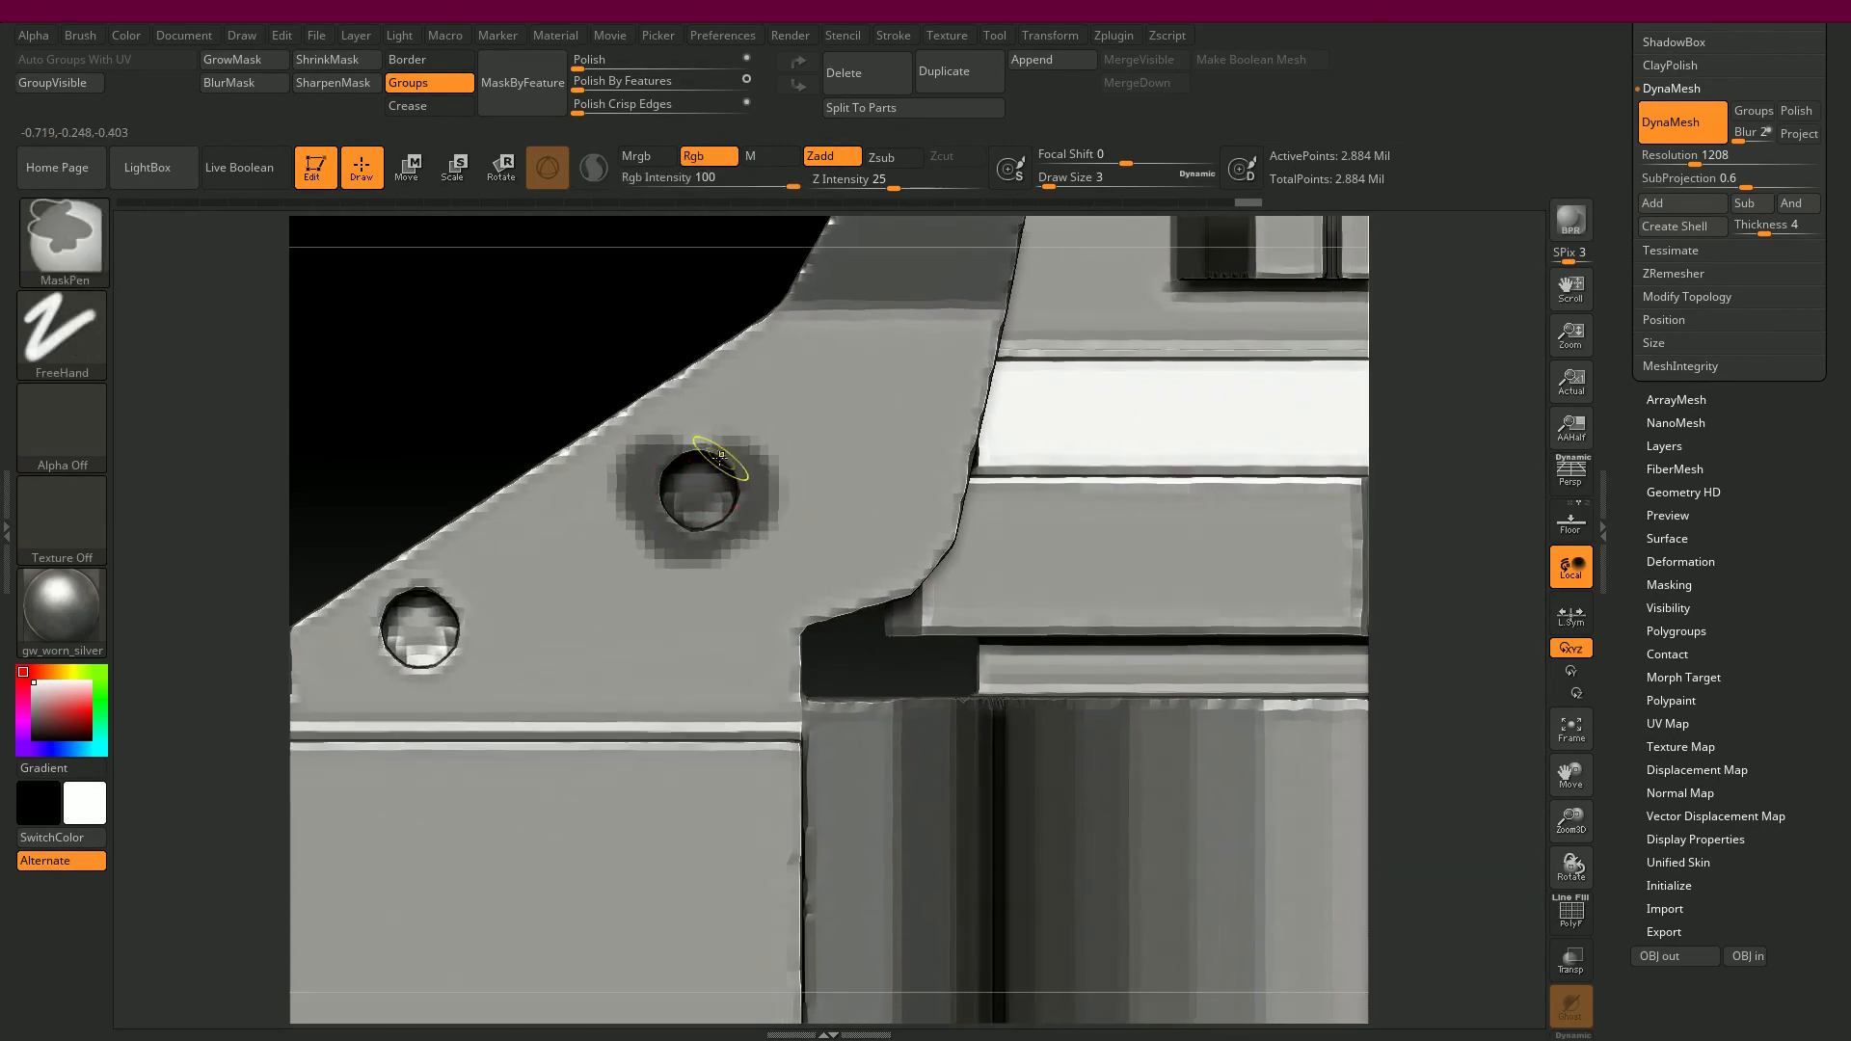
ctrl+drag(721, 446, 686, 439)
alt+drag(532, 335, 881, 255)
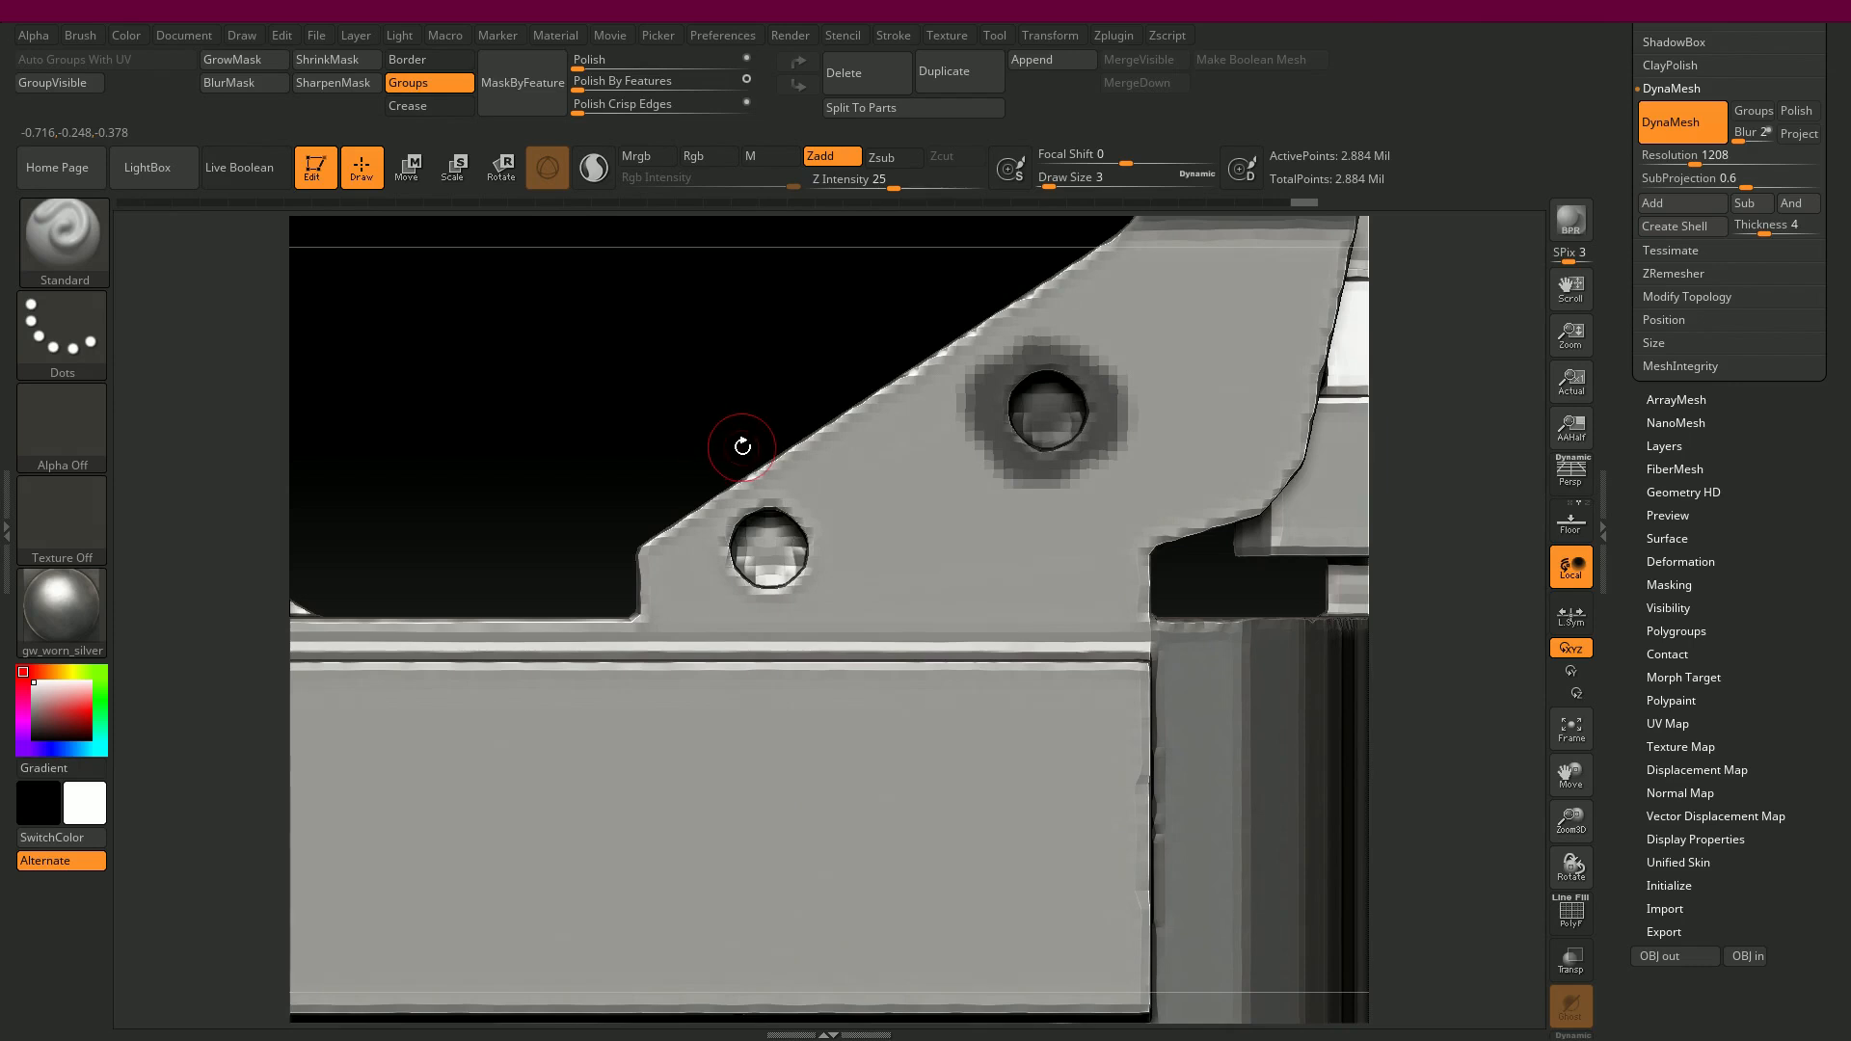
mouse_move(807, 523)
ctrl+mouse_down()
mouse_move(809, 580)
mouse_move(752, 609)
mouse_move(725, 570)
mouse_move(734, 532)
mouse_move(748, 545)
mouse_move(729, 513)
mouse_move(754, 492)
mouse_move(829, 534)
ctrl+mouse_up()
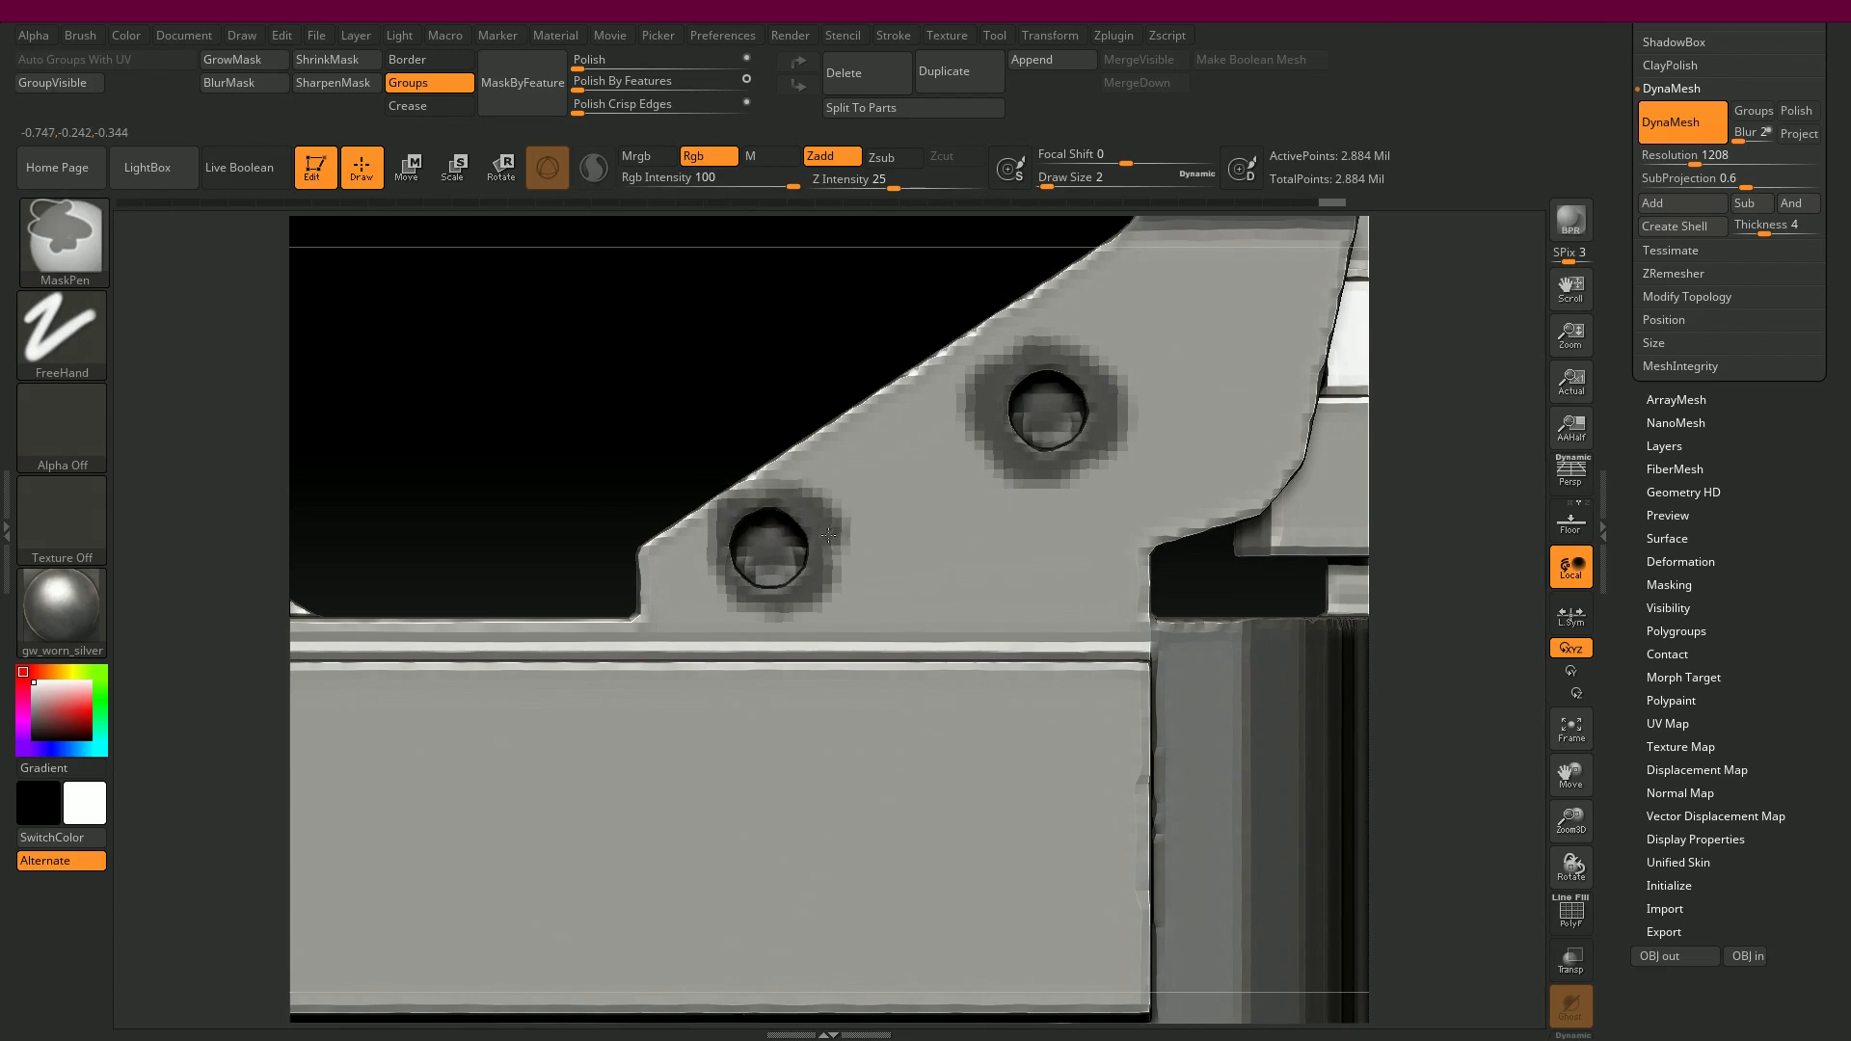
- Try Polish By Features and the regular Polish on the masked frame, and undo the polishing
alt+drag(686, 372, 668, 334)
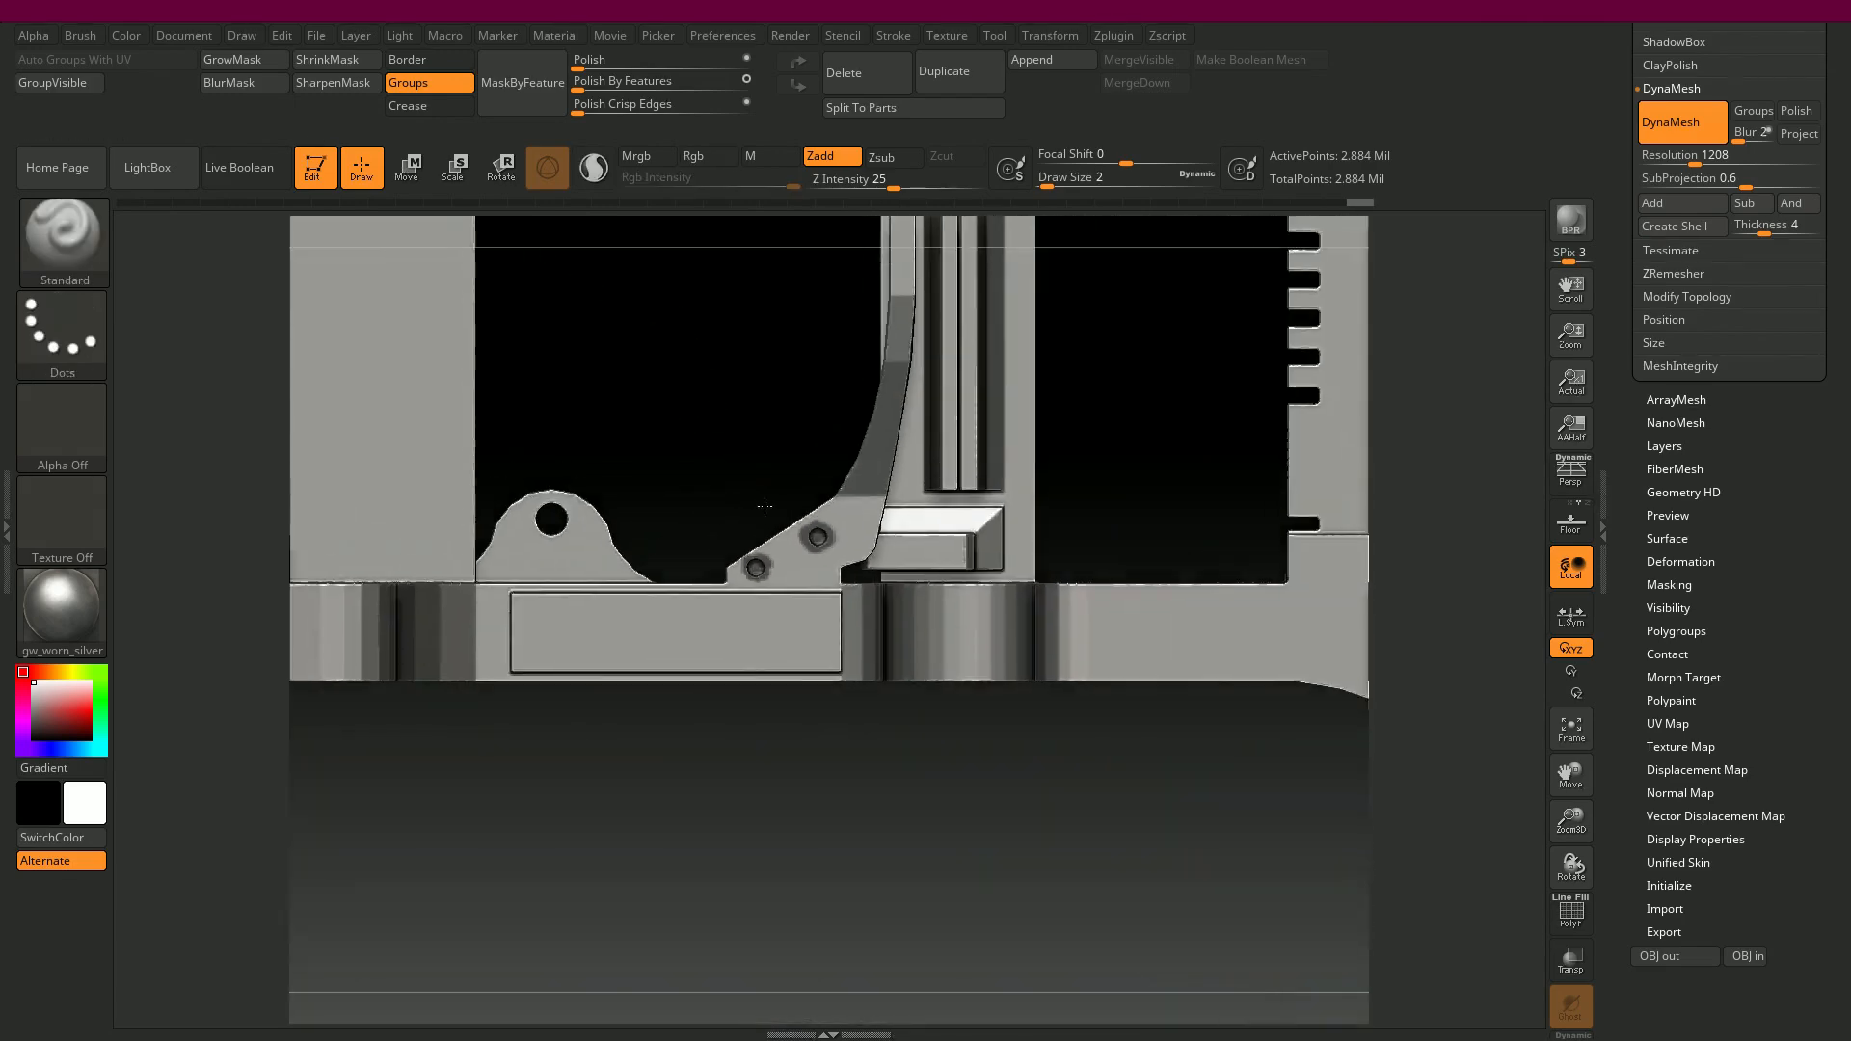
drag(759, 511, 758, 465)
alt+drag(631, 361, 592, 252)
mouse_move(1162, 569)
mouse_down()
mouse_move(1193, 392)
mouse_move(841, 429)
mouse_move(826, 446)
mouse_move(1182, 710)
mouse_move(1032, 722)
mouse_move(992, 752)
mouse_move(1144, 696)
mouse_move(1014, 522)
mouse_move(1115, 580)
mouse_move(1157, 665)
mouse_up()
alt+drag(794, 443, 709, 395)
alt+drag(708, 395, 575, 280)
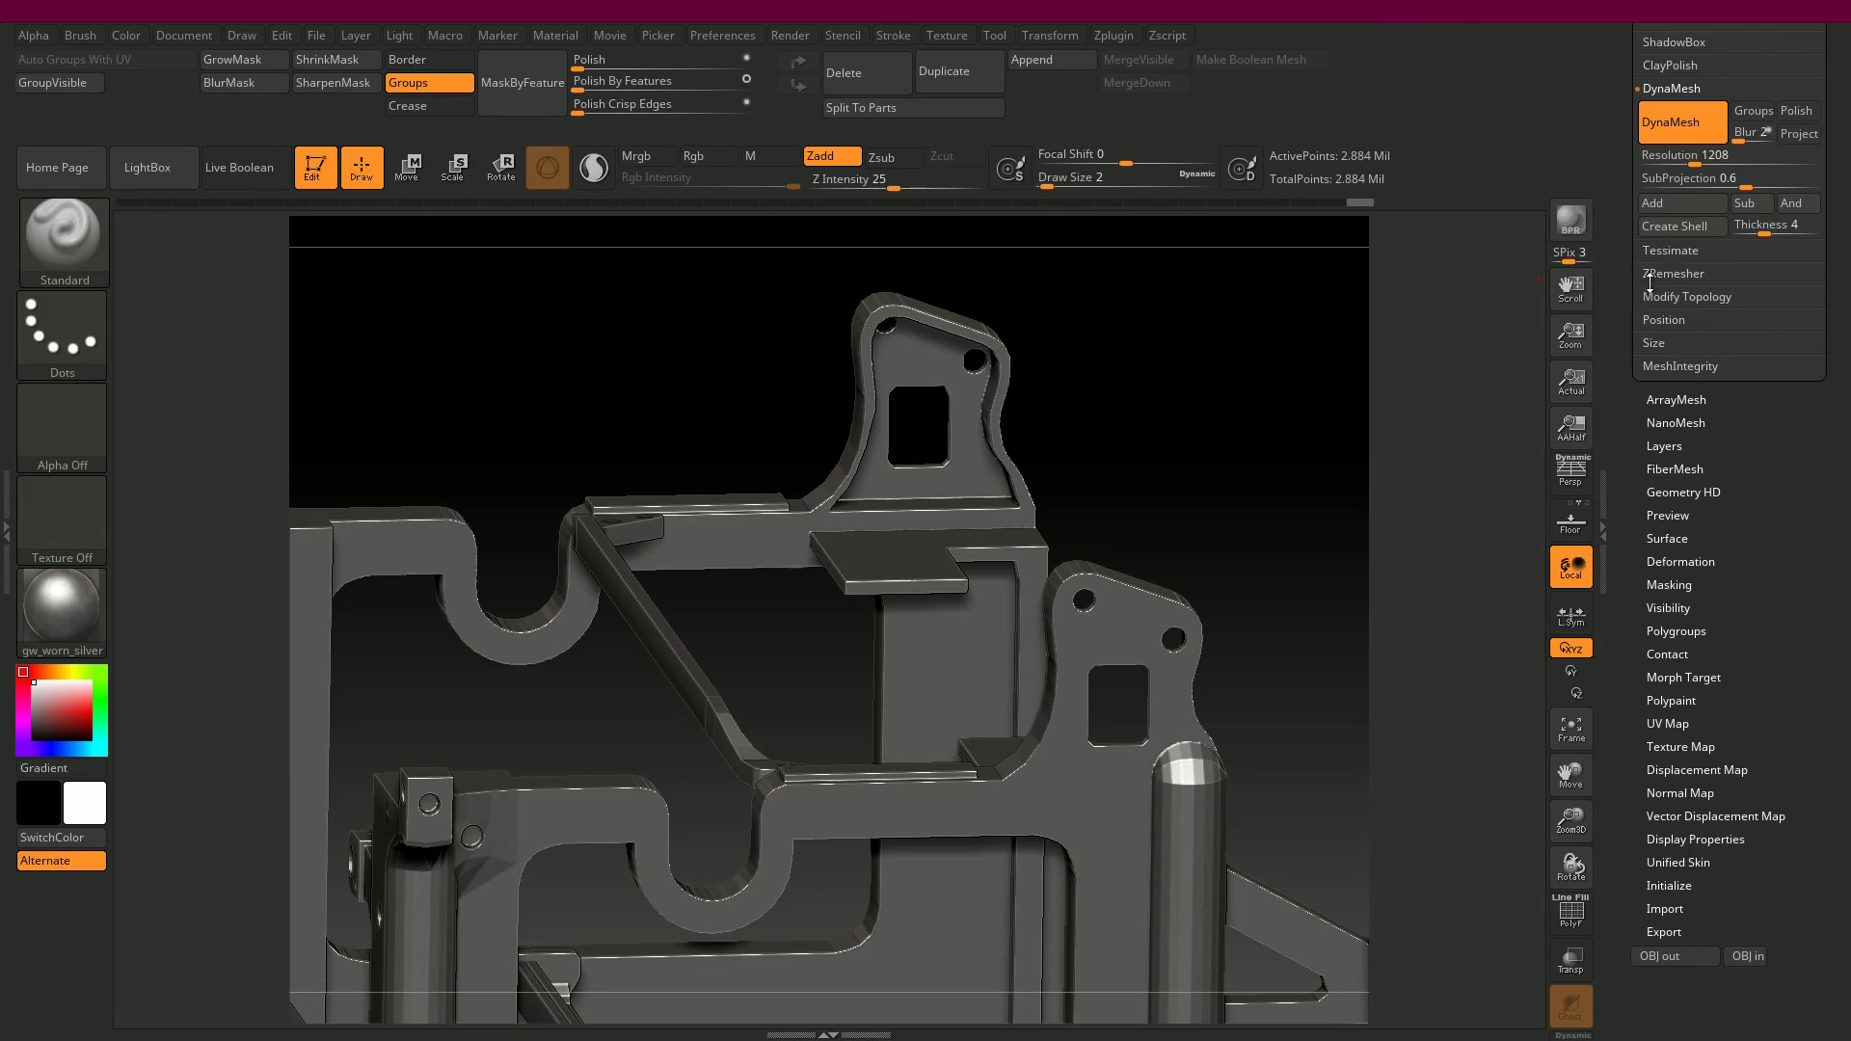
drag(577, 83, 595, 101)
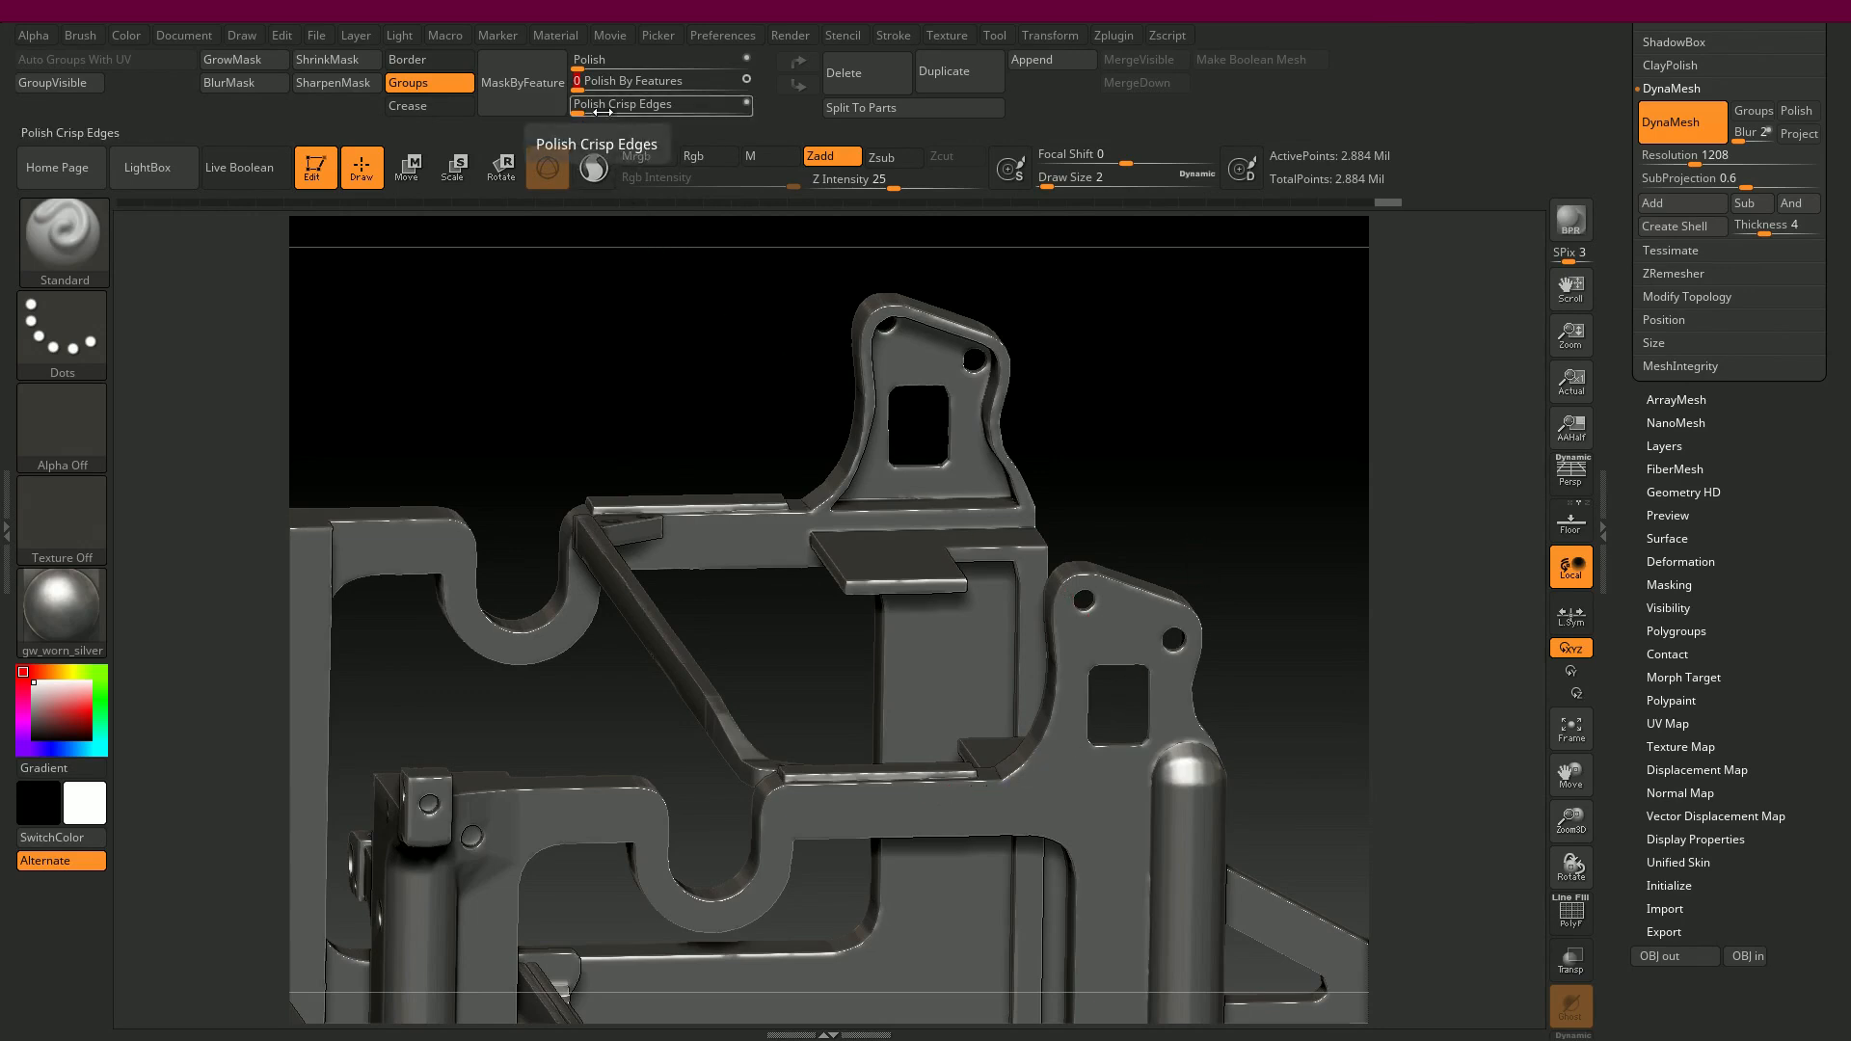
drag(576, 68, 604, 79)
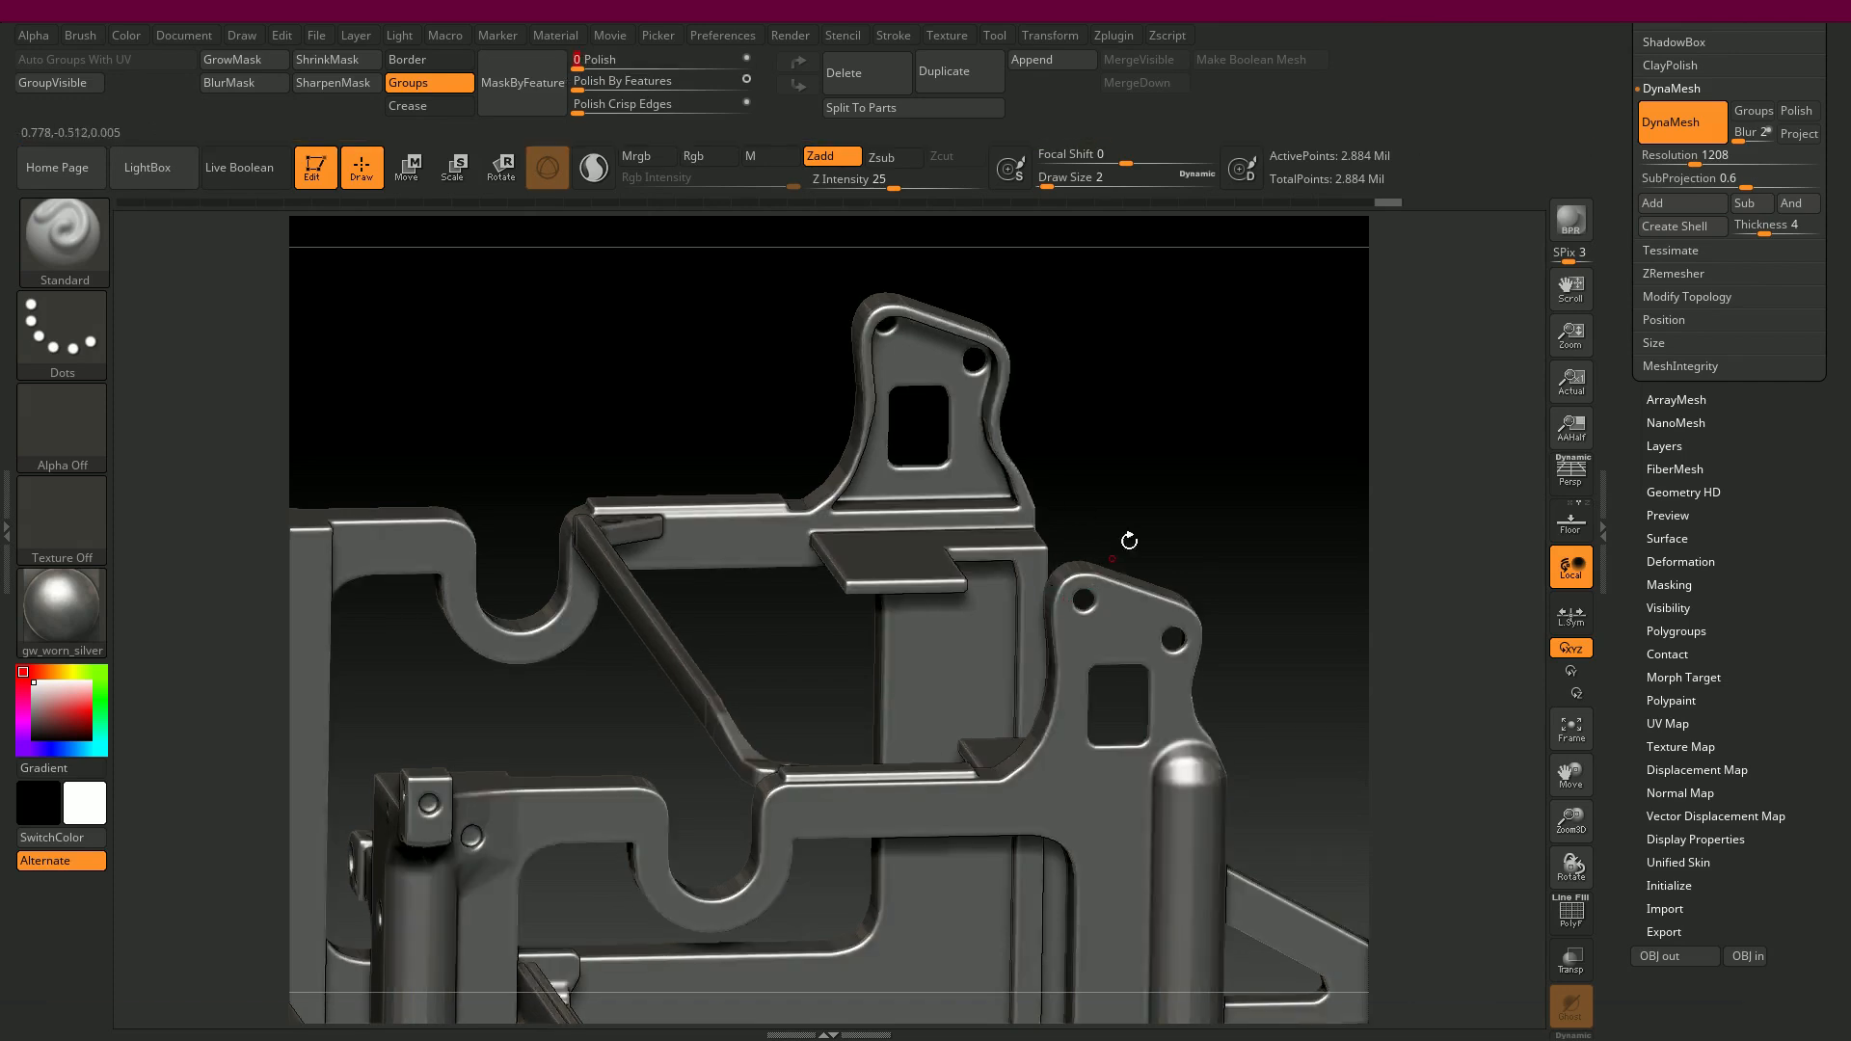
key(ctrl+z)
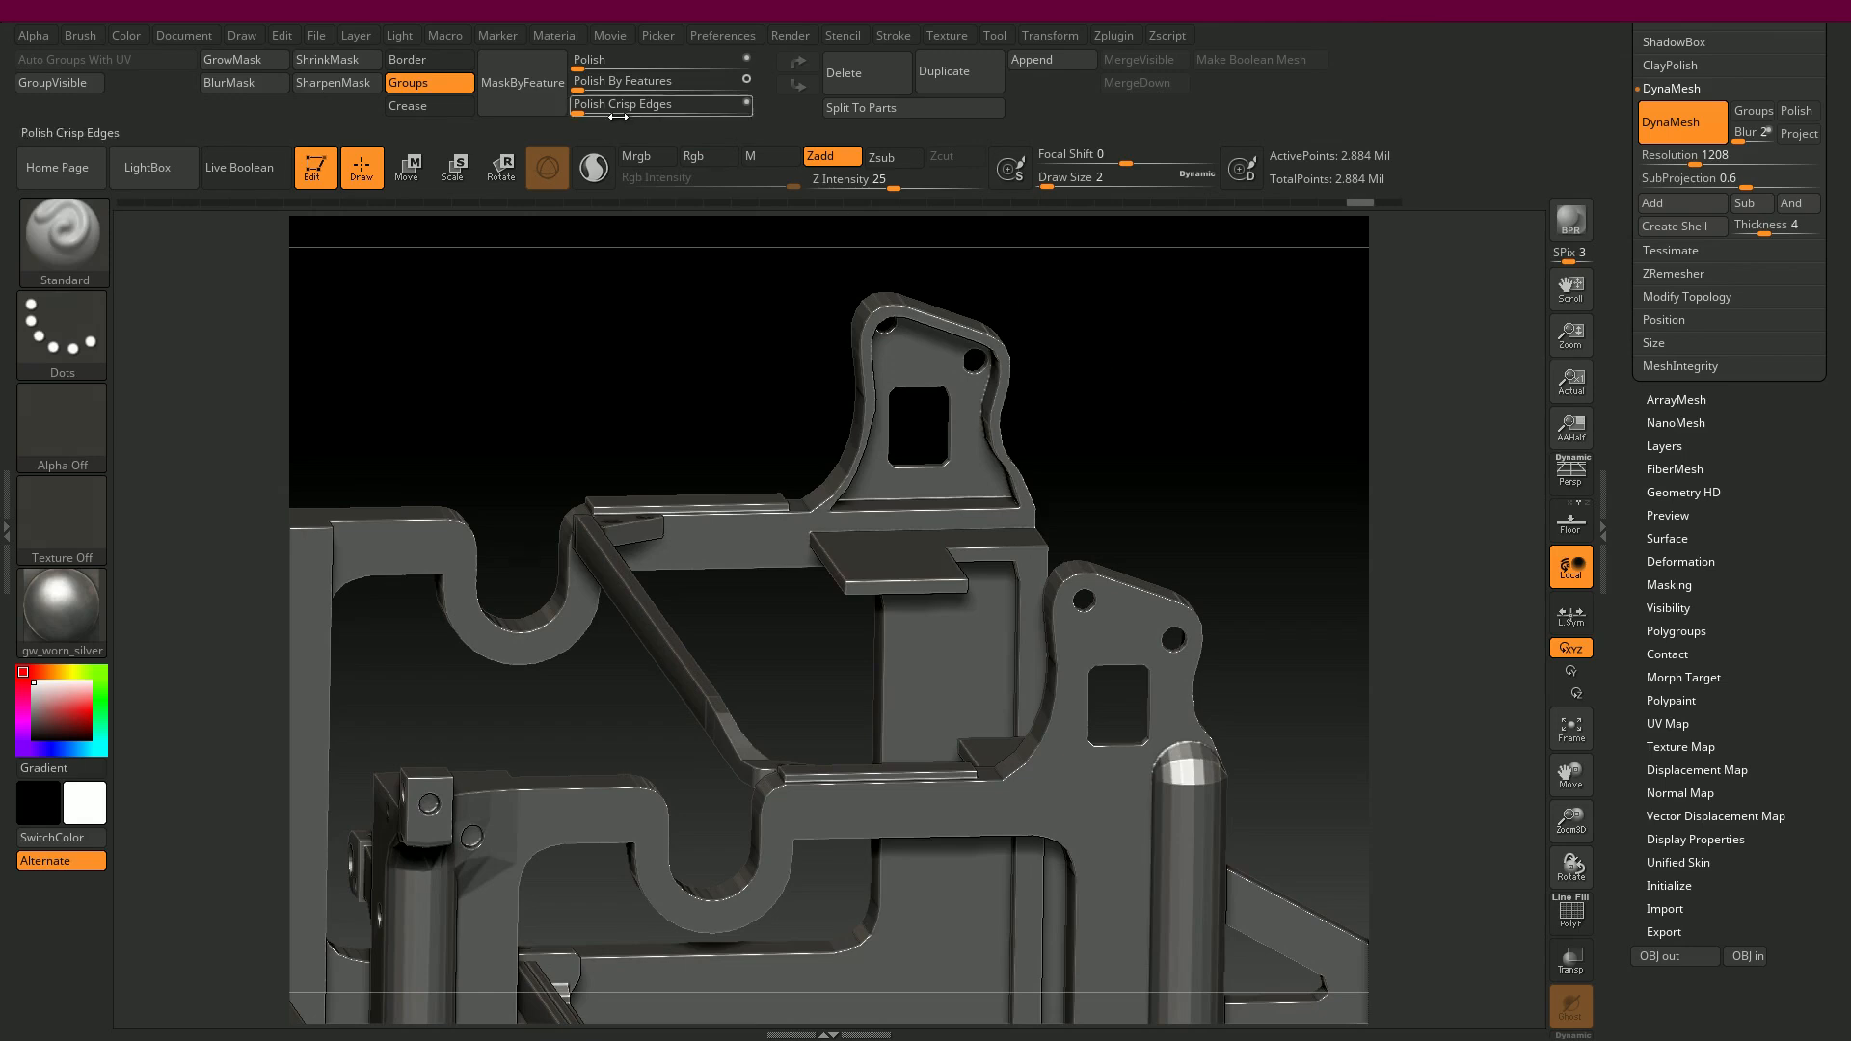
- Apply Polish By Features to the masked frame and examine its smoothed surfaces from several angles
drag(579, 92, 599, 109)
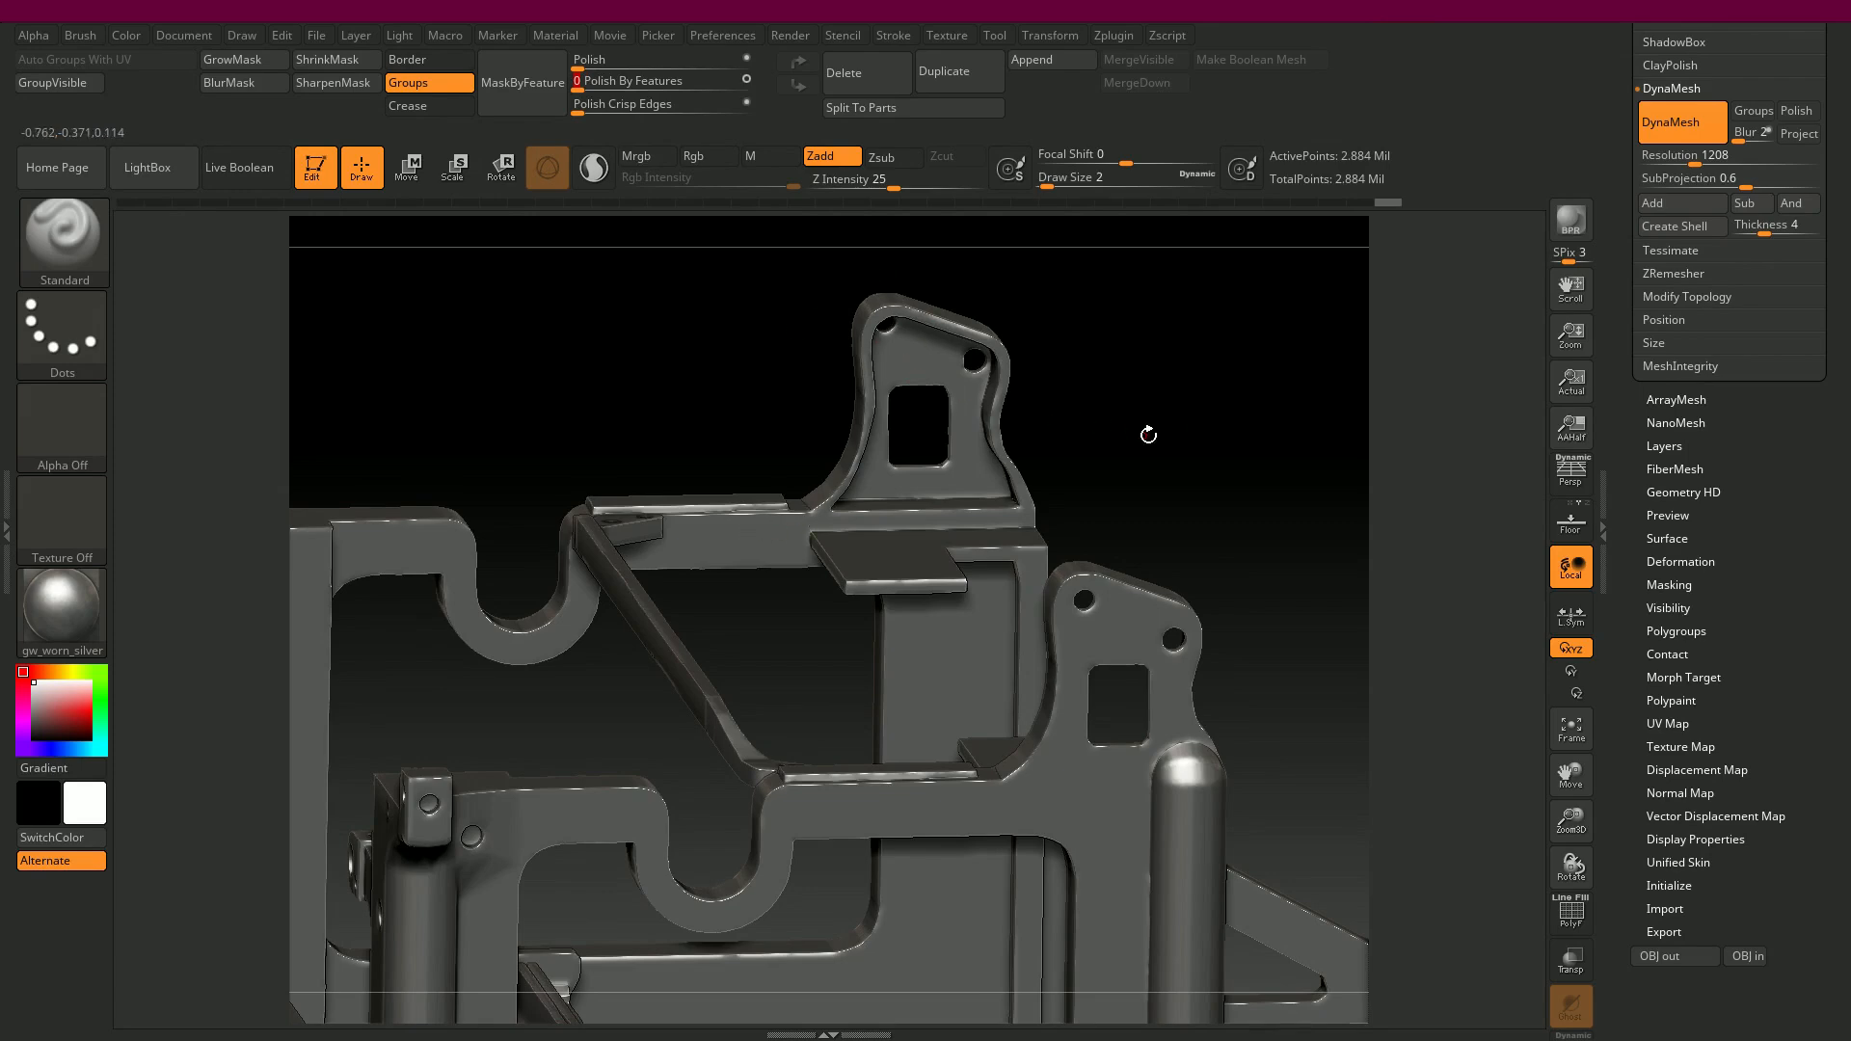
drag(1142, 408, 1140, 382)
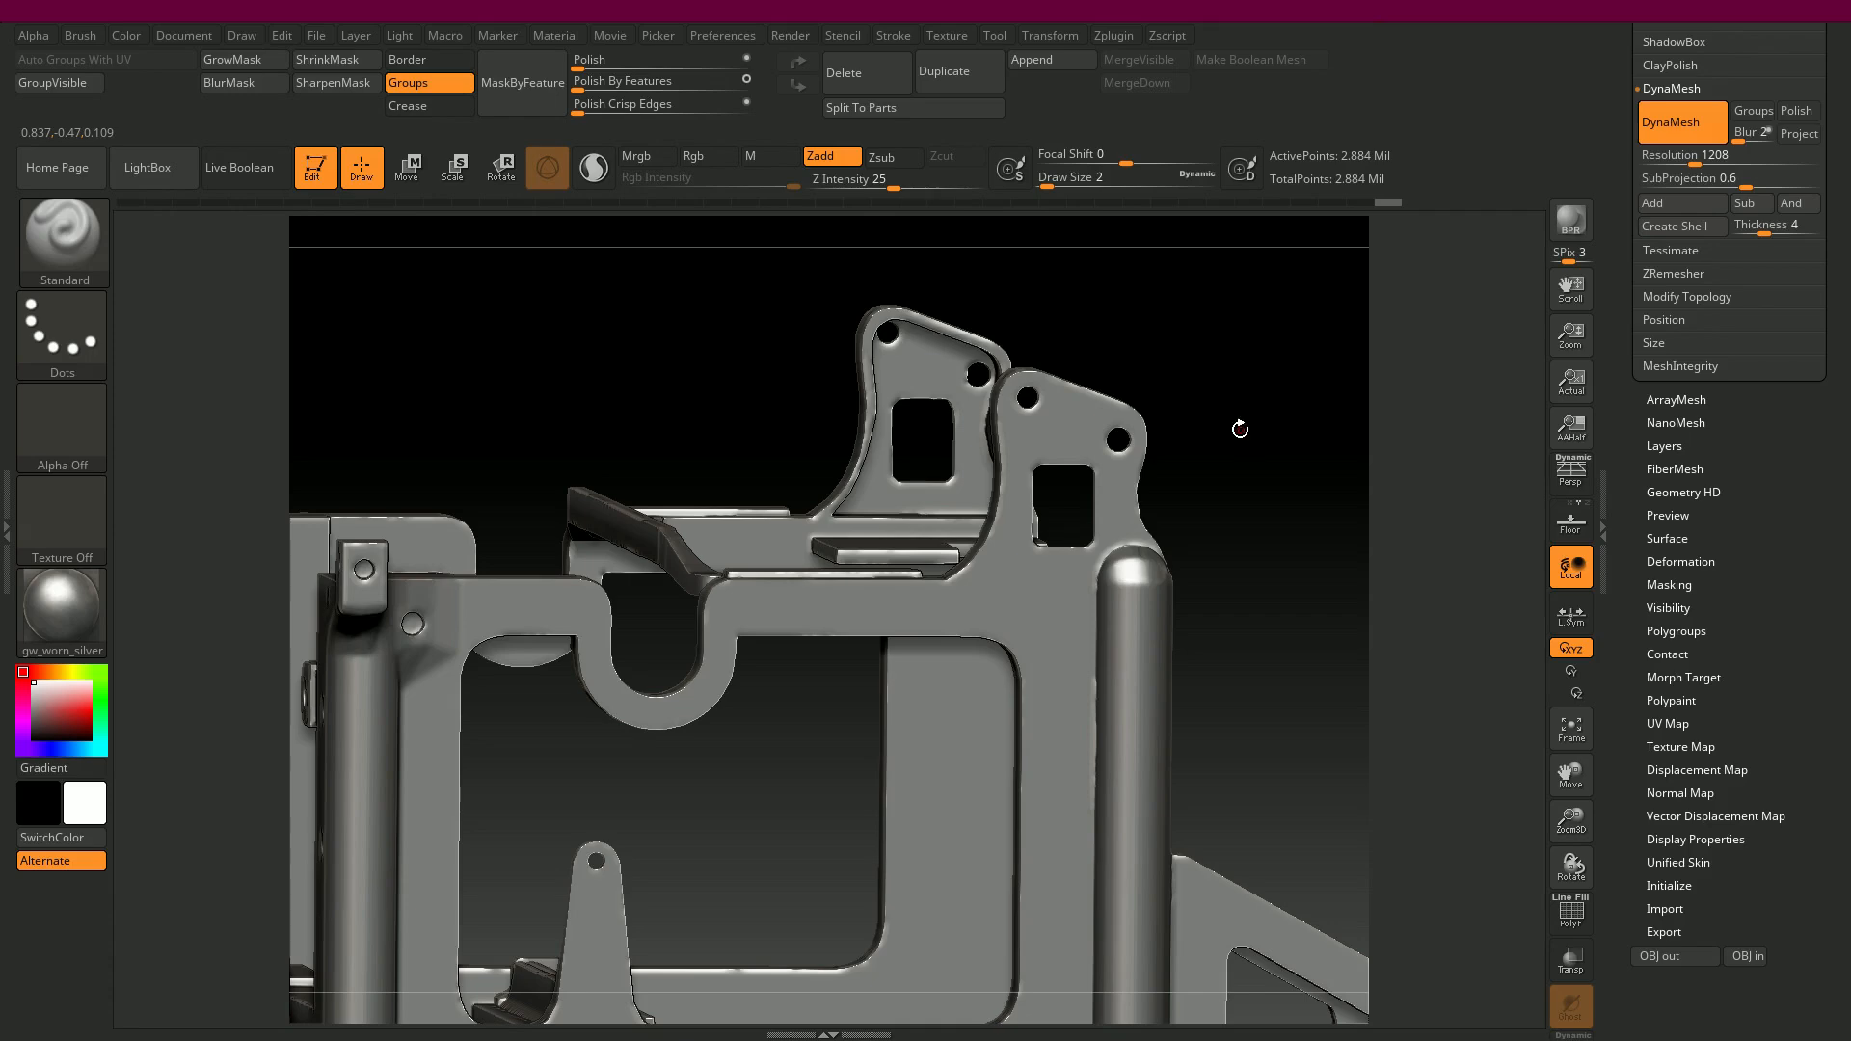
drag(1233, 436, 1152, 381)
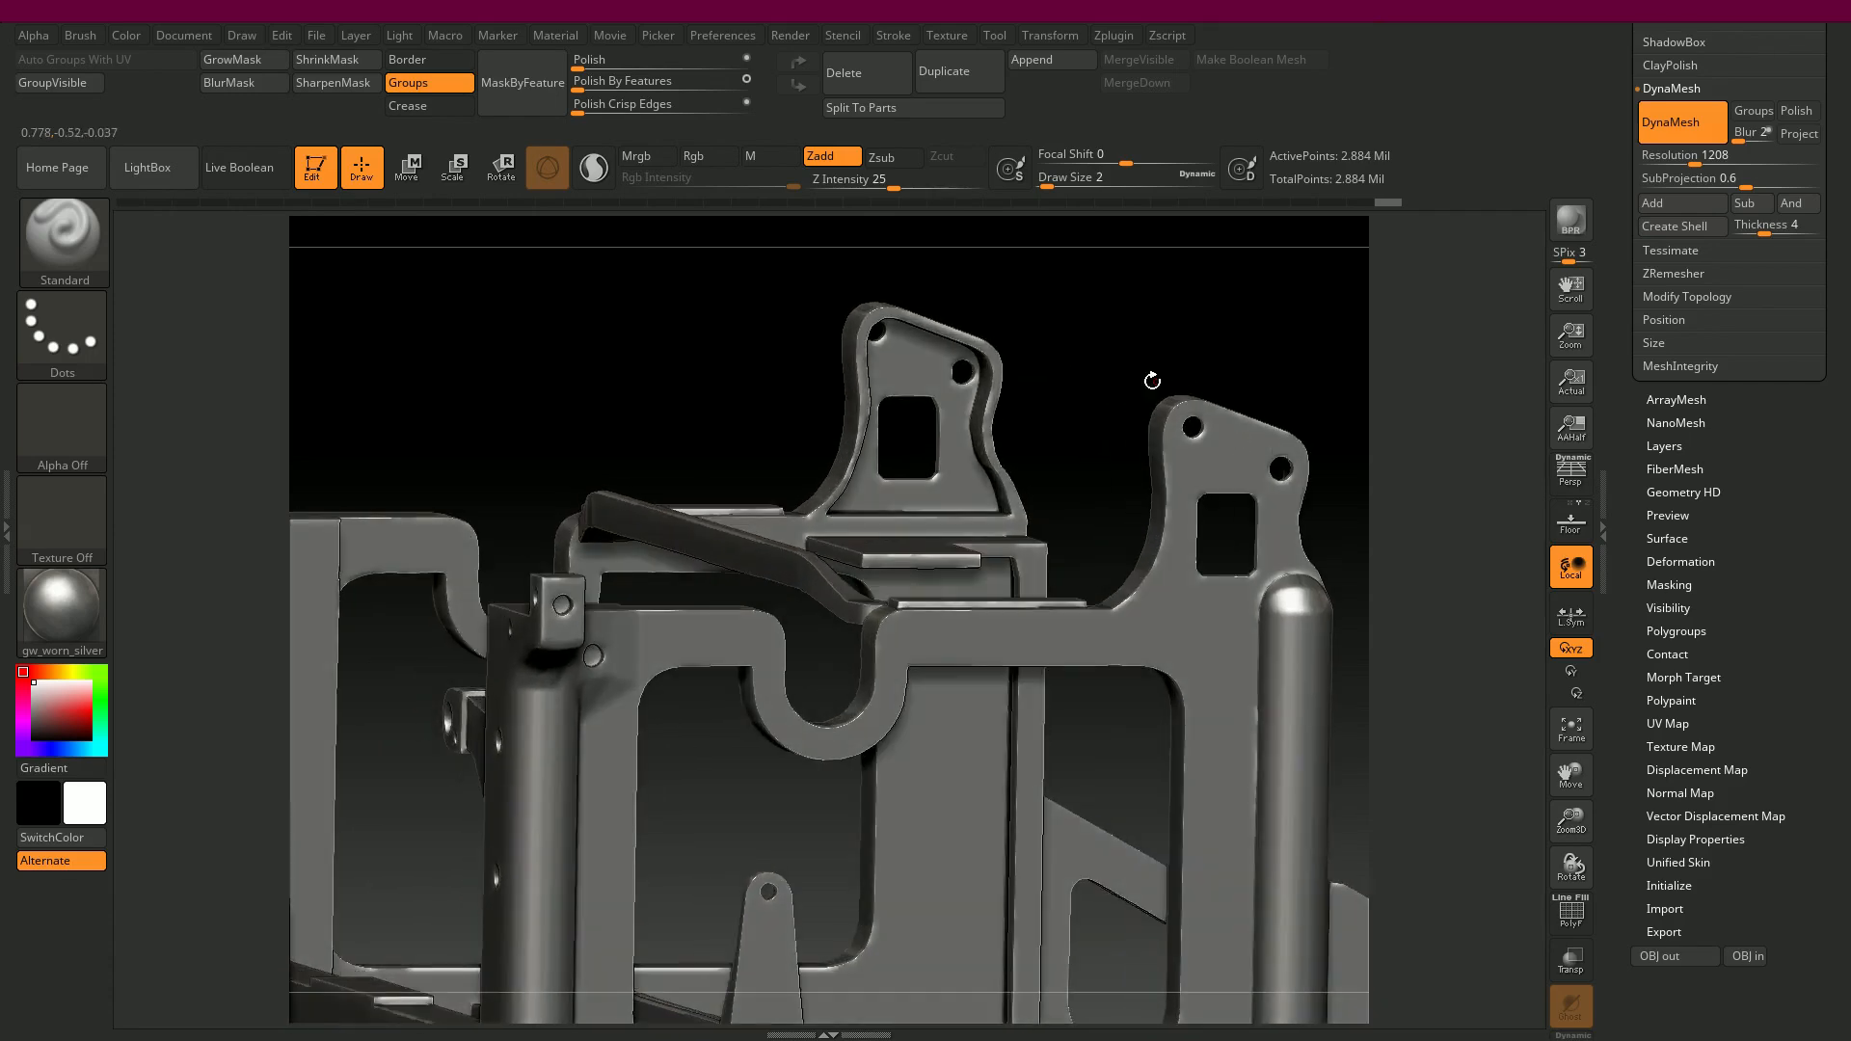
drag(560, 353, 502, 344)
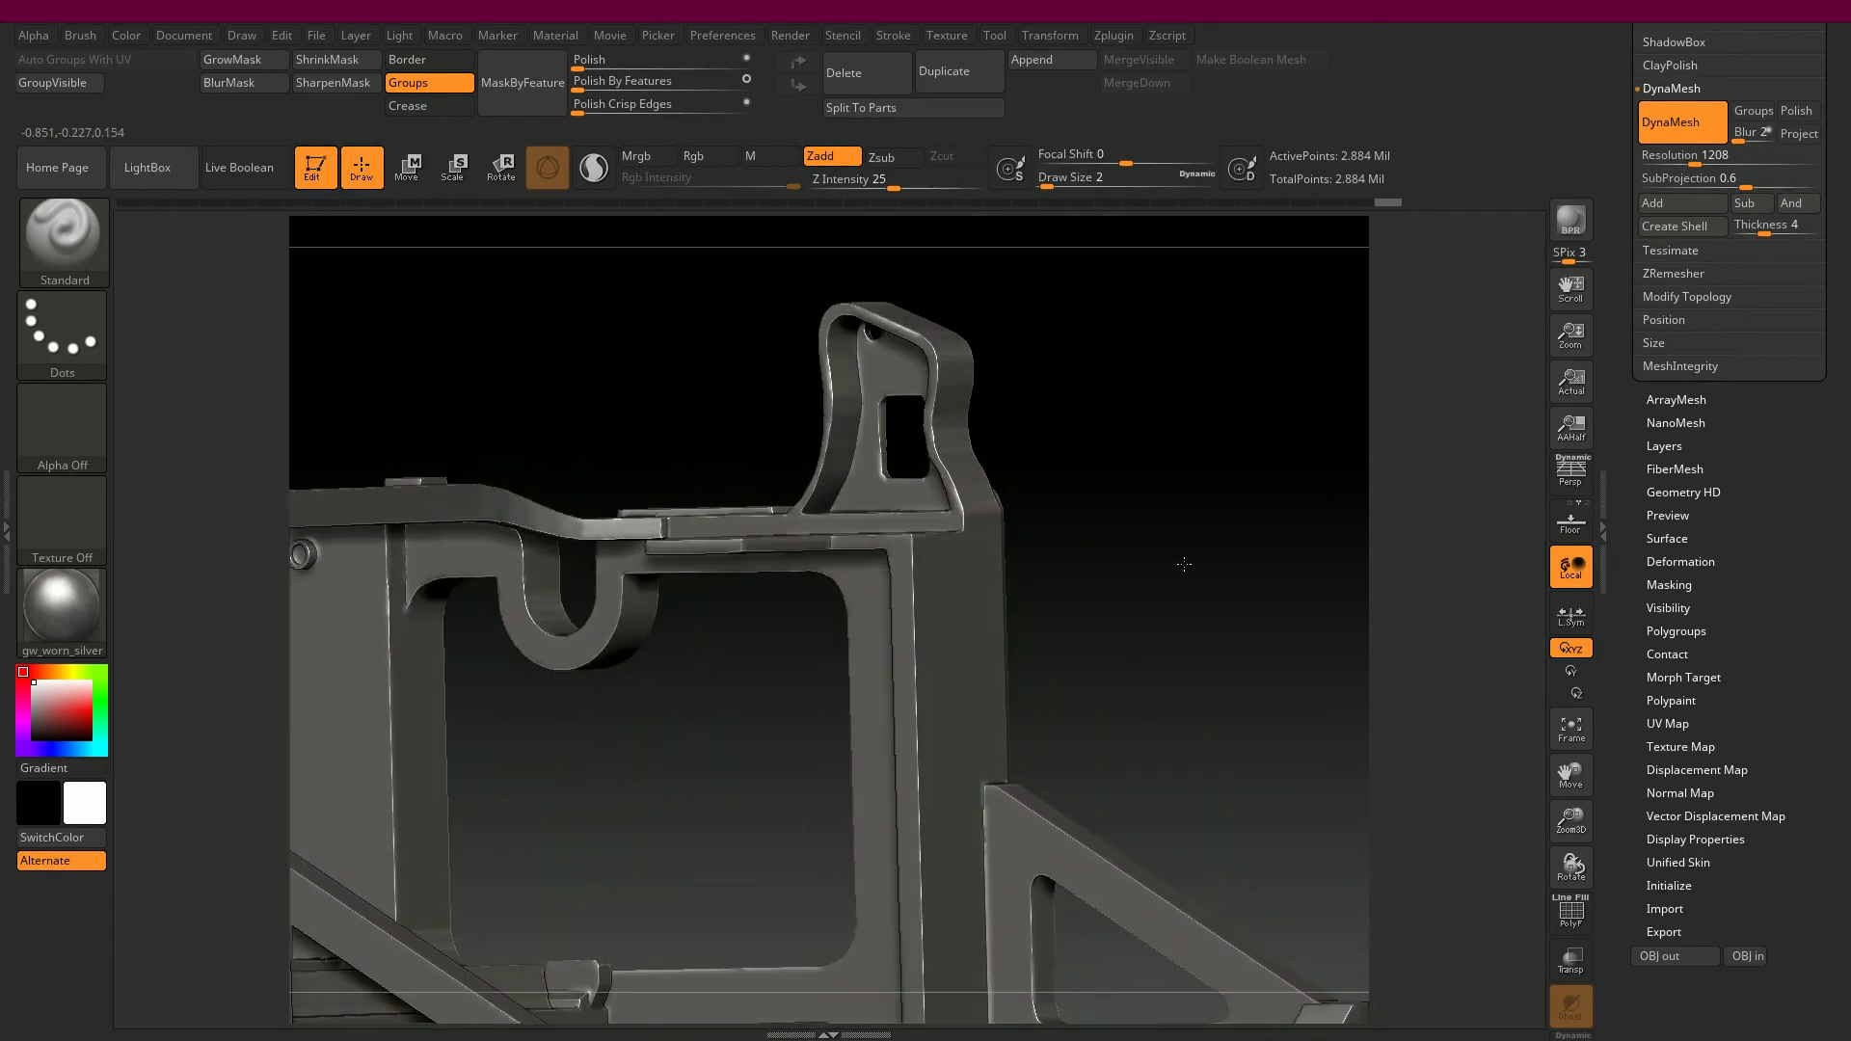
drag(1184, 564, 1103, 454)
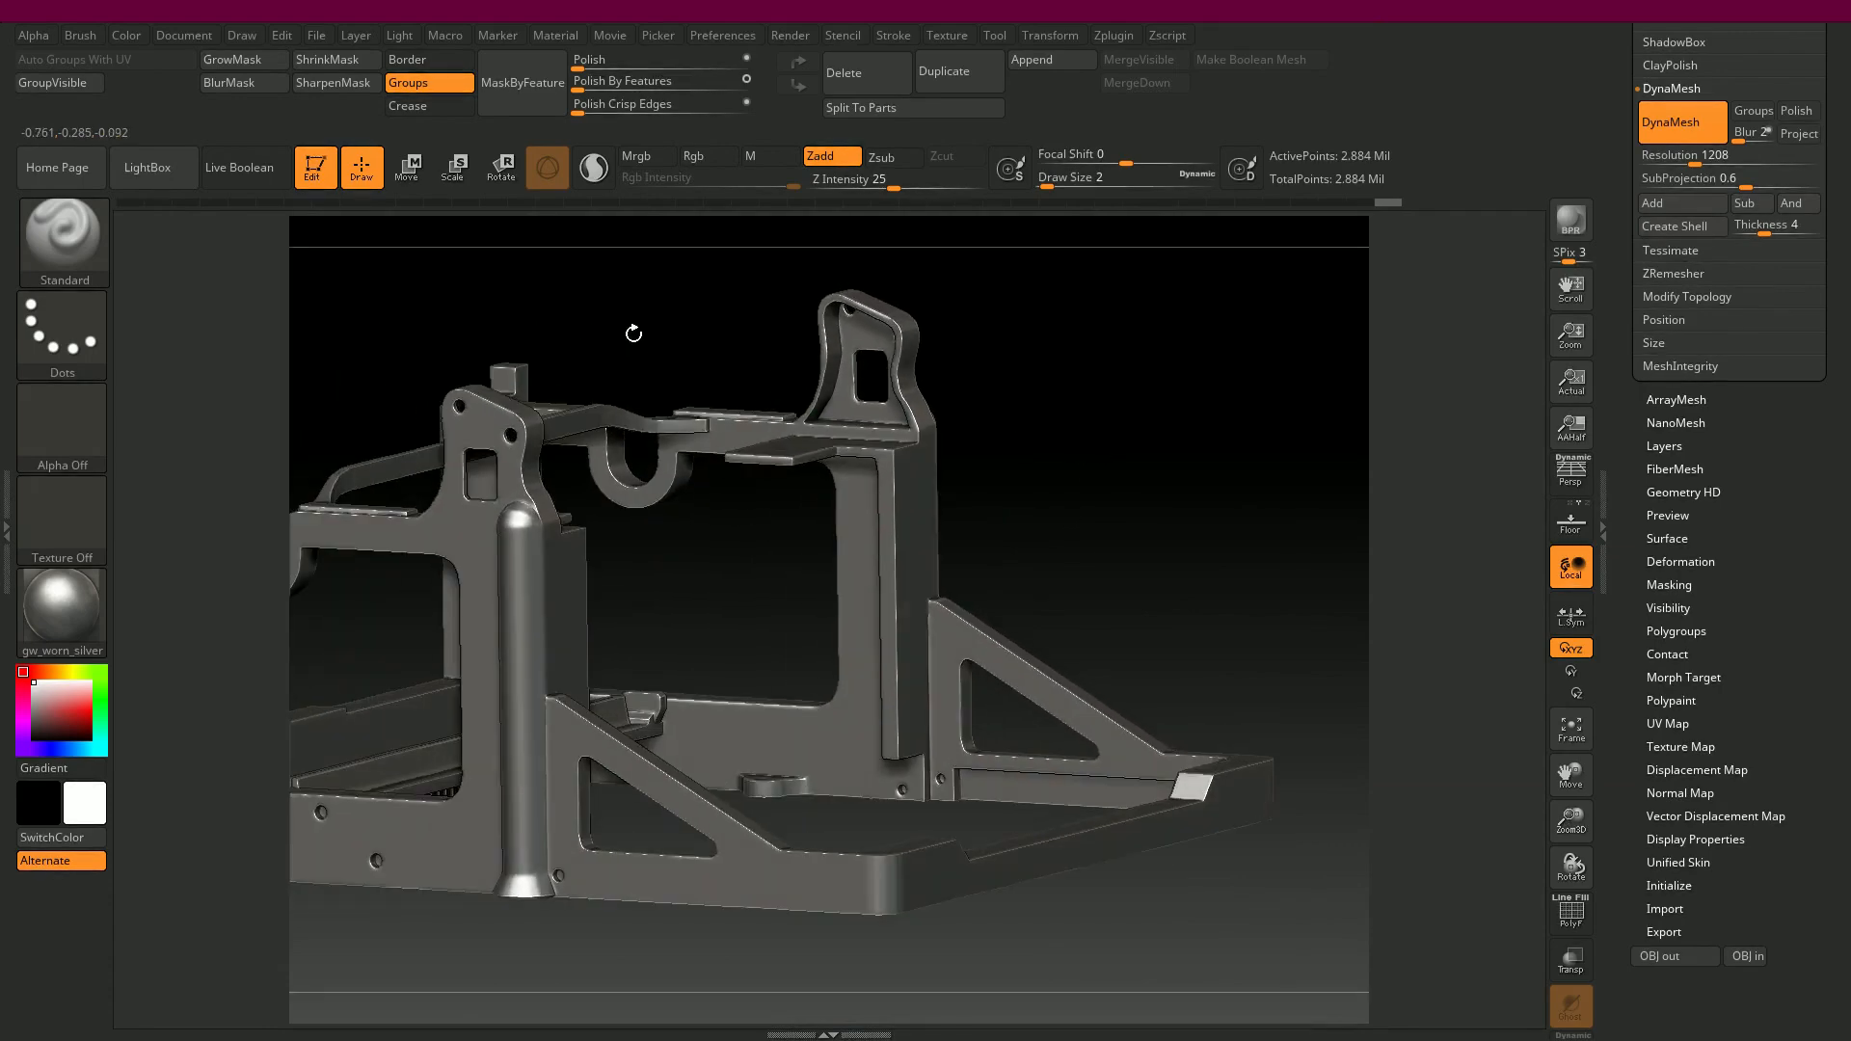
alt+drag(633, 333, 964, 458)
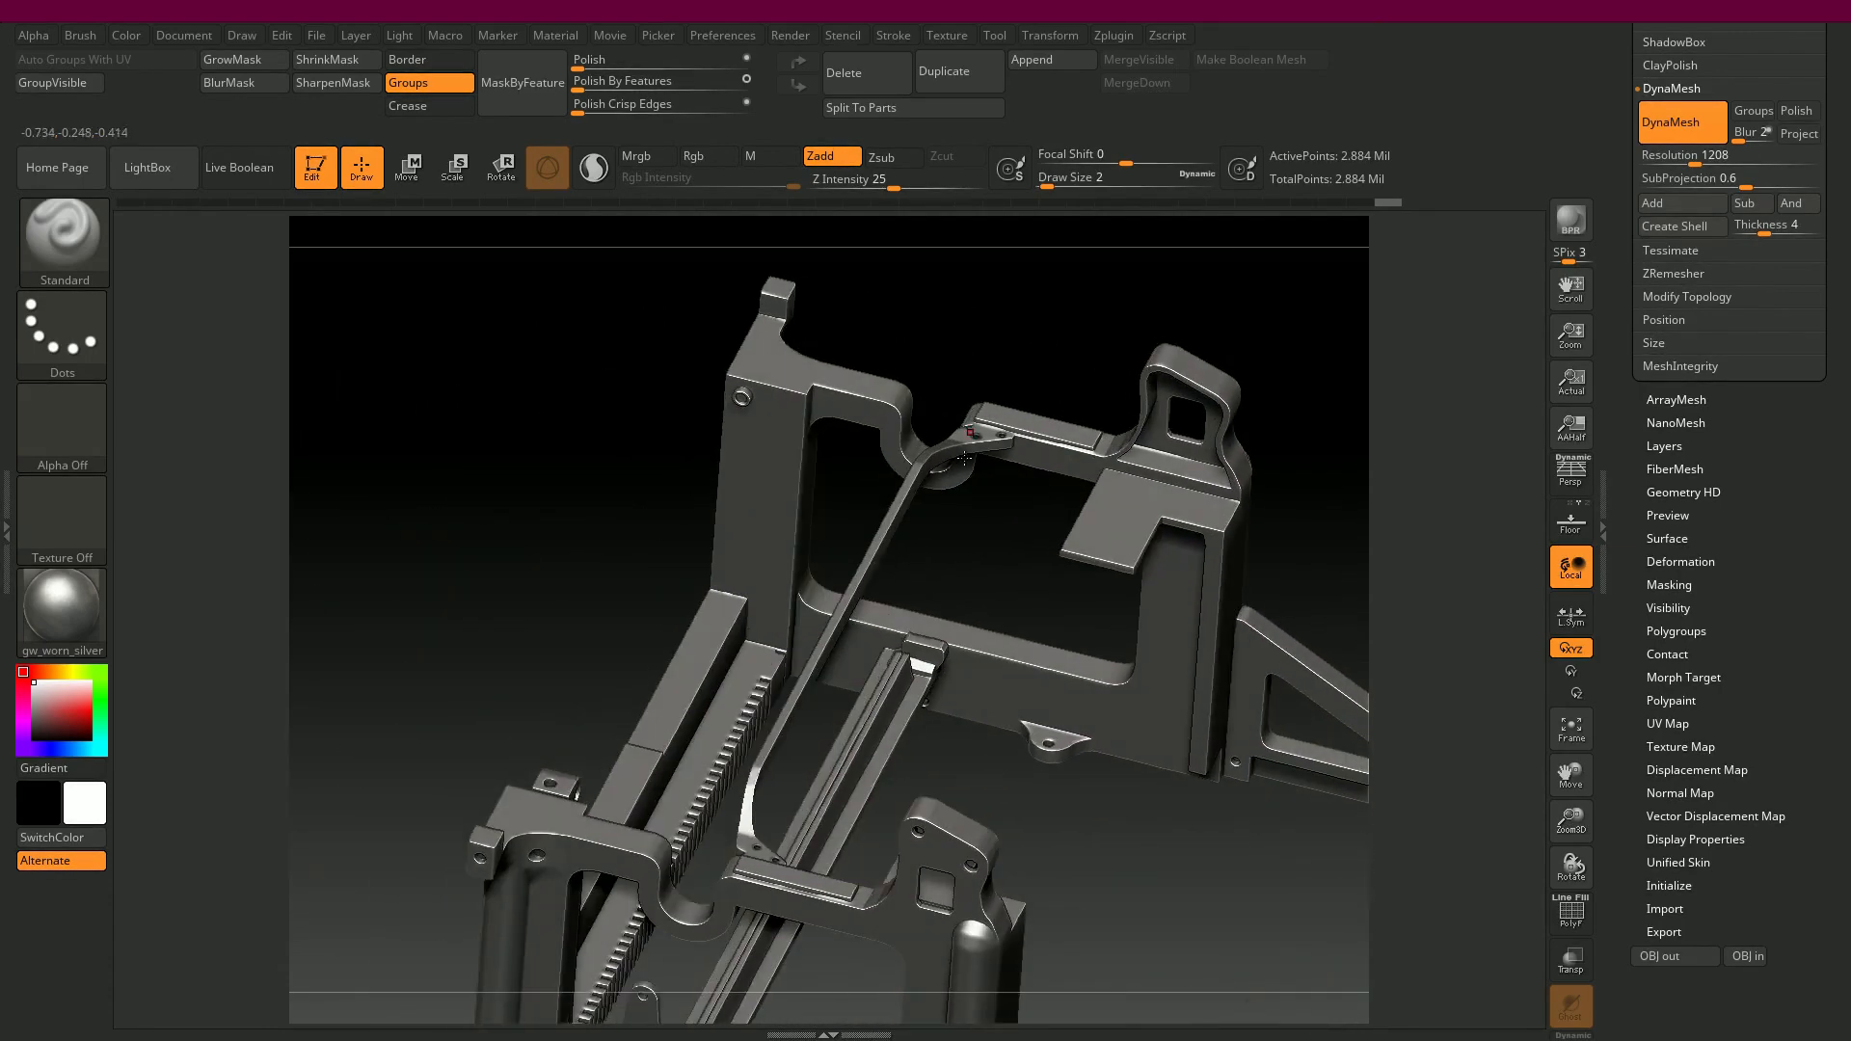
drag(1061, 844, 932, 494)
alt+drag(897, 609, 933, 562)
- Invert the mask to polish only the small hole rims by features, and invert the mask back
ctrl+click(933, 562)
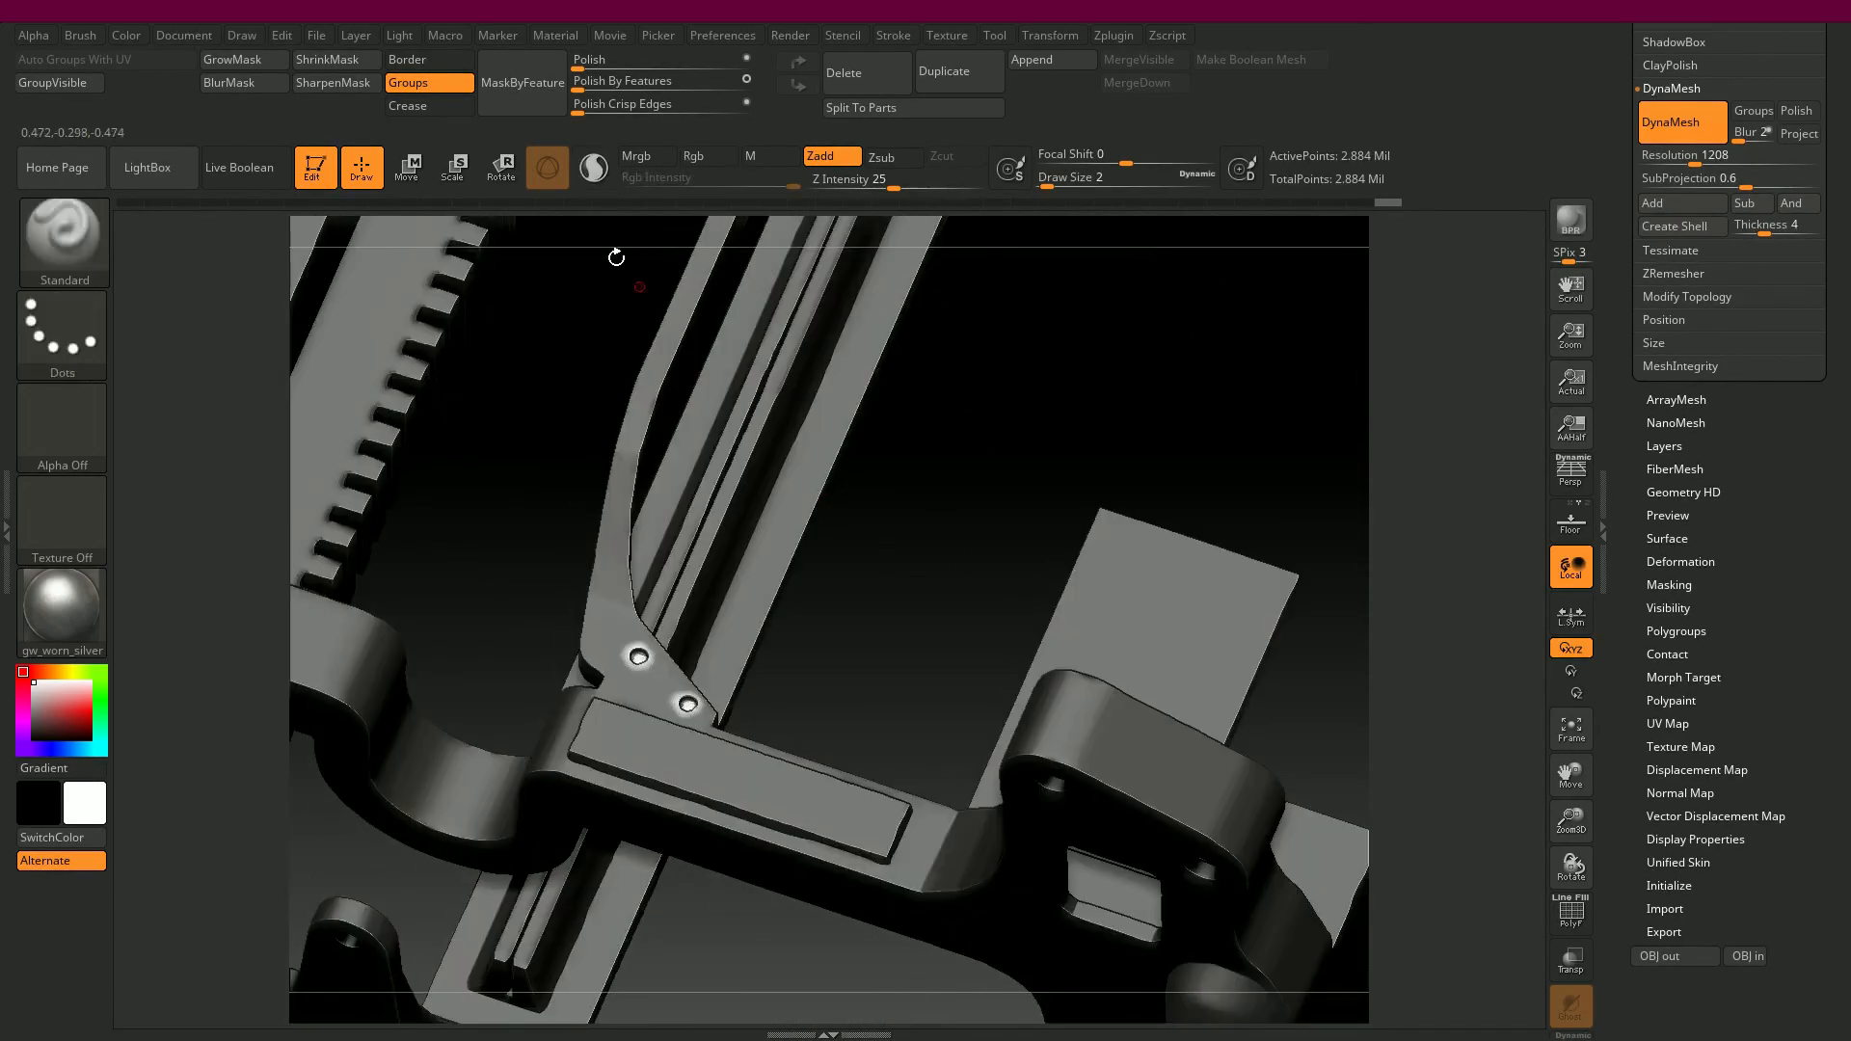
drag(581, 90, 574, 93)
alt+drag(966, 568, 1092, 413)
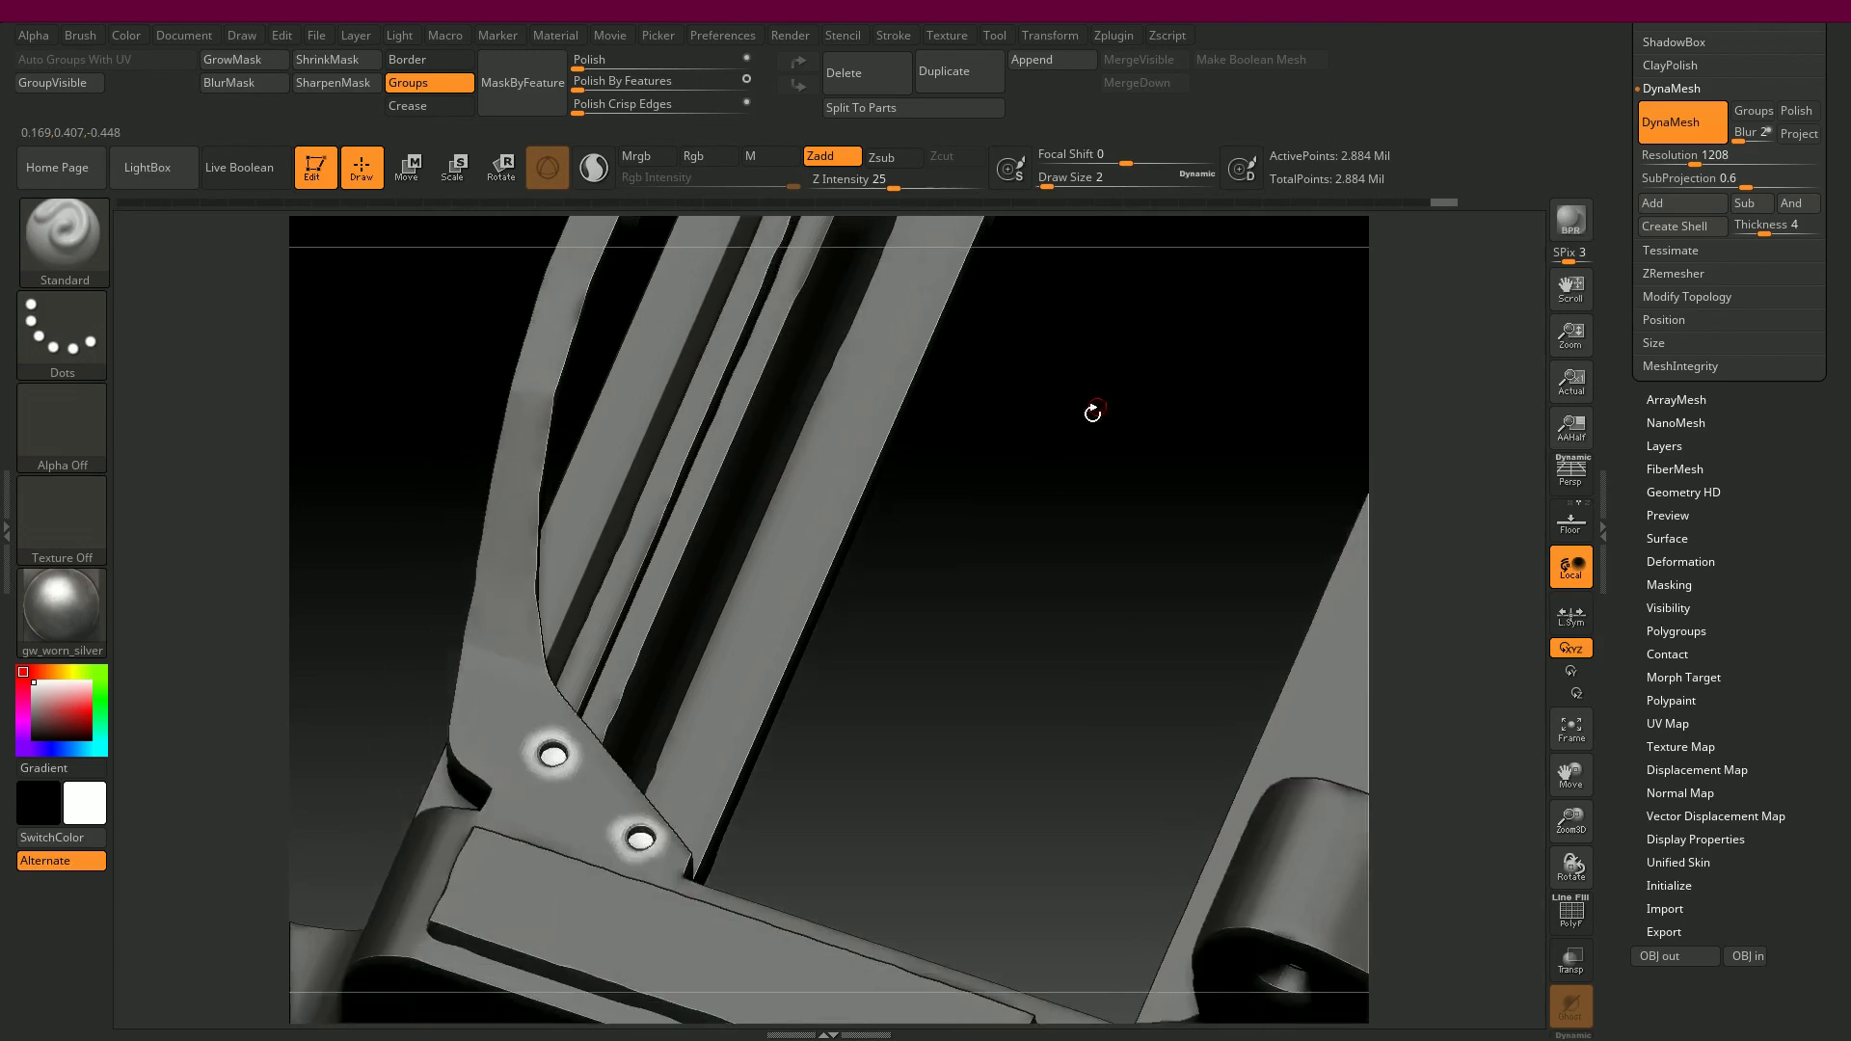
ctrl+click(1068, 548)
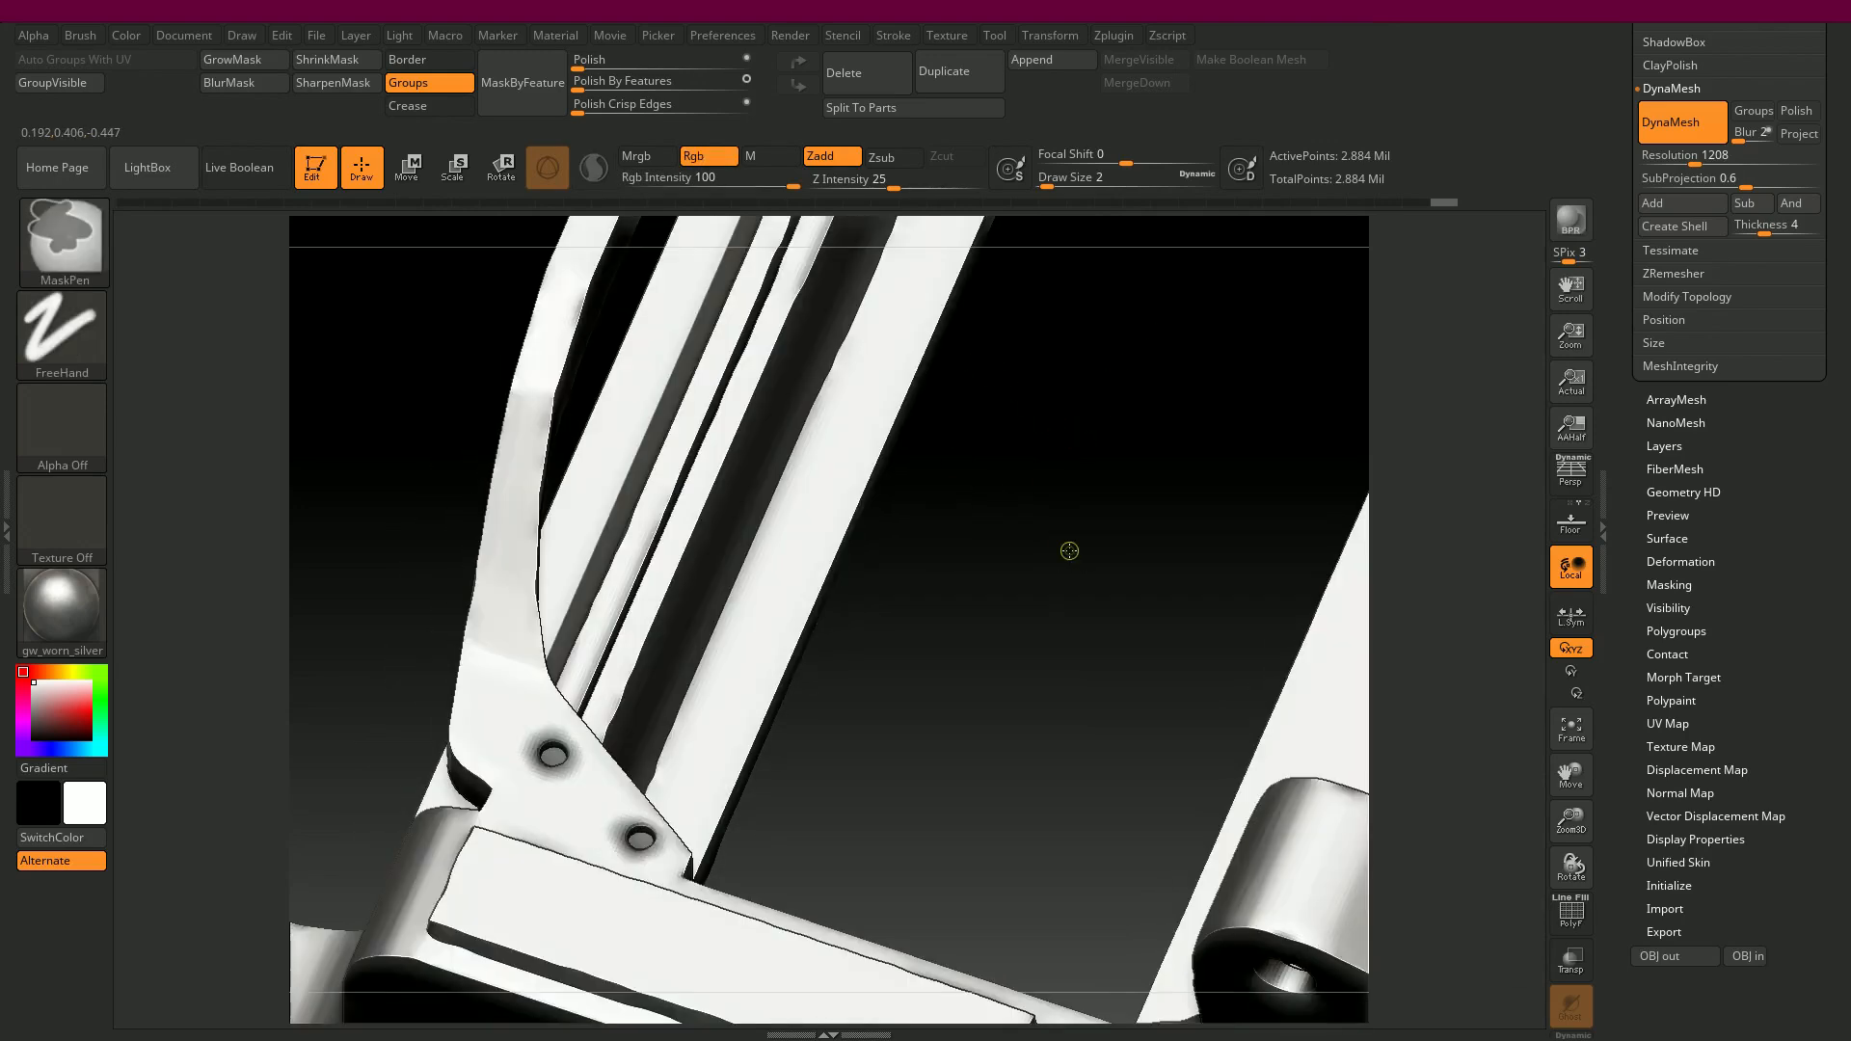
- Try a very light regular Polish on the frame with the small hole rims masked, and undo it
alt+drag(1047, 536, 970, 543)
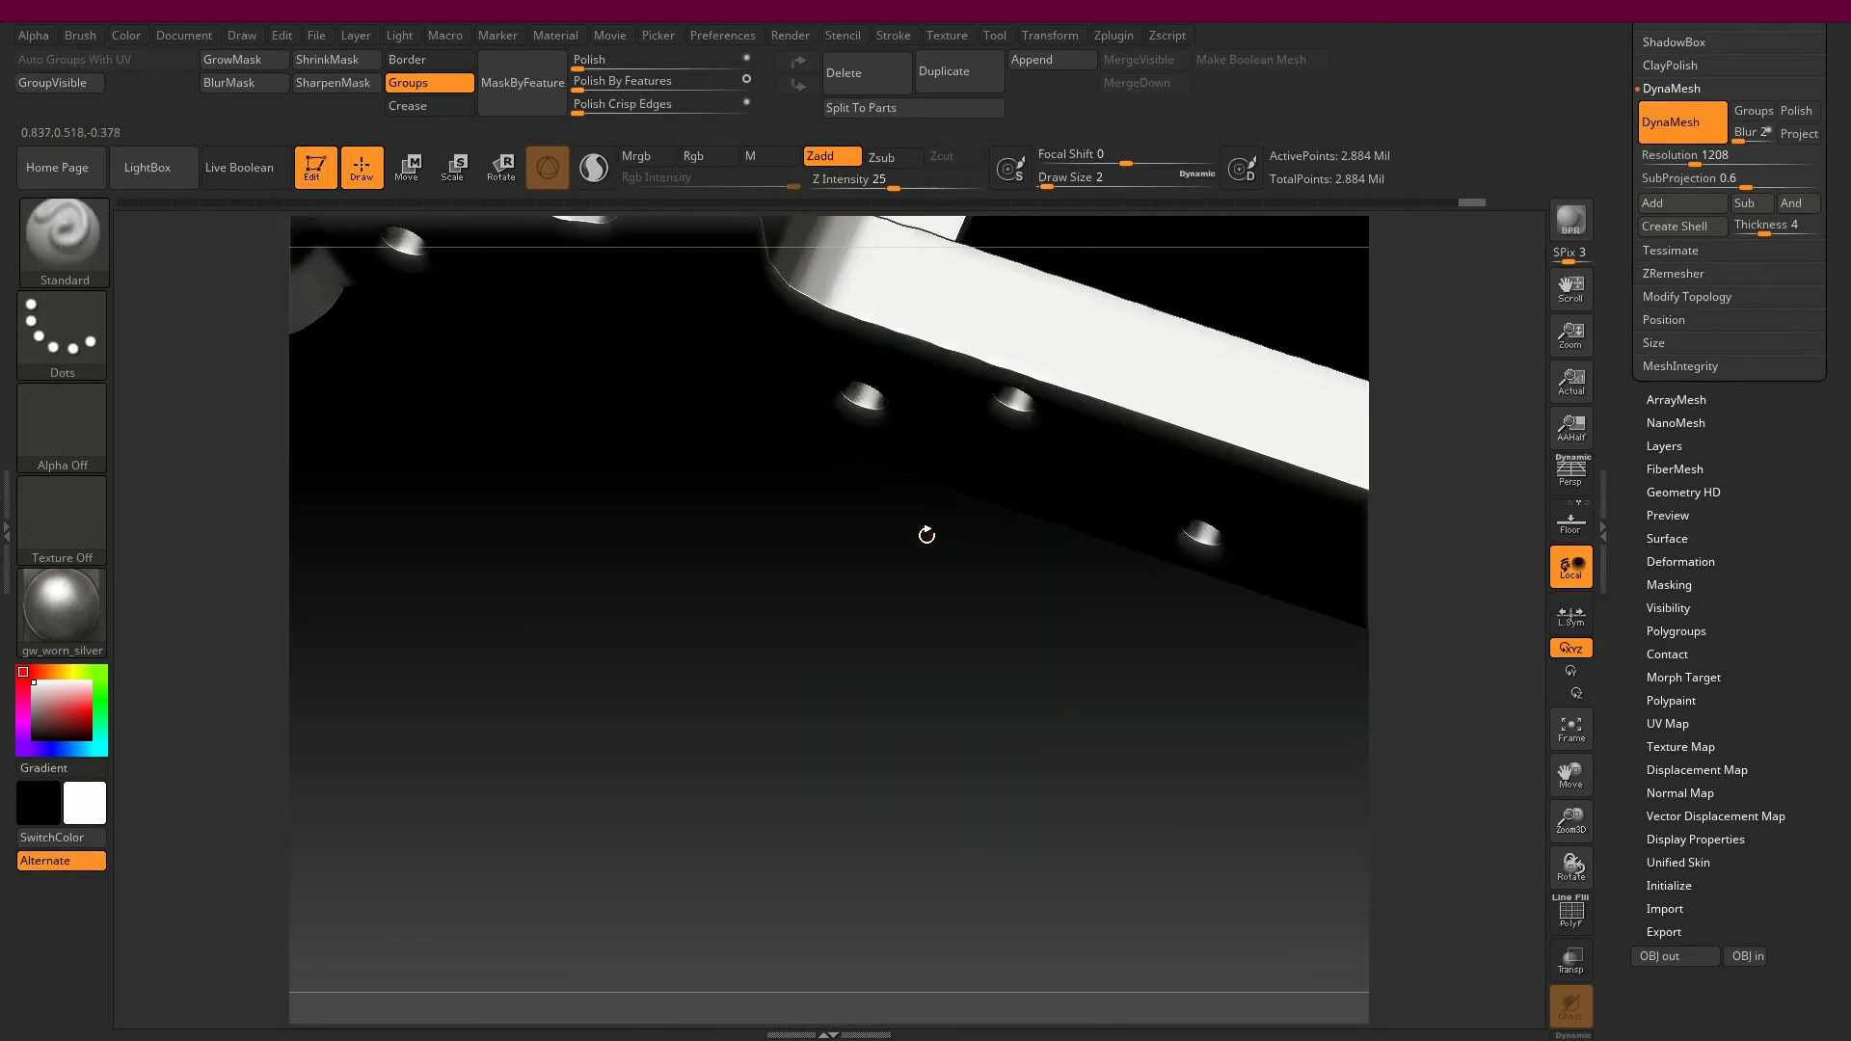
key(f)
drag(897, 649, 966, 723)
alt+drag(832, 557, 897, 244)
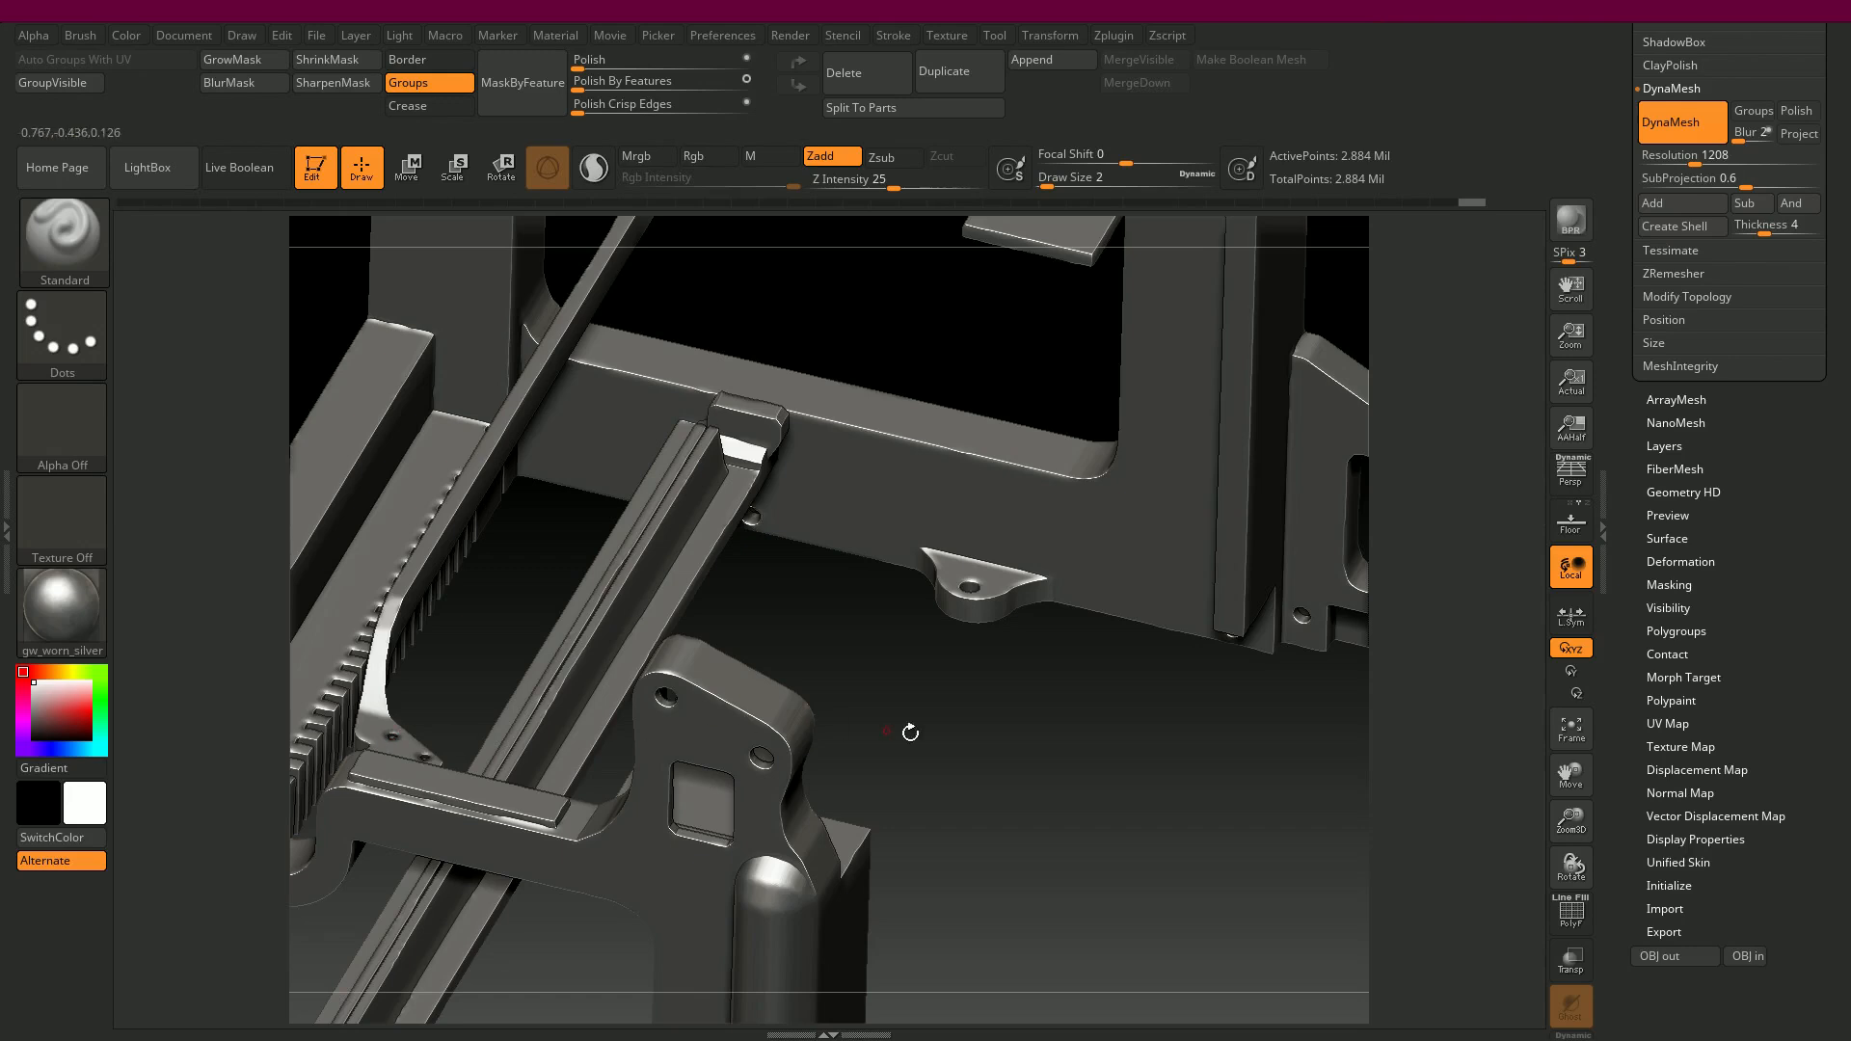
key(ctrl)
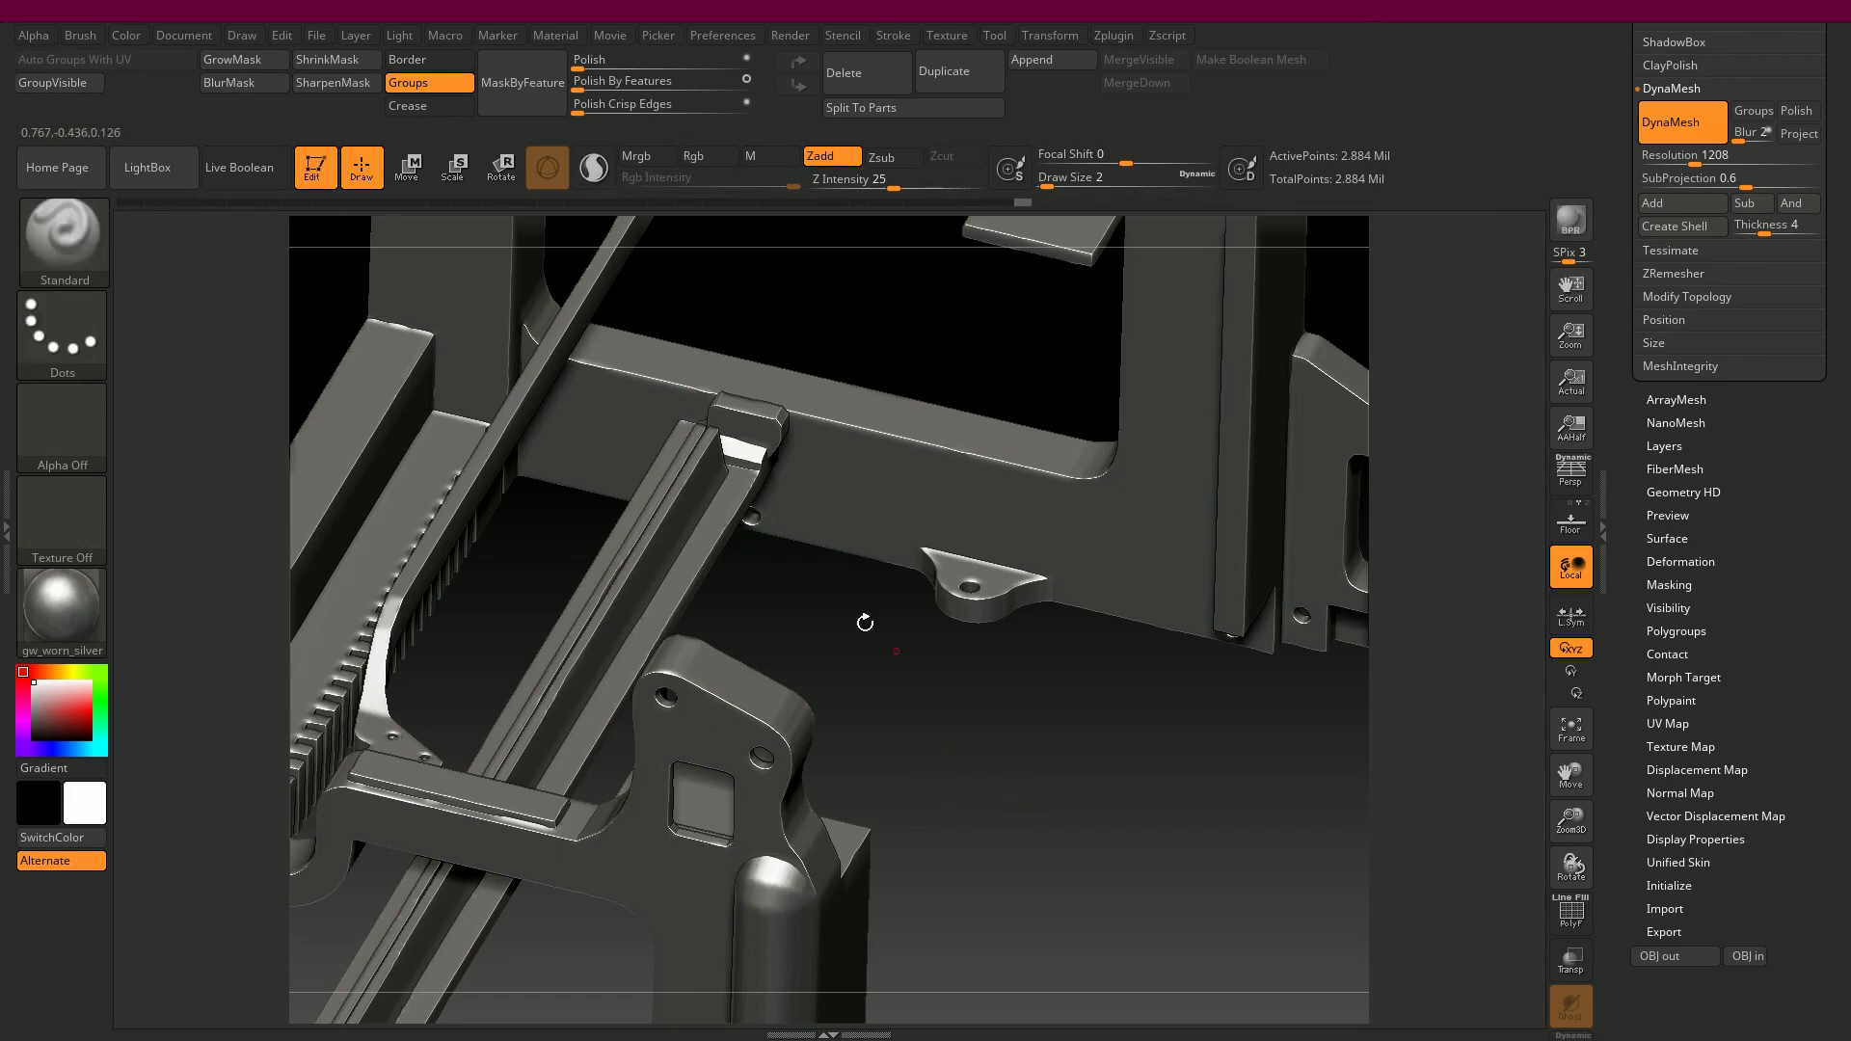
drag(579, 69, 585, 71)
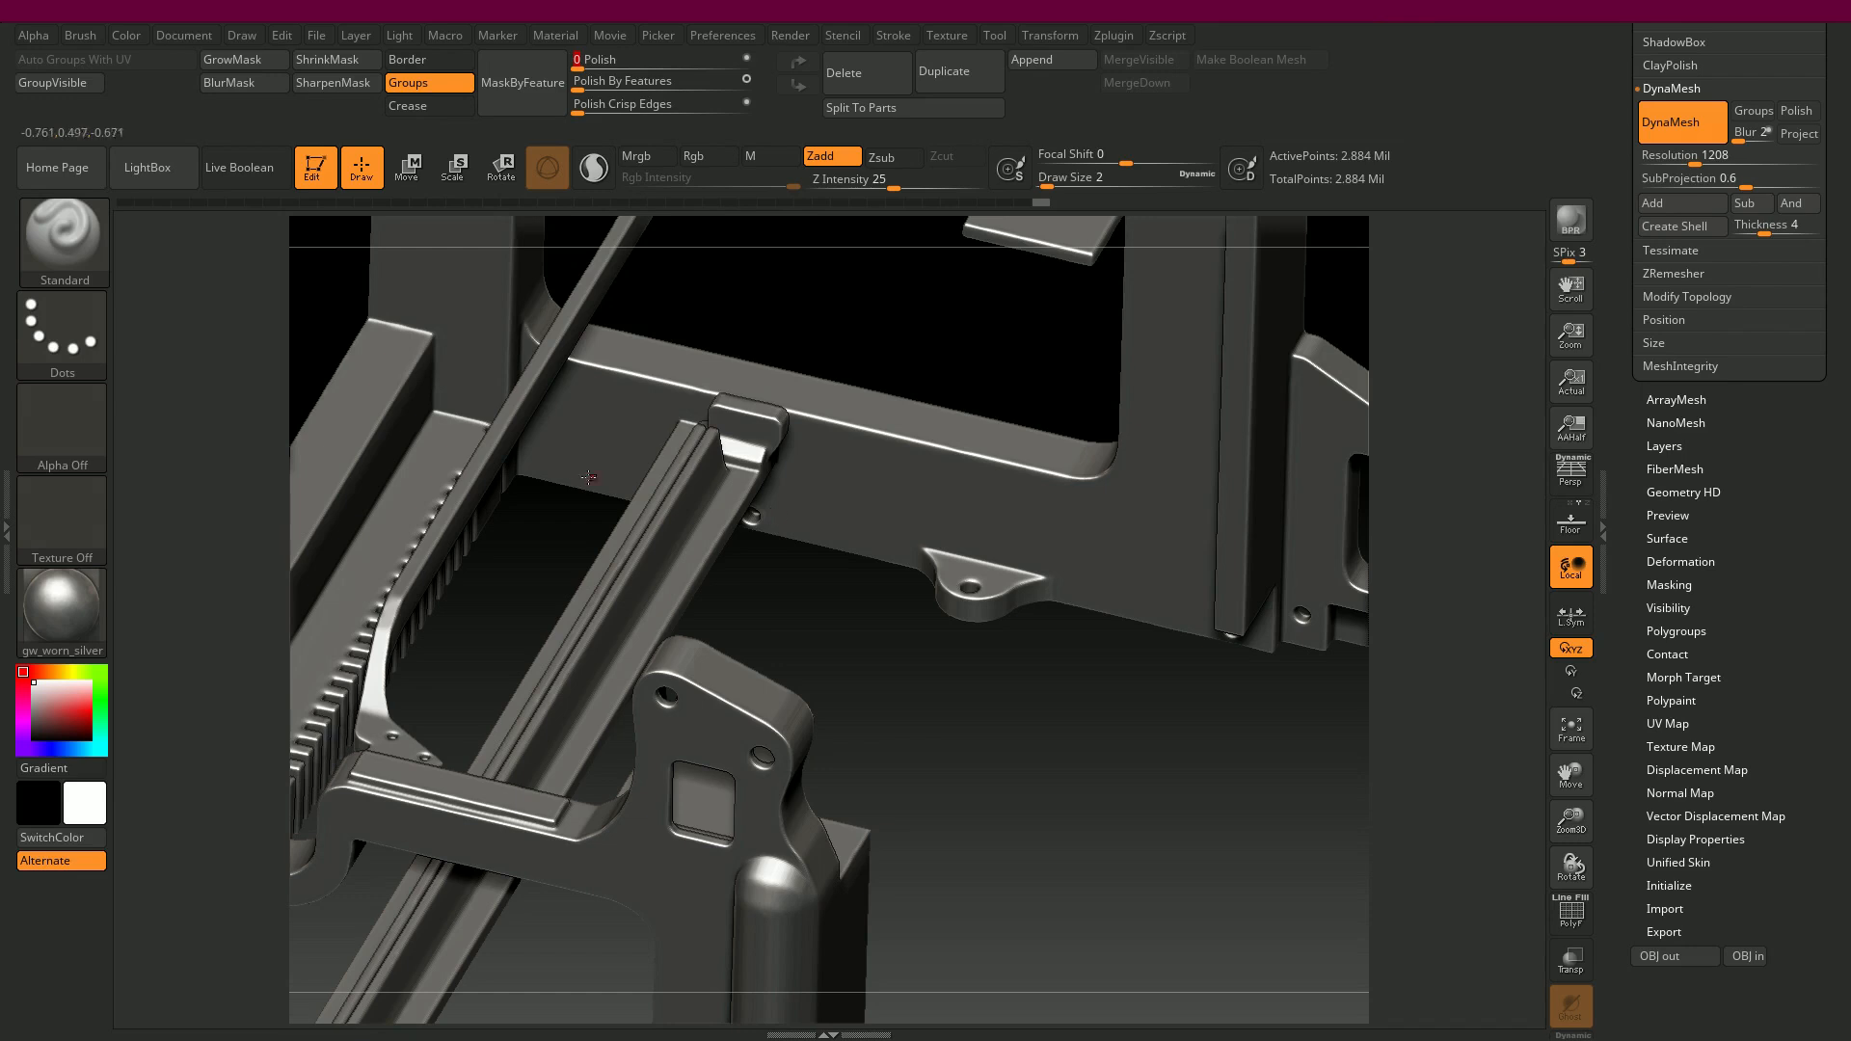
key(ctrl)
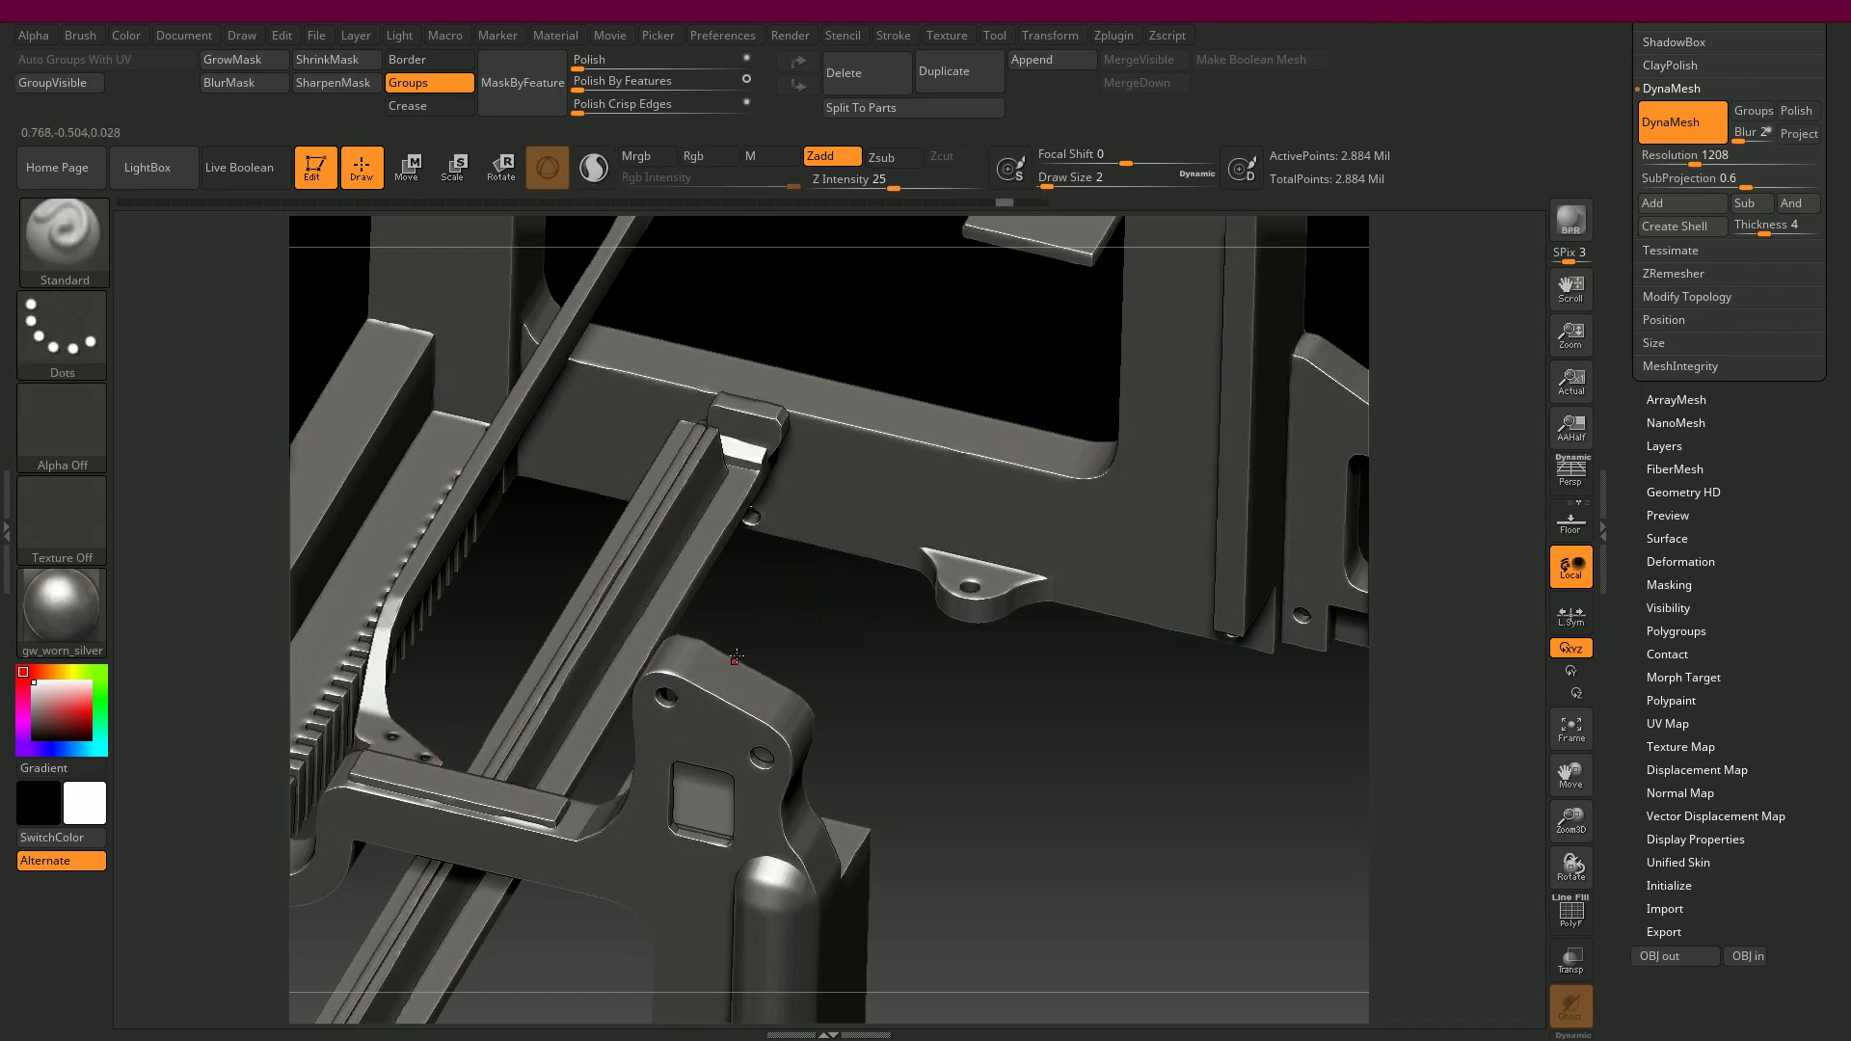
- Try the regular Polish at 15 on the masked frame, examine the toothed rack and rails, and undo the polishing
drag(577, 66, 595, 86)
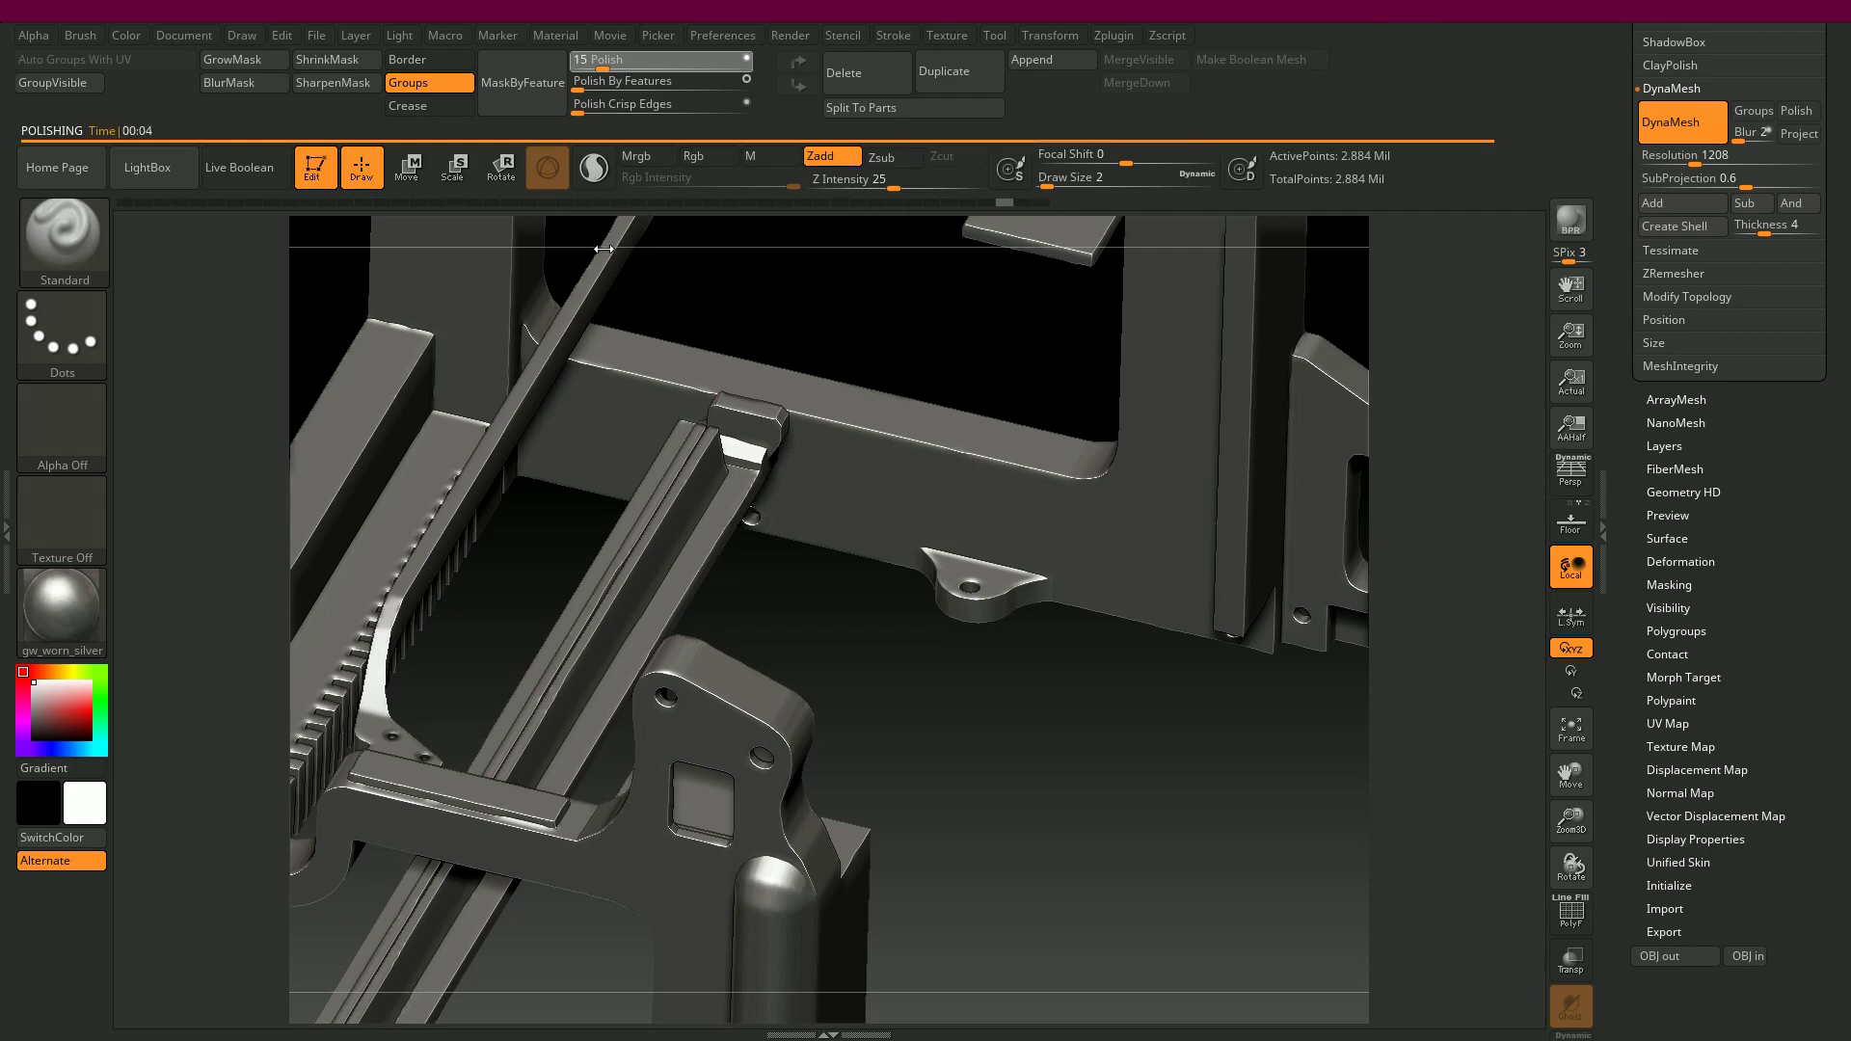
drag(863, 626, 861, 680)
mouse_move(928, 609)
mouse_down()
mouse_move(896, 641)
mouse_move(867, 577)
mouse_up()
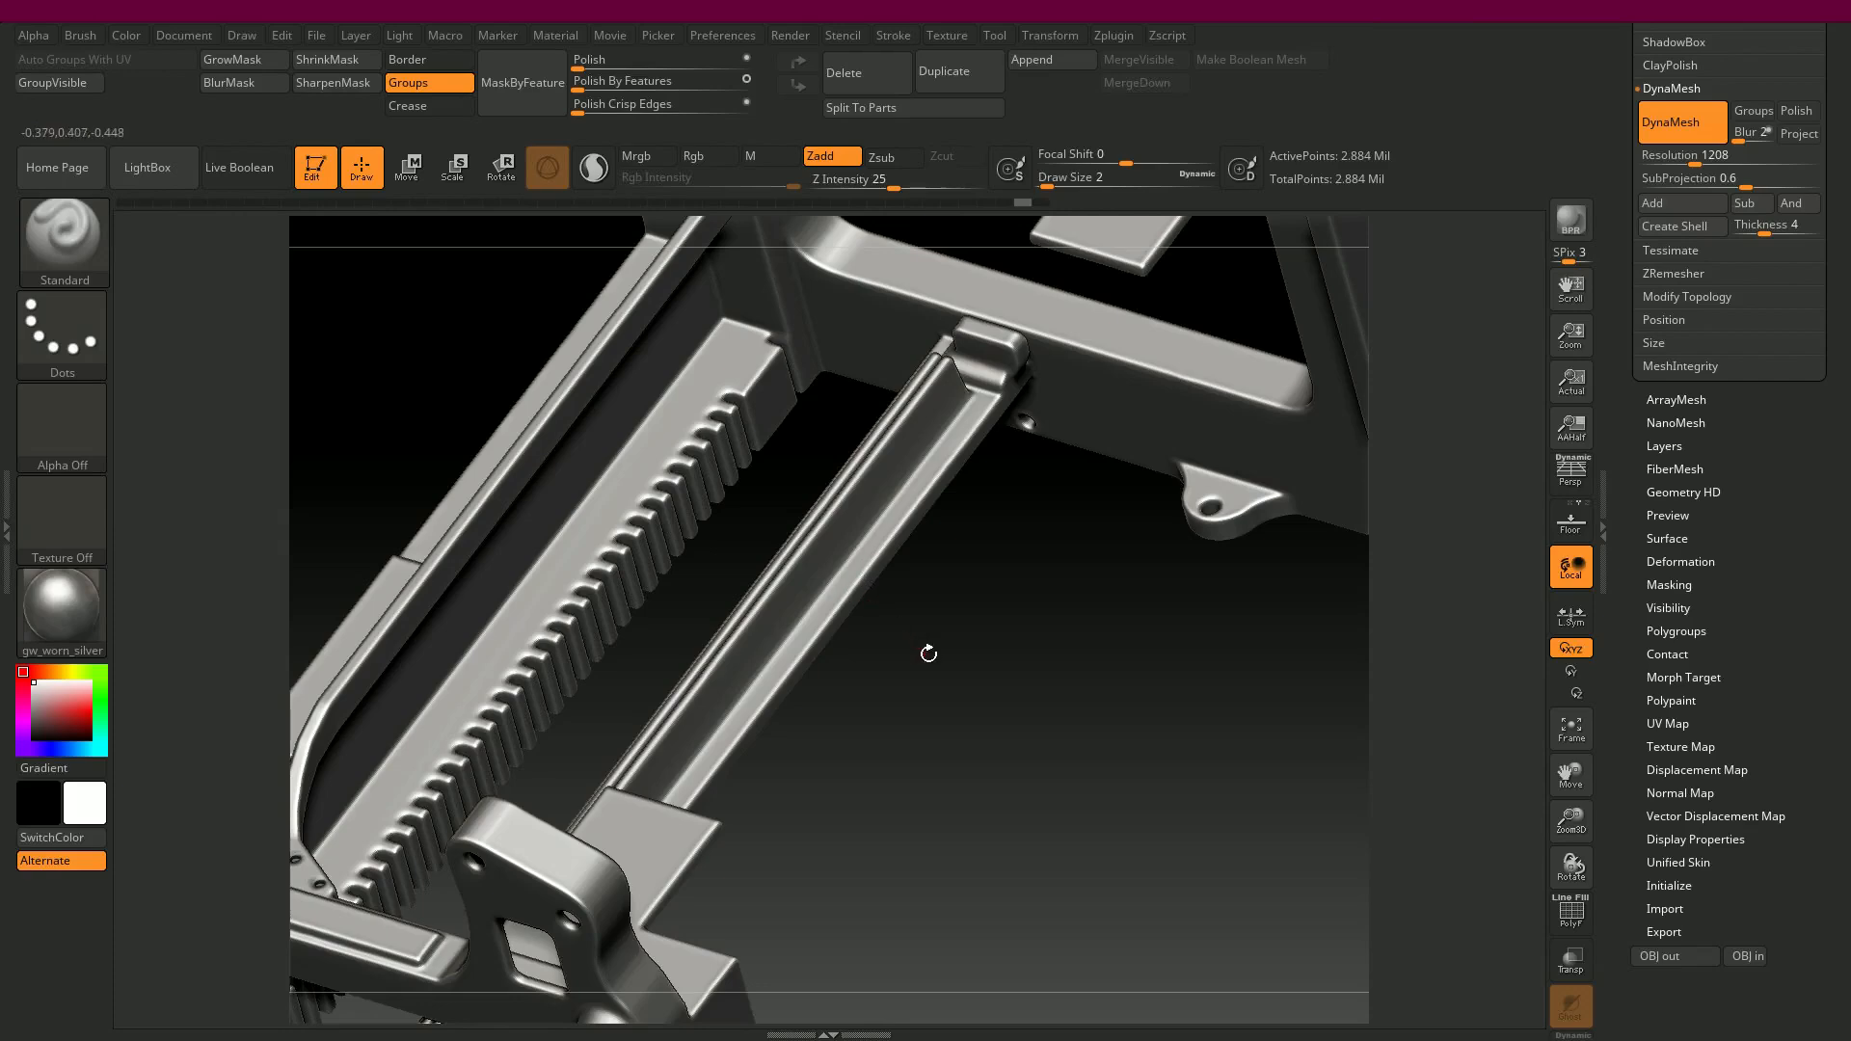
mouse_move(928, 654)
mouse_down()
mouse_move(1010, 669)
mouse_move(942, 640)
mouse_up()
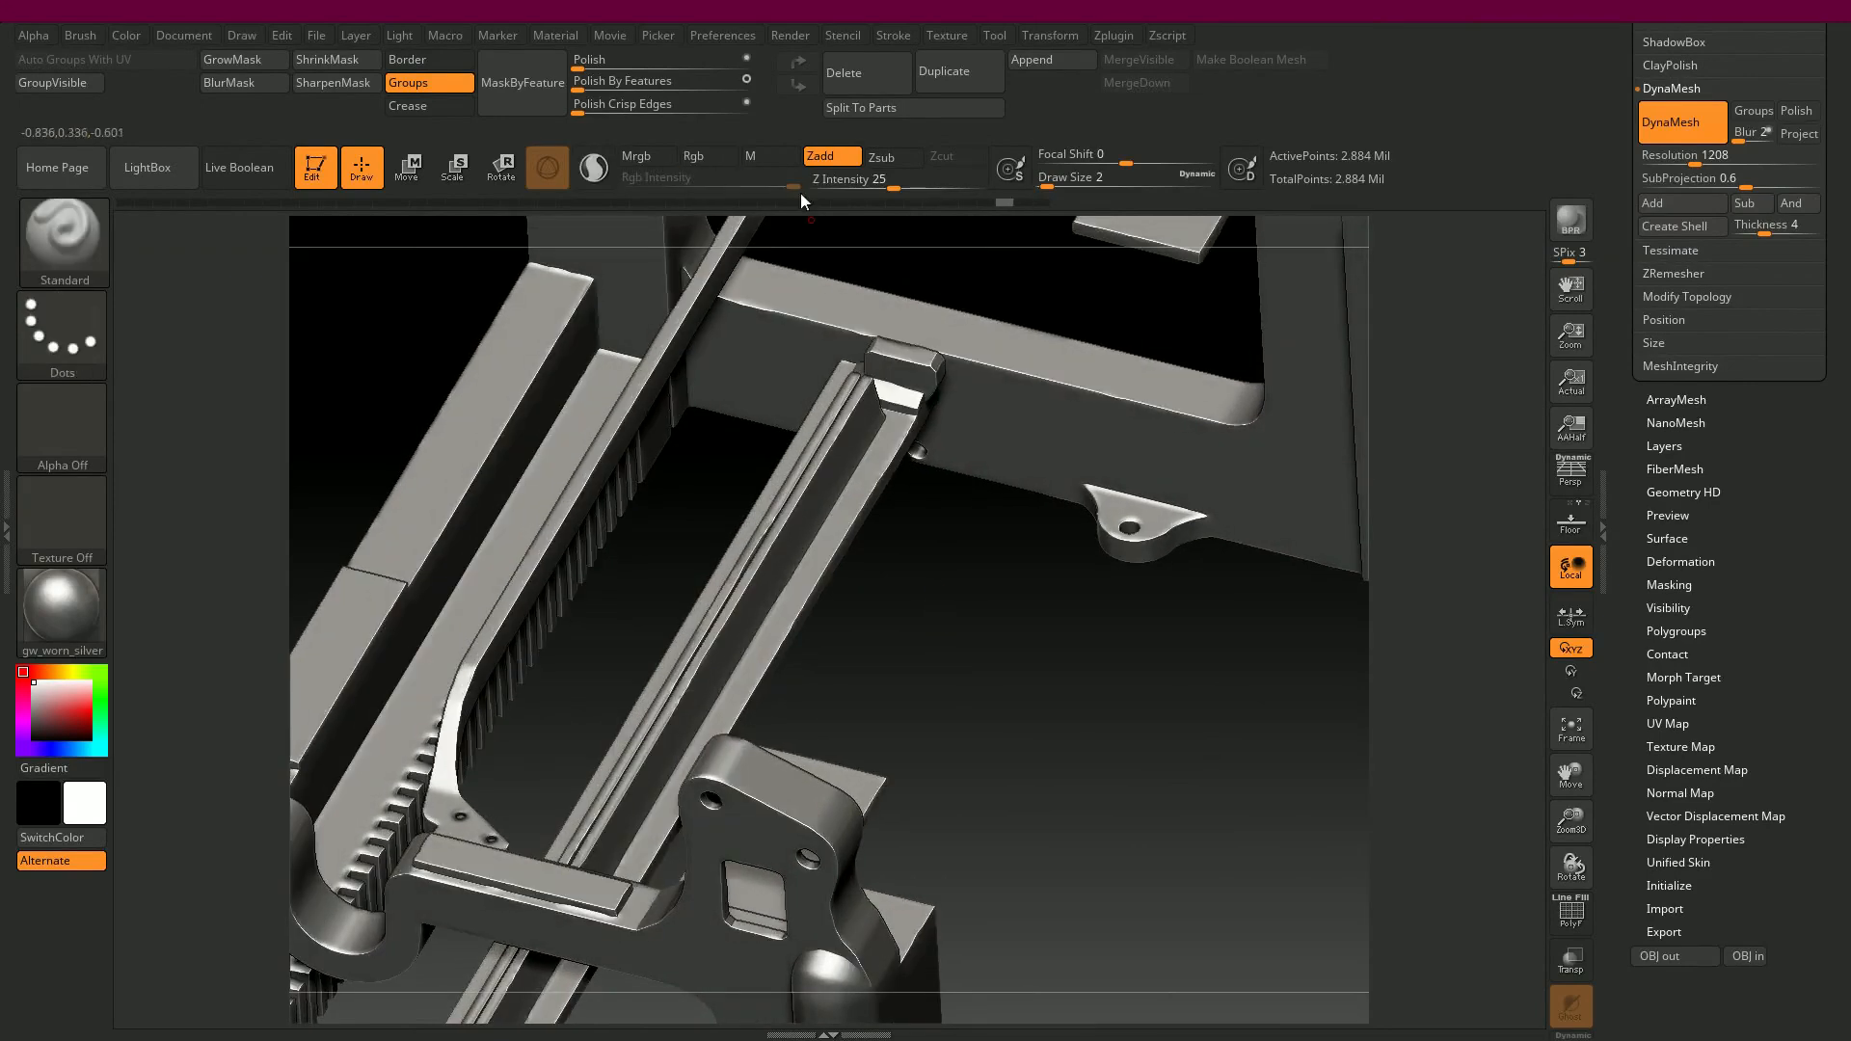
- Apply a very light regular Polish to the frame with the small hole rims masked
click(582, 69)
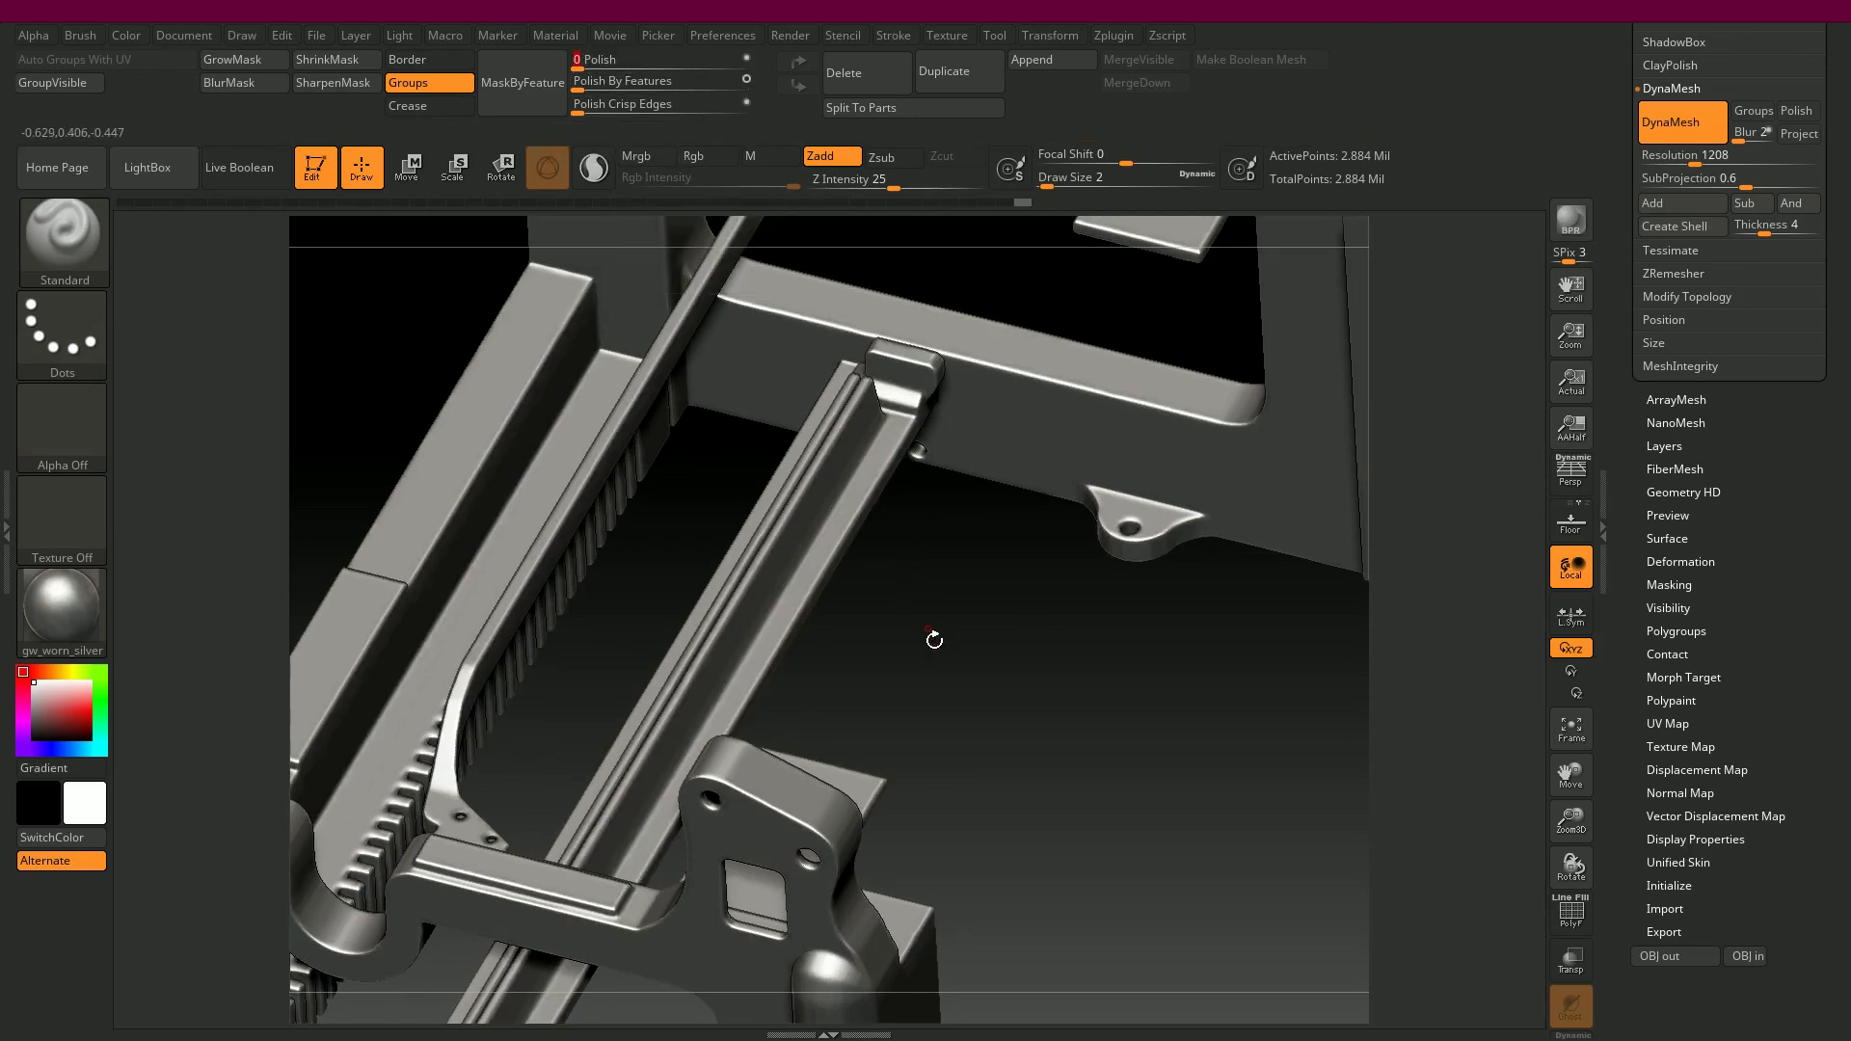
drag(936, 685, 772, 658)
- Invert the mask to lightly polish only the small hole rims, and invert the mask back
key(ctrl)
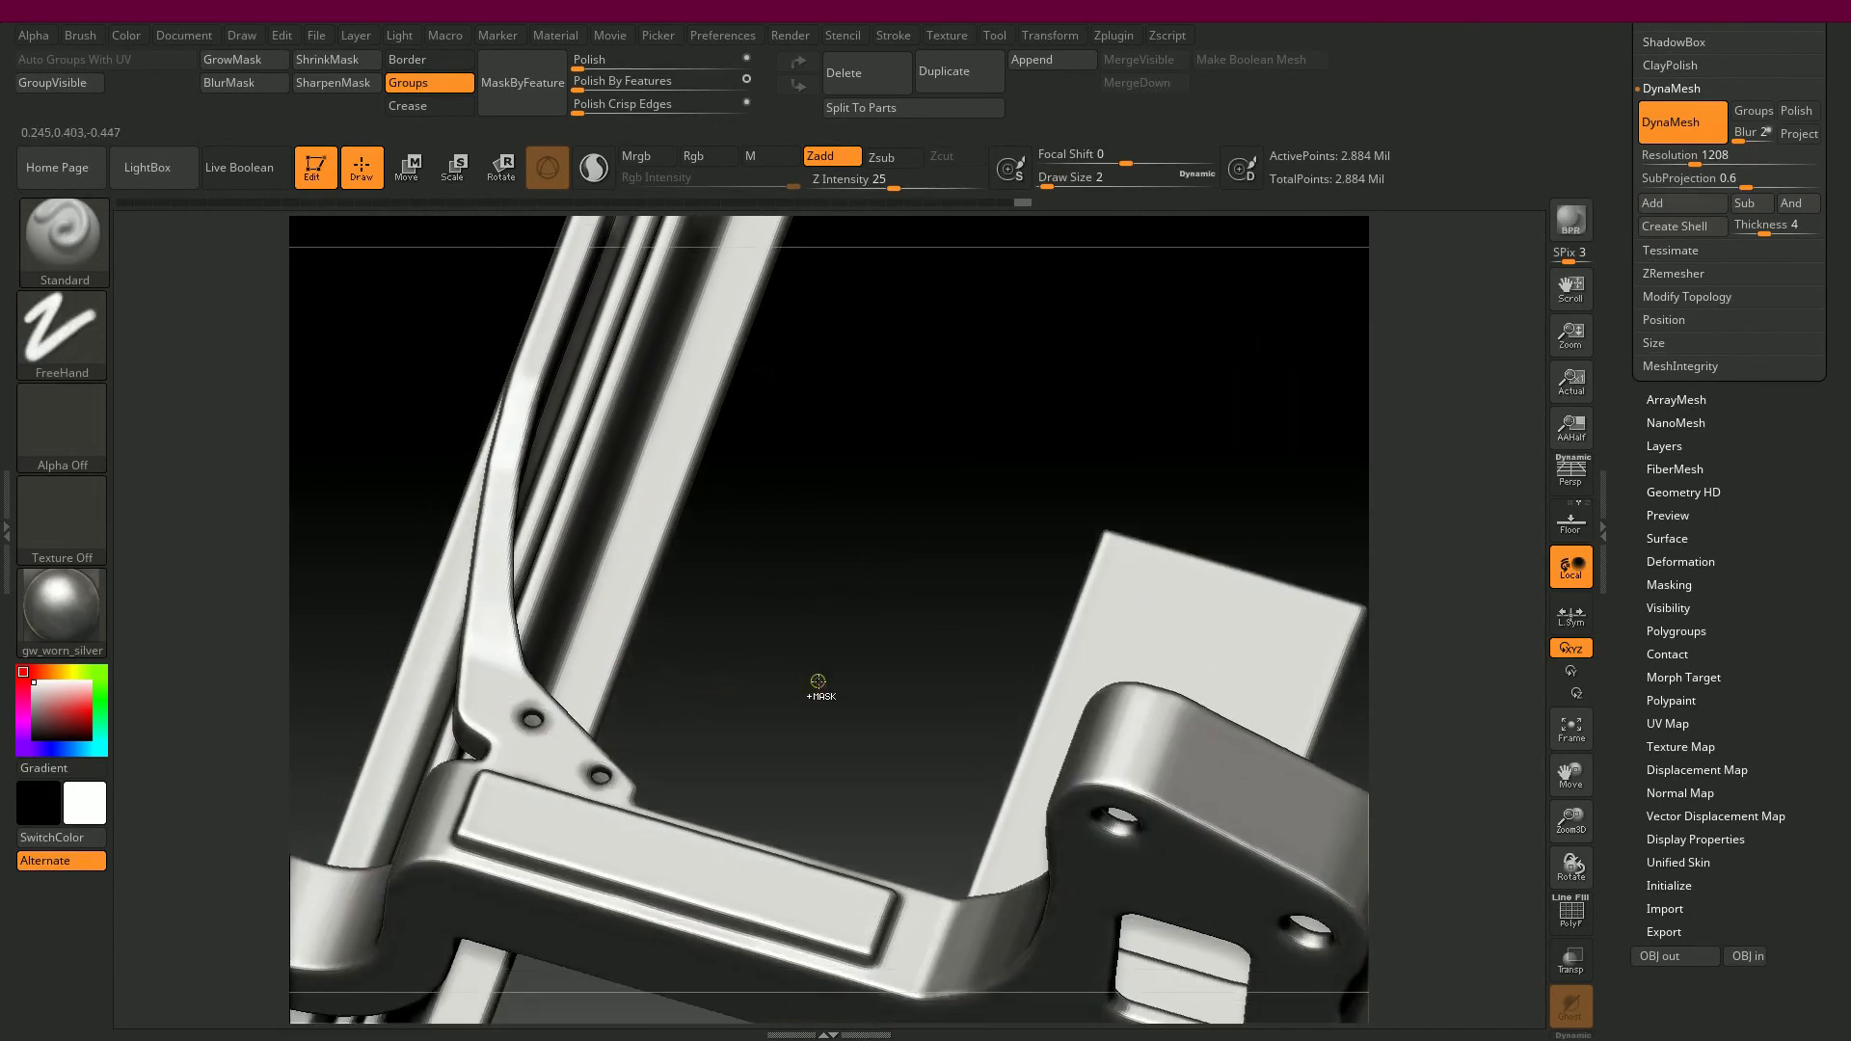
ctrl+click(817, 681)
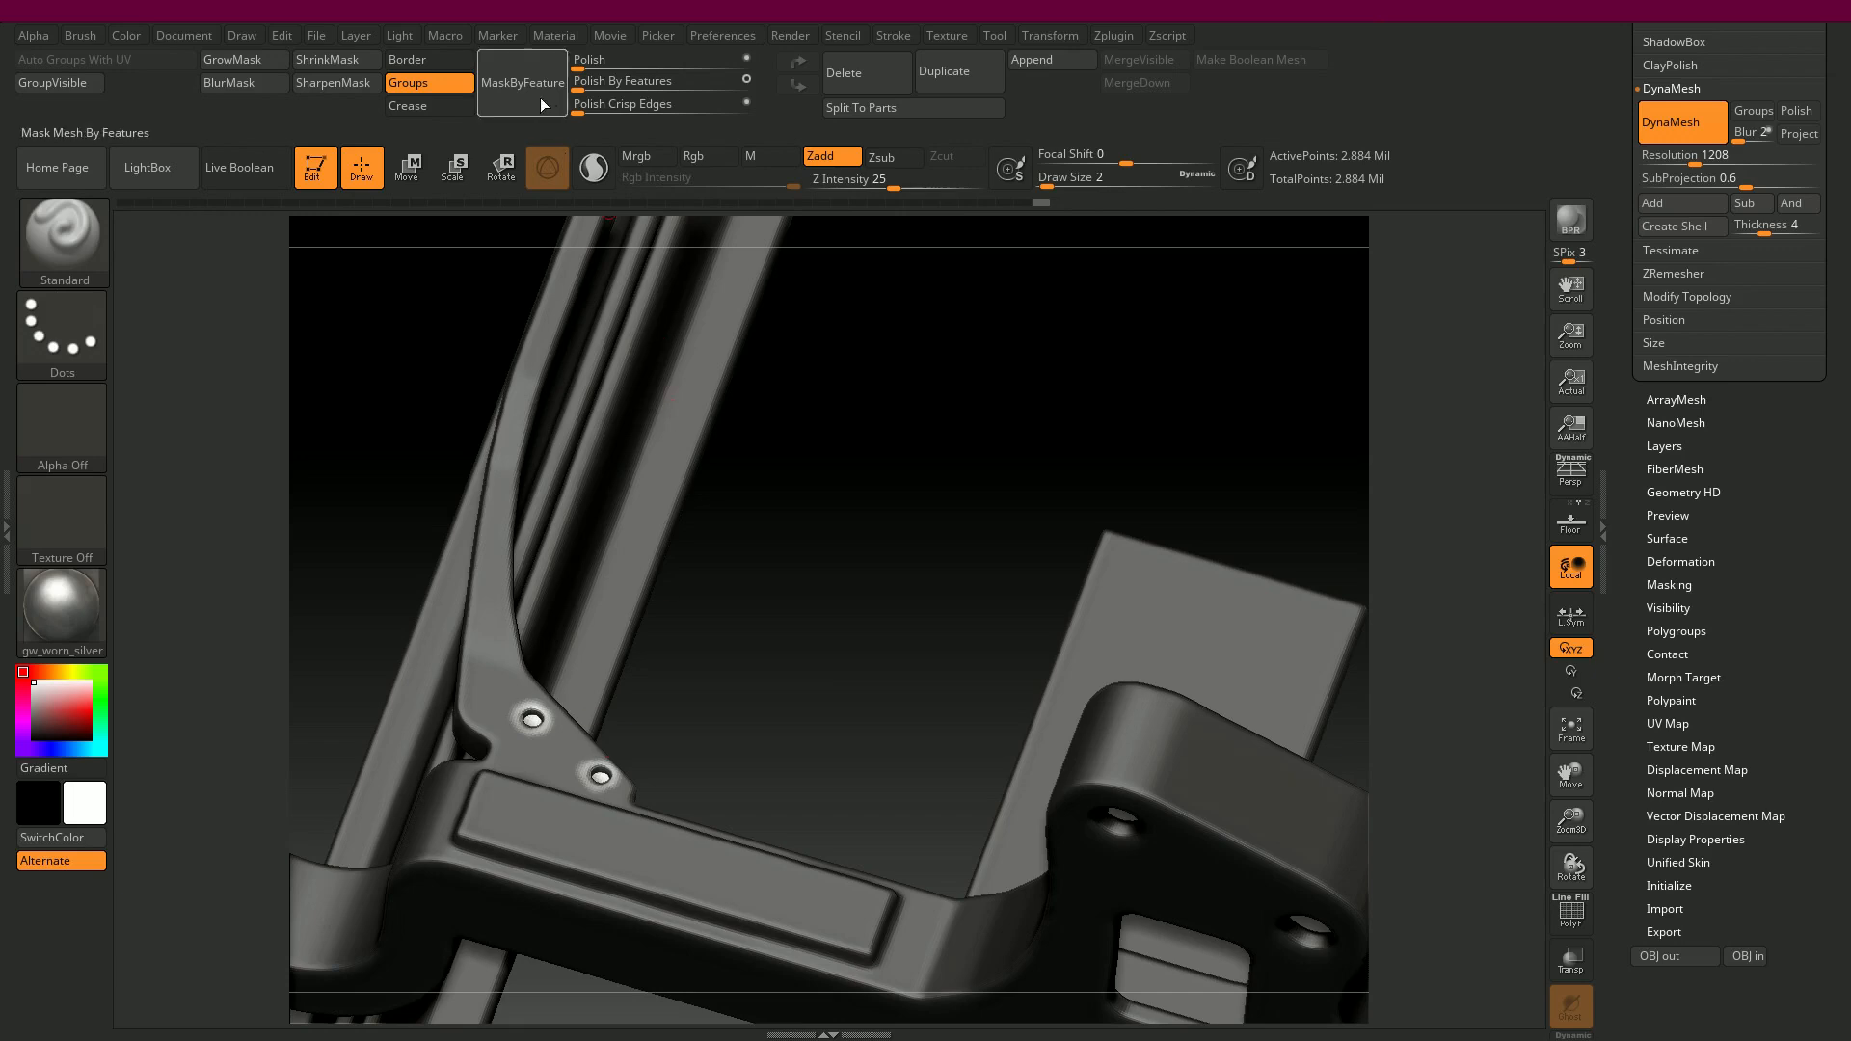
mouse_move(578, 73)
mouse_down()
mouse_move(564, 77)
mouse_move(579, 73)
mouse_up()
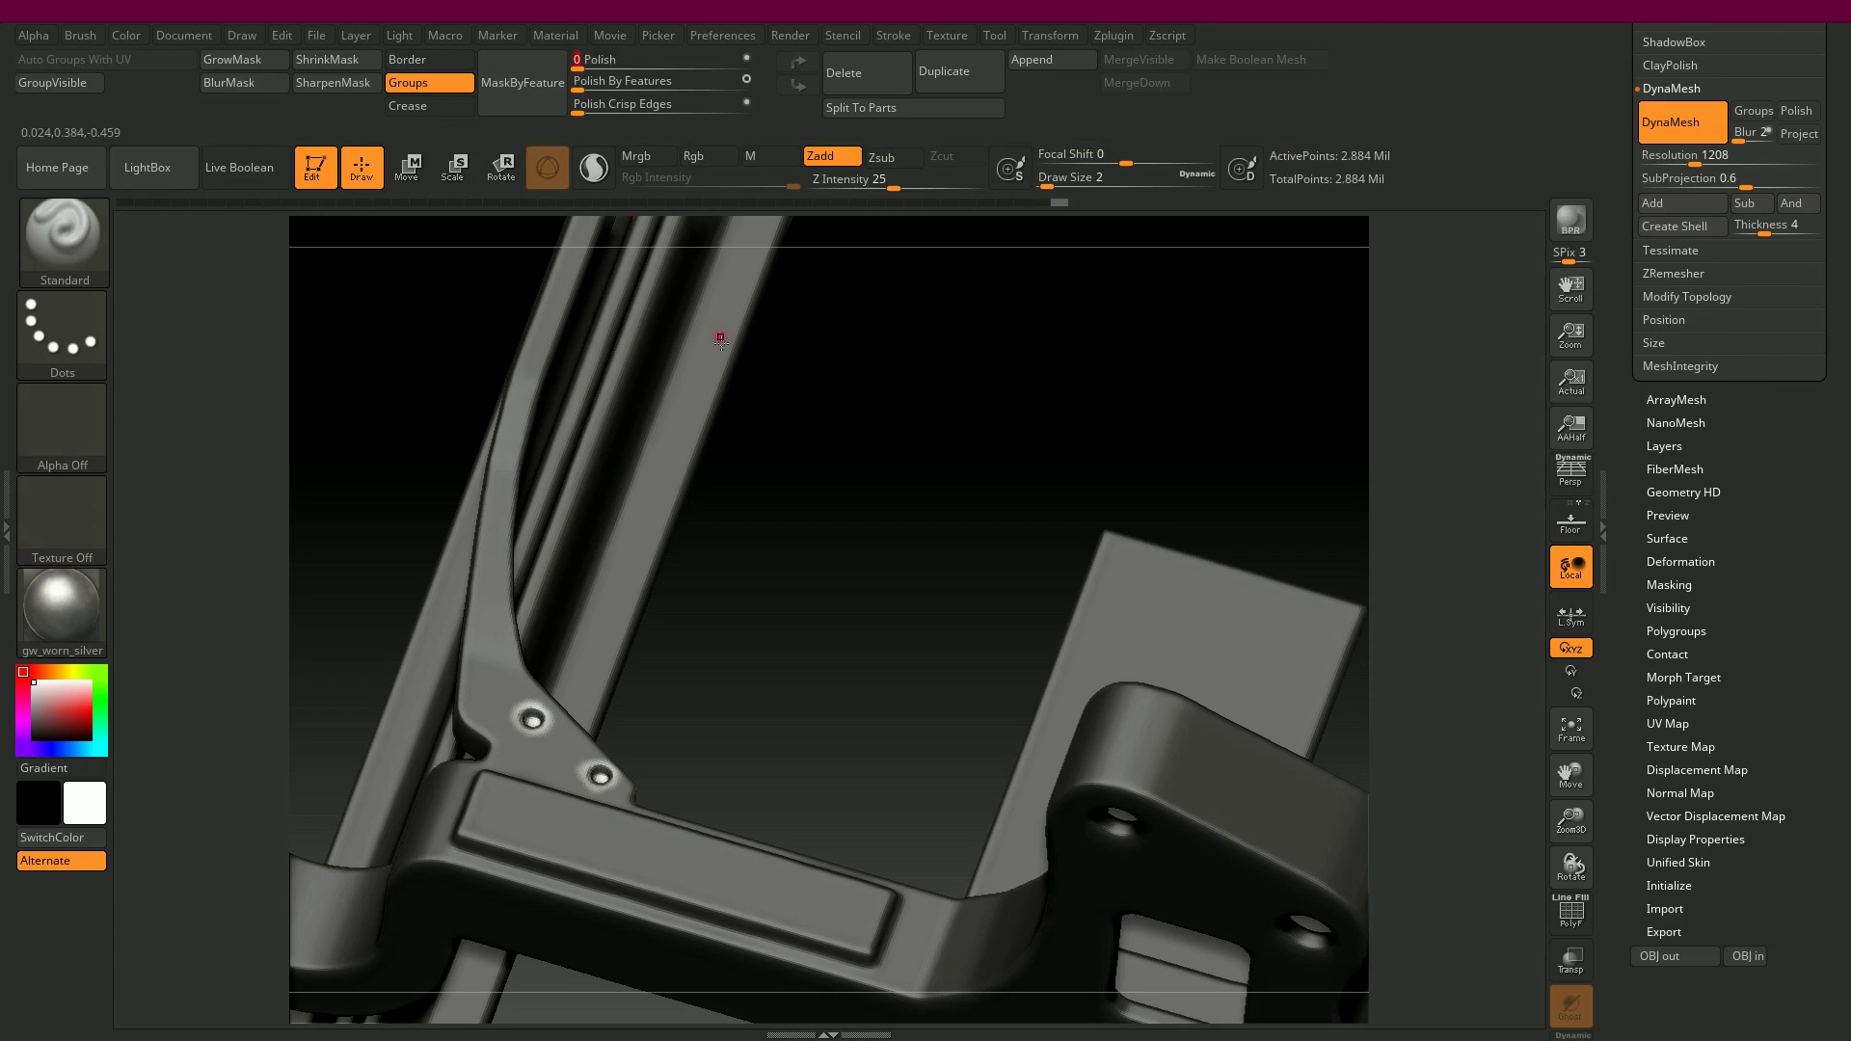
drag(861, 488, 825, 366)
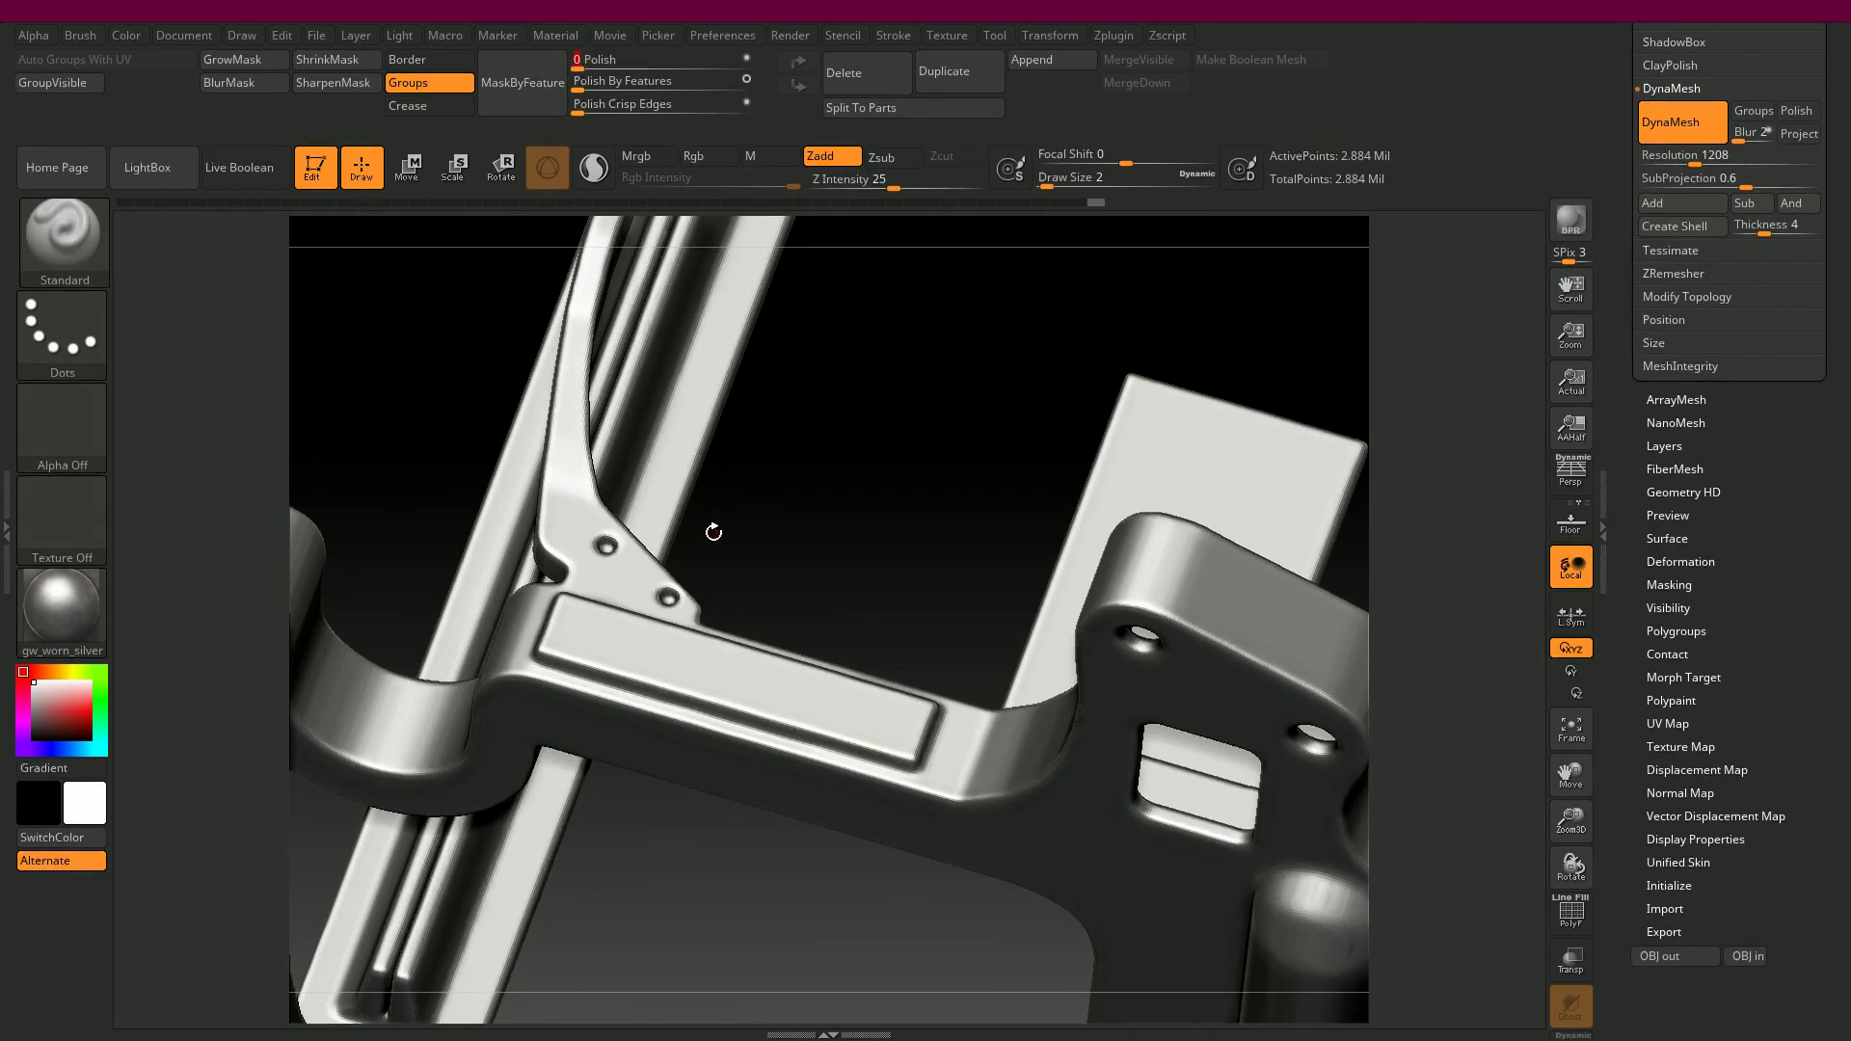
- Increase the draw size to 18, try smoothing the blend below the frame's outer corner lug, and undo the stroke
alt+drag(841, 492, 817, 402)
key(f)
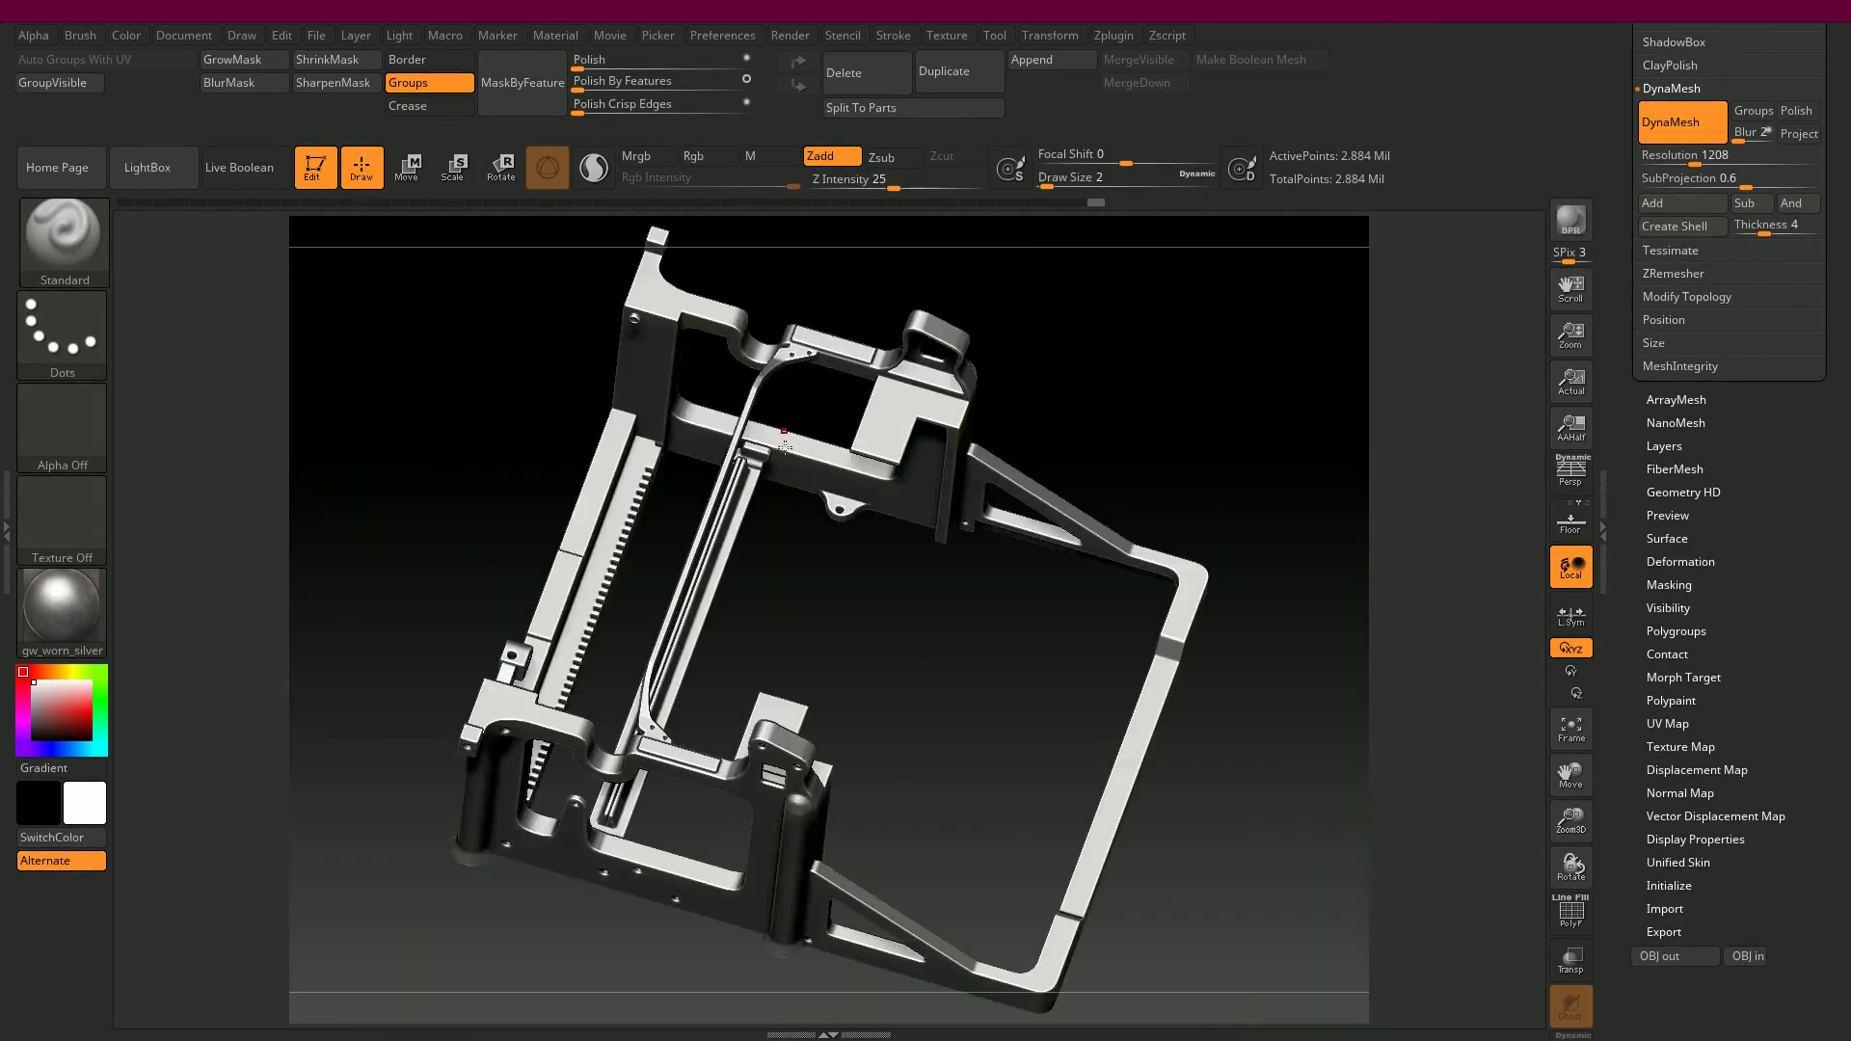
drag(943, 674, 1149, 466)
alt+drag(759, 347, 850, 434)
alt+drag(585, 623, 1157, 659)
alt+drag(540, 520, 1041, 633)
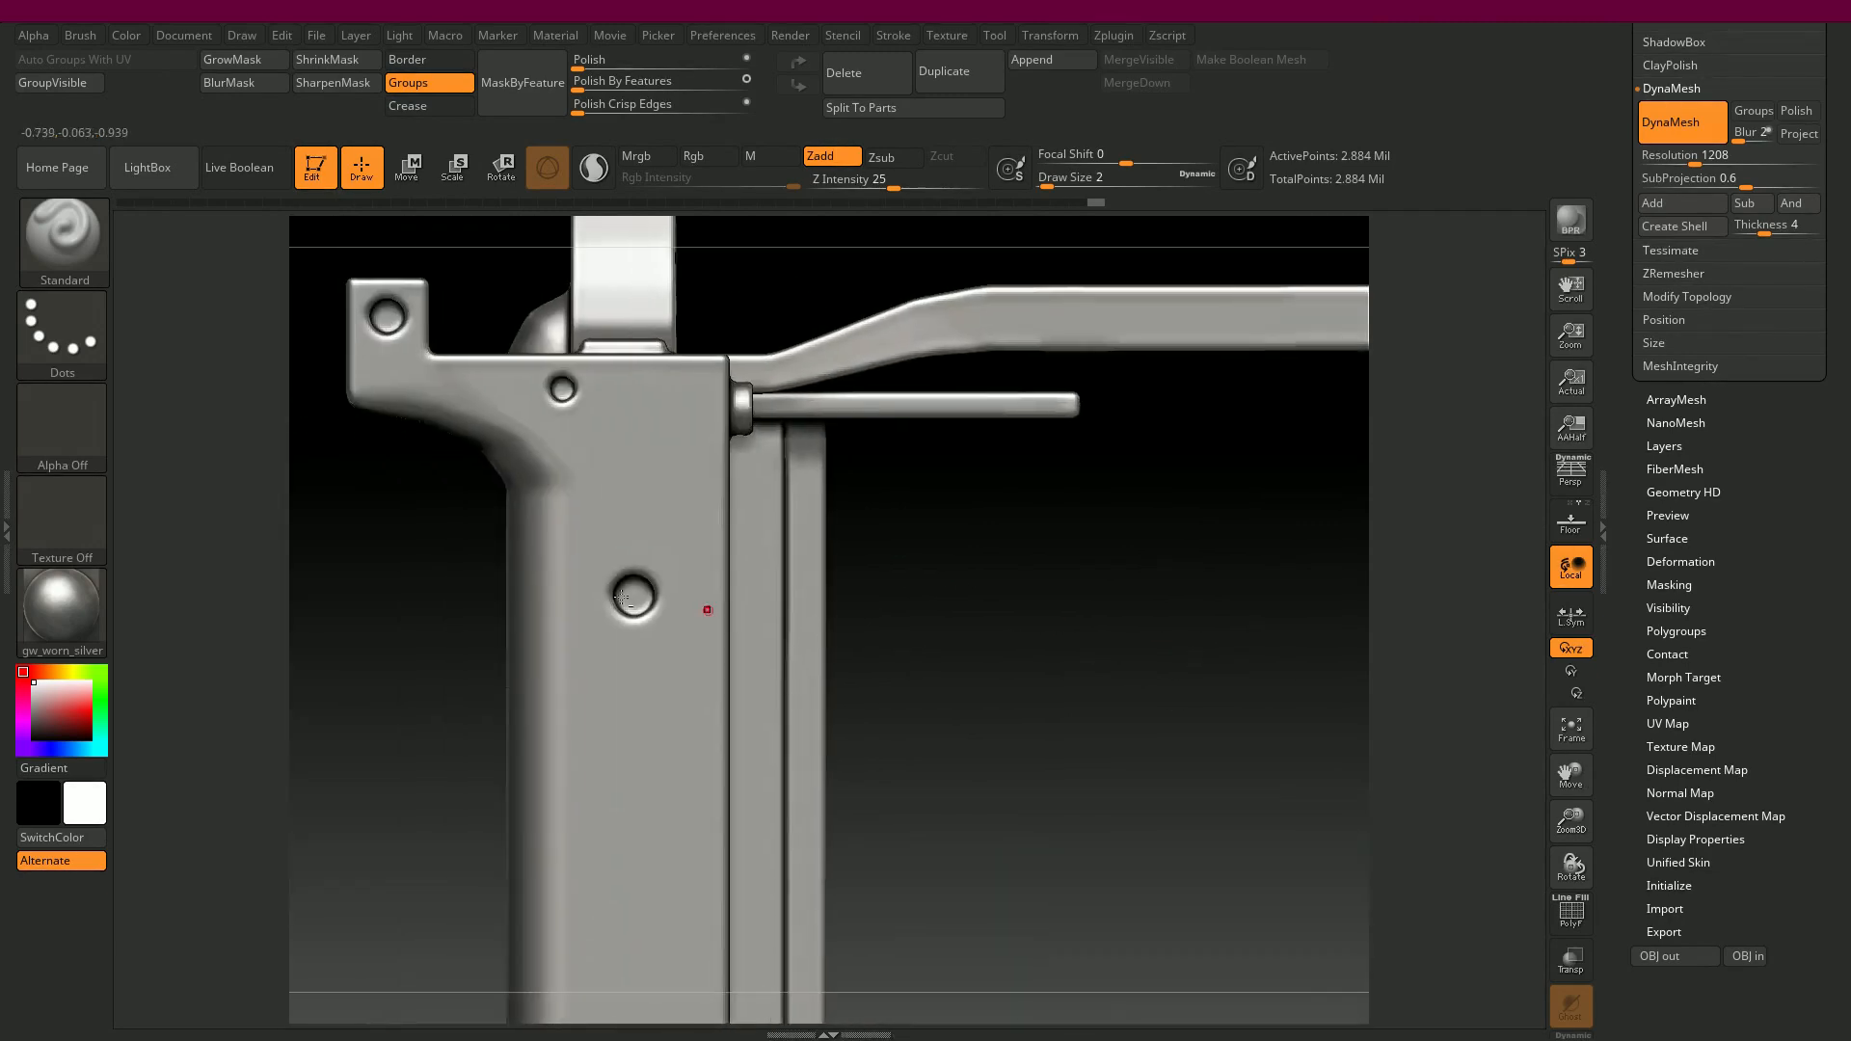
alt+drag(373, 574, 458, 577)
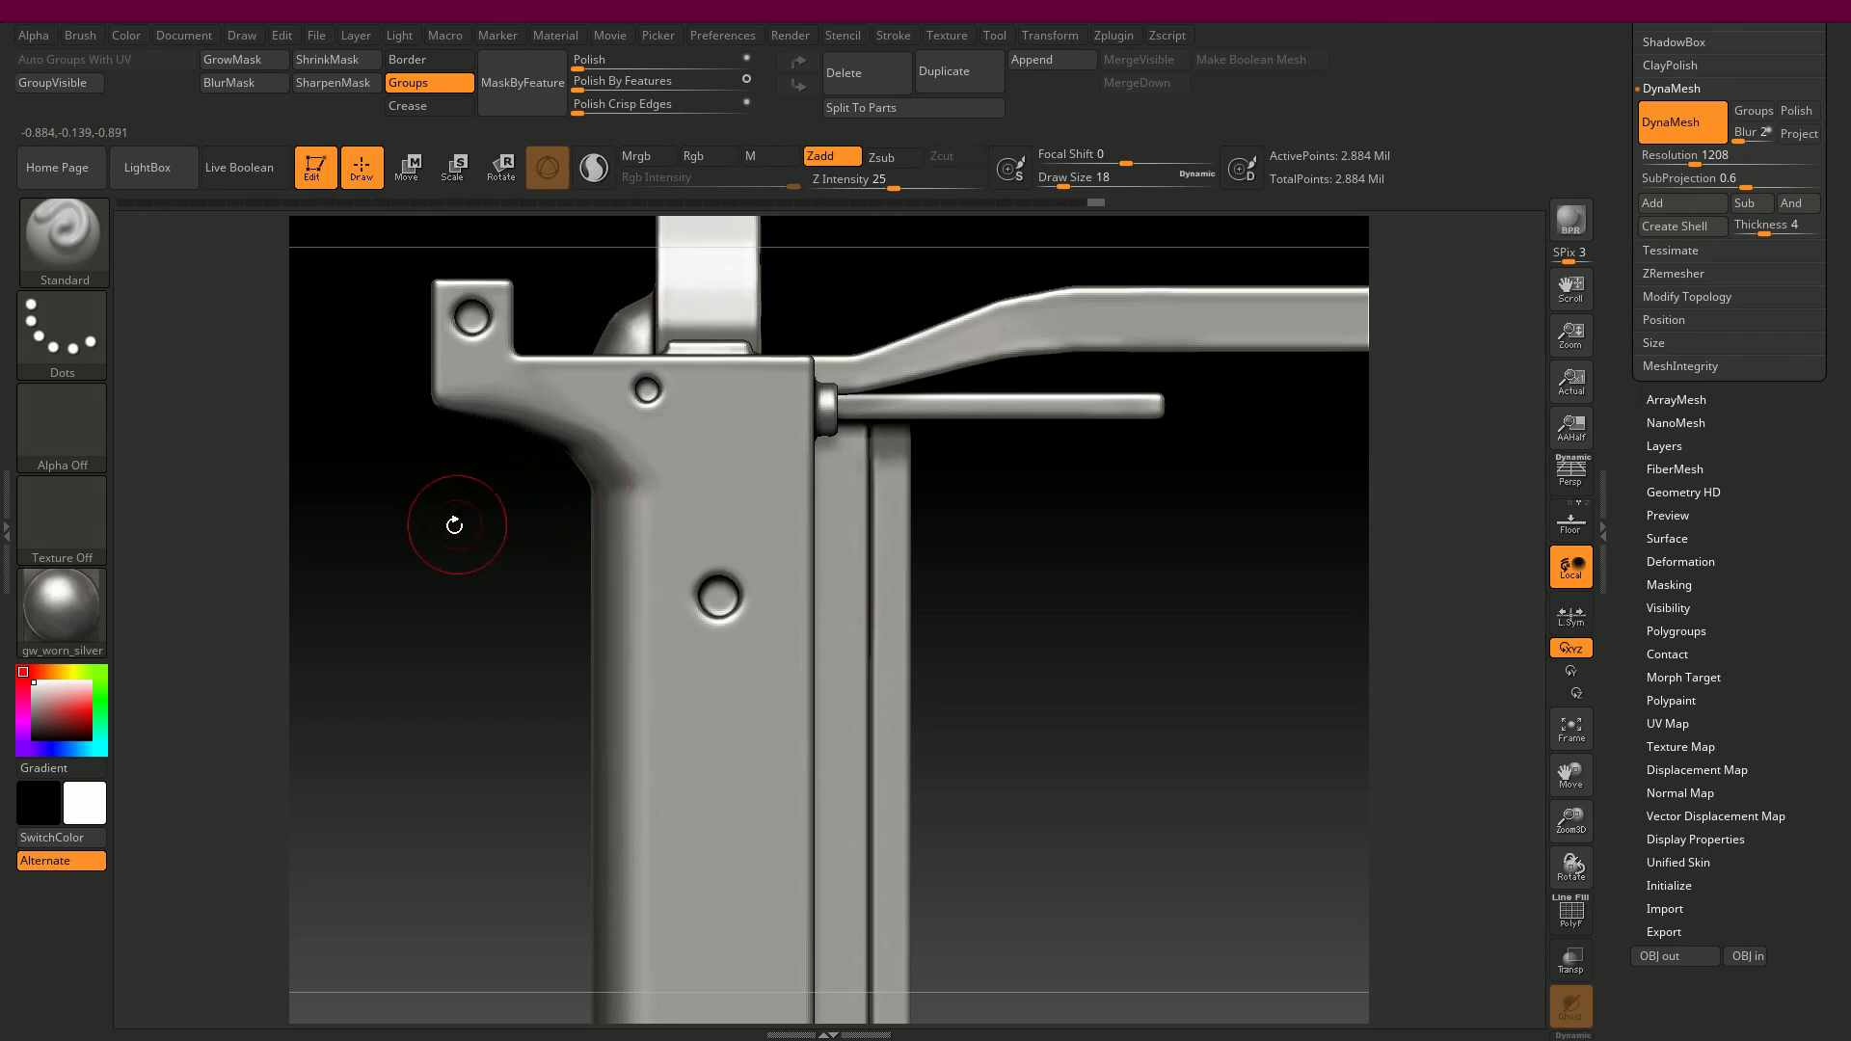
drag(454, 526, 464, 523)
key(shift)
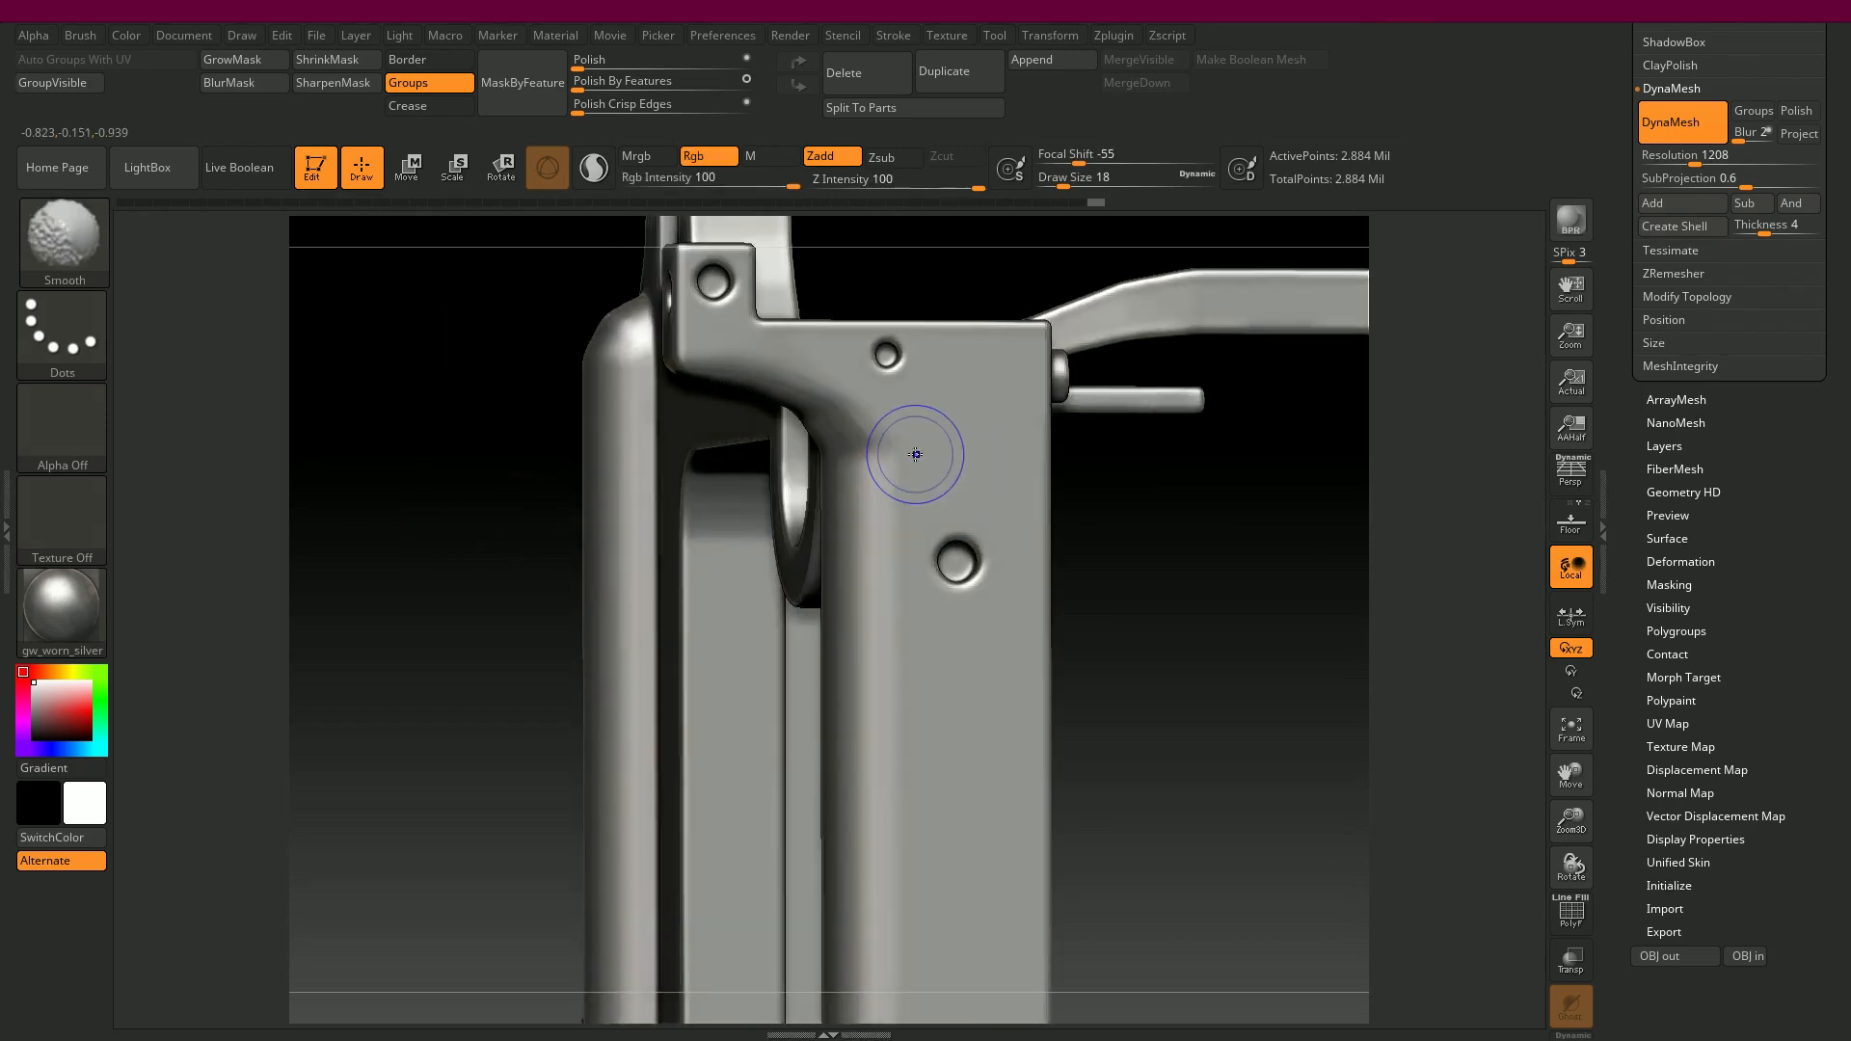
shift+drag(882, 458, 884, 462)
key(ctrl)
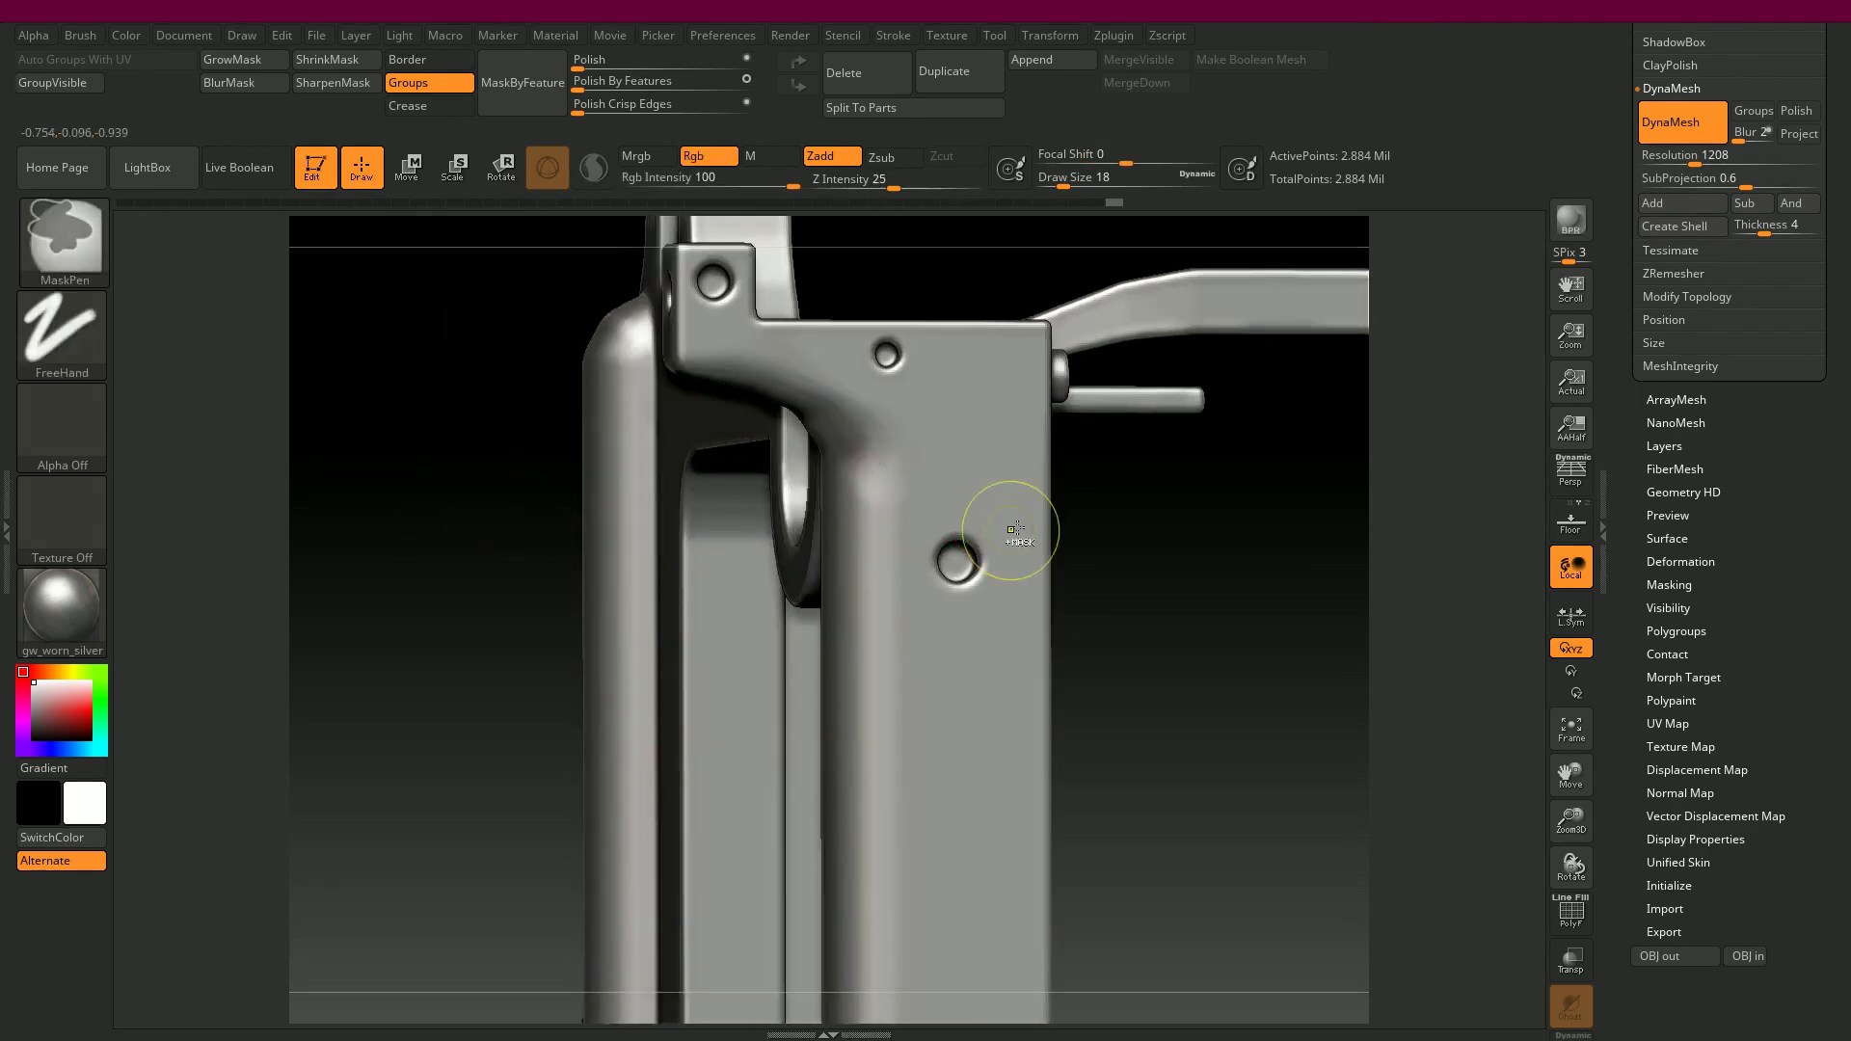
mouse_move(1178, 634)
mouse_down()
mouse_move(1279, 626)
mouse_move(1302, 600)
mouse_move(1288, 582)
mouse_up()
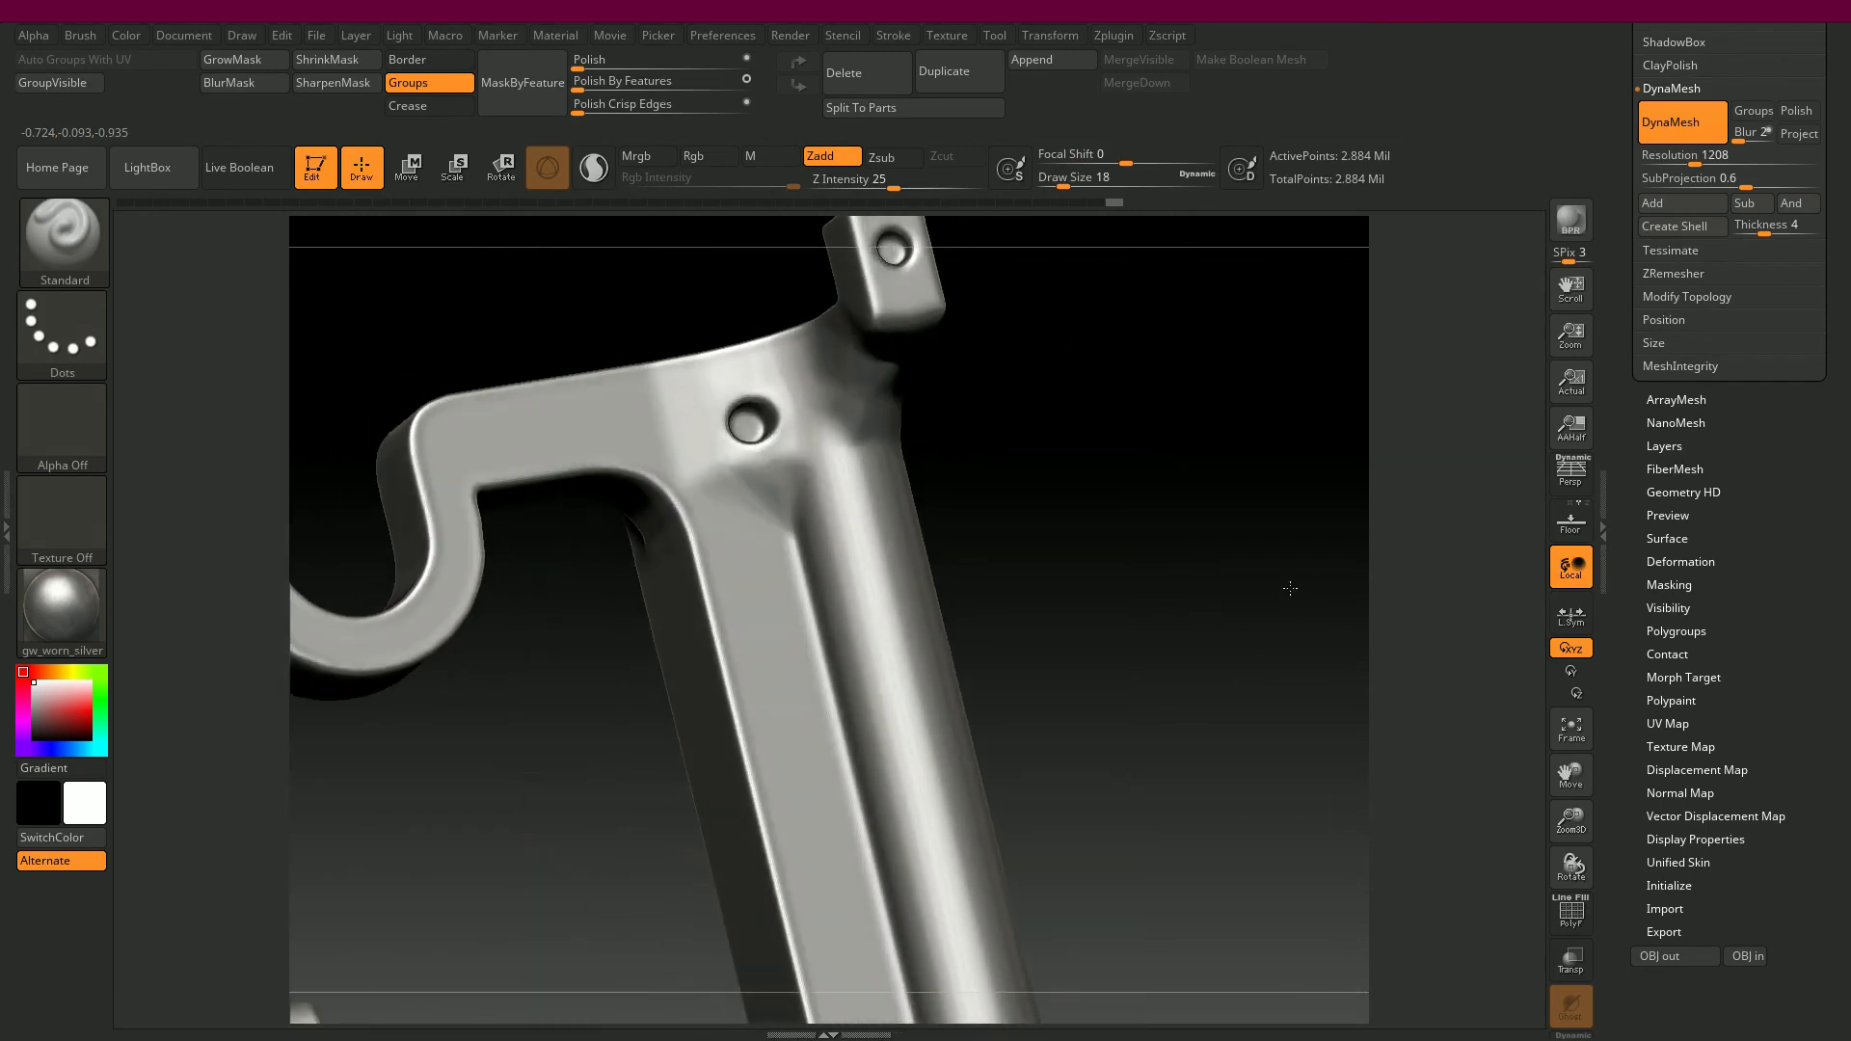
key(ctrl+z)
- Smooth the transition between the rounded column and the flat face, including the crease beneath the small corner hole
mouse_move(1184, 553)
mouse_down()
mouse_move(1170, 541)
mouse_move(1189, 527)
mouse_up()
shift+drag(824, 428, 855, 417)
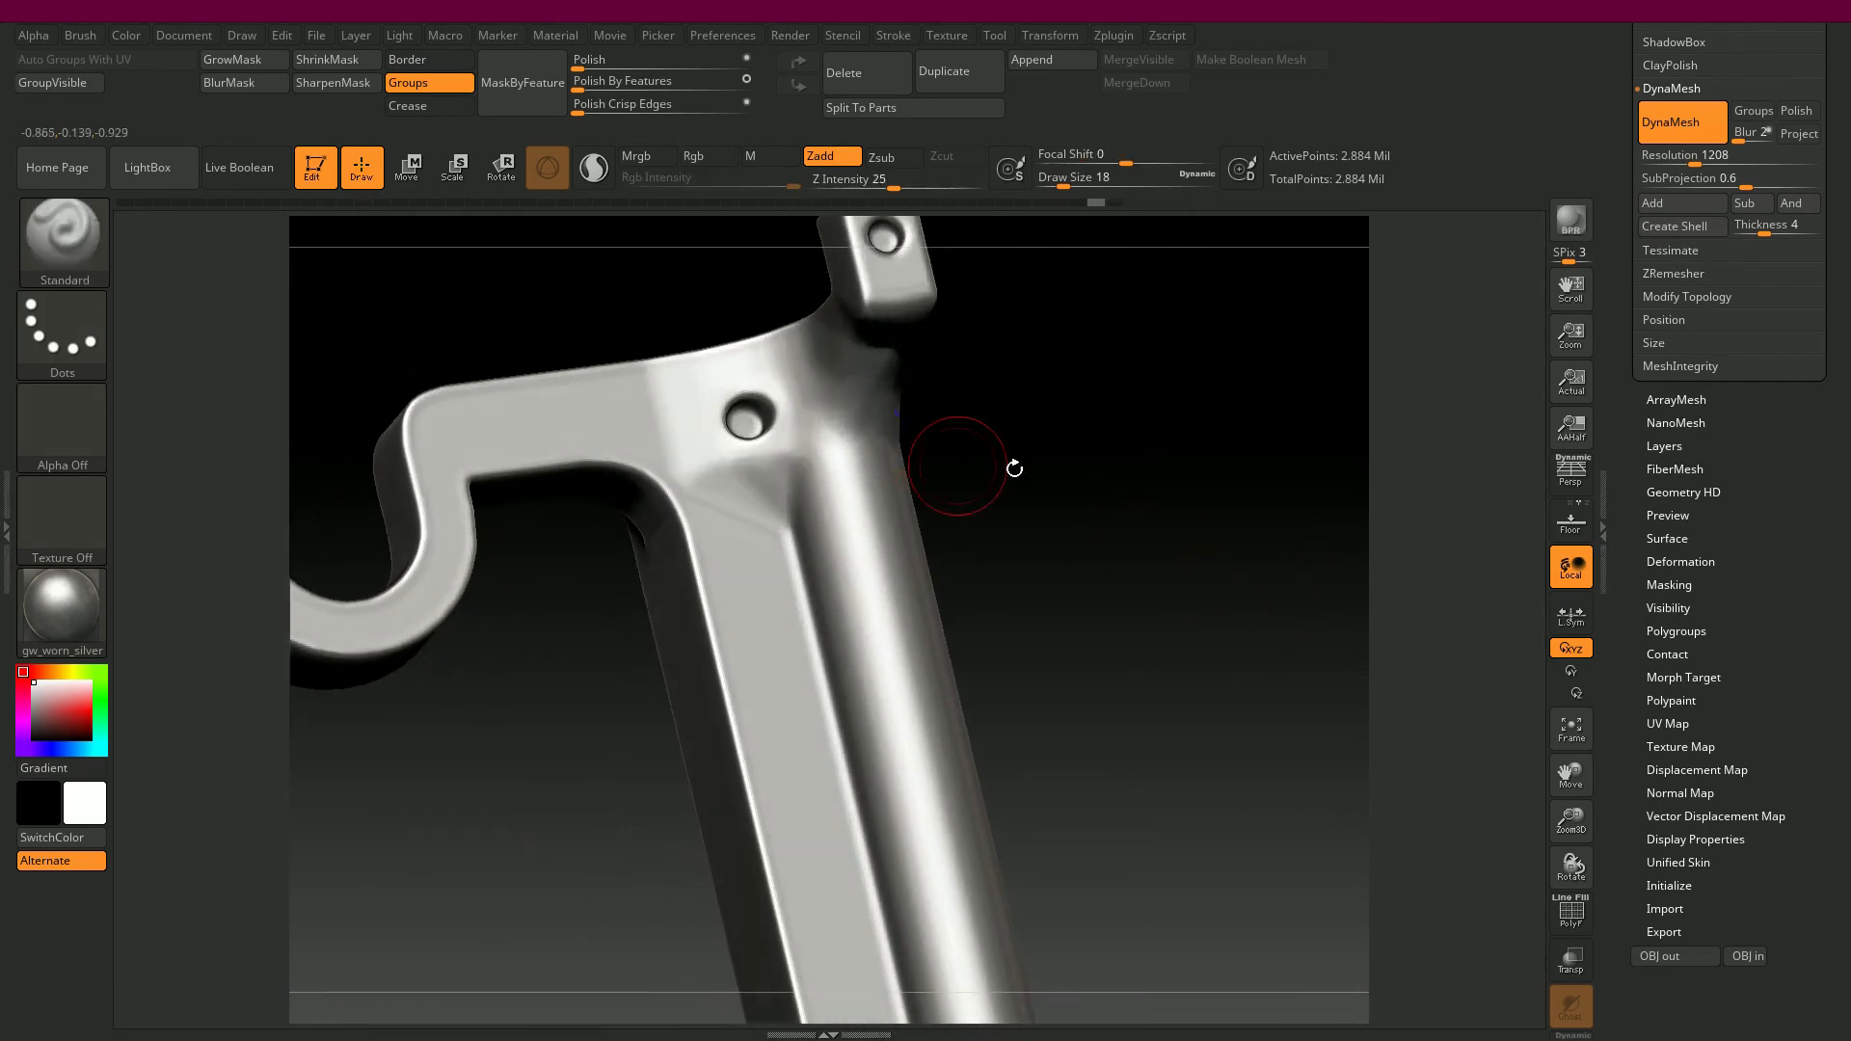
drag(1018, 467, 1045, 411)
mouse_move(875, 397)
shift+mouse_down()
mouse_move(861, 423)
mouse_move(841, 390)
shift+mouse_up()
mouse_move(967, 435)
mouse_down()
mouse_move(901, 441)
mouse_move(904, 408)
mouse_up()
mouse_move(1111, 435)
mouse_down()
mouse_move(1182, 454)
mouse_move(1222, 536)
mouse_up()
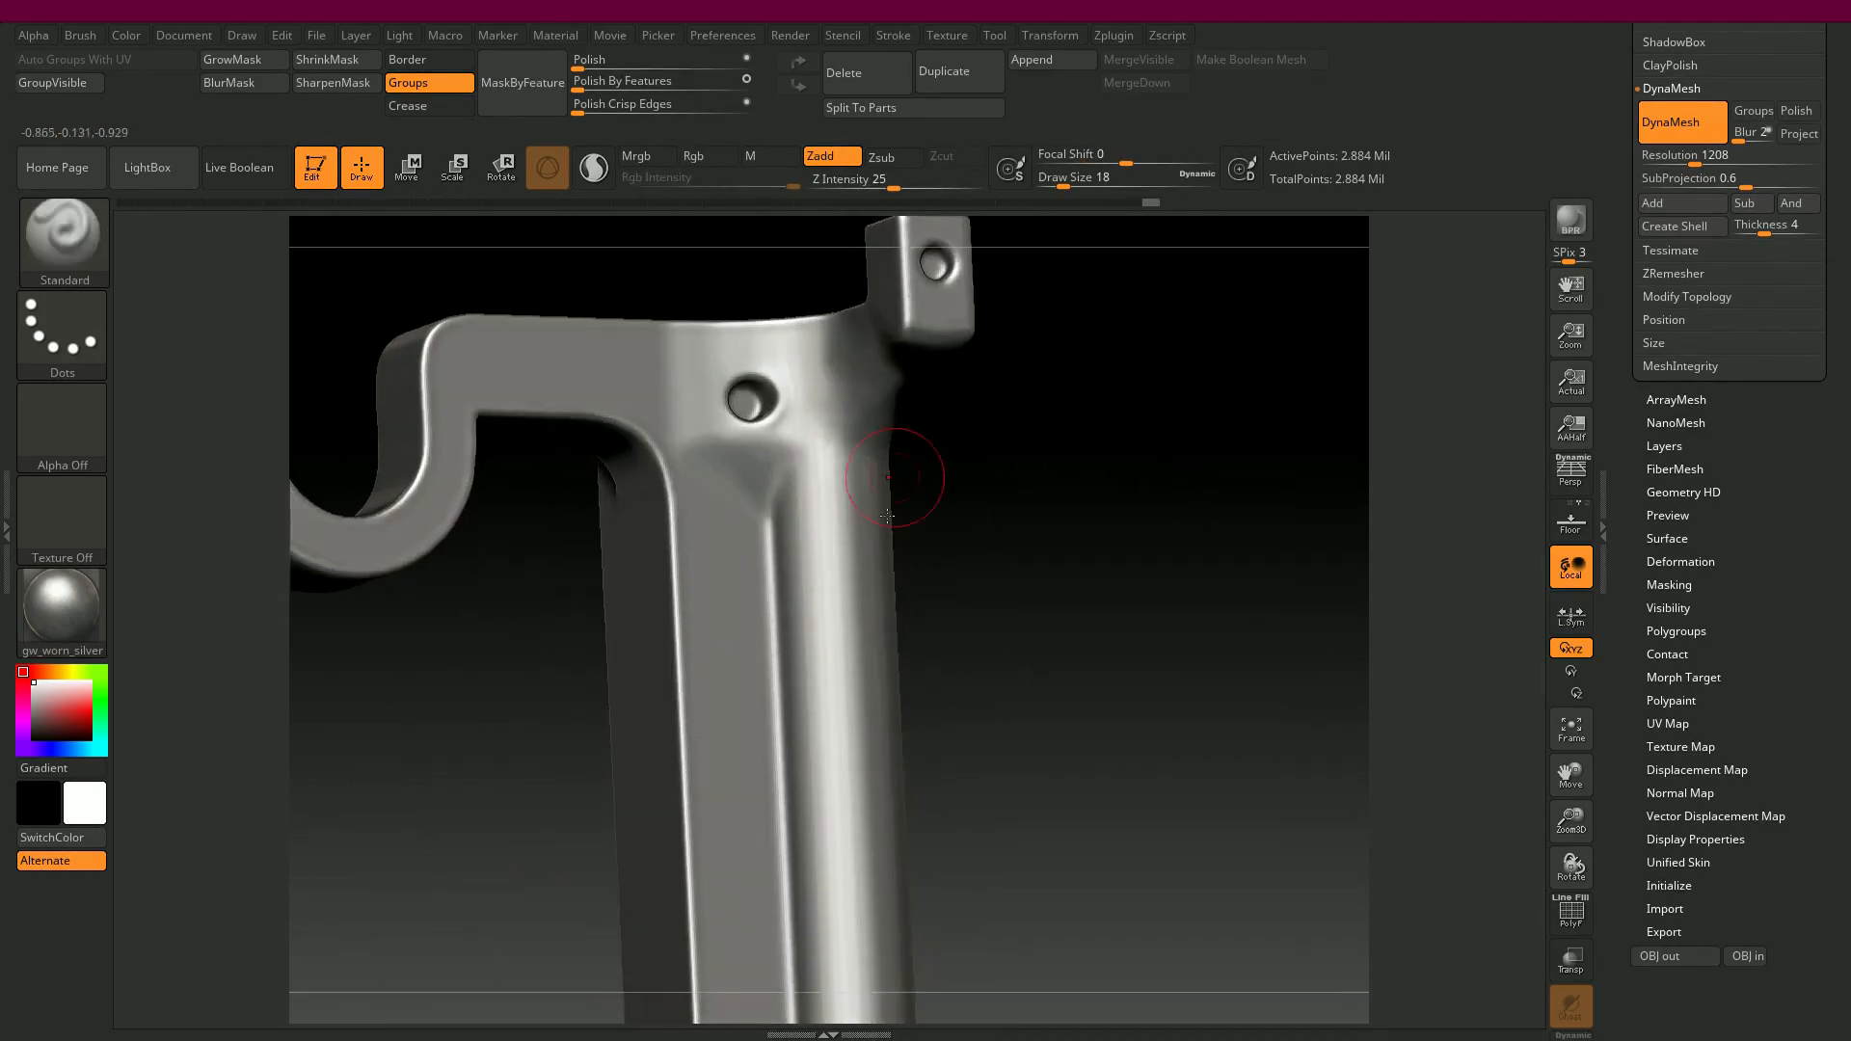
mouse_move(756, 466)
shift+mouse_down()
mouse_move(777, 480)
mouse_move(768, 526)
shift+mouse_up()
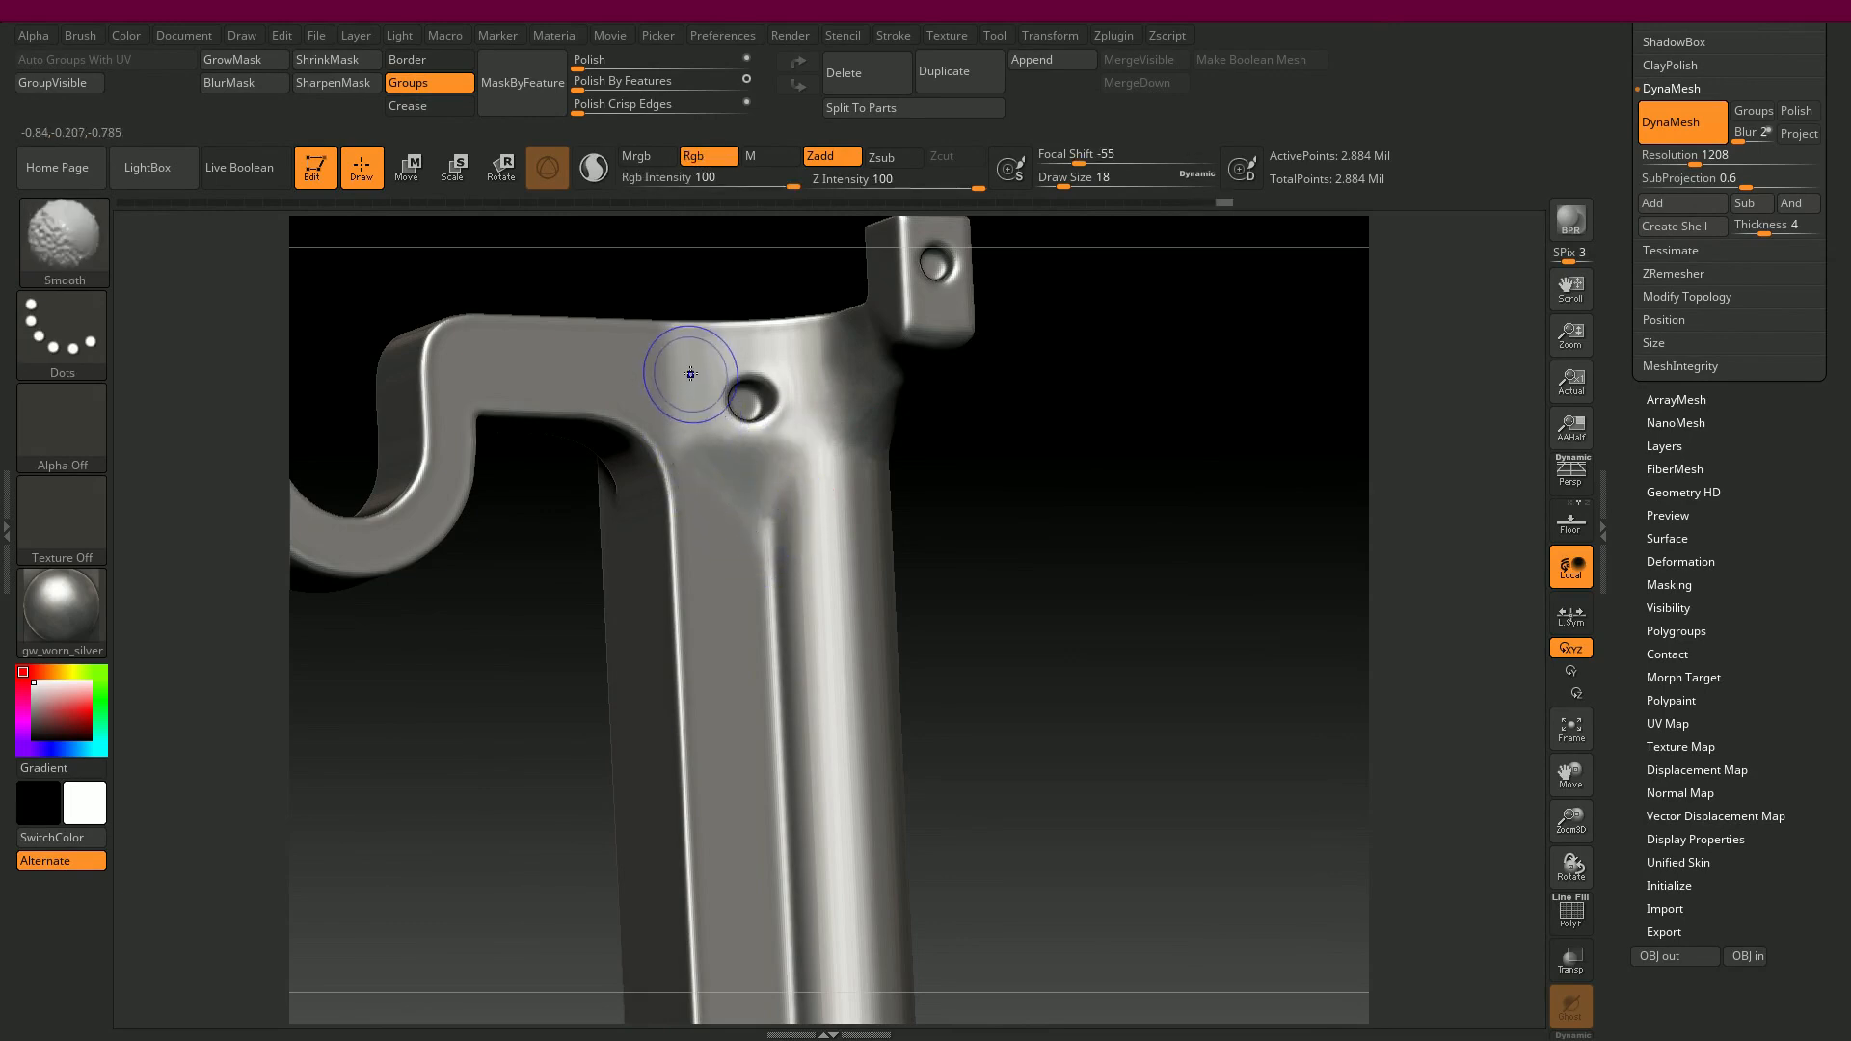
shift+drag(801, 460, 808, 451)
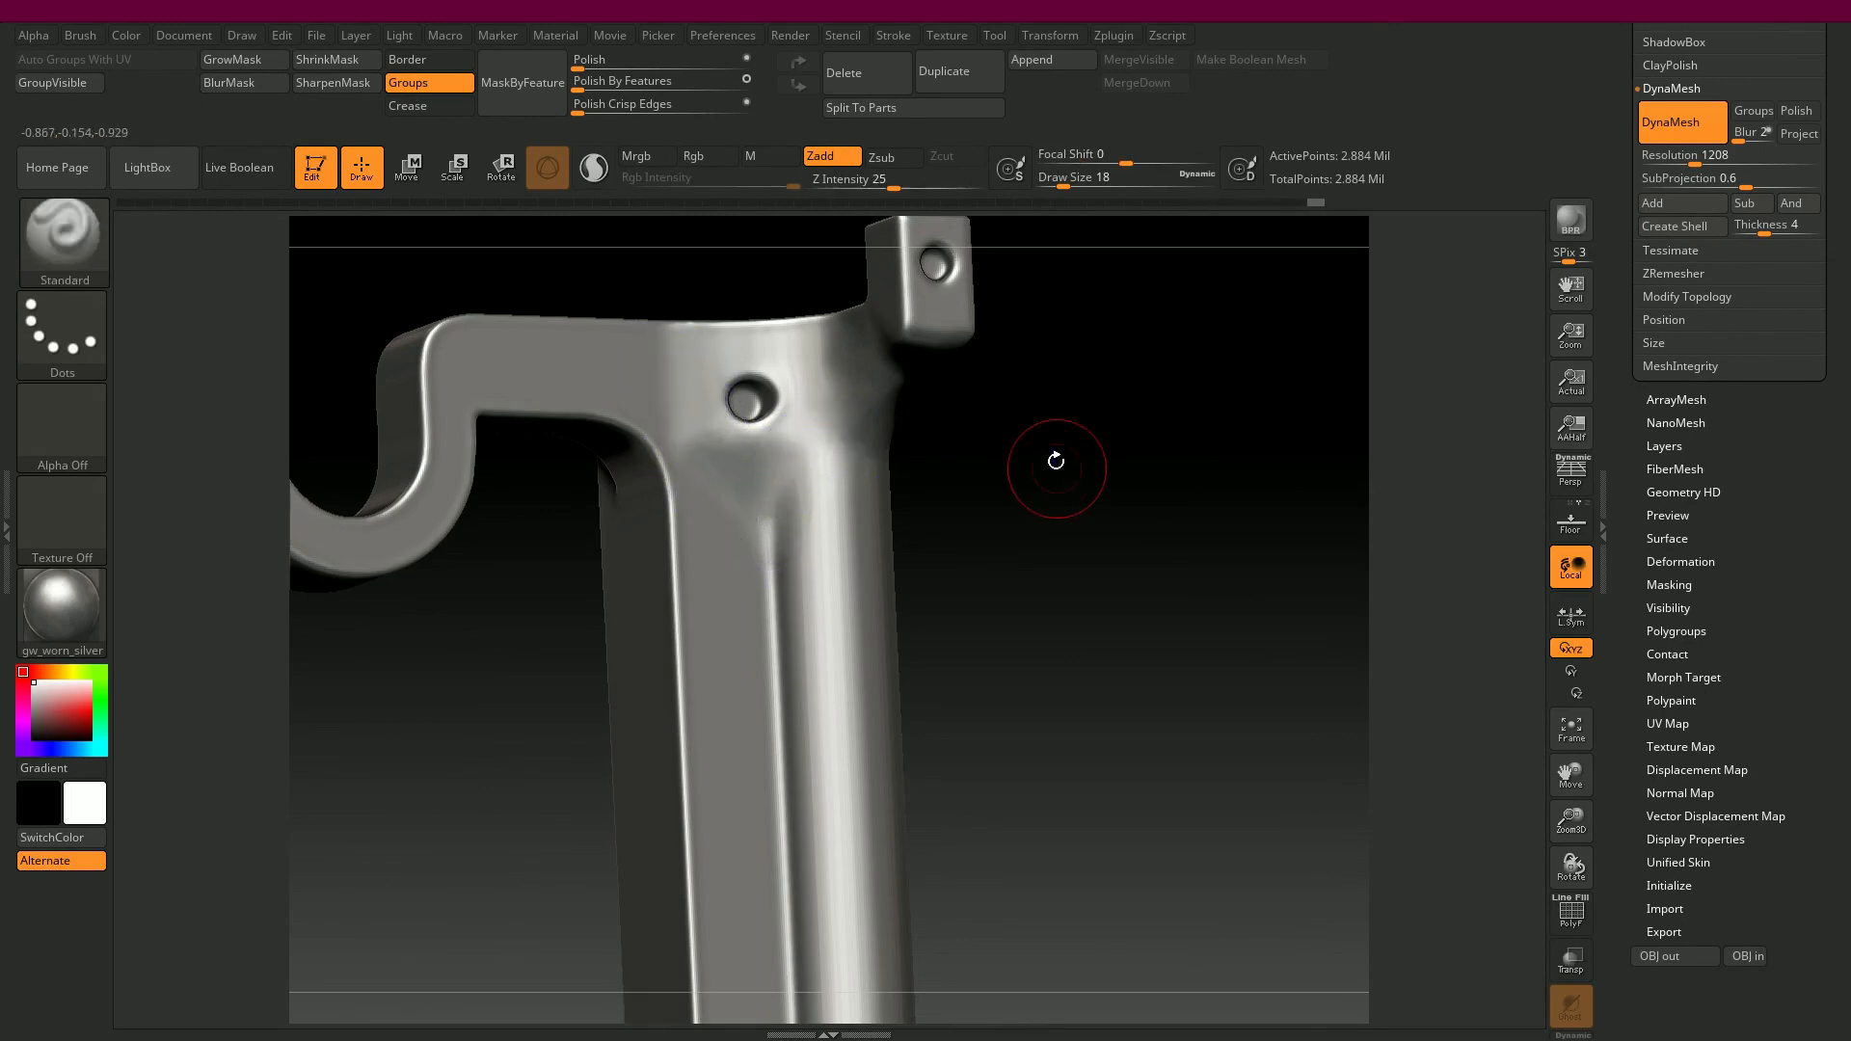
- Smooth the concave blend beneath the corner lug and the top of the rounded column, including its outer side
drag(1053, 462, 1041, 370)
shift+drag(863, 424, 880, 409)
mouse_move(1031, 451)
mouse_down()
mouse_move(1087, 491)
mouse_move(845, 373)
mouse_up()
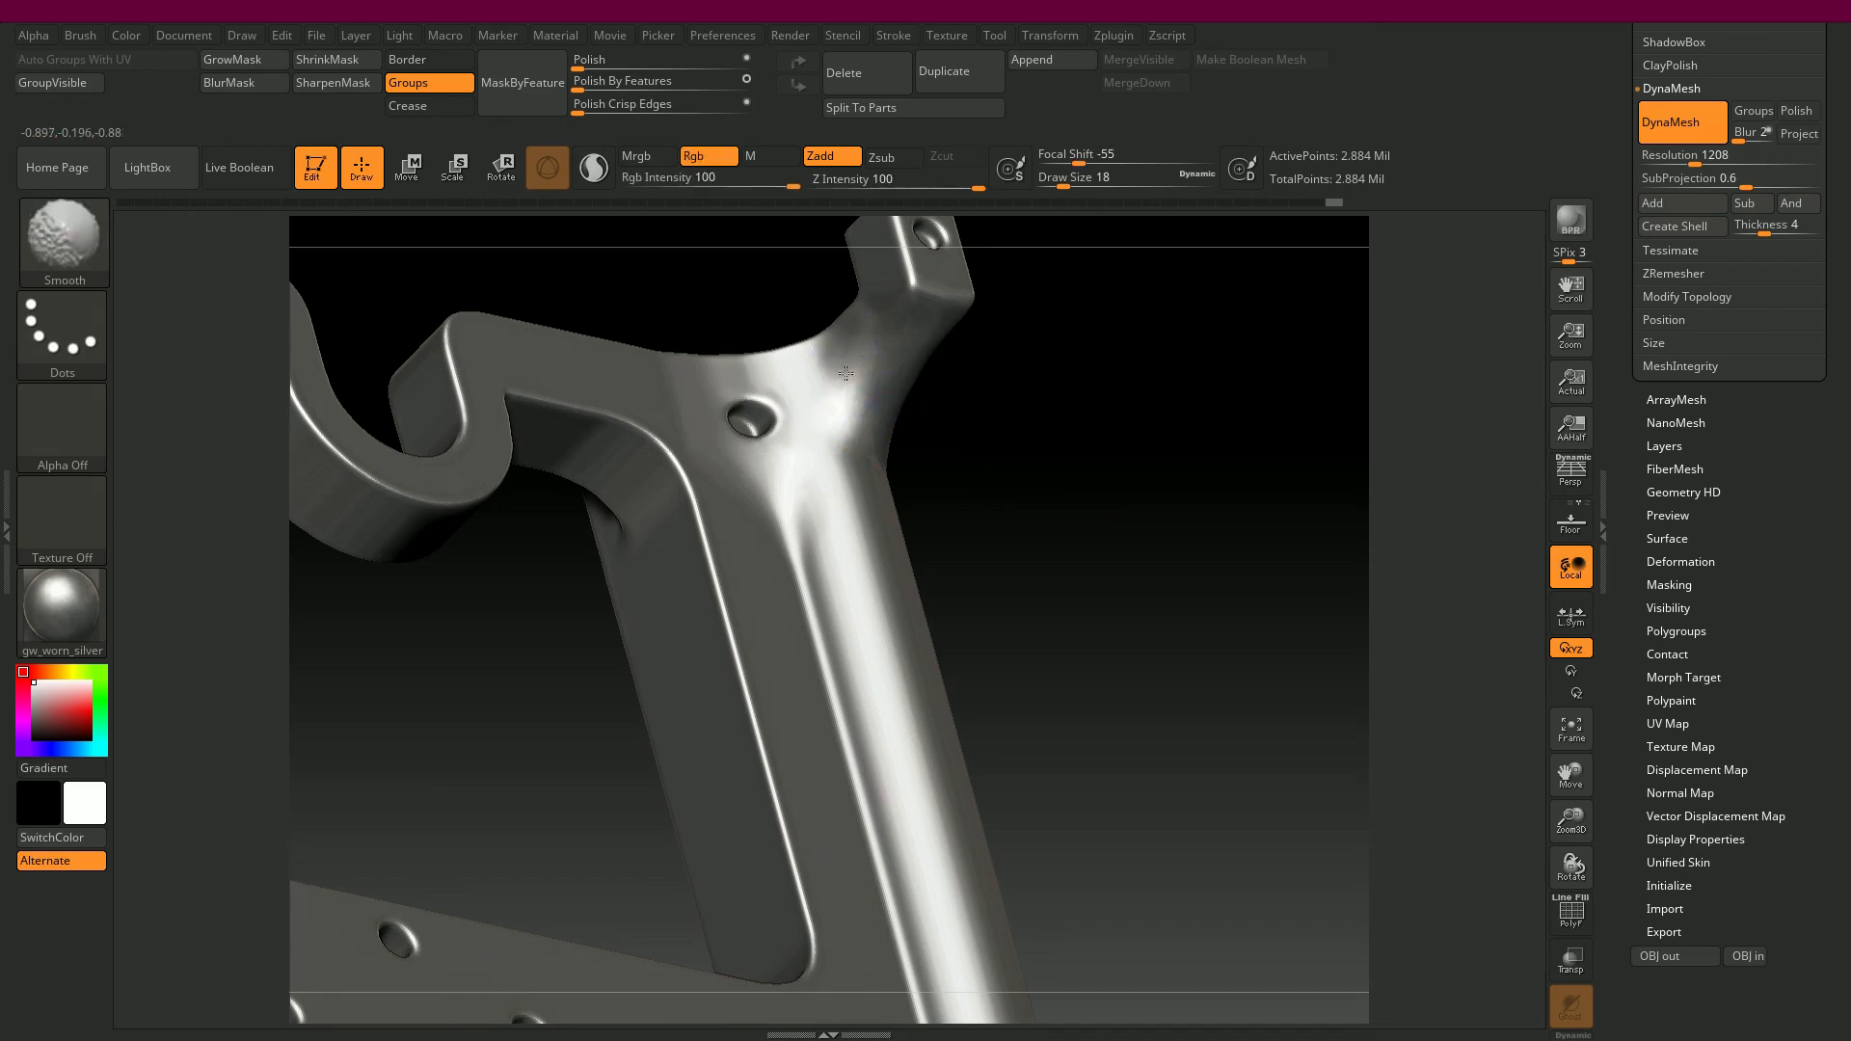
drag(1003, 418, 1057, 488)
mouse_move(847, 499)
shift+mouse_down()
mouse_move(814, 484)
mouse_move(817, 513)
mouse_move(782, 501)
shift+mouse_up()
drag(1104, 548, 1003, 585)
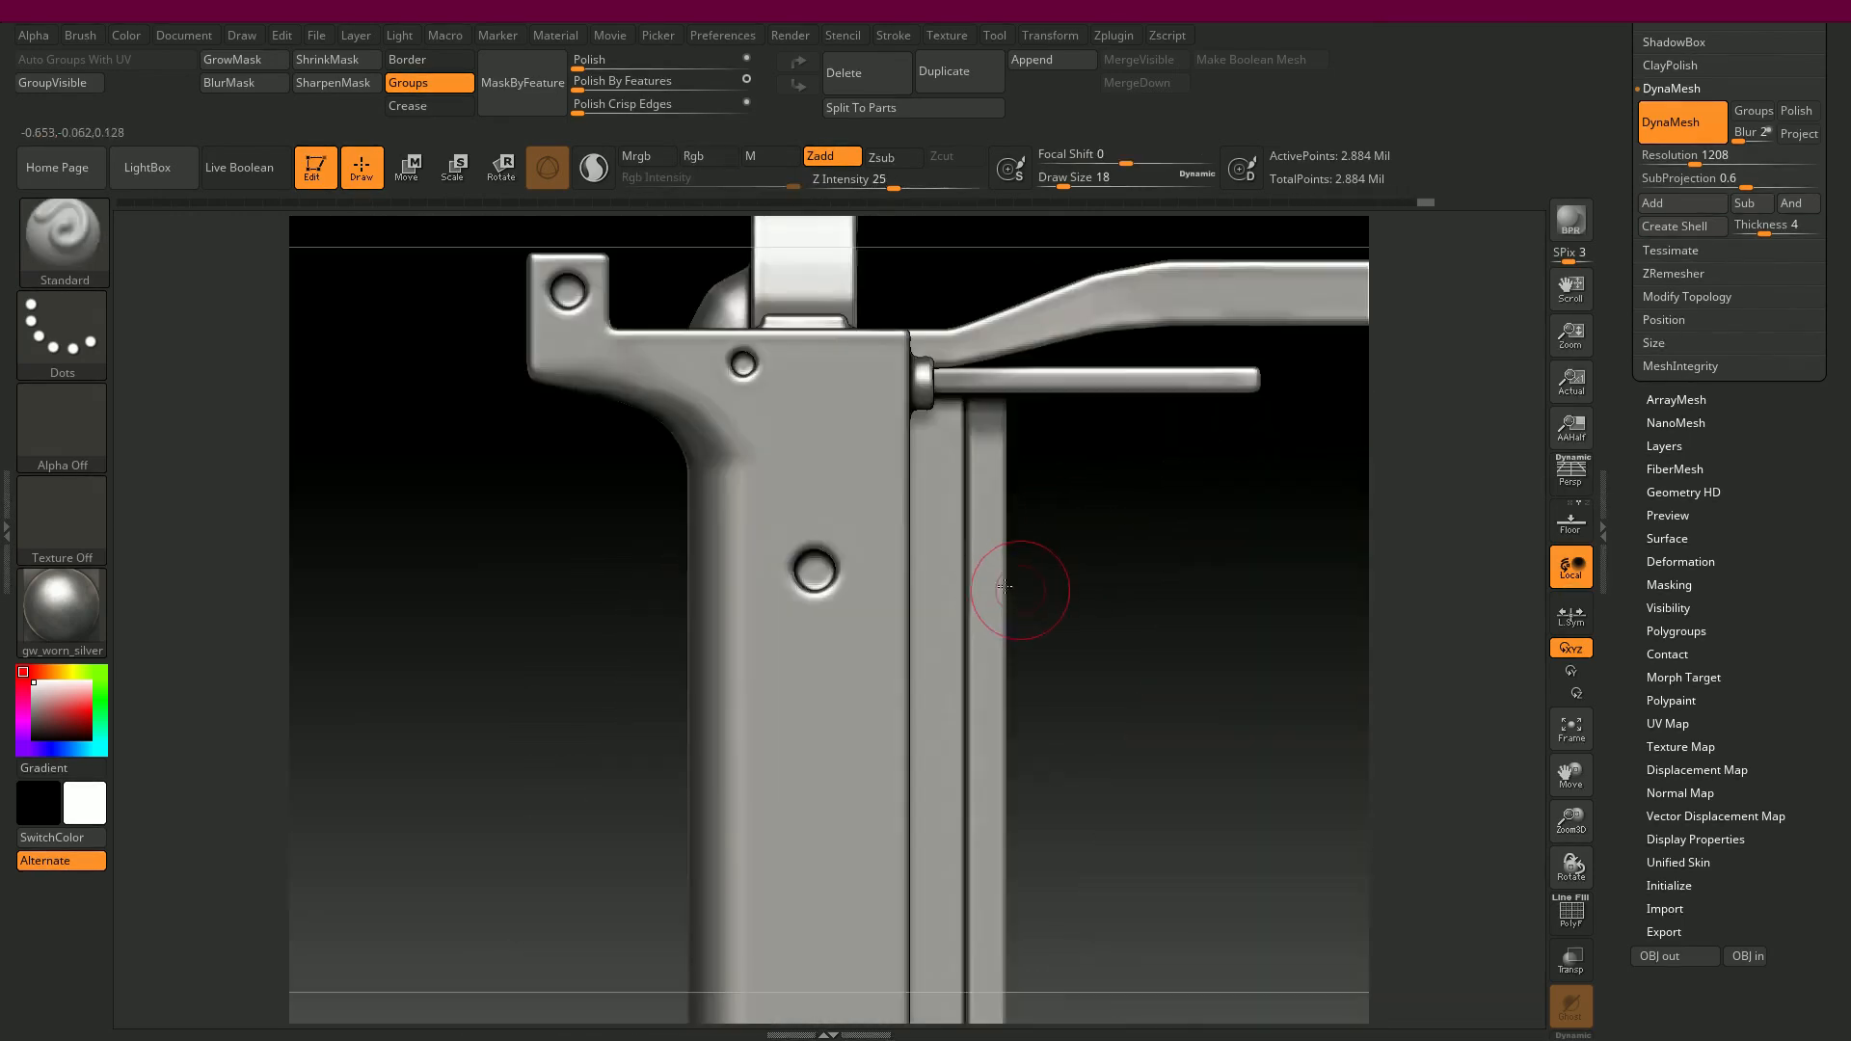
key(shift)
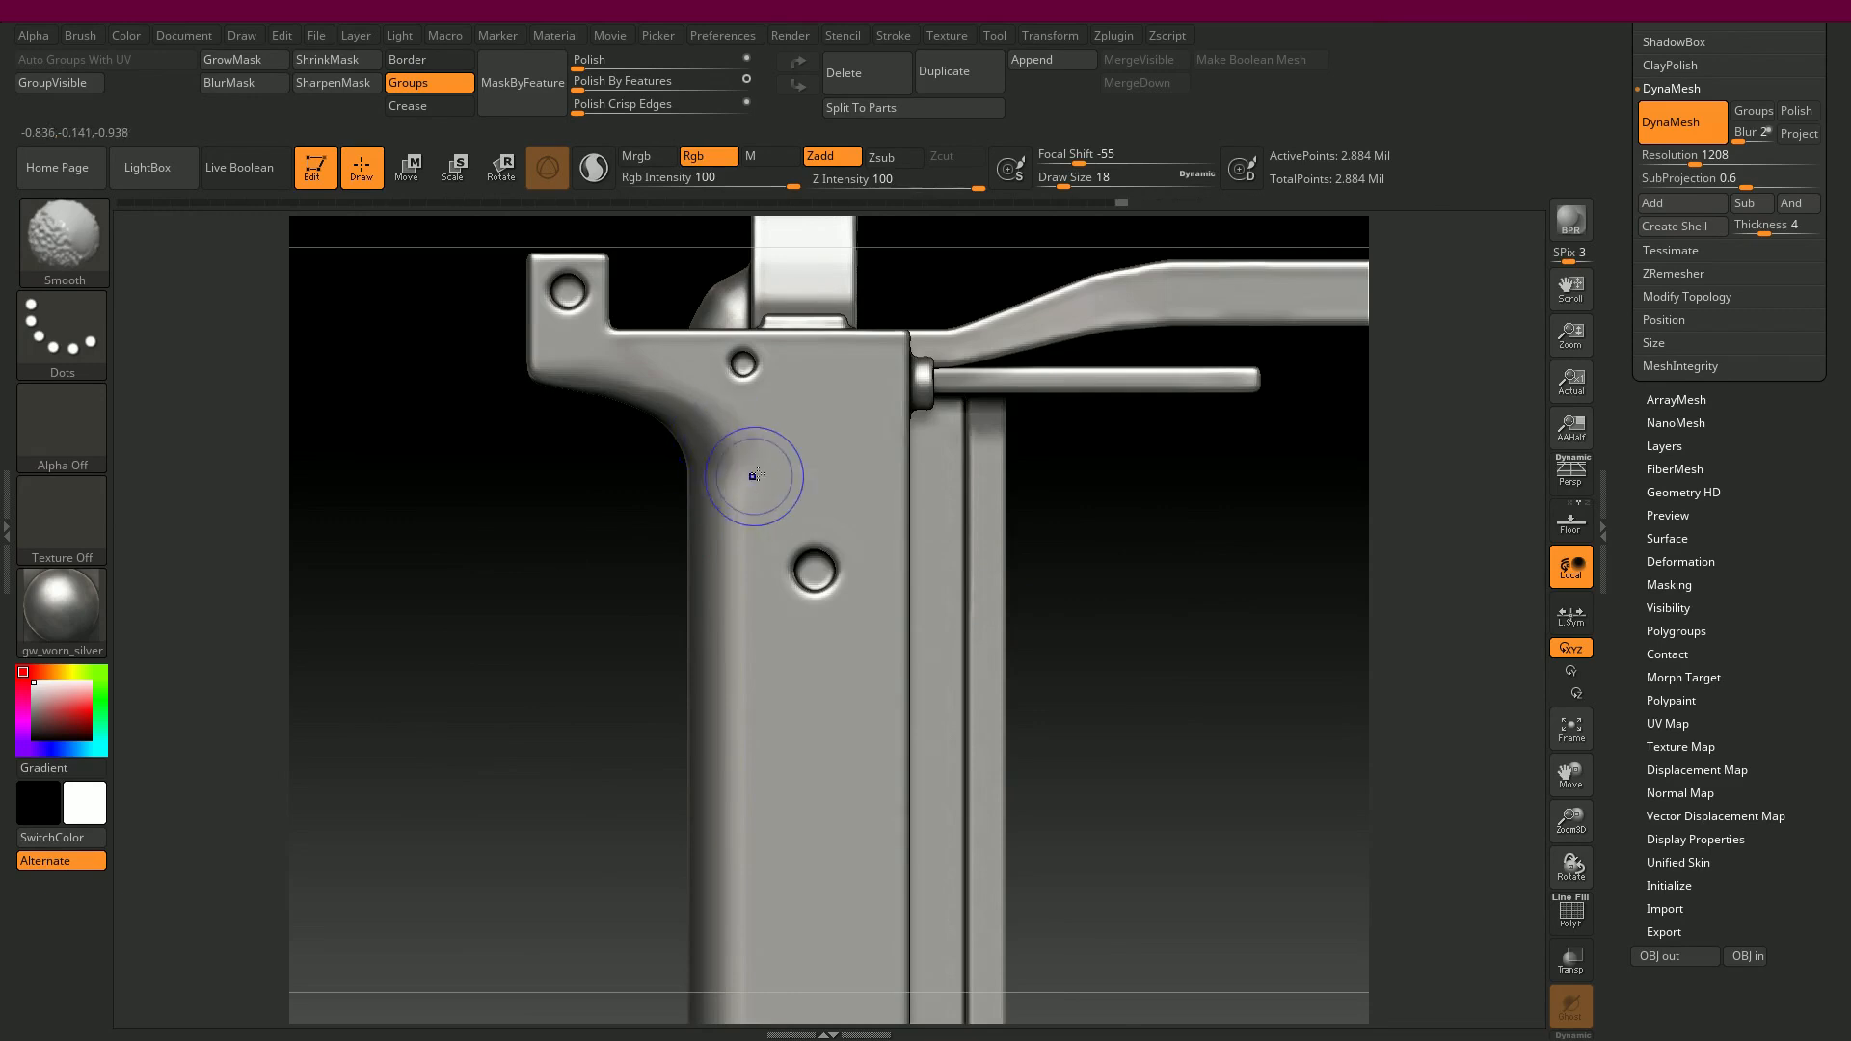
mouse_move(754, 475)
shift+mouse_down()
mouse_move(750, 449)
mouse_move(742, 462)
shift+mouse_up()
- Try smoothing the blend below the lug on the frame's opposite corner, and undo the stroke
alt+drag(536, 582, 405, 402)
alt+drag(1041, 345, 593, 348)
alt+drag(1153, 454, 1003, 454)
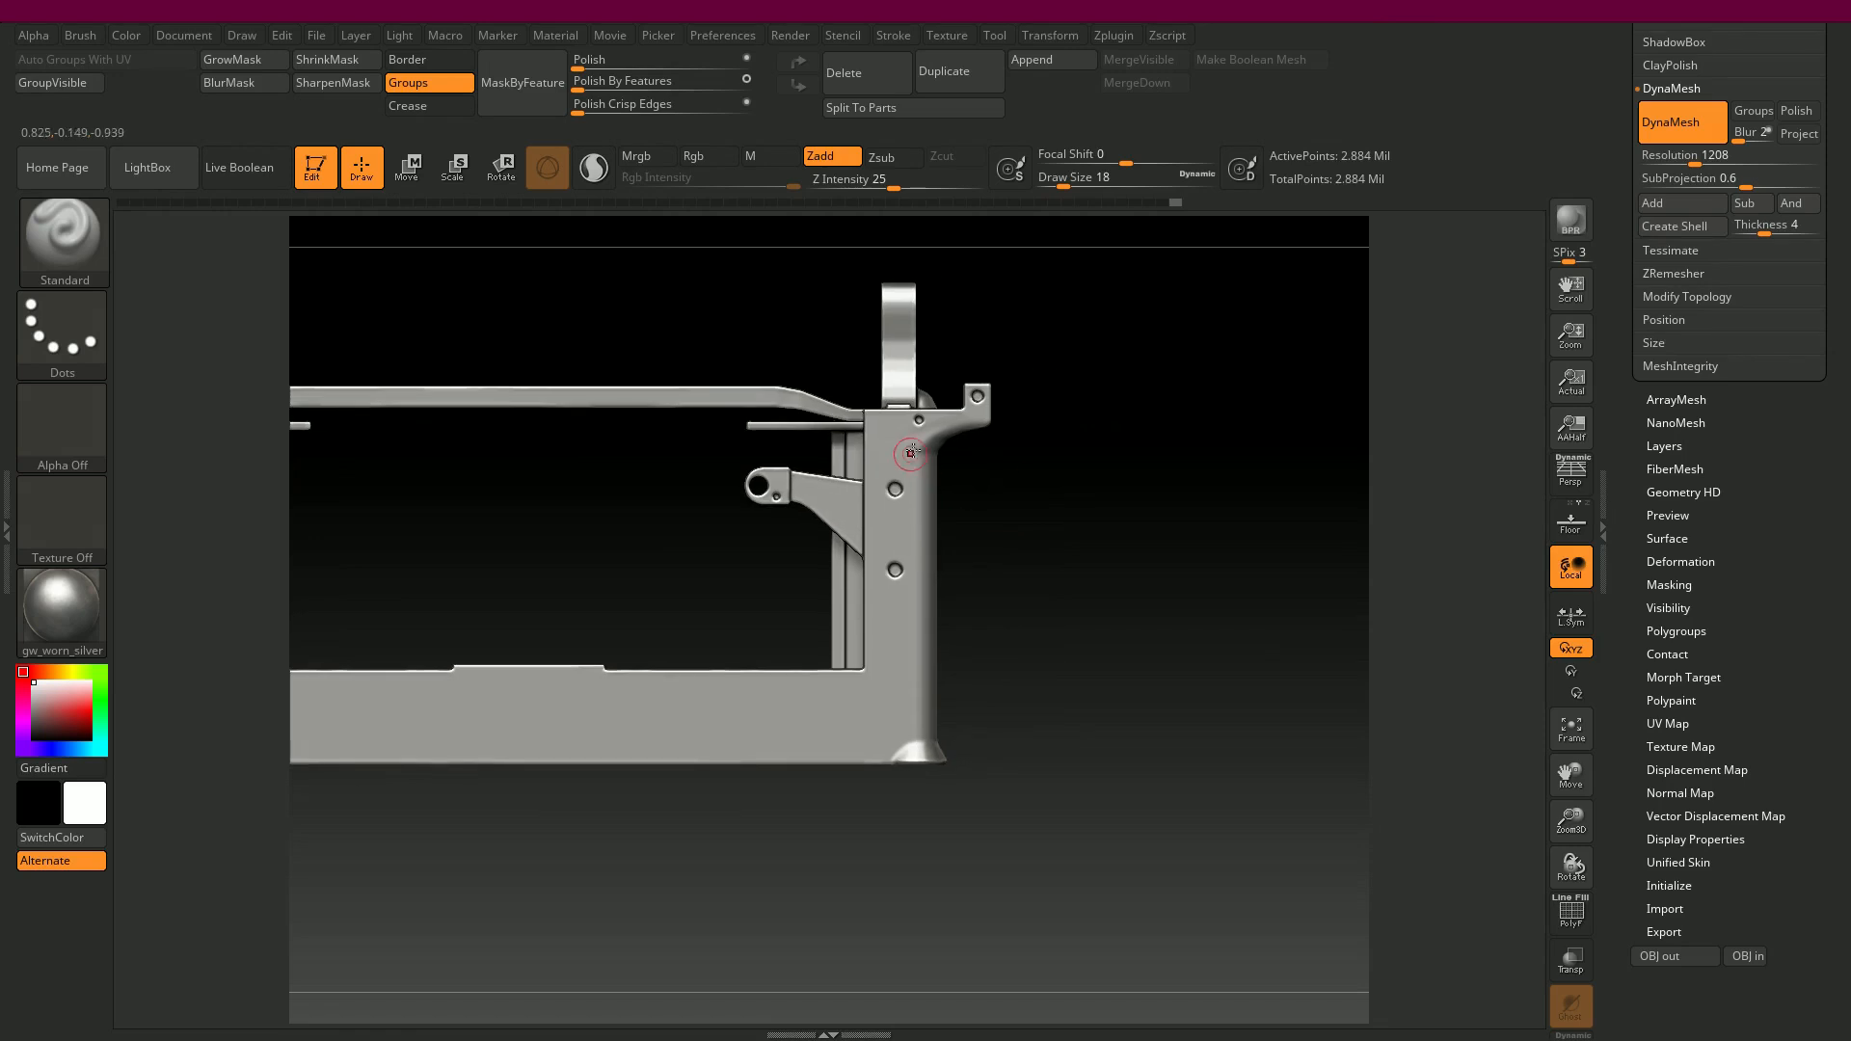
alt+drag(1079, 520, 1256, 725)
key(shift)
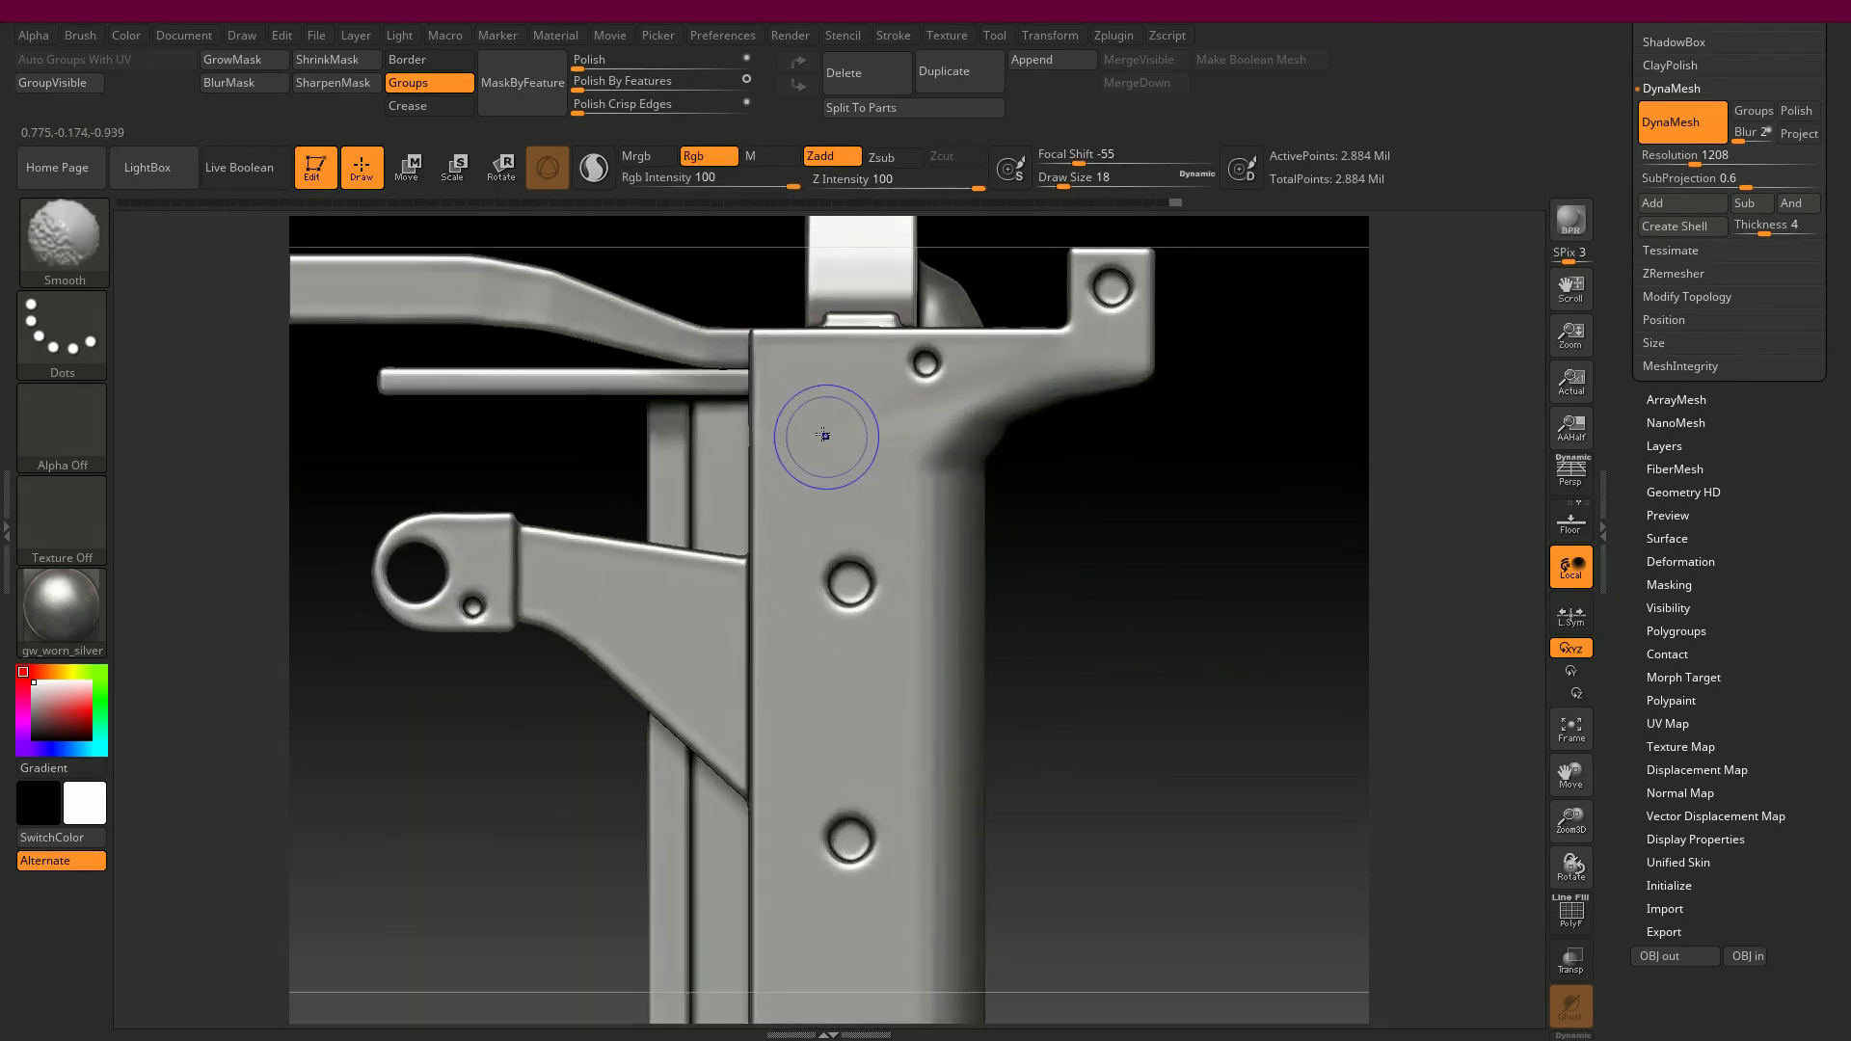
shift+drag(880, 416, 949, 445)
key(ctrl+z)
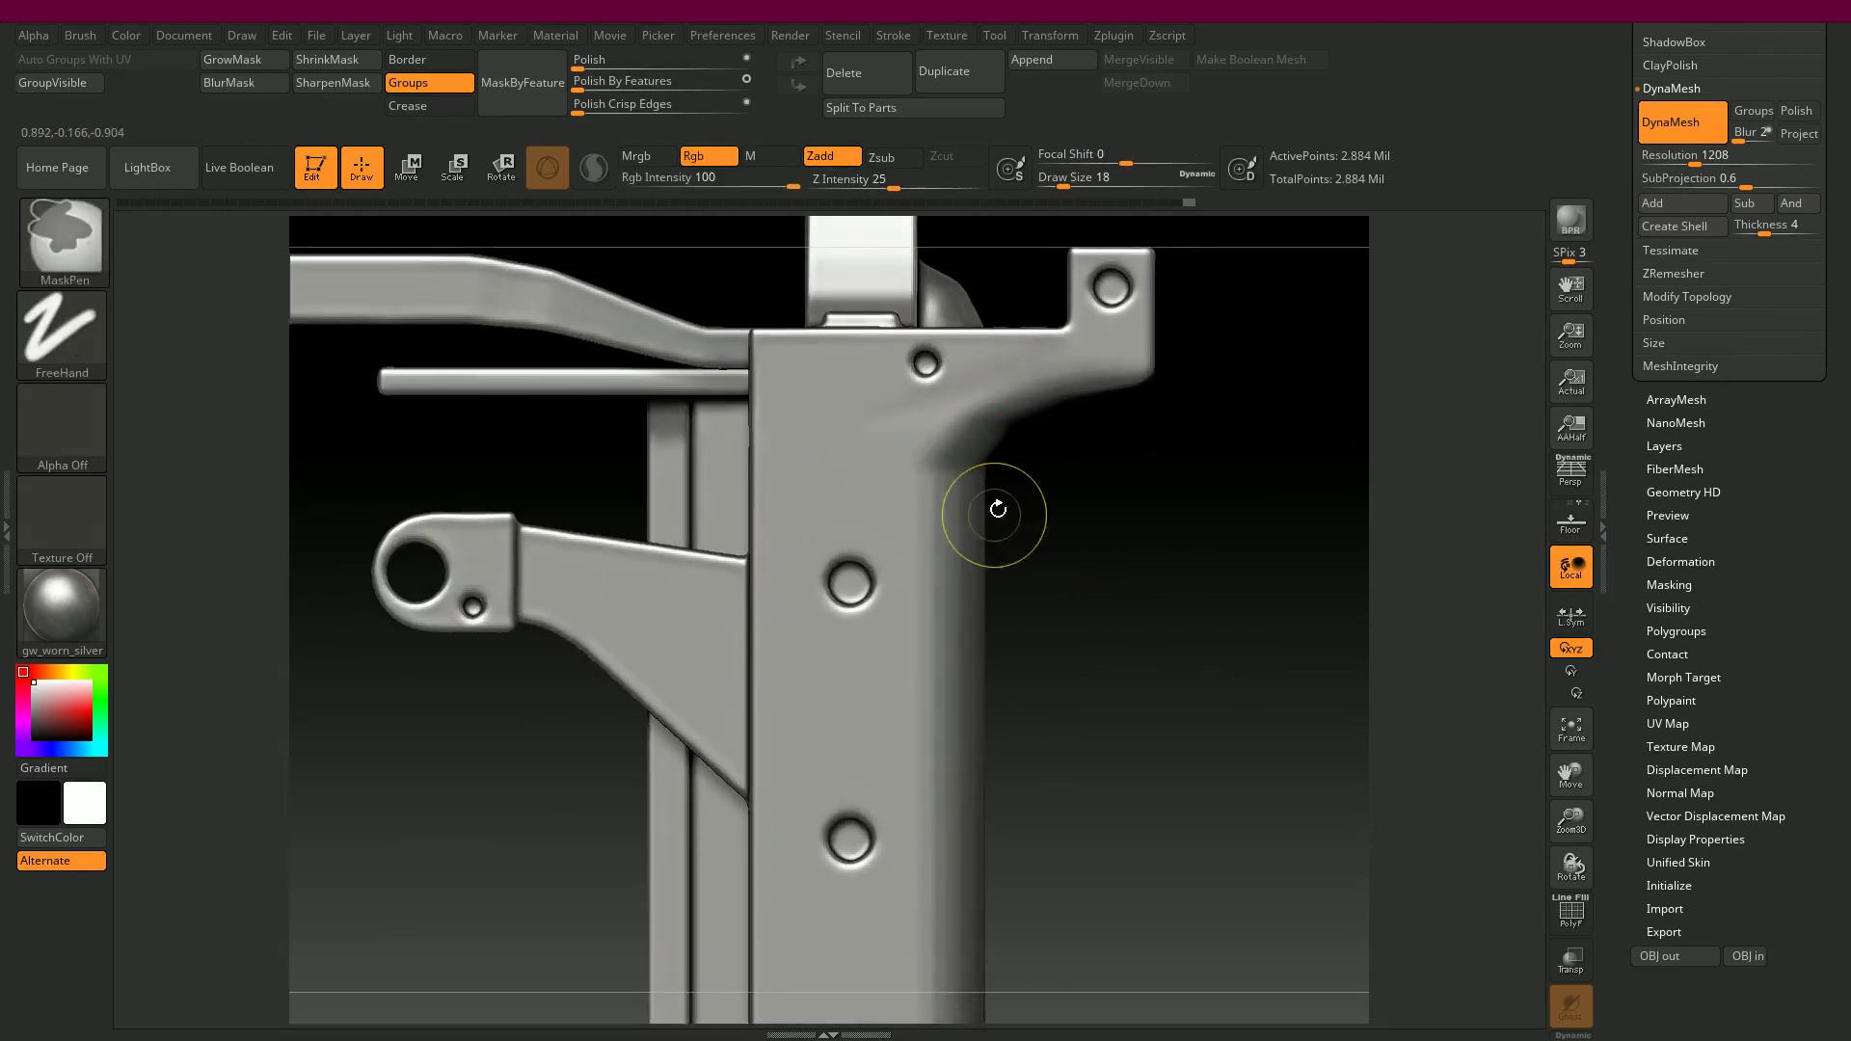
- Smooth the concave blend beneath the opposite corner's lug, from its side face around to the rounded column
alt+drag(1128, 547, 1147, 563)
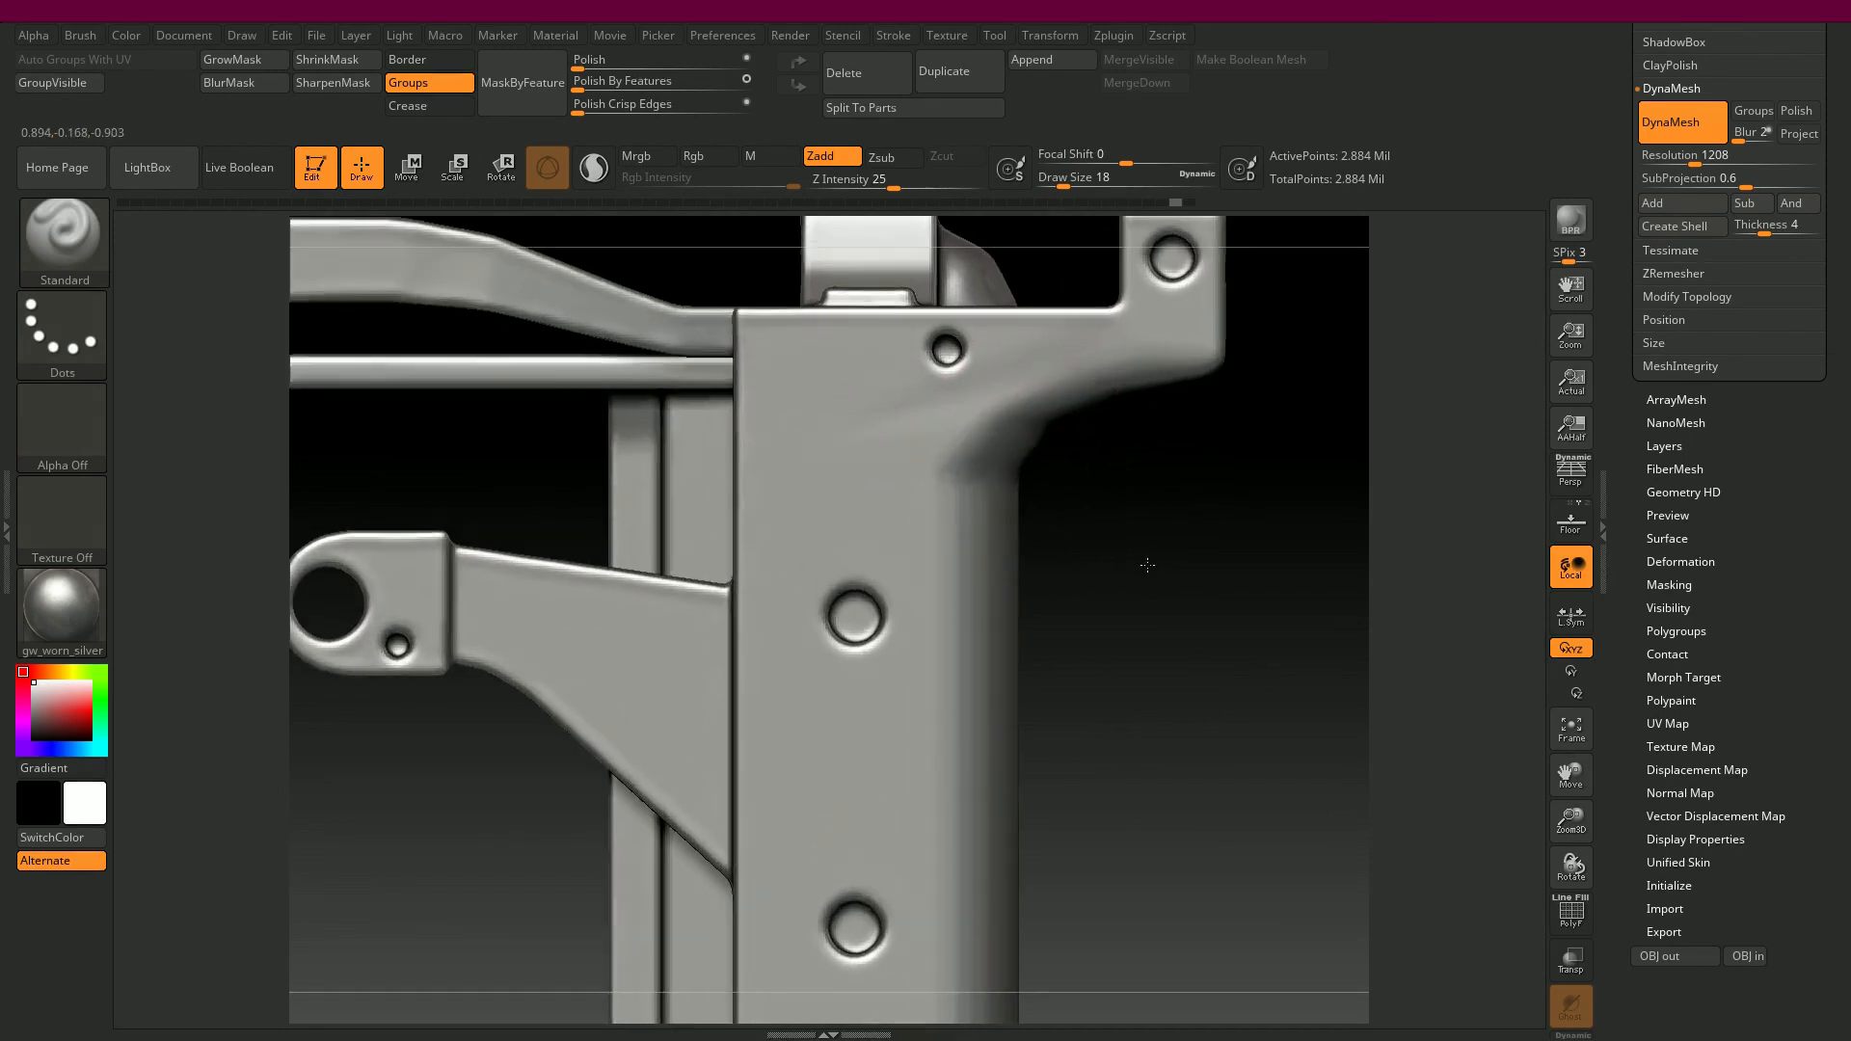
key(shift)
mouse_move(886, 438)
shift+mouse_down()
mouse_move(1033, 399)
mouse_move(975, 447)
shift+mouse_up()
mouse_move(1195, 520)
mouse_down()
mouse_move(810, 515)
mouse_move(785, 462)
mouse_move(792, 390)
mouse_up()
mouse_move(1008, 410)
shift+mouse_down()
mouse_move(1002, 339)
mouse_move(1018, 349)
shift+mouse_up()
drag(866, 450, 626, 420)
shift+drag(1027, 380, 1038, 317)
mouse_move(800, 439)
mouse_down()
mouse_move(954, 412)
mouse_move(1053, 442)
mouse_up()
mouse_move(1388, 359)
mouse_down()
mouse_move(1273, 339)
mouse_move(1016, 376)
mouse_up()
drag(747, 438, 872, 489)
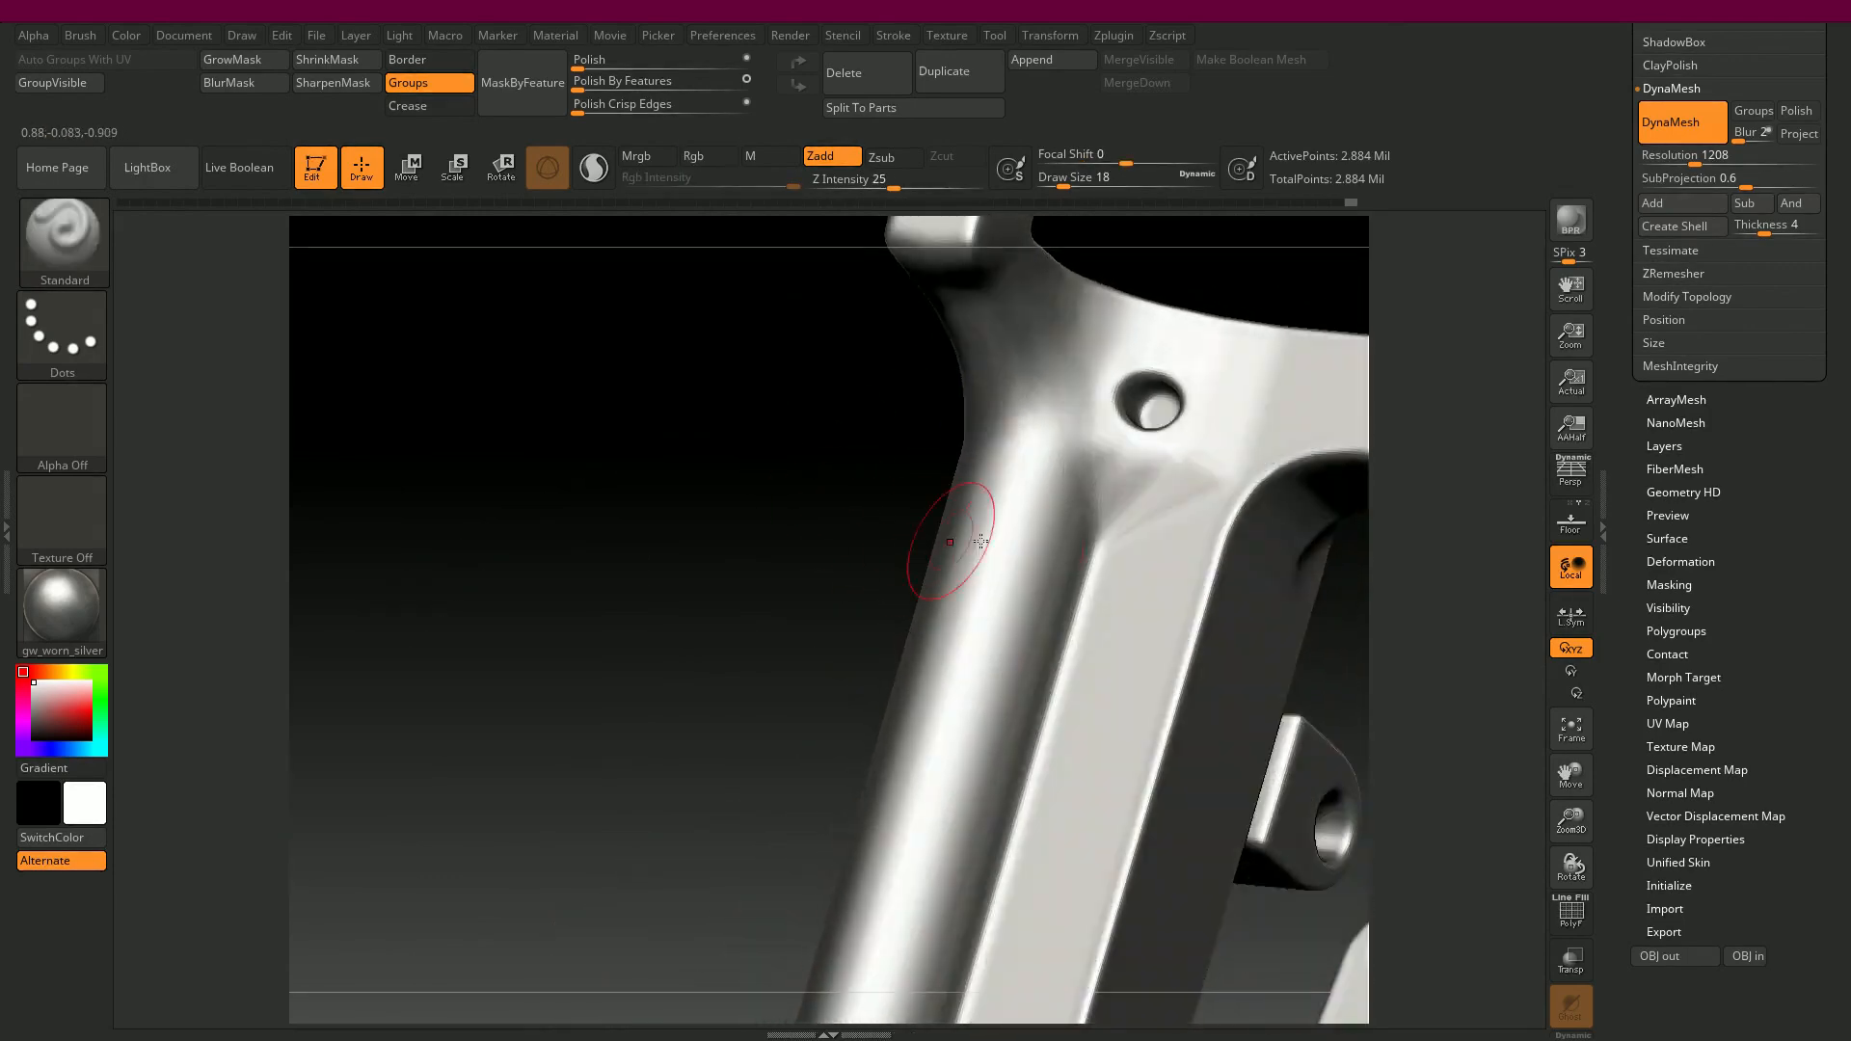
- Smooth the angular crease below the opposite corner's small hole and the surface beside it
mouse_move(1136, 520)
shift+mouse_down()
mouse_move(1143, 490)
mouse_move(1120, 521)
shift+mouse_up()
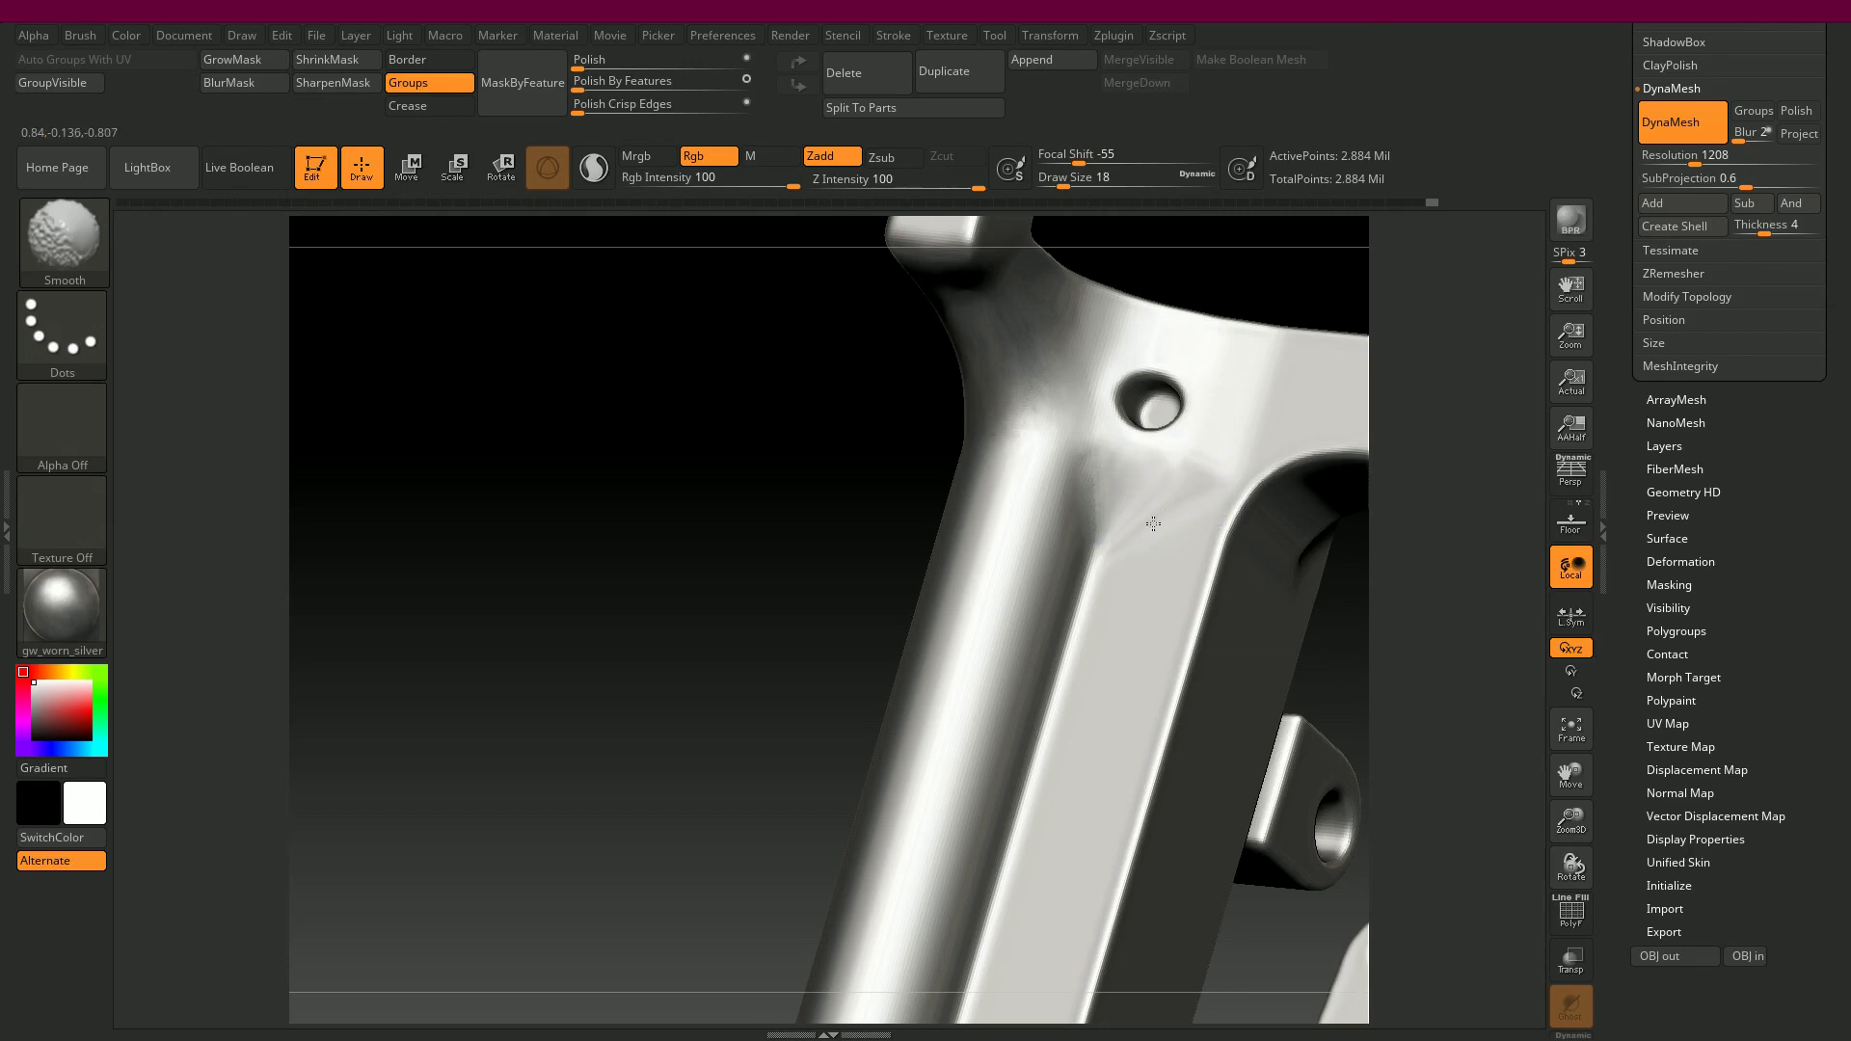
drag(740, 521, 829, 528)
mouse_move(1202, 501)
shift+mouse_down()
mouse_move(1107, 516)
mouse_move(1058, 462)
mouse_move(1120, 529)
mouse_move(1231, 426)
shift+mouse_up()
mouse_move(800, 511)
mouse_down()
mouse_move(658, 546)
mouse_move(542, 384)
mouse_move(595, 496)
mouse_move(566, 498)
mouse_up()
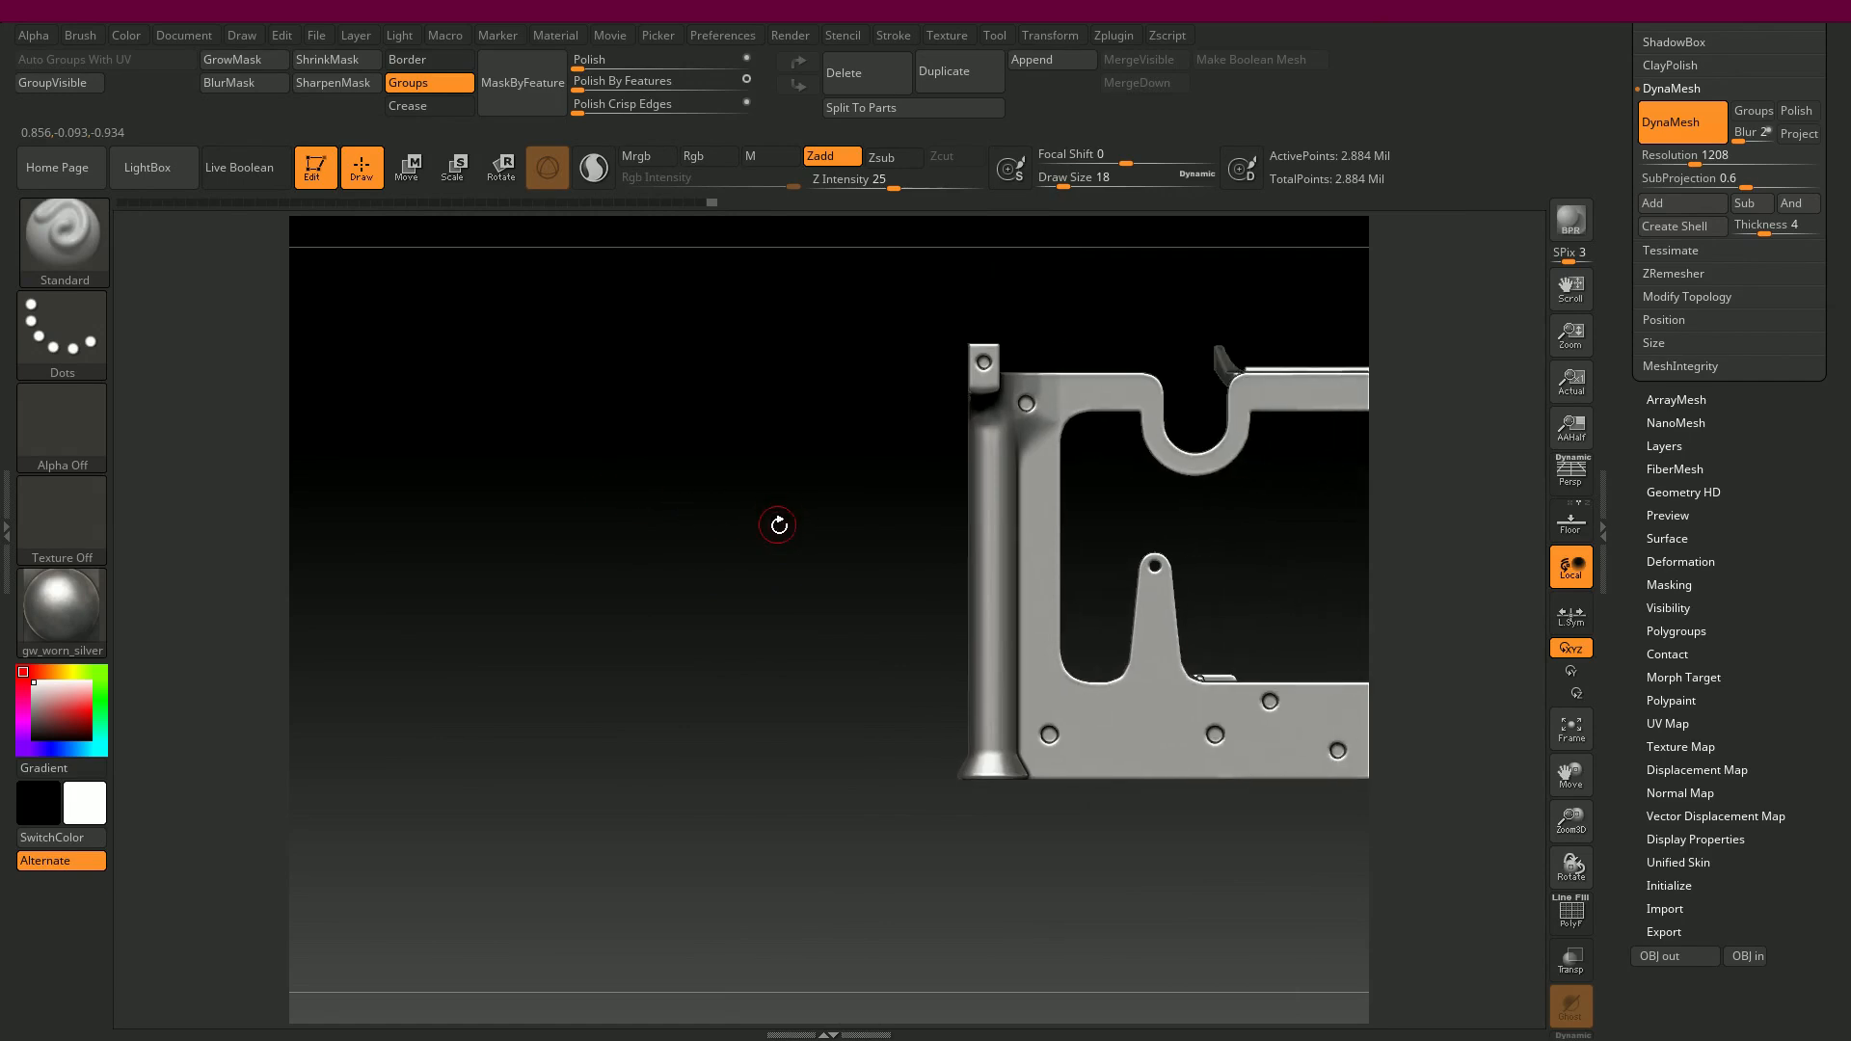
- Try smoothing the flat face beside the opposite corner's small hole, and undo the stroke
mouse_move(801, 491)
alt+mouse_down()
mouse_move(851, 520)
mouse_move(925, 627)
alt+mouse_up()
shift+drag(1090, 376, 1042, 366)
key(ctrl+z)
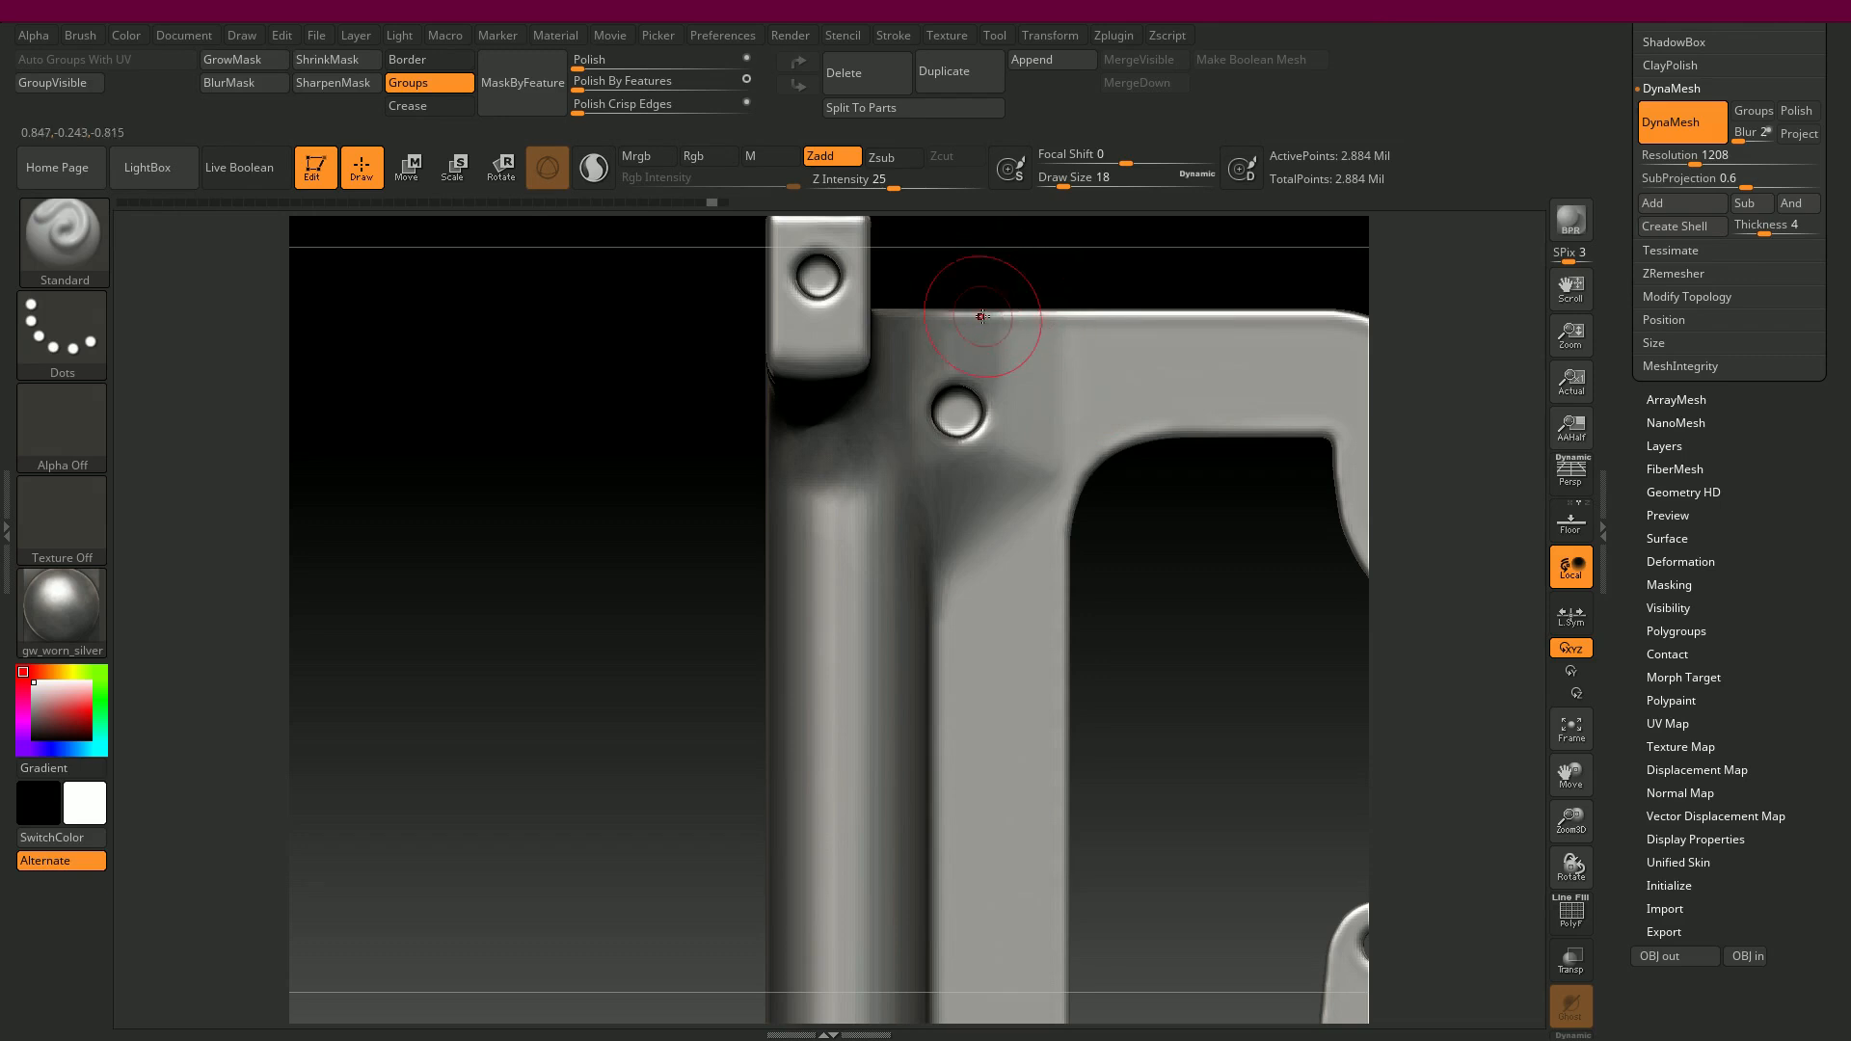
- Reduce the brush size to 7 and mask a ring around the opposite corner's small hole
key([)
key([)
key([)
key([)
key([)
key([)
key(shift)
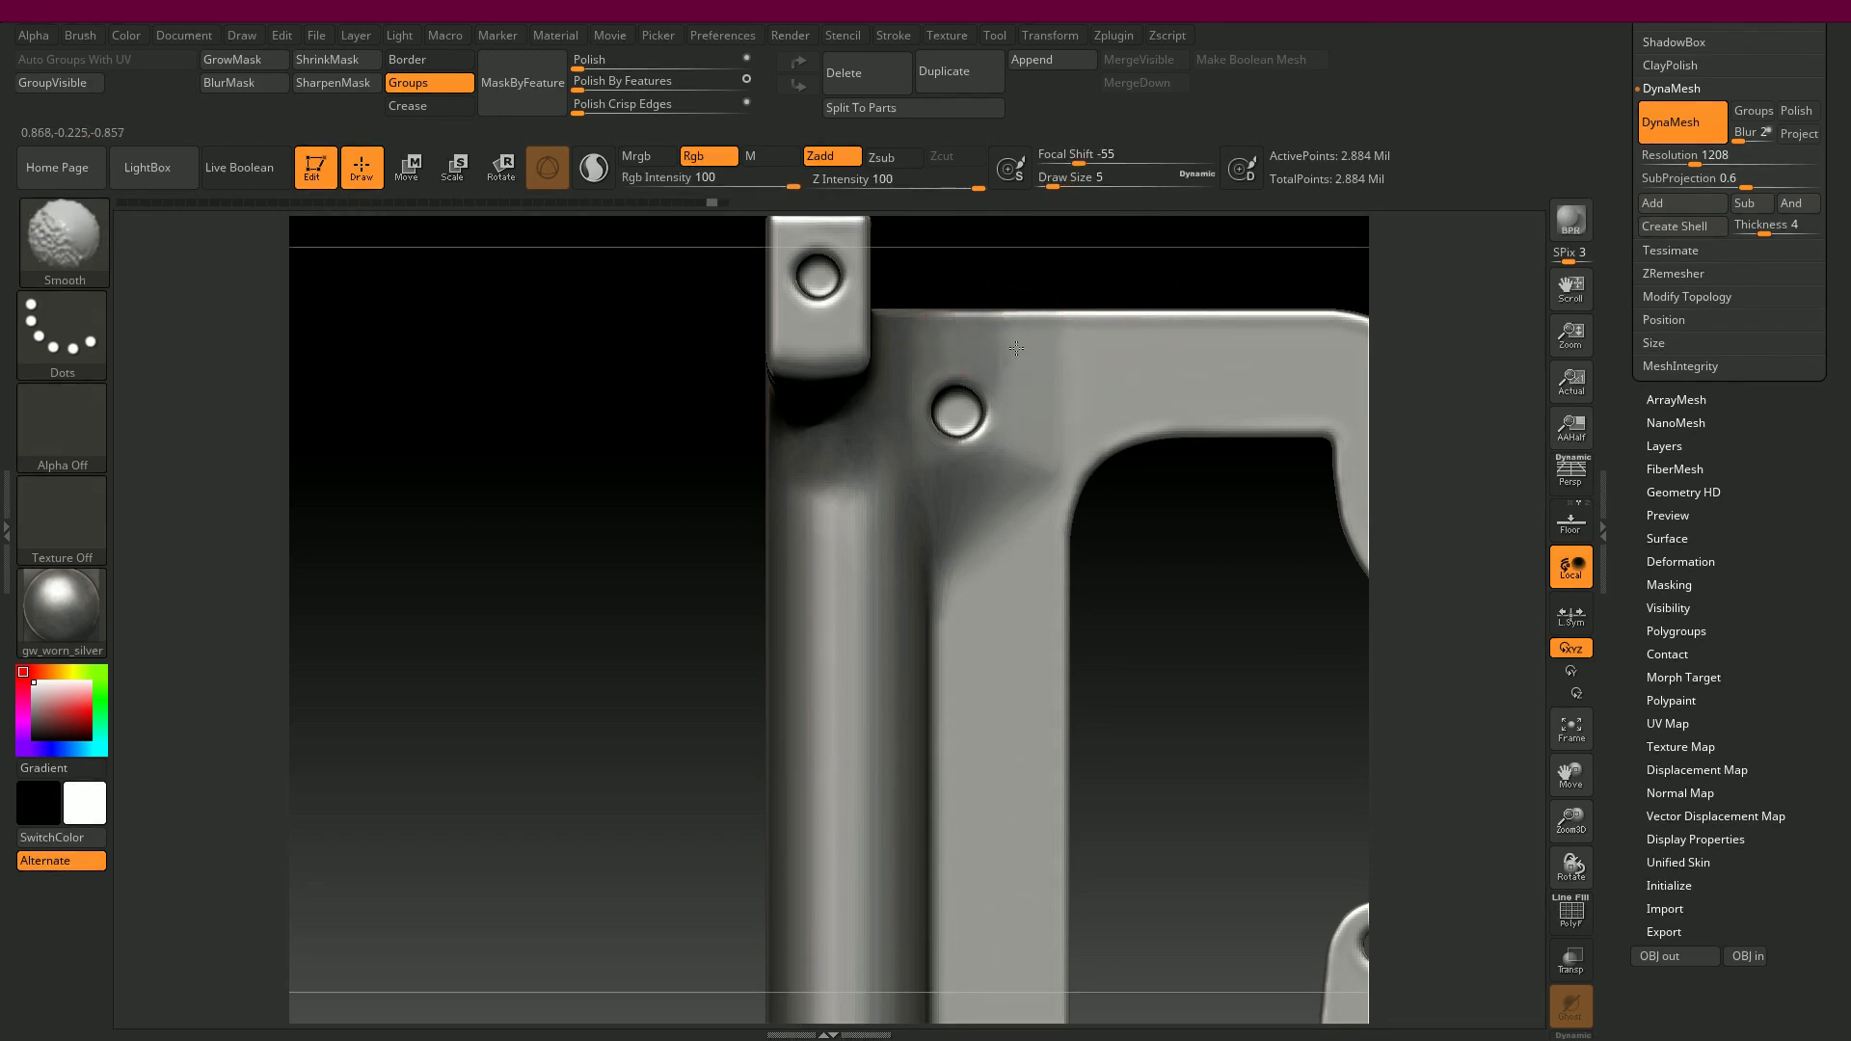
key(ctrl)
mouse_move(1191, 569)
alt+mouse_down()
mouse_move(1231, 640)
mouse_move(1148, 682)
alt+mouse_up()
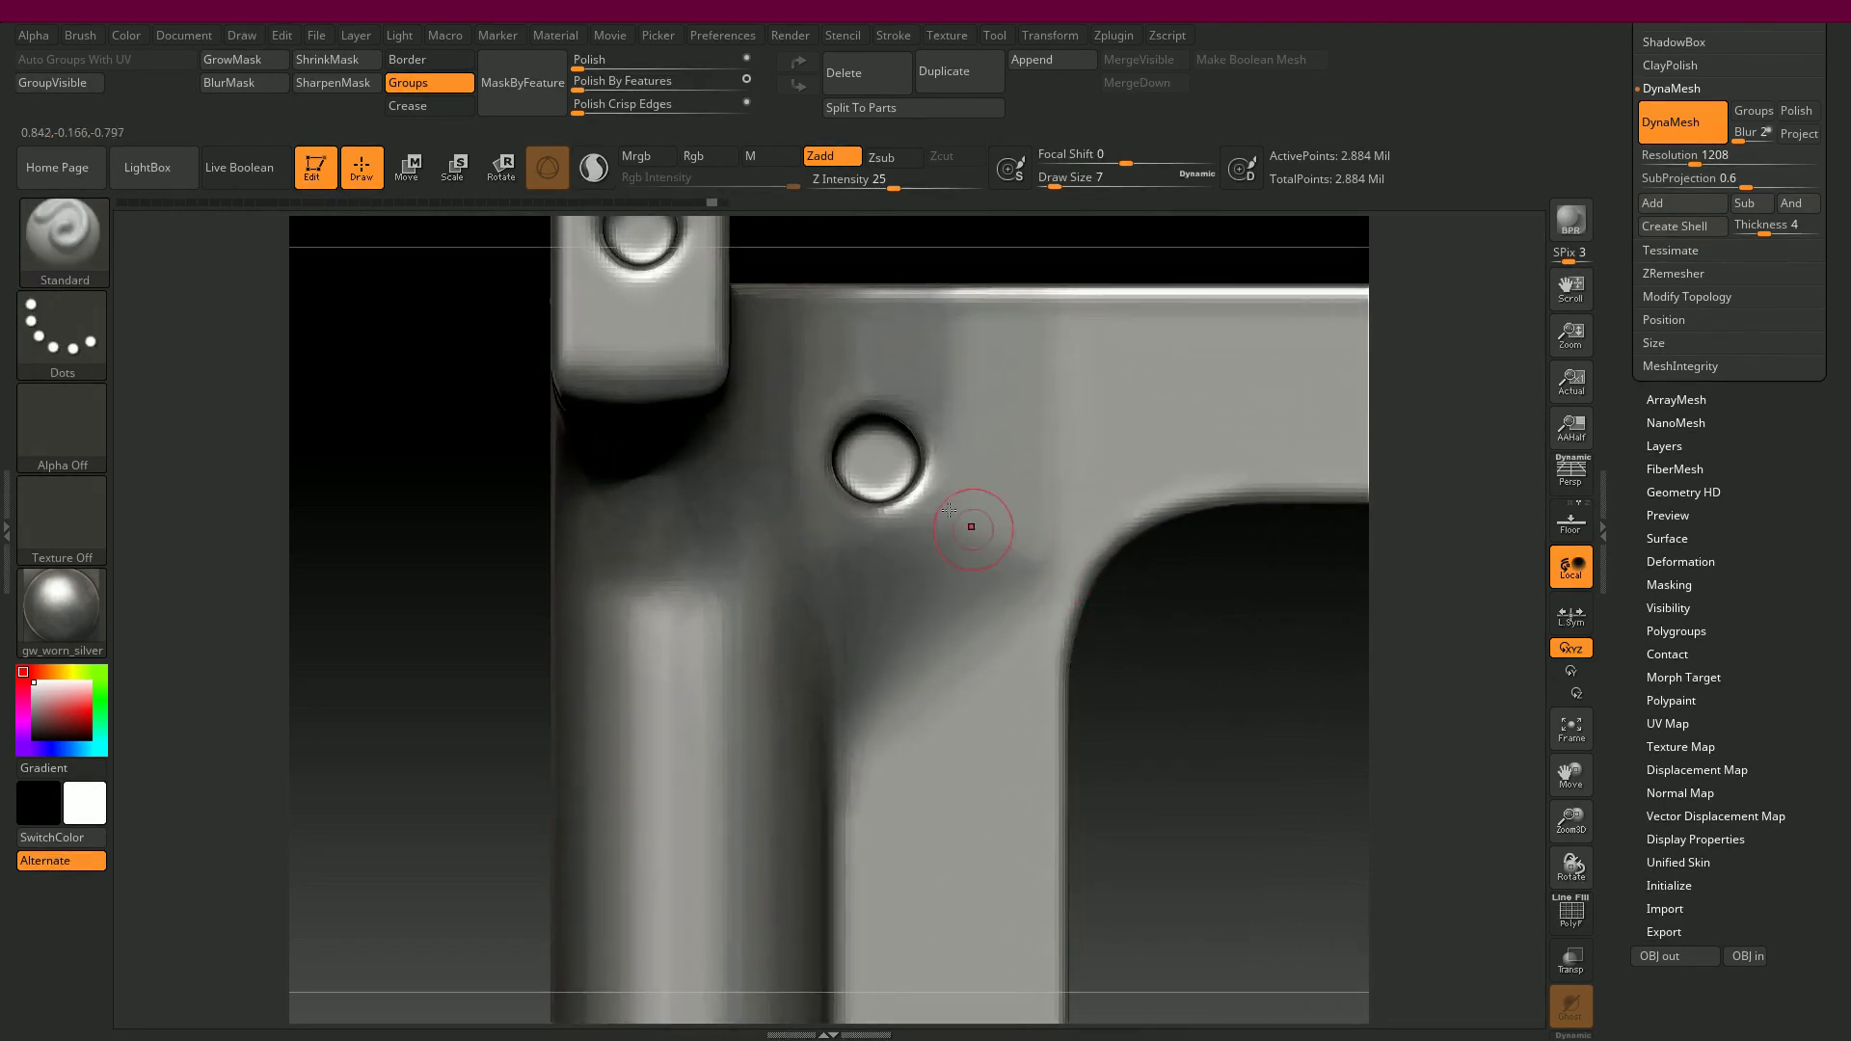
key(ctrl)
key(ctrl)
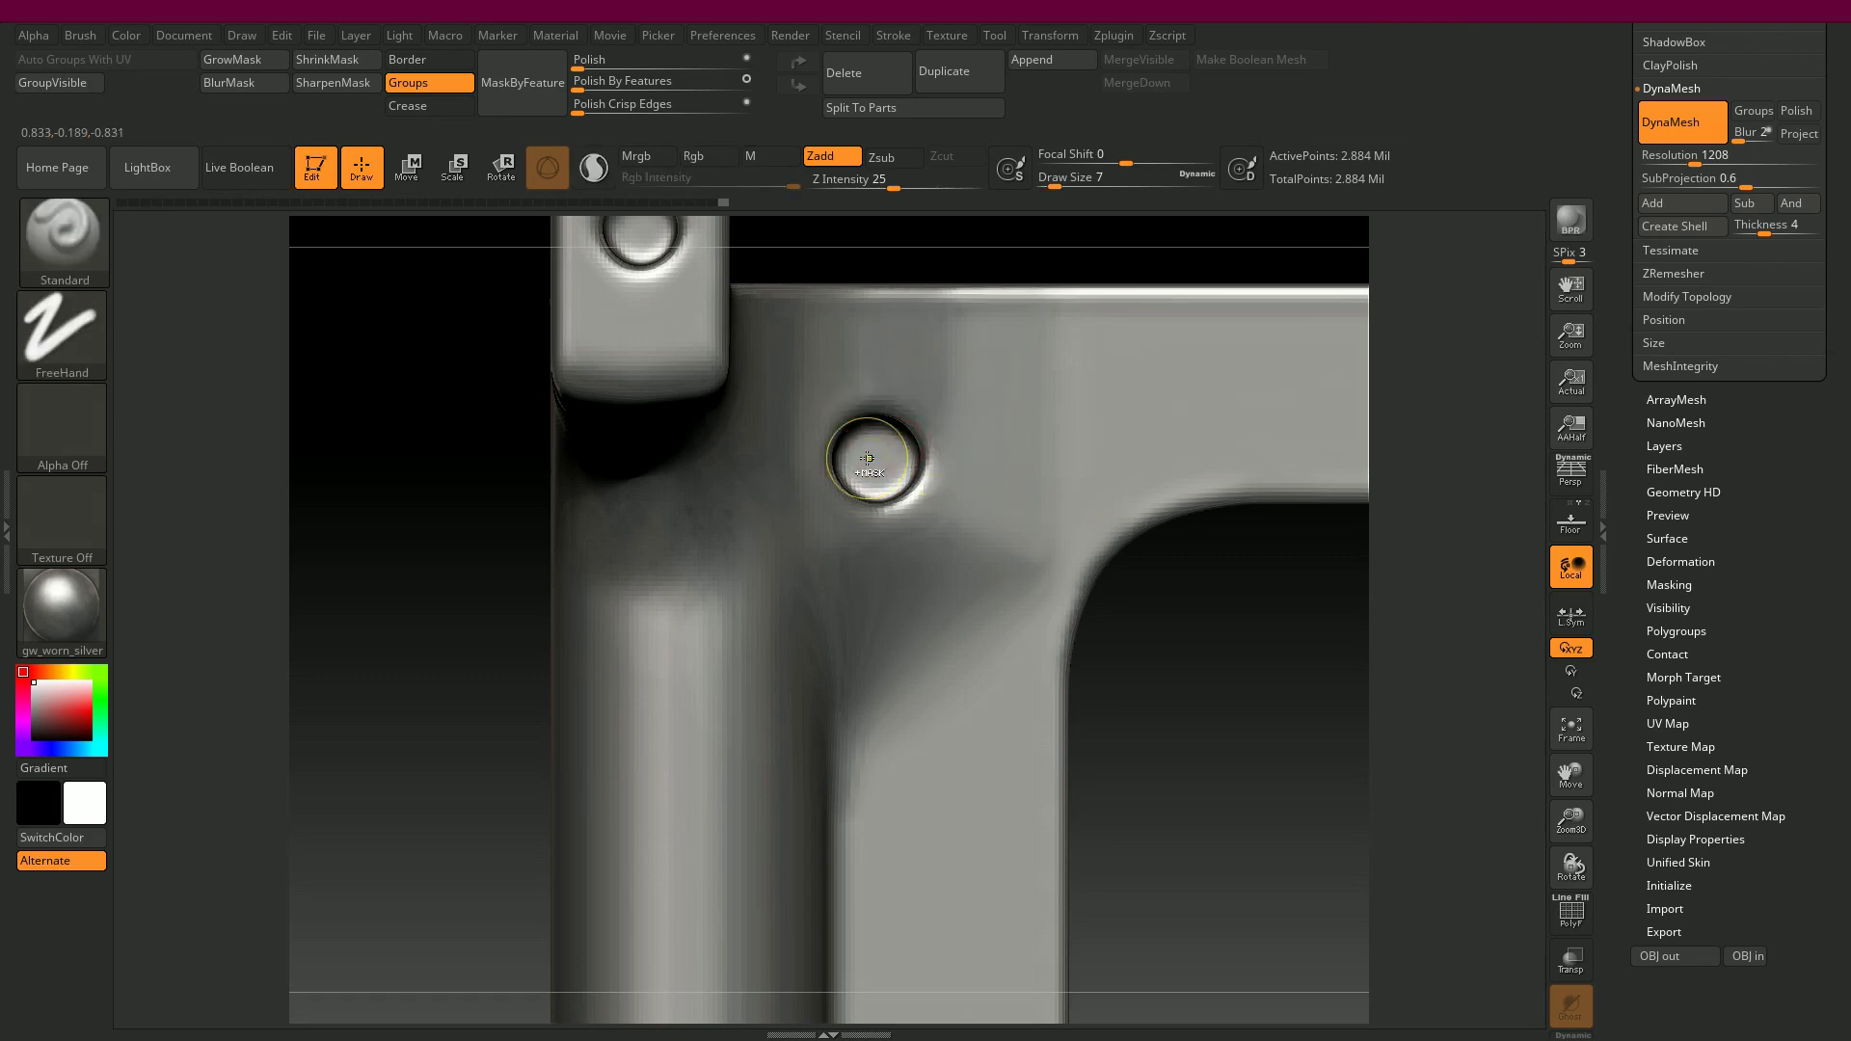
mouse_move(897, 425)
ctrl+mouse_down()
mouse_move(897, 504)
mouse_move(863, 414)
ctrl+mouse_up()
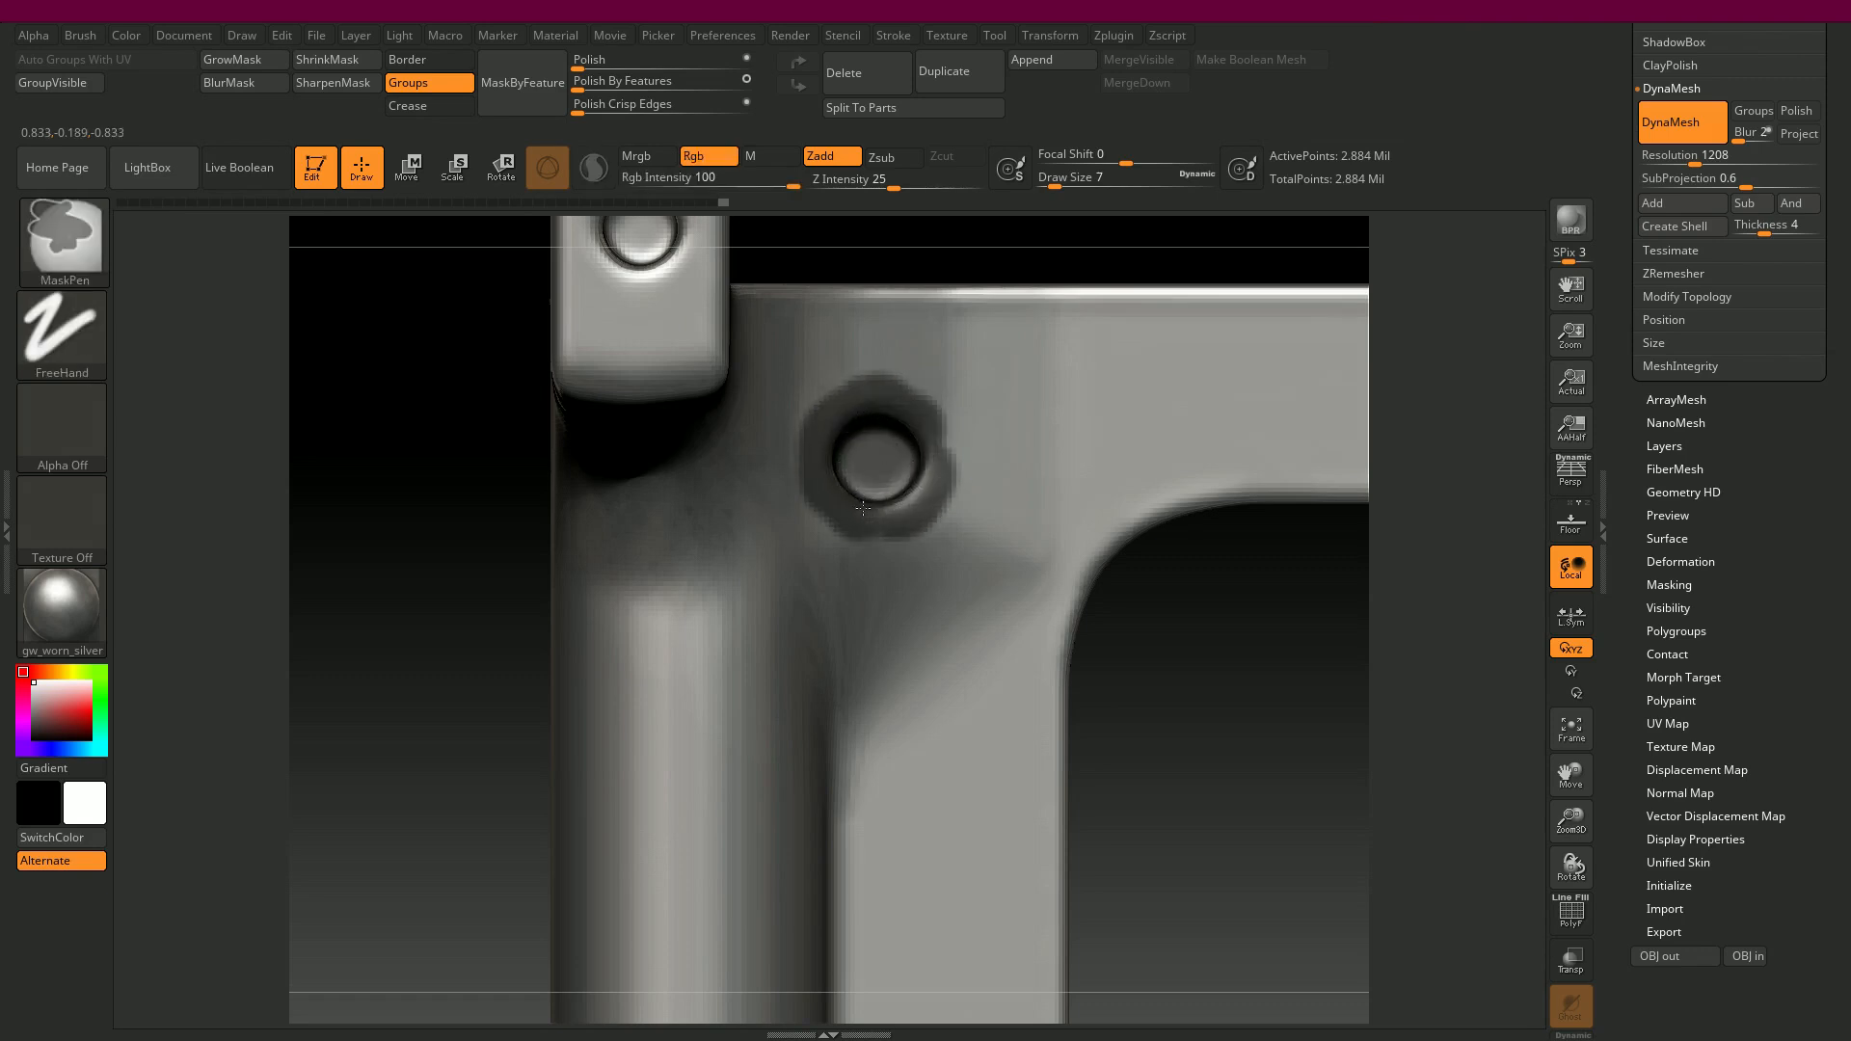
ctrl+drag(863, 508, 872, 509)
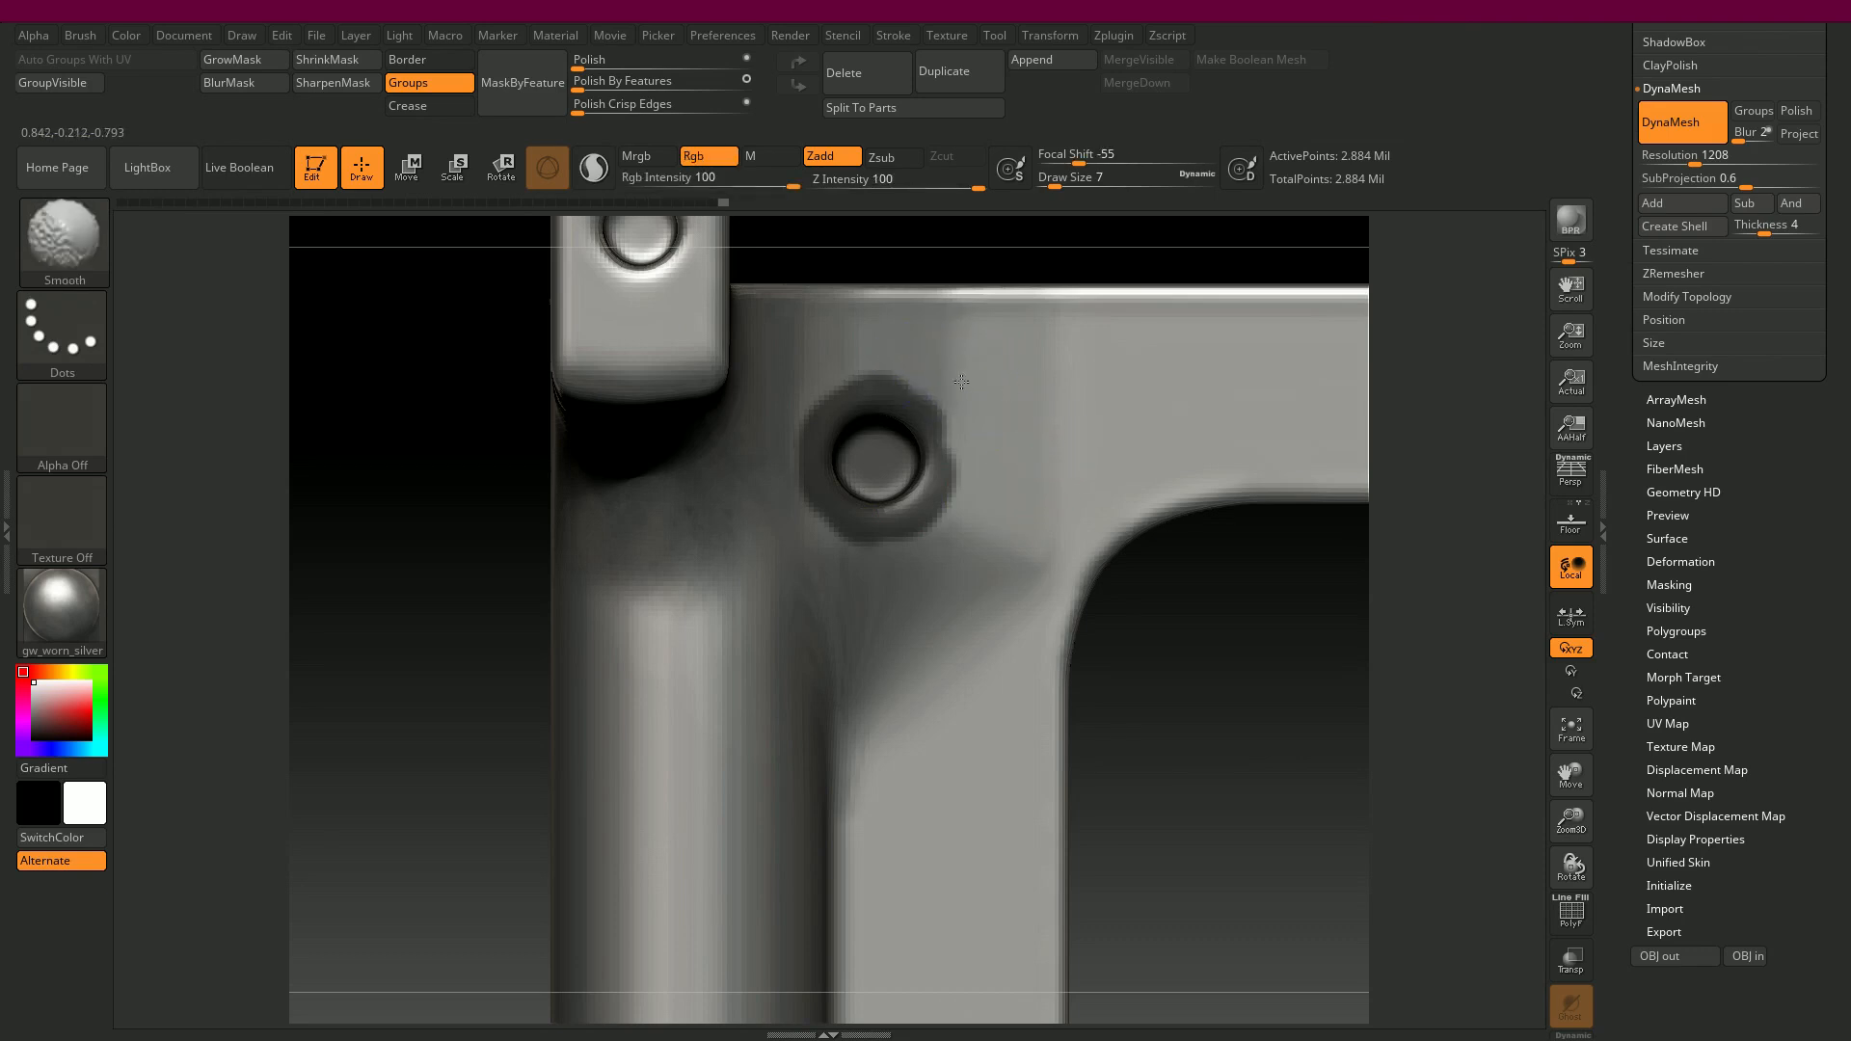
- Smooth the flat face beside and below the masked small hole, undoing the first stroke
mouse_move(947, 374)
shift+mouse_down()
mouse_move(969, 379)
mouse_move(949, 358)
mouse_move(1016, 508)
mouse_move(974, 603)
shift+mouse_up()
key(ctrl+z)
mouse_move(901, 366)
shift+mouse_down()
mouse_move(1044, 394)
mouse_move(1011, 546)
shift+mouse_up()
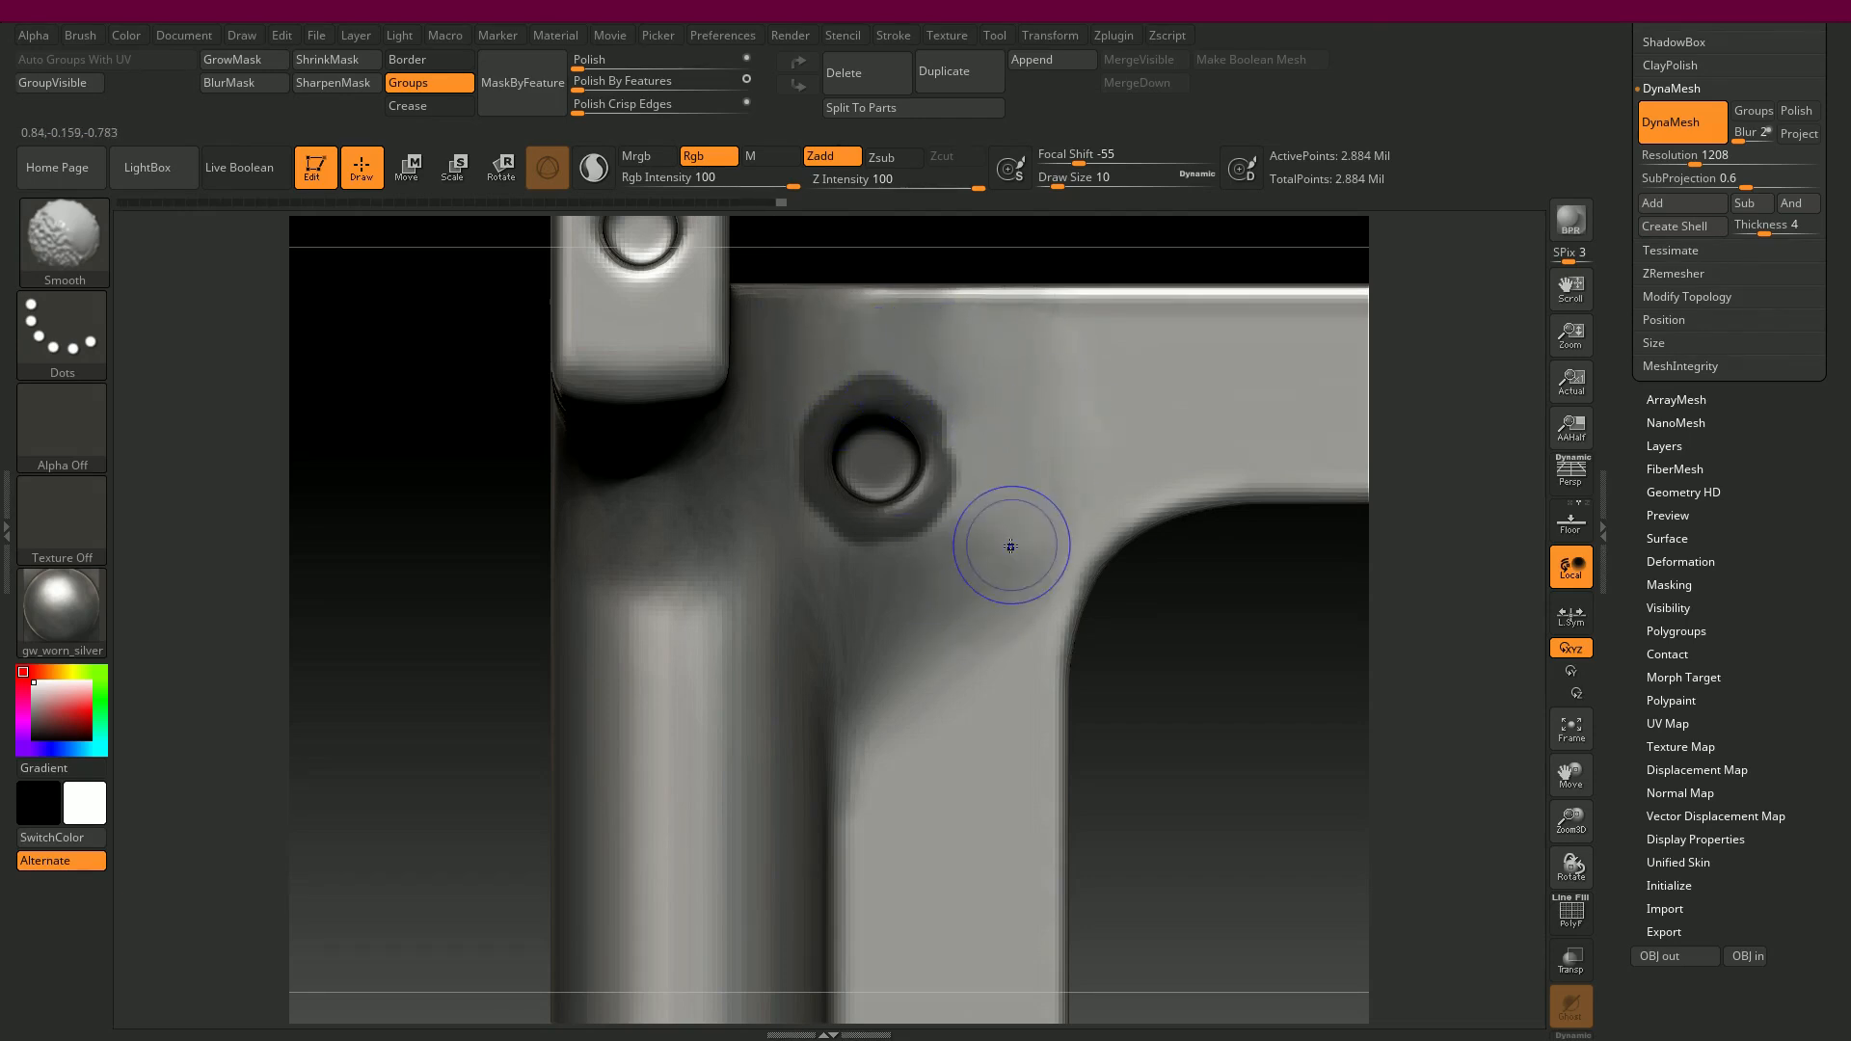
- Clear the mask around the small hole and smooth the surface between the hole and the lug
ctrl+click(1189, 661)
ctrl+drag(1203, 639, 1099, 644)
key(shift)
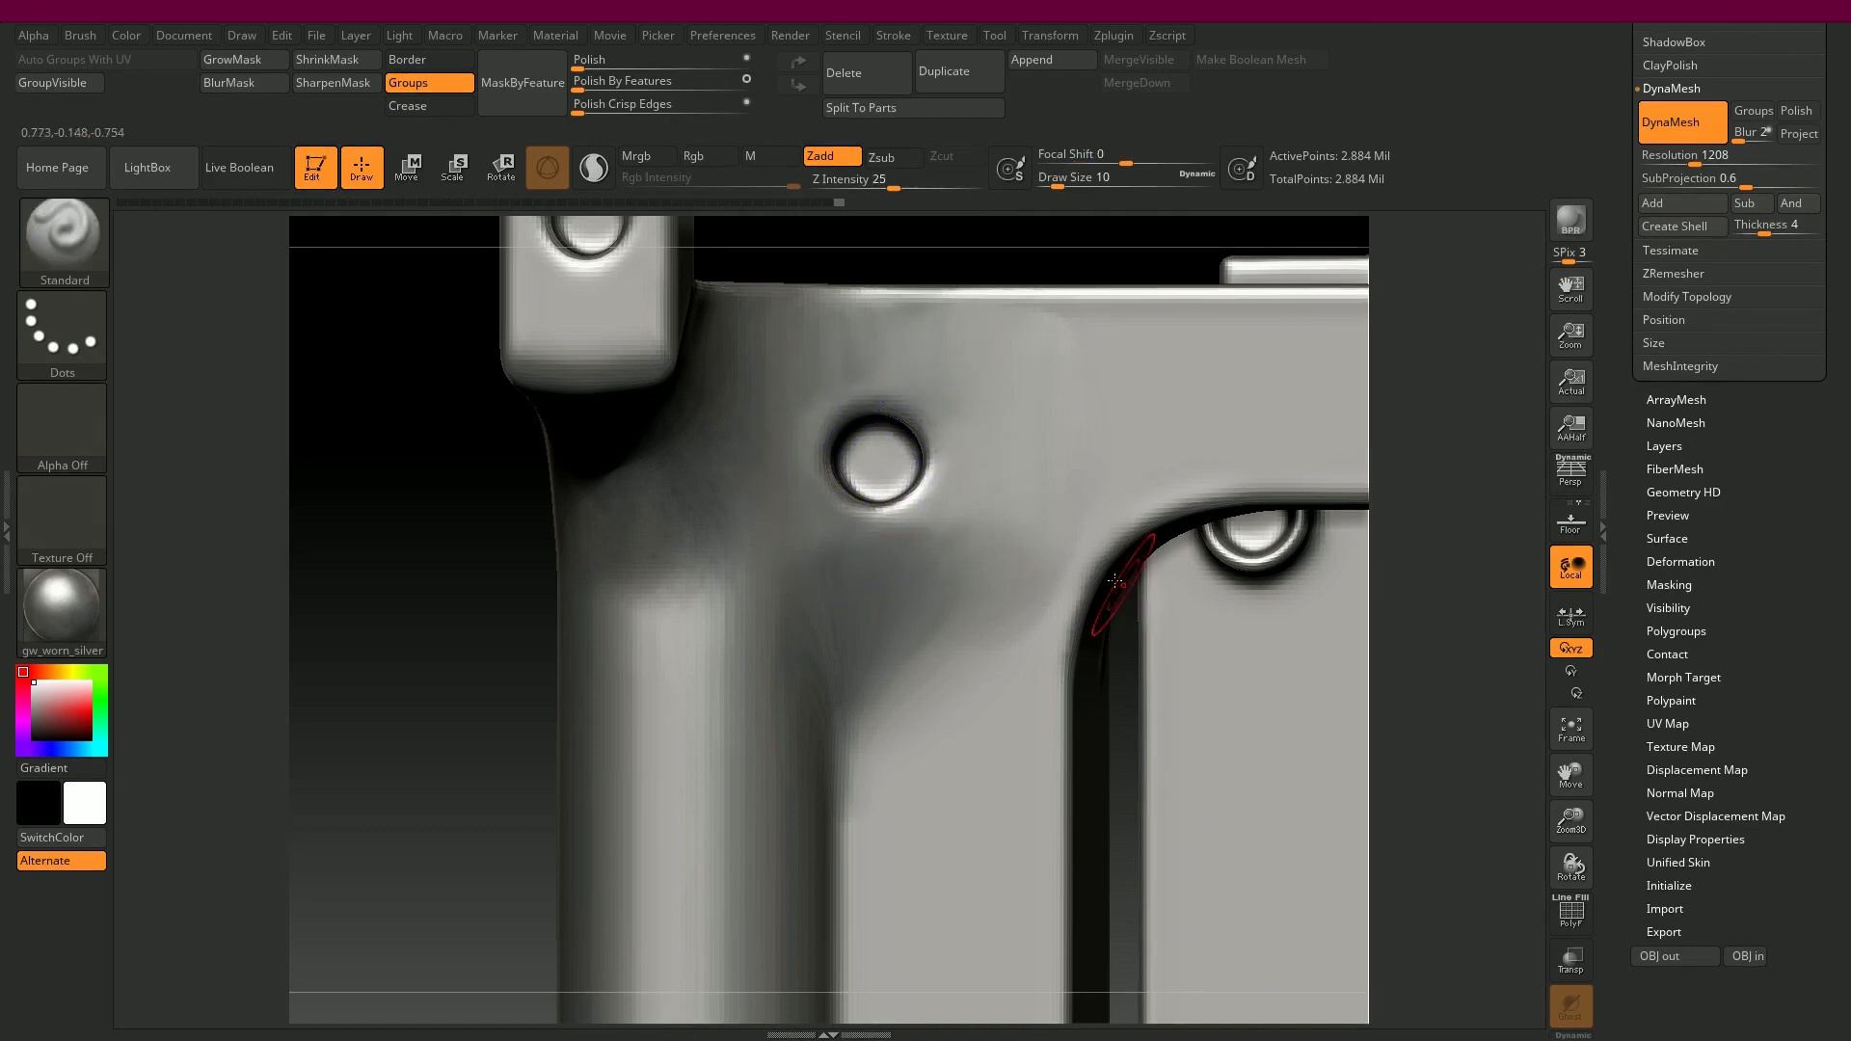
key(ctrl+z)
key(ctrl+z)
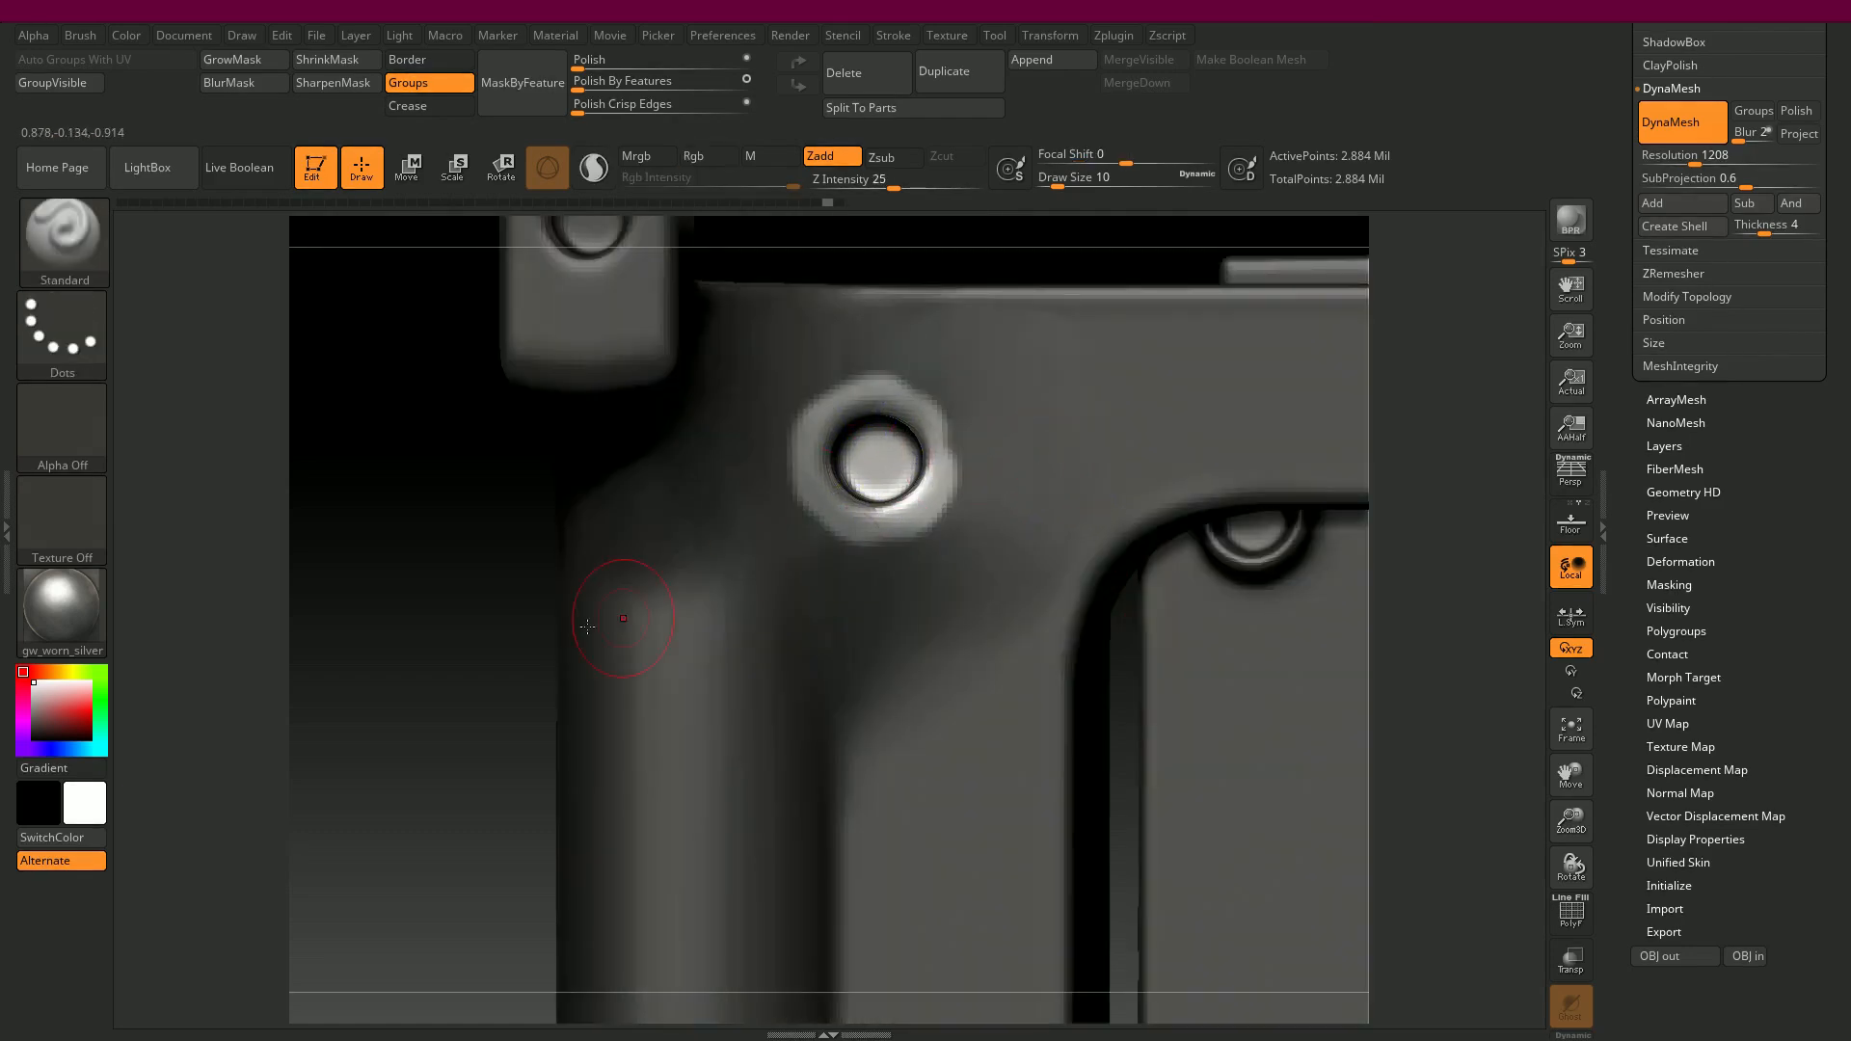
ctrl+drag(478, 632, 443, 646)
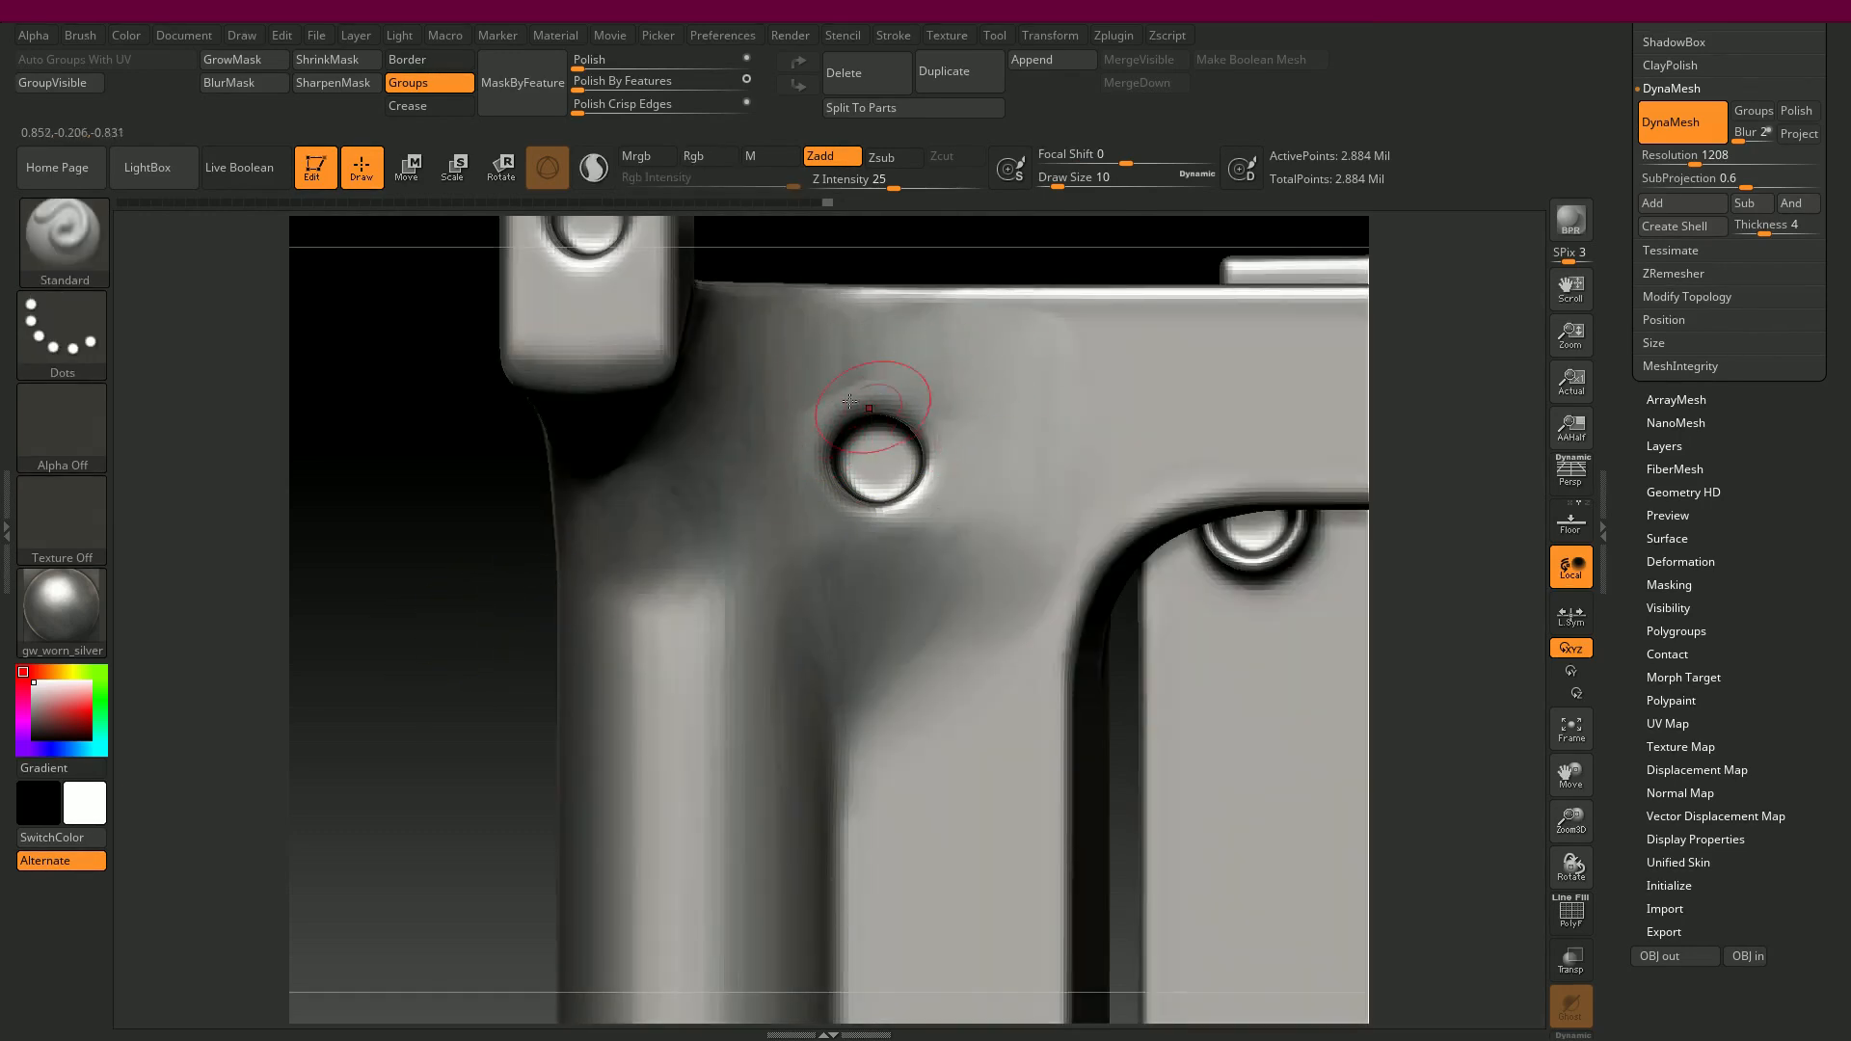
mouse_move(824, 366)
shift+mouse_down()
mouse_move(876, 405)
mouse_move(786, 477)
shift+mouse_up()
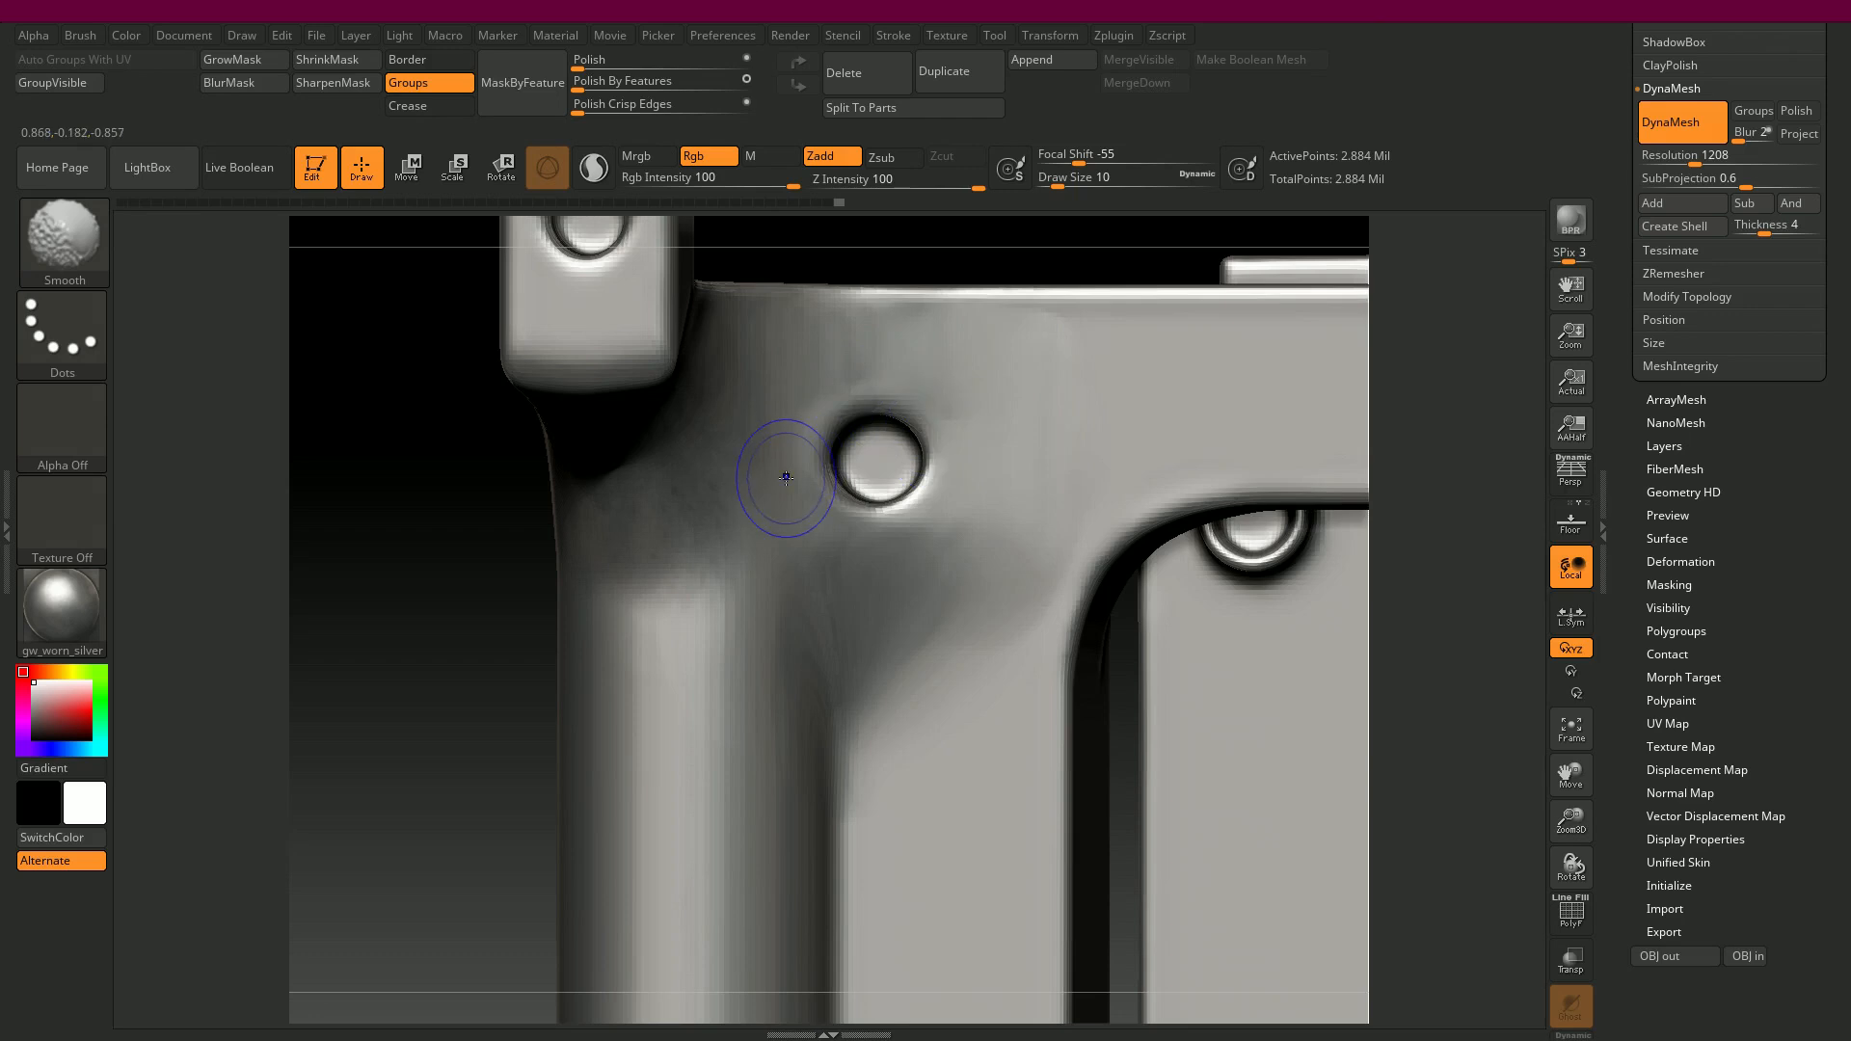
- Switch to Maya and turn off the frame's isolation to show the whole typewriter
alt+drag(347, 594, 226, 308)
alt+drag(390, 554, 410, 398)
drag(502, 546, 1317, 338)
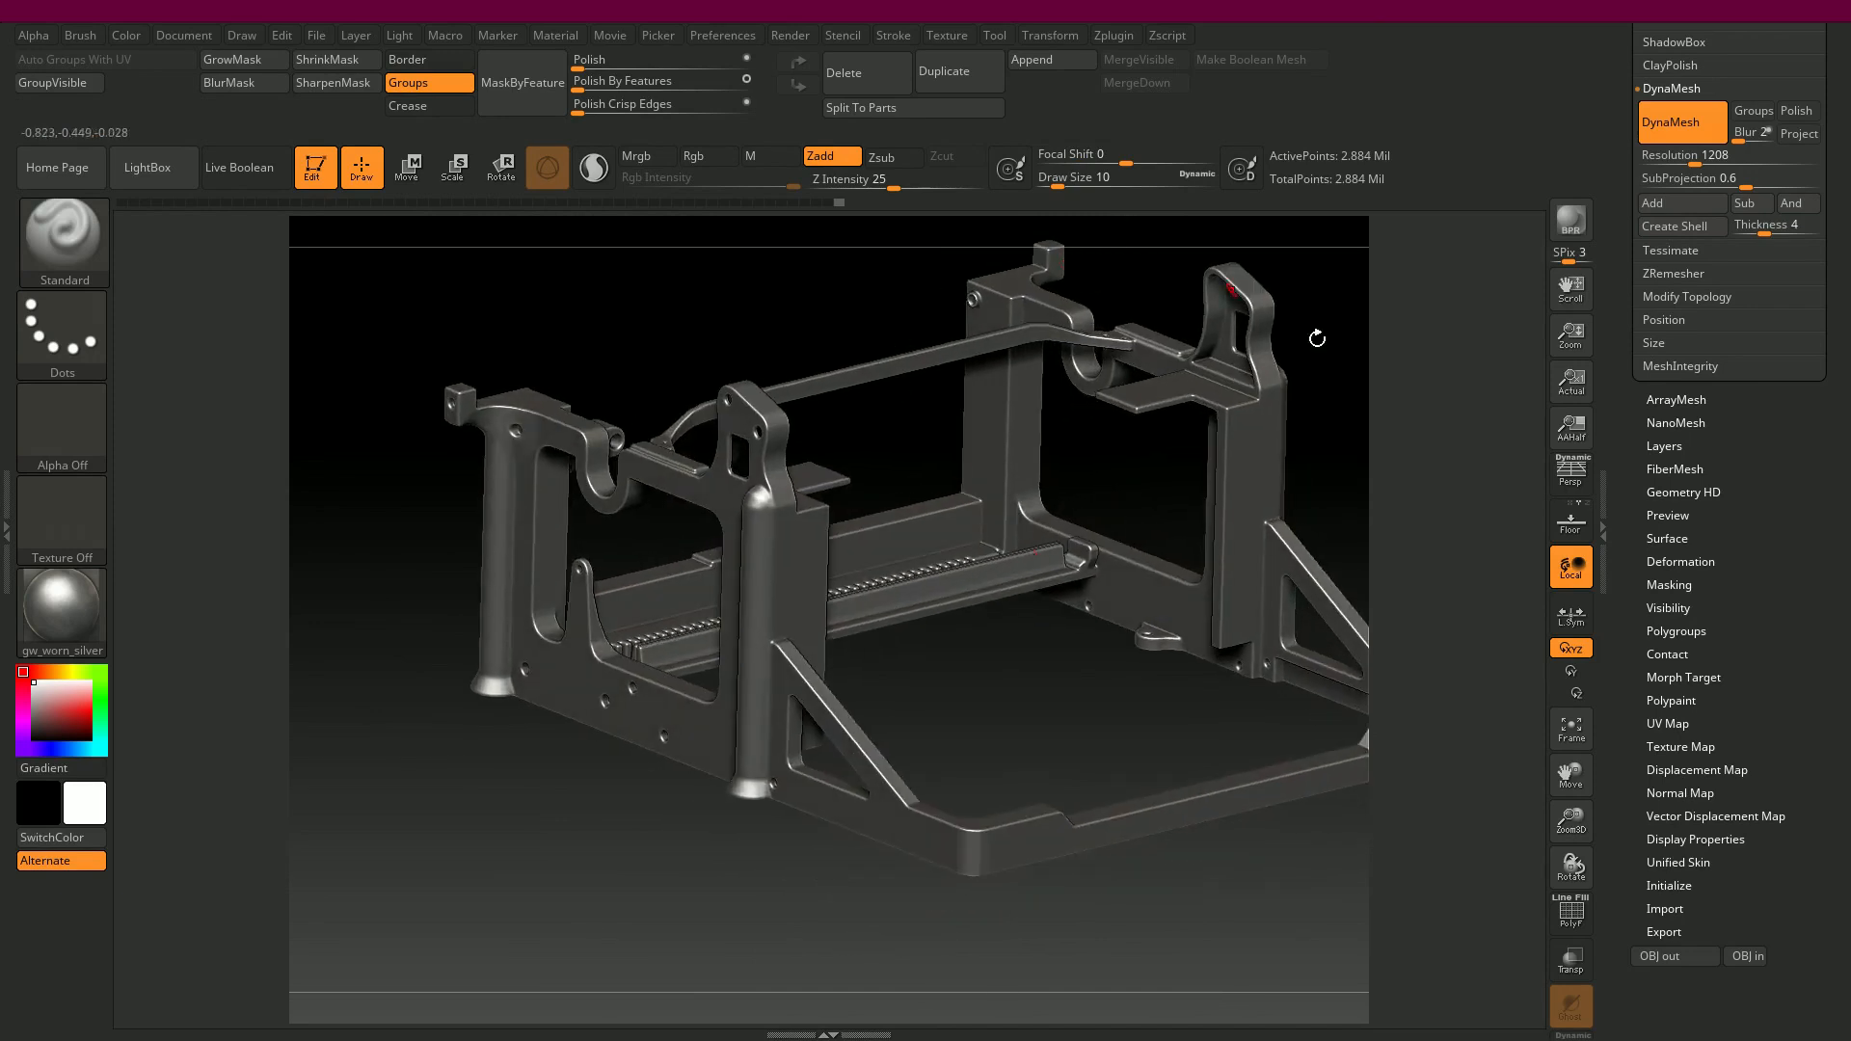
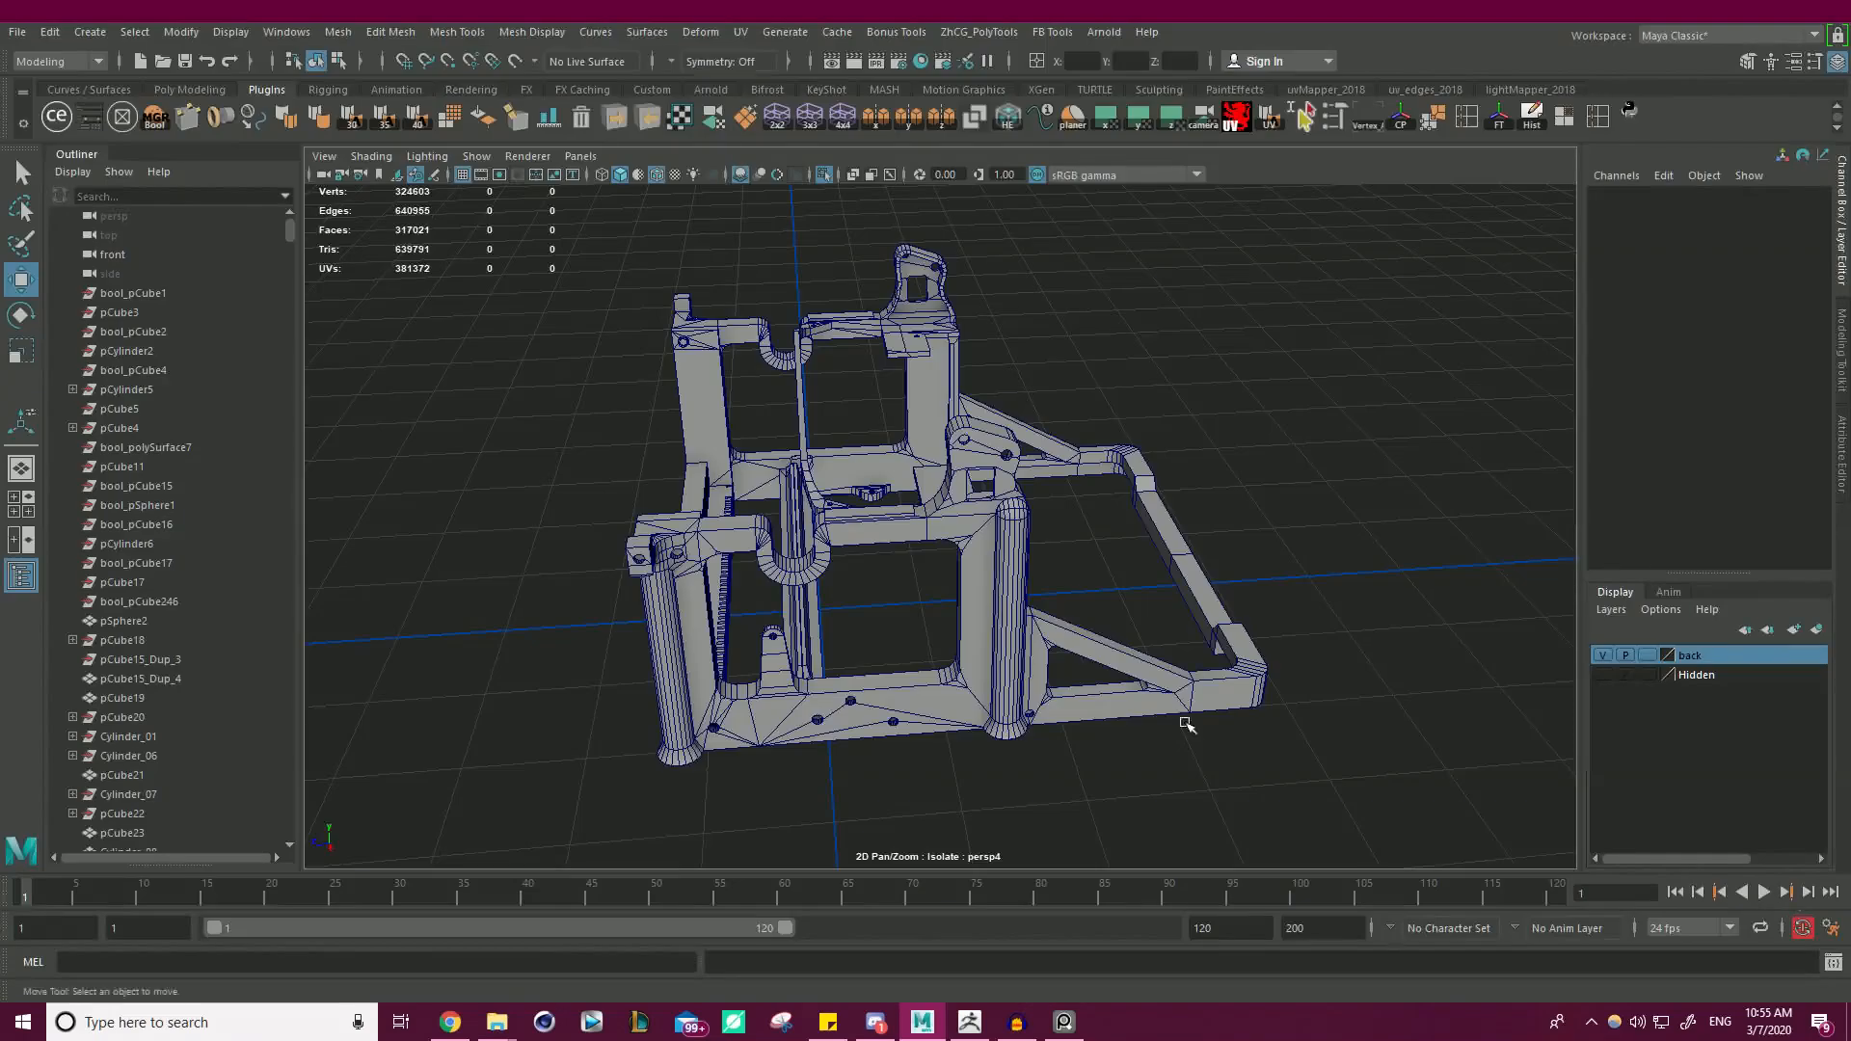
click(825, 177)
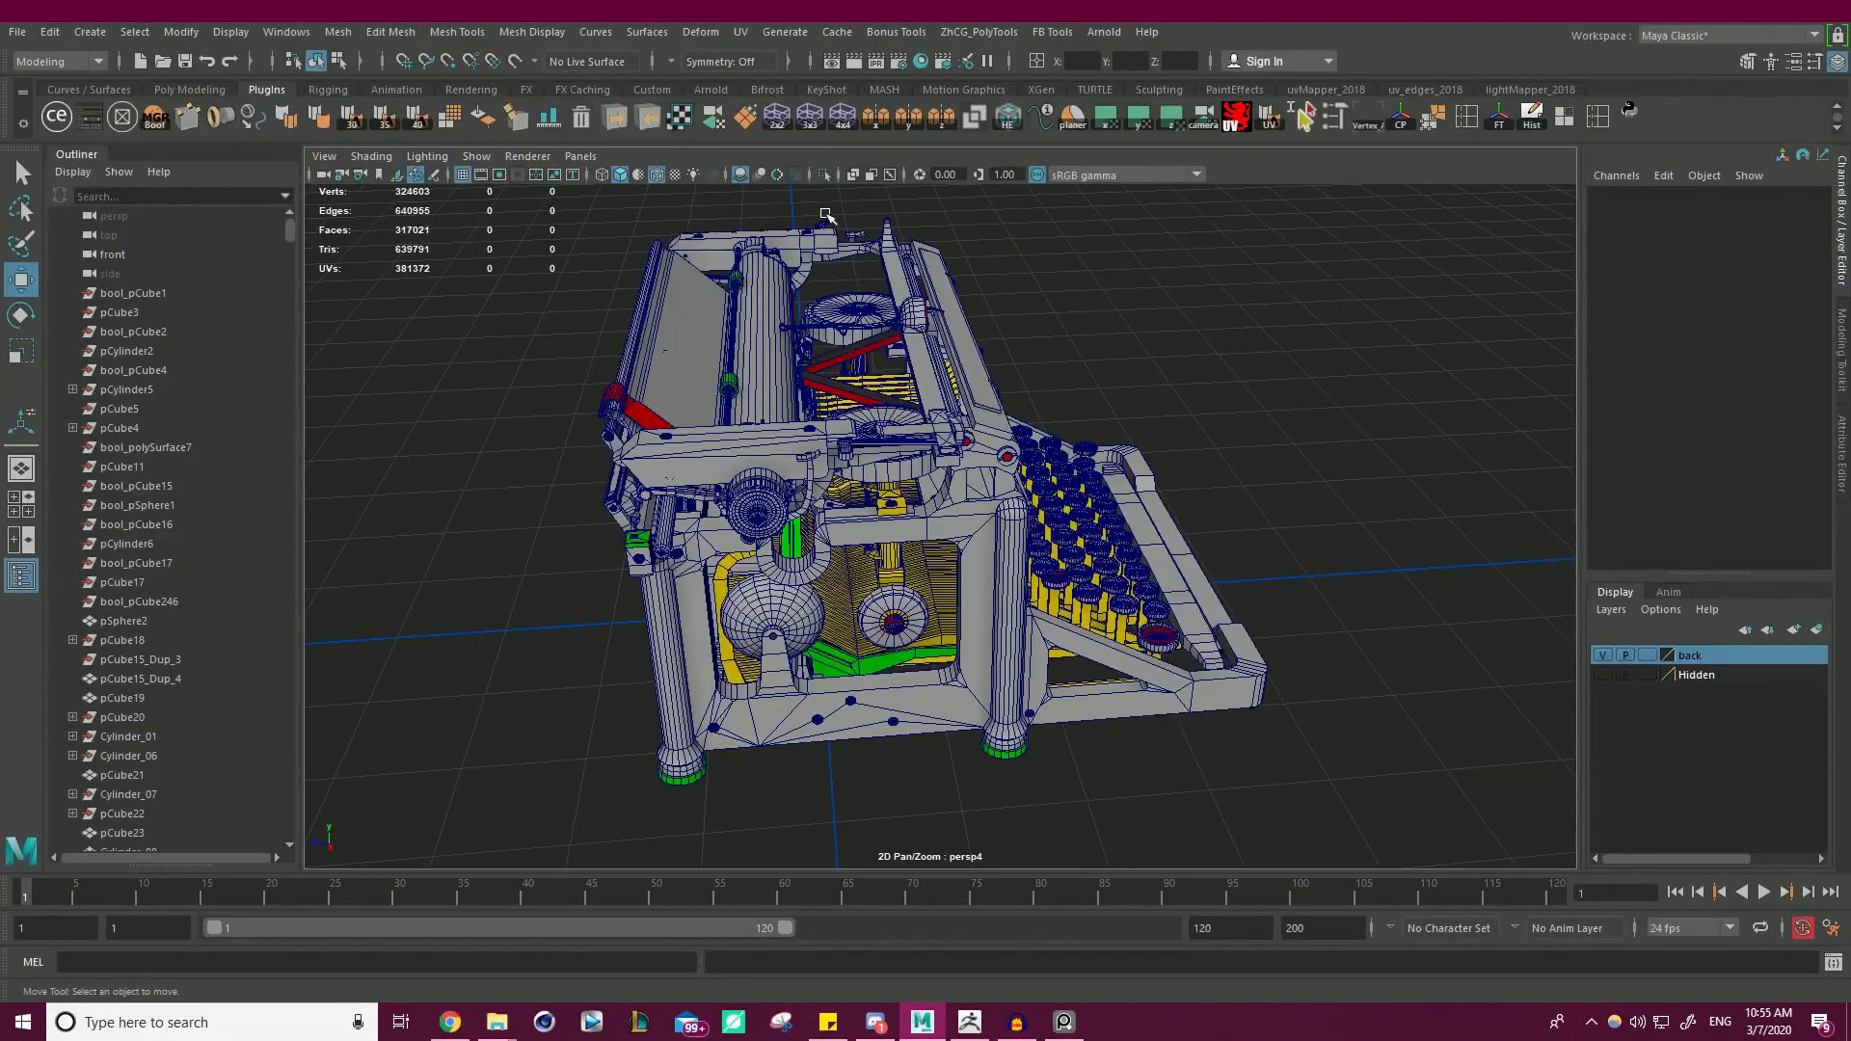
scroll(875, 473, up, 5)
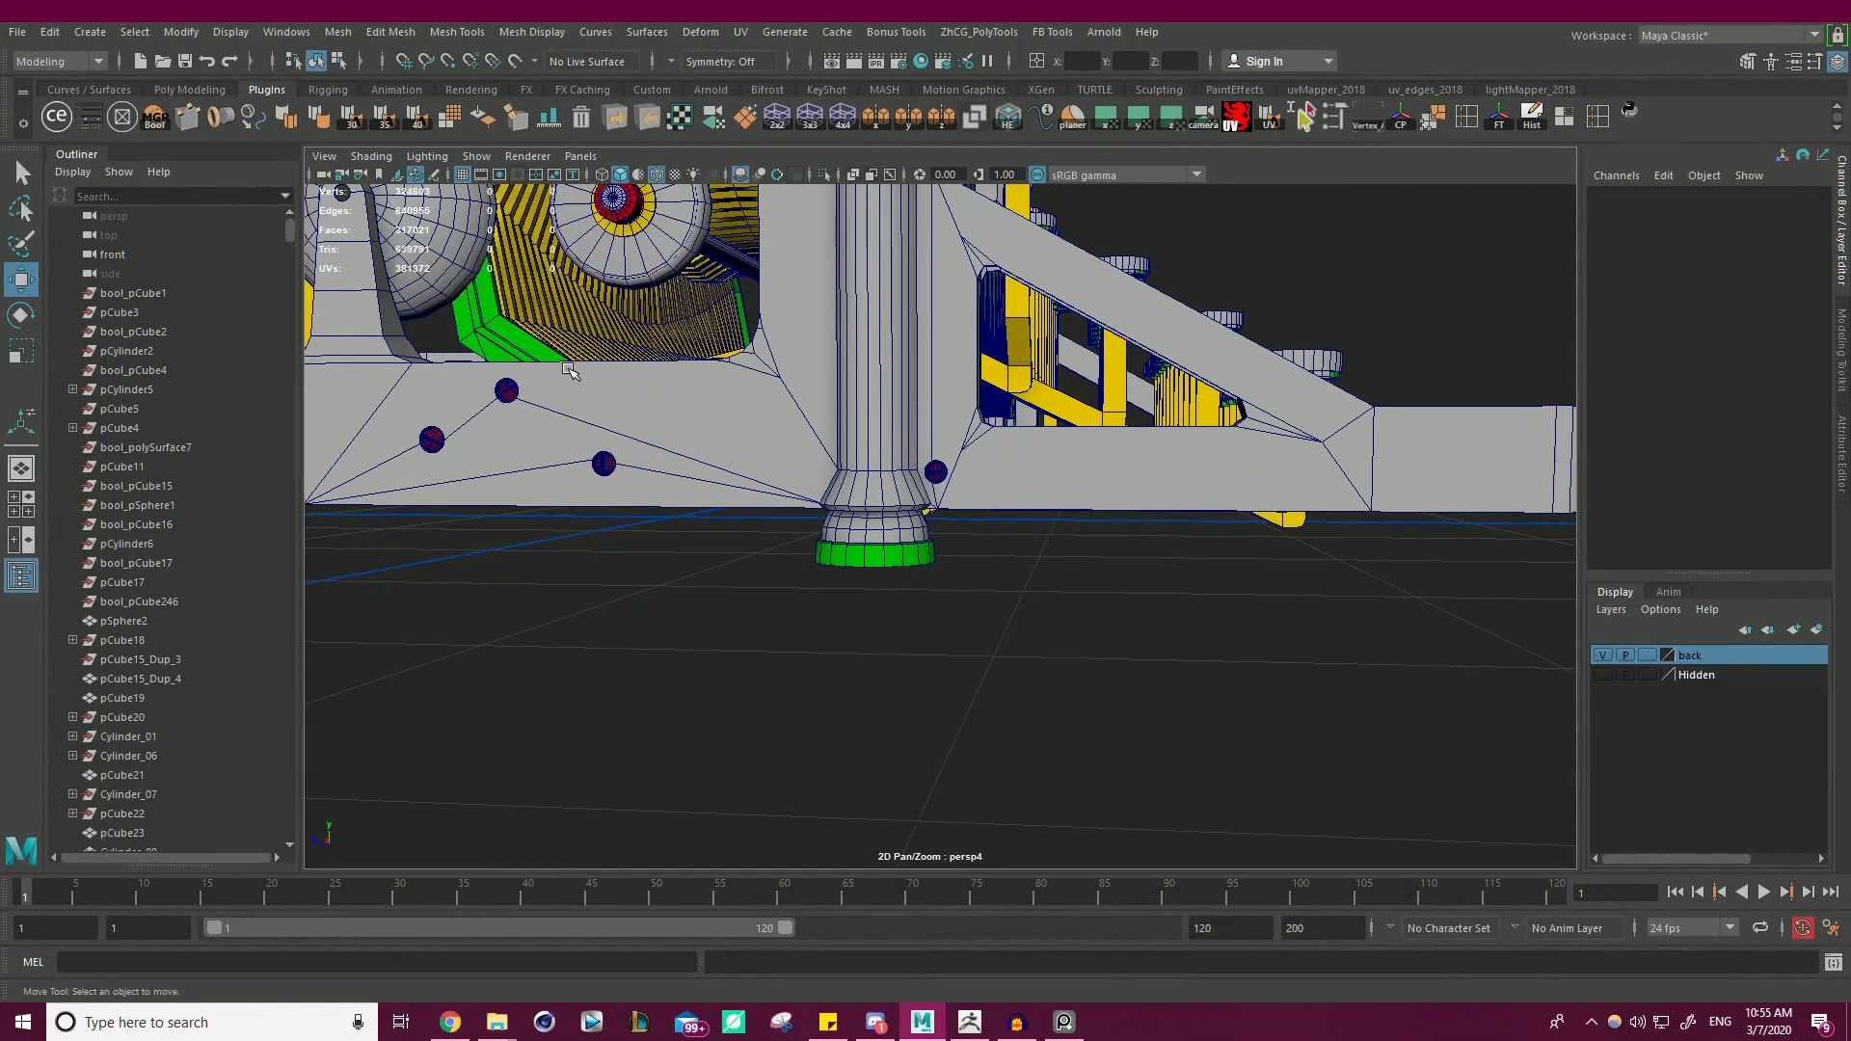
- Select the five screws along the frame's lower side rail
click(937, 472)
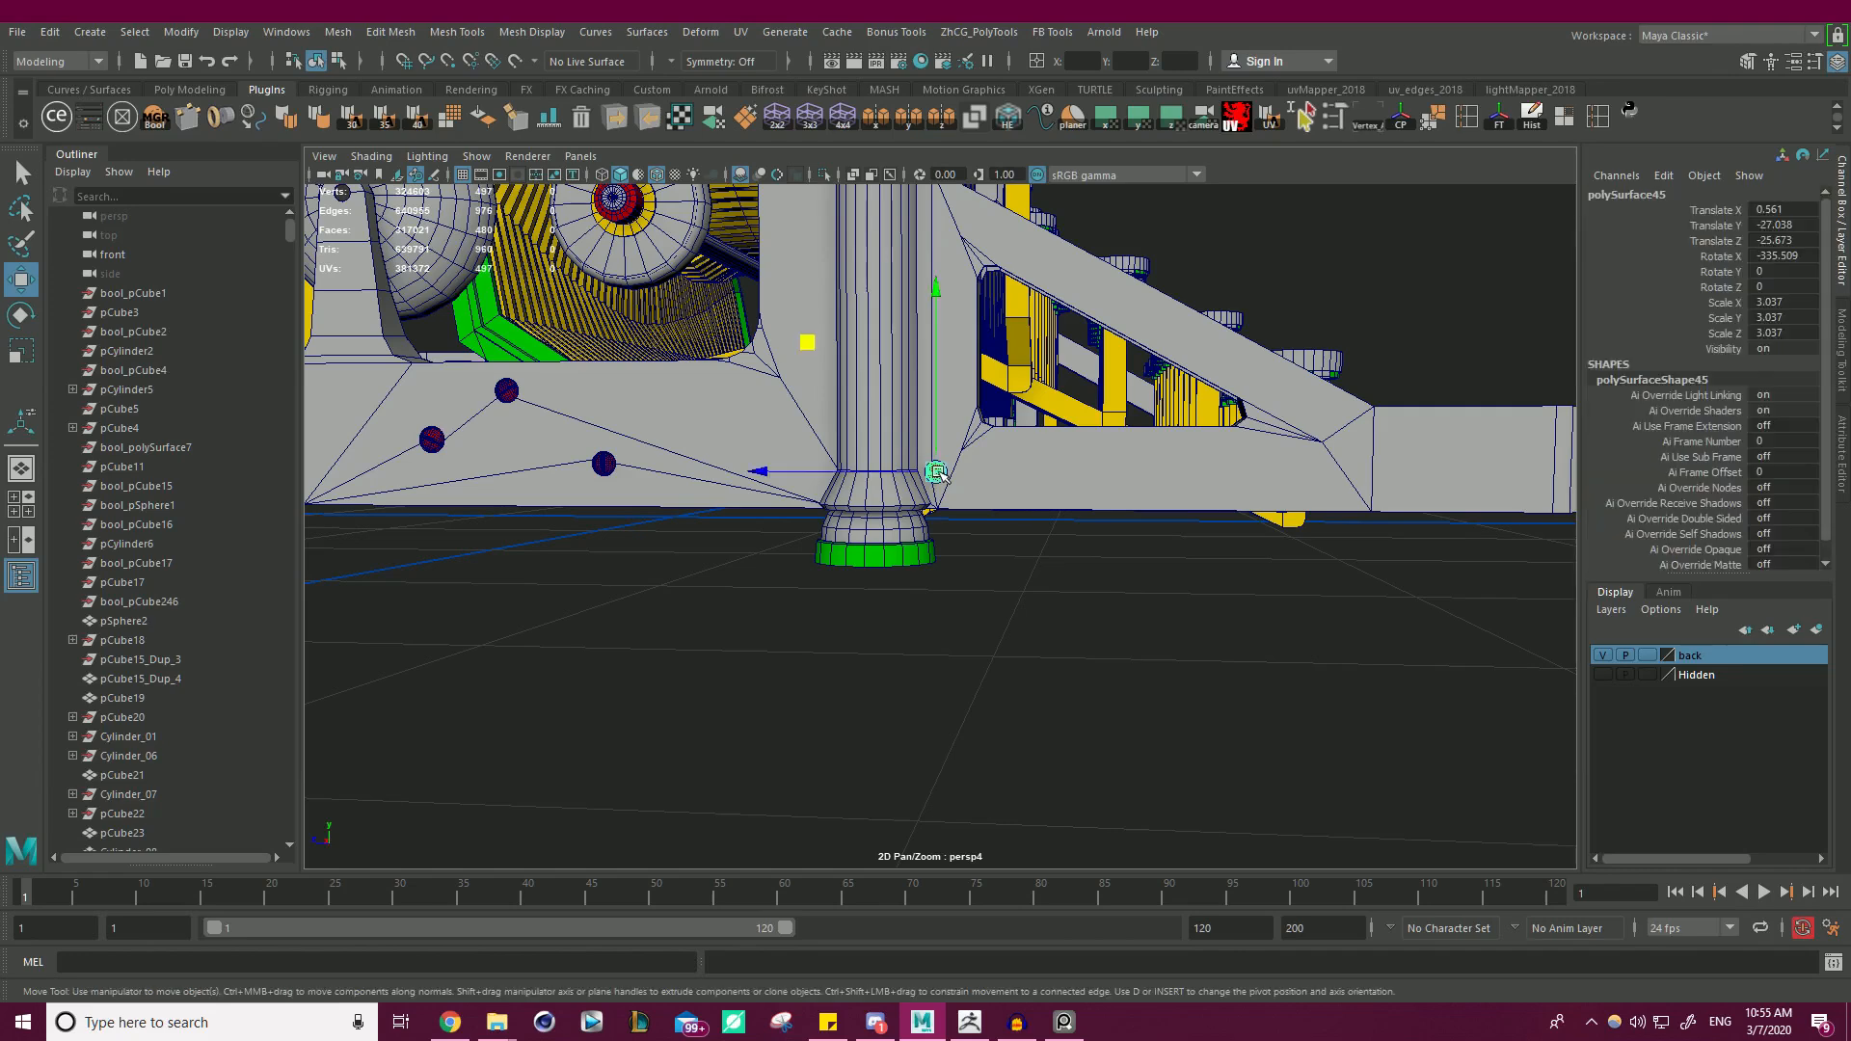
scroll(566, 467, up, 3)
alt+middle_drag(352, 424, 959, 520)
shift+click(1028, 528)
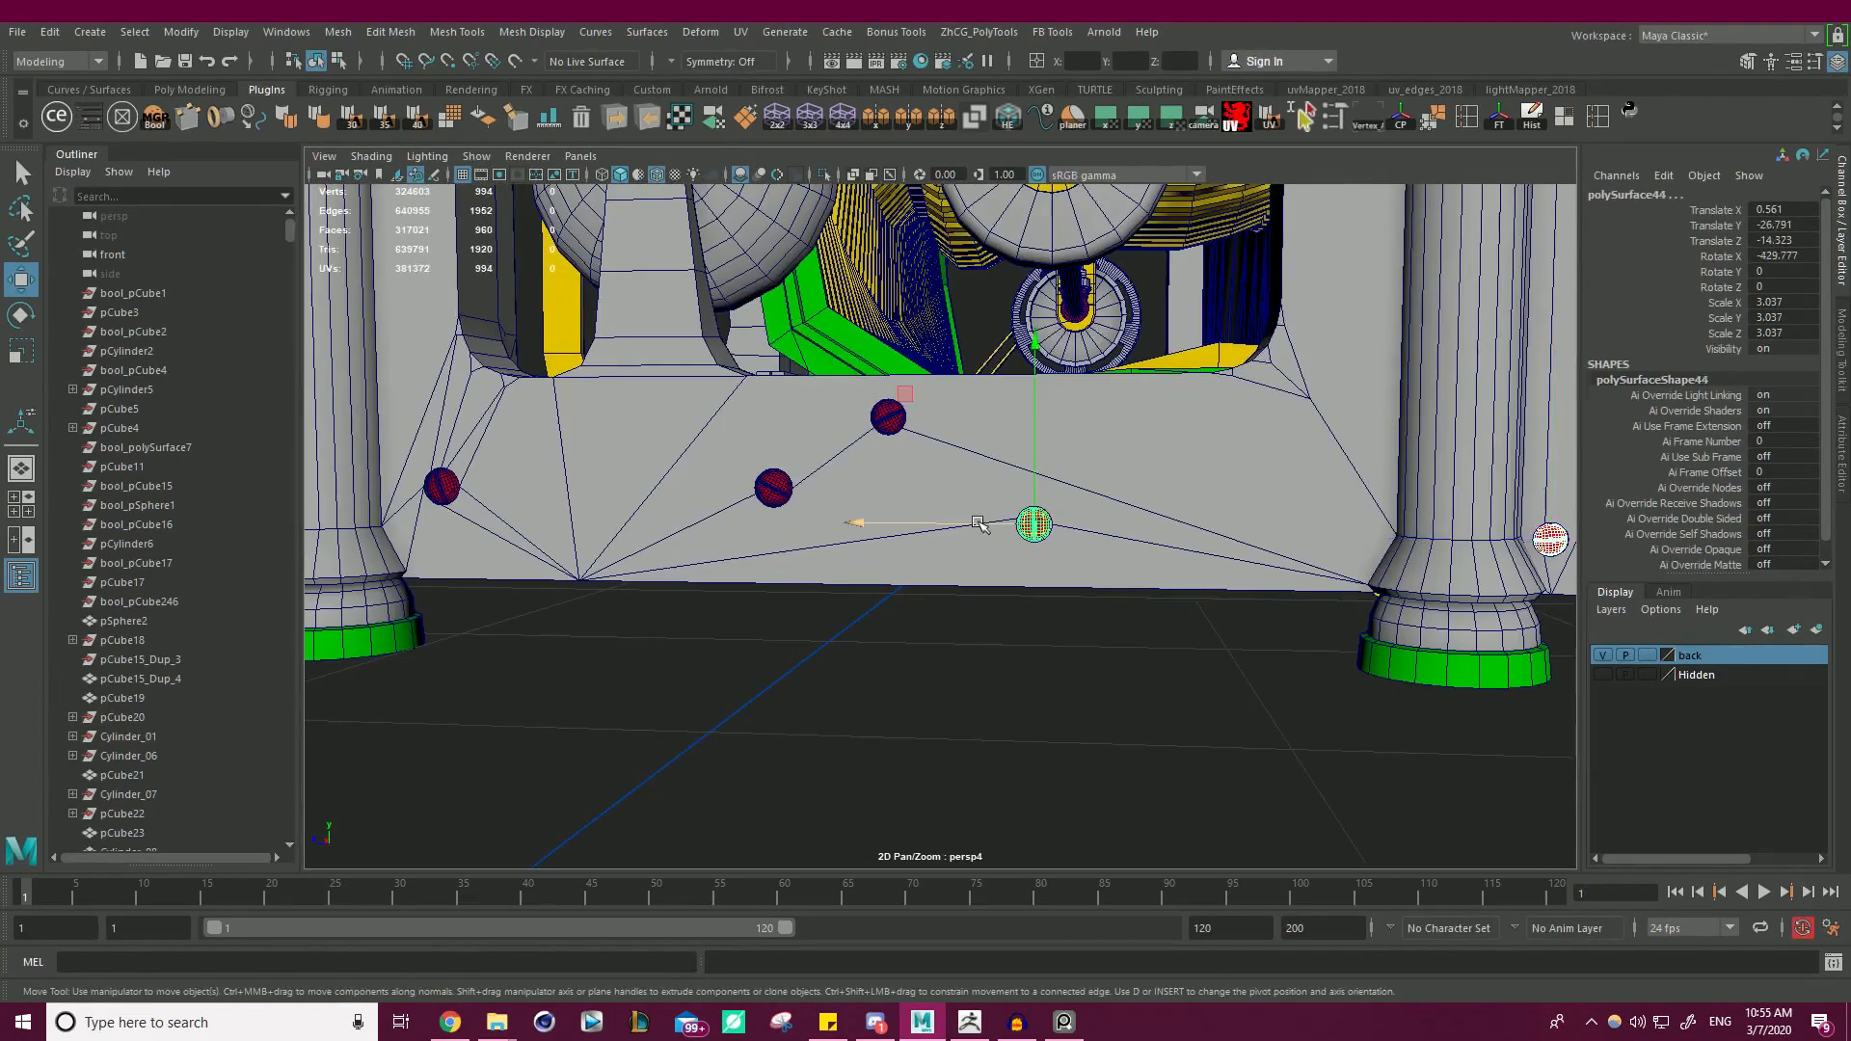
shift+click(888, 416)
shift+click(773, 486)
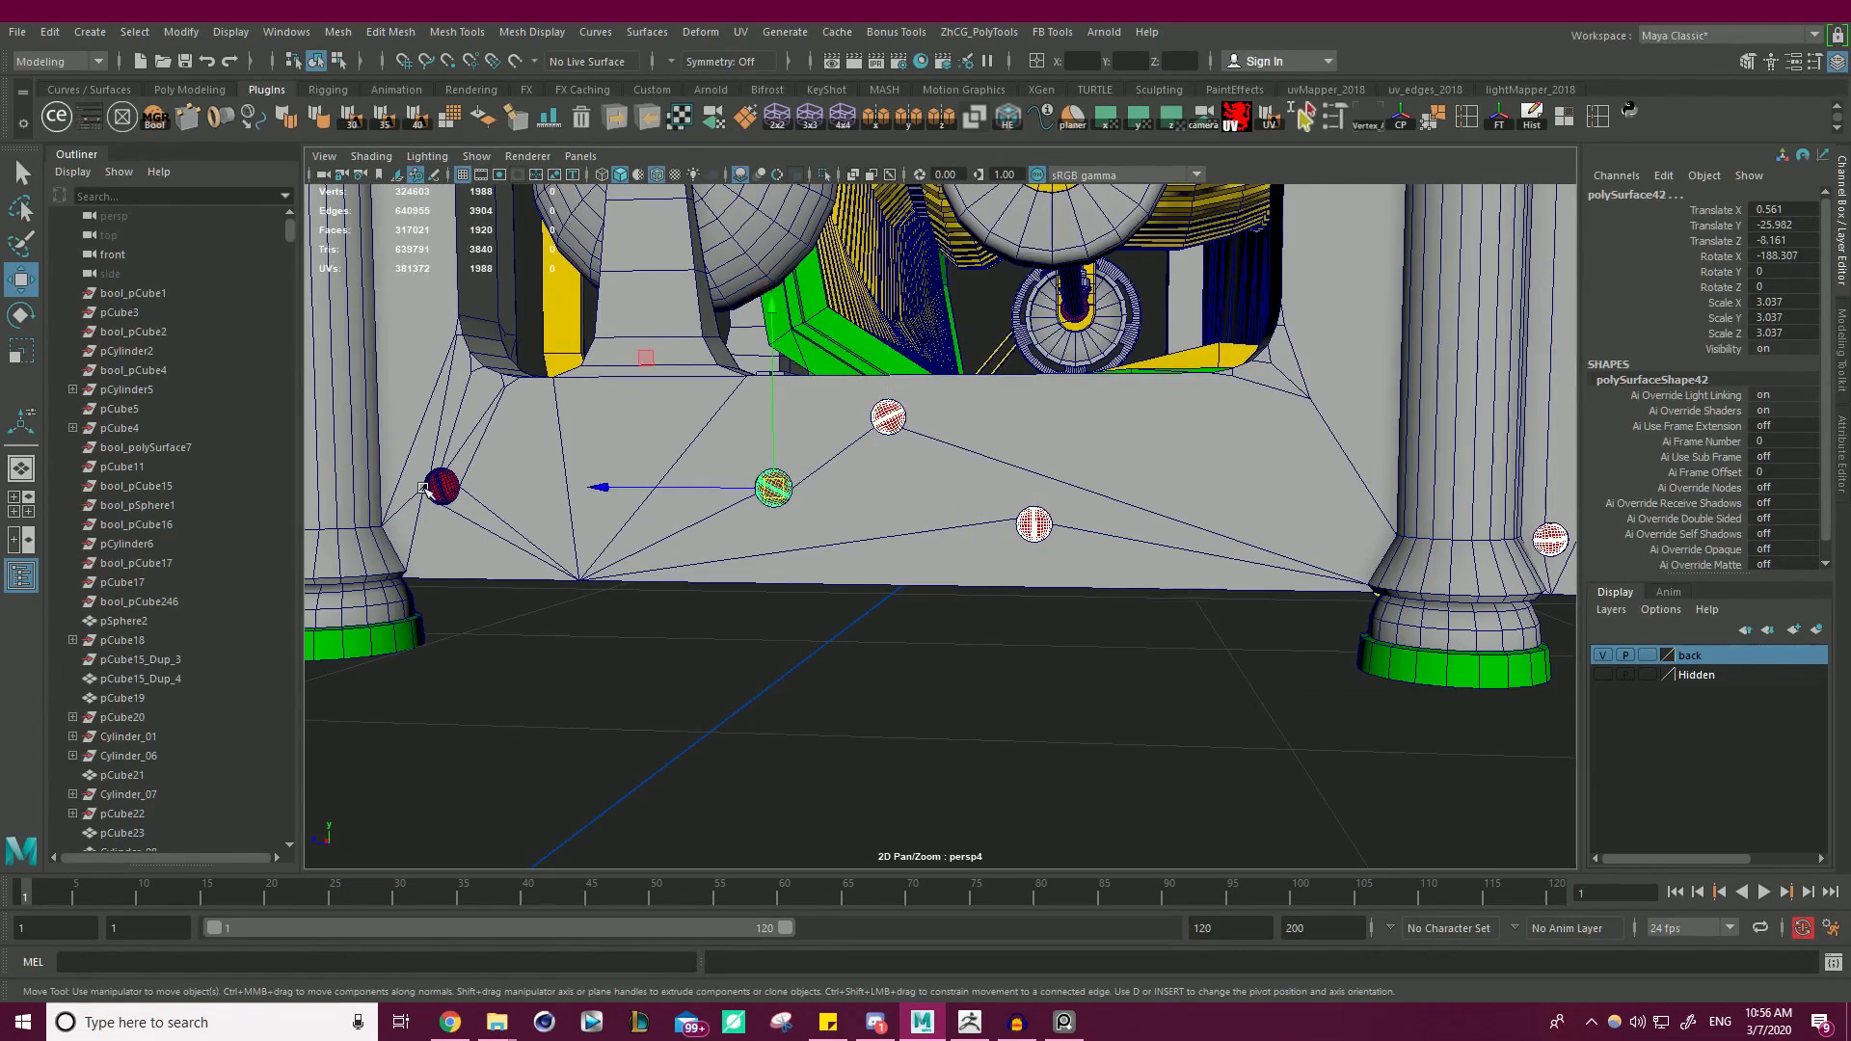
shift+click(425, 490)
- Add the screws in the frame's upper corner and lug to the selection
scroll(610, 524, down, 5)
alt+drag(595, 501, 867, 539)
alt+middle_drag(1427, 617, 1401, 761)
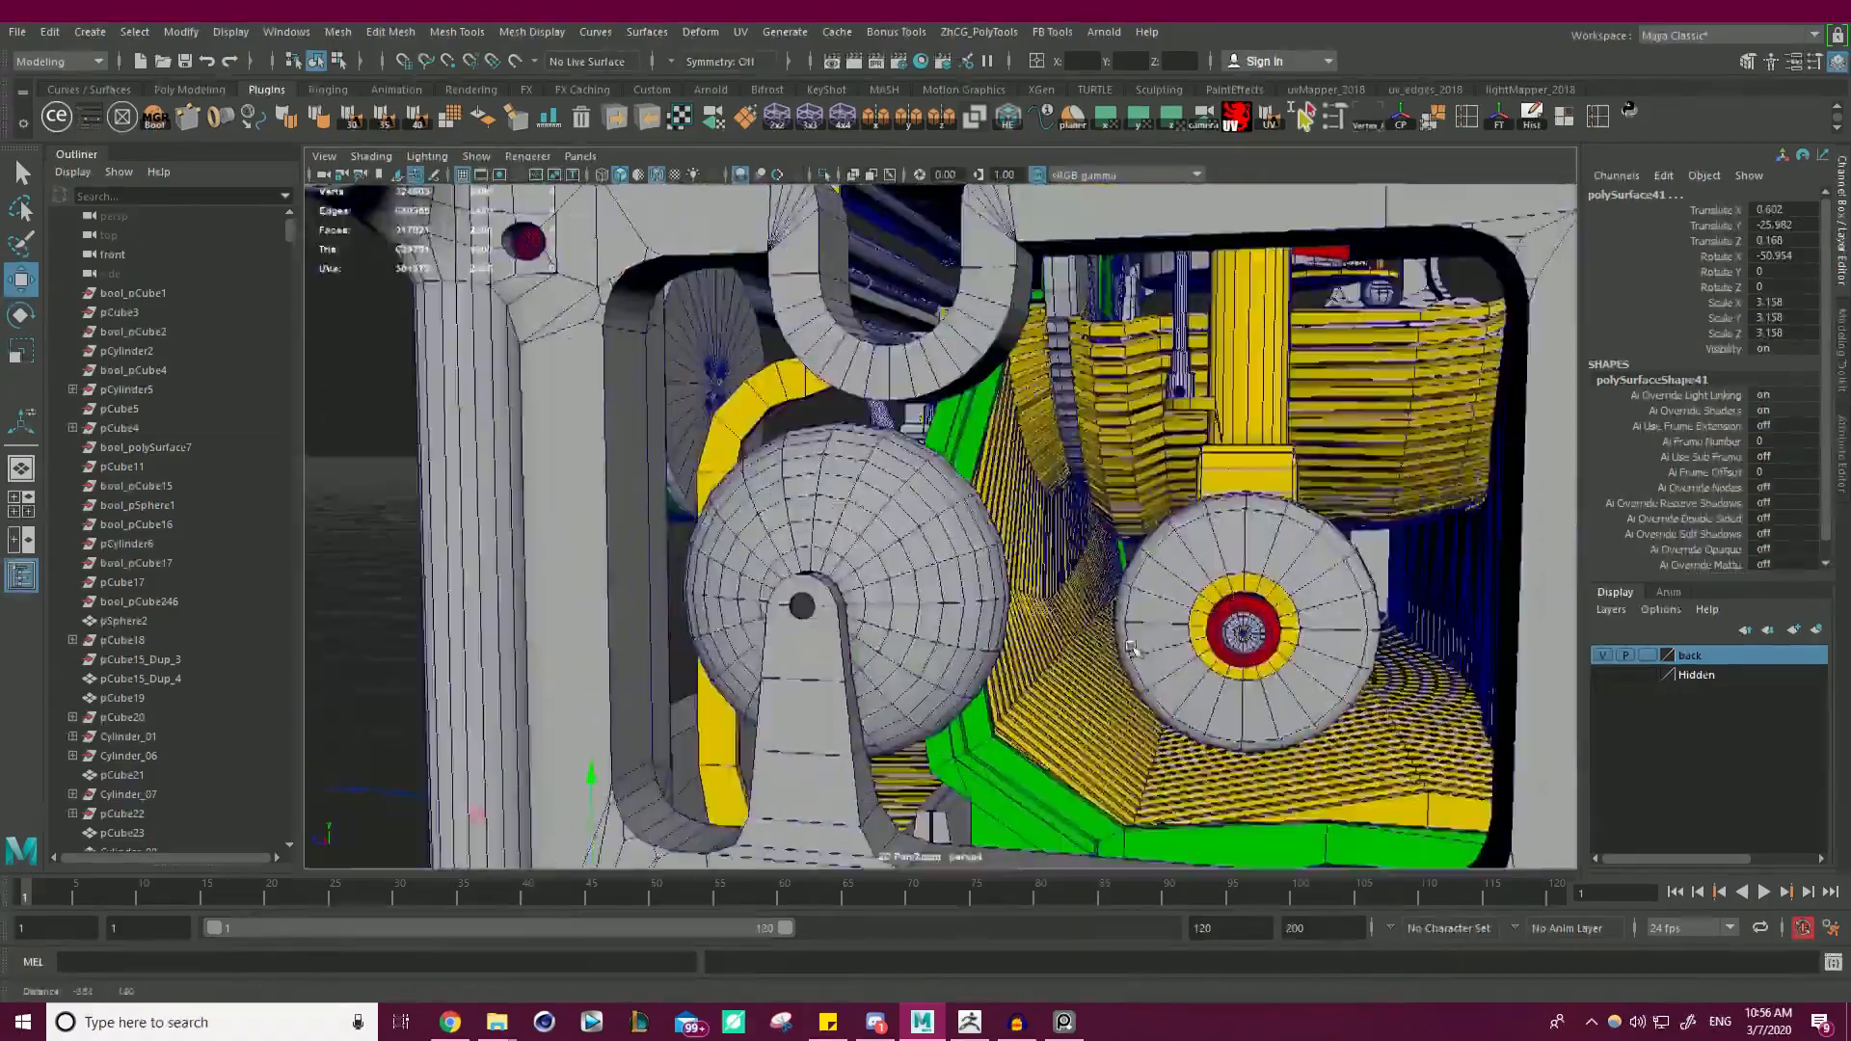
shift+click(798, 357)
shift+click(625, 239)
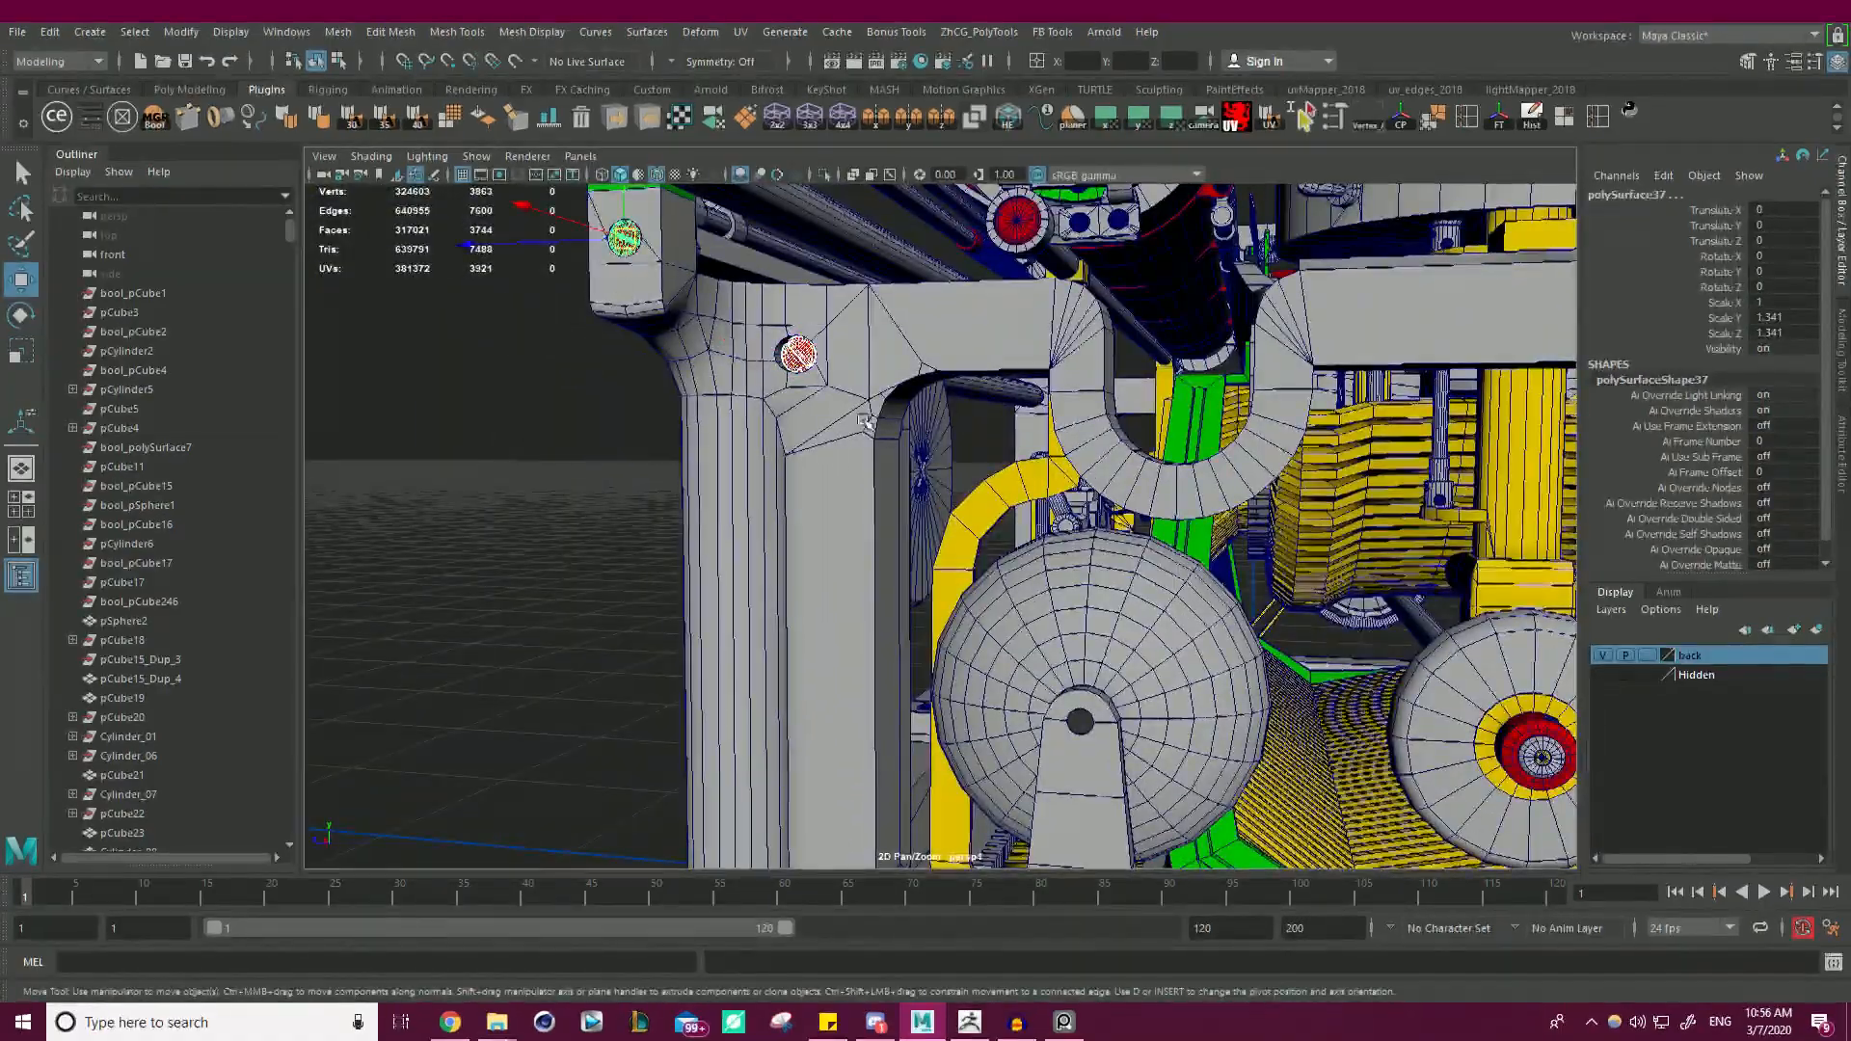
- Move the screw in the frame's upper rear corner down to Translate Y -7.147 to align it with its hole
scroll(864, 422, down, 6)
alt+drag(858, 414, 862, 458)
scroll(858, 453, down, 3)
alt+middle_drag(849, 448, 808, 371)
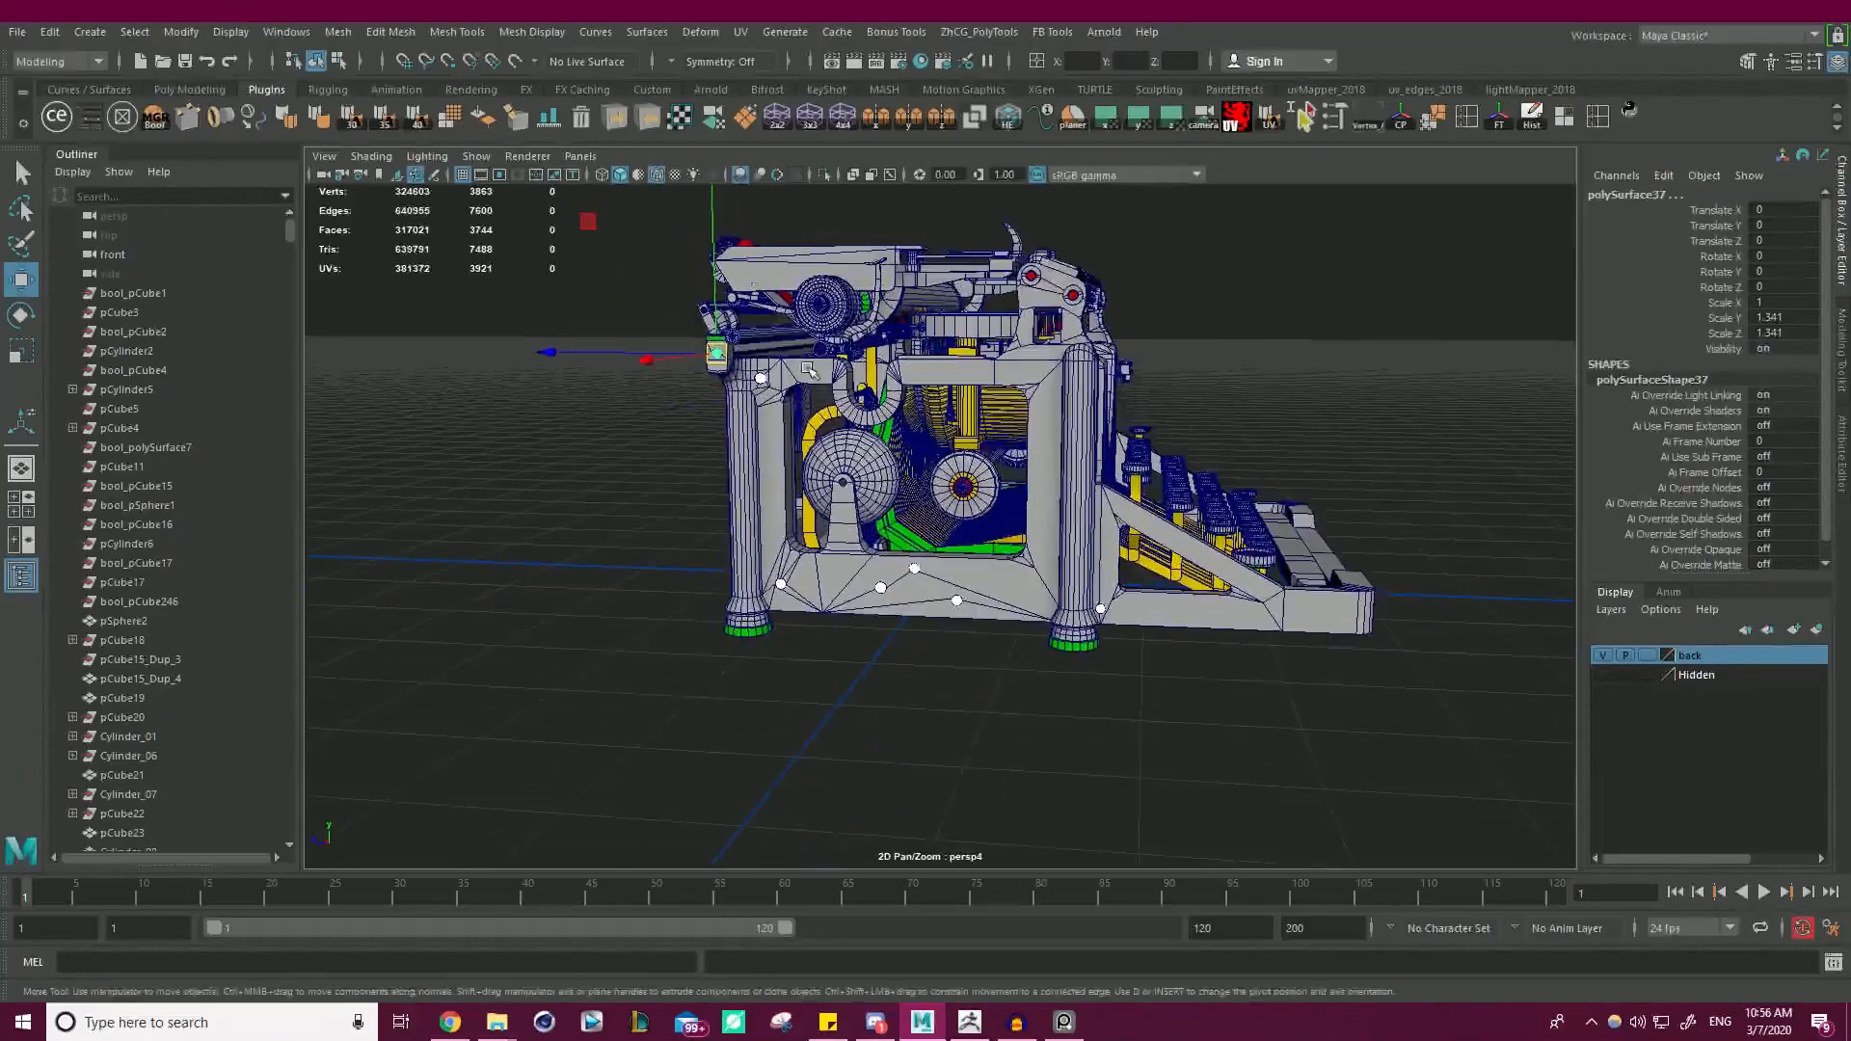
alt+drag(808, 371, 1184, 582)
scroll(1184, 582, up, 5)
alt+middle_drag(1244, 540, 1157, 598)
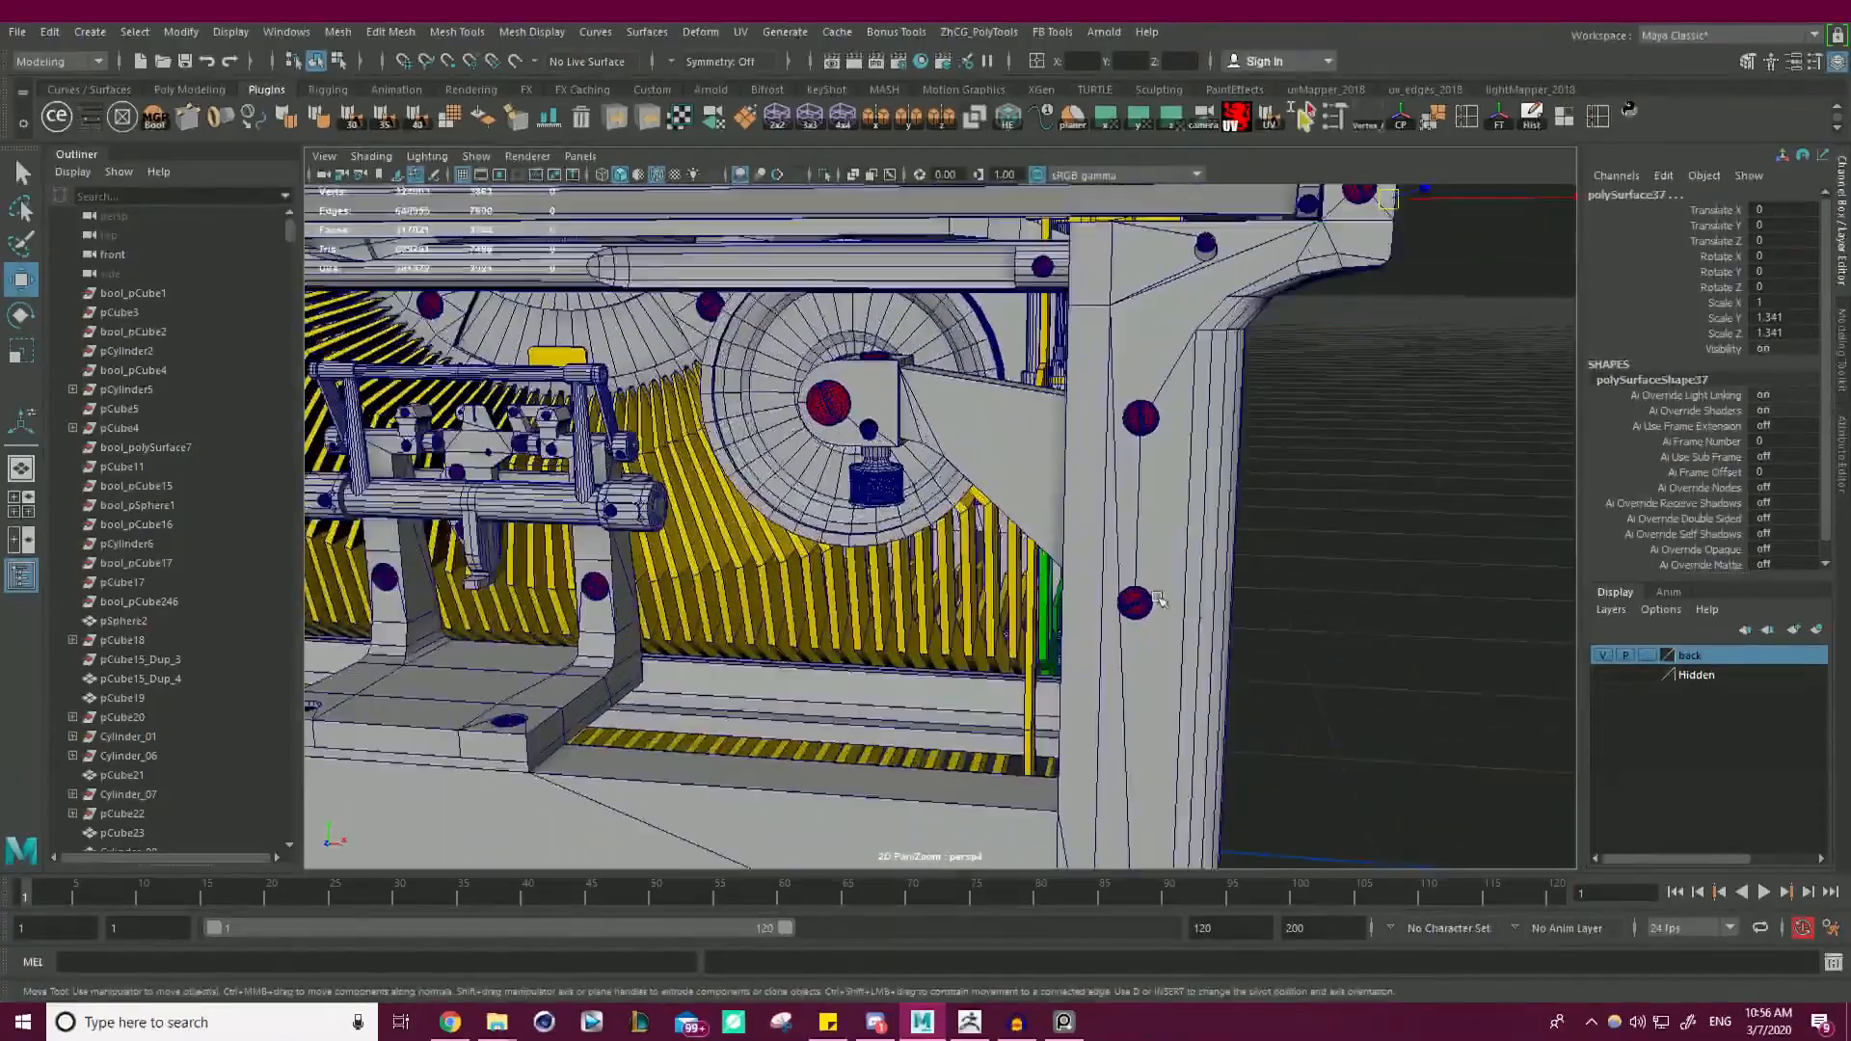
click(1137, 601)
alt+middle_drag(1161, 406, 1021, 540)
alt+right_drag(1022, 540, 1254, 487)
alt+middle_drag(1145, 316, 1118, 477)
alt+right_drag(1118, 477, 1172, 453)
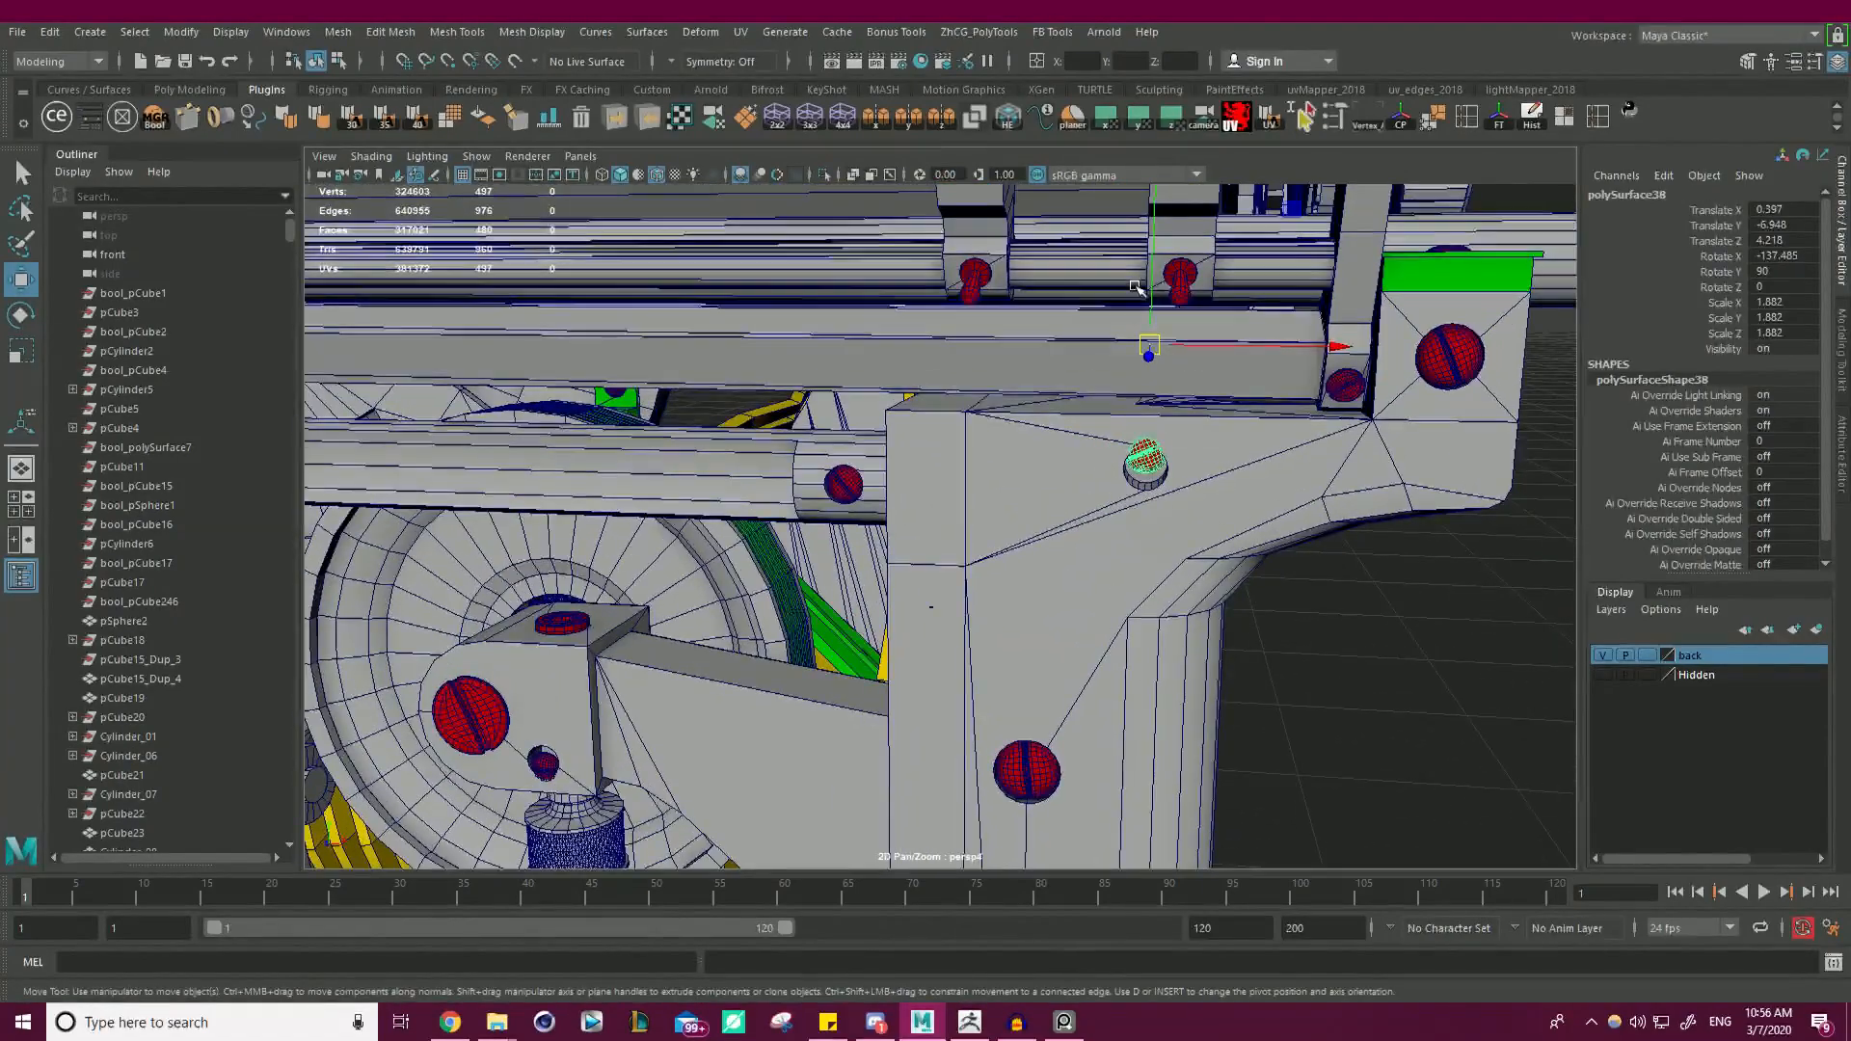
drag(1145, 296, 1157, 282)
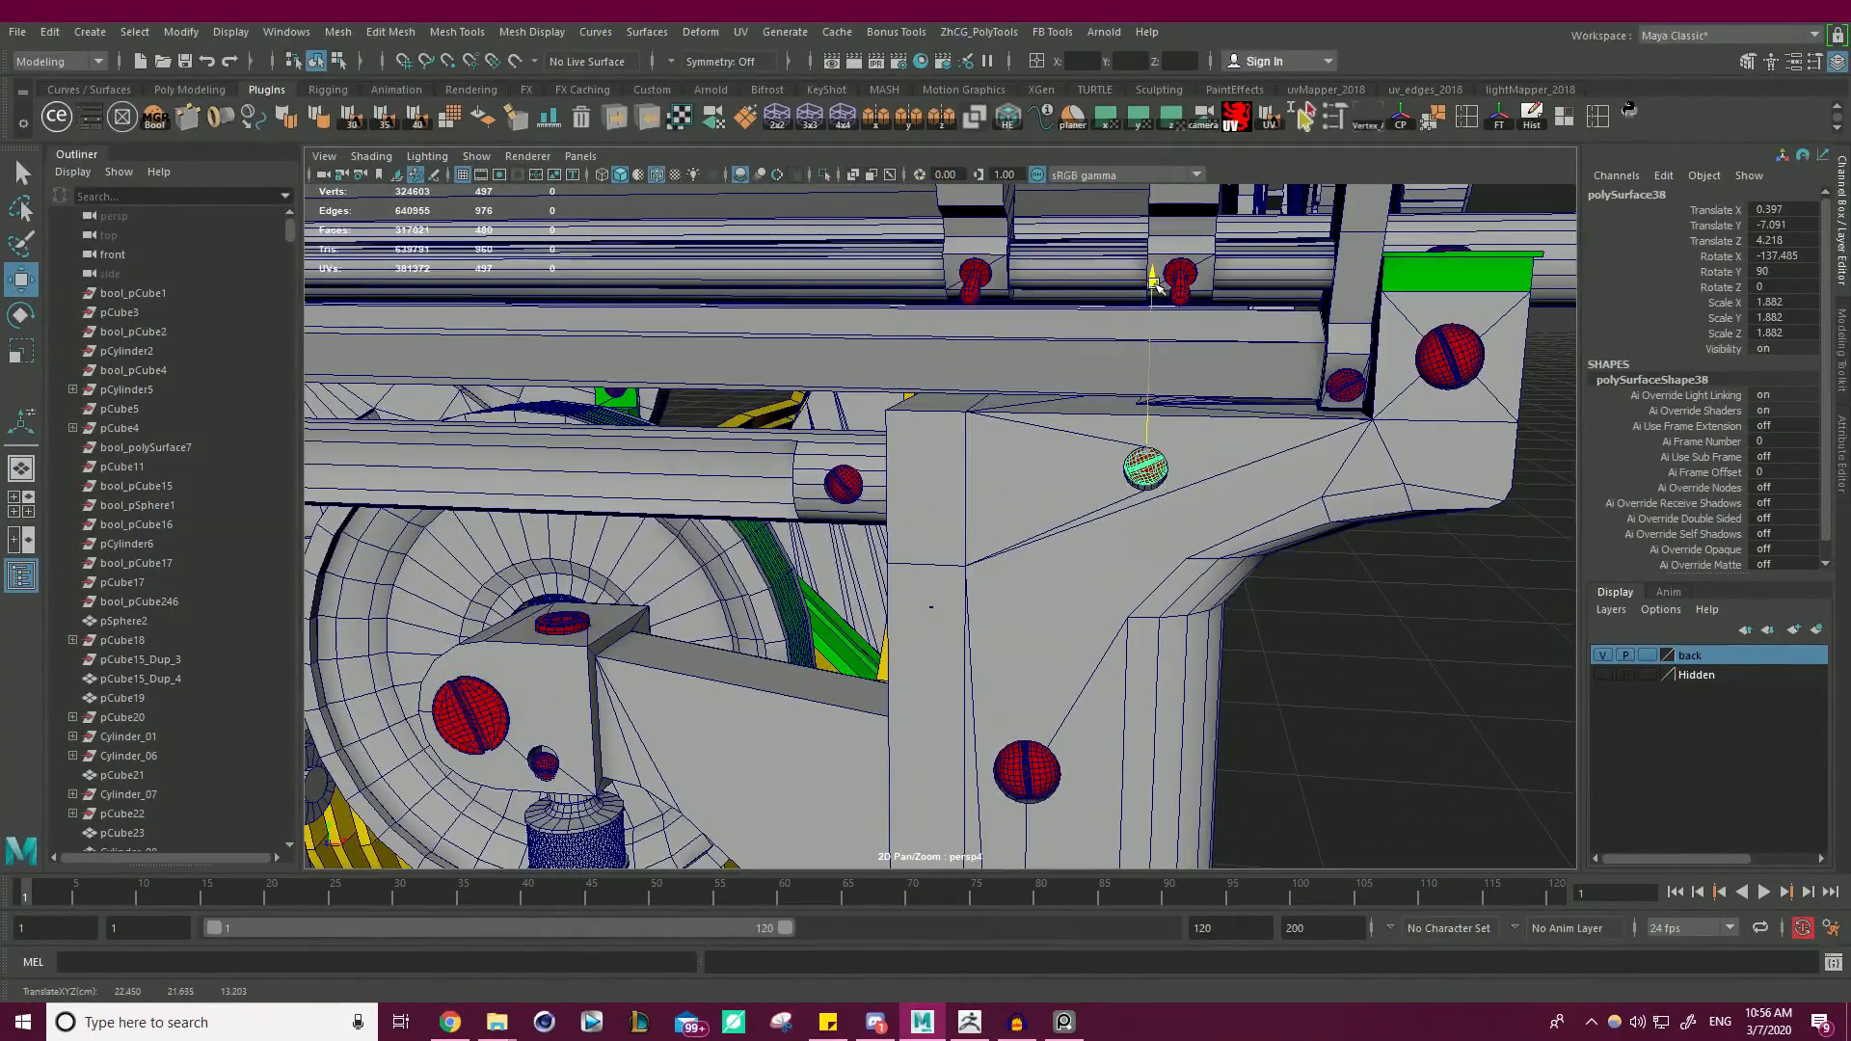
- Move the matching screw in the opposite upper rear corner down to Translate Y -7.17 to center it in its hole
alt+middle_drag(1147, 473, 1216, 501)
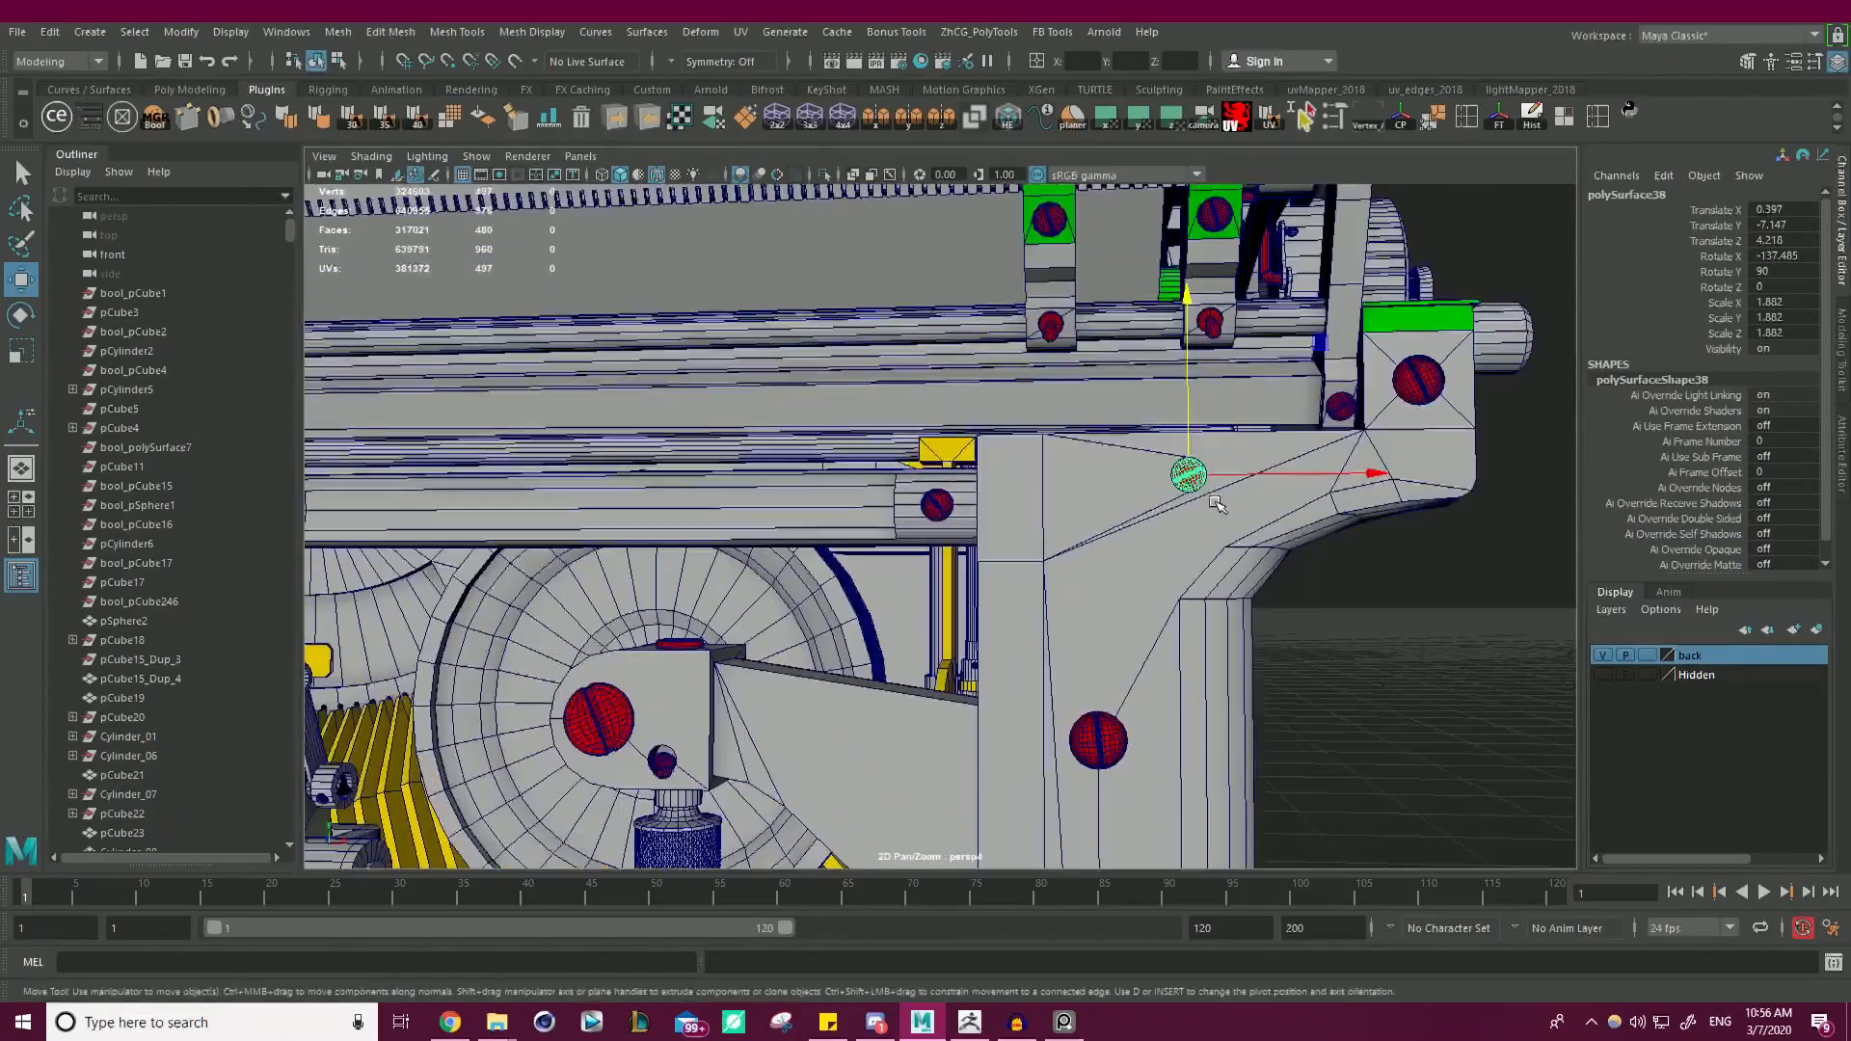
alt+right_drag(1217, 501, 926, 482)
alt+middle_drag(482, 482, 1012, 463)
alt+right_drag(1012, 462, 1123, 354)
alt+middle_drag(1123, 354, 904, 541)
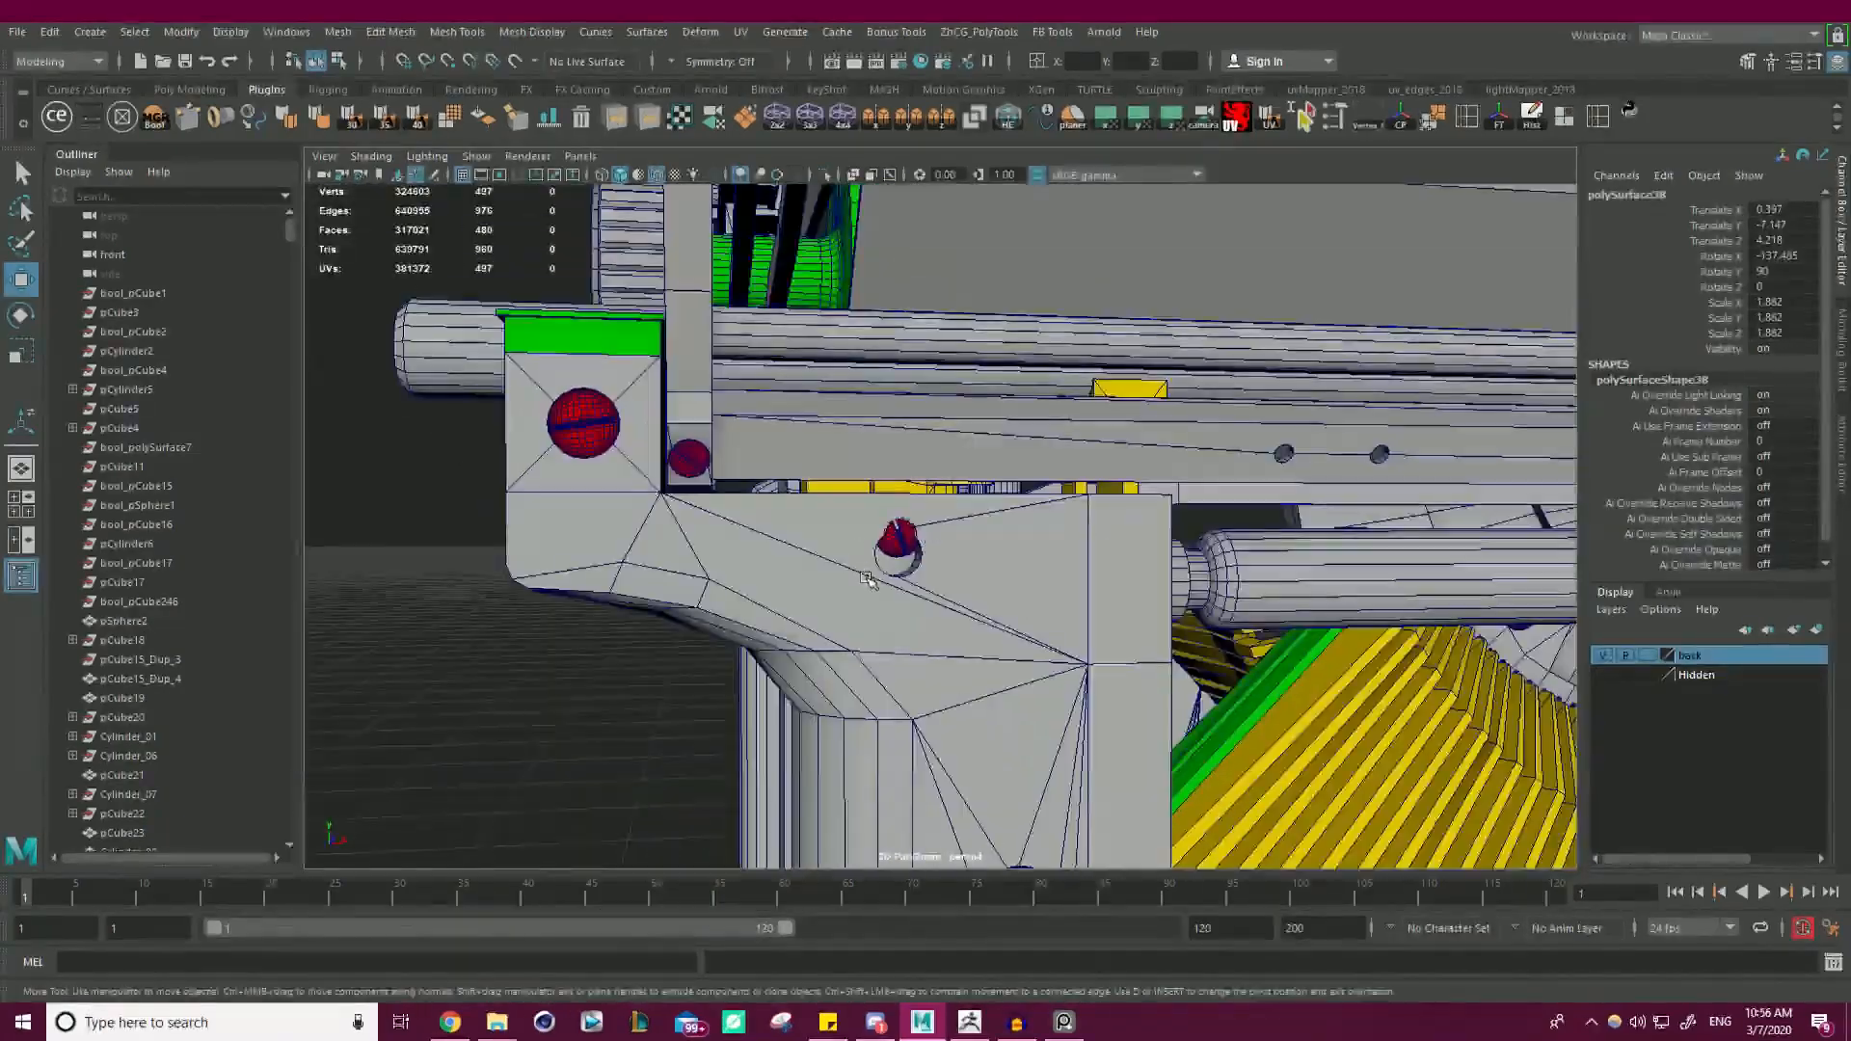
click(905, 541)
key(f)
alt+right_drag(1009, 512, 932, 435)
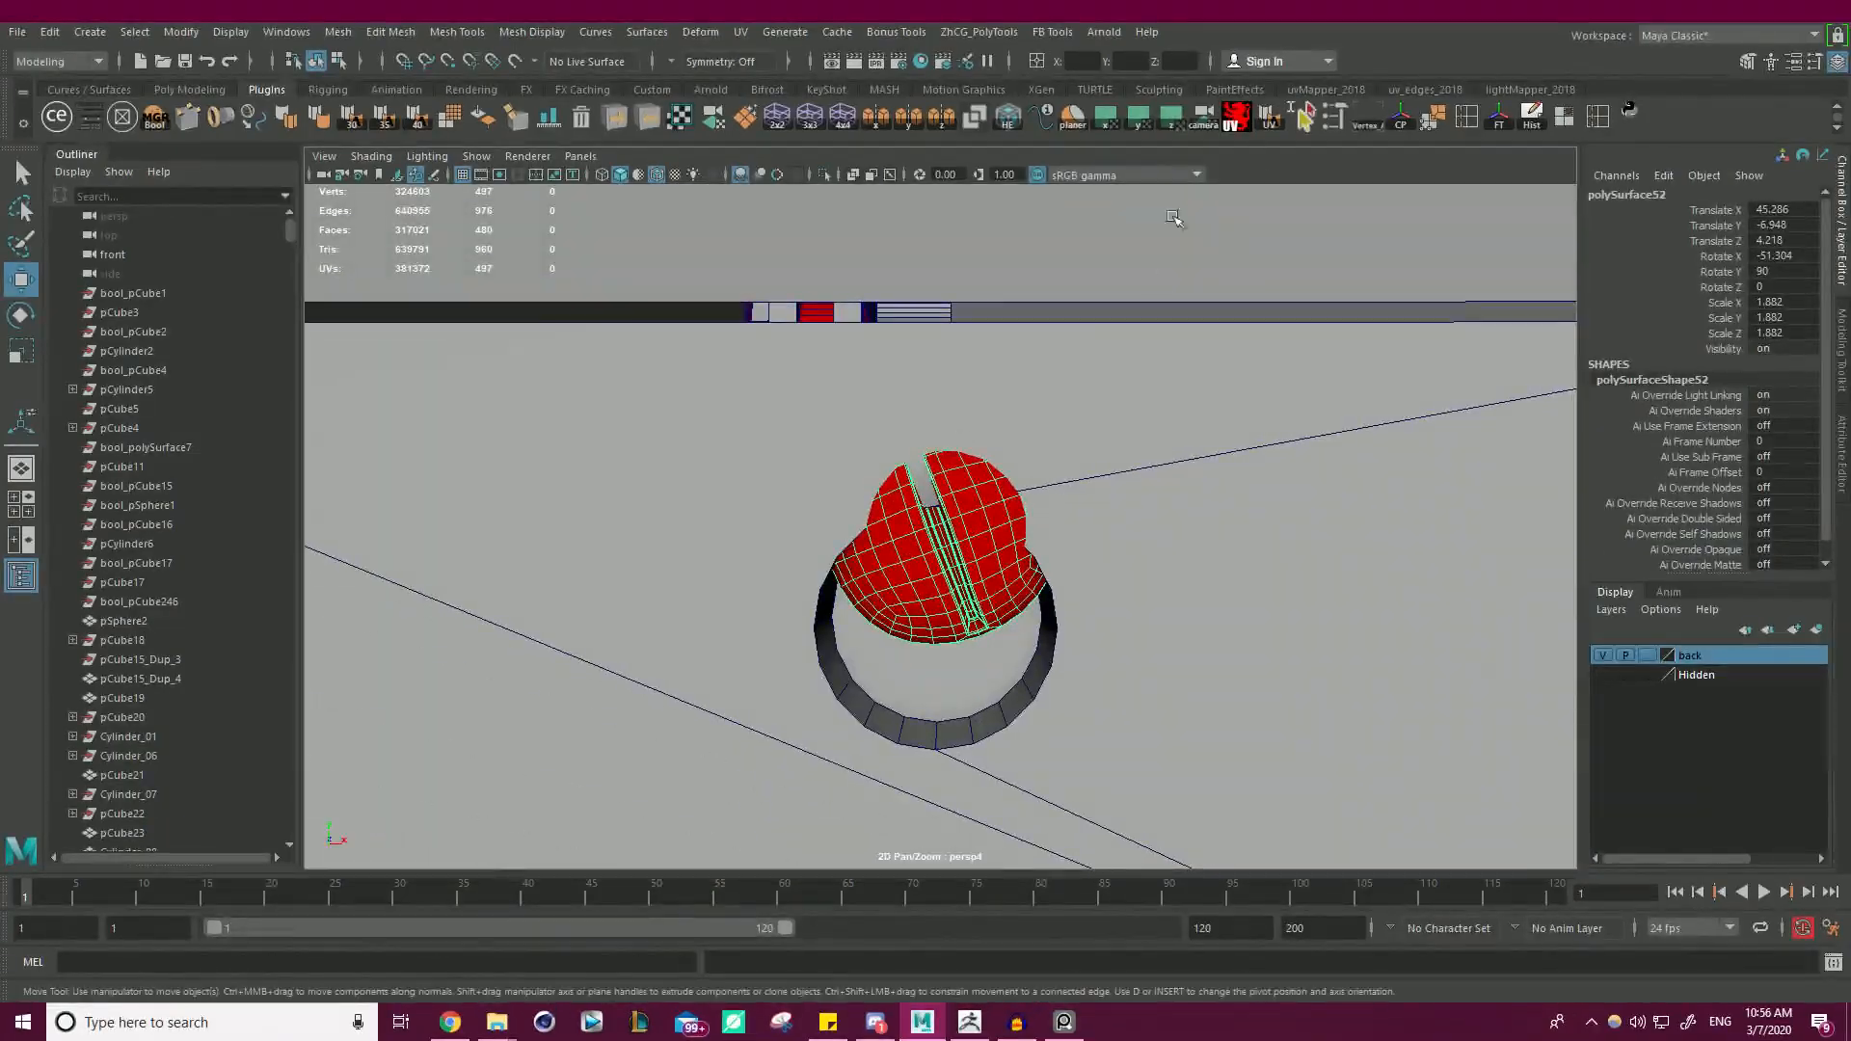
drag(942, 359, 943, 366)
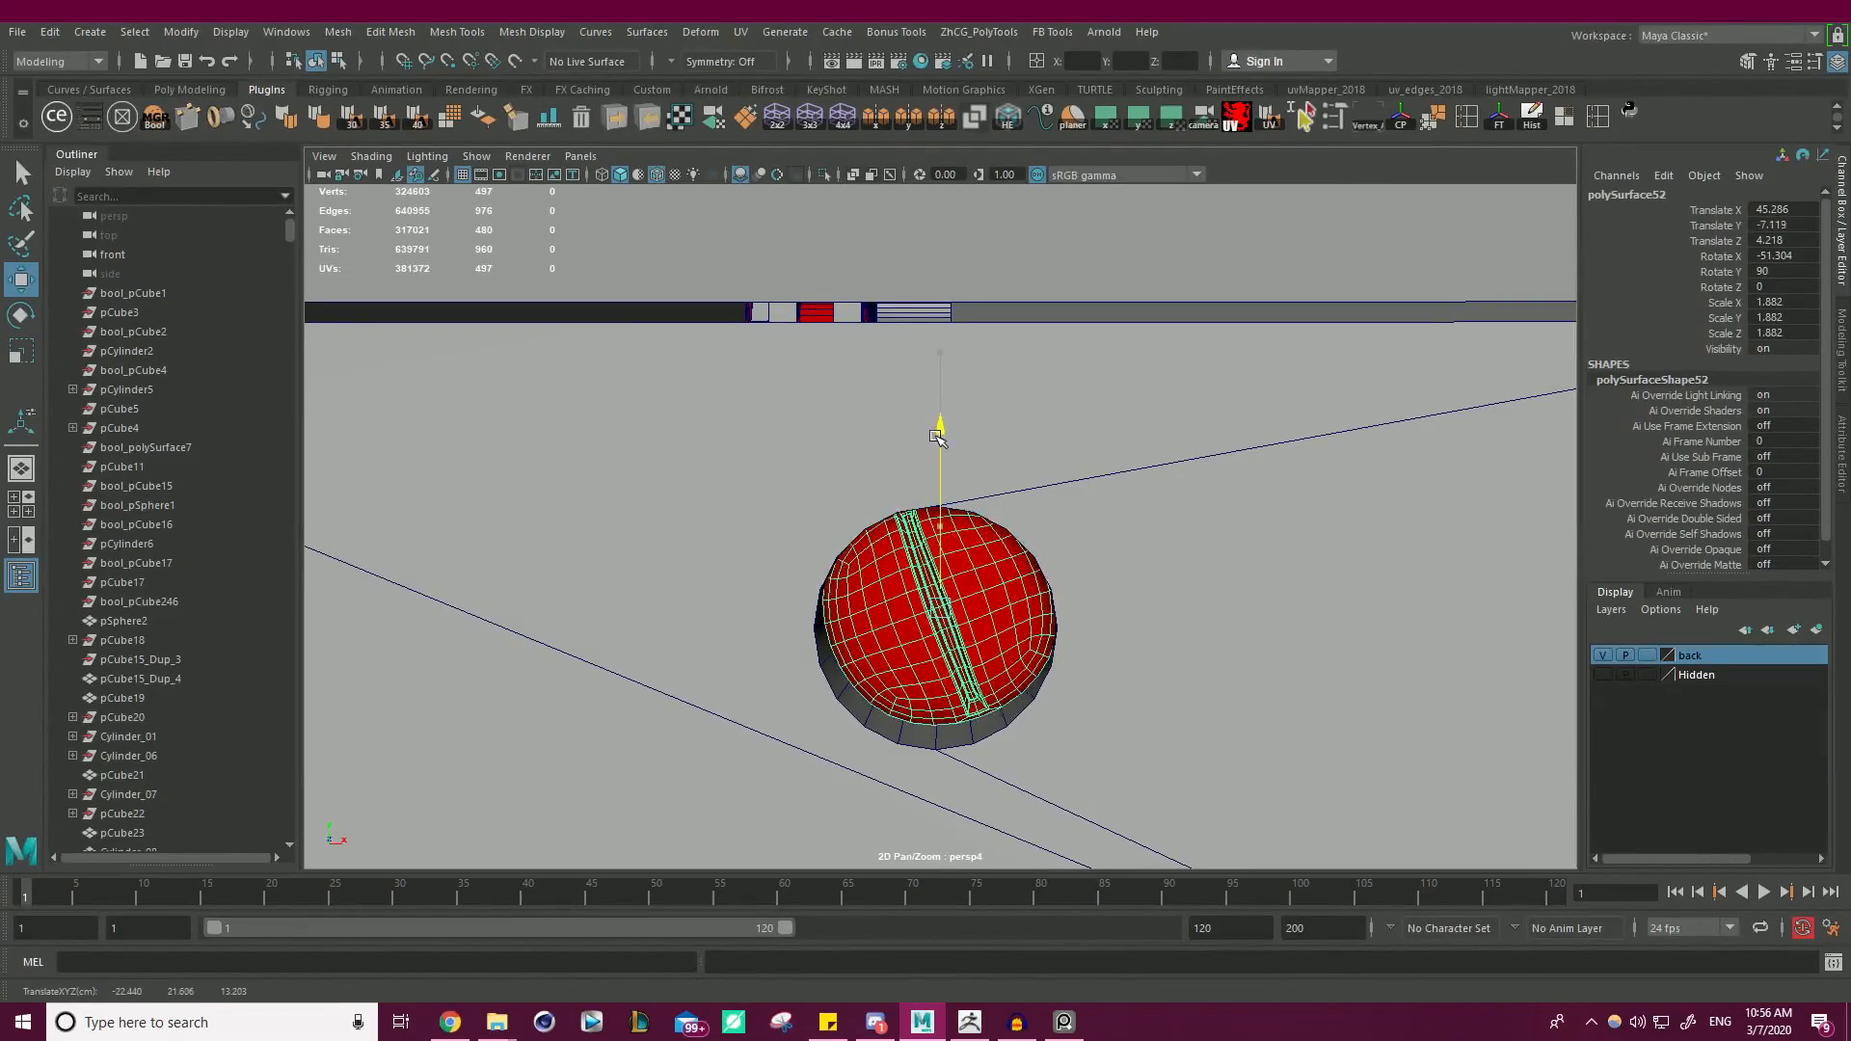
- Examine the frame's other screws and holes around the whole typewriter, including its underside and rear
alt+right_drag(933, 454, 681, 478)
alt+drag(682, 477, 964, 520)
alt+middle_drag(665, 424, 1046, 472)
alt+drag(1046, 473, 1157, 410)
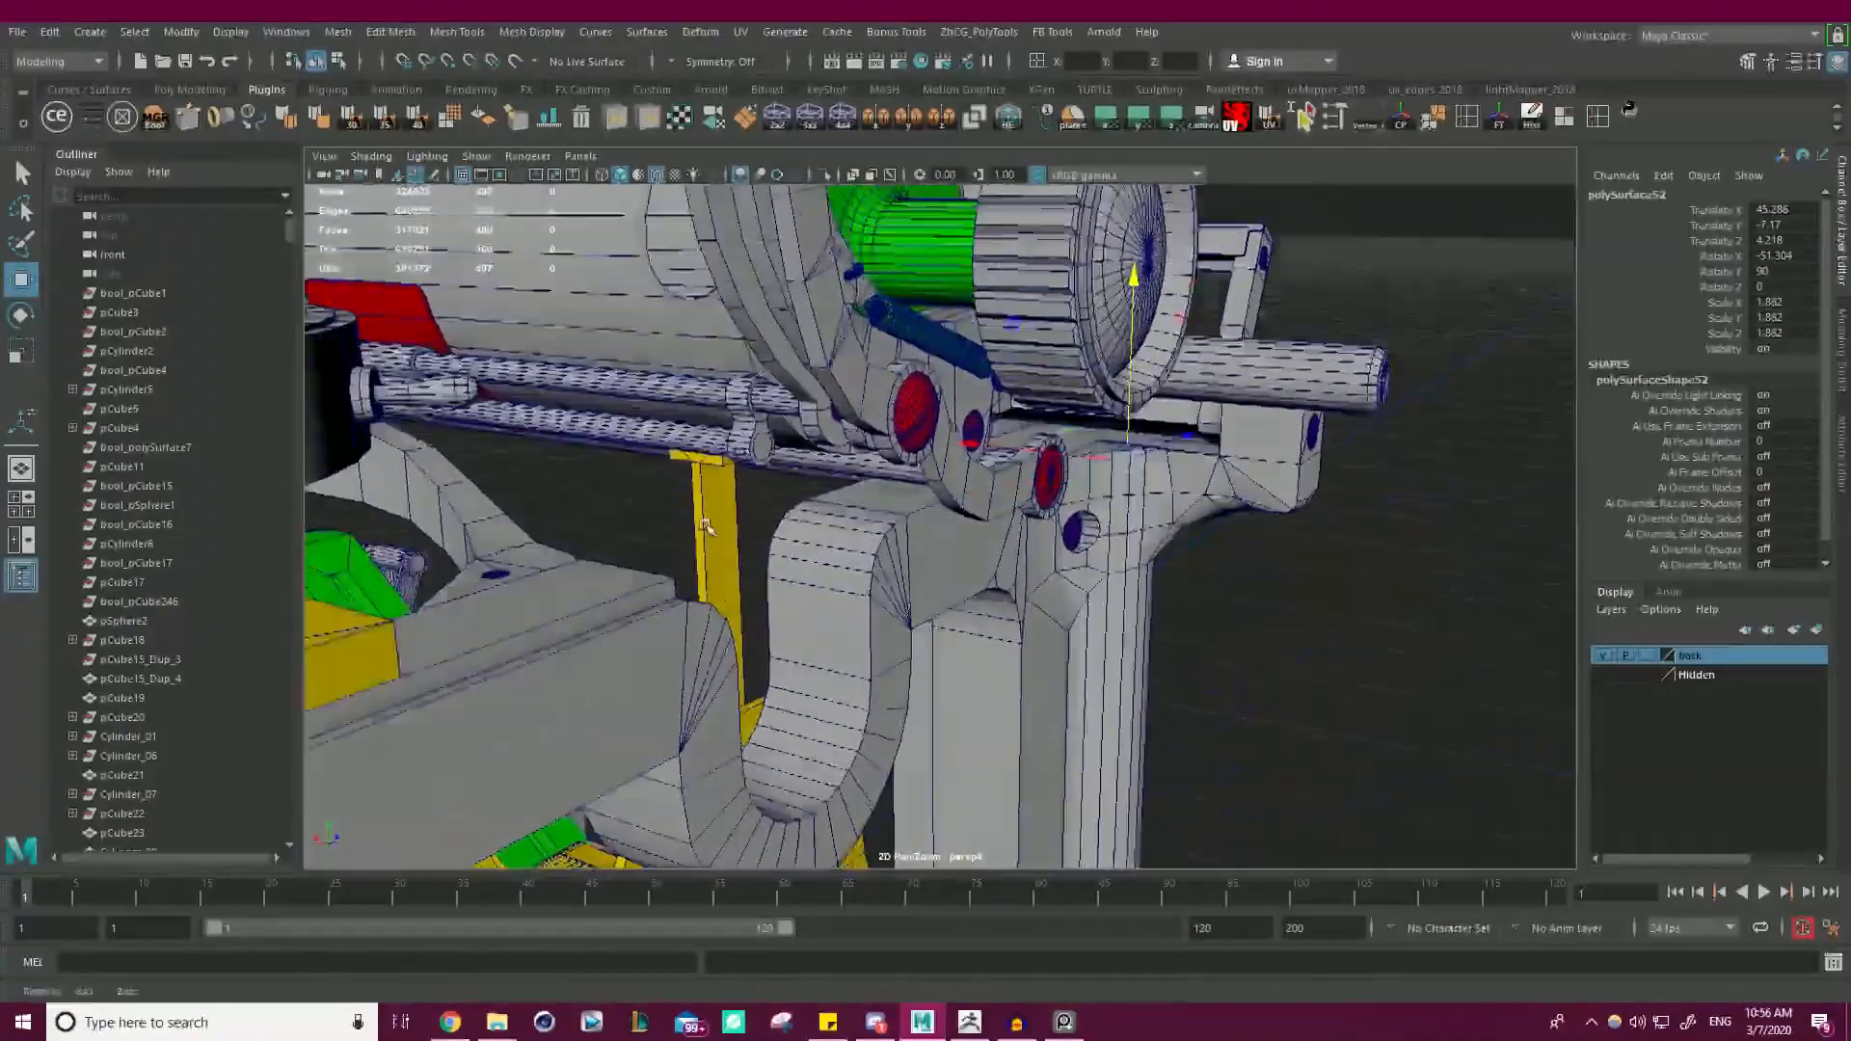
alt+drag(701, 517, 848, 540)
alt+right_drag(733, 482, 892, 495)
alt+drag(891, 496, 925, 371)
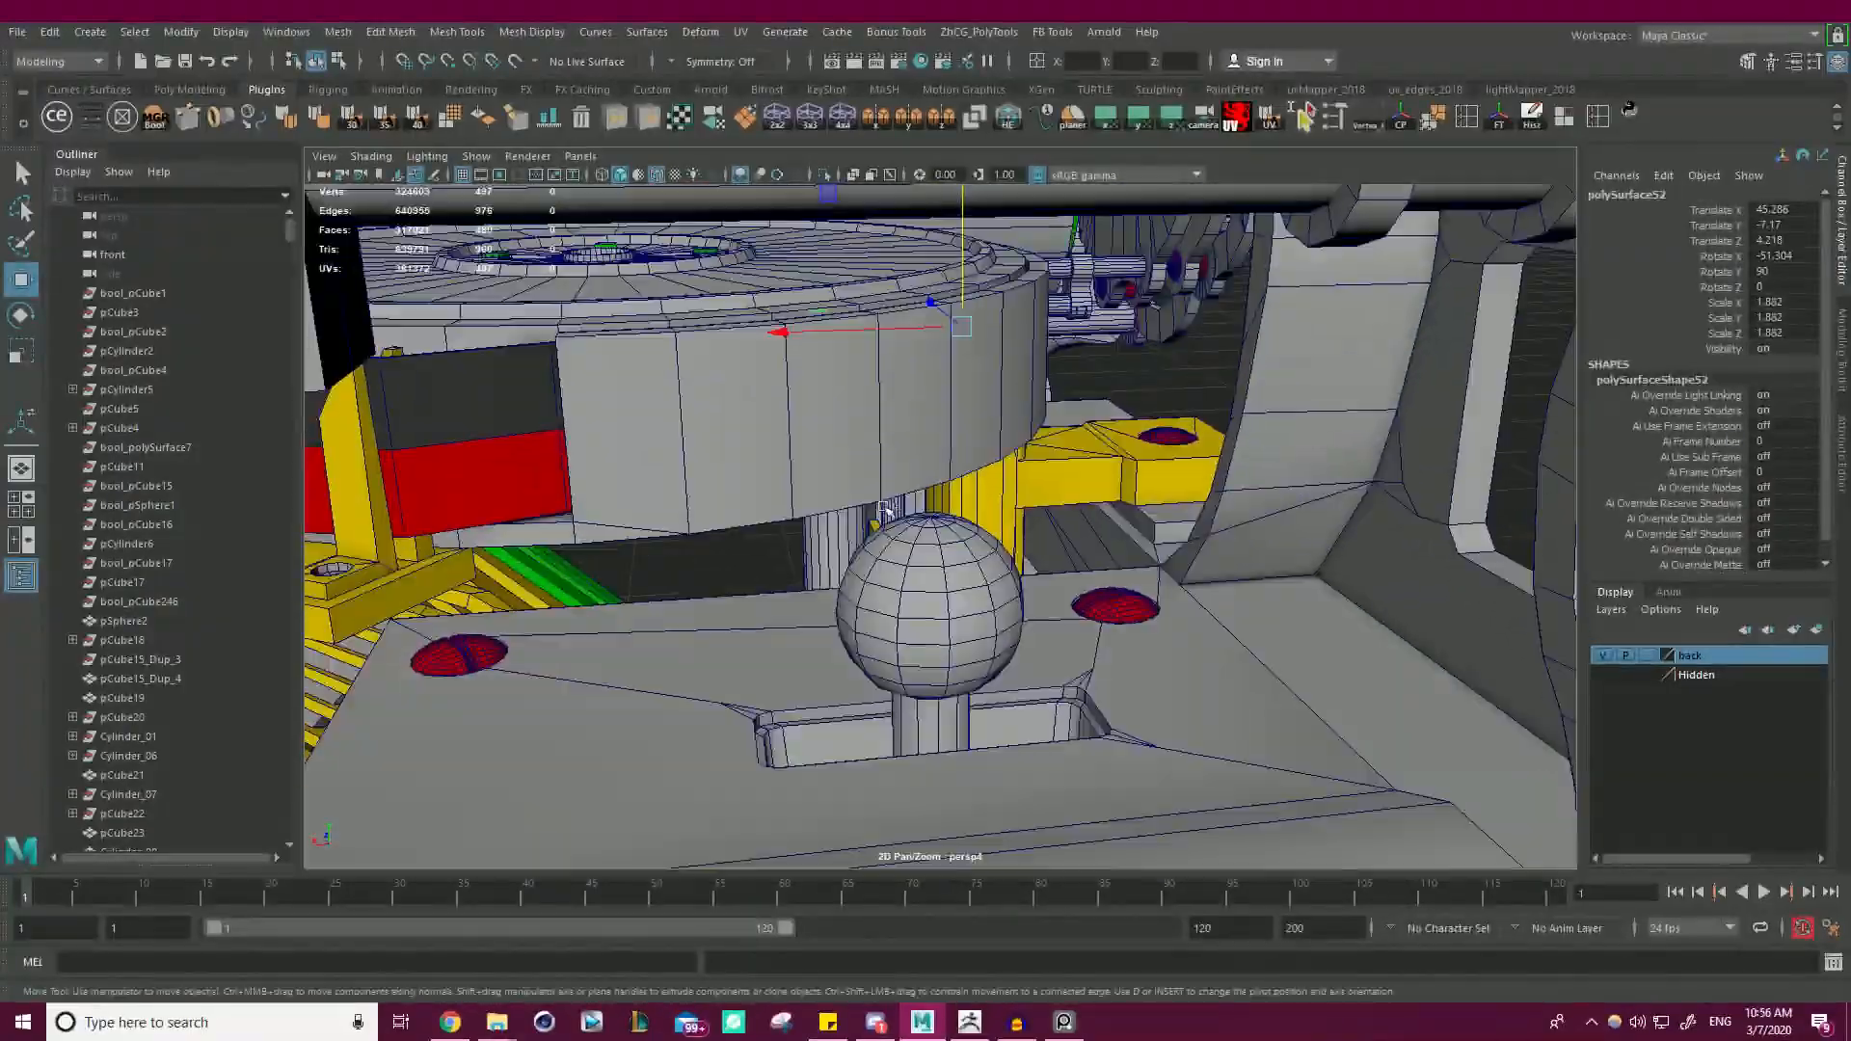
alt+right_drag(964, 482, 665, 520)
alt+middle_drag(539, 482, 824, 459)
alt+drag(824, 459, 1003, 434)
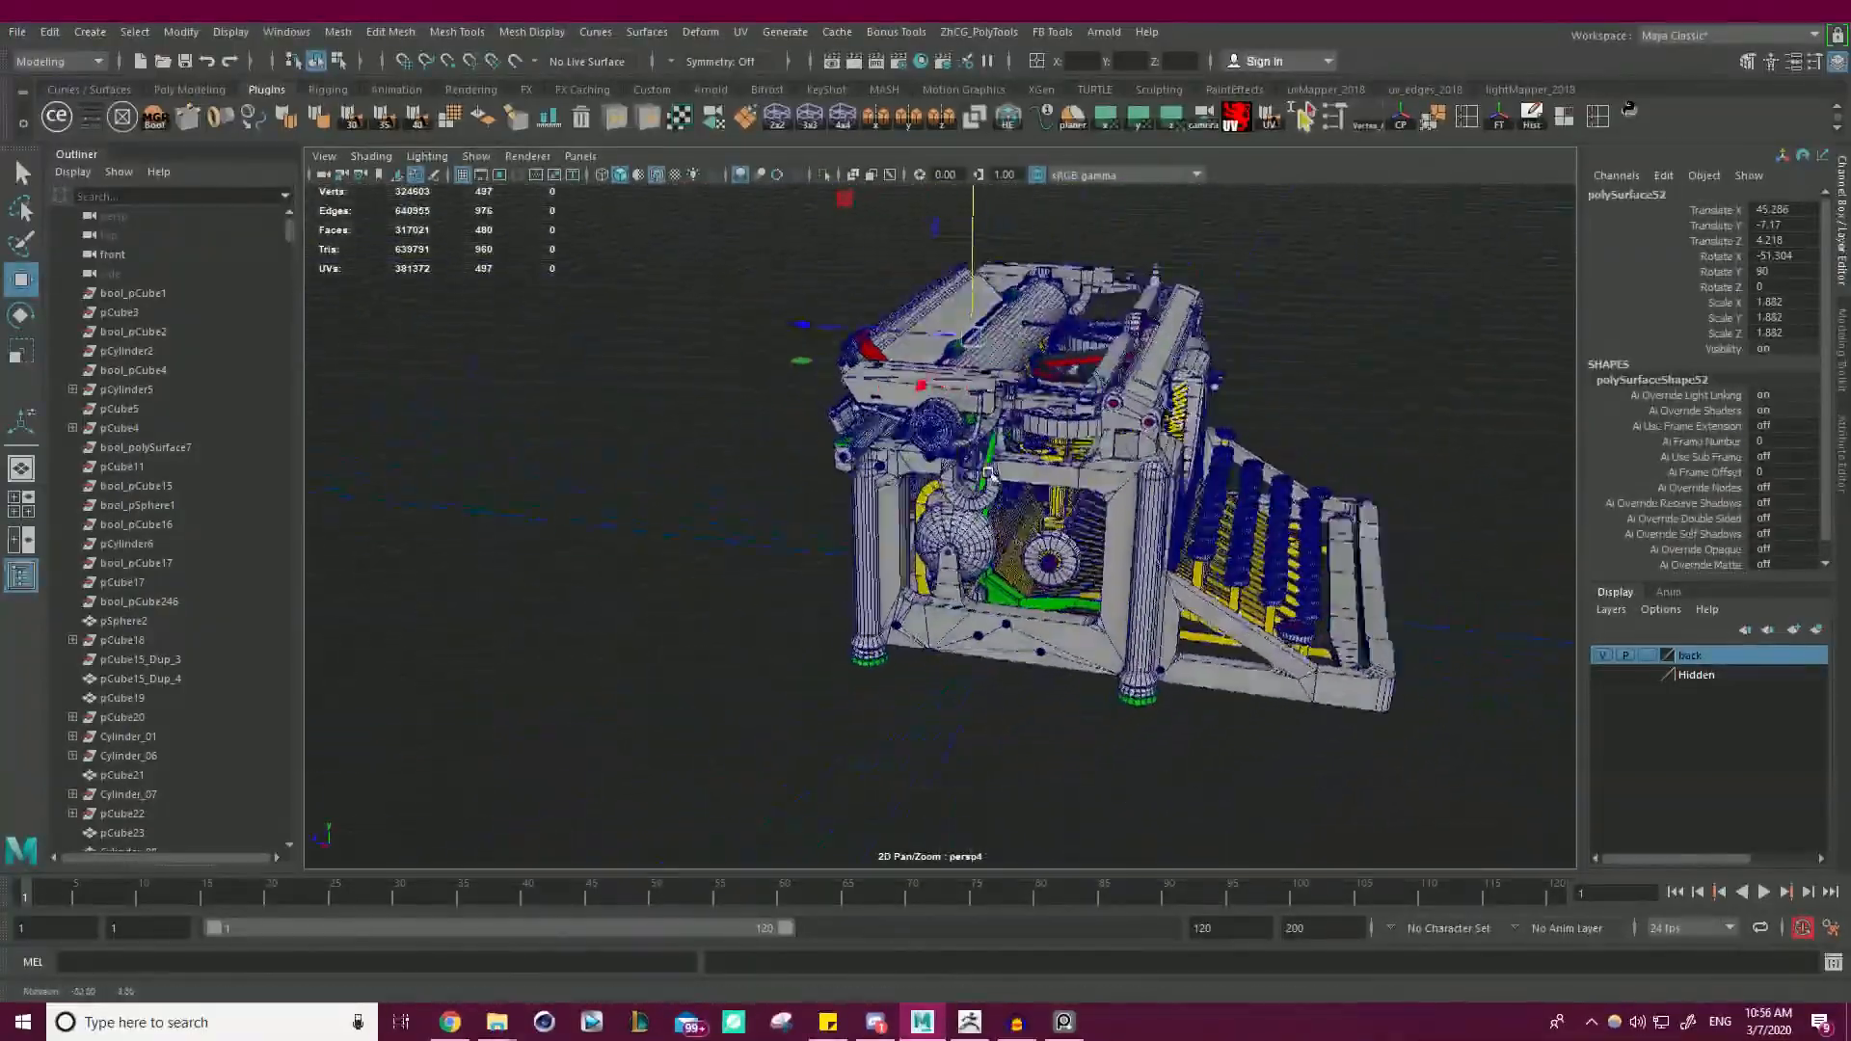
alt+right_drag(801, 482, 944, 501)
alt+drag(945, 579, 950, 445)
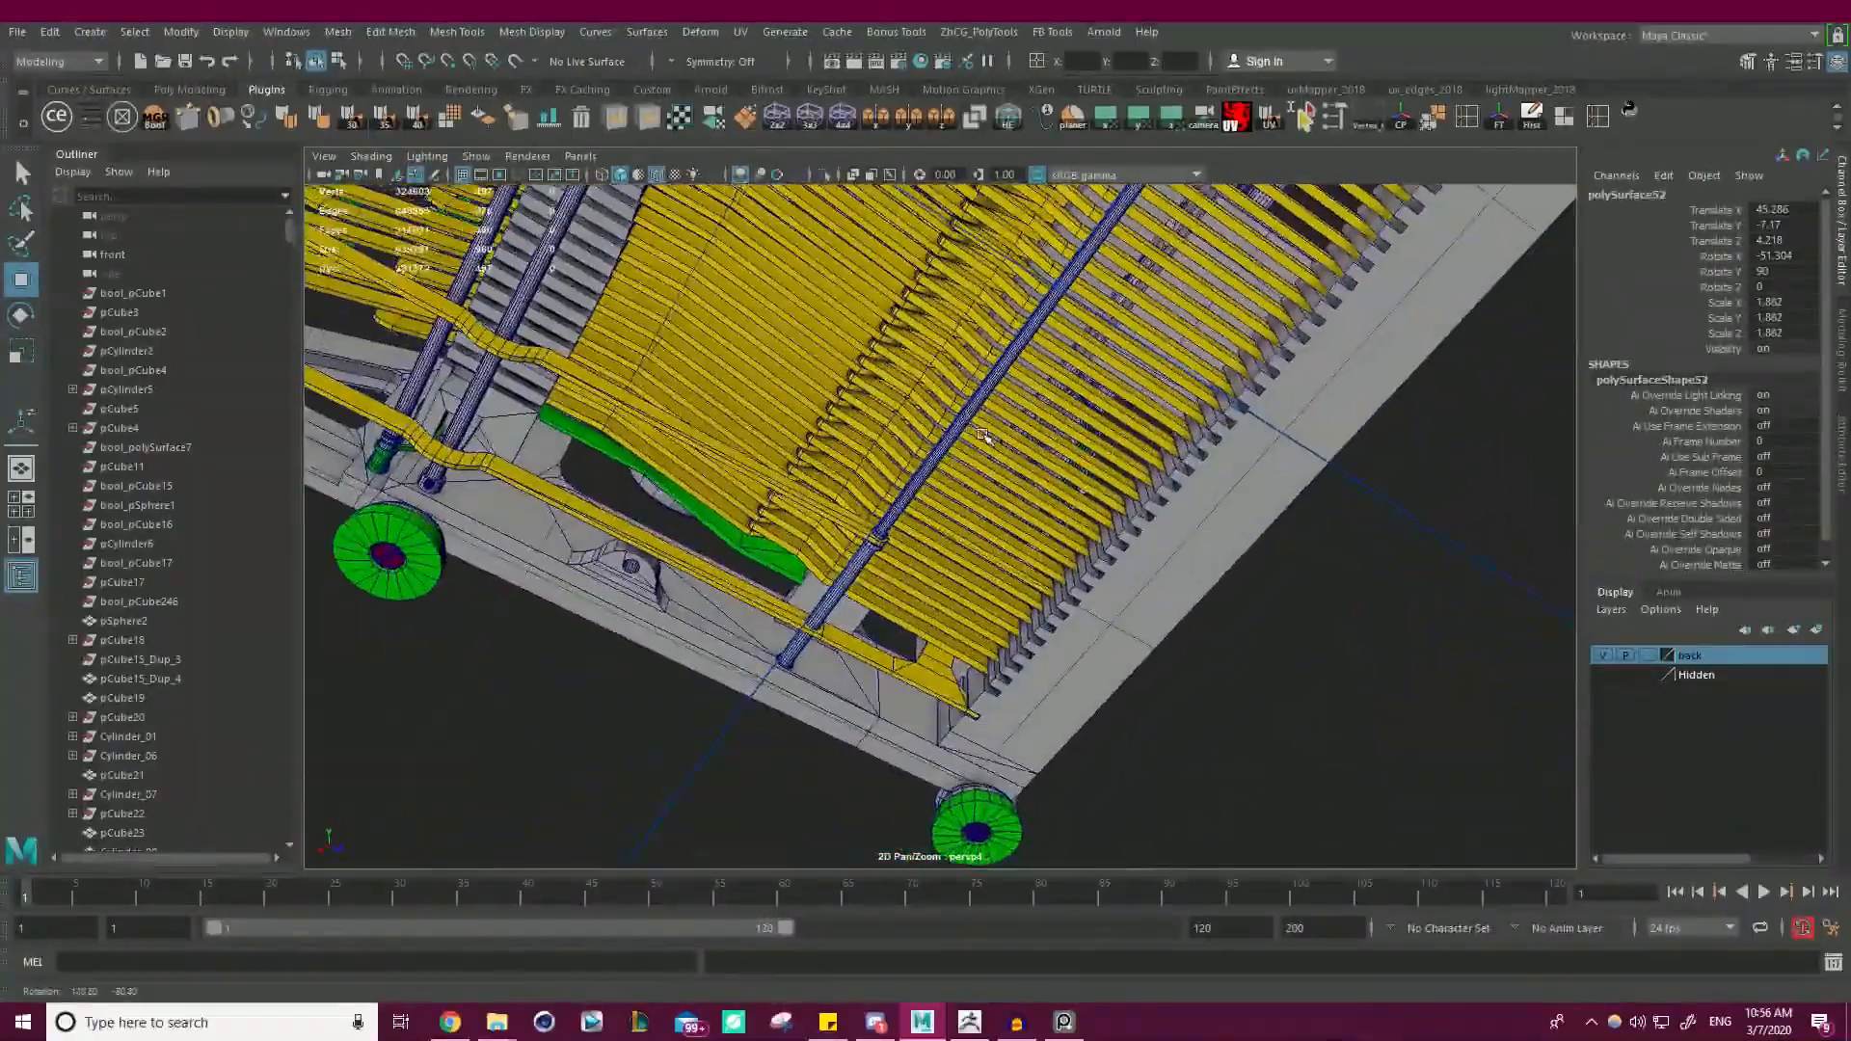
alt+right_drag(868, 462, 714, 472)
alt+drag(675, 433, 648, 577)
alt+right_drag(648, 576, 810, 549)
alt+drag(1176, 463, 952, 447)
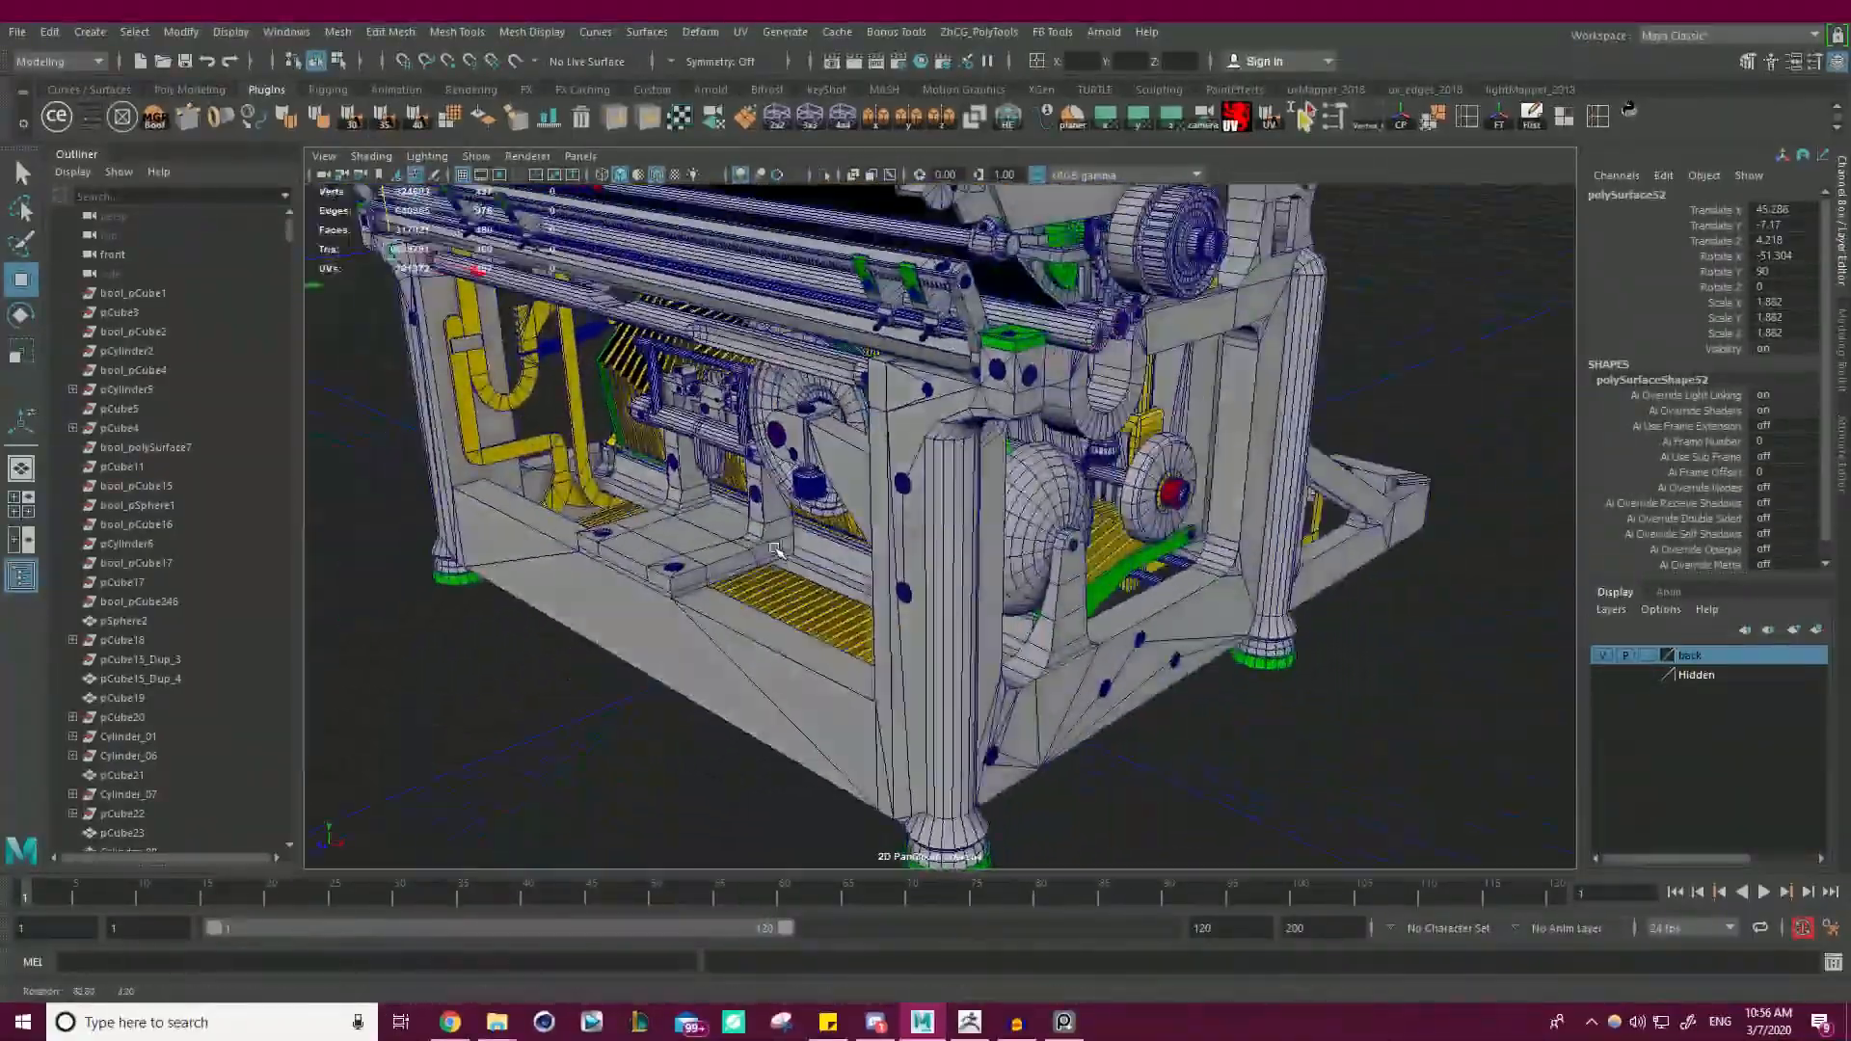
alt+drag(839, 429, 690, 482)
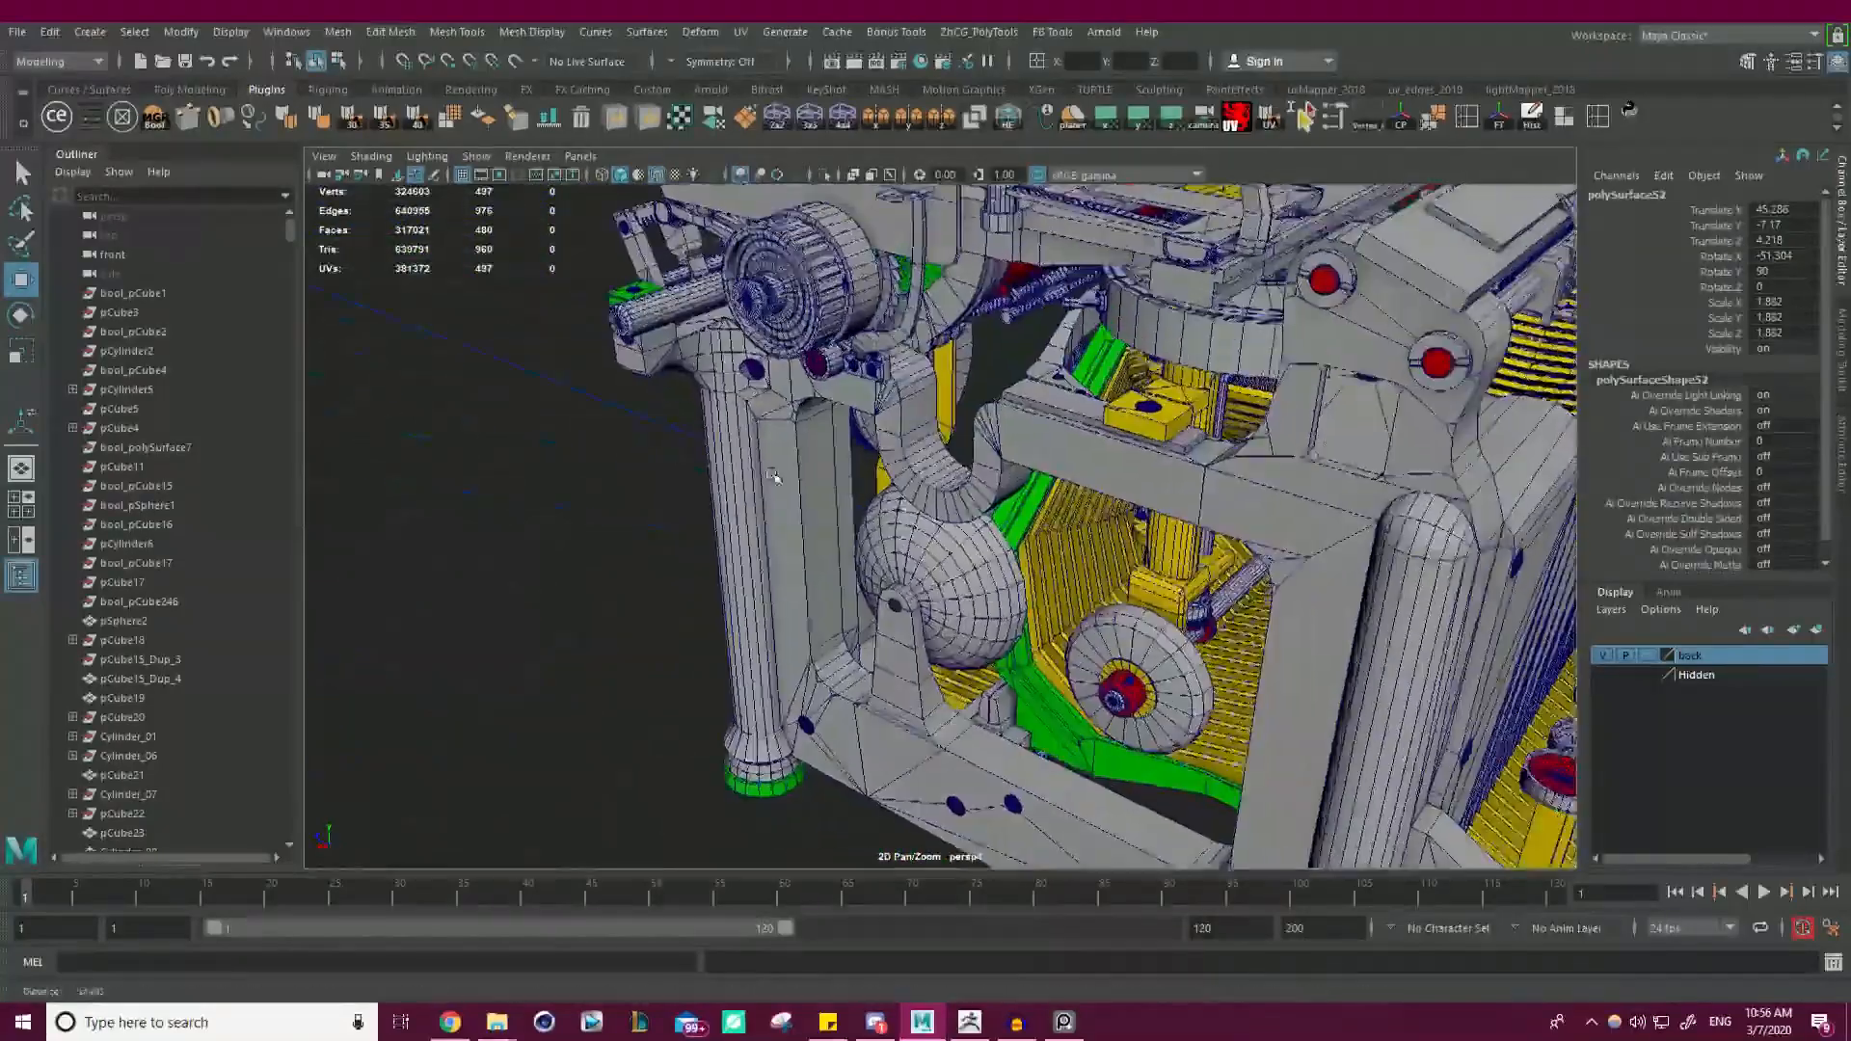
- Select the typewriter's frame and isolate it in the viewport
alt+right_drag(771, 463, 926, 458)
click(979, 436)
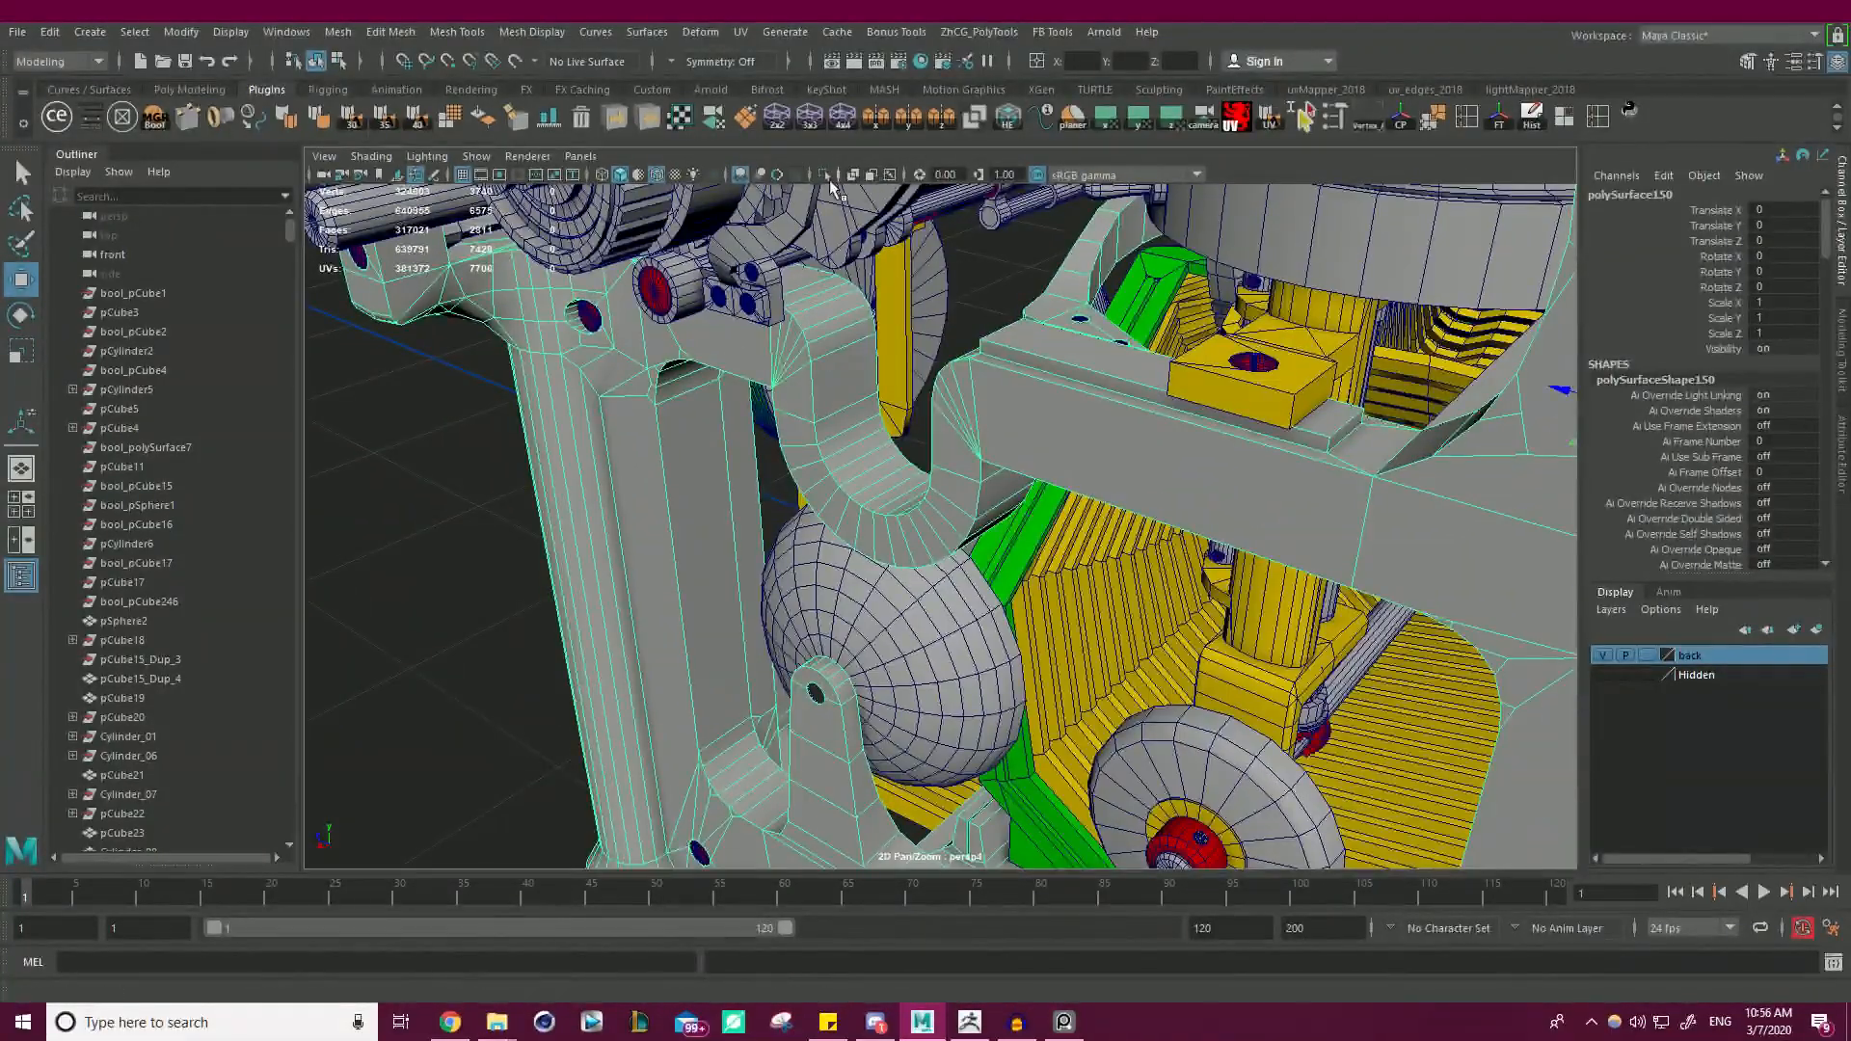
alt+drag(972, 324, 961, 405)
alt+right_drag(969, 379, 831, 416)
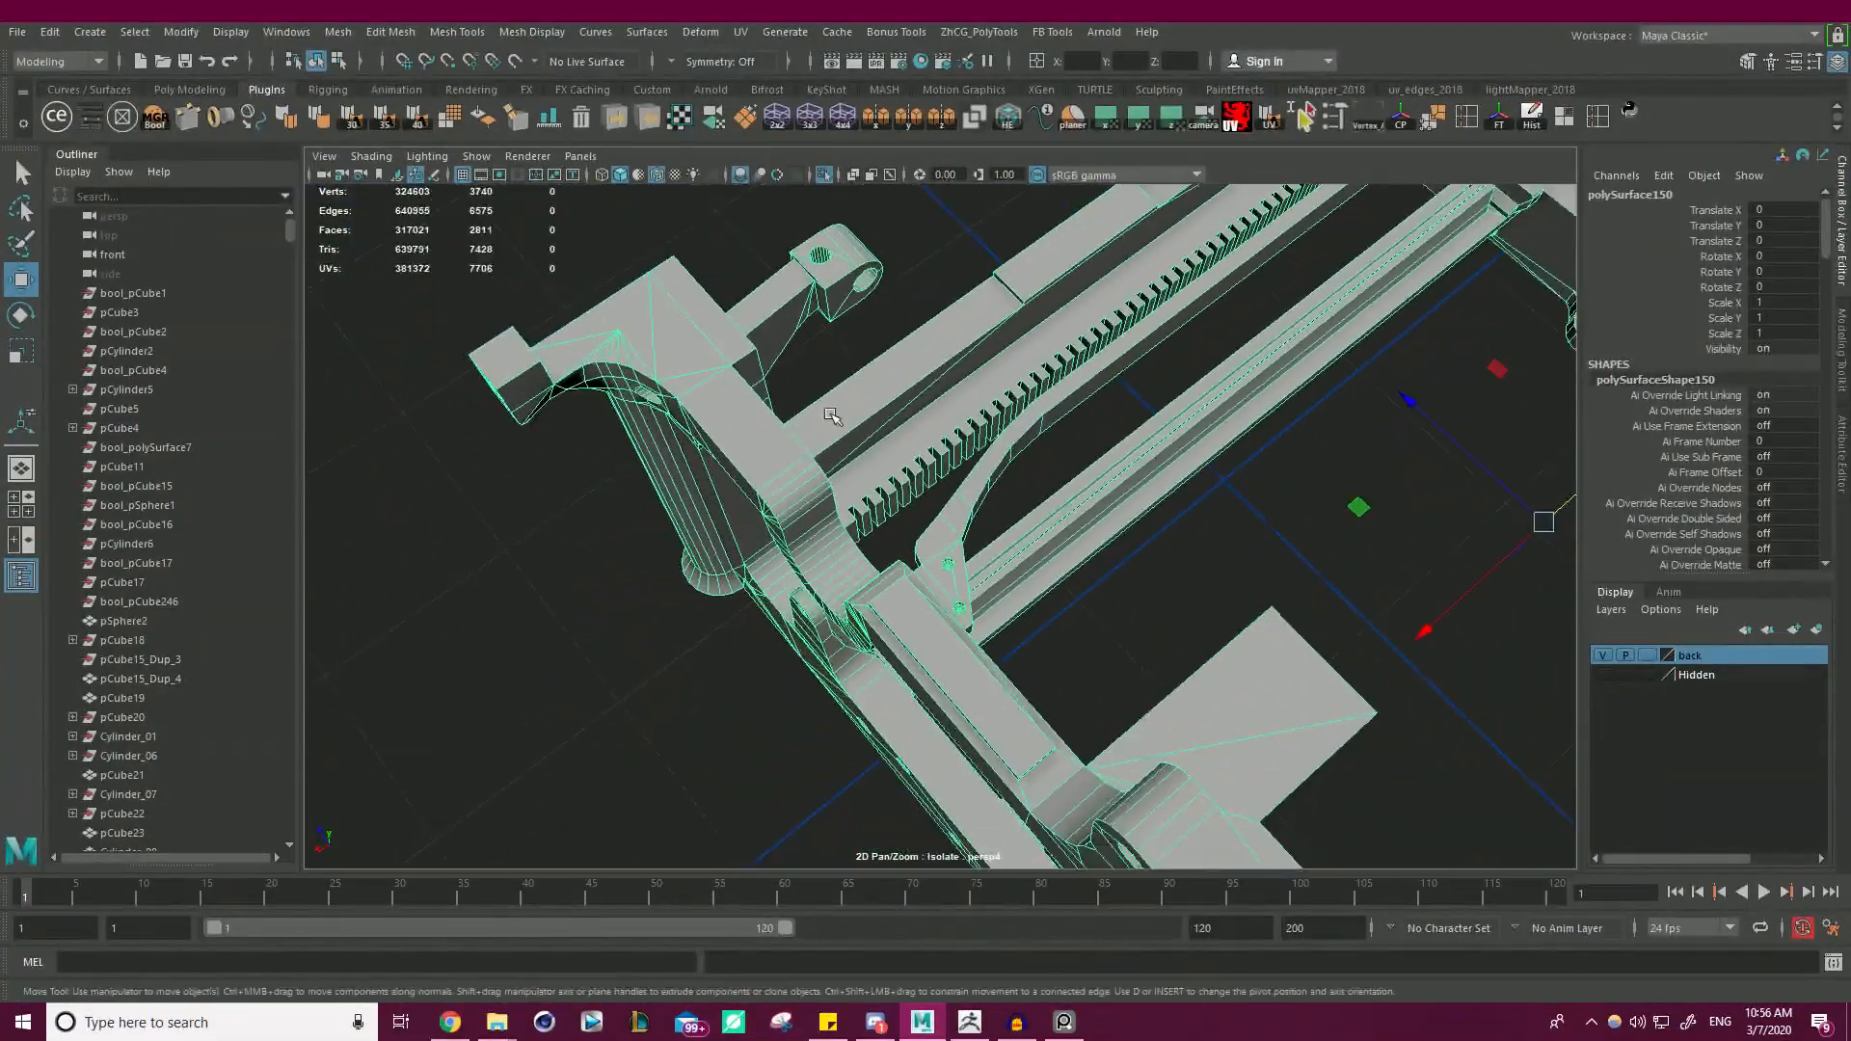
- Inspect the isolated frame's corner screw holes and bring the rest of the typewriter back into view
alt+drag(746, 500, 873, 508)
alt+right_drag(873, 508, 1172, 545)
scroll(1129, 492, up, 5)
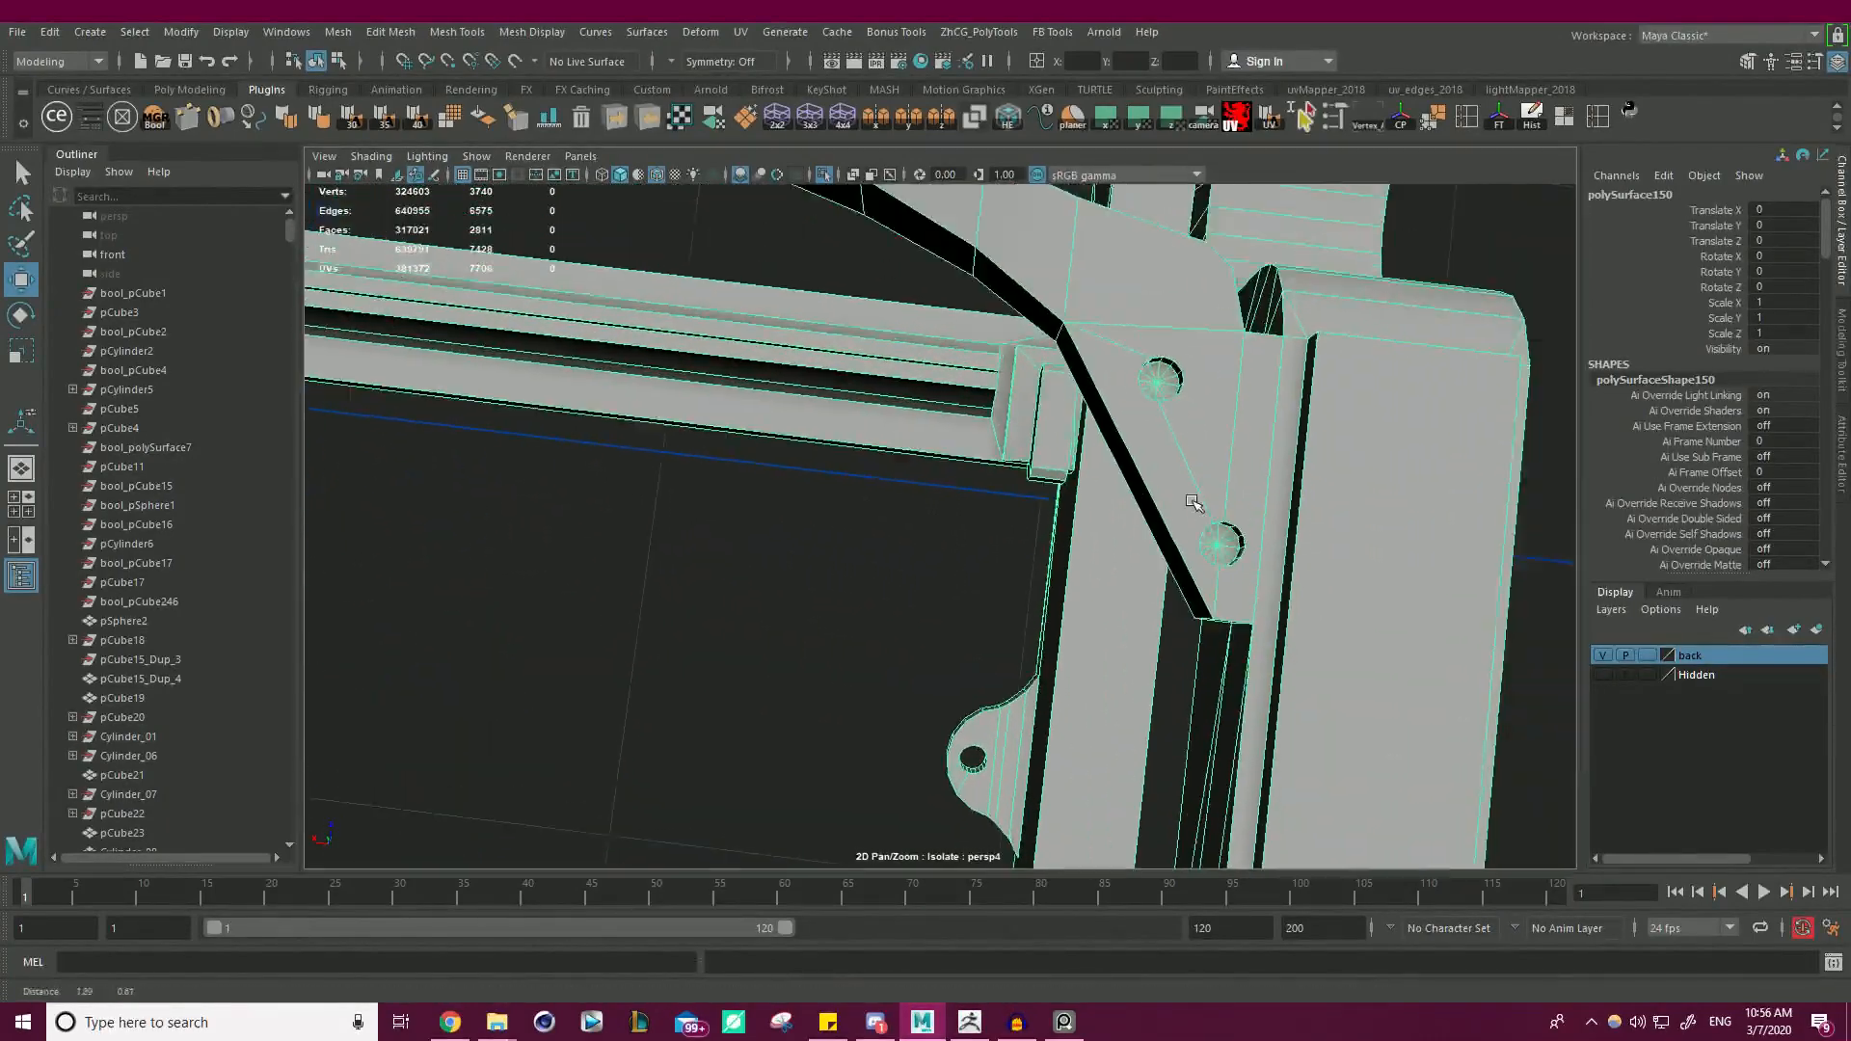
click(825, 176)
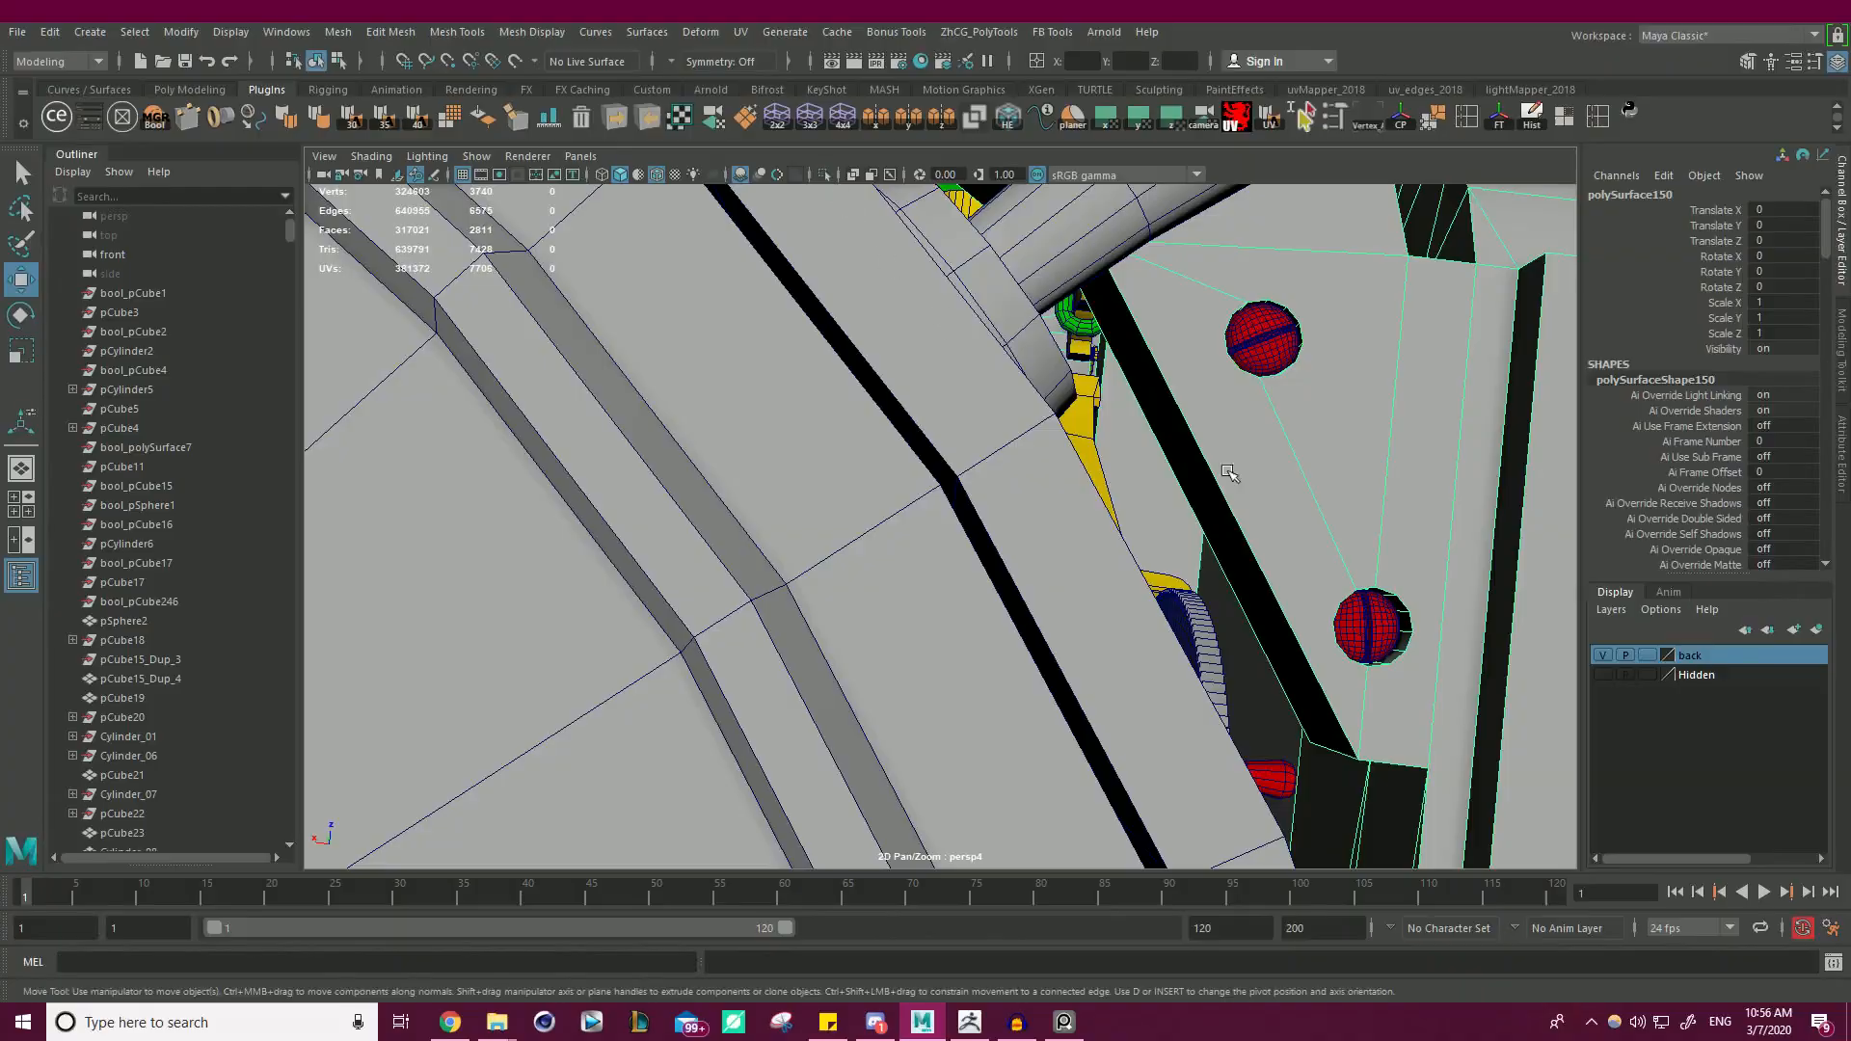
- Move the small screw above the knurled knob up to Translate Y -11.563 to center it in its hole
scroll(1224, 453, down, 10)
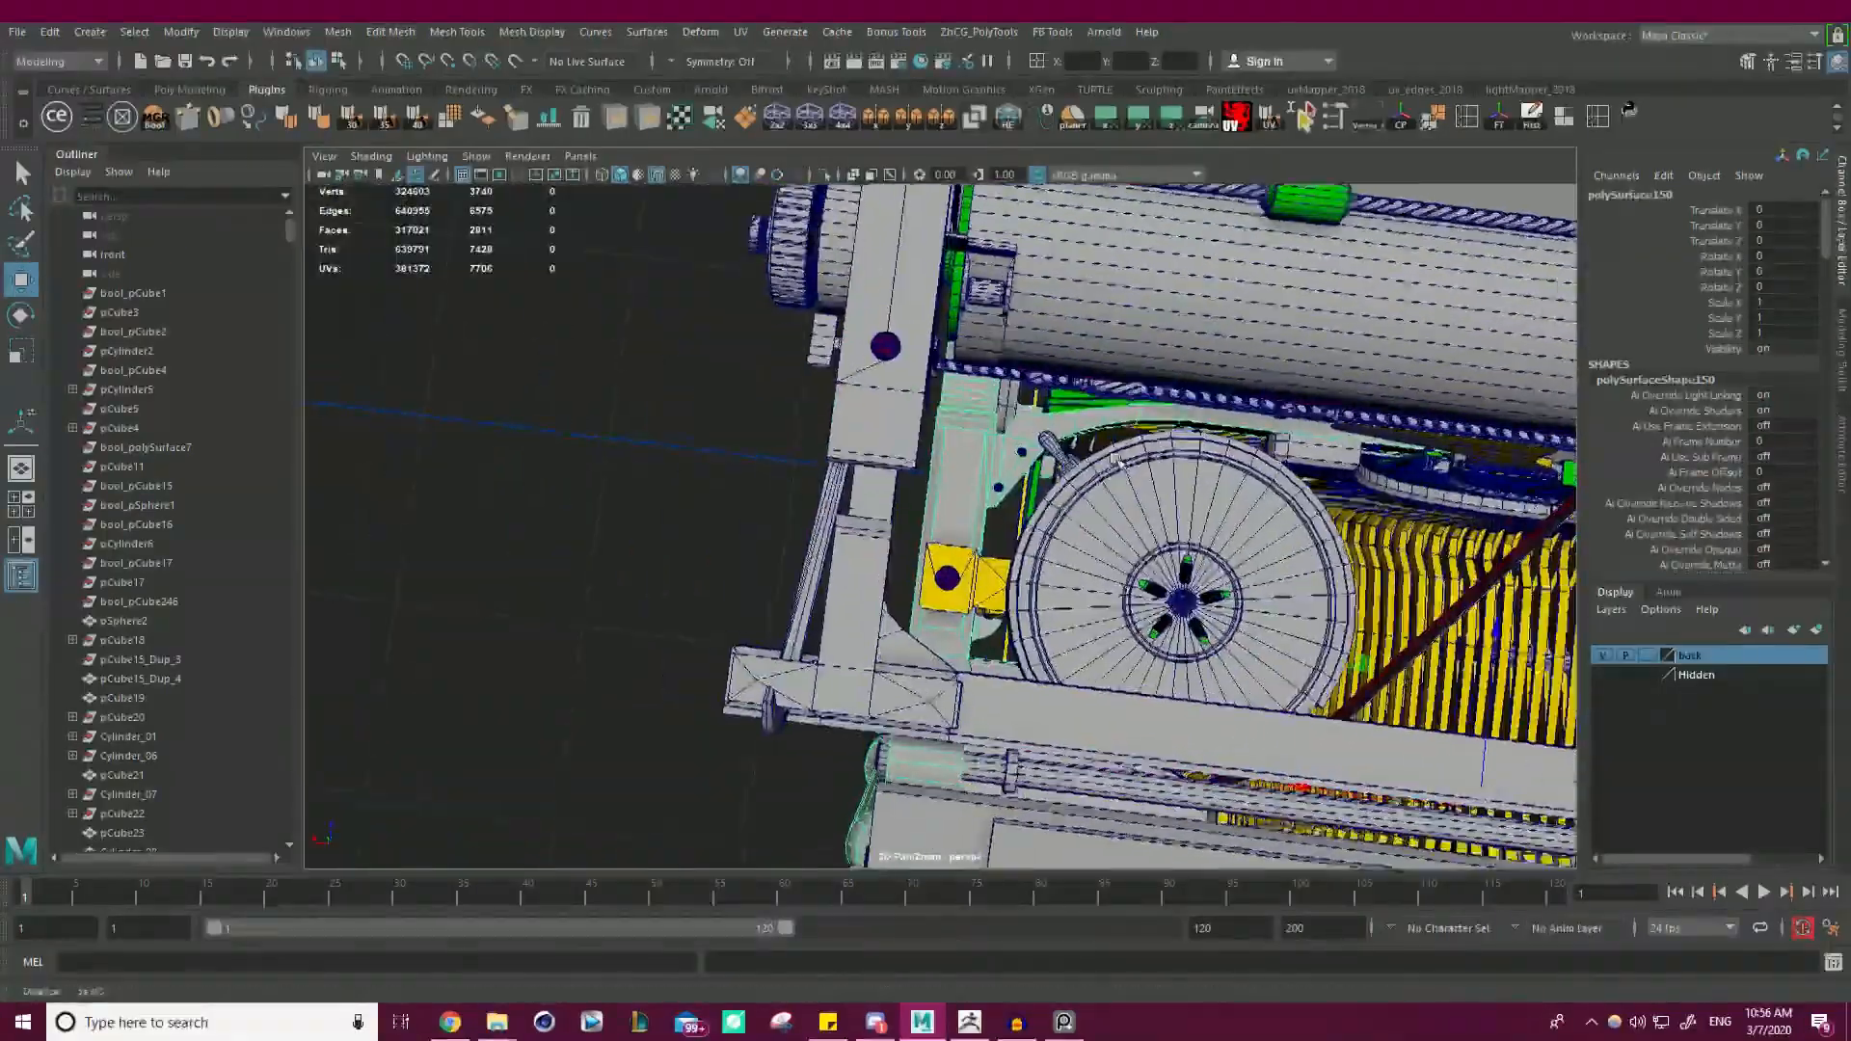
mouse_move(1116, 461)
alt+right_down()
mouse_move(1239, 457)
mouse_move(1137, 465)
alt+right_up()
alt+drag(1070, 472, 904, 333)
scroll(1094, 372, up, 10)
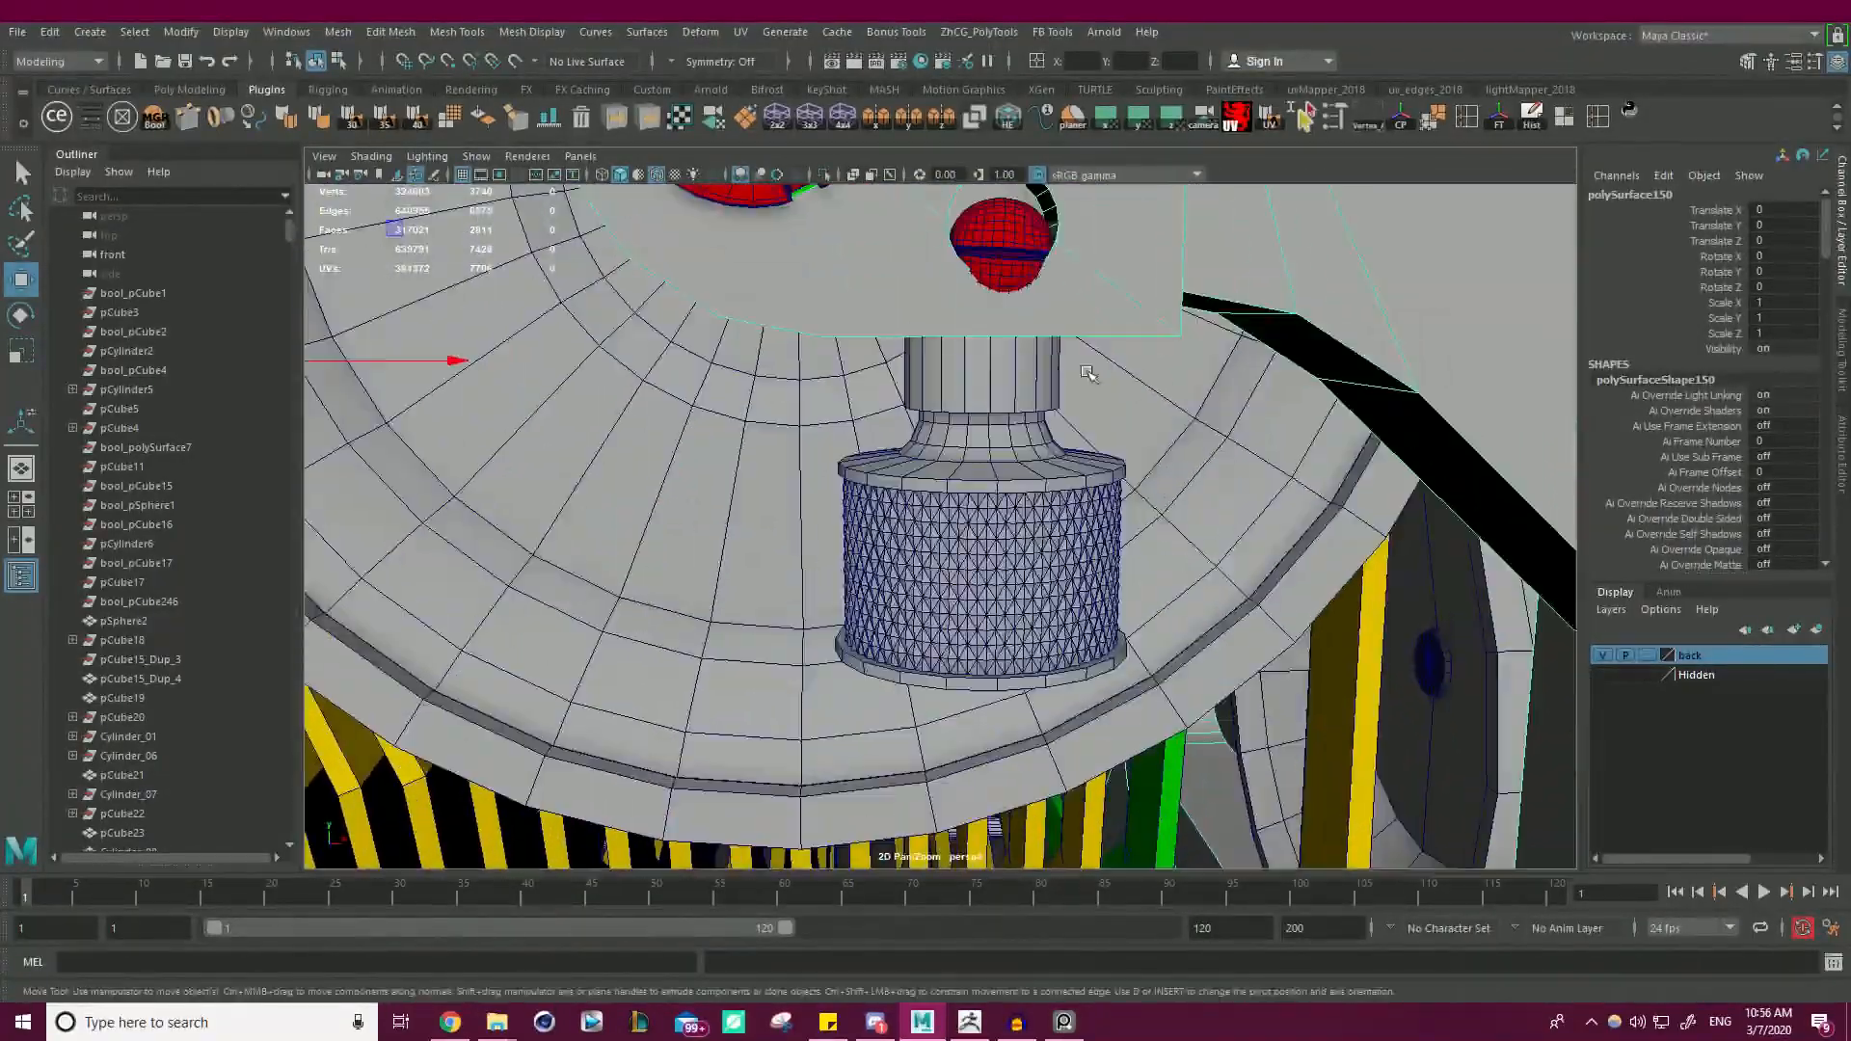
alt+middle_drag(1086, 372, 1051, 570)
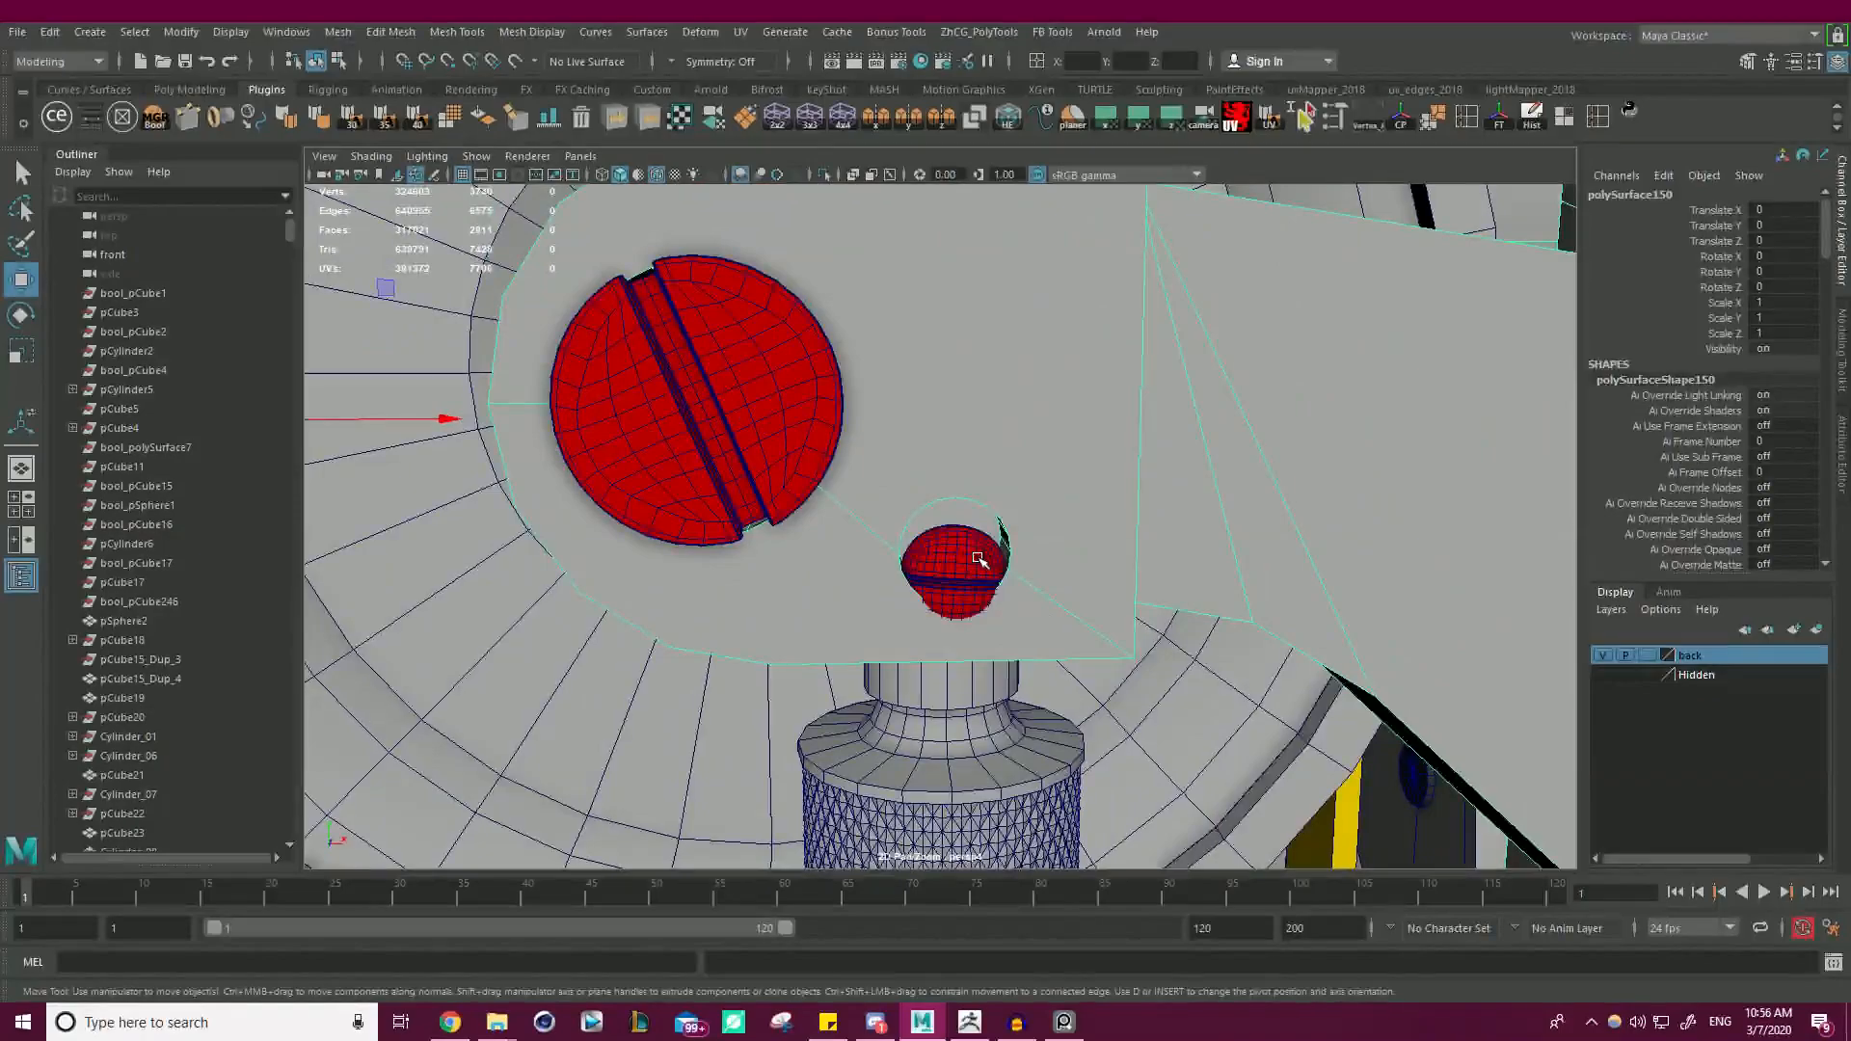
click(973, 560)
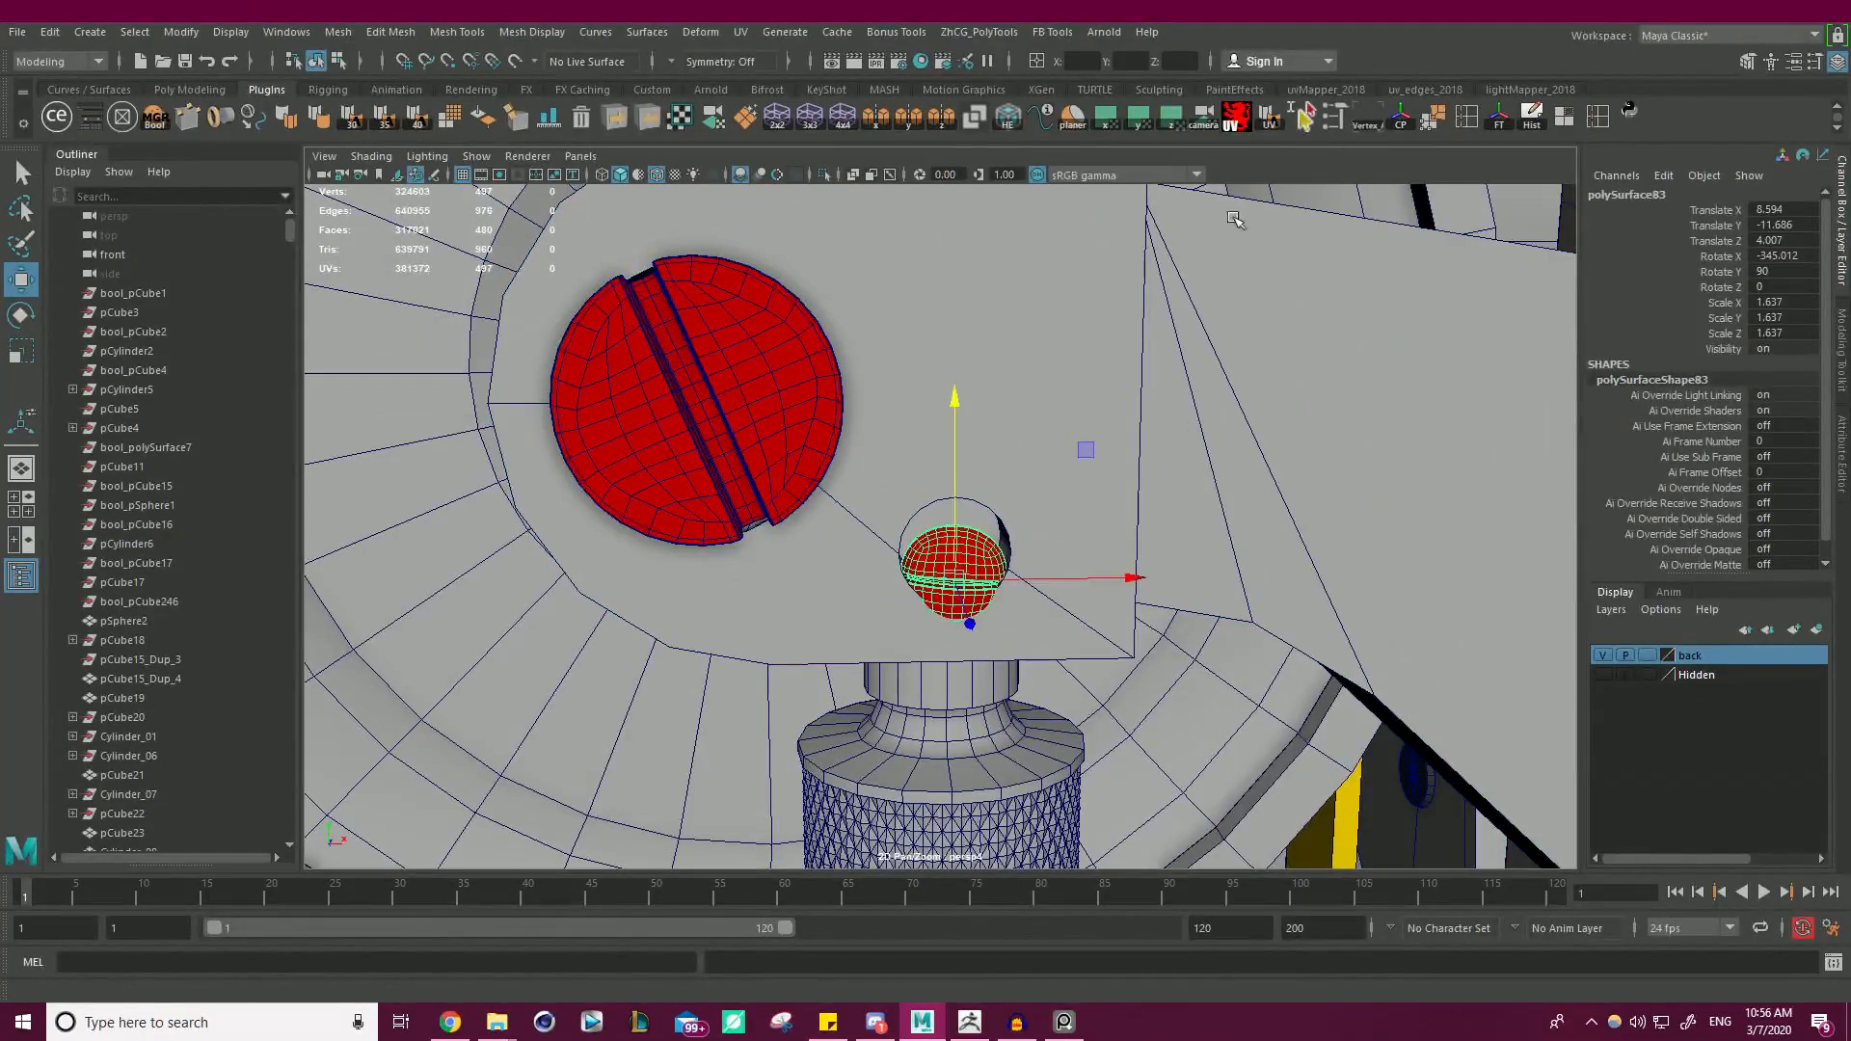
drag(952, 431, 959, 408)
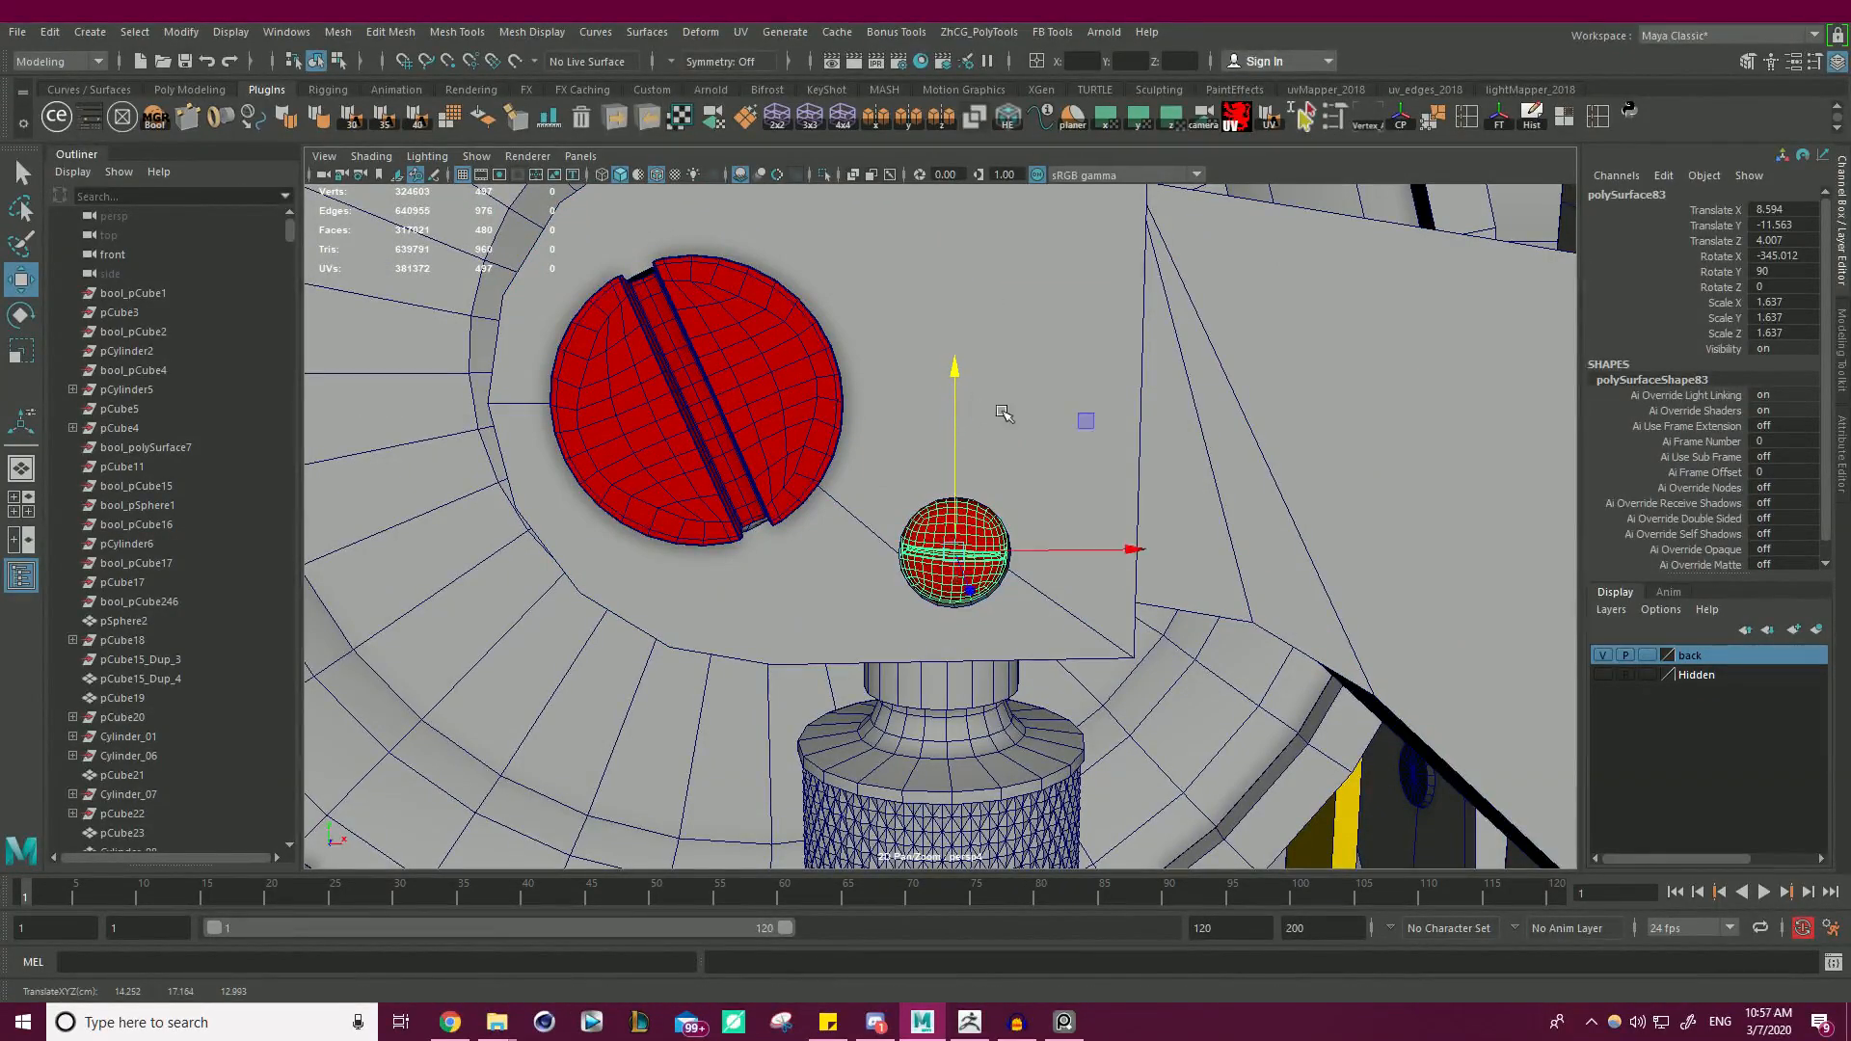
- Select the five screws along the lower rail on one side of the frame
scroll(1003, 412, down, 10)
scroll(1003, 412, up, 3)
alt+drag(1079, 412, 1013, 414)
scroll(1012, 415, down, 3)
alt+drag(1272, 415, 1034, 415)
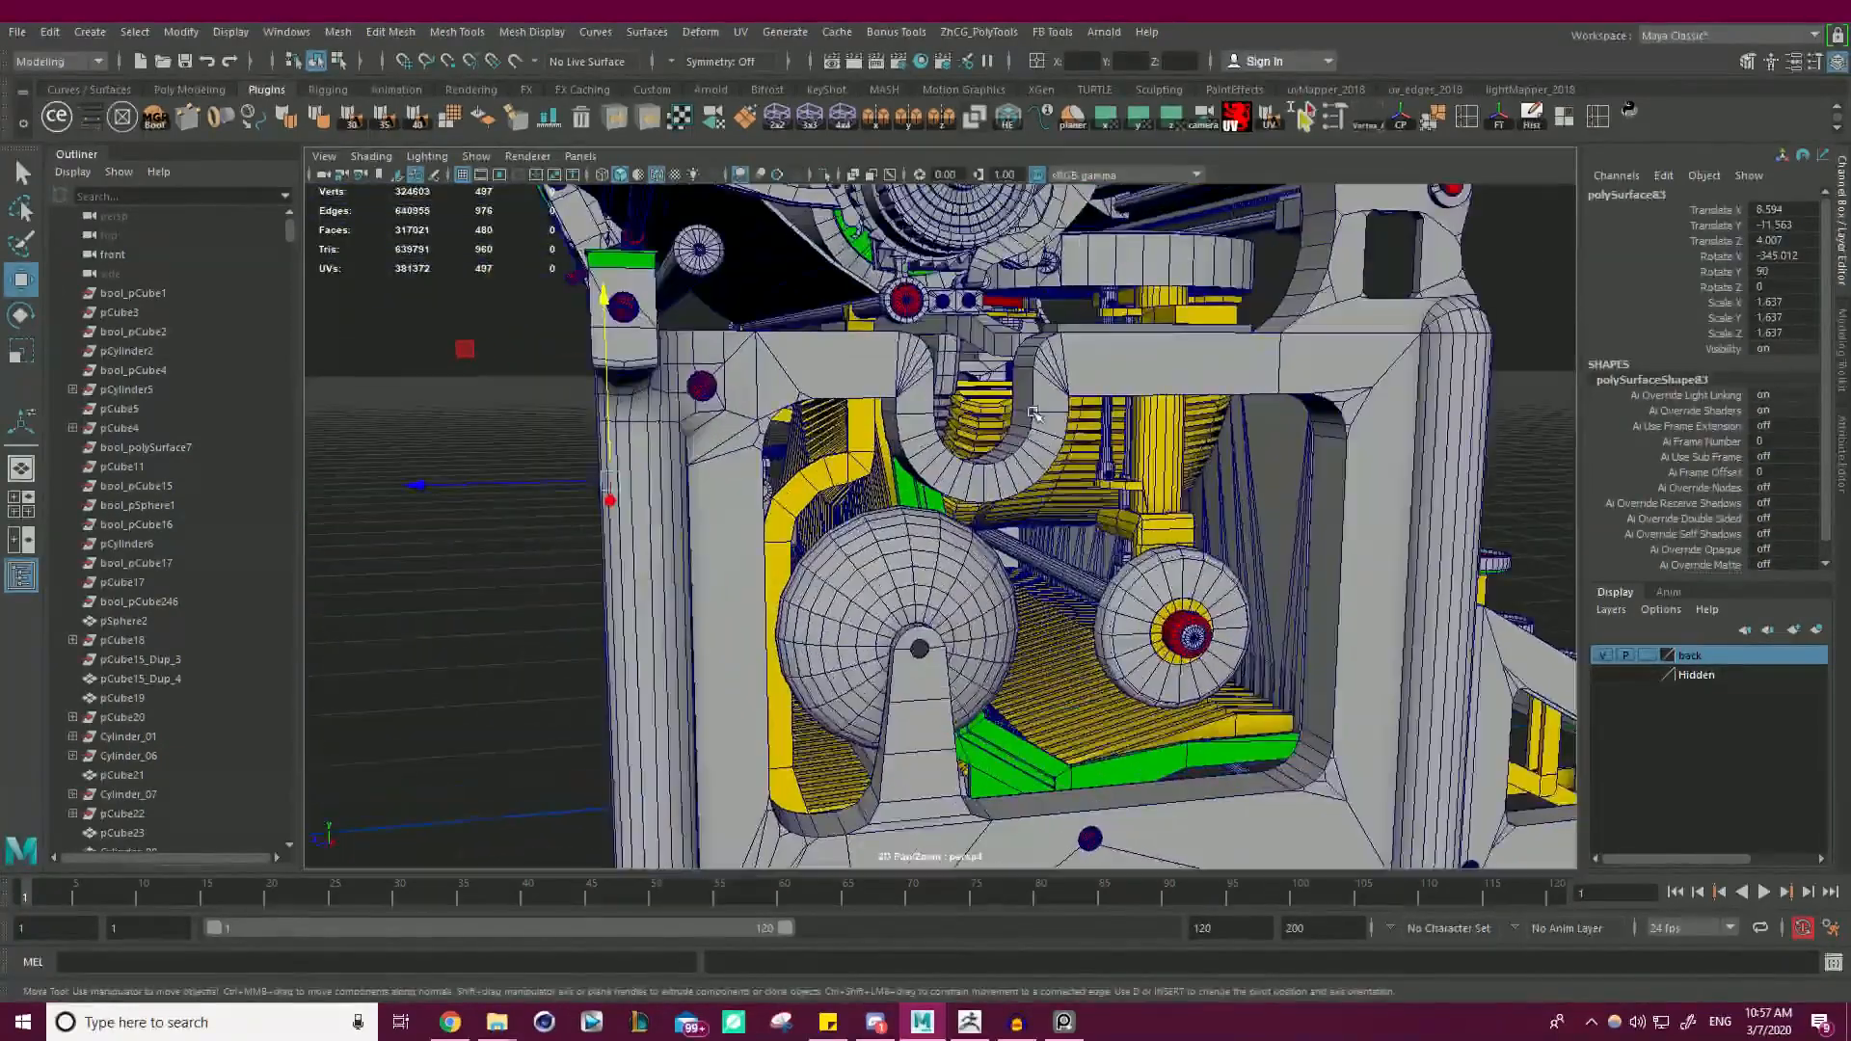
alt+middle_drag(1034, 413, 1065, 280)
alt+drag(1205, 463, 1090, 405)
alt+middle_drag(1335, 468, 1102, 434)
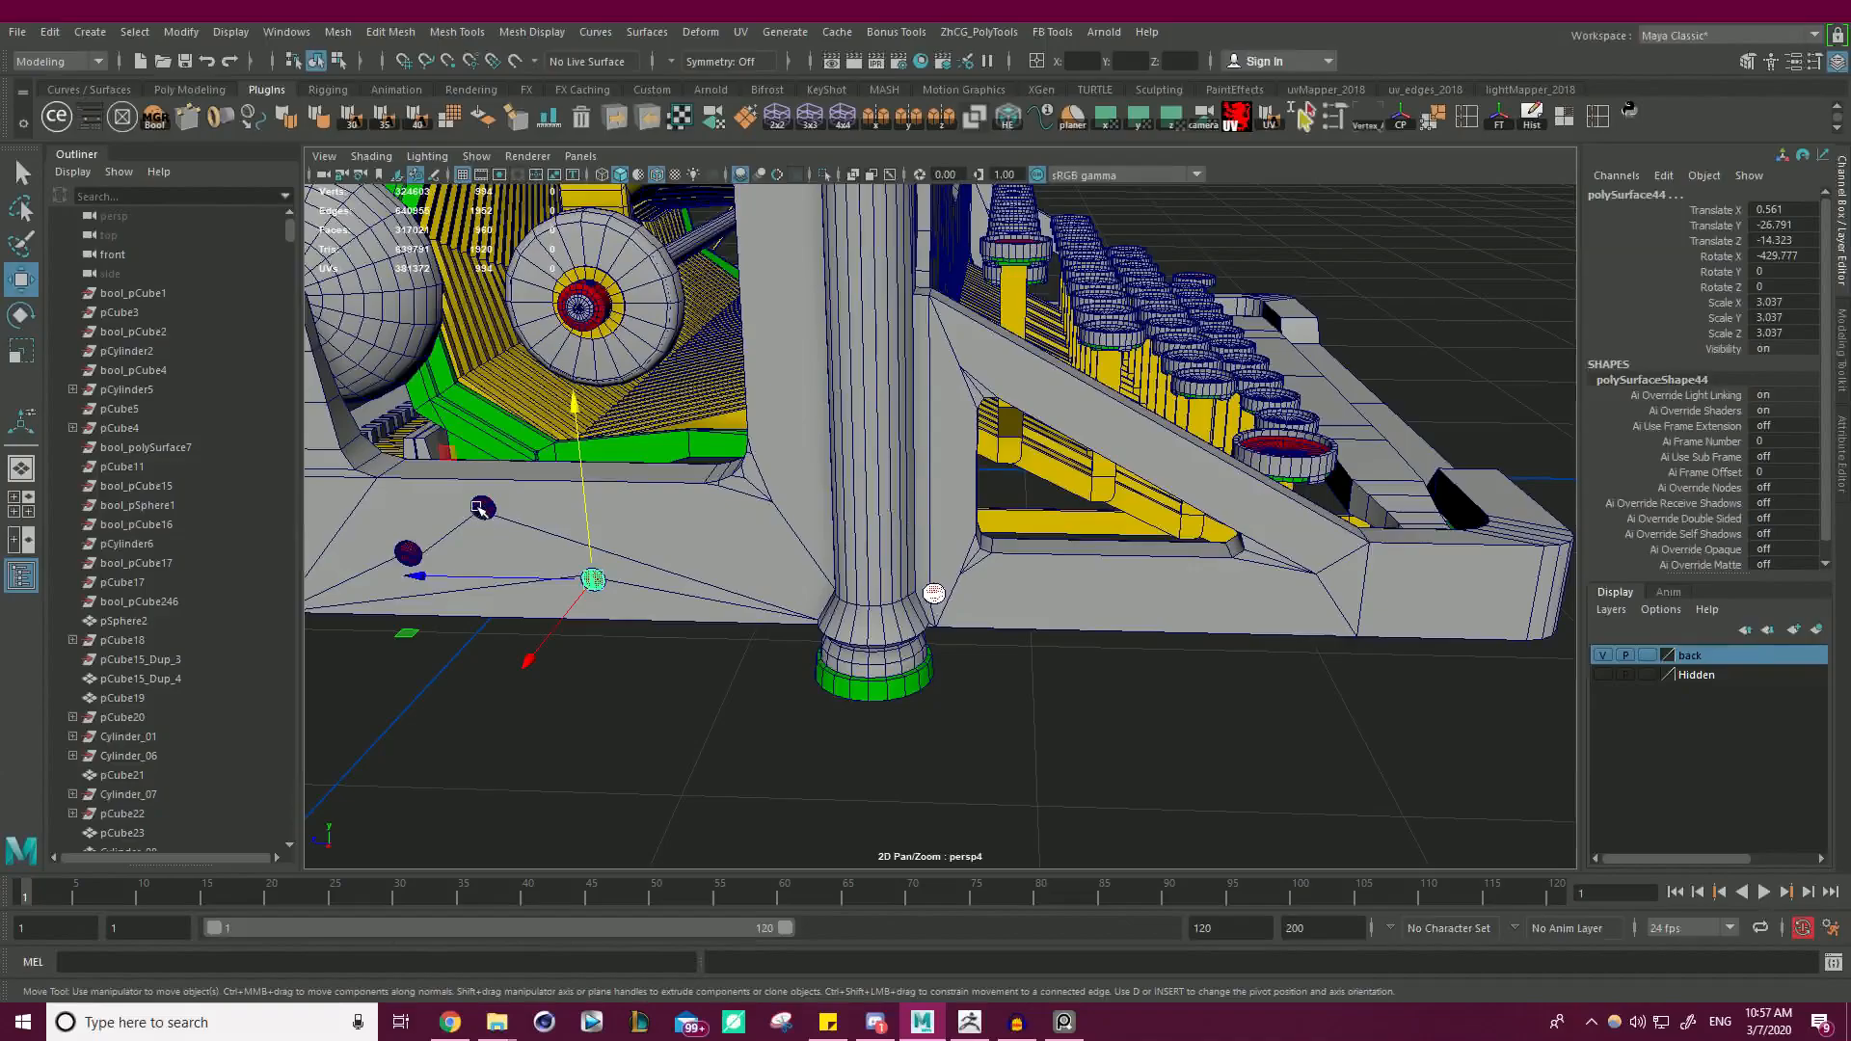
alt+drag(620, 499, 756, 479)
scroll(755, 479, up, 4)
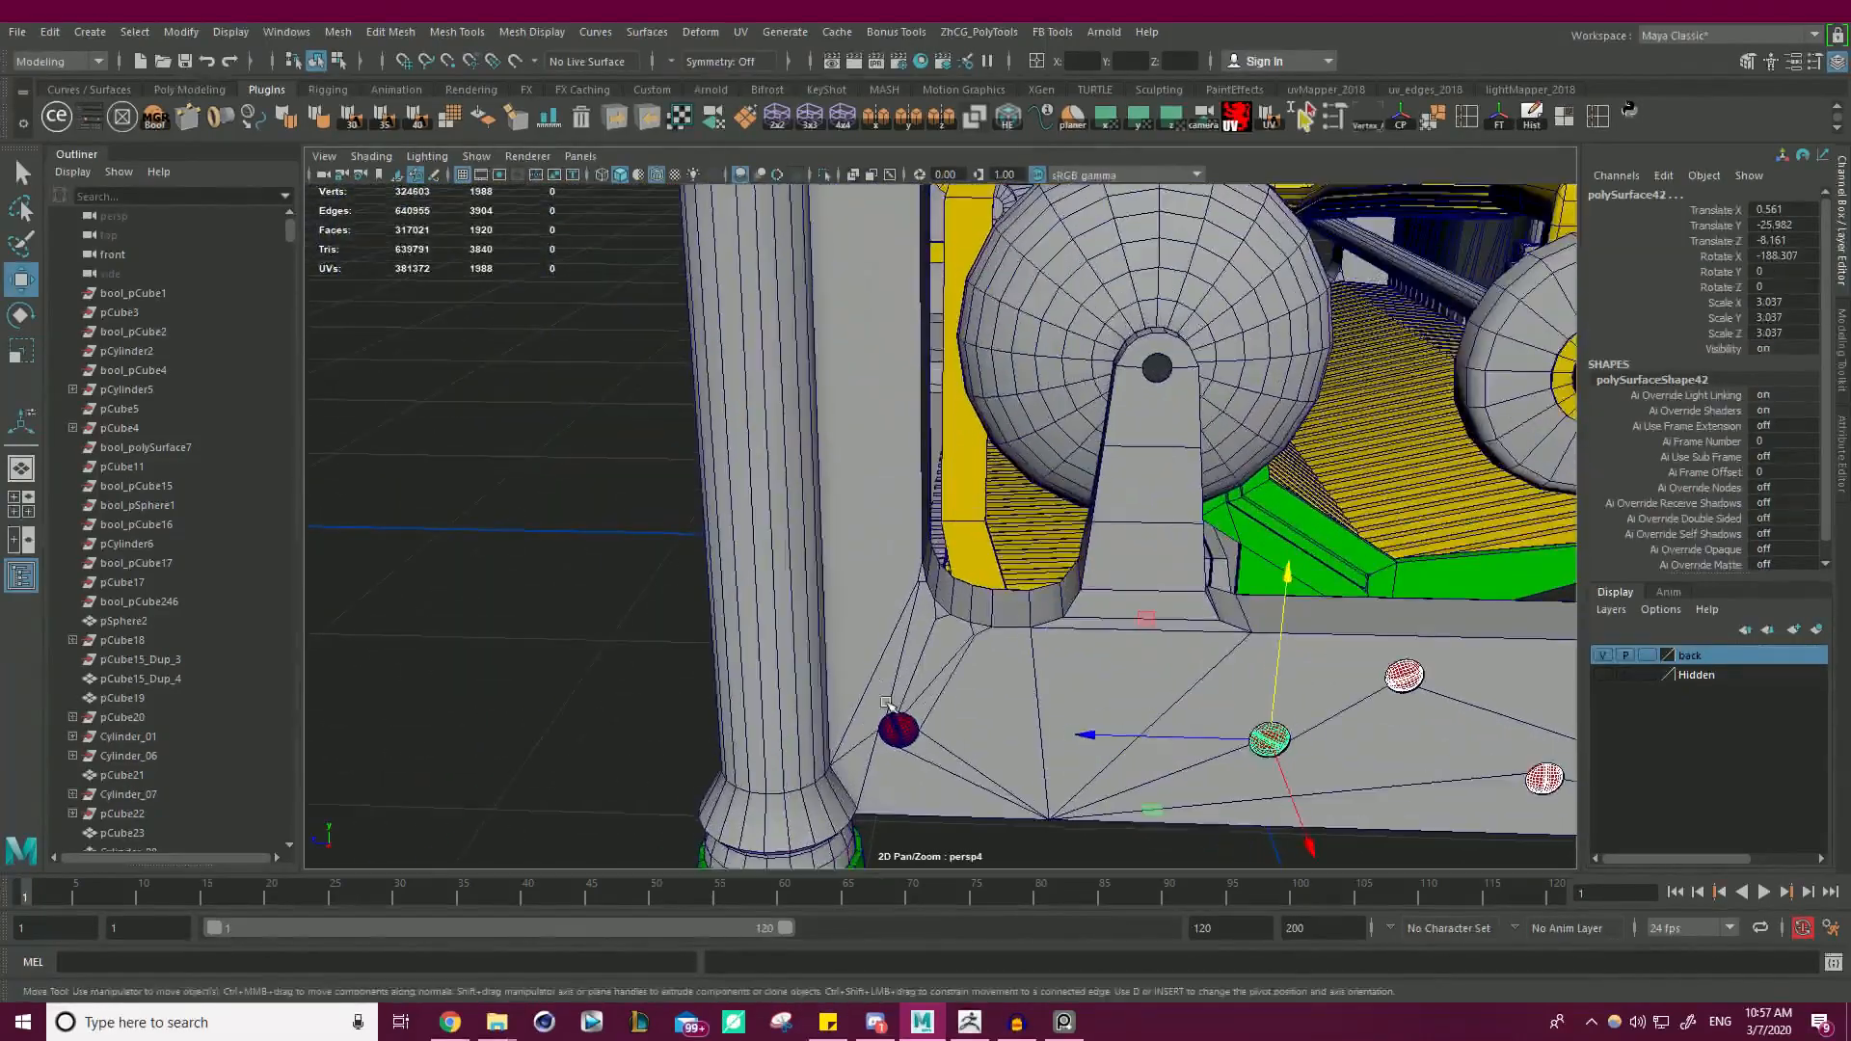
shift+click(897, 726)
- Add the side's upper corner screw and the four screws down the adjoining rear corner post to the selection
scroll(898, 726, down, 3)
alt+middle_drag(854, 290, 902, 474)
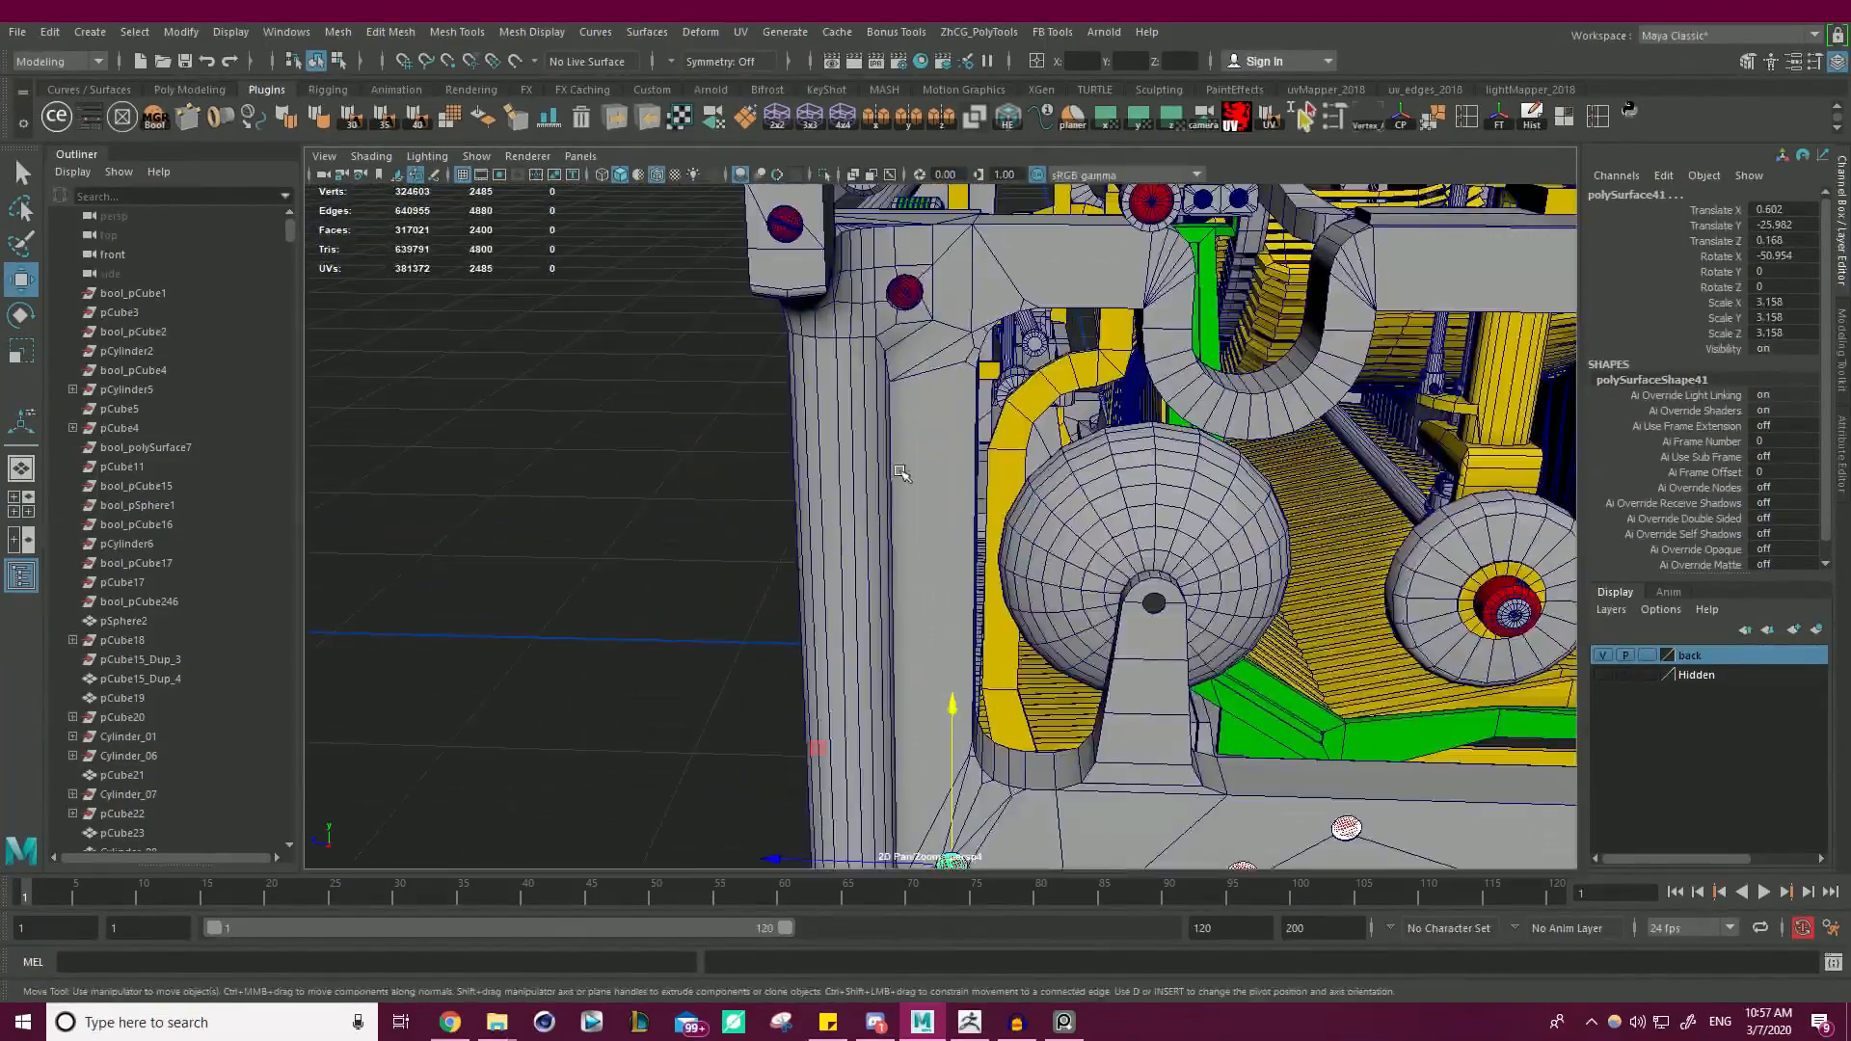
shift+click(902, 295)
scroll(902, 308, down, 3)
alt+drag(901, 352, 1235, 384)
scroll(1375, 495, up, 4)
alt+middle_drag(1235, 384, 1349, 737)
scroll(1376, 495, up, 3)
shift+click(1476, 239)
shift+click(1061, 409)
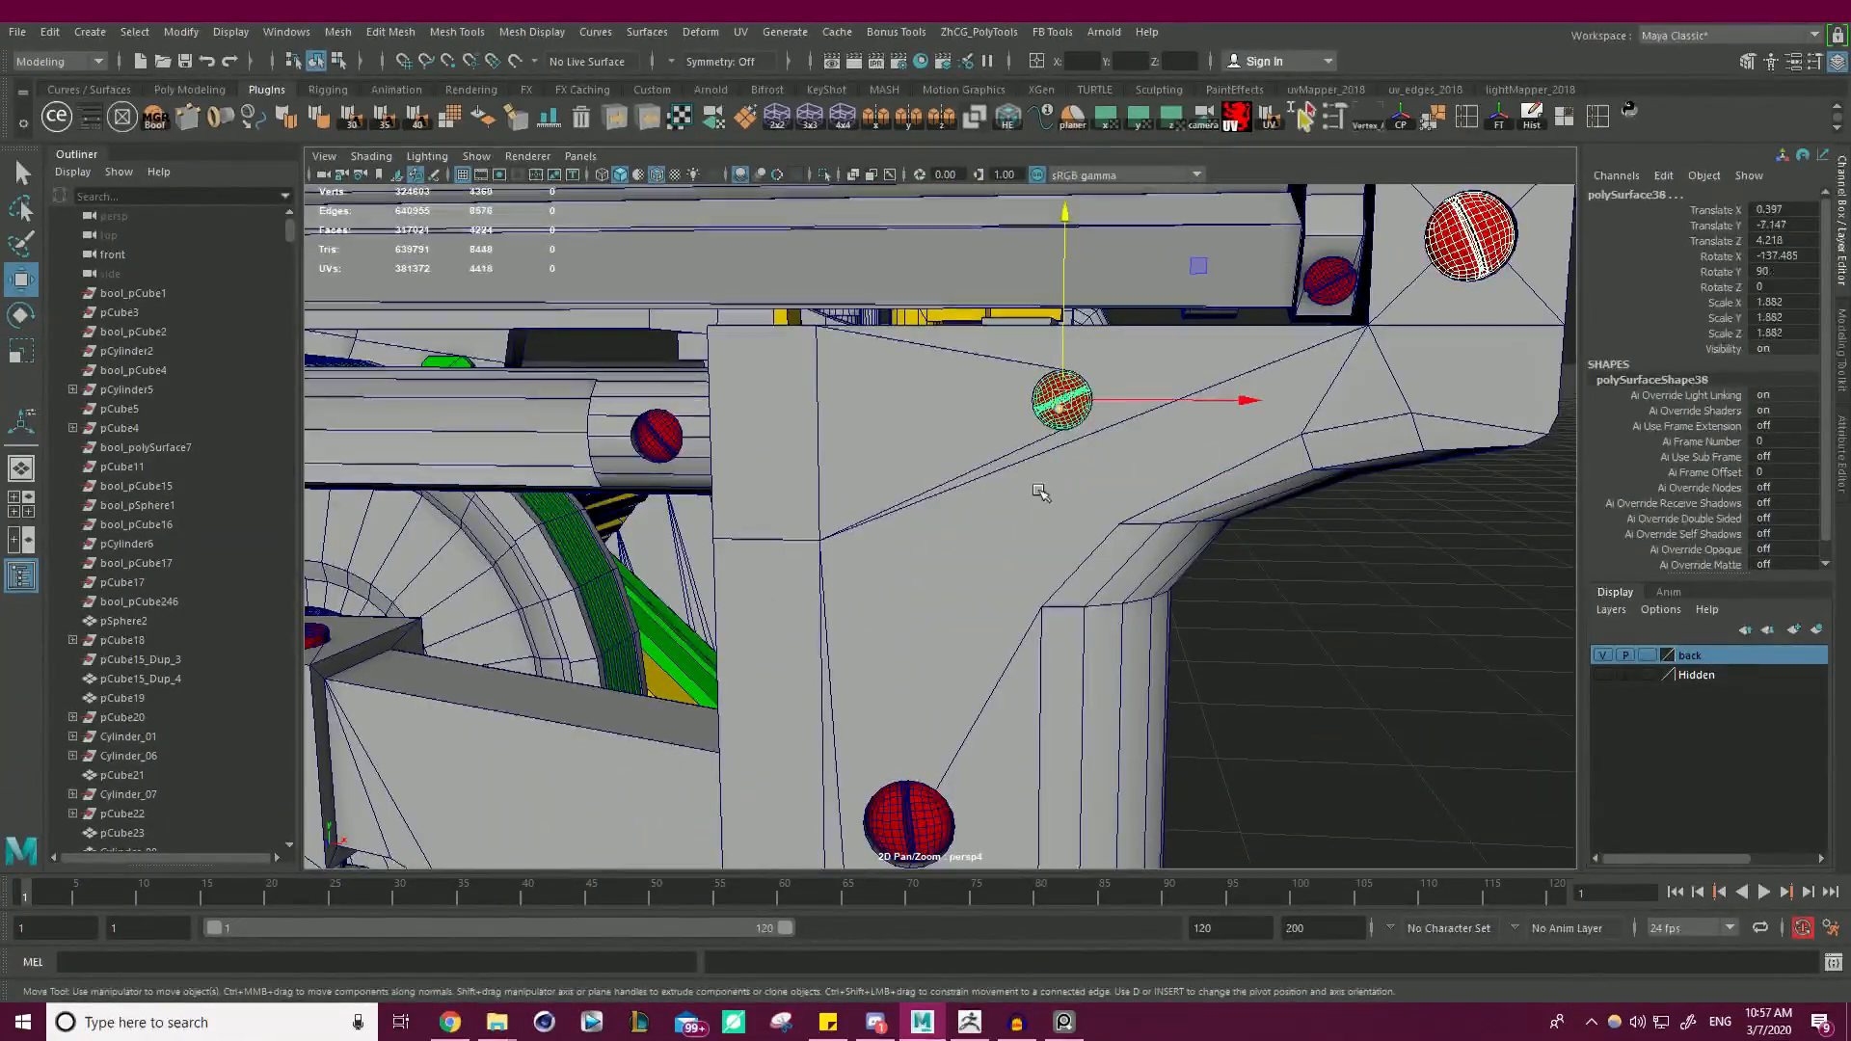
shift+click(909, 800)
scroll(897, 675, down, 3)
scroll(882, 524, up, 4)
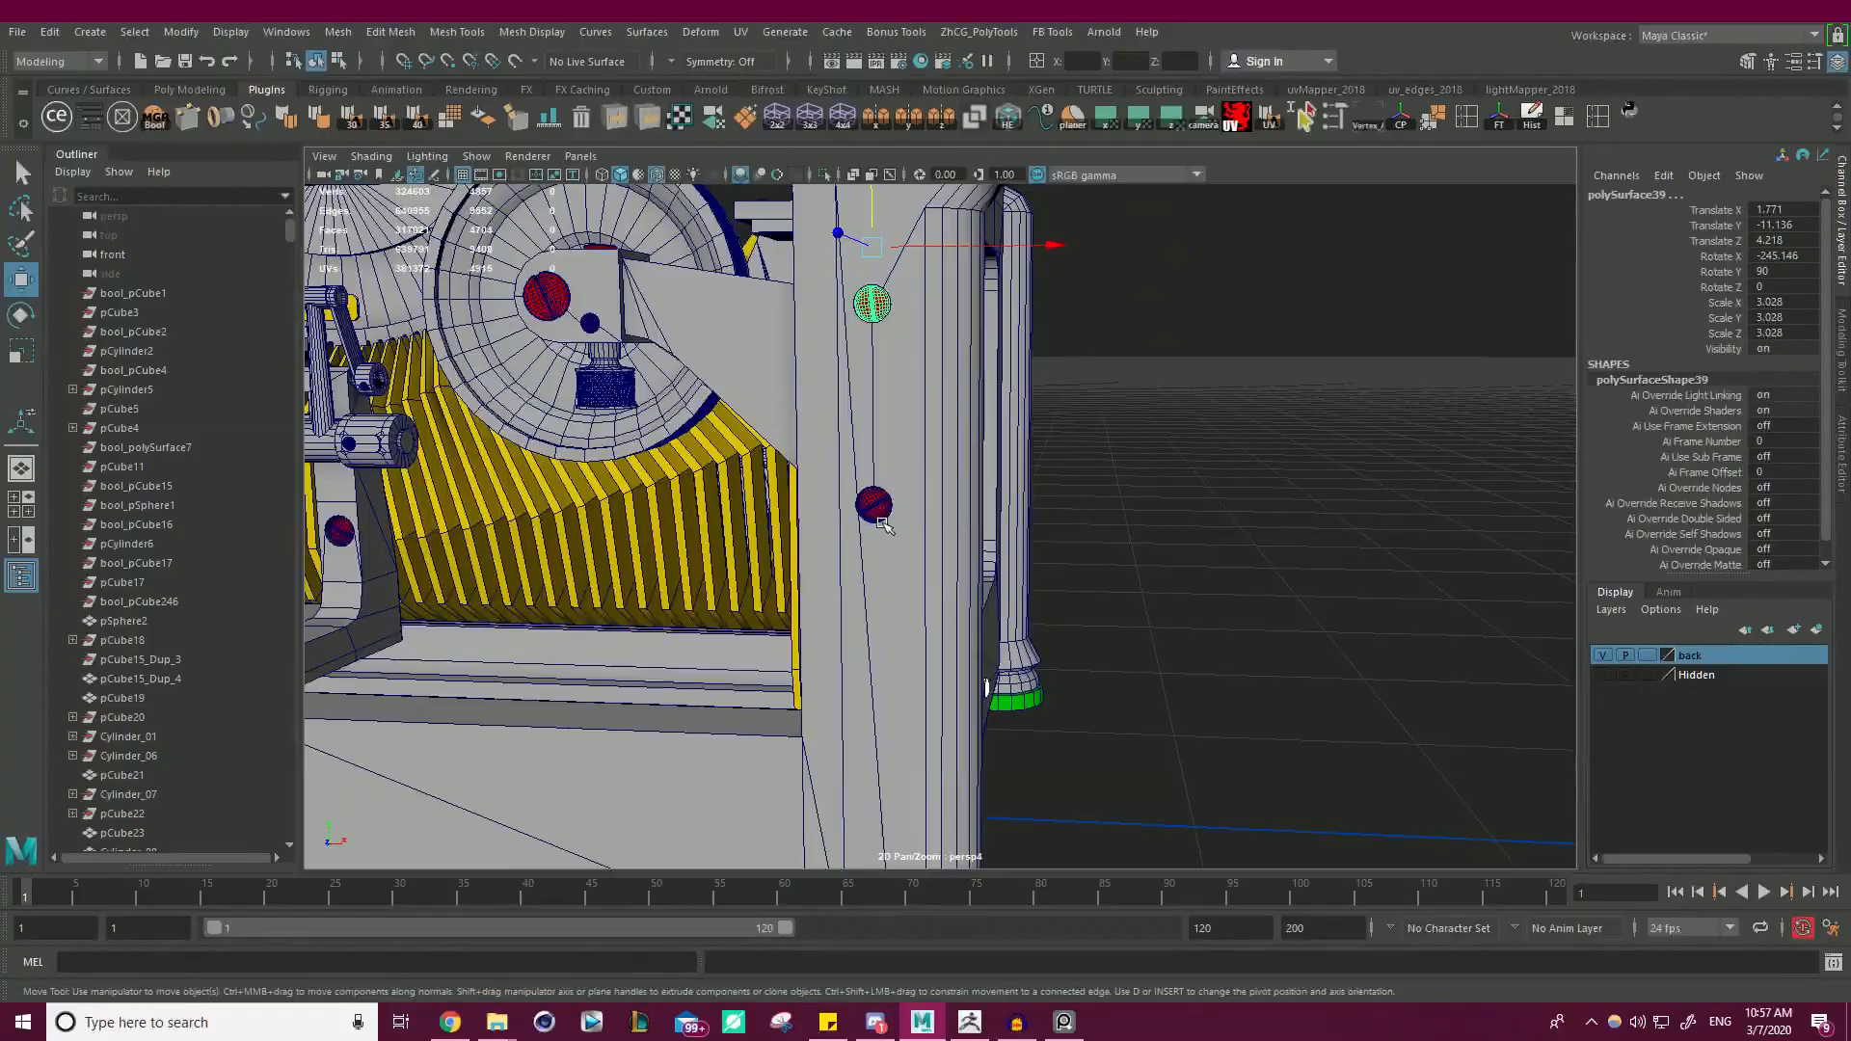
- Add the three screws on the opposite rear corner post to the selection
scroll(885, 511, down, 4)
alt+middle_drag(885, 511, 1051, 356)
alt+drag(1051, 356, 1223, 587)
scroll(1223, 587, down, 2)
alt+middle_drag(838, 520, 1144, 475)
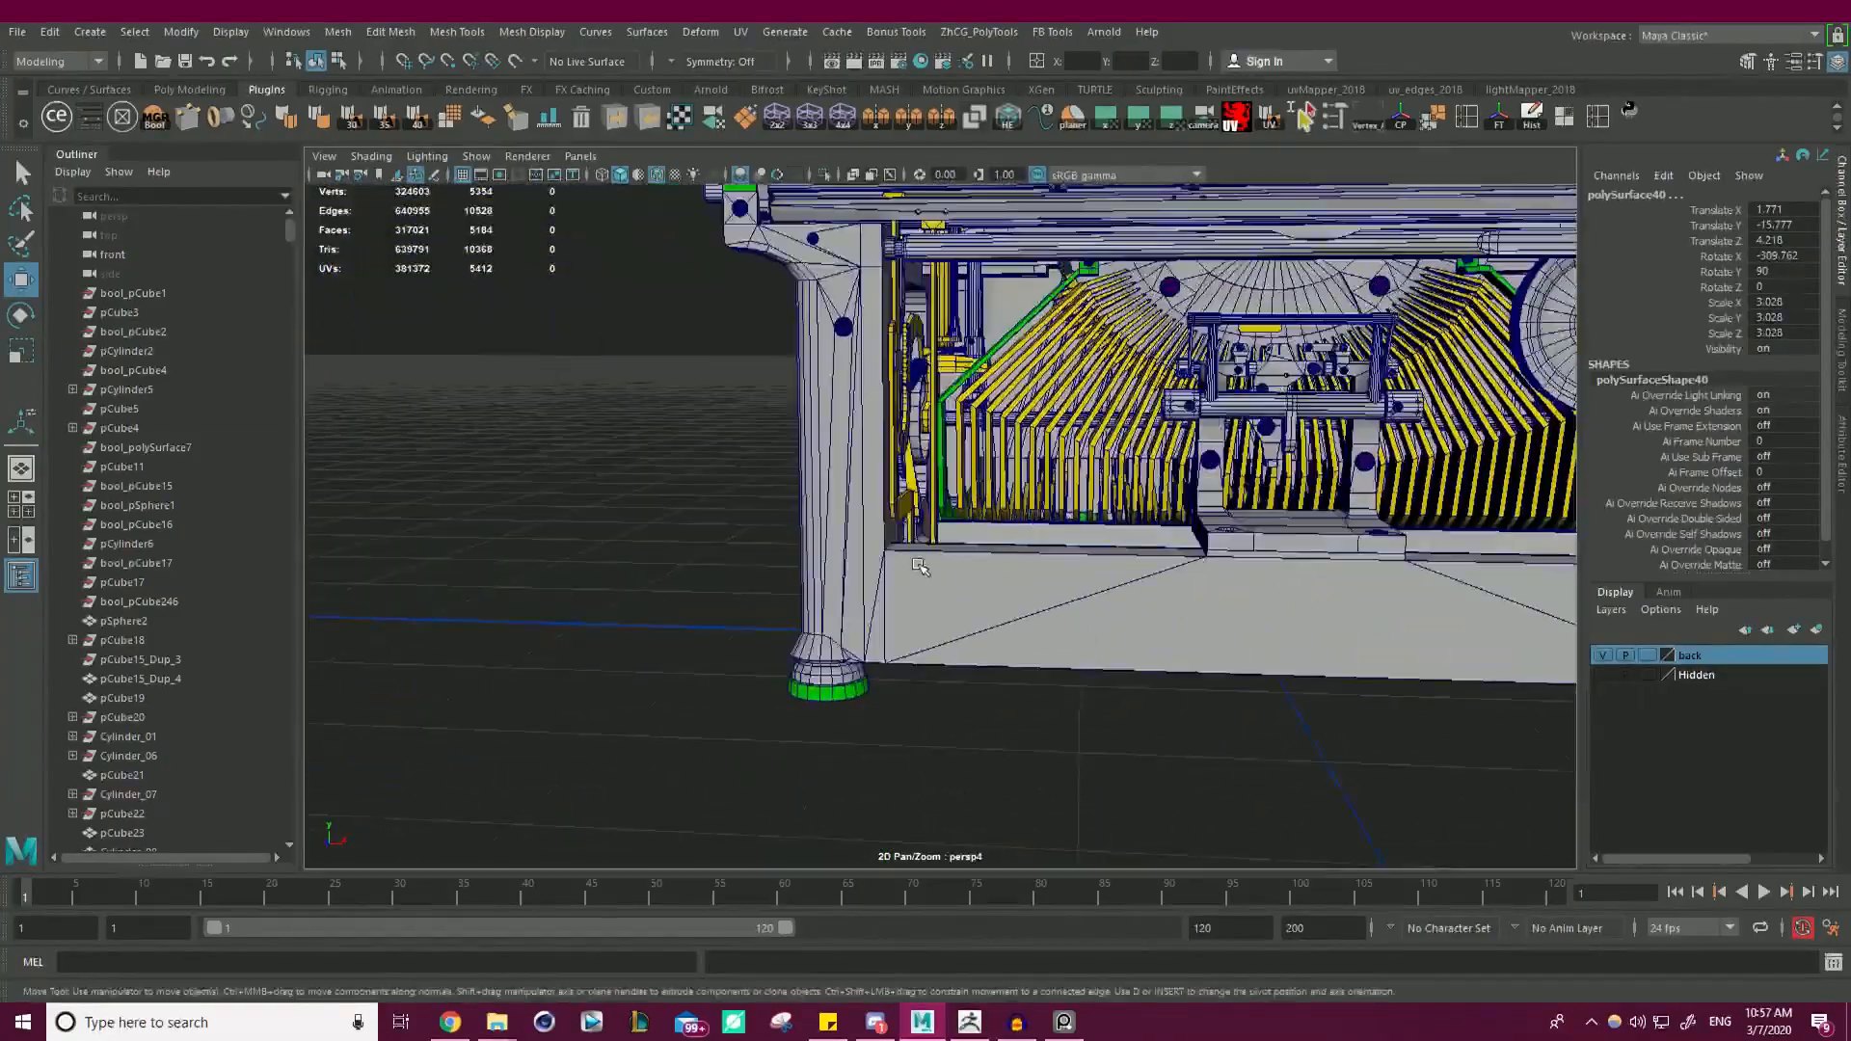
scroll(1033, 472, up, 3)
alt+middle_drag(1033, 473, 1032, 489)
scroll(1033, 491, down, 4)
scroll(884, 664, up, 5)
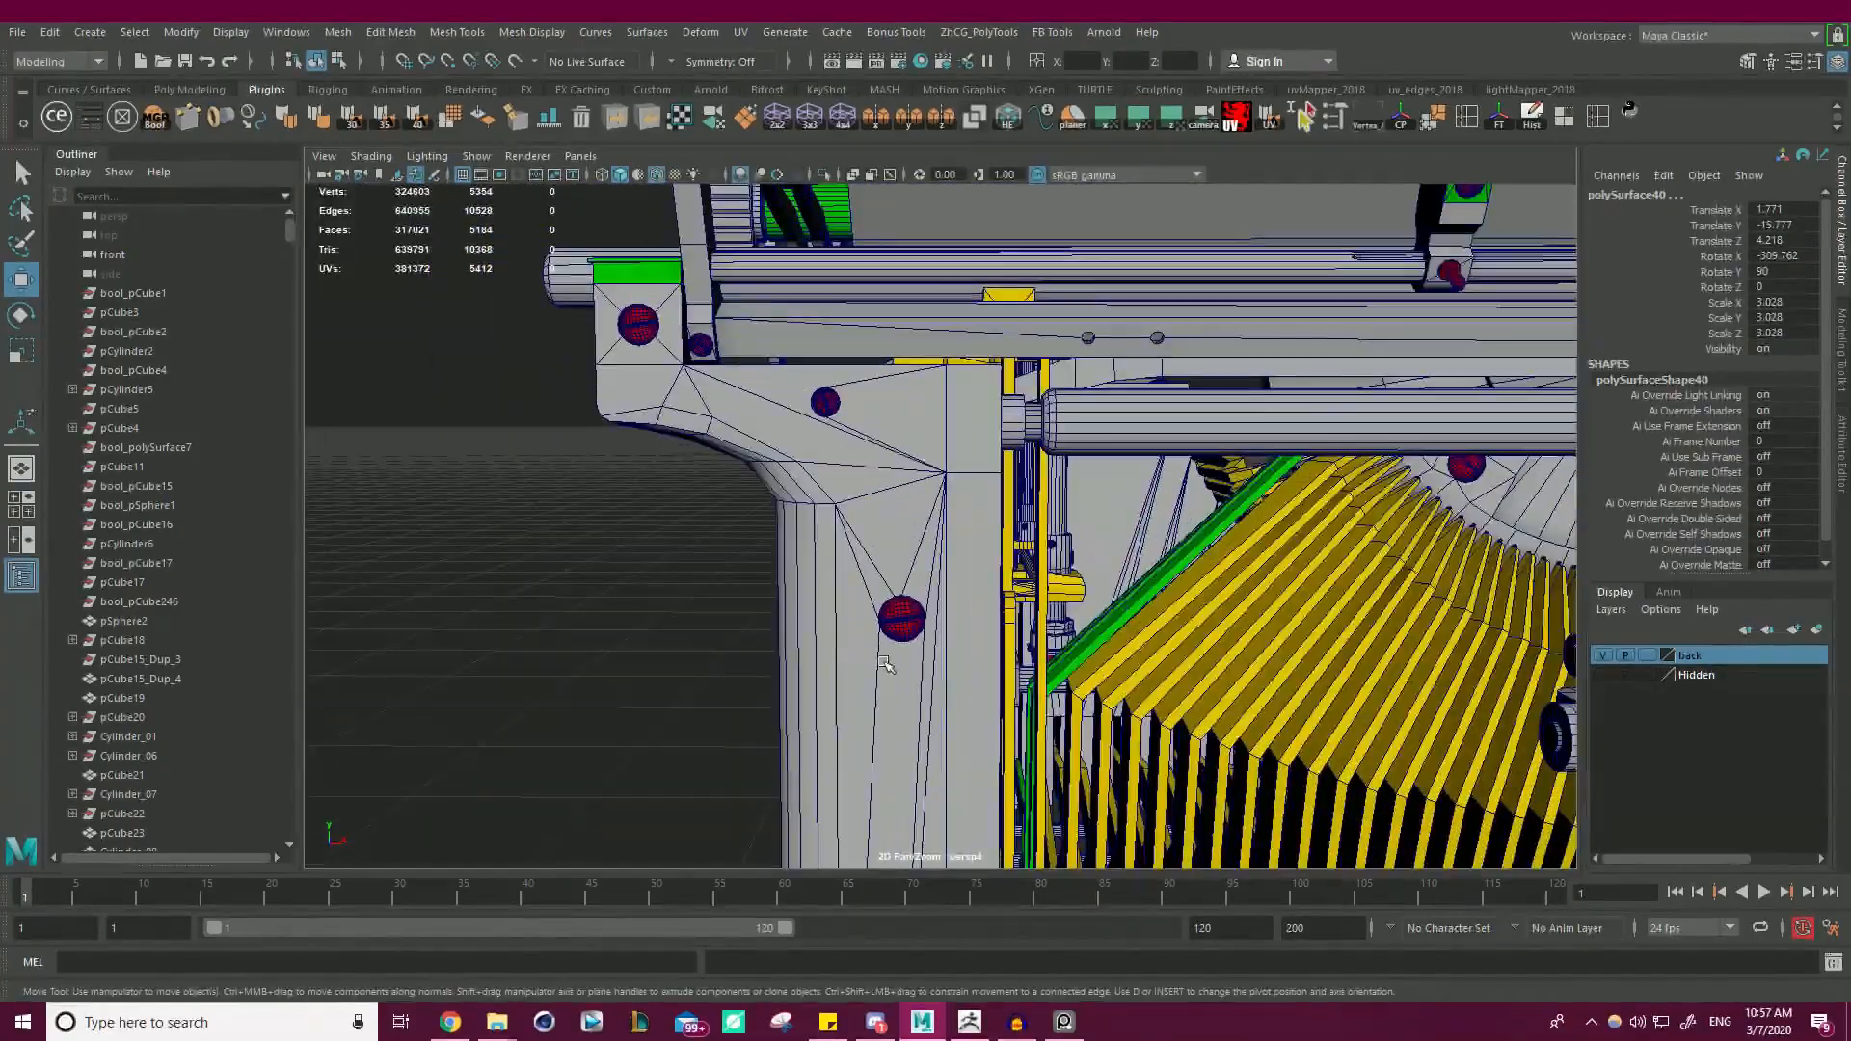
scroll(690, 378, down, 1)
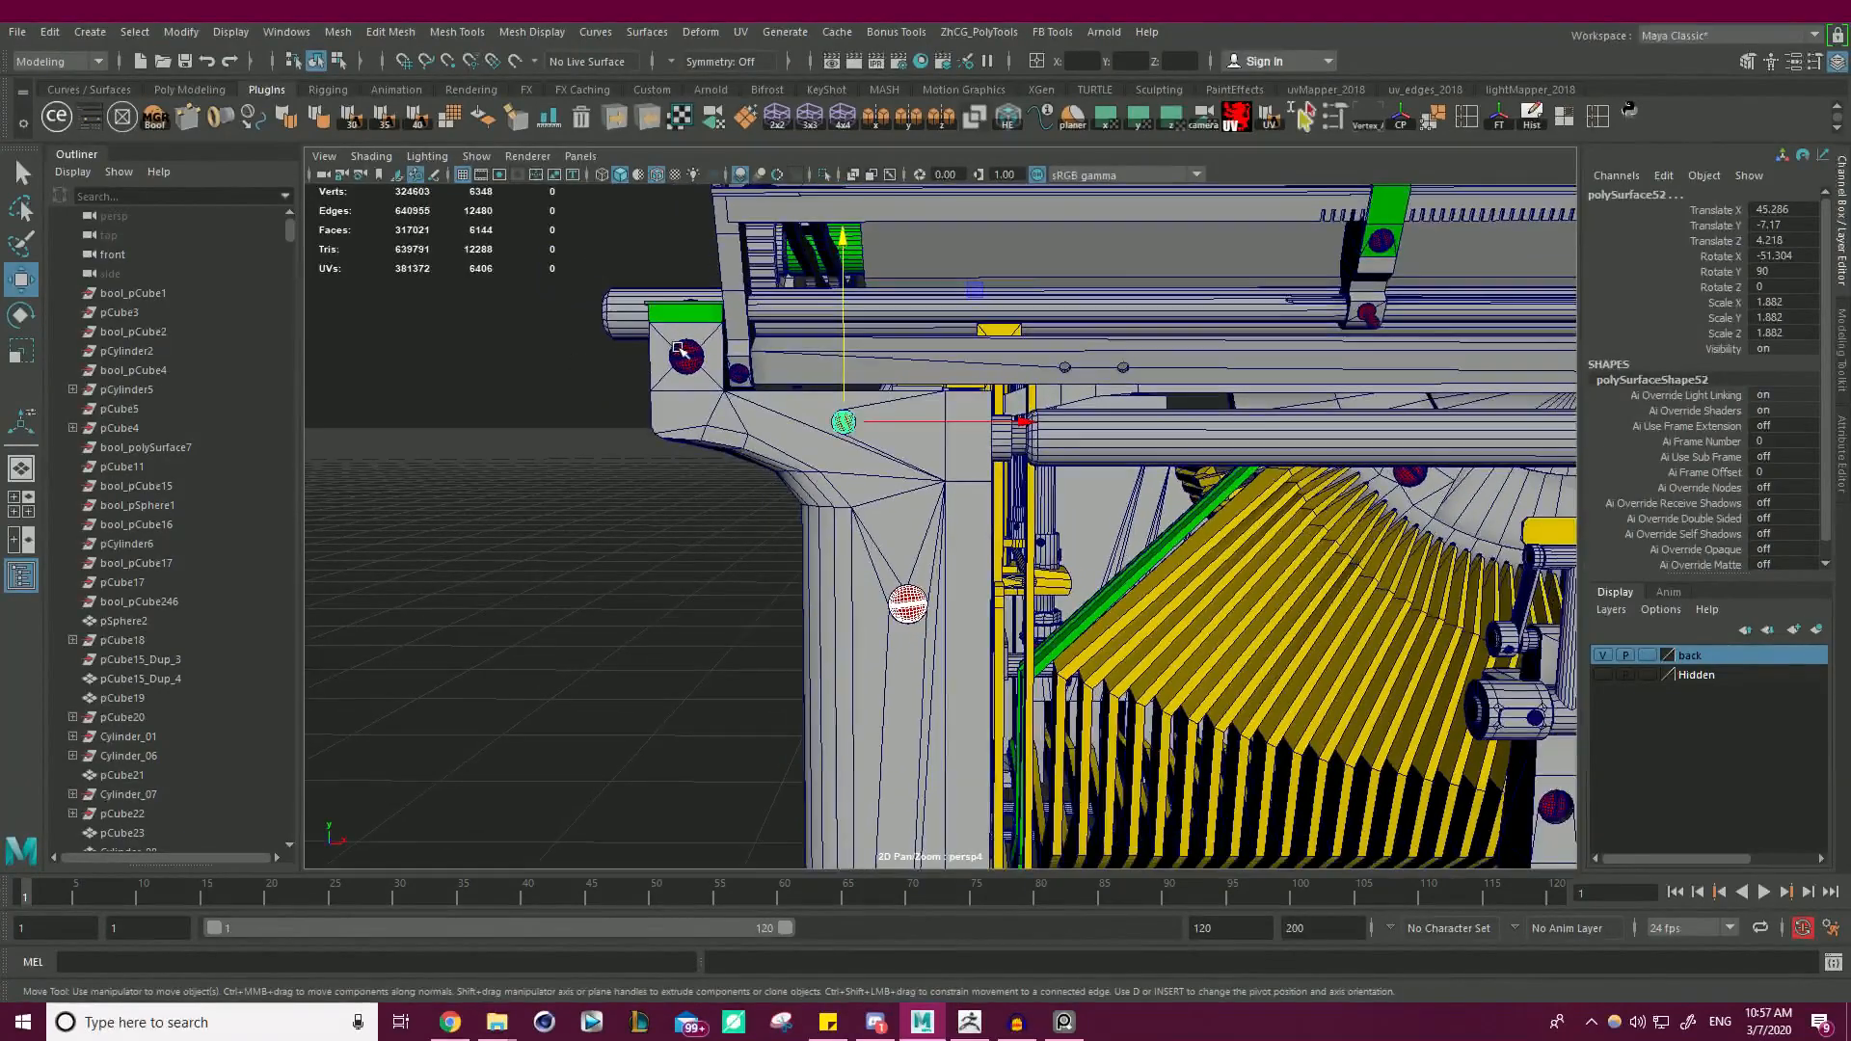
shift+click(686, 356)
- Add the opposite side's upper corner screw and its lower rail screws to the selection
scroll(685, 356, down, 4)
alt+drag(685, 356, 1106, 450)
scroll(949, 436, up, 3)
shift+click(914, 516)
scroll(914, 517, down, 4)
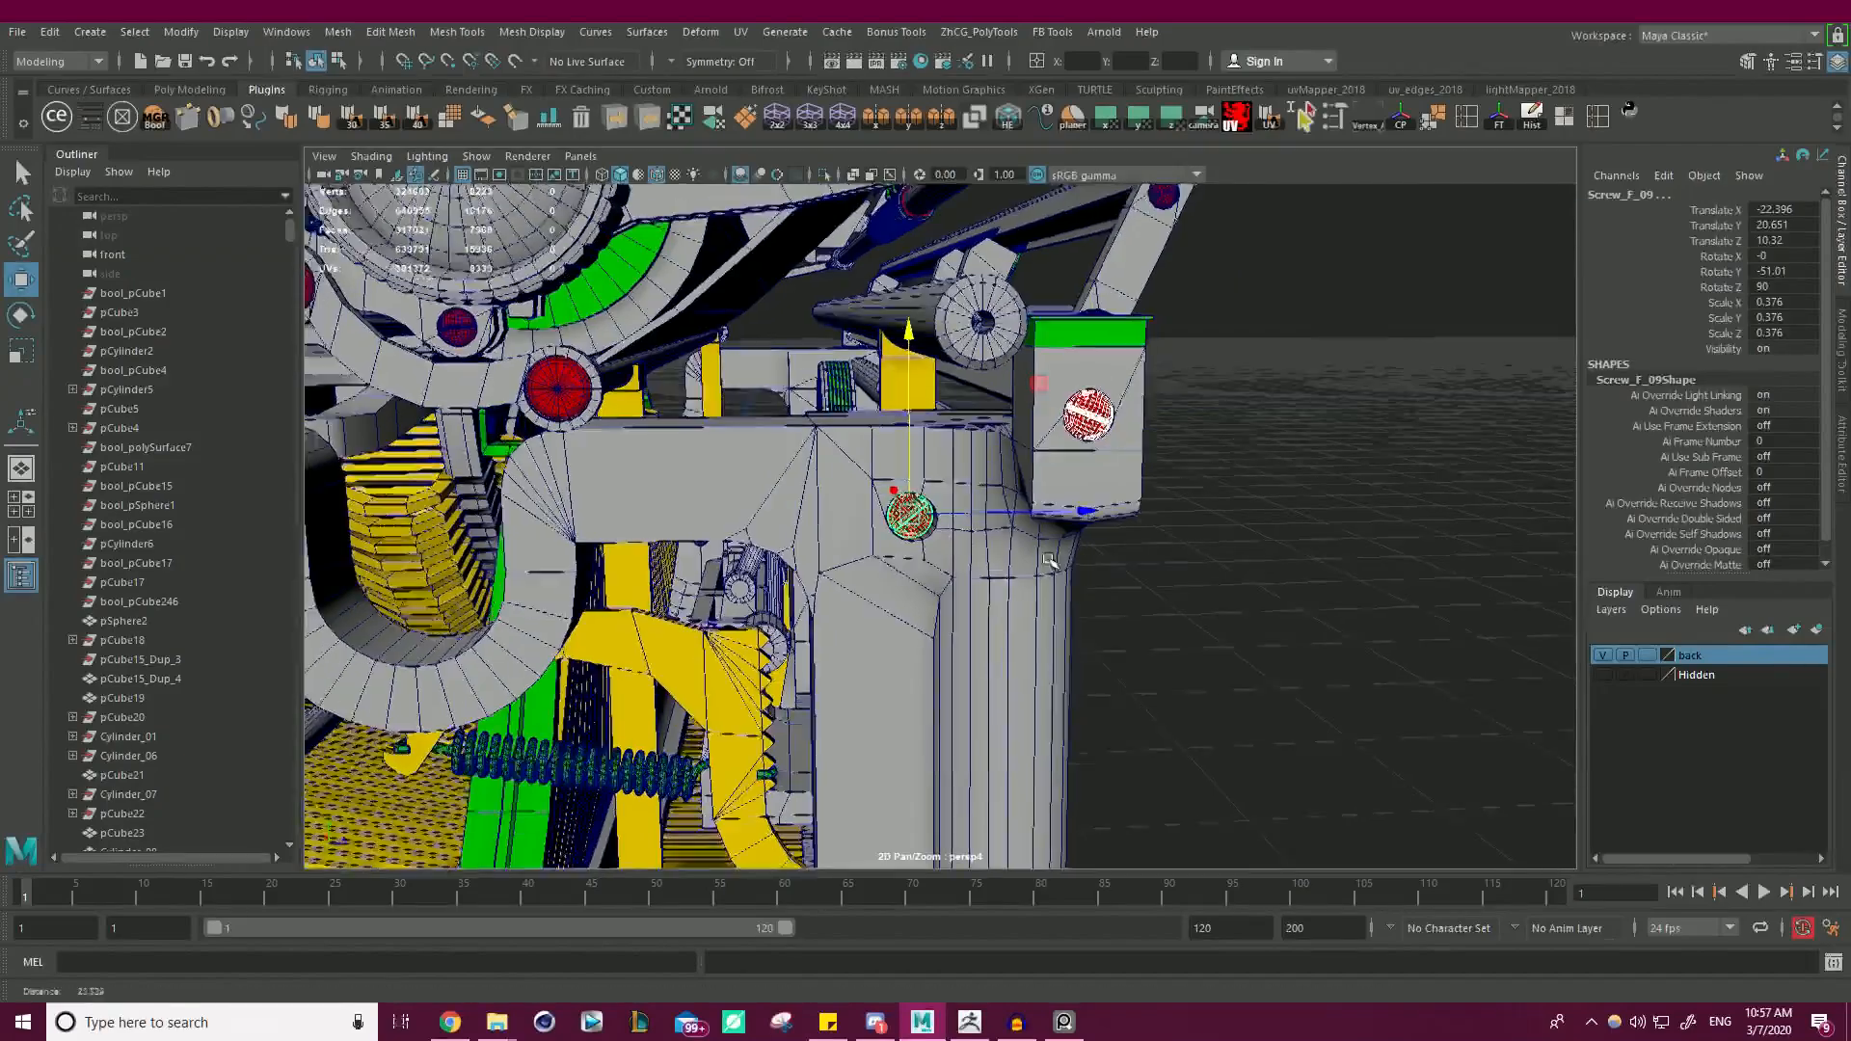
alt+middle_drag(916, 517, 1080, 135)
scroll(1231, 642, up, 4)
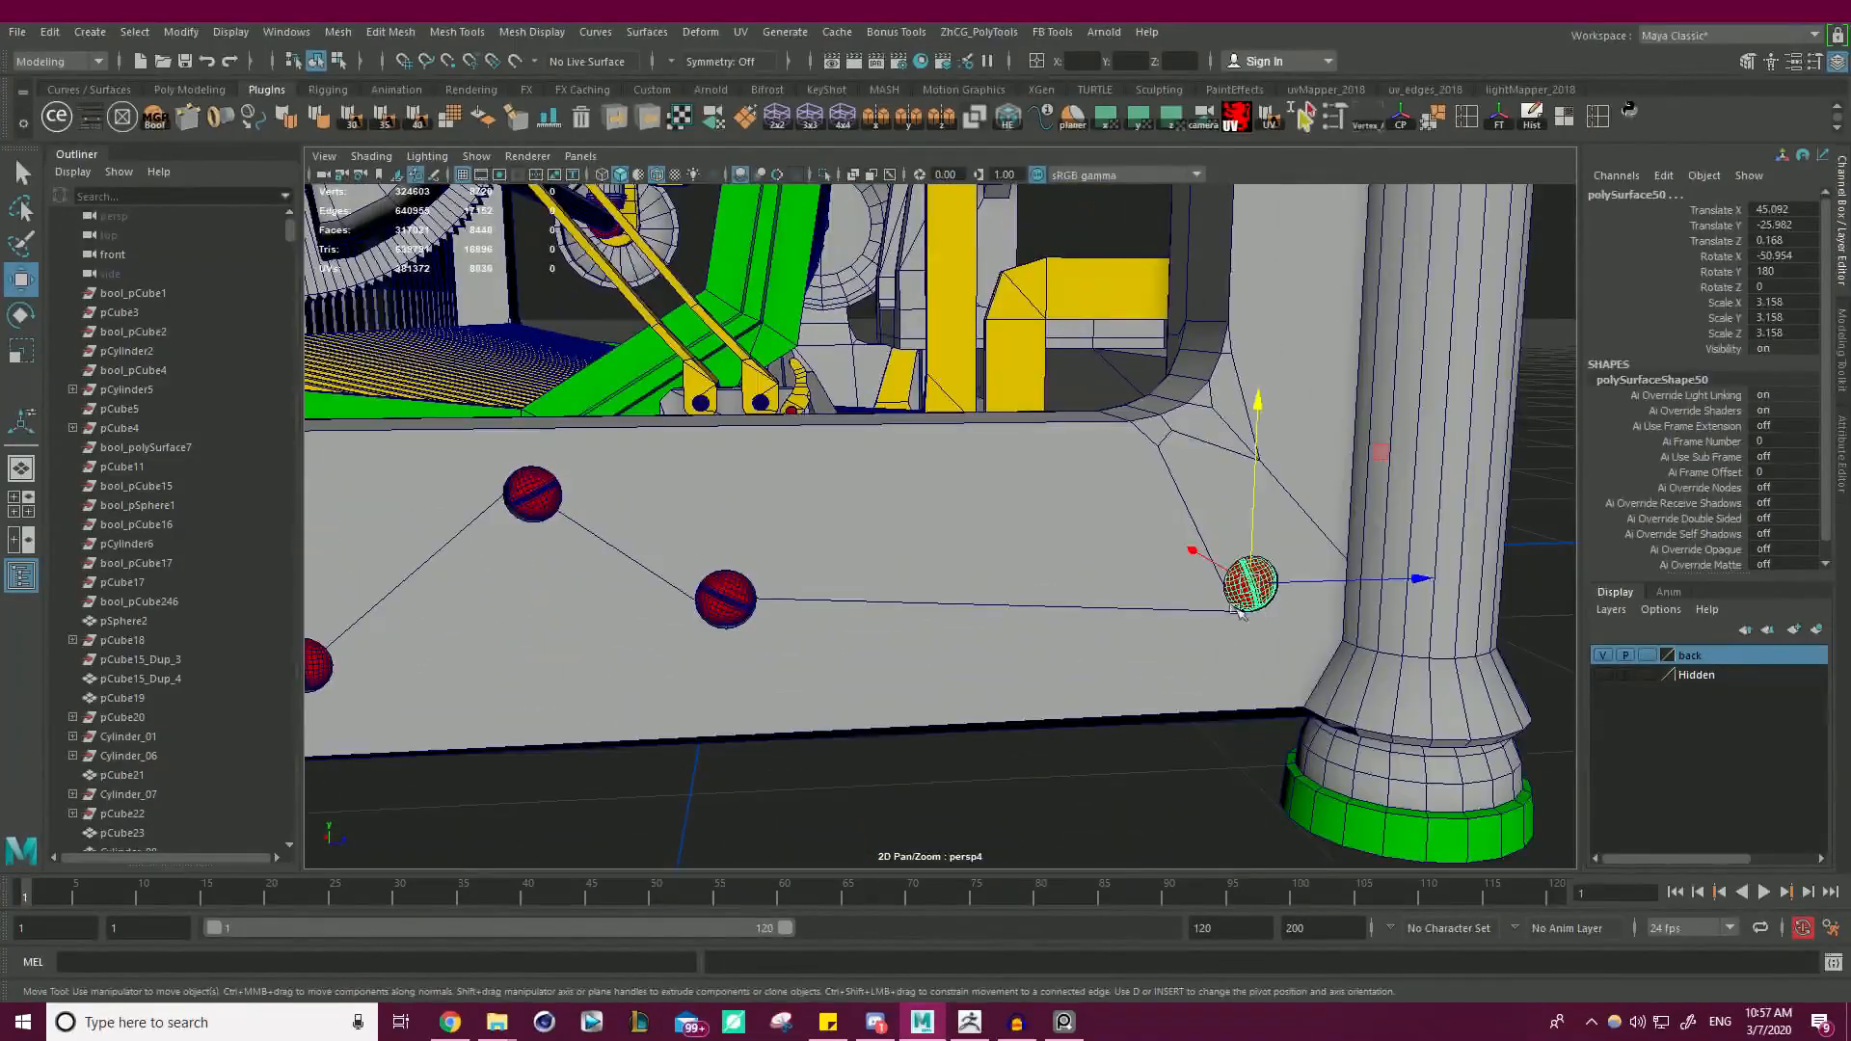
alt+drag(657, 544, 777, 638)
click(875, 561)
- Add the recessed screws in the frame's inner brackets on both sides to the selection
scroll(1084, 598, down, 5)
scroll(776, 638, up, 6)
alt+middle_drag(944, 521, 839, 607)
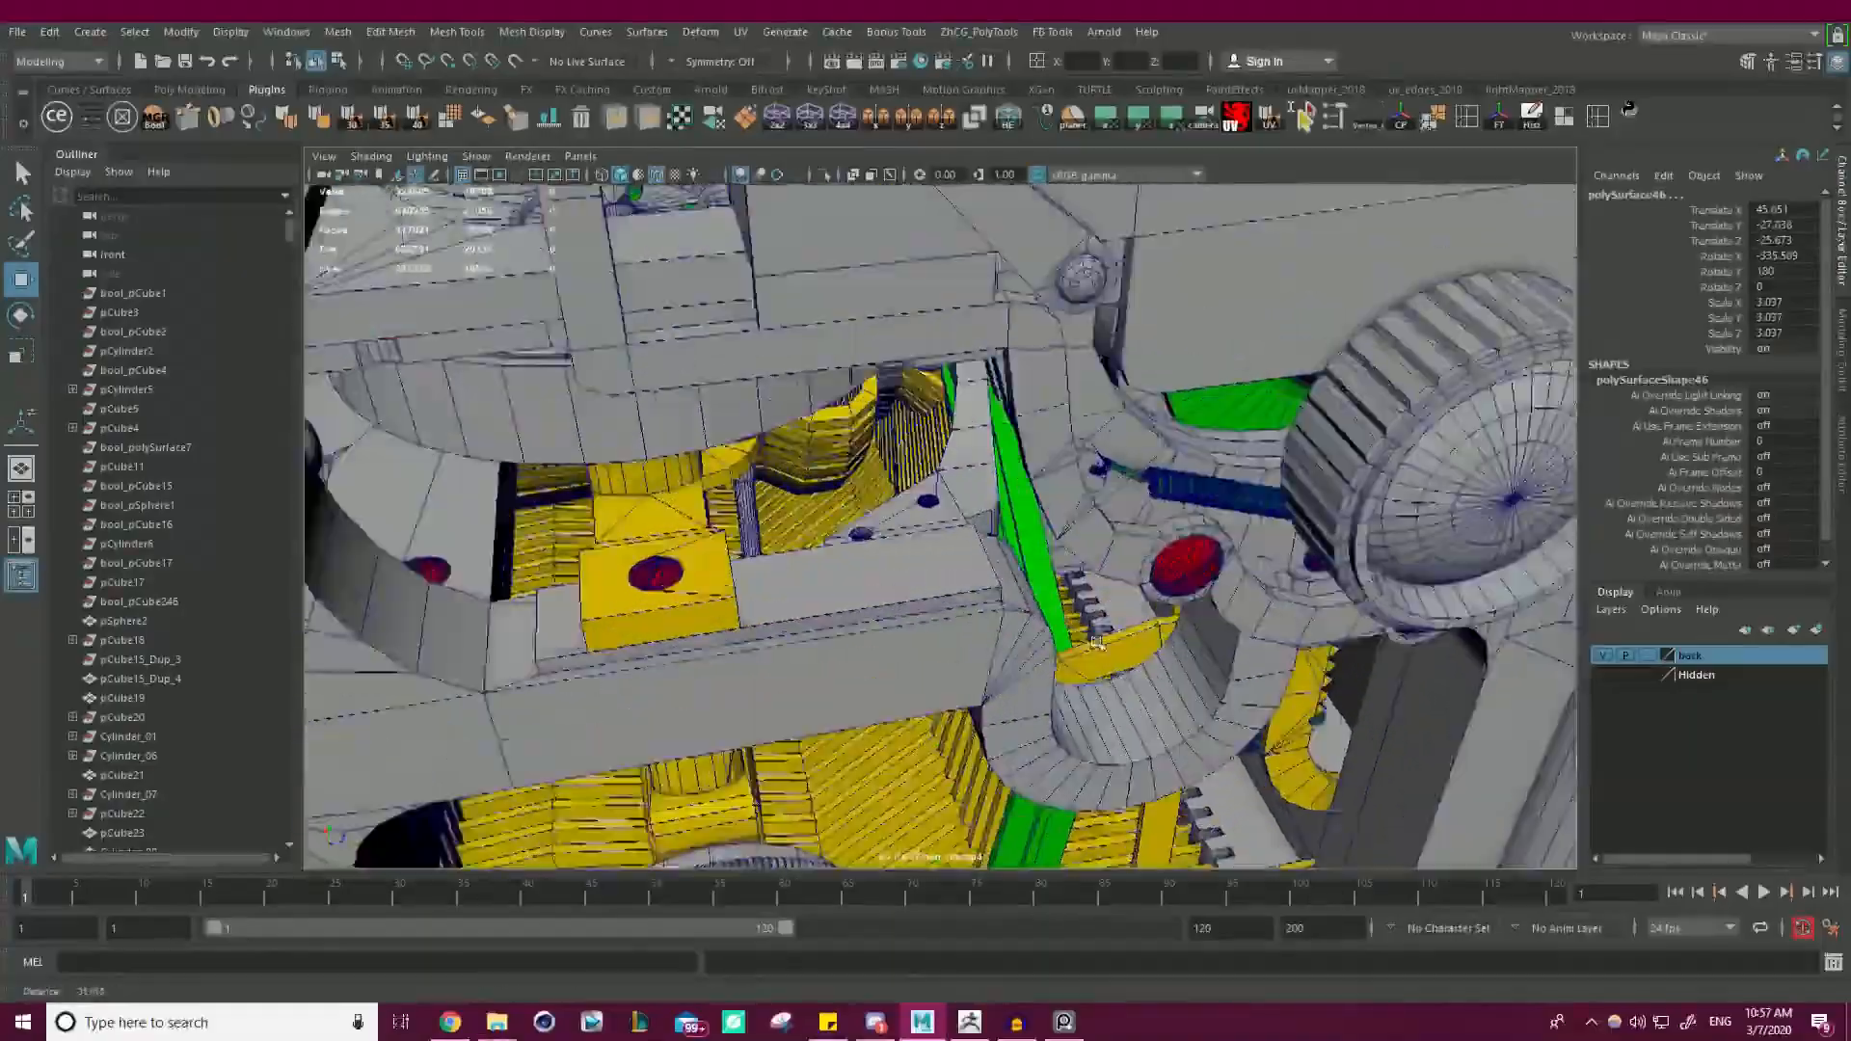
alt+drag(838, 608, 969, 530)
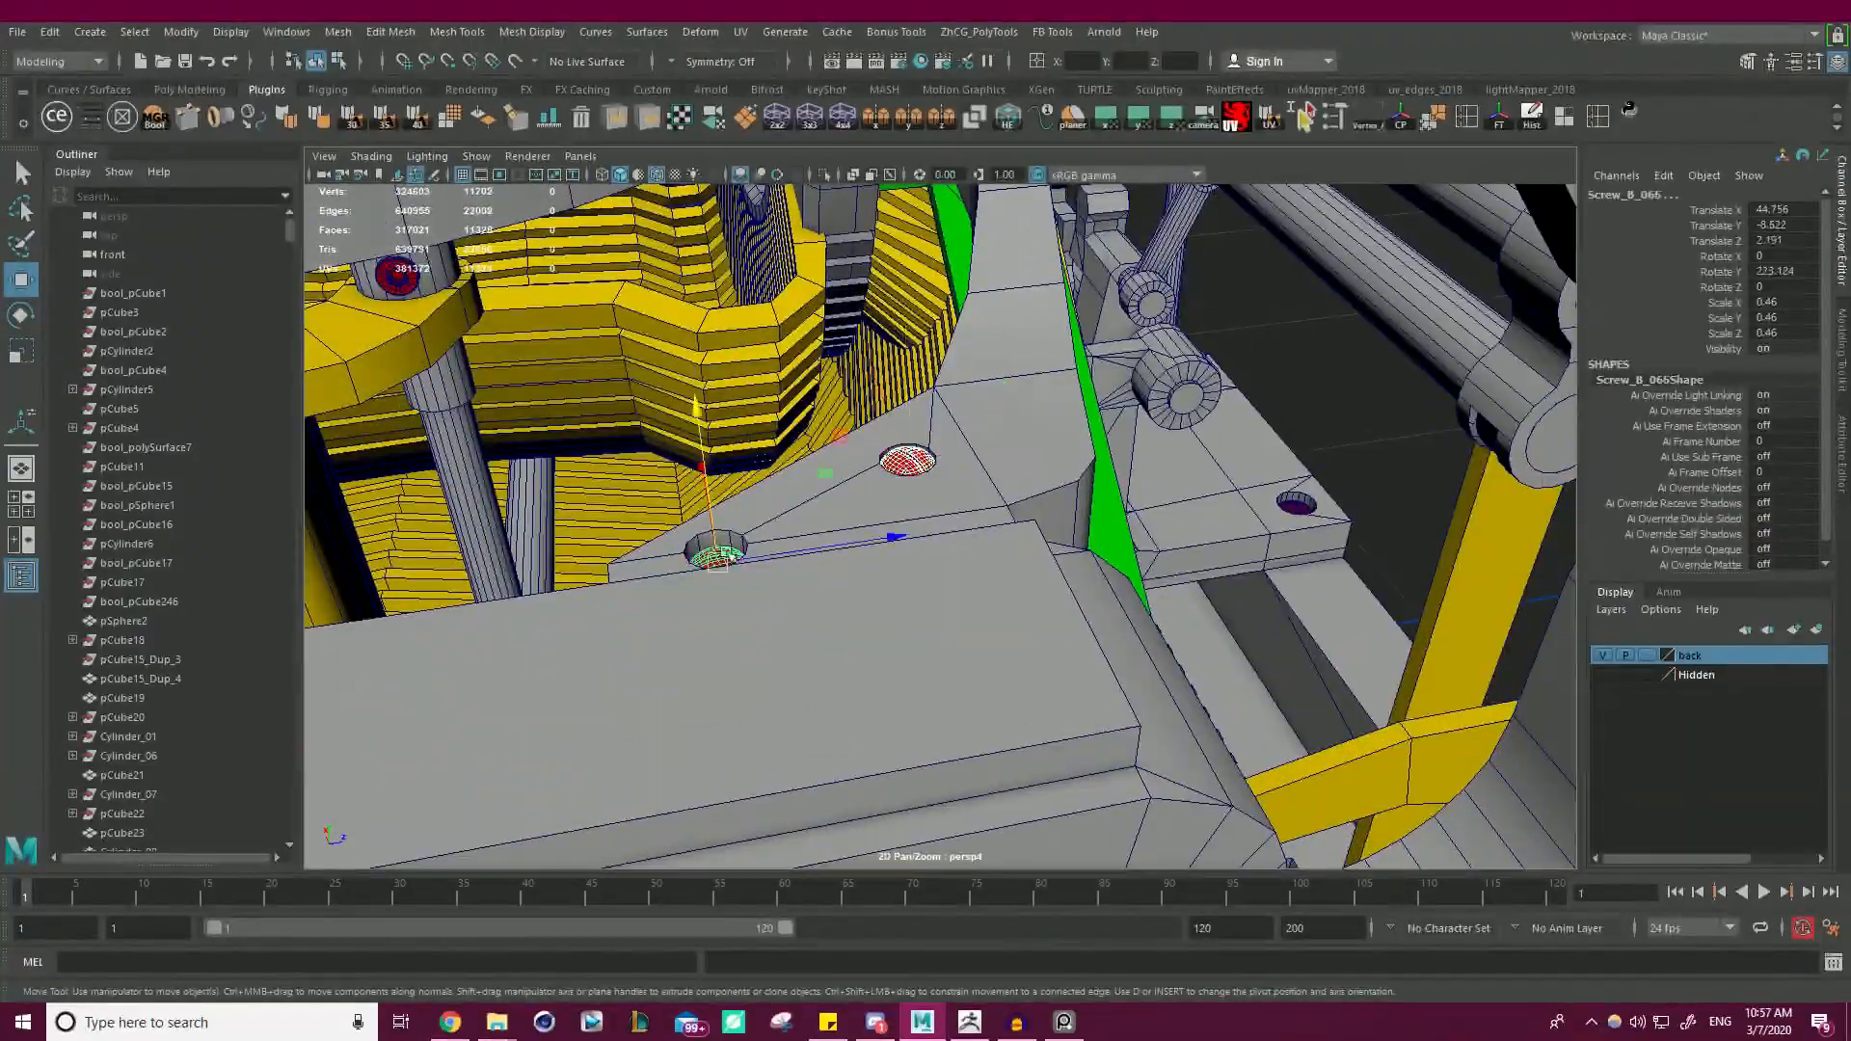
scroll(731, 557, down, 8)
alt+drag(752, 555, 1219, 549)
scroll(1219, 549, up, 4)
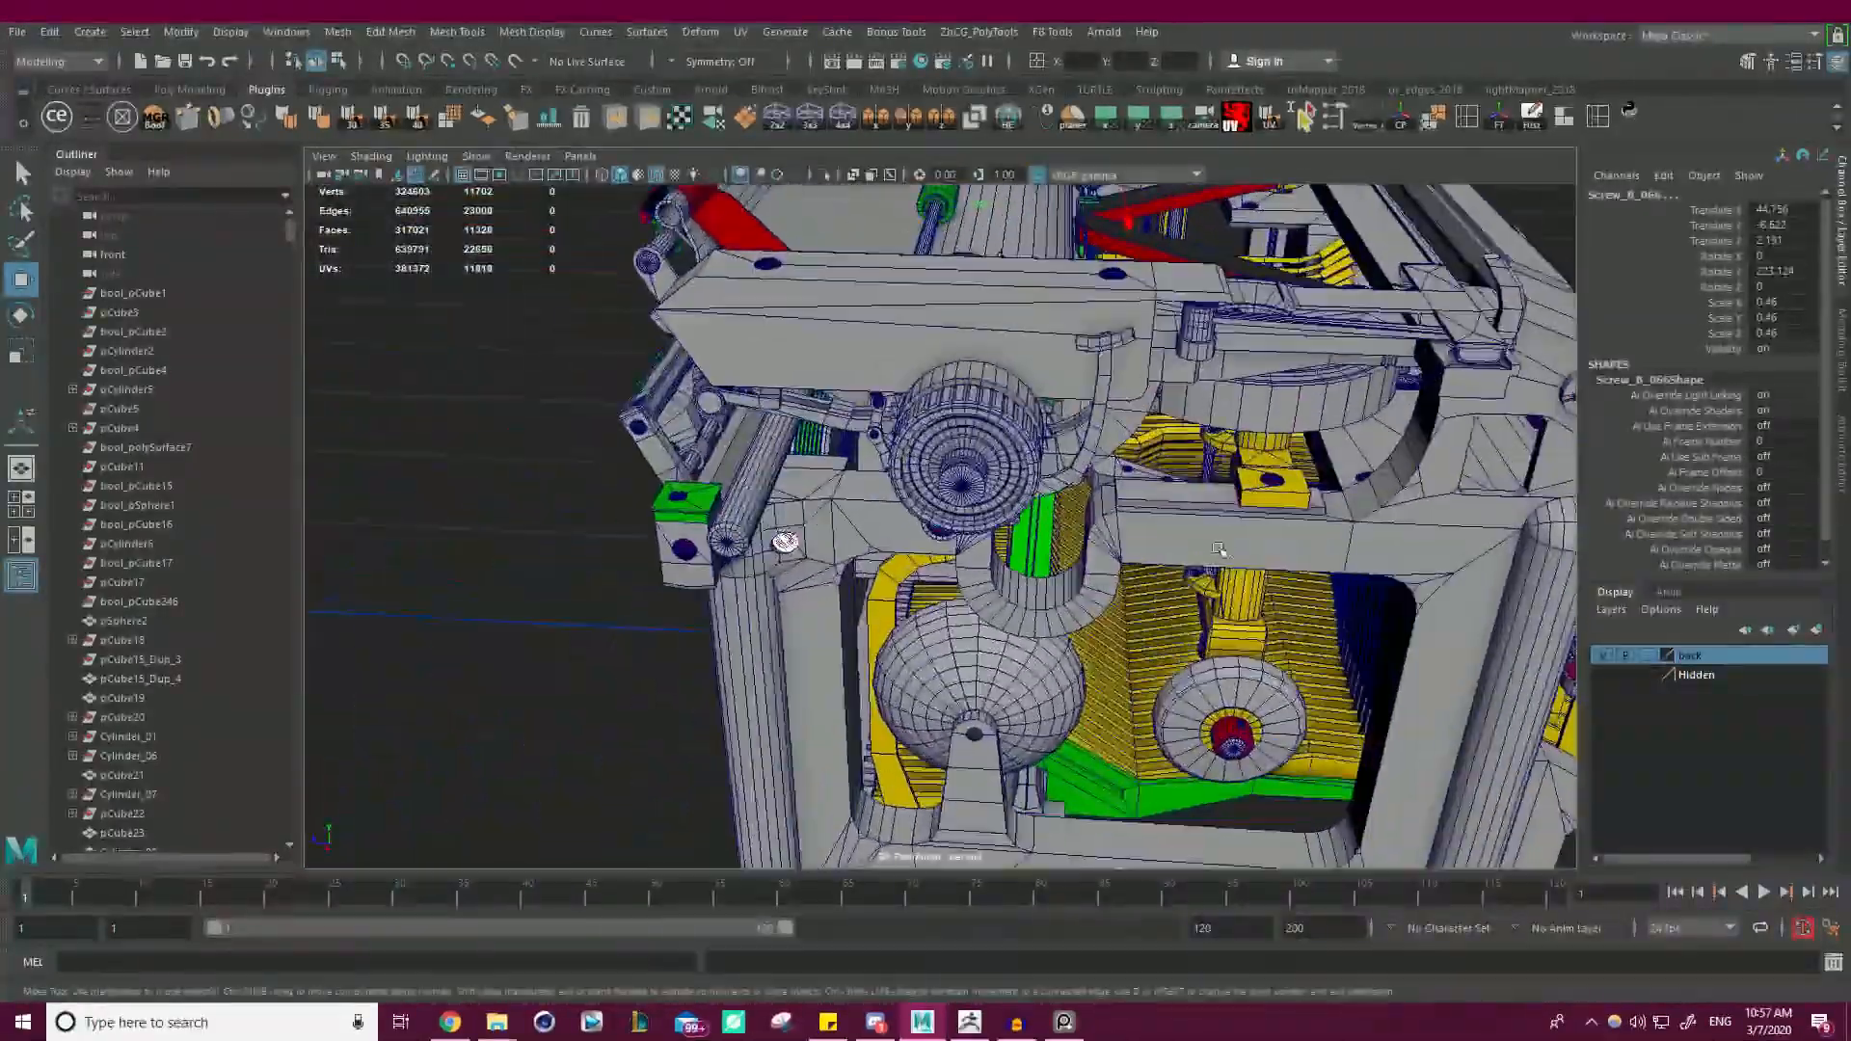
scroll(1219, 549, up, 6)
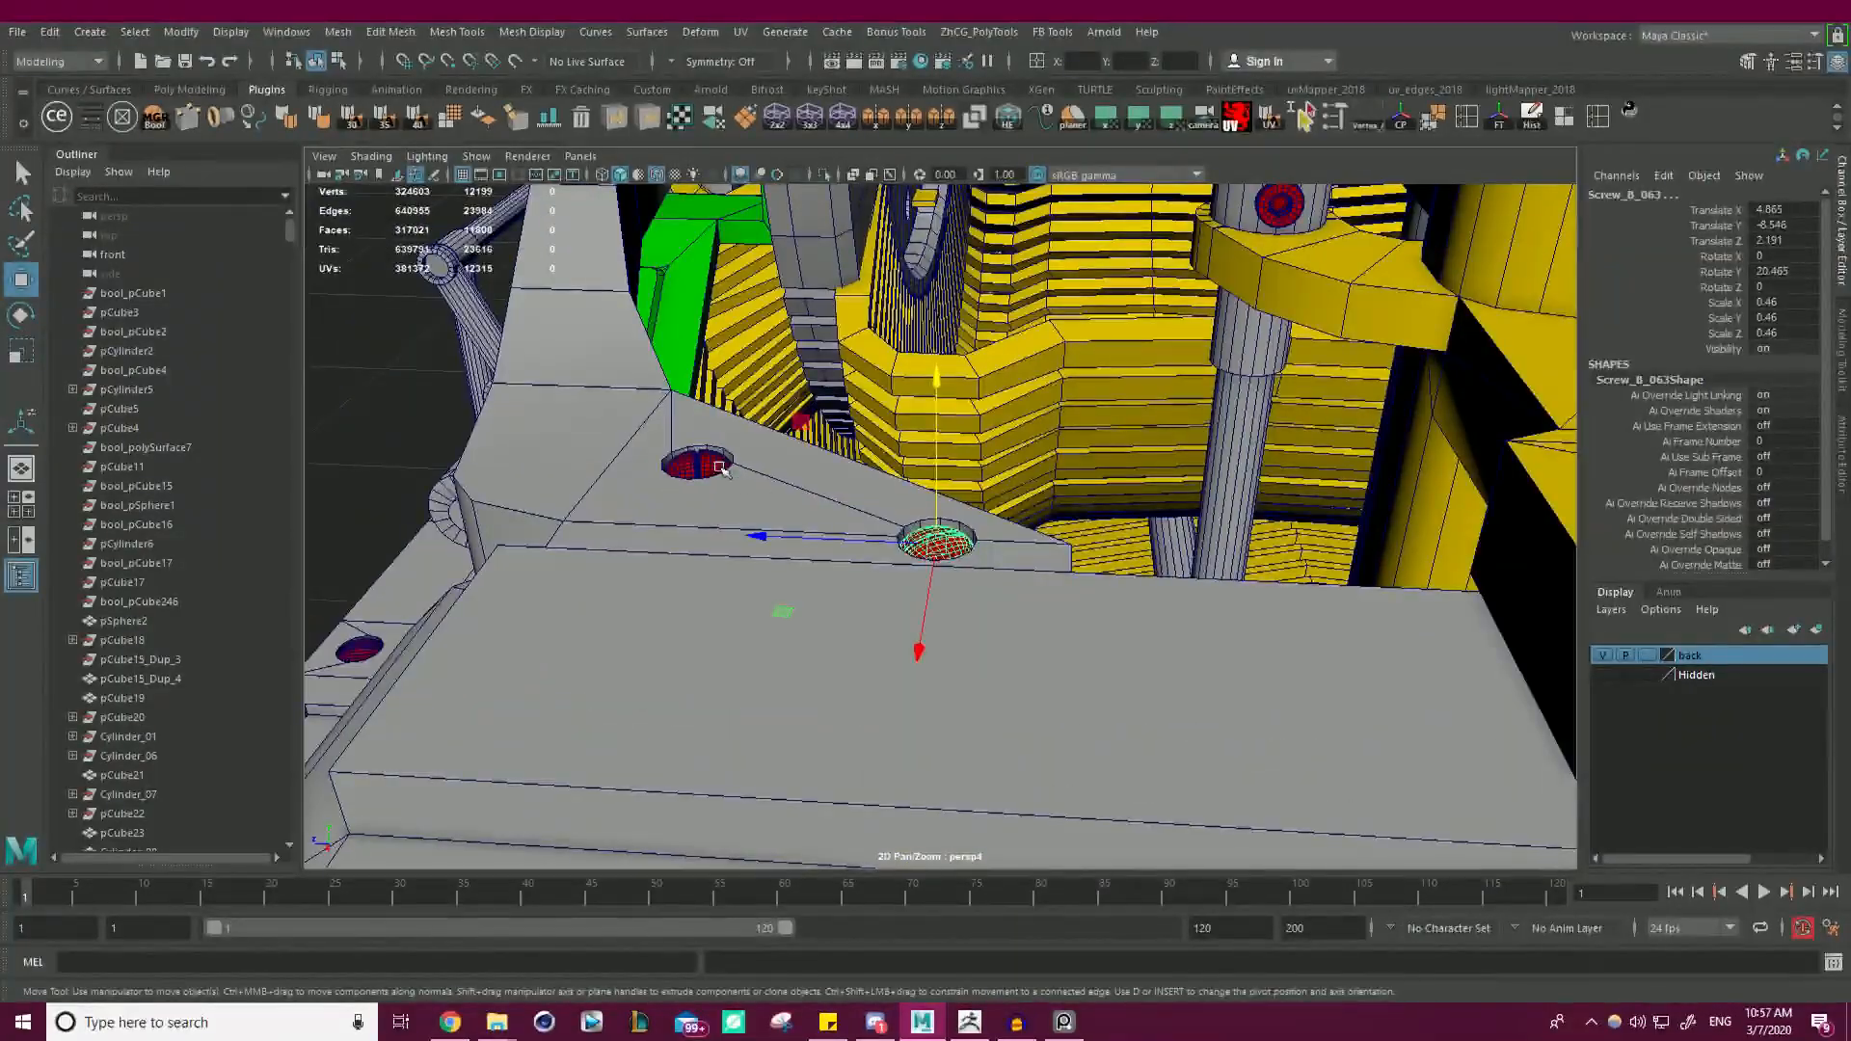
- Examine the typewriter's underside, front rail and side for any remaining frame screws
alt+right_drag(872, 523, 583, 582)
alt+drag(582, 582, 665, 385)
alt+right_drag(665, 386, 1141, 488)
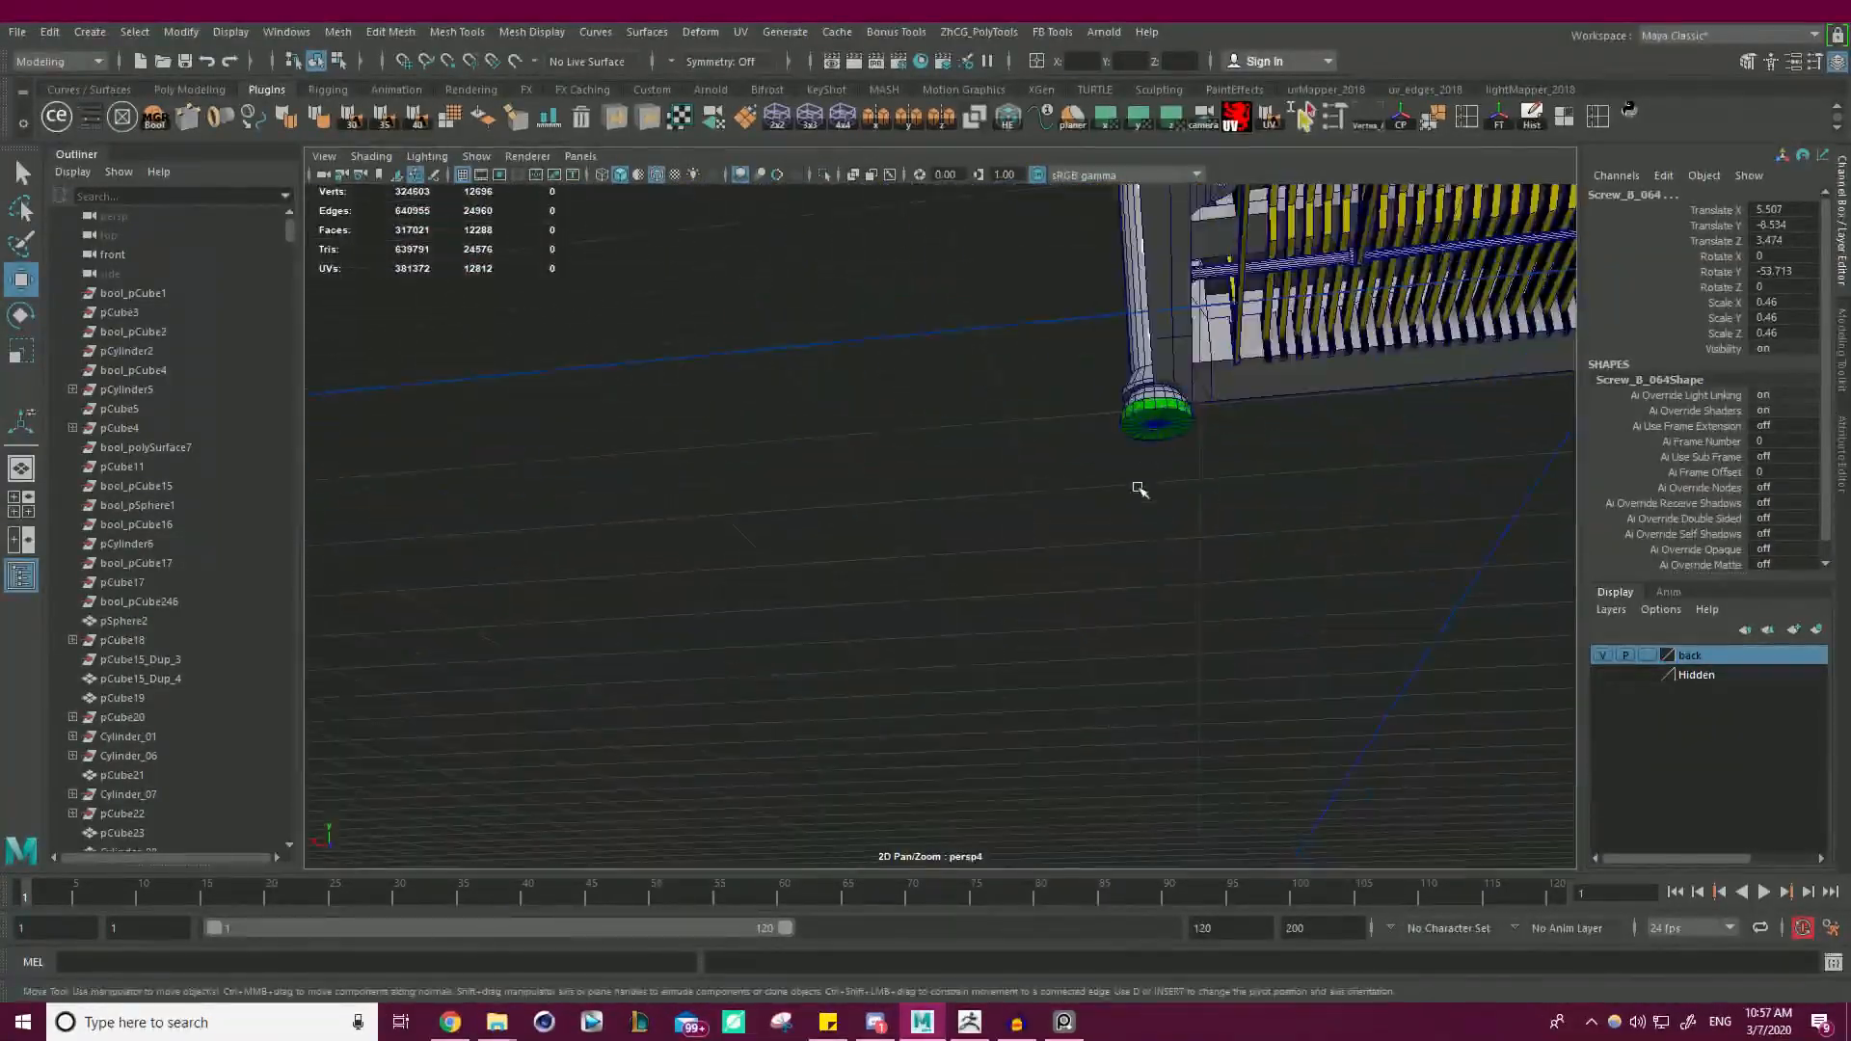
alt+drag(1140, 487, 1022, 713)
alt+right_drag(1022, 713, 1109, 721)
alt+drag(1109, 721, 963, 466)
alt+right_drag(964, 466, 782, 463)
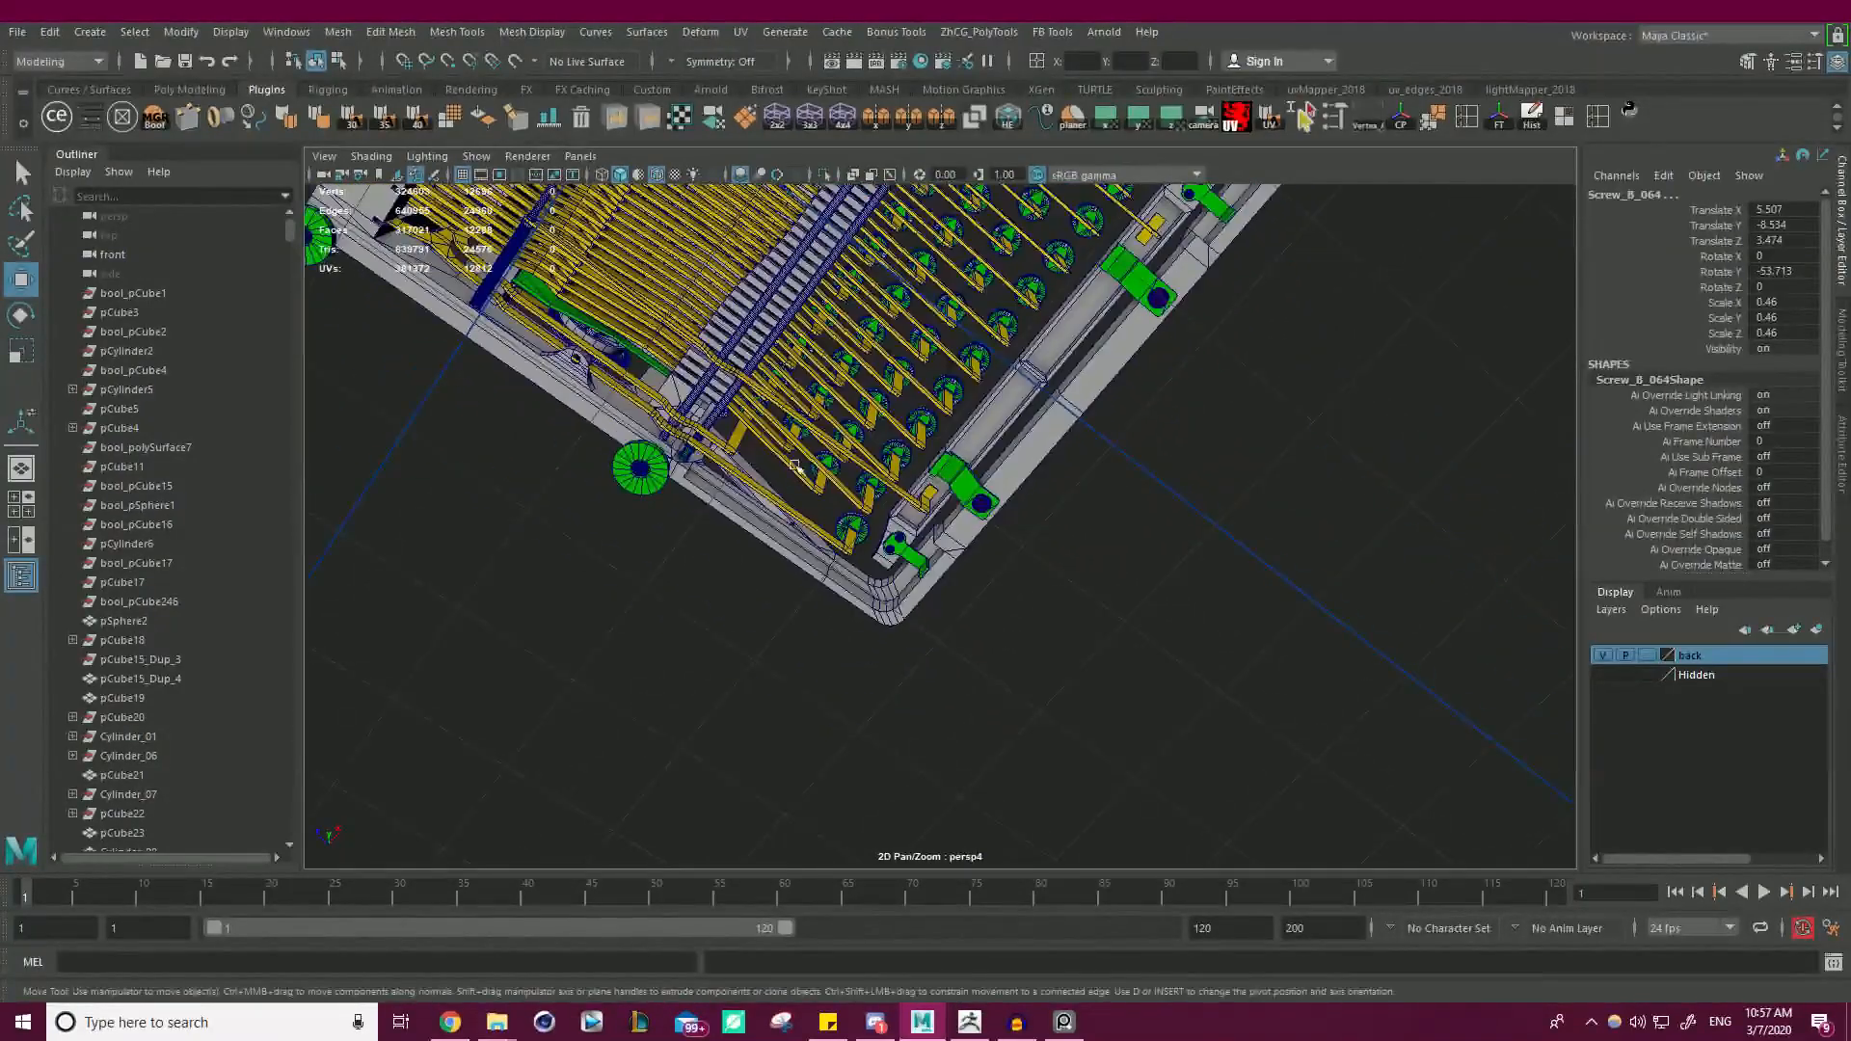
alt+drag(783, 462, 1007, 468)
alt+right_drag(1007, 467, 1385, 475)
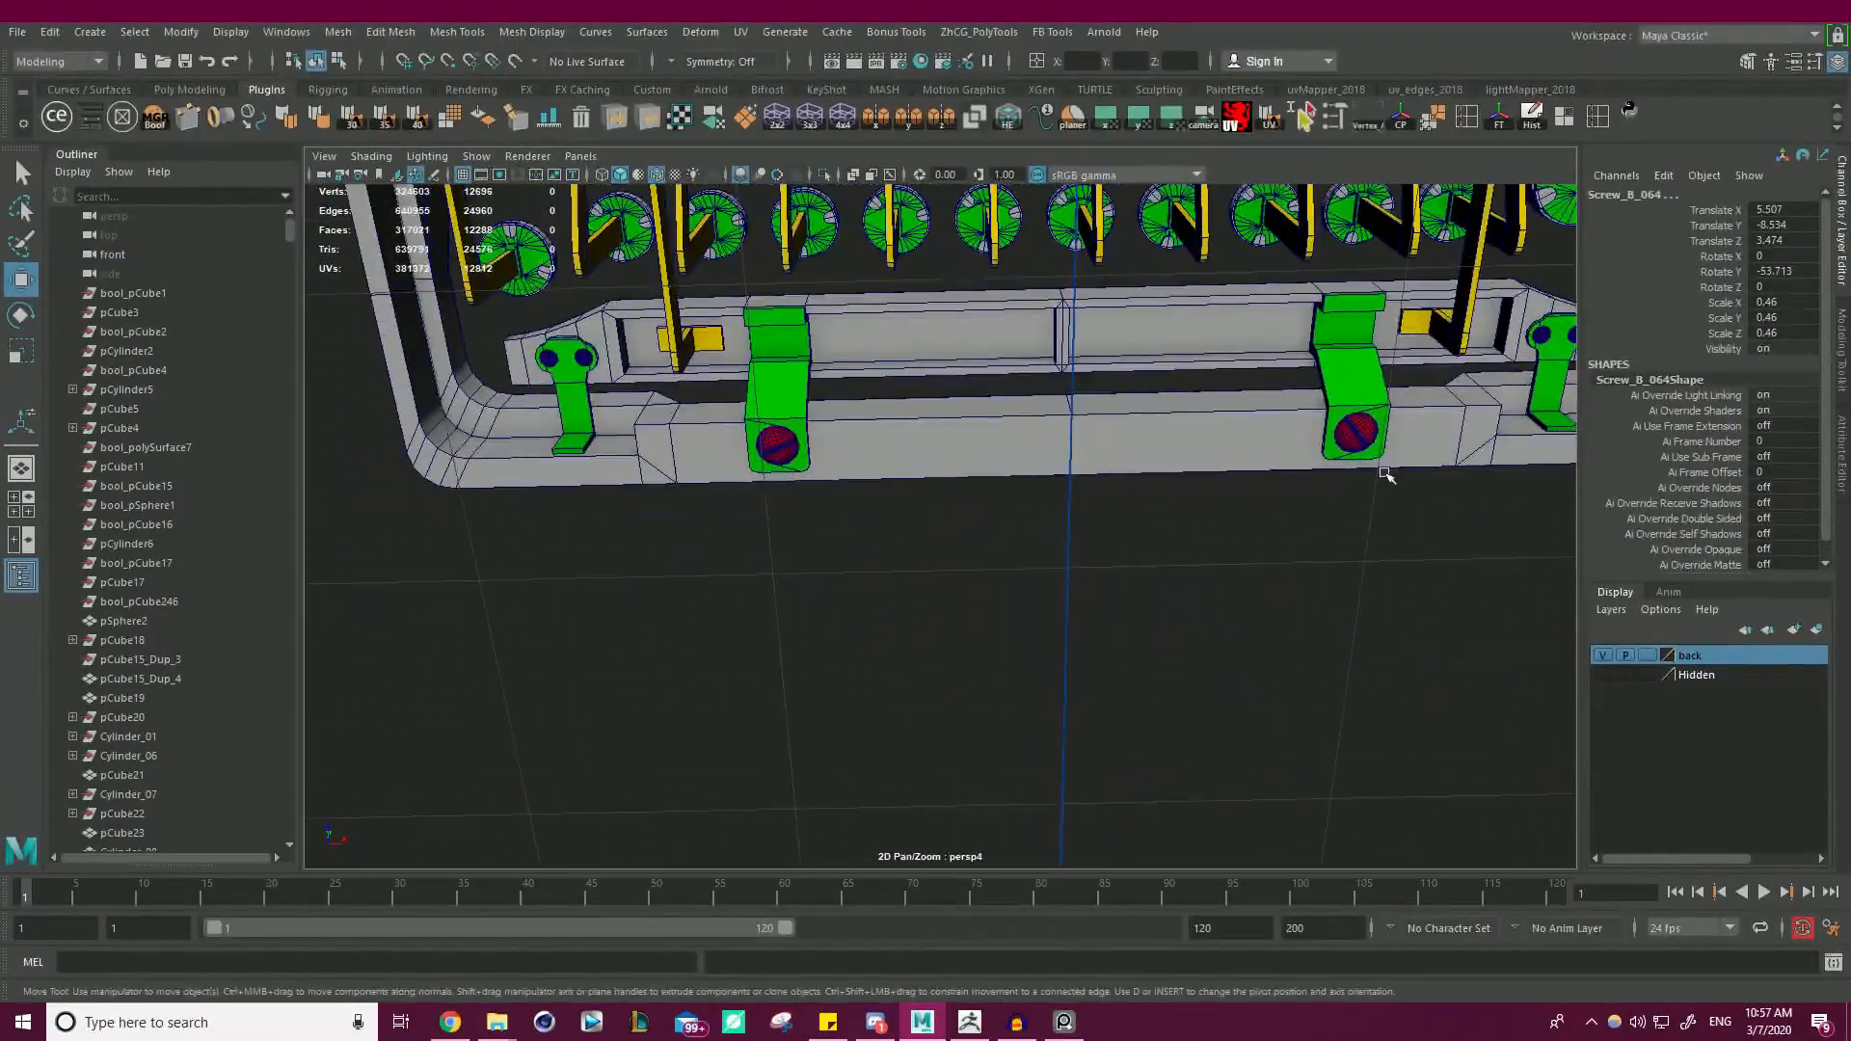
alt+right_drag(1134, 517, 678, 541)
alt+drag(678, 540, 1260, 649)
alt+right_drag(1260, 649, 1396, 603)
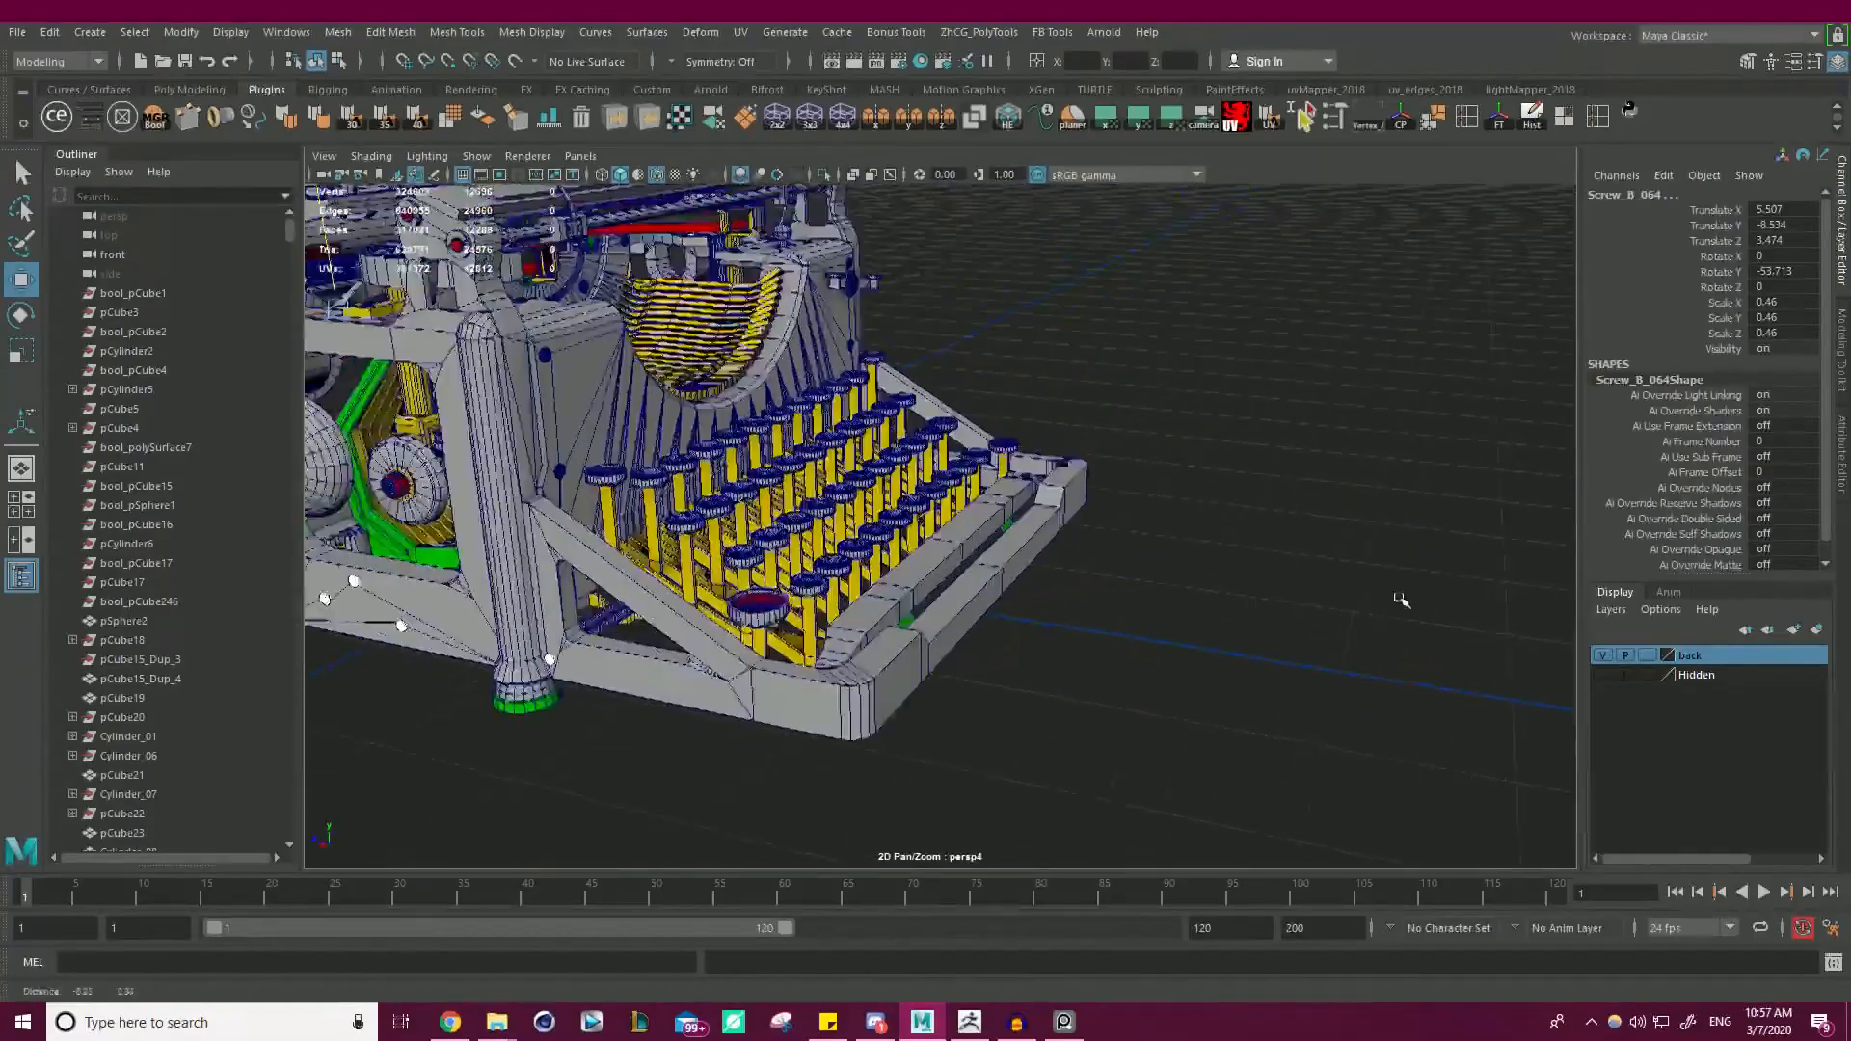
alt+drag(1397, 603, 1016, 470)
alt+right_drag(1014, 470, 1089, 473)
alt+middle_drag(1089, 473, 1222, 465)
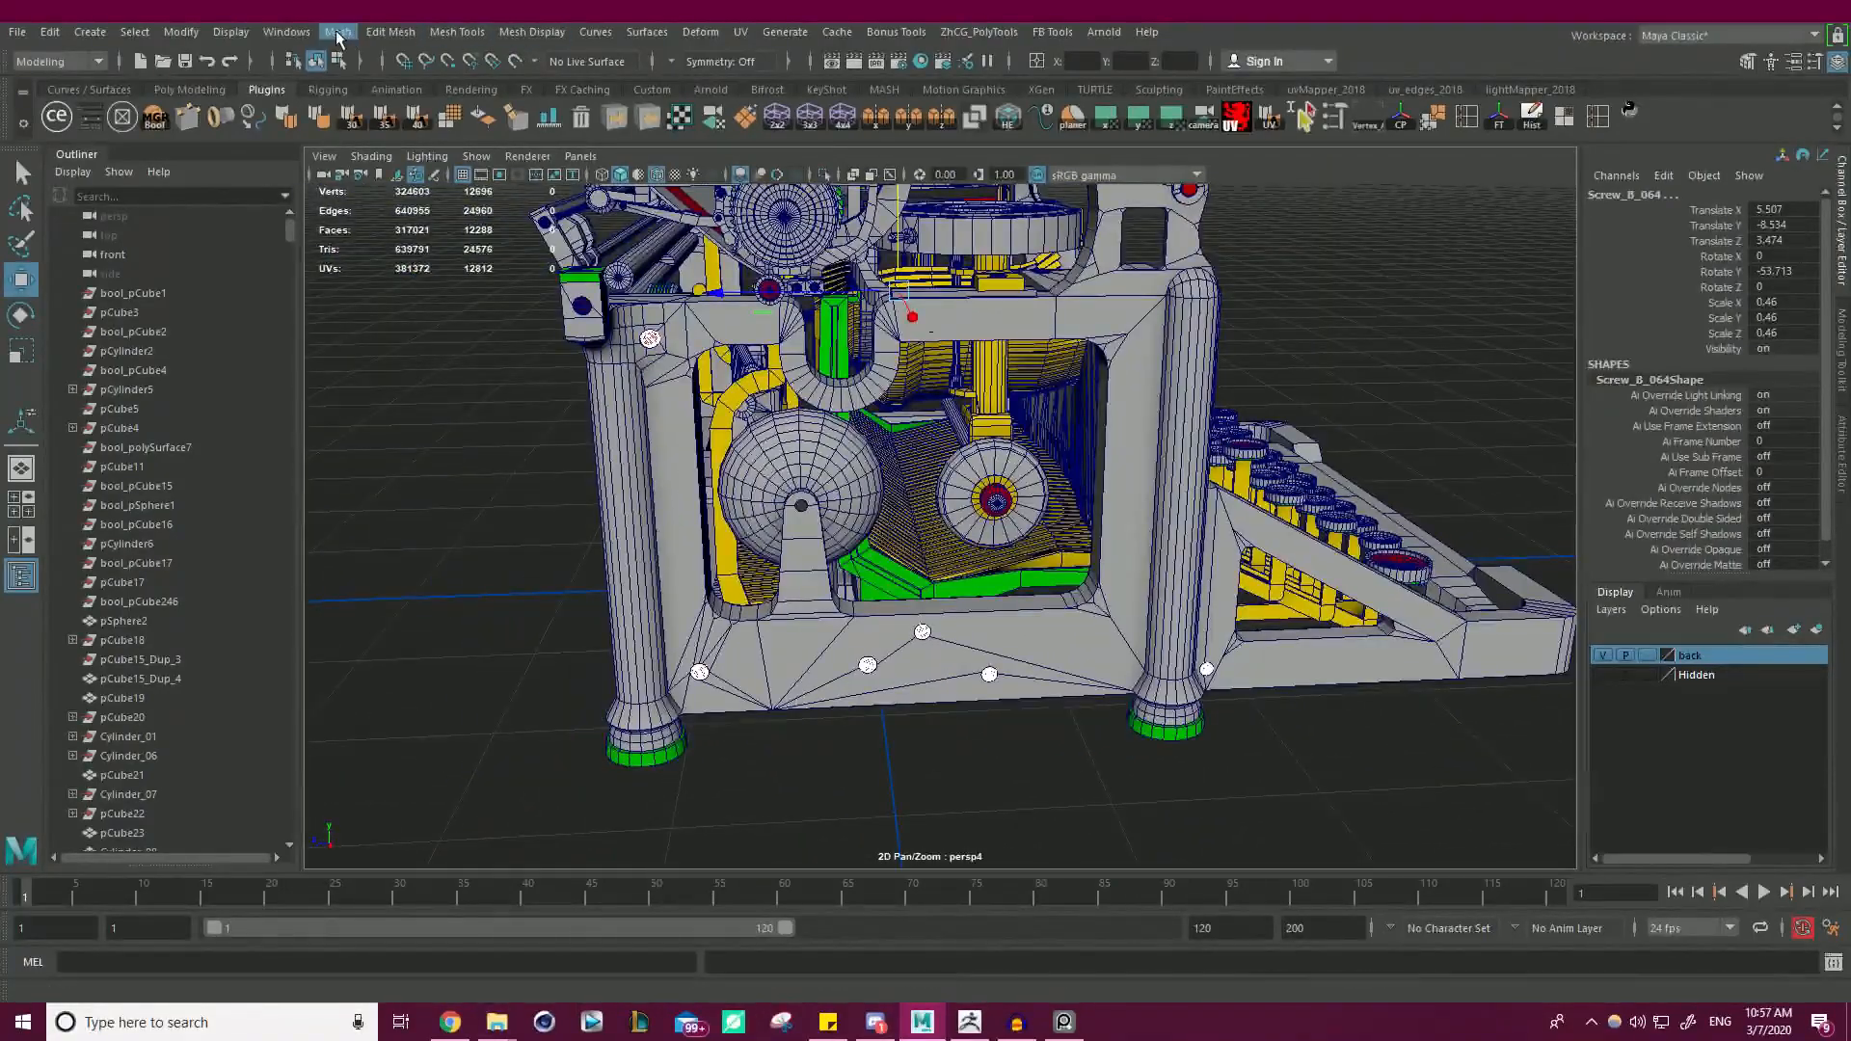
- Combine the selected frame screws into one mesh and isolate it in the viewport
click(338, 32)
click(371, 96)
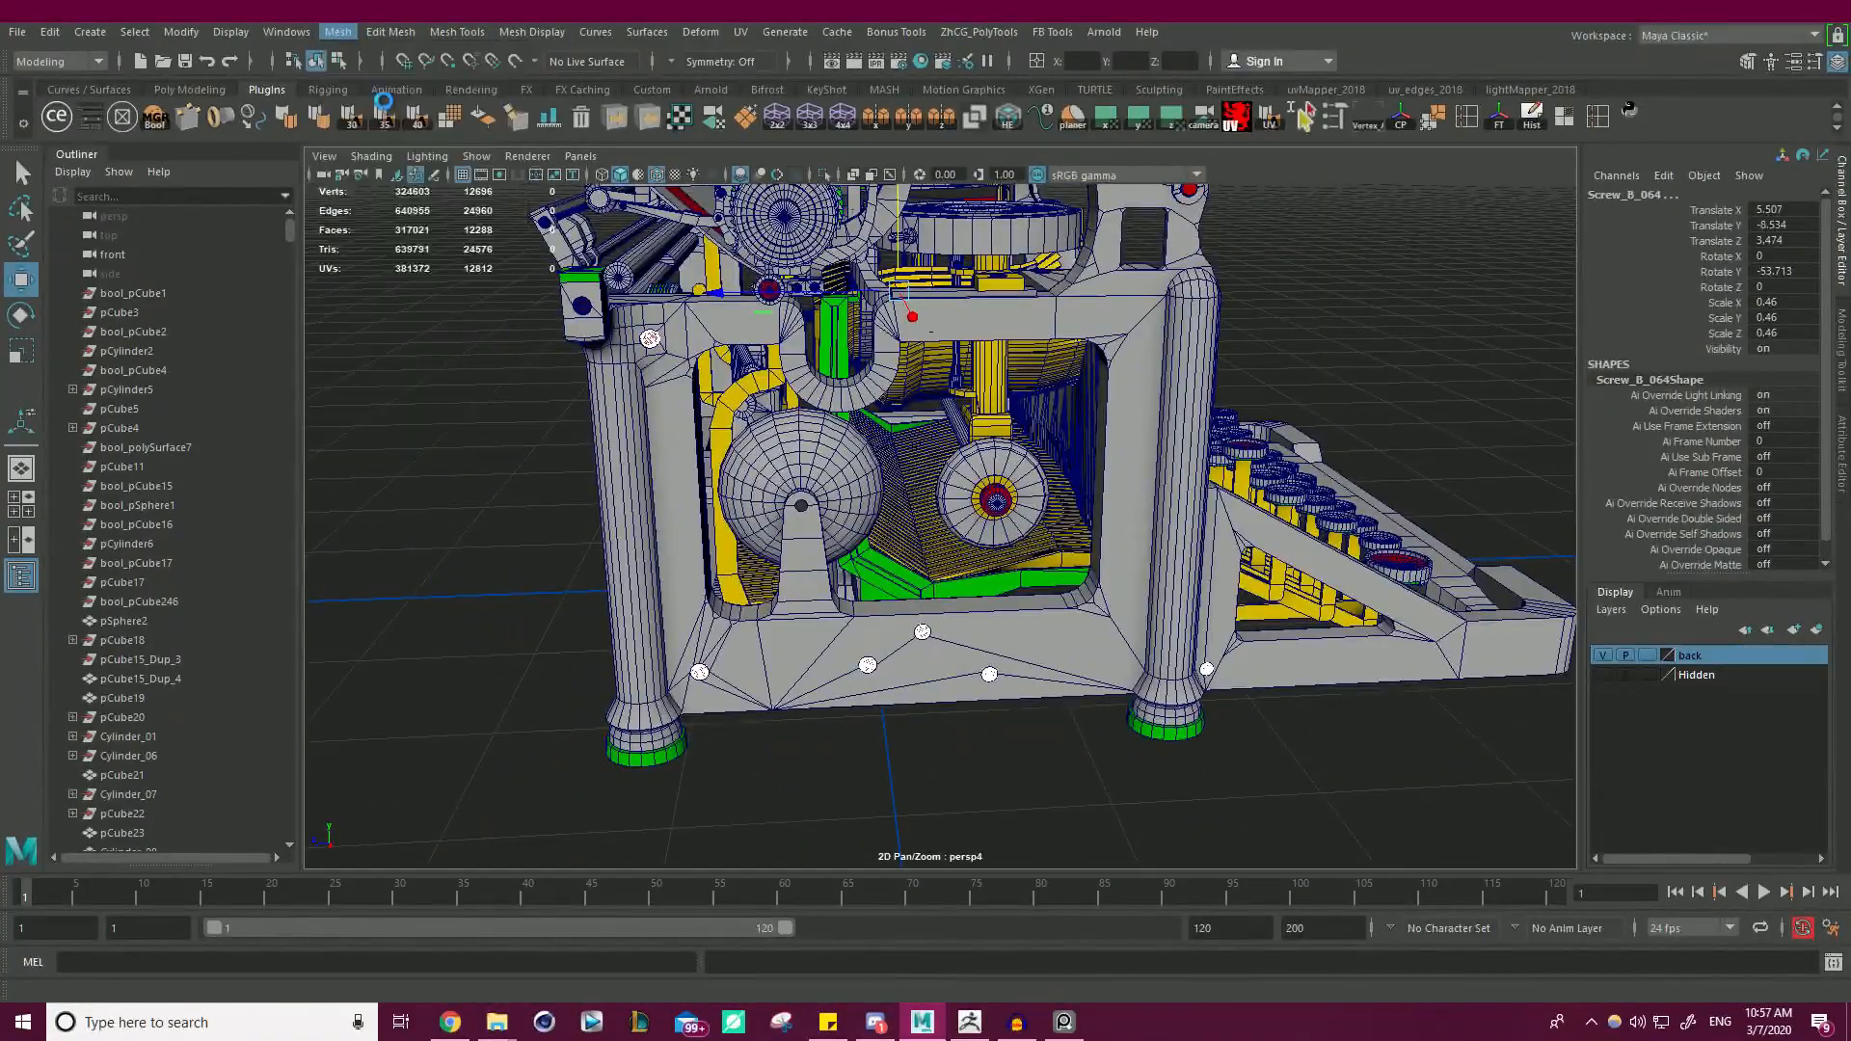
click(822, 175)
alt+drag(1025, 353, 1181, 416)
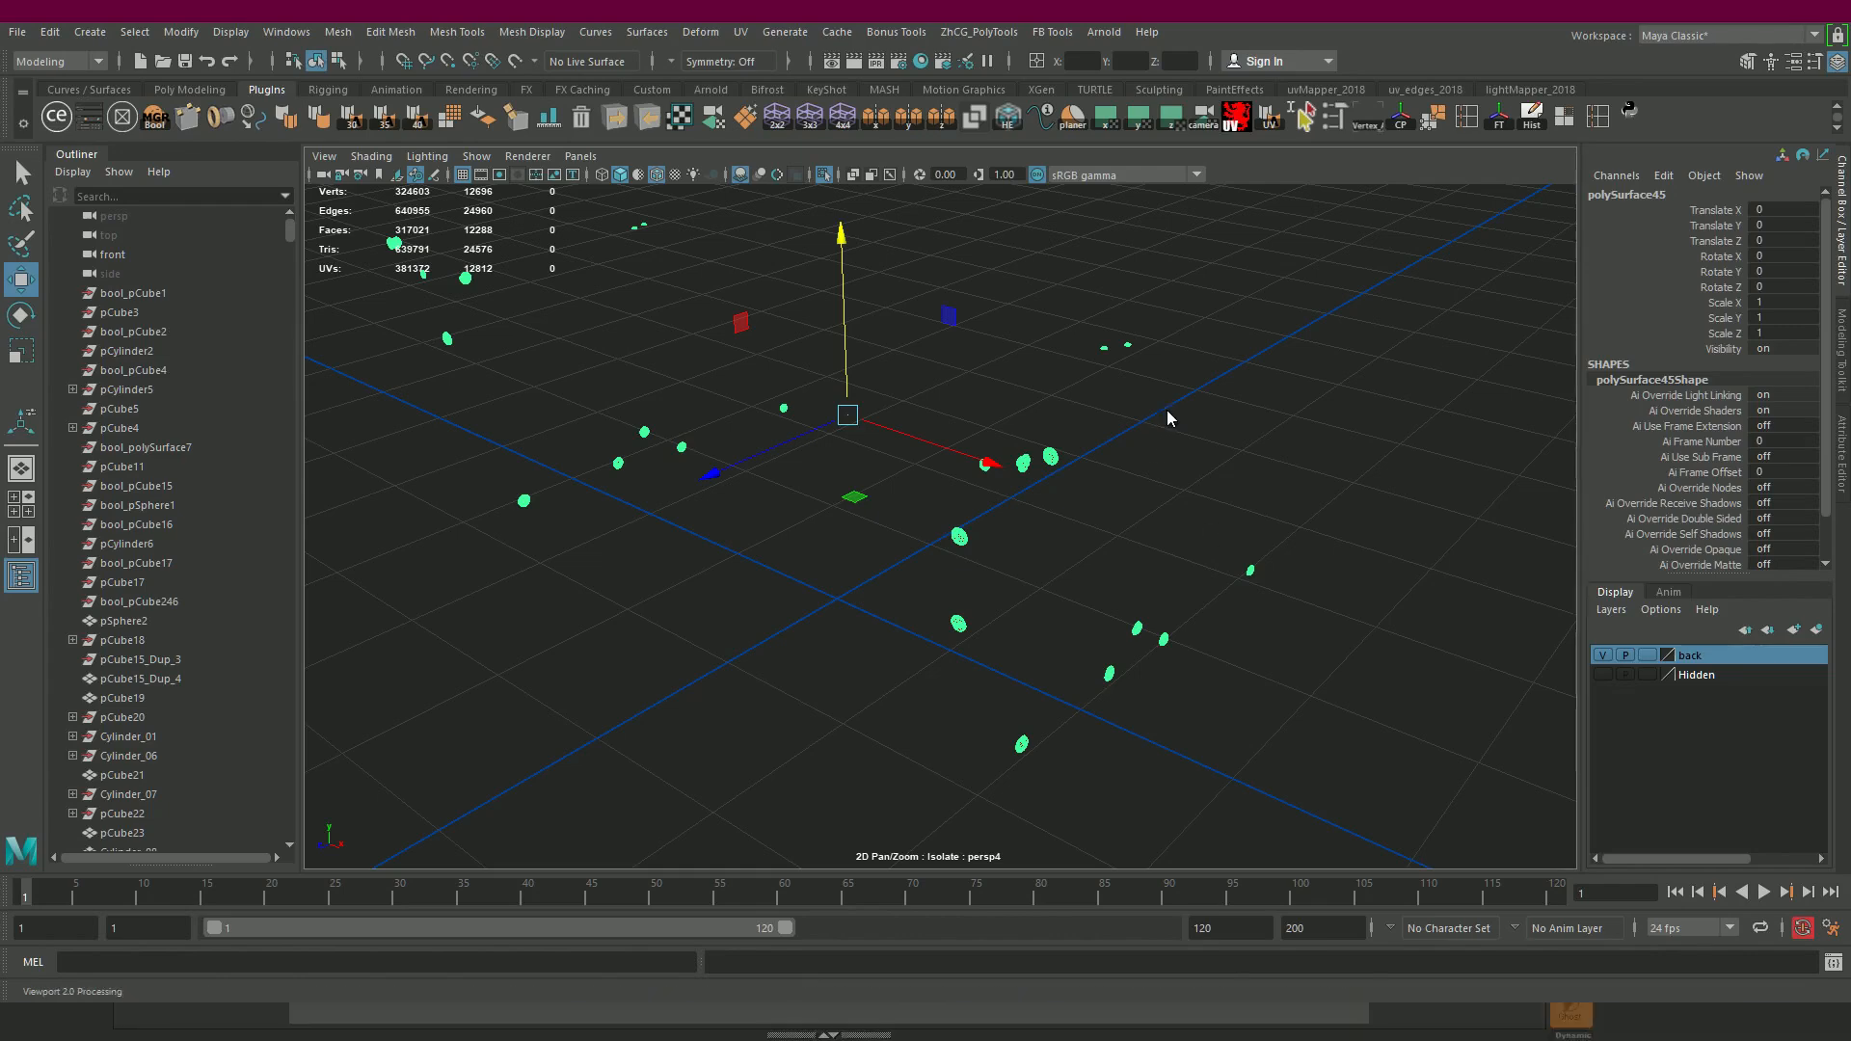
click(1306, 386)
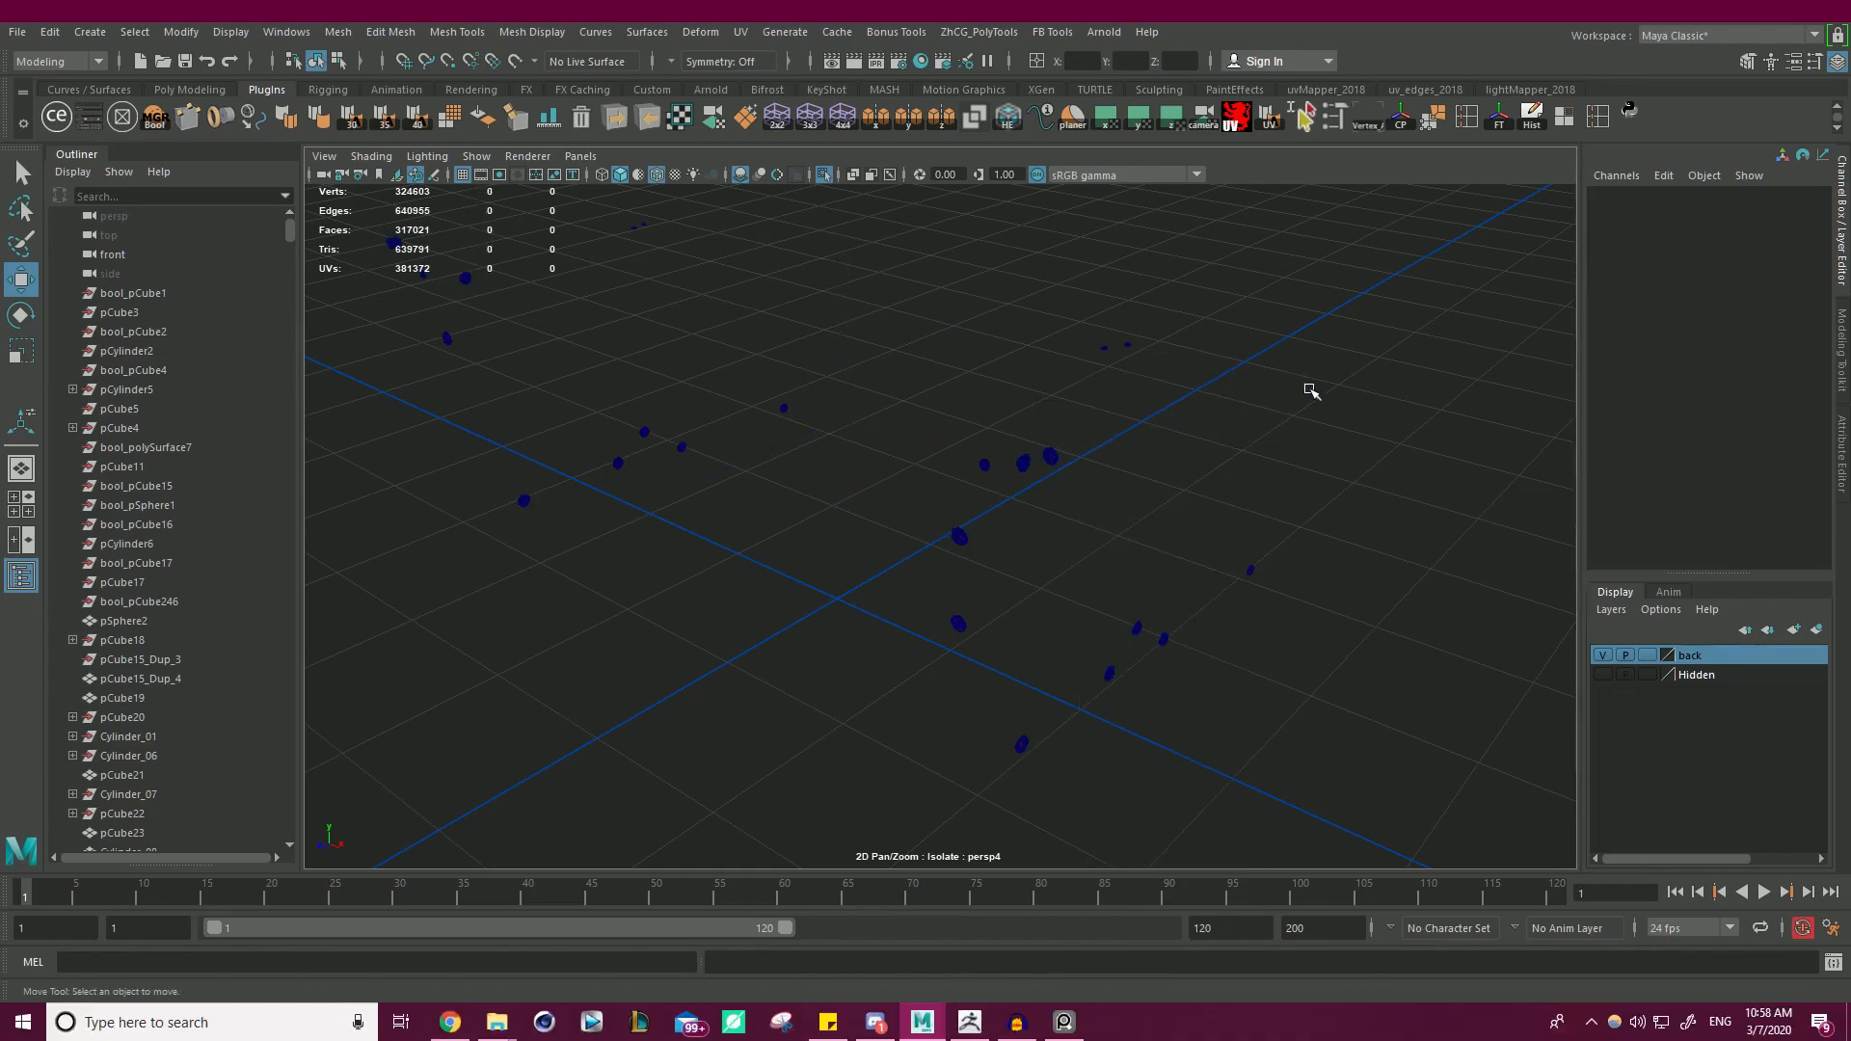
drag(1306, 386, 1041, 314)
click(617, 119)
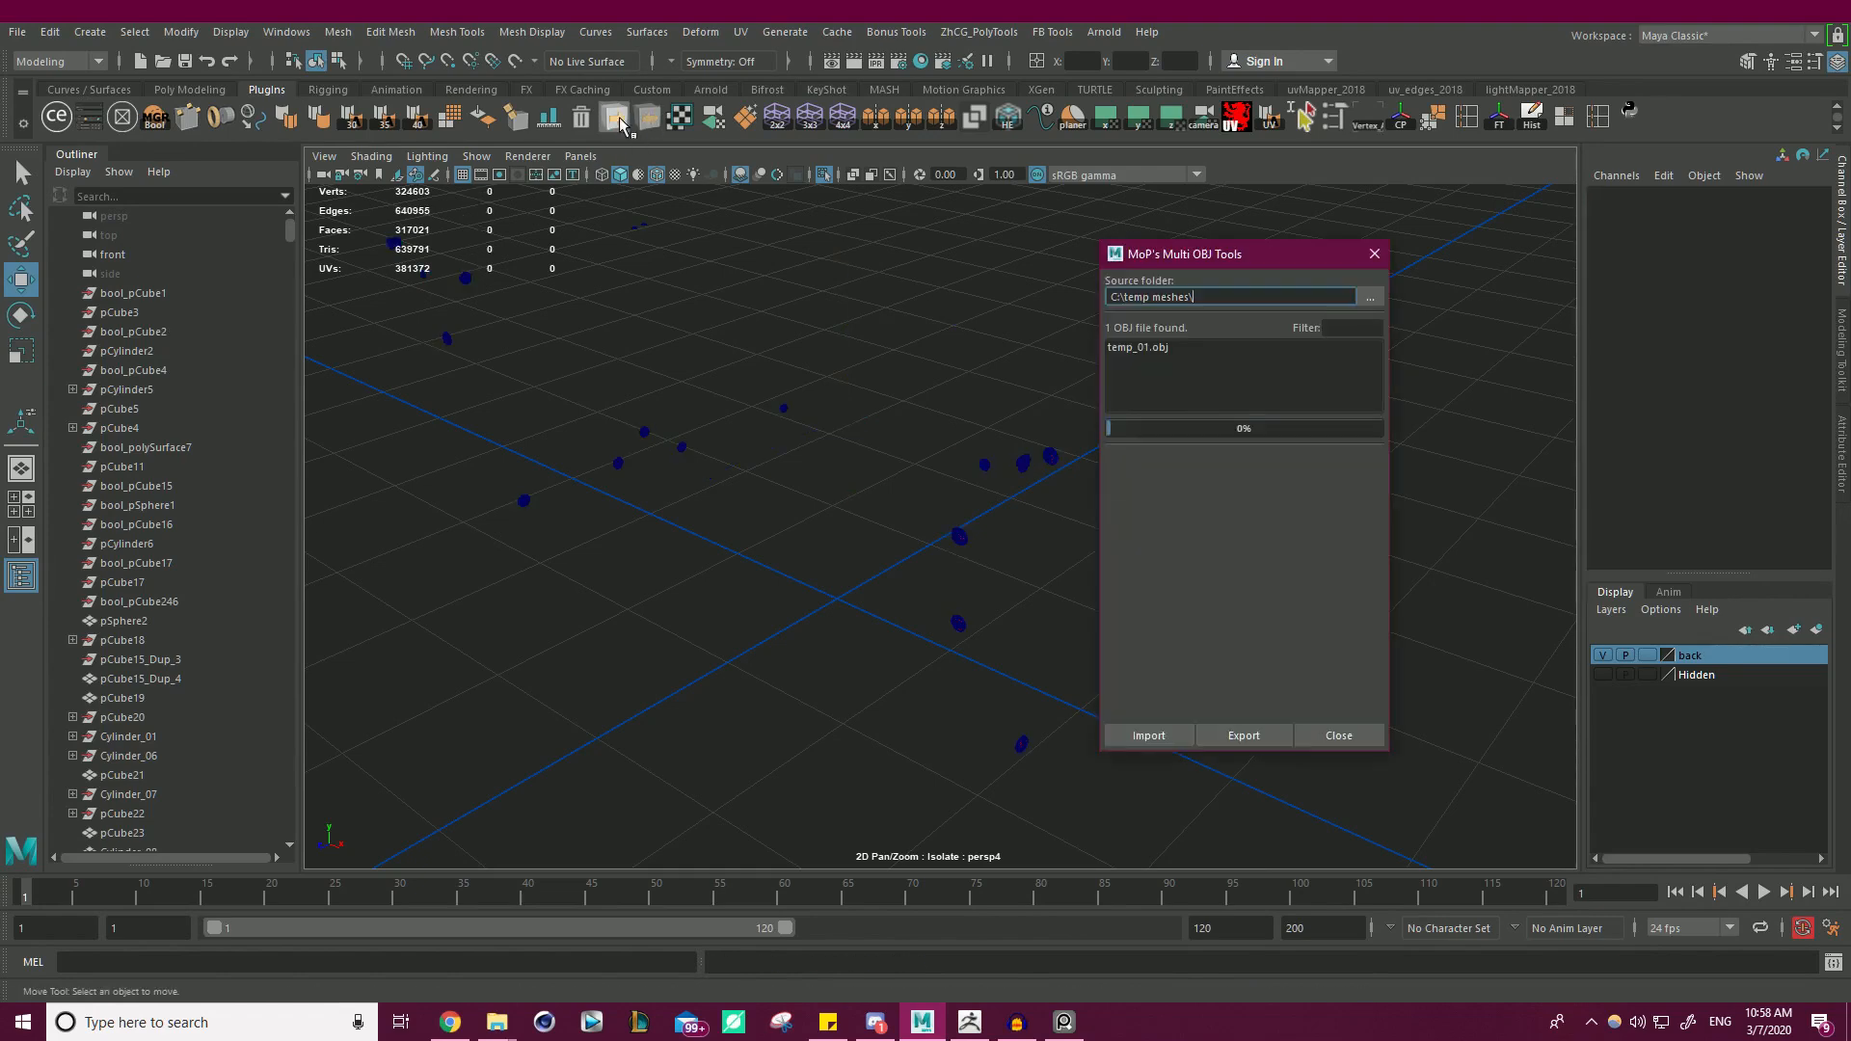
click(1375, 256)
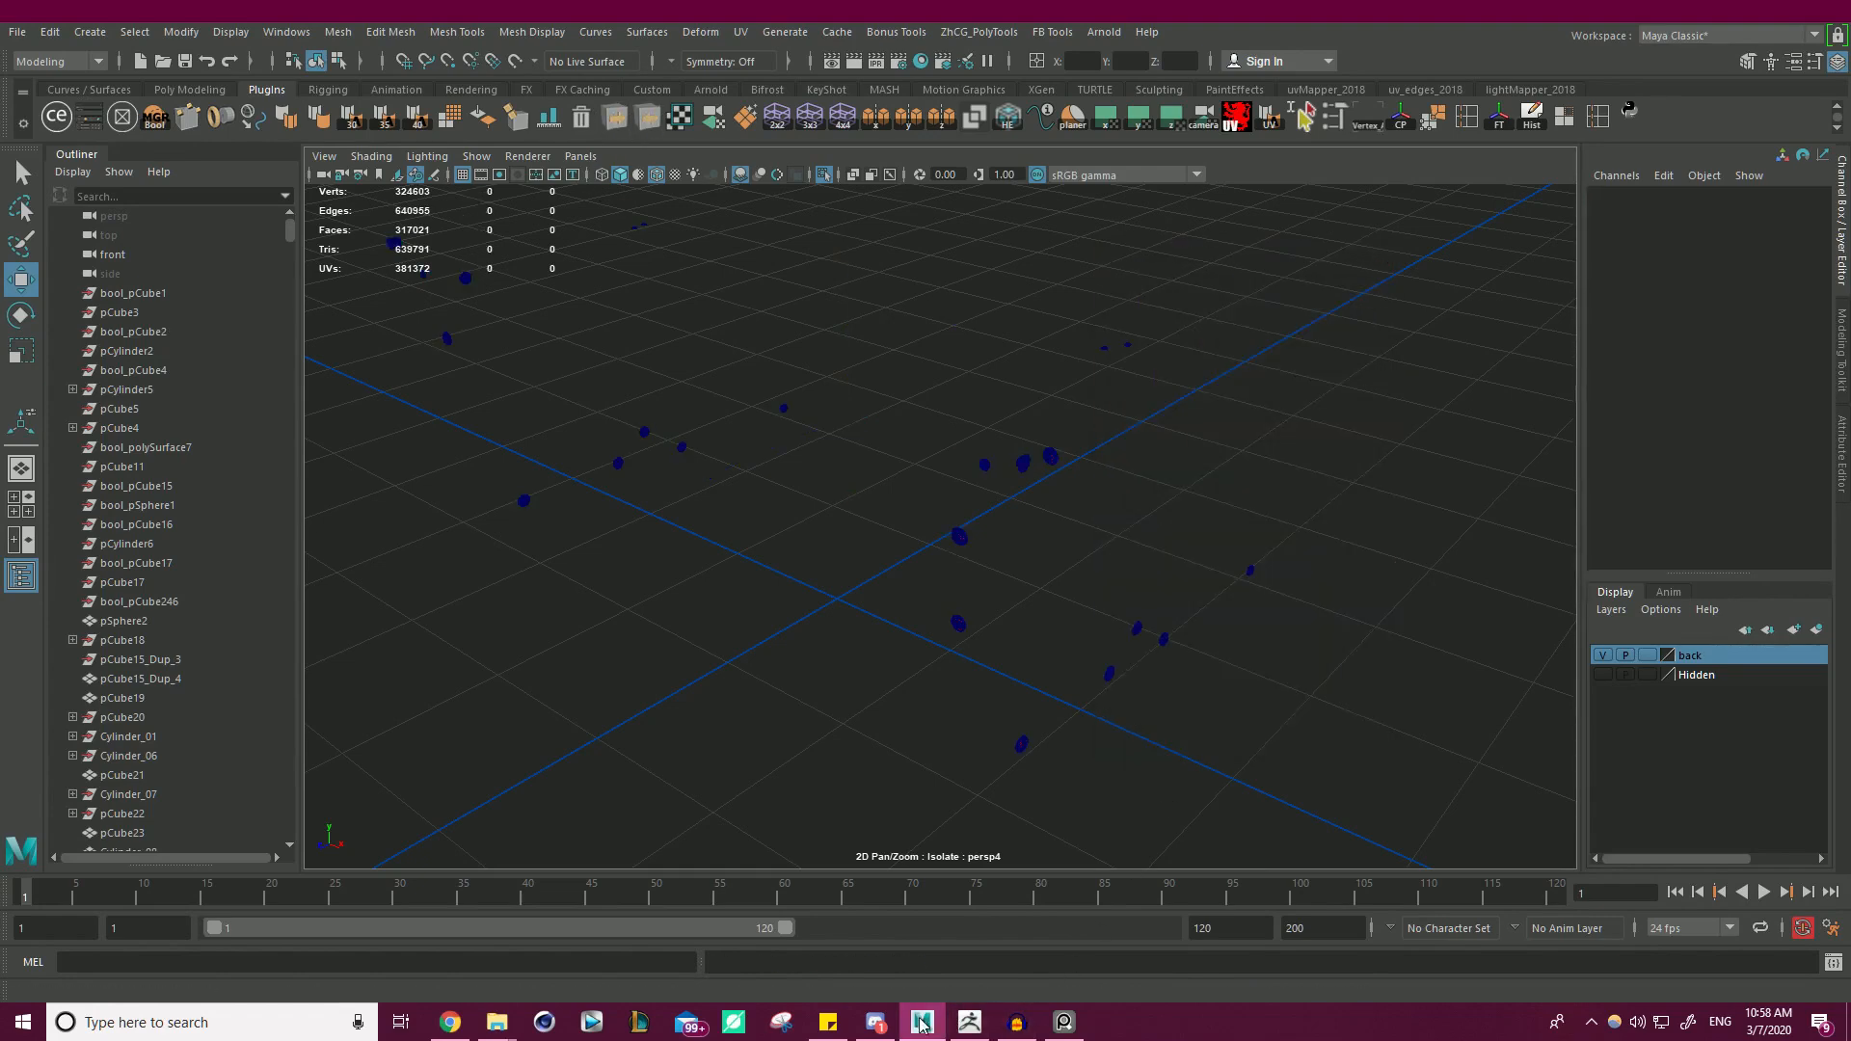
- Switch to ZBrush, append a PolyMesh3D subtool beside the frame, and replace it with the imported screw mesh temp_01.obj
click(969, 1024)
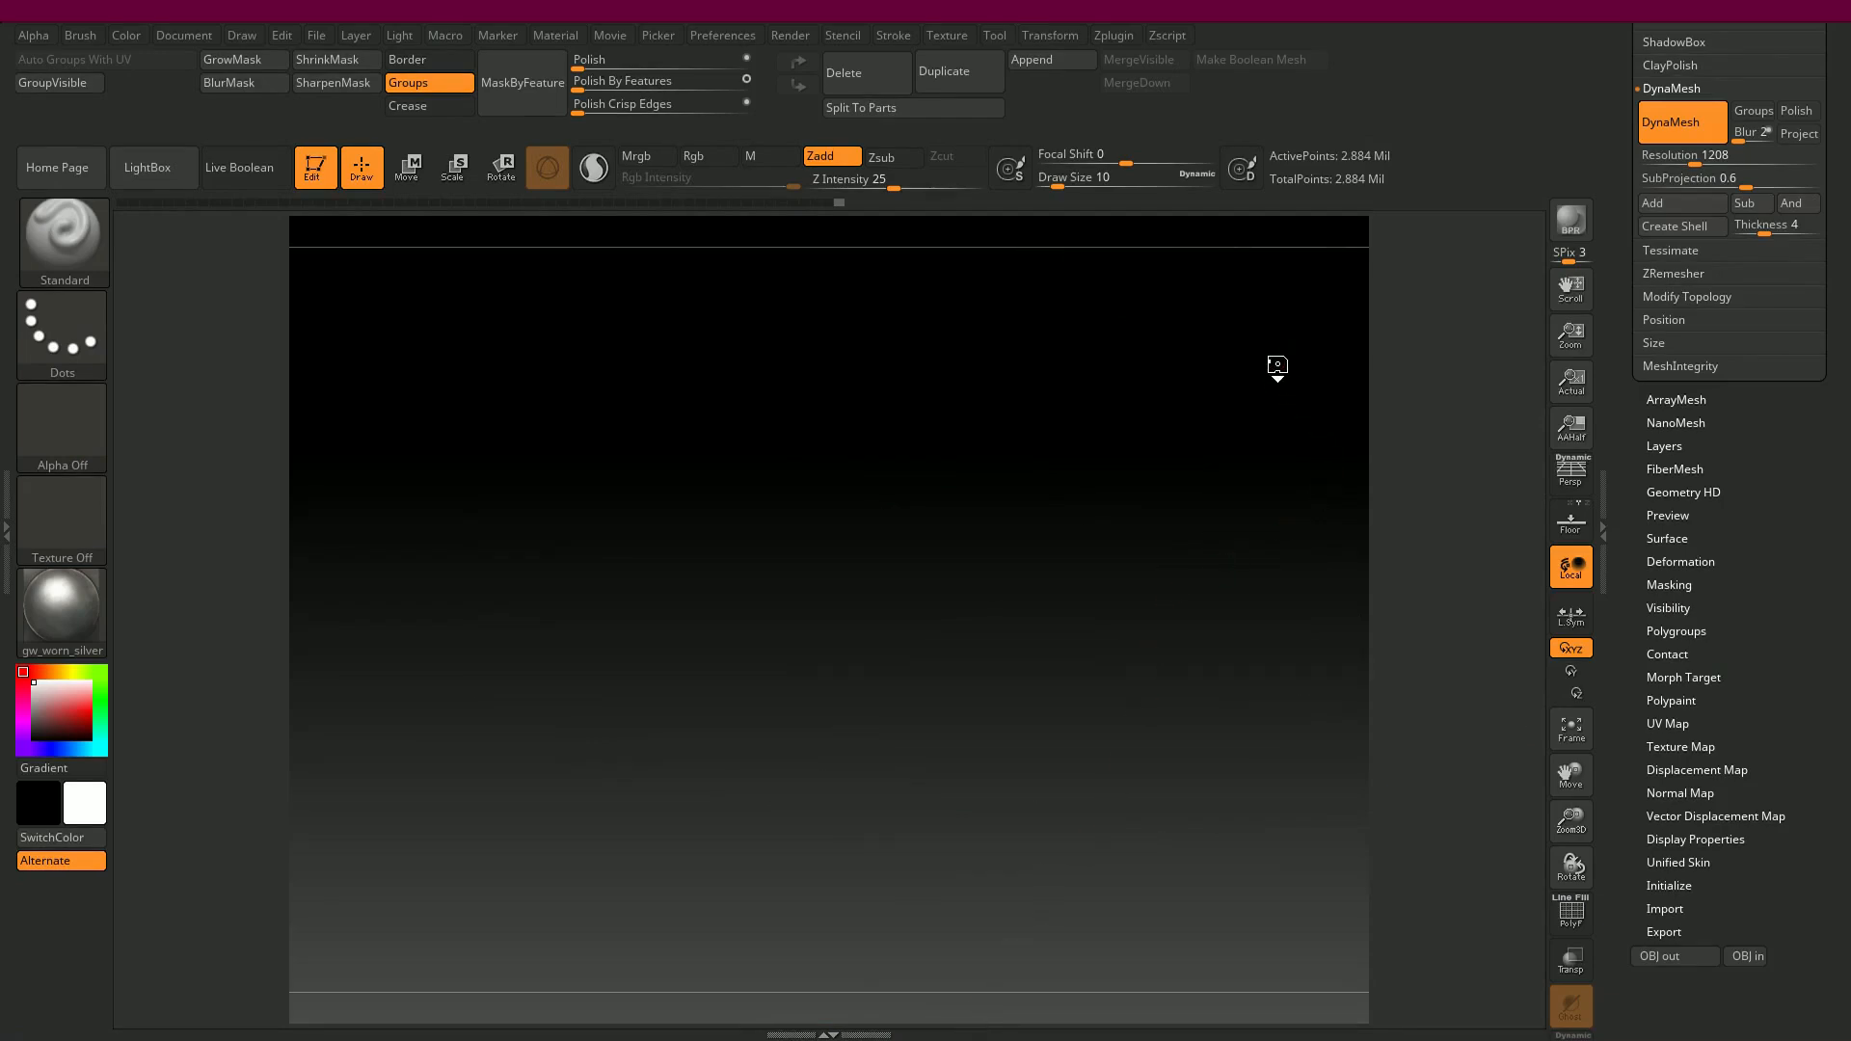
drag(1307, 340, 1458, 334)
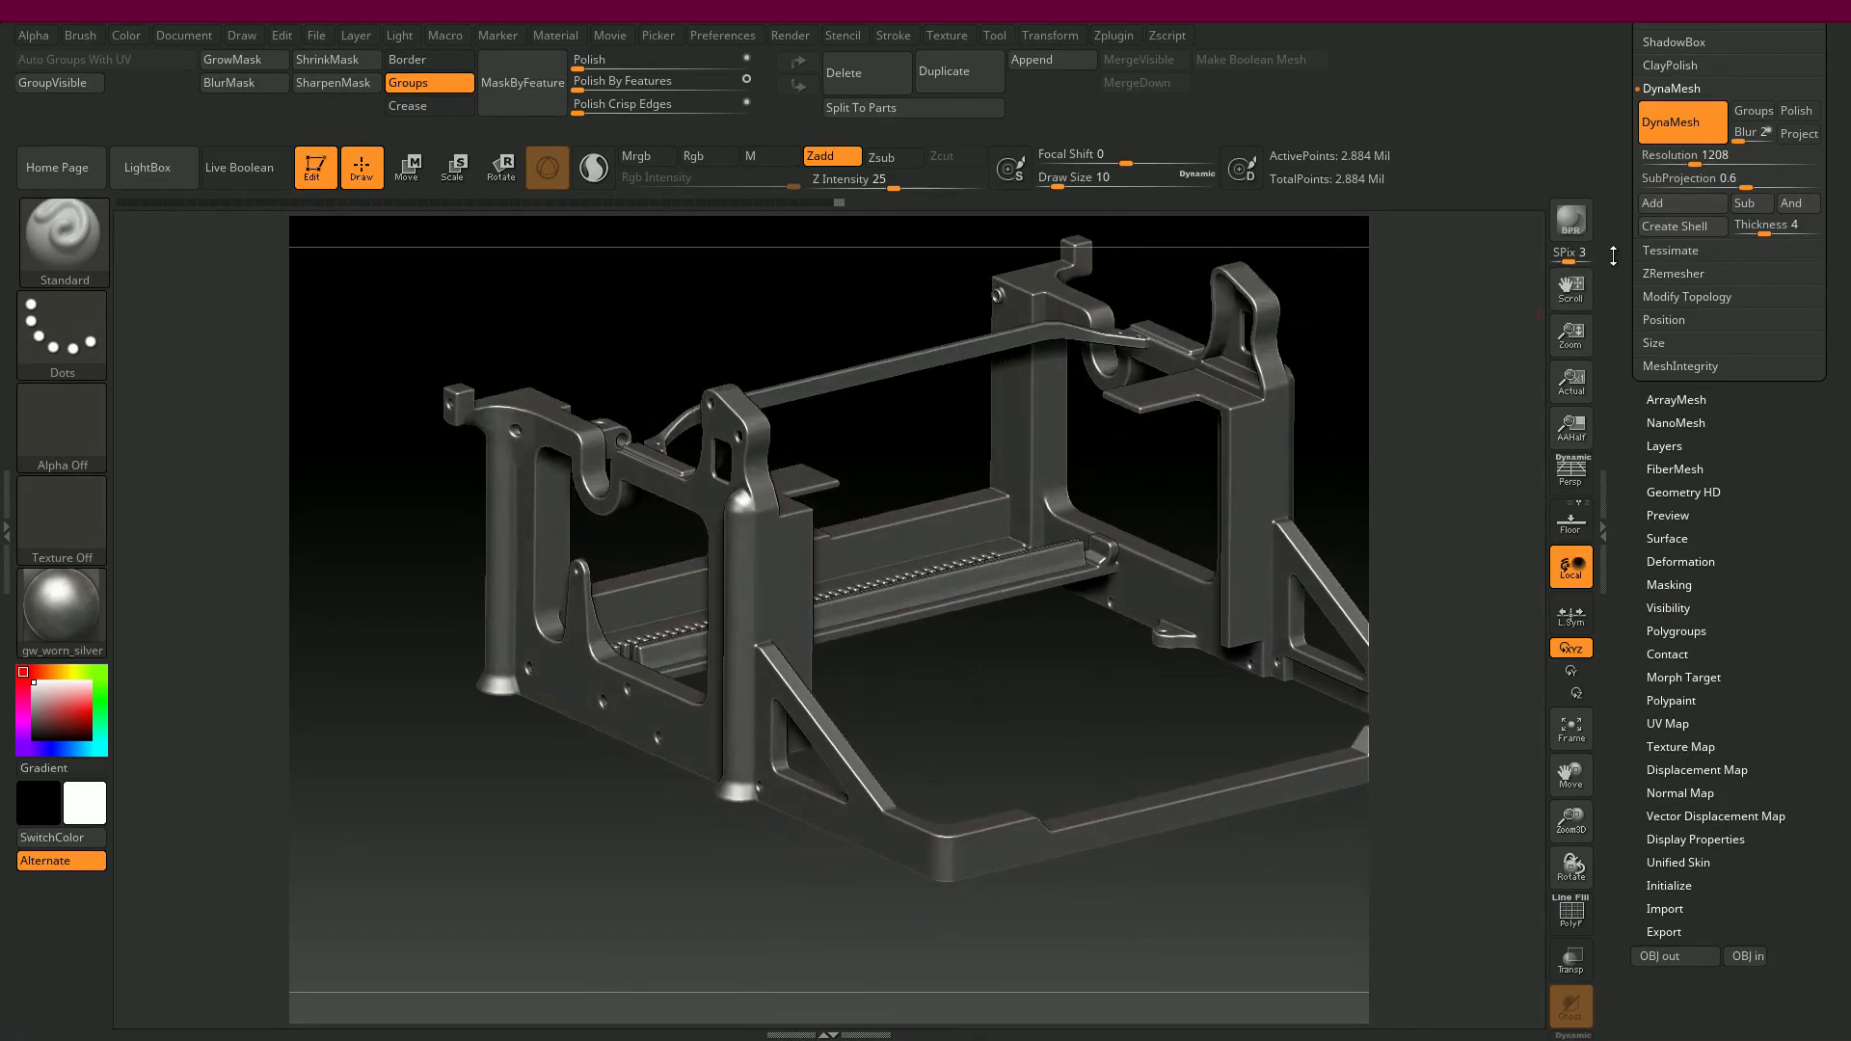
drag(1612, 256, 1616, 451)
click(1668, 136)
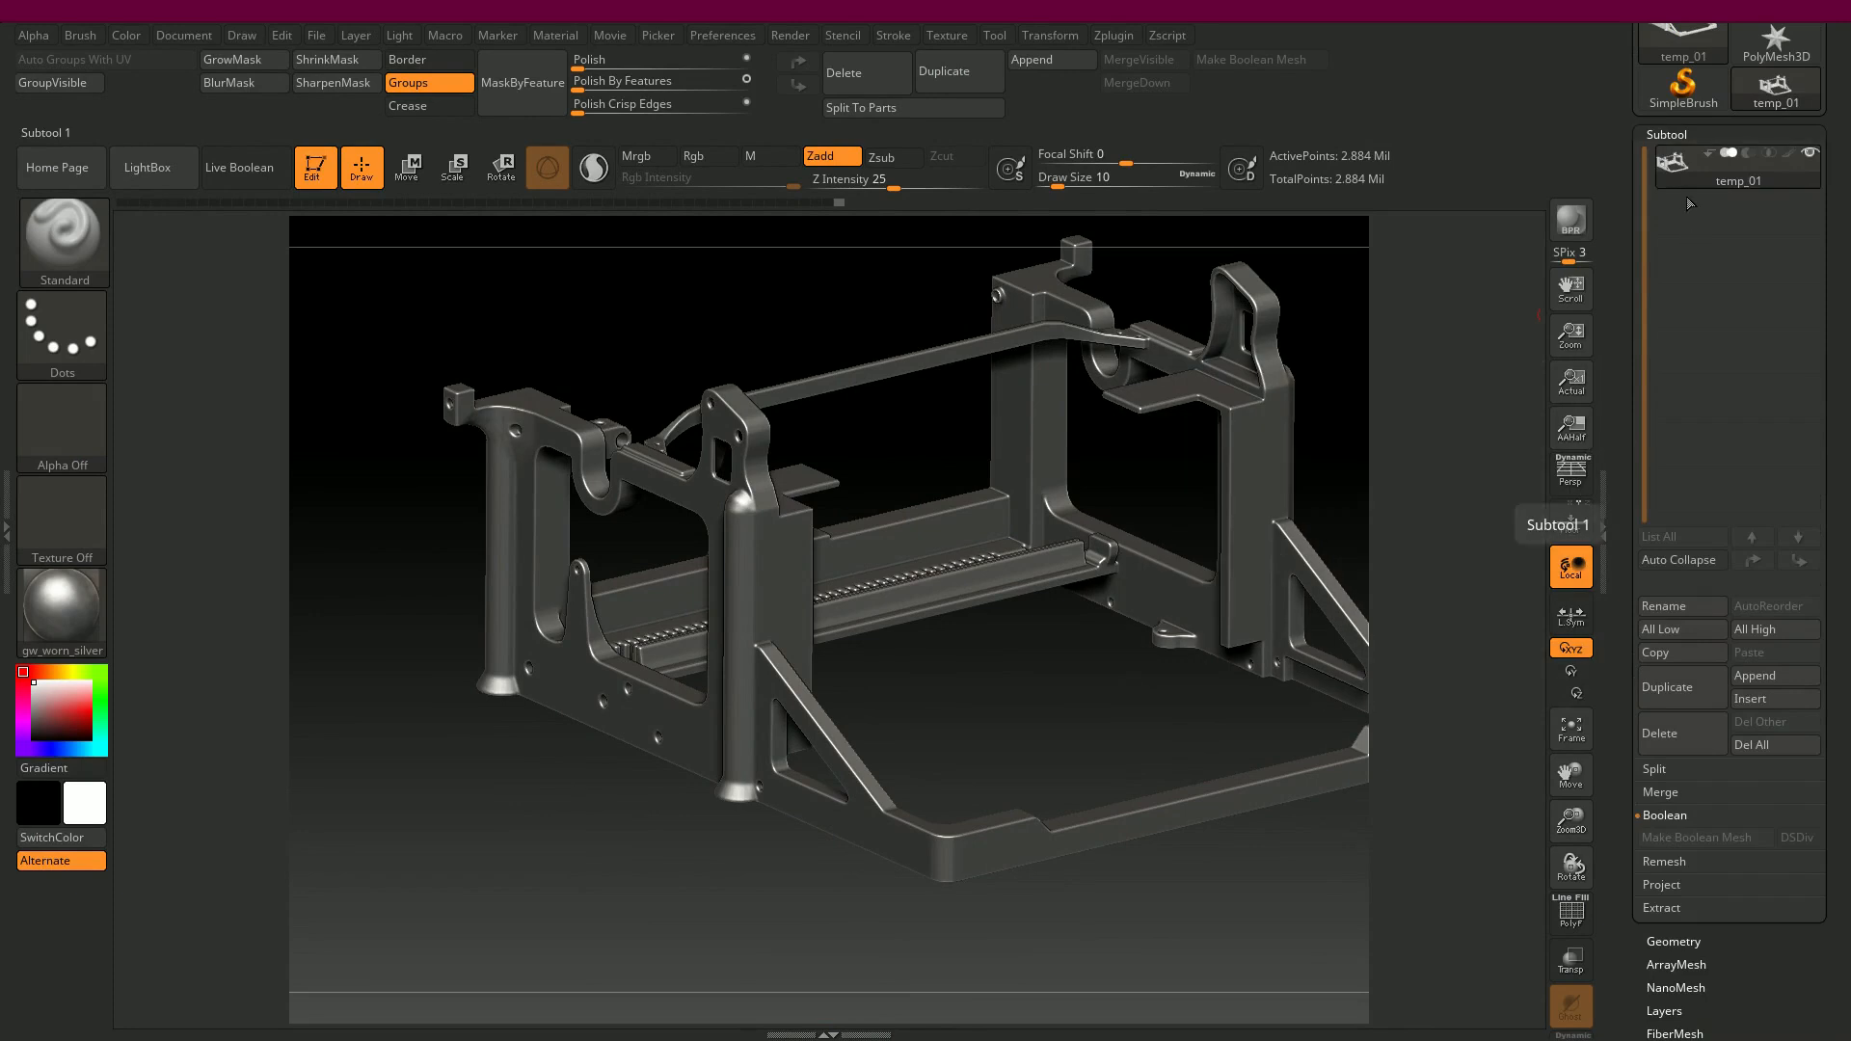
click(1761, 674)
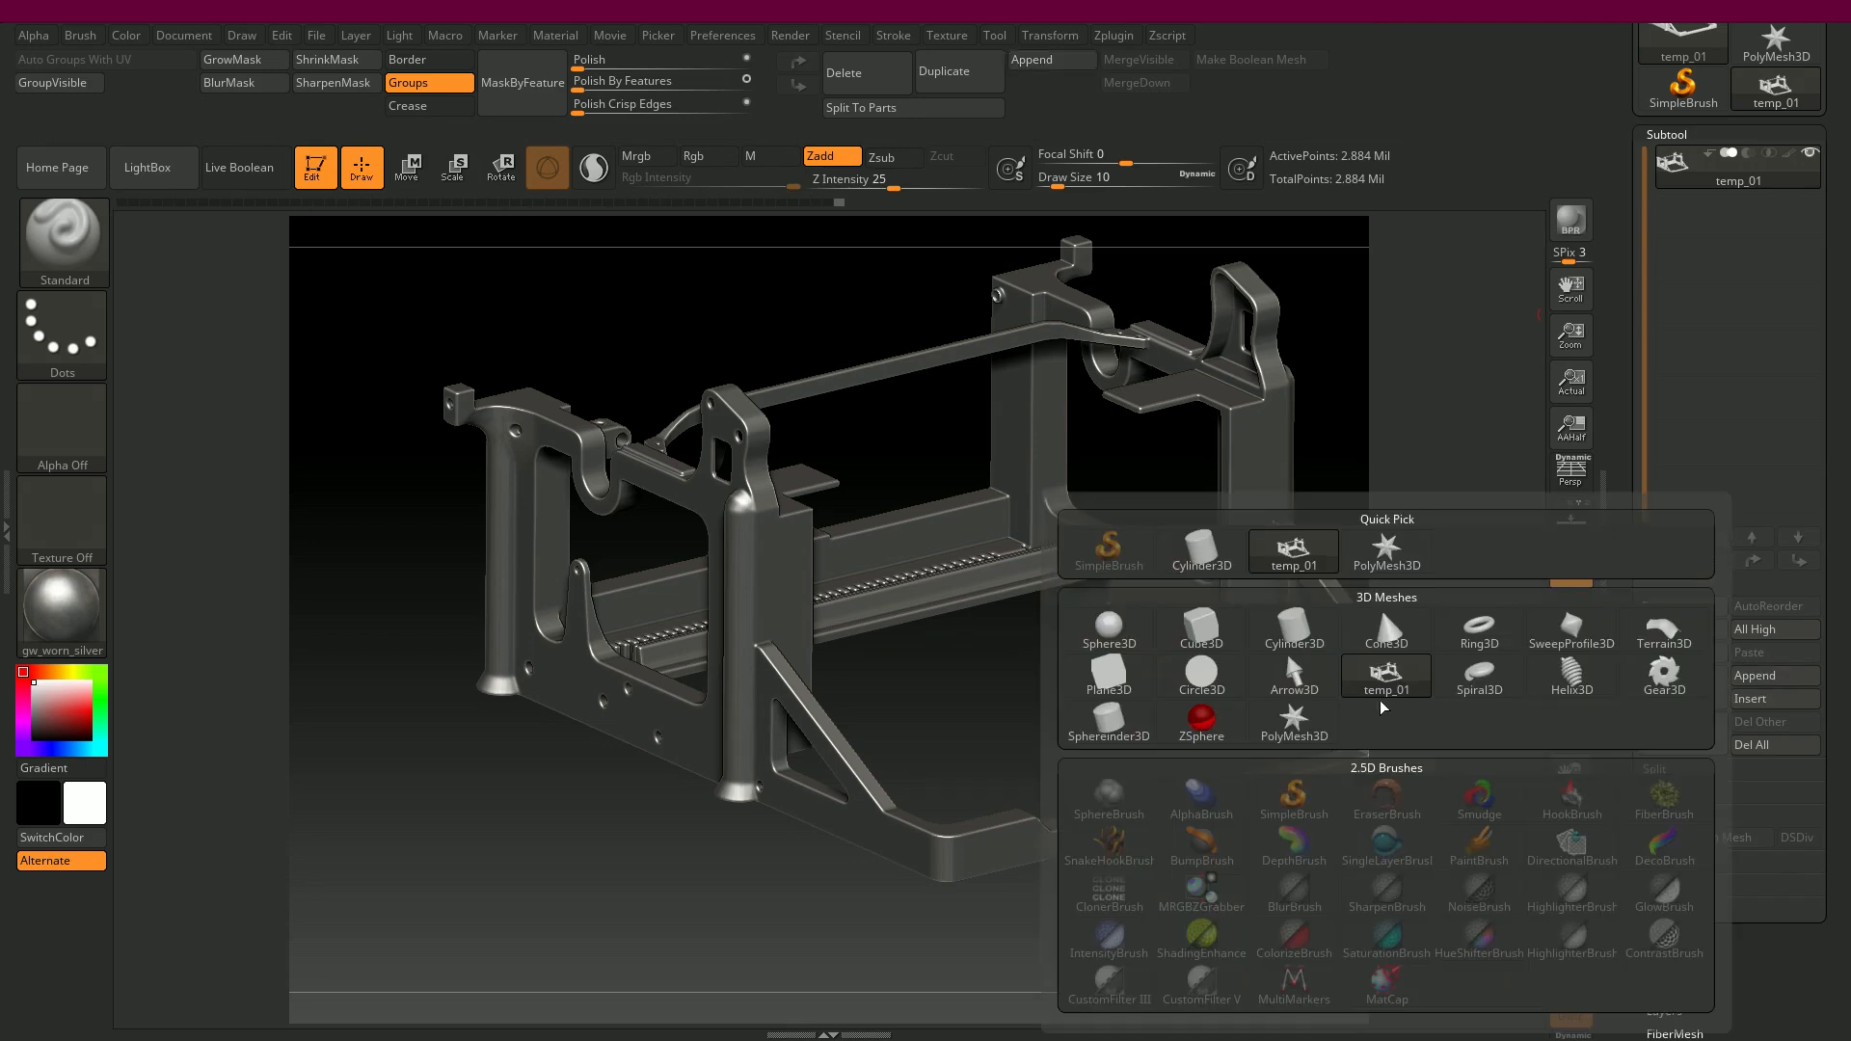
click(1311, 723)
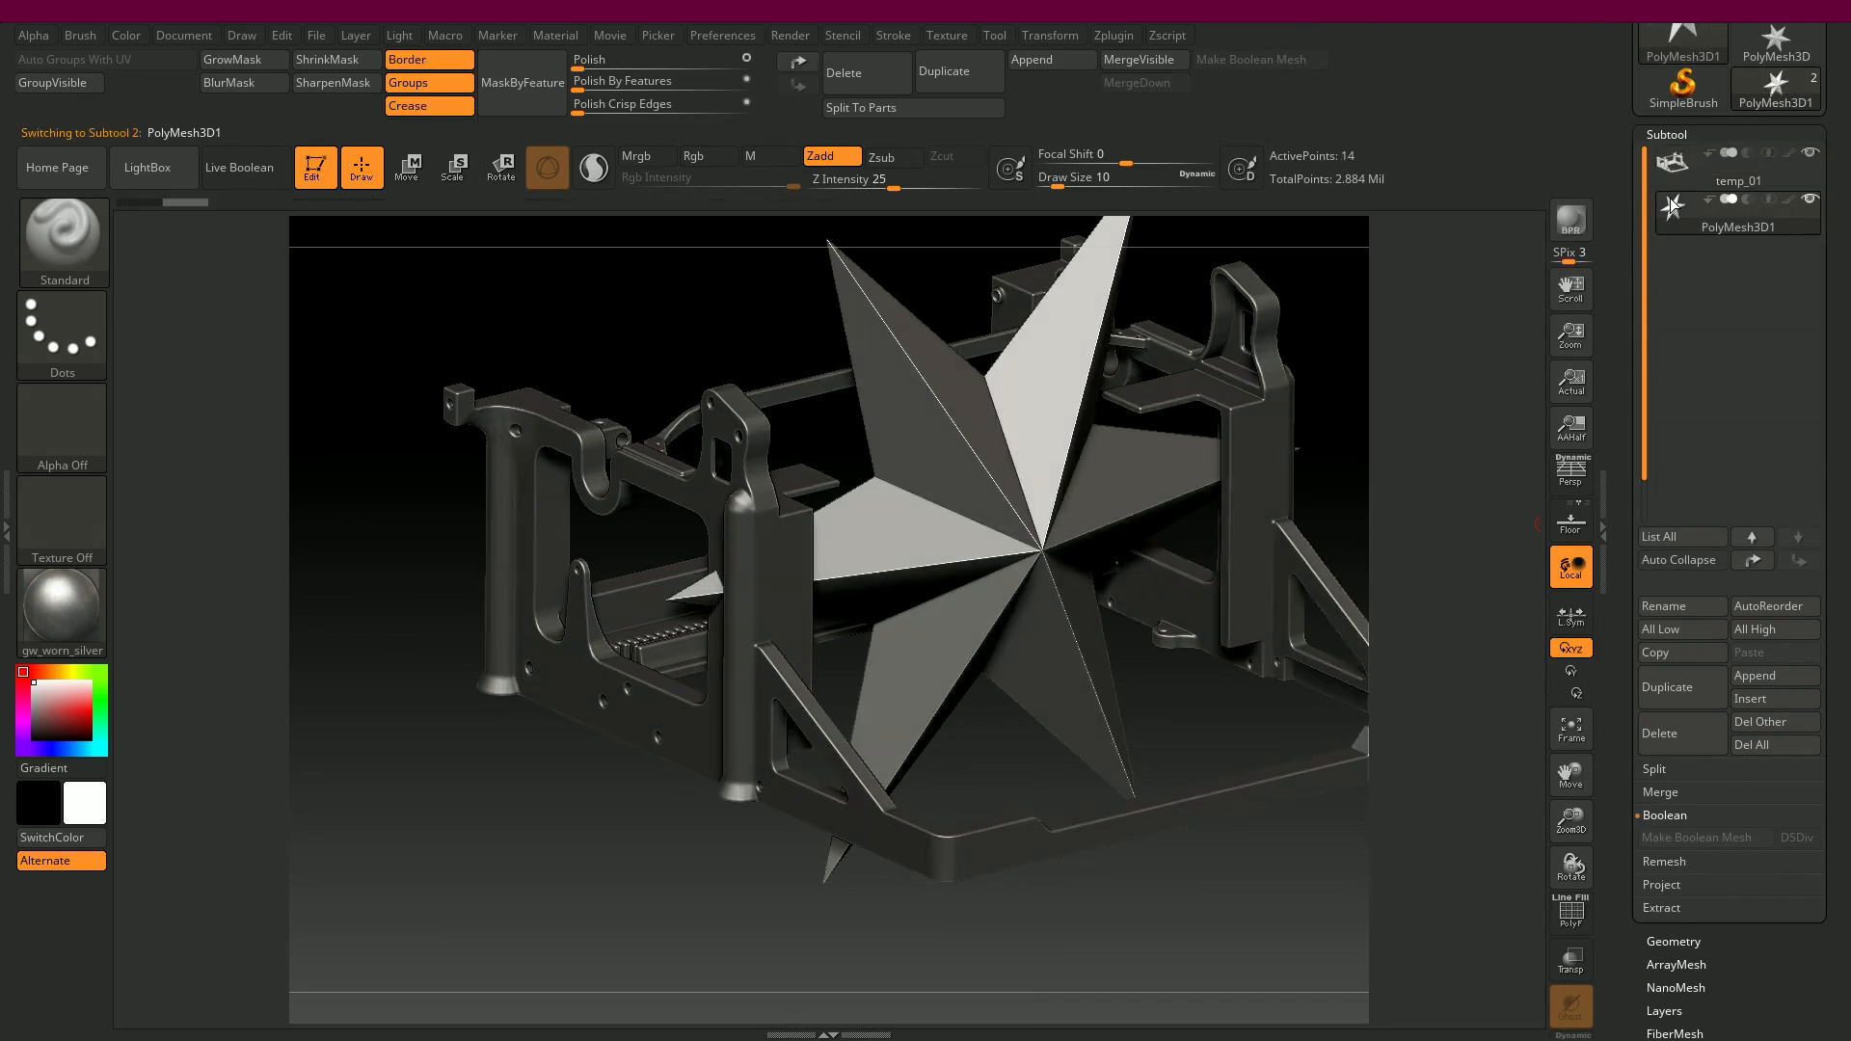
drag(1624, 810, 1629, 577)
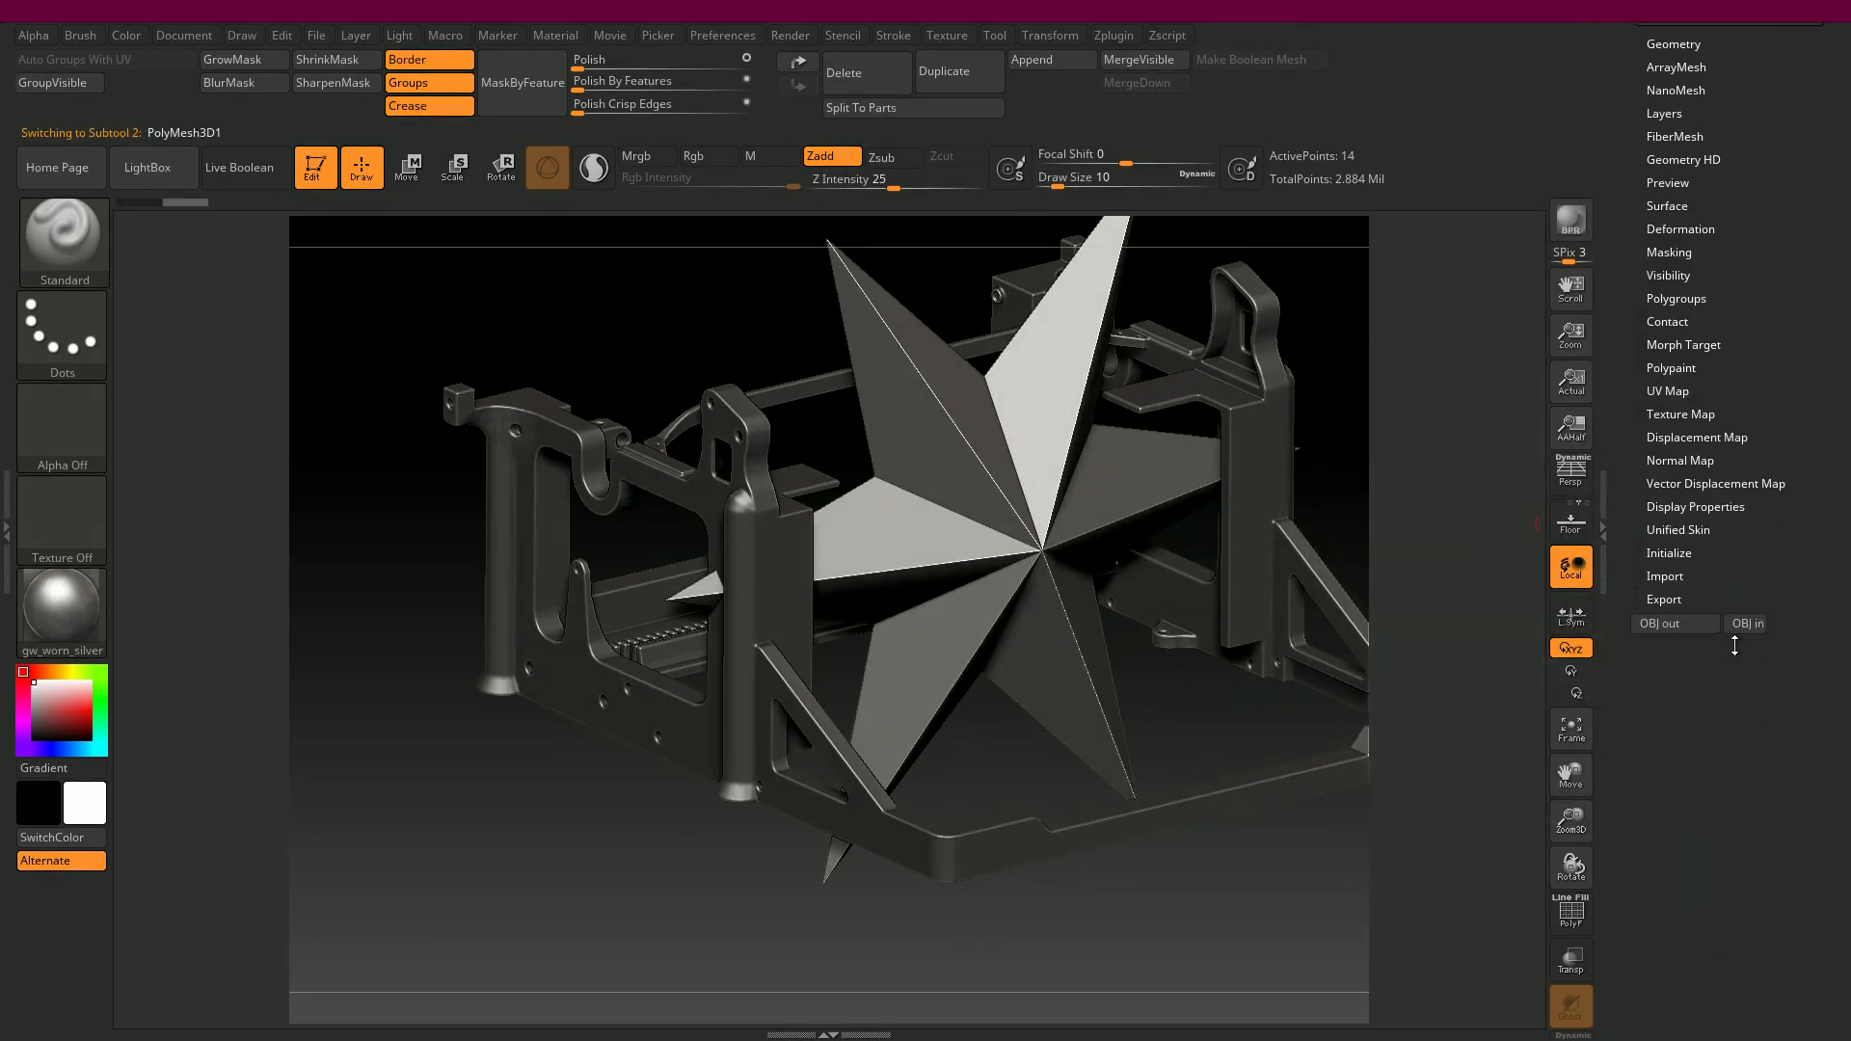
click(1750, 632)
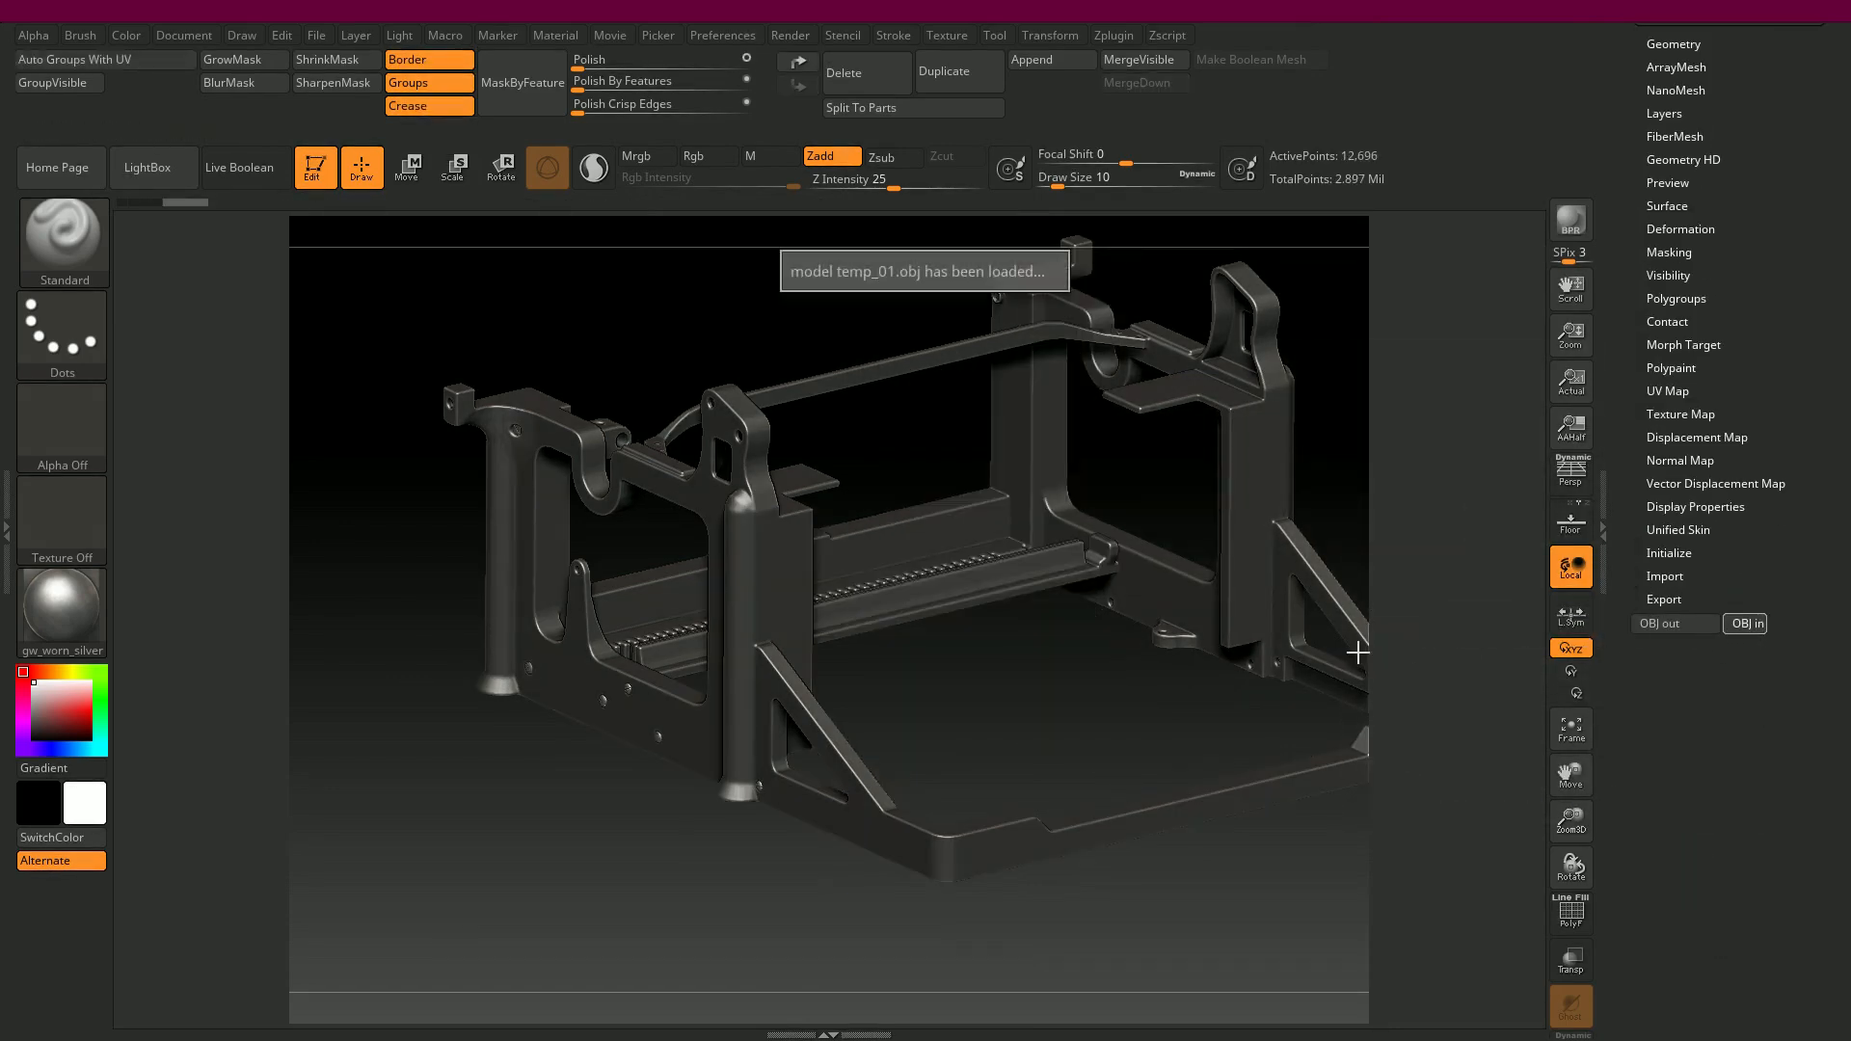
- Turn on the polyframe display and assign polygroups to the imported screws from their UVs
drag(1005, 726, 1025, 703)
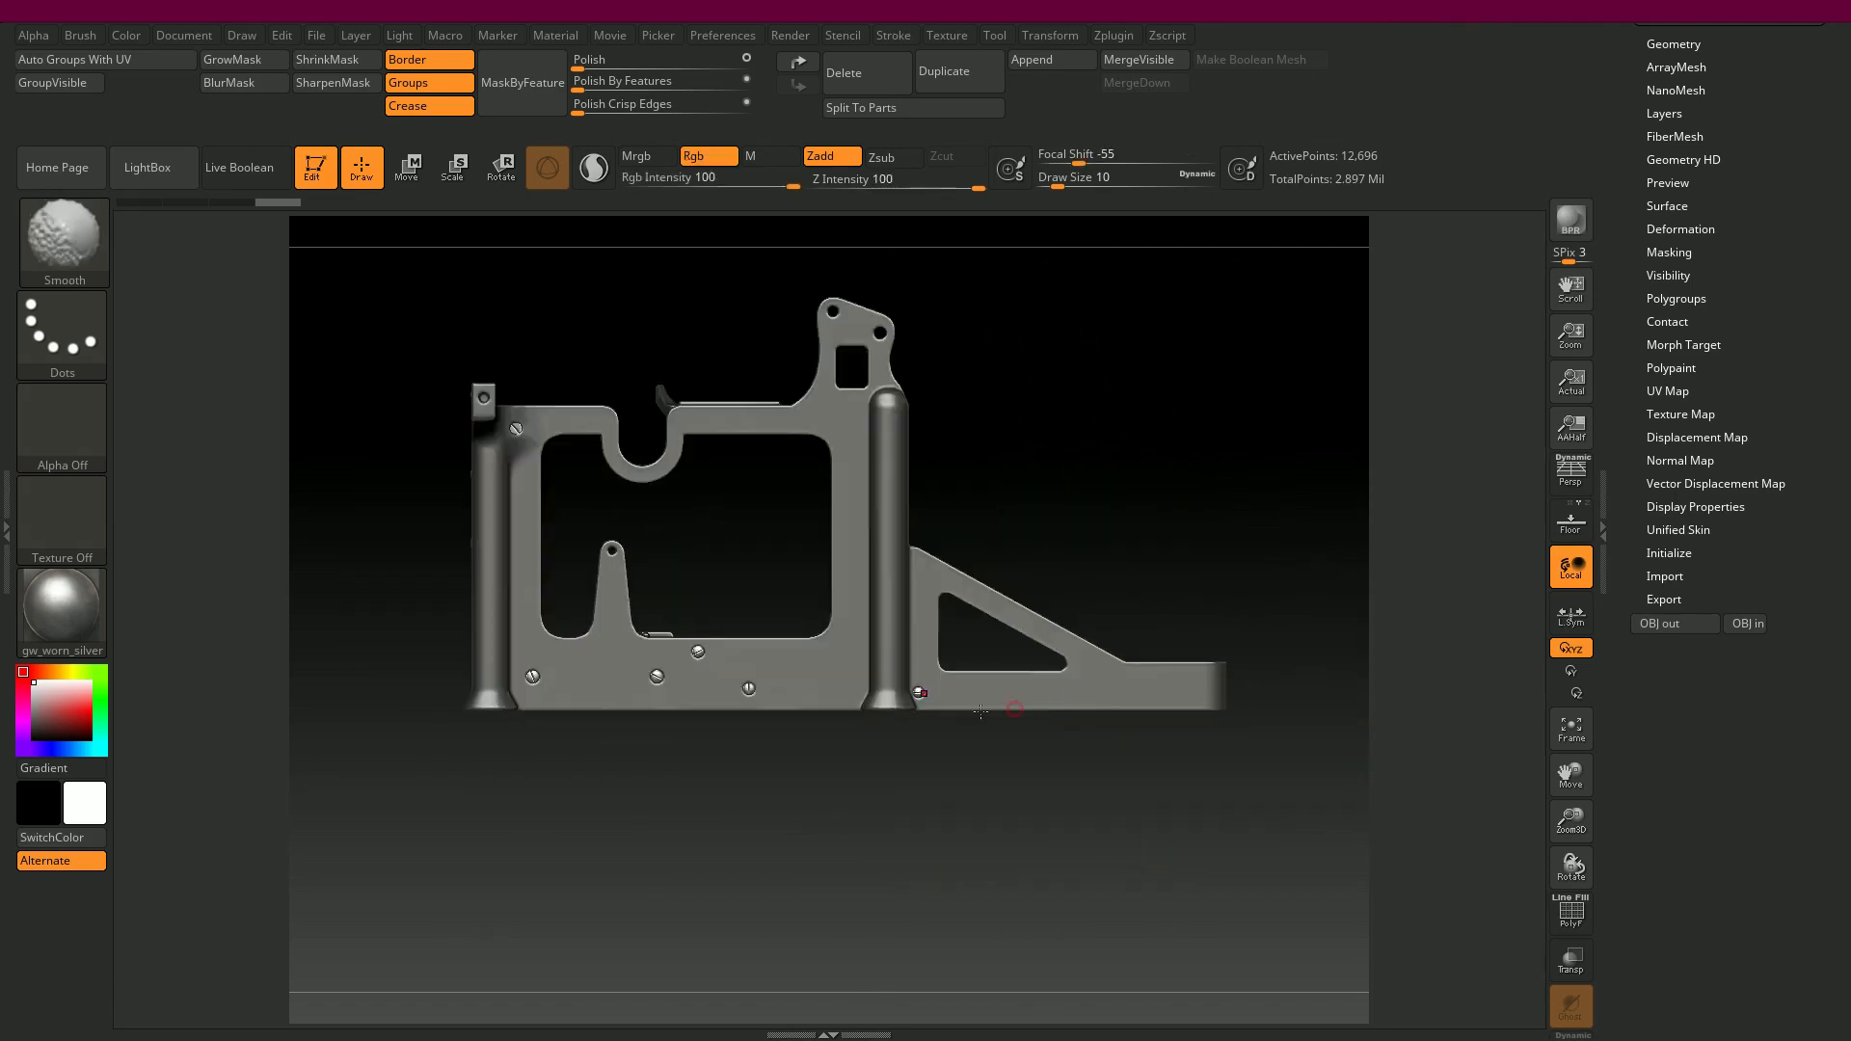
alt+drag(1103, 462, 1240, 619)
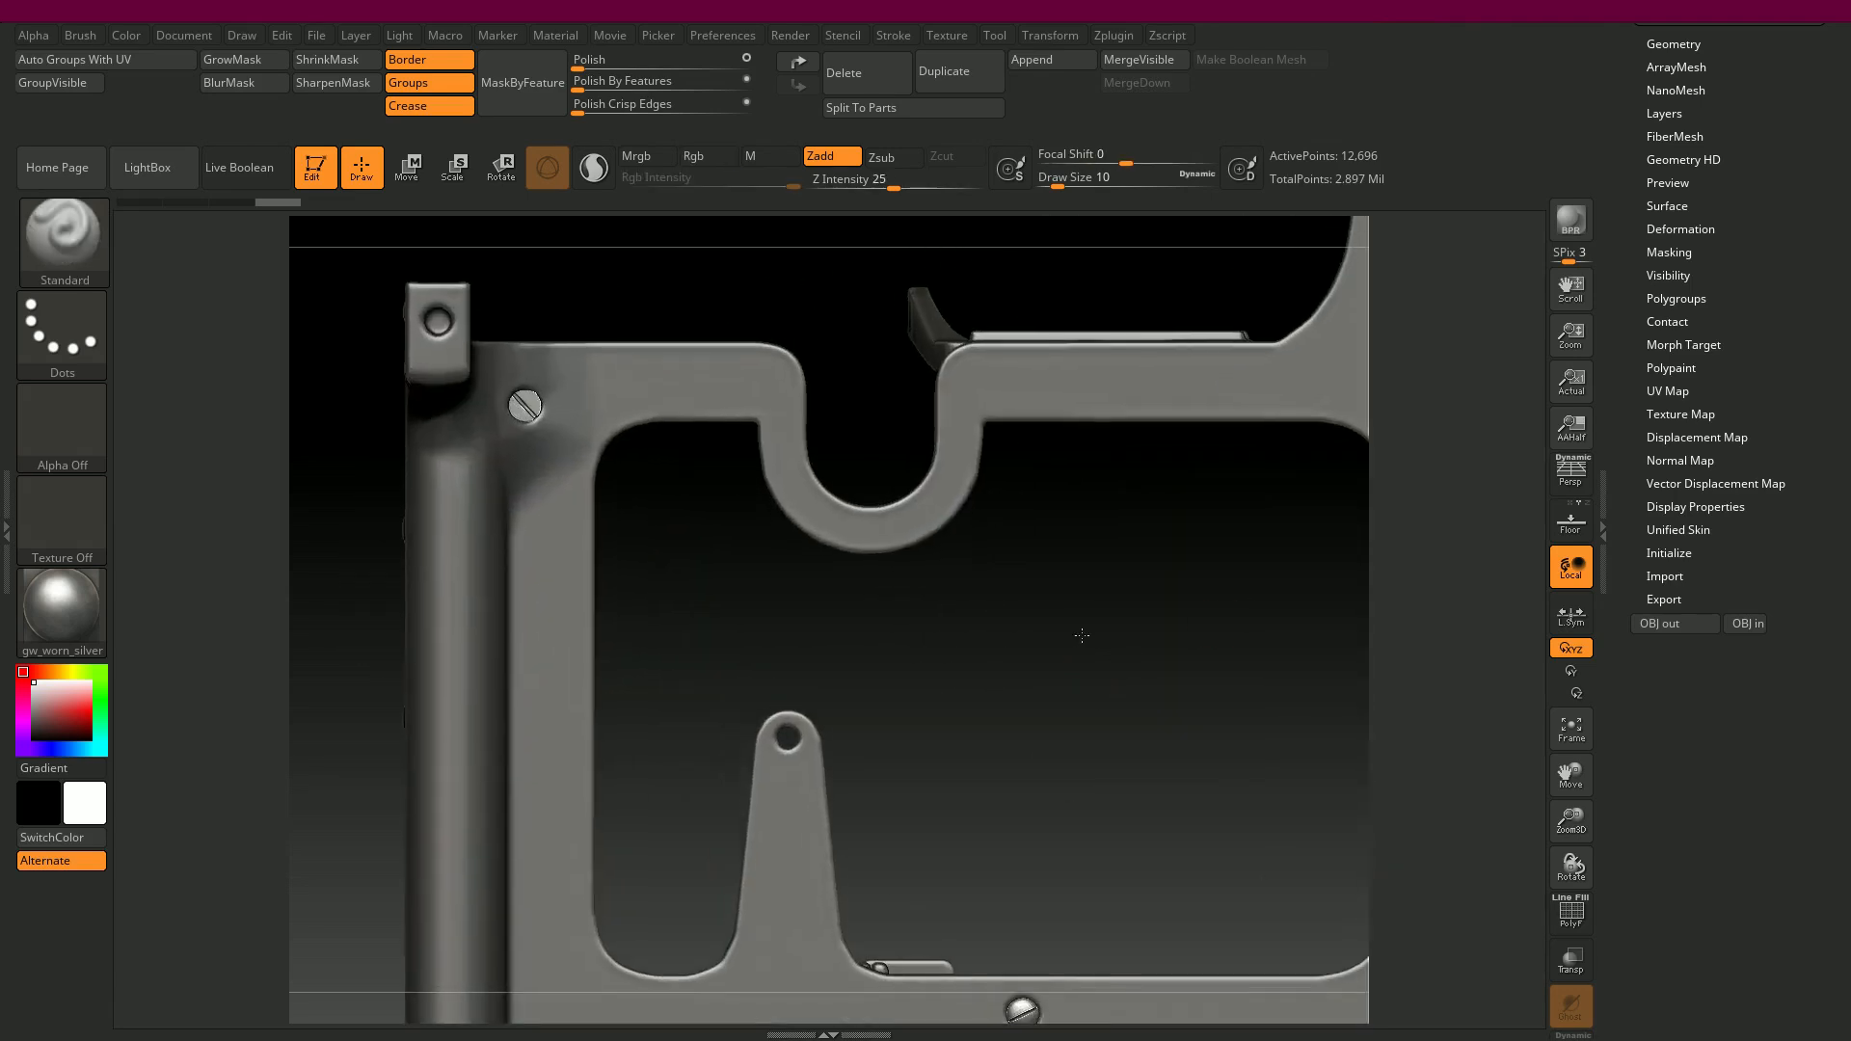
alt+drag(987, 563, 794, 265)
mouse_move(916, 444)
alt+mouse_down()
mouse_move(980, 504)
mouse_move(929, 318)
mouse_move(926, 334)
alt+mouse_up()
key(shift+f)
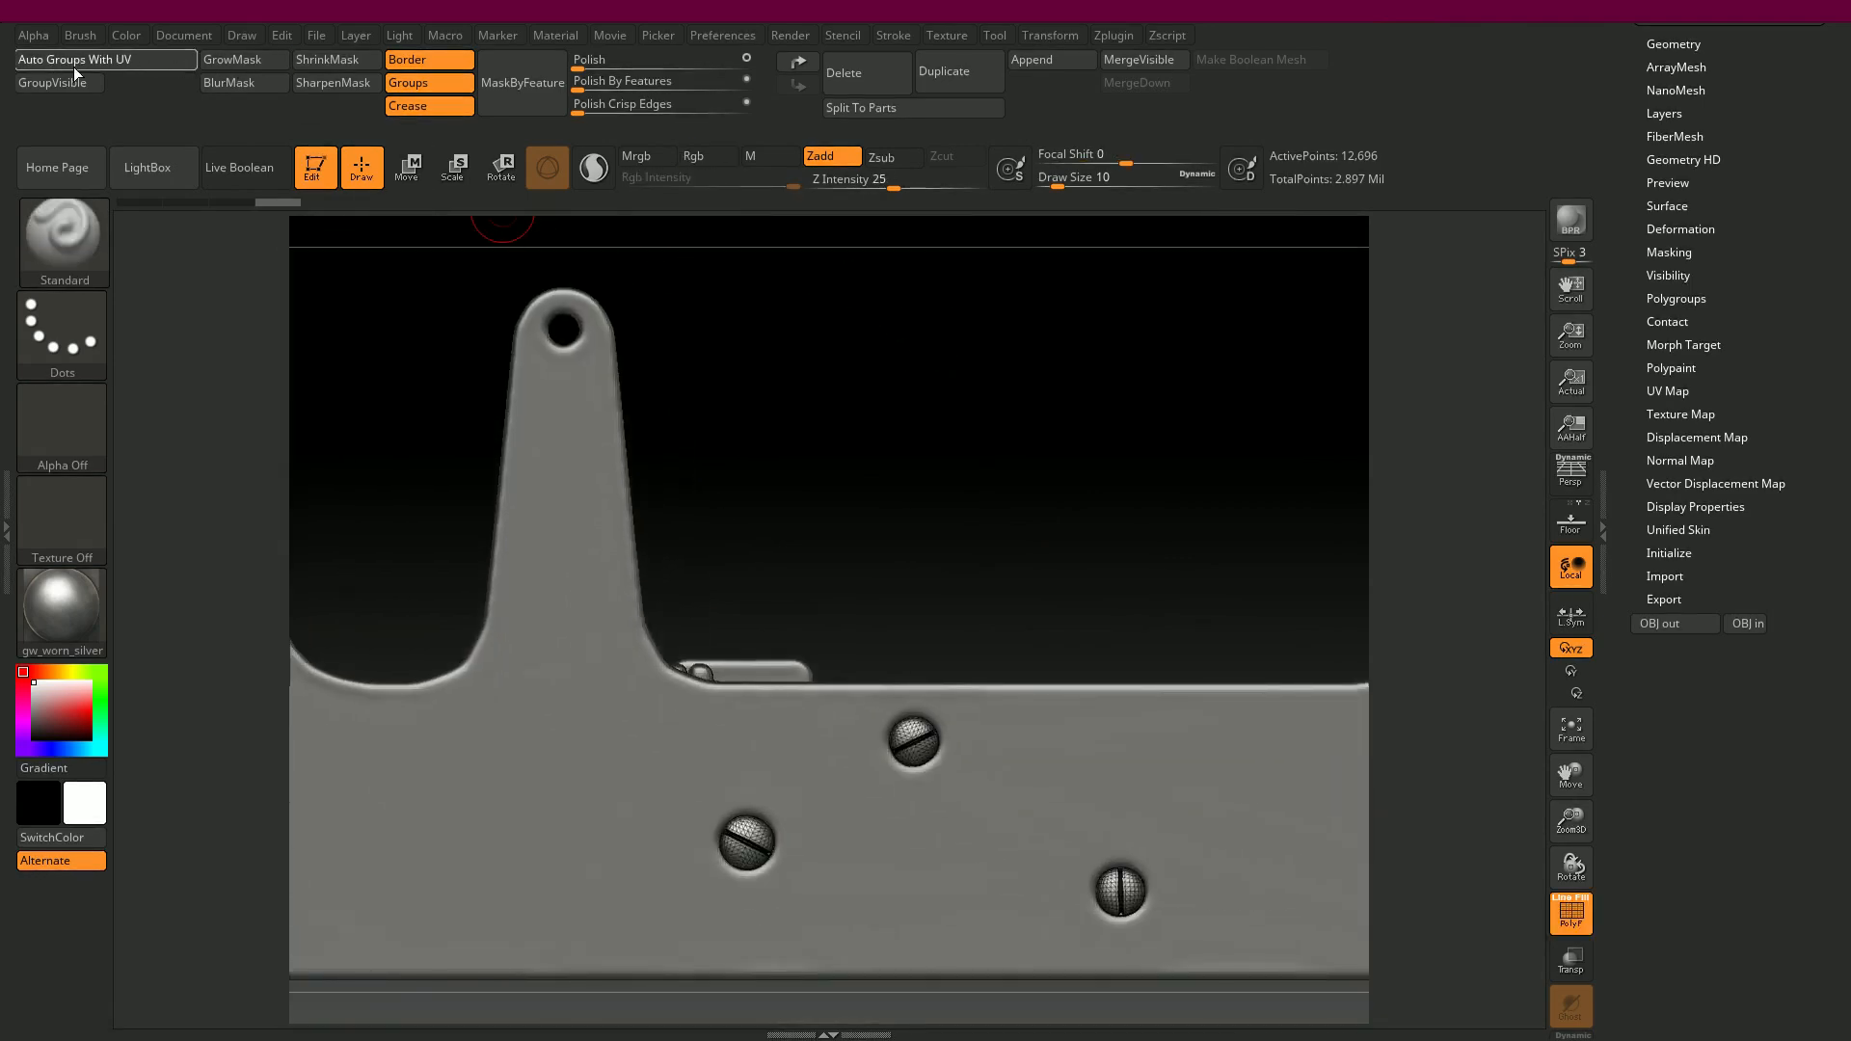
click(75, 70)
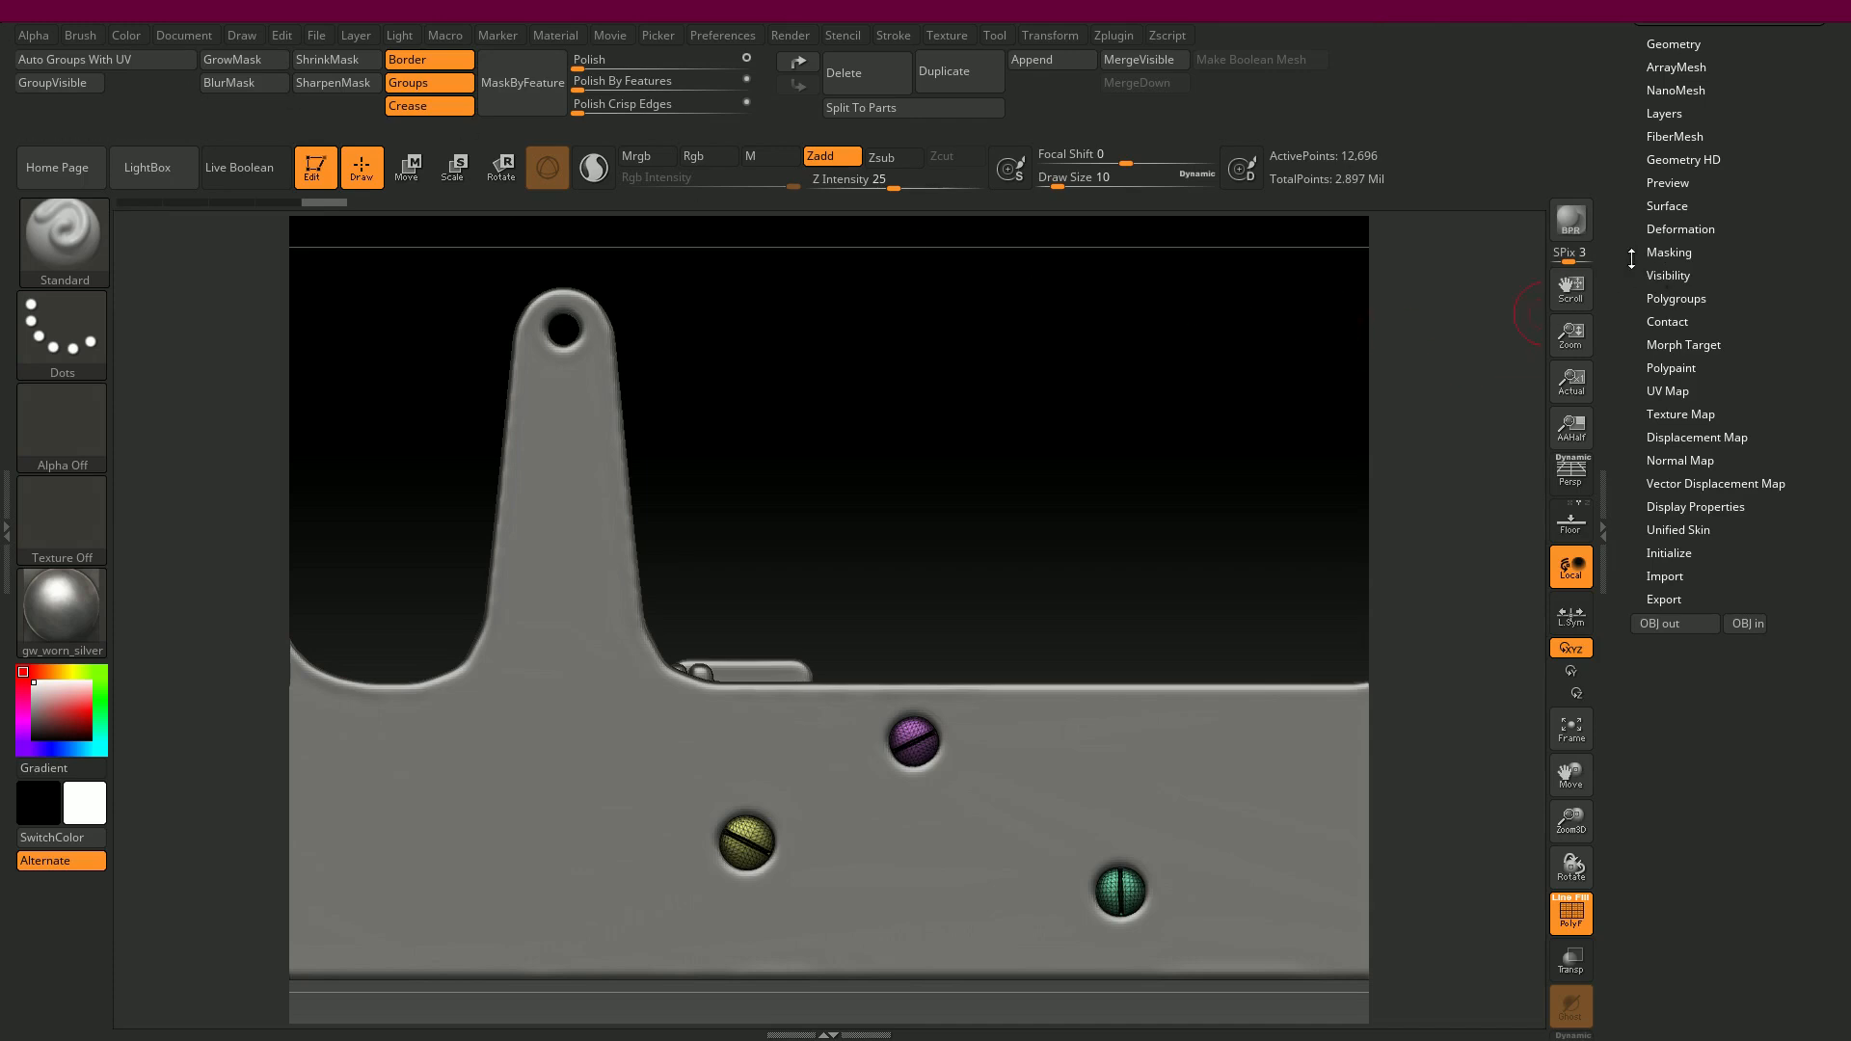
- Try to DynaMesh the screws at a resolution of 568, undo it, and lower the resolution to 8
drag(1630, 258, 1625, 339)
click(1654, 171)
drag(1633, 181, 1635, 472)
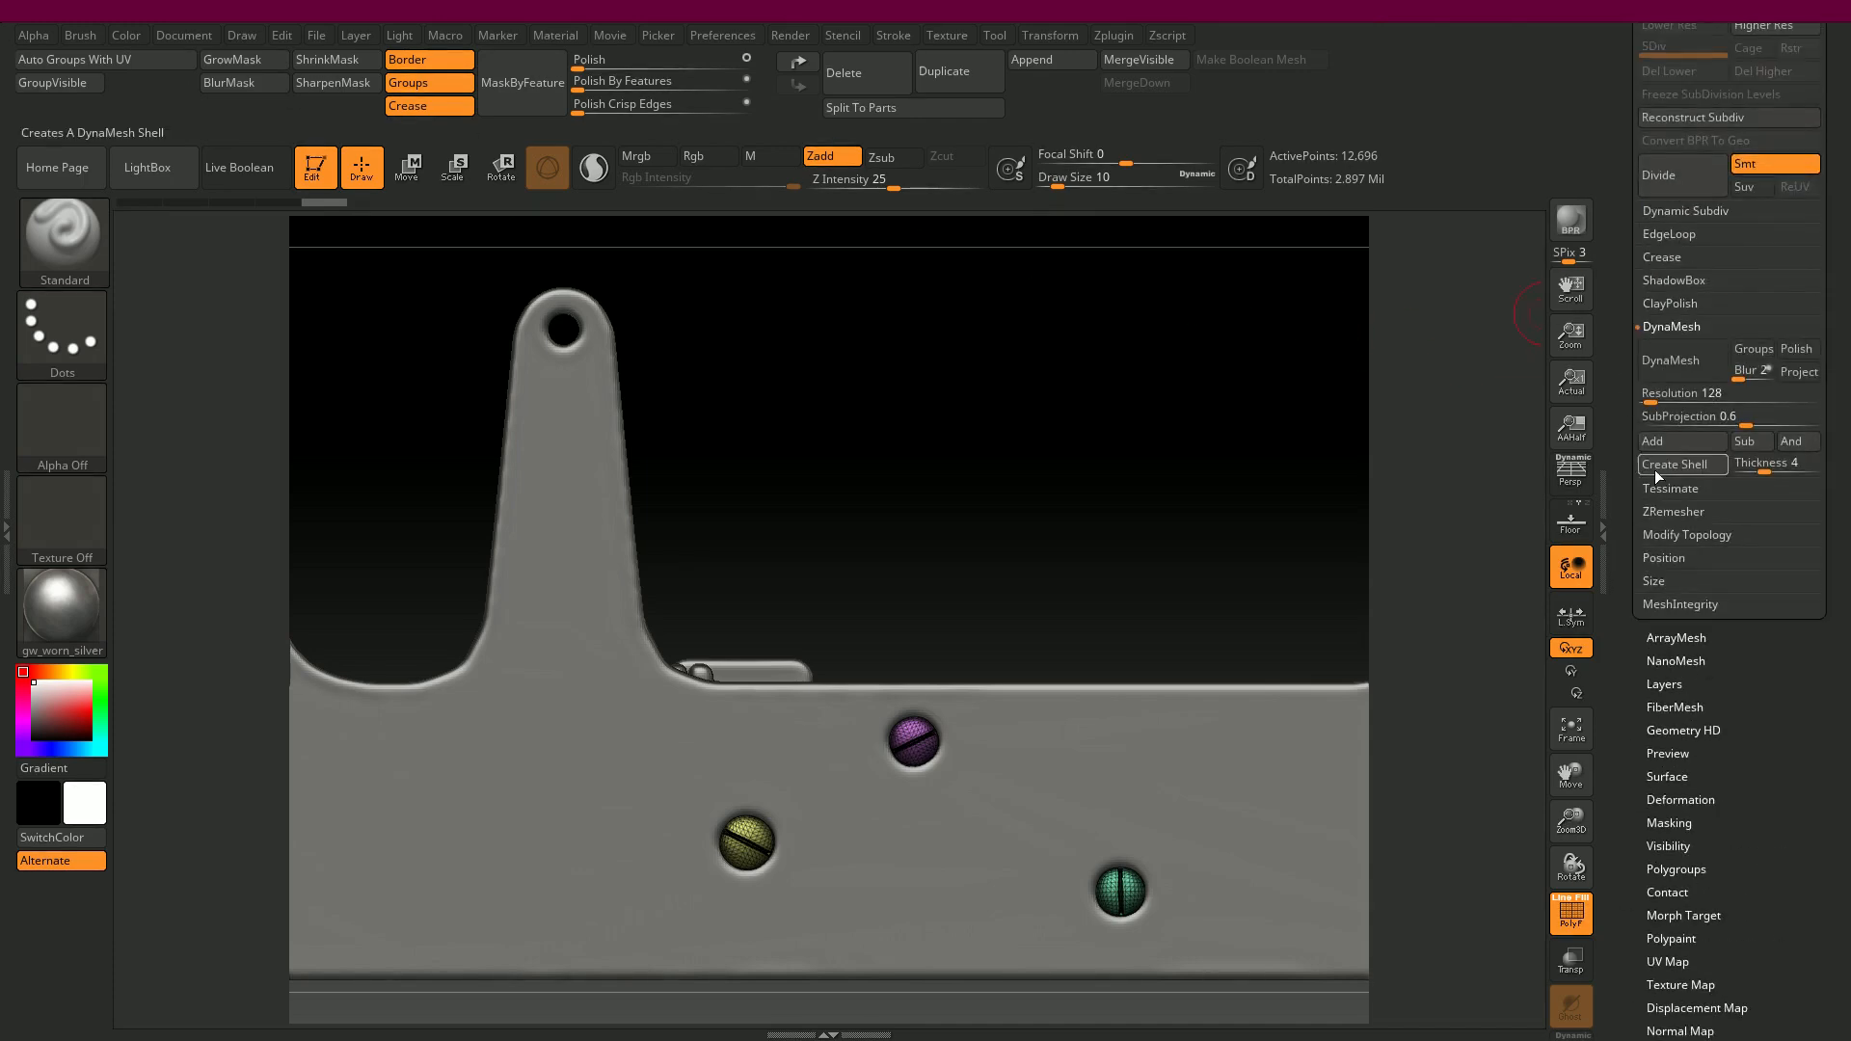
drag(1649, 399, 1674, 413)
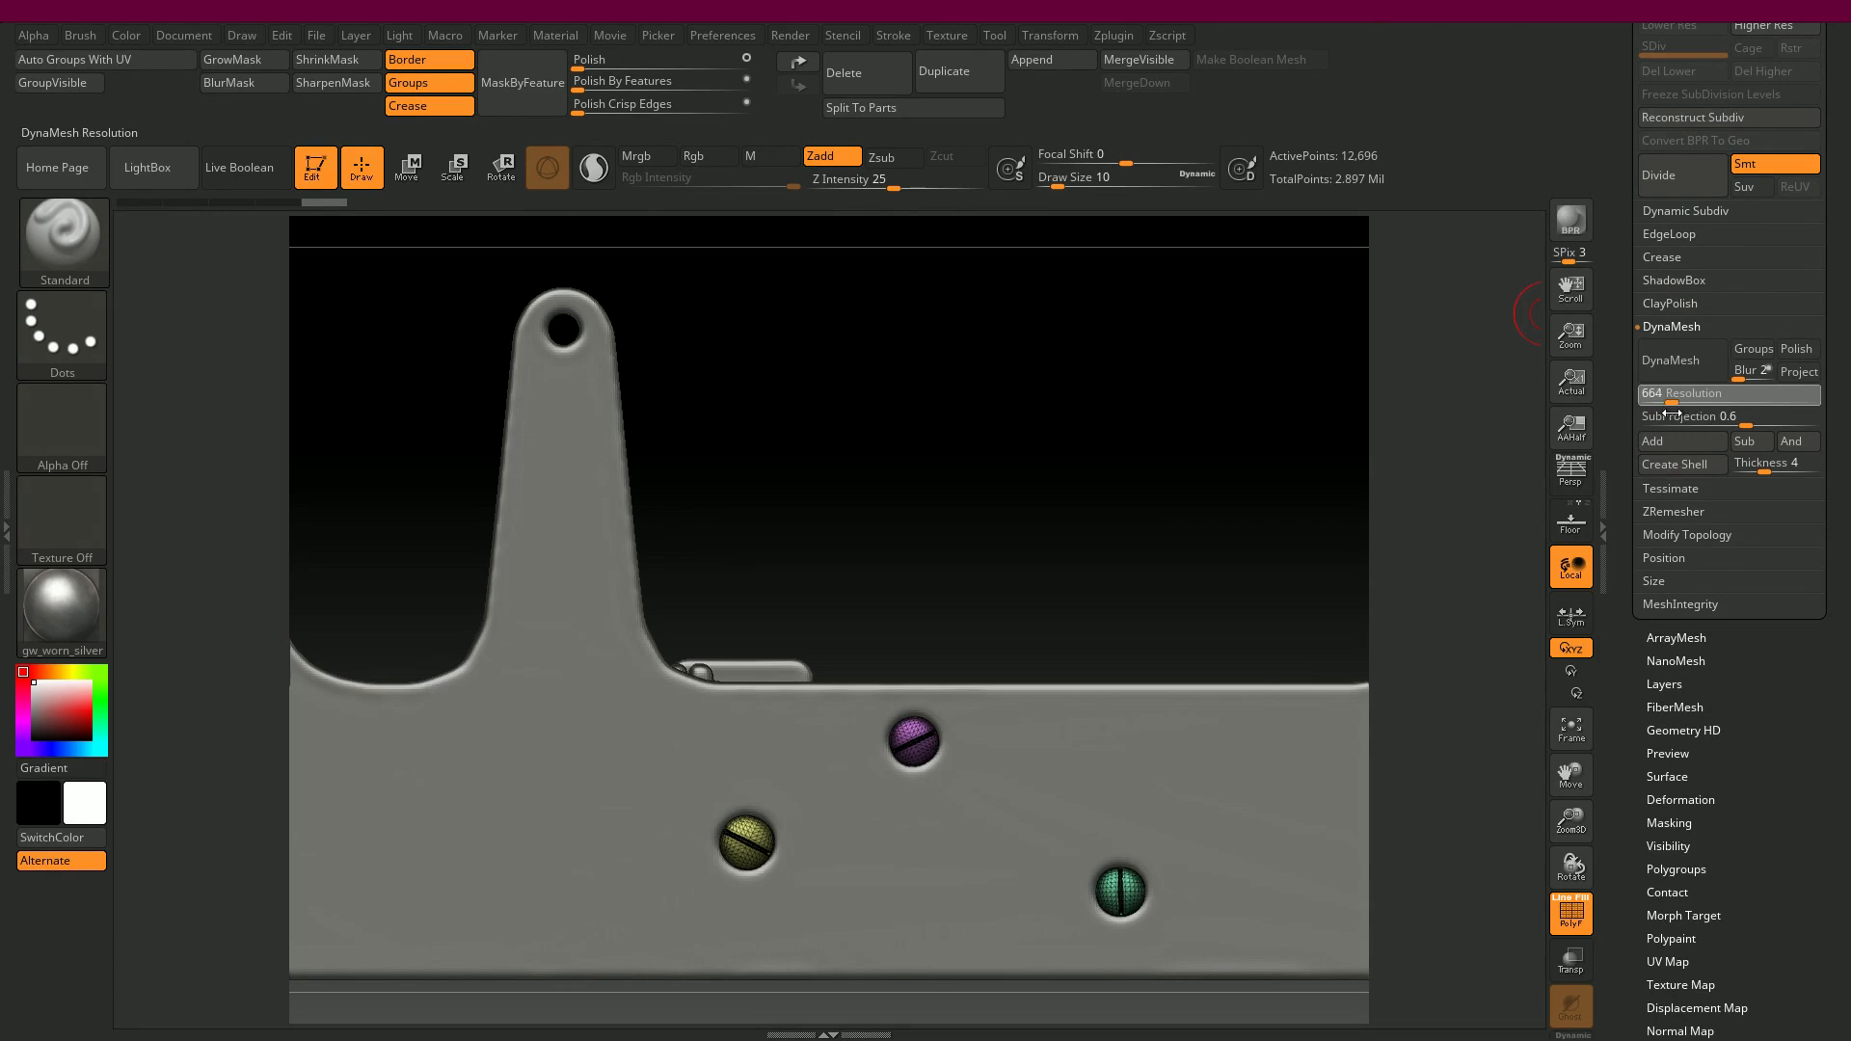
click(1667, 367)
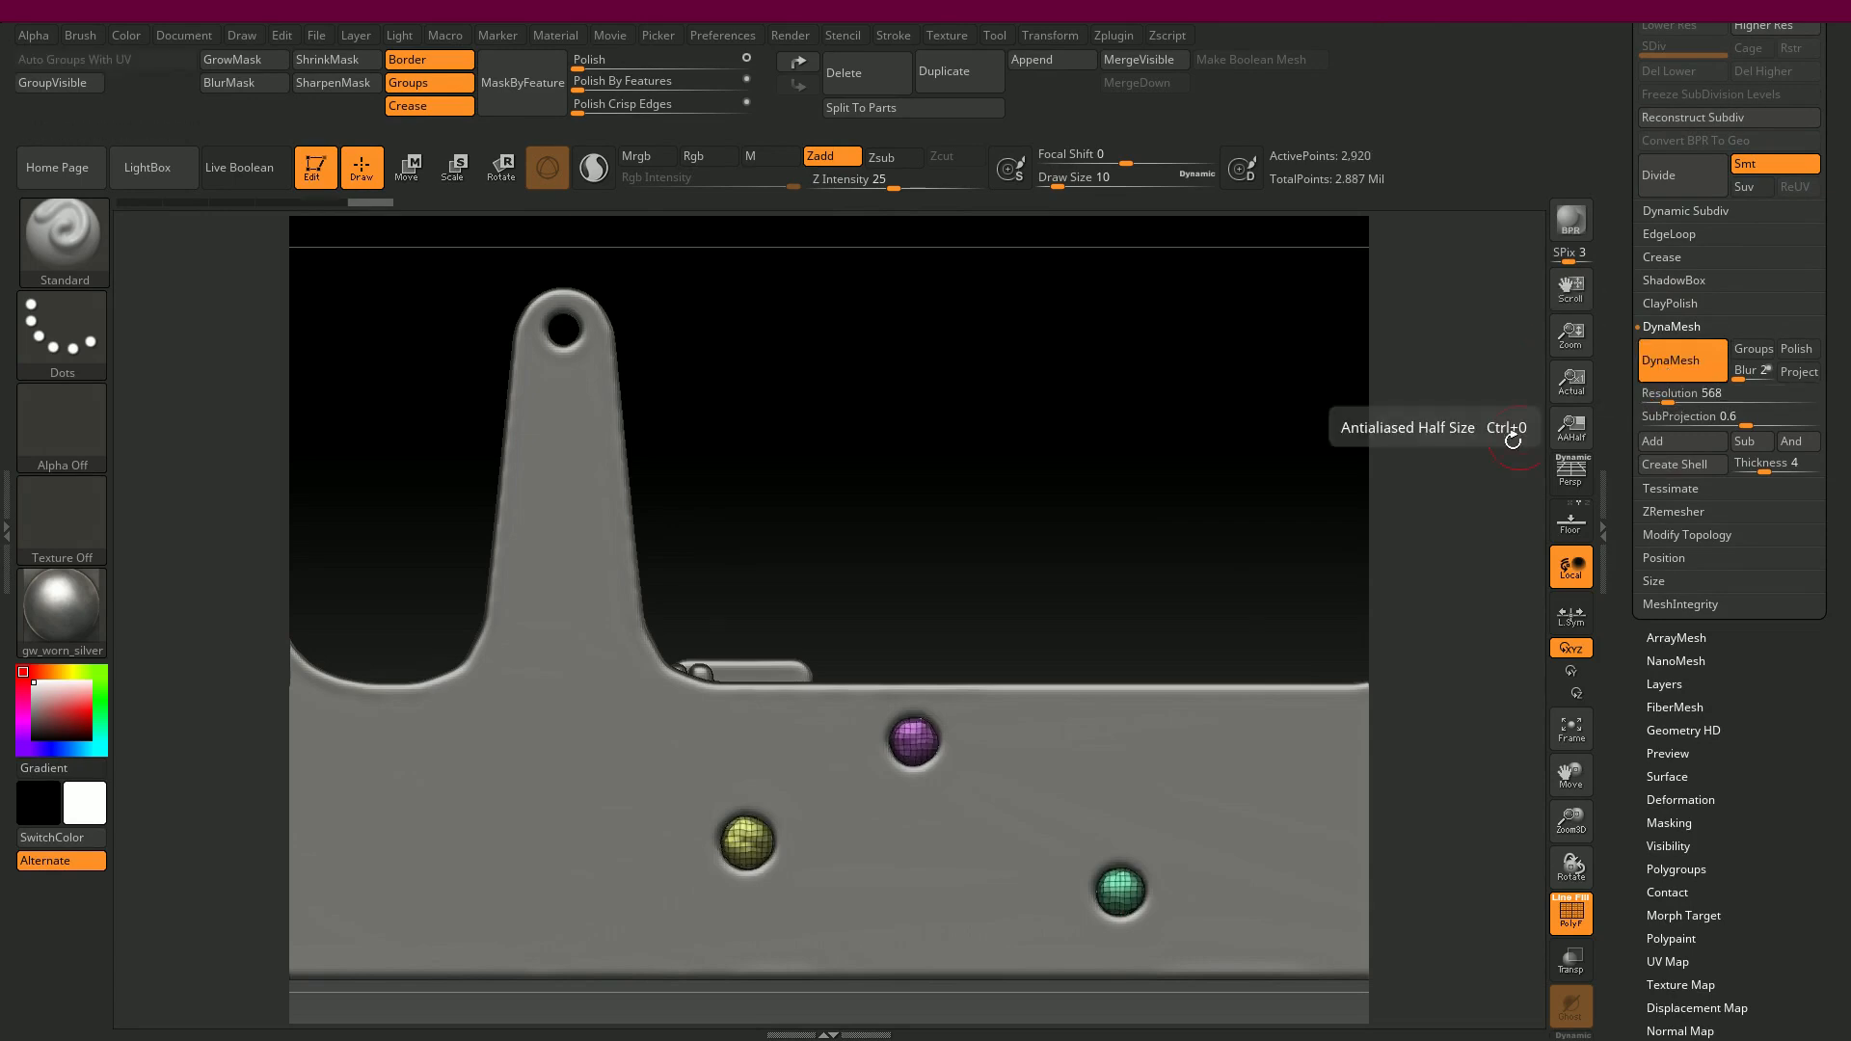
key(ctrl+z)
mouse_move(1666, 403)
mouse_down()
mouse_move(1732, 405)
mouse_move(1636, 405)
mouse_up()
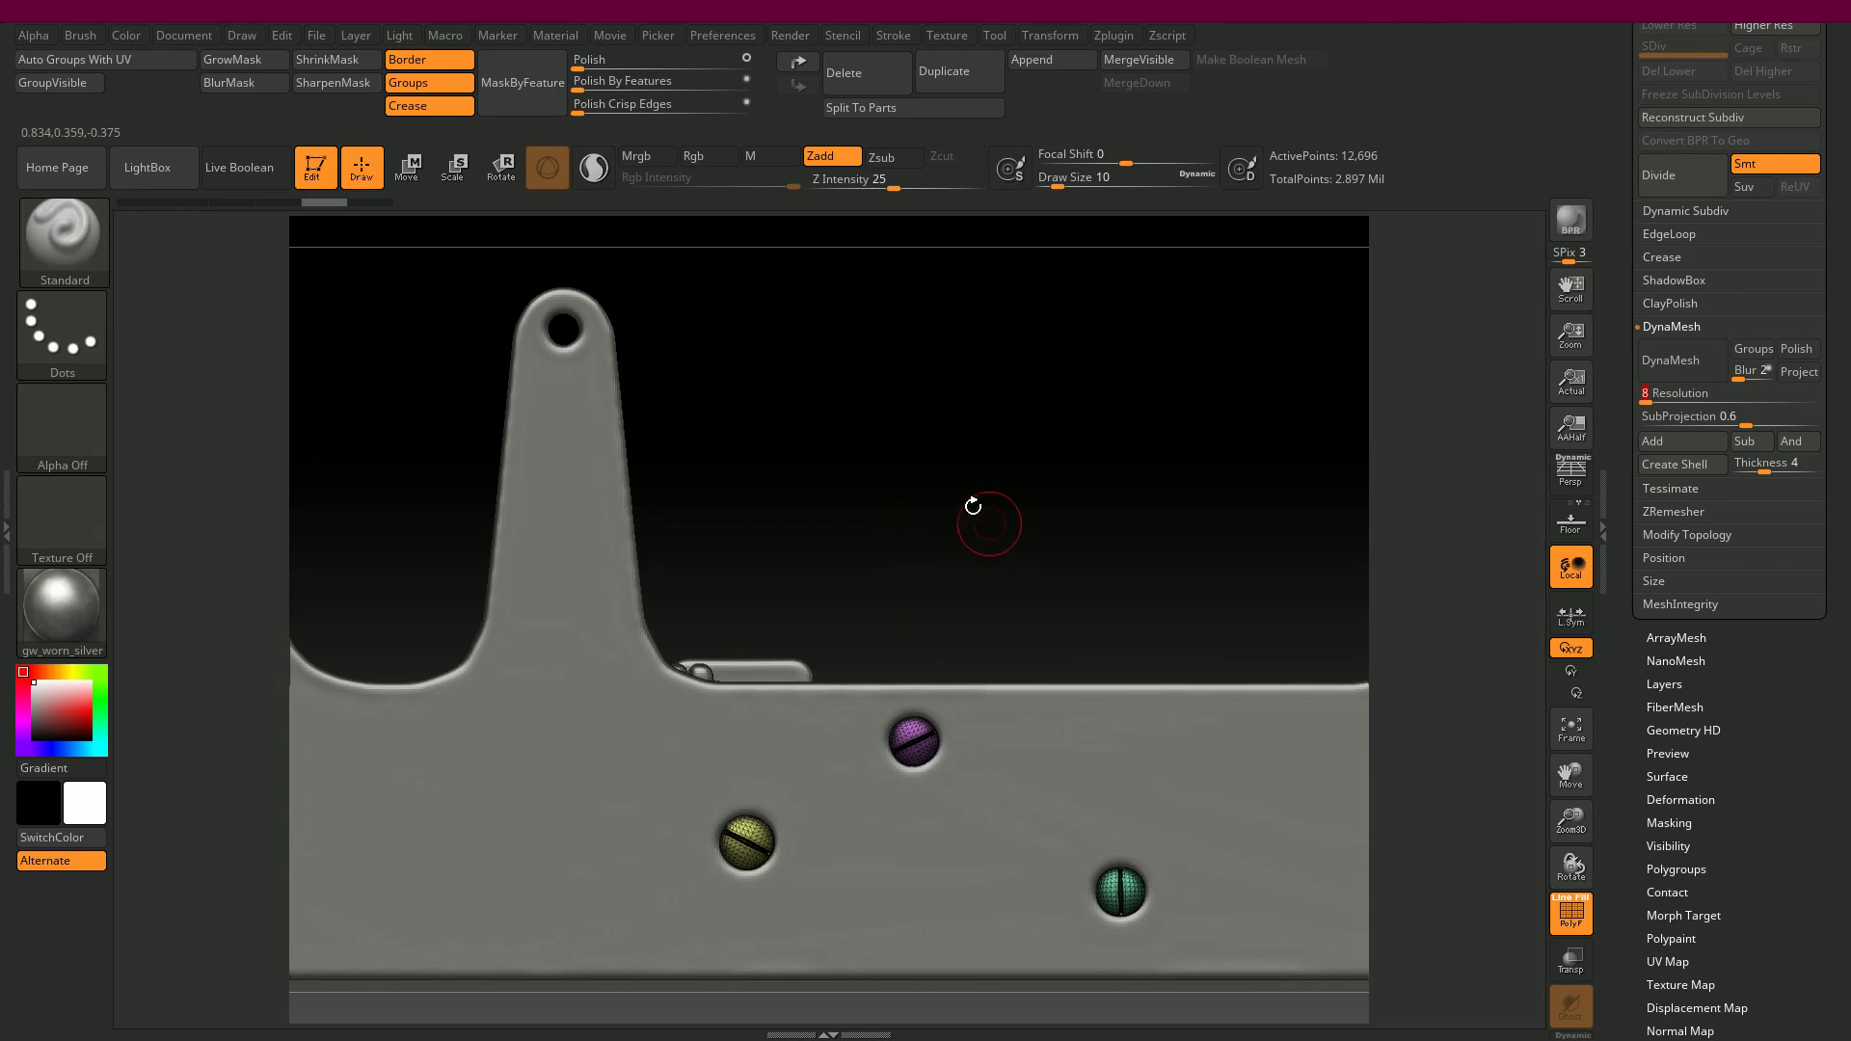
- Subdivide the screw mesh to SDiv 3, delete its lower subdivision levels, and hide the polyframe
alt+drag(972, 505, 954, 568)
alt+drag(1174, 599, 909, 309)
alt+drag(1350, 819, 916, 271)
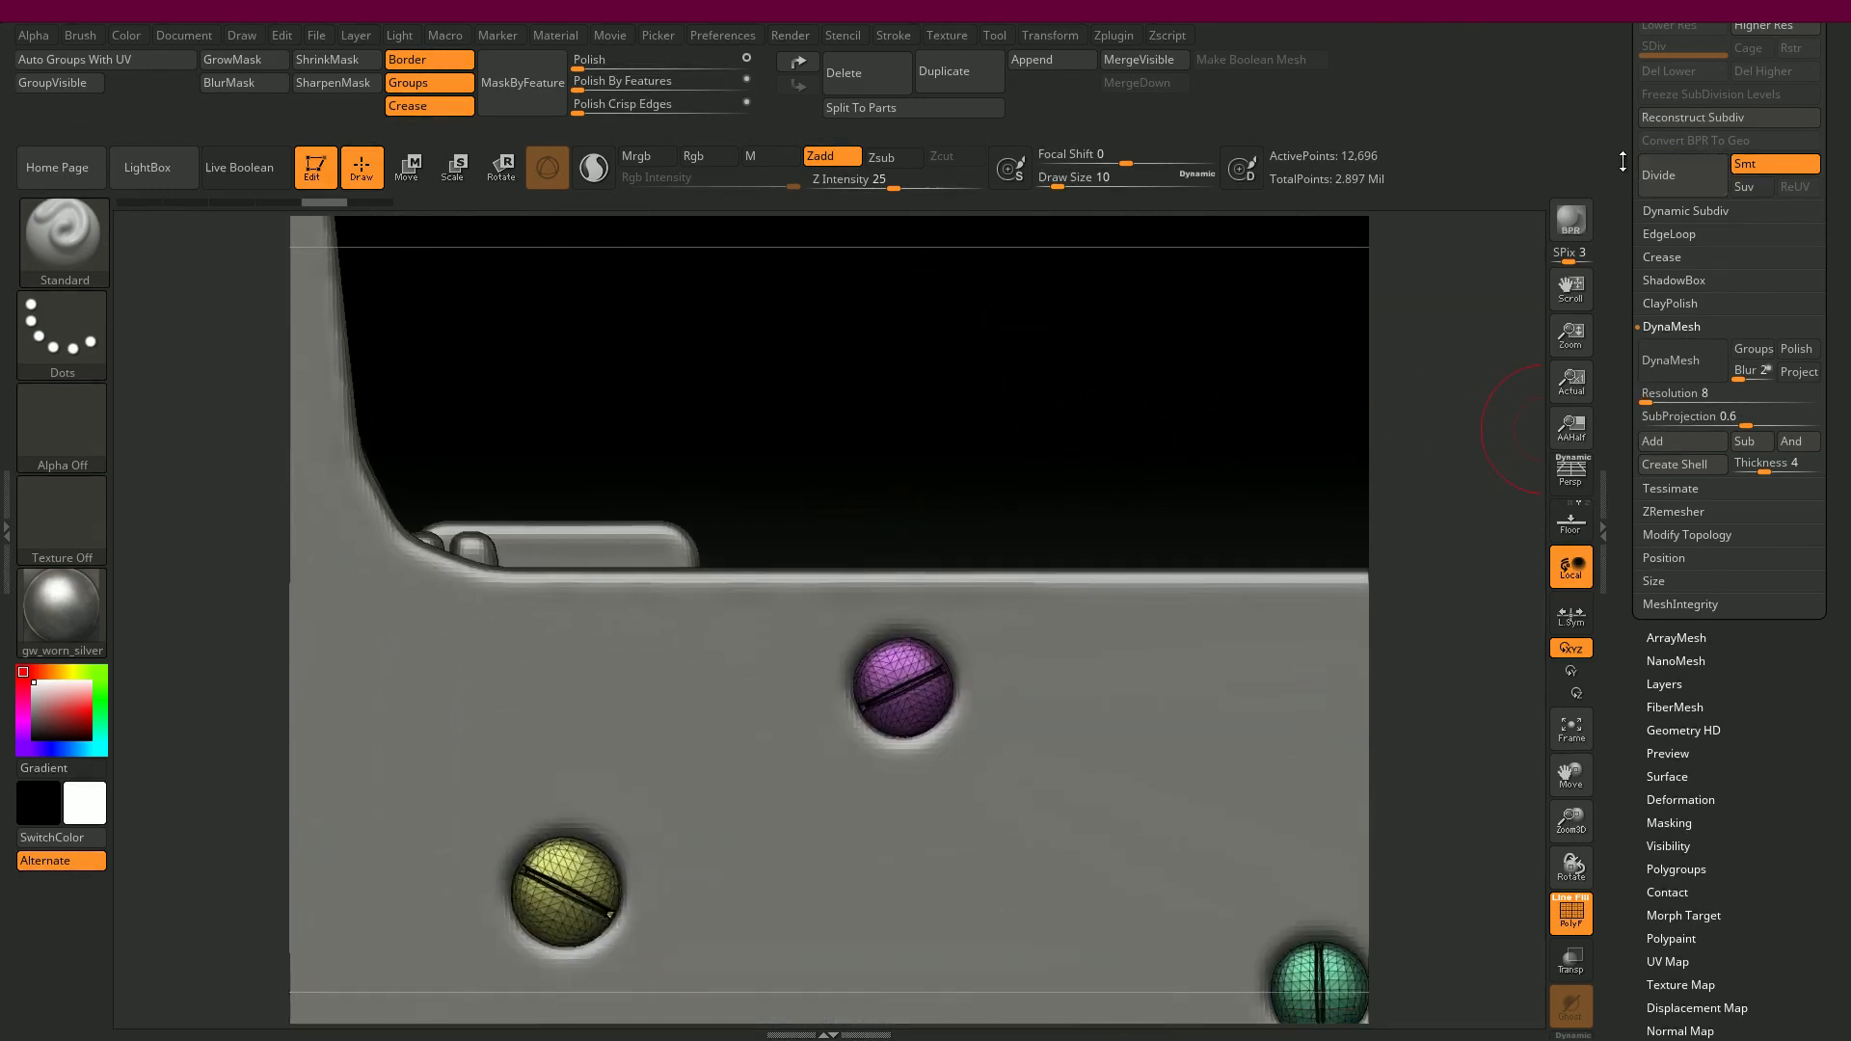
scroll(1623, 162, up, 1)
click(1683, 212)
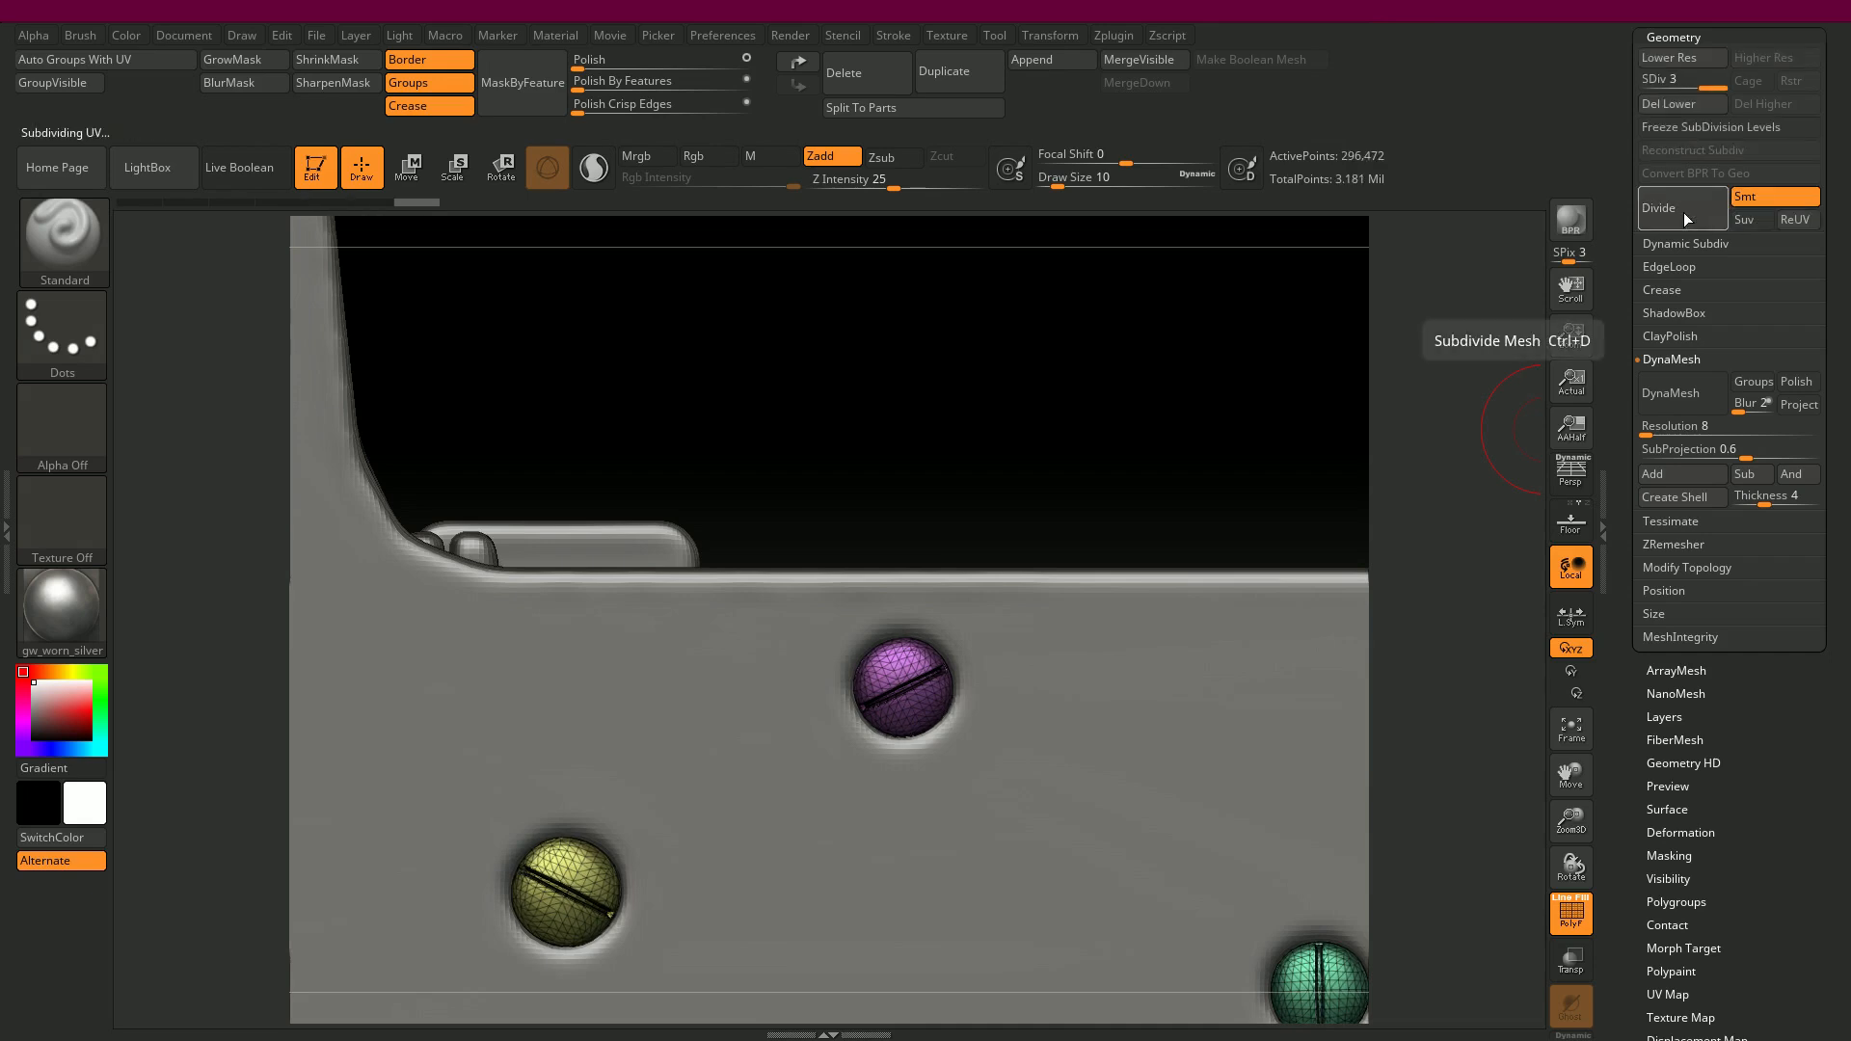
scroll(1633, 239, up, 2)
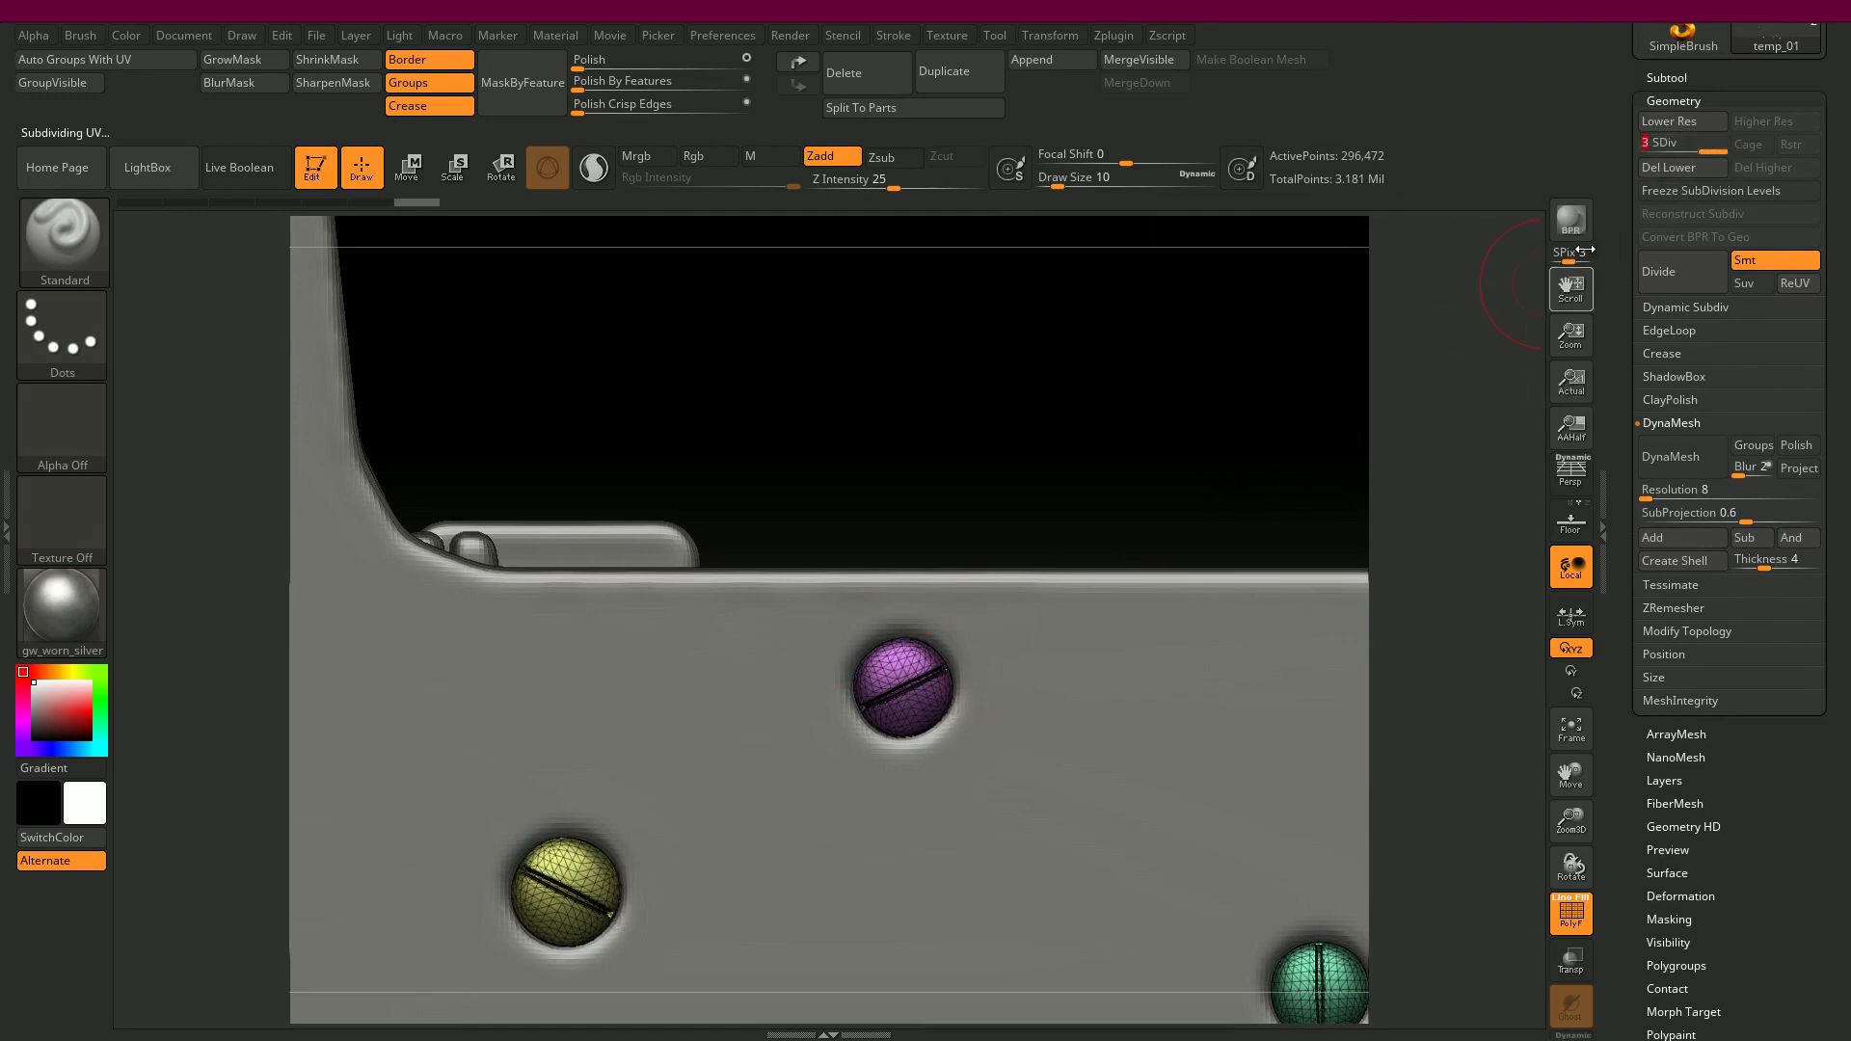
click(1678, 174)
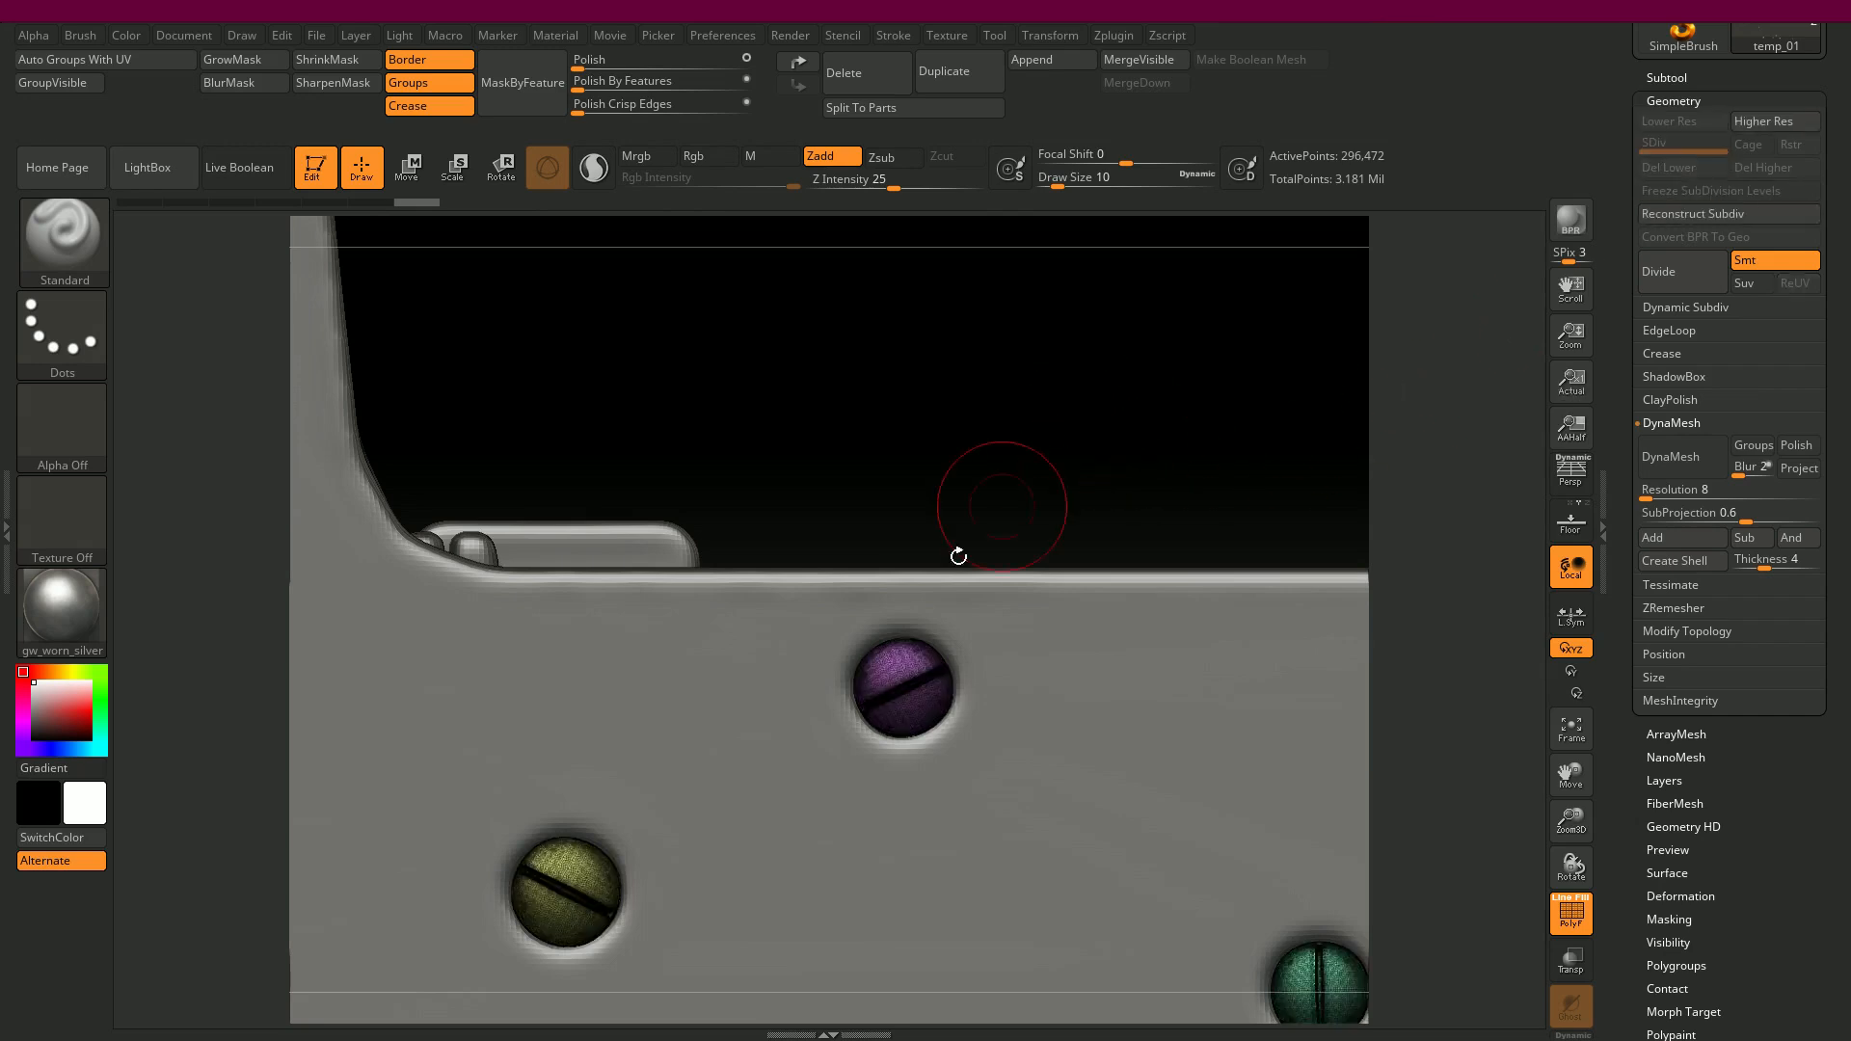
key(shift+f)
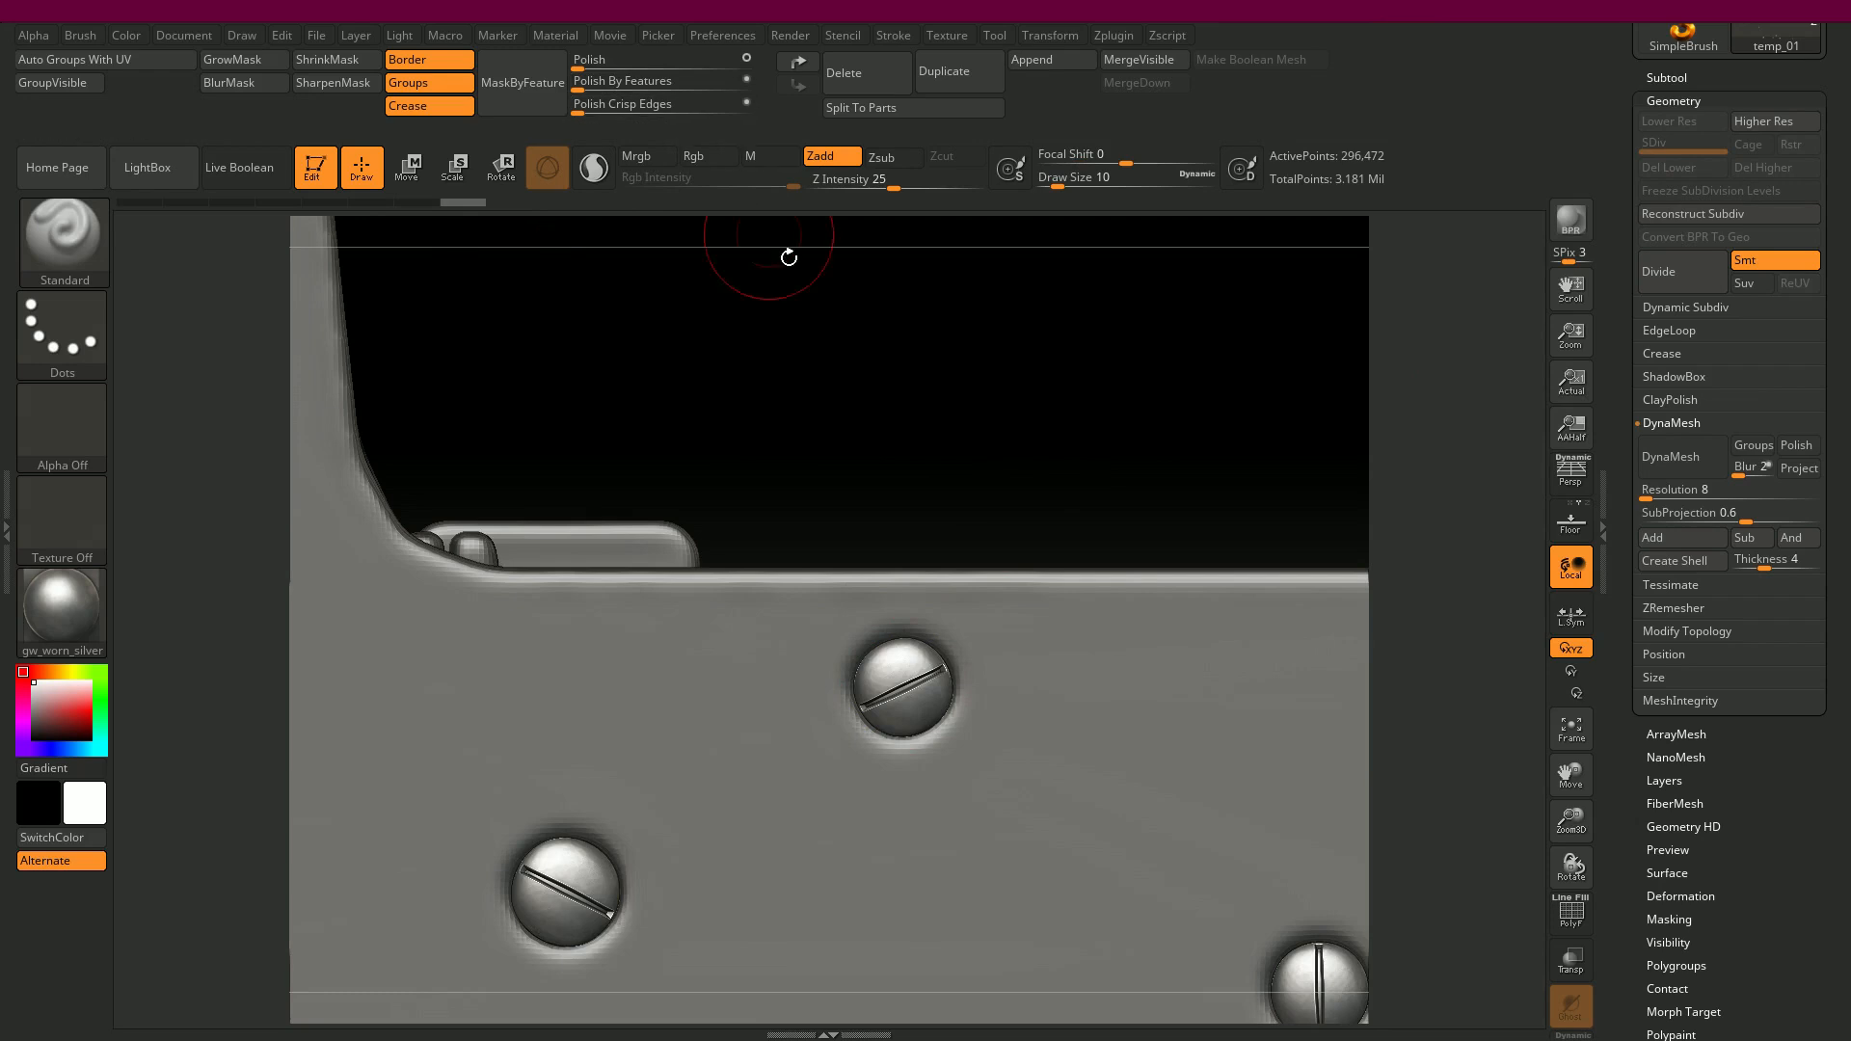
- Try smoothing the screws with Polish and a brush stroke over the screw nearest the rail's upper edge
mouse_move(888, 365)
alt+mouse_down()
mouse_move(938, 401)
mouse_move(901, 333)
mouse_move(564, 75)
alt+mouse_up()
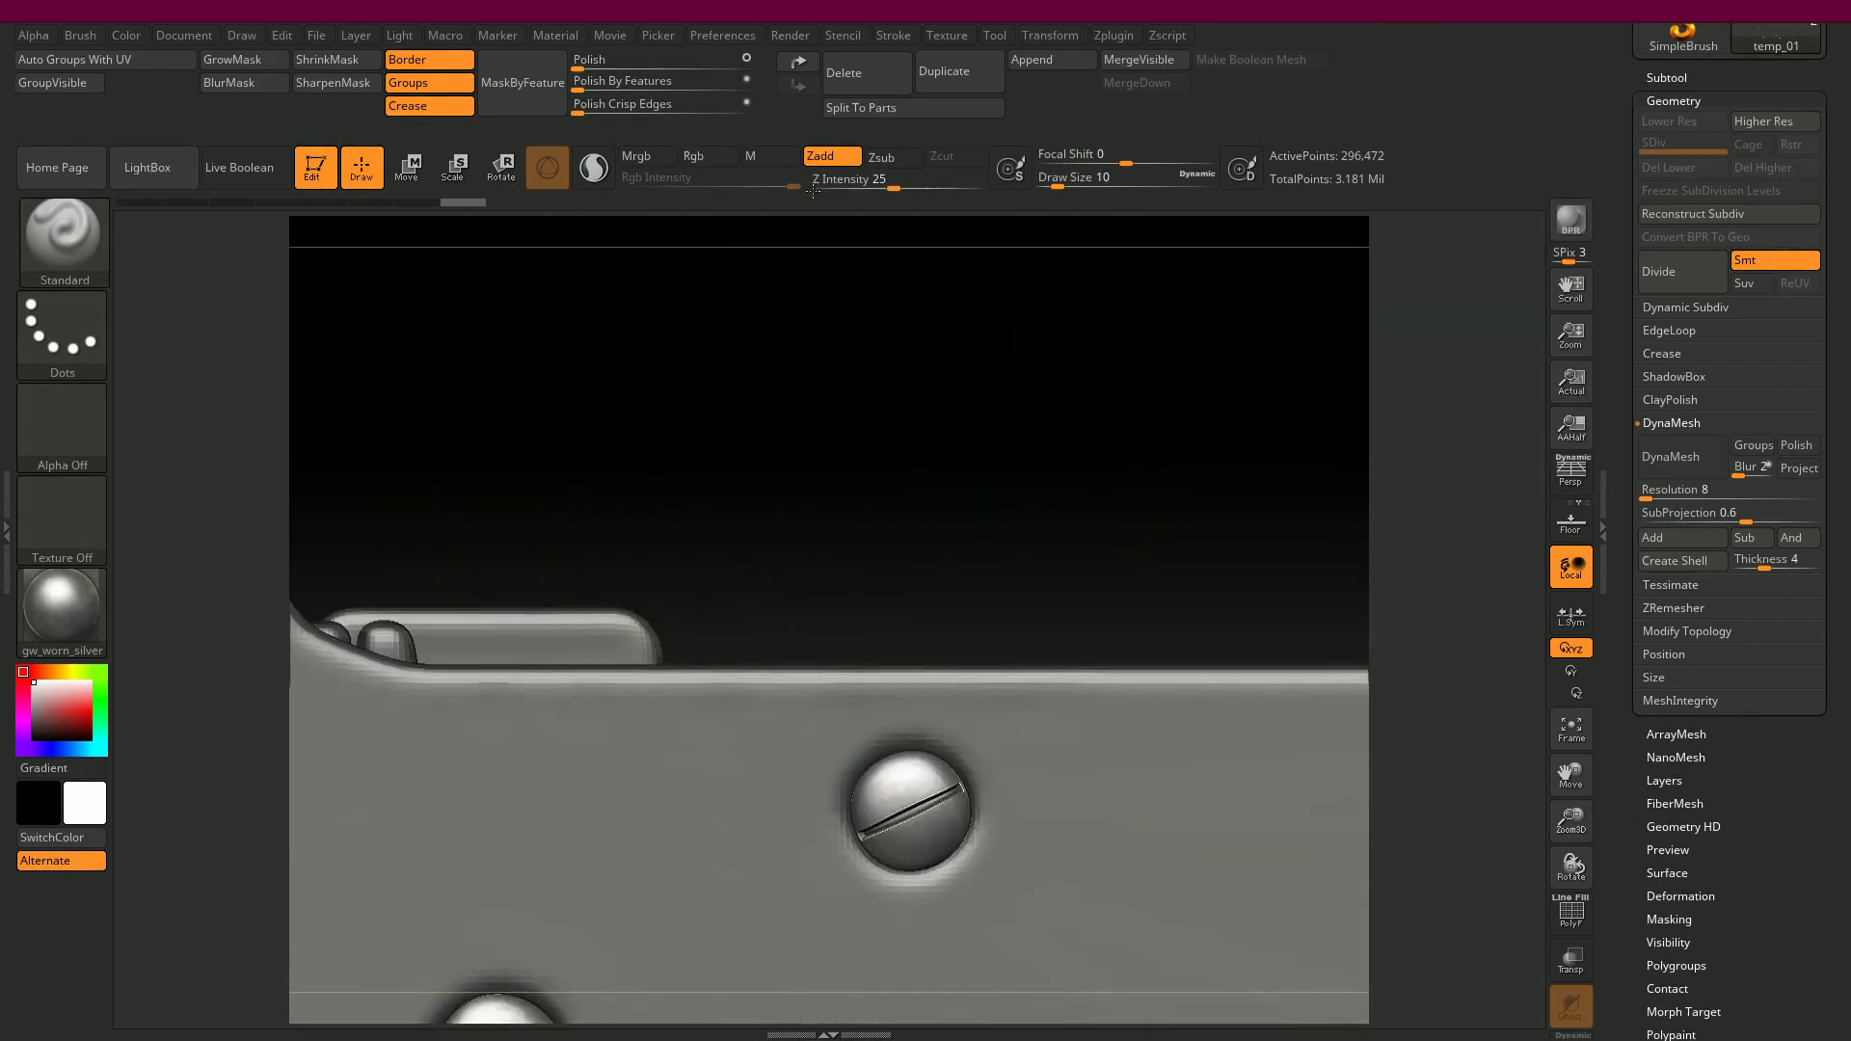
alt+drag(1003, 685, 858, 462)
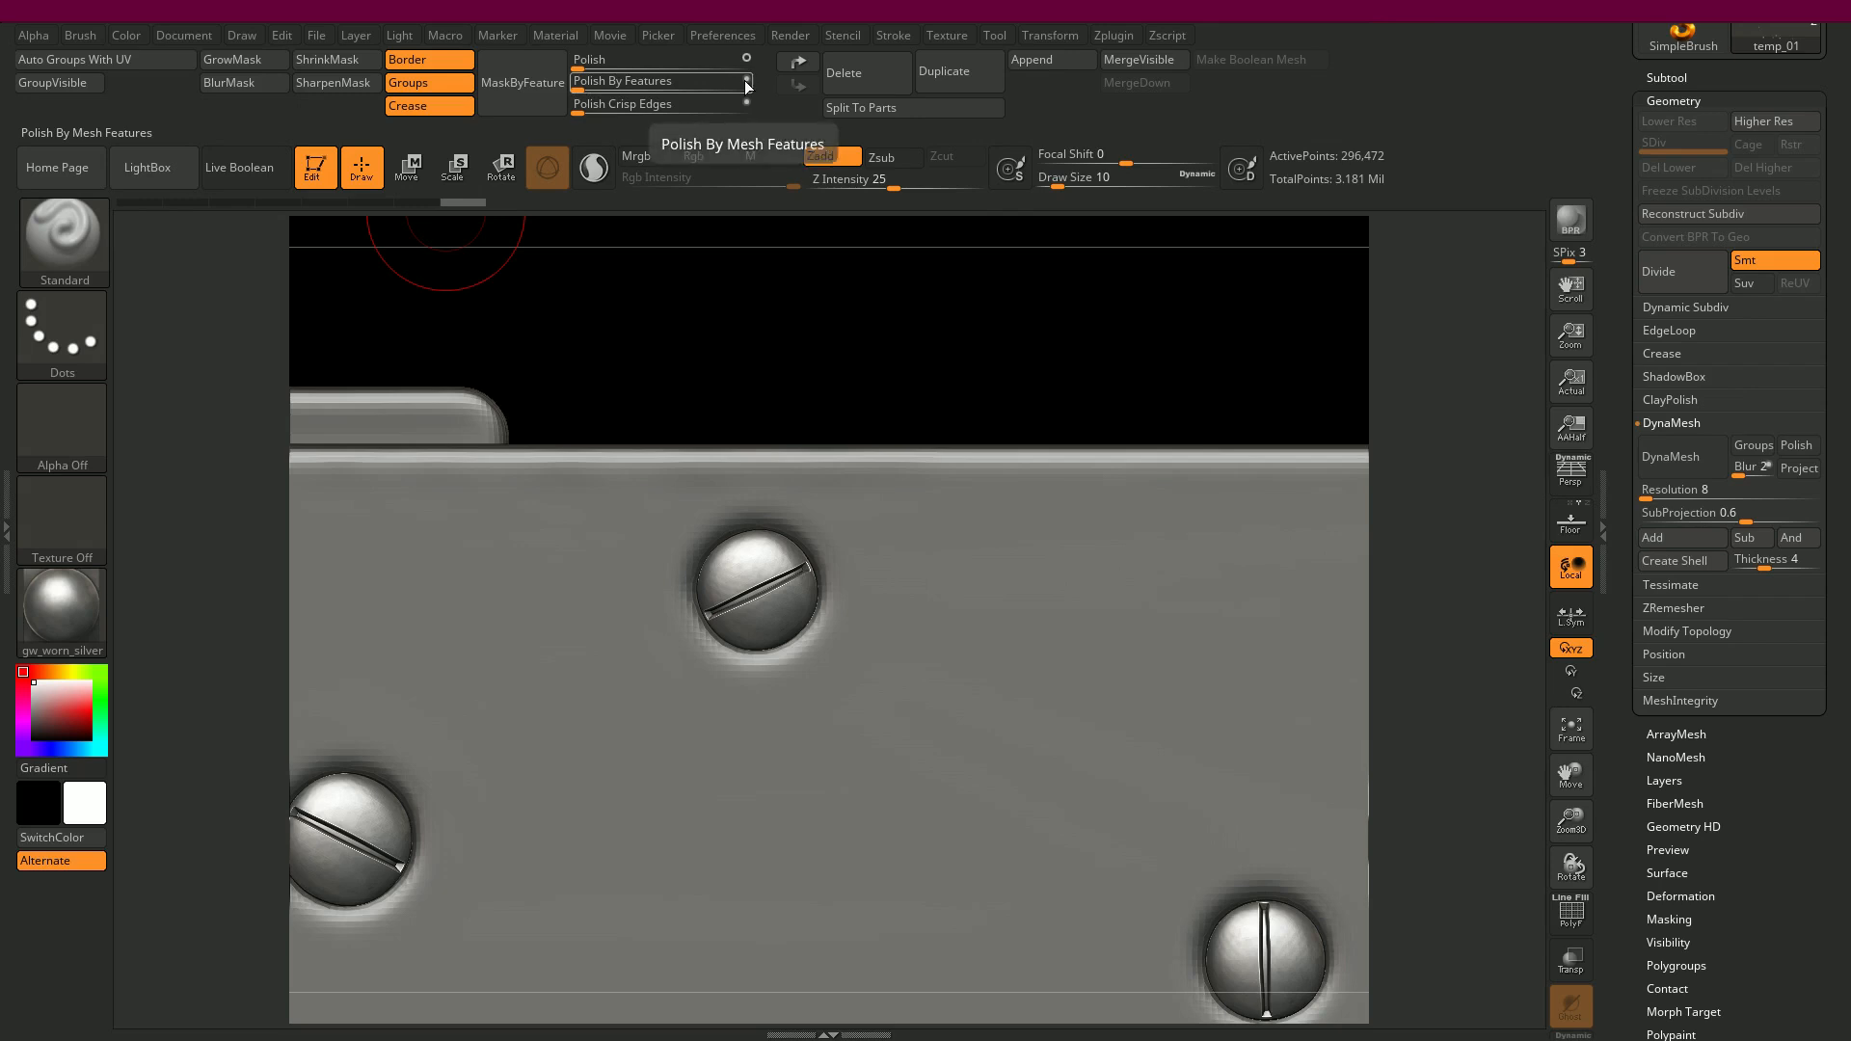
drag(739, 84, 589, 87)
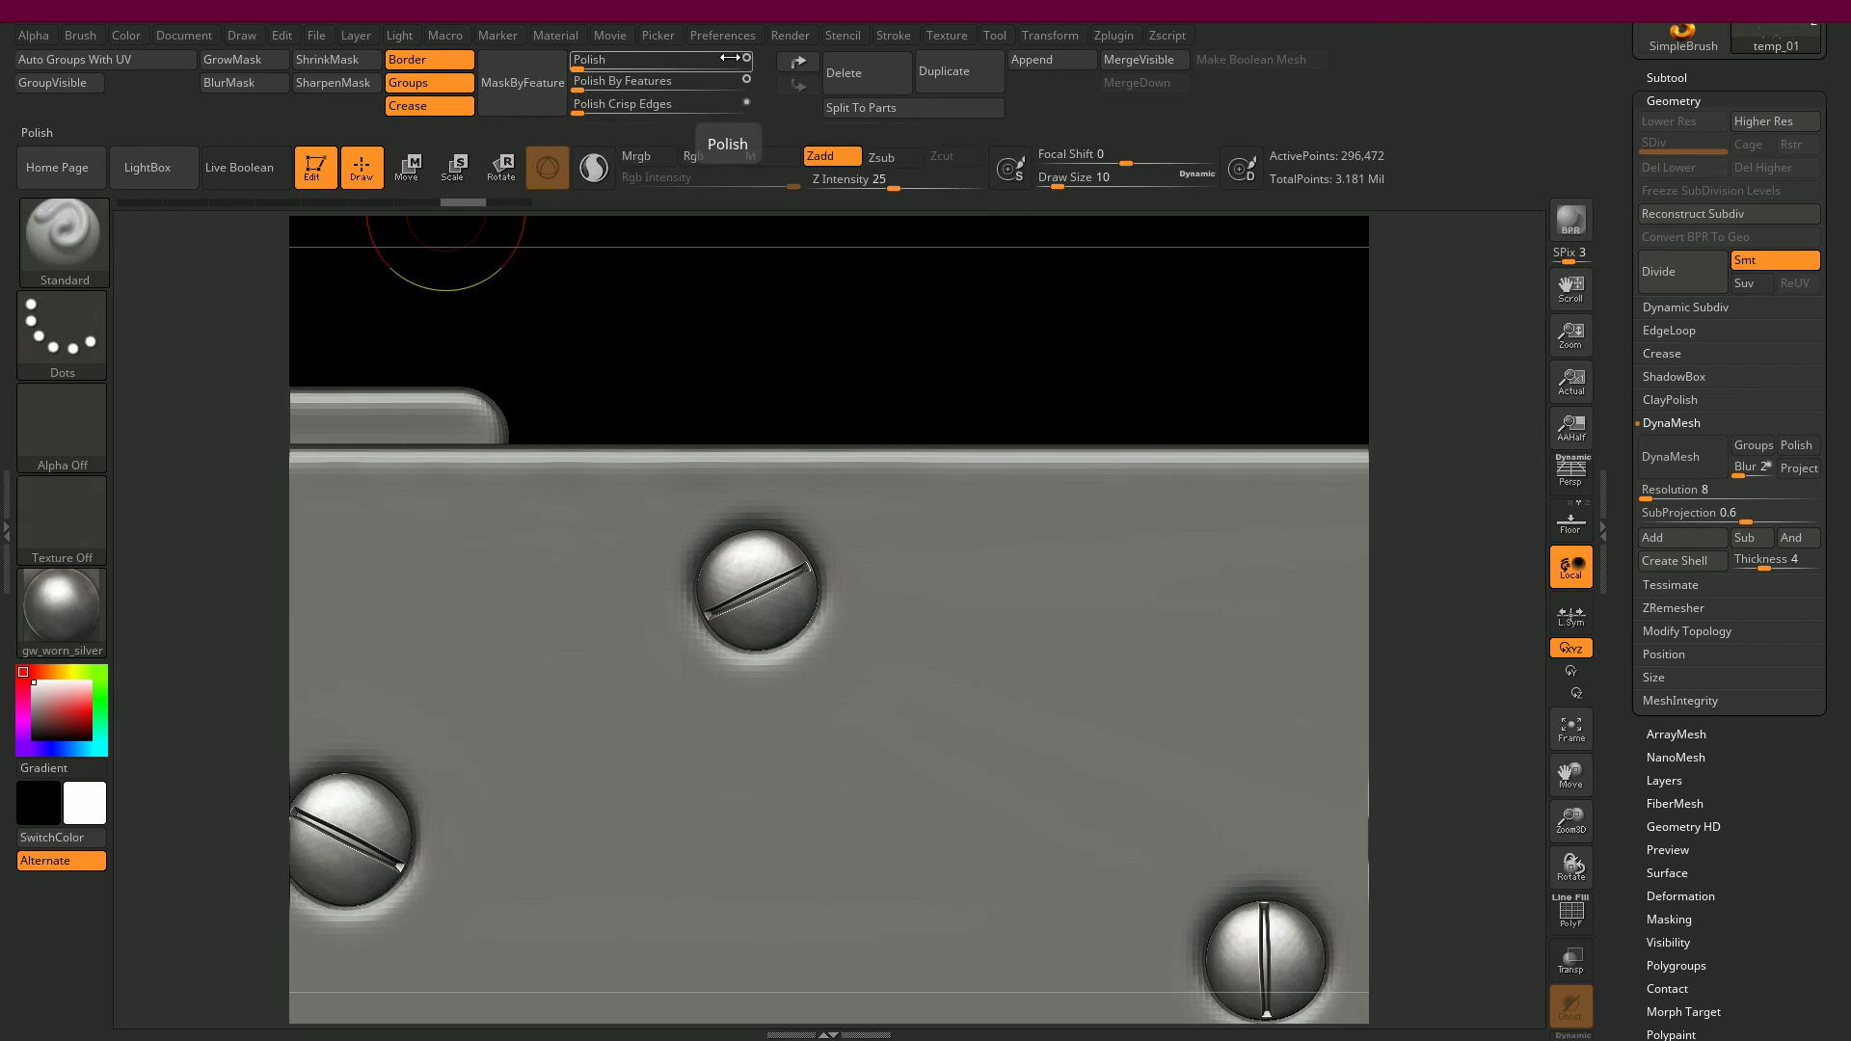
click(585, 70)
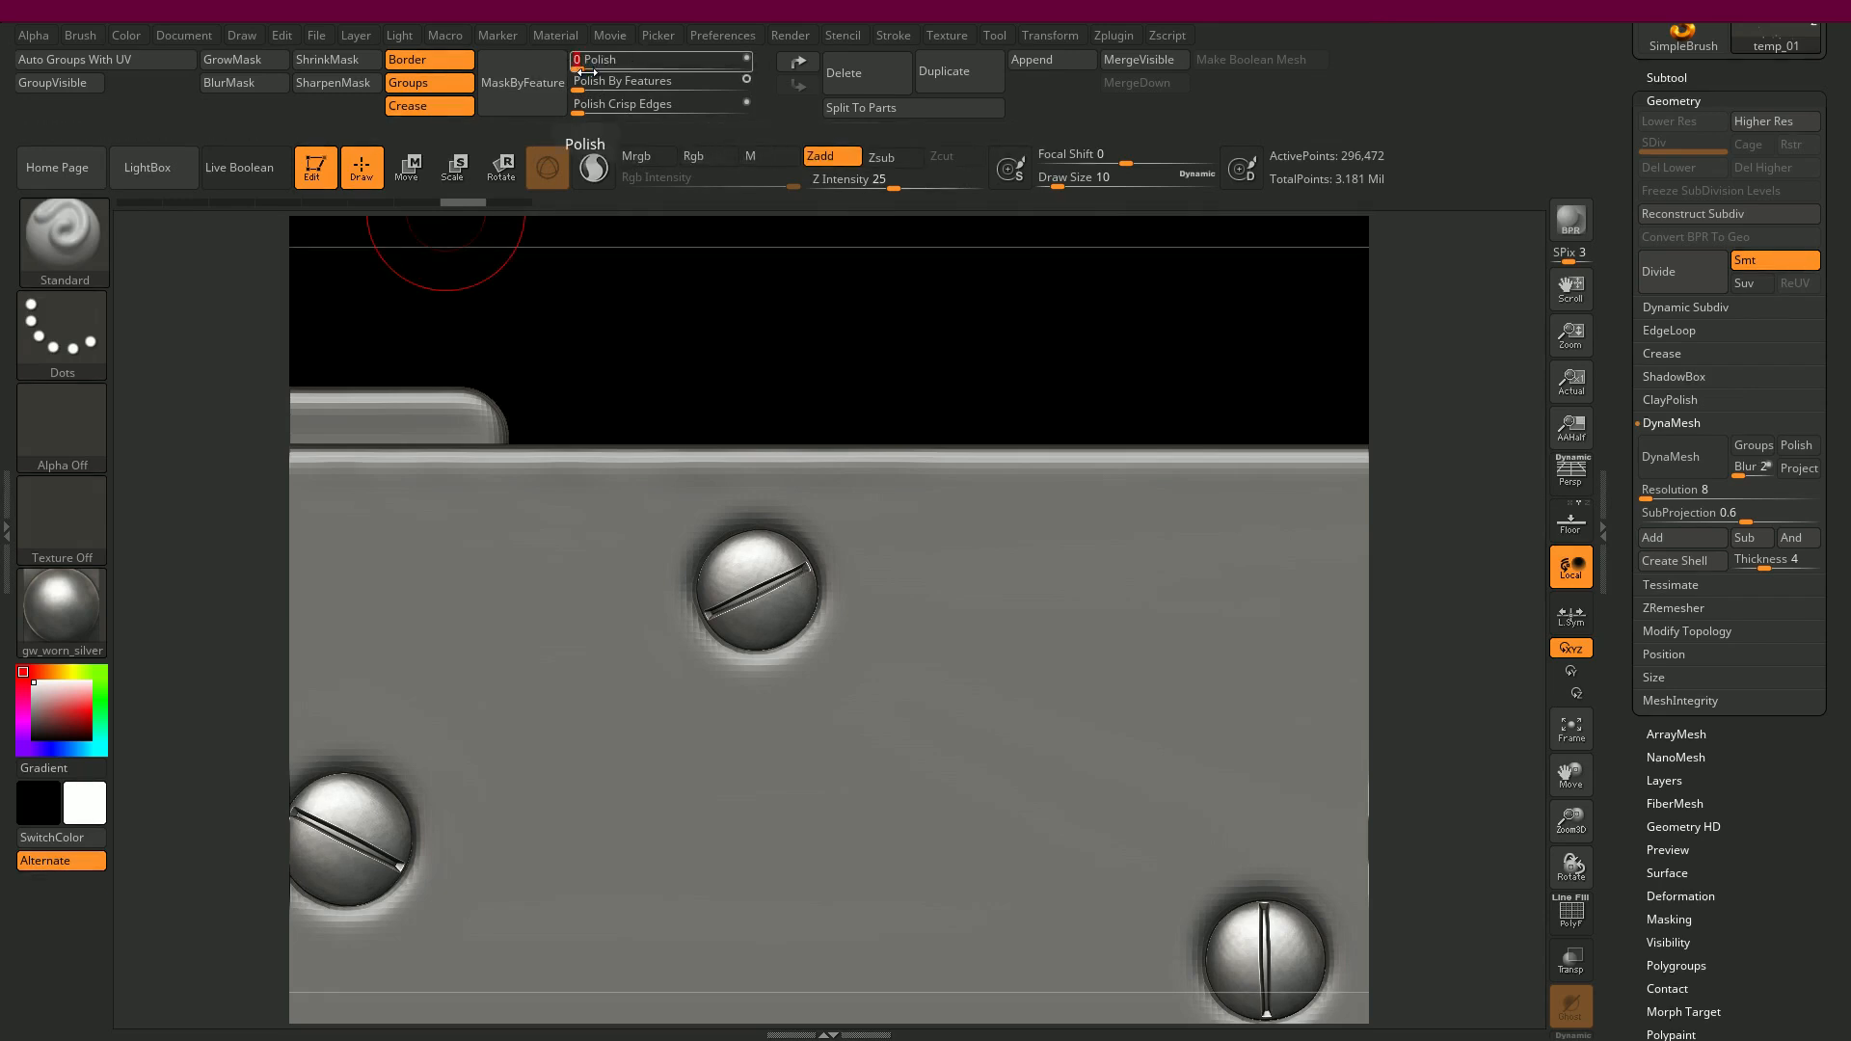
click(596, 71)
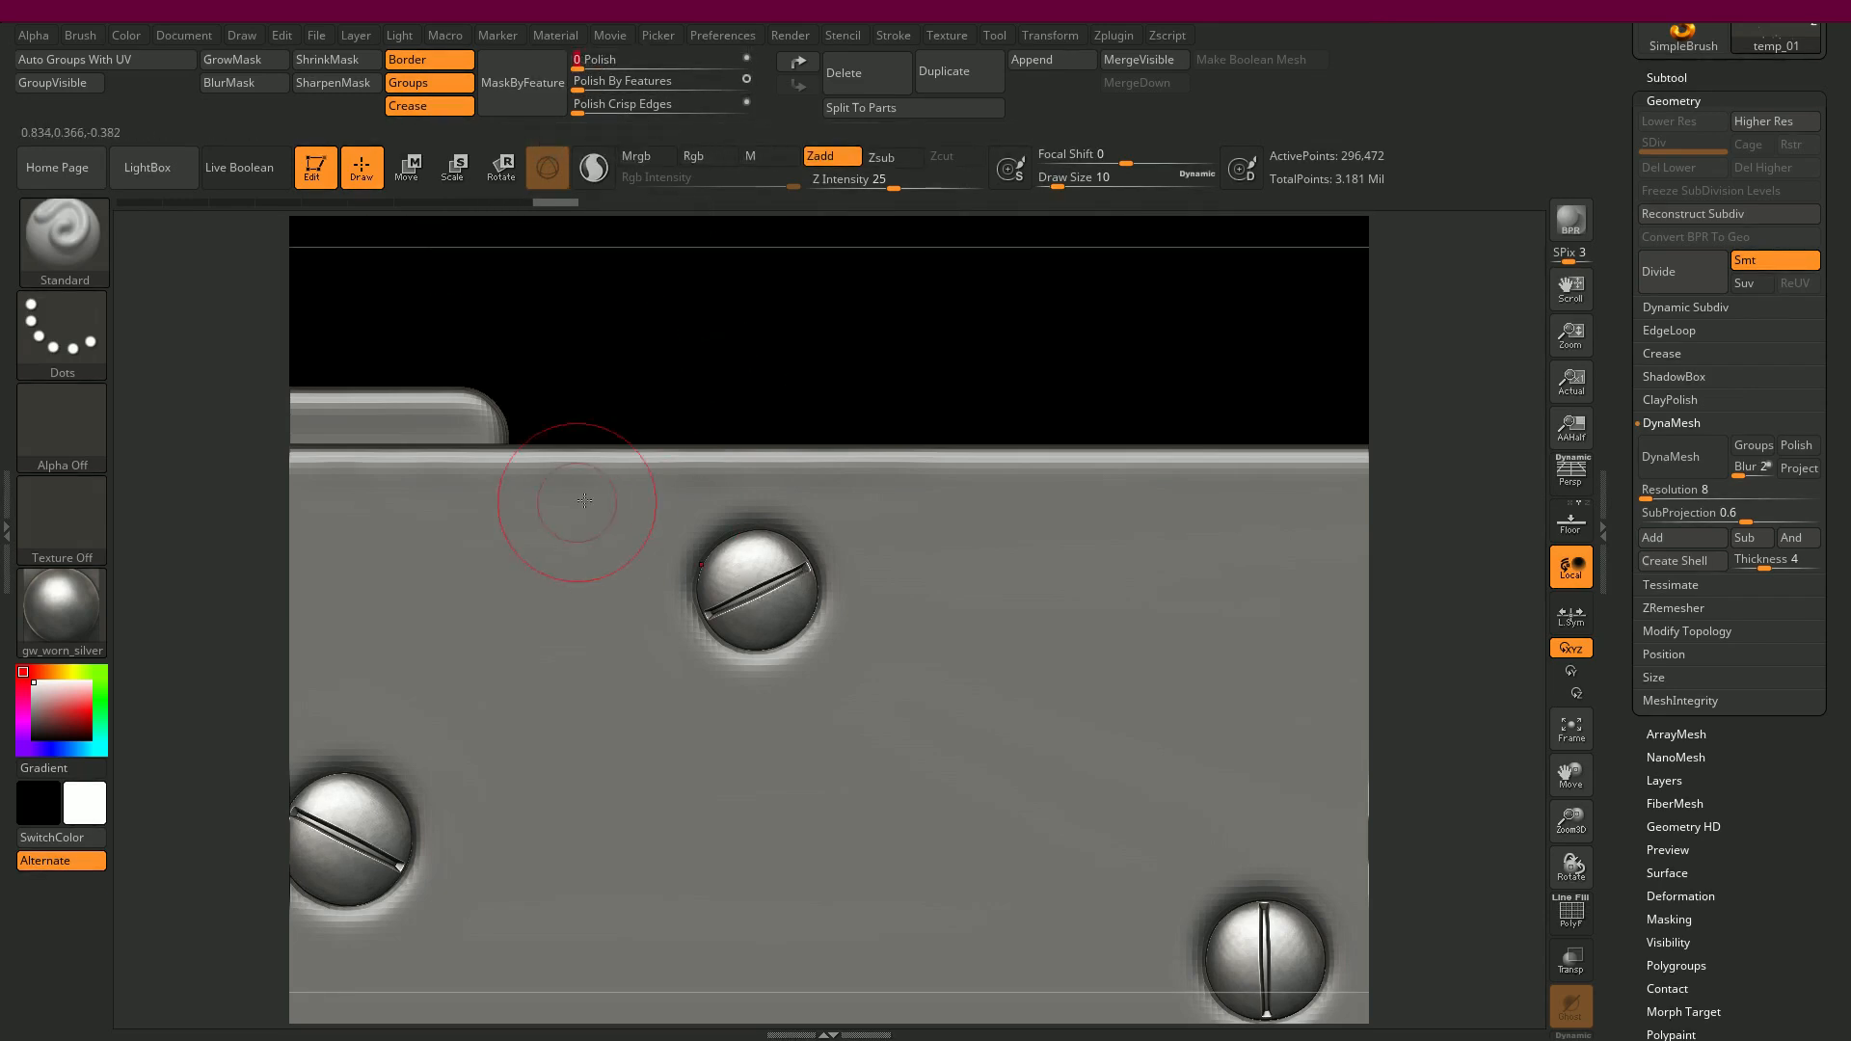
mouse_move(736, 573)
mouse_down()
mouse_move(778, 600)
mouse_move(785, 568)
mouse_up()
key(ctrl+z)
key(ctrl+z)
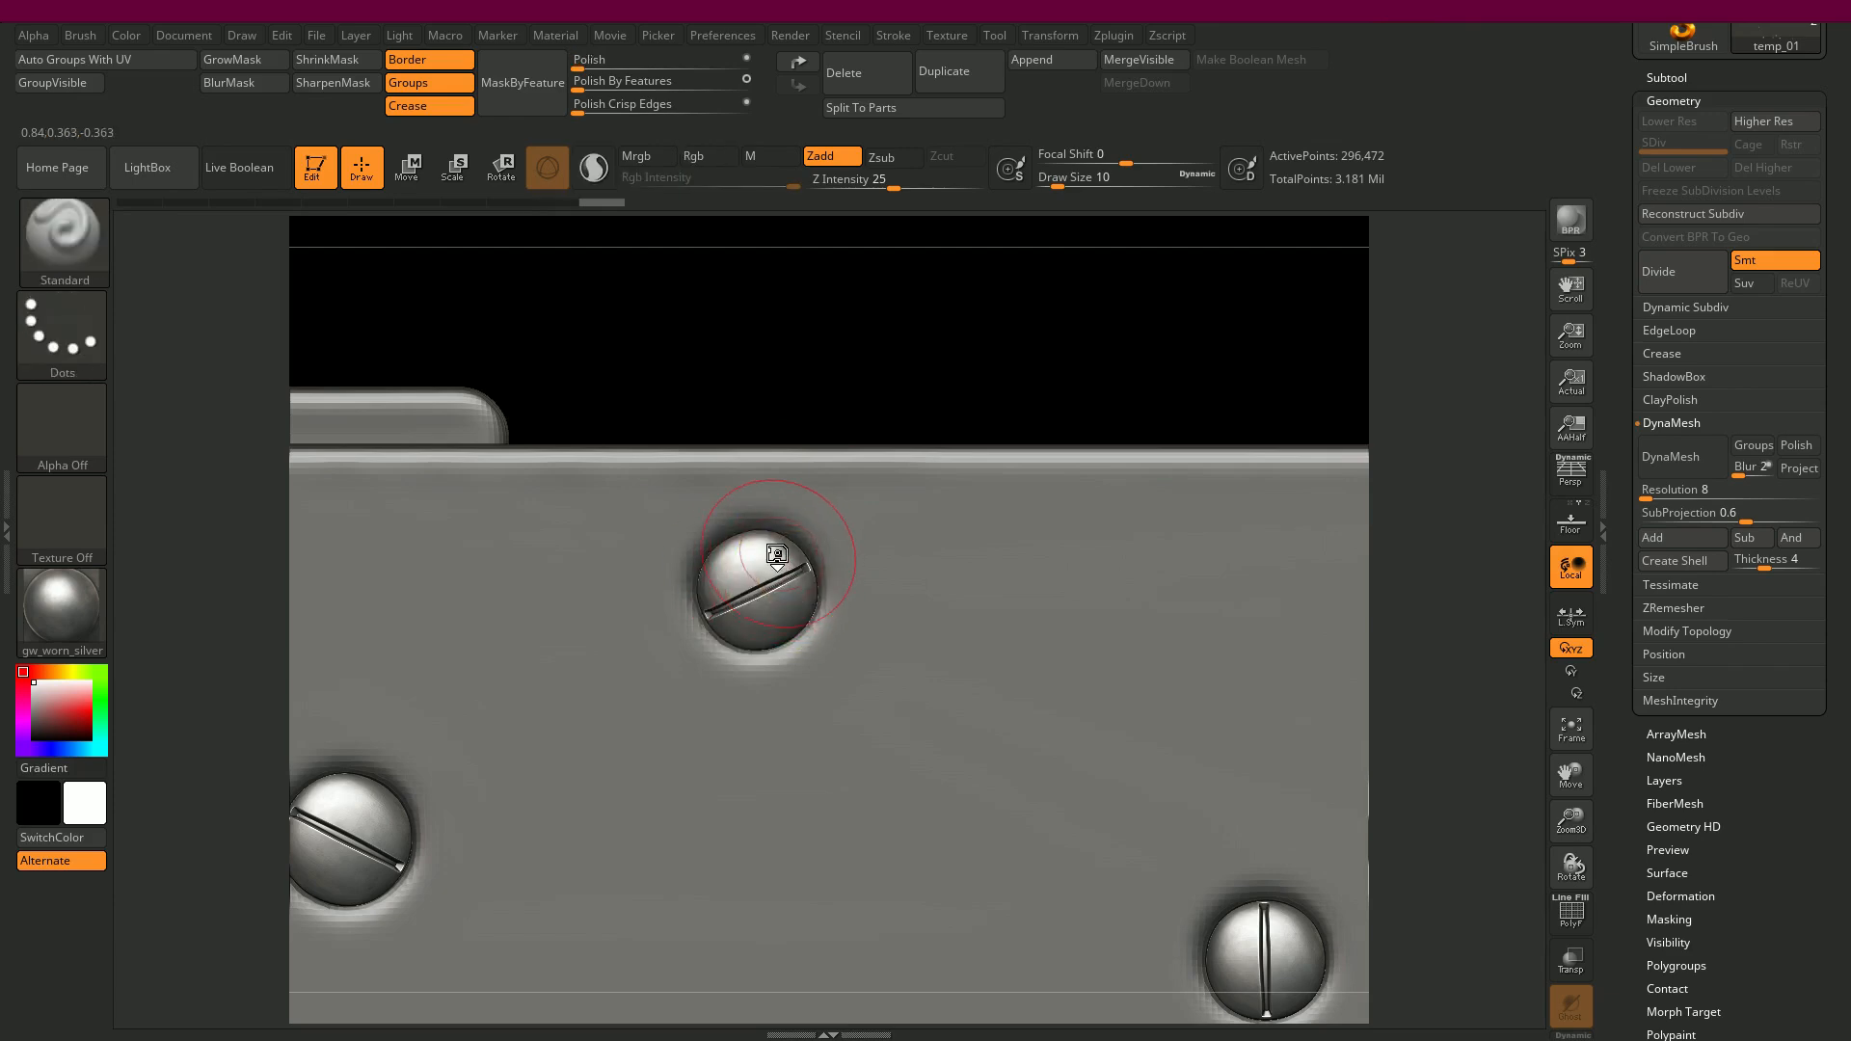
- Switch to the TrimDynamic brush, undo the test stroke on the screw, and set the draw size to 1
key(b)
key(t)
key(d)
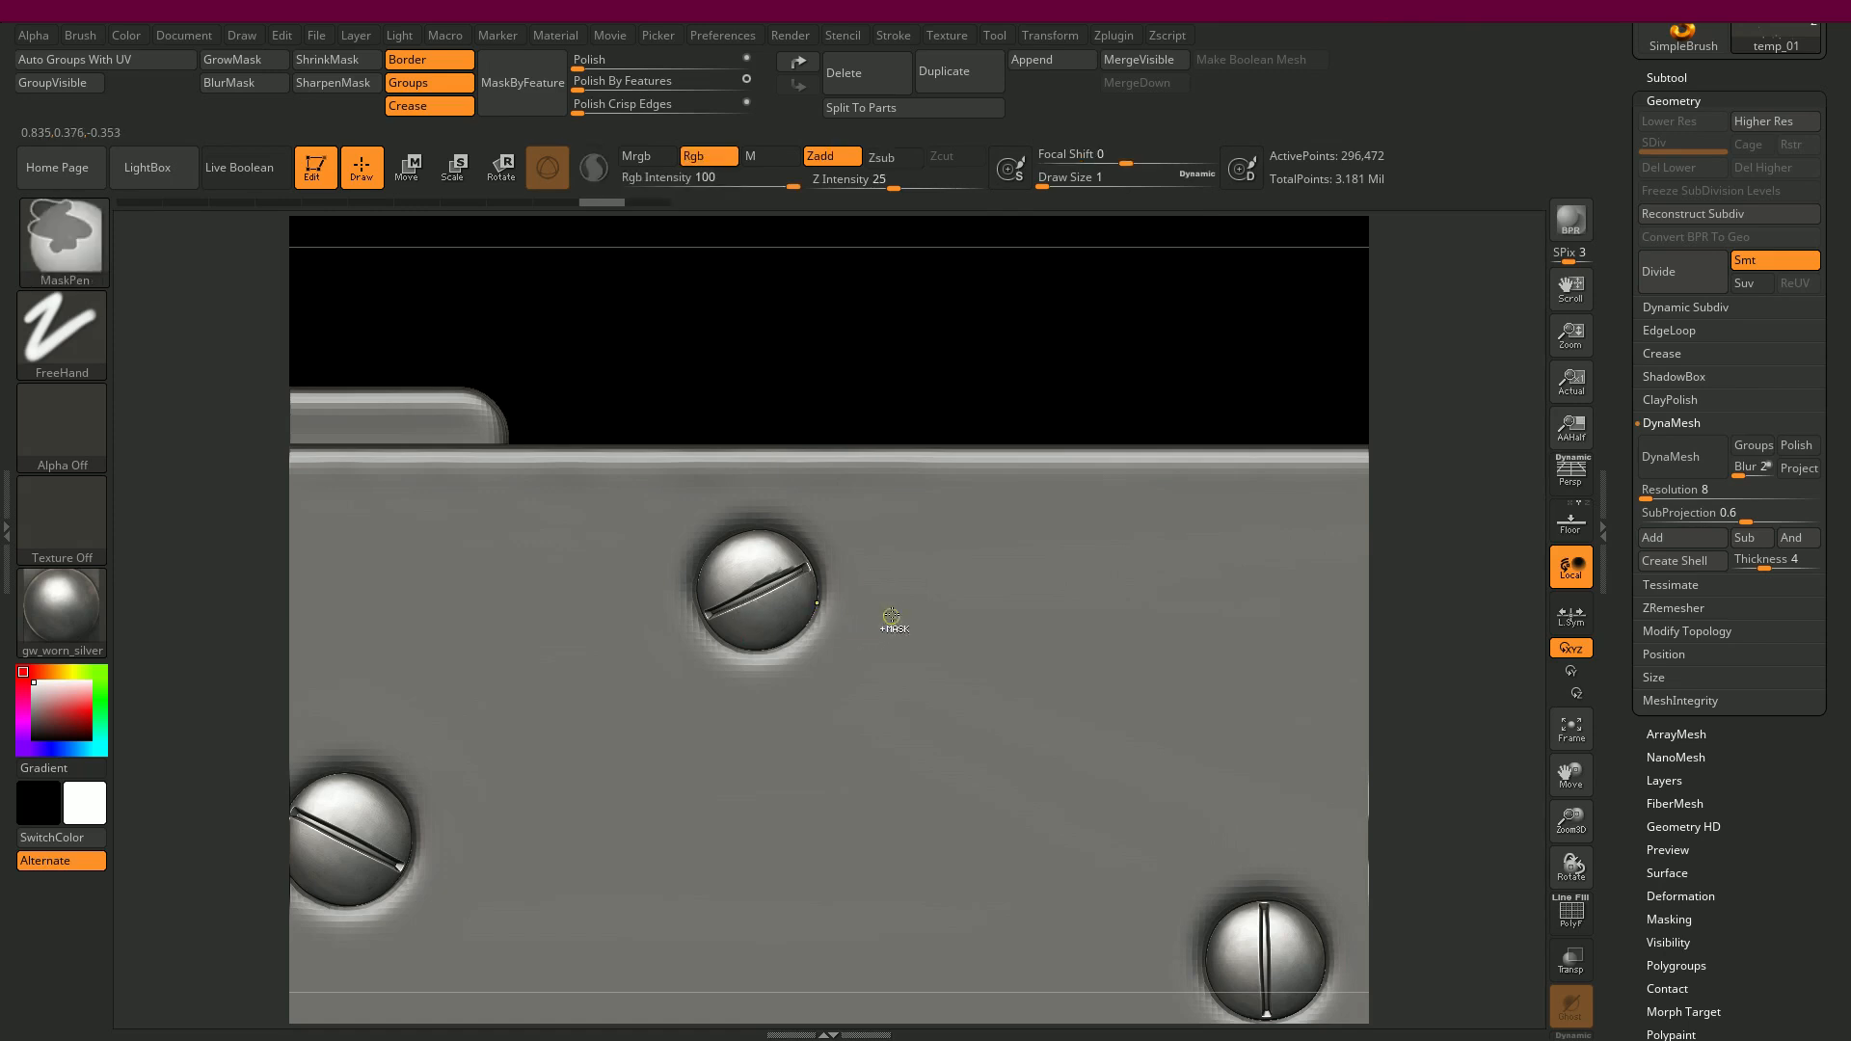
key(ctrl+z)
drag(845, 335, 807, 323)
key(space)
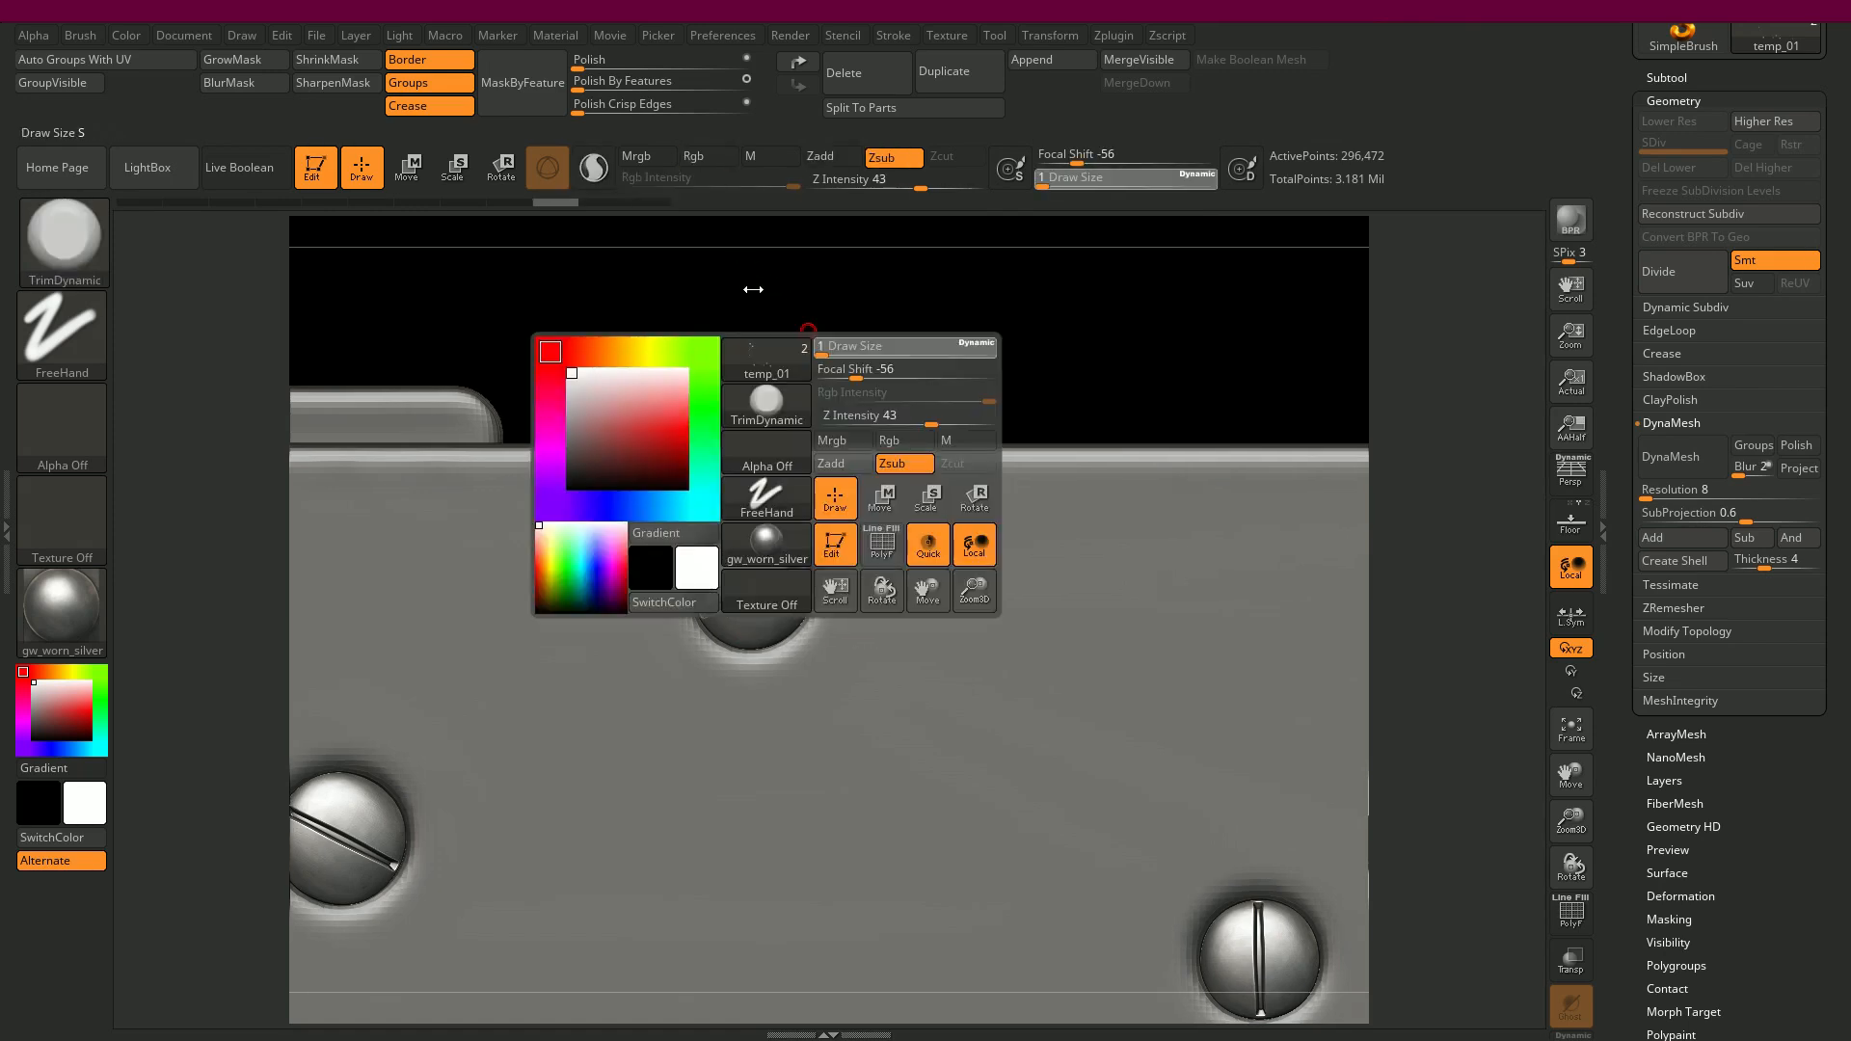
- Examine how the screws sit in their holes on both side panels of the frame
alt+drag(987, 374, 863, 189)
alt+drag(807, 387, 294, 324)
alt+drag(832, 777, 789, 722)
alt+drag(724, 642, 1294, 937)
drag(780, 267, 645, 606)
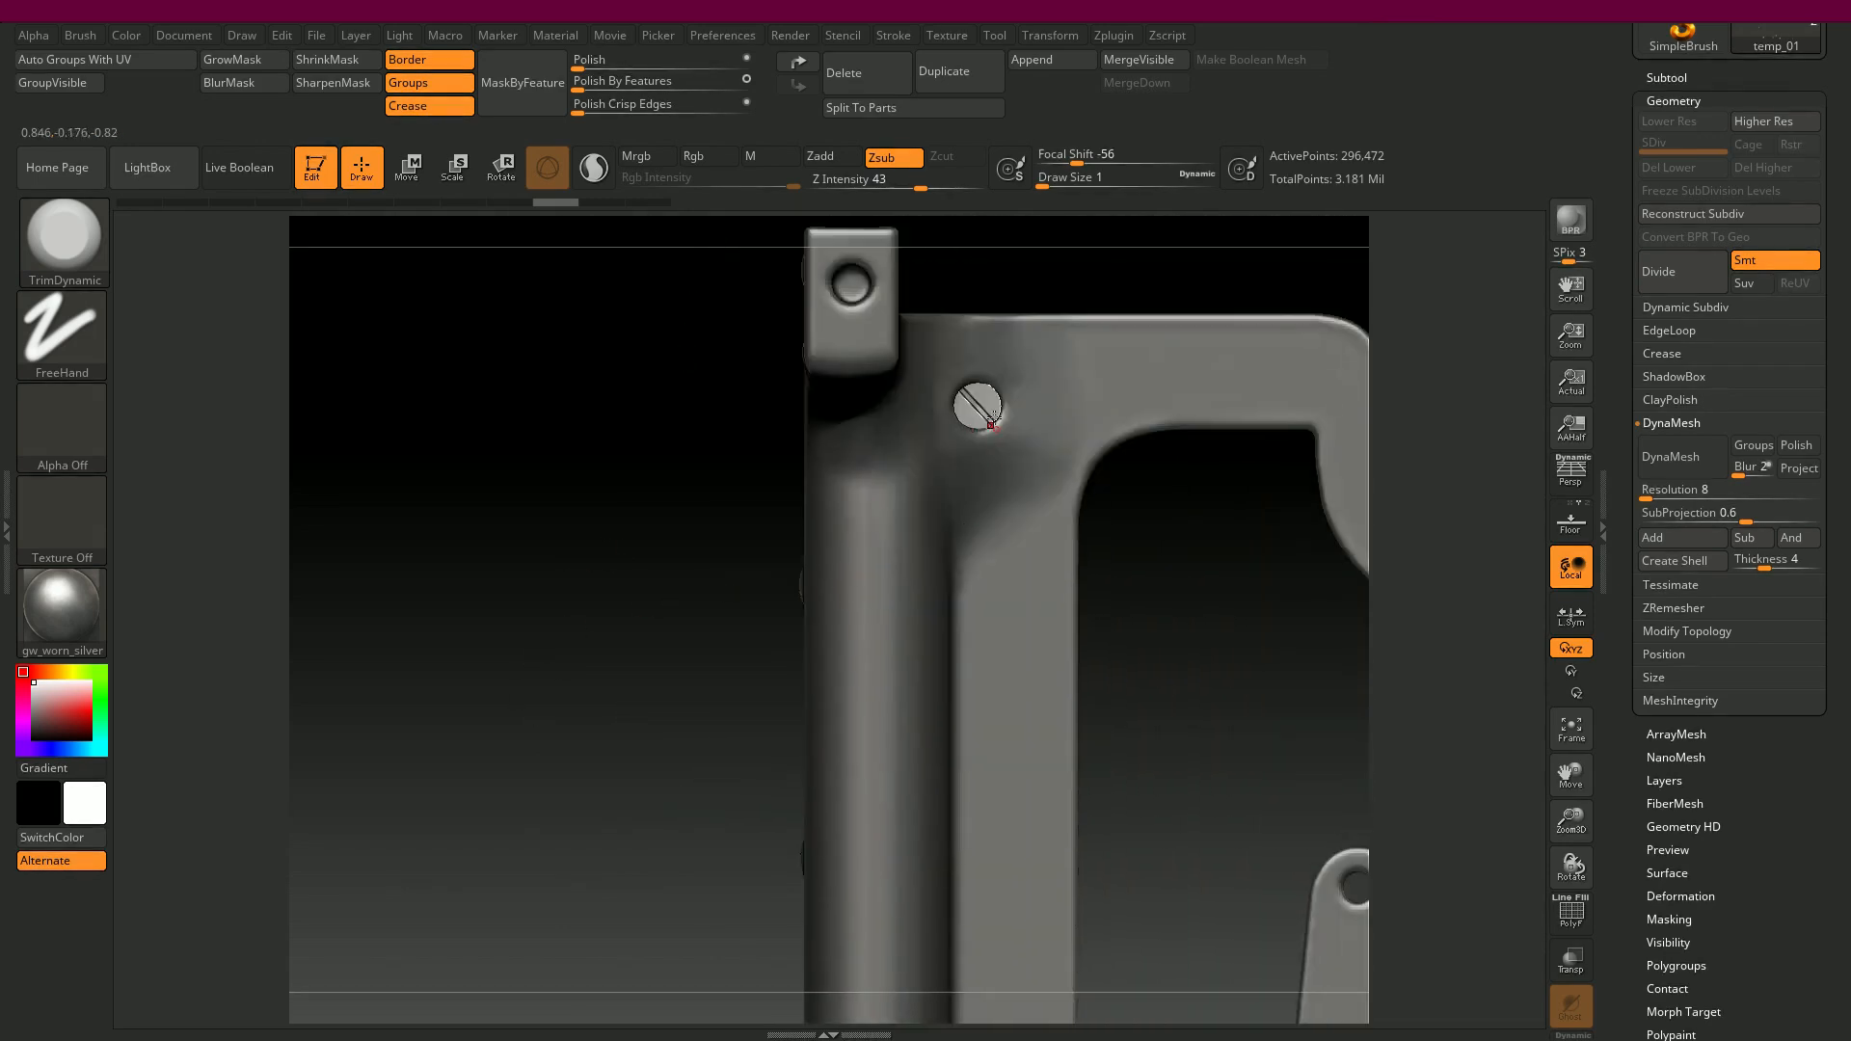
alt+drag(1214, 688, 923, 643)
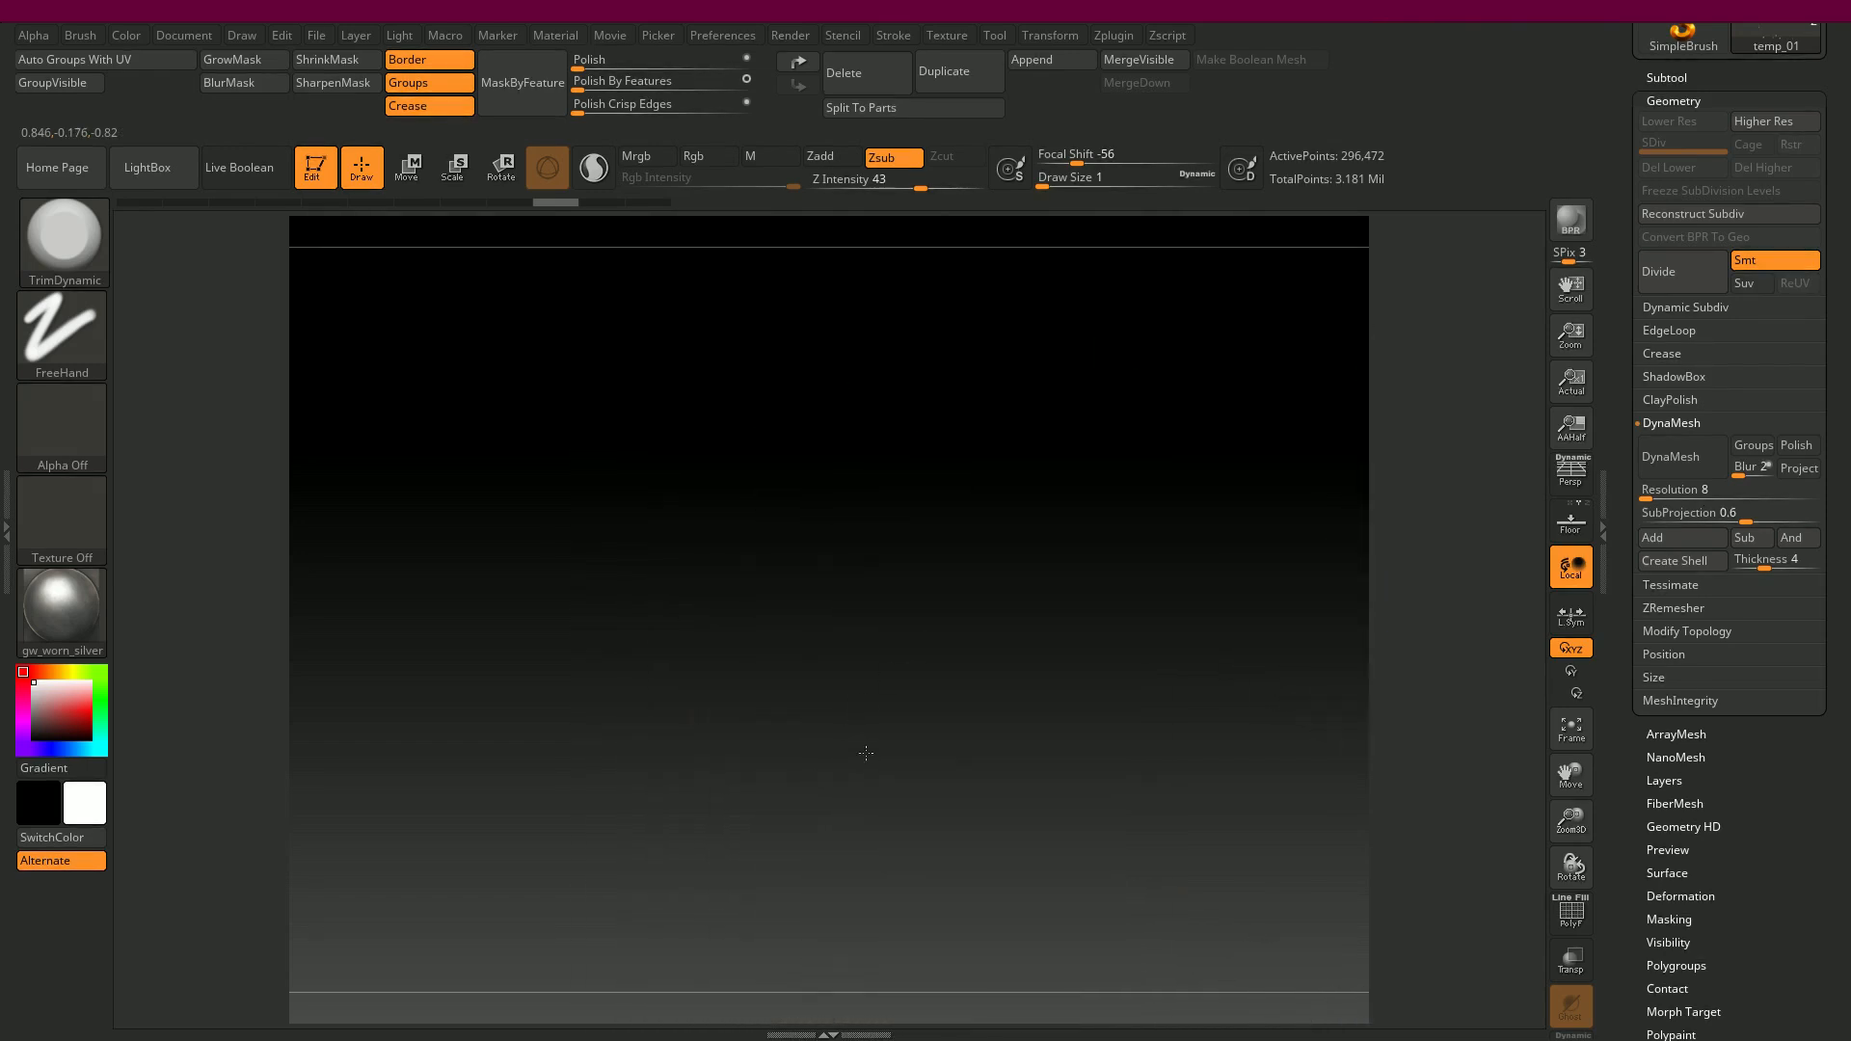
alt+drag(864, 752, 213, 395)
alt+drag(1197, 835, 756, 615)
alt+drag(943, 644, 923, 736)
shift+drag(626, 646, 805, 608)
drag(960, 660, 633, 595)
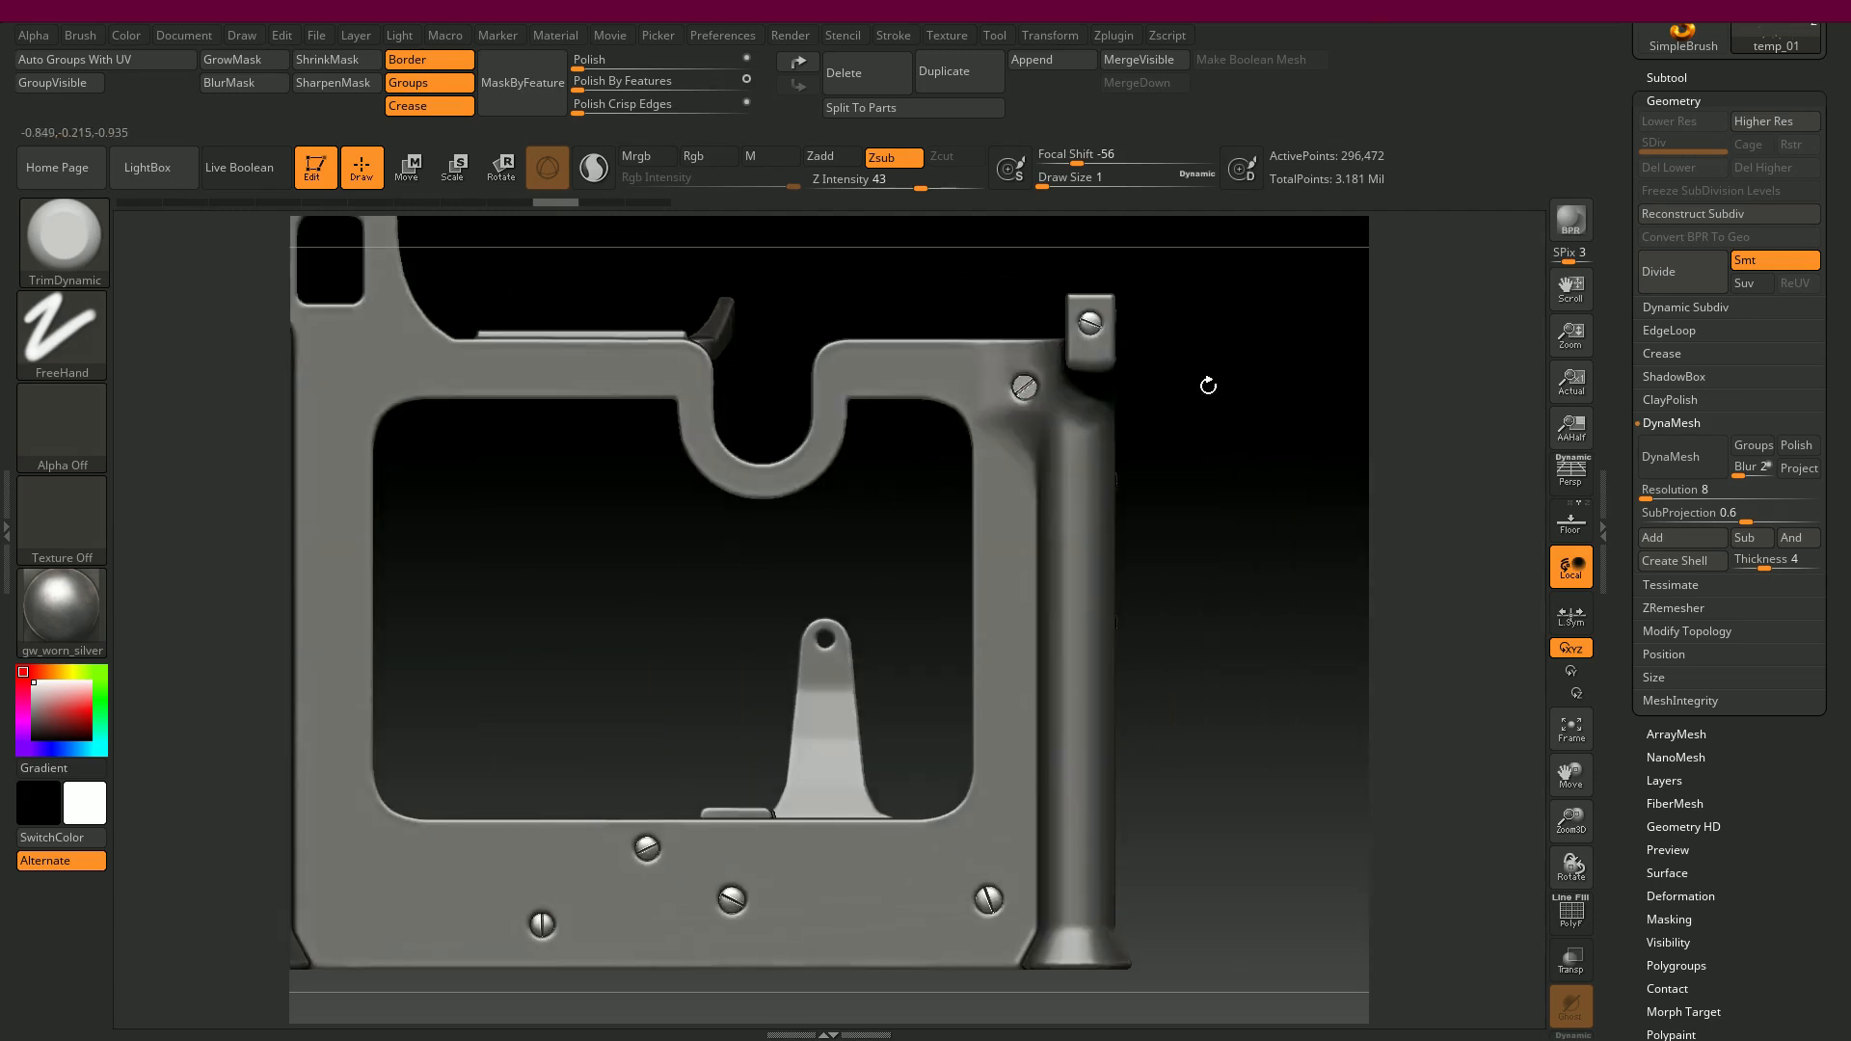
alt+drag(1208, 386, 1239, 445)
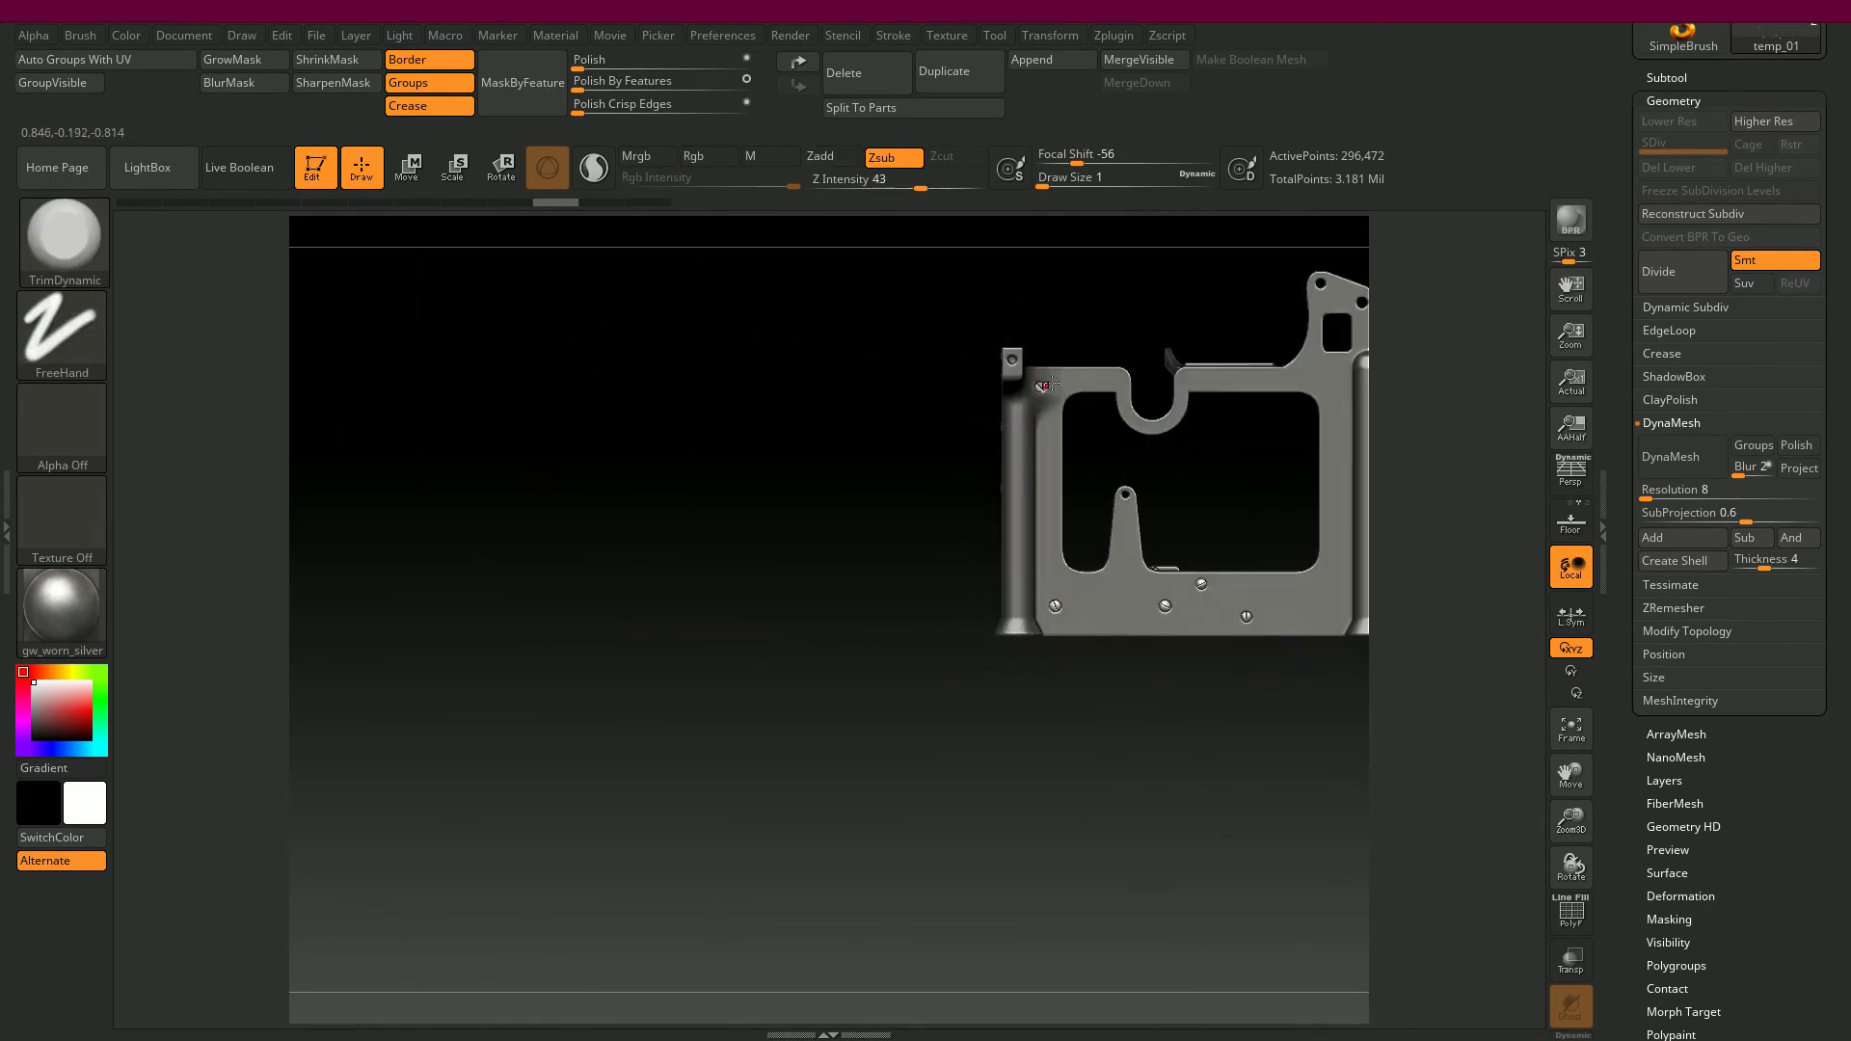
- Try the MaskSquare brush for masking the screw at the frame's upper corner
alt+drag(877, 426, 1181, 661)
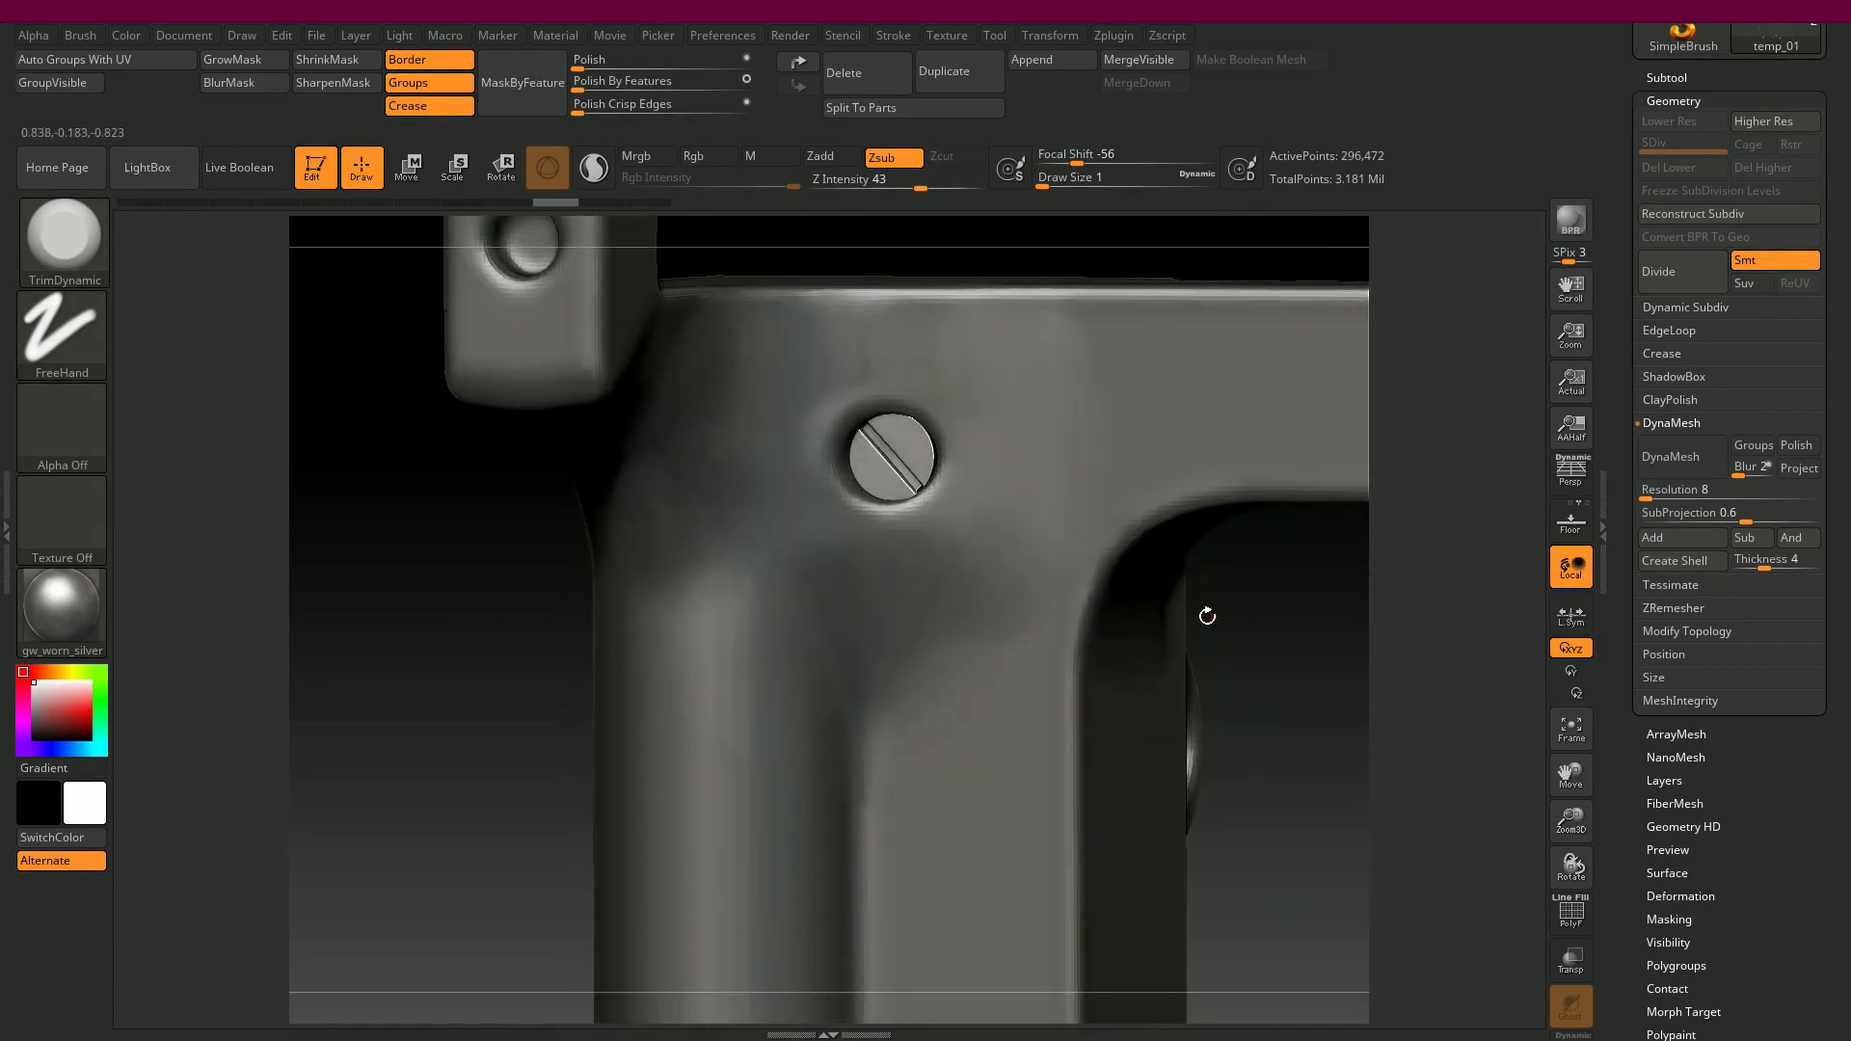
mouse_move(460, 579)
mouse_down()
mouse_move(384, 565)
mouse_move(588, 561)
mouse_move(458, 555)
mouse_move(477, 547)
mouse_up()
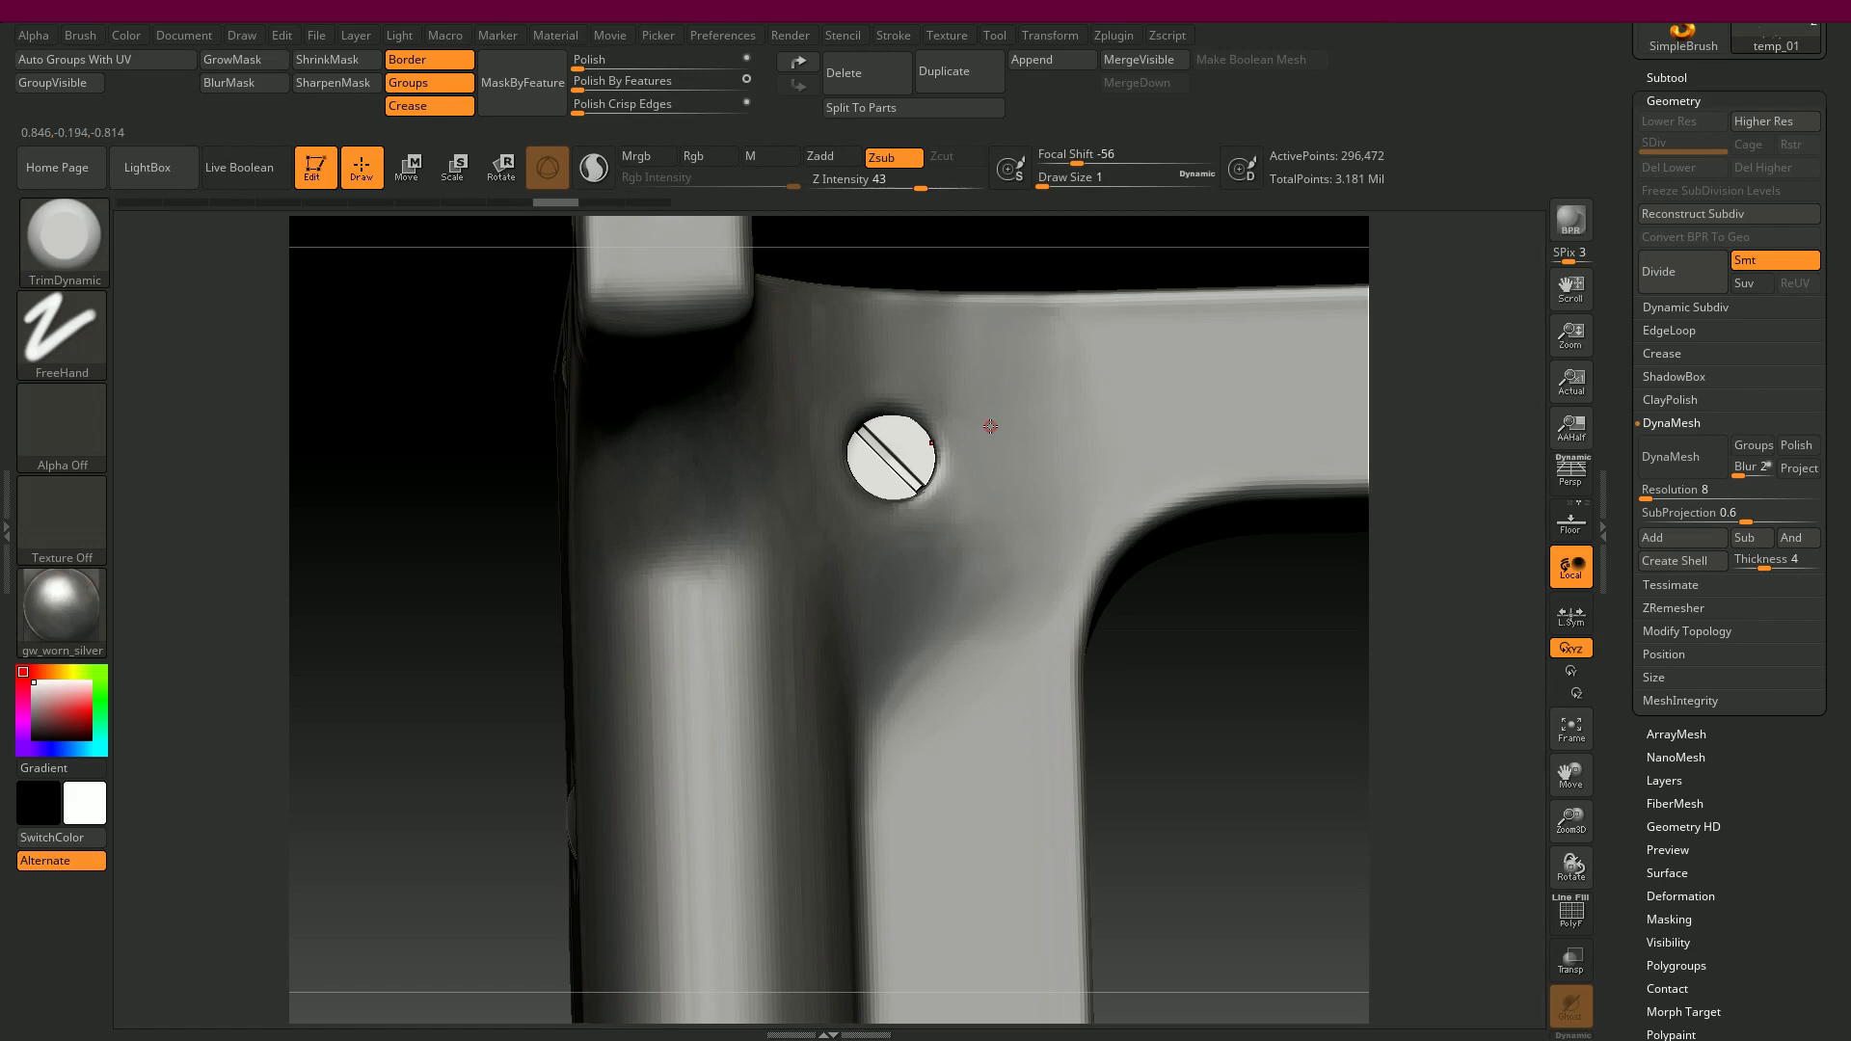
key(ctrl)
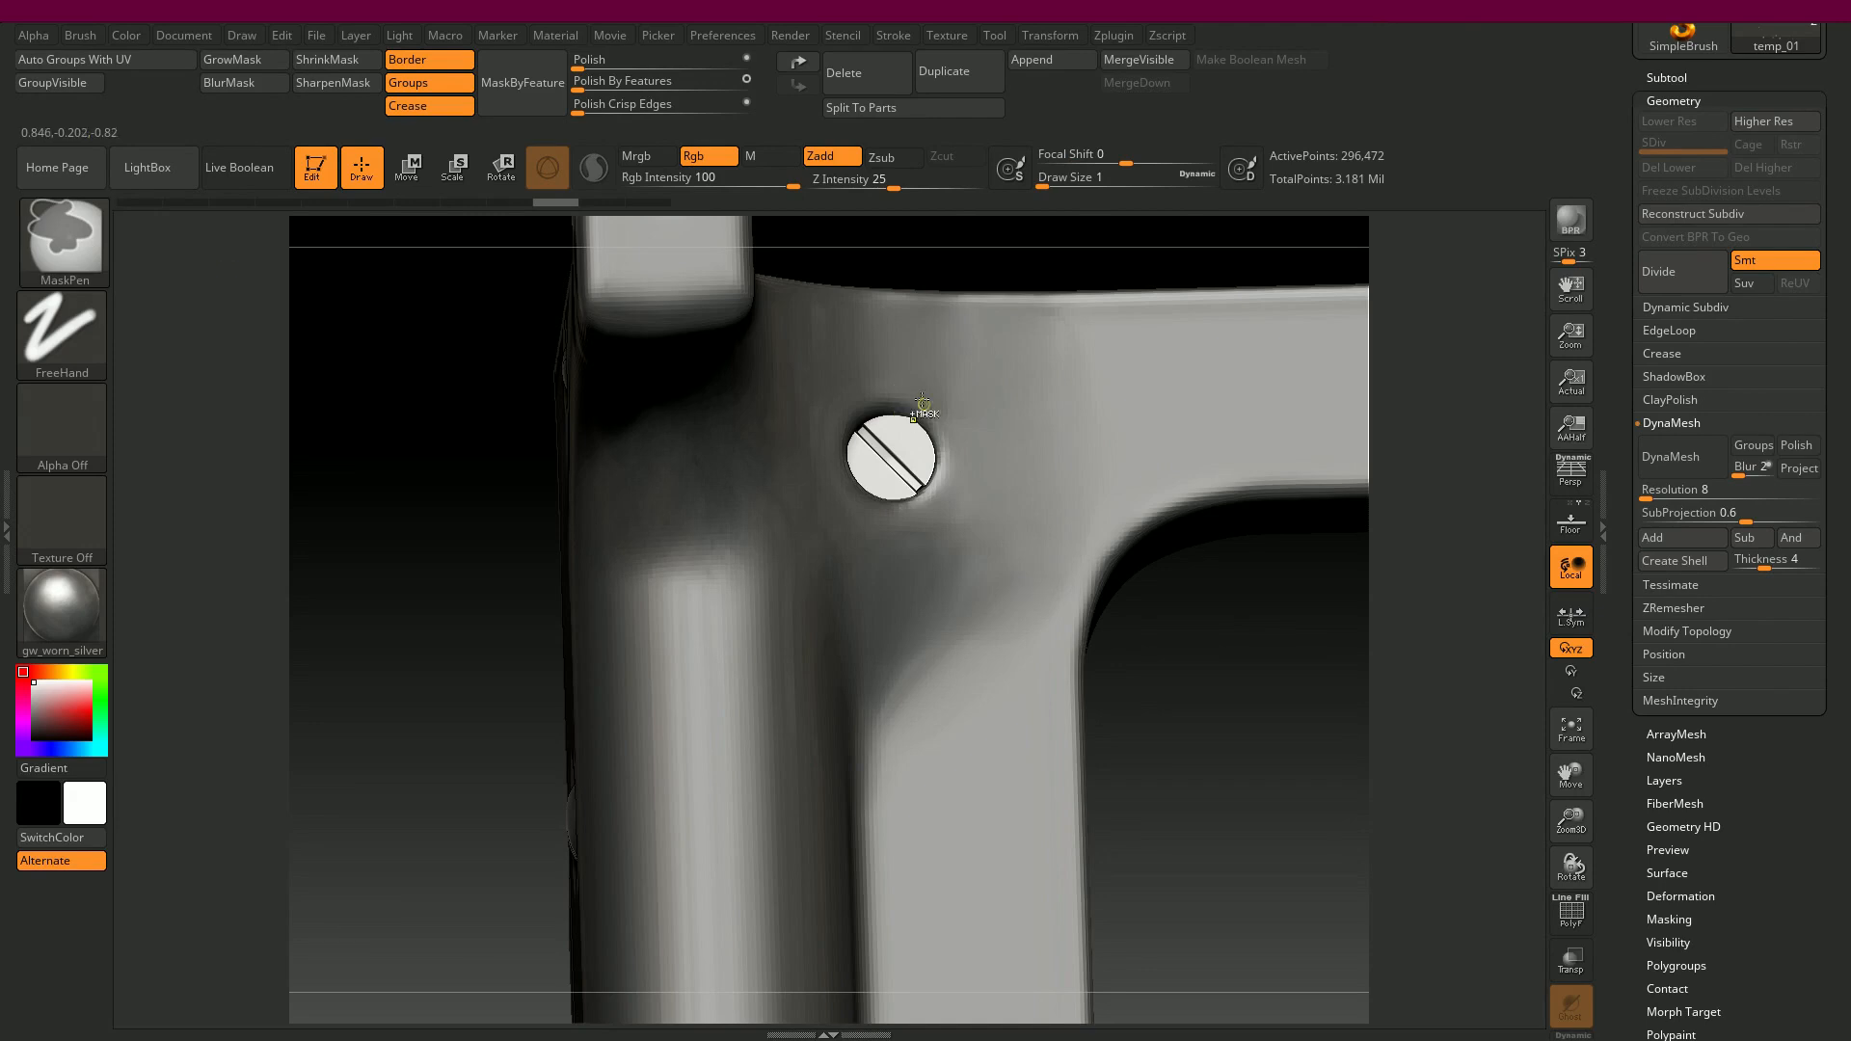
click(85, 235)
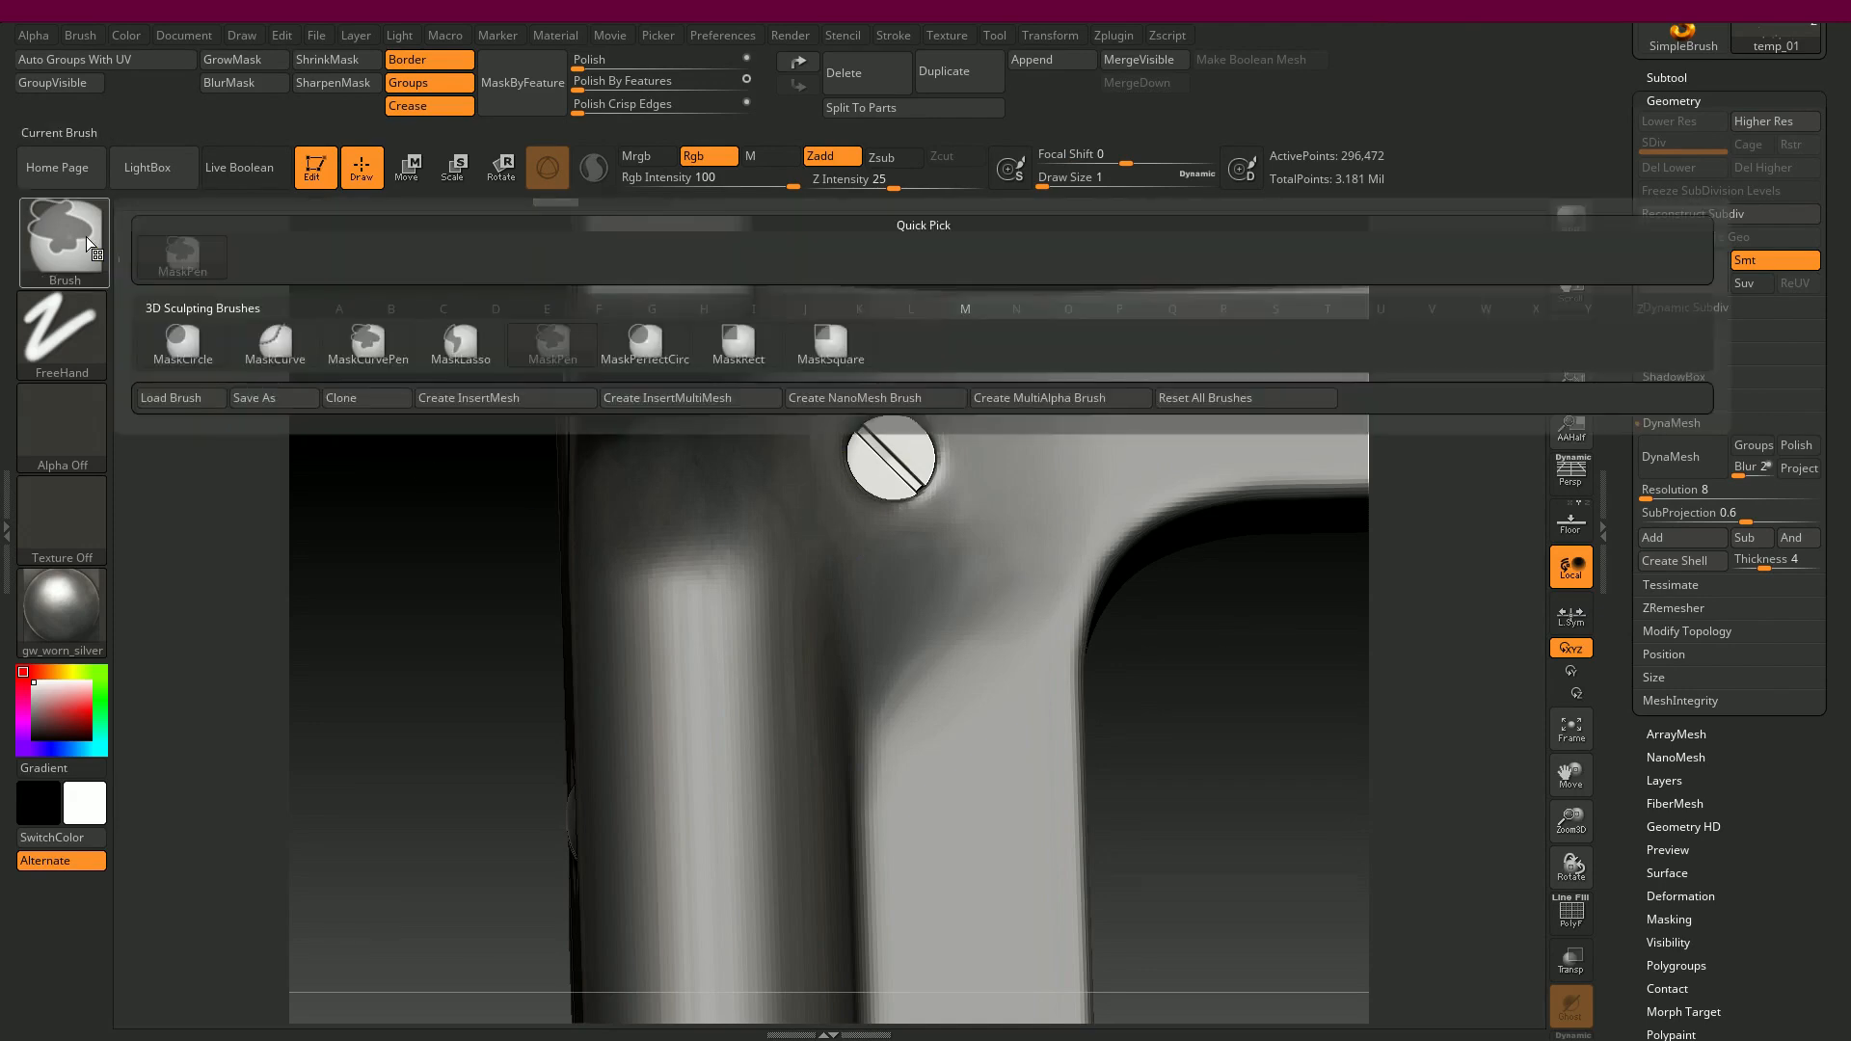
click(830, 347)
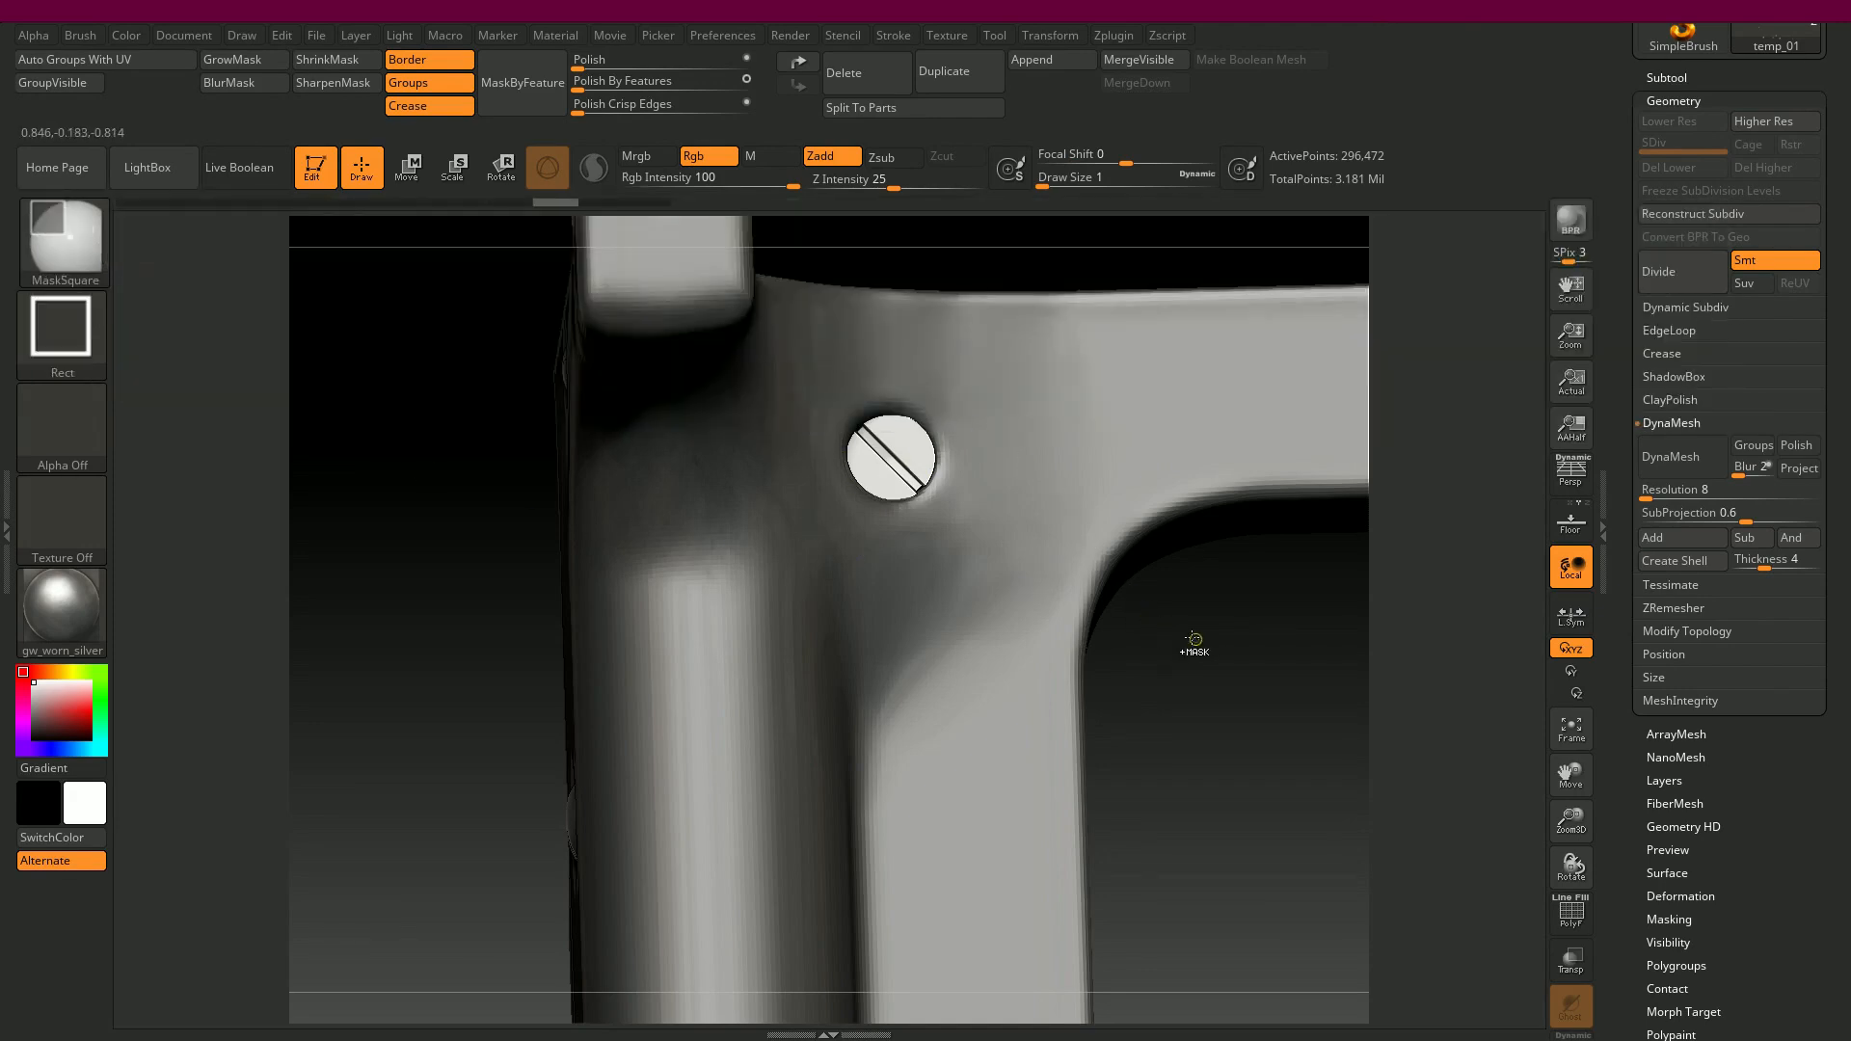
mouse_move(1186, 633)
ctrl+mouse_down()
mouse_move(929, 374)
mouse_move(1076, 537)
ctrl+mouse_up()
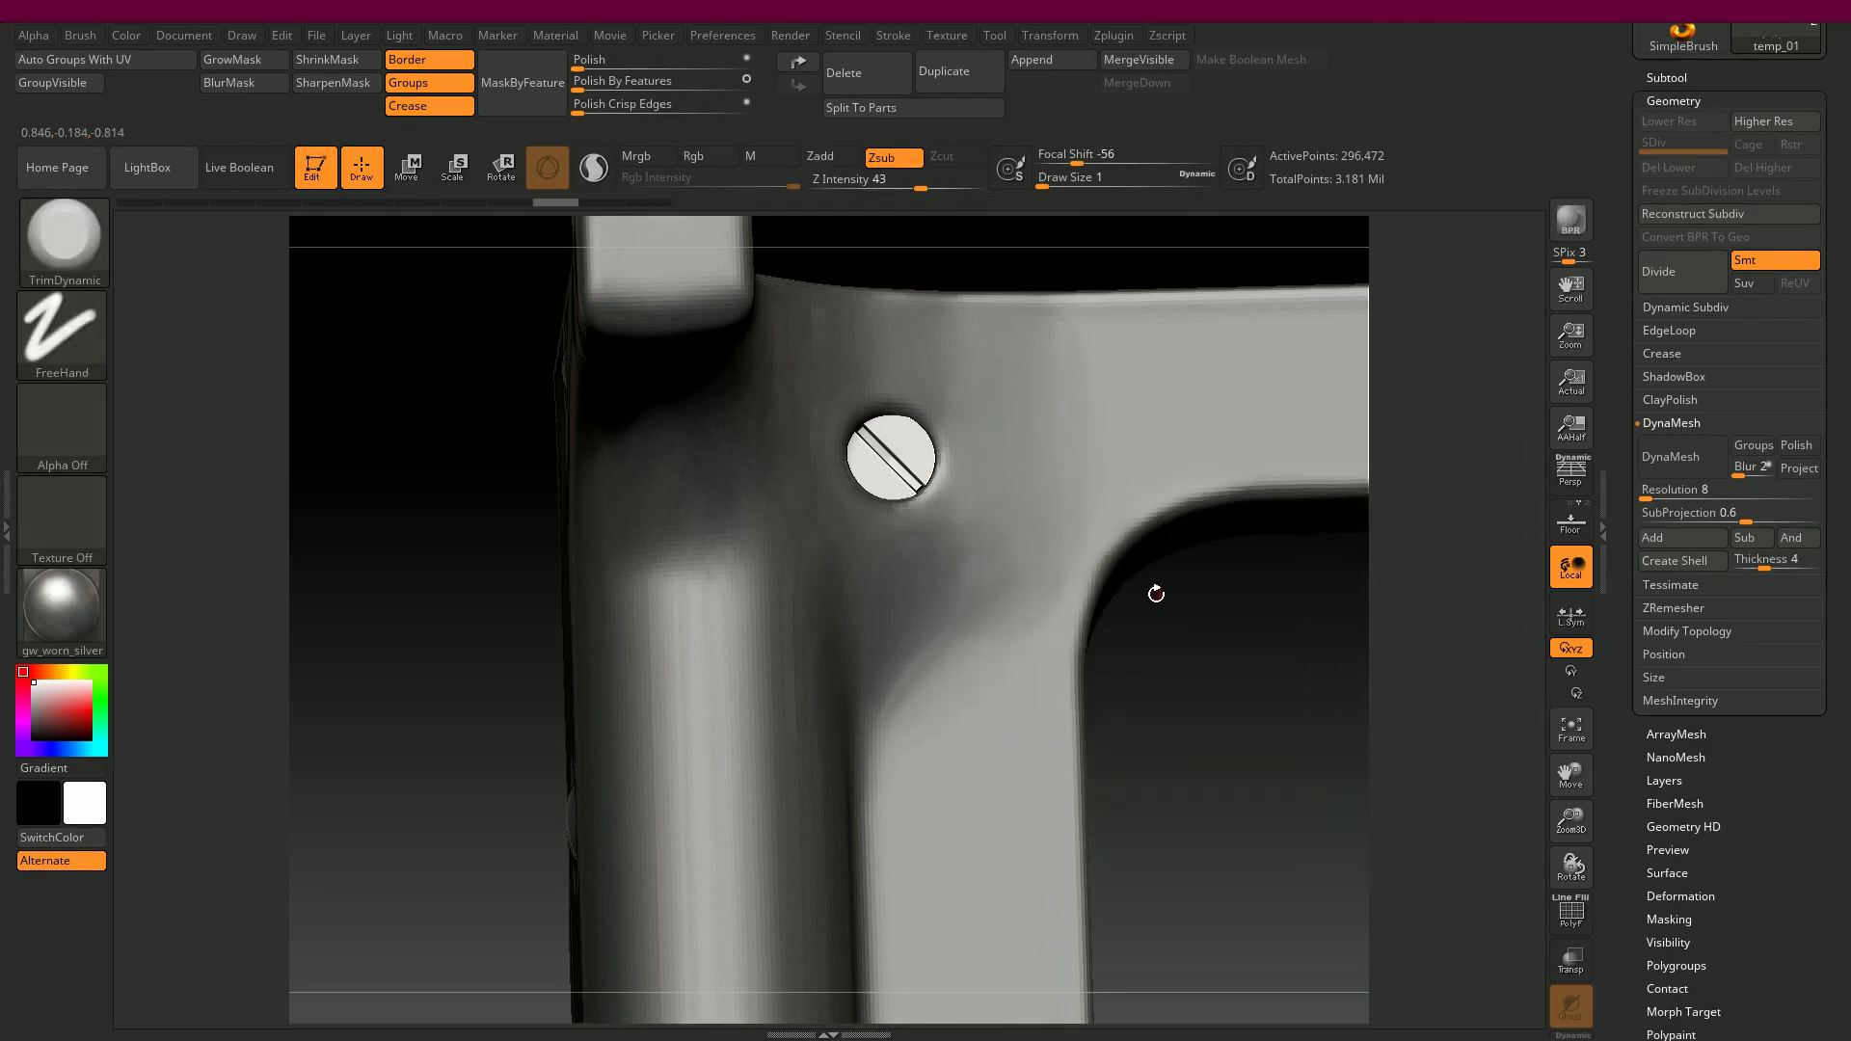
- Mask the upper-corner screw with the MaskRect brush, then invert the mask so only that screw stays editable
key(ctrl)
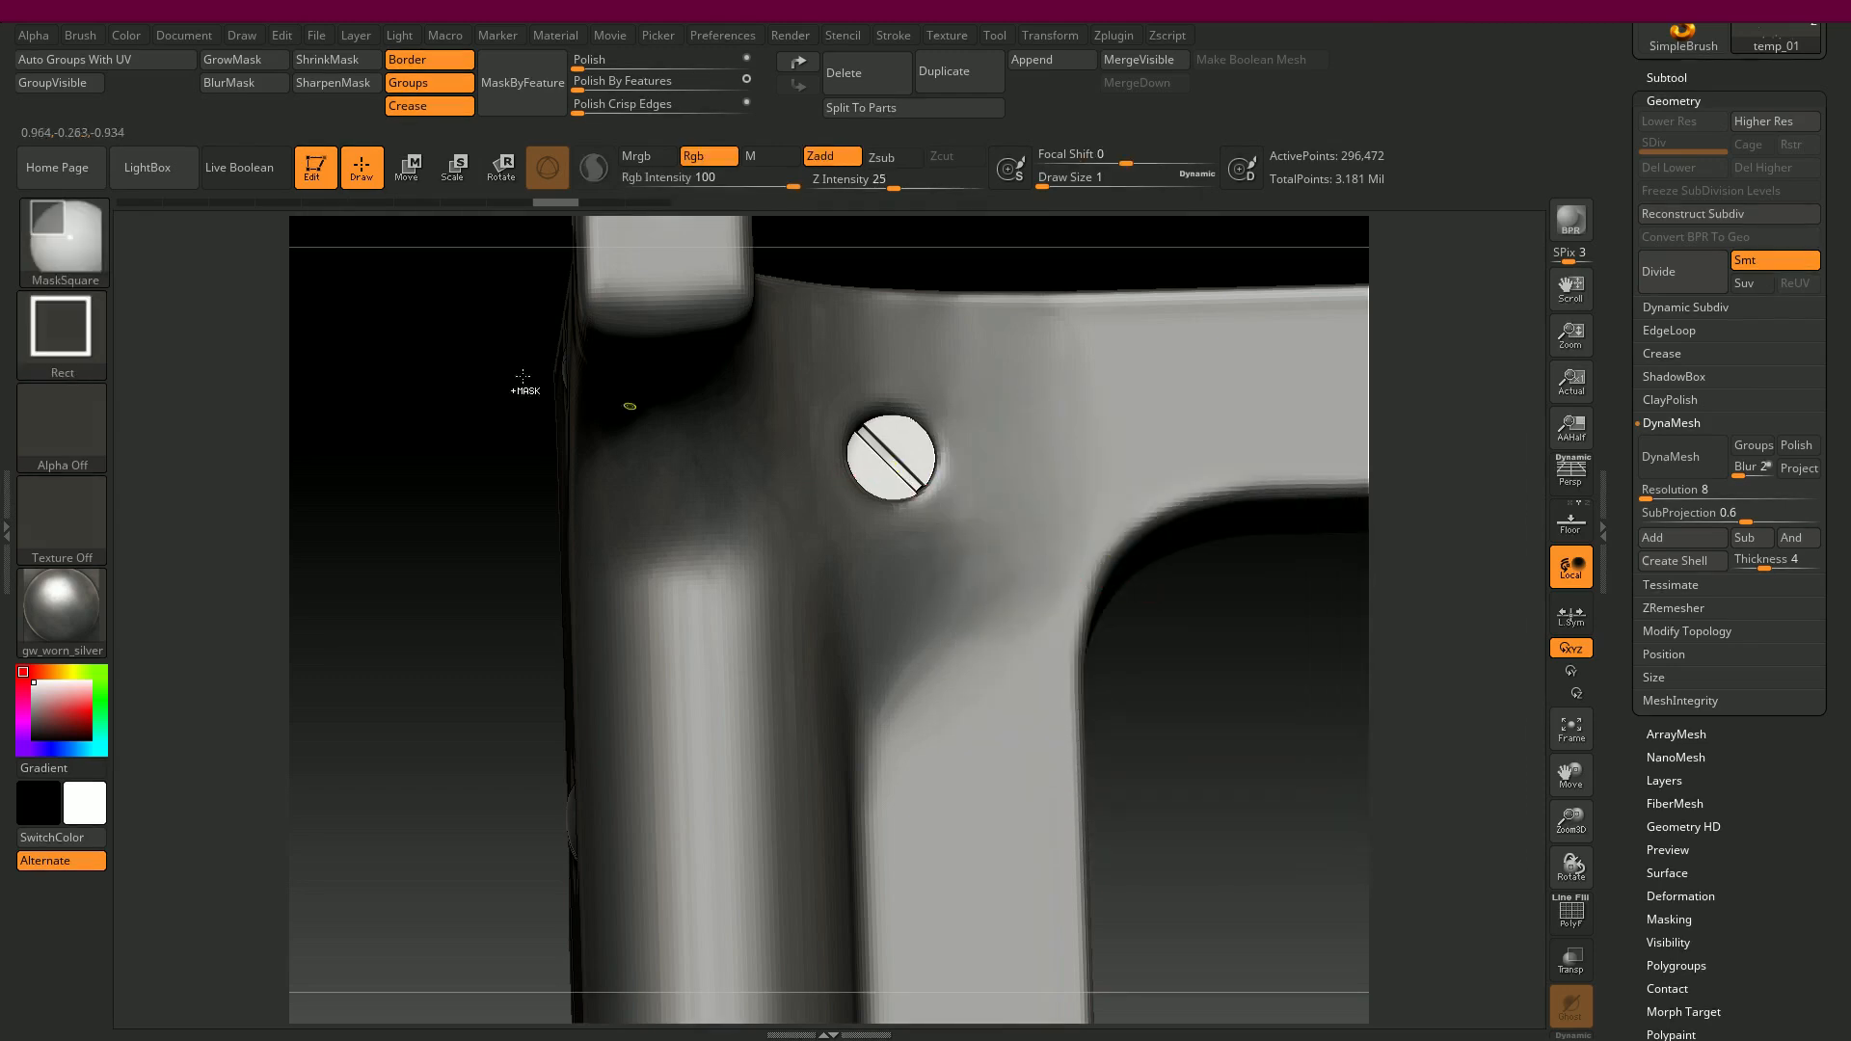
ctrl+click(69, 247)
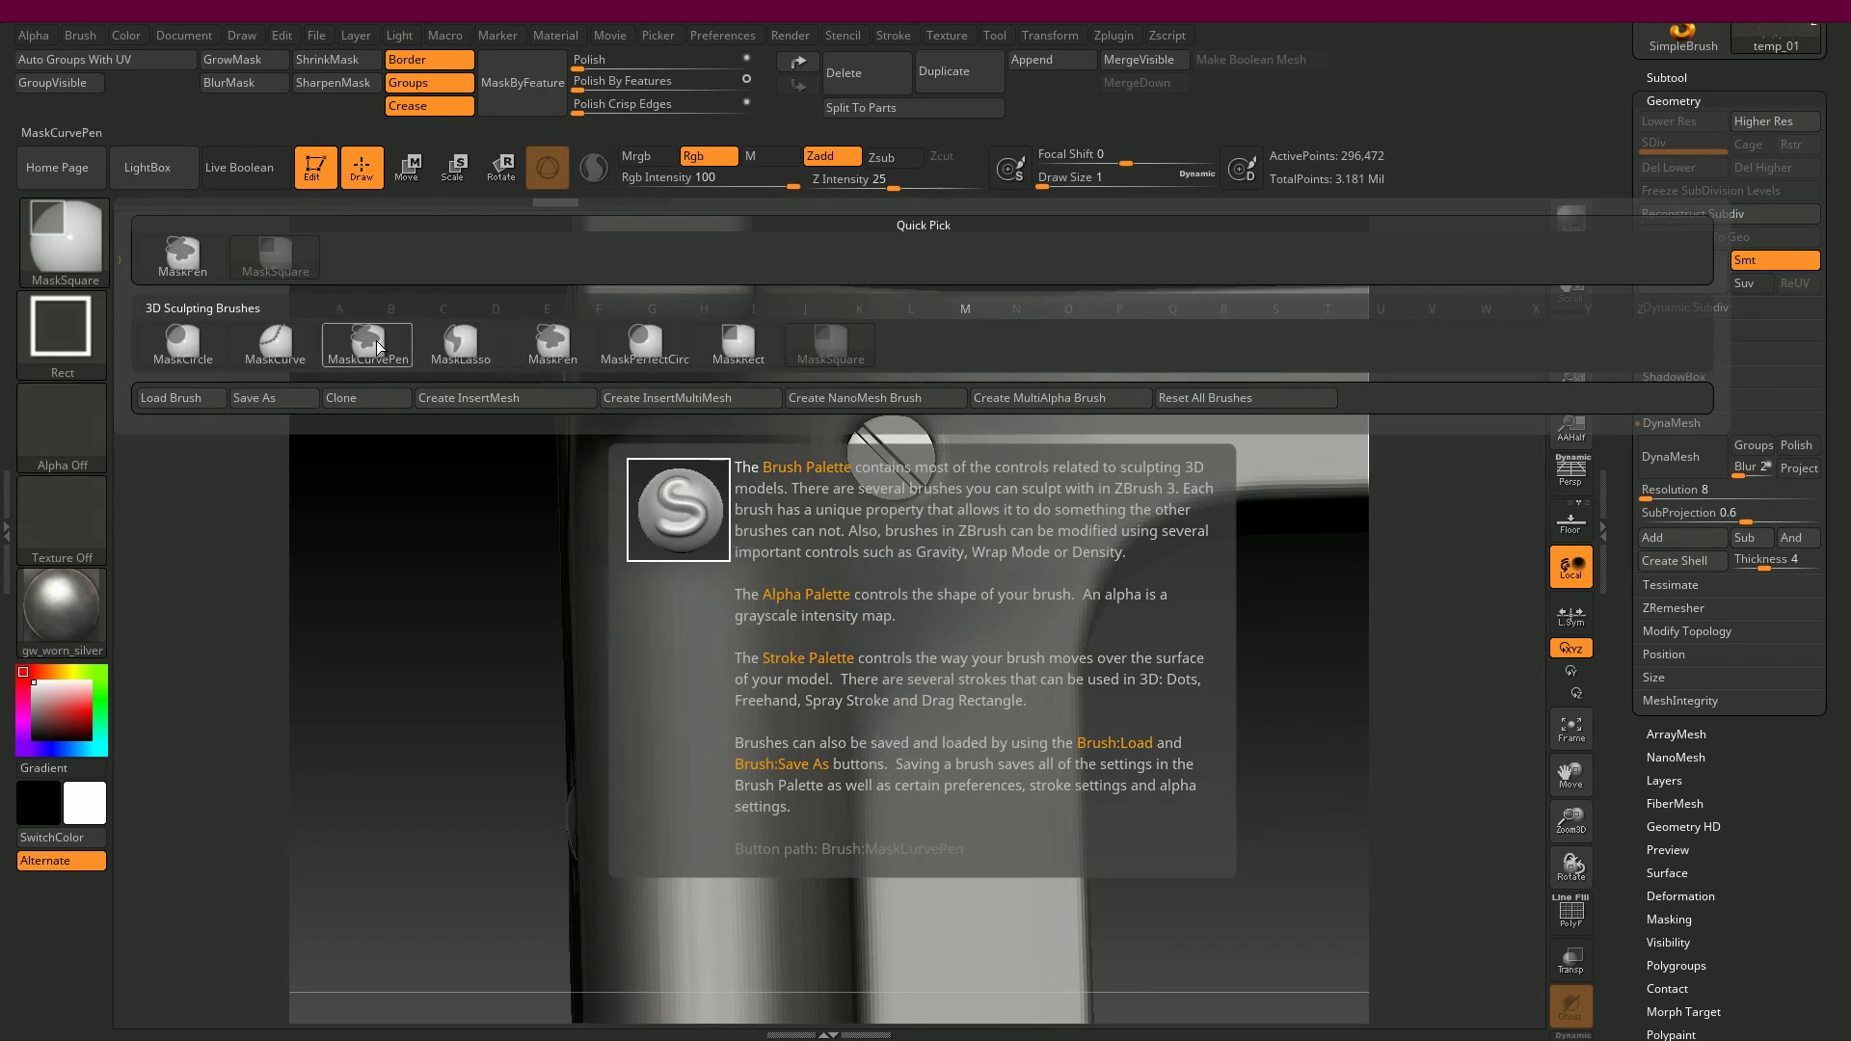
click(721, 362)
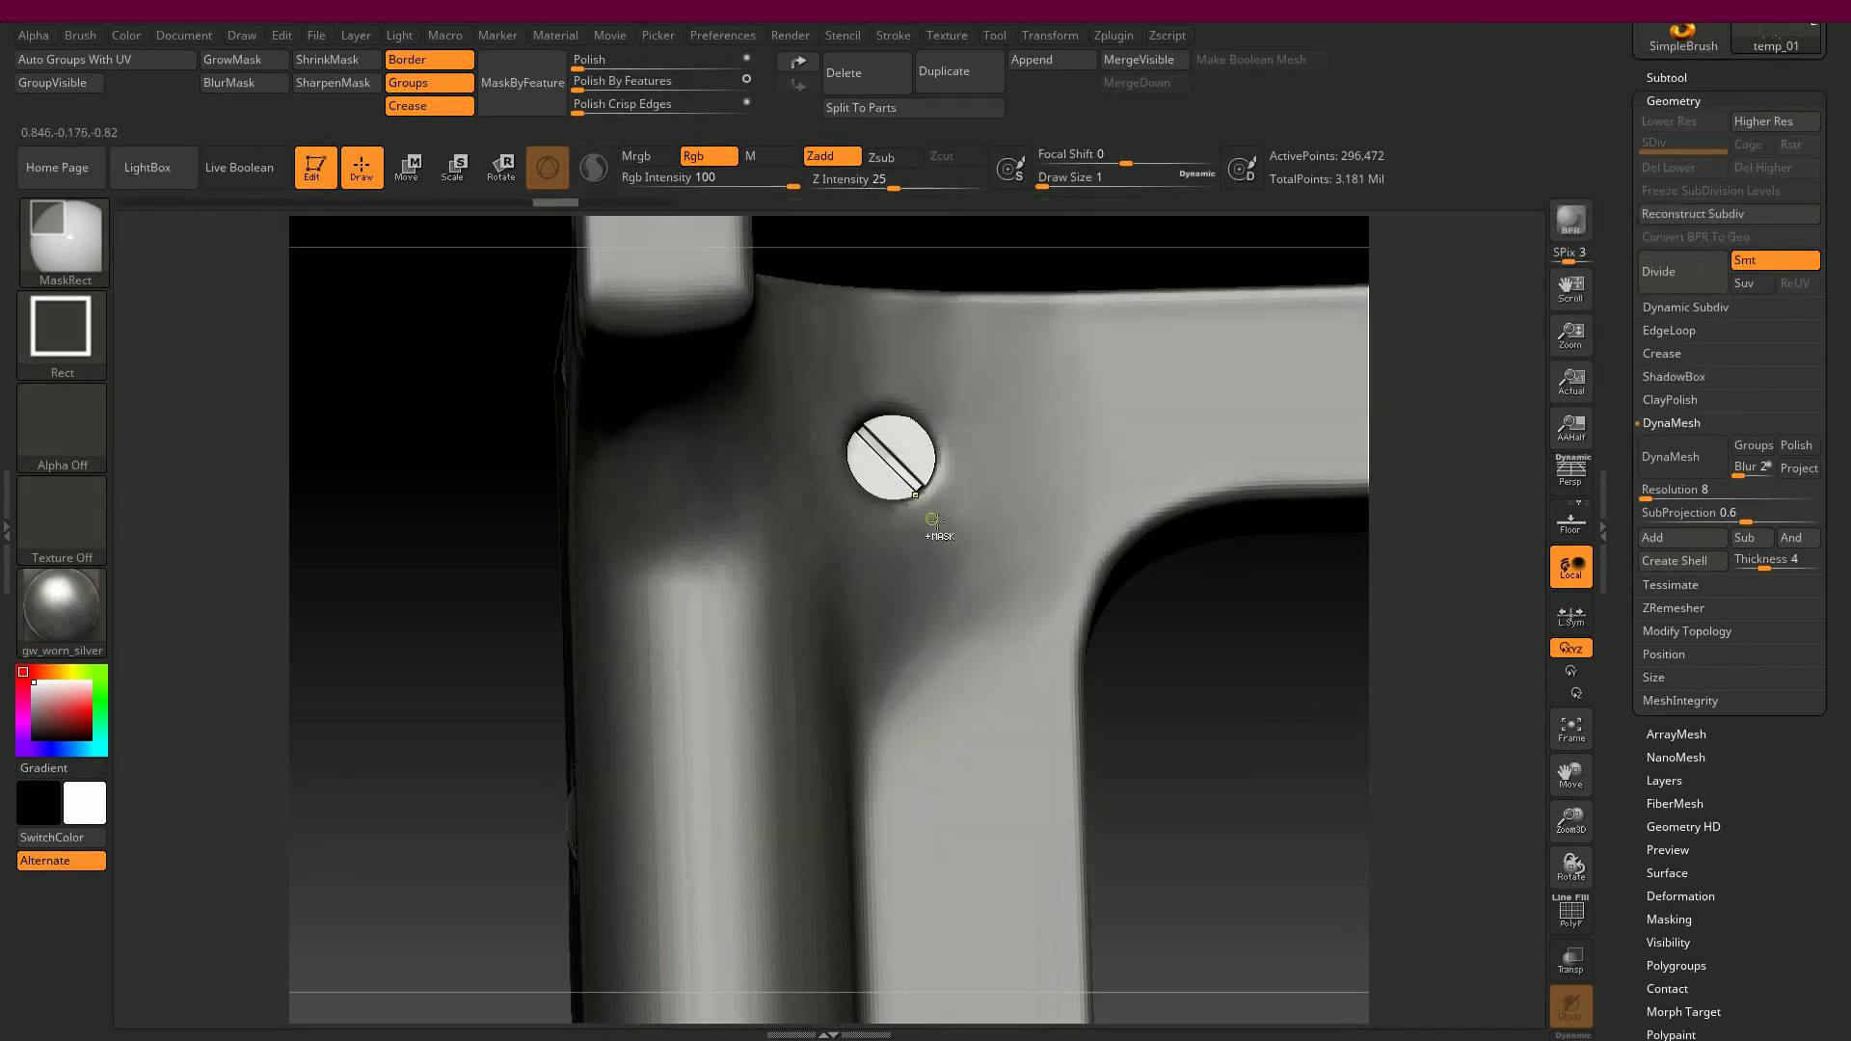
ctrl+drag(923, 471, 824, 365)
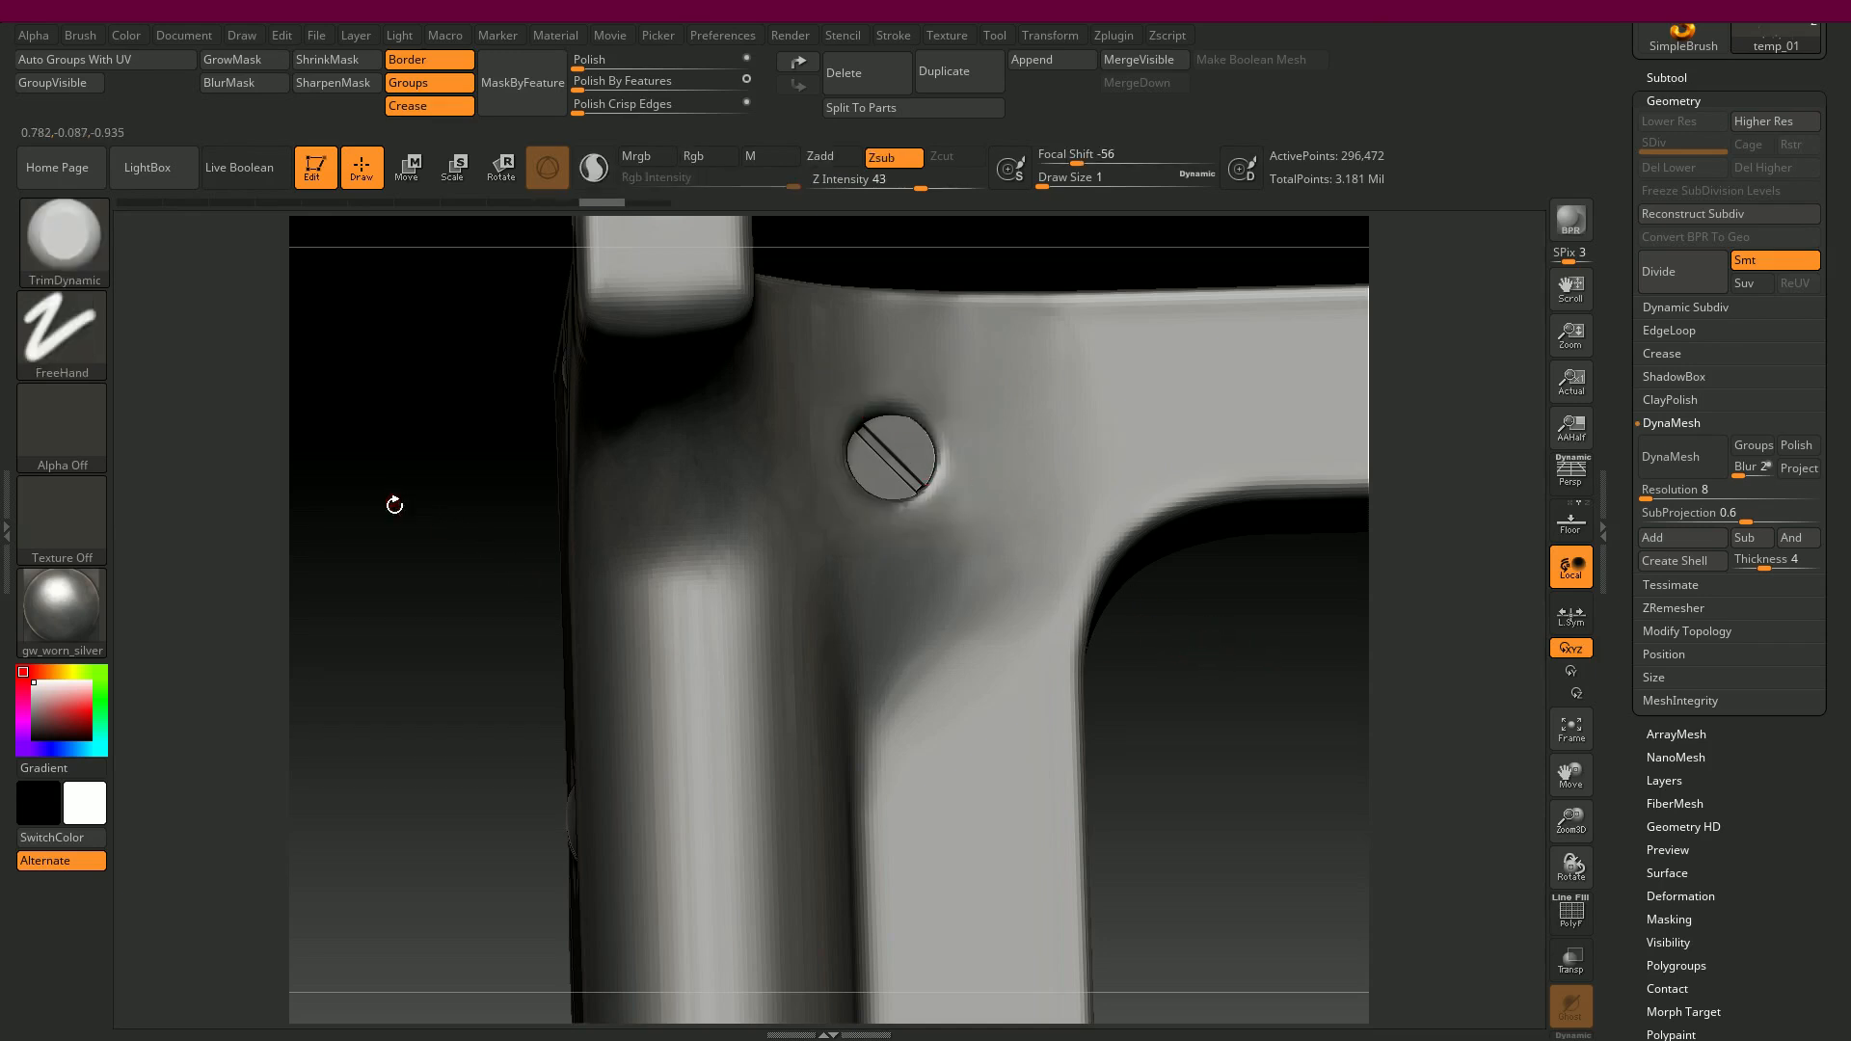
ctrl+drag(401, 537, 414, 547)
- Place the Move gizmo on the unmasked upper-corner screw and shift the screw slightly sideways in its hole
mouse_move(1124, 653)
mouse_down()
mouse_move(1243, 691)
mouse_move(1174, 685)
mouse_up()
drag(1228, 740, 1152, 734)
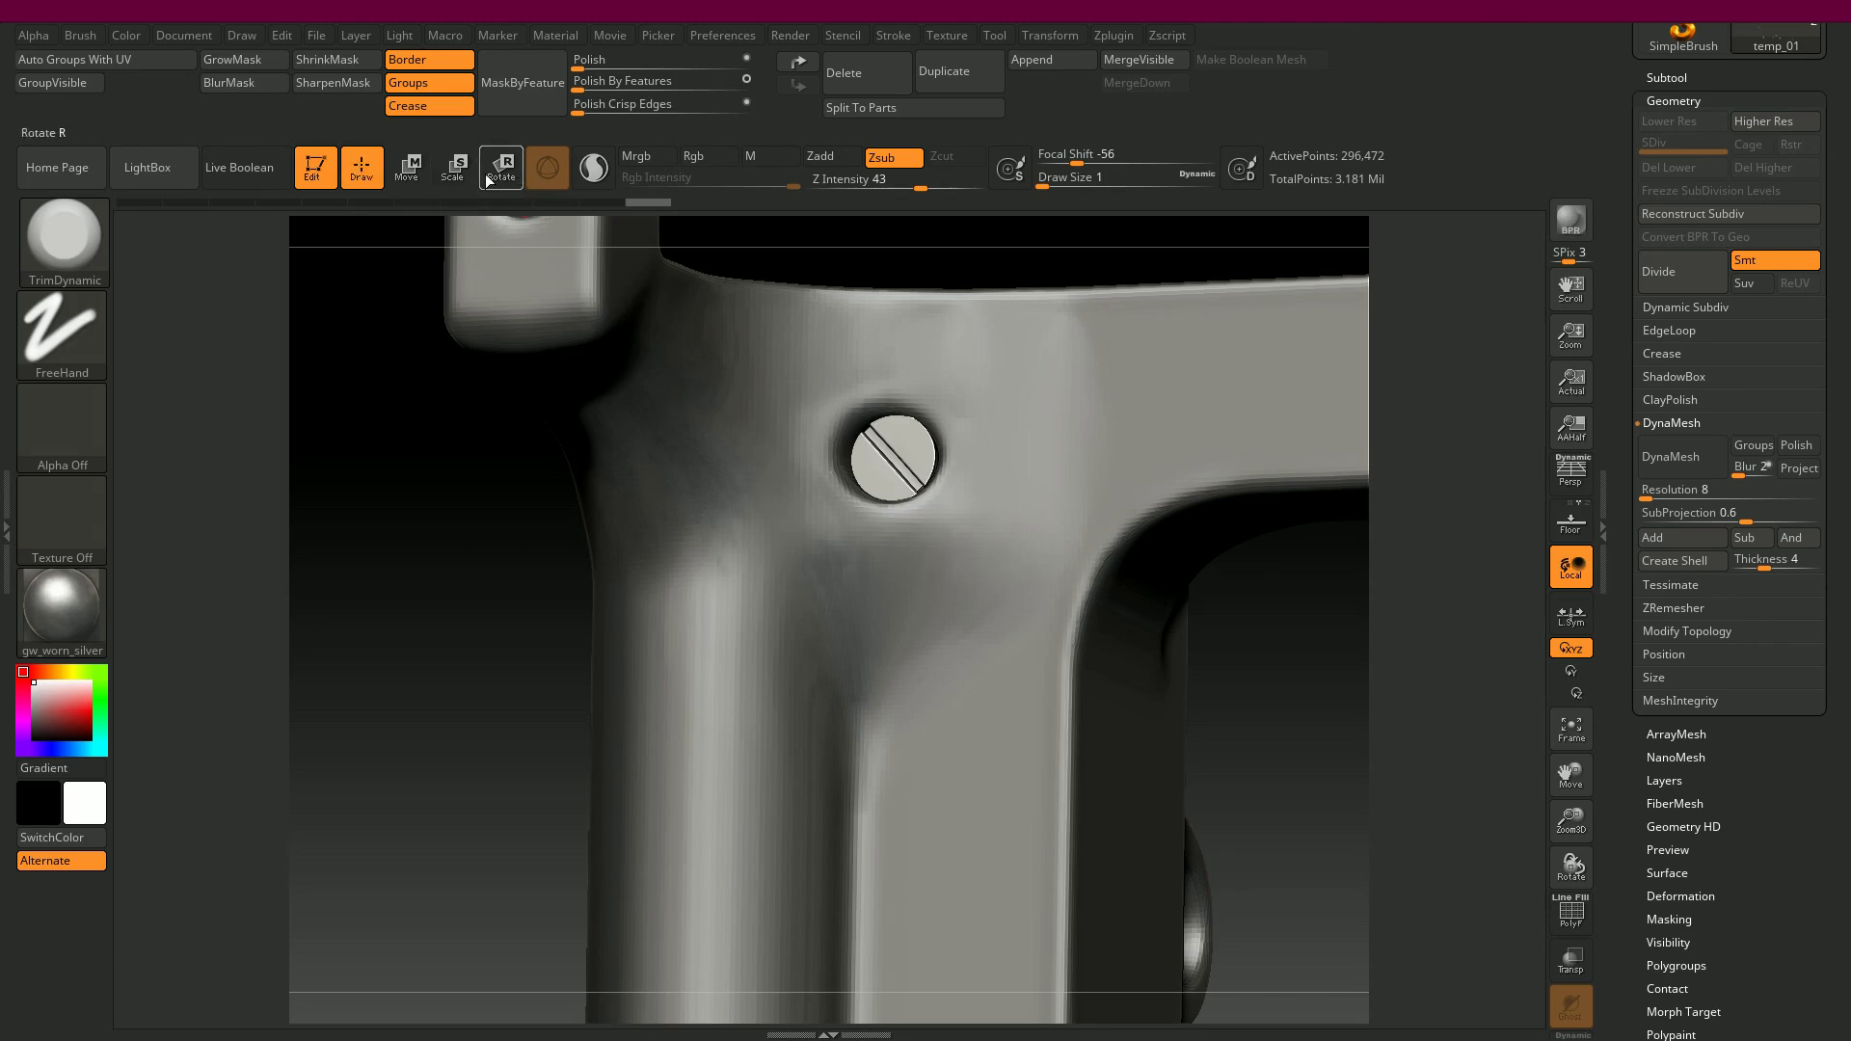
click(406, 166)
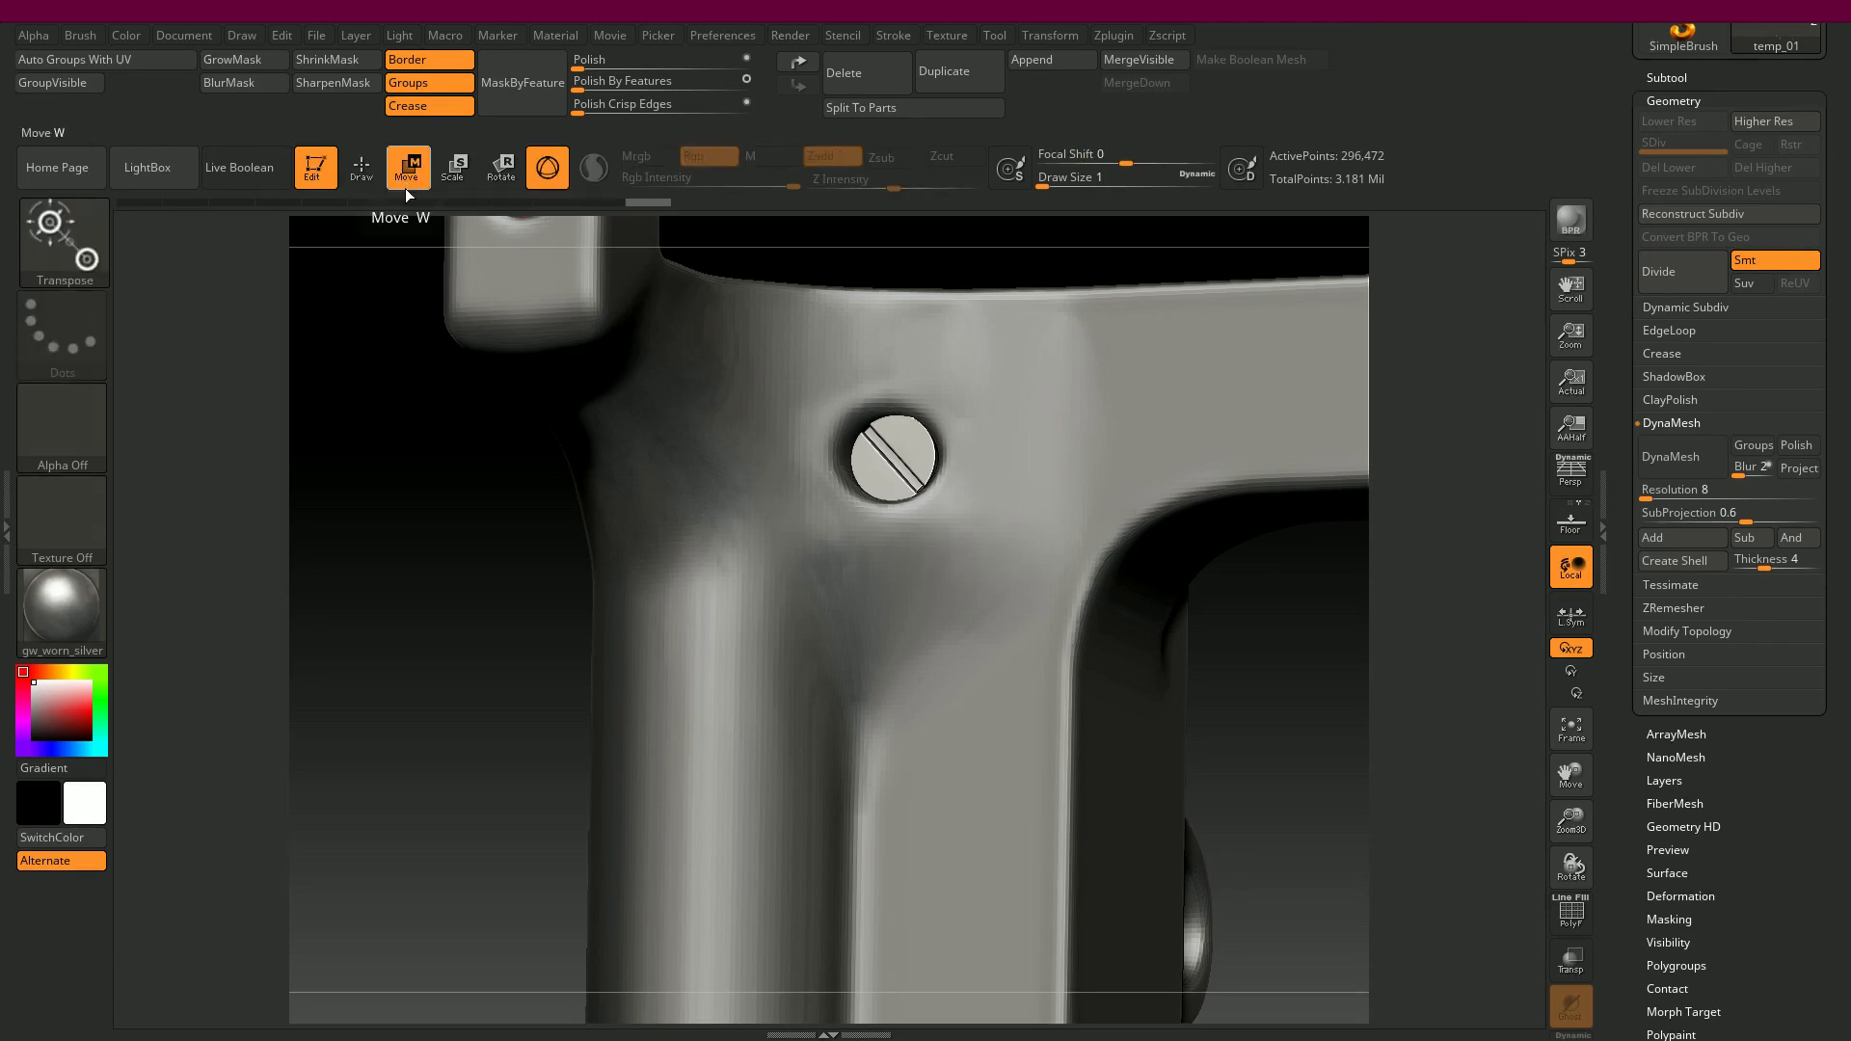
drag(483, 596, 390, 444)
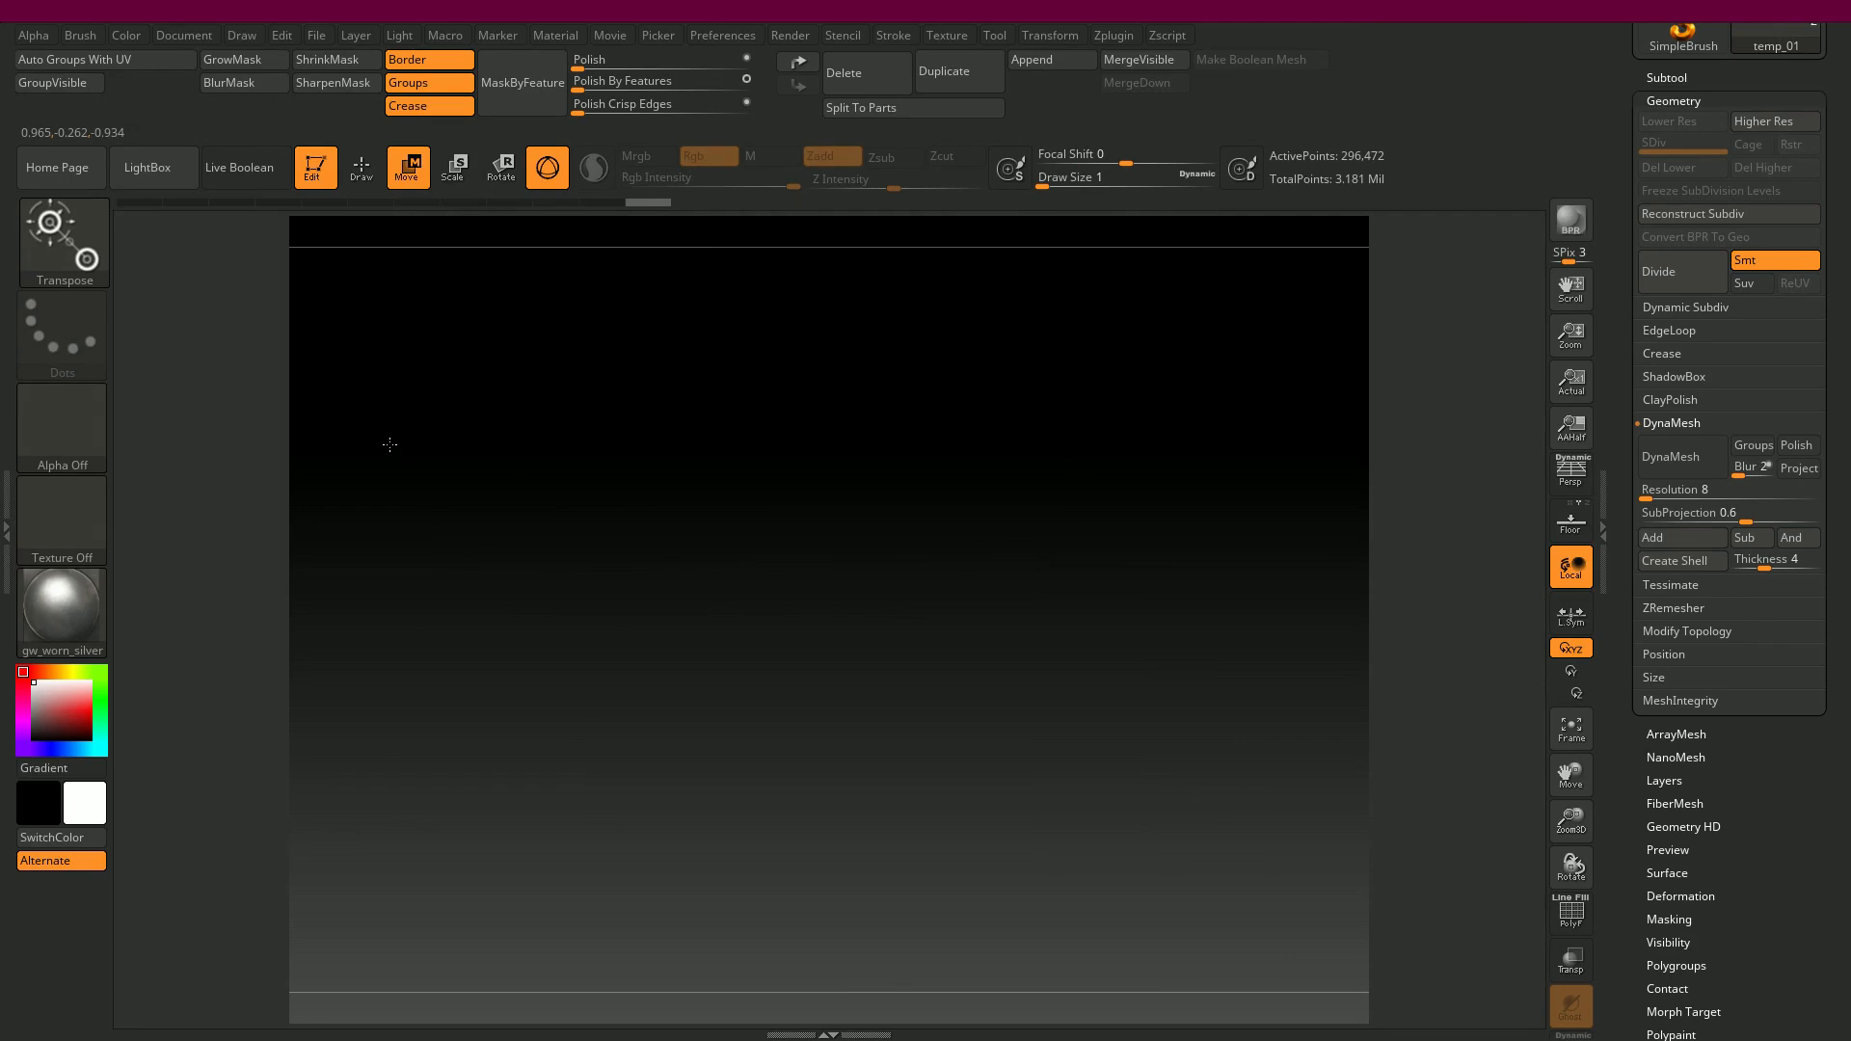
right_click(390, 444)
key(f)
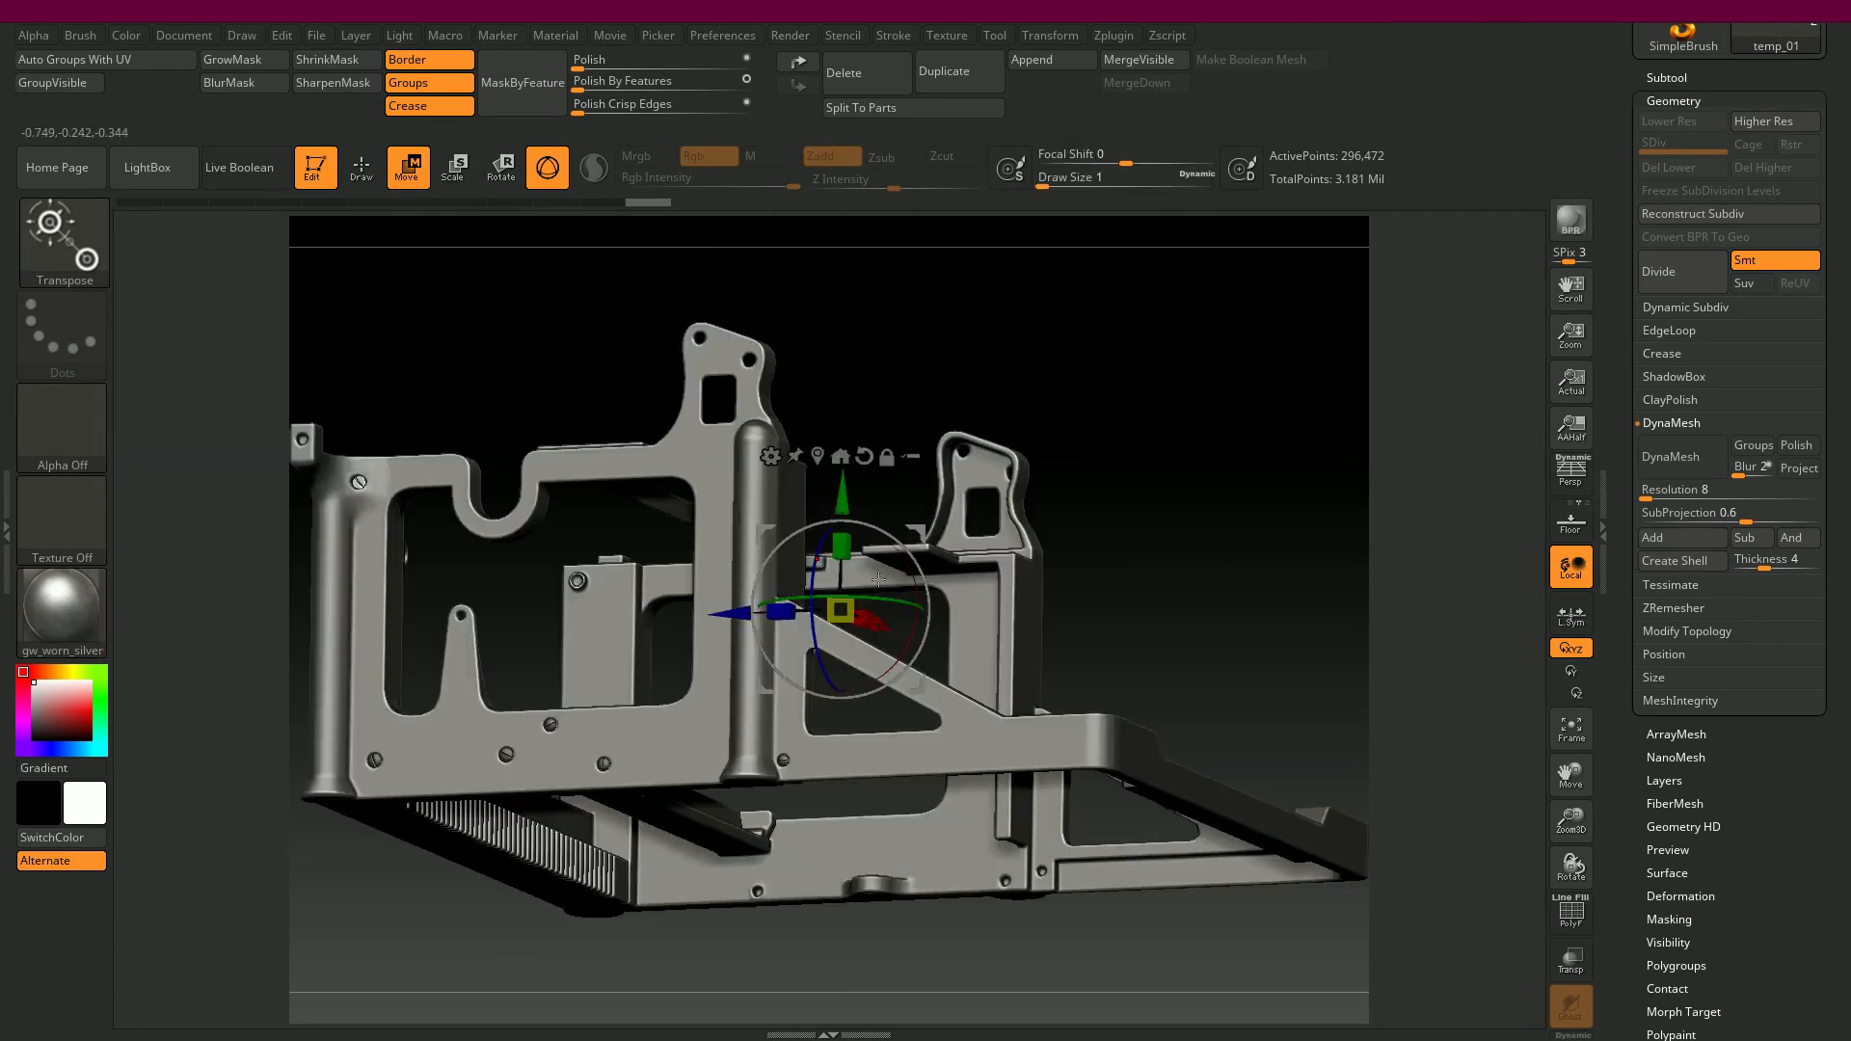
drag(1125, 437, 729, 420)
ctrl+right_drag(540, 328, 1275, 689)
alt+click(626, 489)
ctrl+right_drag(840, 651, 1091, 815)
drag(520, 490, 514, 486)
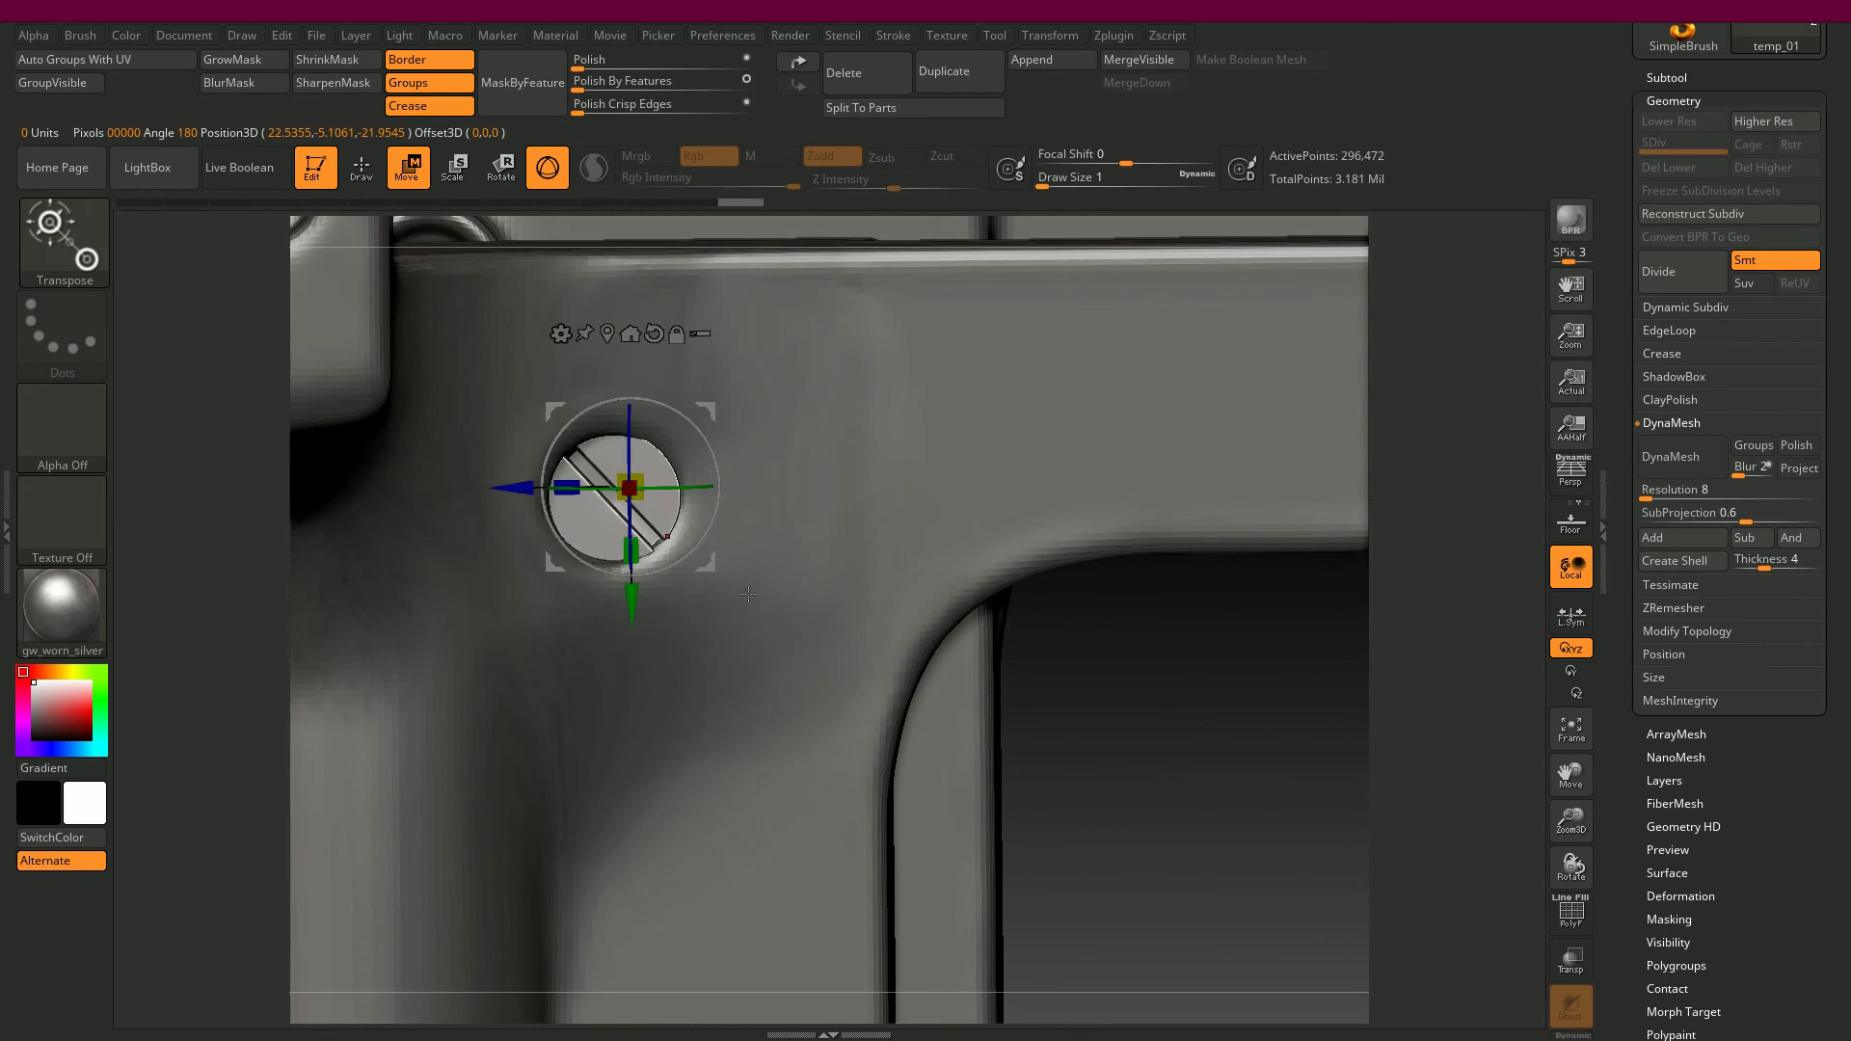
- Fine-tune the upper-corner screw's position so it sits centred in its hole from several angles
right_drag(1164, 769, 1130, 741)
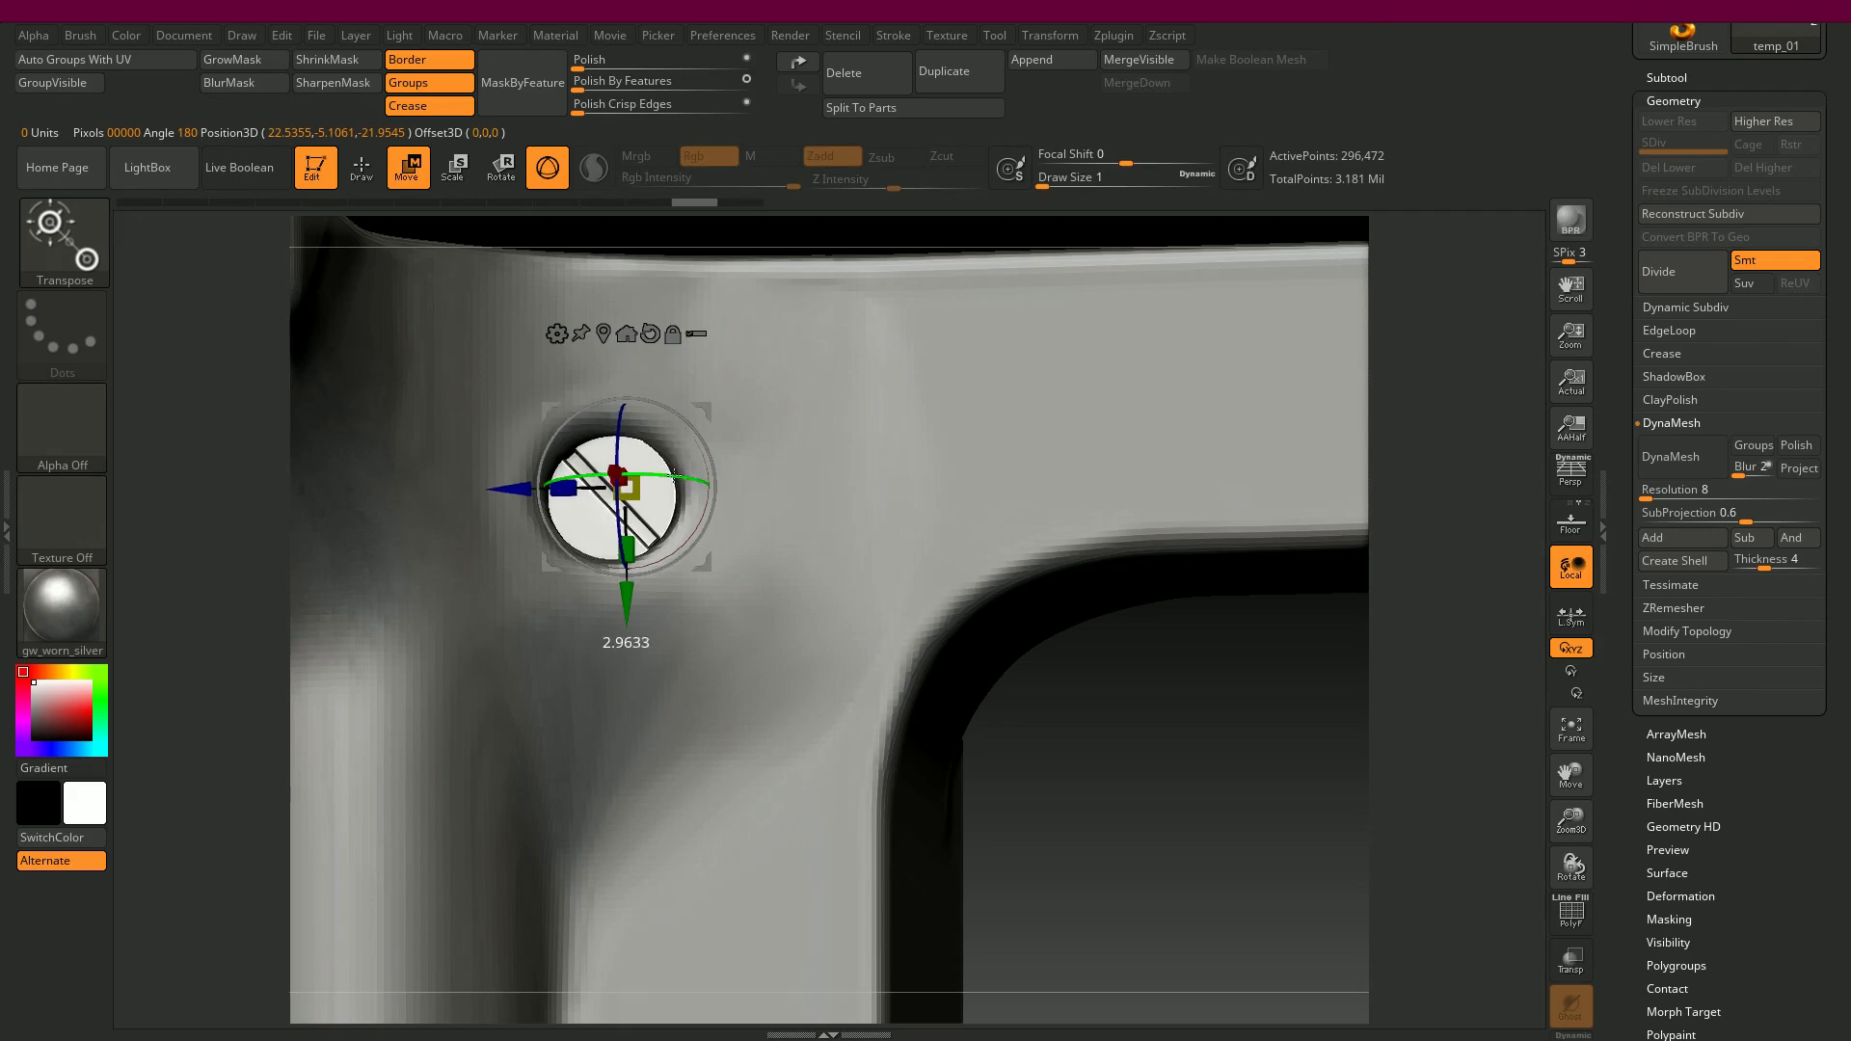
right_drag(1119, 817, 1131, 836)
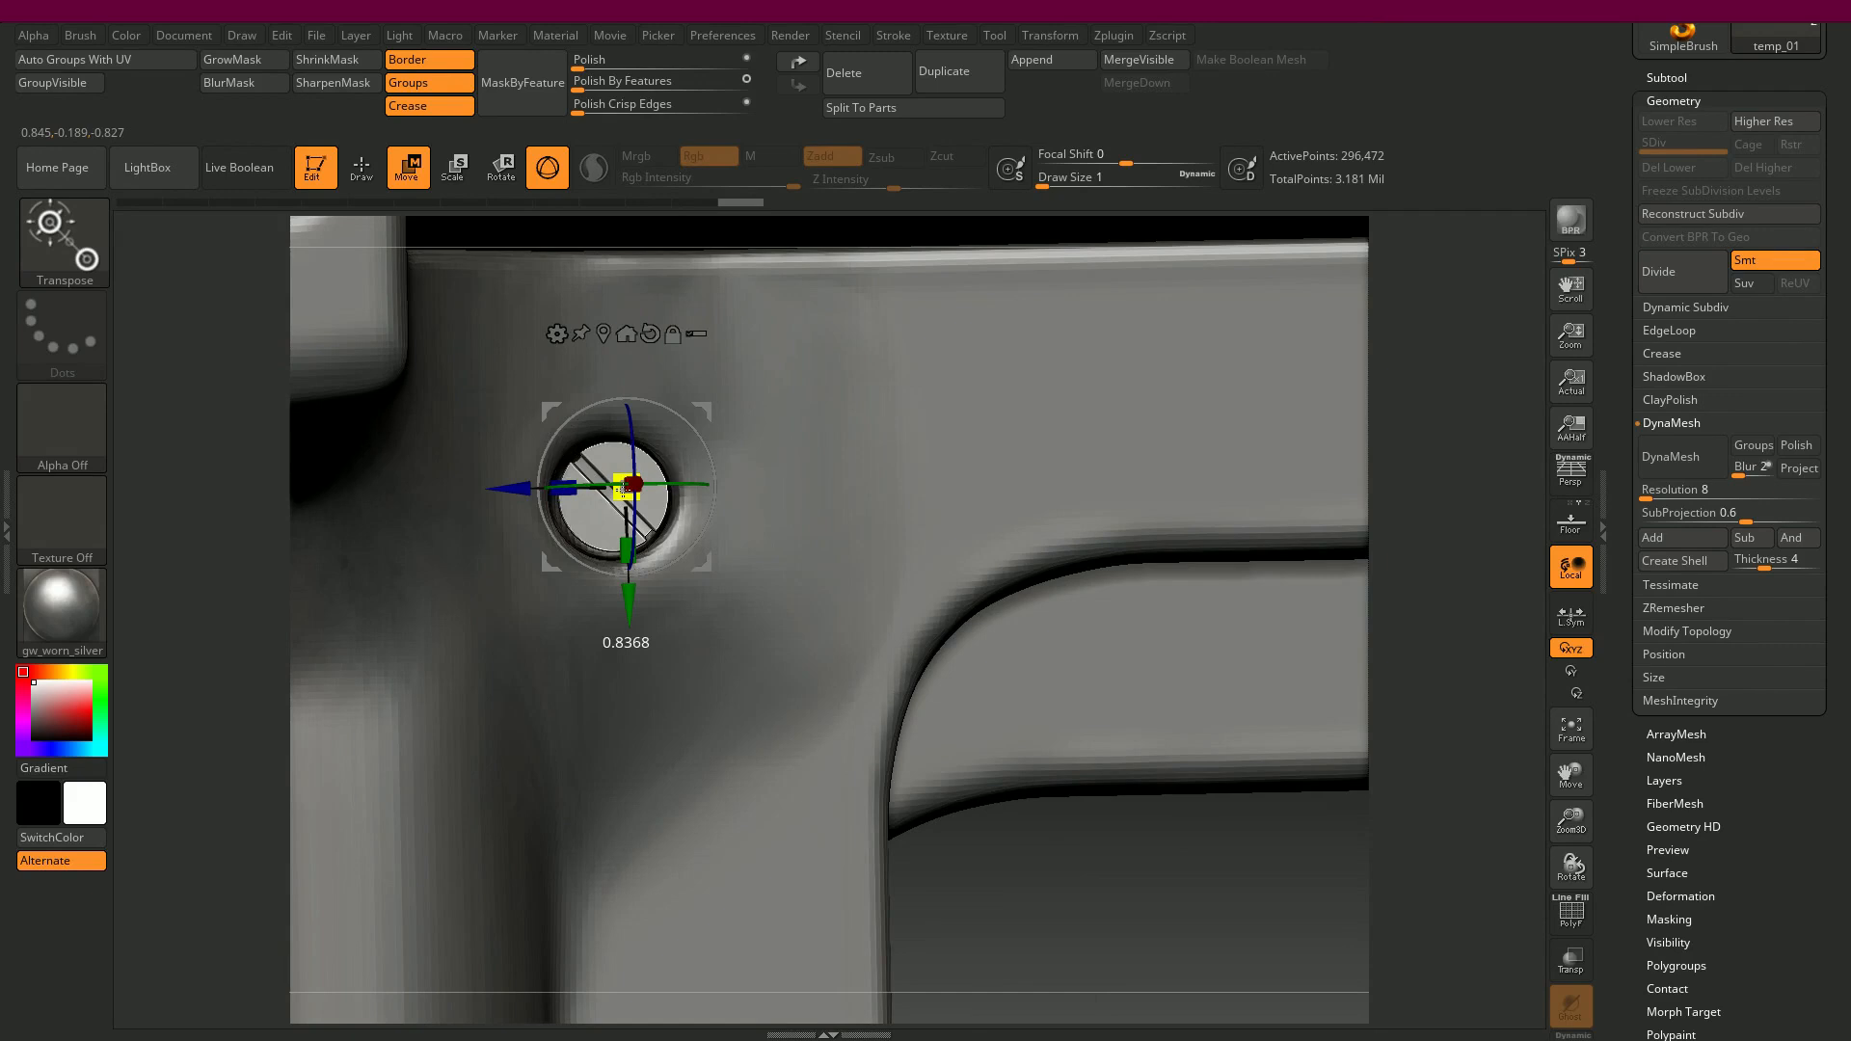
mouse_move(1125, 890)
right_down()
mouse_move(1070, 829)
mouse_move(1107, 800)
mouse_move(1068, 795)
mouse_move(1132, 823)
right_up()
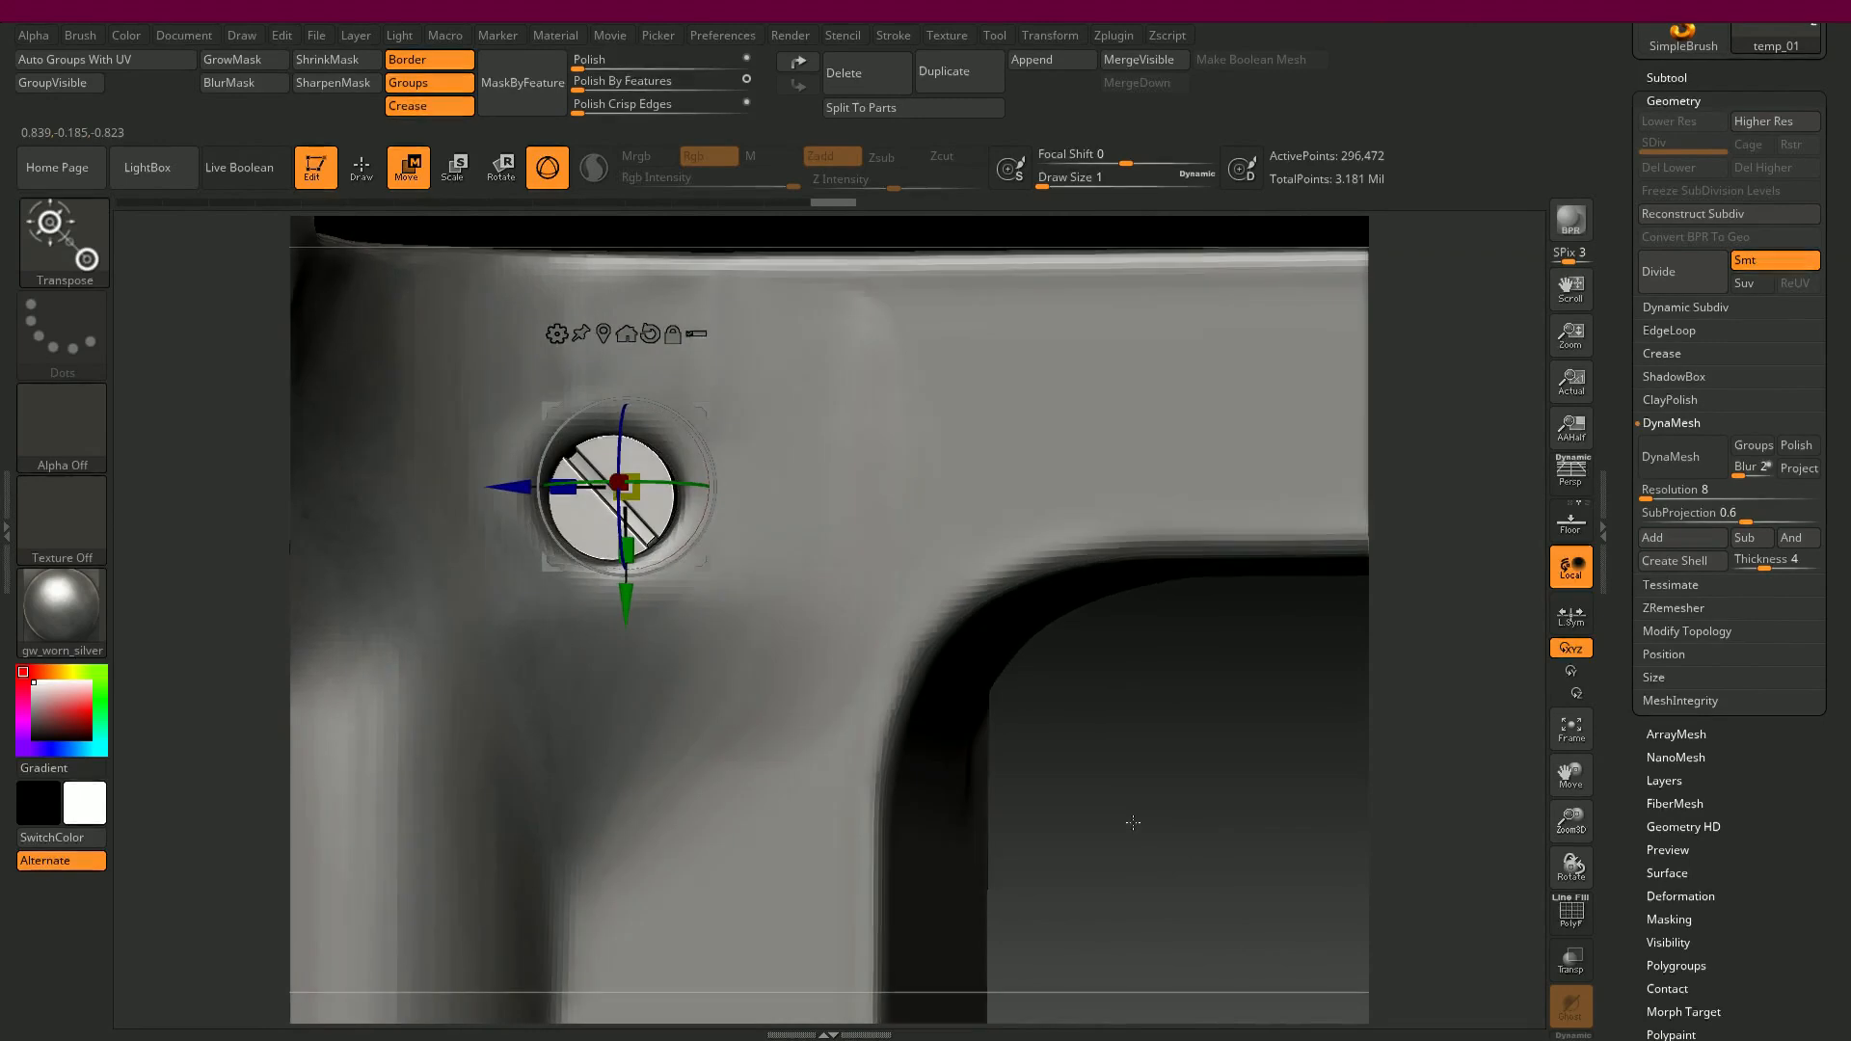
drag(516, 490, 512, 491)
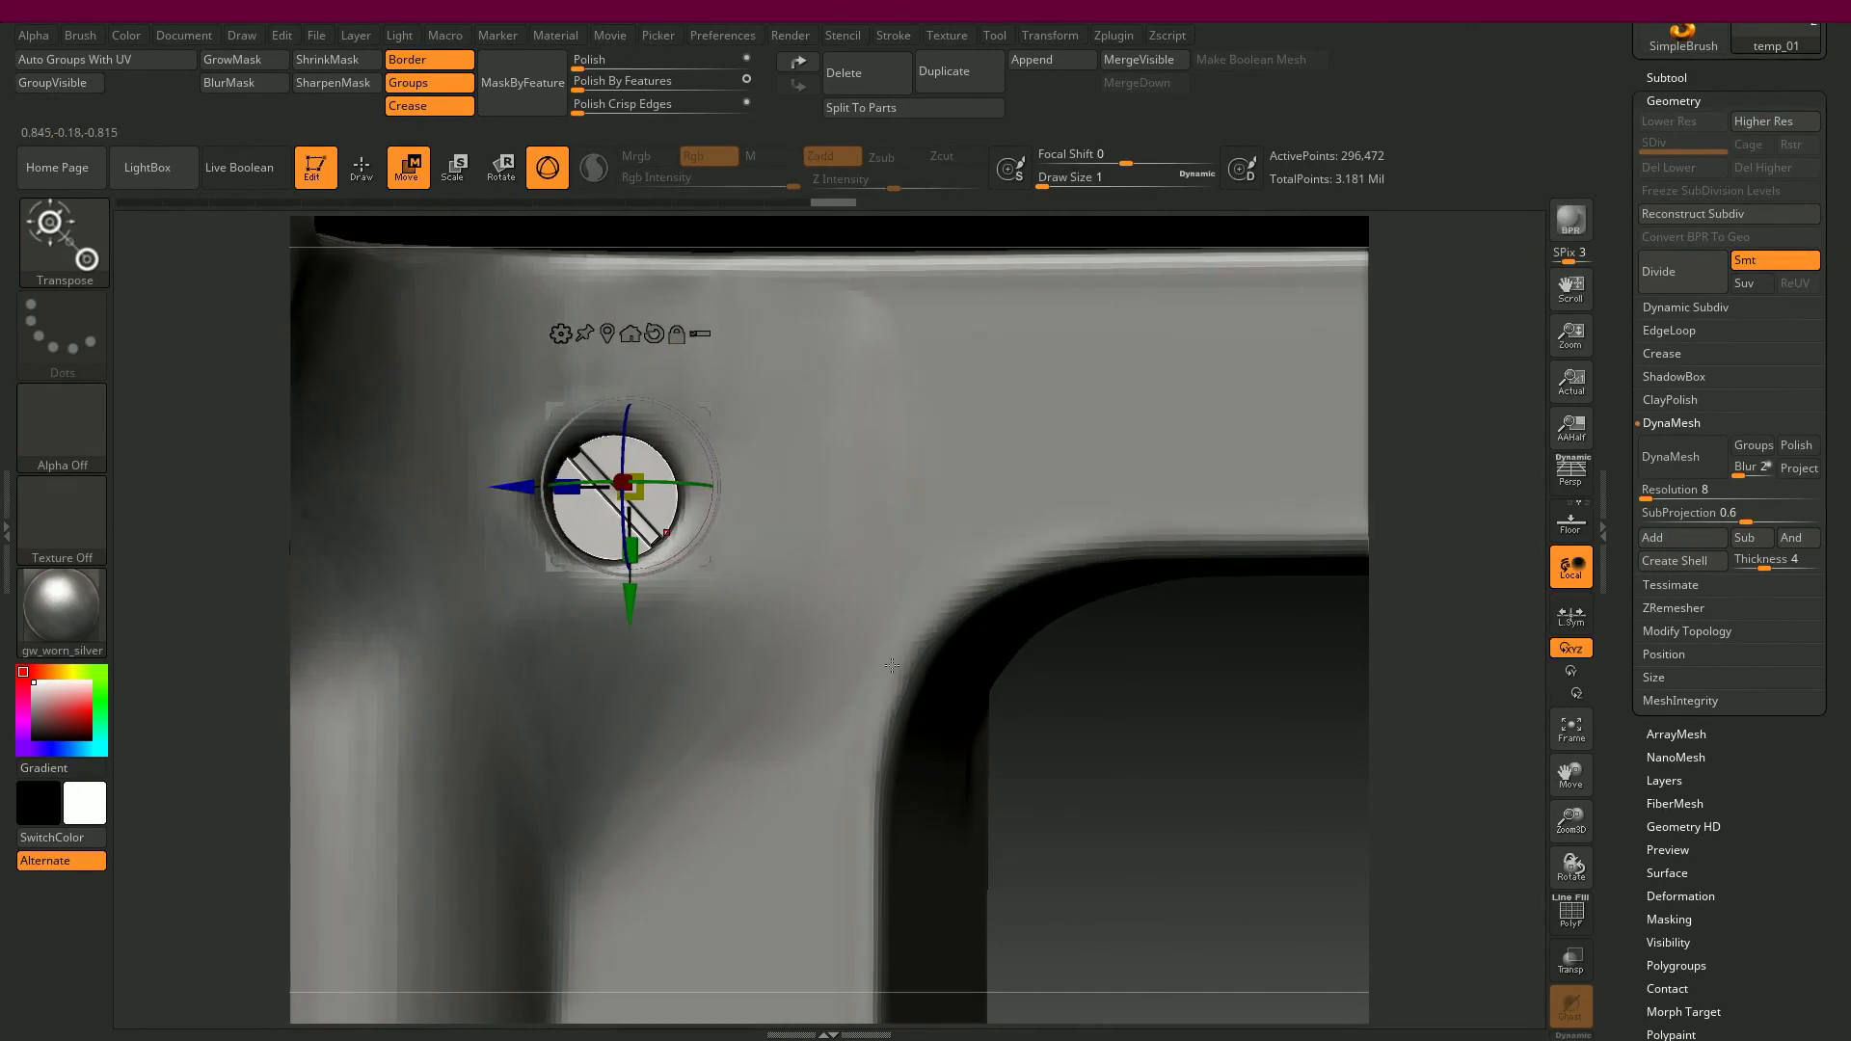
right_drag(892, 665, 945, 699)
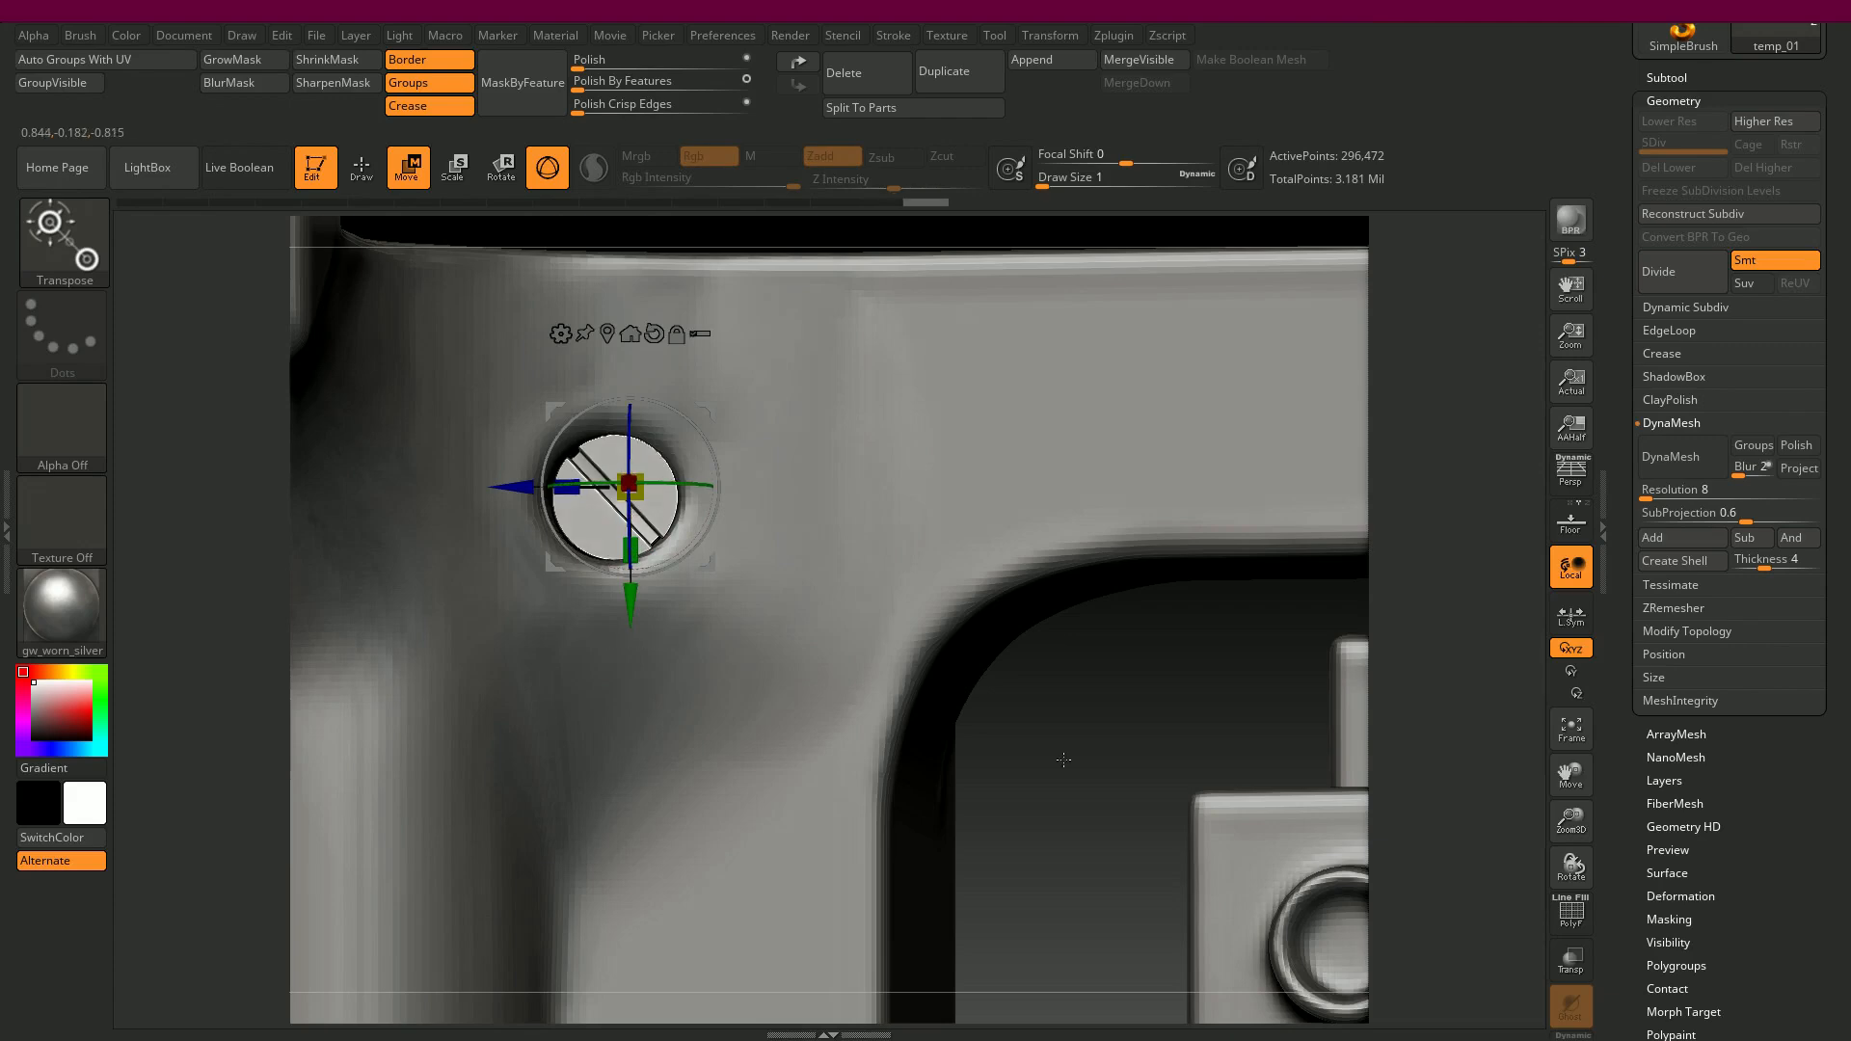
mouse_move(1063, 760)
right_down()
mouse_move(1054, 657)
mouse_move(1072, 725)
right_up()
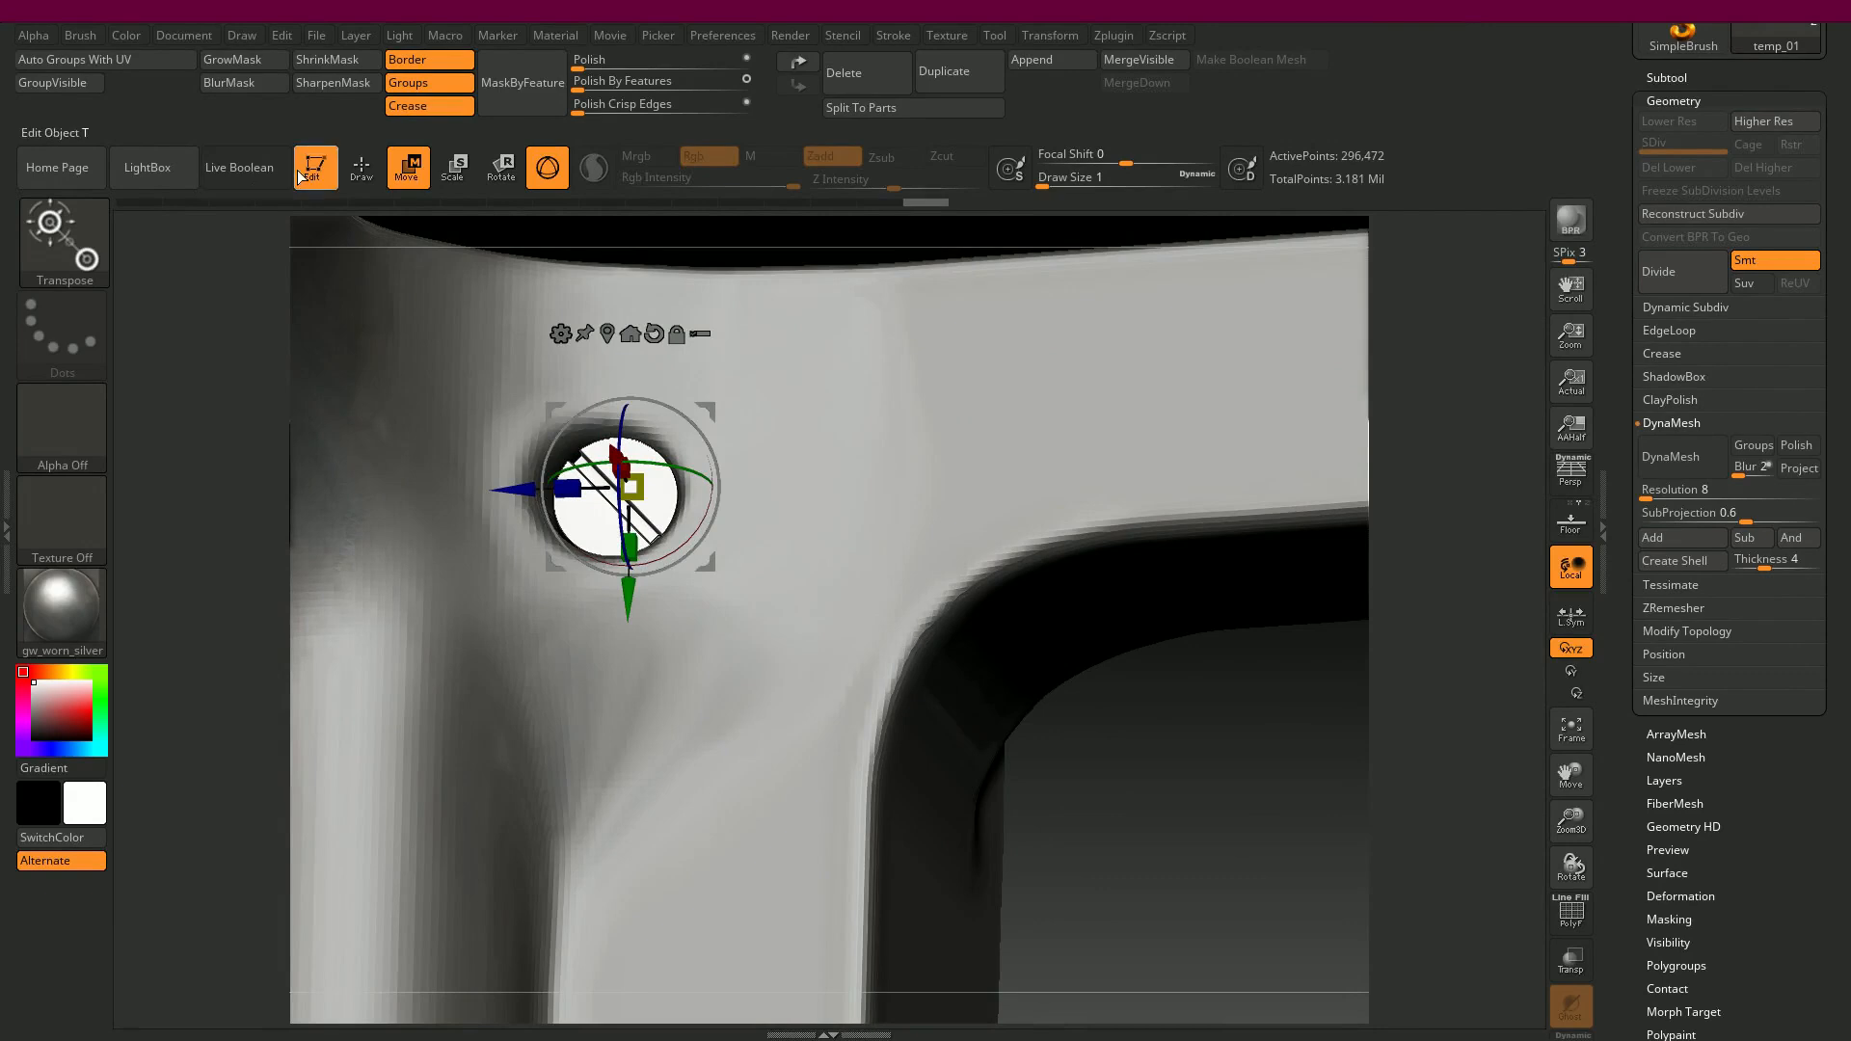
- Return to Draw mode and clear the mask from the screws
key(q)
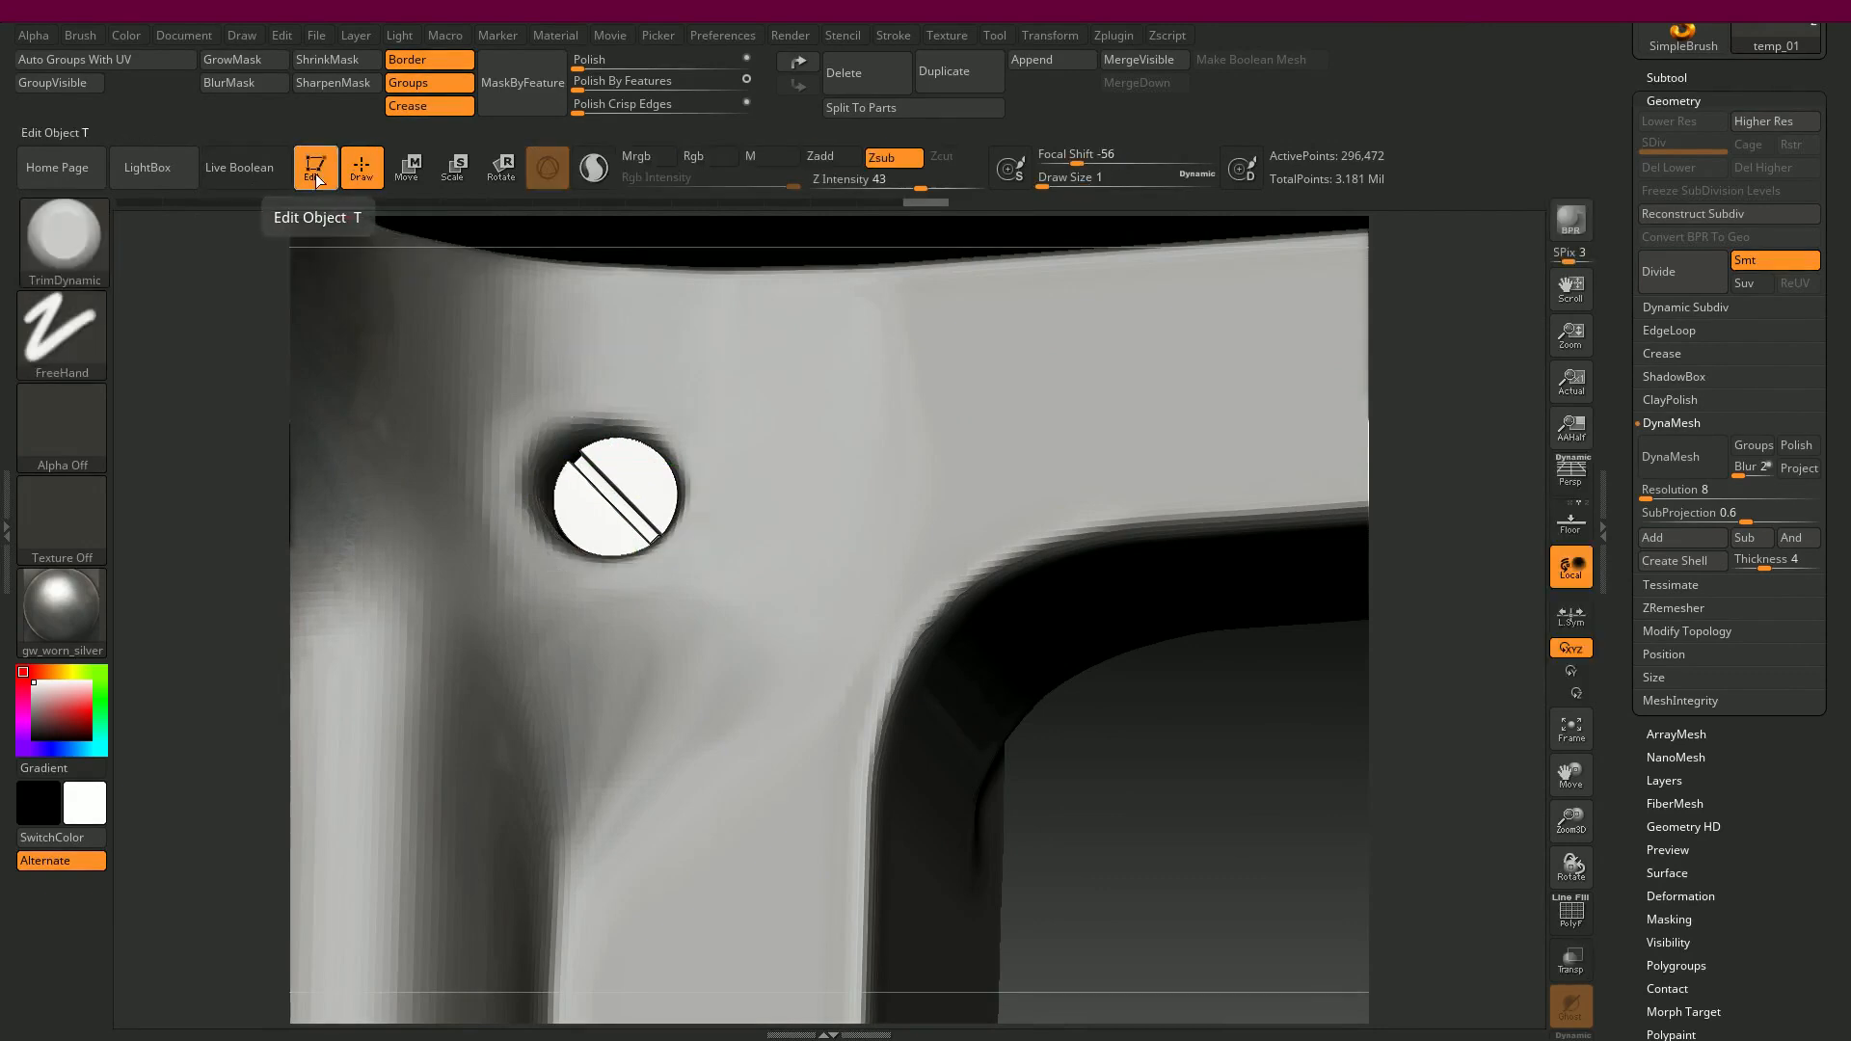
ctrl+right_drag(1181, 745, 1006, 680)
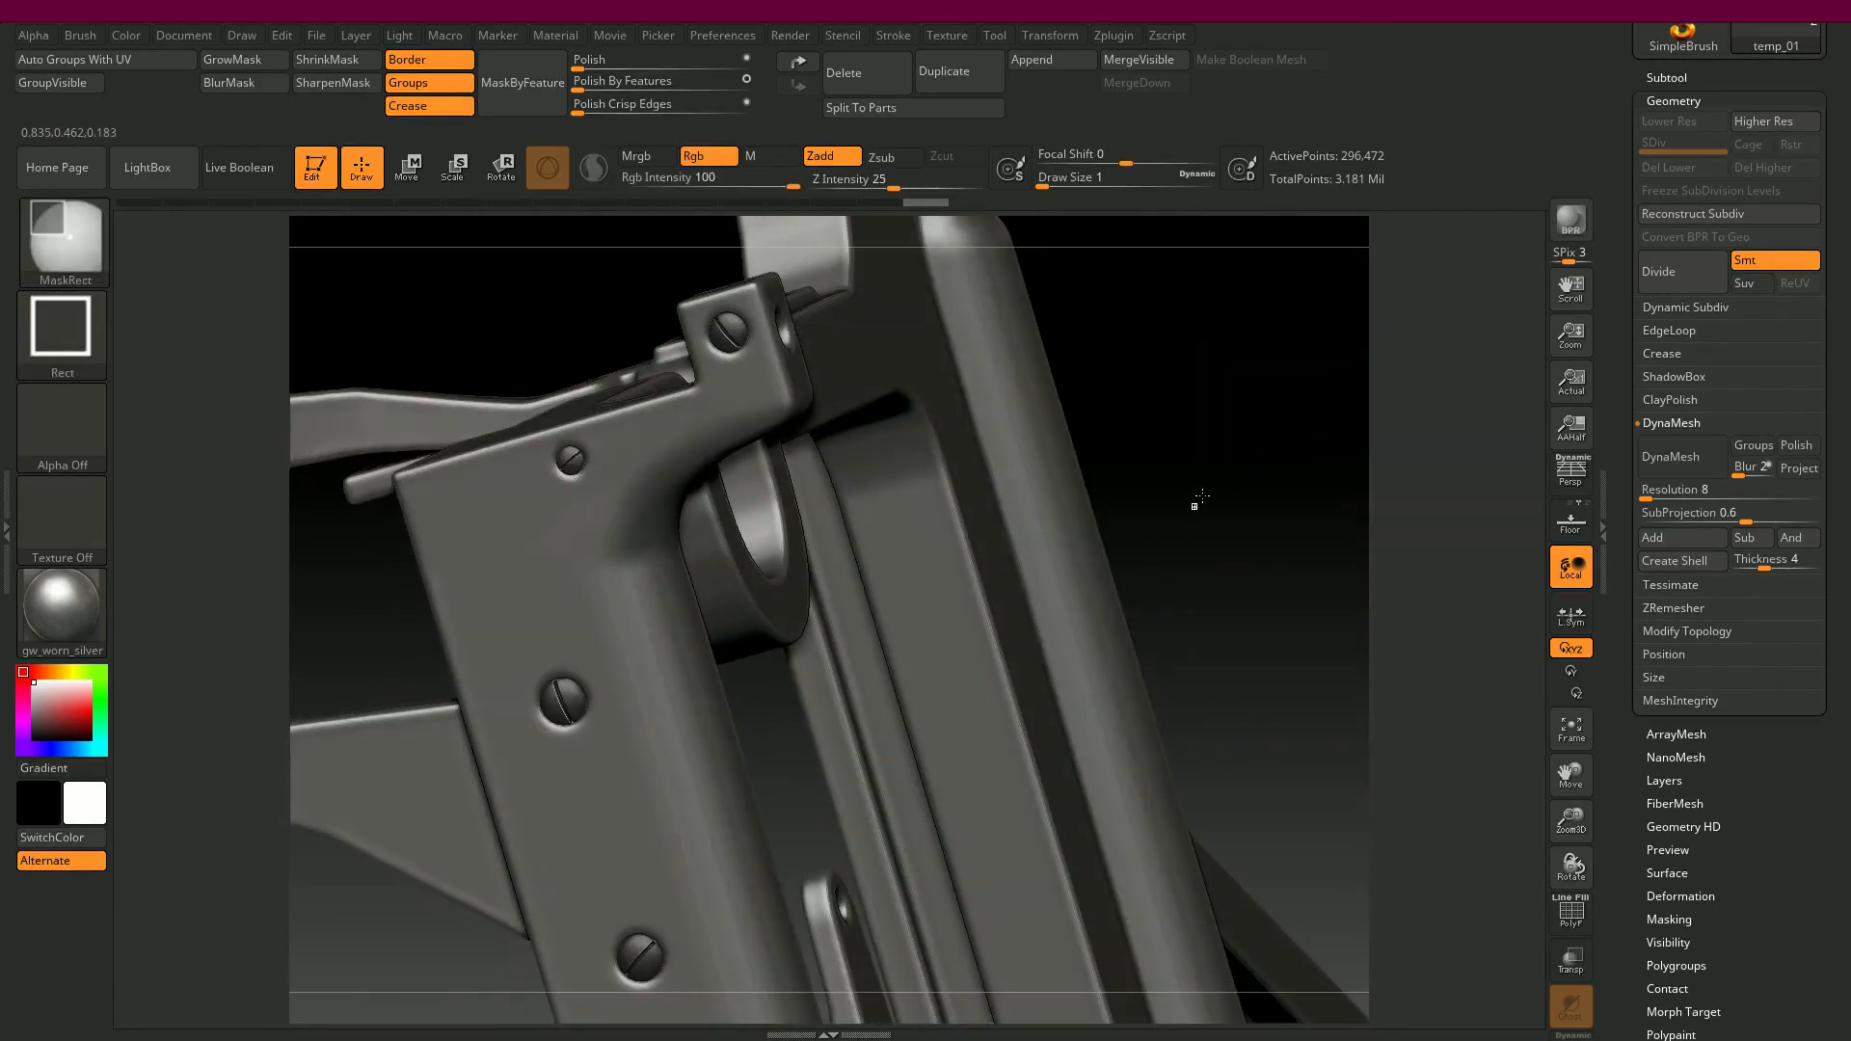
ctrl+drag(1198, 500, 1244, 487)
- Inspect the frame's side and front panels for holes that lack a screw, ending at the upper corner block
right_drag(1248, 484, 1150, 506)
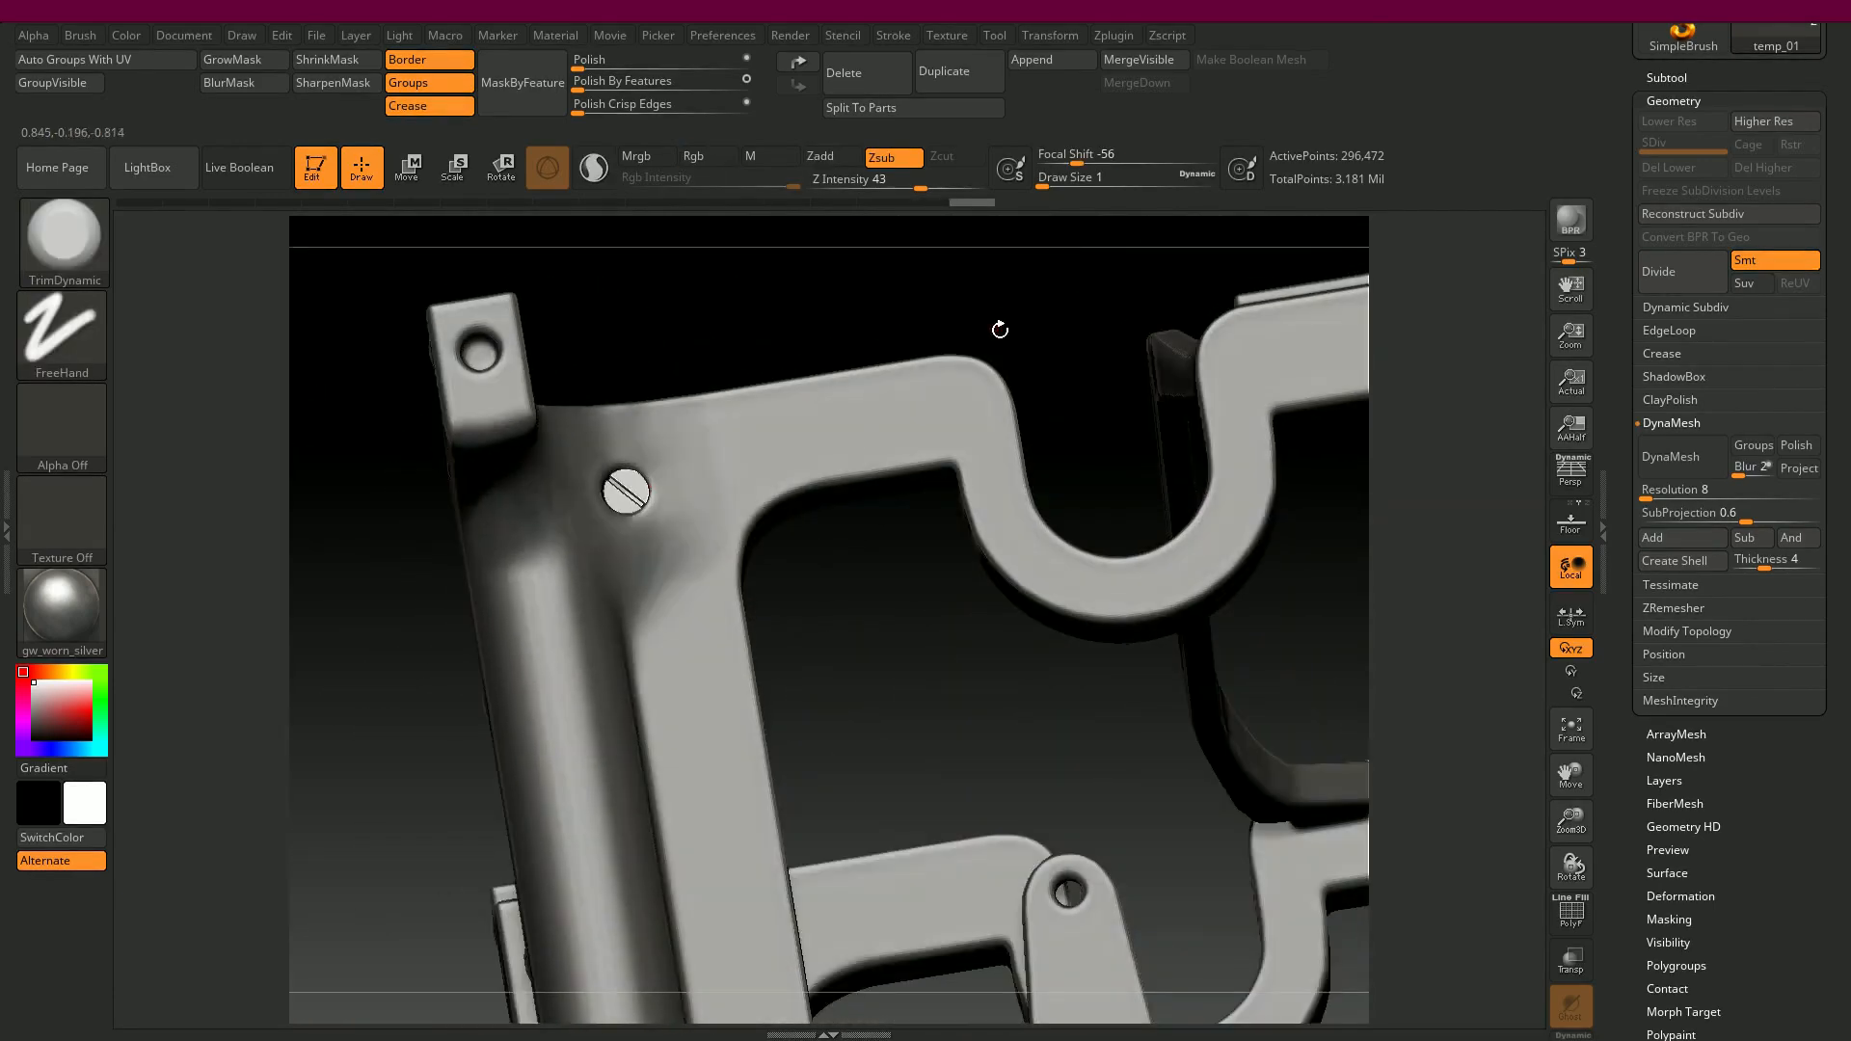
ctrl+right_drag(999, 329, 671, 341)
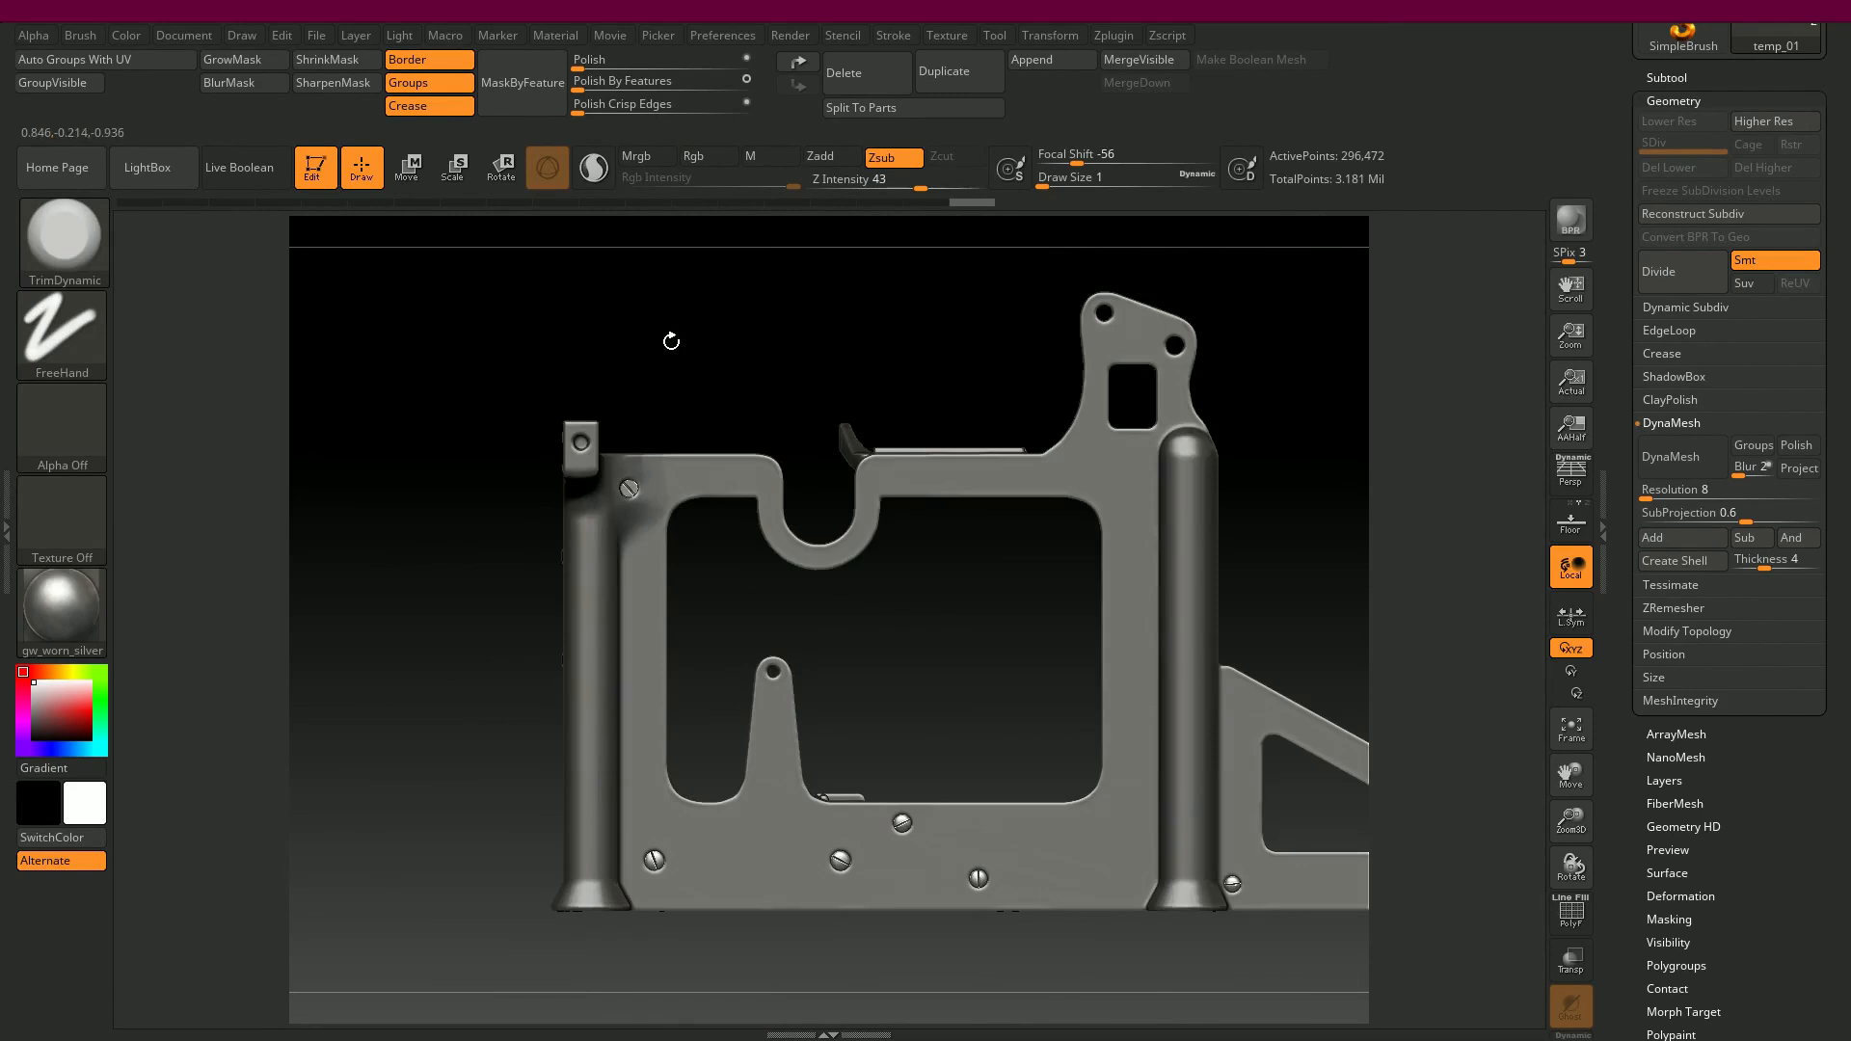
right_drag(746, 612, 745, 525)
right_drag(571, 351, 638, 359)
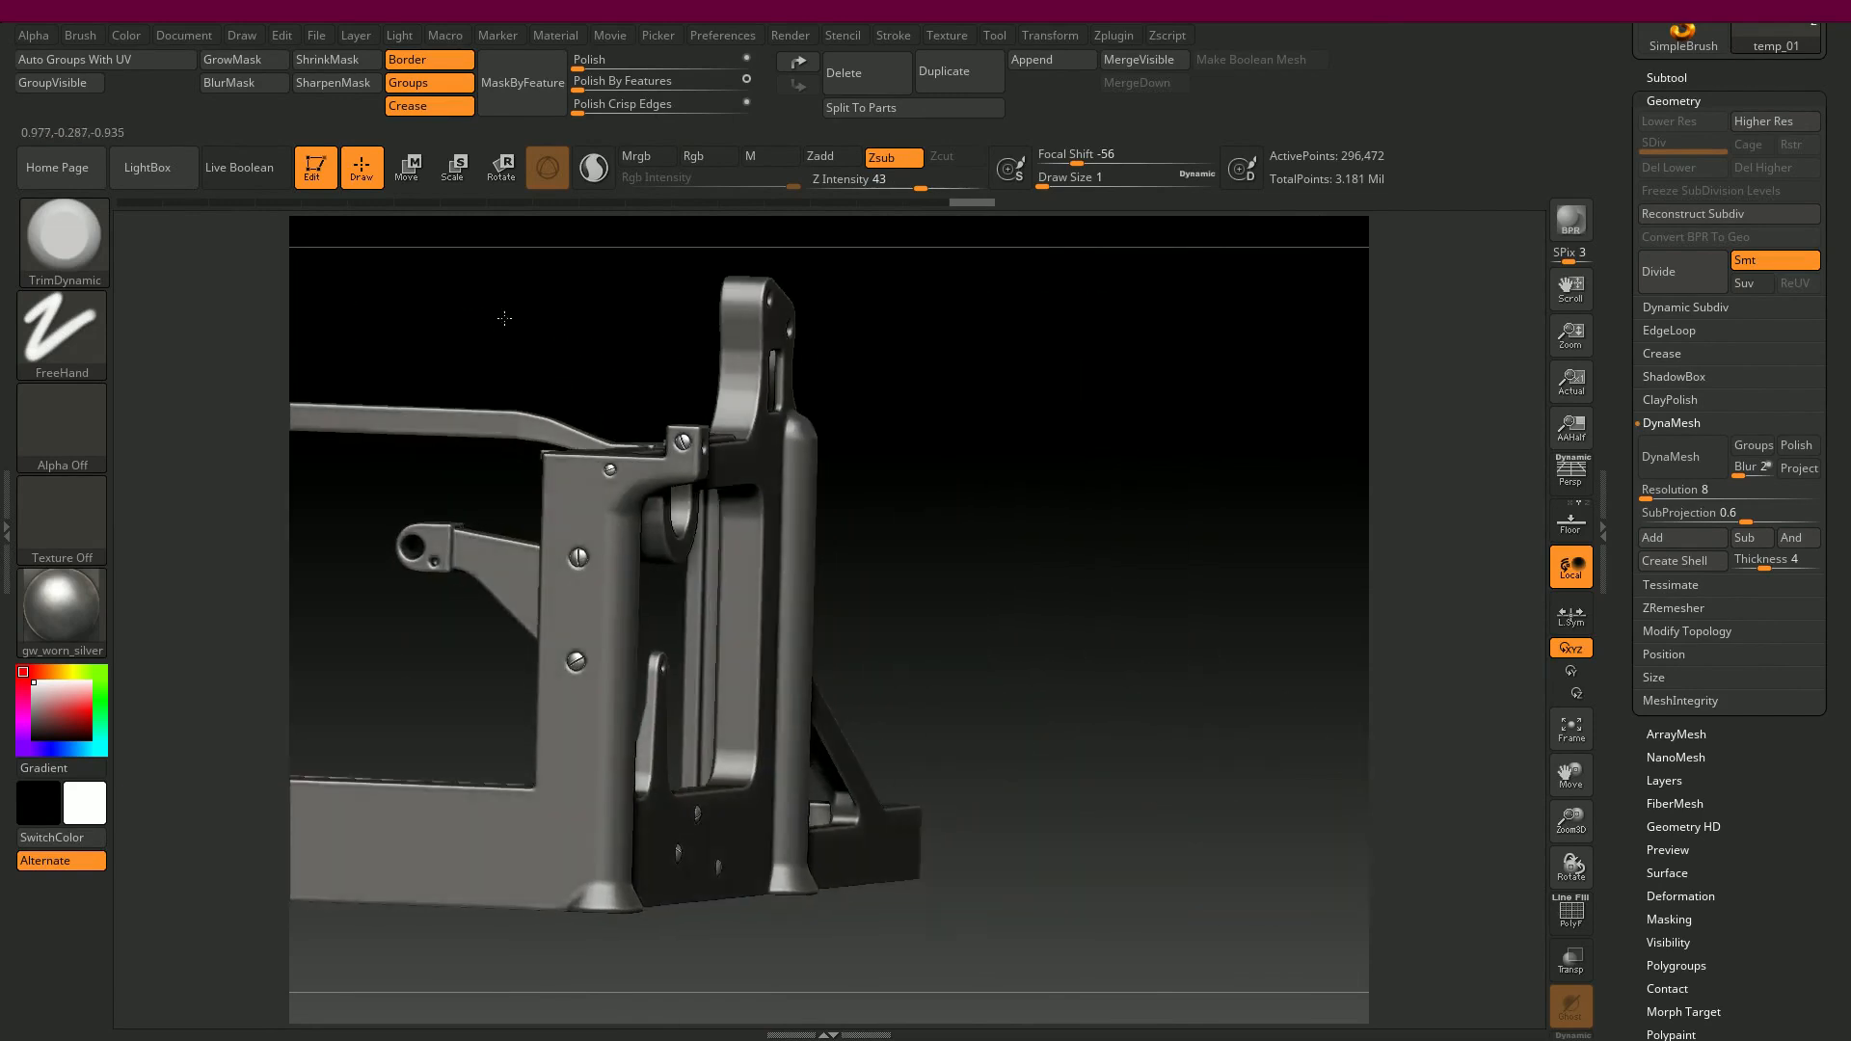
right_drag(504, 318, 556, 462)
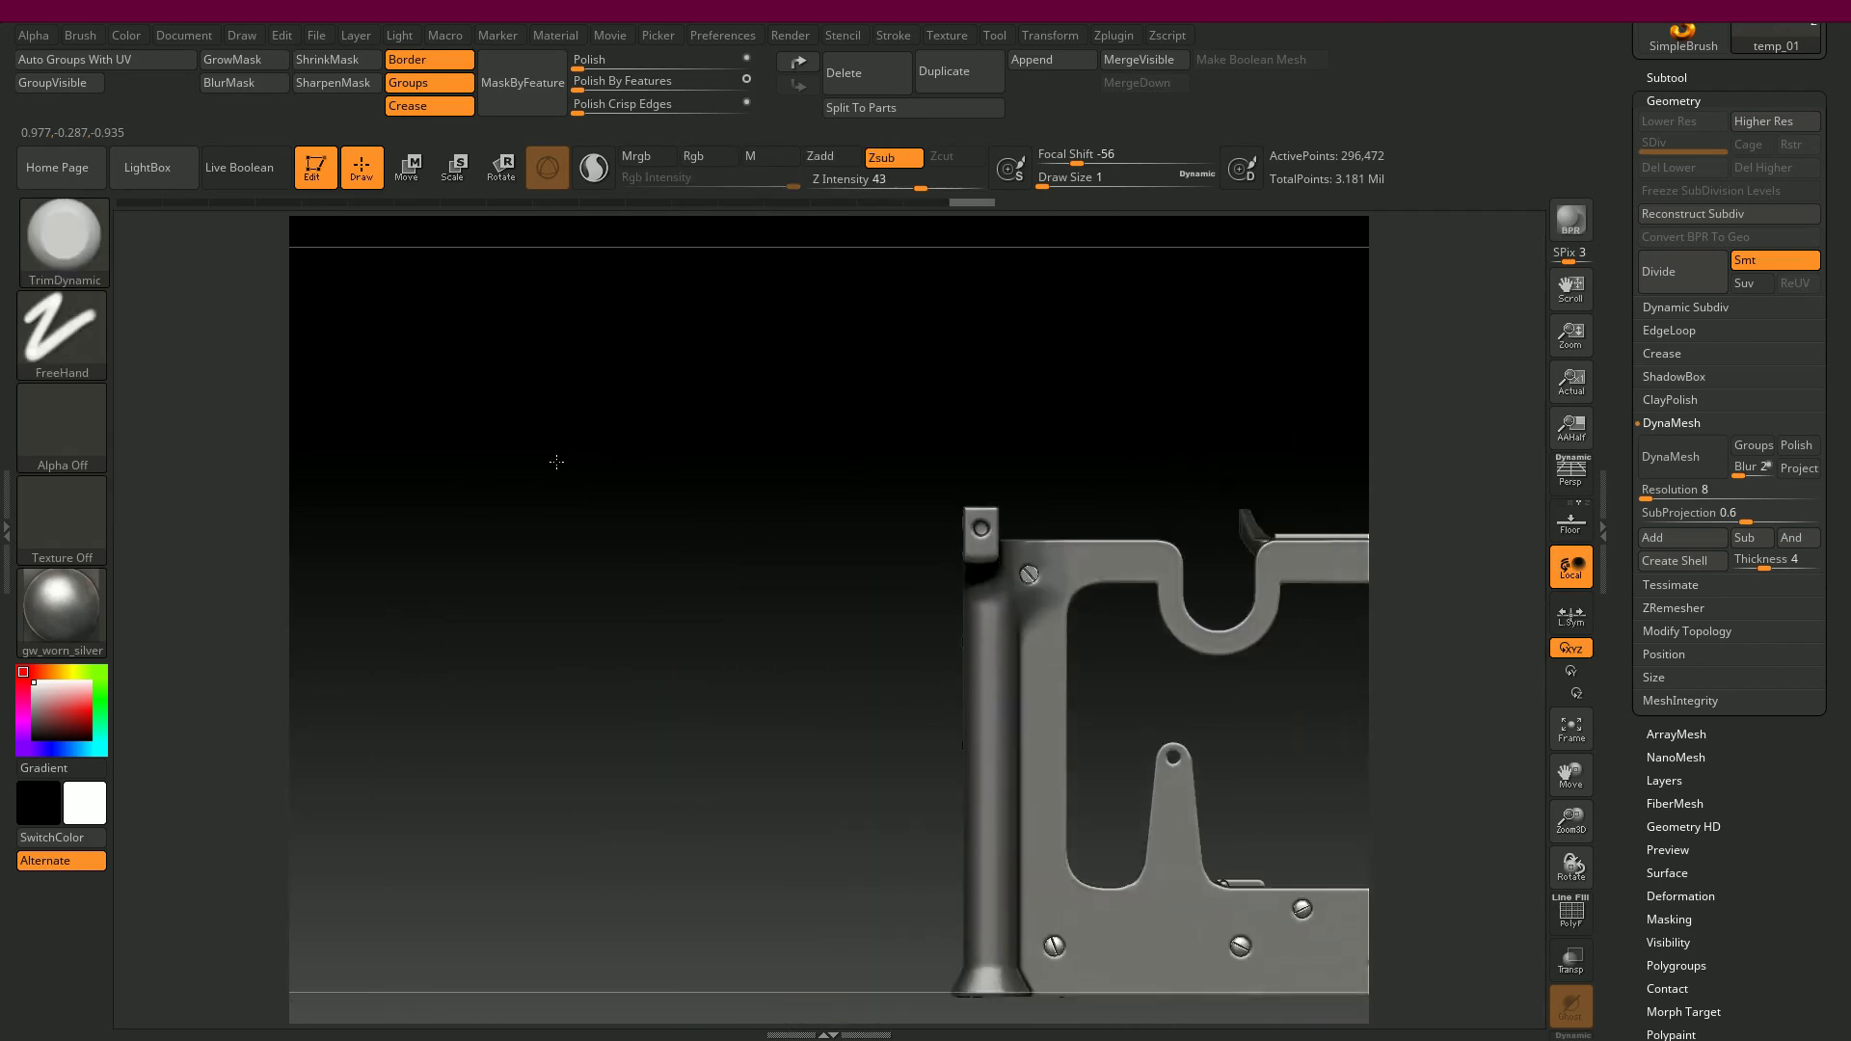
alt+right_drag(1067, 454, 941, 377)
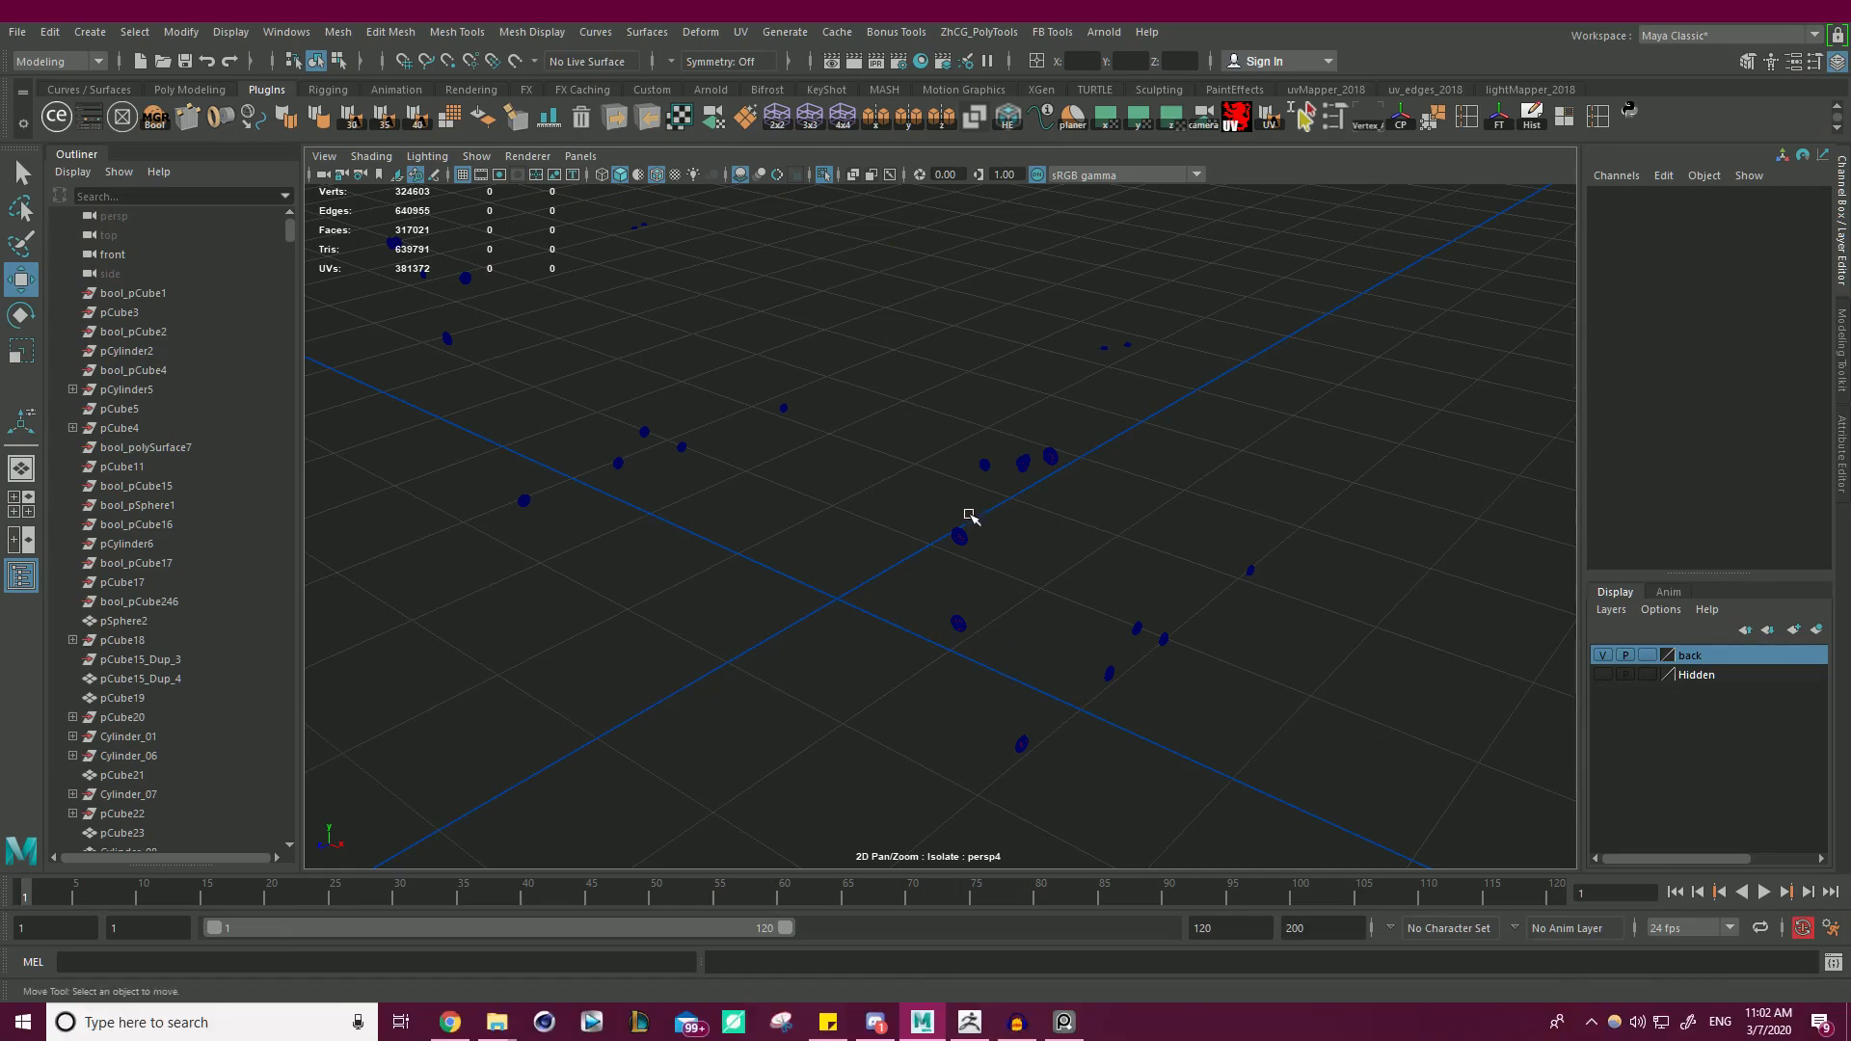
- Switch to Maya, turn off the isolated view, and select the screw in the frame's upper corner block
click(823, 179)
scroll(777, 286, up, 6)
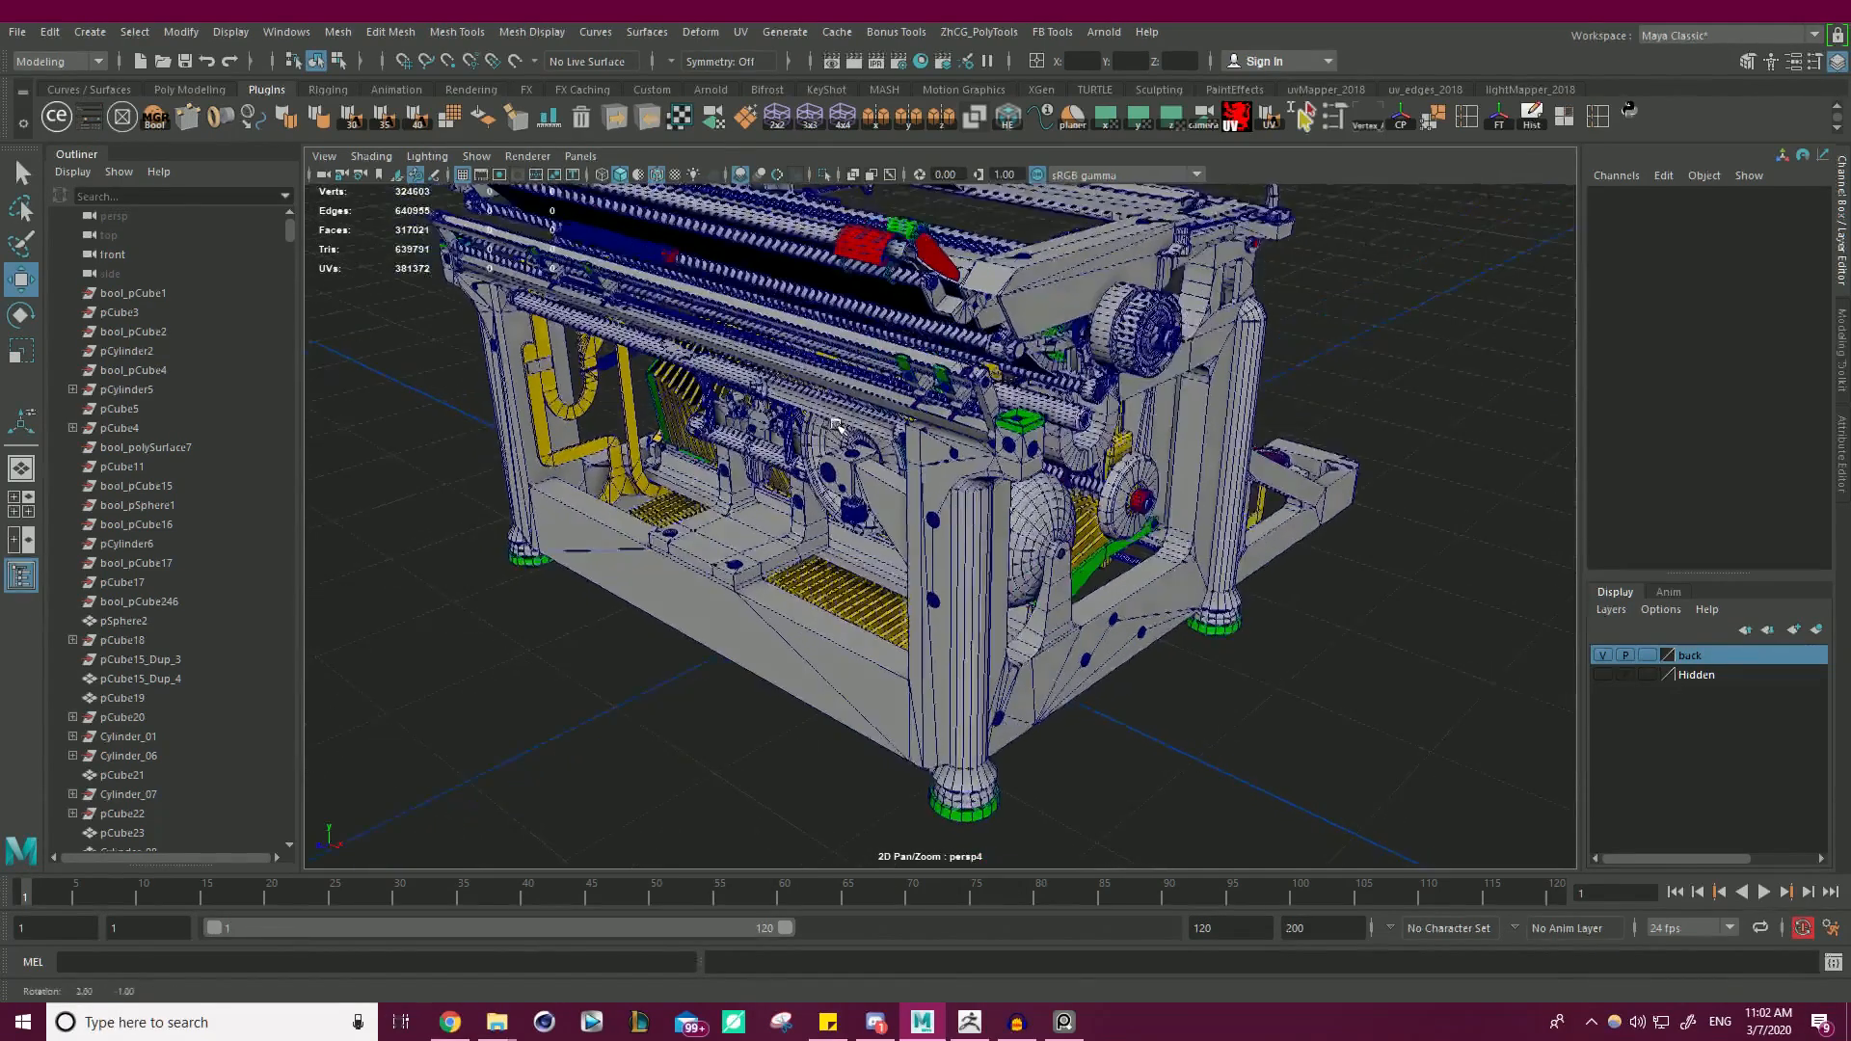
click(737, 189)
alt+middle_drag(737, 189, 835, 529)
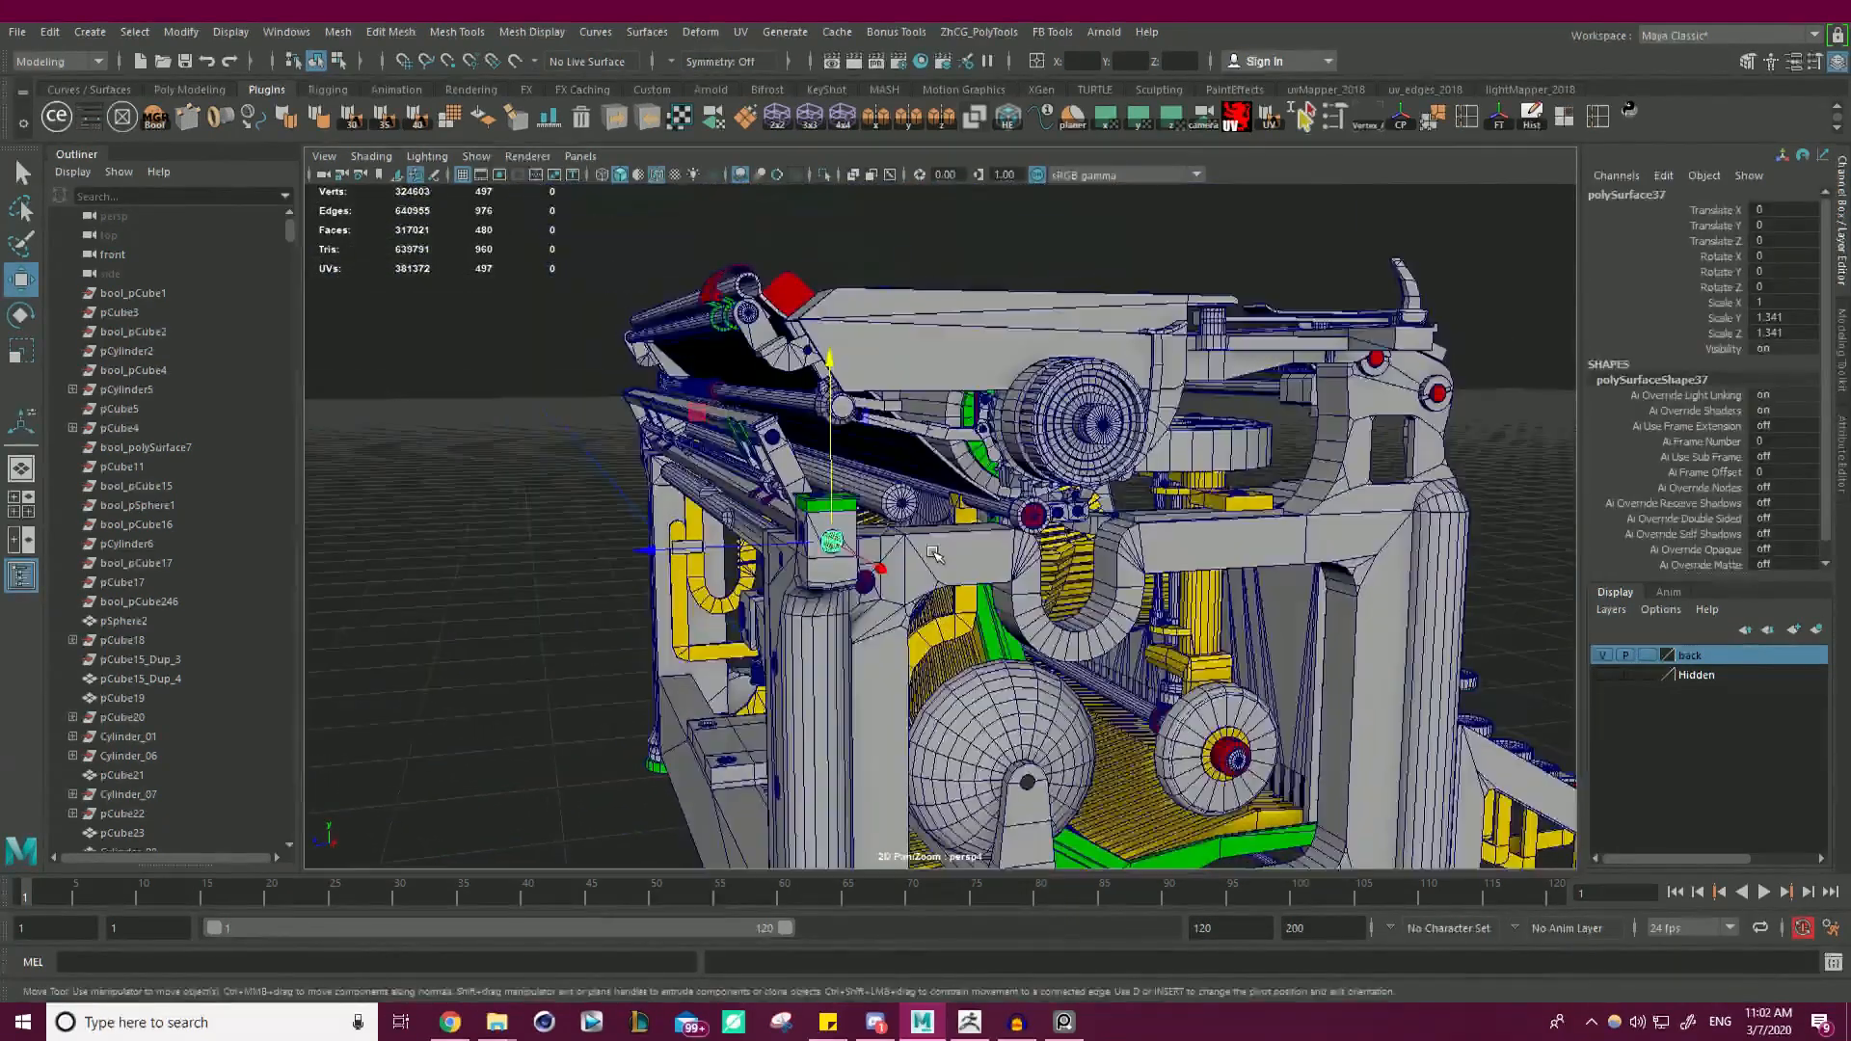
- Export the corner block's screw as temp_01.obj to C:\temp meshes\ with MoP's Multi OBJ Tools, and close the exporter
key(f)
scroll(909, 533, down, 5)
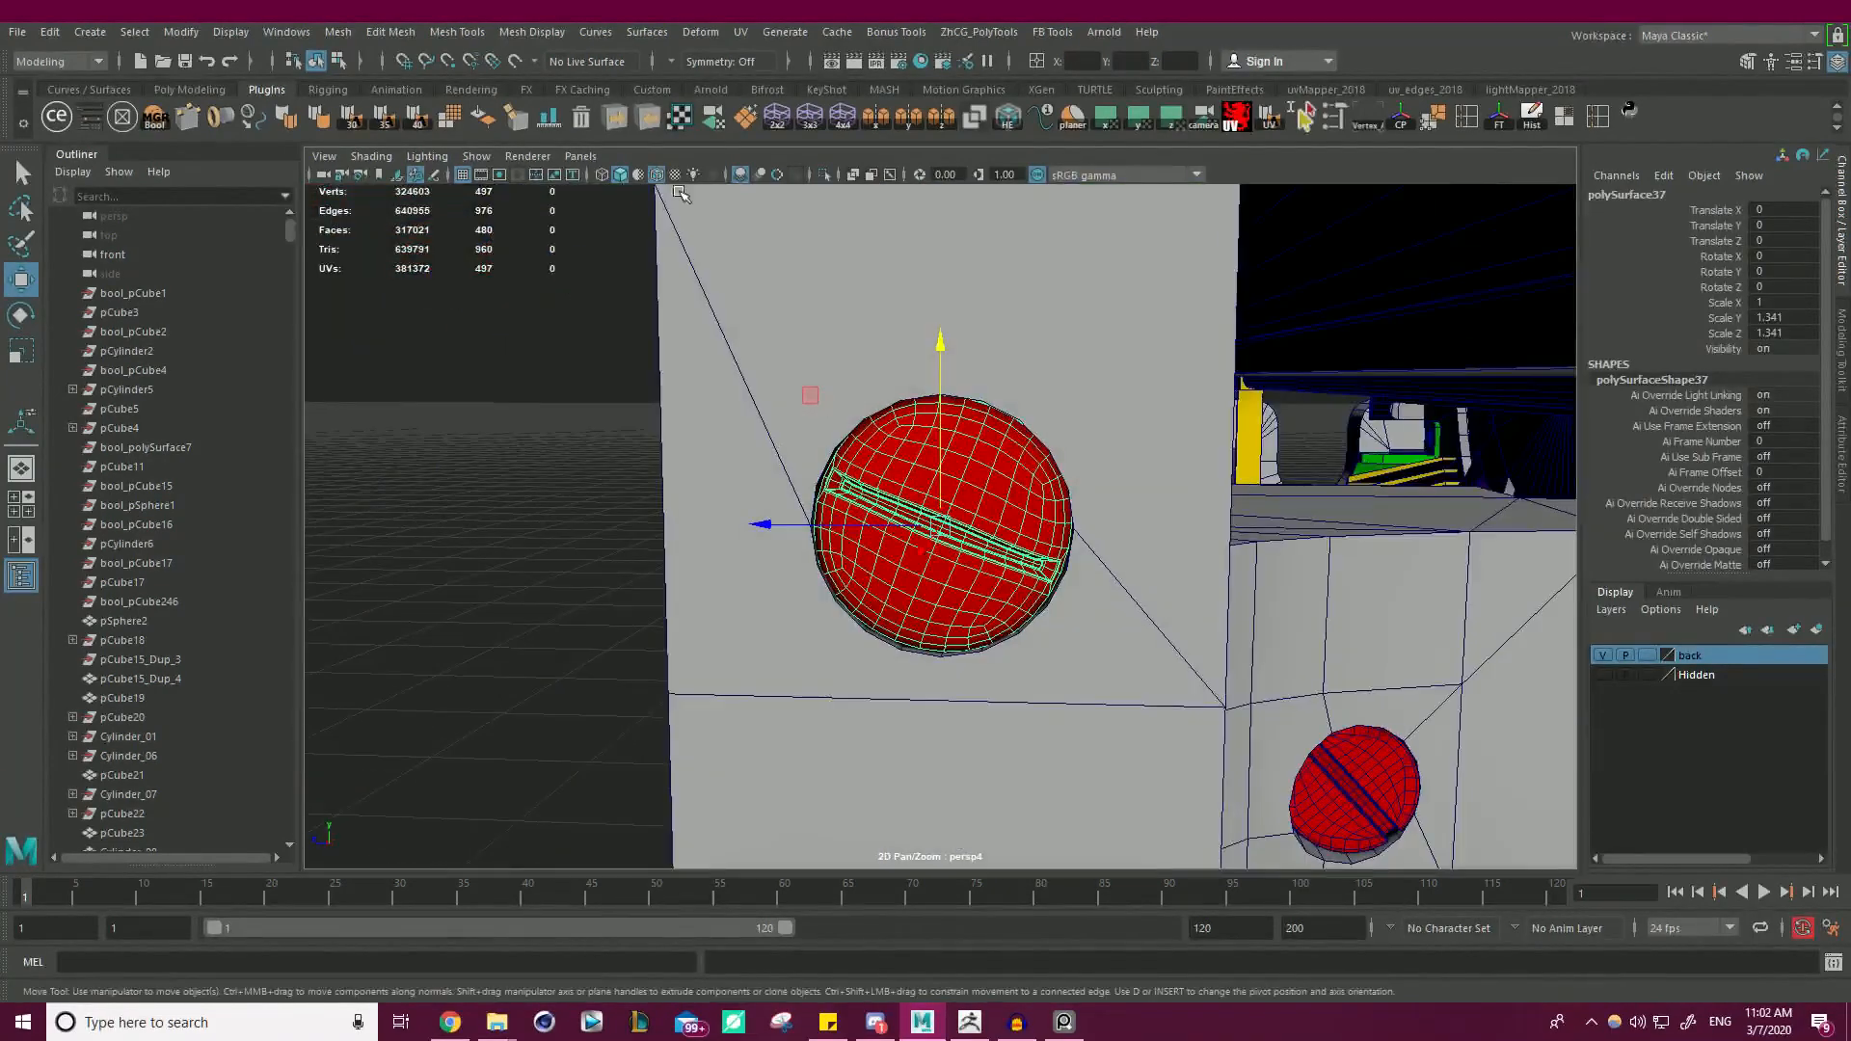
click(617, 119)
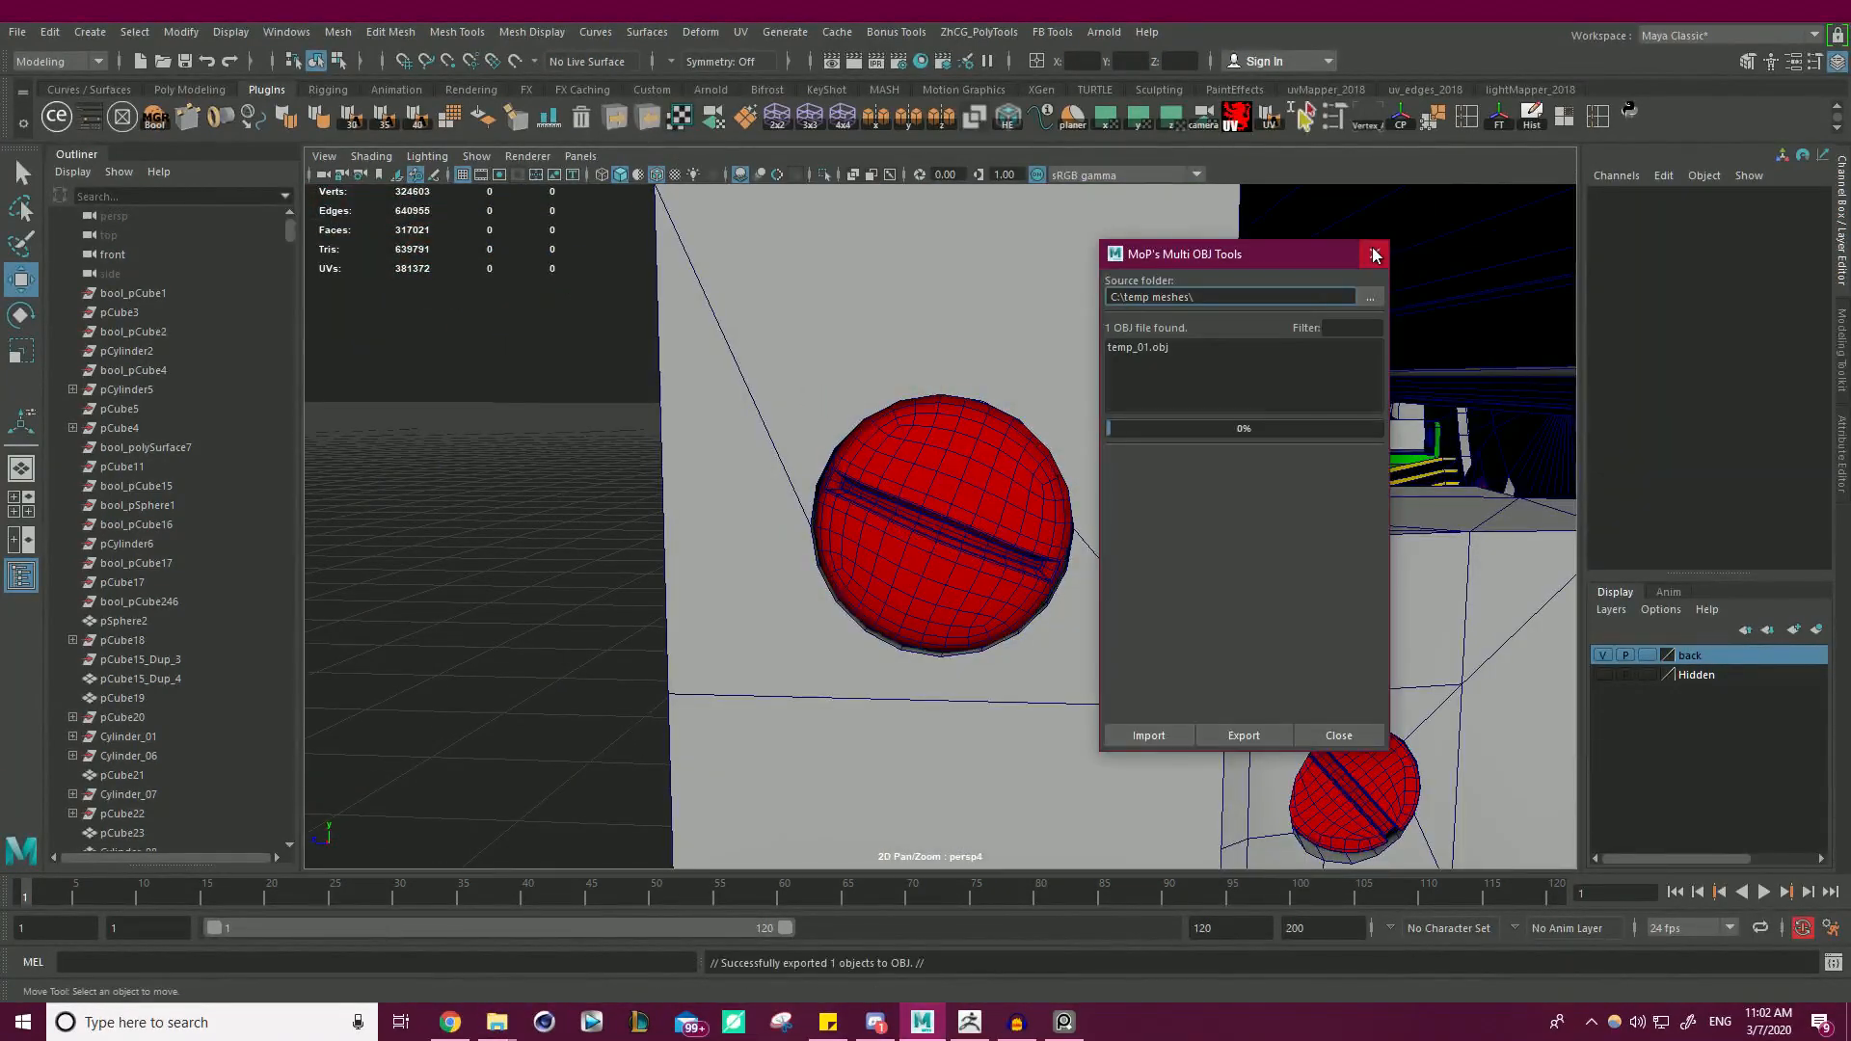
click(1374, 253)
- Switch back to ZBrush and bring the exported screw in as a new subtool
click(1016, 1022)
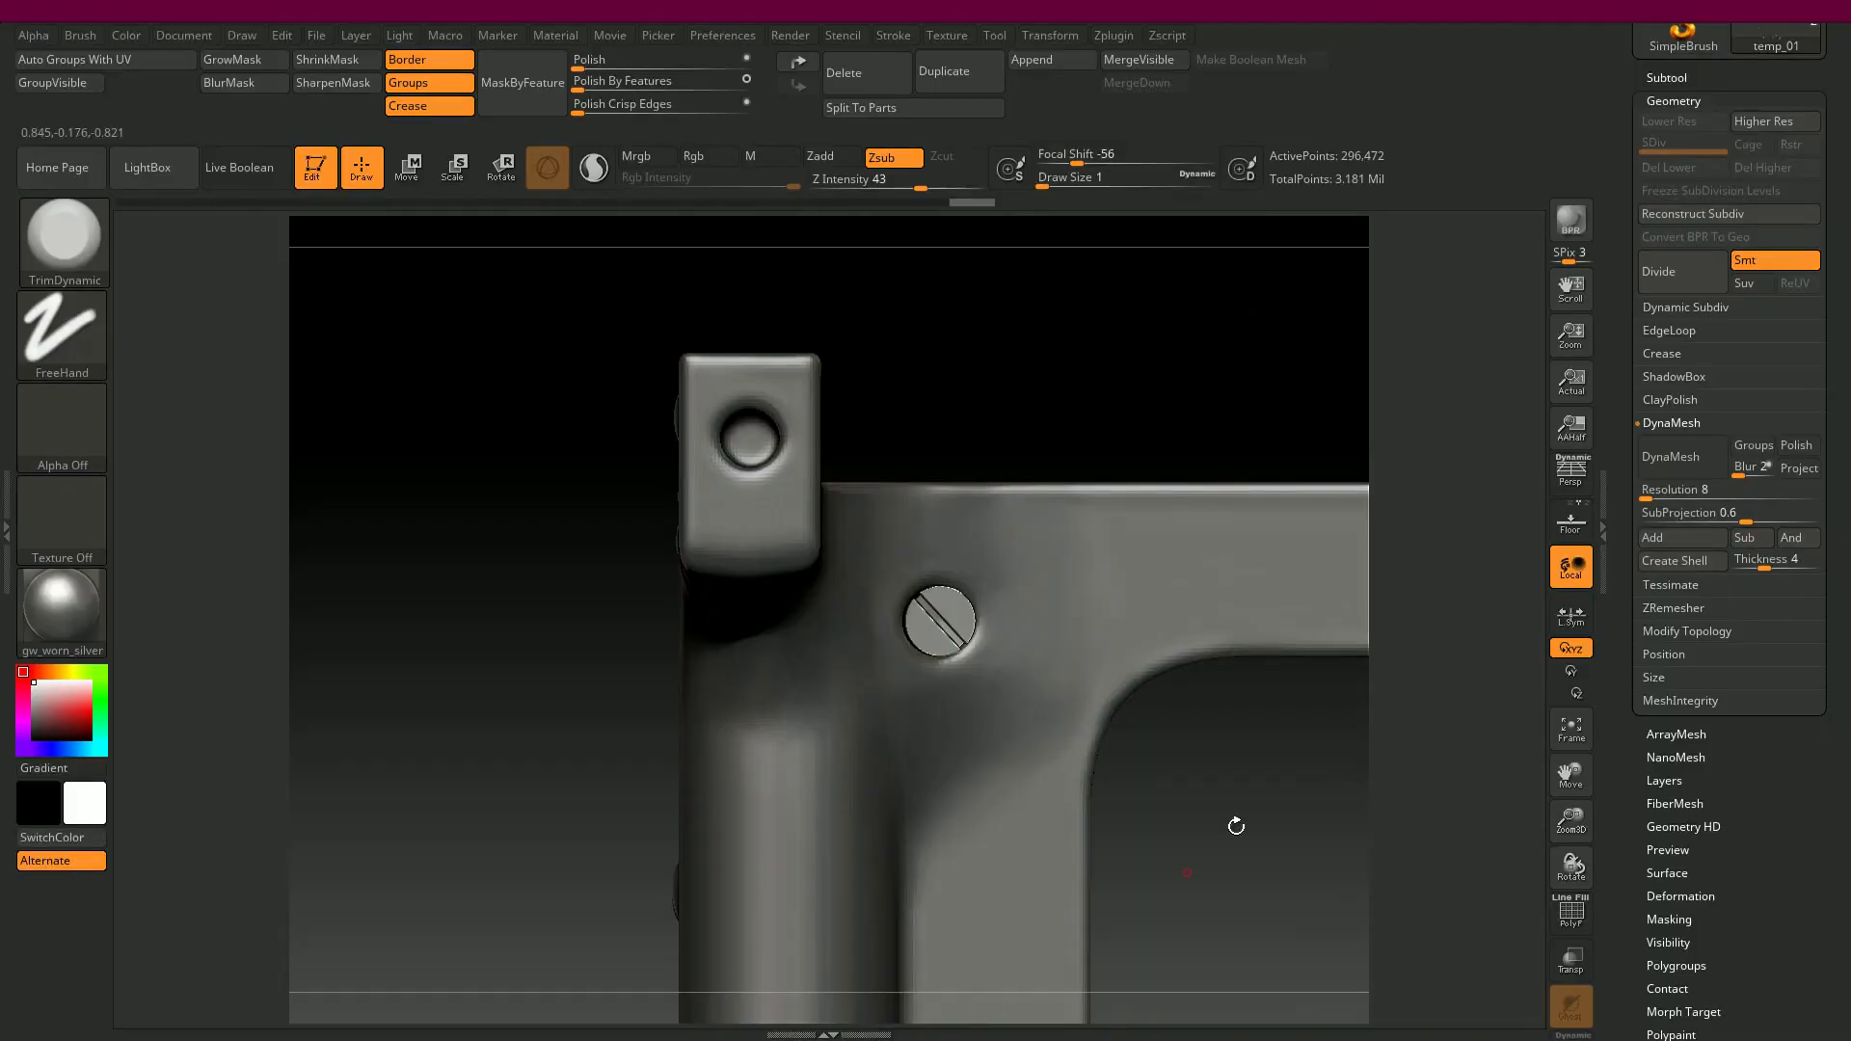
click(1666, 77)
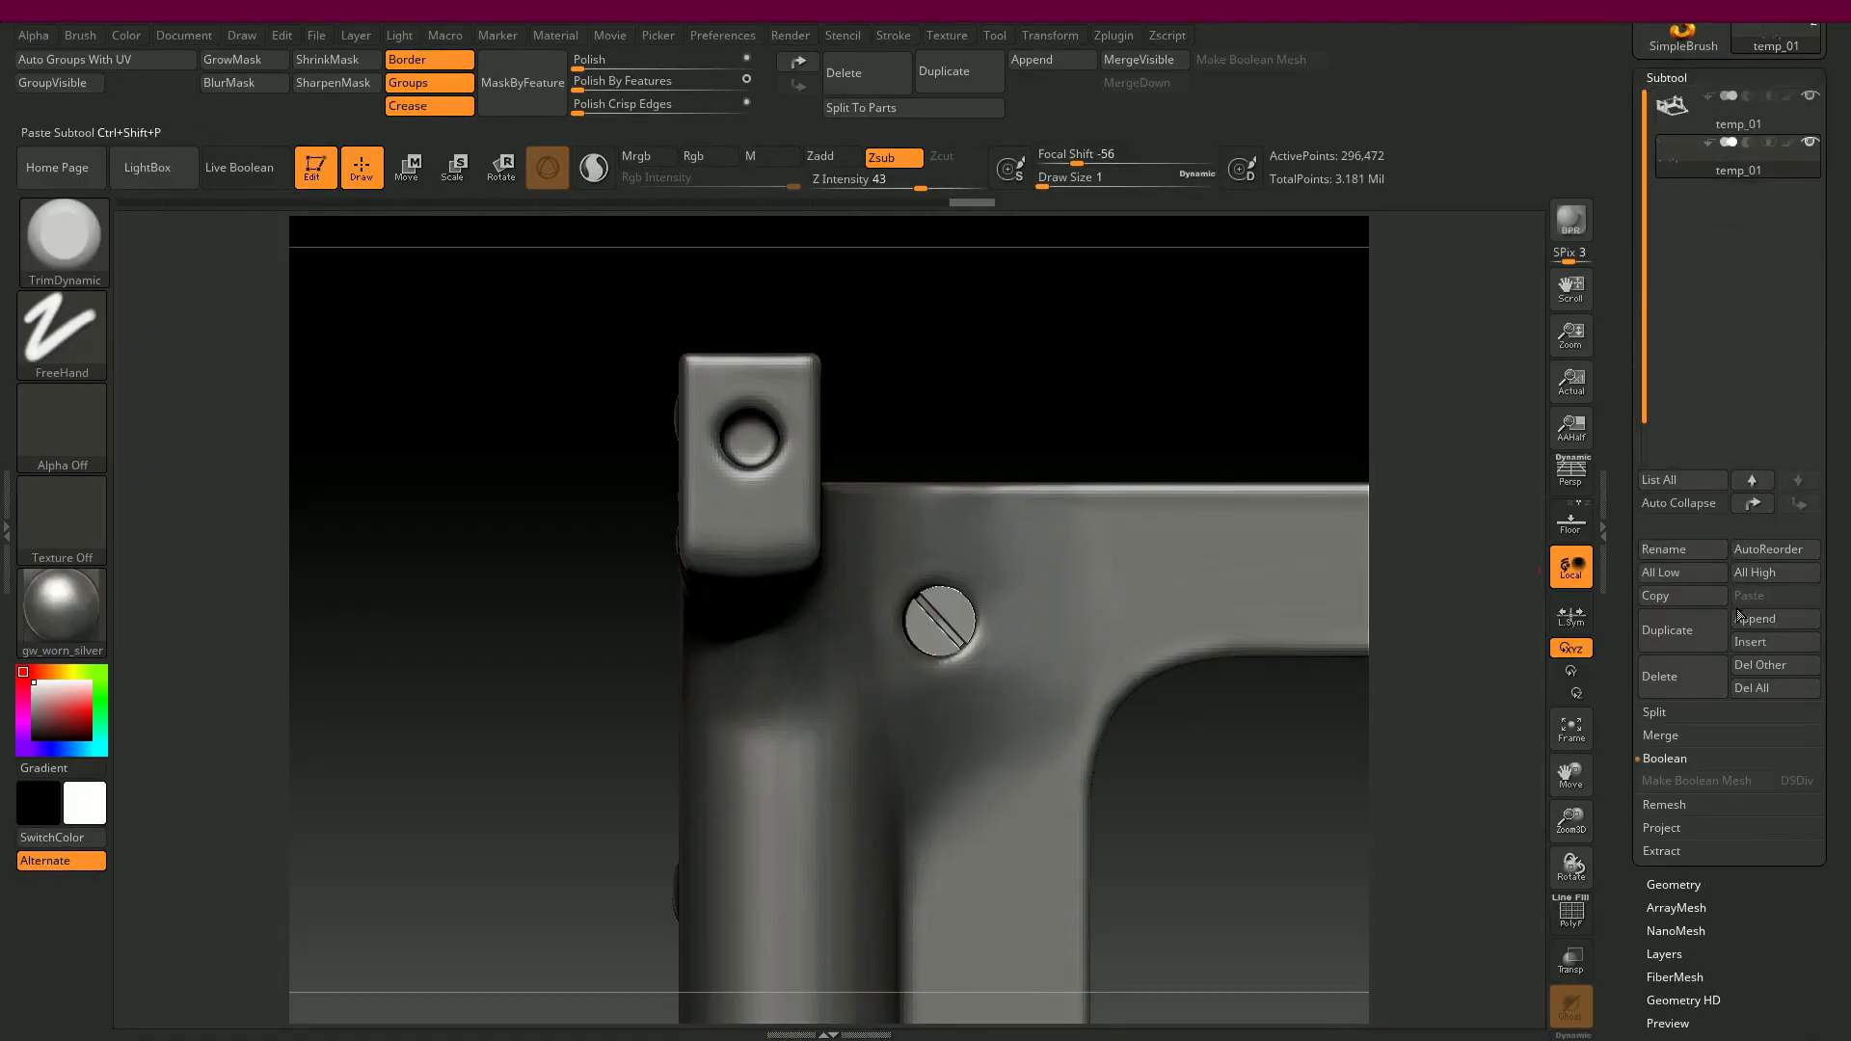
click(1670, 619)
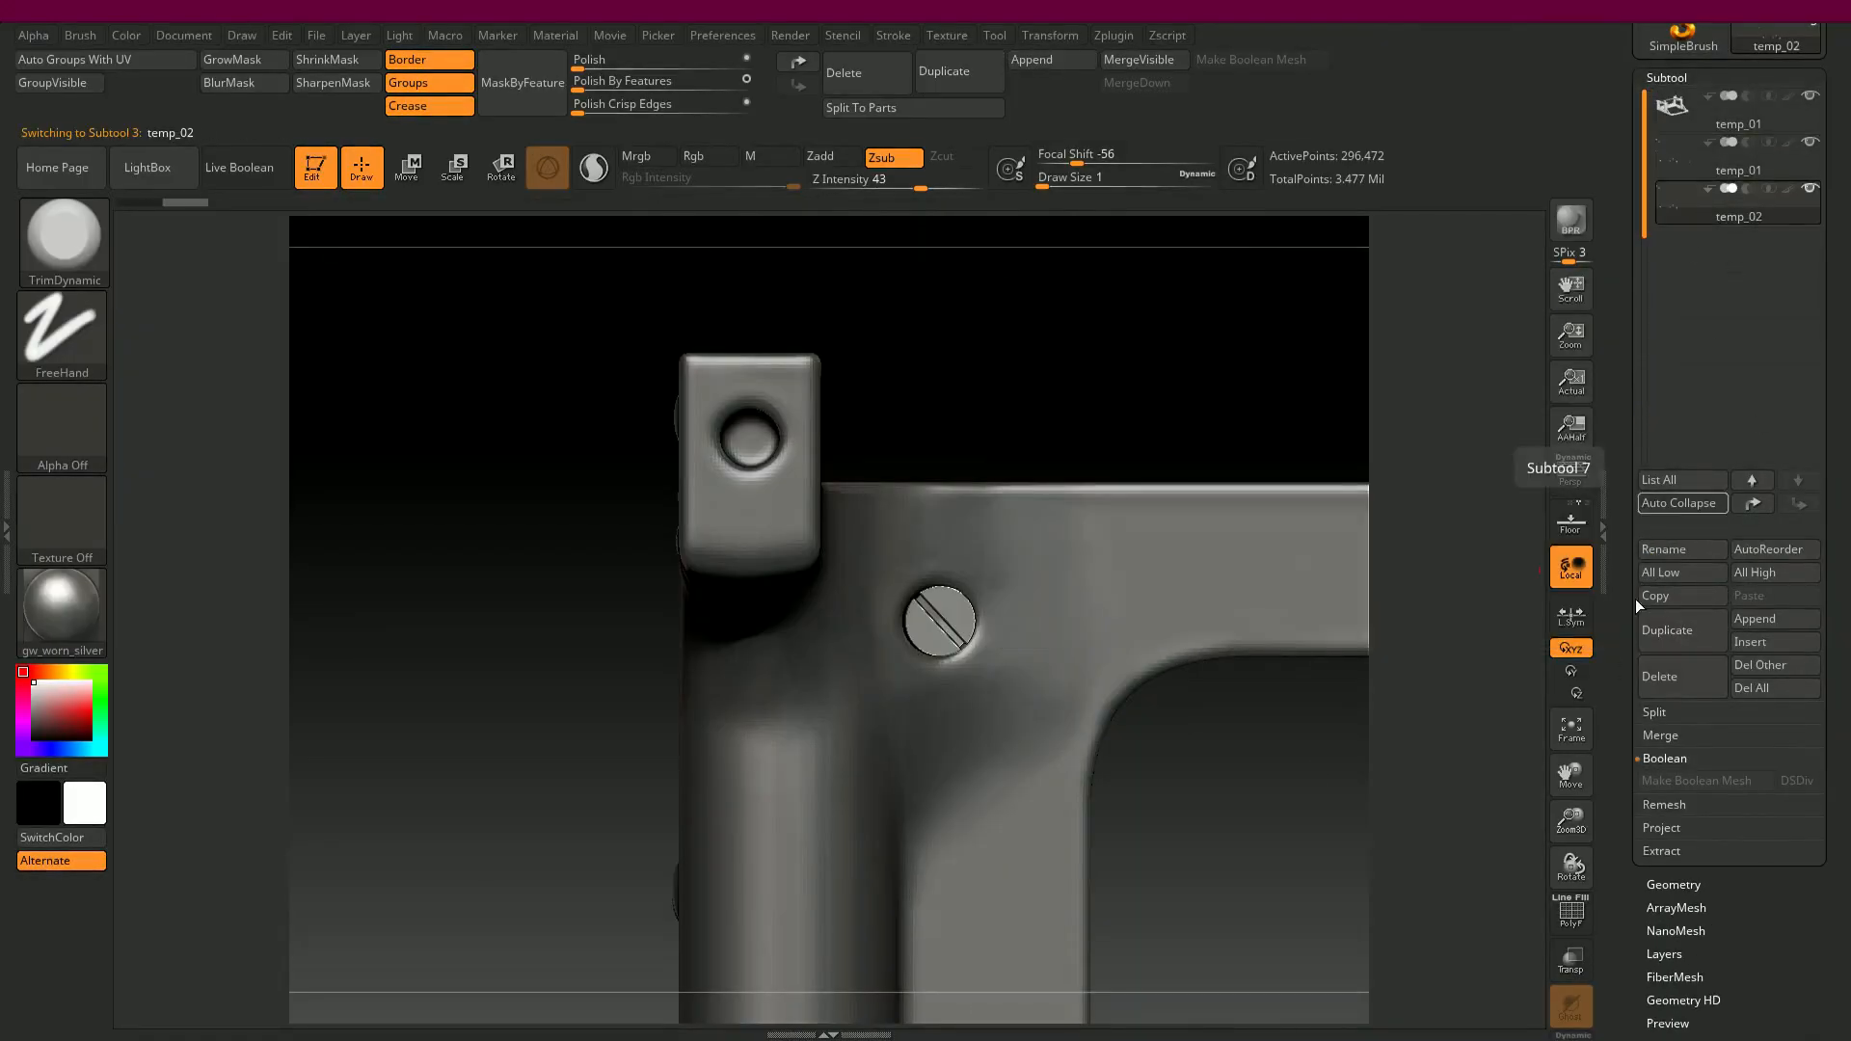
- Import the exported screw OBJ into the active subtool, and delete that subtool
scroll(1634, 599, down, 10)
click(1745, 574)
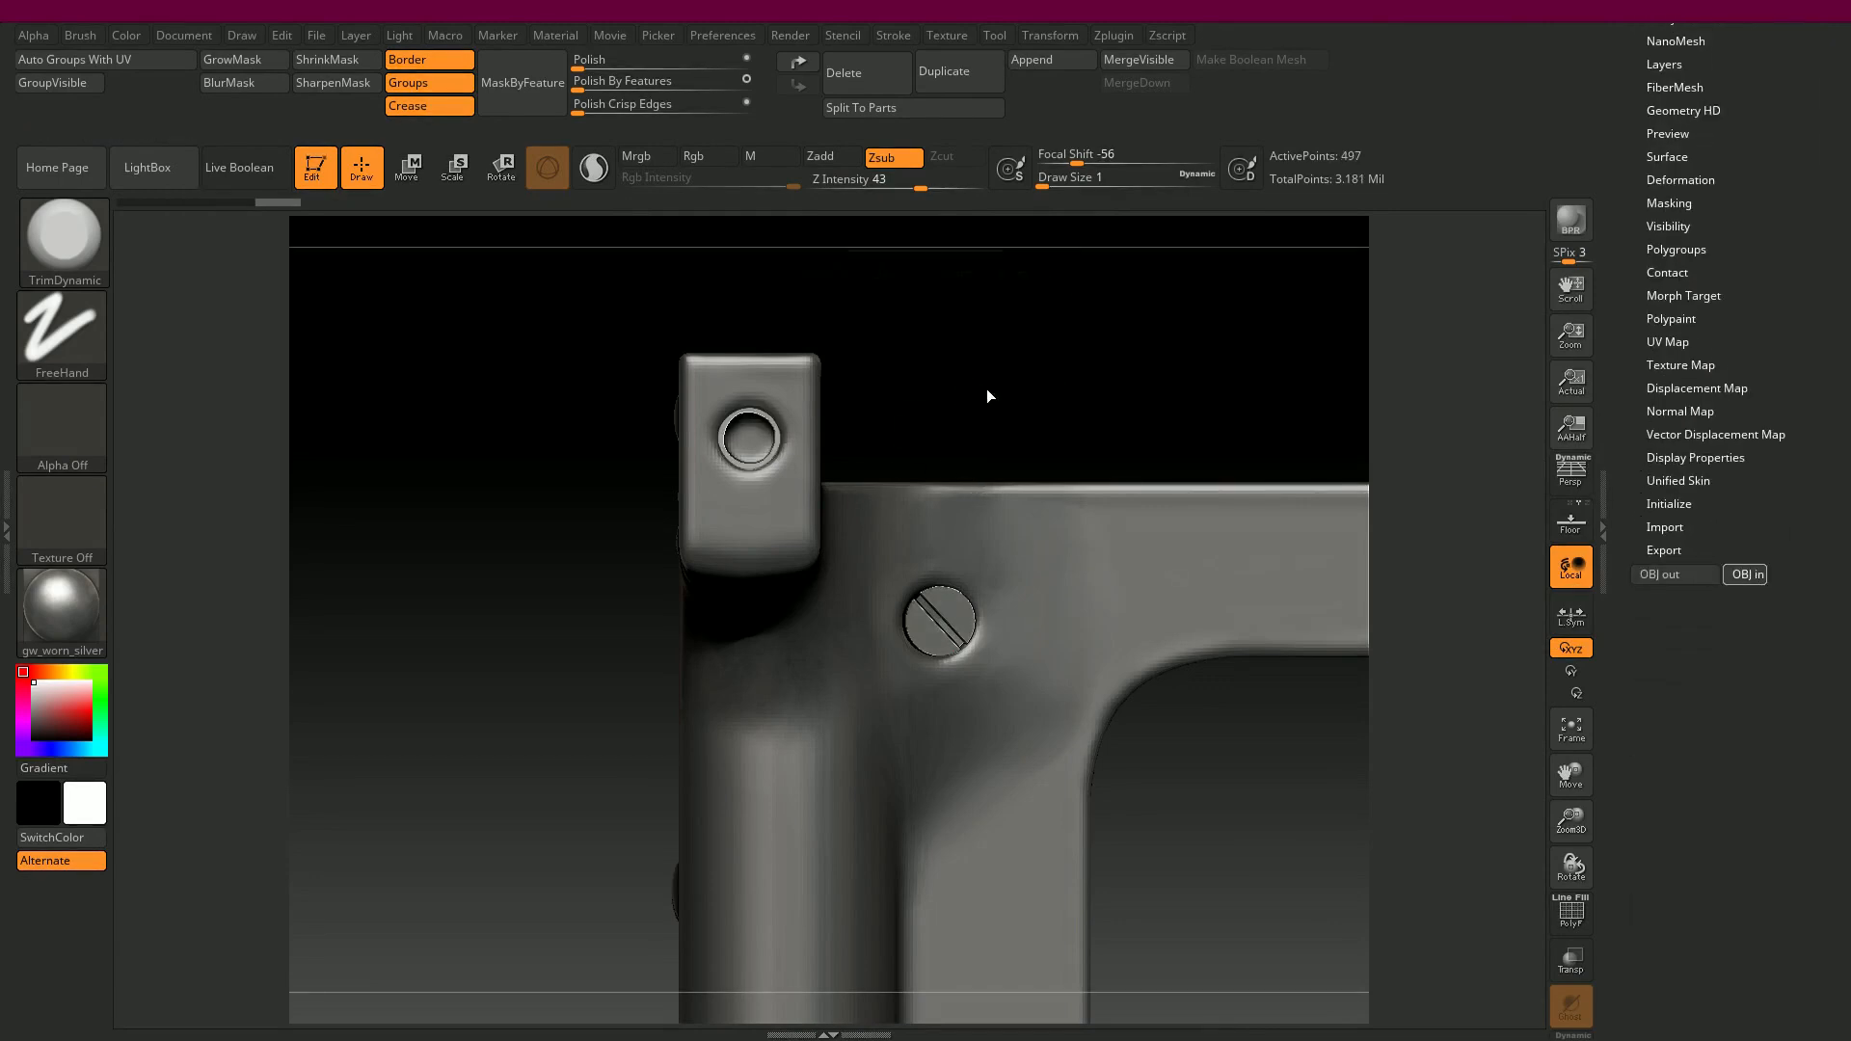
scroll(1639, 419, up, 10)
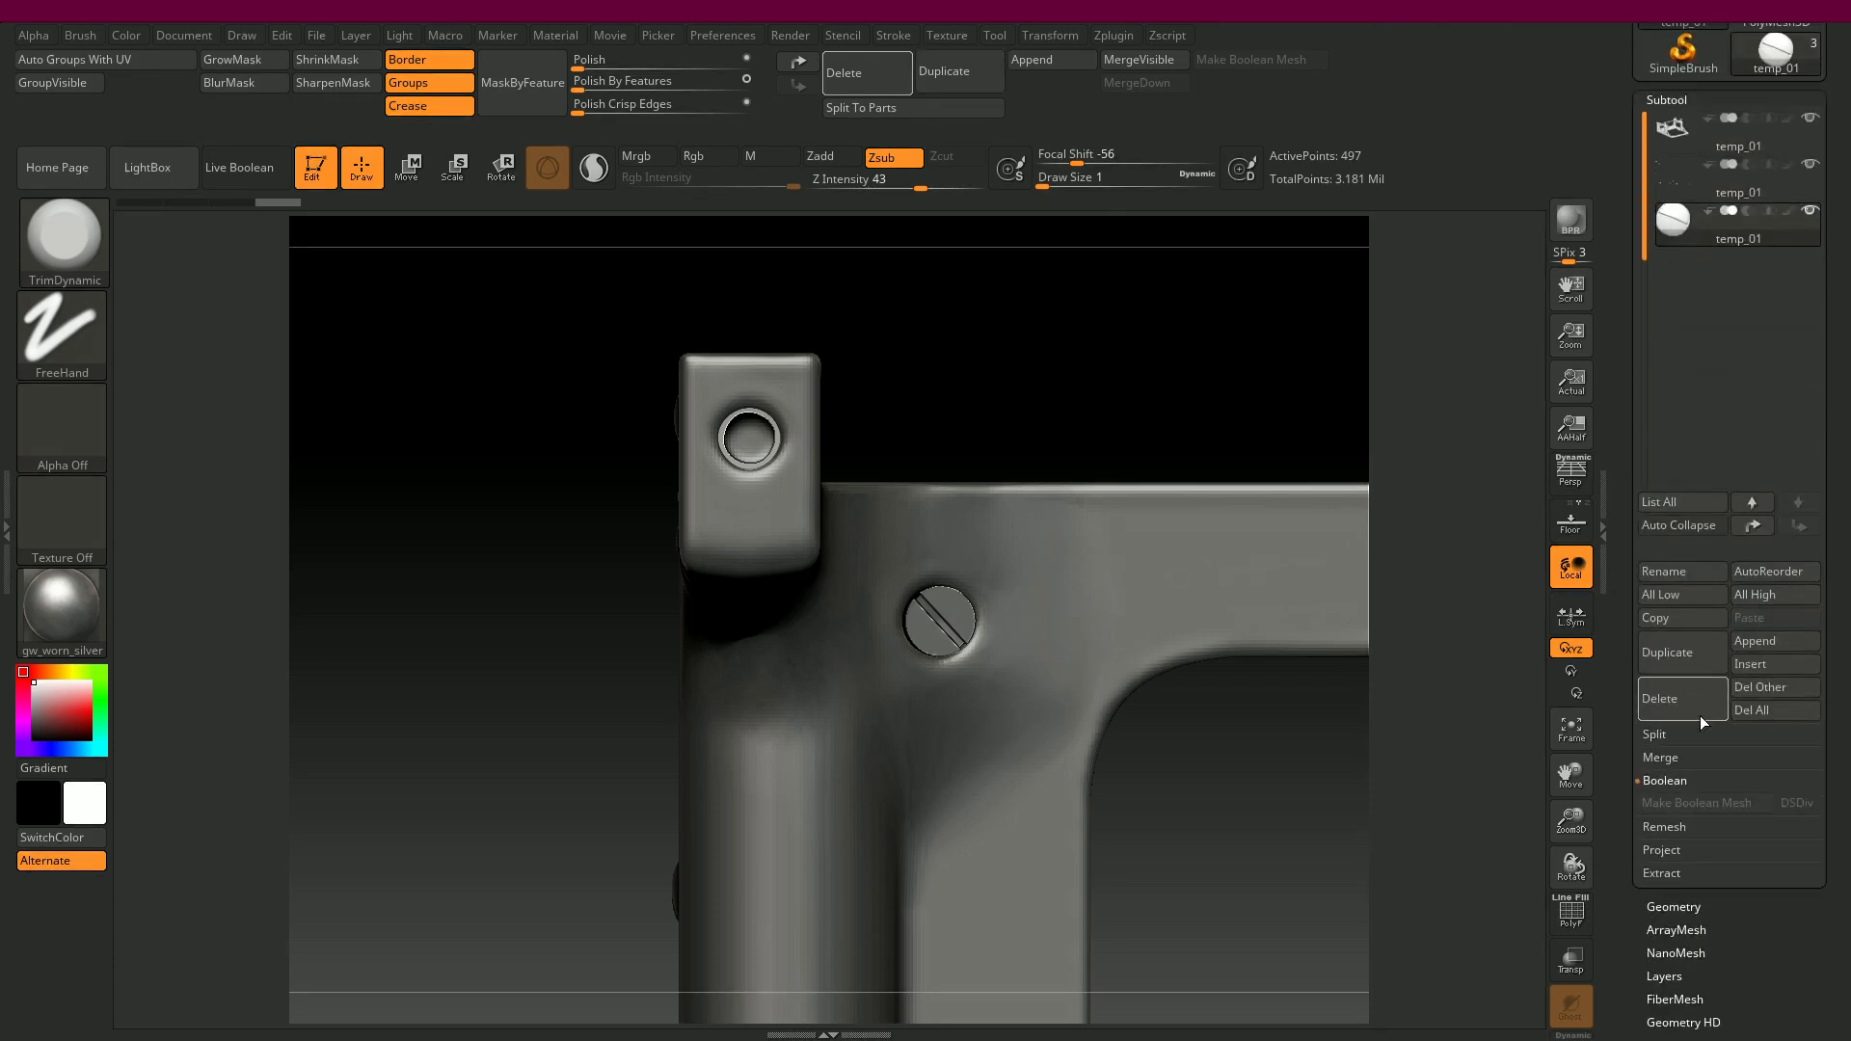
click(1698, 715)
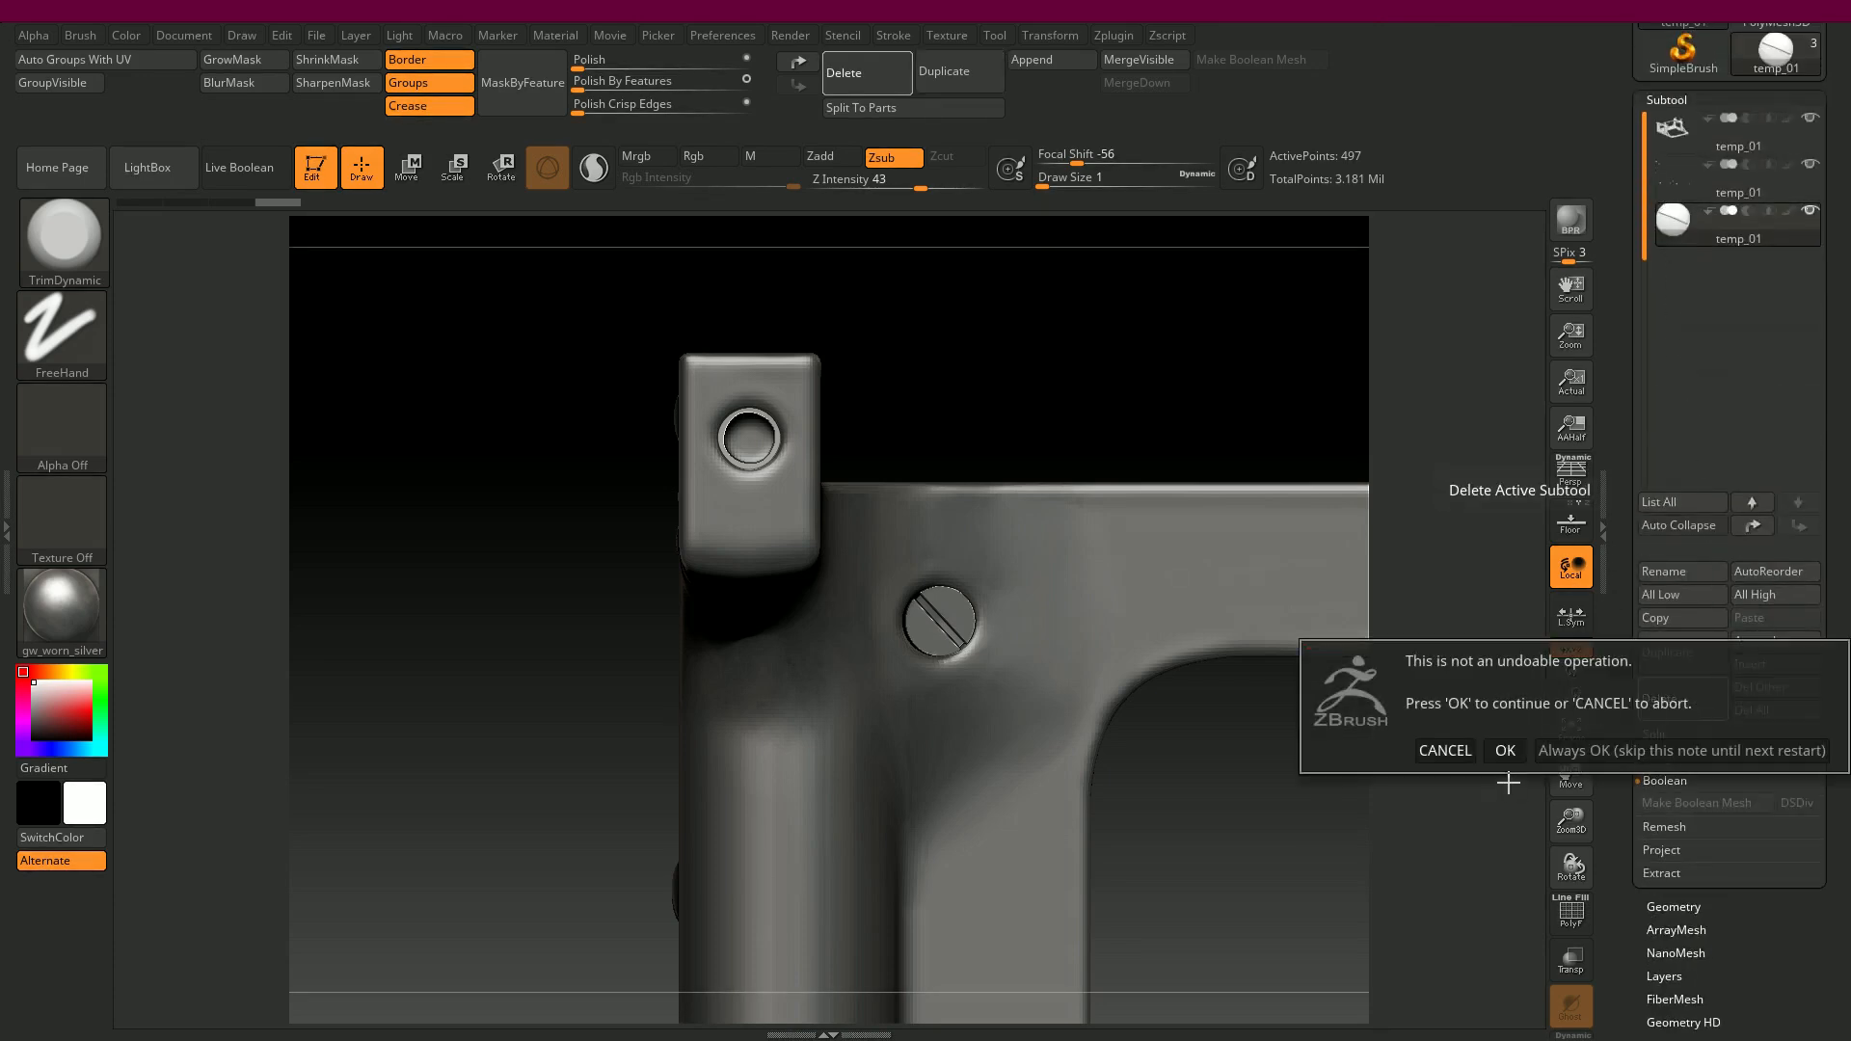
click(1506, 750)
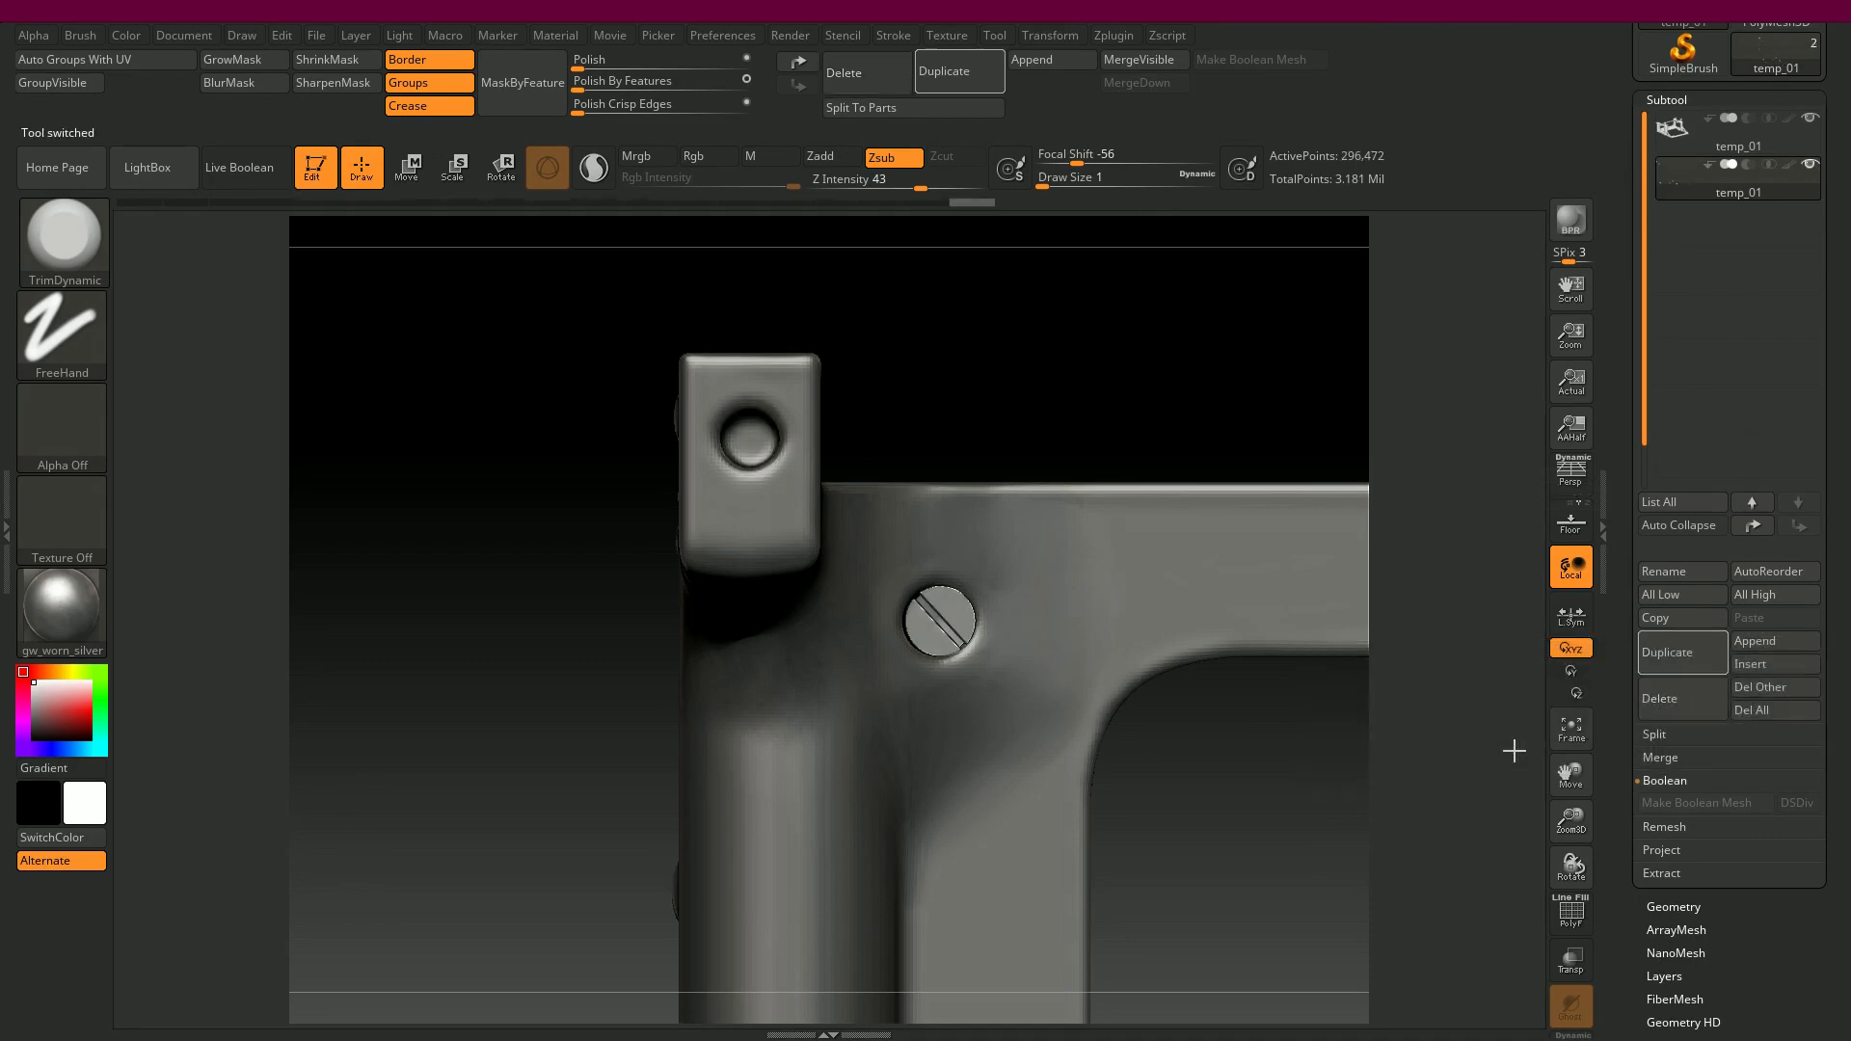
- Switch to Maya, freeze the corner block screw's transformations, and re-export it as temp_01.obj to C:\temp meshes\
key(alt+Tab)
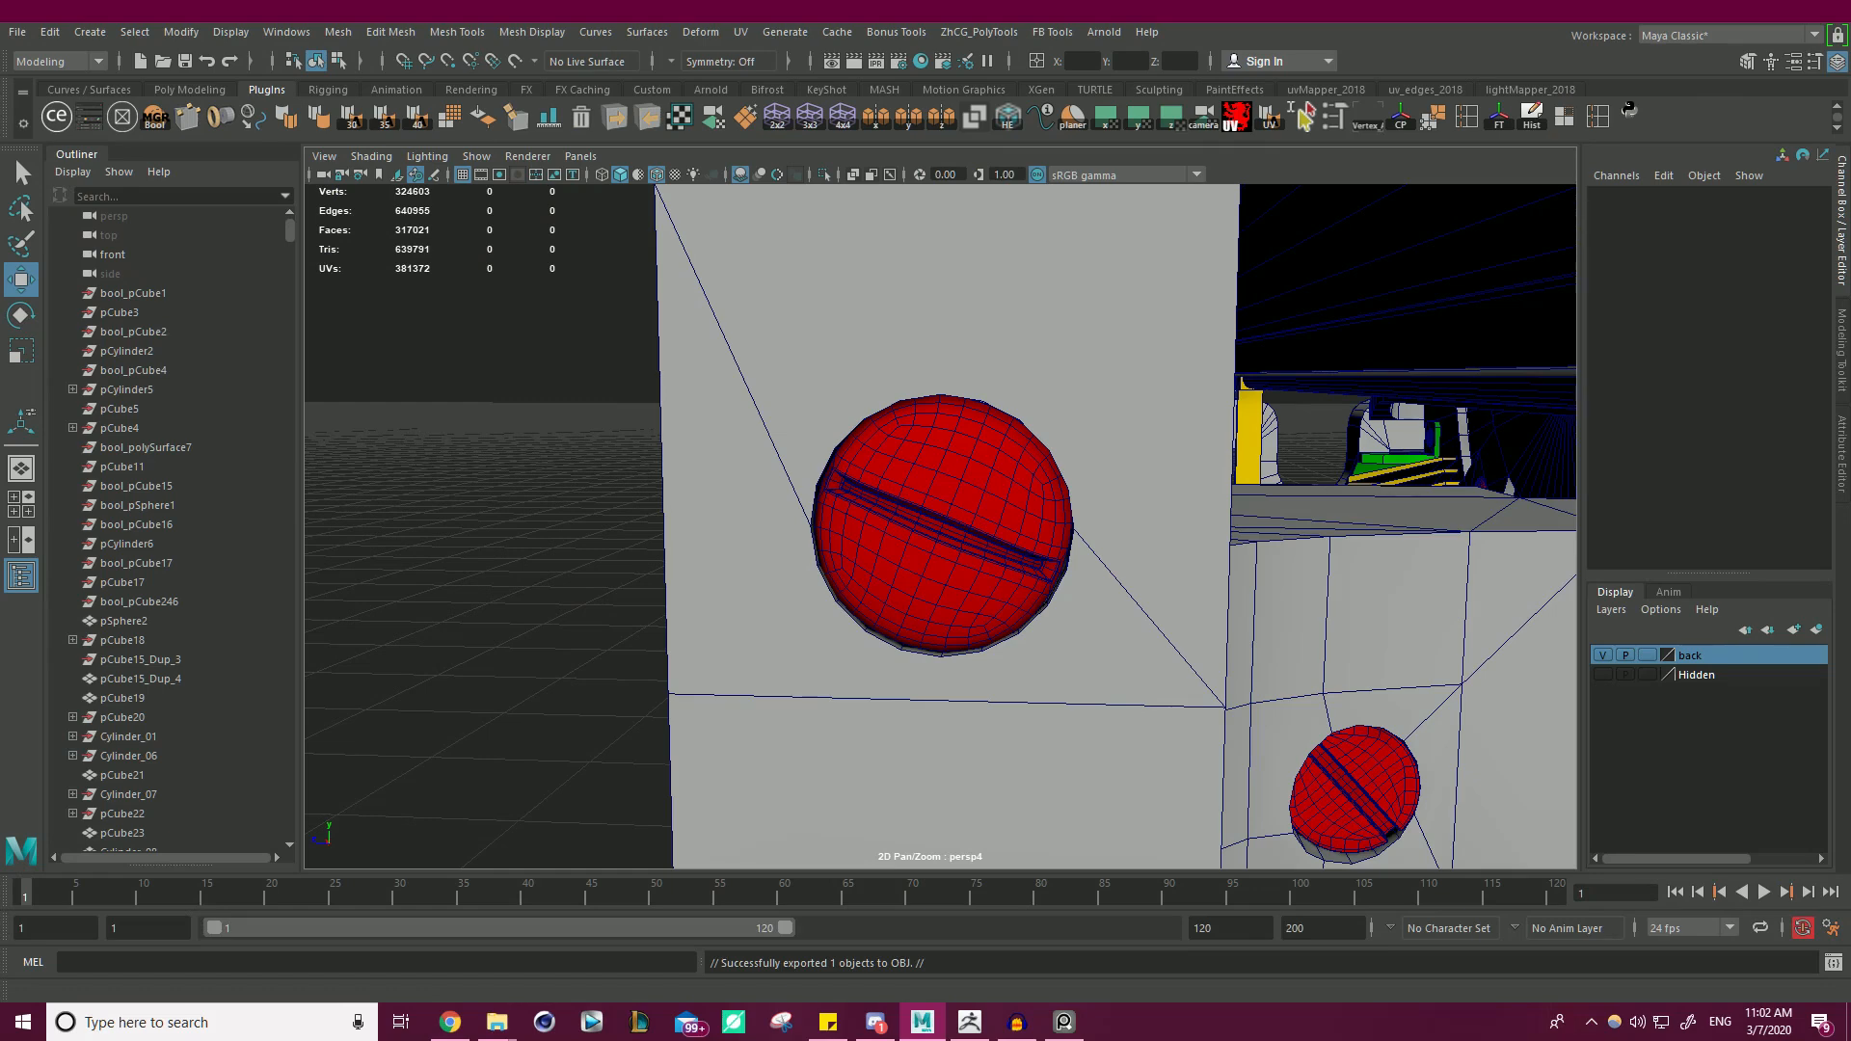
click(943, 493)
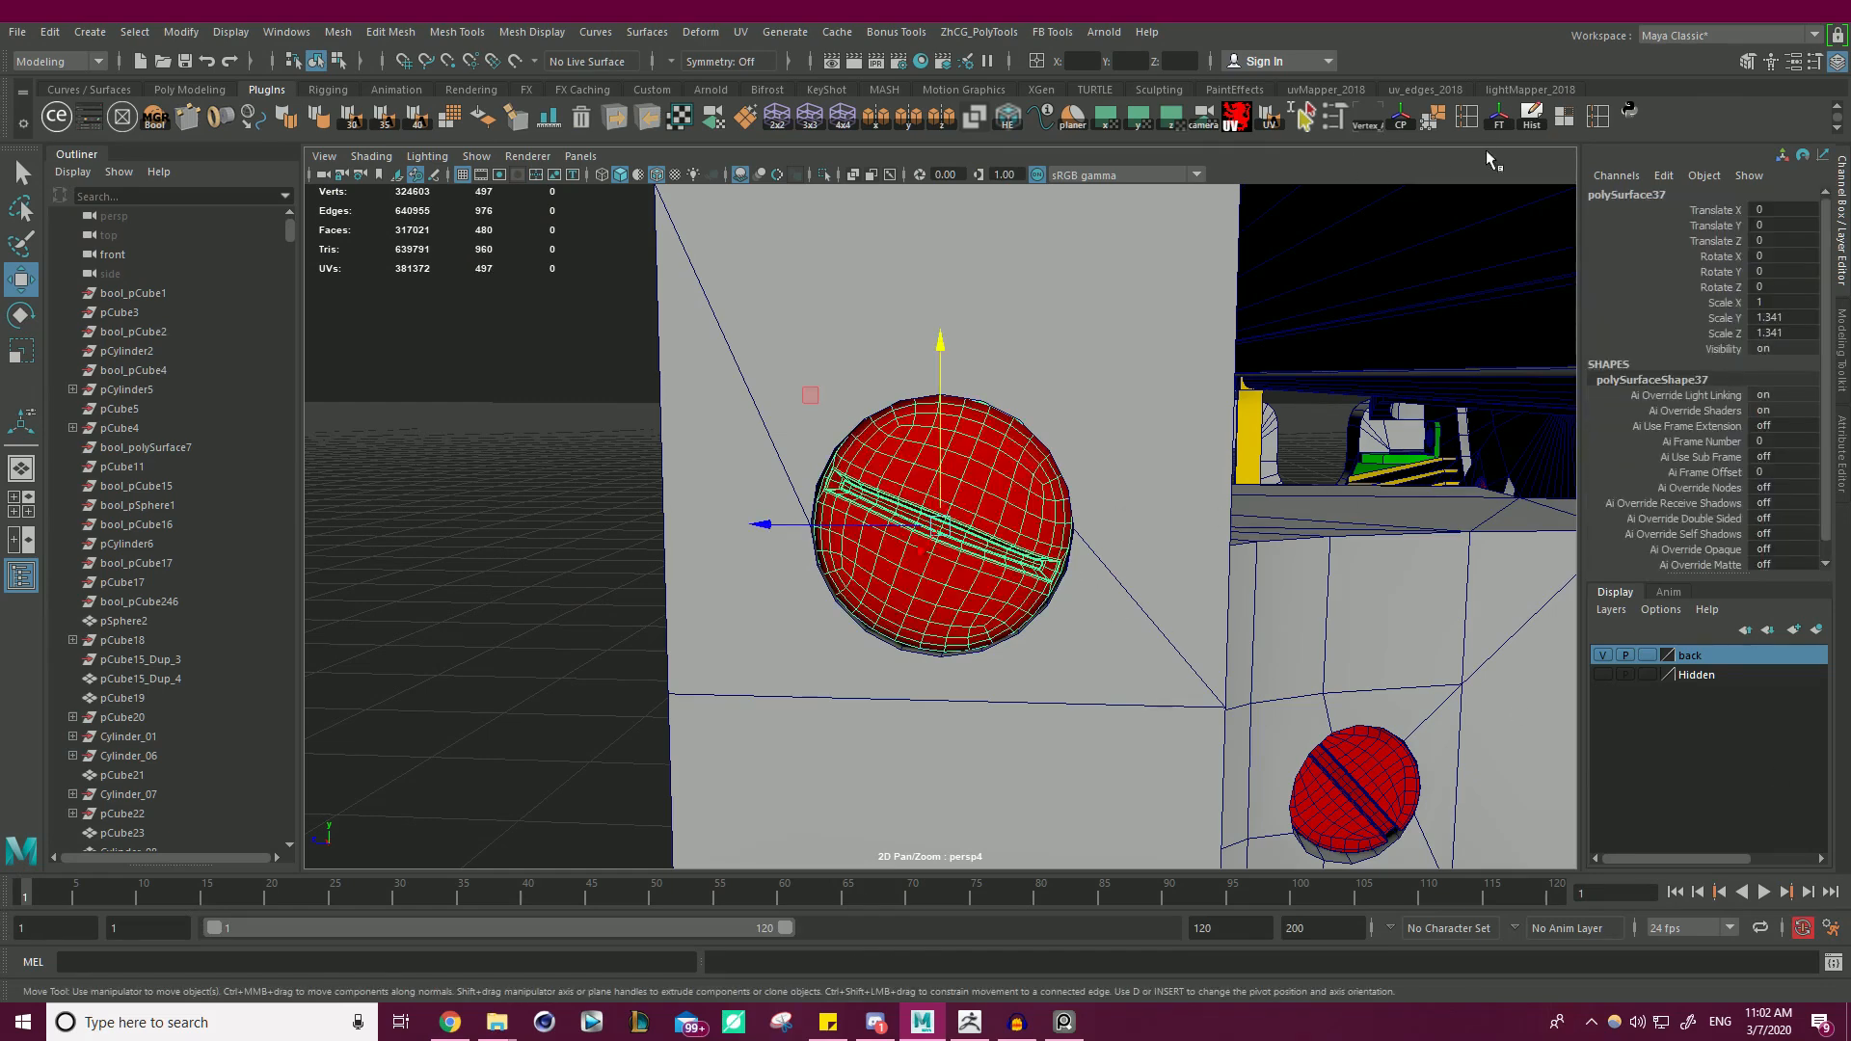
click(1498, 117)
click(594, 394)
click(908, 459)
click(613, 118)
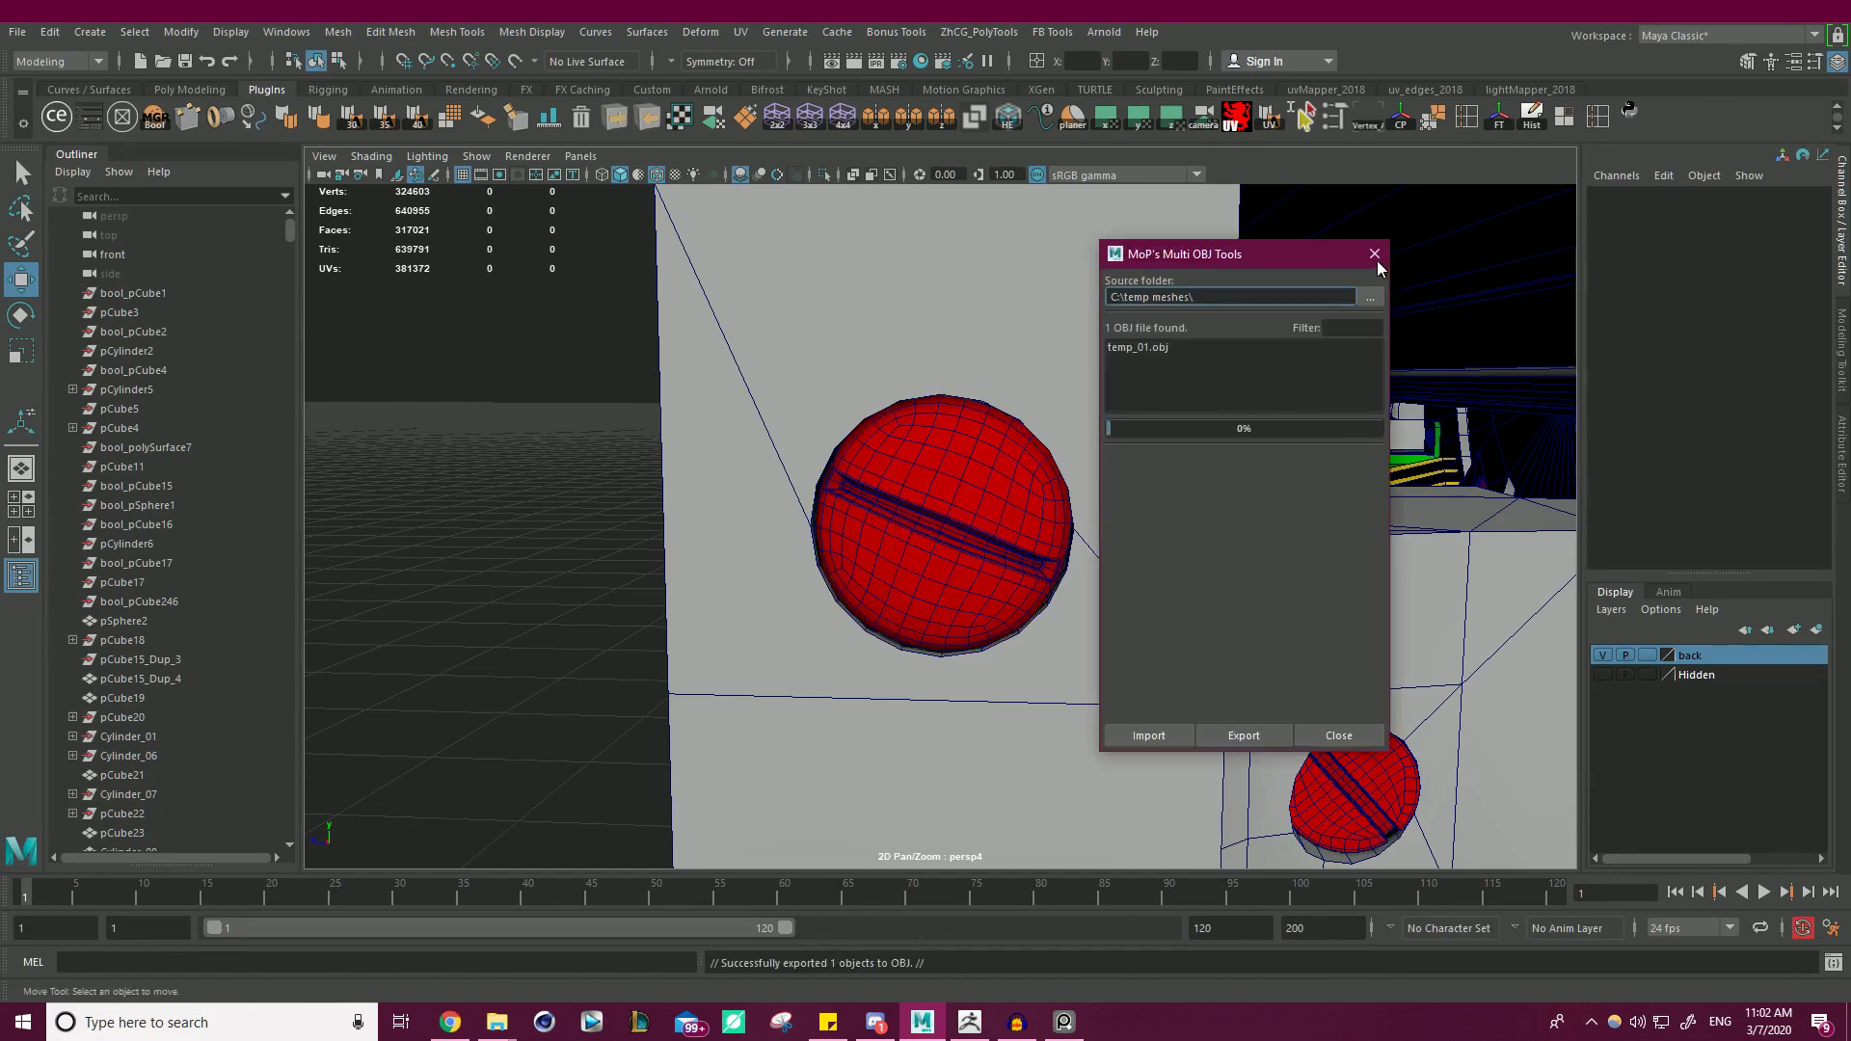
click(1375, 256)
- Switch back to ZBrush, append a PolyMesh3D subtool, and import temp_01.obj into it as the corner block's screw
key(alt+Tab)
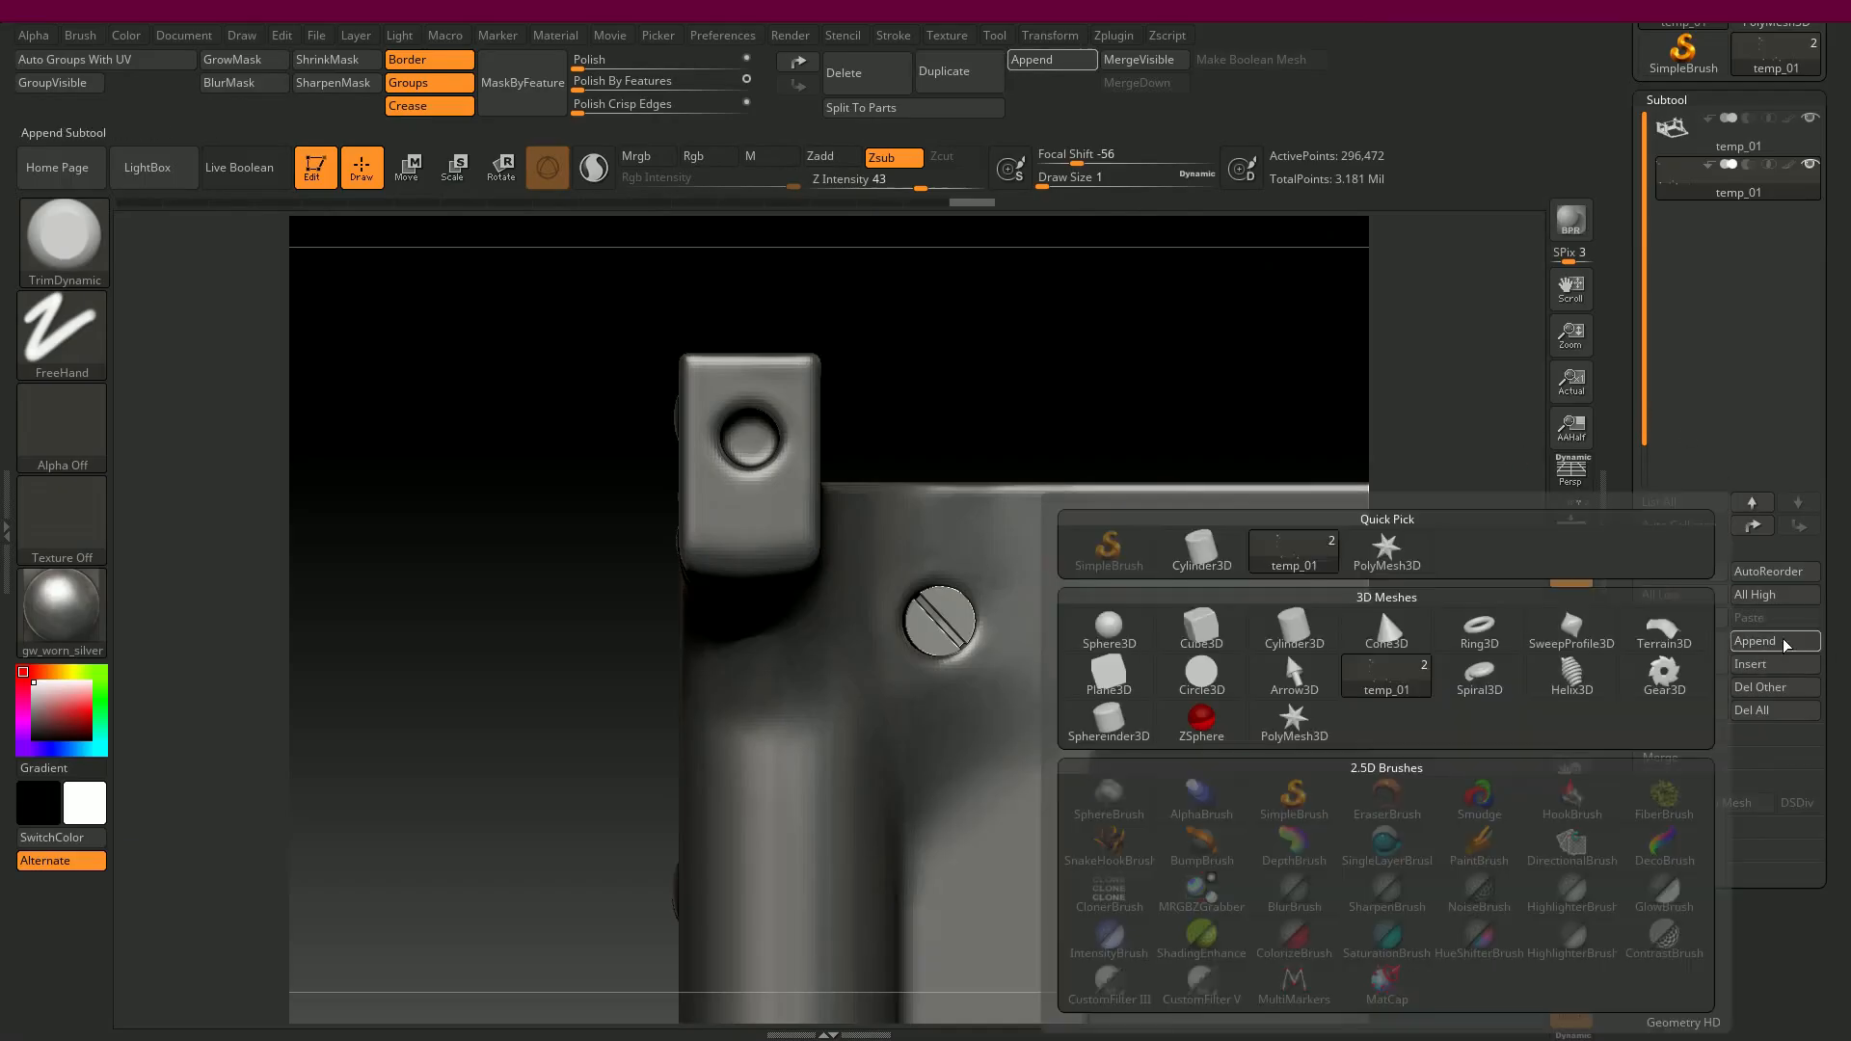
click(1294, 723)
click(1679, 236)
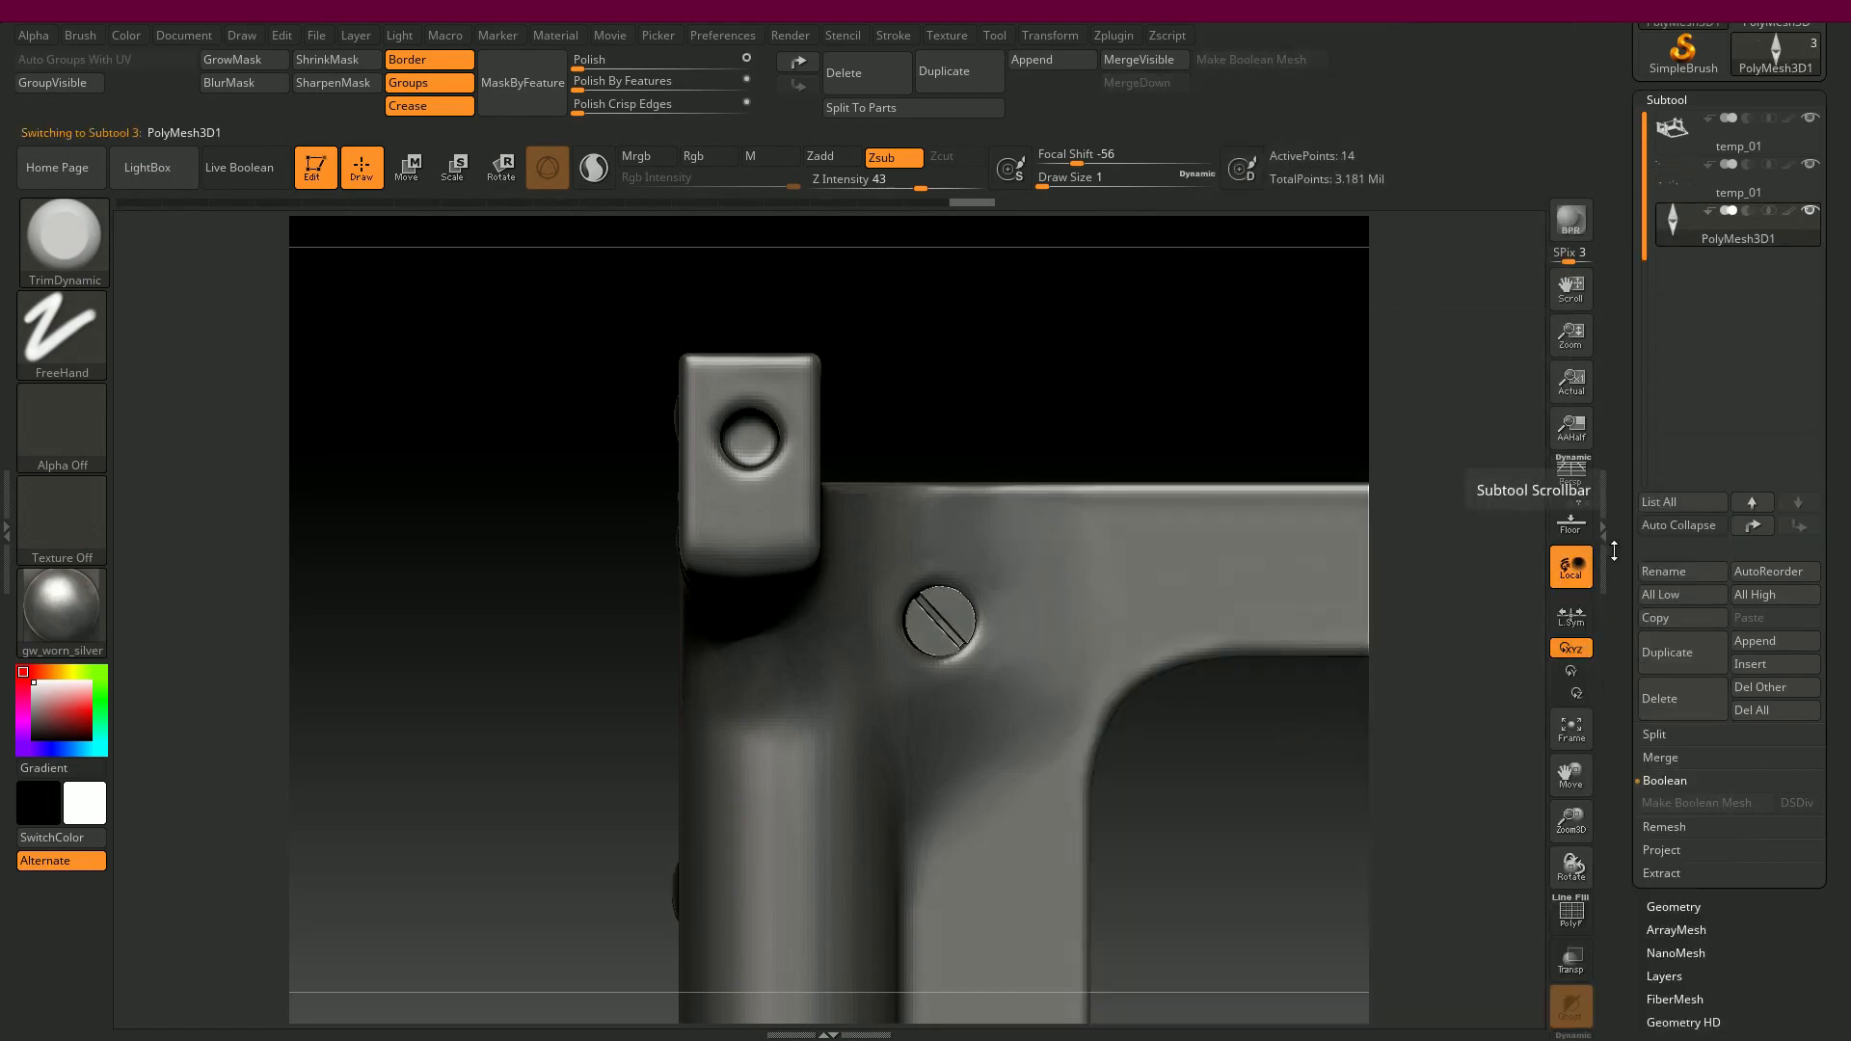
drag(1619, 627, 1611, 409)
click(1747, 668)
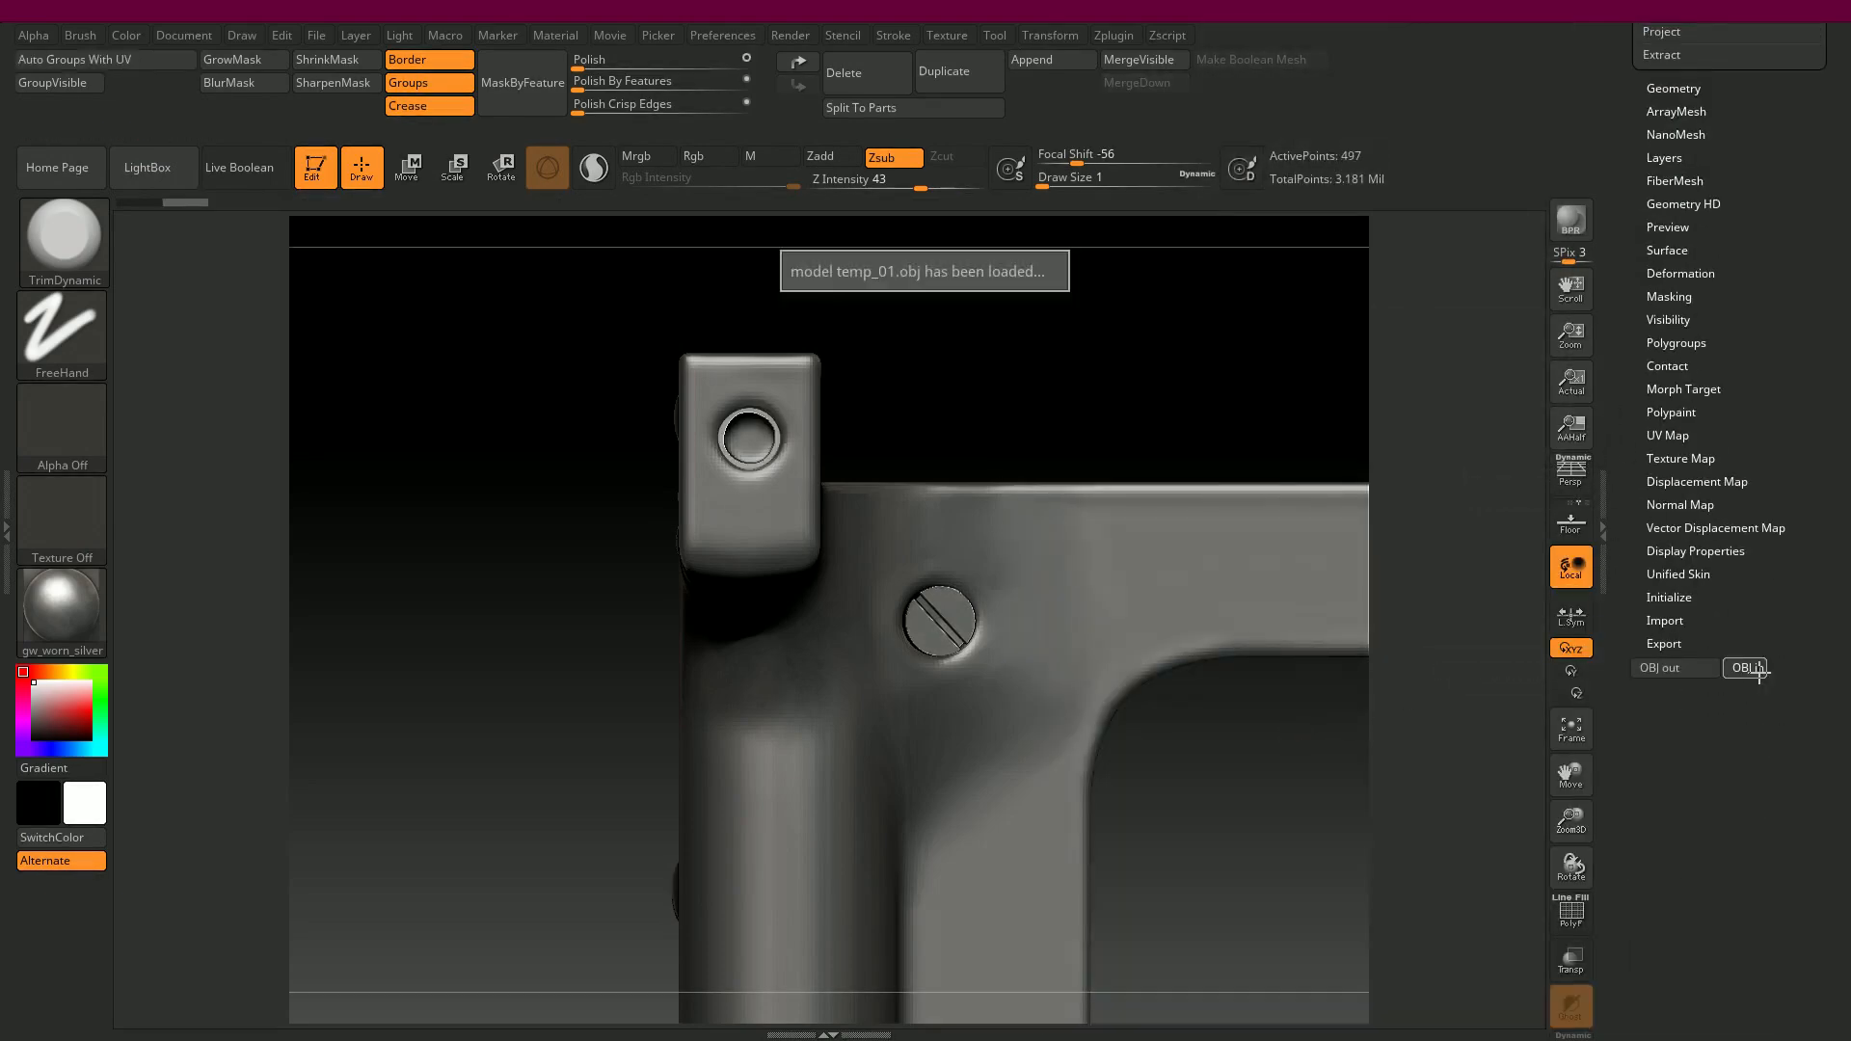
alt+drag(897, 395, 962, 482)
drag(1022, 413, 1005, 414)
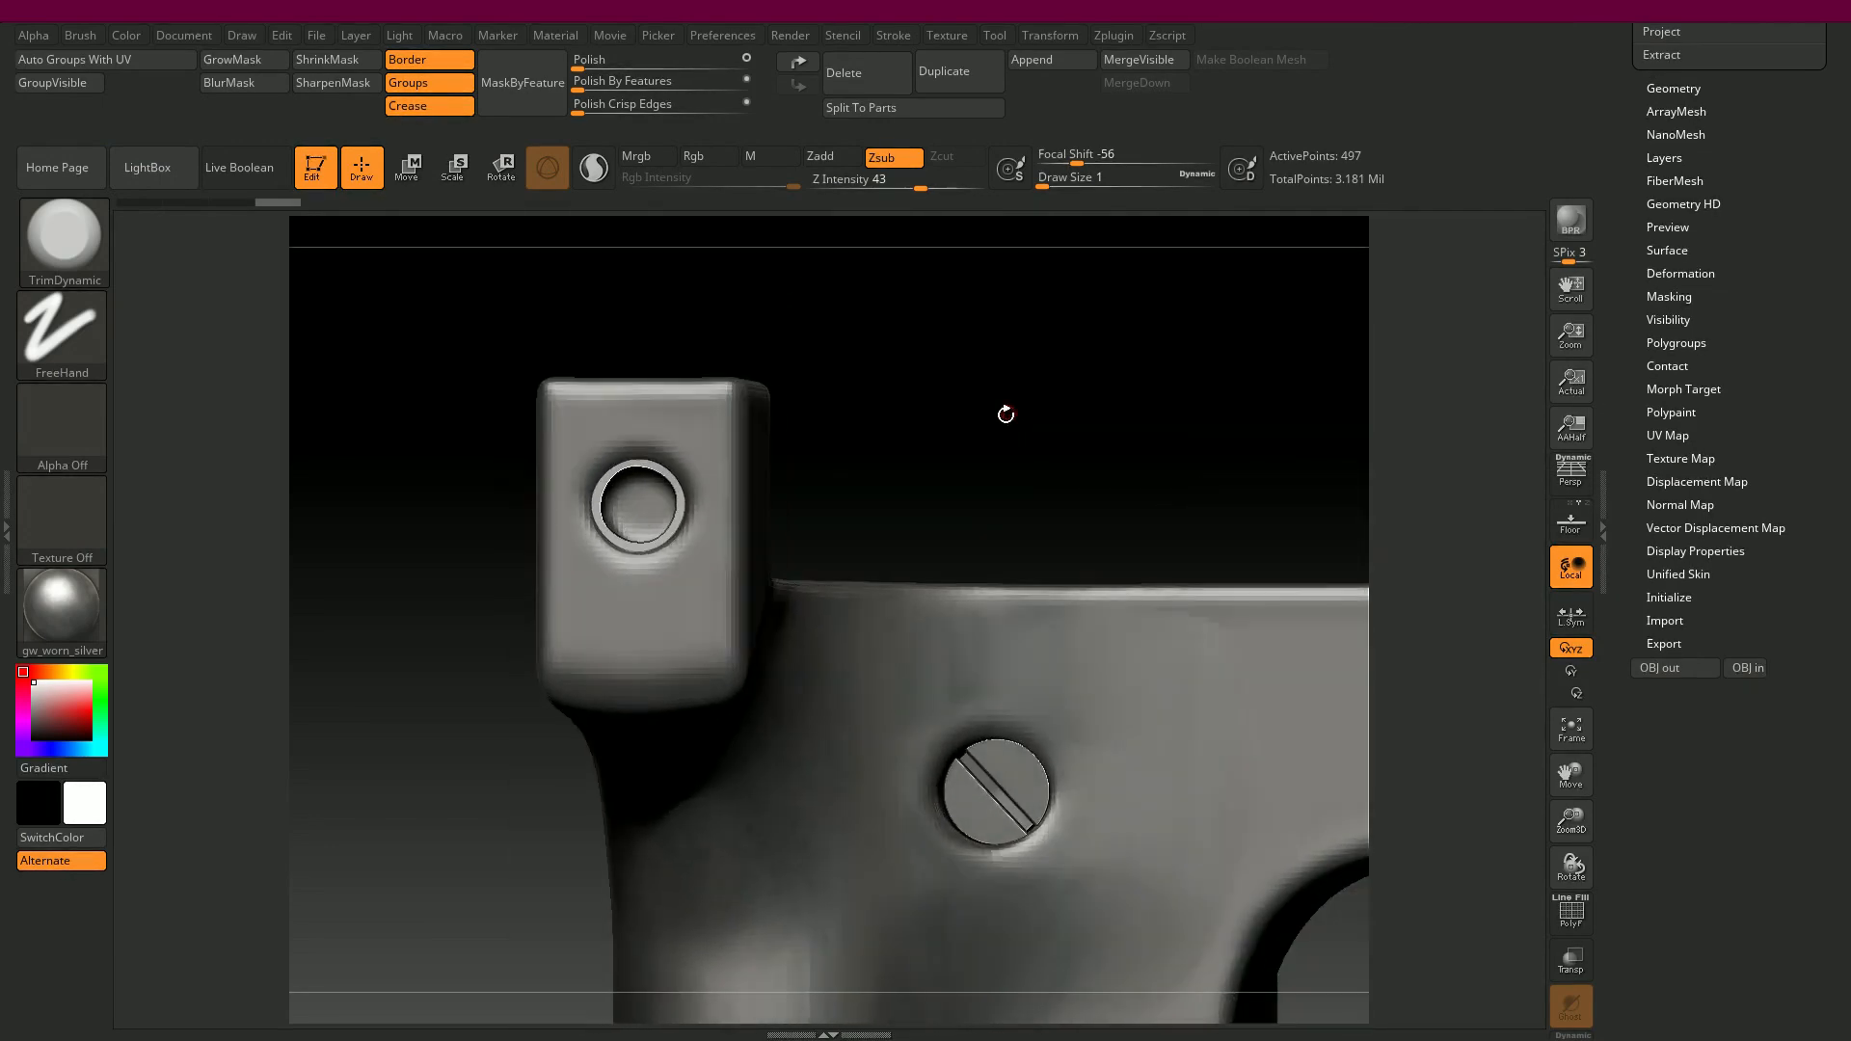
drag(1611, 299, 1622, 488)
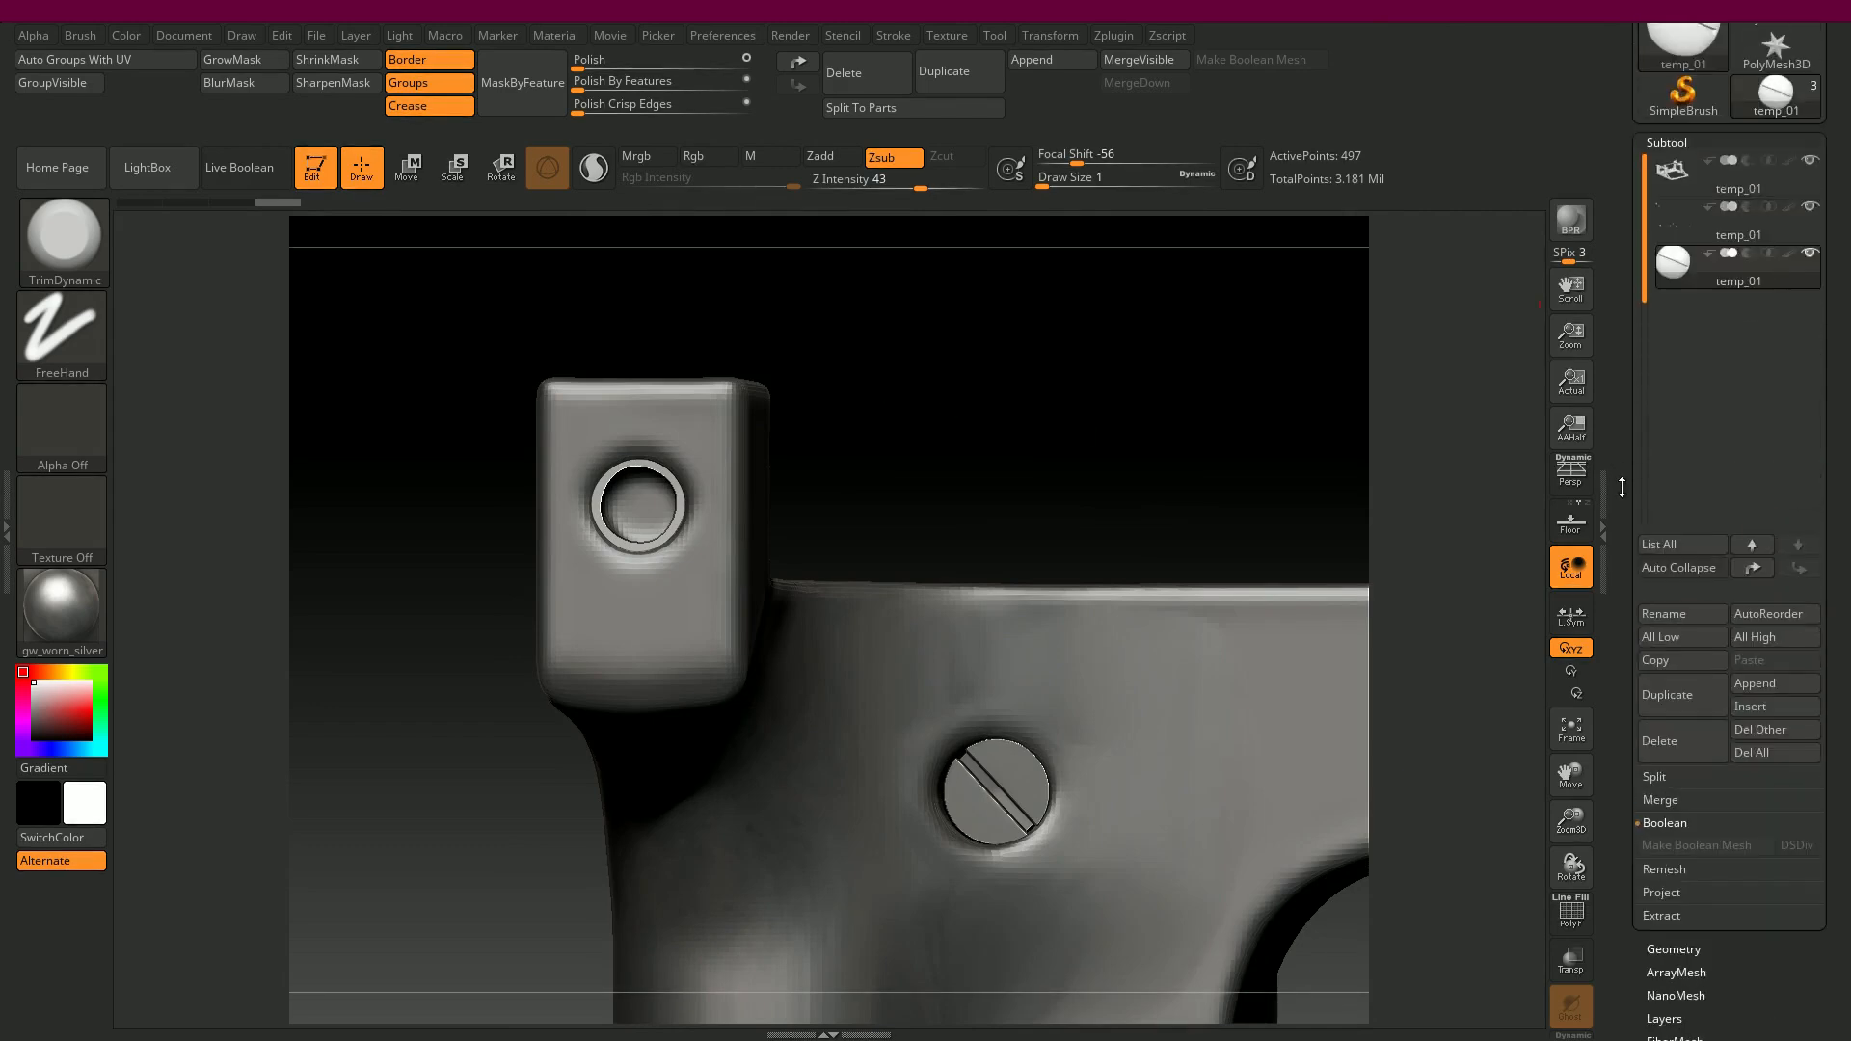
- Try to rotate the imported screw with the gizmo in the corner block's hole, and return to Draw mode
click(502, 167)
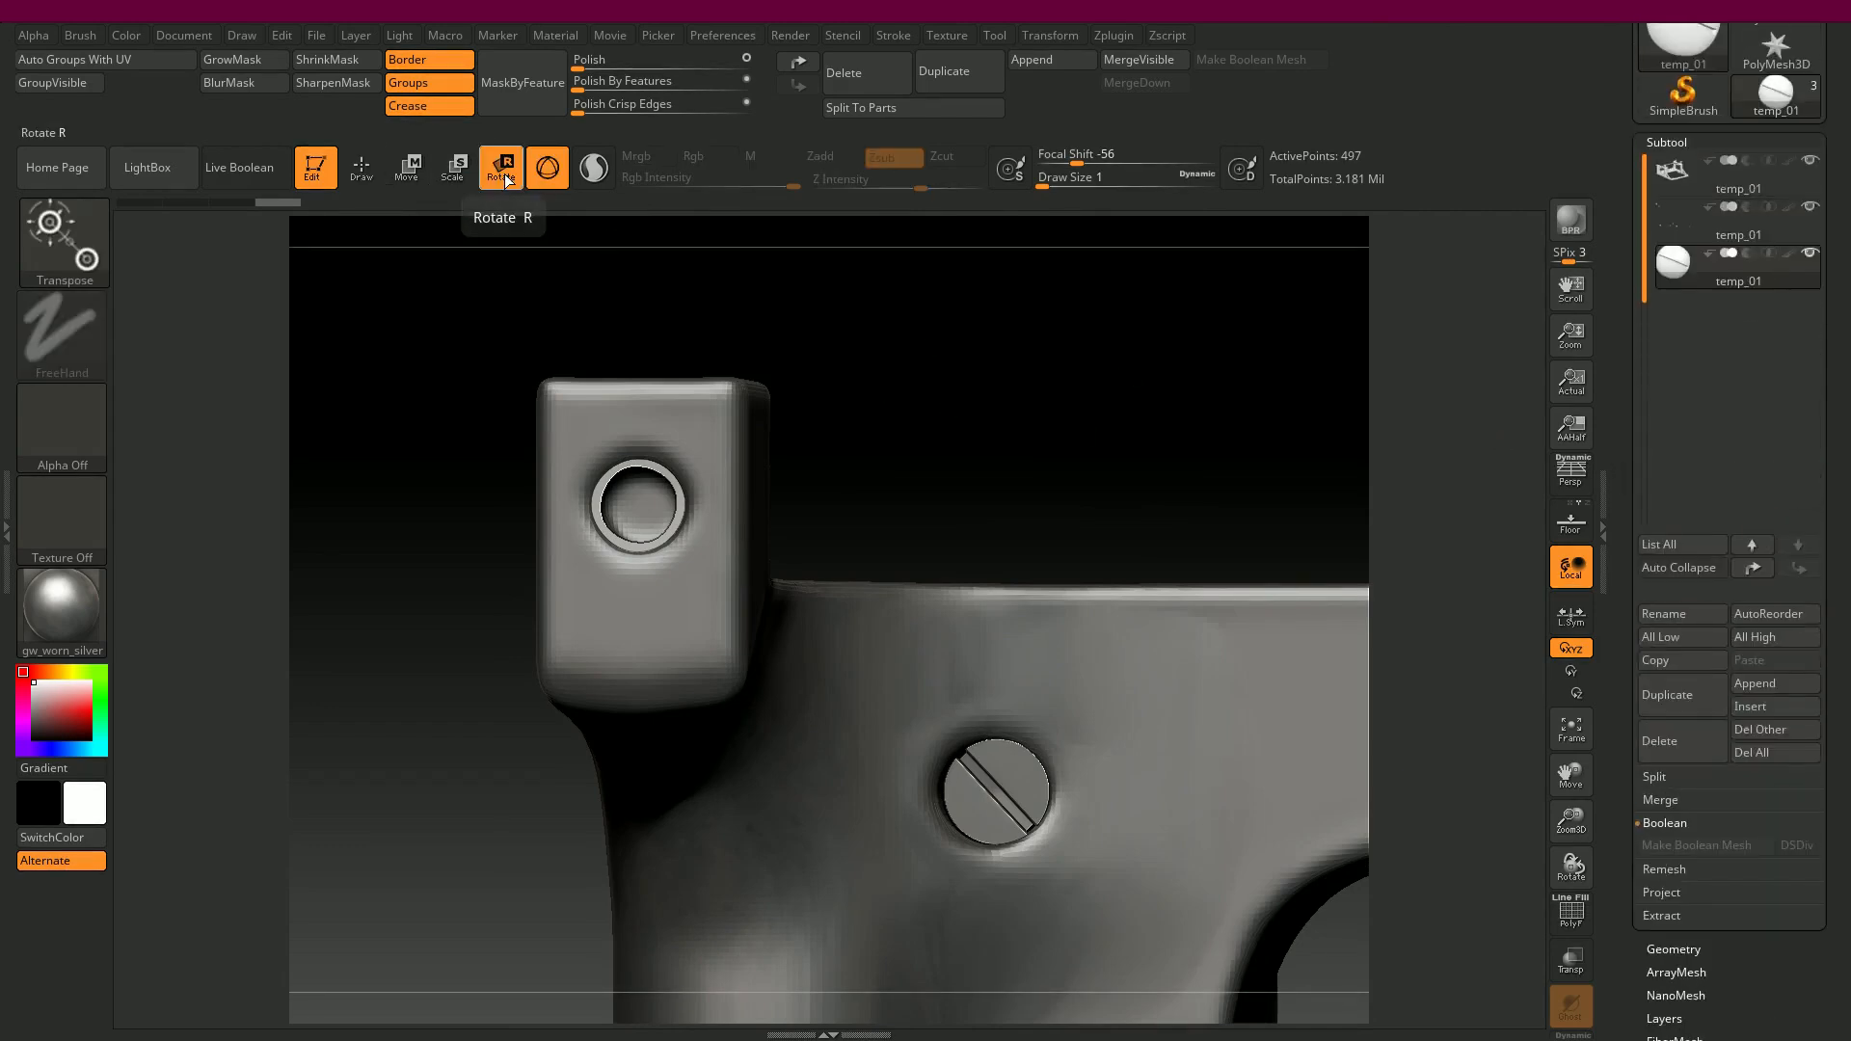
alt+click(599, 500)
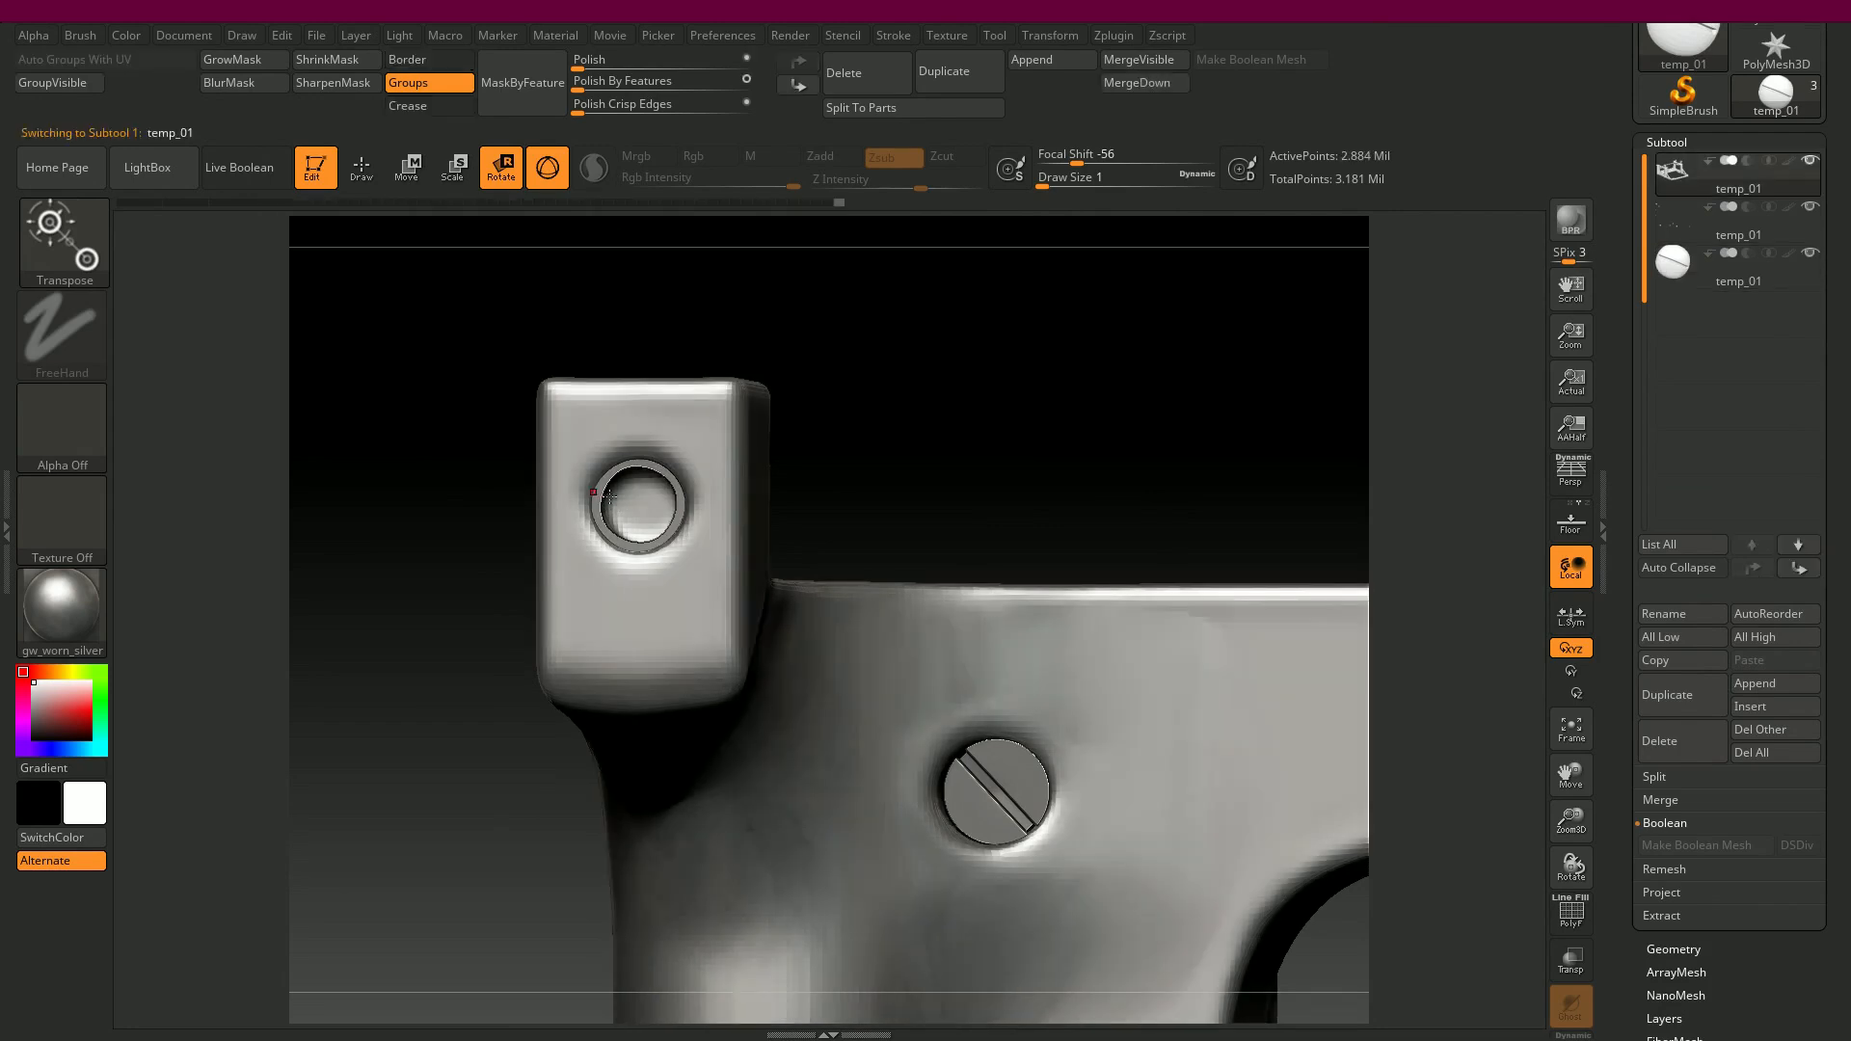
alt+click(670, 487)
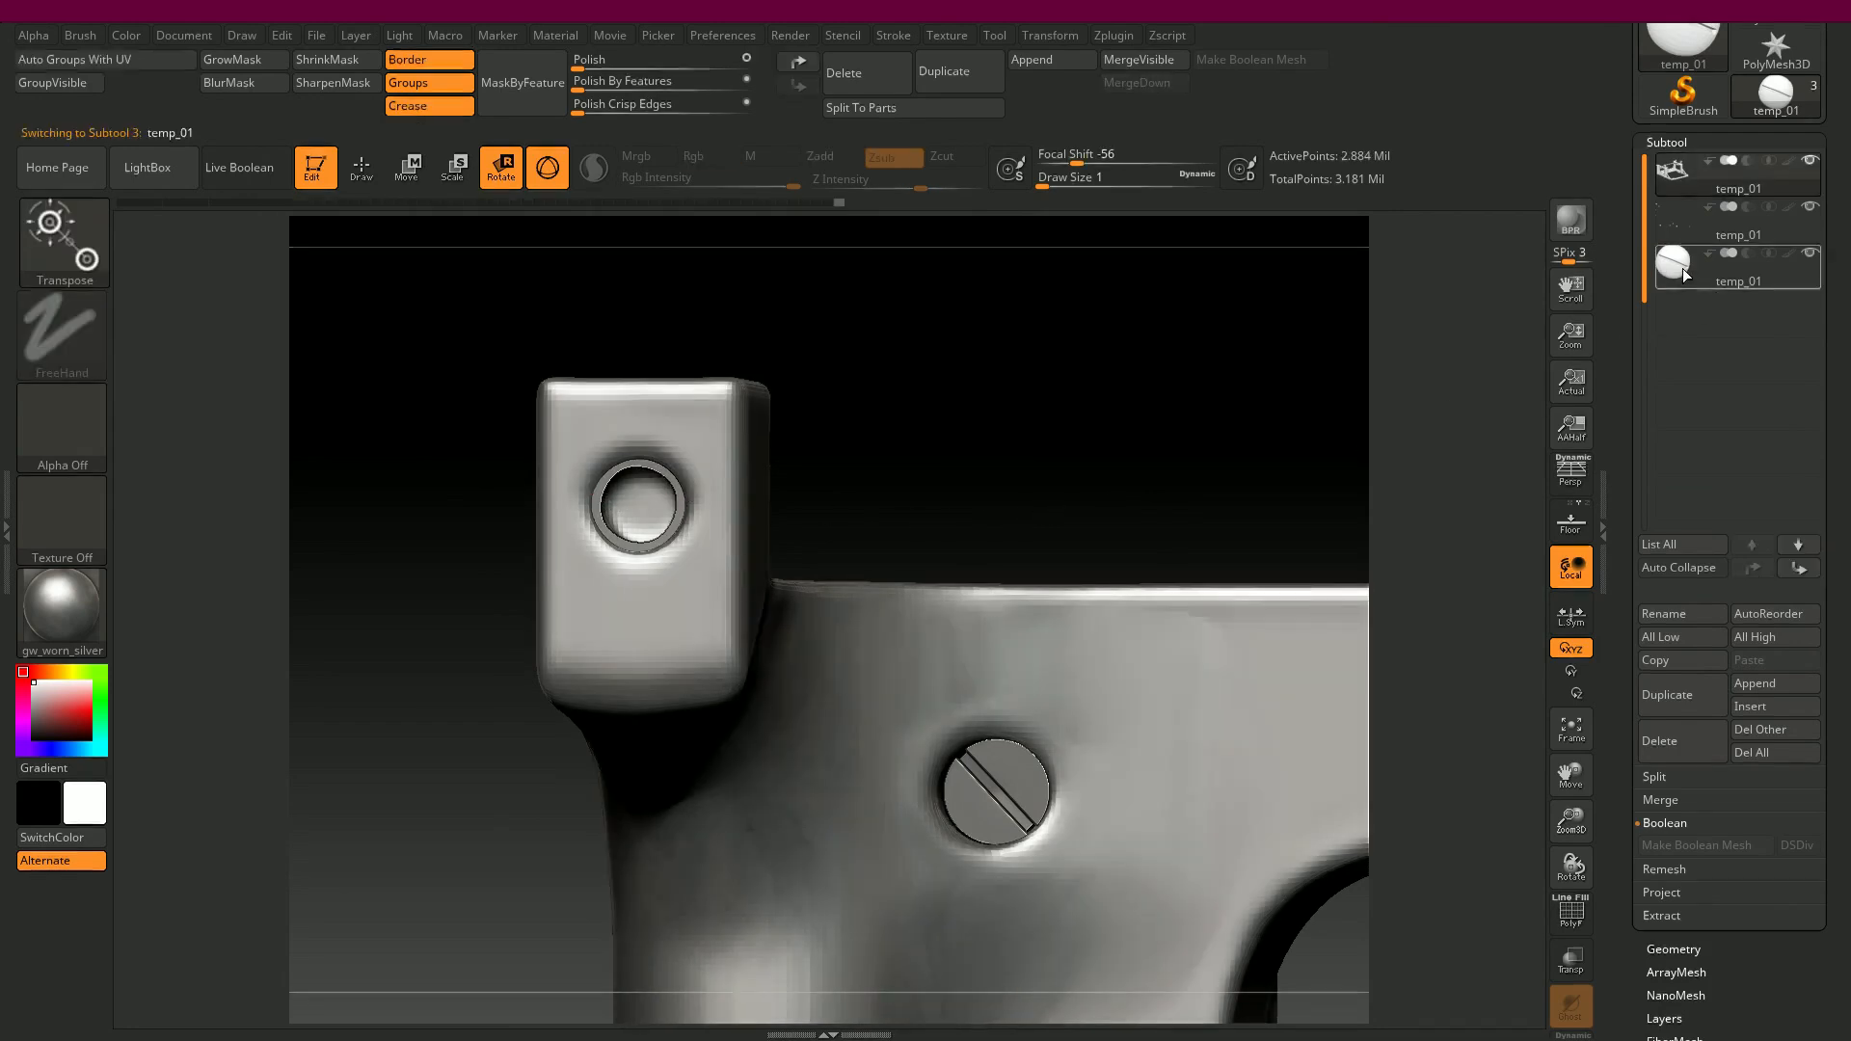
alt+click(599, 497)
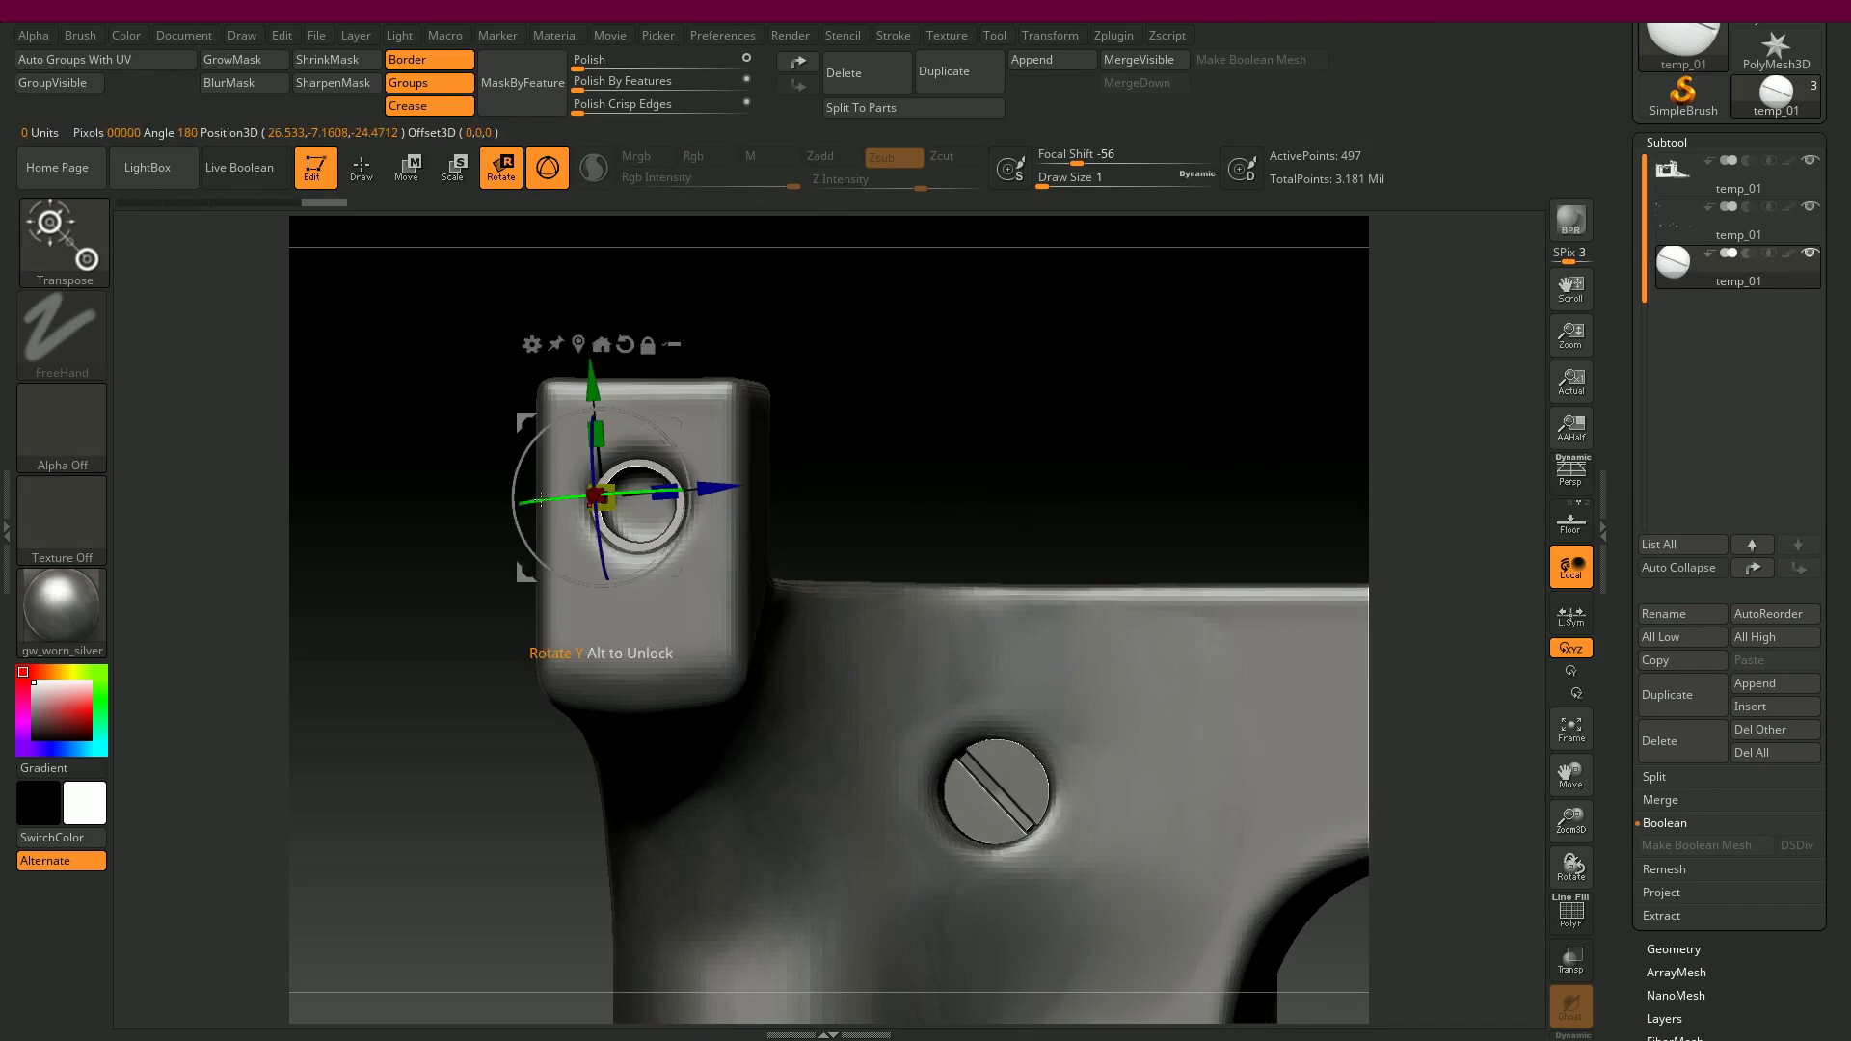
drag(575, 498, 1144, 525)
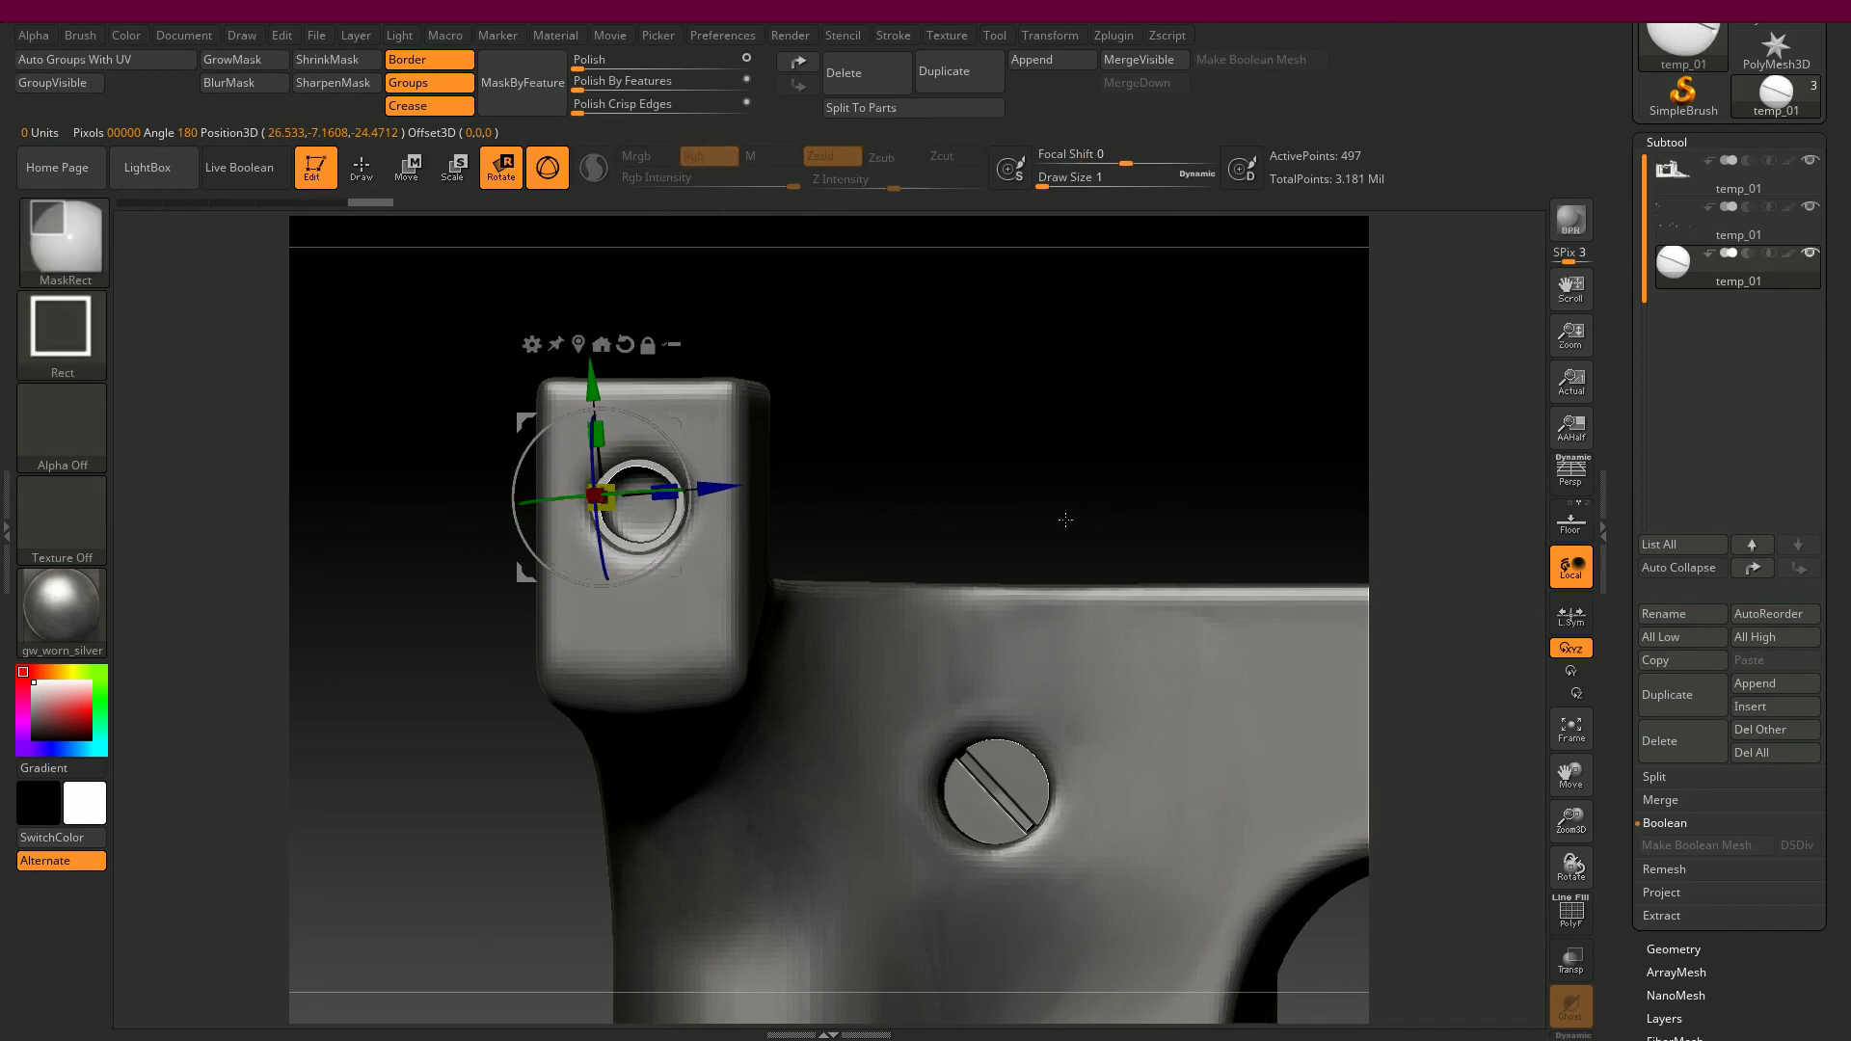
key(ctrl+z)
drag(961, 502, 1147, 588)
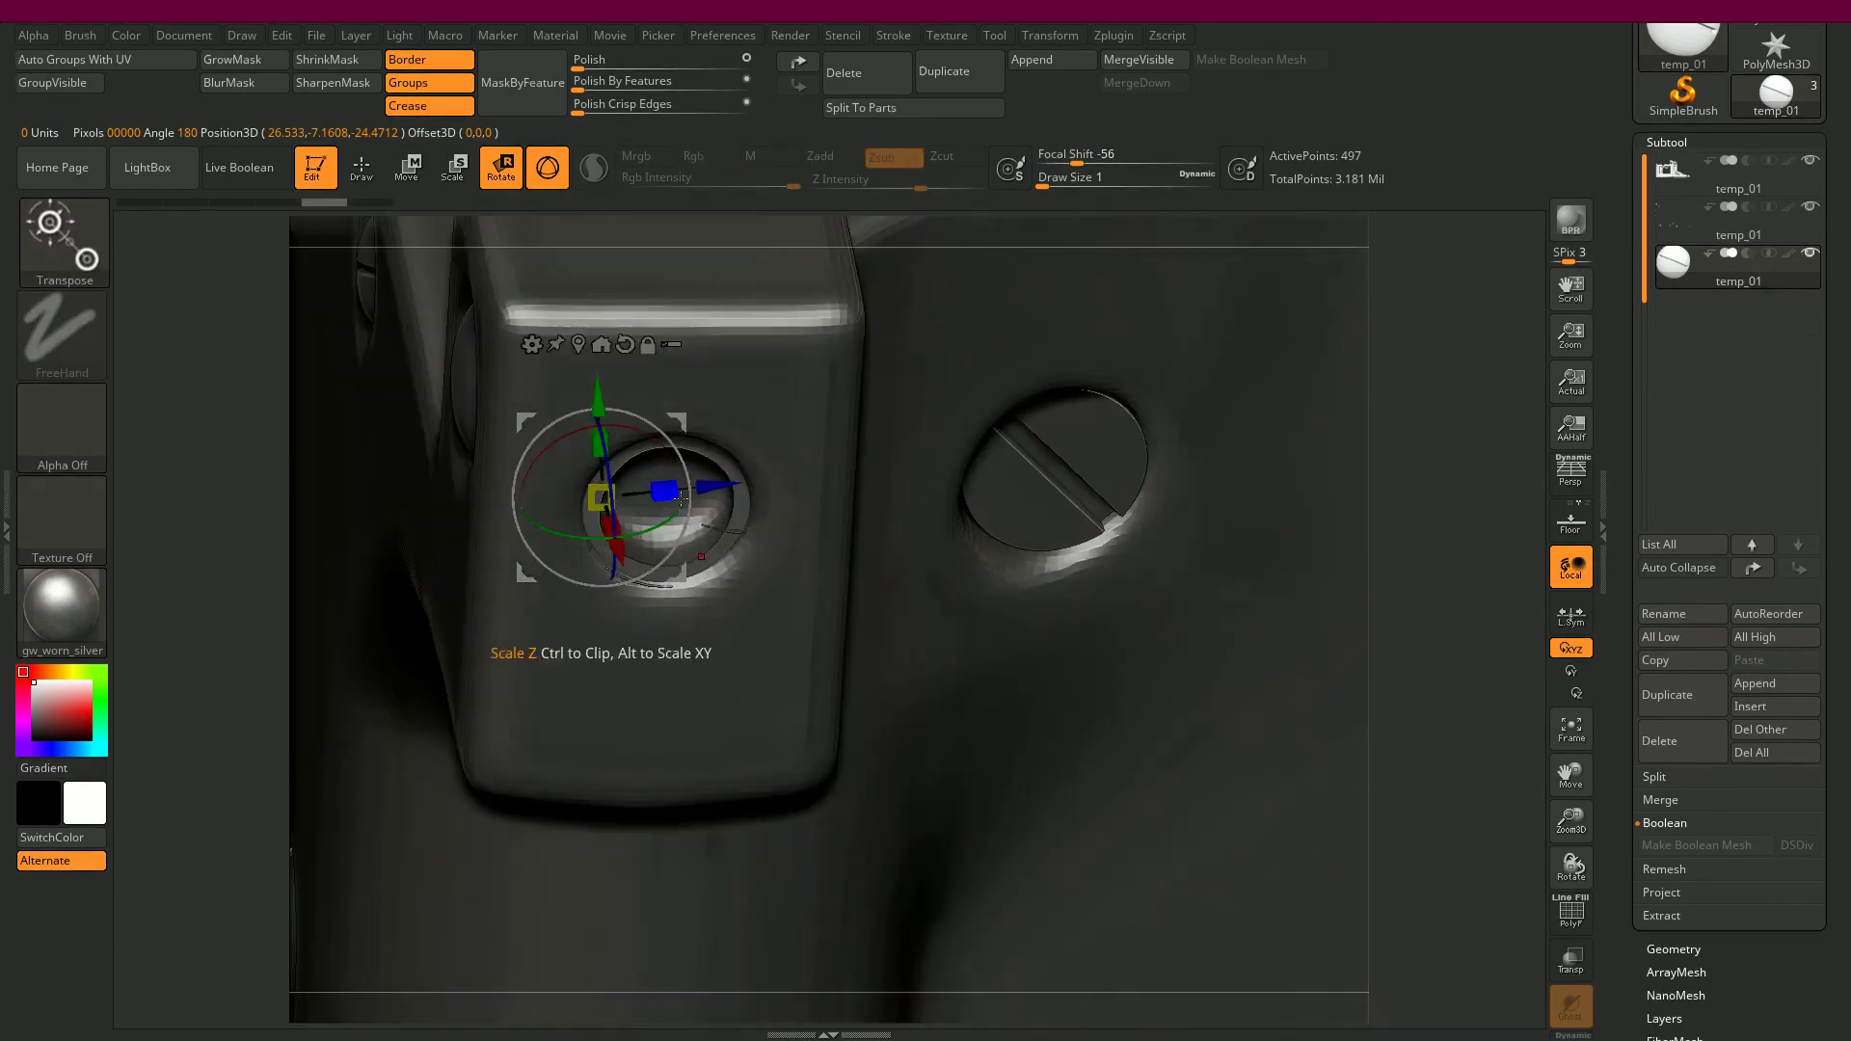
drag(717, 490, 719, 583)
key(ctrl+z)
key(ctrl+z)
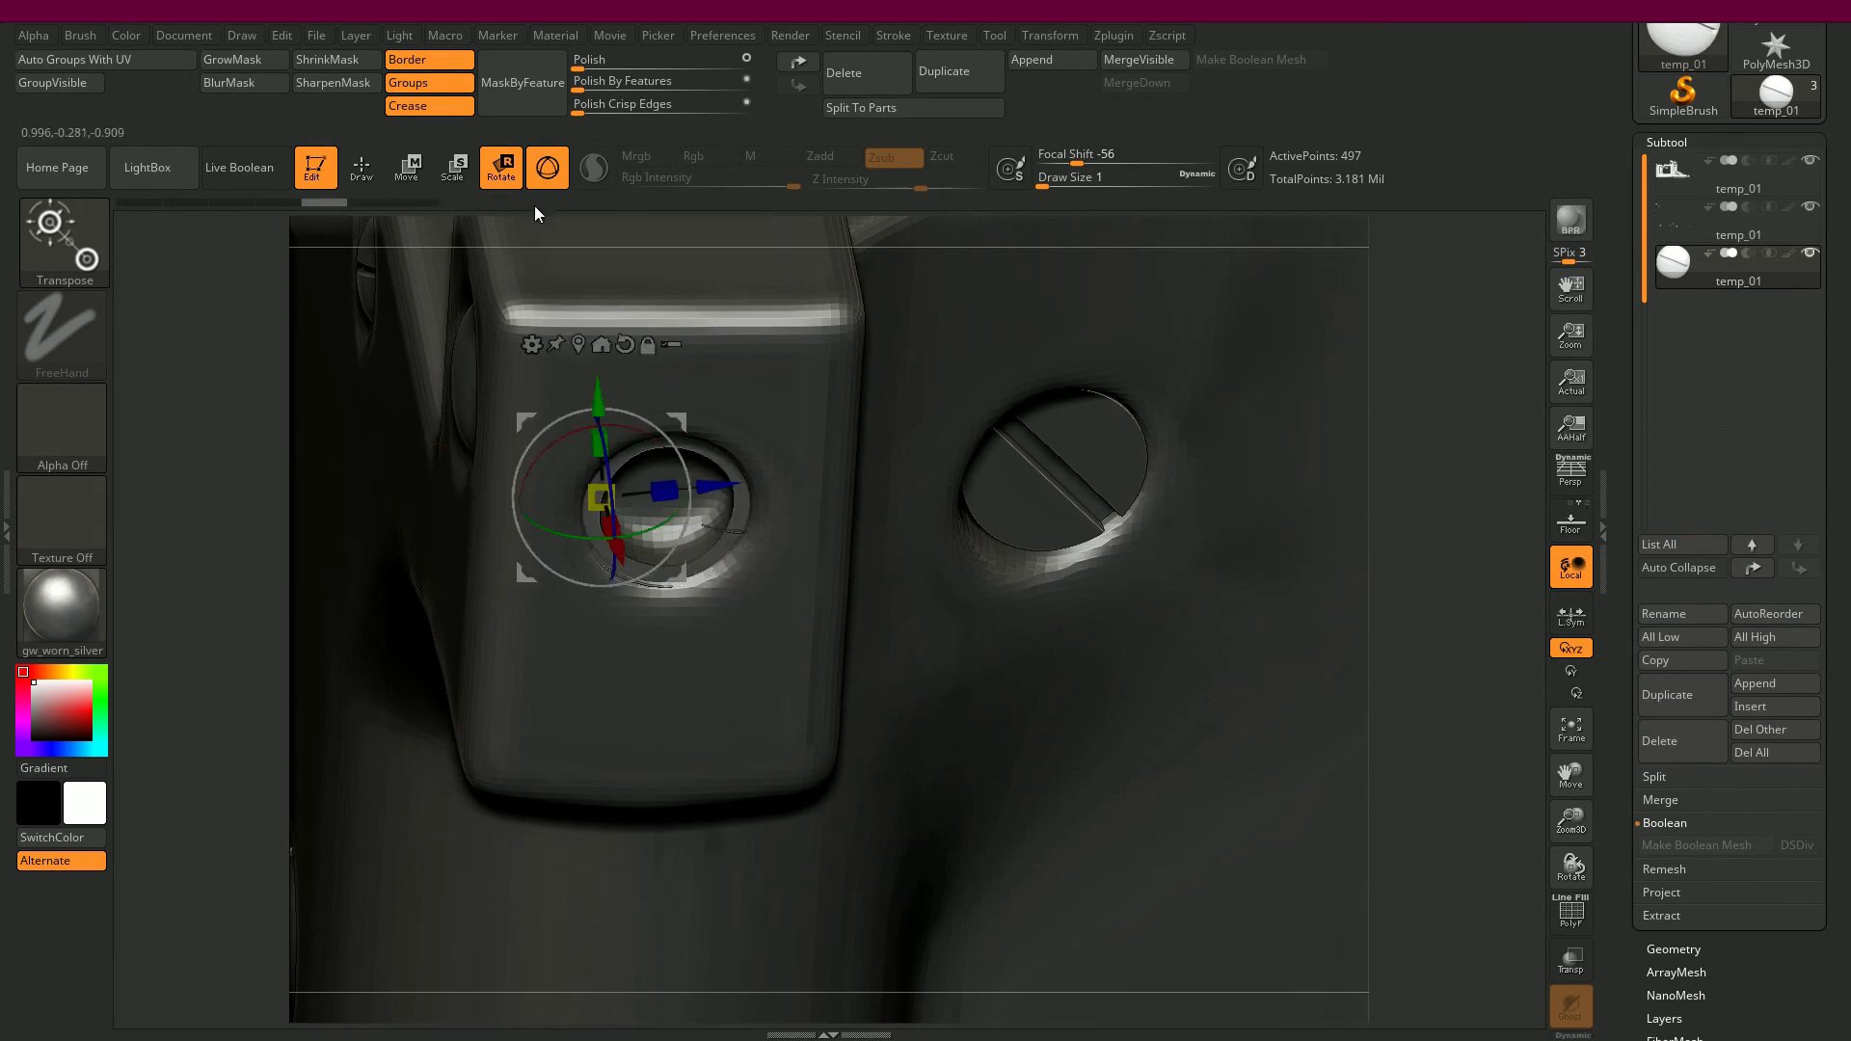
click(362, 167)
mouse_move(231, 464)
mouse_down()
mouse_move(257, 434)
mouse_move(218, 396)
mouse_up()
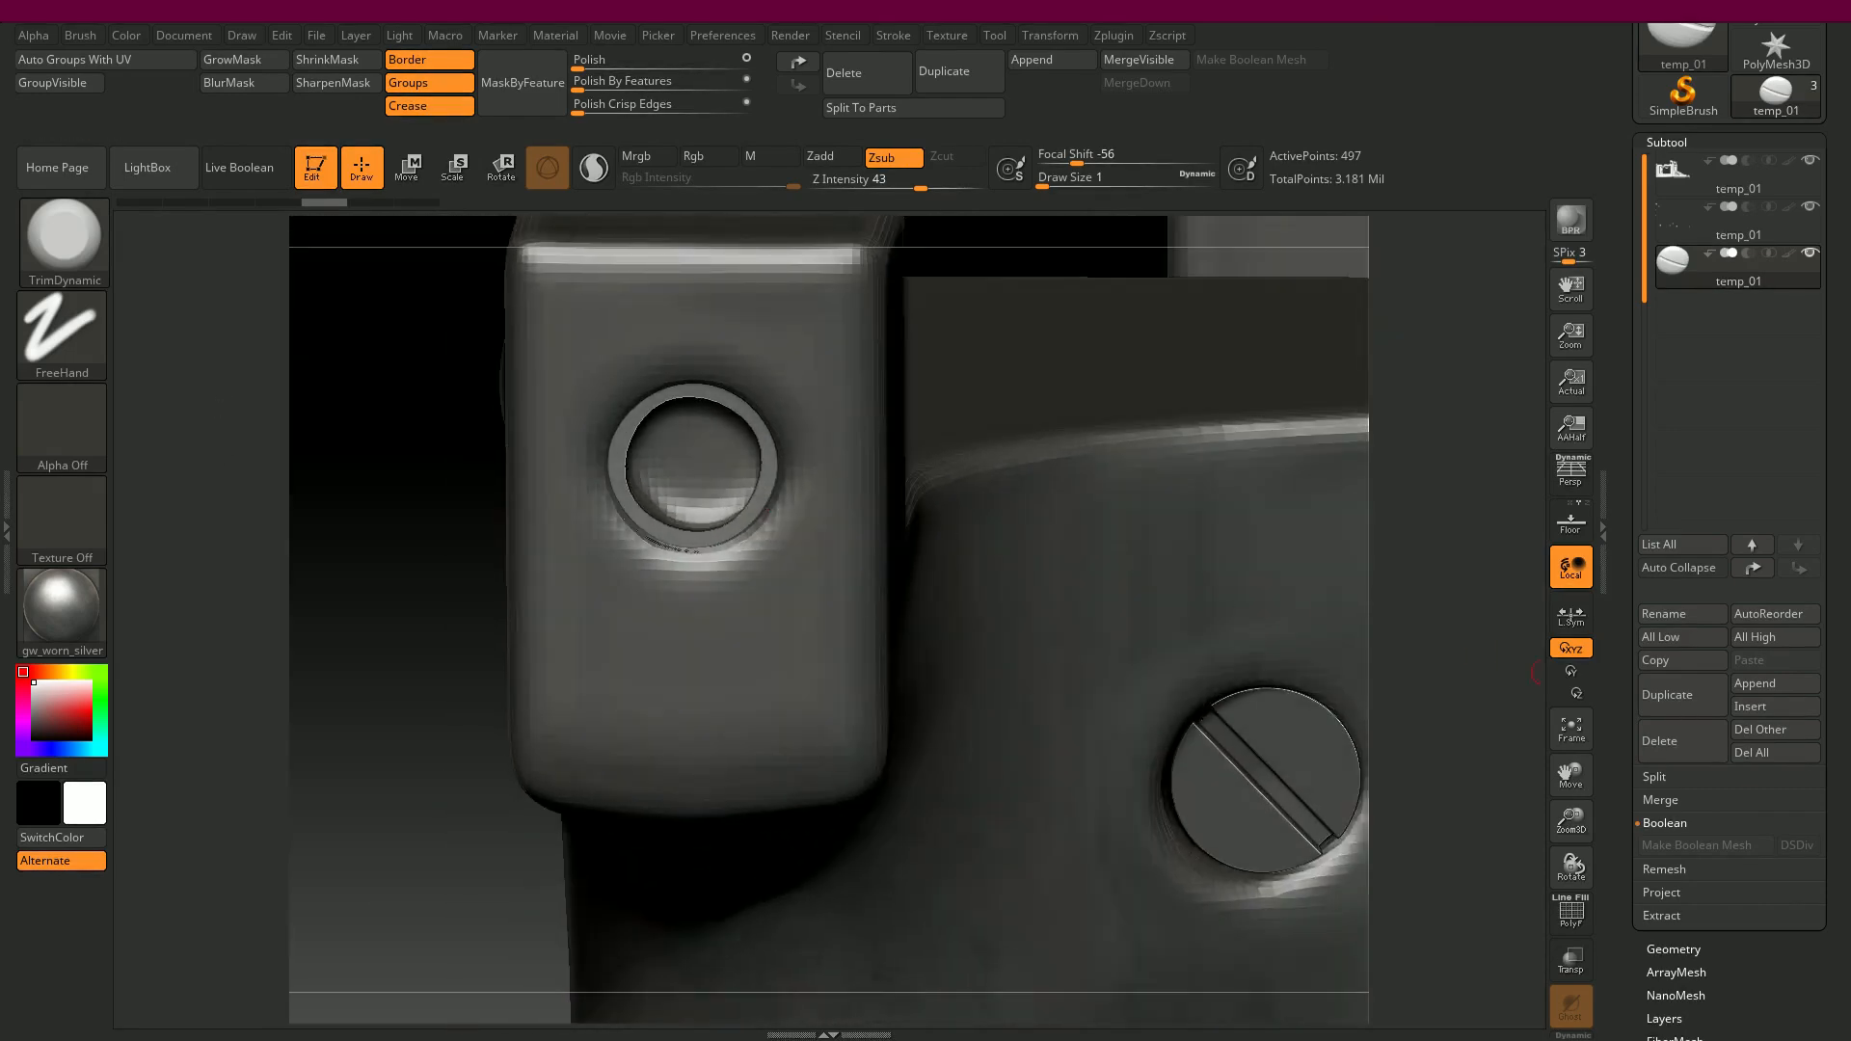
- Switch to Maya and delete the faulty screw from the frame's upper corner block
key(alt+Tab)
click(951, 494)
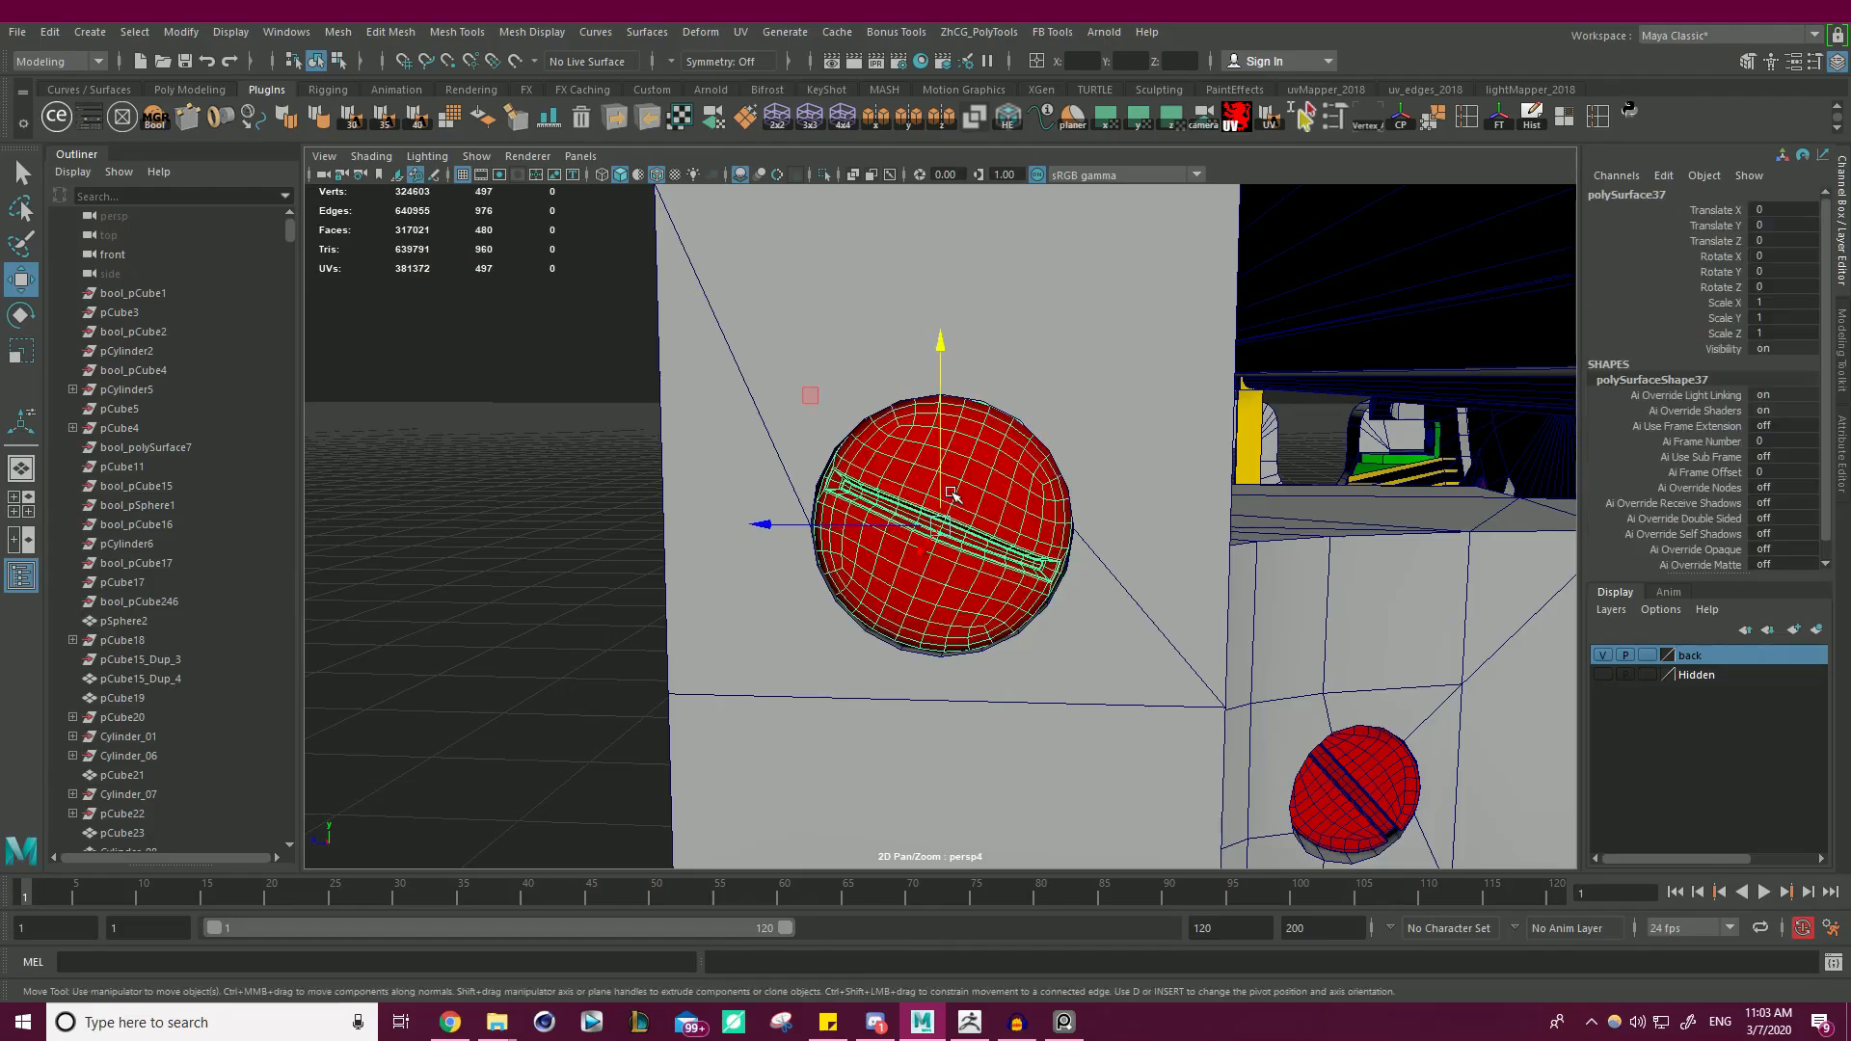
alt+drag(452, 411, 298, 395)
mouse_move(827, 544)
mouse_down()
mouse_move(656, 570)
mouse_move(848, 520)
mouse_up()
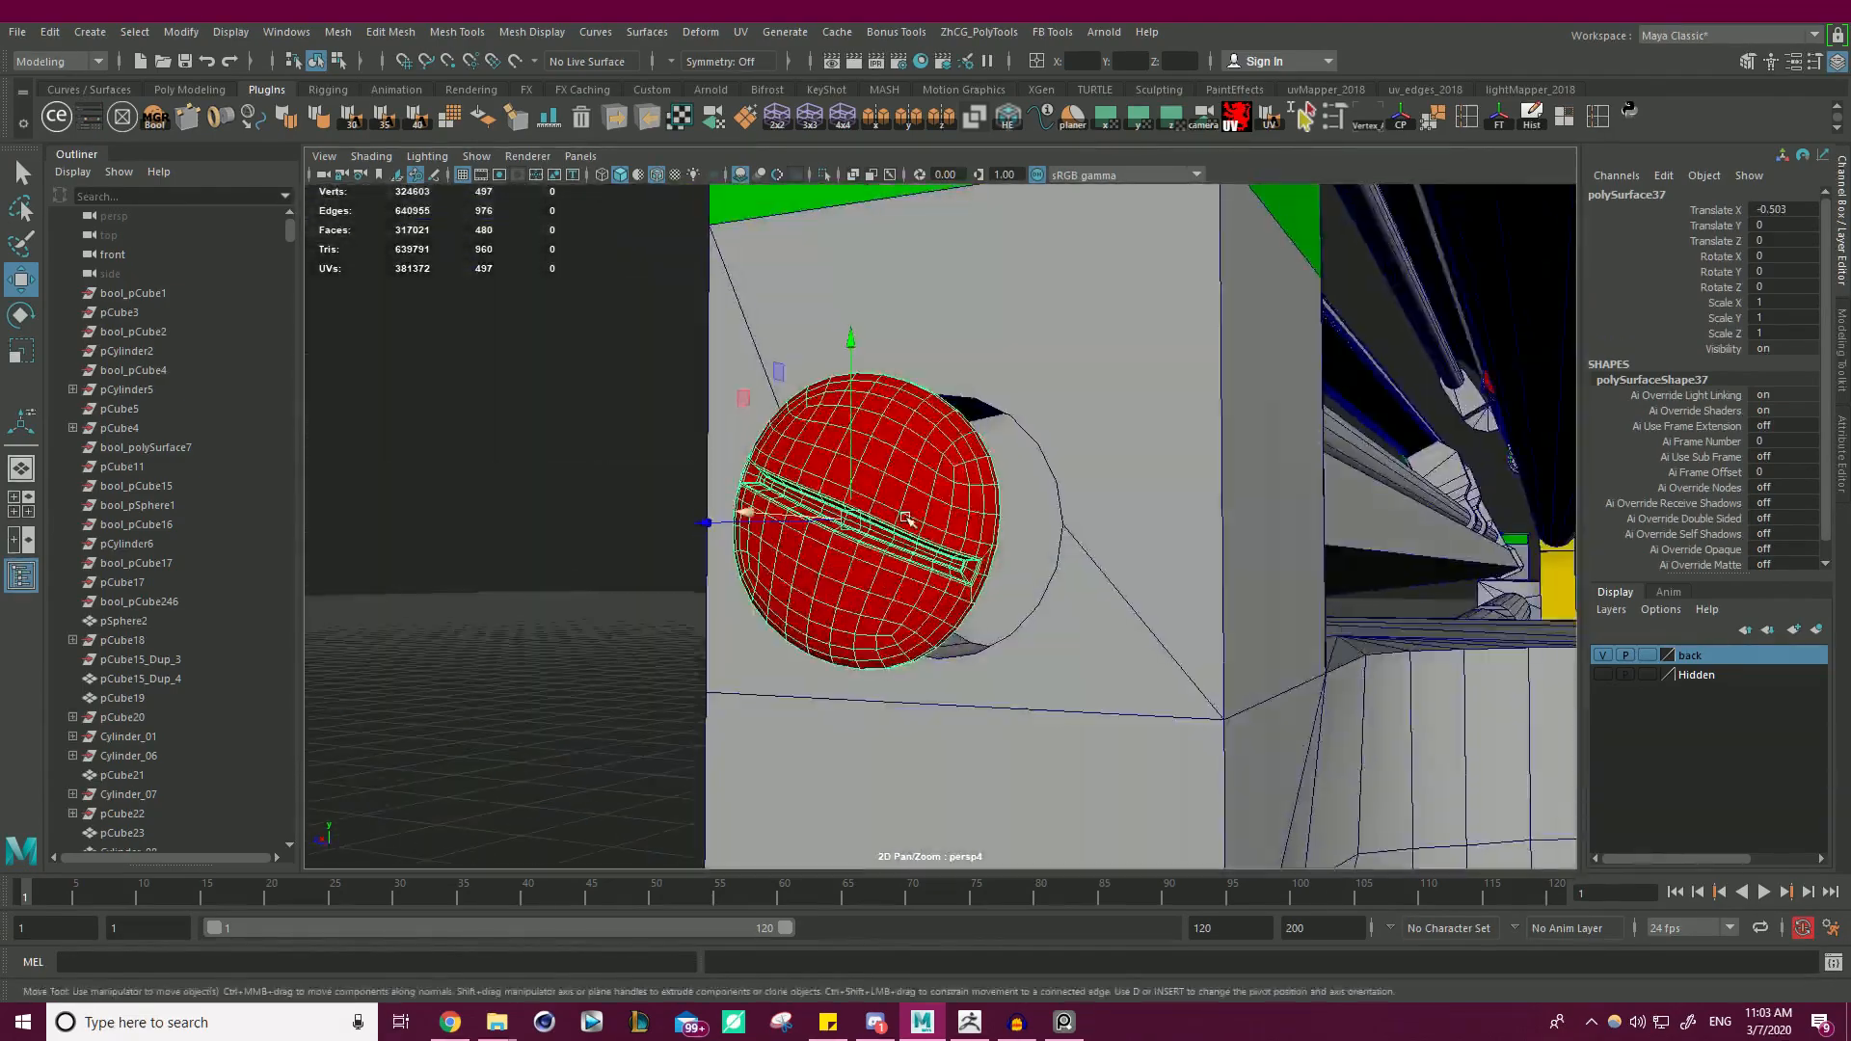
alt+right_drag(848, 520, 665, 503)
alt+drag(665, 503, 786, 550)
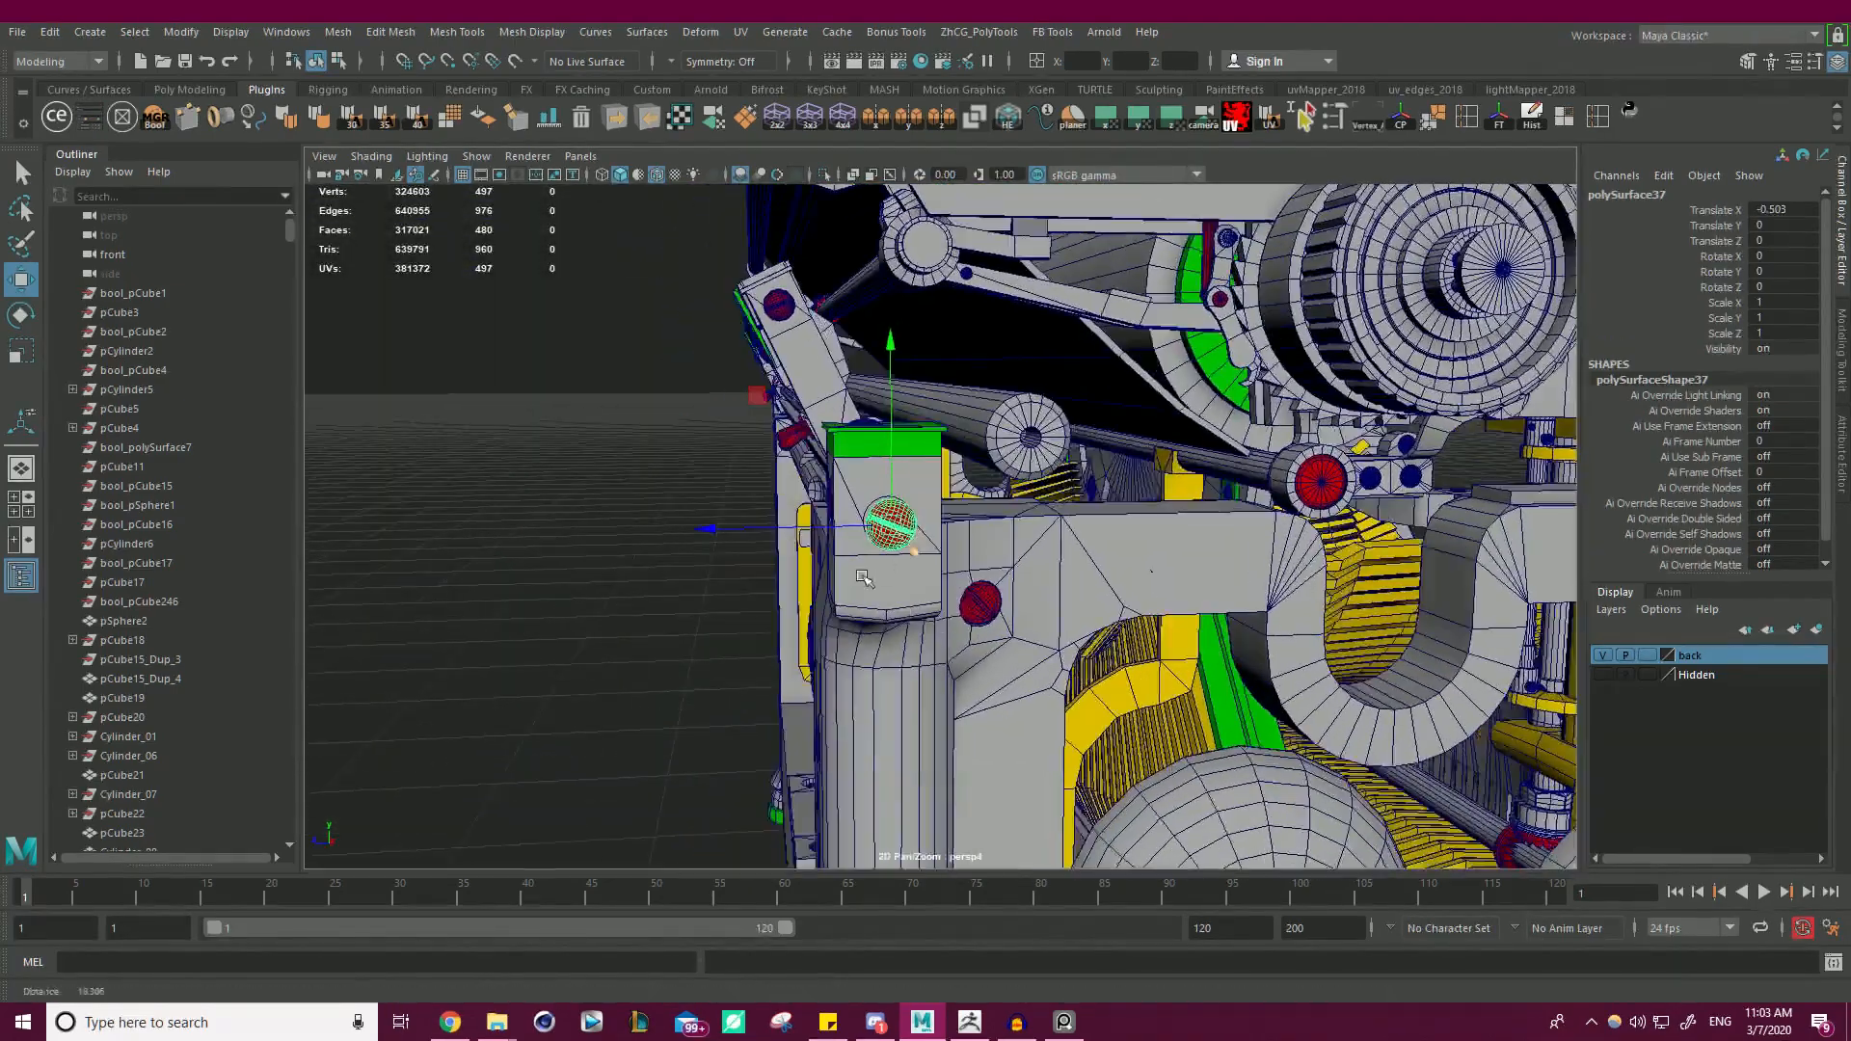
alt+middle_drag(897, 627, 951, 537)
scroll(954, 538, down, 2)
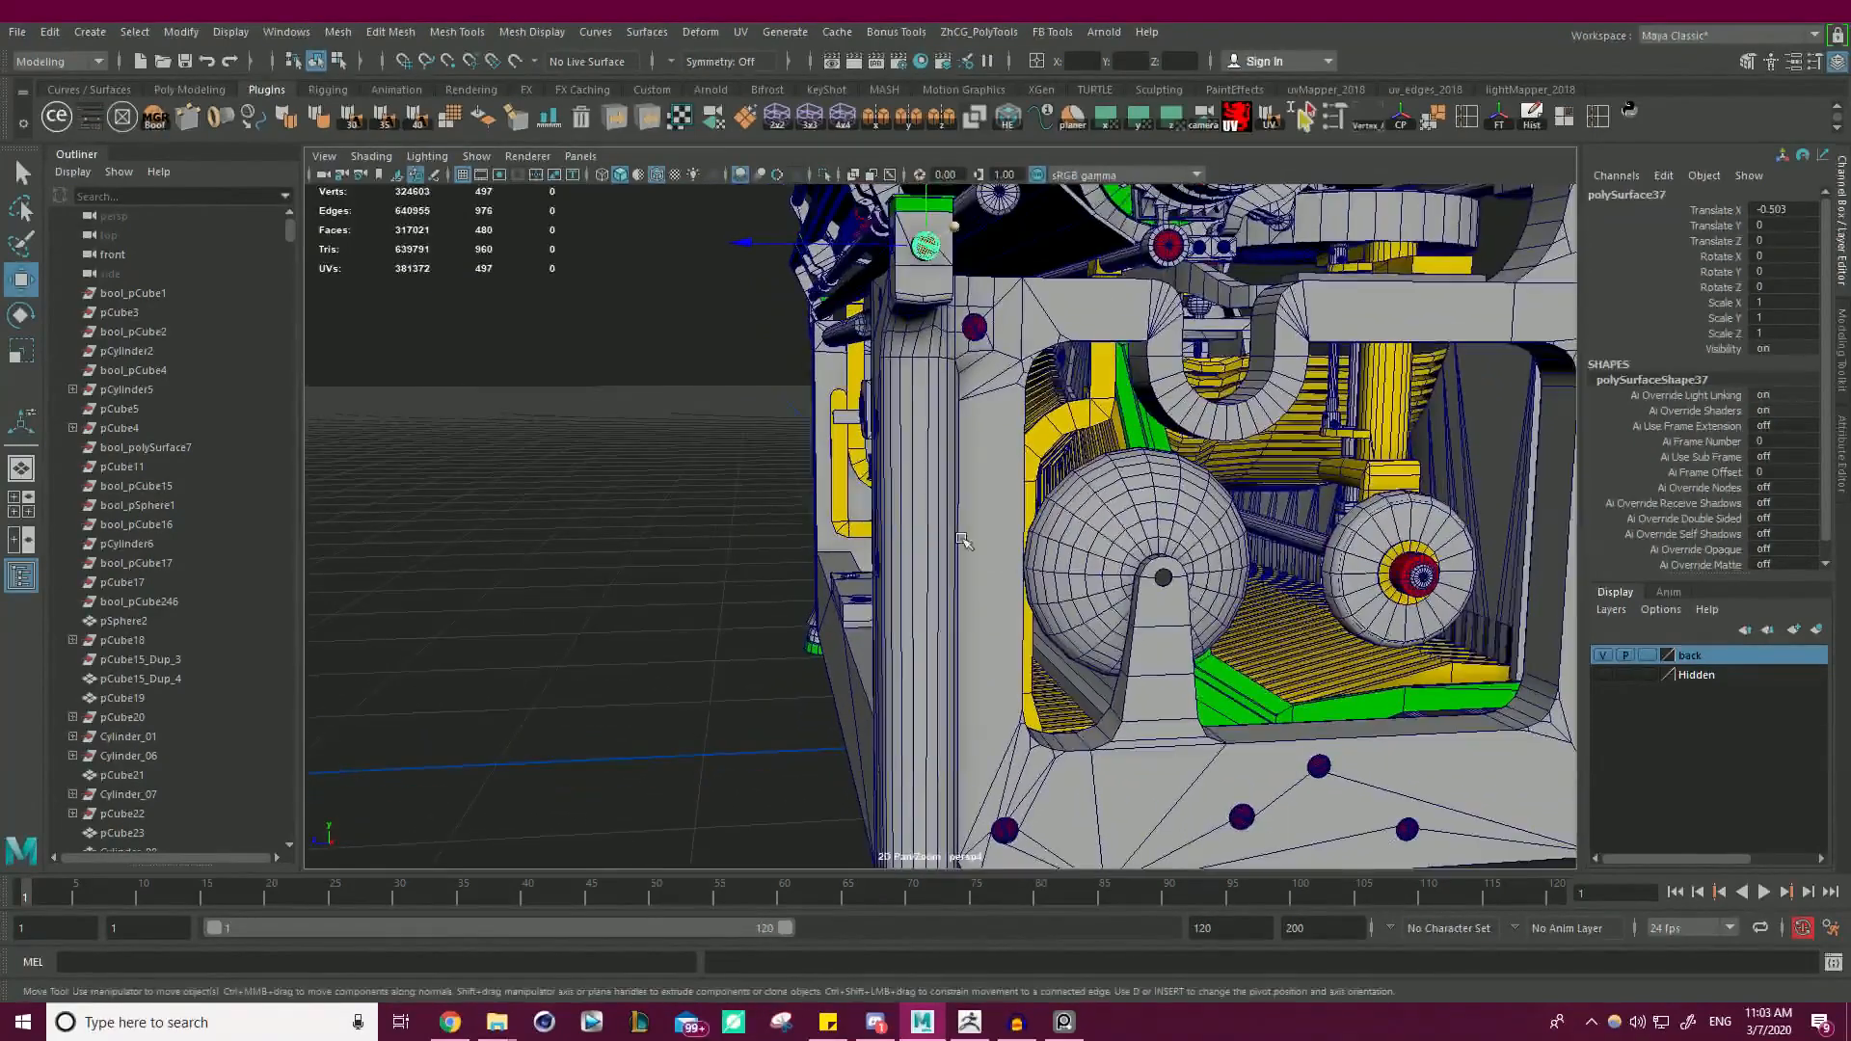
click(1027, 827)
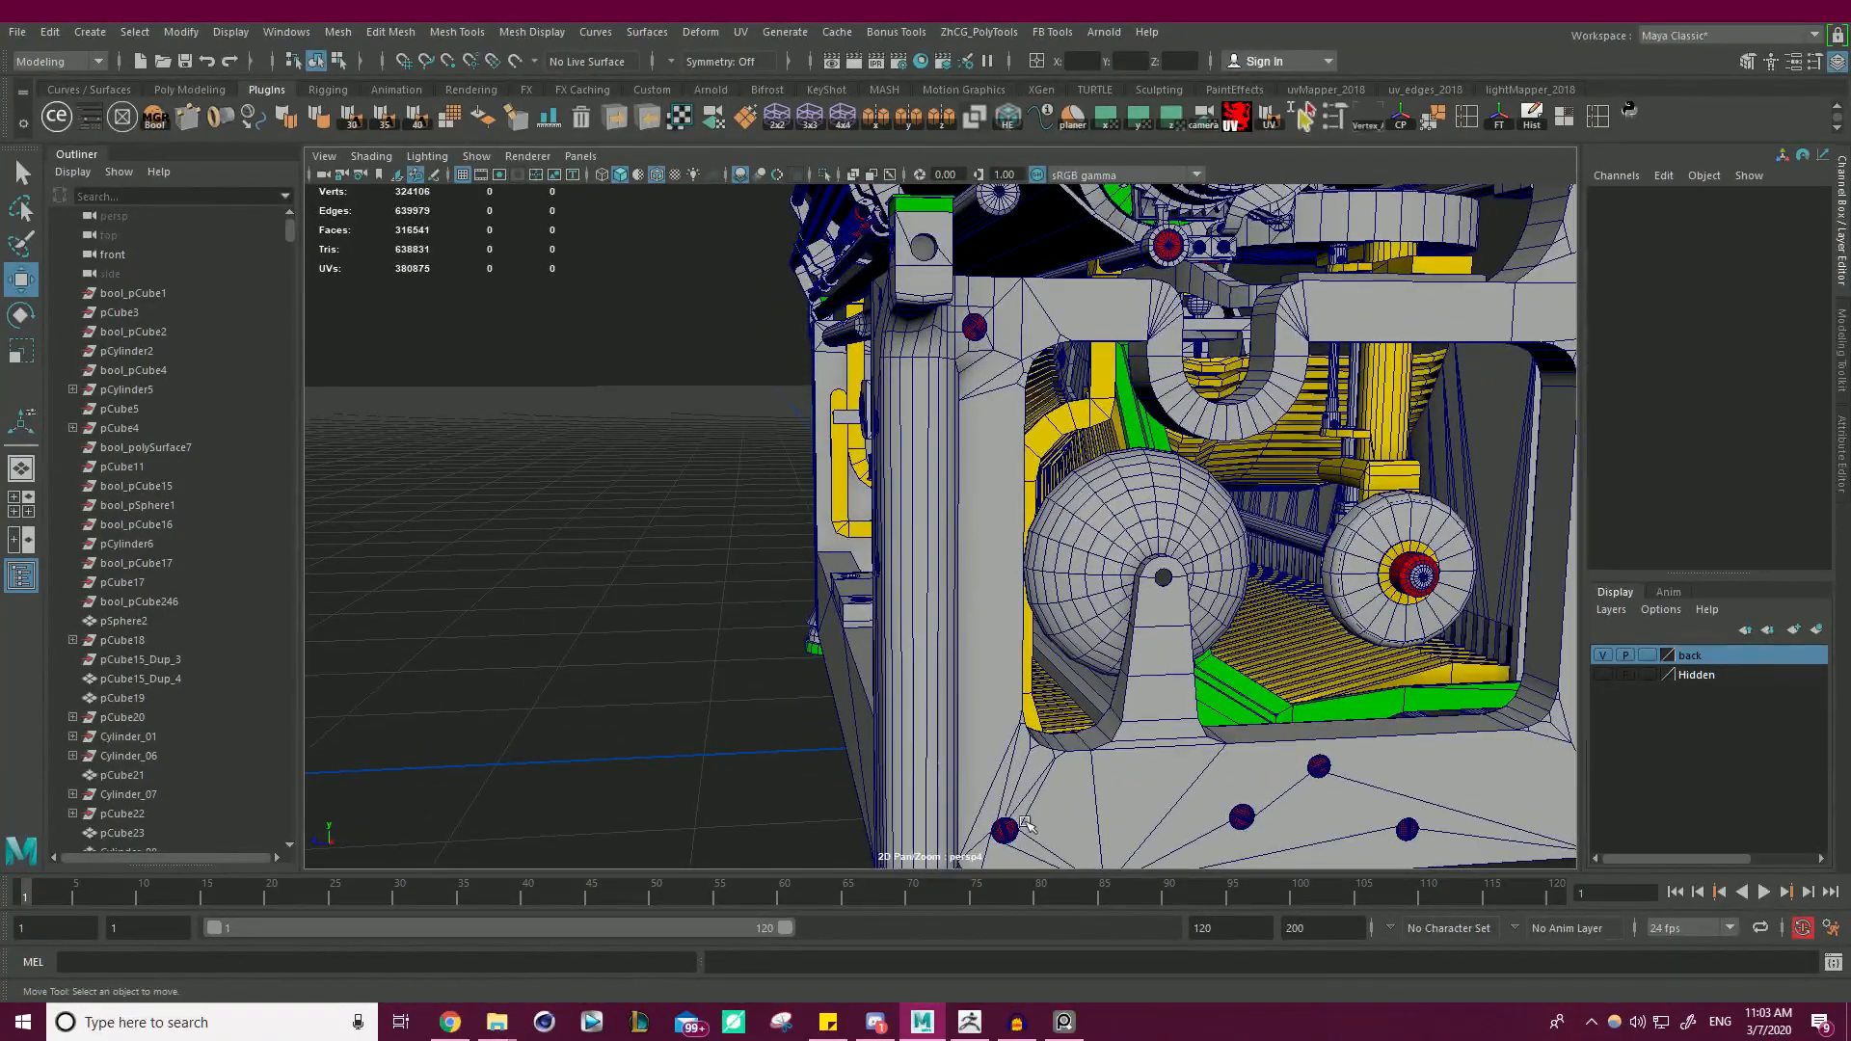
- Copy the screw faces in the opposite corner block out of the combined screws mesh with Smart Duplicate Face
click(1003, 833)
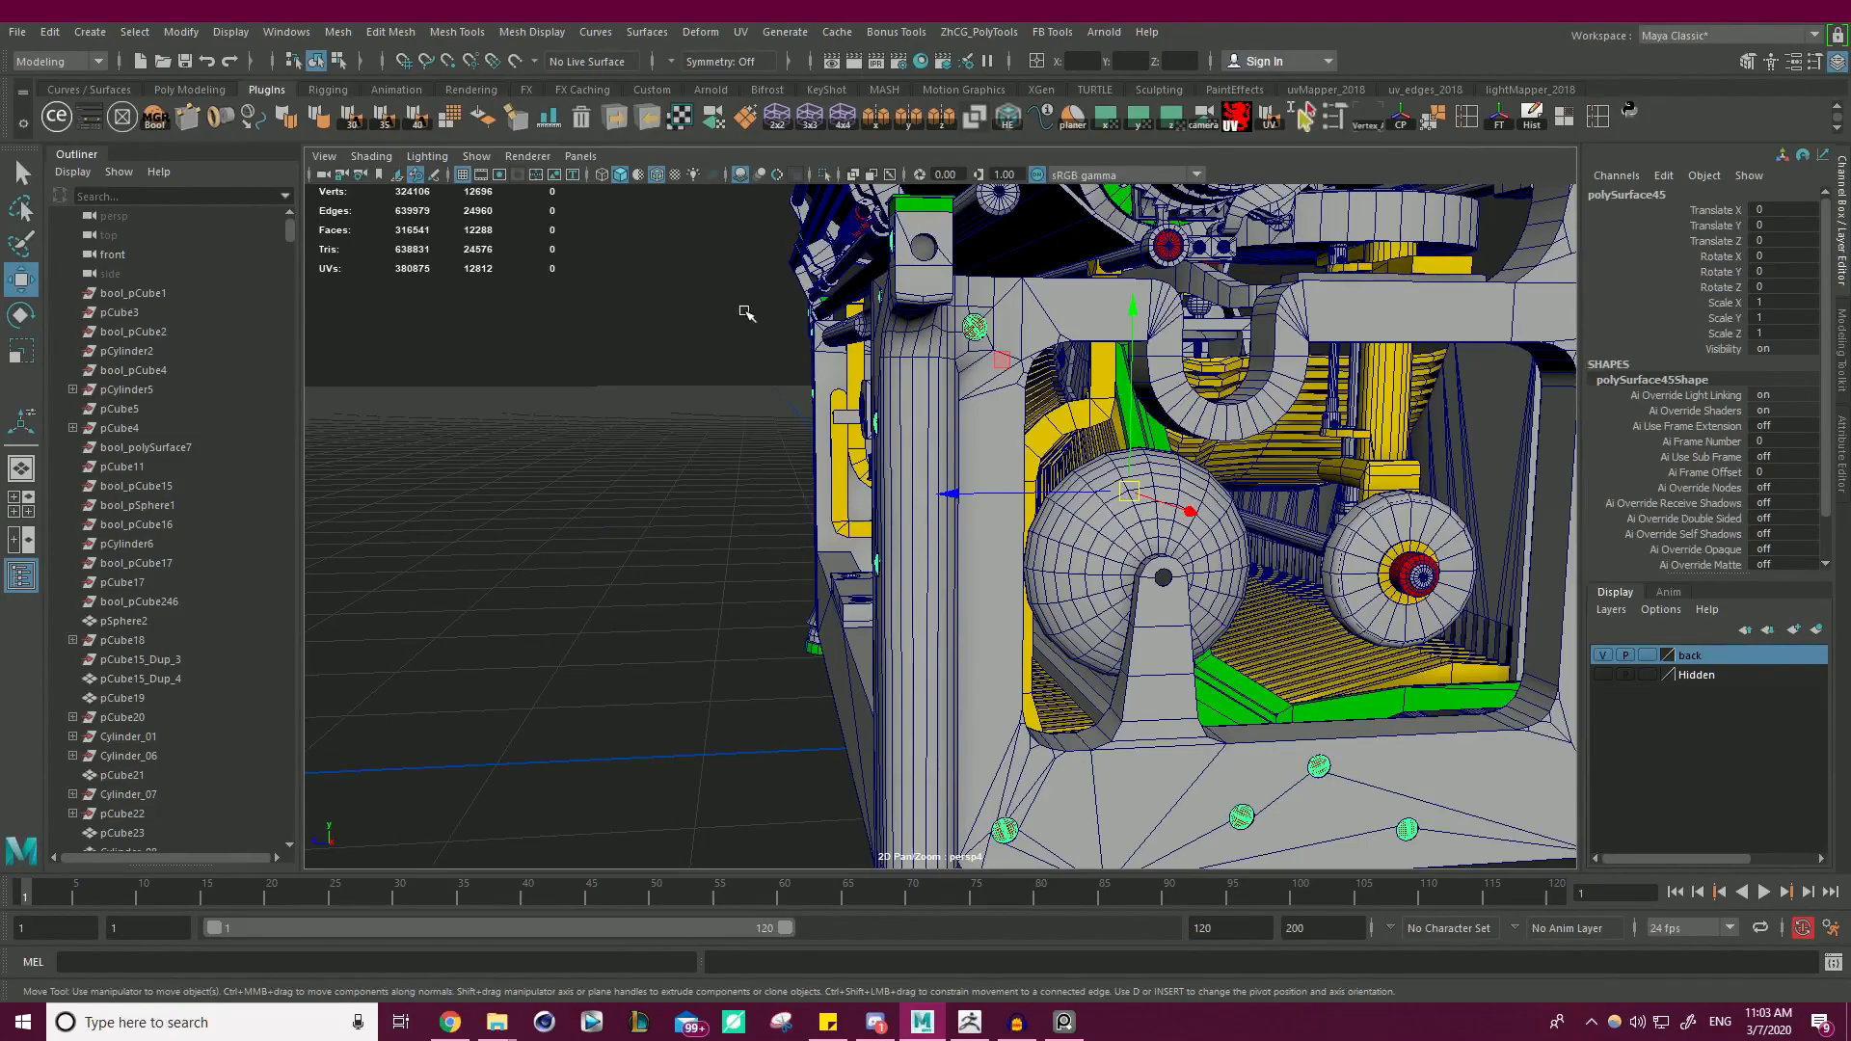
right_drag(544, 444, 546, 499)
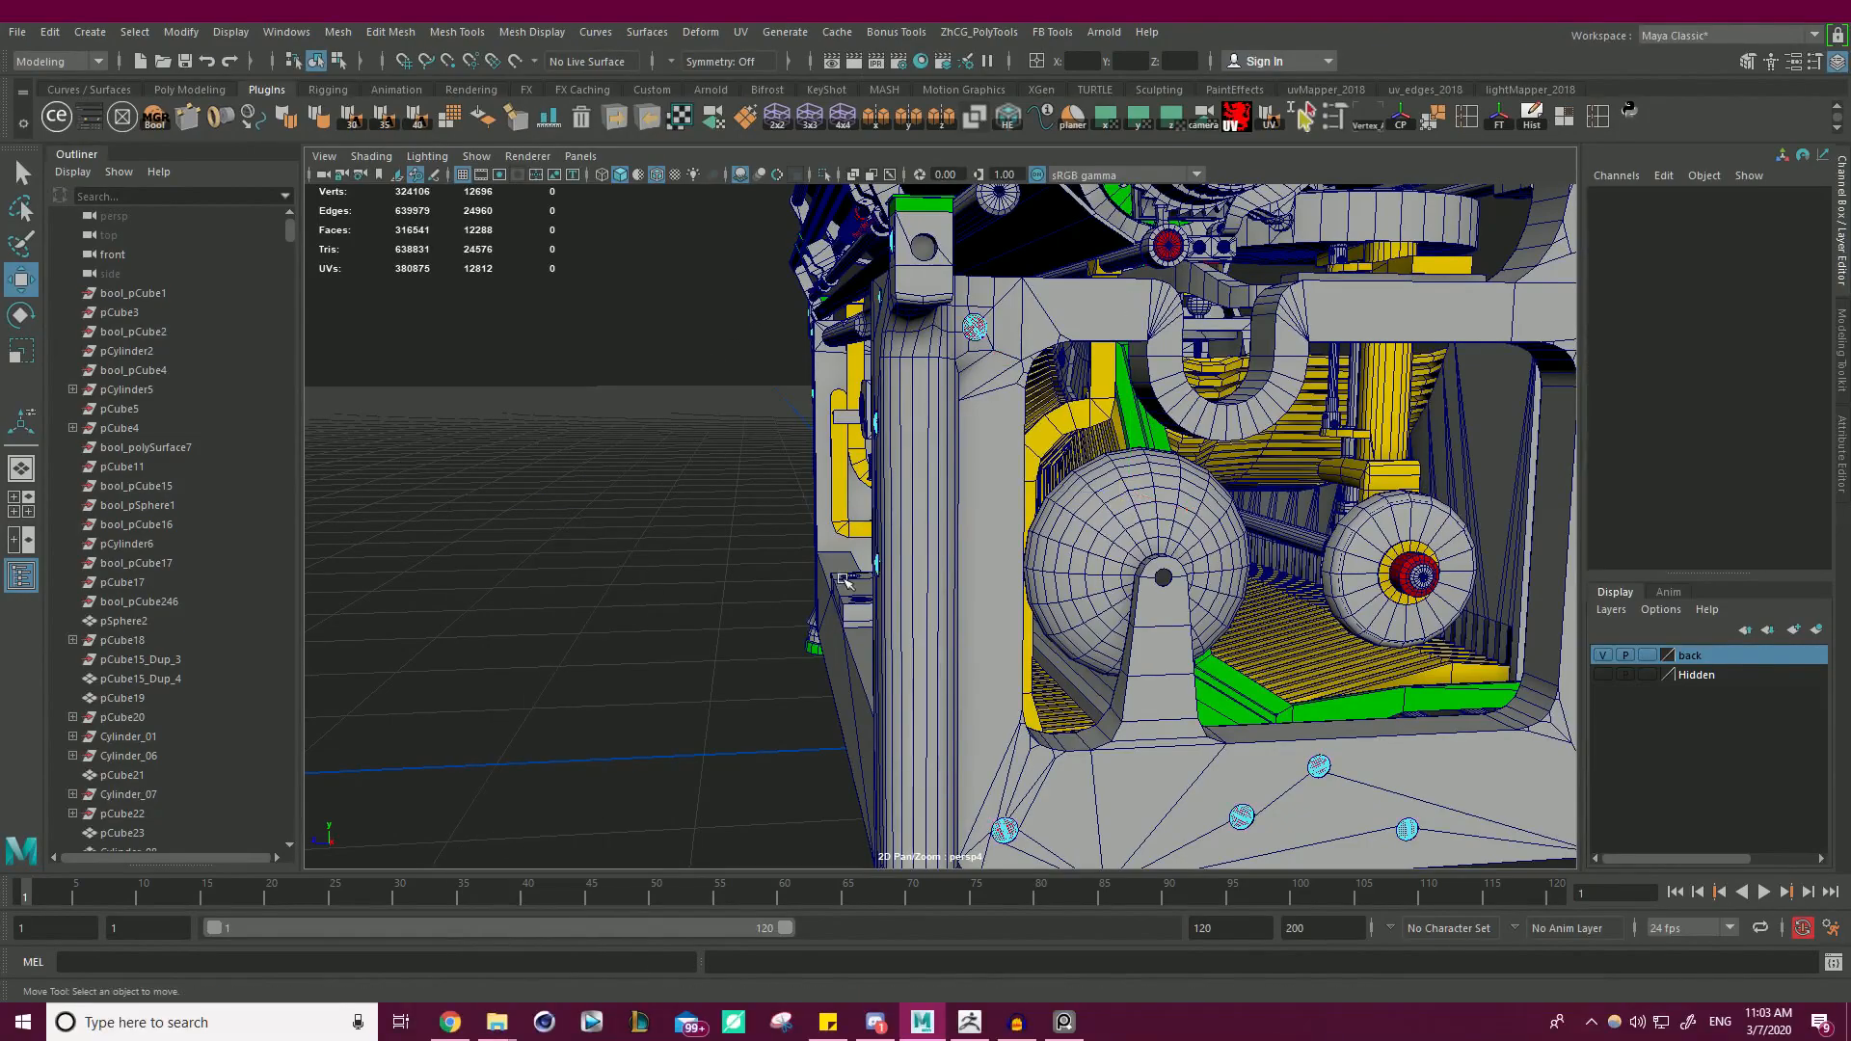
alt+drag(844, 581, 597, 597)
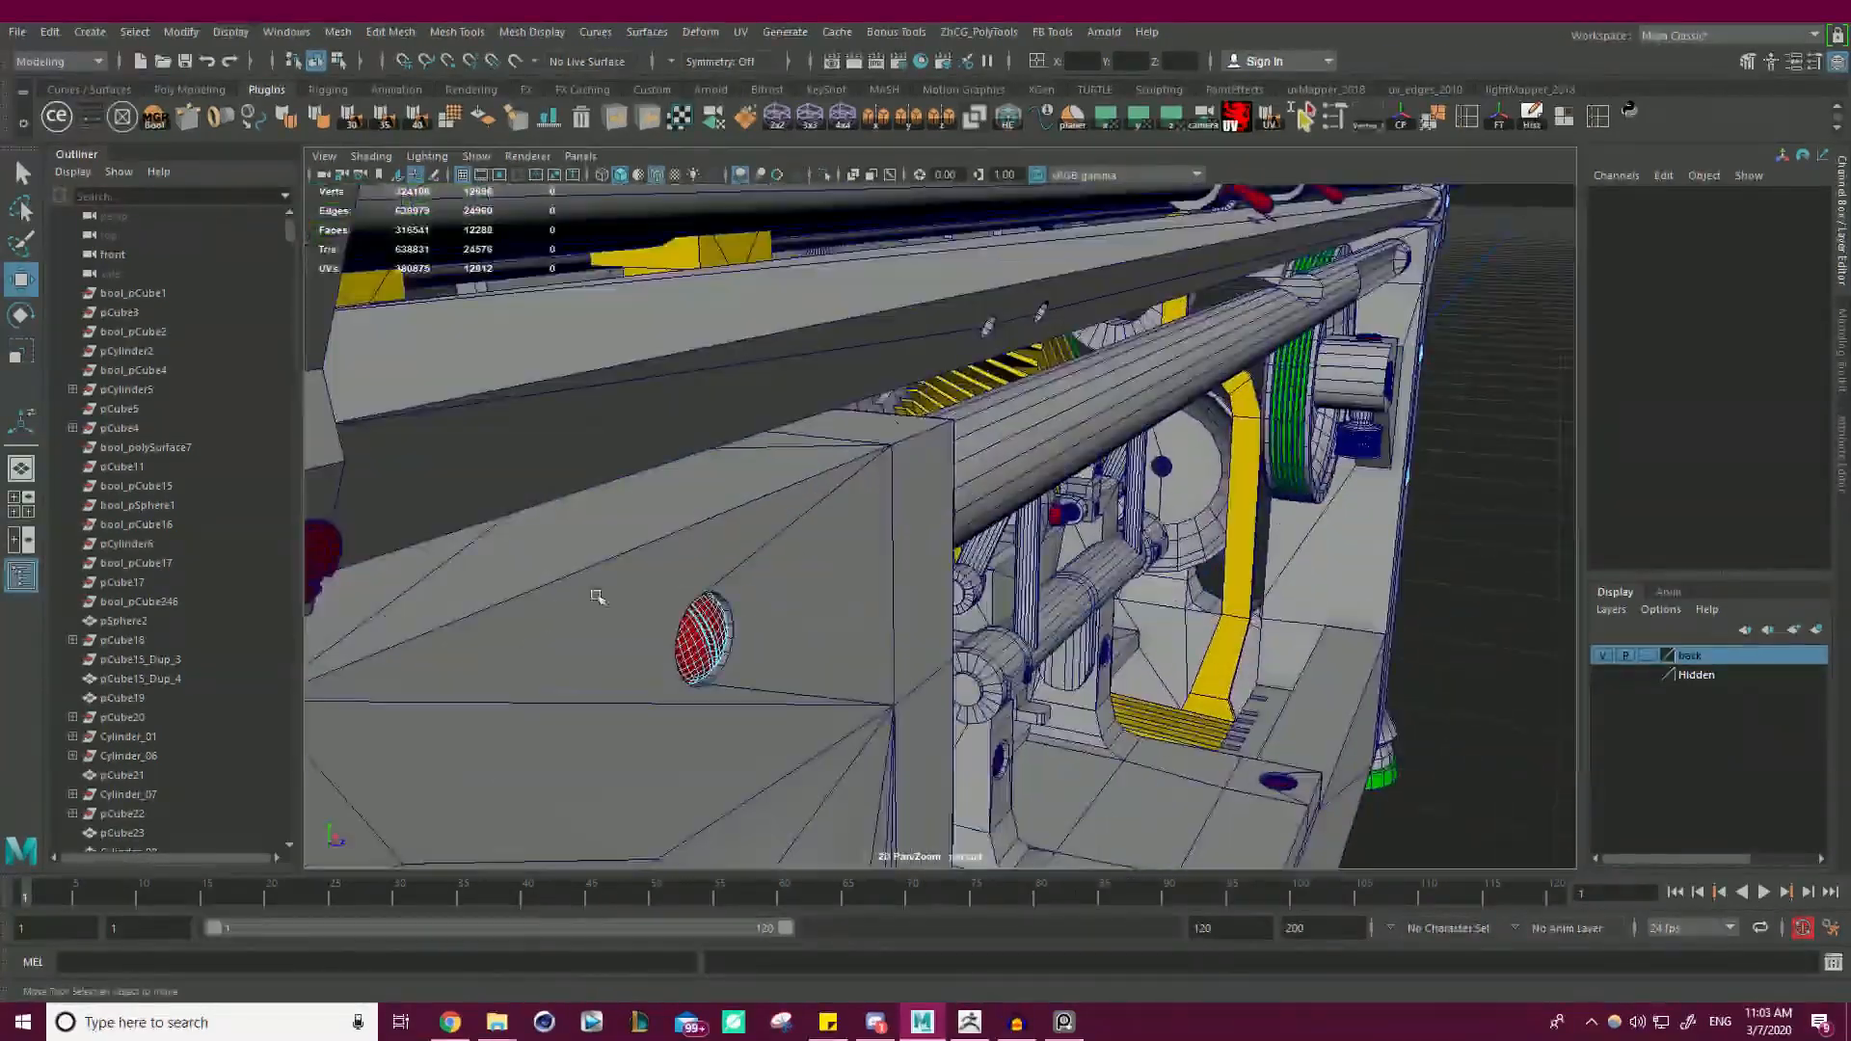
alt+right_drag(597, 596, 465, 584)
double_click(707, 554)
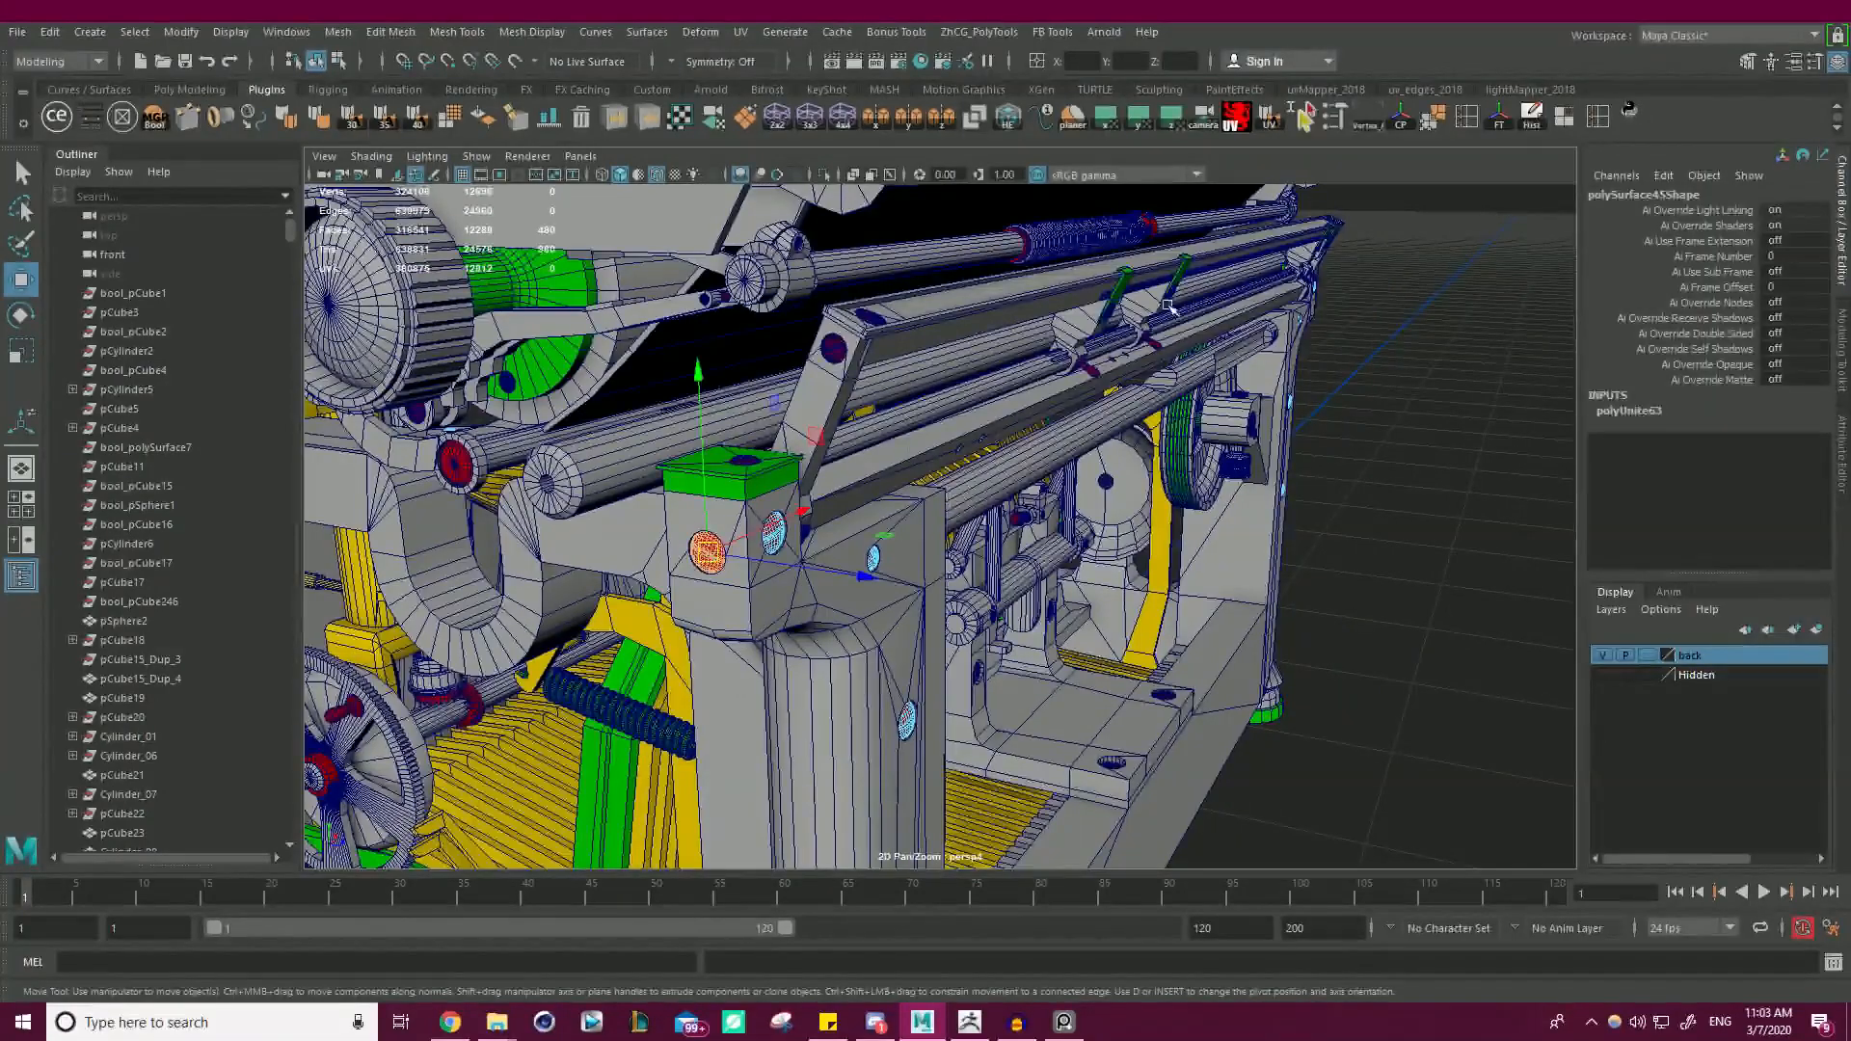
click(1346, 115)
click(1459, 765)
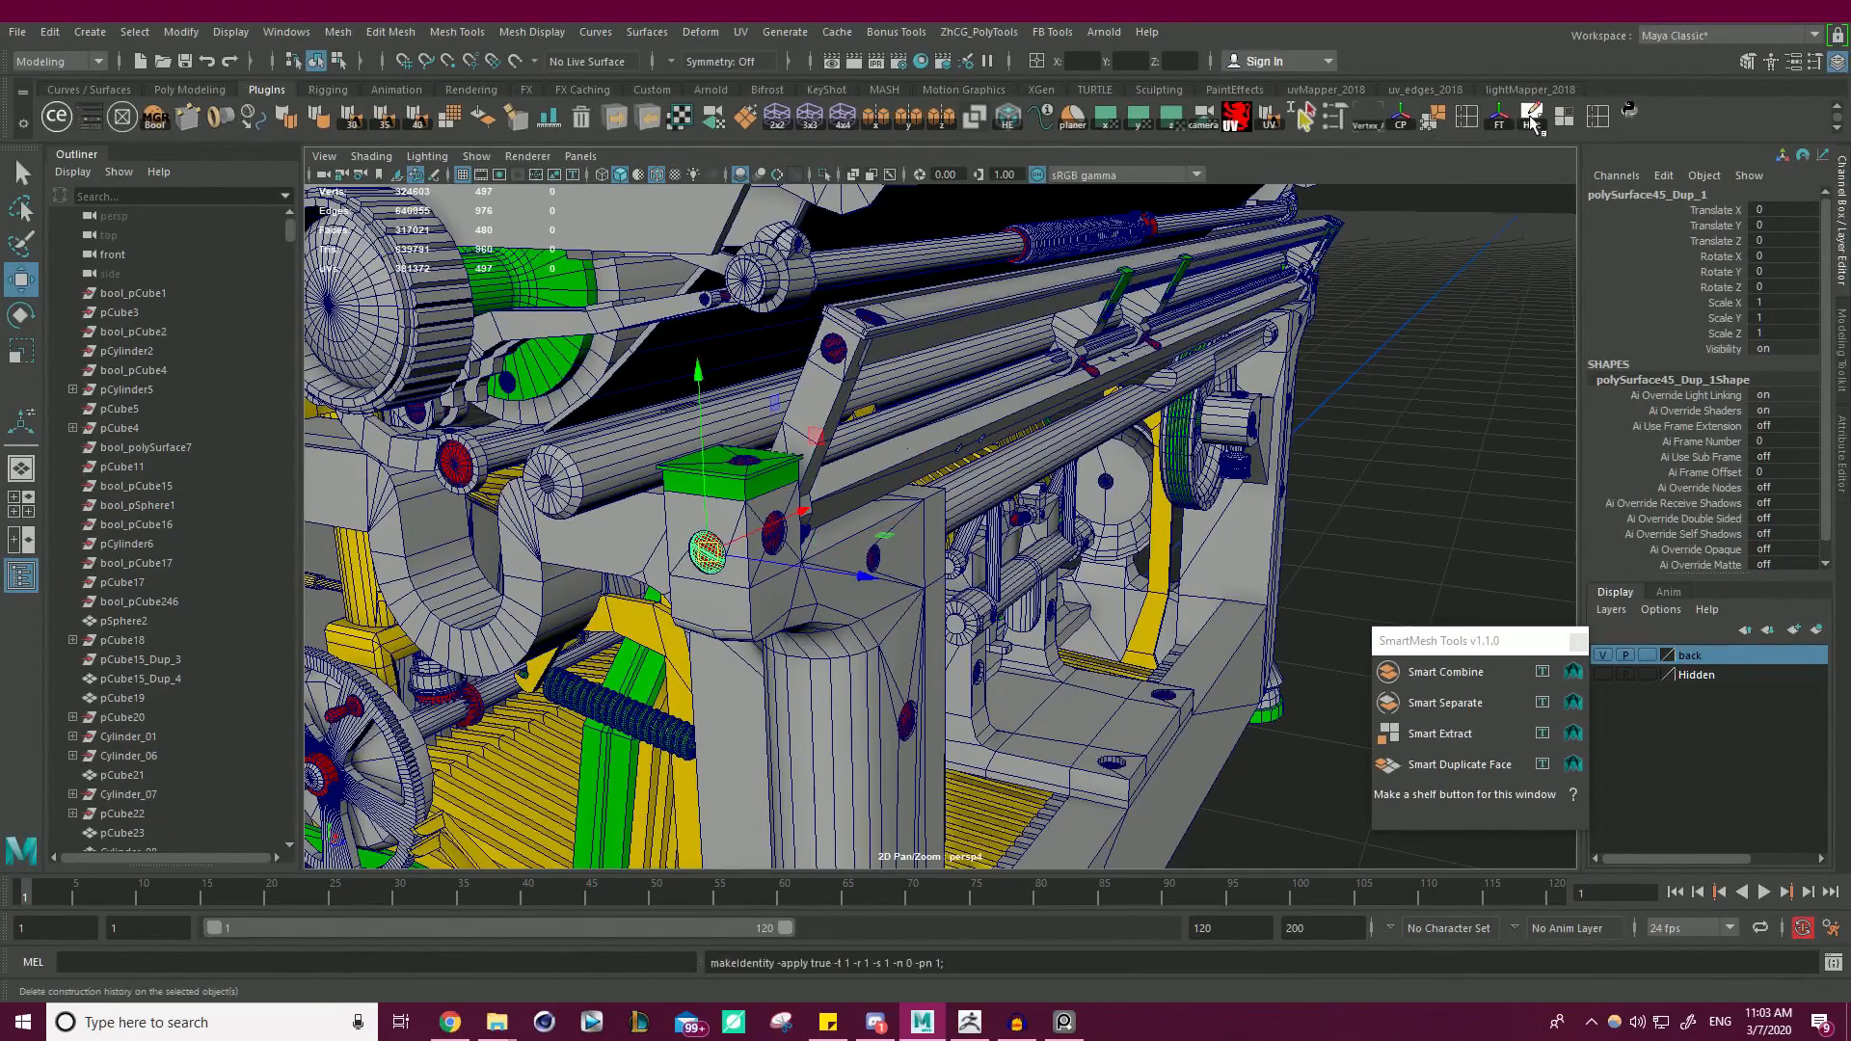
- Move the copied screw to the empty corner block hole at Translate X 53.192, rotated 180 degrees around Y
alt+right_drag(1109, 482, 996, 469)
alt+drag(996, 469, 795, 486)
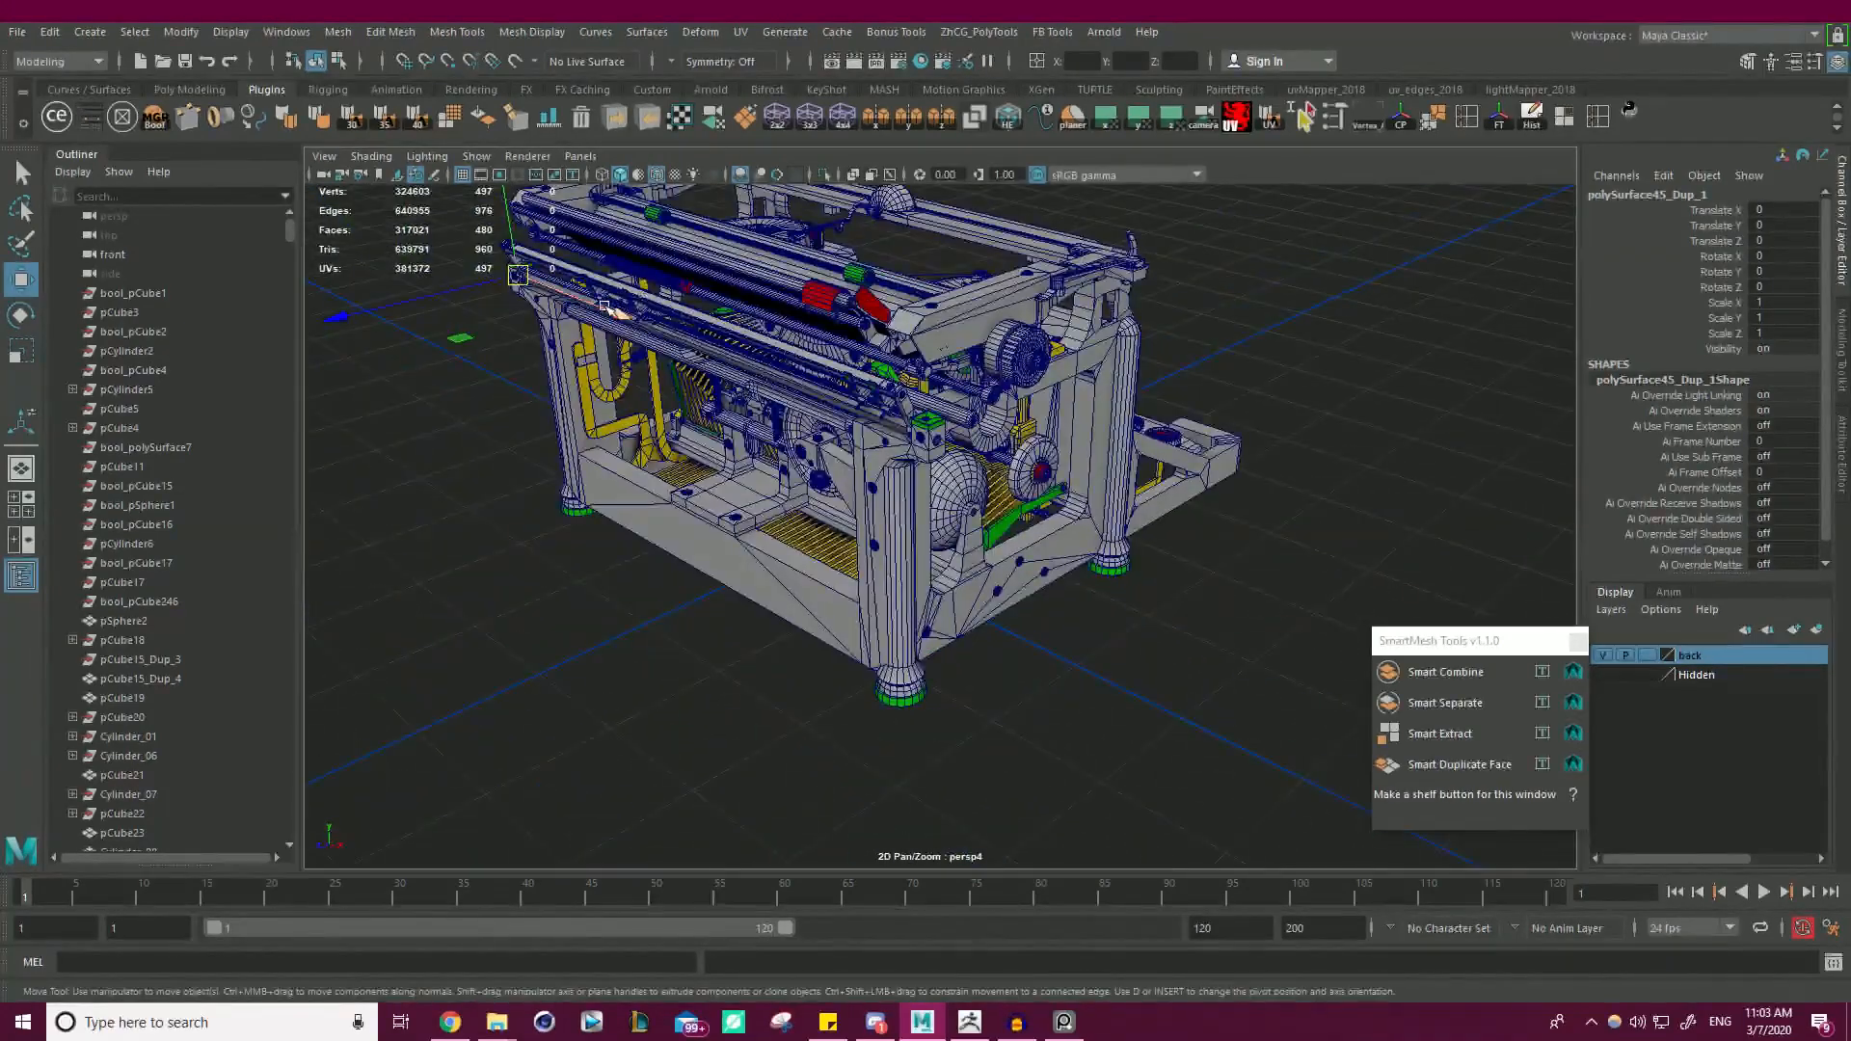
drag(623, 323, 1176, 610)
key(f)
key(e)
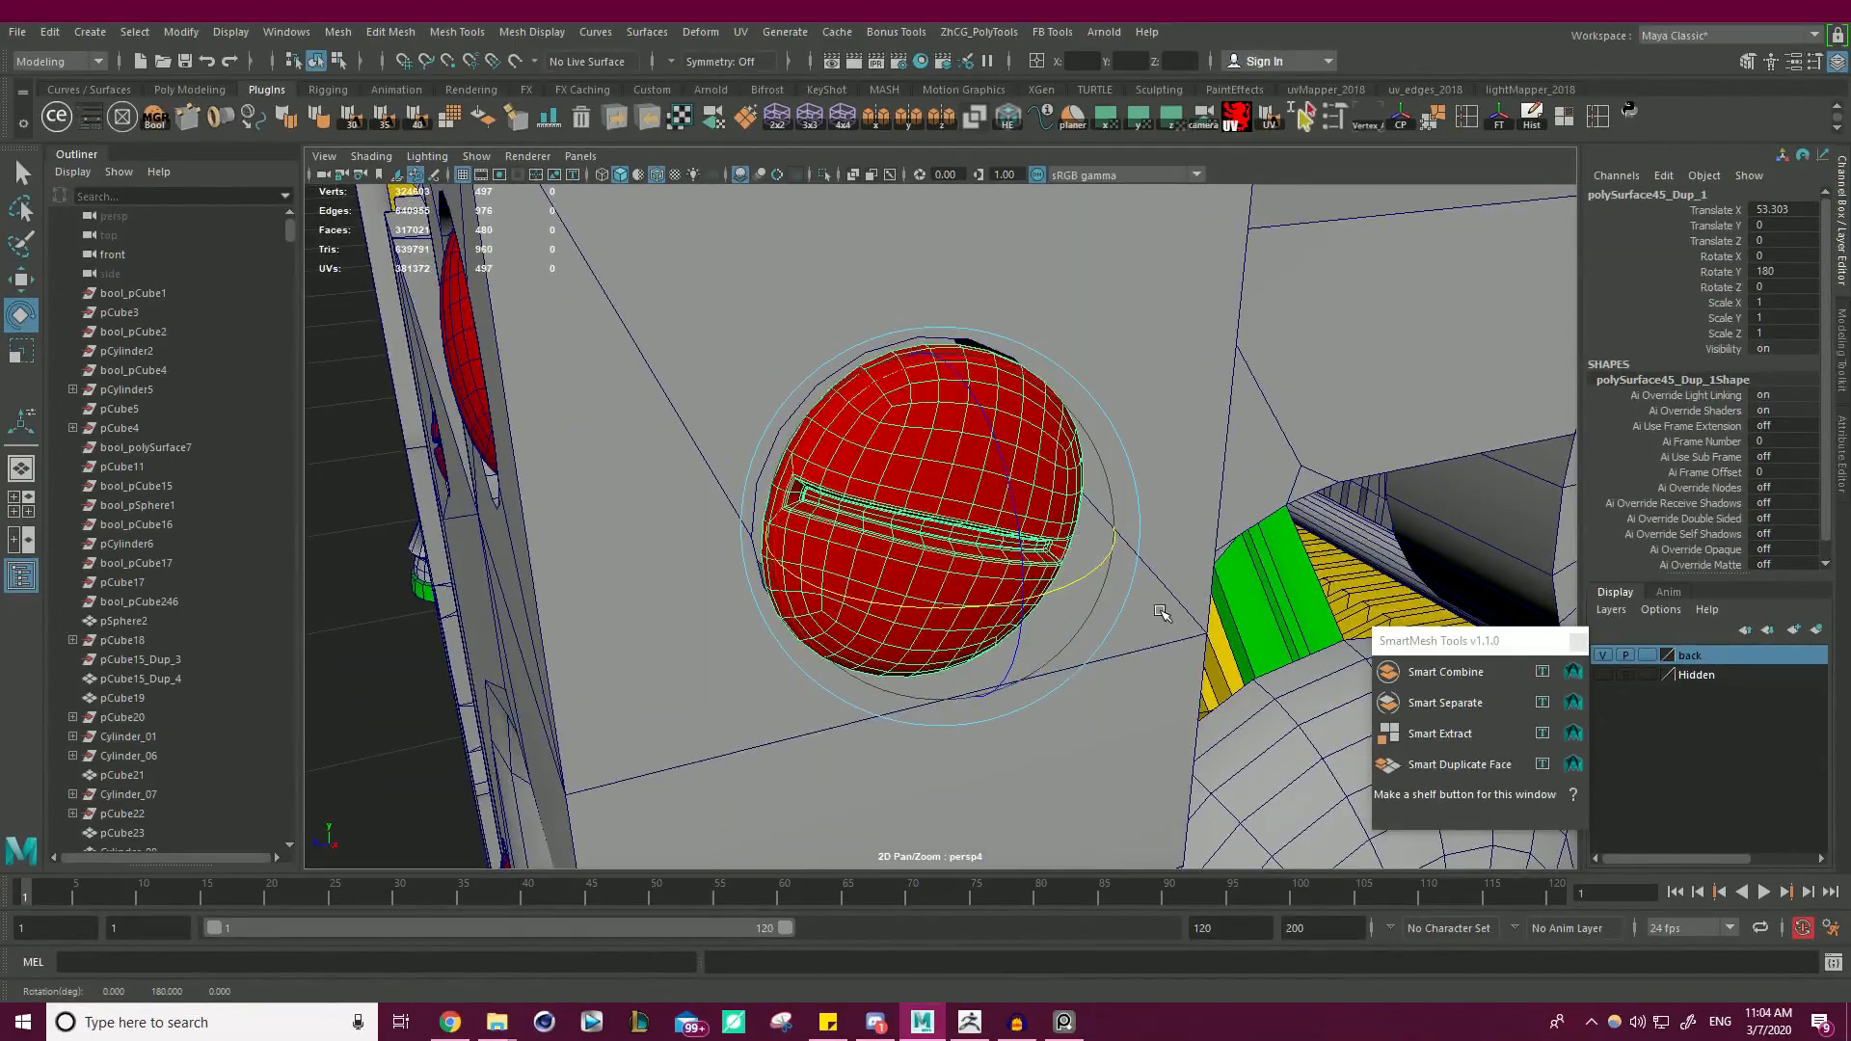
key(w)
drag(1019, 591, 950, 511)
- Scale the copied screw uniformly to 0.971 and rotate its slot to about -25.9 degrees around X
key(r)
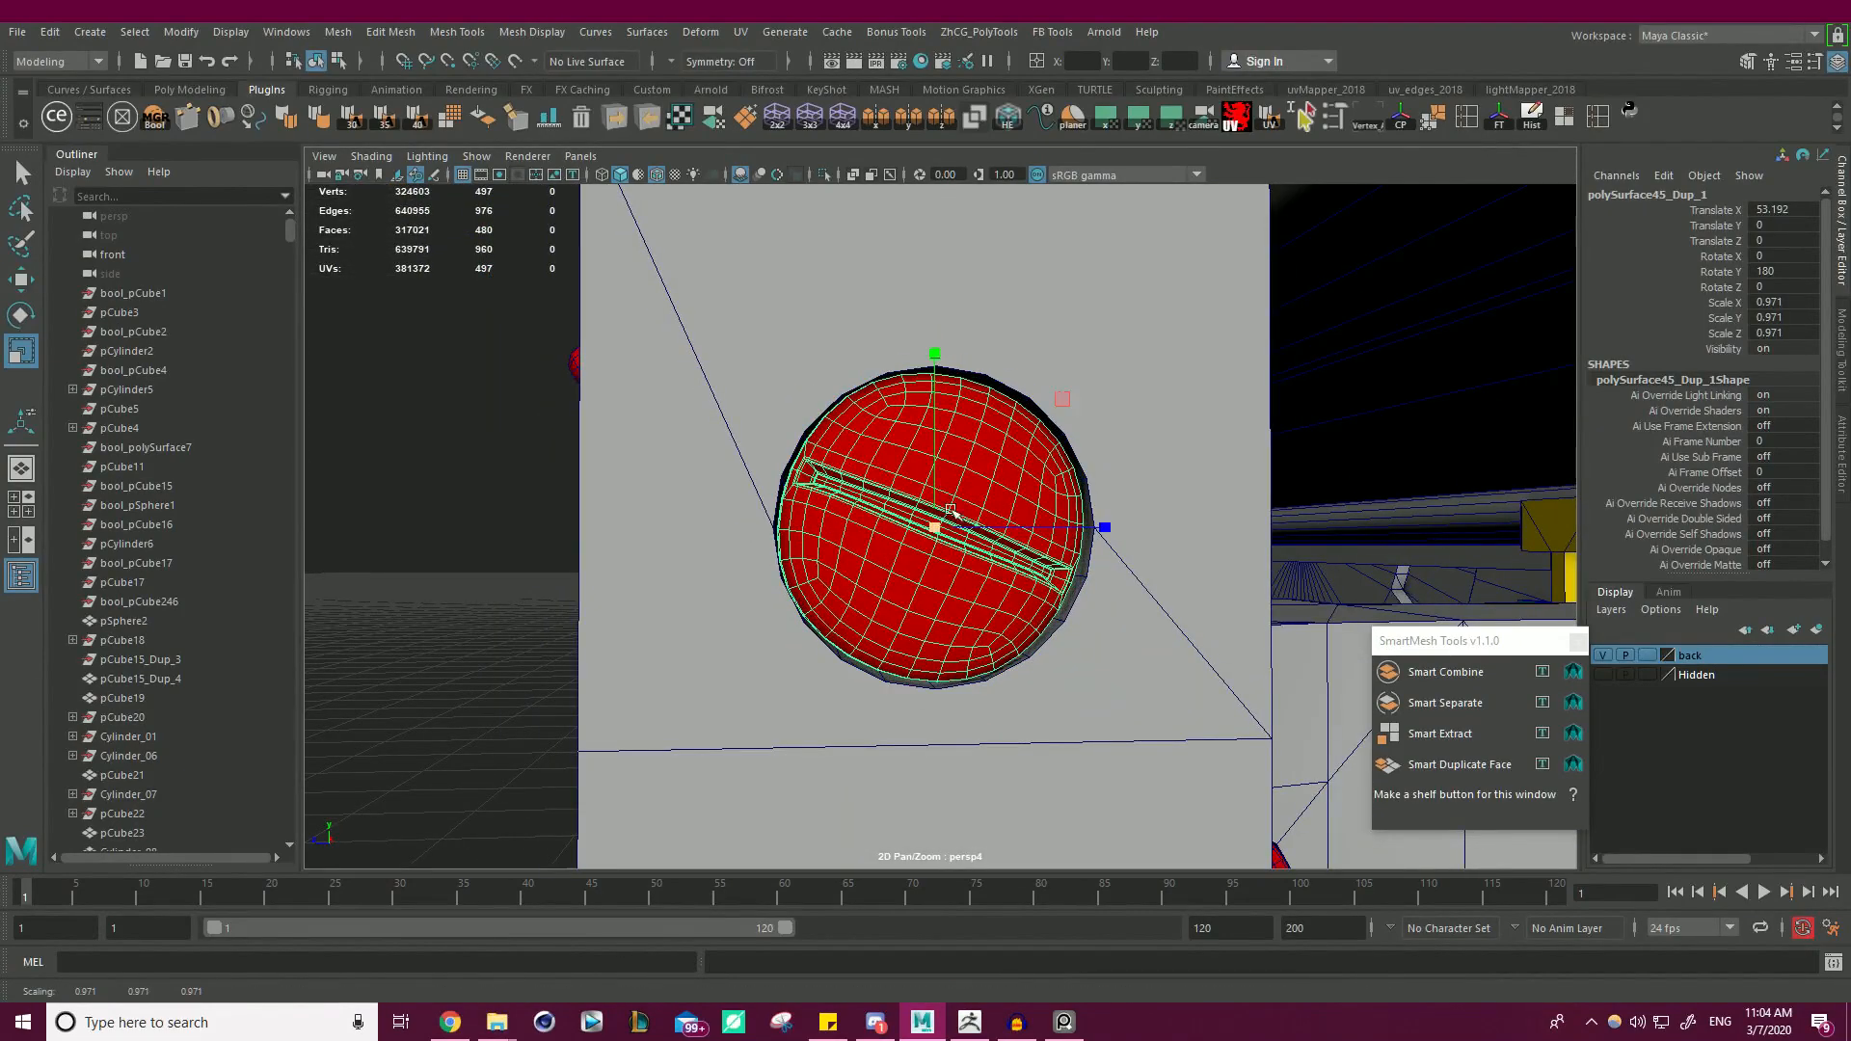
key(e)
drag(847, 374, 785, 415)
key(w)
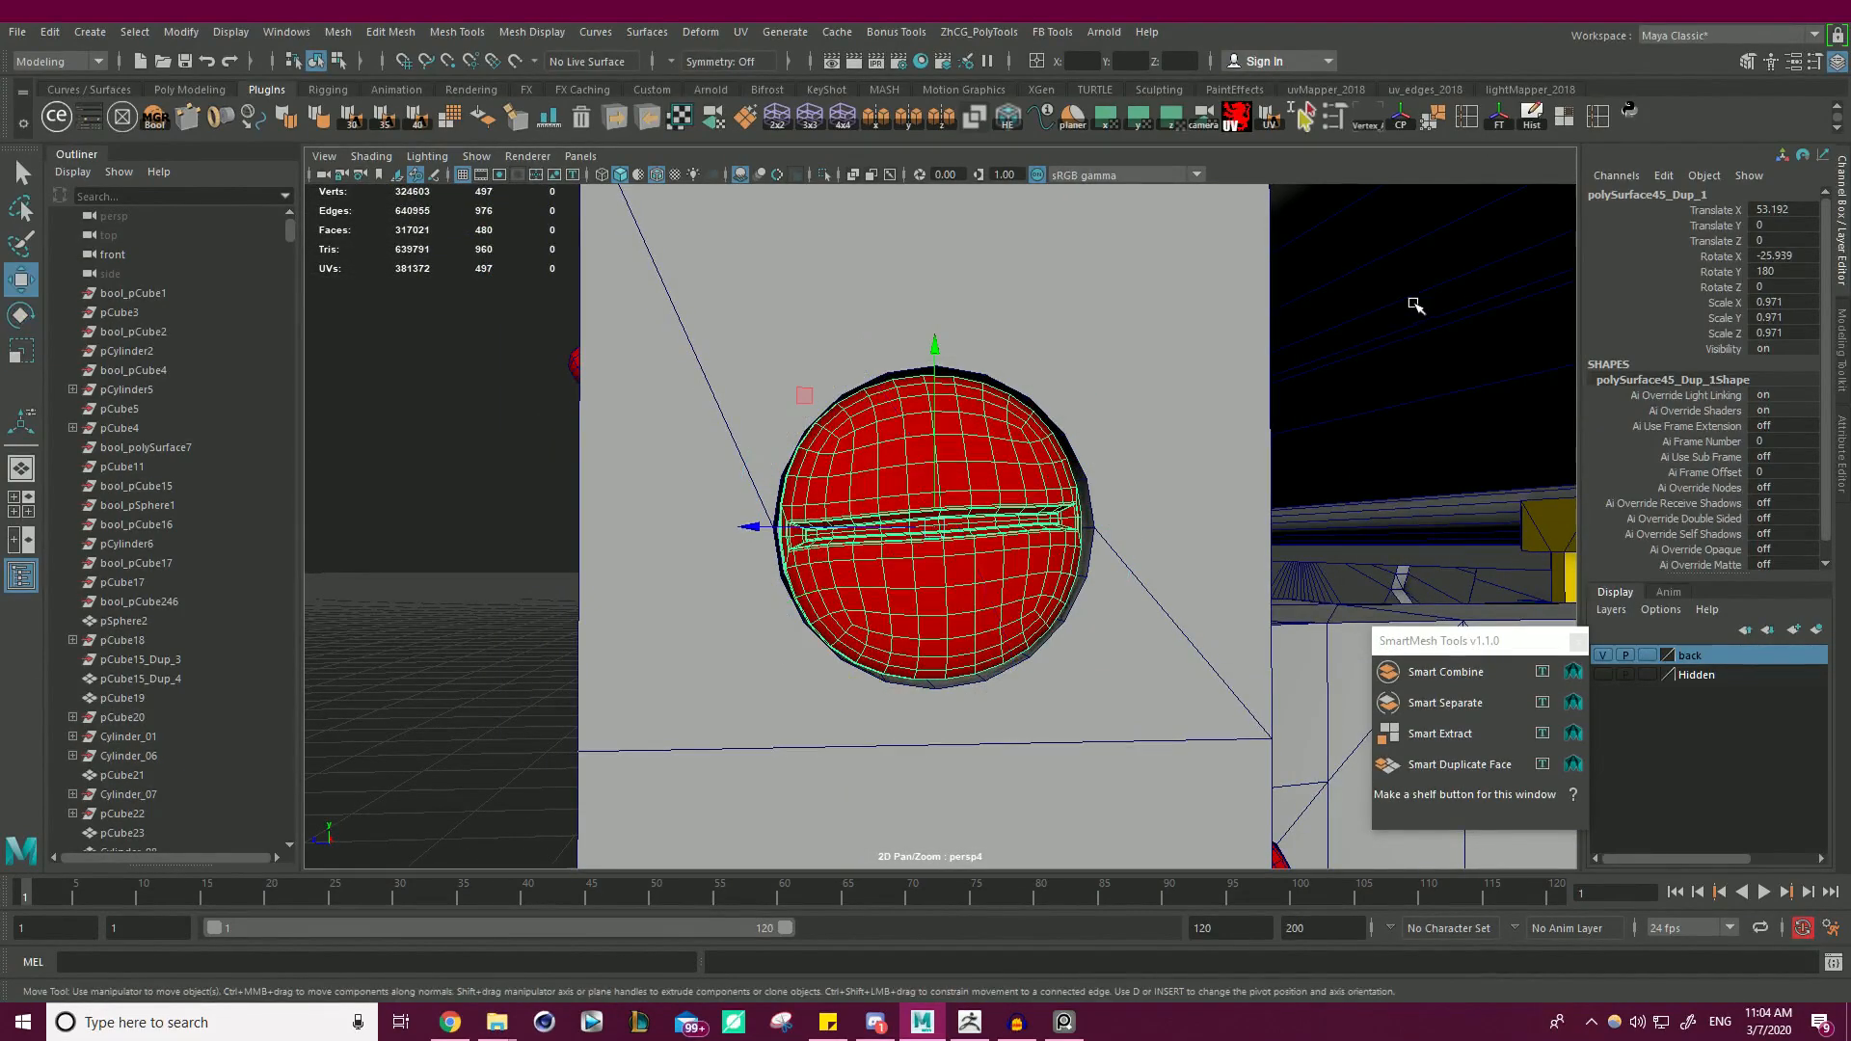
- Freeze the copied screw's transformations and reselect the screw in the corner block
click(1499, 135)
scroll(949, 409, down, 4)
alt+drag(949, 409, 929, 488)
click(514, 398)
click(929, 488)
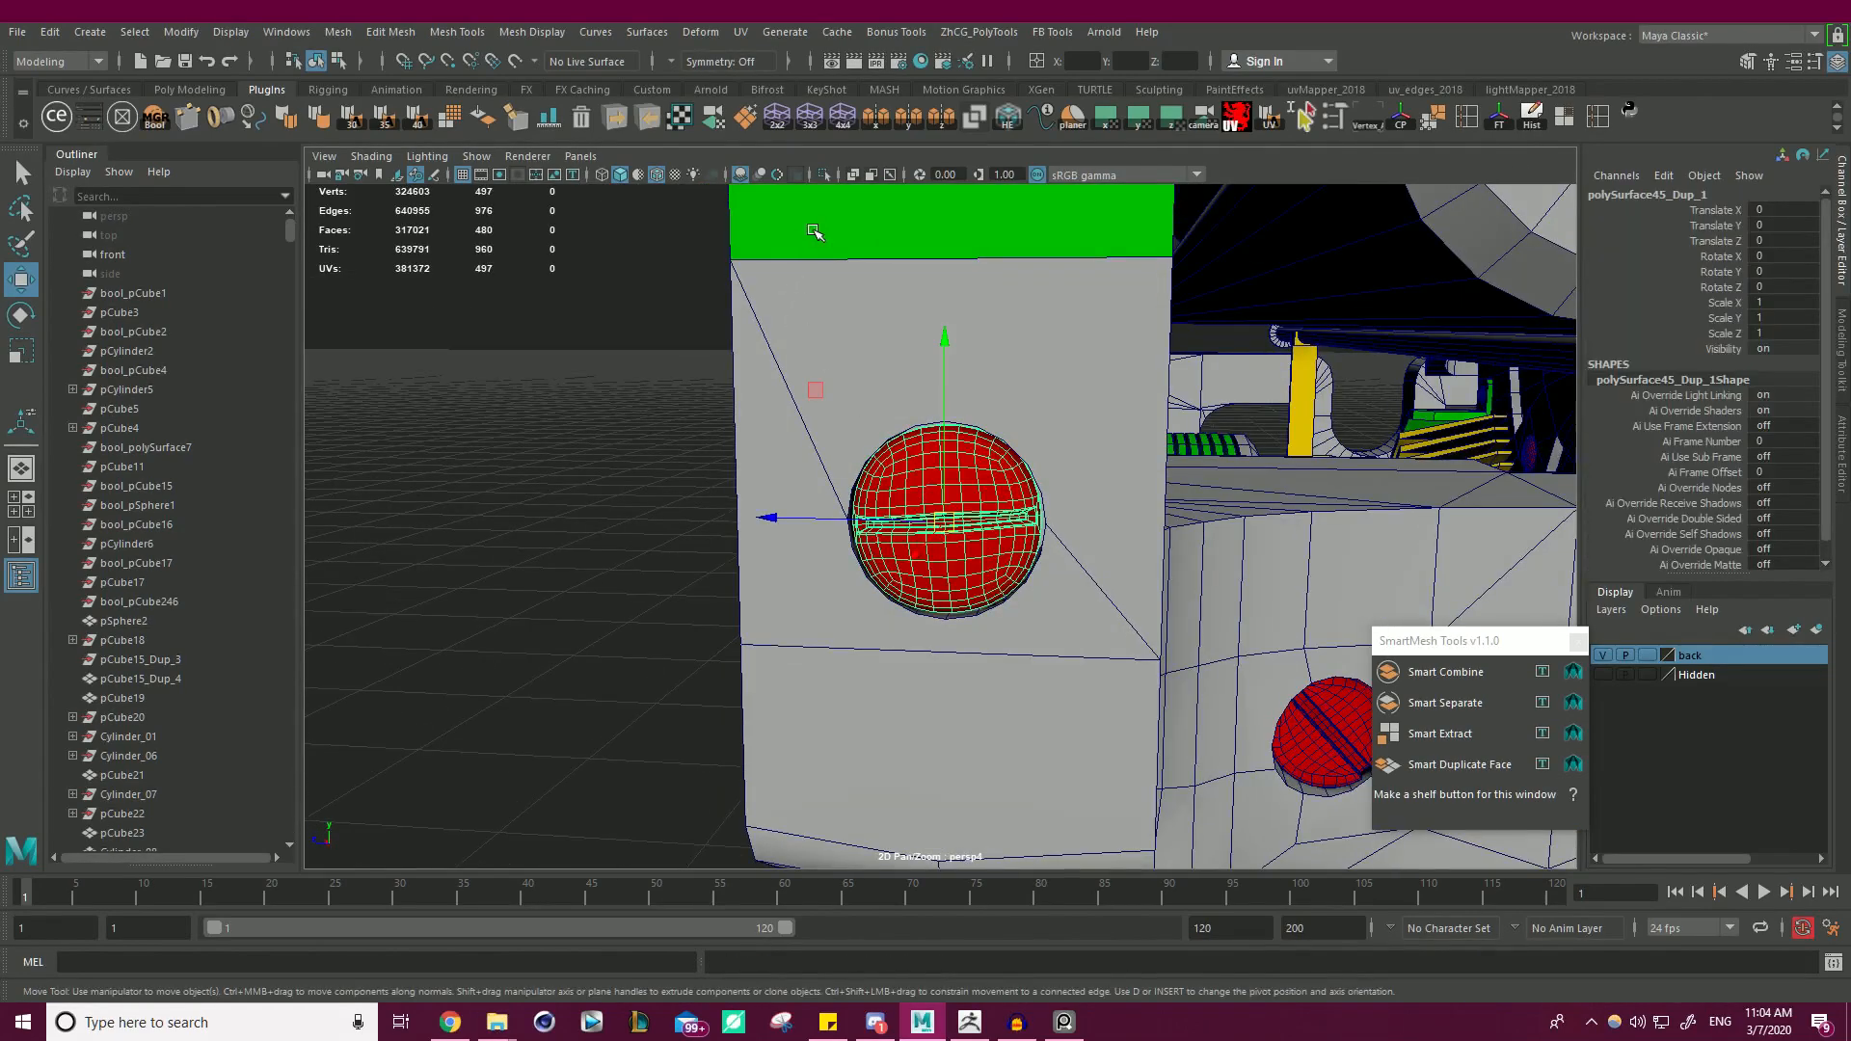
- Export the corner-block screw as a temporary OBJ file and deselect it
click(496, 457)
click(919, 484)
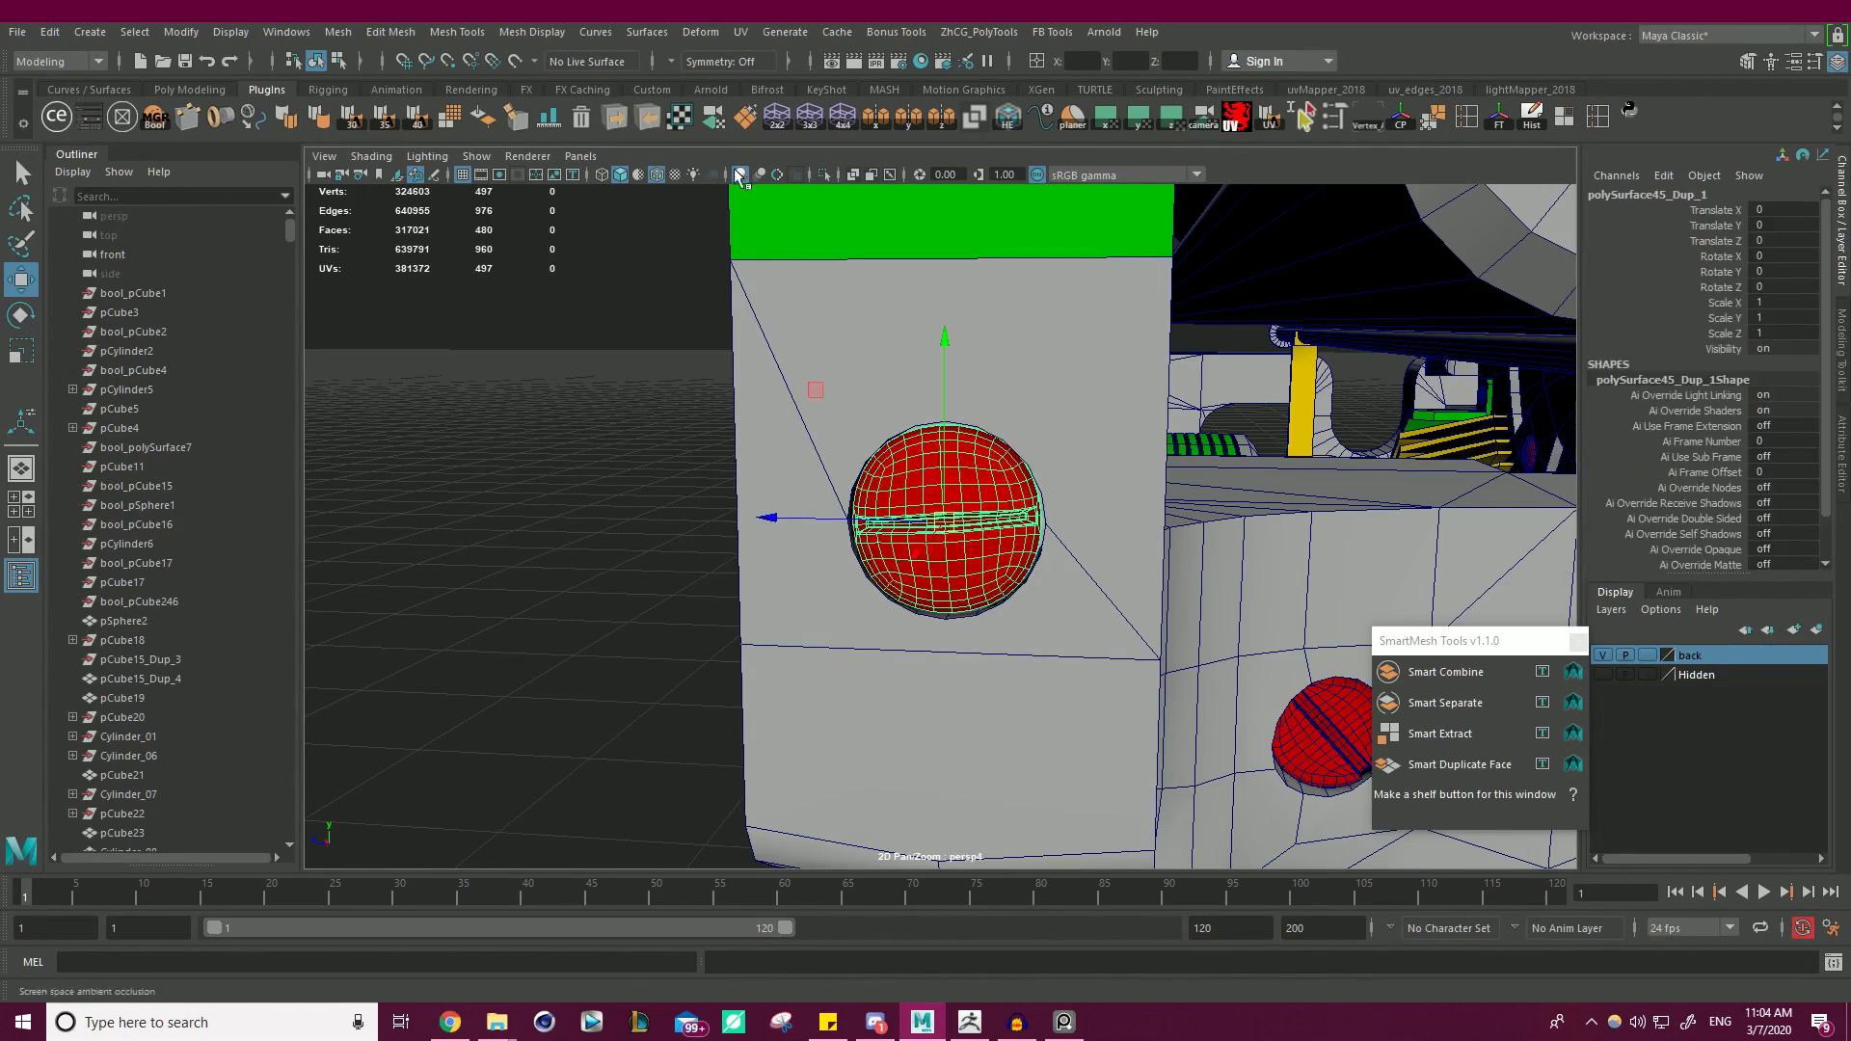
click(616, 129)
click(1374, 254)
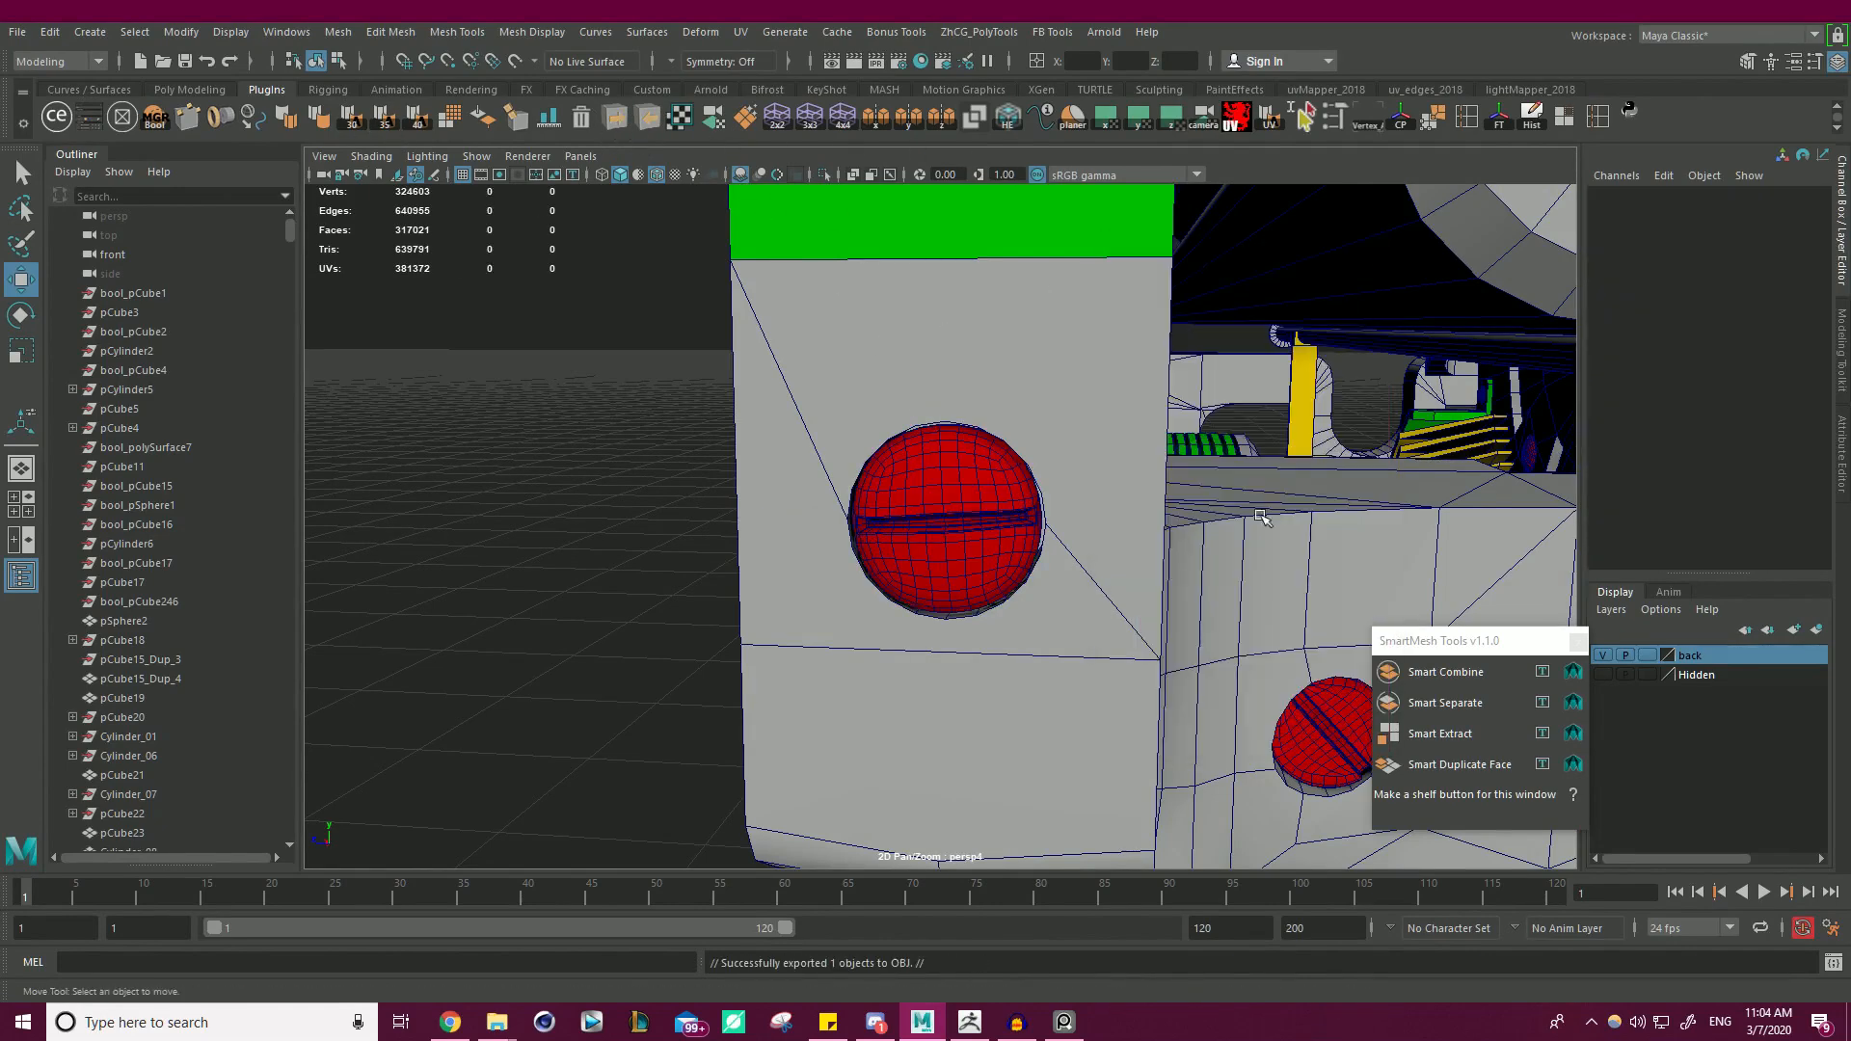
- Switch to ZBrush and delete the misplaced single-screw subtool, accepting that this cannot be undone
click(971, 1020)
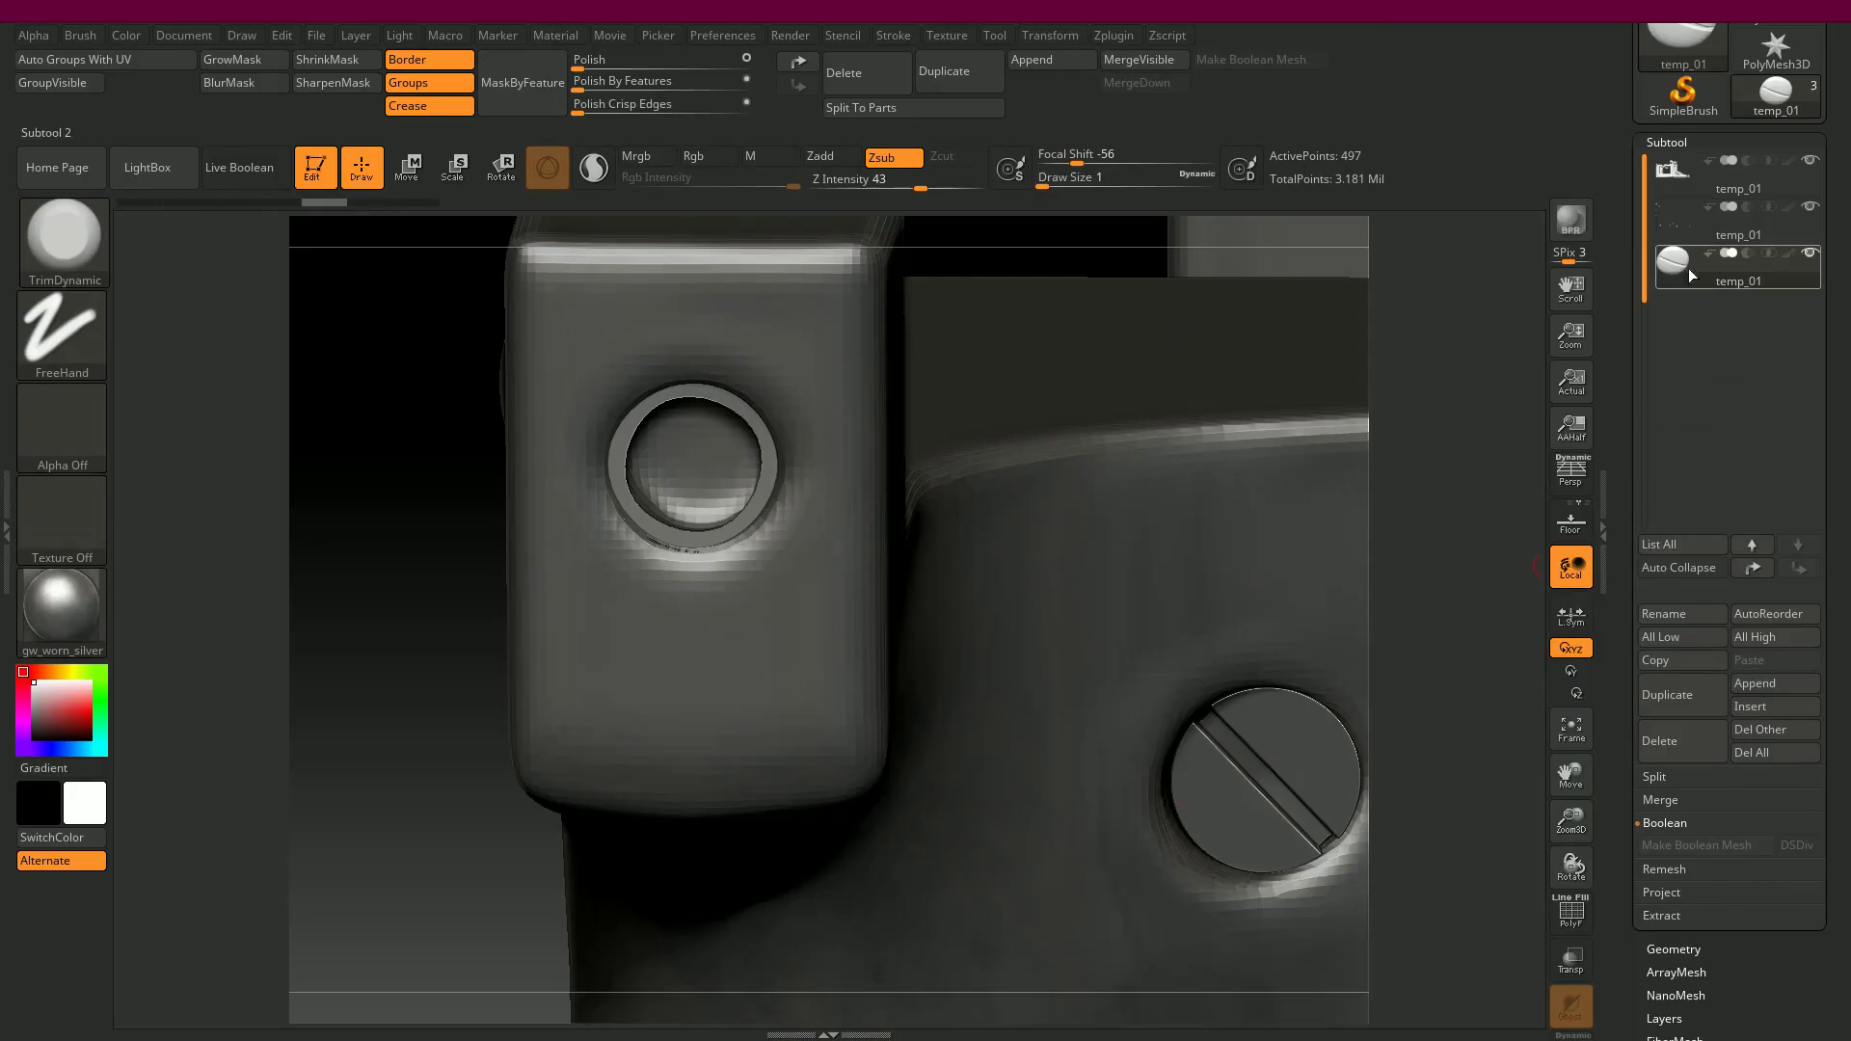
click(1682, 750)
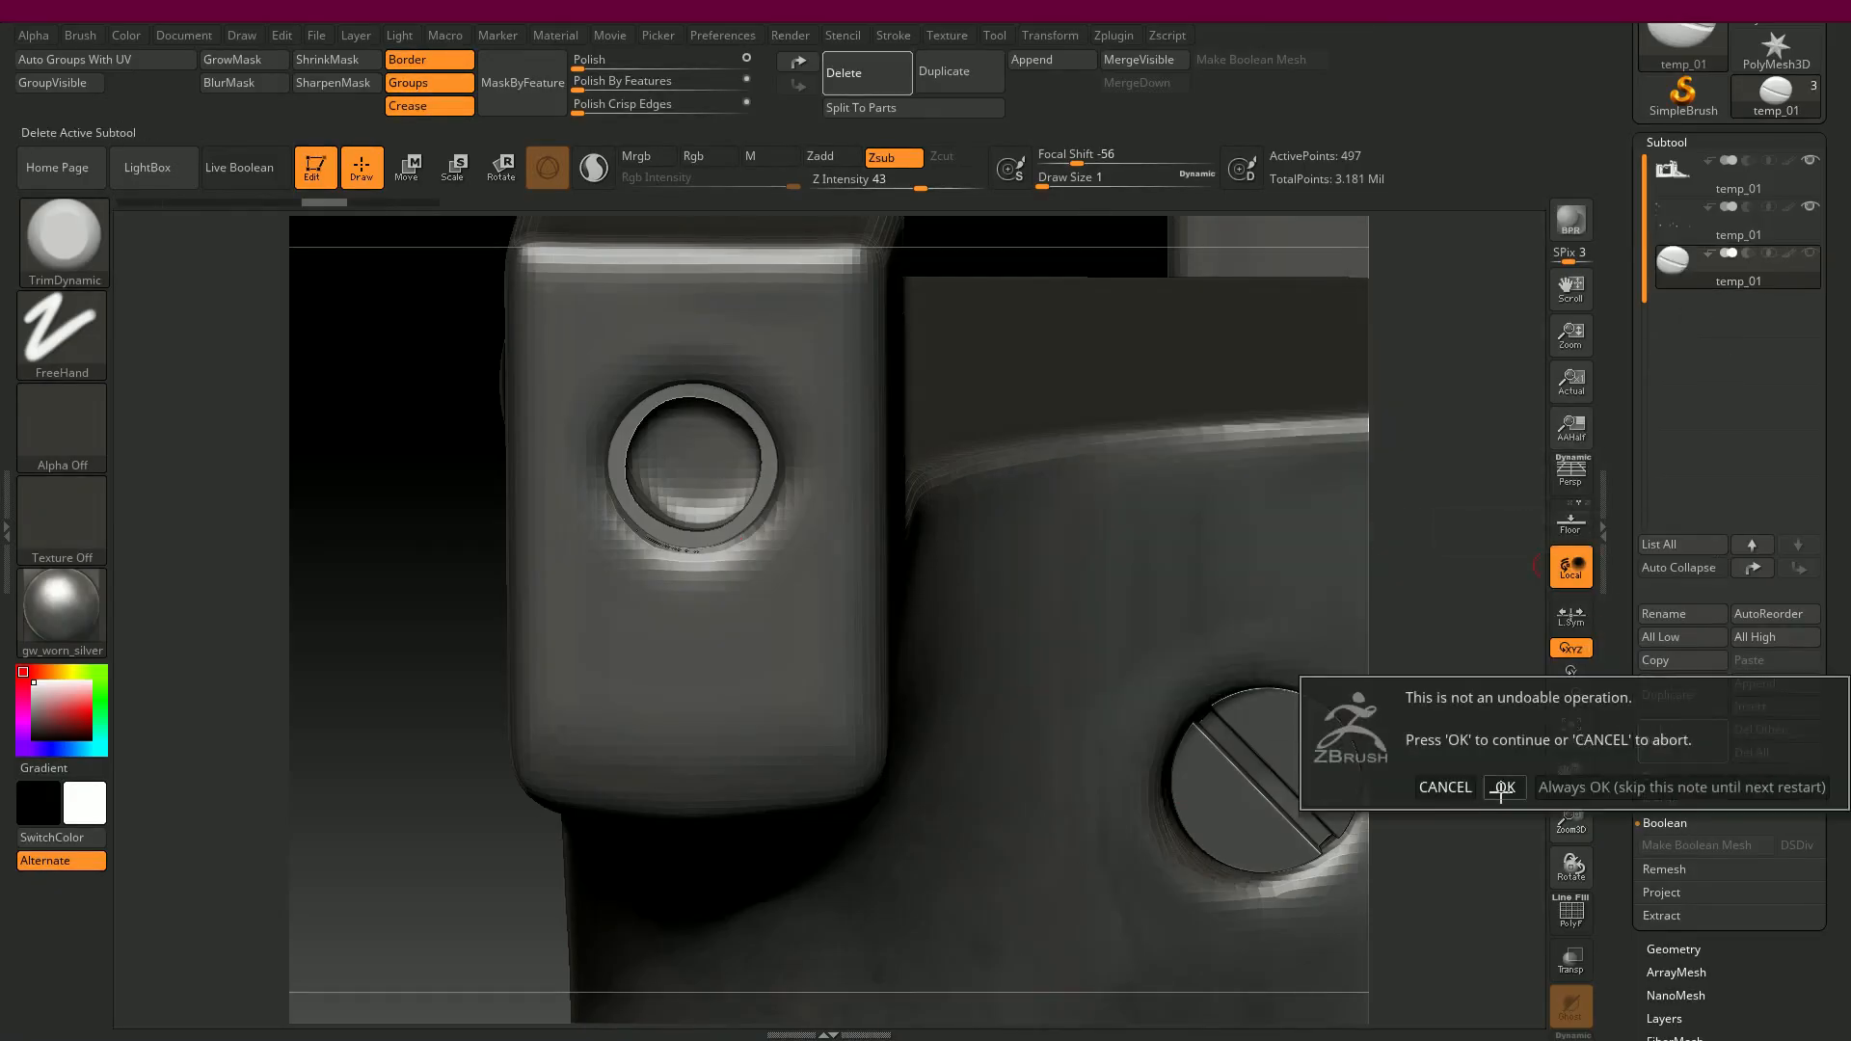
click(1499, 786)
- Append a PolyMesh3D subtool and replace it with the corner-block screw exported from Maya as OBJ
click(1795, 684)
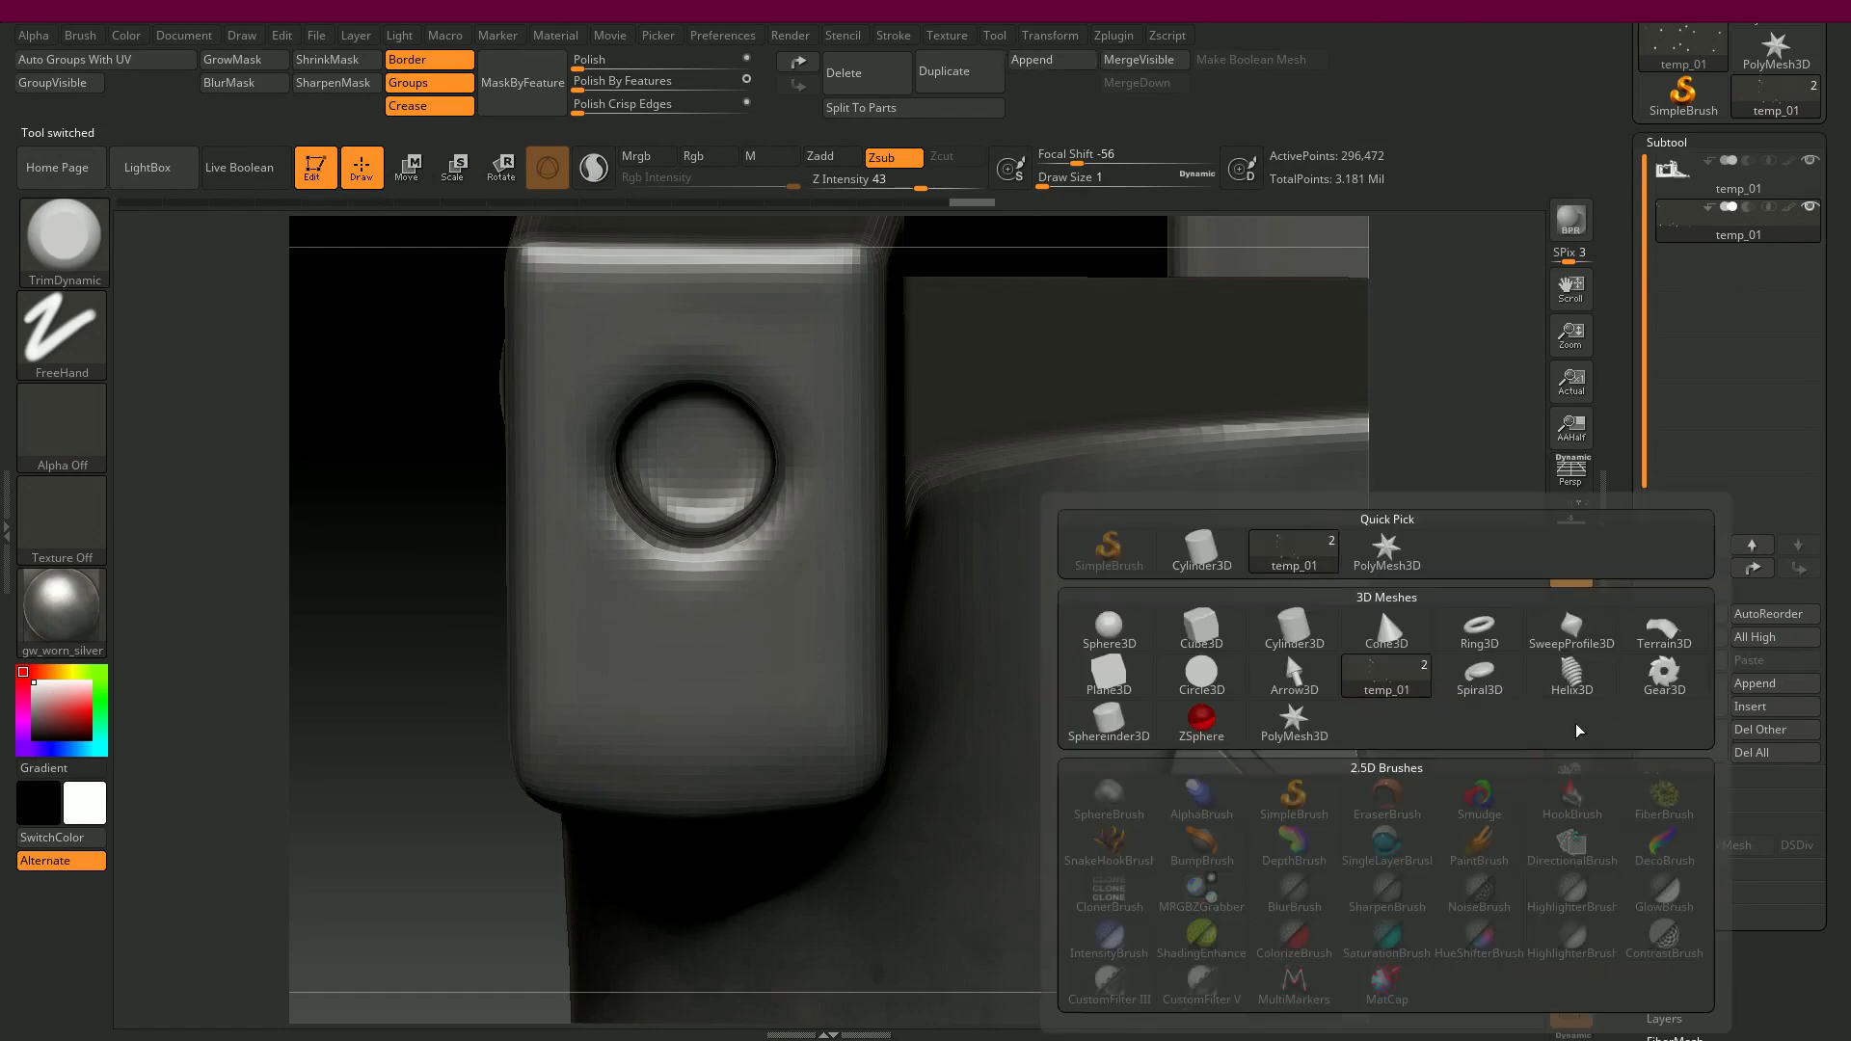
click(1287, 721)
click(1694, 274)
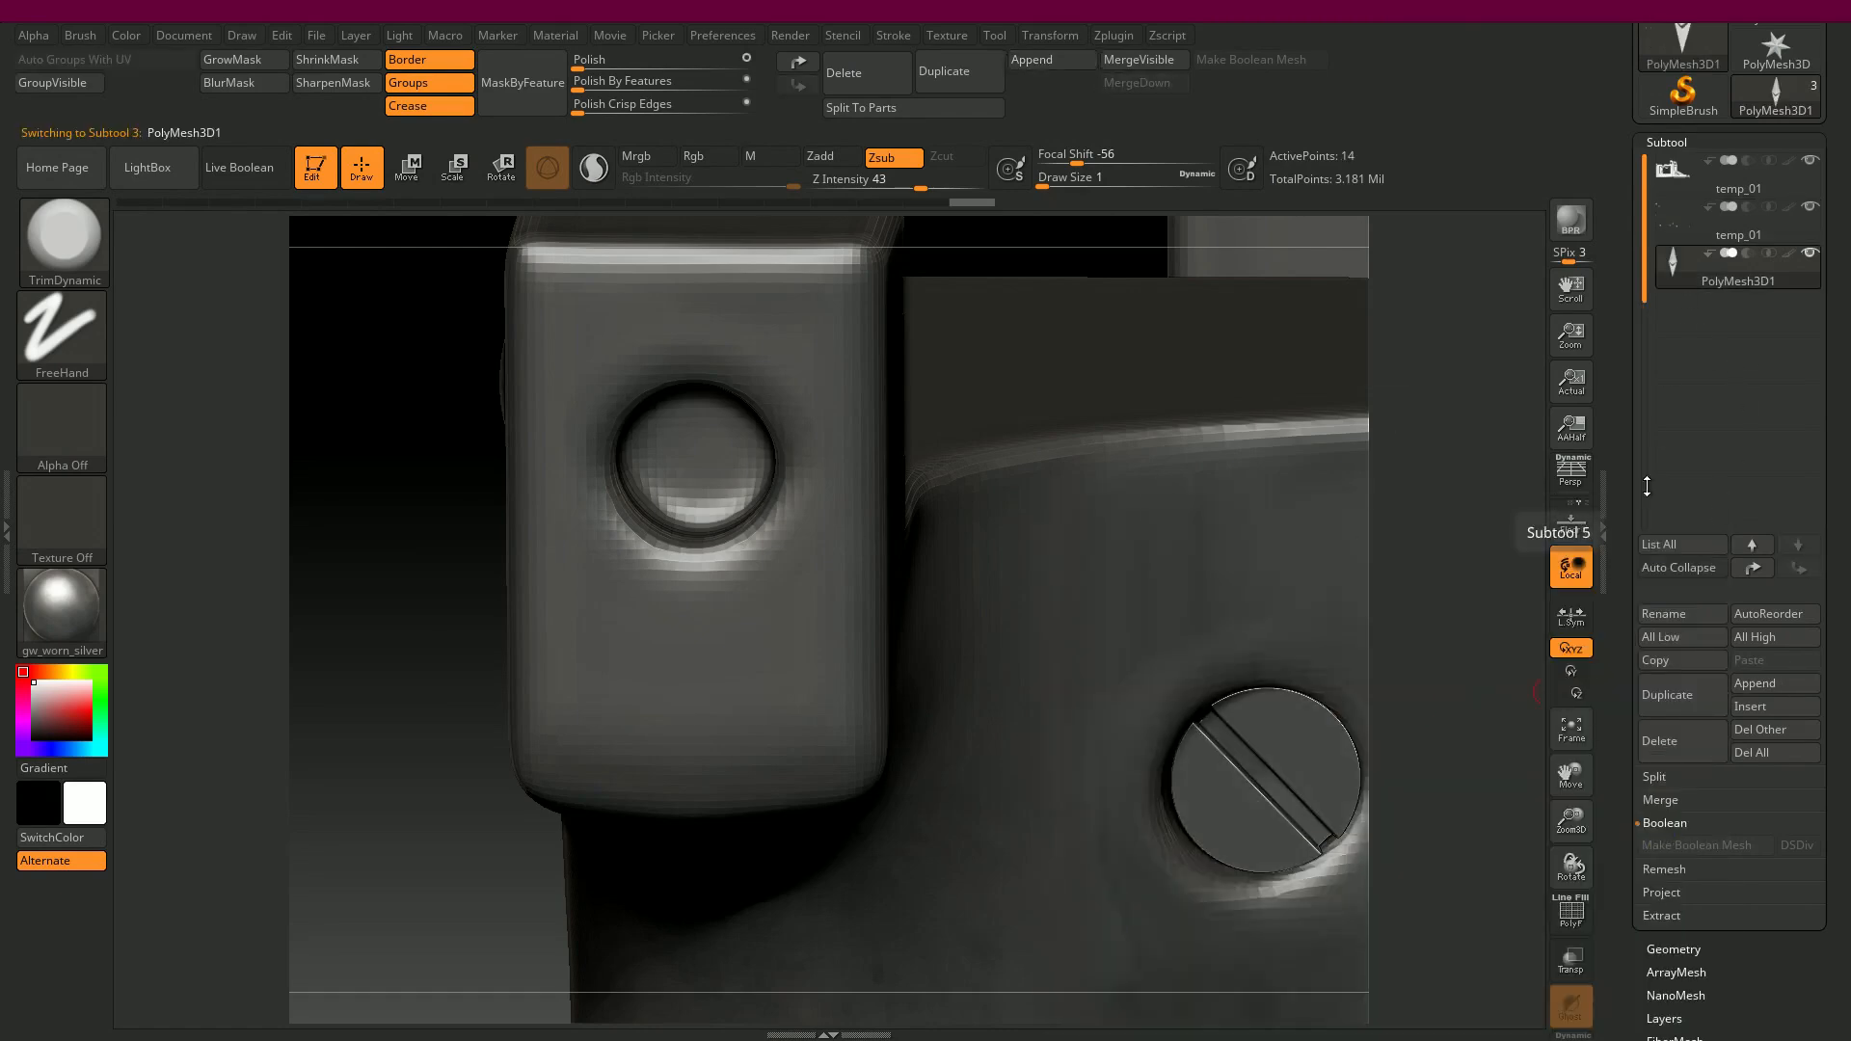
drag(1618, 669, 1639, 395)
click(1746, 367)
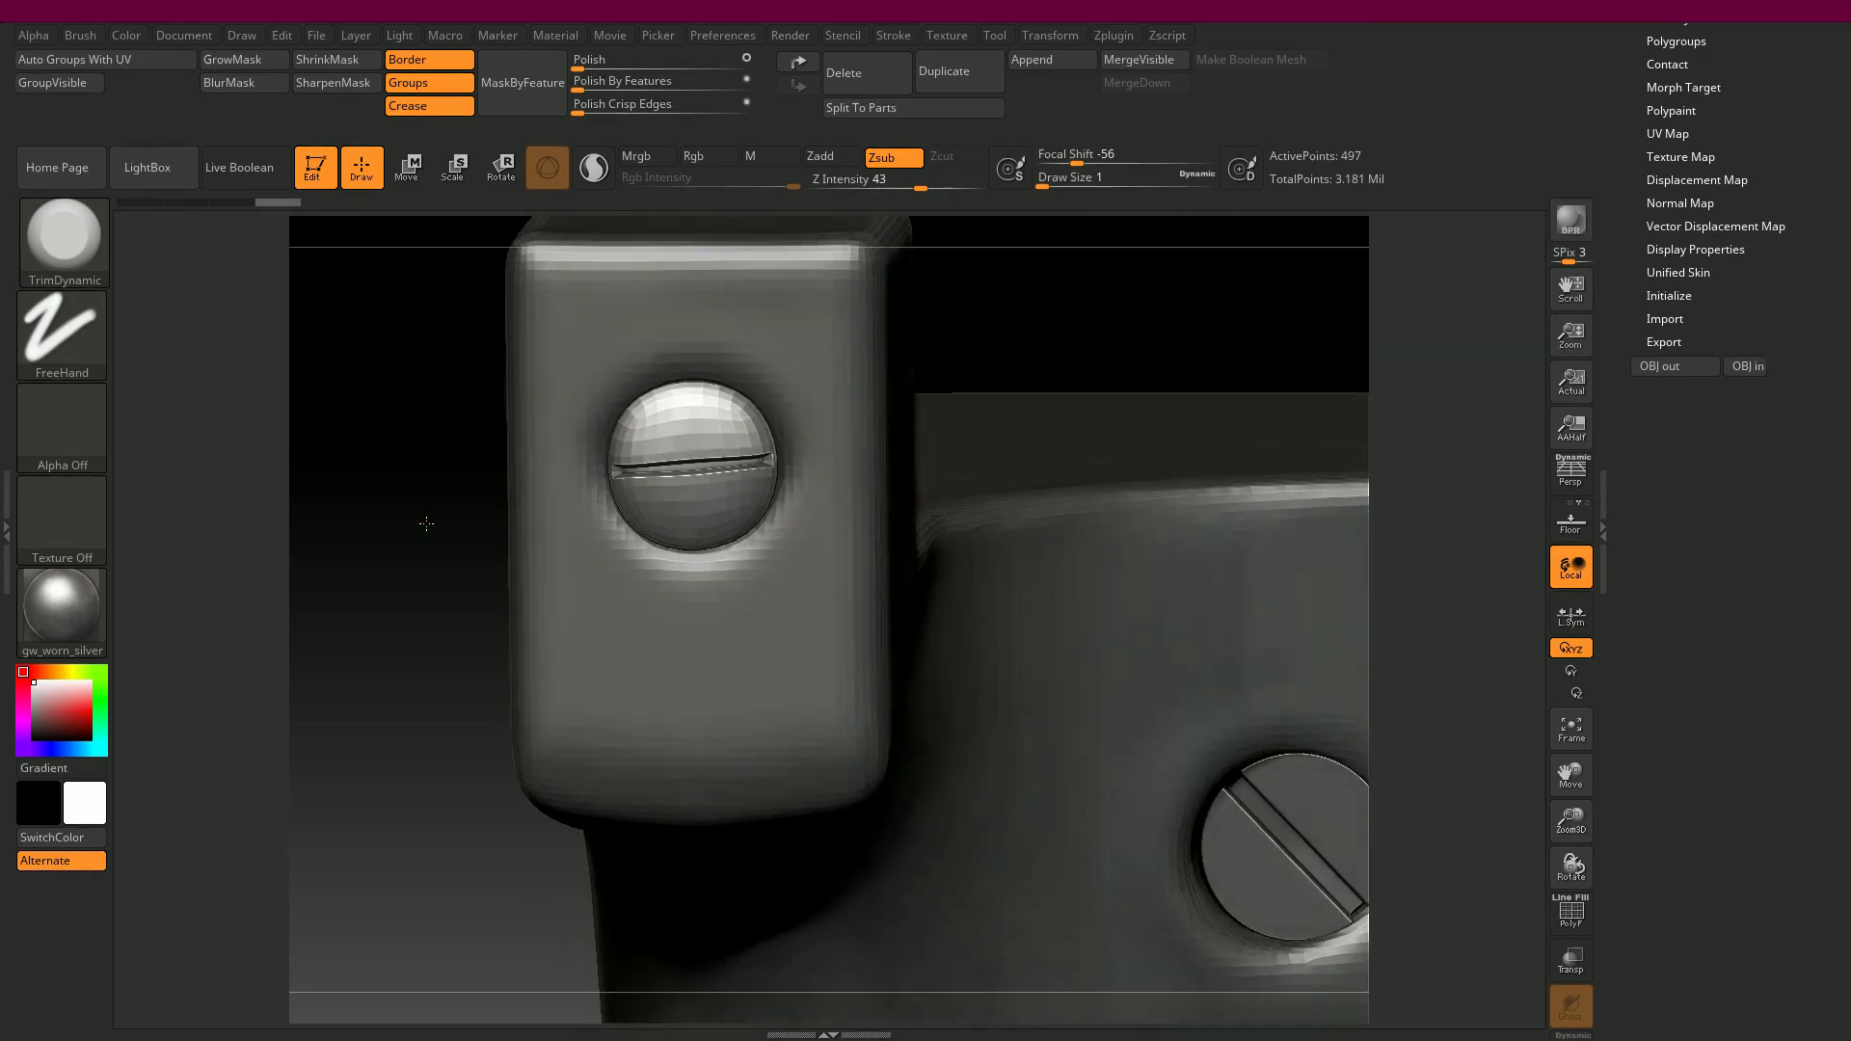
- Smooth the imported screw by dividing it twice, deleting its lower subdivision levels and applying a slight Polish
key(shift+f)
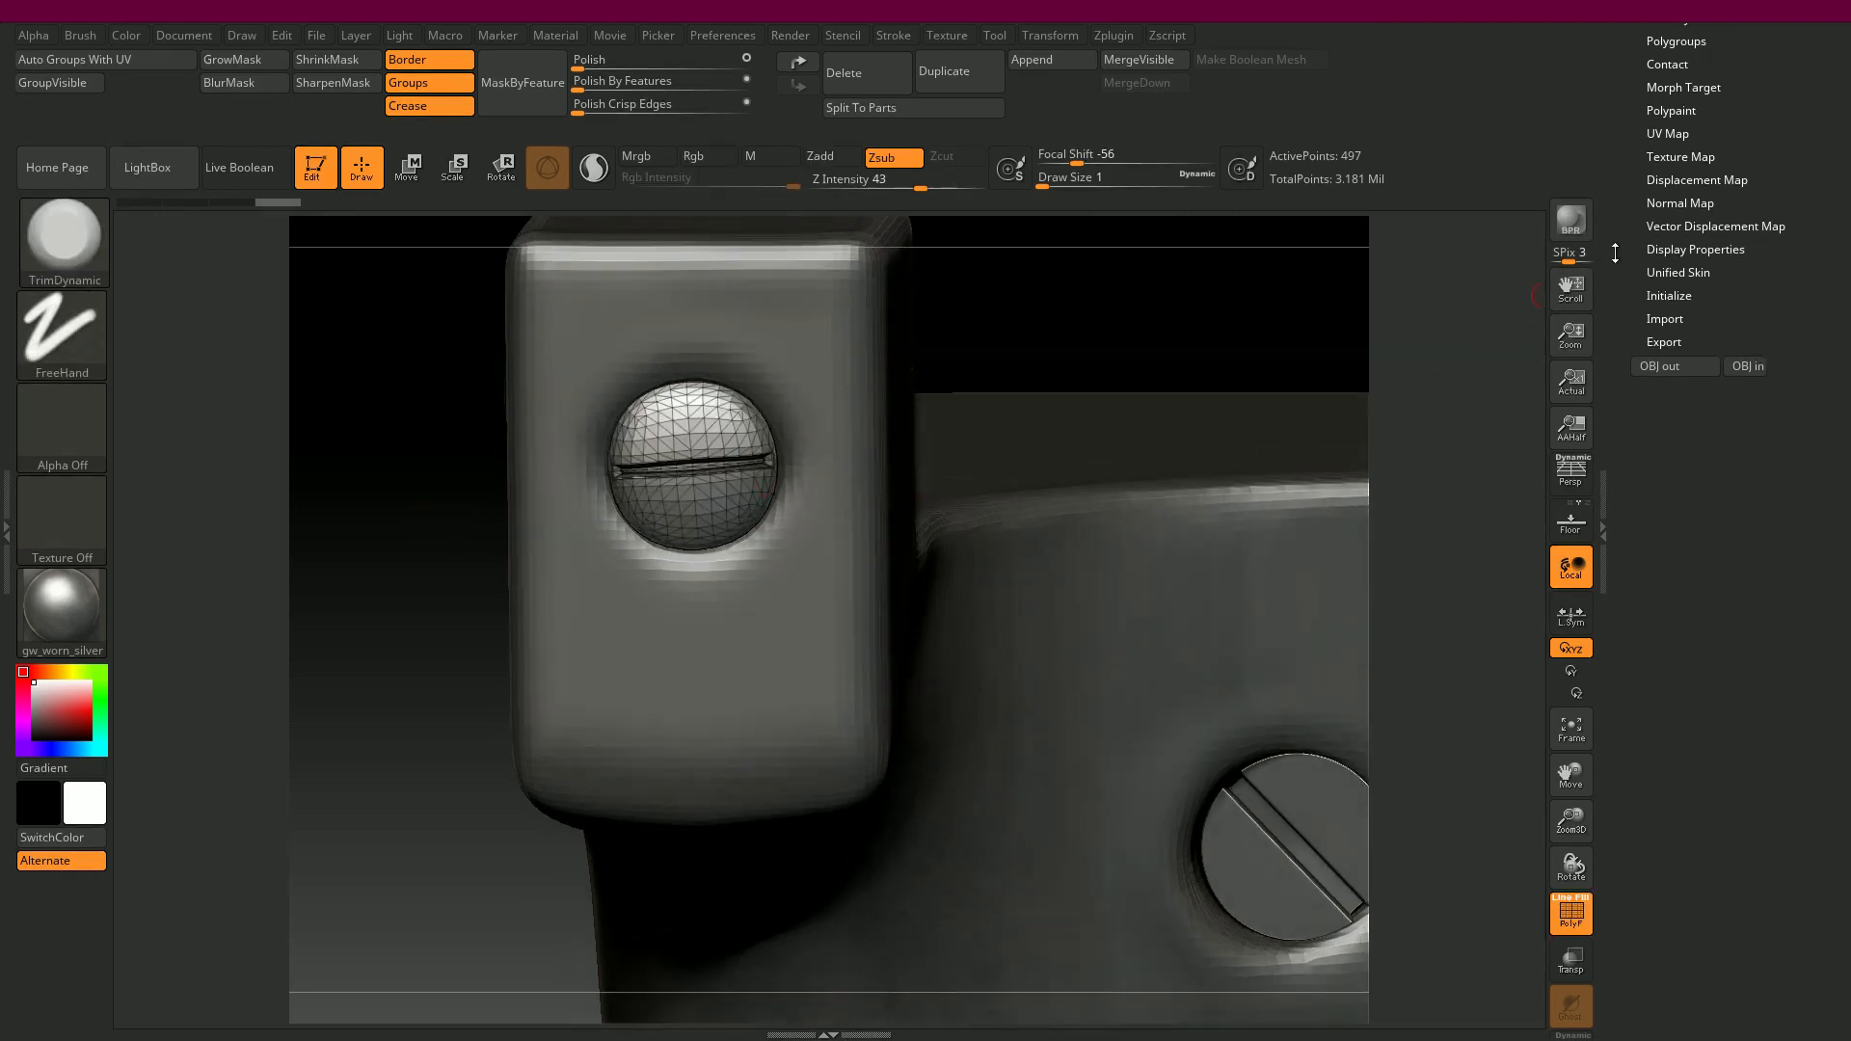
drag(1615, 253, 1629, 487)
click(1673, 924)
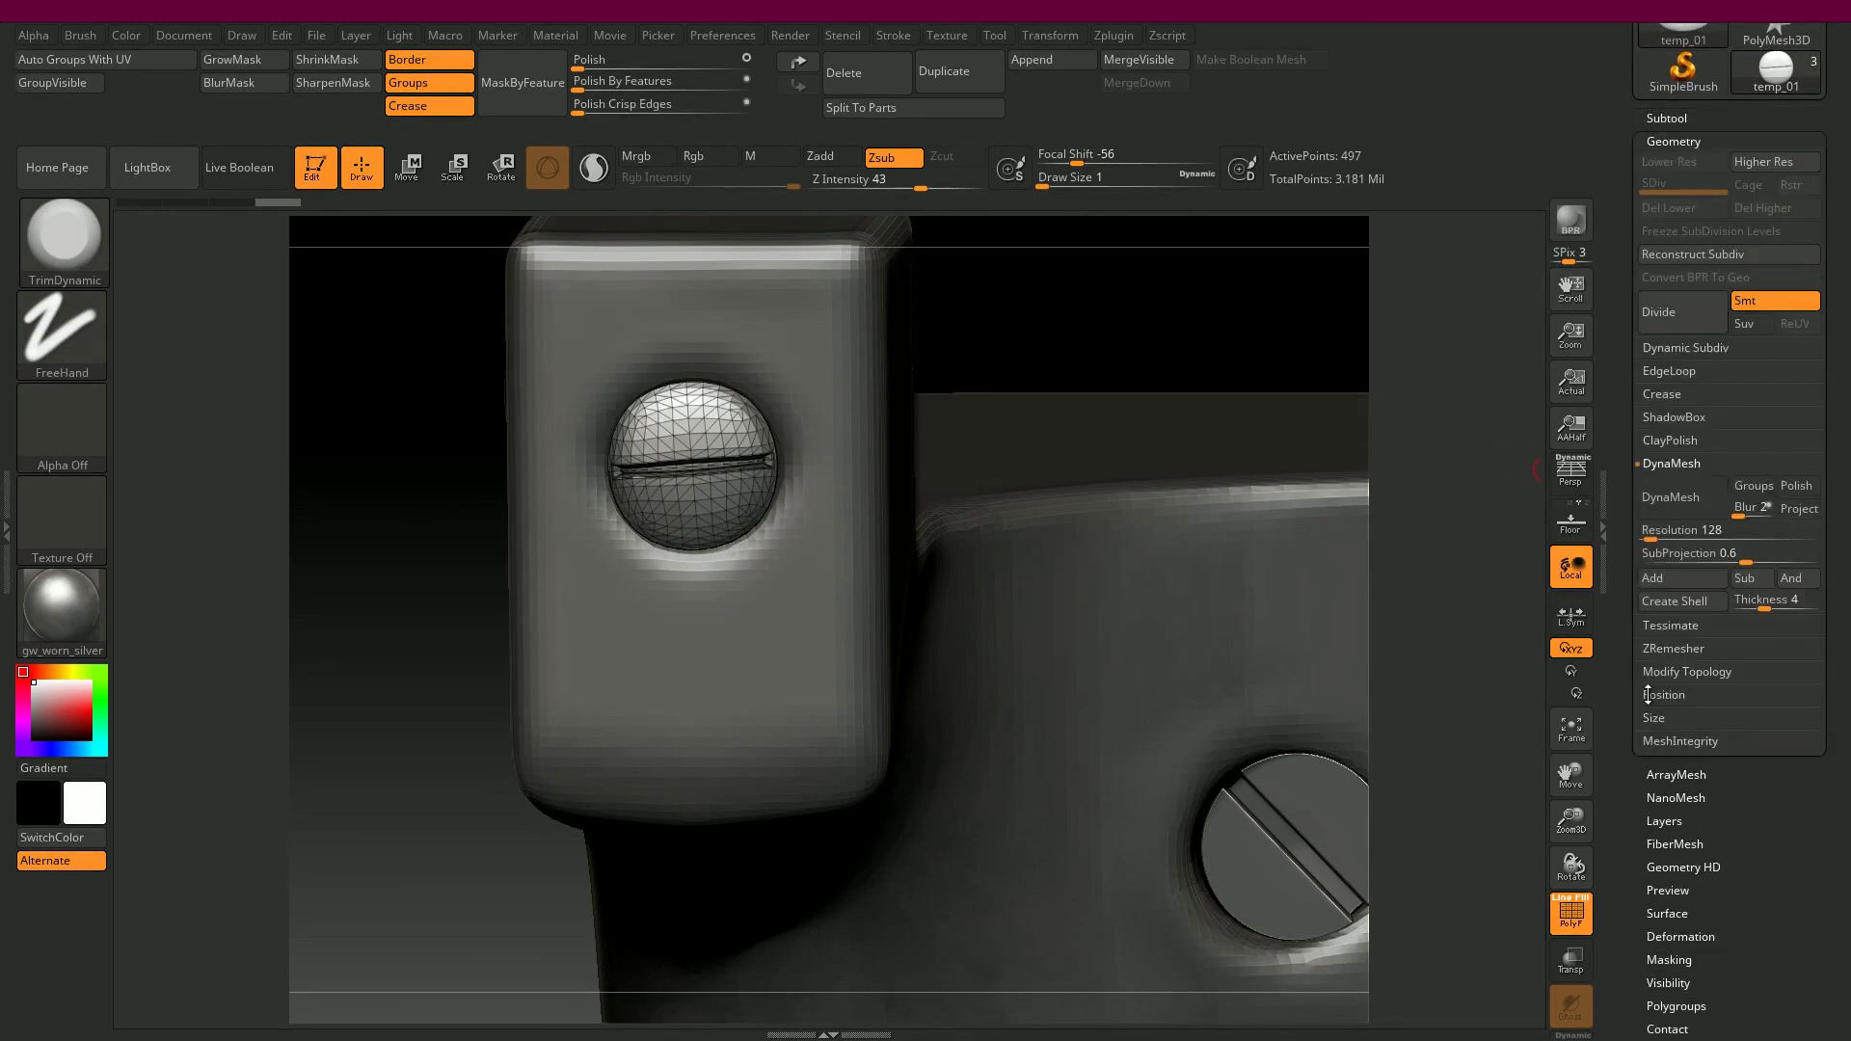
click(1686, 325)
click(1686, 322)
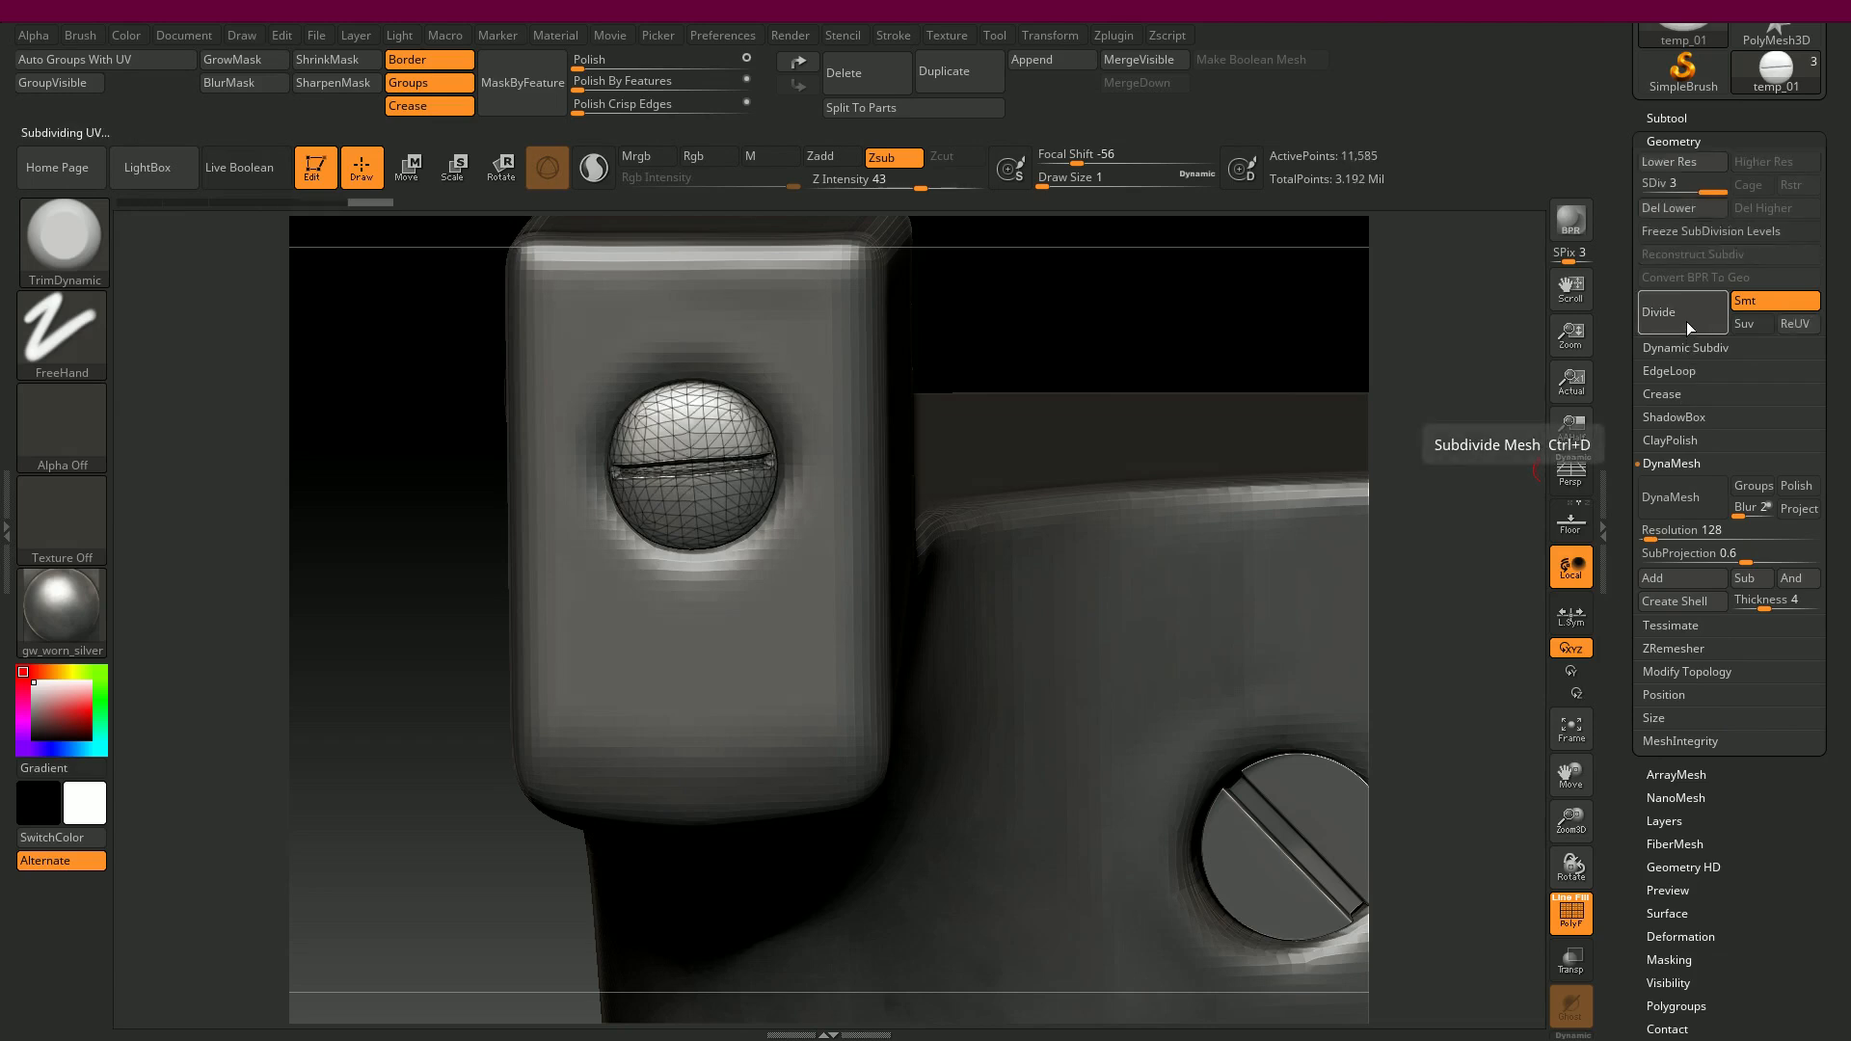
click(1668, 208)
key(shift)
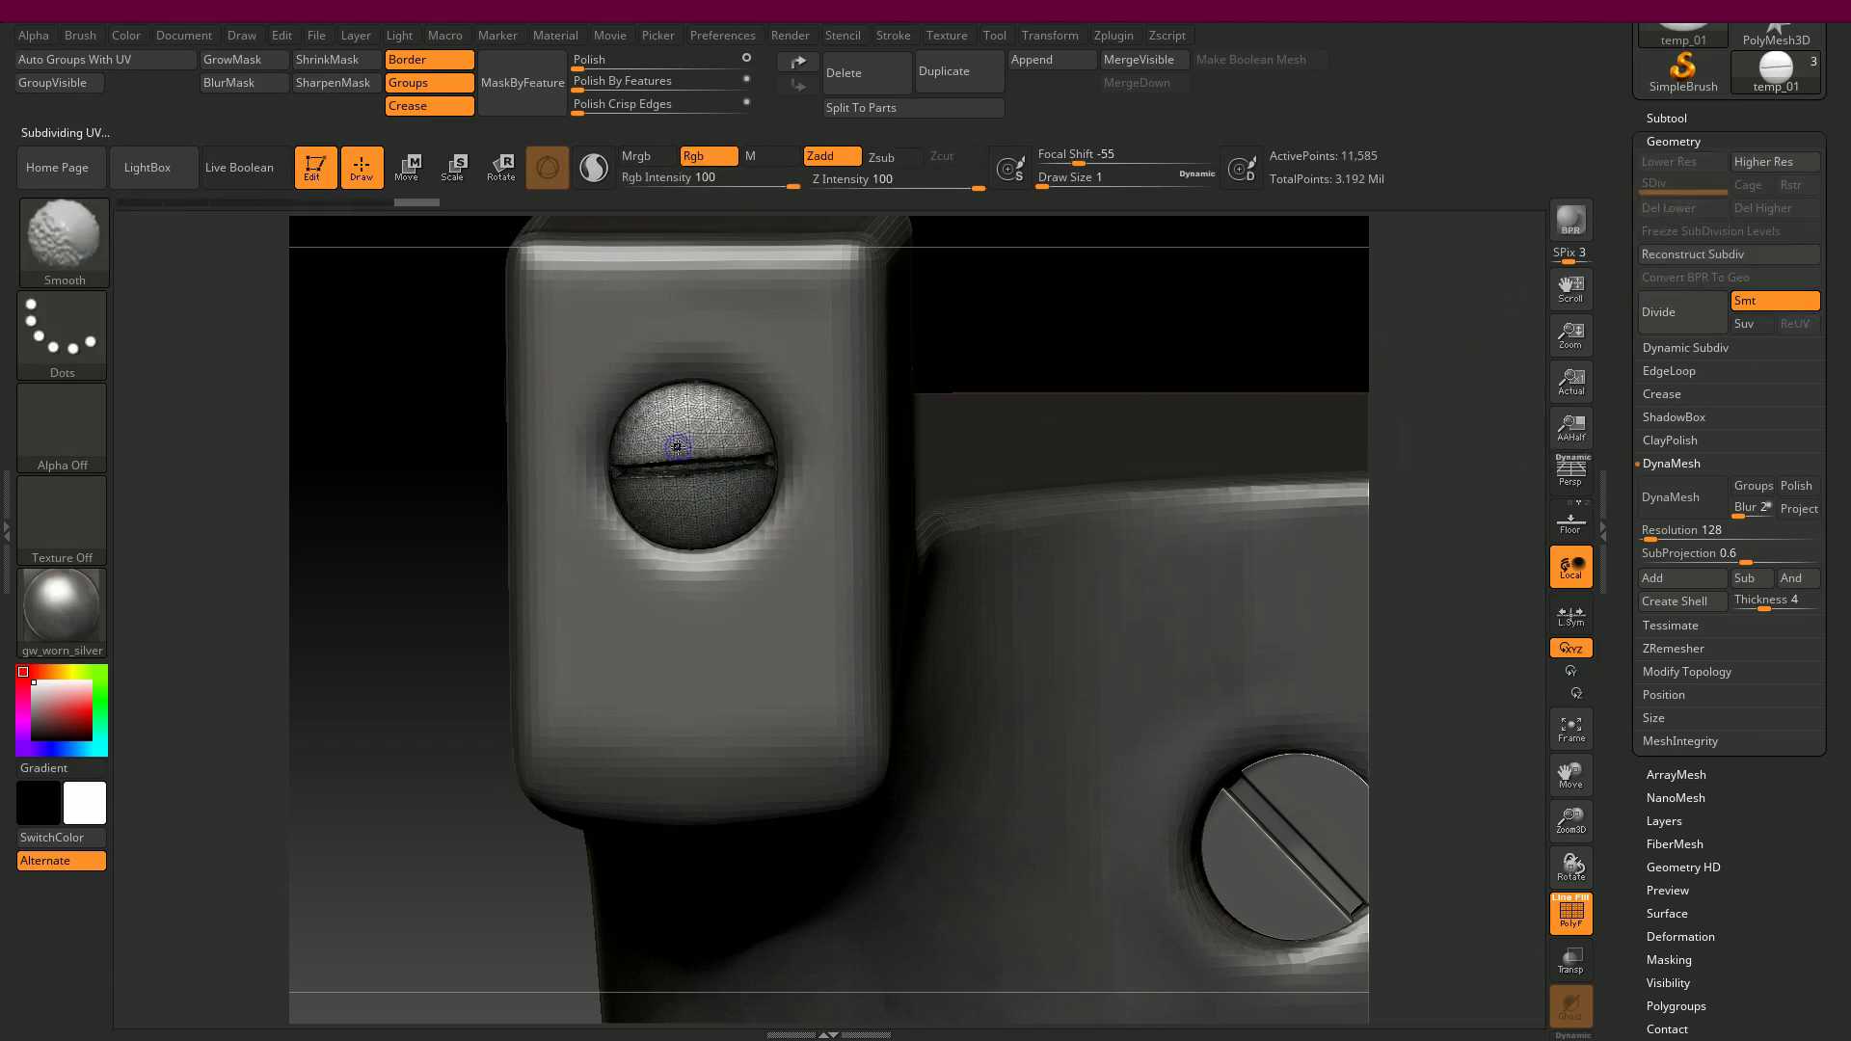
key(shift+f)
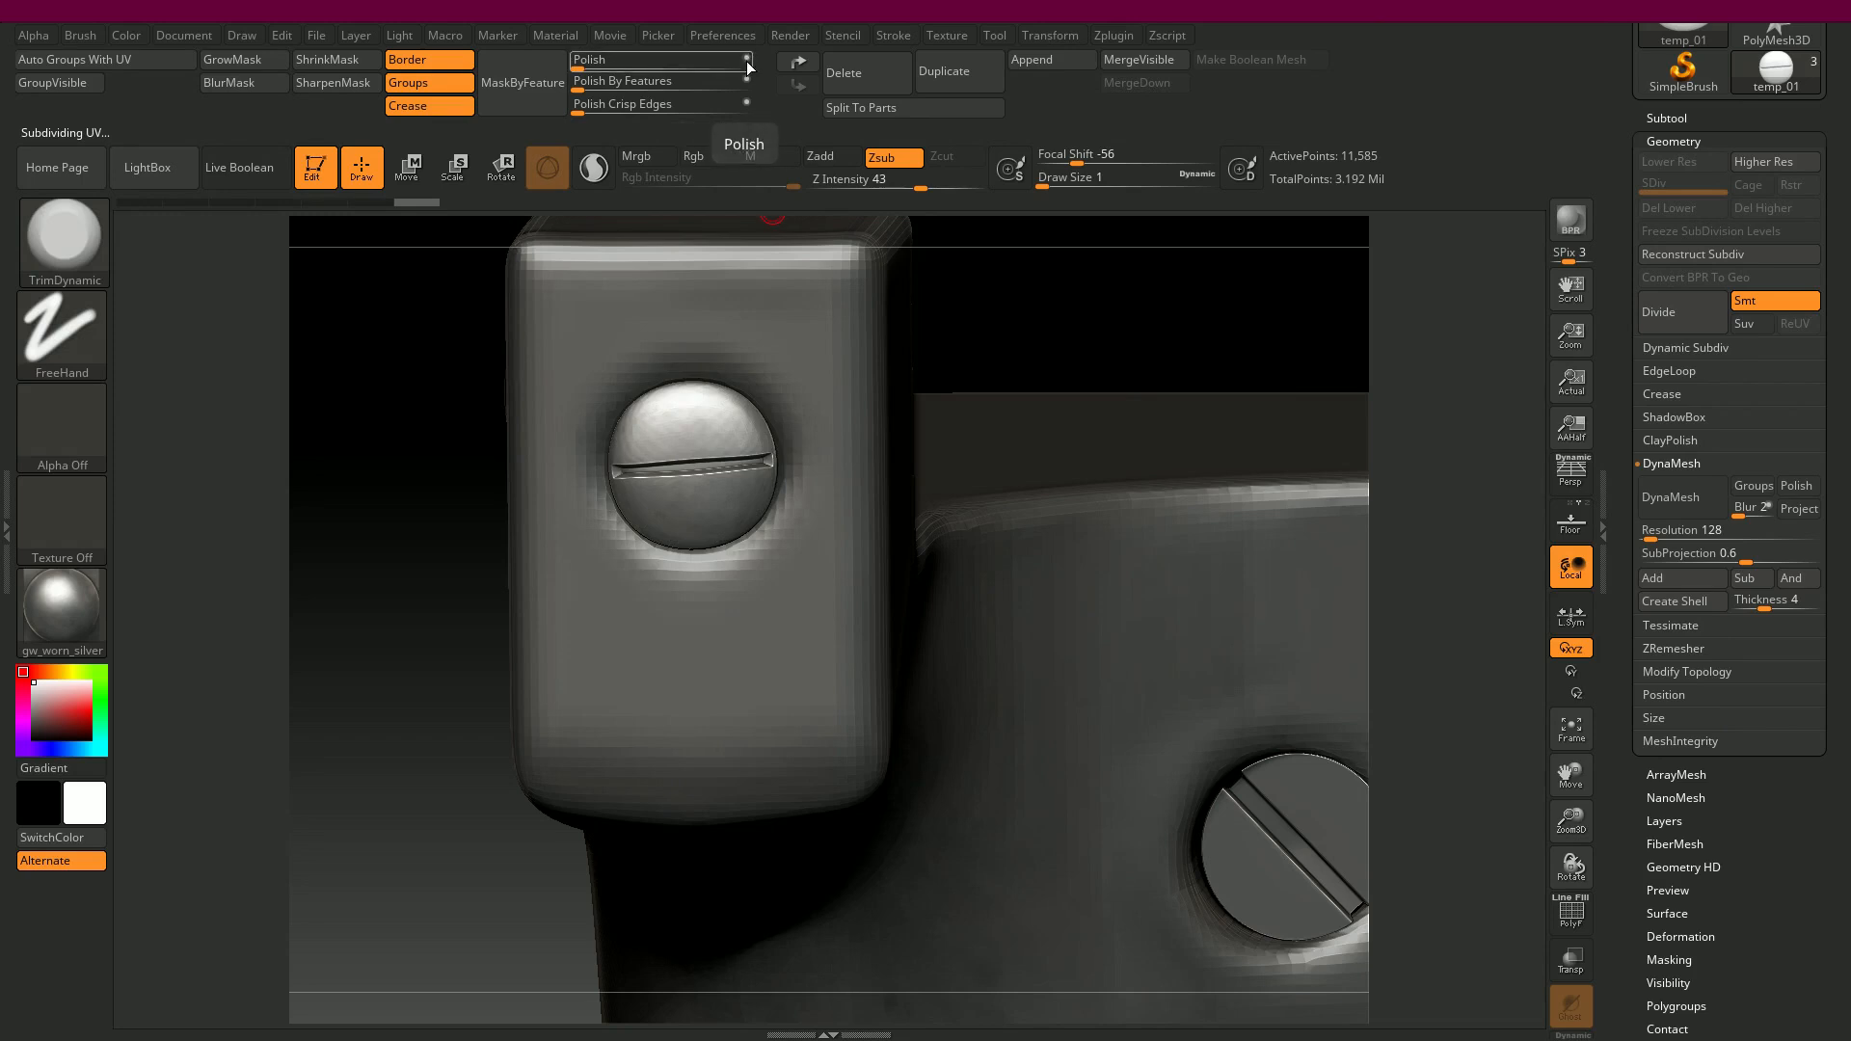
drag(584, 64, 596, 66)
click(585, 64)
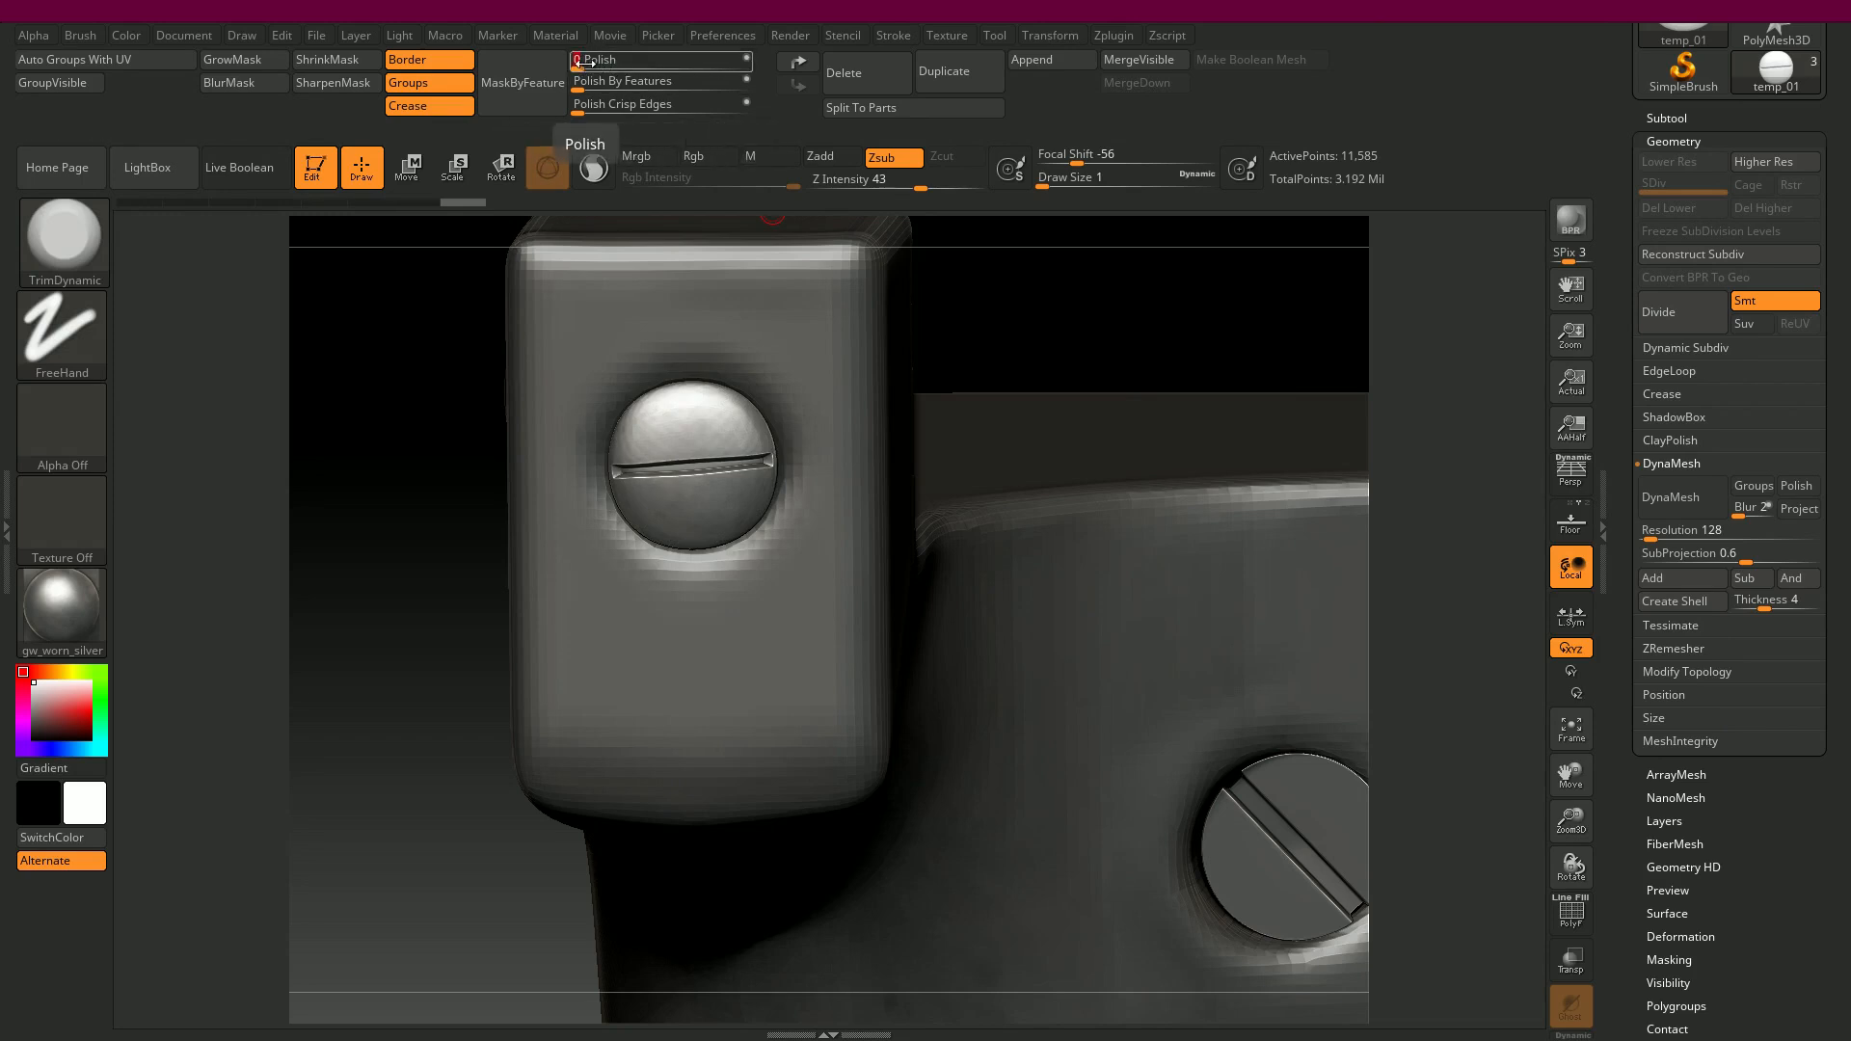
- Merge the combined screws subtool down with the new corner-block screw subtool
click(1663, 118)
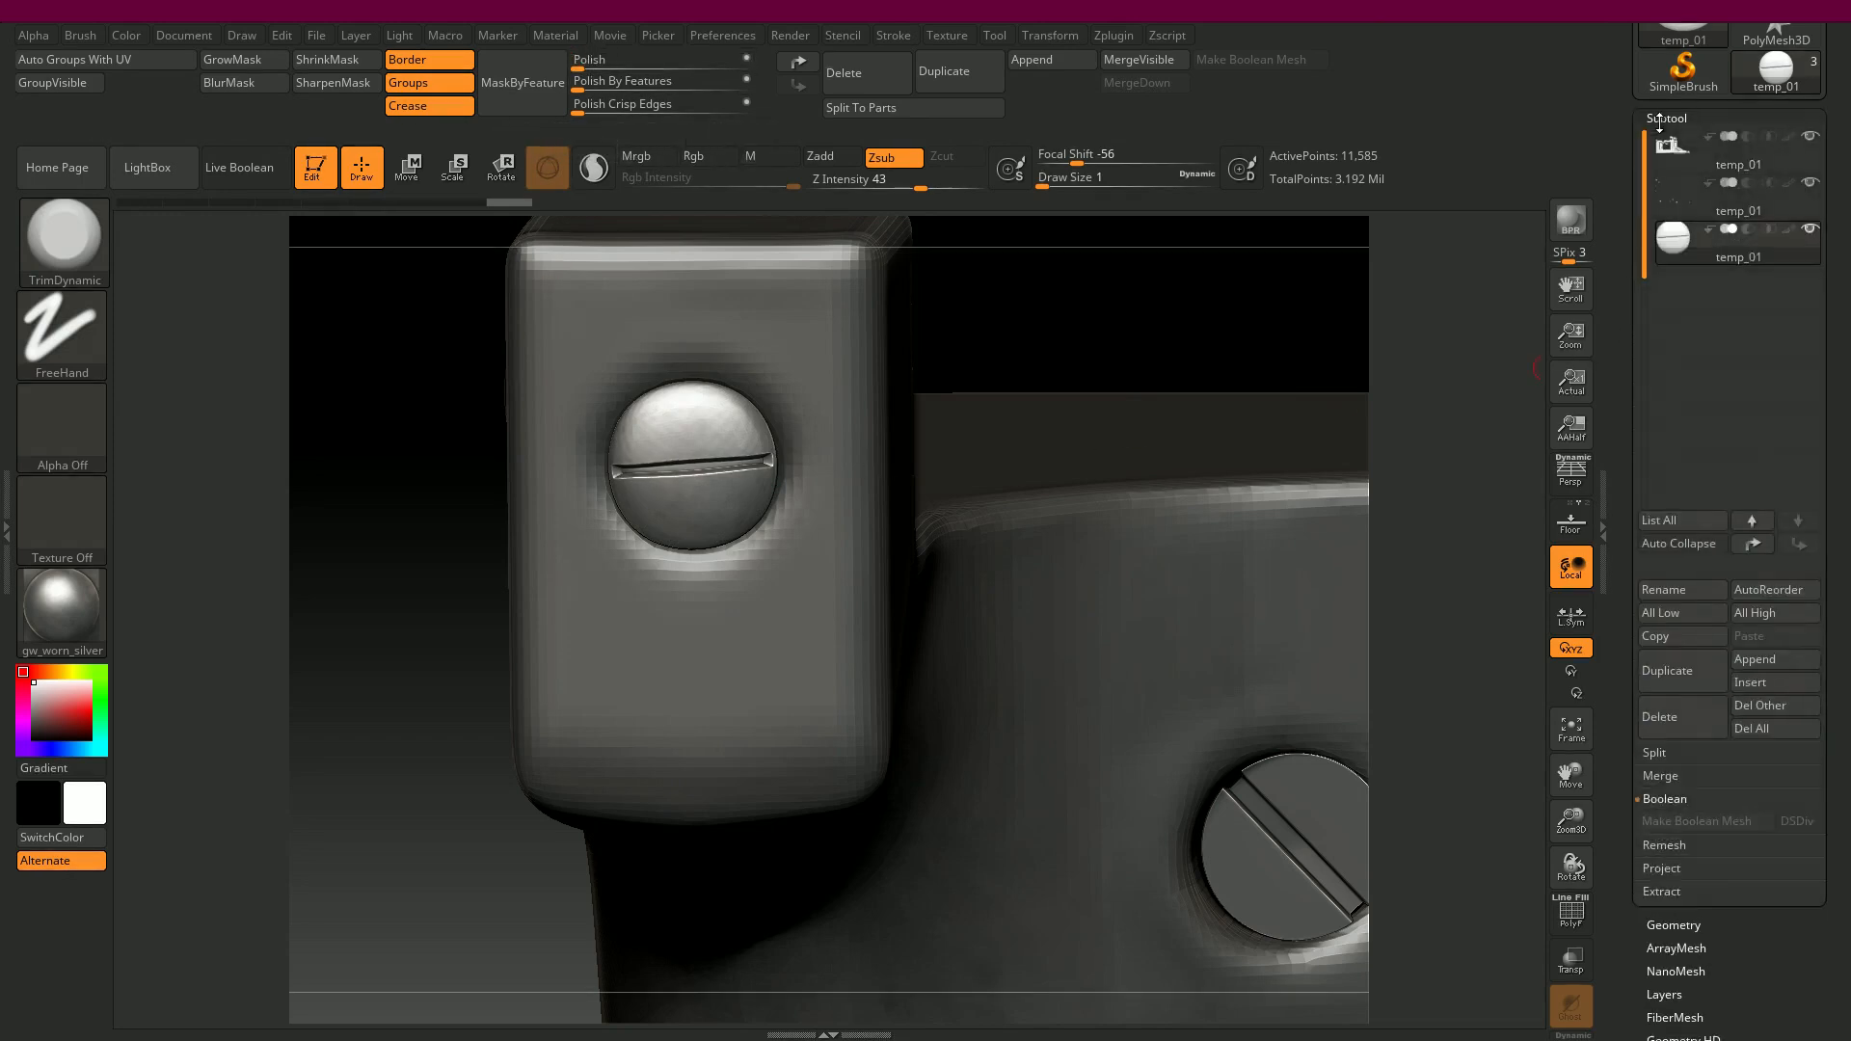
click(1675, 193)
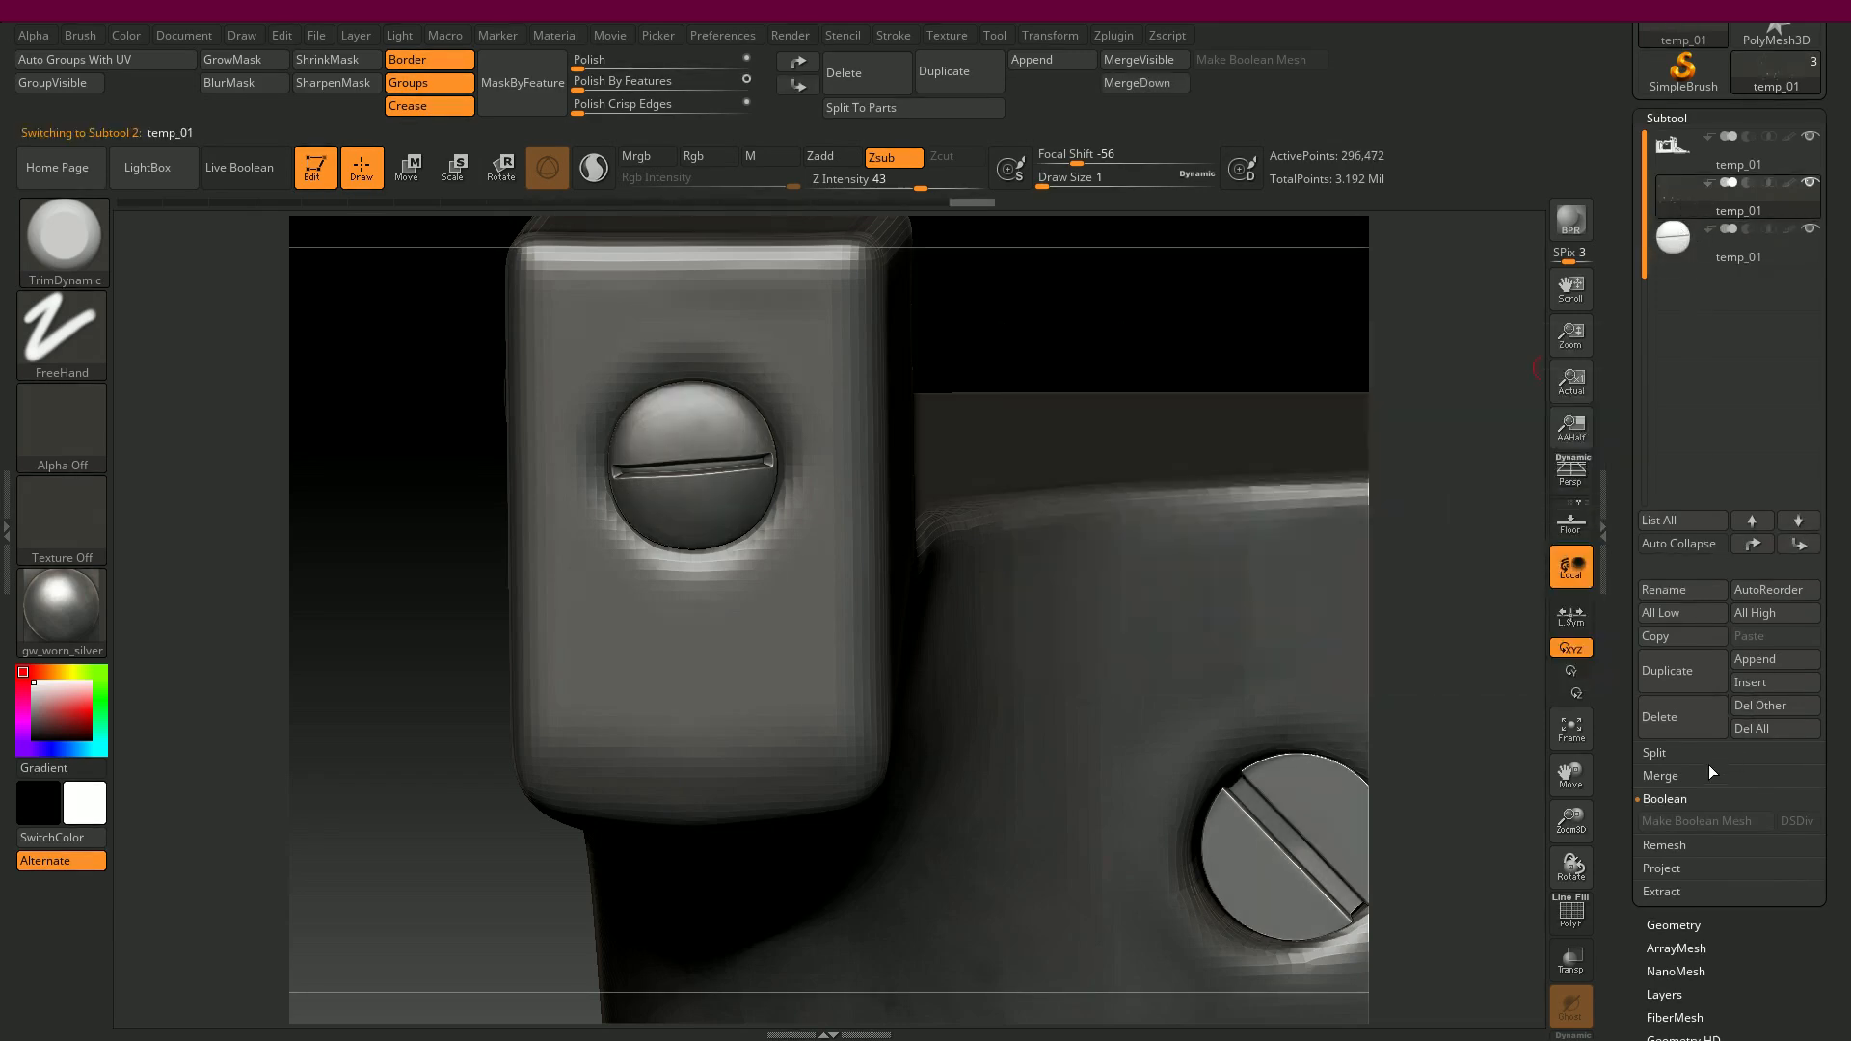
click(1661, 777)
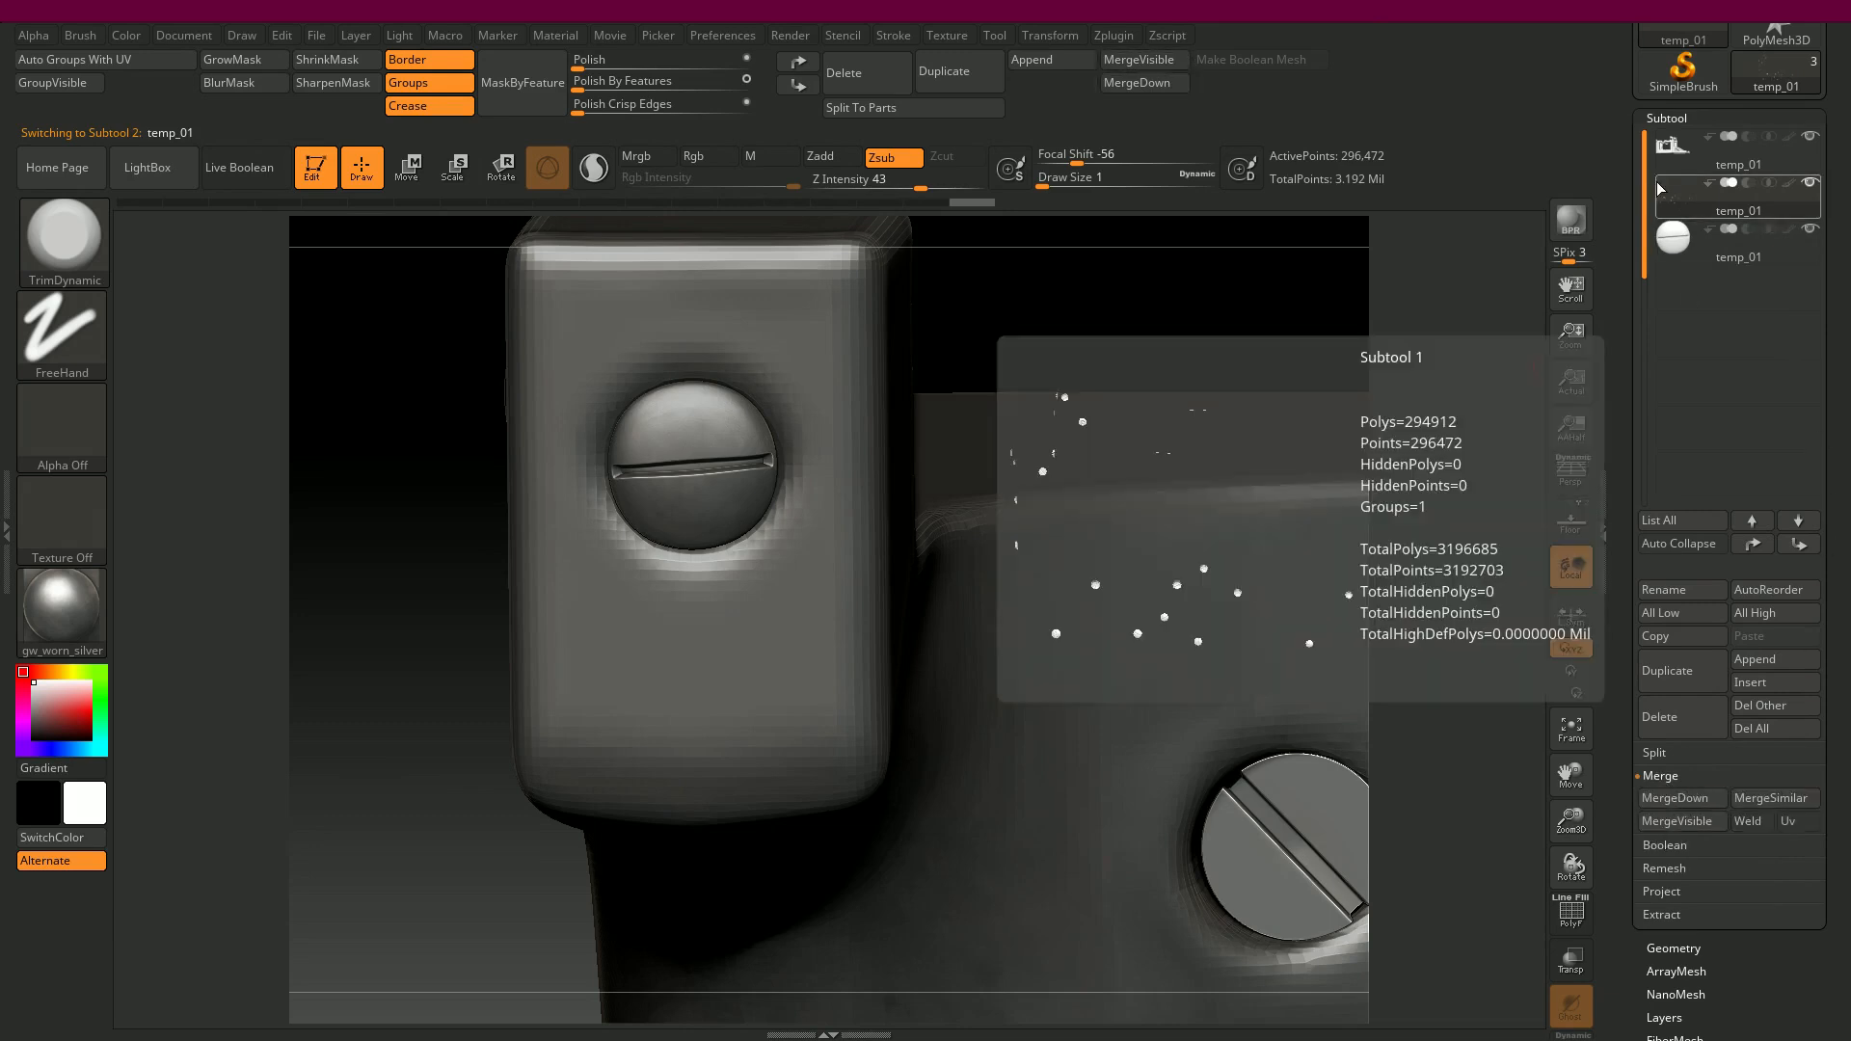
click(1680, 794)
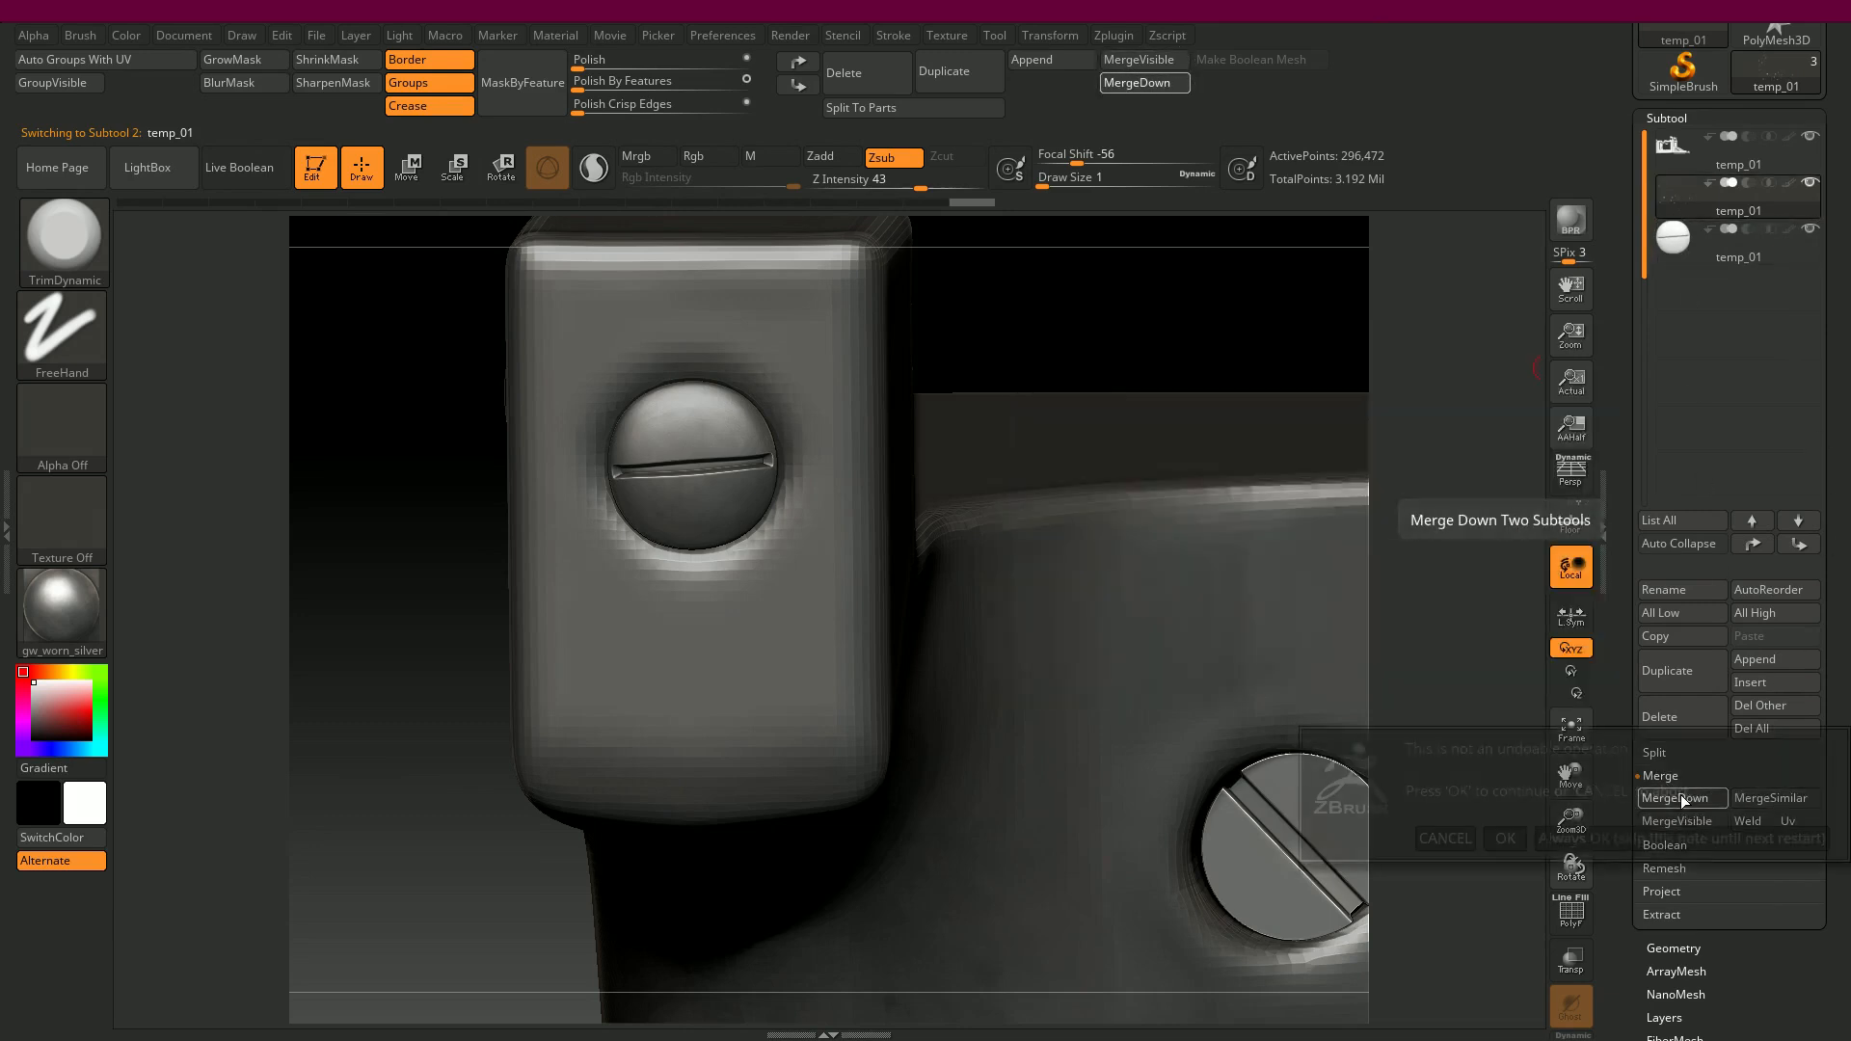
click(1503, 839)
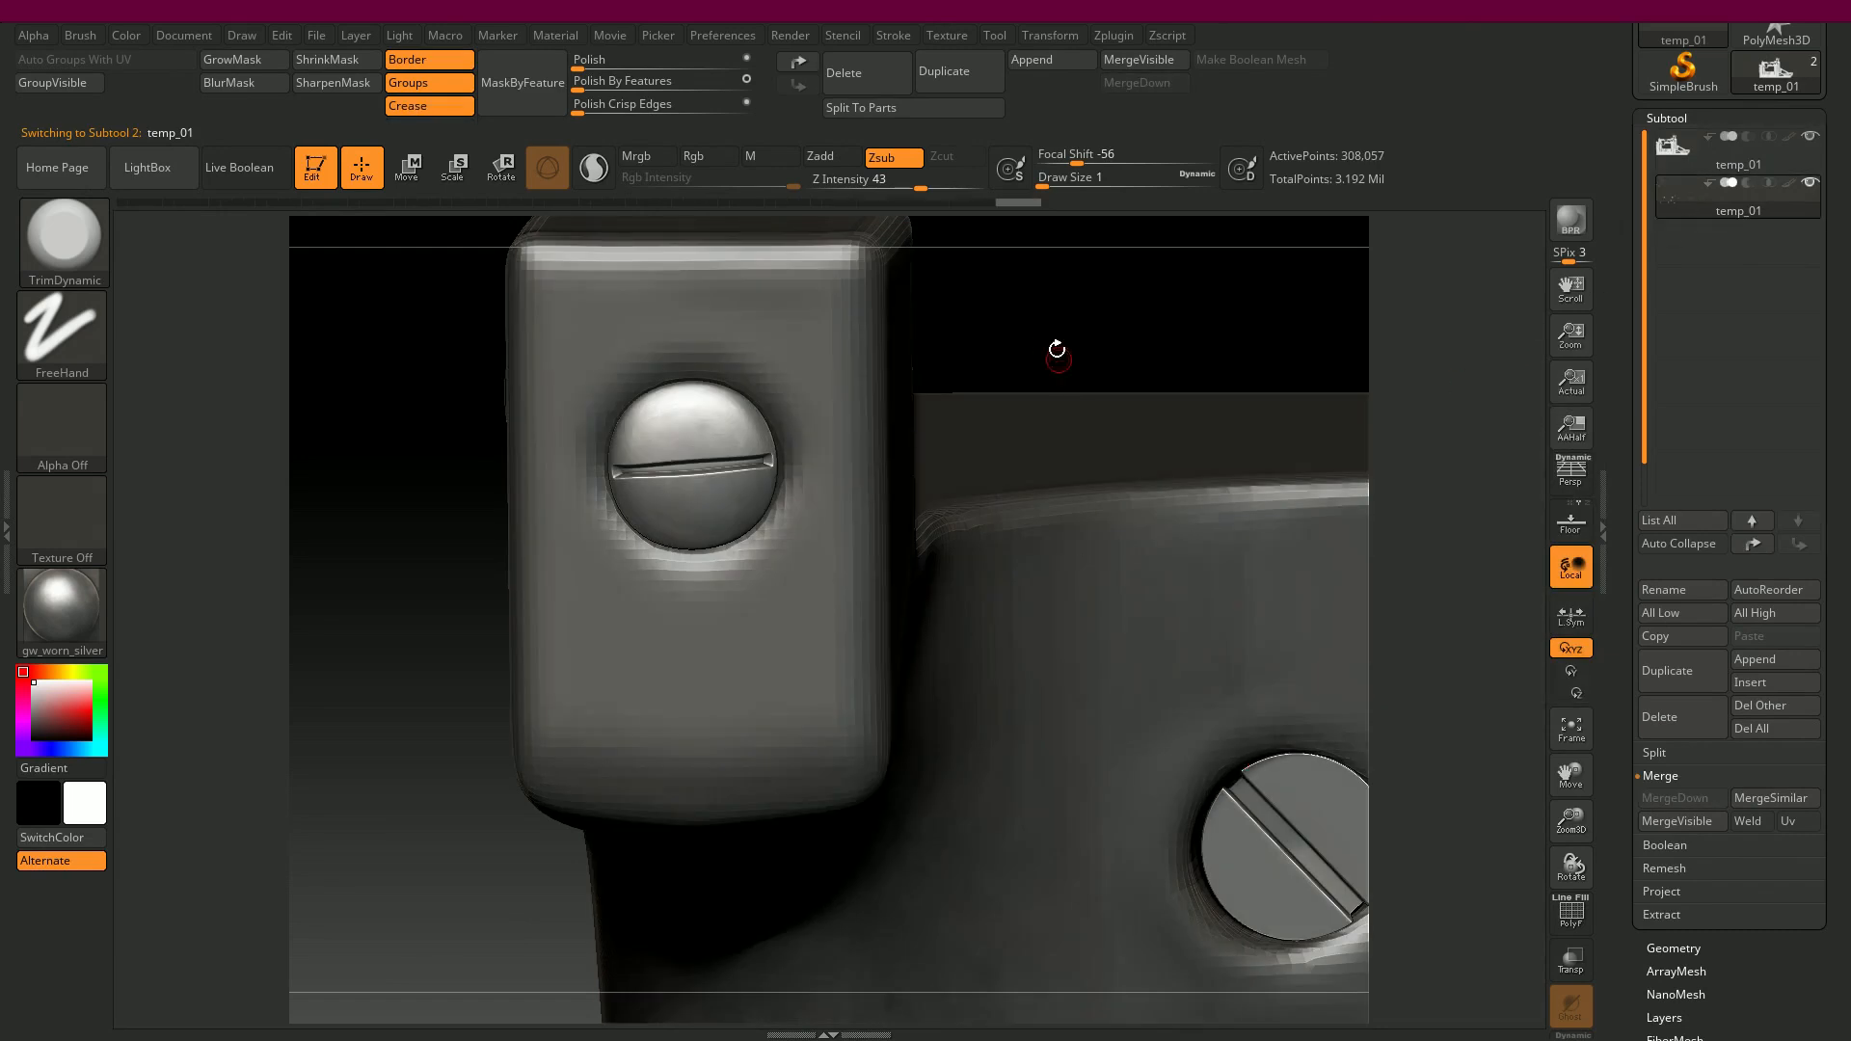
- Examine the screws seated around the typewriter frame from several angles and check the subtool list
alt+drag(1076, 341, 908, 324)
alt+drag(568, 637, 495, 484)
drag(879, 916, 973, 884)
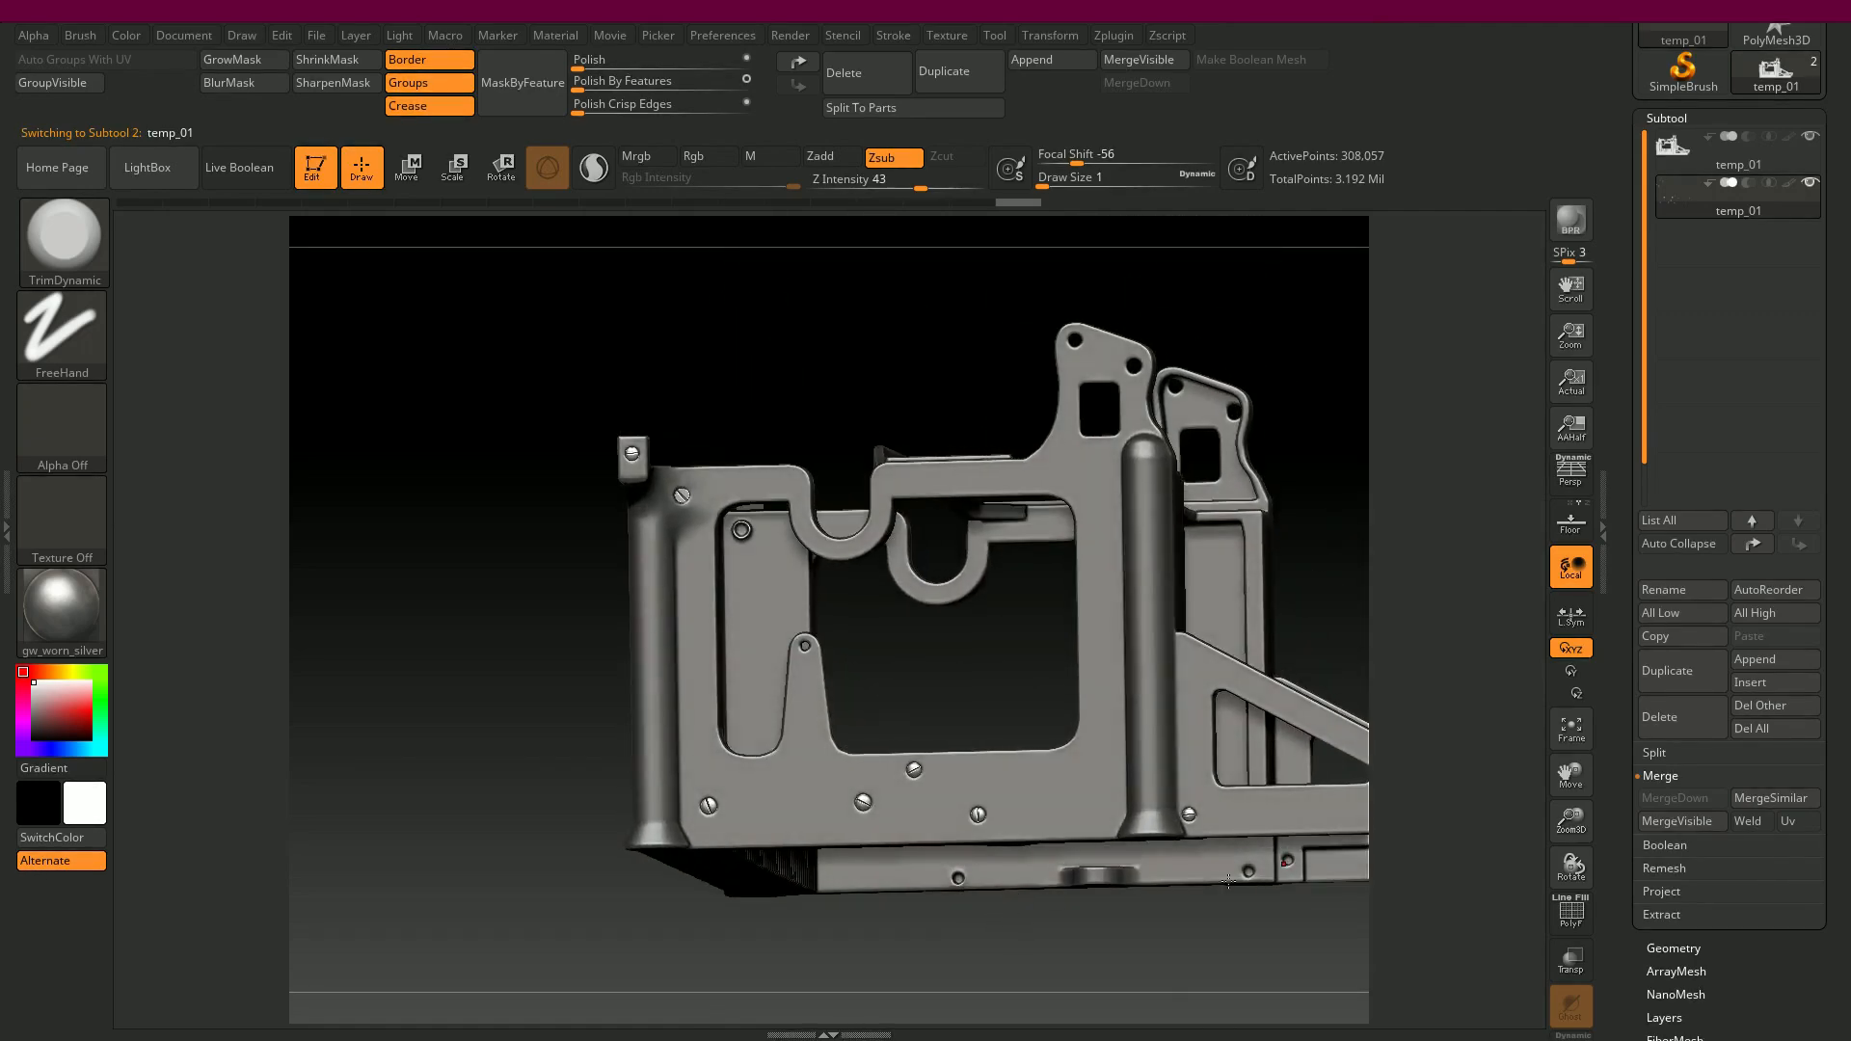
drag(1248, 934, 914, 924)
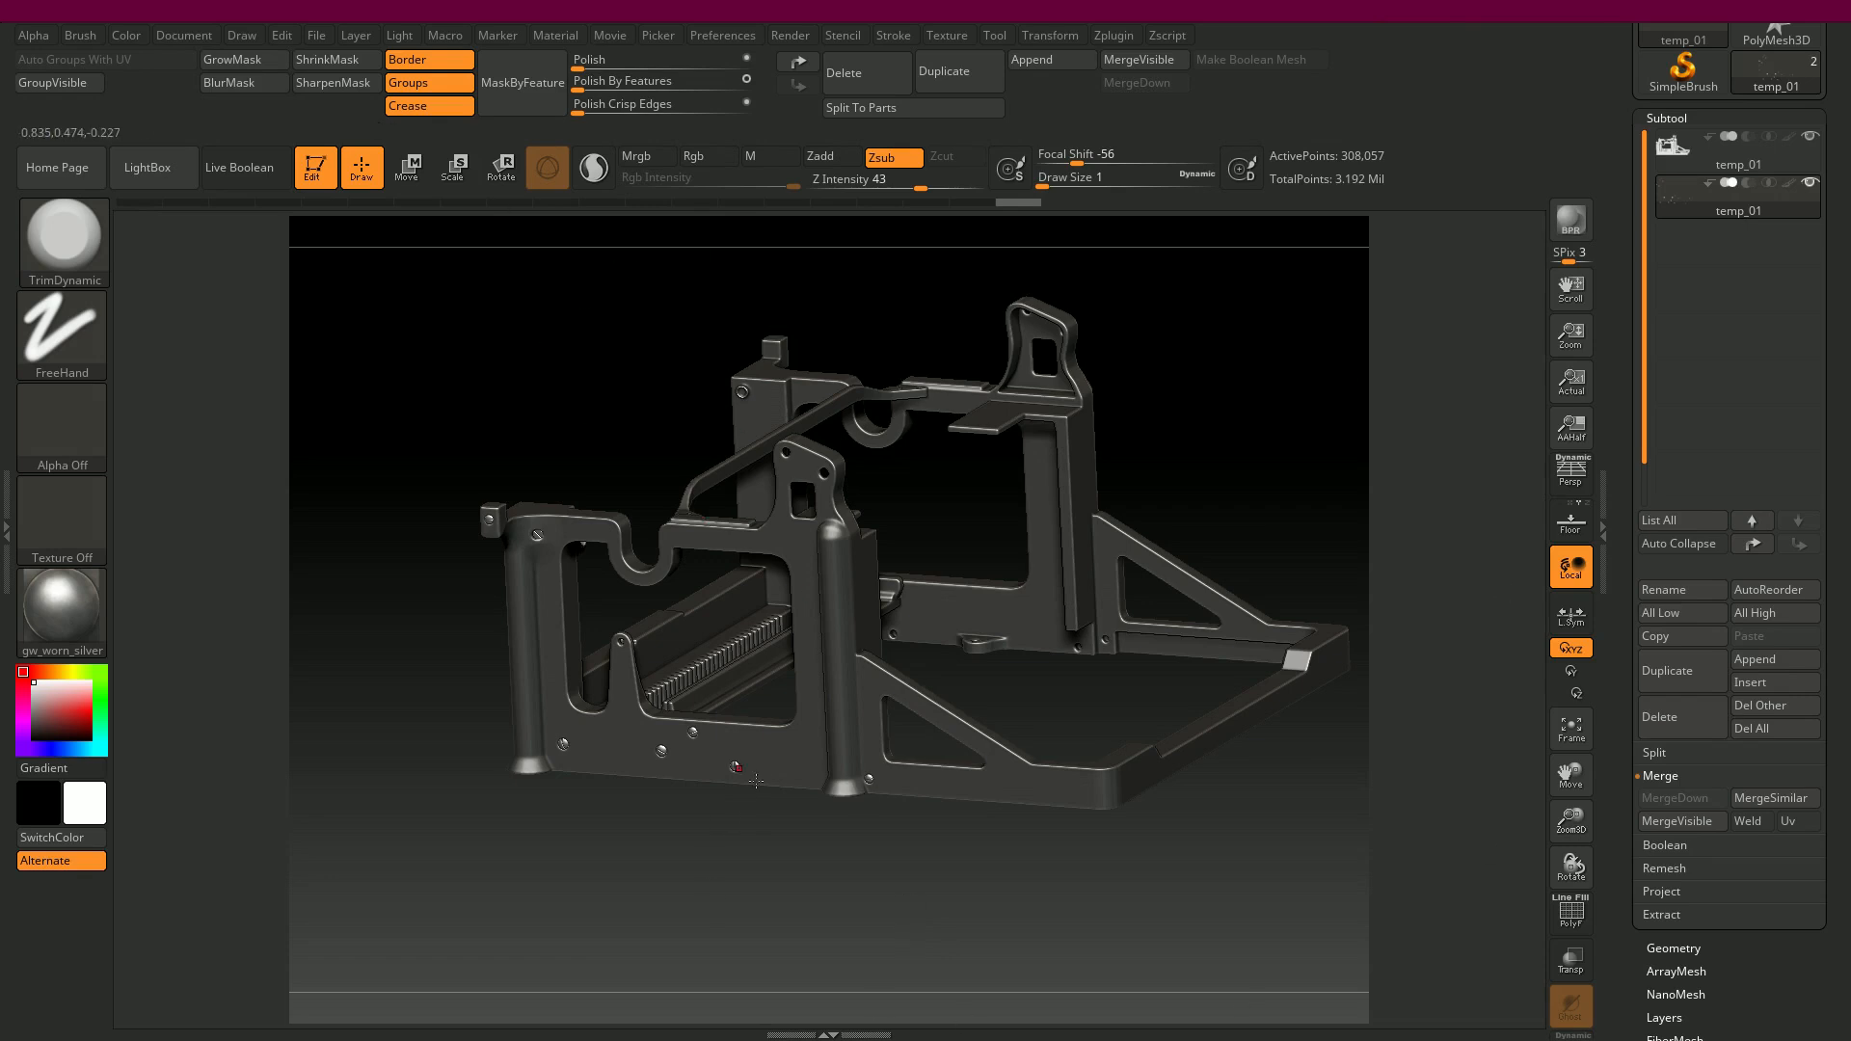
drag(1637, 310, 1649, 452)
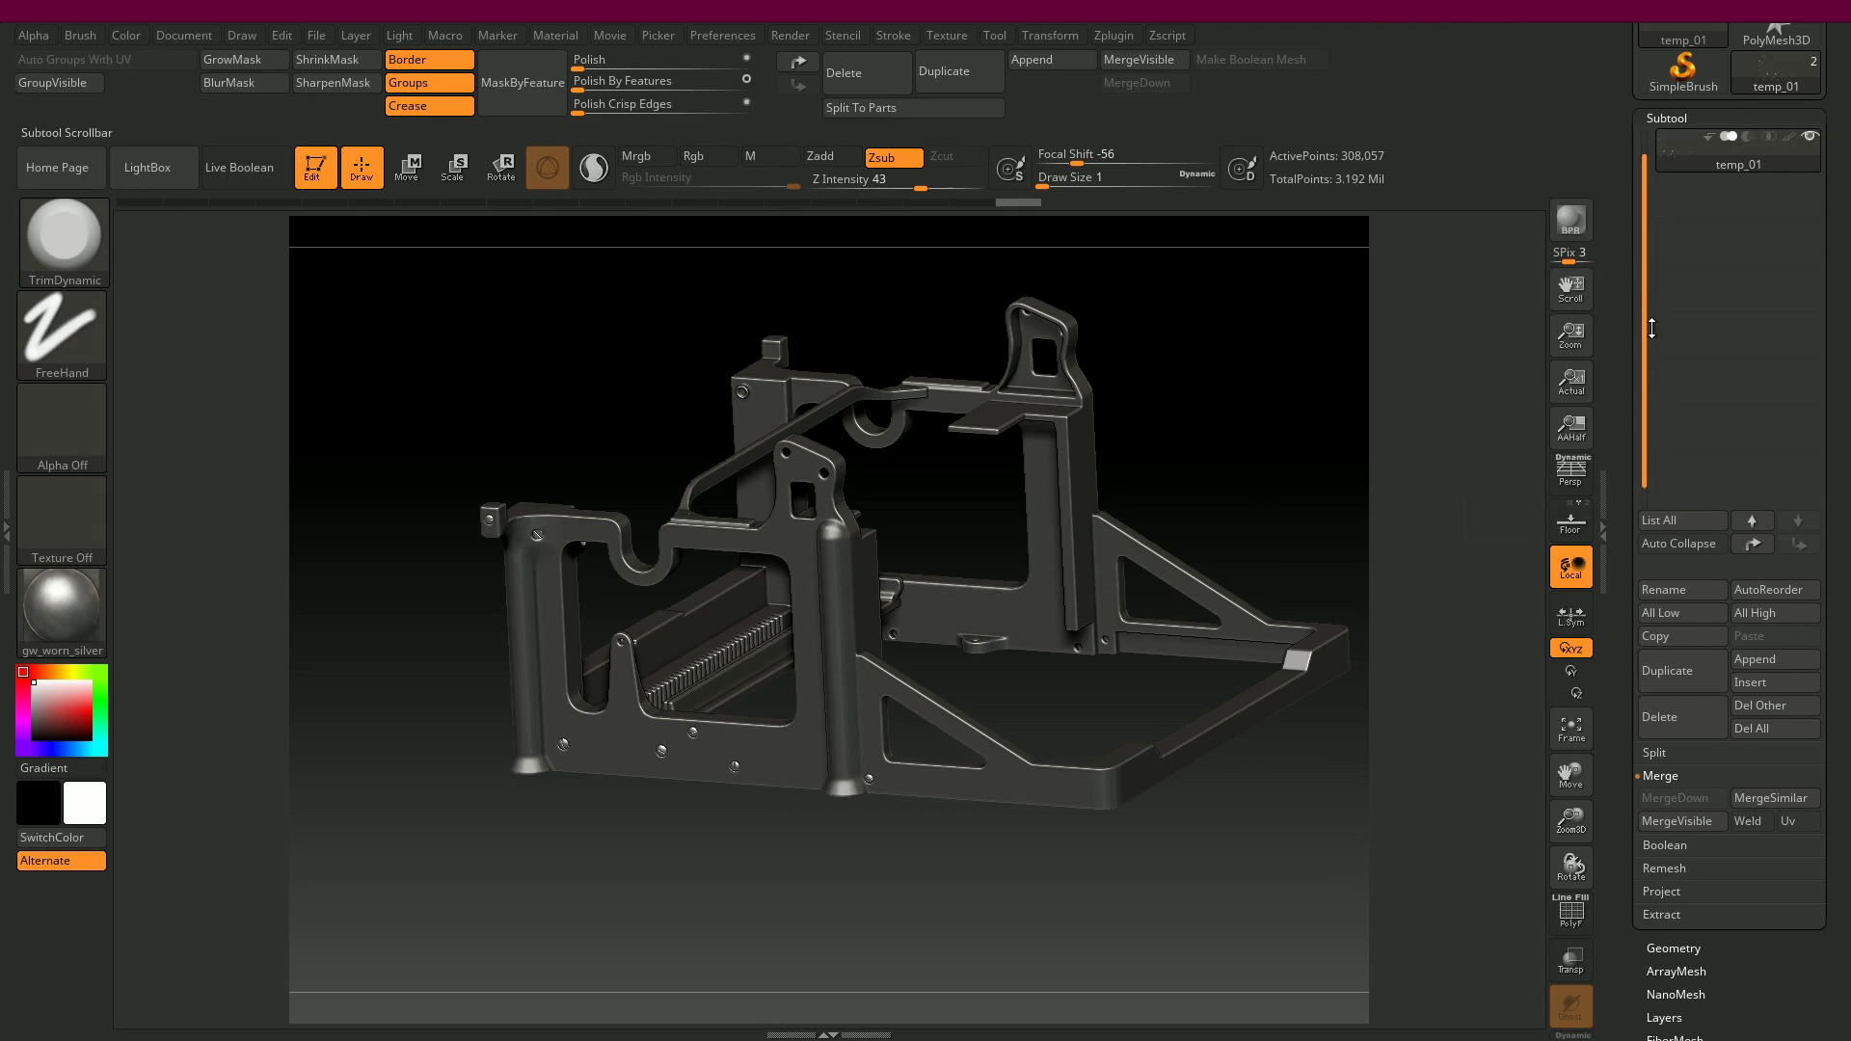
drag(1626, 244, 1621, 502)
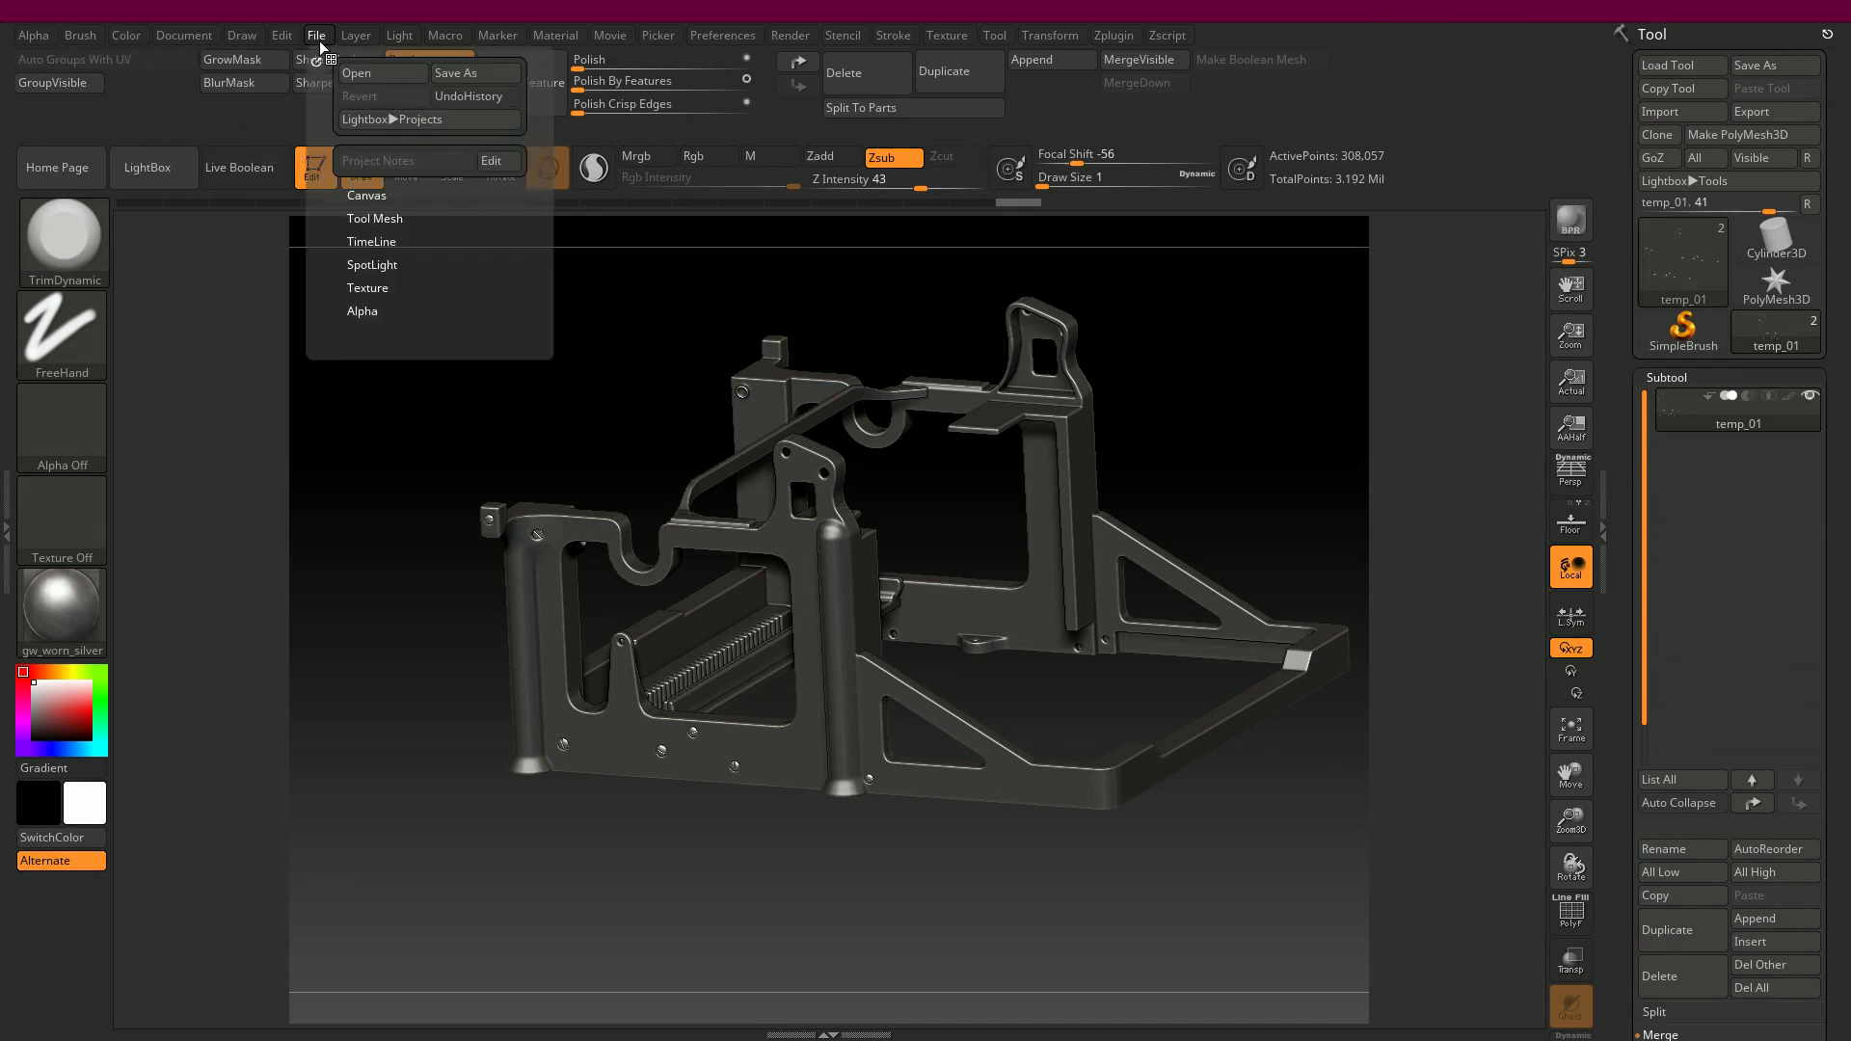
- Start saving the project and create a folder named Zbrush inside Desktop\Typewriter_Tutorial\WorkFiles as its location
click(319, 39)
click(466, 73)
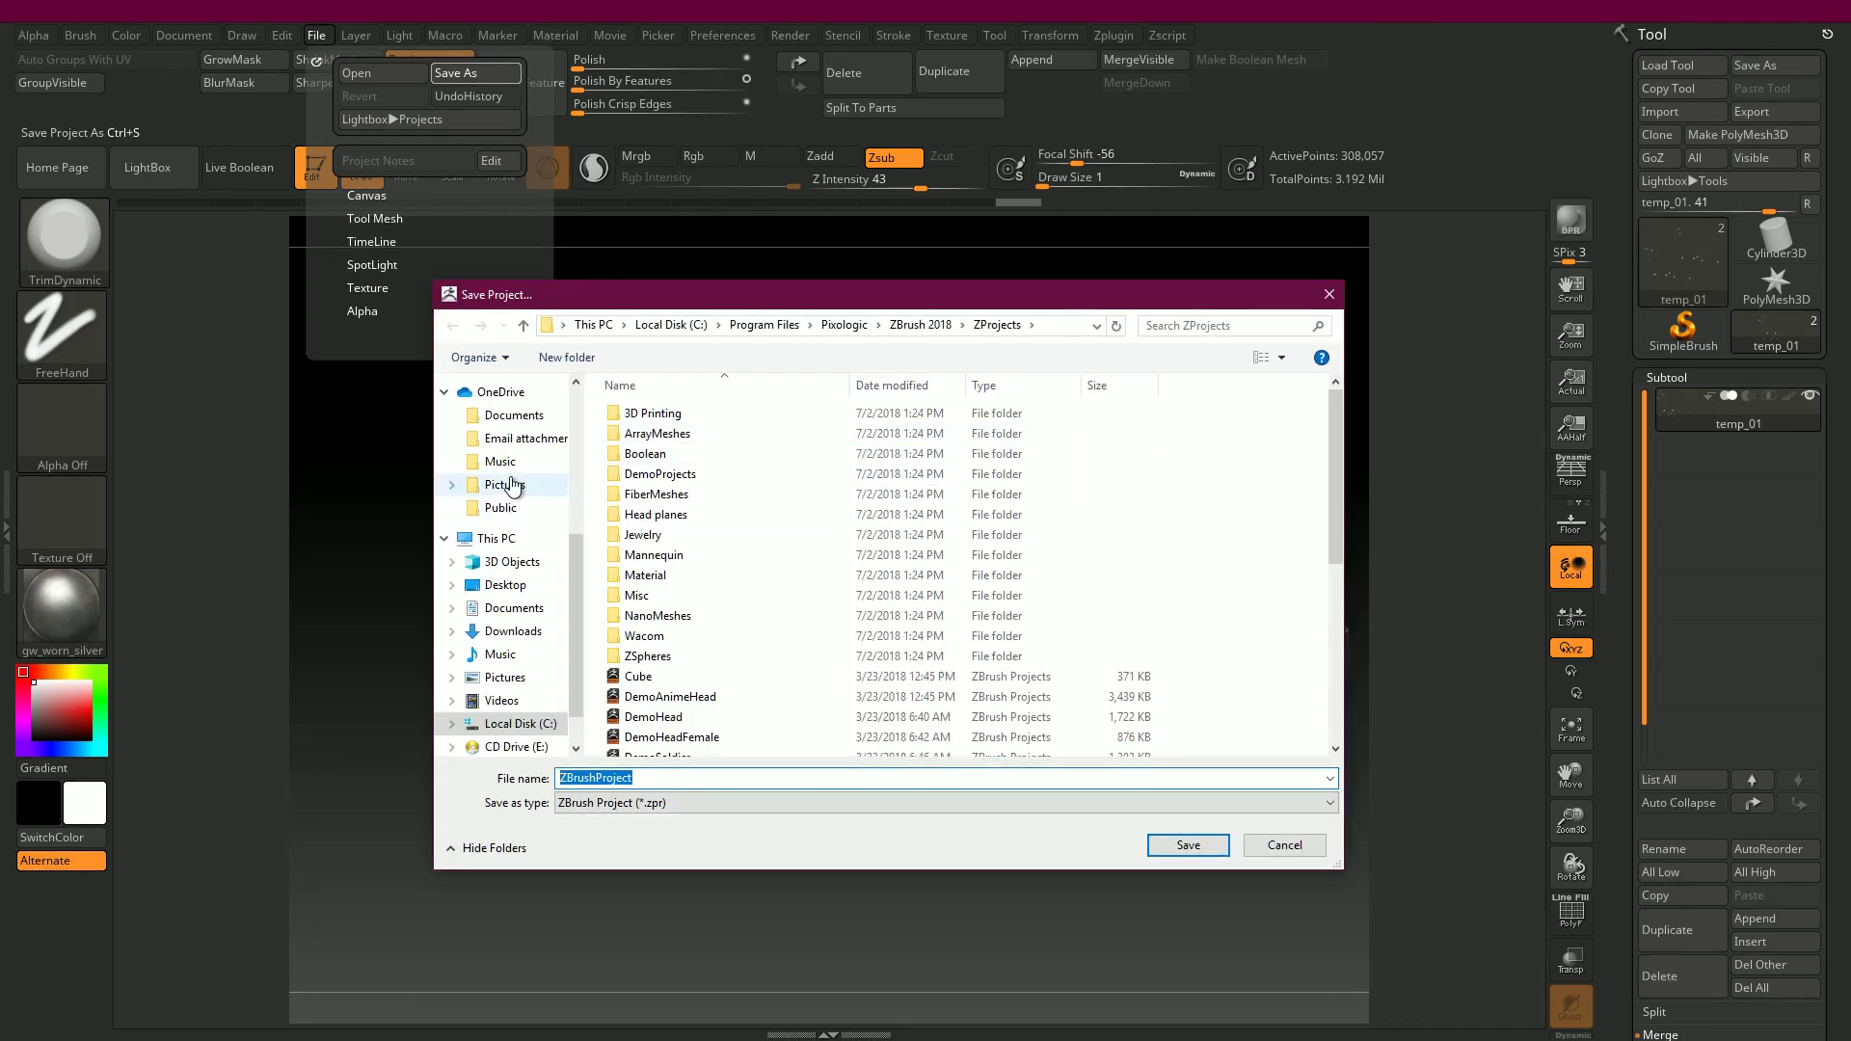
click(511, 562)
click(505, 585)
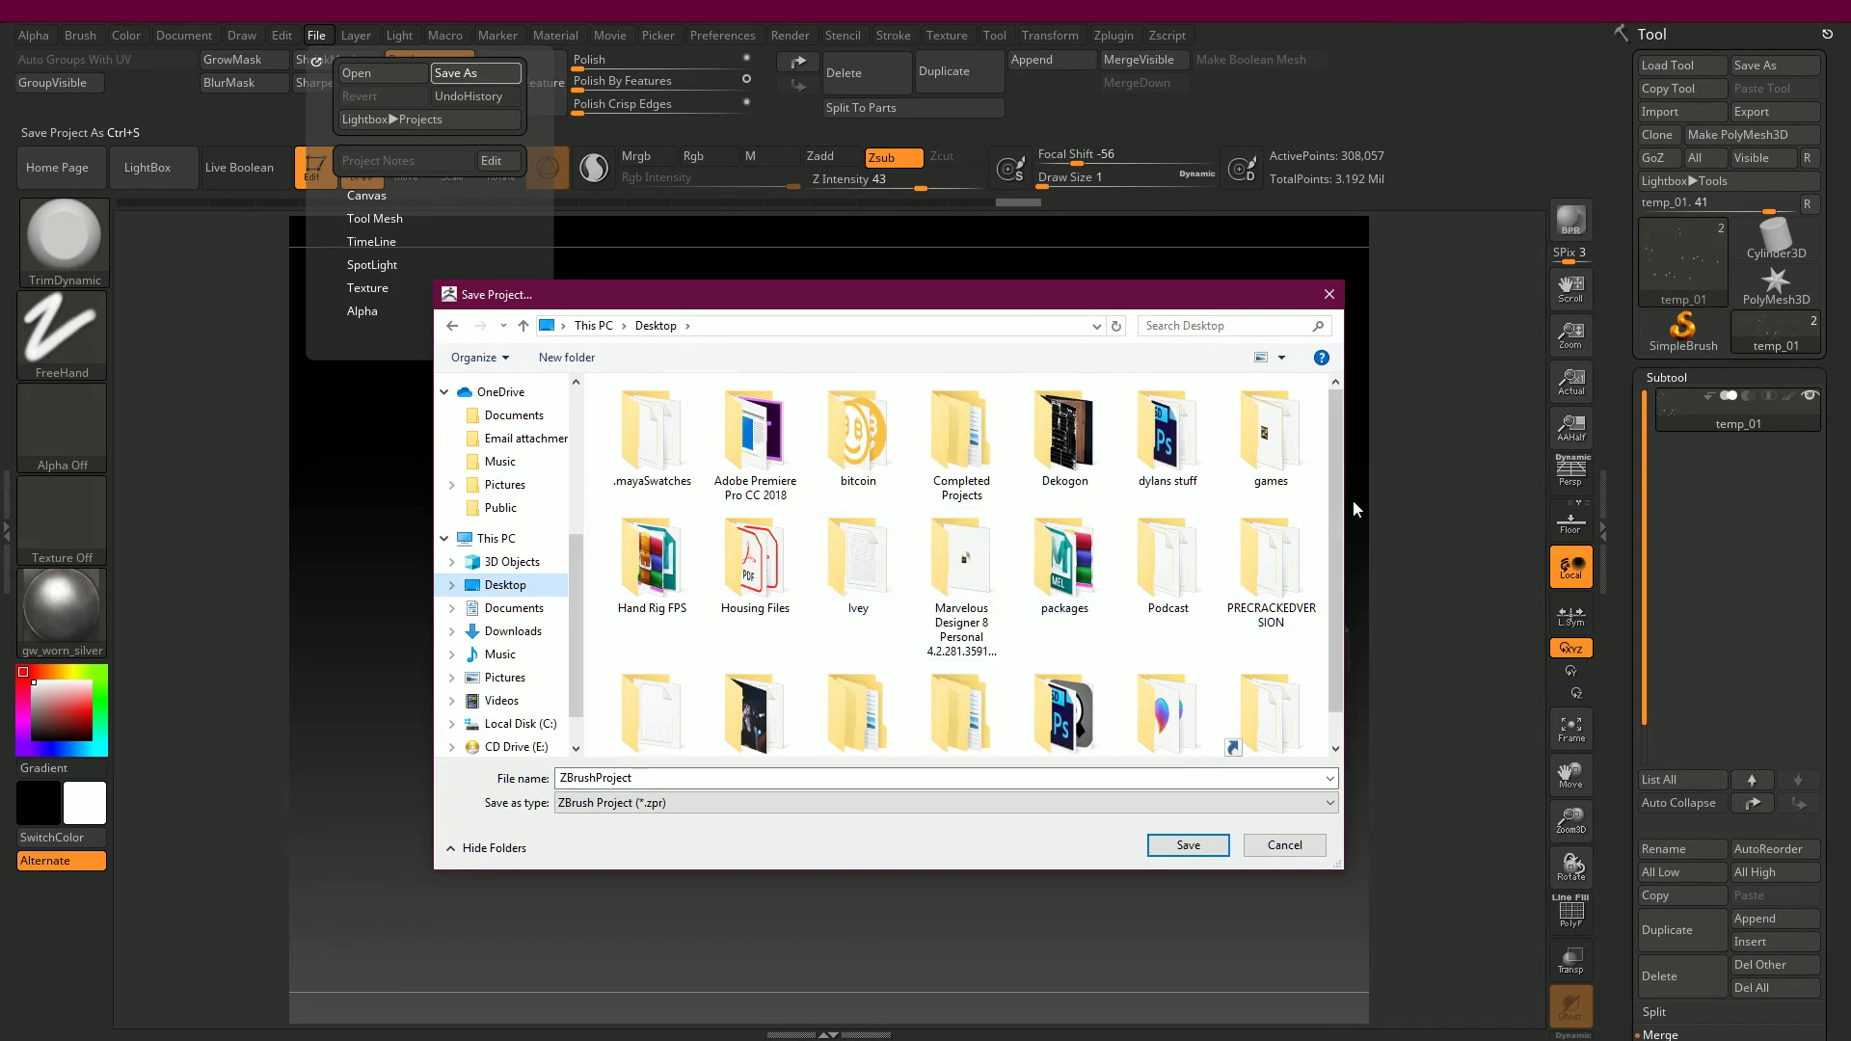
scroll(1022, 665, down, 1)
double_click(1030, 692)
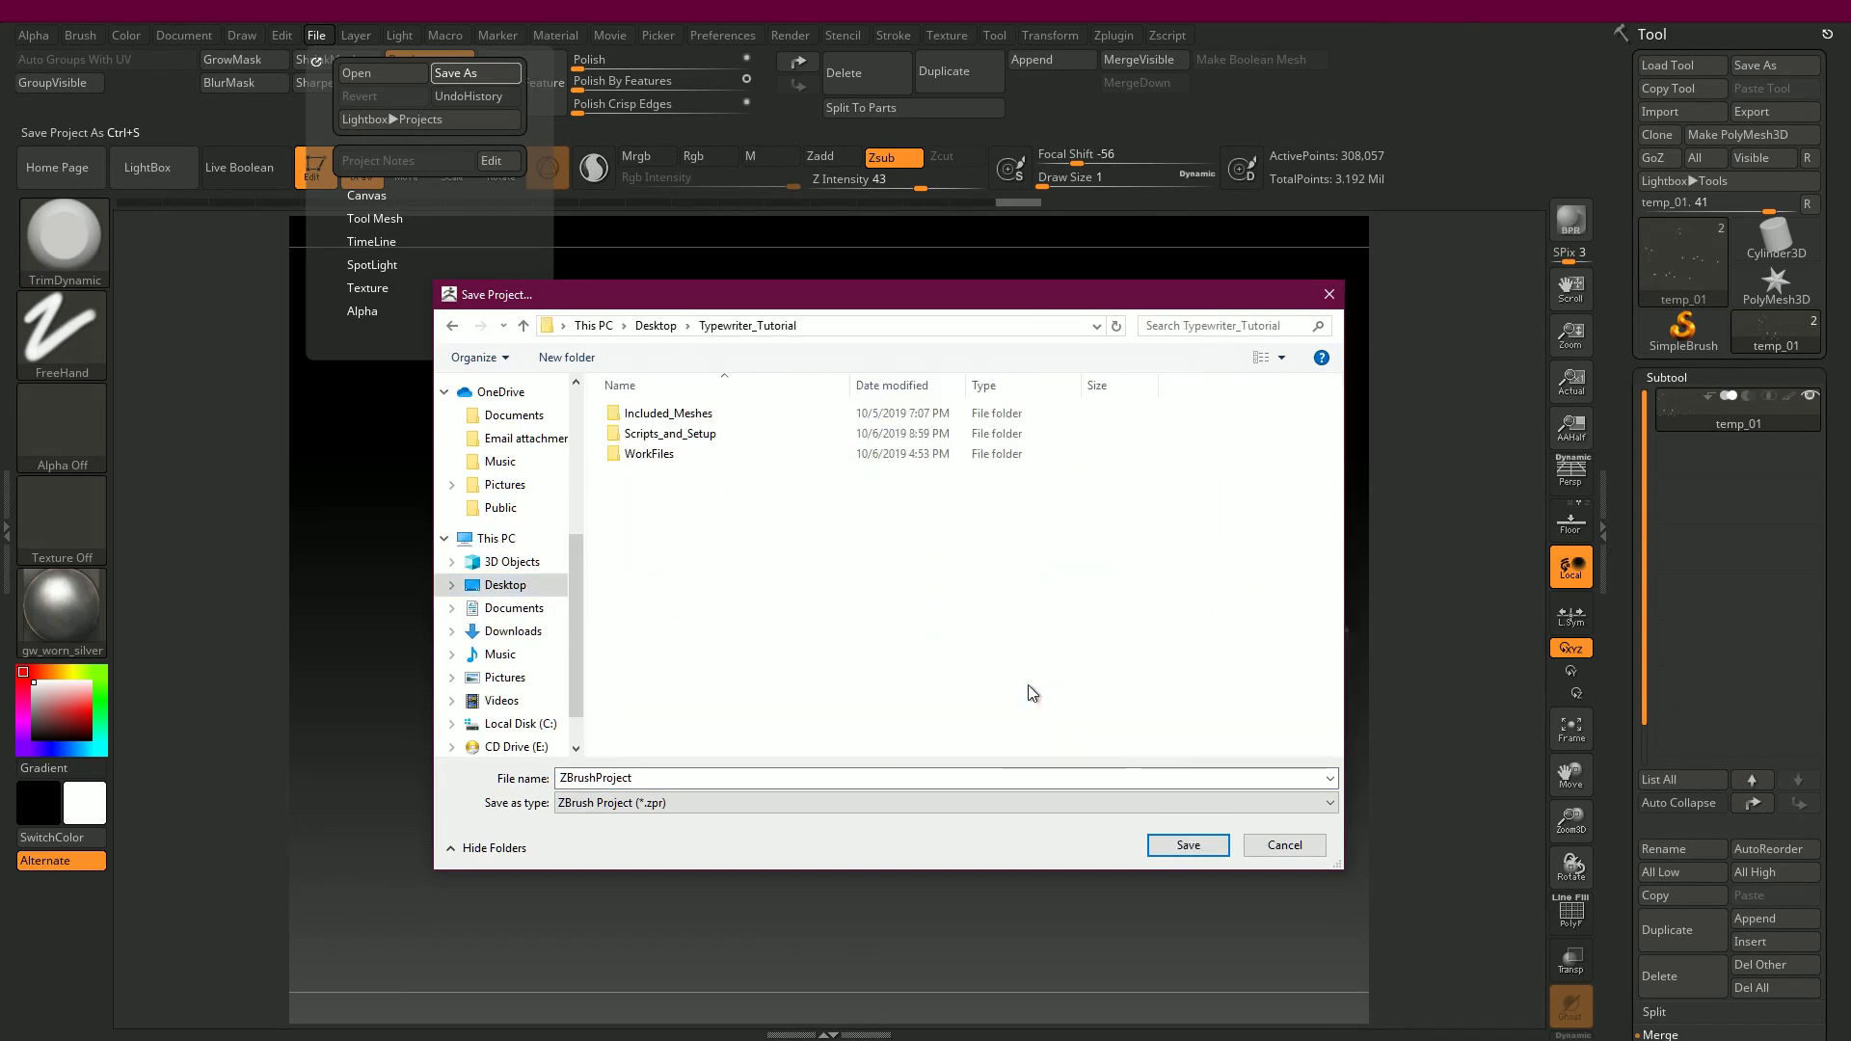
double_click(653, 454)
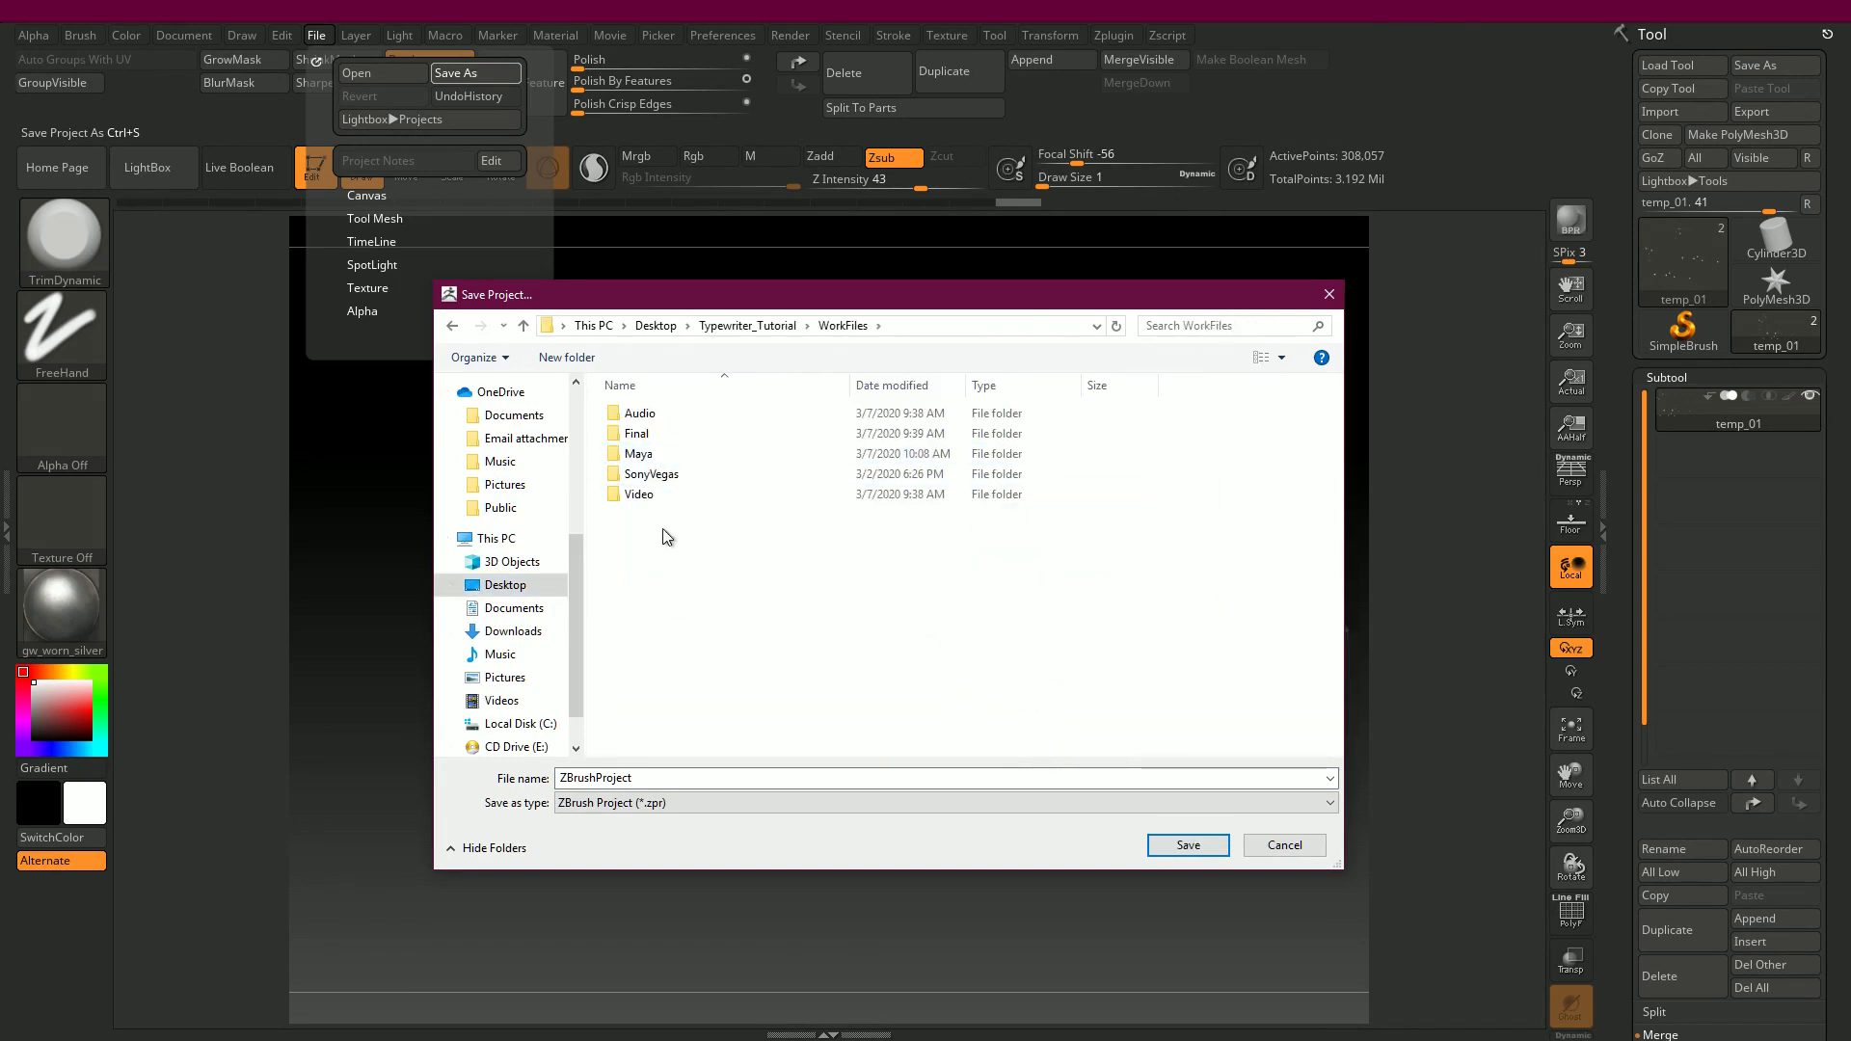
click(569, 359)
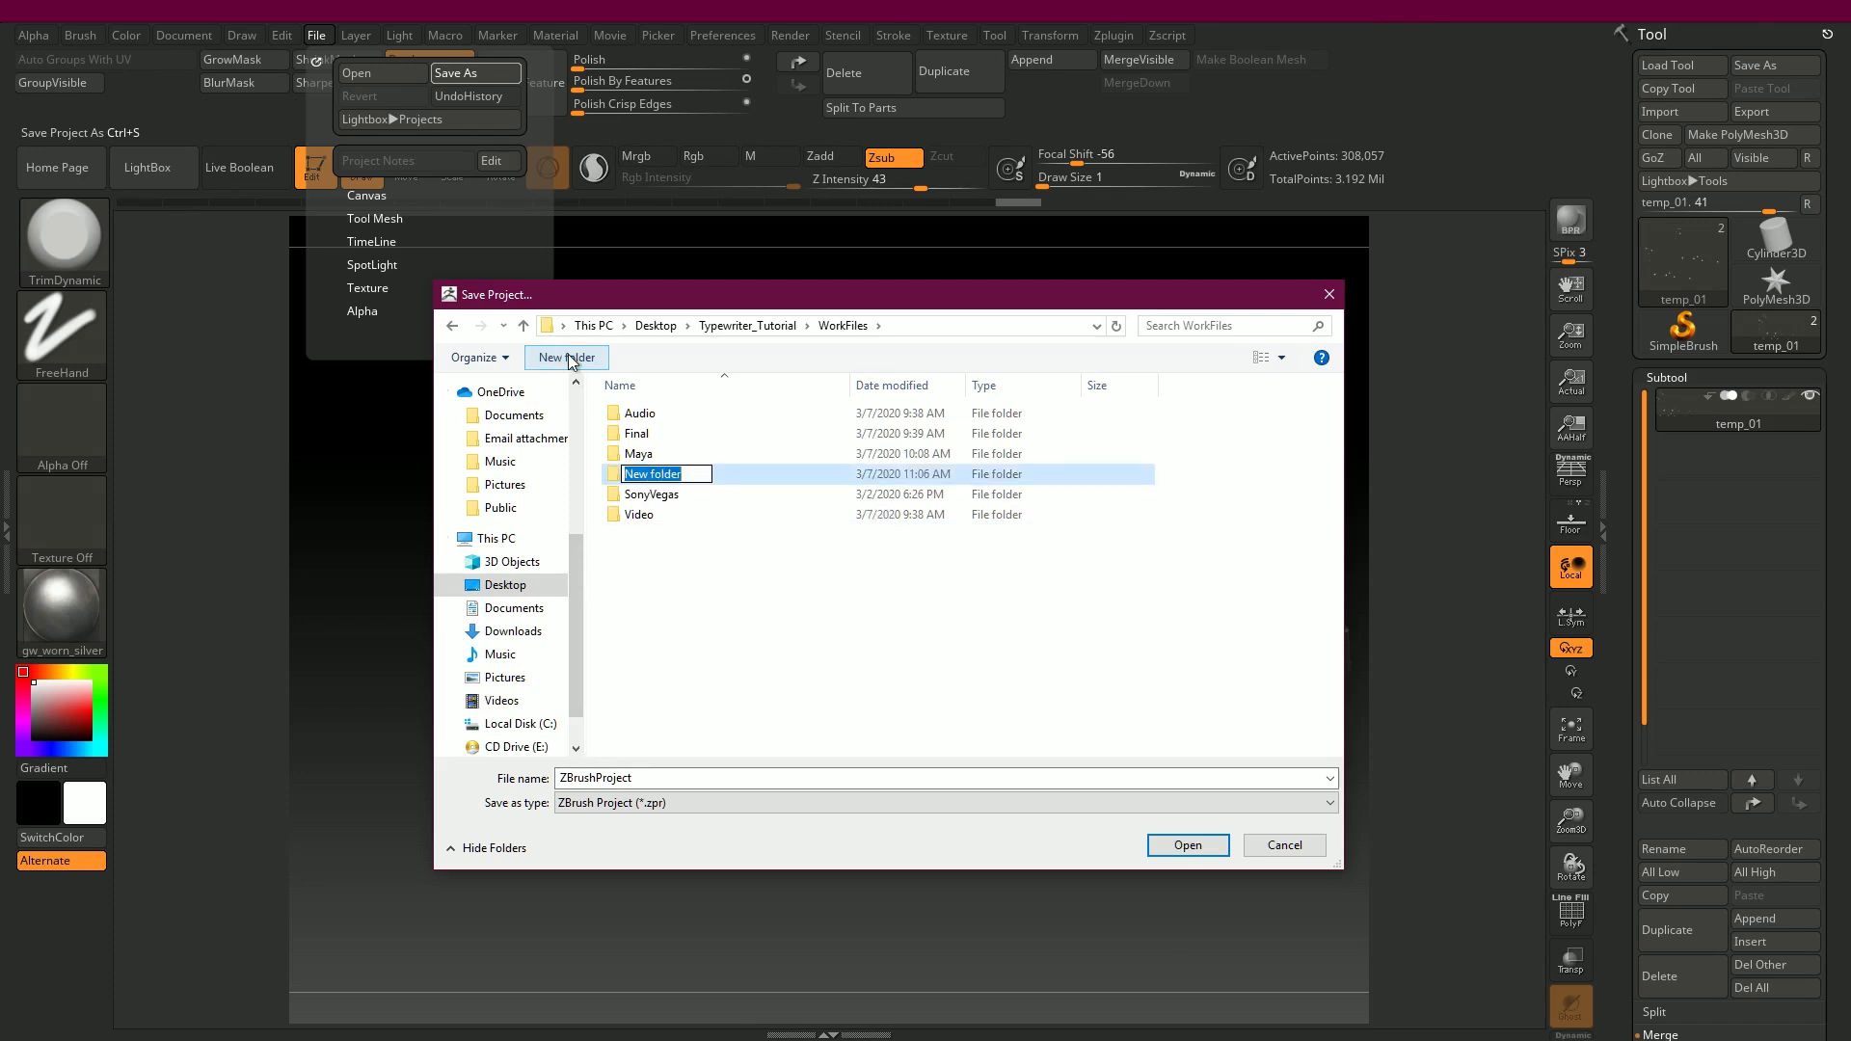
text(Zbrush)
key(Return)
double_click(657, 520)
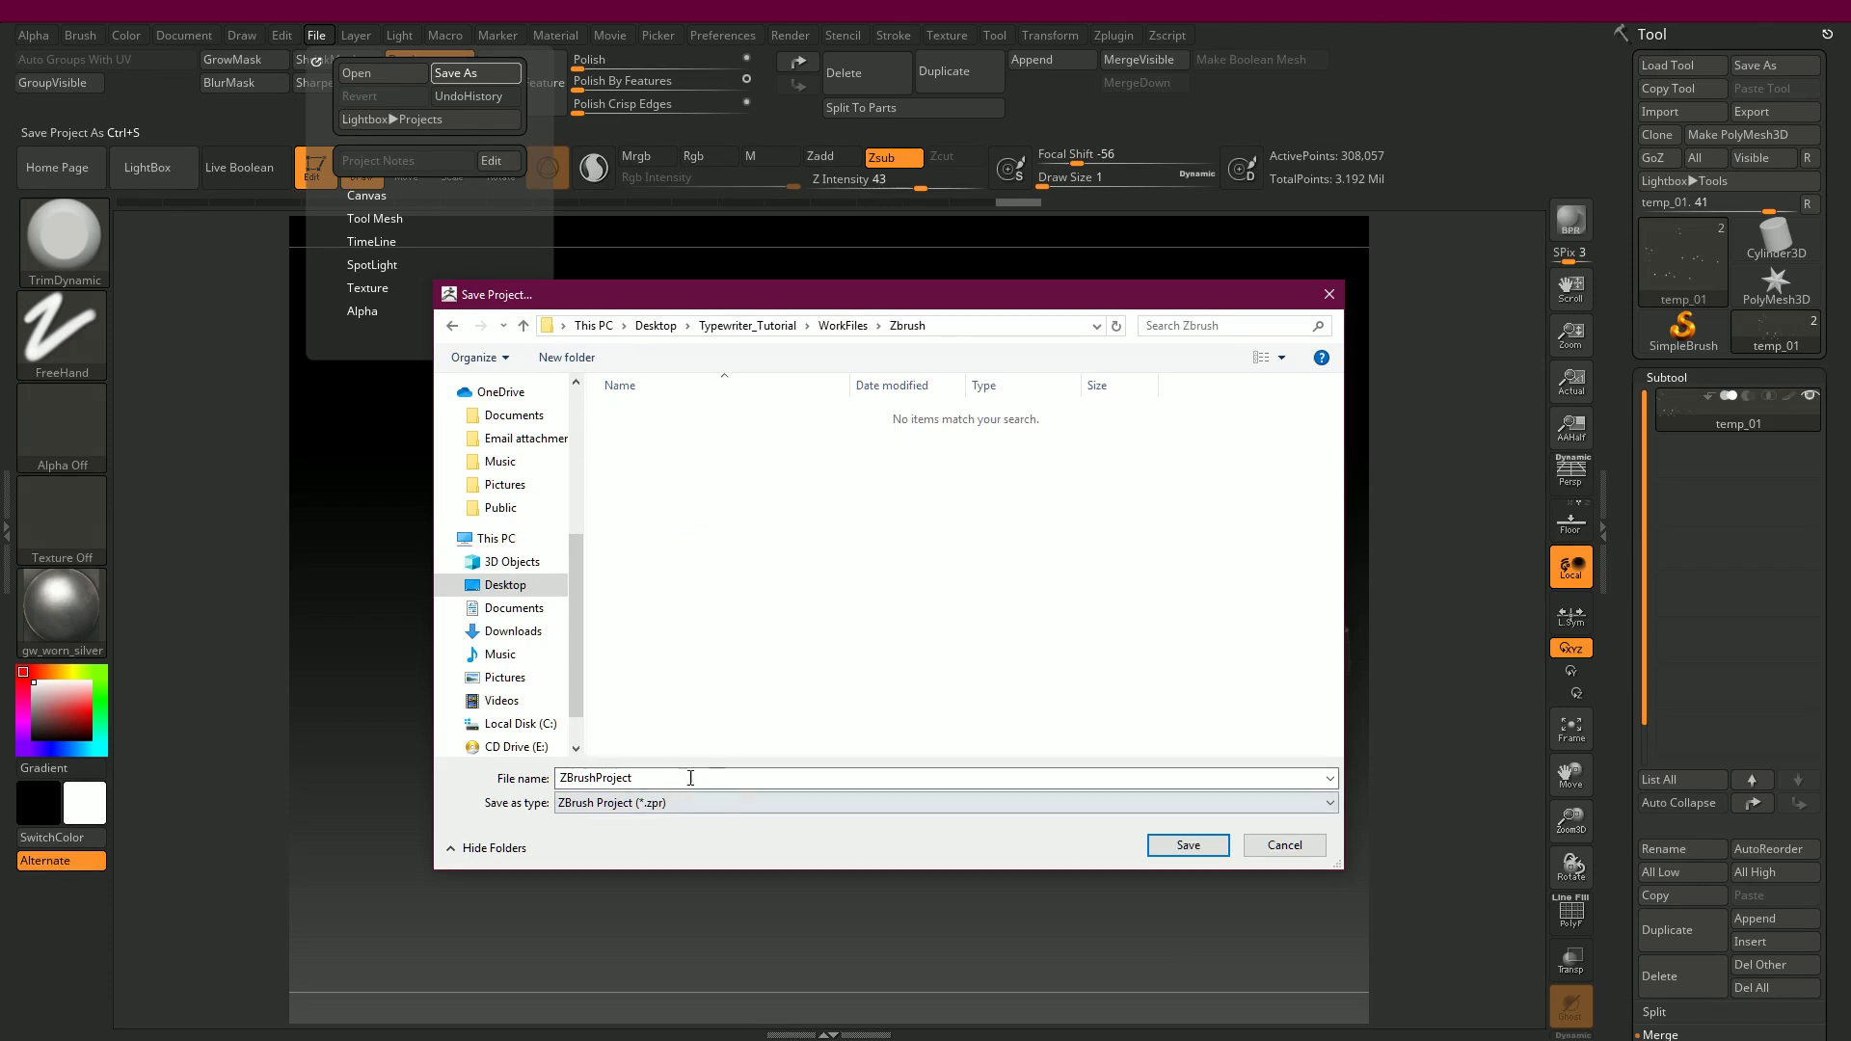
- Save the ZBrush project as HighPoly_01 in the Zbrush folder
double_click(691, 776)
text(High)
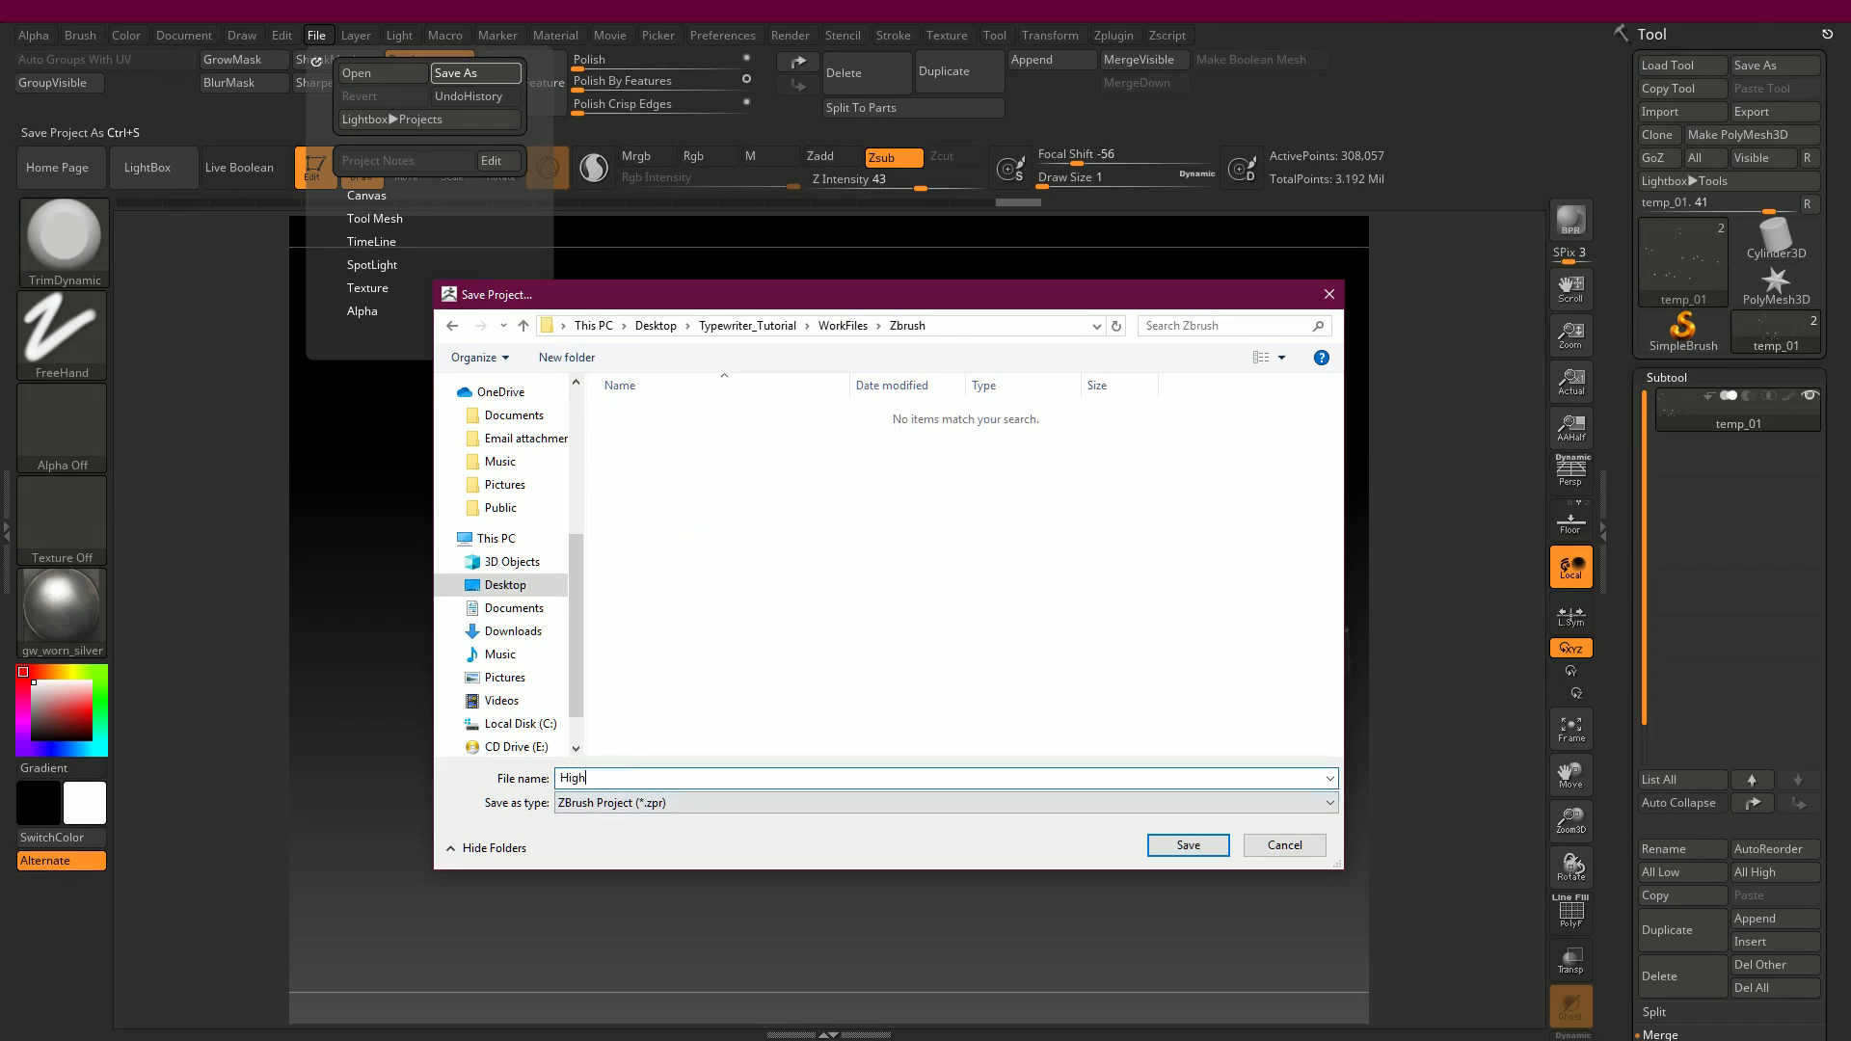
text(01)
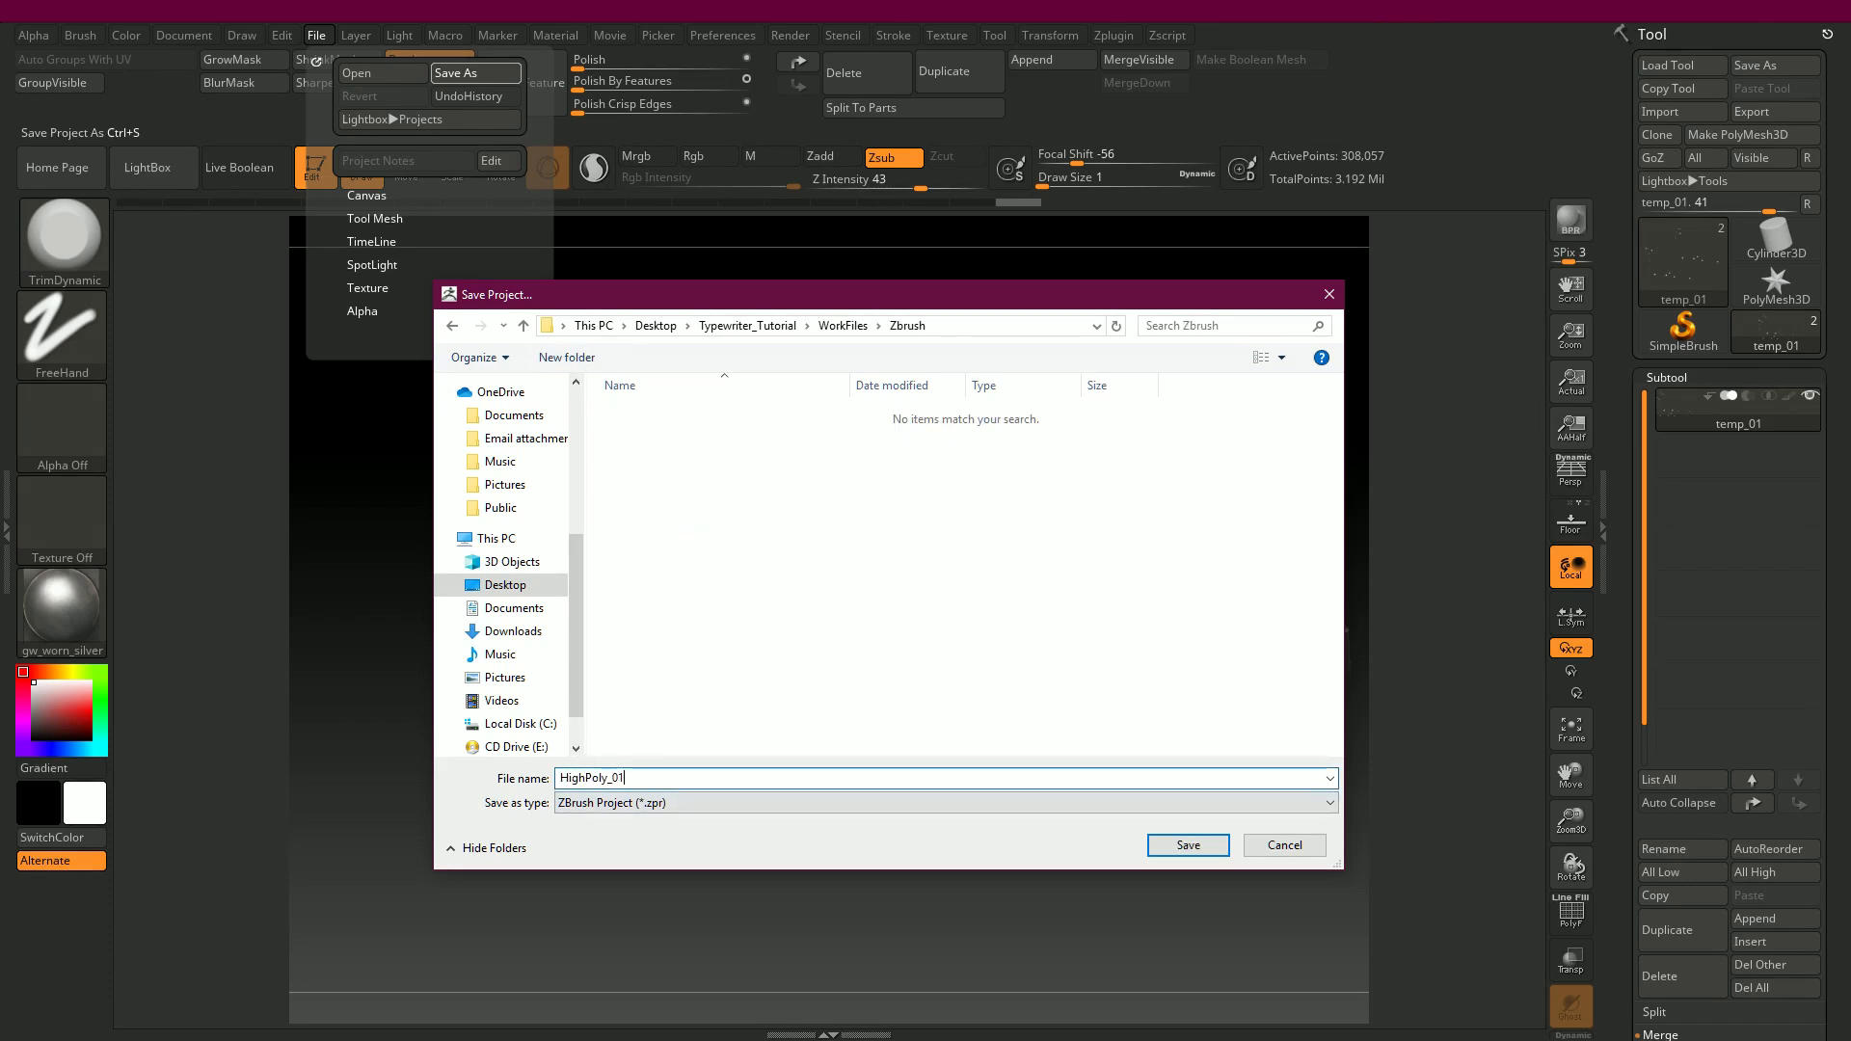
click(1175, 849)
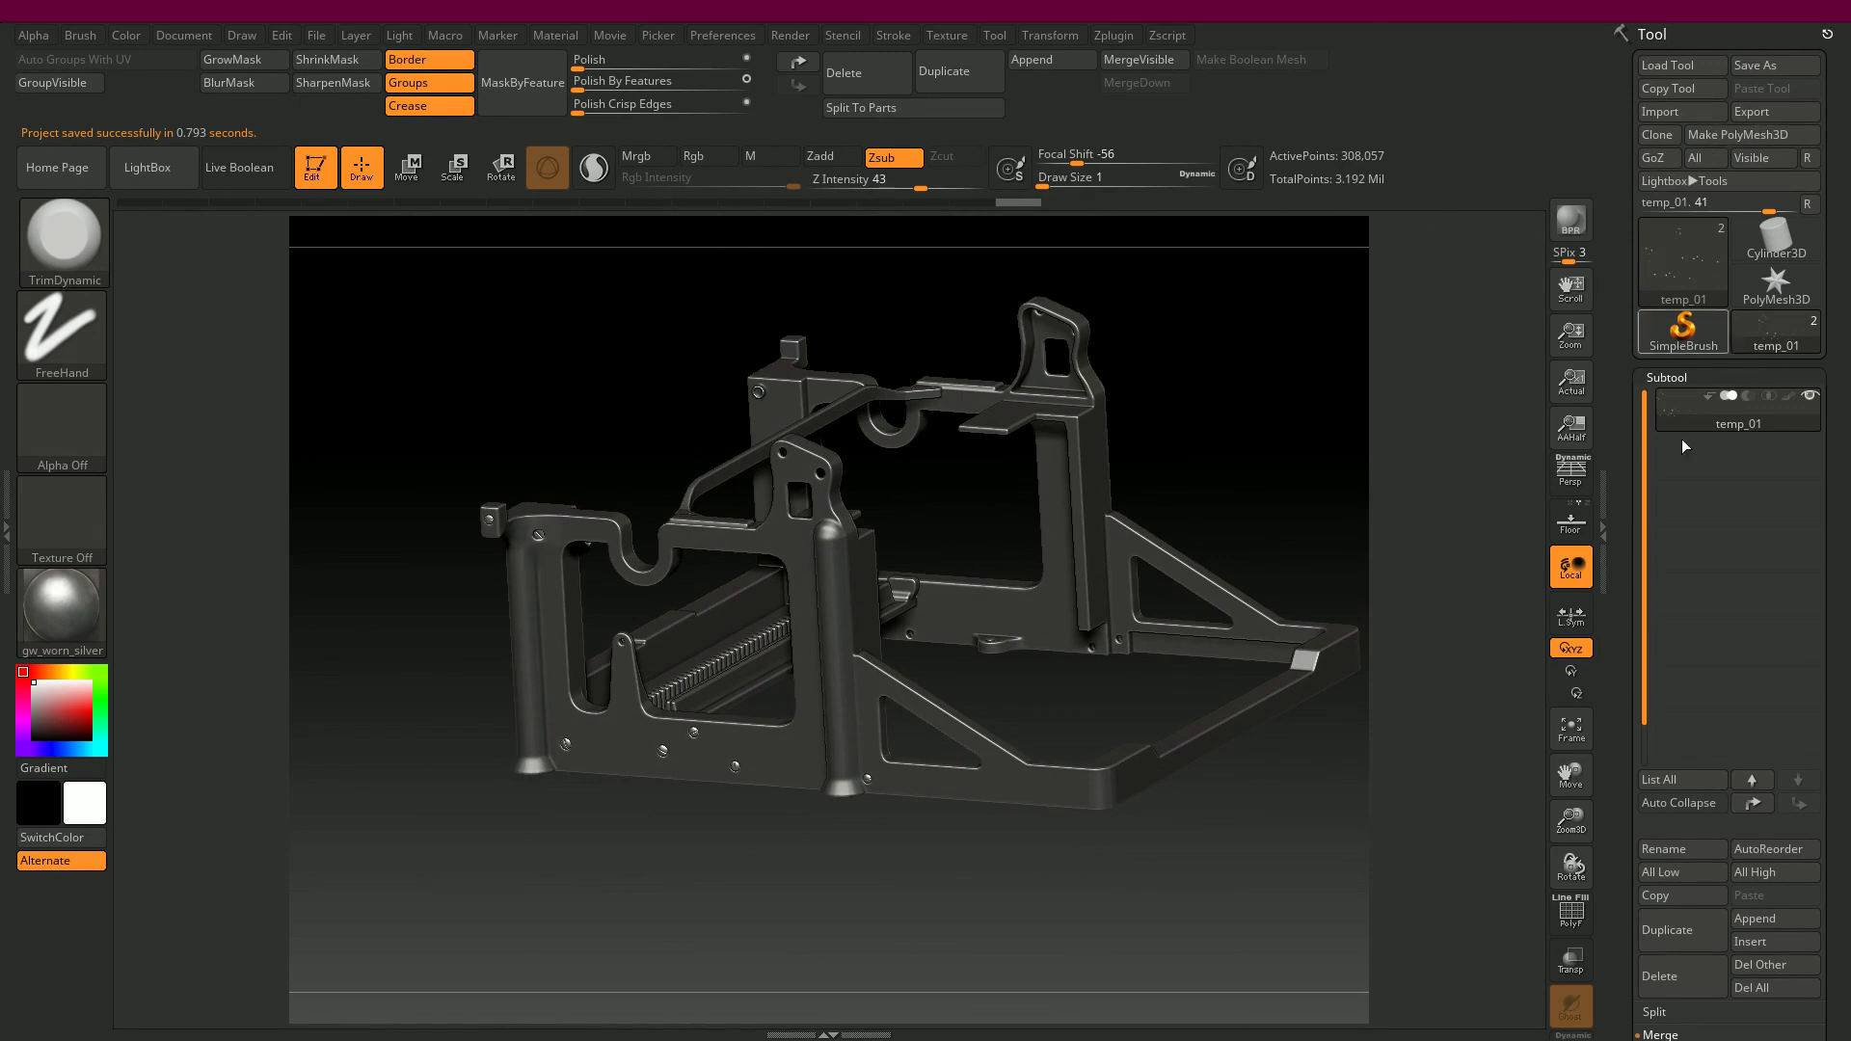
mouse_move(1776, 296)
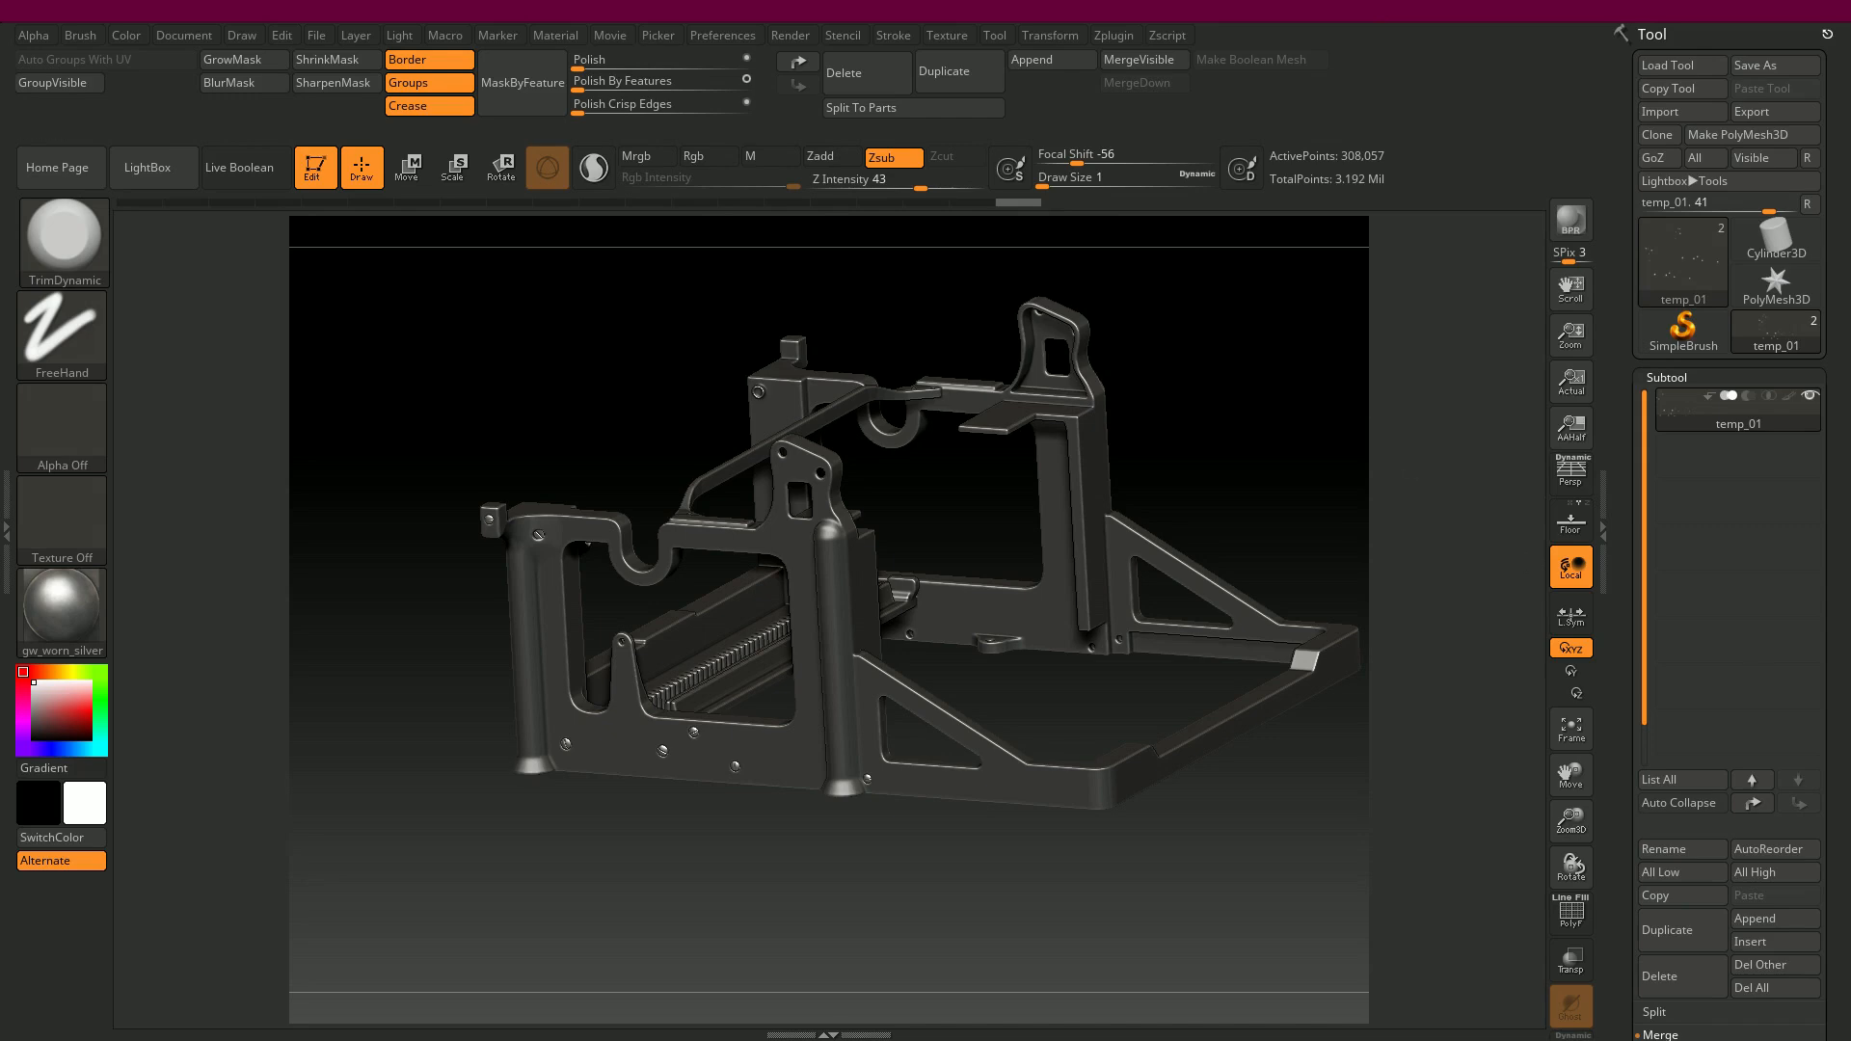
key(alt+Tab)
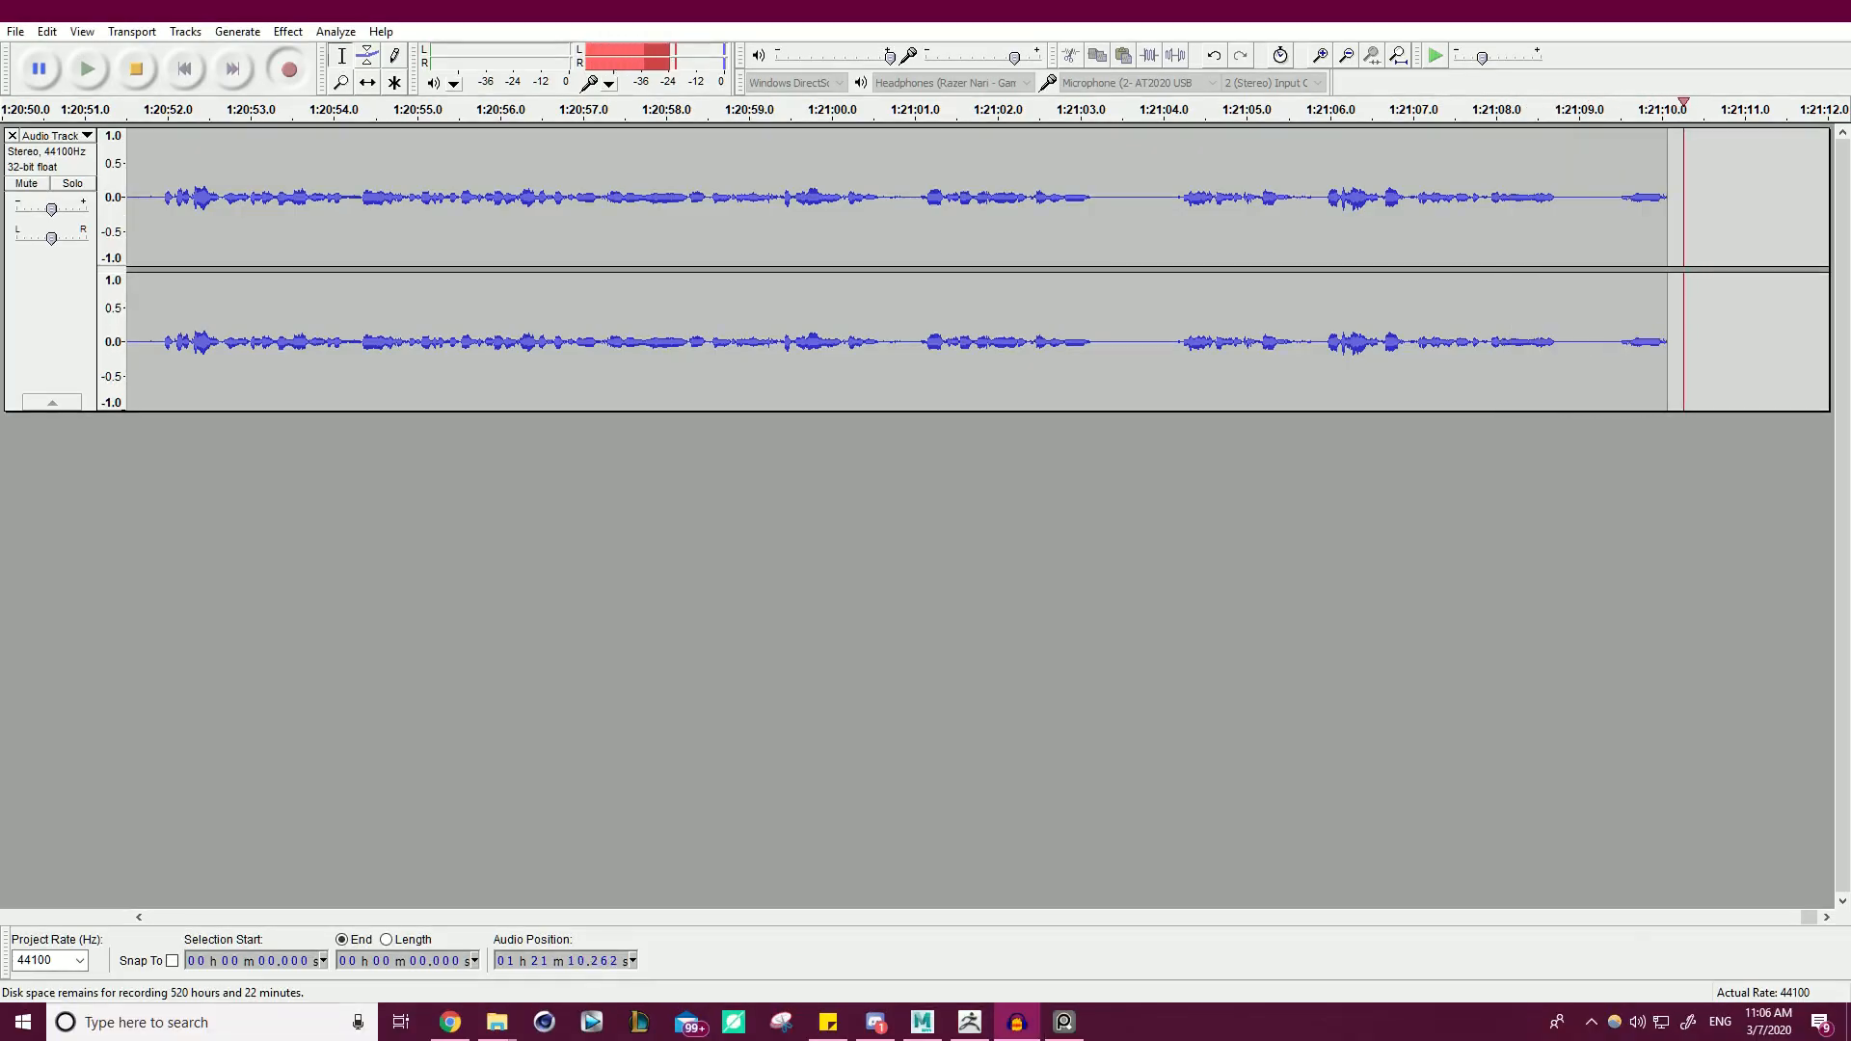
key(alt+Tab)
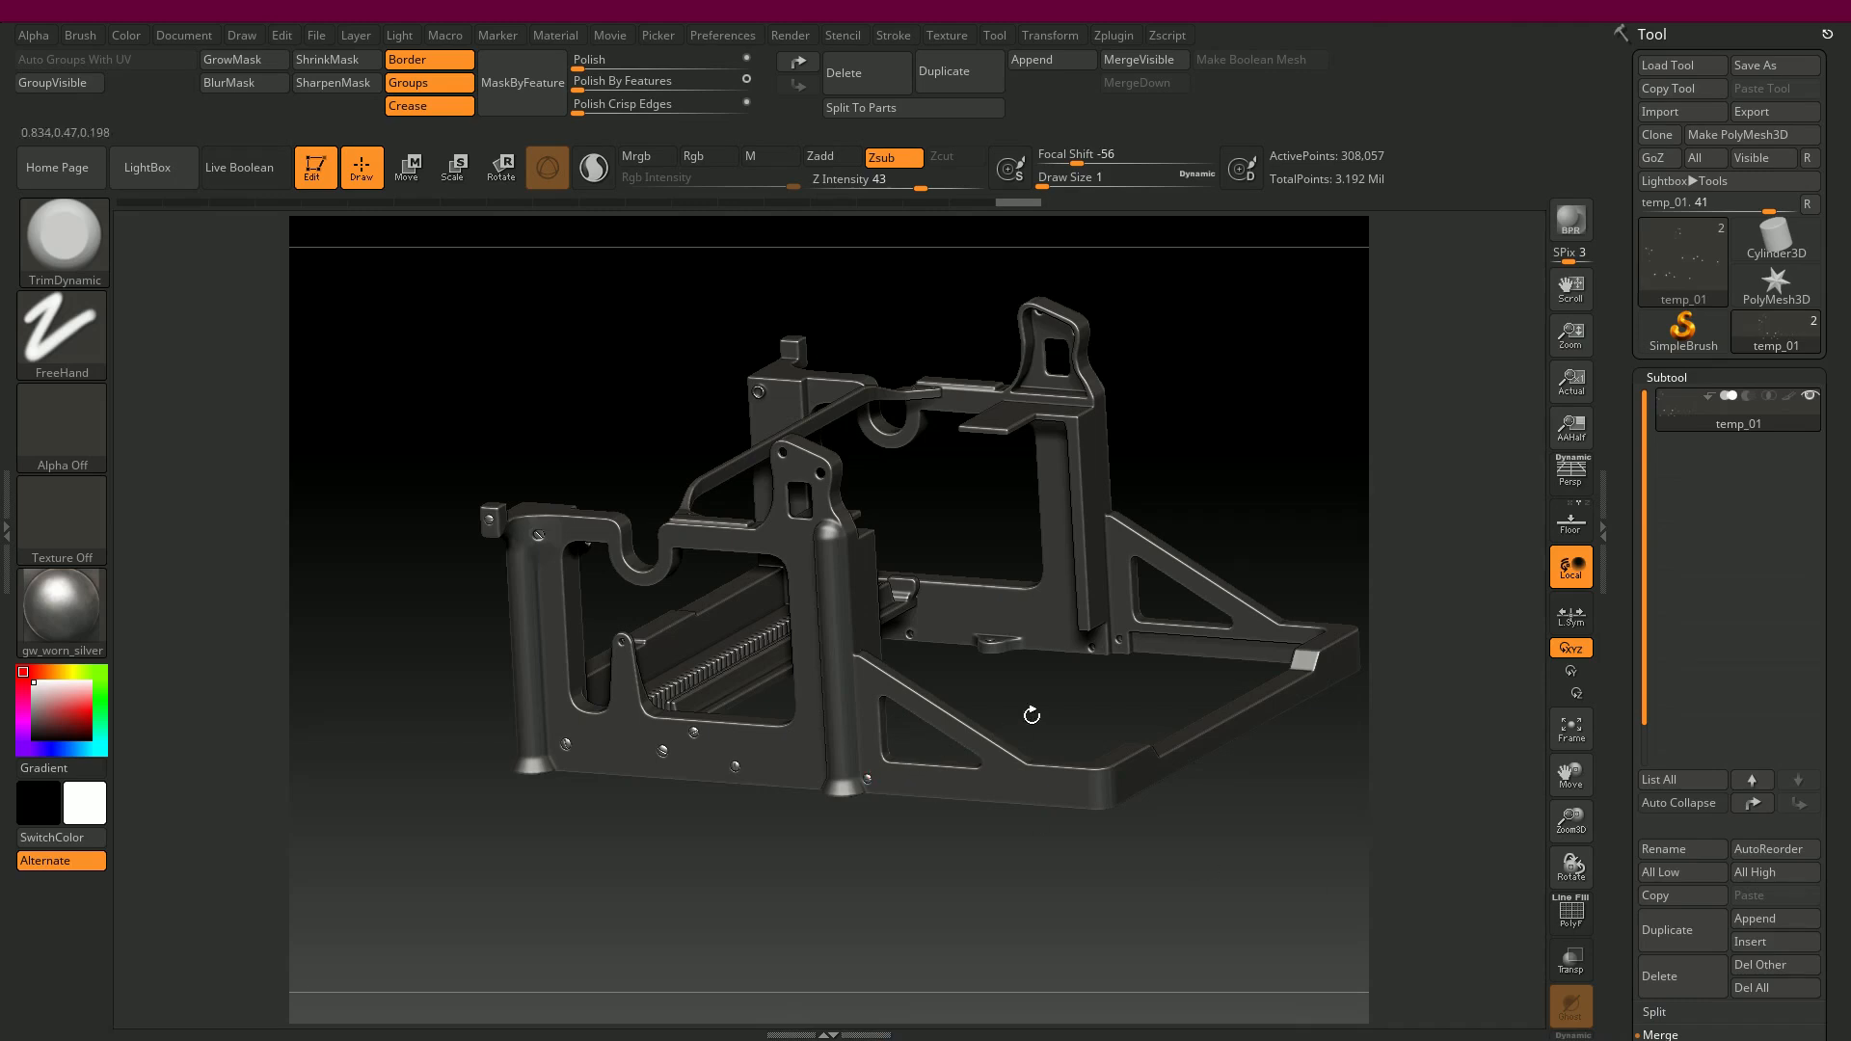